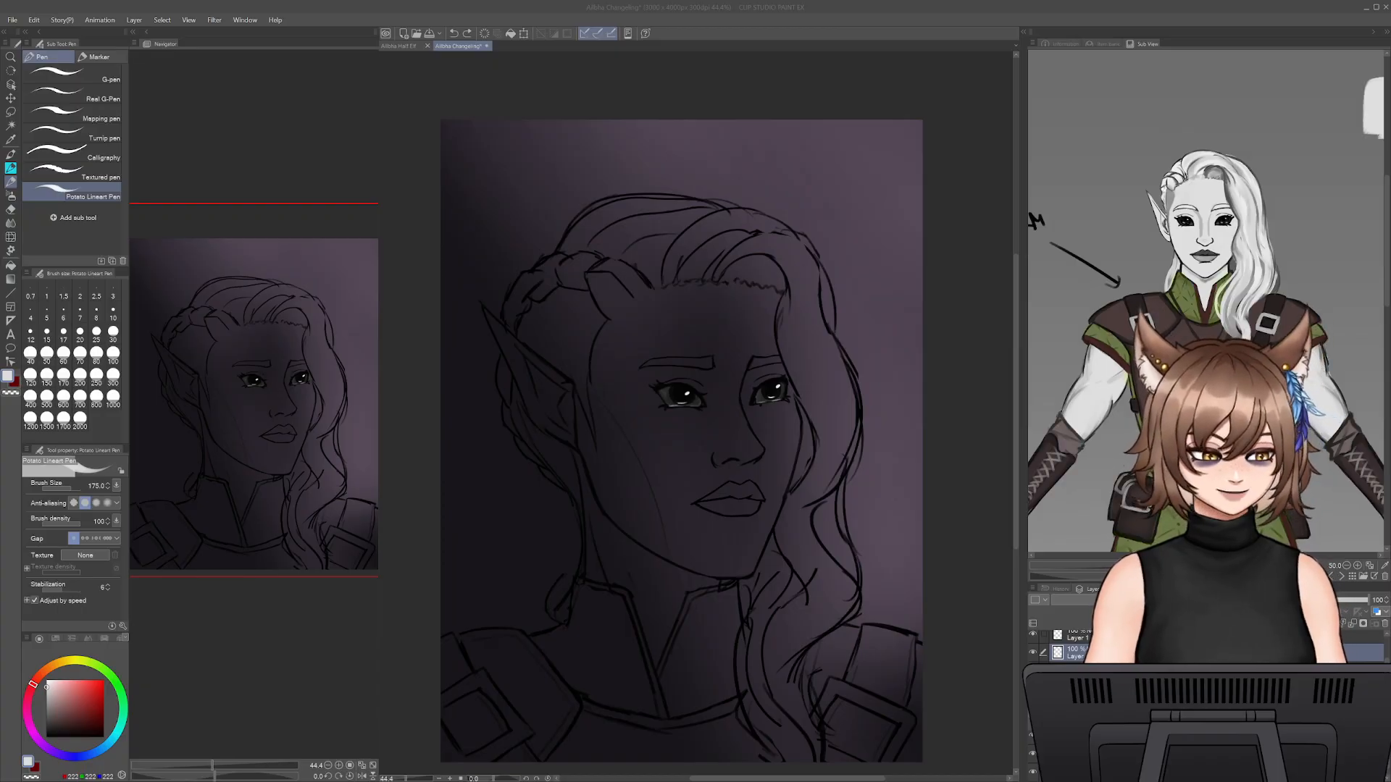
- Switch from the lineart pen to the Dense watercolor brush for painting the portrait's skin base
{"action": "left_click", "coordinate": [687, 476]}
{"action": "left_click_drag", "start_coordinate": [796, 546], "coordinate": [902, 530]}
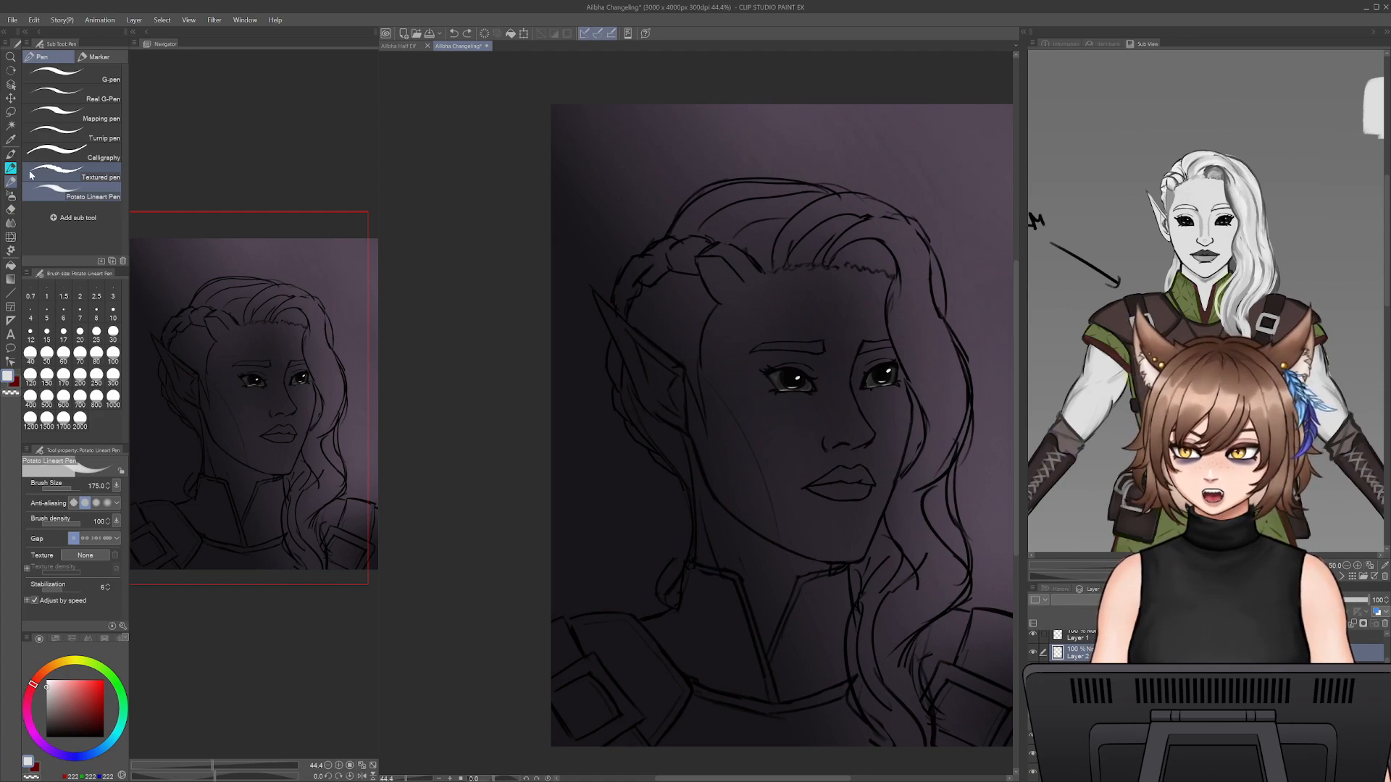
{"action": "key", "text": "p"}
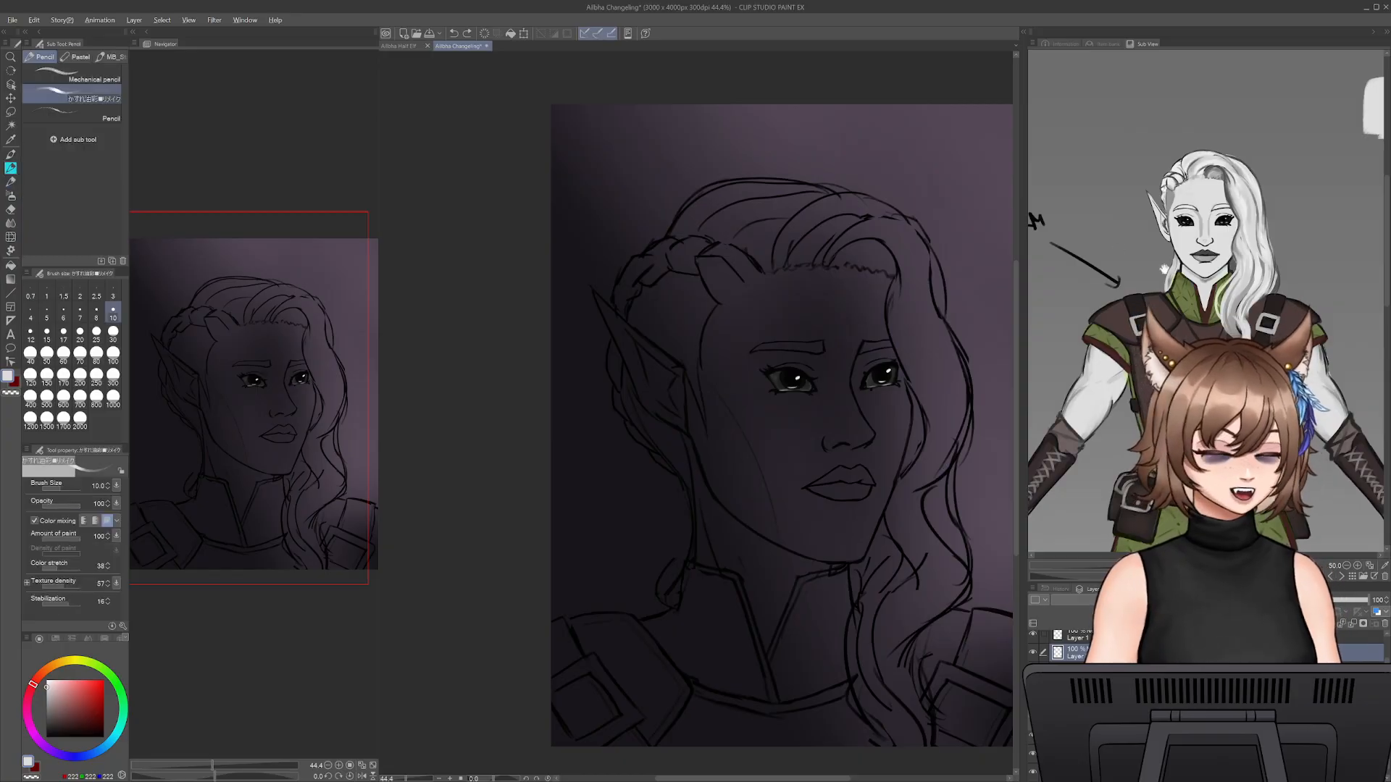
{"action": "key", "text": "alt"}
{"action": "left_click", "coordinate": [11, 168]}
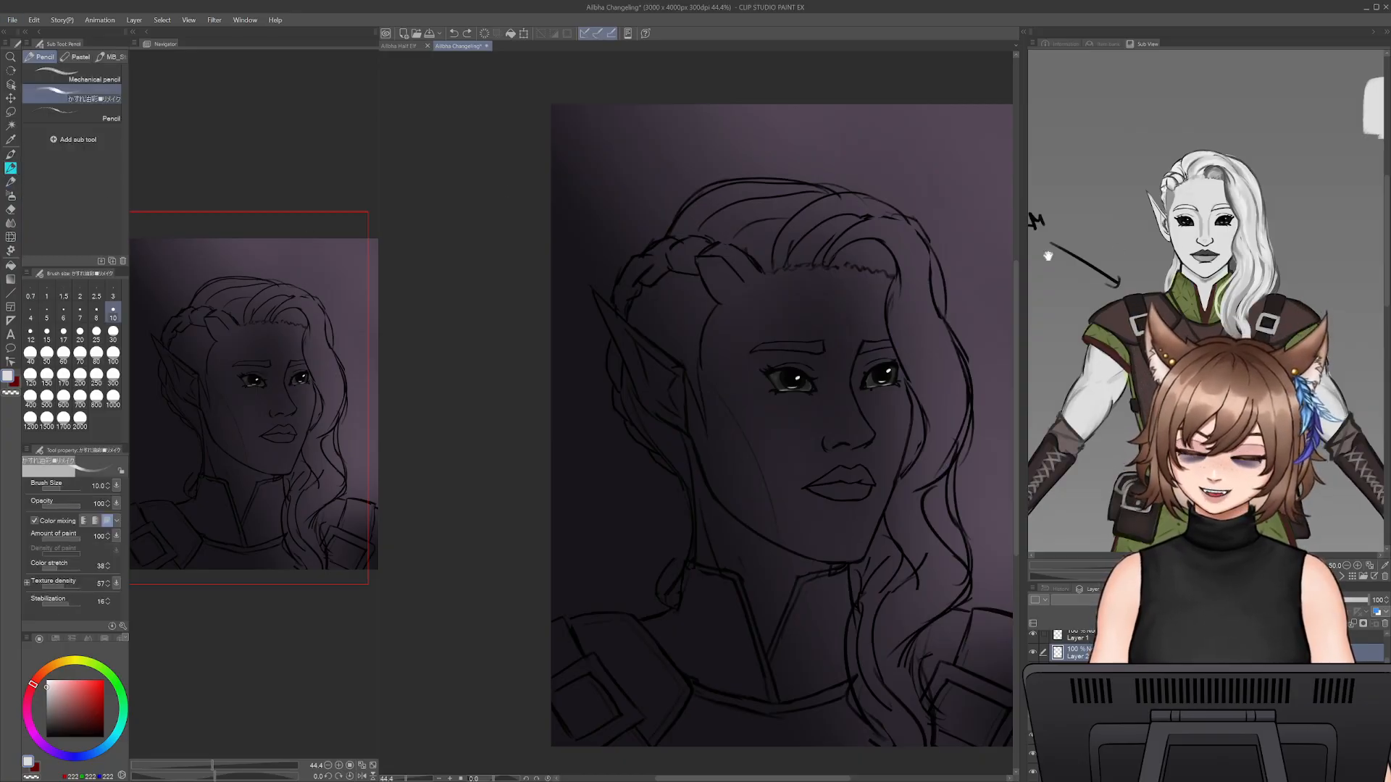
{"action": "key", "text": "alt"}
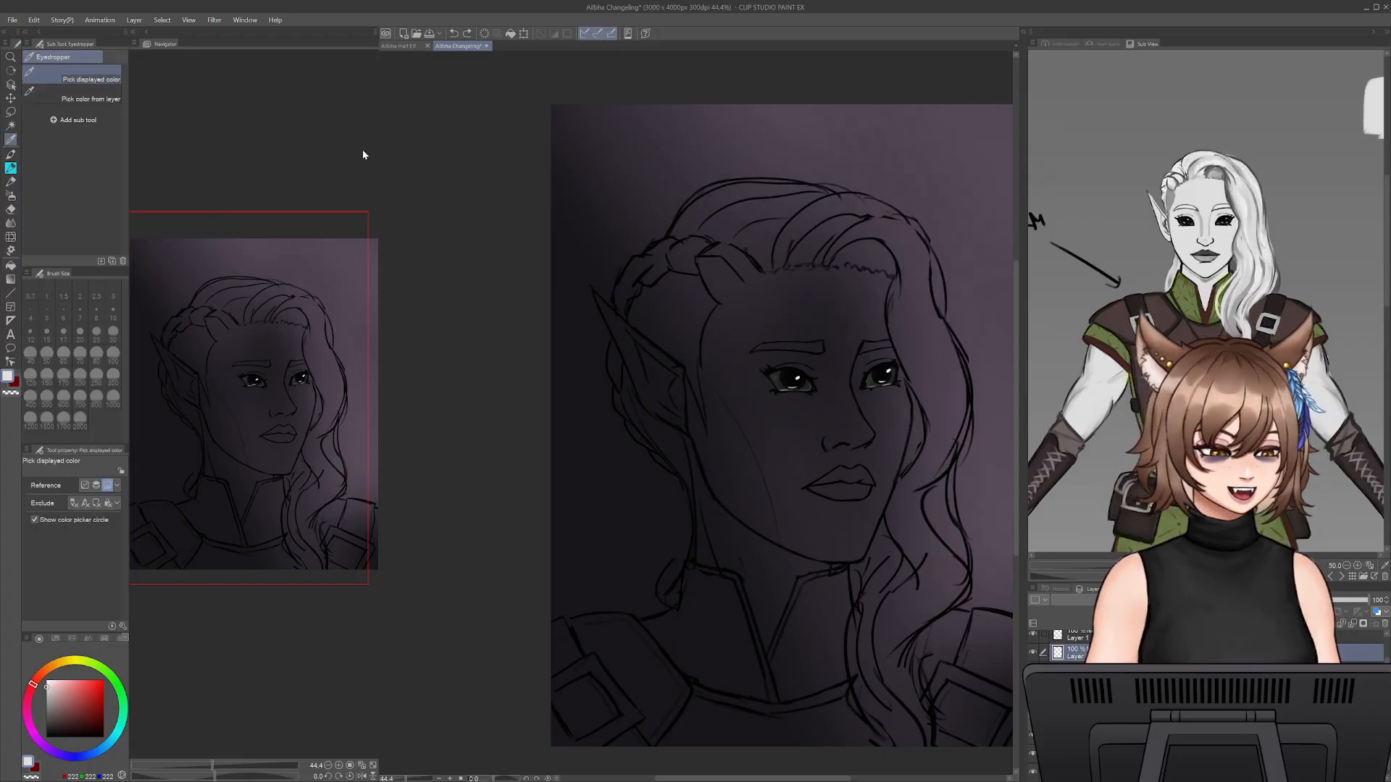
{"action": "left_click", "coordinate": [11, 167]}
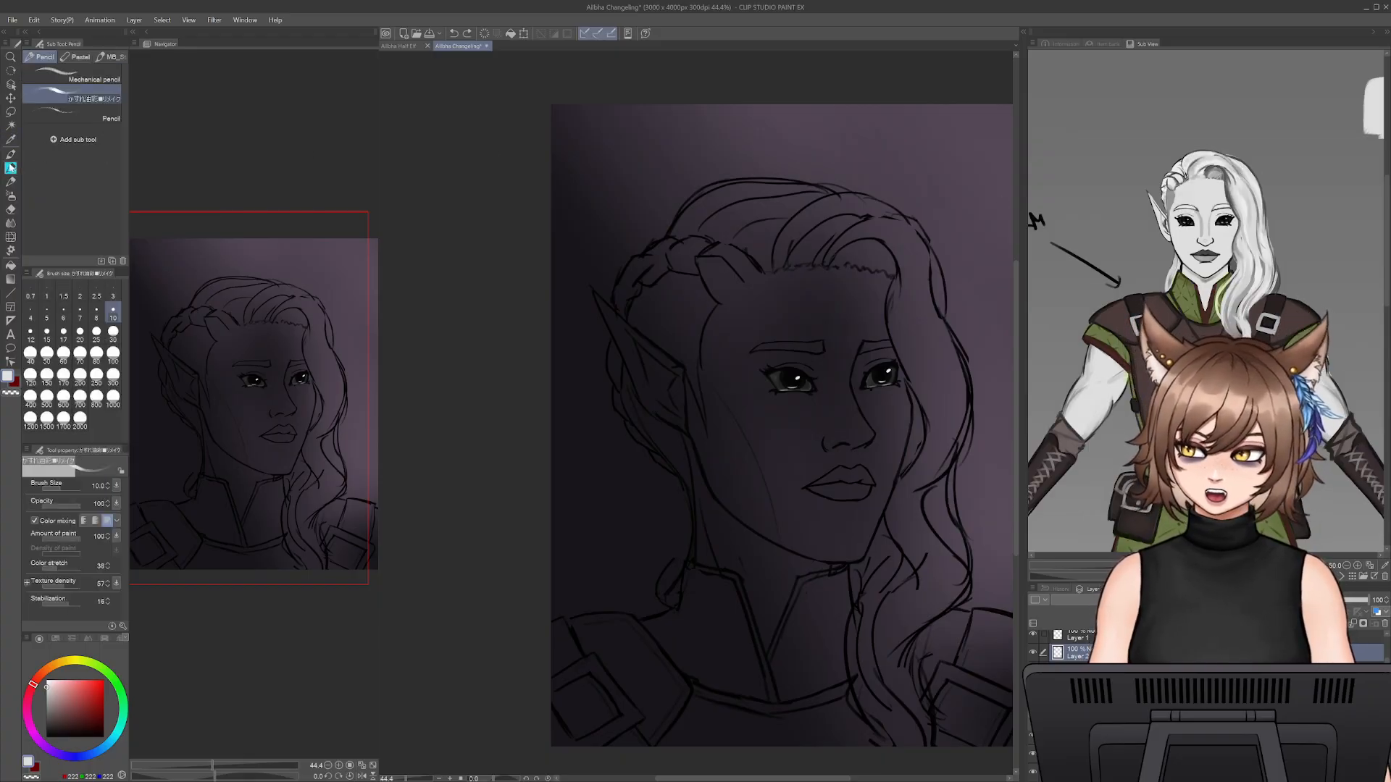
{"action": "left_click", "coordinate": [11, 169]}
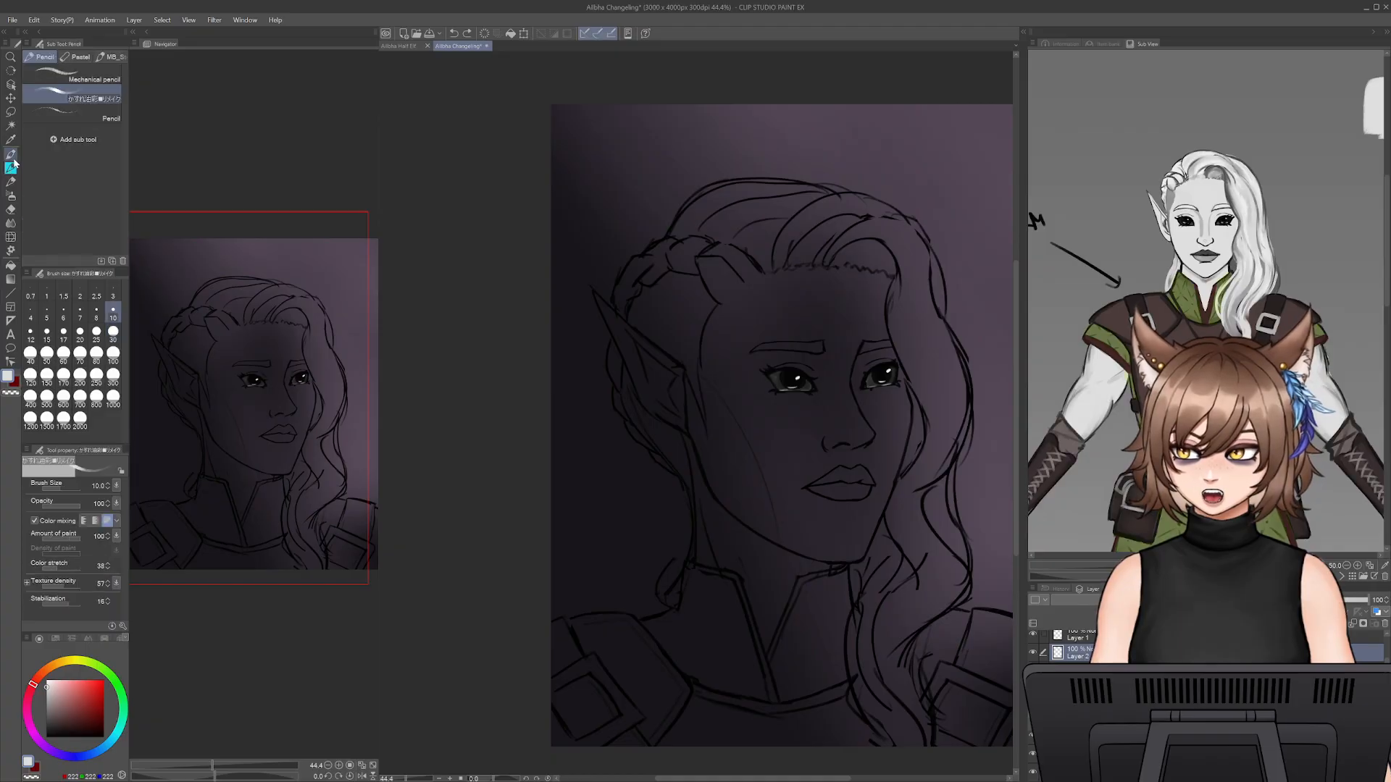
{"action": "left_click", "coordinate": [83, 208]}
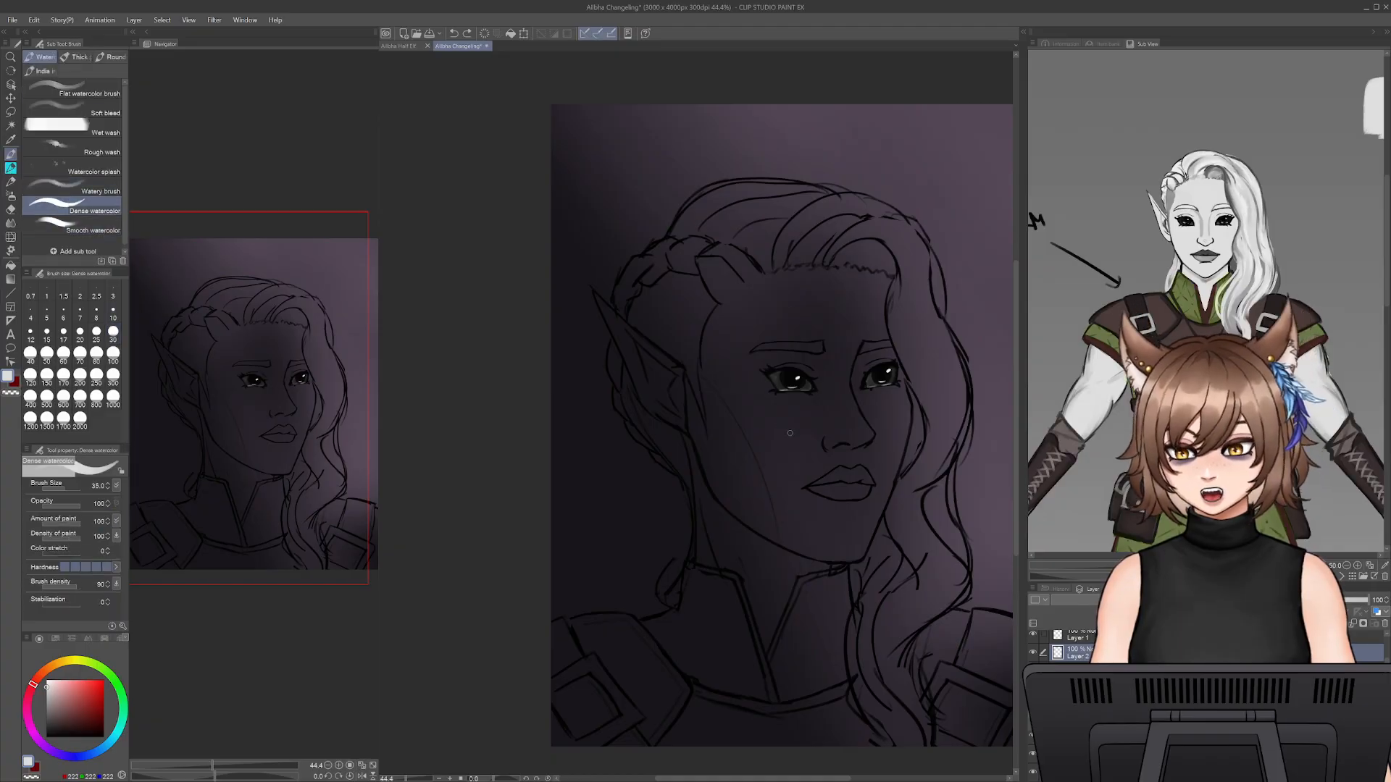
- Paint a near-white strip down the near side of the face from temple to jaw with a size 100 brush
{"action": "key", "text": "bracketright"}
{"action": "key", "text": "bracketright"}
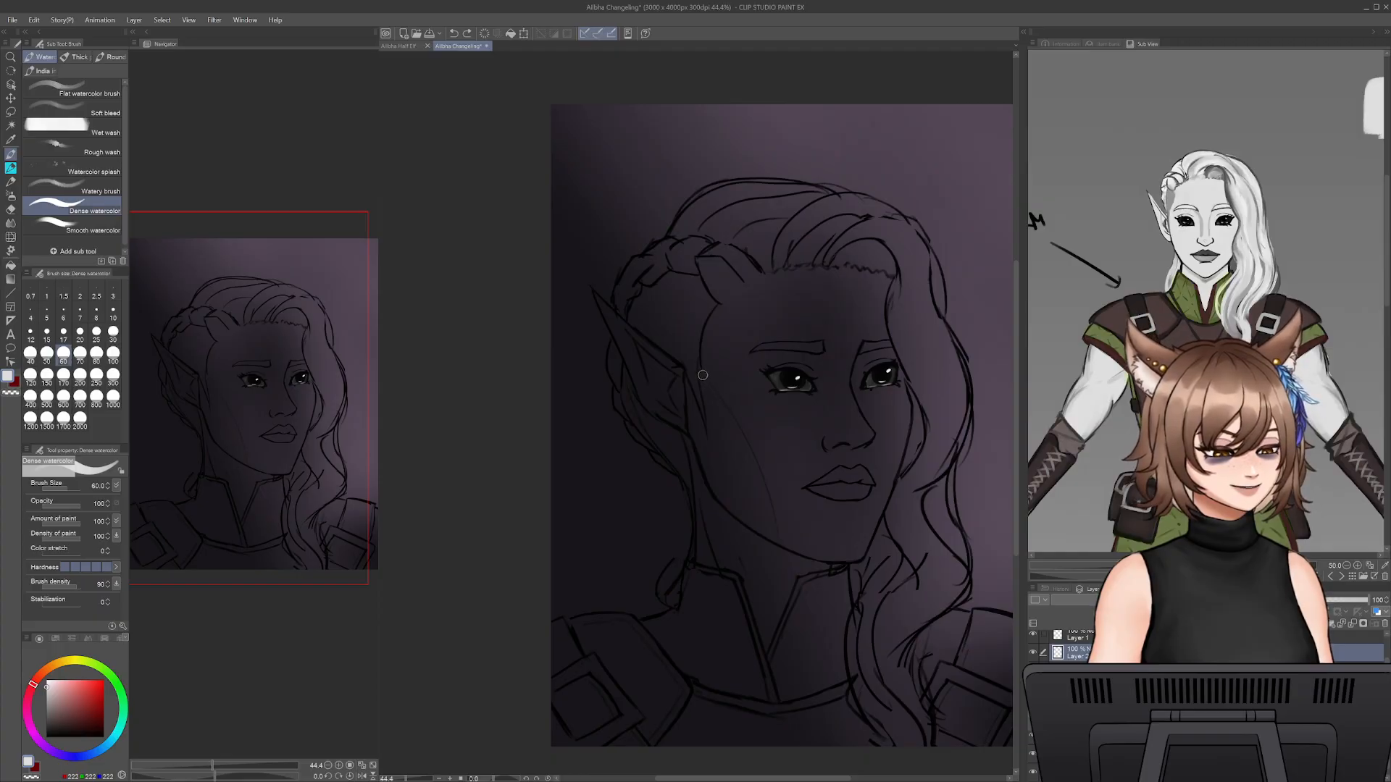
{"action": "key", "text": "bracketright"}
{"action": "key", "text": "bracketright"}
{"action": "key", "text": "bracketright"}
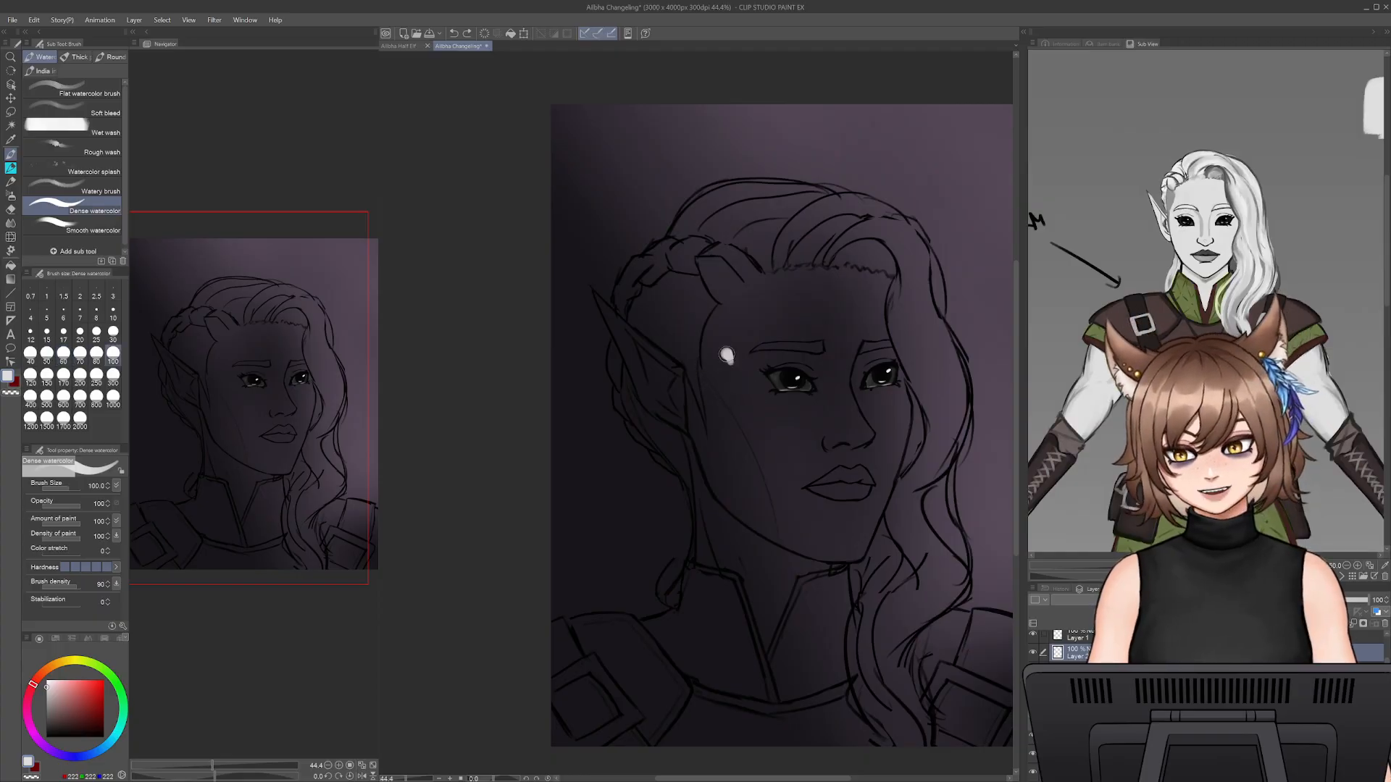
{"action": "mouse_move", "coordinate": [727, 355]}
{"action": "left_mouse_down"}
{"action": "mouse_move", "coordinate": [783, 514]}
{"action": "mouse_move", "coordinate": [715, 367]}
{"action": "mouse_move", "coordinate": [724, 398]}
{"action": "mouse_move", "coordinate": [763, 477]}
{"action": "mouse_move", "coordinate": [712, 327]}
{"action": "mouse_move", "coordinate": [714, 392]}
{"action": "left_mouse_up"}
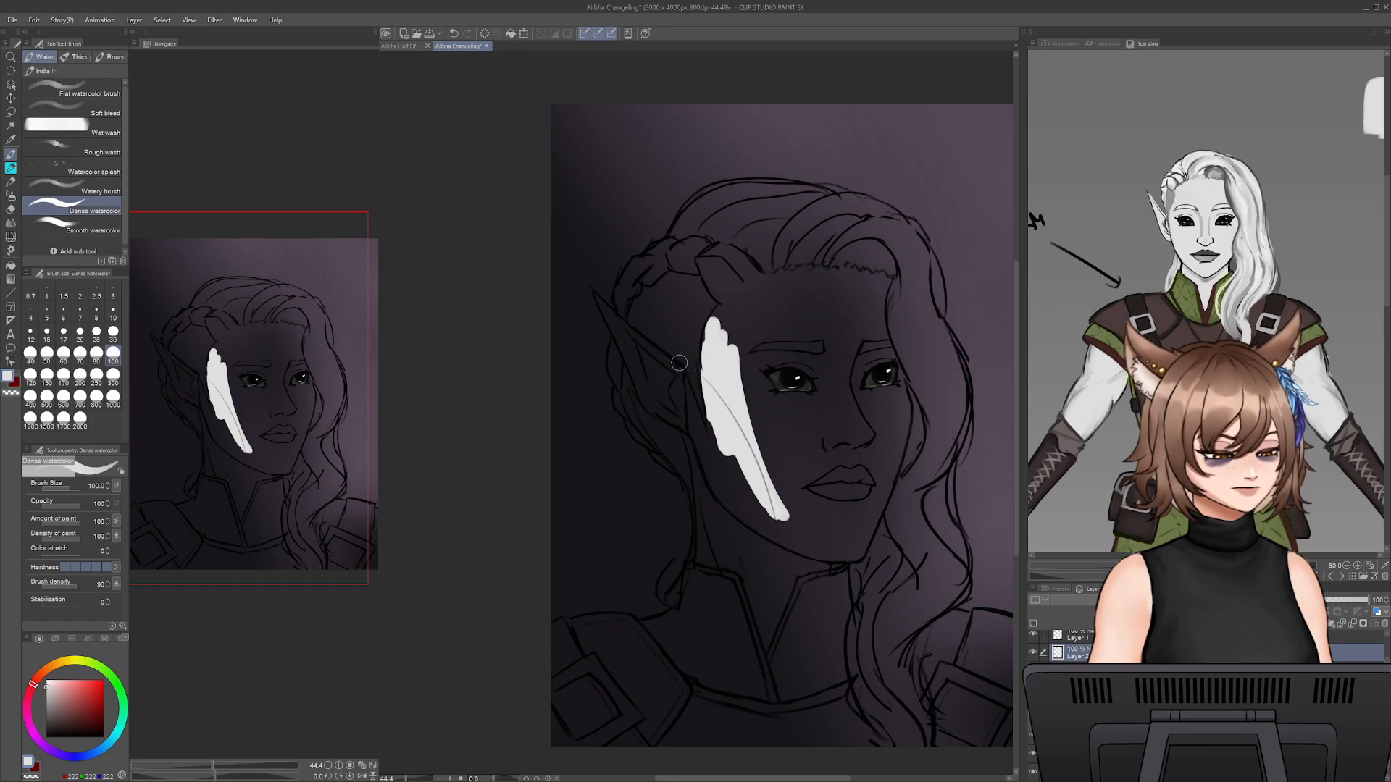
- Enlarge the brush to 175 and fill the cheek, nose, mouth and chin areas with the near-white base
{"action": "key", "text": "]"}
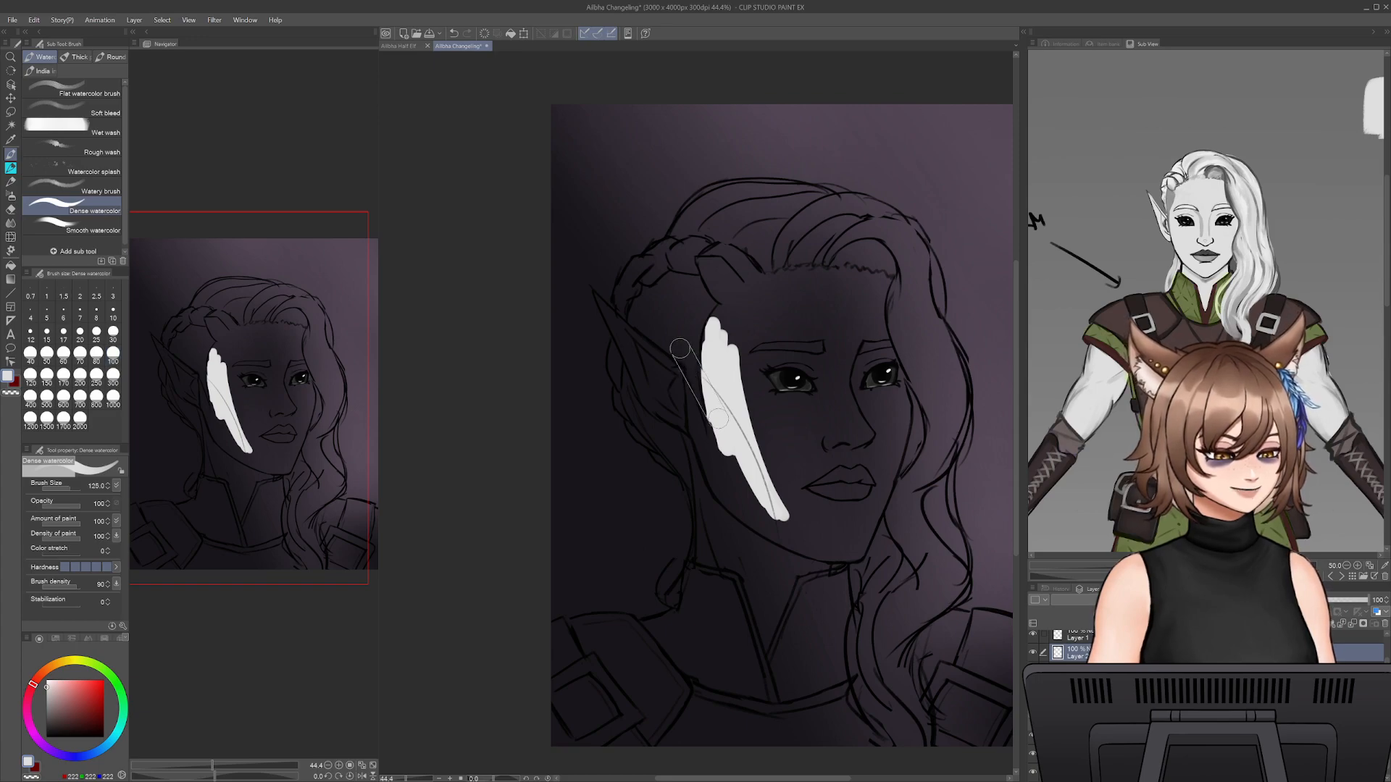
{"action": "key", "text": "]"}
{"action": "key", "text": "]"}
{"action": "mouse_move", "coordinate": [752, 409]}
{"action": "left_mouse_down"}
{"action": "mouse_move", "coordinate": [730, 360]}
{"action": "mouse_move", "coordinate": [795, 410]}
{"action": "mouse_move", "coordinate": [828, 378]}
{"action": "mouse_move", "coordinate": [836, 341]}
{"action": "mouse_move", "coordinate": [840, 387]}
{"action": "mouse_move", "coordinate": [816, 428]}
{"action": "mouse_move", "coordinate": [785, 434]}
{"action": "mouse_move", "coordinate": [797, 474]}
{"action": "mouse_move", "coordinate": [759, 434]}
{"action": "mouse_move", "coordinate": [749, 487]}
{"action": "mouse_move", "coordinate": [722, 451]}
{"action": "mouse_move", "coordinate": [714, 542]}
{"action": "mouse_move", "coordinate": [712, 524]}
{"action": "mouse_move", "coordinate": [743, 549]}
{"action": "mouse_move", "coordinate": [833, 529]}
{"action": "mouse_move", "coordinate": [722, 393]}
{"action": "mouse_move", "coordinate": [807, 448]}
{"action": "mouse_move", "coordinate": [816, 477]}
{"action": "mouse_move", "coordinate": [848, 499]}
{"action": "mouse_move", "coordinate": [877, 451]}
{"action": "mouse_move", "coordinate": [860, 521]}
{"action": "mouse_move", "coordinate": [881, 444]}
{"action": "left_mouse_up"}
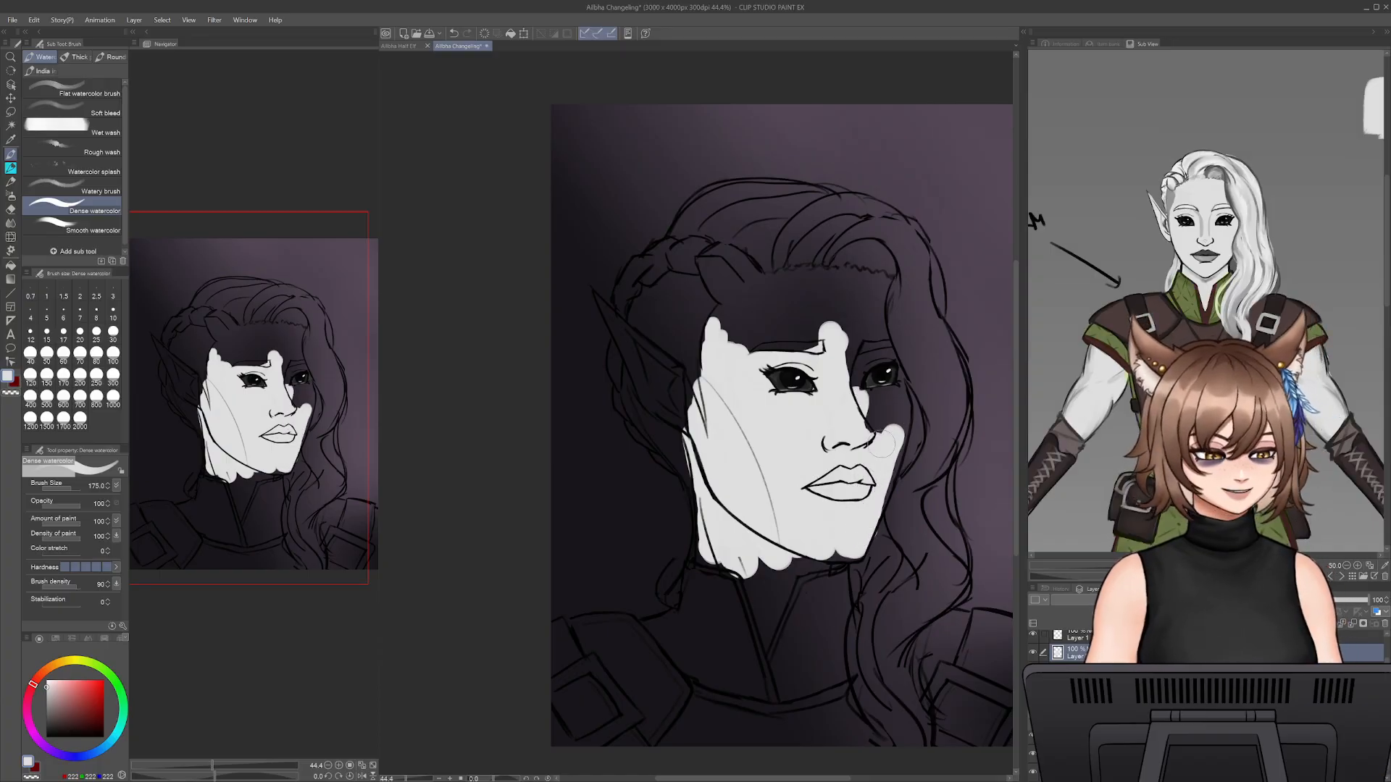
- Refine the skin base along the far cheek and jaw contour with a smaller brush and the eraser
{"action": "key", "text": "bracketleft"}
{"action": "key", "text": "bracketleft"}
{"action": "key", "text": "bracketleft"}
{"action": "key", "text": "bracketleft"}
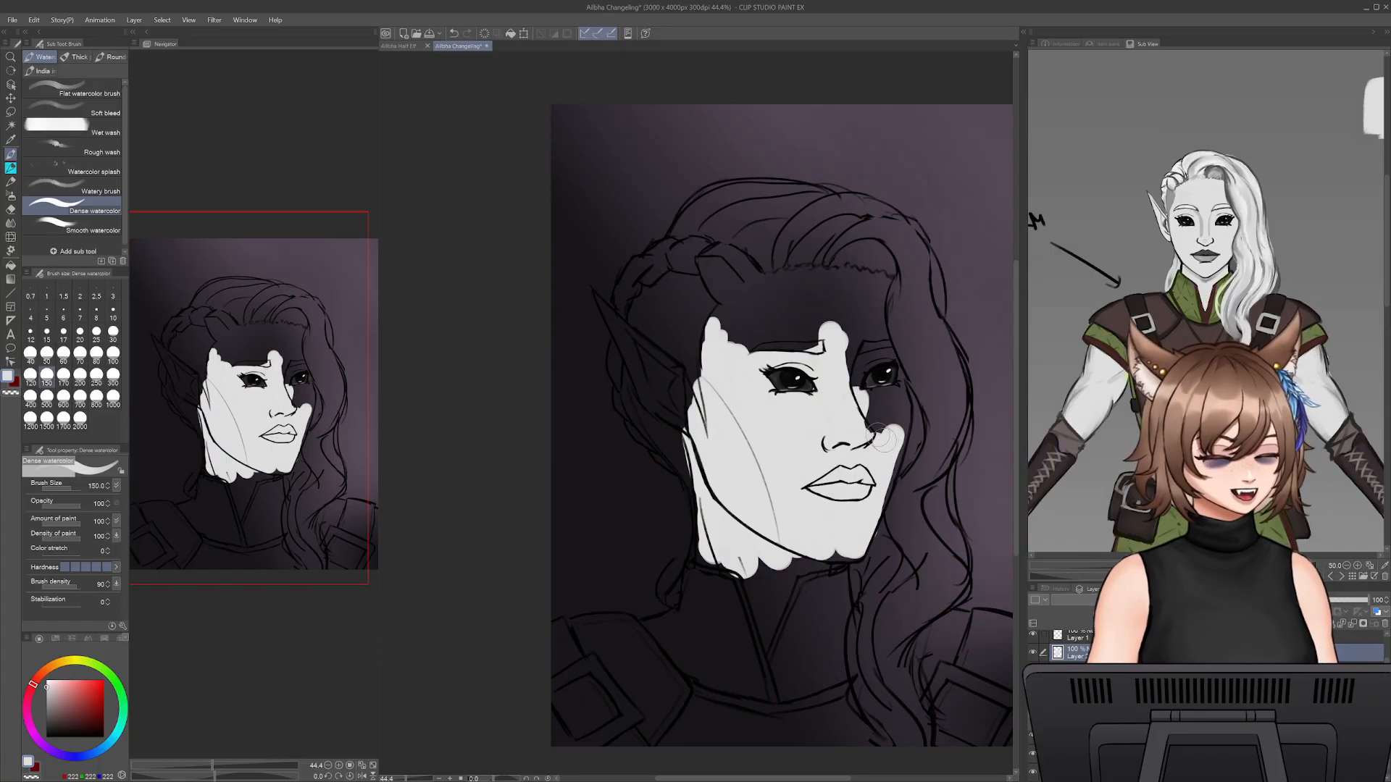
{"action": "left_click_drag", "start_coordinate": [903, 421], "coordinate": [883, 525]}
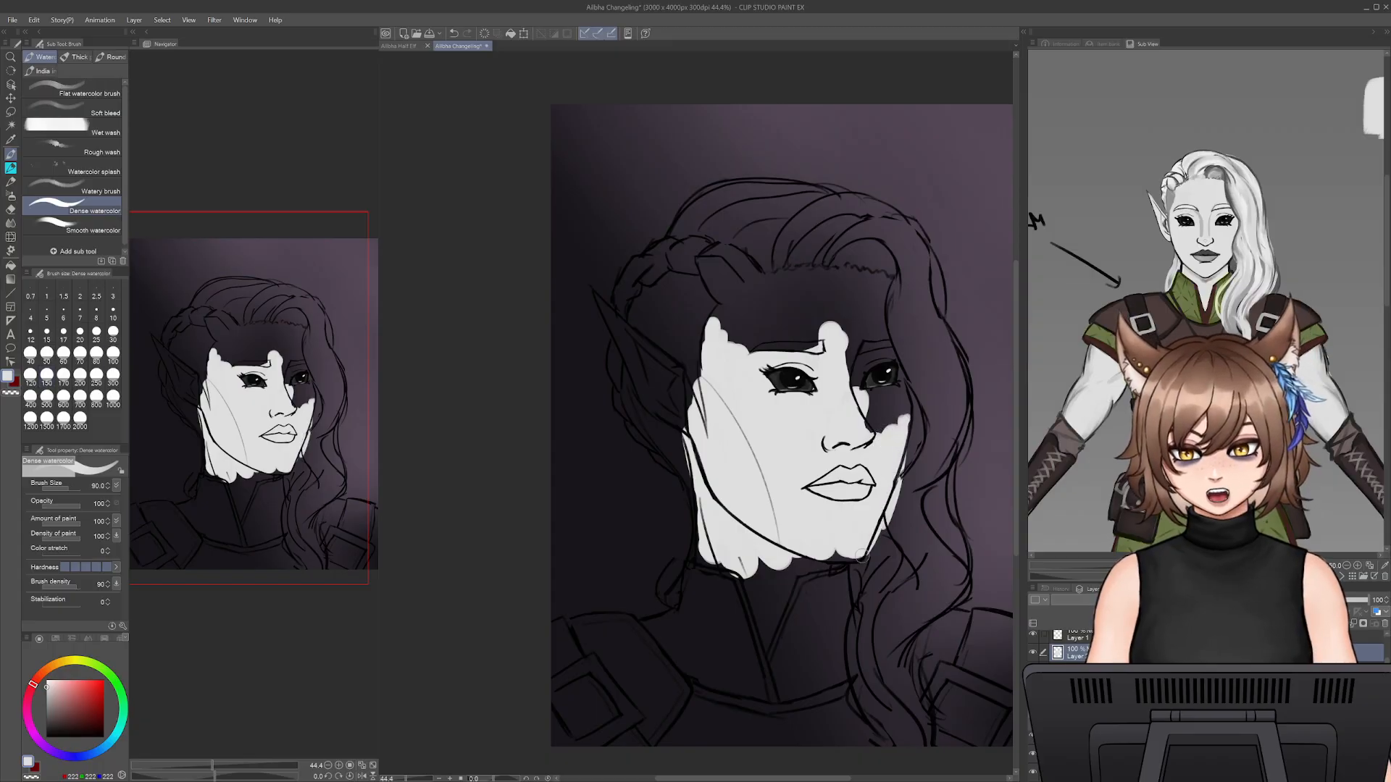
{"action": "key", "text": "e"}
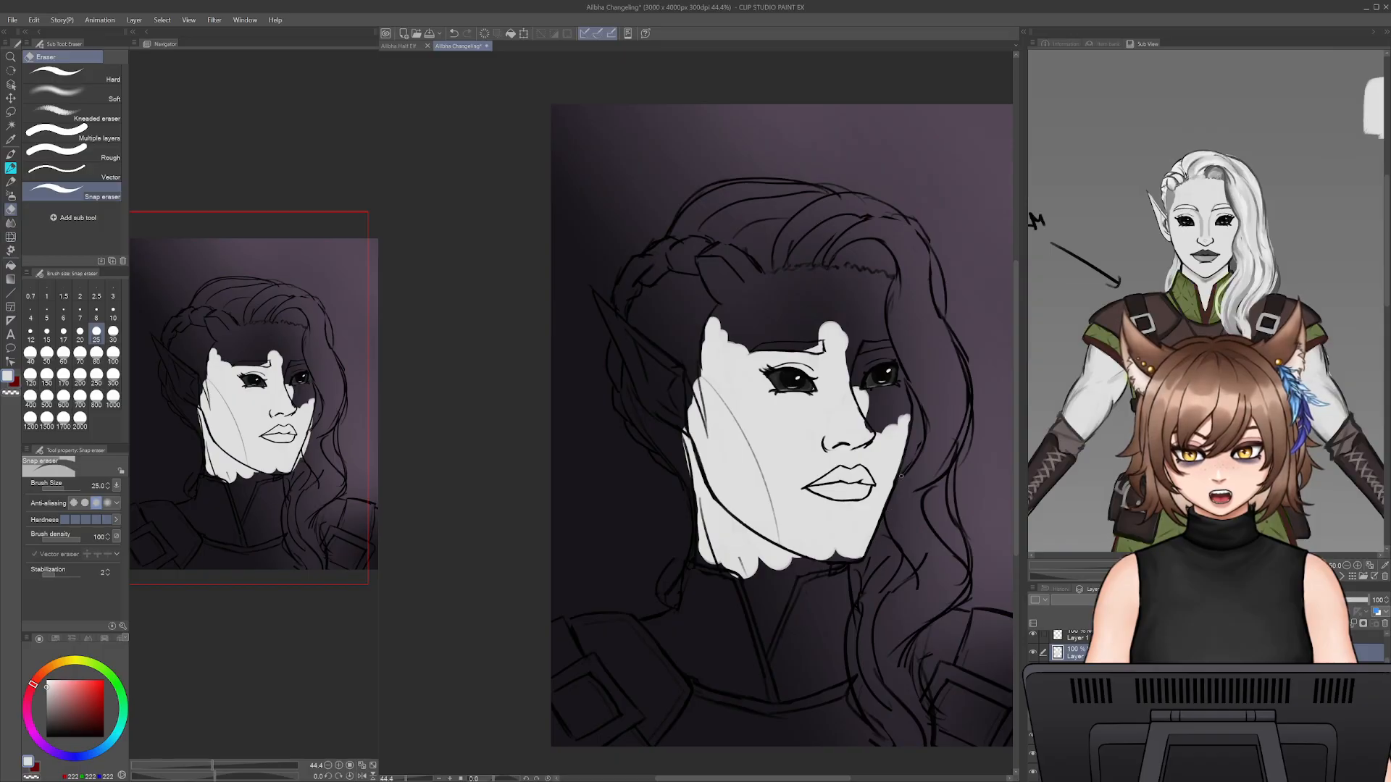
- Fill the forehead and the area around the far eye with the near-white base using a size 125 brush
{"action": "key", "text": "b"}
{"action": "key", "text": "bracketright"}
{"action": "key", "text": "bracketright"}
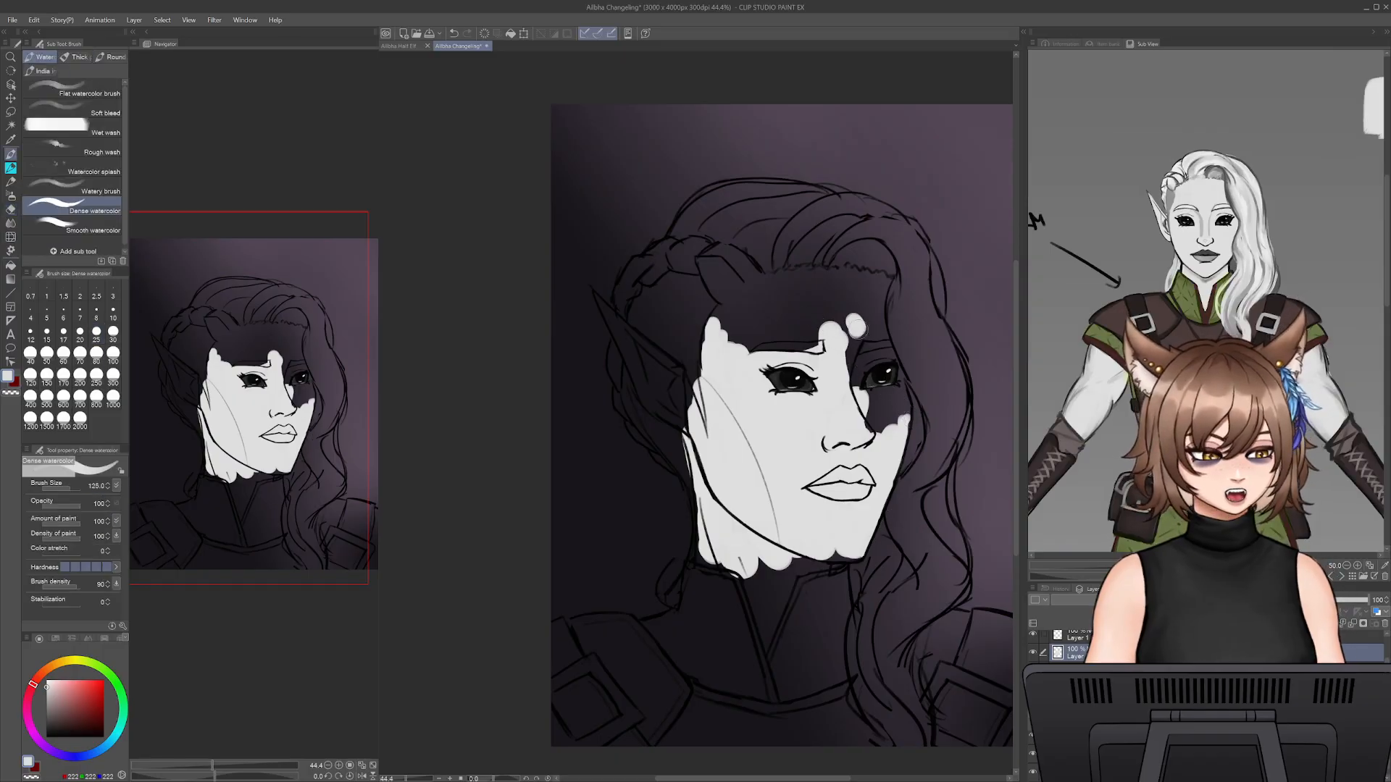
{"action": "mouse_move", "coordinate": [856, 327]}
{"action": "left_mouse_down"}
{"action": "mouse_move", "coordinate": [871, 424]}
{"action": "mouse_move", "coordinate": [849, 366]}
{"action": "mouse_move", "coordinate": [885, 399]}
{"action": "mouse_move", "coordinate": [886, 386]}
{"action": "mouse_move", "coordinate": [901, 419]}
{"action": "mouse_move", "coordinate": [873, 324]}
{"action": "mouse_move", "coordinate": [877, 284]}
{"action": "mouse_move", "coordinate": [740, 359]}
{"action": "mouse_move", "coordinate": [745, 314]}
{"action": "mouse_move", "coordinate": [711, 402]}
{"action": "mouse_move", "coordinate": [720, 324]}
{"action": "mouse_move", "coordinate": [805, 286]}
{"action": "mouse_move", "coordinate": [759, 310]}
{"action": "mouse_move", "coordinate": [837, 289]}
{"action": "mouse_move", "coordinate": [773, 284]}
{"action": "mouse_move", "coordinate": [832, 273]}
{"action": "mouse_move", "coordinate": [875, 287]}
{"action": "left_mouse_up"}
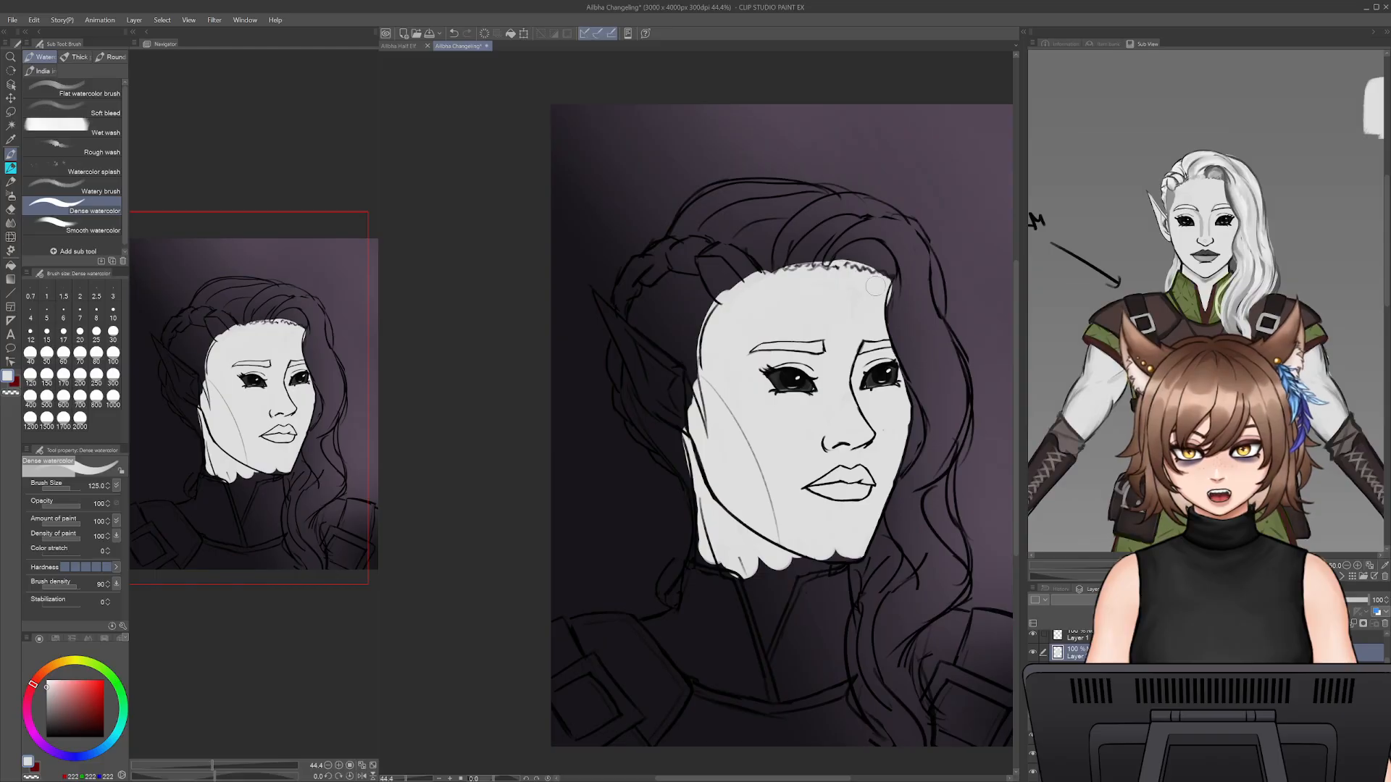
- Erase the skin colour that spills past the hairline across the forehead with the Snap eraser
{"action": "key", "text": "e"}
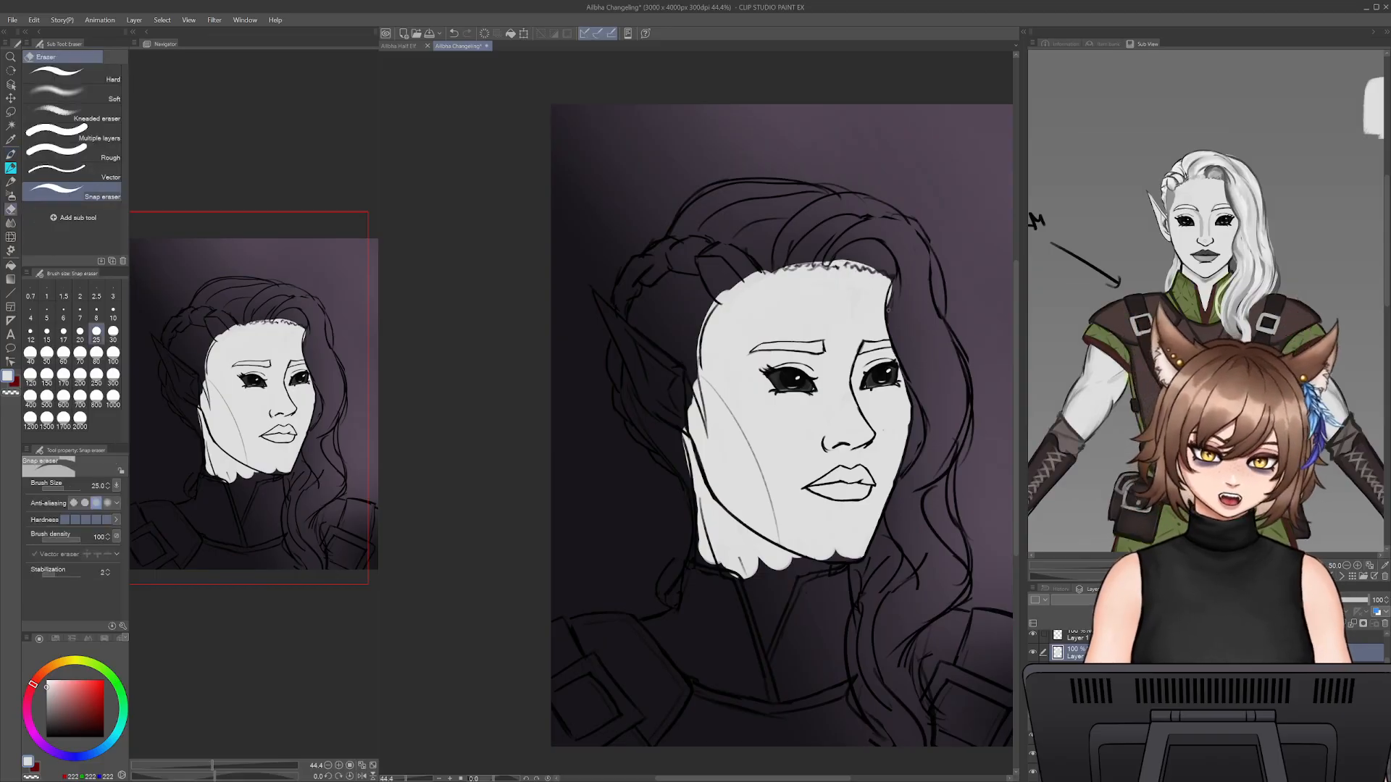
{"action": "left_click_drag", "start_coordinate": [892, 287], "coordinate": [890, 298]}
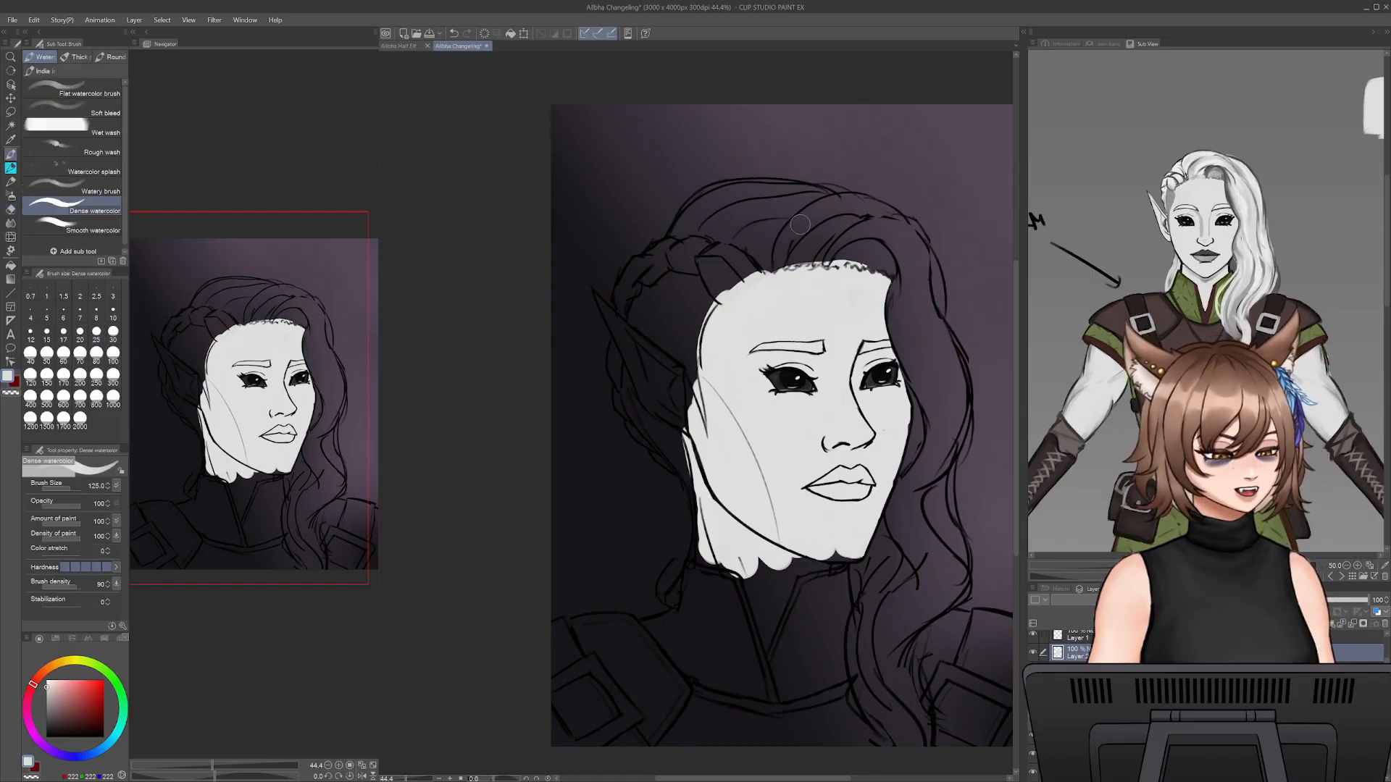
{"action": "key", "text": "bracketright"}
{"action": "key", "text": "bracketright"}
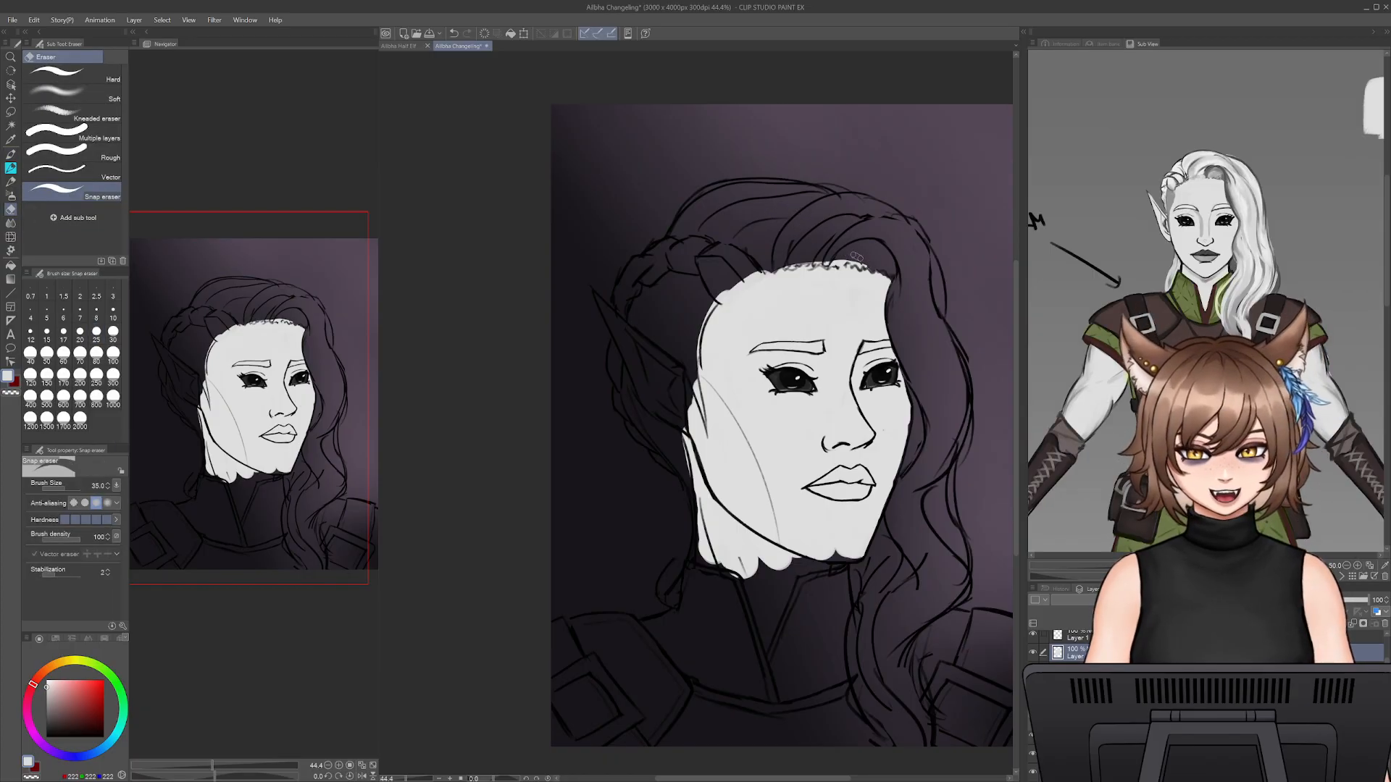
{"action": "left_click_drag", "start_coordinate": [841, 256], "coordinate": [839, 263]}
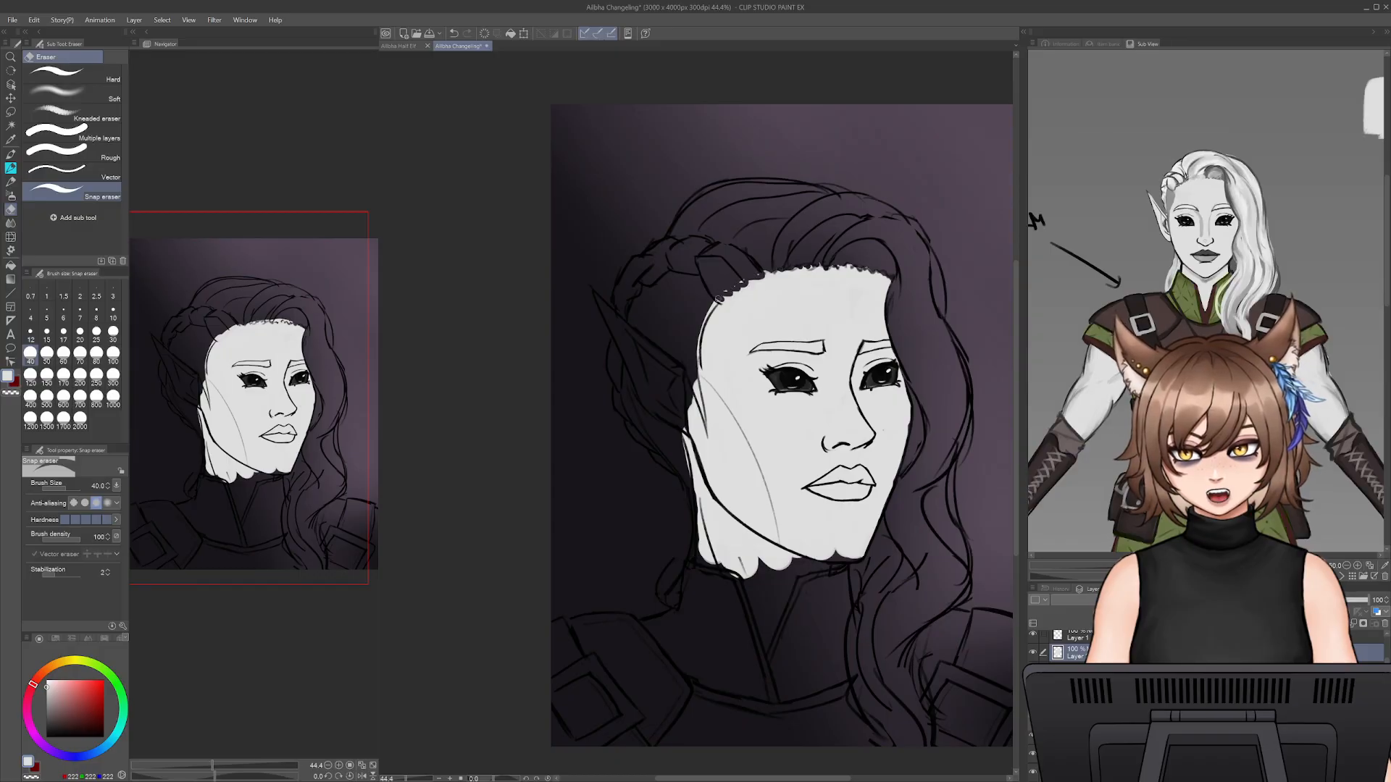
- Fill the pointed ear with the near-white base, reducing the Dense watercolor brush to size 70
{"action": "mouse_move", "coordinate": [696, 376]}
{"action": "left_mouse_down"}
{"action": "mouse_move", "coordinate": [691, 353]}
{"action": "mouse_move", "coordinate": [705, 427]}
{"action": "mouse_move", "coordinate": [685, 384]}
{"action": "mouse_move", "coordinate": [695, 422]}
{"action": "mouse_move", "coordinate": [641, 373]}
{"action": "mouse_move", "coordinate": [638, 394]}
{"action": "mouse_move", "coordinate": [650, 395]}
{"action": "mouse_move", "coordinate": [656, 355]}
{"action": "mouse_move", "coordinate": [674, 366]}
{"action": "mouse_move", "coordinate": [597, 298]}
{"action": "mouse_move", "coordinate": [630, 366]}
{"action": "left_mouse_up"}
{"action": "key", "text": "b"}
{"action": "key", "text": "bracketleft"}
{"action": "key", "text": "bracketleft"}
{"action": "key", "text": "bracketleft"}
{"action": "key", "text": "bracketleft"}
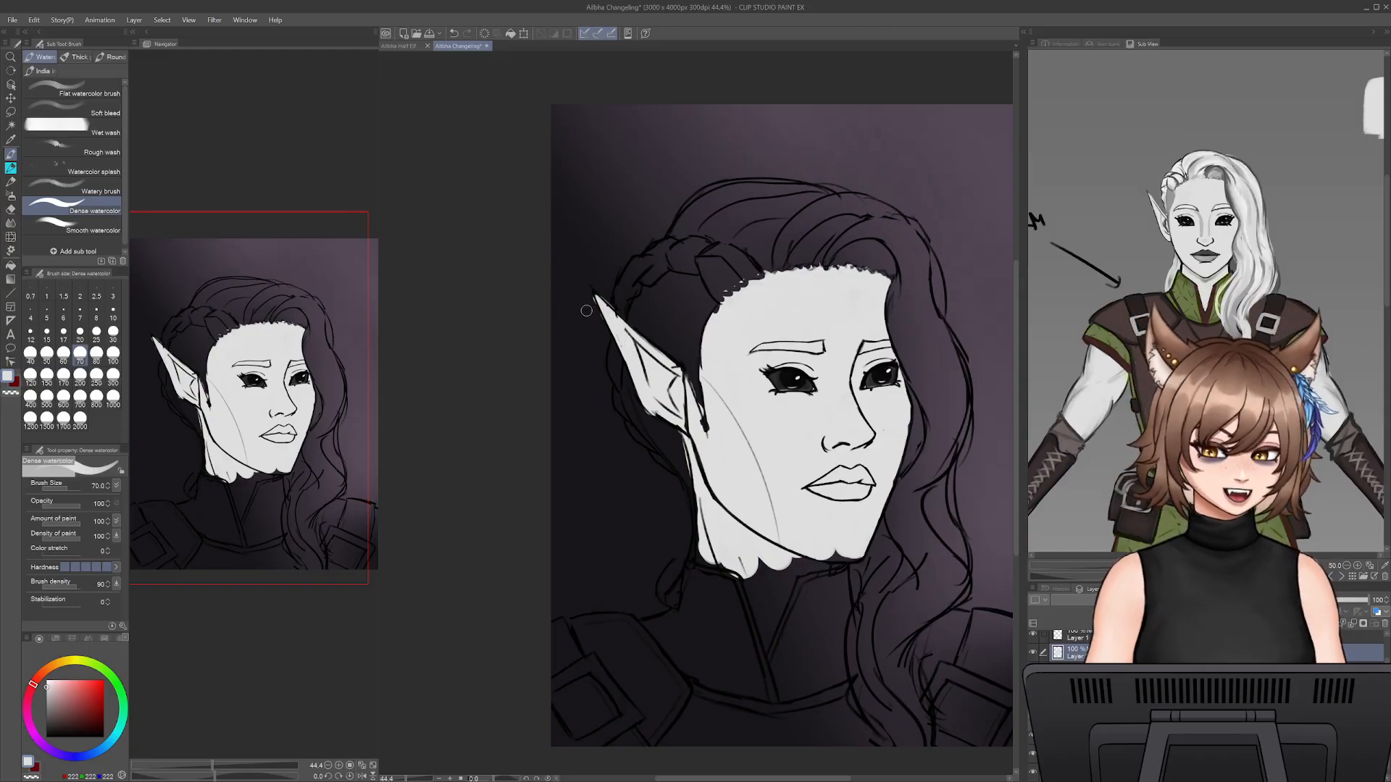
- Refine the base colour at the ear's pointed tip by alternately painting and erasing along the outline
{"action": "key", "text": "e"}
{"action": "key", "text": "b"}
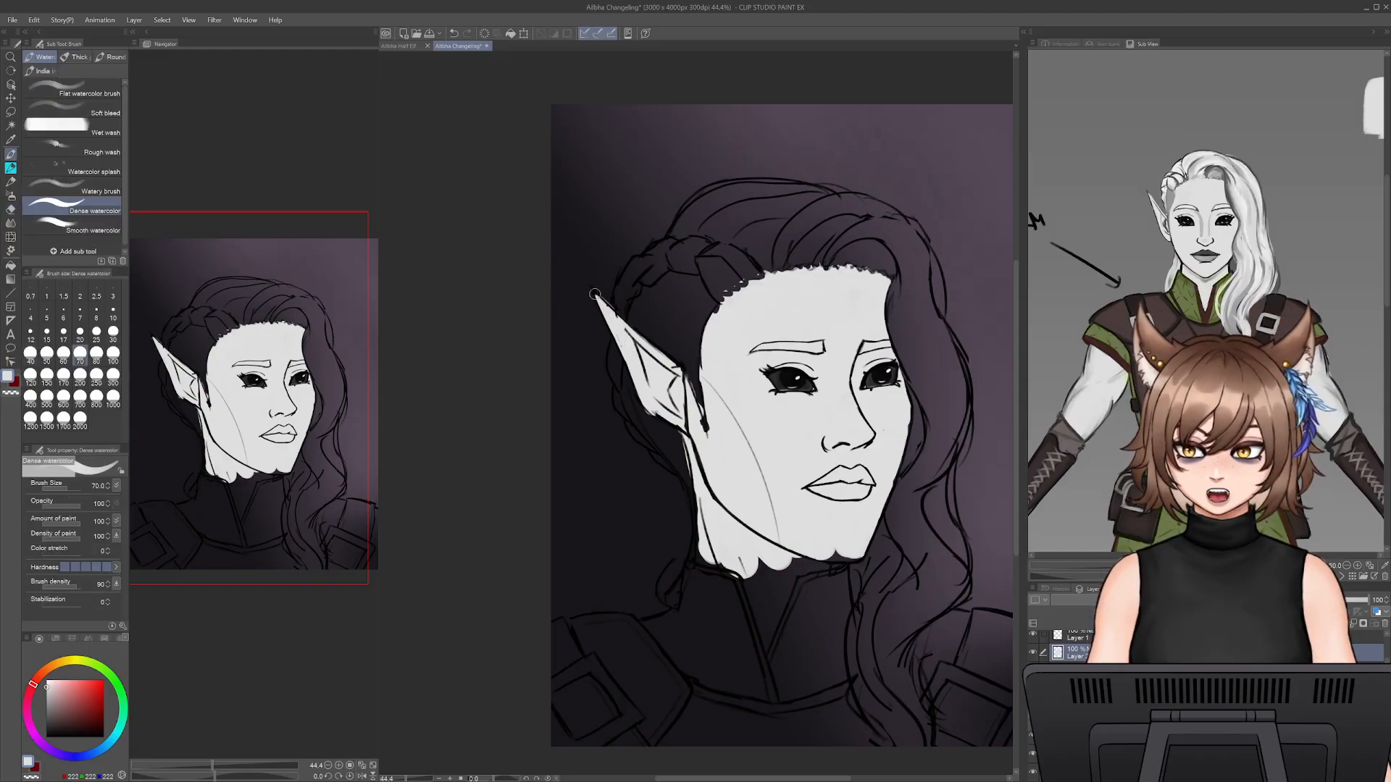
{"action": "key", "text": "e"}
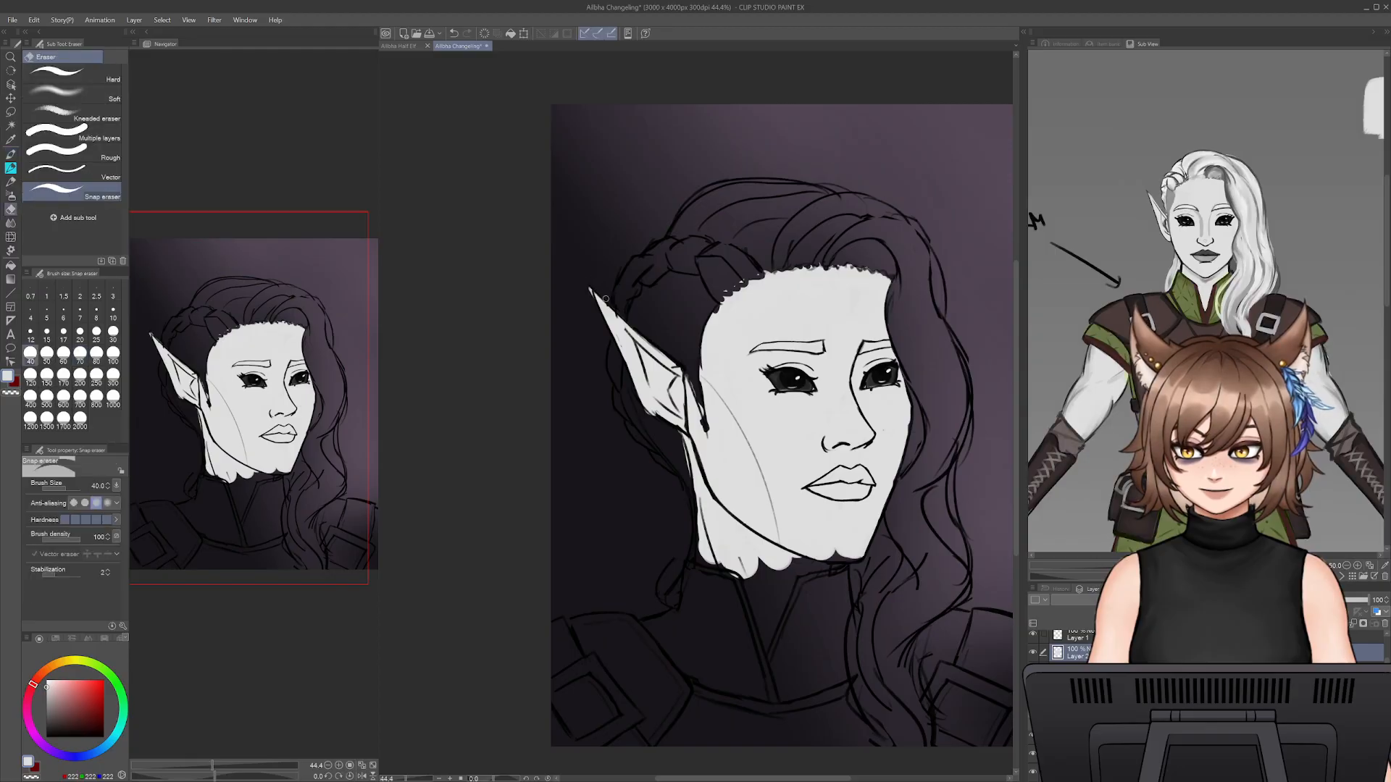
{"action": "key", "text": "b"}
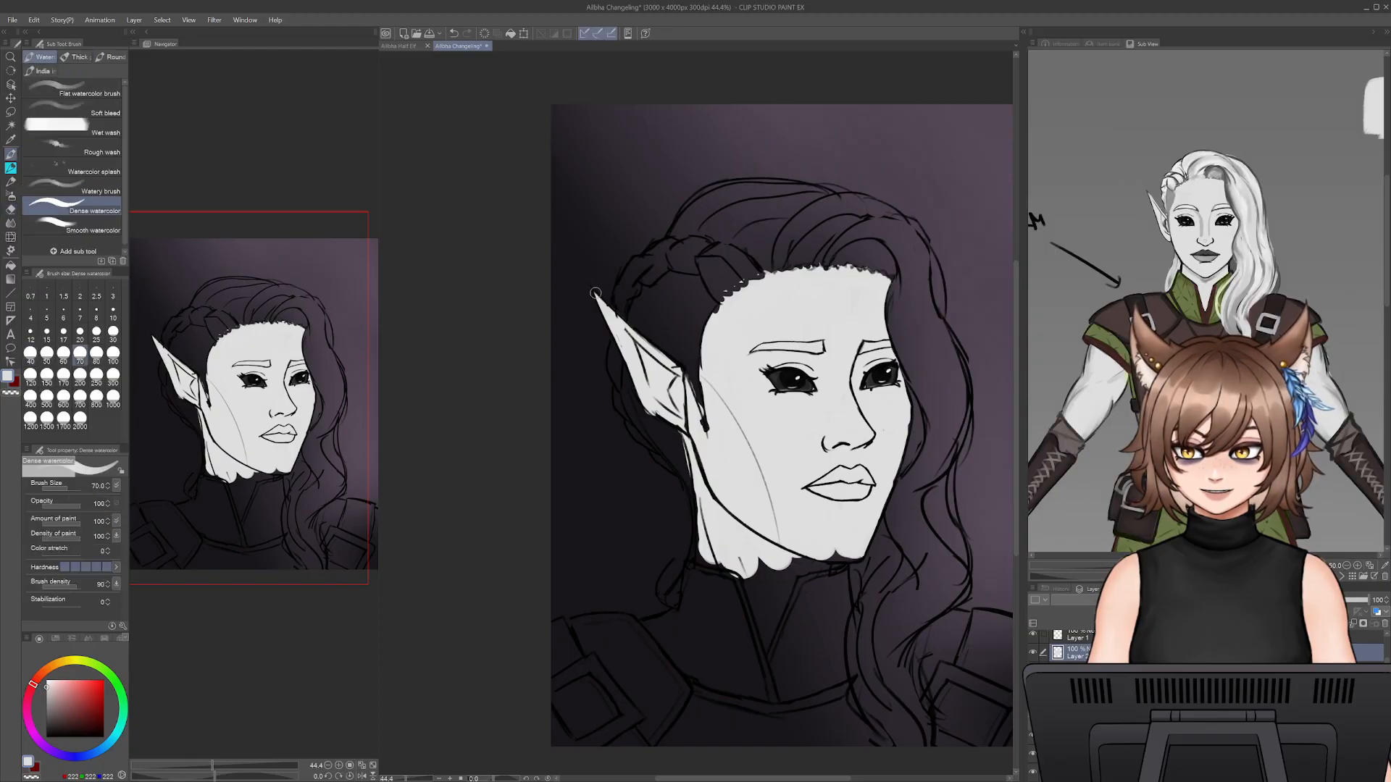
{"action": "key", "text": "e"}
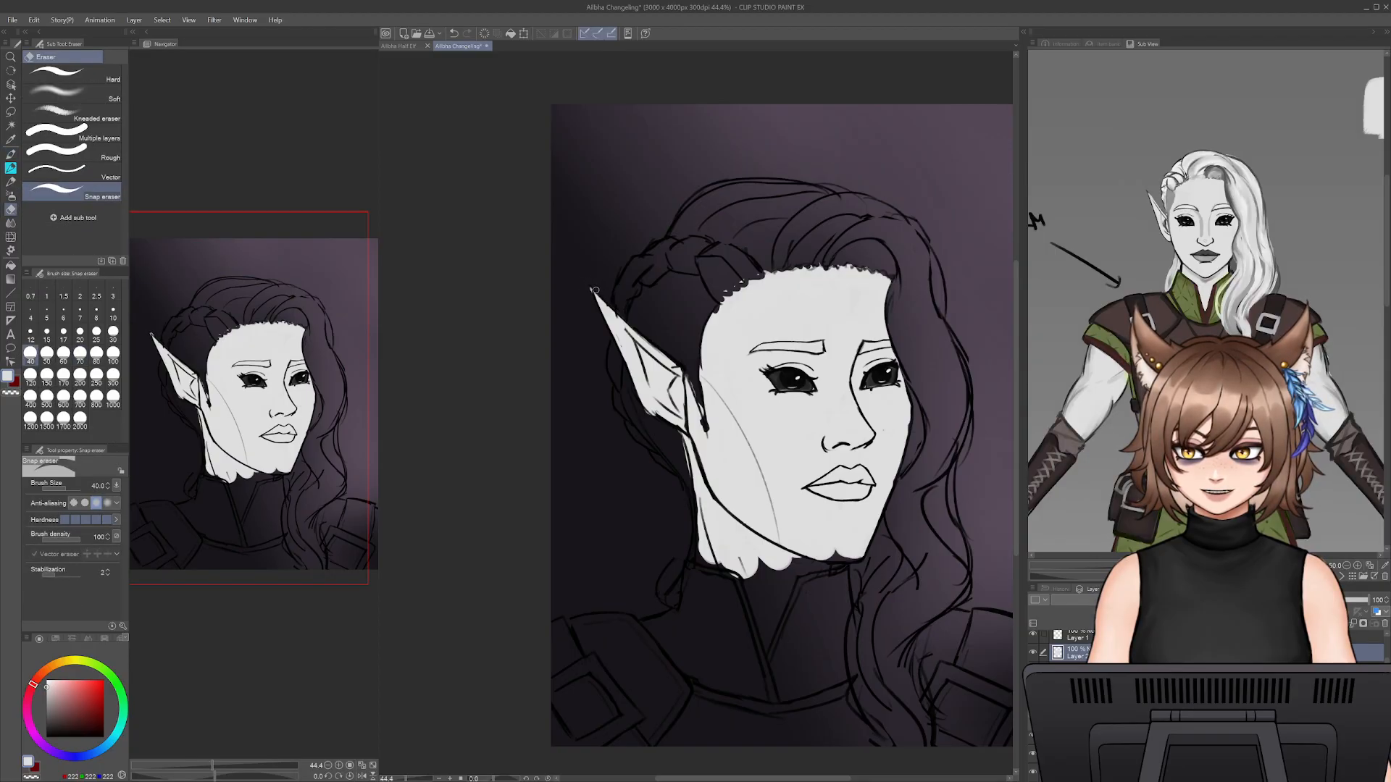
{"action": "key", "text": "b"}
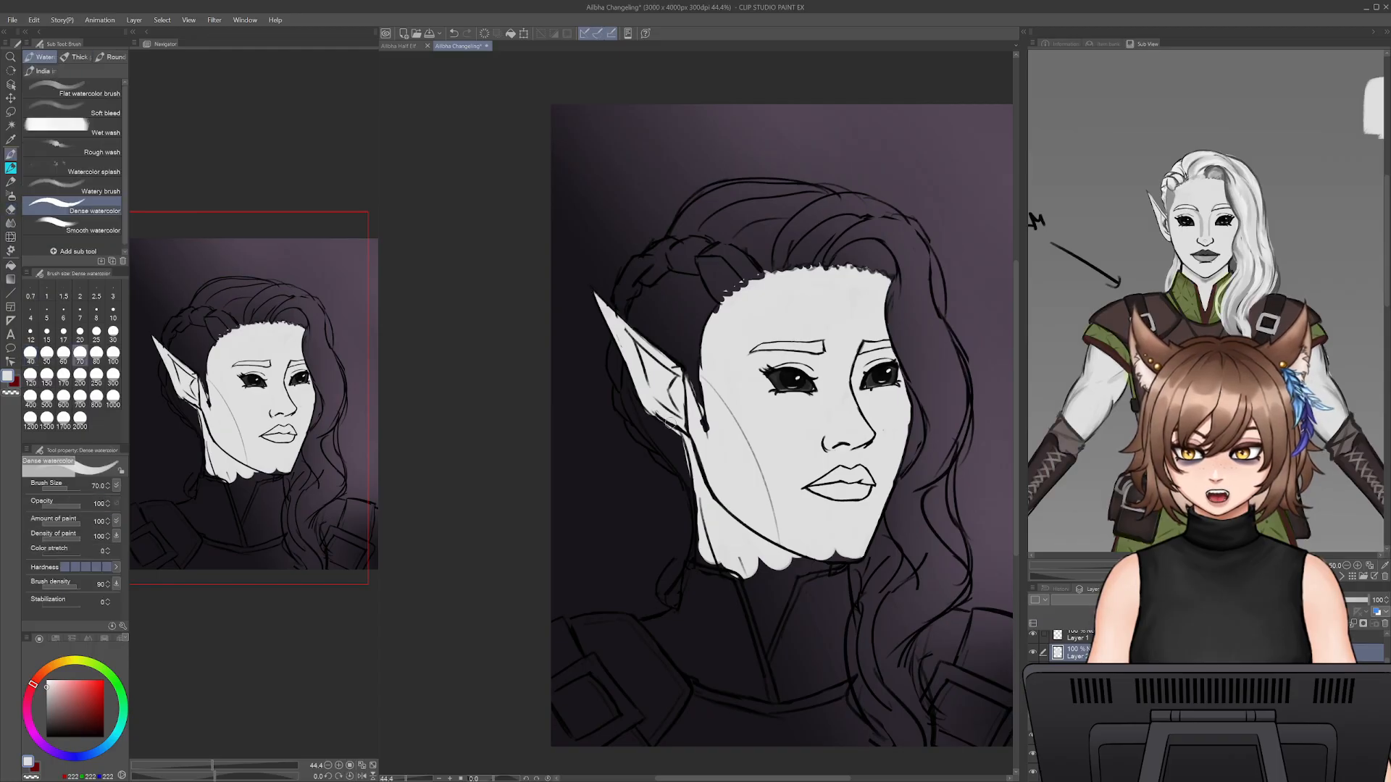
- Clean up the skin base's edge on the neck below the ear with the eraser and brush
{"action": "key", "text": "e"}
{"action": "left_click_drag", "start_coordinate": [681, 441], "coordinate": [690, 464]}
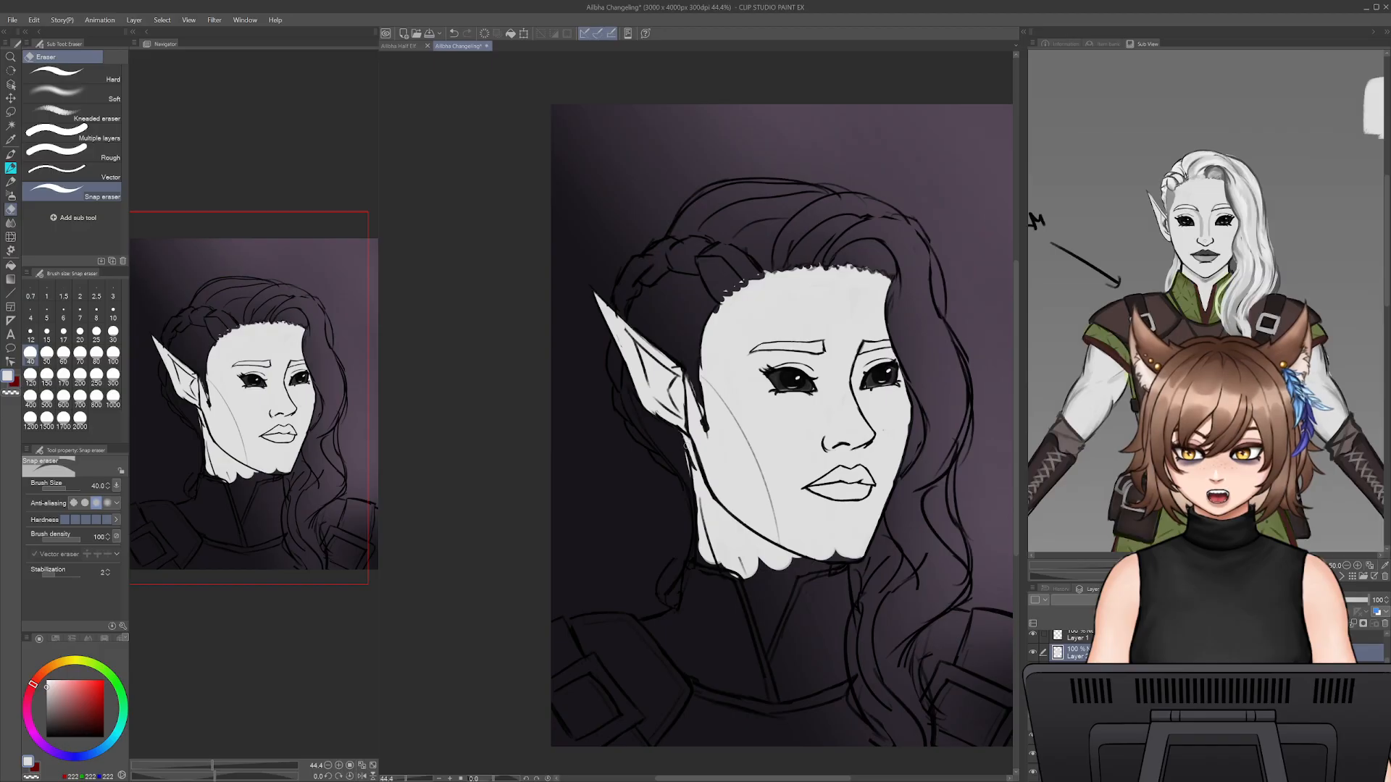
{"action": "key", "text": "b"}
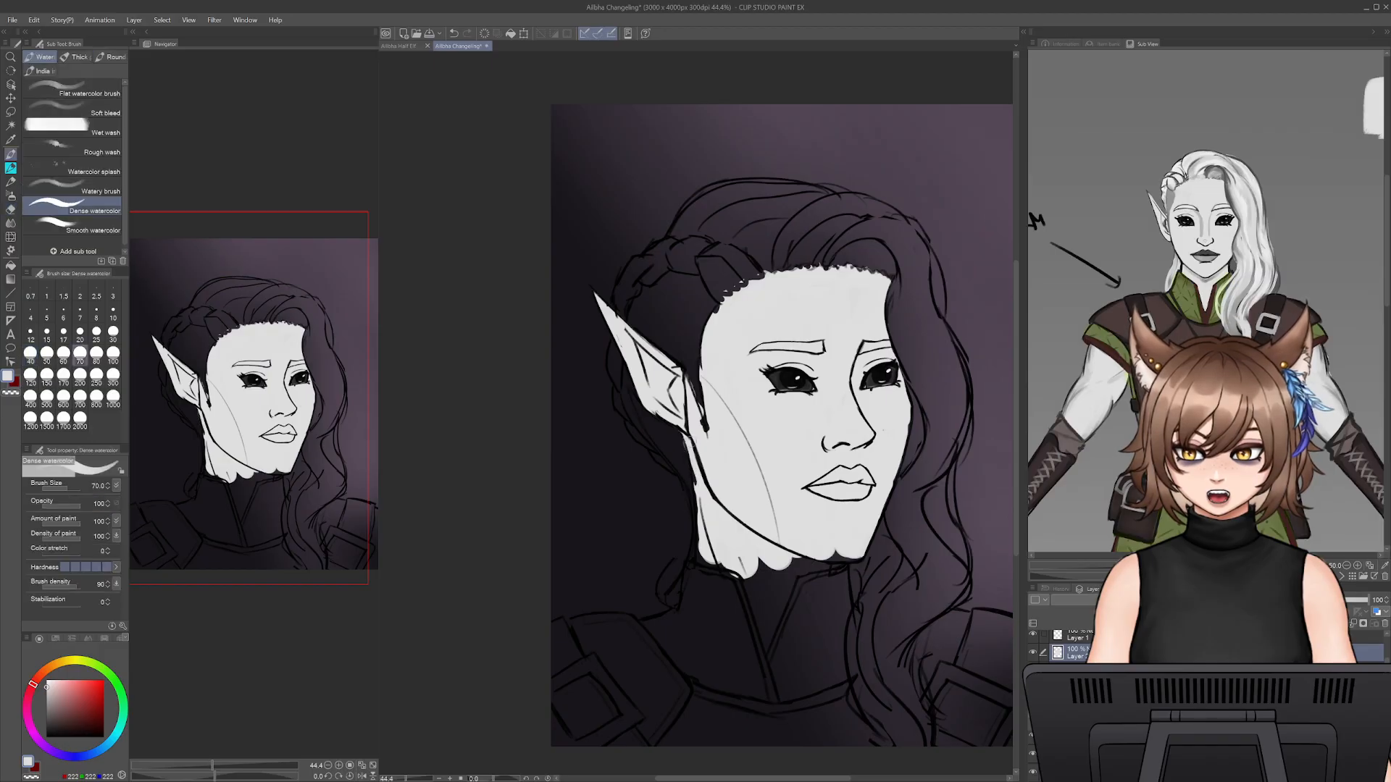
{"action": "key", "text": "e"}
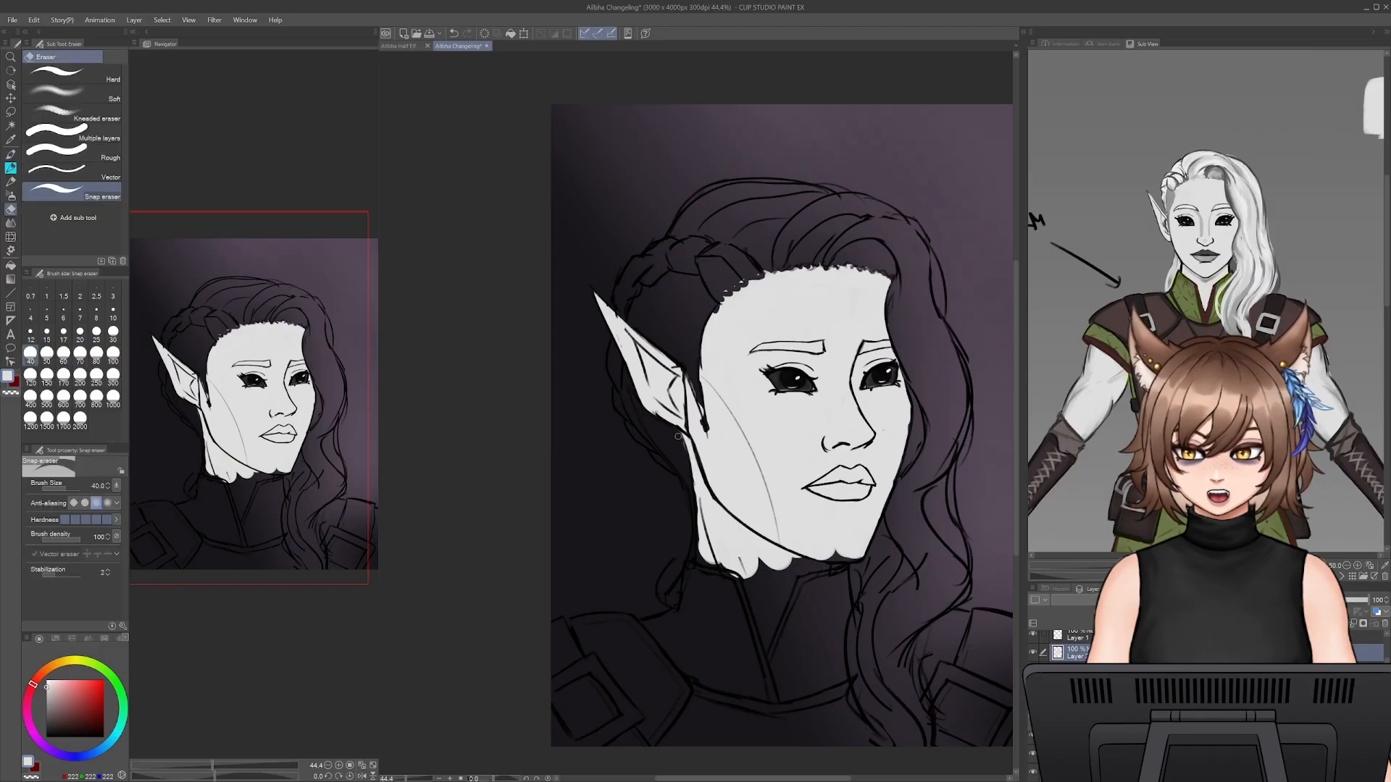
{"action": "key", "text": "b"}
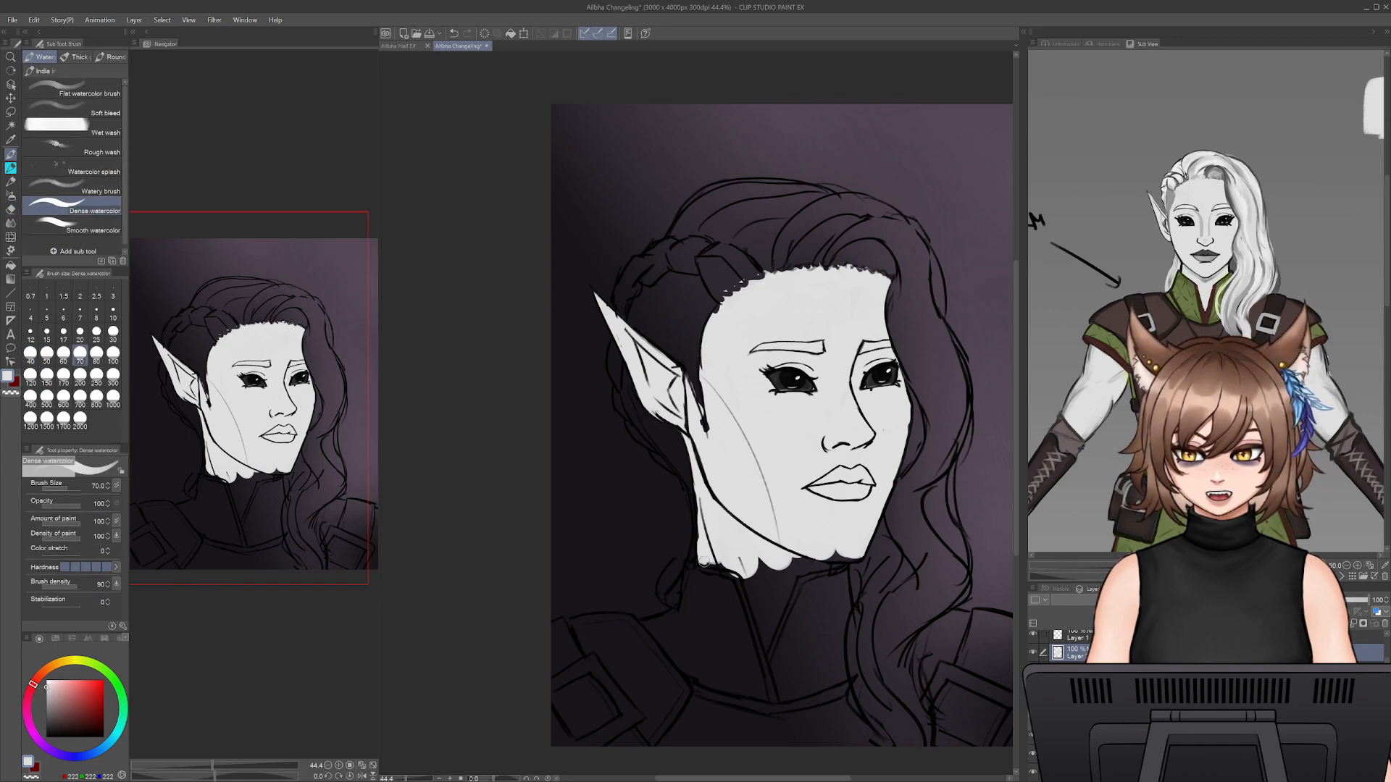
- Extend the skin base down the near side of the collar opening and erase the overspill along the back of the neck
{"action": "left_click_drag", "start_coordinate": [746, 576], "coordinate": [763, 615]}
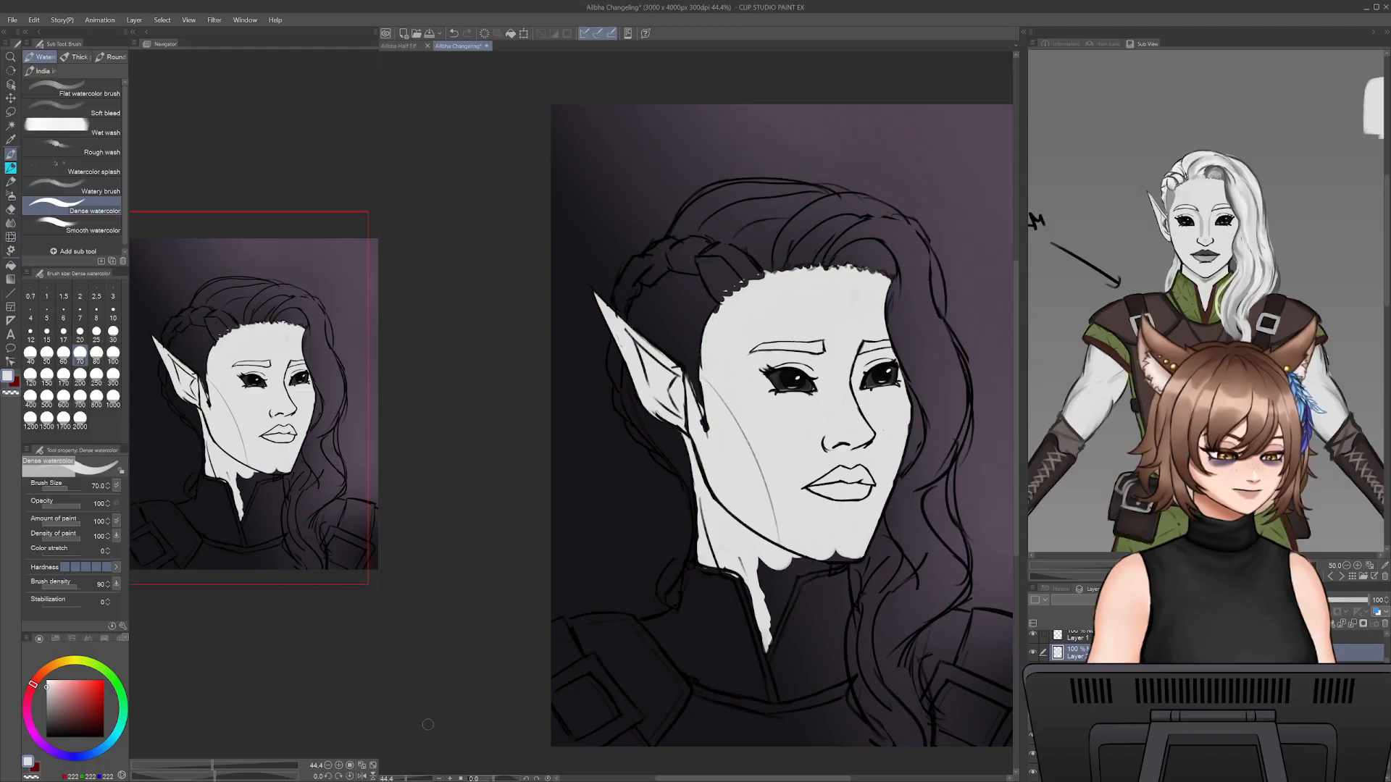
{"action": "left_click_drag", "start_coordinate": [413, 779], "coordinate": [412, 779]}
{"action": "left_click_drag", "start_coordinate": [621, 737], "coordinate": [568, 440]}
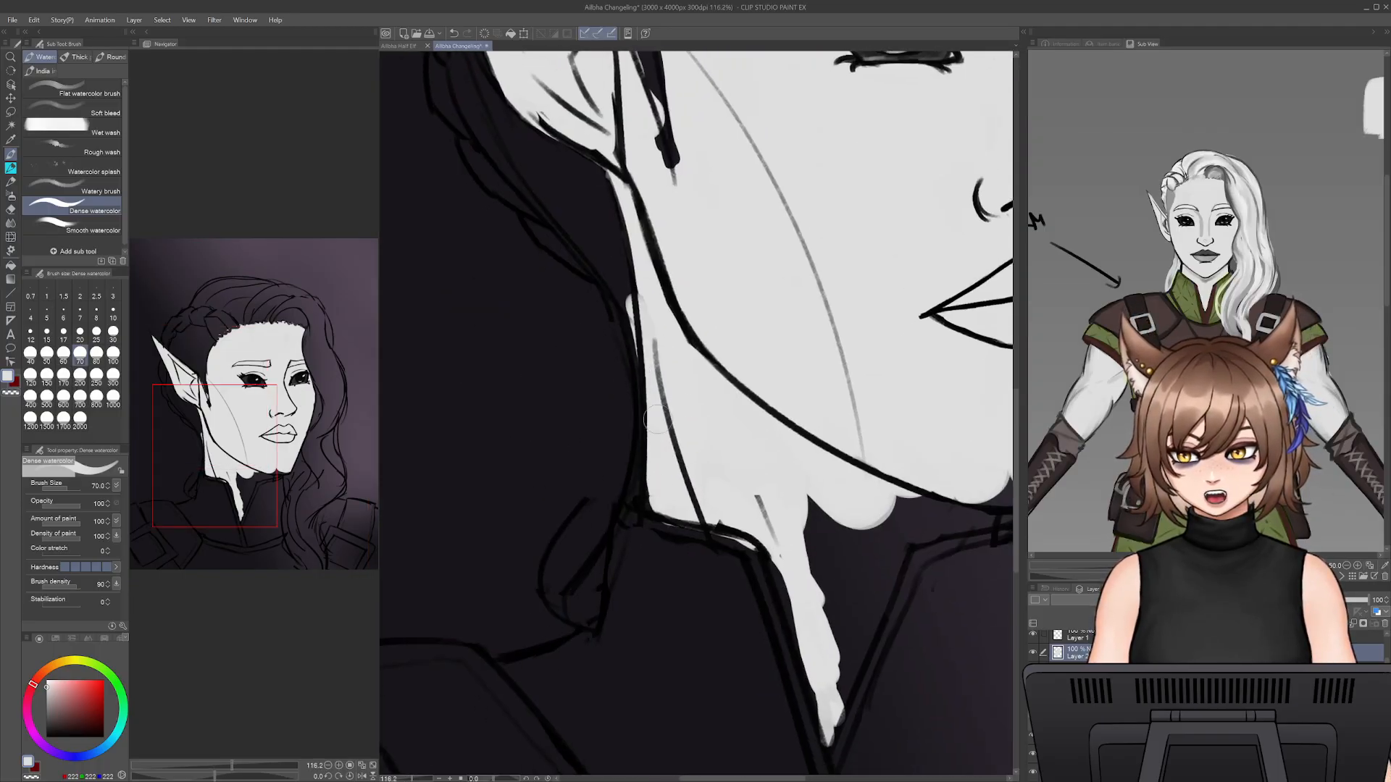
{"action": "key", "text": "e"}
{"action": "left_click_drag", "start_coordinate": [624, 290], "coordinate": [638, 375]}
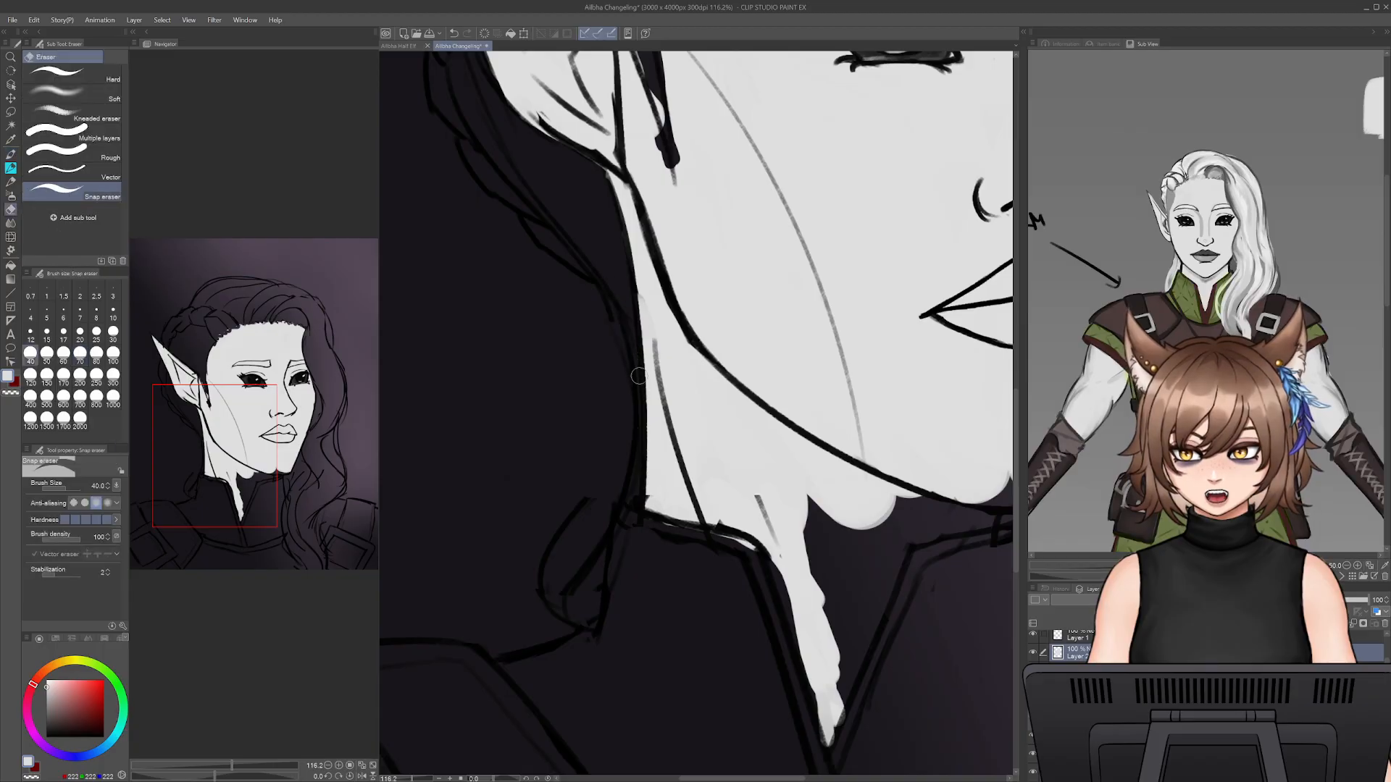
- Fill the neck under the chin and the V-shaped collar opening with the near-white base, trimming overspill along the collar
{"action": "key", "text": "b"}
{"action": "left_click_drag", "start_coordinate": [649, 268], "coordinate": [672, 400]}
{"action": "mouse_move", "coordinate": [799, 500]}
{"action": "left_mouse_down"}
{"action": "mouse_move", "coordinate": [819, 528]}
{"action": "mouse_move", "coordinate": [956, 503]}
{"action": "left_mouse_up"}
{"action": "mouse_move", "coordinate": [955, 482]}
{"action": "left_mouse_down"}
{"action": "mouse_move", "coordinate": [736, 461]}
{"action": "mouse_move", "coordinate": [750, 478]}
{"action": "mouse_move", "coordinate": [853, 472]}
{"action": "mouse_move", "coordinate": [765, 478]}
{"action": "mouse_move", "coordinate": [754, 506]}
{"action": "mouse_move", "coordinate": [652, 513]}
{"action": "left_mouse_up"}
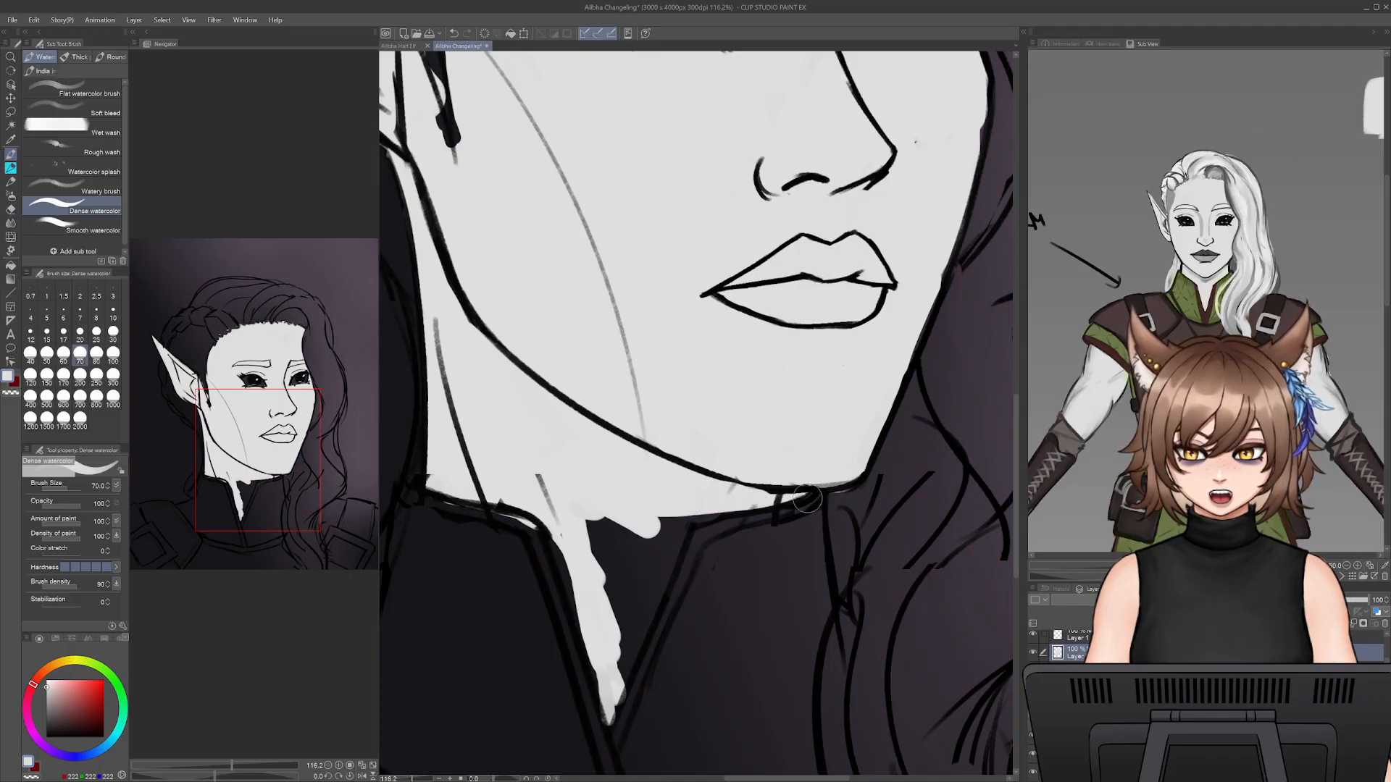
{"action": "key", "text": "e"}
{"action": "key", "text": "b"}
{"action": "mouse_move", "coordinate": [776, 502]}
{"action": "left_mouse_down"}
{"action": "mouse_move", "coordinate": [873, 443]}
{"action": "mouse_move", "coordinate": [821, 444]}
{"action": "mouse_move", "coordinate": [763, 485]}
{"action": "mouse_move", "coordinate": [798, 445]}
{"action": "mouse_move", "coordinate": [744, 559]}
{"action": "mouse_move", "coordinate": [733, 622]}
{"action": "mouse_move", "coordinate": [762, 477]}
{"action": "mouse_move", "coordinate": [715, 457]}
{"action": "mouse_move", "coordinate": [701, 421]}
{"action": "mouse_move", "coordinate": [661, 461]}
{"action": "mouse_move", "coordinate": [719, 597]}
{"action": "mouse_move", "coordinate": [728, 704]}
{"action": "mouse_move", "coordinate": [779, 562]}
{"action": "mouse_move", "coordinate": [717, 709]}
{"action": "mouse_move", "coordinate": [683, 589]}
{"action": "mouse_move", "coordinate": [714, 663]}
{"action": "mouse_move", "coordinate": [643, 477]}
{"action": "mouse_move", "coordinate": [688, 597]}
{"action": "mouse_move", "coordinate": [666, 507]}
{"action": "mouse_move", "coordinate": [692, 611]}
{"action": "left_mouse_up"}
{"action": "key", "text": "e"}
{"action": "key", "text": "b"}
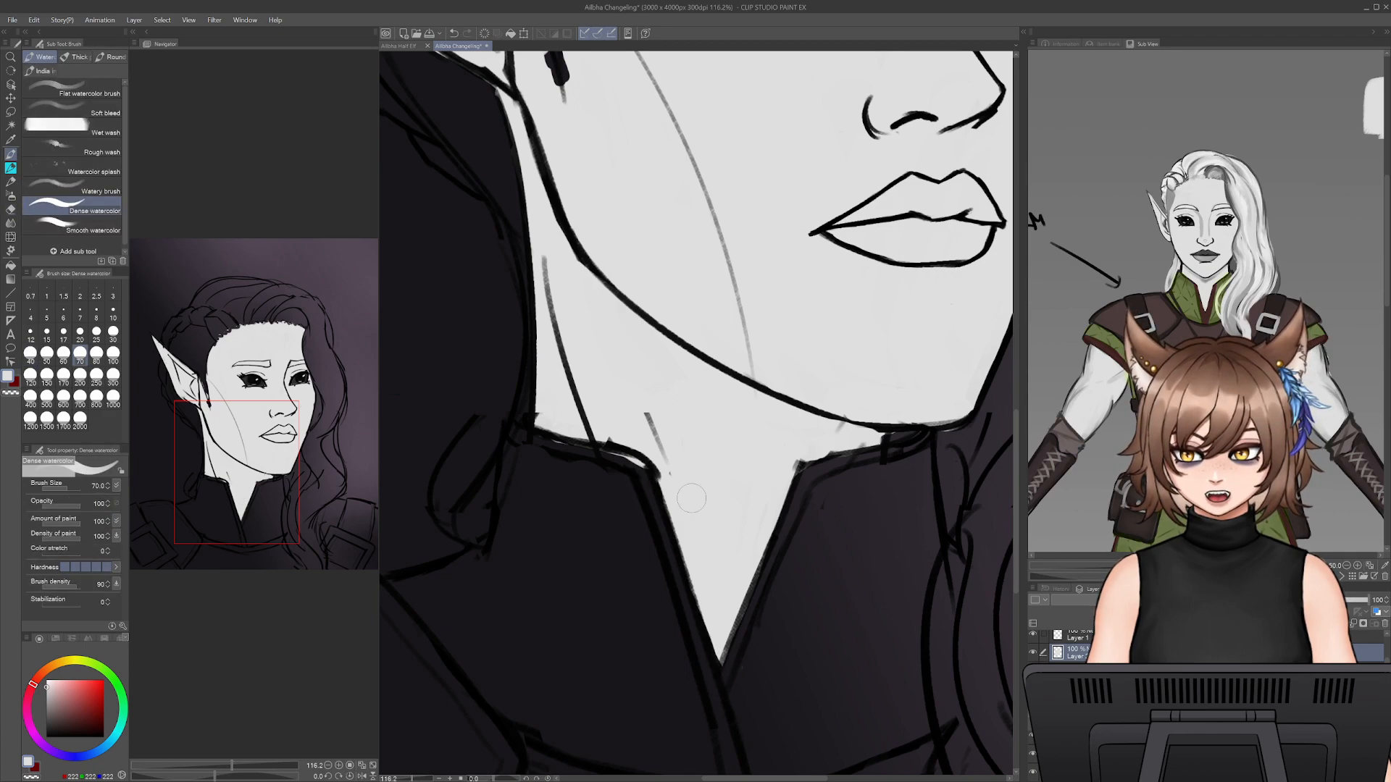
- Clean up the skin base's edge along the jaw, far cheek and far brow by alternately erasing and painting
{"action": "left_click_drag", "start_coordinate": [824, 343], "coordinate": [736, 541]}
{"action": "key", "text": "e"}
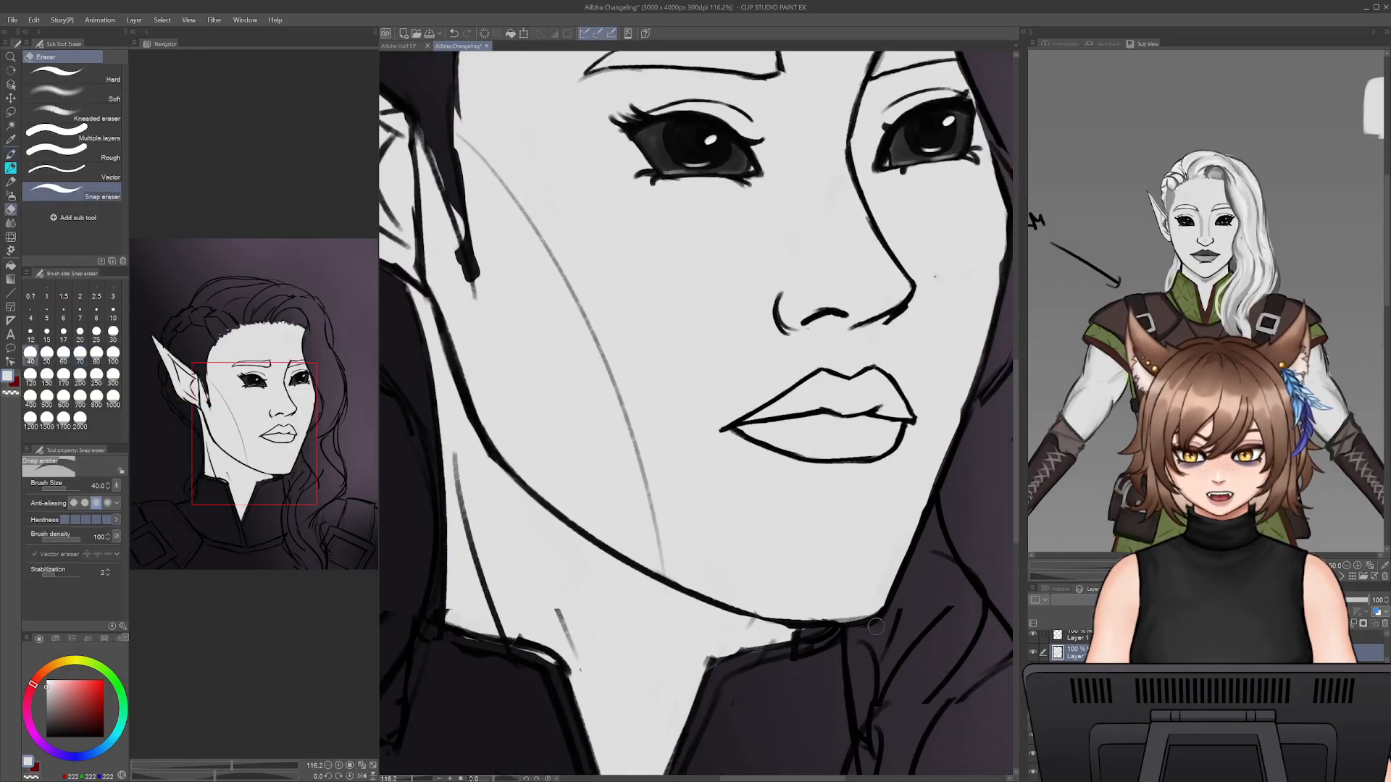
{"action": "key", "text": "b"}
{"action": "left_click_drag", "start_coordinate": [941, 241], "coordinate": [884, 377]}
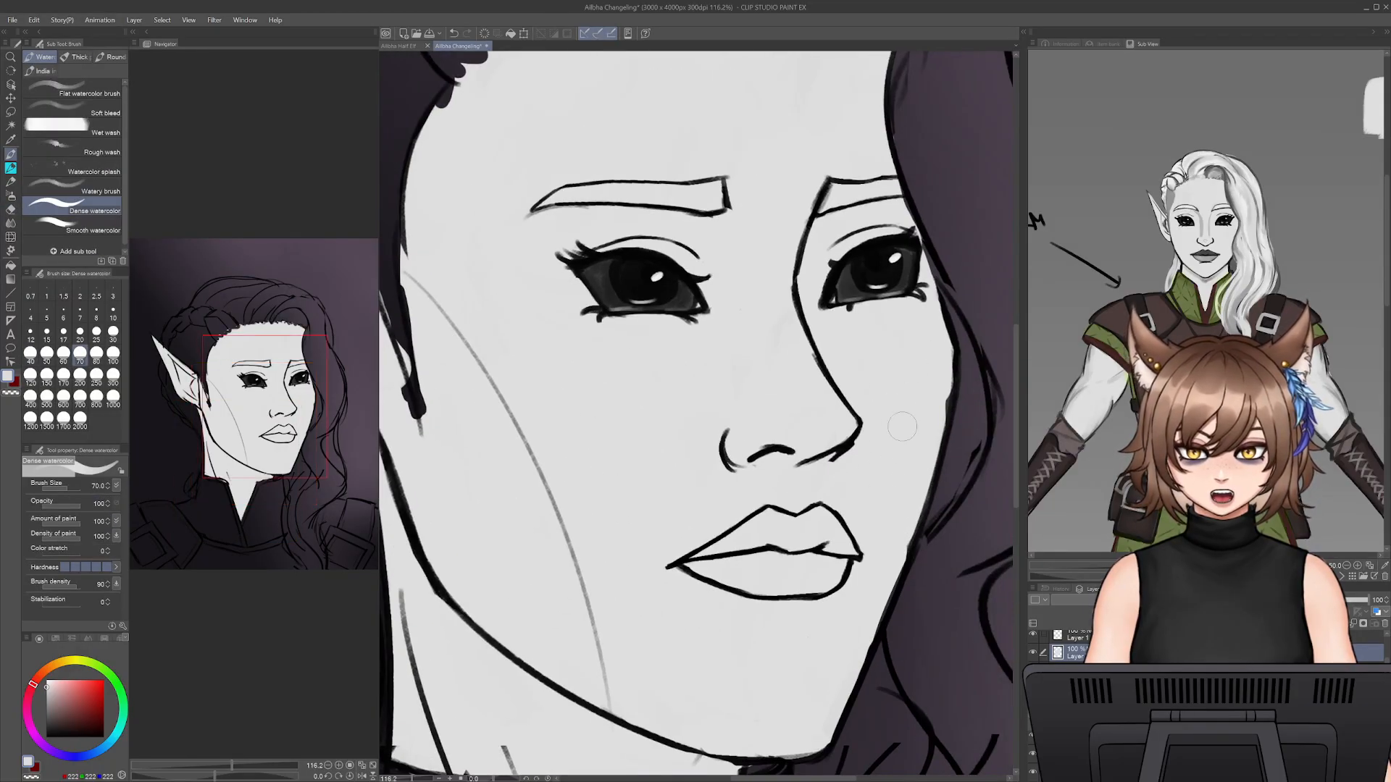
{"action": "key", "text": "e"}
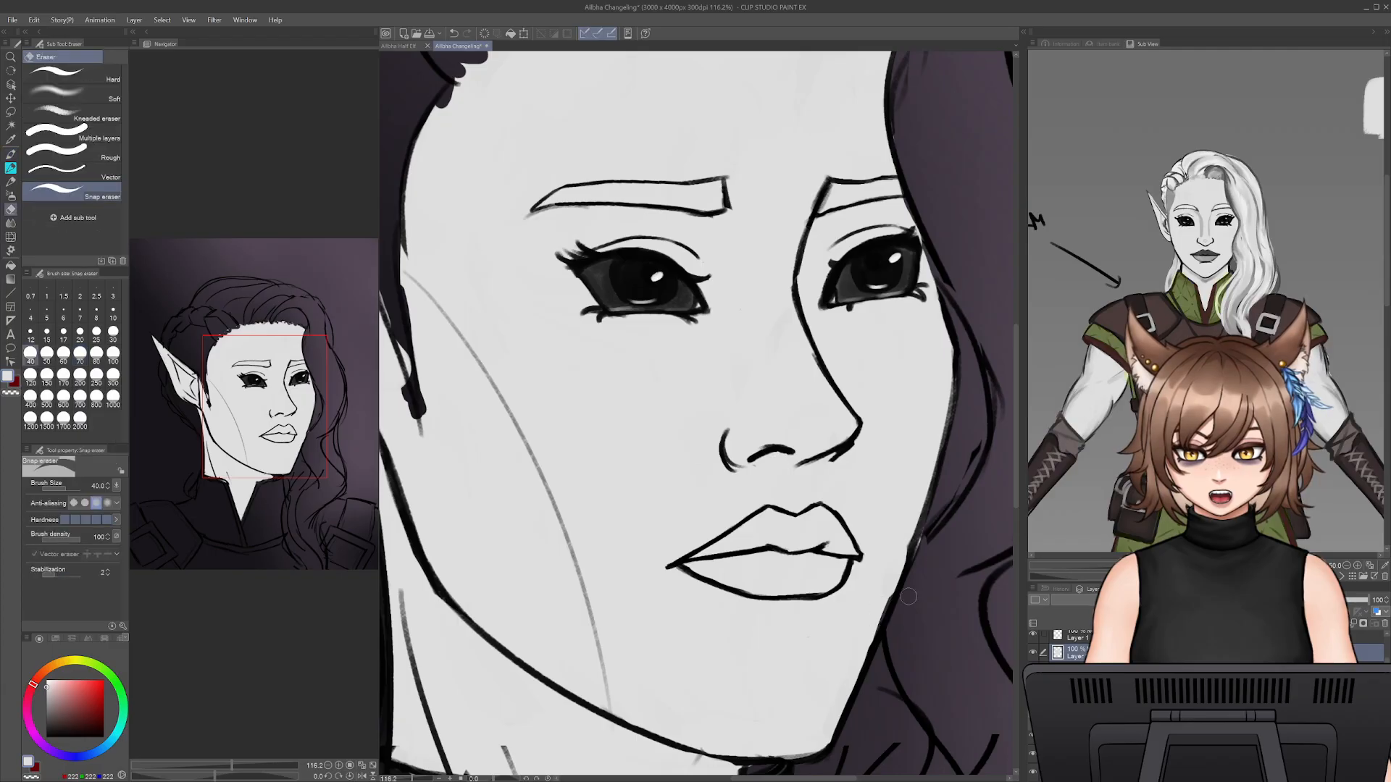
{"action": "key", "text": "b"}
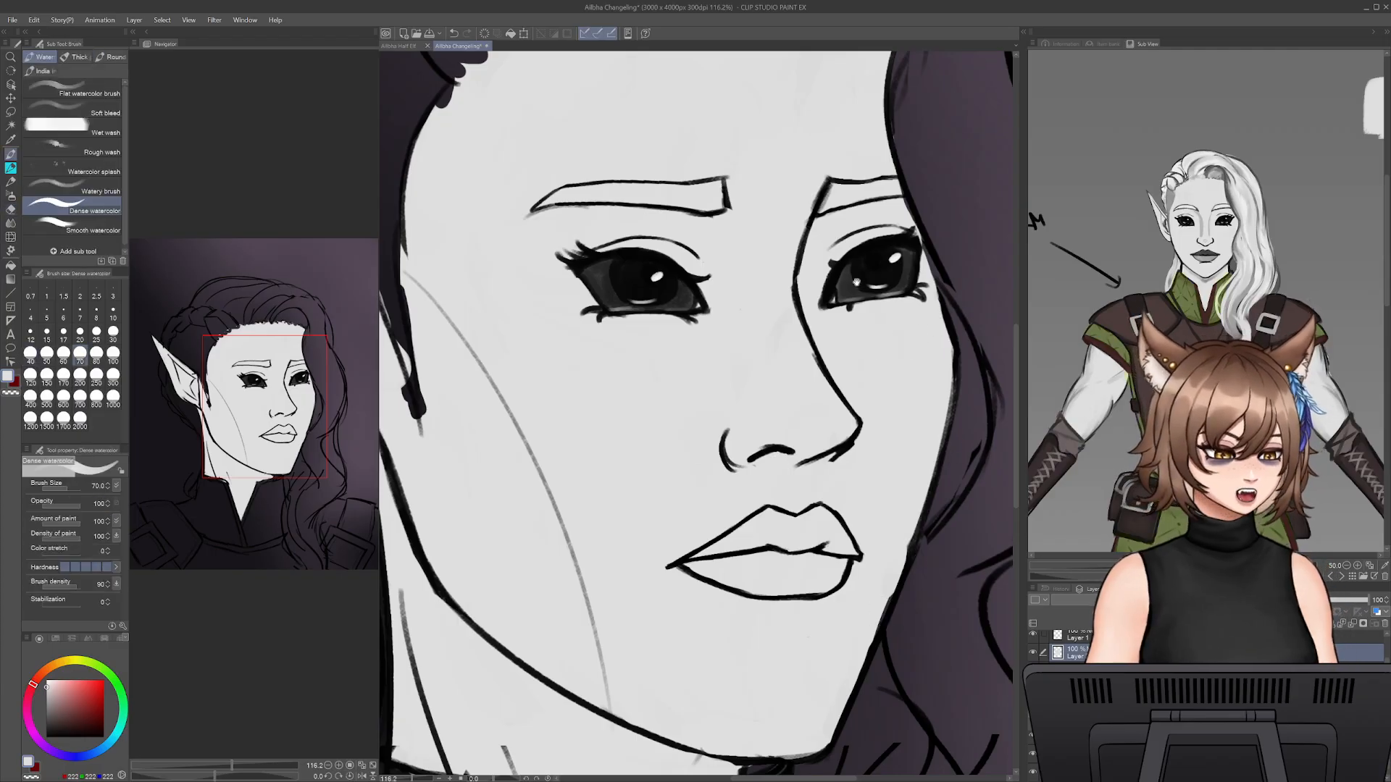
{"action": "left_click_drag", "start_coordinate": [886, 160], "coordinate": [867, 371]}
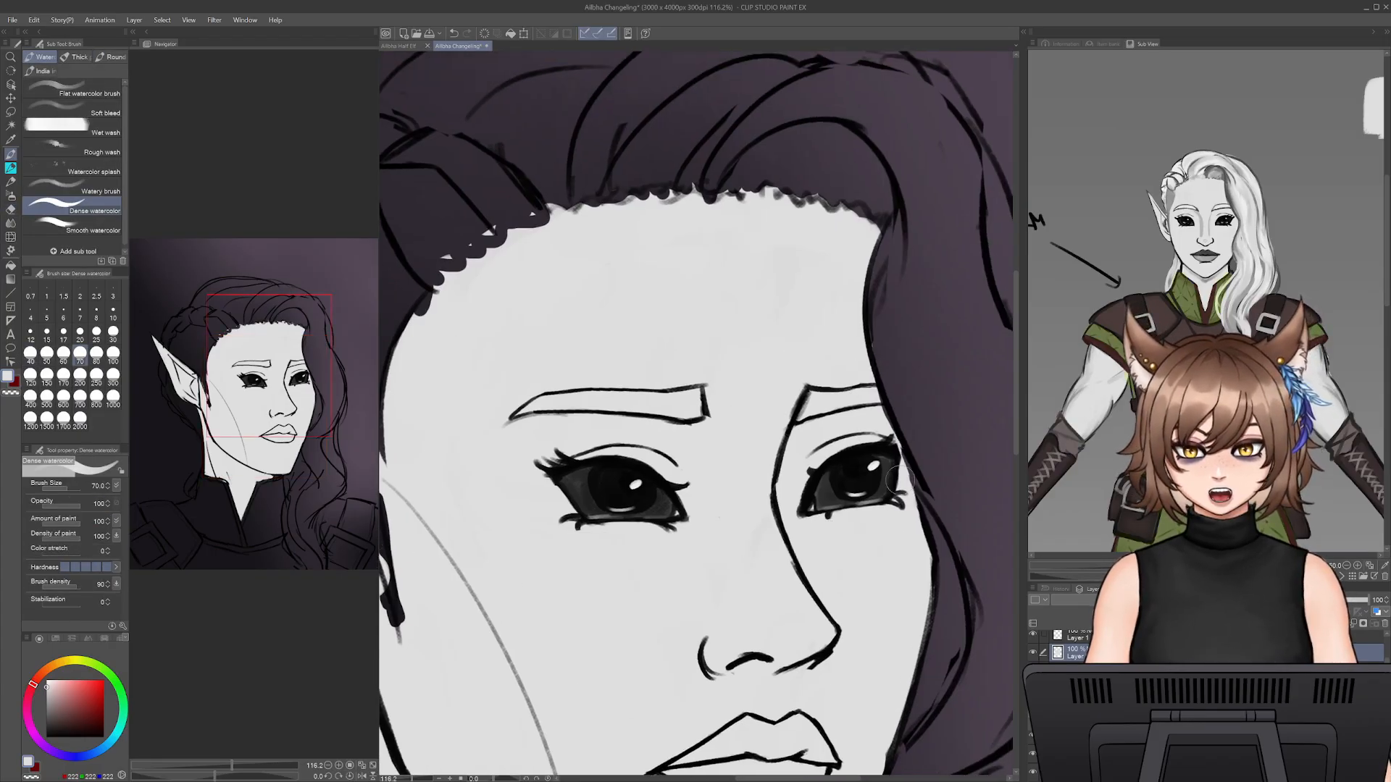
{"action": "key", "text": "e"}
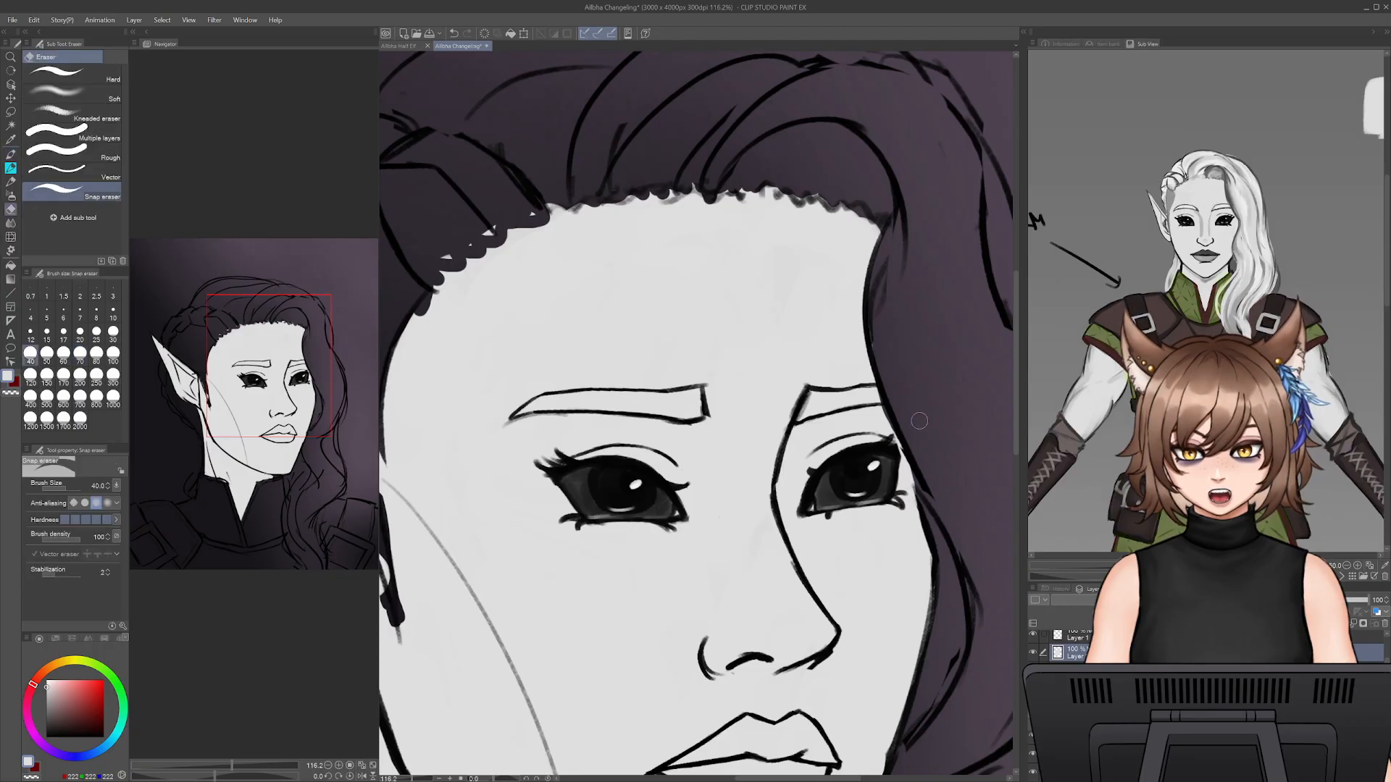
{"action": "key", "text": "b"}
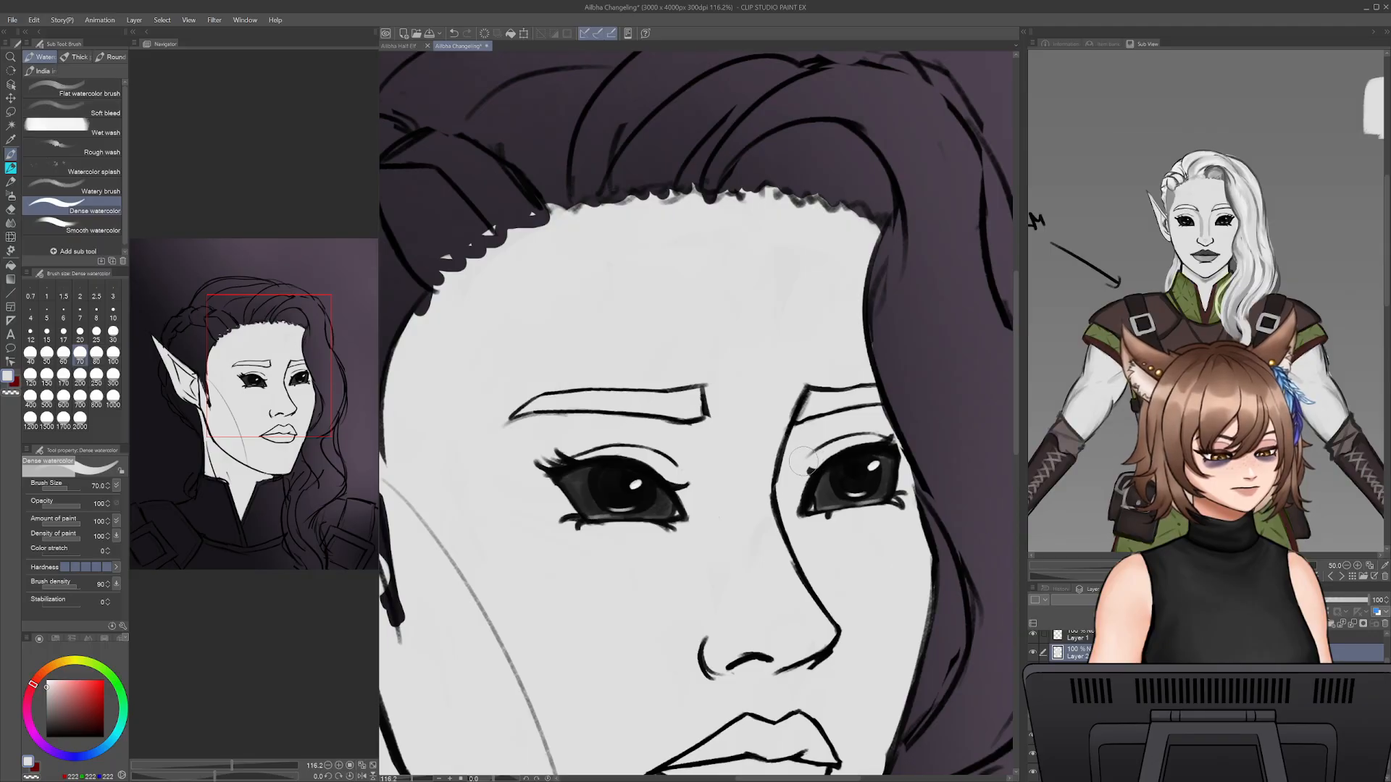
- Cover the dark sideburn in front of the ear with the near-white base and erase the overspill at the near collar corner
{"action": "mouse_move", "coordinate": [560, 582]}
{"action": "left_mouse_down"}
{"action": "mouse_move", "coordinate": [686, 482]}
{"action": "mouse_move", "coordinate": [779, 538]}
{"action": "left_mouse_up"}
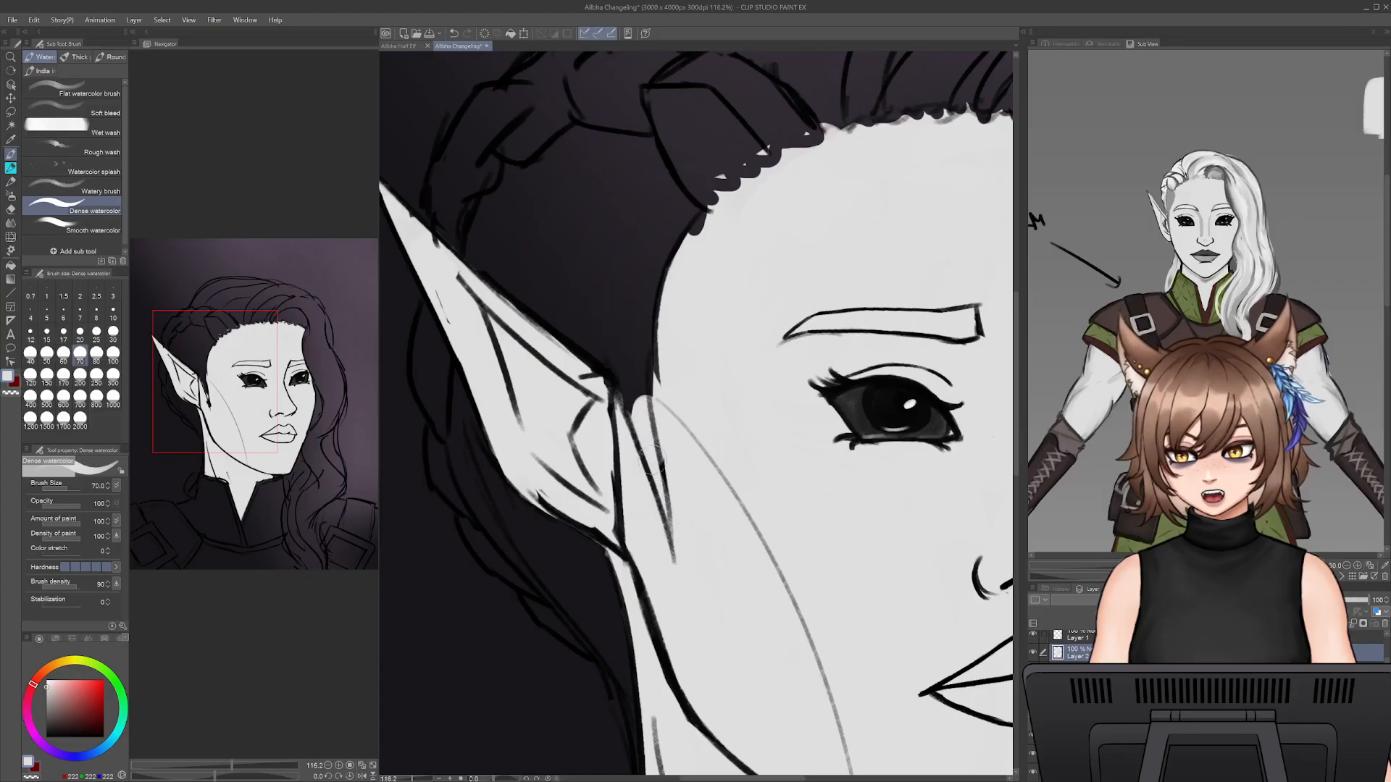
{"action": "left_click_drag", "start_coordinate": [681, 485], "coordinate": [619, 250]}
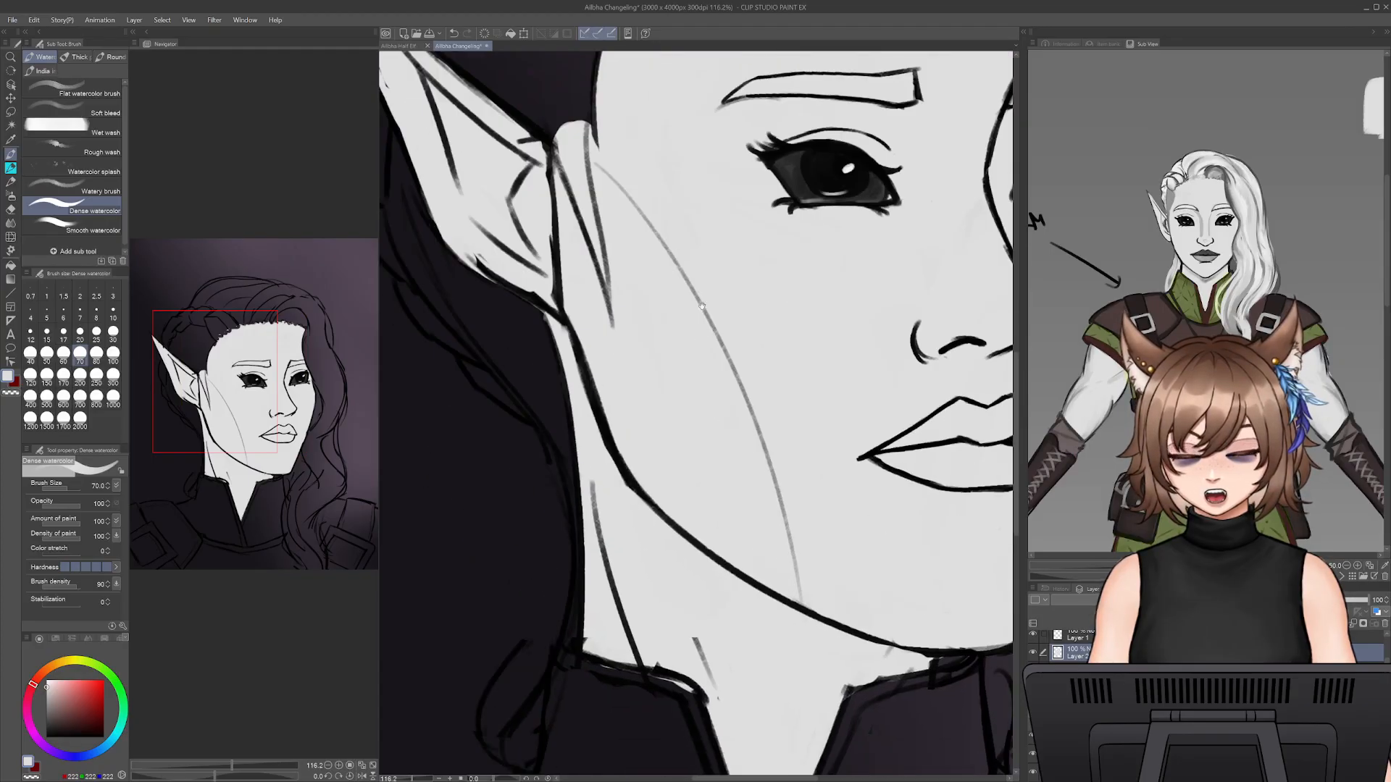
{"action": "left_click_drag", "start_coordinate": [659, 464], "coordinate": [683, 339]}
{"action": "key", "text": "e"}
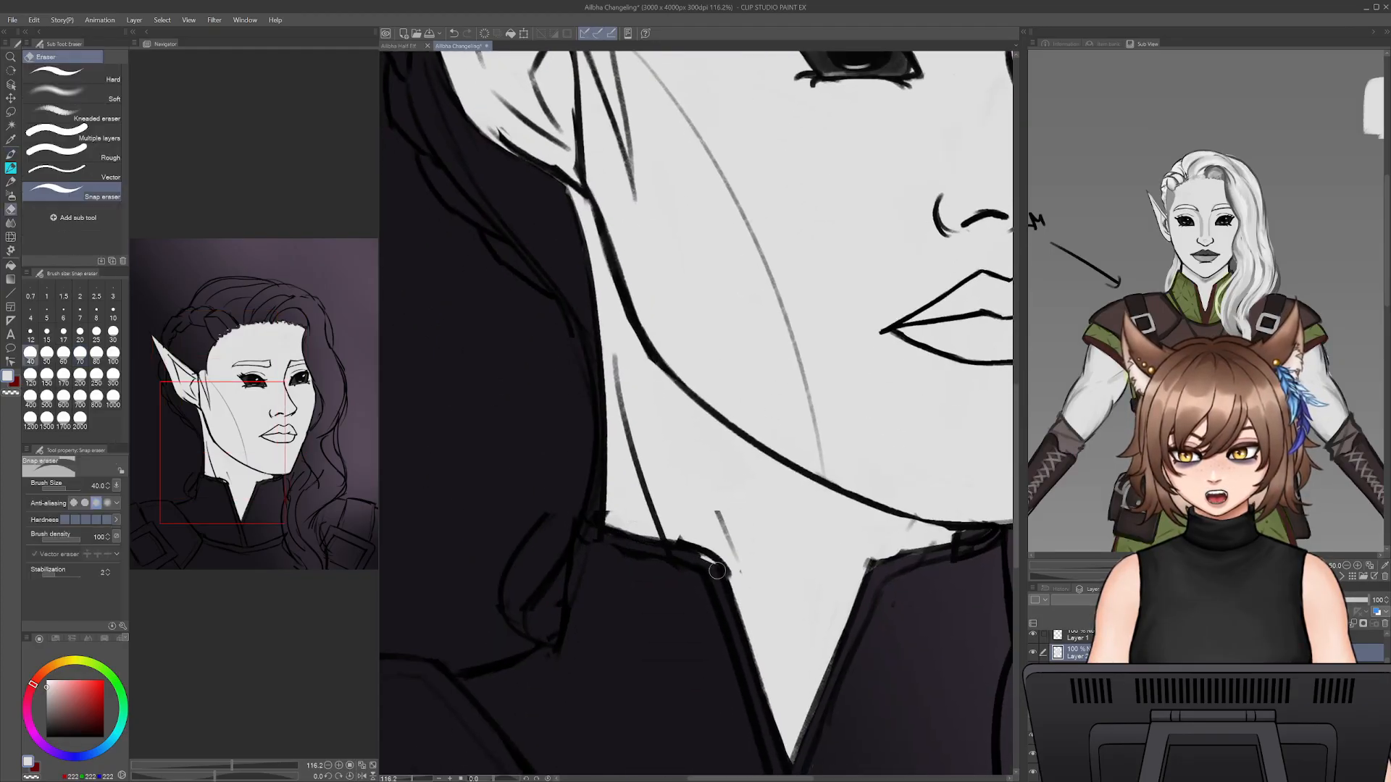
{"action": "key", "text": "b"}
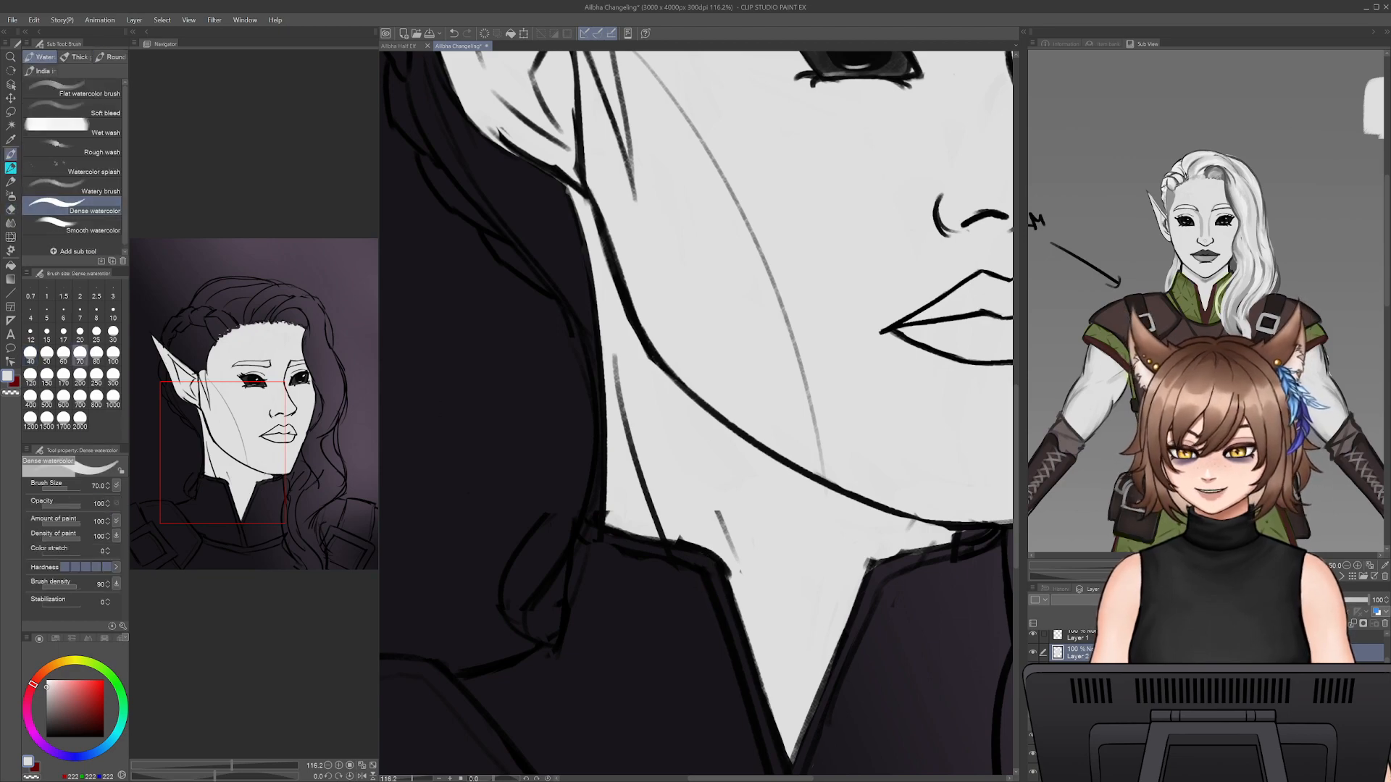
- Sample the mid-grey of the shaved hair from the reference character and return to the Dense watercolor brush
{"action": "key", "text": "alt"}
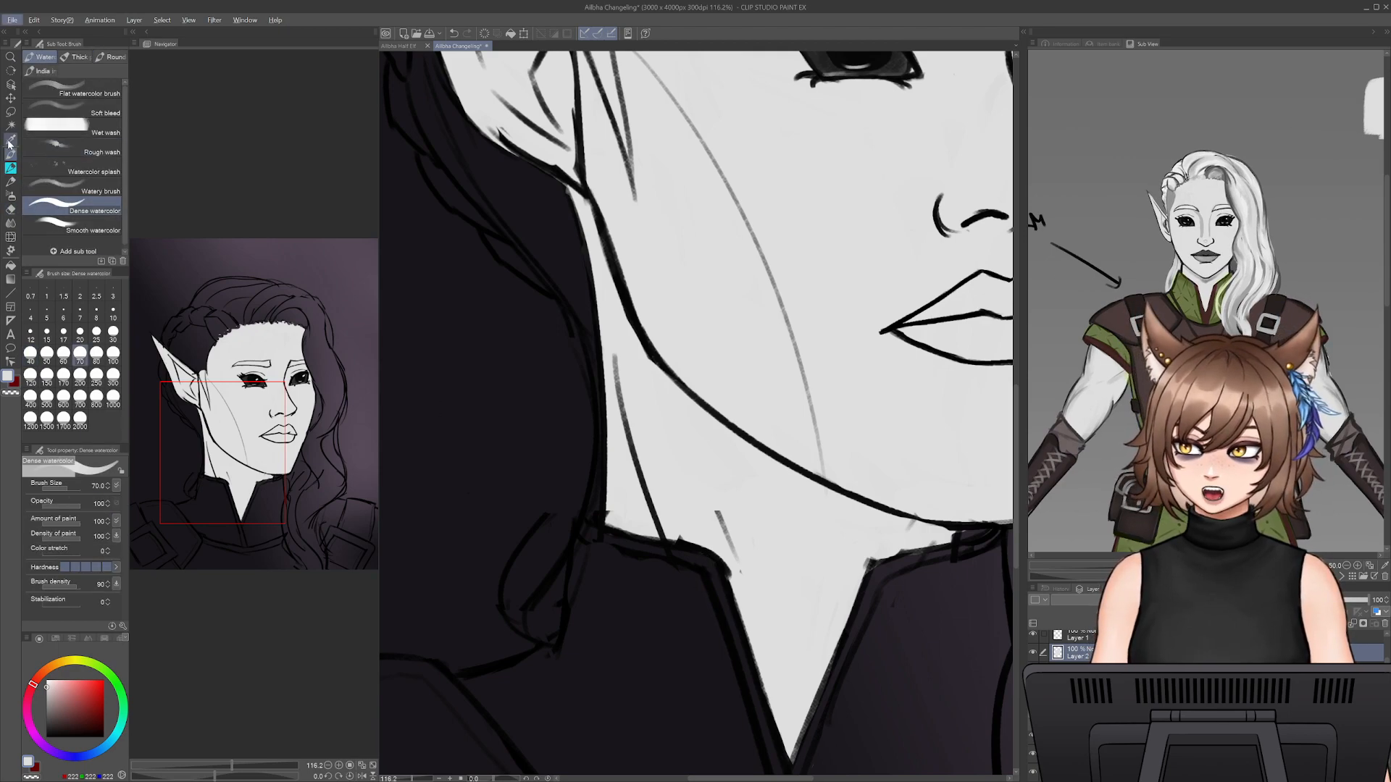
{"action": "key", "text": "i"}
{"action": "left_click", "coordinate": [1174, 200]}
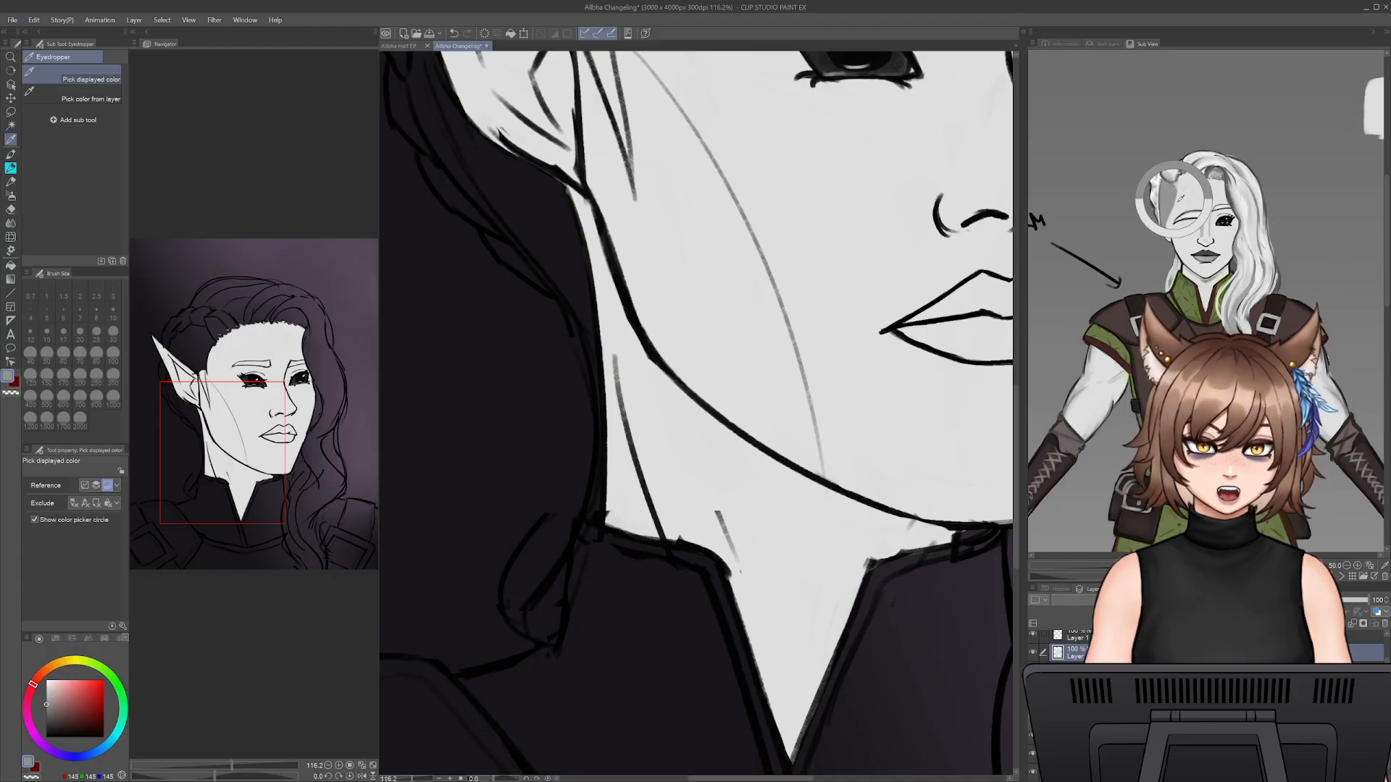
{"action": "left_click_drag", "start_coordinate": [528, 65], "coordinate": [536, 332]}
{"action": "left_click", "coordinate": [10, 169]}
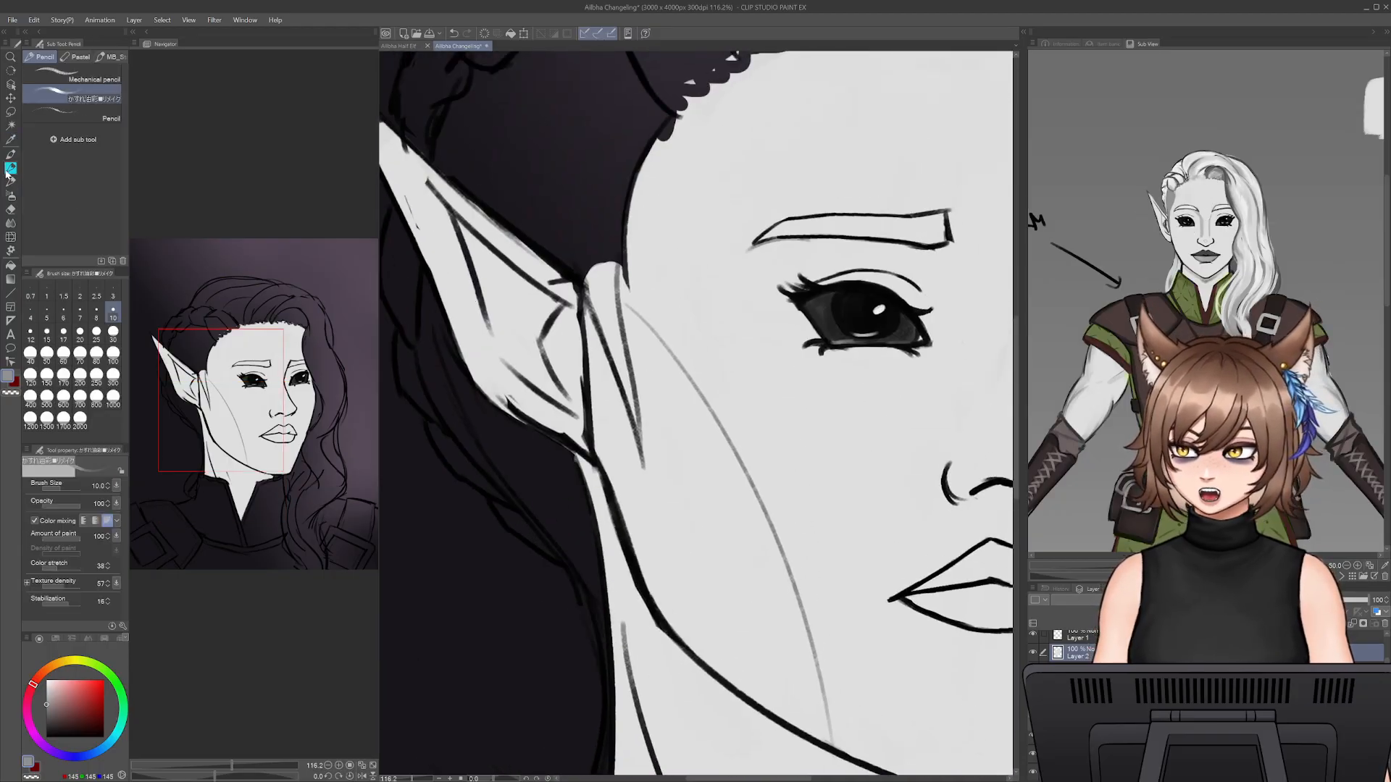
{"action": "left_click", "coordinate": [11, 159]}
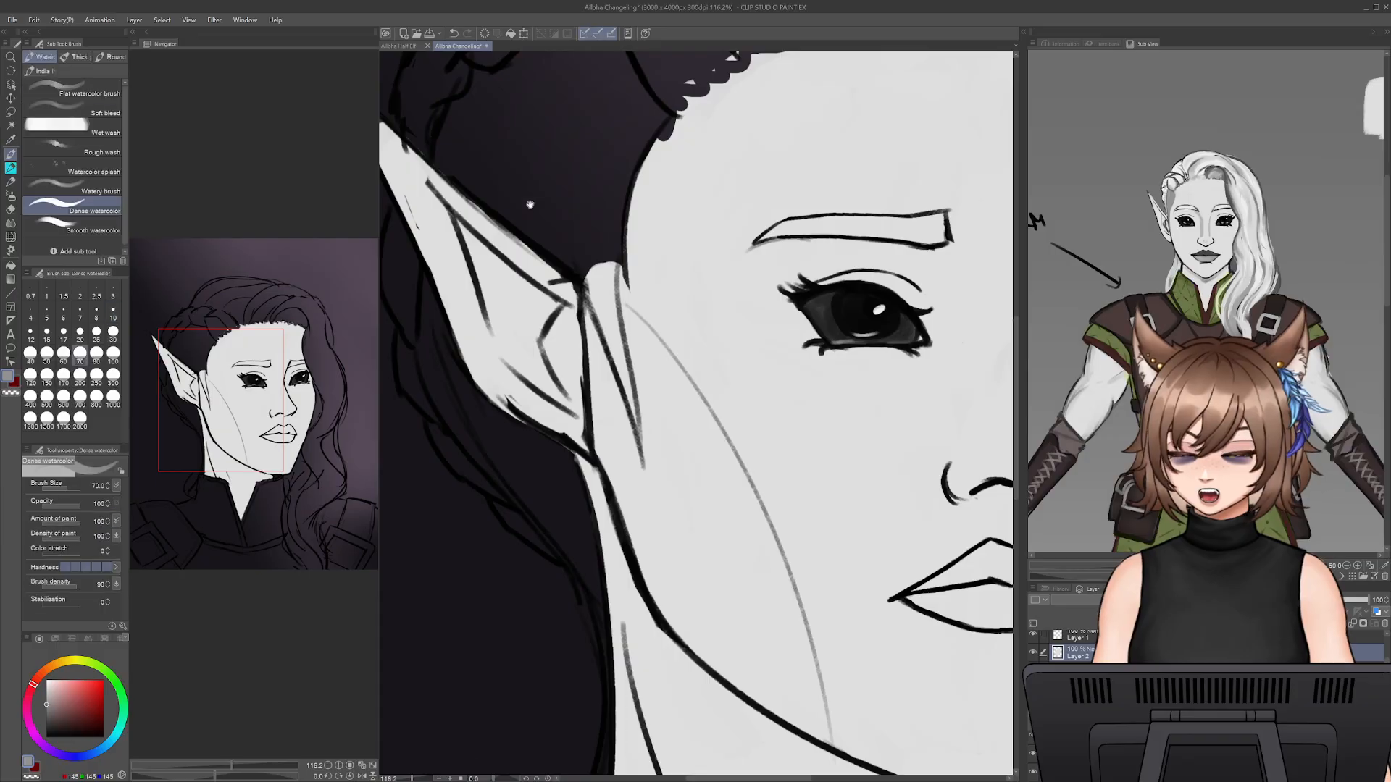
- Paint the grey hair base at the temple, from the hairline down to the sideburn in front of the ear
{"action": "mouse_move", "coordinate": [765, 380]}
{"action": "left_mouse_down"}
{"action": "mouse_move", "coordinate": [797, 398]}
{"action": "mouse_move", "coordinate": [878, 543]}
{"action": "left_mouse_up"}
{"action": "mouse_move", "coordinate": [693, 319]}
{"action": "left_mouse_down"}
{"action": "mouse_move", "coordinate": [730, 290]}
{"action": "mouse_move", "coordinate": [720, 433]}
{"action": "left_mouse_up"}
{"action": "left_click_drag", "start_coordinate": [740, 317], "coordinate": [732, 340]}
{"action": "left_click_drag", "start_coordinate": [780, 276], "coordinate": [739, 424]}
{"action": "left_click", "coordinate": [786, 323], "text": "alt"}
{"action": "left_click_drag", "start_coordinate": [766, 341], "coordinate": [789, 278]}
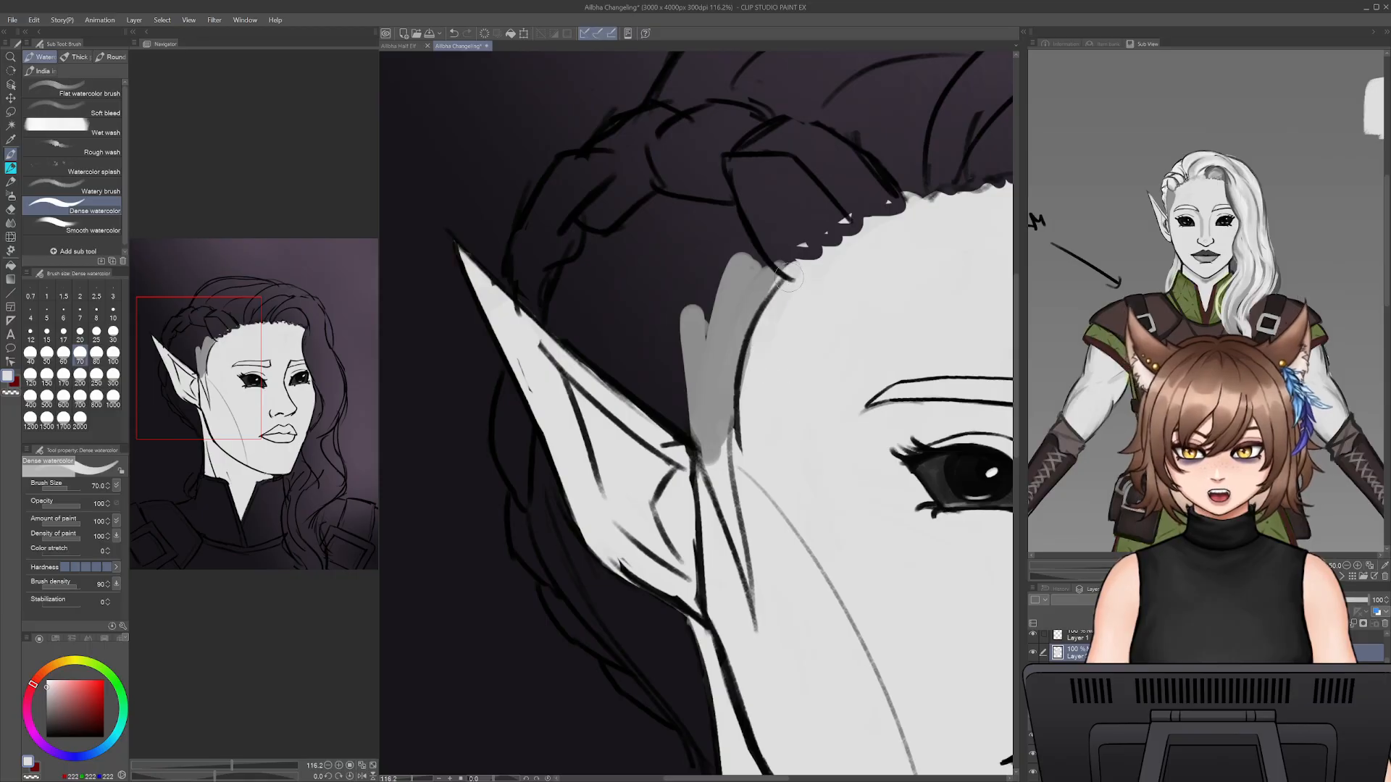
{"action": "left_click", "coordinate": [730, 305], "text": "alt"}
{"action": "left_click_drag", "start_coordinate": [713, 443], "coordinate": [720, 487]}
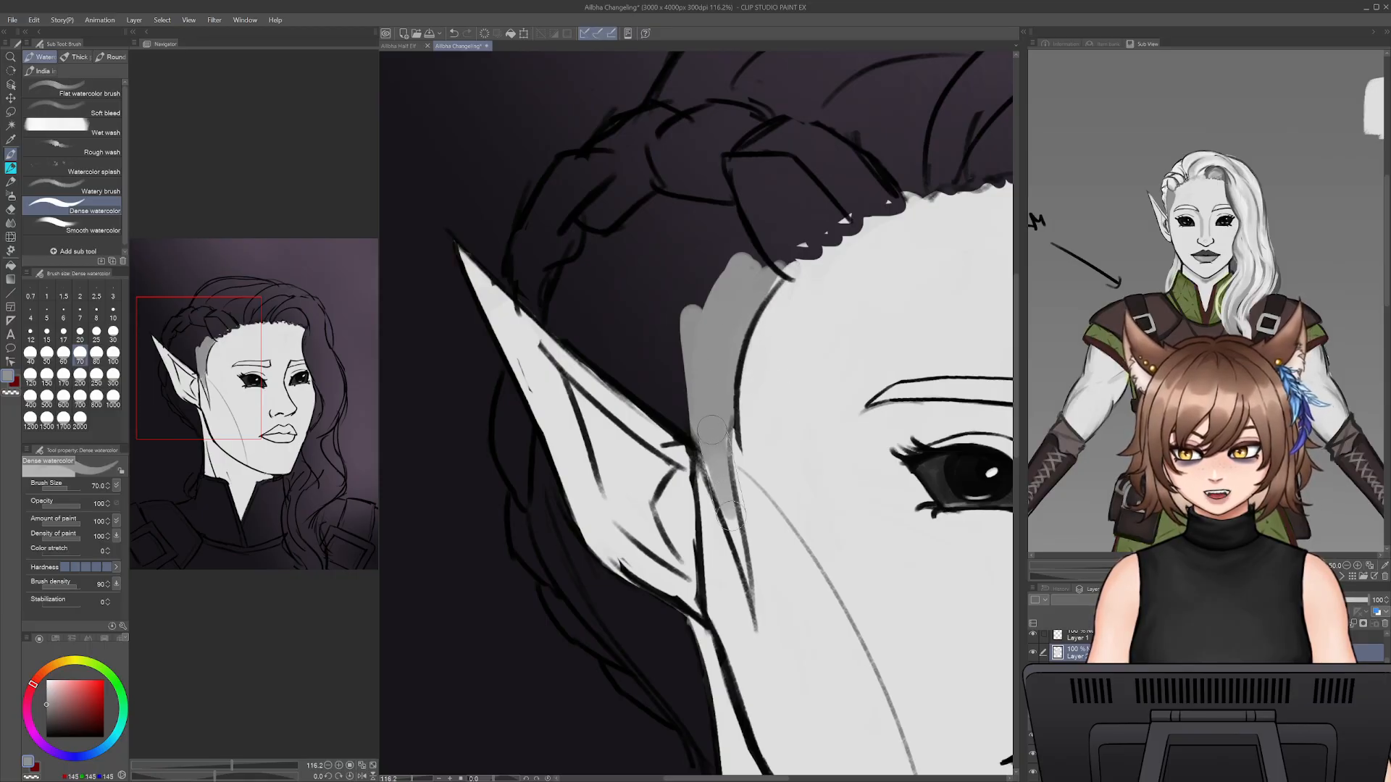
- Reduce the brush size to 25 and refine the grey sideburn's pointed tip against the skin base
{"action": "key", "text": "bracketleft"}
{"action": "key", "text": "bracketleft"}
{"action": "key", "text": "bracketleft"}
{"action": "key", "text": "bracketleft"}
{"action": "key", "text": "bracketleft"}
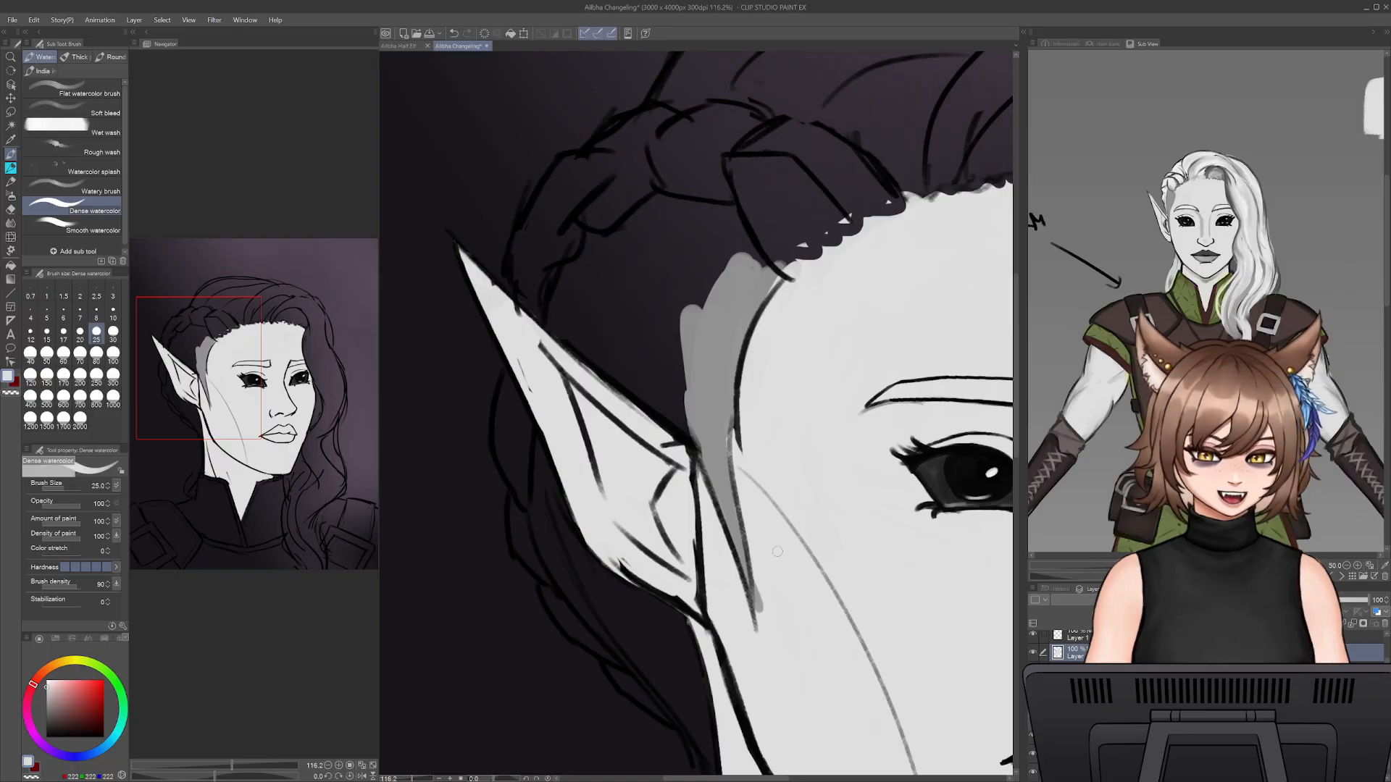
{"action": "left_click", "coordinate": [761, 565], "text": "alt"}
{"action": "left_click_drag", "start_coordinate": [775, 468], "coordinate": [816, 597]}
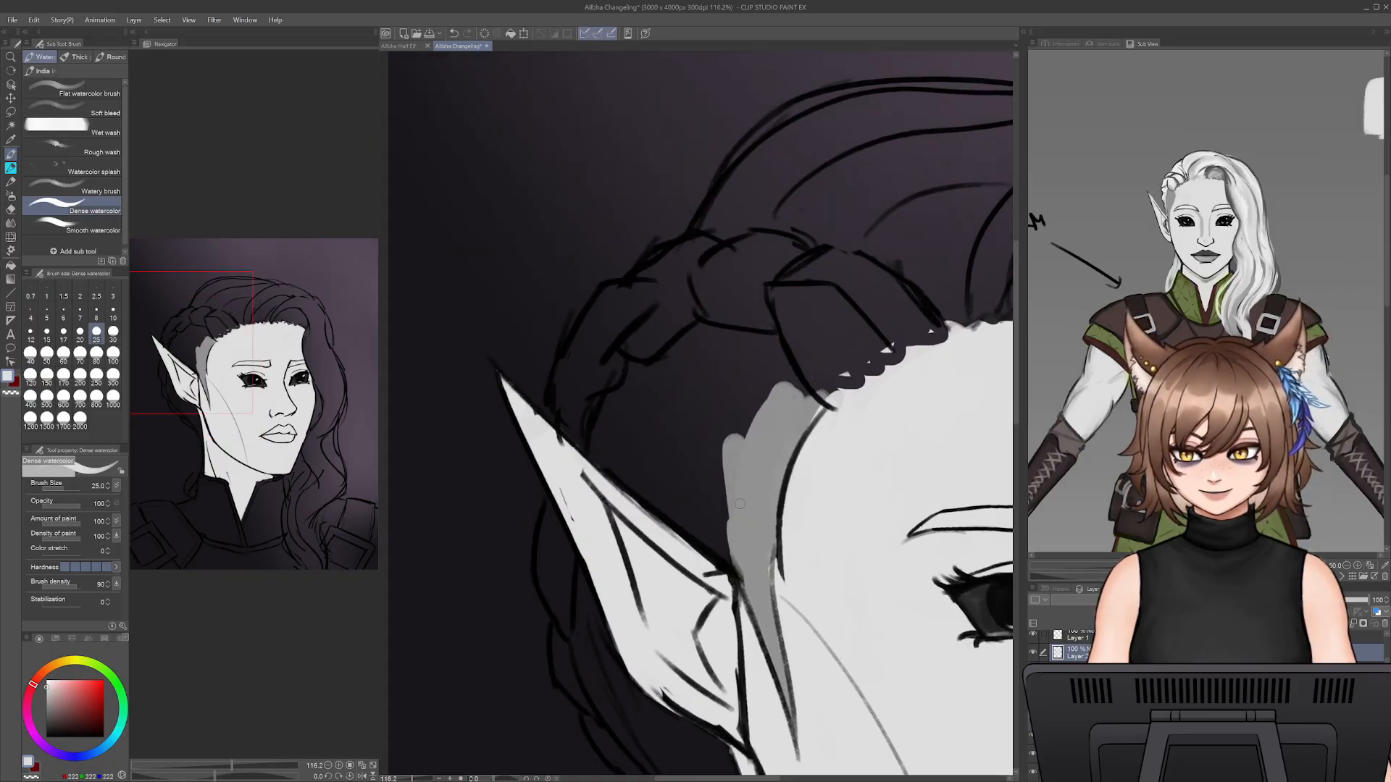
- Set the brush size to 50 and fill the shaved side of the head between the ear, braid and temple with grey
{"action": "left_click", "coordinate": [750, 503], "text": "alt"}
{"action": "key", "text": "bracketright"}
{"action": "key", "text": "bracketright"}
{"action": "key", "text": "bracketright"}
{"action": "key", "text": "bracketright"}
{"action": "key", "text": "bracketright"}
{"action": "mouse_move", "coordinate": [601, 450]}
{"action": "left_mouse_down"}
{"action": "mouse_move", "coordinate": [726, 557]}
{"action": "mouse_move", "coordinate": [717, 509]}
{"action": "mouse_move", "coordinate": [643, 458]}
{"action": "mouse_move", "coordinate": [614, 458]}
{"action": "mouse_move", "coordinate": [678, 451]}
{"action": "mouse_move", "coordinate": [713, 478]}
{"action": "mouse_move", "coordinate": [769, 471]}
{"action": "left_mouse_up"}
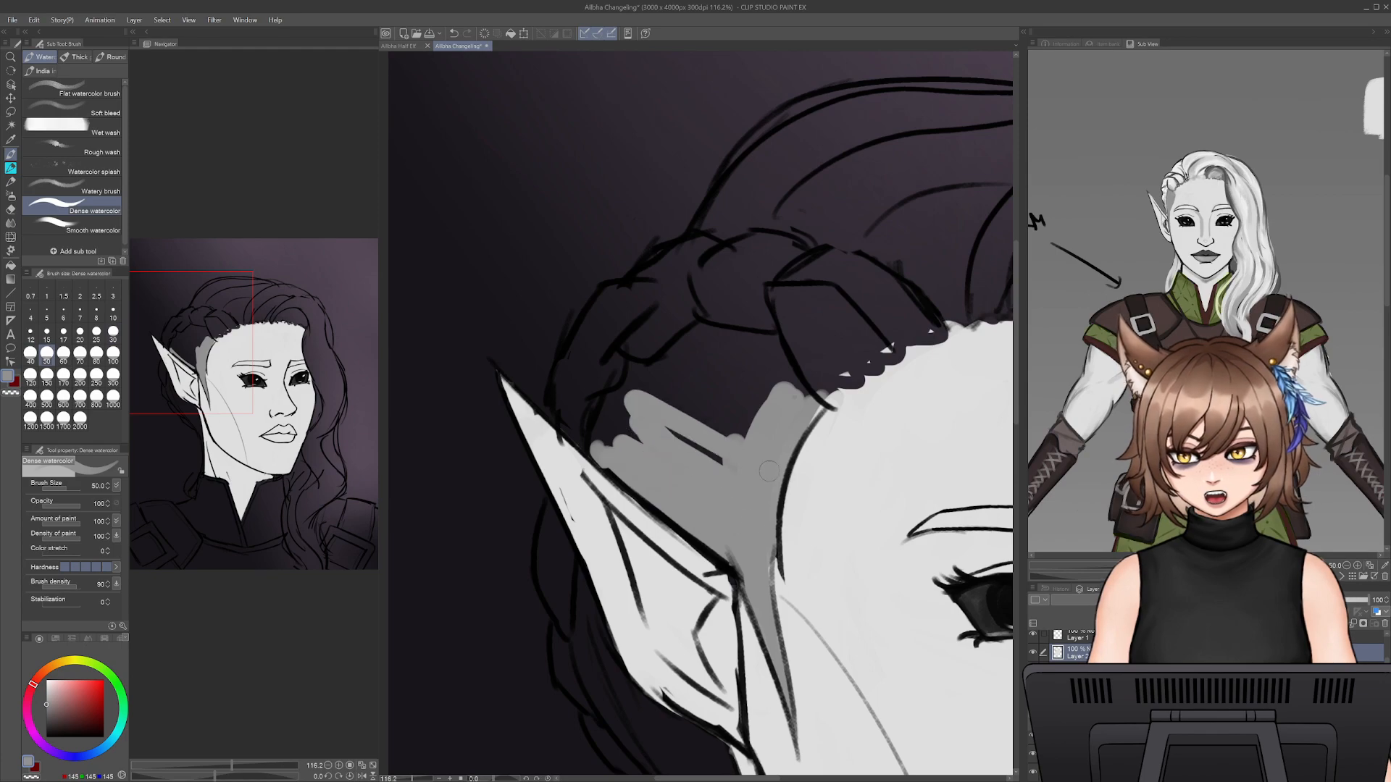
{"action": "mouse_move", "coordinate": [657, 410]}
{"action": "left_mouse_down"}
{"action": "mouse_move", "coordinate": [782, 445]}
{"action": "mouse_move", "coordinate": [784, 428]}
{"action": "mouse_move", "coordinate": [729, 359]}
{"action": "left_mouse_up"}
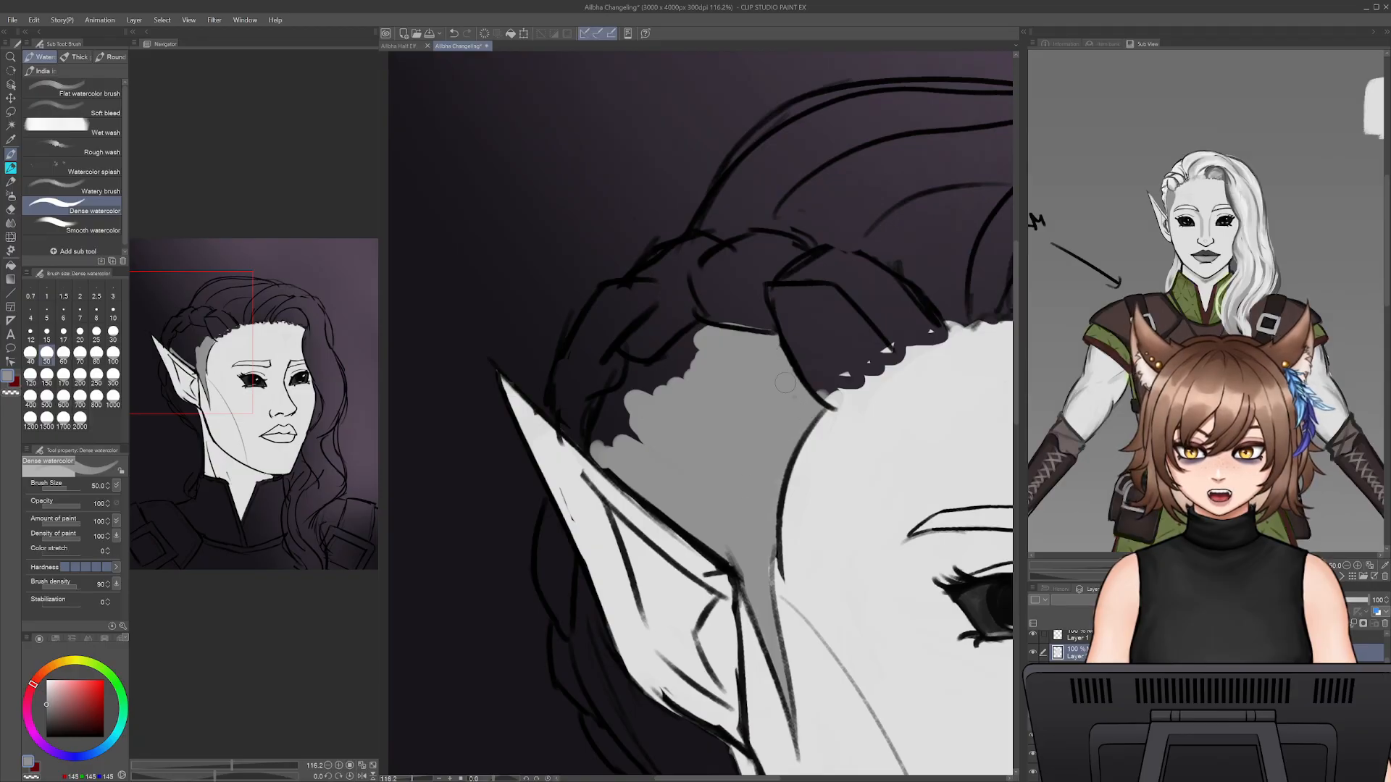
{"action": "left_click_drag", "start_coordinate": [692, 367], "coordinate": [679, 357]}
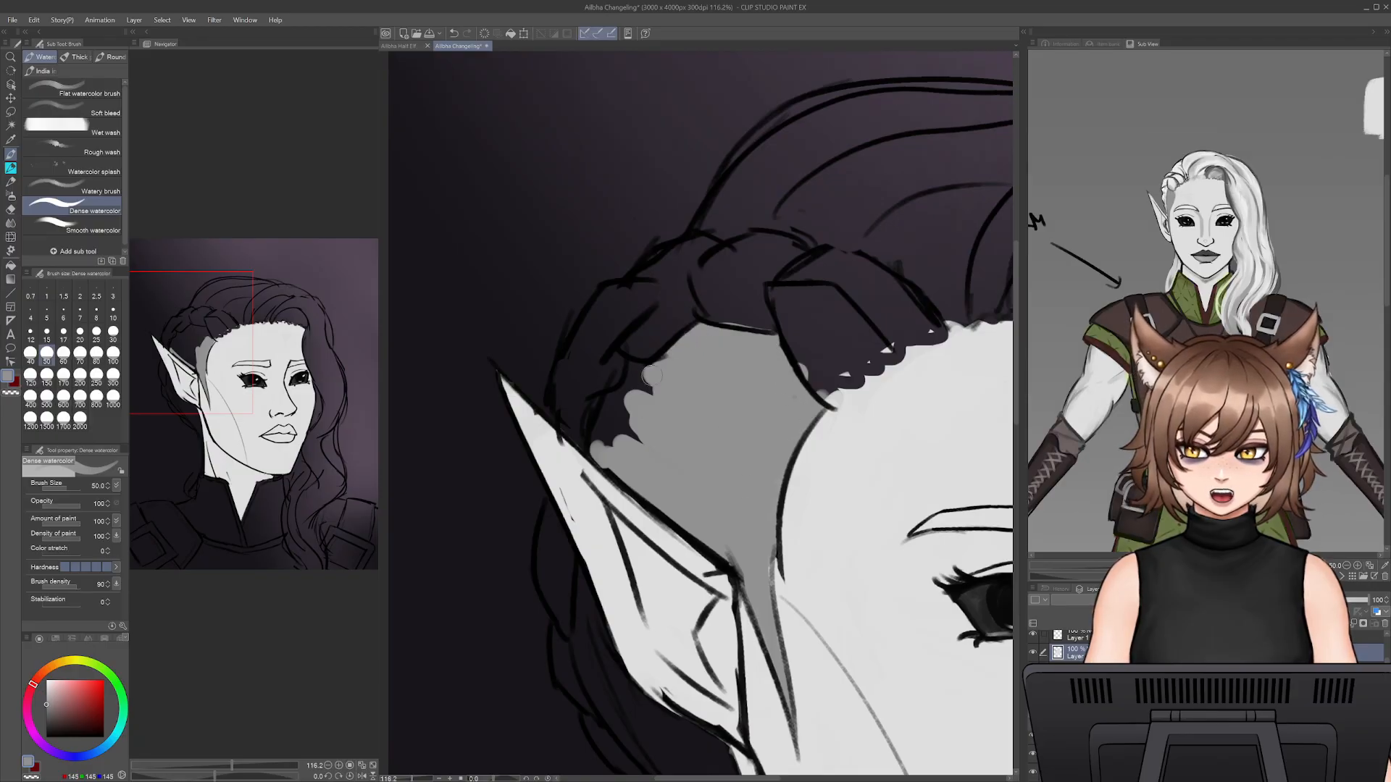
{"action": "left_click_drag", "start_coordinate": [641, 409], "coordinate": [609, 426]}
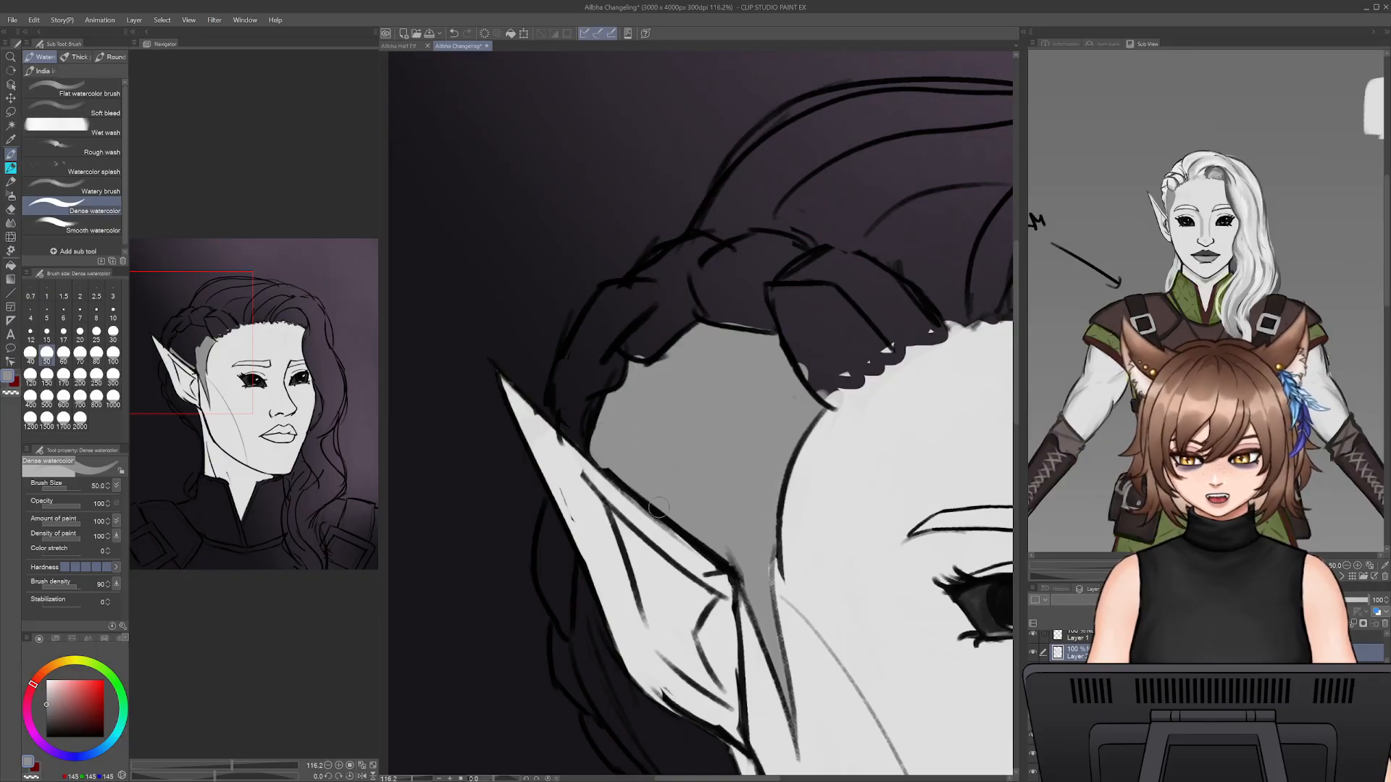
{"action": "left_click_drag", "start_coordinate": [659, 507], "coordinate": [607, 475]}
{"action": "left_click_drag", "start_coordinate": [751, 683], "coordinate": [776, 577]}
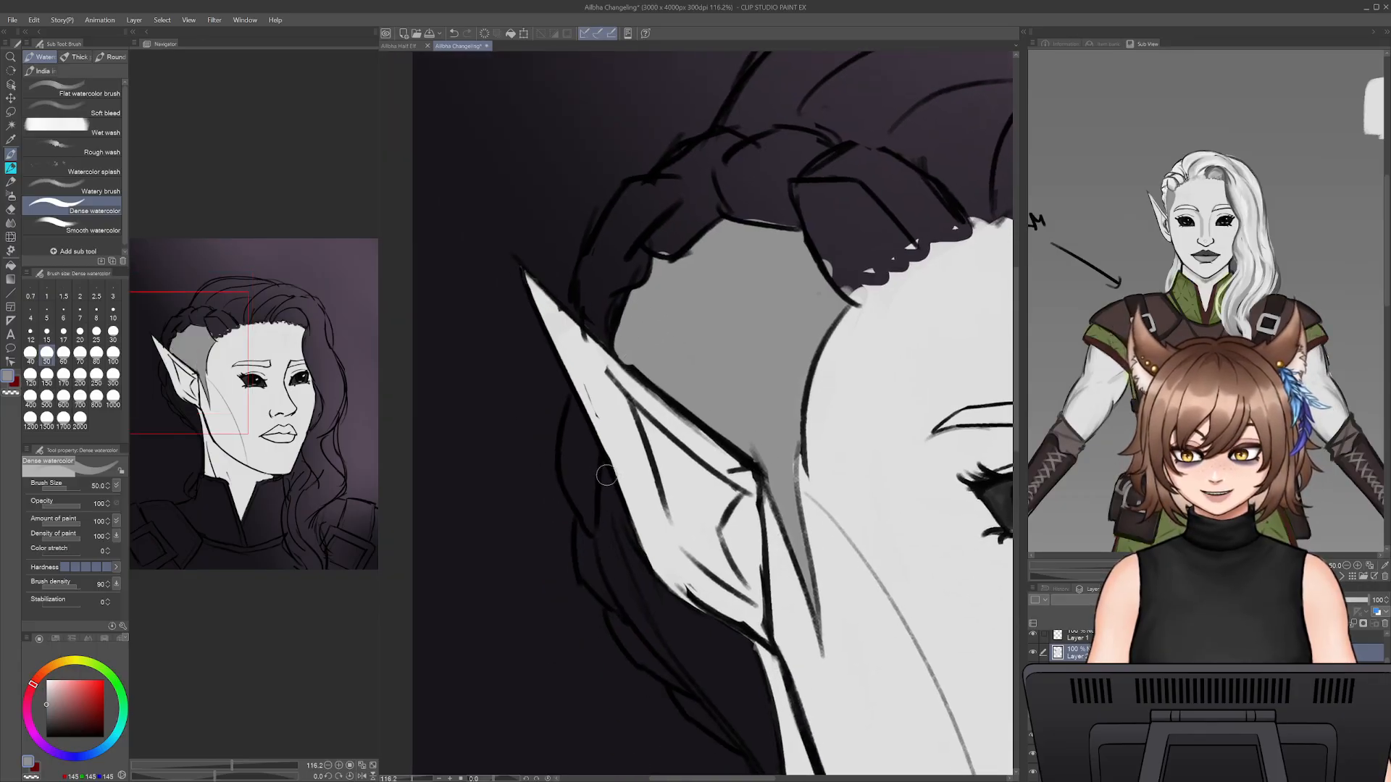
{"action": "left_click_drag", "start_coordinate": [606, 476], "coordinate": [659, 636]}
{"action": "key", "text": "ctrl+z"}
{"action": "left_click_drag", "start_coordinate": [601, 473], "coordinate": [640, 577]}
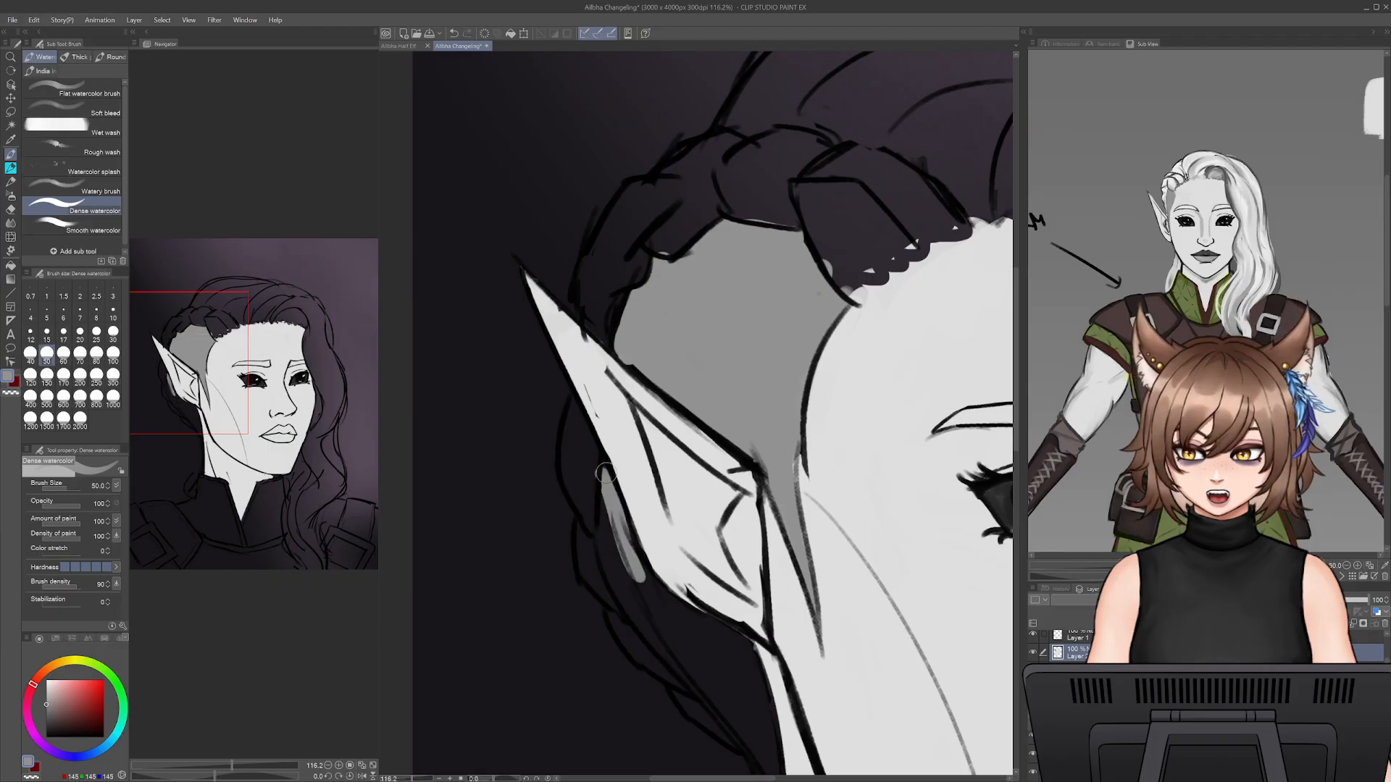
{"action": "key", "text": "ctrl+z"}
- Paint the grey hair base behind the ear, following its back edge down below the lobe
{"action": "left_click_drag", "start_coordinate": [607, 484], "coordinate": [660, 628]}
{"action": "mouse_move", "coordinate": [600, 515]}
{"action": "left_mouse_down"}
{"action": "mouse_move", "coordinate": [600, 549]}
{"action": "mouse_move", "coordinate": [662, 644]}
{"action": "left_mouse_up"}
{"action": "key", "text": "e"}
{"action": "key", "text": "b"}
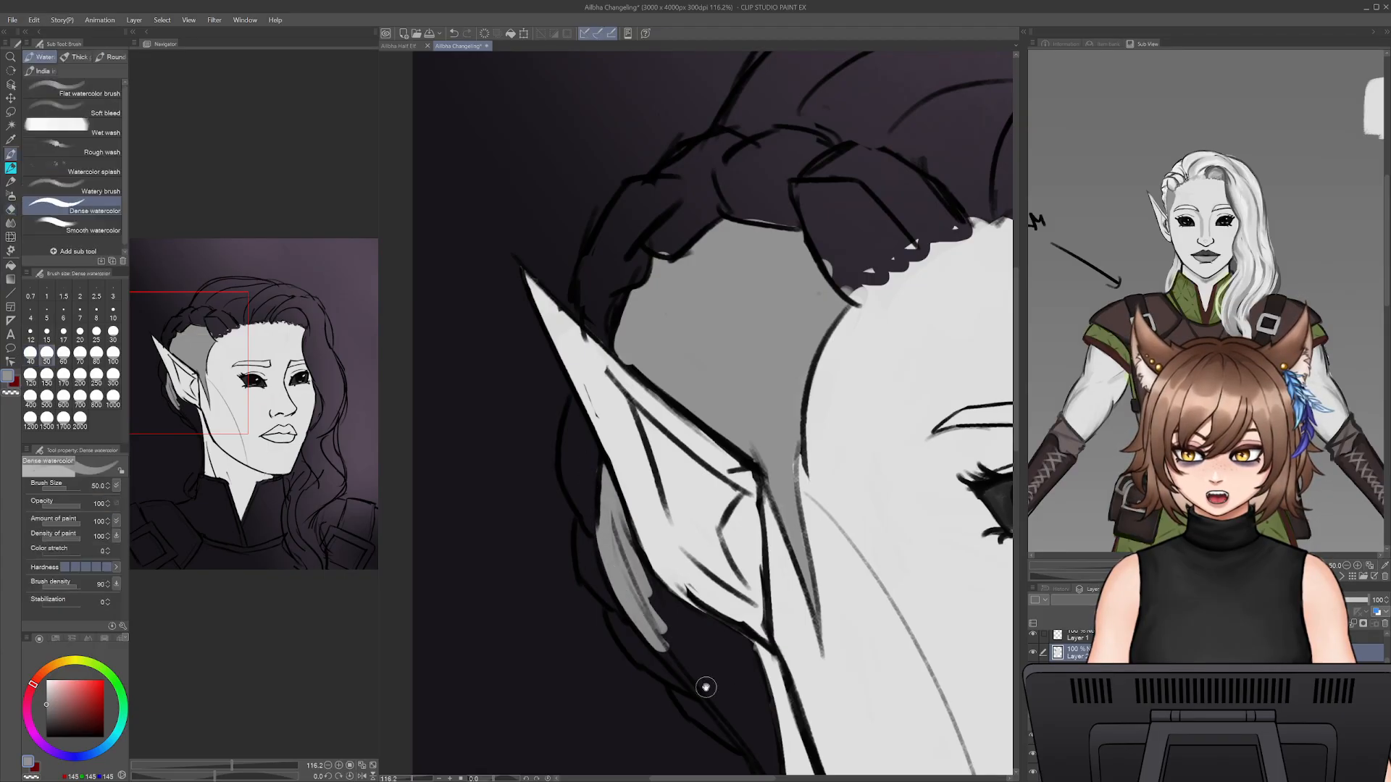
{"action": "left_click_drag", "start_coordinate": [705, 686], "coordinate": [661, 603]}
{"action": "mouse_move", "coordinate": [605, 499]}
{"action": "left_mouse_down"}
{"action": "mouse_move", "coordinate": [665, 573]}
{"action": "mouse_move", "coordinate": [584, 493]}
{"action": "mouse_move", "coordinate": [690, 575]}
{"action": "left_mouse_up"}
{"action": "mouse_move", "coordinate": [610, 497]}
{"action": "left_mouse_down"}
{"action": "mouse_move", "coordinate": [698, 577]}
{"action": "mouse_move", "coordinate": [726, 632]}
{"action": "left_mouse_up"}
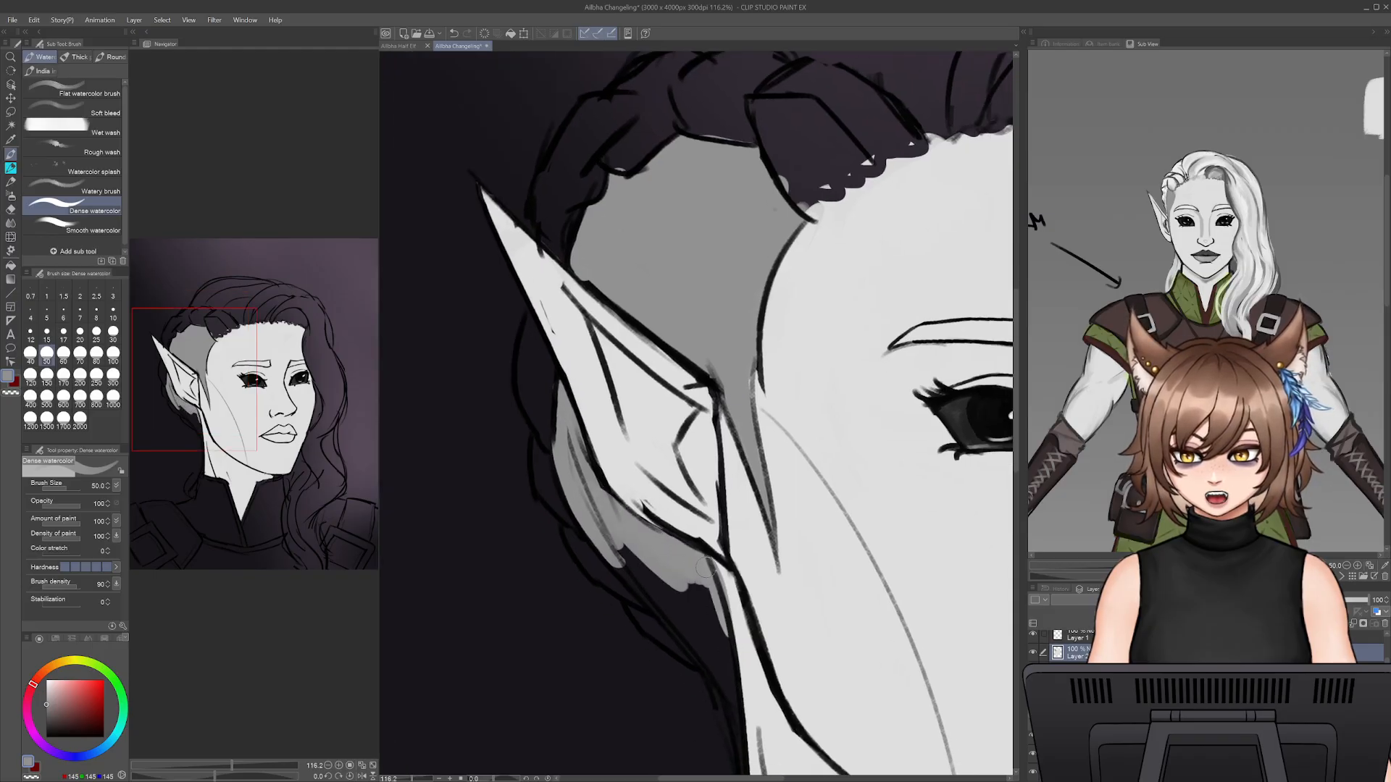
- Redo the grey strip below the earlobe and fill the hair area tapering down to the nape
{"action": "key", "text": "ctrl+z"}
{"action": "mouse_move", "coordinate": [697, 572]}
{"action": "left_mouse_down"}
{"action": "mouse_move", "coordinate": [729, 661]}
{"action": "mouse_move", "coordinate": [727, 649]}
{"action": "left_mouse_up"}
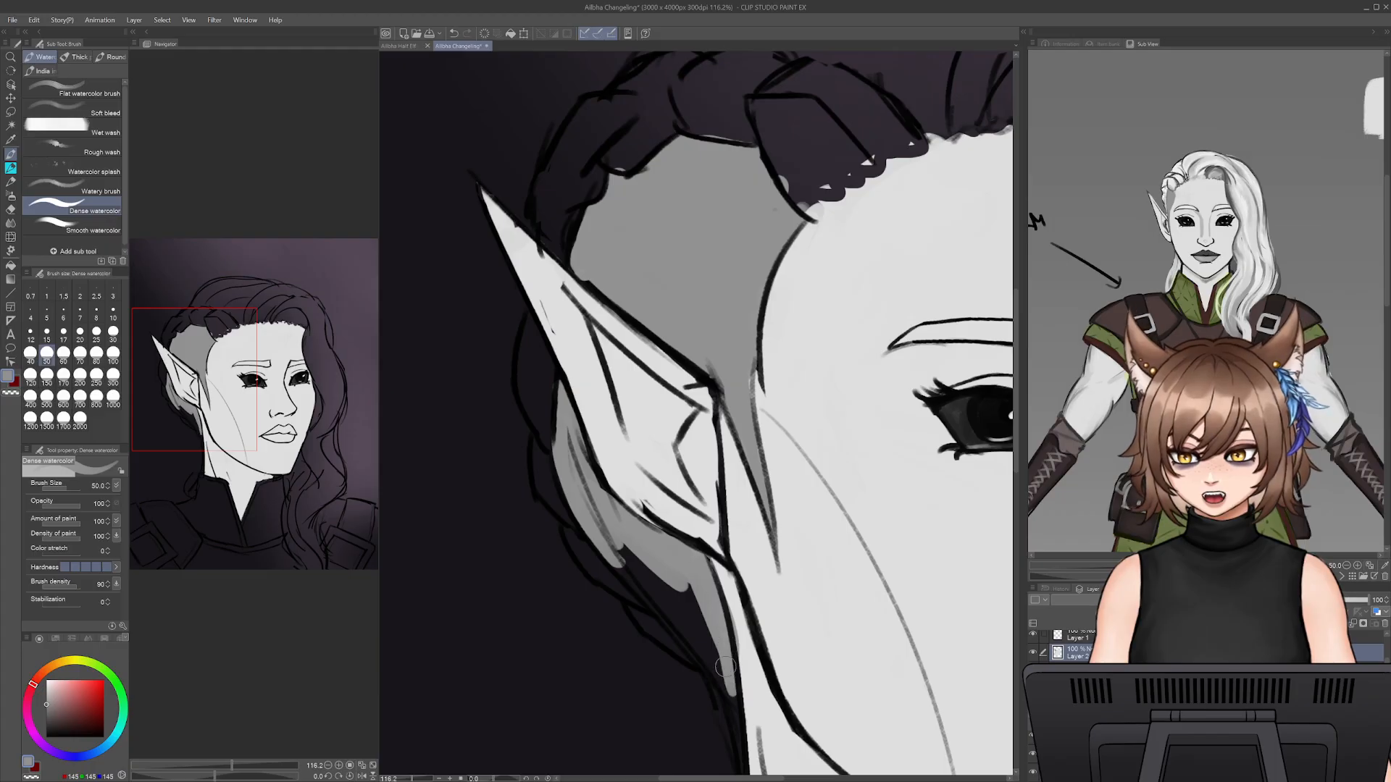
{"action": "left_click_drag", "start_coordinate": [727, 714], "coordinate": [661, 595]}
{"action": "mouse_move", "coordinate": [714, 656]}
{"action": "left_mouse_down"}
{"action": "mouse_move", "coordinate": [620, 550]}
{"action": "mouse_move", "coordinate": [676, 605]}
{"action": "mouse_move", "coordinate": [621, 474]}
{"action": "left_mouse_up"}
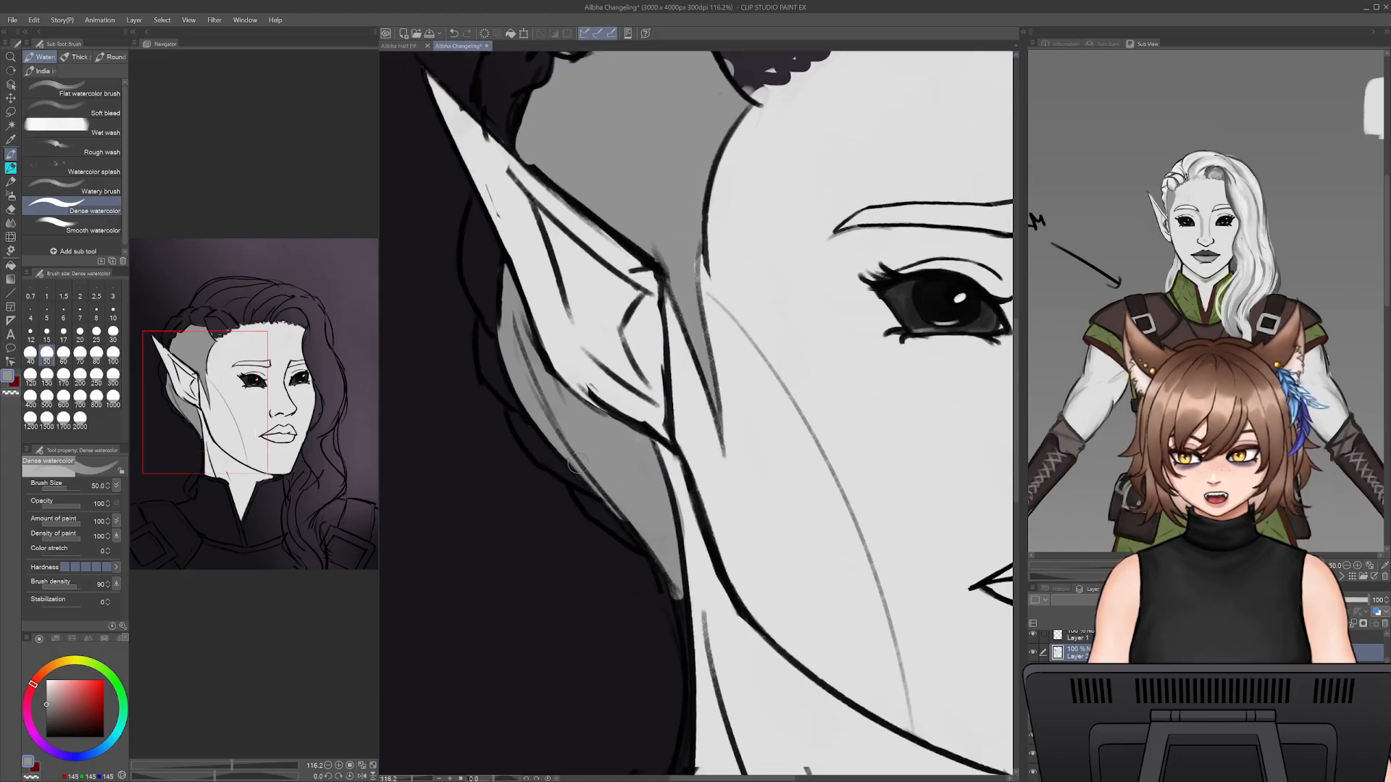
{"action": "key", "text": "ctrl+z"}
- Paint a thin grey lock down the back of the neck to the curl at the collar and erase its overspill
{"action": "mouse_move", "coordinate": [661, 564]}
{"action": "left_mouse_down"}
{"action": "mouse_move", "coordinate": [686, 653]}
{"action": "mouse_move", "coordinate": [705, 470]}
{"action": "left_mouse_up"}
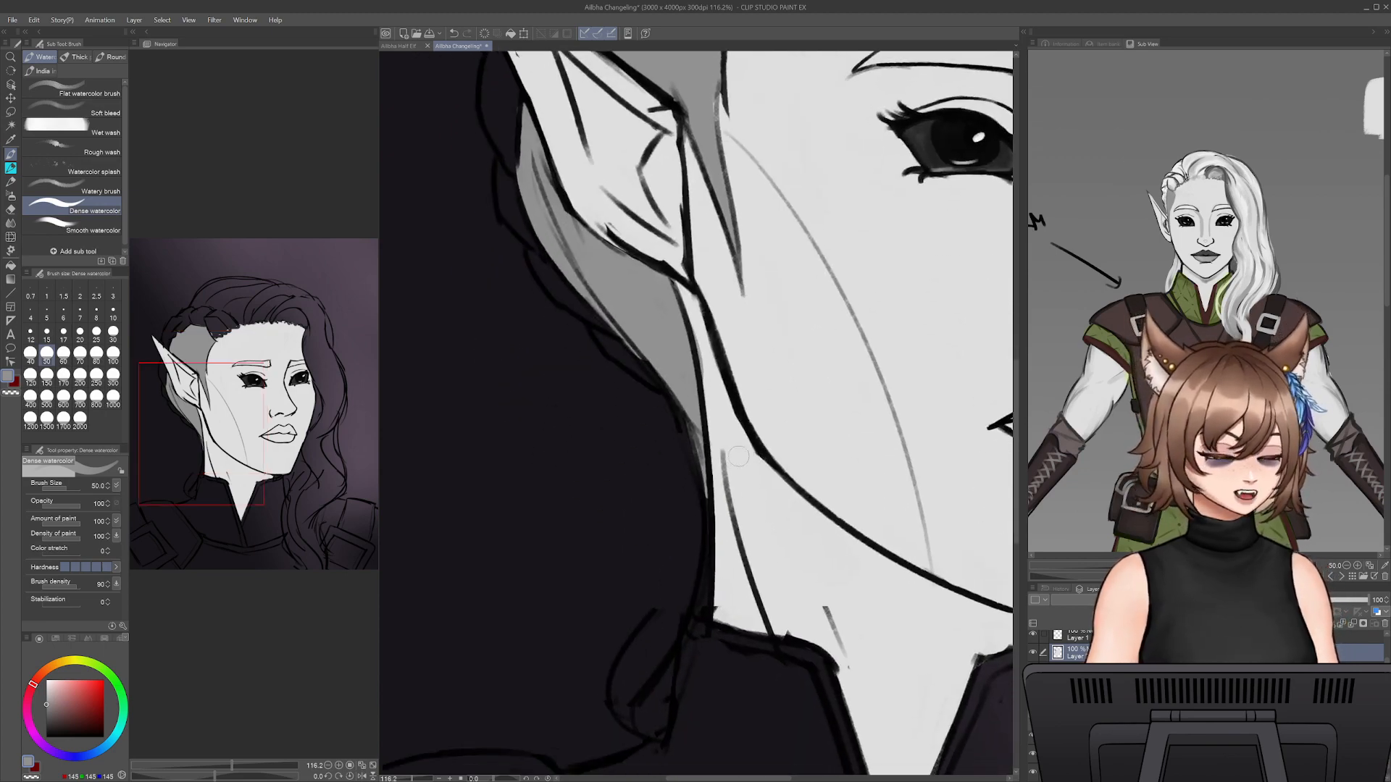
{"action": "mouse_move", "coordinate": [695, 607]}
{"action": "left_mouse_down"}
{"action": "mouse_move", "coordinate": [695, 736]}
{"action": "mouse_move", "coordinate": [674, 672]}
{"action": "mouse_move", "coordinate": [663, 718]}
{"action": "mouse_move", "coordinate": [647, 698]}
{"action": "mouse_move", "coordinate": [674, 670]}
{"action": "mouse_move", "coordinate": [650, 711]}
{"action": "mouse_move", "coordinate": [705, 513]}
{"action": "left_mouse_up"}
{"action": "key", "text": "e"}
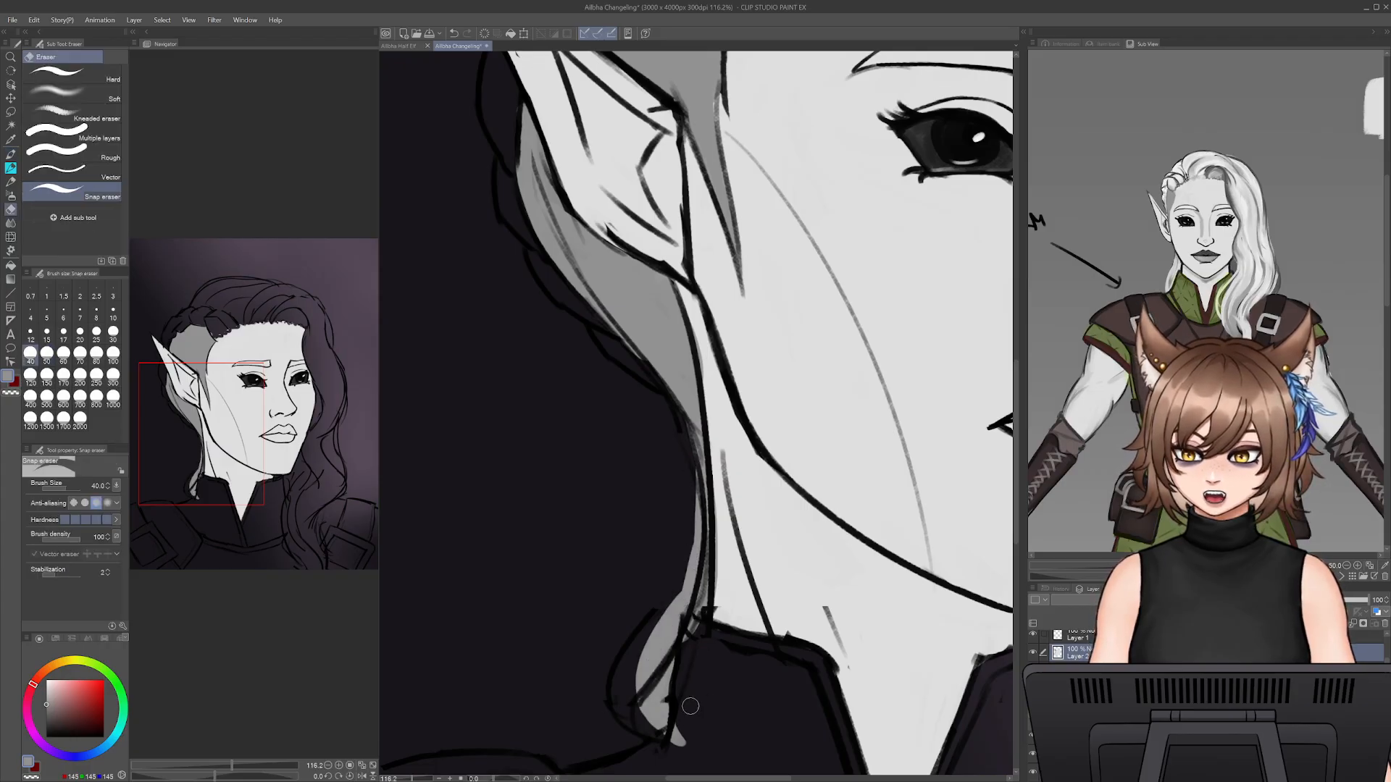
{"action": "key", "text": "b"}
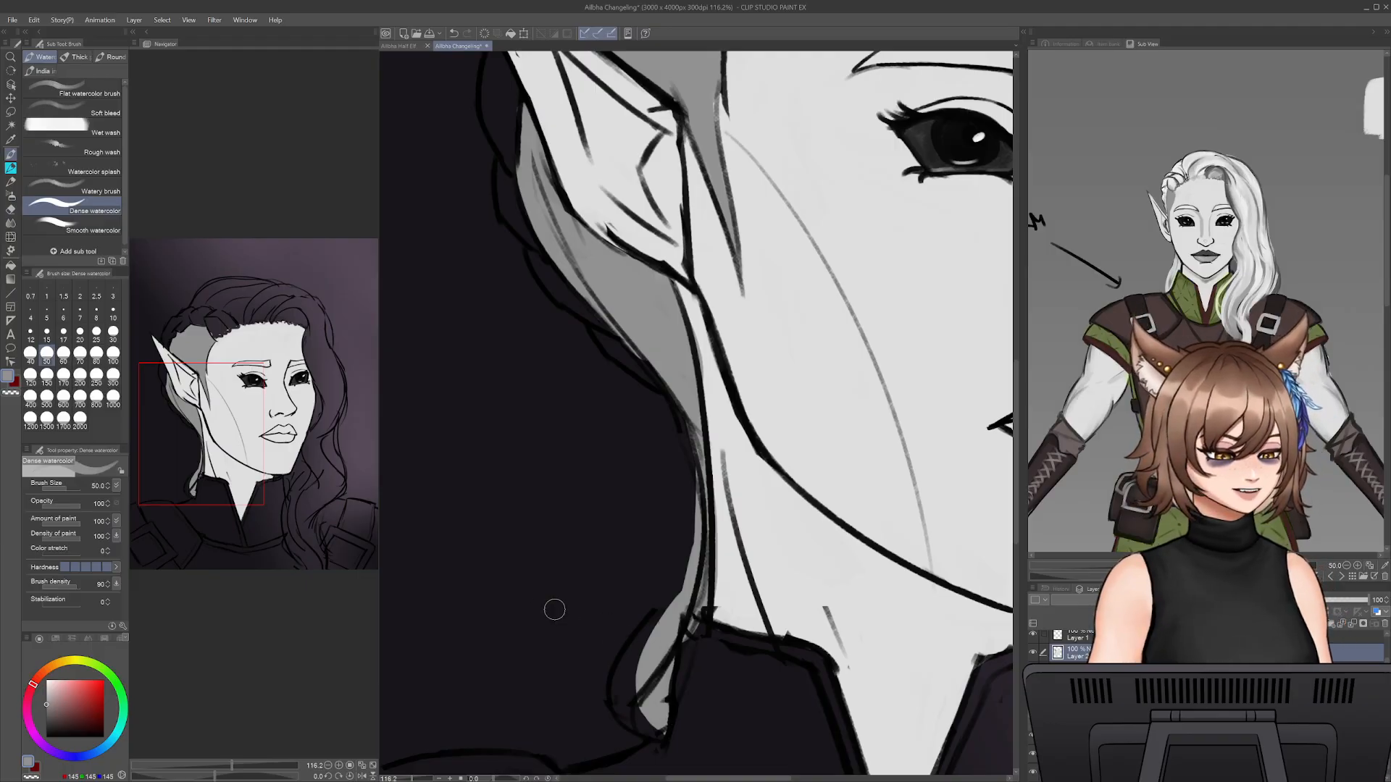
- Fill the looped curl beside the collar with grey and widen the lock above it, undoing the strokes that miss
{"action": "mouse_move", "coordinate": [652, 728]}
{"action": "left_mouse_down"}
{"action": "mouse_move", "coordinate": [645, 682]}
{"action": "mouse_move", "coordinate": [634, 708]}
{"action": "mouse_move", "coordinate": [655, 679]}
{"action": "mouse_move", "coordinate": [668, 599]}
{"action": "mouse_move", "coordinate": [635, 665]}
{"action": "mouse_move", "coordinate": [673, 497]}
{"action": "mouse_move", "coordinate": [663, 617]}
{"action": "mouse_move", "coordinate": [680, 399]}
{"action": "mouse_move", "coordinate": [678, 581]}
{"action": "left_mouse_up"}
{"action": "key", "text": "ctrl+z"}
{"action": "key", "text": "ctrl+z"}
{"action": "left_click_drag", "start_coordinate": [680, 477], "coordinate": [671, 587]}
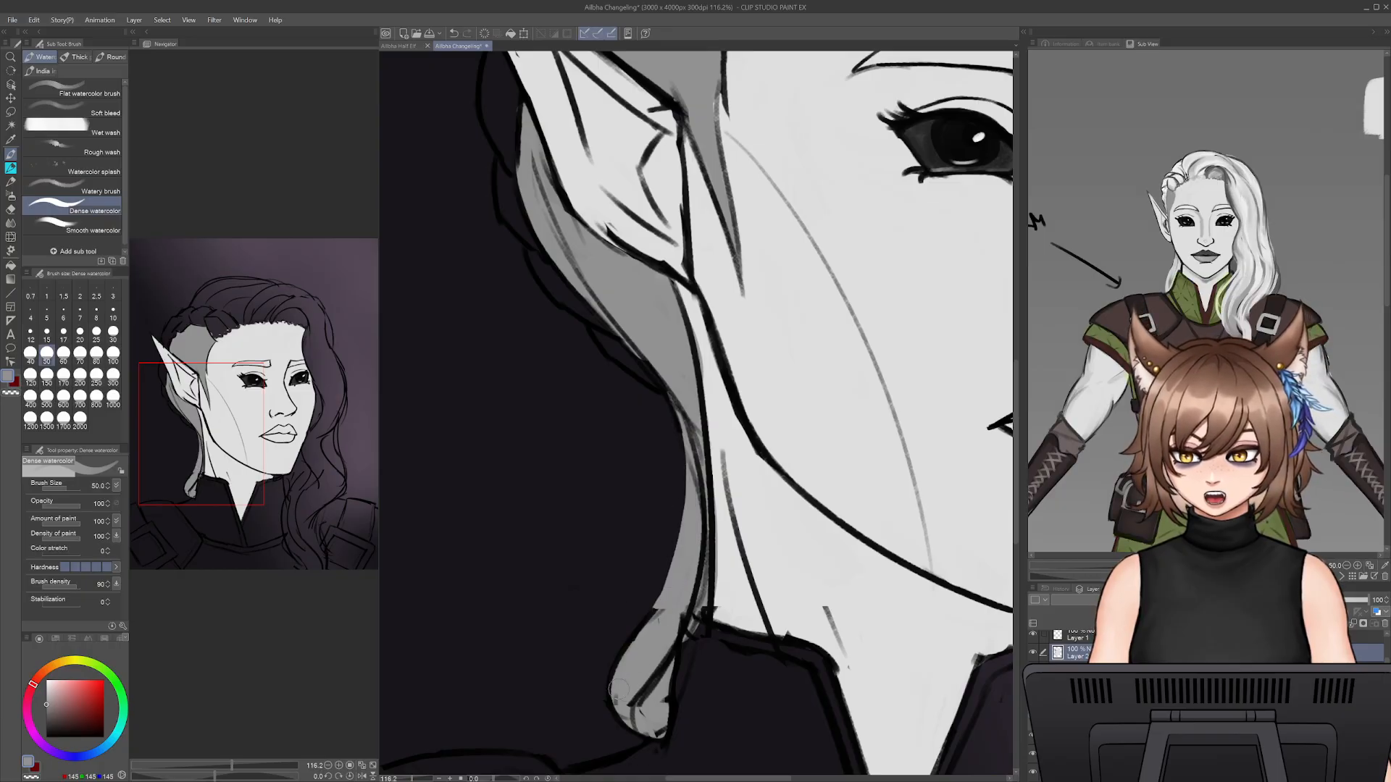
- Fill the bottom of the curl beside the collar with grey and try widening its outer edge, undoing the strokes that miss
{"action": "left_click_drag", "start_coordinate": [617, 707], "coordinate": [641, 738]}
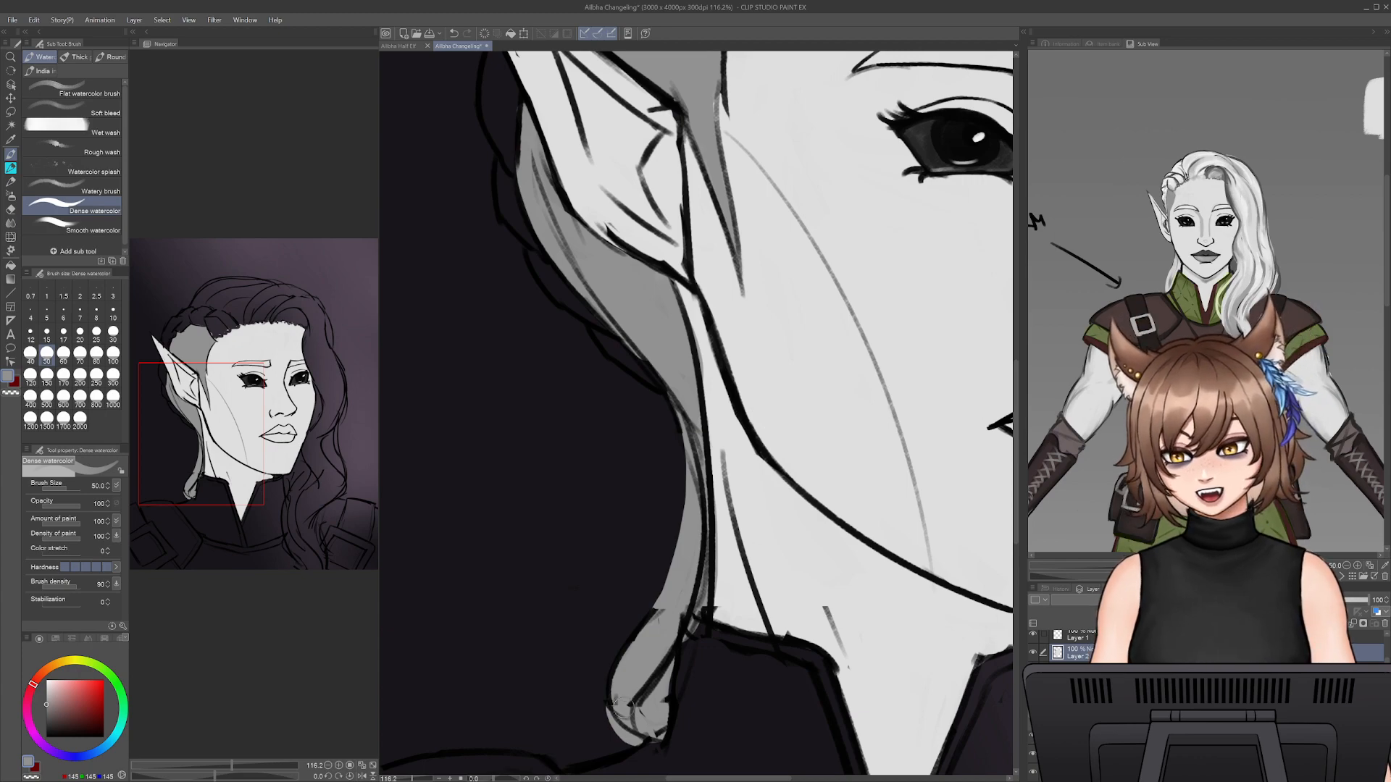
{"action": "key", "text": "ctrl+z"}
{"action": "key", "text": "ctrl+z"}
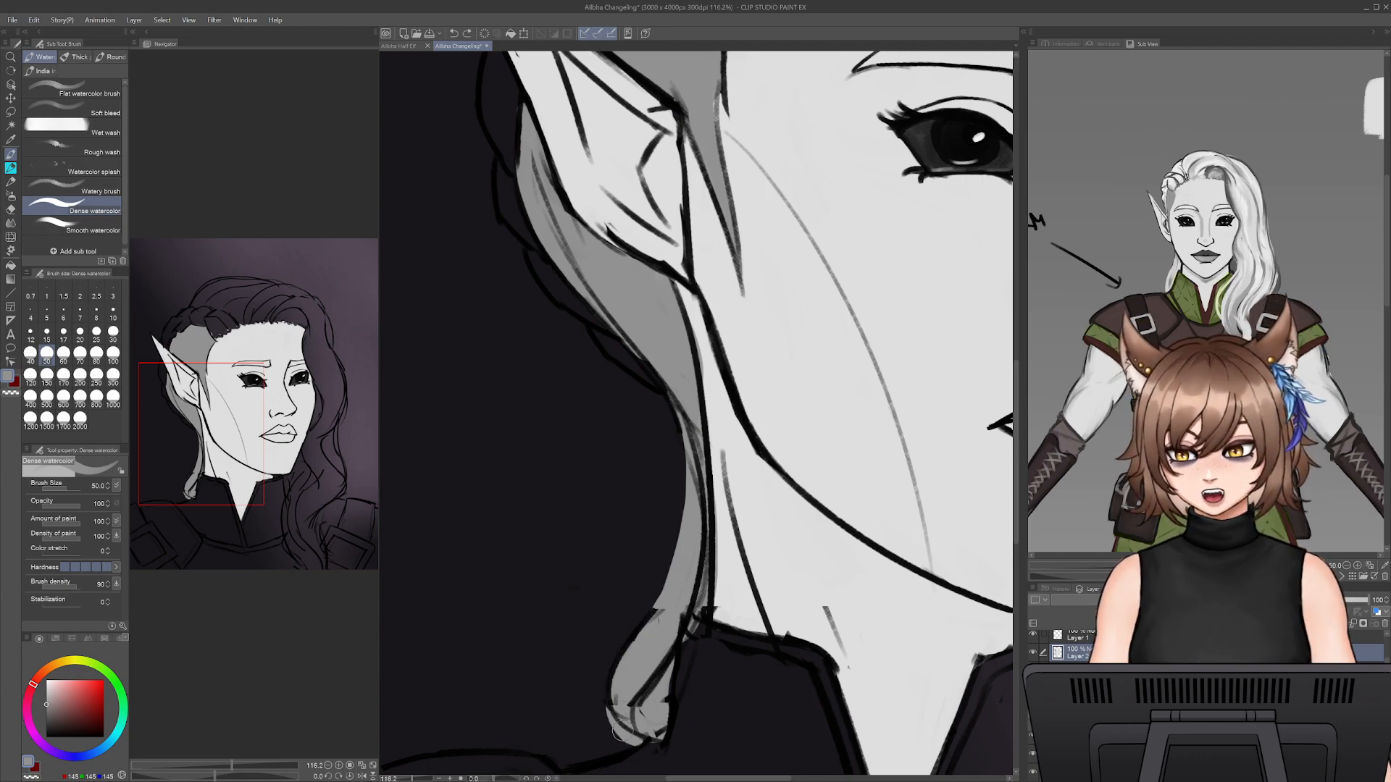
{"action": "left_click_drag", "start_coordinate": [622, 731], "coordinate": [632, 632]}
{"action": "key", "text": "ctrl+z"}
{"action": "left_click_drag", "start_coordinate": [613, 697], "coordinate": [663, 603]}
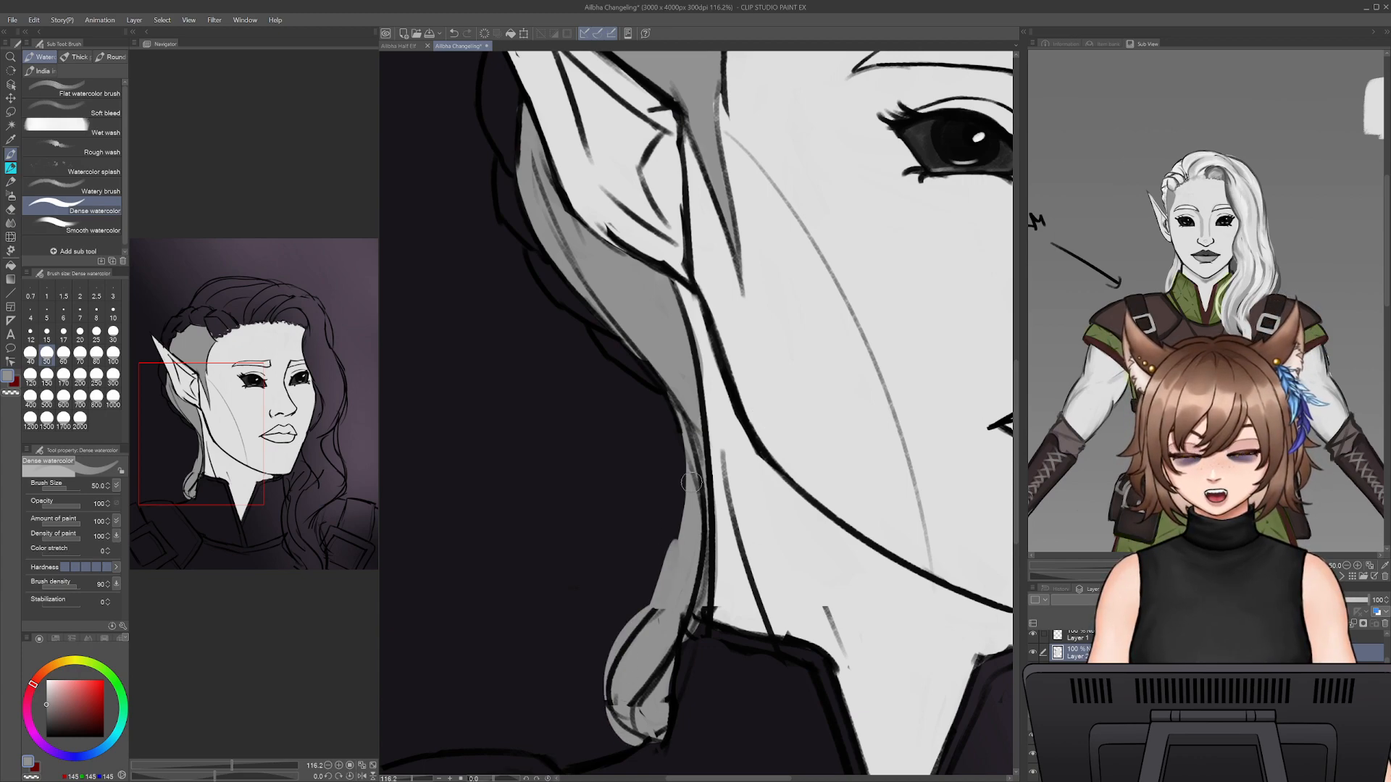
{"action": "key", "text": "ctrl+z"}
- Extend the grey hair base behind the ear out to the outer contour line and clean up its edge
{"action": "mouse_move", "coordinate": [670, 341]}
{"action": "left_mouse_down"}
{"action": "mouse_move", "coordinate": [779, 572]}
{"action": "mouse_move", "coordinate": [696, 545]}
{"action": "left_mouse_up"}
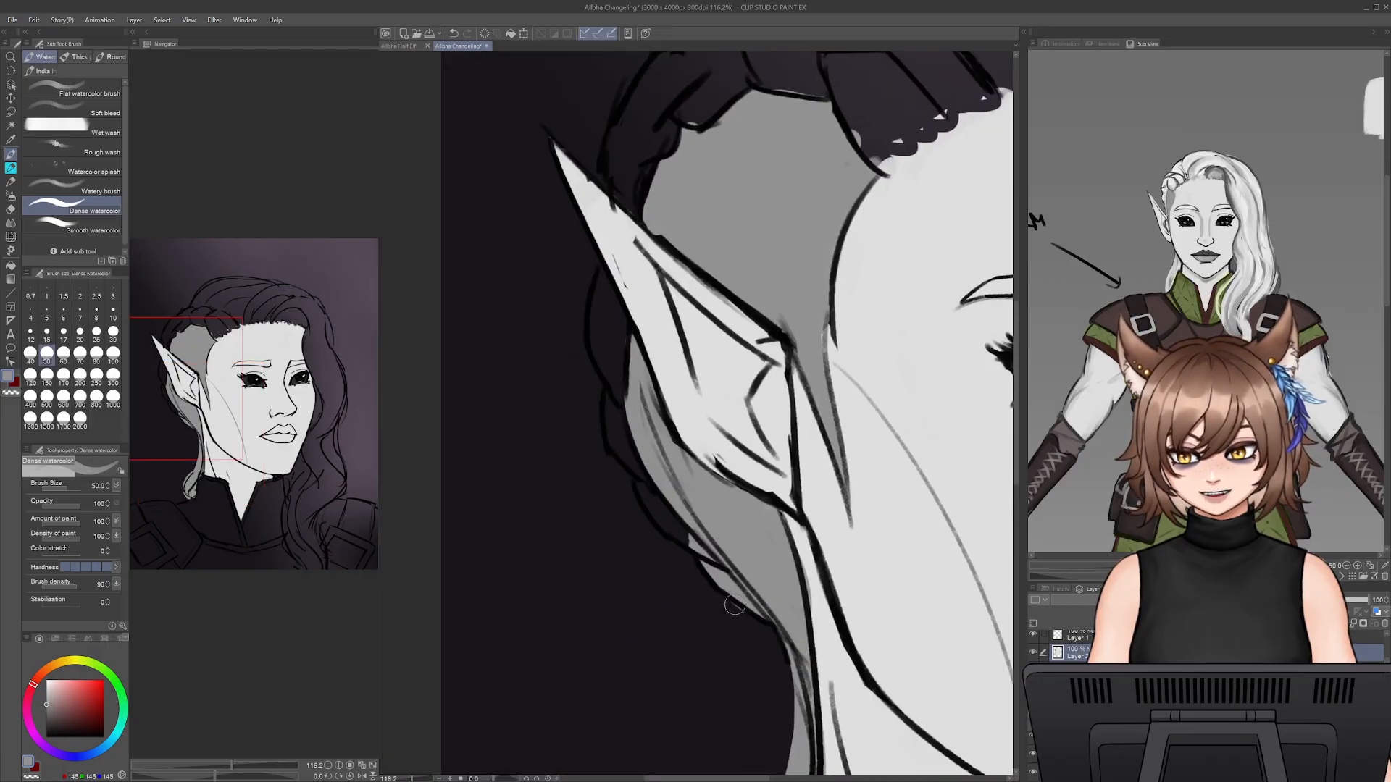
{"action": "key", "text": "e"}
{"action": "key", "text": "b"}
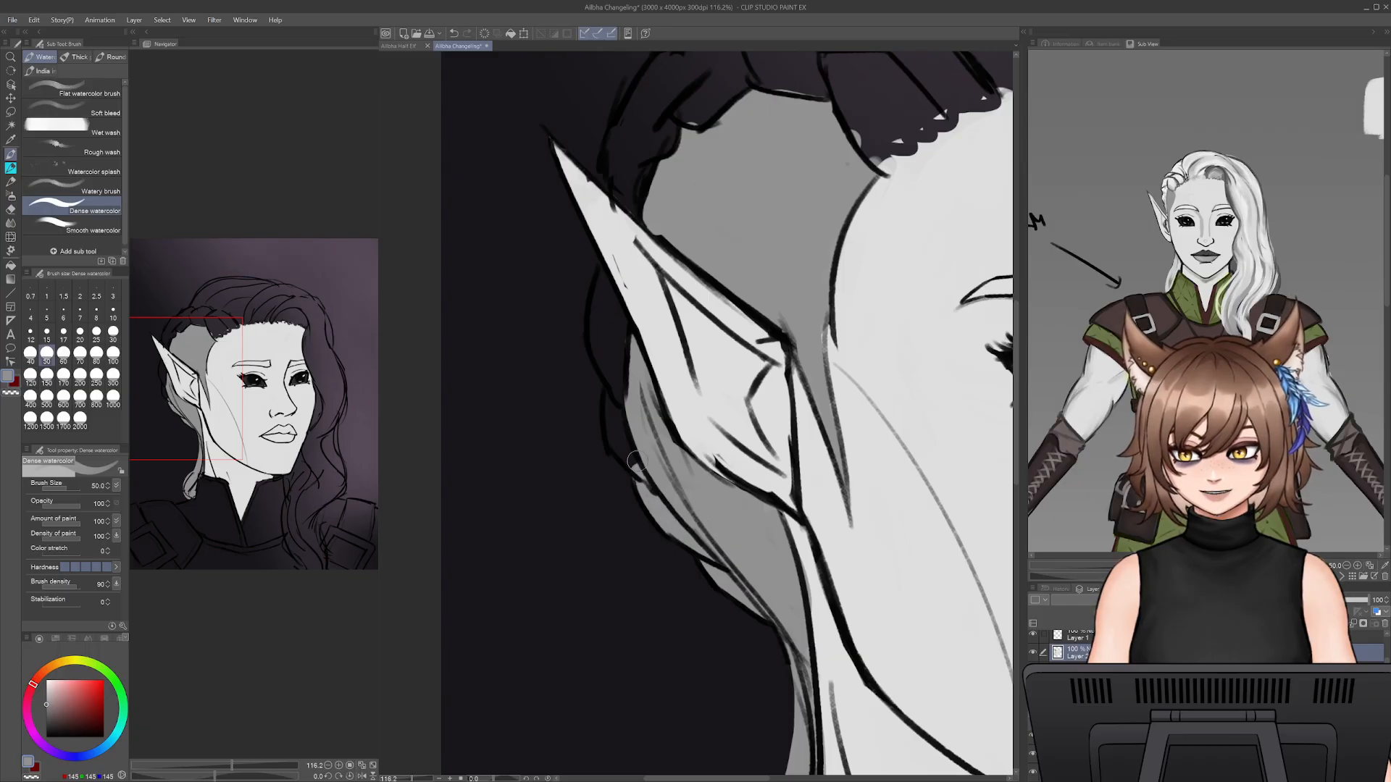
{"action": "left_click_drag", "start_coordinate": [636, 401], "coordinate": [664, 547]}
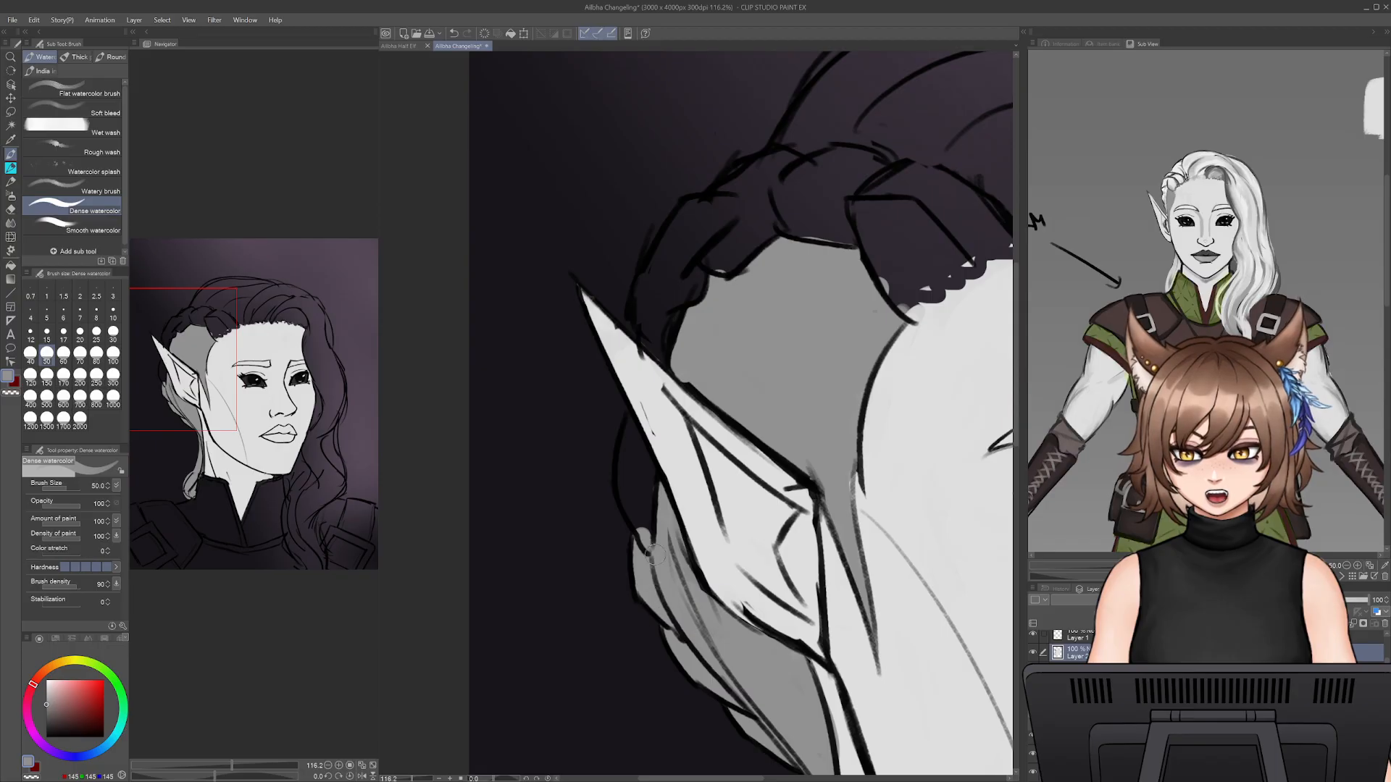
- Fill the hair section behind the upper ear and the lower end of the braid with grey, erasing any overspill
{"action": "left_click_drag", "start_coordinate": [652, 554], "coordinate": [656, 514]}
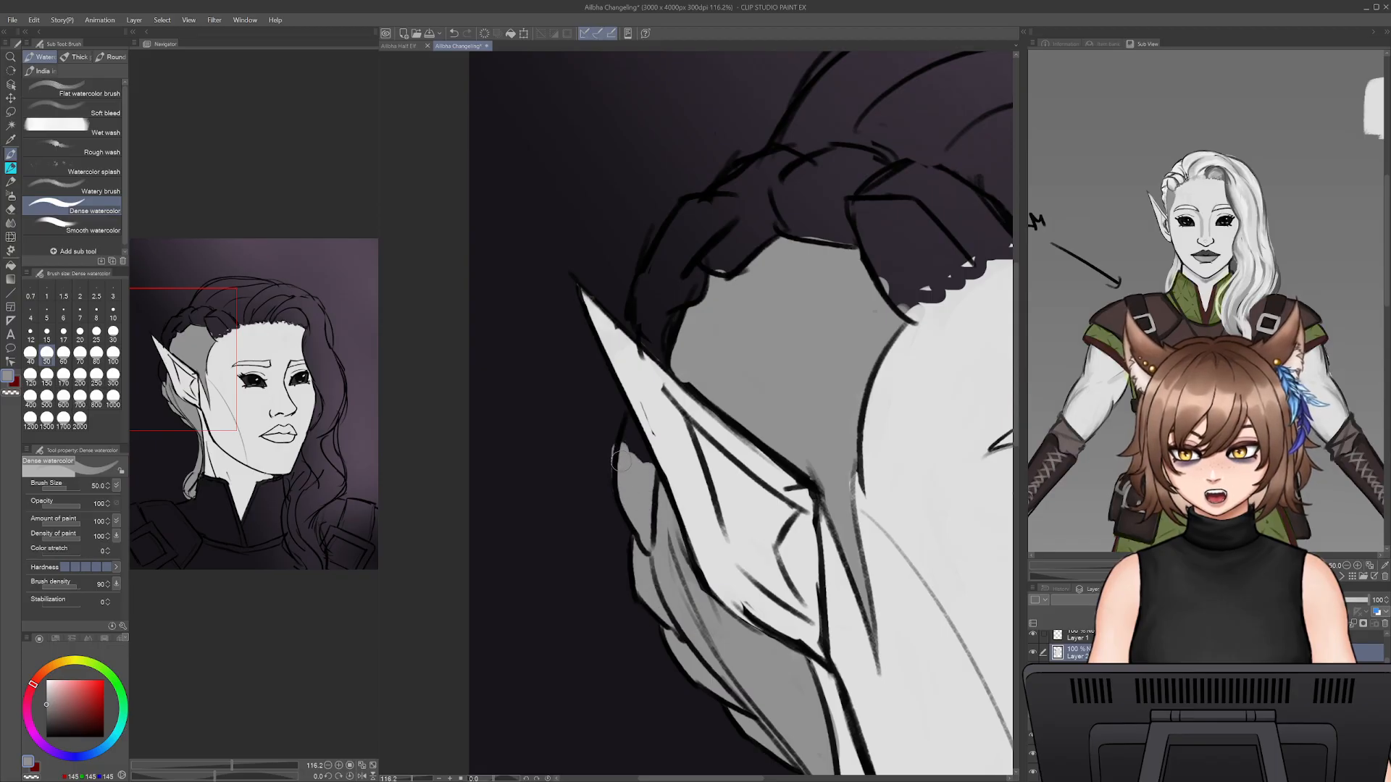
{"action": "key", "text": "e"}
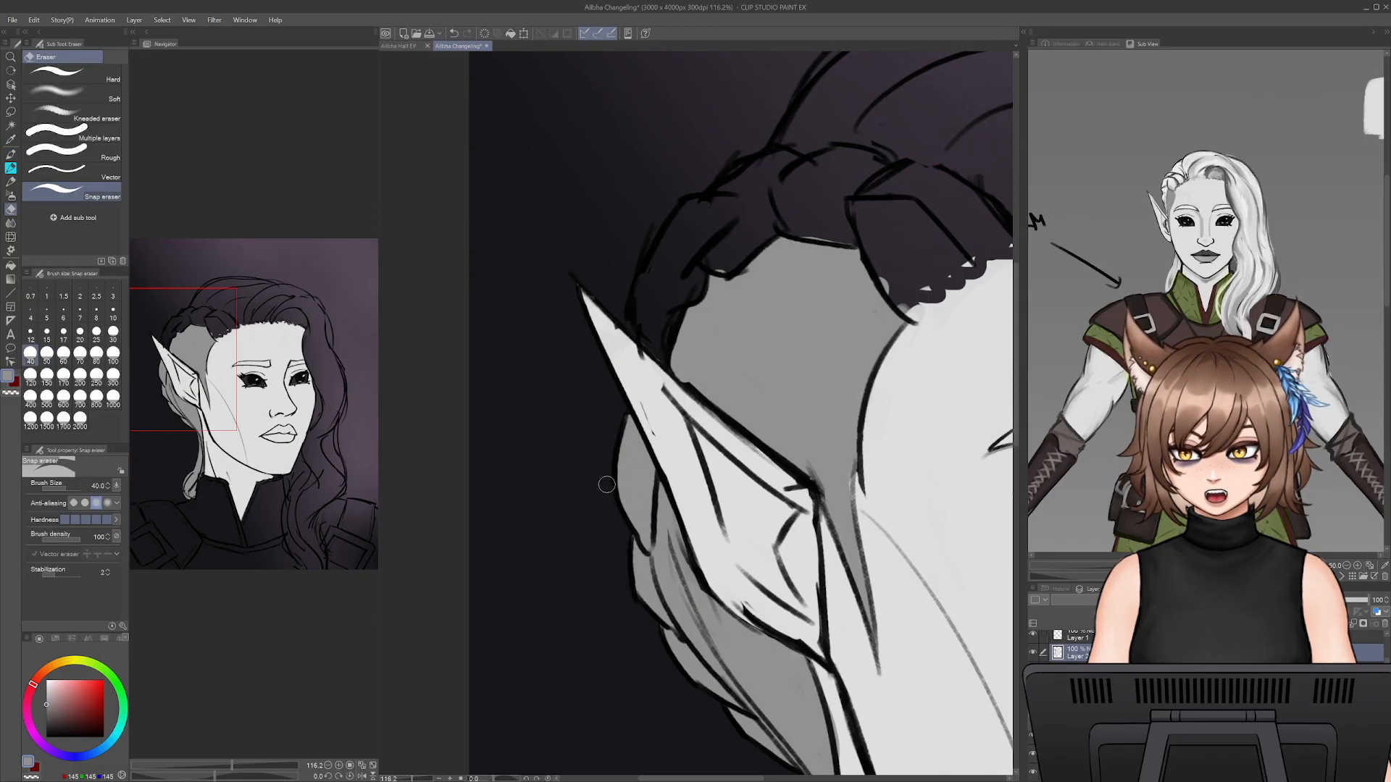
{"action": "key", "text": "b"}
{"action": "key", "text": "e"}
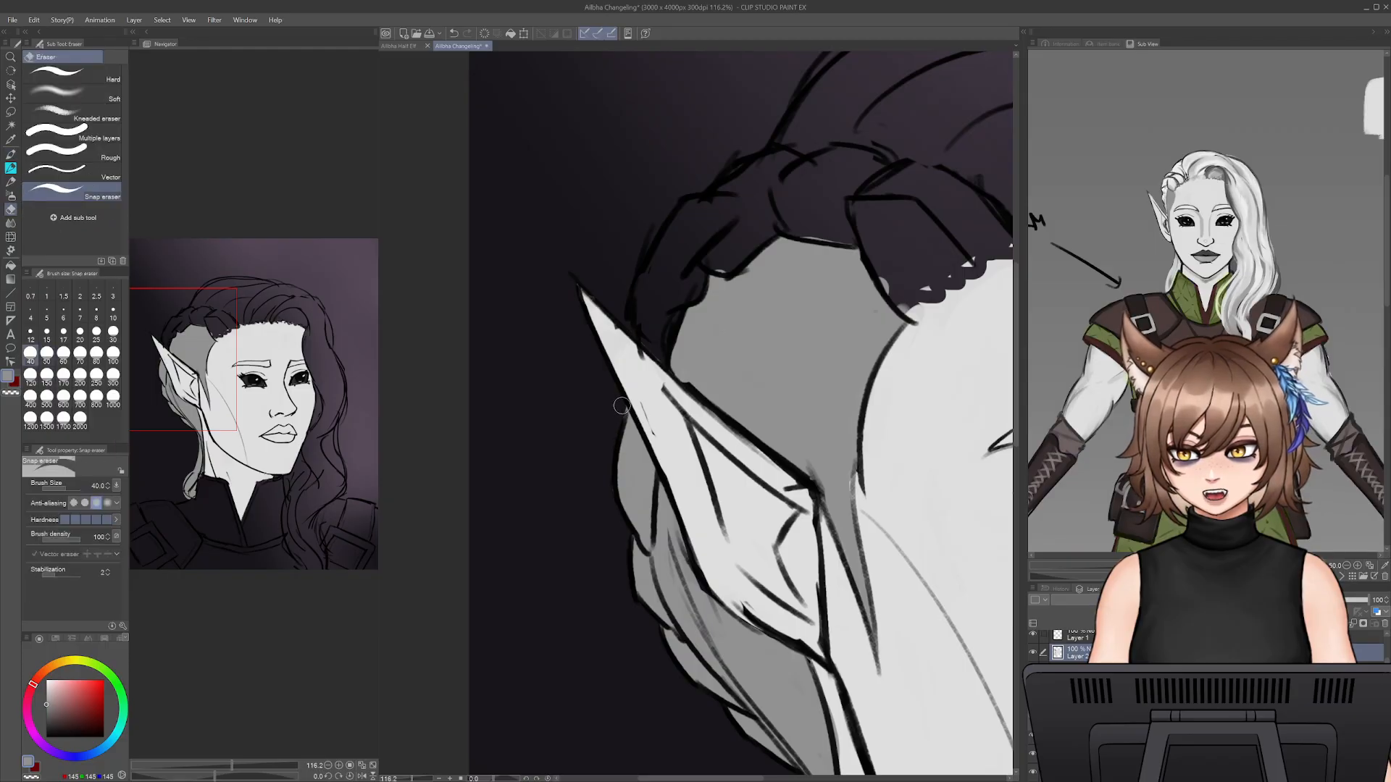
{"action": "key", "text": "b"}
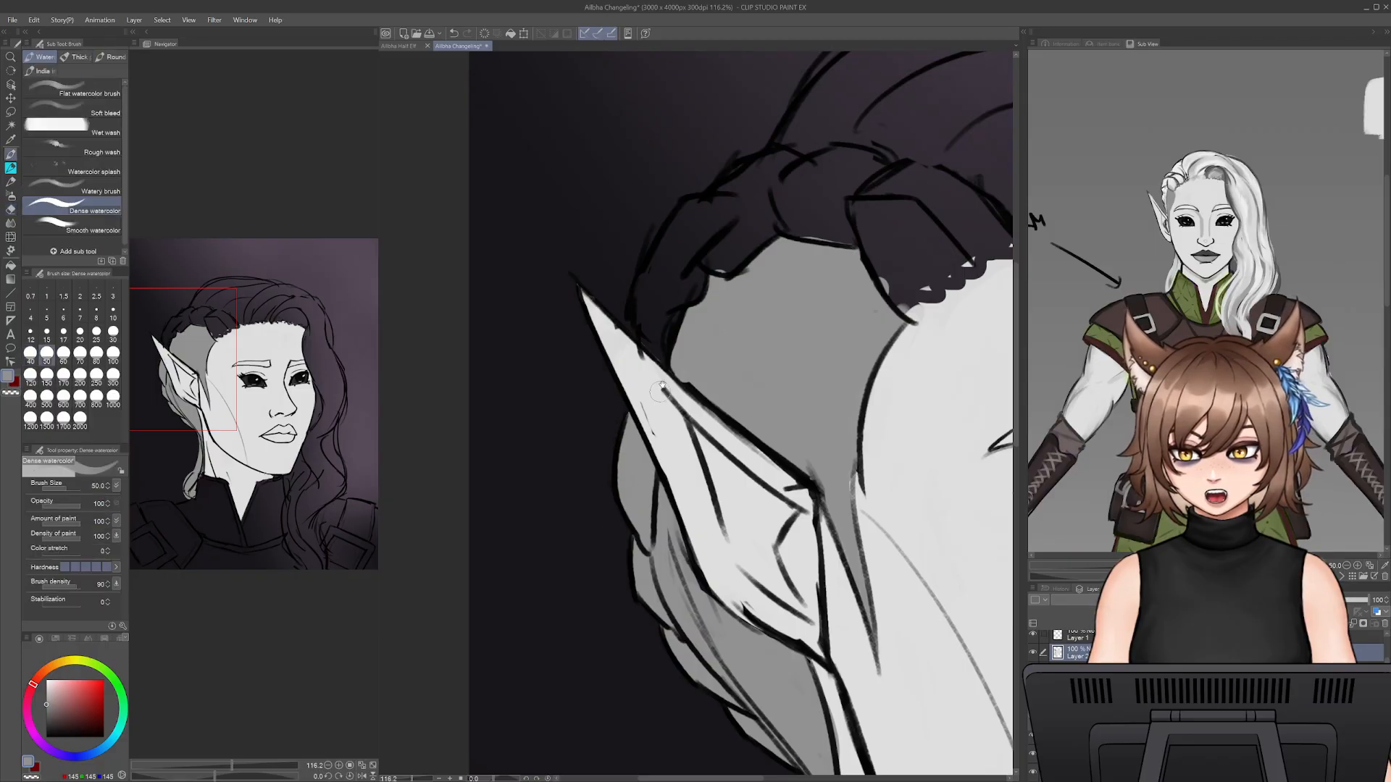
{"action": "left_click_drag", "start_coordinate": [659, 391], "coordinate": [647, 555]}
{"action": "mouse_move", "coordinate": [632, 474]}
{"action": "left_mouse_down"}
{"action": "mouse_move", "coordinate": [645, 503]}
{"action": "mouse_move", "coordinate": [663, 433]}
{"action": "mouse_move", "coordinate": [690, 420]}
{"action": "mouse_move", "coordinate": [673, 388]}
{"action": "mouse_move", "coordinate": [663, 406]}
{"action": "mouse_move", "coordinate": [688, 369]}
{"action": "mouse_move", "coordinate": [679, 381]}
{"action": "mouse_move", "coordinate": [746, 373]}
{"action": "mouse_move", "coordinate": [665, 404]}
{"action": "left_mouse_up"}
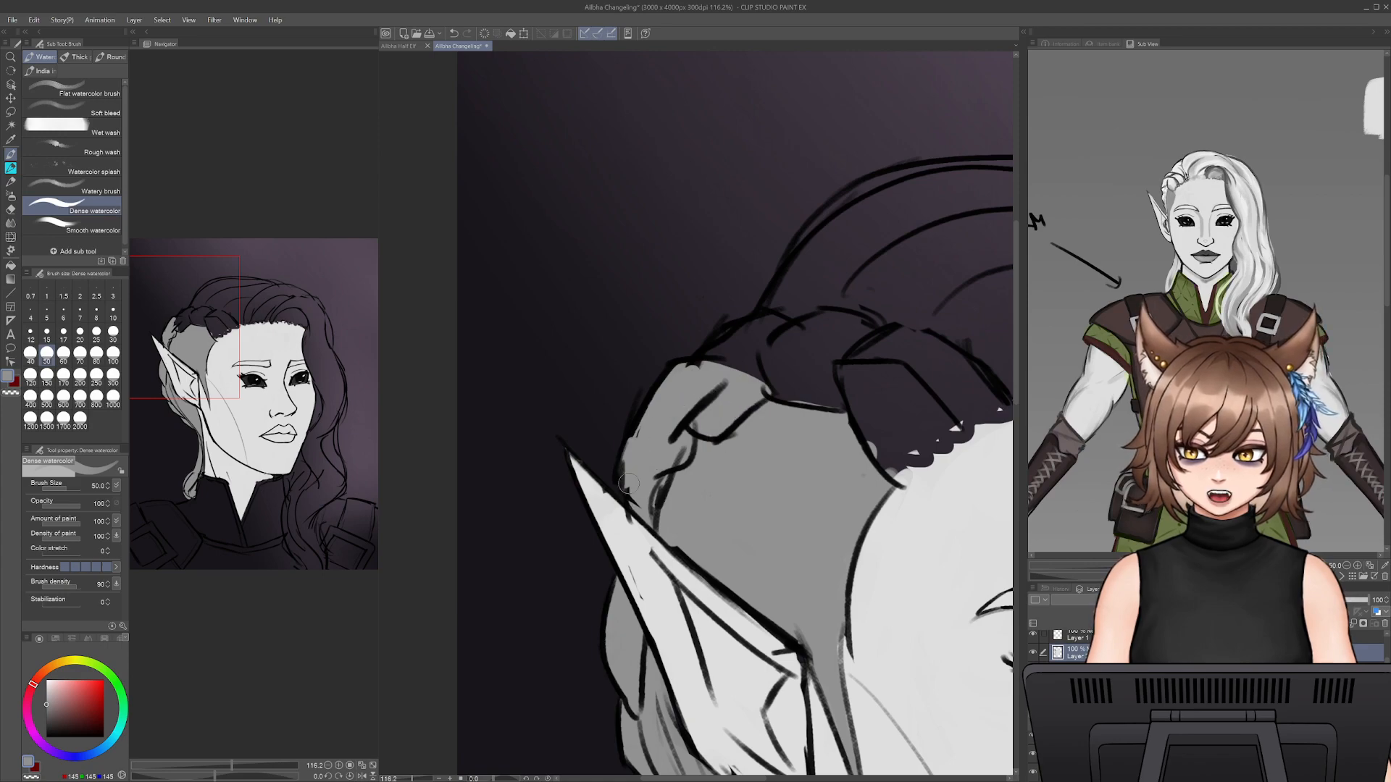
- Fill the rest of the braid with grey up to the hairline, enlarging the brush to 80
{"action": "mouse_move", "coordinate": [811, 423]}
{"action": "left_mouse_down"}
{"action": "mouse_move", "coordinate": [760, 495]}
{"action": "mouse_move", "coordinate": [634, 434]}
{"action": "mouse_move", "coordinate": [688, 408]}
{"action": "mouse_move", "coordinate": [749, 423]}
{"action": "mouse_move", "coordinate": [738, 398]}
{"action": "mouse_move", "coordinate": [812, 411]}
{"action": "mouse_move", "coordinate": [895, 463]}
{"action": "mouse_move", "coordinate": [882, 461]}
{"action": "mouse_move", "coordinate": [893, 481]}
{"action": "mouse_move", "coordinate": [869, 489]}
{"action": "mouse_move", "coordinate": [767, 457]}
{"action": "mouse_move", "coordinate": [768, 479]}
{"action": "mouse_move", "coordinate": [825, 536]}
{"action": "mouse_move", "coordinate": [810, 539]}
{"action": "mouse_move", "coordinate": [687, 434]}
{"action": "left_mouse_up"}
{"action": "key", "text": "]"}
{"action": "key", "text": "]"}
{"action": "key", "text": "]"}
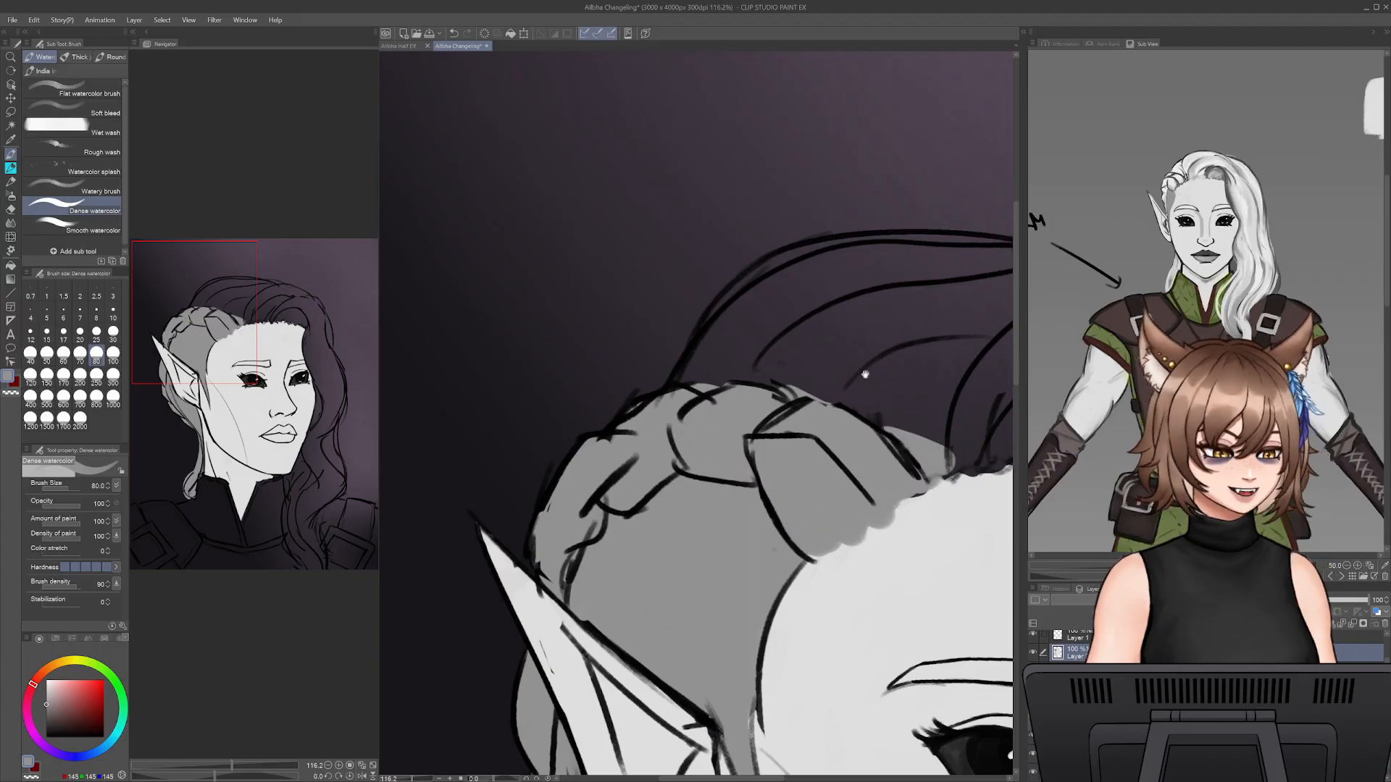
{"action": "left_click_drag", "start_coordinate": [862, 379], "coordinate": [766, 406]}
- Enlarge the brush to 125 and fill the swept-back hair over the crown with grey, from the braid across the forehead hairline
{"action": "key", "text": "bracketright"}
{"action": "key", "text": "bracketright"}
{"action": "key", "text": "bracketright"}
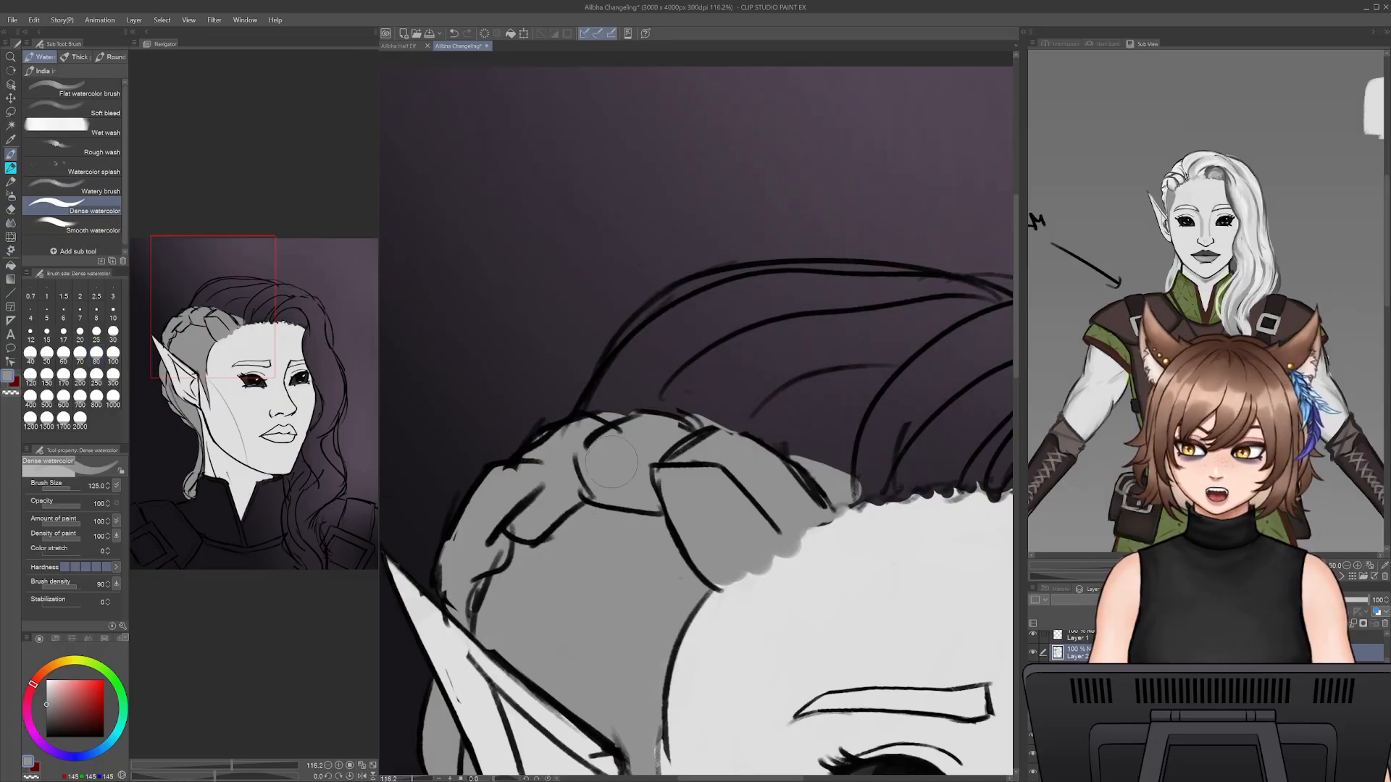
{"action": "mouse_move", "coordinate": [615, 428]}
{"action": "left_mouse_down"}
{"action": "mouse_move", "coordinate": [736, 326]}
{"action": "mouse_move", "coordinate": [581, 457]}
{"action": "mouse_move", "coordinate": [670, 318]}
{"action": "mouse_move", "coordinate": [594, 413]}
{"action": "mouse_move", "coordinate": [674, 312]}
{"action": "mouse_move", "coordinate": [665, 341]}
{"action": "mouse_move", "coordinate": [898, 290]}
{"action": "mouse_move", "coordinate": [971, 311]}
{"action": "mouse_move", "coordinate": [732, 421]}
{"action": "mouse_move", "coordinate": [781, 464]}
{"action": "mouse_move", "coordinate": [847, 449]}
{"action": "left_mouse_up"}
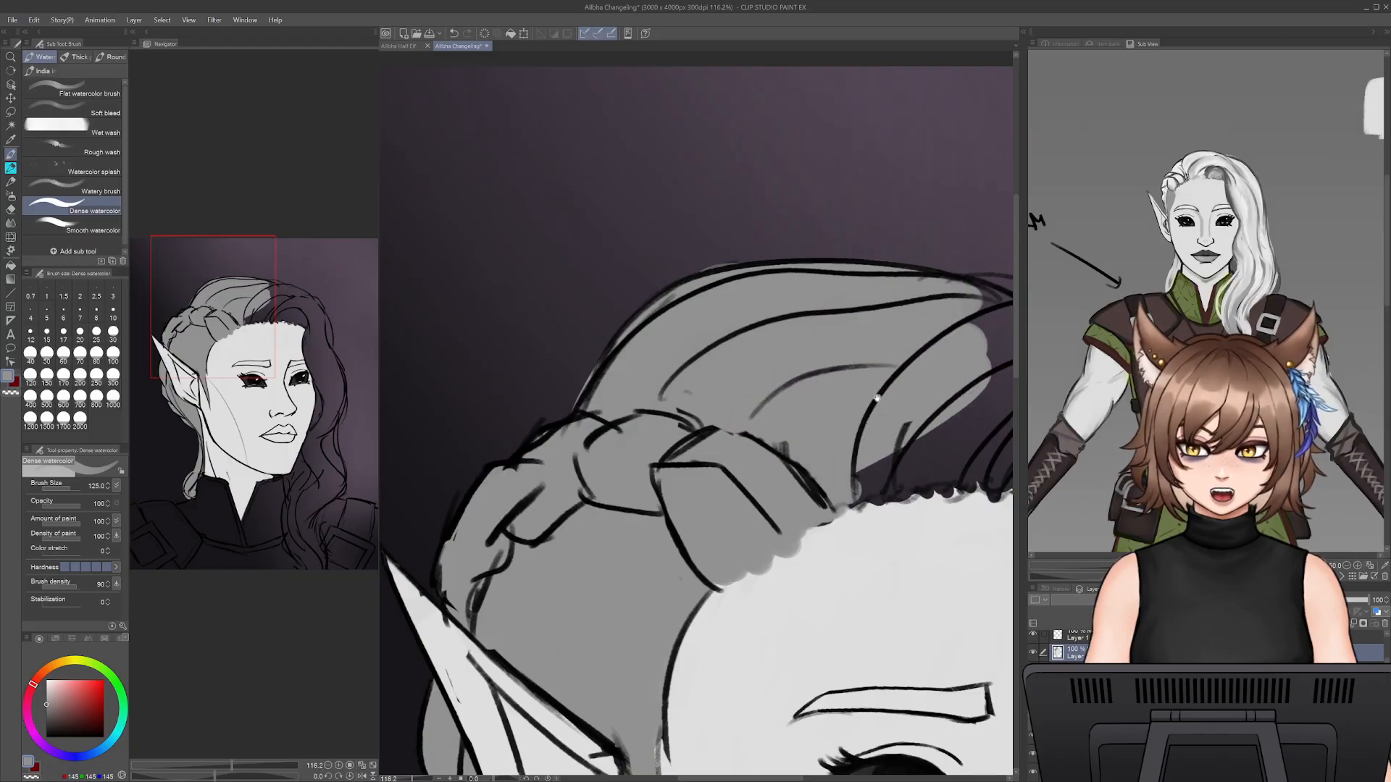
{"action": "left_click_drag", "start_coordinate": [879, 400], "coordinate": [649, 432]}
{"action": "mouse_move", "coordinate": [791, 349]}
{"action": "left_mouse_down"}
{"action": "mouse_move", "coordinate": [824, 370]}
{"action": "mouse_move", "coordinate": [826, 353]}
{"action": "mouse_move", "coordinate": [891, 366]}
{"action": "mouse_move", "coordinate": [917, 391]}
{"action": "mouse_move", "coordinate": [797, 438]}
{"action": "mouse_move", "coordinate": [662, 453]}
{"action": "mouse_move", "coordinate": [638, 507]}
{"action": "mouse_move", "coordinate": [692, 481]}
{"action": "mouse_move", "coordinate": [725, 505]}
{"action": "mouse_move", "coordinate": [826, 500]}
{"action": "mouse_move", "coordinate": [934, 529]}
{"action": "mouse_move", "coordinate": [964, 522]}
{"action": "mouse_move", "coordinate": [967, 435]}
{"action": "mouse_move", "coordinate": [949, 410]}
{"action": "left_mouse_up"}
{"action": "key", "text": "e"}
{"action": "key", "text": "b"}
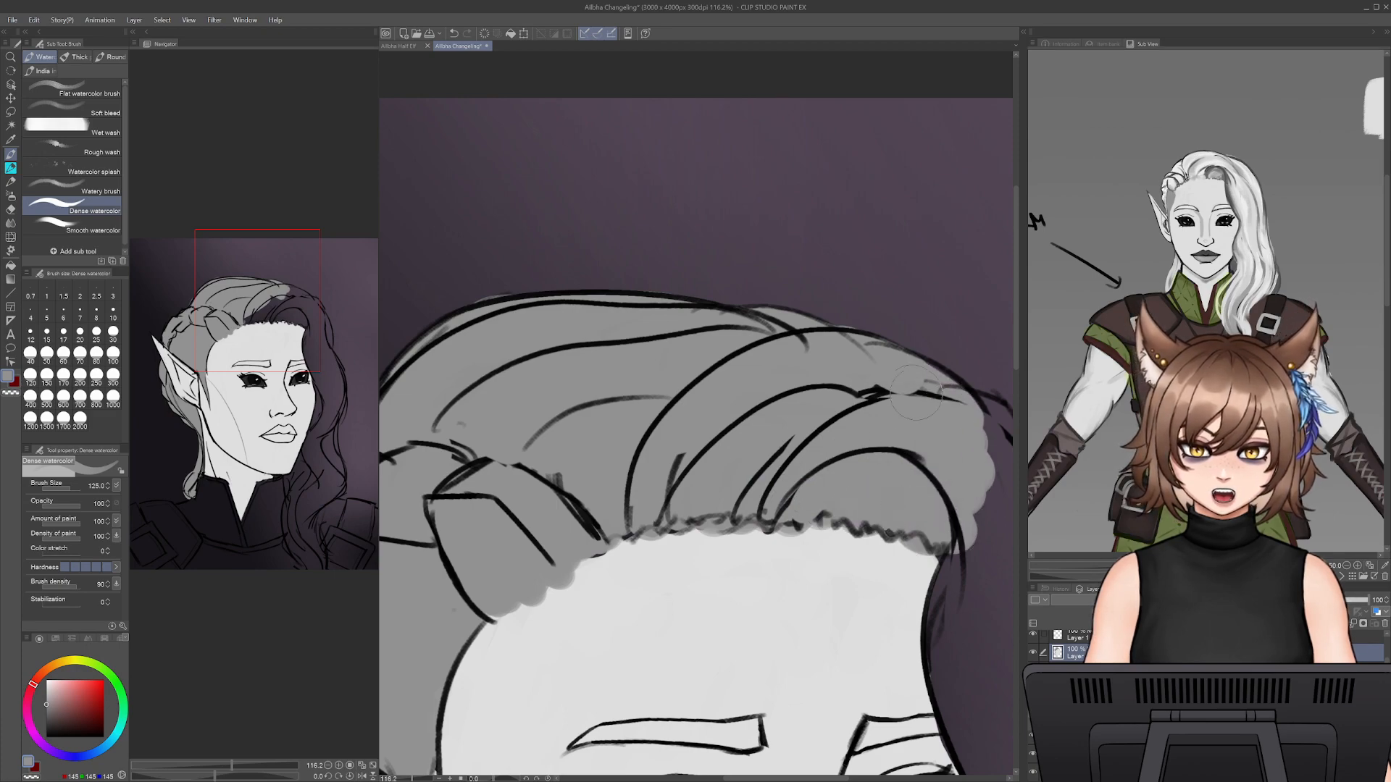
{"action": "left_click_drag", "start_coordinate": [806, 481], "coordinate": [538, 336]}
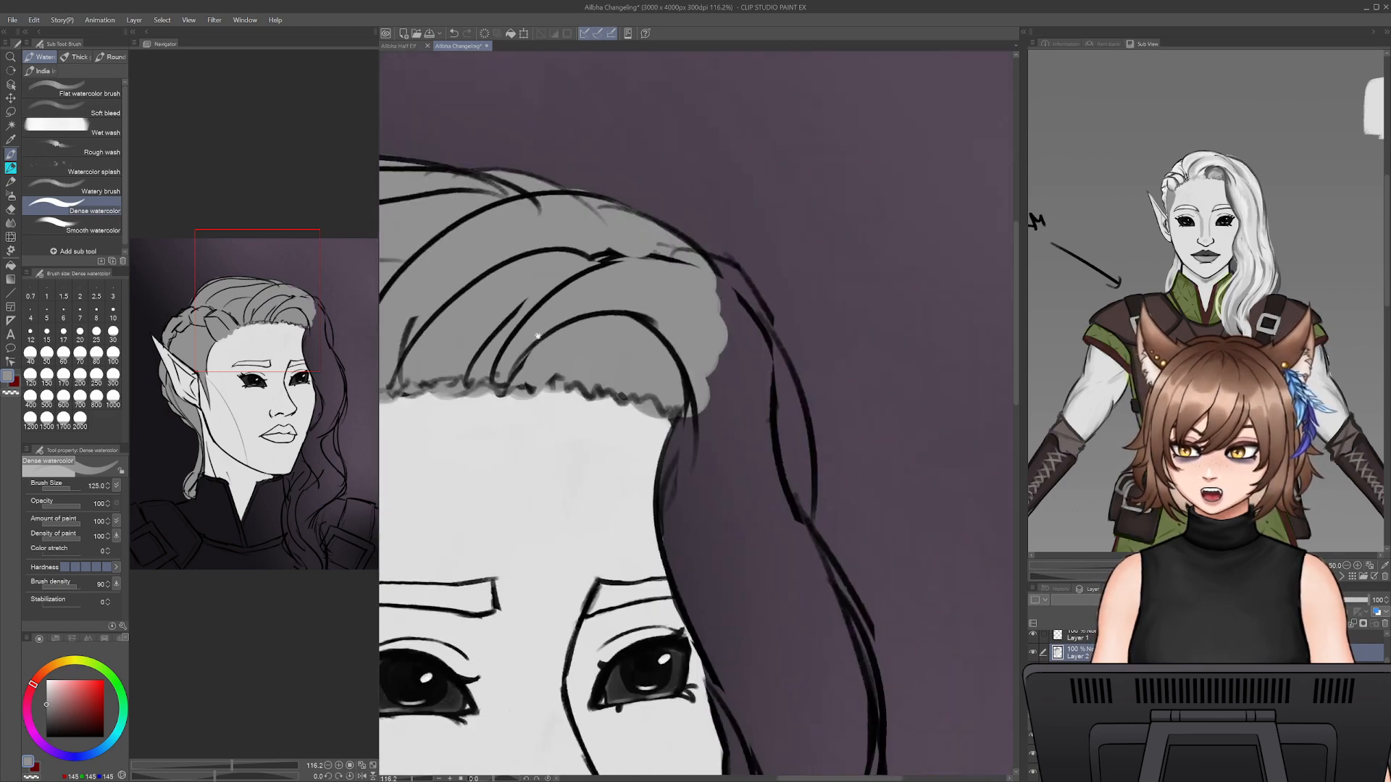
- Paint the grey base of the loose hair falling beside the forehead, from the crown down to eye level
{"action": "mouse_move", "coordinate": [721, 286]}
{"action": "left_mouse_down"}
{"action": "mouse_move", "coordinate": [768, 413]}
{"action": "mouse_move", "coordinate": [759, 497]}
{"action": "left_mouse_up"}
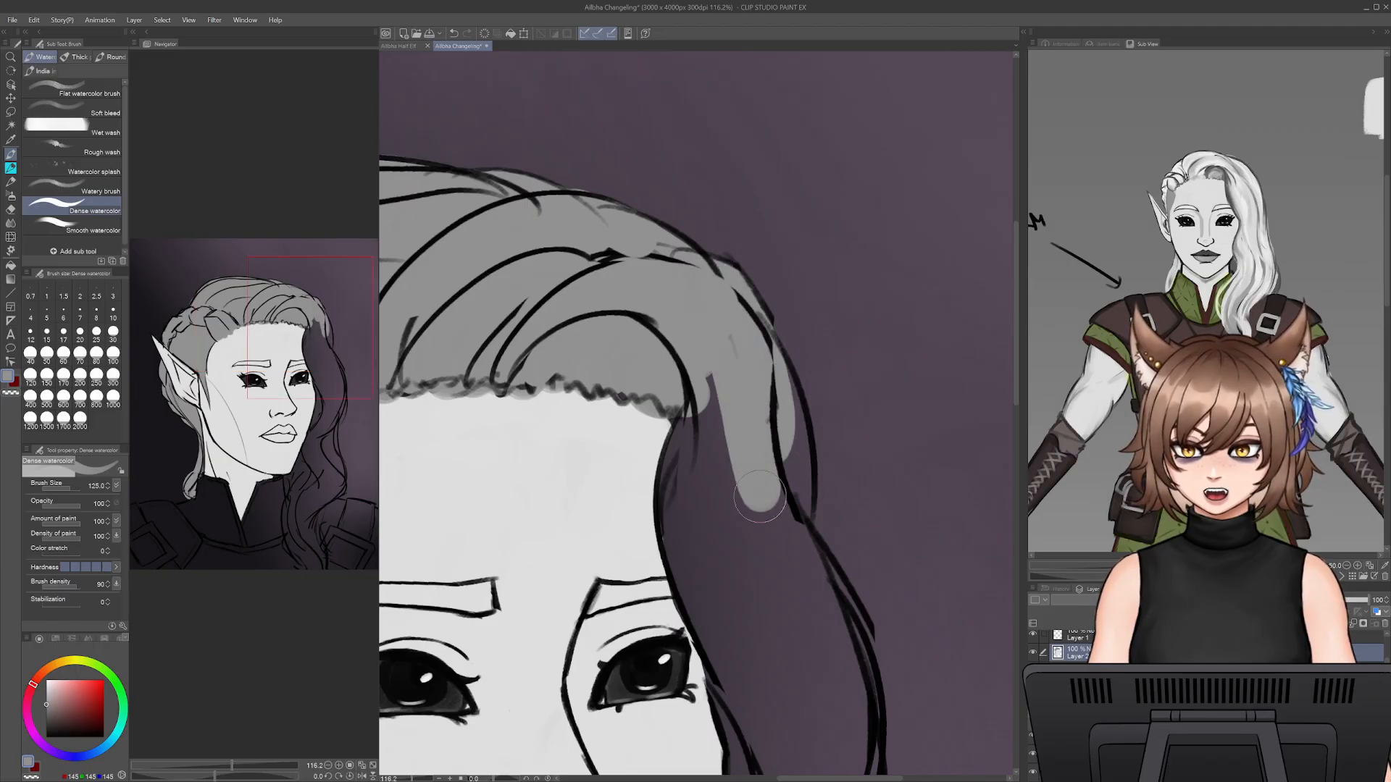
{"action": "left_click_drag", "start_coordinate": [717, 384], "coordinate": [729, 491]}
{"action": "left_click_drag", "start_coordinate": [697, 405], "coordinate": [700, 557]}
{"action": "mouse_move", "coordinate": [685, 438]}
{"action": "left_mouse_down"}
{"action": "mouse_move", "coordinate": [700, 567]}
{"action": "mouse_move", "coordinate": [725, 613]}
{"action": "left_mouse_up"}
{"action": "mouse_move", "coordinate": [725, 478]}
{"action": "left_mouse_down"}
{"action": "mouse_move", "coordinate": [731, 550]}
{"action": "mouse_move", "coordinate": [786, 515]}
{"action": "mouse_move", "coordinate": [801, 435]}
{"action": "mouse_move", "coordinate": [767, 356]}
{"action": "mouse_move", "coordinate": [782, 594]}
{"action": "left_mouse_up"}
{"action": "left_click_drag", "start_coordinate": [814, 667], "coordinate": [772, 457]}
{"action": "left_click_drag", "start_coordinate": [763, 341], "coordinate": [807, 491]}
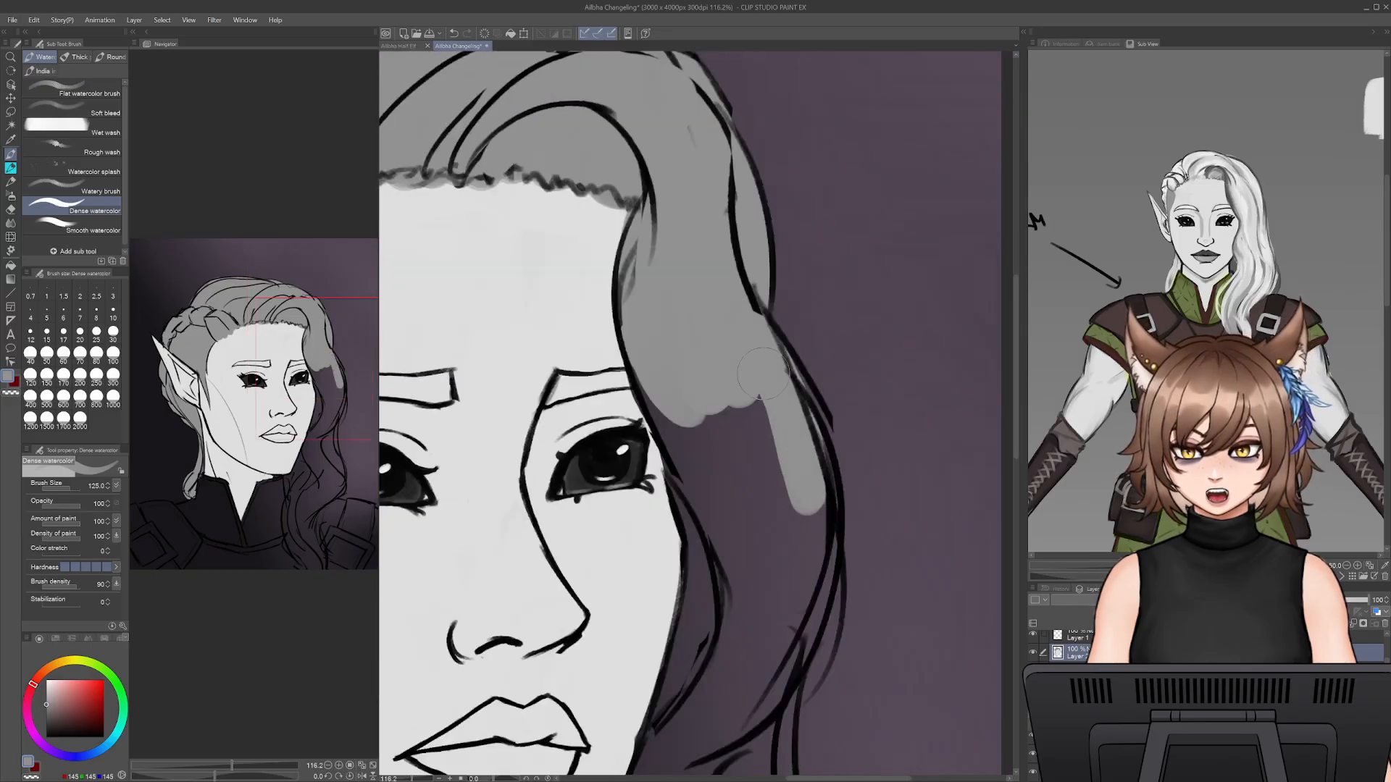
- Fill the wavy hair beside the cheek with grey between the face edge and the outer contour, down to mouth level
{"action": "mouse_move", "coordinate": [757, 348]}
{"action": "left_mouse_down"}
{"action": "mouse_move", "coordinate": [732, 550]}
{"action": "mouse_move", "coordinate": [659, 421]}
{"action": "mouse_move", "coordinate": [673, 395]}
{"action": "mouse_move", "coordinate": [714, 572]}
{"action": "mouse_move", "coordinate": [674, 724]}
{"action": "mouse_move", "coordinate": [770, 668]}
{"action": "left_mouse_up"}
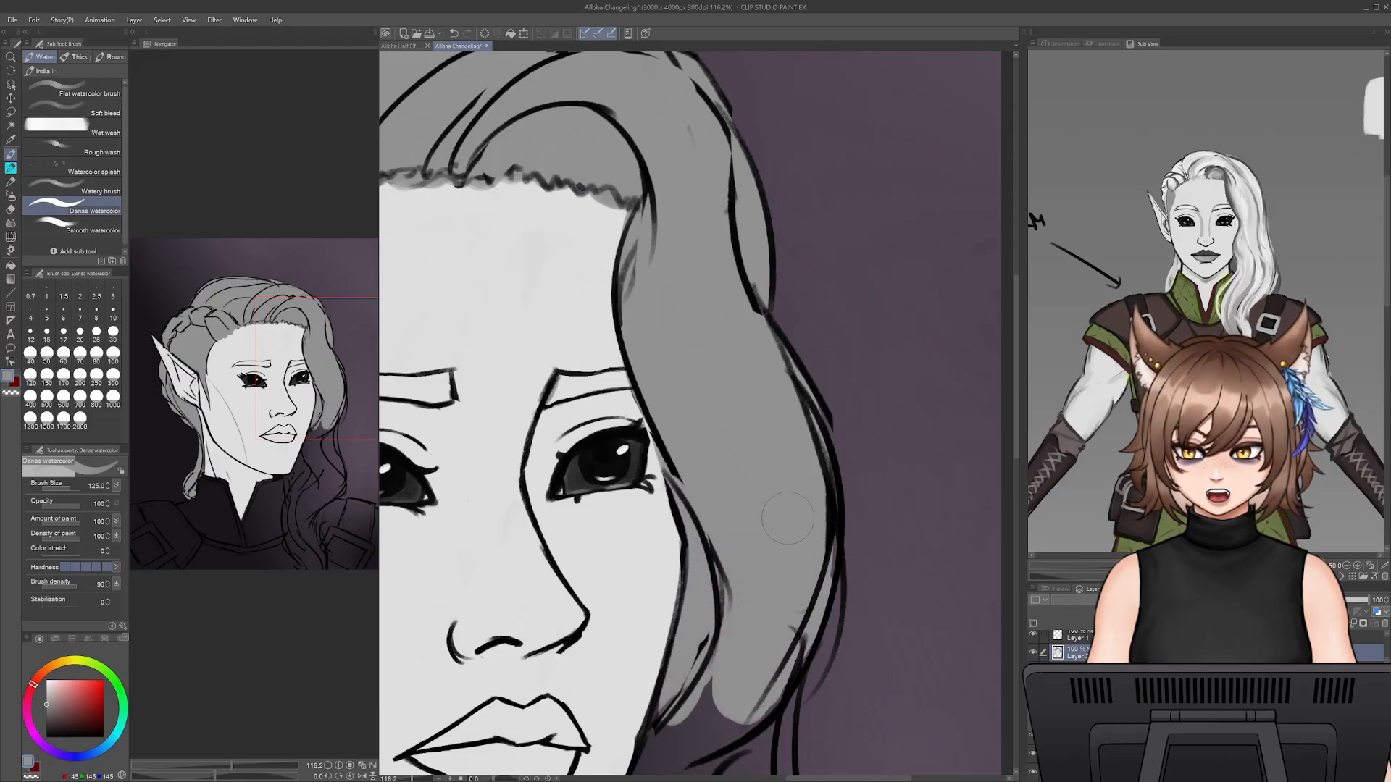
{"action": "left_click_drag", "start_coordinate": [715, 558], "coordinate": [764, 433]}
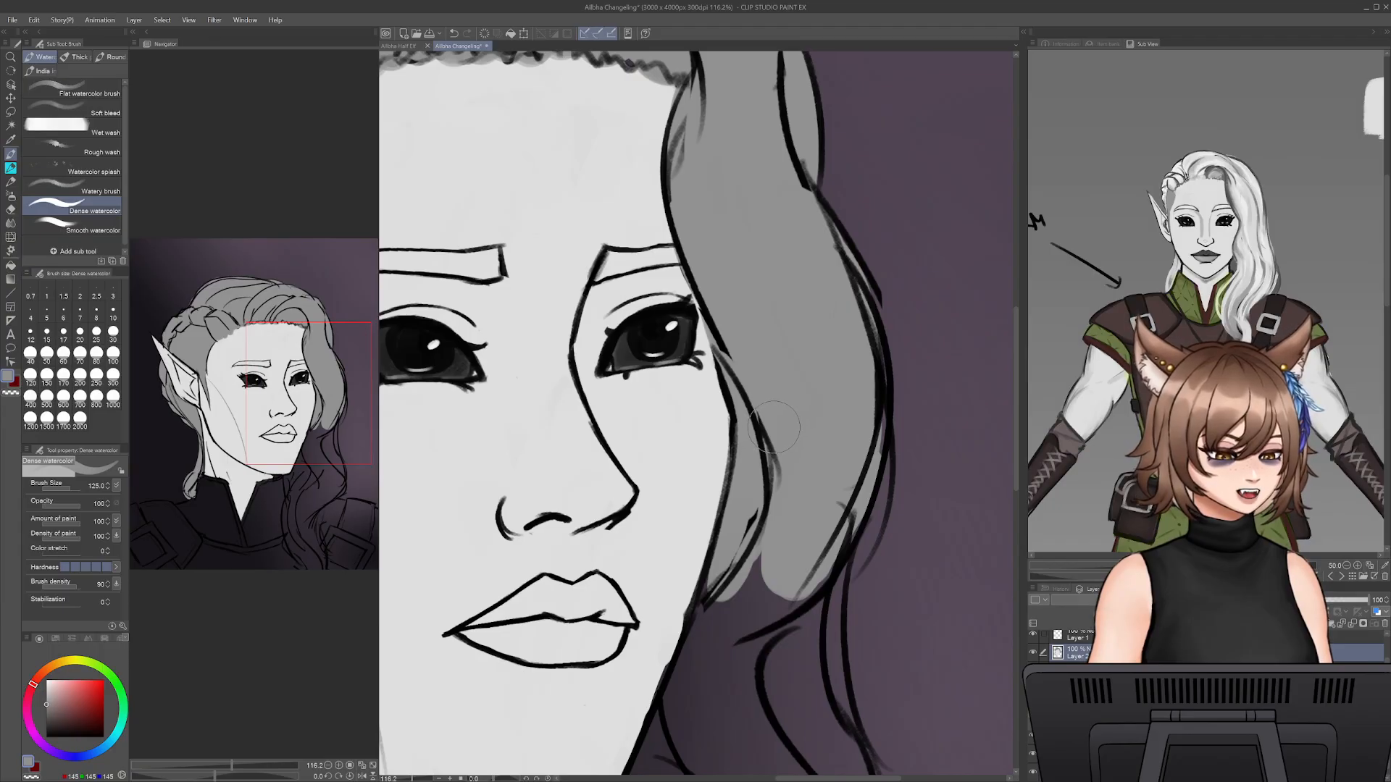
{"action": "left_click_drag", "start_coordinate": [795, 532], "coordinate": [769, 610]}
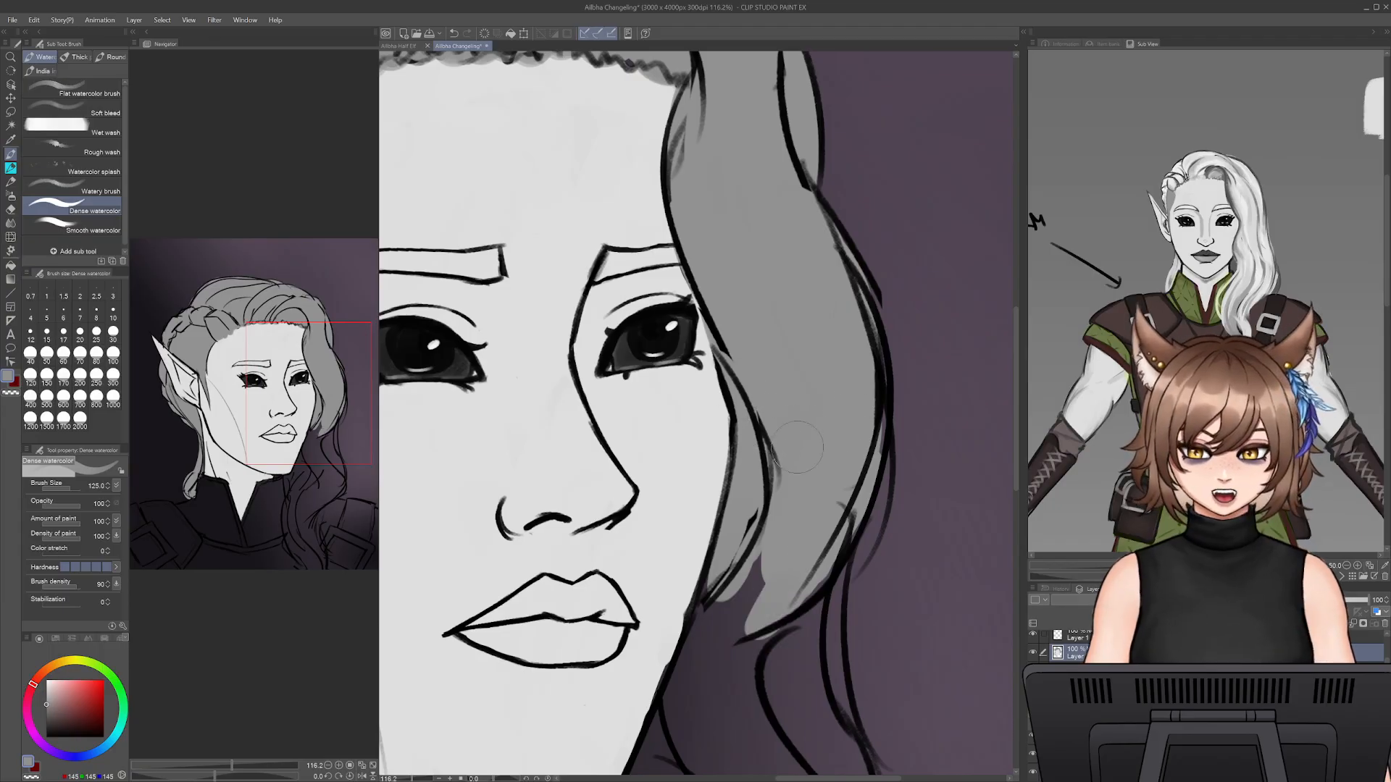
- Continue the grey hair base past the jaw, filling the waves between the collar and the outer contour down to the shoulder
{"action": "left_click_drag", "start_coordinate": [790, 500], "coordinate": [725, 658]}
{"action": "left_click_drag", "start_coordinate": [727, 579], "coordinate": [693, 684]}
{"action": "mouse_move", "coordinate": [787, 370]}
{"action": "left_mouse_down"}
{"action": "mouse_move", "coordinate": [715, 599]}
{"action": "mouse_move", "coordinate": [764, 465]}
{"action": "mouse_move", "coordinate": [674, 662]}
{"action": "mouse_move", "coordinate": [723, 556]}
{"action": "mouse_move", "coordinate": [686, 671]}
{"action": "mouse_move", "coordinate": [672, 659]}
{"action": "mouse_move", "coordinate": [642, 674]}
{"action": "mouse_move", "coordinate": [652, 726]}
{"action": "mouse_move", "coordinate": [741, 648]}
{"action": "mouse_move", "coordinate": [770, 594]}
{"action": "mouse_move", "coordinate": [794, 500]}
{"action": "mouse_move", "coordinate": [776, 450]}
{"action": "mouse_move", "coordinate": [789, 450]}
{"action": "mouse_move", "coordinate": [836, 570]}
{"action": "mouse_move", "coordinate": [868, 605]}
{"action": "mouse_move", "coordinate": [851, 380]}
{"action": "mouse_move", "coordinate": [862, 391]}
{"action": "mouse_move", "coordinate": [890, 384]}
{"action": "left_mouse_up"}
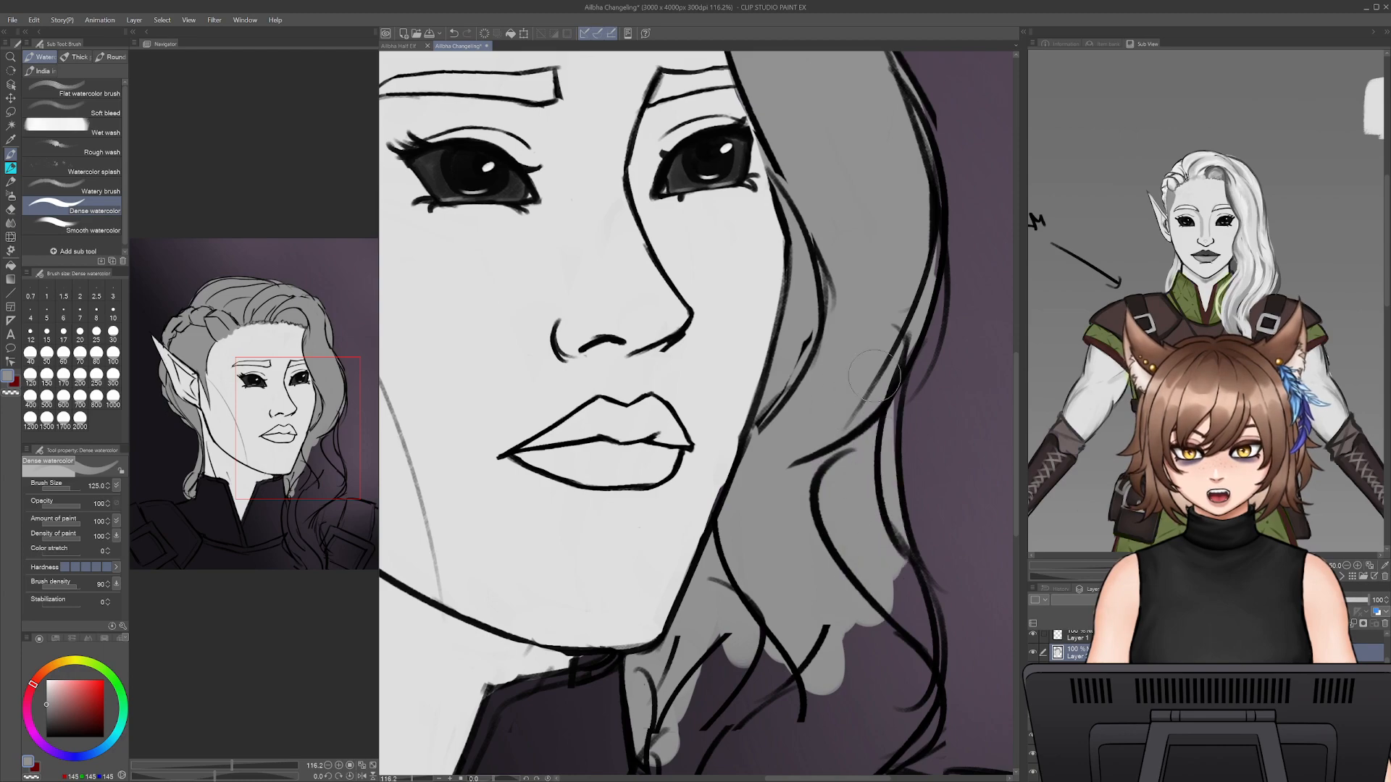
{"action": "mouse_move", "coordinate": [873, 488]}
{"action": "left_mouse_down"}
{"action": "mouse_move", "coordinate": [880, 613]}
{"action": "mouse_move", "coordinate": [916, 649]}
{"action": "left_mouse_up"}
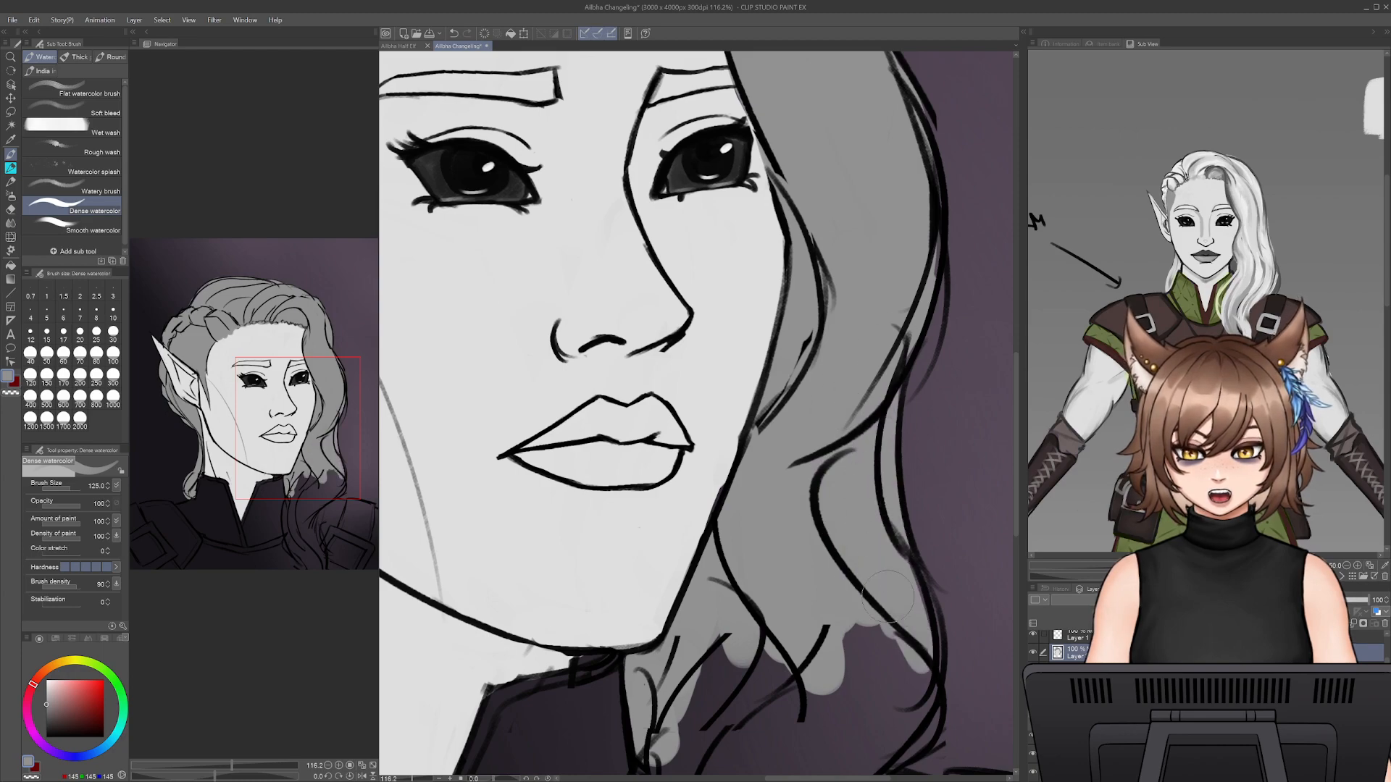
{"action": "mouse_move", "coordinate": [910, 562]}
{"action": "left_mouse_down"}
{"action": "mouse_move", "coordinate": [830, 389]}
{"action": "mouse_move", "coordinate": [804, 580]}
{"action": "mouse_move", "coordinate": [754, 623]}
{"action": "mouse_move", "coordinate": [670, 656]}
{"action": "mouse_move", "coordinate": [786, 461]}
{"action": "mouse_move", "coordinate": [616, 623]}
{"action": "mouse_move", "coordinate": [583, 689]}
{"action": "left_mouse_up"}
{"action": "mouse_move", "coordinate": [645, 599]}
{"action": "left_mouse_down"}
{"action": "mouse_move", "coordinate": [707, 468]}
{"action": "mouse_move", "coordinate": [648, 645]}
{"action": "left_mouse_up"}
- Fill the long lock over the collar and chest with grey down to the canvas edge, undoing and redoing the strokes that miss
{"action": "left_click_drag", "start_coordinate": [626, 445], "coordinate": [629, 677]}
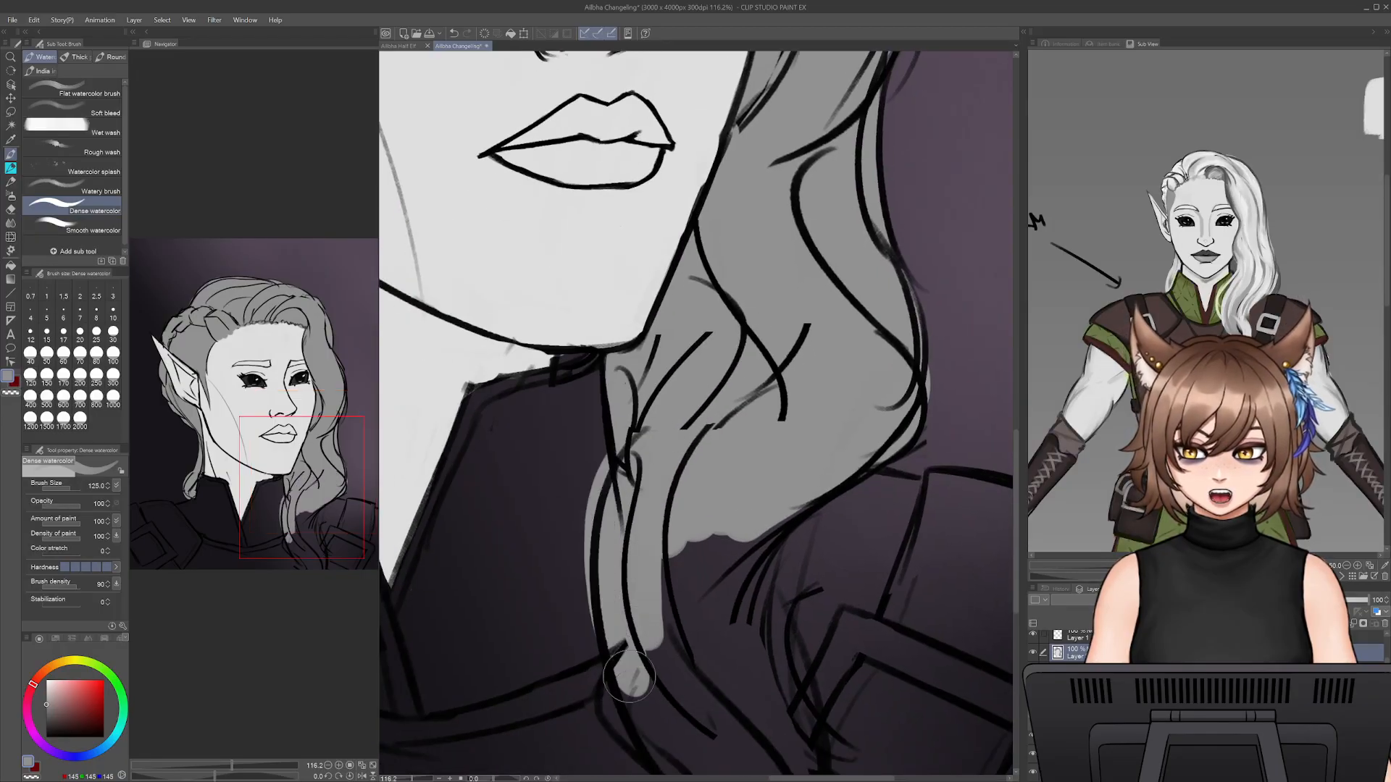
{"action": "key", "text": "ctrl+z"}
{"action": "mouse_move", "coordinate": [628, 465]}
{"action": "left_mouse_down"}
{"action": "mouse_move", "coordinate": [624, 623]}
{"action": "mouse_move", "coordinate": [643, 693]}
{"action": "left_mouse_up"}
{"action": "left_click_drag", "start_coordinate": [632, 693], "coordinate": [679, 761]}
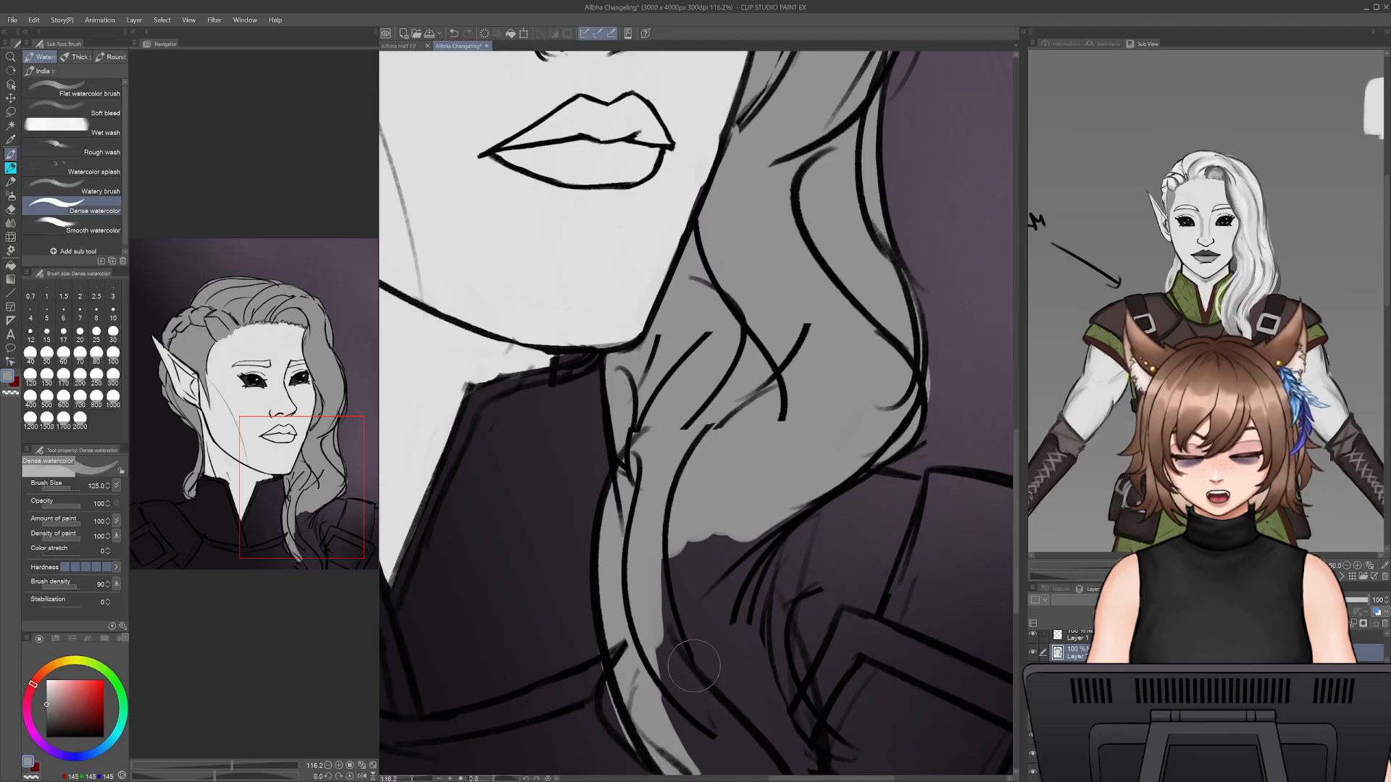
{"action": "key", "text": "ctrl+z"}
{"action": "left_click_drag", "start_coordinate": [646, 688], "coordinate": [717, 755]}
{"action": "left_click_drag", "start_coordinate": [729, 693], "coordinate": [721, 530]}
{"action": "left_click_drag", "start_coordinate": [632, 534], "coordinate": [737, 665]}
{"action": "mouse_move", "coordinate": [658, 414]}
{"action": "left_mouse_down"}
{"action": "mouse_move", "coordinate": [701, 577]}
{"action": "mouse_move", "coordinate": [746, 406]}
{"action": "mouse_move", "coordinate": [724, 505]}
{"action": "left_mouse_up"}
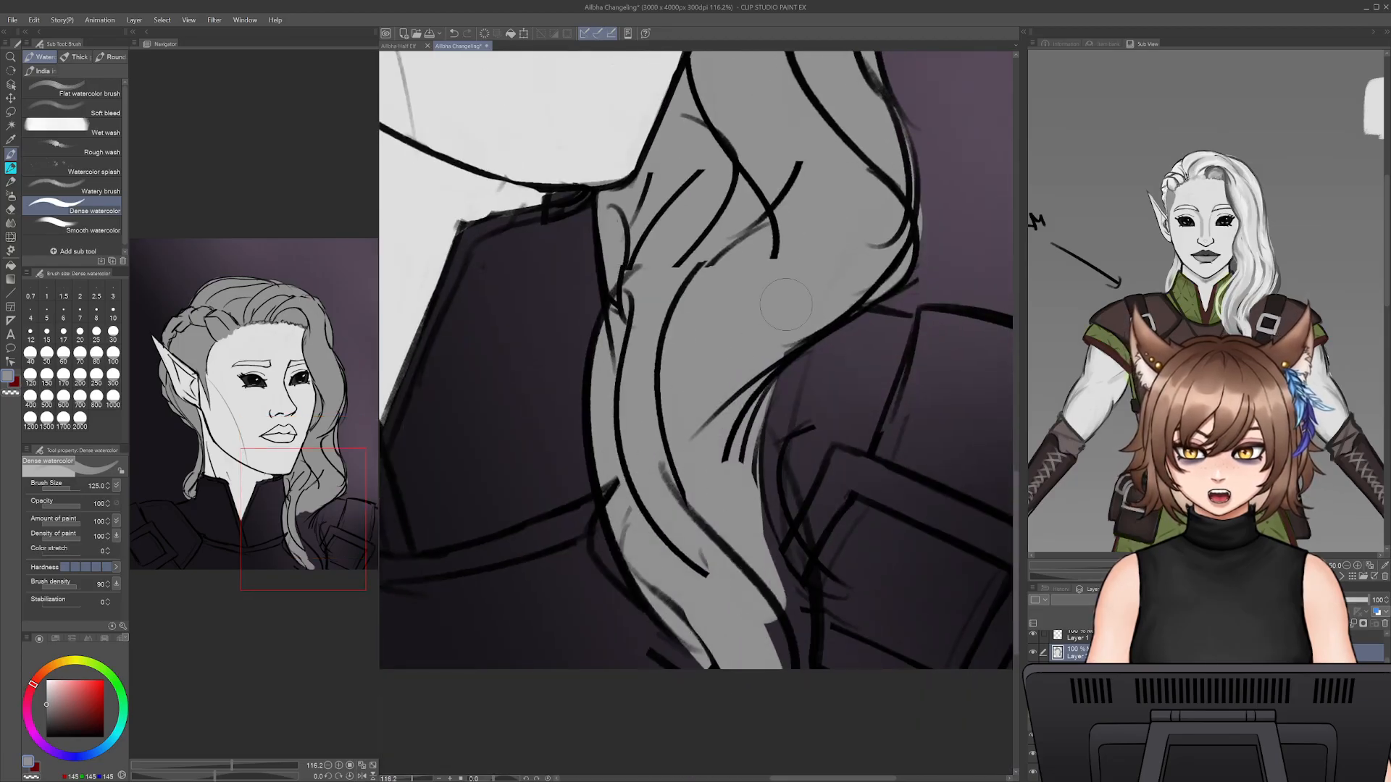
- Fill the outer side of the chest lock with grey along the shoulder armour, including the thin strands at its edge
{"action": "left_click_drag", "start_coordinate": [786, 304], "coordinate": [846, 279]}
{"action": "left_click_drag", "start_coordinate": [777, 359], "coordinate": [781, 605]}
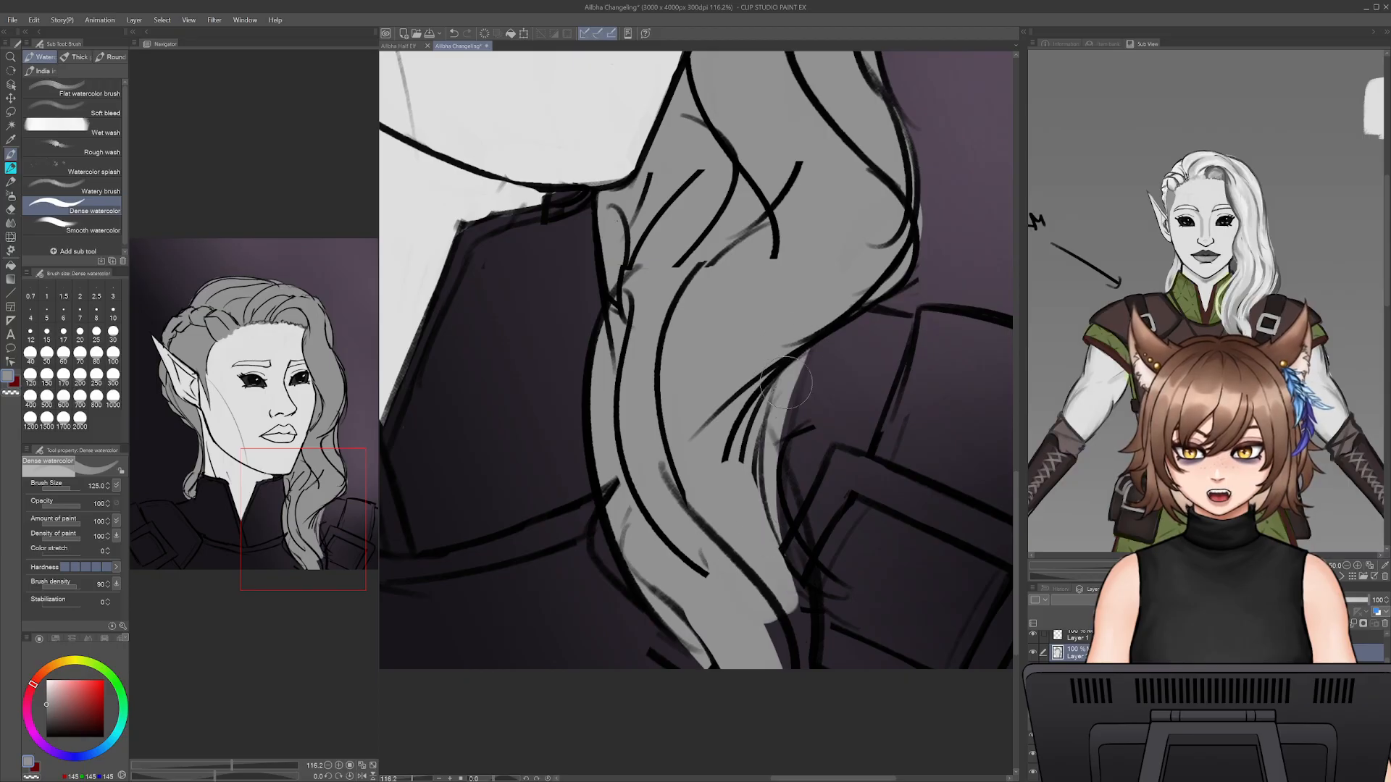
{"action": "left_click_drag", "start_coordinate": [783, 478], "coordinate": [815, 587]}
{"action": "left_click_drag", "start_coordinate": [805, 521], "coordinate": [835, 576]}
{"action": "mouse_move", "coordinate": [757, 551]}
{"action": "left_mouse_down"}
{"action": "mouse_move", "coordinate": [797, 686]}
{"action": "mouse_move", "coordinate": [801, 616]}
{"action": "left_mouse_up"}
- Erase the grey overspill beside the shoulder armour and touch up the lower tip of the chest lock
{"action": "key", "text": "e"}
{"action": "left_click_drag", "start_coordinate": [865, 576], "coordinate": [790, 519]}
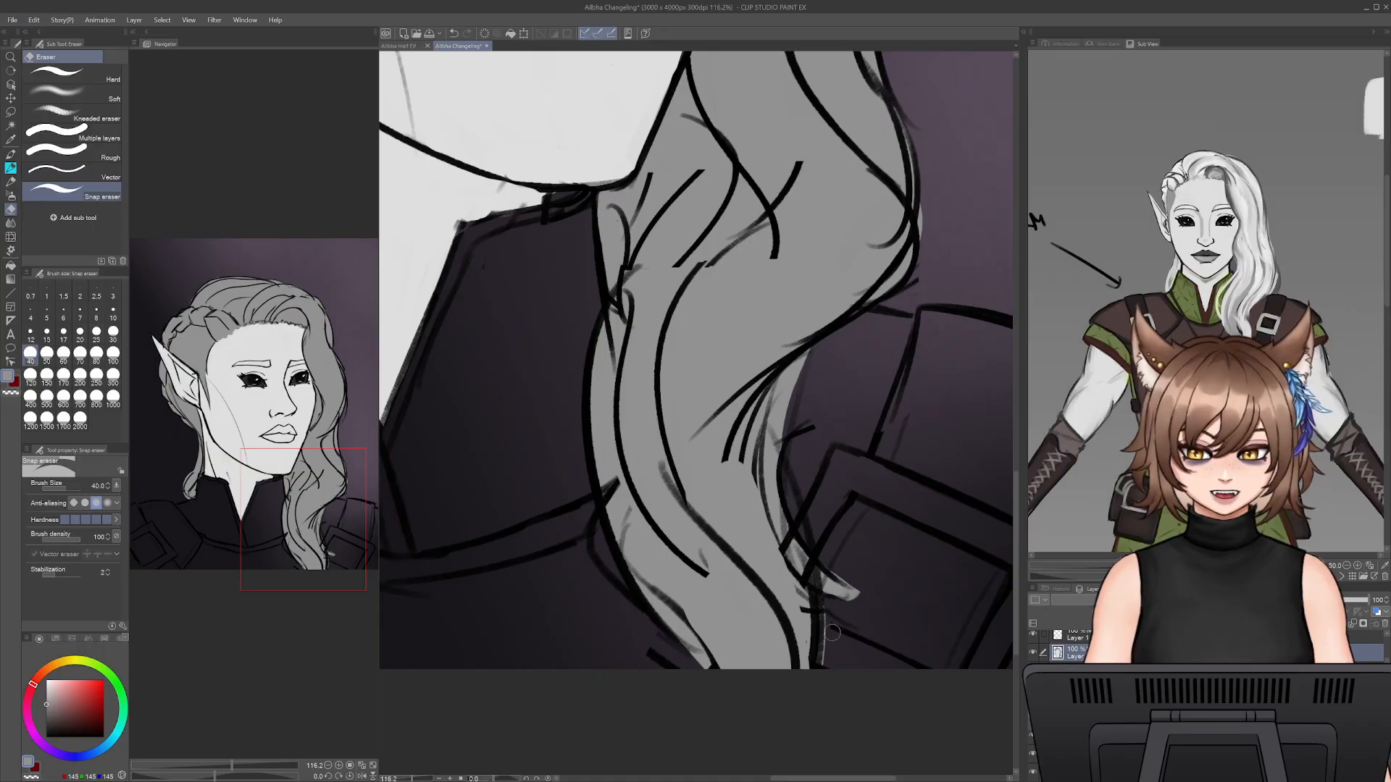
{"action": "key", "text": "b"}
{"action": "key", "text": "e"}
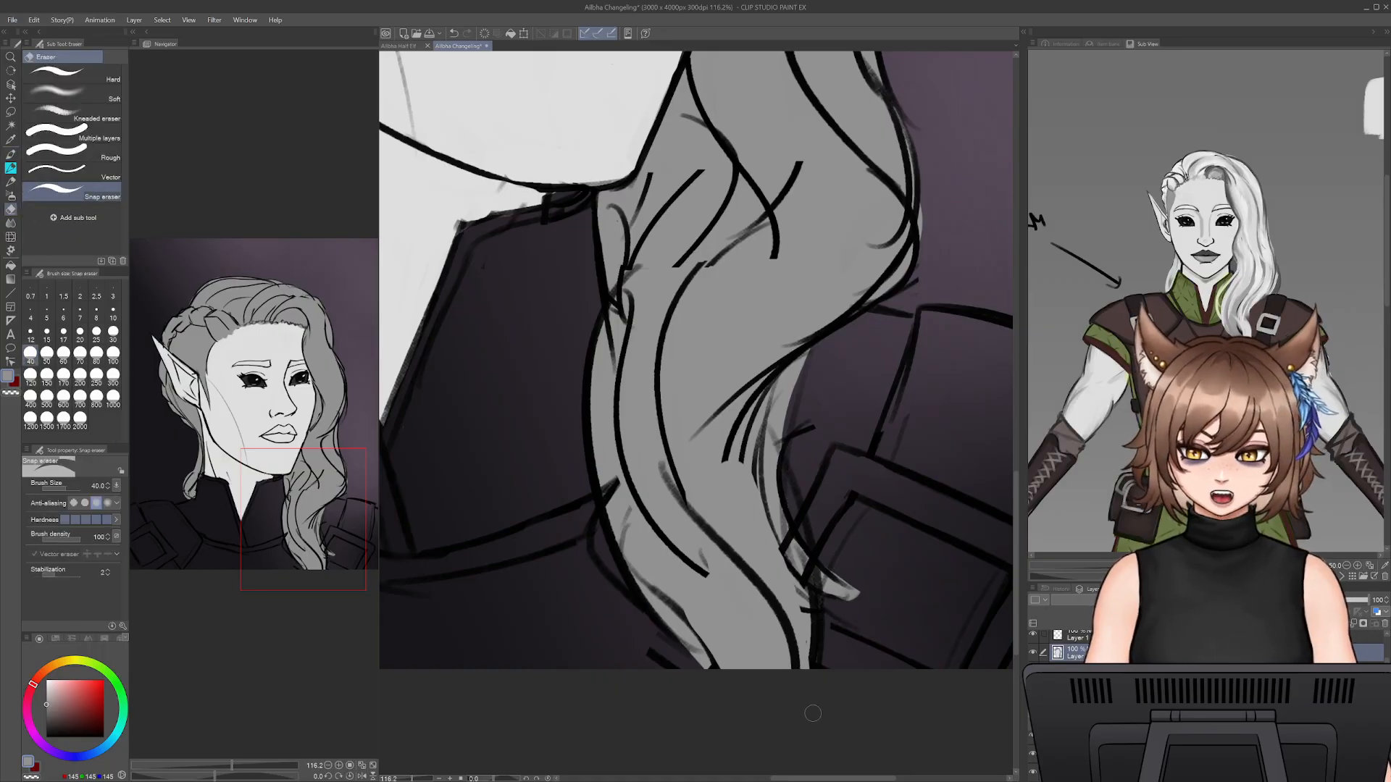
{"action": "key", "text": "b"}
{"action": "left_click_drag", "start_coordinate": [630, 530], "coordinate": [701, 566]}
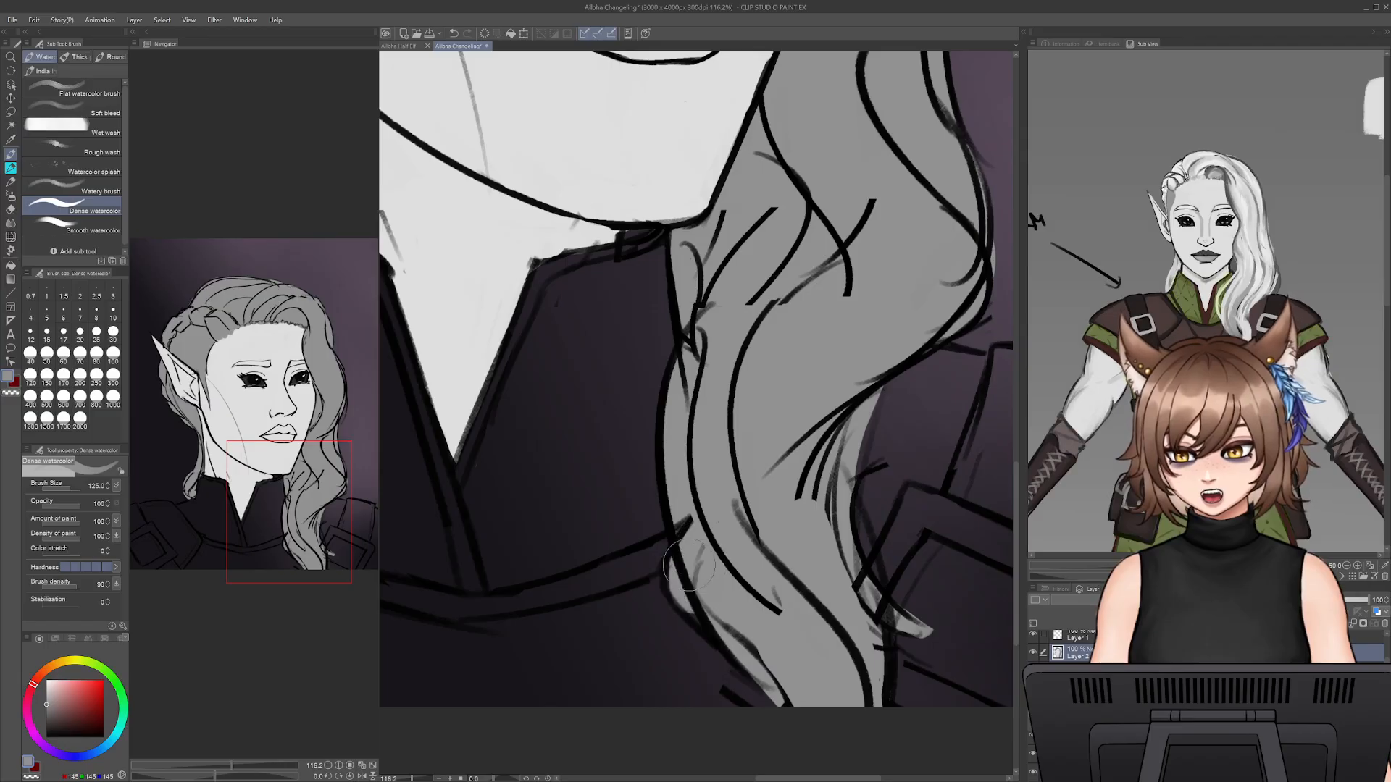
{"action": "left_click_drag", "start_coordinate": [785, 703], "coordinate": [797, 725]}
{"action": "left_click_drag", "start_coordinate": [797, 508], "coordinate": [818, 725]}
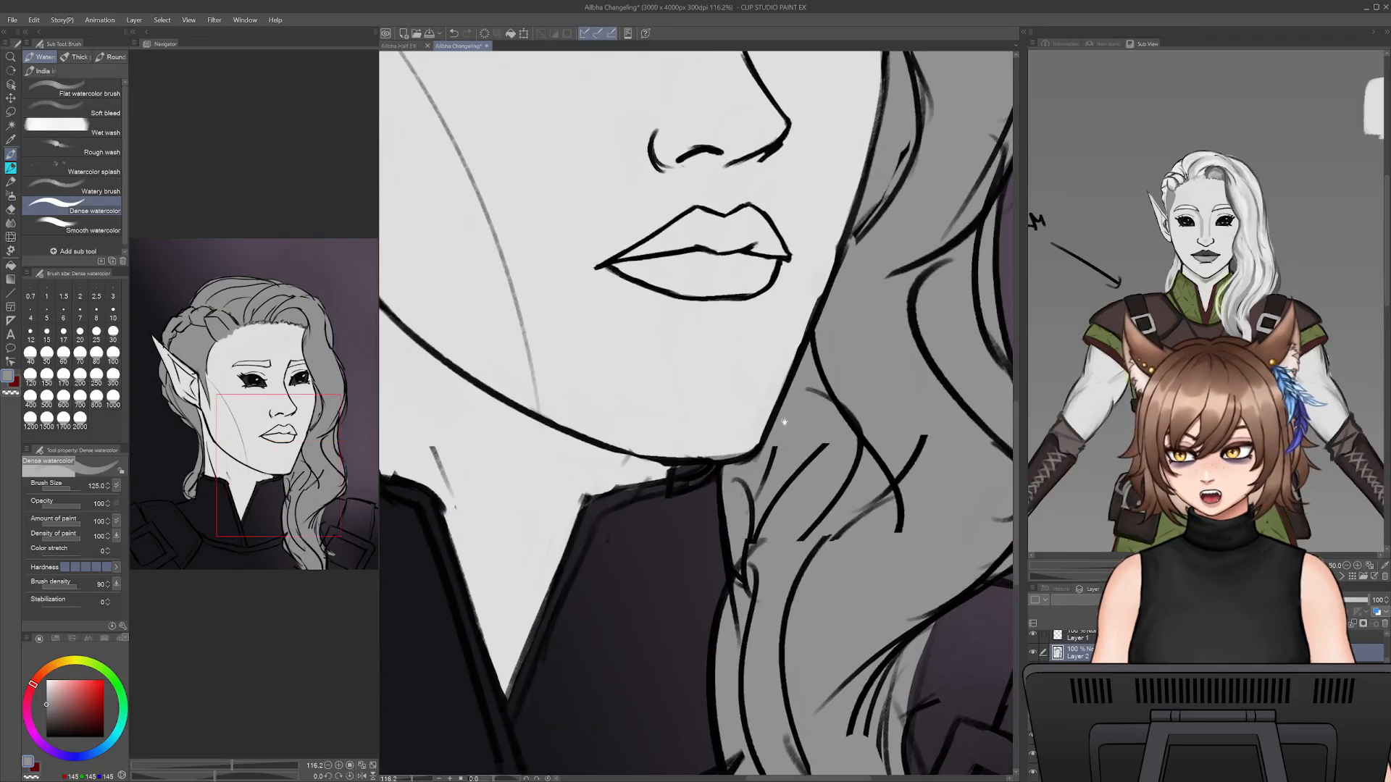
- Reduce the brush to 60 and fill the thin outer strand beside the cheek wave with grey, undoing the oversized stroke first
{"action": "left_click_drag", "start_coordinate": [812, 471], "coordinate": [827, 600]}
{"action": "left_click_drag", "start_coordinate": [922, 398], "coordinate": [844, 615]}
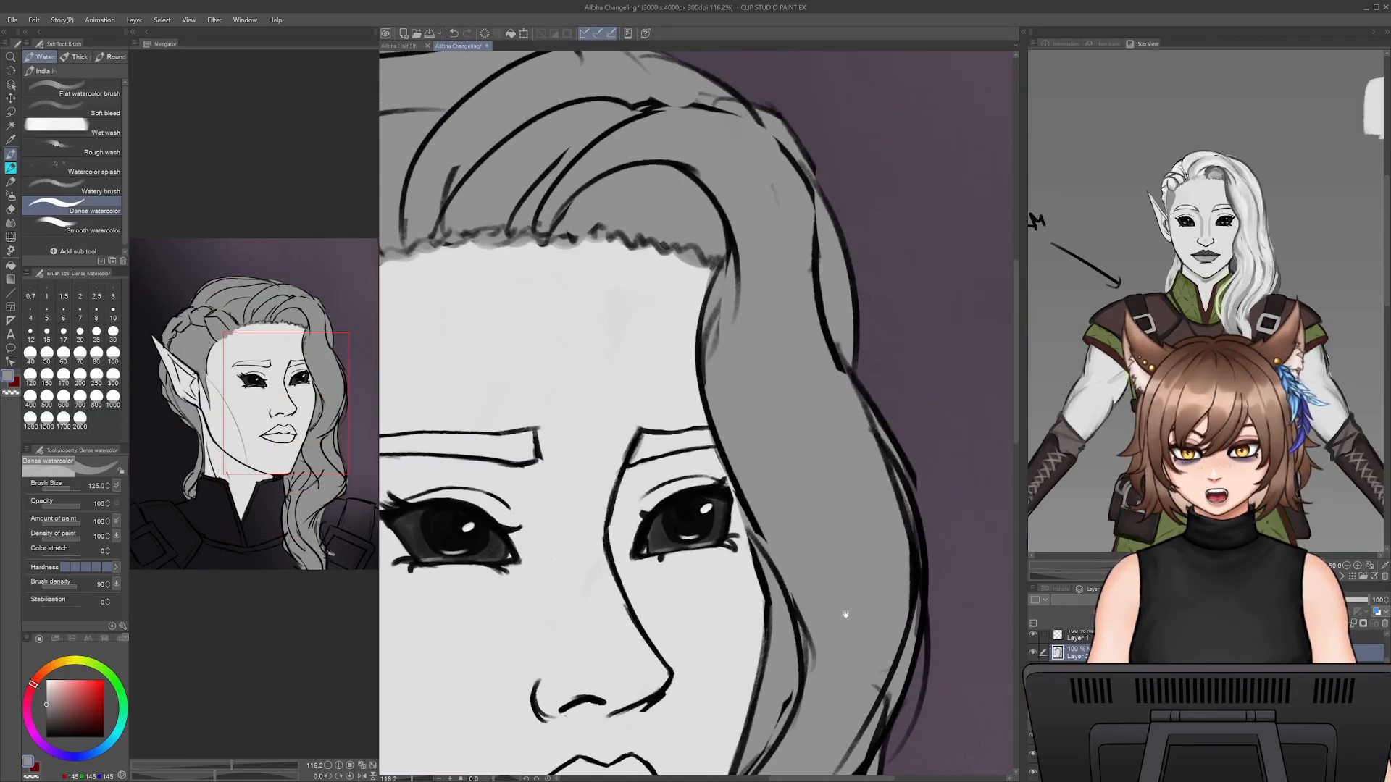
{"action": "left_click_drag", "start_coordinate": [872, 507], "coordinate": [796, 361]}
{"action": "key", "text": "bracketleft"}
{"action": "key", "text": "bracketleft"}
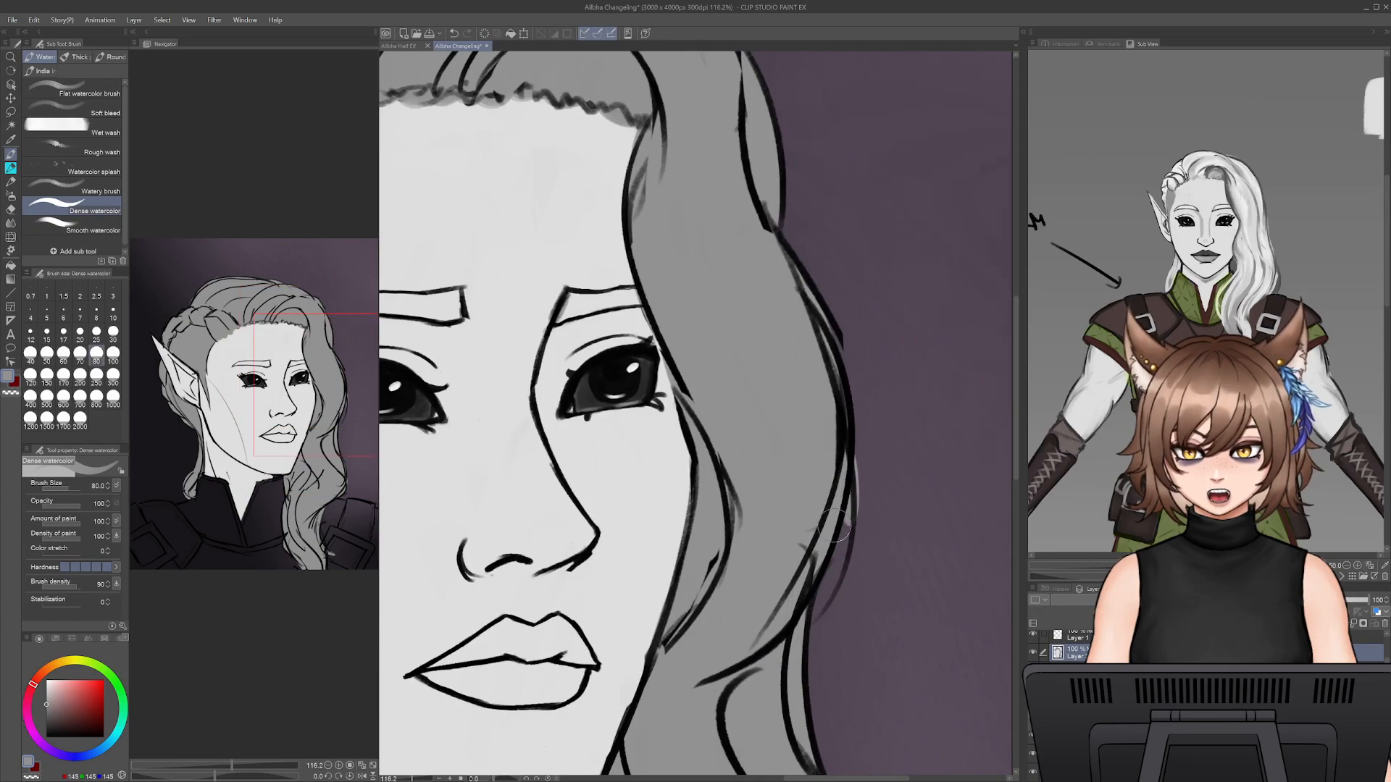
{"action": "key", "text": "ctrl+z"}
{"action": "key", "text": "ctrl+z"}
{"action": "key", "text": "ctrl+y"}
{"action": "key", "text": "bracketleft"}
{"action": "key", "text": "bracketleft"}
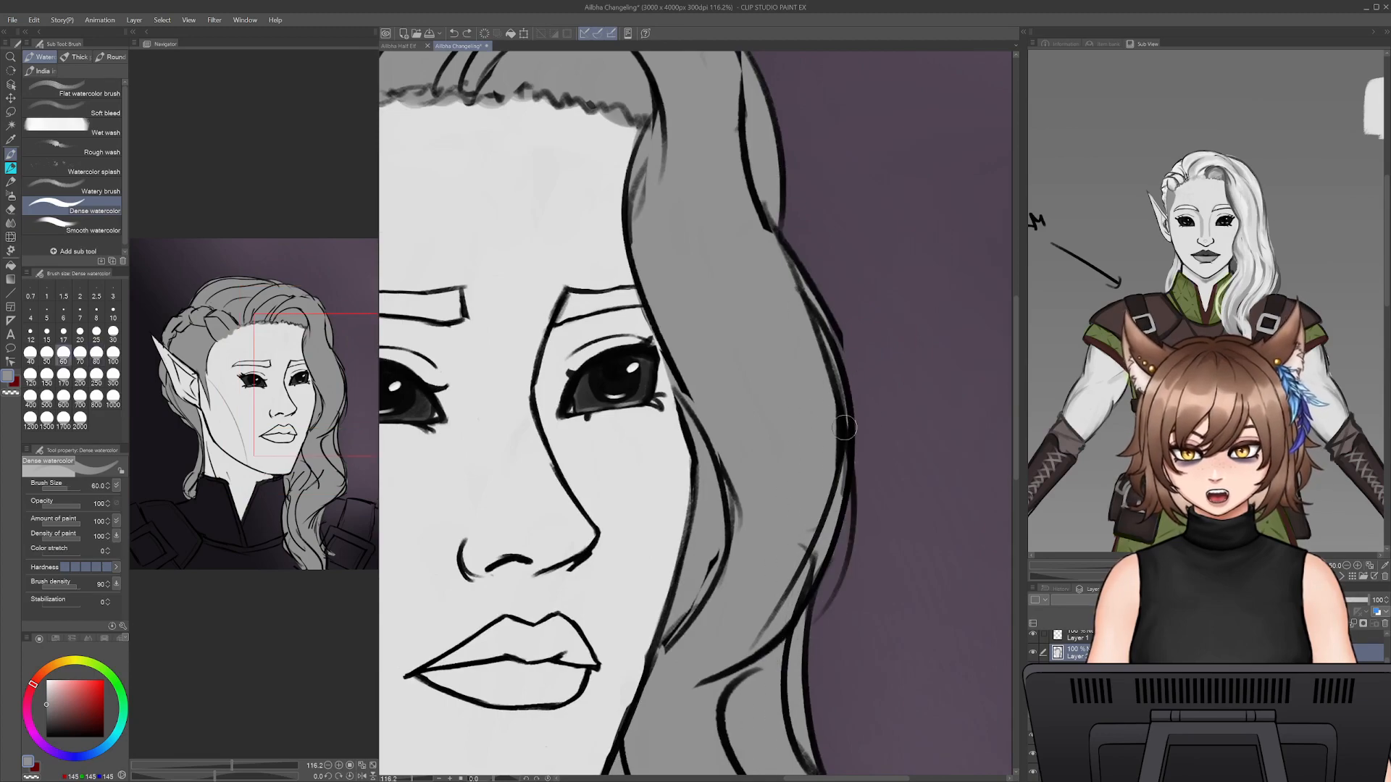
{"action": "mouse_move", "coordinate": [841, 427]}
{"action": "left_mouse_down"}
{"action": "mouse_move", "coordinate": [842, 532]}
{"action": "mouse_move", "coordinate": [820, 607]}
{"action": "left_mouse_up"}
{"action": "mouse_move", "coordinate": [849, 477]}
{"action": "left_mouse_down"}
{"action": "mouse_move", "coordinate": [845, 547]}
{"action": "mouse_move", "coordinate": [806, 624]}
{"action": "left_mouse_up"}
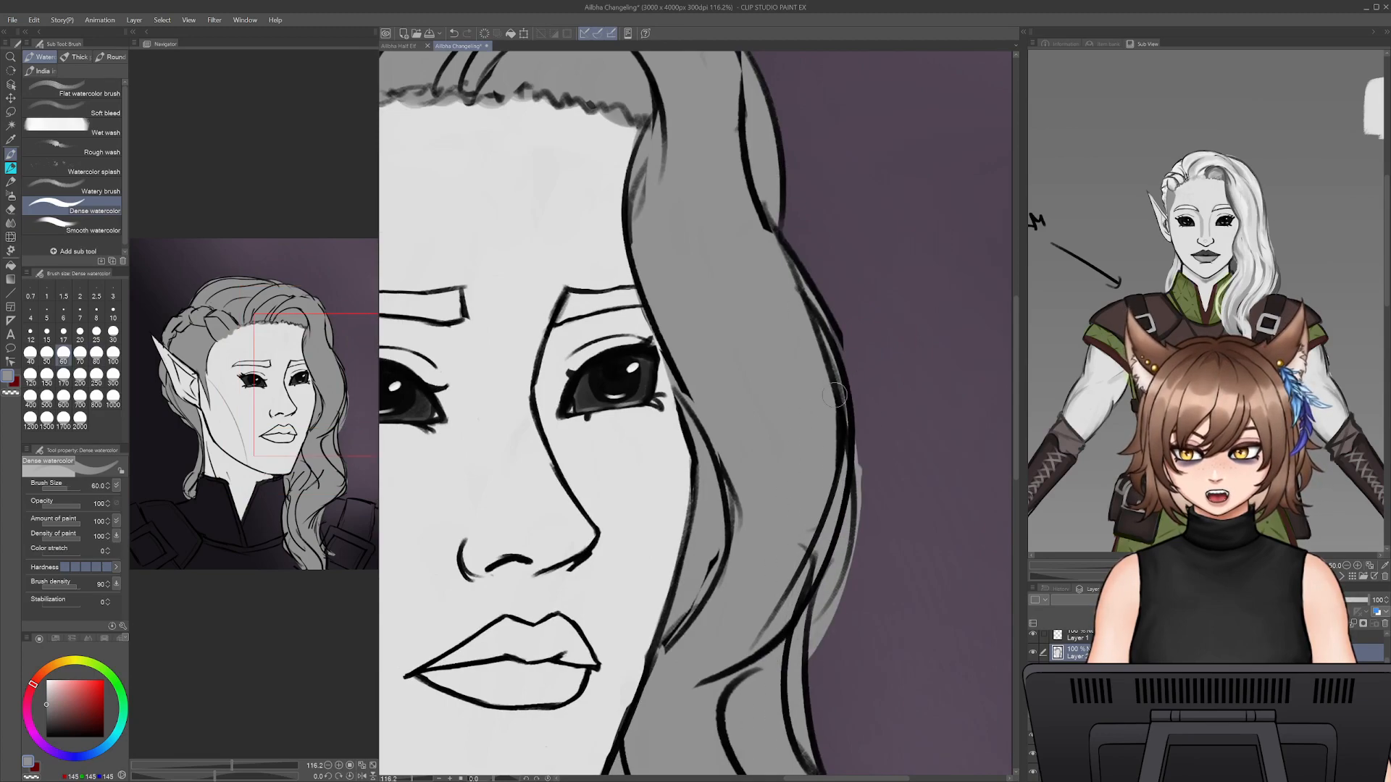
- Erase the grey overspill outside the outer edge of the cheek wave down to the fine strand
{"action": "key", "text": "e"}
{"action": "left_click_drag", "start_coordinate": [849, 443], "coordinate": [840, 602]}
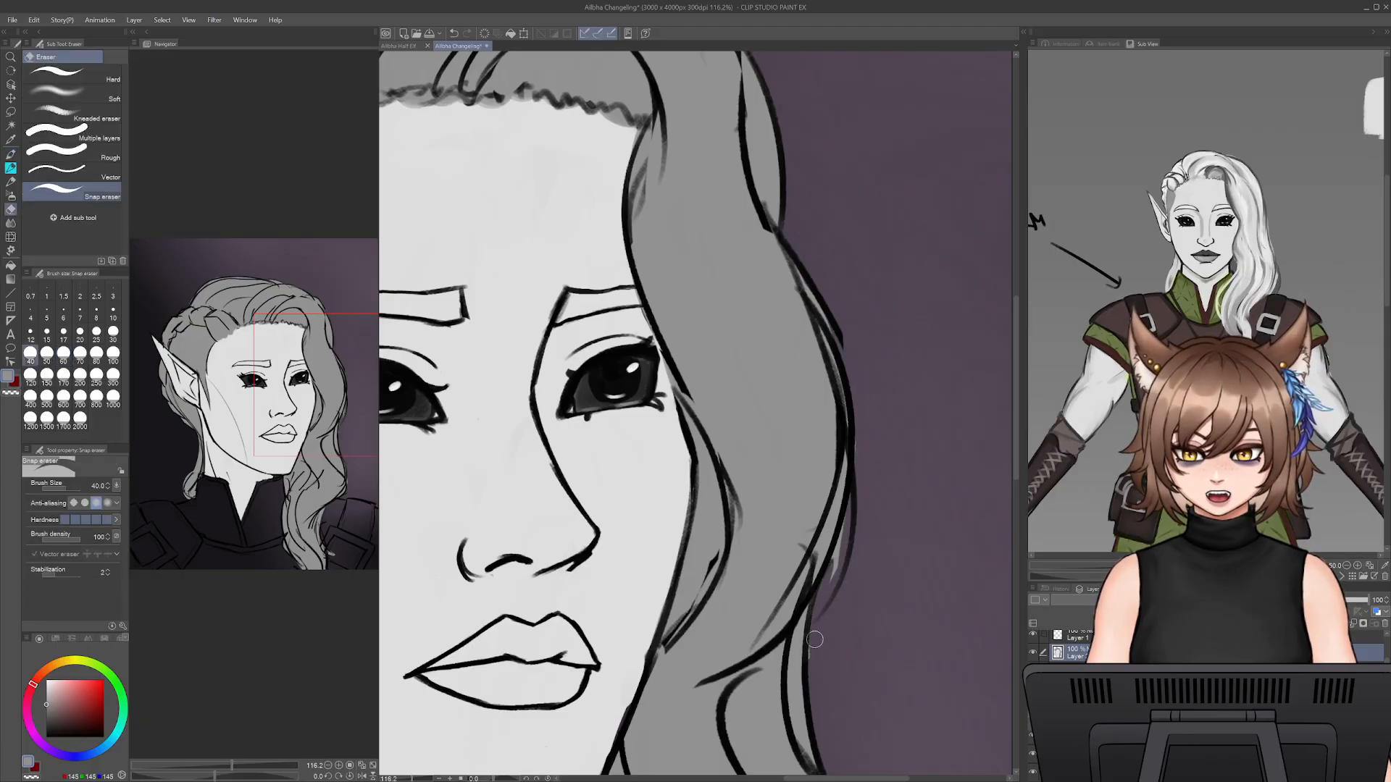
{"action": "key", "text": "b"}
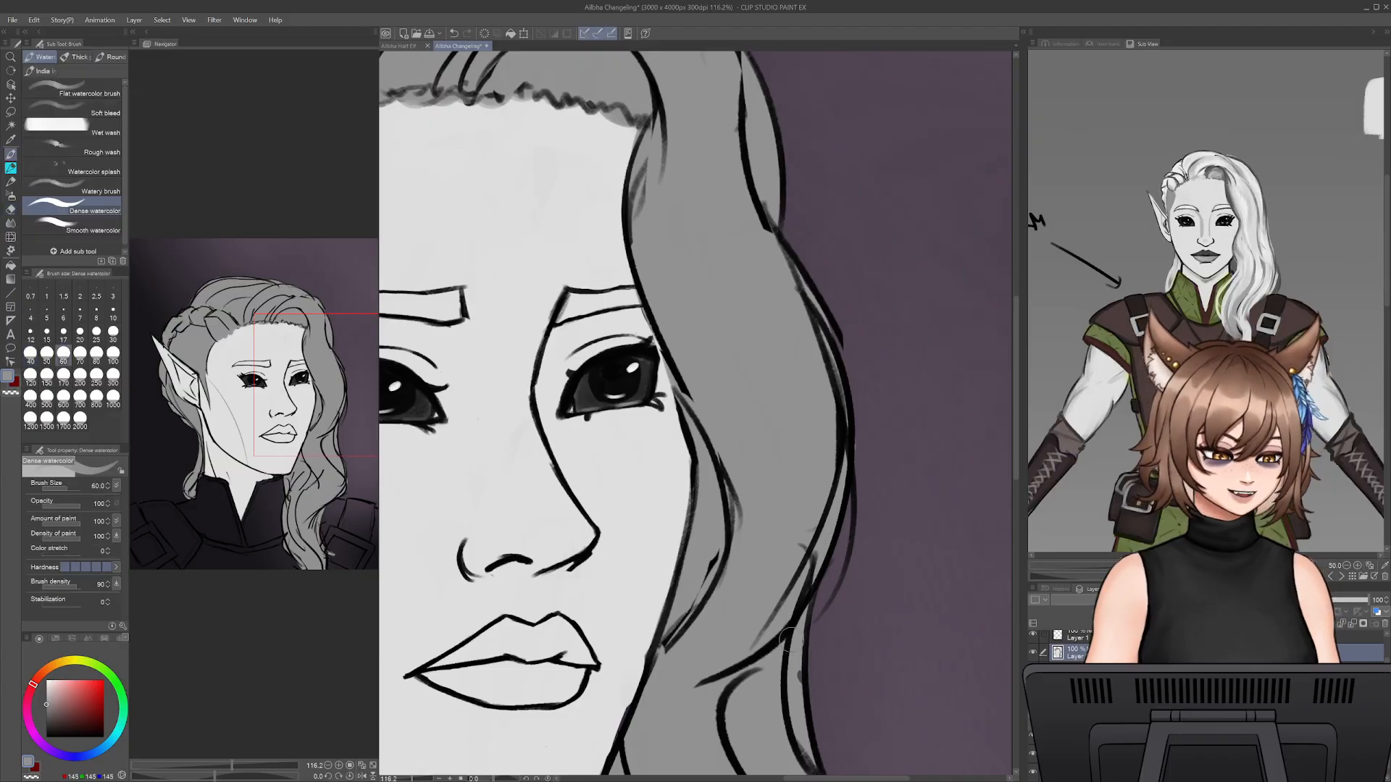
{"action": "mouse_move", "coordinate": [744, 648]}
{"action": "left_mouse_down"}
{"action": "mouse_move", "coordinate": [756, 569]}
{"action": "mouse_move", "coordinate": [802, 570]}
{"action": "left_mouse_up"}
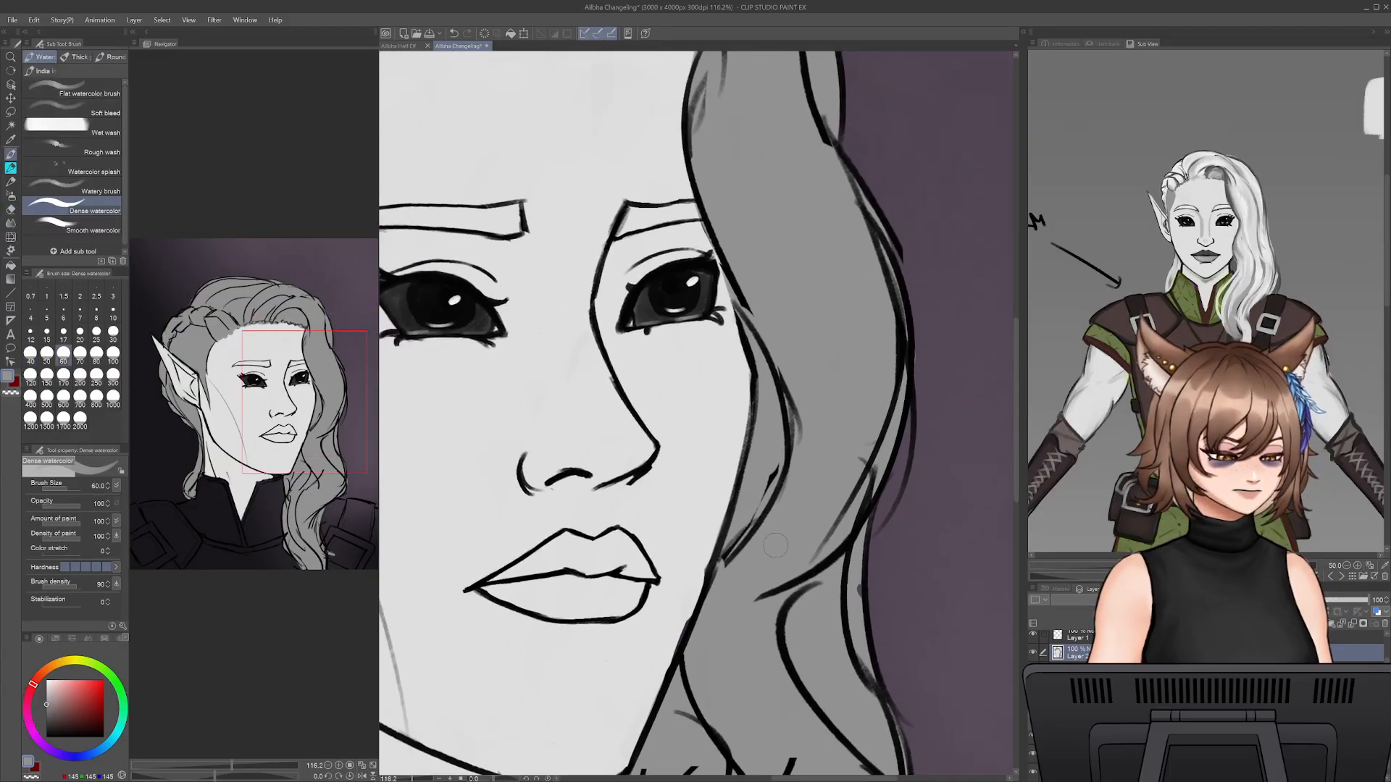
{"action": "left_click_drag", "start_coordinate": [762, 660], "coordinate": [928, 418]}
{"action": "mouse_move", "coordinate": [723, 620]}
{"action": "left_mouse_down"}
{"action": "mouse_move", "coordinate": [826, 622]}
{"action": "mouse_move", "coordinate": [876, 481]}
{"action": "left_mouse_up"}
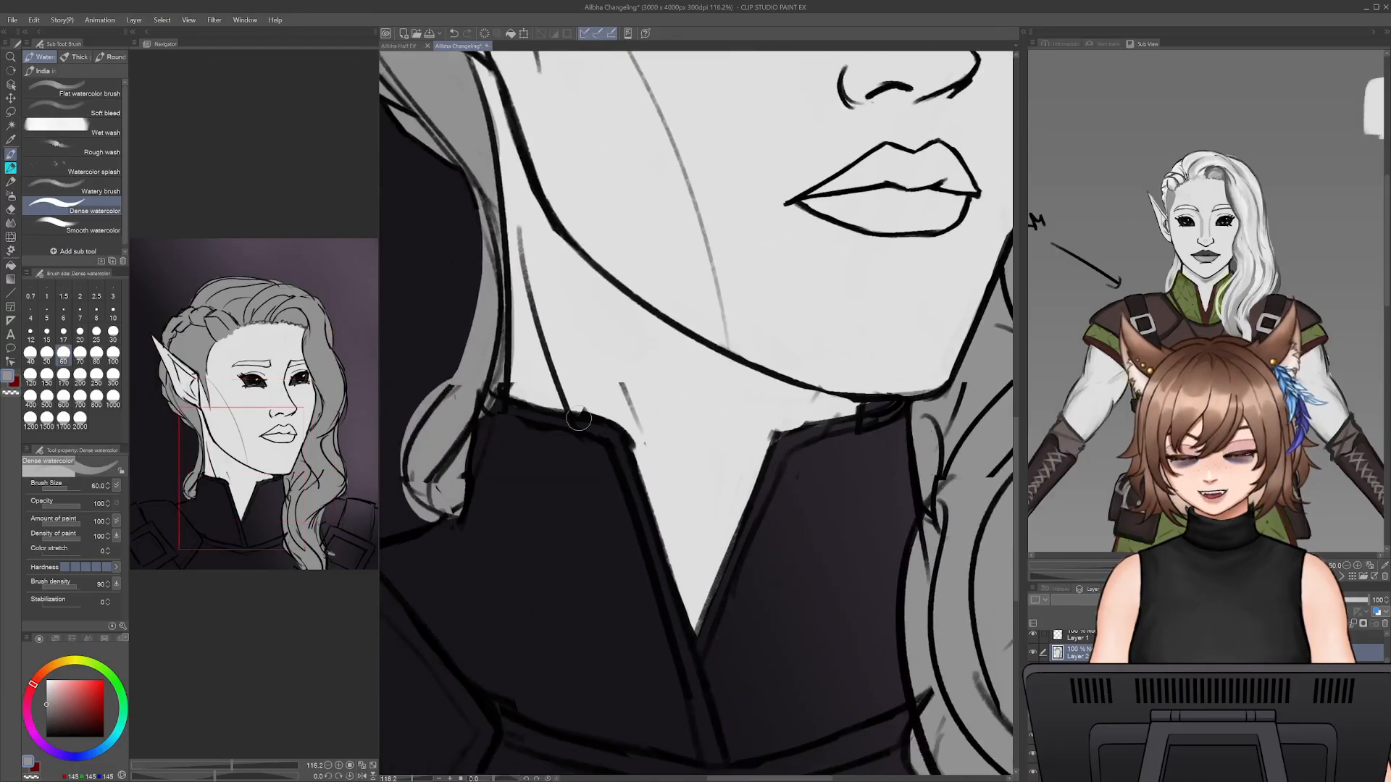
- Sample the brown of the shoulder armour from the reference image and choose the Dense watercolor brush
{"action": "key", "text": "i"}
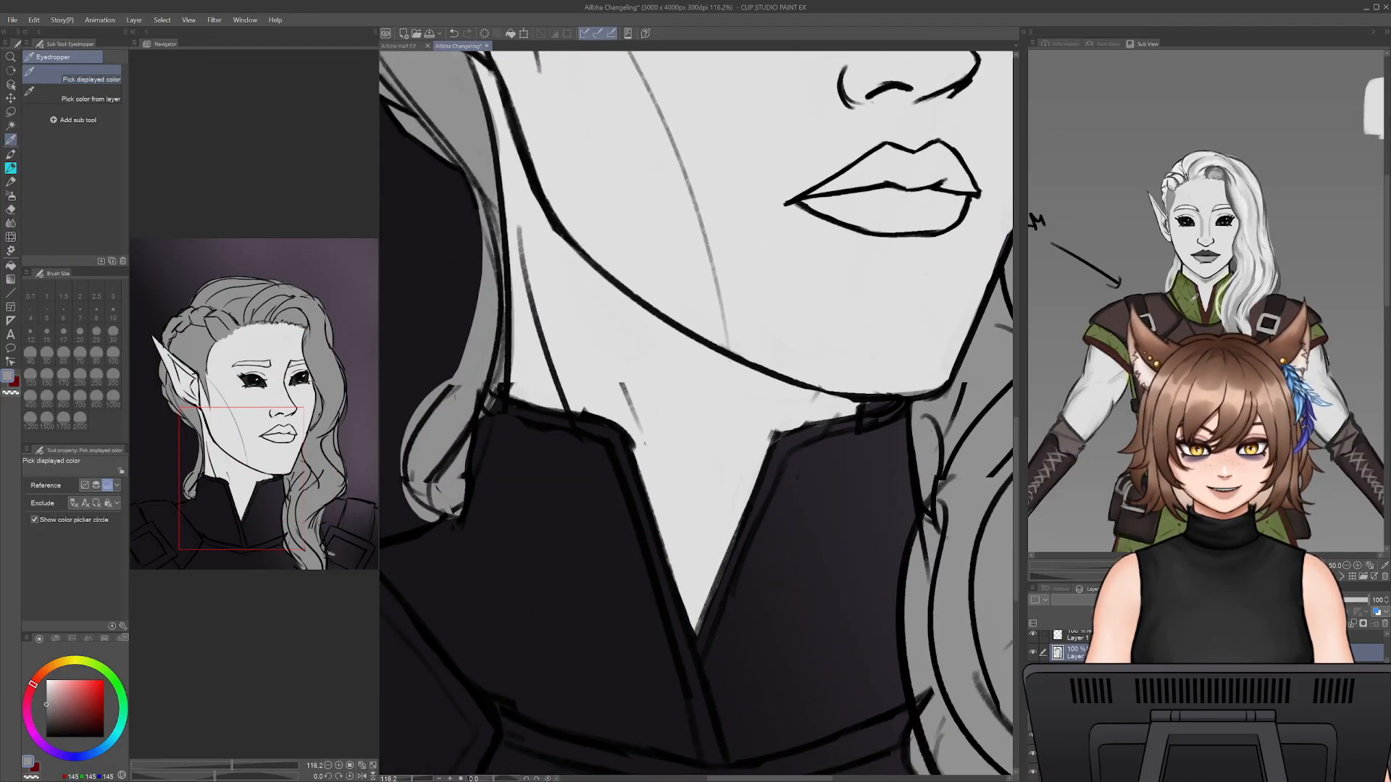
{"action": "left_click_drag", "start_coordinate": [1200, 223], "coordinate": [1156, 244]}
{"action": "left_click", "coordinate": [1123, 337]}
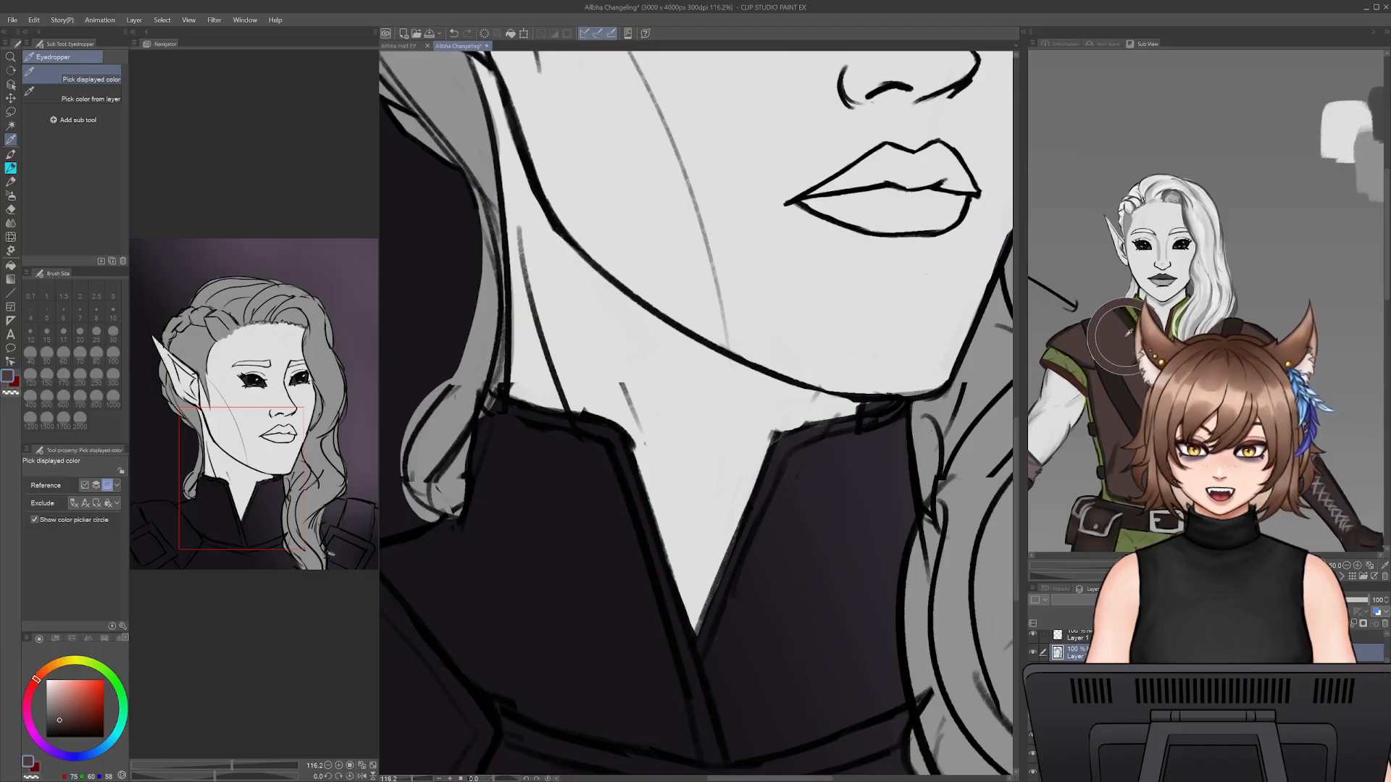
{"action": "left_click", "coordinate": [11, 167]}
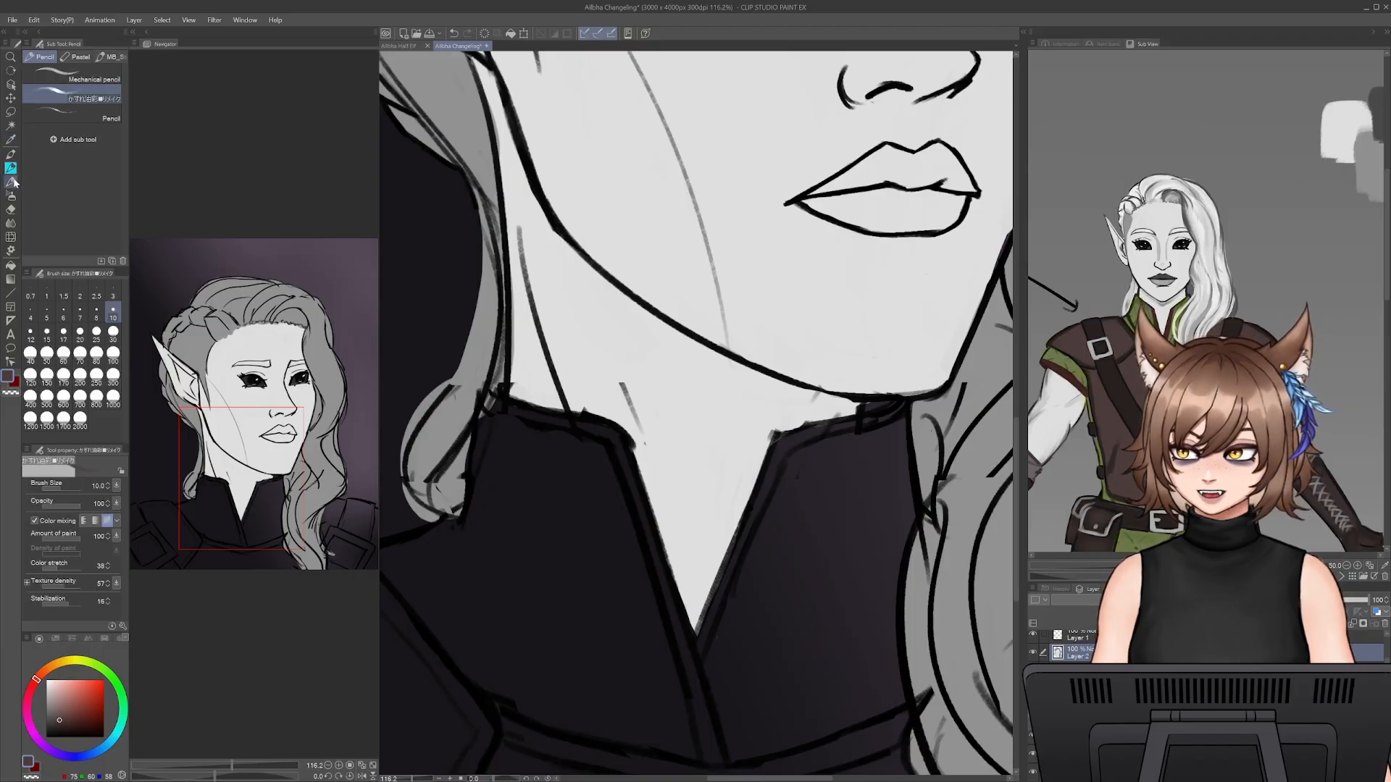
{"action": "left_click", "coordinate": [11, 181]}
{"action": "left_click", "coordinate": [89, 211]}
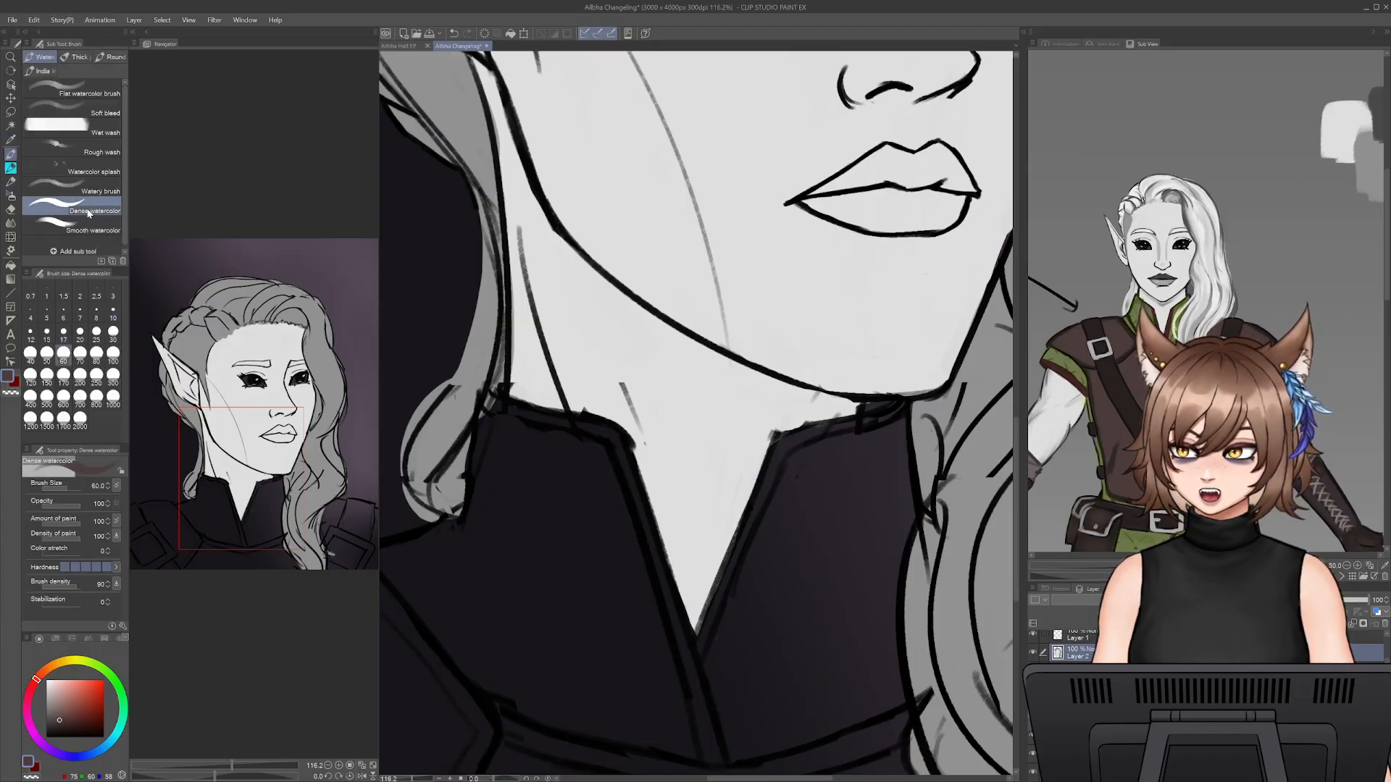
- Fill the shoulder armour plate beside the short hair curl with brown, leaving the strap and buckle dark
{"action": "left_click_drag", "start_coordinate": [553, 563], "coordinate": [851, 302]}
{"action": "left_click_drag", "start_coordinate": [733, 481], "coordinate": [829, 557]}
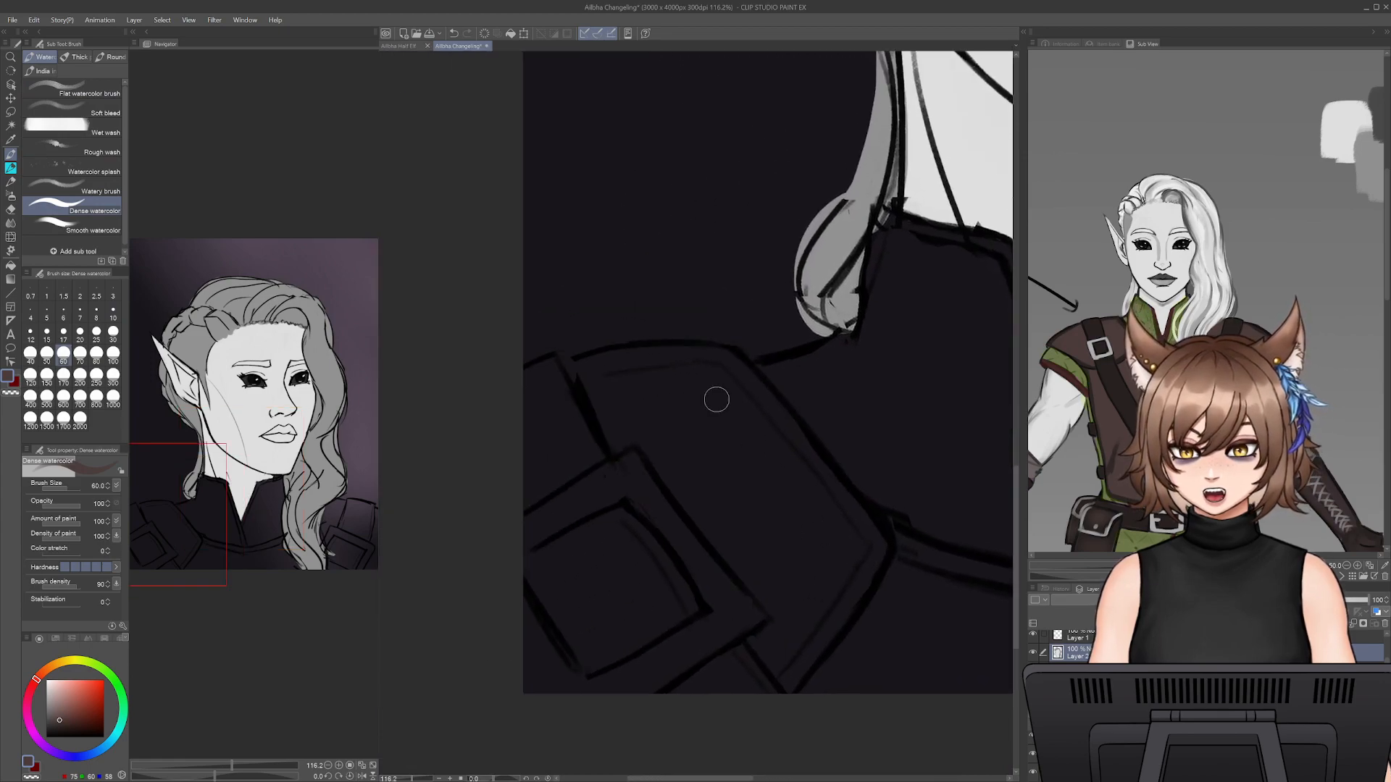
{"action": "mouse_move", "coordinate": [717, 400]}
{"action": "left_mouse_down"}
{"action": "mouse_move", "coordinate": [777, 438]}
{"action": "mouse_move", "coordinate": [784, 536]}
{"action": "mouse_move", "coordinate": [737, 524]}
{"action": "mouse_move", "coordinate": [784, 582]}
{"action": "left_mouse_up"}
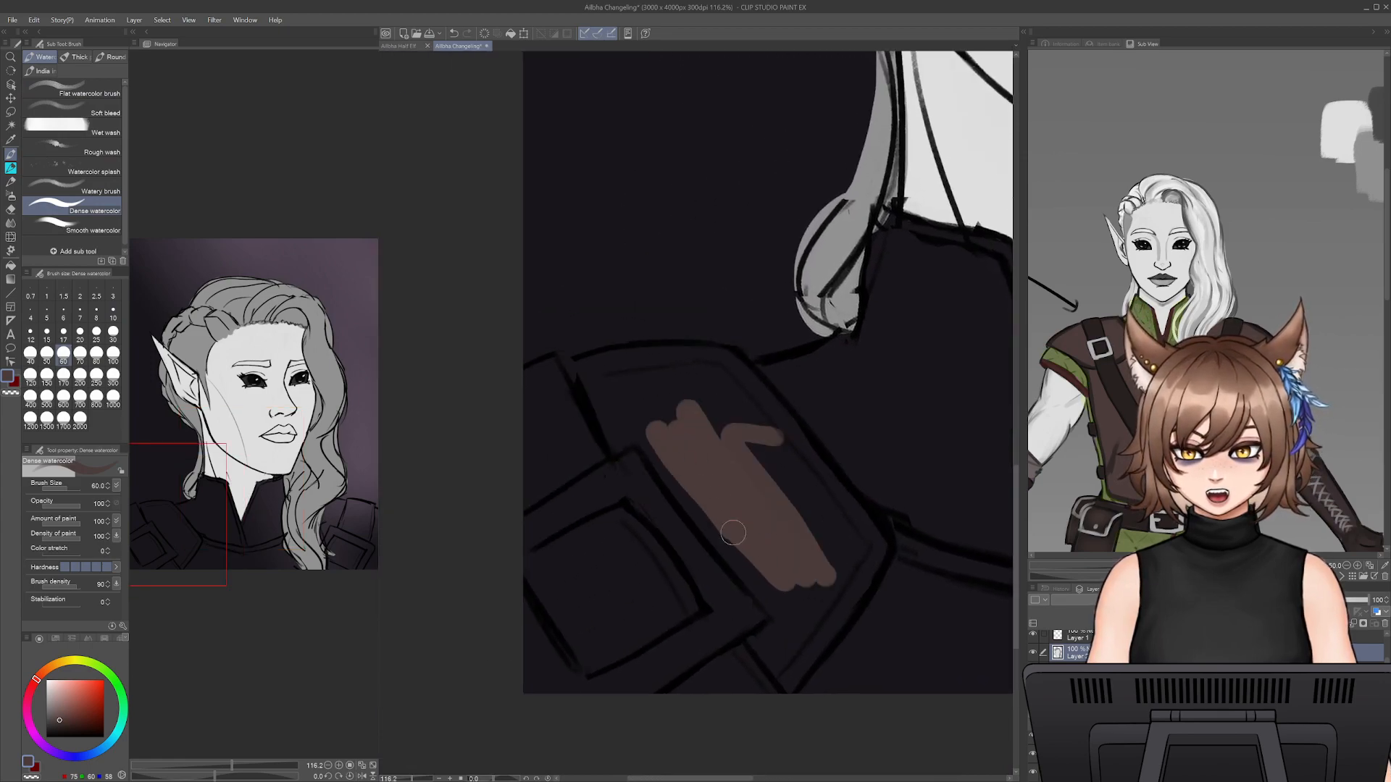
{"action": "mouse_move", "coordinate": [733, 533]}
{"action": "left_mouse_down"}
{"action": "mouse_move", "coordinate": [661, 447]}
{"action": "mouse_move", "coordinate": [646, 401]}
{"action": "mouse_move", "coordinate": [624, 396]}
{"action": "mouse_move", "coordinate": [619, 433]}
{"action": "left_mouse_up"}
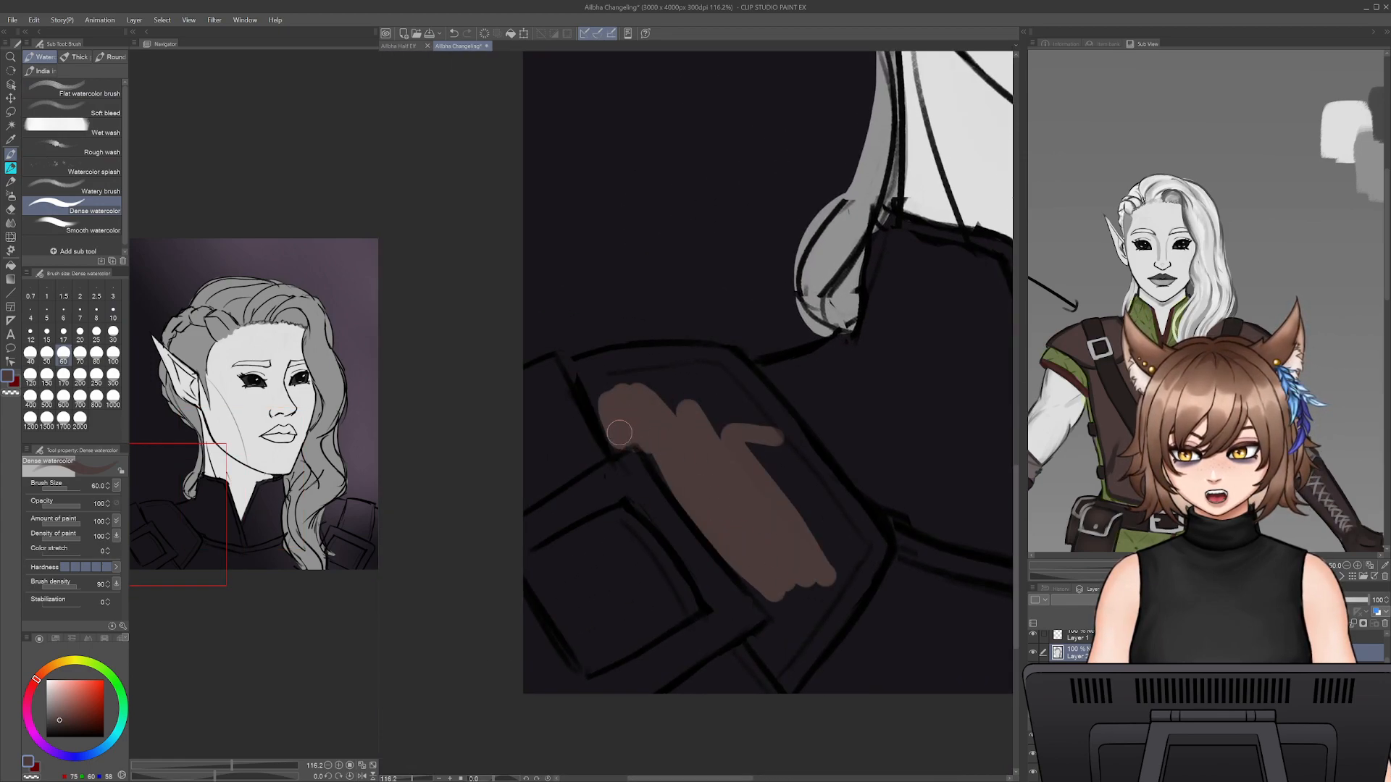
{"action": "mouse_move", "coordinate": [588, 377]}
{"action": "left_mouse_down"}
{"action": "mouse_move", "coordinate": [698, 358]}
{"action": "mouse_move", "coordinate": [700, 411]}
{"action": "mouse_move", "coordinate": [690, 400]}
{"action": "mouse_move", "coordinate": [763, 452]}
{"action": "mouse_move", "coordinate": [731, 361]}
{"action": "mouse_move", "coordinate": [786, 442]}
{"action": "mouse_move", "coordinate": [842, 487]}
{"action": "mouse_move", "coordinate": [784, 453]}
{"action": "mouse_move", "coordinate": [843, 553]}
{"action": "mouse_move", "coordinate": [782, 534]}
{"action": "left_mouse_up"}
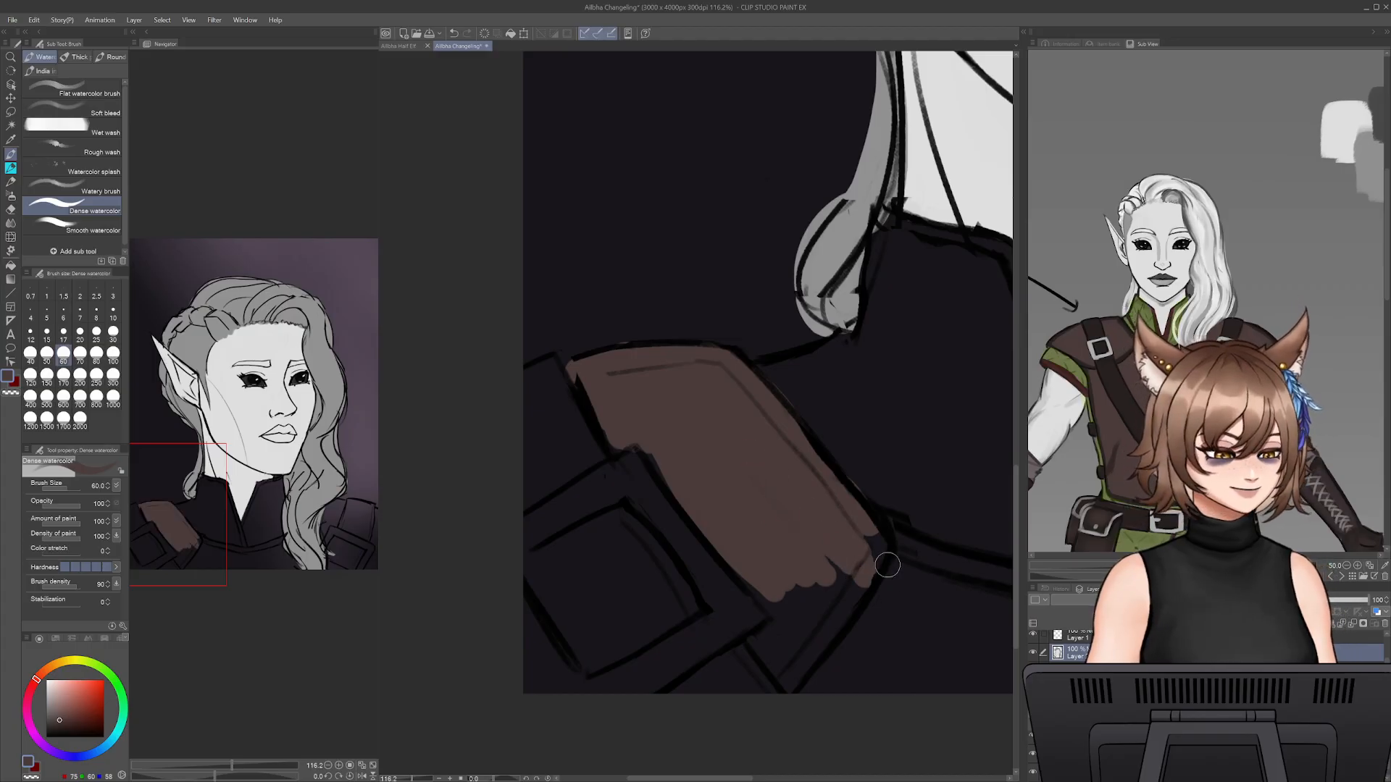
{"action": "mouse_move", "coordinate": [885, 525]}
{"action": "left_mouse_down"}
{"action": "mouse_move", "coordinate": [834, 626]}
{"action": "mouse_move", "coordinate": [805, 638]}
{"action": "mouse_move", "coordinate": [793, 602]}
{"action": "mouse_move", "coordinate": [754, 580]}
{"action": "mouse_move", "coordinate": [767, 643]}
{"action": "mouse_move", "coordinate": [789, 630]}
{"action": "left_mouse_up"}
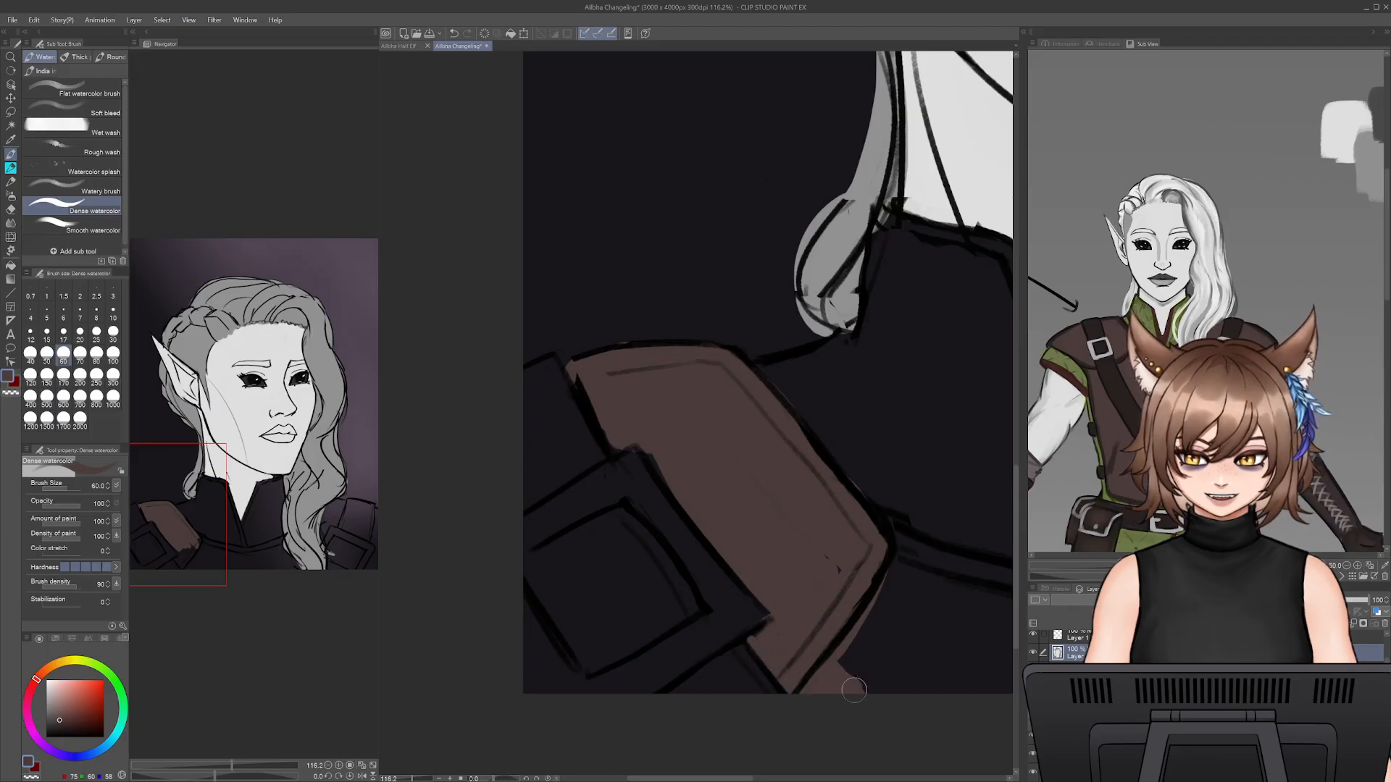
- Increase the brush to 70, paint the chest armour beside the shoulder plate brown, and erase the overspill above its neckline
{"action": "mouse_move", "coordinate": [854, 691]}
{"action": "left_mouse_down"}
{"action": "mouse_move", "coordinate": [883, 626]}
{"action": "mouse_move", "coordinate": [783, 437]}
{"action": "mouse_move", "coordinate": [789, 366]}
{"action": "mouse_move", "coordinate": [776, 373]}
{"action": "mouse_move", "coordinate": [787, 408]}
{"action": "mouse_move", "coordinate": [847, 476]}
{"action": "mouse_move", "coordinate": [804, 424]}
{"action": "mouse_move", "coordinate": [825, 452]}
{"action": "mouse_move", "coordinate": [687, 503]}
{"action": "left_mouse_up"}
{"action": "key", "text": "e"}
{"action": "key", "text": "b"}
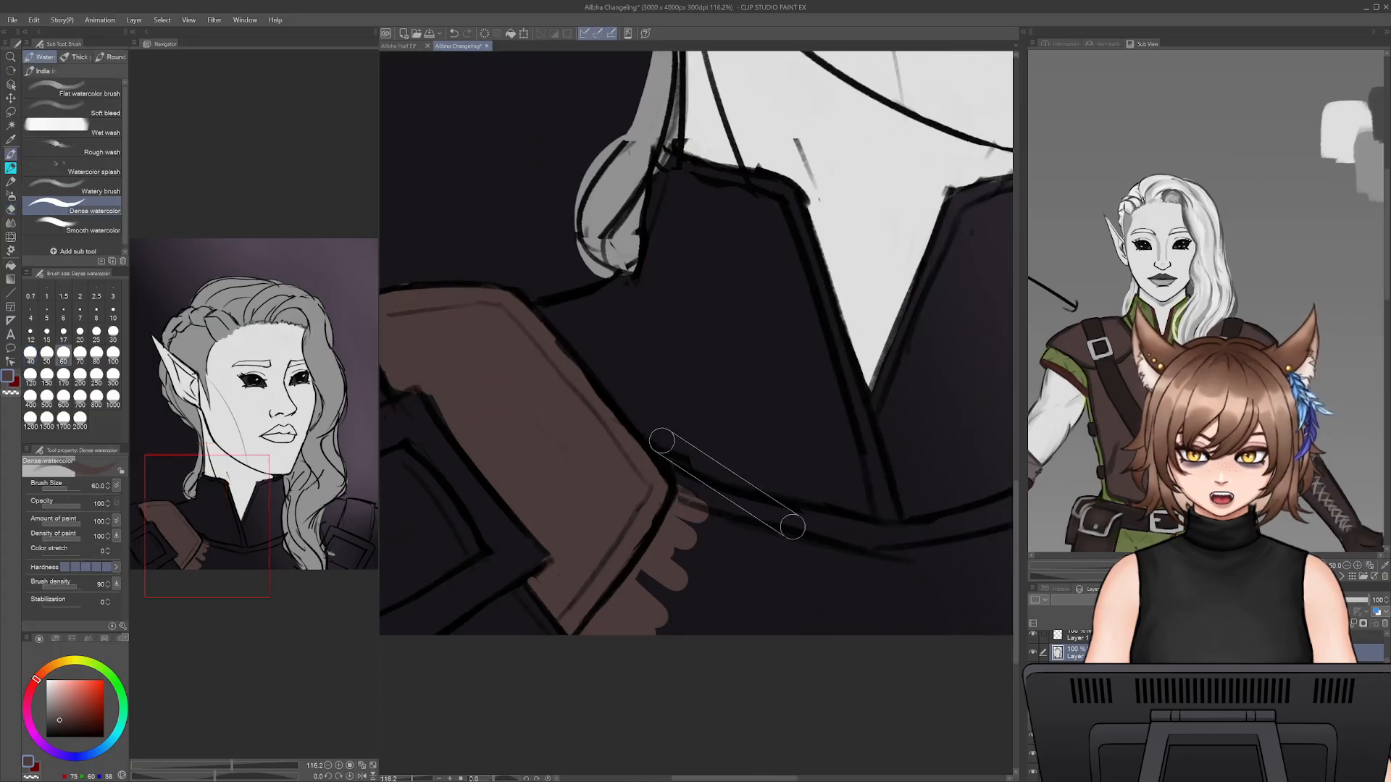
{"action": "key", "text": "]"}
{"action": "mouse_move", "coordinate": [662, 441]}
{"action": "left_mouse_down"}
{"action": "mouse_move", "coordinate": [694, 490]}
{"action": "mouse_move", "coordinate": [829, 537]}
{"action": "mouse_move", "coordinate": [898, 532]}
{"action": "mouse_move", "coordinate": [695, 573]}
{"action": "mouse_move", "coordinate": [854, 640]}
{"action": "mouse_move", "coordinate": [703, 579]}
{"action": "left_mouse_up"}
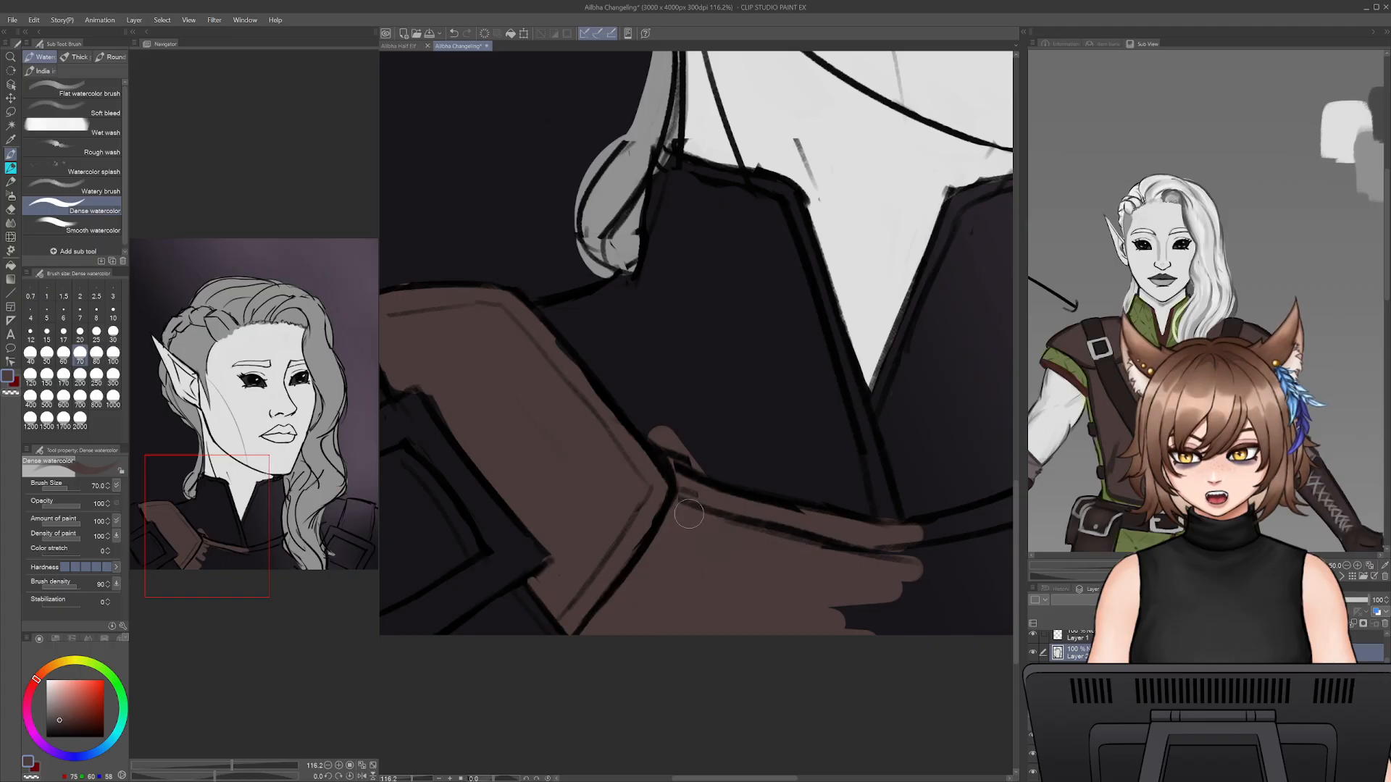
{"action": "key", "text": "e"}
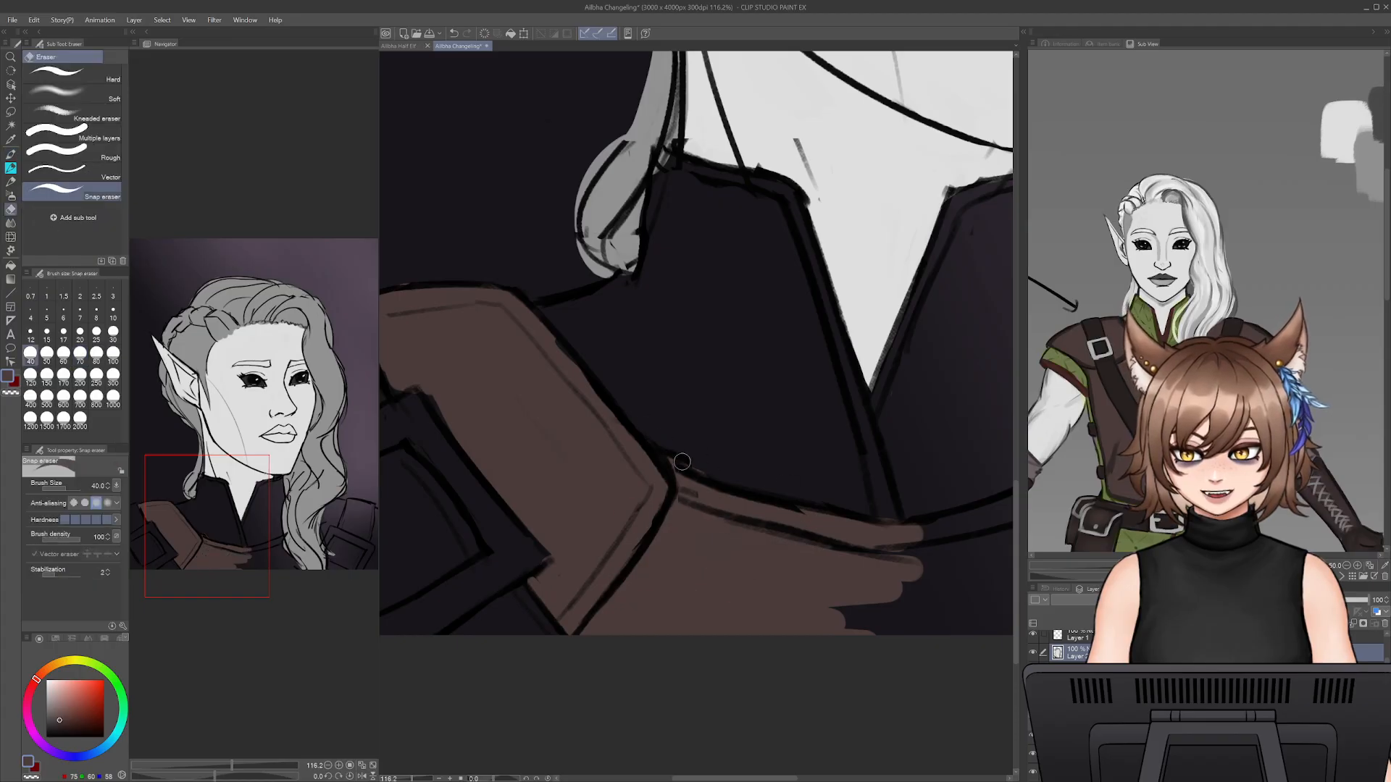
{"action": "key", "text": "b"}
- Extend the brown fill across the chest armour below the collar to the long hair lock, enlarging the brush to 90
{"action": "left_click_drag", "start_coordinate": [844, 523], "coordinate": [955, 534]}
{"action": "left_click_drag", "start_coordinate": [844, 559], "coordinate": [968, 543]}
{"action": "mouse_move", "coordinate": [910, 607]}
{"action": "left_mouse_down"}
{"action": "mouse_move", "coordinate": [565, 563]}
{"action": "mouse_move", "coordinate": [517, 540]}
{"action": "mouse_move", "coordinate": [567, 489]}
{"action": "mouse_move", "coordinate": [704, 465]}
{"action": "mouse_move", "coordinate": [610, 491]}
{"action": "mouse_move", "coordinate": [753, 431]}
{"action": "mouse_move", "coordinate": [728, 573]}
{"action": "mouse_move", "coordinate": [797, 572]}
{"action": "mouse_move", "coordinate": [776, 552]}
{"action": "mouse_move", "coordinate": [727, 559]}
{"action": "left_mouse_up"}
{"action": "key", "text": "]"}
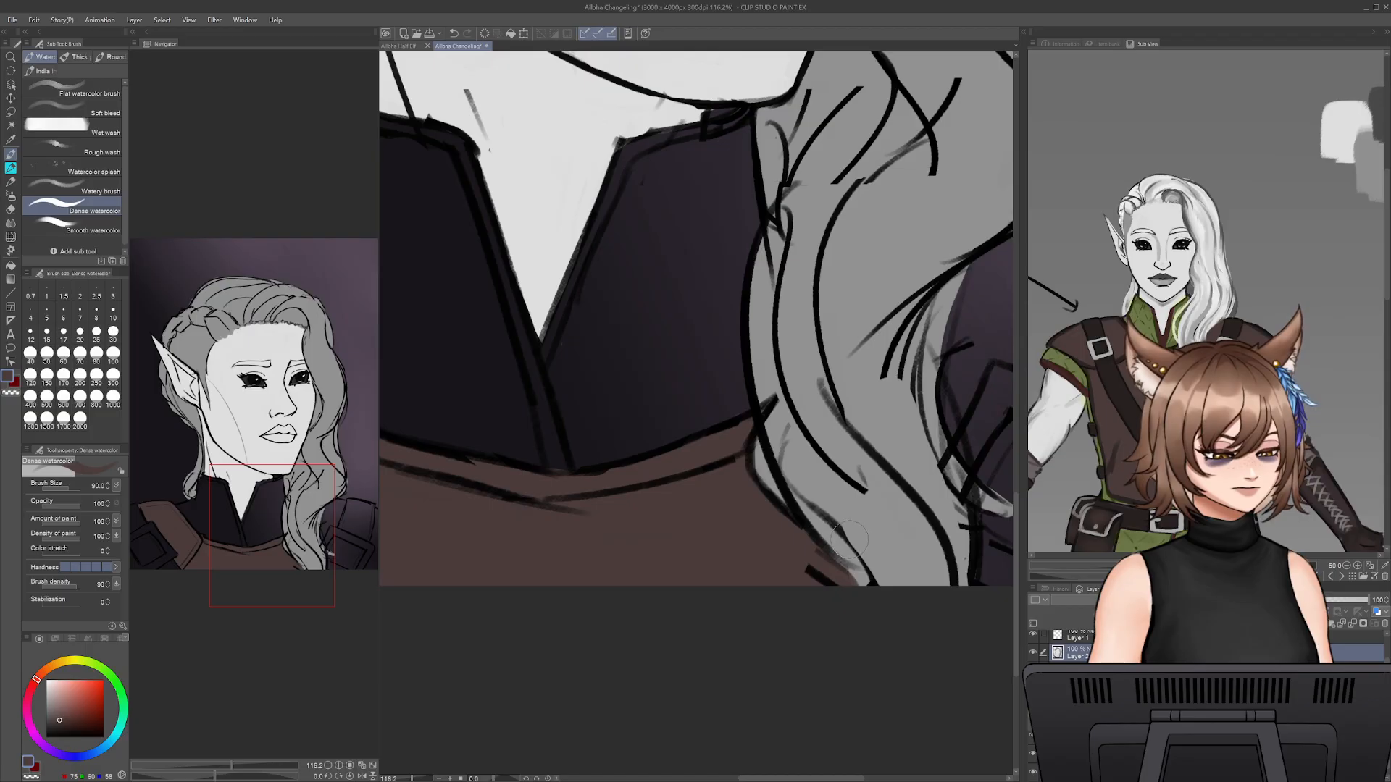
- Fill the far shoulder armour with brown between the hair lock and strap and along the canvas edge, cleaning up around the strap
{"action": "left_click_drag", "start_coordinate": [892, 519], "coordinate": [663, 534]}
{"action": "left_click_drag", "start_coordinate": [879, 420], "coordinate": [851, 588]}
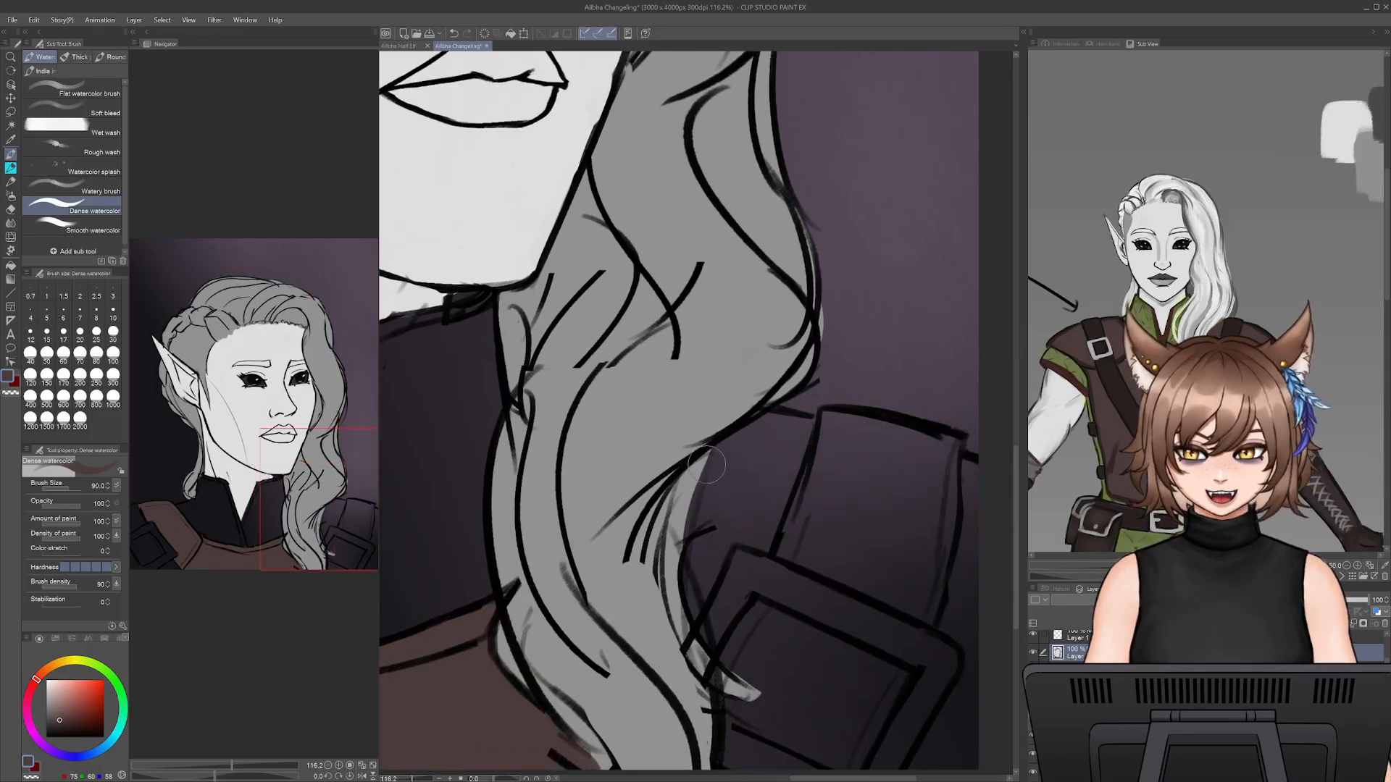
{"action": "mouse_move", "coordinate": [744, 447]}
{"action": "left_mouse_down"}
{"action": "mouse_move", "coordinate": [714, 496]}
{"action": "mouse_move", "coordinate": [698, 603]}
{"action": "mouse_move", "coordinate": [697, 567]}
{"action": "mouse_move", "coordinate": [769, 476]}
{"action": "left_mouse_up"}
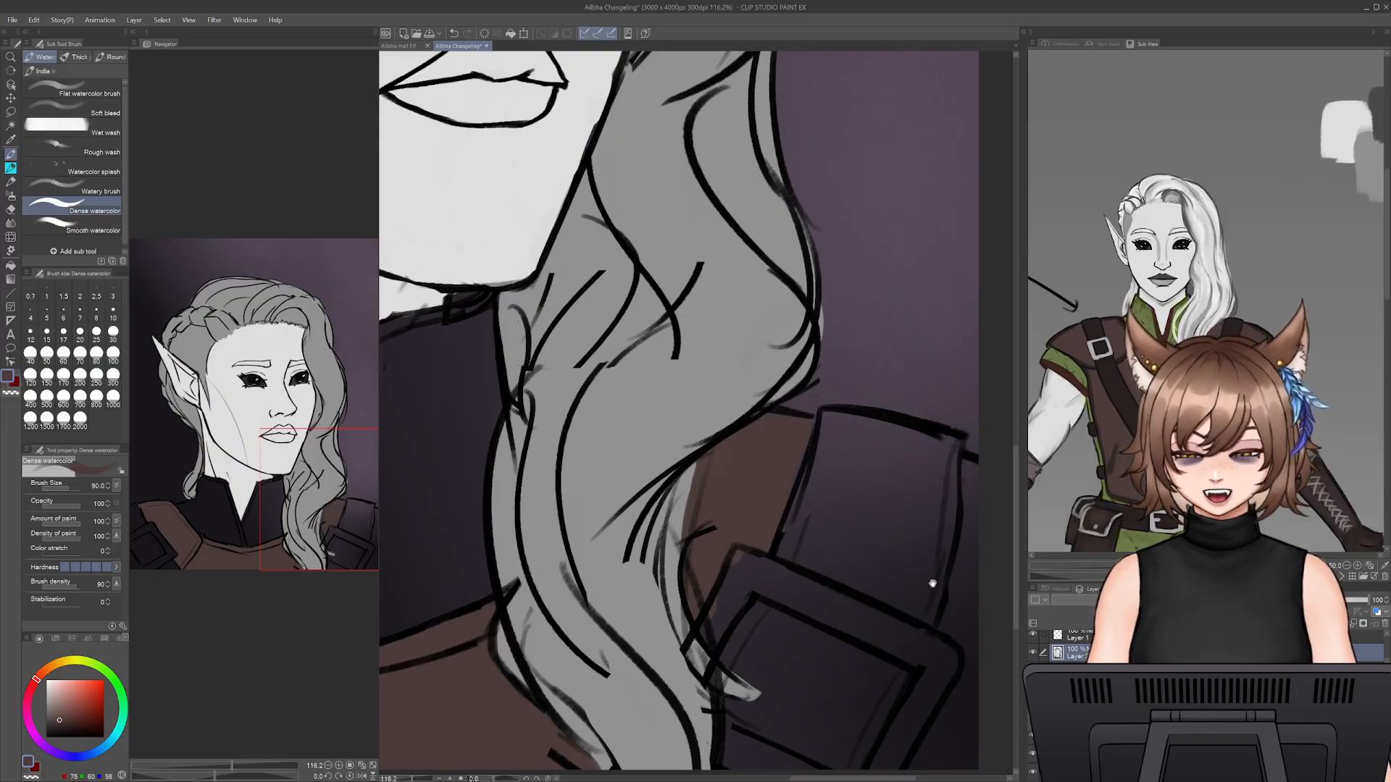
{"action": "left_click_drag", "start_coordinate": [933, 584], "coordinate": [755, 507]}
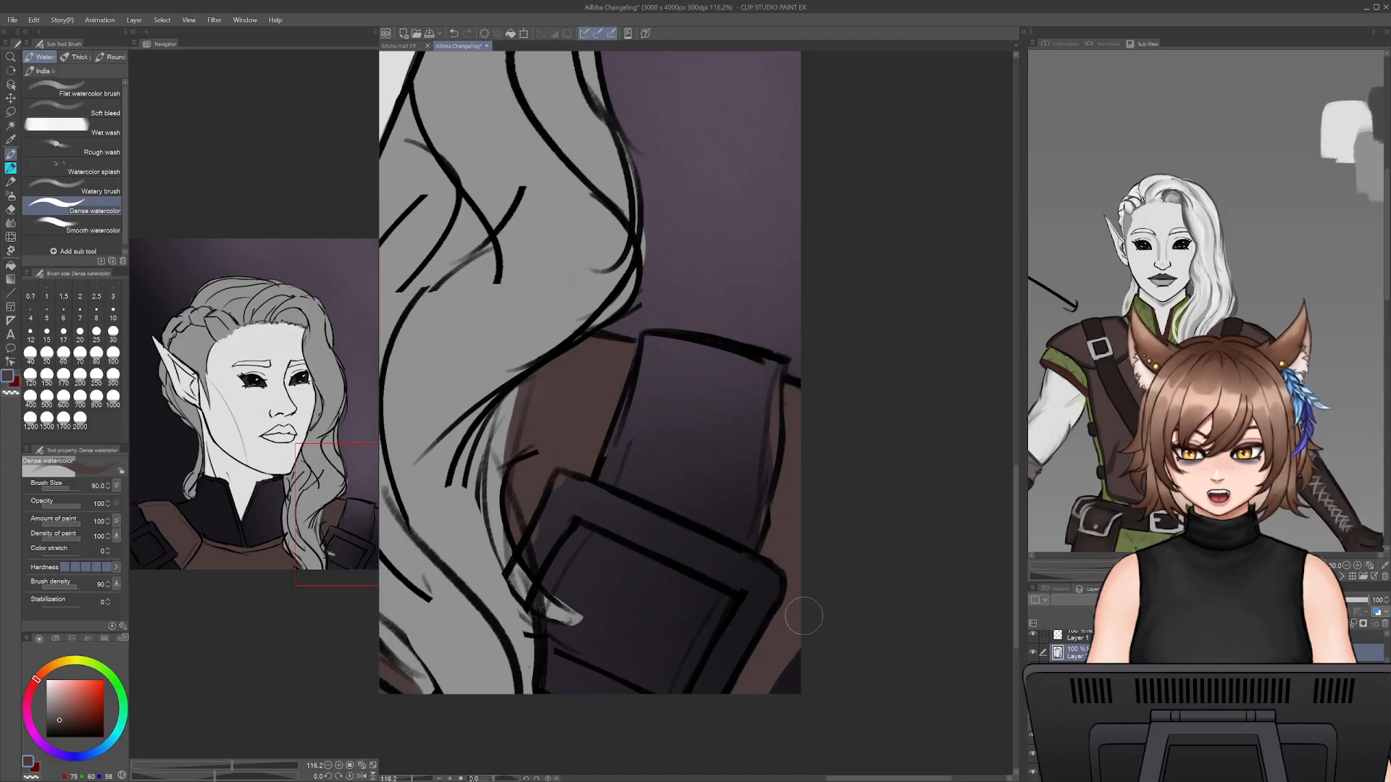
{"action": "key", "text": "e"}
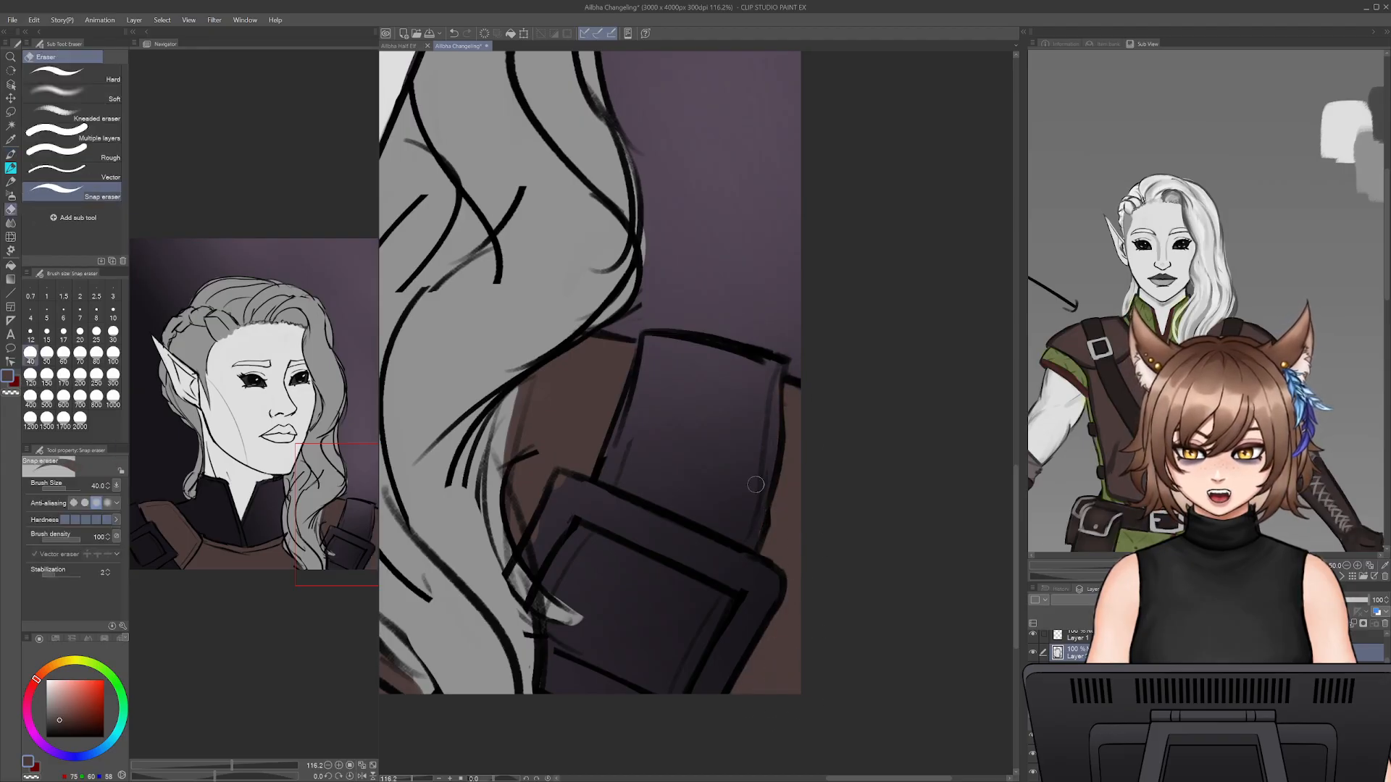
{"action": "left_click_drag", "start_coordinate": [722, 566], "coordinate": [941, 579]}
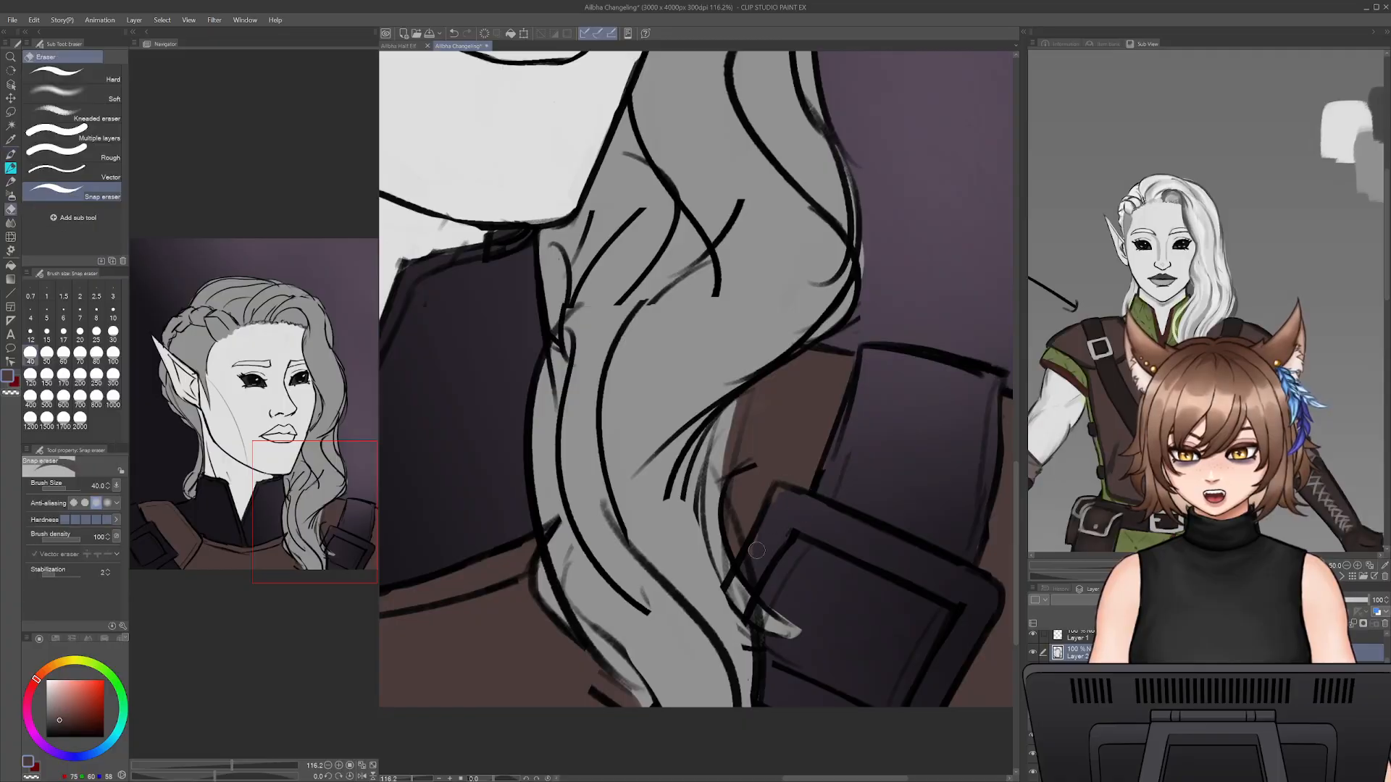
- Sample the olive green of the collar from the reference image and return to the Dense watercolor brush
{"action": "key", "text": "b"}
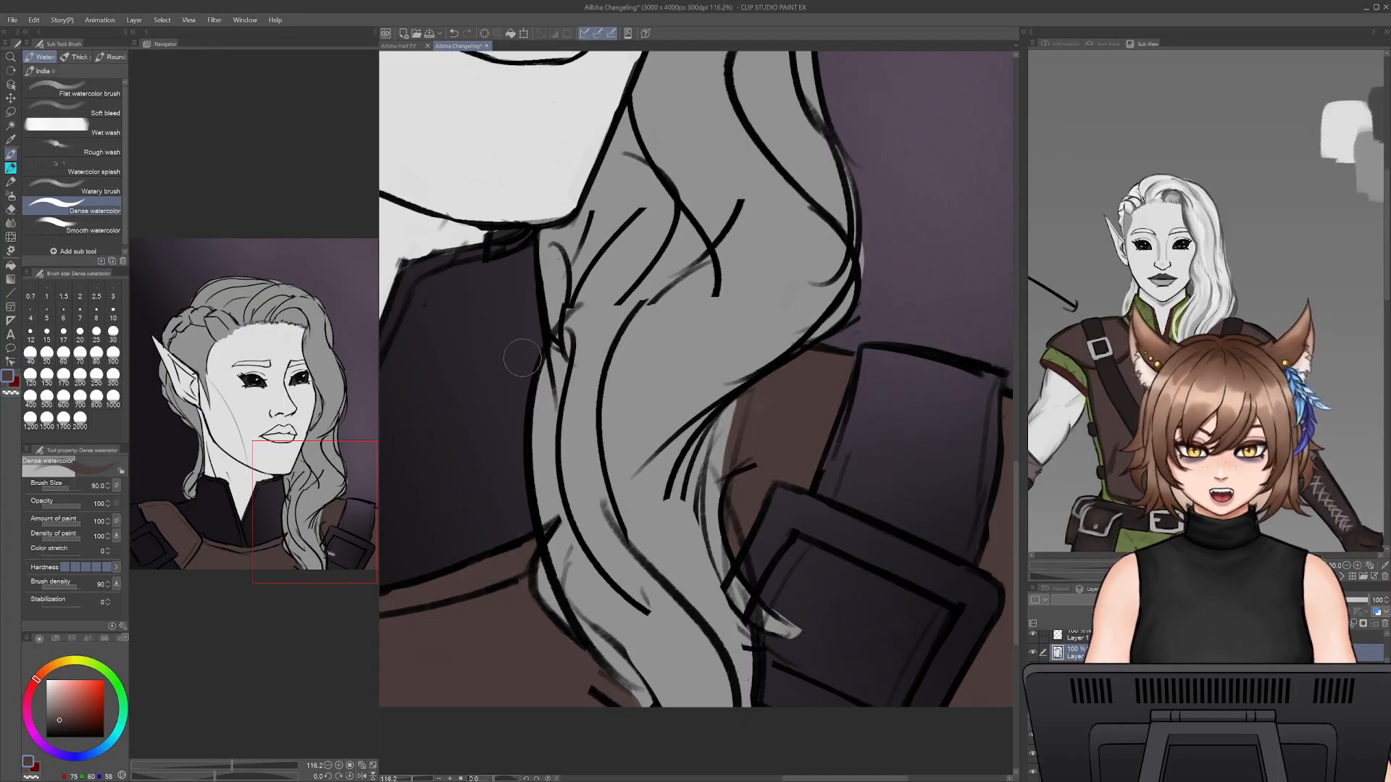
{"action": "left_click", "coordinate": [11, 139]}
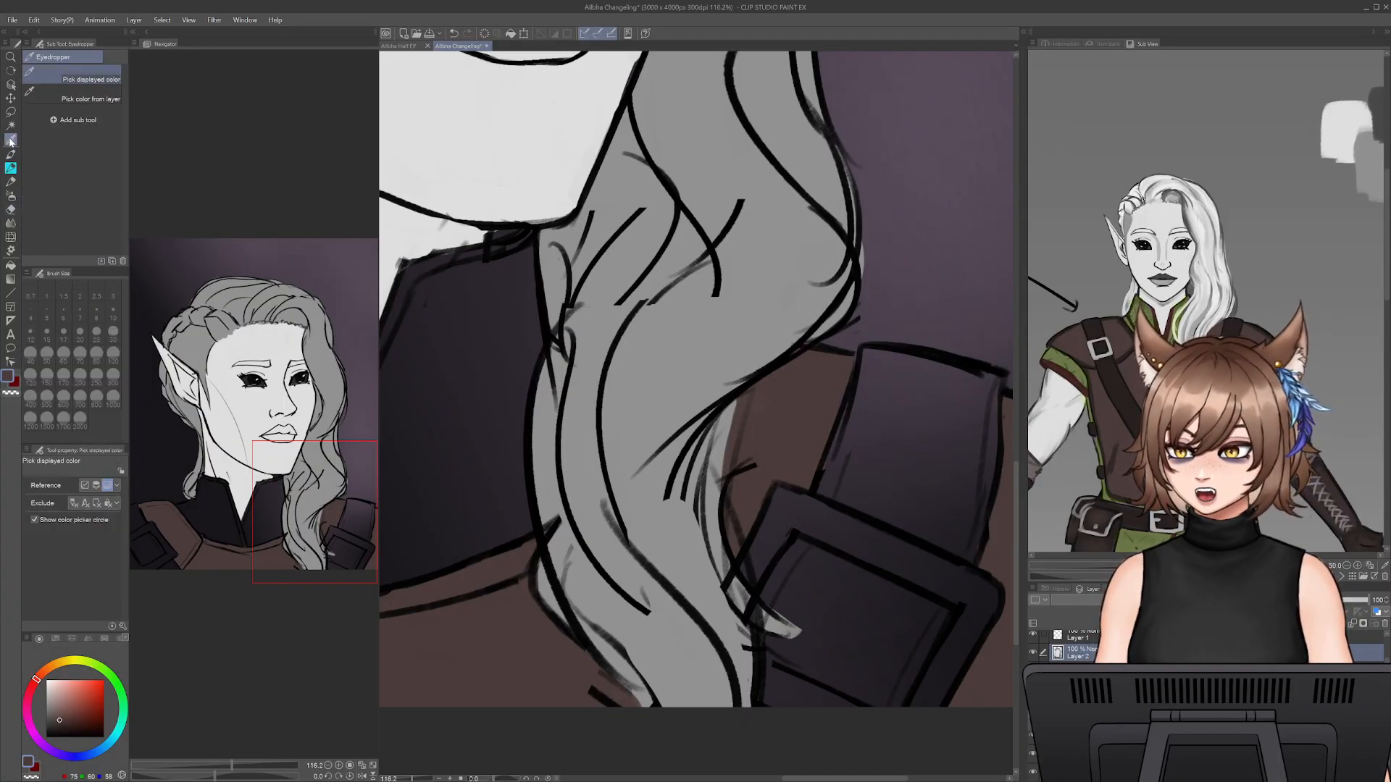
{"action": "left_click", "coordinate": [1147, 325]}
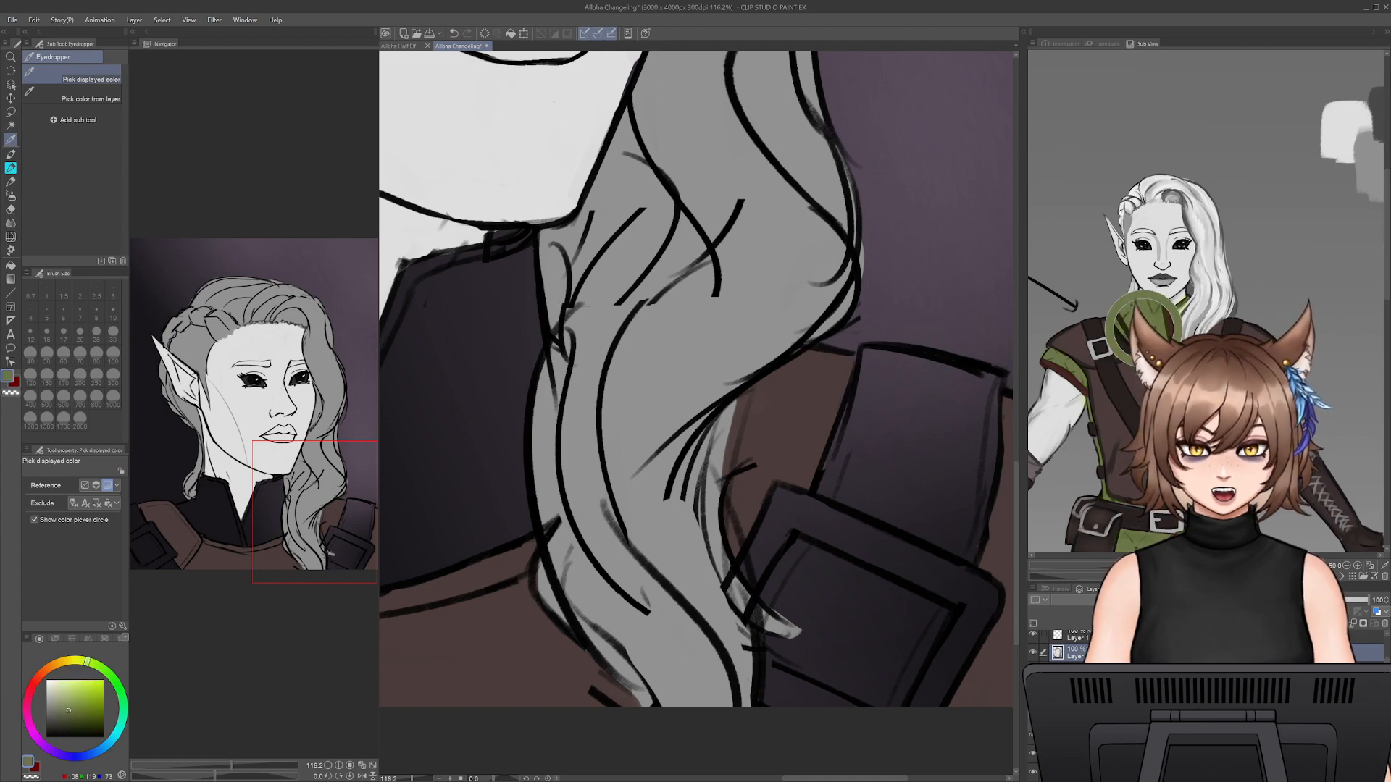
{"action": "left_click_drag", "start_coordinate": [819, 652], "coordinate": [1198, 674]}
{"action": "left_click", "coordinate": [10, 181]}
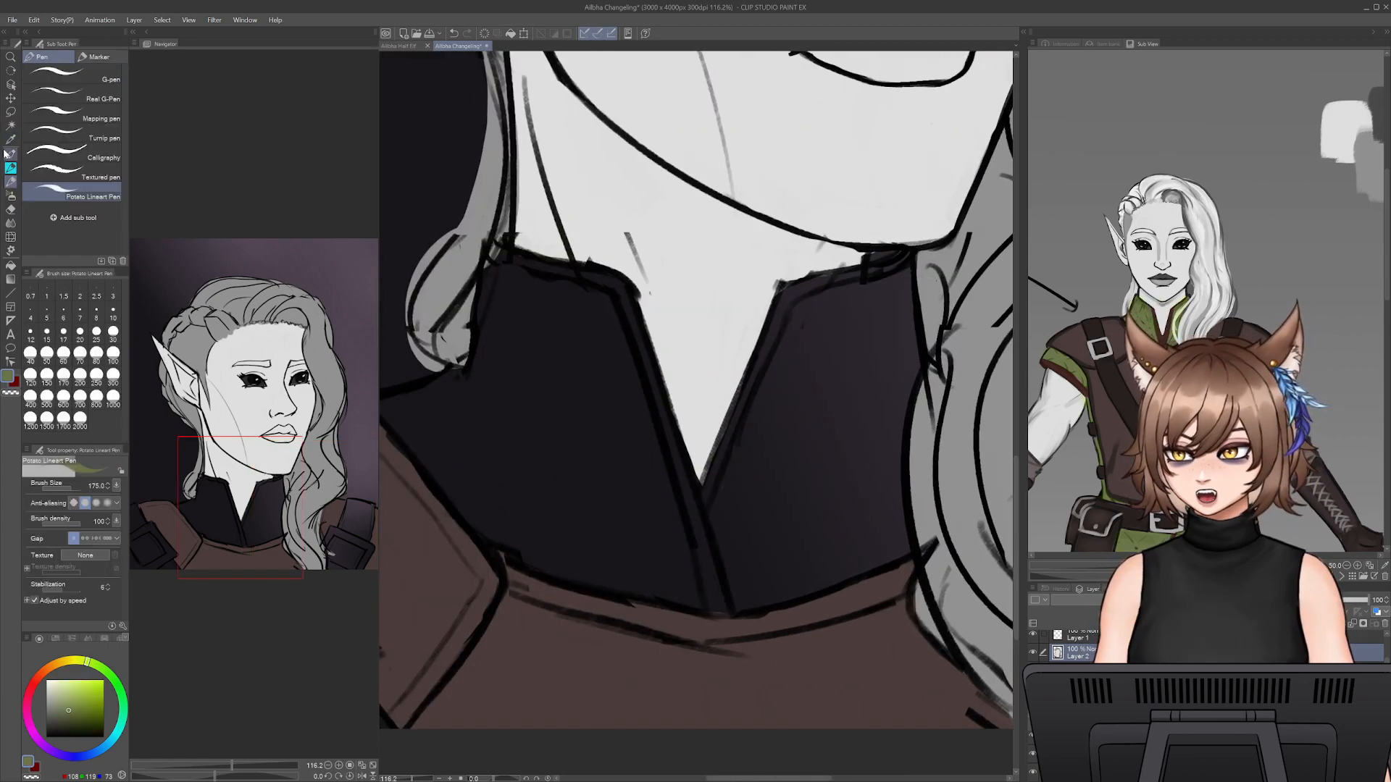
{"action": "left_click", "coordinate": [10, 155]}
{"action": "left_click", "coordinate": [10, 168]}
{"action": "left_click", "coordinate": [11, 154]}
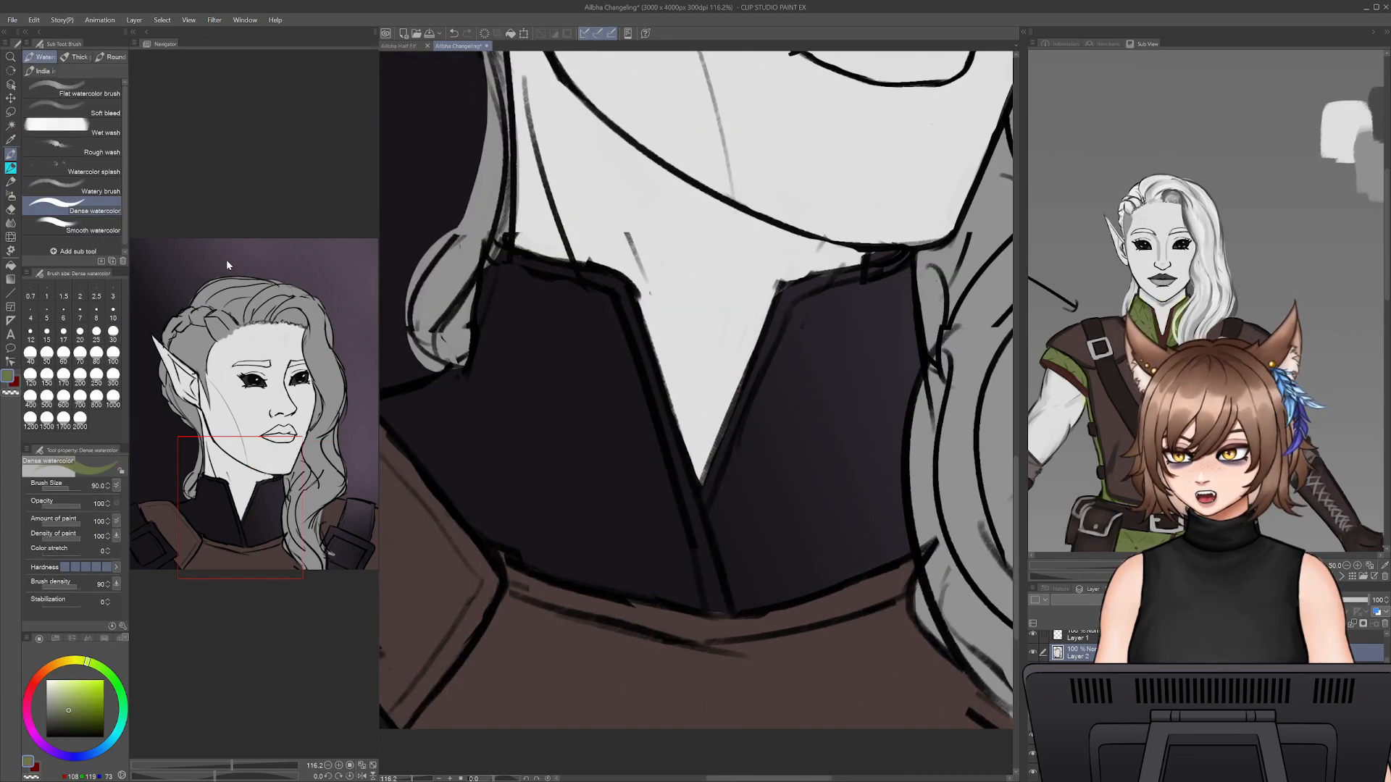
- Increase the brush to 100 and fill both halves of the high collar with olive green down to the brown chest armour
{"action": "key", "text": "]"}
{"action": "mouse_move", "coordinate": [461, 426]}
{"action": "left_mouse_down"}
{"action": "mouse_move", "coordinate": [494, 487]}
{"action": "mouse_move", "coordinate": [434, 442]}
{"action": "mouse_move", "coordinate": [507, 533]}
{"action": "mouse_move", "coordinate": [638, 572]}
{"action": "mouse_move", "coordinate": [550, 463]}
{"action": "mouse_move", "coordinate": [572, 406]}
{"action": "mouse_move", "coordinate": [740, 526]}
{"action": "mouse_move", "coordinate": [632, 492]}
{"action": "mouse_move", "coordinate": [623, 509]}
{"action": "mouse_move", "coordinate": [535, 510]}
{"action": "mouse_move", "coordinate": [631, 478]}
{"action": "mouse_move", "coordinate": [637, 371]}
{"action": "mouse_move", "coordinate": [670, 362]}
{"action": "mouse_move", "coordinate": [724, 391]}
{"action": "mouse_move", "coordinate": [747, 384]}
{"action": "mouse_move", "coordinate": [768, 507]}
{"action": "mouse_move", "coordinate": [698, 490]}
{"action": "mouse_move", "coordinate": [685, 520]}
{"action": "left_mouse_up"}
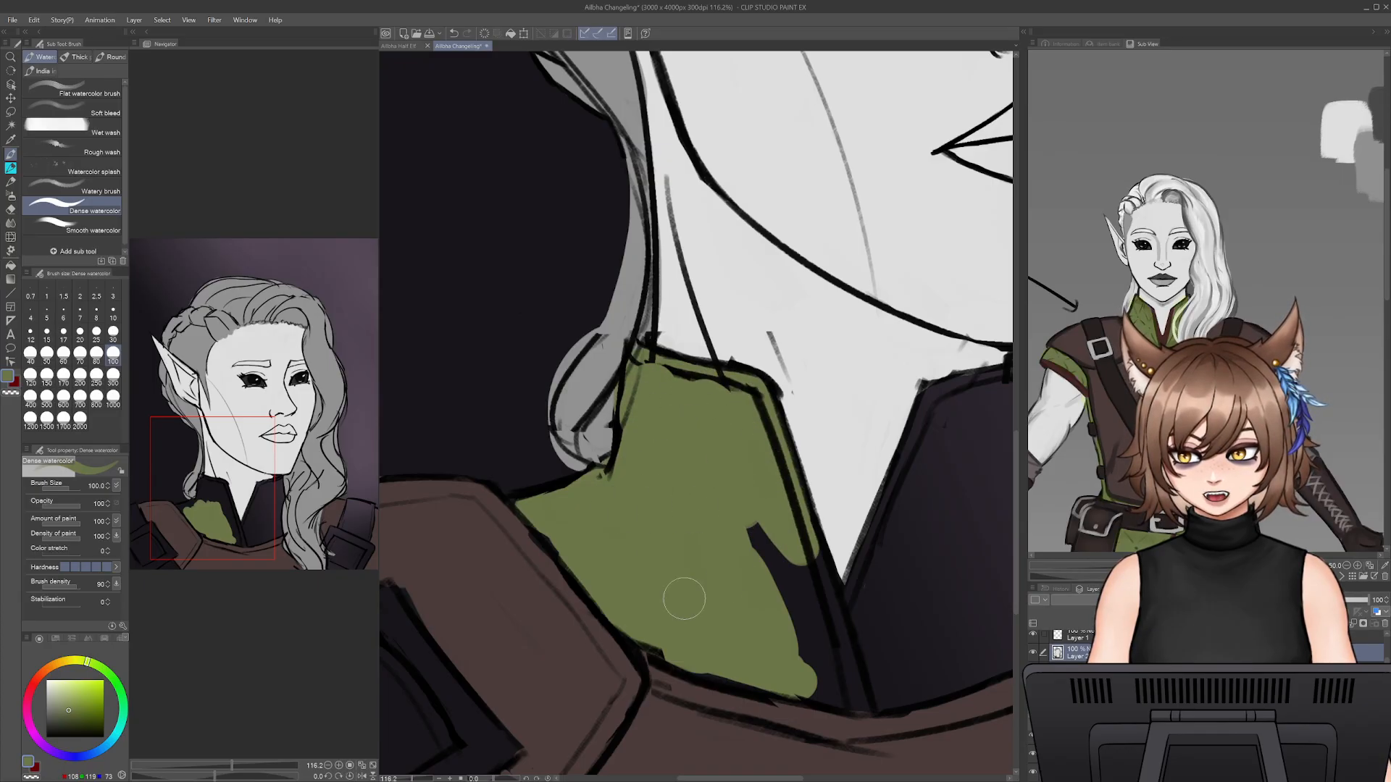
{"action": "mouse_move", "coordinate": [684, 598]}
{"action": "left_mouse_down"}
{"action": "mouse_move", "coordinate": [779, 587]}
{"action": "mouse_move", "coordinate": [833, 652]}
{"action": "mouse_move", "coordinate": [804, 572]}
{"action": "mouse_move", "coordinate": [781, 667]}
{"action": "mouse_move", "coordinate": [862, 696]}
{"action": "mouse_move", "coordinate": [797, 685]}
{"action": "mouse_move", "coordinate": [907, 655]}
{"action": "mouse_move", "coordinate": [906, 523]}
{"action": "mouse_move", "coordinate": [787, 574]}
{"action": "left_mouse_up"}
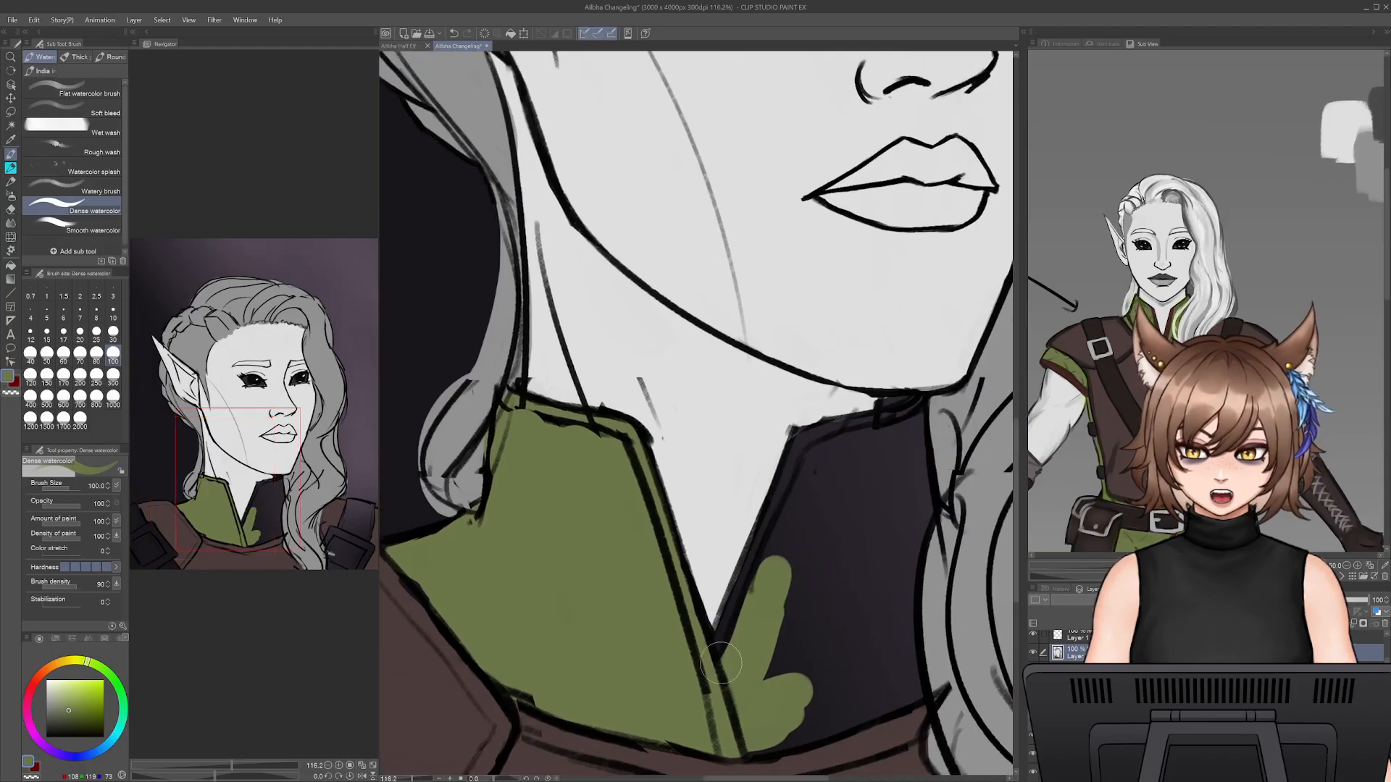
{"action": "mouse_move", "coordinate": [720, 663]}
{"action": "left_mouse_down"}
{"action": "mouse_move", "coordinate": [722, 678]}
{"action": "mouse_move", "coordinate": [800, 464]}
{"action": "mouse_move", "coordinate": [910, 413]}
{"action": "mouse_move", "coordinate": [912, 696]}
{"action": "mouse_move", "coordinate": [790, 737]}
{"action": "mouse_move", "coordinate": [785, 637]}
{"action": "mouse_move", "coordinate": [814, 544]}
{"action": "mouse_move", "coordinate": [862, 462]}
{"action": "mouse_move", "coordinate": [858, 621]}
{"action": "mouse_move", "coordinate": [879, 673]}
{"action": "left_mouse_up"}
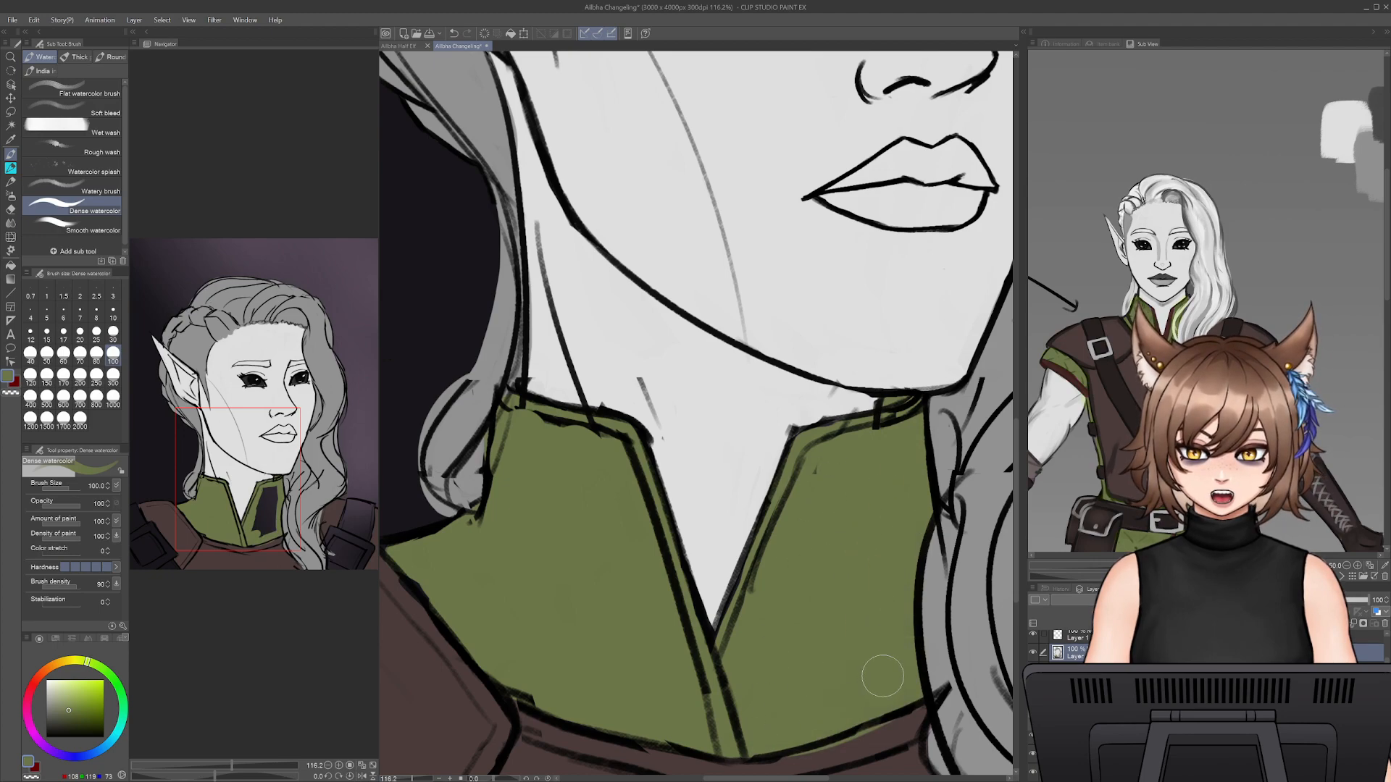
- Sample a dark brown beside the collar in the reference image and return to the Dense watercolor brush
{"action": "scroll", "coordinate": [870, 638], "scroll_direction": "down", "scroll_amount": 3}
{"action": "left_click", "coordinate": [842, 583], "text": "alt"}
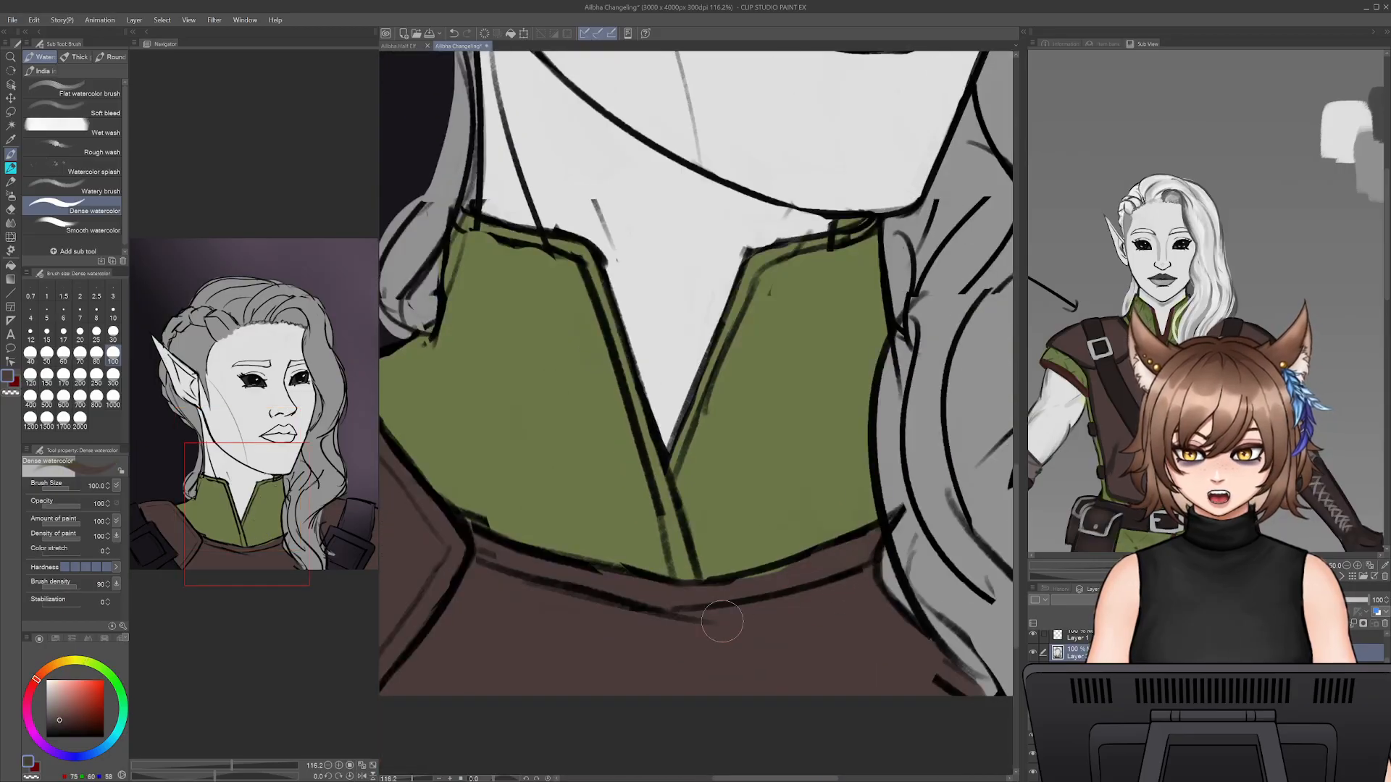
{"action": "left_click", "coordinate": [744, 555], "text": "alt"}
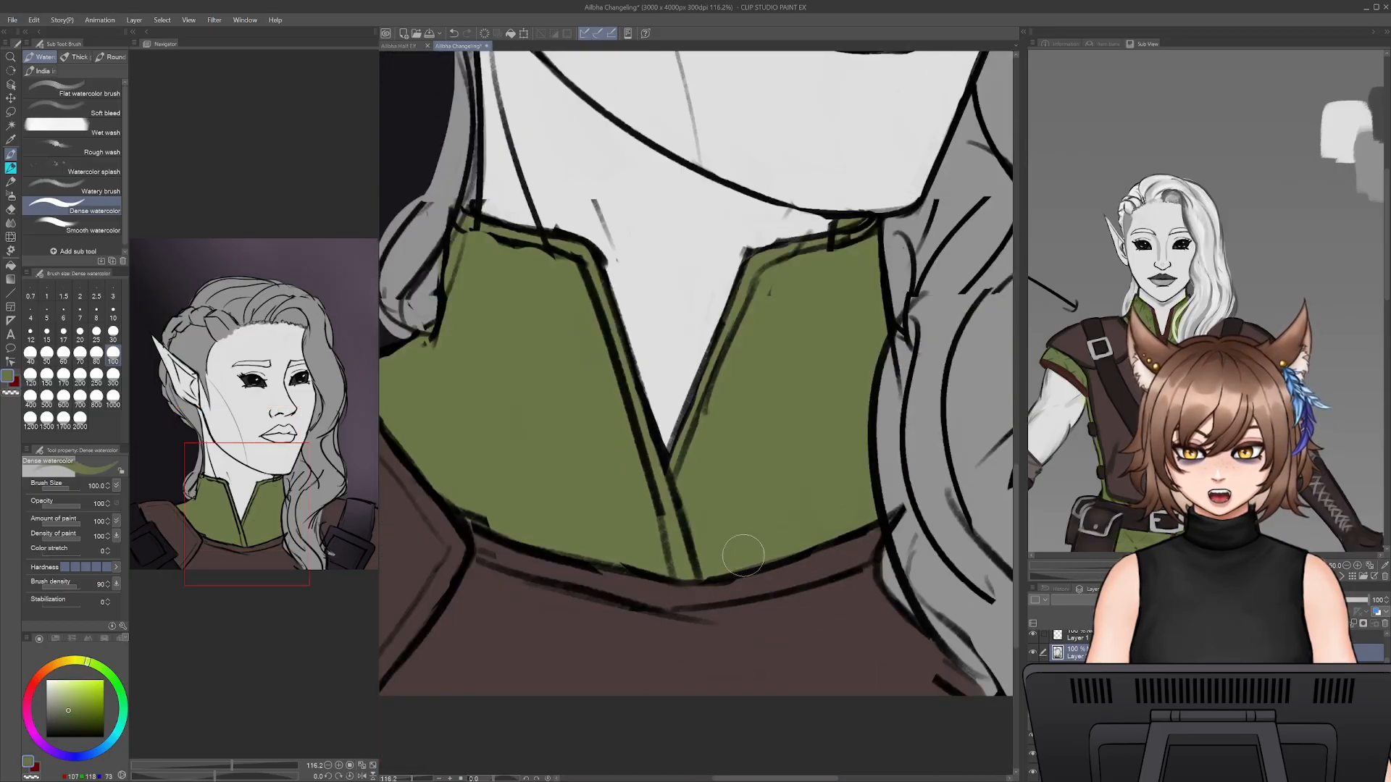
{"action": "key", "text": "i"}
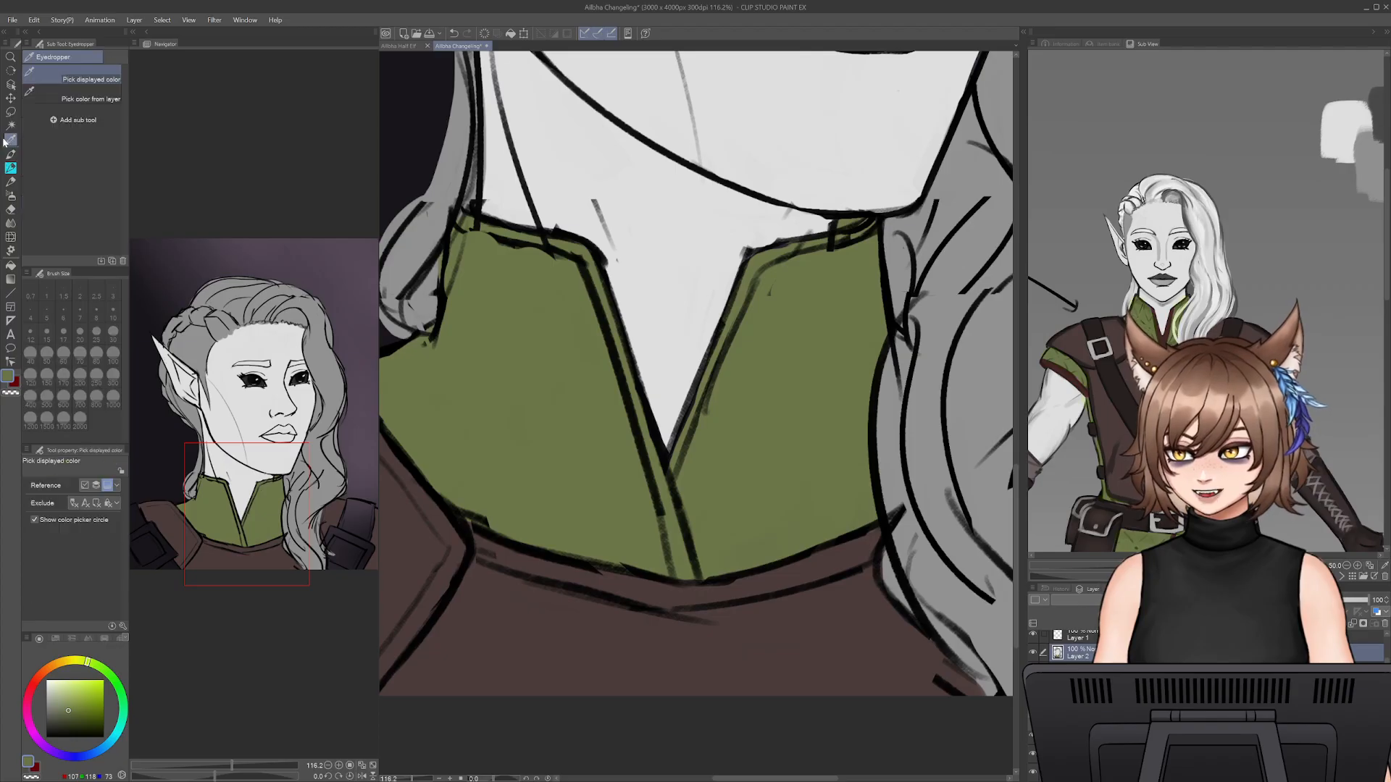
{"action": "left_click", "coordinate": [1174, 318]}
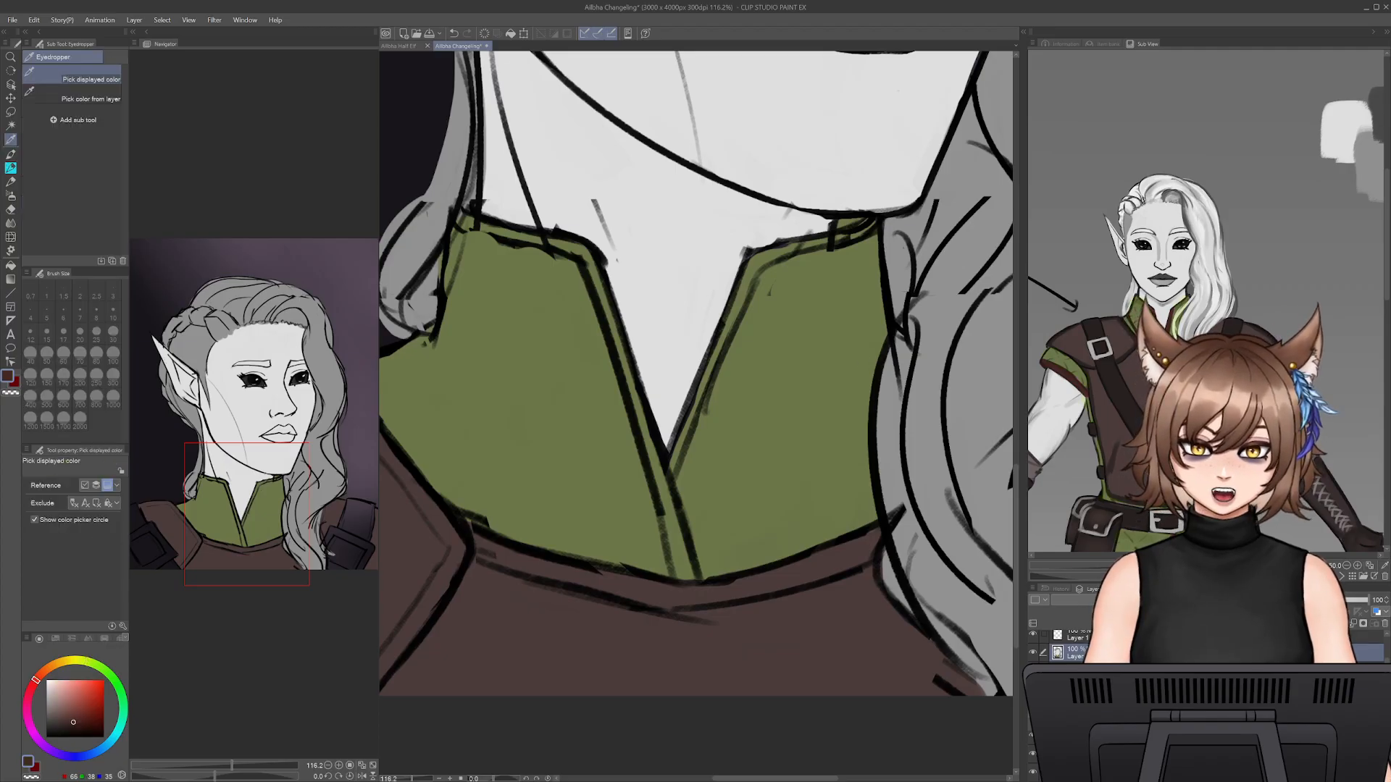
{"action": "key", "text": "b"}
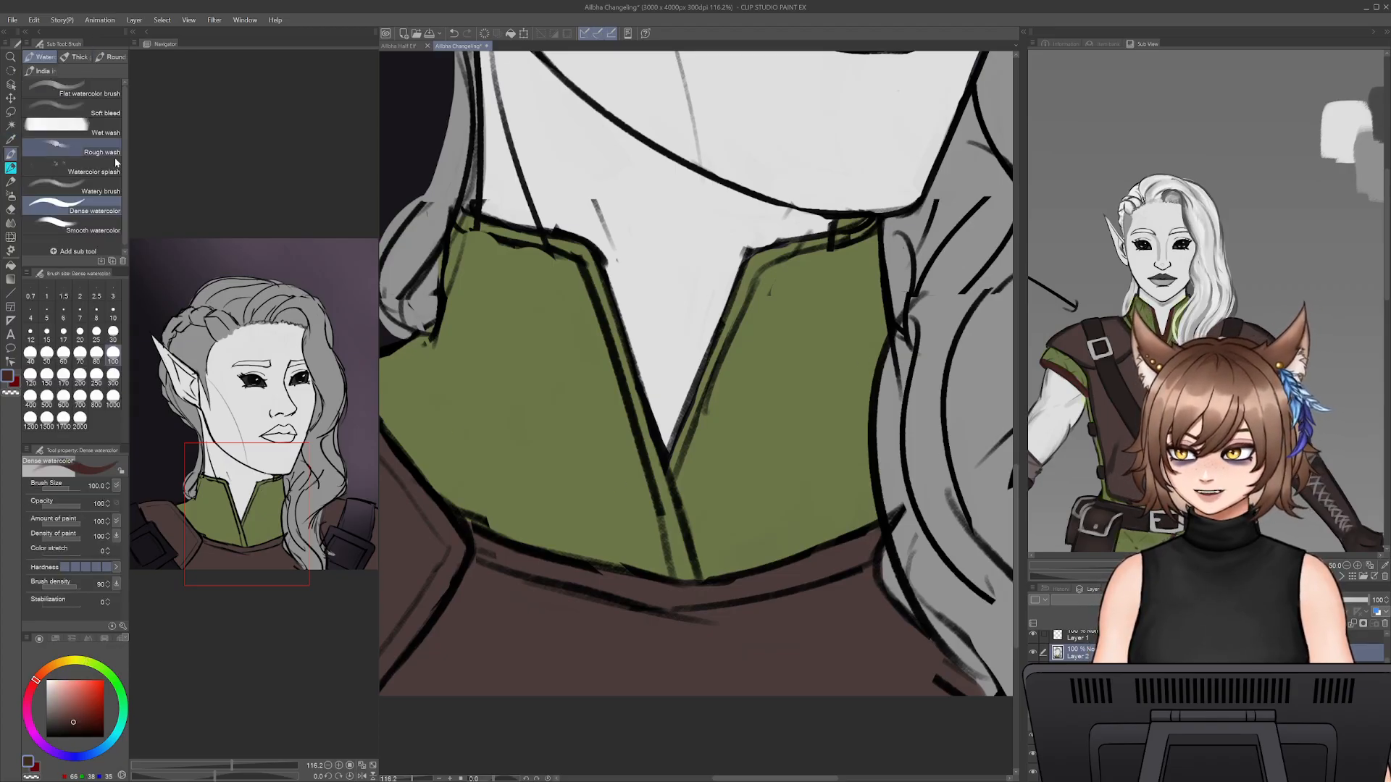
- Reduce the brush to 45 and paint the trim along the near half of the high collar reddish dark brown down to its base
{"action": "mouse_move", "coordinate": [511, 231]}
{"action": "left_mouse_down"}
{"action": "mouse_move", "coordinate": [464, 222]}
{"action": "mouse_move", "coordinate": [579, 247]}
{"action": "mouse_move", "coordinate": [624, 355]}
{"action": "mouse_move", "coordinate": [681, 584]}
{"action": "left_mouse_up"}
{"action": "key", "text": "ctrl+z"}
{"action": "key", "text": "bracketleft"}
{"action": "key", "text": "bracketleft"}
{"action": "key", "text": "bracketleft"}
{"action": "key", "text": "bracketleft"}
{"action": "key", "text": "bracketleft"}
{"action": "key", "text": "bracketleft"}
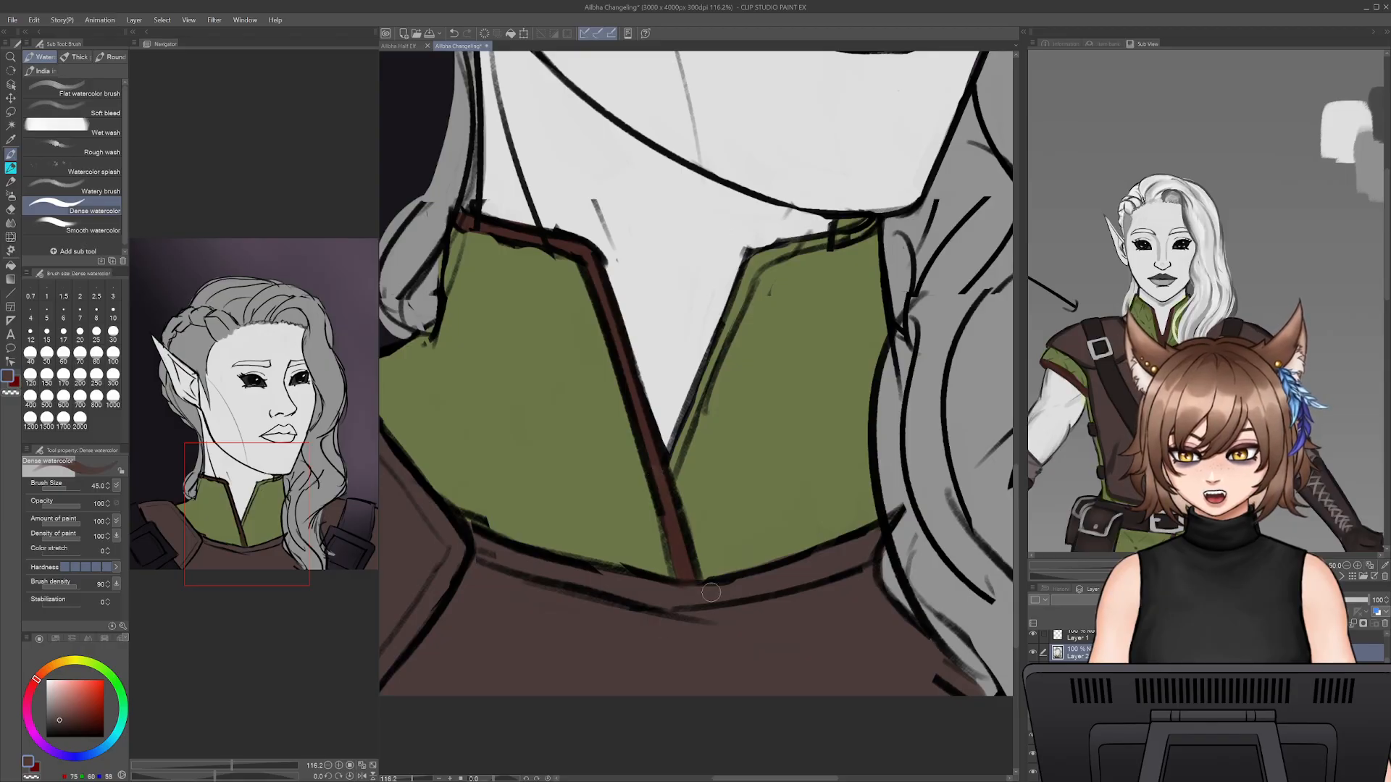
{"action": "left_click", "coordinate": [664, 536], "text": "alt"}
{"action": "left_click", "coordinate": [650, 437], "text": "alt"}
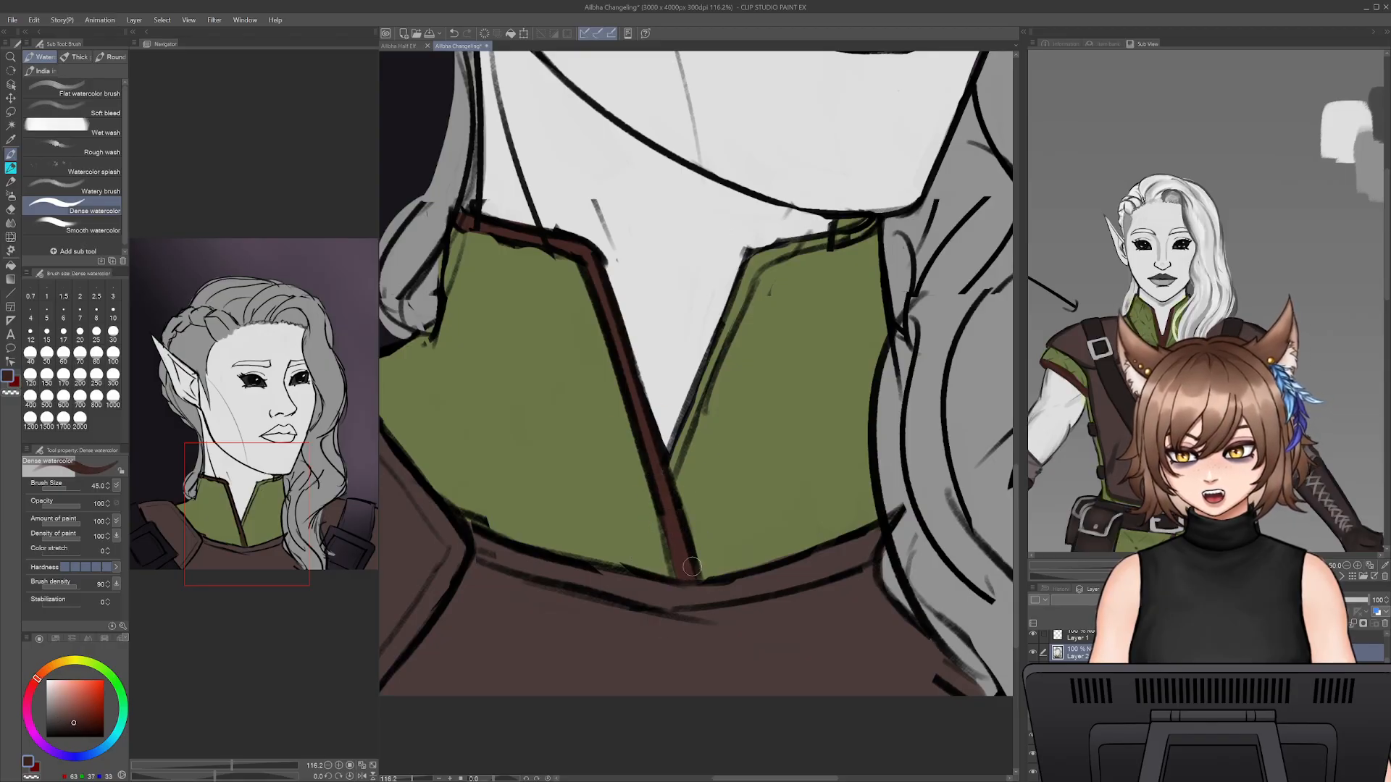
- Paint the other collar half's trim reddish dark brown and tidy its inner edge with the collar's olive green
{"action": "left_click_drag", "start_coordinate": [672, 457], "coordinate": [755, 265]}
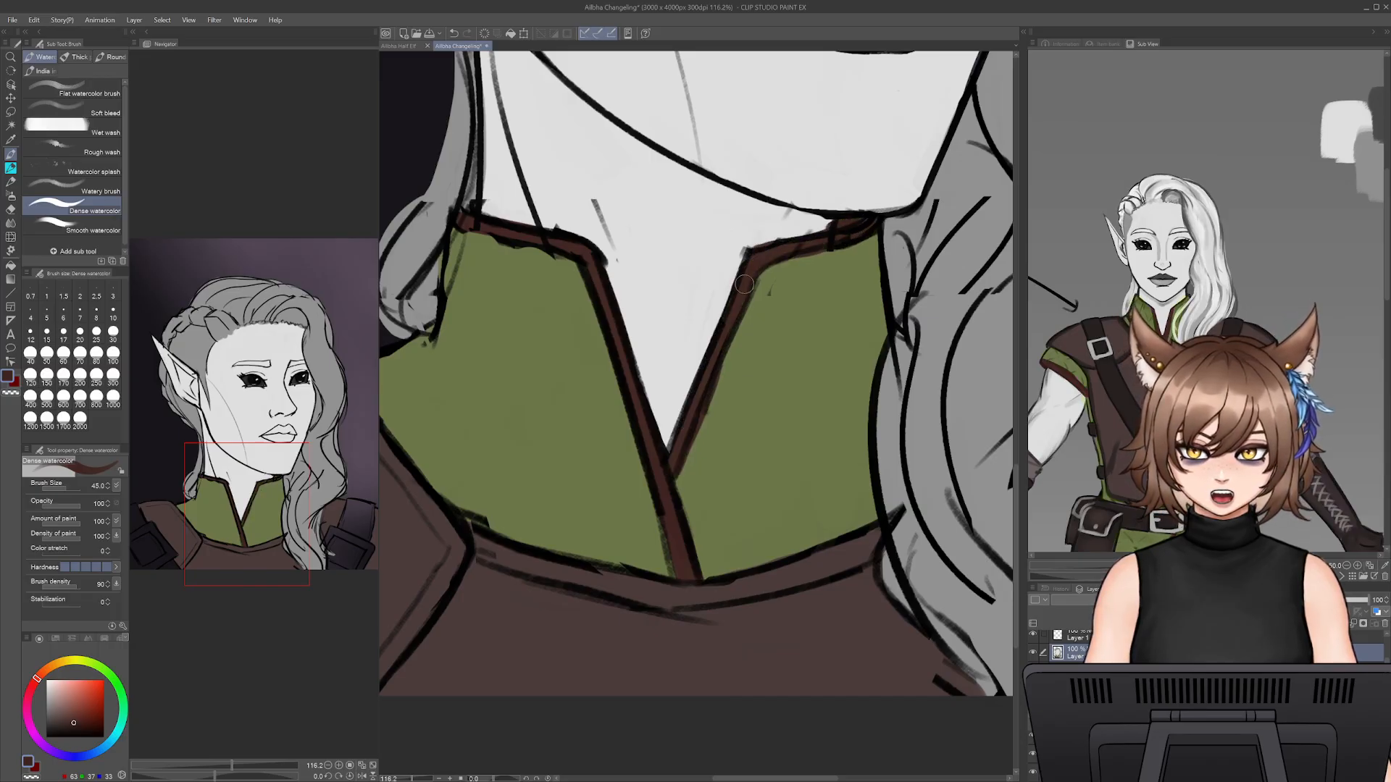
{"action": "left_click", "coordinate": [713, 427], "text": "alt"}
{"action": "left_click_drag", "start_coordinate": [686, 473], "coordinate": [733, 322]}
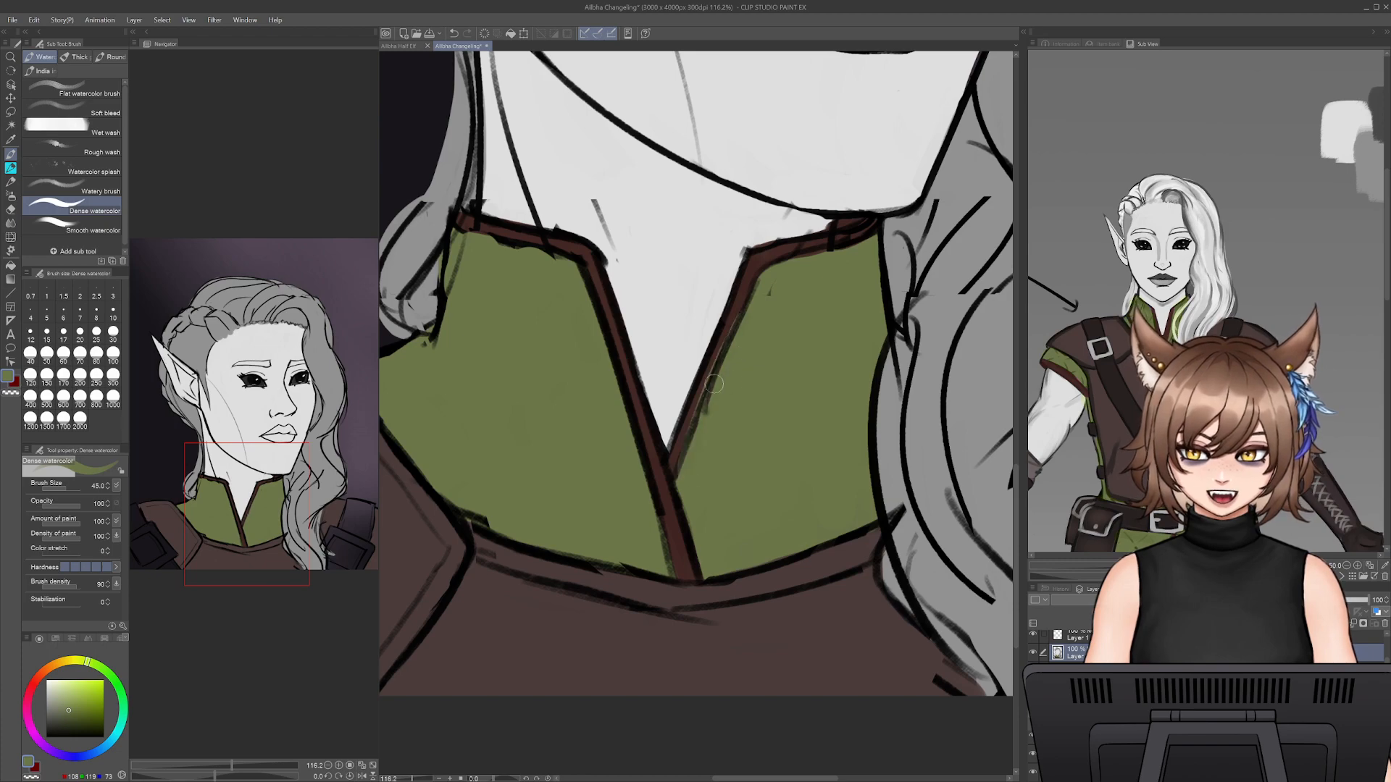
{"action": "key", "text": "ctrl+z"}
{"action": "left_click_drag", "start_coordinate": [682, 482], "coordinate": [734, 363]}
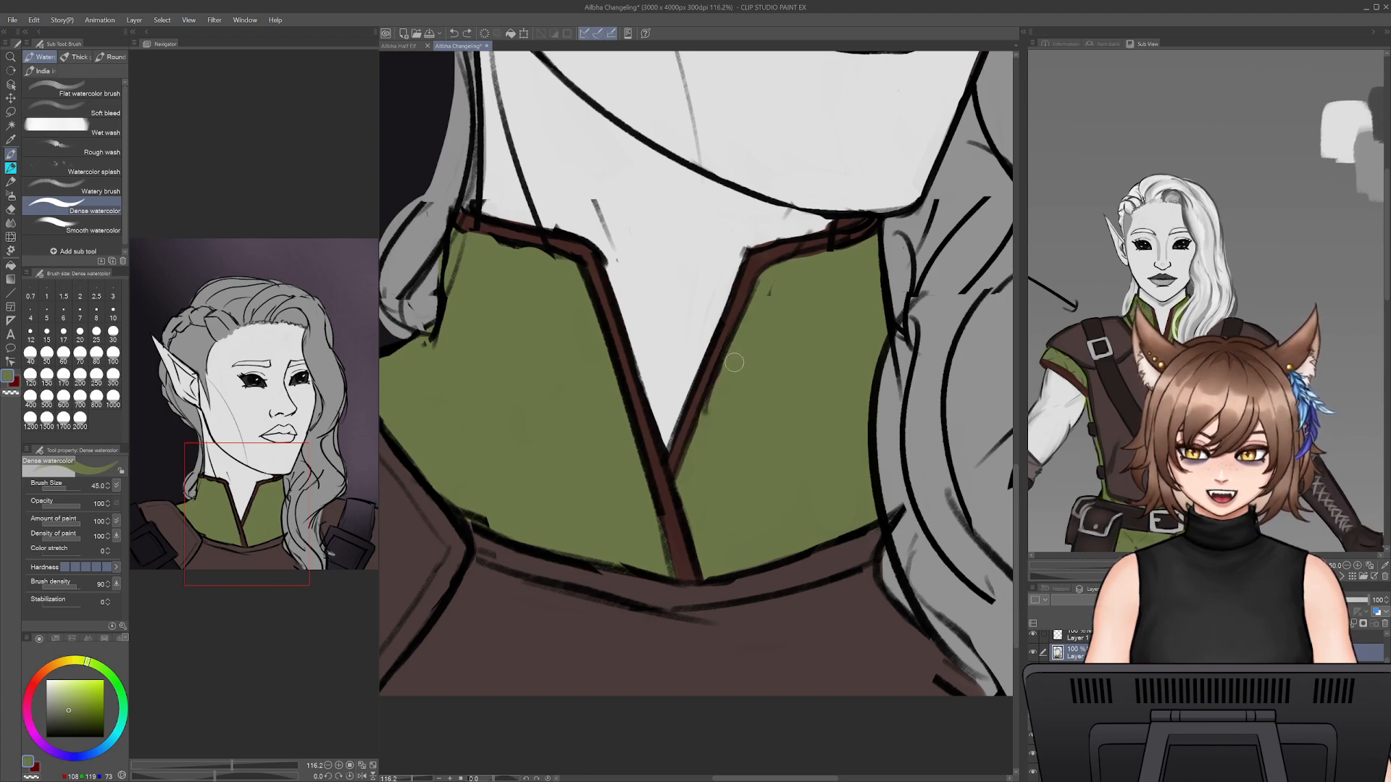
{"action": "left_click", "coordinate": [743, 241], "text": "alt"}
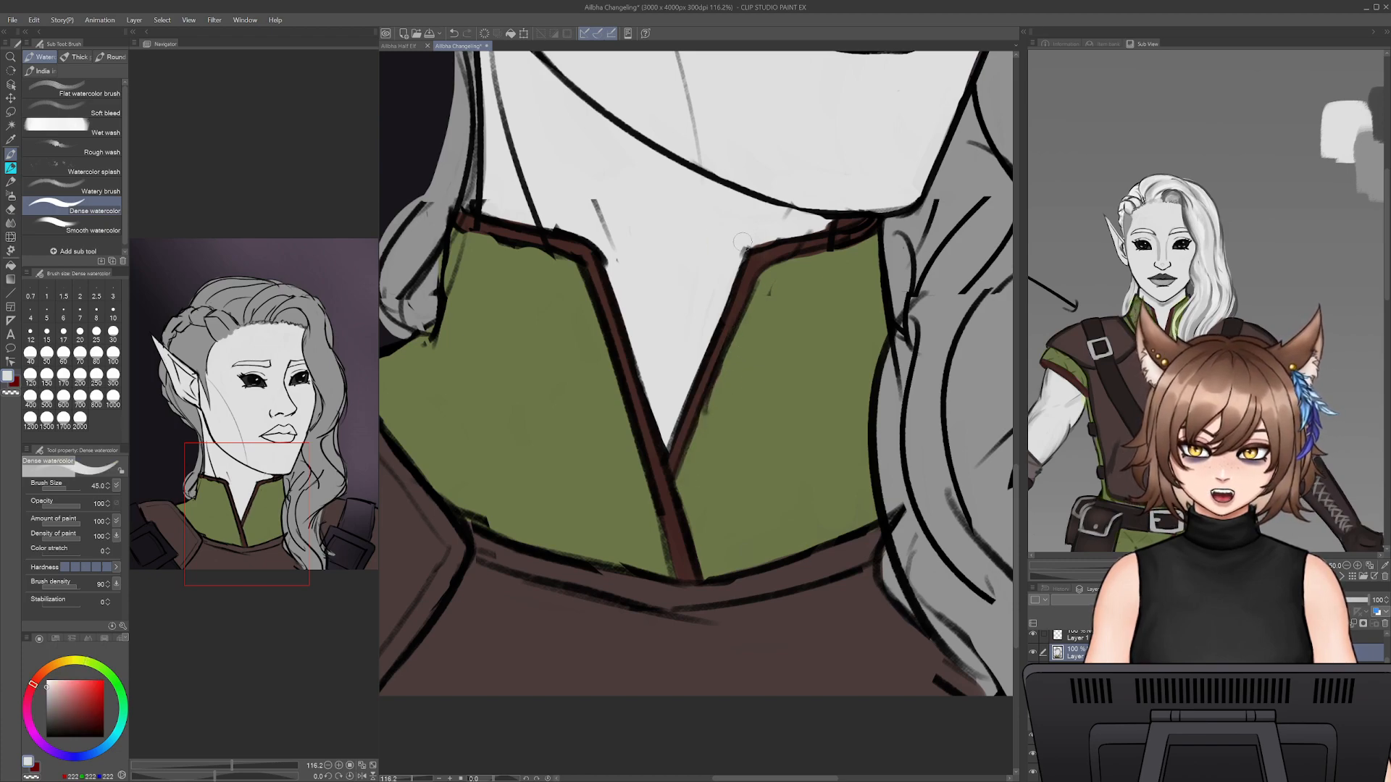
{"action": "left_click", "coordinate": [795, 475], "text": "alt"}
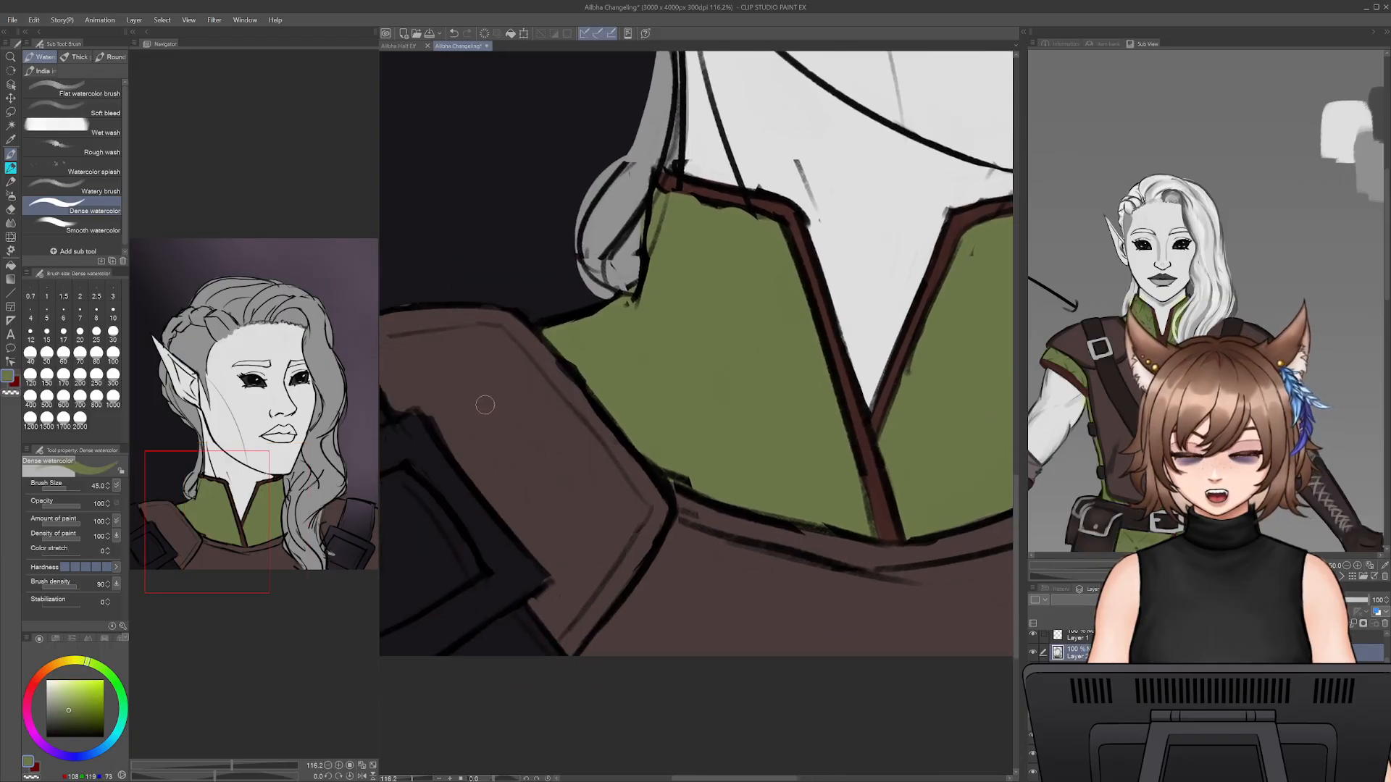
- Sample the very dark brown of the strap area in the reference image and return to the Dense watercolor brush
{"action": "left_click_drag", "start_coordinate": [660, 403], "coordinate": [762, 415]}
{"action": "left_click", "coordinate": [13, 142]}
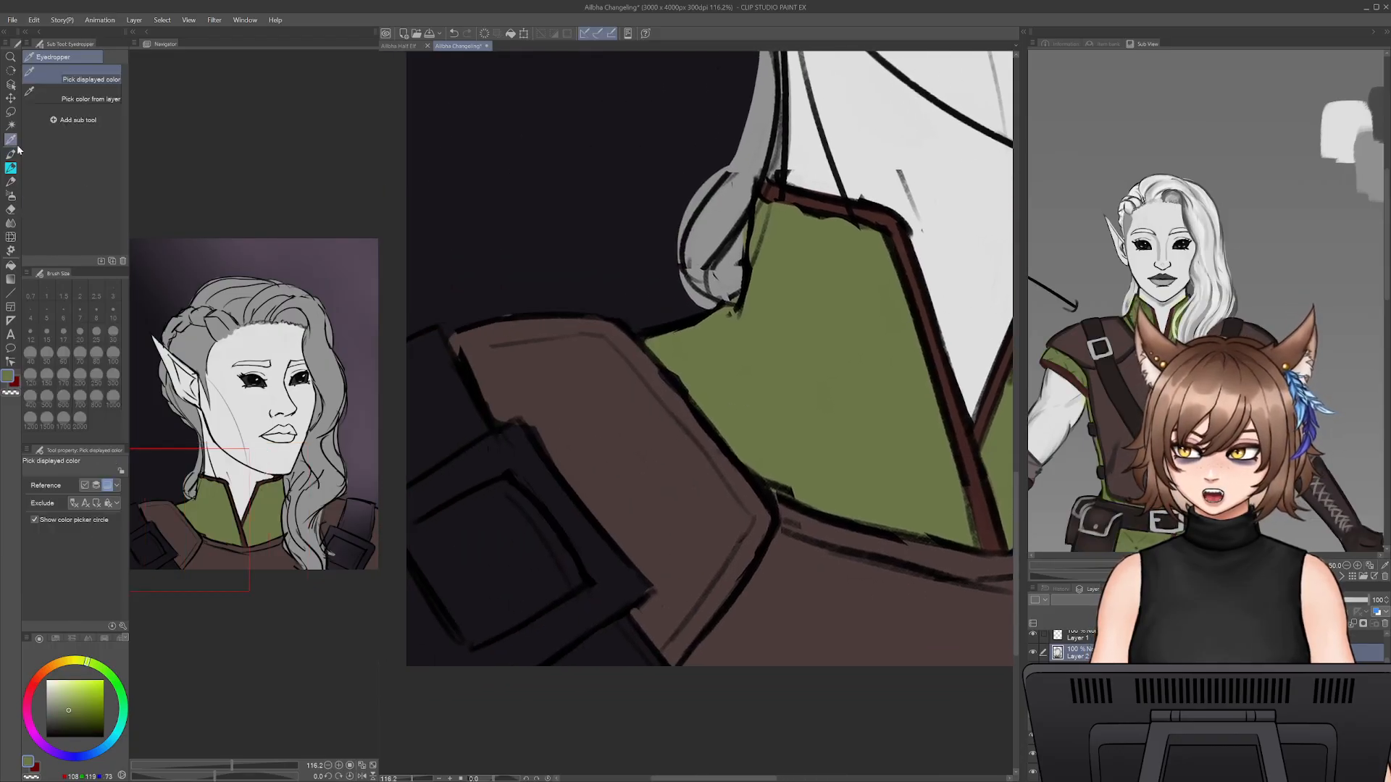
{"action": "left_click", "coordinate": [1116, 382]}
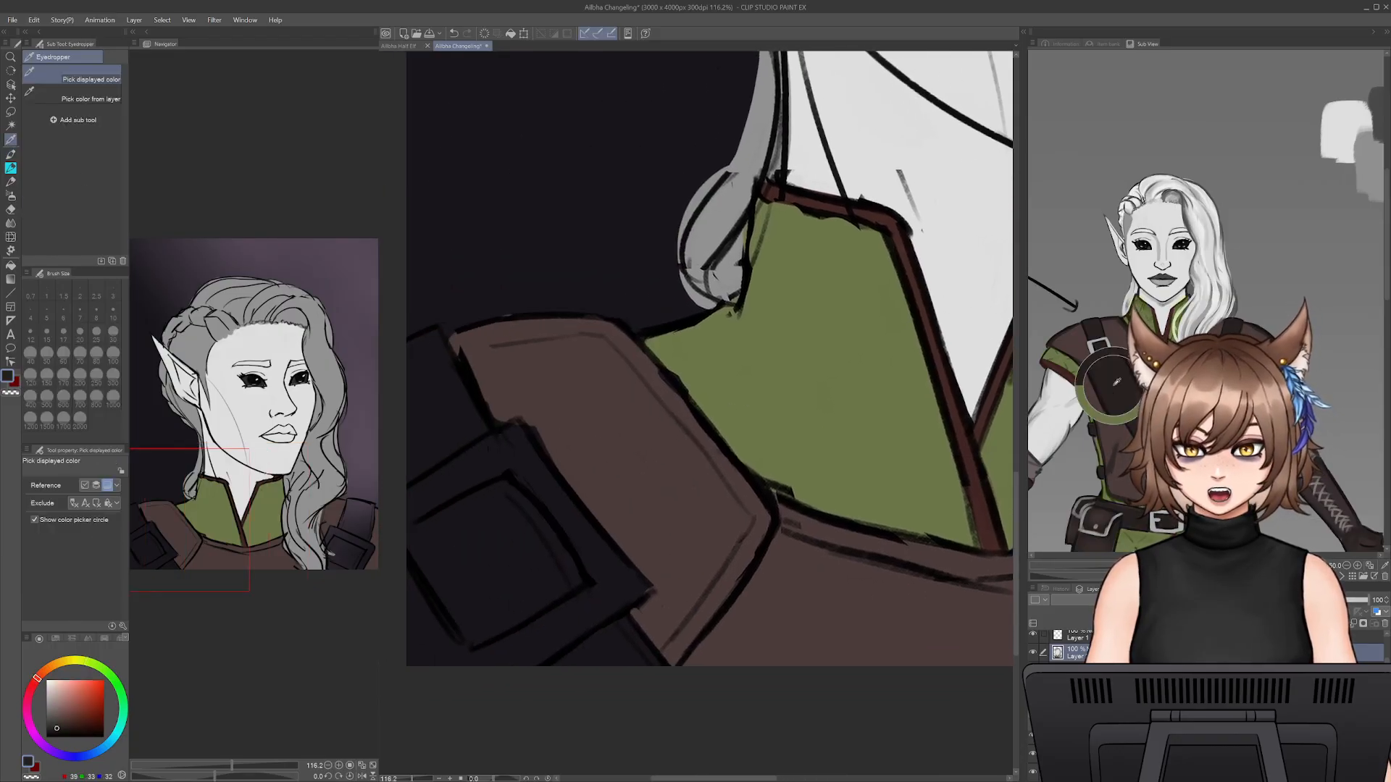
{"action": "left_click", "coordinate": [10, 156]}
{"action": "left_click", "coordinate": [11, 155]}
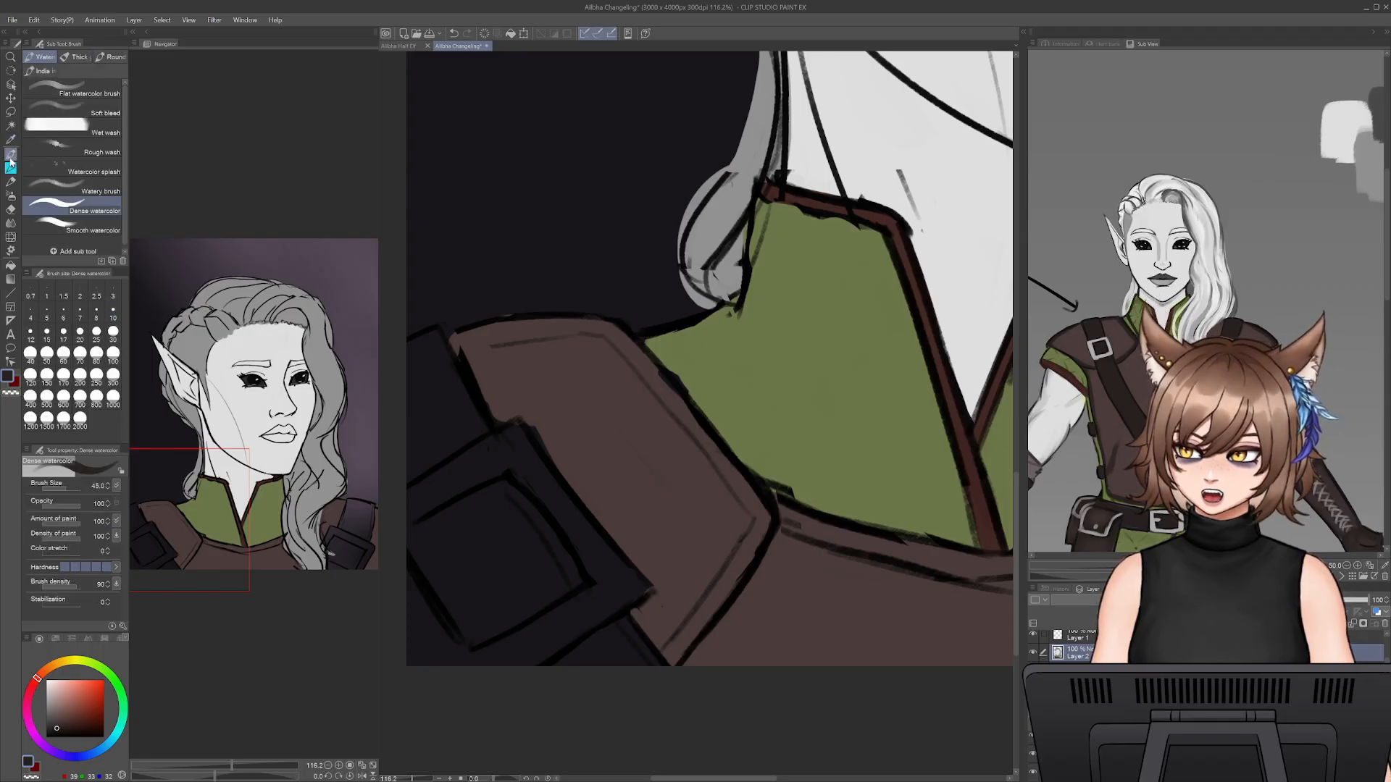
- Increase the brush to 70 and fill the near shoulder's strap and the opening inside its buckle with very dark brown
{"action": "left_click_drag", "start_coordinate": [768, 475], "coordinate": [861, 438]}
{"action": "key", "text": "bracketright"}
{"action": "key", "text": "bracketright"}
{"action": "key", "text": "bracketright"}
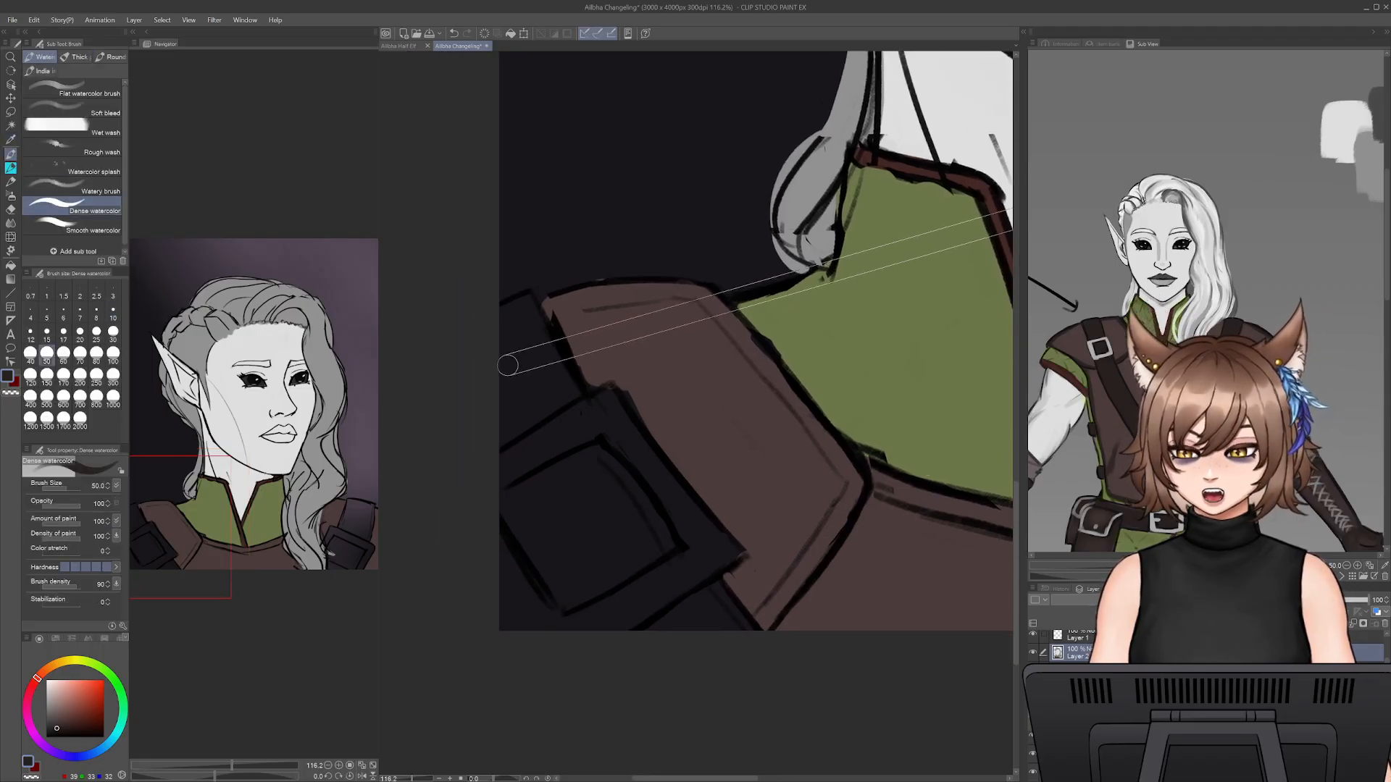
{"action": "mouse_move", "coordinate": [510, 335]}
{"action": "left_mouse_down"}
{"action": "mouse_move", "coordinate": [532, 389]}
{"action": "mouse_move", "coordinate": [494, 332]}
{"action": "mouse_move", "coordinate": [518, 311]}
{"action": "mouse_move", "coordinate": [560, 394]}
{"action": "left_mouse_up"}
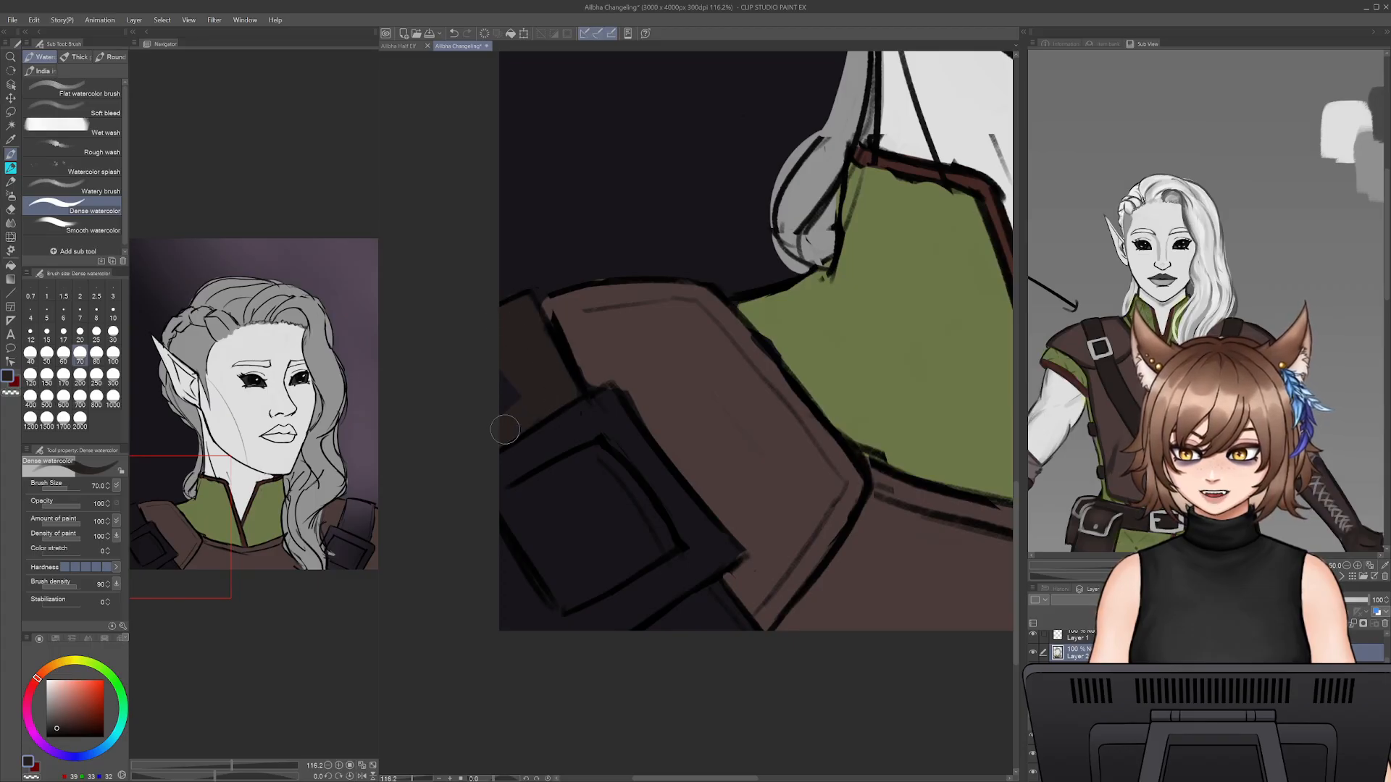
{"action": "mouse_move", "coordinate": [550, 516]}
{"action": "left_mouse_down"}
{"action": "mouse_move", "coordinate": [563, 581]}
{"action": "mouse_move", "coordinate": [550, 572]}
{"action": "mouse_move", "coordinate": [566, 500]}
{"action": "mouse_move", "coordinate": [544, 486]}
{"action": "mouse_move", "coordinate": [515, 502]}
{"action": "mouse_move", "coordinate": [581, 468]}
{"action": "mouse_move", "coordinate": [564, 535]}
{"action": "mouse_move", "coordinate": [599, 537]}
{"action": "mouse_move", "coordinate": [613, 521]}
{"action": "mouse_move", "coordinate": [599, 460]}
{"action": "mouse_move", "coordinate": [660, 532]}
{"action": "mouse_move", "coordinate": [575, 593]}
{"action": "left_mouse_up"}
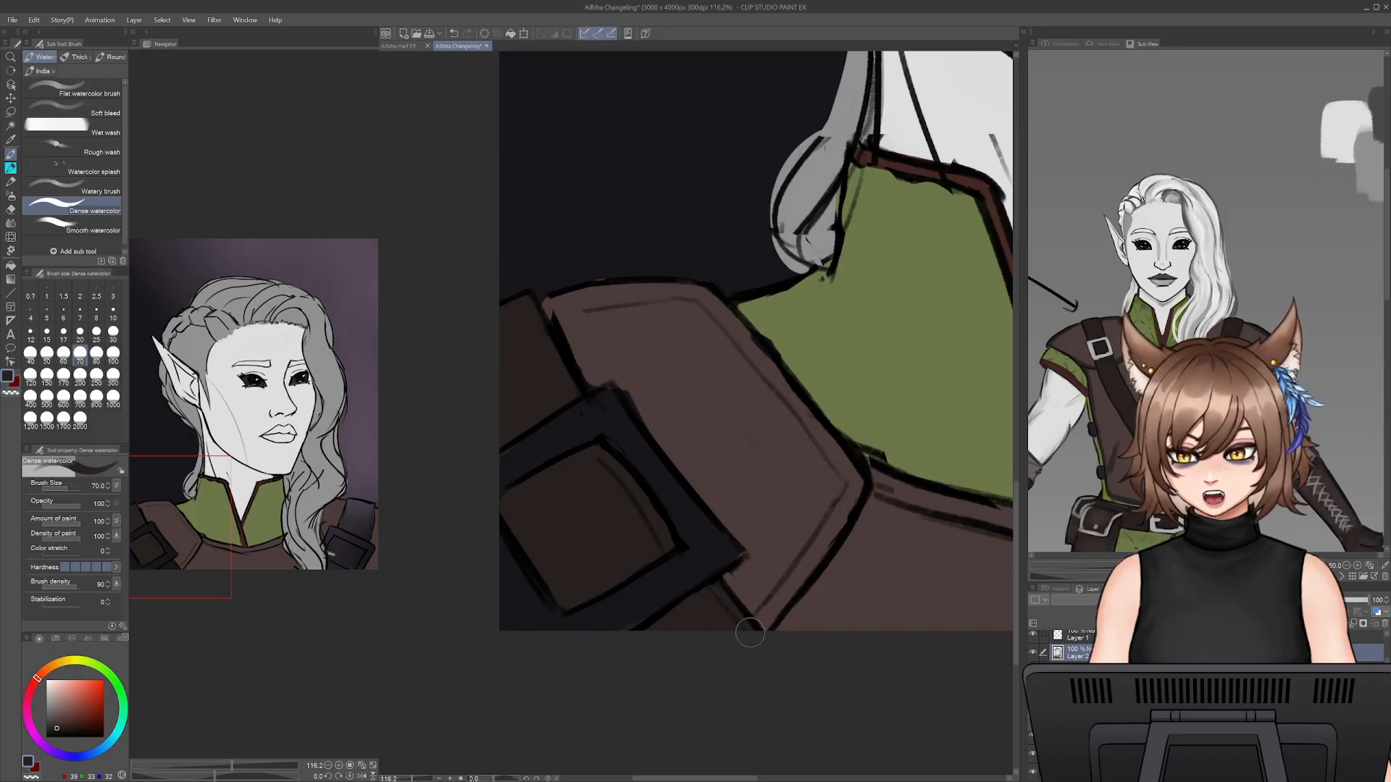
- Return to the Dense watercolor brush and cover the stray dark paint at the shoulder armour's lower corner with armour brown
{"action": "key", "text": "e"}
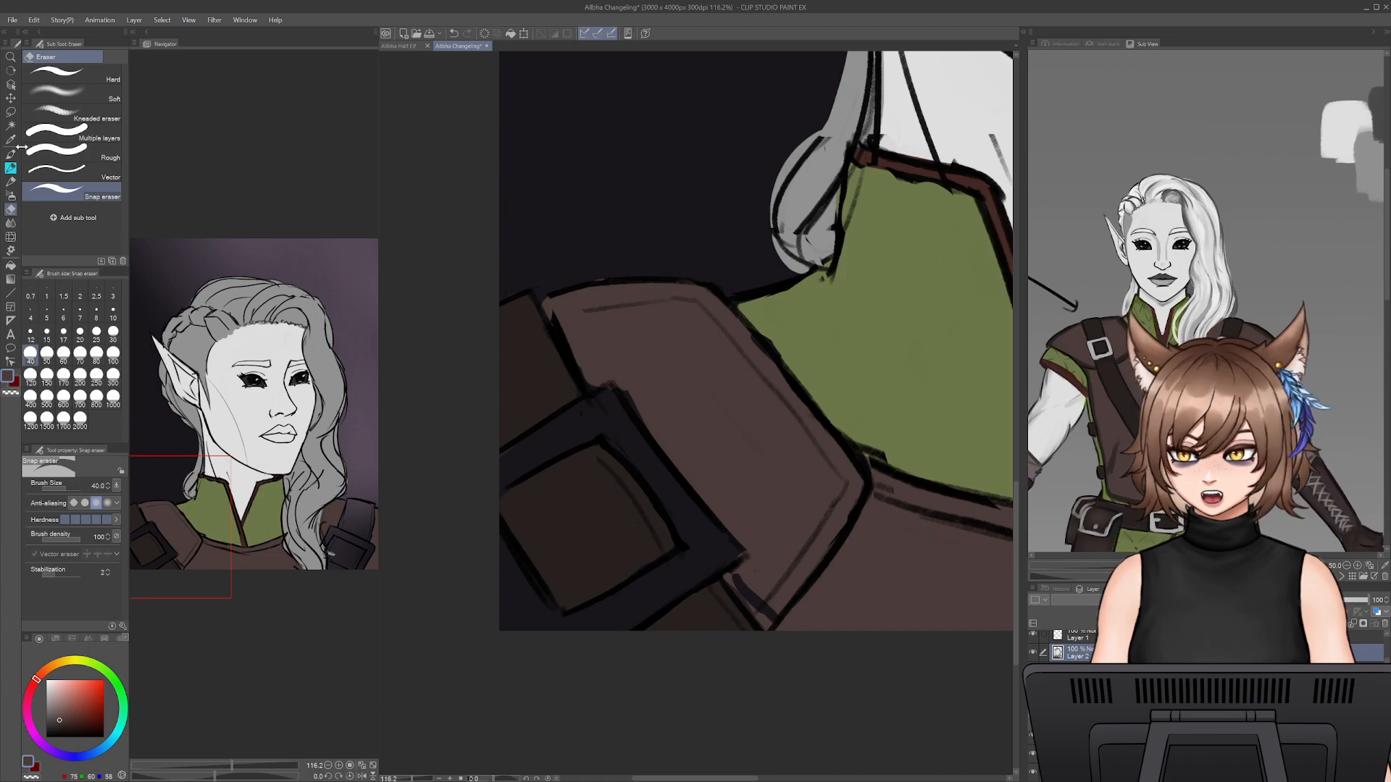
{"action": "left_click", "coordinate": [11, 167]}
{"action": "left_click", "coordinate": [10, 156]}
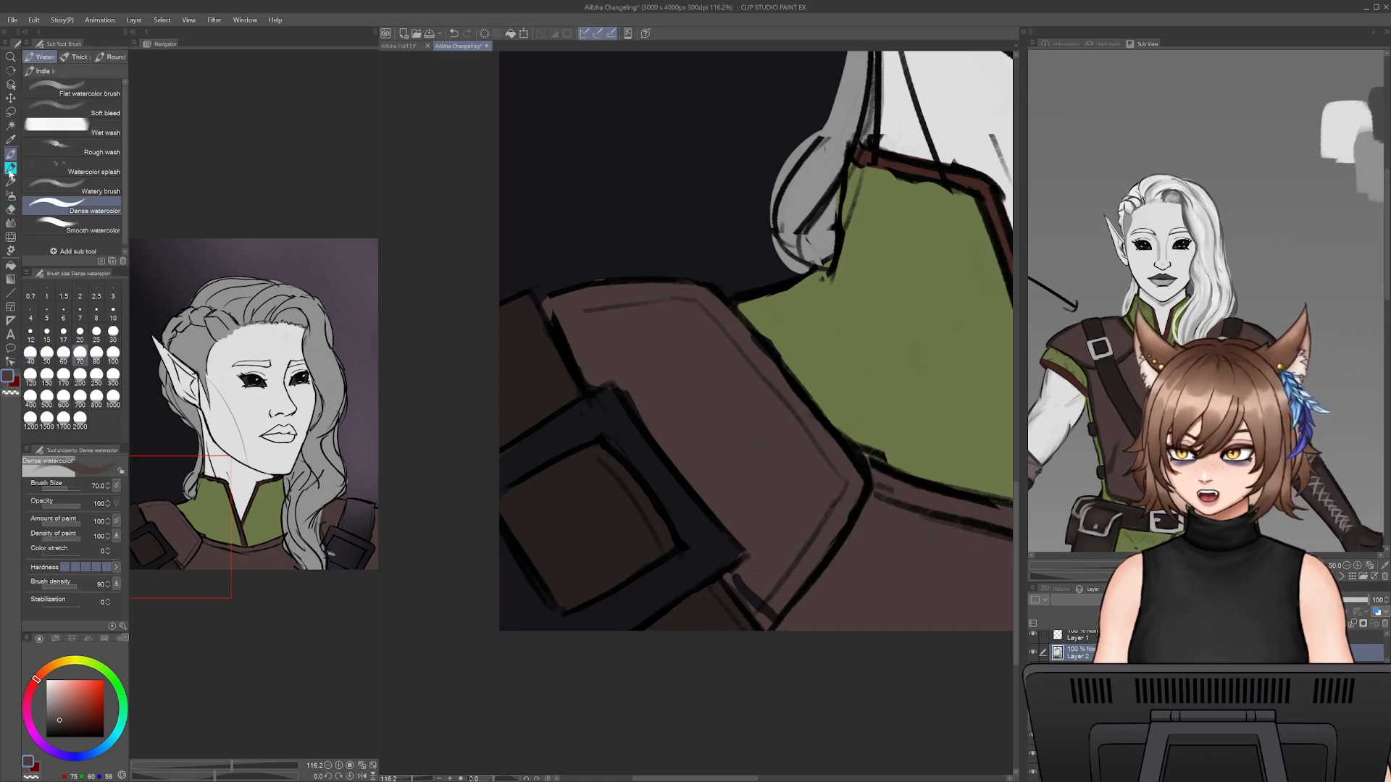
{"action": "left_click_drag", "start_coordinate": [773, 604], "coordinate": [771, 615]}
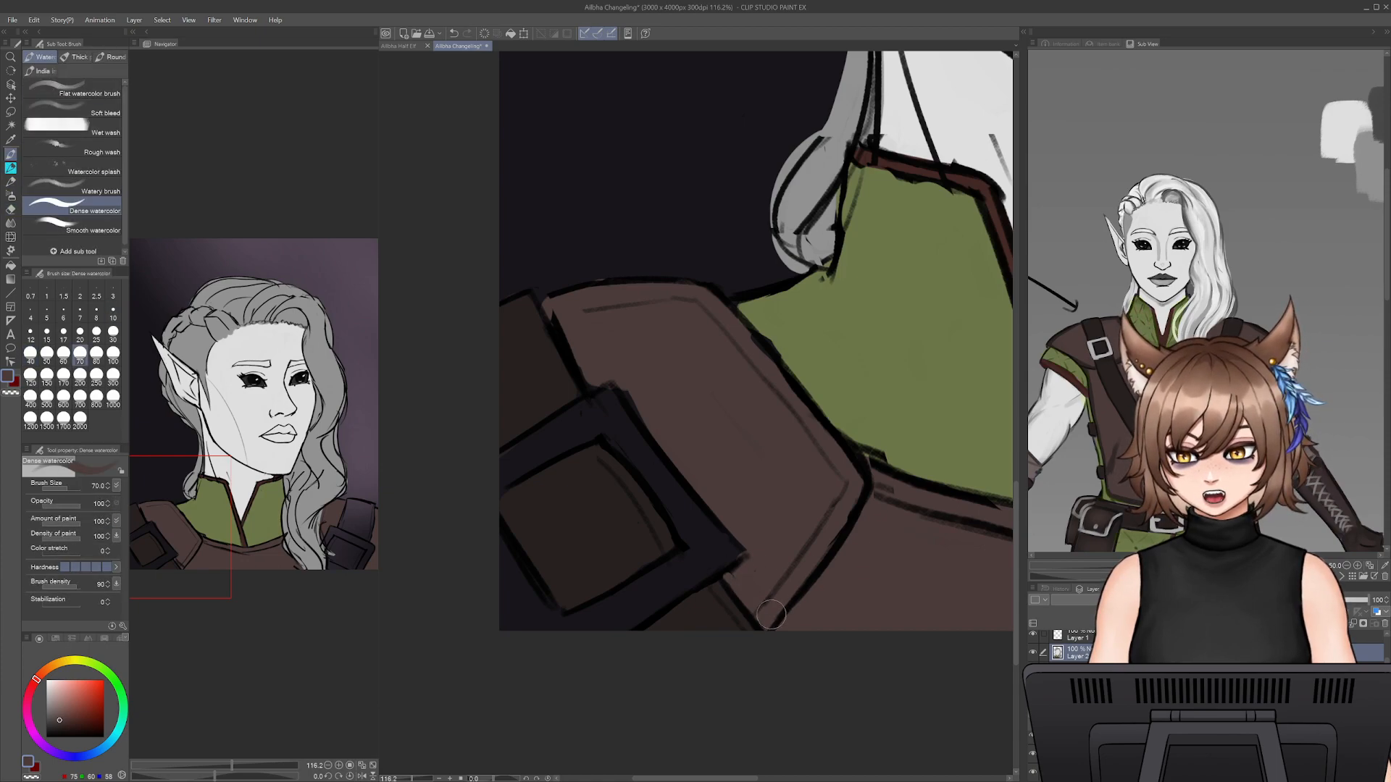
{"action": "left_click_drag", "start_coordinate": [883, 631], "coordinate": [749, 649]}
- Pick up the strap's very dark brown and fill the far shoulder's strap above the buckle, keeping the armour edge clean
{"action": "left_click", "coordinate": [558, 639], "text": "alt"}
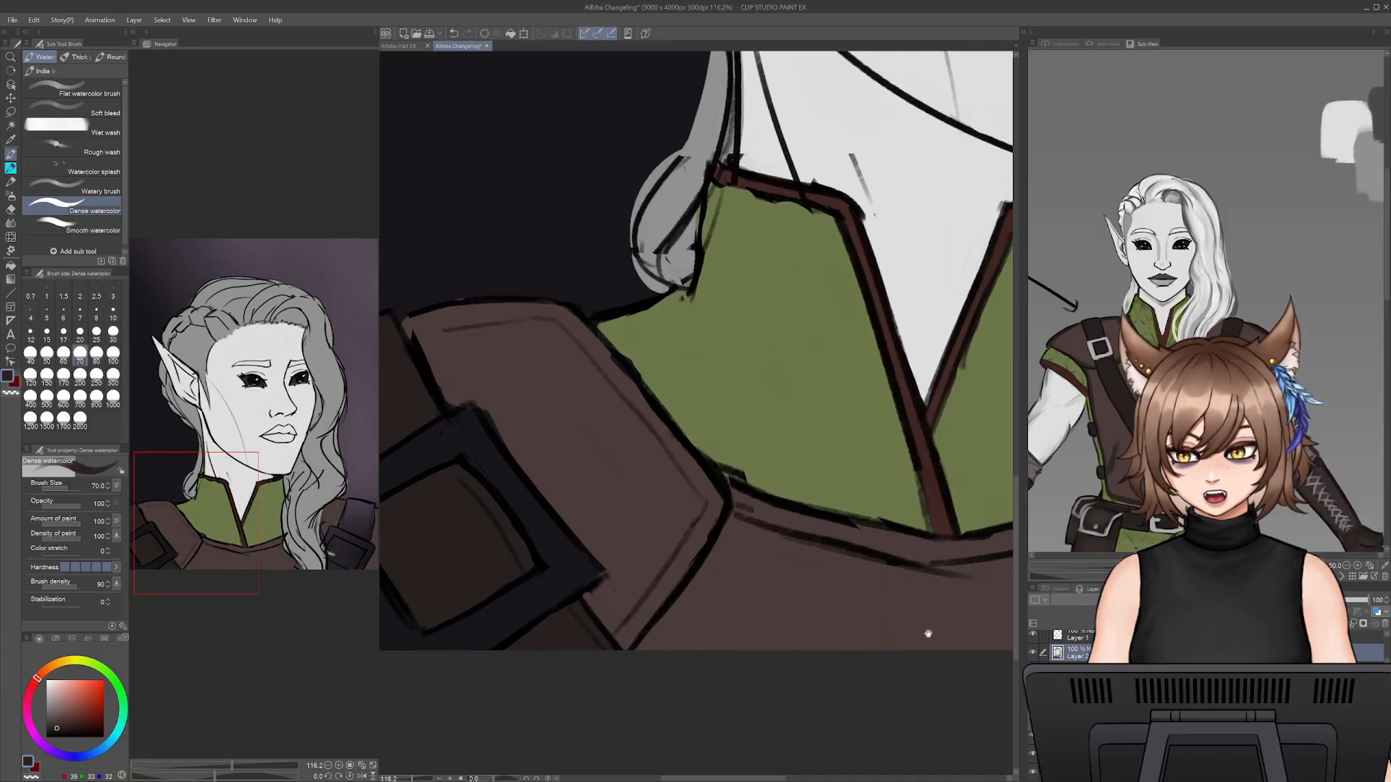
{"action": "left_click_drag", "start_coordinate": [926, 634], "coordinate": [564, 597]}
{"action": "left_click_drag", "start_coordinate": [754, 563], "coordinate": [561, 583]}
{"action": "mouse_move", "coordinate": [906, 313]}
{"action": "left_mouse_down"}
{"action": "mouse_move", "coordinate": [860, 416]}
{"action": "mouse_move", "coordinate": [999, 471]}
{"action": "mouse_move", "coordinate": [976, 461]}
{"action": "left_mouse_up"}
{"action": "left_click_drag", "start_coordinate": [944, 391], "coordinate": [887, 420]}
{"action": "mouse_move", "coordinate": [871, 354]}
{"action": "left_mouse_down"}
{"action": "mouse_move", "coordinate": [851, 434]}
{"action": "mouse_move", "coordinate": [841, 315]}
{"action": "mouse_move", "coordinate": [960, 335]}
{"action": "mouse_move", "coordinate": [953, 445]}
{"action": "mouse_move", "coordinate": [960, 338]}
{"action": "mouse_move", "coordinate": [967, 426]}
{"action": "mouse_move", "coordinate": [959, 407]}
{"action": "mouse_move", "coordinate": [948, 437]}
{"action": "mouse_move", "coordinate": [937, 345]}
{"action": "mouse_move", "coordinate": [879, 333]}
{"action": "mouse_move", "coordinate": [819, 394]}
{"action": "left_mouse_up"}
{"action": "left_click_drag", "start_coordinate": [883, 462], "coordinate": [773, 440]}
{"action": "left_click", "coordinate": [891, 381], "text": "alt"}
{"action": "mouse_move", "coordinate": [879, 339]}
{"action": "left_mouse_down"}
{"action": "mouse_move", "coordinate": [861, 478]}
{"action": "mouse_move", "coordinate": [869, 417]}
{"action": "mouse_move", "coordinate": [877, 476]}
{"action": "mouse_move", "coordinate": [874, 338]}
{"action": "left_mouse_up"}
{"action": "left_click", "coordinate": [861, 478], "text": "alt"}
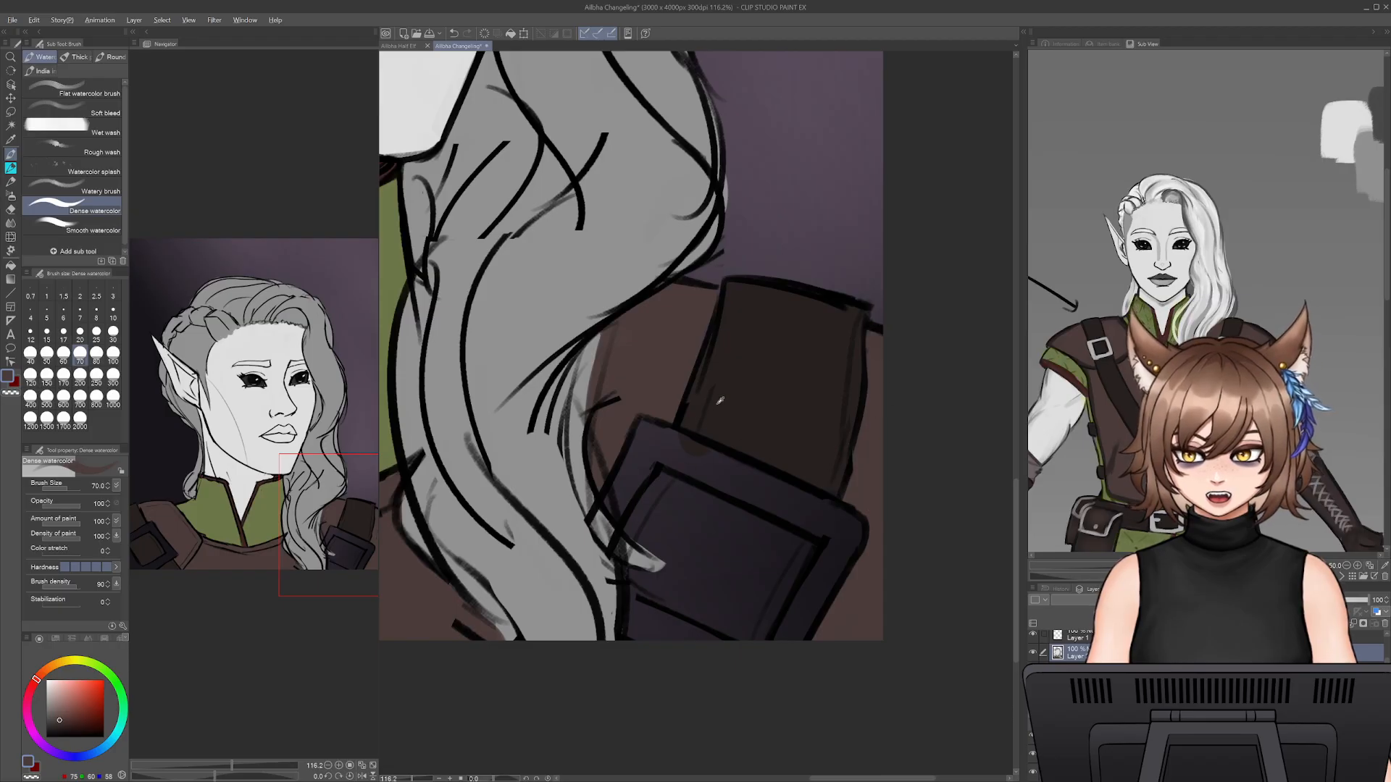
- Fill the opening inside the far shoulder's buckle with very dark brown up to the hair lock
{"action": "left_click", "coordinate": [736, 406], "text": "alt"}
{"action": "mouse_move", "coordinate": [717, 573]}
{"action": "left_mouse_down"}
{"action": "mouse_move", "coordinate": [699, 536]}
{"action": "mouse_move", "coordinate": [639, 536]}
{"action": "mouse_move", "coordinate": [684, 511]}
{"action": "mouse_move", "coordinate": [785, 534]}
{"action": "mouse_move", "coordinate": [708, 538]}
{"action": "left_mouse_up"}
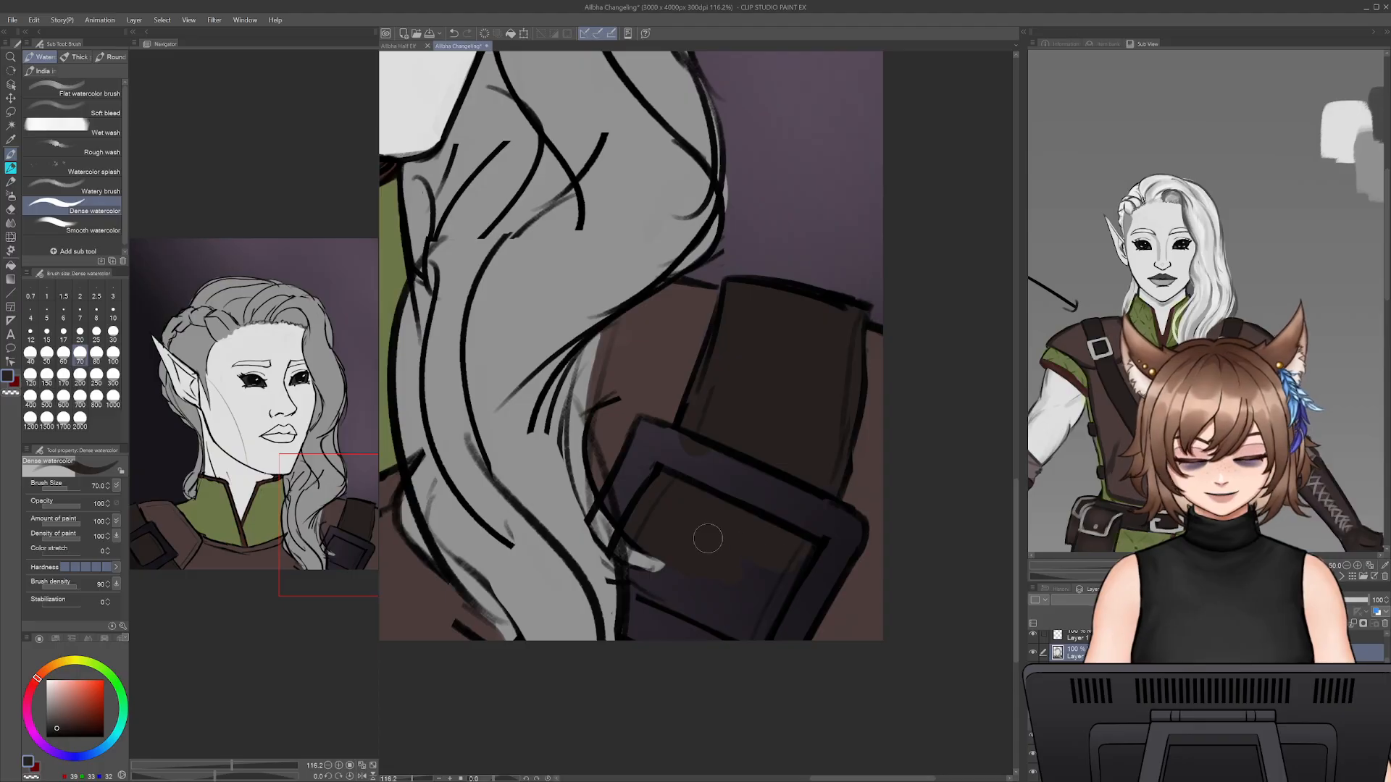
{"action": "mouse_move", "coordinate": [801, 591]}
{"action": "left_mouse_down"}
{"action": "mouse_move", "coordinate": [798, 561]}
{"action": "mouse_move", "coordinate": [753, 613]}
{"action": "left_mouse_up"}
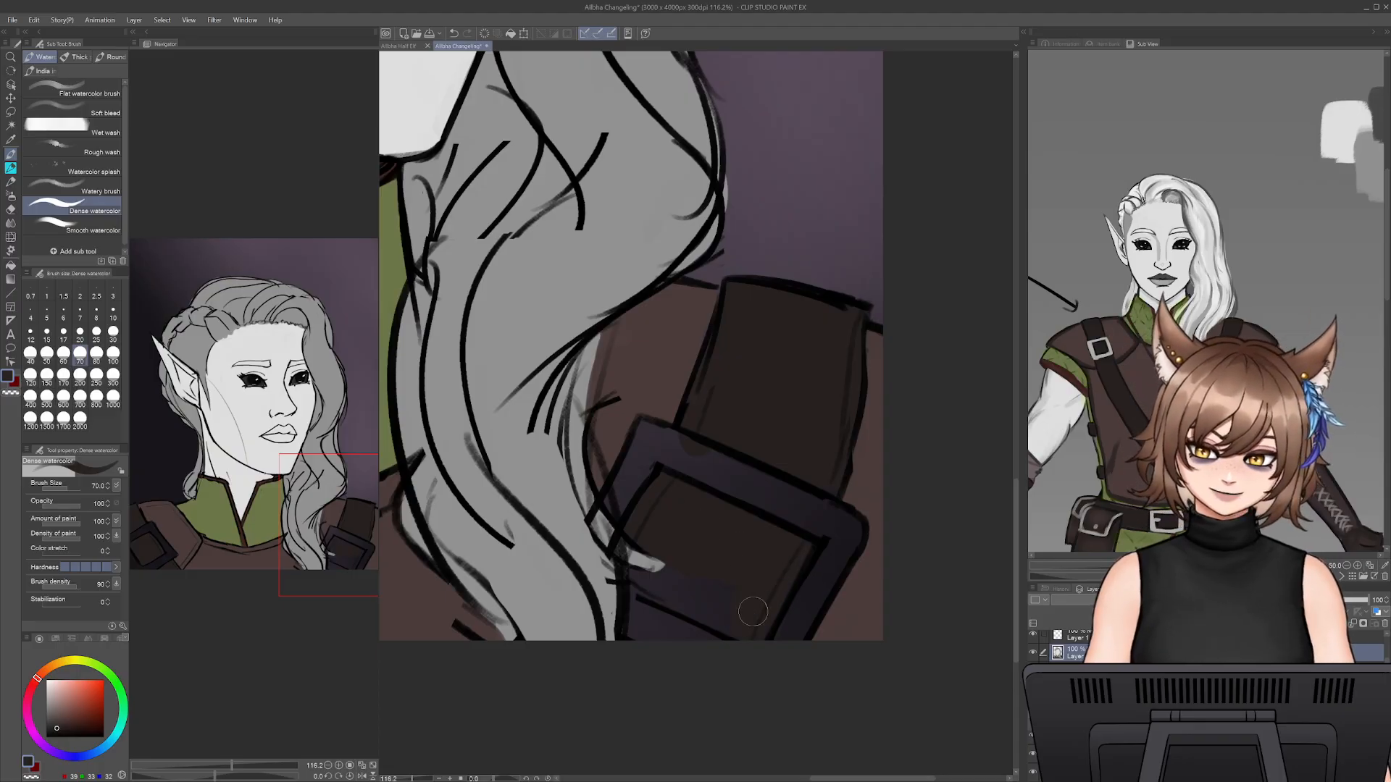
{"action": "mouse_move", "coordinate": [650, 581]}
{"action": "left_mouse_down"}
{"action": "mouse_move", "coordinate": [691, 585]}
{"action": "mouse_move", "coordinate": [704, 604]}
{"action": "mouse_move", "coordinate": [657, 621]}
{"action": "left_mouse_up"}
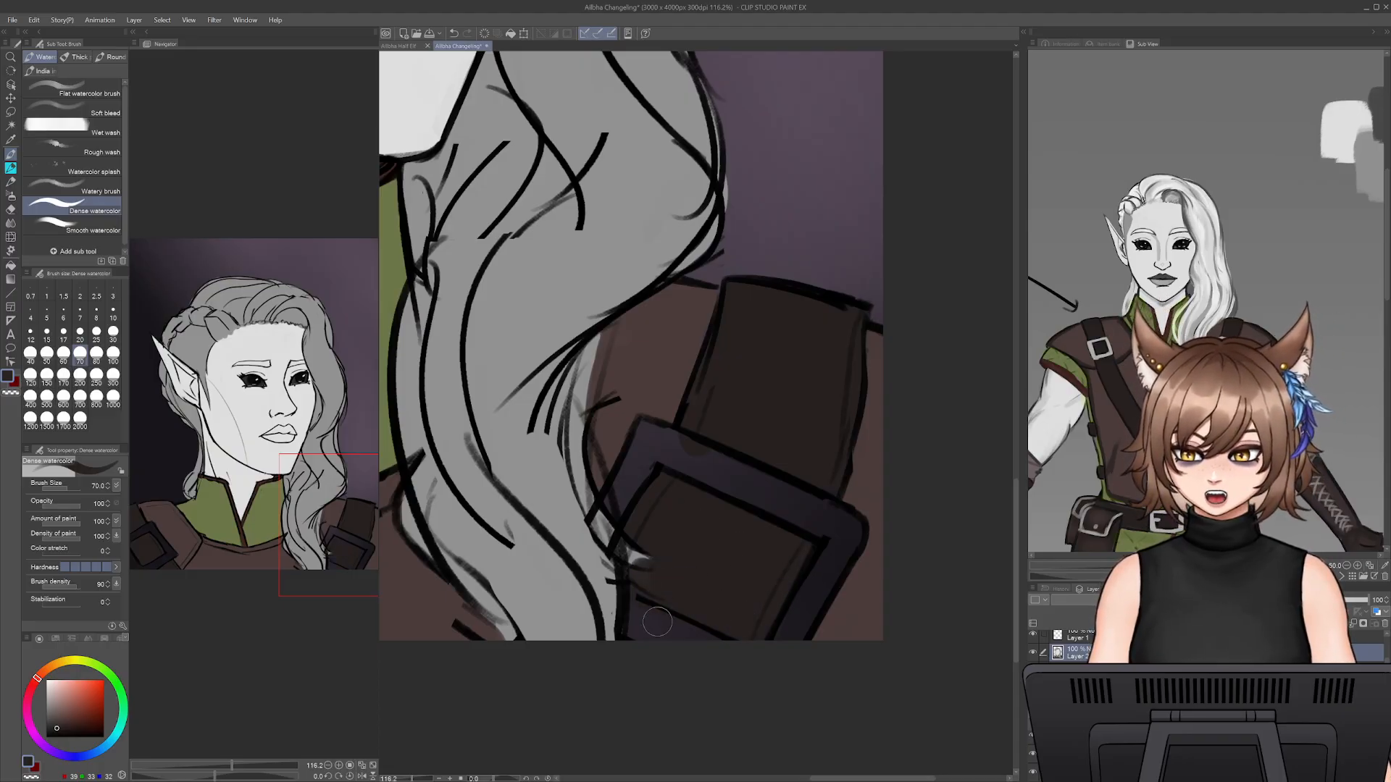
- Examine the strap and buckle colours in the finished half-elf portrait and return to the changeling portrait
{"action": "left_click", "coordinate": [399, 46]}
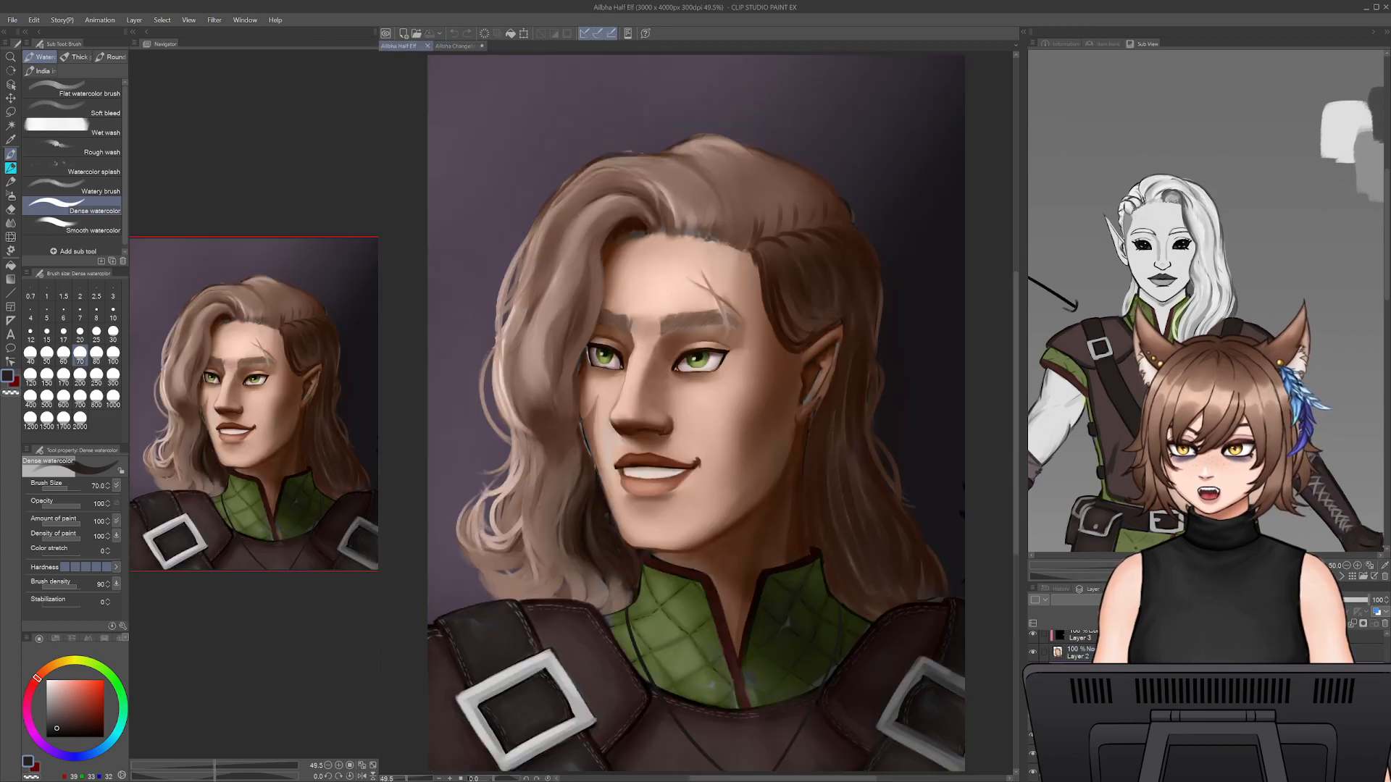
{"action": "left_click_drag", "start_coordinate": [764, 630], "coordinate": [746, 579]}
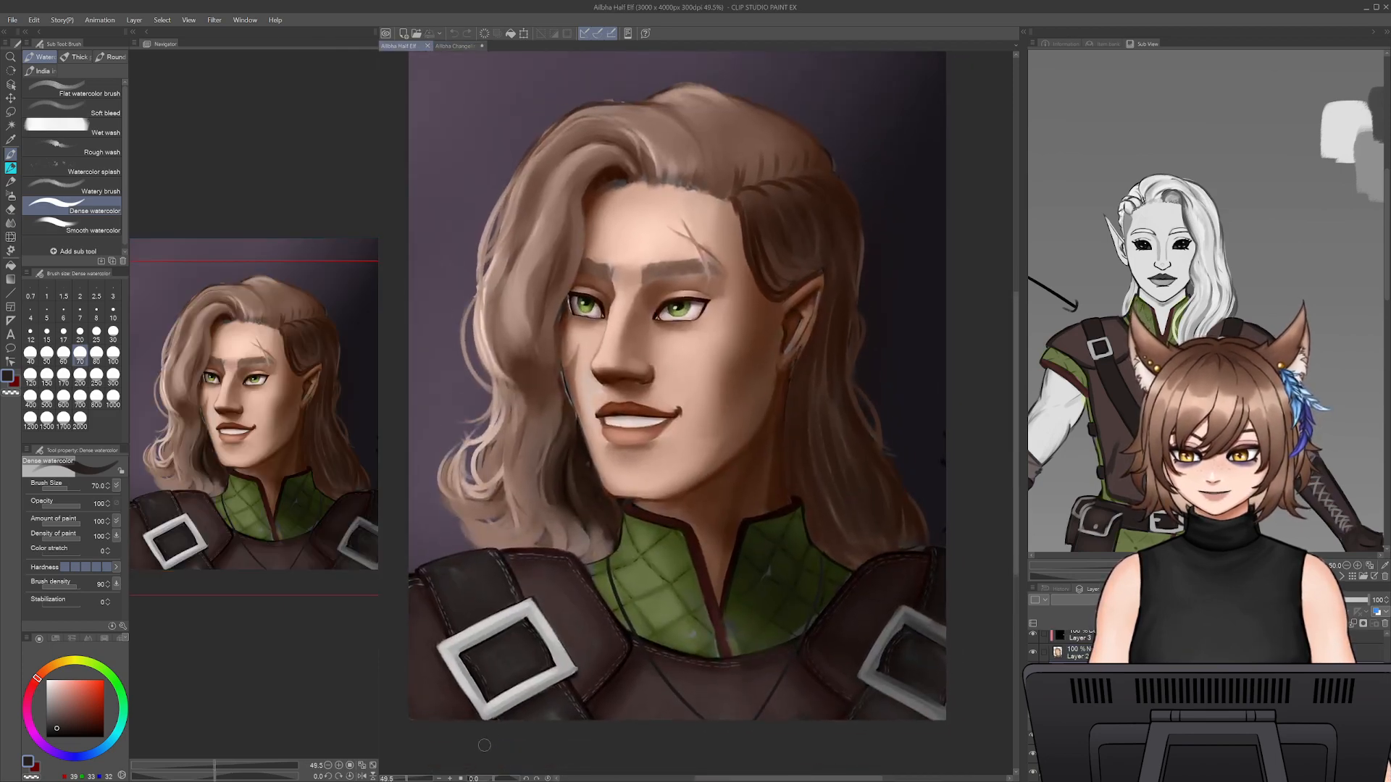
{"action": "left_click_drag", "start_coordinate": [407, 779], "coordinate": [405, 780]}
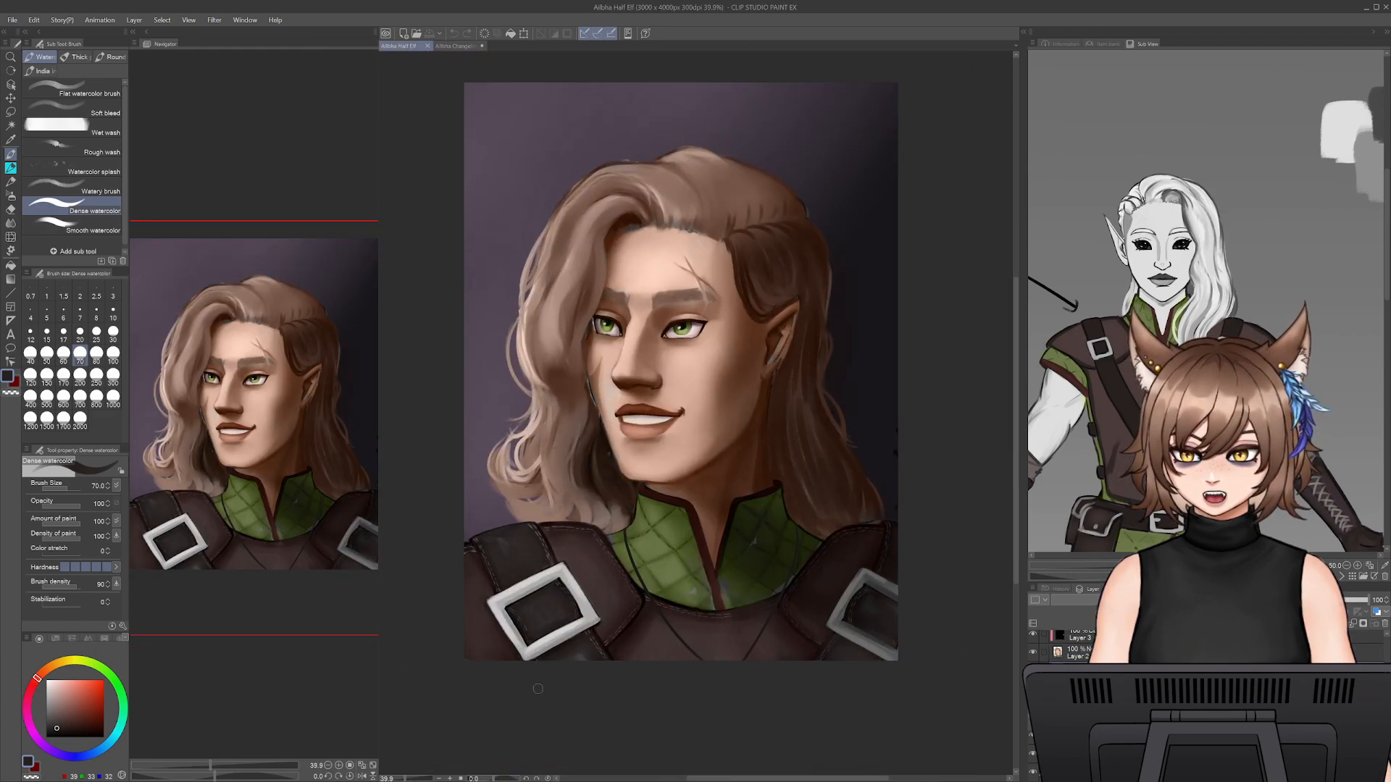
{"action": "left_click", "coordinate": [455, 46]}
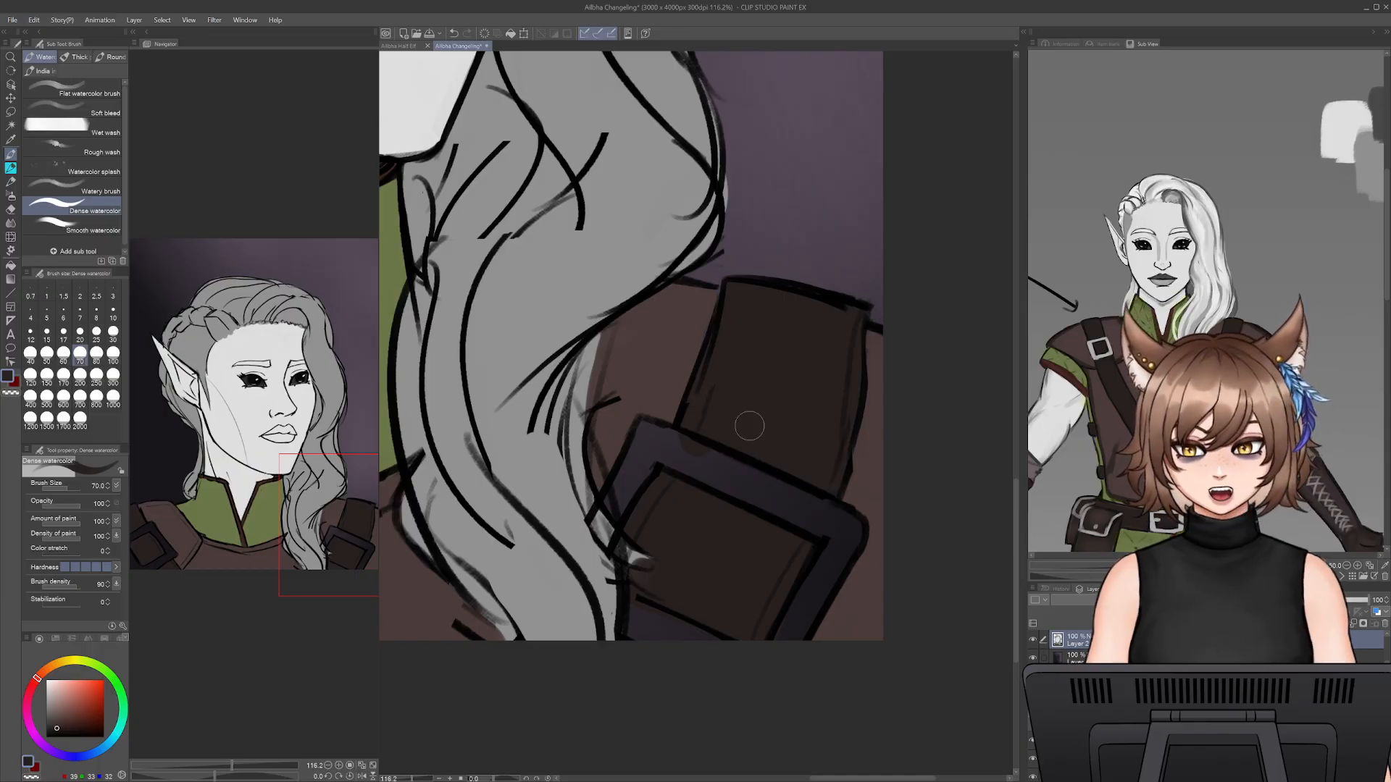
- Sample a light grey, paint the upper and outer bars of the far shoulder's buckle frame with Dense watercolor, and save the file
{"action": "left_click_drag", "start_coordinate": [502, 438], "coordinate": [605, 440]}
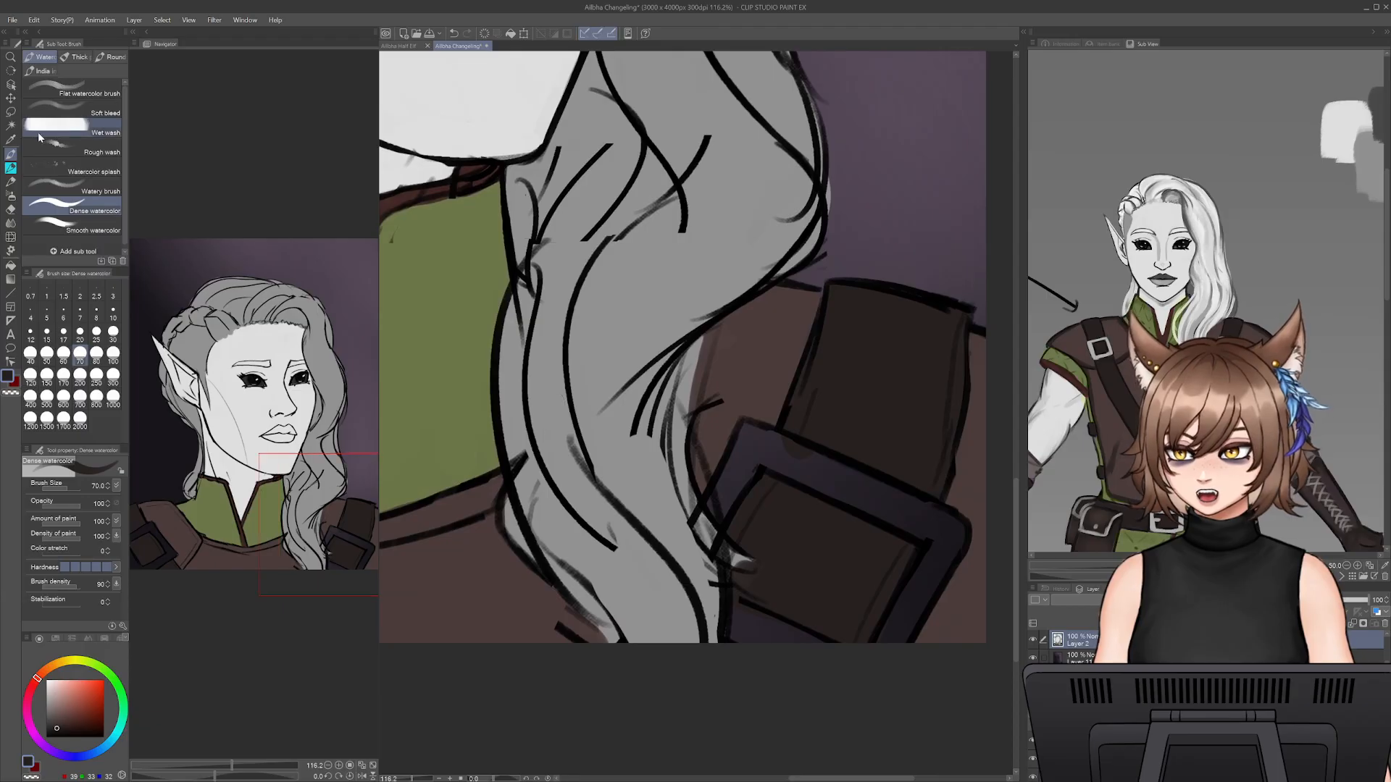
{"action": "left_click", "coordinate": [10, 141]}
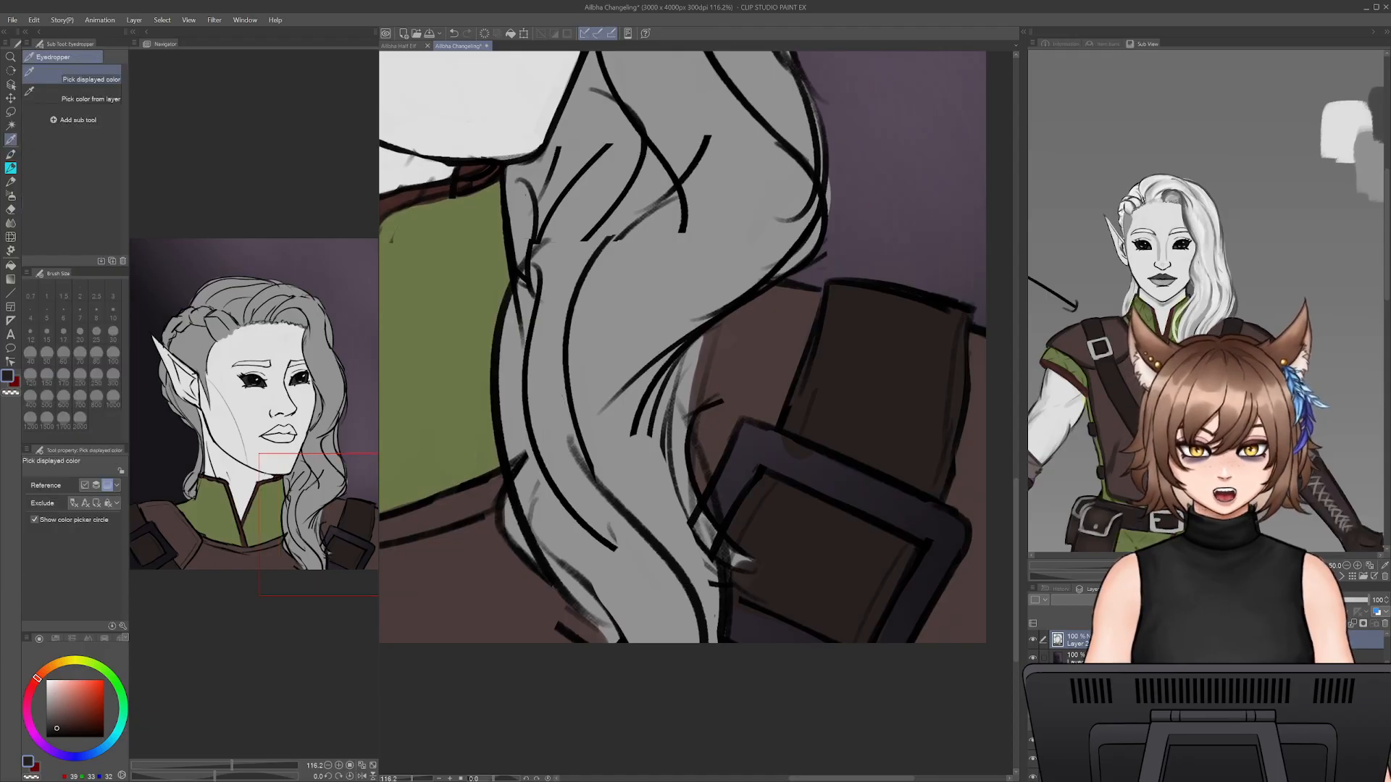
{"action": "left_click", "coordinate": [10, 156]}
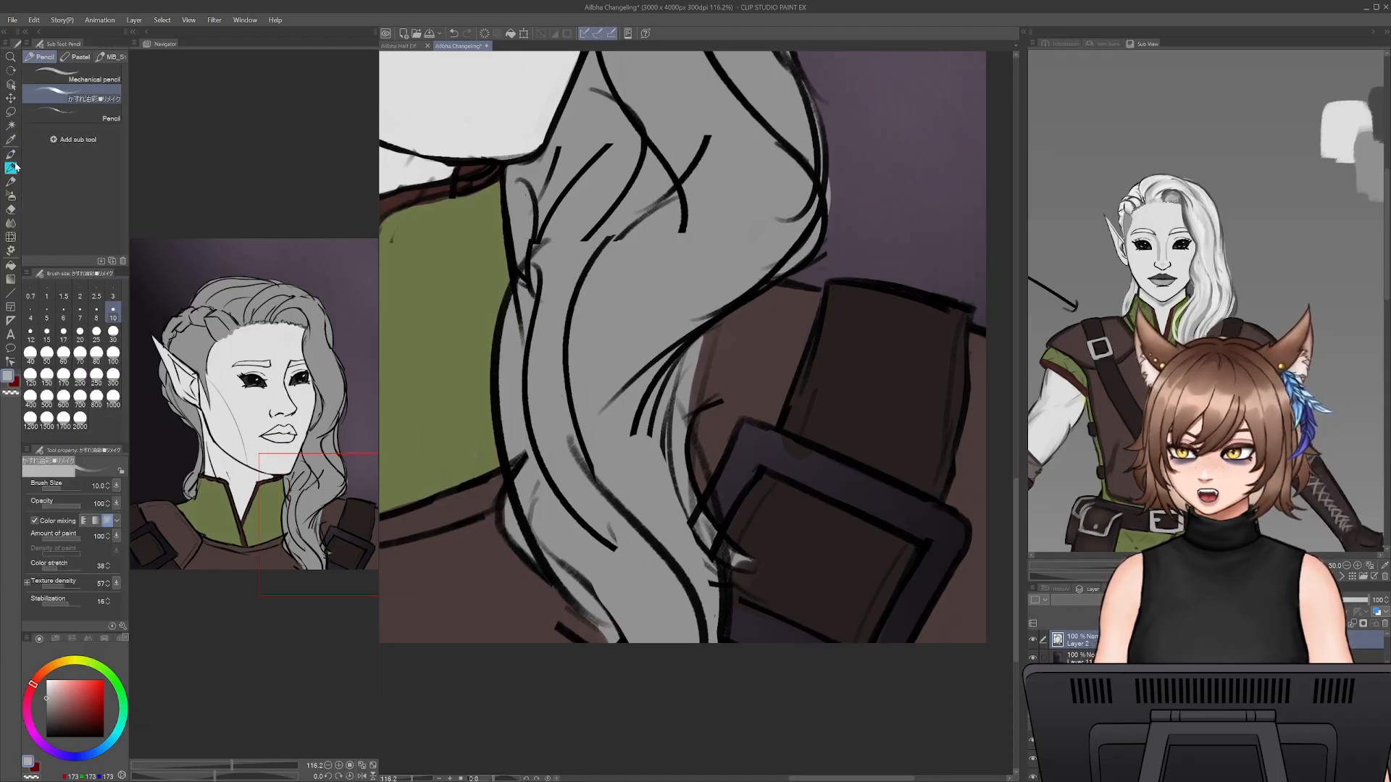
{"action": "mouse_move", "coordinate": [832, 481]}
{"action": "left_mouse_down"}
{"action": "mouse_move", "coordinate": [758, 452]}
{"action": "mouse_move", "coordinate": [786, 460]}
{"action": "mouse_move", "coordinate": [752, 434]}
{"action": "mouse_move", "coordinate": [914, 498]}
{"action": "mouse_move", "coordinate": [940, 531]}
{"action": "mouse_move", "coordinate": [906, 523]}
{"action": "mouse_move", "coordinate": [900, 510]}
{"action": "mouse_move", "coordinate": [943, 521]}
{"action": "mouse_move", "coordinate": [926, 588]}
{"action": "mouse_move", "coordinate": [891, 644]}
{"action": "left_mouse_up"}
{"action": "mouse_move", "coordinate": [940, 561]}
{"action": "left_mouse_down"}
{"action": "mouse_move", "coordinate": [951, 524]}
{"action": "mouse_move", "coordinate": [971, 562]}
{"action": "left_mouse_up"}
{"action": "left_click", "coordinate": [955, 626], "text": "alt"}
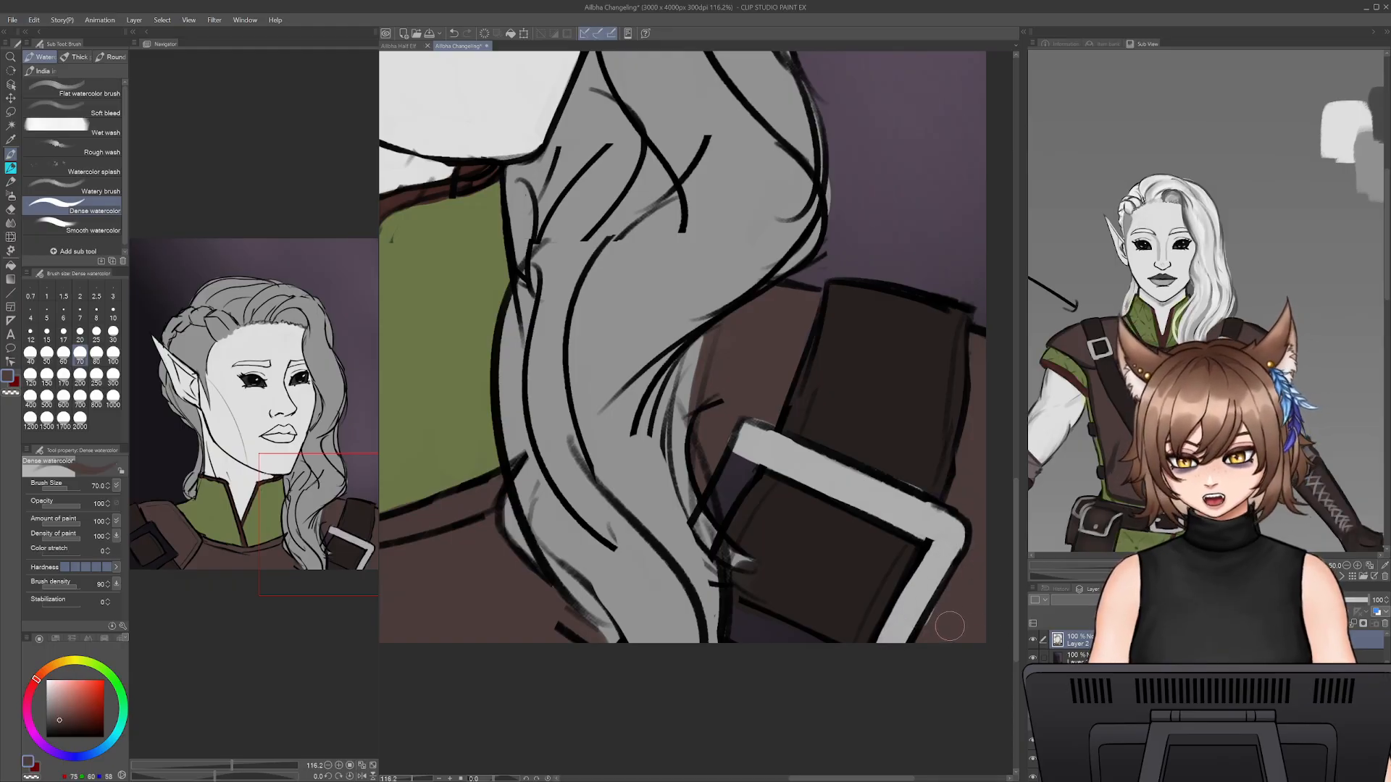
{"action": "key", "text": "ctrl+s"}
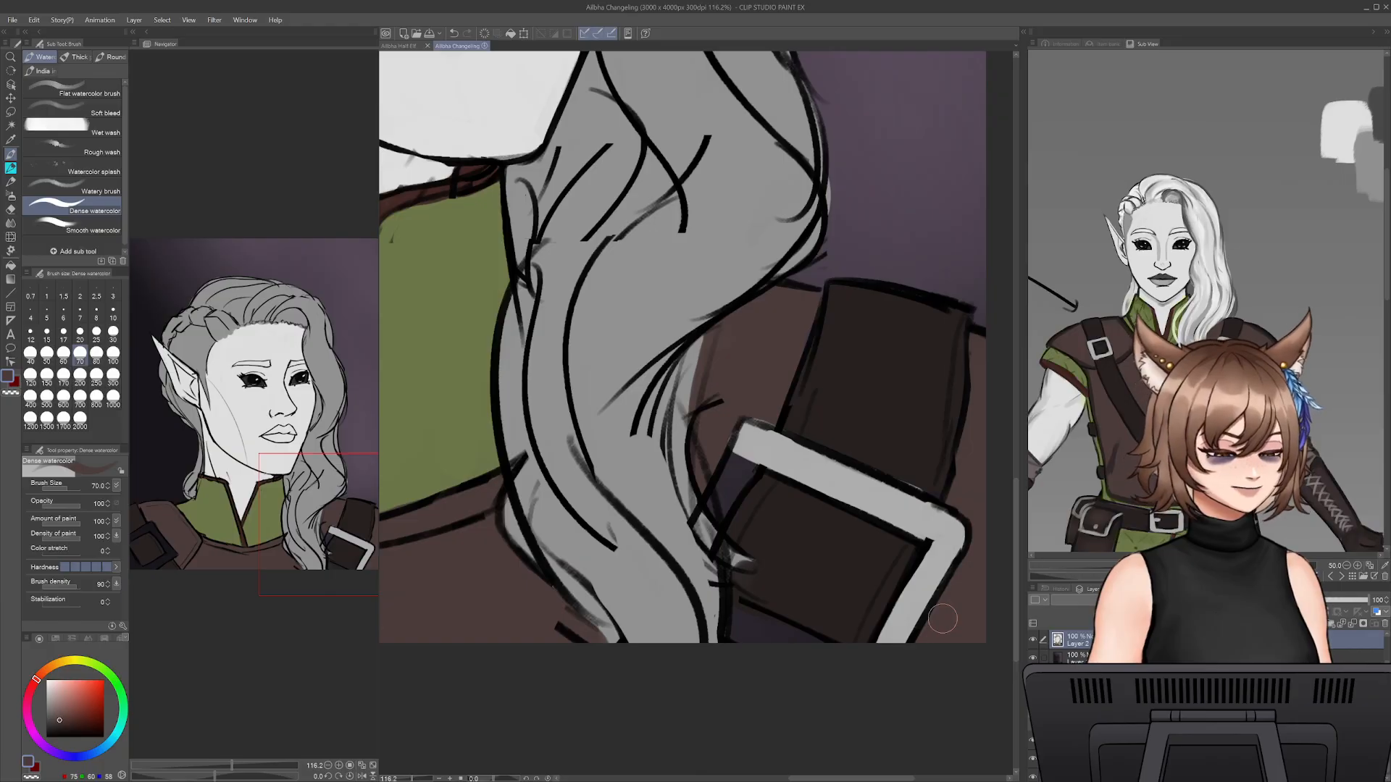
- Paint the remaining bars of the far buckle frame light grey beside the hair lock and along the canvas bottom edge
{"action": "left_click", "coordinate": [943, 619]}
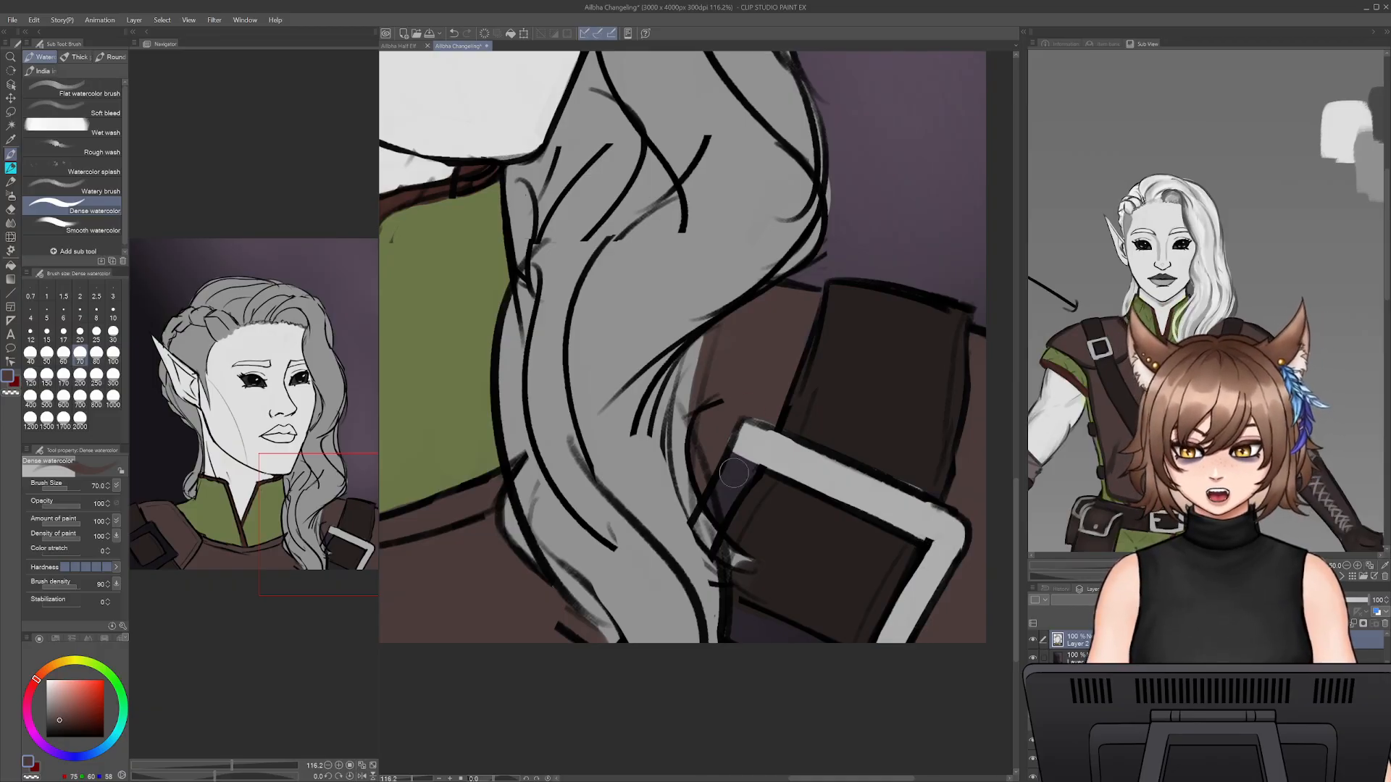
{"action": "left_click_drag", "start_coordinate": [739, 464], "coordinate": [725, 504]}
{"action": "left_click", "coordinate": [752, 451], "text": "alt"}
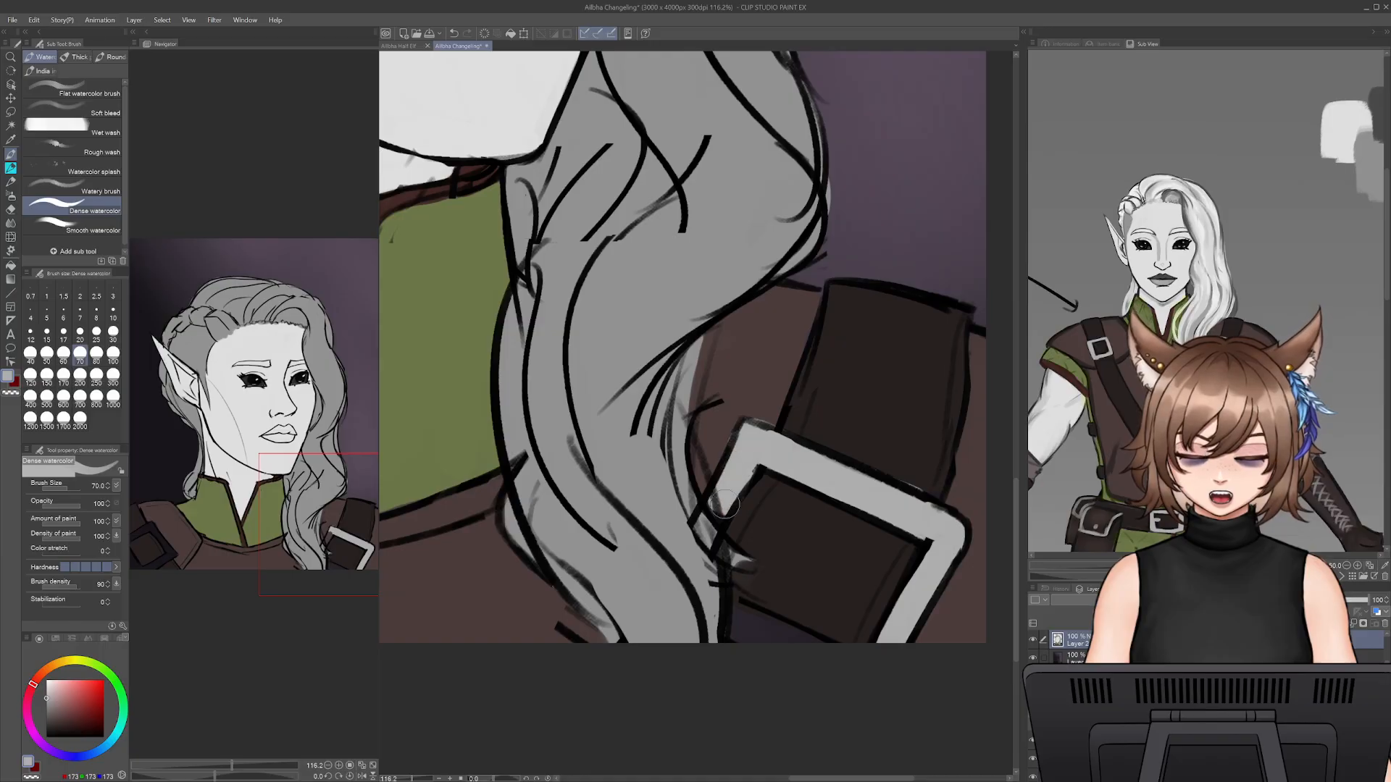
{"action": "mouse_move", "coordinate": [780, 623]}
{"action": "left_mouse_down"}
{"action": "mouse_move", "coordinate": [751, 625]}
{"action": "mouse_move", "coordinate": [804, 649]}
{"action": "mouse_move", "coordinate": [737, 631]}
{"action": "mouse_move", "coordinate": [813, 658]}
{"action": "mouse_move", "coordinate": [700, 634]}
{"action": "left_mouse_up"}
- Touch up the edges around the far buckle with the dark brown of the strap and the brown of the armour
{"action": "left_click", "coordinate": [842, 449], "text": "alt"}
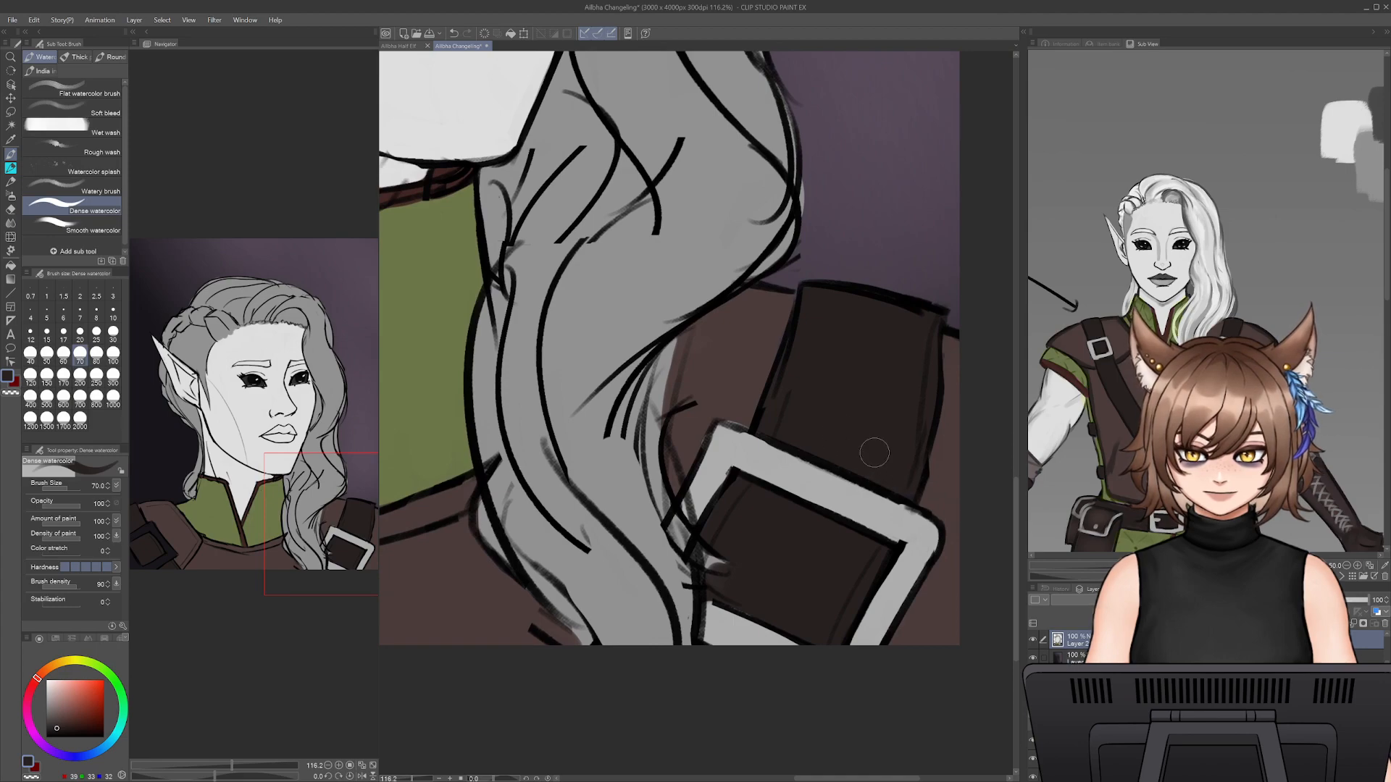
{"action": "left_click", "coordinate": [723, 413], "text": "alt"}
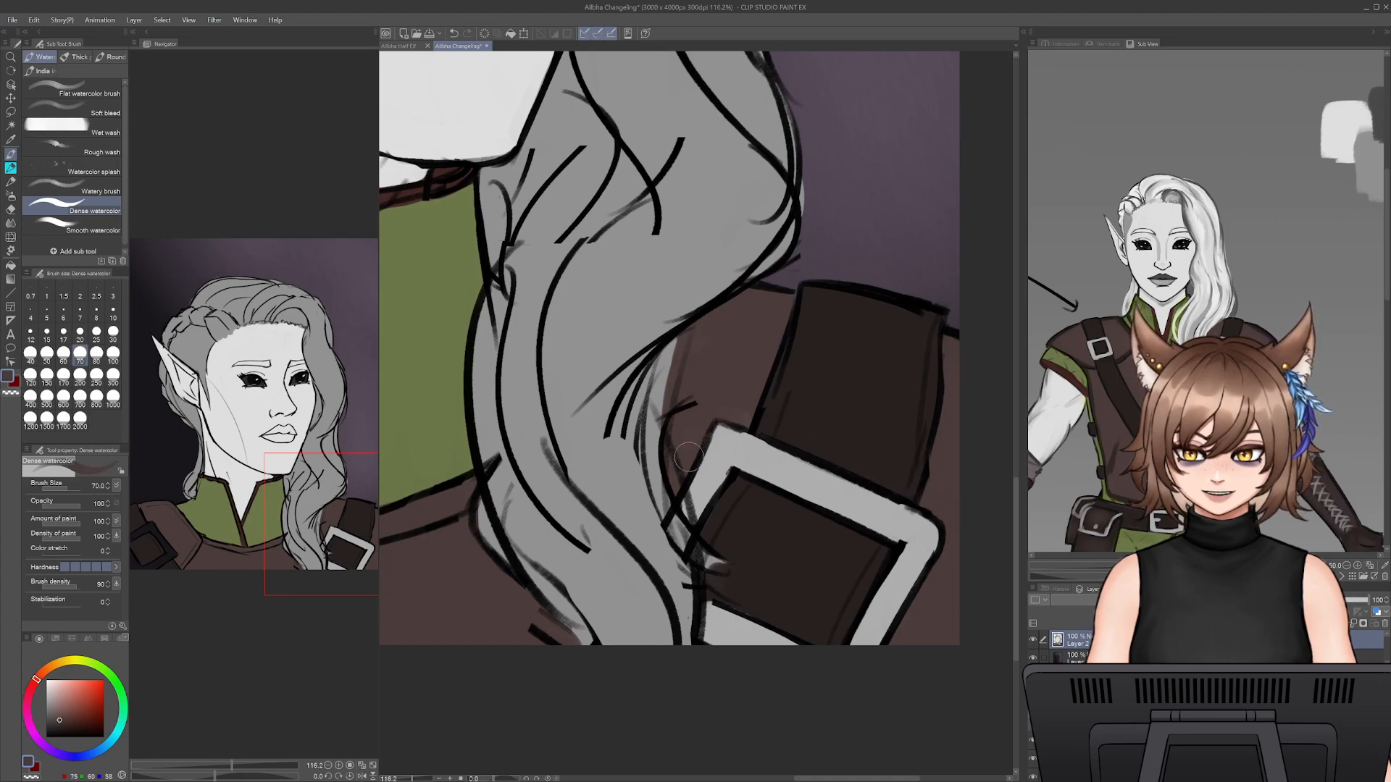
{"action": "left_click_drag", "start_coordinate": [599, 569], "coordinate": [879, 611]}
{"action": "left_click_drag", "start_coordinate": [670, 632], "coordinate": [469, 577]}
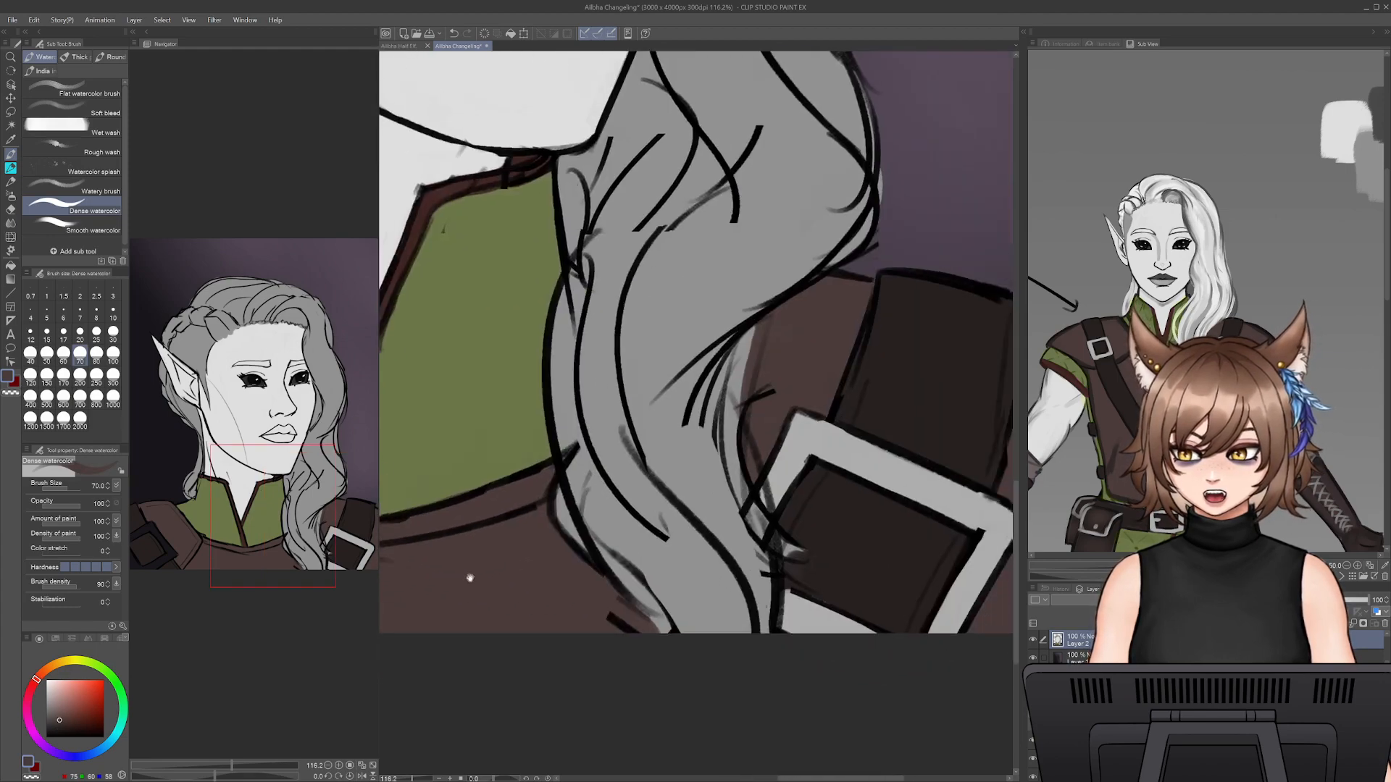
- Sample the far buckle's light grey, paint all visible bars of the near shoulder's buckle frame, and touch up its outer edge with the armour brown
{"action": "left_click", "coordinate": [727, 506], "text": "alt"}
{"action": "left_click_drag", "start_coordinate": [483, 674], "coordinate": [795, 632]}
{"action": "left_click_drag", "start_coordinate": [686, 562], "coordinate": [597, 537]}
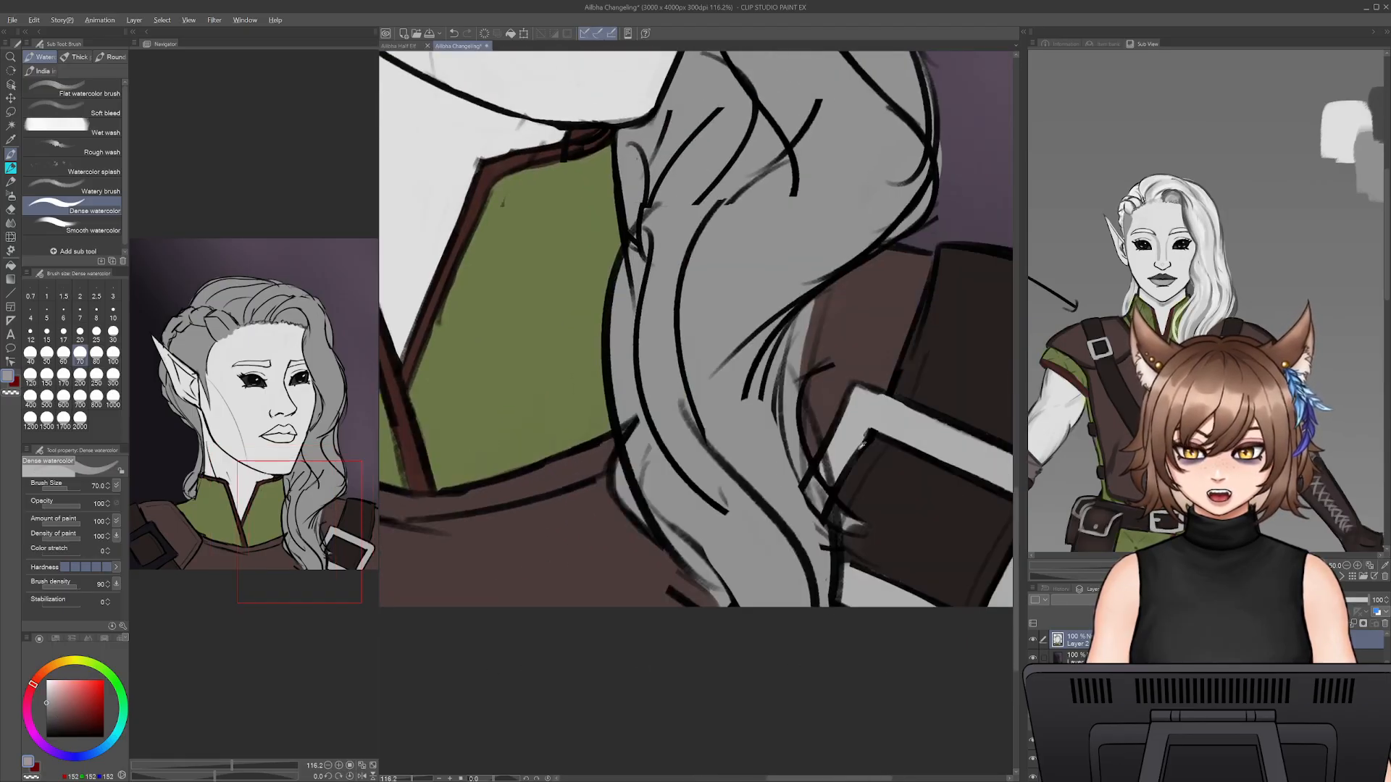
{"action": "left_click", "coordinate": [852, 429], "text": "alt"}
{"action": "mouse_move", "coordinate": [541, 664]}
{"action": "left_mouse_down"}
{"action": "mouse_move", "coordinate": [606, 682]}
{"action": "mouse_move", "coordinate": [1025, 645]}
{"action": "left_mouse_up"}
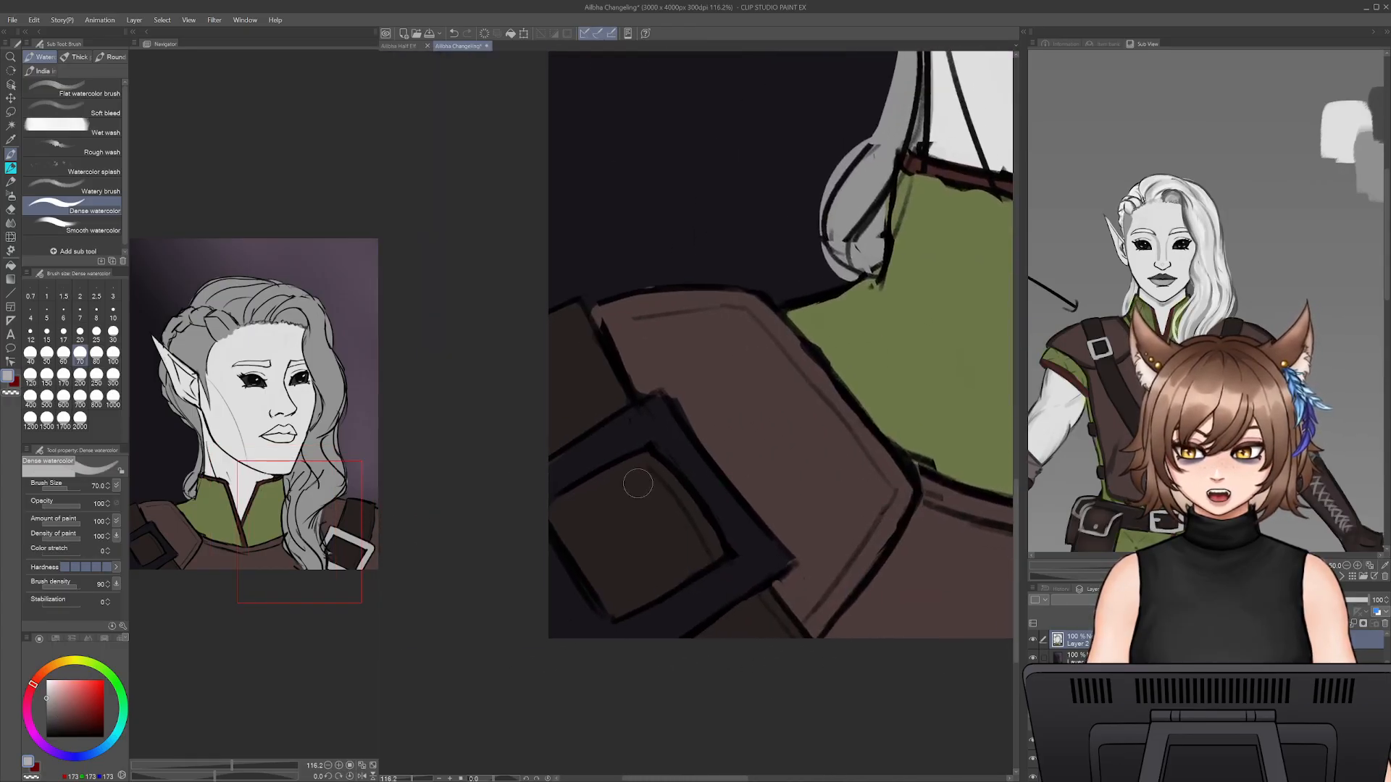
{"action": "left_click_drag", "start_coordinate": [655, 420], "coordinate": [726, 509]}
{"action": "mouse_move", "coordinate": [654, 401]}
{"action": "left_mouse_down"}
{"action": "mouse_move", "coordinate": [539, 484]}
{"action": "mouse_move", "coordinate": [585, 445]}
{"action": "mouse_move", "coordinate": [654, 431]}
{"action": "mouse_move", "coordinate": [761, 557]}
{"action": "left_mouse_up"}
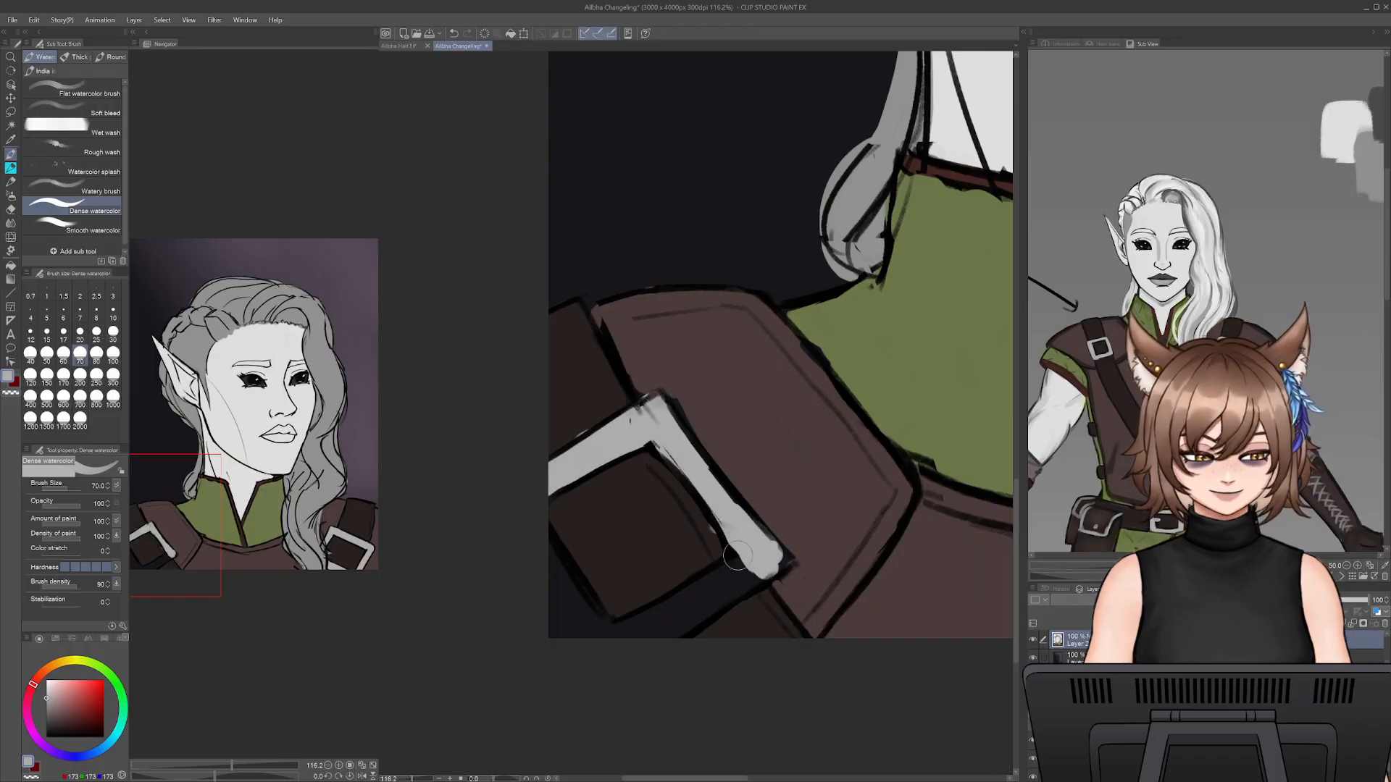
{"action": "mouse_move", "coordinate": [653, 636]}
{"action": "left_mouse_down"}
{"action": "mouse_move", "coordinate": [761, 576]}
{"action": "mouse_move", "coordinate": [612, 631]}
{"action": "mouse_move", "coordinate": [564, 583]}
{"action": "mouse_move", "coordinate": [577, 618]}
{"action": "left_mouse_up"}
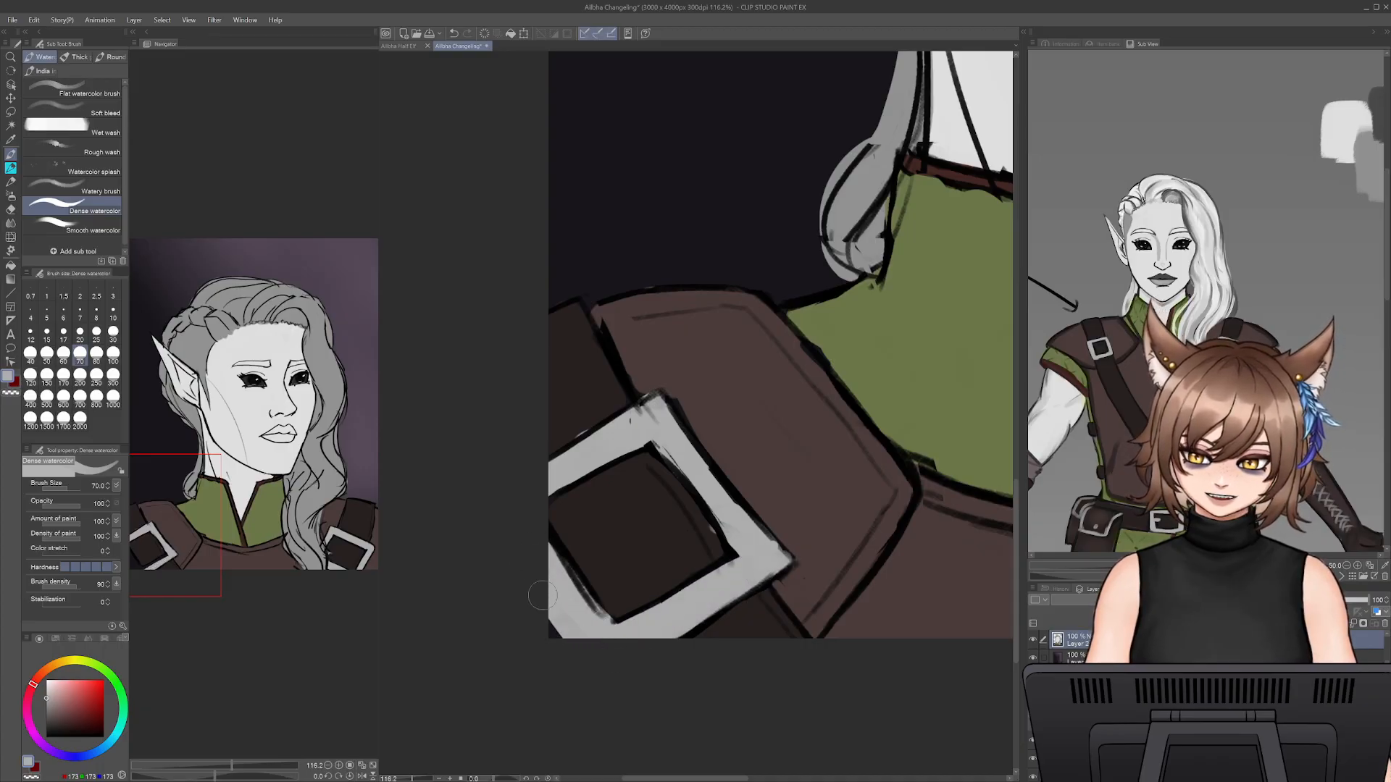
{"action": "left_click", "coordinate": [803, 432], "text": "alt"}
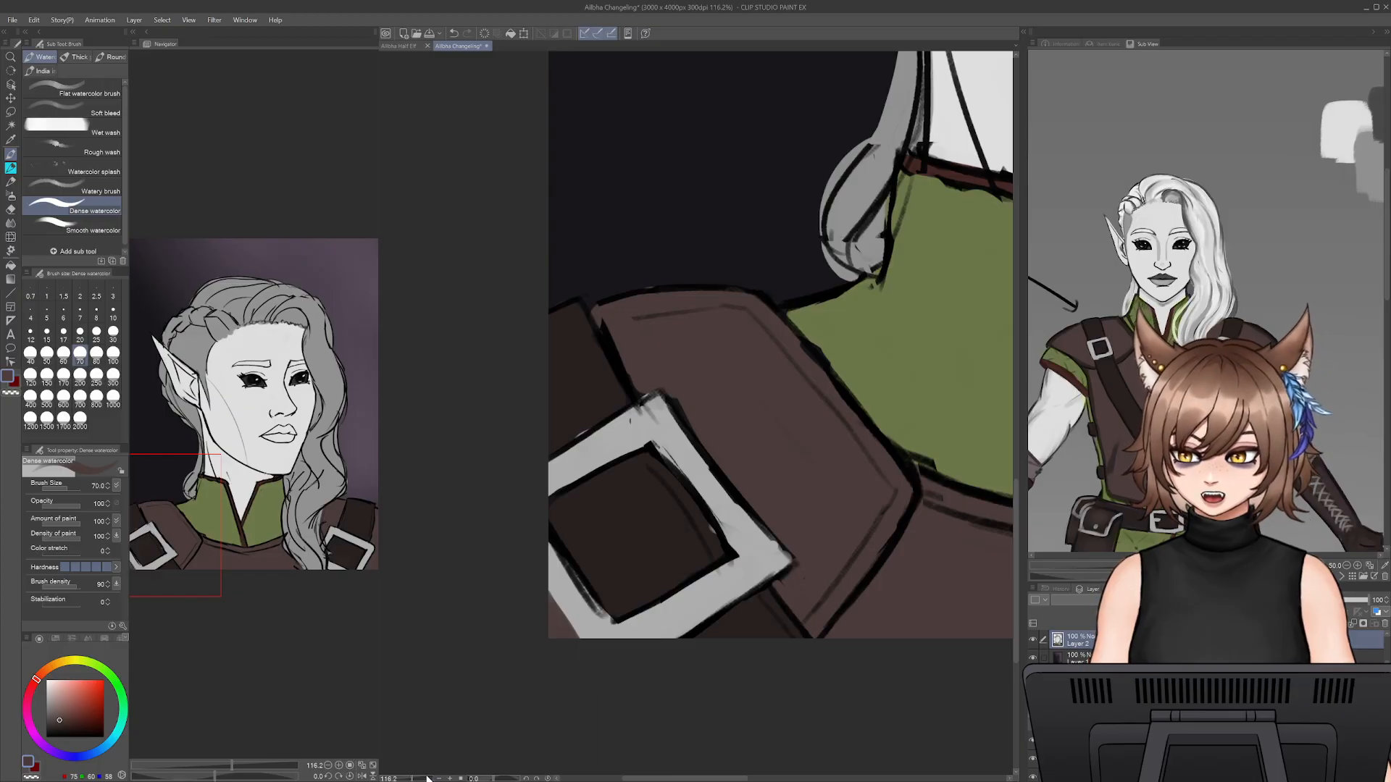
- Sample the hair grey and fill the near eyebrow, reducing the Dense watercolor brush to size 45 and cleaning the edge with the skin colour
{"action": "left_click_drag", "start_coordinate": [427, 779], "coordinate": [407, 779]}
{"action": "left_click_drag", "start_coordinate": [789, 398], "coordinate": [655, 745]}
{"action": "left_click", "coordinate": [828, 239], "text": "alt"}
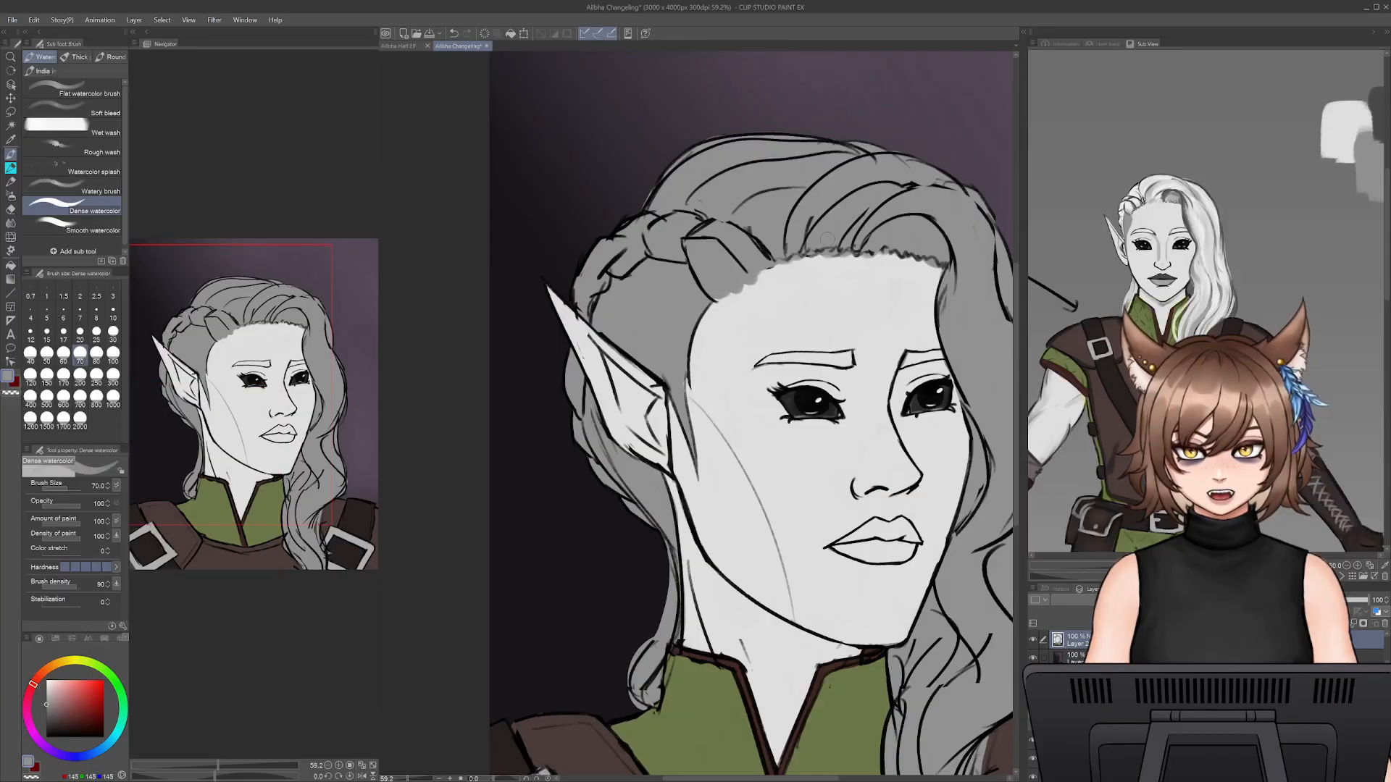
{"action": "left_click_drag", "start_coordinate": [789, 428], "coordinate": [716, 409]}
{"action": "left_click_drag", "start_coordinate": [774, 341], "coordinate": [733, 338]}
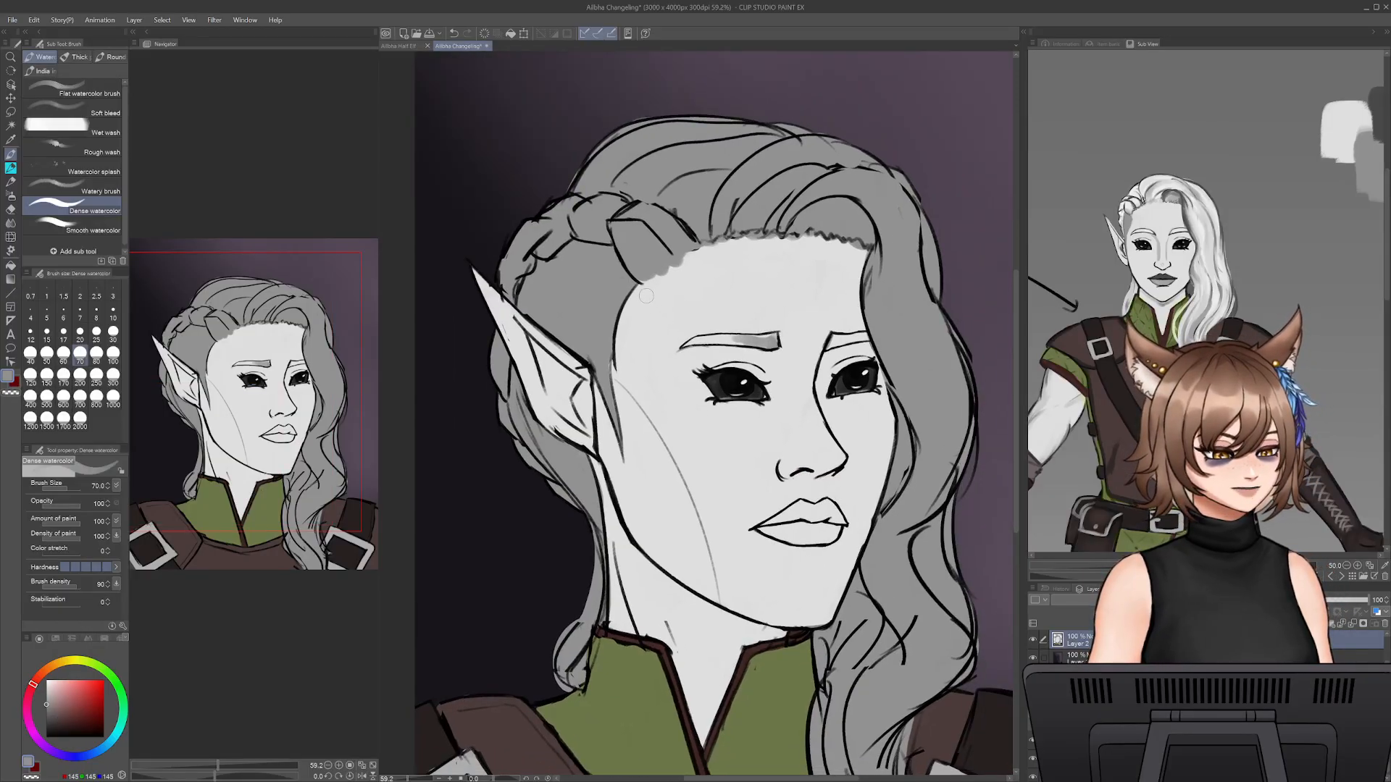
{"action": "key", "text": "bracketleft"}
{"action": "key", "text": "bracketleft"}
{"action": "key", "text": "bracketleft"}
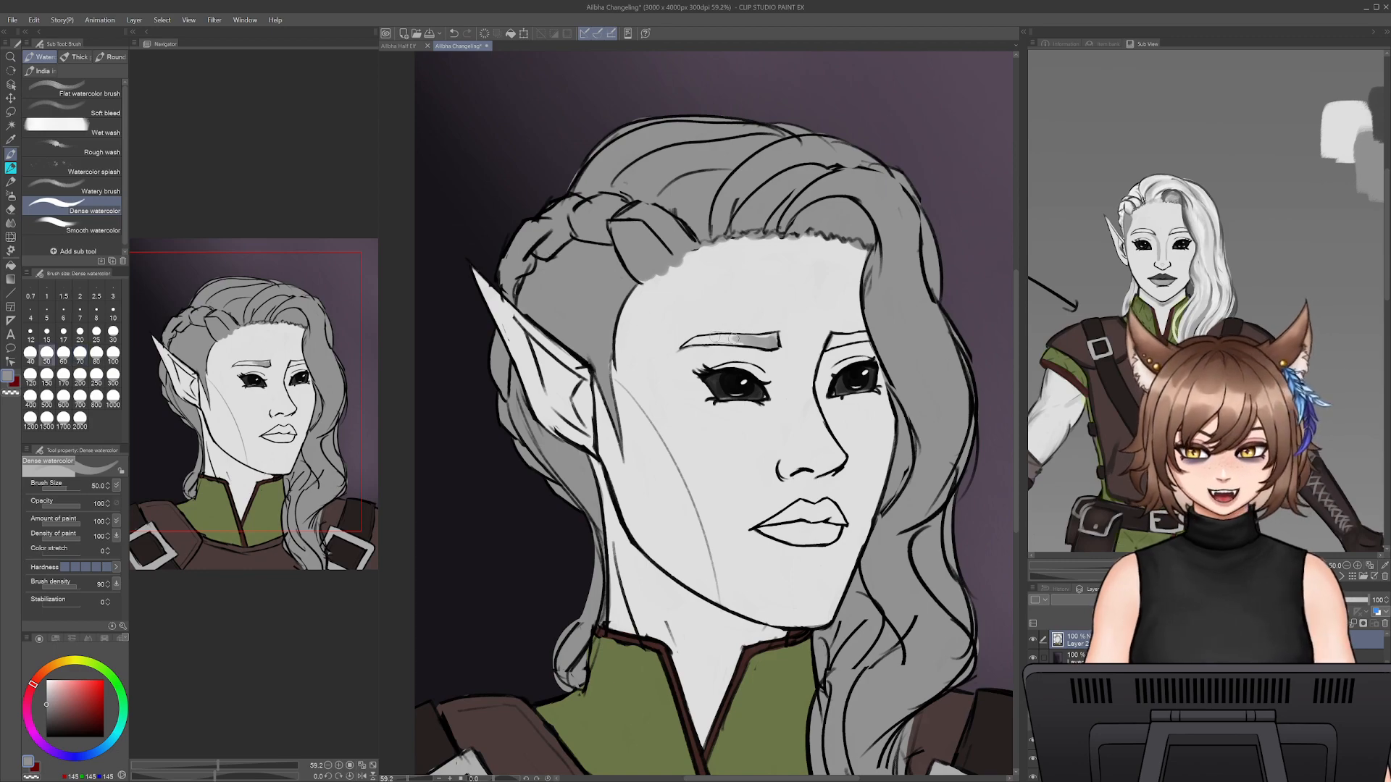
{"action": "left_click_drag", "start_coordinate": [689, 345], "coordinate": [744, 341]}
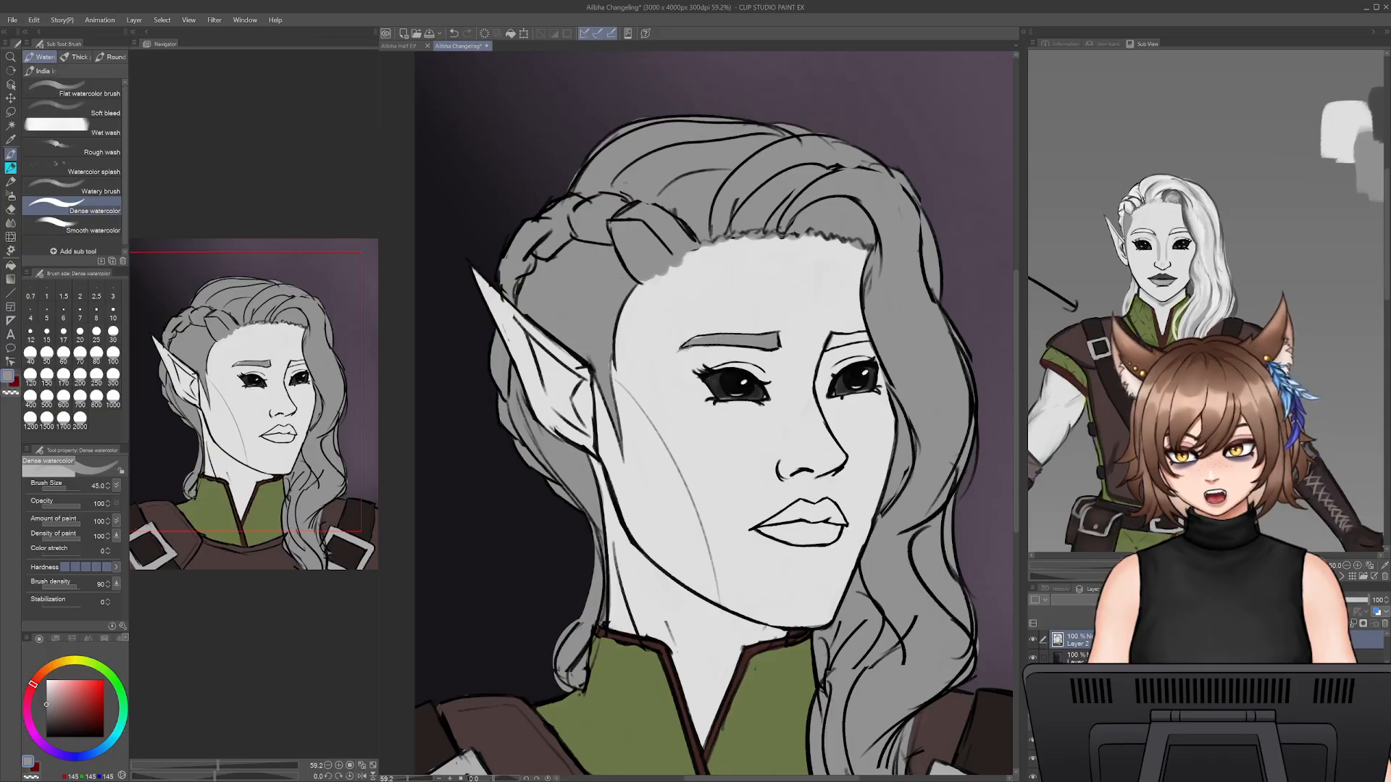
{"action": "left_click", "coordinate": [714, 345], "text": "alt"}
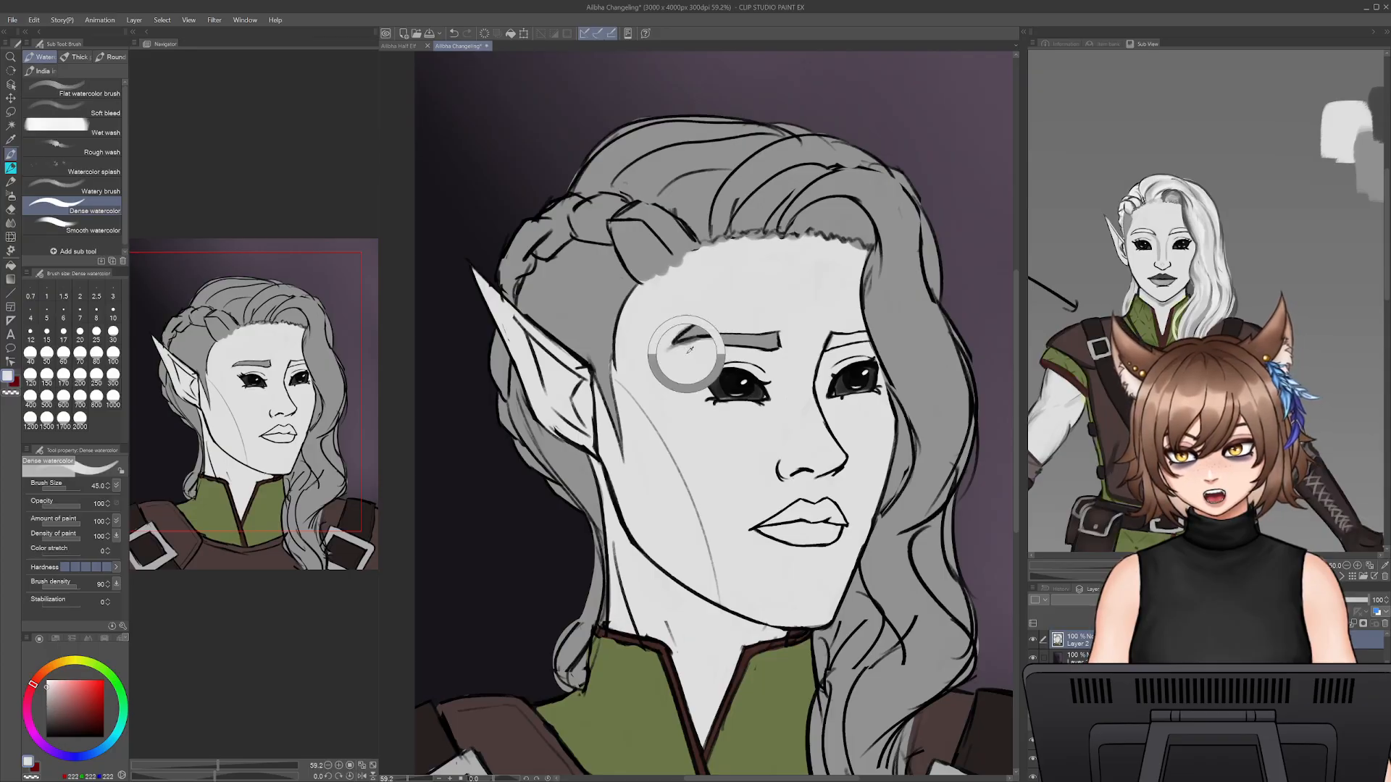
{"action": "left_click", "coordinate": [726, 343], "text": "alt"}
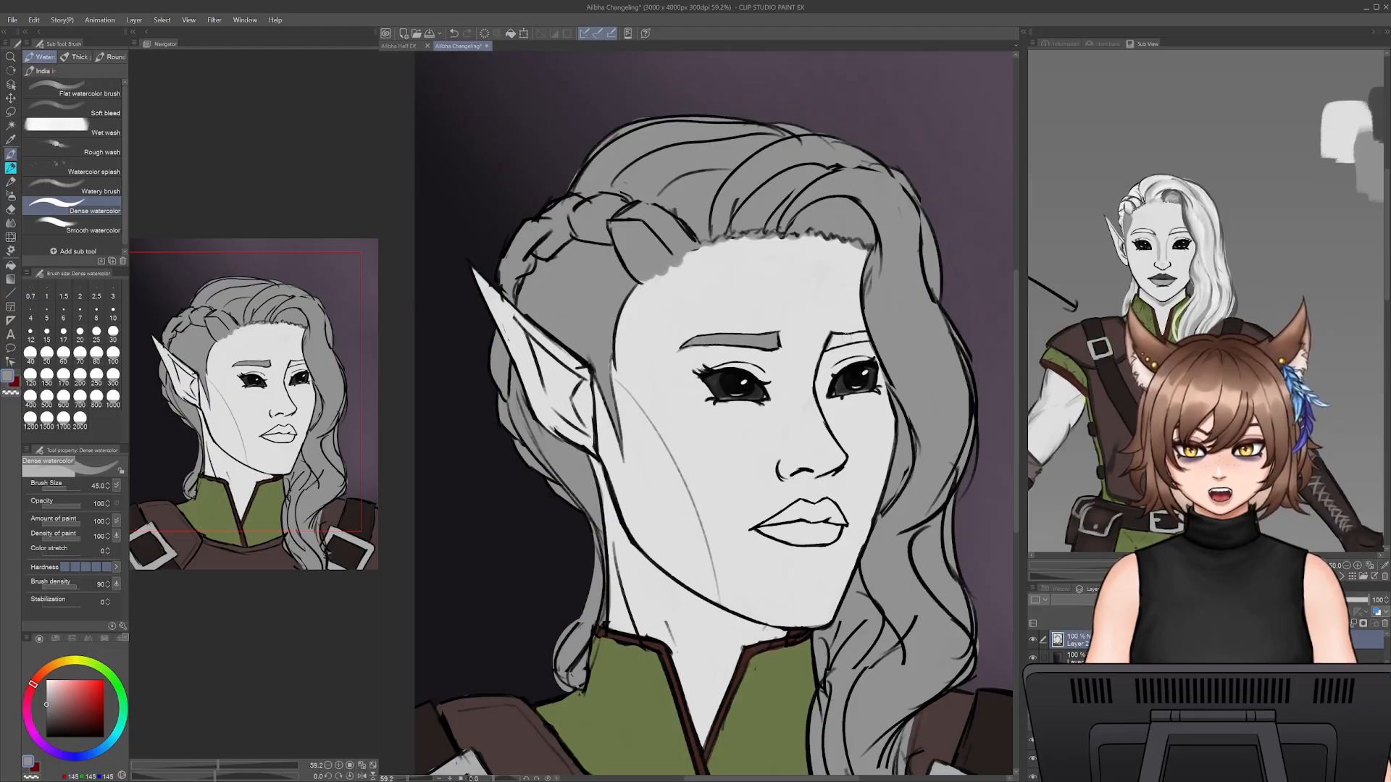
- Fill the far eyebrow and the lower lip with the same hair grey
{"action": "mouse_move", "coordinate": [828, 350]}
{"action": "left_mouse_down"}
{"action": "mouse_move", "coordinate": [867, 339]}
{"action": "mouse_move", "coordinate": [841, 341]}
{"action": "mouse_move", "coordinate": [851, 334]}
{"action": "left_mouse_up"}
{"action": "key", "text": "ctrl+z"}
{"action": "left_click_drag", "start_coordinate": [858, 339], "coordinate": [865, 337]}
{"action": "key", "text": "ctrl+z"}
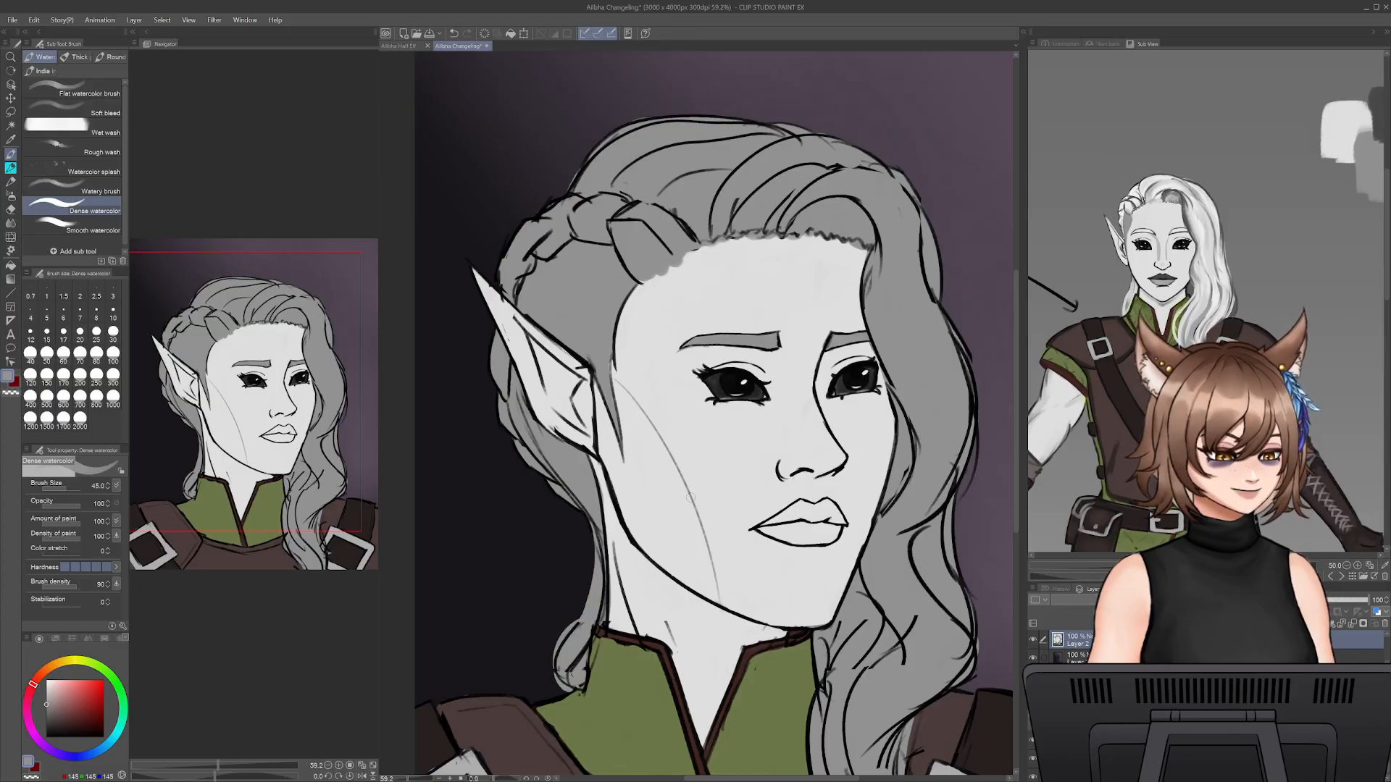
{"action": "mouse_move", "coordinate": [784, 535]}
{"action": "left_mouse_down"}
{"action": "mouse_move", "coordinate": [806, 537]}
{"action": "mouse_move", "coordinate": [766, 532]}
{"action": "mouse_move", "coordinate": [834, 529]}
{"action": "mouse_move", "coordinate": [797, 542]}
{"action": "mouse_move", "coordinate": [800, 525]}
{"action": "mouse_move", "coordinate": [847, 526]}
{"action": "mouse_move", "coordinate": [826, 518]}
{"action": "left_mouse_up"}
- Choose a darker grey of RGB 64 and fill the upper lip, reducing the brush to size 40 and undoing the stray strokes
{"action": "key", "text": "bracketright"}
{"action": "key", "text": "bracketright"}
{"action": "left_click", "coordinate": [840, 389], "text": "alt"}
{"action": "key", "text": "ctrl+z"}
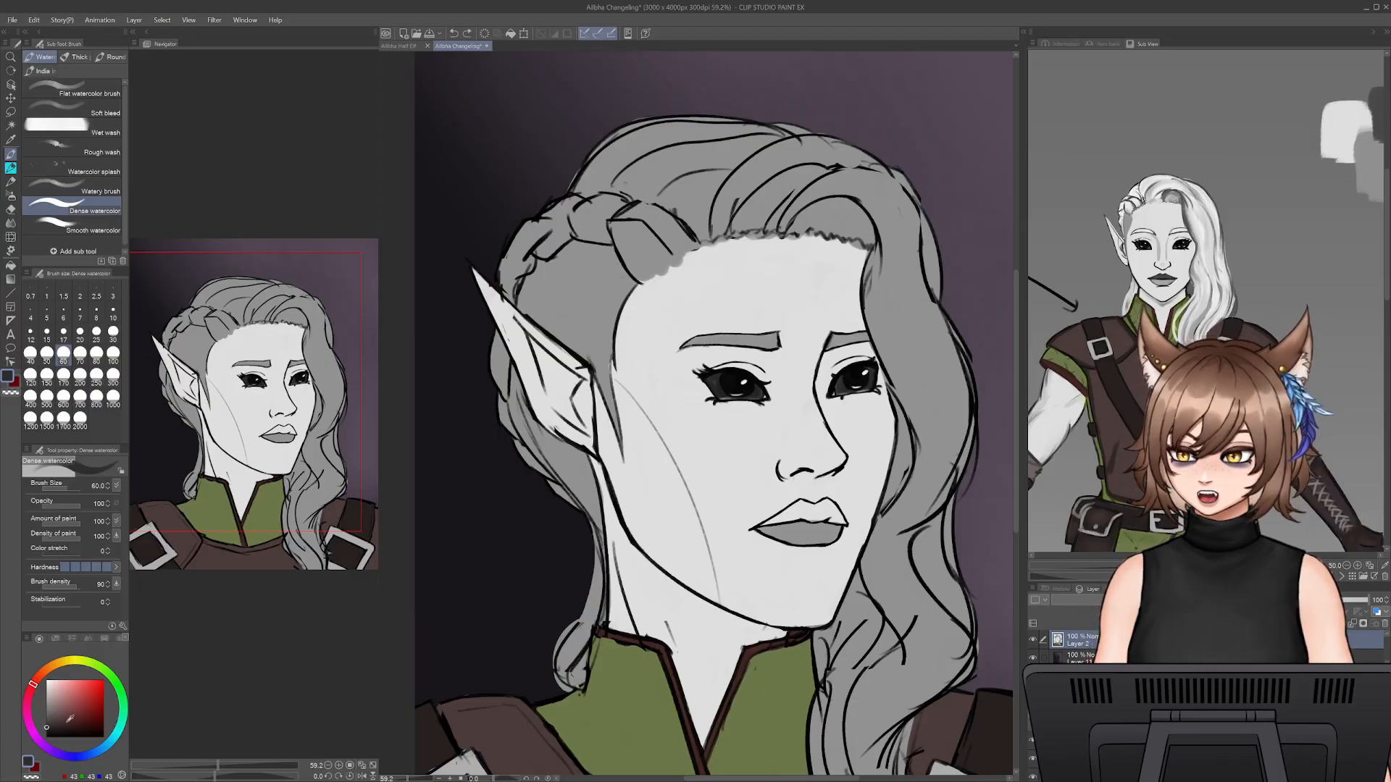
{"action": "left_click_drag", "start_coordinate": [50, 725], "coordinate": [46, 722]}
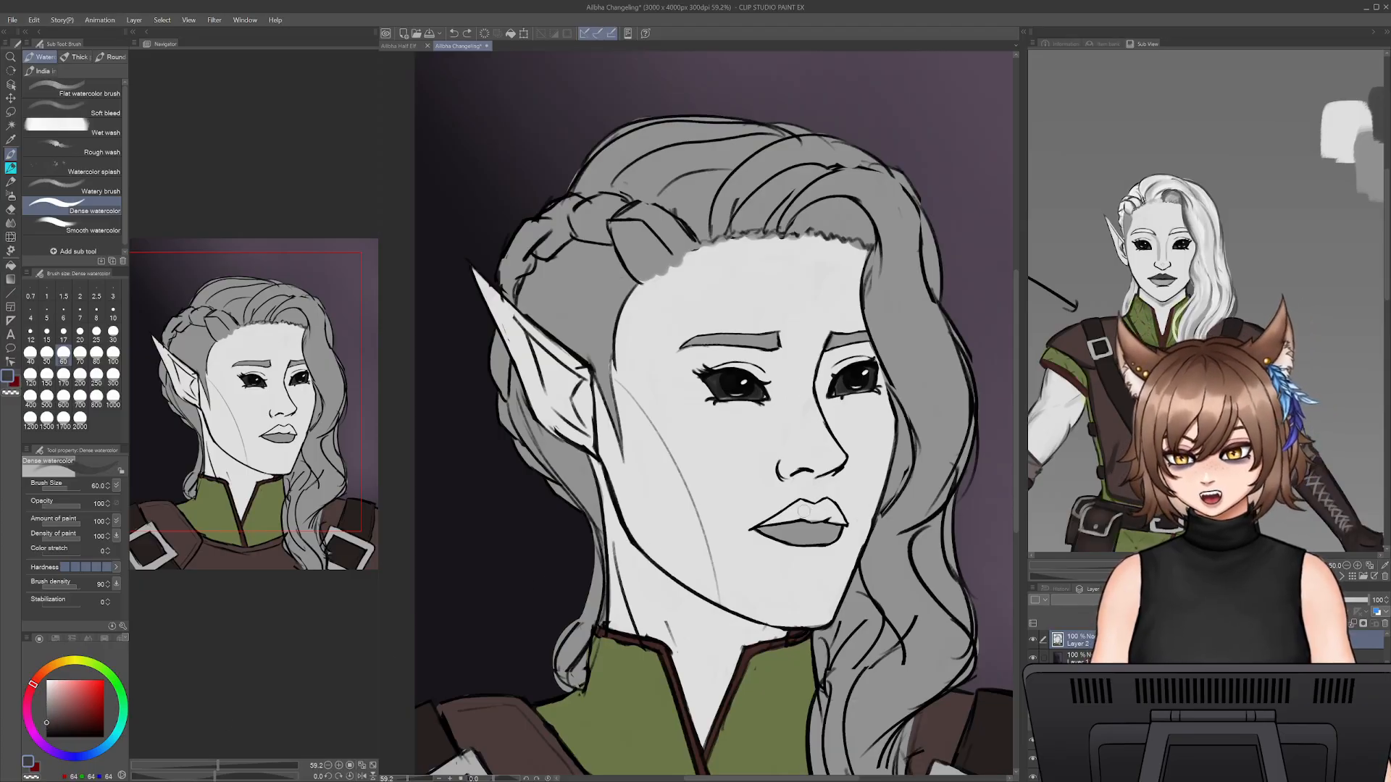
{"action": "mouse_move", "coordinate": [801, 510]}
{"action": "left_mouse_down"}
{"action": "mouse_move", "coordinate": [840, 521]}
{"action": "mouse_move", "coordinate": [796, 510]}
{"action": "left_mouse_up"}
{"action": "key", "text": "bracketleft"}
{"action": "key", "text": "bracketleft"}
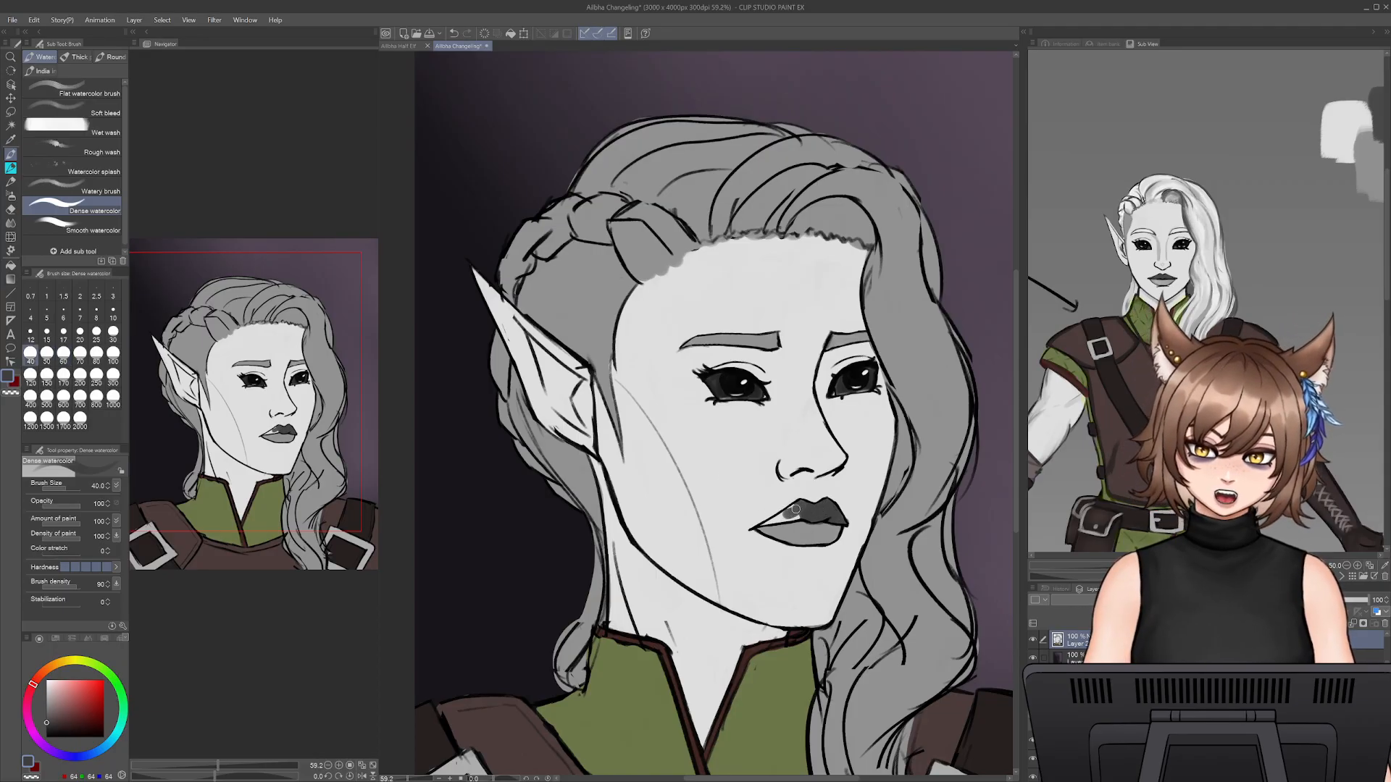
{"action": "key", "text": "bracketleft"}
{"action": "key", "text": "ctrl+z"}
{"action": "mouse_move", "coordinate": [781, 516]}
{"action": "left_mouse_down"}
{"action": "mouse_move", "coordinate": [762, 525]}
{"action": "mouse_move", "coordinate": [795, 517]}
{"action": "left_mouse_up"}
{"action": "key", "text": "ctrl+z"}
{"action": "key", "text": "ctrl+z"}
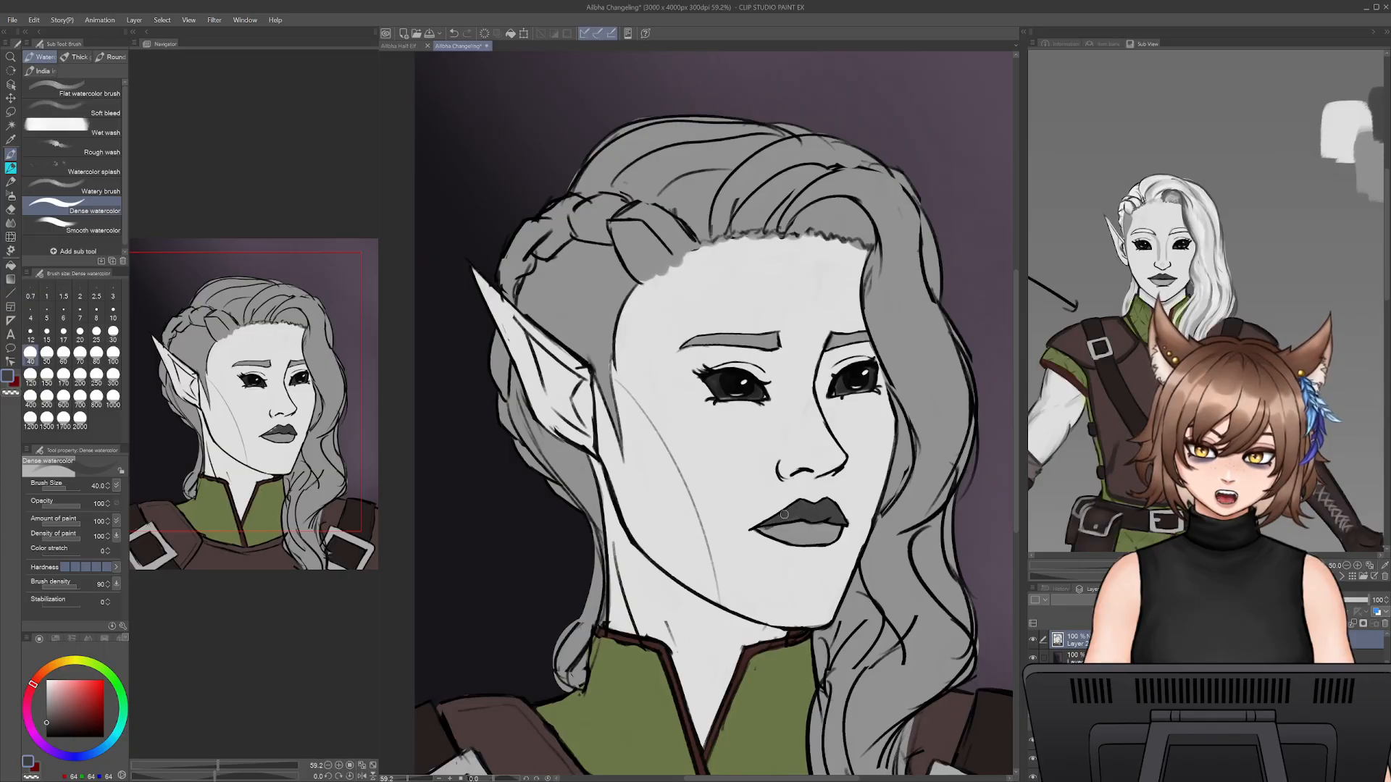
- Touch up the line between the lips and the mouth corners with greys sampled from the painted lips
{"action": "left_click", "coordinate": [803, 533], "text": "alt"}
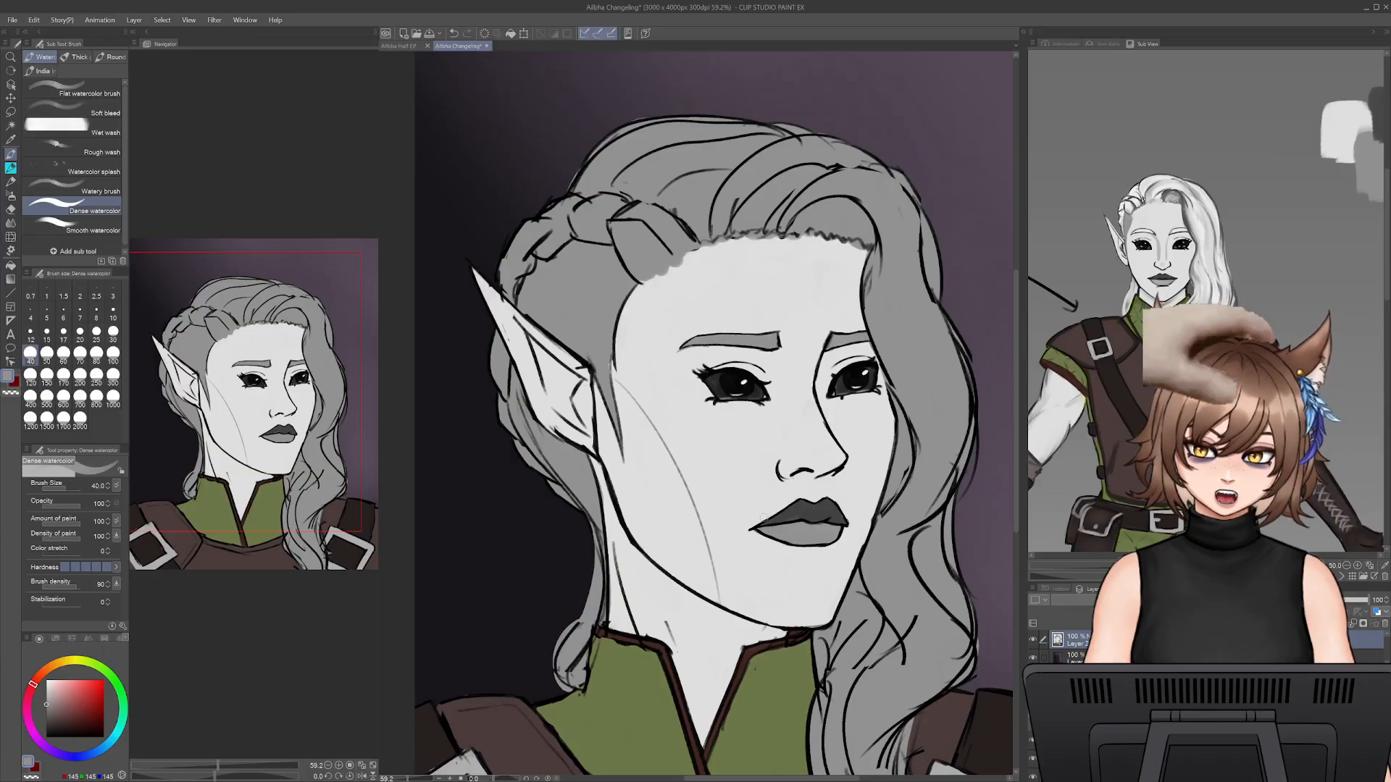
{"action": "left_click", "coordinate": [768, 519], "text": "alt"}
{"action": "left_click", "coordinate": [788, 512], "text": "alt"}
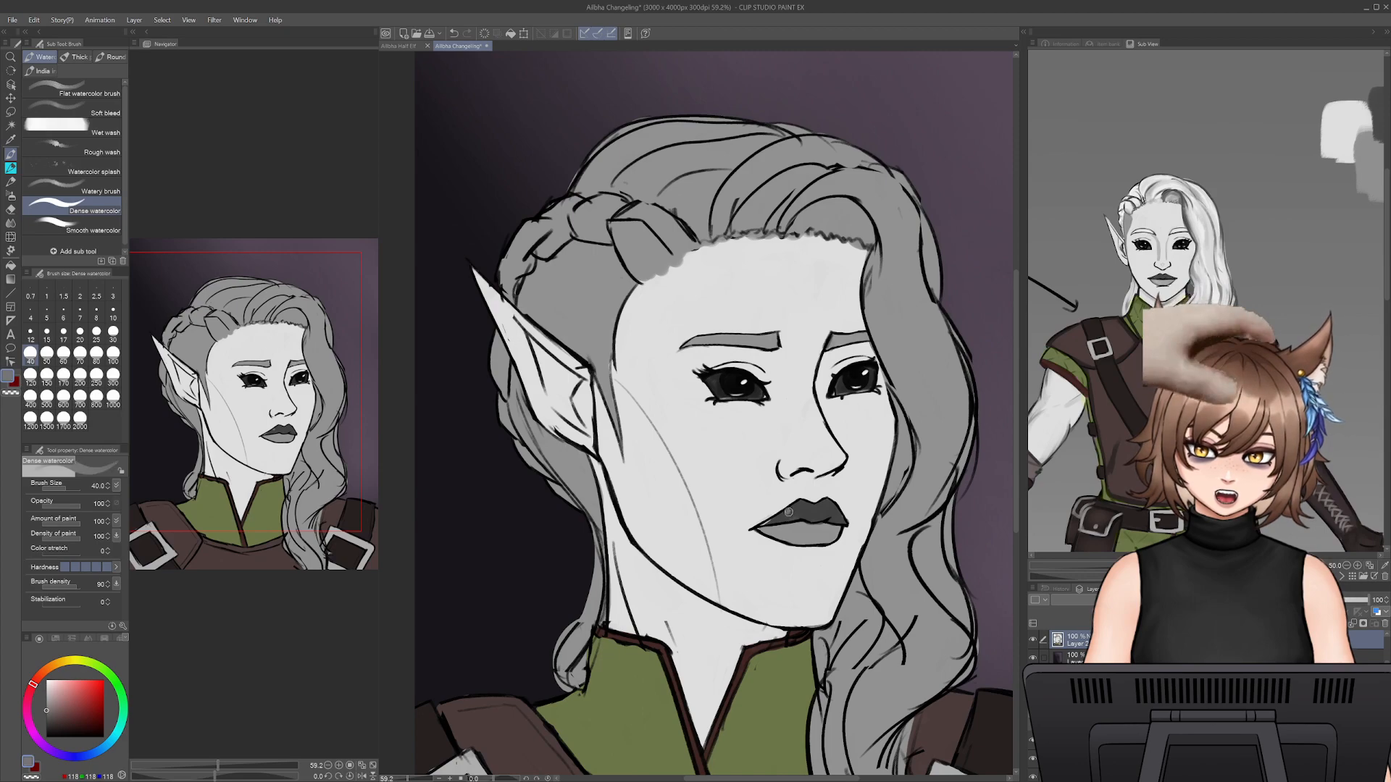
{"action": "left_click", "coordinate": [770, 520], "text": "alt"}
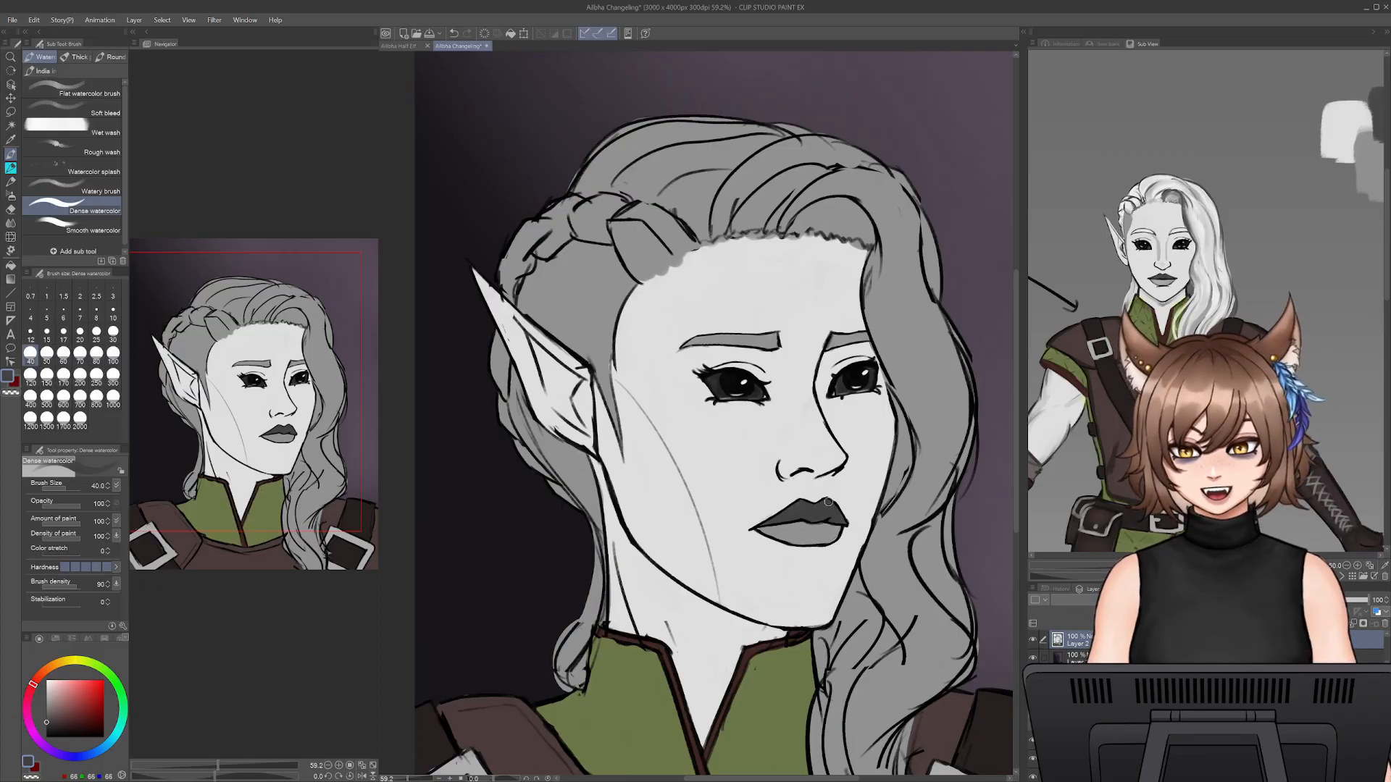
{"action": "left_click", "coordinate": [855, 508], "text": "alt"}
- Add a new layer above the painted layers, set its blending mode to Color, and fill it with black as a greyscale value check
{"action": "left_click_drag", "start_coordinate": [854, 508], "coordinate": [874, 422]}
{"action": "left_click_drag", "start_coordinate": [407, 779], "coordinate": [396, 779]}
{"action": "left_click_drag", "start_coordinate": [712, 399], "coordinate": [831, 428]}
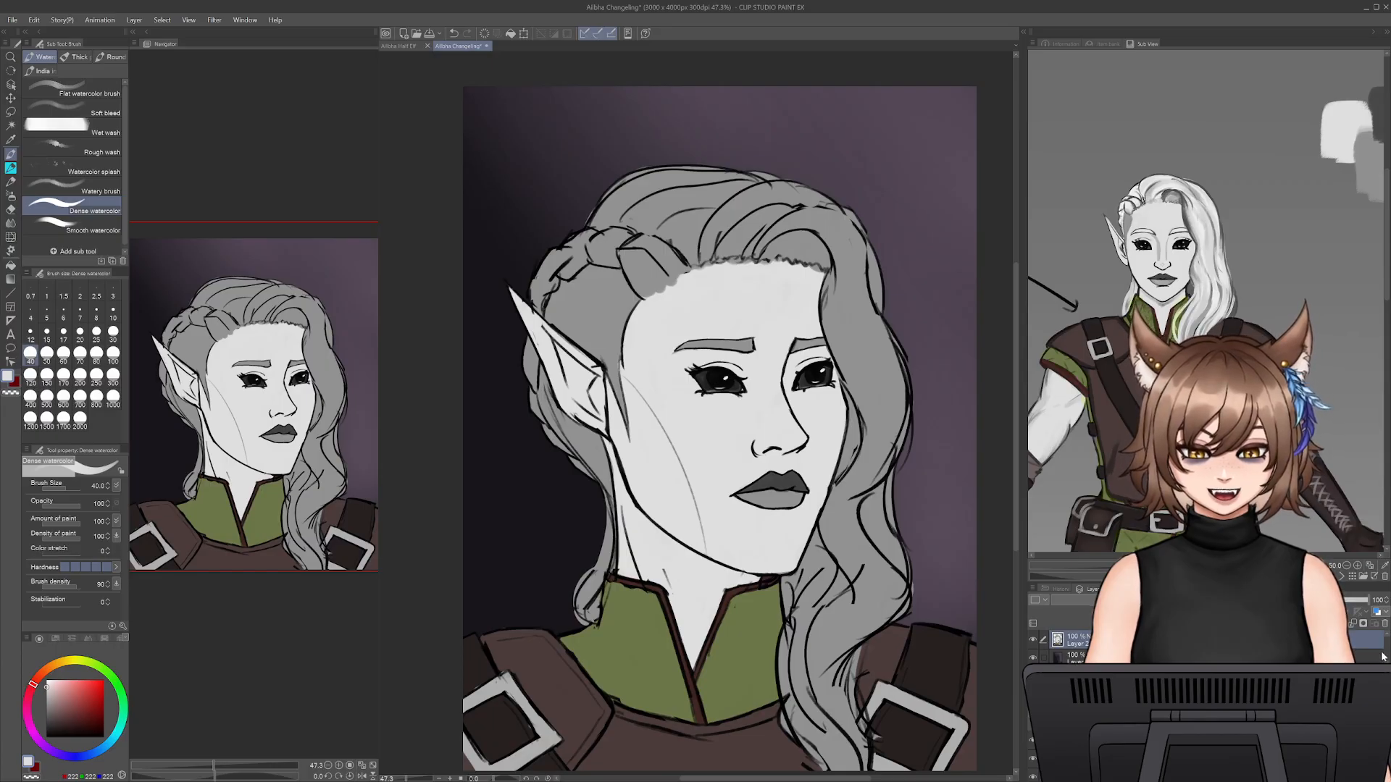
{"action": "left_click_drag", "start_coordinate": [1385, 671], "coordinate": [1379, 635]}
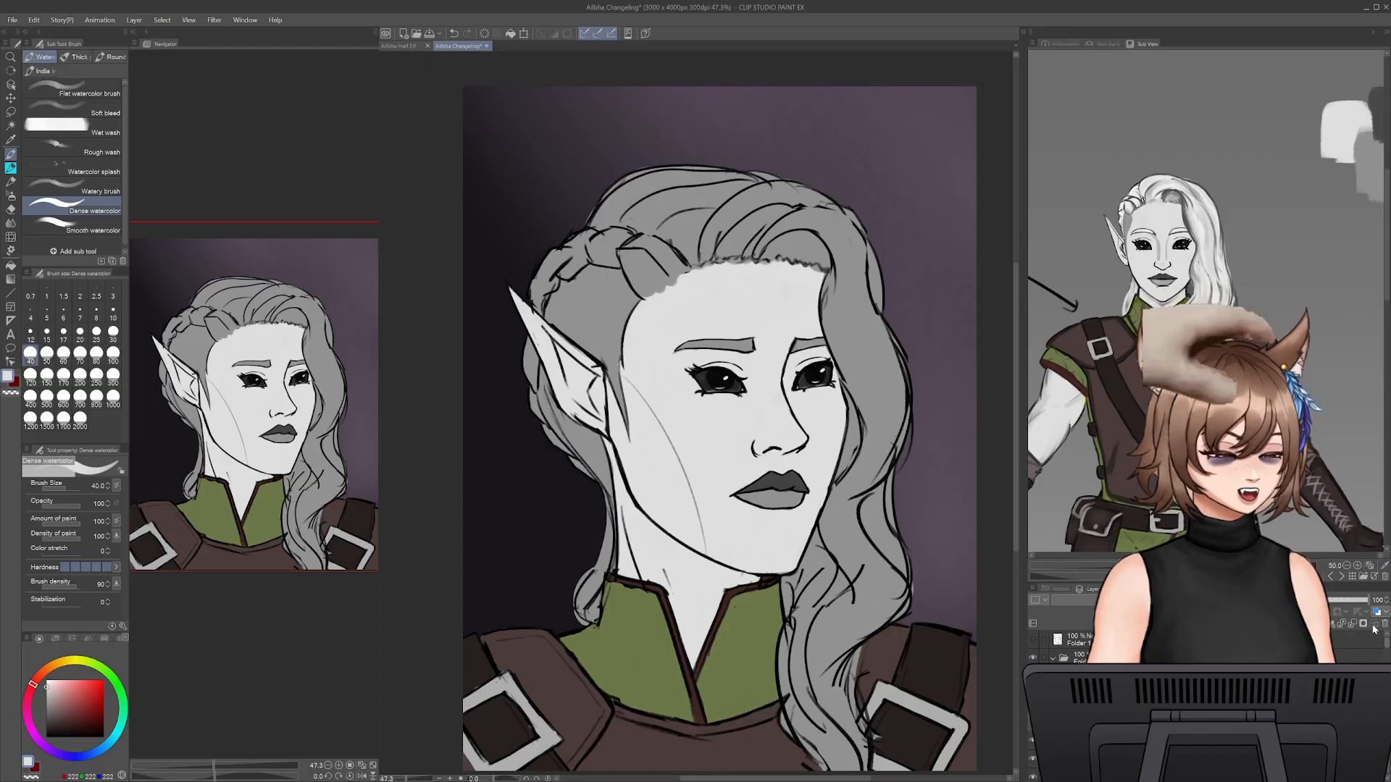
{"action": "left_click", "coordinate": [1081, 658]}
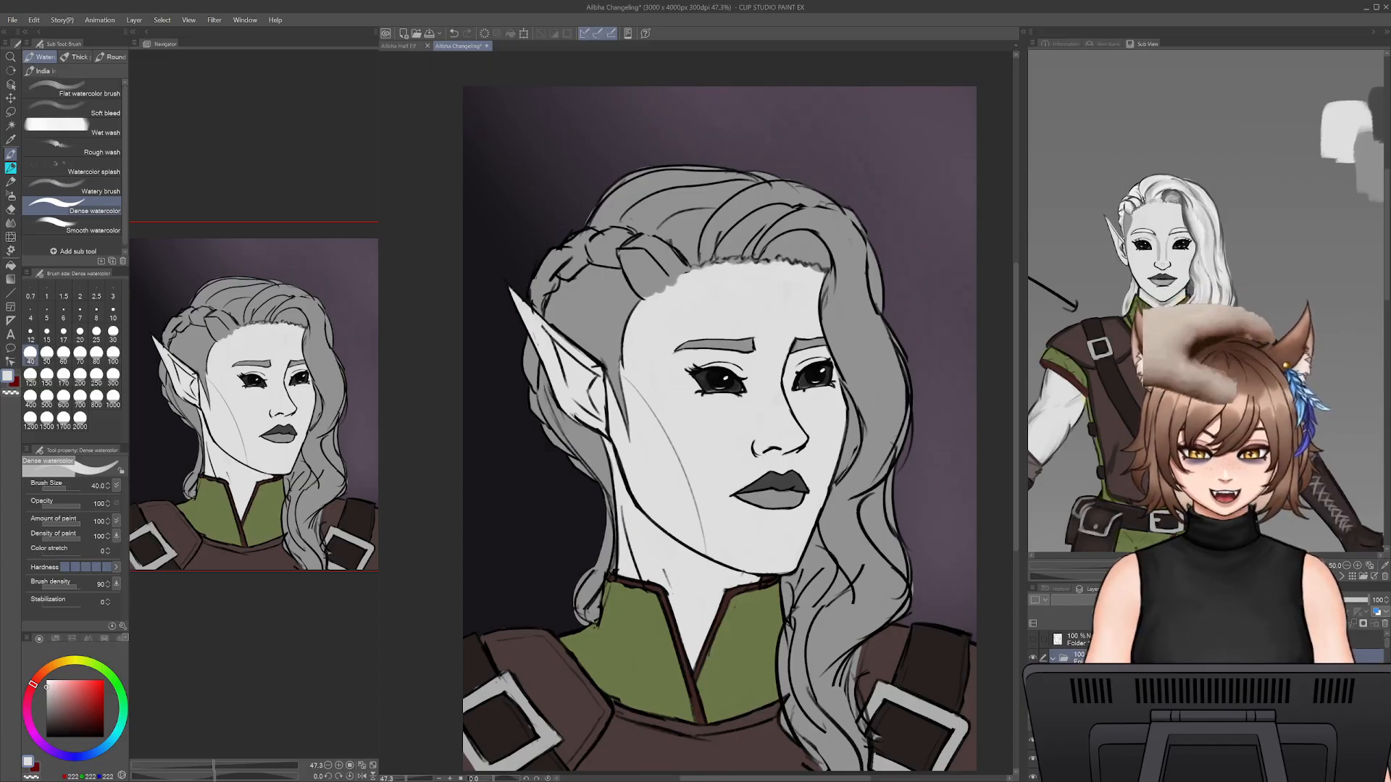
{"action": "mouse_move", "coordinate": [1086, 658]}
{"action": "left_mouse_down"}
{"action": "mouse_move", "coordinate": [1087, 670]}
{"action": "mouse_move", "coordinate": [1087, 646]}
{"action": "left_mouse_up"}
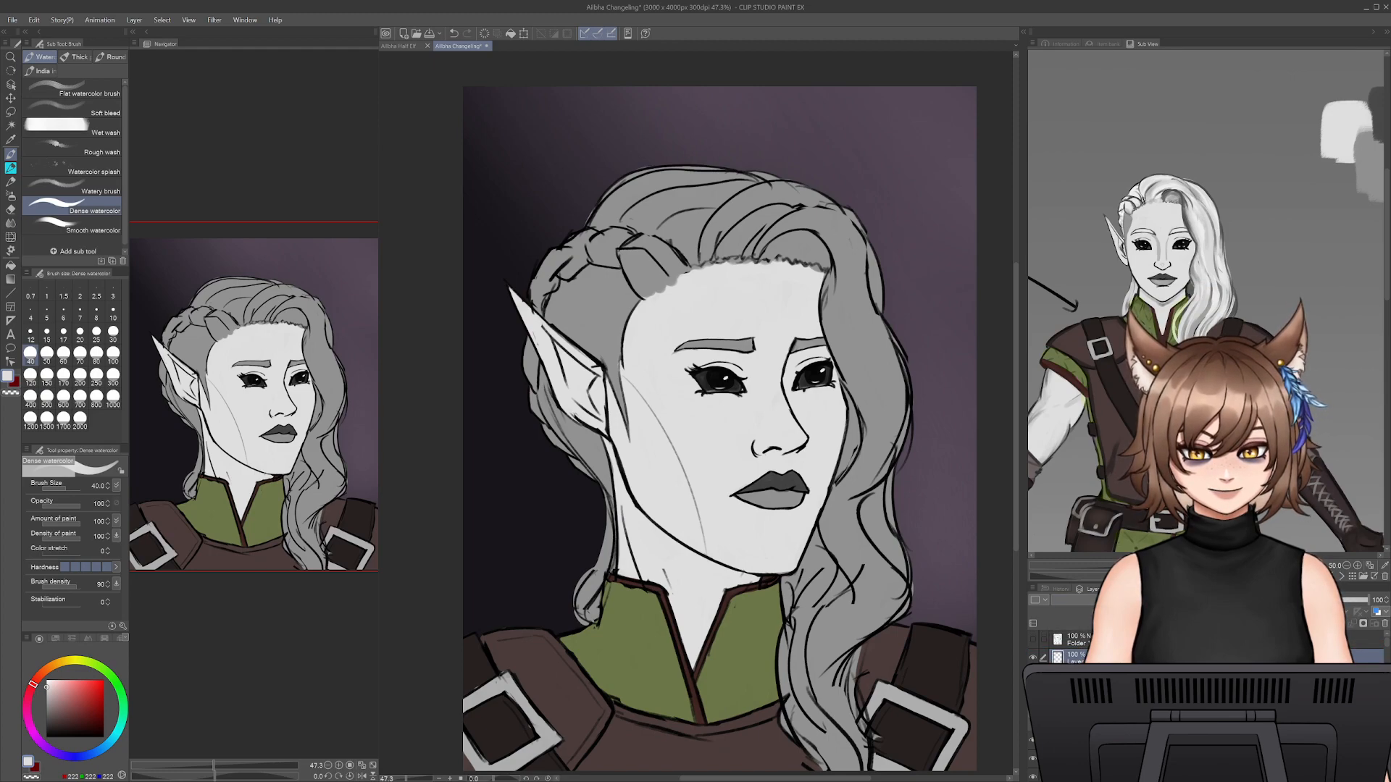
{"action": "key", "text": "g"}
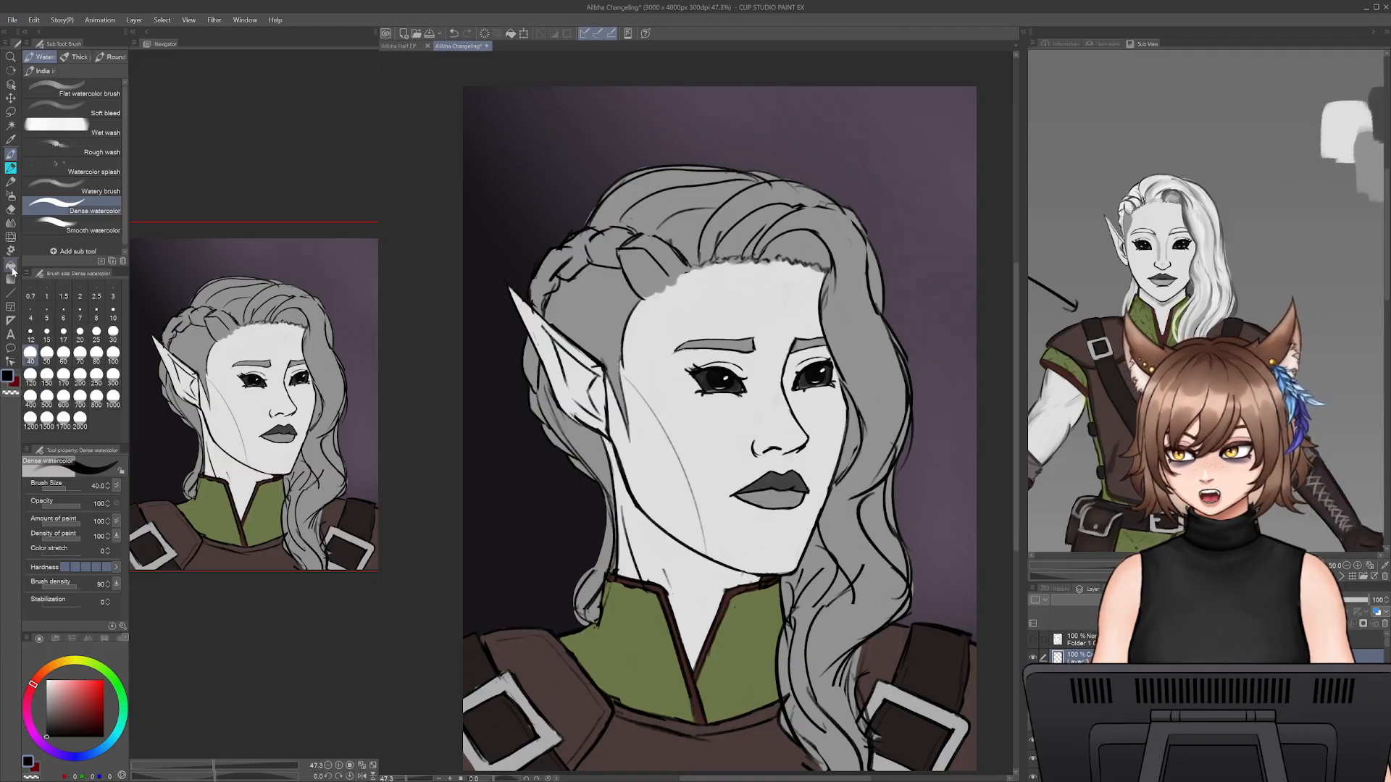
{"action": "left_click", "coordinate": [773, 359]}
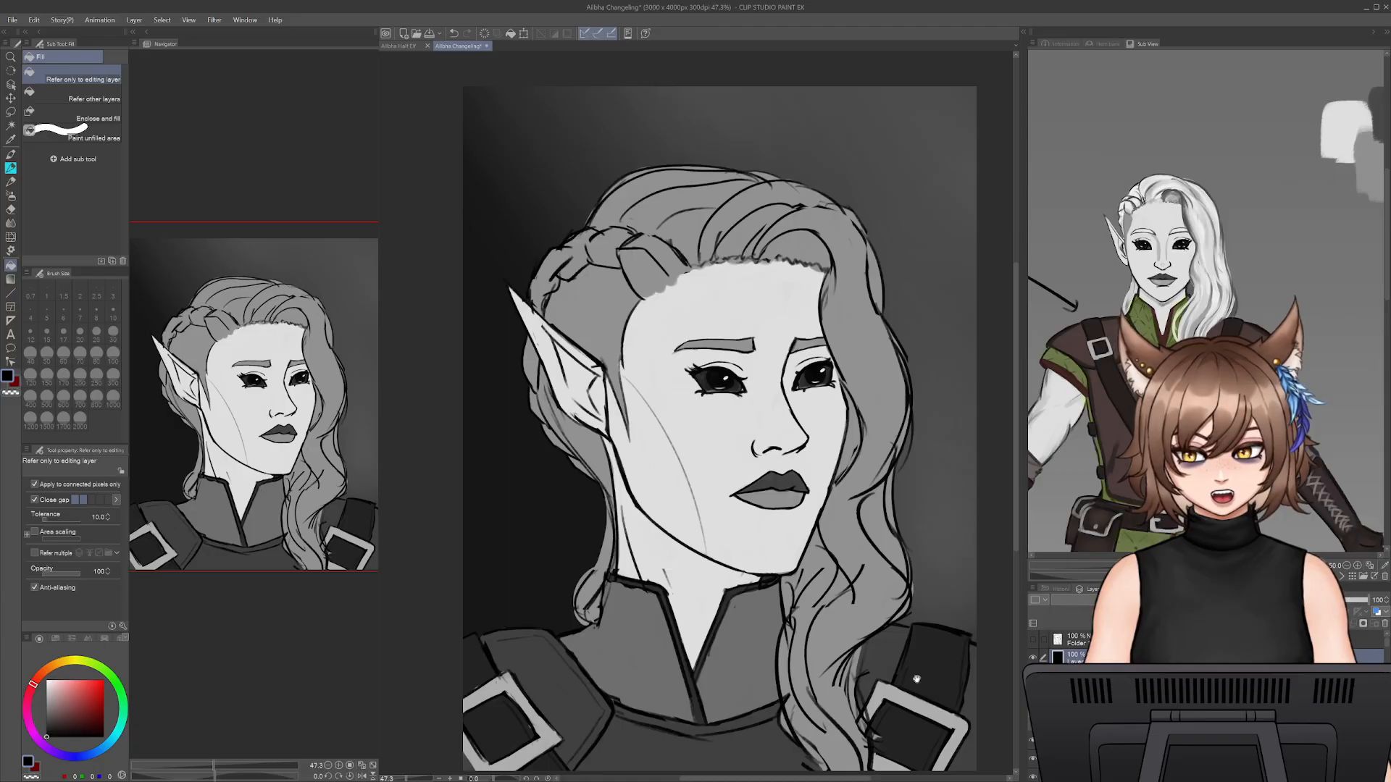
{"action": "left_click_drag", "start_coordinate": [950, 656], "coordinate": [956, 628]}
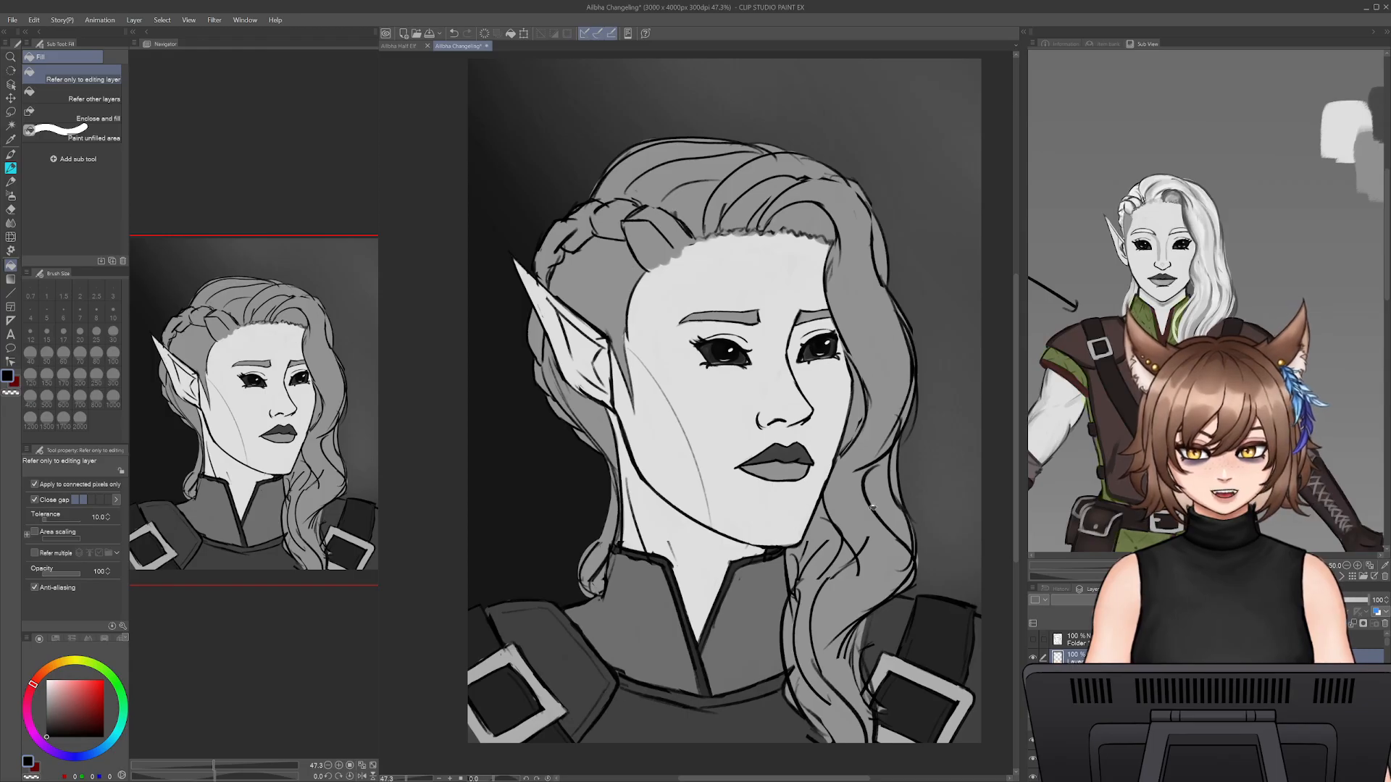
- Switch back to the Dense watercolor brush and enlarge it to size 175
{"action": "key", "text": "p"}
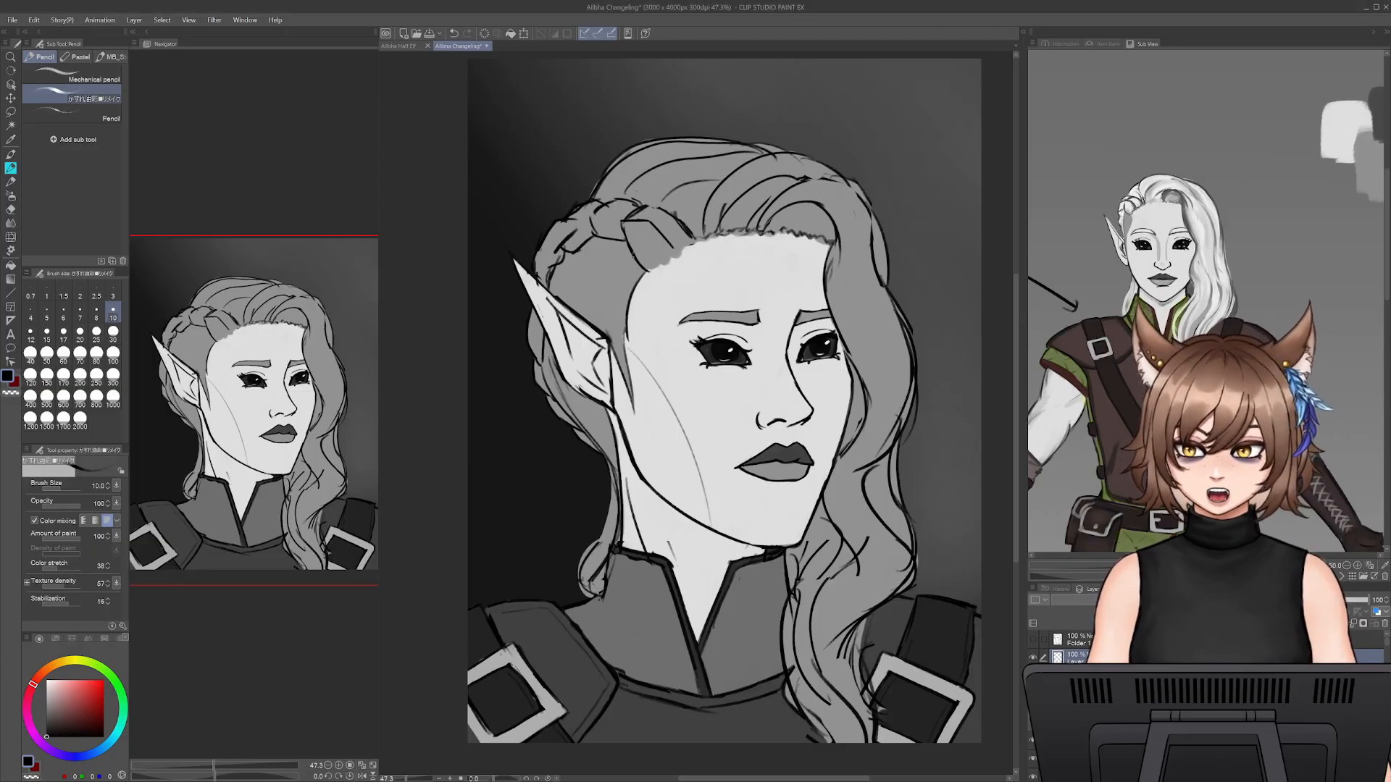
{"action": "mouse_move", "coordinate": [823, 497]}
{"action": "left_mouse_down"}
{"action": "mouse_move", "coordinate": [821, 509]}
{"action": "mouse_move", "coordinate": [842, 511]}
{"action": "left_mouse_up"}
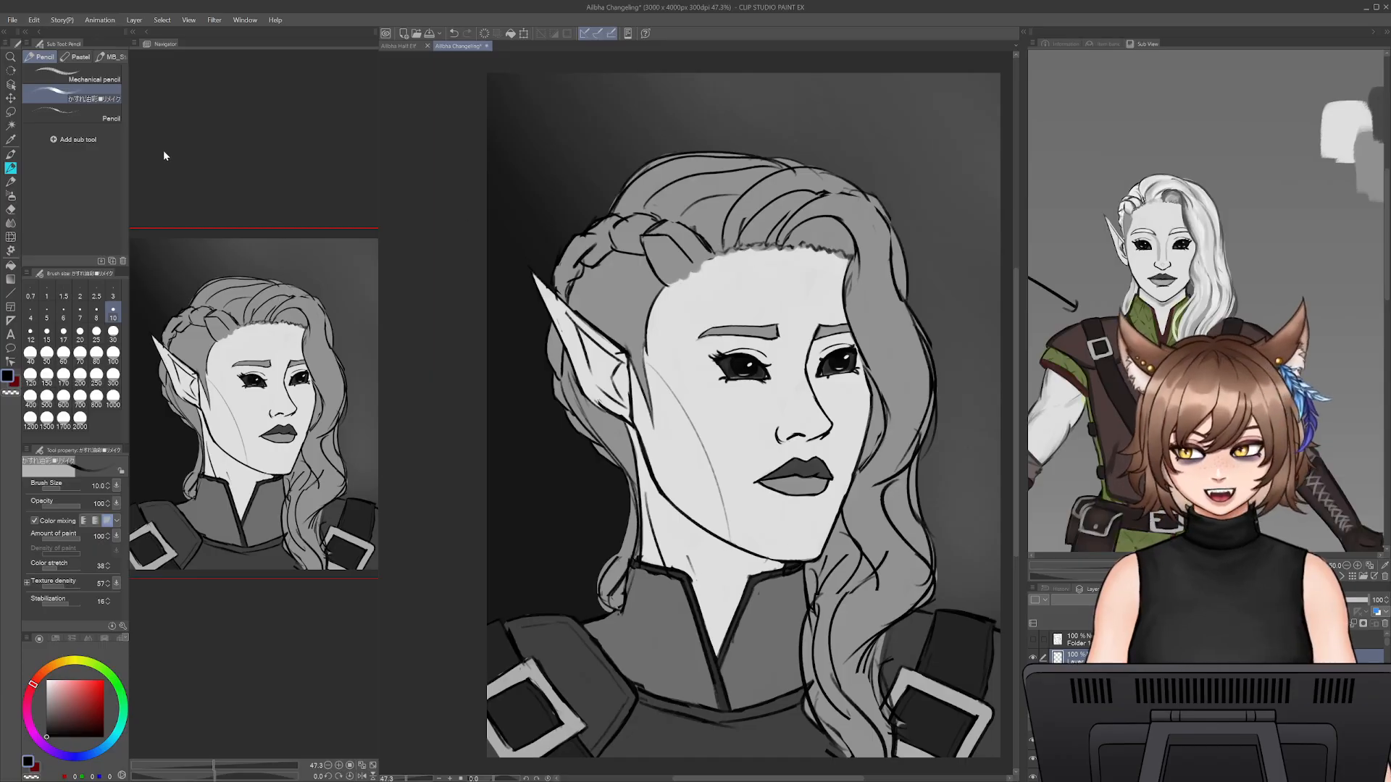
{"action": "left_click", "coordinate": [10, 196]}
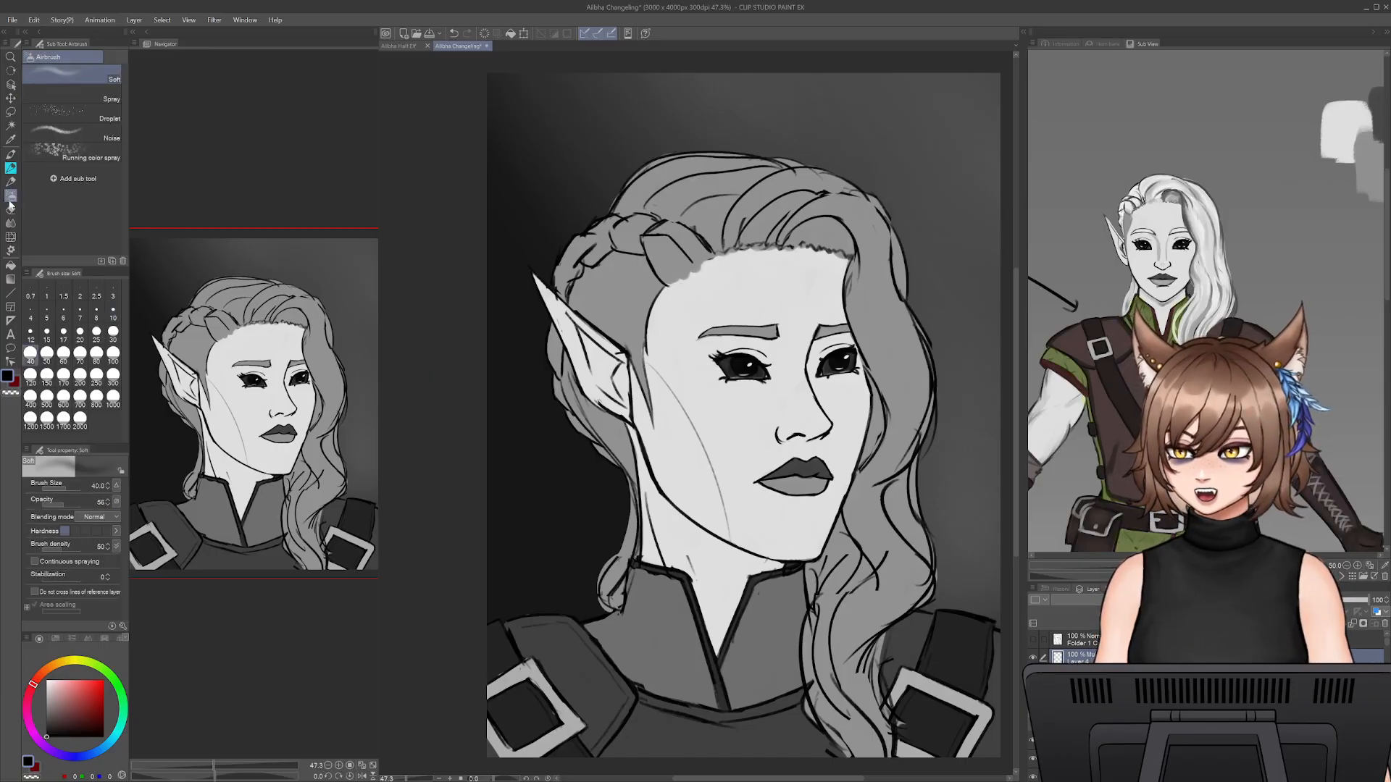
{"action": "left_click", "coordinate": [11, 223]}
{"action": "left_click", "coordinate": [11, 182]}
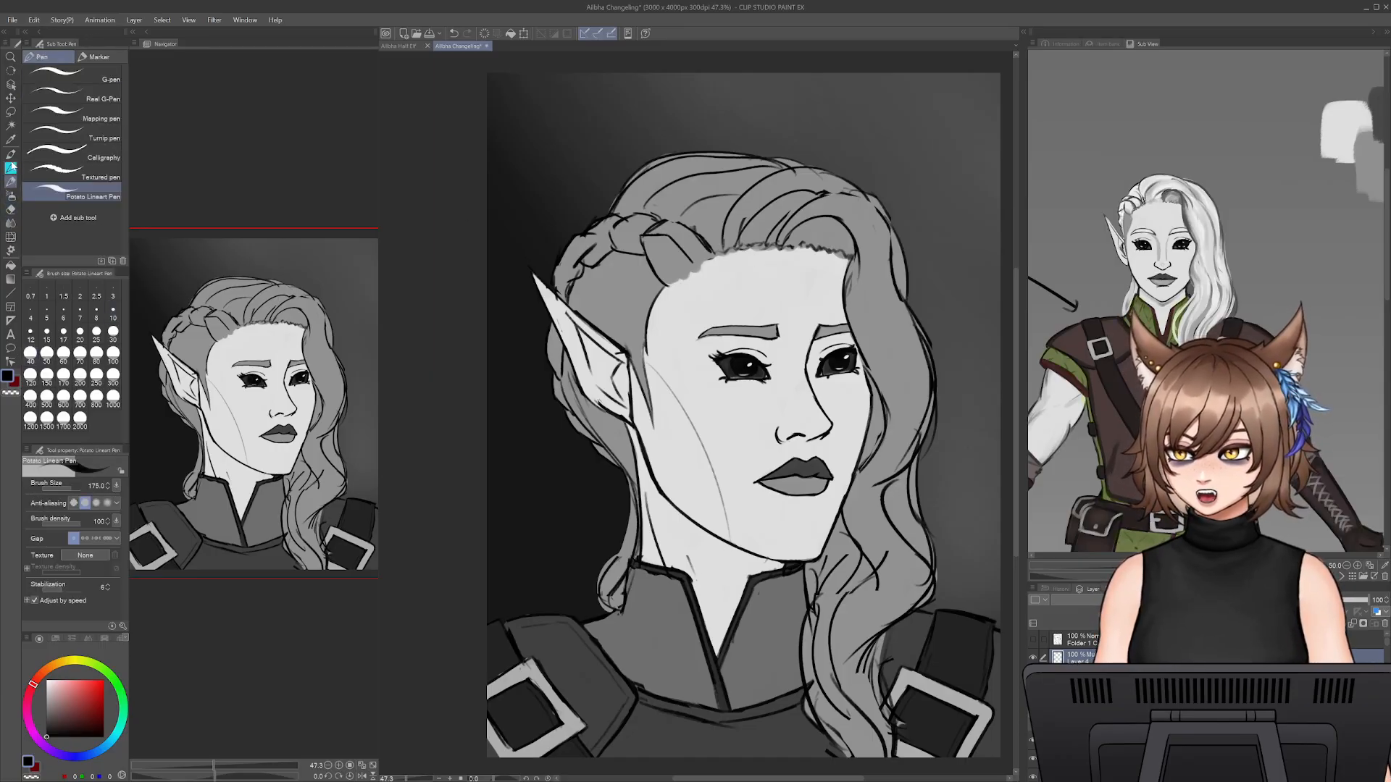
{"action": "left_click", "coordinate": [11, 154]}
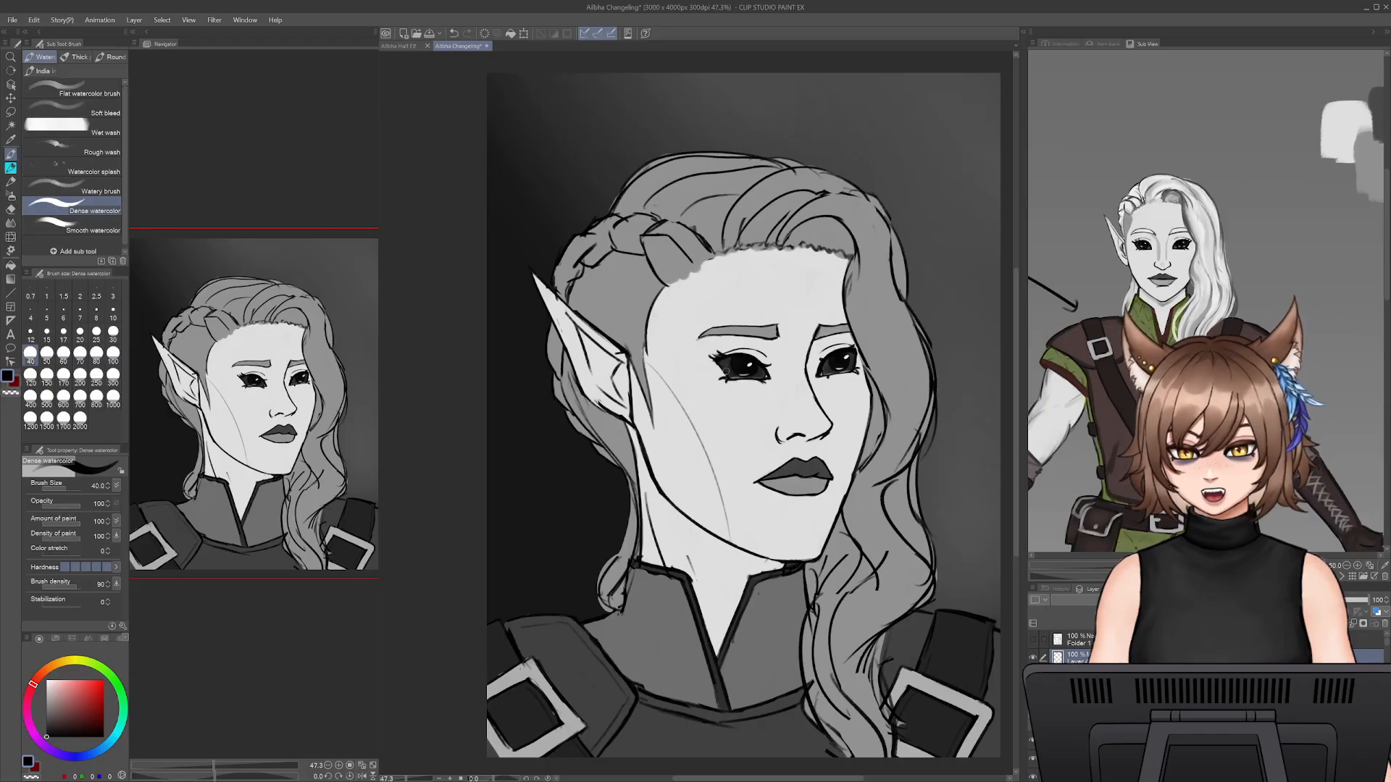
{"action": "key", "text": "]"}
{"action": "key", "text": "]"}
{"action": "key", "text": "]"}
{"action": "key", "text": "]"}
{"action": "key", "text": "]"}
{"action": "key", "text": "]"}
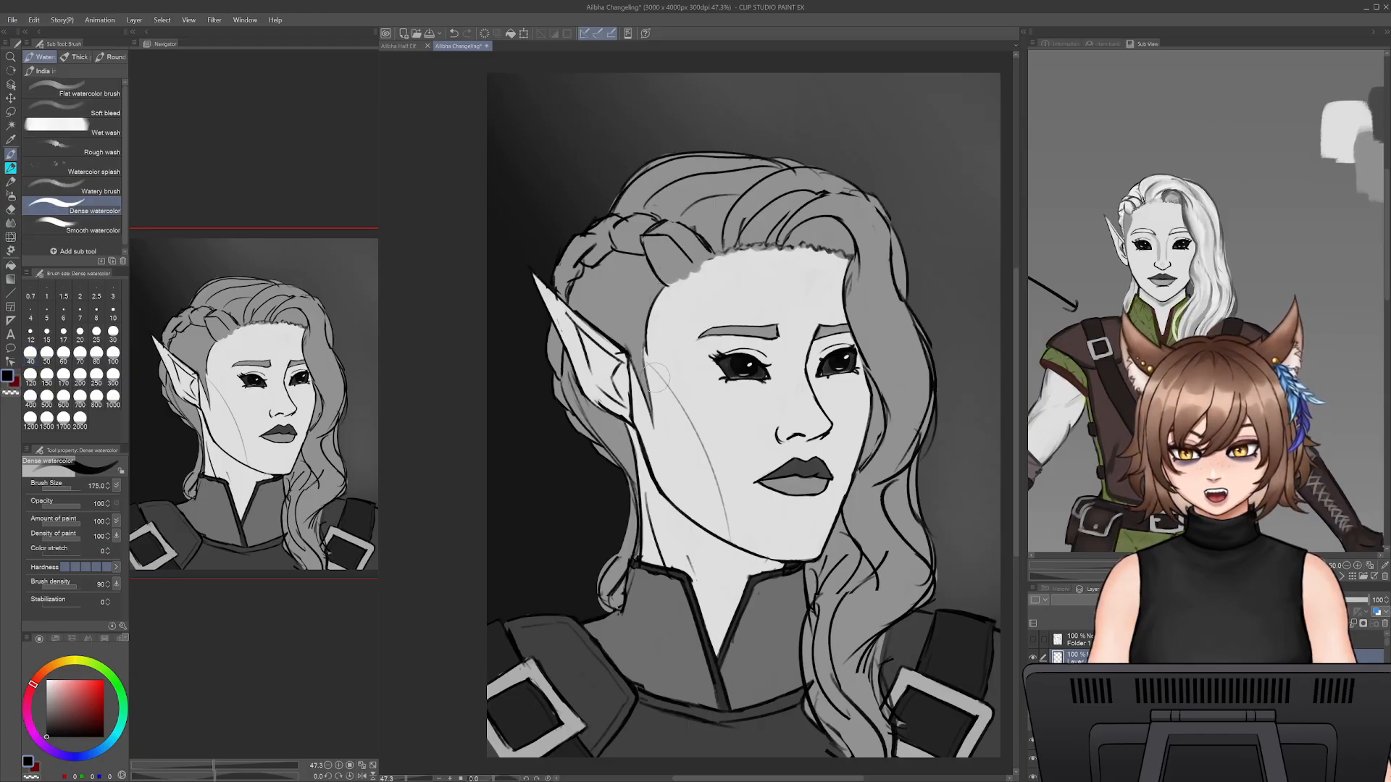
{"action": "left_click_drag", "start_coordinate": [649, 368], "coordinate": [721, 516]}
{"action": "key", "text": "ctrl+z"}
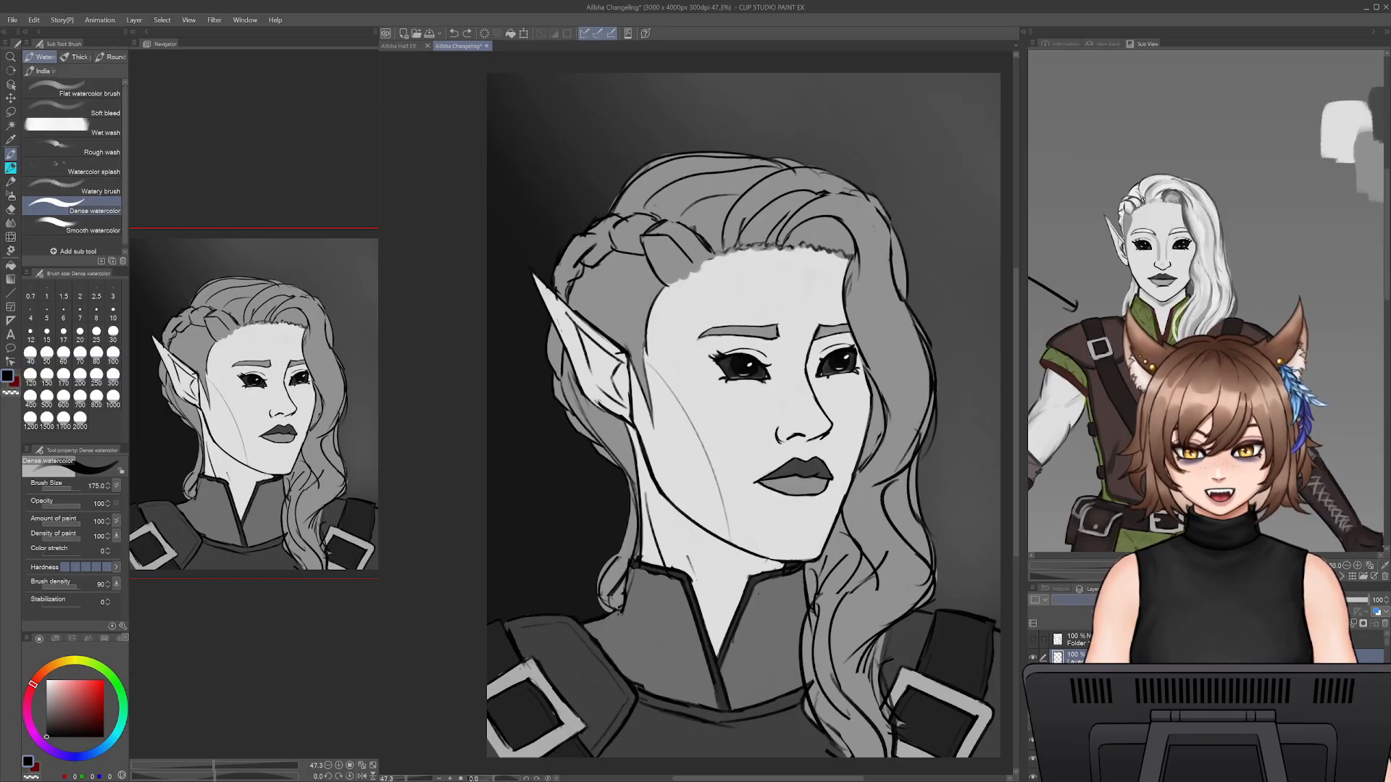
{"action": "left_click", "coordinate": [46, 704]}
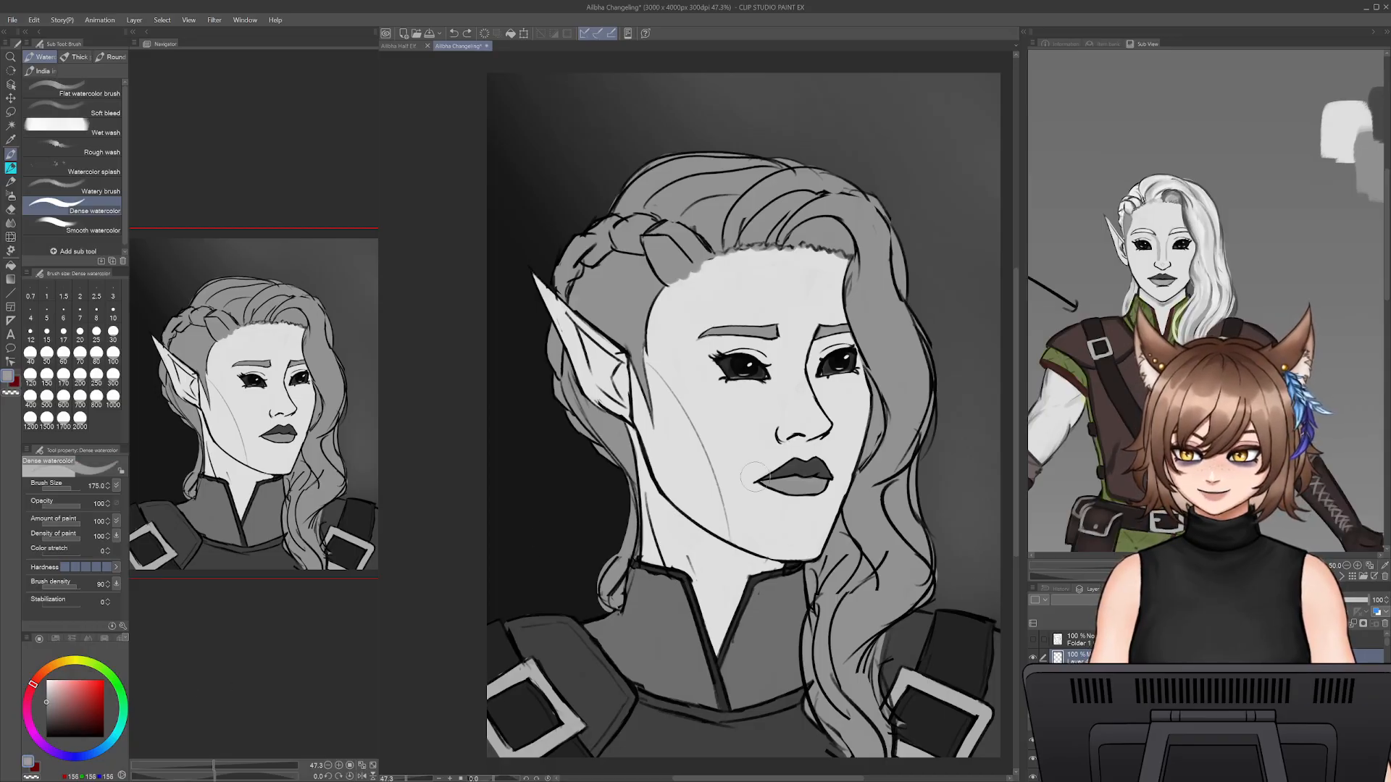
{"action": "key", "text": "ctrl+y"}
{"action": "key", "text": "ctrl+z"}
- Block in a near-black shadow over the cheek in front of the ear and lower the shadow layer's opacity to 37%
{"action": "left_click", "coordinate": [46, 728]}
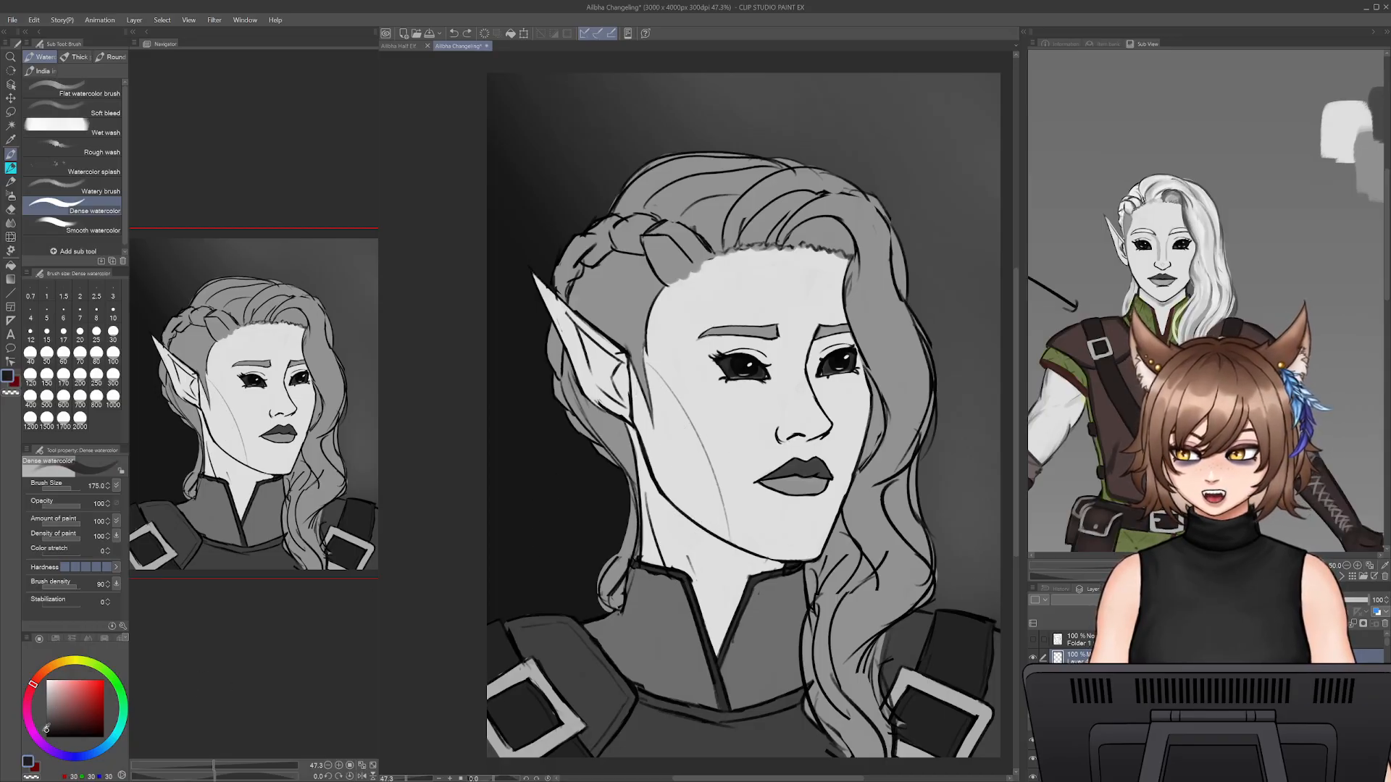
{"action": "left_click", "coordinate": [46, 734]}
{"action": "left_click_drag", "start_coordinate": [644, 373], "coordinate": [728, 511]}
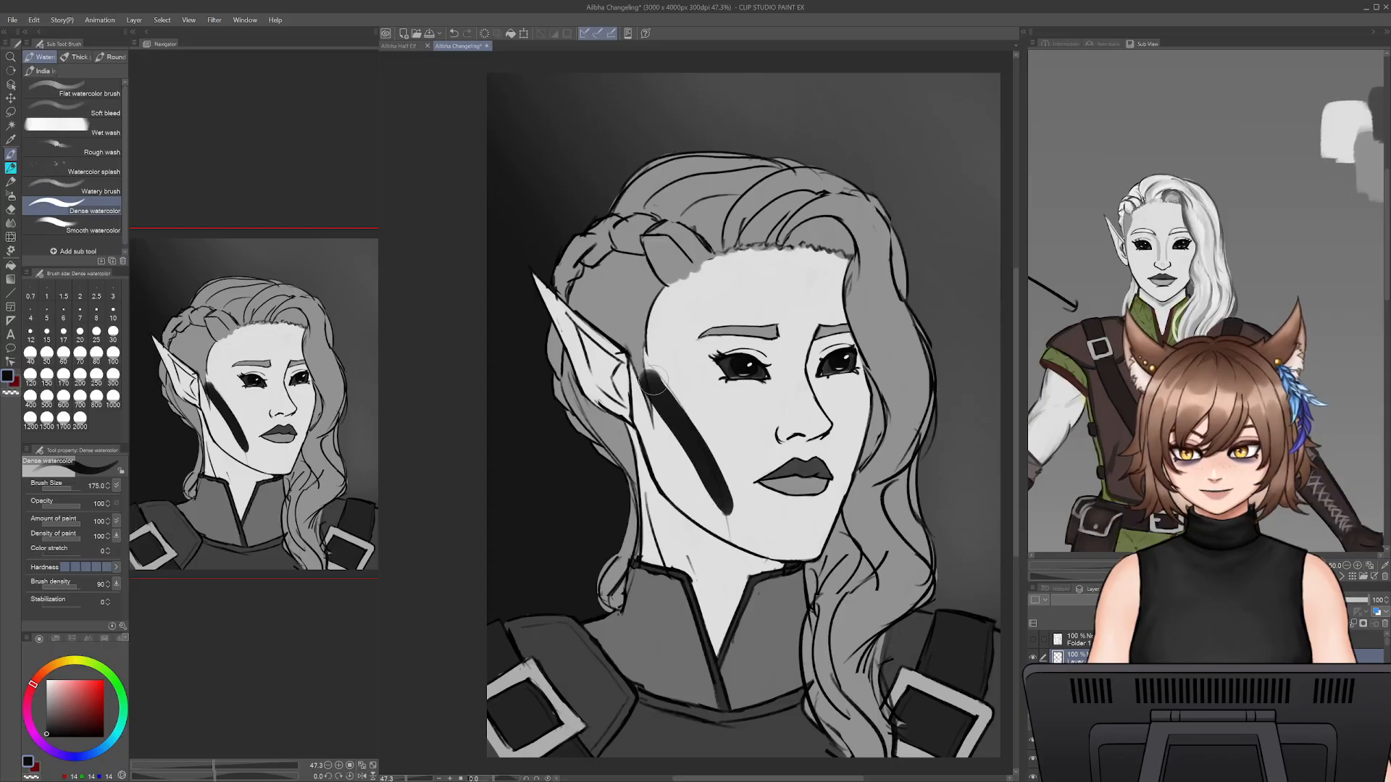
{"action": "key", "text": "ctrl+z"}
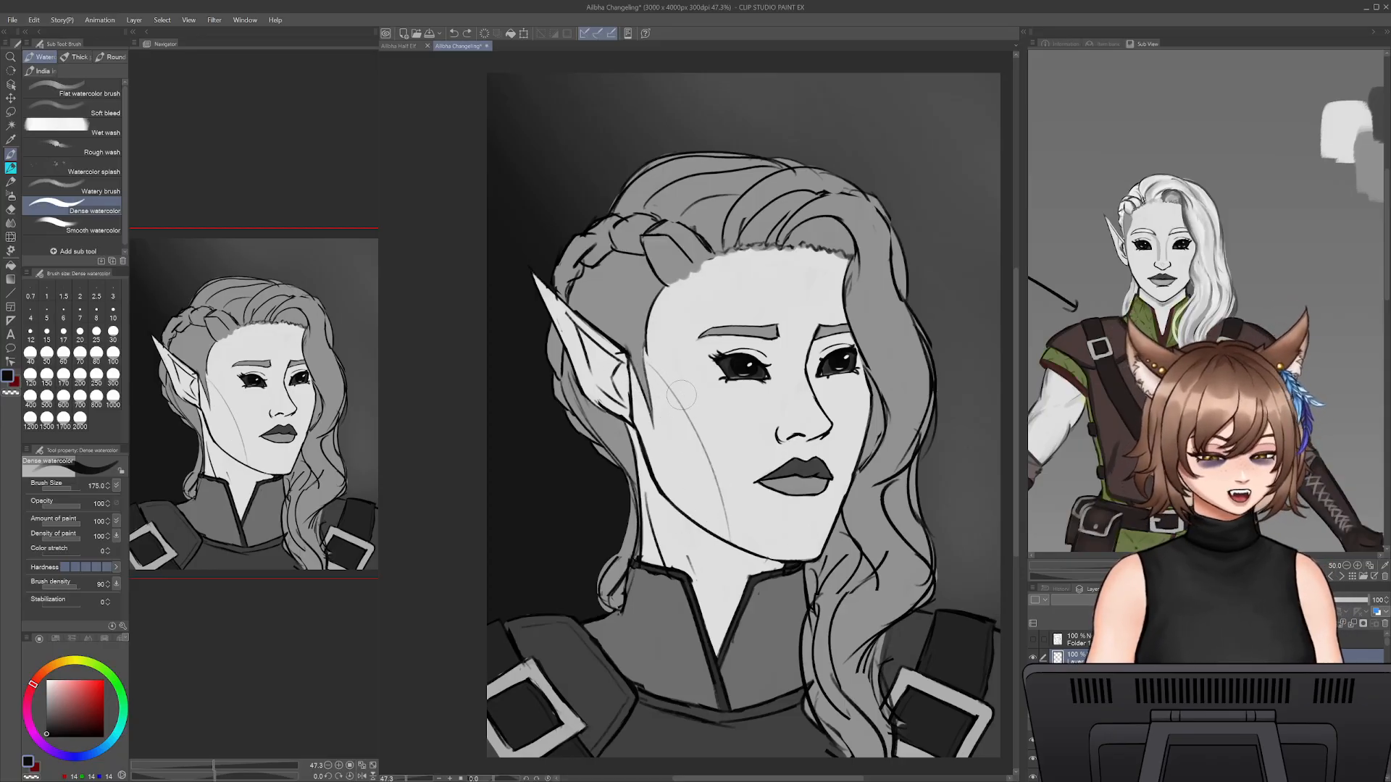
{"action": "left_click_drag", "start_coordinate": [675, 381], "coordinate": [718, 516]}
{"action": "mouse_move", "coordinate": [652, 357]}
{"action": "left_mouse_down"}
{"action": "mouse_move", "coordinate": [677, 460]}
{"action": "mouse_move", "coordinate": [646, 411]}
{"action": "mouse_move", "coordinate": [670, 492]}
{"action": "mouse_move", "coordinate": [714, 508]}
{"action": "mouse_move", "coordinate": [706, 516]}
{"action": "left_mouse_up"}
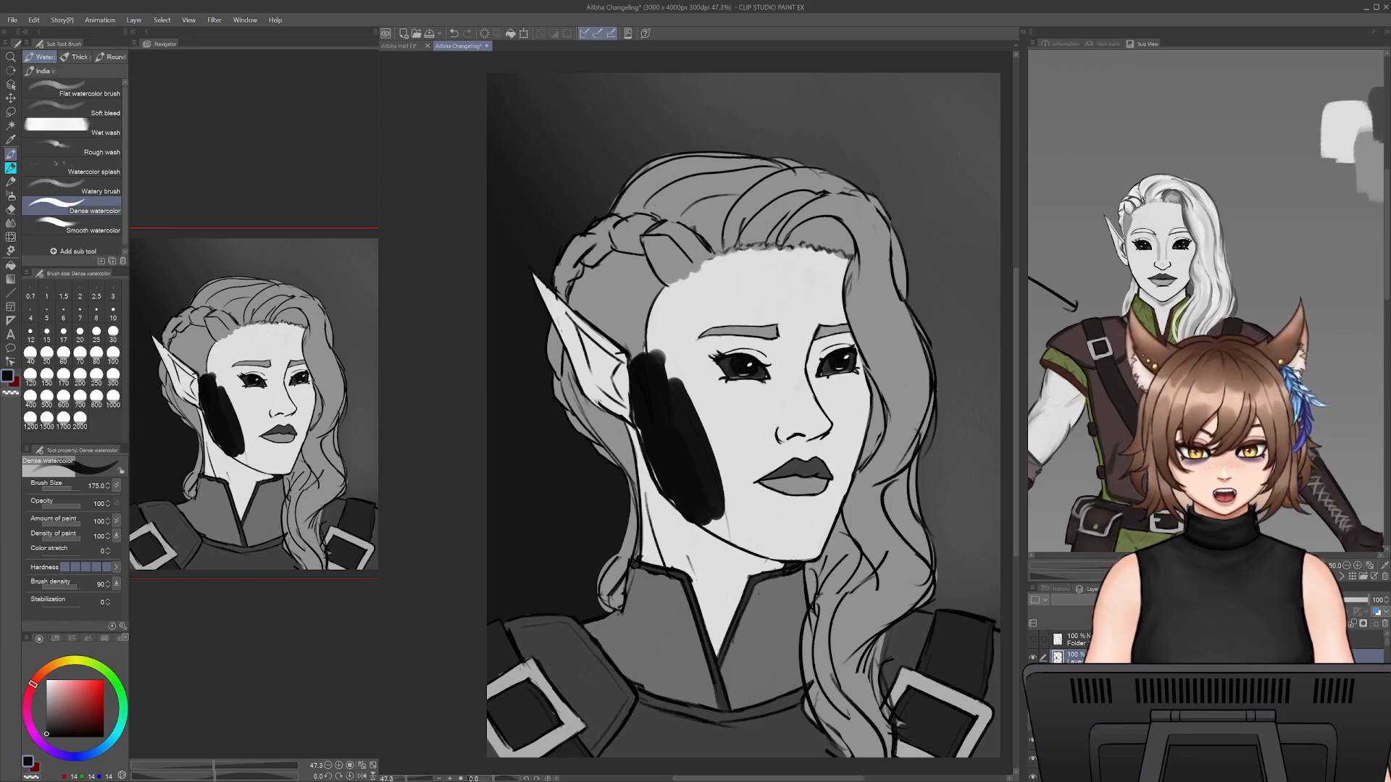
{"action": "left_click_drag", "start_coordinate": [1349, 600], "coordinate": [1270, 600]}
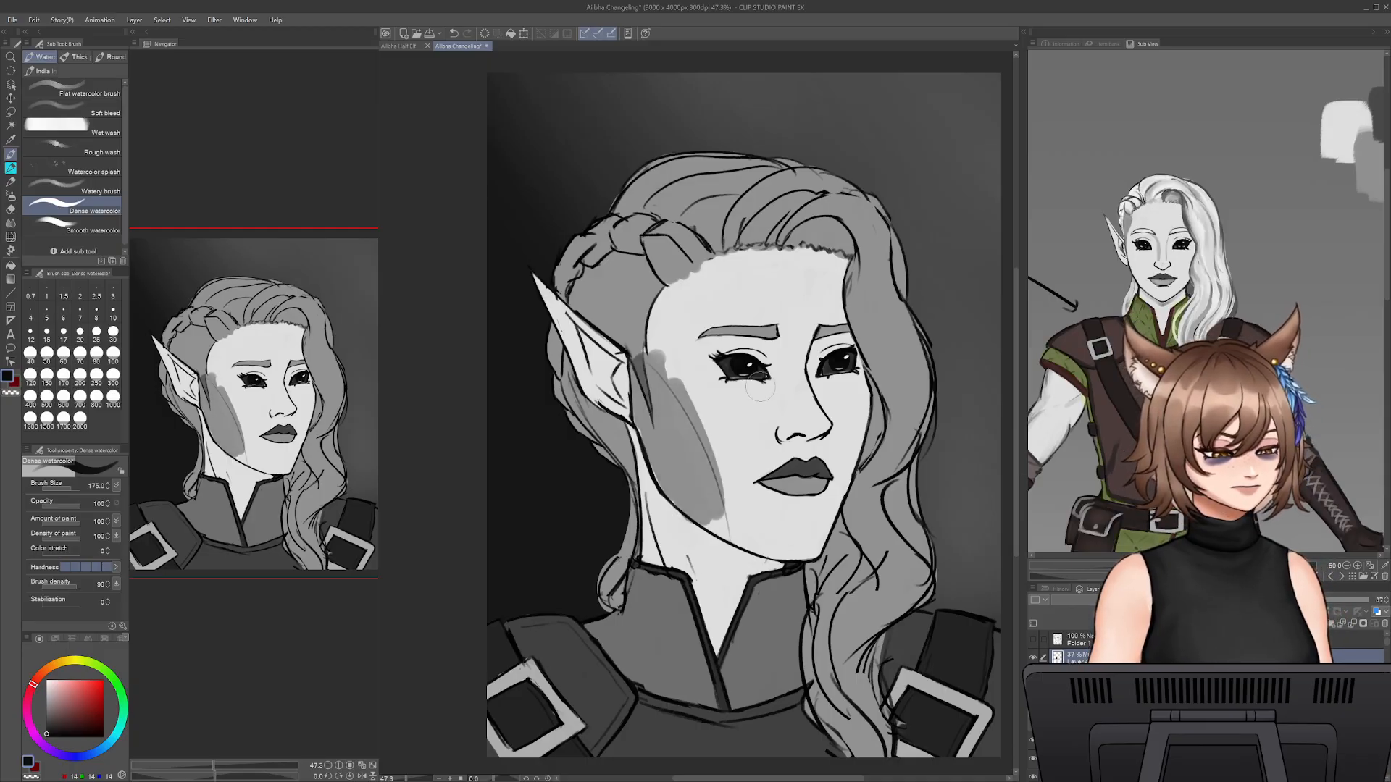
- Enlarge the Snap eraser to size 200 and trim the inner edge of the cheek shadow into a clean curve
{"action": "key", "text": "e"}
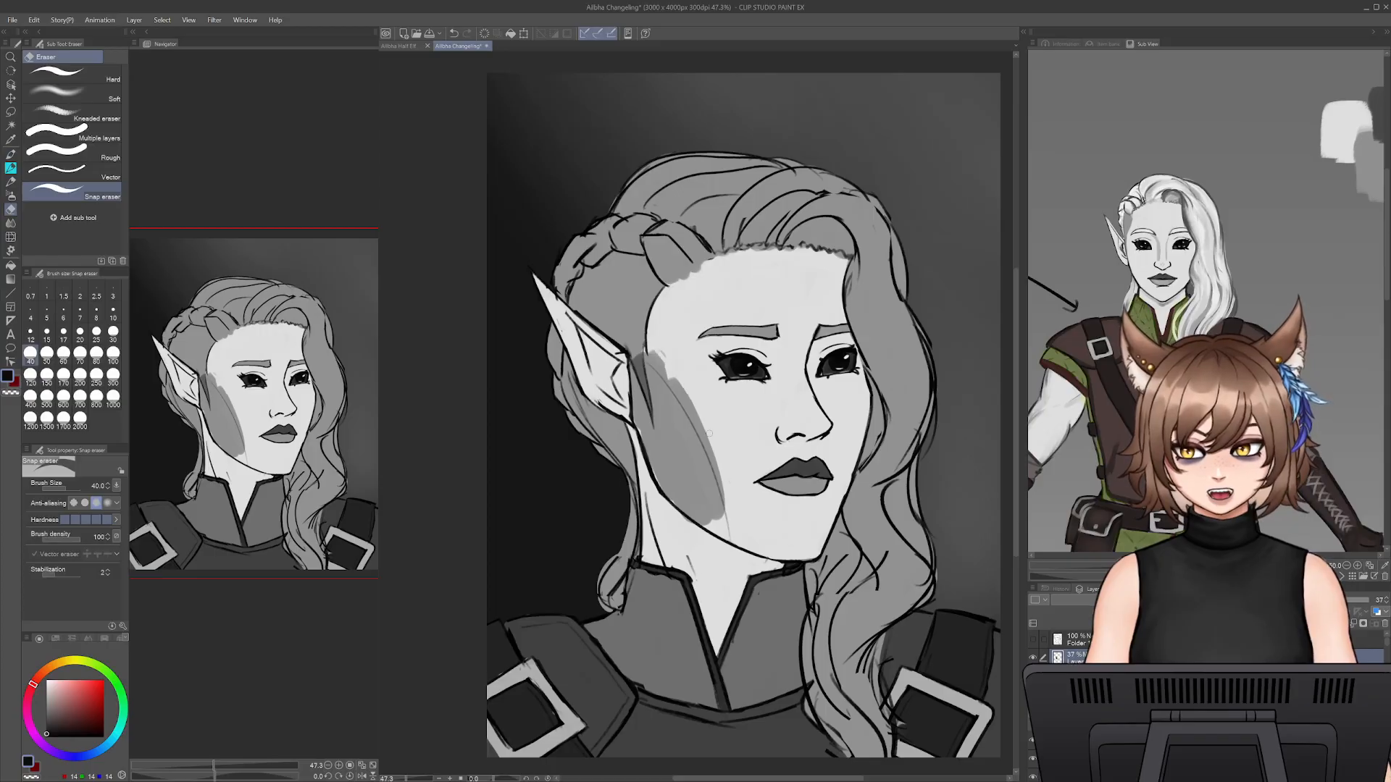
{"action": "key", "text": "]"}
{"action": "key", "text": "]"}
{"action": "key", "text": "]"}
{"action": "key", "text": "]"}
{"action": "key", "text": "]"}
{"action": "key", "text": "]"}
{"action": "key", "text": "]"}
{"action": "key", "text": "]"}
{"action": "key", "text": "]"}
{"action": "left_click_drag", "start_coordinate": [658, 343], "coordinate": [718, 447]}
{"action": "left_click_drag", "start_coordinate": [689, 399], "coordinate": [736, 494]}
- Extend the cheek shadow along the jawline to the chin with Dense watercolor and erase the excess near the chin
{"action": "key", "text": "b"}
{"action": "mouse_move", "coordinate": [655, 372]}
{"action": "left_mouse_down"}
{"action": "mouse_move", "coordinate": [716, 520]}
{"action": "mouse_move", "coordinate": [666, 470]}
{"action": "mouse_move", "coordinate": [681, 494]}
{"action": "mouse_move", "coordinate": [772, 539]}
{"action": "mouse_move", "coordinate": [727, 535]}
{"action": "mouse_move", "coordinate": [813, 555]}
{"action": "left_mouse_up"}
{"action": "key", "text": "["}
{"action": "key", "text": "["}
{"action": "key", "text": "["}
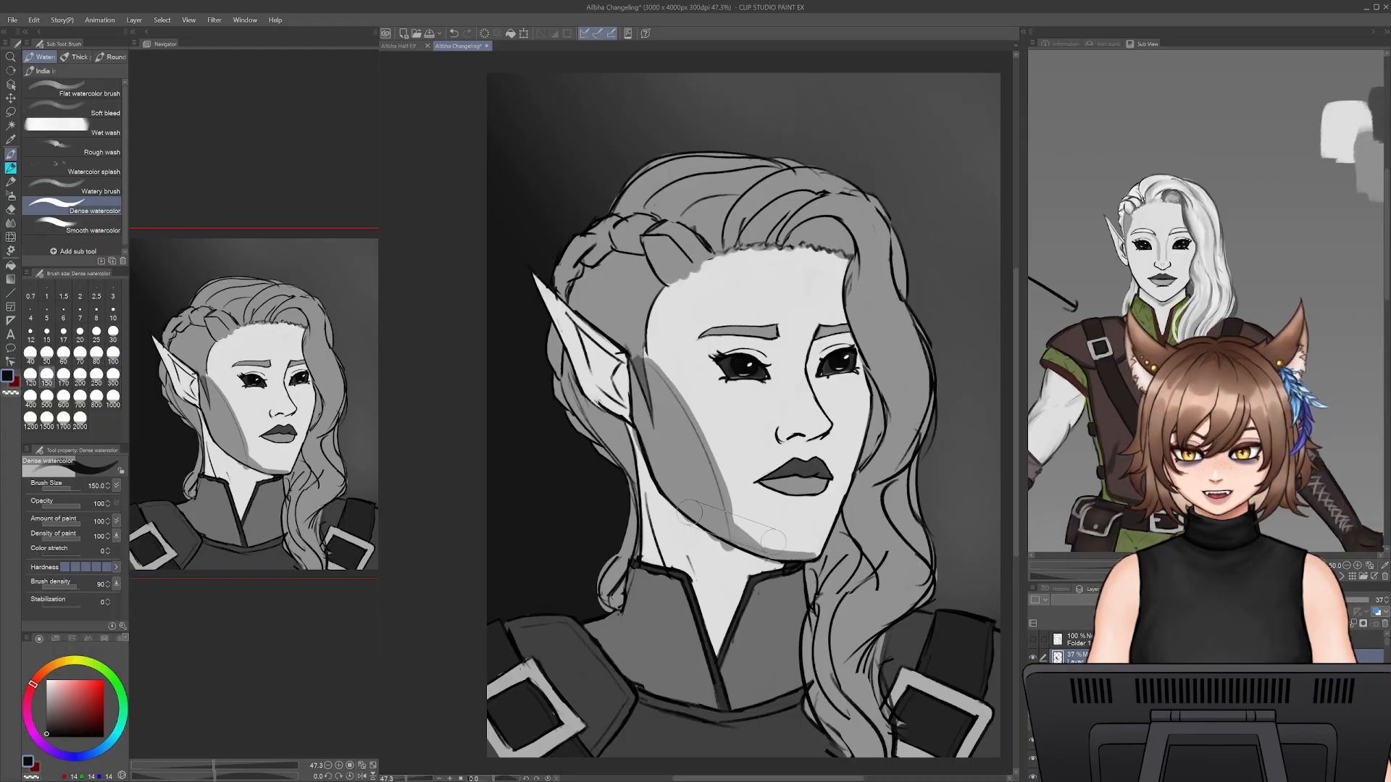
{"action": "key", "text": "e"}
{"action": "left_click_drag", "start_coordinate": [750, 536], "coordinate": [779, 547]}
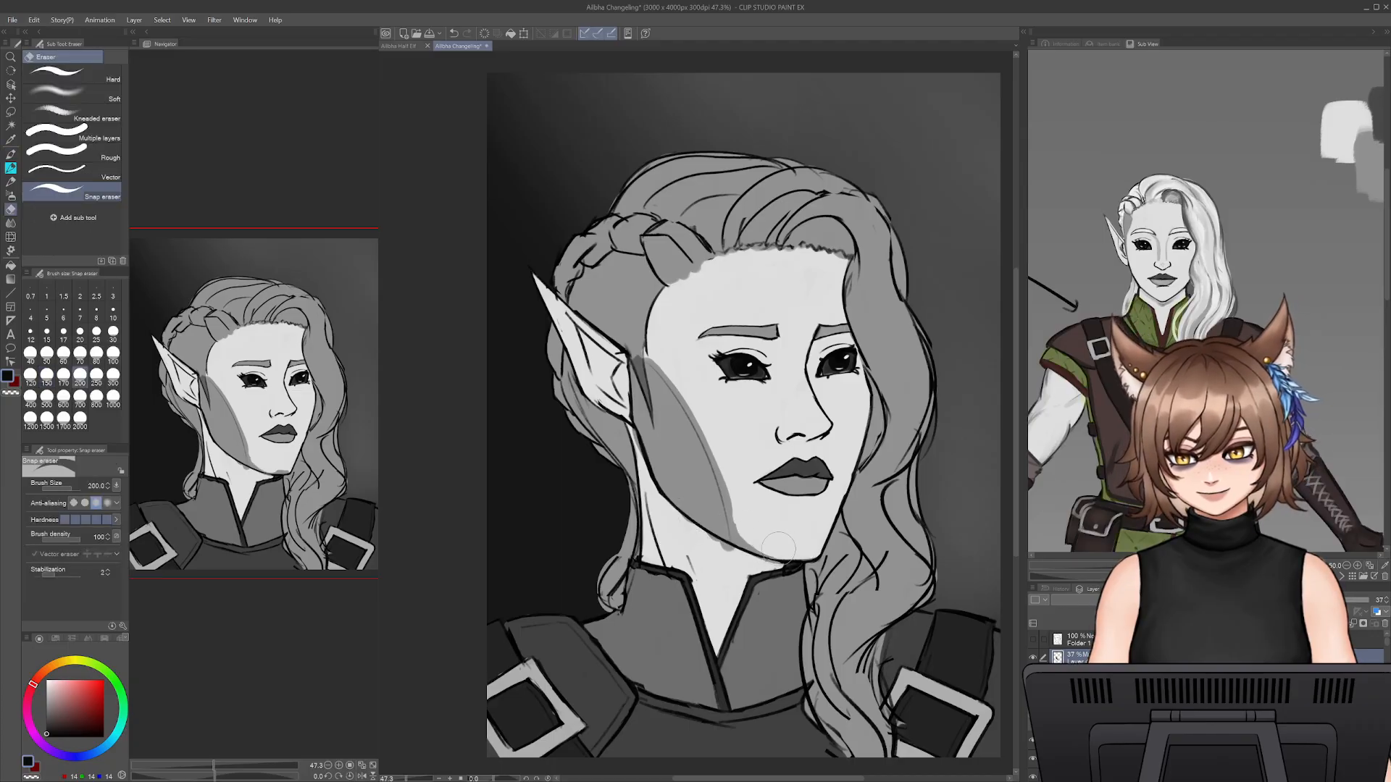
- Shade the neck beneath the jaw and the ear-side half of the collar and clothing with Dense watercolor at size 175
{"action": "key", "text": "b"}
{"action": "left_click_drag", "start_coordinate": [637, 444], "coordinate": [653, 590]}
{"action": "mouse_move", "coordinate": [658, 471]}
{"action": "left_mouse_down"}
{"action": "mouse_move", "coordinate": [633, 629]}
{"action": "mouse_move", "coordinate": [660, 509]}
{"action": "mouse_move", "coordinate": [681, 498]}
{"action": "mouse_move", "coordinate": [720, 564]}
{"action": "mouse_move", "coordinate": [728, 554]}
{"action": "mouse_move", "coordinate": [623, 674]}
{"action": "mouse_move", "coordinate": [646, 580]}
{"action": "mouse_move", "coordinate": [623, 619]}
{"action": "mouse_move", "coordinate": [518, 634]}
{"action": "mouse_move", "coordinate": [477, 694]}
{"action": "mouse_move", "coordinate": [589, 637]}
{"action": "mouse_move", "coordinate": [617, 645]}
{"action": "mouse_move", "coordinate": [515, 706]}
{"action": "mouse_move", "coordinate": [581, 717]}
{"action": "mouse_move", "coordinate": [673, 652]}
{"action": "mouse_move", "coordinate": [636, 681]}
{"action": "mouse_move", "coordinate": [689, 604]}
{"action": "left_mouse_up"}
{"action": "mouse_move", "coordinate": [731, 559]}
{"action": "left_mouse_down"}
{"action": "mouse_move", "coordinate": [668, 720]}
{"action": "mouse_move", "coordinate": [726, 567]}
{"action": "mouse_move", "coordinate": [651, 691]}
{"action": "mouse_move", "coordinate": [655, 733]}
{"action": "mouse_move", "coordinate": [704, 642]}
{"action": "mouse_move", "coordinate": [697, 683]}
{"action": "mouse_move", "coordinate": [744, 554]}
{"action": "mouse_move", "coordinate": [734, 607]}
{"action": "left_mouse_up"}
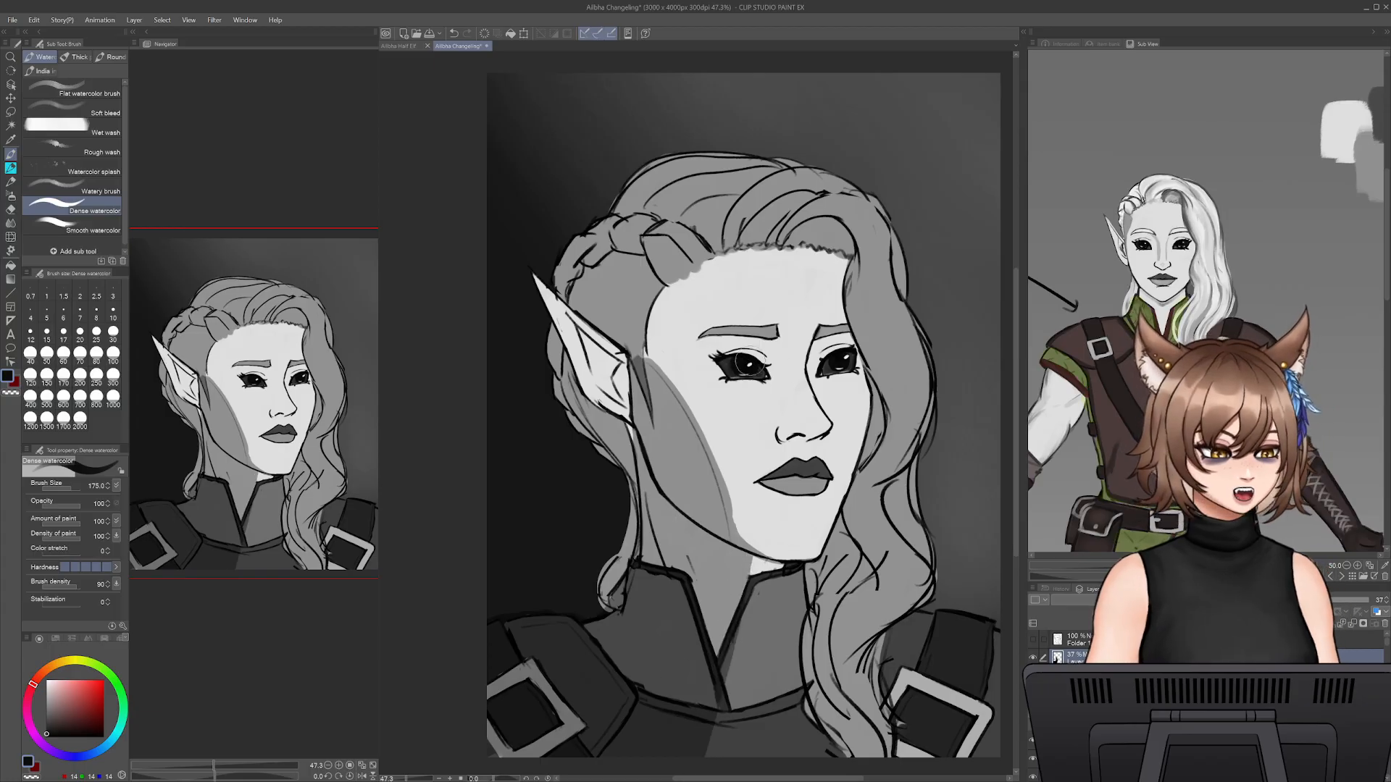
- Shade the underside of the nose with the brush at size 80 and trim that shadow with the Snap eraser reduced to size 50
{"action": "key", "text": "bracketleft"}
{"action": "key", "text": "bracketleft"}
{"action": "key", "text": "bracketleft"}
{"action": "key", "text": "bracketleft"}
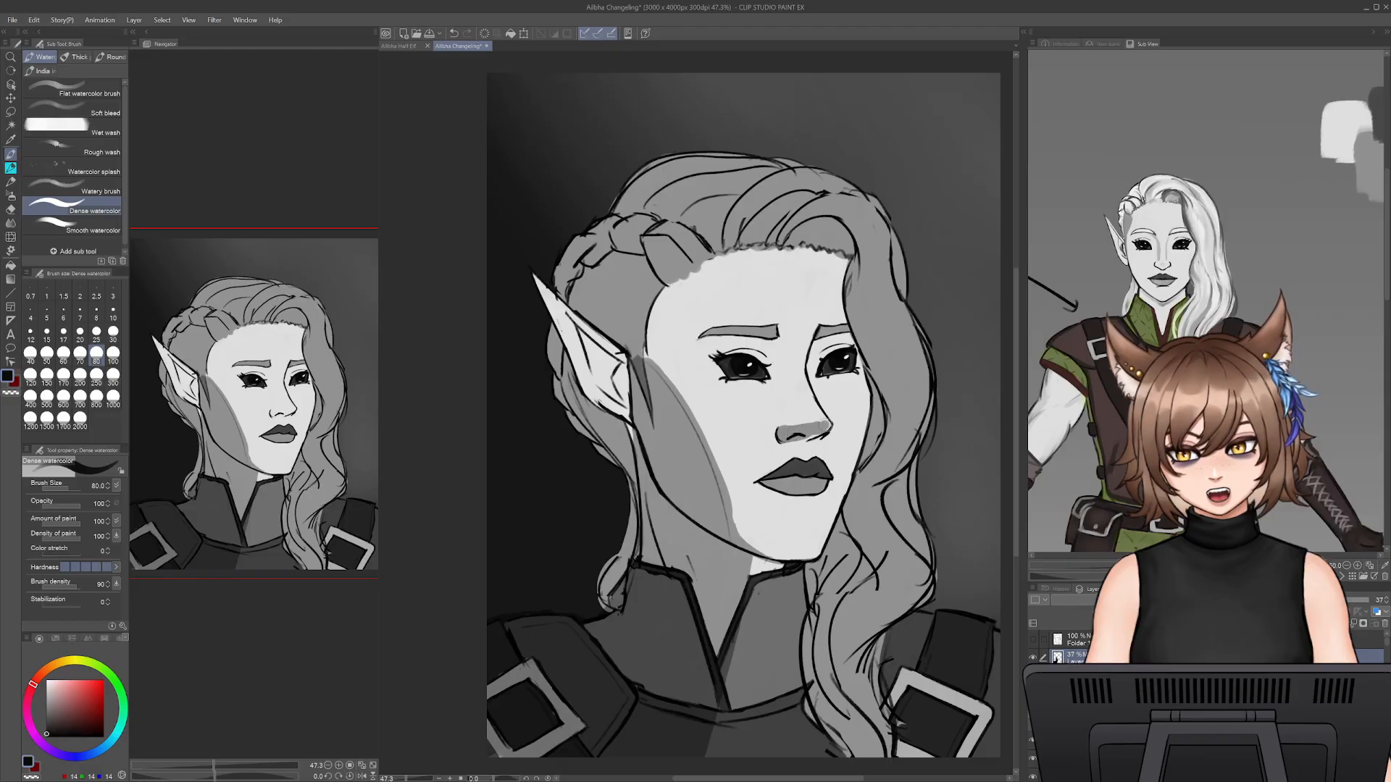
{"action": "key", "text": "e"}
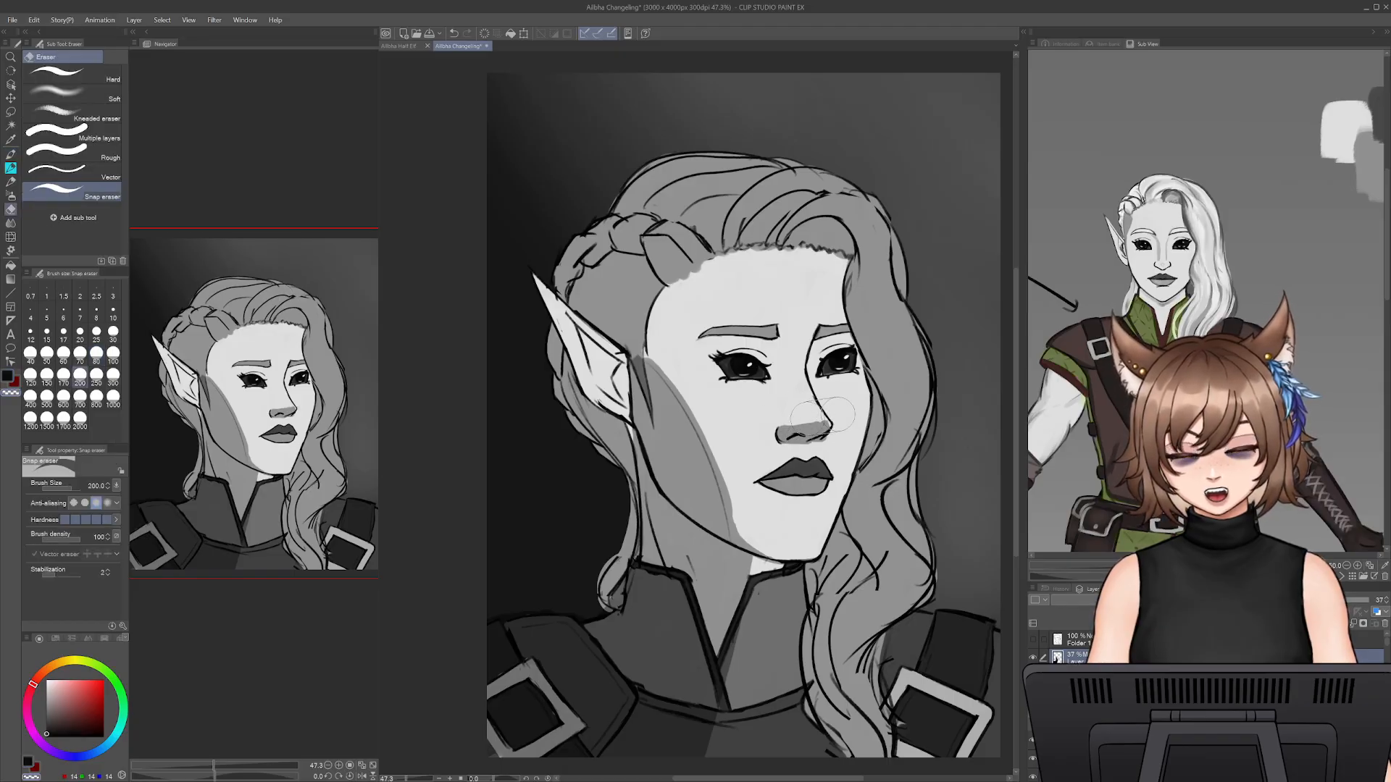
{"action": "key", "text": "bracketleft"}
{"action": "key", "text": "bracketleft"}
{"action": "key", "text": "bracketleft"}
{"action": "key", "text": "bracketleft"}
{"action": "key", "text": "bracketleft"}
{"action": "key", "text": "bracketleft"}
{"action": "key", "text": "bracketleft"}
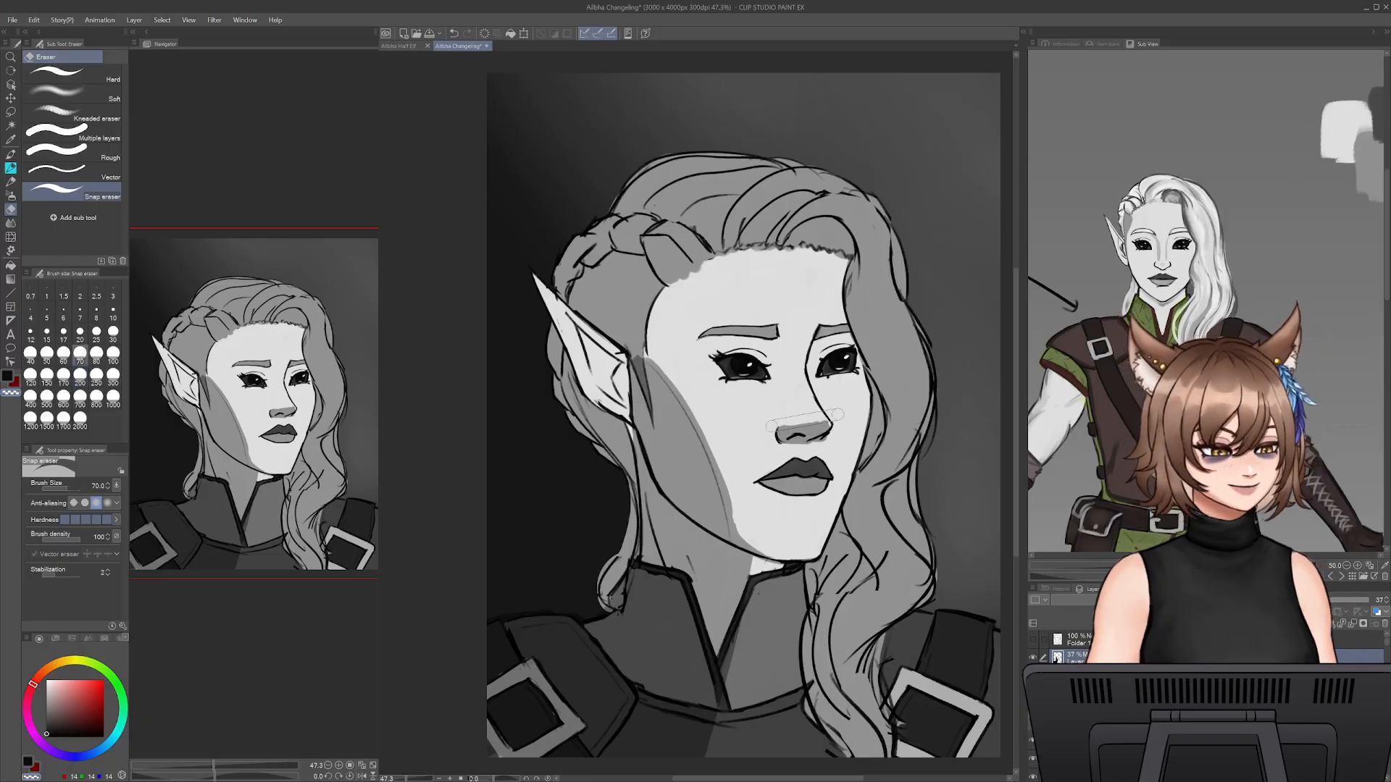
{"action": "key", "text": "bracketleft"}
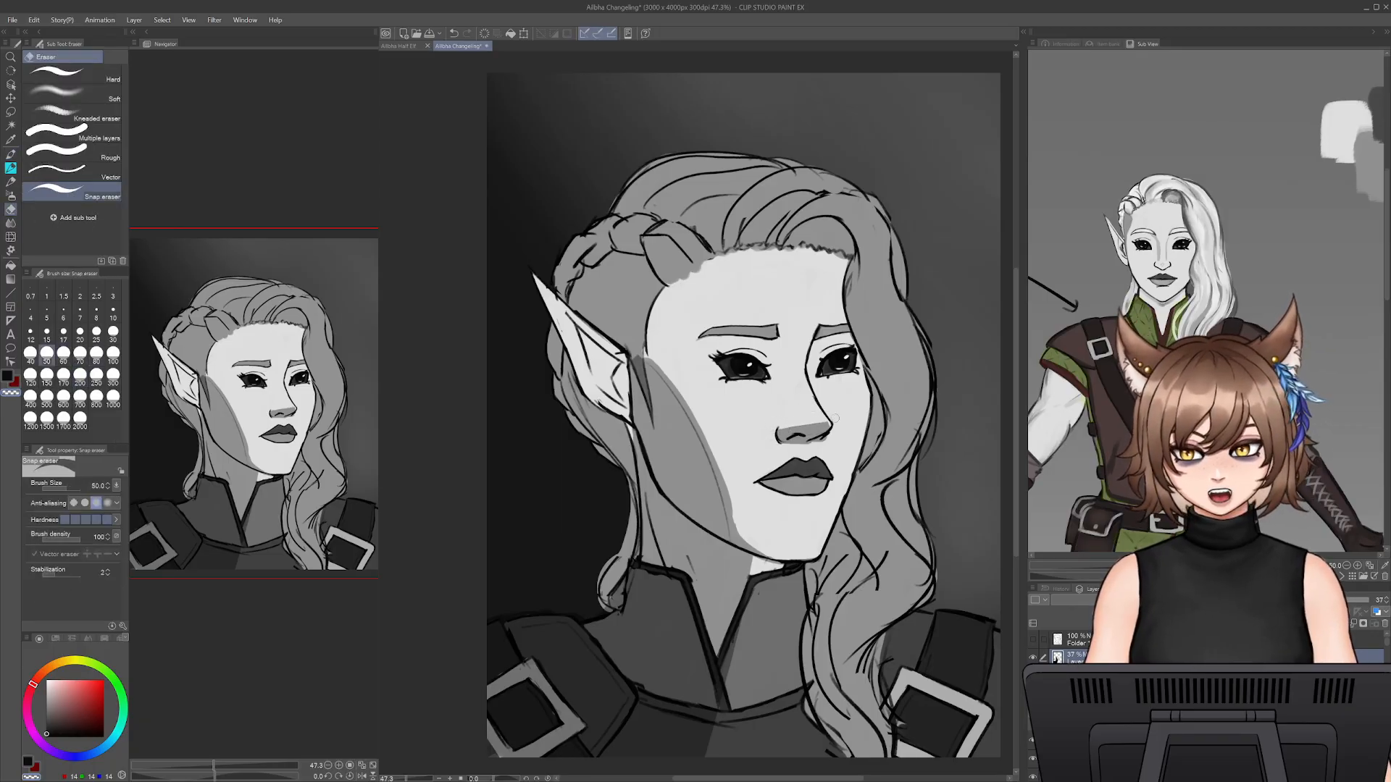
- Restore the near-black paint colour and refine the shading around the nose and lips, alternating Dense watercolor and the Snap eraser
{"action": "key", "text": "b"}
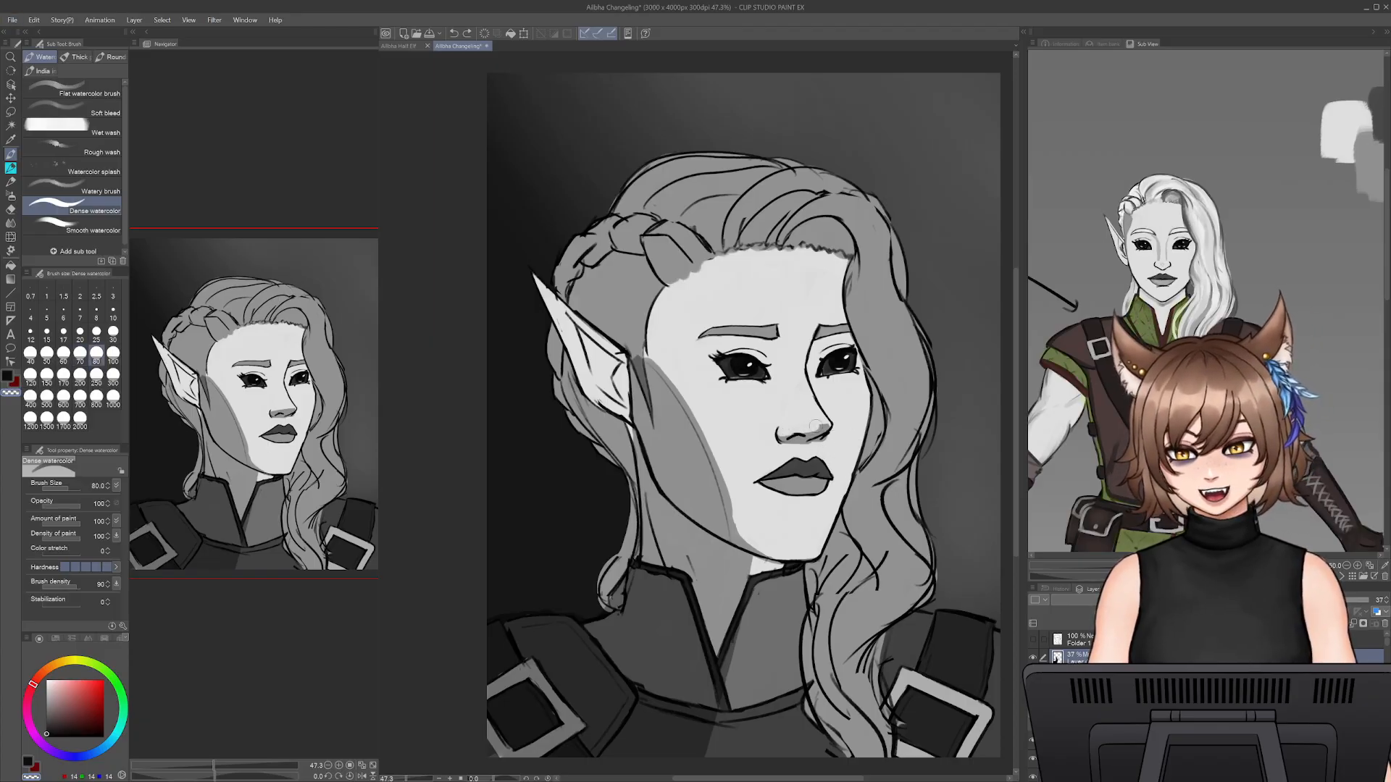
{"action": "left_click", "coordinate": [11, 377]}
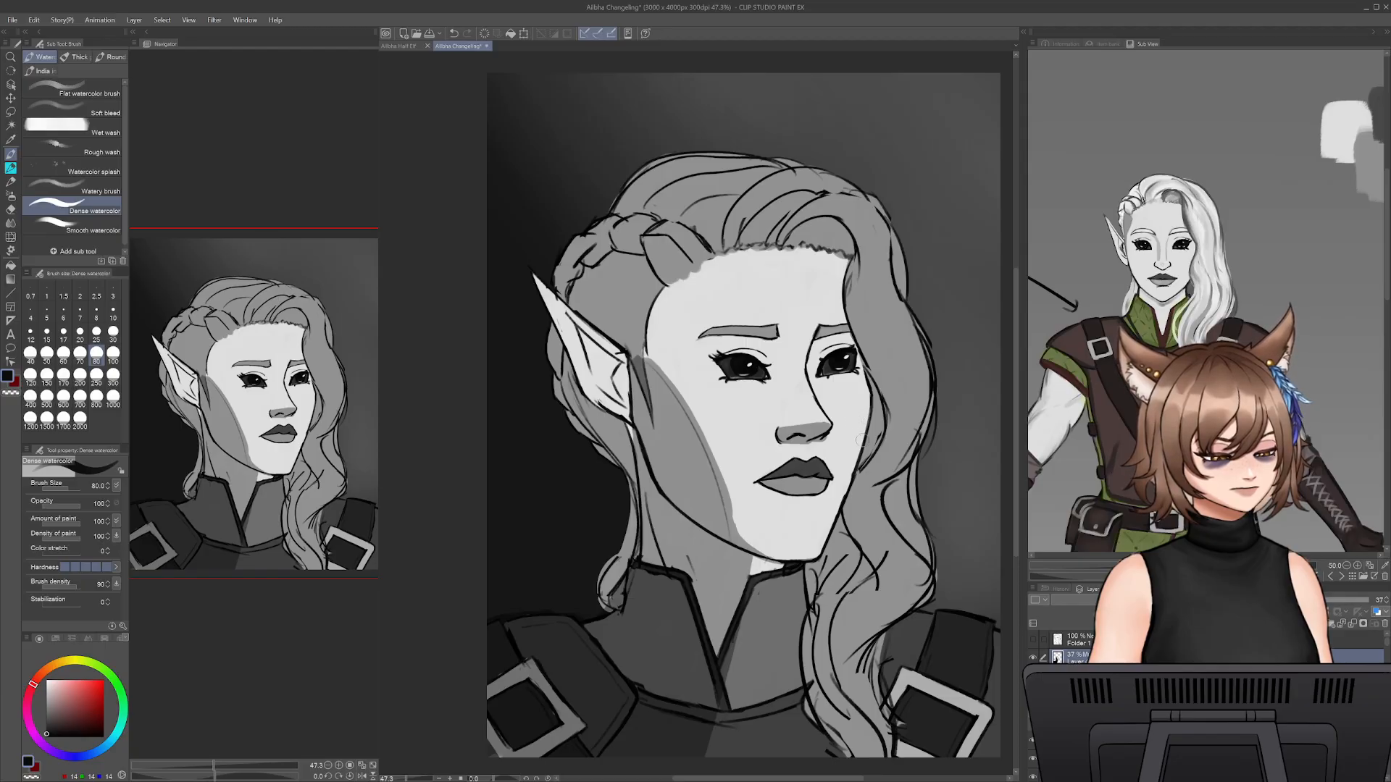
{"action": "key", "text": "e"}
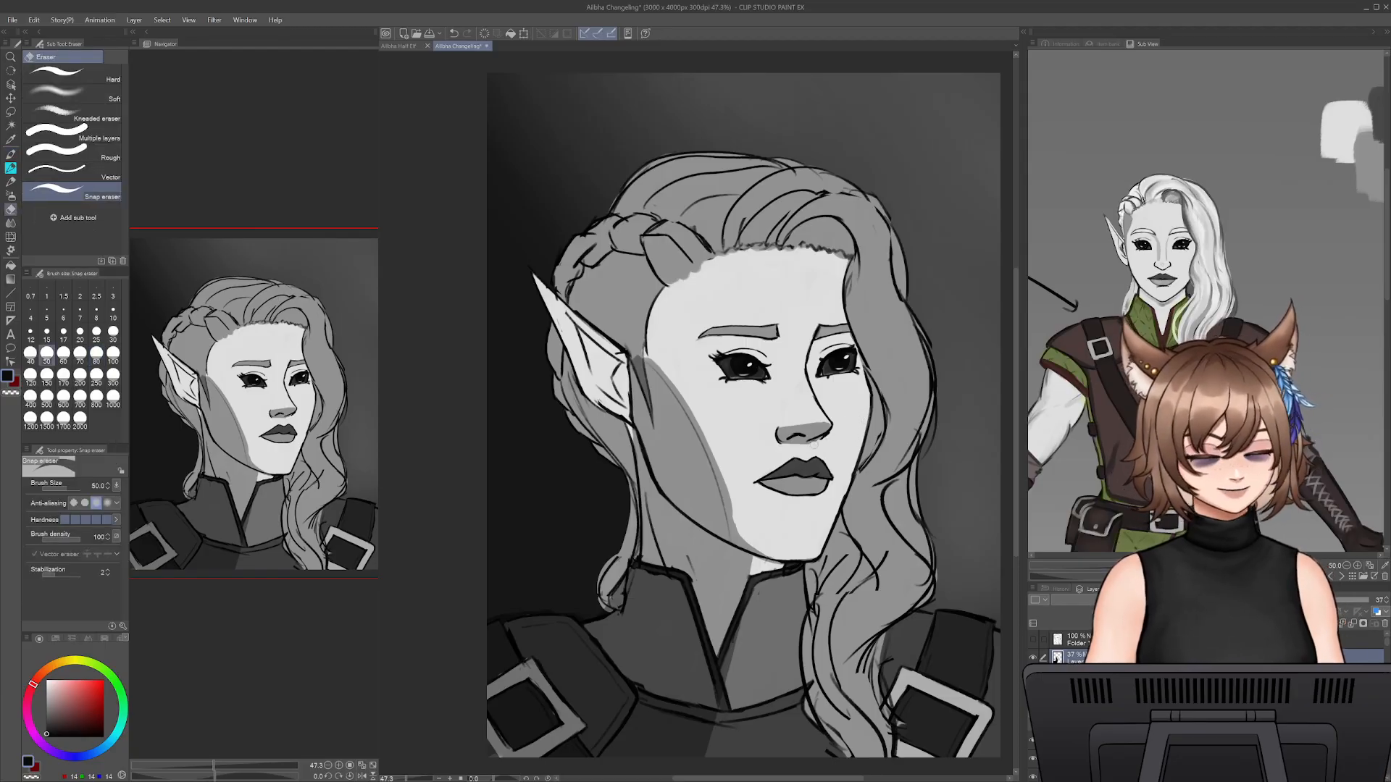
{"action": "key", "text": "b"}
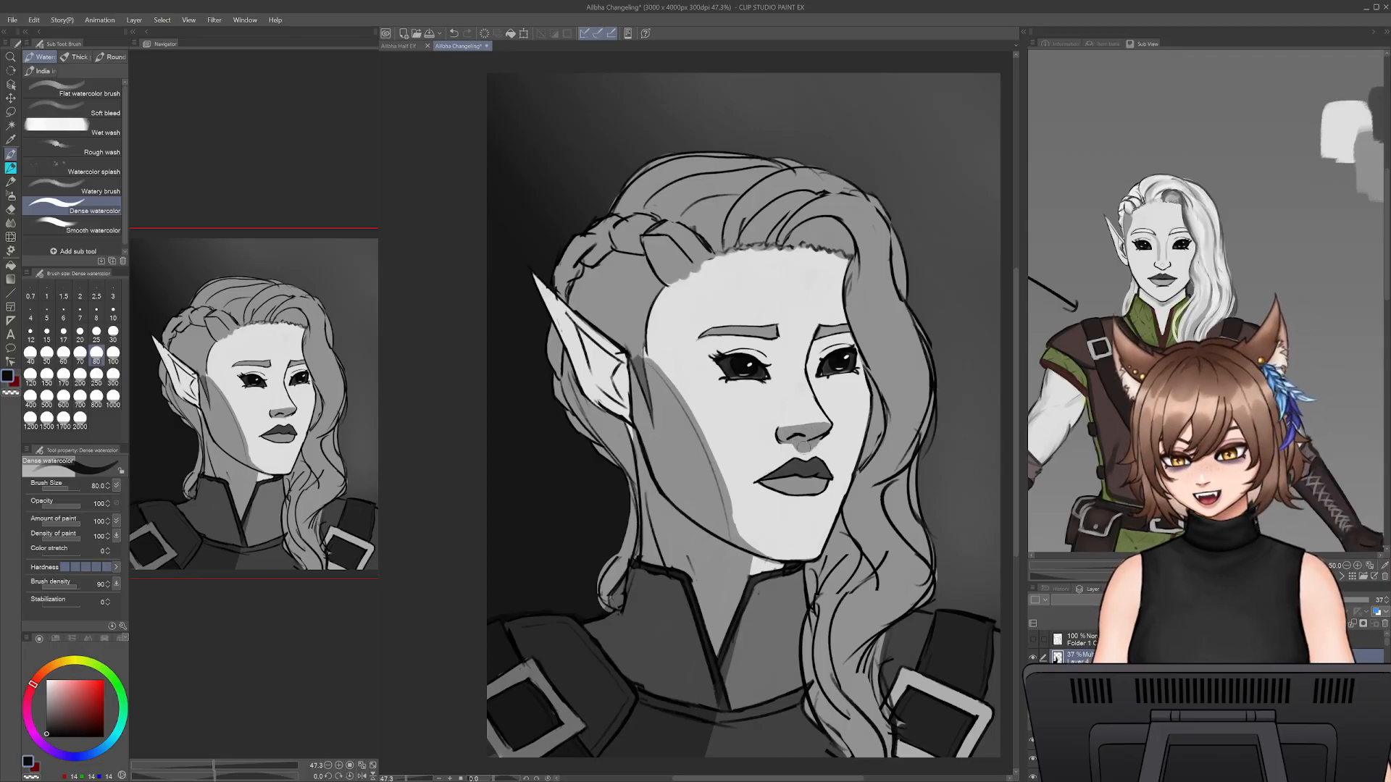
{"action": "key", "text": "e"}
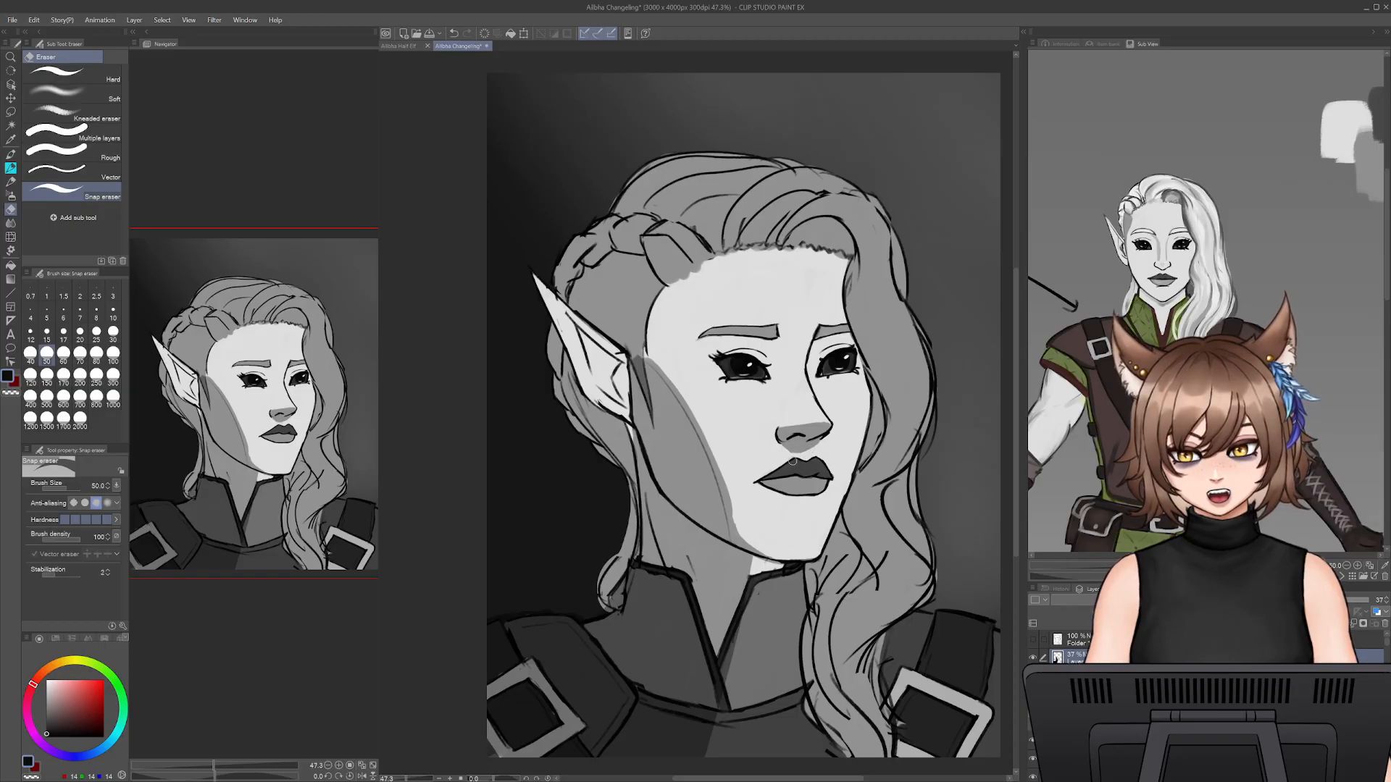
{"action": "key", "text": "b"}
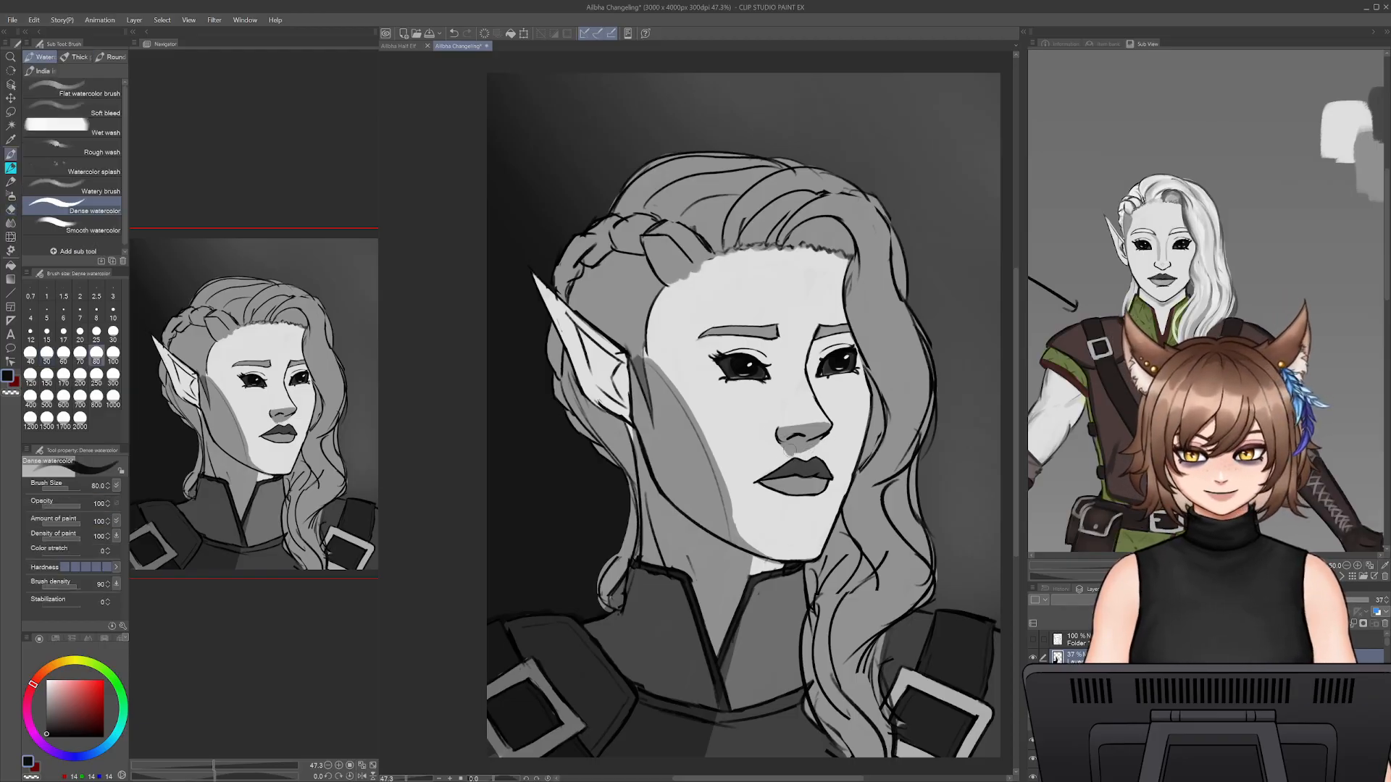
- Paint a shadow from the inner eye corner down the side of the nose bridge, undoing the unwanted strokes
{"action": "left_click_drag", "start_coordinate": [782, 341], "coordinate": [797, 409]}
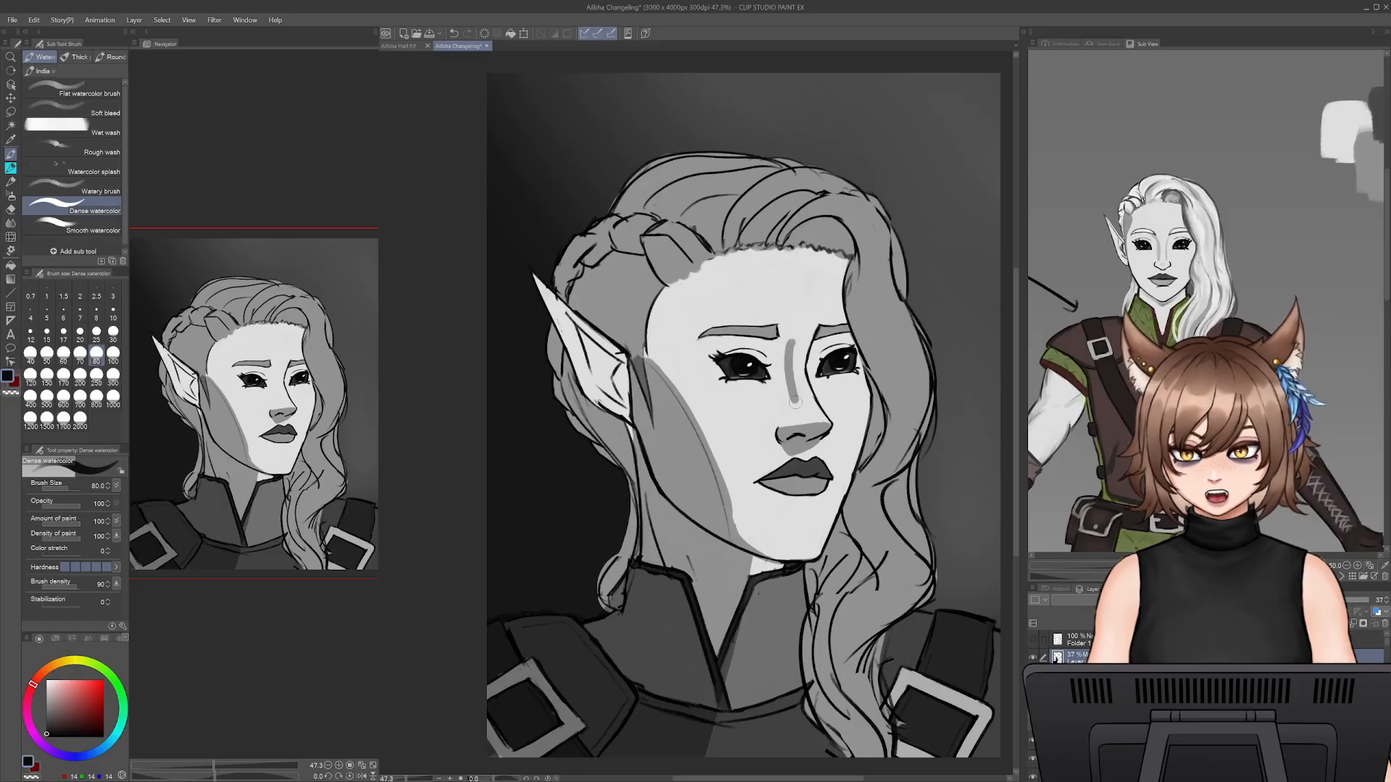
{"action": "key", "text": "ctrl+z"}
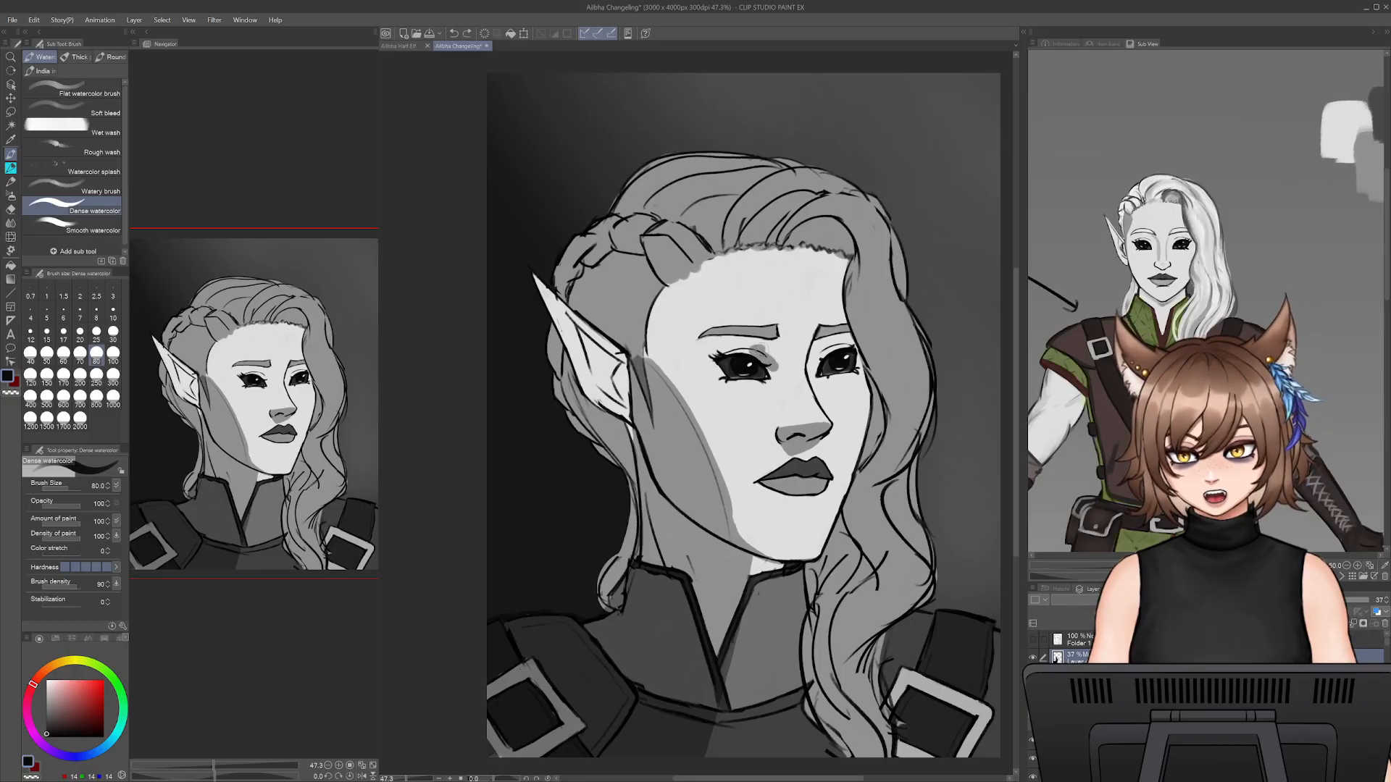
{"action": "left_click_drag", "start_coordinate": [781, 363], "coordinate": [800, 424]}
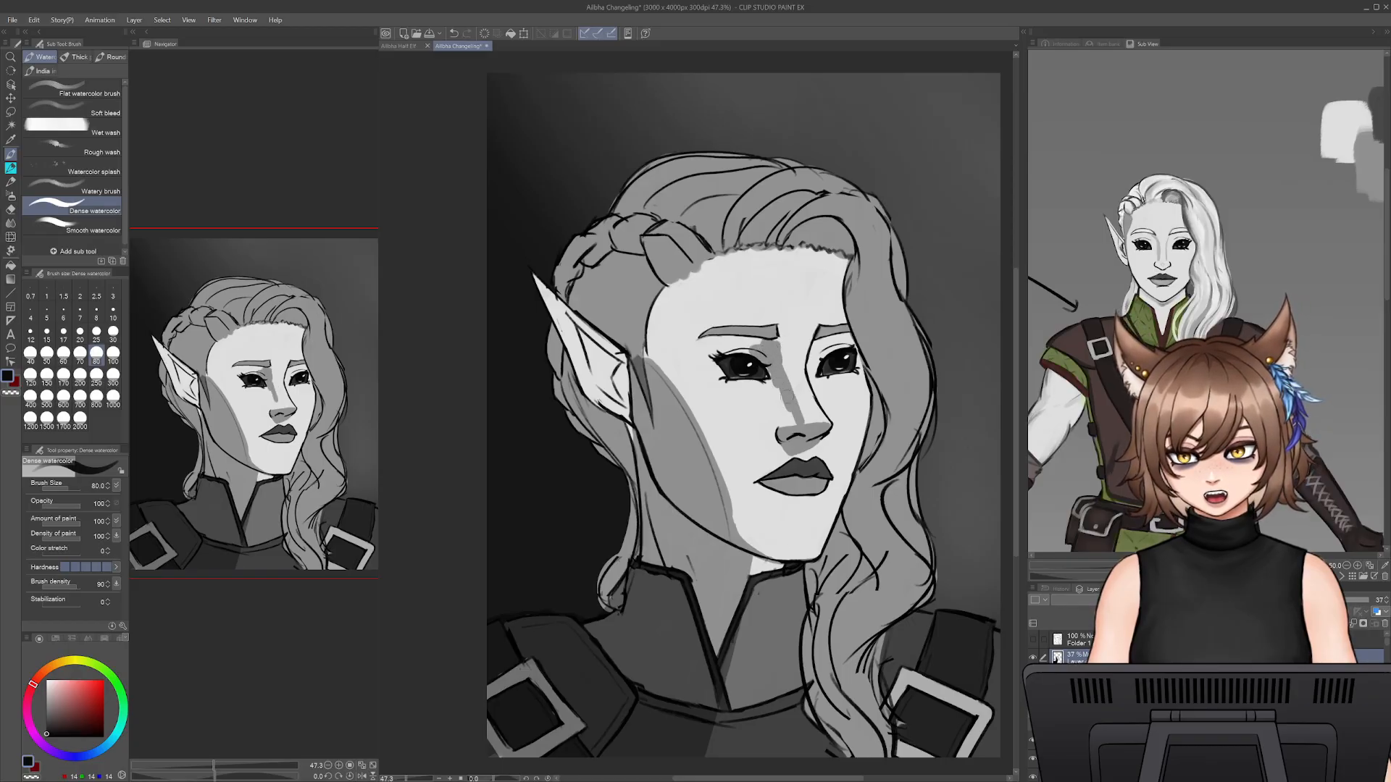
{"action": "key", "text": "ctrl+z"}
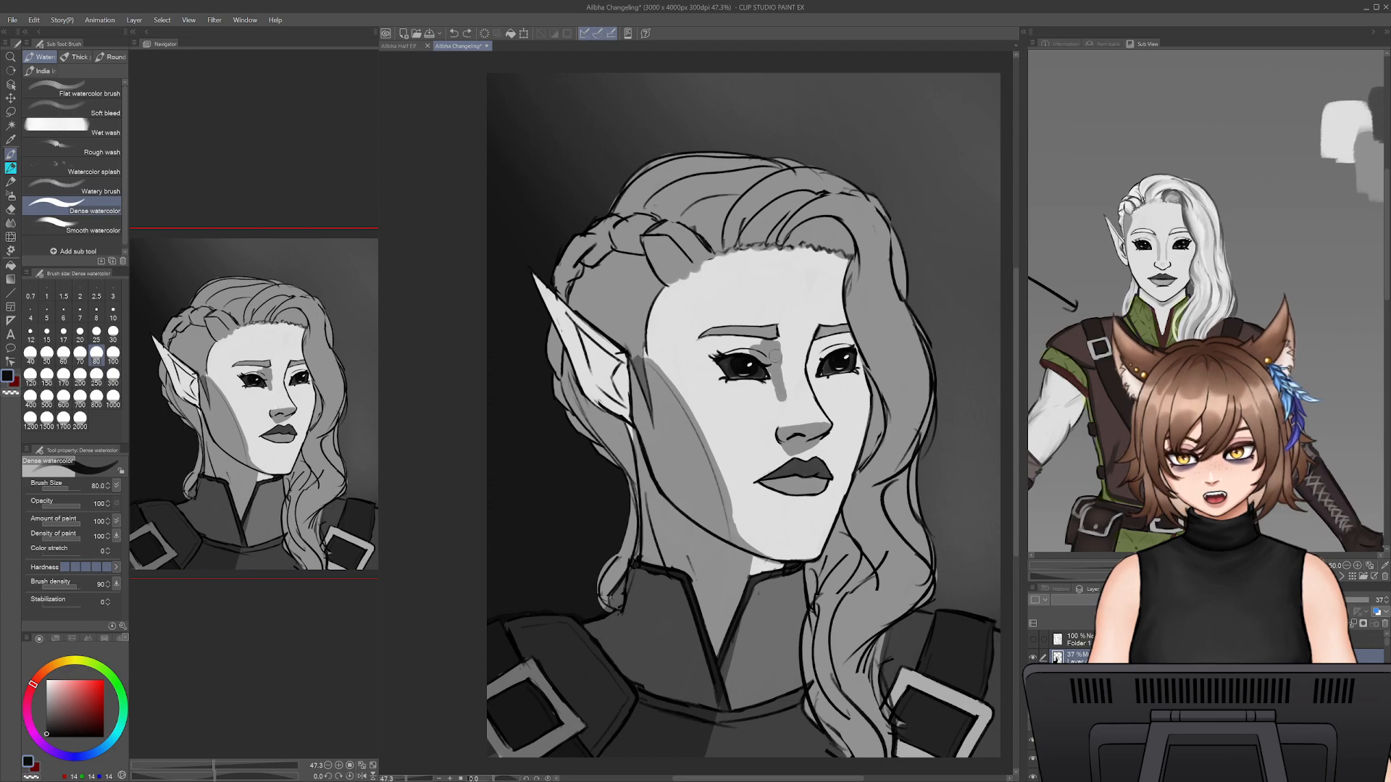
{"action": "left_click_drag", "start_coordinate": [773, 352], "coordinate": [797, 411]}
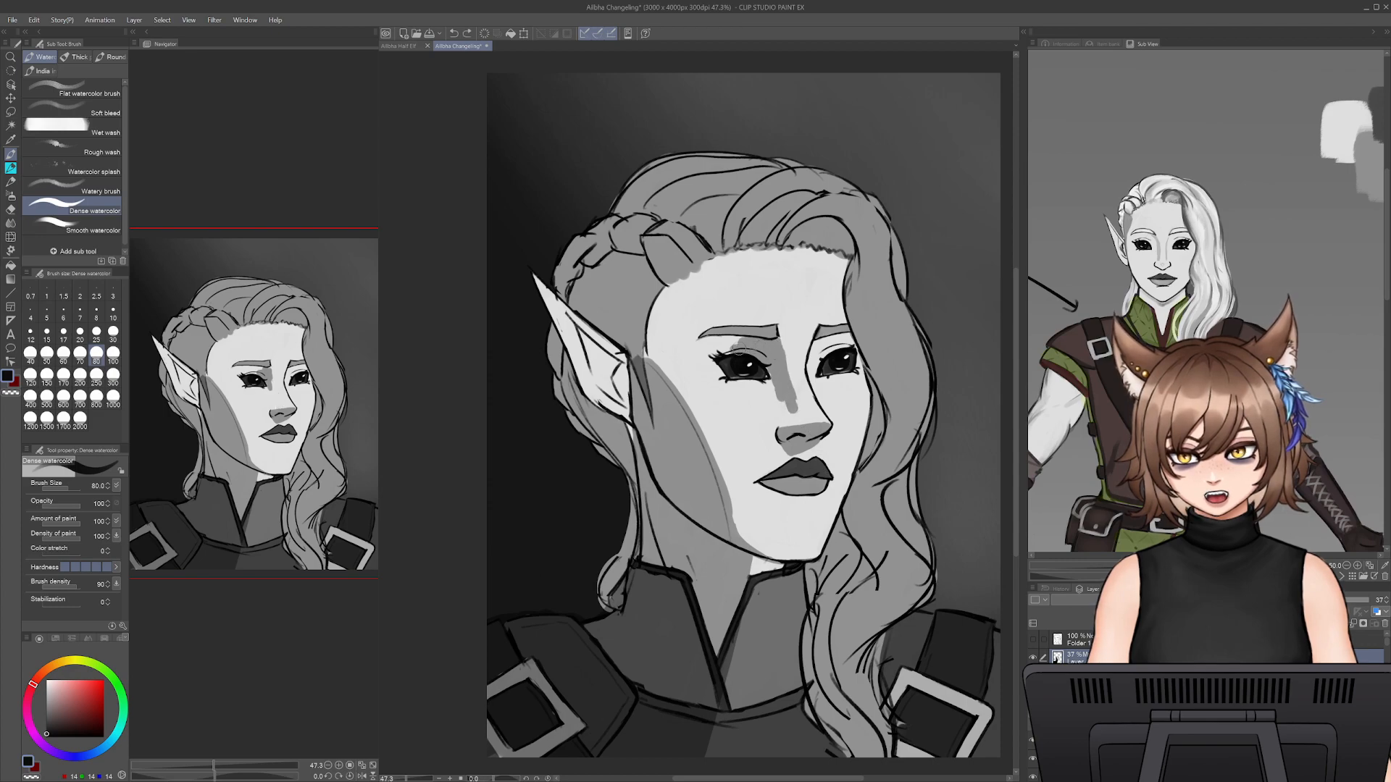
- Shade the eye sockets between the brows and the upper eyelids on both eyes
{"action": "left_click_drag", "start_coordinate": [717, 355], "coordinate": [735, 342]}
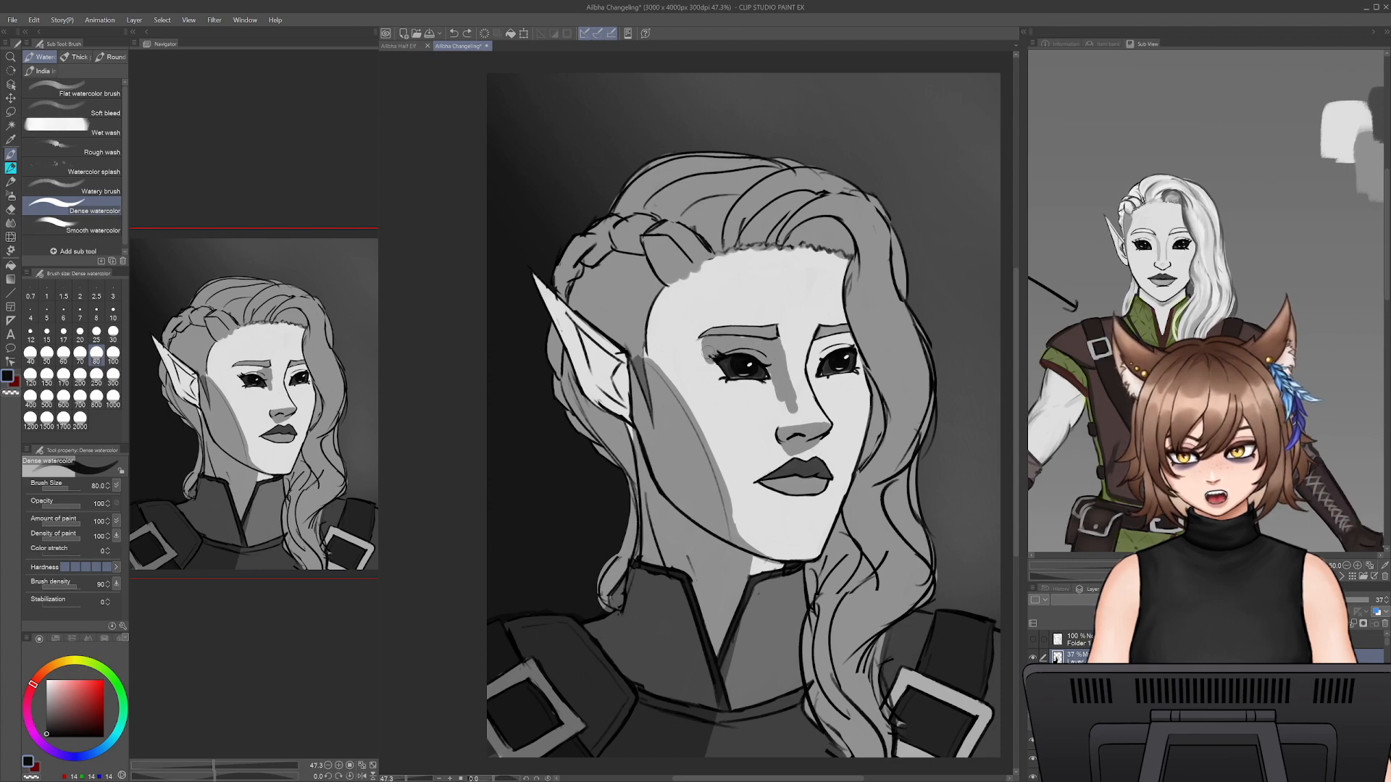
{"action": "key", "text": "e"}
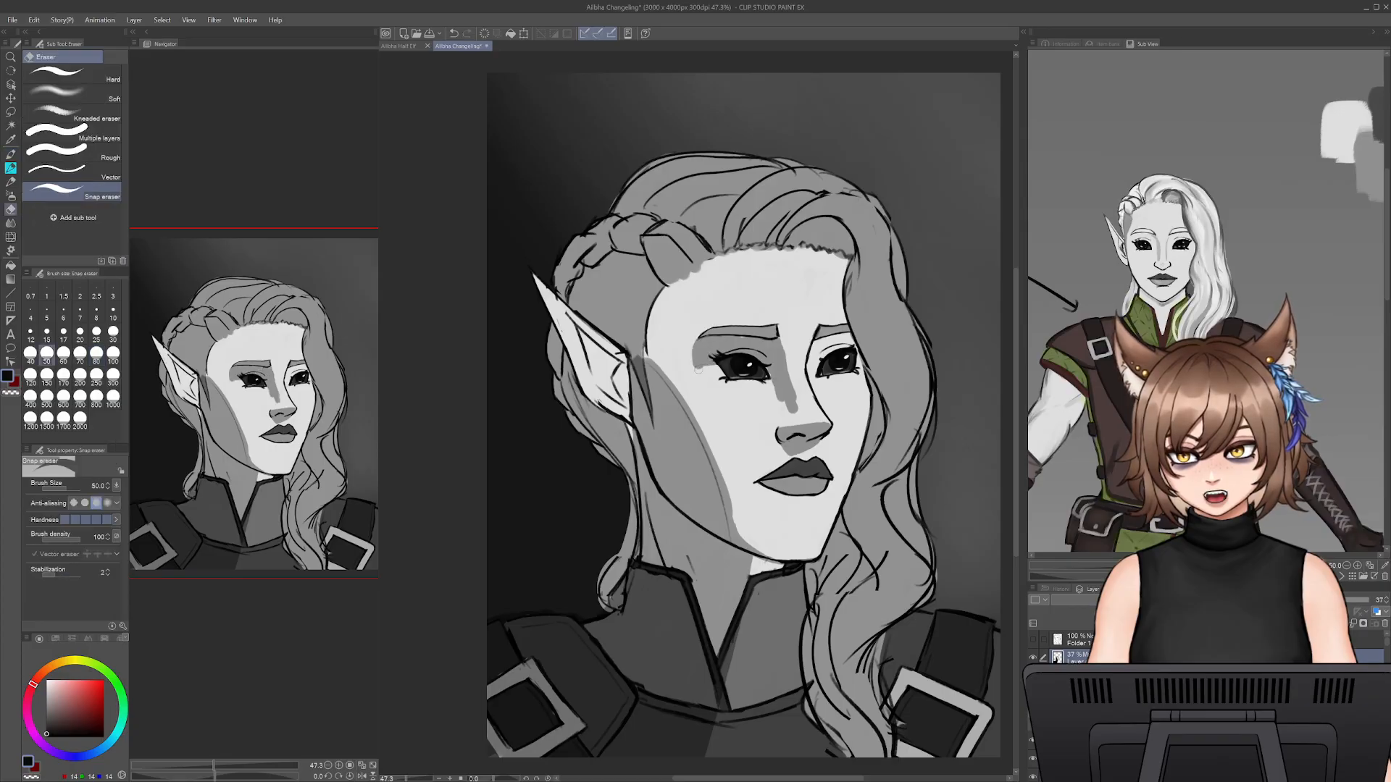
{"action": "key", "text": "b"}
{"action": "left_click_drag", "start_coordinate": [819, 351], "coordinate": [828, 356]}
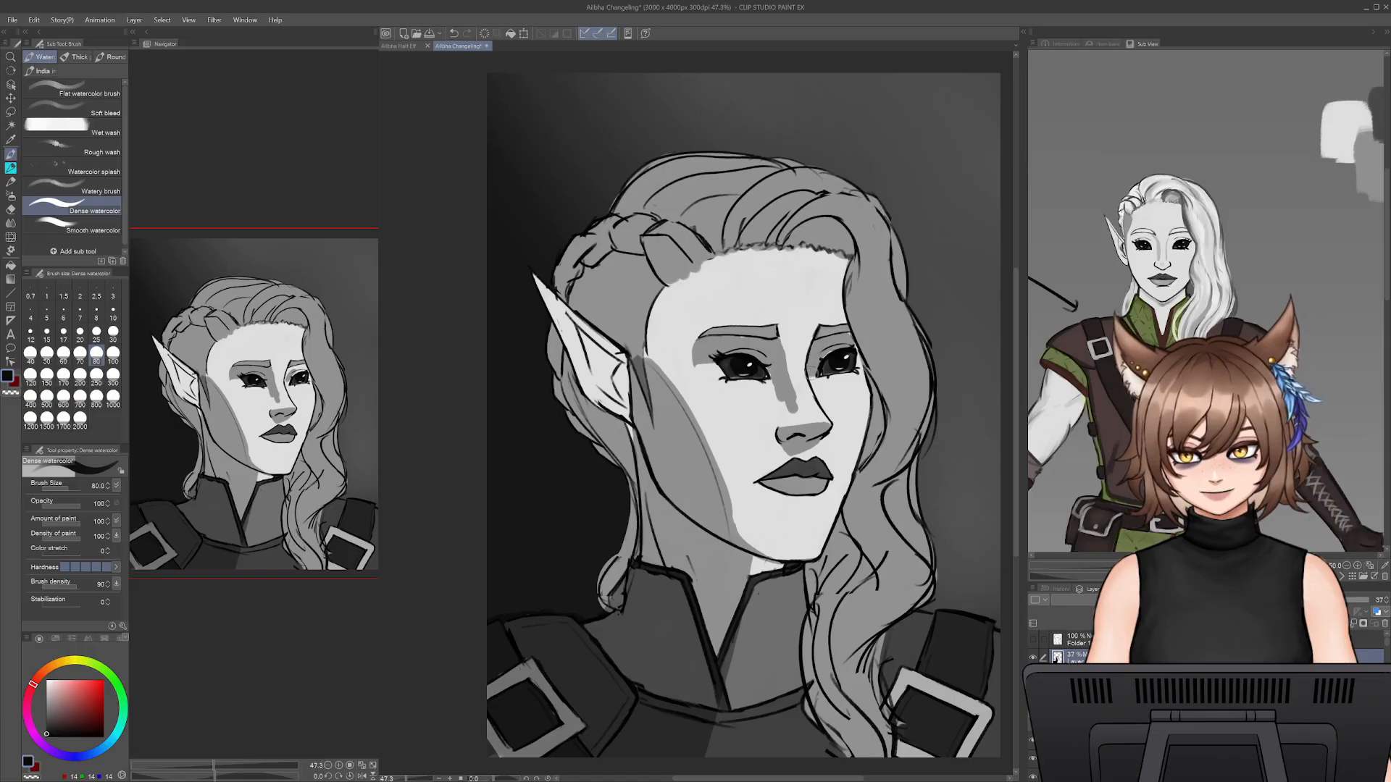
- Clean up the shadow around the eye nearest the loose hair with the Snap eraser at size 50 and return to Dense watercolor
{"action": "key", "text": "e"}
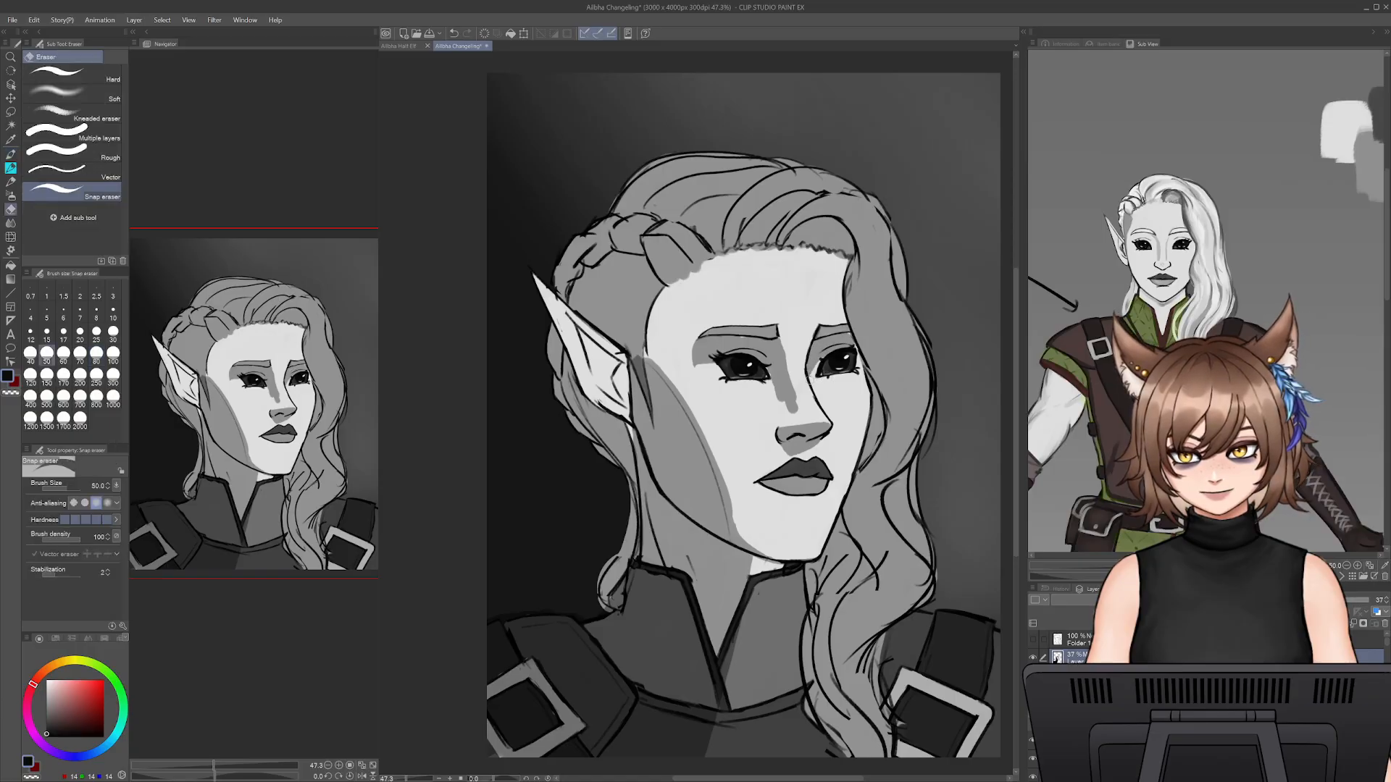
{"action": "key", "text": "b"}
{"action": "key", "text": "e"}
{"action": "left_click_drag", "start_coordinate": [822, 367], "coordinate": [833, 355]}
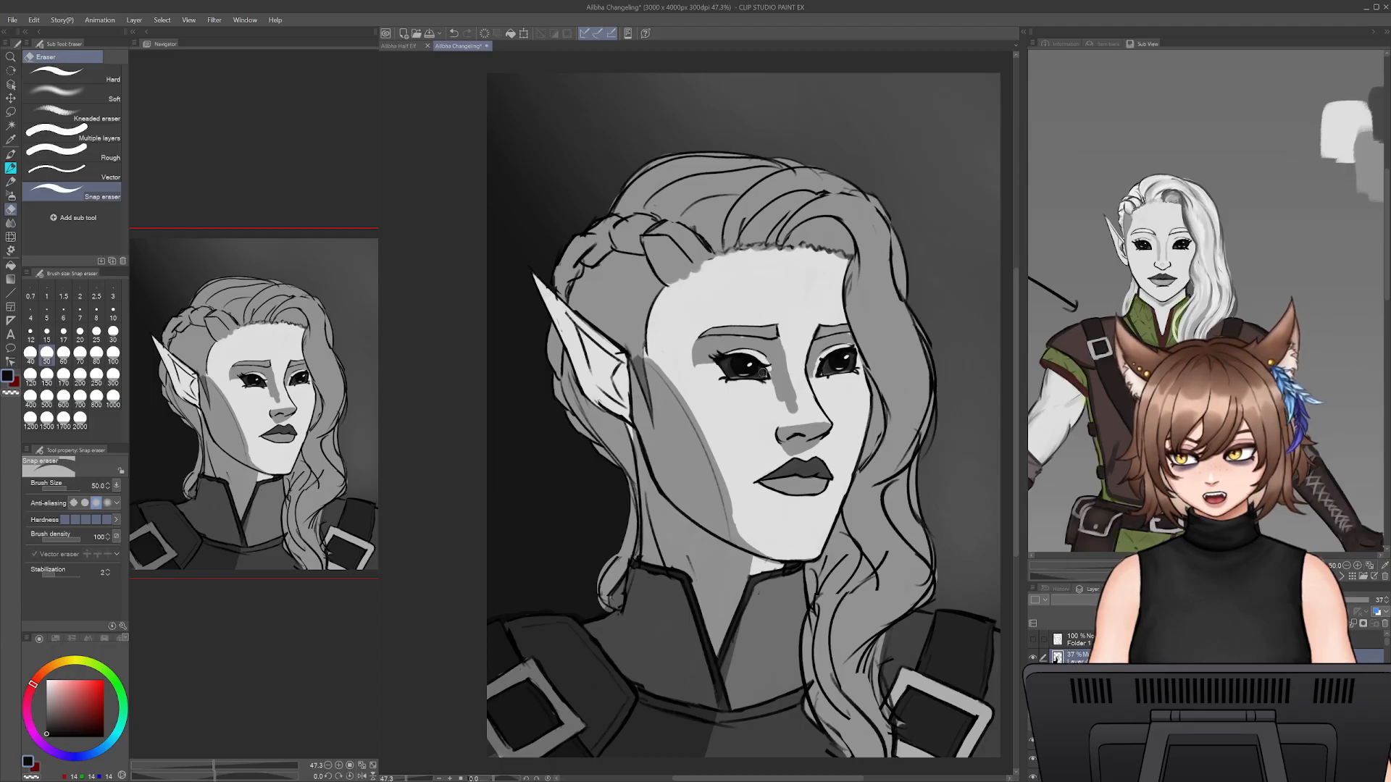
{"action": "key", "text": "b"}
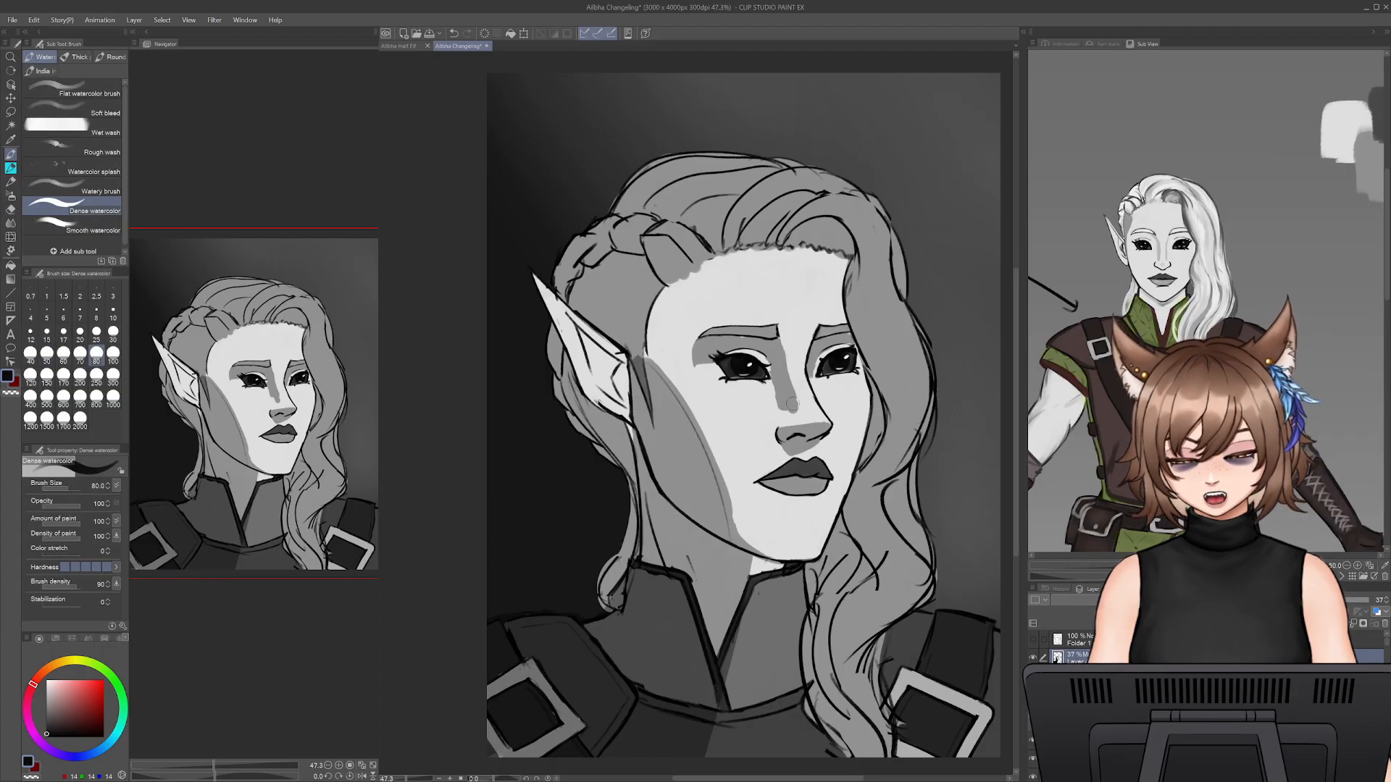
- Check the finished half-elf portrait for reference, then shade the side hair above the ear with Dense watercolor at size 250
{"action": "left_click", "coordinate": [395, 46]}
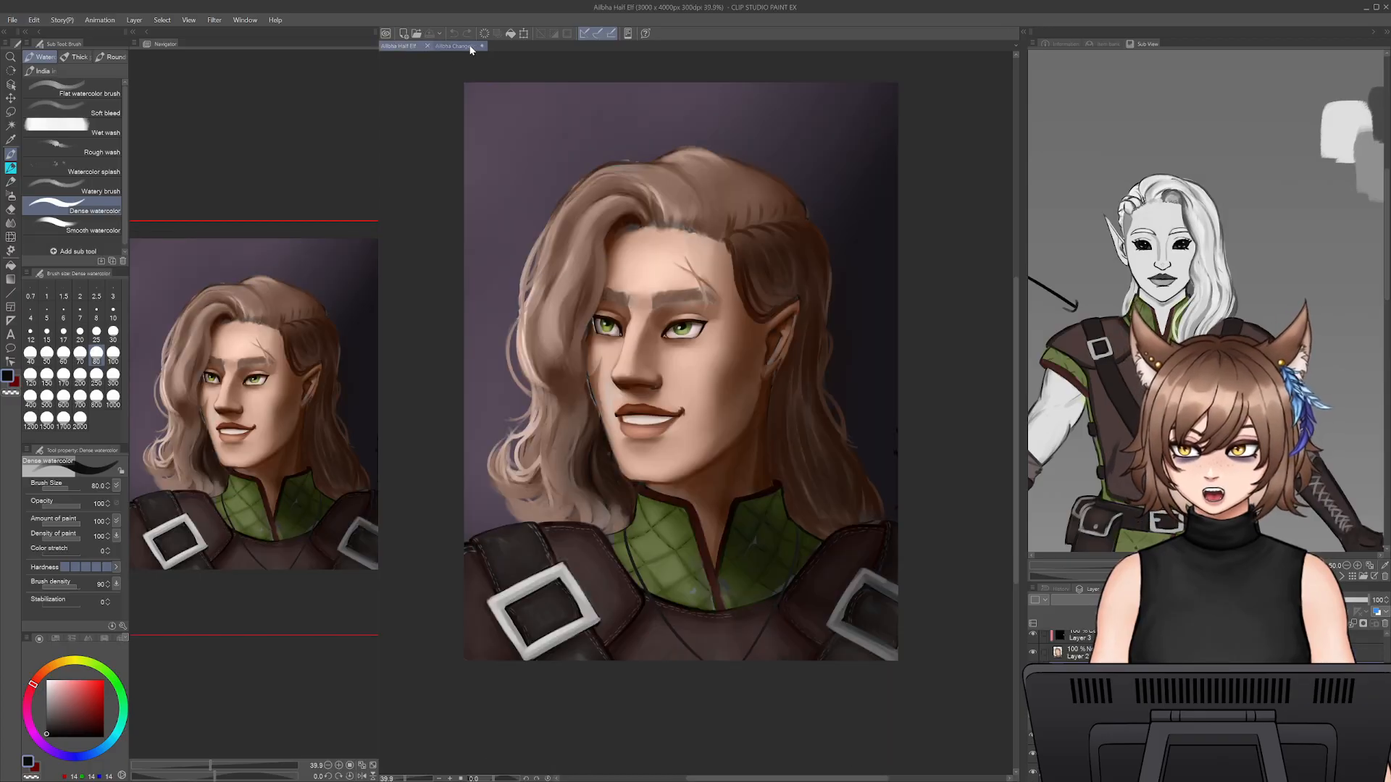
{"action": "left_click", "coordinate": [466, 45]}
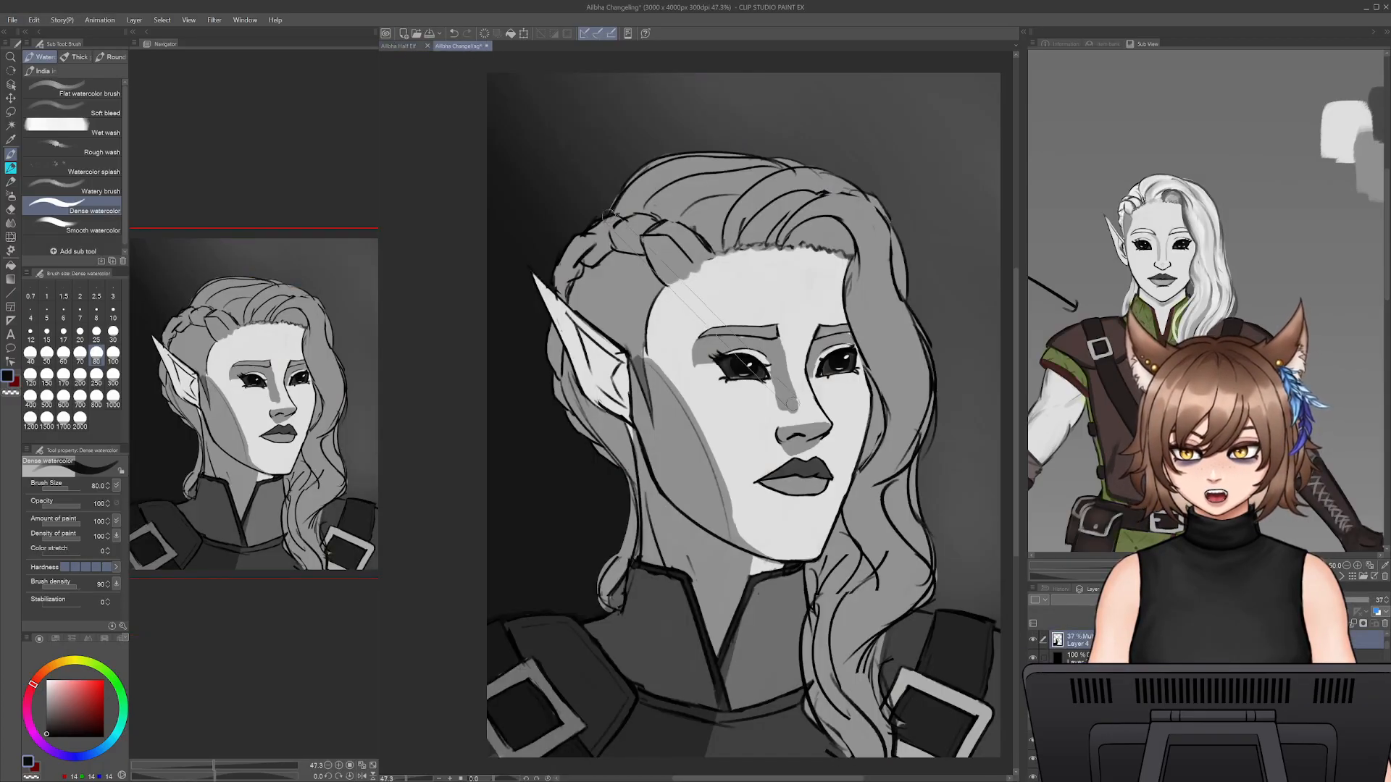
{"action": "key", "text": "bracketright"}
{"action": "key", "text": "bracketright"}
{"action": "key", "text": "bracketright"}
{"action": "key", "text": "bracketright"}
{"action": "key", "text": "bracketright"}
{"action": "key", "text": "bracketright"}
{"action": "left_click_drag", "start_coordinate": [568, 279], "coordinate": [642, 354]}
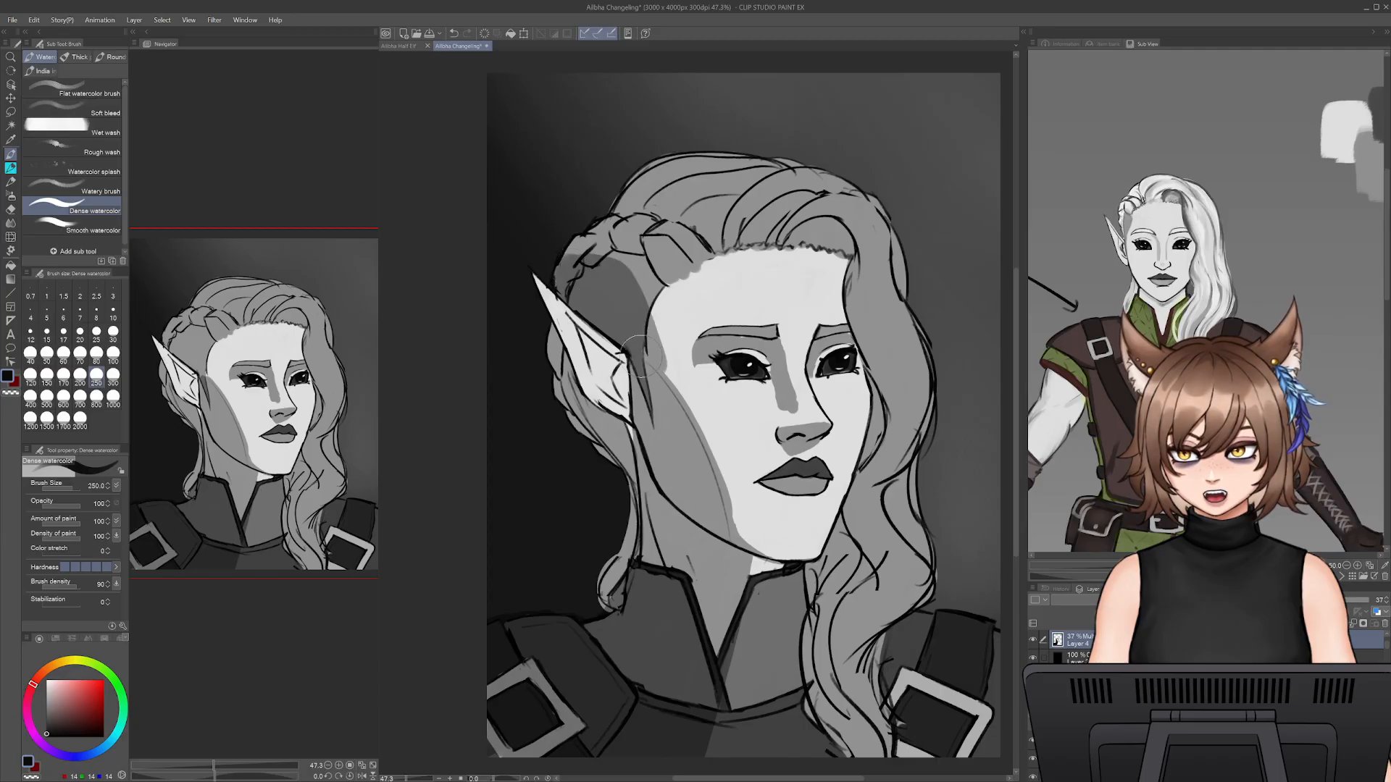
- Trim the shadow on the side hair between the braid and the face with the Snap eraser at size 175
{"action": "key", "text": "e"}
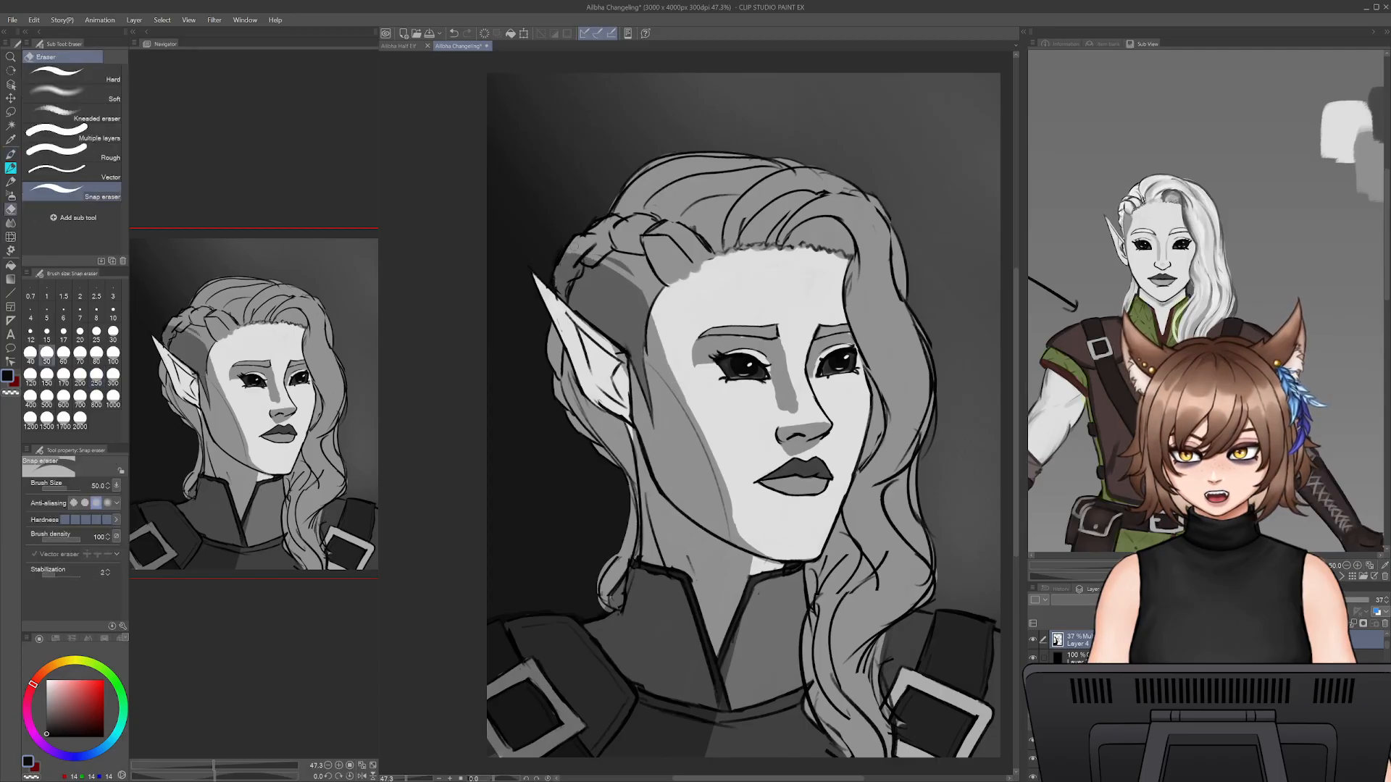
{"action": "key", "text": "bracketright"}
{"action": "key", "text": "bracketright"}
{"action": "key", "text": "bracketright"}
{"action": "key", "text": "bracketright"}
{"action": "key", "text": "bracketright"}
{"action": "key", "text": "bracketright"}
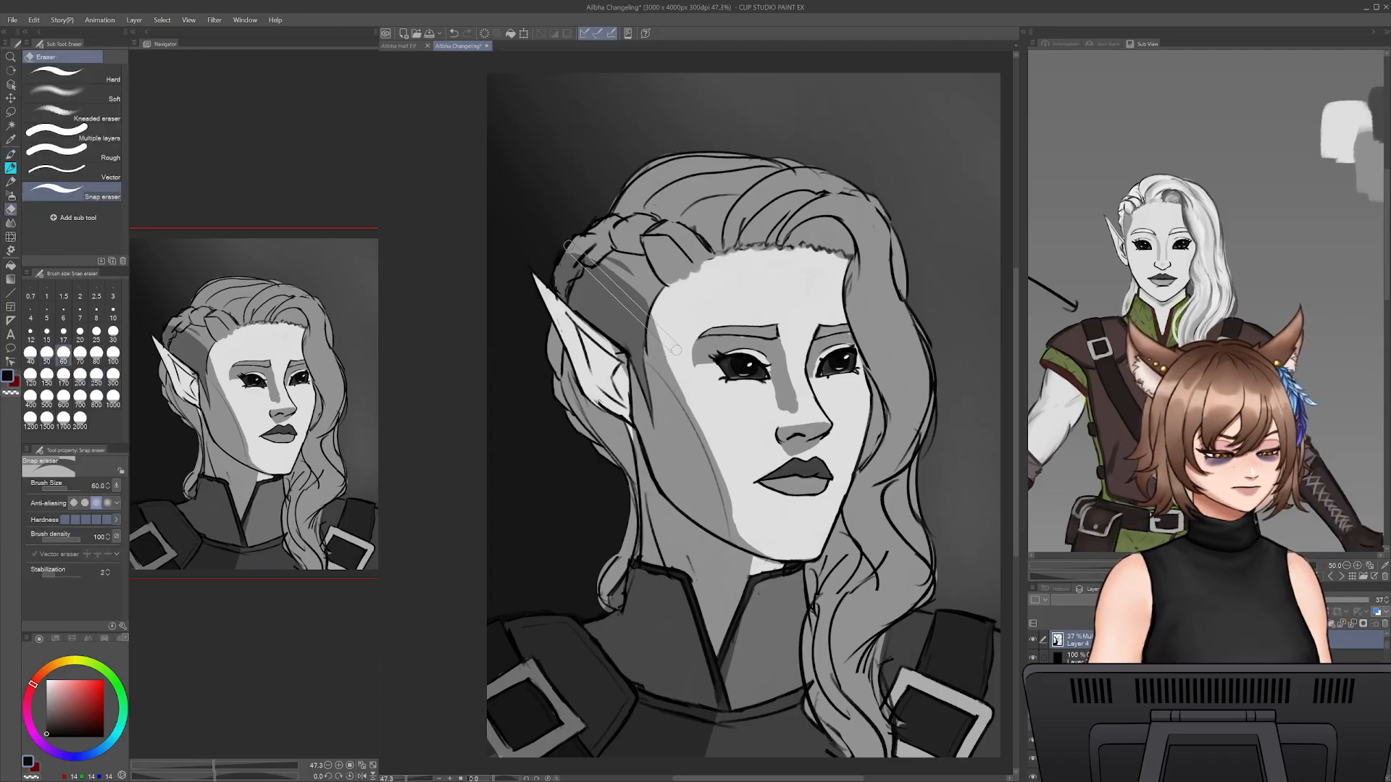
{"action": "key", "text": "bracketright"}
{"action": "key", "text": "bracketright"}
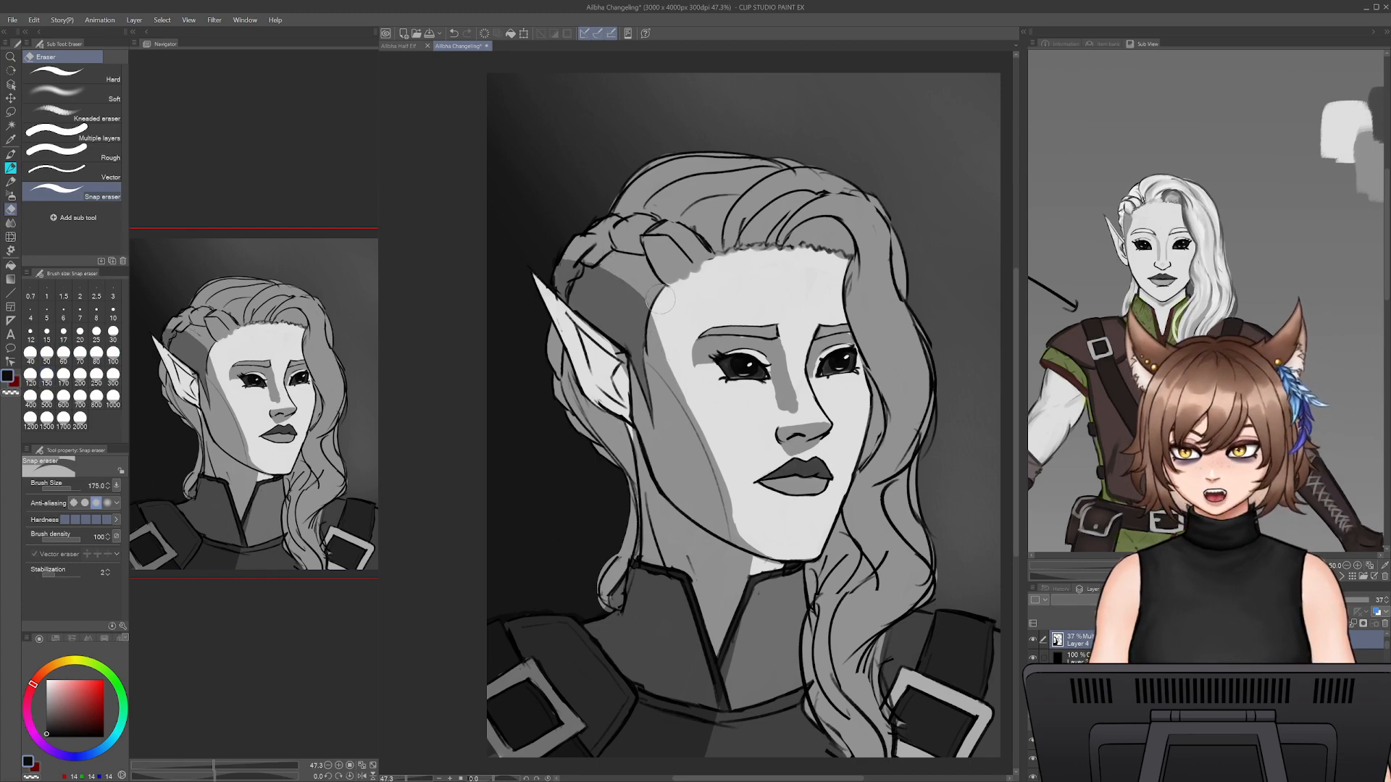
{"action": "left_click_drag", "start_coordinate": [637, 287], "coordinate": [625, 286]}
- Shade the hair behind the ear and down to the collar with Dense watercolor at size 250
{"action": "key", "text": "b"}
{"action": "mouse_move", "coordinate": [551, 337]}
{"action": "left_mouse_down"}
{"action": "mouse_move", "coordinate": [581, 429]}
{"action": "mouse_move", "coordinate": [601, 436]}
{"action": "left_mouse_up"}
{"action": "mouse_move", "coordinate": [590, 417]}
{"action": "left_mouse_down"}
{"action": "mouse_move", "coordinate": [629, 458]}
{"action": "mouse_move", "coordinate": [613, 464]}
{"action": "mouse_move", "coordinate": [619, 534]}
{"action": "left_mouse_up"}
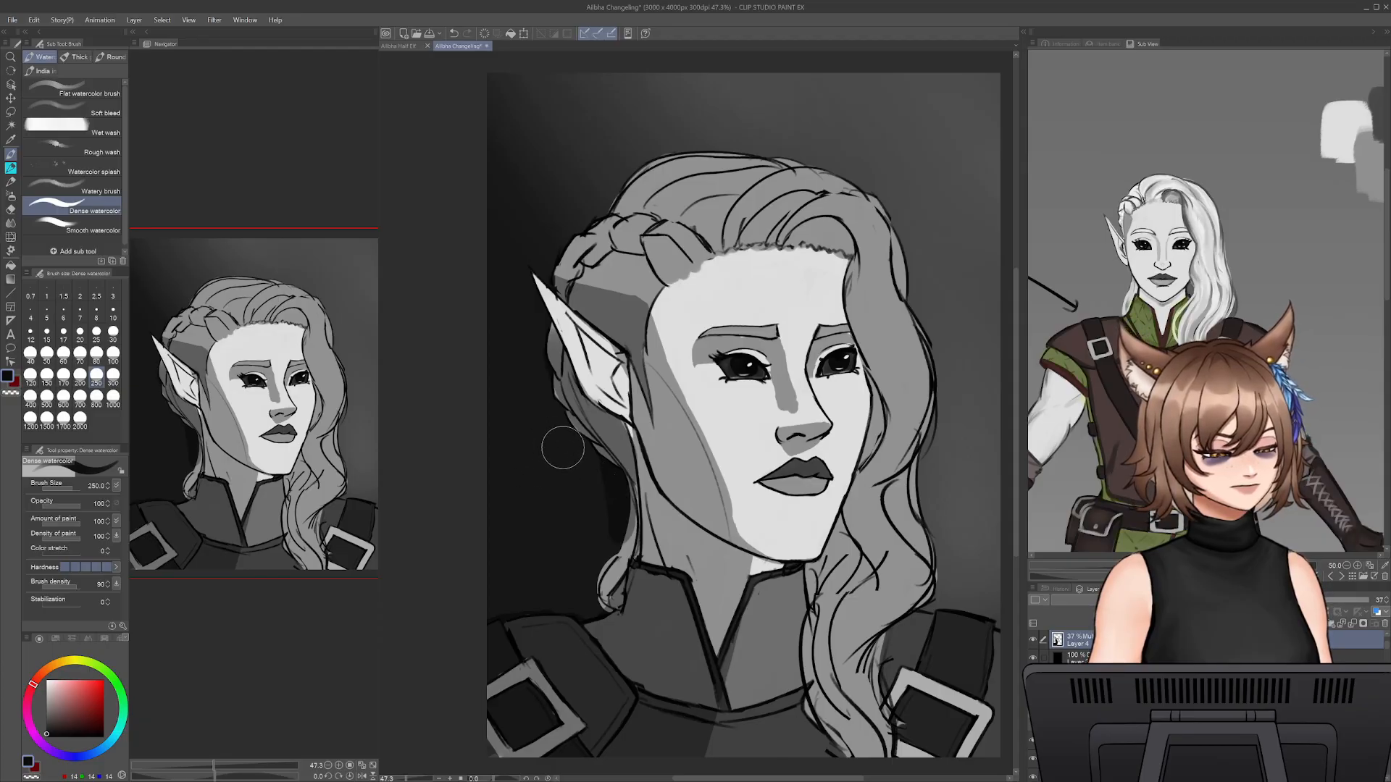
{"action": "mouse_move", "coordinate": [623, 505]}
{"action": "left_mouse_down"}
{"action": "mouse_move", "coordinate": [613, 601]}
{"action": "mouse_move", "coordinate": [607, 579]}
{"action": "left_mouse_up"}
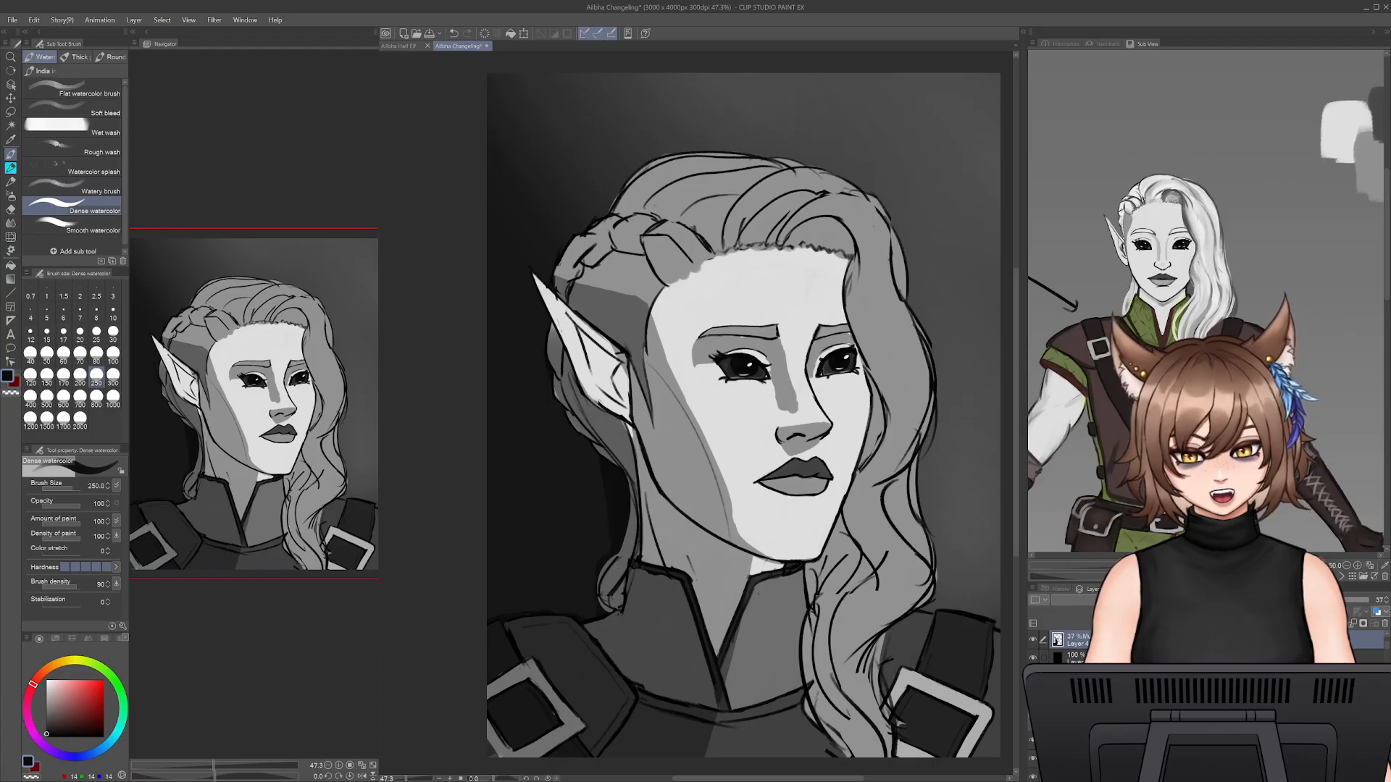
- Clip the 37% shading layer to the layer below so the shadows stay within the character
{"action": "scroll", "coordinate": [1203, 695], "scroll_direction": "down", "scroll_amount": 10}
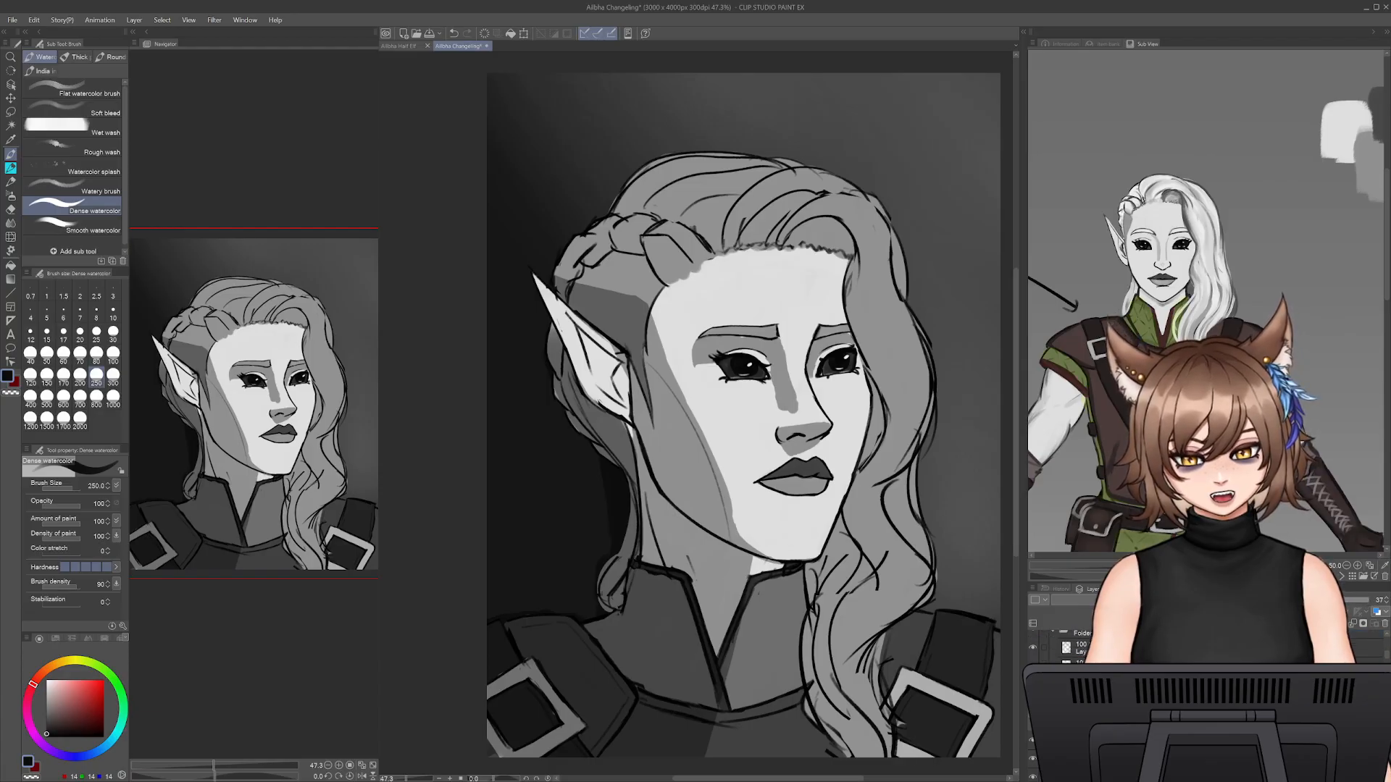
{"action": "left_click_drag", "start_coordinate": [1159, 643], "coordinate": [1160, 646]}
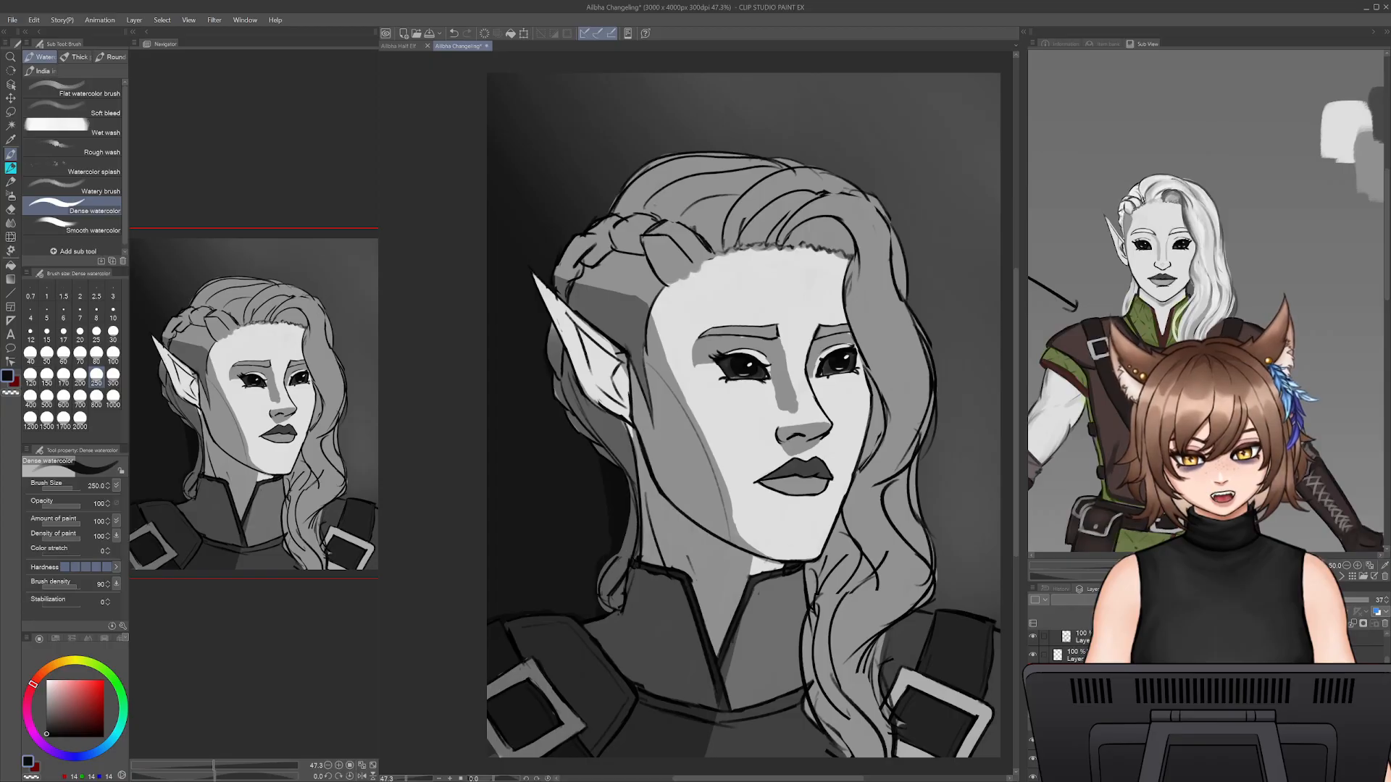
{"action": "scroll", "coordinate": [1203, 695], "scroll_direction": "up", "scroll_amount": 3}
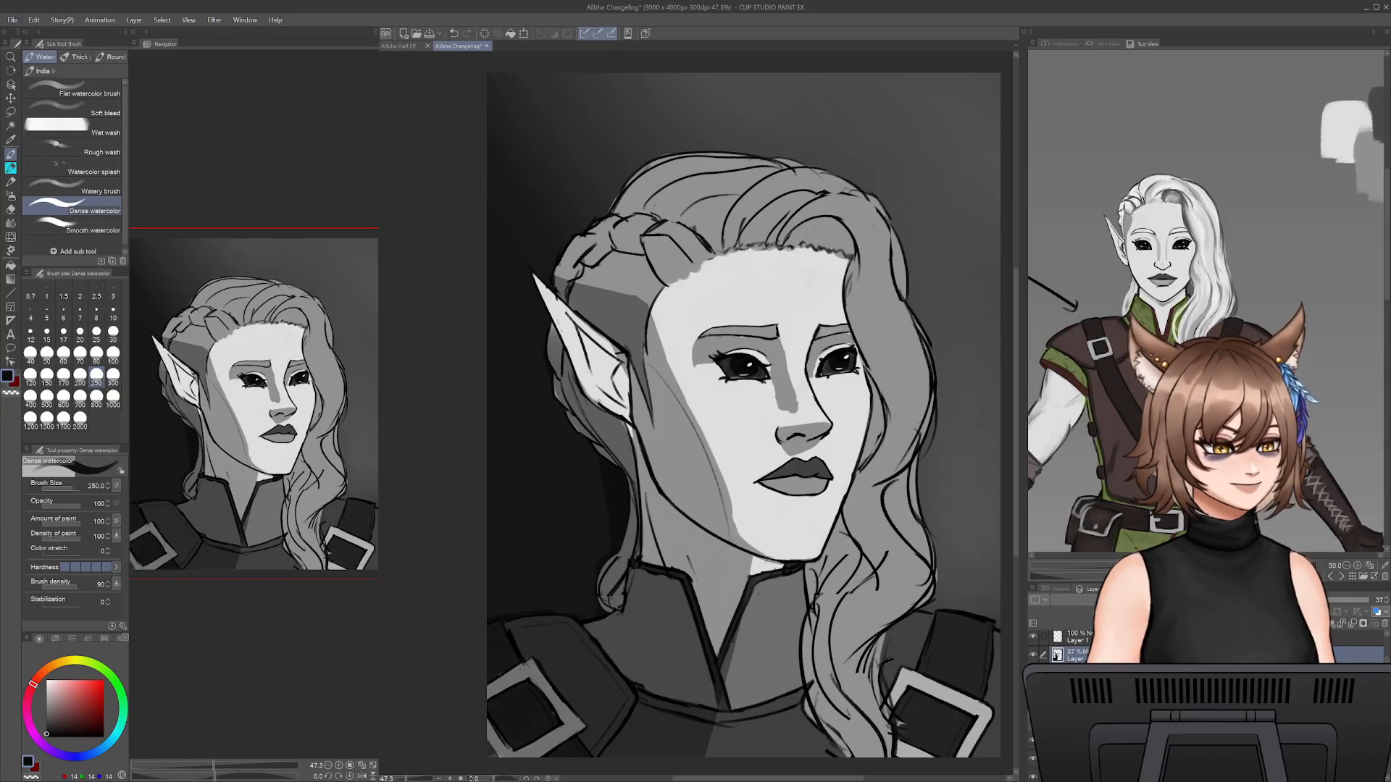
{"action": "key", "text": "ctrl+alt+g"}
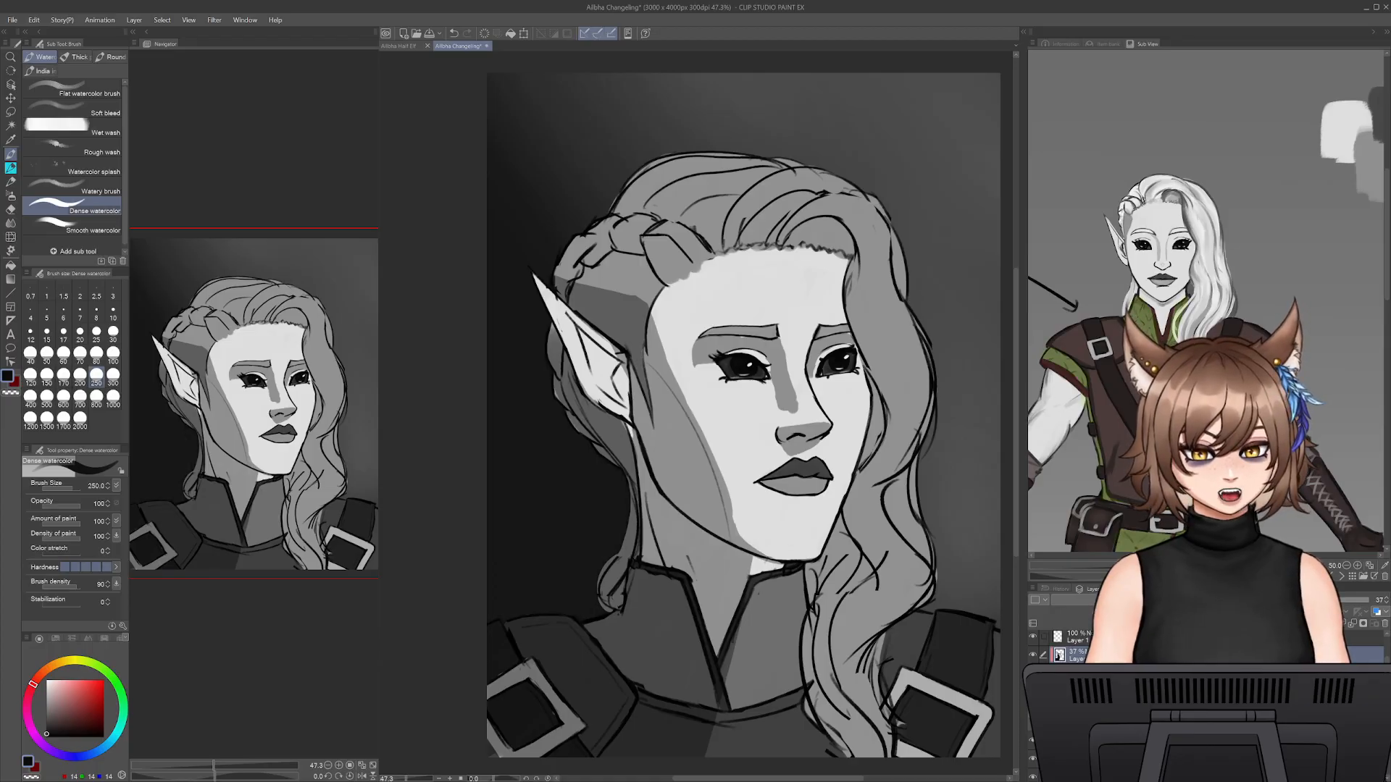
- Extend the shadow over the hair between the ear and the temple, undoing the unwanted stroke
{"action": "left_click_drag", "start_coordinate": [622, 369], "coordinate": [621, 411]}
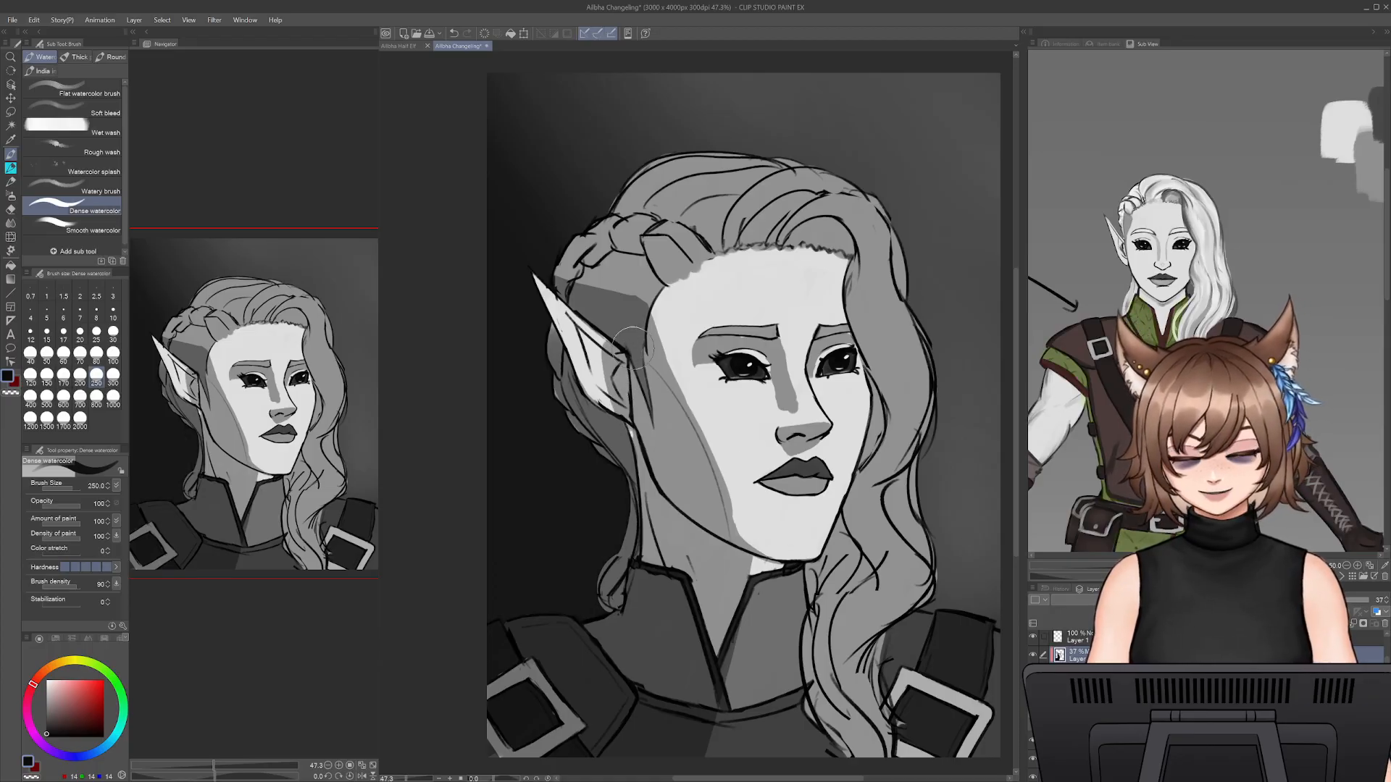
{"action": "key", "text": "ctrl+z"}
{"action": "mouse_move", "coordinate": [620, 313]}
{"action": "left_mouse_down"}
{"action": "mouse_move", "coordinate": [575, 287]}
{"action": "mouse_move", "coordinate": [620, 331]}
{"action": "left_mouse_up"}
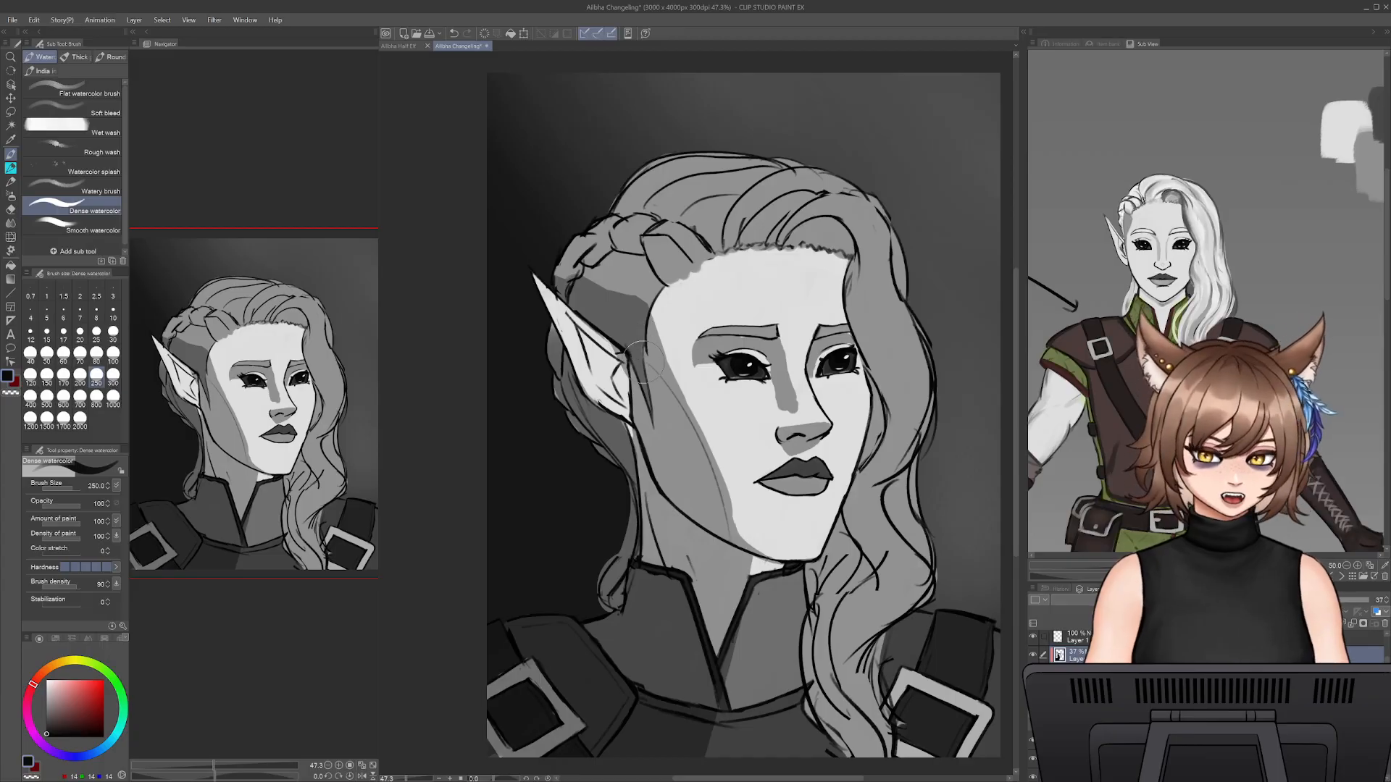
{"action": "key", "text": "e"}
{"action": "key", "text": "b"}
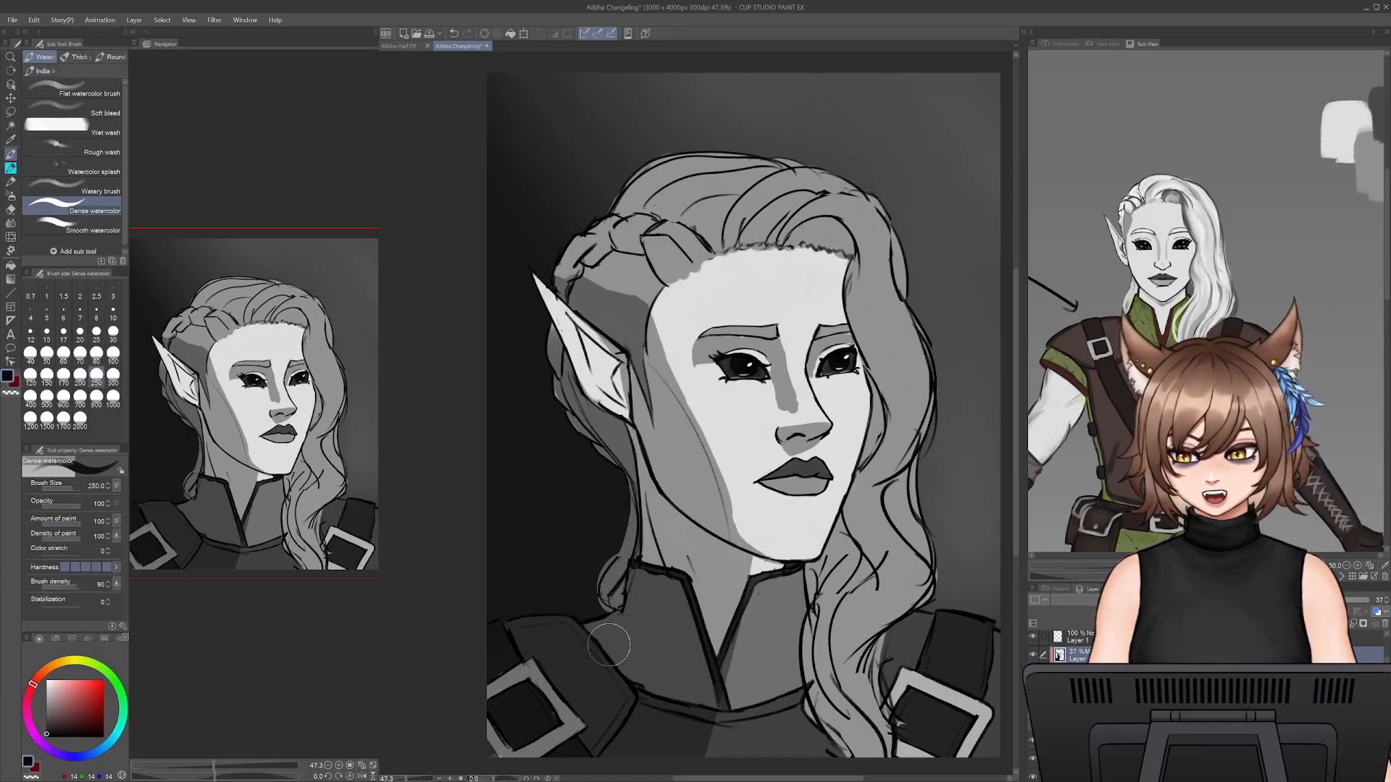
- Block in the shadow inside the pointed ear with Dense watercolor at size 70
{"action": "key", "text": "["}
{"action": "key", "text": "["}
{"action": "key", "text": "["}
{"action": "key", "text": "["}
{"action": "key", "text": "["}
{"action": "key", "text": "["}
{"action": "key", "text": "["}
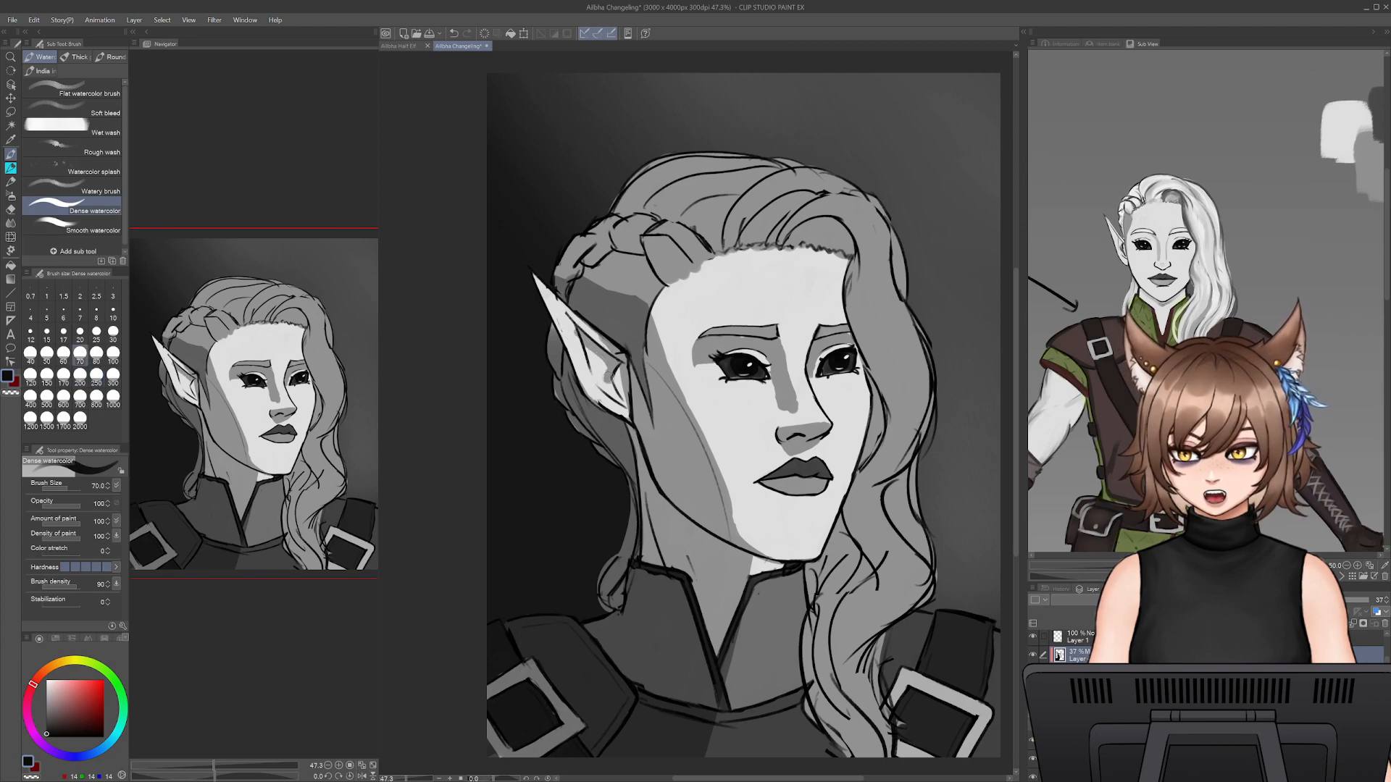
{"action": "key", "text": "e"}
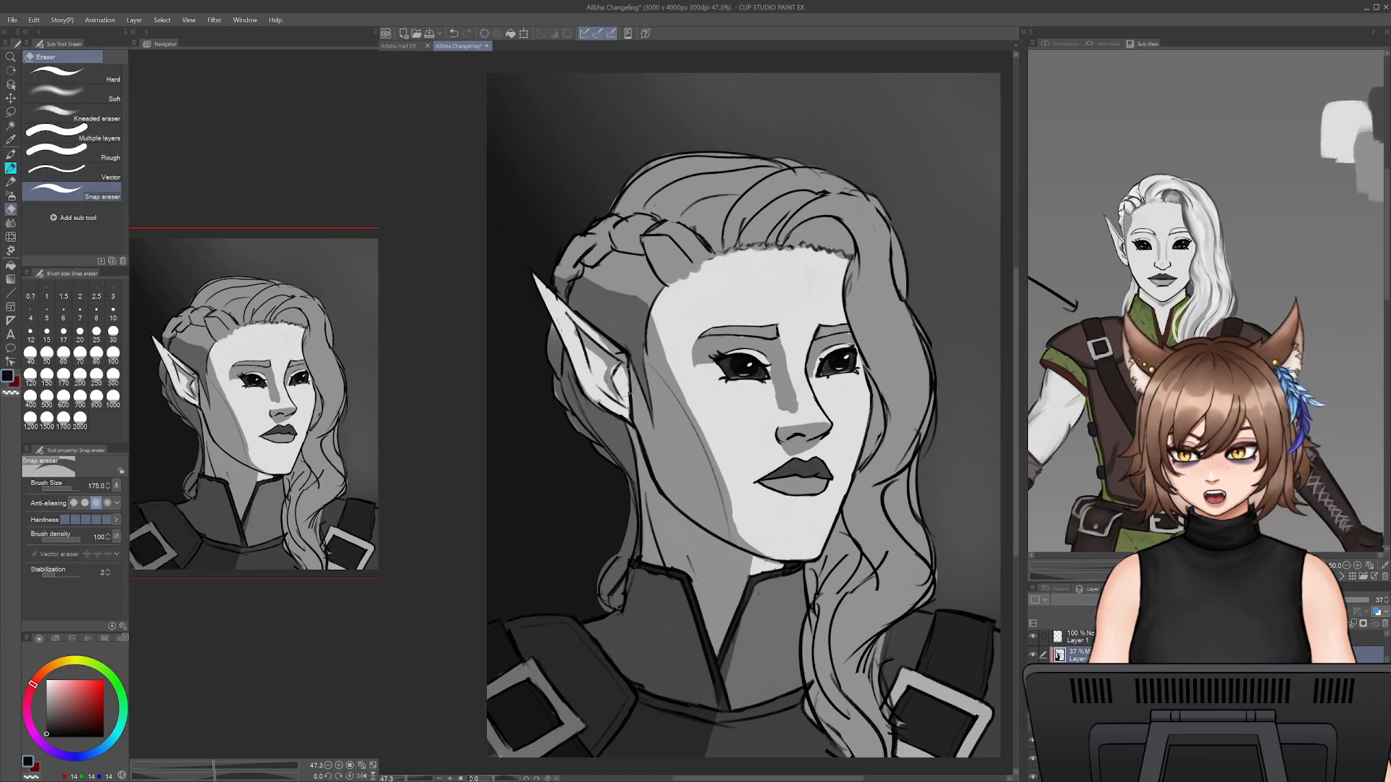
{"action": "key", "text": "b"}
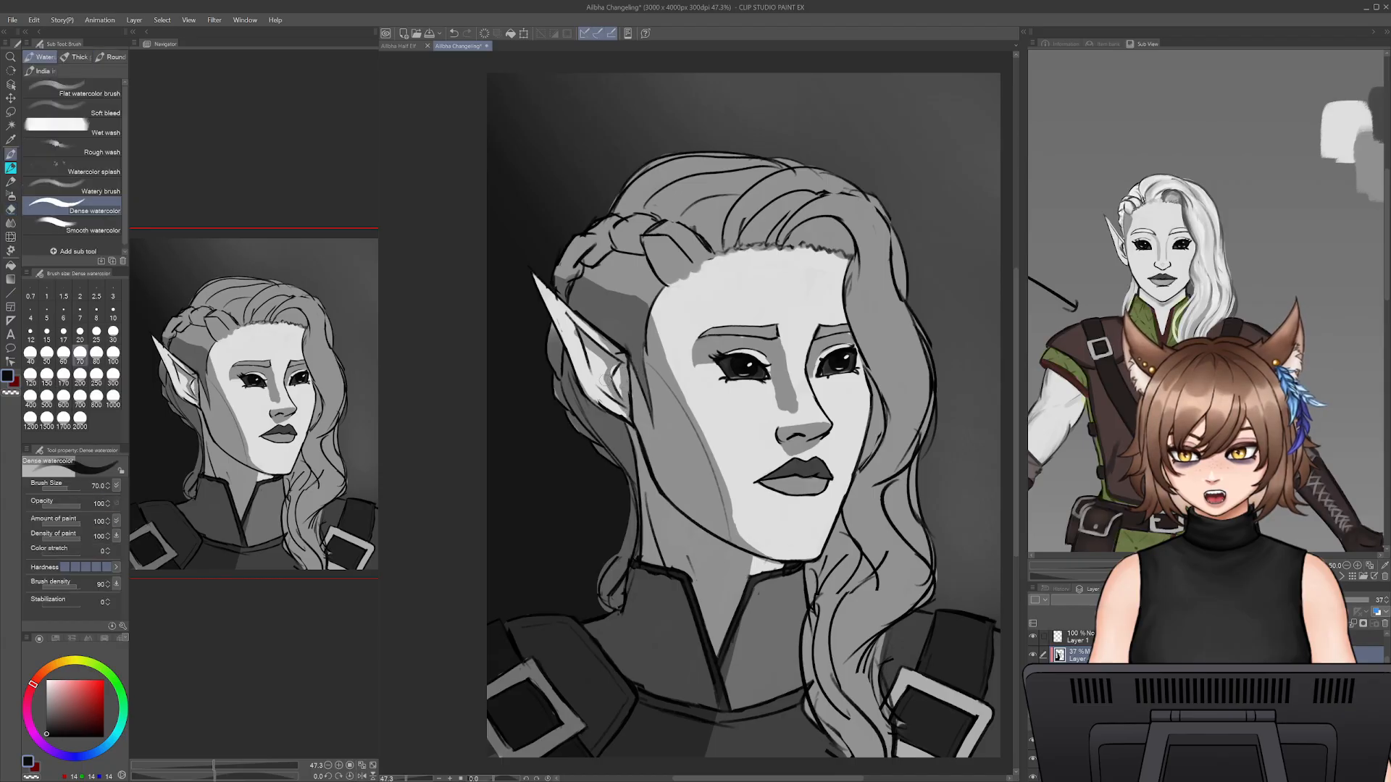
- Clean up the shadow around the inner ear and lobe with the Snap eraser and return to Dense watercolor
{"action": "key", "text": "e"}
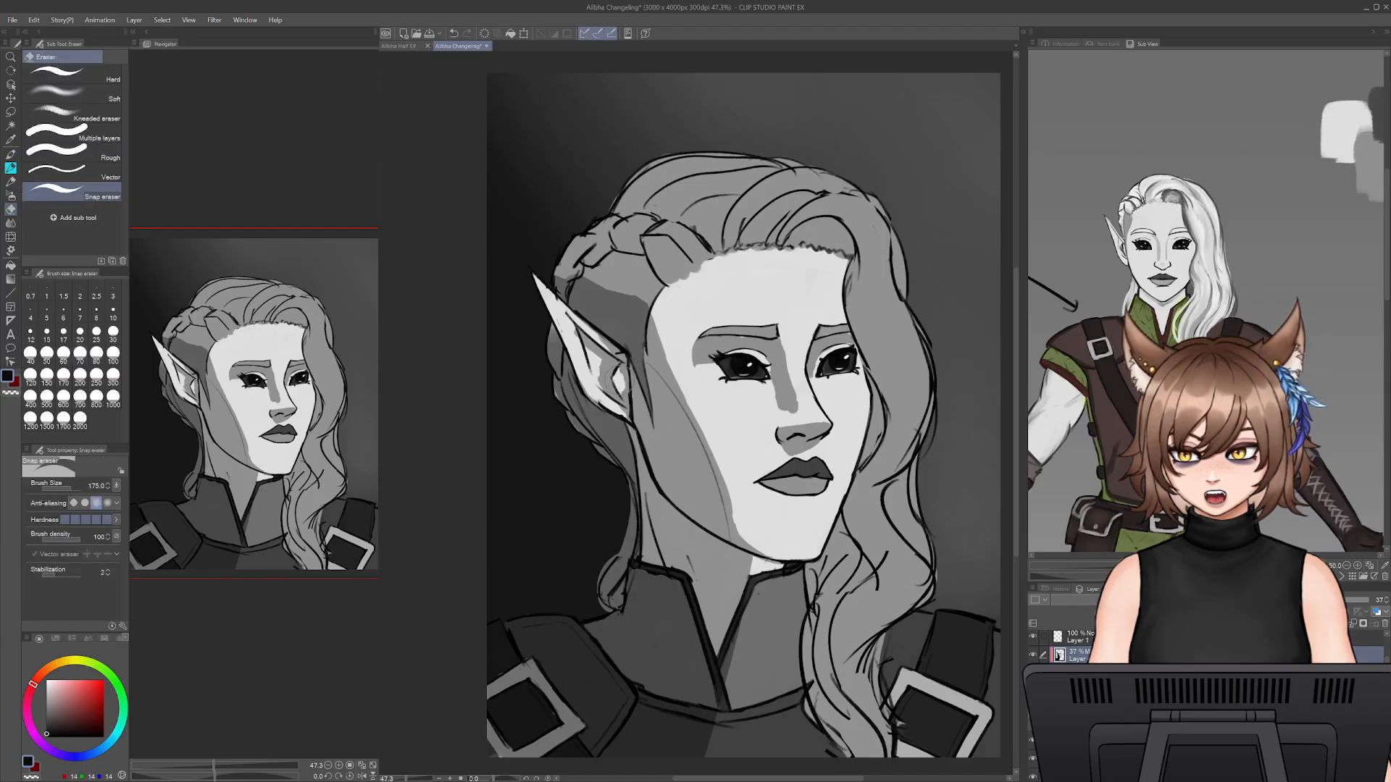
{"action": "left_click_drag", "start_coordinate": [619, 373], "coordinate": [623, 395]}
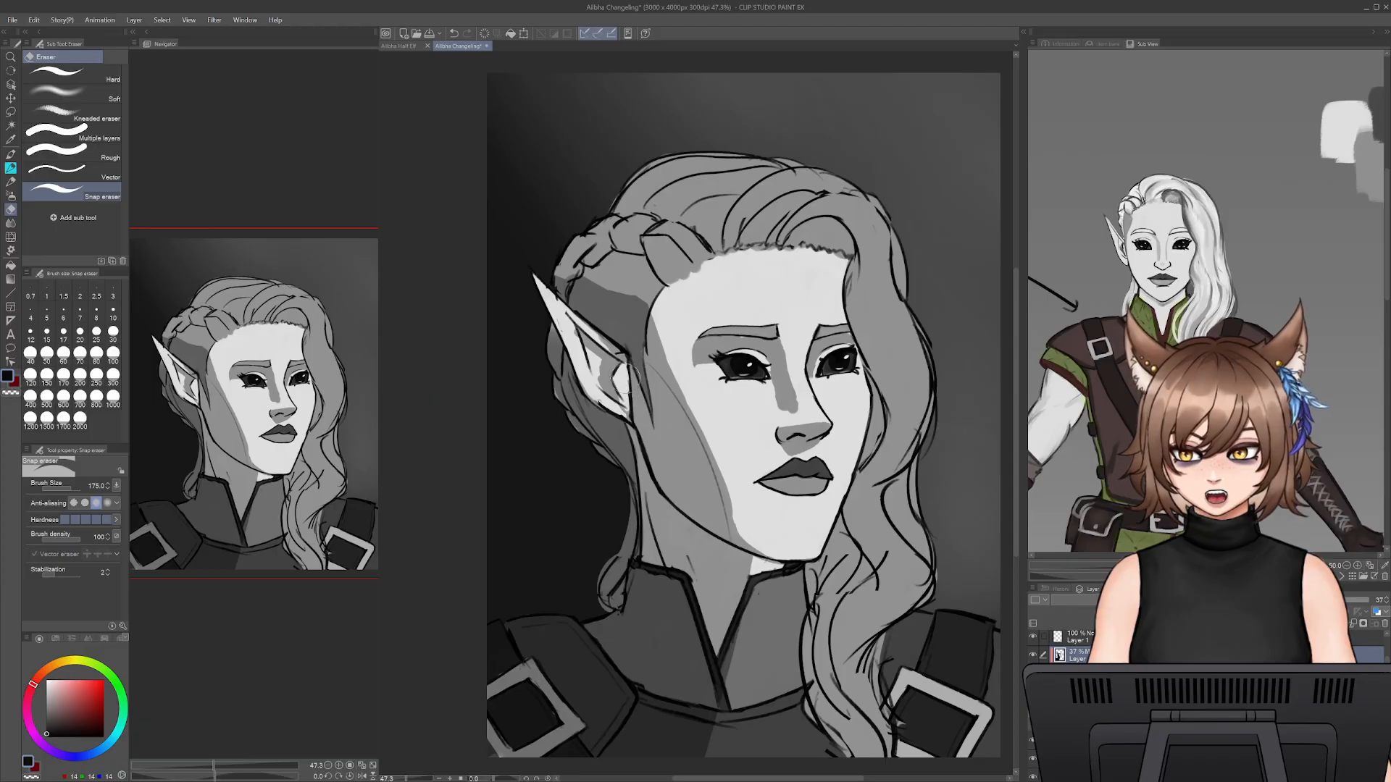
{"action": "key", "text": "b"}
{"action": "key", "text": "e"}
{"action": "mouse_move", "coordinate": [627, 422]}
{"action": "left_mouse_down"}
{"action": "mouse_move", "coordinate": [616, 410]}
{"action": "mouse_move", "coordinate": [623, 421]}
{"action": "left_mouse_up"}
{"action": "key", "text": "b"}
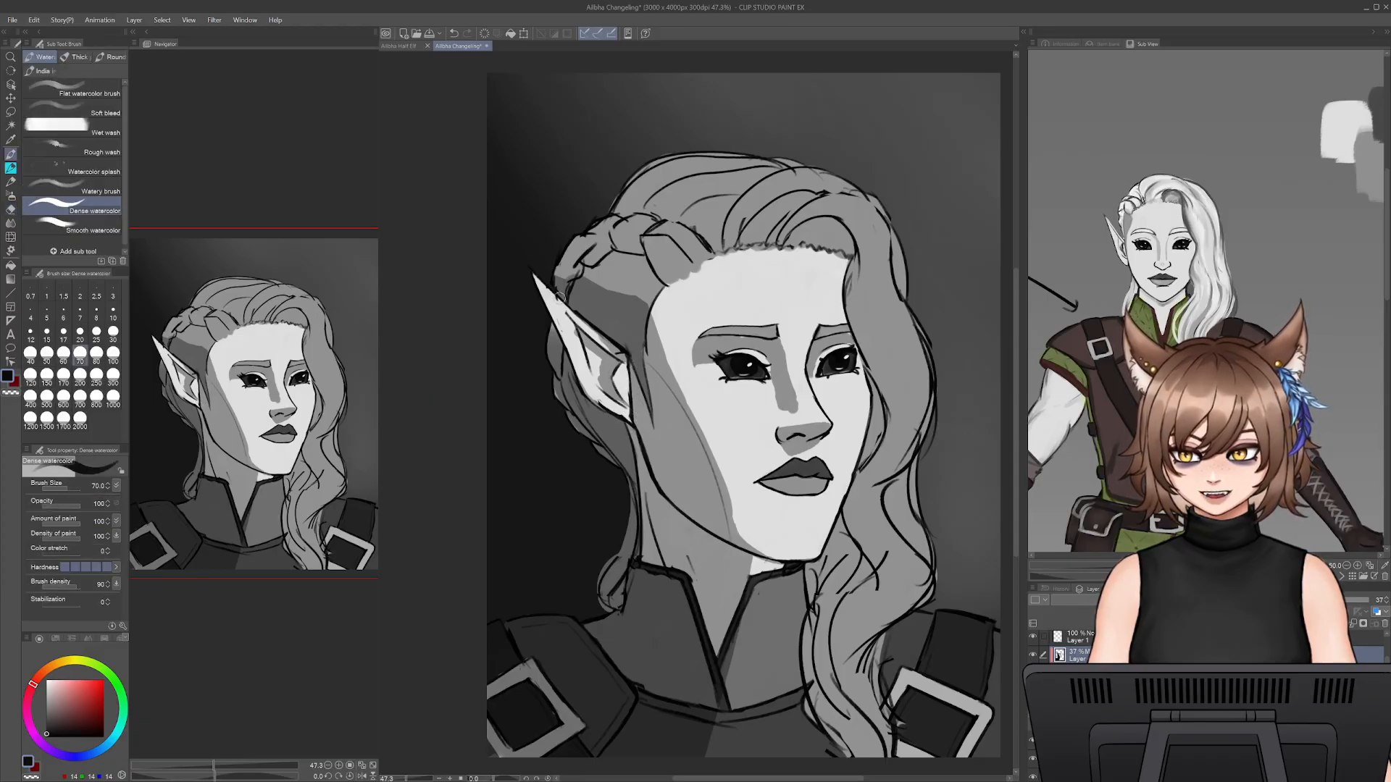
- Paint the shadow along the inside of the ear toward its tip, undoing unwanted strokes and tidying with the Snap eraser
{"action": "left_click_drag", "start_coordinate": [604, 343], "coordinate": [540, 287]}
{"action": "key", "text": "ctrl+z"}
{"action": "key", "text": "ctrl+z"}
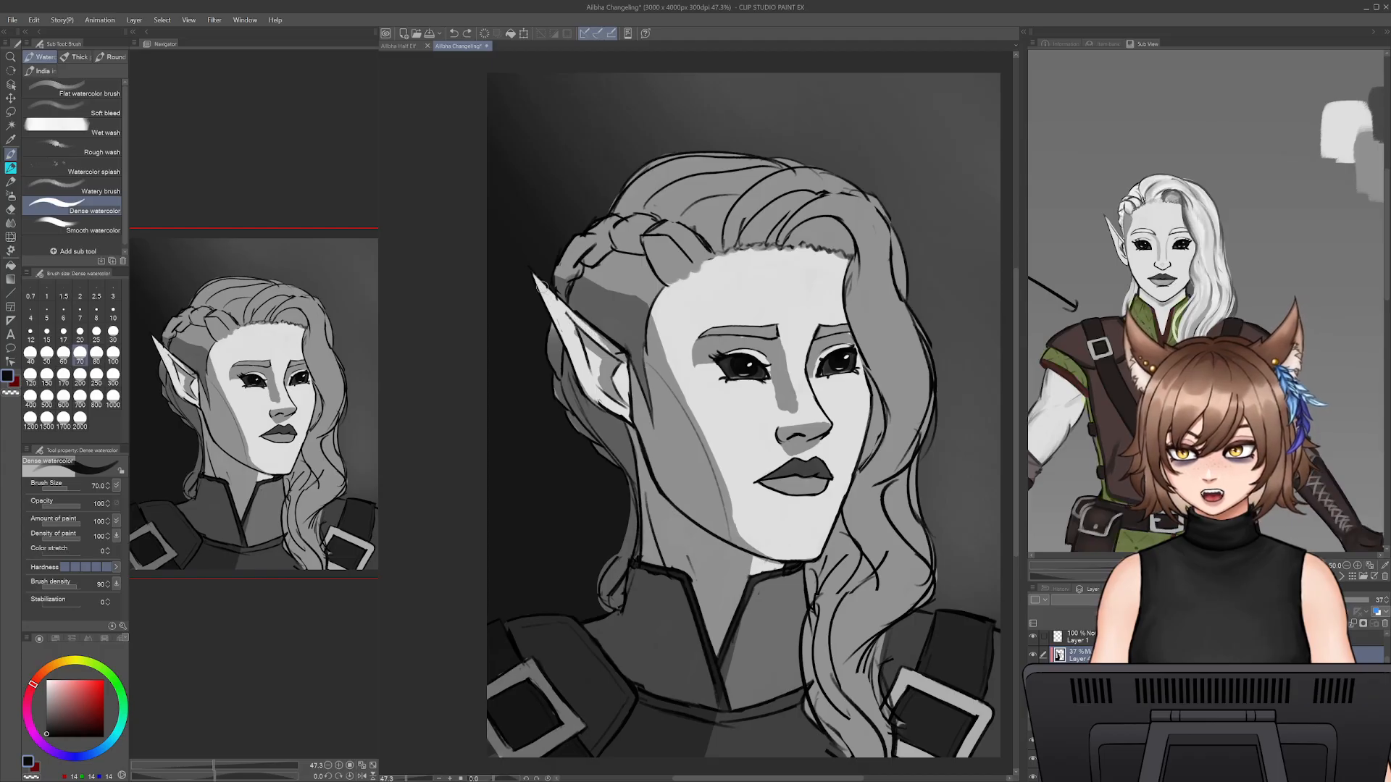
{"action": "key", "text": "ctrl+z"}
{"action": "mouse_move", "coordinate": [582, 347]}
{"action": "left_mouse_down"}
{"action": "mouse_move", "coordinate": [566, 316]}
{"action": "mouse_move", "coordinate": [589, 359]}
{"action": "mouse_move", "coordinate": [556, 305]}
{"action": "left_mouse_up"}
{"action": "key", "text": "ctrl+z"}
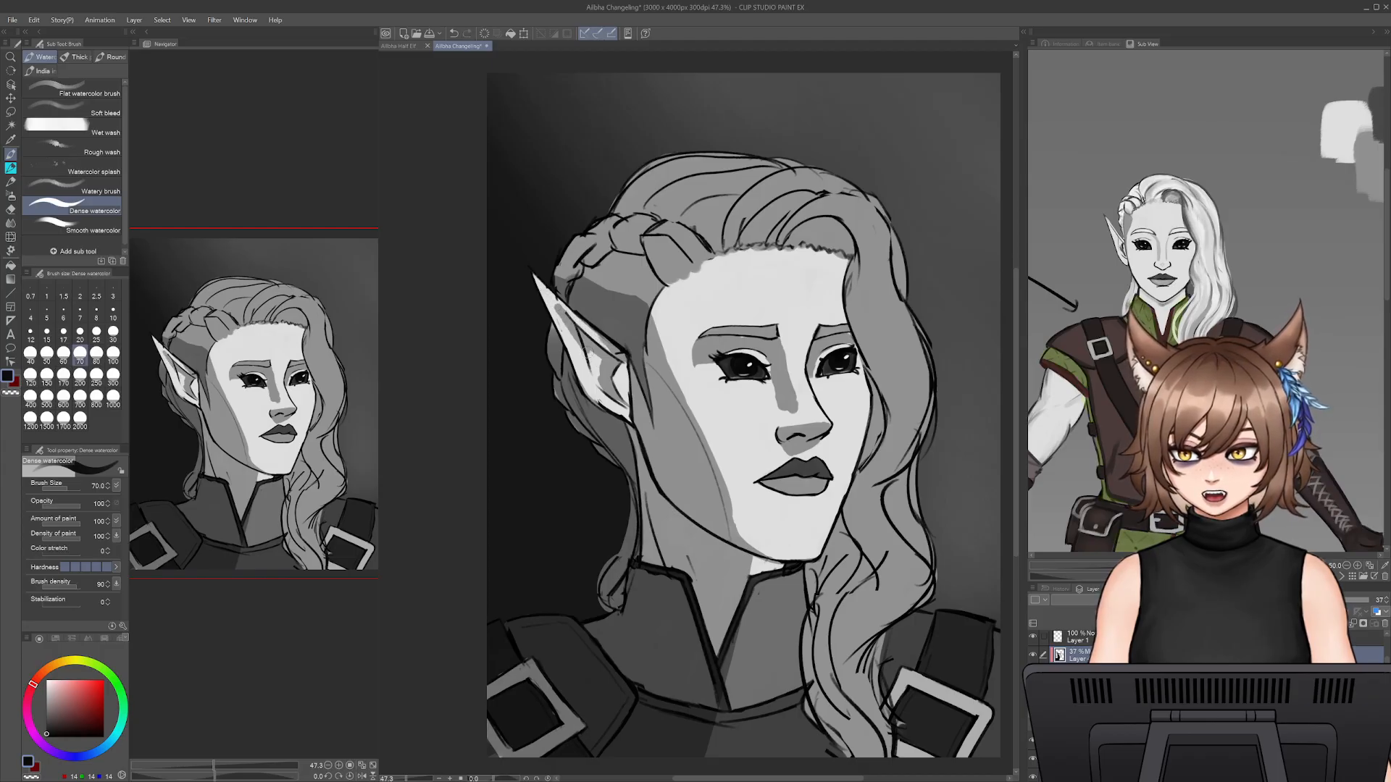
{"action": "key", "text": "e"}
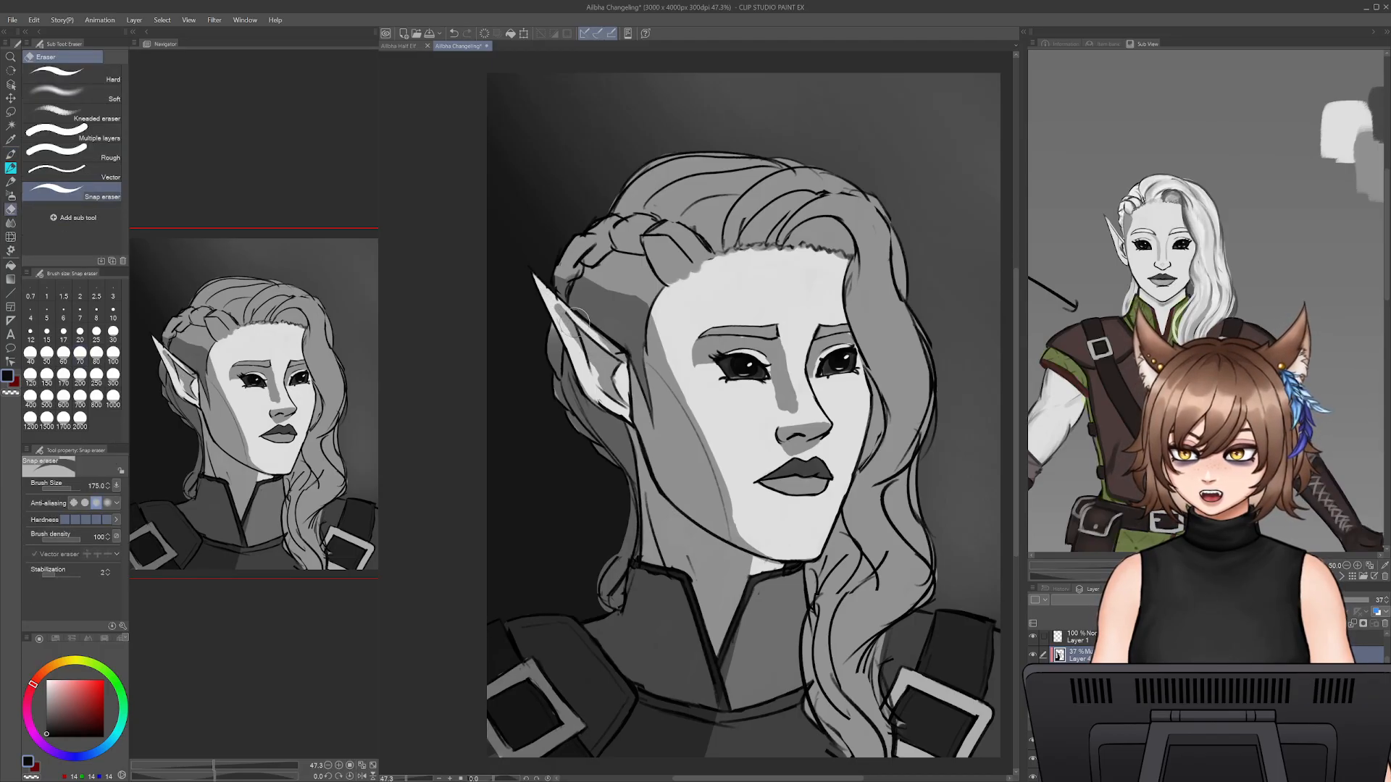
{"action": "key", "text": "b"}
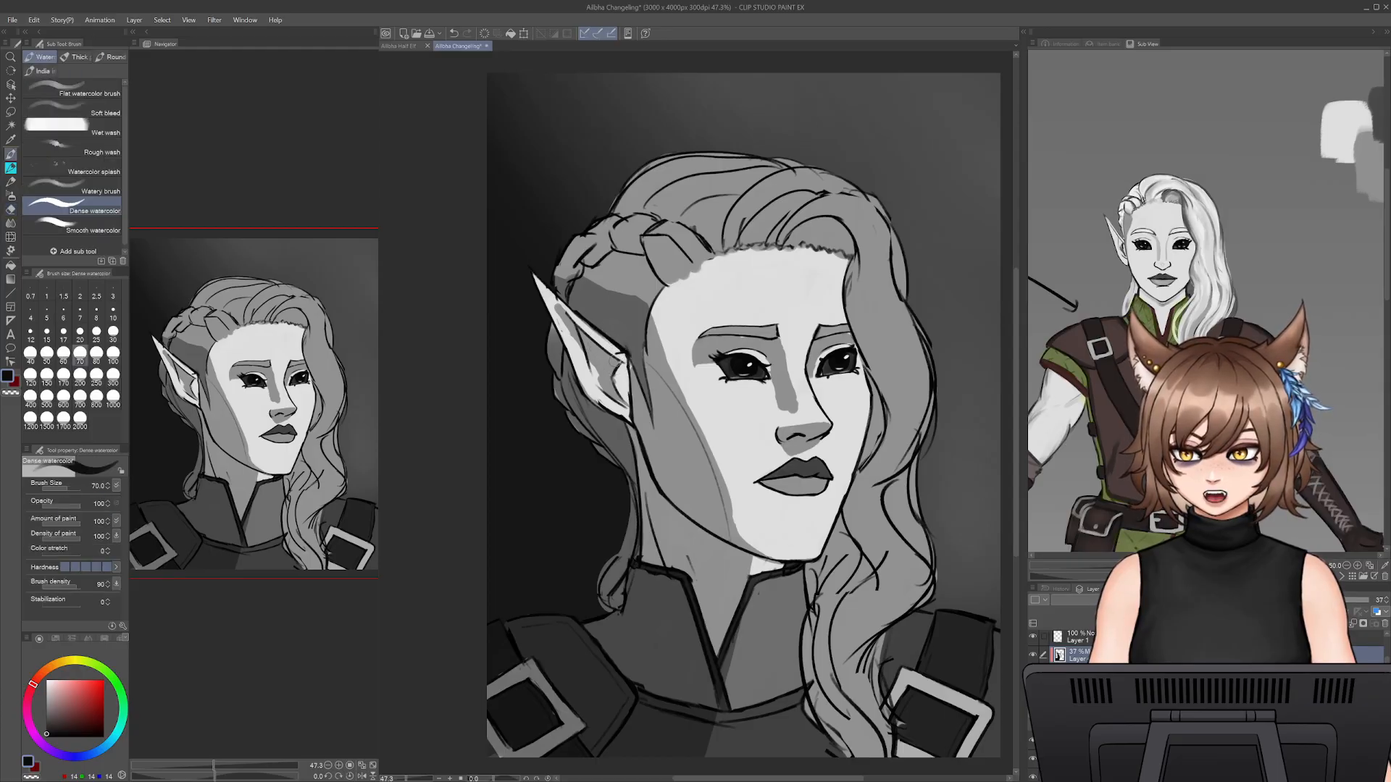
{"action": "left_click_drag", "start_coordinate": [714, 303], "coordinate": [661, 262]}
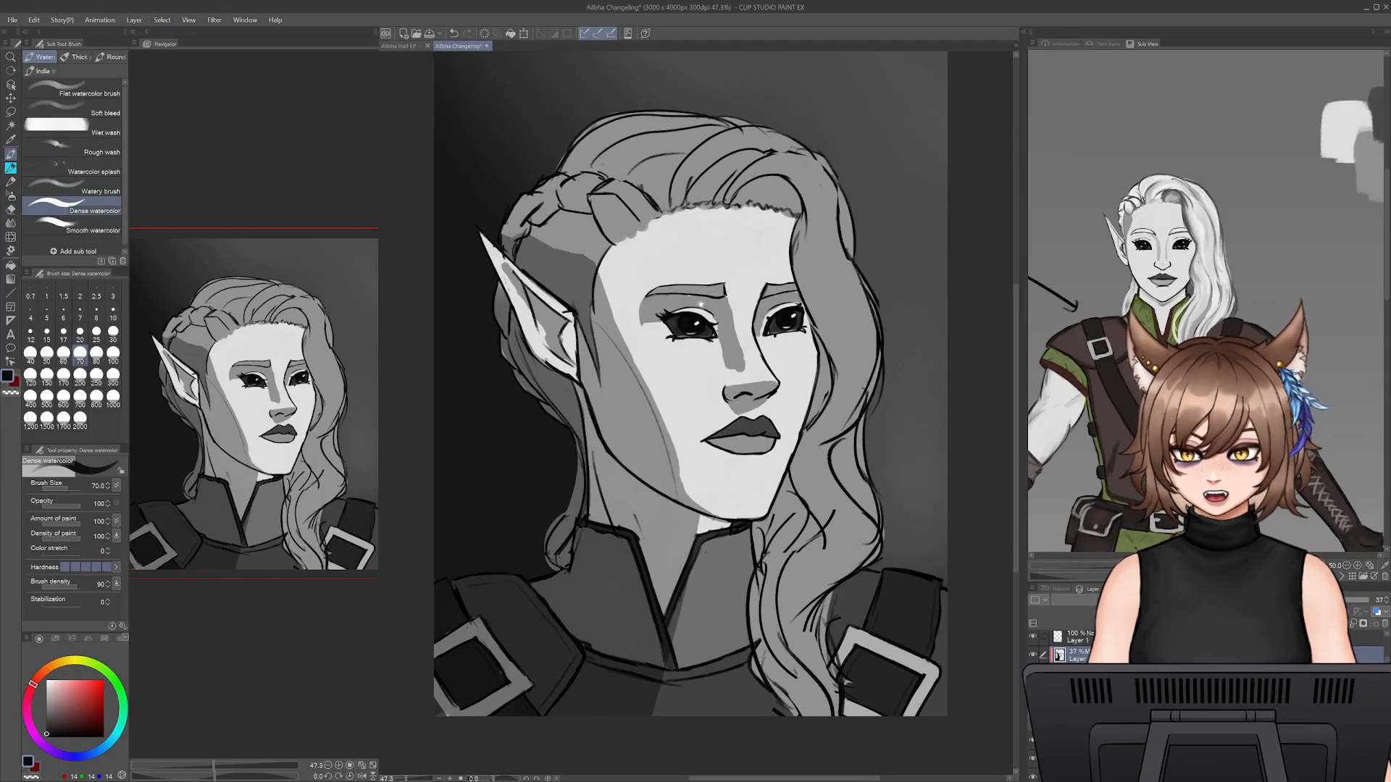
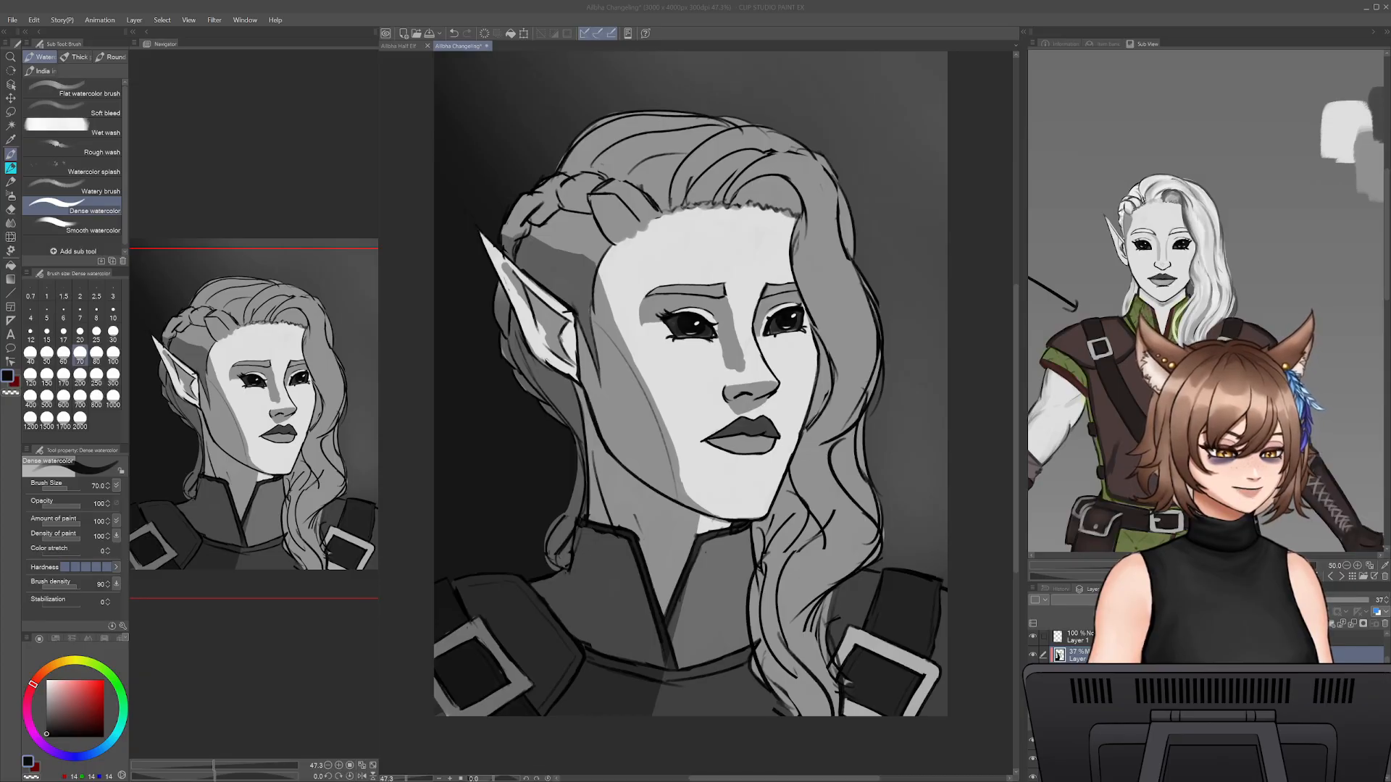
- Refine the shadow edge from the temple down the cheek to the jaw with the Snap eraser and Dense watercolor
{"action": "left_click", "coordinate": [585, 261]}
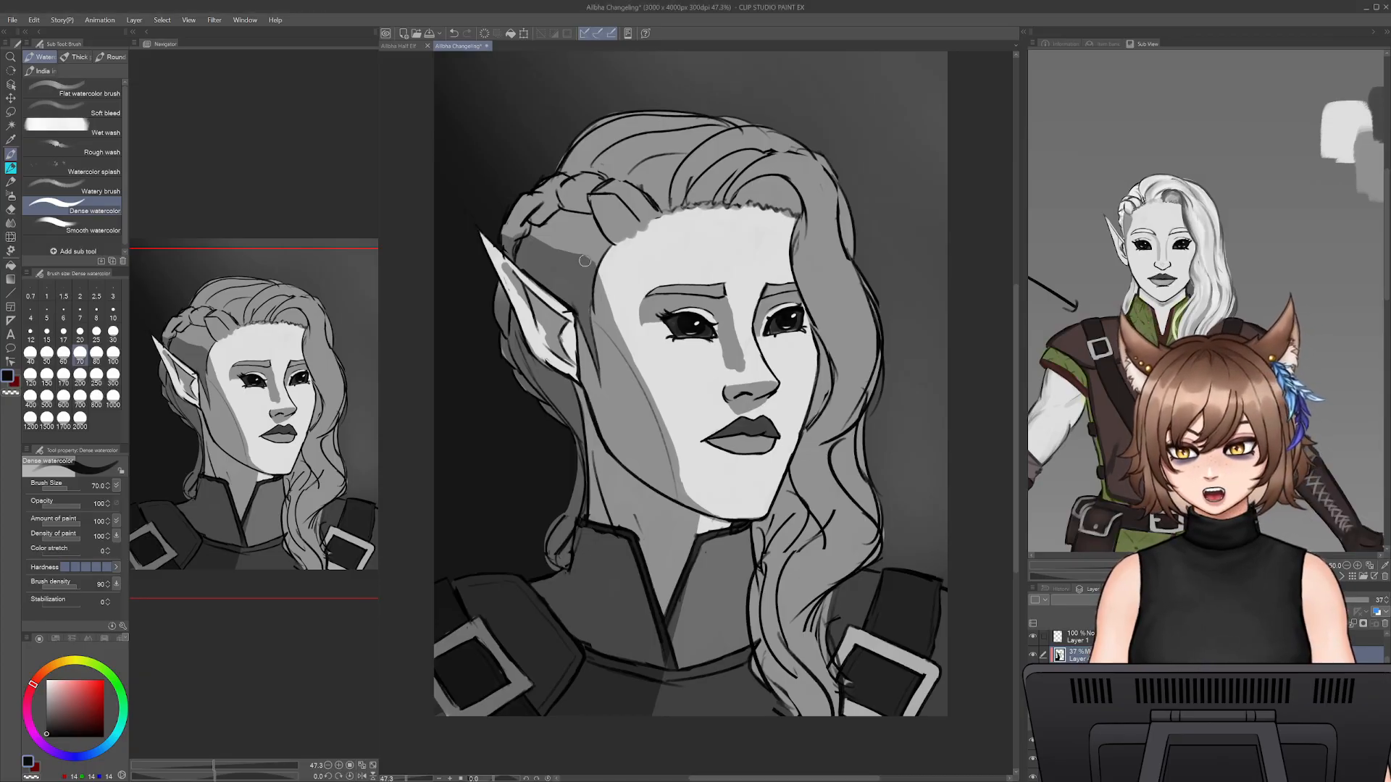
{"action": "key", "text": "e"}
{"action": "mouse_move", "coordinate": [511, 231]}
{"action": "left_mouse_down"}
{"action": "mouse_move", "coordinate": [588, 263]}
{"action": "mouse_move", "coordinate": [665, 402]}
{"action": "left_mouse_up"}
{"action": "left_click_drag", "start_coordinate": [638, 346], "coordinate": [687, 443]}
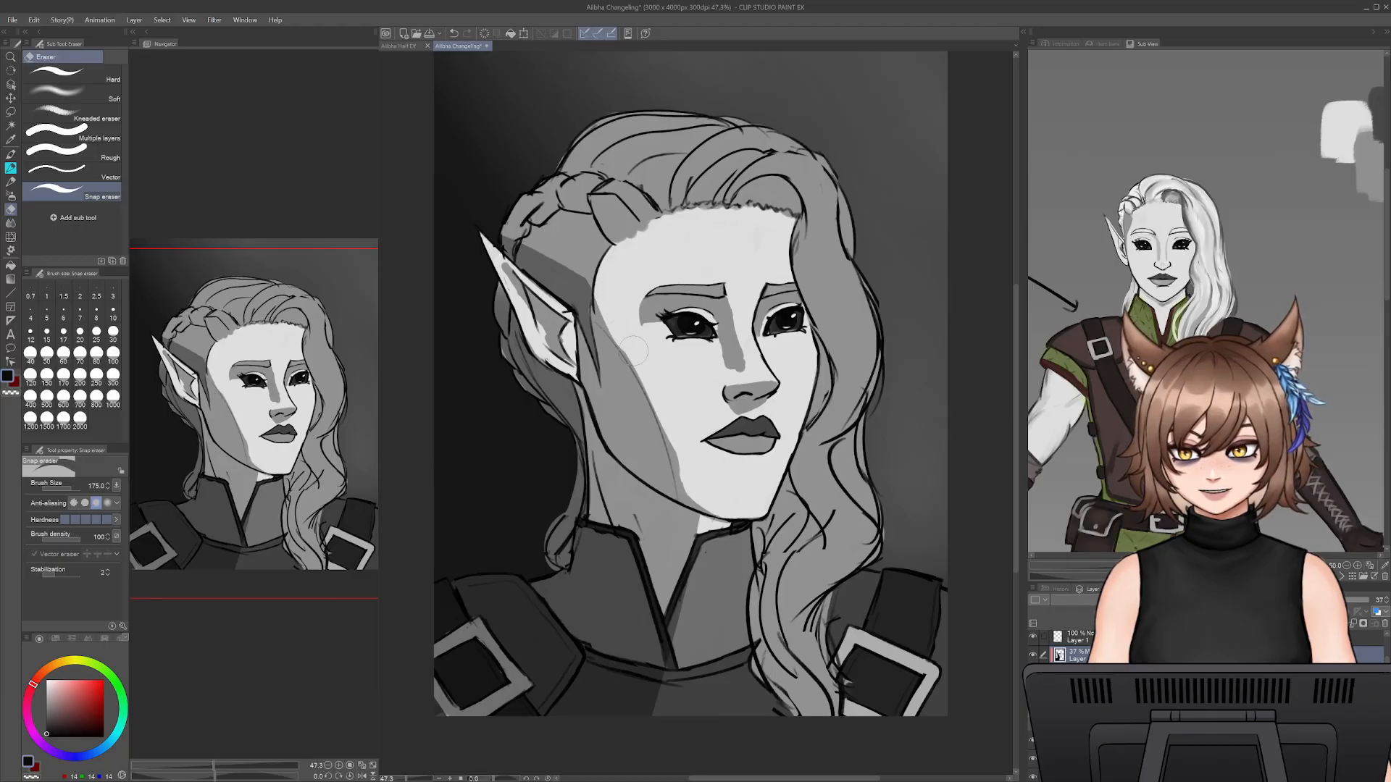
{"action": "key", "text": "b"}
{"action": "left_click_drag", "start_coordinate": [605, 326], "coordinate": [668, 446]}
{"action": "left_click_drag", "start_coordinate": [652, 397], "coordinate": [690, 496]}
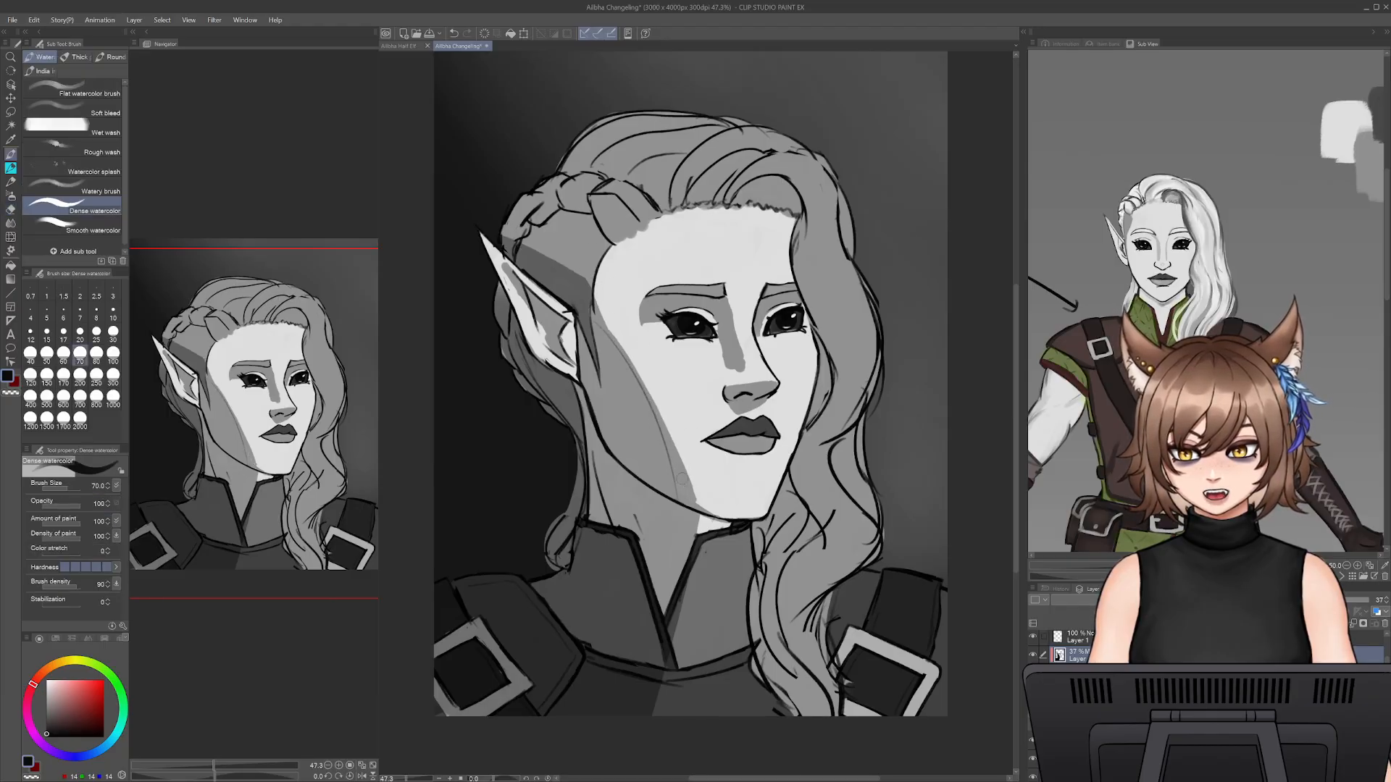
{"action": "key", "text": "e"}
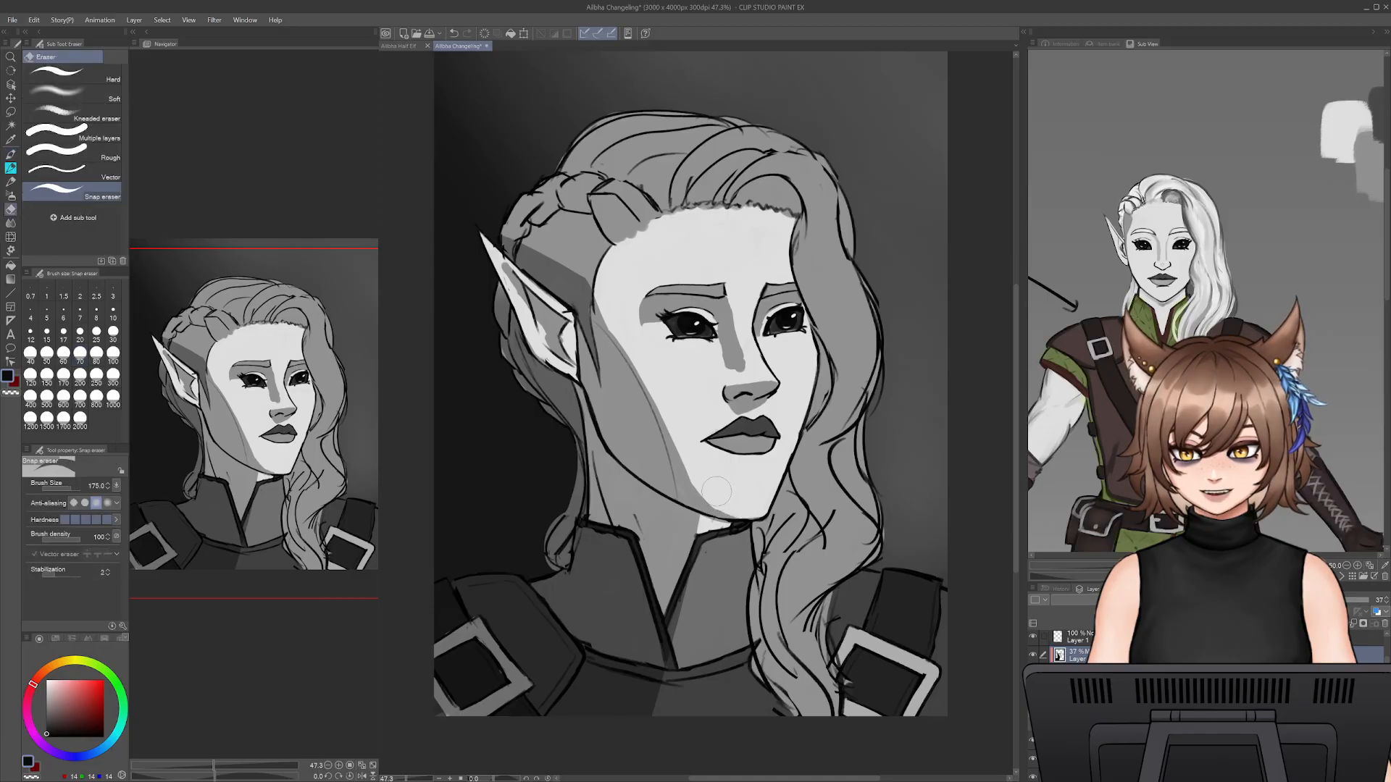
{"action": "key", "text": "b"}
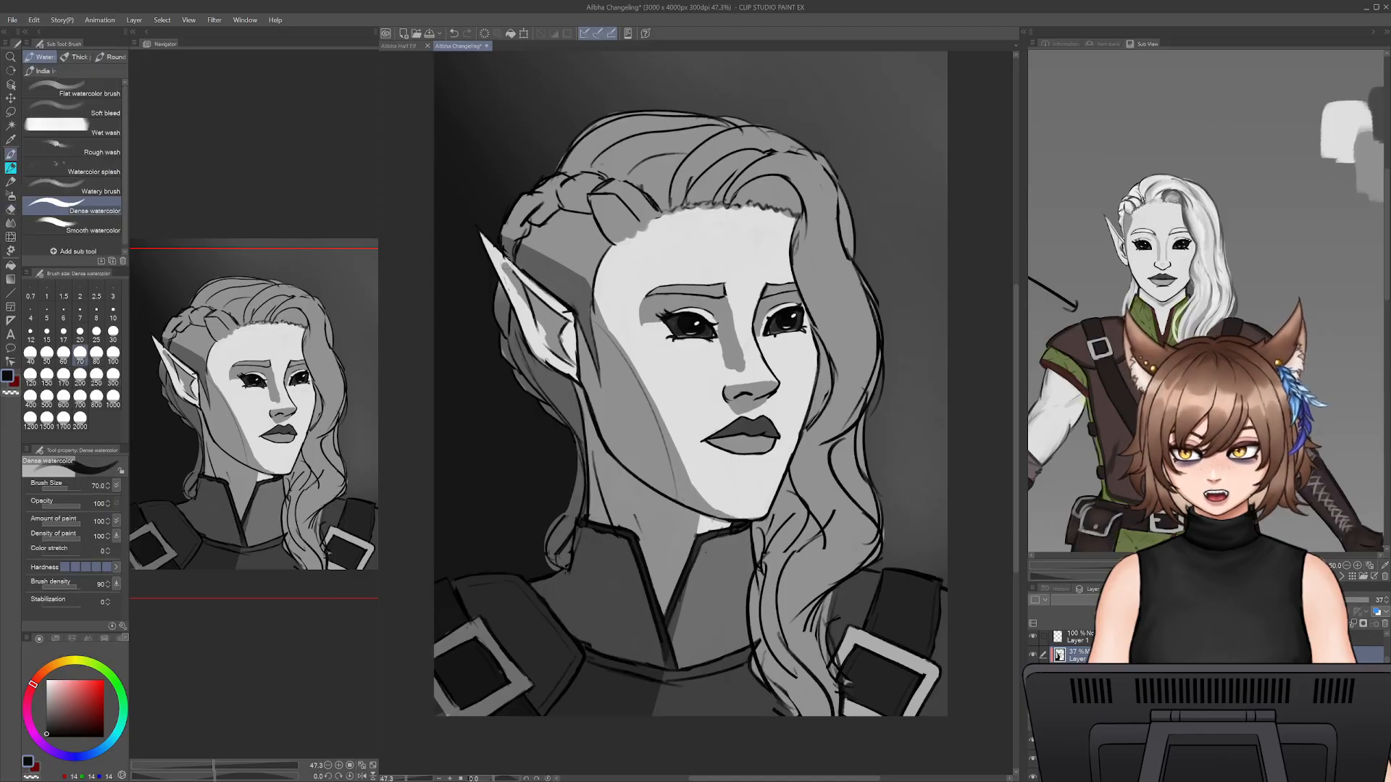
{"action": "key", "text": "e"}
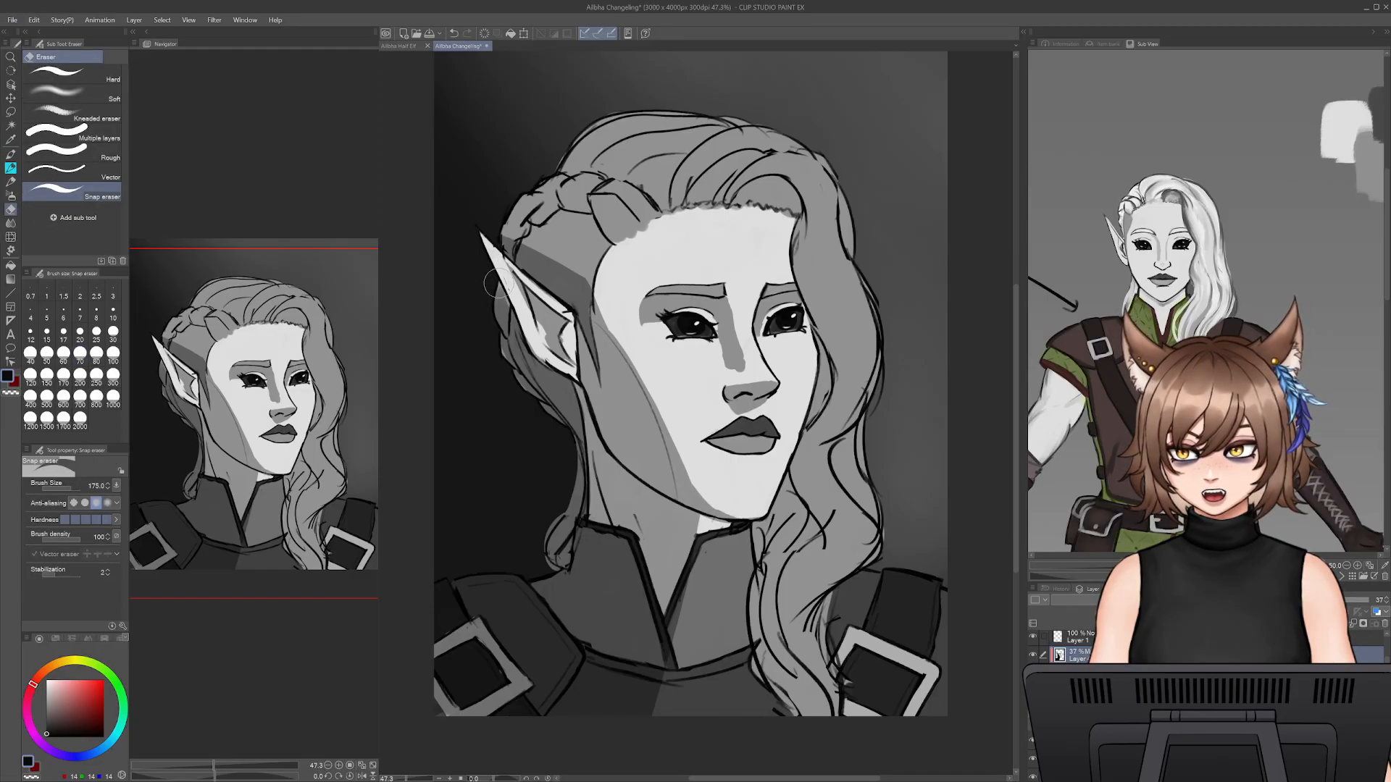
{"action": "key", "text": "b"}
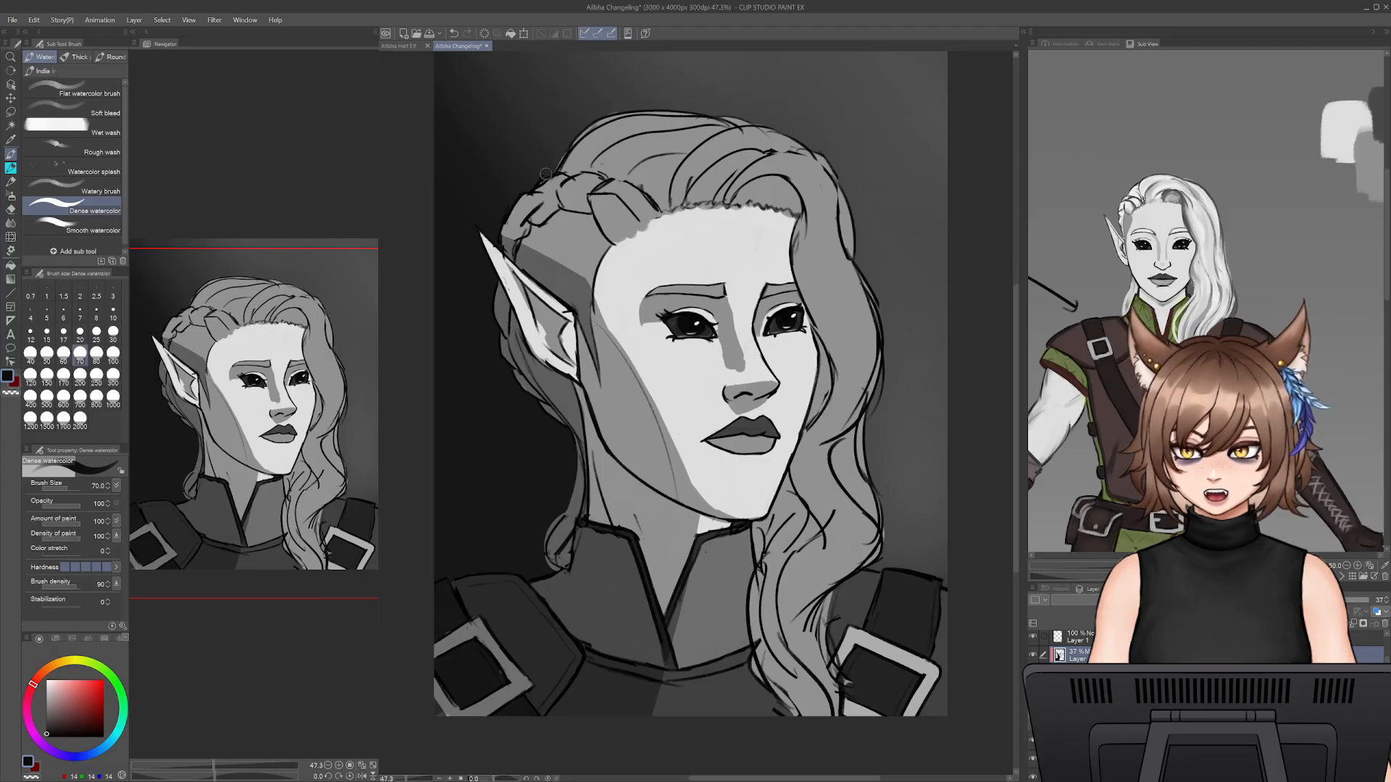
- Shade the braid strands beside the temple with Dense watercolor at size 90
{"action": "key", "text": "bracketright"}
{"action": "key", "text": "bracketright"}
{"action": "mouse_move", "coordinate": [595, 200]}
{"action": "left_mouse_down"}
{"action": "mouse_move", "coordinate": [620, 238]}
{"action": "mouse_move", "coordinate": [599, 205]}
{"action": "left_mouse_up"}
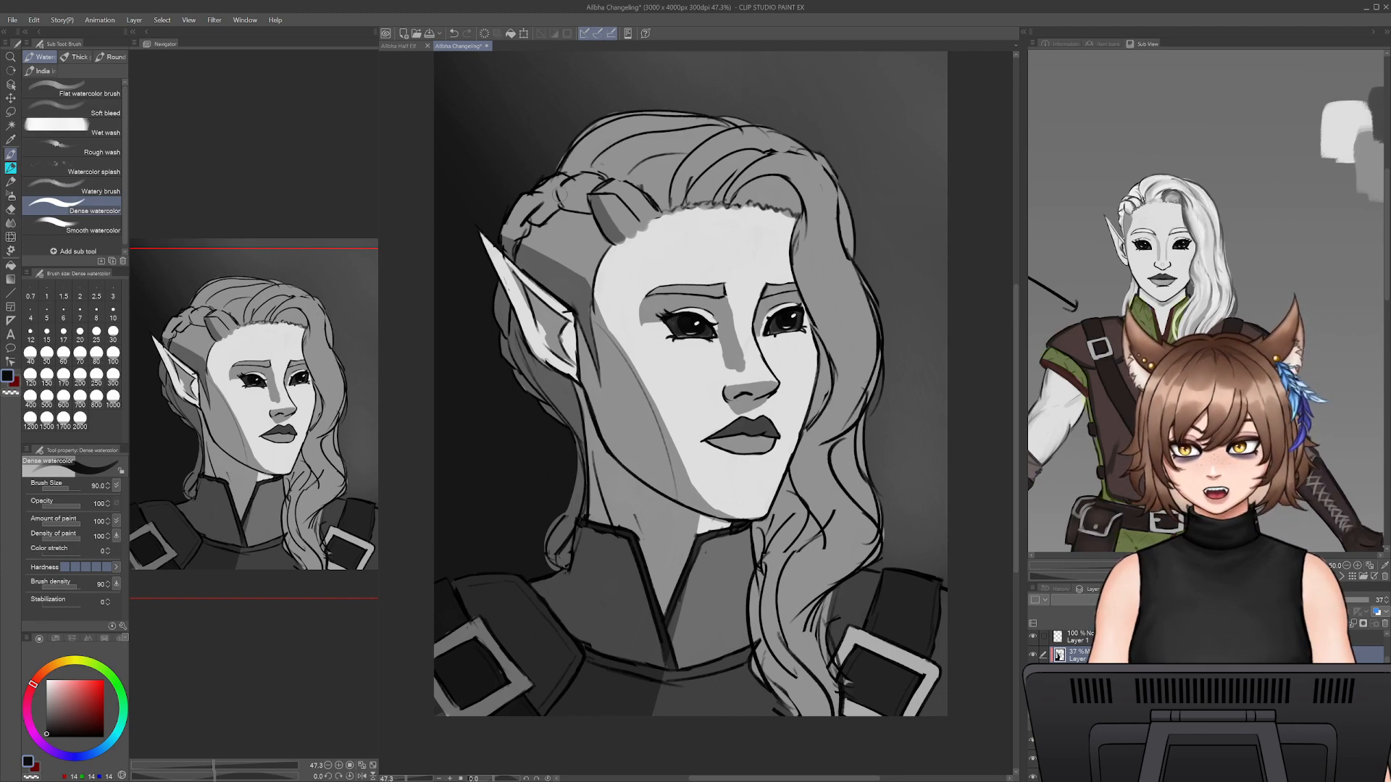
{"action": "mouse_move", "coordinate": [560, 197]}
{"action": "left_mouse_down"}
{"action": "mouse_move", "coordinate": [577, 207]}
{"action": "mouse_move", "coordinate": [518, 230]}
{"action": "mouse_move", "coordinate": [579, 204]}
{"action": "left_mouse_up"}
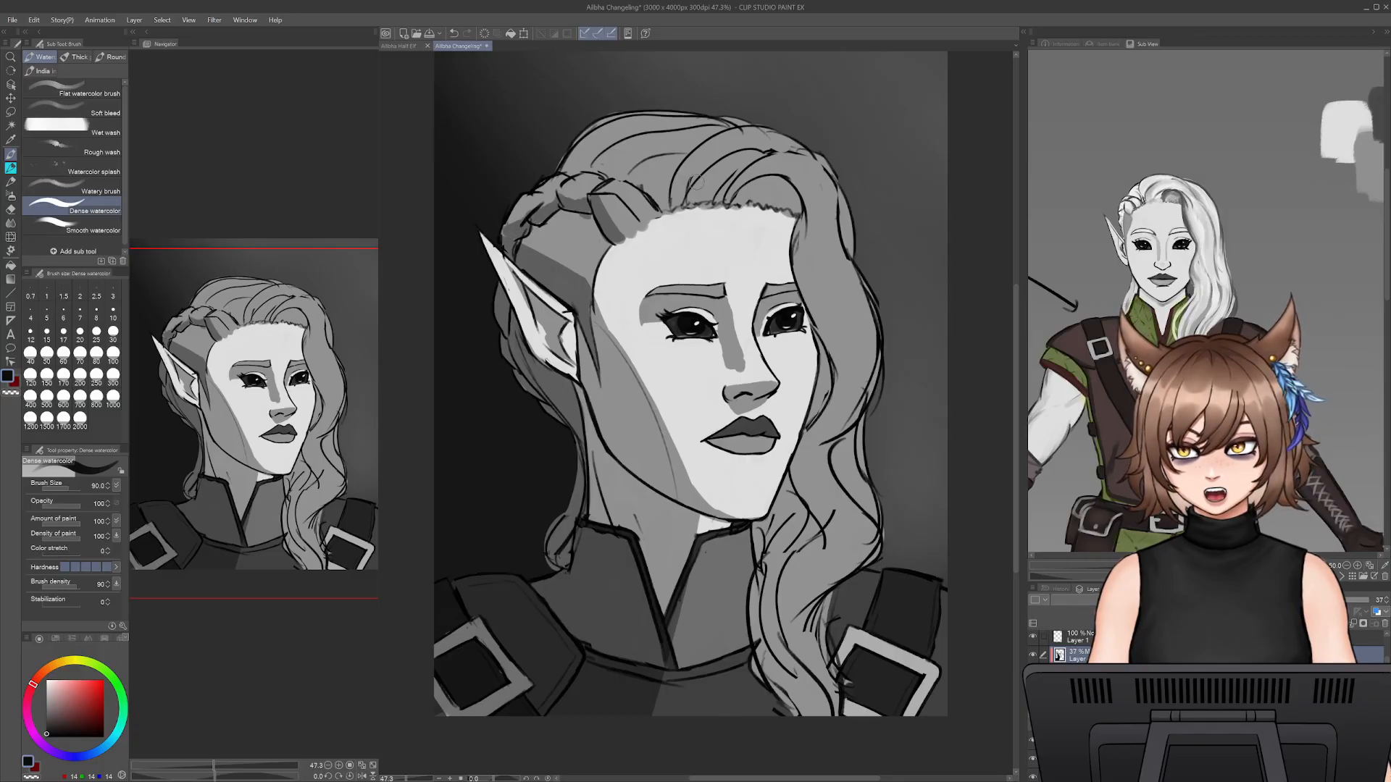
- Fill the hair hollow above the far side of the forehead with shadow and tidy it with the Snap eraser
{"action": "mouse_move", "coordinate": [732, 200]}
{"action": "left_mouse_down"}
{"action": "mouse_move", "coordinate": [781, 187]}
{"action": "mouse_move", "coordinate": [791, 204]}
{"action": "mouse_move", "coordinate": [747, 193]}
{"action": "mouse_move", "coordinate": [781, 185]}
{"action": "left_mouse_up"}
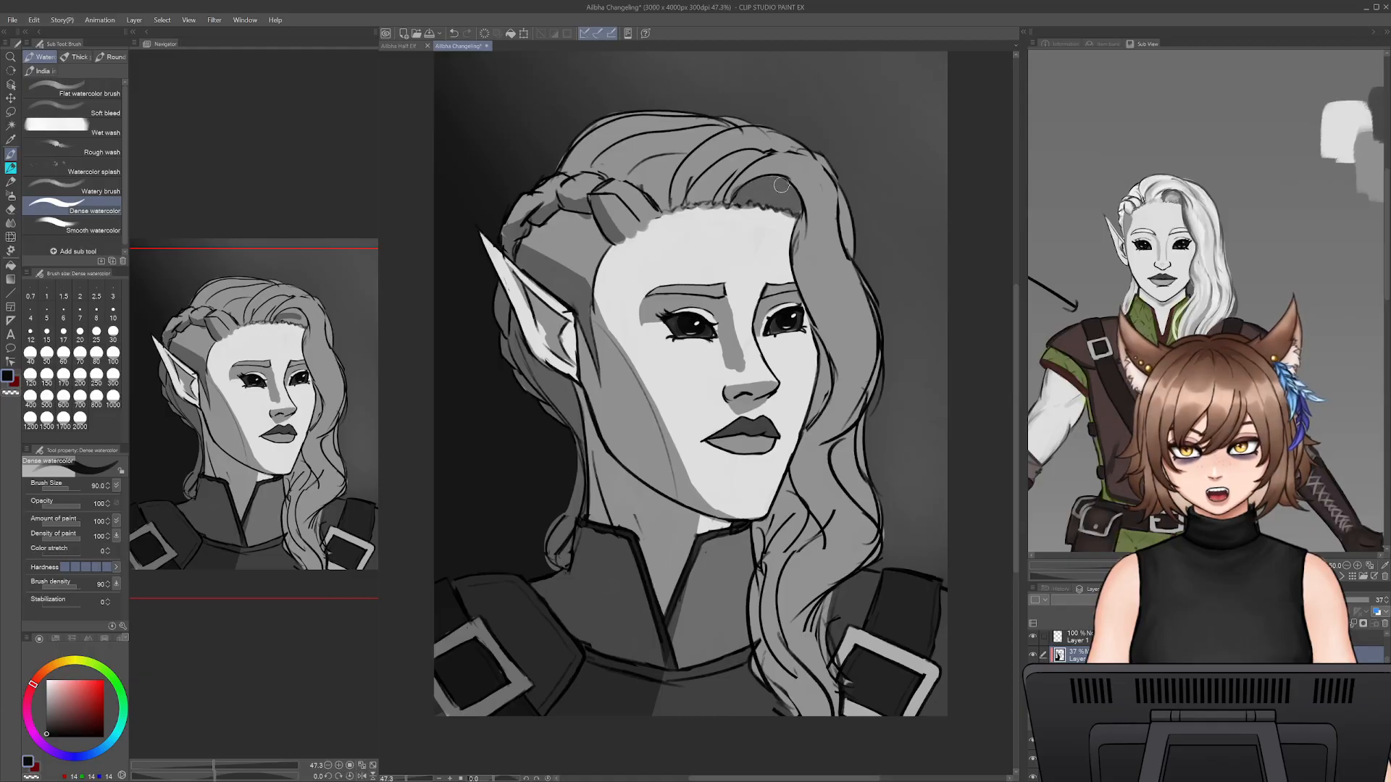
{"action": "key", "text": "e"}
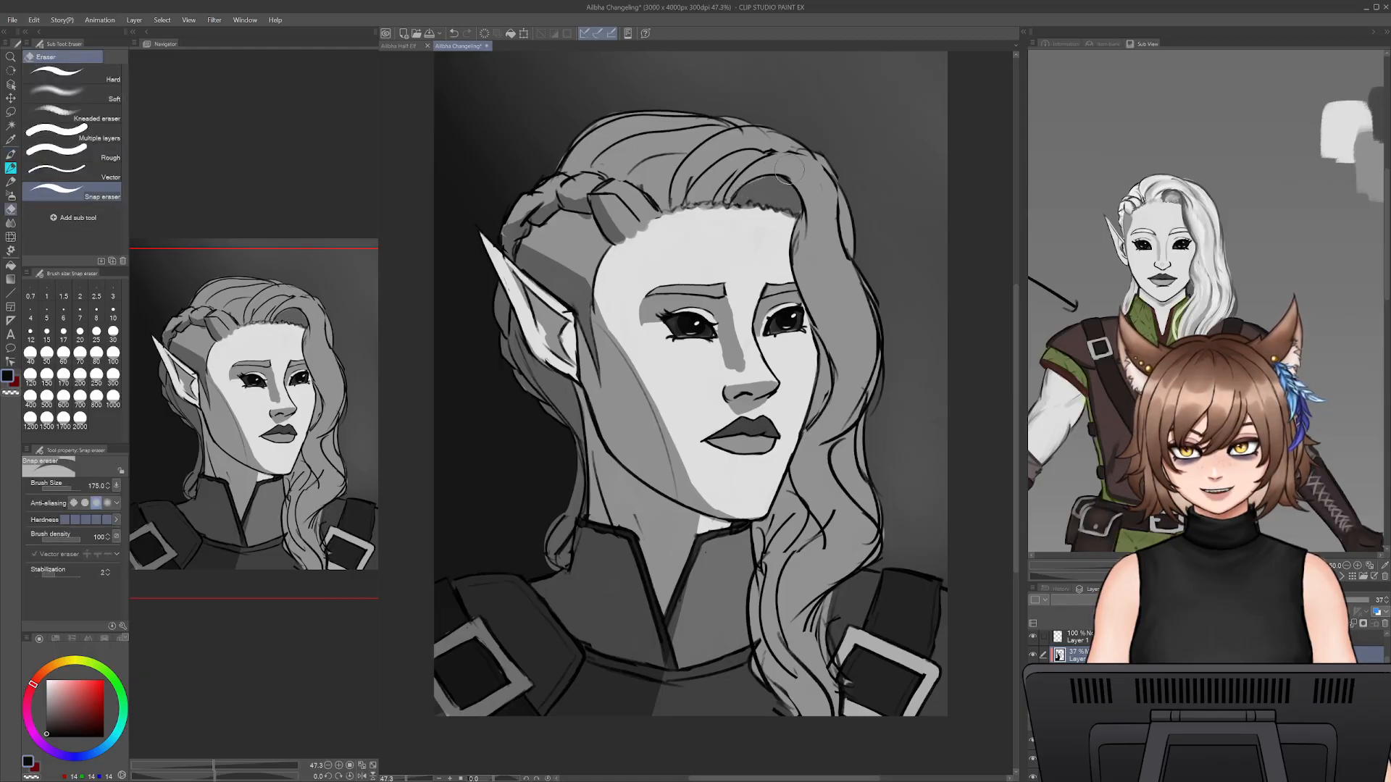
{"action": "key", "text": "b"}
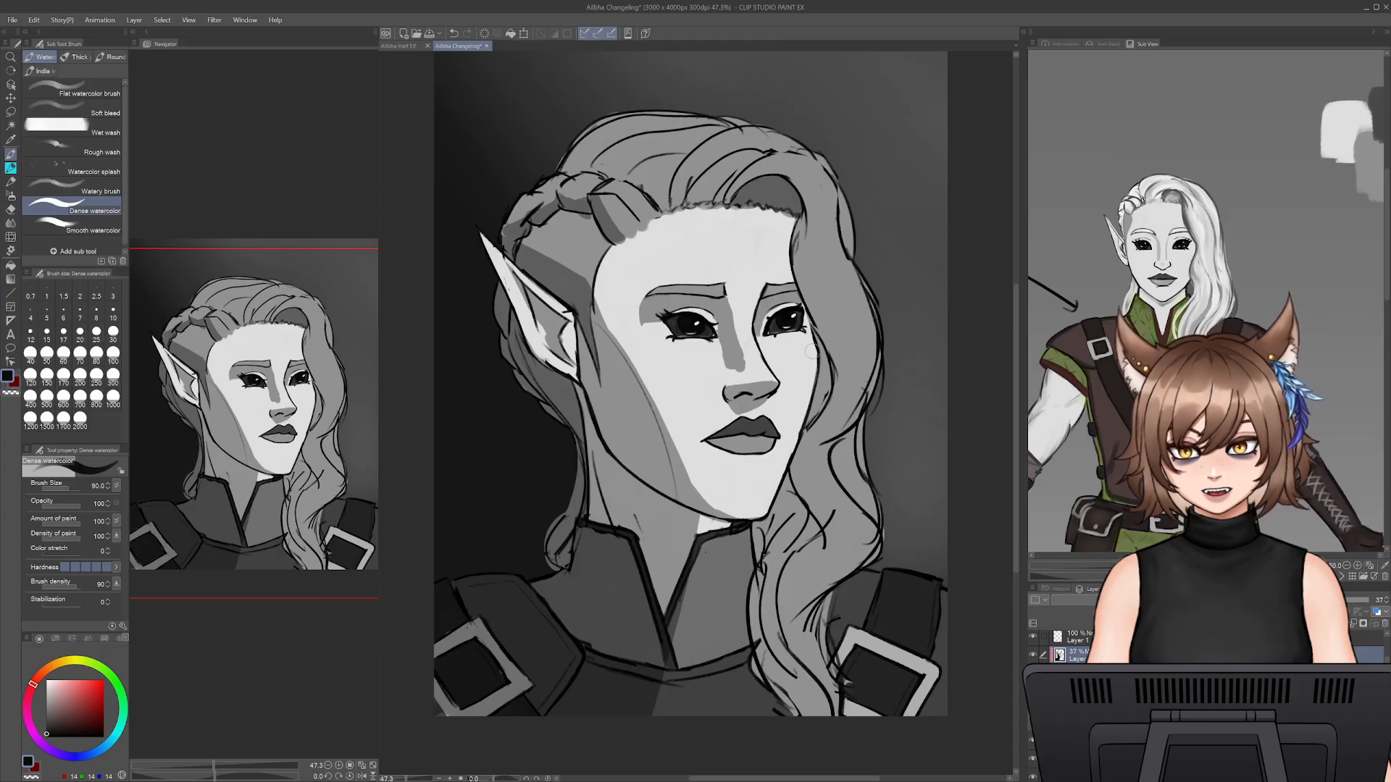
- Paint a shadow on the hair beside the far cheek and trim the spill with the Snap eraser
{"action": "mouse_move", "coordinate": [812, 346]}
{"action": "left_mouse_down"}
{"action": "mouse_move", "coordinate": [820, 388]}
{"action": "mouse_move", "coordinate": [829, 370]}
{"action": "mouse_move", "coordinate": [810, 422]}
{"action": "mouse_move", "coordinate": [824, 335]}
{"action": "left_mouse_up"}
{"action": "key", "text": "e"}
{"action": "left_click_drag", "start_coordinate": [807, 384], "coordinate": [797, 414]}
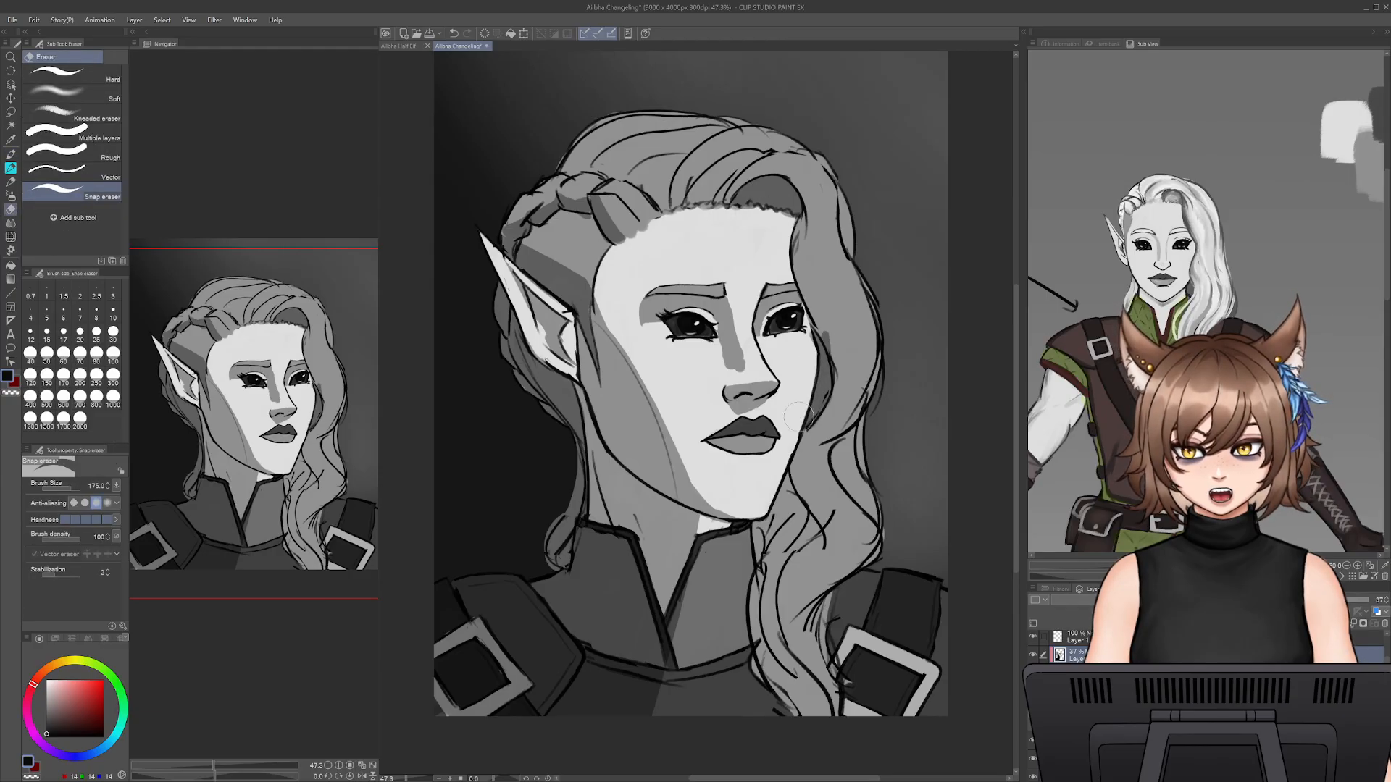
{"action": "left_click_drag", "start_coordinate": [836, 335], "coordinate": [836, 351]}
{"action": "key", "text": "b"}
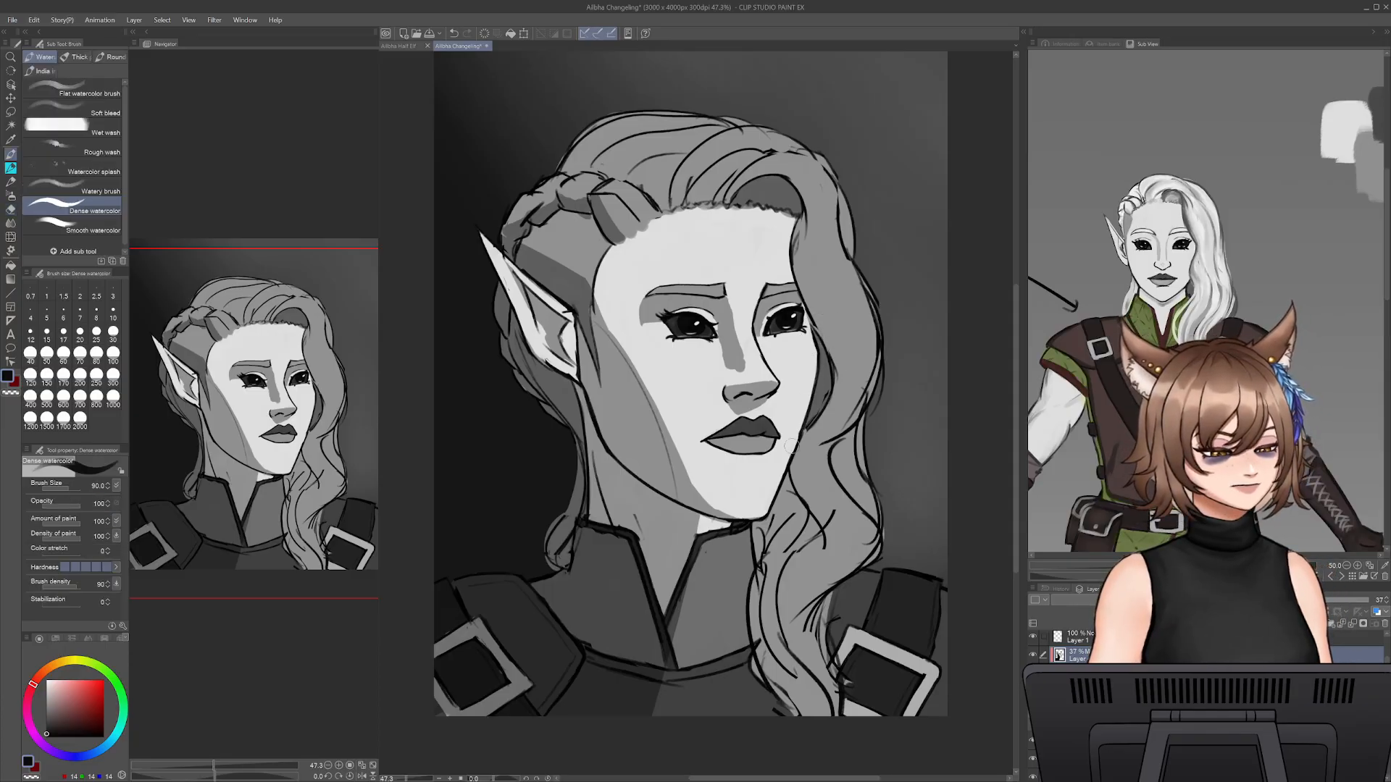
- Block in the shadow on the inner locks below the jaw down to the chest, undoing the unwanted first stroke
{"action": "mouse_move", "coordinate": [792, 472]}
{"action": "left_mouse_down"}
{"action": "mouse_move", "coordinate": [780, 541]}
{"action": "mouse_move", "coordinate": [769, 523]}
{"action": "mouse_move", "coordinate": [759, 545]}
{"action": "mouse_move", "coordinate": [788, 510]}
{"action": "left_mouse_up"}
{"action": "key", "text": "ctrl+z"}
{"action": "left_click_drag", "start_coordinate": [791, 492], "coordinate": [786, 528]}
{"action": "mouse_move", "coordinate": [797, 496]}
{"action": "left_mouse_down"}
{"action": "mouse_move", "coordinate": [754, 629]}
{"action": "mouse_move", "coordinate": [761, 573]}
{"action": "mouse_move", "coordinate": [776, 688]}
{"action": "left_mouse_up"}
{"action": "mouse_move", "coordinate": [756, 616]}
{"action": "left_mouse_down"}
{"action": "mouse_move", "coordinate": [779, 699]}
{"action": "mouse_move", "coordinate": [804, 714]}
{"action": "left_mouse_up"}
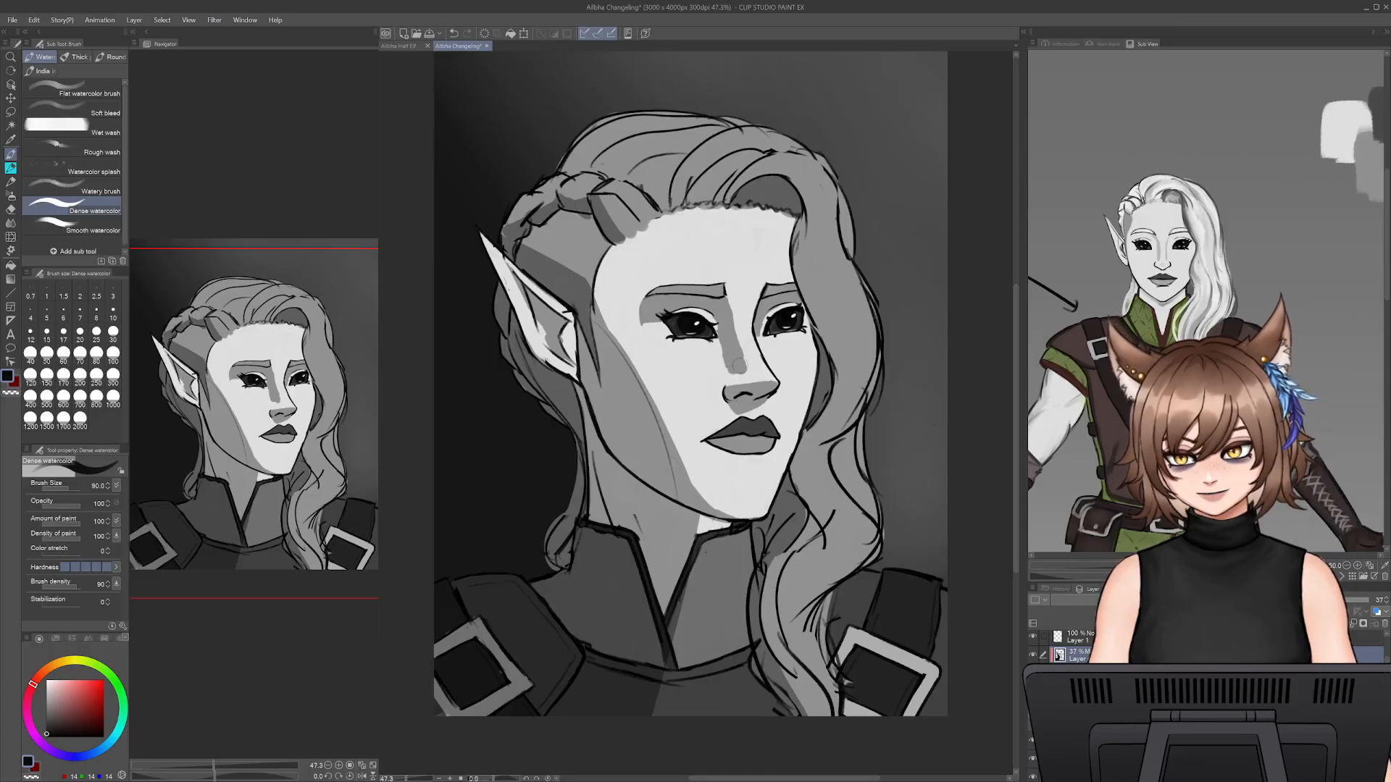
- Trim the shadow edge along the nose bridge with the Snap eraser and return to Dense watercolor
{"action": "key", "text": "e"}
{"action": "left_click_drag", "start_coordinate": [724, 337], "coordinate": [724, 376]}
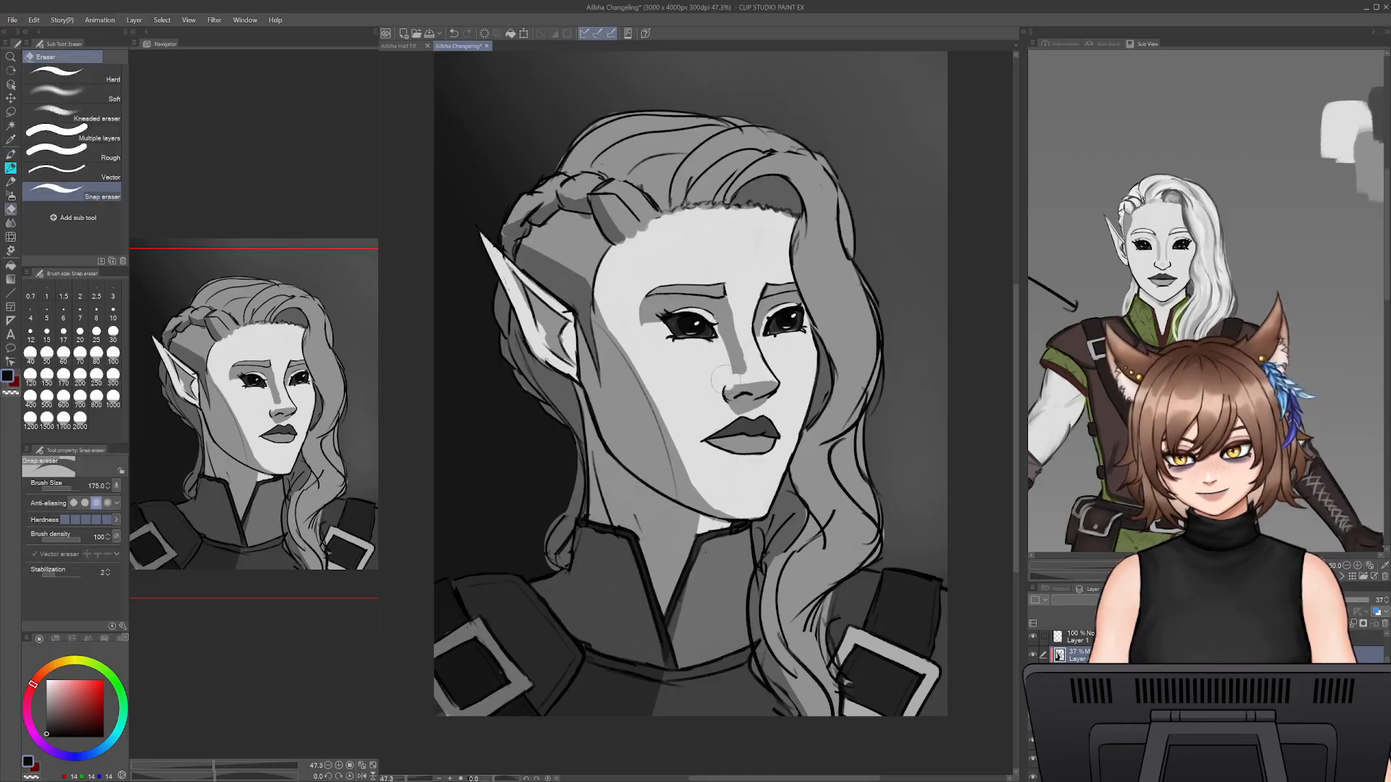
{"action": "key", "text": "b"}
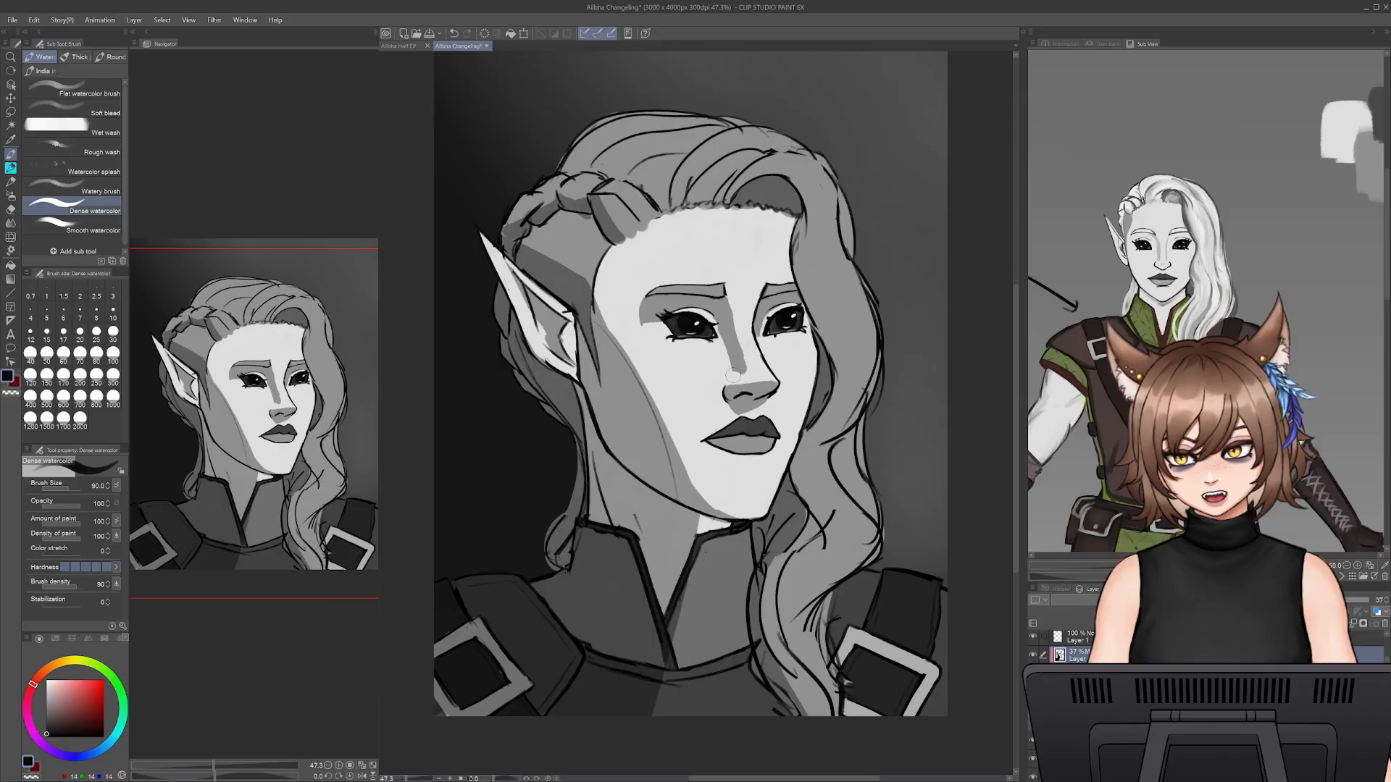
{"action": "key", "text": "e"}
{"action": "key", "text": "b"}
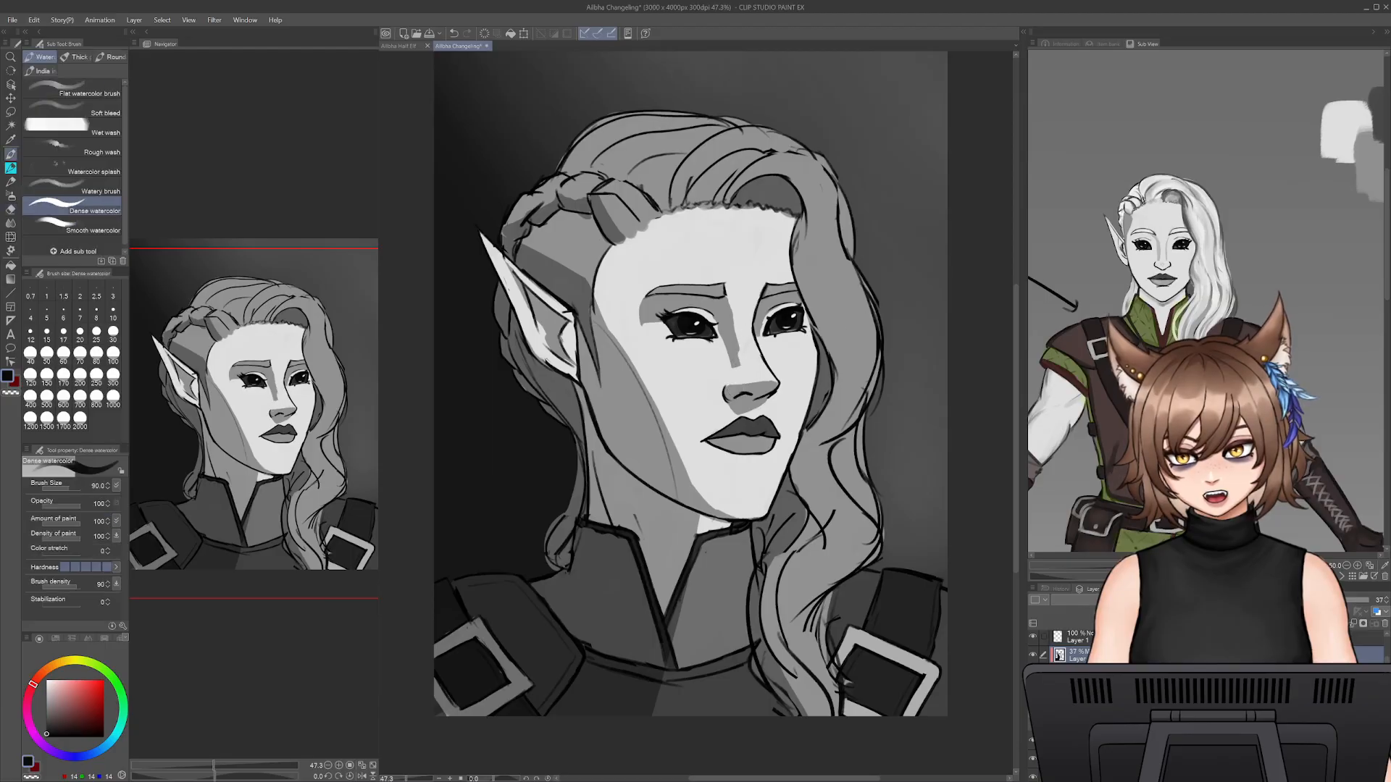
- Browse the reference images to the planar head bust
{"action": "left_click", "coordinate": [1340, 577]}
{"action": "left_click", "coordinate": [1337, 579]}
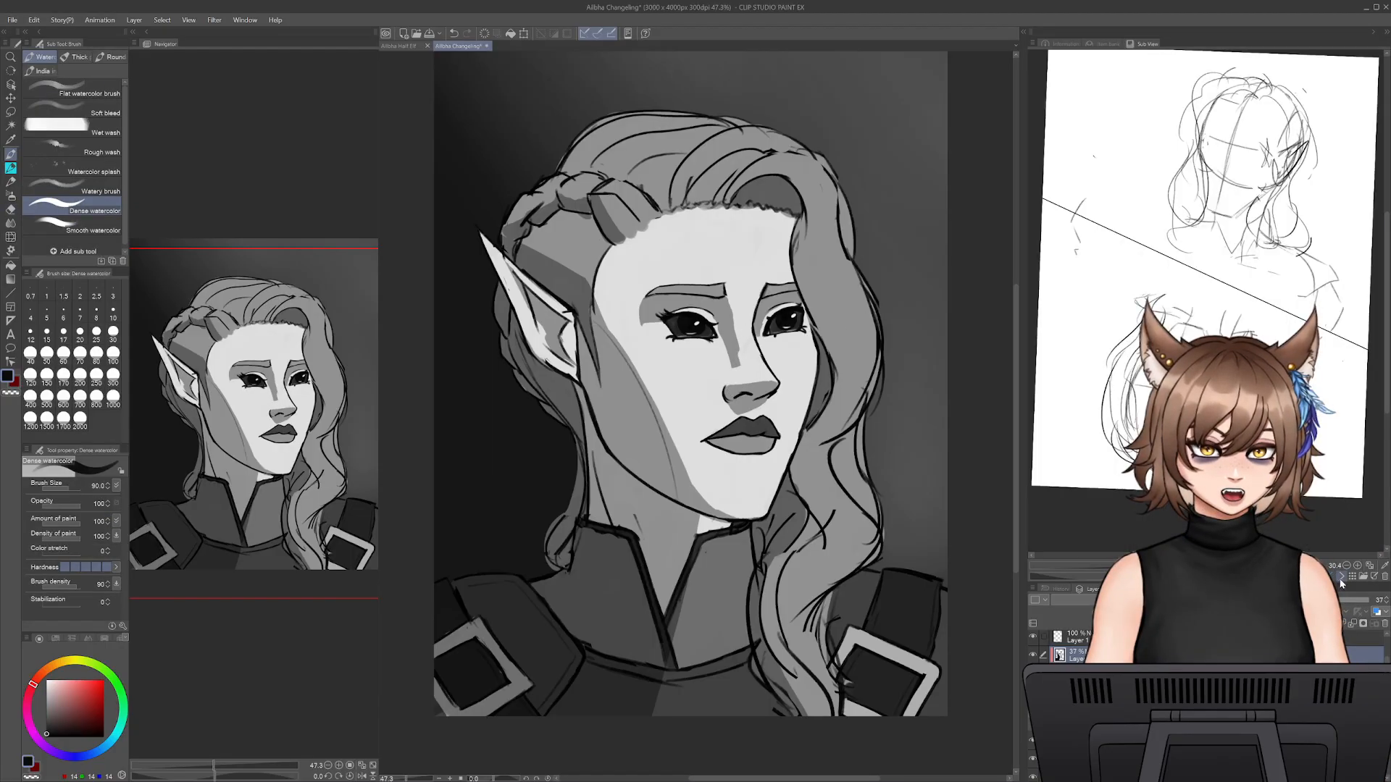
{"action": "left_click", "coordinate": [1341, 580]}
{"action": "left_click", "coordinate": [1340, 579]}
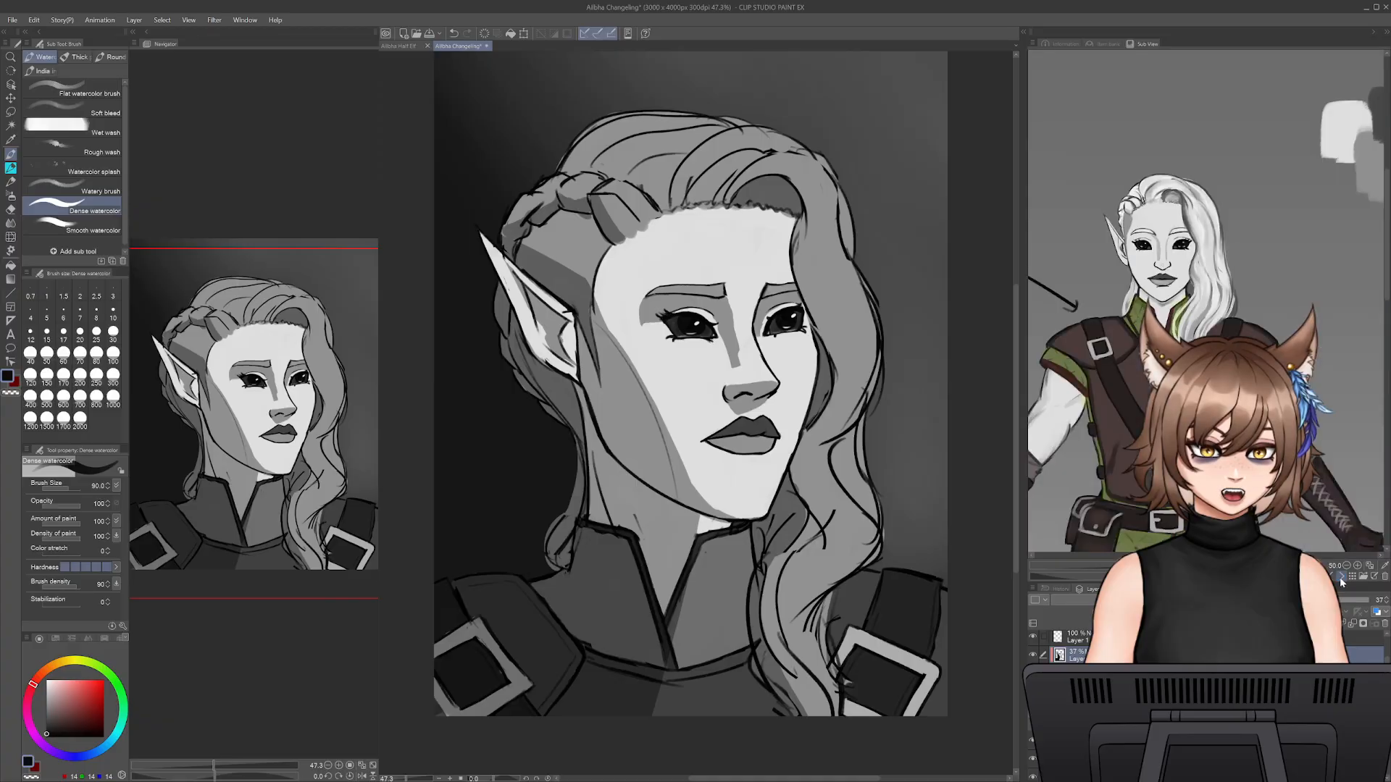
{"action": "left_click", "coordinate": [1340, 578]}
{"action": "left_click", "coordinate": [1340, 579]}
{"action": "left_click", "coordinate": [1340, 579]}
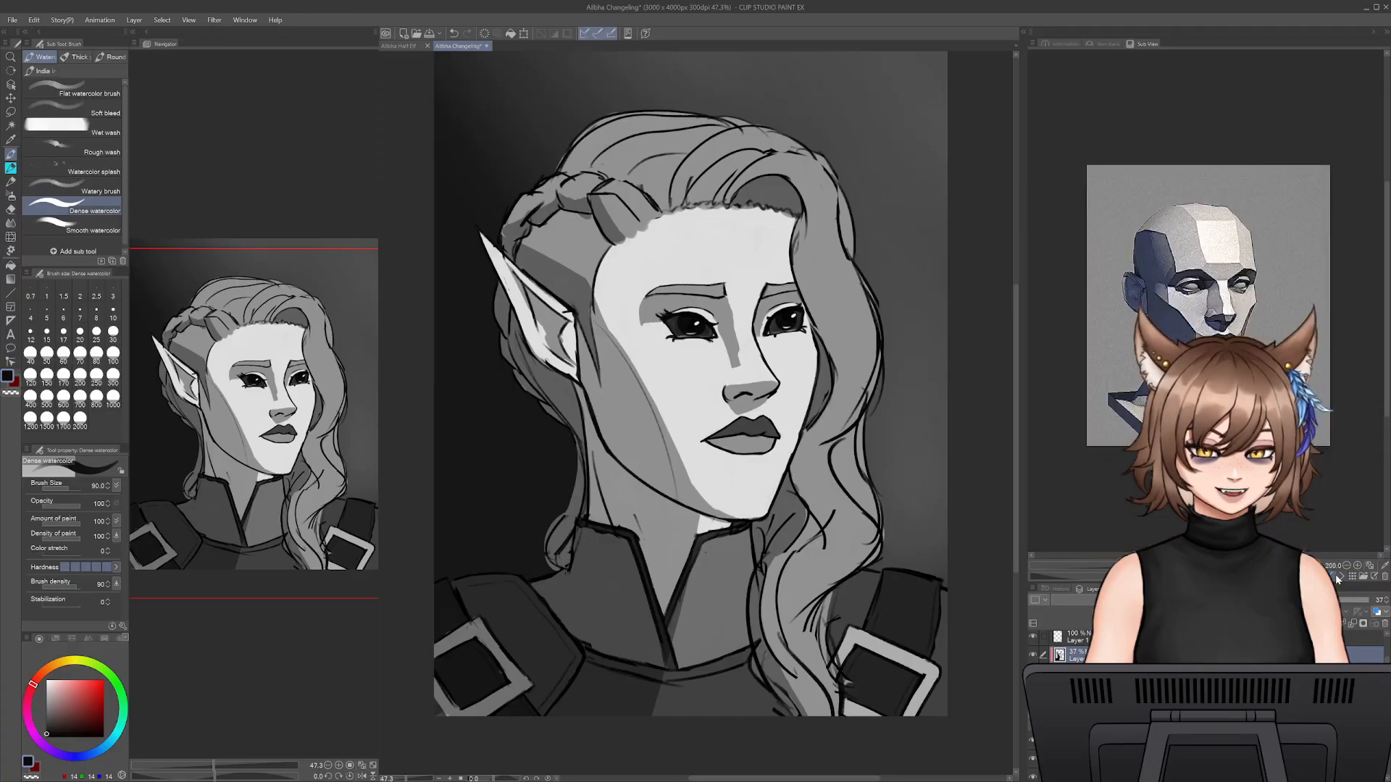
- Try shadow strokes along the far side of the face from the cheek to the chin, undoing the unwanted one
{"action": "left_click_drag", "start_coordinate": [819, 357], "coordinate": [776, 498]}
{"action": "left_click_drag", "start_coordinate": [796, 424], "coordinate": [761, 509]}
{"action": "key", "text": "ctrl+z"}
{"action": "left_click_drag", "start_coordinate": [785, 459], "coordinate": [763, 515]}
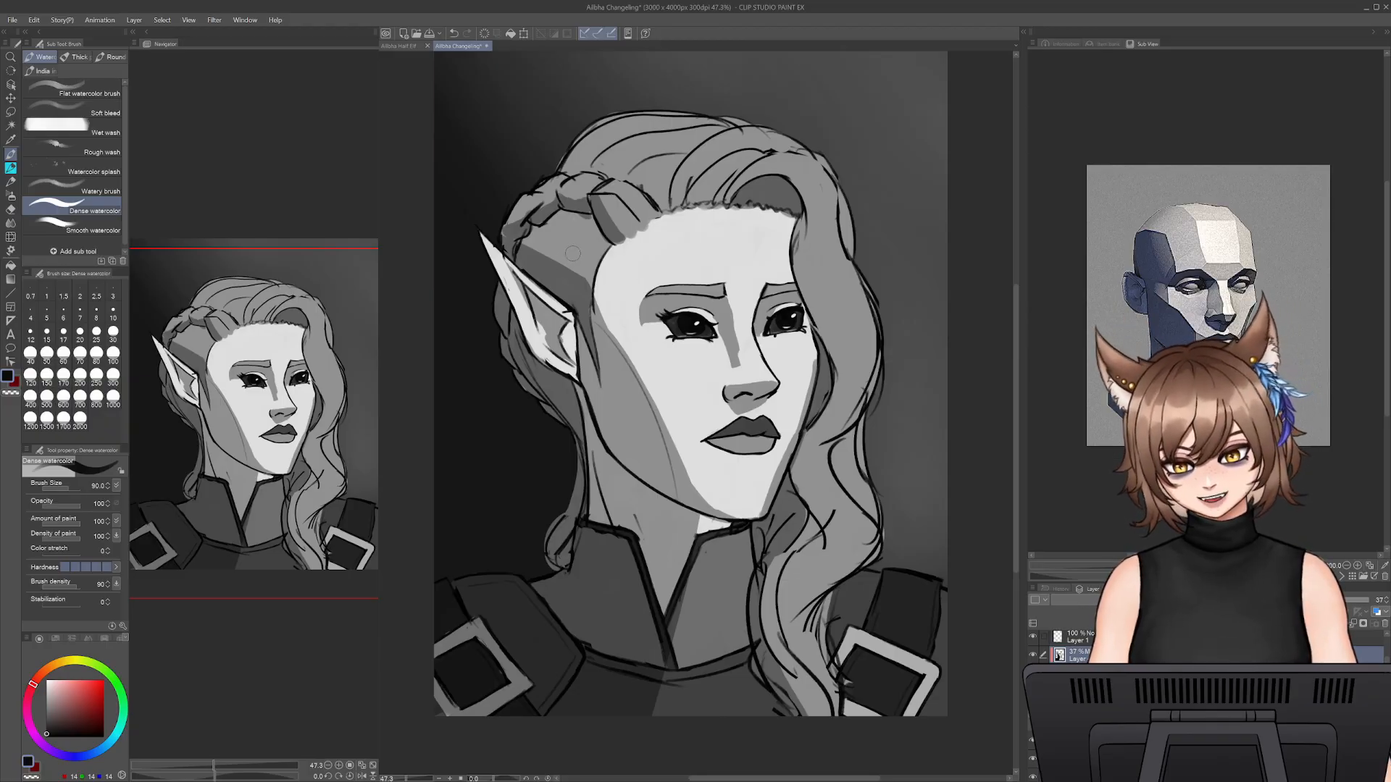
{"action": "mouse_move", "coordinate": [532, 254]}
{"action": "left_mouse_down"}
{"action": "mouse_move", "coordinate": [606, 270]}
{"action": "mouse_move", "coordinate": [614, 326]}
{"action": "left_mouse_up"}
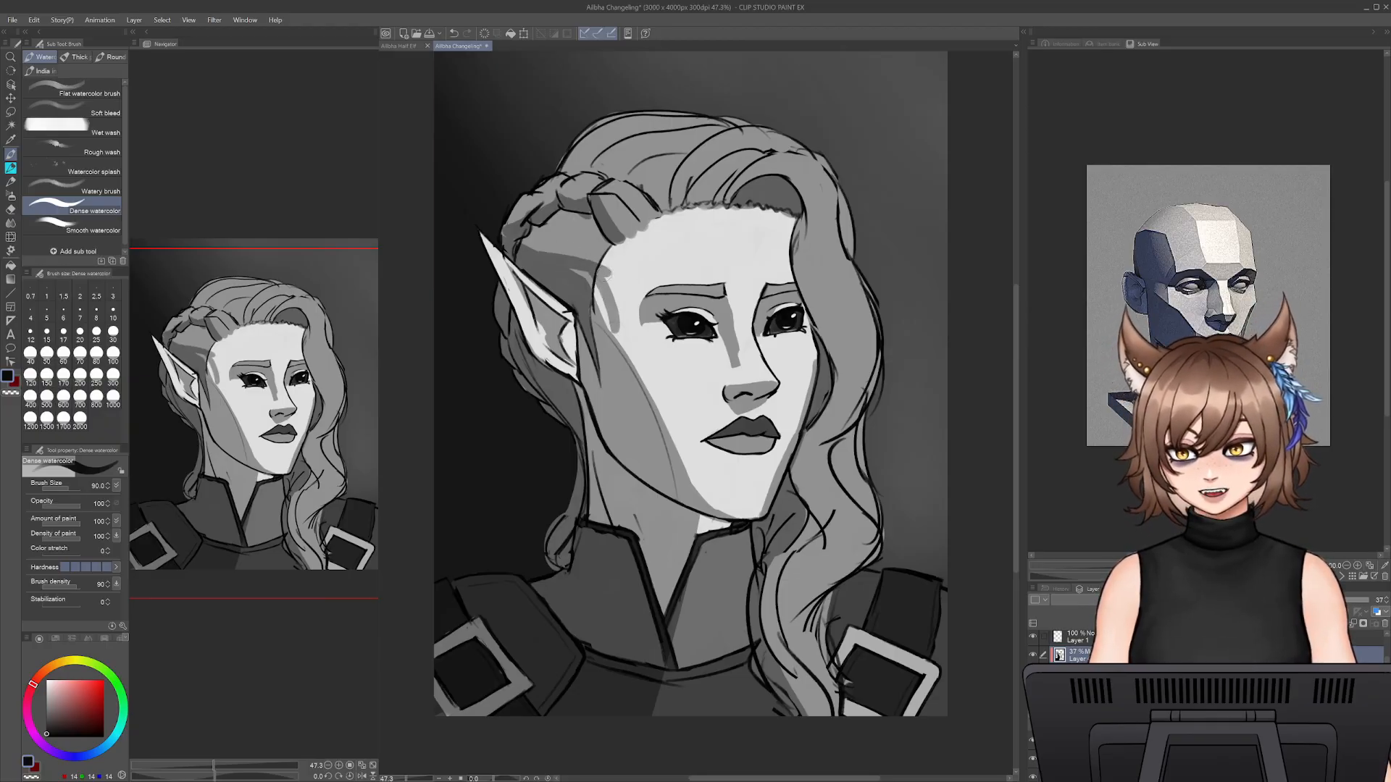
{"action": "key", "text": "ctrl+z"}
{"action": "key", "text": "ctrl+z"}
- Reshape the shadow edge between the hairline and the near cheekbone, alternating Dense watercolor and the Snap eraser
{"action": "left_click_drag", "start_coordinate": [572, 269], "coordinate": [593, 274]}
{"action": "mouse_move", "coordinate": [596, 272]}
{"action": "left_mouse_down"}
{"action": "mouse_move", "coordinate": [615, 343]}
{"action": "mouse_move", "coordinate": [587, 290]}
{"action": "mouse_move", "coordinate": [602, 274]}
{"action": "mouse_move", "coordinate": [625, 360]}
{"action": "left_mouse_up"}
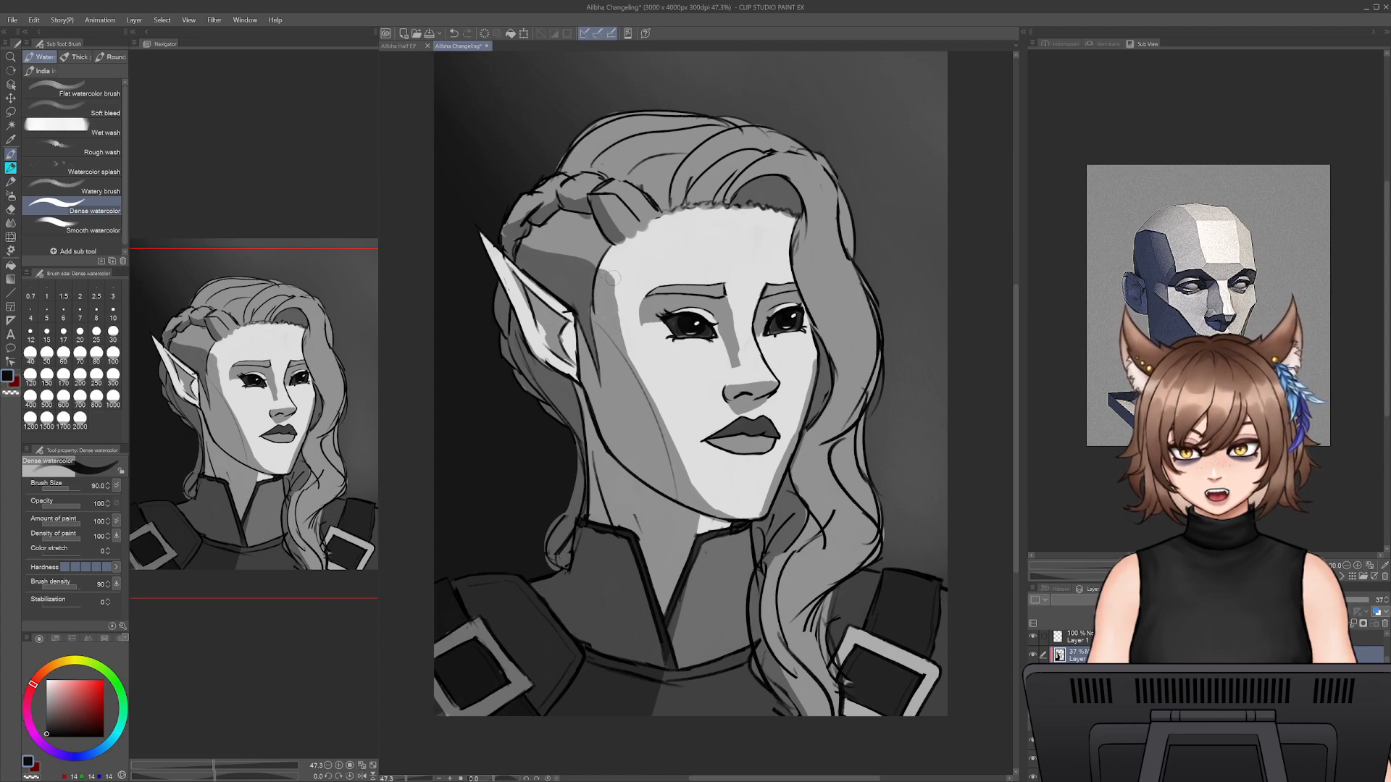
{"action": "key", "text": "e"}
{"action": "mouse_move", "coordinate": [608, 279]}
{"action": "left_mouse_down"}
{"action": "mouse_move", "coordinate": [623, 309]}
{"action": "mouse_move", "coordinate": [604, 244]}
{"action": "mouse_move", "coordinate": [647, 357]}
{"action": "mouse_move", "coordinate": [602, 244]}
{"action": "mouse_move", "coordinate": [638, 341]}
{"action": "left_mouse_up"}
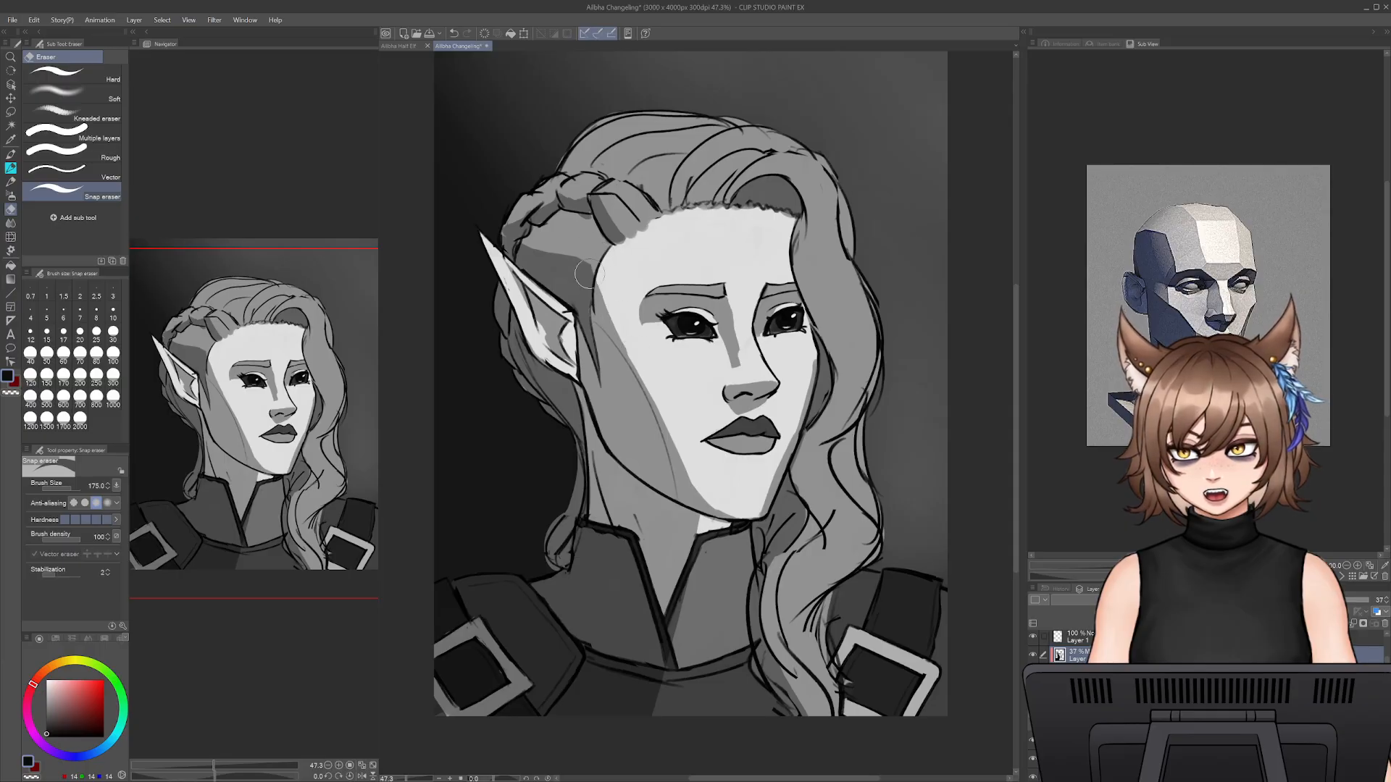
{"action": "key", "text": "b"}
{"action": "mouse_move", "coordinate": [592, 268]}
{"action": "left_mouse_down"}
{"action": "mouse_move", "coordinate": [620, 362]}
{"action": "mouse_move", "coordinate": [589, 281]}
{"action": "mouse_move", "coordinate": [600, 271]}
{"action": "mouse_move", "coordinate": [573, 266]}
{"action": "mouse_move", "coordinate": [597, 273]}
{"action": "mouse_move", "coordinate": [583, 266]}
{"action": "mouse_move", "coordinate": [615, 329]}
{"action": "left_mouse_up"}
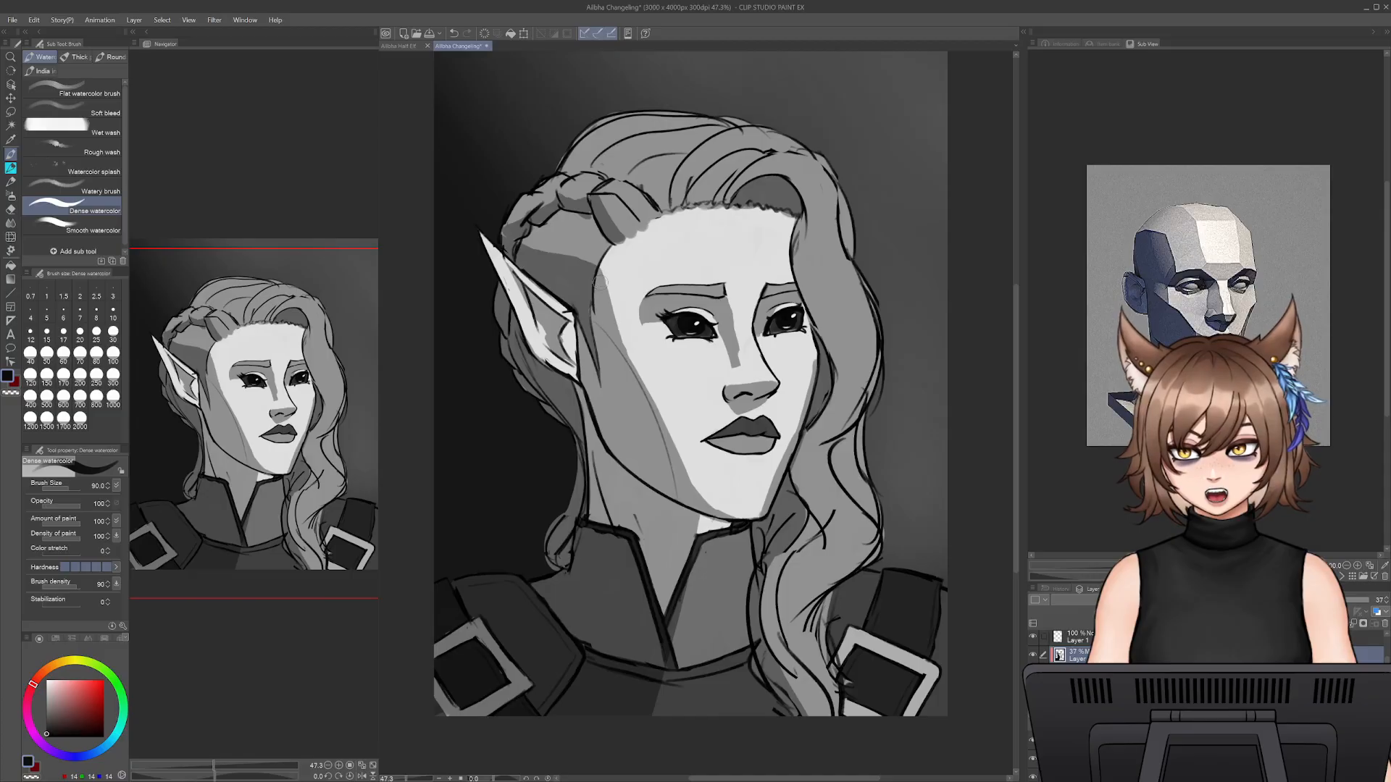
{"action": "mouse_move", "coordinate": [603, 281]}
{"action": "left_mouse_down"}
{"action": "mouse_move", "coordinate": [624, 353]}
{"action": "mouse_move", "coordinate": [635, 325]}
{"action": "mouse_move", "coordinate": [645, 349]}
{"action": "mouse_move", "coordinate": [625, 340]}
{"action": "left_mouse_up"}
{"action": "key", "text": "e"}
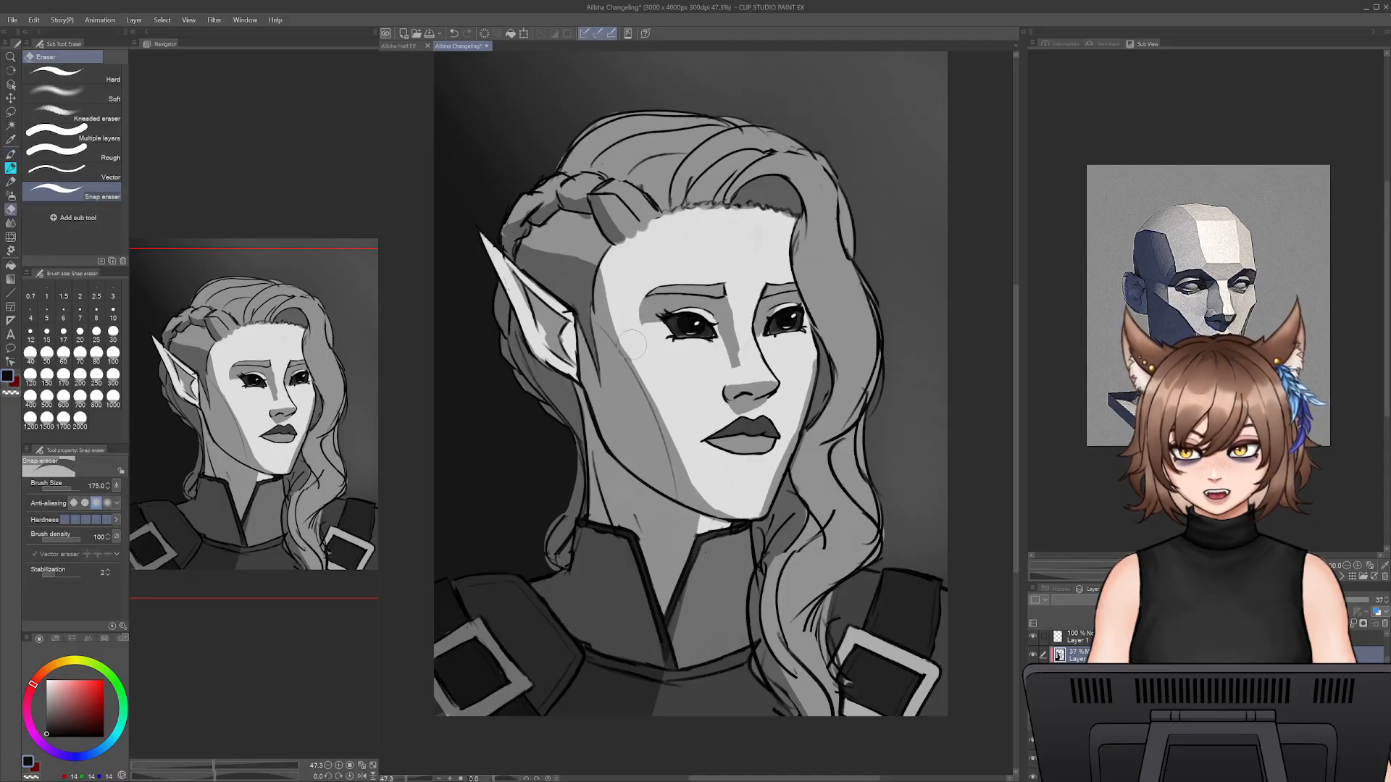
{"action": "key", "text": "b"}
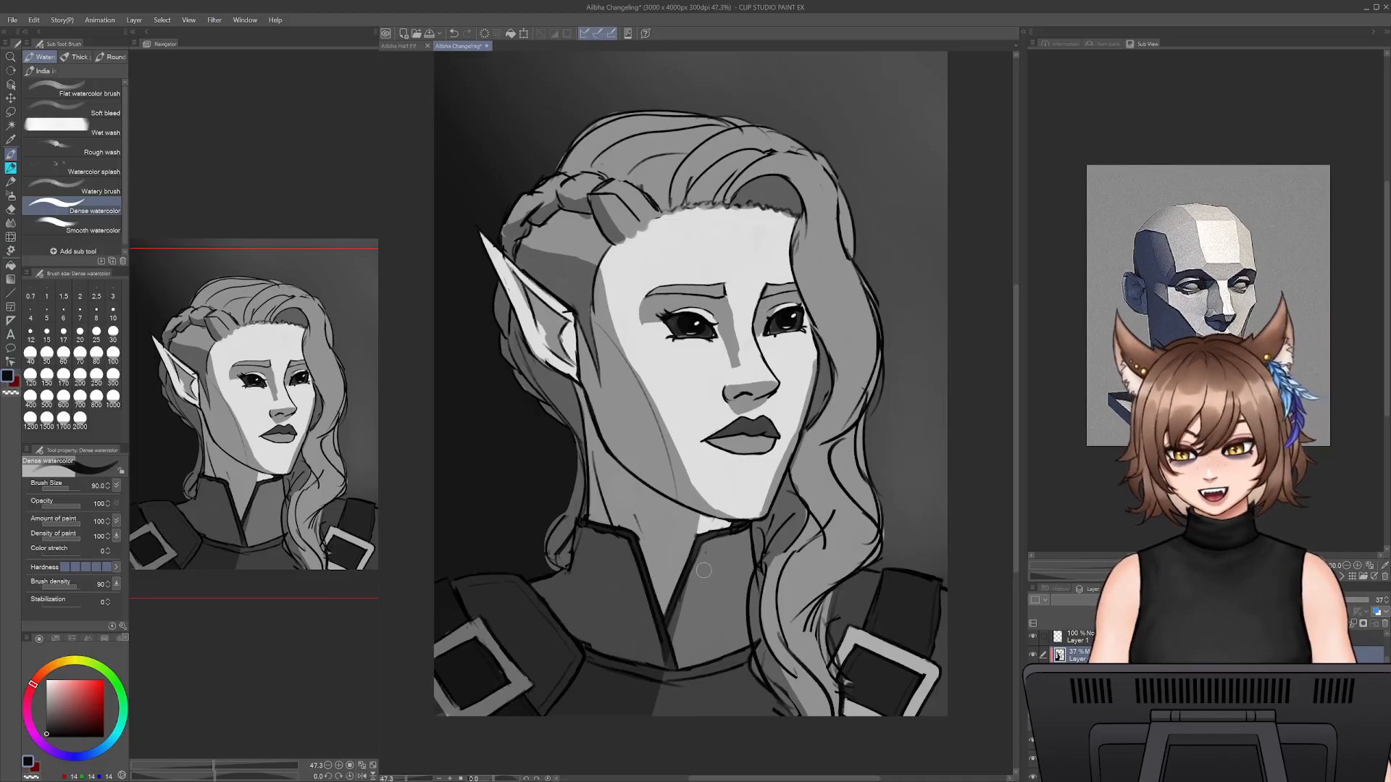
- Redraw the shadow edge down the centre of the collar and chest with the Snap eraser and Dense watercolor
{"action": "key", "text": "e"}
{"action": "left_click_drag", "start_coordinate": [685, 580], "coordinate": [650, 716]}
{"action": "key", "text": "b"}
{"action": "left_click_drag", "start_coordinate": [666, 638], "coordinate": [643, 772]}
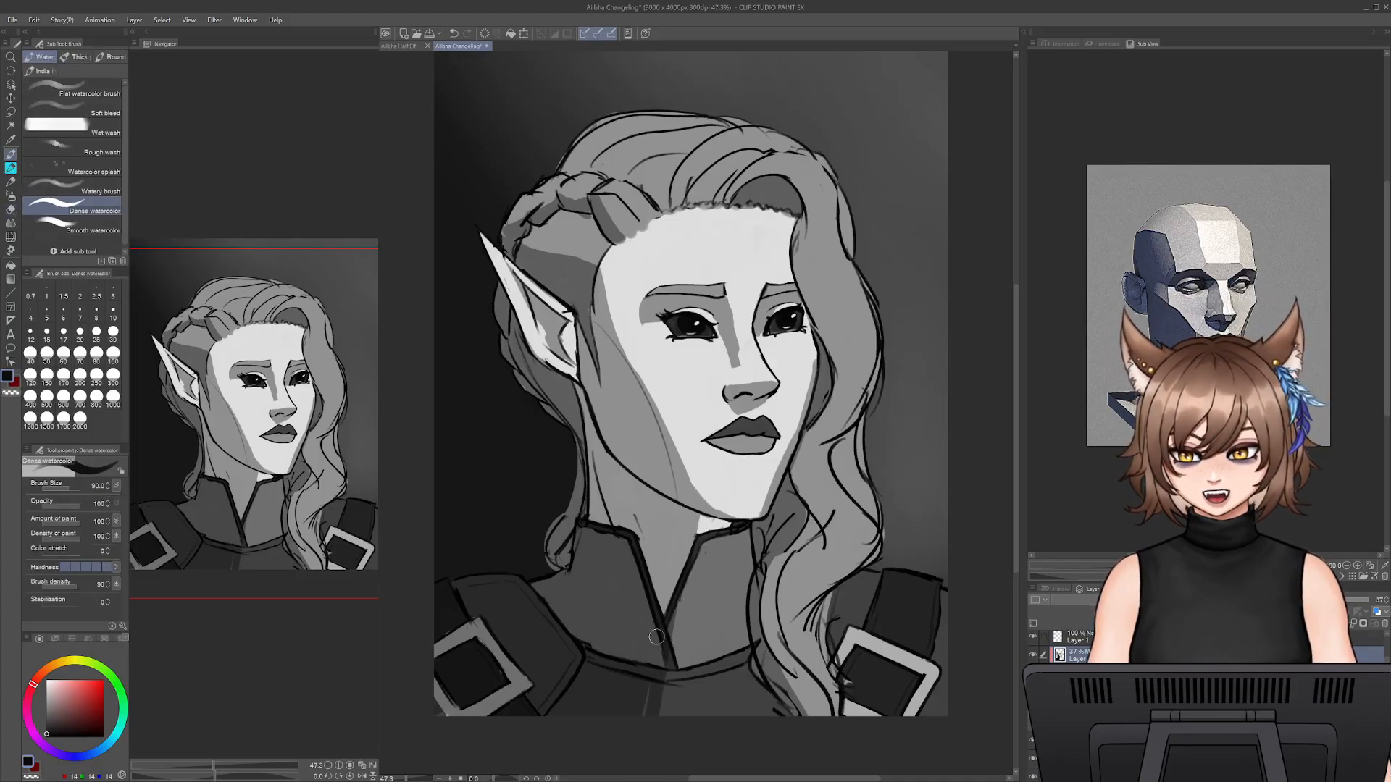
{"action": "left_click_drag", "start_coordinate": [657, 637], "coordinate": [642, 732]}
{"action": "left_click_drag", "start_coordinate": [665, 629], "coordinate": [630, 768]}
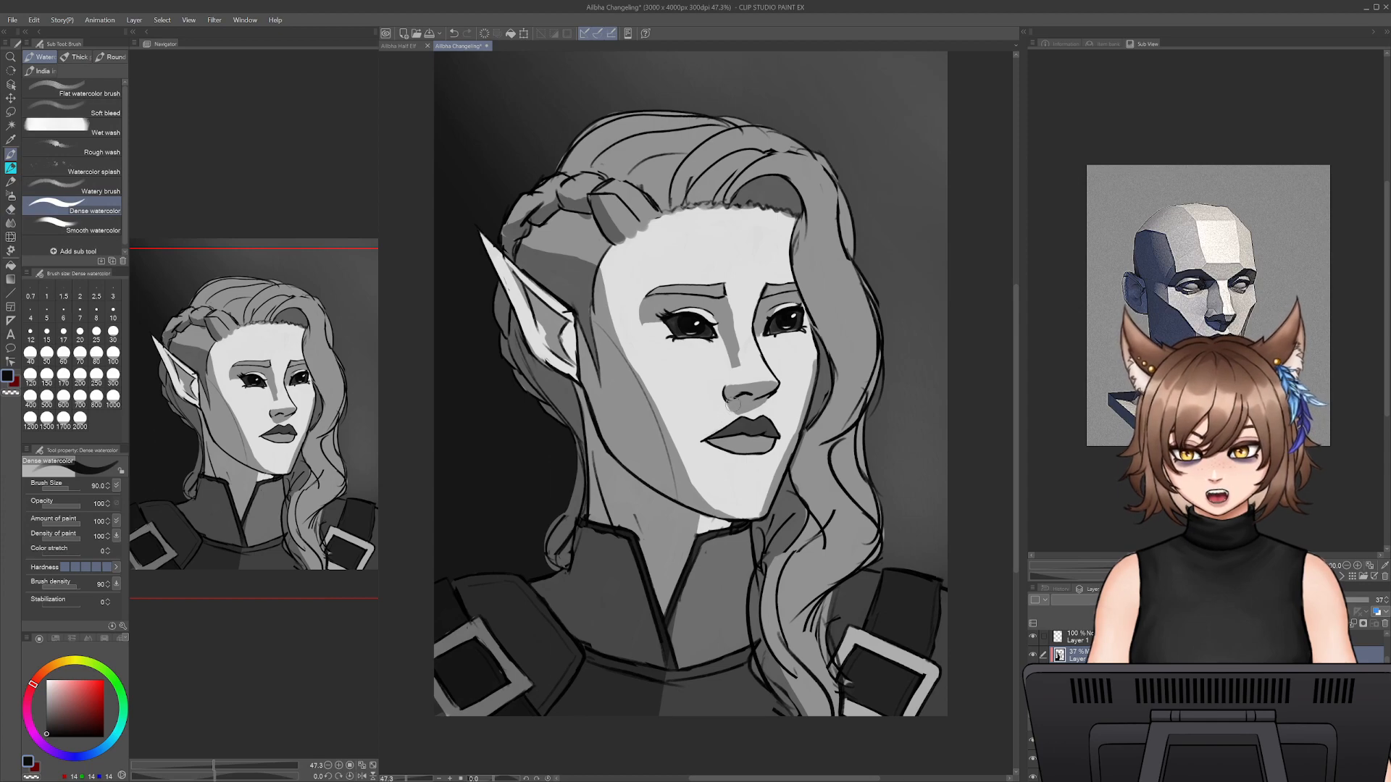
- Tidy the shadow around the nose and mouth with the Snap eraser and Dense watercolor at size 80
{"action": "key", "text": "e"}
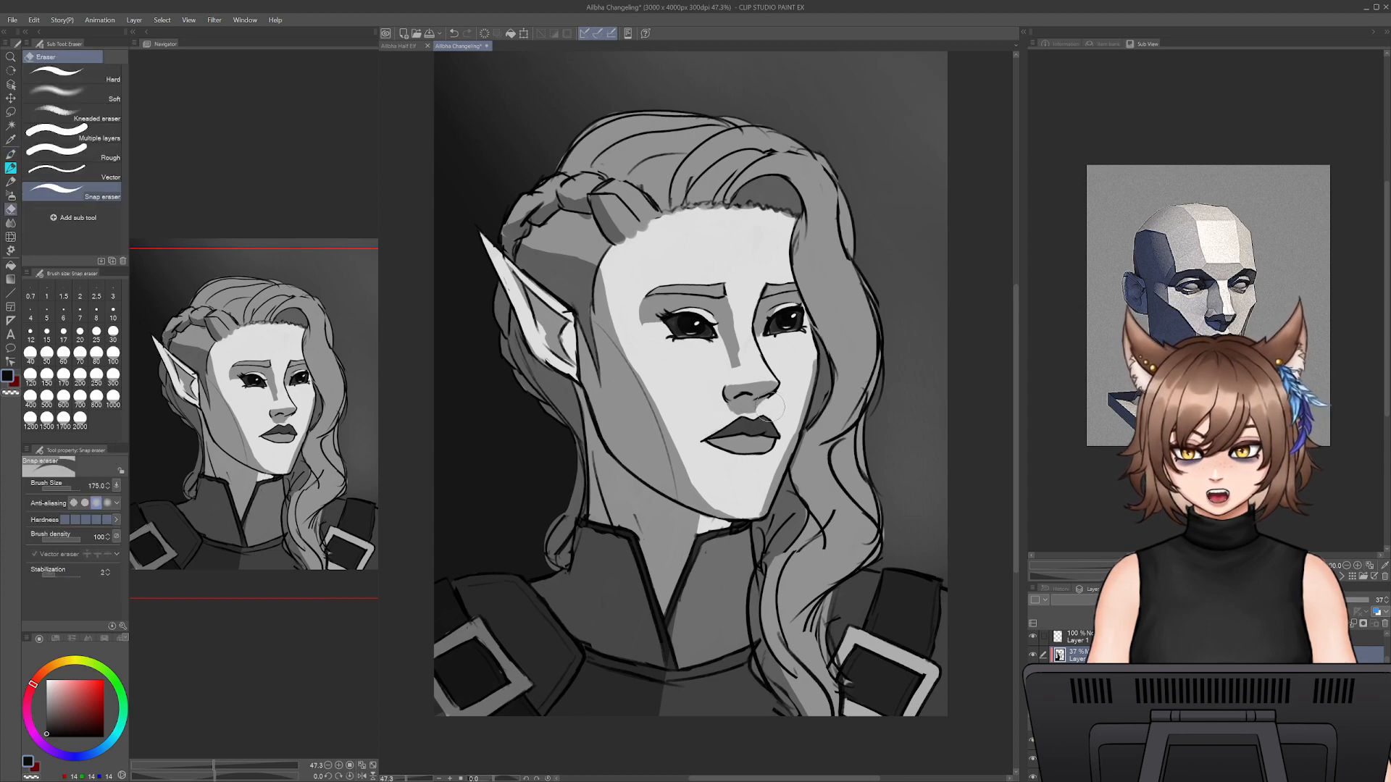
{"action": "key", "text": "b"}
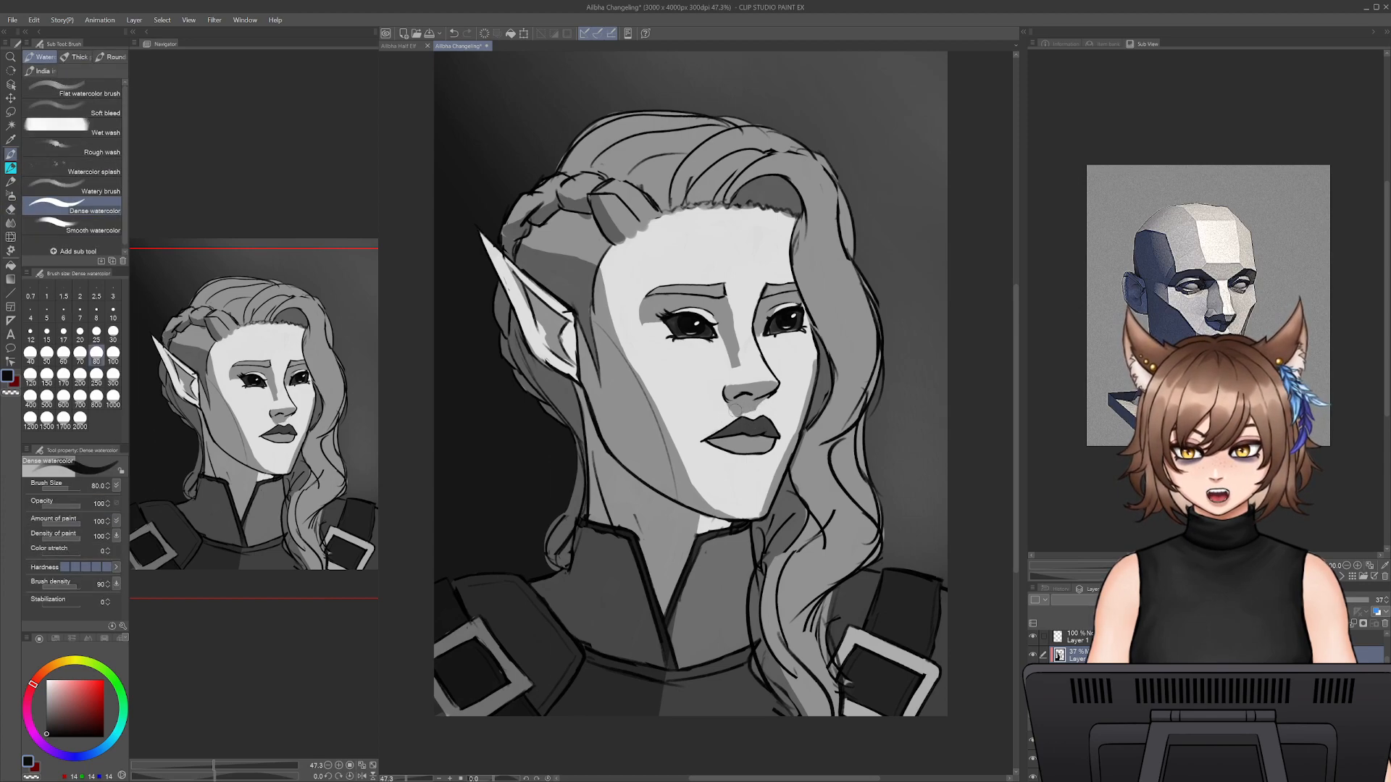
{"action": "key", "text": "e"}
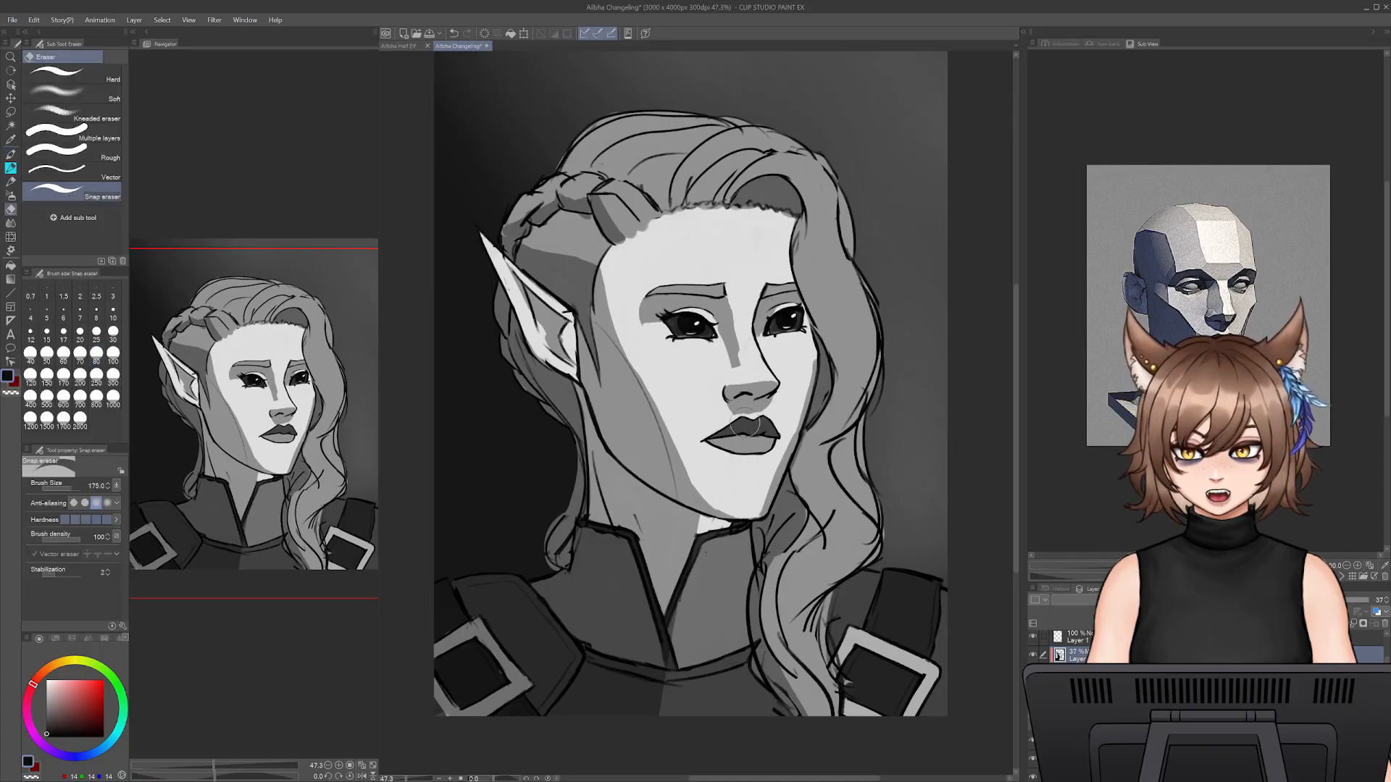
{"action": "key", "text": "b"}
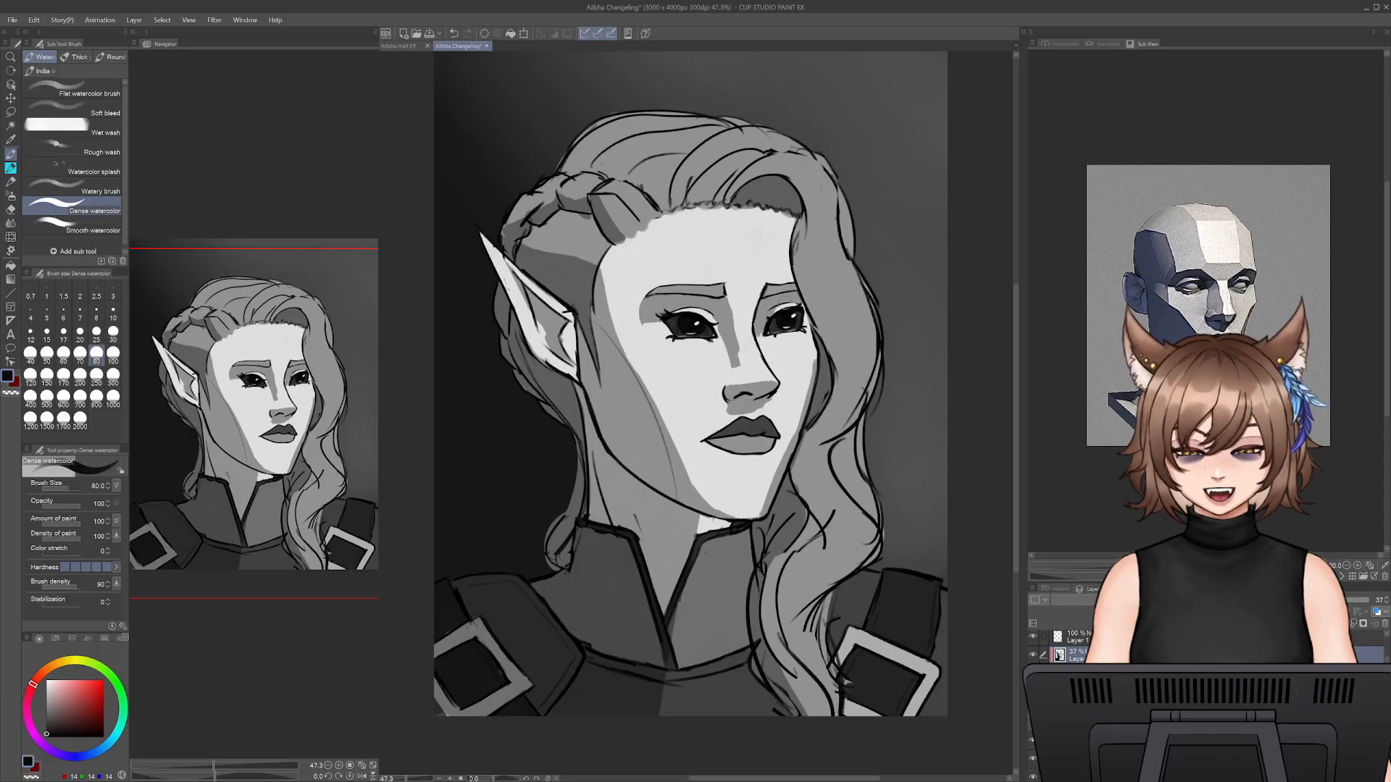
- Touch up the shadow between the nose bridge and the far eye, using the Snap eraser at size 70 and Dense watercolor at 125
{"action": "key", "text": "e"}
{"action": "left_click_drag", "start_coordinate": [790, 308], "coordinate": [768, 384]}
{"action": "key", "text": "bracketleft"}
{"action": "key", "text": "bracketleft"}
{"action": "key", "text": "bracketleft"}
{"action": "key", "text": "bracketleft"}
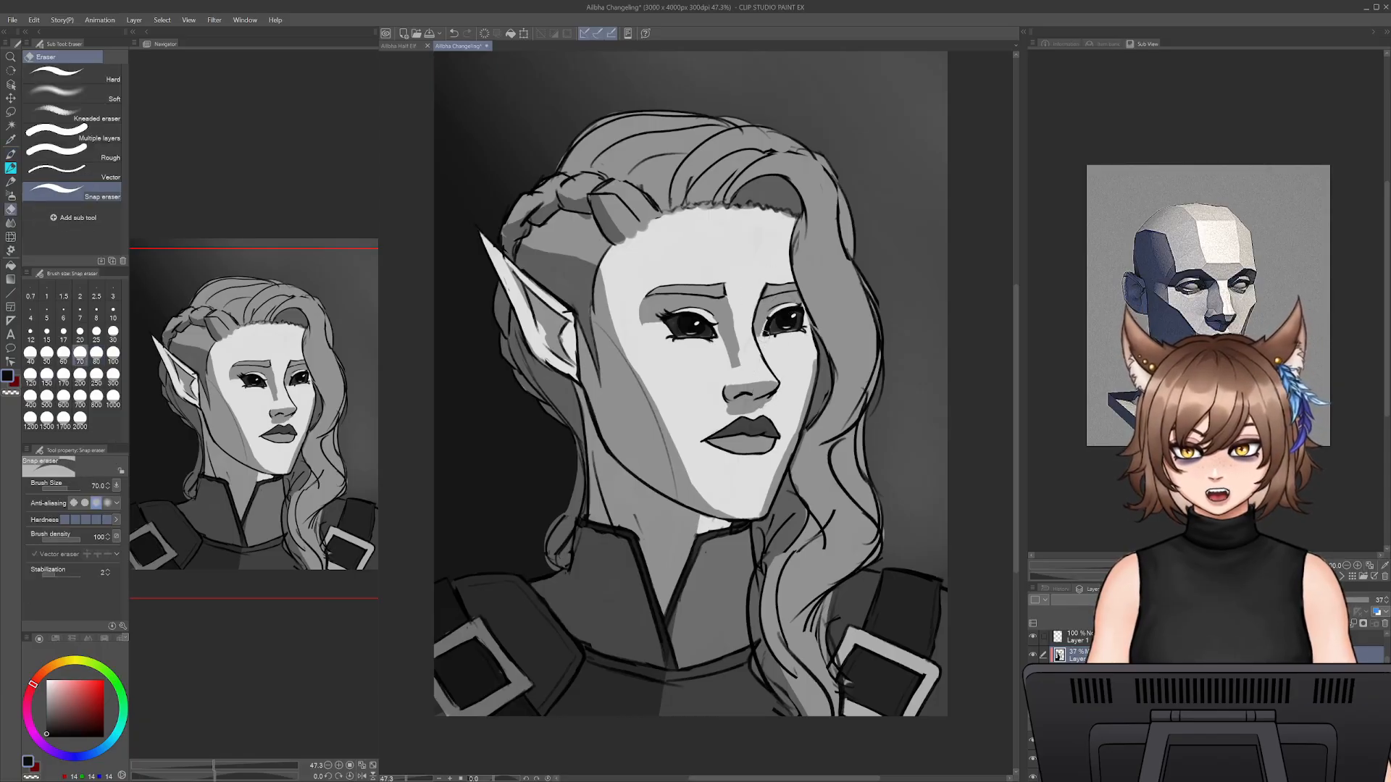
{"action": "key", "text": "b"}
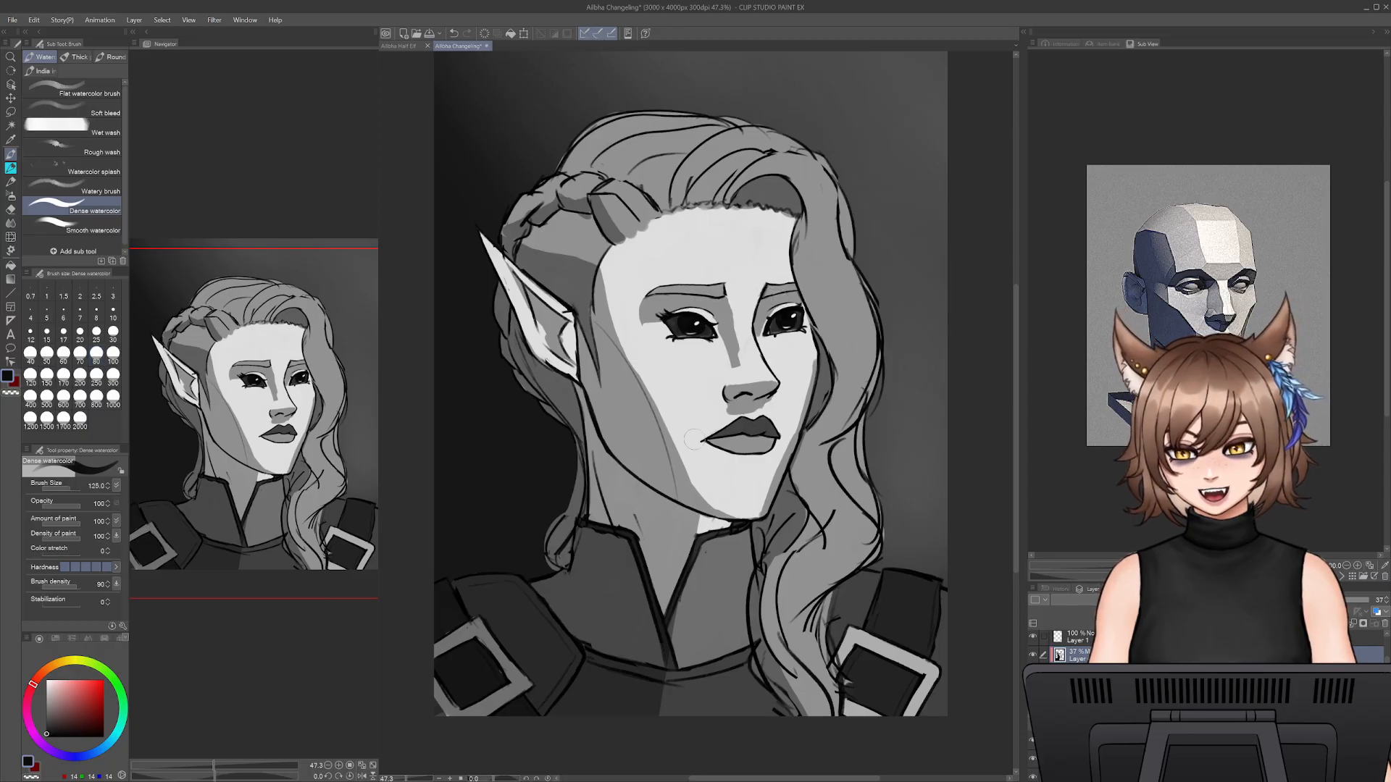
{"action": "key", "text": "bracketright"}
{"action": "key", "text": "bracketright"}
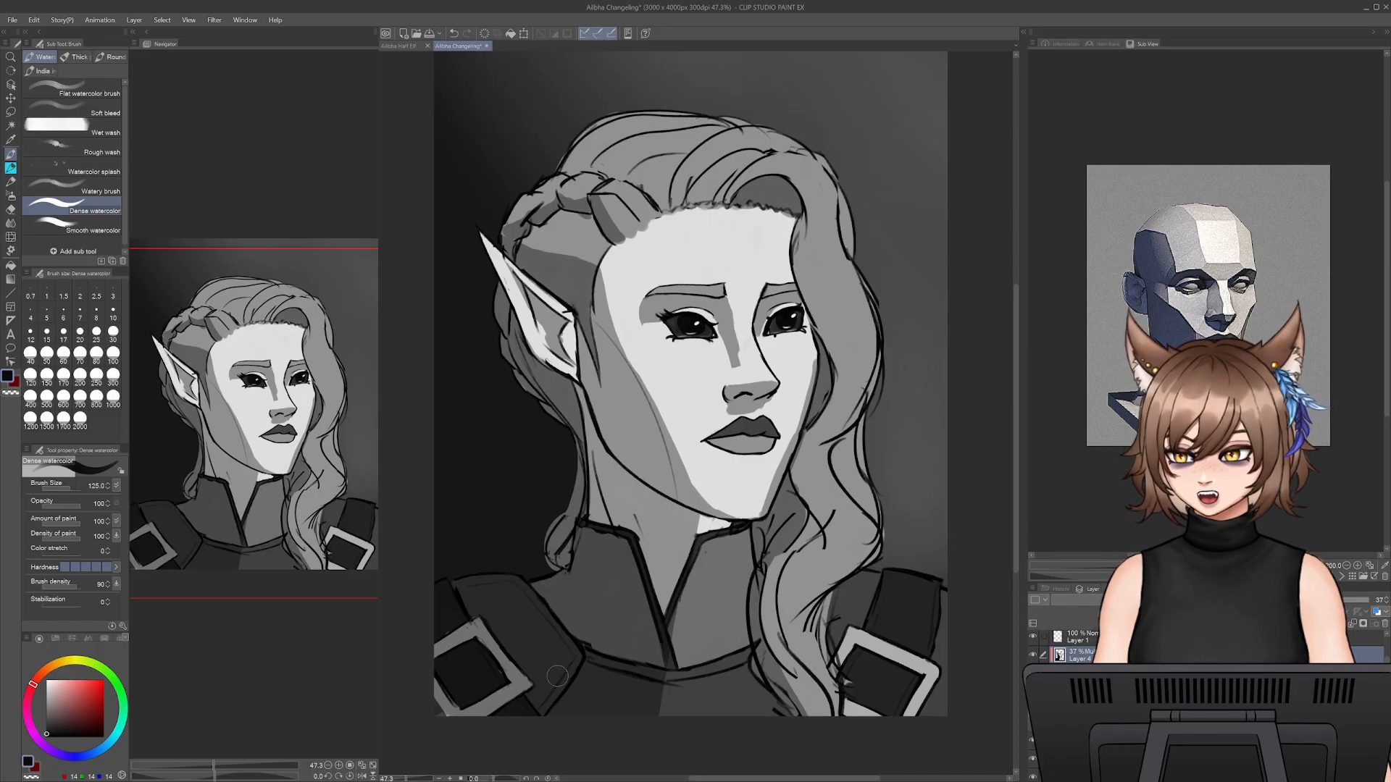
- Trim the shadow edge along the near cheek down to the jaw with the Snap eraser at size 70
{"action": "left_click_drag", "start_coordinate": [402, 779], "coordinate": [405, 780]}
{"action": "key", "text": "e"}
{"action": "left_click_drag", "start_coordinate": [624, 370], "coordinate": [663, 462]}
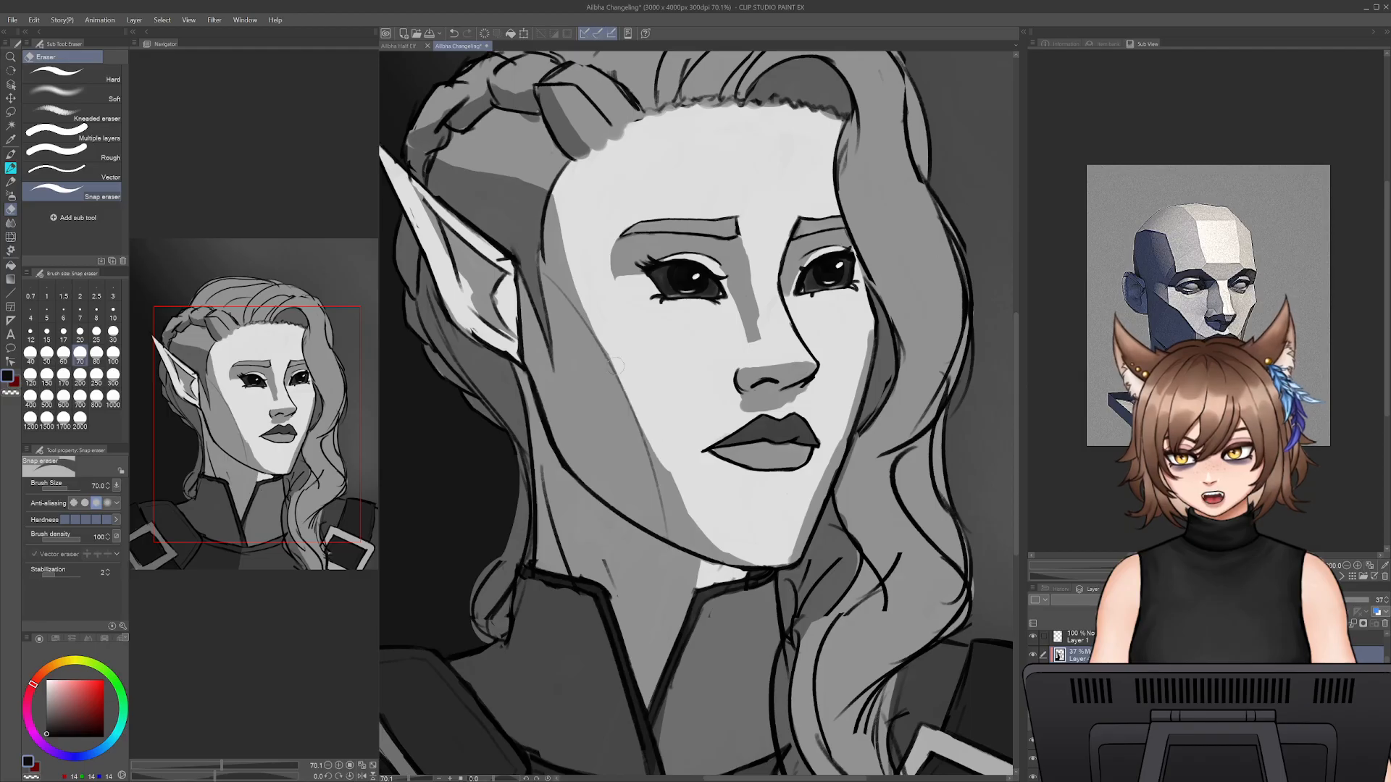
{"action": "mouse_move", "coordinate": [649, 392]}
{"action": "left_mouse_down"}
{"action": "mouse_move", "coordinate": [687, 527]}
{"action": "mouse_move", "coordinate": [654, 424]}
{"action": "mouse_move", "coordinate": [722, 533]}
{"action": "mouse_move", "coordinate": [697, 525]}
{"action": "mouse_move", "coordinate": [770, 558]}
{"action": "mouse_move", "coordinate": [694, 528]}
{"action": "mouse_move", "coordinate": [721, 553]}
{"action": "mouse_move", "coordinate": [694, 520]}
{"action": "mouse_move", "coordinate": [704, 551]}
{"action": "left_mouse_up"}
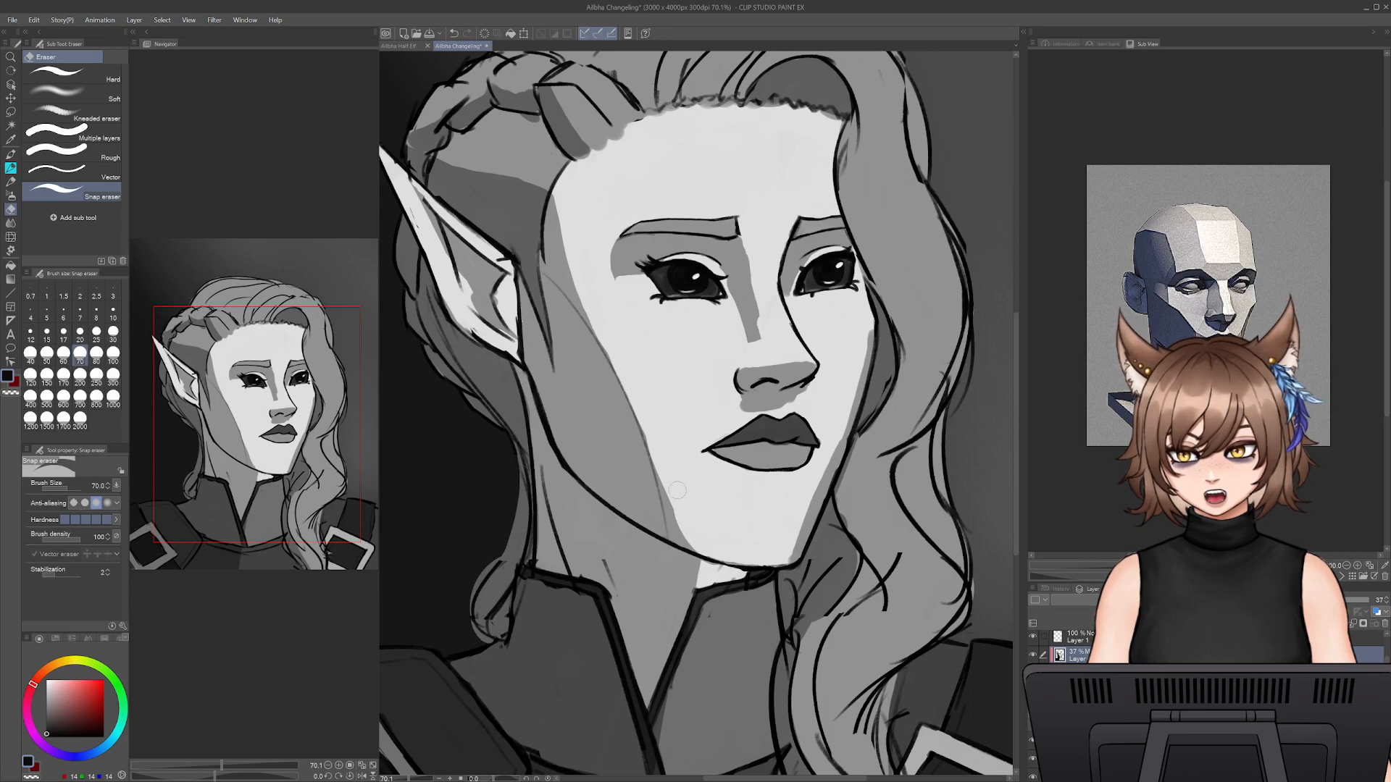
- Extend the near-cheek shadow towards the chin with Dense watercolor at size 80, undoing the unwanted strokes
{"action": "key", "text": "b"}
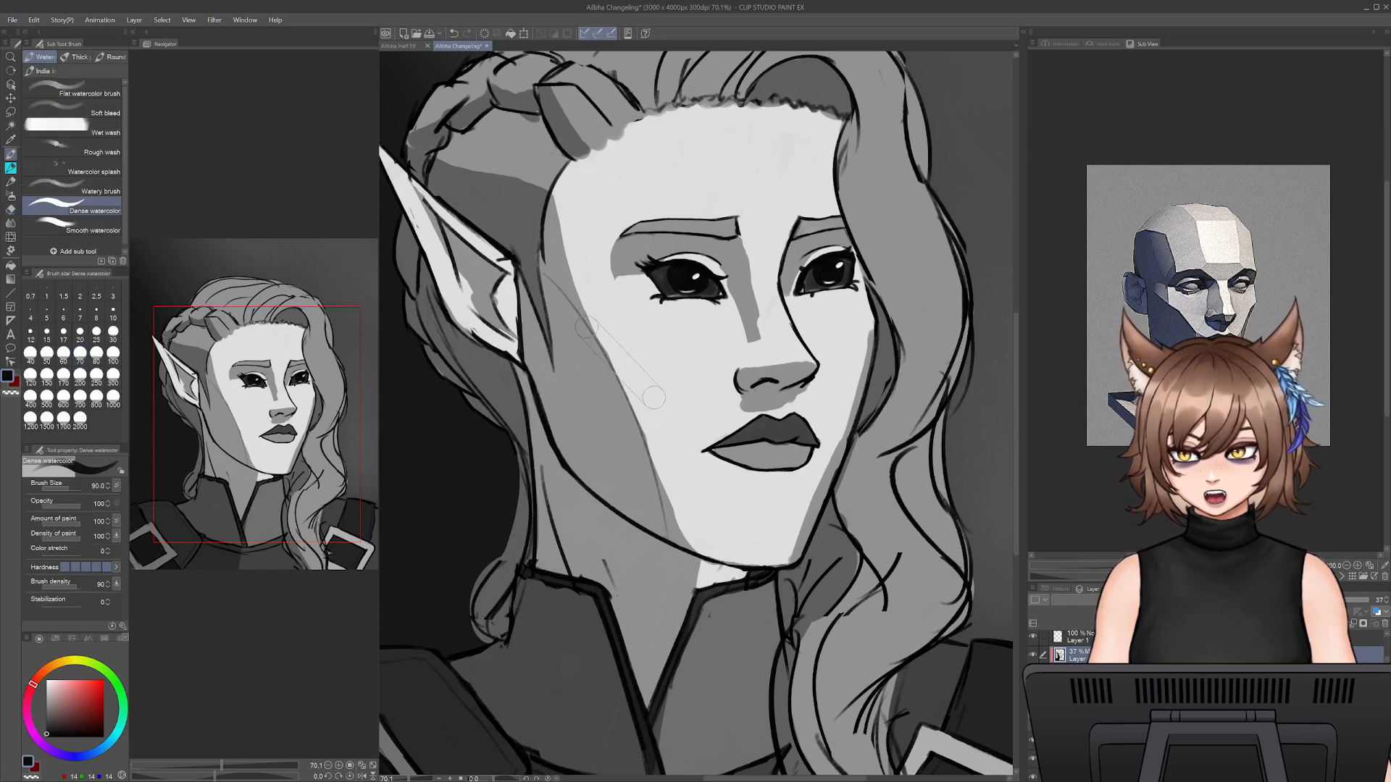
{"action": "key", "text": "bracketleft"}
{"action": "left_click_drag", "start_coordinate": [613, 355], "coordinate": [664, 495]}
{"action": "mouse_move", "coordinate": [647, 435]}
{"action": "left_mouse_down"}
{"action": "mouse_move", "coordinate": [688, 544]}
{"action": "mouse_move", "coordinate": [677, 518]}
{"action": "mouse_move", "coordinate": [681, 534]}
{"action": "left_mouse_up"}
{"action": "key", "text": "ctrl+z"}
{"action": "key", "text": "ctrl+z"}
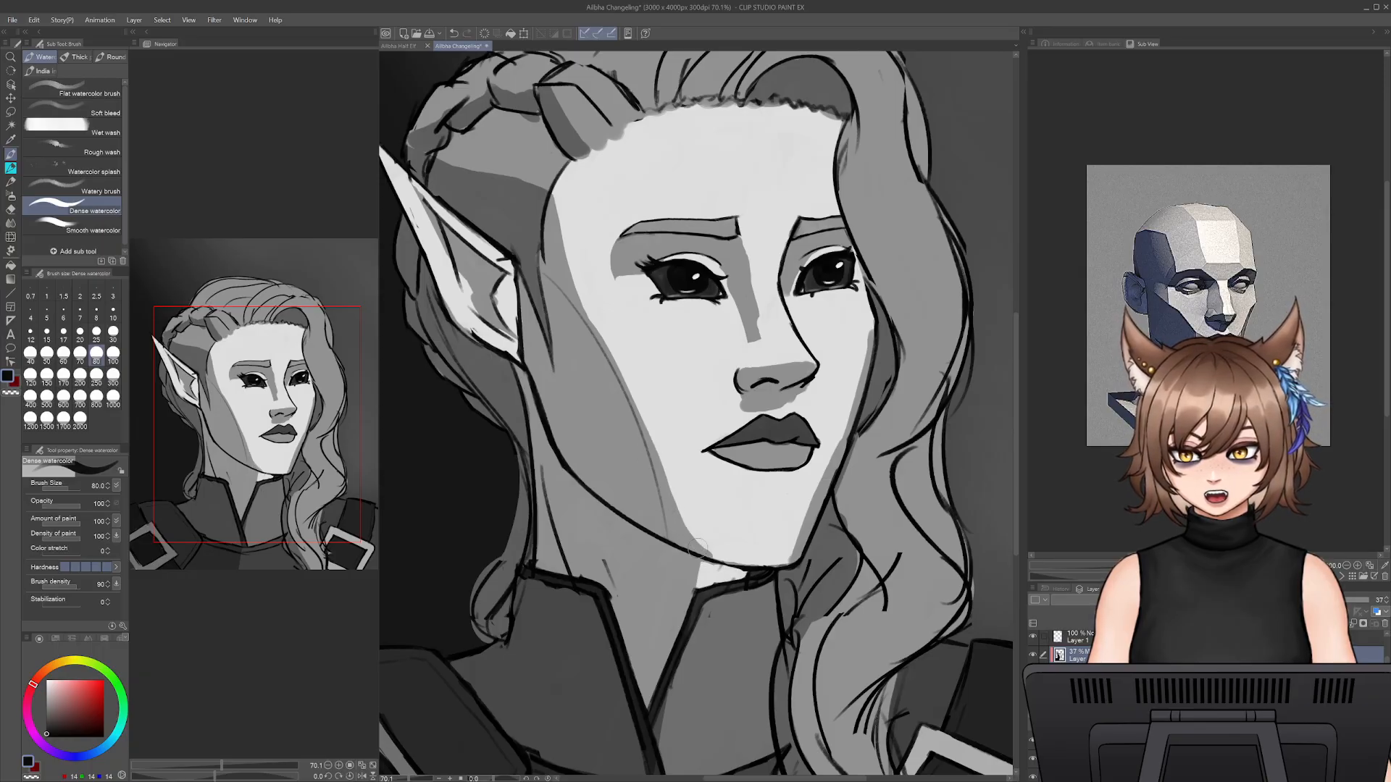
{"action": "mouse_move", "coordinate": [699, 547]}
{"action": "left_mouse_down"}
{"action": "mouse_move", "coordinate": [778, 564]}
{"action": "mouse_move", "coordinate": [697, 551]}
{"action": "left_mouse_up"}
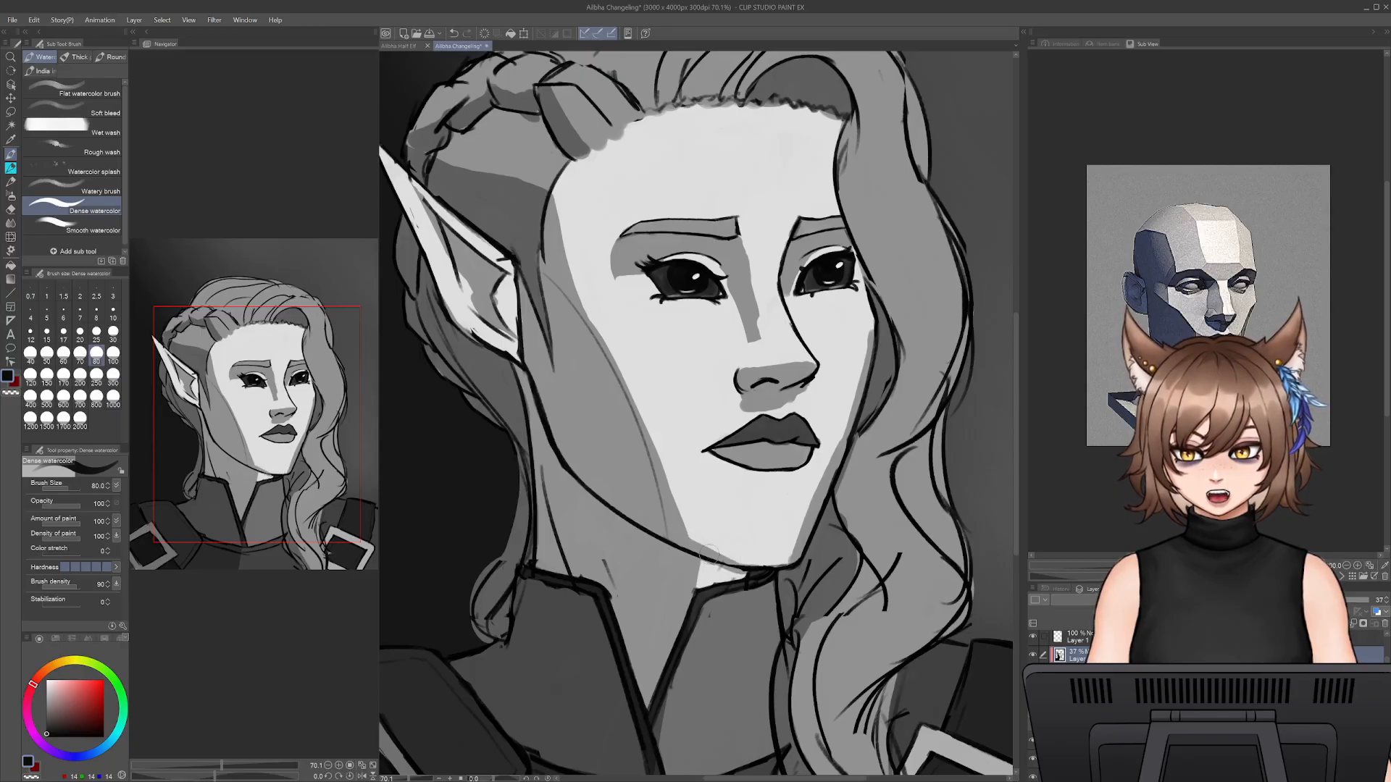
{"action": "key", "text": "e"}
{"action": "key", "text": "b"}
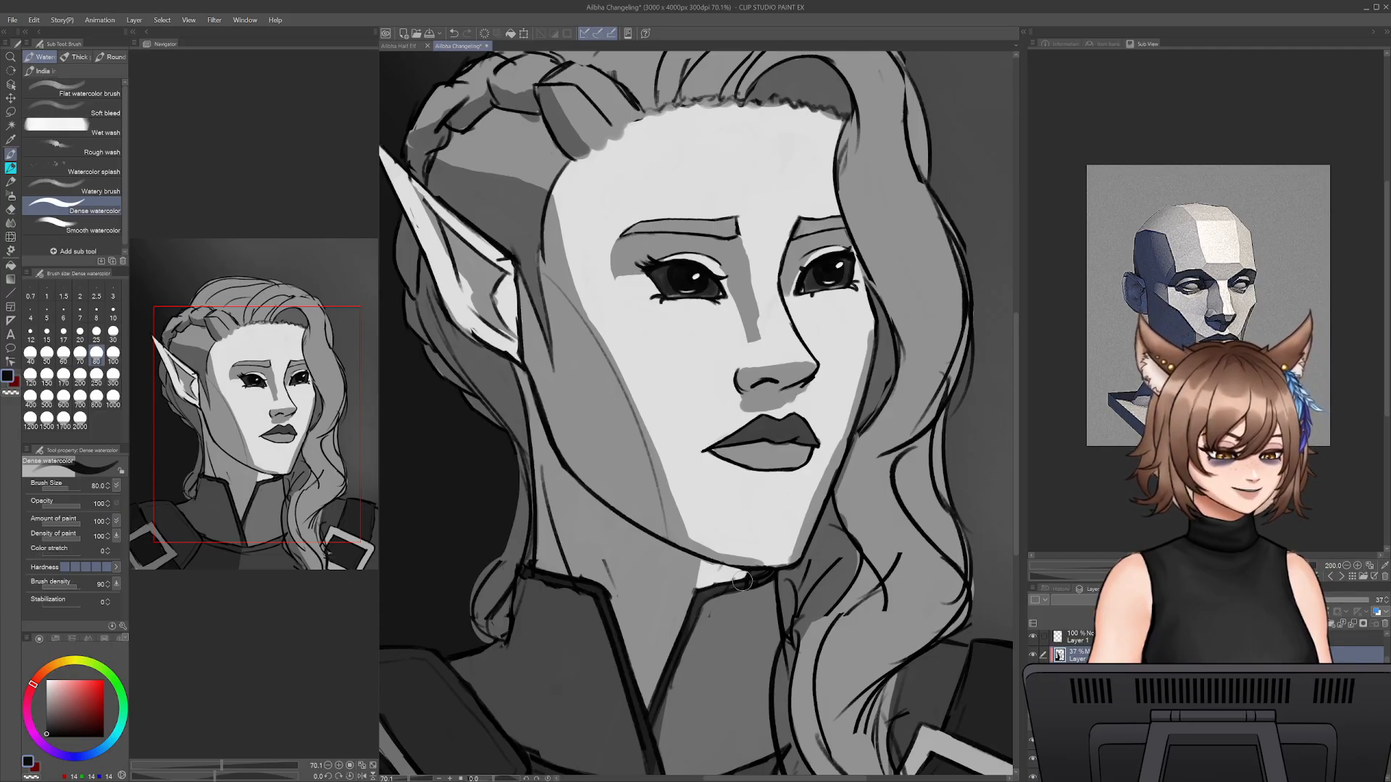
- Try a shadow stroke across the chest just below the collar, and undo it
{"action": "left_click_drag", "start_coordinate": [742, 580], "coordinate": [831, 482]}
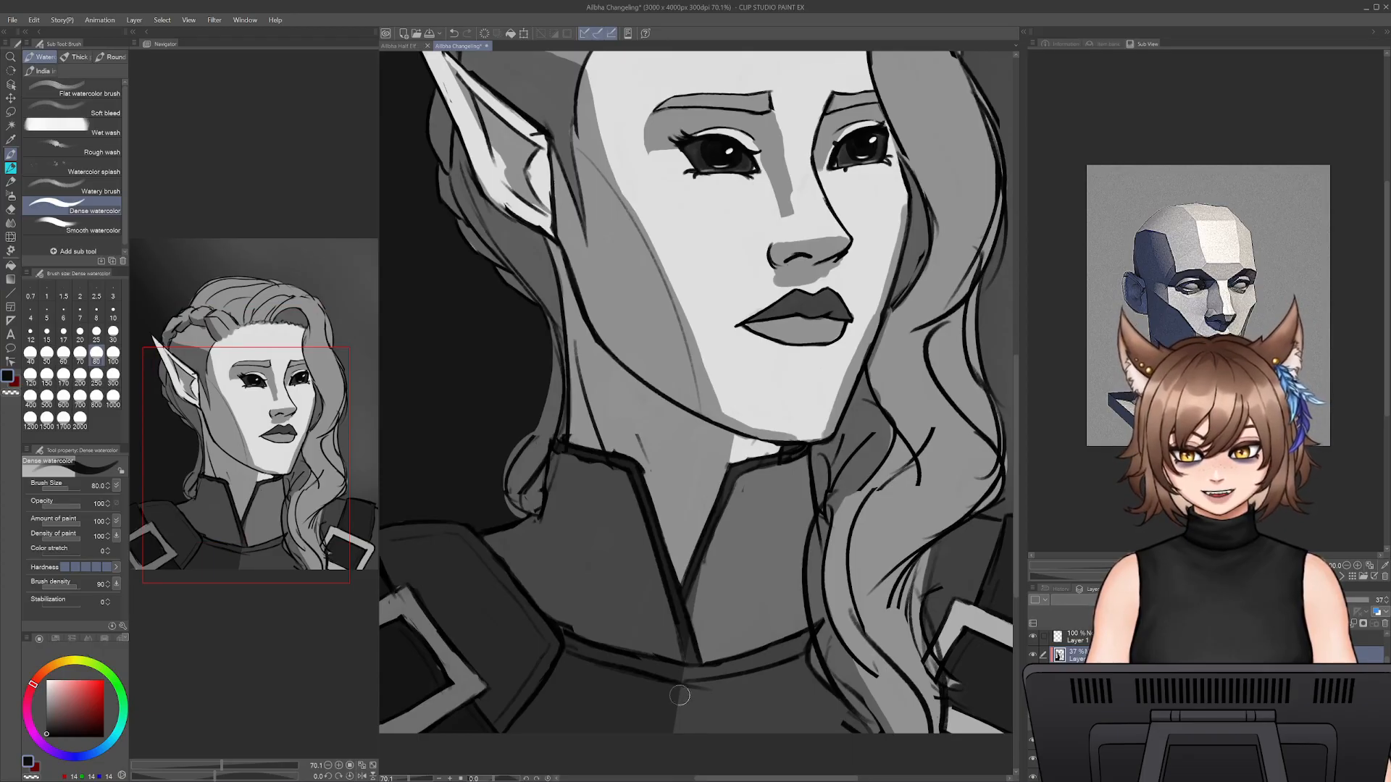
{"action": "left_click_drag", "start_coordinate": [681, 687], "coordinate": [813, 661]}
{"action": "key", "text": "ctrl+z"}
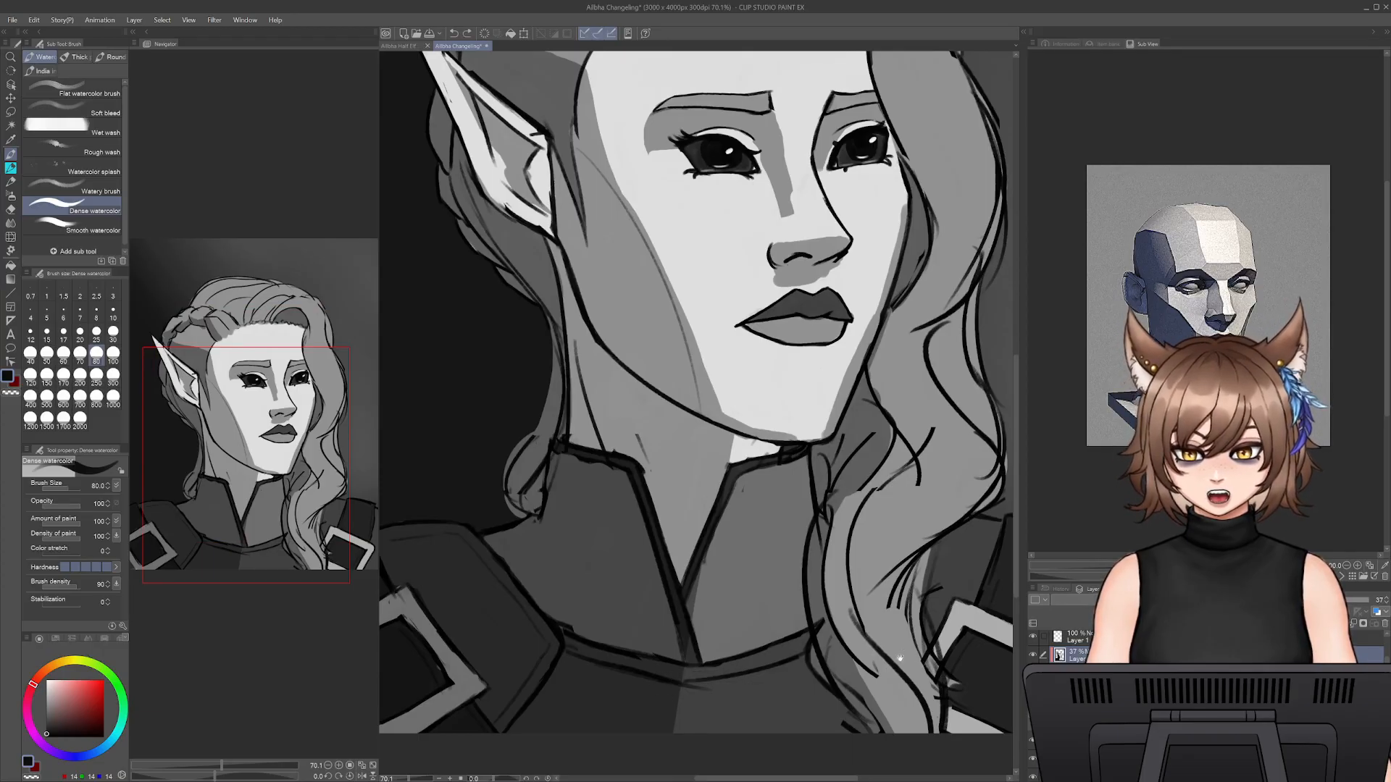
{"action": "mouse_move", "coordinate": [900, 658]}
{"action": "left_mouse_down"}
{"action": "mouse_move", "coordinate": [782, 626]}
{"action": "mouse_move", "coordinate": [937, 643]}
{"action": "left_mouse_up"}
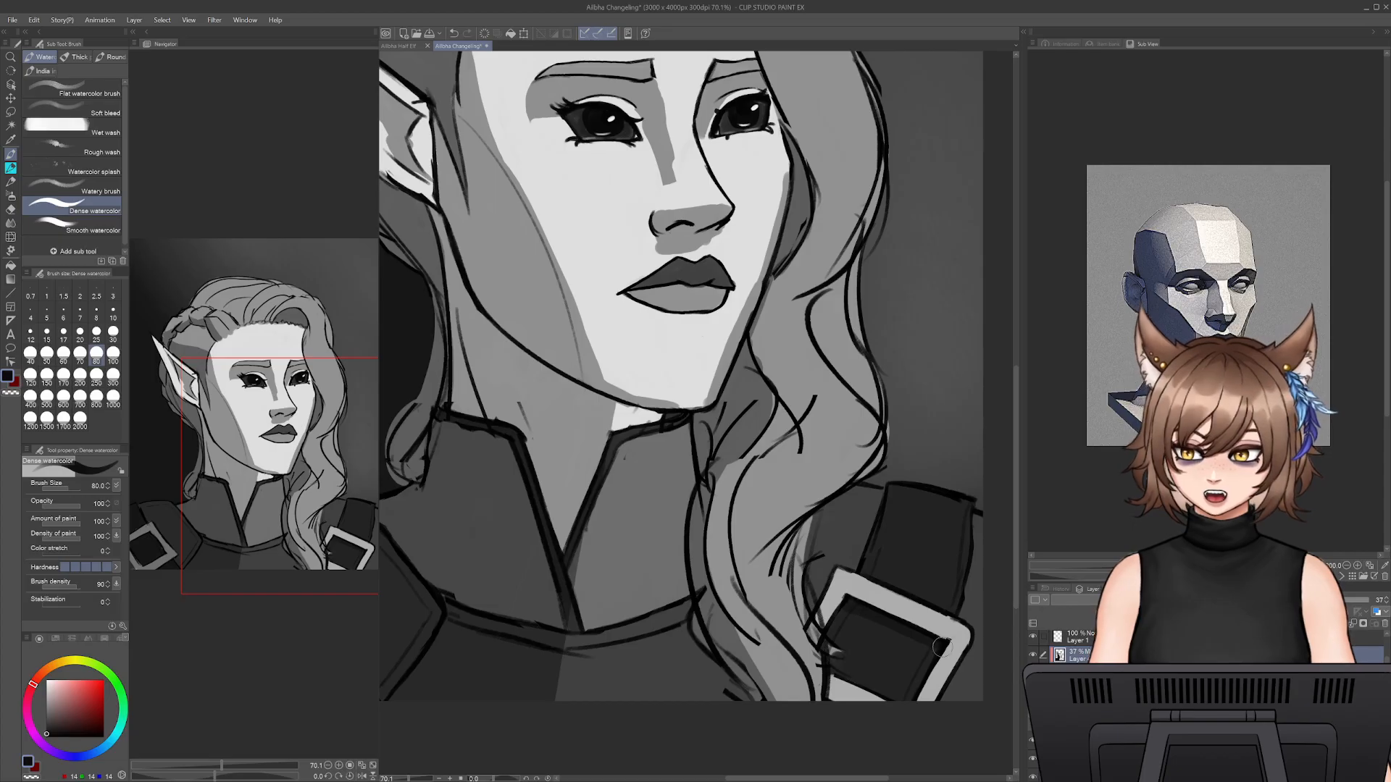
{"action": "left_click_drag", "start_coordinate": [732, 464], "coordinate": [803, 595]}
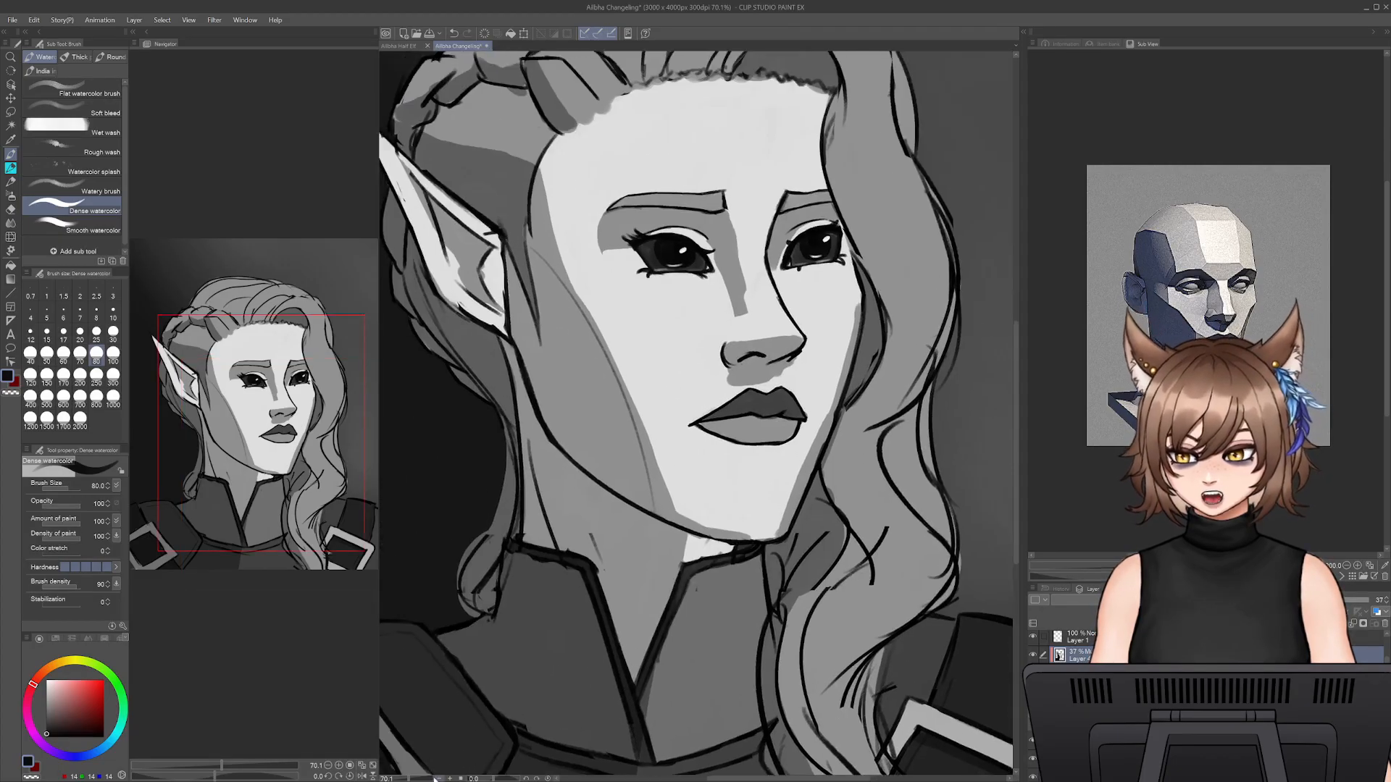
- Cover the pointed ear in shadow with Dense watercolor at size 60, undoing the first larger strokes
{"action": "mouse_move", "coordinate": [413, 780]}
{"action": "left_mouse_down"}
{"action": "mouse_move", "coordinate": [395, 780]}
{"action": "mouse_move", "coordinate": [410, 779]}
{"action": "left_mouse_up"}
{"action": "mouse_move", "coordinate": [435, 165]}
{"action": "left_mouse_down"}
{"action": "mouse_move", "coordinate": [626, 289]}
{"action": "mouse_move", "coordinate": [700, 380]}
{"action": "left_mouse_up"}
{"action": "key", "text": "ctrl+z"}
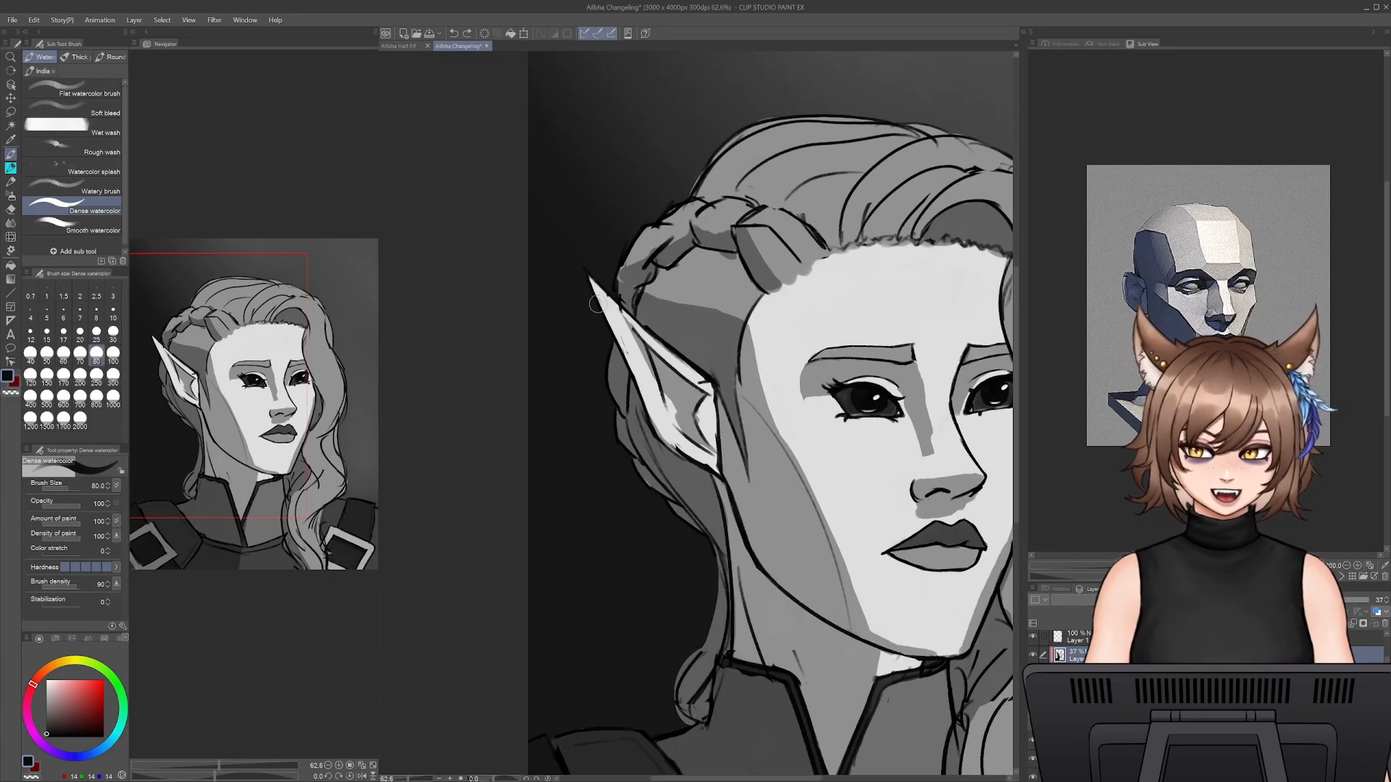
{"action": "left_click_drag", "start_coordinate": [632, 328], "coordinate": [703, 384]}
{"action": "key", "text": "ctrl+z"}
{"action": "key", "text": "bracketleft"}
{"action": "key", "text": "bracketleft"}
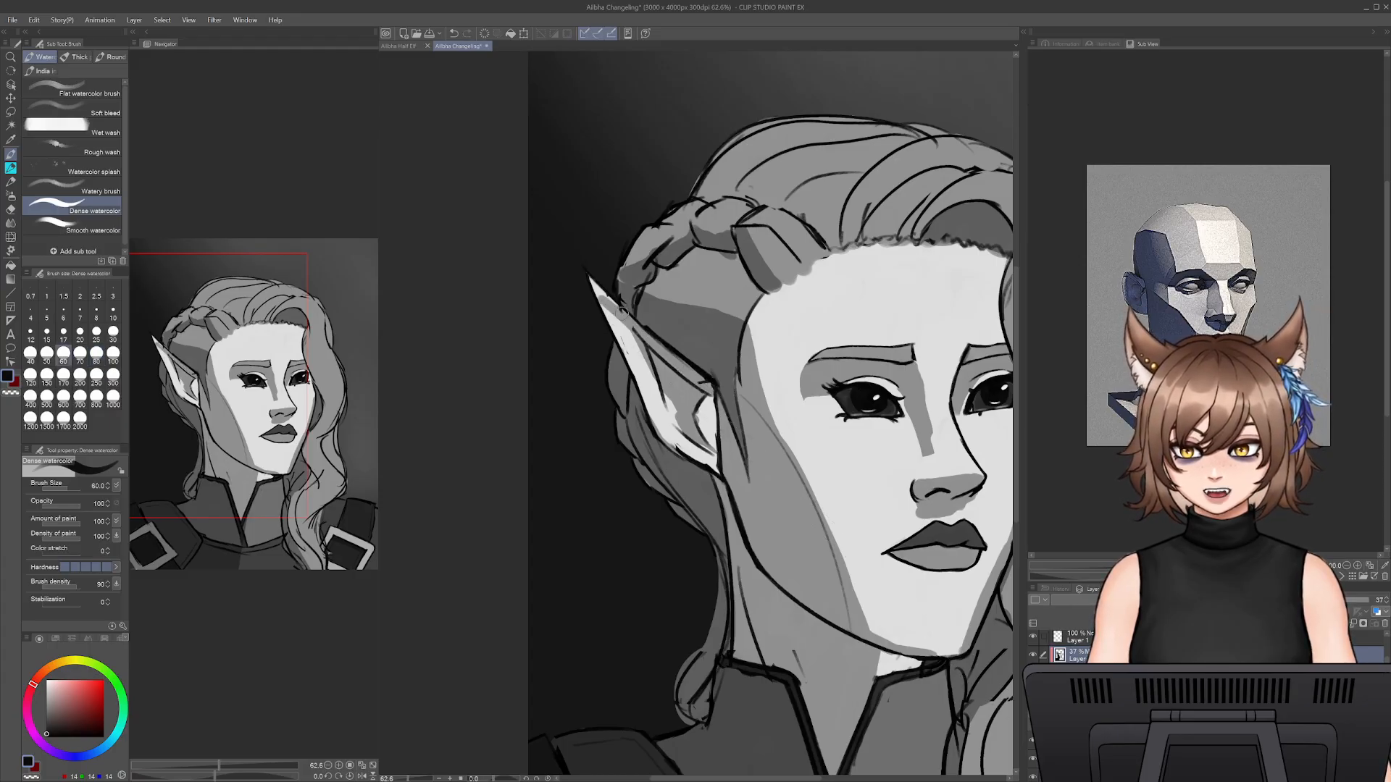
{"action": "mouse_move", "coordinate": [592, 282]}
{"action": "left_mouse_down"}
{"action": "mouse_move", "coordinate": [655, 389]}
{"action": "mouse_move", "coordinate": [632, 327]}
{"action": "mouse_move", "coordinate": [643, 403]}
{"action": "left_mouse_up"}
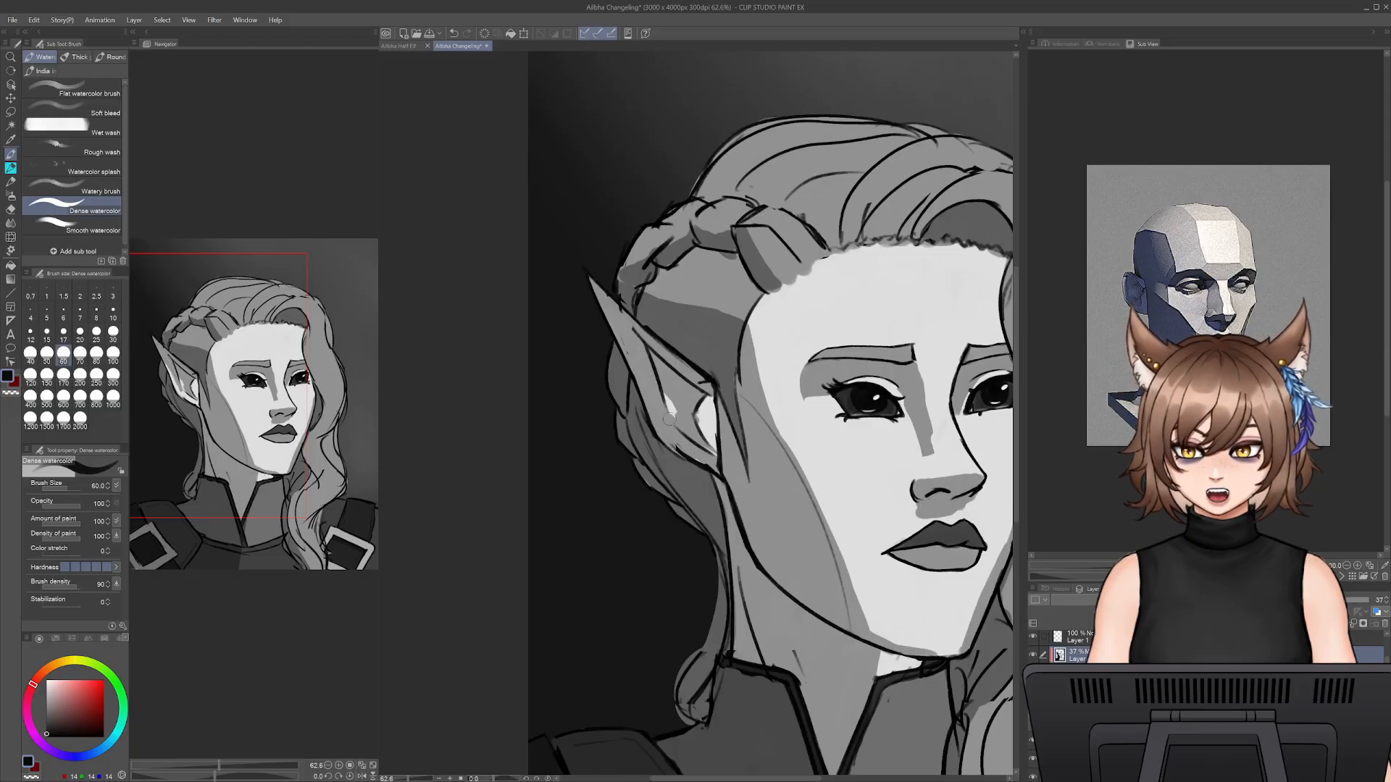
{"action": "mouse_move", "coordinate": [697, 443]}
{"action": "left_mouse_down"}
{"action": "mouse_move", "coordinate": [709, 433]}
{"action": "mouse_move", "coordinate": [714, 447]}
{"action": "mouse_move", "coordinate": [687, 448]}
{"action": "left_mouse_up"}
- Carve a thin light strip along the ear's upper rim with the Snap eraser at size 70, retouching with Dense watercolor
{"action": "key", "text": "e"}
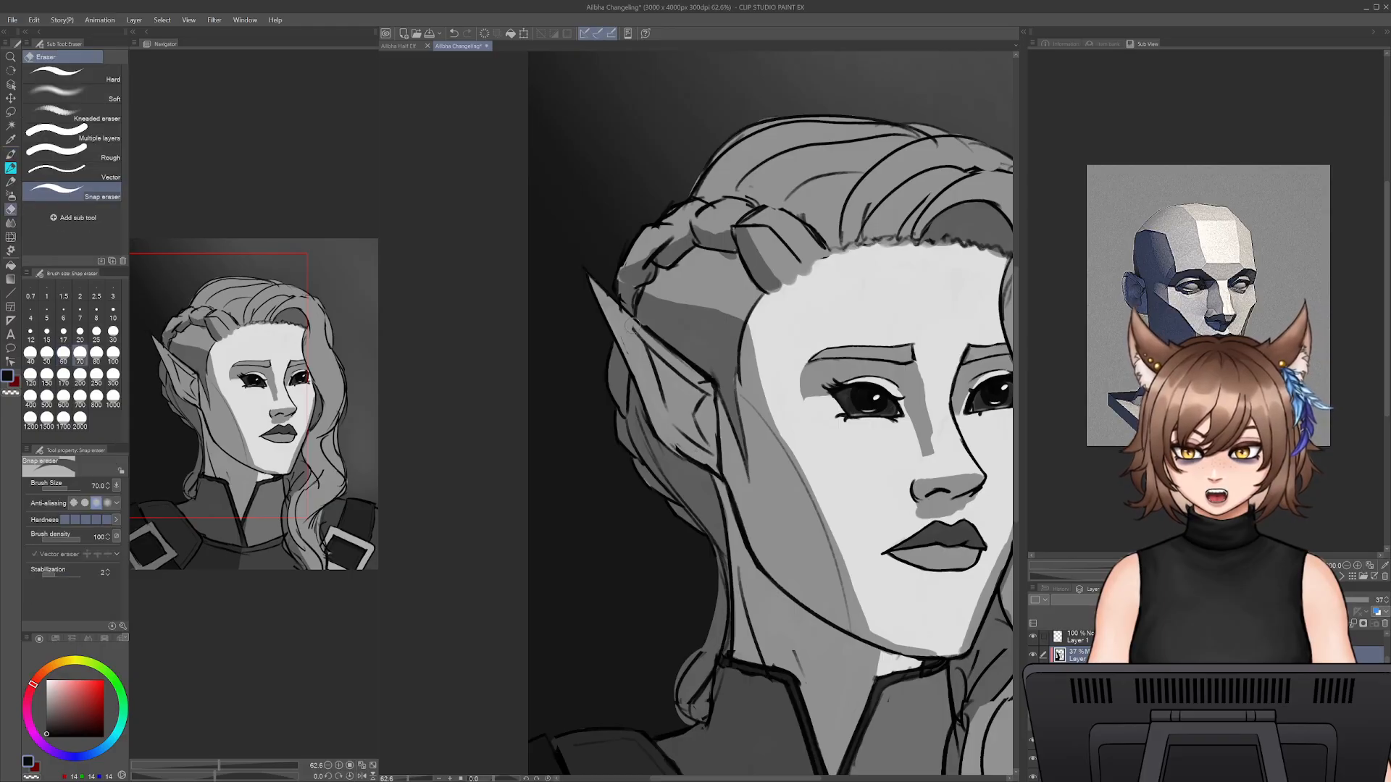
{"action": "left_click_drag", "start_coordinate": [615, 312], "coordinate": [707, 391]}
{"action": "key", "text": "b"}
{"action": "key", "text": "e"}
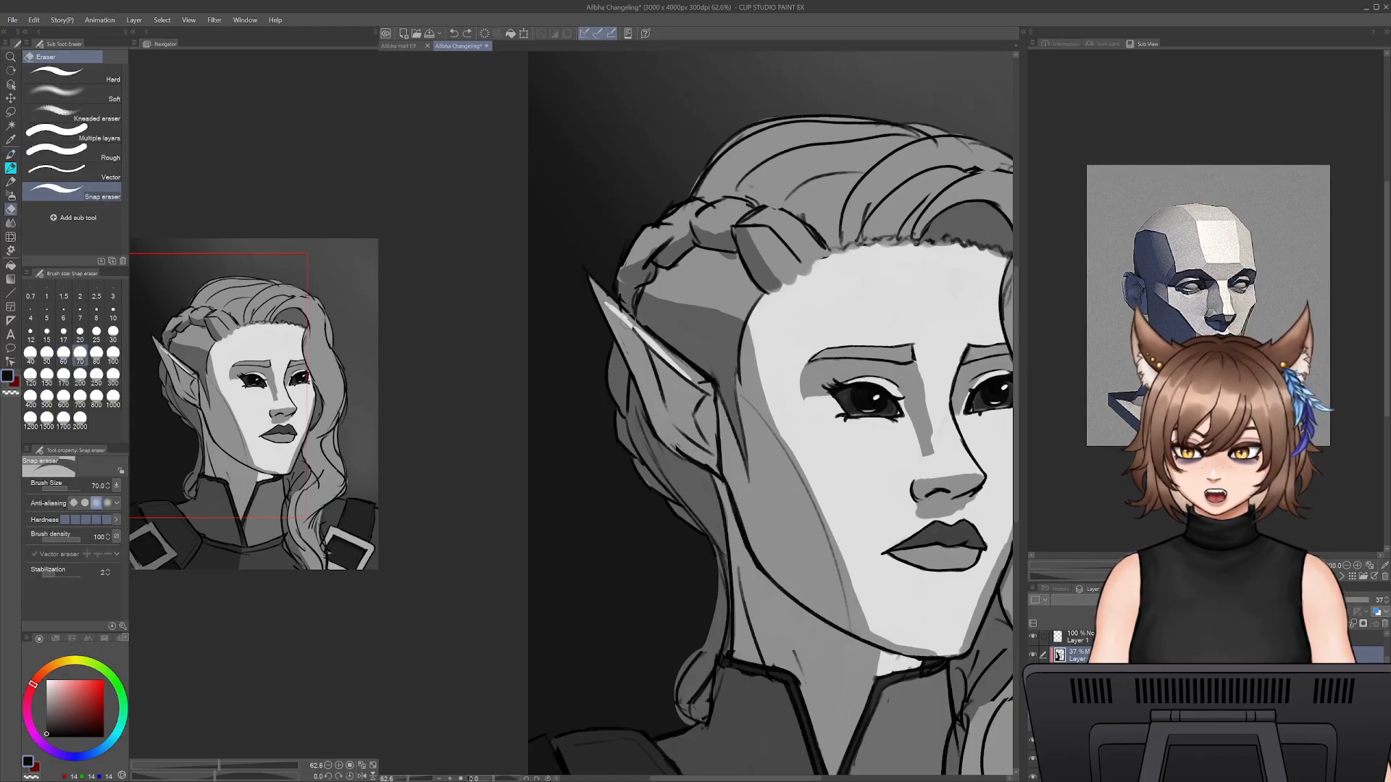
{"action": "left_click_drag", "start_coordinate": [607, 304], "coordinate": [689, 375]}
{"action": "key", "text": "b"}
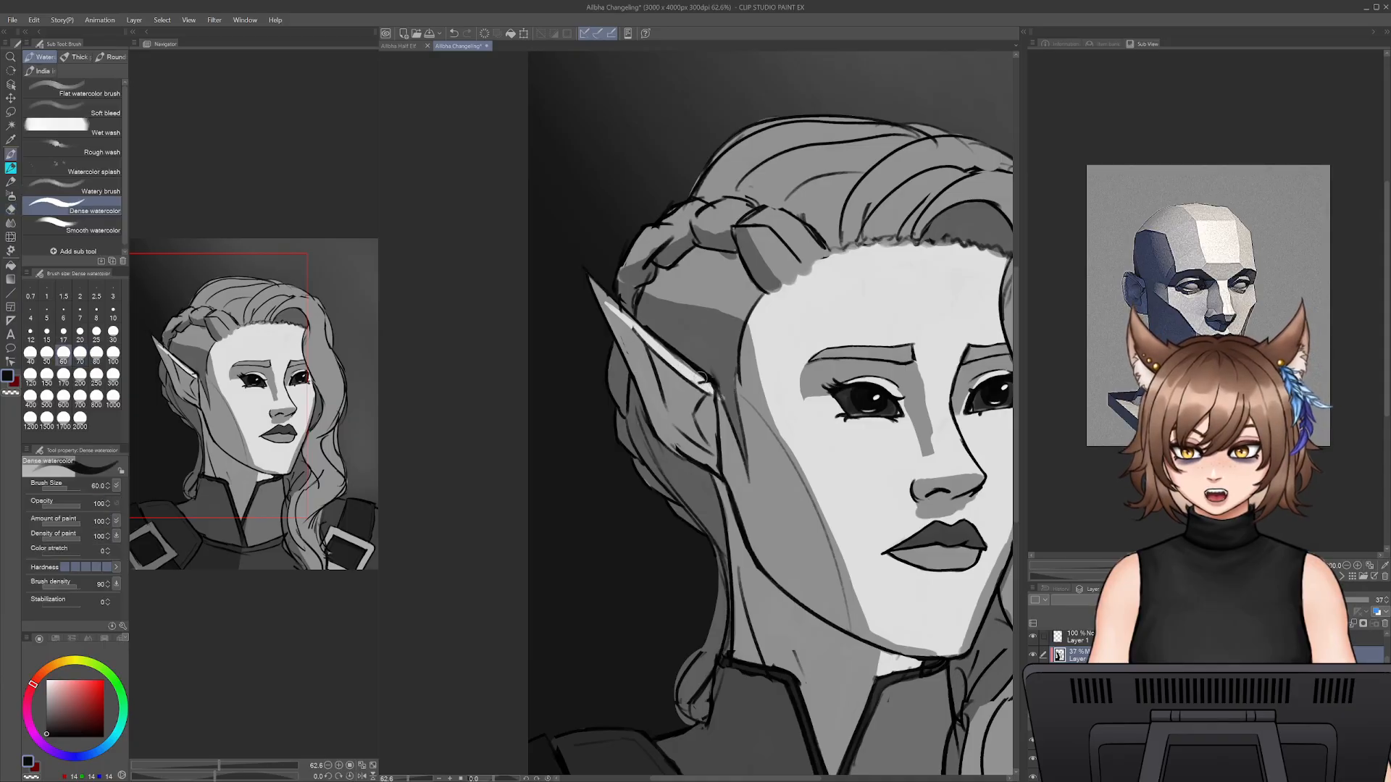
{"action": "key", "text": "e"}
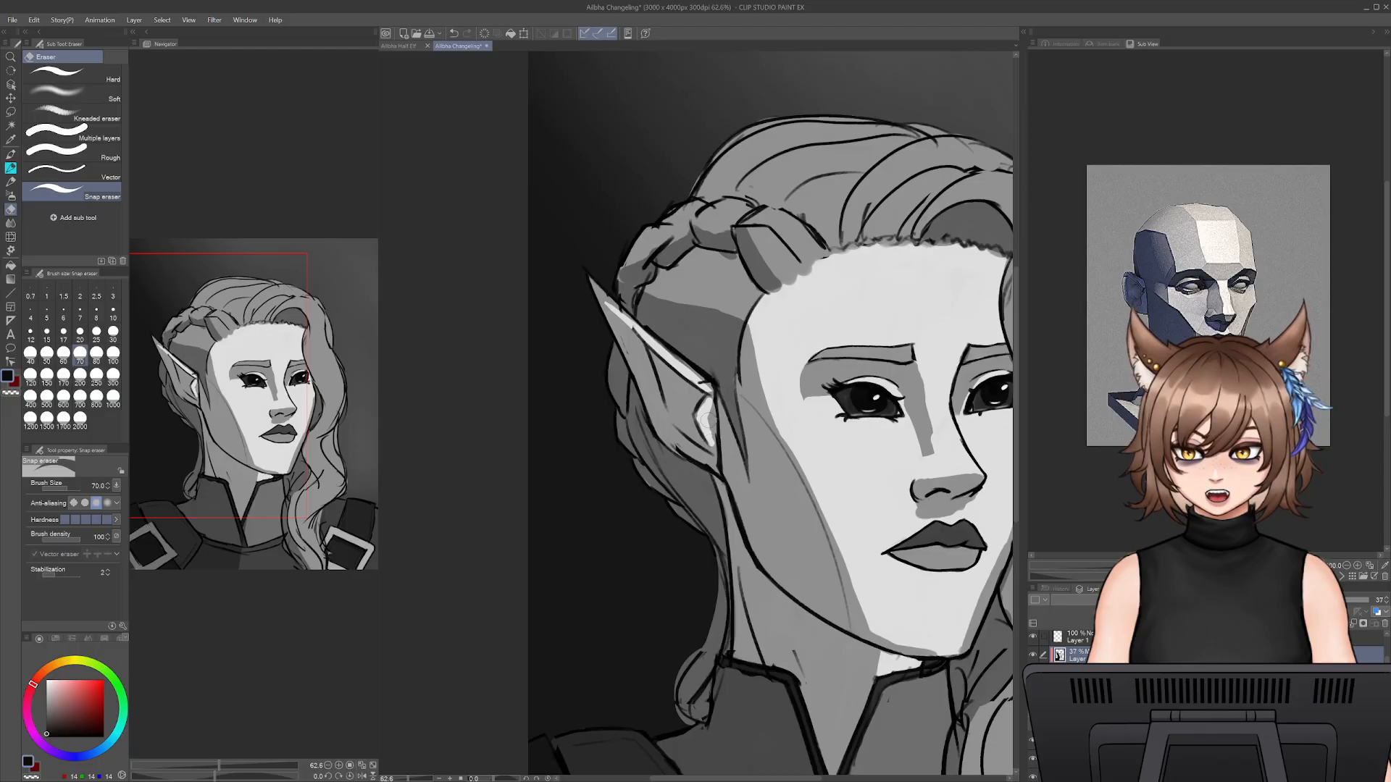
{"action": "key", "text": "b"}
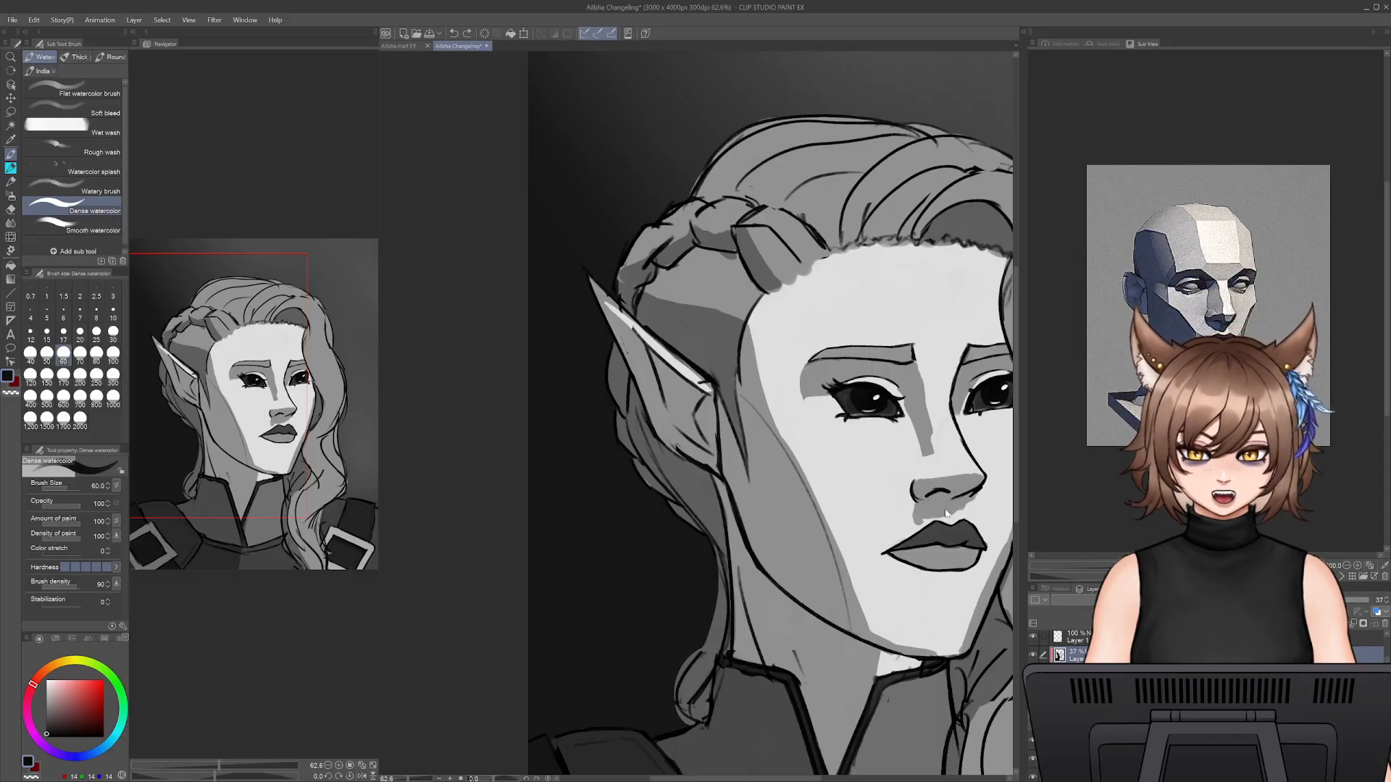
- Refine the shadow beneath the nose and darken the upper lip with the Snap eraser and Dense watercolor at size 60
{"action": "key", "text": "e"}
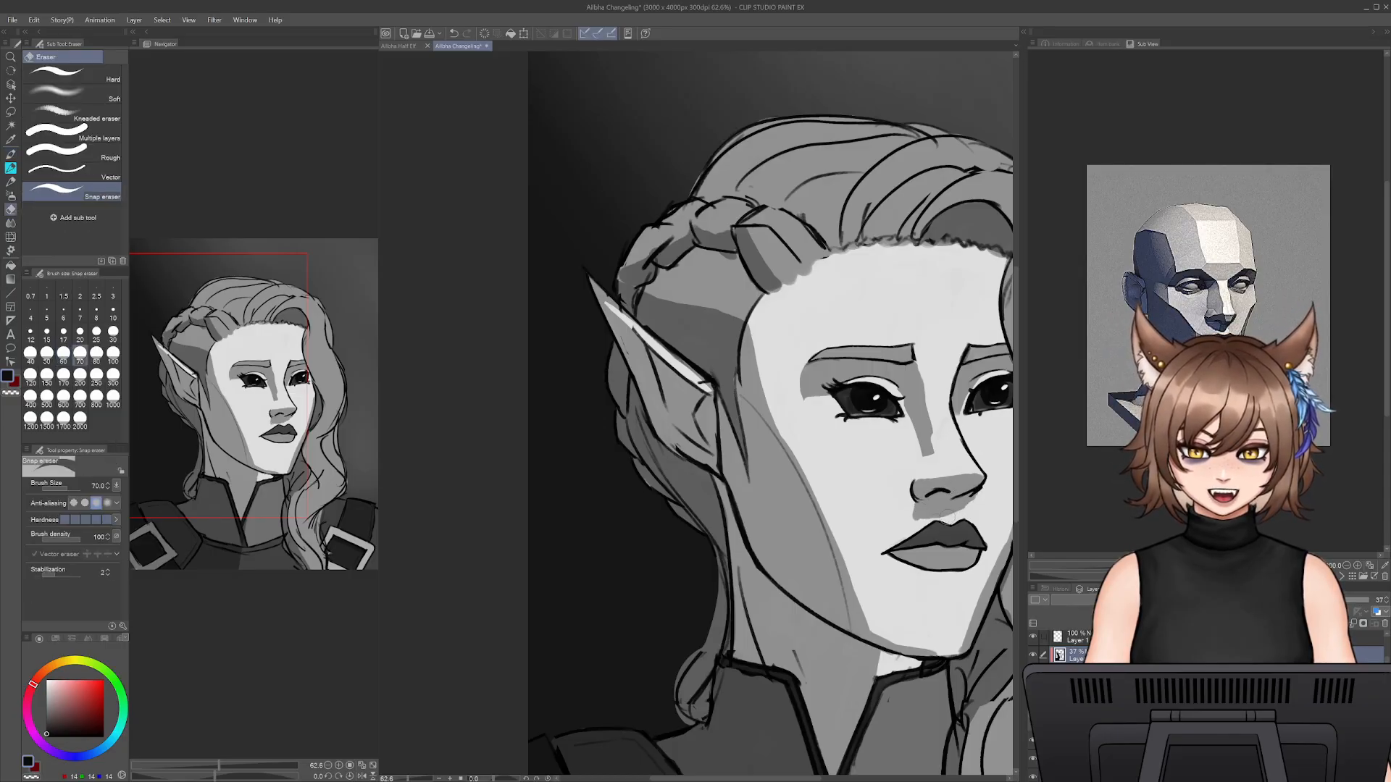
{"action": "key", "text": "b"}
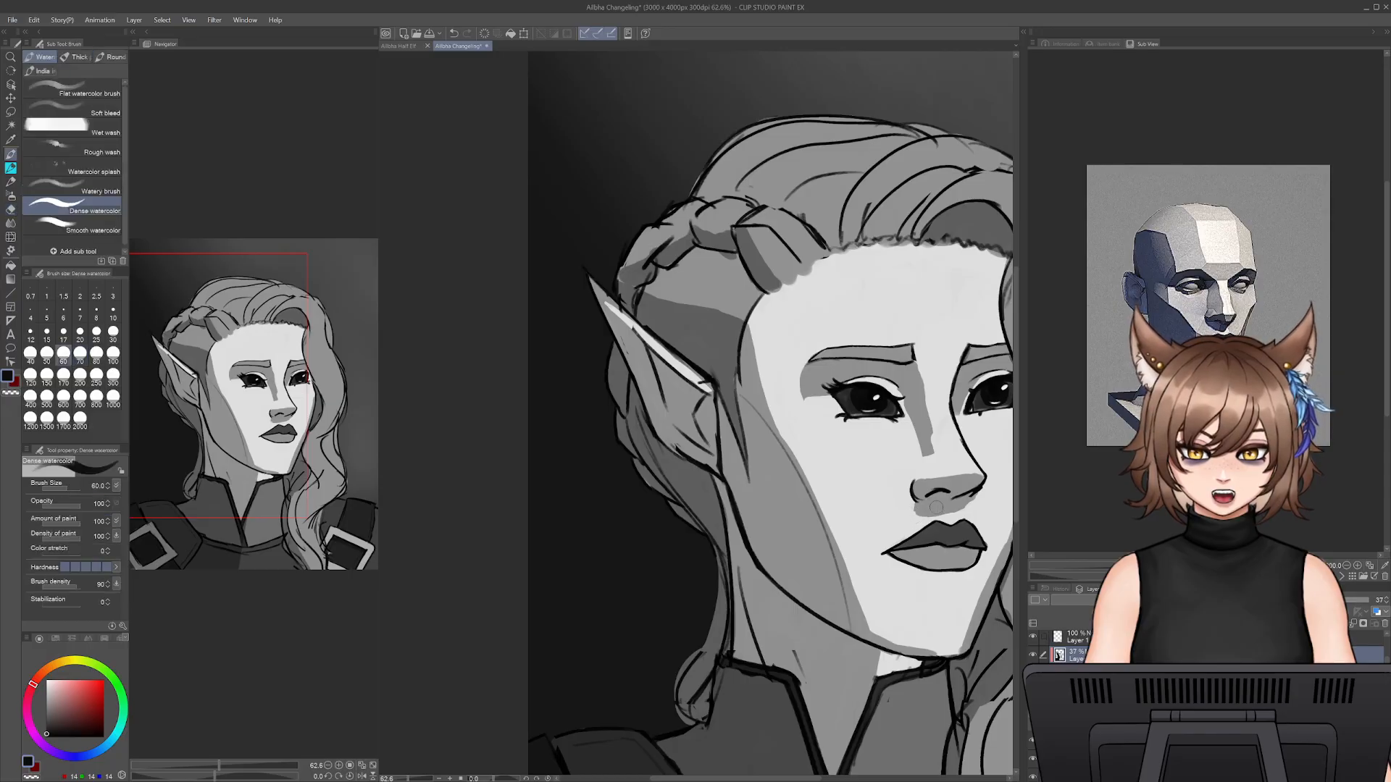
{"action": "left_click_drag", "start_coordinate": [947, 532], "coordinate": [871, 517]}
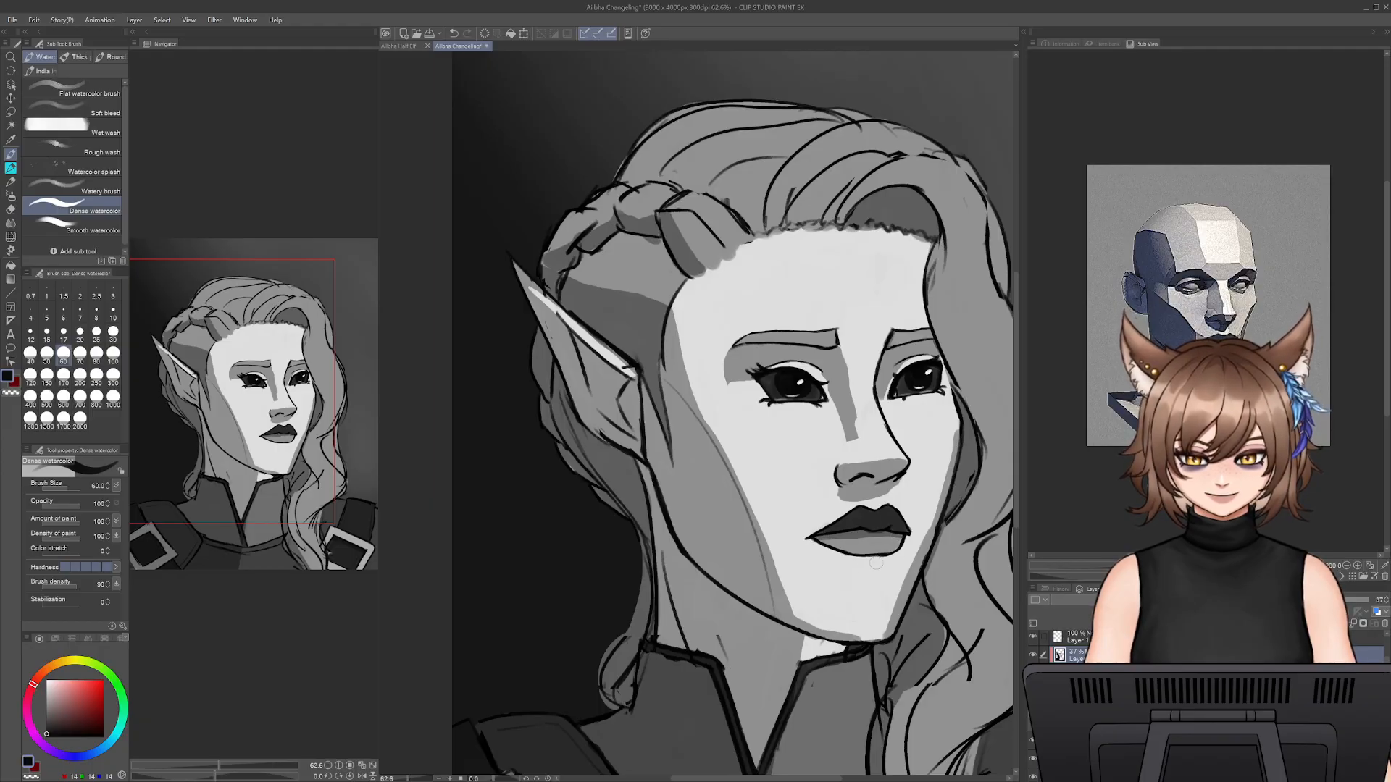
- Paint a small shadow beneath the lower lip with Dense watercolor at size 60 and shape it with the Snap eraser
{"action": "mouse_move", "coordinate": [877, 563]}
{"action": "left_mouse_down"}
{"action": "mouse_move", "coordinate": [842, 567]}
{"action": "mouse_move", "coordinate": [881, 558]}
{"action": "left_mouse_up"}
{"action": "key", "text": "ctrl+z"}
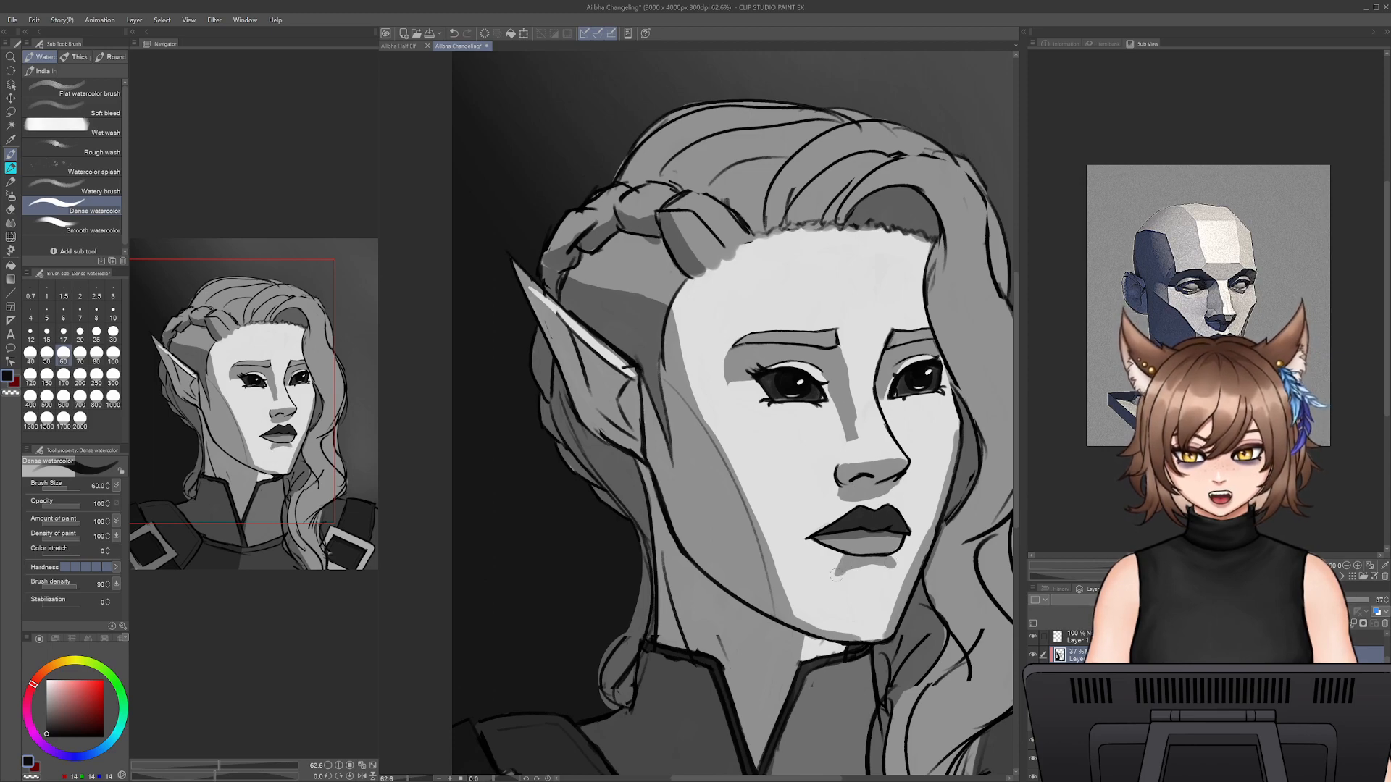
{"action": "key", "text": "e"}
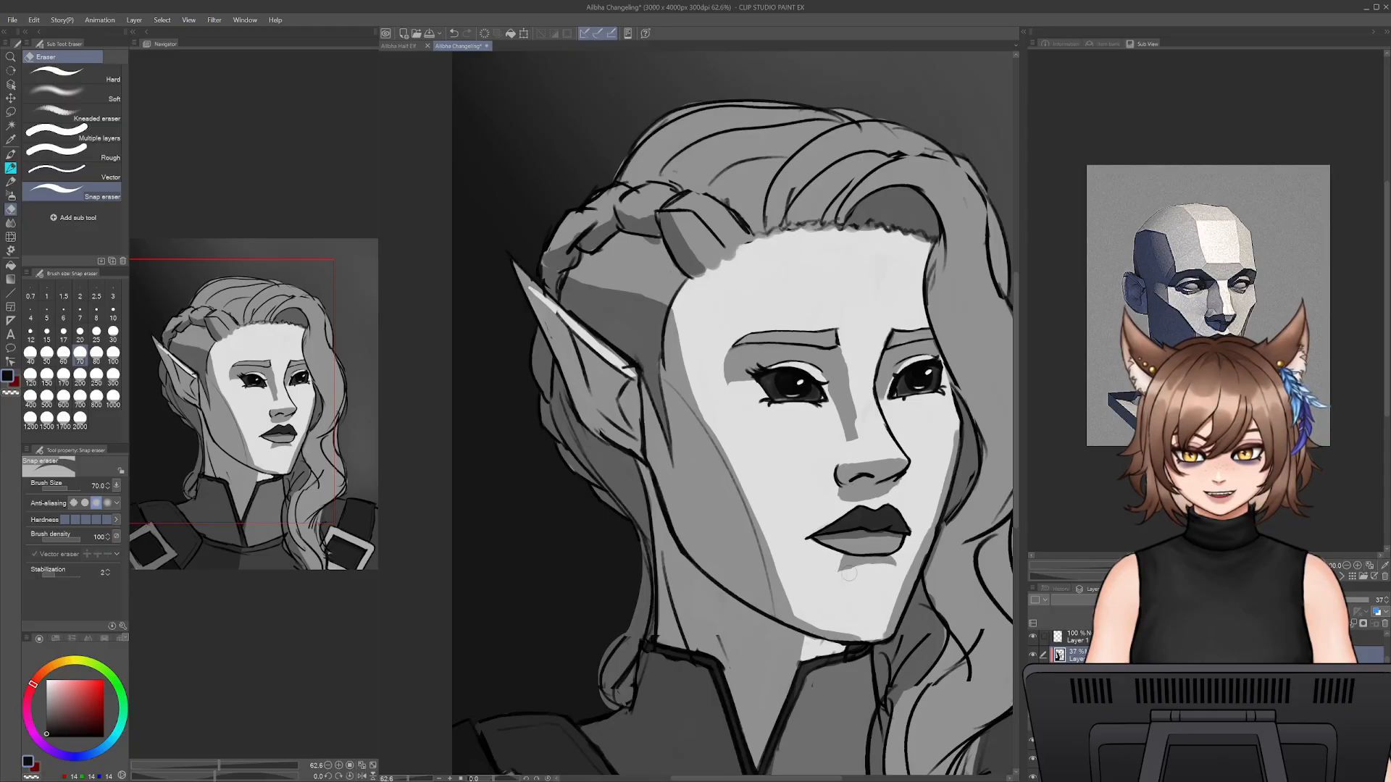
{"action": "key", "text": "b"}
{"action": "mouse_move", "coordinate": [839, 554]}
{"action": "left_mouse_down"}
{"action": "mouse_move", "coordinate": [841, 569]}
{"action": "mouse_move", "coordinate": [881, 562]}
{"action": "left_mouse_up"}
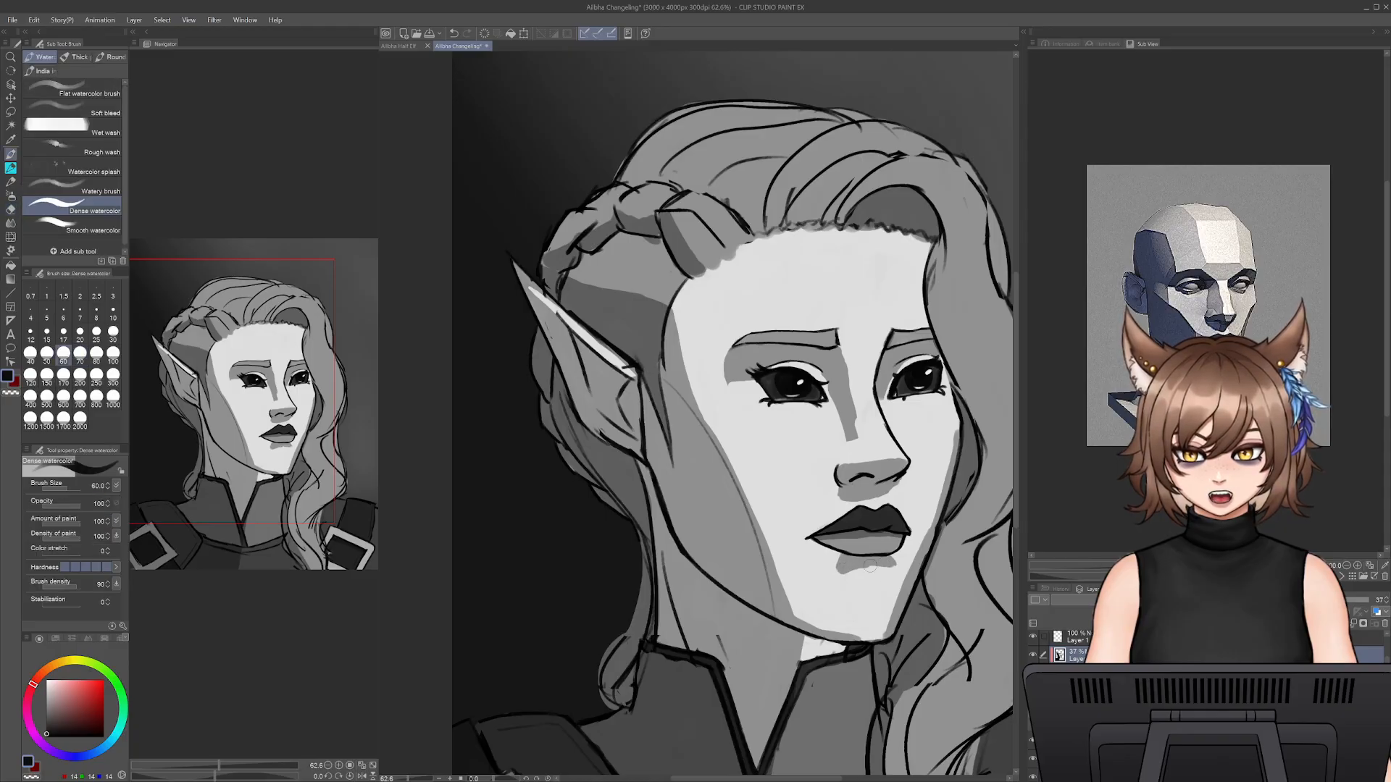
{"action": "key", "text": "e"}
{"action": "key", "text": "b"}
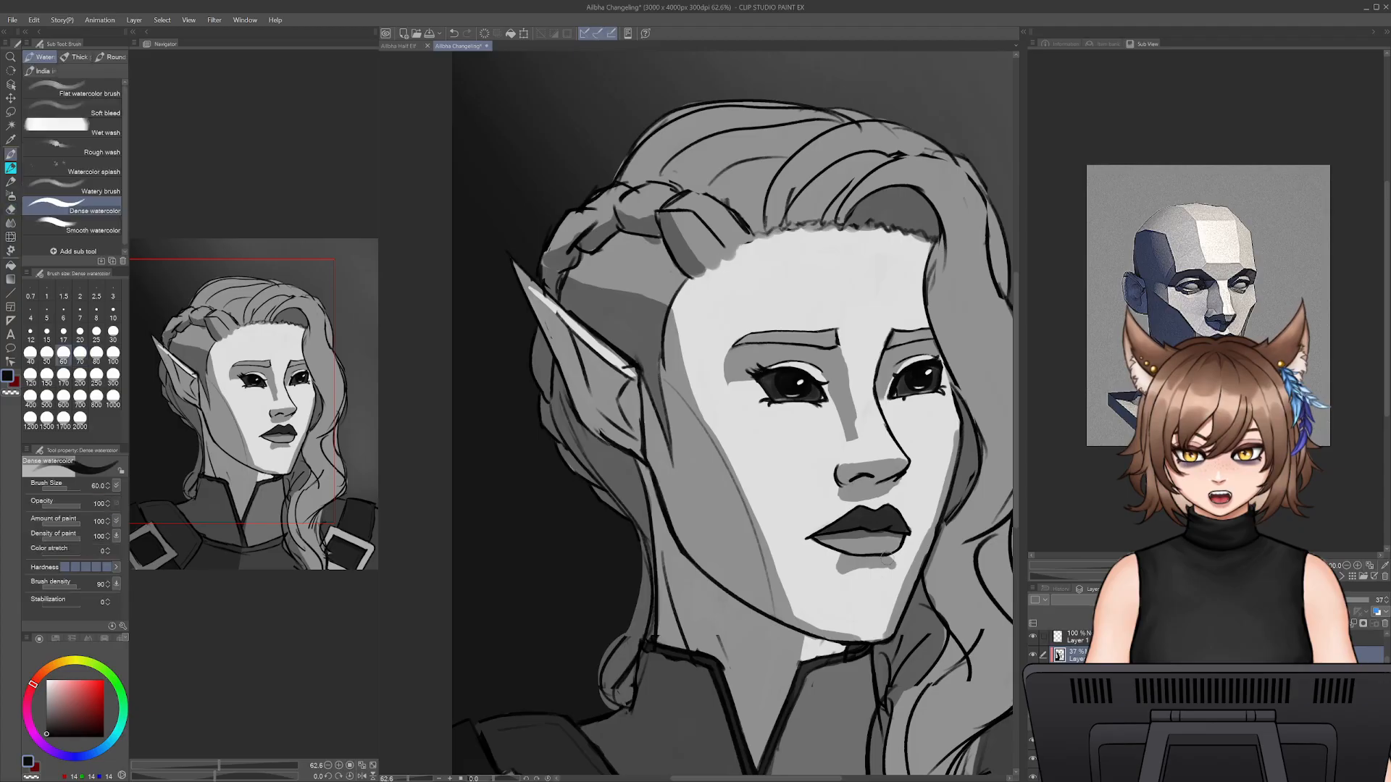
{"action": "key", "text": "e"}
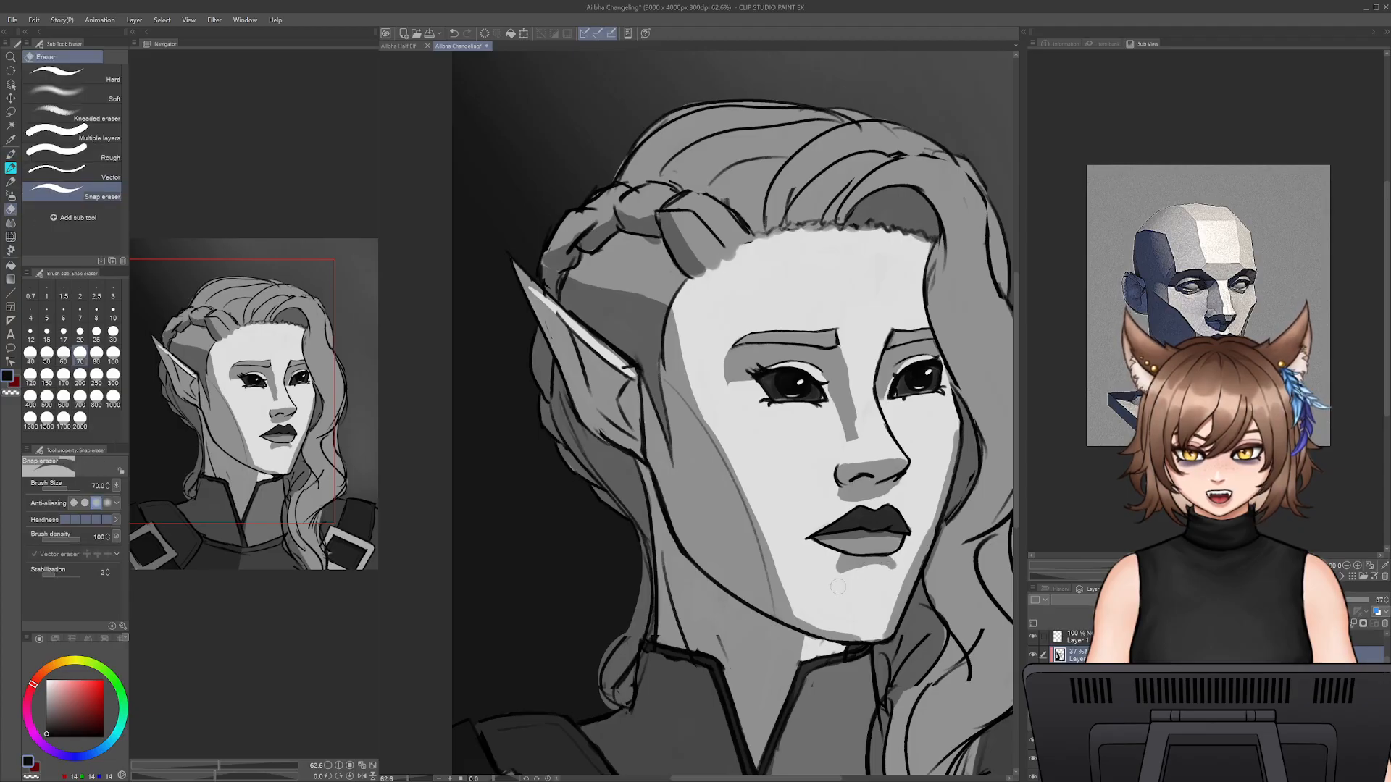
{"action": "key", "text": "b"}
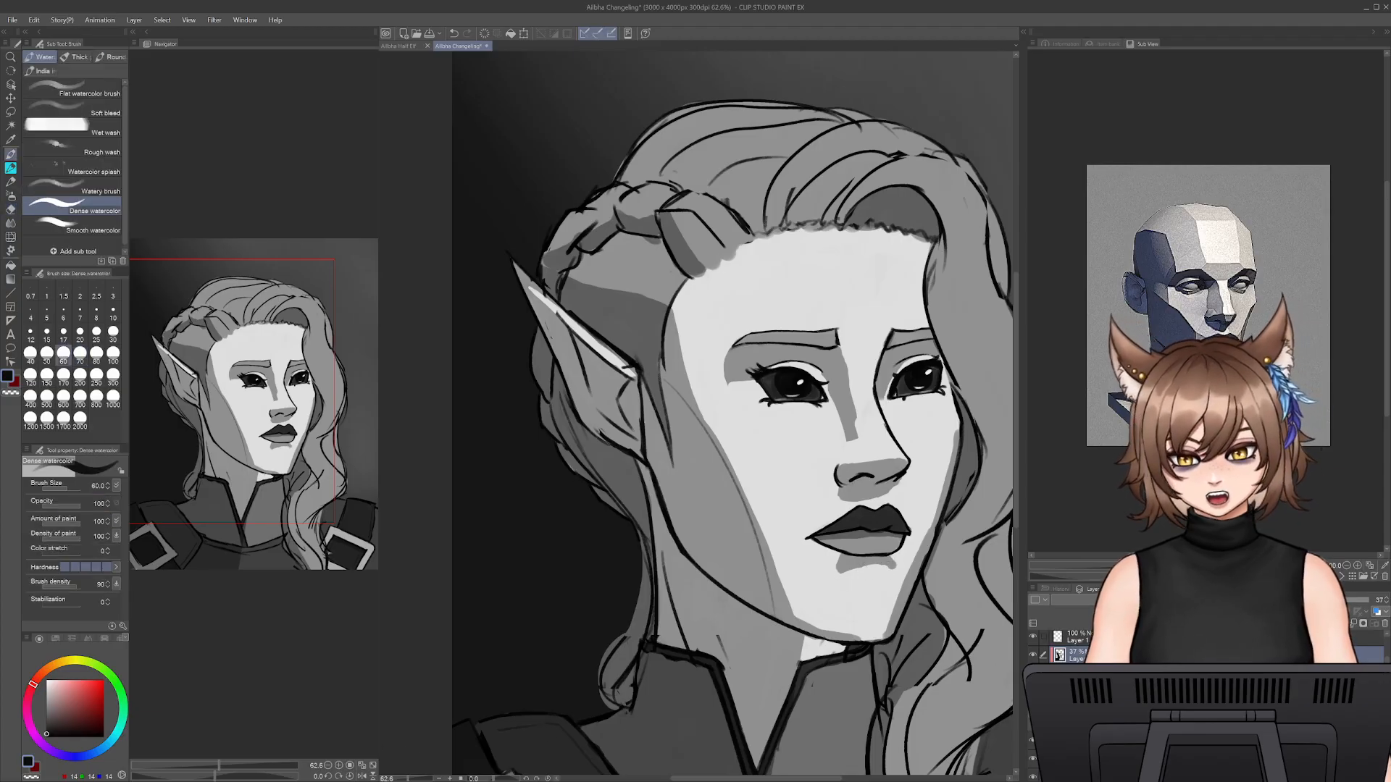
- Add a new layer and sample the light grey of the forehead as the painting colour
{"action": "key", "text": "ctrl+shift+n"}
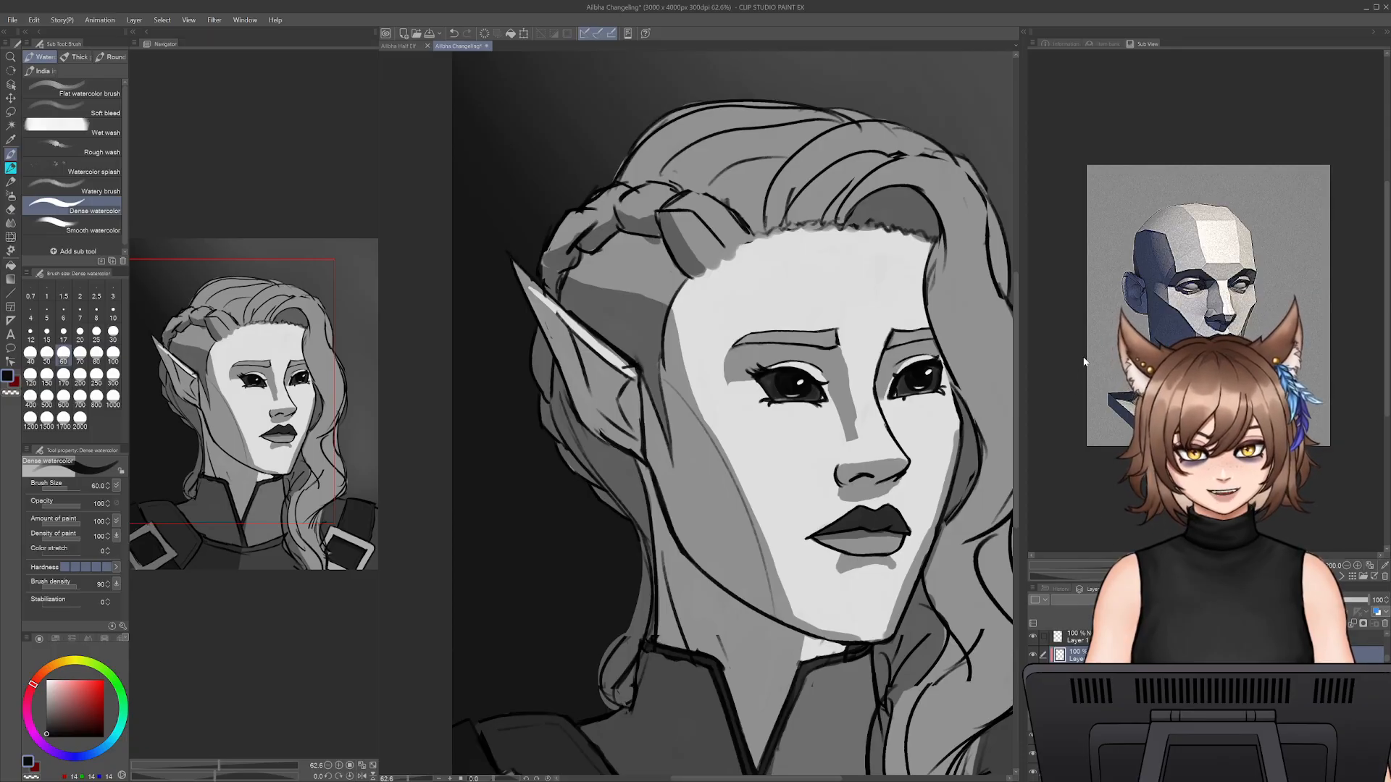
{"action": "left_click", "coordinate": [739, 284], "text": "alt"}
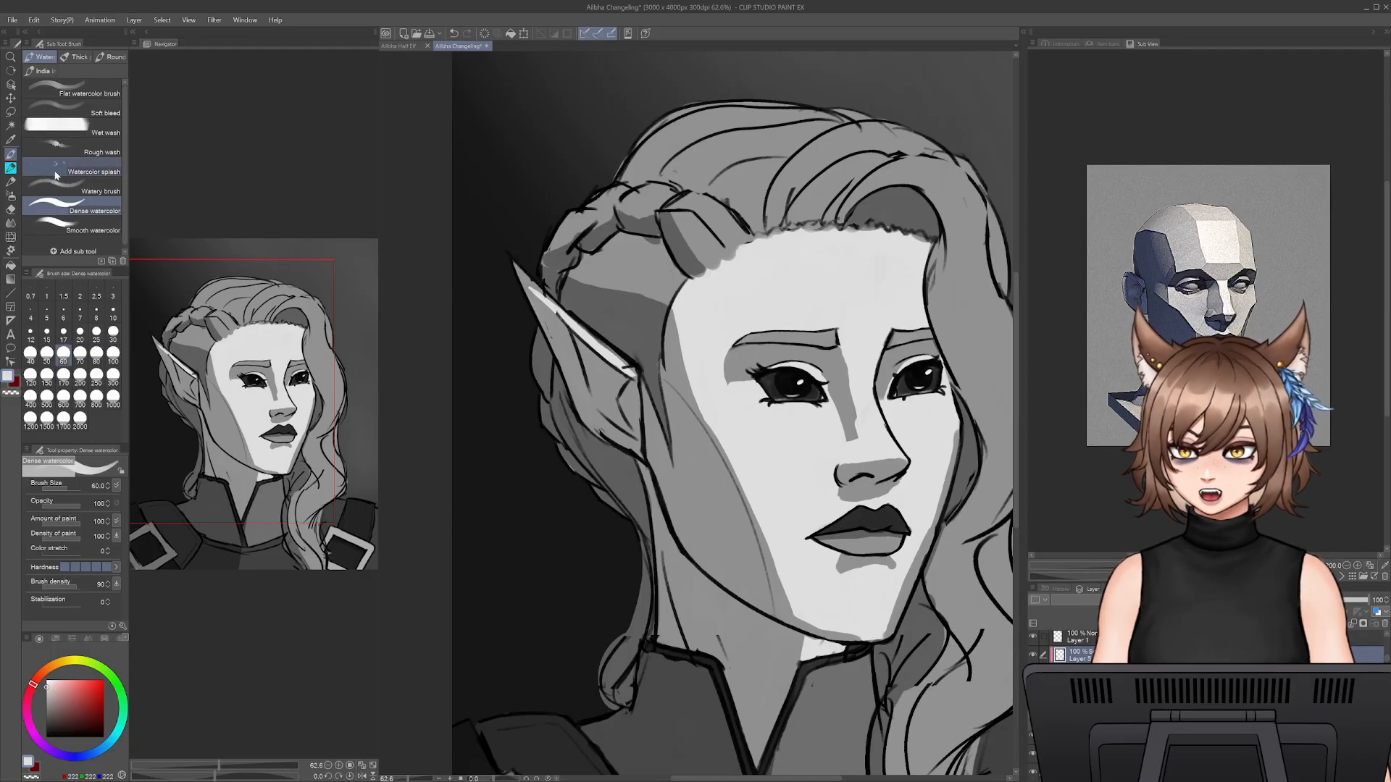
{"action": "left_click_drag", "start_coordinate": [860, 289], "coordinate": [771, 384]}
- Brush soft light over the crown and the front waves of the hair with the Soft airbrush at size 300
{"action": "left_click", "coordinate": [11, 196]}
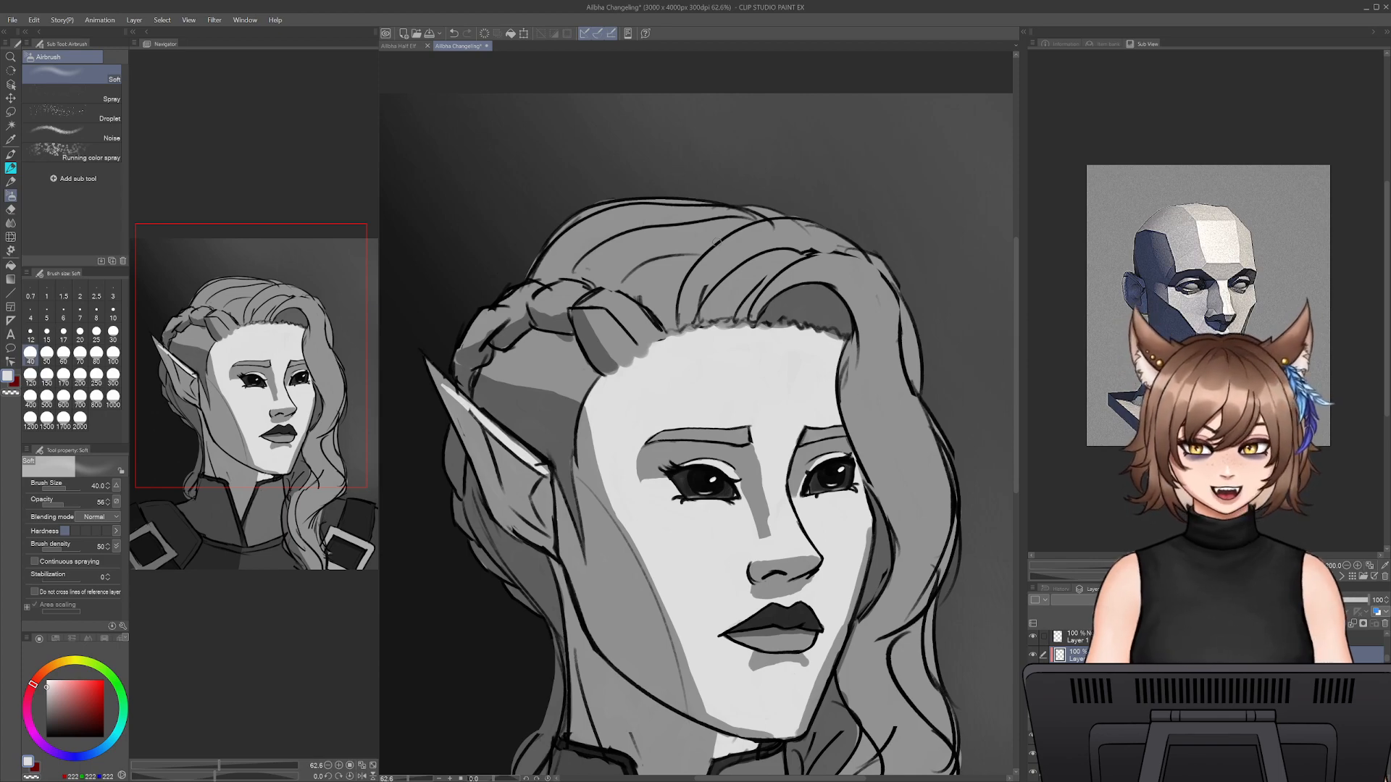
{"action": "key", "text": "bracketright"}
{"action": "key", "text": "bracketright"}
{"action": "key", "text": "bracketright"}
{"action": "key", "text": "bracketright"}
{"action": "key", "text": "bracketright"}
{"action": "key", "text": "bracketright"}
{"action": "key", "text": "bracketright"}
{"action": "key", "text": "bracketright"}
{"action": "key", "text": "bracketright"}
{"action": "key", "text": "bracketright"}
{"action": "key", "text": "bracketright"}
{"action": "mouse_move", "coordinate": [627, 220]}
{"action": "left_mouse_down"}
{"action": "mouse_move", "coordinate": [667, 224]}
{"action": "mouse_move", "coordinate": [572, 223]}
{"action": "mouse_move", "coordinate": [698, 244]}
{"action": "mouse_move", "coordinate": [821, 242]}
{"action": "mouse_move", "coordinate": [855, 257]}
{"action": "mouse_move", "coordinate": [767, 238]}
{"action": "mouse_move", "coordinate": [784, 236]}
{"action": "mouse_move", "coordinate": [857, 305]}
{"action": "mouse_move", "coordinate": [906, 394]}
{"action": "mouse_move", "coordinate": [896, 330]}
{"action": "mouse_move", "coordinate": [930, 505]}
{"action": "mouse_move", "coordinate": [904, 613]}
{"action": "mouse_move", "coordinate": [923, 436]}
{"action": "mouse_move", "coordinate": [918, 555]}
{"action": "mouse_move", "coordinate": [882, 384]}
{"action": "mouse_move", "coordinate": [899, 268]}
{"action": "left_mouse_up"}
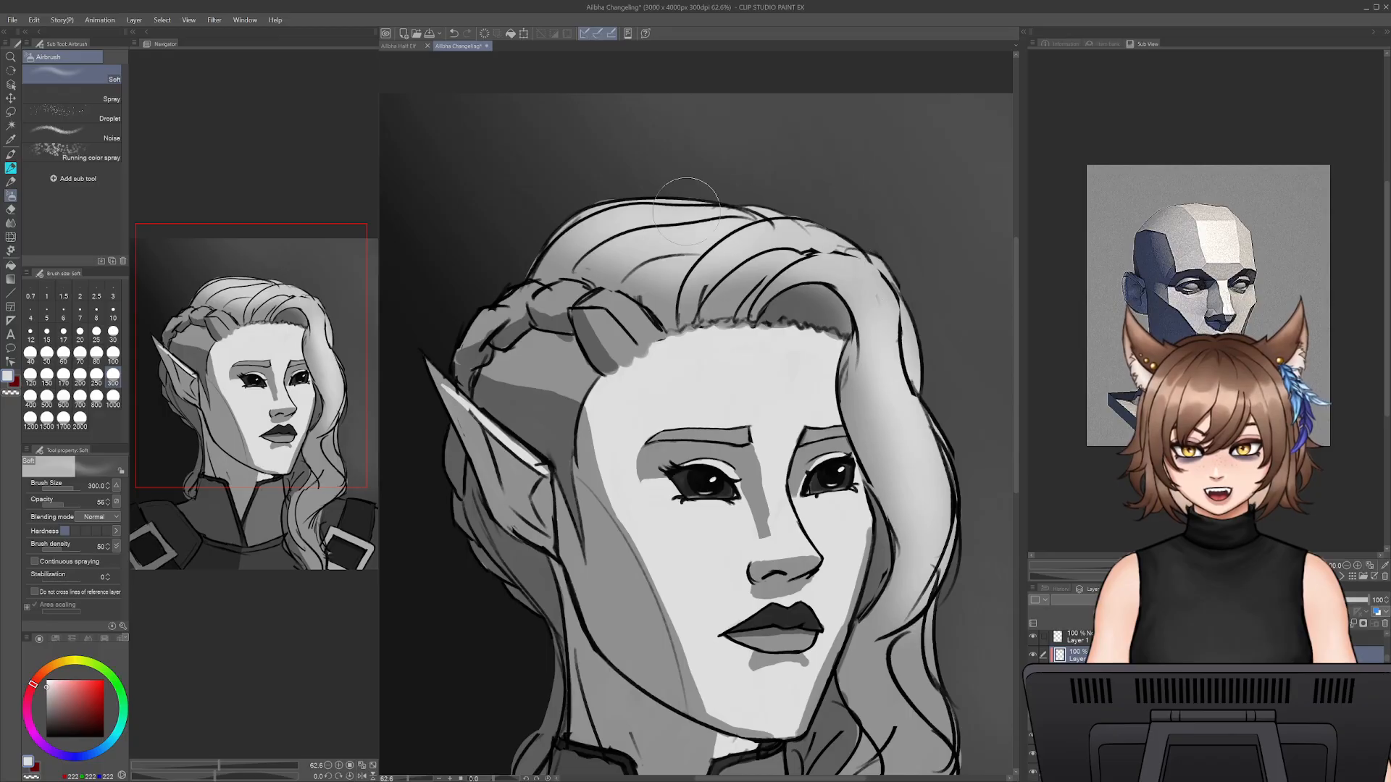
- Brush soft light onto the braid at the side of the head with the Soft airbrush at size 150
{"action": "key", "text": "bracketleft"}
{"action": "key", "text": "bracketleft"}
{"action": "key", "text": "bracketleft"}
{"action": "key", "text": "bracketleft"}
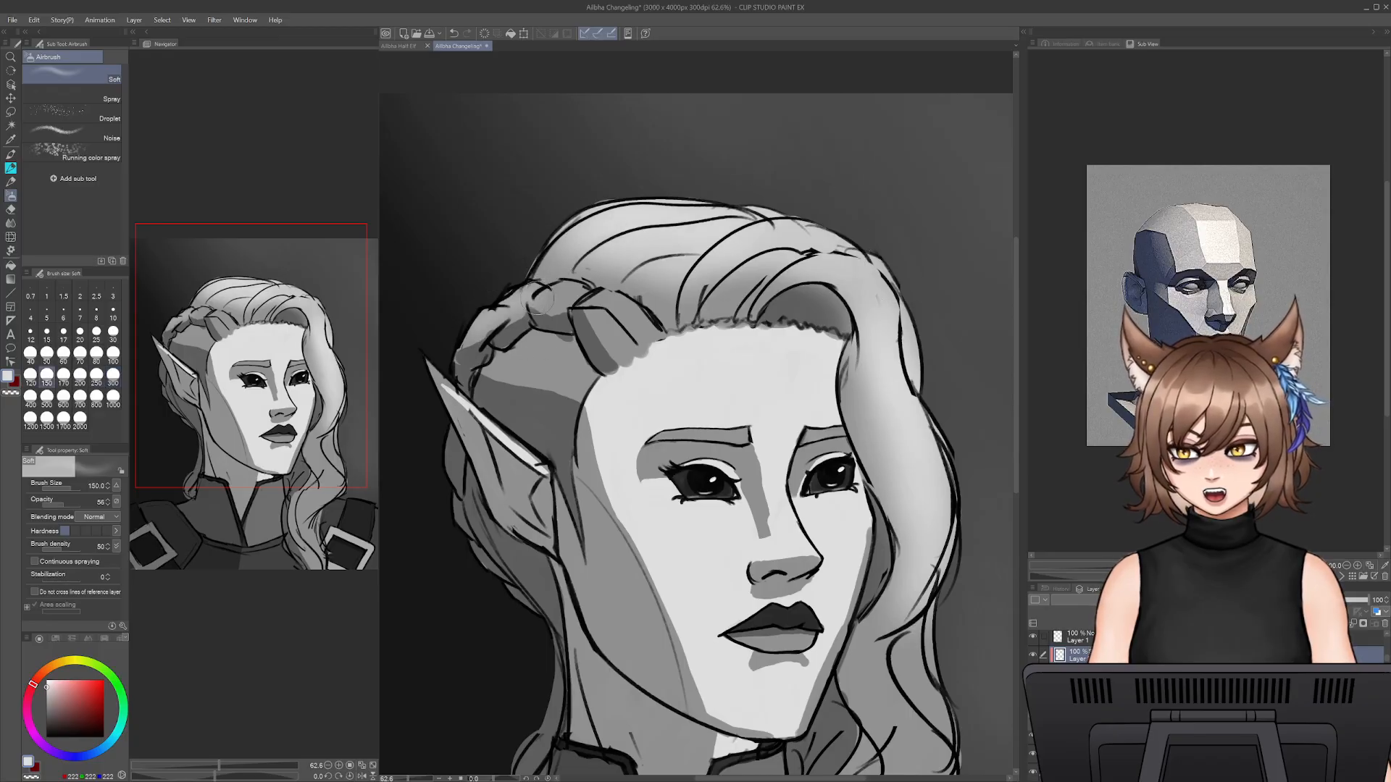
{"action": "mouse_move", "coordinate": [518, 294]}
{"action": "left_mouse_down"}
{"action": "mouse_move", "coordinate": [586, 290]}
{"action": "mouse_move", "coordinate": [622, 325]}
{"action": "mouse_move", "coordinate": [578, 292]}
{"action": "mouse_move", "coordinate": [623, 304]}
{"action": "mouse_move", "coordinate": [517, 287]}
{"action": "mouse_move", "coordinate": [560, 300]}
{"action": "mouse_move", "coordinate": [513, 303]}
{"action": "left_mouse_up"}
{"action": "left_click_drag", "start_coordinate": [503, 310], "coordinate": [543, 302]}
- Brush soft light down the long wavy lock beside the face with the Soft airbrush at size 300
{"action": "left_click_drag", "start_coordinate": [945, 618], "coordinate": [854, 465]}
{"action": "key", "text": "bracketright"}
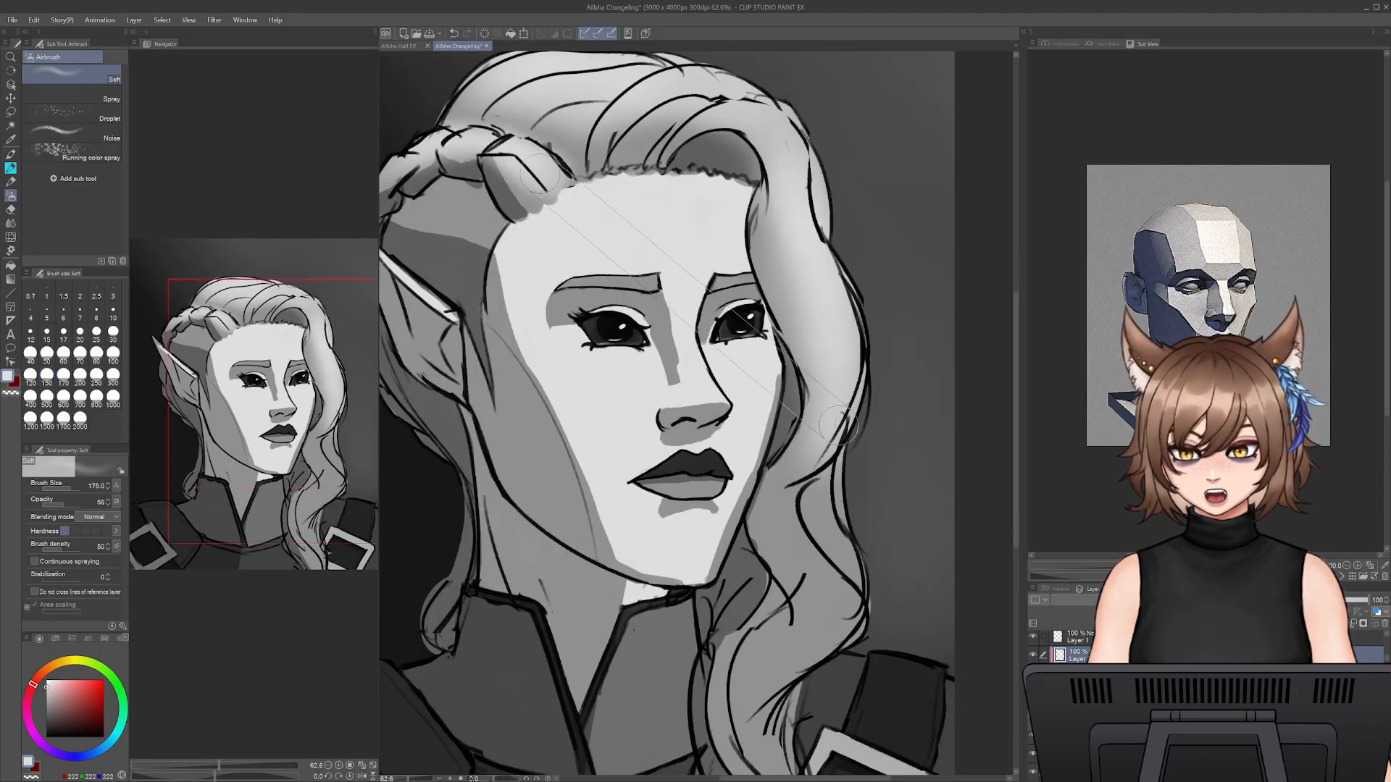
{"action": "key", "text": "bracketright"}
{"action": "key", "text": "bracketright"}
{"action": "key", "text": "bracketright"}
{"action": "mouse_move", "coordinate": [854, 384]}
{"action": "left_mouse_down"}
{"action": "mouse_move", "coordinate": [826, 589]}
{"action": "mouse_move", "coordinate": [848, 611]}
{"action": "mouse_move", "coordinate": [757, 749]}
{"action": "mouse_move", "coordinate": [770, 652]}
{"action": "left_mouse_up"}
- Erase the light spilling from the long lock onto the shoulder with the Snap eraser at sizes 70 and 250
{"action": "key", "text": "e"}
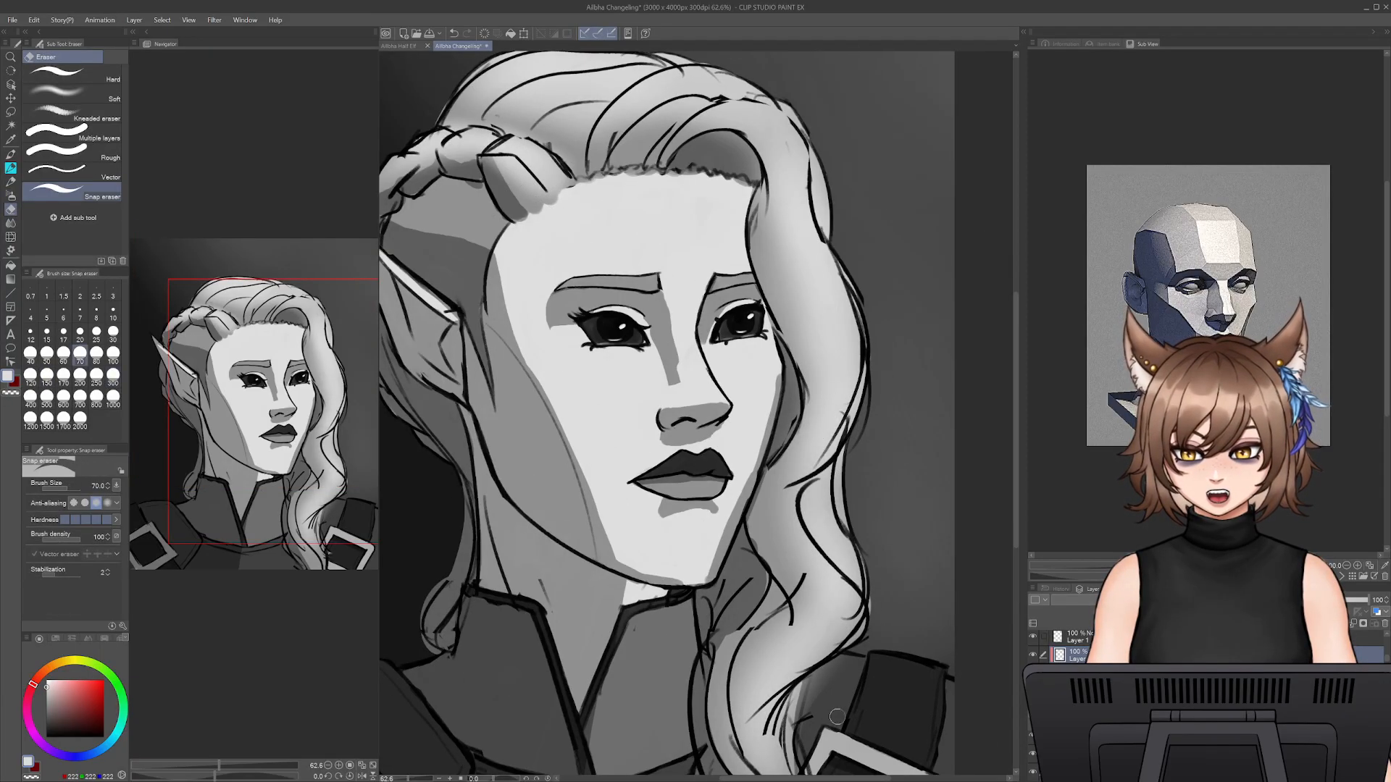
{"action": "left_click_drag", "start_coordinate": [837, 717], "coordinate": [703, 716]}
{"action": "key", "text": "b"}
{"action": "left_click_drag", "start_coordinate": [848, 655], "coordinate": [990, 585]}
{"action": "key", "text": "e"}
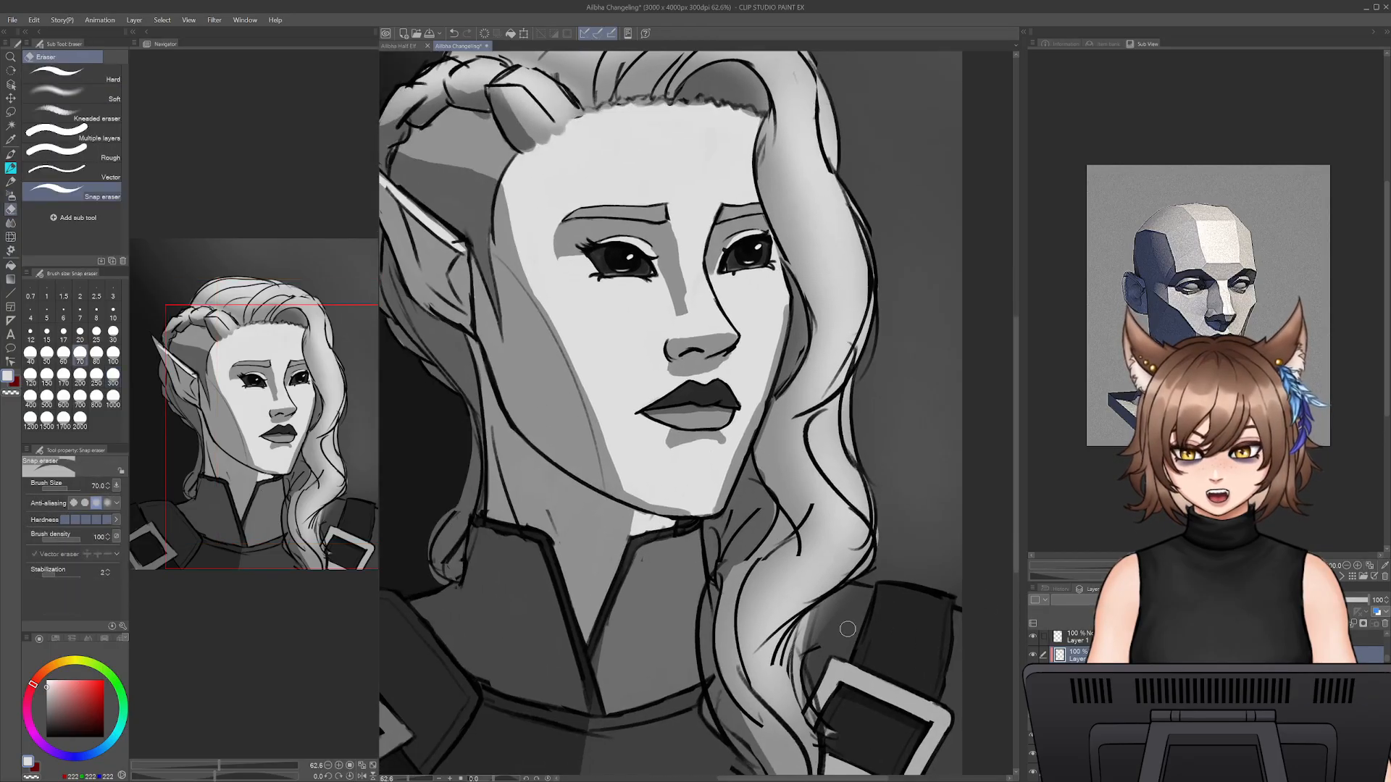
{"action": "key", "text": "bracketright"}
{"action": "key", "text": "bracketright"}
{"action": "key", "text": "bracketright"}
{"action": "key", "text": "bracketright"}
{"action": "key", "text": "bracketright"}
{"action": "key", "text": "bracketright"}
{"action": "key", "text": "bracketright"}
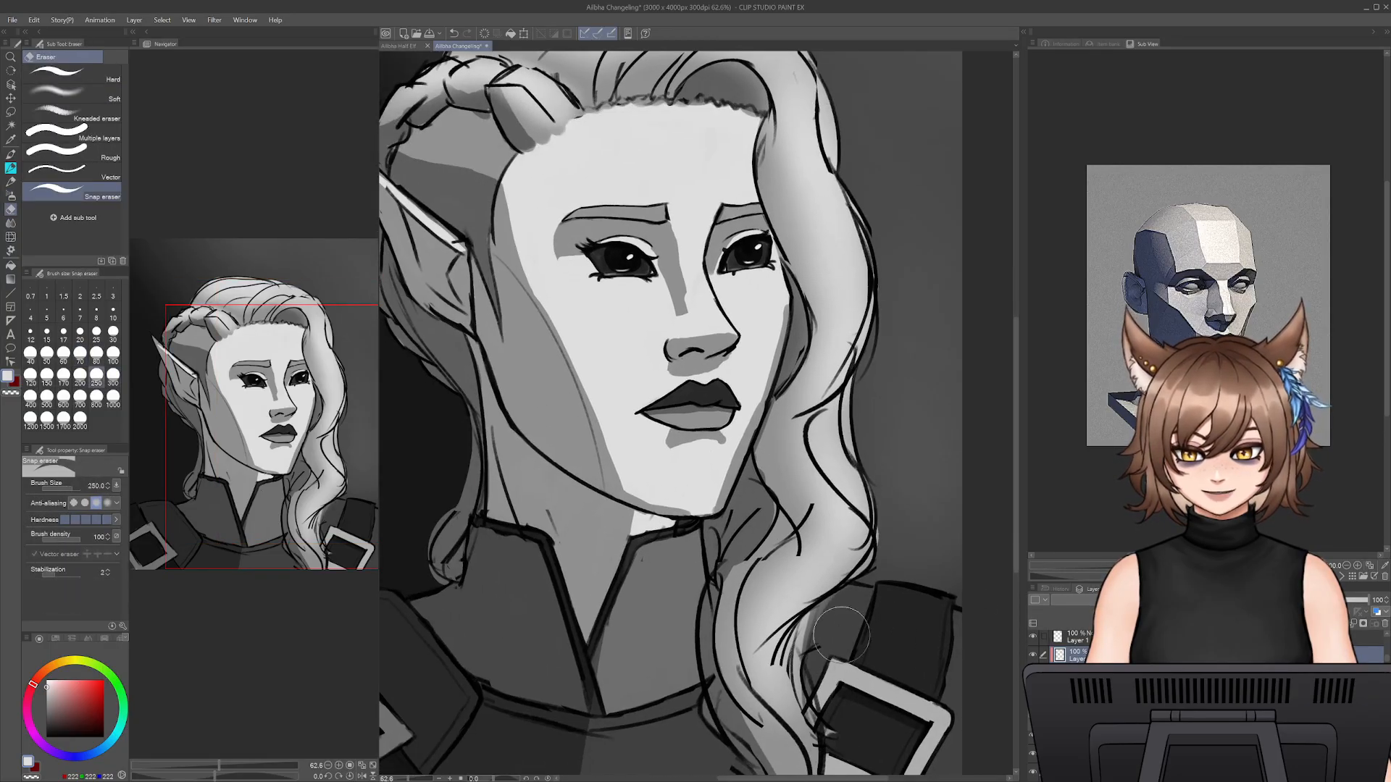
{"action": "left_click_drag", "start_coordinate": [842, 635], "coordinate": [868, 595]}
- Return to the Soft airbrush at size 300 and set the painting colour to a slightly darker grey
{"action": "key", "text": "b"}
{"action": "left_click_drag", "start_coordinate": [906, 487], "coordinate": [926, 406]}
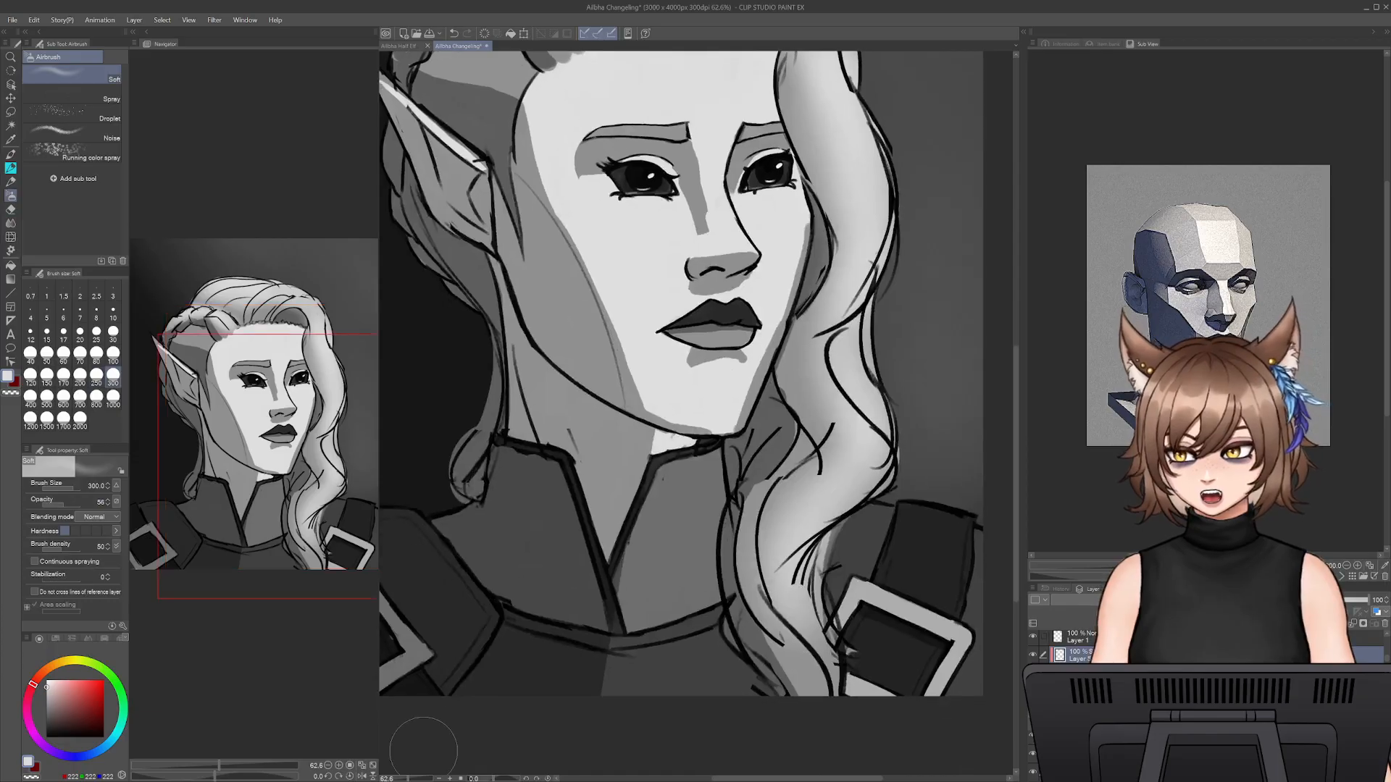
{"action": "left_click_drag", "start_coordinate": [406, 779], "coordinate": [405, 780]}
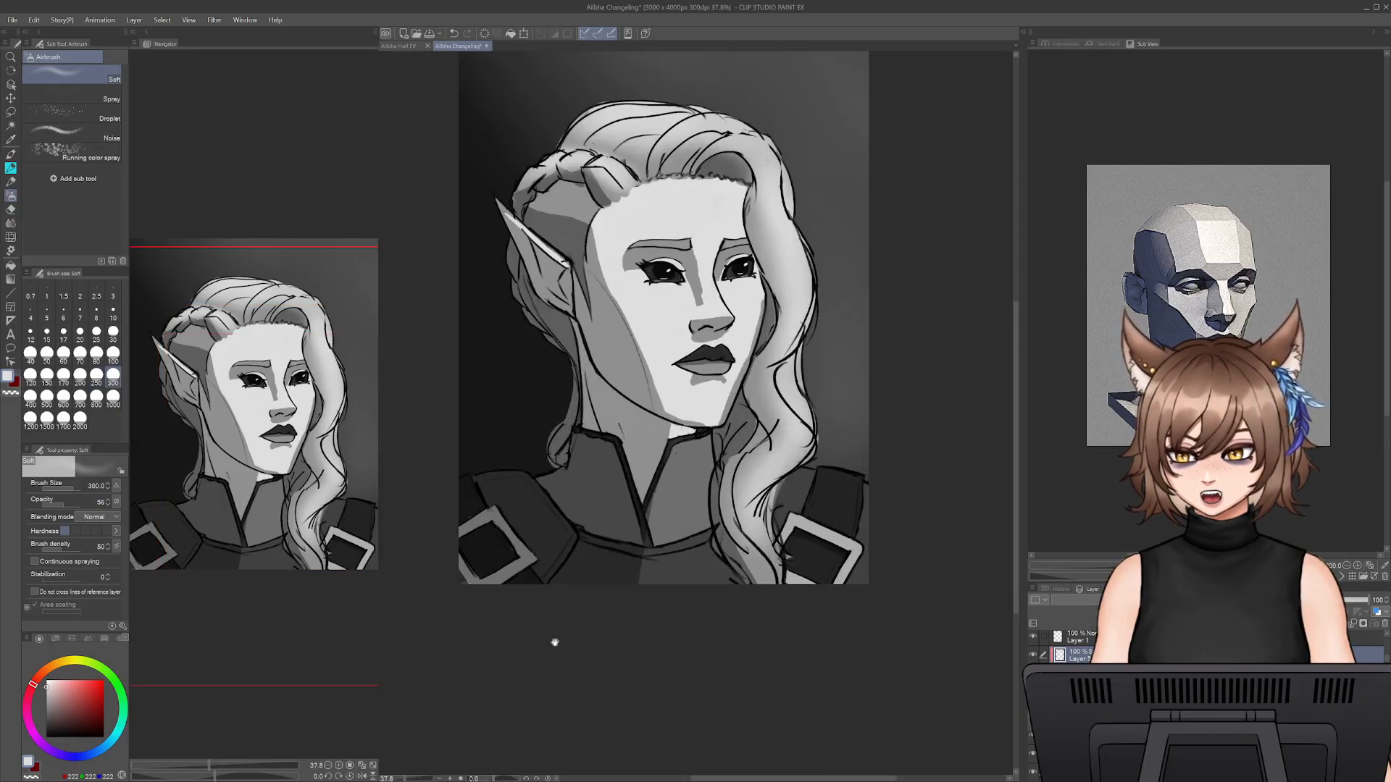
{"action": "left_click_drag", "start_coordinate": [552, 584], "coordinate": [646, 686]}
{"action": "mouse_move", "coordinate": [71, 682]}
{"action": "left_mouse_down"}
{"action": "mouse_move", "coordinate": [95, 712]}
{"action": "mouse_move", "coordinate": [46, 693]}
{"action": "left_mouse_up"}
{"action": "left_click_drag", "start_coordinate": [794, 468], "coordinate": [765, 470]}
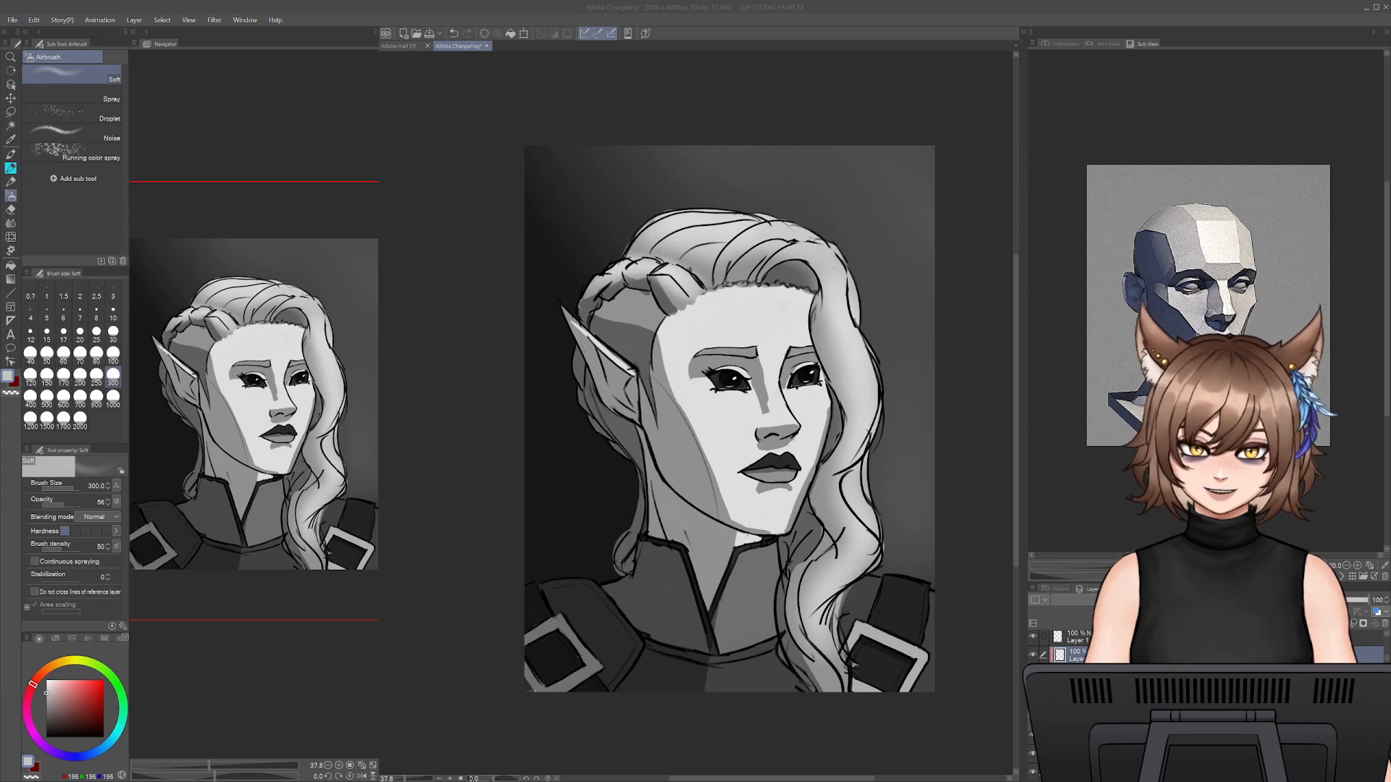
{"action": "left_click", "coordinate": [889, 246]}
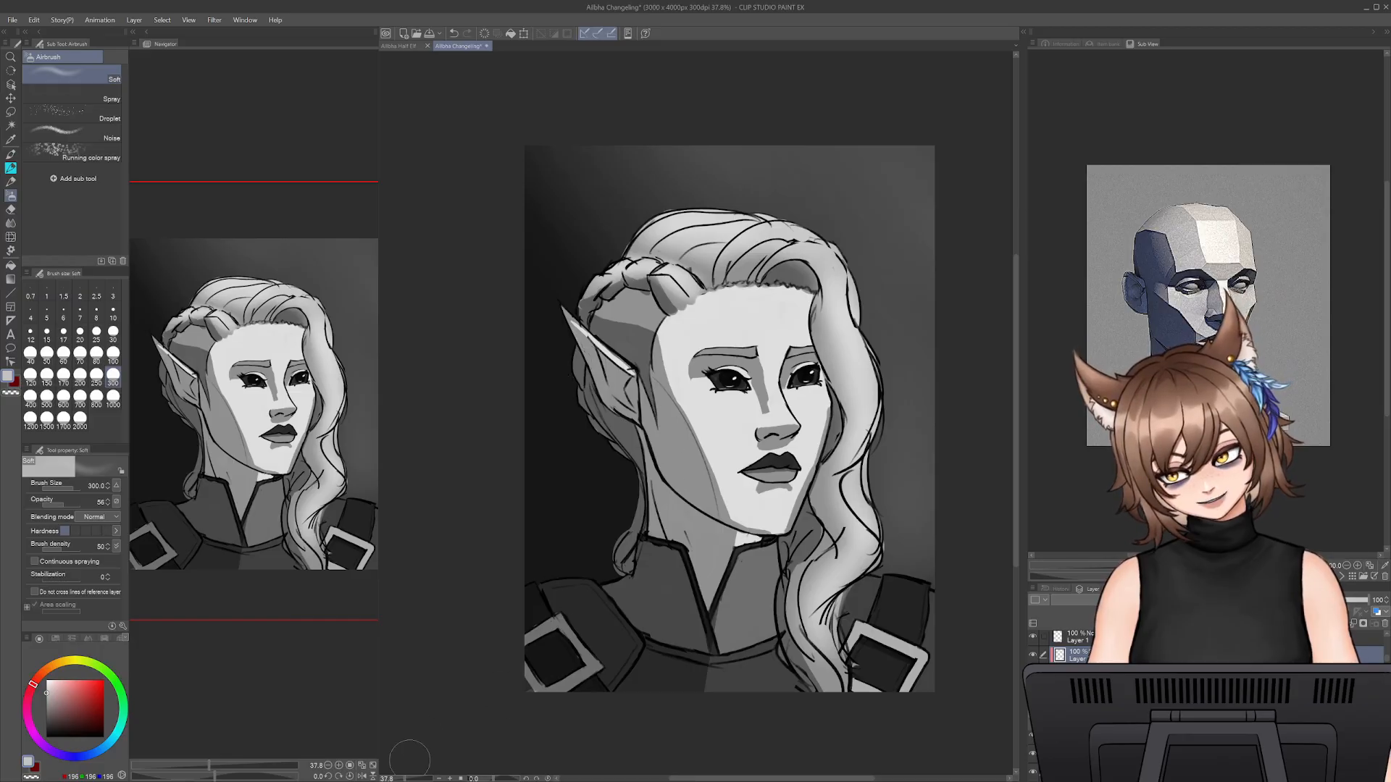
- Select the 37% opacity shadow layer and trim the tip of the shadow beneath the lower lip with the Snap eraser at size 50
{"action": "left_click_drag", "start_coordinate": [408, 779], "coordinate": [411, 780]}
{"action": "left_click_drag", "start_coordinate": [897, 540], "coordinate": [802, 486]}
{"action": "key", "text": "e"}
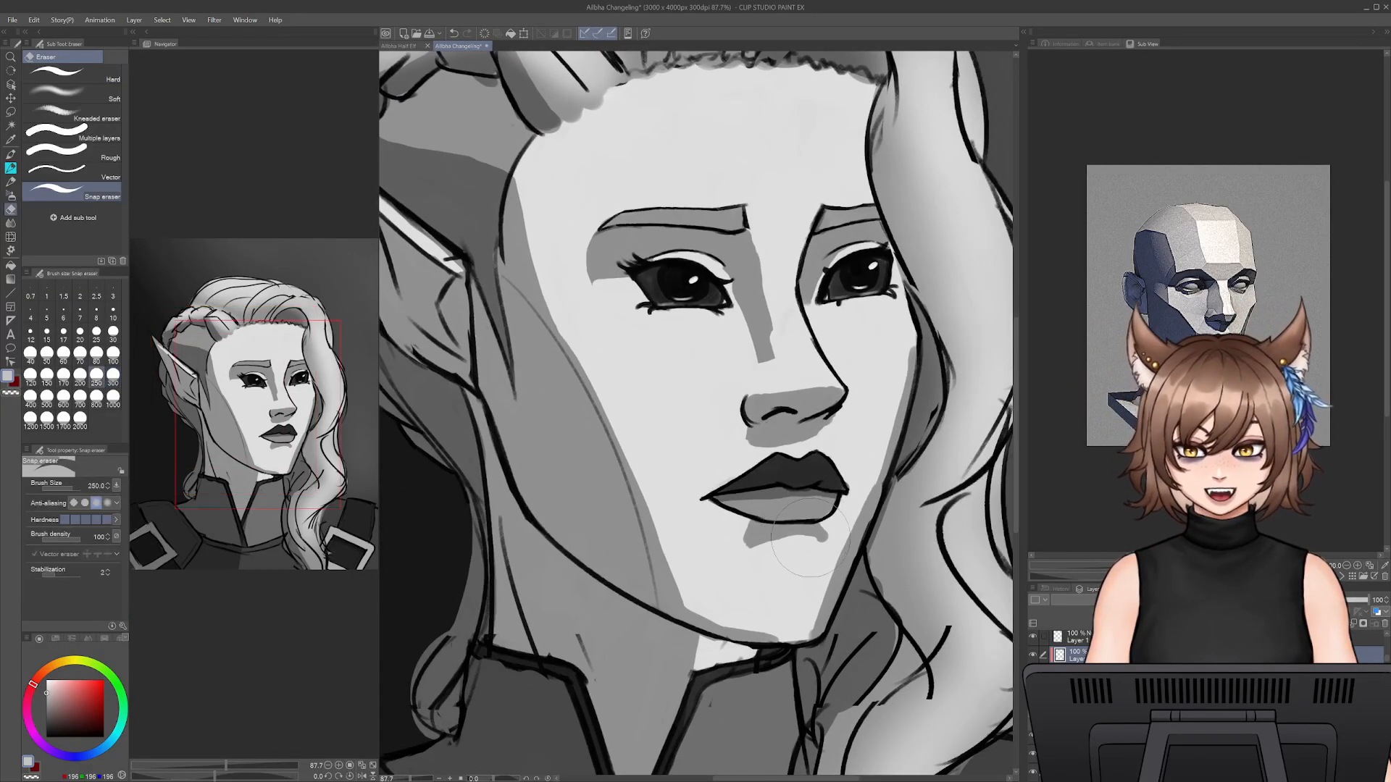
{"action": "key", "text": "bracketleft"}
{"action": "key", "text": "bracketleft"}
{"action": "key", "text": "bracketleft"}
{"action": "key", "text": "bracketleft"}
{"action": "key", "text": "bracketleft"}
{"action": "key", "text": "bracketleft"}
{"action": "key", "text": "bracketleft"}
{"action": "key", "text": "bracketleft"}
{"action": "key", "text": "bracketleft"}
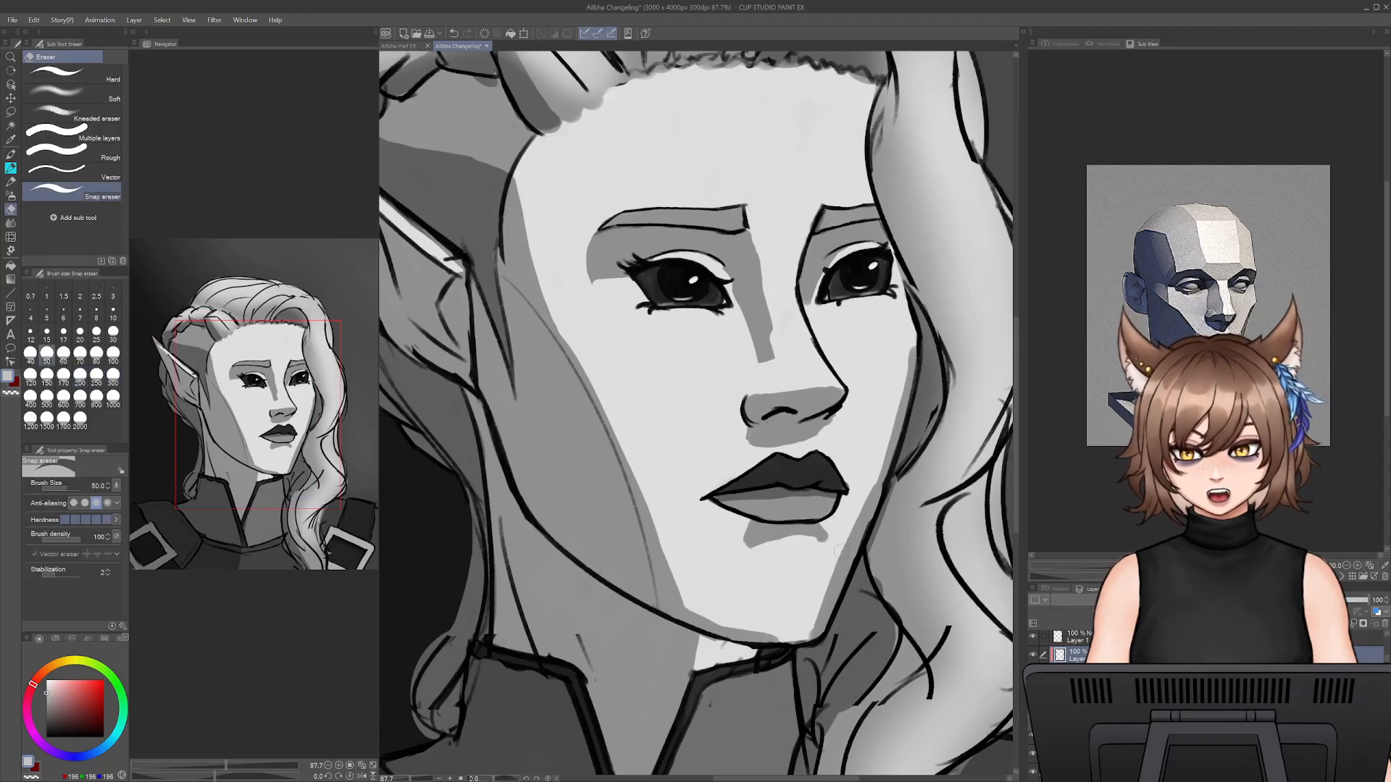
{"action": "left_click", "coordinate": [817, 537], "text": "ctrl+shift"}
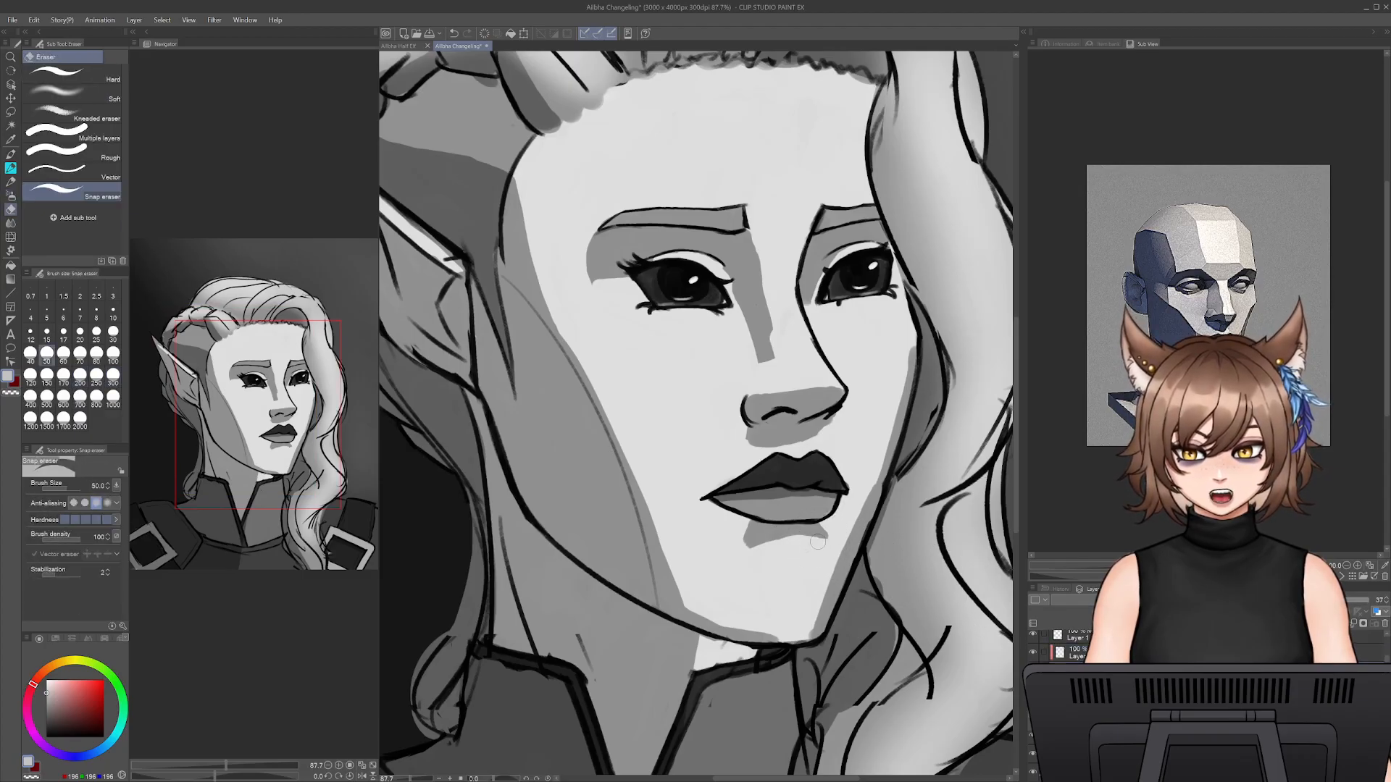
- Switch to the Smooth watercolor brush at size 30
{"action": "key", "text": "b"}
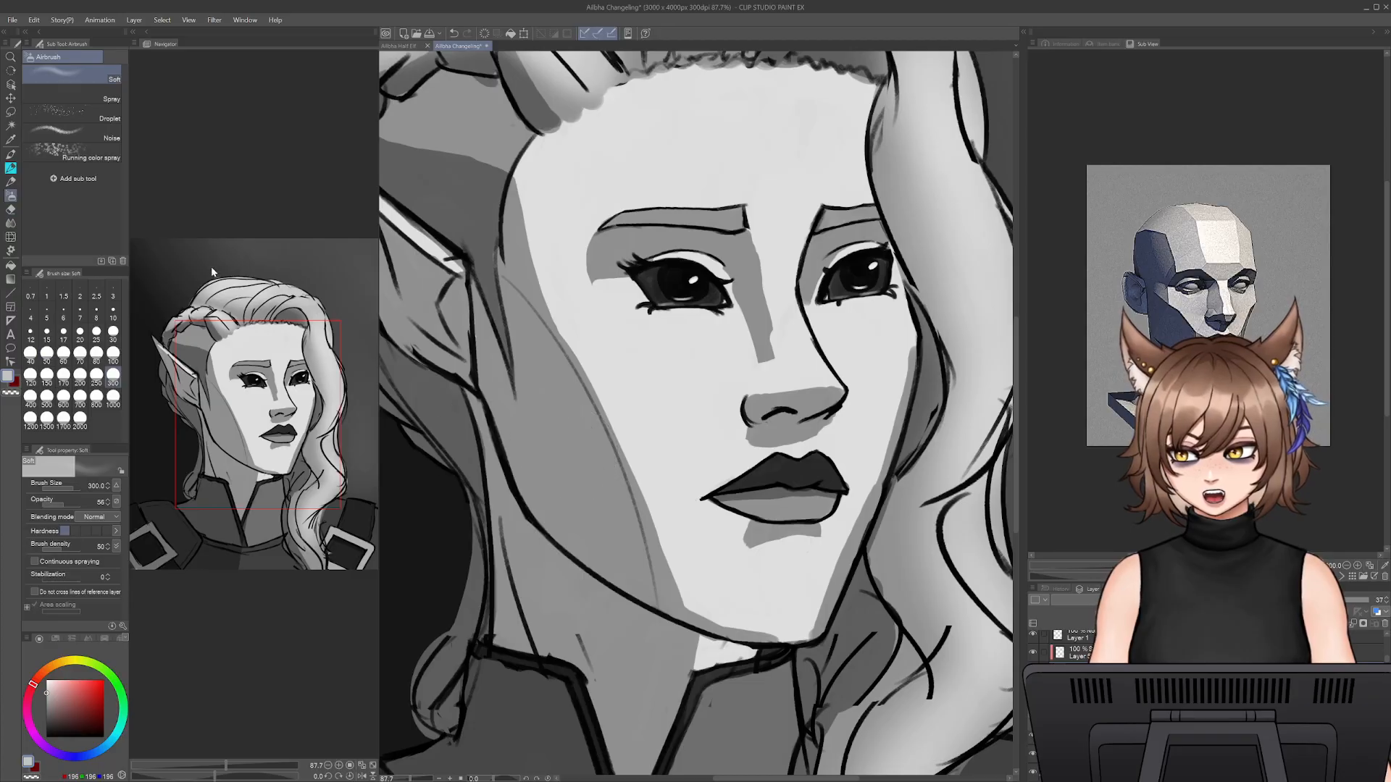
{"action": "left_click", "coordinate": [11, 186]}
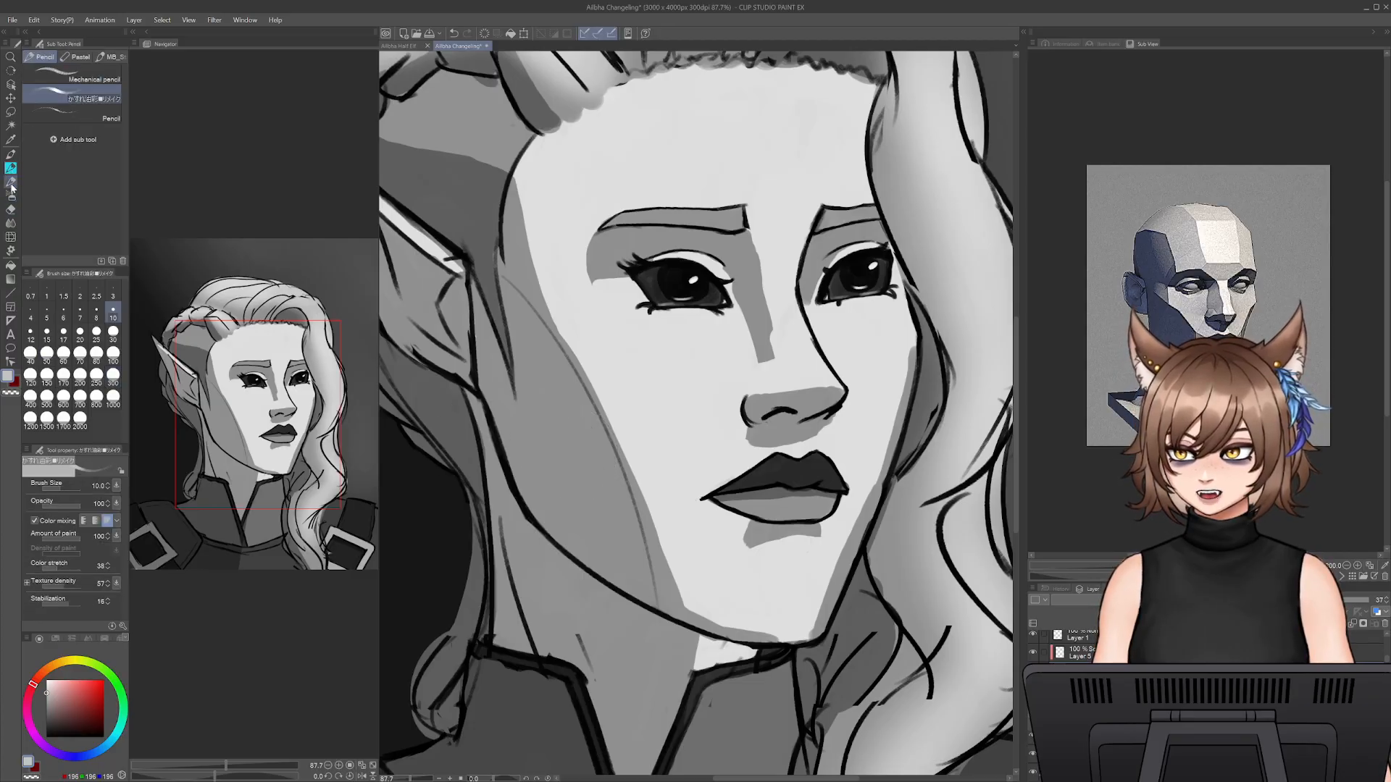
{"action": "left_click", "coordinate": [11, 153]}
{"action": "left_click", "coordinate": [44, 210]}
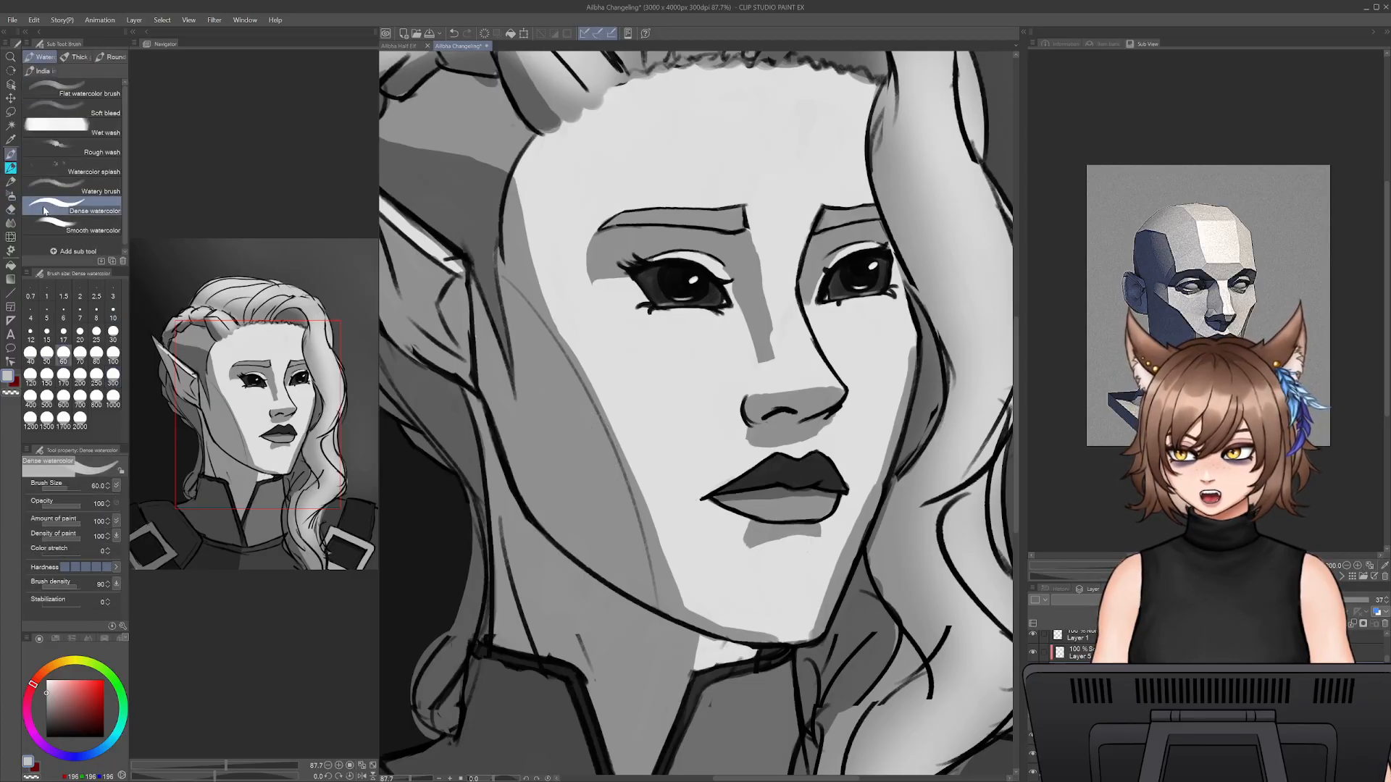
{"action": "left_click", "coordinate": [58, 226]}
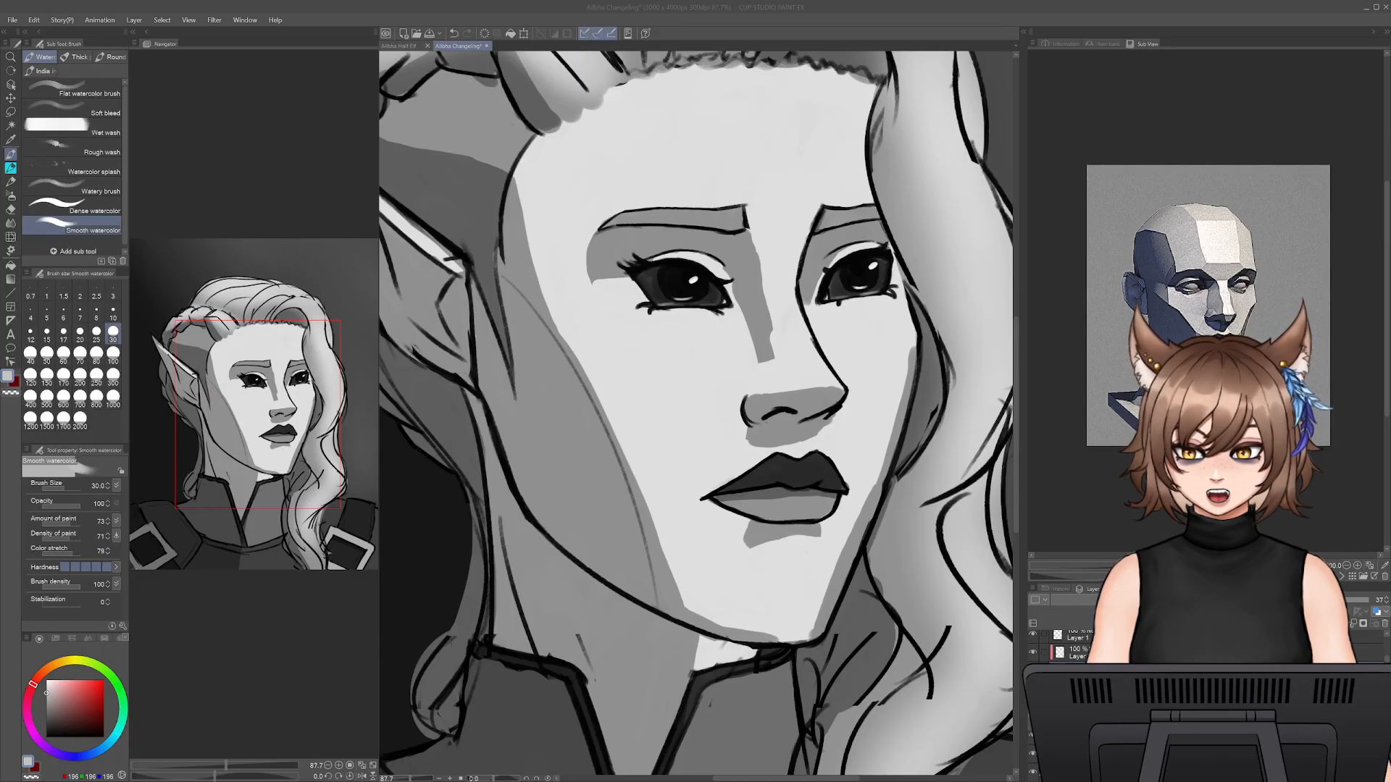
{"action": "left_click", "coordinate": [824, 740]}
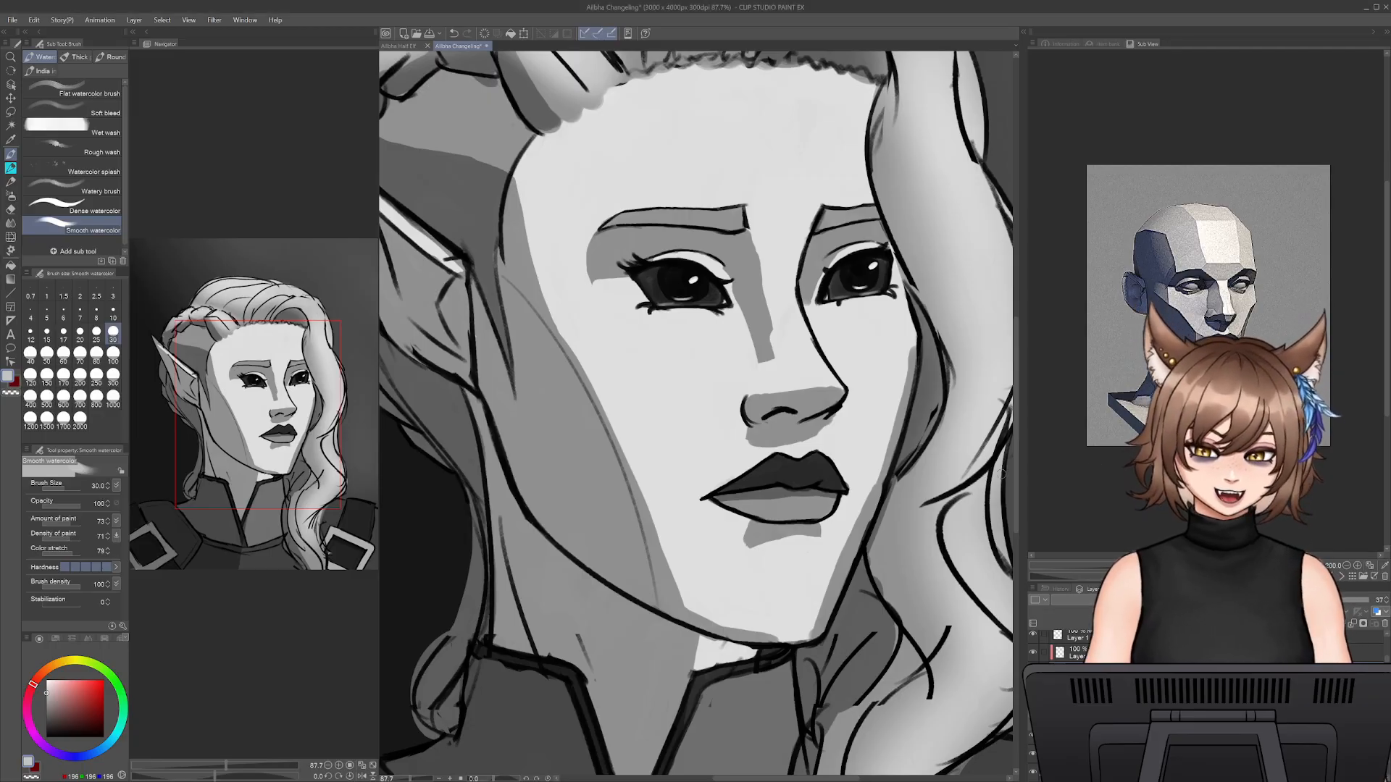
- Clean up the shadow edge along the chin and far side of the jaw with the Snap eraser at size 50
{"action": "key", "text": "e"}
{"action": "mouse_move", "coordinate": [780, 638]}
{"action": "left_mouse_down"}
{"action": "mouse_move", "coordinate": [694, 607]}
{"action": "mouse_move", "coordinate": [825, 618]}
{"action": "mouse_move", "coordinate": [807, 631]}
{"action": "mouse_move", "coordinate": [831, 567]}
{"action": "left_mouse_up"}
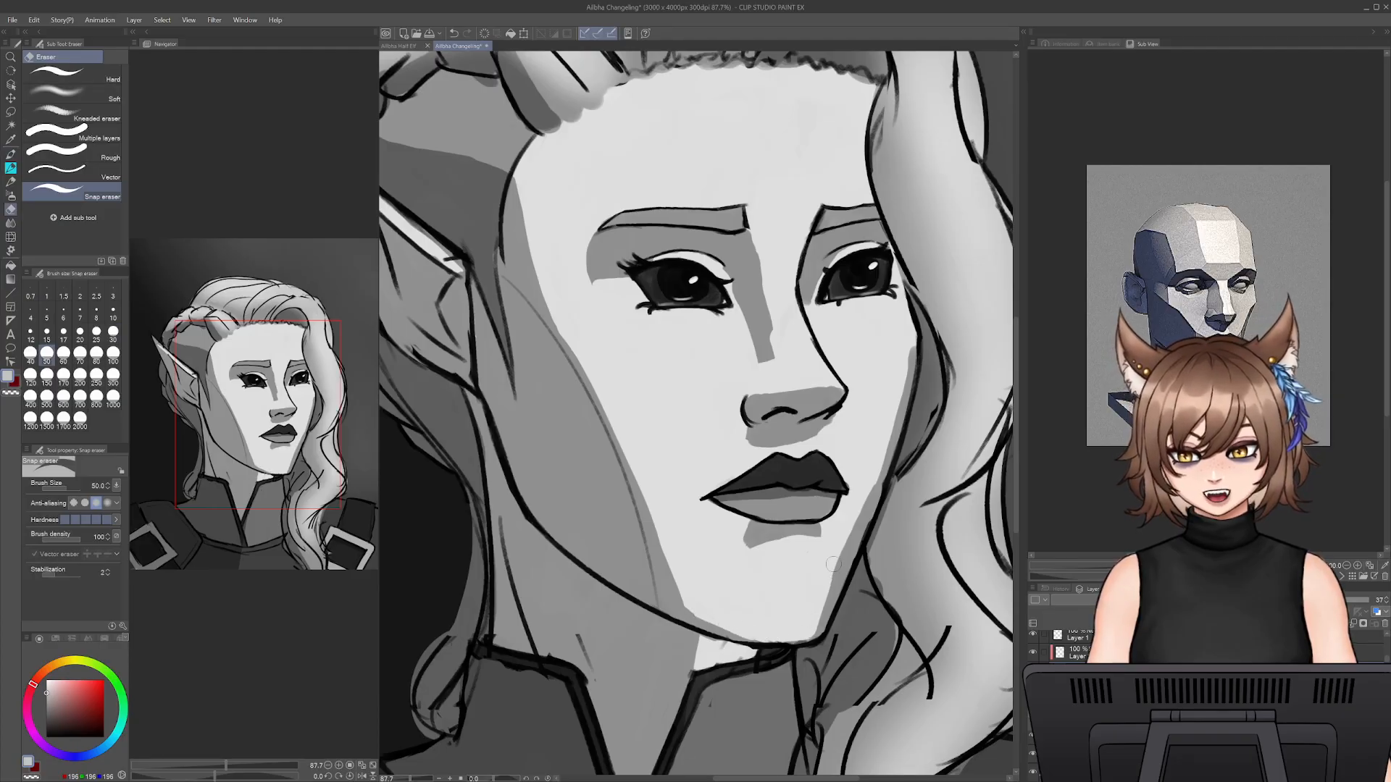
{"action": "left_click_drag", "start_coordinate": [813, 619], "coordinate": [843, 543]}
{"action": "left_click_drag", "start_coordinate": [835, 594], "coordinate": [862, 502]}
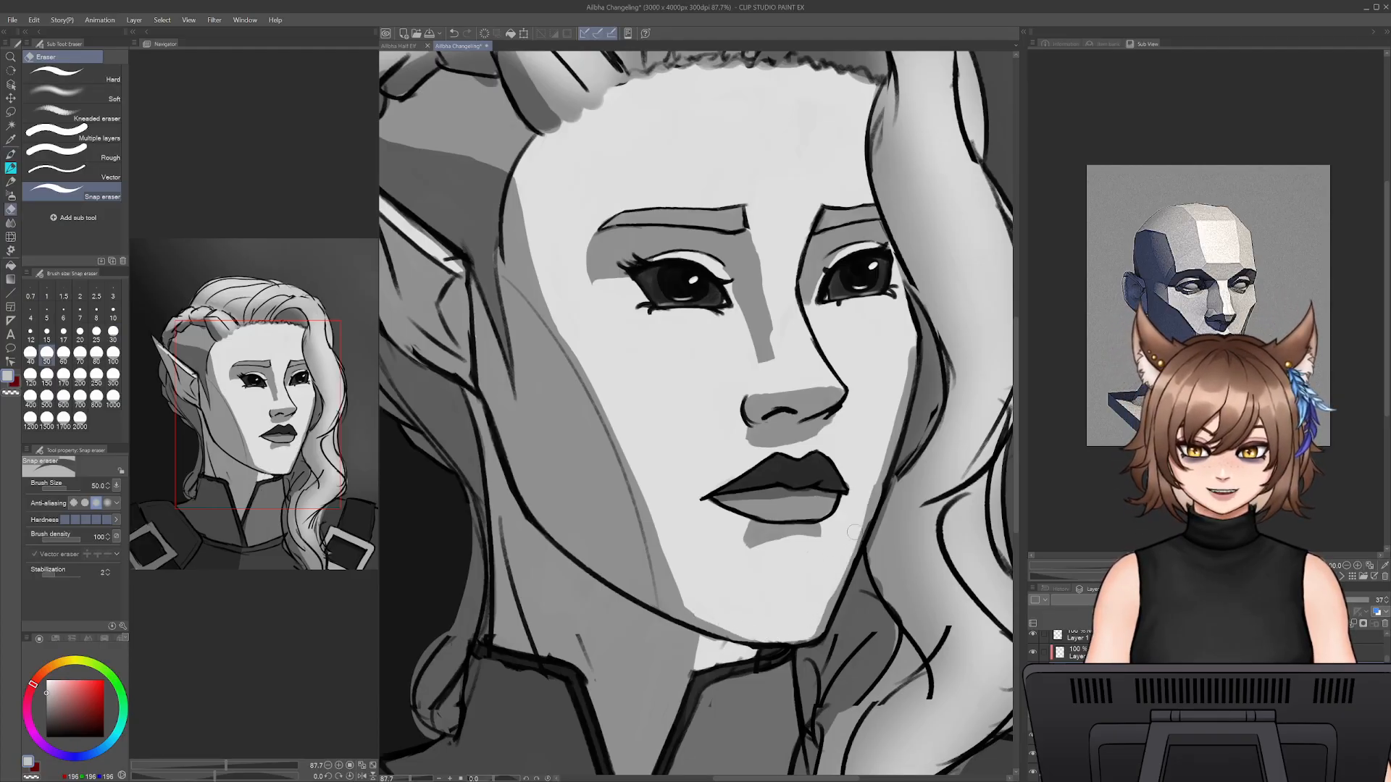
{"action": "key", "text": "b"}
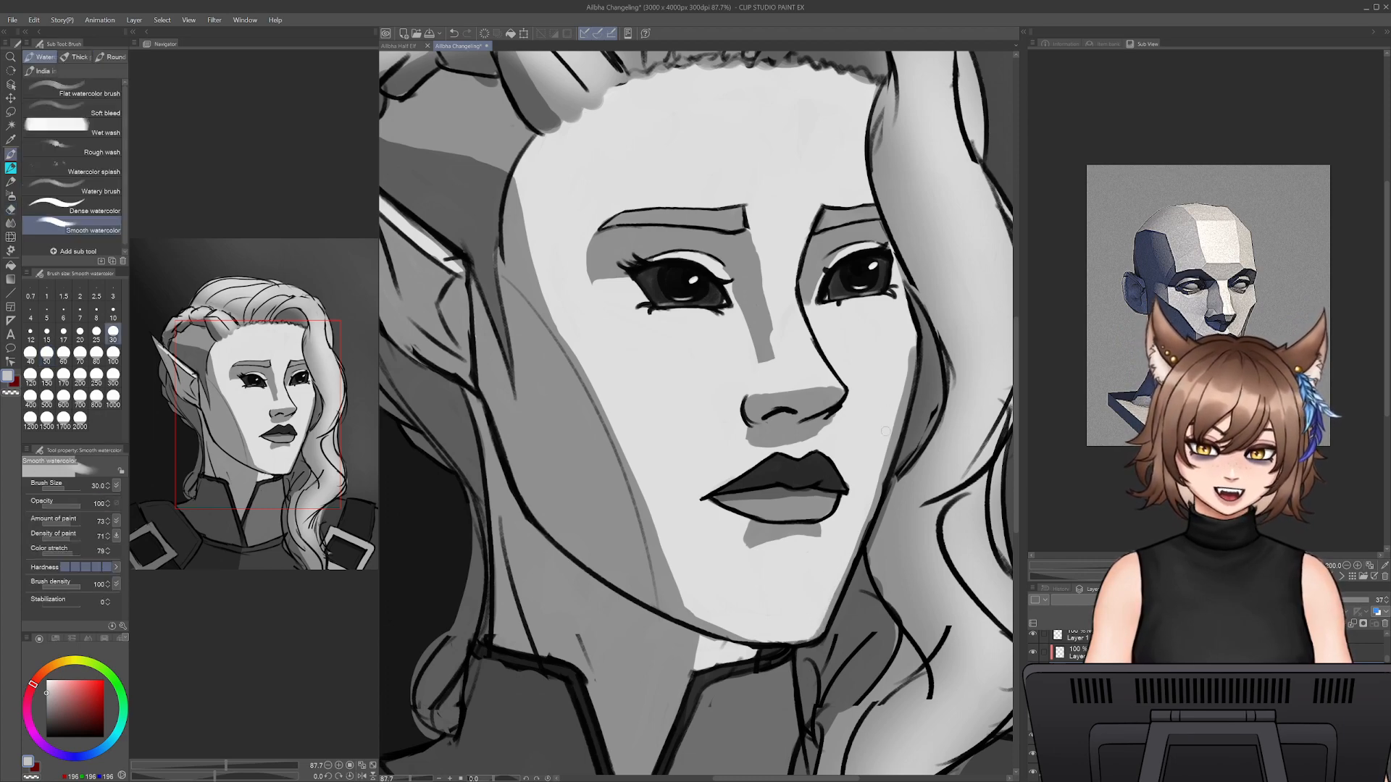
{"action": "key", "text": "e"}
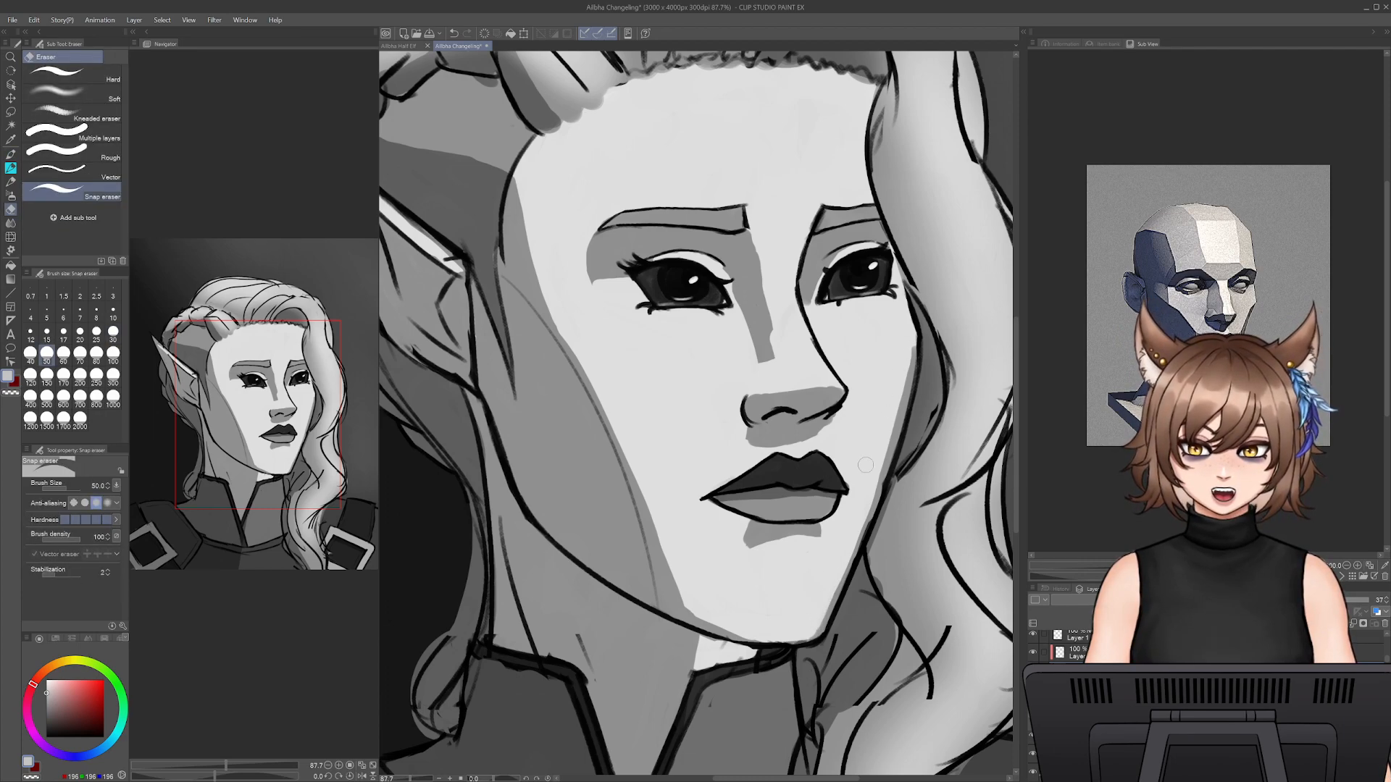
{"action": "key", "text": "b"}
- Switch to Dense watercolor at size 60 and undo the last change
{"action": "left_click_drag", "start_coordinate": [769, 315], "coordinate": [838, 403]}
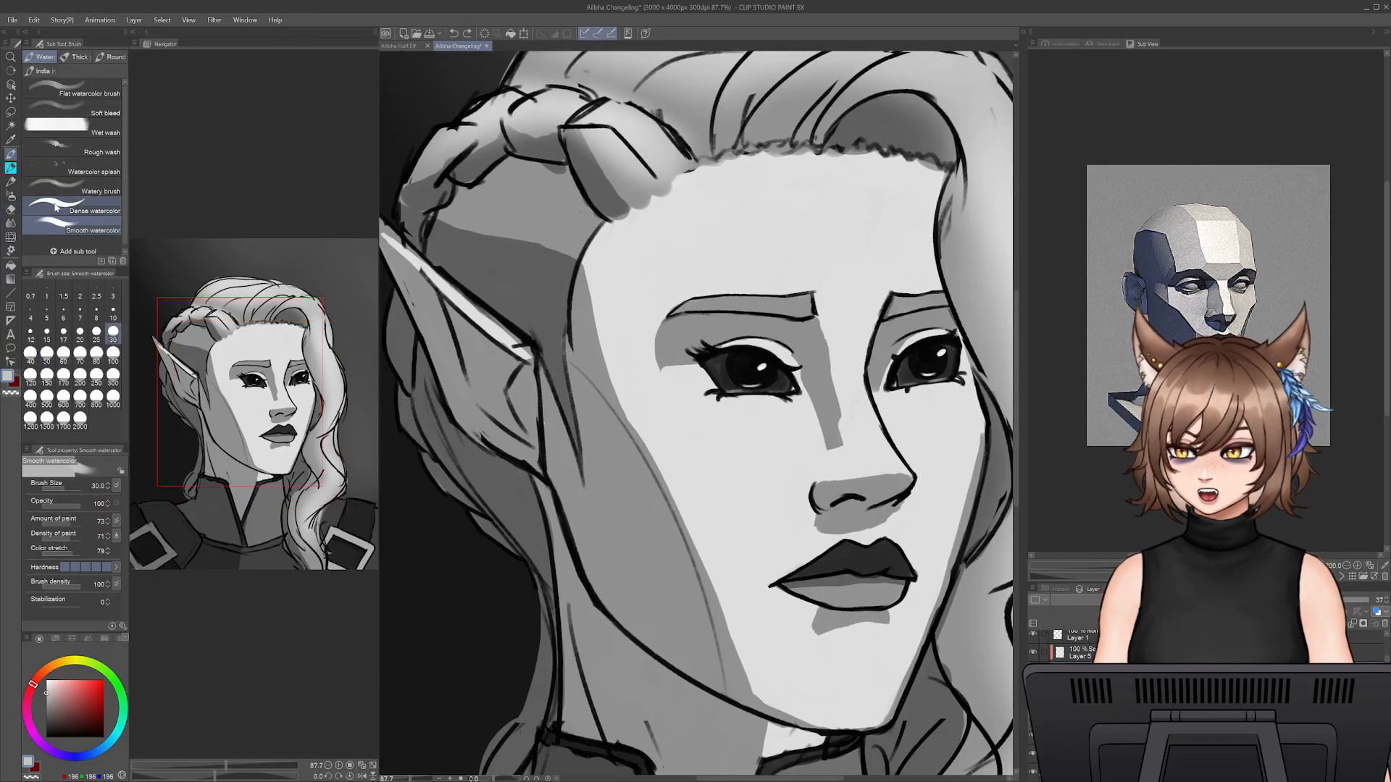
{"action": "left_click", "coordinate": [72, 208]}
{"action": "mouse_move", "coordinate": [849, 413]}
{"action": "left_mouse_down"}
{"action": "mouse_move", "coordinate": [828, 541]}
{"action": "mouse_move", "coordinate": [826, 506]}
{"action": "mouse_move", "coordinate": [746, 523]}
{"action": "left_mouse_up"}
{"action": "key", "text": "ctrl+z"}
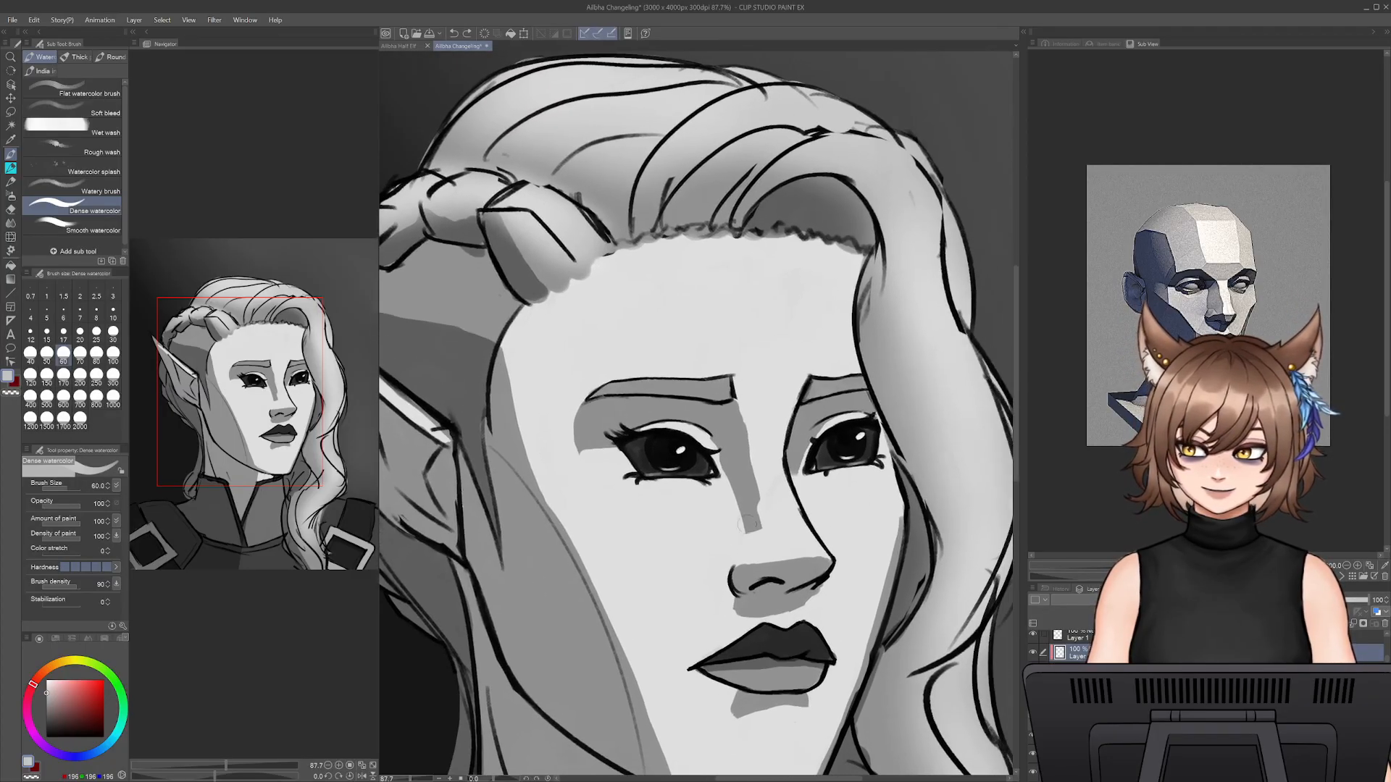
{"action": "mouse_move", "coordinate": [410, 779]}
{"action": "left_mouse_down"}
{"action": "mouse_move", "coordinate": [394, 779]}
{"action": "mouse_move", "coordinate": [409, 779]}
{"action": "left_mouse_up"}
{"action": "left_click", "coordinate": [361, 776]}
{"action": "left_click", "coordinate": [361, 776]}
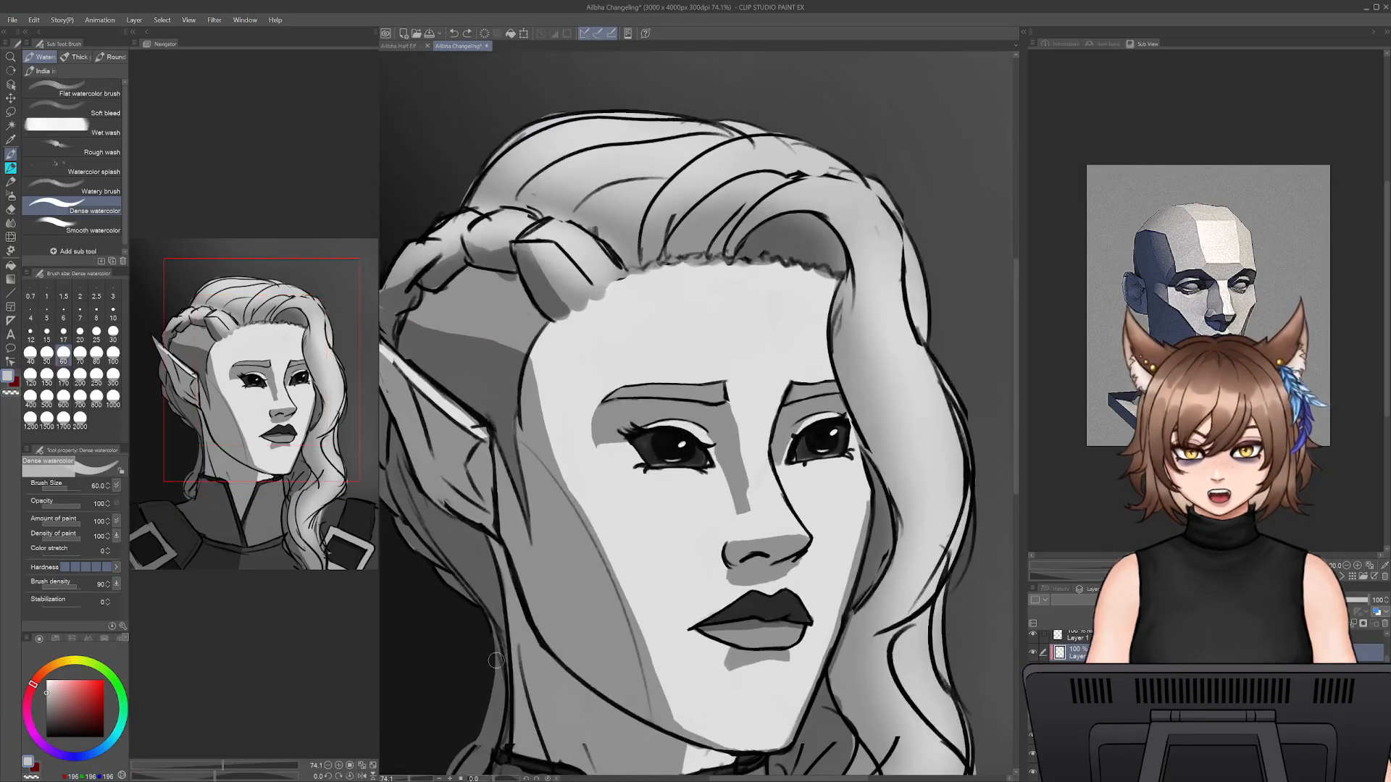
- Select the 37% opacity shadow layer, set the colour to black and paint a first shadow at the temple with Dense watercolor at size 60
{"action": "left_click", "coordinate": [1073, 671]}
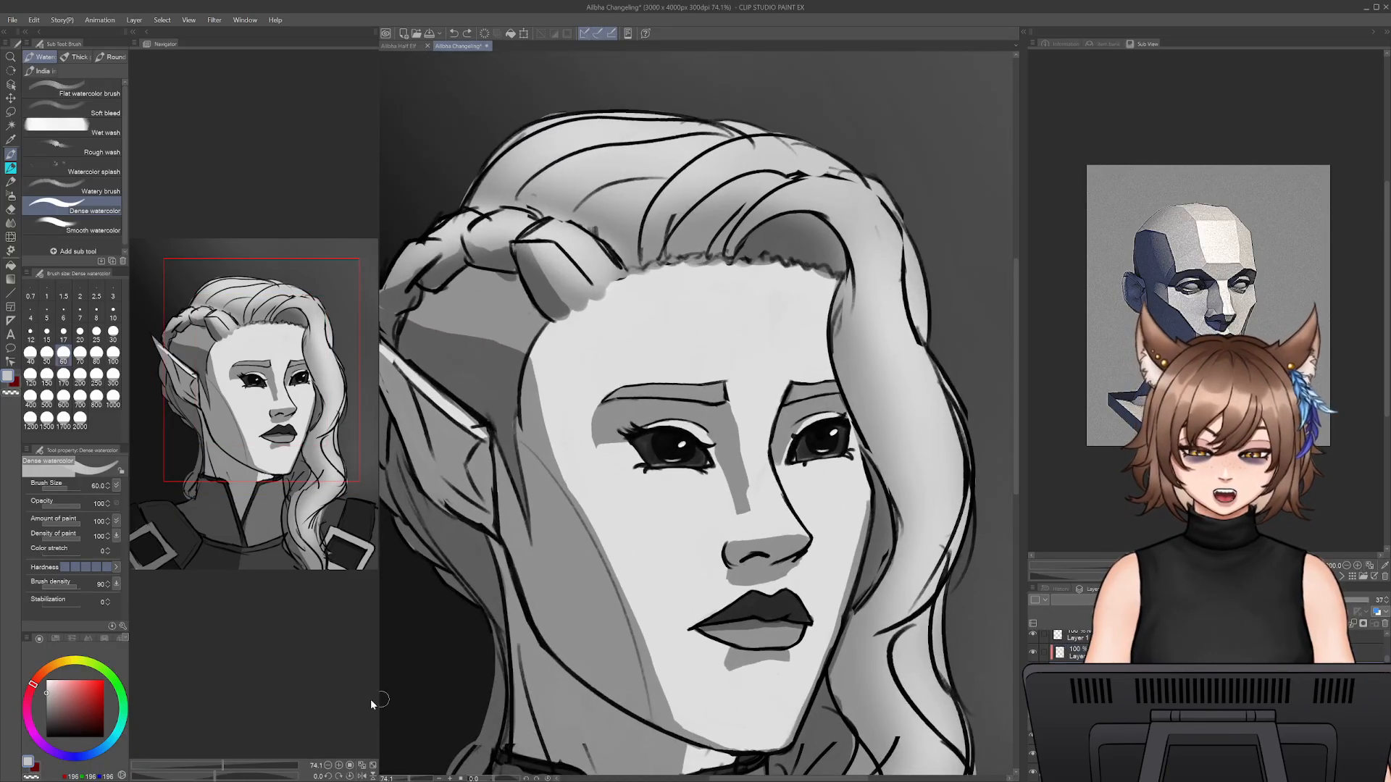
{"action": "left_click", "coordinate": [46, 737]}
{"action": "left_click_drag", "start_coordinate": [527, 368], "coordinate": [568, 414]}
{"action": "left_click_drag", "start_coordinate": [523, 355], "coordinate": [565, 425]}
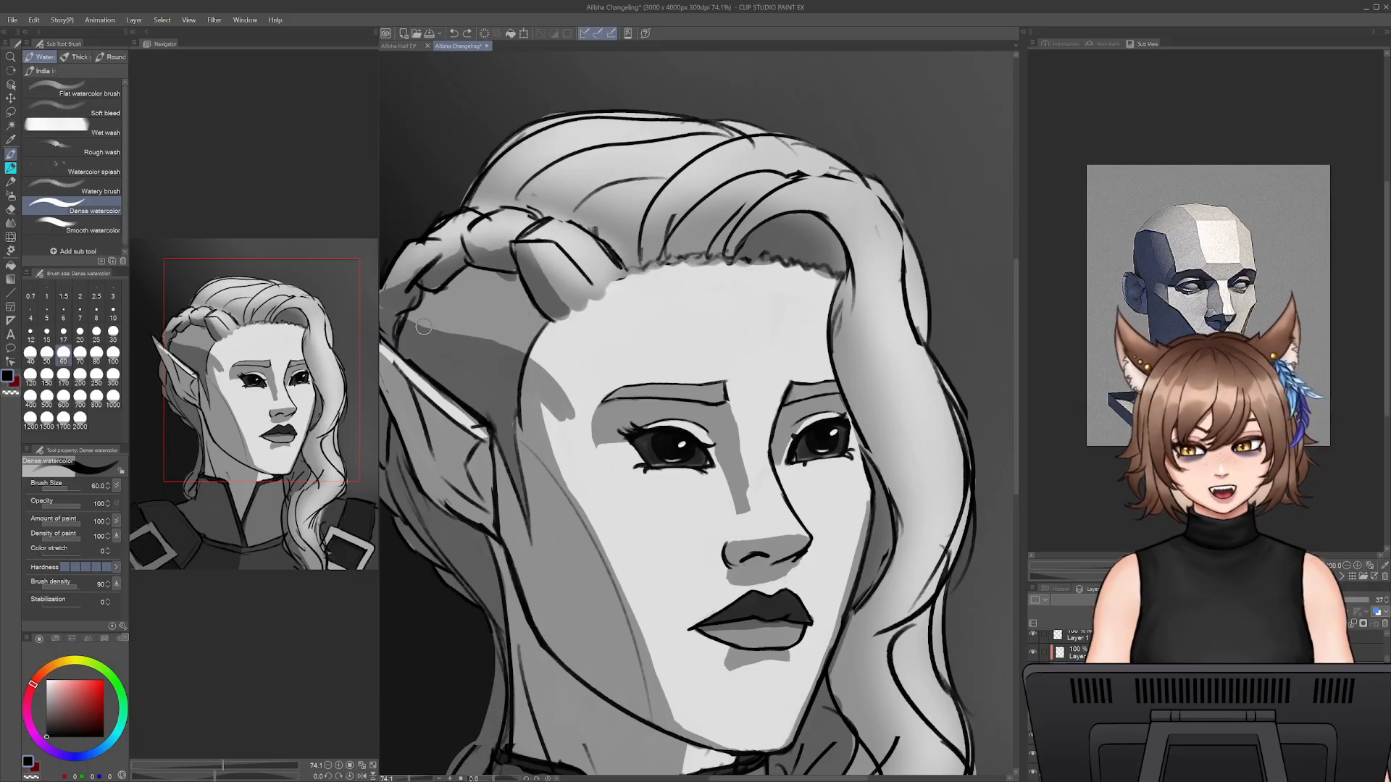
{"action": "left_click_drag", "start_coordinate": [547, 383], "coordinate": [592, 390]}
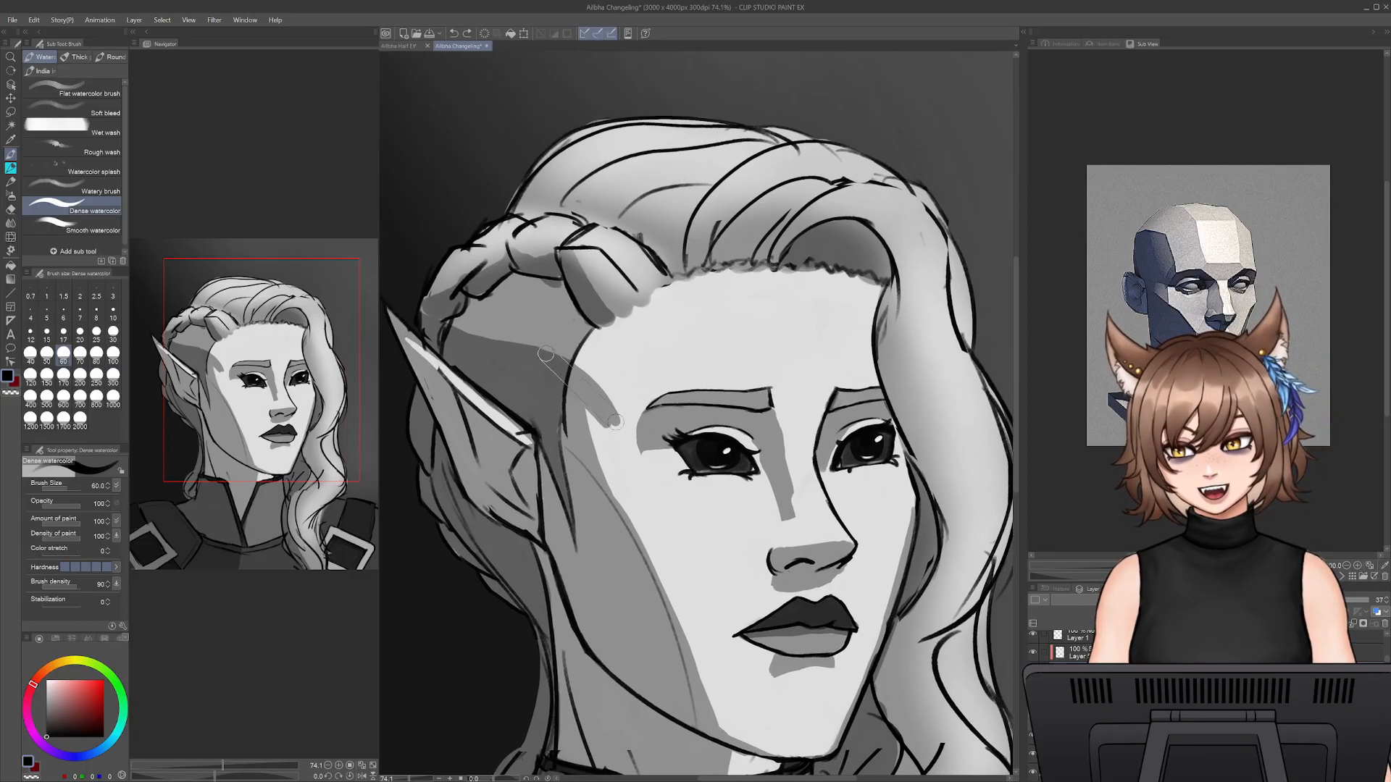
- Save the file and extend the shadow over the temple and the hair above the ear with Dense watercolor at size 100
{"action": "key", "text": "ctrl+s"}
{"action": "key", "text": "]"}
{"action": "key", "text": "]"}
{"action": "key", "text": "]"}
{"action": "mouse_move", "coordinate": [451, 325]}
{"action": "left_mouse_down"}
{"action": "mouse_move", "coordinate": [556, 334]}
{"action": "mouse_move", "coordinate": [481, 334]}
{"action": "mouse_move", "coordinate": [576, 361]}
{"action": "mouse_move", "coordinate": [604, 391]}
{"action": "left_mouse_up"}
{"action": "mouse_move", "coordinate": [561, 334]}
{"action": "left_mouse_down"}
{"action": "mouse_move", "coordinate": [628, 428]}
{"action": "mouse_move", "coordinate": [626, 480]}
{"action": "mouse_move", "coordinate": [632, 447]}
{"action": "mouse_move", "coordinate": [597, 463]}
{"action": "mouse_move", "coordinate": [583, 410]}
{"action": "mouse_move", "coordinate": [616, 447]}
{"action": "mouse_move", "coordinate": [608, 420]}
{"action": "mouse_move", "coordinate": [558, 336]}
{"action": "mouse_move", "coordinate": [624, 428]}
{"action": "mouse_move", "coordinate": [566, 337]}
{"action": "mouse_move", "coordinate": [594, 378]}
{"action": "left_mouse_up"}
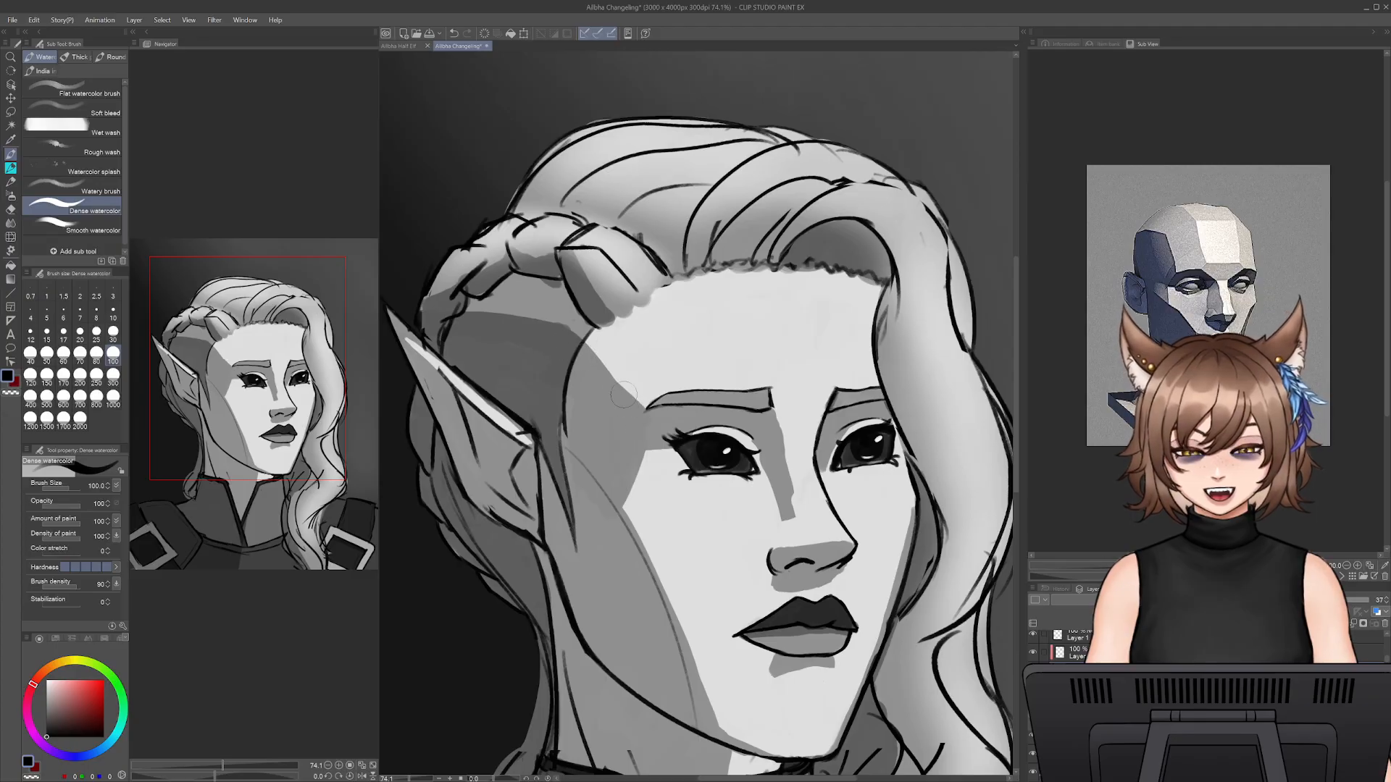
{"action": "left_click_drag", "start_coordinate": [639, 403], "coordinate": [565, 337]}
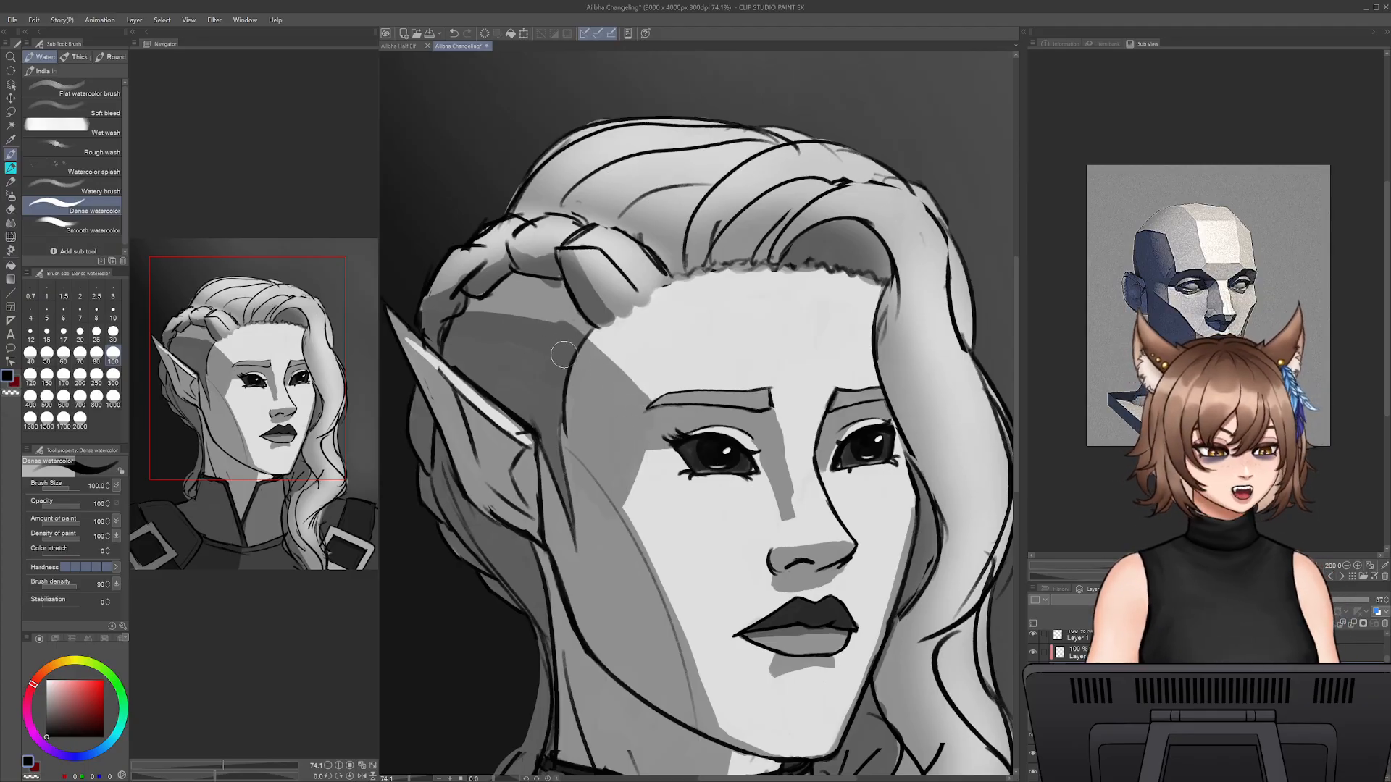
- Fill the remaining hair area beneath the braid with shadow and save the file
{"action": "mouse_move", "coordinate": [471, 319]}
{"action": "left_mouse_down"}
{"action": "mouse_move", "coordinate": [554, 322]}
{"action": "mouse_move", "coordinate": [477, 293]}
{"action": "mouse_move", "coordinate": [551, 280]}
{"action": "mouse_move", "coordinate": [624, 373]}
{"action": "mouse_move", "coordinate": [606, 341]}
{"action": "mouse_move", "coordinate": [634, 380]}
{"action": "left_mouse_up"}
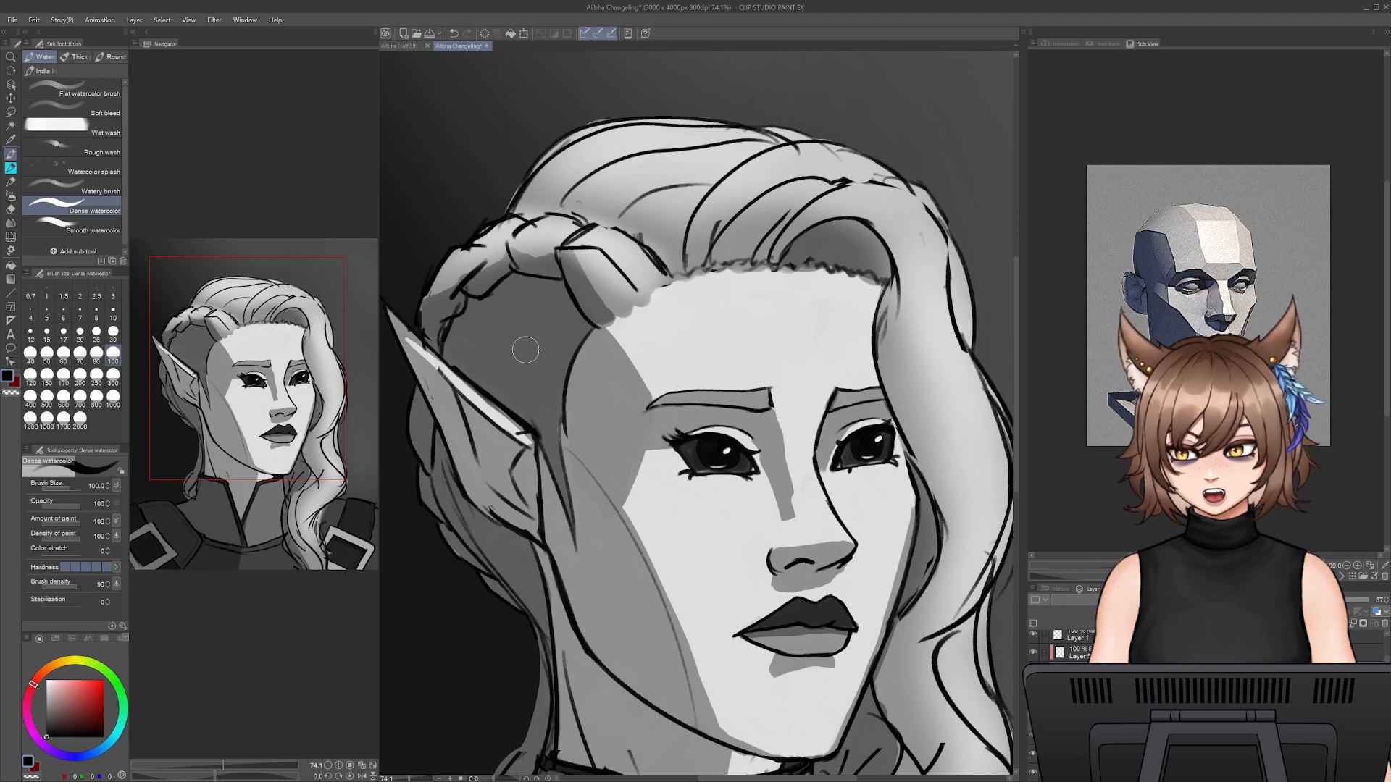
{"action": "left_click_drag", "start_coordinate": [742, 729], "coordinate": [713, 629]}
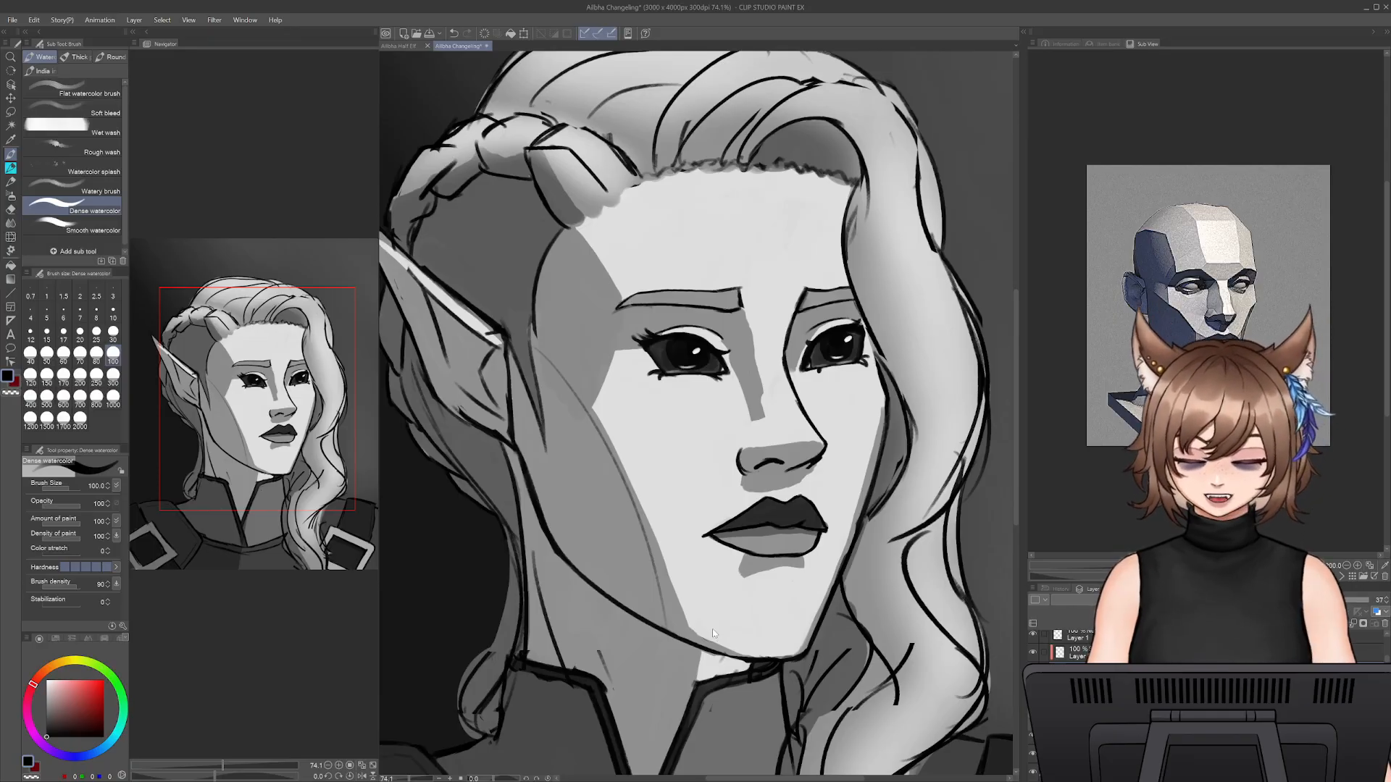
{"action": "key", "text": "ctrl+s"}
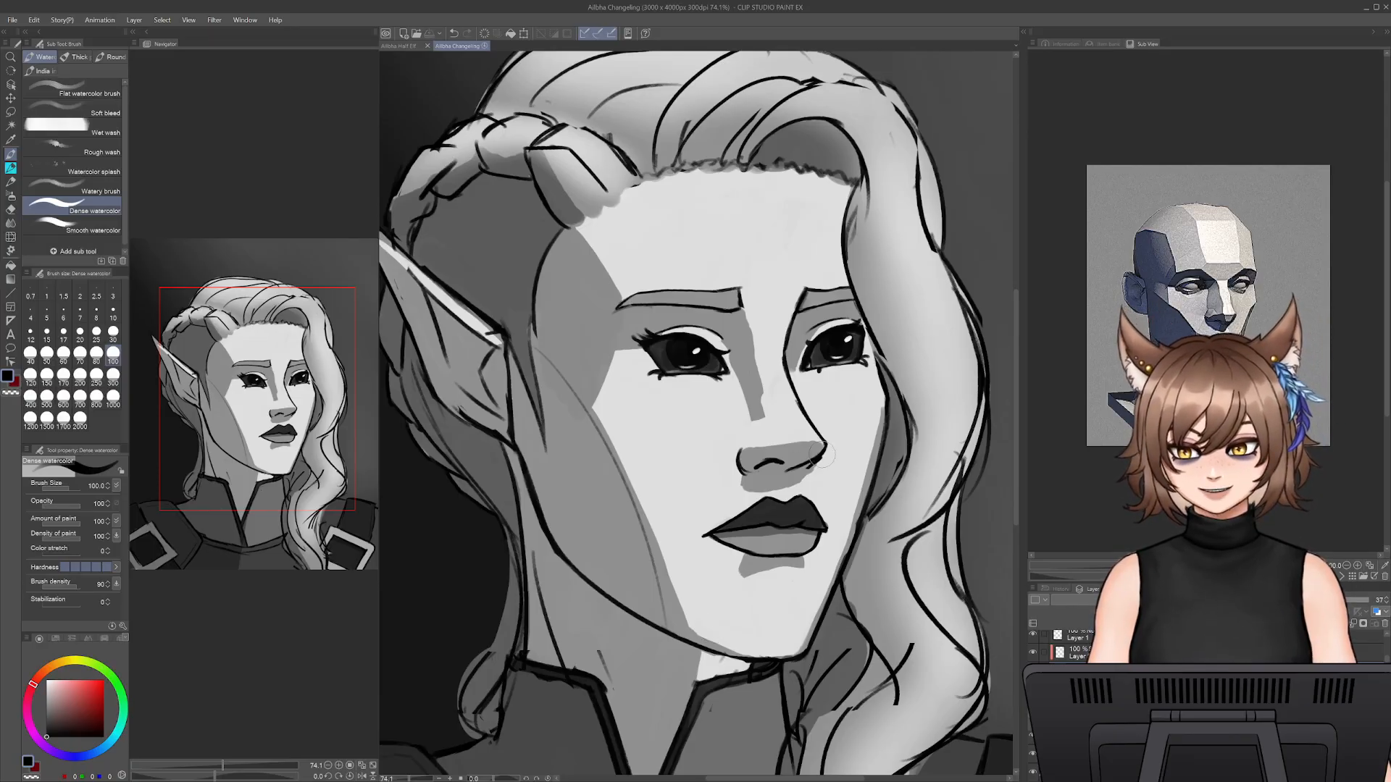
{"action": "left_click", "coordinate": [729, 449]}
{"action": "key", "text": "ctrl+s"}
- Extend the shadow on the side of the nose bridge down to the nostril with Dense watercolor at size 100
{"action": "key", "text": "e"}
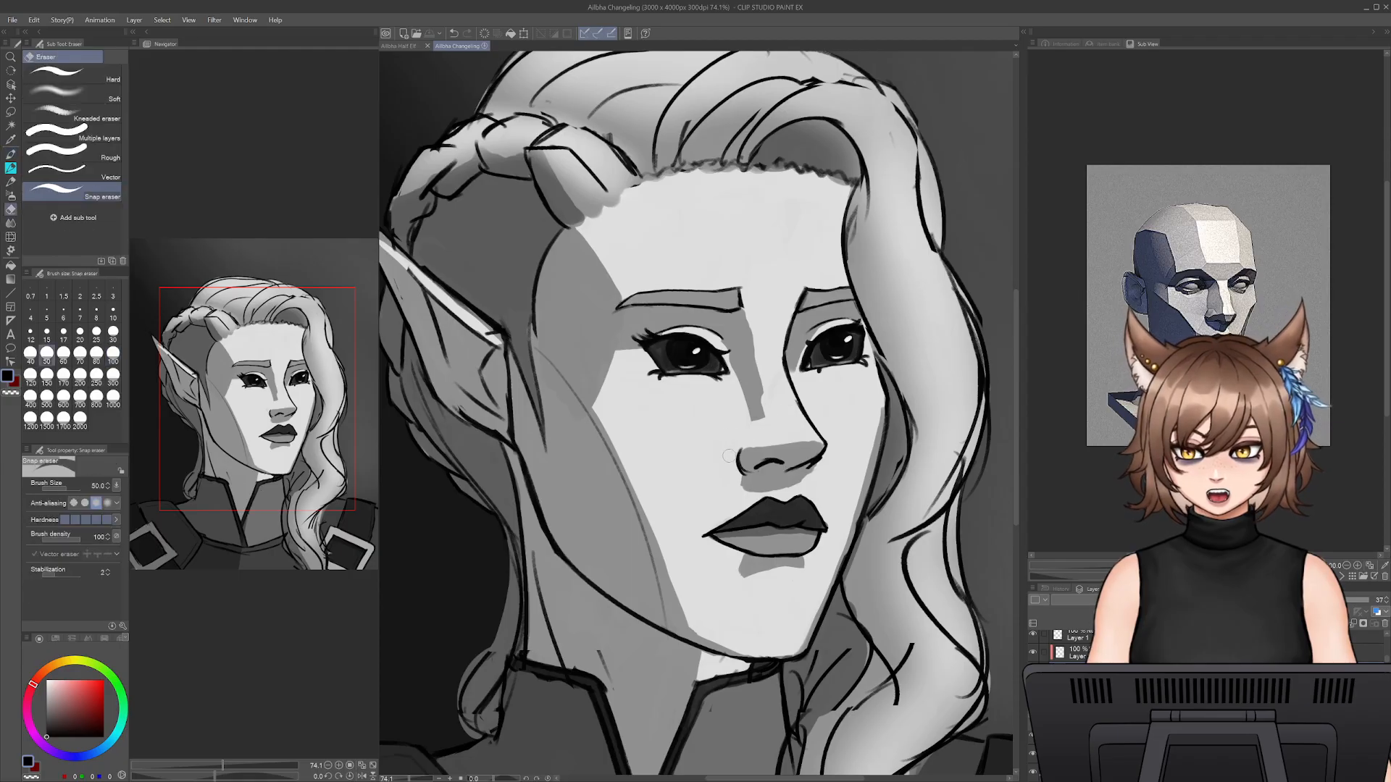
{"action": "key", "text": "b"}
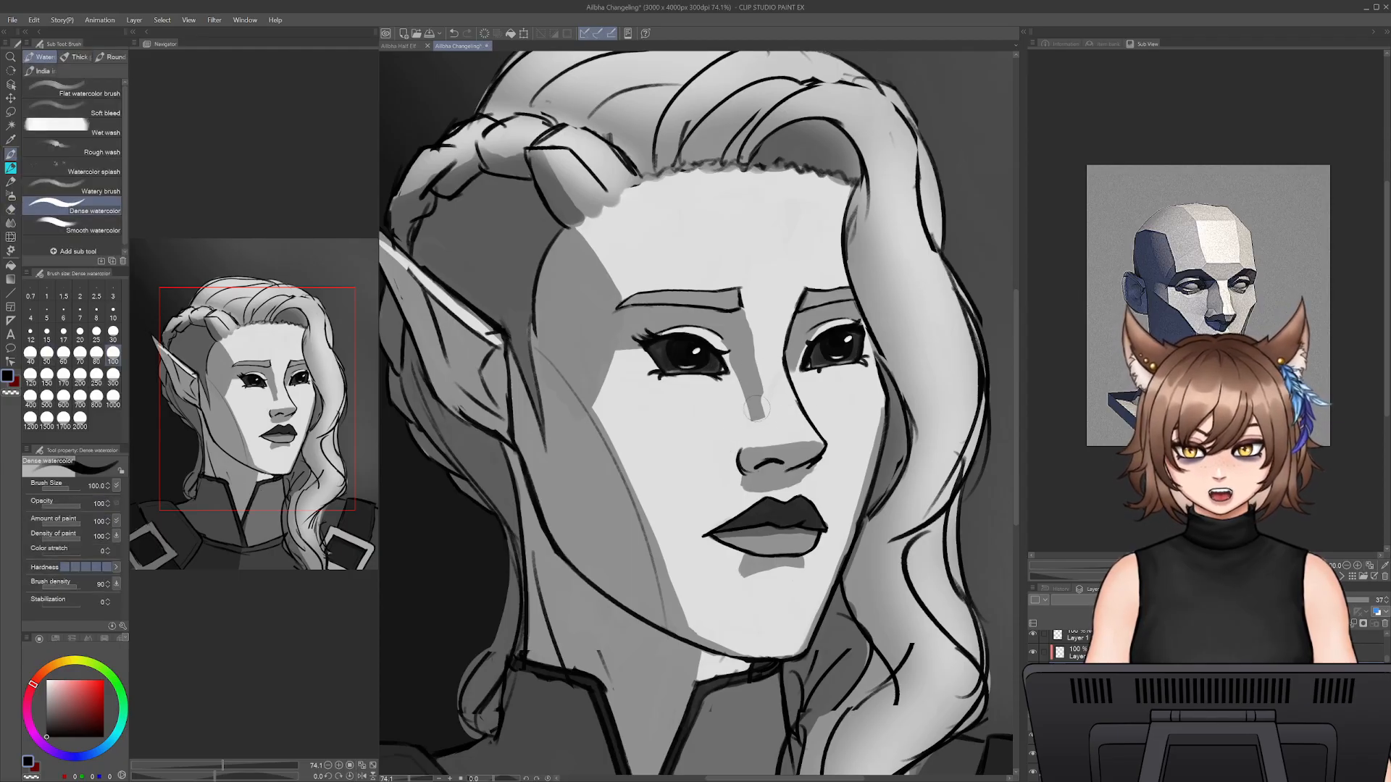
{"action": "mouse_move", "coordinate": [753, 408]}
{"action": "left_mouse_down"}
{"action": "mouse_move", "coordinate": [769, 428]}
{"action": "mouse_move", "coordinate": [763, 406]}
{"action": "mouse_move", "coordinate": [786, 444]}
{"action": "mouse_move", "coordinate": [759, 355]}
{"action": "left_mouse_up"}
{"action": "key", "text": "ctrl+z"}
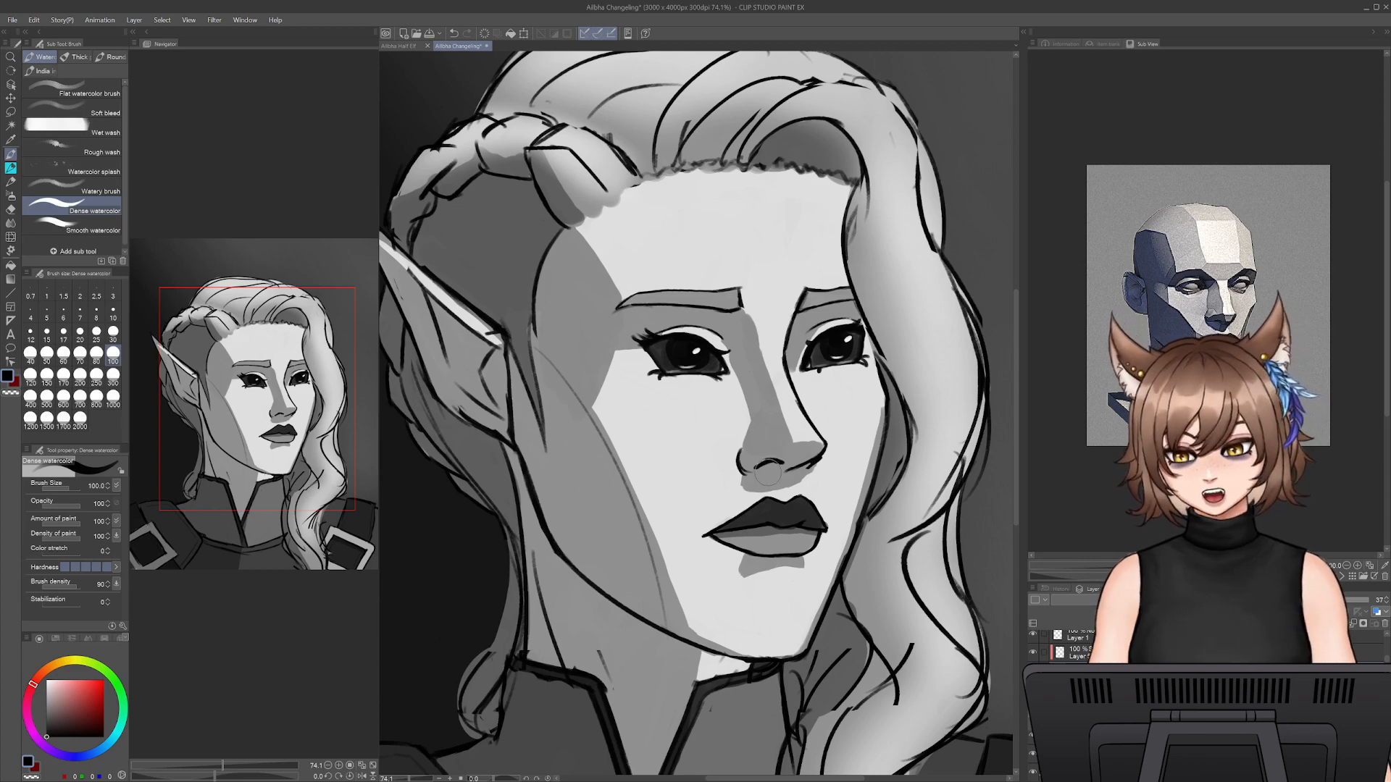
- Refine the shadow beneath the nose and nostril with Dense watercolor at sizes 70 to 45, trimming its edges with the Snap eraser at size 50
{"action": "key", "text": "e"}
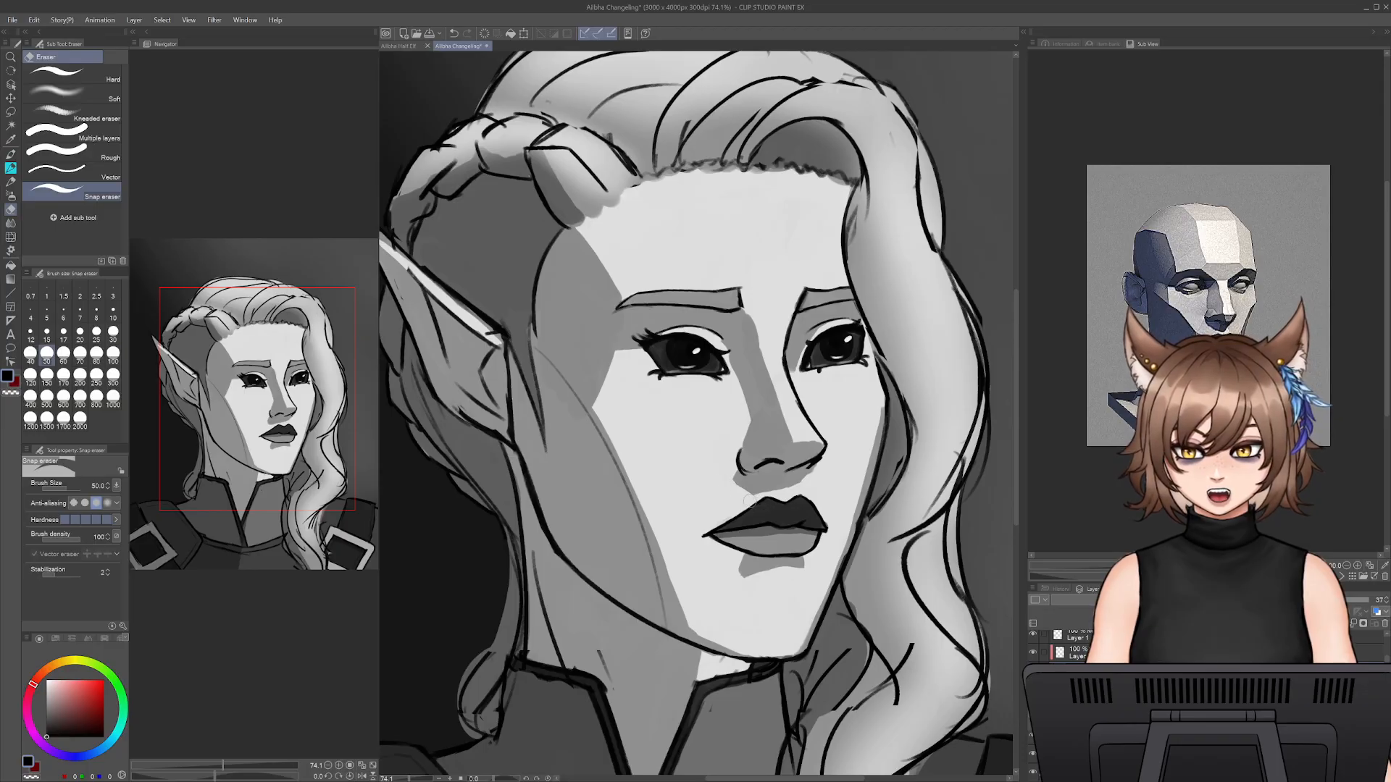
{"action": "key", "text": "b"}
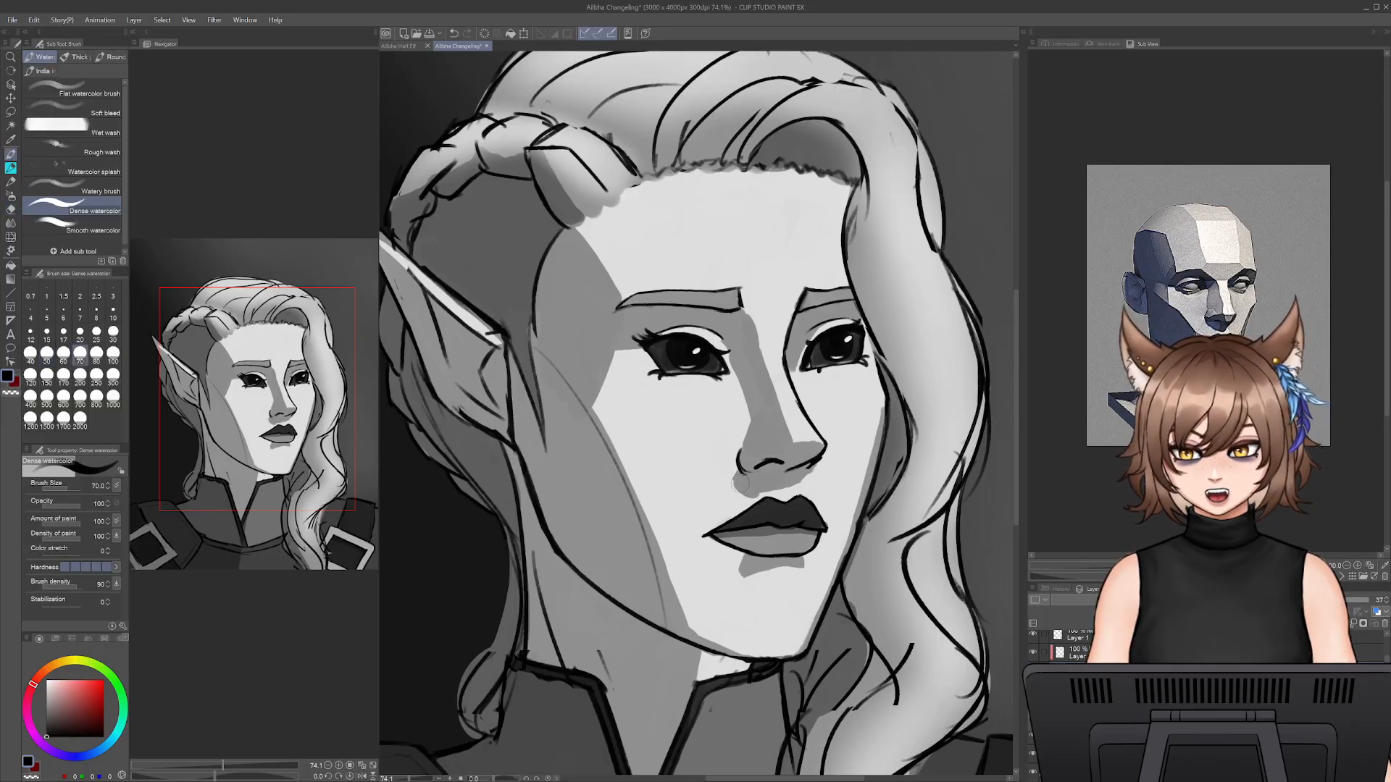
{"action": "key", "text": "e"}
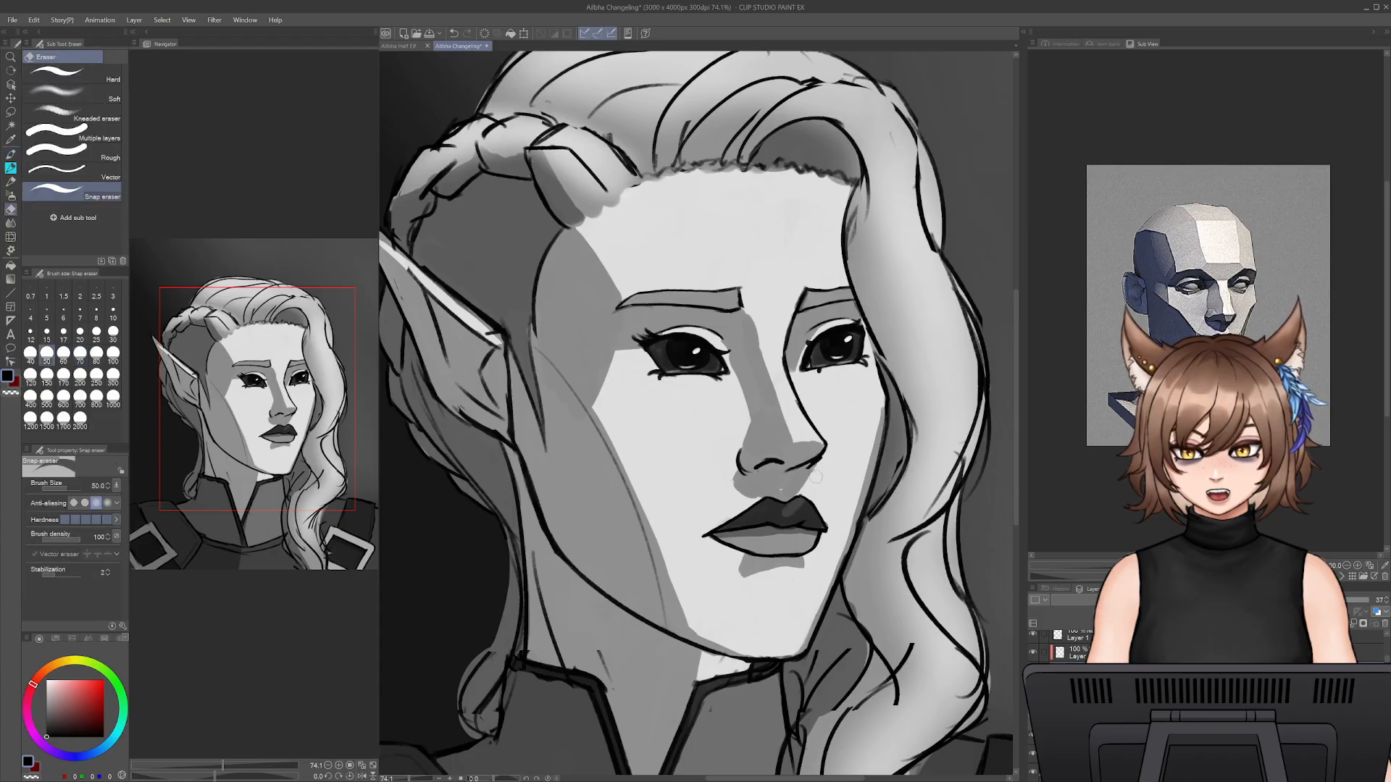
{"action": "key", "text": "b"}
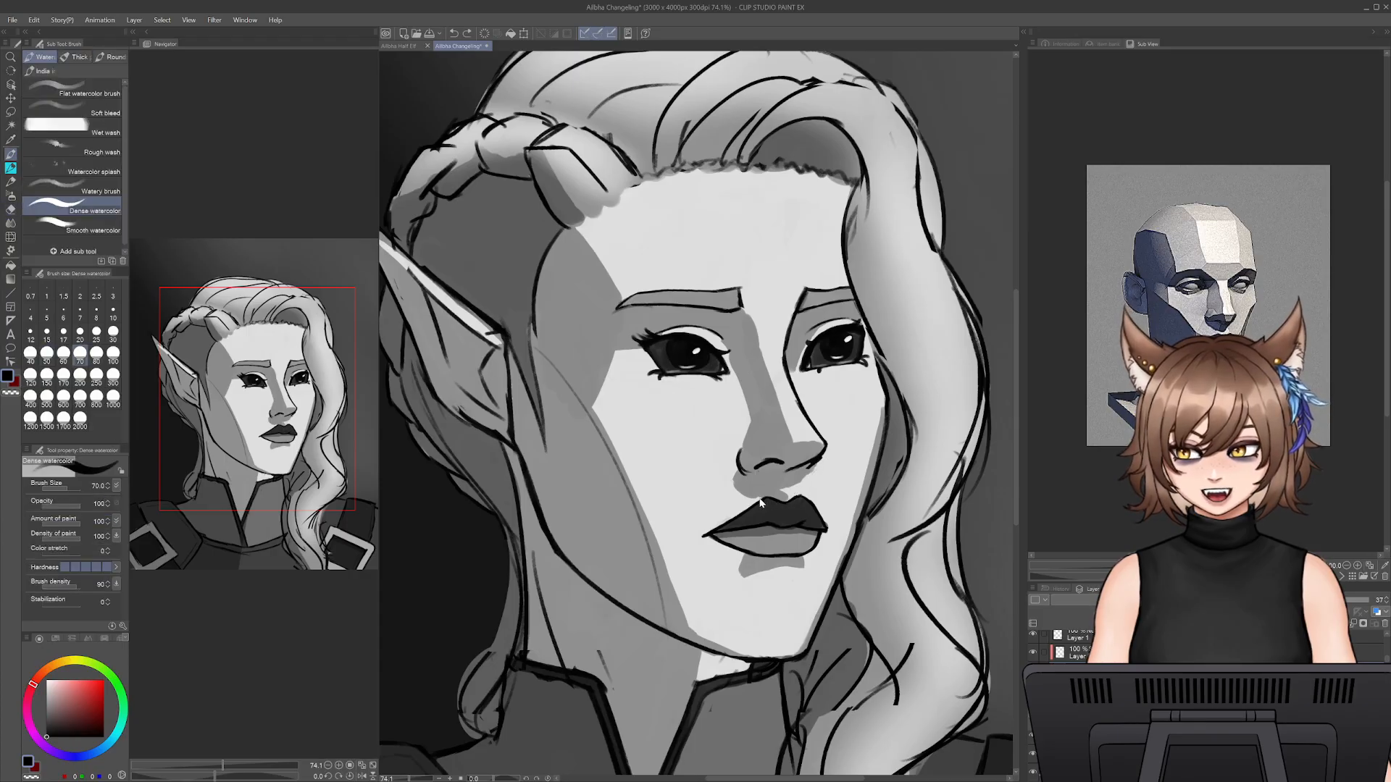
{"action": "key", "text": "e"}
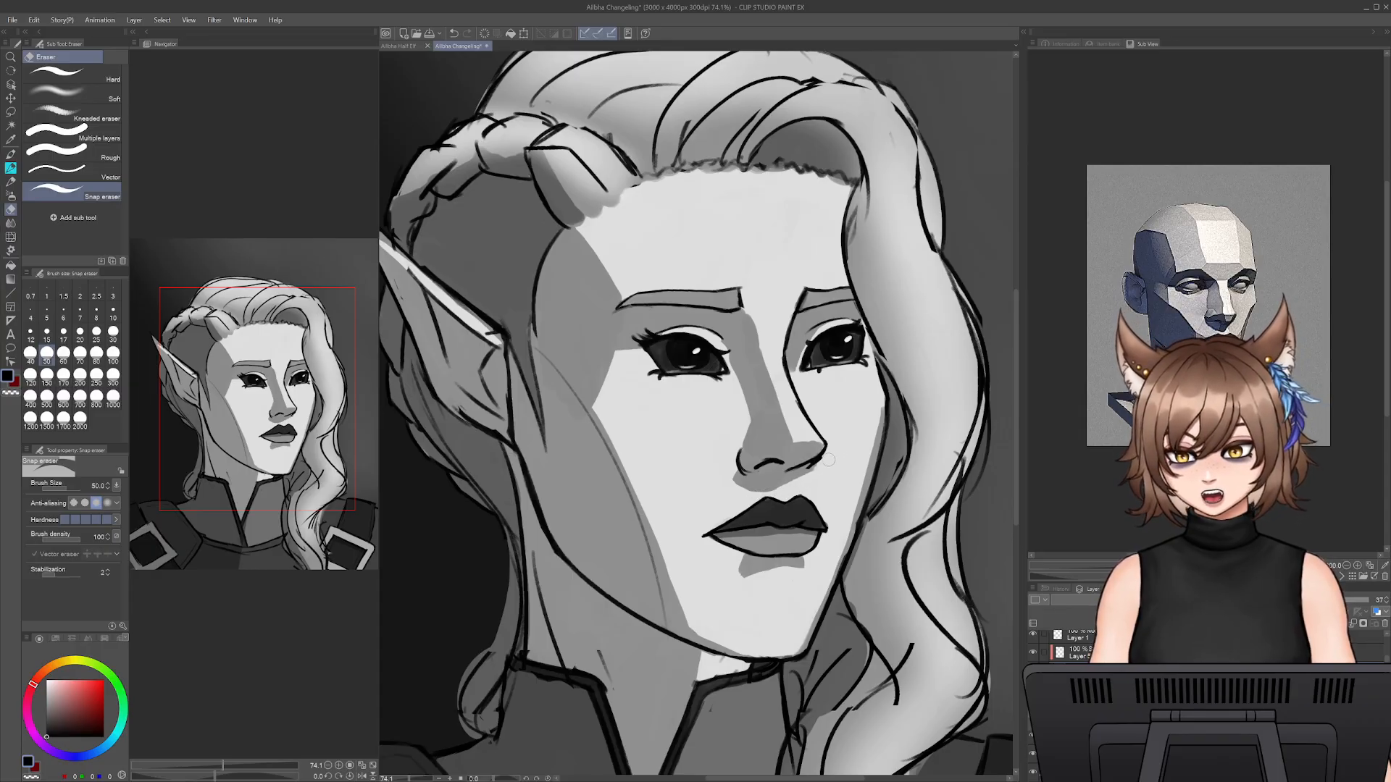
{"action": "key", "text": "b"}
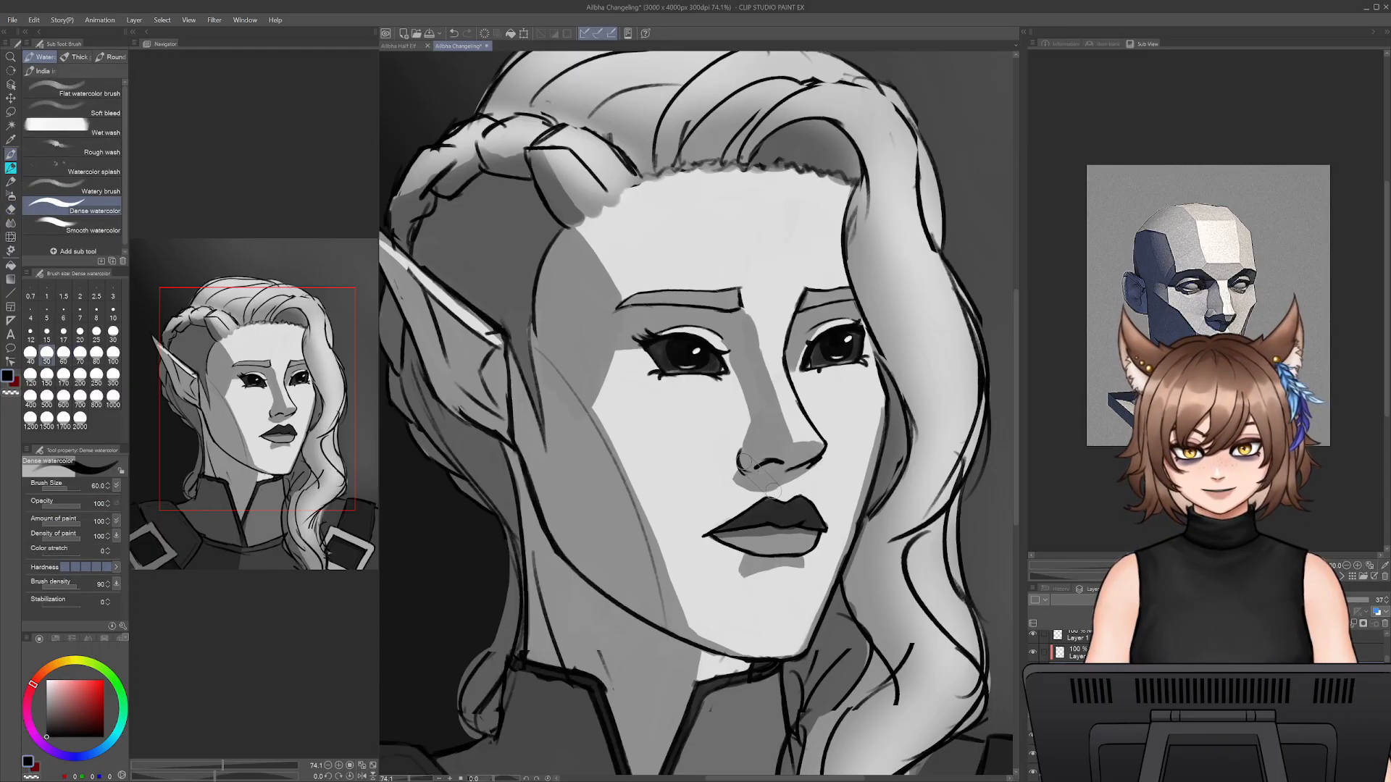
{"action": "key", "text": "e"}
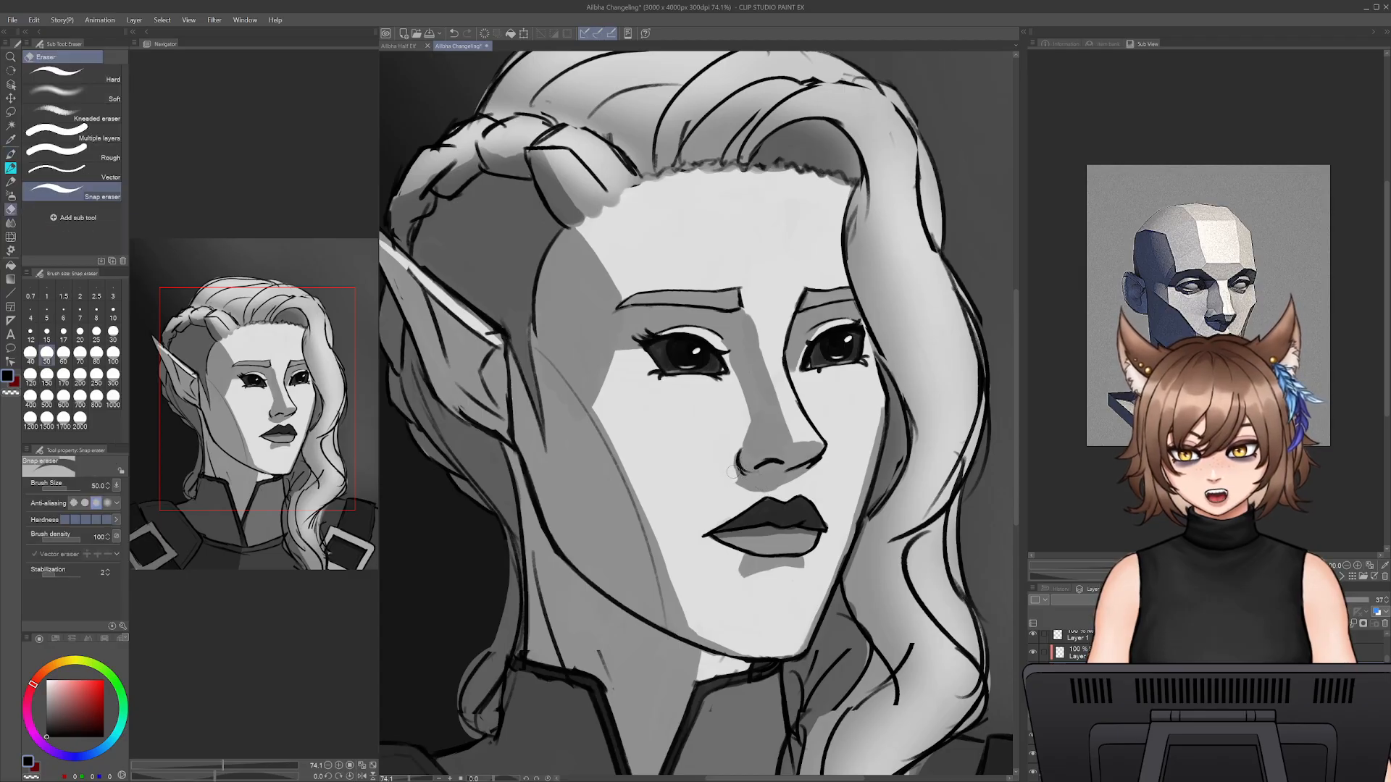
{"action": "key", "text": "b"}
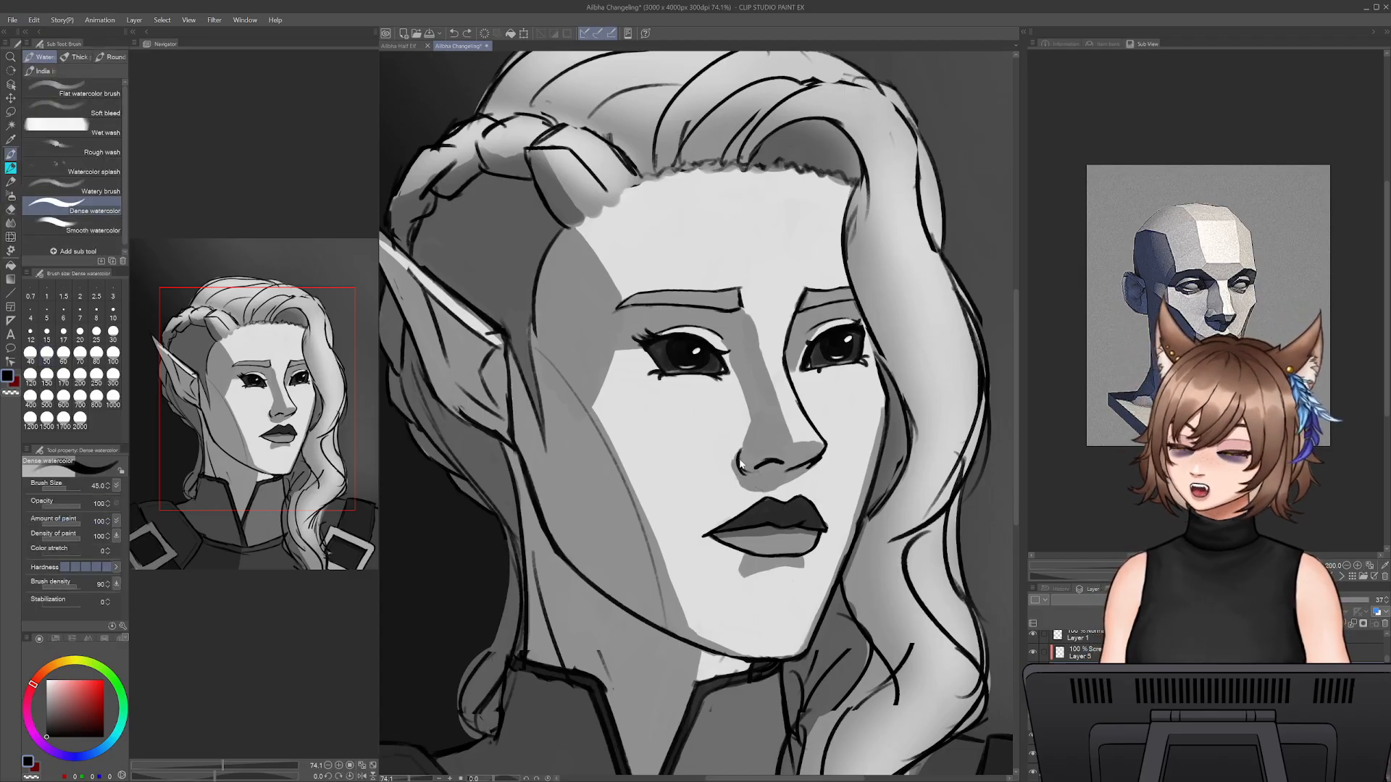
{"action": "key", "text": "ctrl+z"}
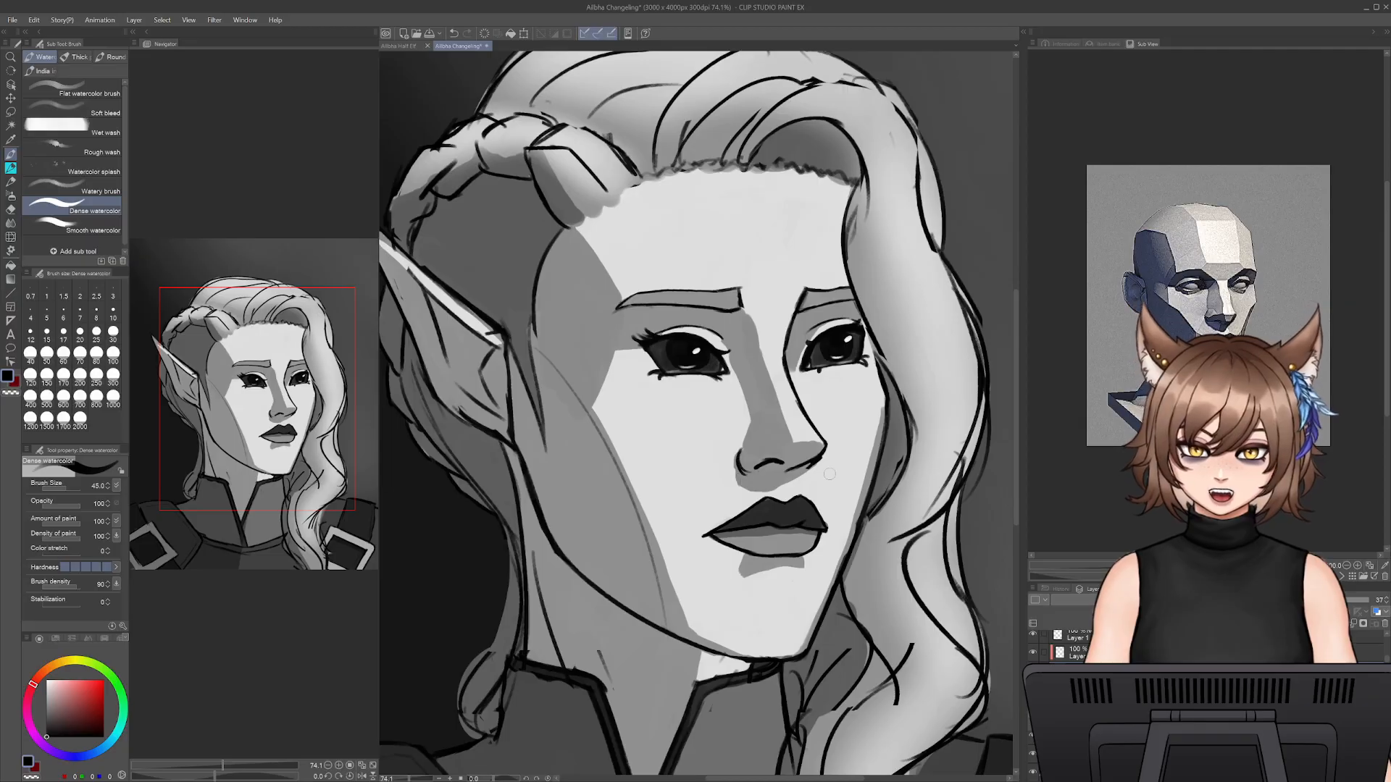
- Try to shade the forehead edge beside the loose hair lock with Dense watercolor at sizes 45 and 60
{"action": "left_click_drag", "start_coordinate": [841, 183], "coordinate": [848, 293]}
{"action": "key", "text": "ctrl+z"}
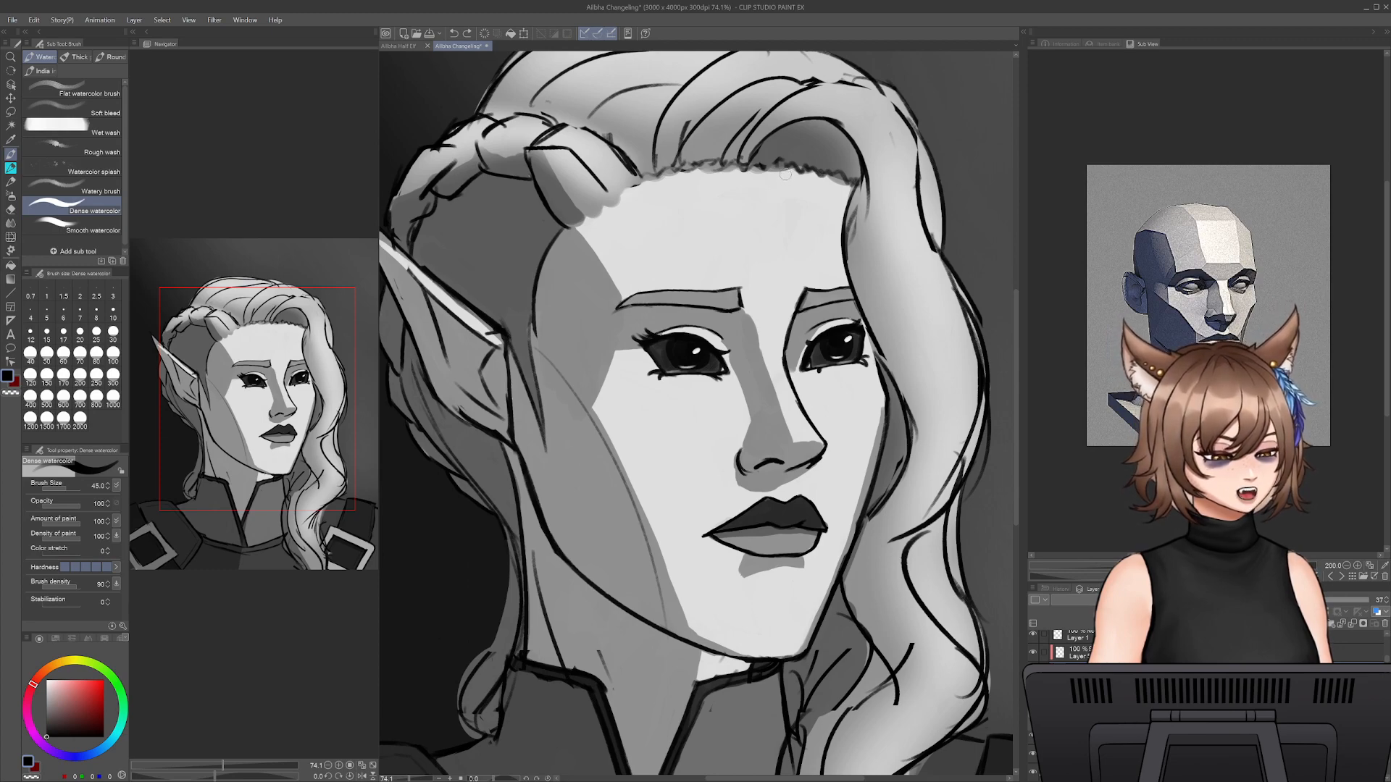
{"action": "key", "text": "bracketright"}
{"action": "key", "text": "bracketright"}
{"action": "left_click_drag", "start_coordinate": [847, 185], "coordinate": [843, 290]}
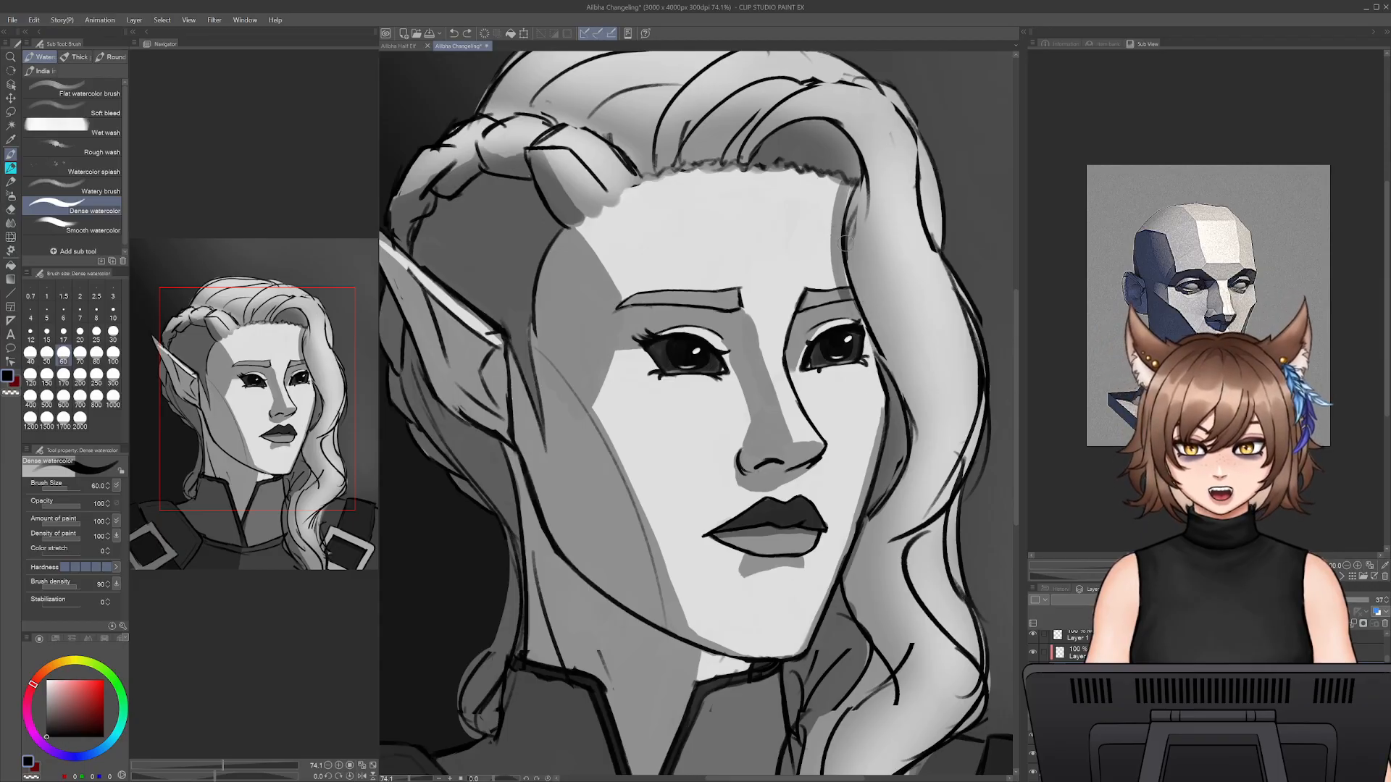
{"action": "key", "text": "ctrl+z"}
- Add a new layer and paint a black shadow along the forehead edge beside the hair lock with Dense watercolor at size 80
{"action": "key", "text": "ctrl+shift+n"}
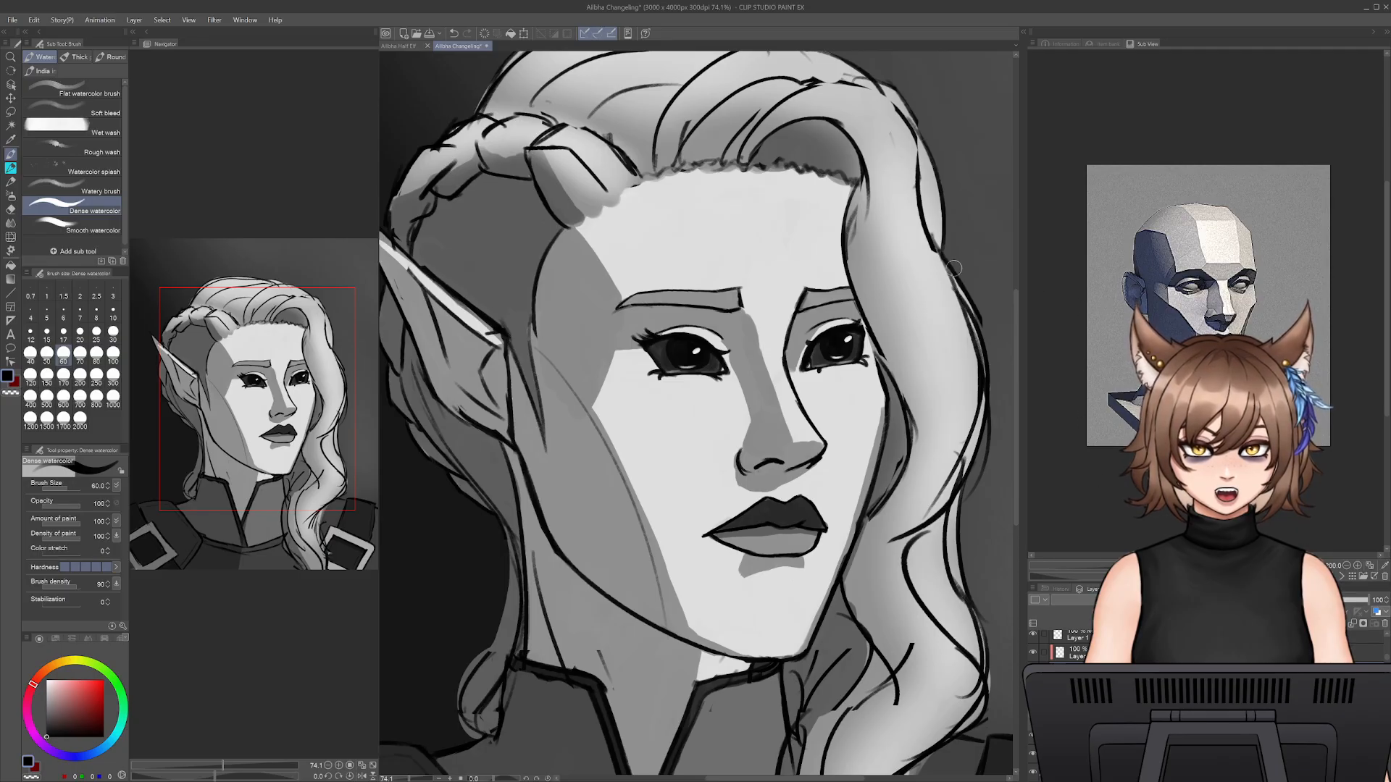
{"action": "key", "text": "bracketright"}
{"action": "key", "text": "bracketright"}
{"action": "left_click_drag", "start_coordinate": [849, 180], "coordinate": [849, 319]}
{"action": "key", "text": "ctrl+z"}
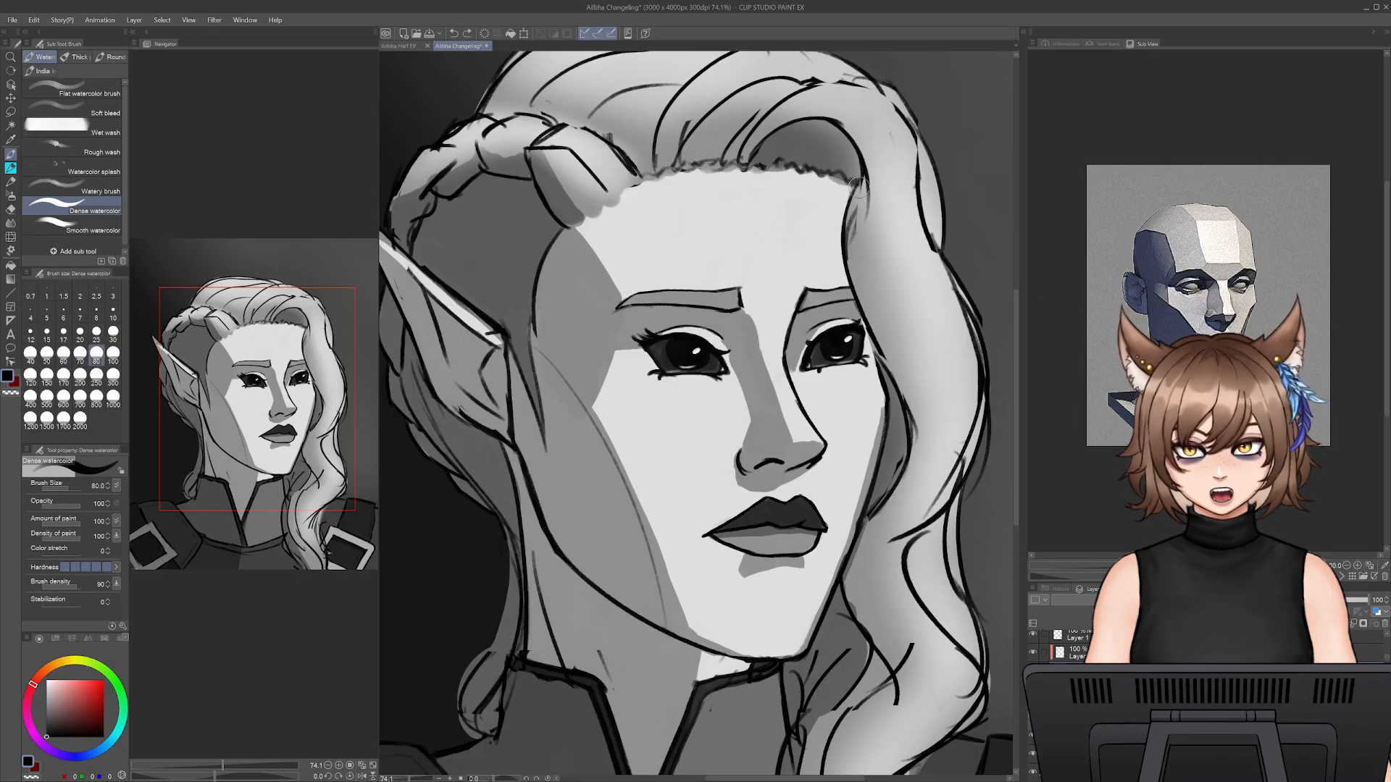
{"action": "mouse_move", "coordinate": [858, 182]}
{"action": "left_mouse_down"}
{"action": "mouse_move", "coordinate": [846, 217]}
{"action": "mouse_move", "coordinate": [865, 289]}
{"action": "mouse_move", "coordinate": [842, 226]}
{"action": "mouse_move", "coordinate": [859, 297]}
{"action": "mouse_move", "coordinate": [835, 231]}
{"action": "mouse_move", "coordinate": [873, 398]}
{"action": "left_mouse_up"}
{"action": "key", "text": "ctrl+z"}
{"action": "key", "text": "ctrl+z"}
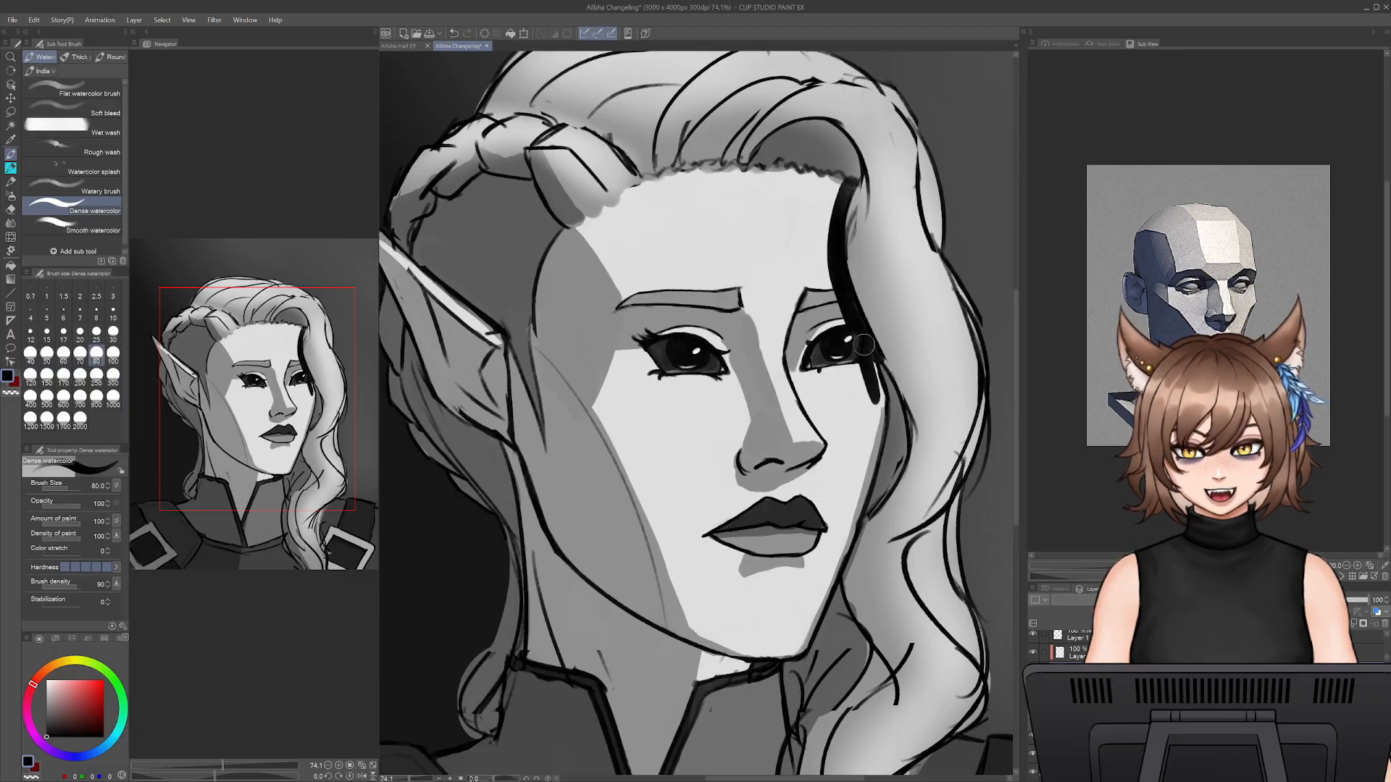
- Try to extend the black shadow from the far eye down the edge of the cheek
{"action": "left_click_drag", "start_coordinate": [861, 341], "coordinate": [885, 433]}
{"action": "left_click_drag", "start_coordinate": [879, 362], "coordinate": [870, 488]}
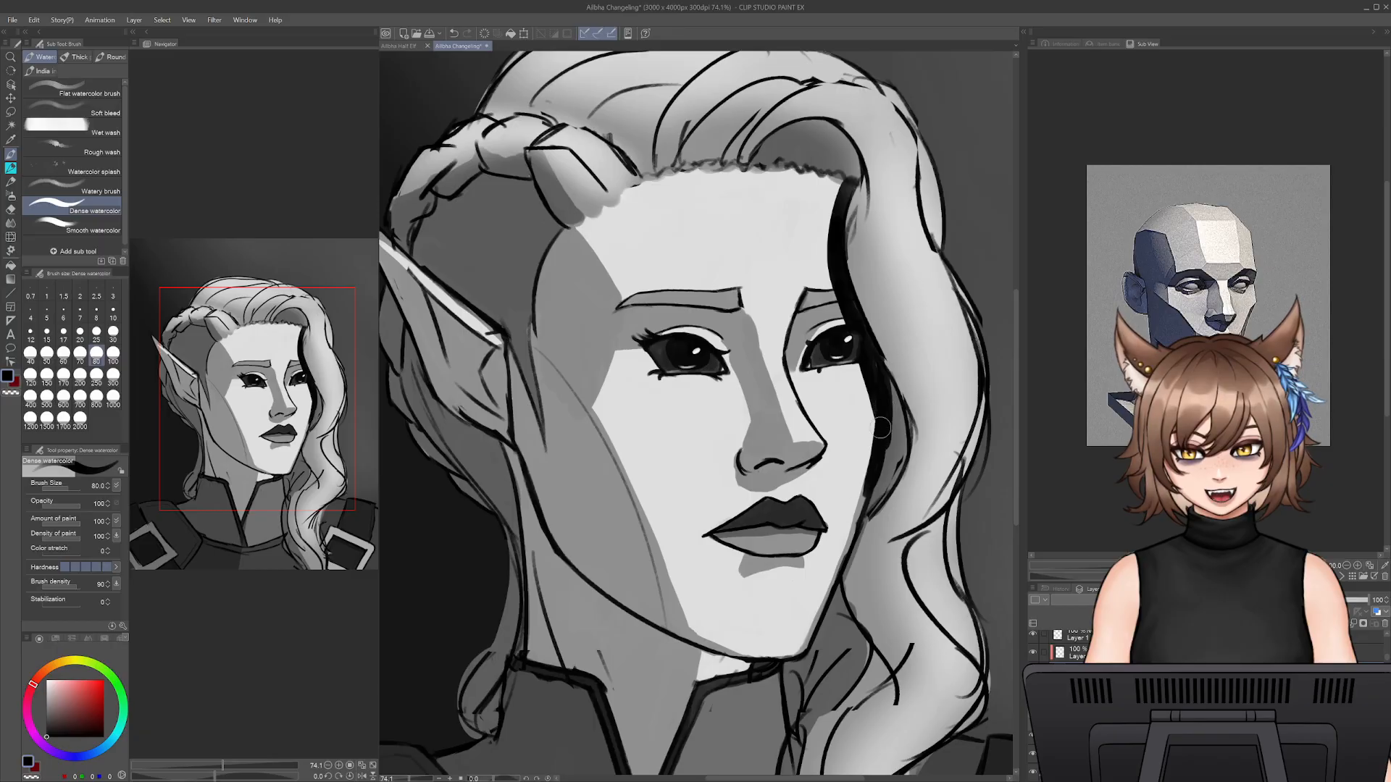
{"action": "key", "text": "ctrl+z"}
{"action": "key", "text": "ctrl+z"}
{"action": "key", "text": "ctrl+z"}
{"action": "key", "text": "ctrl+z"}
{"action": "key", "text": "ctrl+z"}
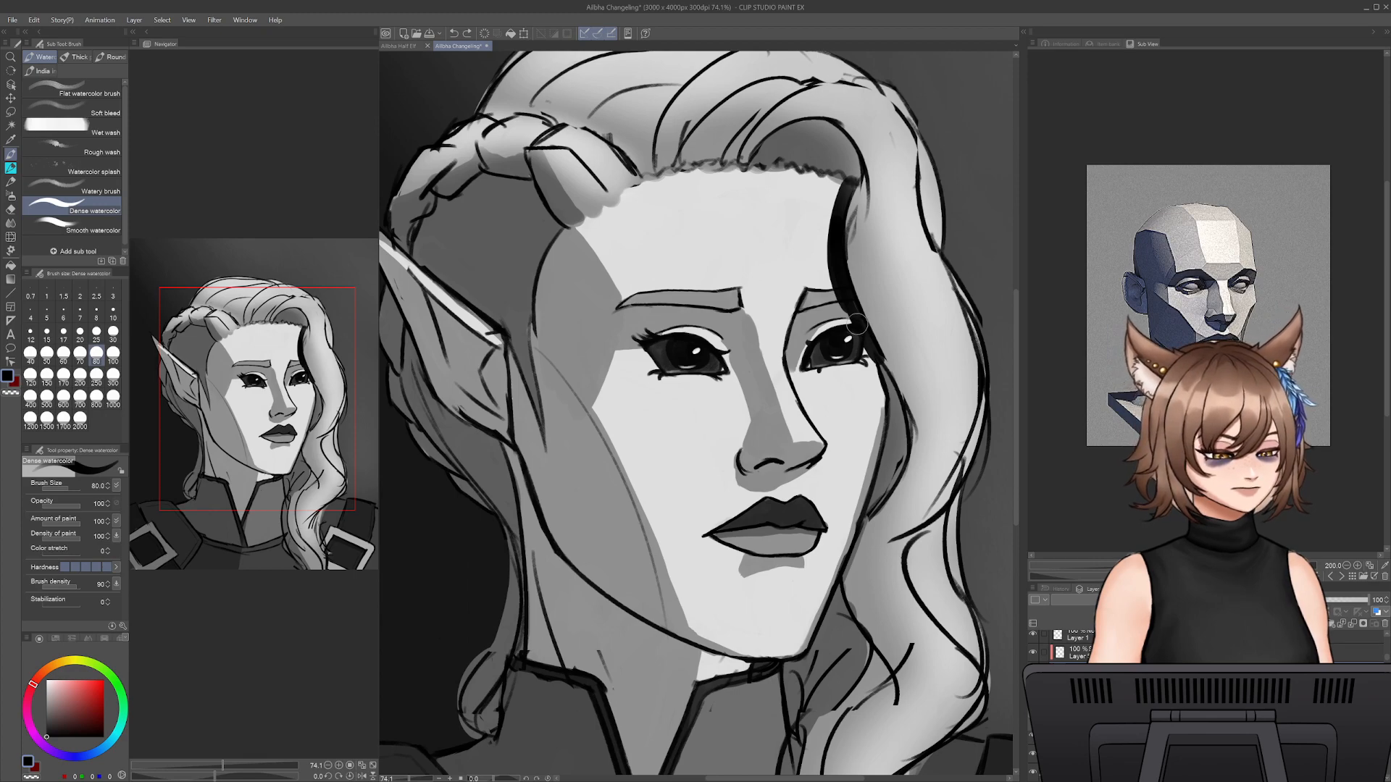
- Extend the black shadow between the far cheek and the hair lock, and lower the layer's opacity to 57%
{"action": "mouse_move", "coordinate": [890, 393]}
{"action": "left_mouse_down"}
{"action": "mouse_move", "coordinate": [900, 476]}
{"action": "mouse_move", "coordinate": [868, 517]}
{"action": "left_mouse_up"}
{"action": "key", "text": "ctrl+z"}
{"action": "key", "text": "ctrl+z"}
{"action": "key", "text": "ctrl+z"}
{"action": "mouse_move", "coordinate": [873, 355]}
{"action": "left_mouse_down"}
{"action": "mouse_move", "coordinate": [899, 471]}
{"action": "mouse_move", "coordinate": [901, 393]}
{"action": "mouse_move", "coordinate": [889, 490]}
{"action": "mouse_move", "coordinate": [900, 453]}
{"action": "mouse_move", "coordinate": [873, 510]}
{"action": "mouse_move", "coordinate": [892, 407]}
{"action": "left_mouse_up"}
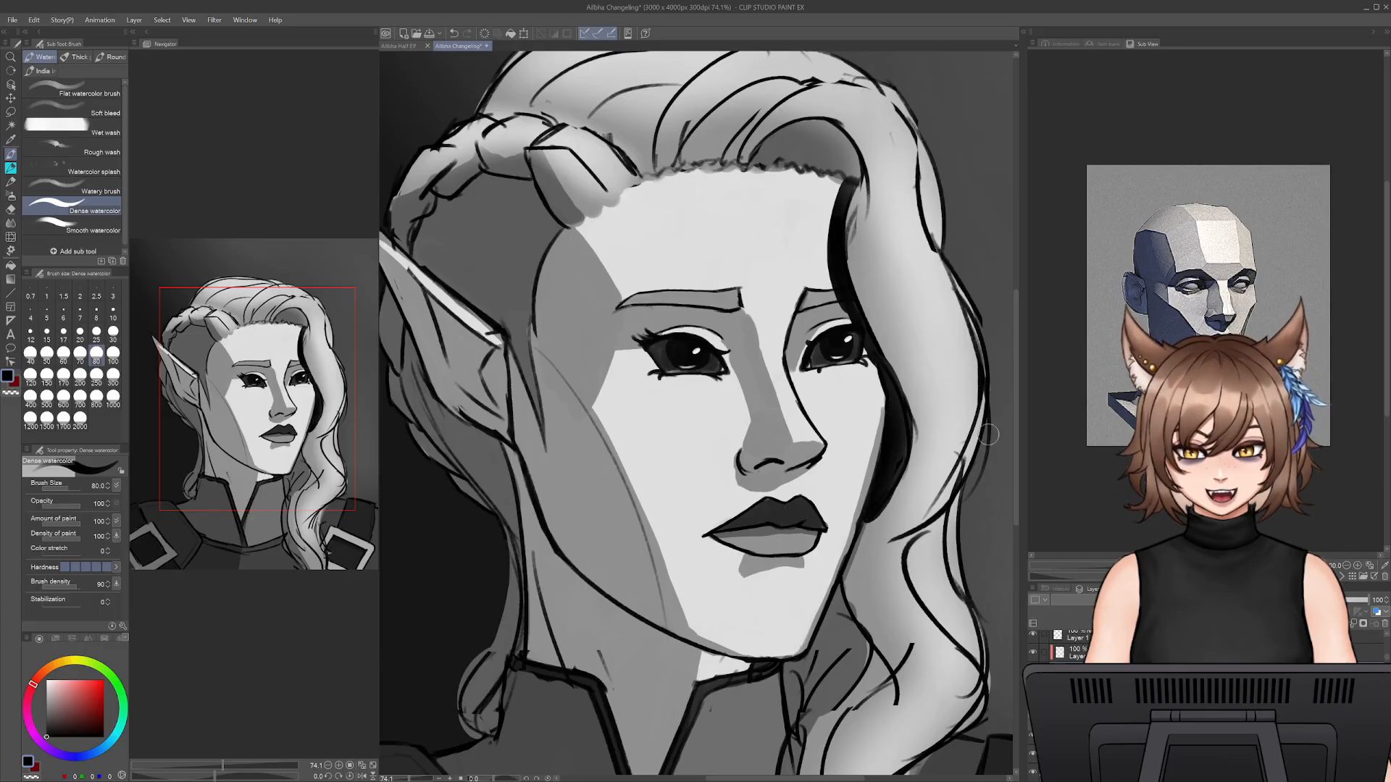
{"action": "left_click_drag", "start_coordinate": [1367, 600], "coordinate": [1307, 601]}
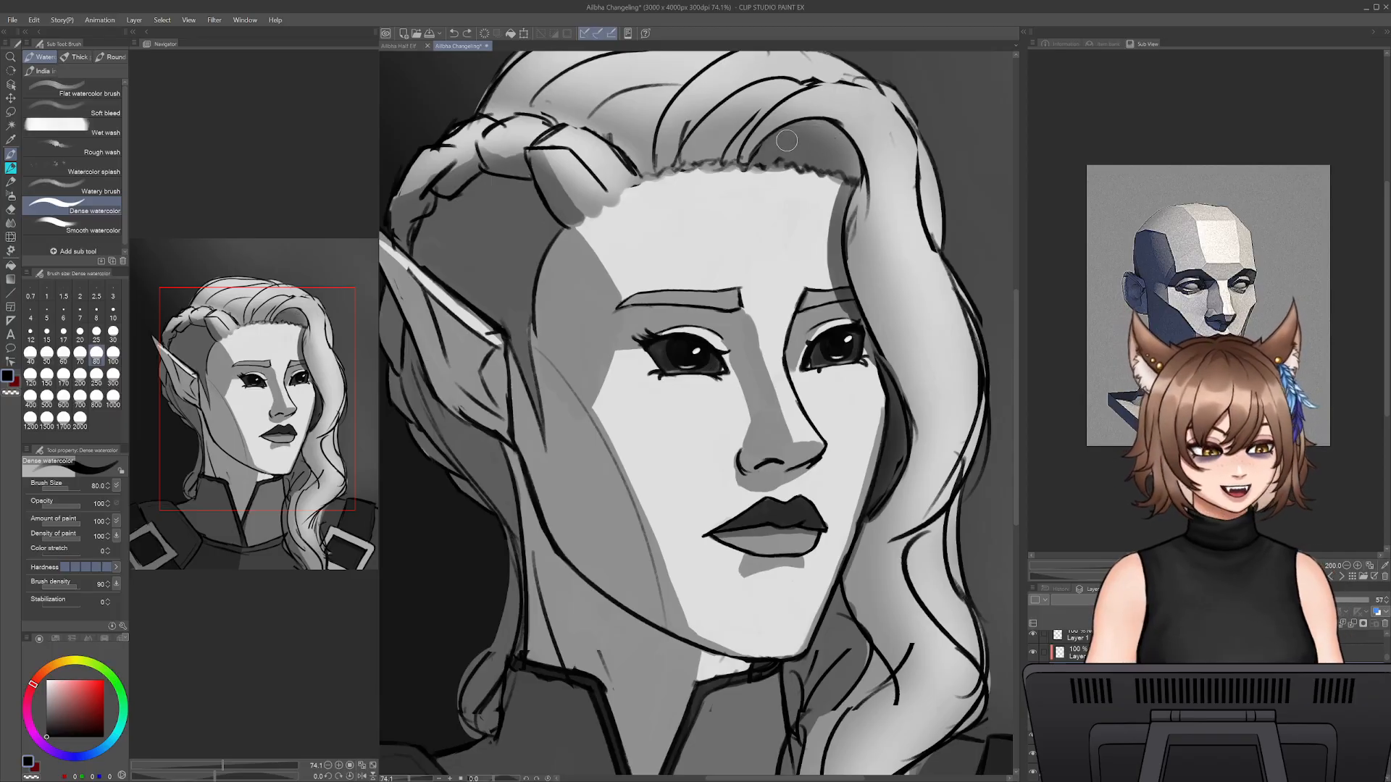
- Darken the hollow beneath the hair swoop above the forehead and clean up the shadow along the hairline with the Snap eraser
{"action": "mouse_move", "coordinate": [824, 132]}
{"action": "left_mouse_down"}
{"action": "mouse_move", "coordinate": [844, 187]}
{"action": "mouse_move", "coordinate": [833, 137]}
{"action": "mouse_move", "coordinate": [760, 154]}
{"action": "mouse_move", "coordinate": [813, 144]}
{"action": "mouse_move", "coordinate": [840, 166]}
{"action": "mouse_move", "coordinate": [817, 133]}
{"action": "left_mouse_up"}
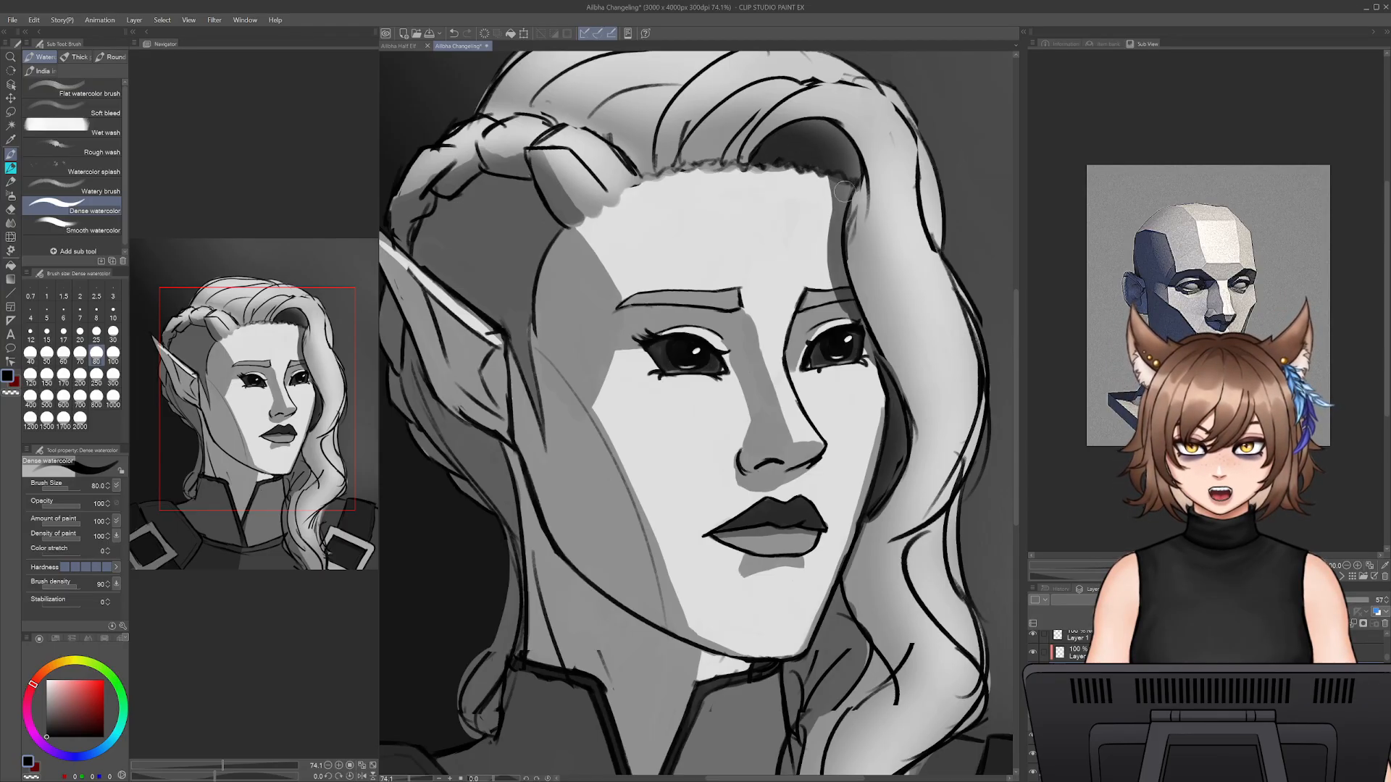
{"action": "key", "text": "e"}
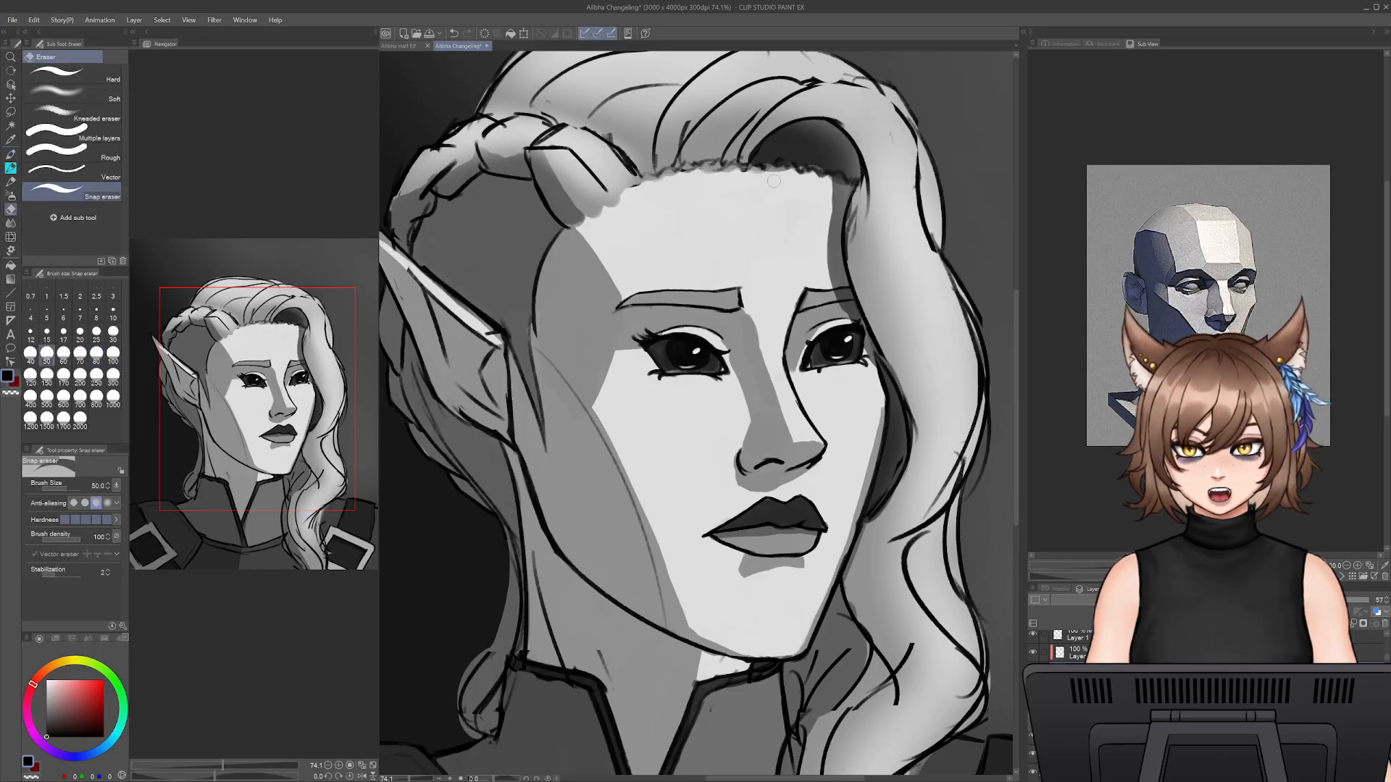
{"action": "key", "text": "b"}
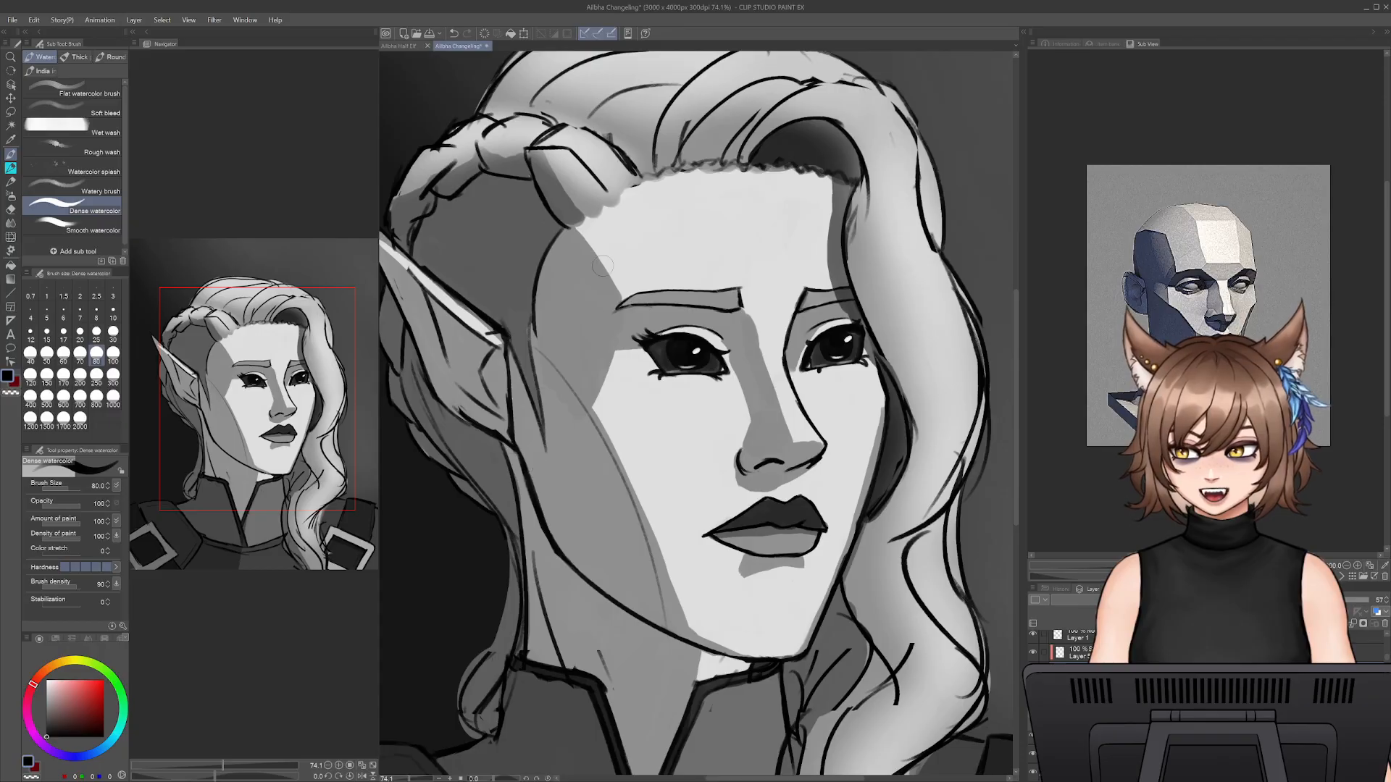
- Try to add shadow strokes on the temple and forehead with Dense watercolor at size 80
{"action": "left_click_drag", "start_coordinate": [603, 266], "coordinate": [744, 299]}
{"action": "mouse_move", "coordinate": [672, 217]}
{"action": "left_mouse_down"}
{"action": "mouse_move", "coordinate": [707, 255]}
{"action": "mouse_move", "coordinate": [695, 265]}
{"action": "left_mouse_up"}
{"action": "key", "text": "ctrl+z"}
{"action": "key", "text": "ctrl+z"}
- Shade the inner folds of the pointed ear with Dense watercolor at size 50 and trim the shadow with the Snap eraser
{"action": "key", "text": "bracketleft"}
{"action": "key", "text": "bracketleft"}
{"action": "key", "text": "bracketleft"}
{"action": "mouse_move", "coordinate": [673, 217]}
{"action": "left_mouse_down"}
{"action": "mouse_move", "coordinate": [697, 253]}
{"action": "mouse_move", "coordinate": [642, 208]}
{"action": "mouse_move", "coordinate": [581, 230]}
{"action": "mouse_move", "coordinate": [556, 283]}
{"action": "left_mouse_up"}
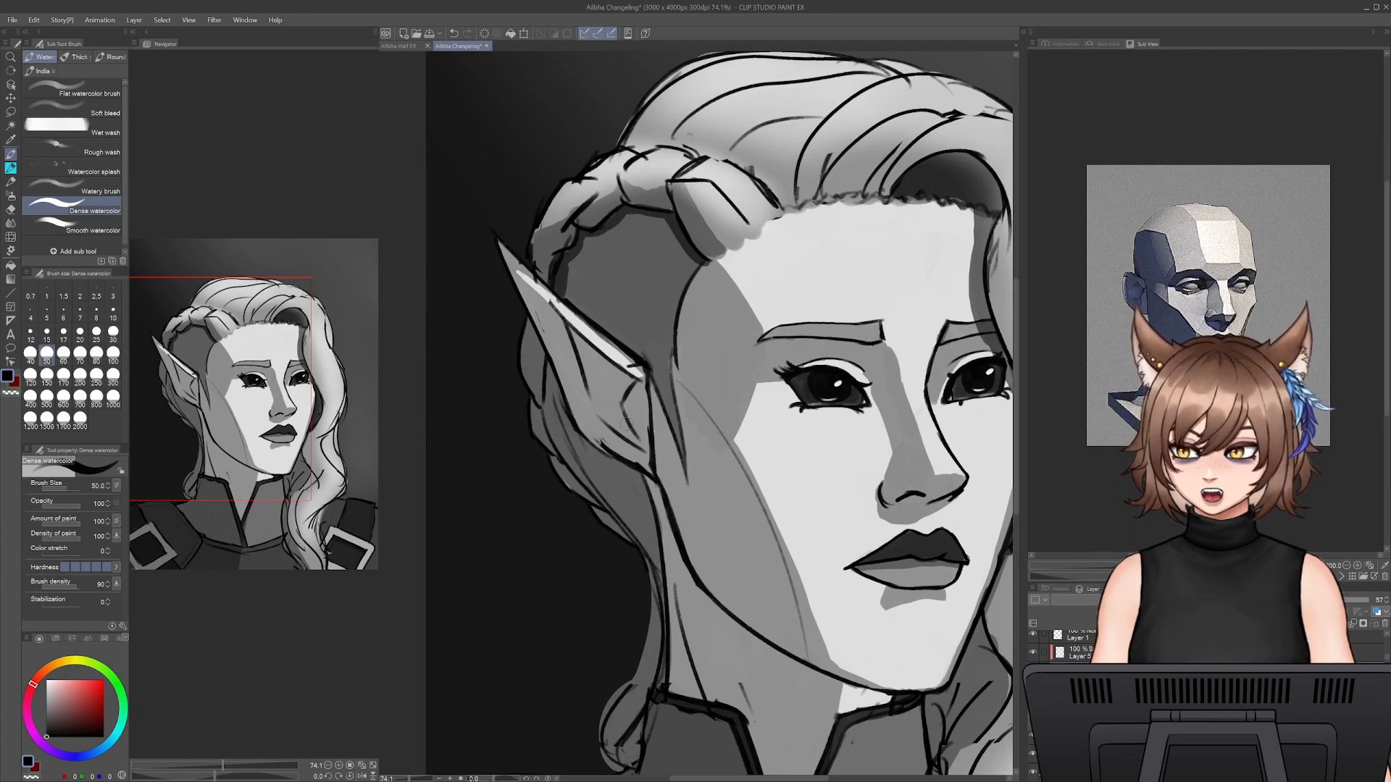
{"action": "mouse_move", "coordinate": [572, 334]}
{"action": "left_mouse_down"}
{"action": "mouse_move", "coordinate": [627, 384]}
{"action": "mouse_move", "coordinate": [602, 360]}
{"action": "mouse_move", "coordinate": [623, 381]}
{"action": "mouse_move", "coordinate": [630, 438]}
{"action": "mouse_move", "coordinate": [606, 398]}
{"action": "left_mouse_up"}
{"action": "key", "text": "e"}
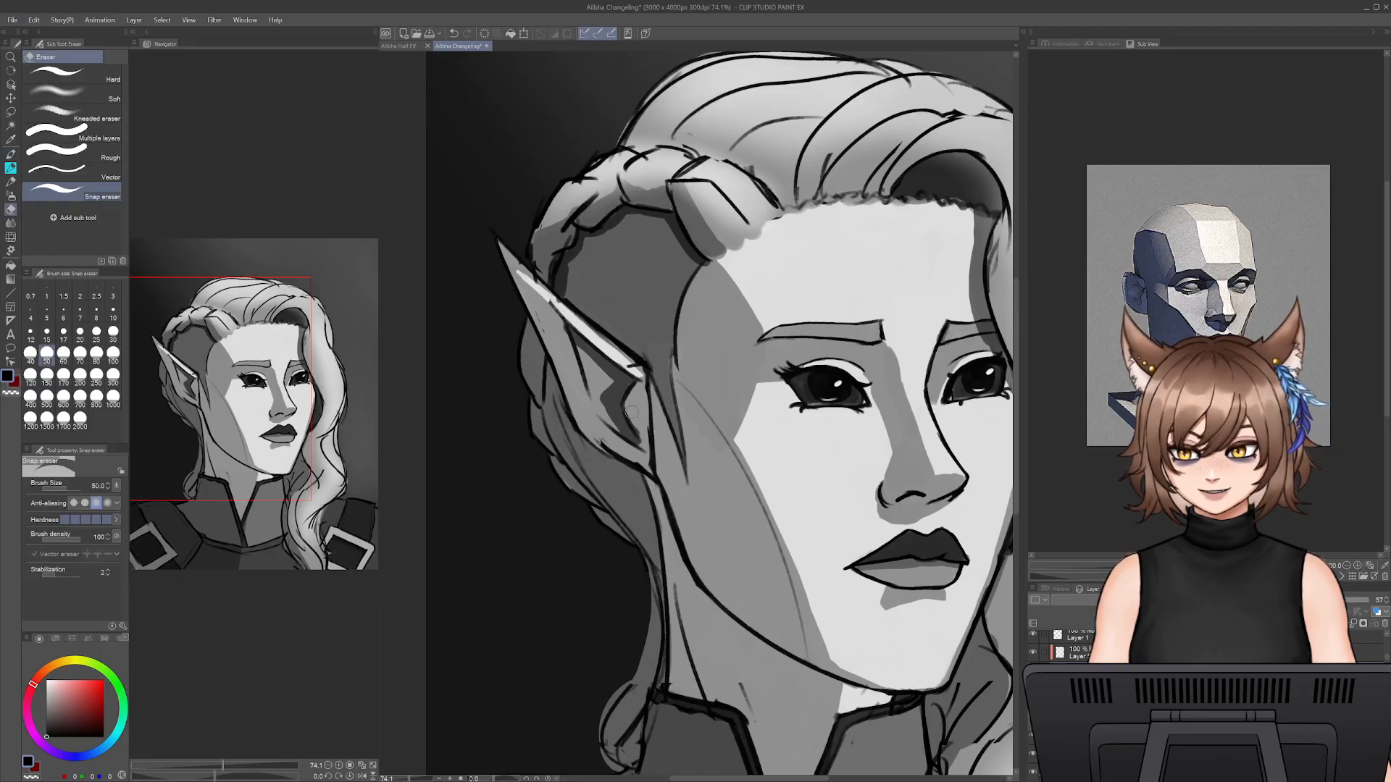
{"action": "key", "text": "b"}
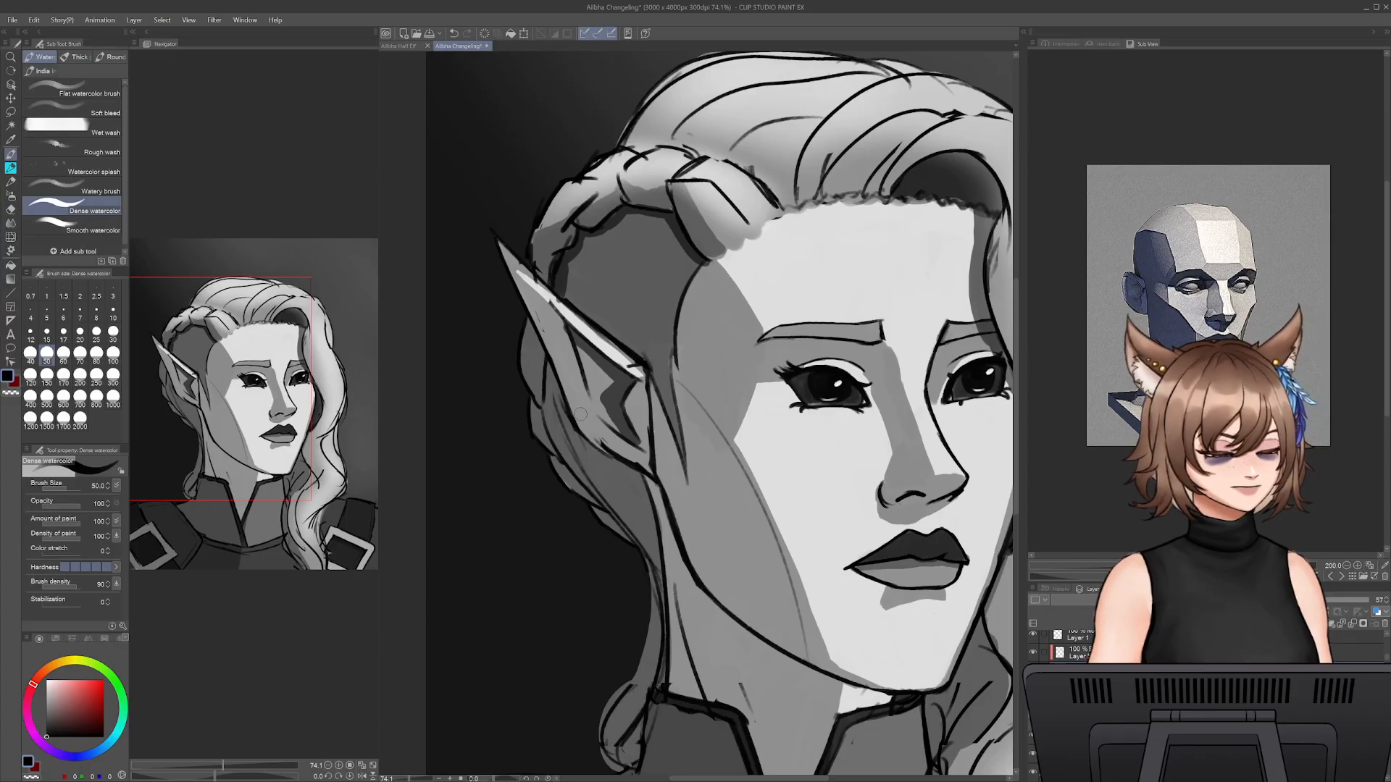
- Paint a darker cast shadow beneath the jawline and on the neck with Dense watercolor at size 50
{"action": "mouse_move", "coordinate": [571, 437]}
{"action": "left_mouse_down"}
{"action": "mouse_move", "coordinate": [566, 374]}
{"action": "mouse_move", "coordinate": [649, 429]}
{"action": "mouse_move", "coordinate": [714, 556]}
{"action": "mouse_move", "coordinate": [887, 637]}
{"action": "mouse_move", "coordinate": [736, 580]}
{"action": "left_mouse_up"}
{"action": "key", "text": "ctrl+z"}
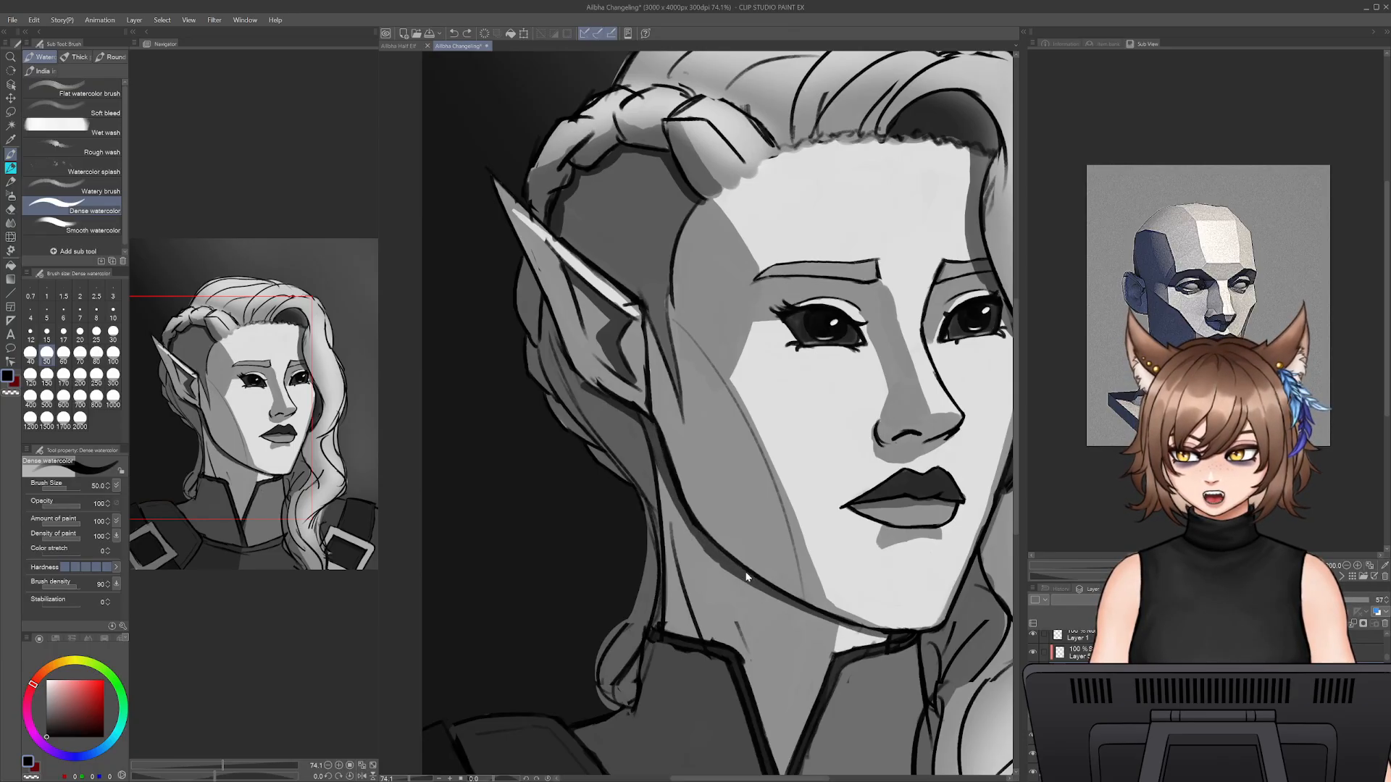
{"action": "left_click_drag", "start_coordinate": [779, 735], "coordinate": [769, 642]}
{"action": "mouse_move", "coordinate": [649, 528]}
{"action": "left_mouse_down"}
{"action": "mouse_move", "coordinate": [722, 552]}
{"action": "mouse_move", "coordinate": [777, 699]}
{"action": "left_mouse_up"}
{"action": "left_click_drag", "start_coordinate": [721, 473], "coordinate": [747, 709]}
{"action": "left_click_drag", "start_coordinate": [760, 595], "coordinate": [670, 689]}
{"action": "key", "text": "bracketright"}
{"action": "key", "text": "bracketright"}
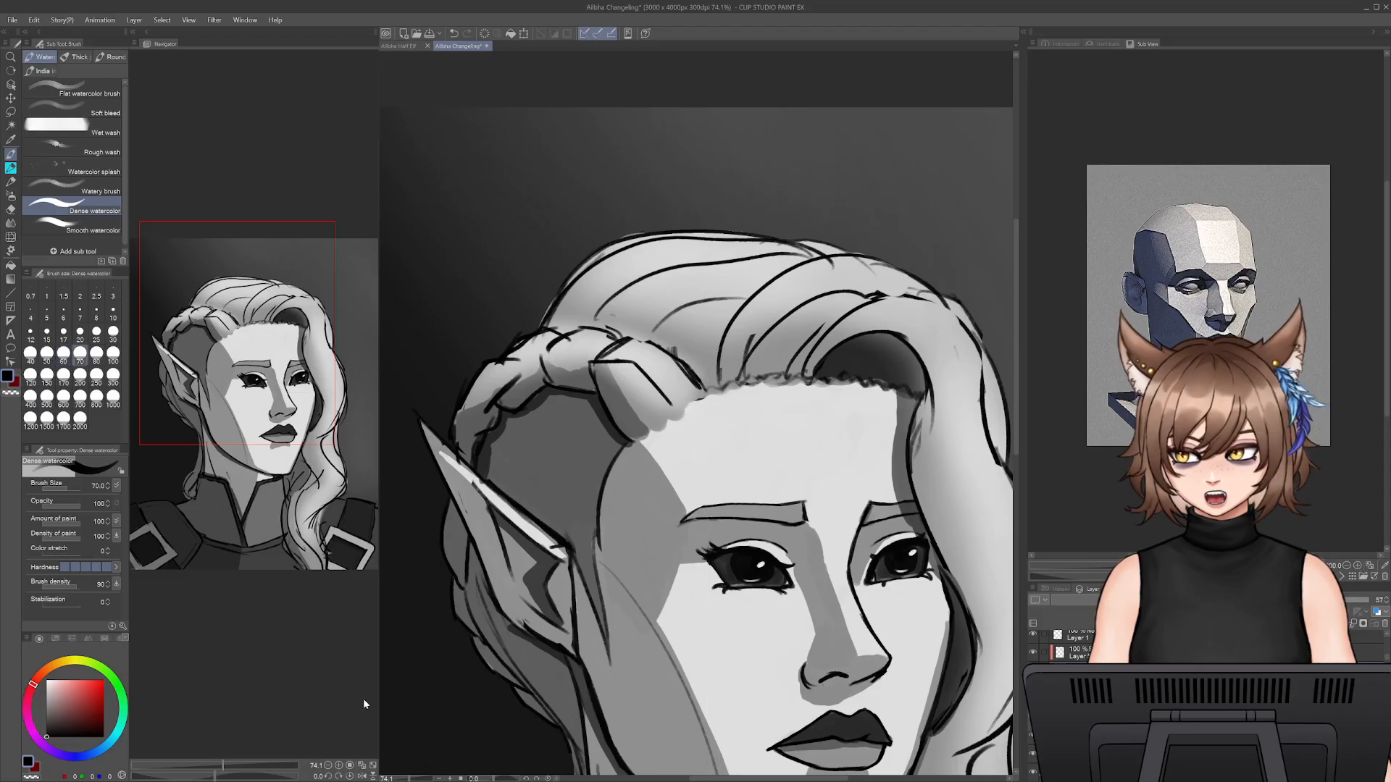
{"action": "mouse_move", "coordinate": [412, 779]}
{"action": "left_mouse_down"}
{"action": "mouse_move", "coordinate": [395, 778]}
{"action": "mouse_move", "coordinate": [407, 779]}
{"action": "left_mouse_up"}
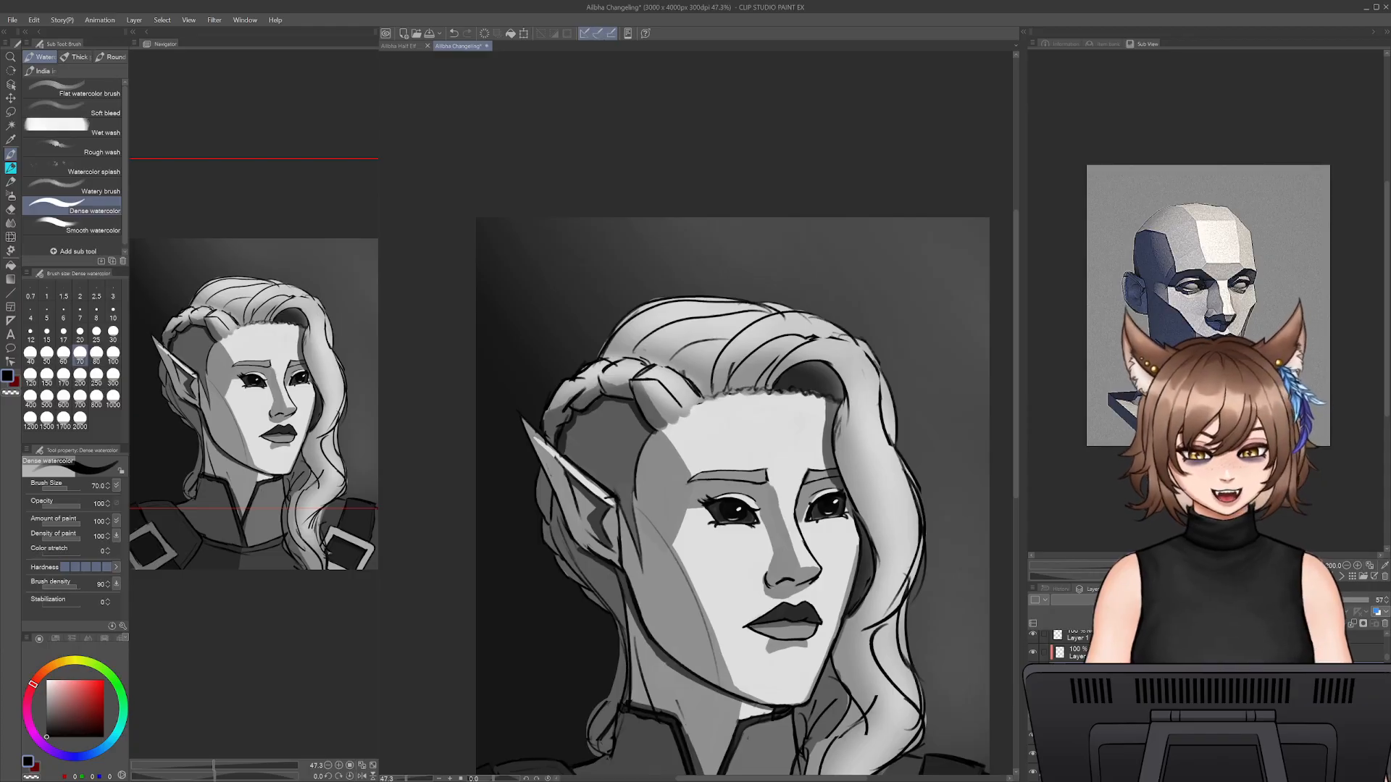
- Select the layer directly below the folder at 100% opacity and switch to the textured colour-mixing pencil
{"action": "left_click_drag", "start_coordinate": [1387, 659], "coordinate": [1384, 640]}
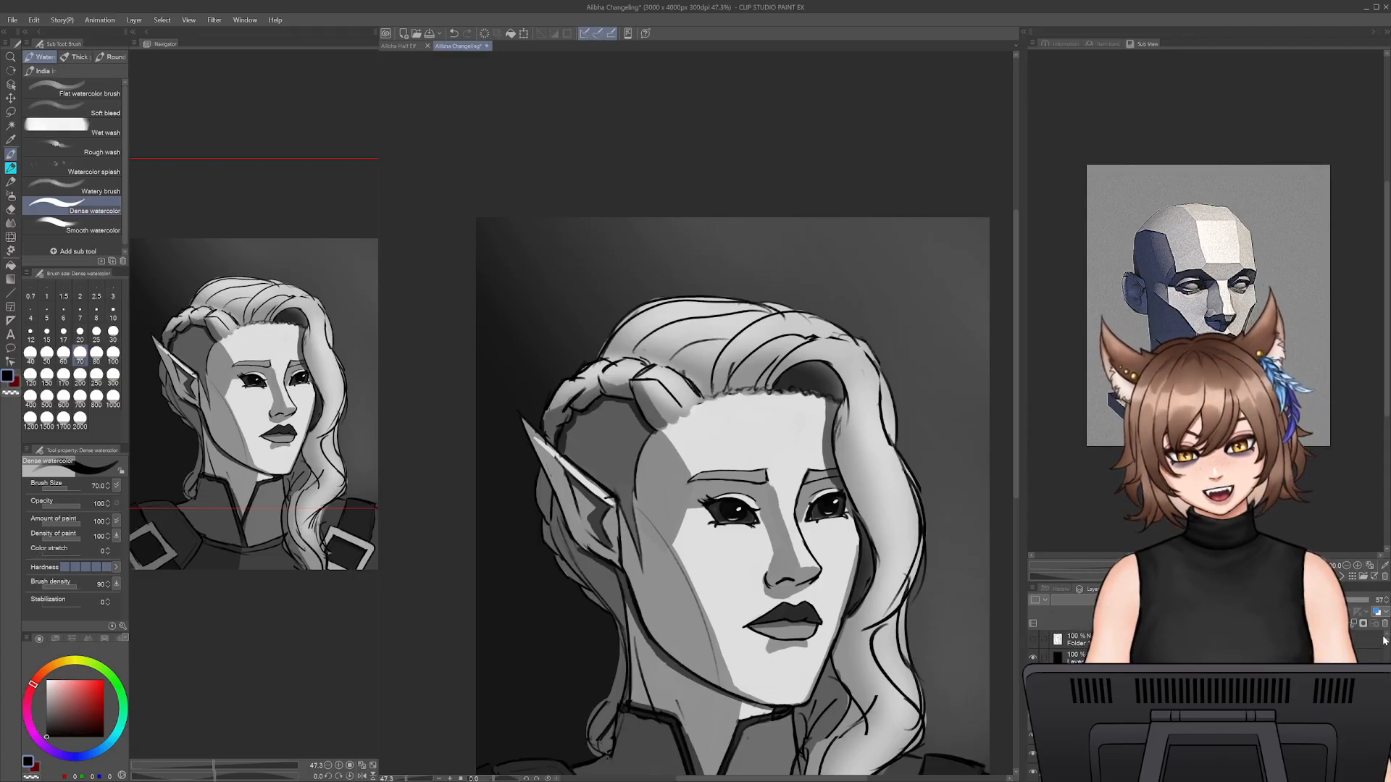
{"action": "left_click", "coordinate": [1036, 658]}
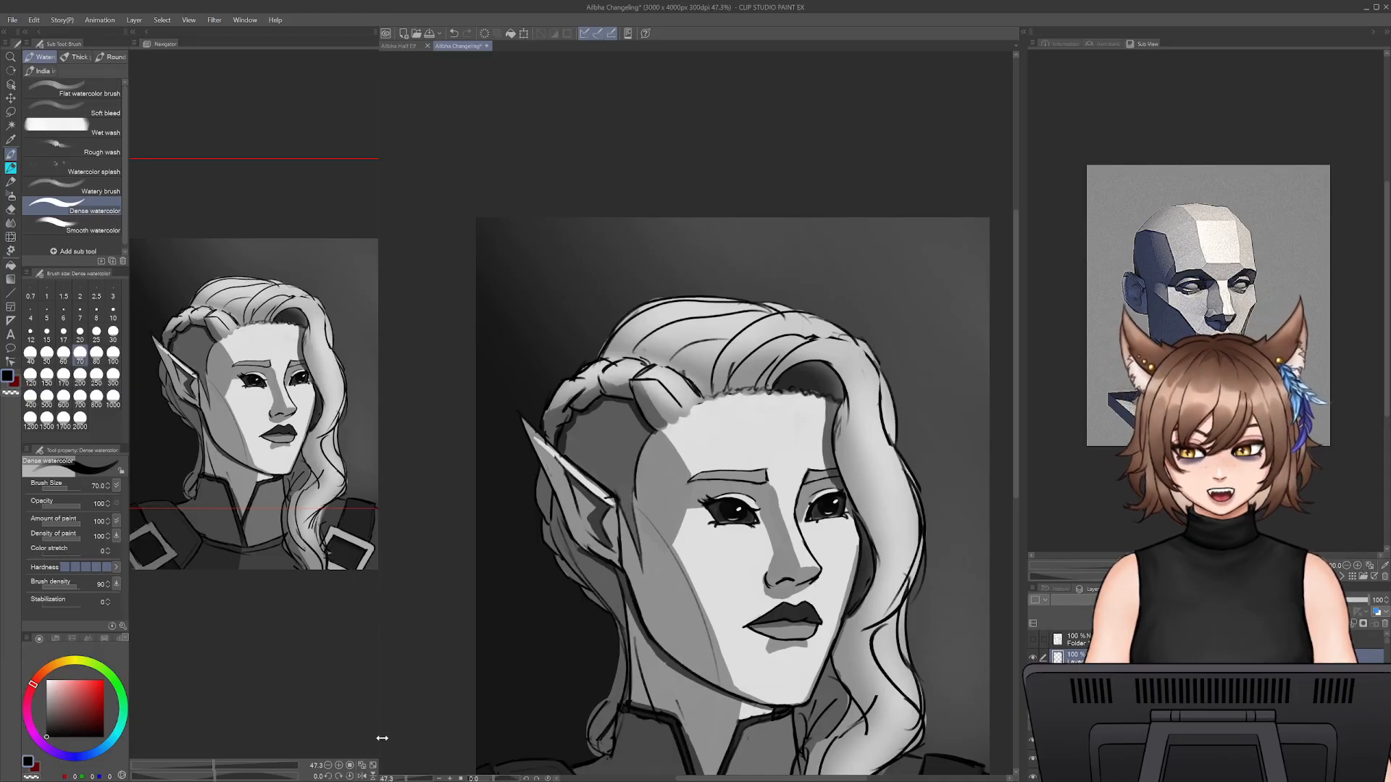
{"action": "left_click_drag", "start_coordinate": [398, 779], "coordinate": [409, 779]}
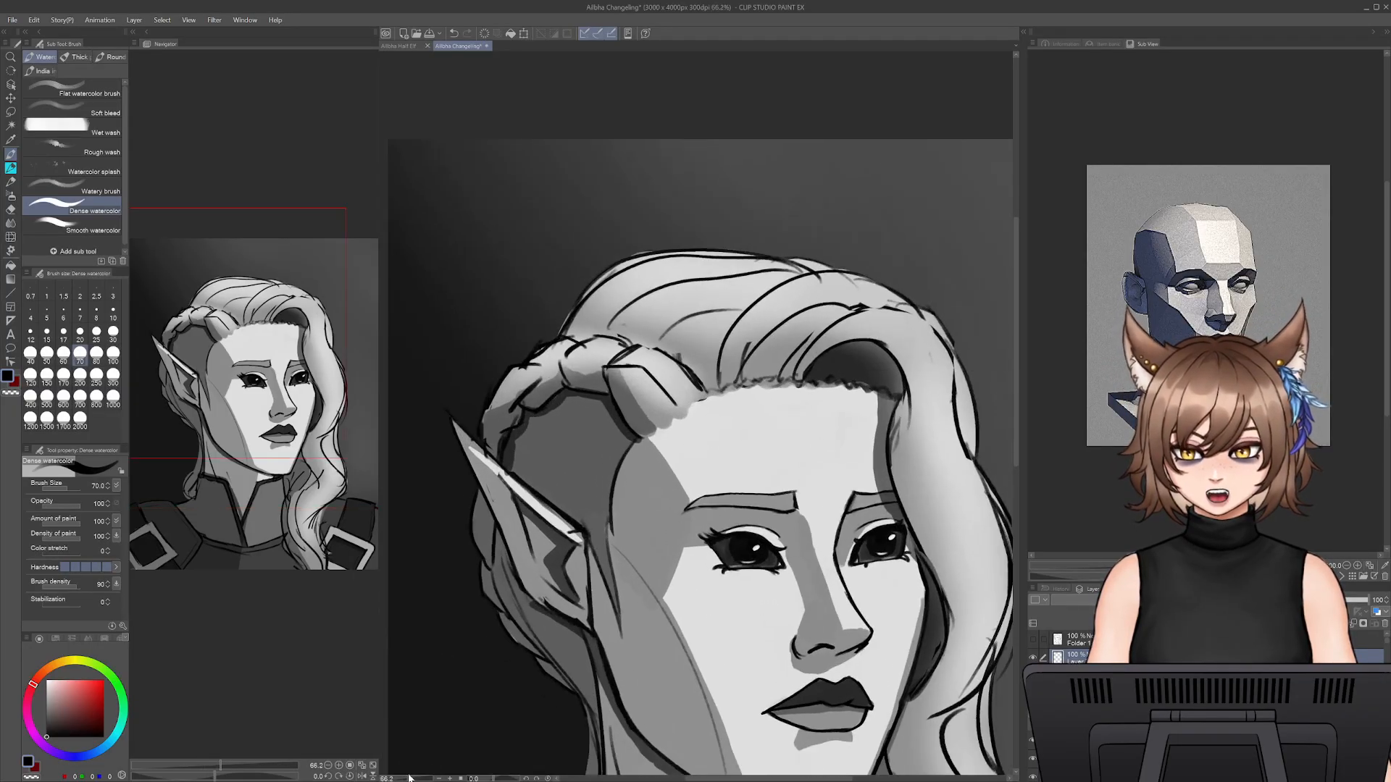
{"action": "left_click", "coordinate": [11, 168]}
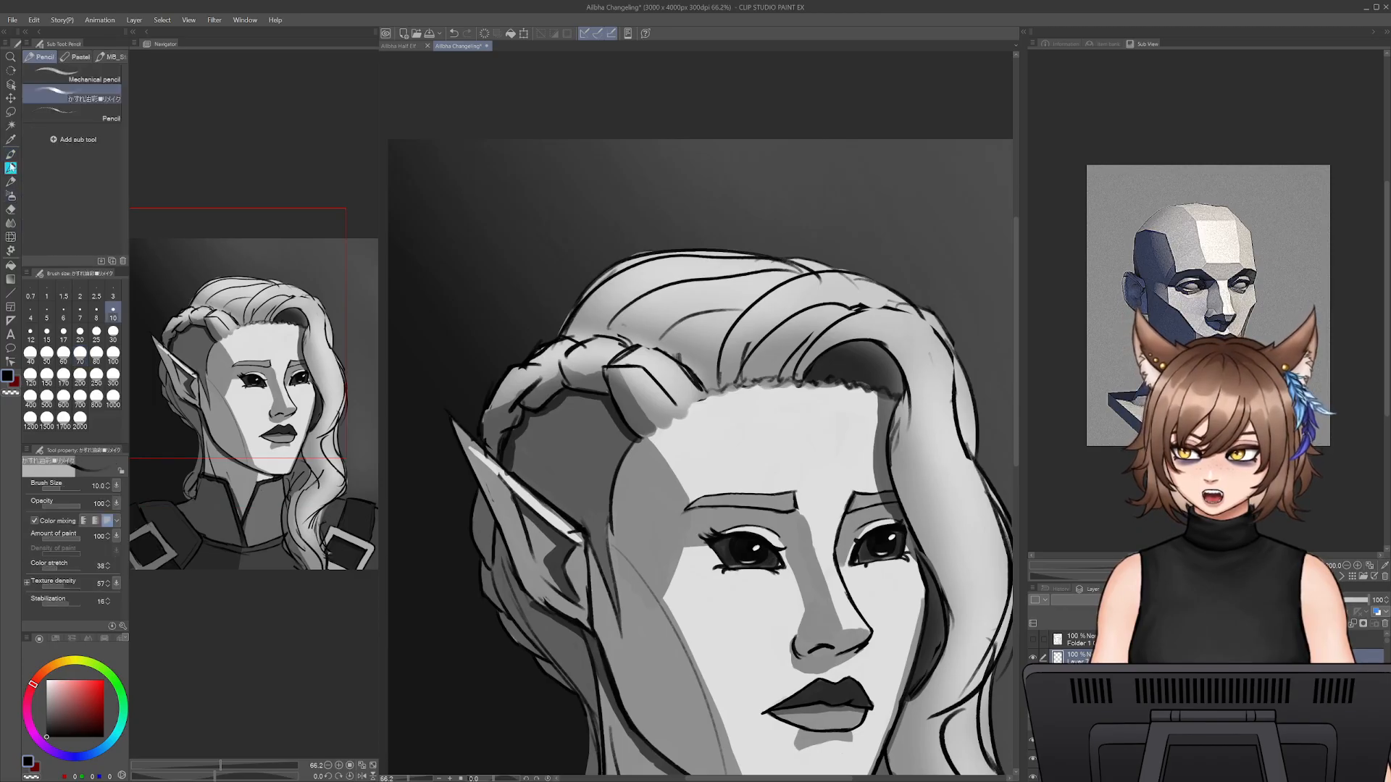
{"action": "left_click_drag", "start_coordinate": [410, 778], "coordinate": [415, 777]}
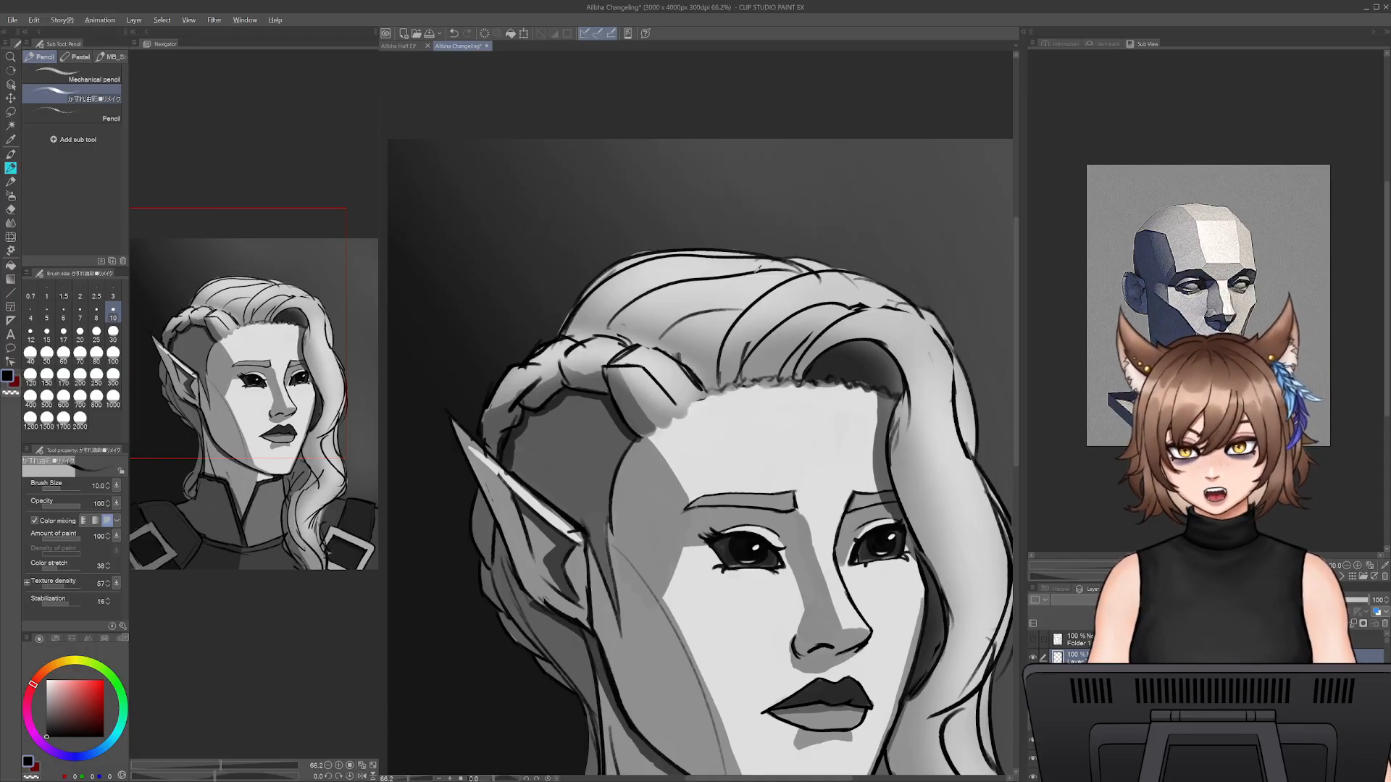
- Soften the shadow on the nose bridge beside the inner eye with the pencil at size 60, using sampled light and mid-grey skin tones
{"action": "left_click", "coordinate": [741, 282], "text": "alt"}
{"action": "left_click", "coordinate": [819, 505], "text": "alt"}
{"action": "left_click_drag", "start_coordinate": [826, 551], "coordinate": [827, 416]}
{"action": "key", "text": "]"}
{"action": "key", "text": "]"}
{"action": "key", "text": "]"}
{"action": "key", "text": "]"}
{"action": "key", "text": "]"}
{"action": "key", "text": "]"}
{"action": "key", "text": "]"}
{"action": "key", "text": "]"}
{"action": "key", "text": "]"}
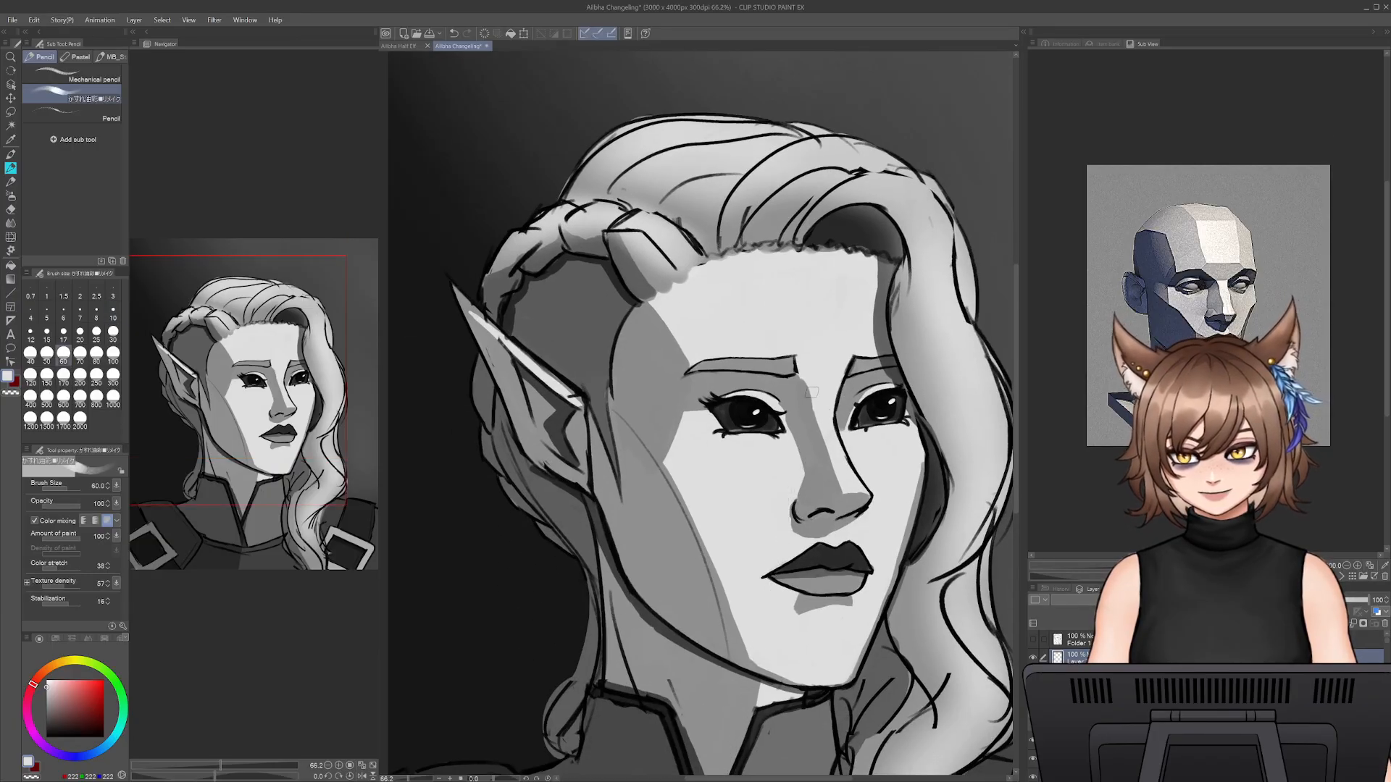
{"action": "left_click", "coordinate": [819, 427], "text": "alt"}
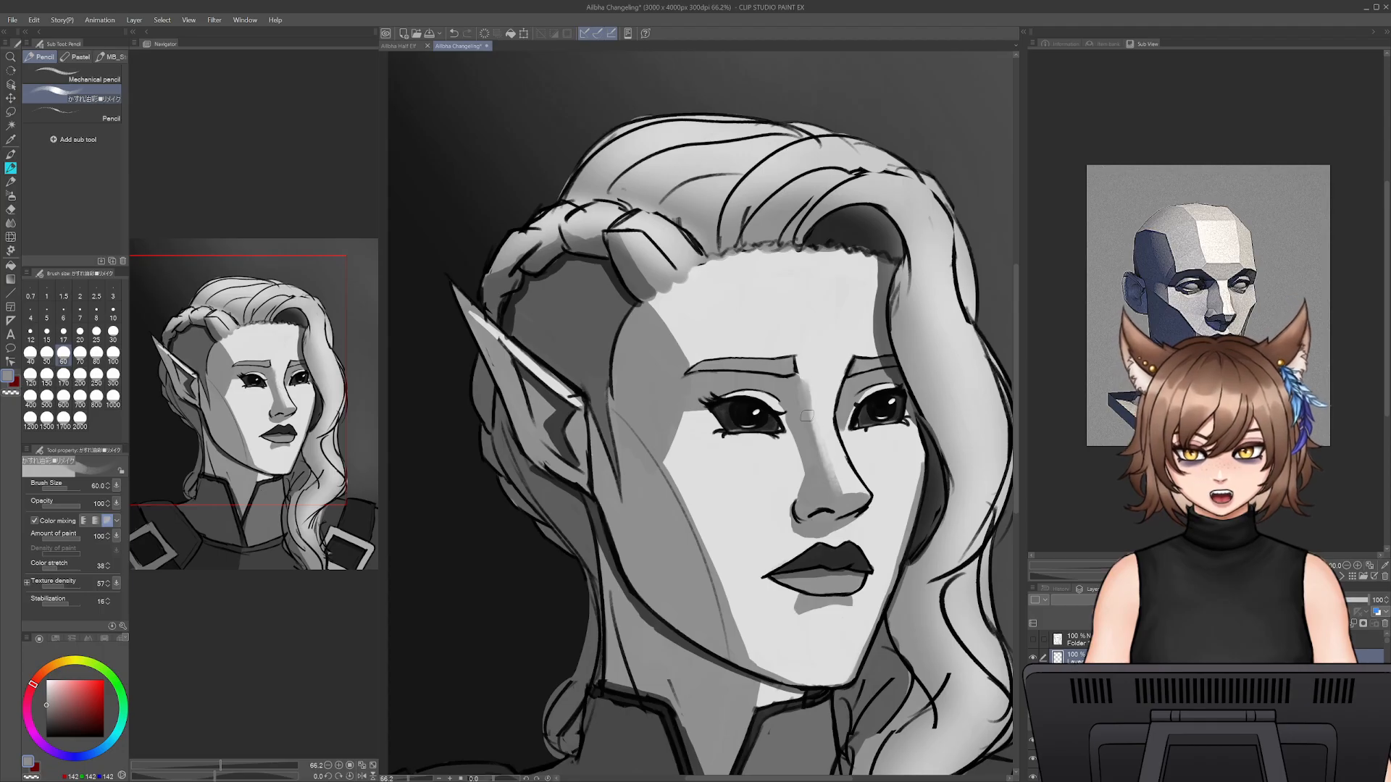
{"action": "mouse_move", "coordinate": [804, 396]}
{"action": "left_mouse_down"}
{"action": "mouse_move", "coordinate": [831, 468]}
{"action": "mouse_move", "coordinate": [821, 440]}
{"action": "left_mouse_up"}
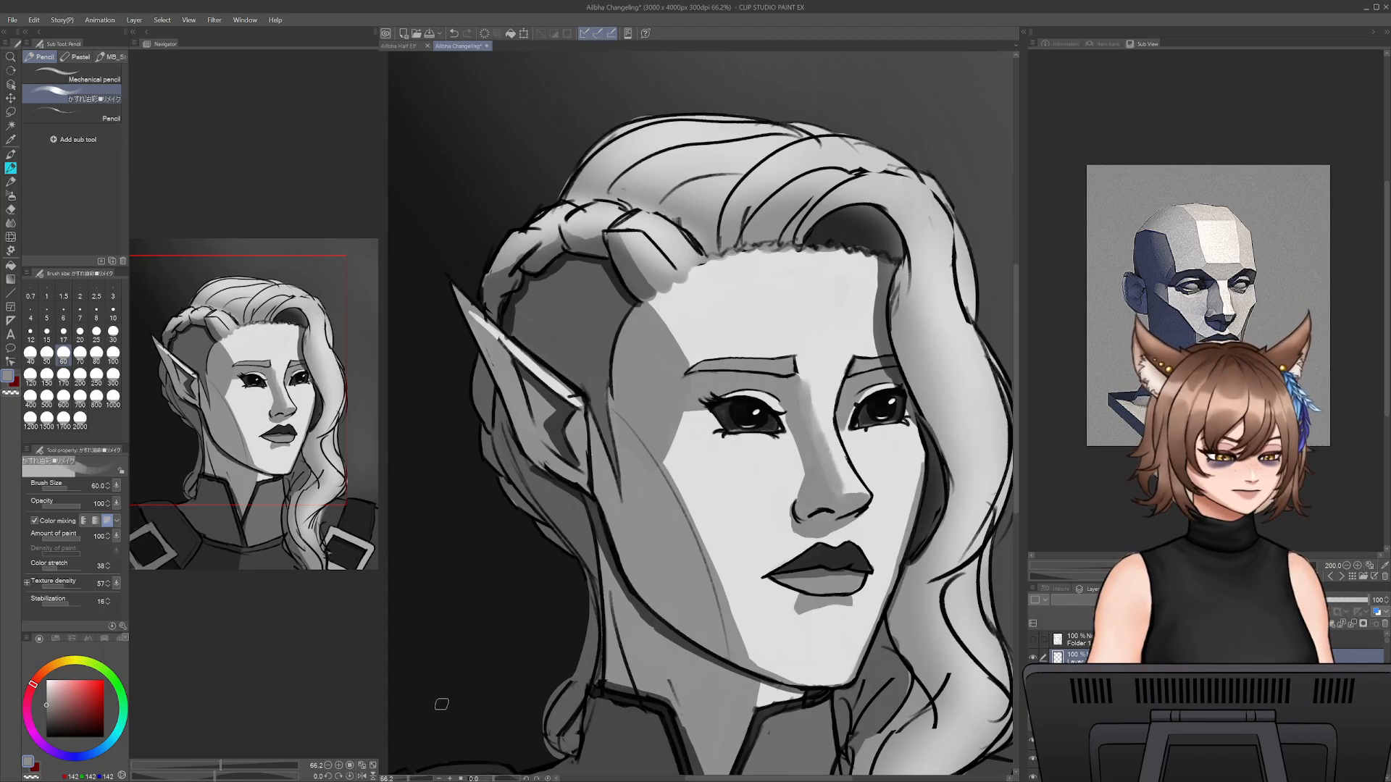
- Thin the outline of the nose bridge by painting along it with the sampled light skin tone at pencil size 25
{"action": "scroll", "coordinate": [760, 486], "scroll_direction": "up", "scroll_amount": 3}
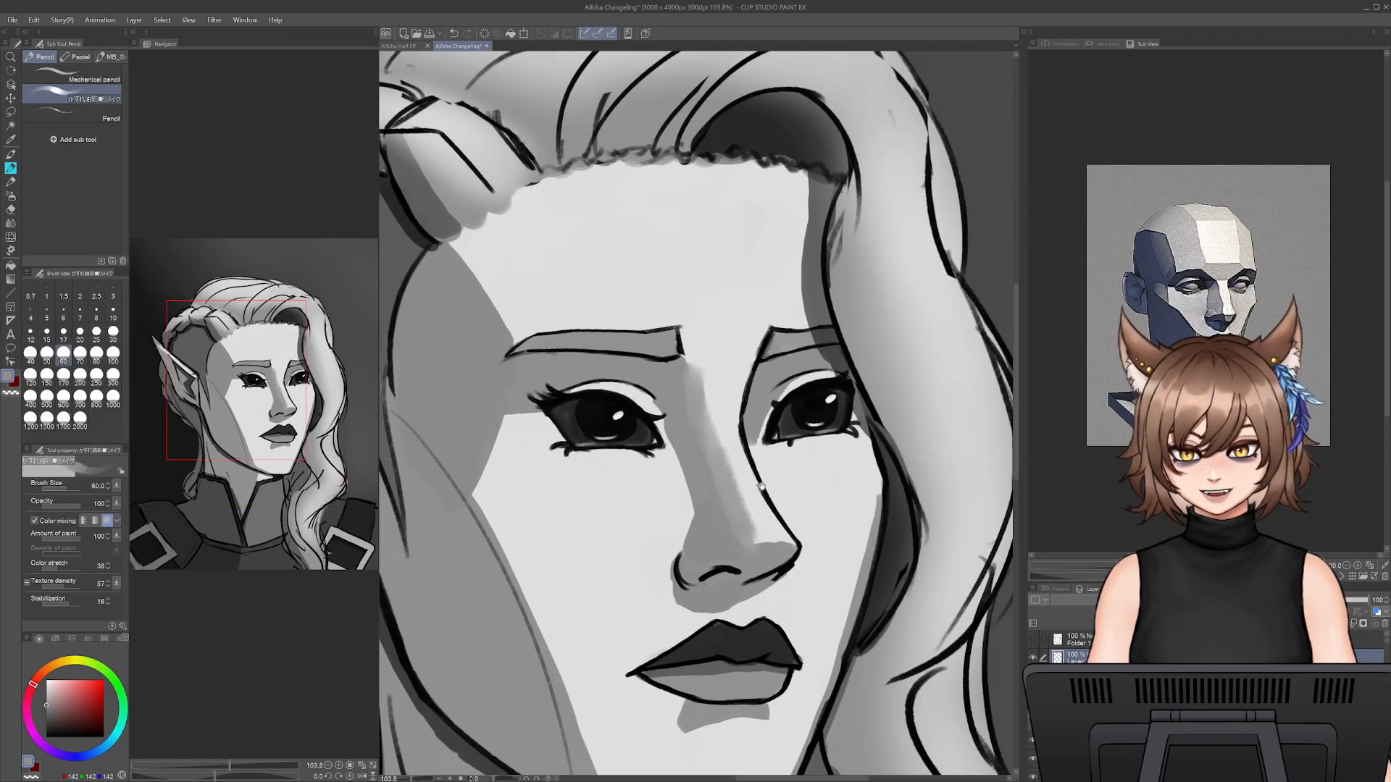
{"action": "left_click", "coordinate": [719, 399], "text": "alt"}
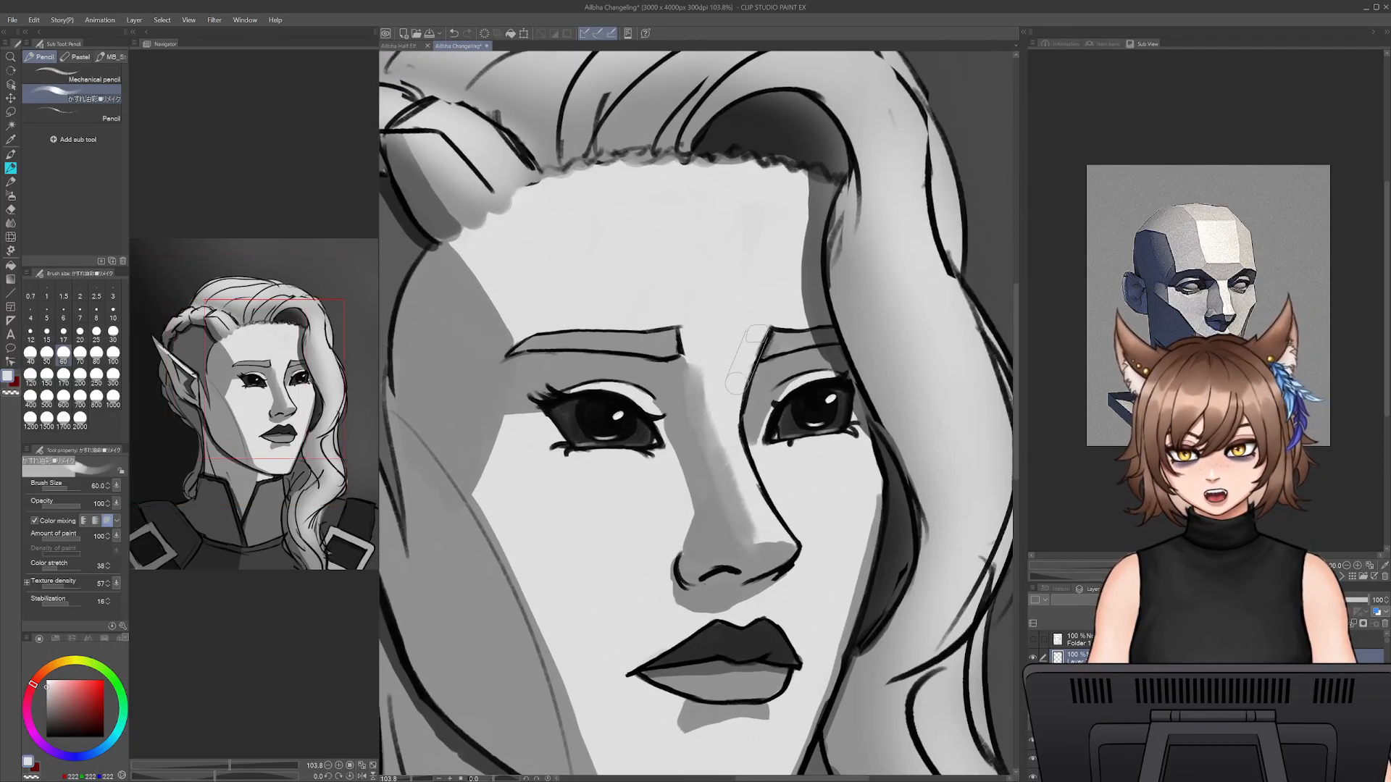
{"action": "key", "text": "["}
{"action": "key", "text": "bracketleft"}
{"action": "key", "text": "bracketleft"}
{"action": "key", "text": "bracketleft"}
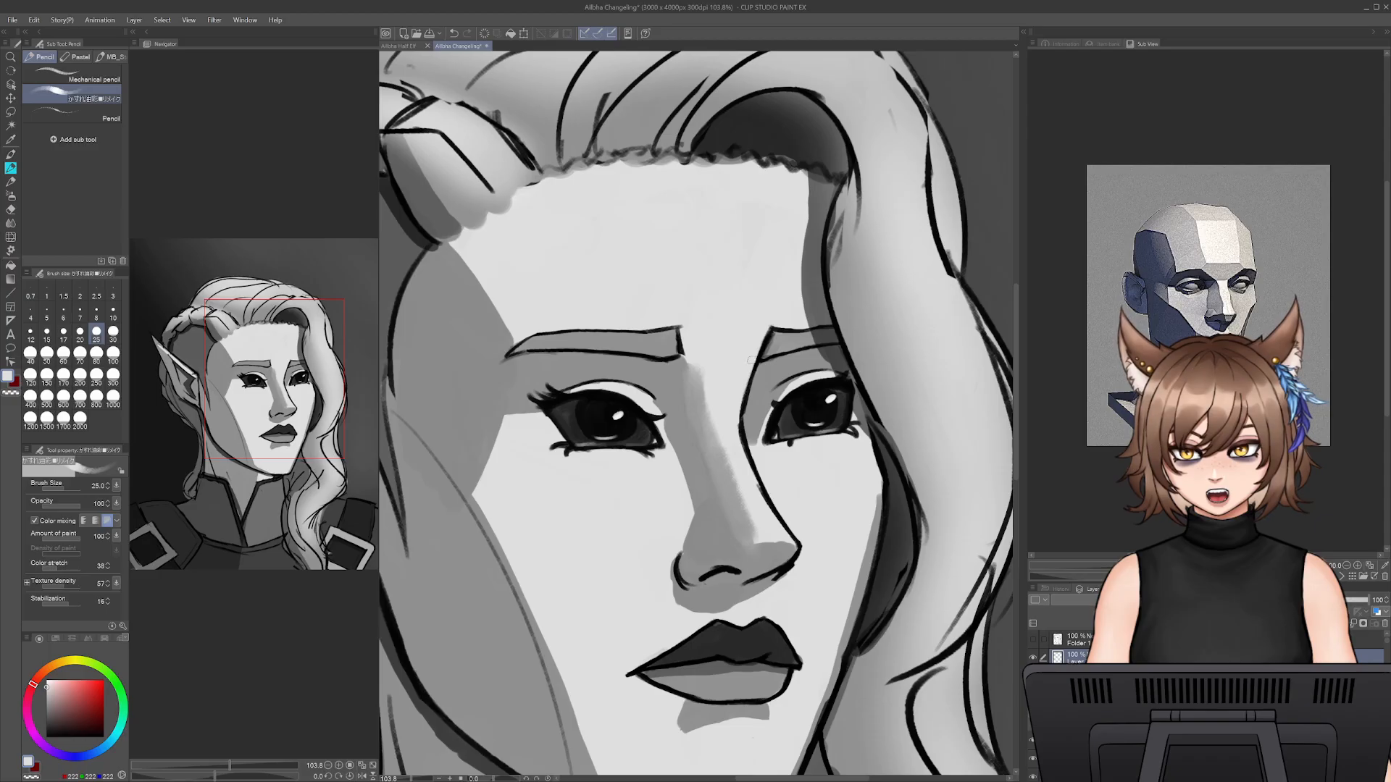
{"action": "left_click_drag", "start_coordinate": [736, 405], "coordinate": [769, 519]}
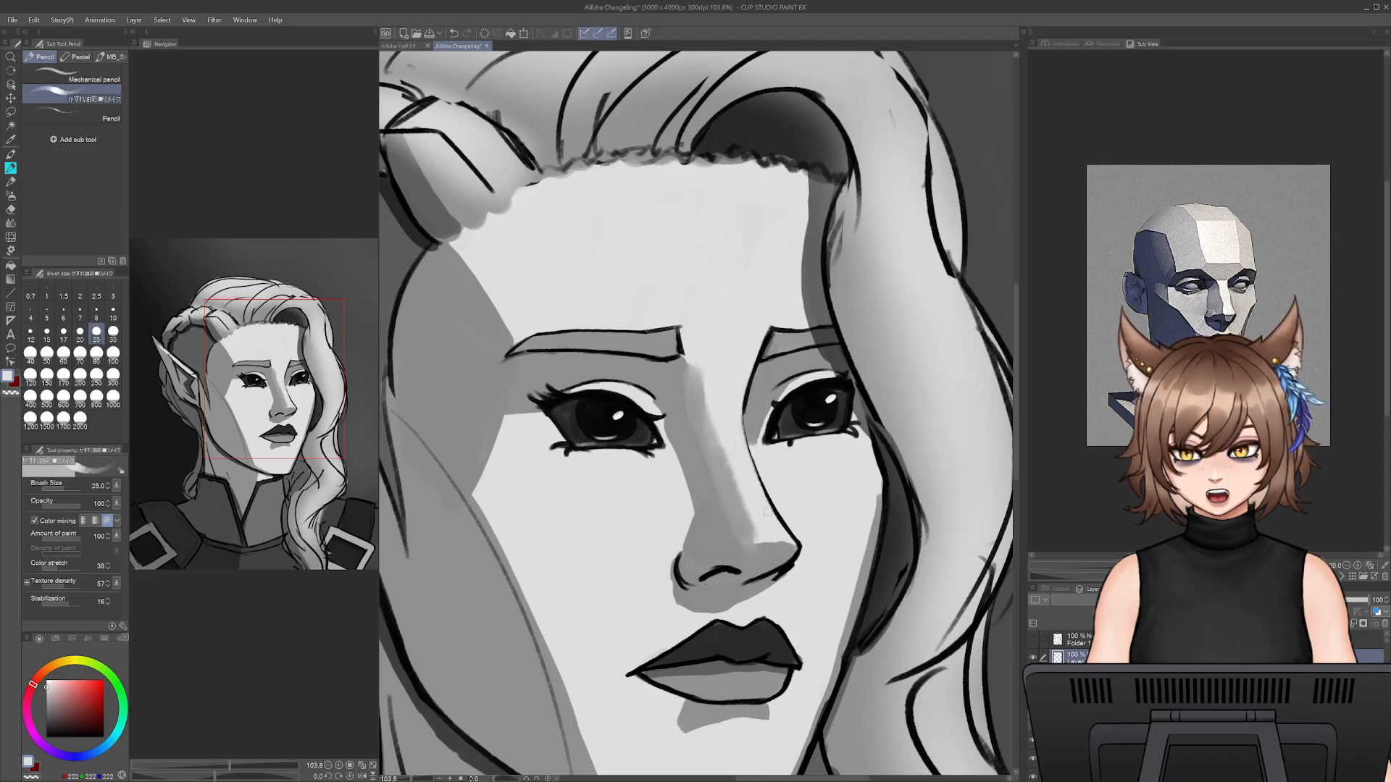
{"action": "left_click", "coordinate": [736, 461], "text": "alt"}
{"action": "key", "text": "bracketleft"}
{"action": "key", "text": "bracketleft"}
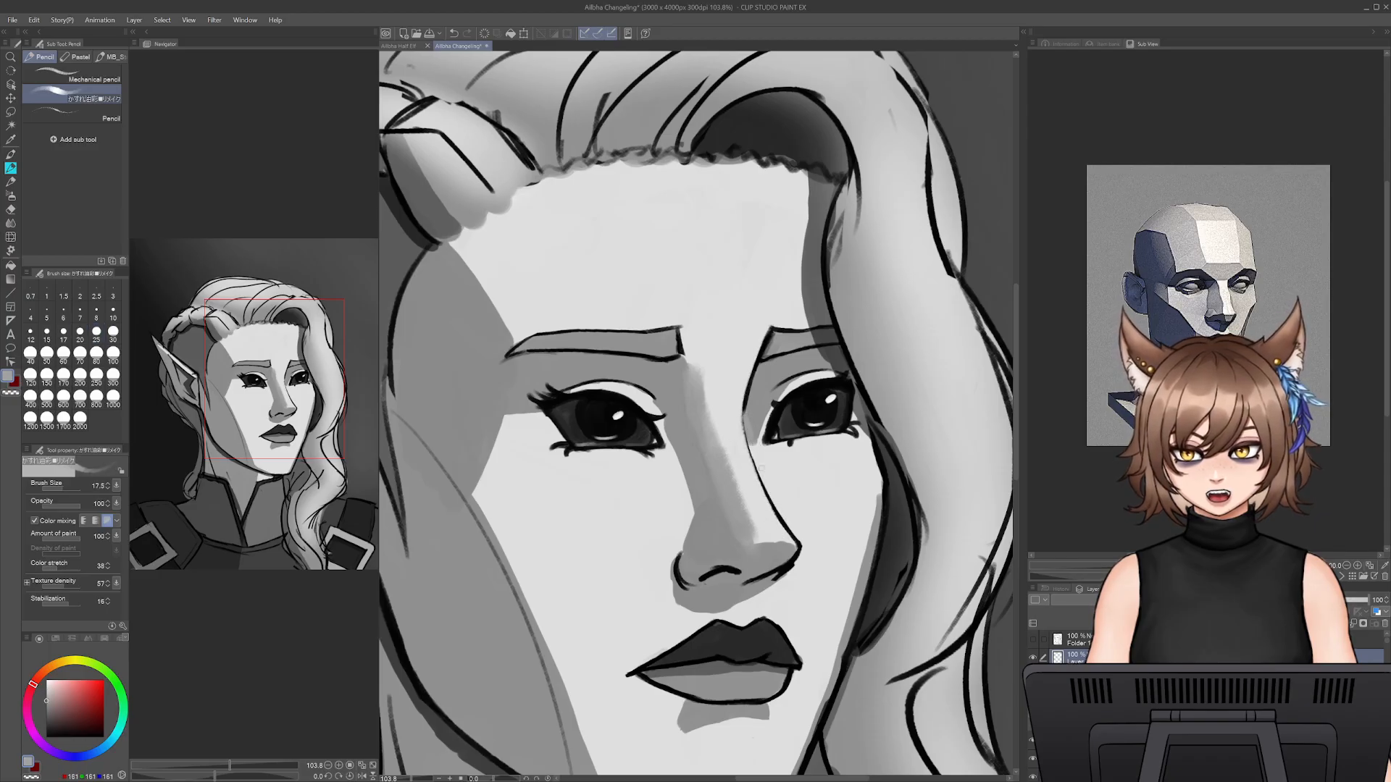
{"action": "key", "text": "ctrl+z"}
{"action": "left_click_drag", "start_coordinate": [746, 418], "coordinate": [770, 494]}
{"action": "key", "text": "ctrl+z"}
{"action": "left_click_drag", "start_coordinate": [751, 438], "coordinate": [776, 509]}
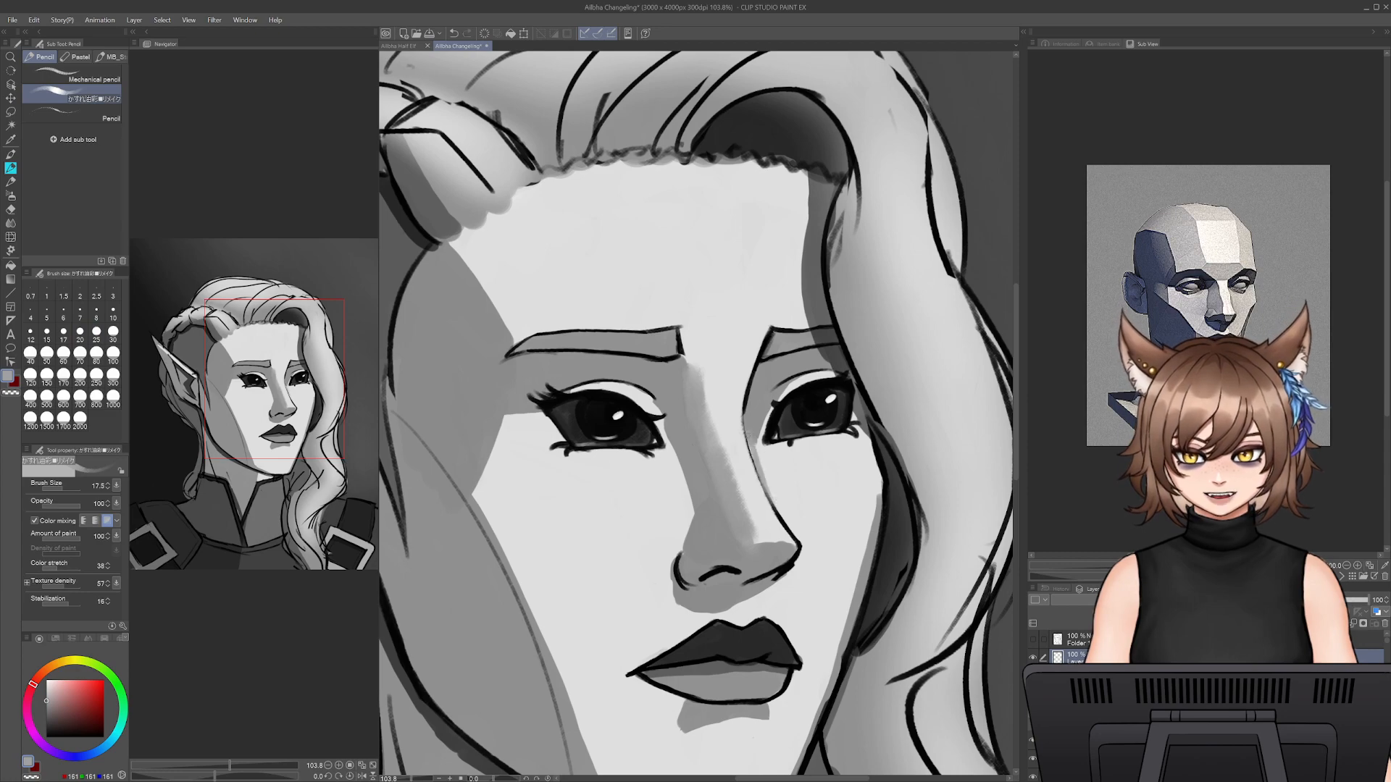
{"action": "key", "text": "ctrl+z"}
{"action": "left_click_drag", "start_coordinate": [752, 436], "coordinate": [801, 539]}
{"action": "key", "text": "ctrl+z"}
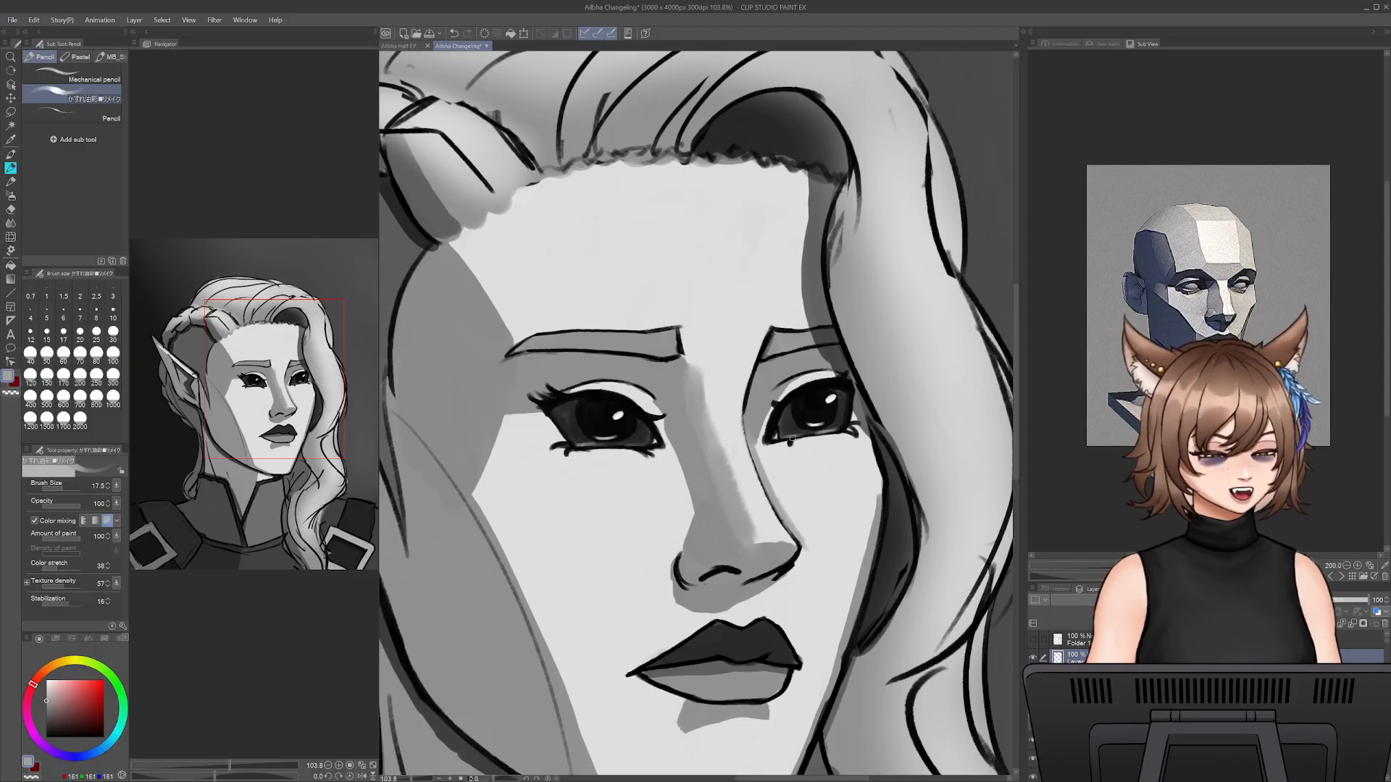
- Flip the canvas view horizontally and redraw the nose bridge outline in sampled near-black at size 10, undoing unwanted strokes
{"action": "key", "text": "h"}
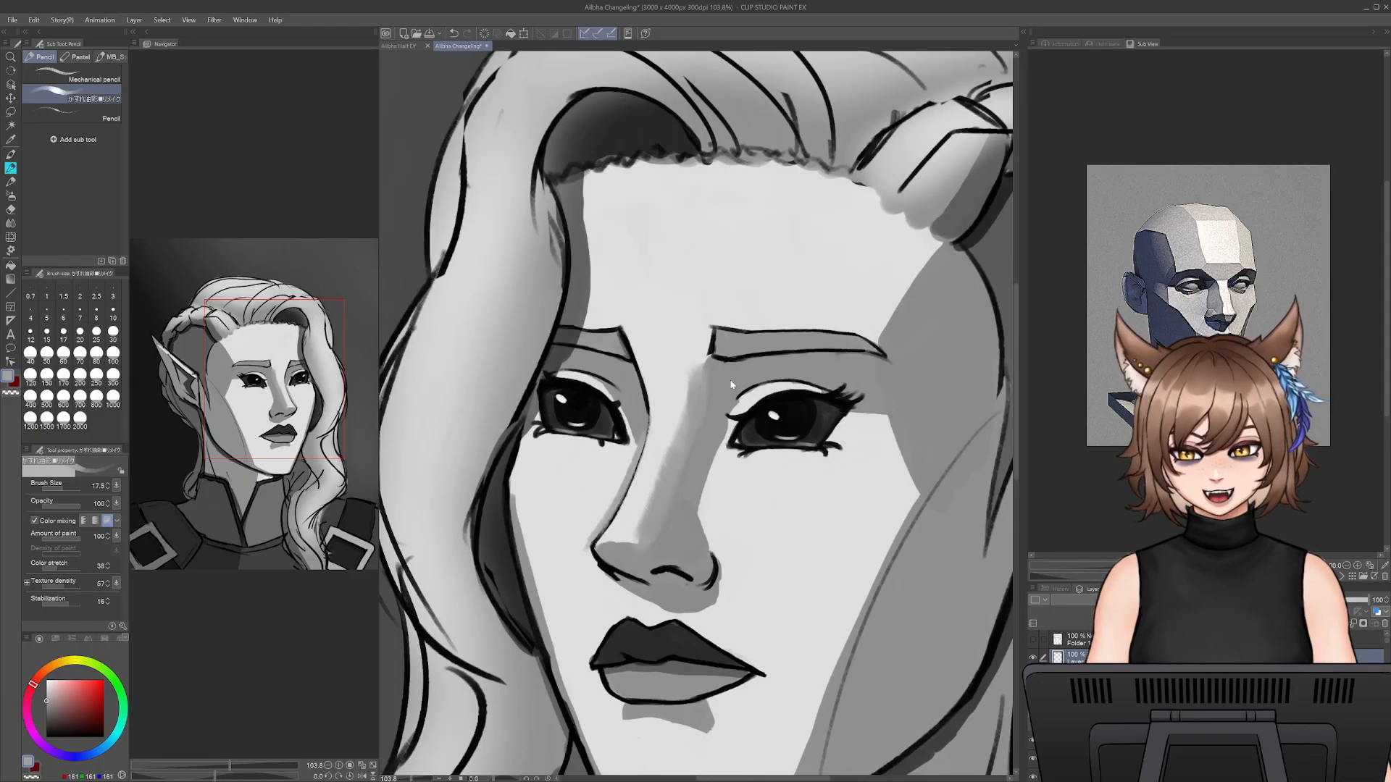
{"action": "left_click", "coordinate": [647, 402], "text": "alt"}
{"action": "left_click", "coordinate": [113, 313]}
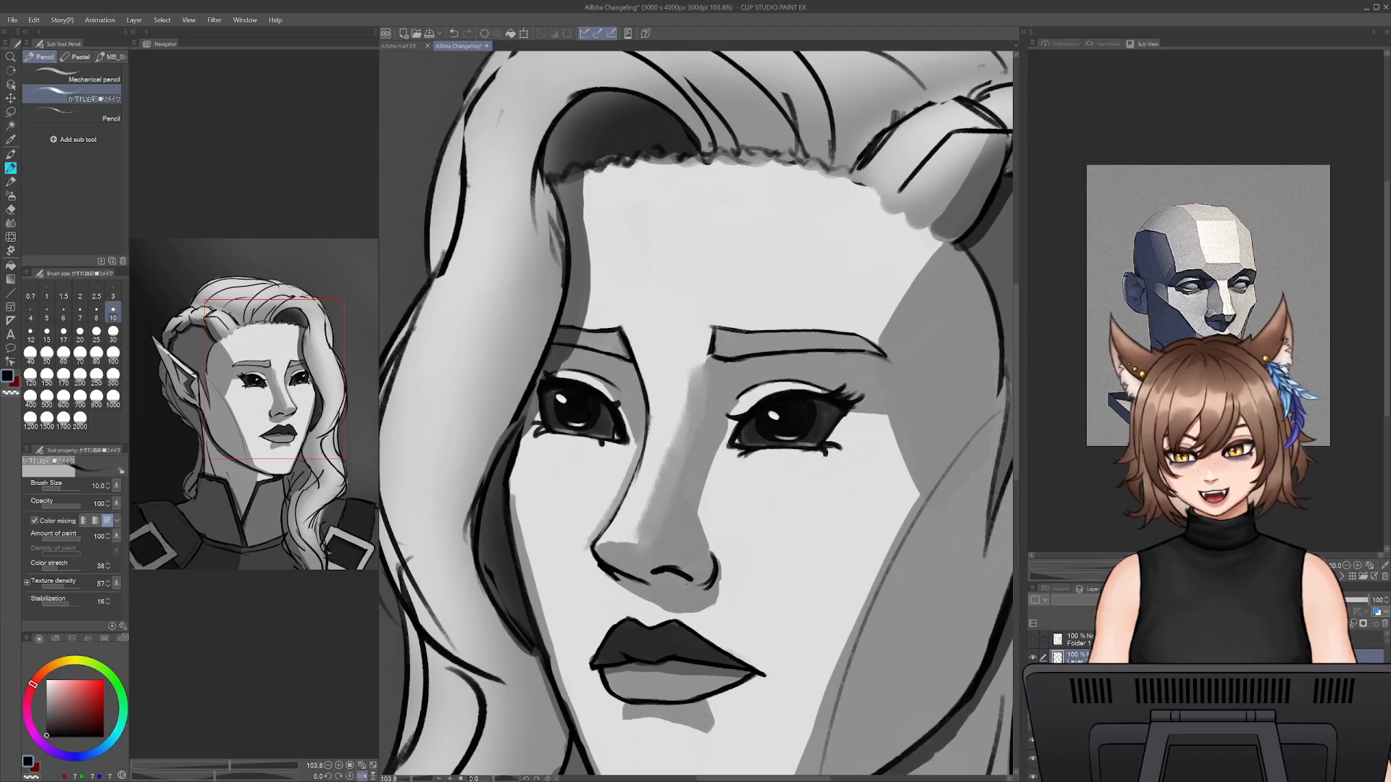
{"action": "left_click_drag", "start_coordinate": [650, 410], "coordinate": [628, 496]}
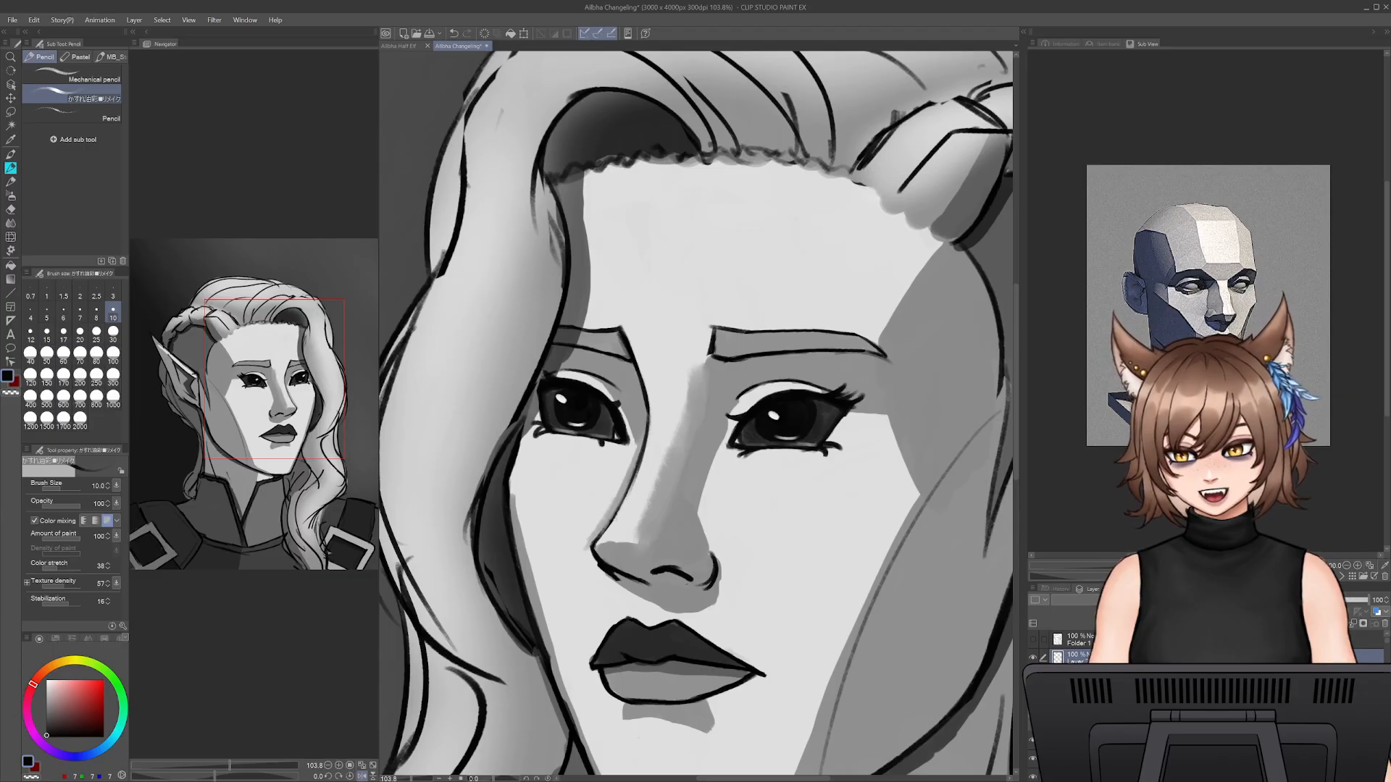
{"action": "key", "text": "ctrl+z"}
{"action": "key", "text": "ctrl+z"}
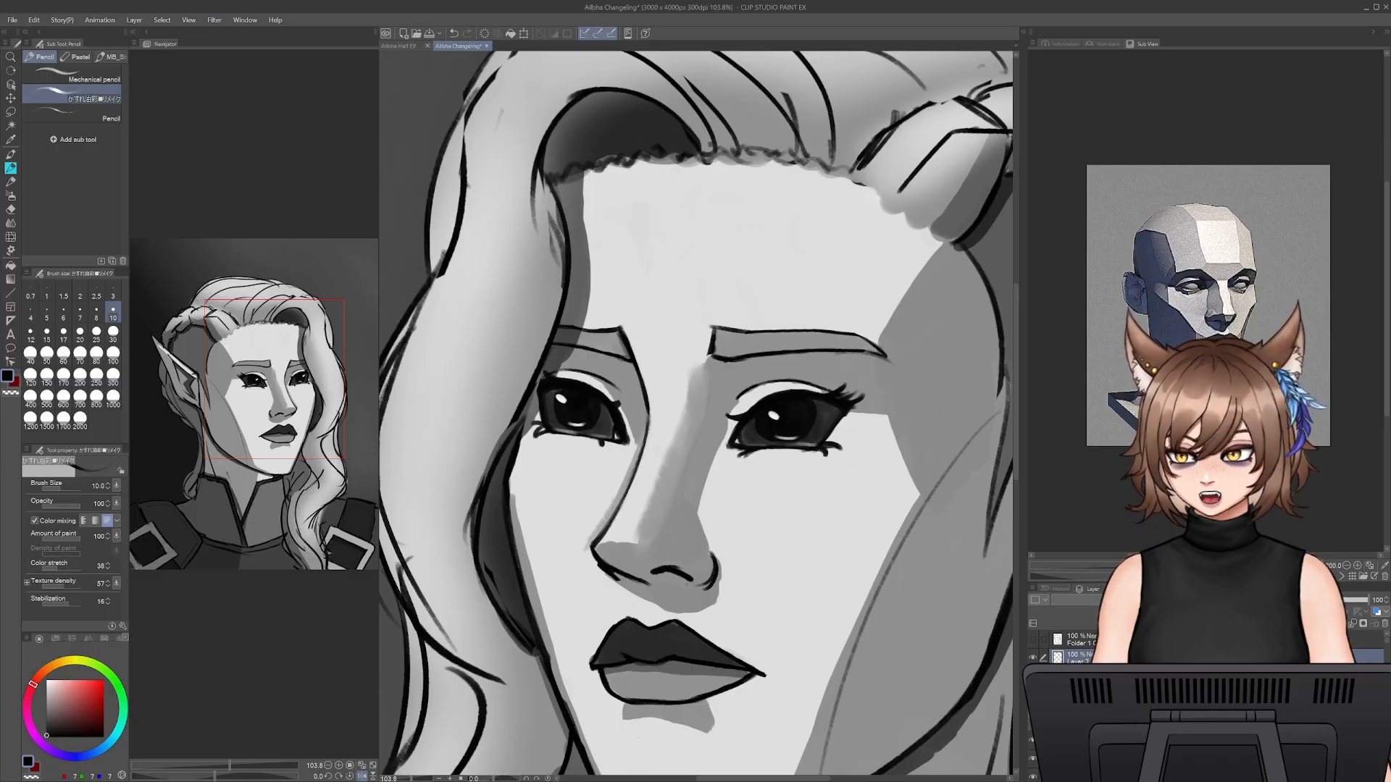
- Blend the shadow edge along the nose tip and bridge with sampled light and mid-grey skin tones at sizes 40 and 50
{"action": "left_click", "coordinate": [589, 558], "text": "alt"}
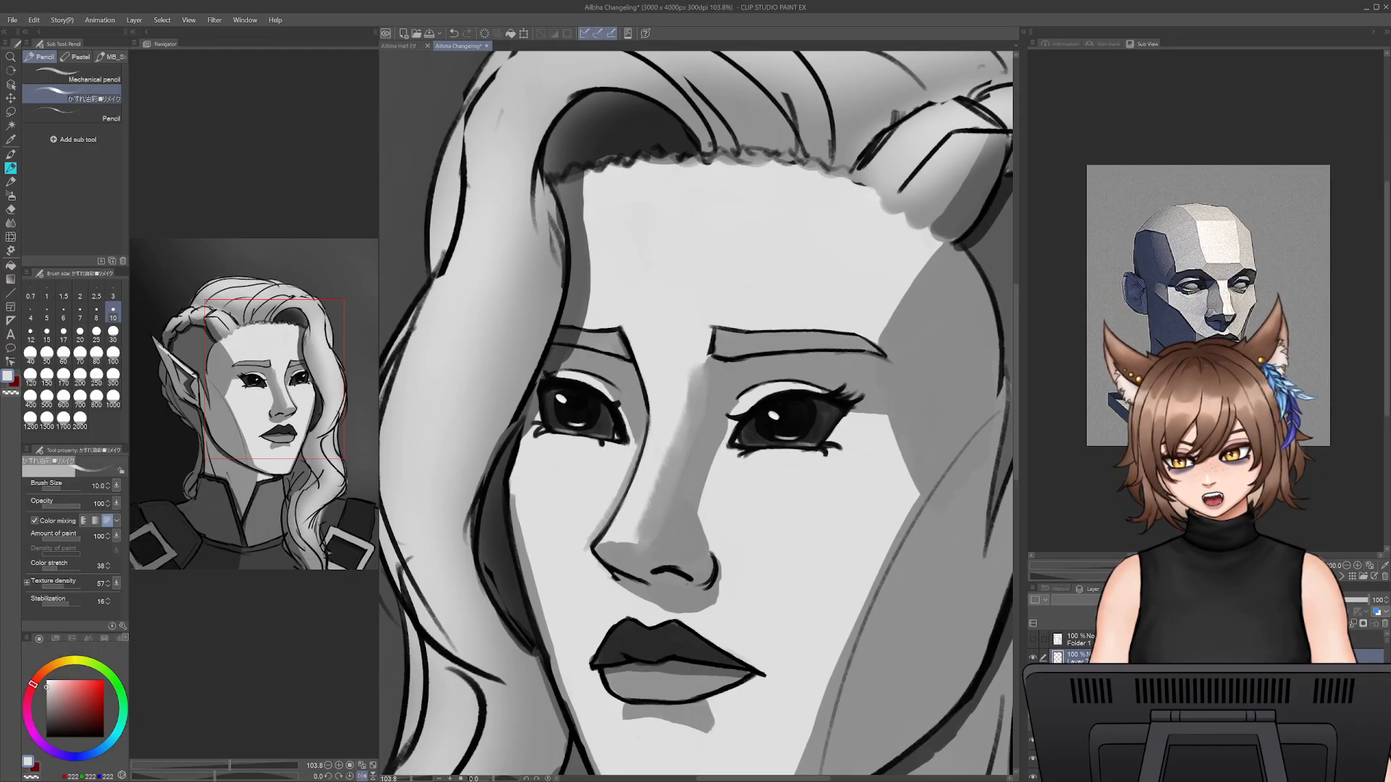
{"action": "left_click", "coordinate": [633, 591], "text": "alt"}
{"action": "key", "text": "bracketright"}
{"action": "key", "text": "bracketright"}
{"action": "key", "text": "bracketright"}
{"action": "key", "text": "bracketright"}
{"action": "key", "text": "bracketright"}
{"action": "key", "text": "bracketright"}
{"action": "key", "text": "bracketright"}
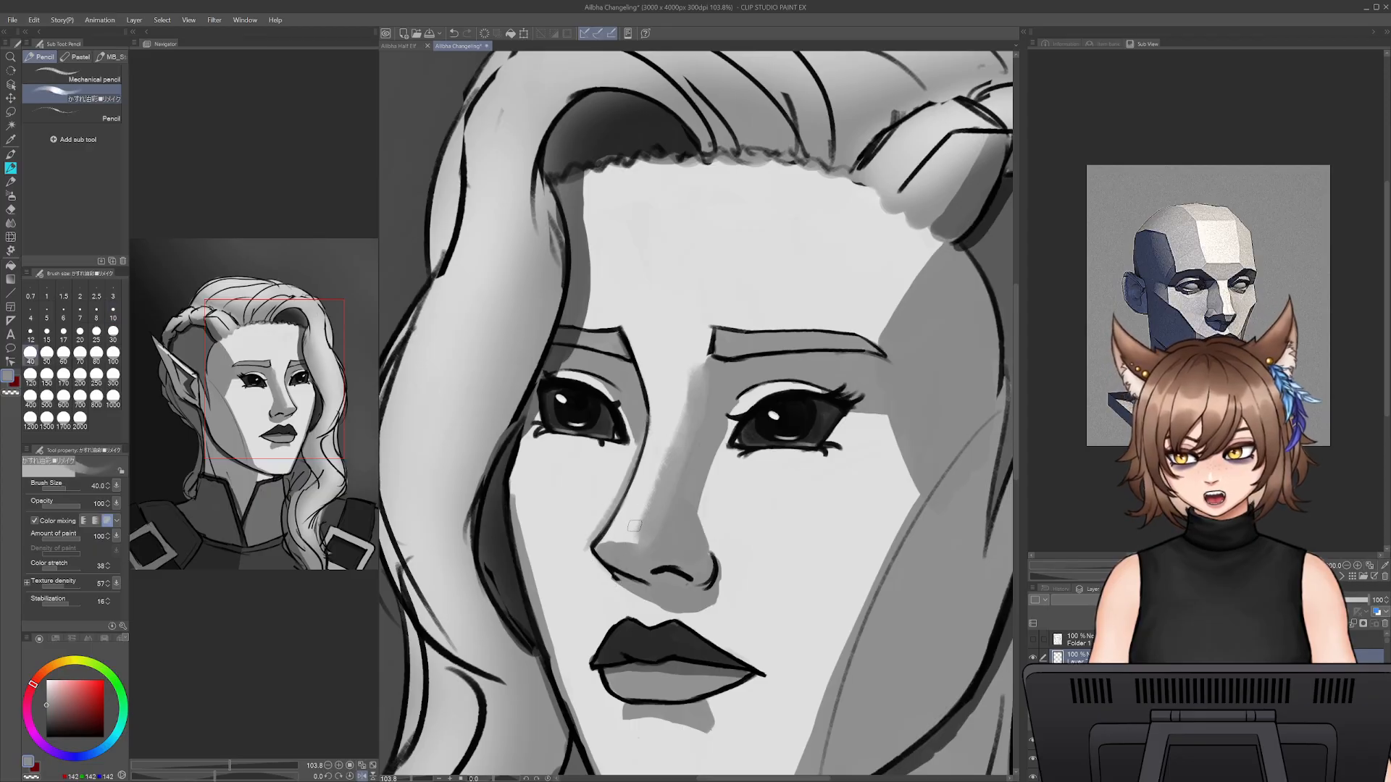
{"action": "left_click", "coordinate": [630, 527], "text": "alt"}
{"action": "key", "text": "bracketright"}
{"action": "left_click", "coordinate": [610, 543], "text": "alt"}
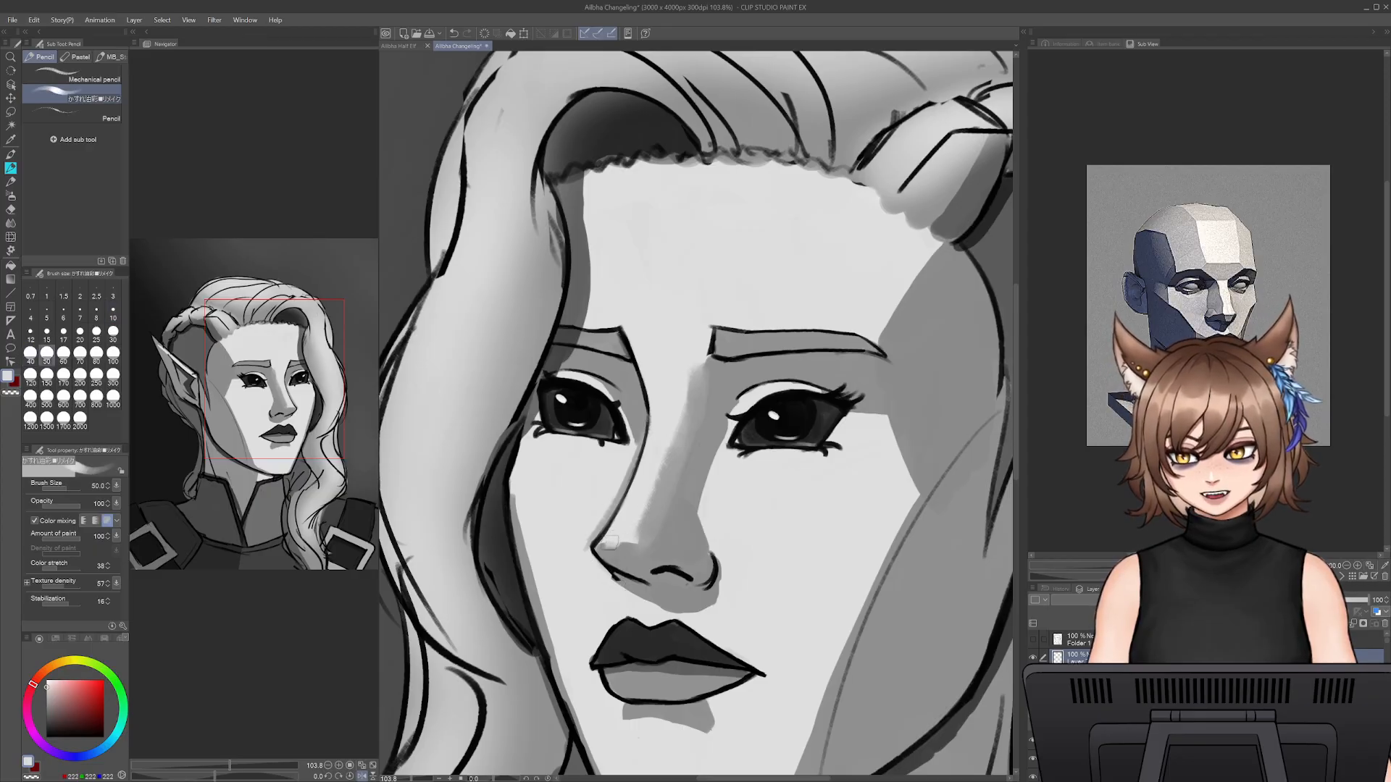
{"action": "left_click", "coordinate": [628, 528], "text": "alt"}
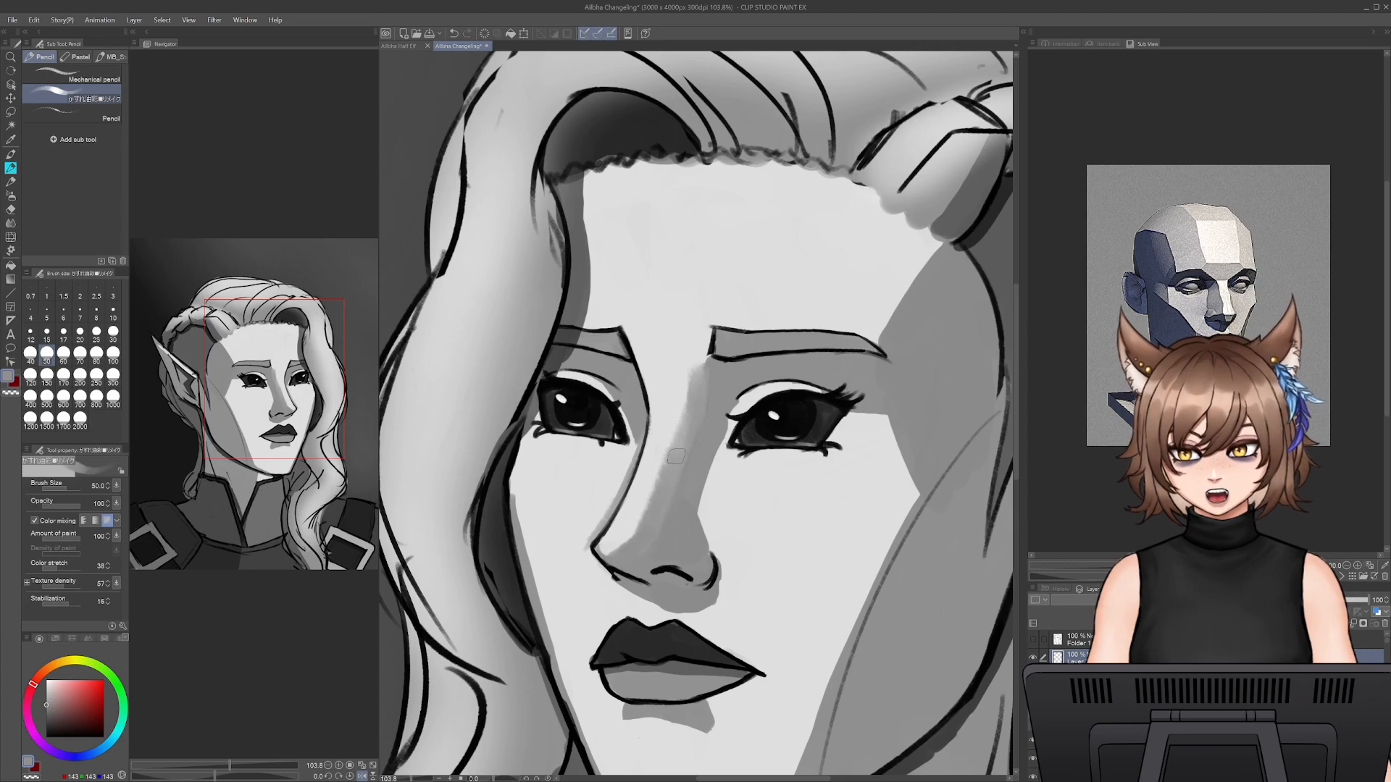
{"action": "mouse_move", "coordinate": [679, 447]}
{"action": "left_mouse_down"}
{"action": "mouse_move", "coordinate": [689, 361]}
{"action": "mouse_move", "coordinate": [698, 368]}
{"action": "mouse_move", "coordinate": [652, 506]}
{"action": "mouse_move", "coordinate": [675, 394]}
{"action": "mouse_move", "coordinate": [650, 495]}
{"action": "mouse_move", "coordinate": [618, 545]}
{"action": "mouse_move", "coordinate": [640, 514]}
{"action": "left_mouse_up"}
{"action": "left_click", "coordinate": [683, 365], "text": "alt"}
- Extend the nose shadow onto the cheek below the inner eye at size 80 and feather its edge with light skin tone at larger sizes
{"action": "key", "text": "]"}
{"action": "key", "text": "]"}
{"action": "key", "text": "]"}
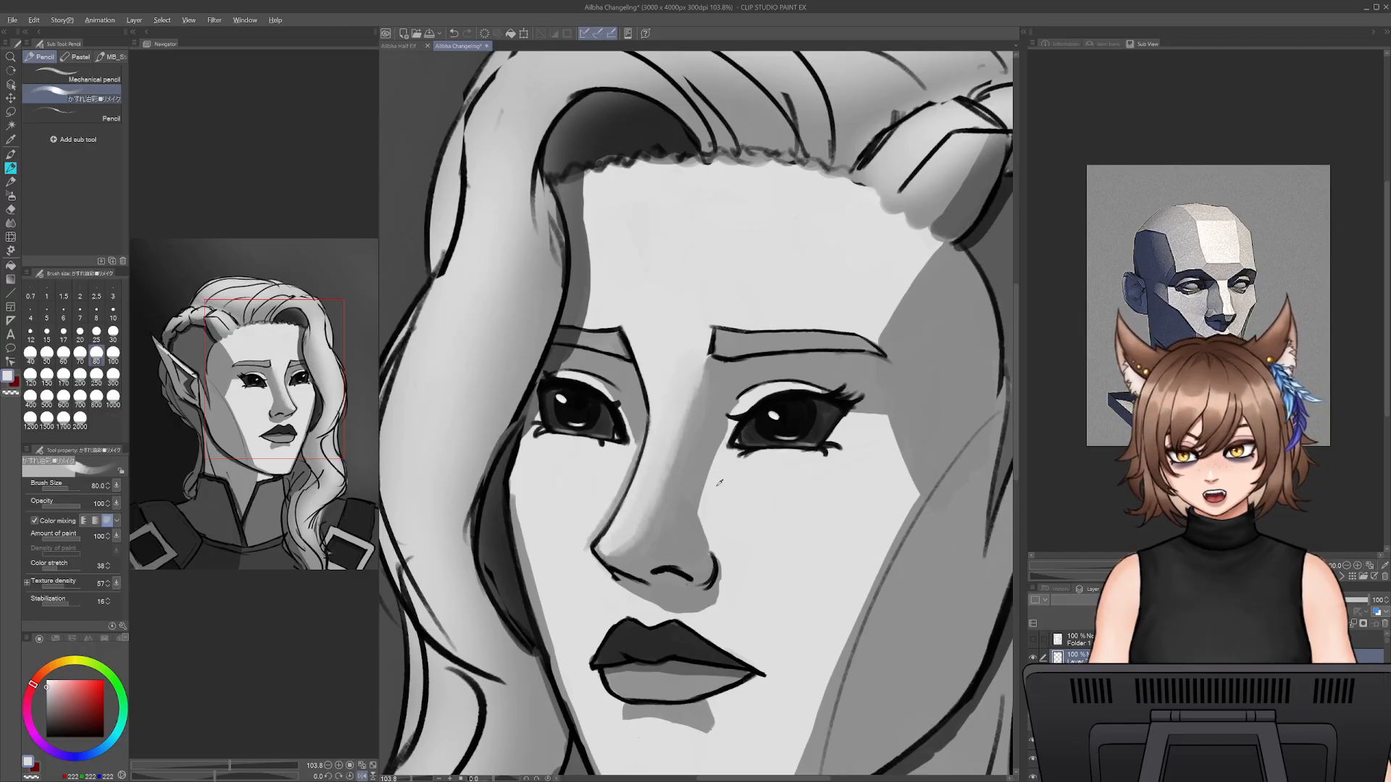
{"action": "mouse_move", "coordinate": [709, 484]}
{"action": "left_mouse_down"}
{"action": "mouse_move", "coordinate": [704, 512]}
{"action": "mouse_move", "coordinate": [717, 429]}
{"action": "mouse_move", "coordinate": [708, 529]}
{"action": "left_mouse_up"}
{"action": "left_click", "coordinate": [709, 455], "text": "alt"}
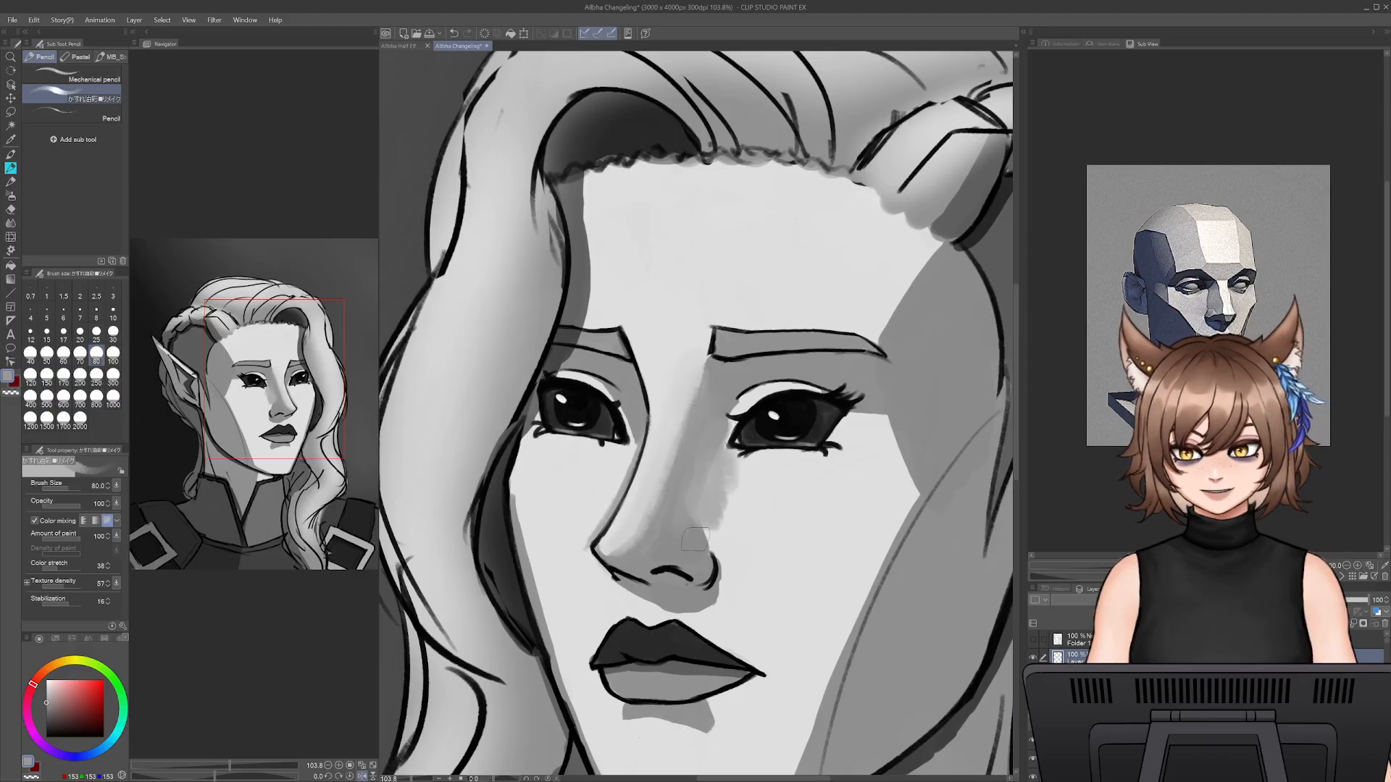
{"action": "mouse_move", "coordinate": [695, 539]}
{"action": "left_mouse_down"}
{"action": "mouse_move", "coordinate": [721, 554]}
{"action": "mouse_move", "coordinate": [721, 482]}
{"action": "left_mouse_up"}
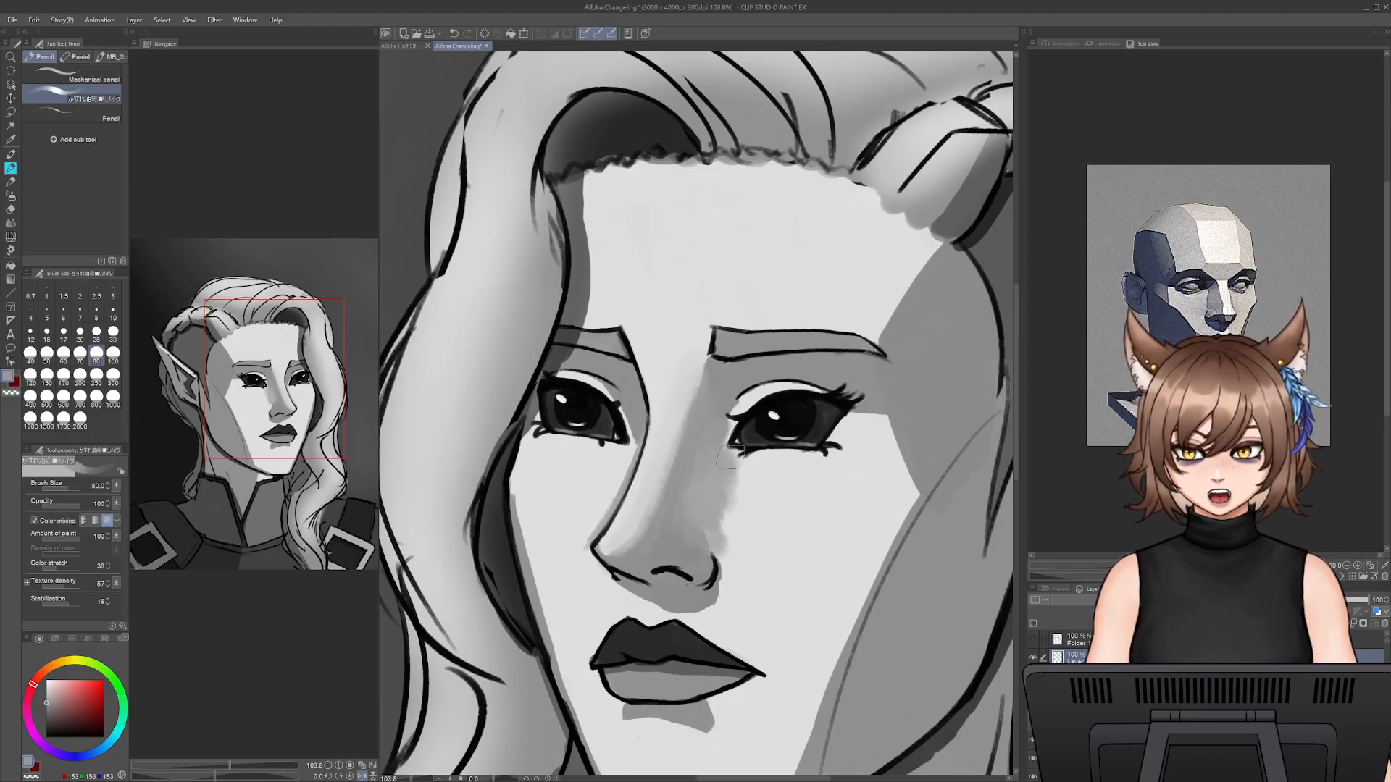
{"action": "key", "text": "bracketright"}
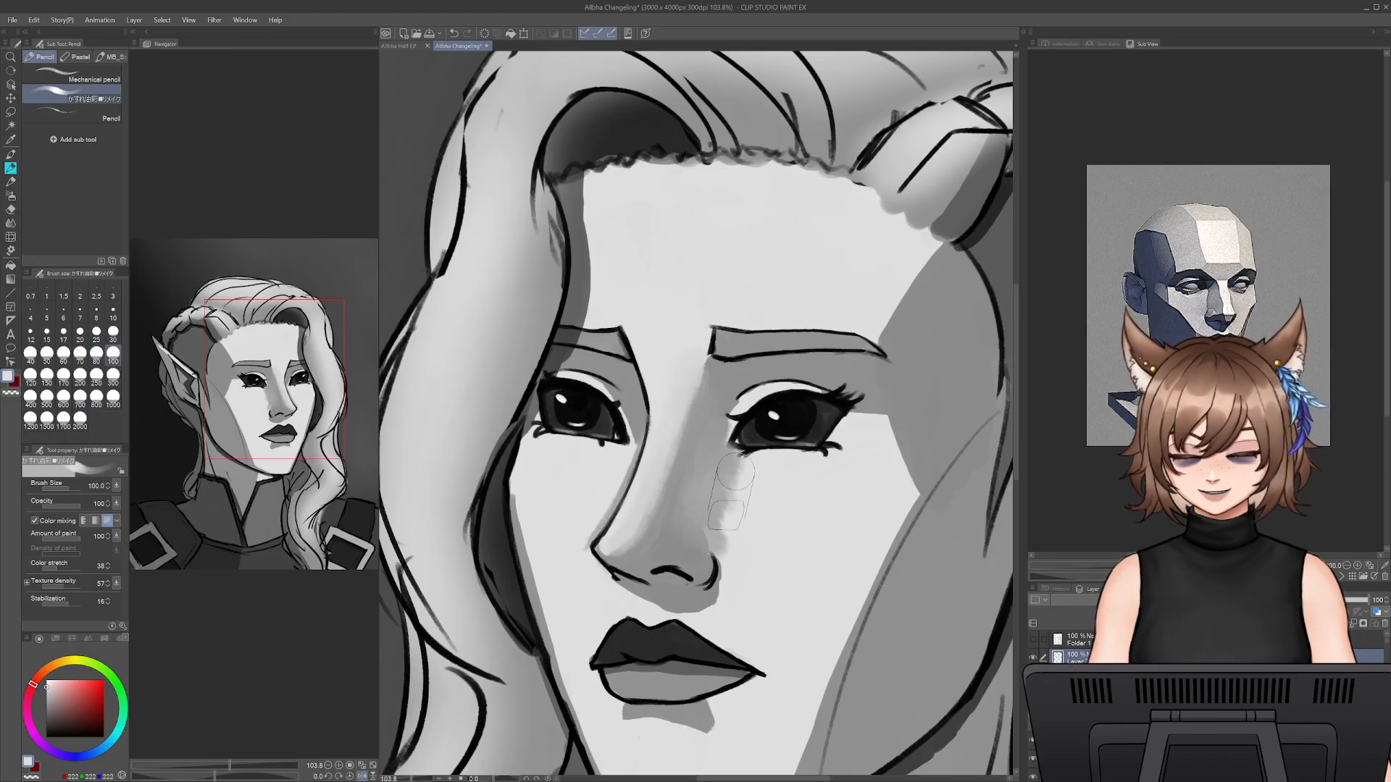
{"action": "key", "text": "bracketright"}
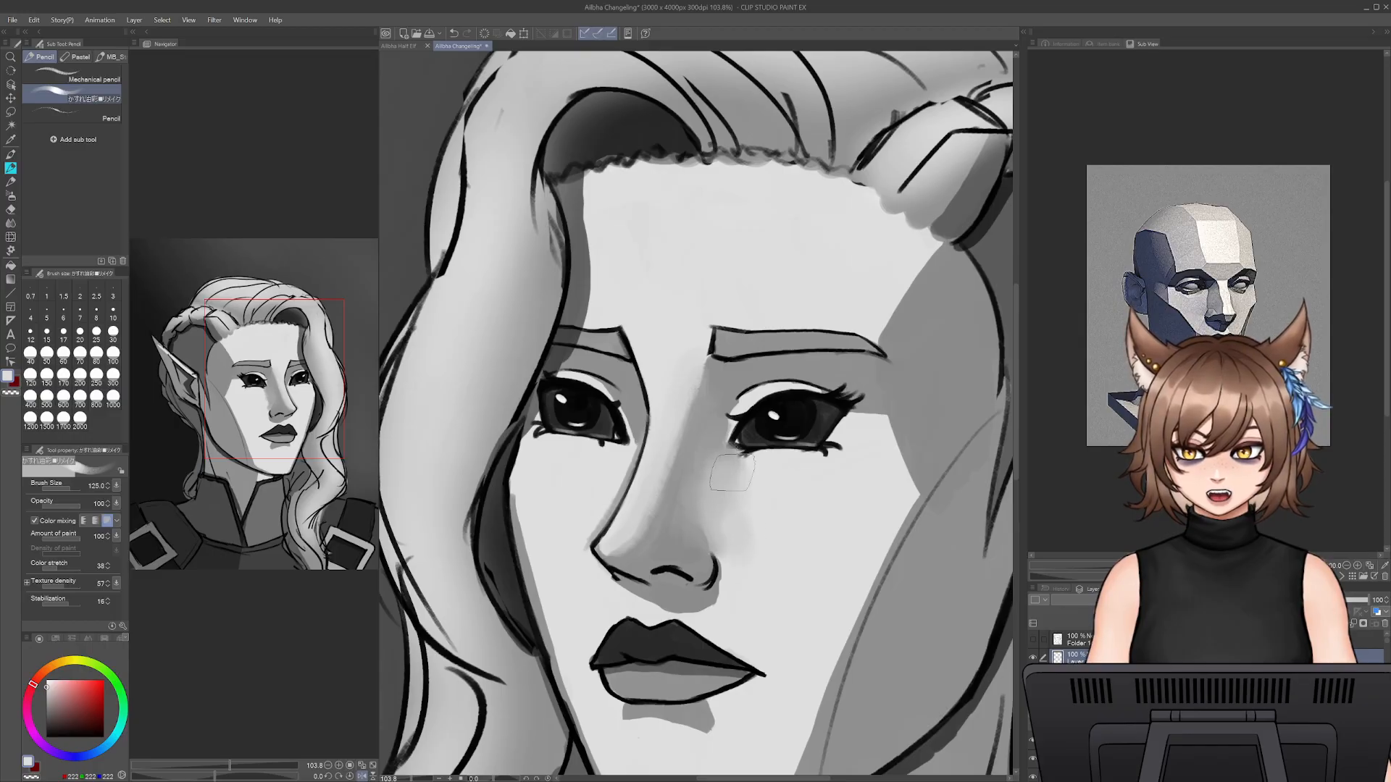
- Smooth the shading on the upper nose bridge and nose tip with sampled skin greys at size 60
{"action": "key", "text": "bracketleft"}
{"action": "key", "text": "bracketleft"}
{"action": "key", "text": "bracketleft"}
{"action": "key", "text": "bracketleft"}
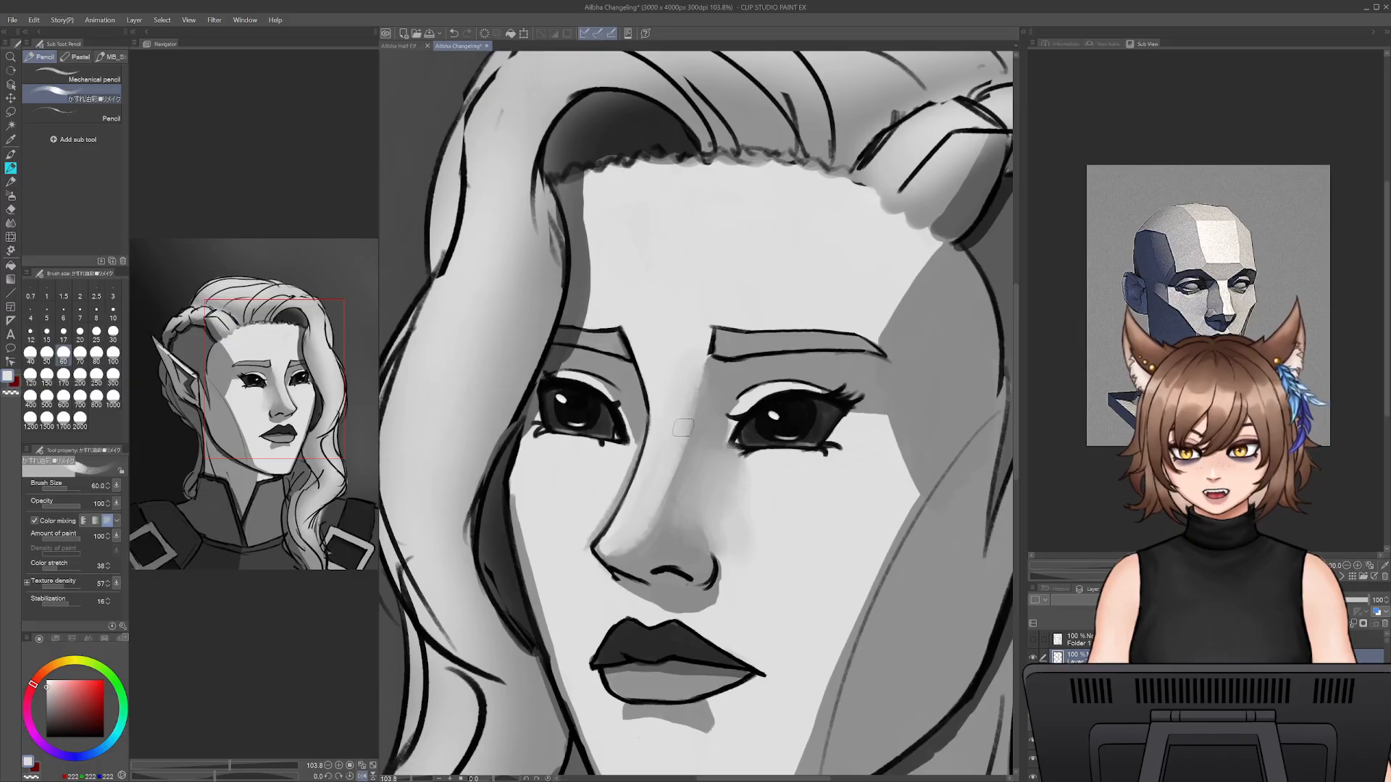
{"action": "left_click", "coordinate": [689, 387], "text": "alt"}
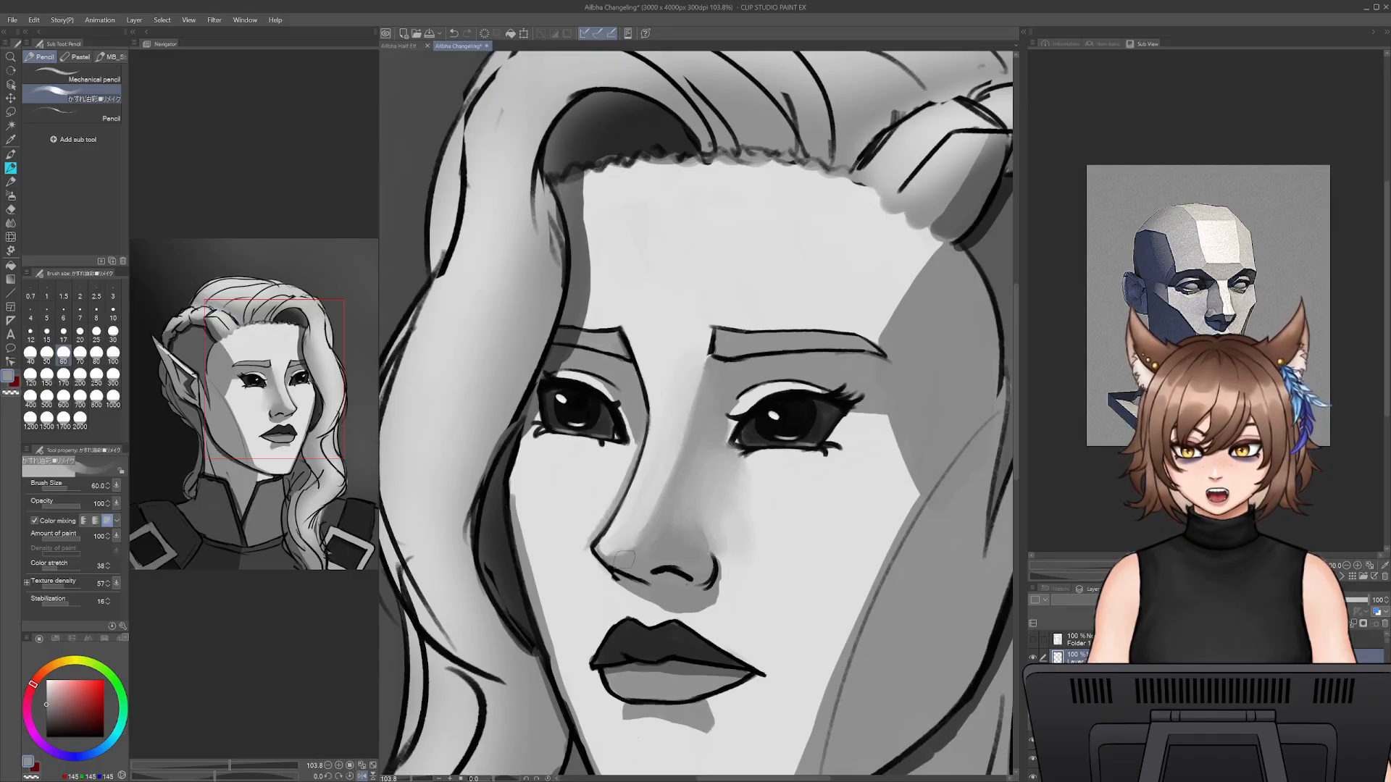
{"action": "left_click_drag", "start_coordinate": [625, 559], "coordinate": [621, 558]}
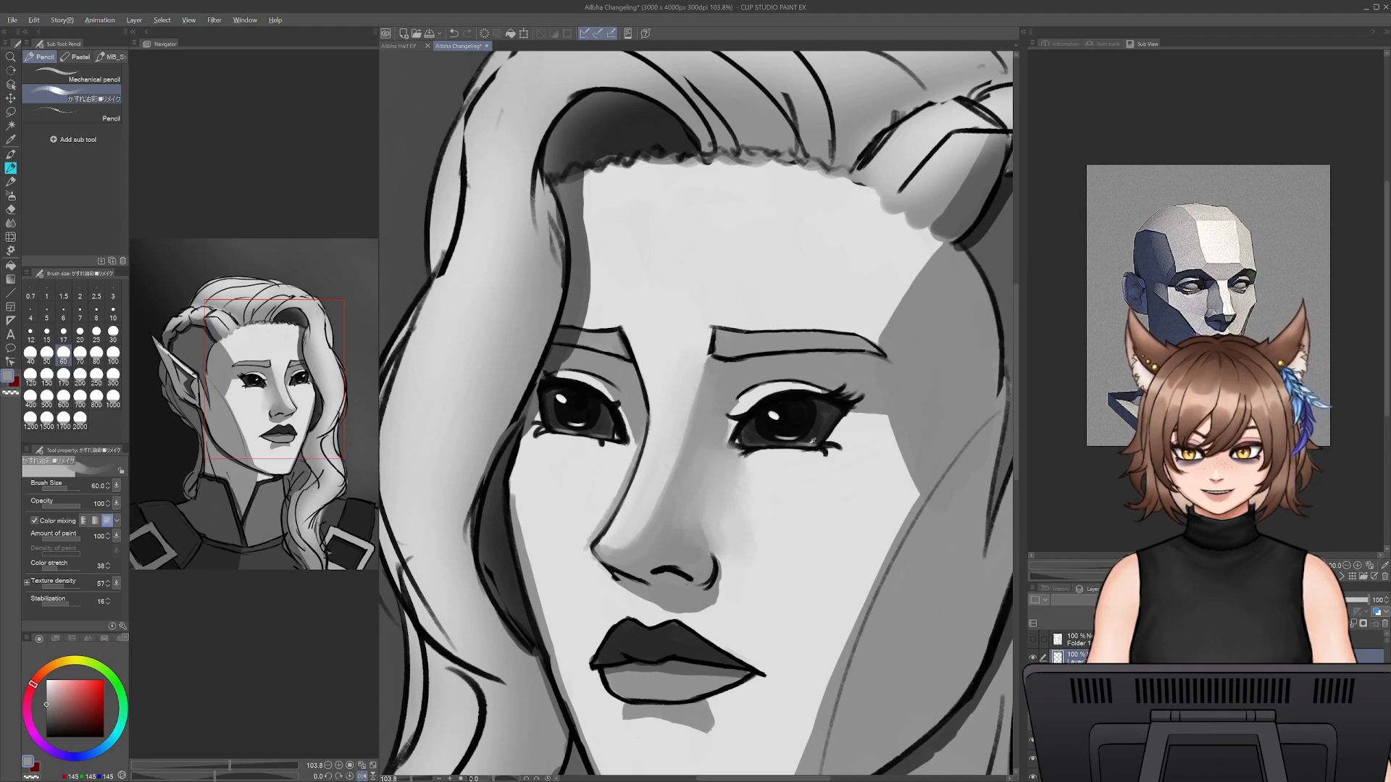
- Deepen the shadow between the nose side and the inner eye with sampled dark grey, varying the pencil size between 45 and 90
{"action": "left_click", "coordinate": [648, 649], "text": "alt"}
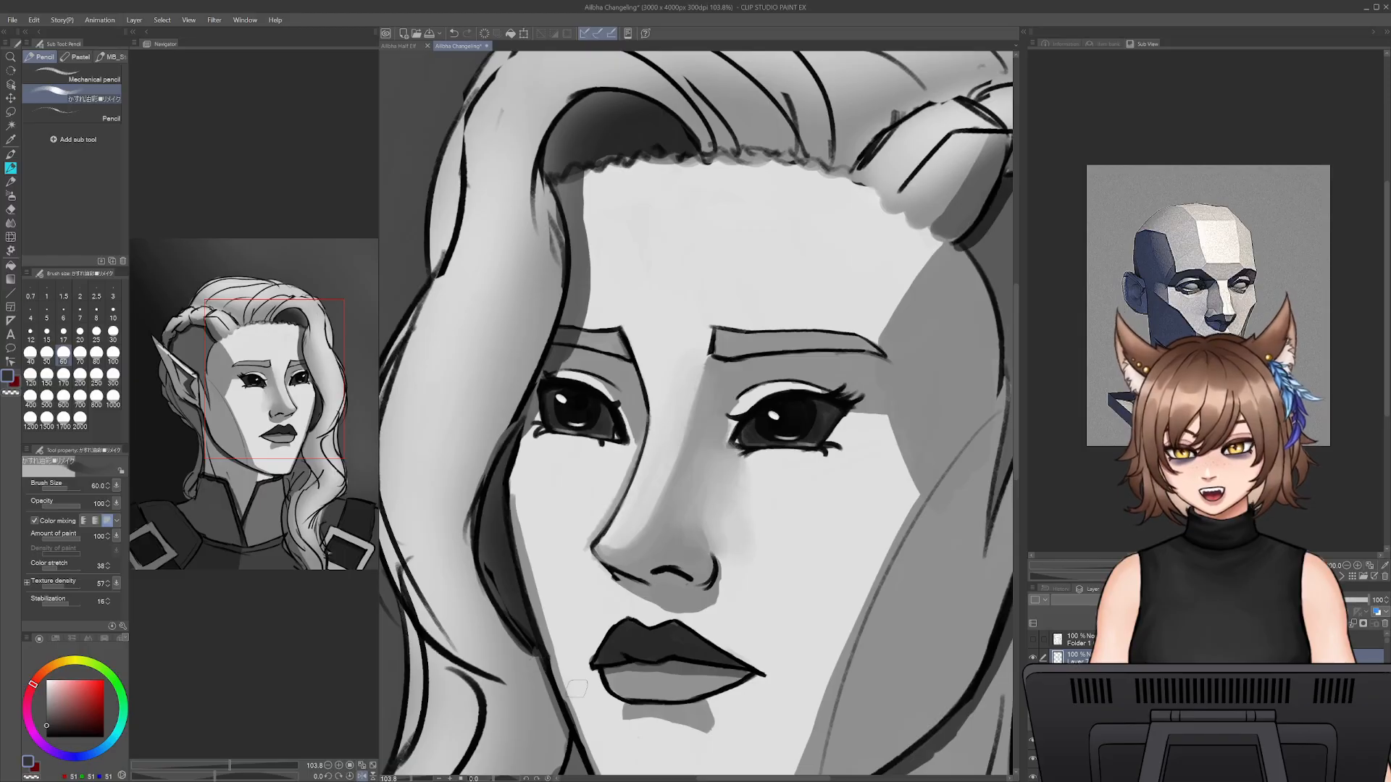
{"action": "left_click", "coordinate": [403, 779]}
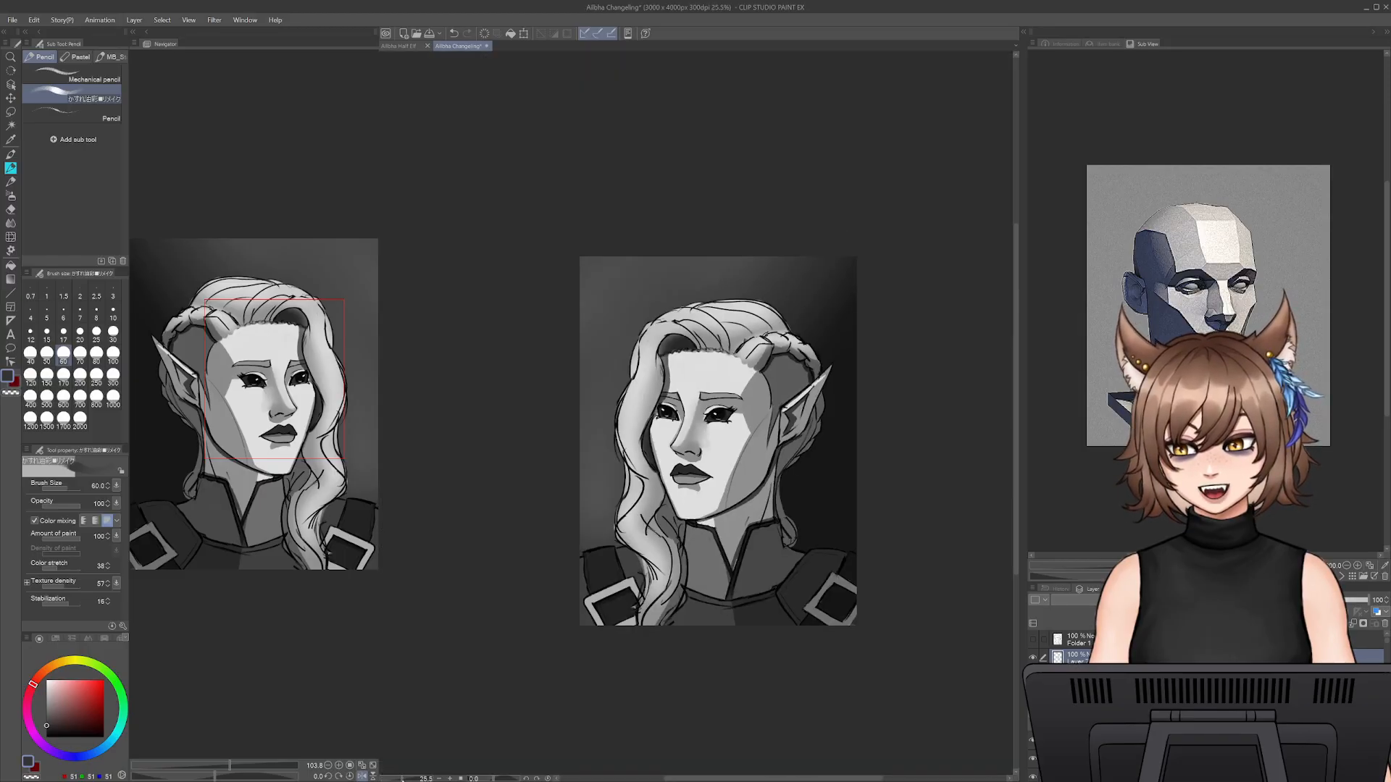
{"action": "left_click_drag", "start_coordinate": [402, 779], "coordinate": [407, 778]}
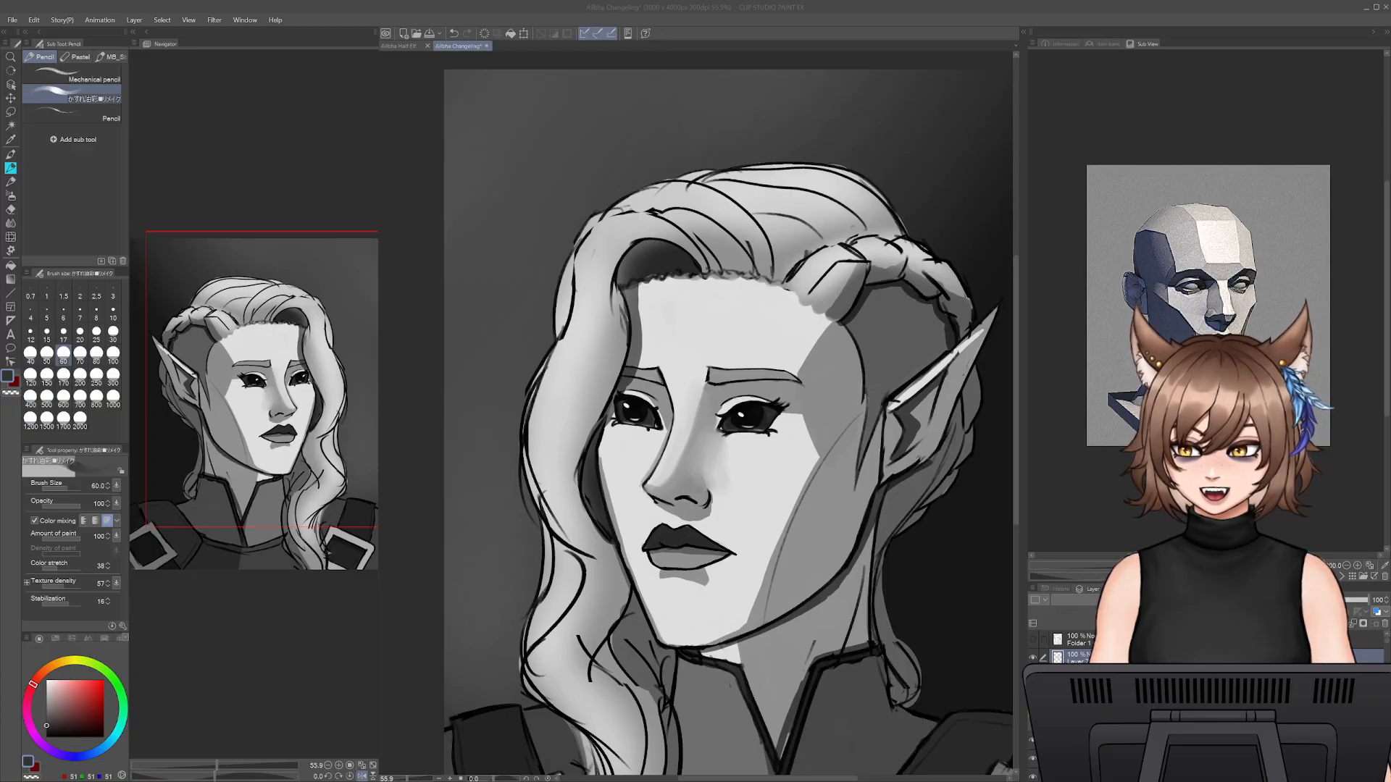
{"action": "left_click", "coordinate": [860, 289]}
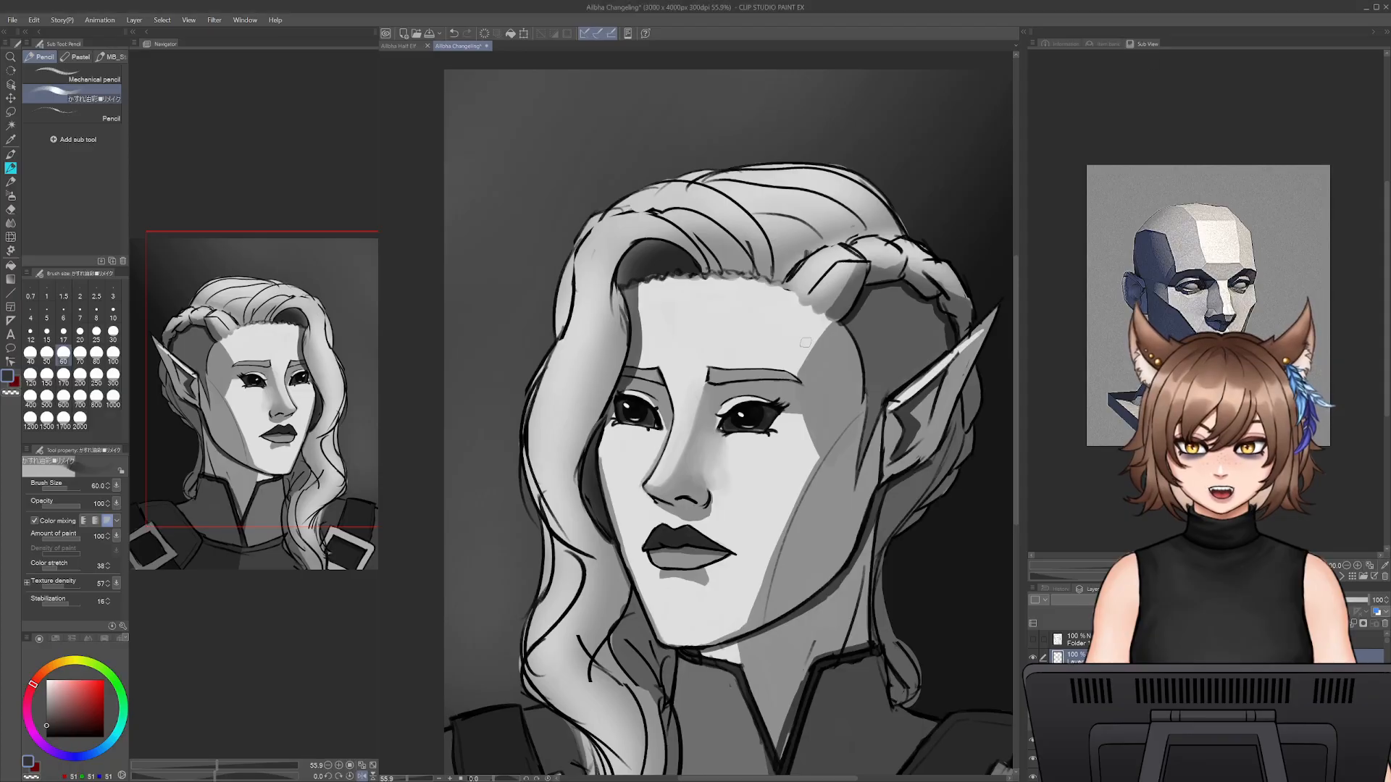
{"action": "scroll", "coordinate": [671, 451], "scroll_direction": "up", "scroll_amount": 4}
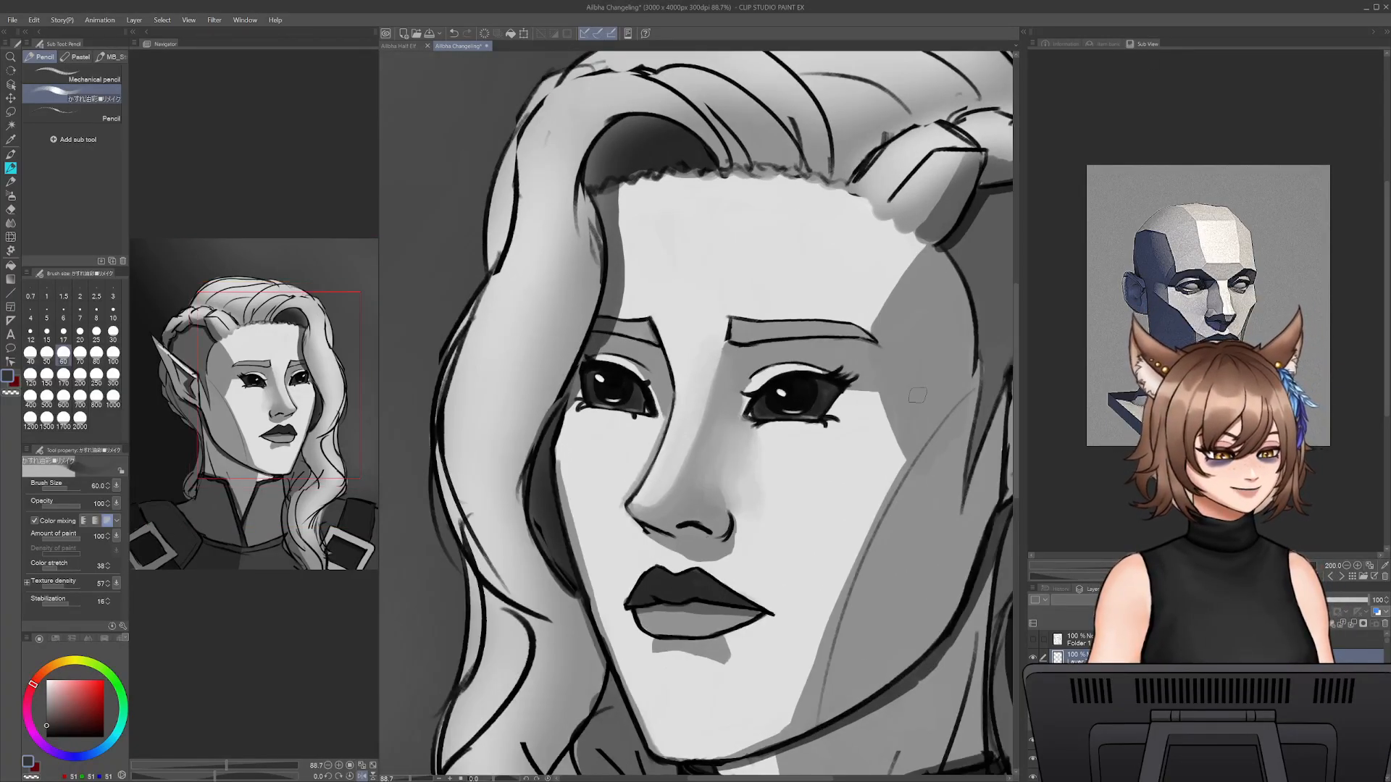
{"action": "key", "text": "bracketright"}
{"action": "key", "text": "bracketright"}
{"action": "key", "text": "bracketright"}
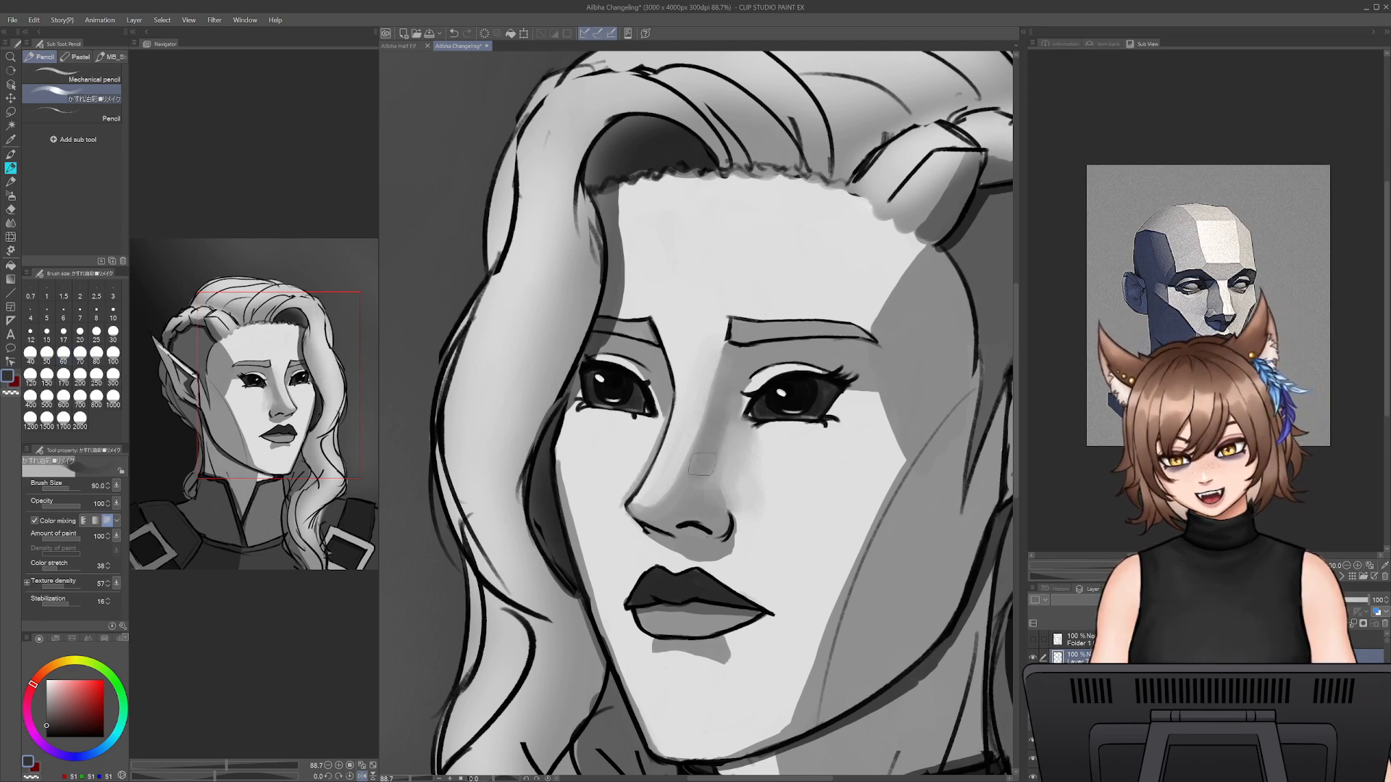
{"action": "mouse_move", "coordinate": [713, 429]}
{"action": "left_mouse_down"}
{"action": "mouse_move", "coordinate": [712, 470]}
{"action": "mouse_move", "coordinate": [730, 417]}
{"action": "mouse_move", "coordinate": [726, 473]}
{"action": "mouse_move", "coordinate": [723, 458]}
{"action": "mouse_move", "coordinate": [749, 445]}
{"action": "left_mouse_up"}
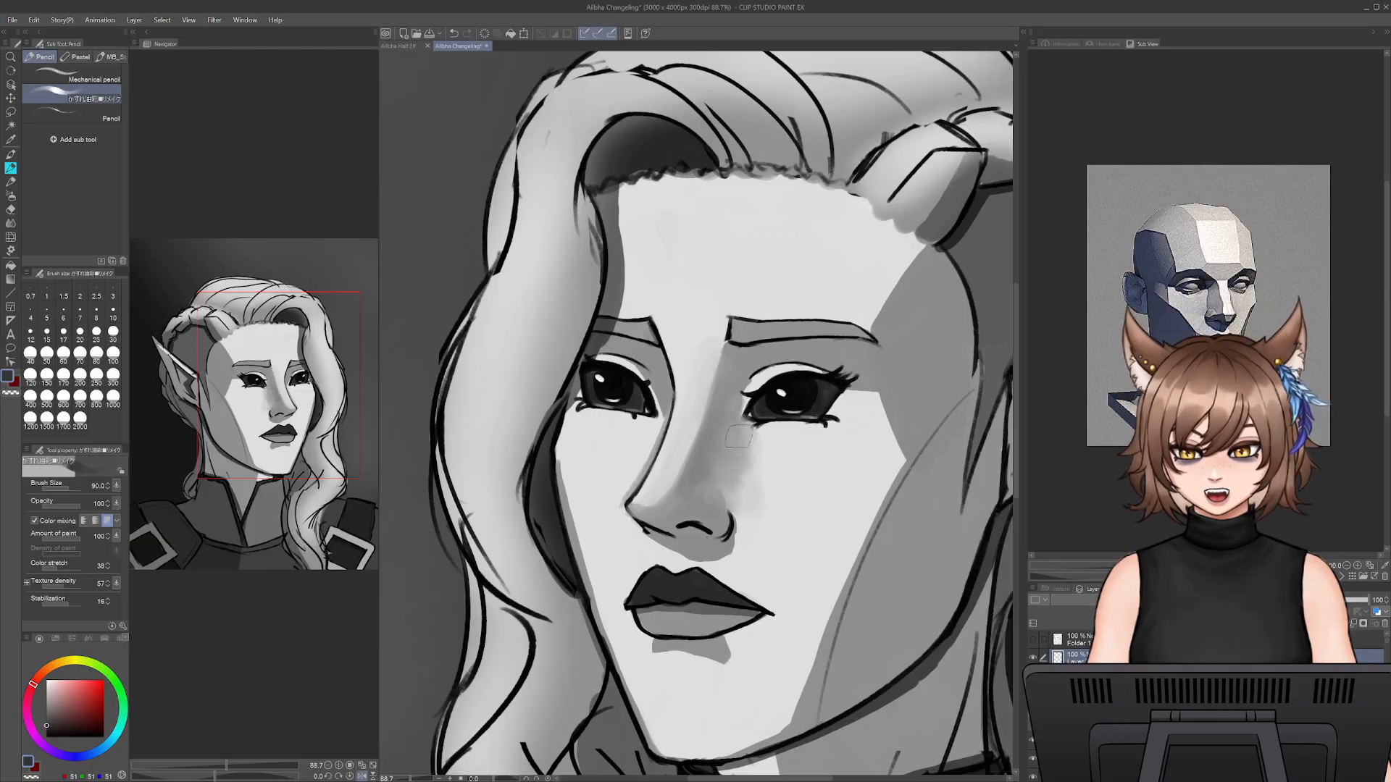
{"action": "left_click_drag", "start_coordinate": [666, 485], "coordinate": [638, 484]}
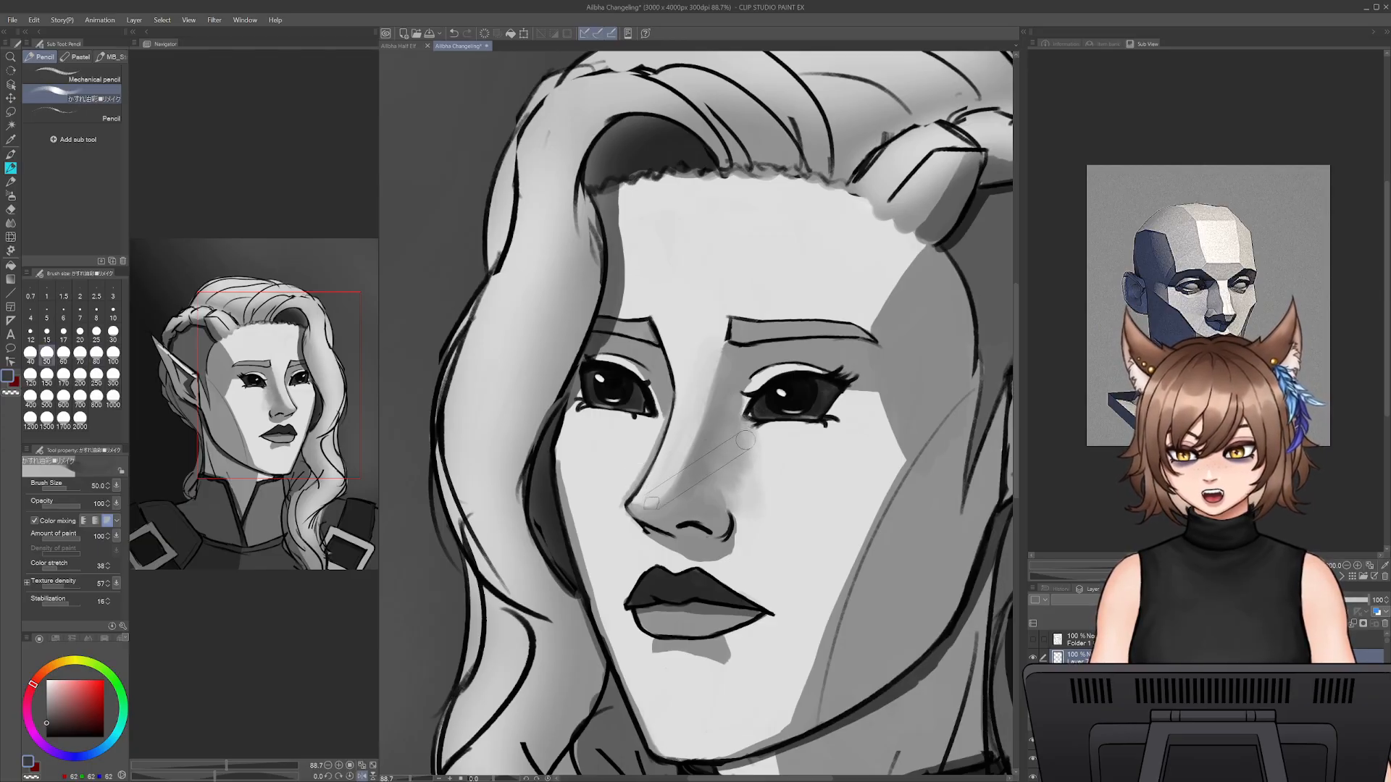
{"action": "mouse_move", "coordinate": [683, 442]}
{"action": "left_mouse_down"}
{"action": "mouse_move", "coordinate": [678, 478]}
{"action": "mouse_move", "coordinate": [714, 397]}
{"action": "left_mouse_up"}
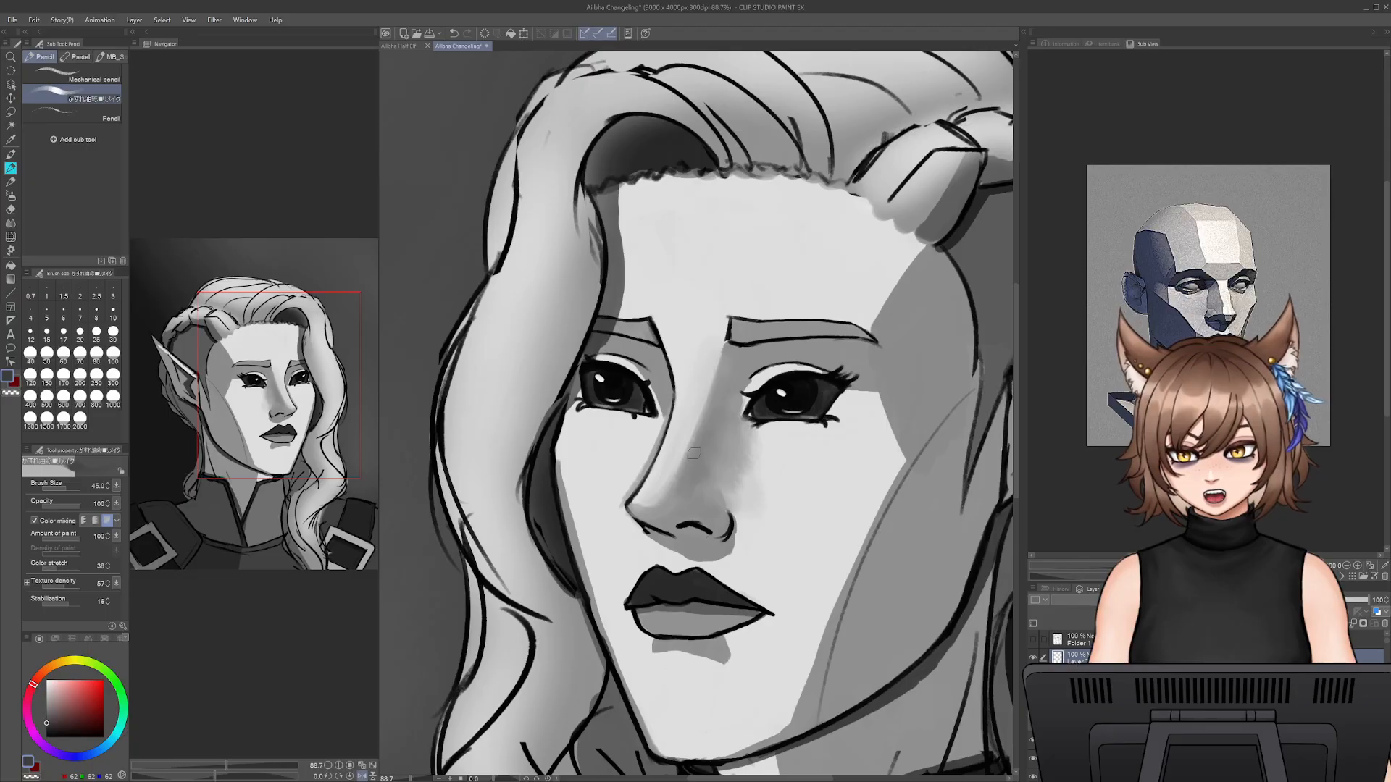
{"action": "left_click_drag", "start_coordinate": [693, 453], "coordinate": [721, 362]}
- Paint soft grey shading between the eyebrows at size 70 and blend it into the nose bridge with sampled lighter tones
{"action": "left_click", "coordinate": [728, 460], "text": "alt"}
{"action": "key", "text": "bracketright"}
{"action": "key", "text": "bracketright"}
{"action": "key", "text": "bracketright"}
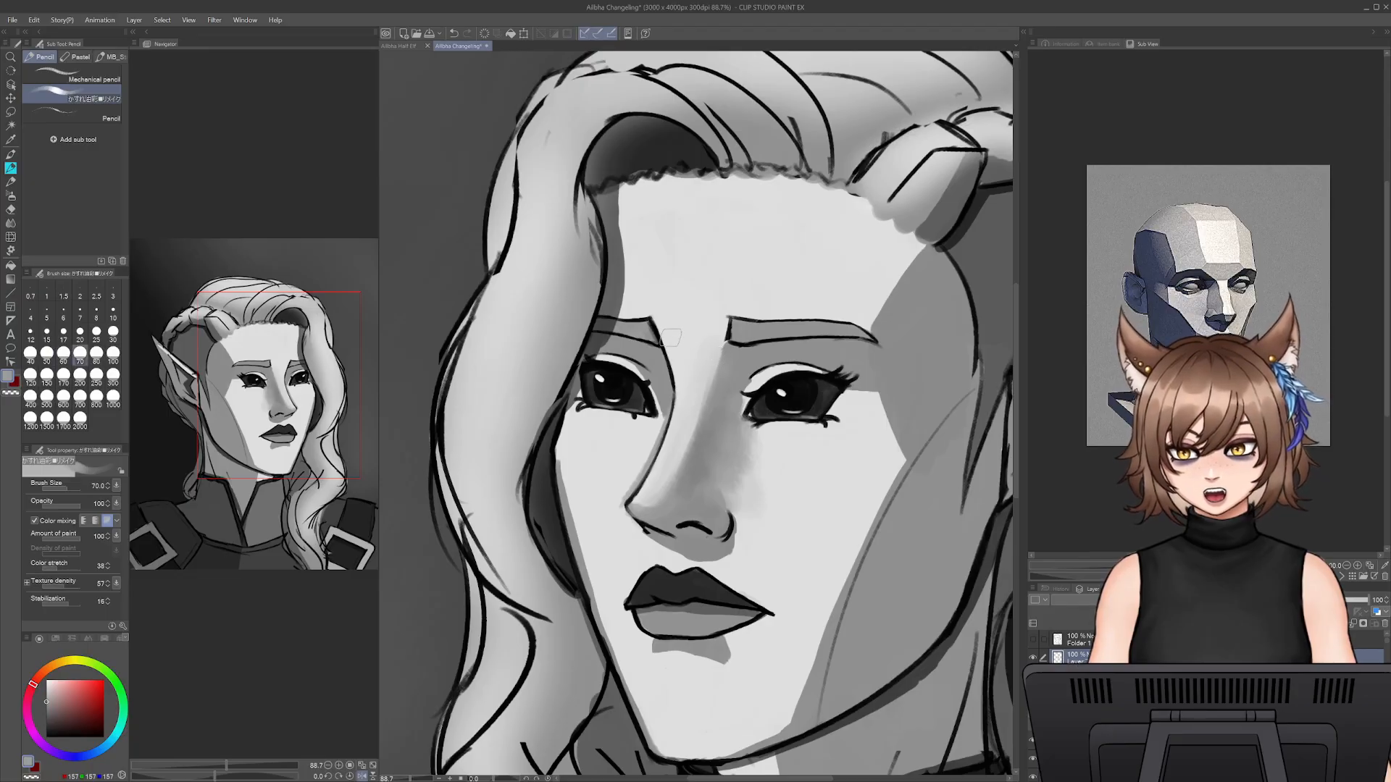
{"action": "mouse_move", "coordinate": [670, 323]}
{"action": "left_mouse_down"}
{"action": "mouse_move", "coordinate": [687, 321]}
{"action": "mouse_move", "coordinate": [712, 316]}
{"action": "mouse_move", "coordinate": [713, 375]}
{"action": "mouse_move", "coordinate": [675, 355]}
{"action": "mouse_move", "coordinate": [672, 317]}
{"action": "mouse_move", "coordinate": [676, 348]}
{"action": "mouse_move", "coordinate": [676, 328]}
{"action": "mouse_move", "coordinate": [652, 310]}
{"action": "mouse_move", "coordinate": [720, 312]}
{"action": "left_mouse_up"}
{"action": "left_click", "coordinate": [664, 307], "text": "alt"}
{"action": "left_click", "coordinate": [693, 329], "text": "alt"}
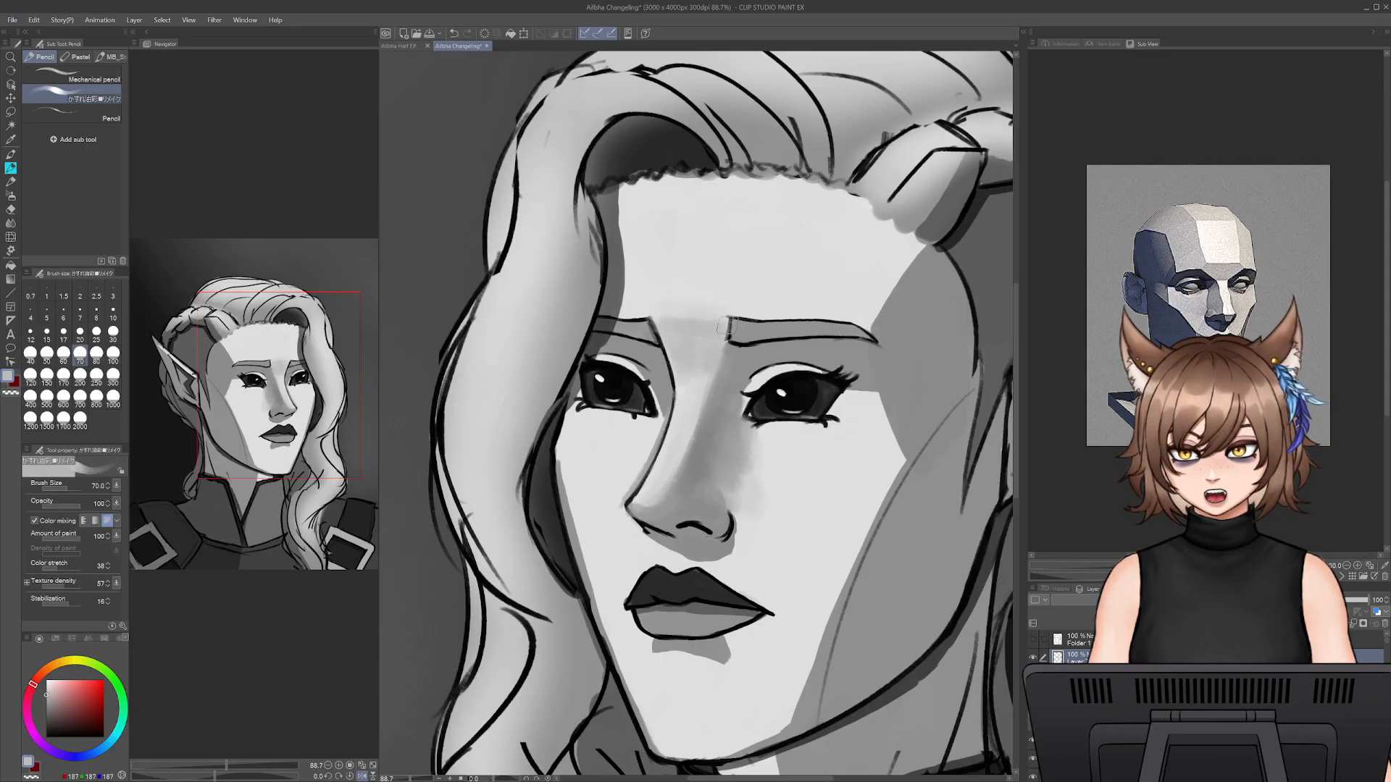
{"action": "left_click", "coordinate": [725, 360], "text": "alt"}
{"action": "left_click", "coordinate": [715, 349], "text": "alt"}
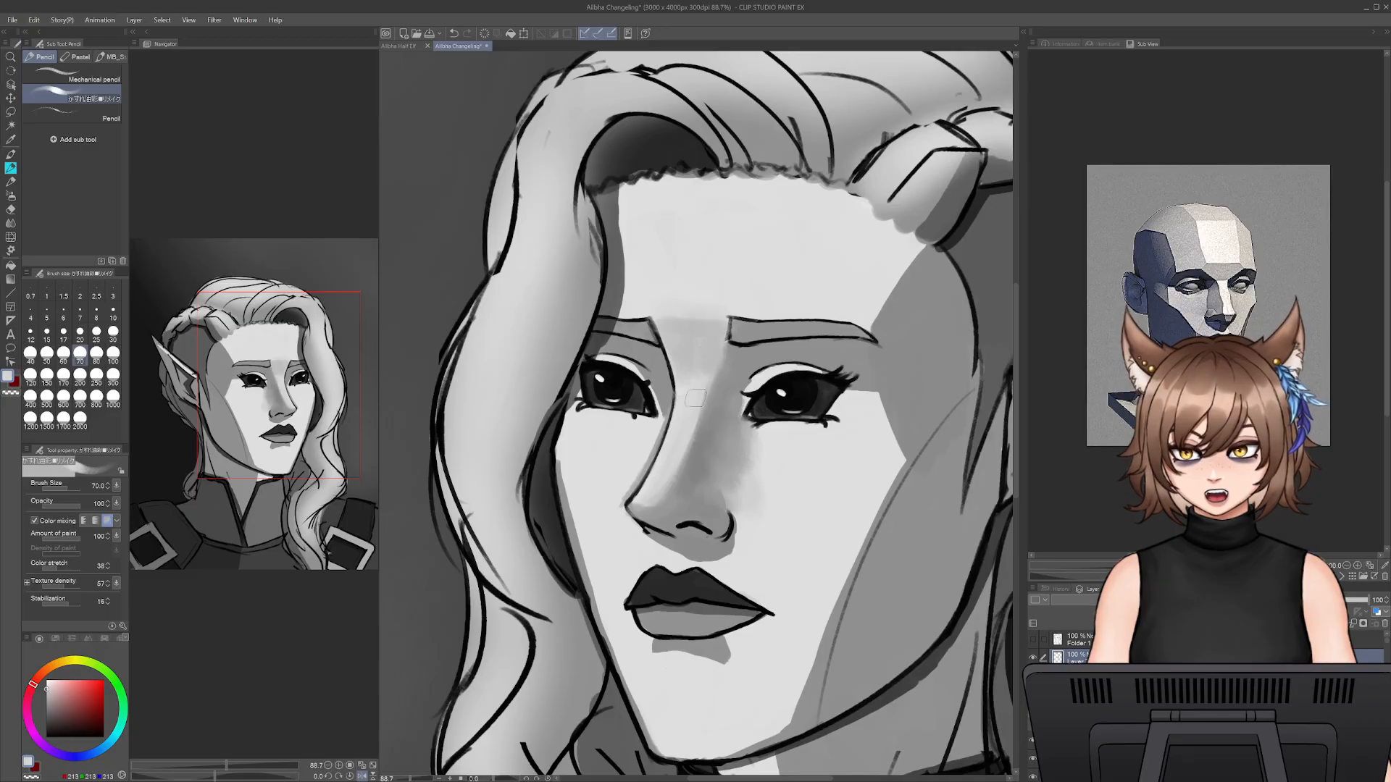
- Darken the underside of the nose with dark grey sampled from the eye at pencil size 50
{"action": "key", "text": "bracketleft"}
{"action": "key", "text": "bracketleft"}
{"action": "key", "text": "bracketleft"}
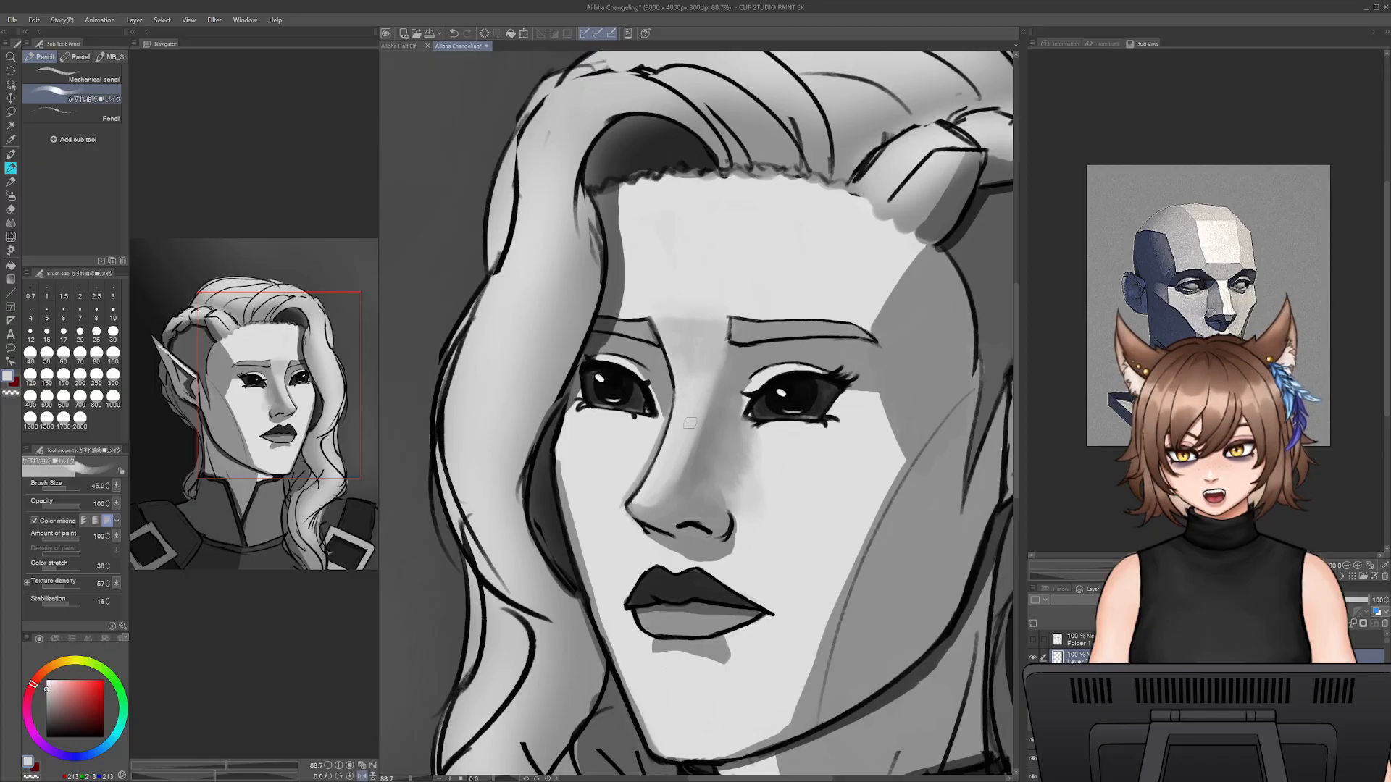
{"action": "left_click", "coordinate": [767, 410], "text": "alt"}
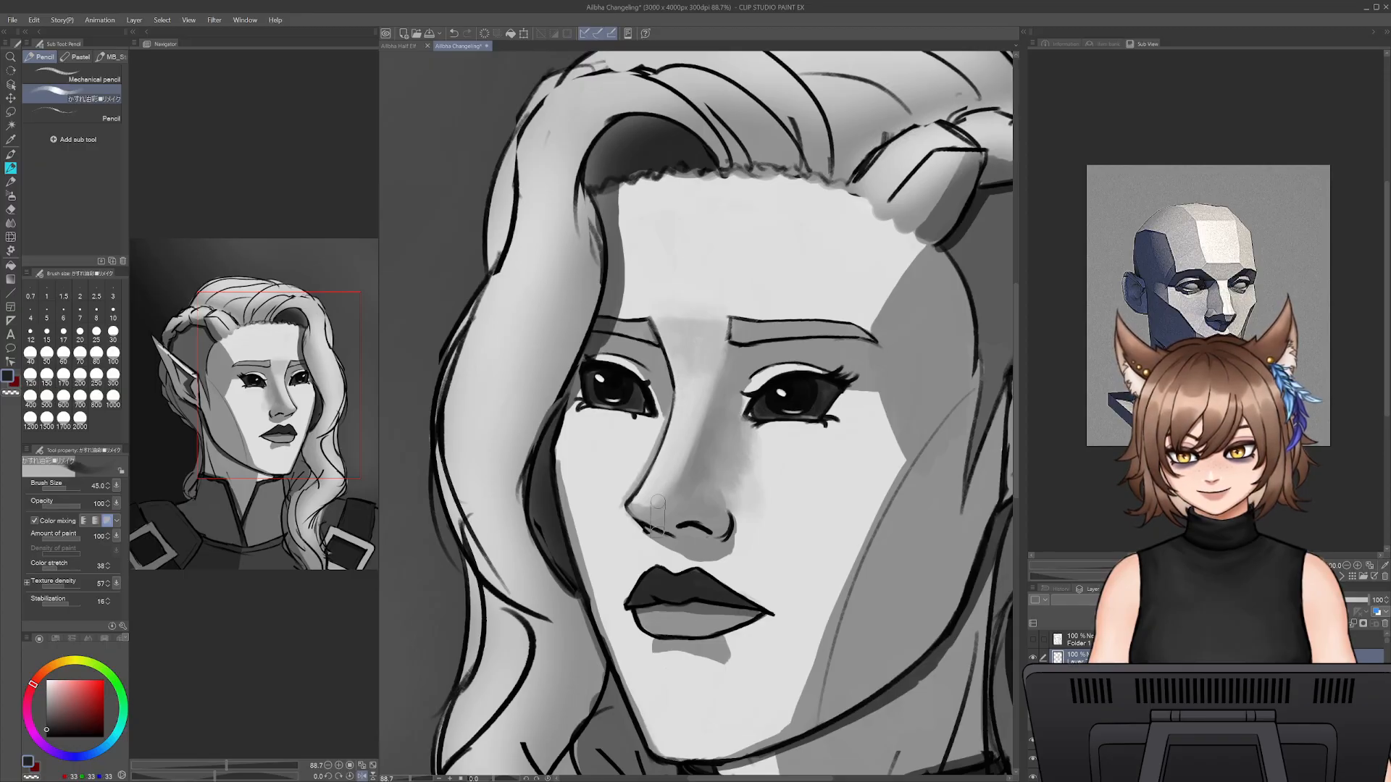
{"action": "key", "text": "bracketright"}
{"action": "mouse_move", "coordinate": [647, 516]}
{"action": "left_mouse_down"}
{"action": "mouse_move", "coordinate": [728, 529]}
{"action": "mouse_move", "coordinate": [652, 523]}
{"action": "mouse_move", "coordinate": [674, 515]}
{"action": "left_mouse_up"}
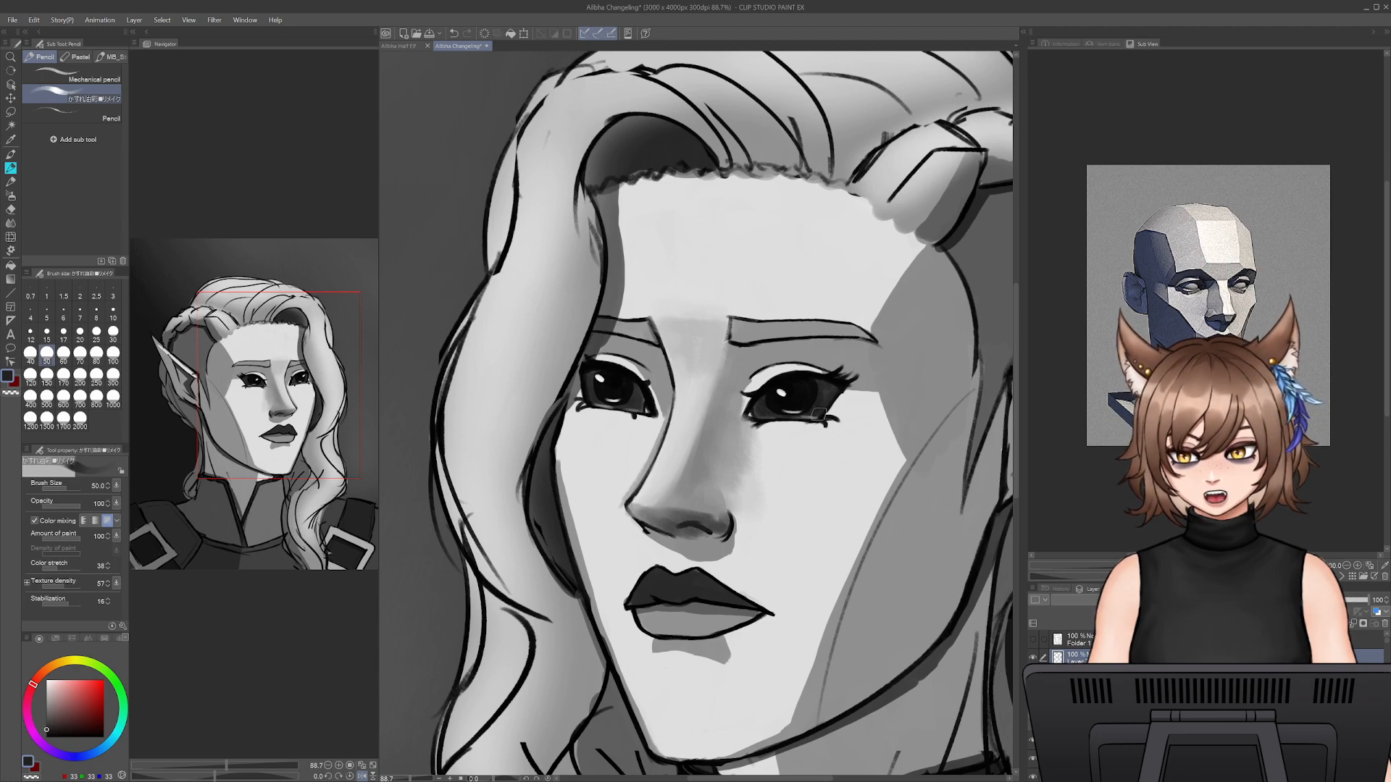
- Define the nostril with near-black sampled from the eye, reducing the pencil size to 17.5
{"action": "left_click", "coordinate": [798, 405], "text": "alt"}
{"action": "key", "text": "bracketleft"}
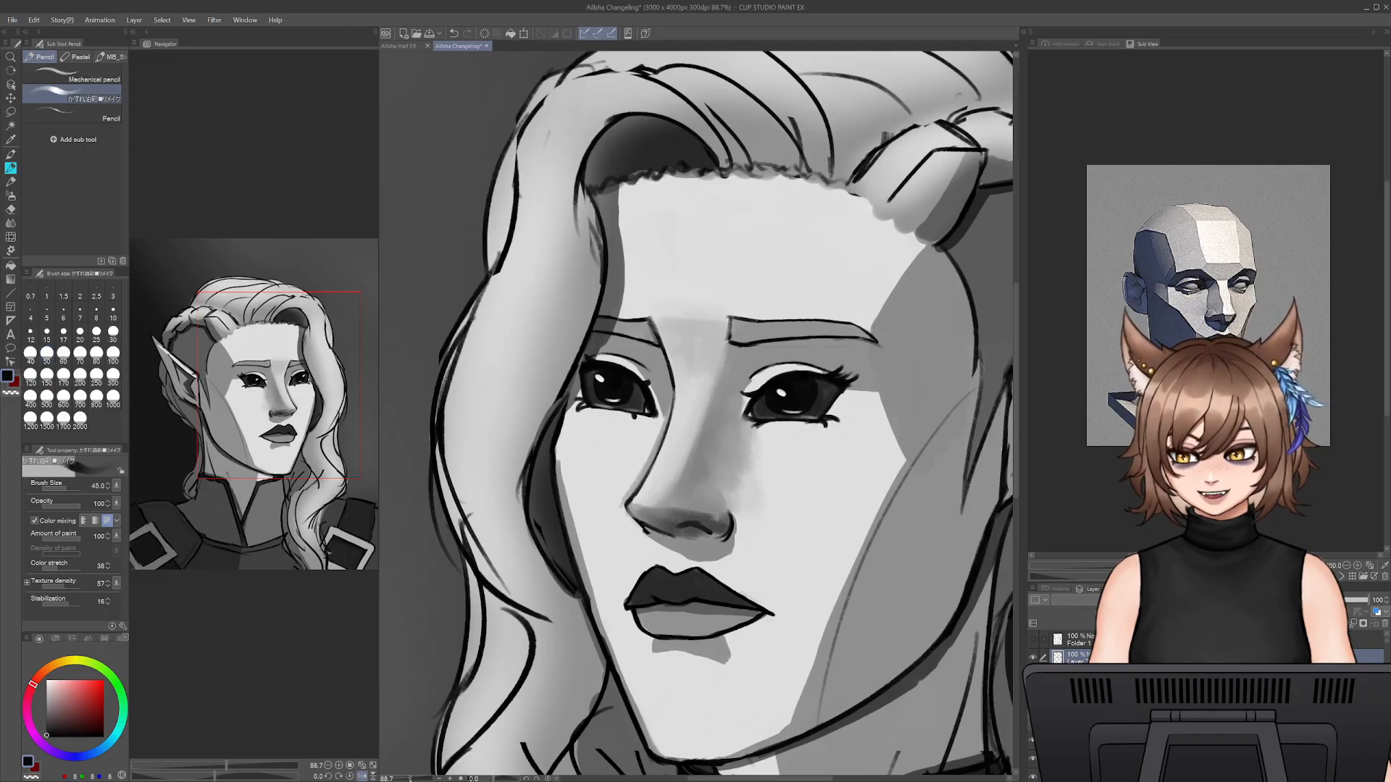
{"action": "scroll", "coordinate": [686, 507], "scroll_direction": "down", "scroll_amount": 1}
{"action": "key", "text": "bracketleft"}
{"action": "key", "text": "bracketleft"}
{"action": "key", "text": "bracketleft"}
{"action": "key", "text": "bracketleft"}
{"action": "key", "text": "bracketleft"}
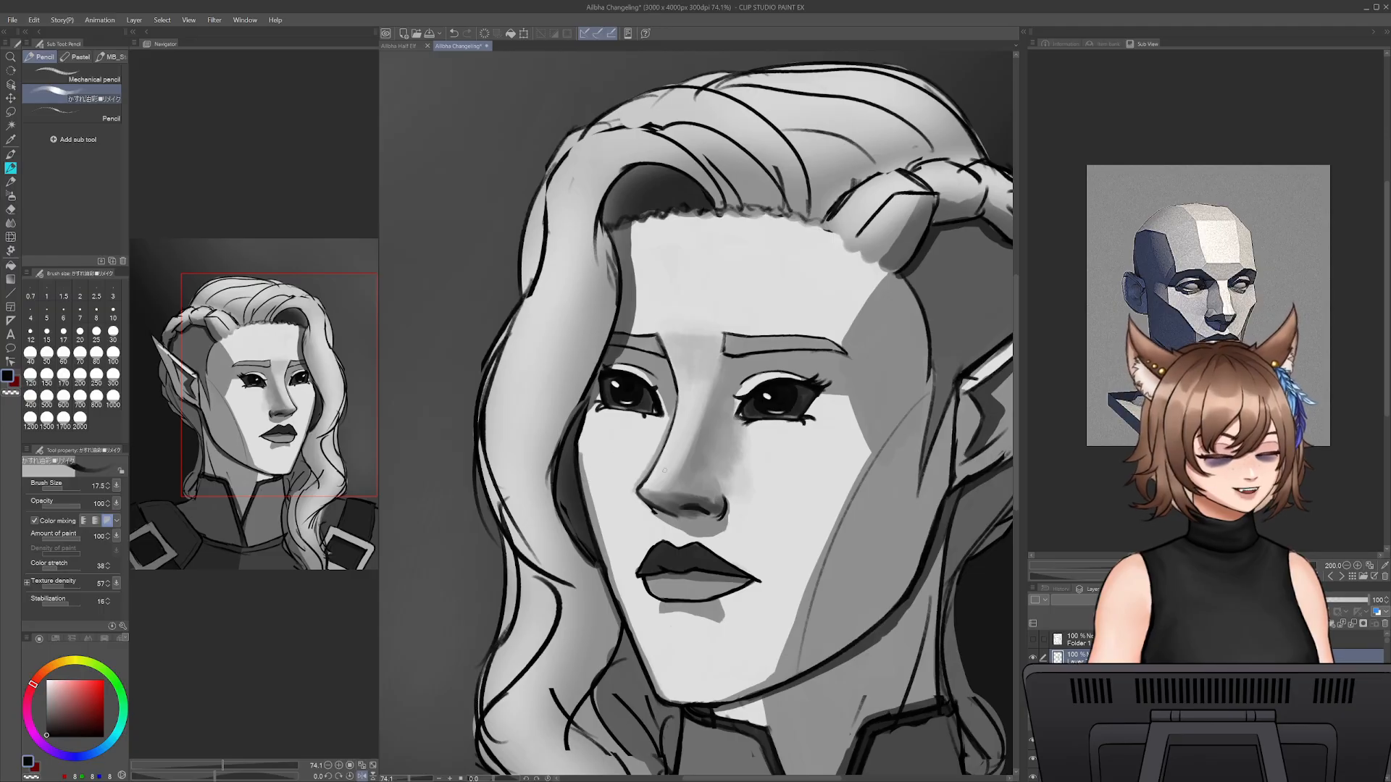
- Blend the underside of the nose tip with sampled mid greys at sizes 30 to 35
{"action": "left_click", "coordinate": [667, 497], "text": "alt"}
{"action": "key", "text": "]"}
{"action": "left_click", "coordinate": [679, 502], "text": "alt"}
{"action": "key", "text": "bracketright"}
{"action": "key", "text": "bracketright"}
{"action": "key", "text": "bracketright"}
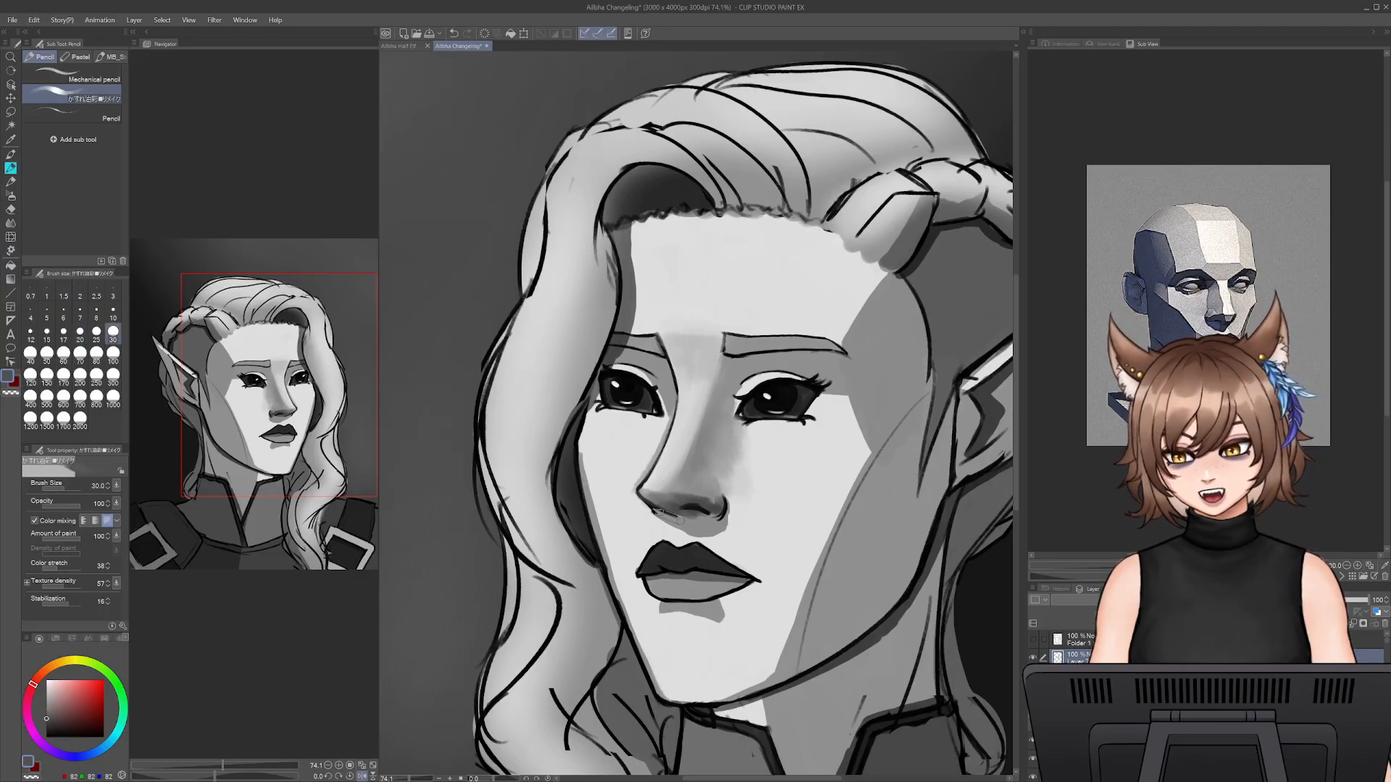
{"action": "left_click_drag", "start_coordinate": [683, 527], "coordinate": [669, 512]}
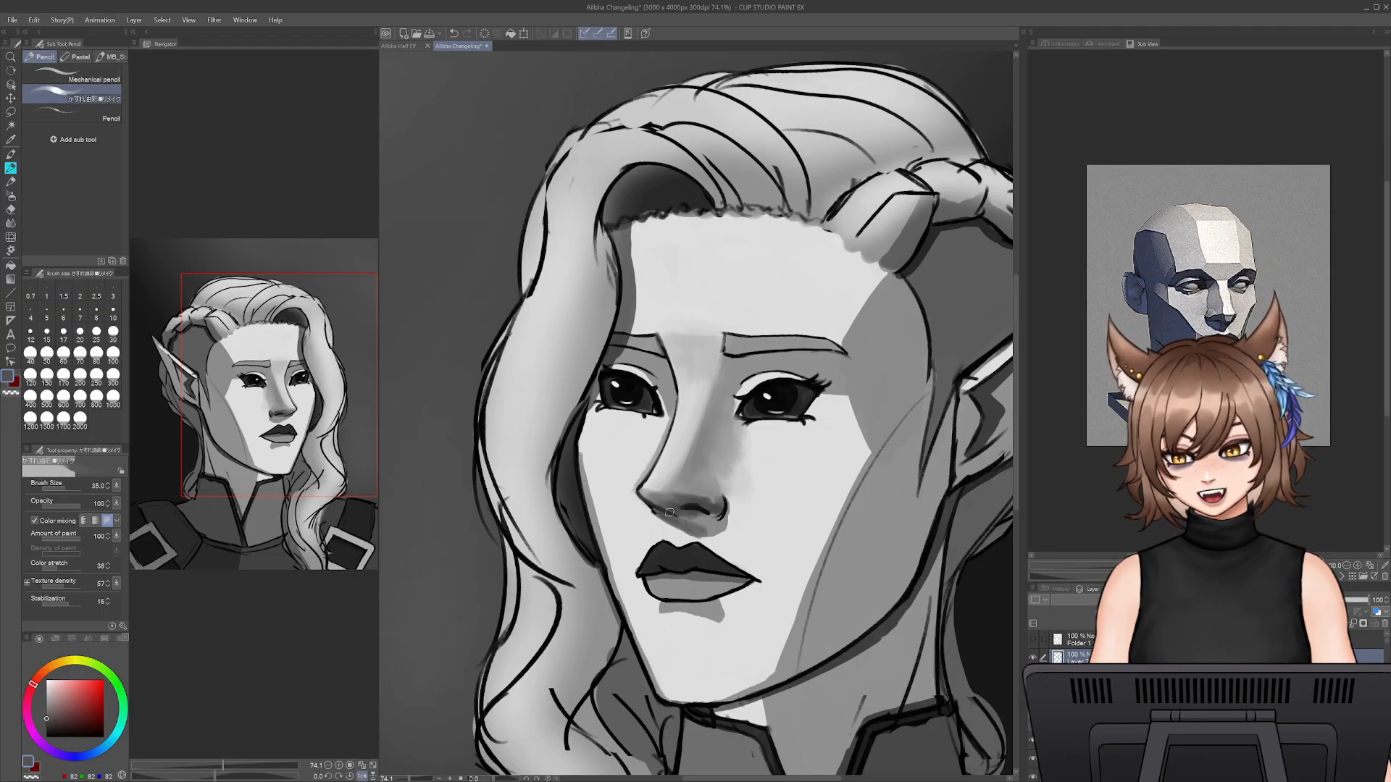
{"action": "left_click", "coordinate": [662, 503], "text": "alt"}
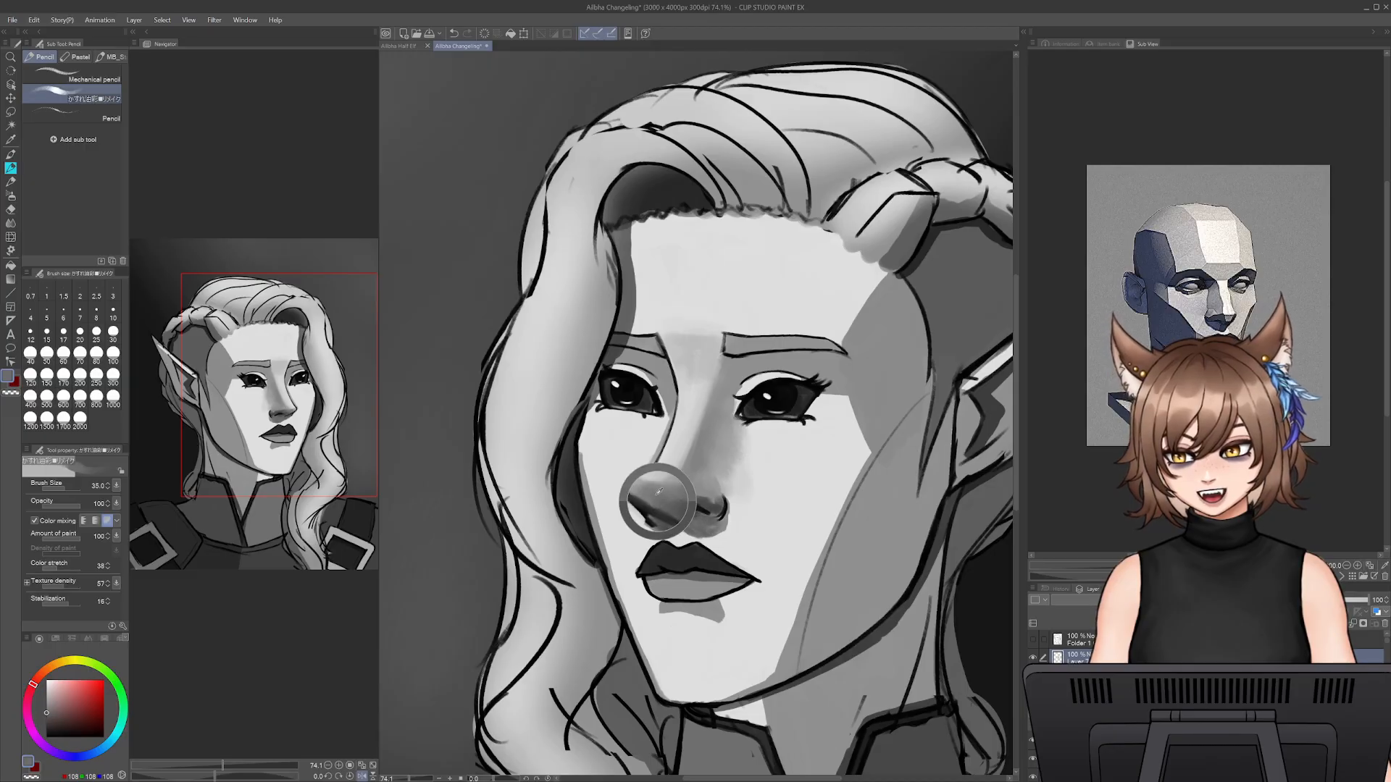
- Refine the nostril at size 20, alternating sampled near-black and mid-grey tones around its edge
{"action": "key", "text": "bracketleft"}
{"action": "key", "text": "bracketleft"}
{"action": "key", "text": "bracketleft"}
{"action": "key", "text": "bracketleft"}
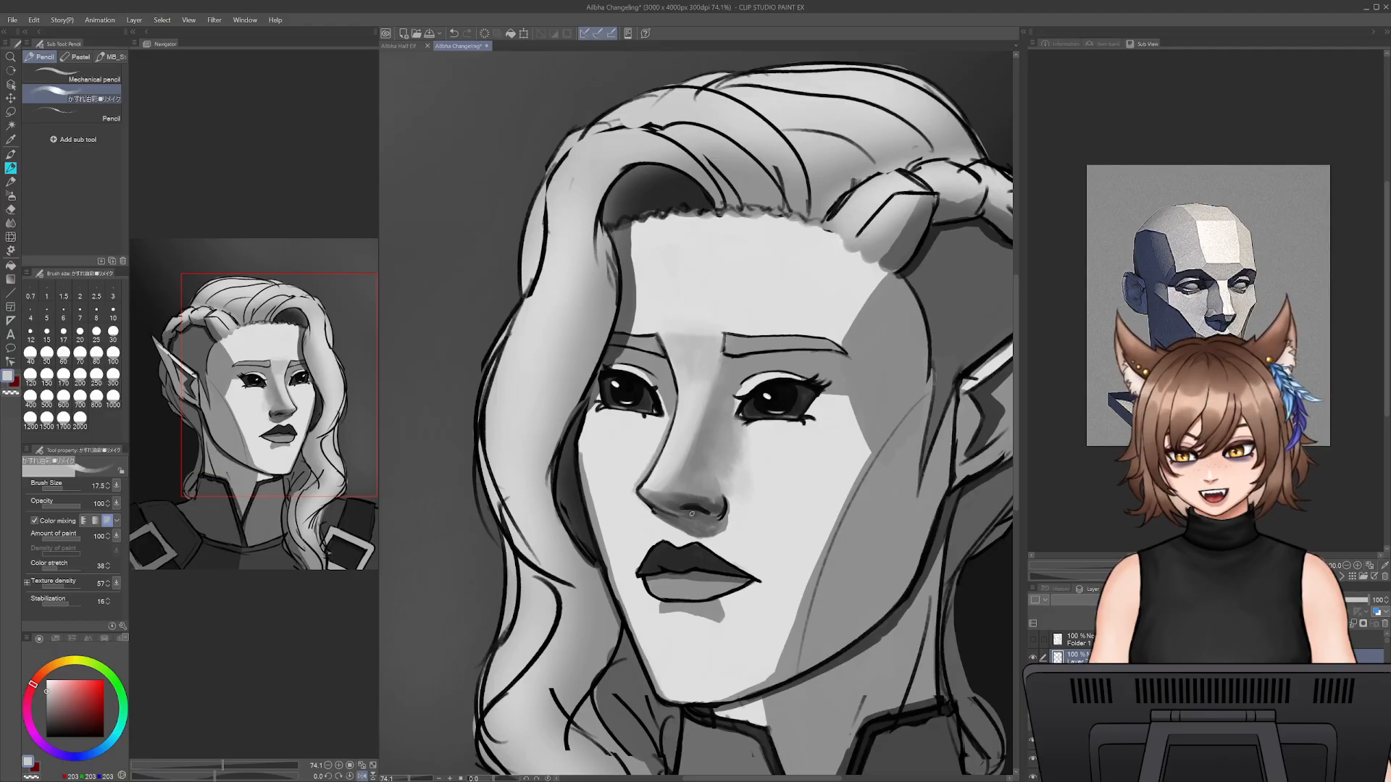
{"action": "key", "text": "bracketright"}
{"action": "left_click", "coordinate": [684, 507], "text": "alt"}
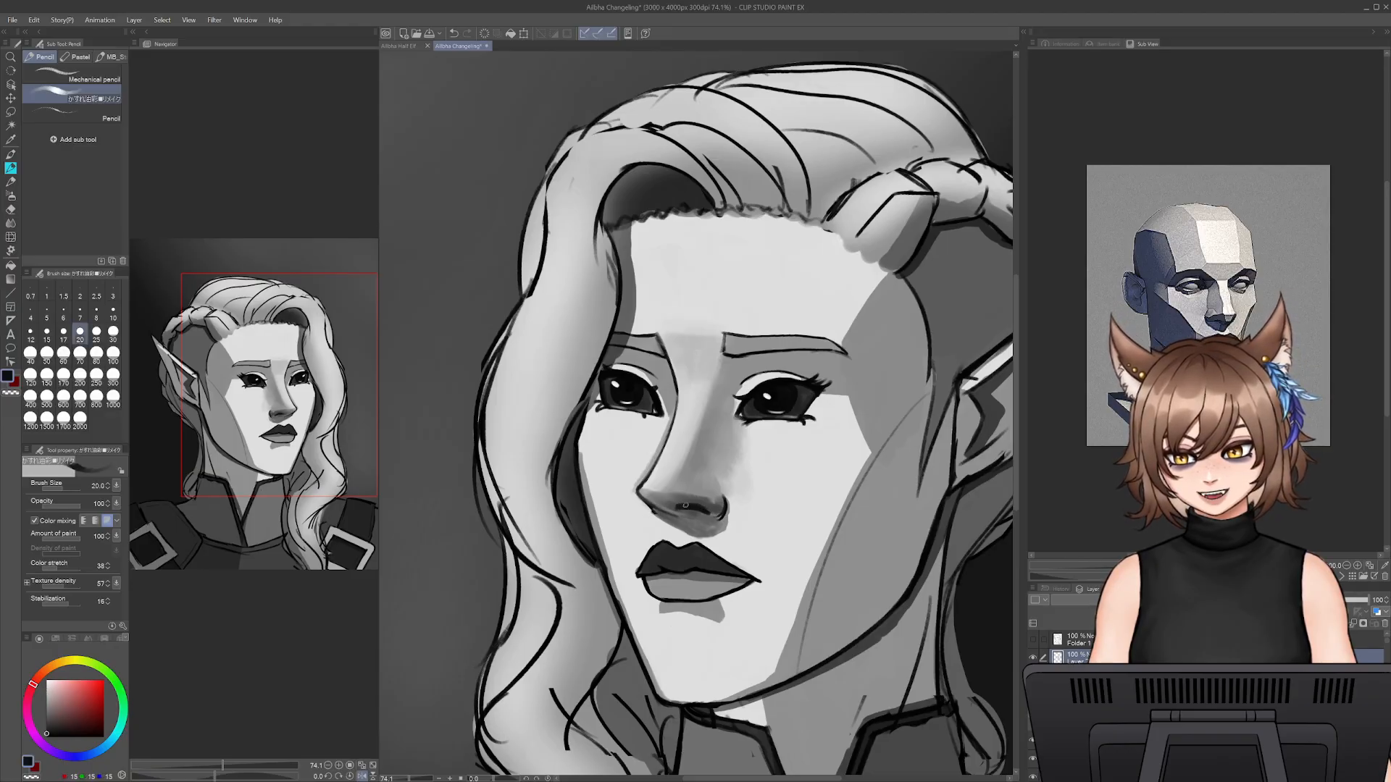
{"action": "left_click", "coordinate": [685, 506], "text": "alt"}
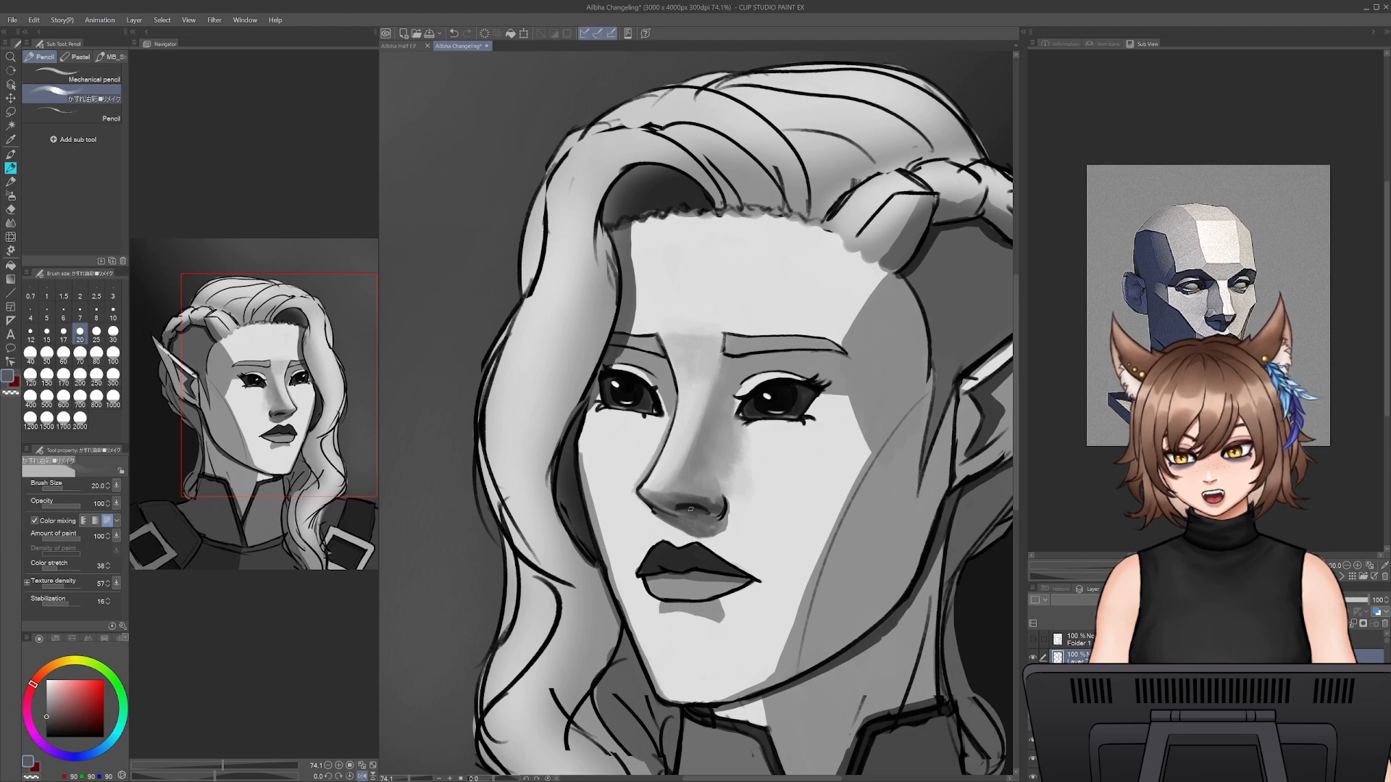
{"action": "left_click", "coordinate": [694, 507], "text": "alt"}
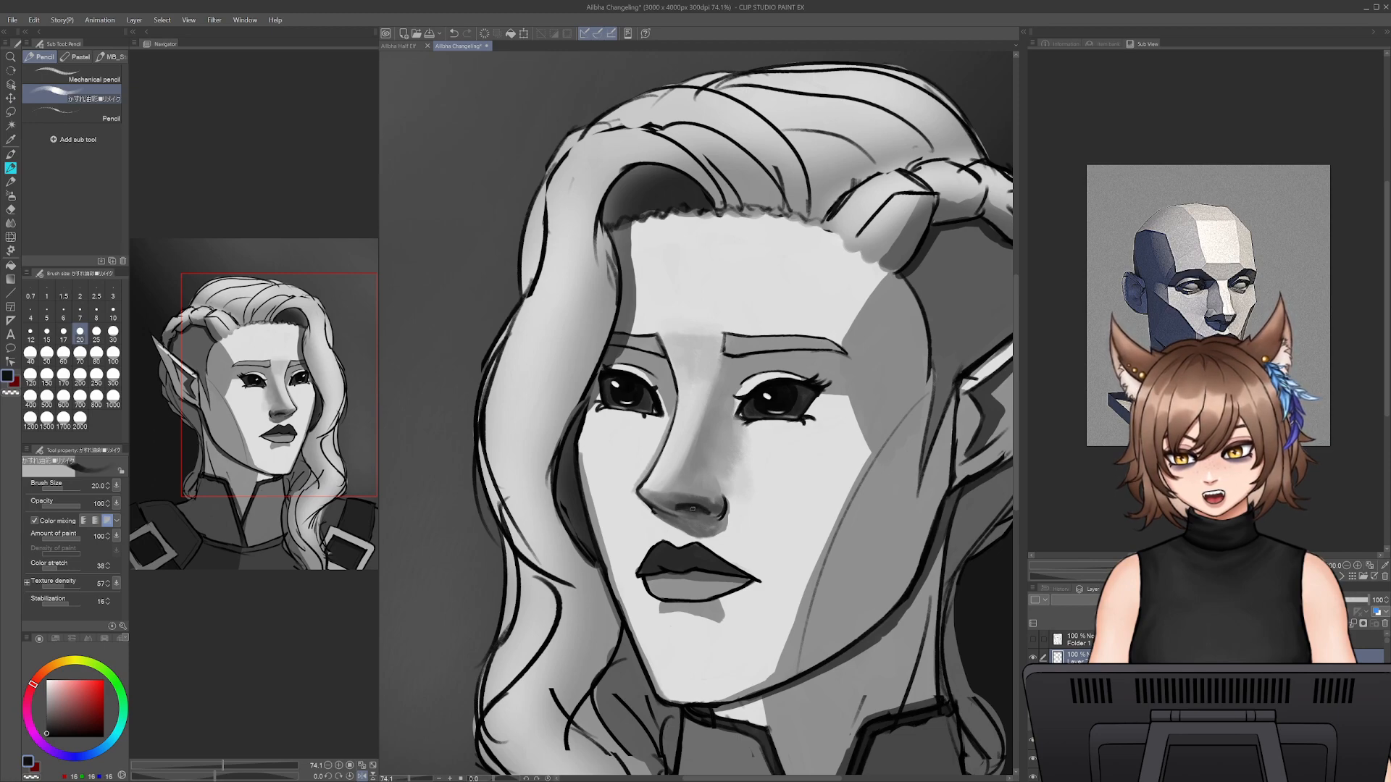
{"action": "left_click", "coordinate": [683, 513], "text": "alt"}
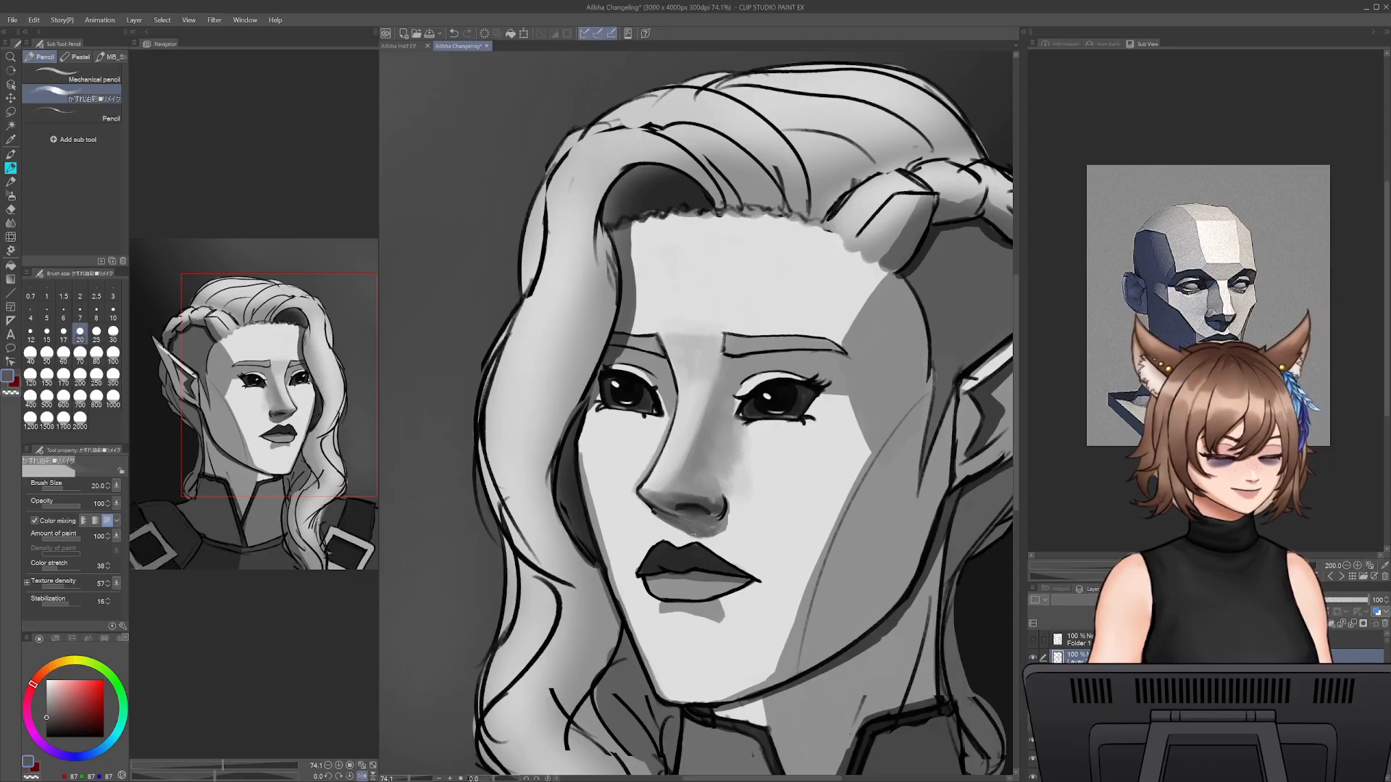
- Shade the crease above the nostril and the nose wing with sampled dark grey at size 20
{"action": "left_click_drag", "start_coordinate": [410, 780], "coordinate": [414, 780]}
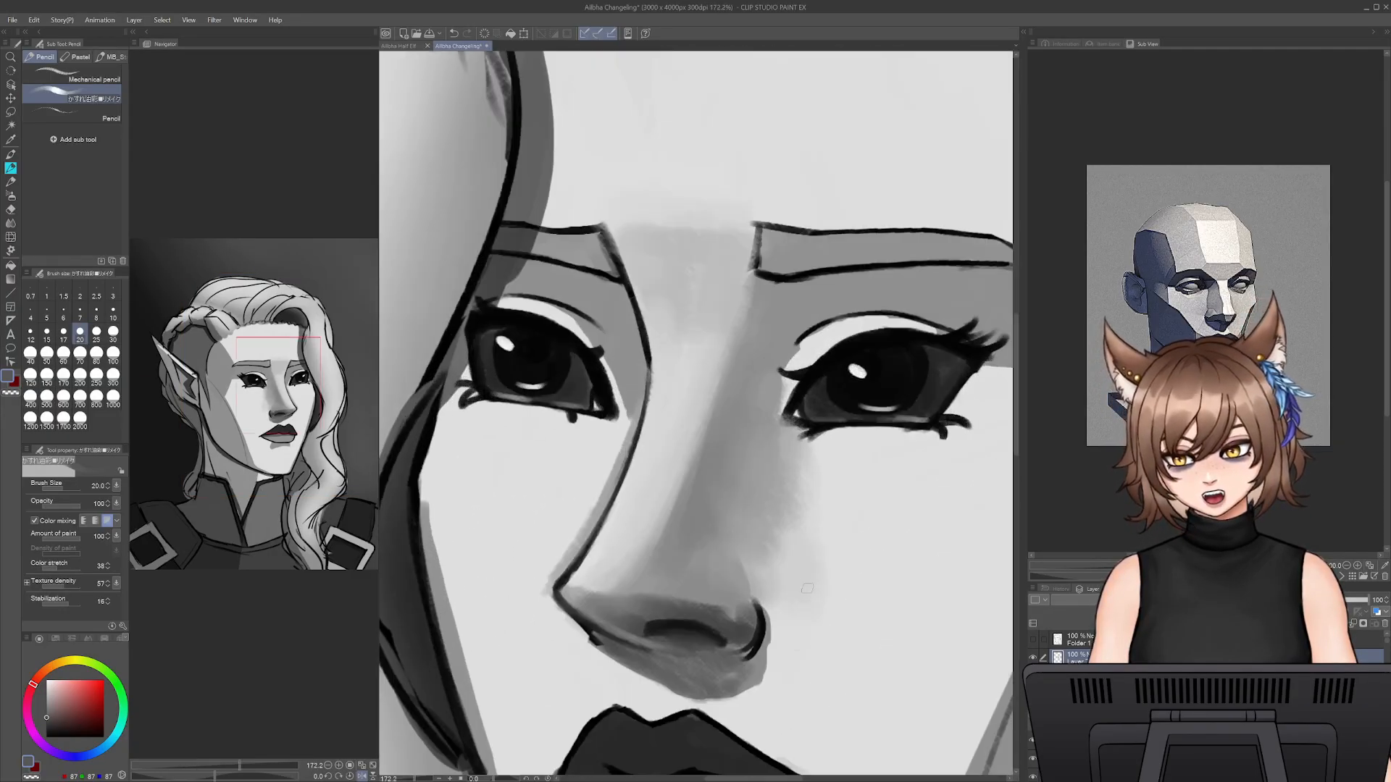
{"action": "left_click", "coordinate": [668, 614], "text": "alt"}
{"action": "mouse_move", "coordinate": [645, 603]}
{"action": "left_mouse_down"}
{"action": "mouse_move", "coordinate": [739, 619]}
{"action": "mouse_move", "coordinate": [681, 603]}
{"action": "mouse_move", "coordinate": [722, 615]}
{"action": "mouse_move", "coordinate": [749, 606]}
{"action": "mouse_move", "coordinate": [740, 589]}
{"action": "mouse_move", "coordinate": [745, 629]}
{"action": "mouse_move", "coordinate": [745, 585]}
{"action": "left_mouse_up"}
{"action": "mouse_move", "coordinate": [741, 639]}
{"action": "left_mouse_down"}
{"action": "mouse_move", "coordinate": [751, 599]}
{"action": "mouse_move", "coordinate": [744, 626]}
{"action": "left_mouse_up"}
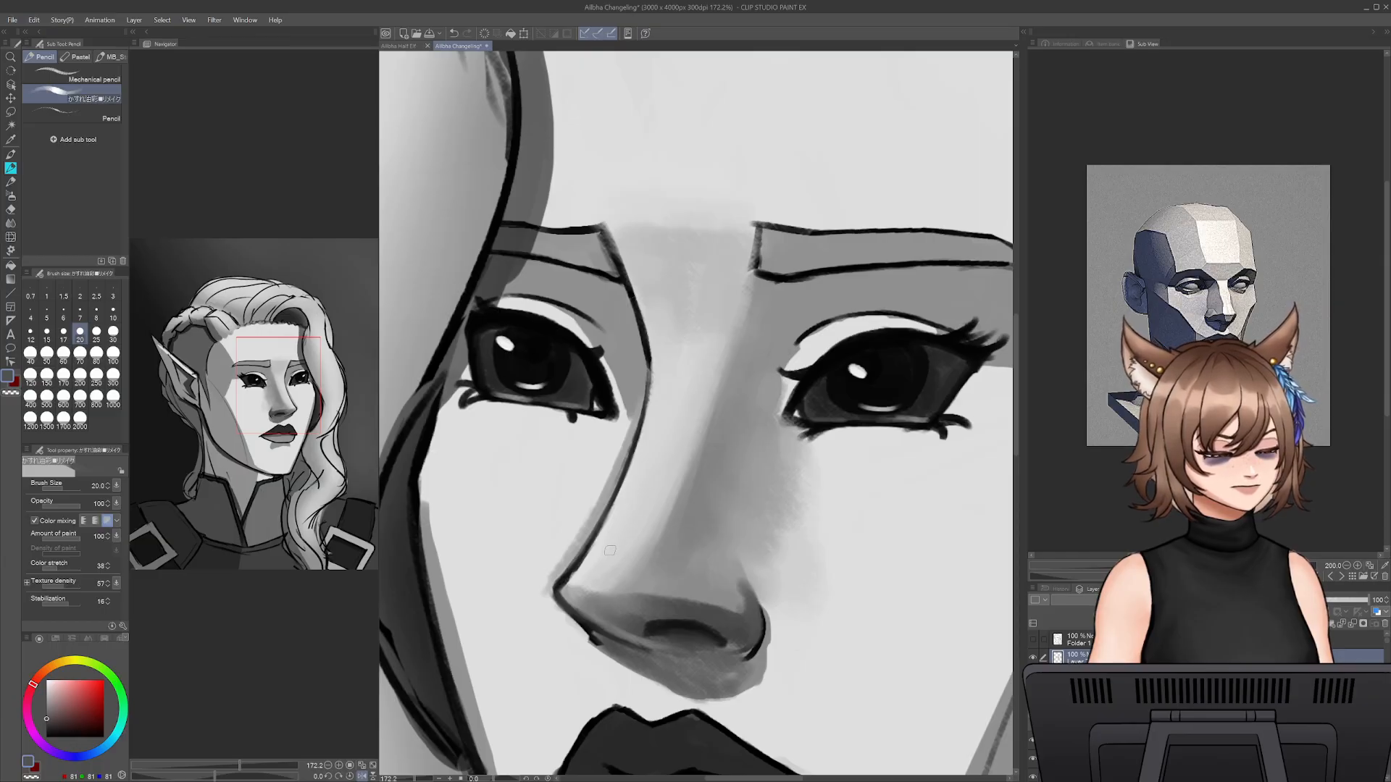
- Soften the transition from the nose tip to the shaded underside with sampled greys at size 35
{"action": "left_click", "coordinate": [675, 585], "text": "alt"}
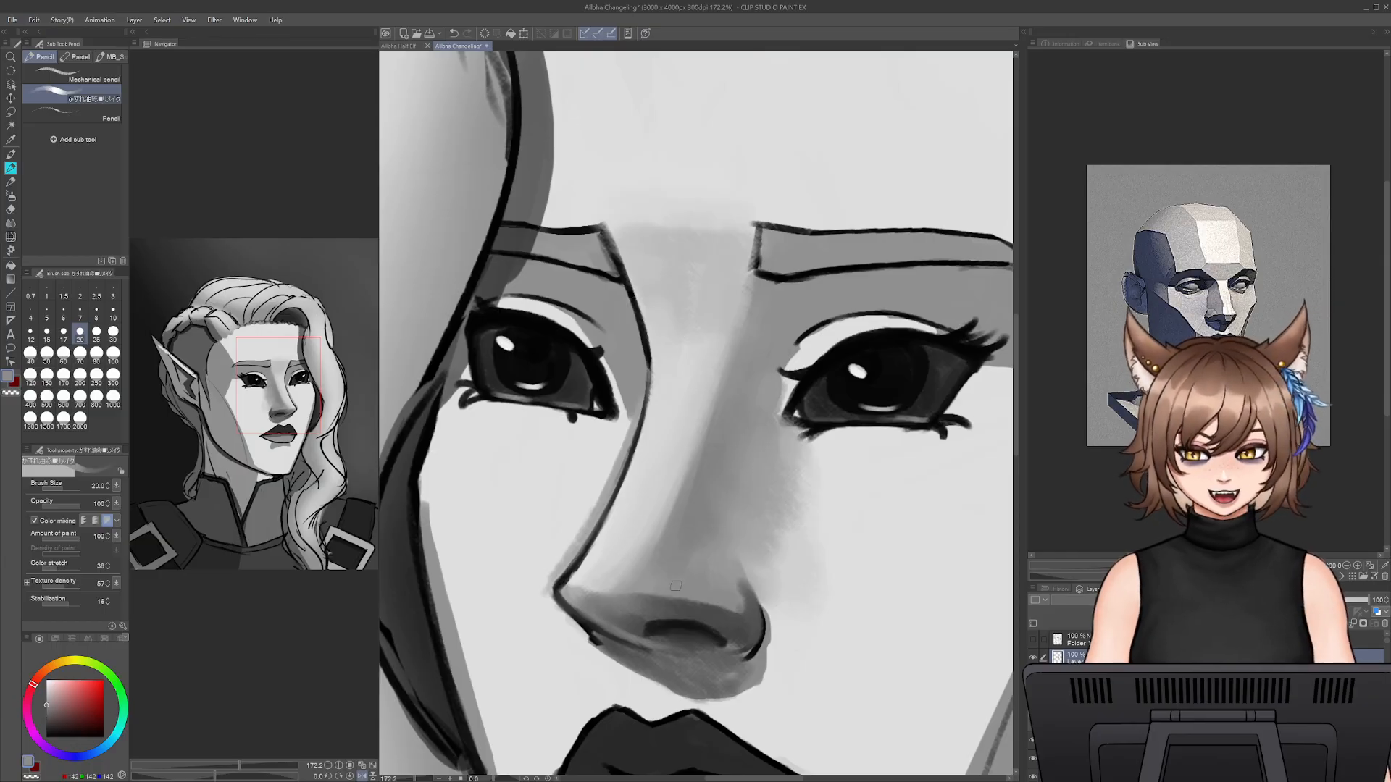
{"action": "key", "text": "bracketright"}
{"action": "key", "text": "bracketright"}
{"action": "key", "text": "bracketright"}
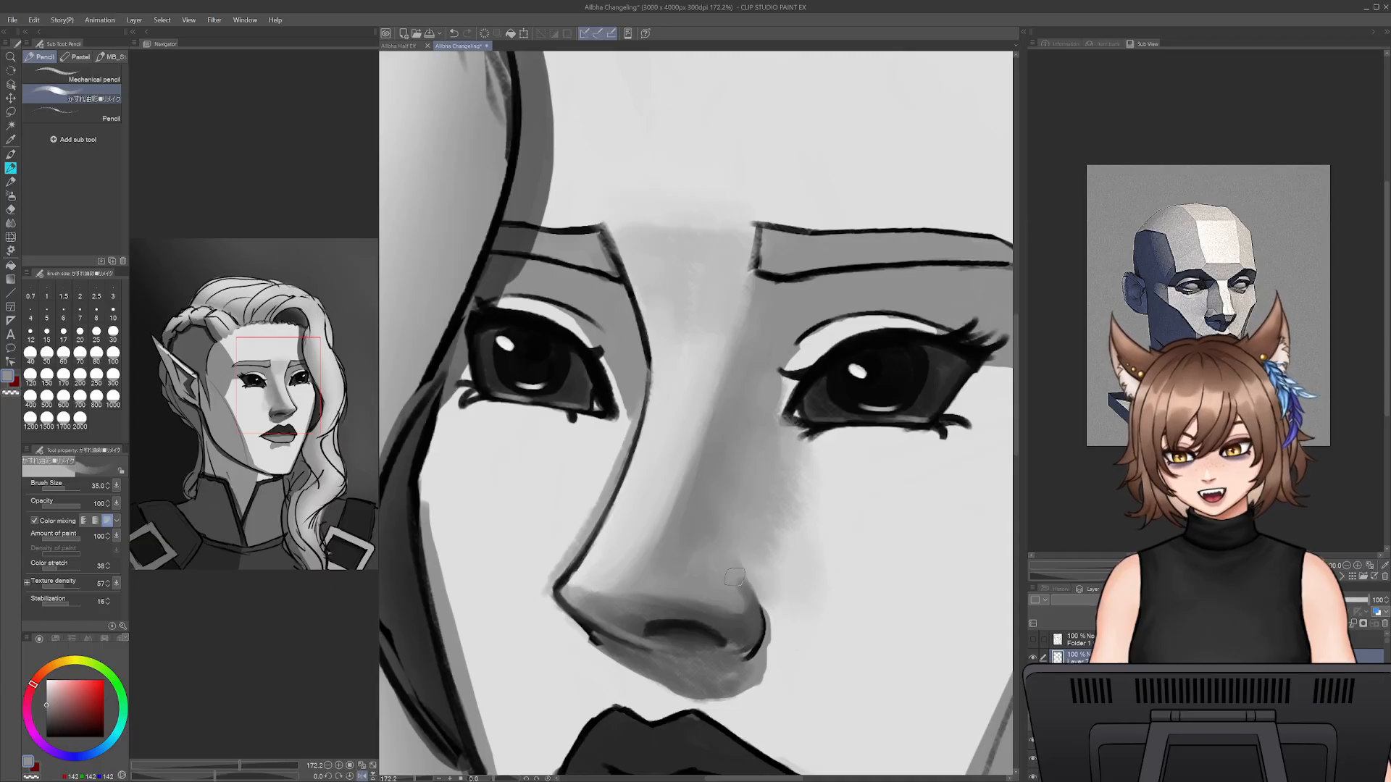
{"action": "left_click", "coordinate": [627, 607], "text": "alt"}
{"action": "left_click_drag", "start_coordinate": [749, 617], "coordinate": [733, 636]}
{"action": "left_click", "coordinate": [644, 615], "text": "alt"}
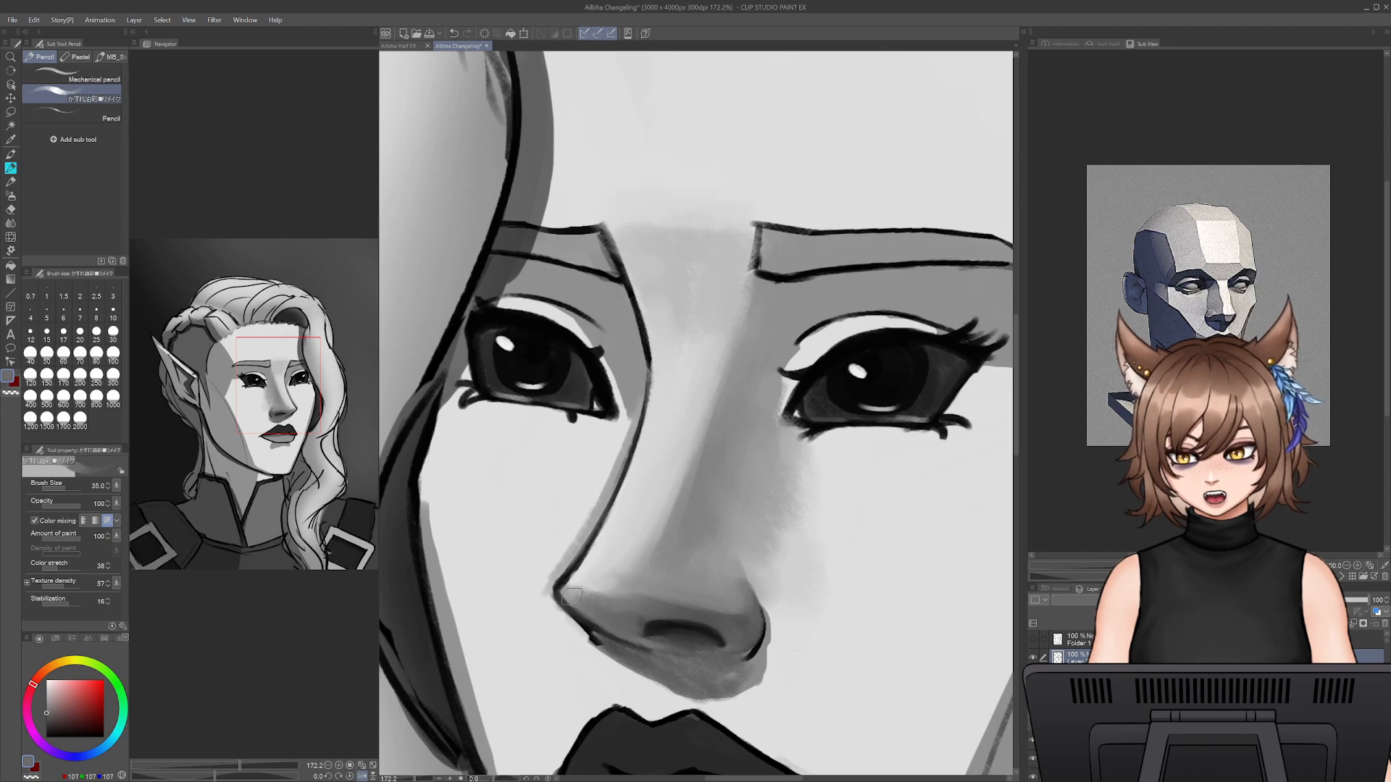
- Reshape the upper edge of the nostril with sampled dark greys, reducing the pencil size from 30 to 15
{"action": "left_click", "coordinate": [656, 624], "text": "alt"}
{"action": "key", "text": "bracketleft"}
{"action": "key", "text": "bracketleft"}
{"action": "key", "text": "bracketleft"}
{"action": "key", "text": "bracketleft"}
{"action": "key", "text": "bracketleft"}
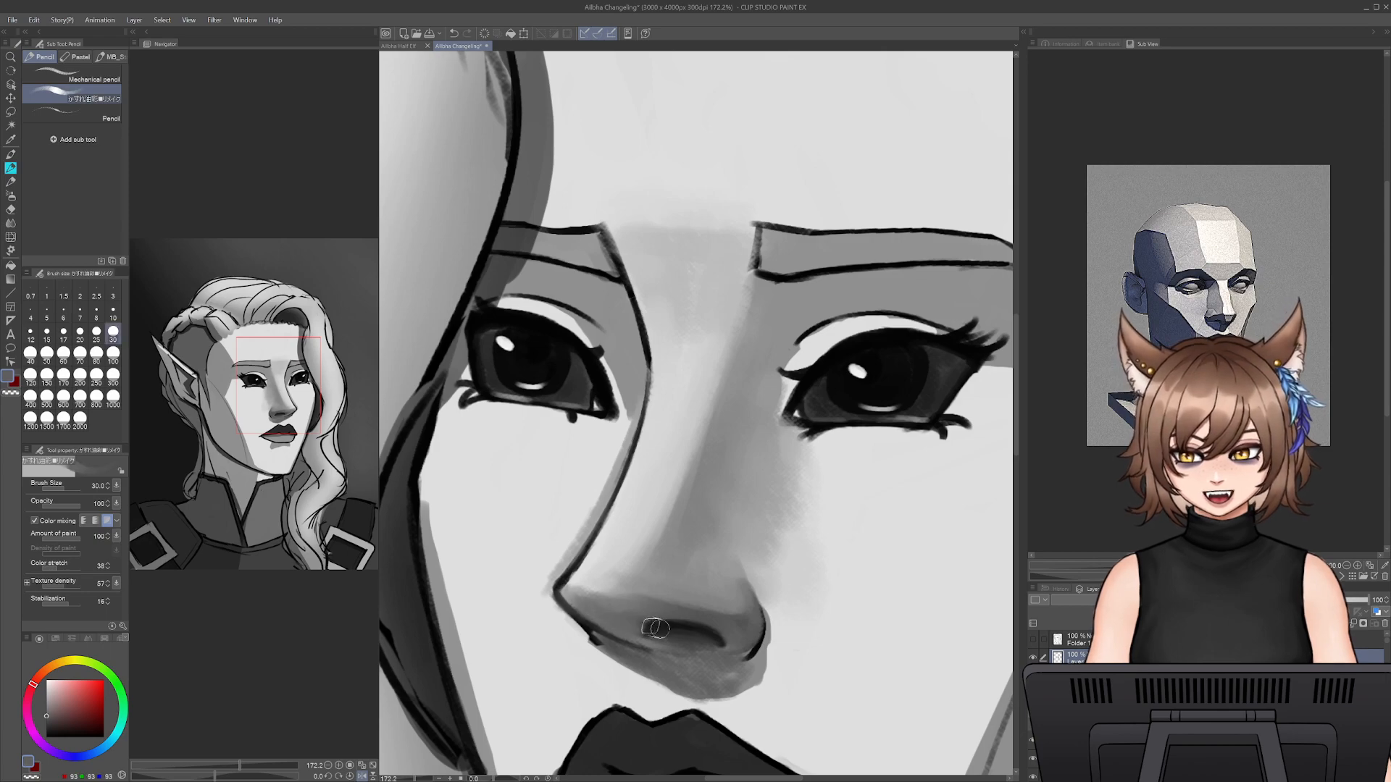
{"action": "left_click", "coordinate": [668, 627], "text": "alt"}
{"action": "mouse_move", "coordinate": [653, 625]}
{"action": "left_mouse_down"}
{"action": "mouse_move", "coordinate": [644, 633]}
{"action": "mouse_move", "coordinate": [699, 628]}
{"action": "left_mouse_up"}
{"action": "left_click", "coordinate": [678, 618], "text": "alt"}
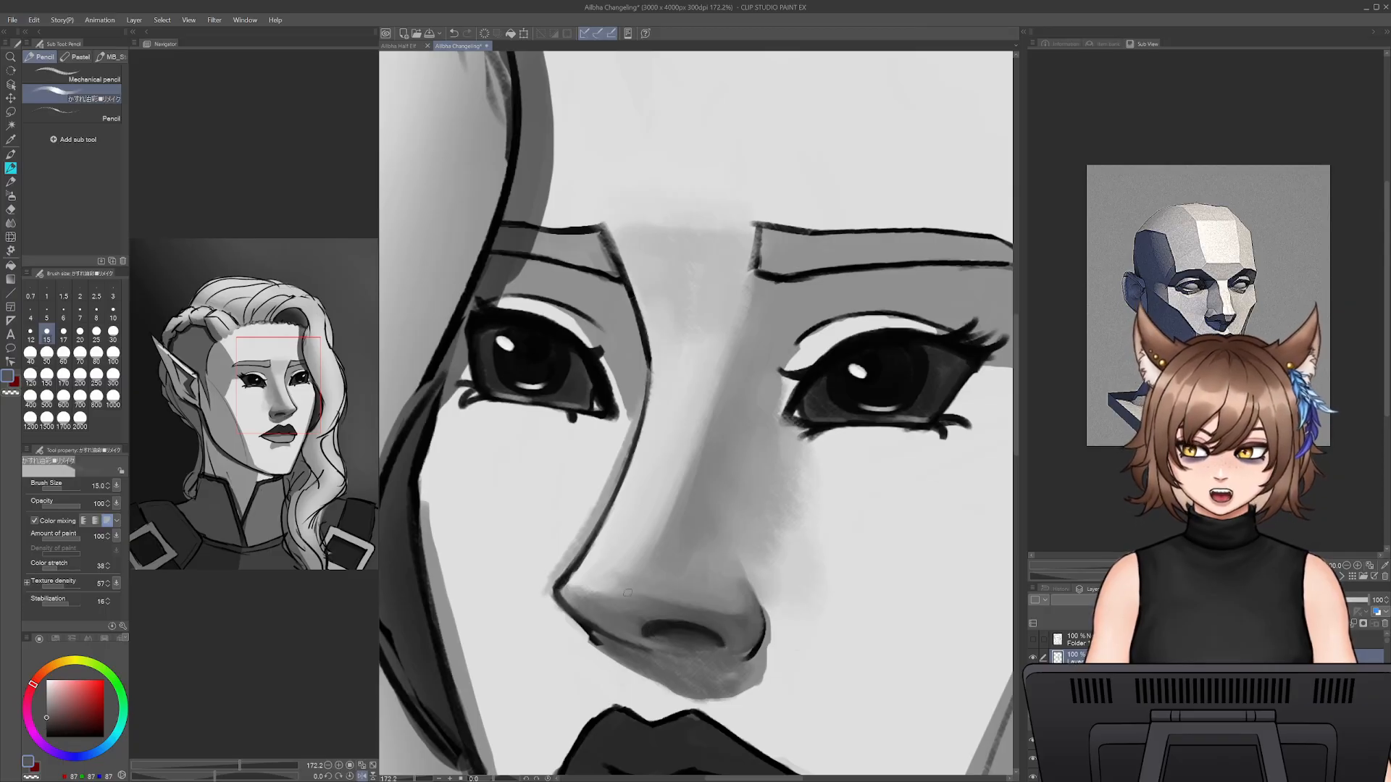
- Deepen the nostril with near-black at size 20 and rework the lower nose contour at size 12.5
{"action": "left_click", "coordinate": [673, 628], "text": "alt"}
{"action": "key", "text": "bracketright"}
{"action": "key", "text": "bracketright"}
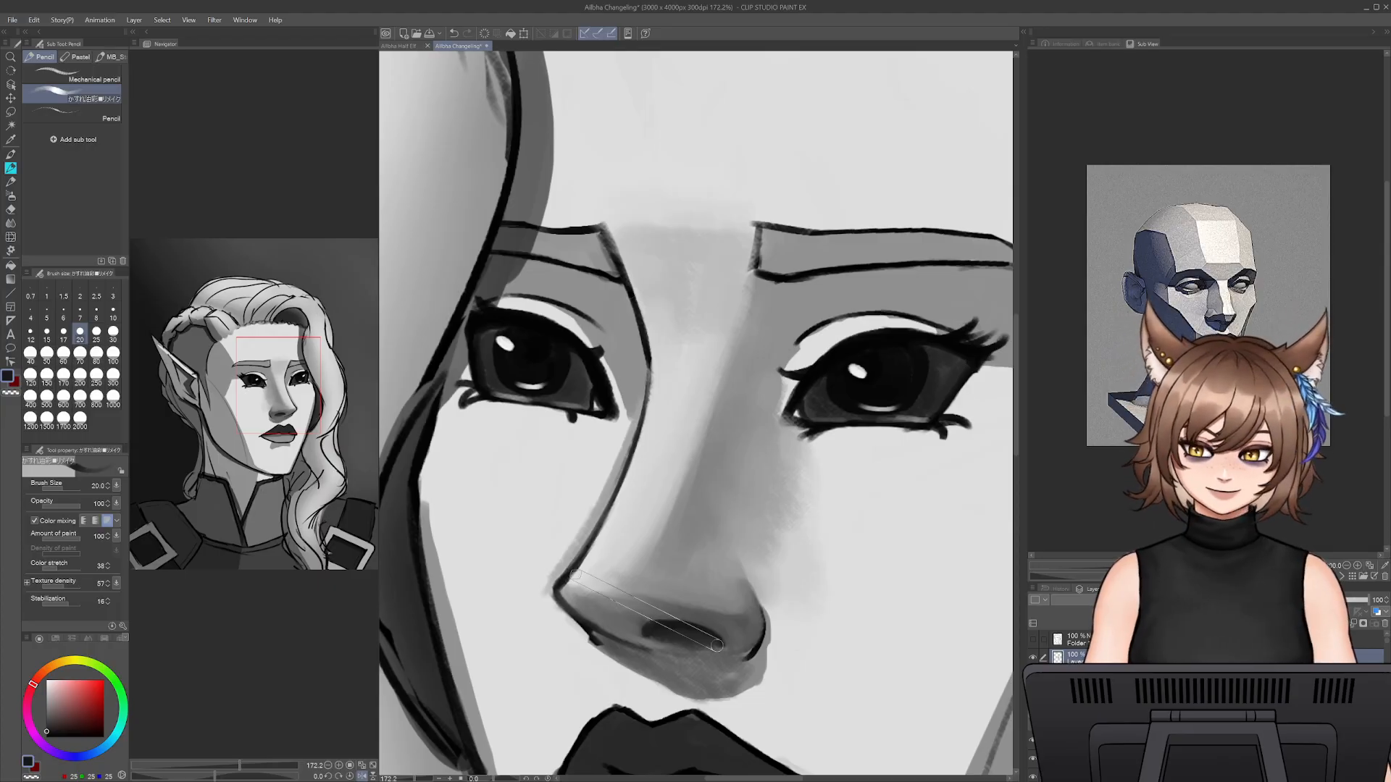
{"action": "key", "text": "bracketleft"}
{"action": "key", "text": "bracketleft"}
{"action": "key", "text": "bracketleft"}
{"action": "left_click_drag", "start_coordinate": [590, 624], "coordinate": [640, 648]}
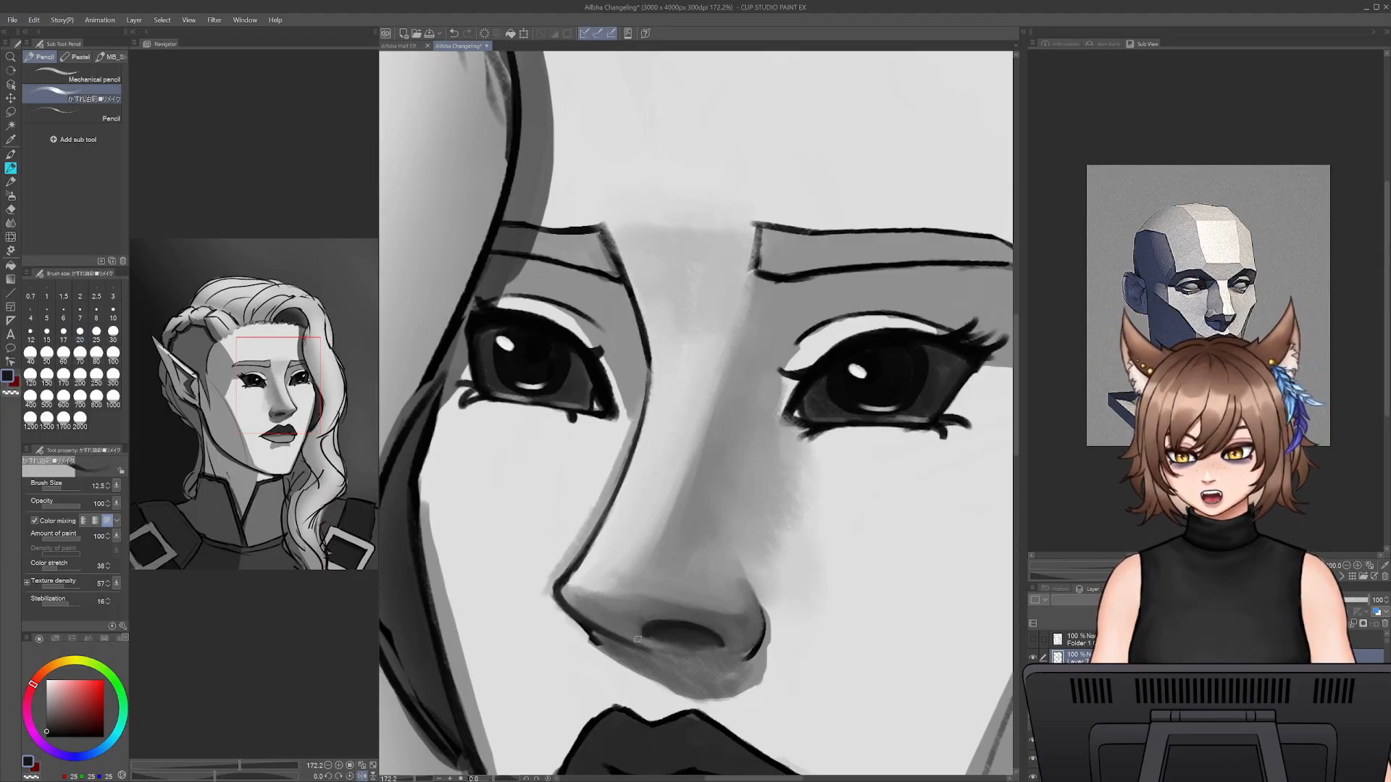
- Clean up the outline under the nose tip with sampled grey and near-black at sizes 10 and 9
{"action": "left_click", "coordinate": [565, 618], "text": "alt"}
{"action": "key", "text": "bracketleft"}
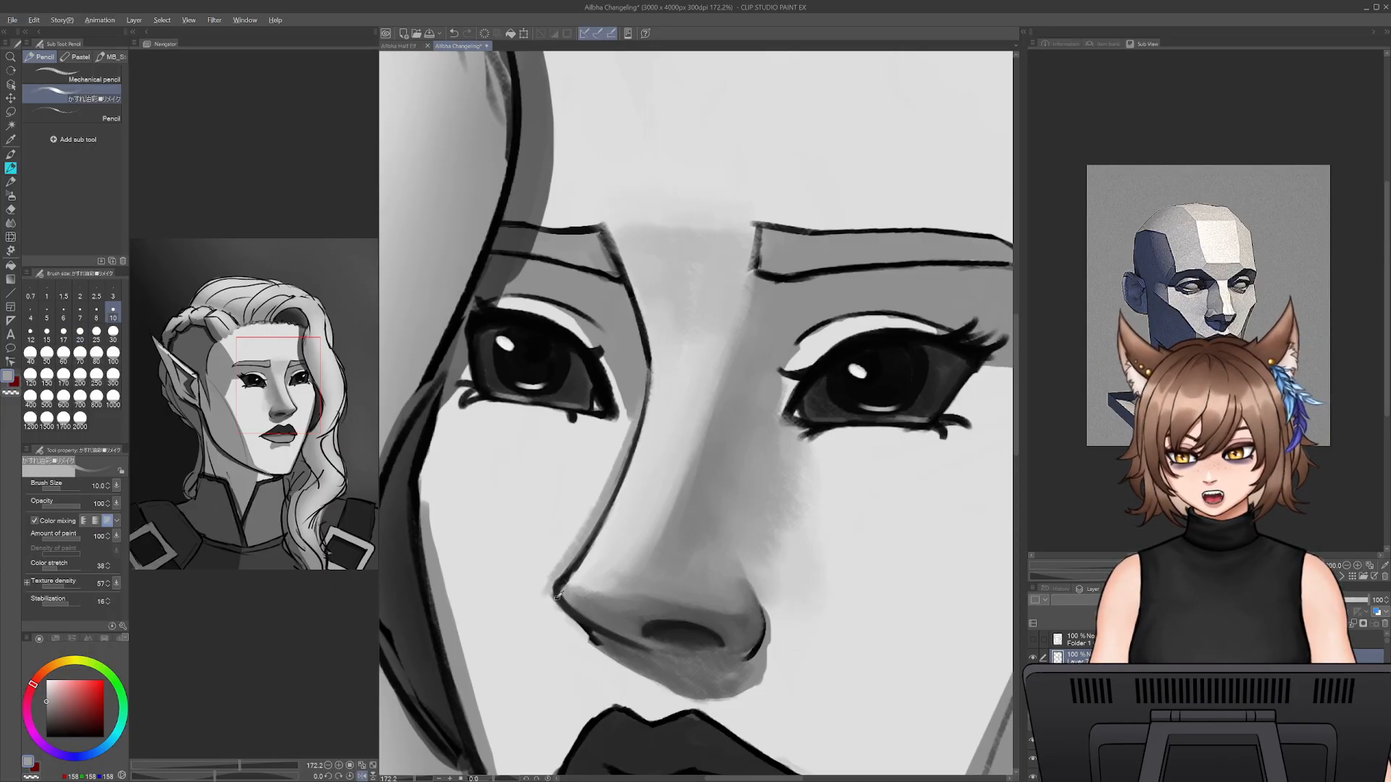
{"action": "left_click", "coordinate": [560, 602], "text": "alt"}
{"action": "key", "text": "bracketleft"}
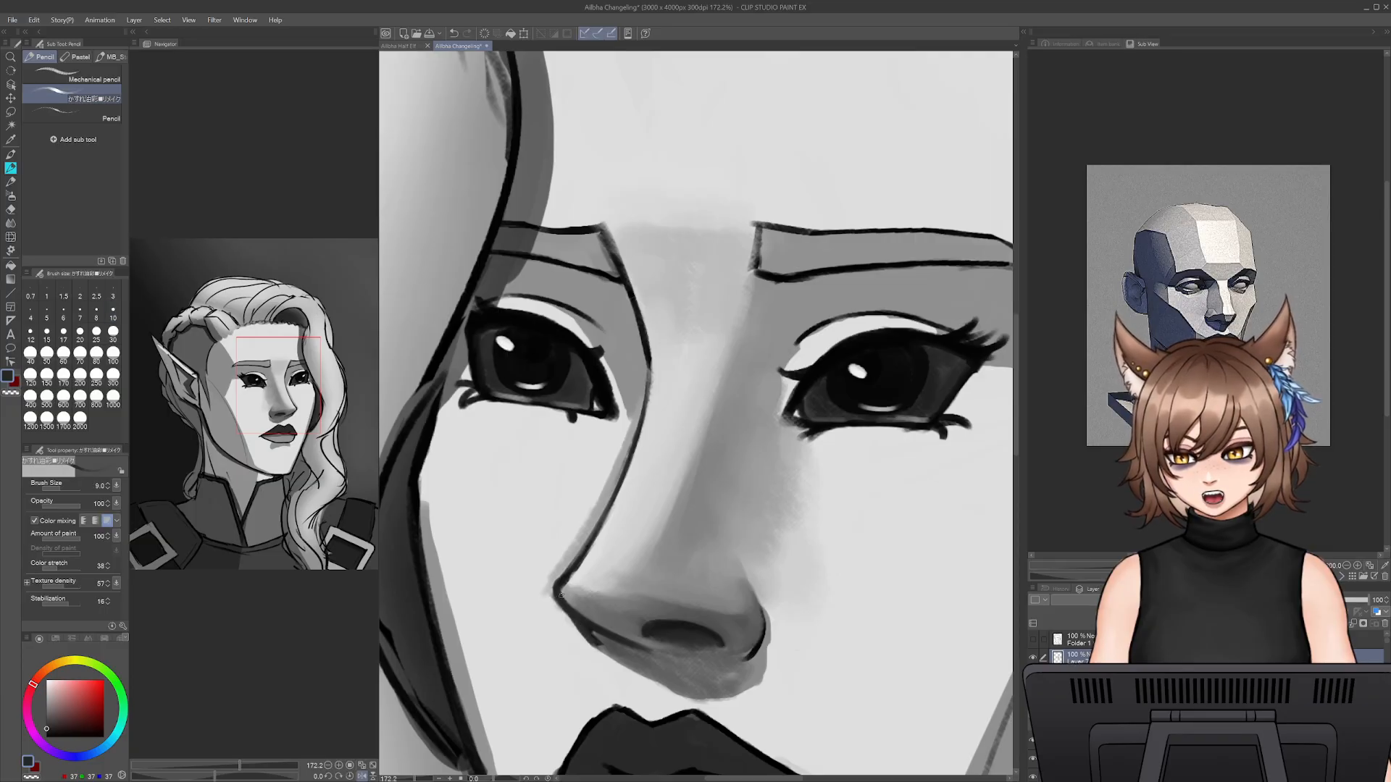
{"action": "left_click", "coordinate": [591, 620], "text": "alt"}
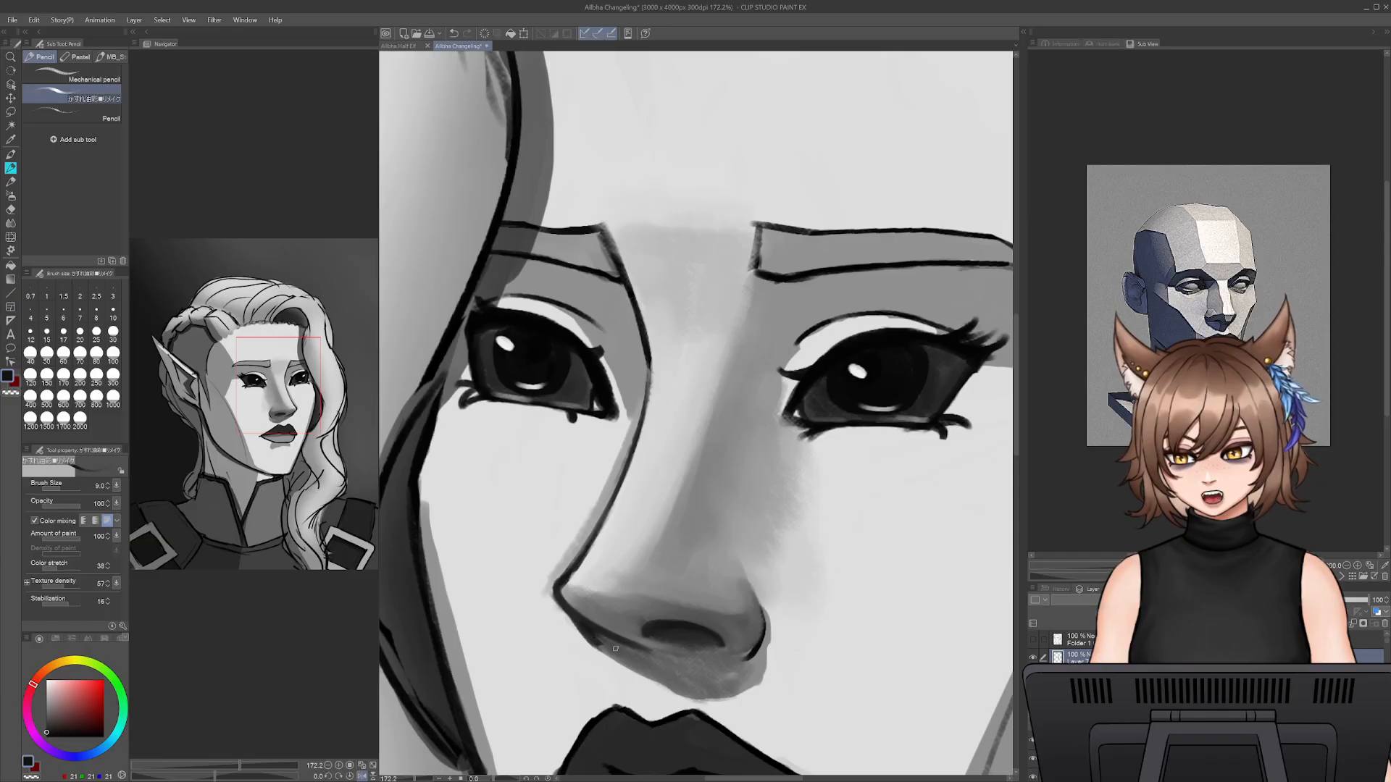
{"action": "key", "text": "alt"}
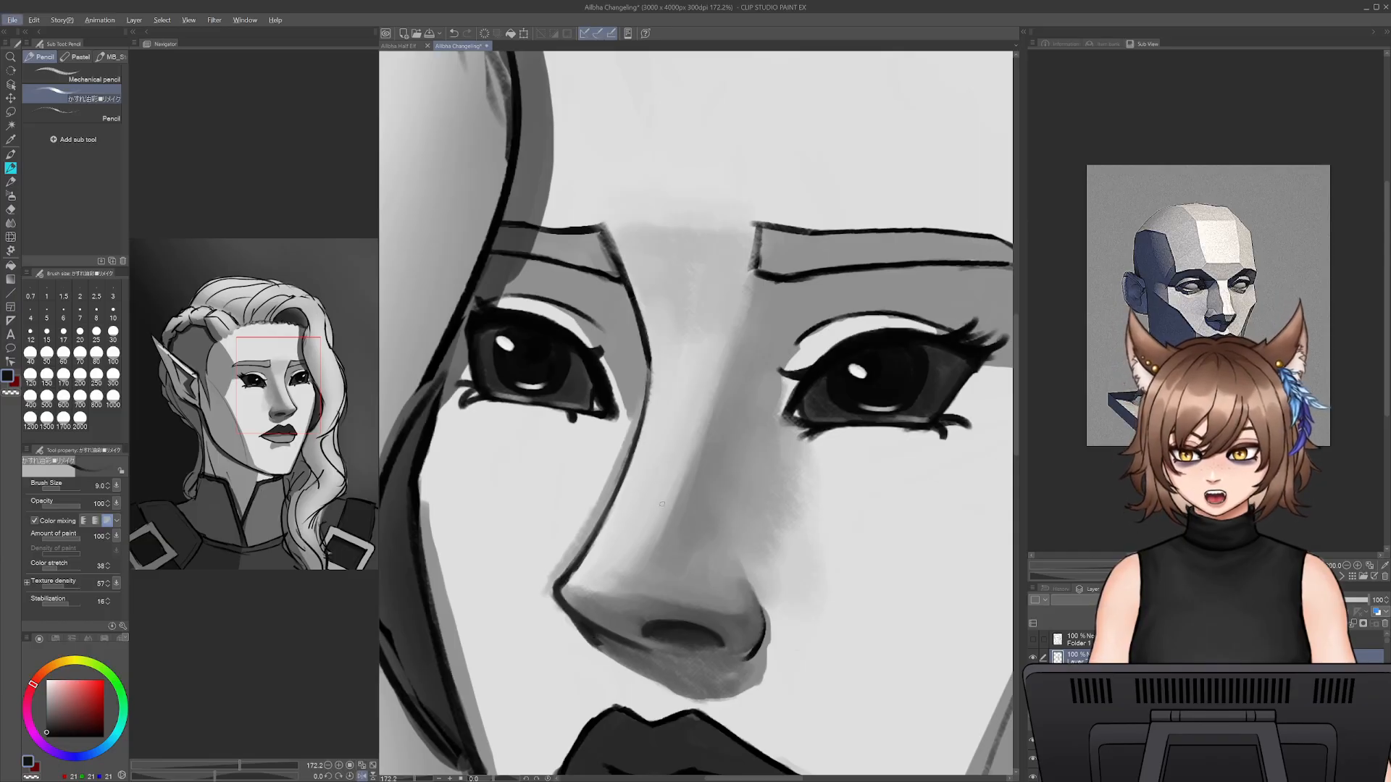
- Smooth the lit side of the nose bridge with sampled light greys at sizes 40 and 50
{"action": "left_click", "coordinate": [661, 504], "text": "alt"}
{"action": "key", "text": "bracketright"}
{"action": "key", "text": "bracketright"}
{"action": "key", "text": "bracketright"}
{"action": "key", "text": "bracketright"}
{"action": "key", "text": "bracketright"}
{"action": "key", "text": "bracketright"}
{"action": "key", "text": "bracketright"}
{"action": "key", "text": "bracketright"}
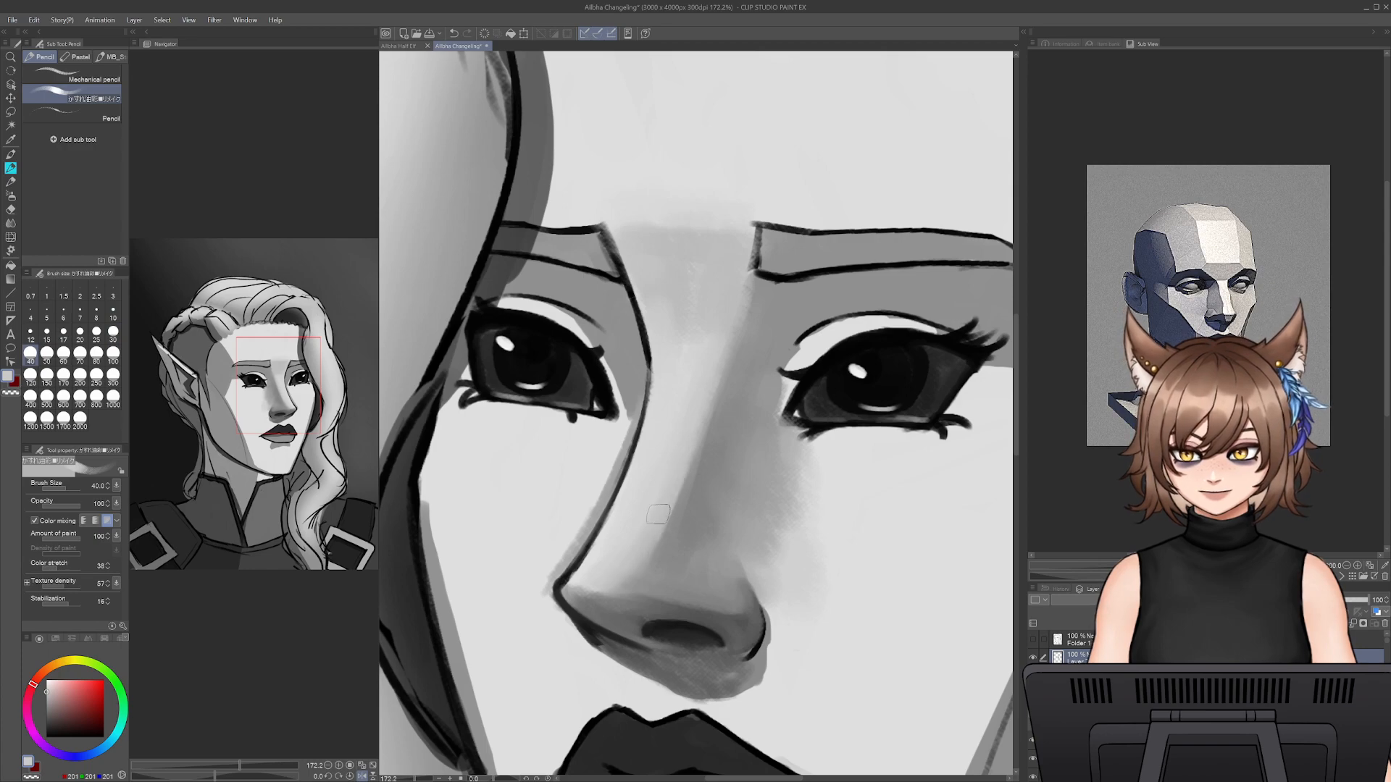
{"action": "left_click", "coordinate": [716, 391], "text": "alt"}
{"action": "key", "text": "bracketright"}
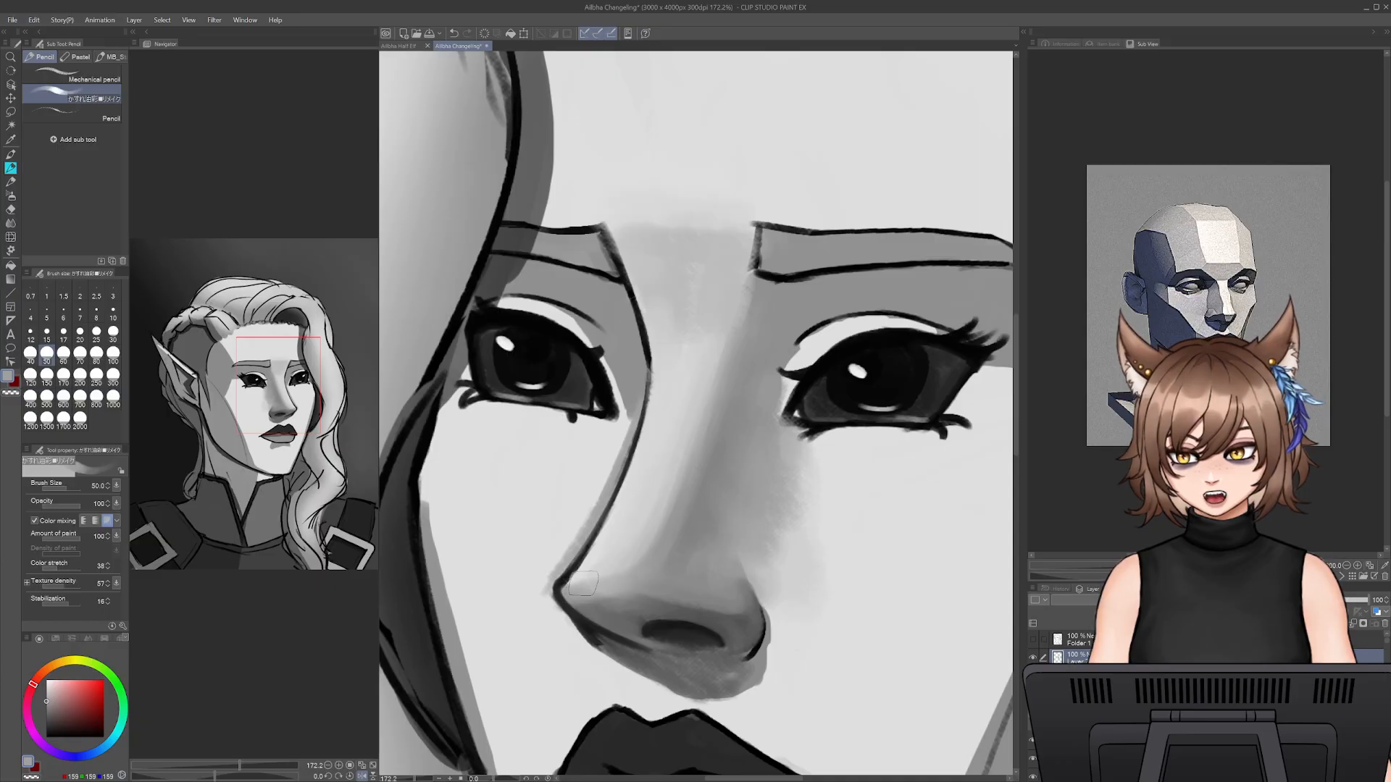
- Shade along the far outline of the nose with sampled mid grey, reducing the pencil size from 45 to 20
{"action": "key", "text": "bracketleft"}
{"action": "key", "text": "bracketleft"}
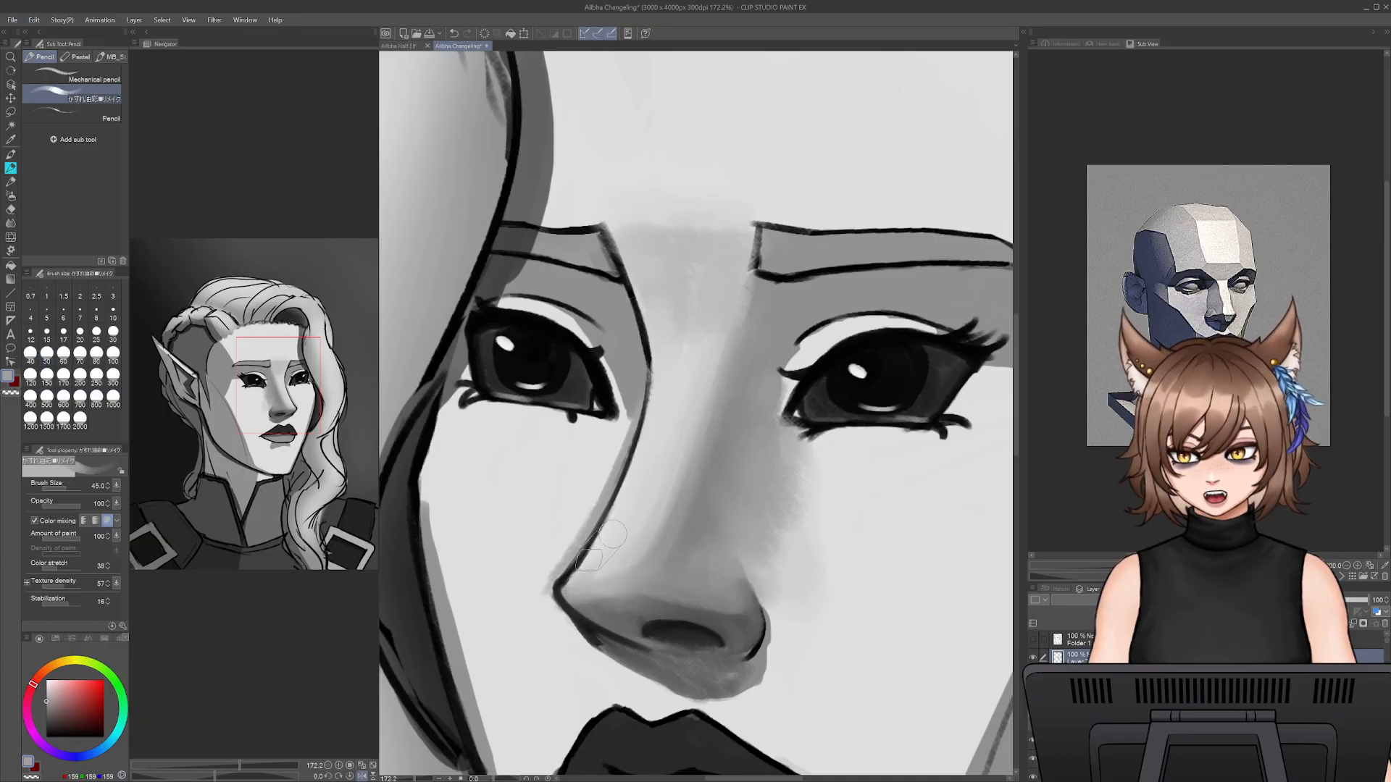
{"action": "key", "text": "bracketleft"}
{"action": "key", "text": "bracketleft"}
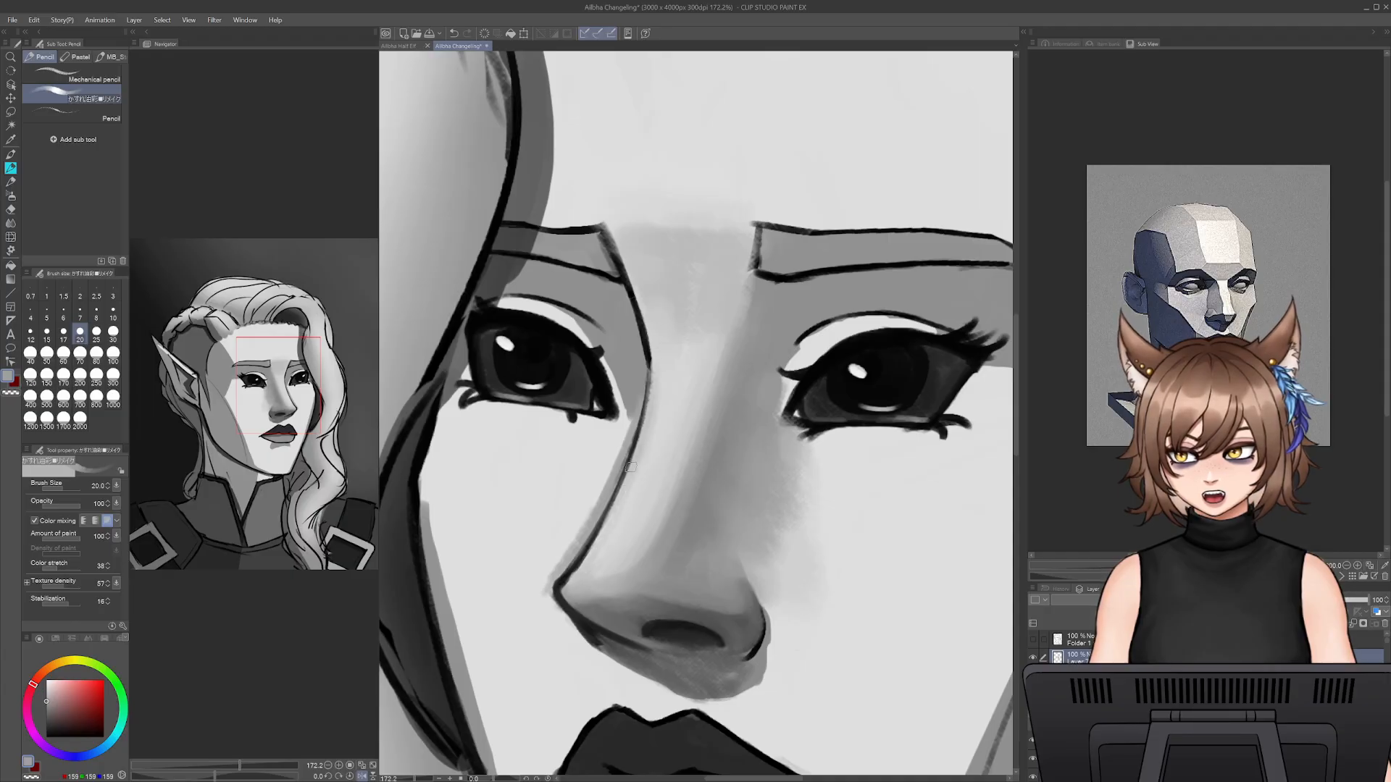
- Paint over the curved sketch line on the shaded cheek with sampled cheek grey at size 70
{"action": "left_click_drag", "start_coordinate": [420, 780], "coordinate": [413, 780]}
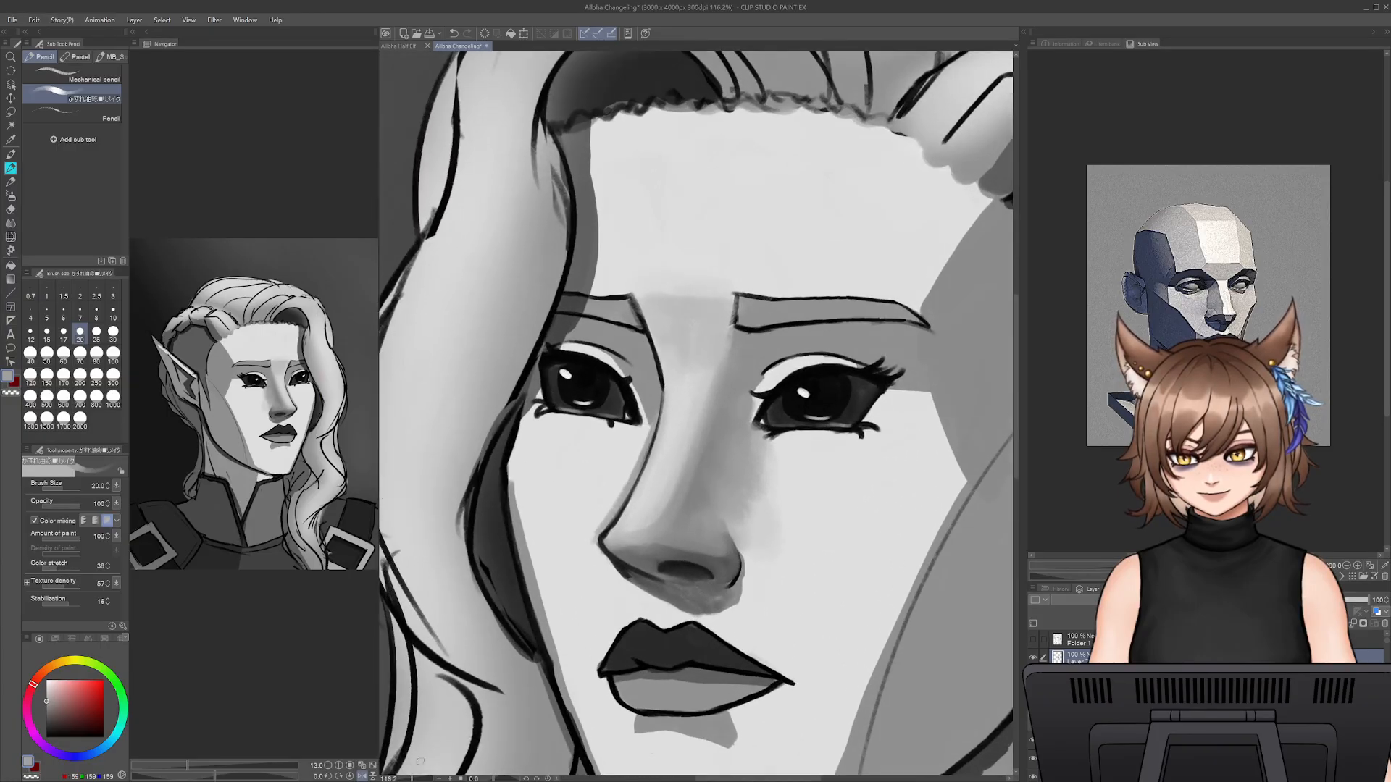
{"action": "left_click_drag", "start_coordinate": [884, 571], "coordinate": [767, 489]}
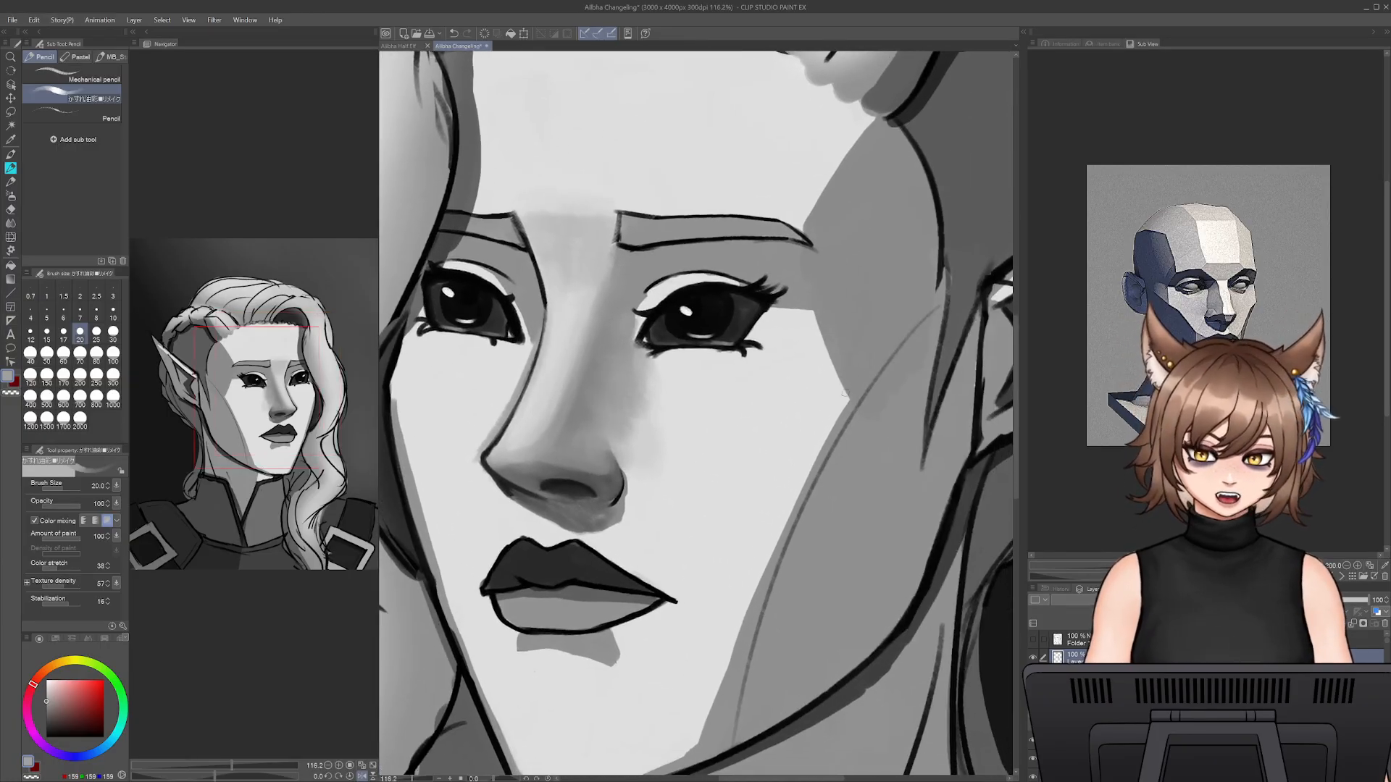
{"action": "left_click", "coordinate": [908, 351], "text": "alt"}
{"action": "key", "text": "bracketright"}
{"action": "key", "text": "bracketright"}
{"action": "key", "text": "bracketright"}
{"action": "key", "text": "bracketright"}
{"action": "key", "text": "bracketright"}
{"action": "key", "text": "bracketright"}
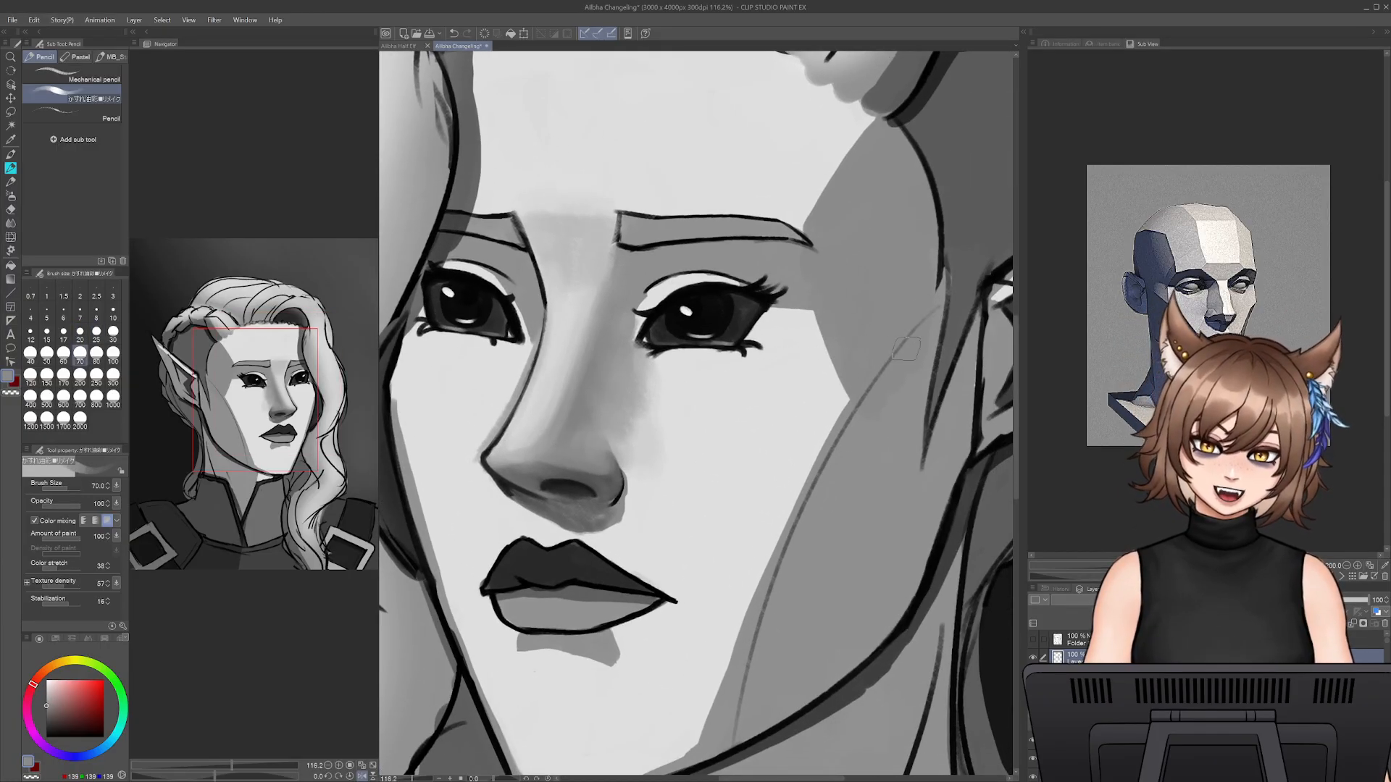
{"action": "mouse_move", "coordinate": [930, 322]}
{"action": "left_mouse_down"}
{"action": "mouse_move", "coordinate": [867, 405]}
{"action": "mouse_move", "coordinate": [918, 335]}
{"action": "mouse_move", "coordinate": [802, 536]}
{"action": "mouse_move", "coordinate": [890, 380]}
{"action": "mouse_move", "coordinate": [761, 657]}
{"action": "mouse_move", "coordinate": [855, 425]}
{"action": "mouse_move", "coordinate": [771, 571]}
{"action": "mouse_move", "coordinate": [791, 545]}
{"action": "mouse_move", "coordinate": [784, 577]}
{"action": "left_mouse_up"}
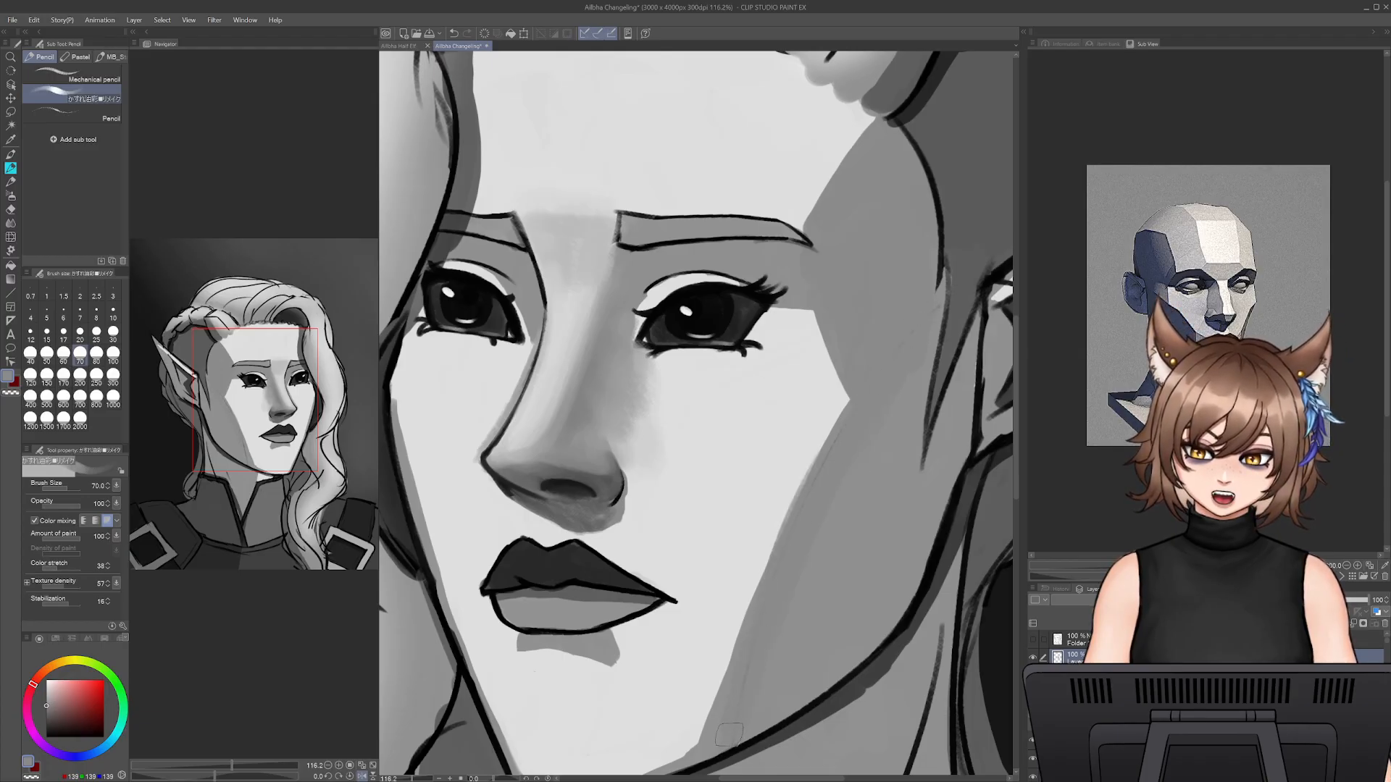
- Blend light grey along the straight edge of the cheek shadow, increasing the pencil size to 100
{"action": "left_click_drag", "start_coordinate": [729, 736], "coordinate": [852, 408]}
{"action": "left_click", "coordinate": [748, 551], "text": "alt"}
{"action": "key", "text": "bracketright"}
{"action": "key", "text": "bracketright"}
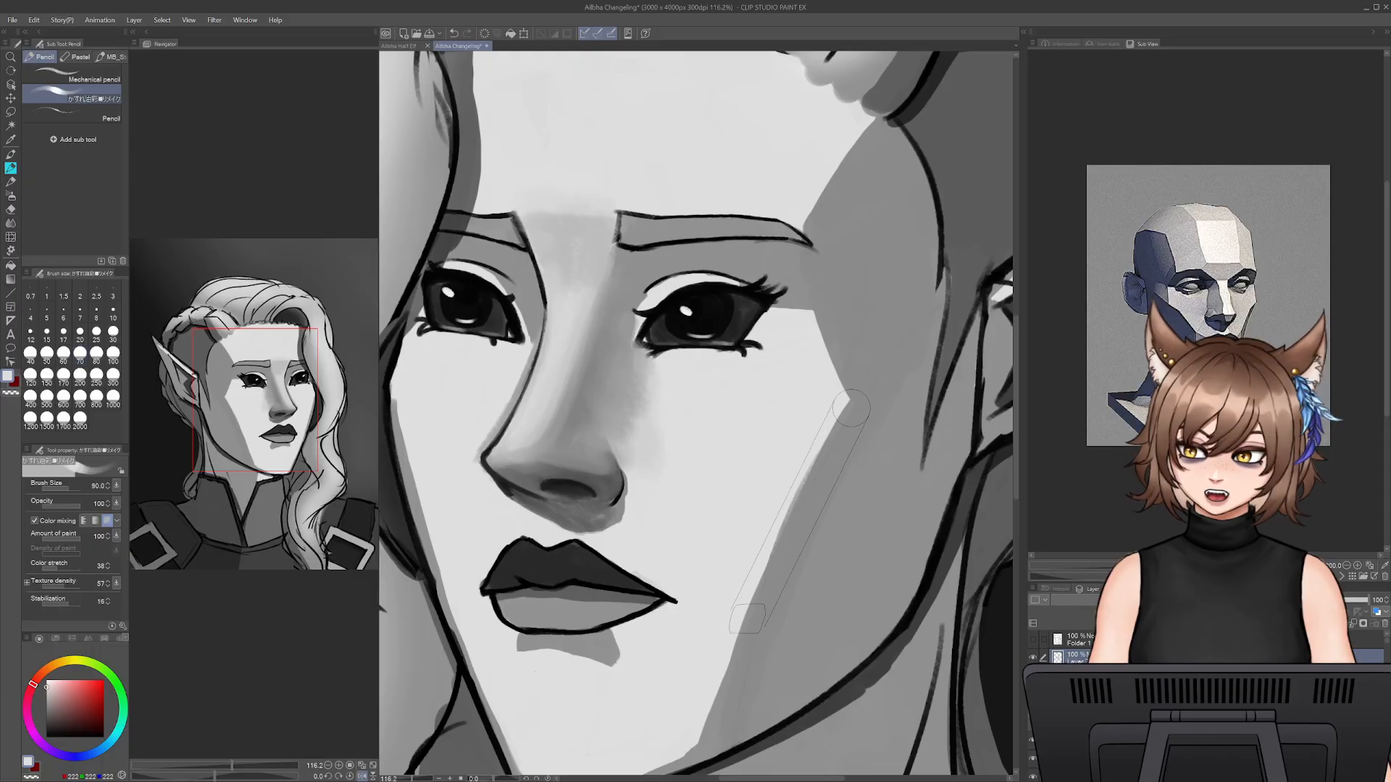
{"action": "key", "text": "bracketright"}
{"action": "mouse_move", "coordinate": [782, 489]}
{"action": "left_mouse_down"}
{"action": "mouse_move", "coordinate": [717, 718]}
{"action": "mouse_move", "coordinate": [853, 412]}
{"action": "left_mouse_up"}
{"action": "left_click_drag", "start_coordinate": [723, 699], "coordinate": [870, 378]}
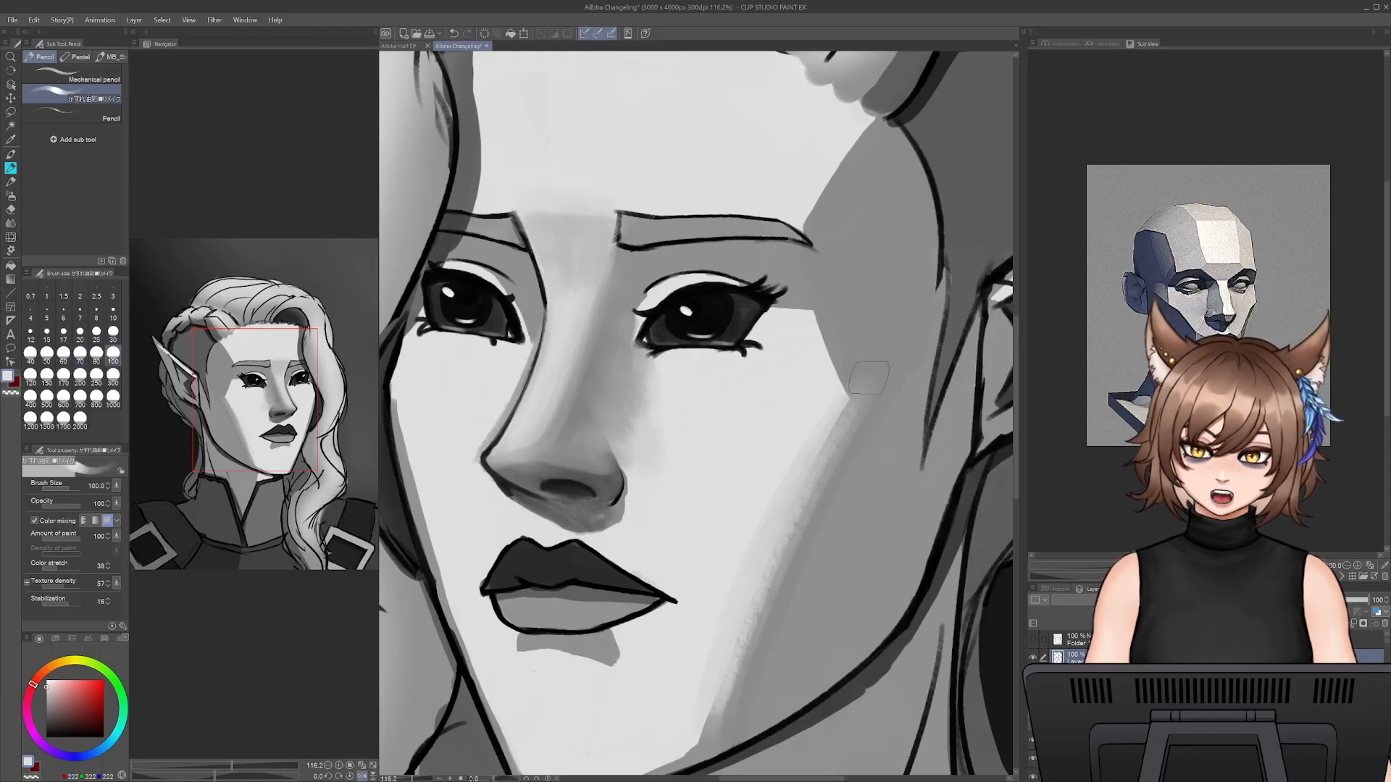
{"action": "left_click_drag", "start_coordinate": [848, 431], "coordinate": [734, 695]}
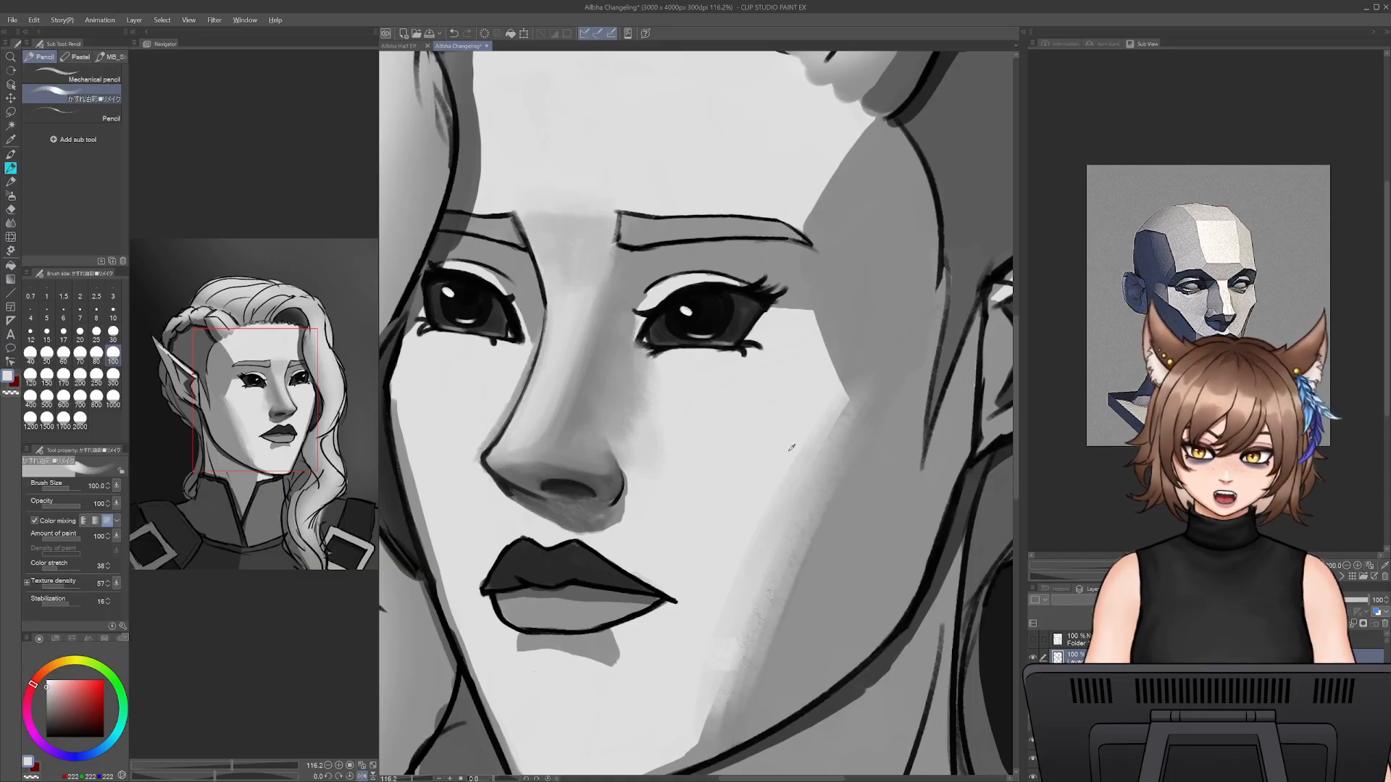
- Soften the lower cheek shadow down to the chin with light grey strokes at size 100
{"action": "left_click_drag", "start_coordinate": [825, 417], "coordinate": [706, 708]}
{"action": "mouse_move", "coordinate": [809, 453]}
{"action": "left_mouse_down"}
{"action": "mouse_move", "coordinate": [714, 678]}
{"action": "mouse_move", "coordinate": [785, 589]}
{"action": "mouse_move", "coordinate": [674, 663]}
{"action": "mouse_move", "coordinate": [700, 658]}
{"action": "mouse_move", "coordinate": [638, 677]}
{"action": "mouse_move", "coordinate": [706, 652]}
{"action": "left_mouse_up"}
{"action": "left_click", "coordinate": [761, 645], "text": "alt"}
{"action": "left_click", "coordinate": [778, 543], "text": "alt"}
{"action": "left_click", "coordinate": [760, 607], "text": "alt"}
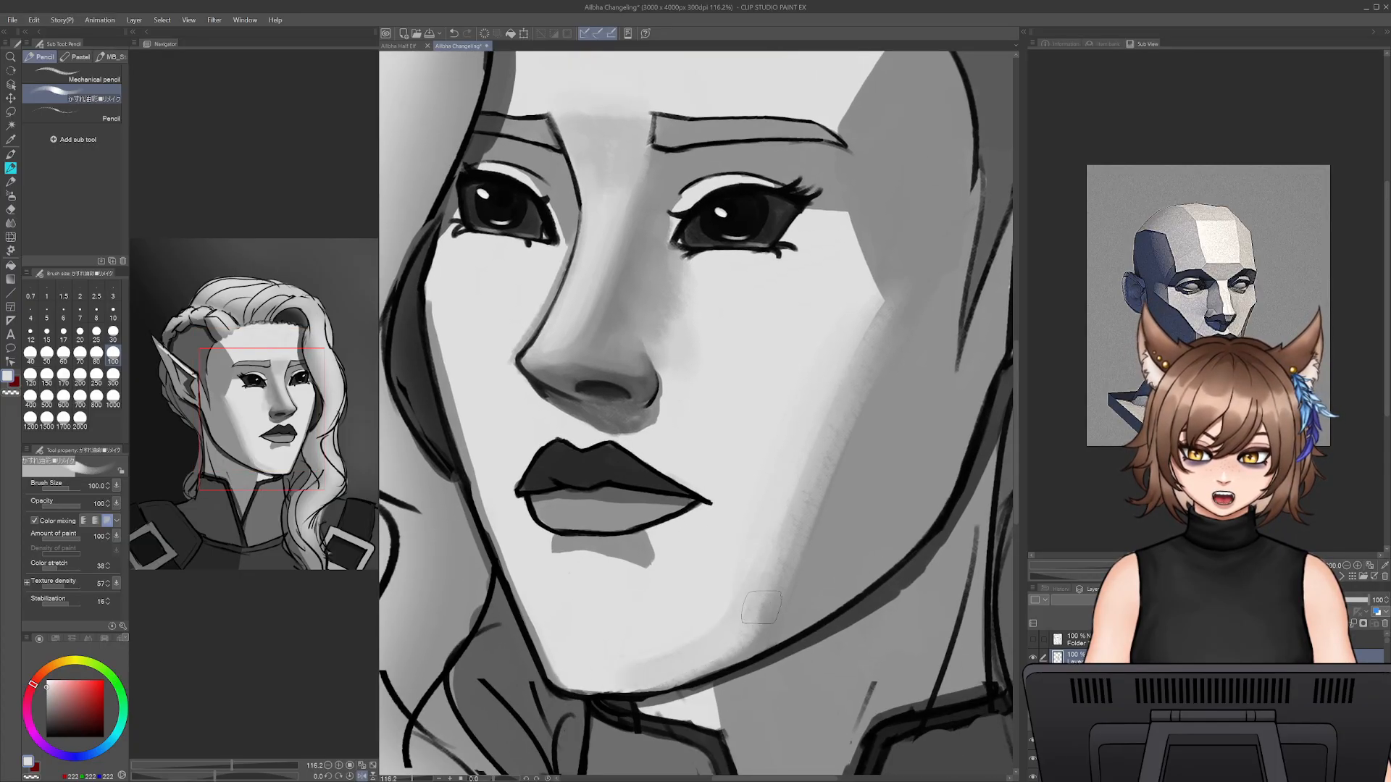
{"action": "left_click_drag", "start_coordinate": [758, 614], "coordinate": [692, 658]}
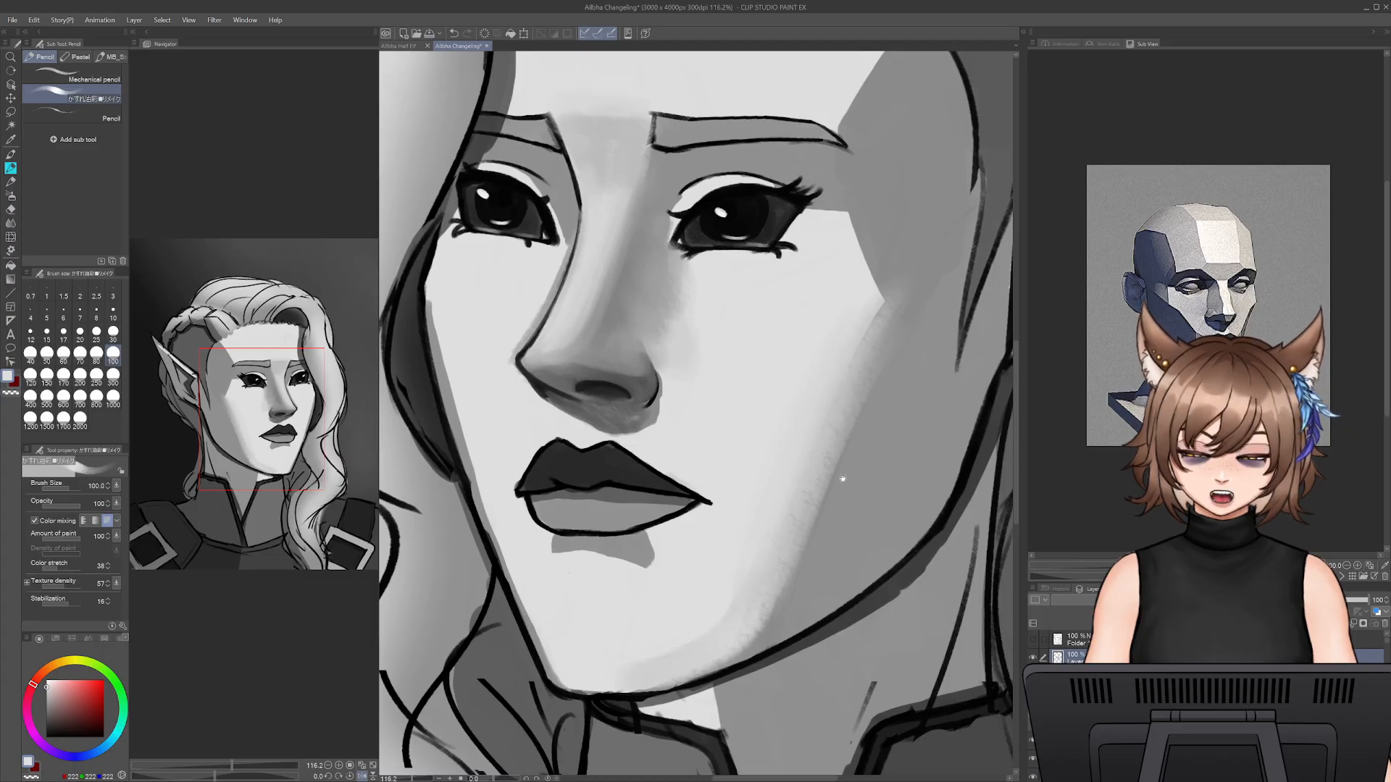
- Blend the angular cheekbone corner beside the eye with sampled mid grey at size 100, undoing the last stroke
{"action": "left_click", "coordinate": [781, 607], "text": "alt"}
{"action": "mouse_move", "coordinate": [842, 478]}
{"action": "left_mouse_down"}
{"action": "mouse_move", "coordinate": [808, 558]}
{"action": "mouse_move", "coordinate": [841, 437]}
{"action": "left_mouse_up"}
{"action": "mouse_move", "coordinate": [831, 387]}
{"action": "left_mouse_down"}
{"action": "mouse_move", "coordinate": [831, 357]}
{"action": "mouse_move", "coordinate": [820, 317]}
{"action": "left_mouse_up"}
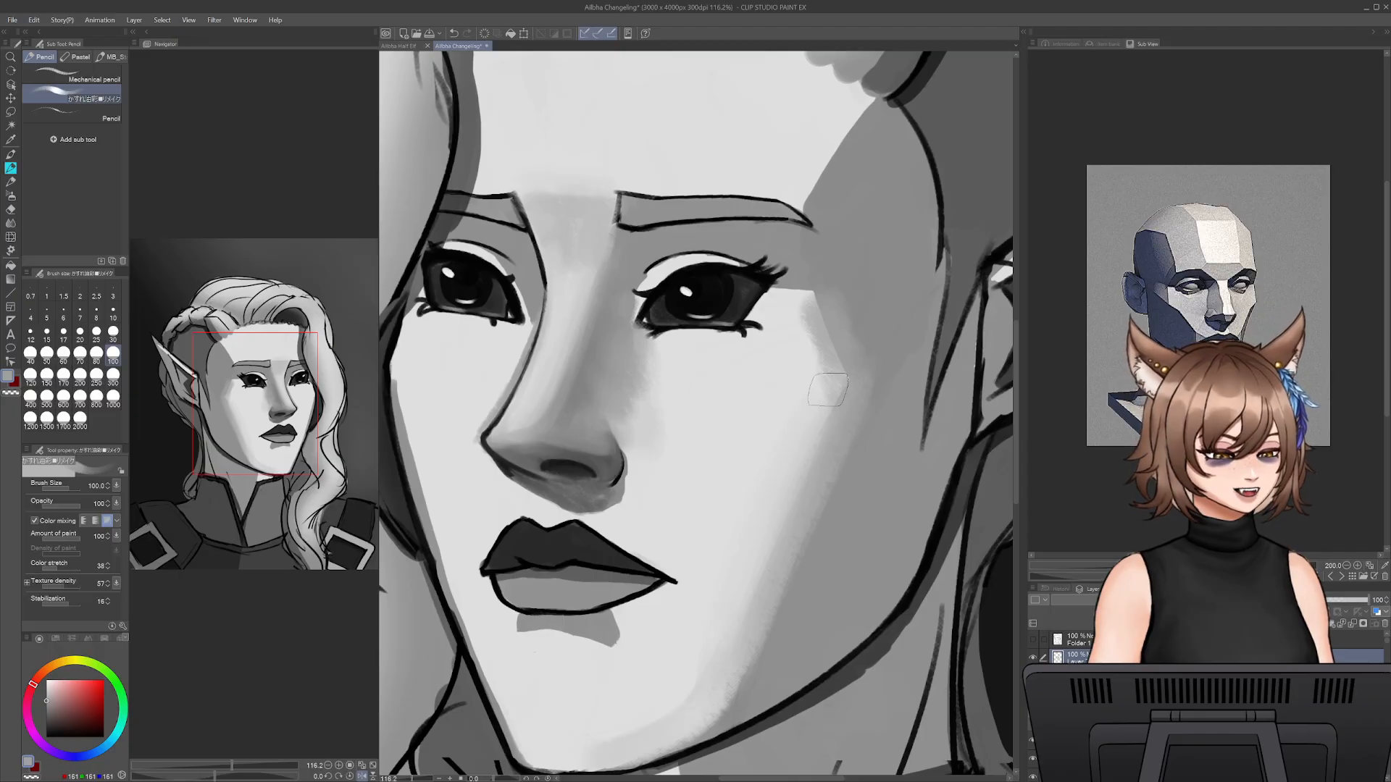
{"action": "key", "text": "ctrl+z"}
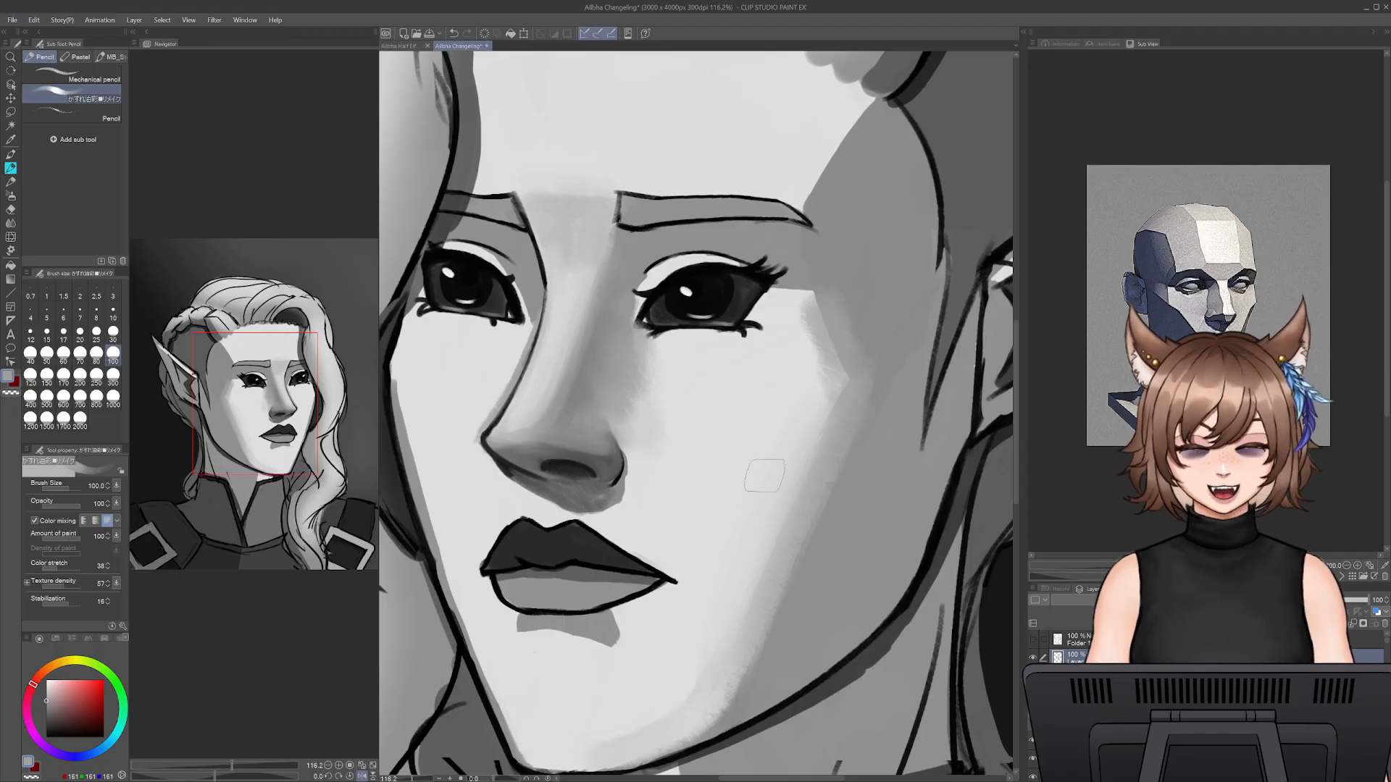
{"action": "left_click", "coordinate": [761, 454], "text": "alt"}
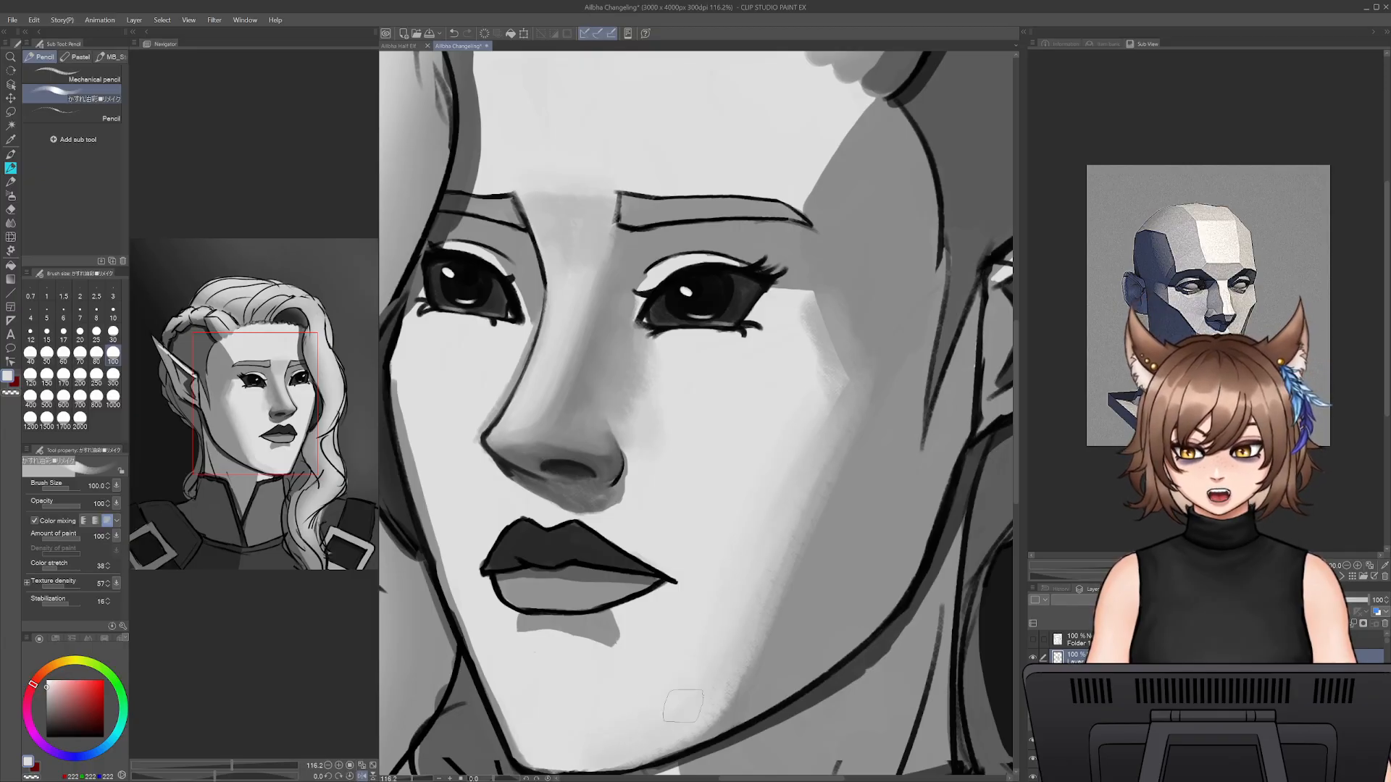
- Smooth the cheek shadow's transition between jaw and cheekbone with sampled light and mid greys at size 100
{"action": "left_click", "coordinate": [721, 688], "text": "alt"}
{"action": "mouse_move", "coordinate": [710, 697]}
{"action": "left_mouse_down"}
{"action": "mouse_move", "coordinate": [734, 678]}
{"action": "mouse_move", "coordinate": [789, 578]}
{"action": "mouse_move", "coordinate": [773, 617]}
{"action": "mouse_move", "coordinate": [847, 450]}
{"action": "left_mouse_up"}
{"action": "left_click", "coordinate": [881, 437], "text": "alt"}
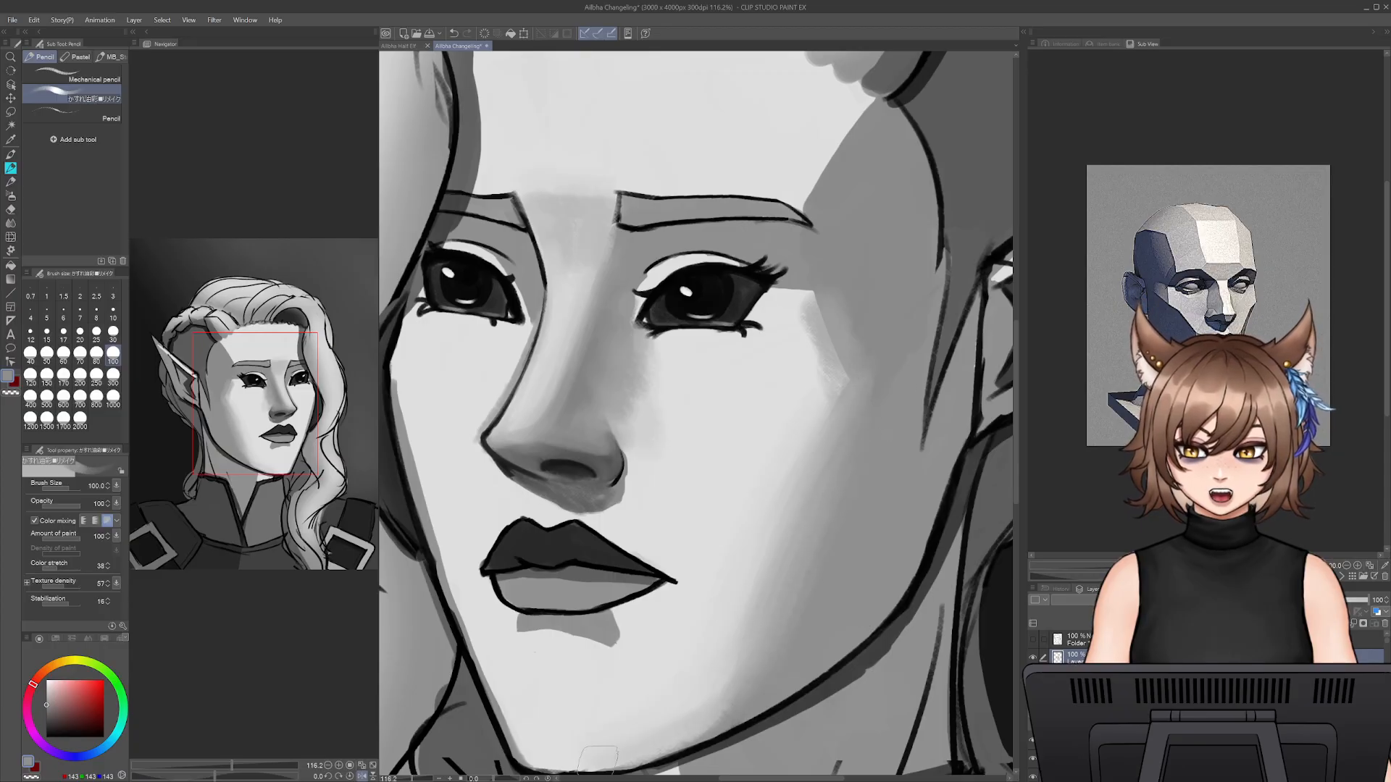
{"action": "left_click_drag", "start_coordinate": [690, 733], "coordinate": [711, 694]}
- Try a light grey stroke along the chin's lower edge with the pencil size reduced to 40
{"action": "left_click", "coordinate": [586, 707], "text": "alt"}
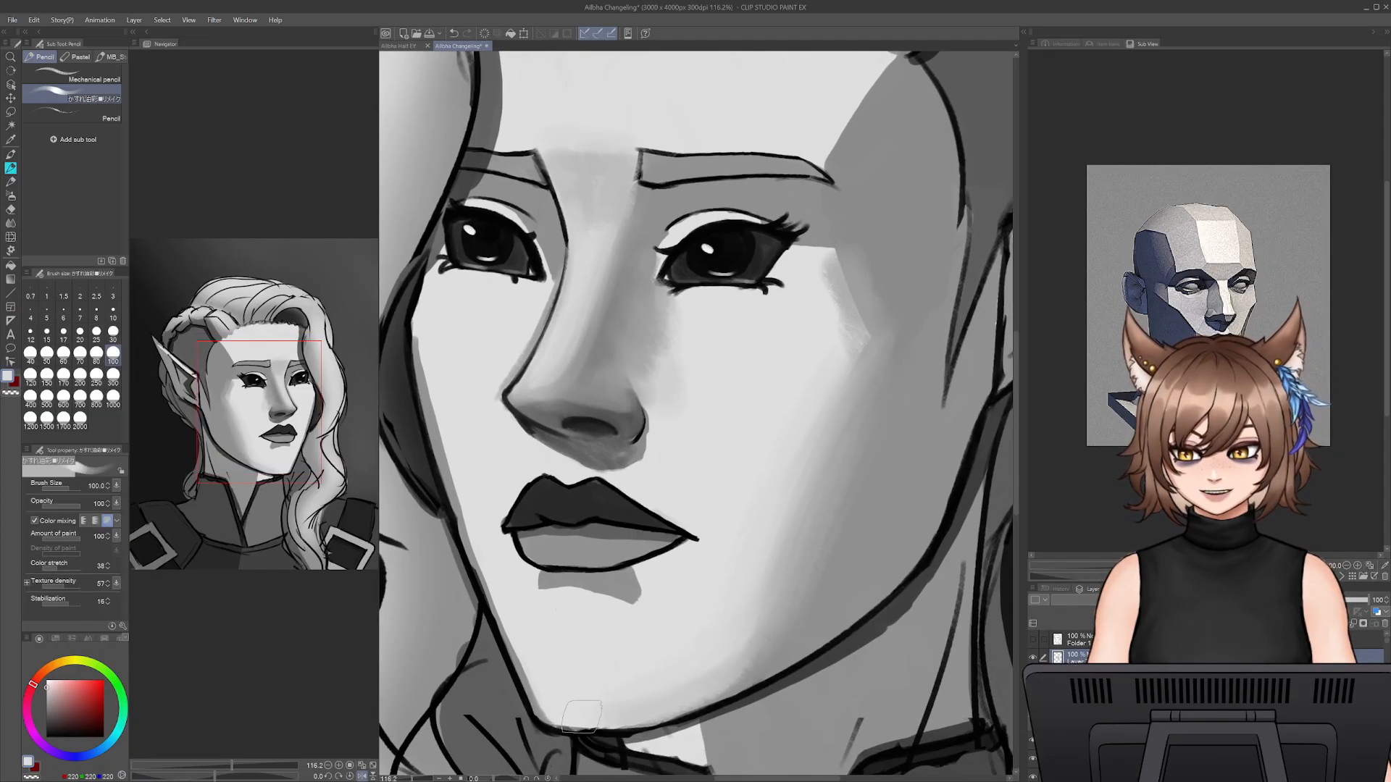
{"action": "key", "text": "bracketleft"}
{"action": "key", "text": "bracketleft"}
{"action": "key", "text": "bracketleft"}
{"action": "key", "text": "bracketleft"}
{"action": "key", "text": "bracketleft"}
{"action": "key", "text": "bracketleft"}
{"action": "mouse_move", "coordinate": [554, 721]}
{"action": "left_mouse_down"}
{"action": "mouse_move", "coordinate": [589, 724]}
{"action": "mouse_move", "coordinate": [547, 718]}
{"action": "mouse_move", "coordinate": [612, 728]}
{"action": "mouse_move", "coordinate": [568, 719]}
{"action": "mouse_move", "coordinate": [677, 709]}
{"action": "mouse_move", "coordinate": [617, 730]}
{"action": "mouse_move", "coordinate": [722, 693]}
{"action": "left_mouse_up"}
{"action": "key", "text": "ctrl+z"}
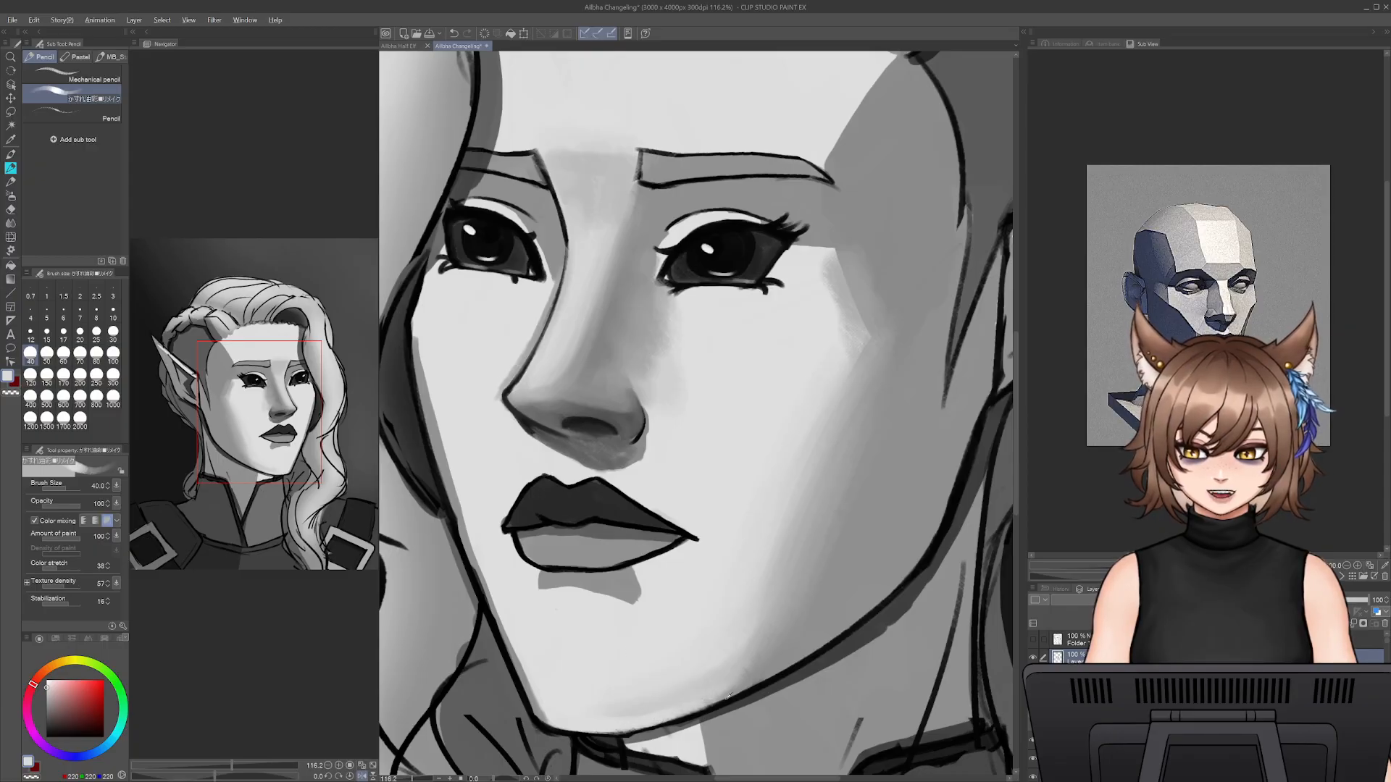
- Shade along the jawline from chin to cheek with sampled mid grey at size 30, undoing and repainting unwanted strokes
{"action": "left_click", "coordinate": [768, 670], "text": "alt"}
{"action": "key", "text": "bracketleft"}
{"action": "left_click_drag", "start_coordinate": [706, 708], "coordinate": [757, 684]}
{"action": "key", "text": "ctrl+z"}
{"action": "key", "text": "ctrl+z"}
{"action": "key", "text": "ctrl+z"}
{"action": "mouse_move", "coordinate": [645, 728]}
{"action": "left_mouse_down"}
{"action": "mouse_move", "coordinate": [746, 684]}
{"action": "mouse_move", "coordinate": [642, 720]}
{"action": "mouse_move", "coordinate": [730, 693]}
{"action": "mouse_move", "coordinate": [661, 726]}
{"action": "mouse_move", "coordinate": [707, 707]}
{"action": "mouse_move", "coordinate": [596, 732]}
{"action": "left_mouse_up"}
{"action": "key", "text": "ctrl+z"}
{"action": "key", "text": "ctrl+z"}
{"action": "key", "text": "ctrl+z"}
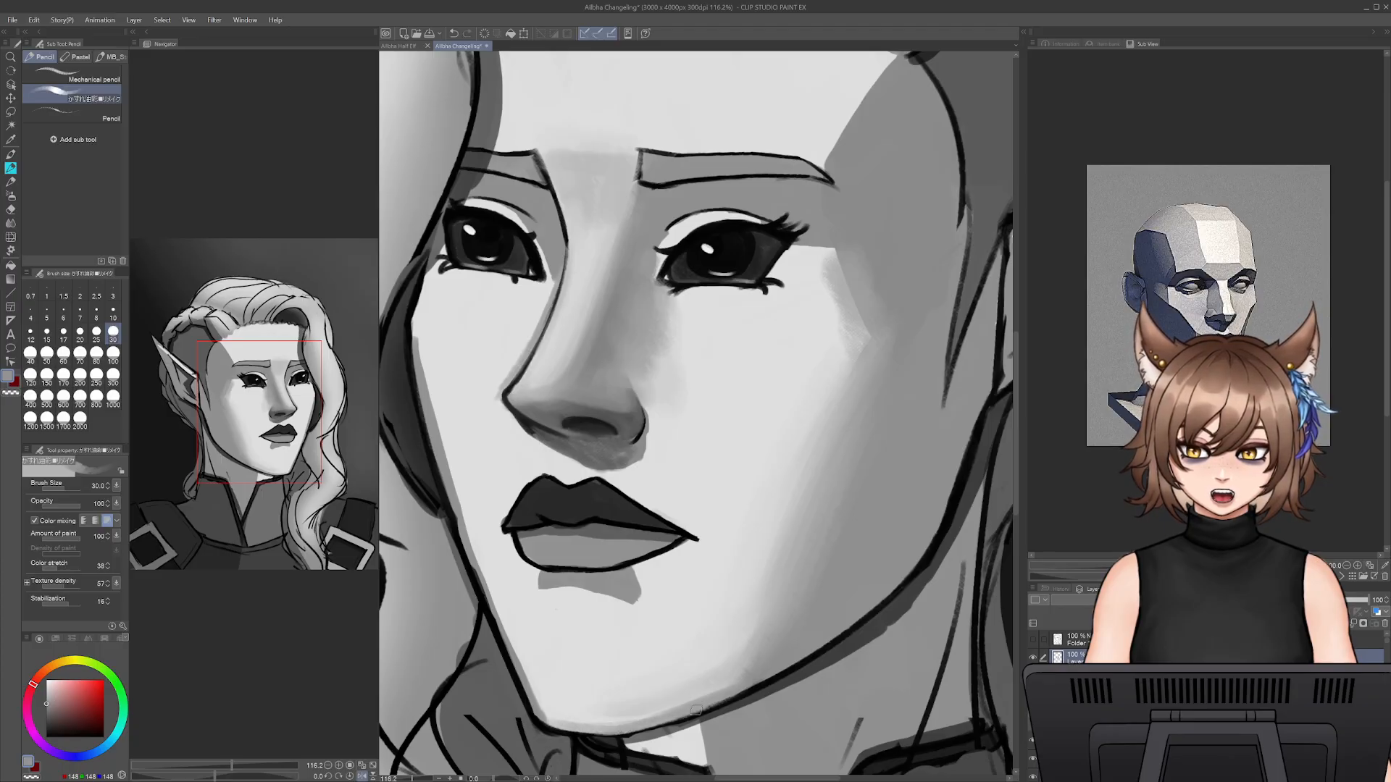
{"action": "key", "text": "ctrl+z"}
{"action": "left_click_drag", "start_coordinate": [696, 711], "coordinate": [884, 602]}
{"action": "key", "text": "ctrl+z"}
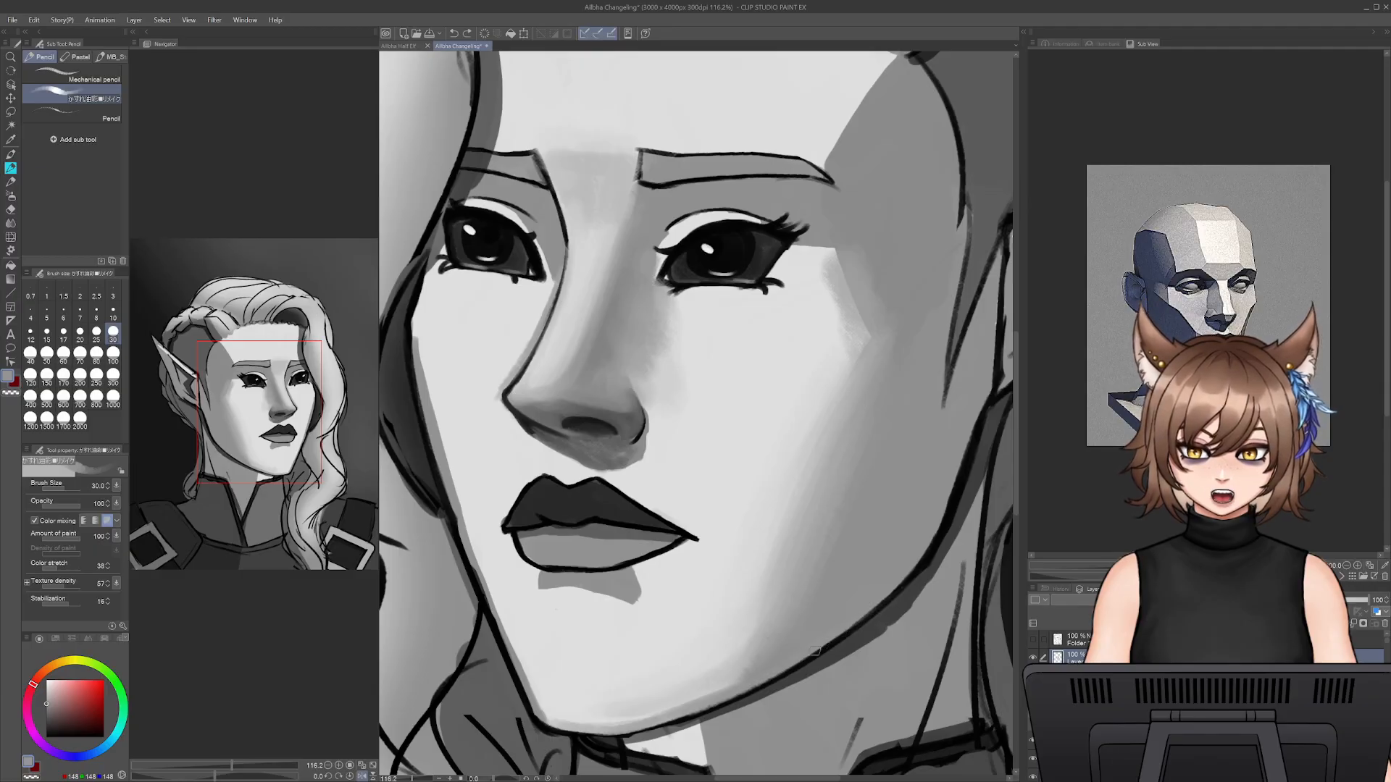
{"action": "left_click_drag", "start_coordinate": [813, 652], "coordinate": [876, 607]}
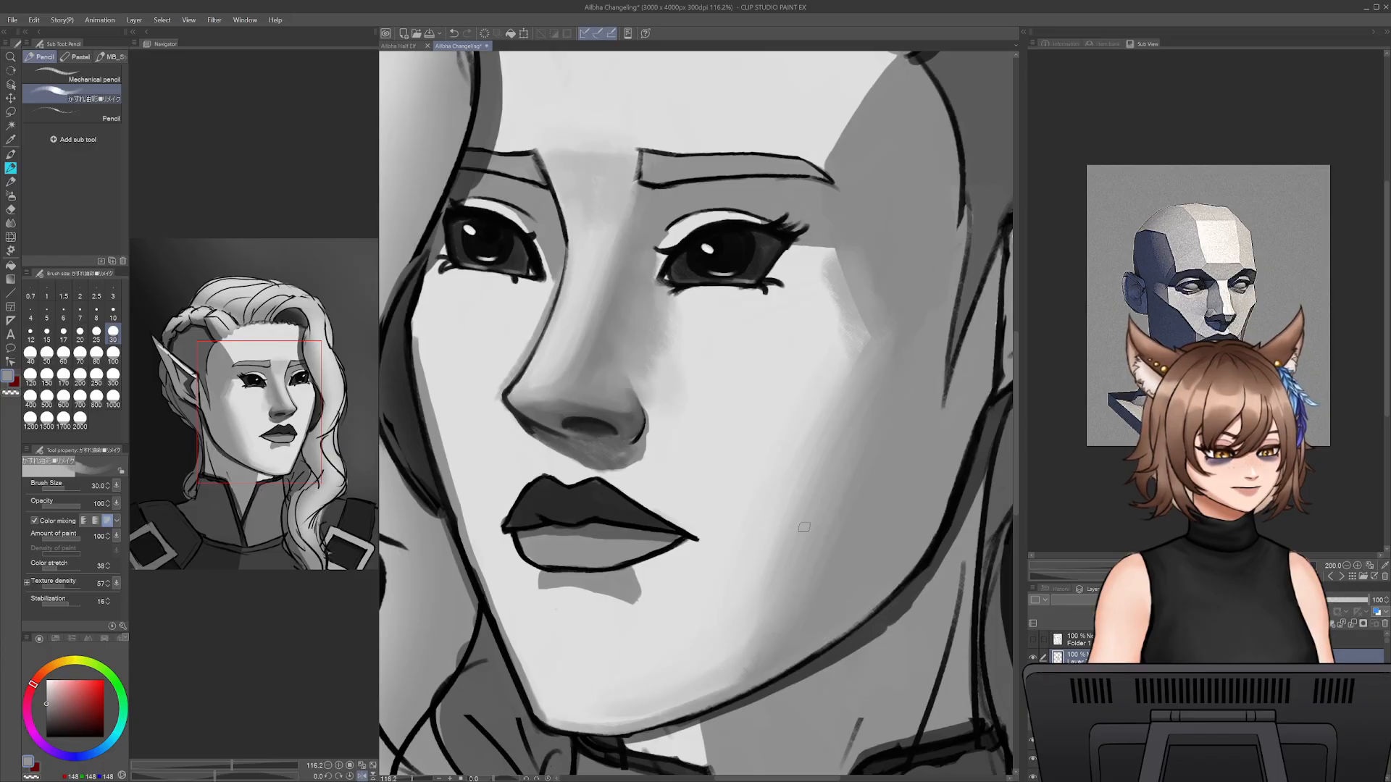
- Hatch a dark grey shadow down the outer cheek with the pencil at size 50
{"action": "left_click_drag", "start_coordinate": [867, 451], "coordinate": [819, 442]}
{"action": "left_click", "coordinate": [945, 424], "text": "alt"}
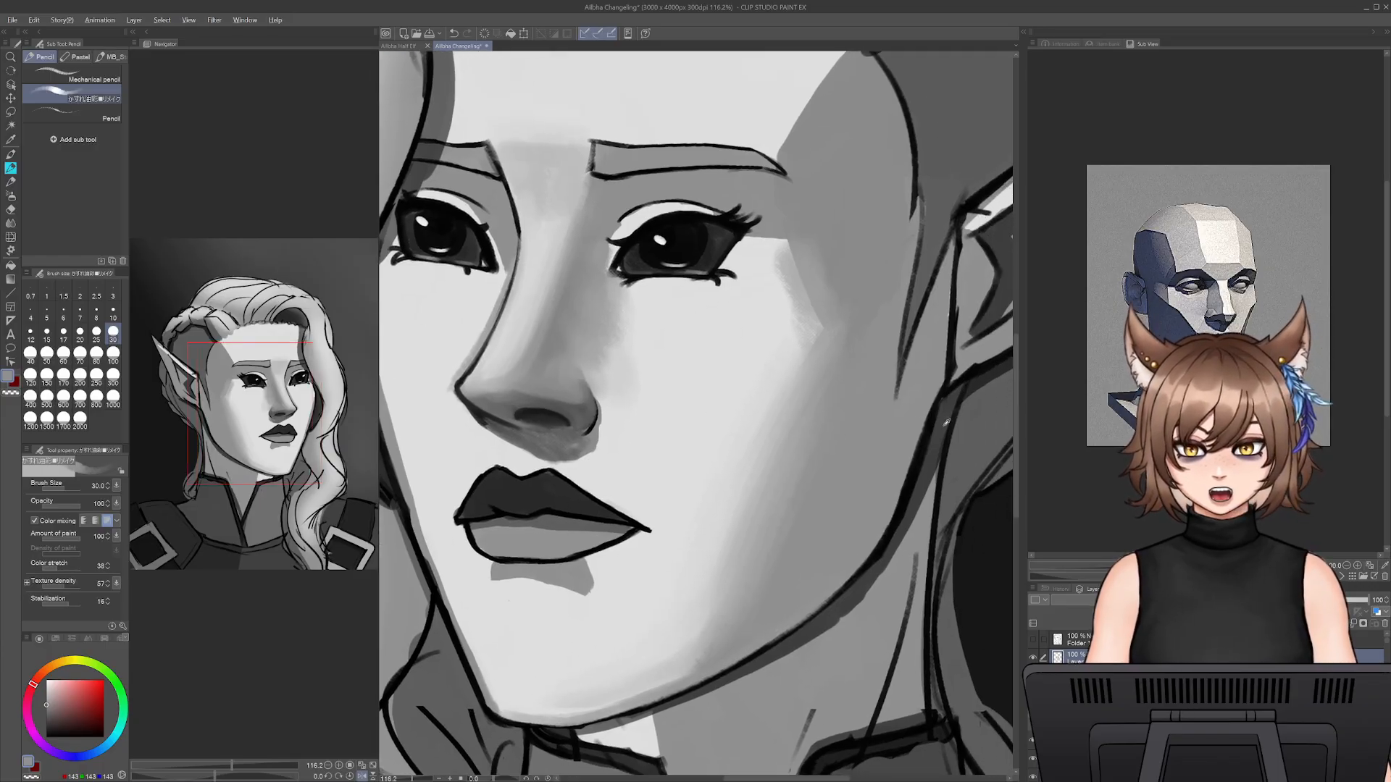
{"action": "left_click", "coordinate": [945, 424], "text": "alt"}
{"action": "key", "text": "bracketright"}
{"action": "key", "text": "bracketright"}
{"action": "left_click_drag", "start_coordinate": [881, 393], "coordinate": [819, 563]}
{"action": "left_click_drag", "start_coordinate": [916, 376], "coordinate": [840, 554]}
{"action": "mouse_move", "coordinate": [867, 379]}
{"action": "left_mouse_down"}
{"action": "mouse_move", "coordinate": [807, 565]}
{"action": "mouse_move", "coordinate": [782, 583]}
{"action": "mouse_move", "coordinate": [790, 561]}
{"action": "left_mouse_up"}
{"action": "mouse_move", "coordinate": [899, 339]}
{"action": "left_mouse_down"}
{"action": "mouse_move", "coordinate": [866, 424]}
{"action": "mouse_move", "coordinate": [884, 404]}
{"action": "left_mouse_up"}
{"action": "left_click_drag", "start_coordinate": [916, 344], "coordinate": [889, 443]}
{"action": "left_click_drag", "start_coordinate": [917, 380], "coordinate": [851, 552]}
- Extend the dark hatching from the outer cheek down toward the jawline at size 50
{"action": "mouse_move", "coordinate": [903, 420]}
{"action": "left_mouse_down"}
{"action": "mouse_move", "coordinate": [806, 585]}
{"action": "mouse_move", "coordinate": [847, 546]}
{"action": "mouse_move", "coordinate": [774, 616]}
{"action": "left_mouse_up"}
{"action": "left_click_drag", "start_coordinate": [850, 544], "coordinate": [749, 629]}
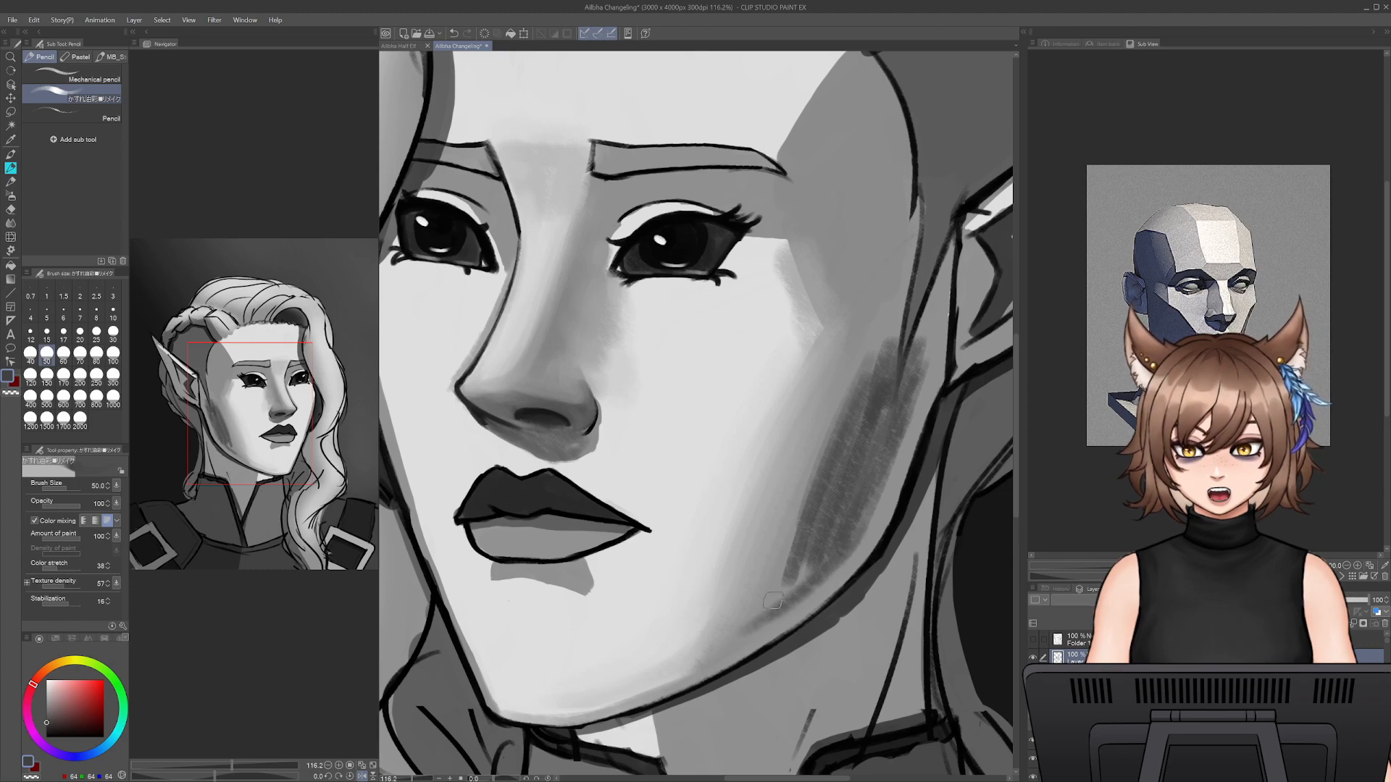
{"action": "left_click_drag", "start_coordinate": [804, 558], "coordinate": [742, 641]}
{"action": "mouse_move", "coordinate": [830, 518]}
{"action": "left_mouse_down"}
{"action": "mouse_move", "coordinate": [753, 630]}
{"action": "mouse_move", "coordinate": [772, 612]}
{"action": "left_mouse_up"}
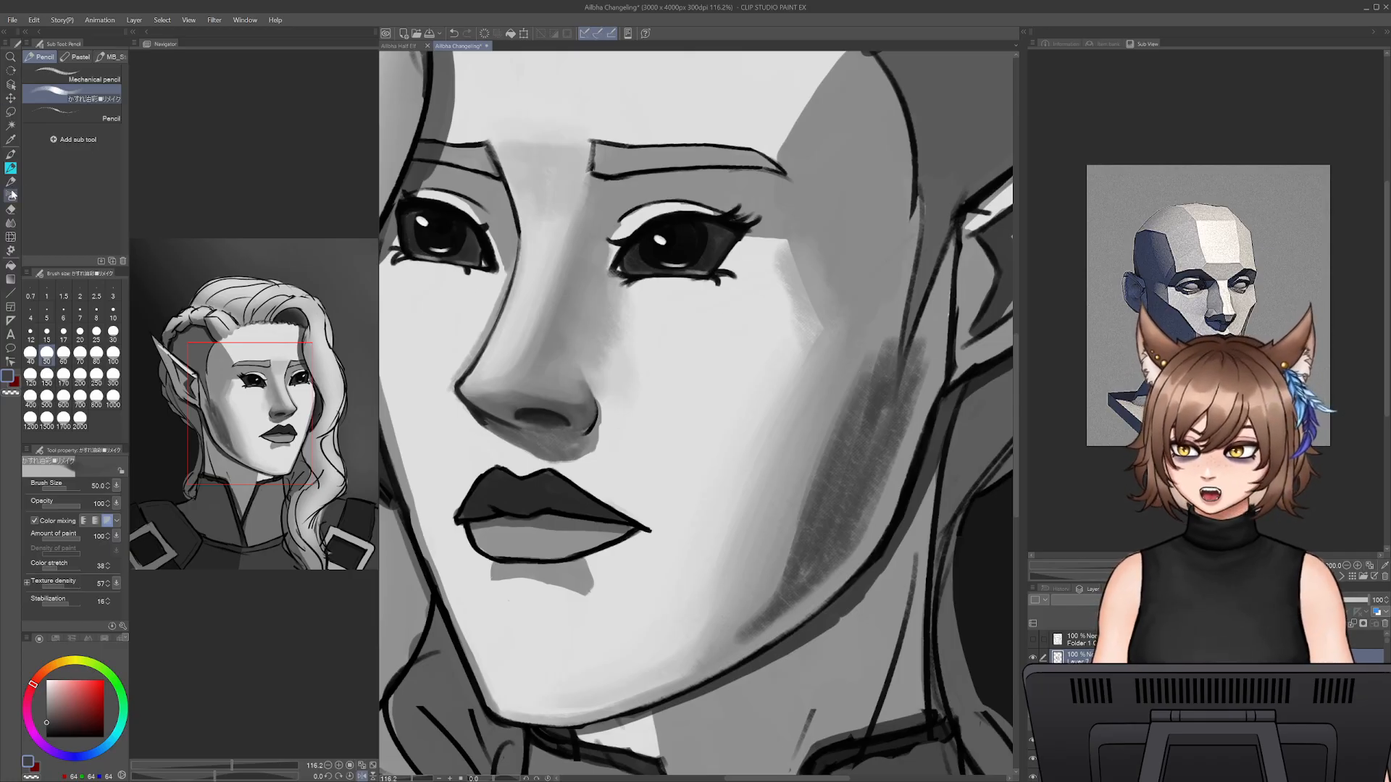
- Blend the dark cheek hatching with the Smooth watercolor brush at size 175
{"action": "left_click", "coordinate": [11, 154]}
{"action": "left_click", "coordinate": [86, 227]}
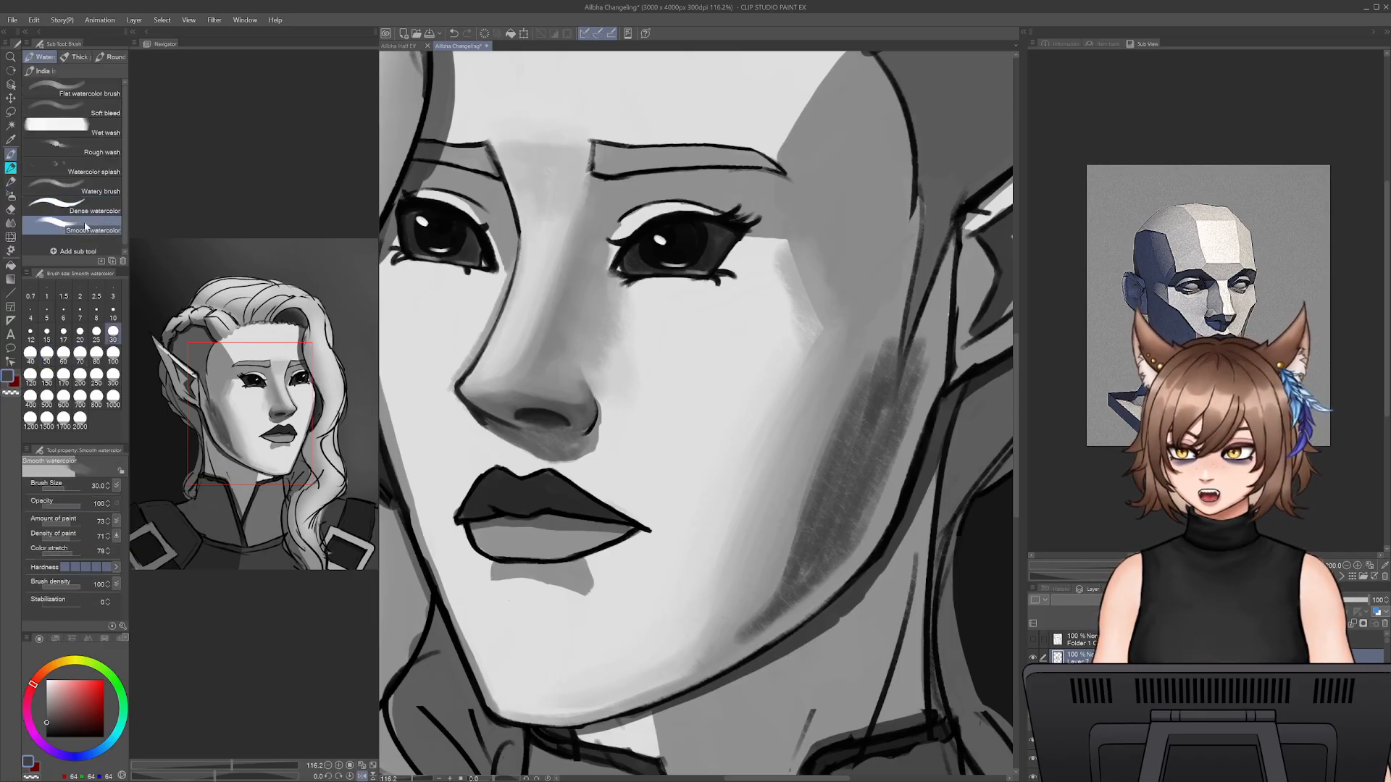
{"action": "key", "text": "bracketright"}
{"action": "key", "text": "bracketright"}
{"action": "key", "text": "bracketright"}
{"action": "key", "text": "bracketright"}
{"action": "key", "text": "bracketright"}
{"action": "key", "text": "bracketright"}
{"action": "key", "text": "bracketright"}
{"action": "key", "text": "bracketright"}
{"action": "key", "text": "bracketright"}
{"action": "key", "text": "bracketright"}
{"action": "key", "text": "bracketright"}
{"action": "key", "text": "bracketright"}
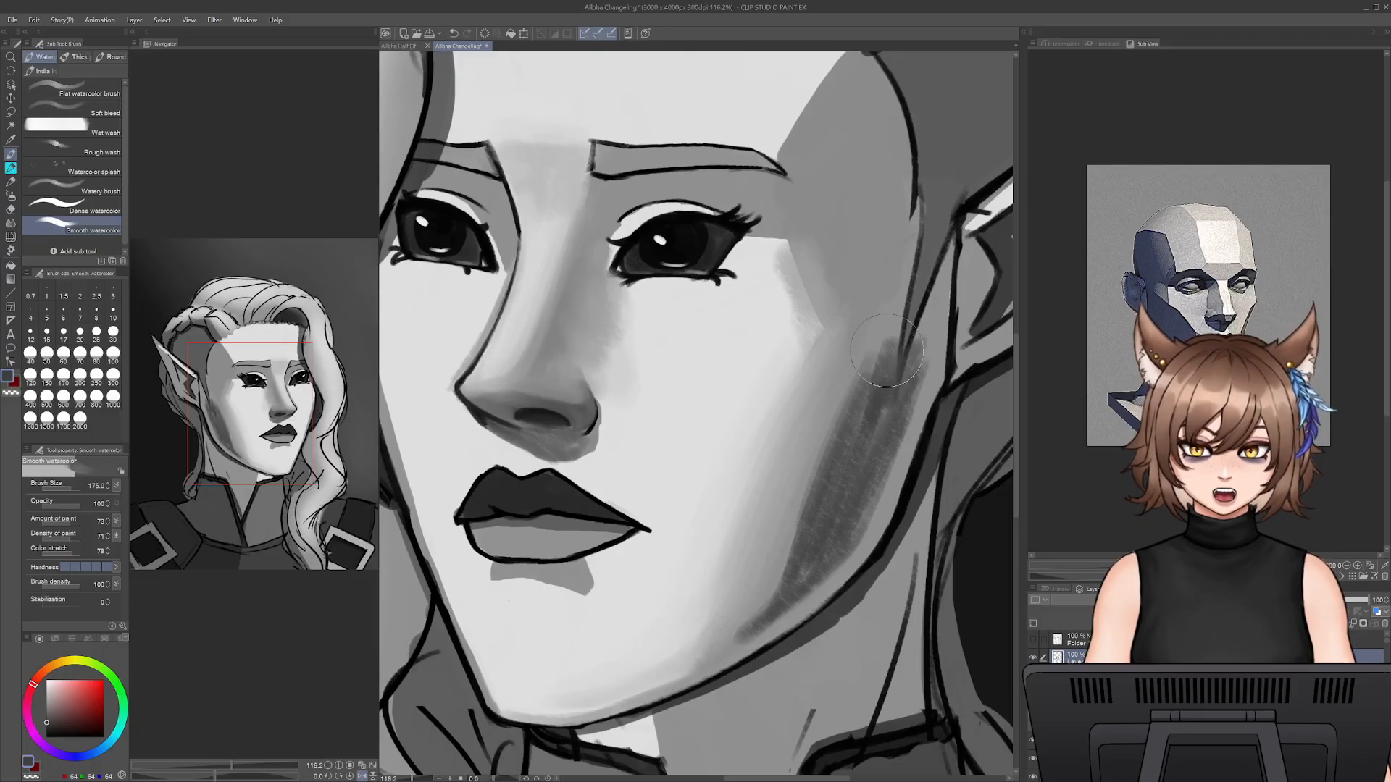
{"action": "mouse_move", "coordinate": [887, 351]}
{"action": "left_mouse_down"}
{"action": "mouse_move", "coordinate": [778, 605]}
{"action": "mouse_move", "coordinate": [745, 629]}
{"action": "mouse_move", "coordinate": [834, 522]}
{"action": "mouse_move", "coordinate": [816, 555]}
{"action": "left_mouse_up"}
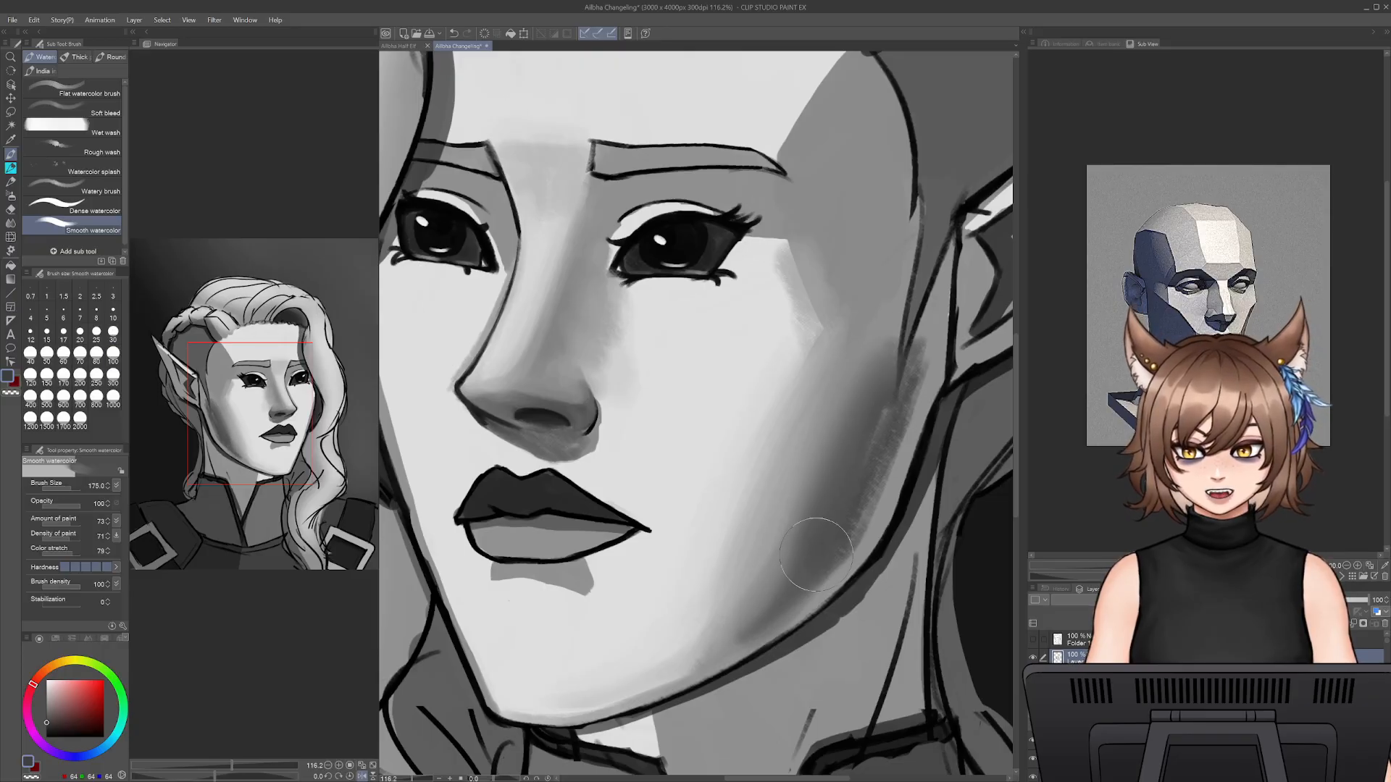
- Soften the cheek shadow's edges near the jaw using Smooth watercolor with sampled mid and light greys at sizes 45 and 80
{"action": "key", "text": "bracketleft"}
{"action": "key", "text": "bracketleft"}
{"action": "key", "text": "bracketleft"}
{"action": "key", "text": "bracketleft"}
{"action": "key", "text": "bracketleft"}
{"action": "key", "text": "bracketleft"}
{"action": "key", "text": "bracketleft"}
{"action": "key", "text": "bracketleft"}
{"action": "key", "text": "bracketleft"}
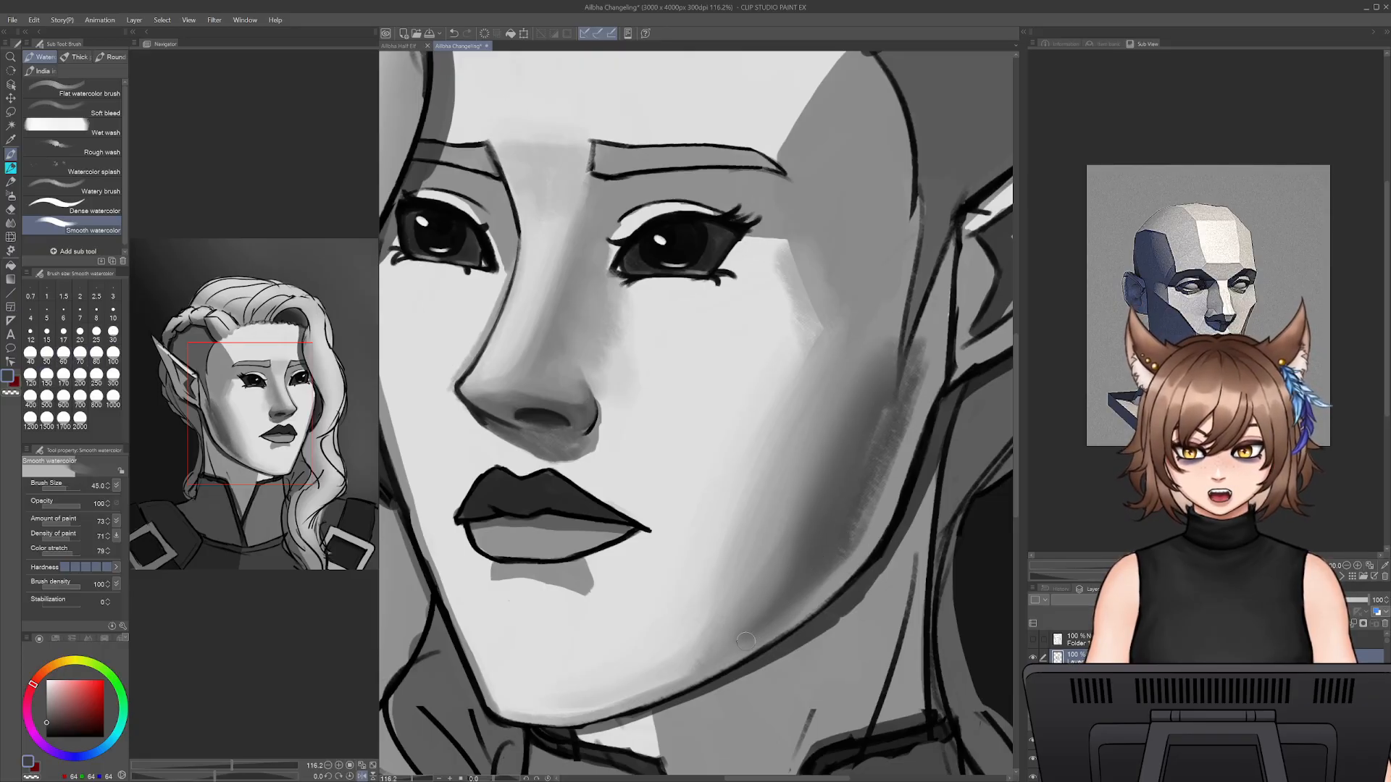
{"action": "left_click", "coordinate": [824, 585], "text": "alt"}
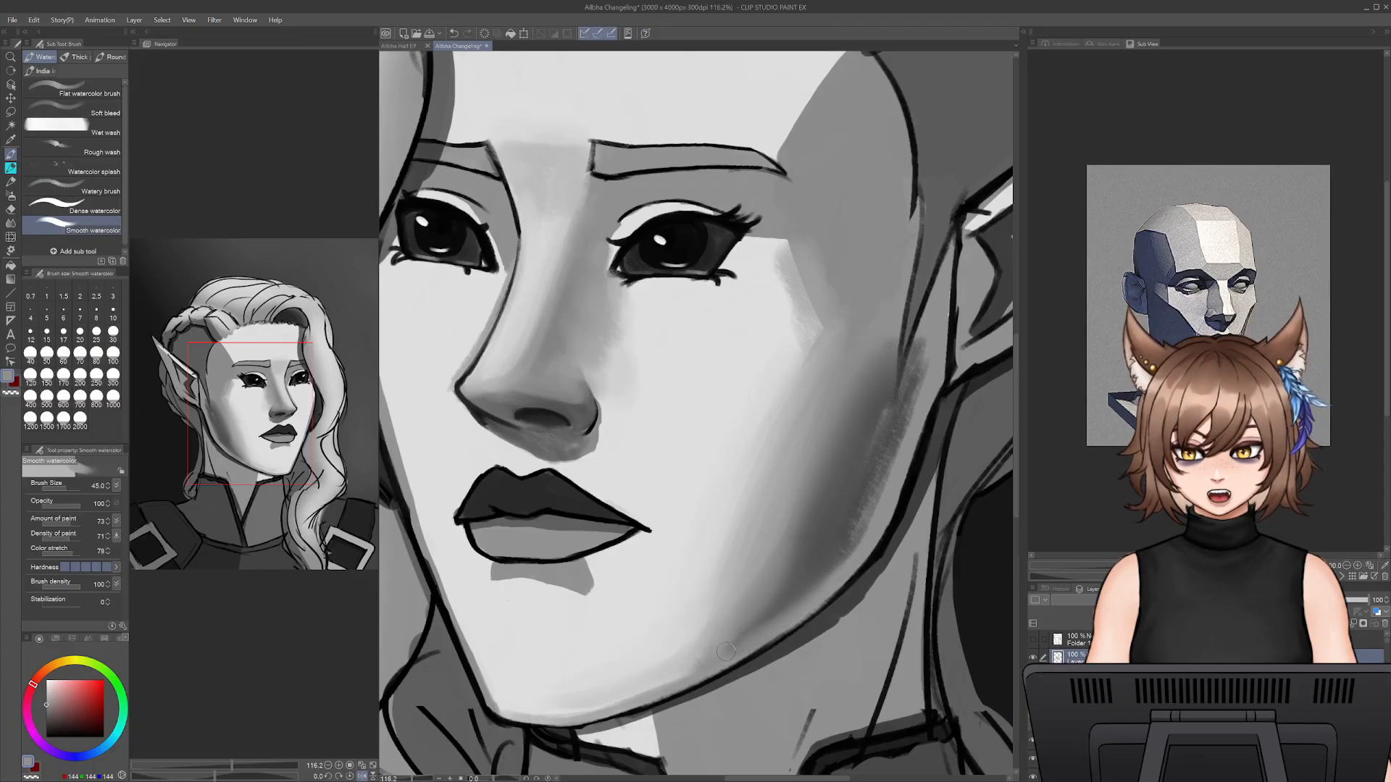
{"action": "key", "text": "bracketright"}
{"action": "key", "text": "bracketright"}
{"action": "key", "text": "bracketright"}
{"action": "key", "text": "bracketright"}
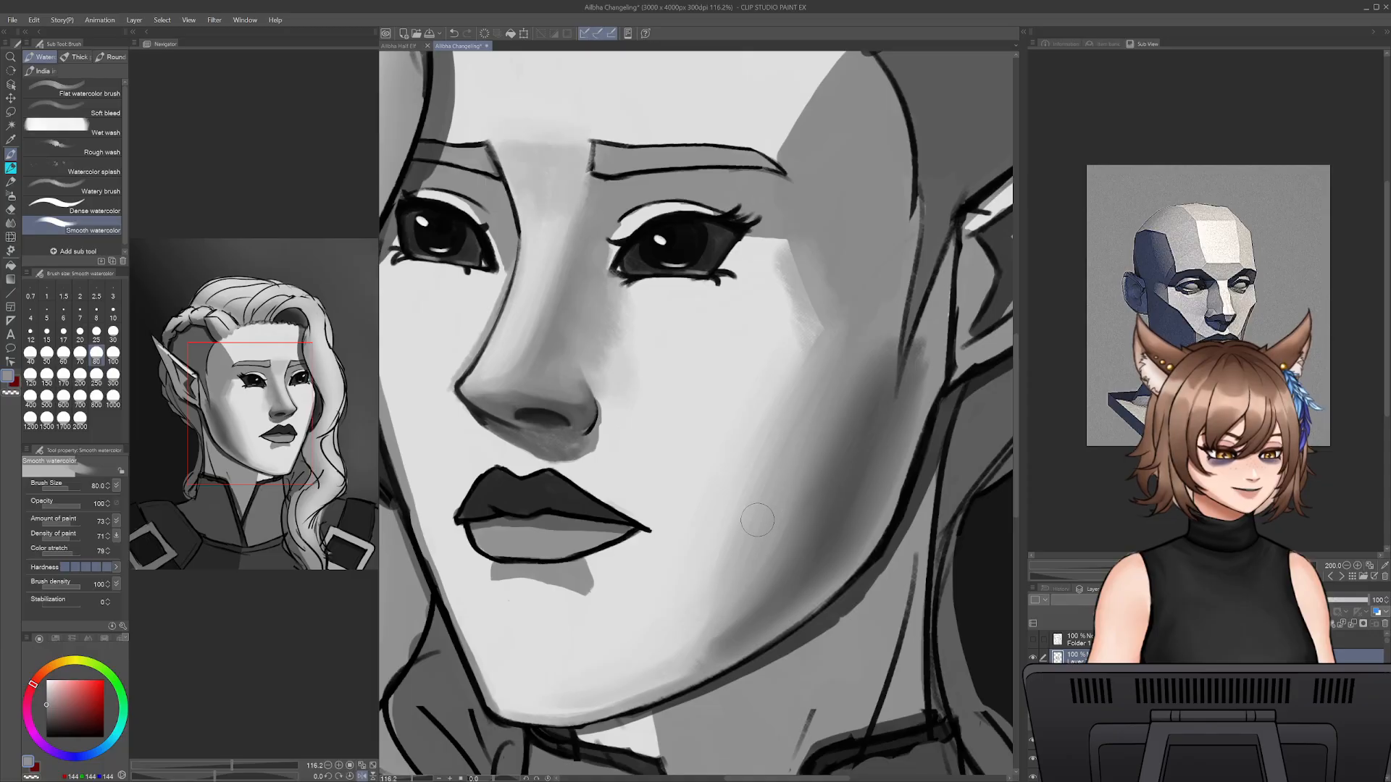
{"action": "left_click", "coordinate": [703, 657], "text": "alt"}
{"action": "left_click", "coordinate": [670, 661], "text": "alt"}
{"action": "left_click_drag", "start_coordinate": [697, 666], "coordinate": [744, 600]}
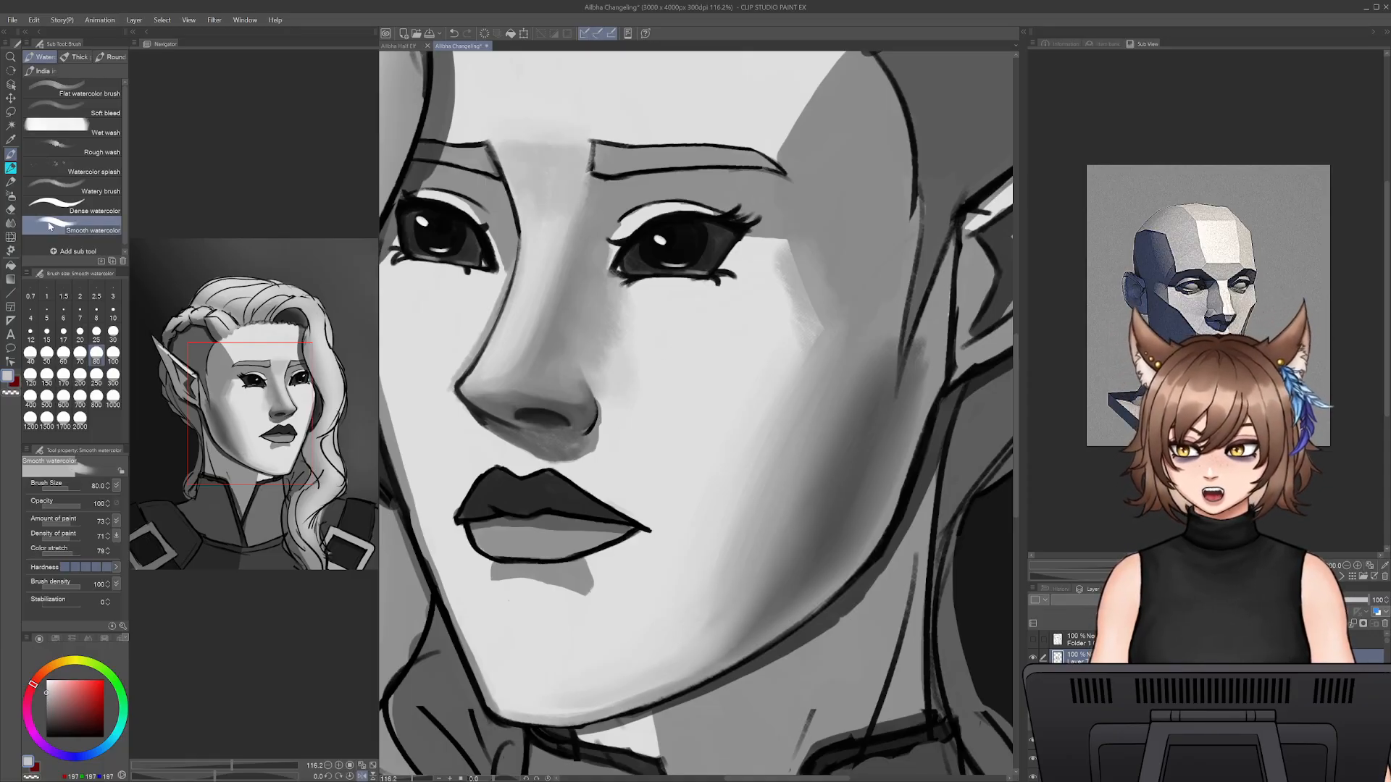
- Switch back to the pencil and paint sampled mid grey over the outer cheek shadow near the ear at size 80
{"action": "key", "text": "p"}
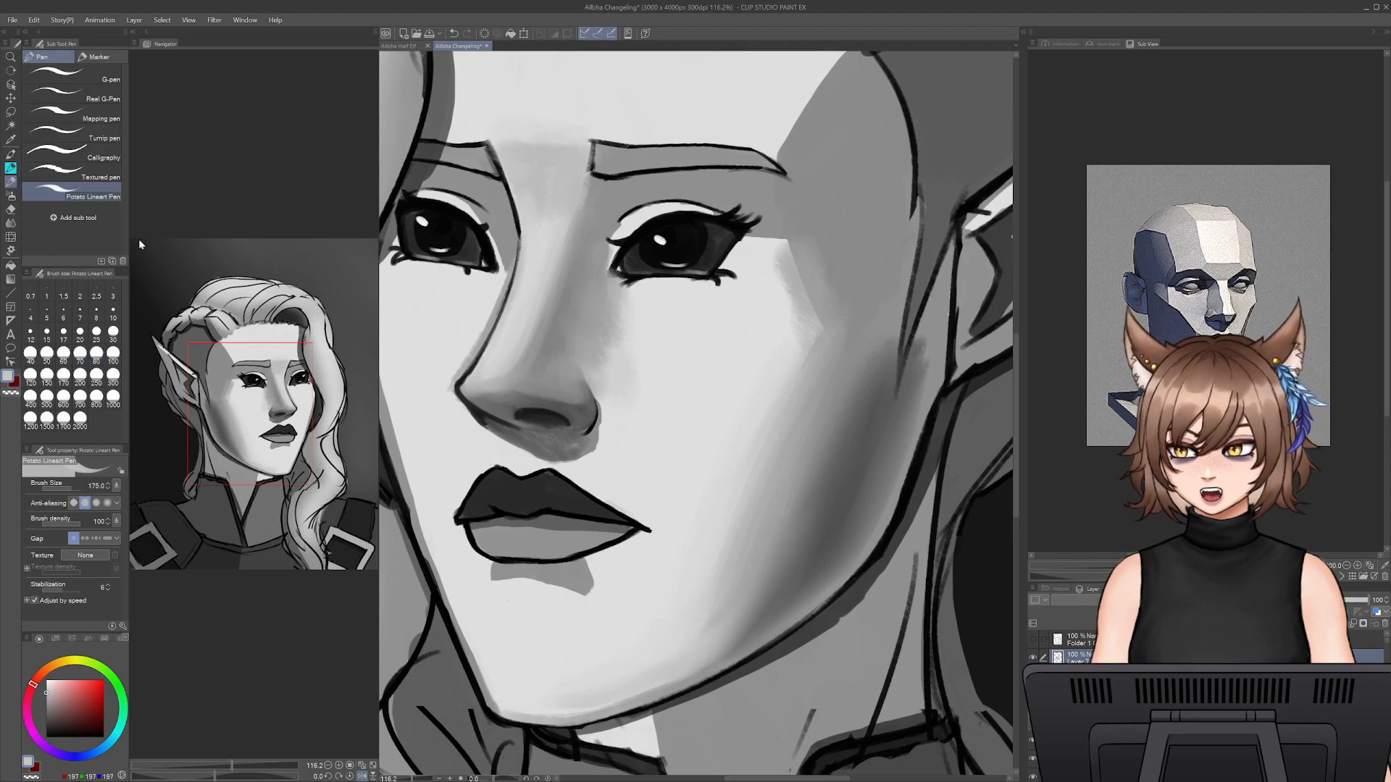
{"action": "left_click", "coordinate": [12, 169]}
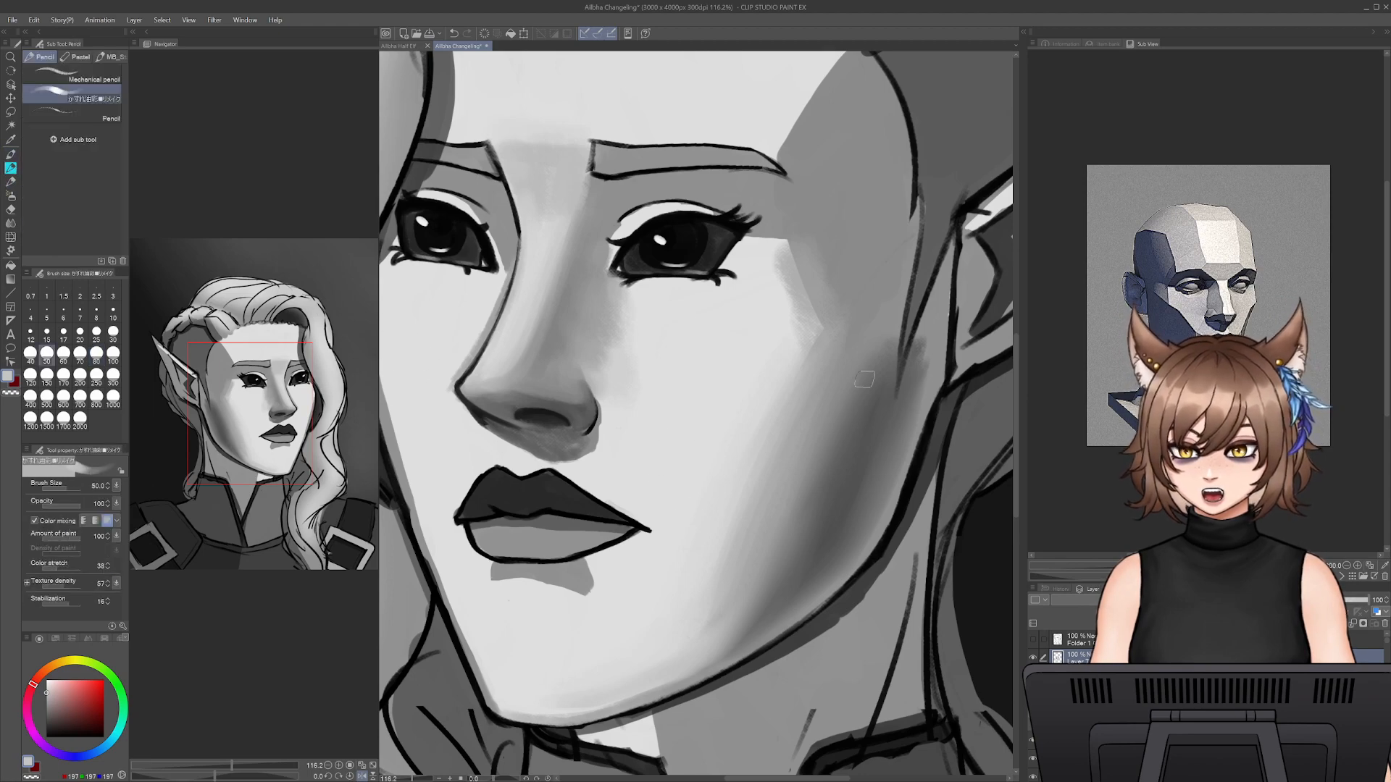
{"action": "left_click", "coordinate": [863, 334], "text": "alt"}
{"action": "key", "text": "]"}
{"action": "key", "text": "]"}
{"action": "key", "text": "]"}
{"action": "mouse_move", "coordinate": [879, 308]}
{"action": "left_mouse_down"}
{"action": "mouse_move", "coordinate": [878, 388]}
{"action": "mouse_move", "coordinate": [852, 466]}
{"action": "left_mouse_up"}
{"action": "left_click_drag", "start_coordinate": [922, 321], "coordinate": [885, 446]}
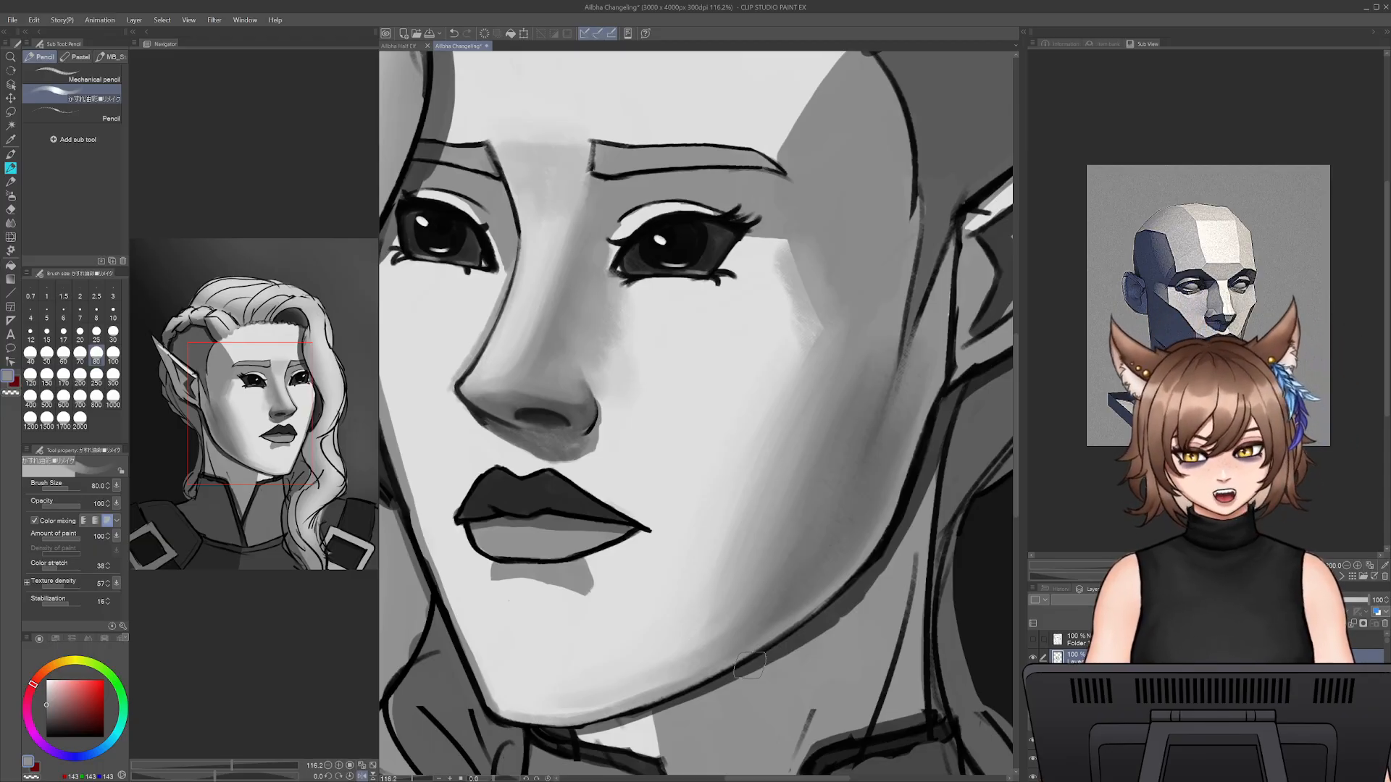
- Soften the angular cheekbone corner beside the eye with sampled light and mid greys at size 80
{"action": "left_click", "coordinate": [793, 361], "text": "alt"}
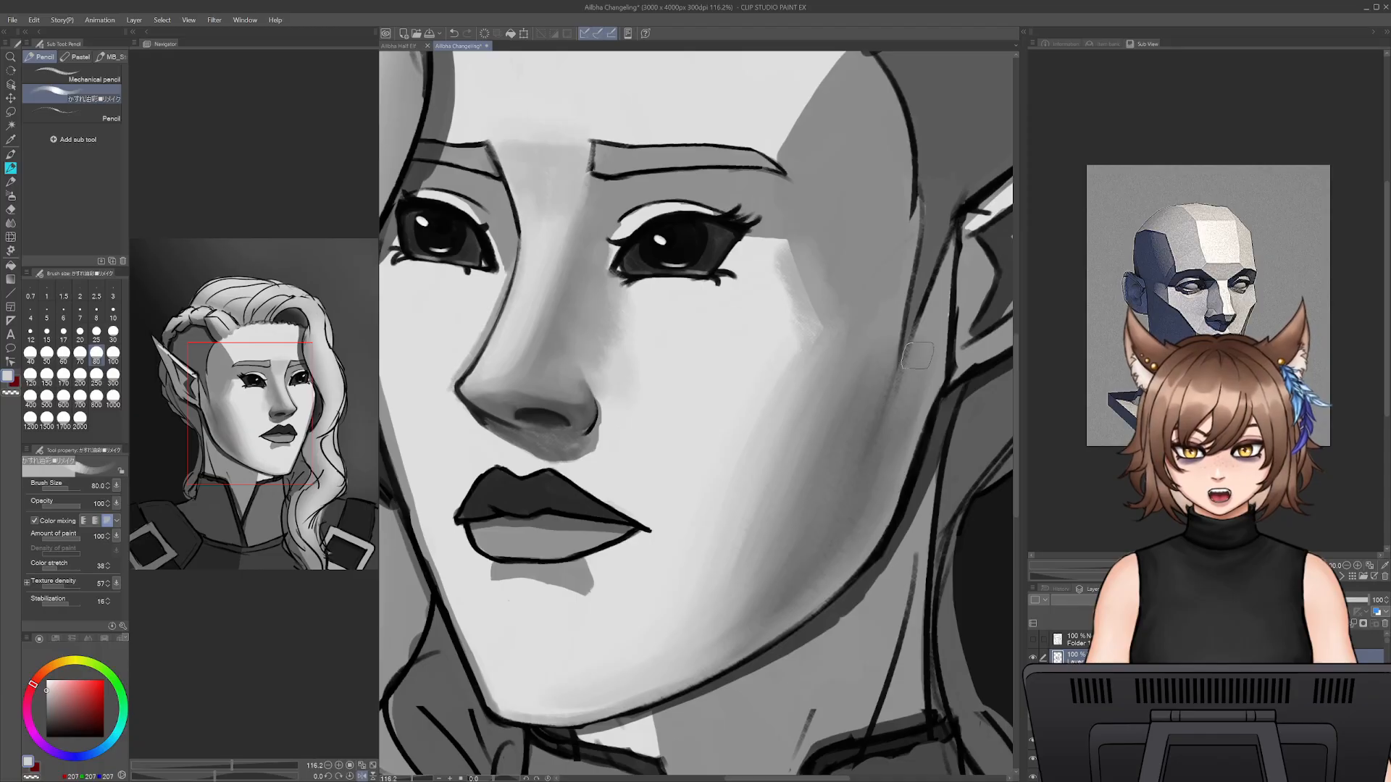
{"action": "left_click", "coordinate": [764, 304], "text": "alt"}
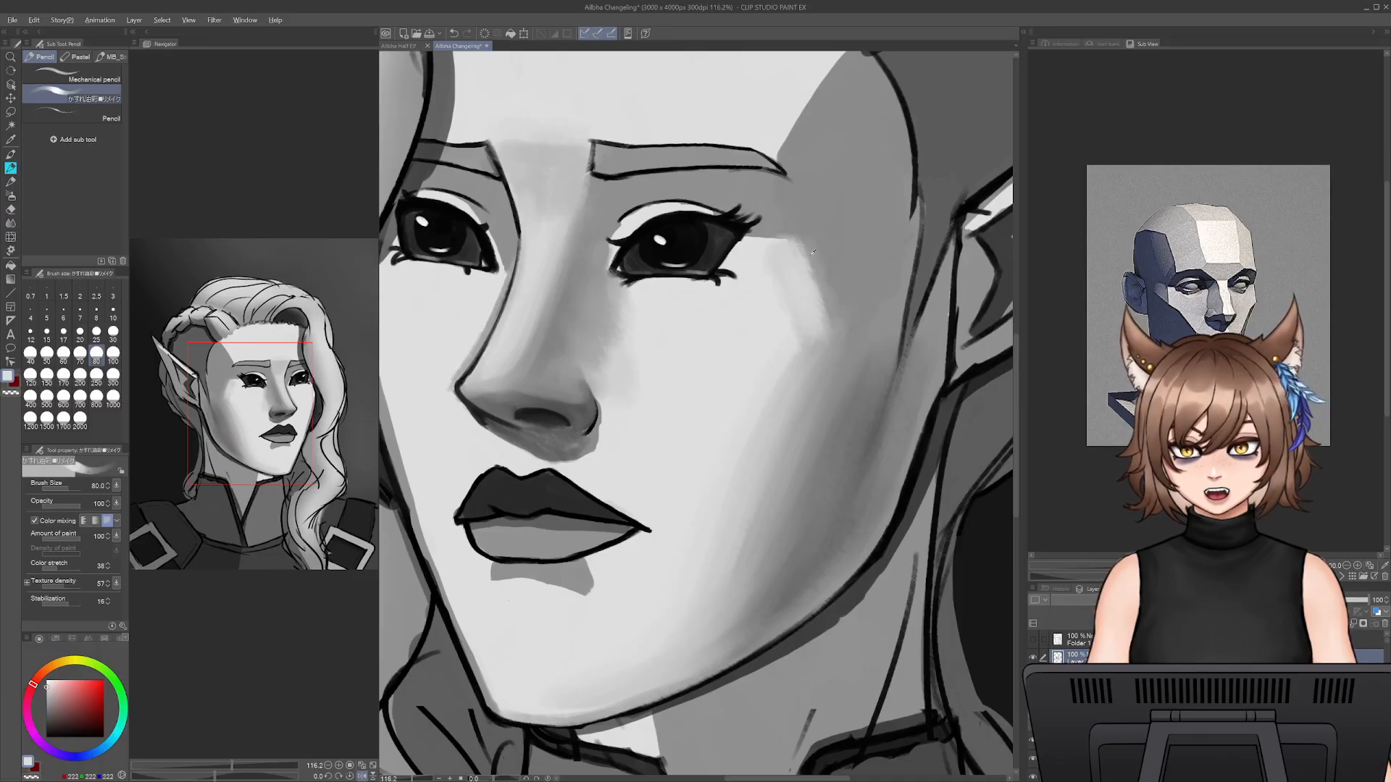
{"action": "left_click", "coordinate": [846, 335], "text": "alt"}
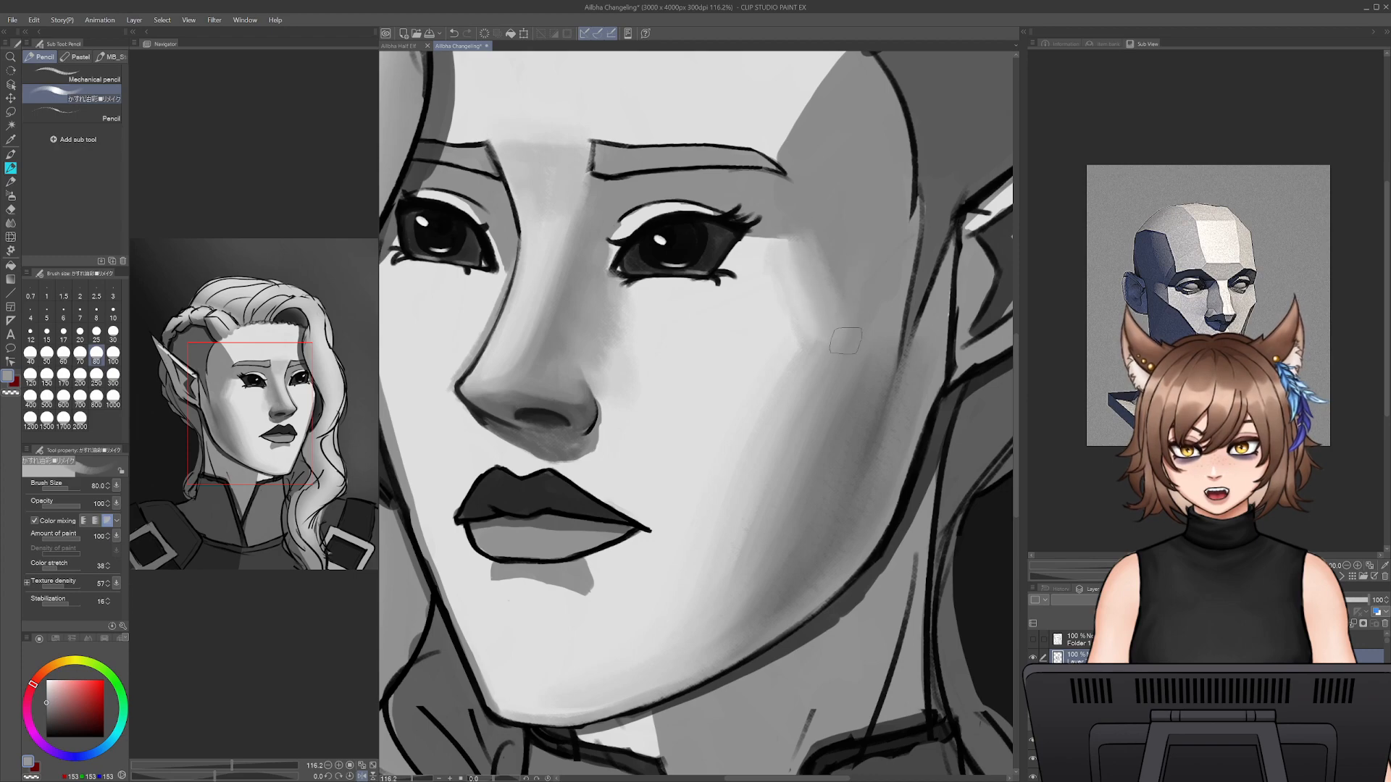
{"action": "left_click", "coordinate": [740, 386], "text": "alt"}
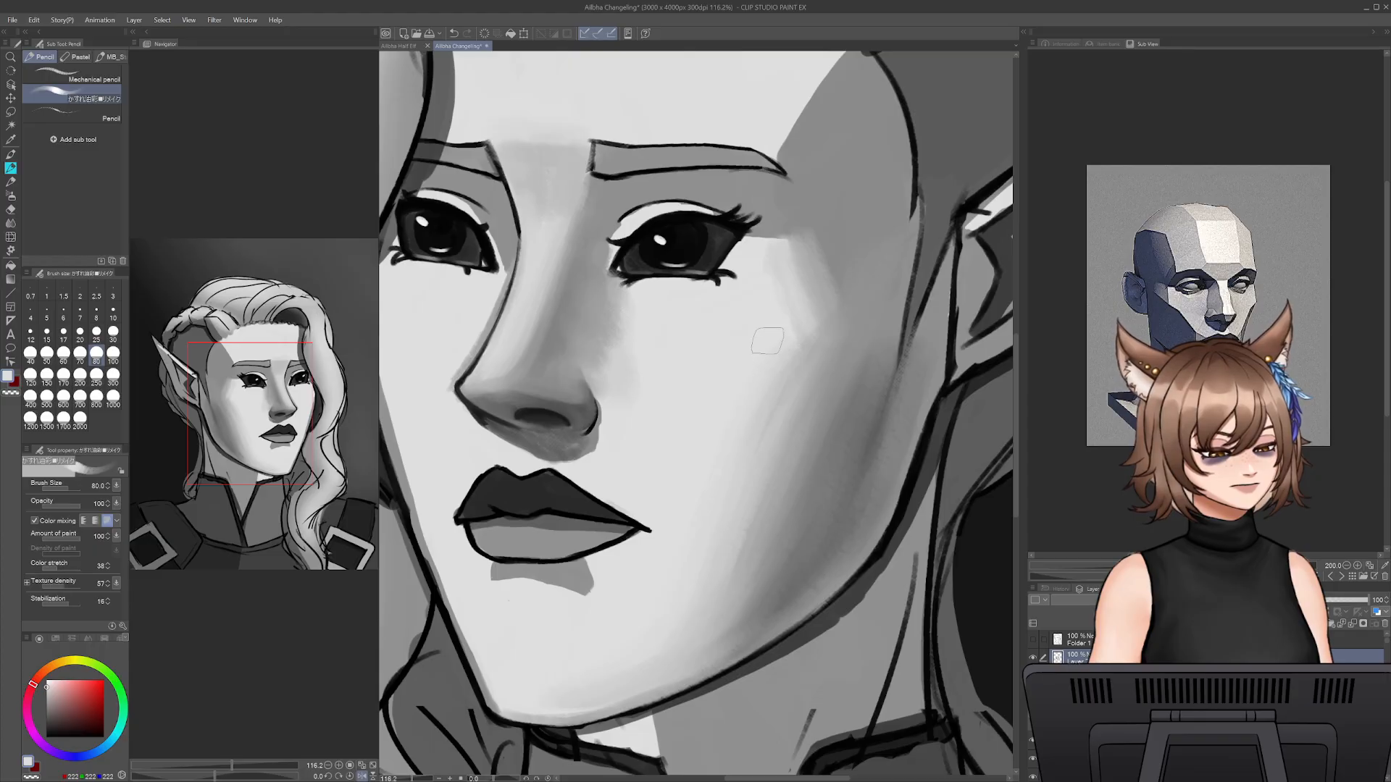
- Blend the cheek shadow with long diagonal strokes of sampled mid grey from cheekbone to jaw at size 80
{"action": "left_click", "coordinate": [848, 374], "text": "alt"}
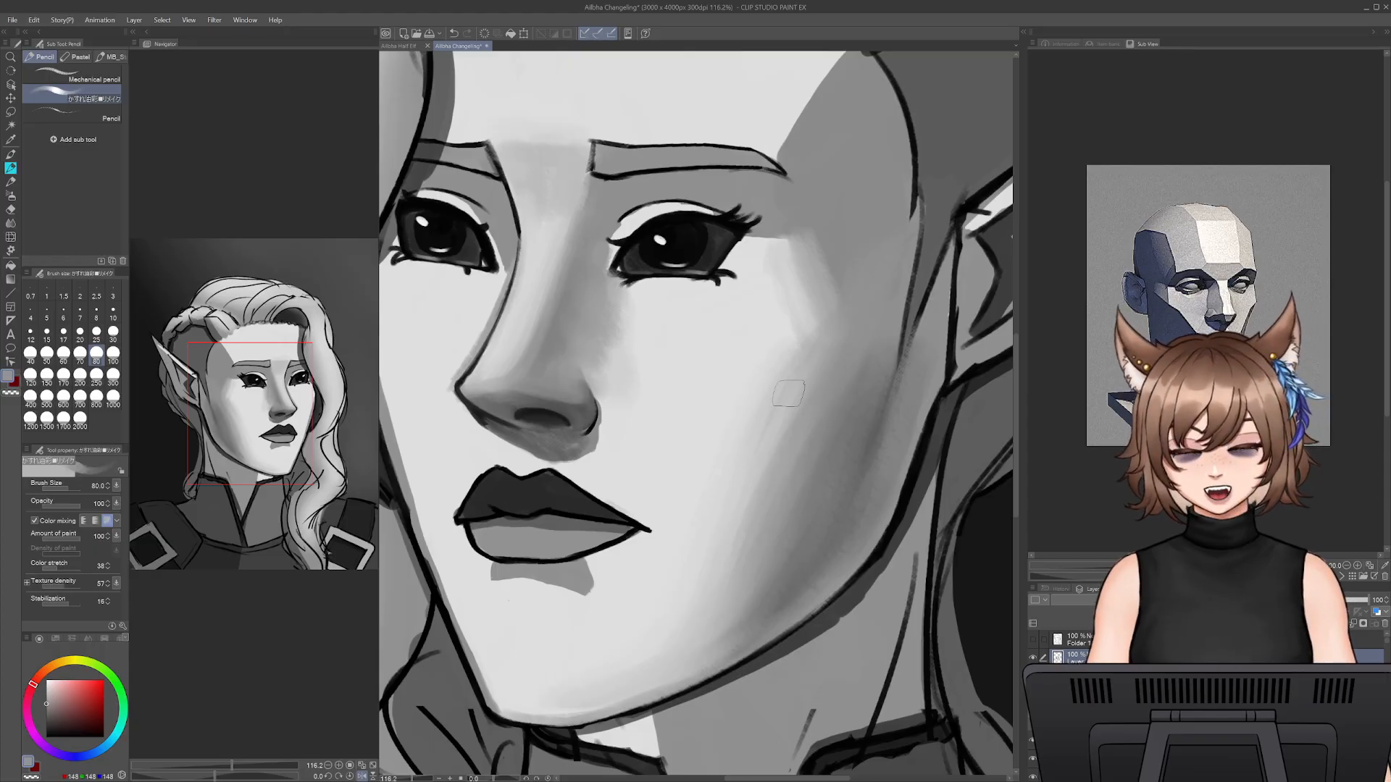
{"action": "left_click", "coordinate": [765, 400], "text": "alt"}
{"action": "left_click_drag", "start_coordinate": [796, 411], "coordinate": [711, 635]}
{"action": "mouse_move", "coordinate": [853, 347]}
{"action": "left_mouse_down"}
{"action": "mouse_move", "coordinate": [728, 569]}
{"action": "mouse_move", "coordinate": [754, 555]}
{"action": "left_mouse_up"}
{"action": "left_click_drag", "start_coordinate": [826, 421], "coordinate": [725, 613]}
{"action": "left_click_drag", "start_coordinate": [876, 374], "coordinate": [762, 588]}
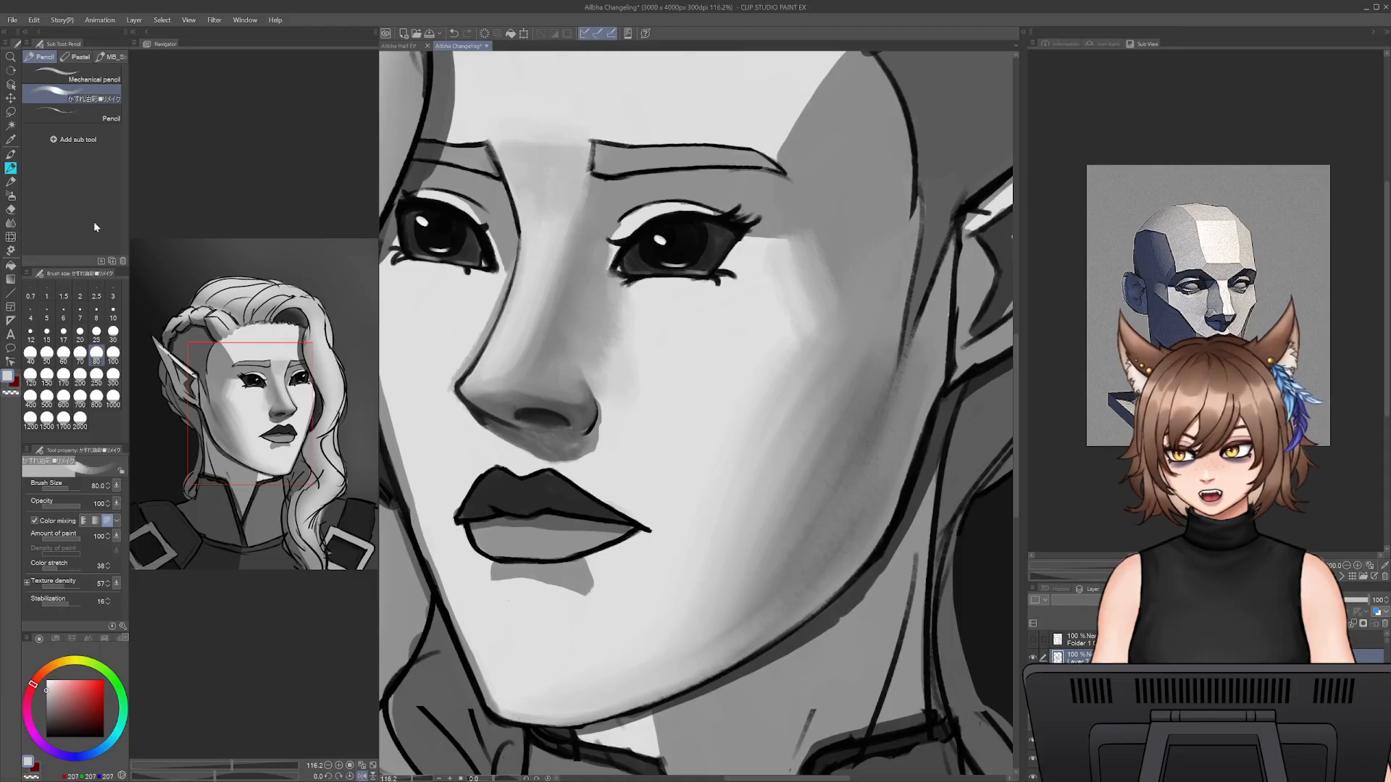
- Blend the outer cheek shadow from below the ear toward the jaw using Smooth watercolor at size 175
{"action": "left_click", "coordinate": [10, 183]}
{"action": "left_click", "coordinate": [13, 216]}
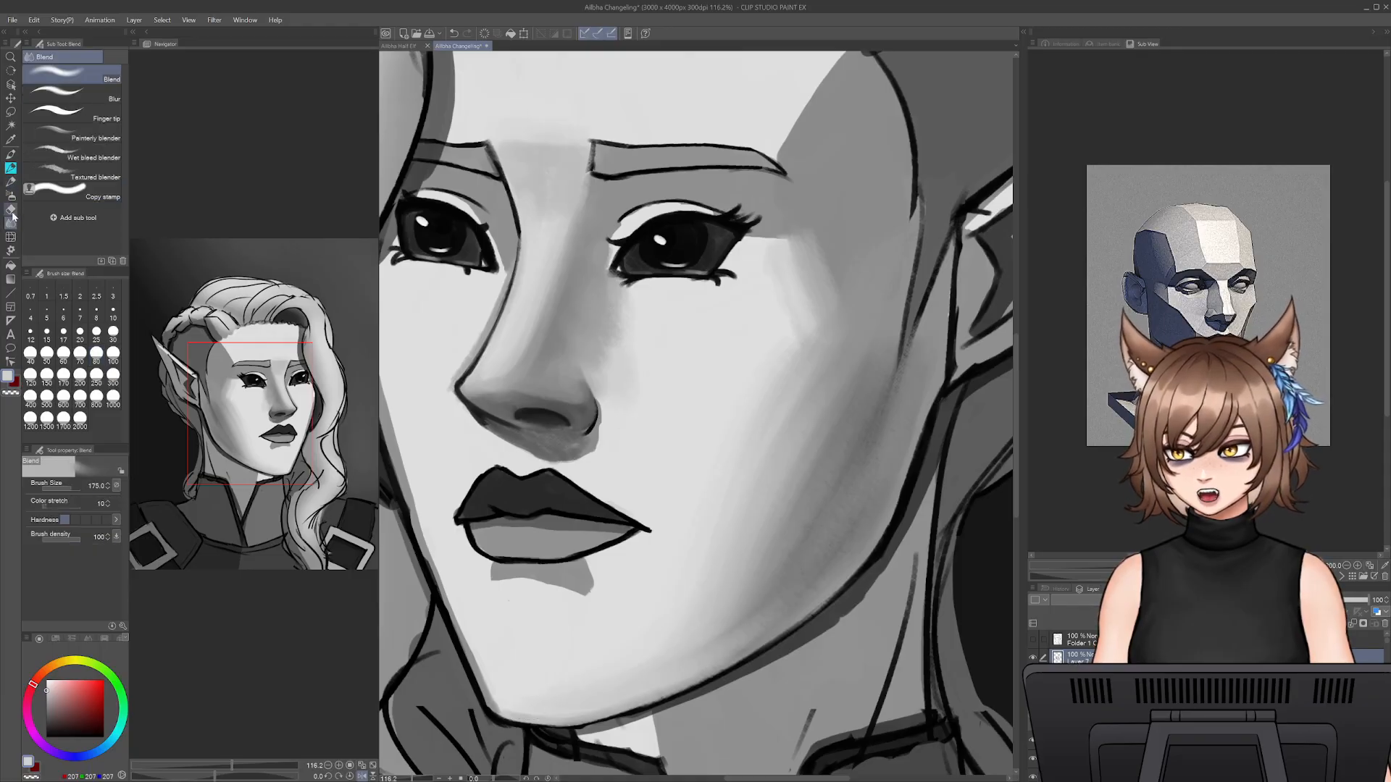
{"action": "left_click", "coordinate": [11, 169]}
{"action": "left_click", "coordinate": [12, 156]}
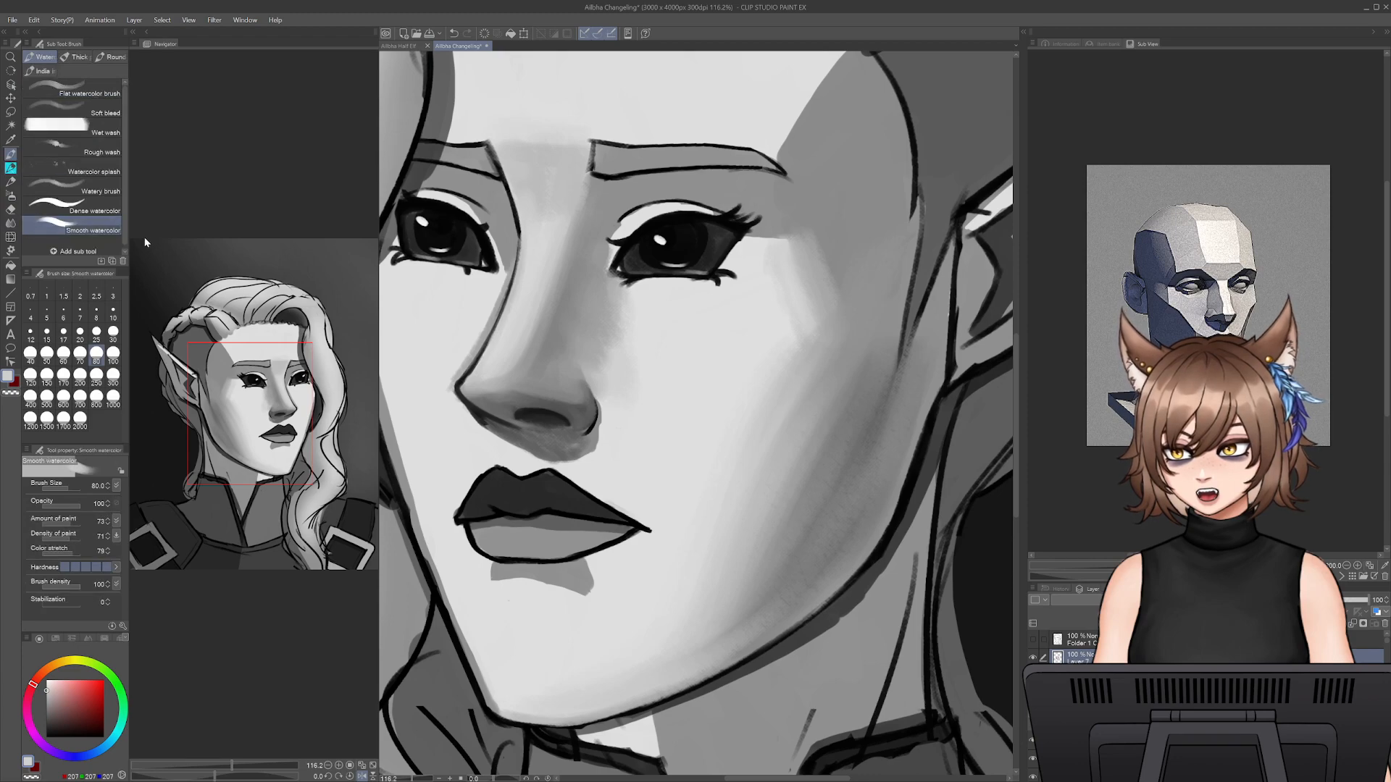
{"action": "key", "text": "]"}
{"action": "key", "text": "]"}
{"action": "key", "text": "]"}
{"action": "key", "text": "]"}
{"action": "key", "text": "]"}
{"action": "left_click_drag", "start_coordinate": [869, 415], "coordinate": [830, 520]}
{"action": "mouse_move", "coordinate": [906, 373]}
{"action": "left_mouse_down"}
{"action": "mouse_move", "coordinate": [845, 500]}
{"action": "mouse_move", "coordinate": [739, 628]}
{"action": "left_mouse_up"}
{"action": "left_click_drag", "start_coordinate": [868, 450], "coordinate": [795, 497]}
{"action": "left_click_drag", "start_coordinate": [899, 330], "coordinate": [881, 380]}
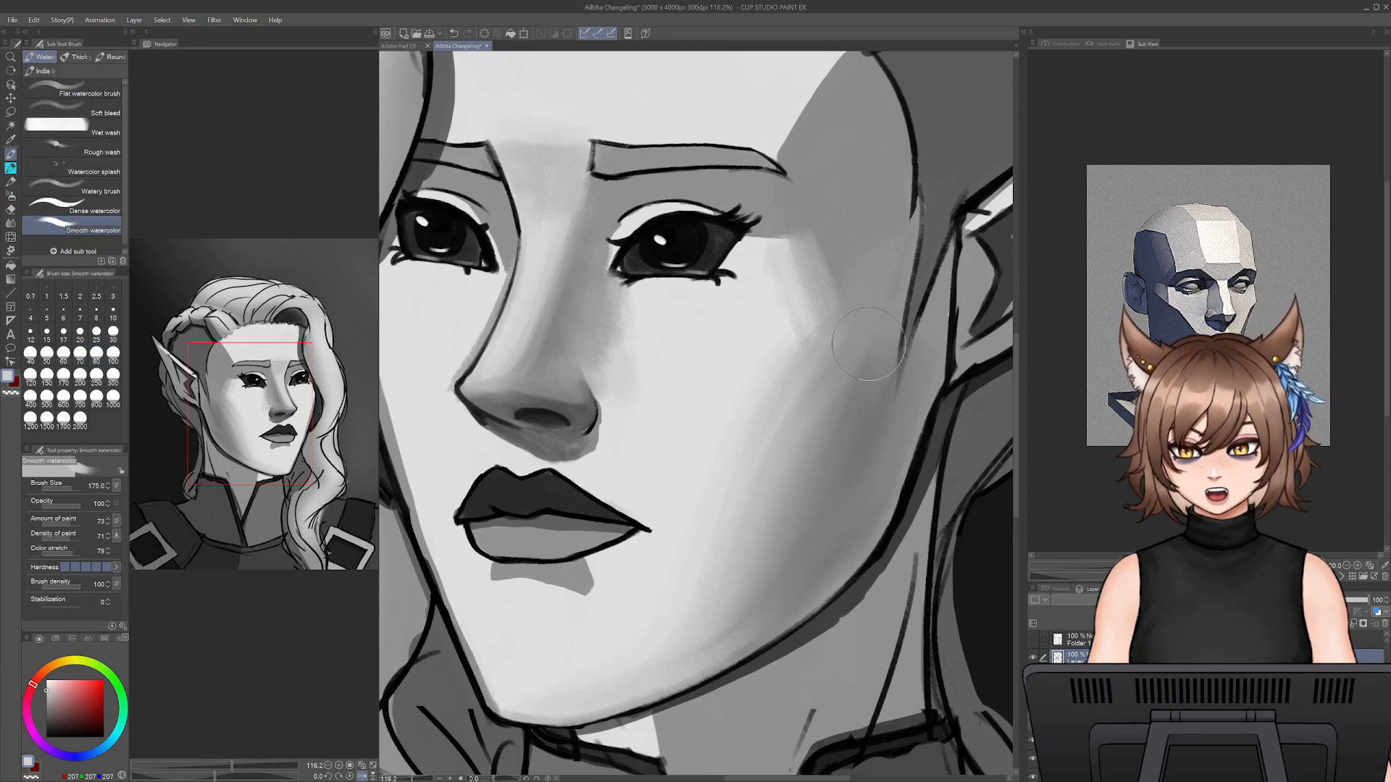
- Soften the cheek shadow's inner edge toward the chin with light grey at size 175 and touch it up at size 50
{"action": "left_click_drag", "start_coordinate": [745, 497], "coordinate": [713, 558]}
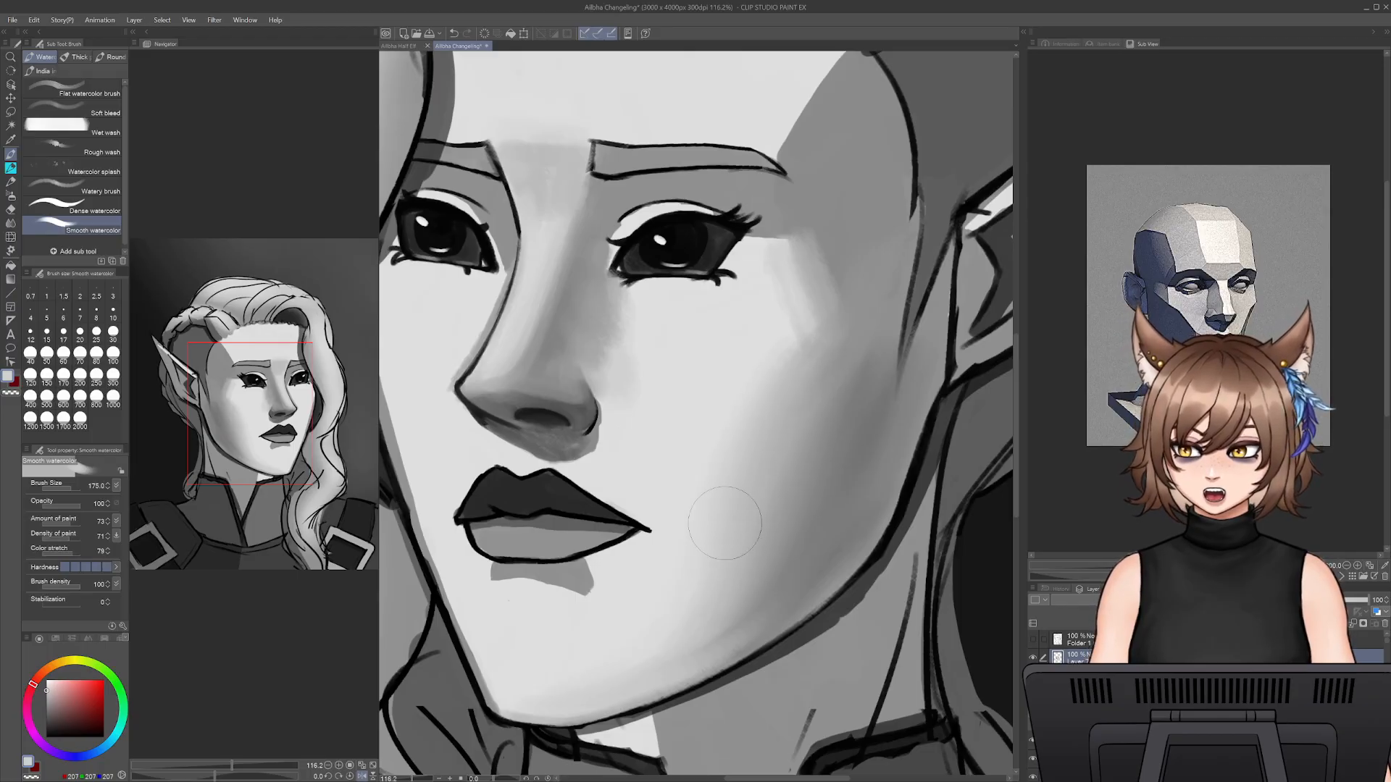
{"action": "mouse_move", "coordinate": [758, 507]}
{"action": "left_mouse_down"}
{"action": "mouse_move", "coordinate": [710, 555]}
{"action": "mouse_move", "coordinate": [721, 630]}
{"action": "mouse_move", "coordinate": [572, 702]}
{"action": "left_mouse_up"}
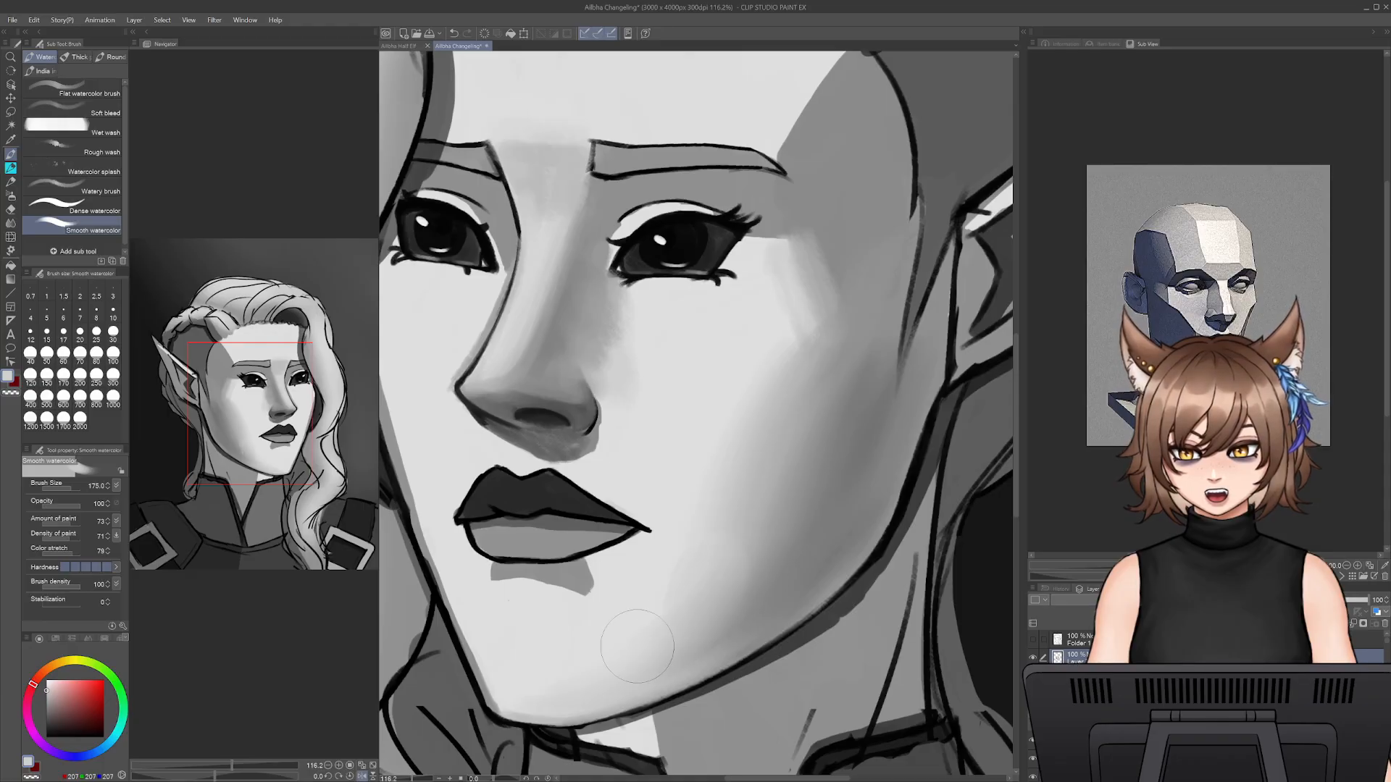
{"action": "key", "text": "bracketleft"}
{"action": "key", "text": "bracketleft"}
{"action": "key", "text": "bracketleft"}
{"action": "key", "text": "bracketleft"}
{"action": "key", "text": "bracketleft"}
{"action": "key", "text": "bracketleft"}
{"action": "key", "text": "bracketleft"}
{"action": "key", "text": "bracketleft"}
{"action": "left_click", "coordinate": [718, 560], "text": "alt"}
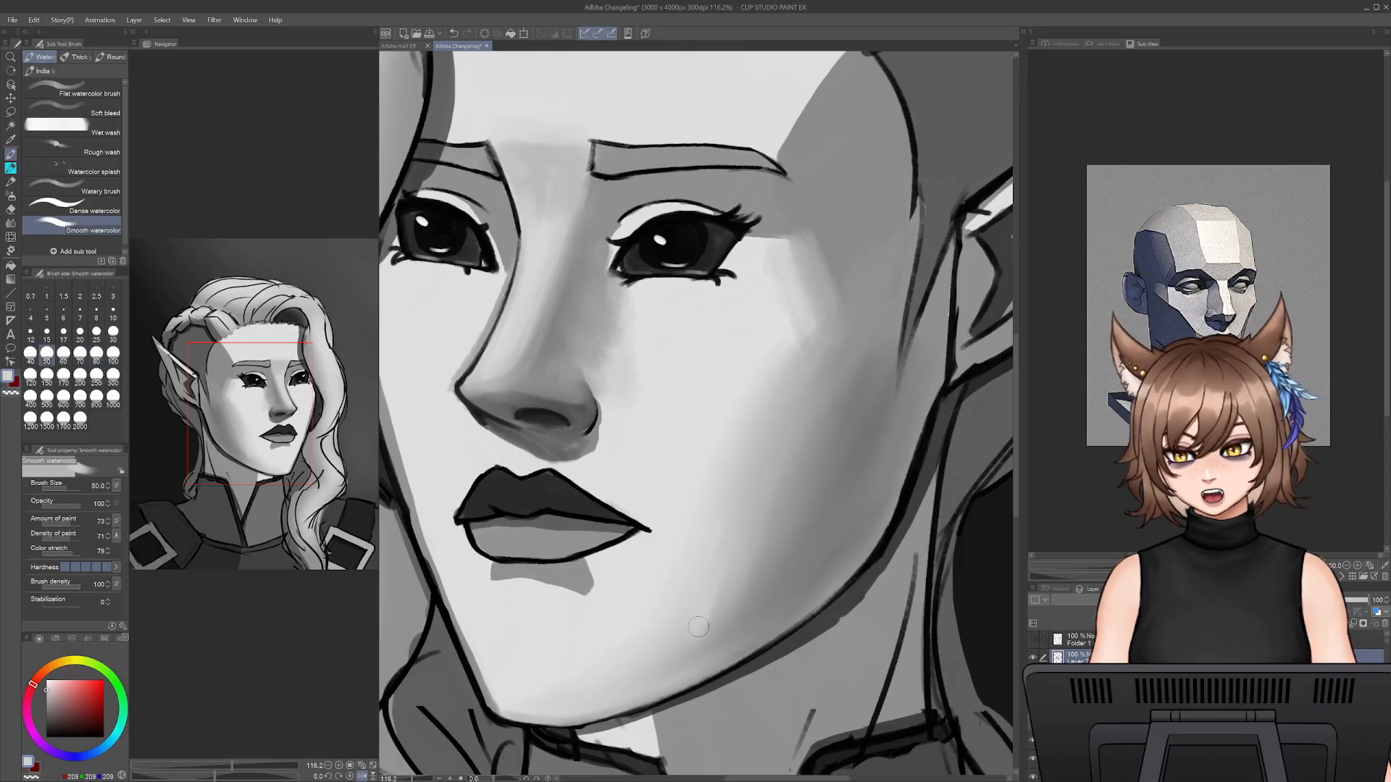
{"action": "left_click", "coordinate": [744, 539], "text": "alt"}
- Blend the lower cheek shadow beside the mouth down to the jaw at size 90, sampling mid grey
{"action": "key", "text": "bracketright"}
{"action": "key", "text": "bracketright"}
{"action": "key", "text": "bracketright"}
{"action": "key", "text": "bracketright"}
{"action": "mouse_move", "coordinate": [735, 539]}
{"action": "left_mouse_down"}
{"action": "mouse_move", "coordinate": [705, 630]}
{"action": "mouse_move", "coordinate": [745, 526]}
{"action": "mouse_move", "coordinate": [695, 642]}
{"action": "mouse_move", "coordinate": [767, 569]}
{"action": "mouse_move", "coordinate": [708, 633]}
{"action": "mouse_move", "coordinate": [581, 697]}
{"action": "mouse_move", "coordinate": [754, 613]}
{"action": "mouse_move", "coordinate": [675, 670]}
{"action": "left_mouse_up"}
{"action": "left_click", "coordinate": [761, 599], "text": "alt"}
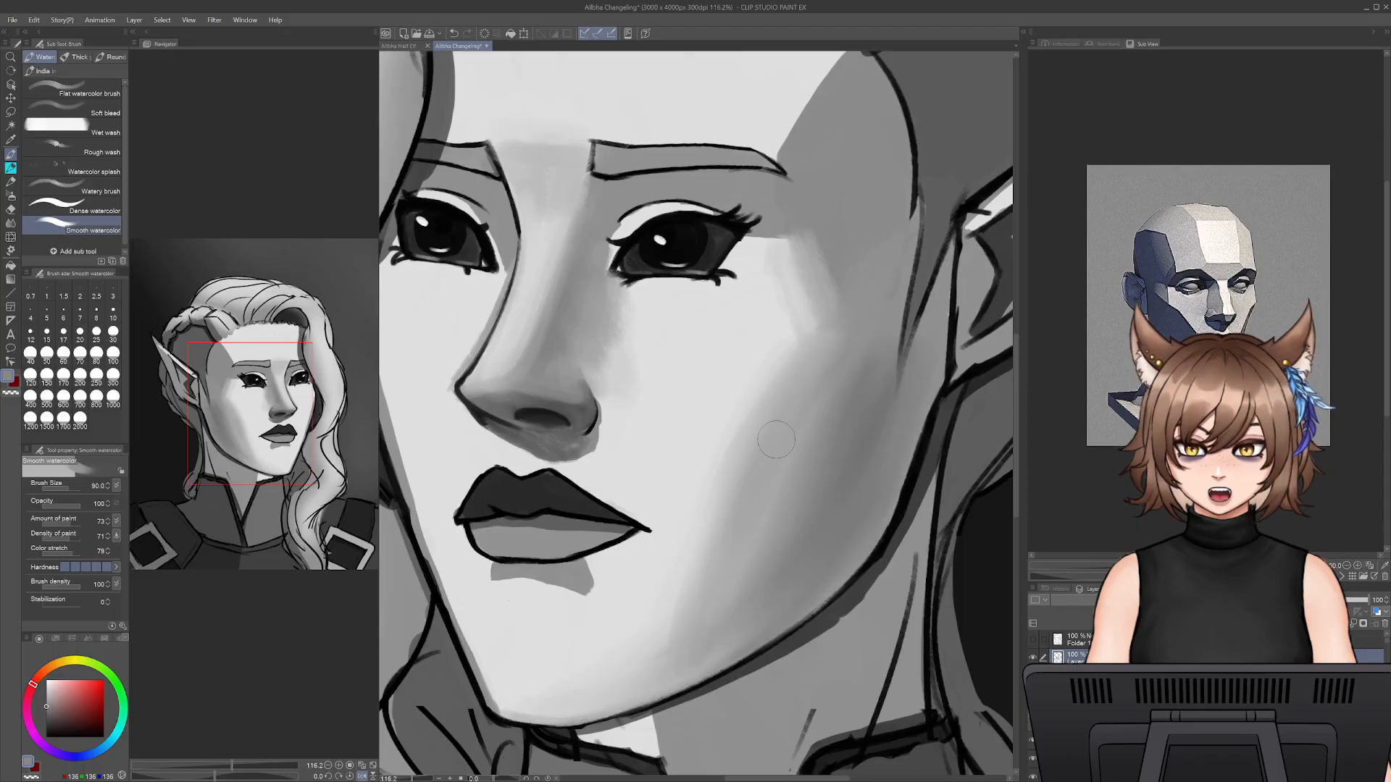
- Sample light grey from the cheek and enlarge the brush to 125 for blending the shadow's inner edge
{"action": "left_click", "coordinate": [732, 392], "text": "alt"}
{"action": "key", "text": "bracketright"}
{"action": "key", "text": "bracketright"}
{"action": "key", "text": "bracketright"}
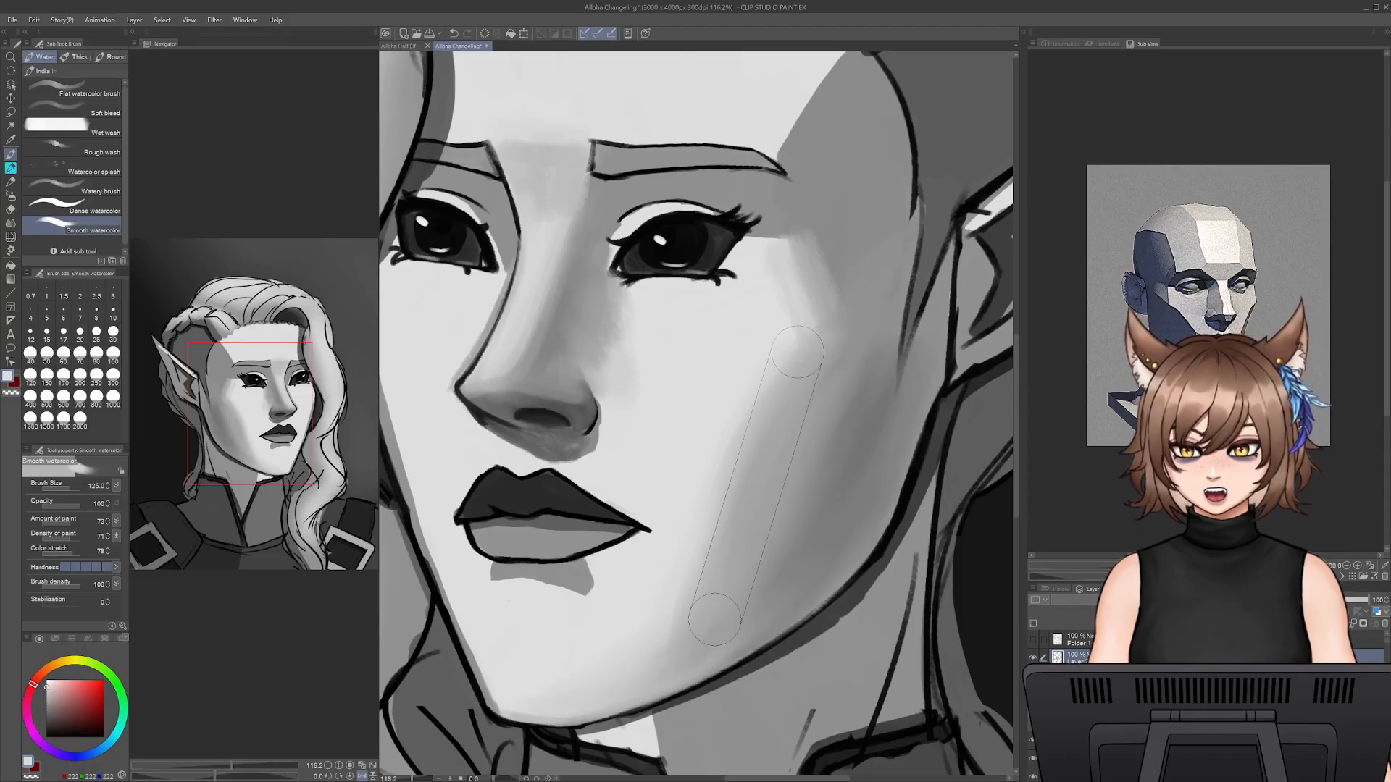
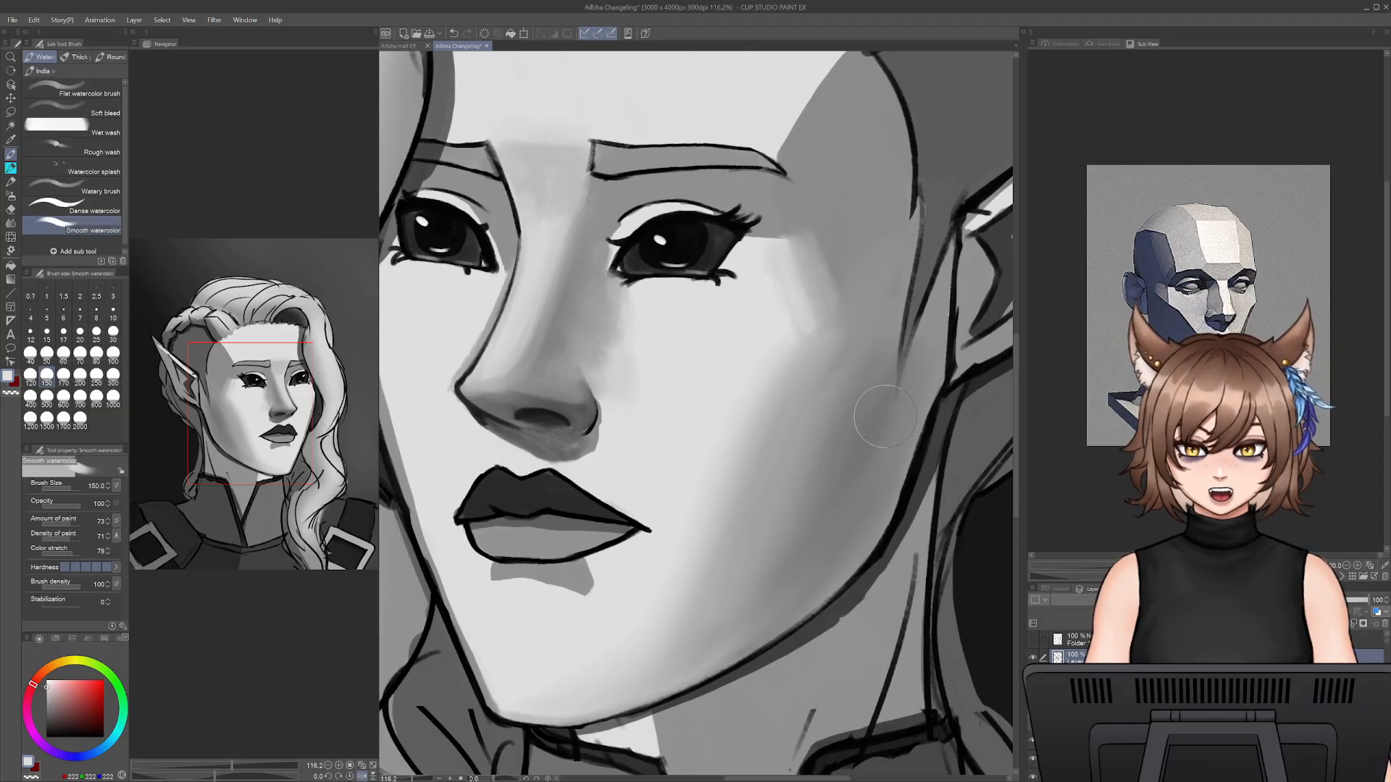
- Try to soften the cheek shadow's inner edge and the cheekbone patch with light grey at size 150, and undo the blend
{"action": "mouse_move", "coordinate": [770, 400]}
{"action": "left_mouse_down"}
{"action": "mouse_move", "coordinate": [710, 470]}
{"action": "mouse_move", "coordinate": [659, 644]}
{"action": "left_mouse_up"}
{"action": "left_click", "coordinate": [687, 532], "text": "alt"}
{"action": "left_click_drag", "start_coordinate": [689, 518], "coordinate": [665, 643]}
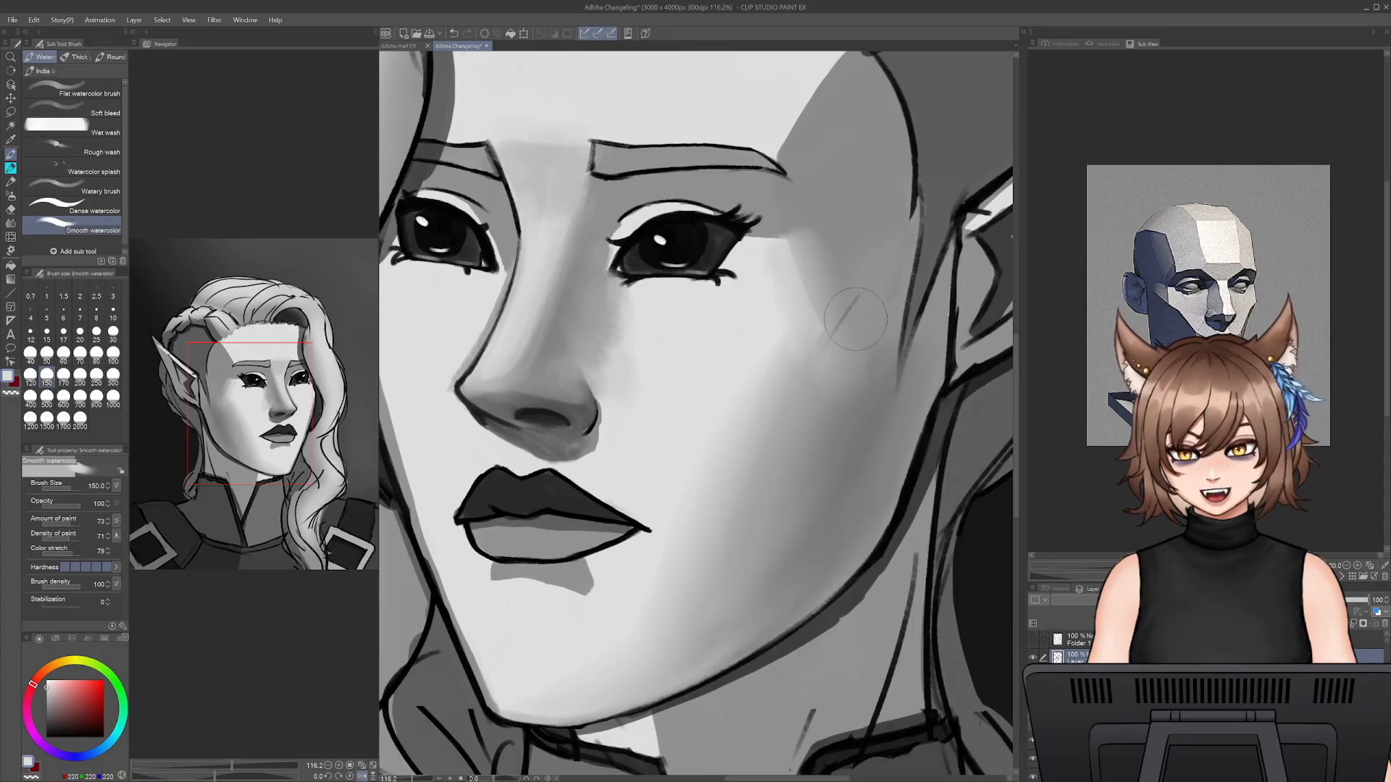
{"action": "key", "text": "ctrl+z"}
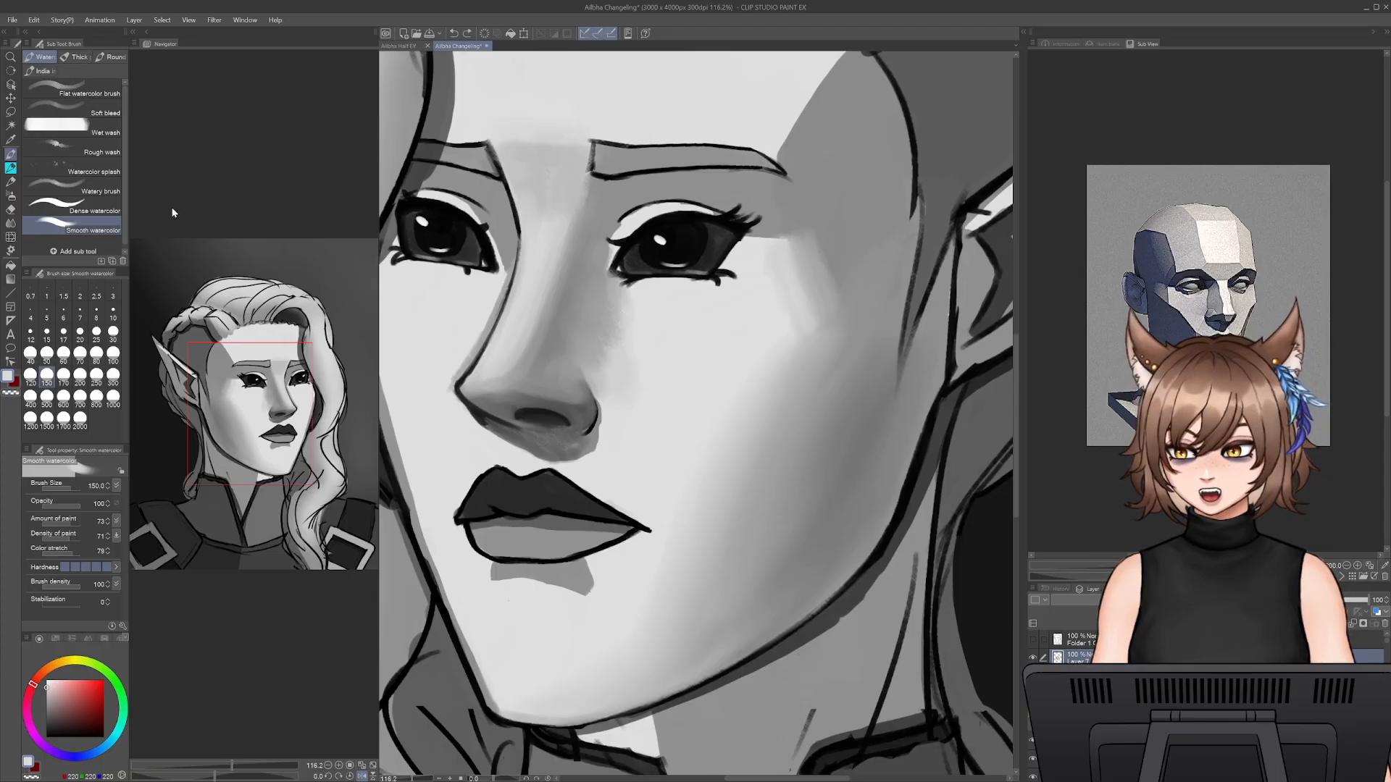
- Repaint the cheekbone shadow's edge below the outer eye corner with Dense watercolor in mid grey sampled from the temple
{"action": "left_click", "coordinate": [90, 208]}
{"action": "left_click", "coordinate": [868, 263], "text": "alt"}
{"action": "key", "text": "bracketright"}
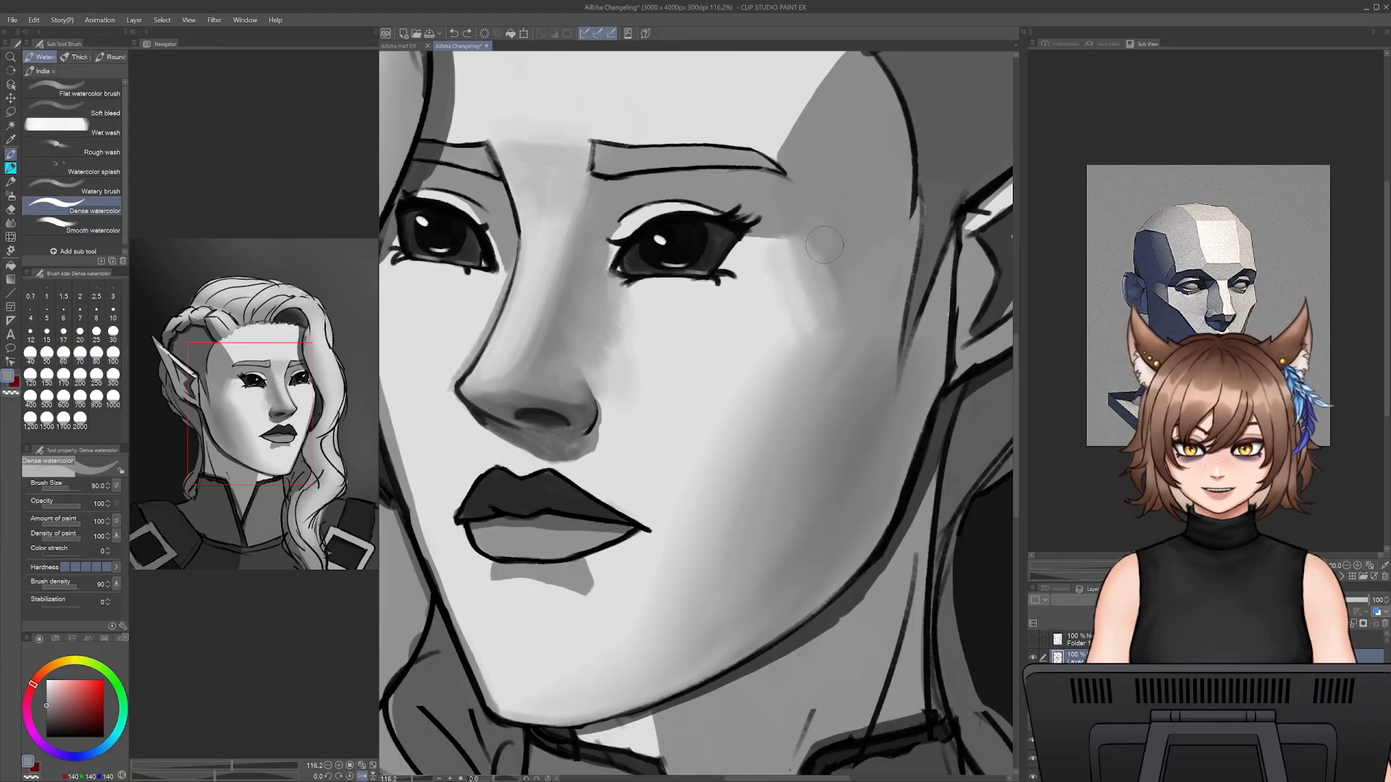
{"action": "mouse_move", "coordinate": [826, 248]}
{"action": "left_mouse_down"}
{"action": "mouse_move", "coordinate": [849, 343]}
{"action": "mouse_move", "coordinate": [810, 211]}
{"action": "mouse_move", "coordinate": [838, 328]}
{"action": "mouse_move", "coordinate": [808, 229]}
{"action": "mouse_move", "coordinate": [821, 302]}
{"action": "left_mouse_up"}
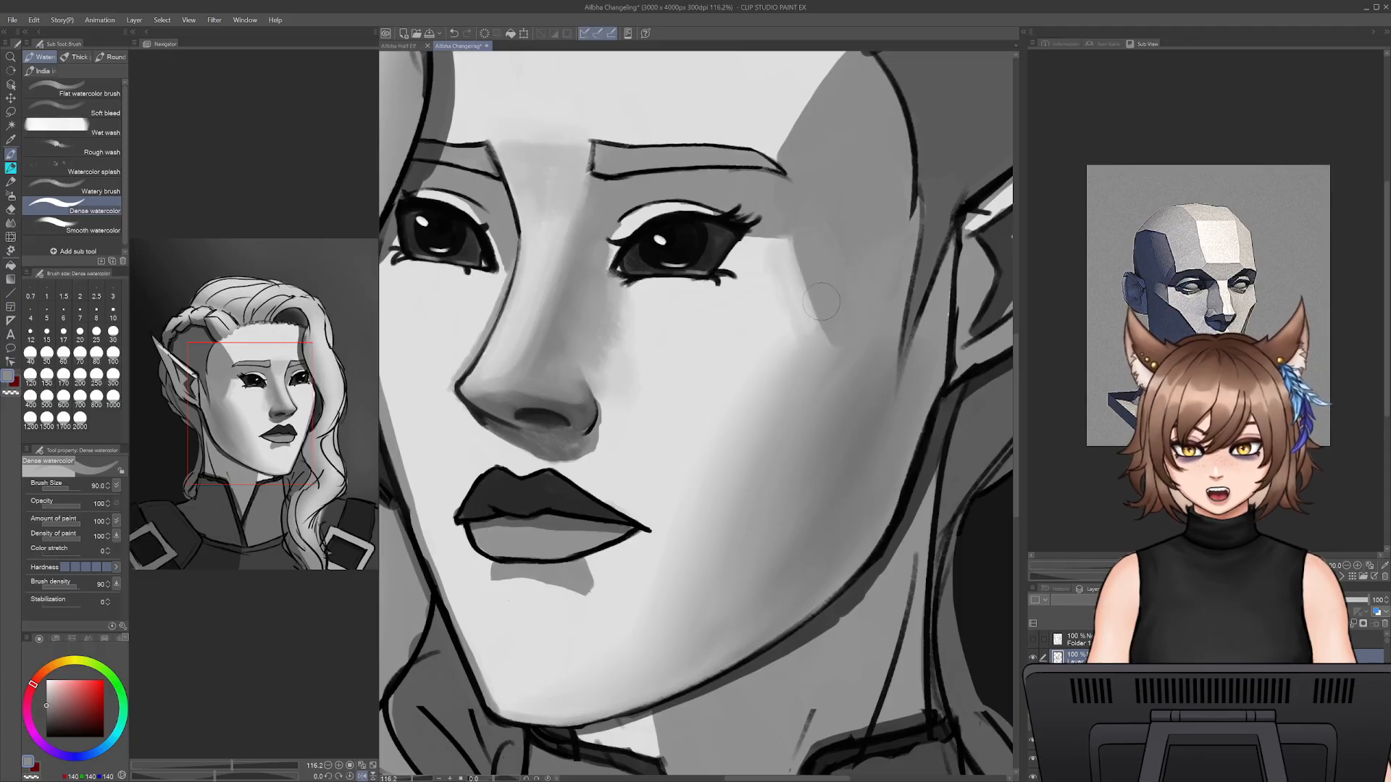
- Blend the cheekbone shadow's edge with Smooth watercolor at size 150, and refine it with sampled light grey at size 70
{"action": "left_click", "coordinate": [93, 229]}
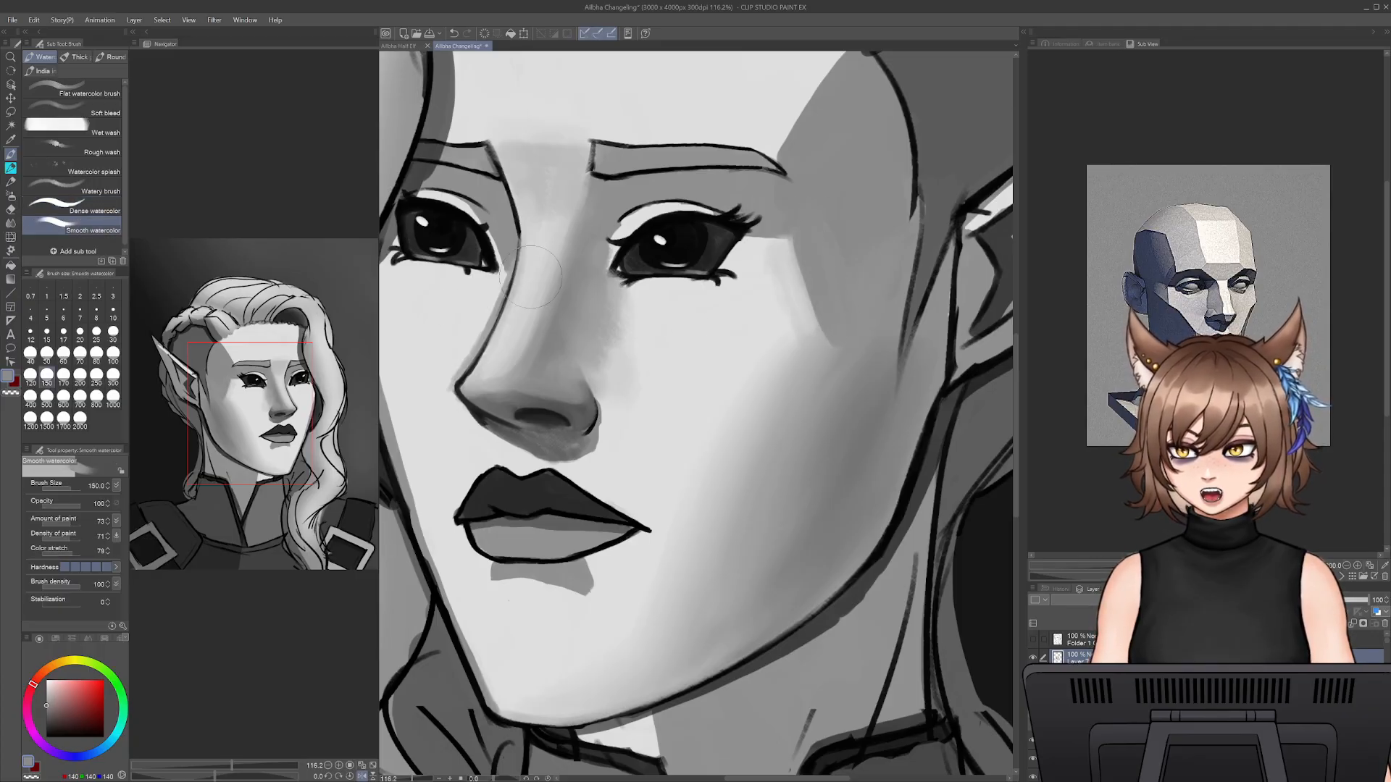
{"action": "left_click_drag", "start_coordinate": [805, 255], "coordinate": [820, 319]}
{"action": "key", "text": "bracketleft"}
{"action": "key", "text": "bracketleft"}
{"action": "key", "text": "bracketleft"}
{"action": "key", "text": "bracketleft"}
{"action": "key", "text": "bracketleft"}
{"action": "key", "text": "bracketleft"}
{"action": "left_click", "coordinate": [763, 263], "text": "alt"}
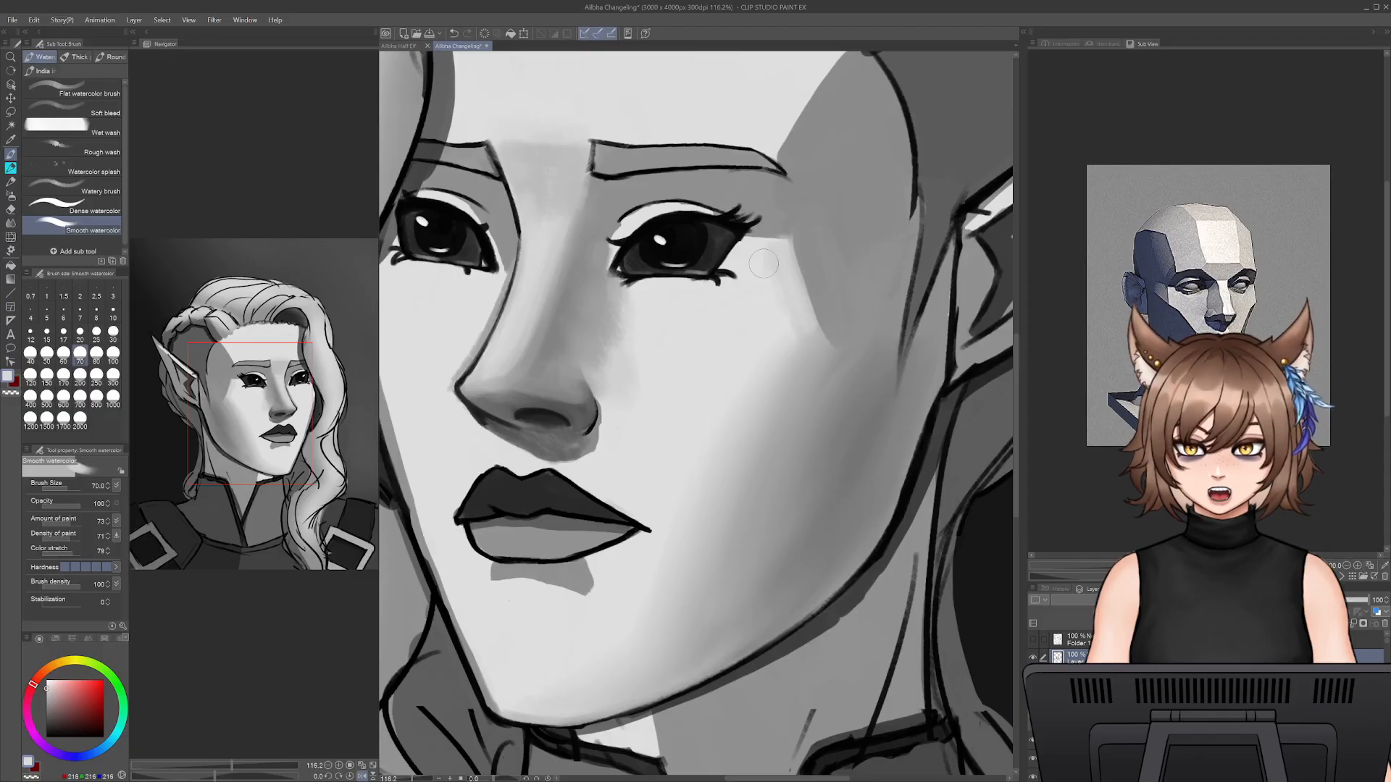
{"action": "mouse_move", "coordinate": [786, 251]}
{"action": "left_mouse_down"}
{"action": "mouse_move", "coordinate": [837, 346]}
{"action": "mouse_move", "coordinate": [787, 243]}
{"action": "mouse_move", "coordinate": [831, 353]}
{"action": "mouse_move", "coordinate": [823, 359]}
{"action": "mouse_move", "coordinate": [829, 332]}
{"action": "mouse_move", "coordinate": [752, 485]}
{"action": "left_mouse_up"}
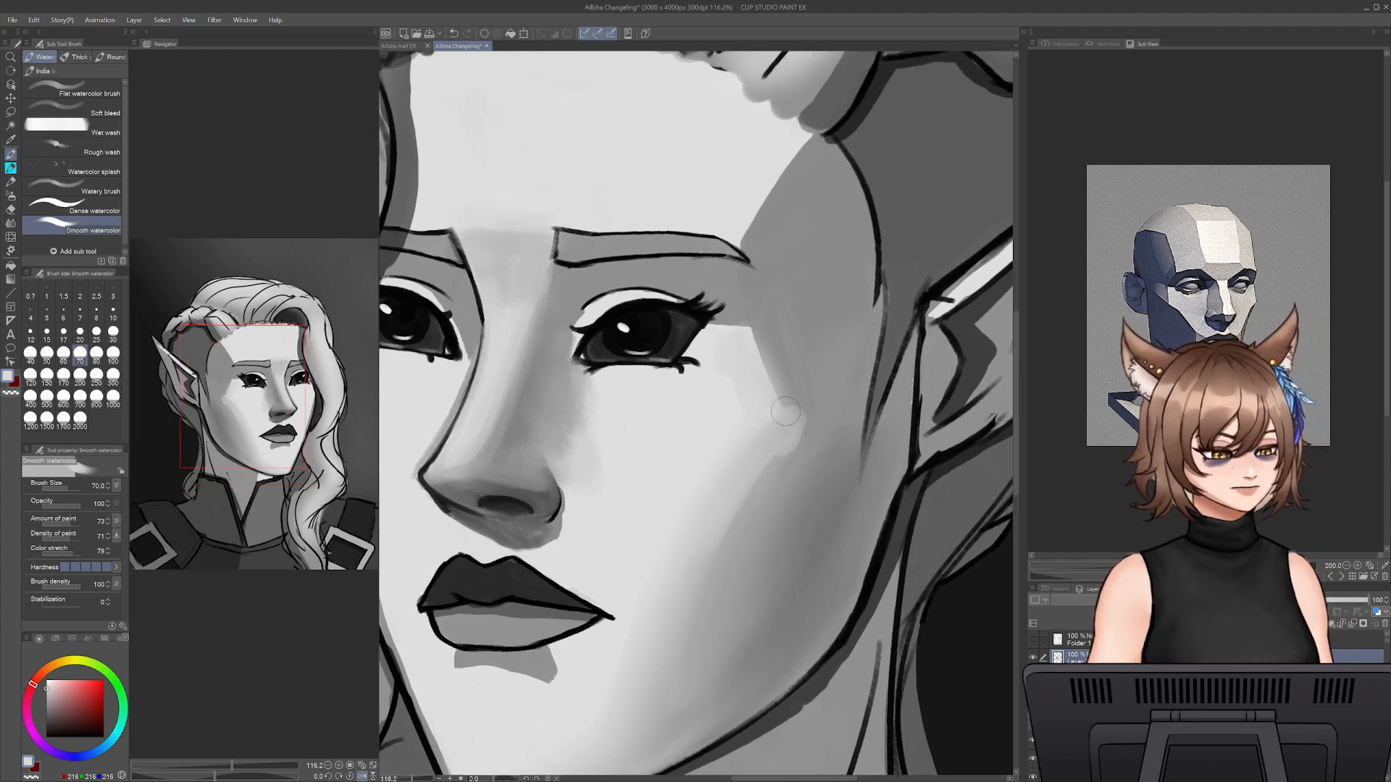
- Soften the shadow edge from beside the eye down over the cheekbone at size 100, sampling mid greys from the temple
{"action": "key", "text": "]"}
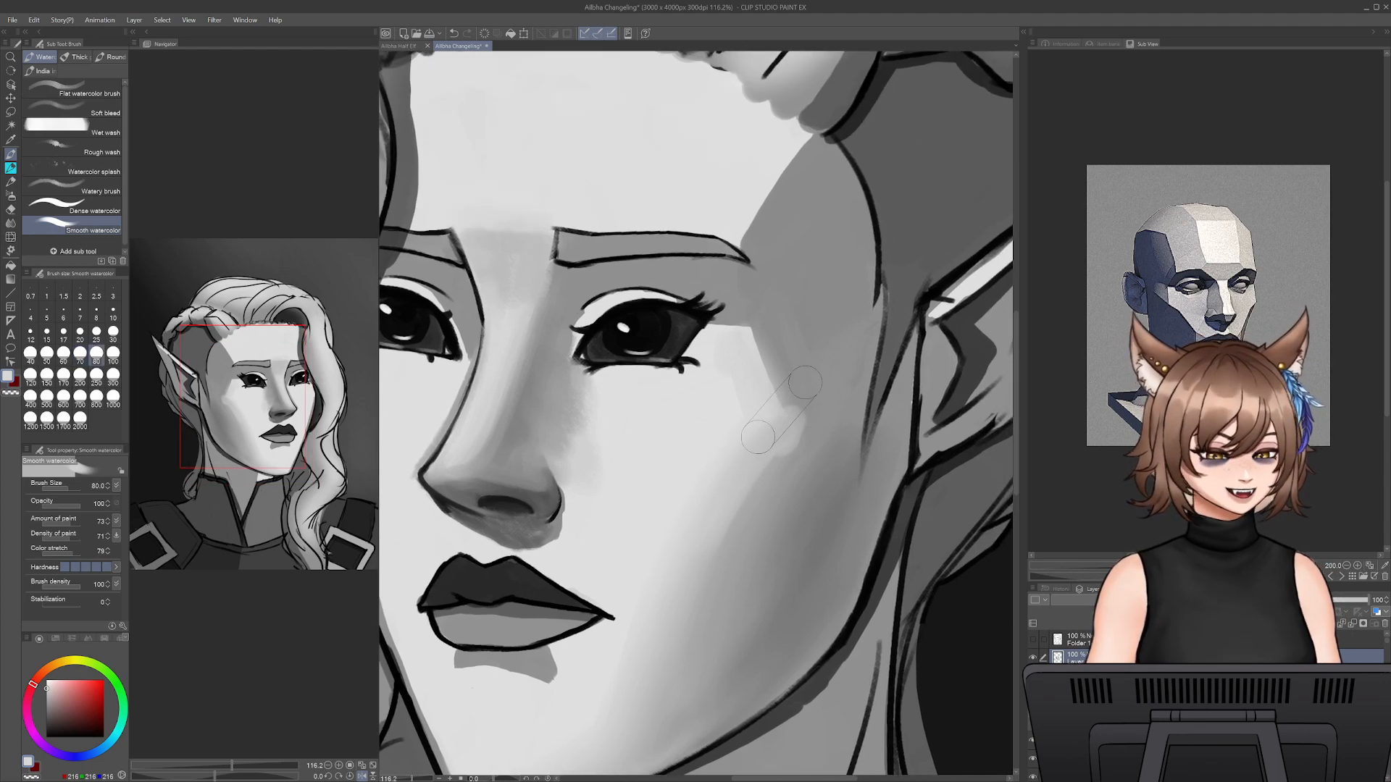
{"action": "key", "text": "]"}
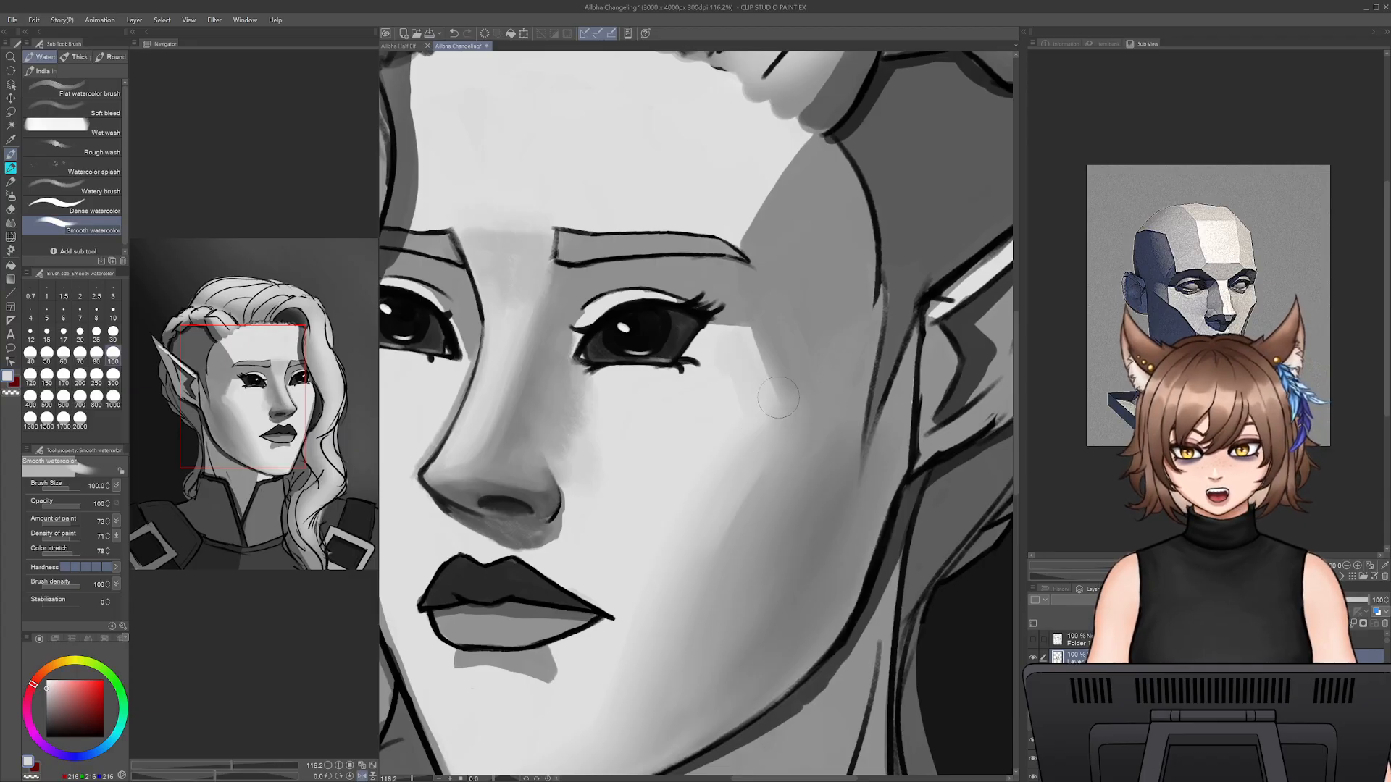
{"action": "left_click", "coordinate": [780, 344], "text": "alt"}
{"action": "mouse_move", "coordinate": [771, 355]}
{"action": "left_mouse_down"}
{"action": "mouse_move", "coordinate": [794, 411]}
{"action": "mouse_move", "coordinate": [781, 411]}
{"action": "left_mouse_up"}
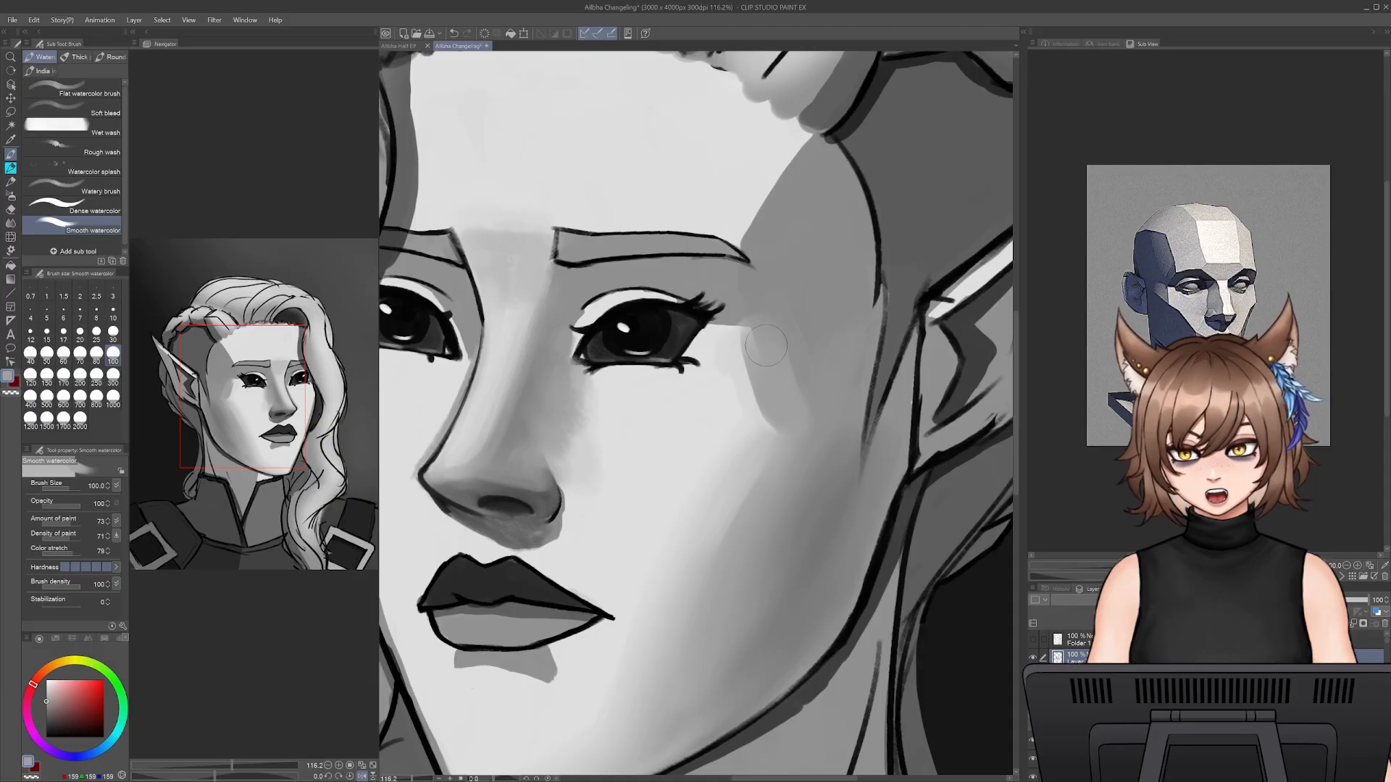
{"action": "left_click", "coordinate": [801, 349], "text": "alt"}
{"action": "left_click_drag", "start_coordinate": [769, 347], "coordinate": [785, 402]}
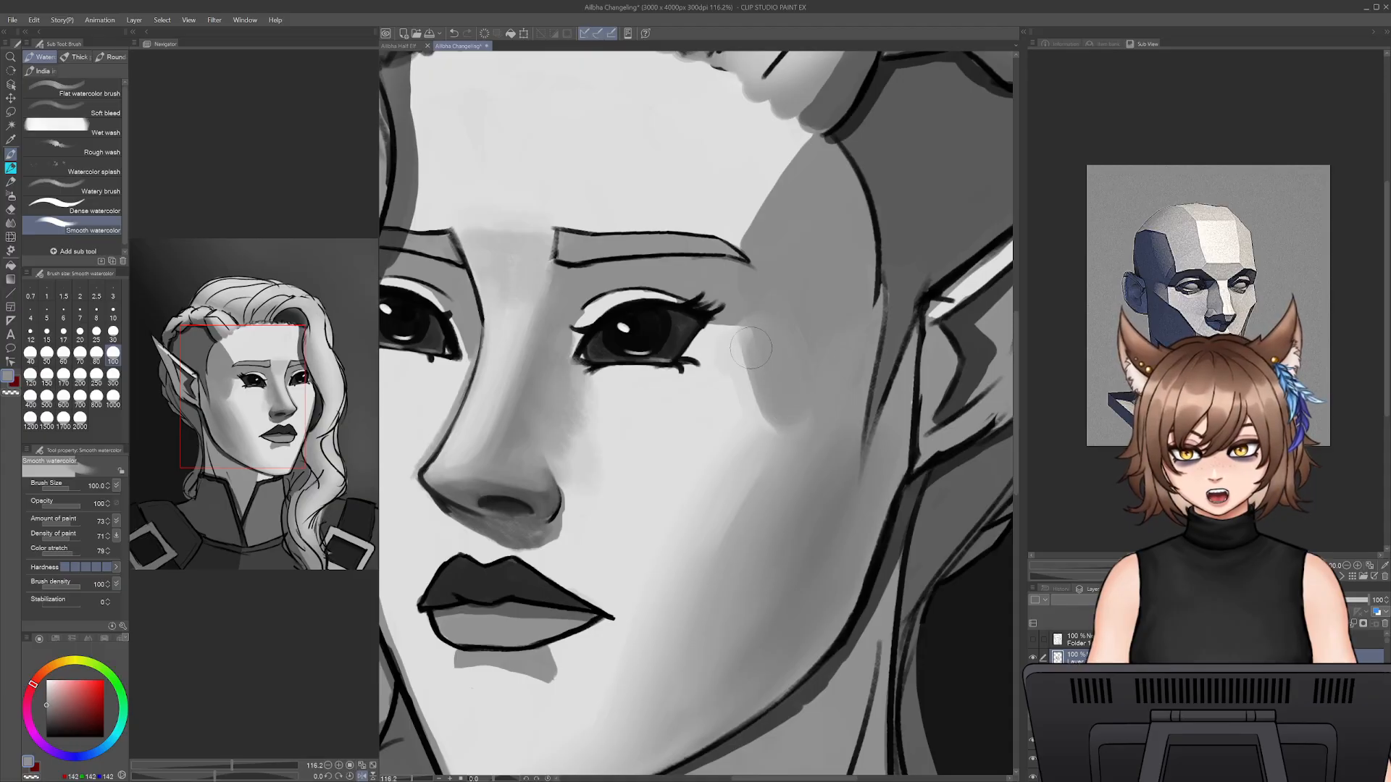
{"action": "left_click_drag", "start_coordinate": [752, 348], "coordinate": [771, 456]}
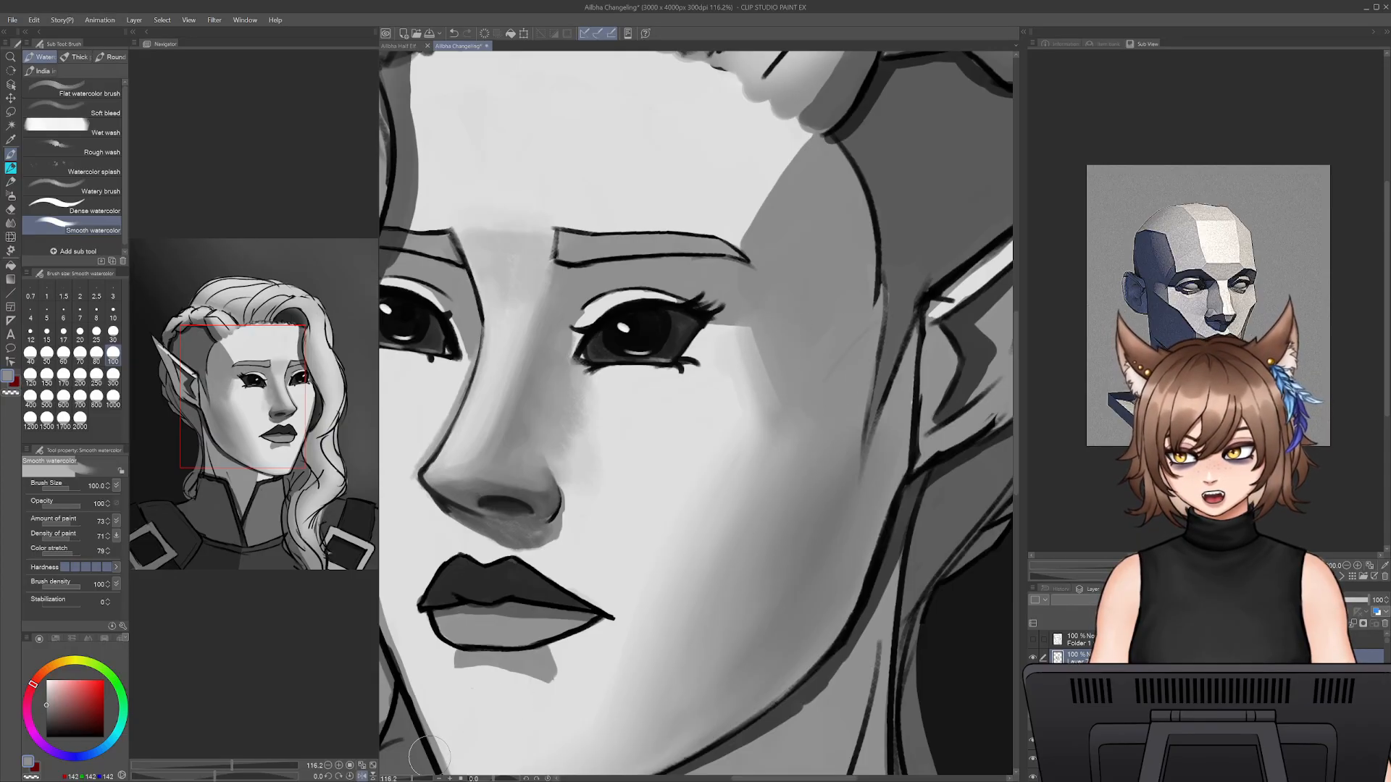
- Paint over the lower end of the temple hairline in front of the ear with mid grey at size 100
{"action": "left_click_drag", "start_coordinate": [412, 779], "coordinate": [402, 779]}
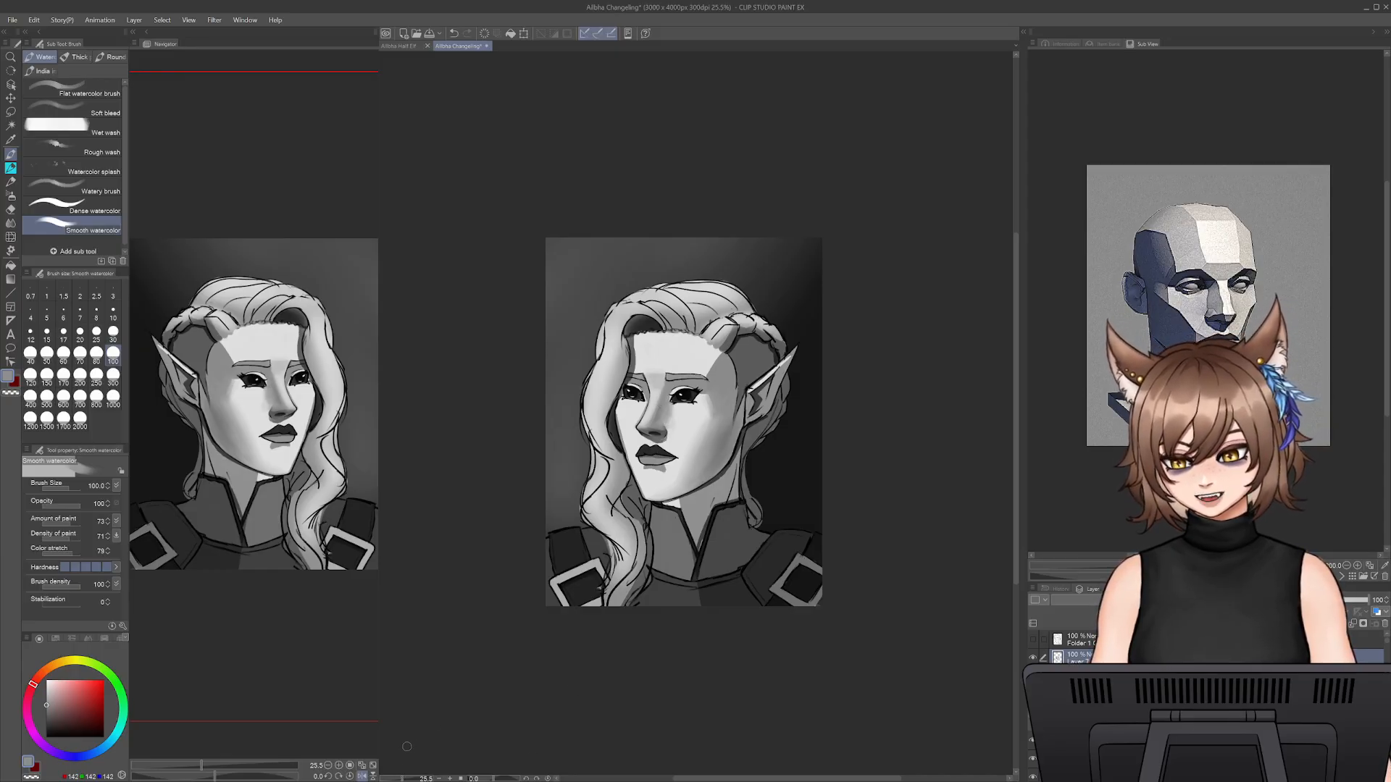
{"action": "left_click_drag", "start_coordinate": [403, 779], "coordinate": [411, 779]}
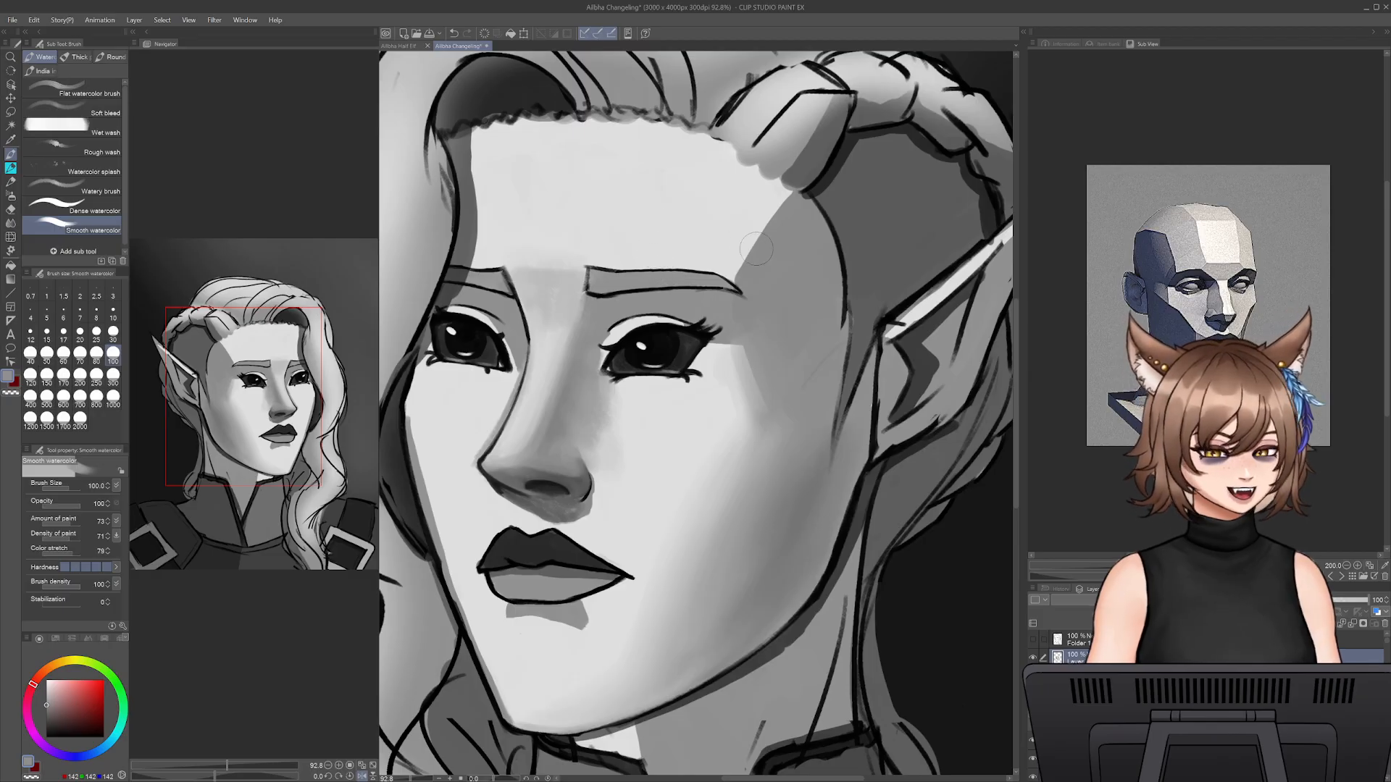
{"action": "left_click_drag", "start_coordinate": [714, 242], "coordinate": [762, 283]}
{"action": "left_click", "coordinate": [852, 396], "text": "alt"}
{"action": "left_click_drag", "start_coordinate": [852, 397], "coordinate": [870, 388]}
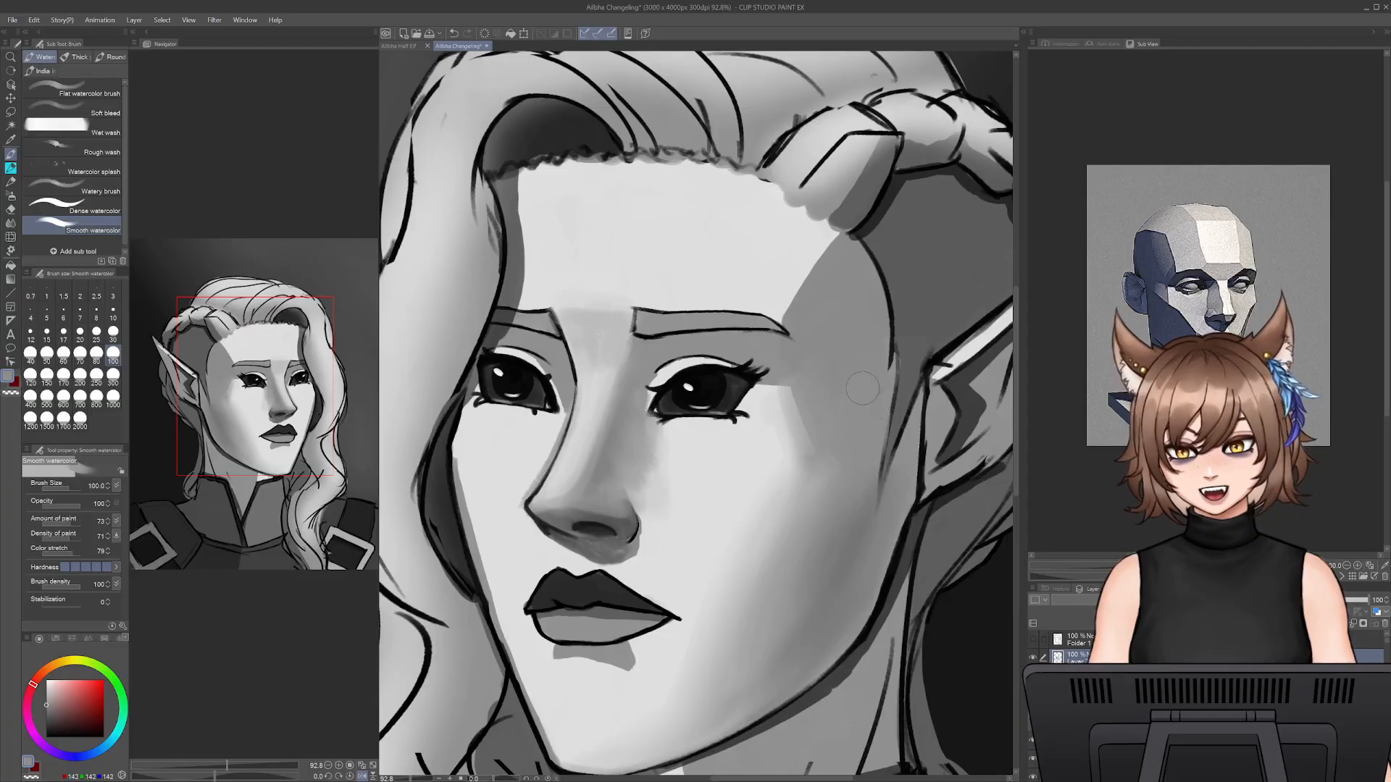
{"action": "left_click", "coordinate": [855, 435], "text": "alt"}
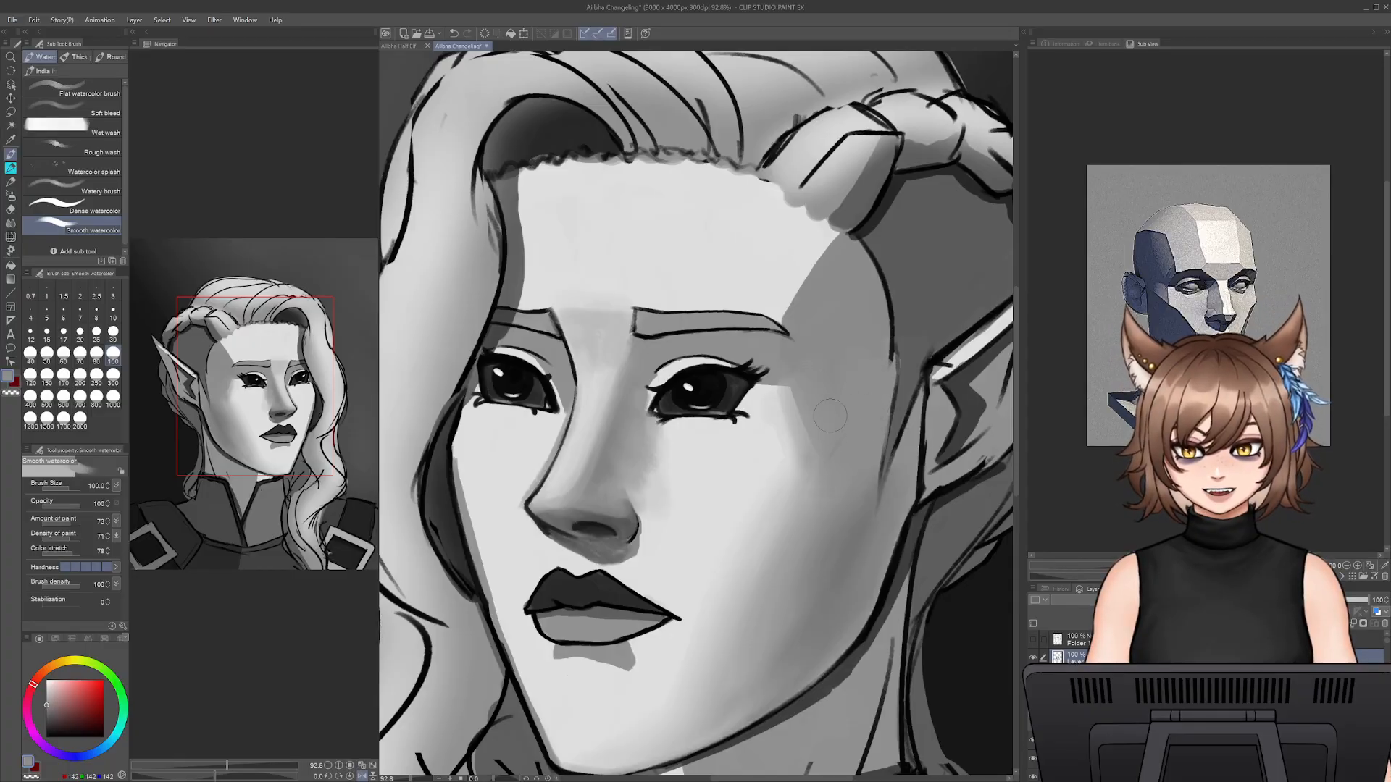
- Blend the cheekbone transition beside the outer eye corner at size 100, alternating sampled light and mid greys
{"action": "left_click", "coordinate": [768, 452], "text": "alt"}
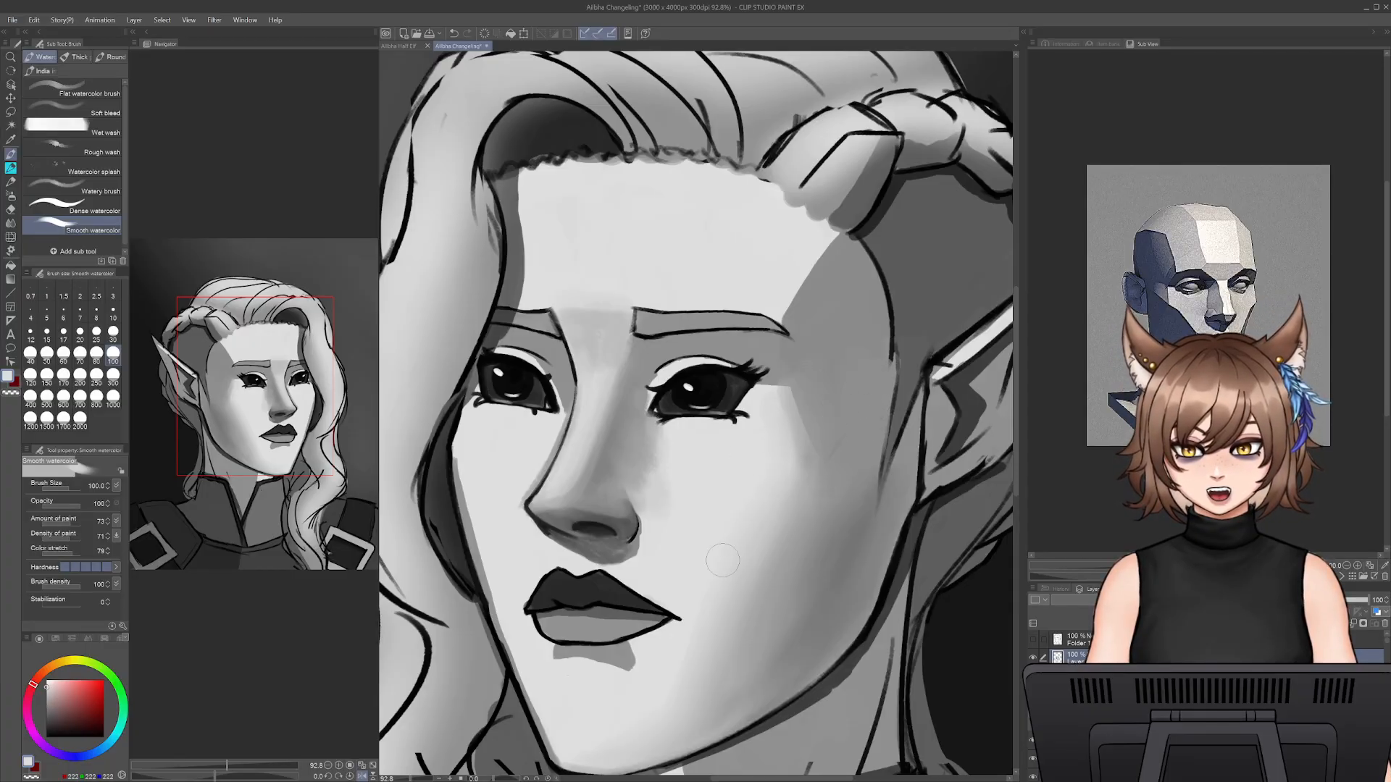
{"action": "left_click", "coordinate": [839, 450], "text": "alt"}
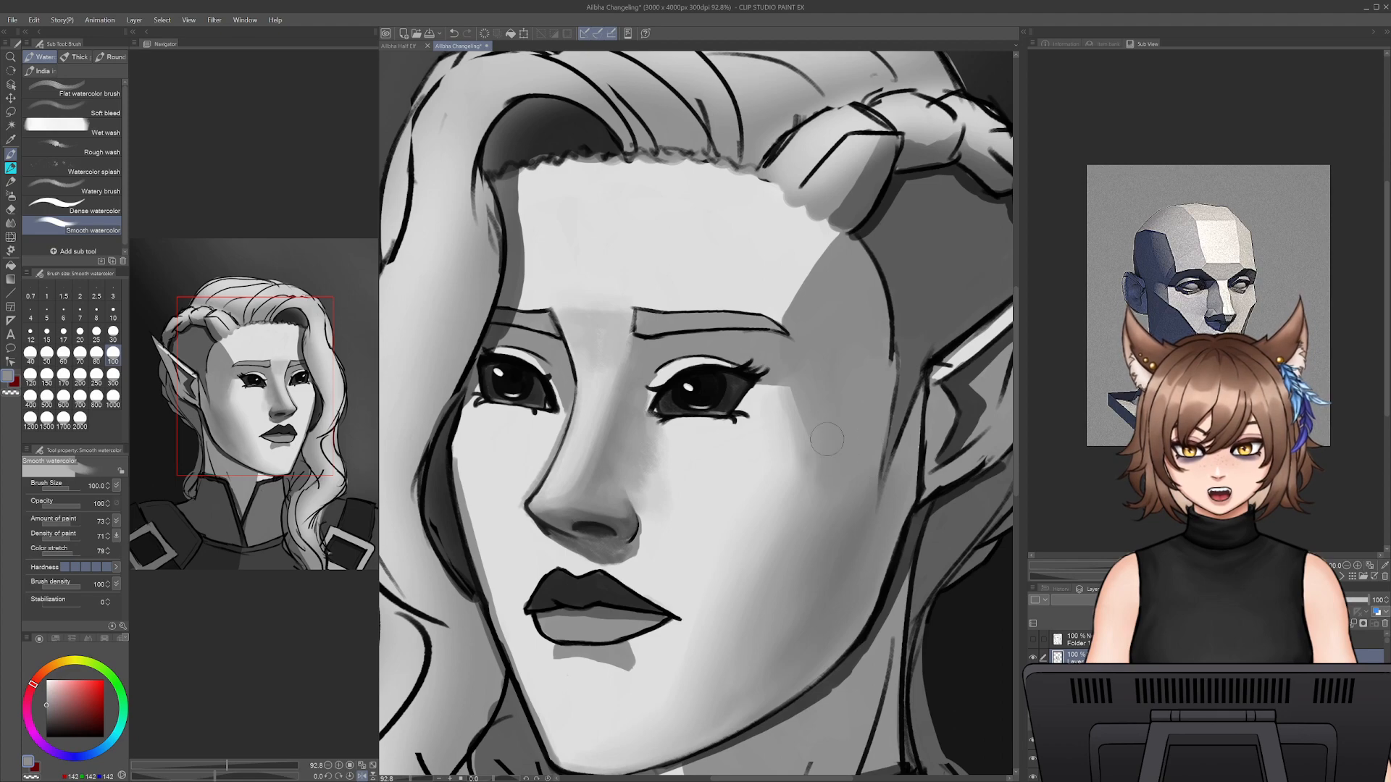
{"action": "left_click_drag", "start_coordinate": [809, 408], "coordinate": [796, 375]}
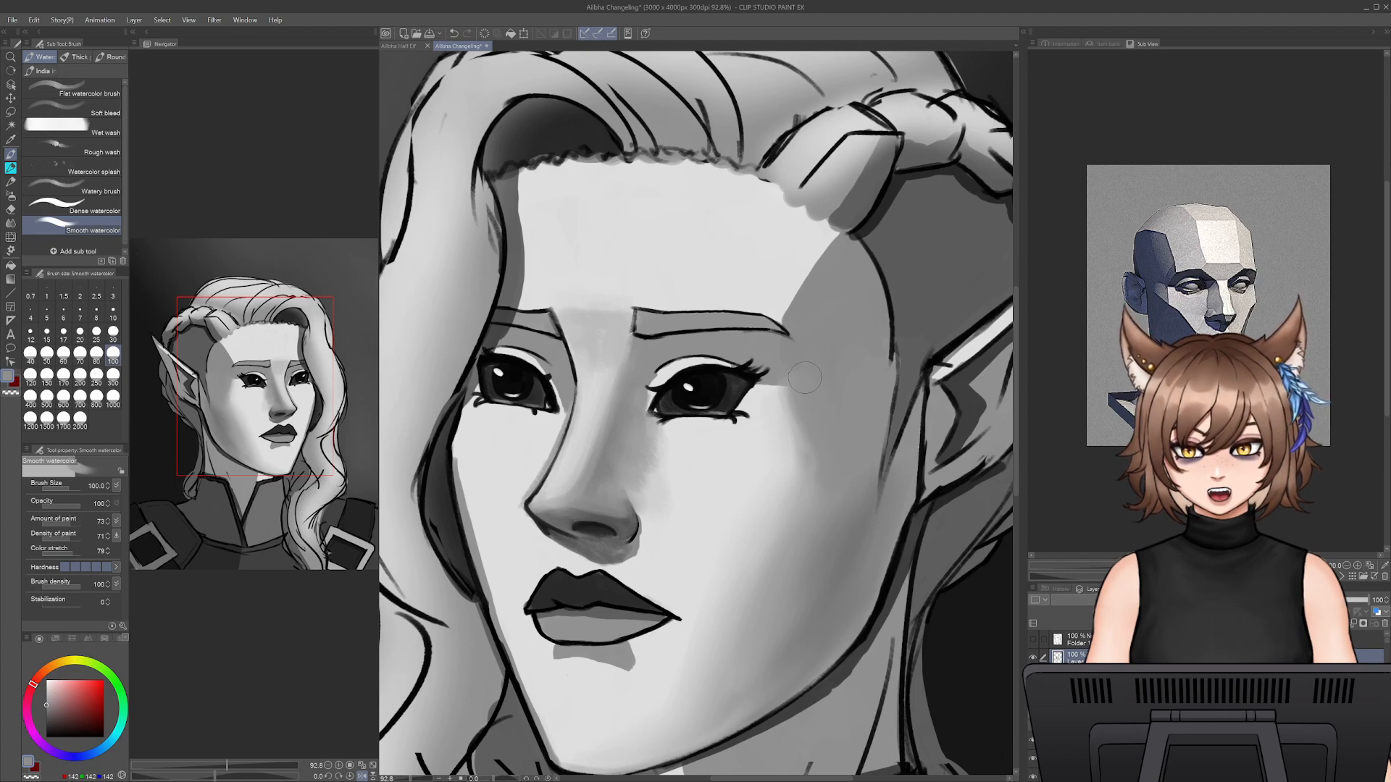
{"action": "left_click", "coordinate": [782, 412], "text": "alt"}
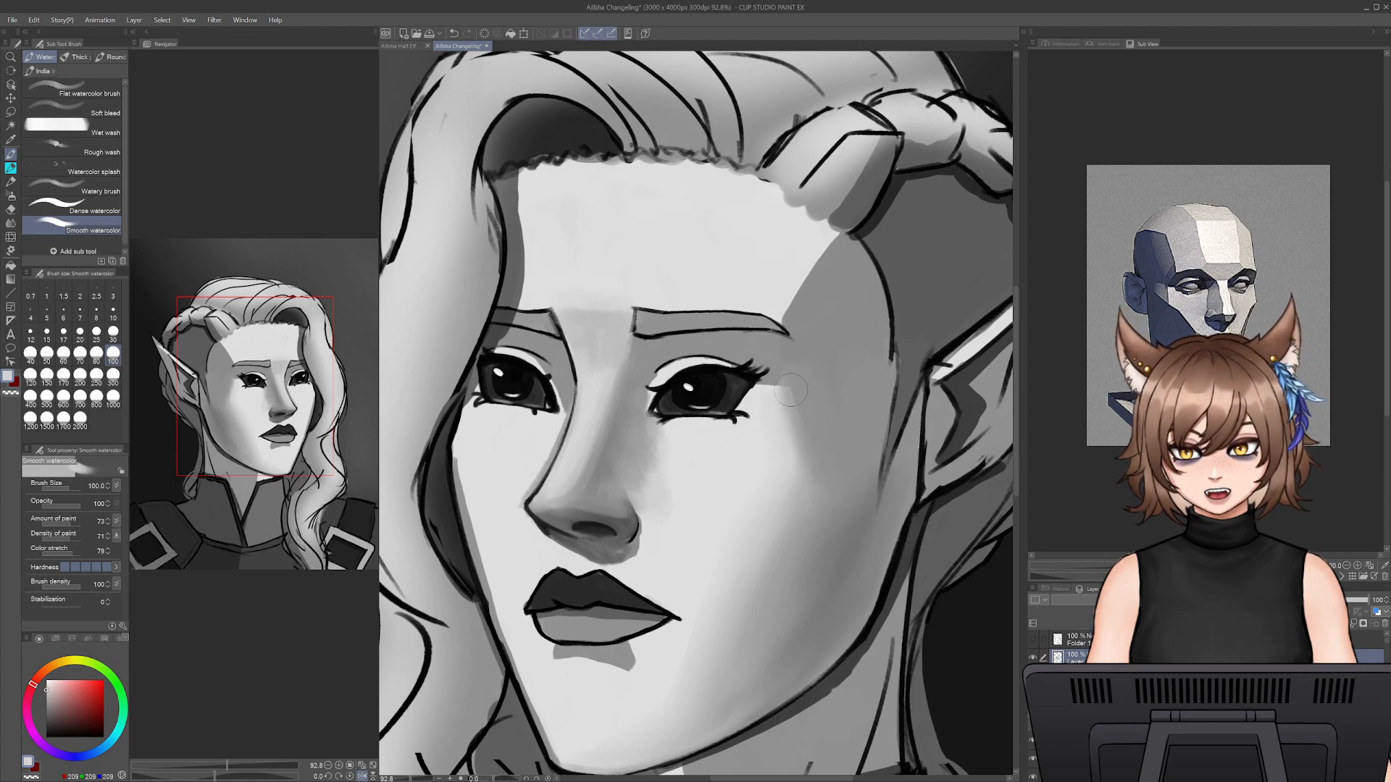
{"action": "left_click", "coordinate": [813, 432], "text": "alt"}
{"action": "left_click_drag", "start_coordinate": [791, 399], "coordinate": [809, 420]}
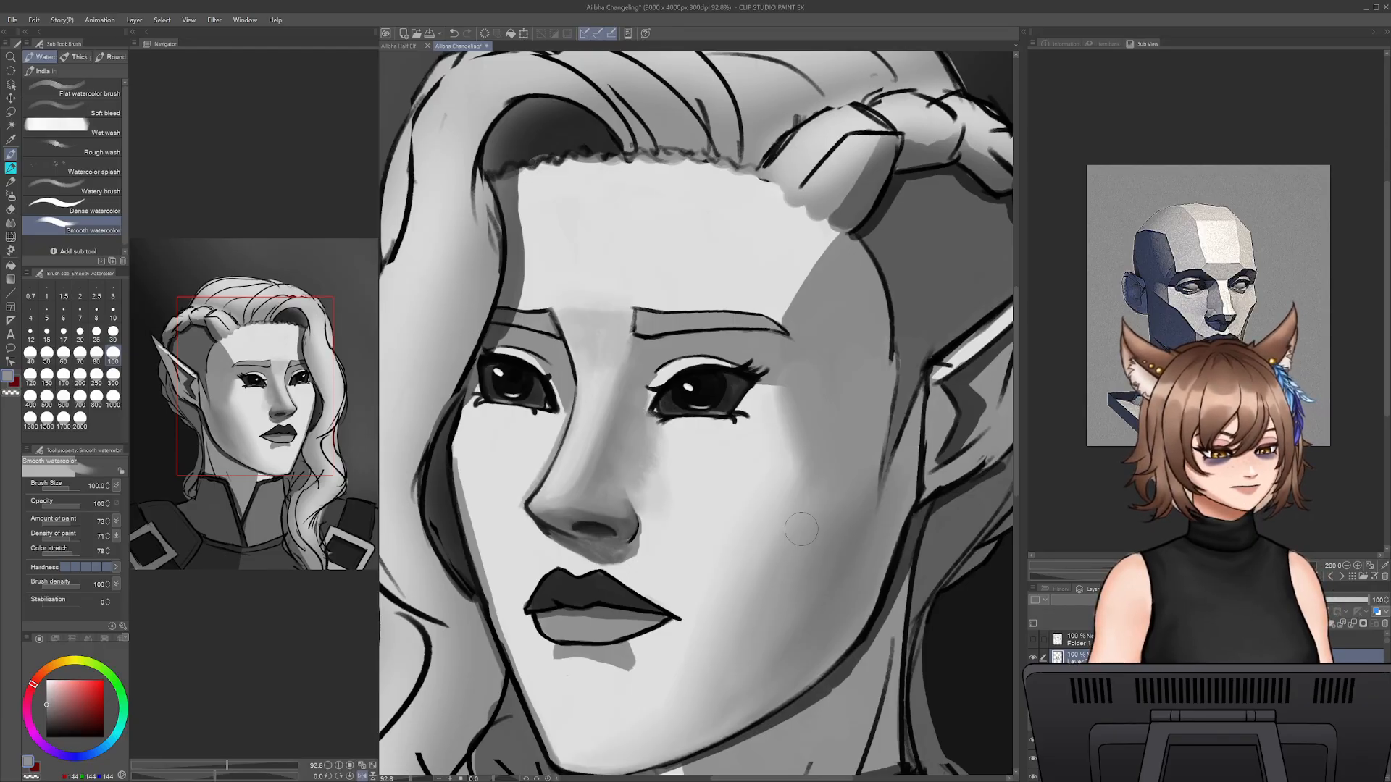
- Try to darken the temple along the hairline with a sampled dark grey at size 150, and undo the stroke
{"action": "left_click_drag", "start_coordinate": [877, 400], "coordinate": [863, 451]}
{"action": "left_click", "coordinate": [936, 440], "text": "alt"}
{"action": "key", "text": "bracketright"}
{"action": "key", "text": "bracketright"}
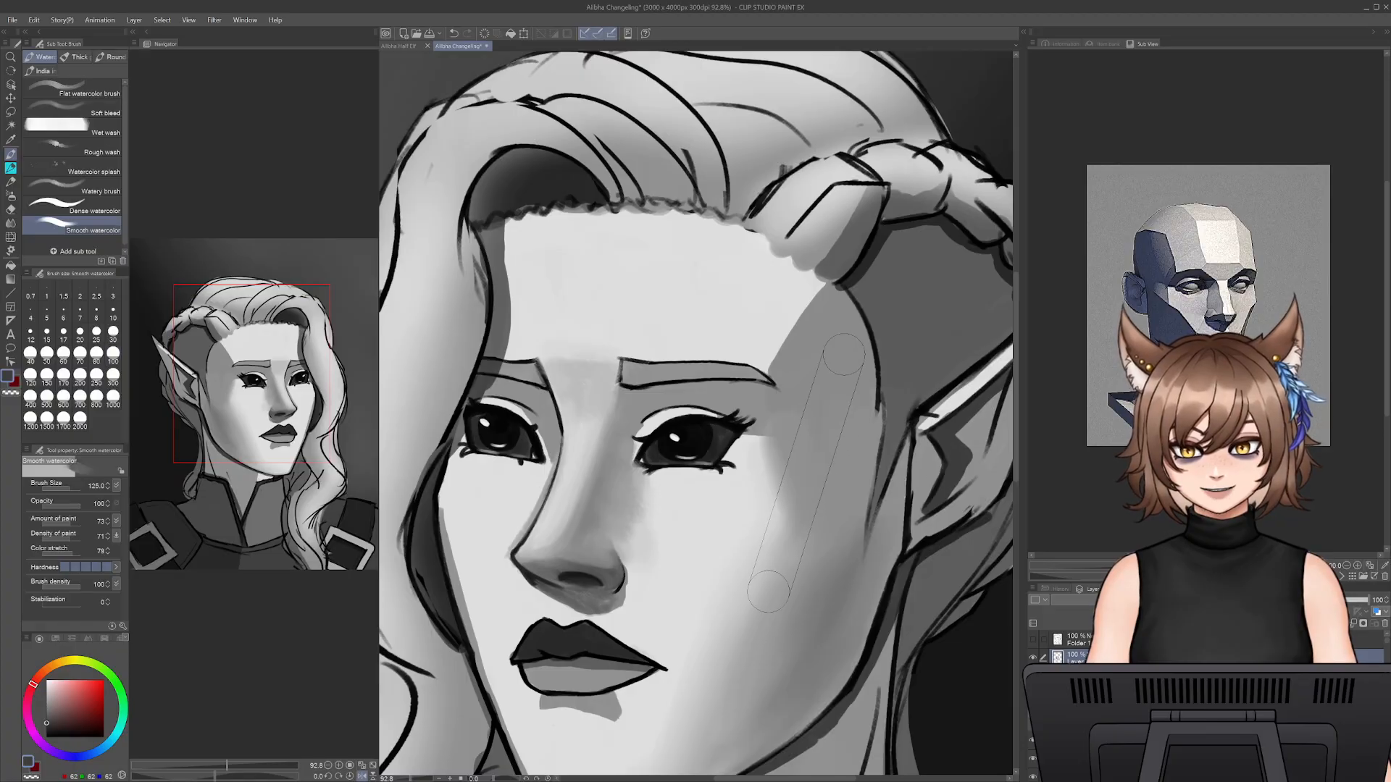
{"action": "mouse_move", "coordinate": [857, 351]}
{"action": "left_mouse_down"}
{"action": "mouse_move", "coordinate": [849, 490]}
{"action": "mouse_move", "coordinate": [858, 427]}
{"action": "mouse_move", "coordinate": [835, 354]}
{"action": "mouse_move", "coordinate": [842, 521]}
{"action": "mouse_move", "coordinate": [863, 404]}
{"action": "mouse_move", "coordinate": [841, 576]}
{"action": "left_mouse_up"}
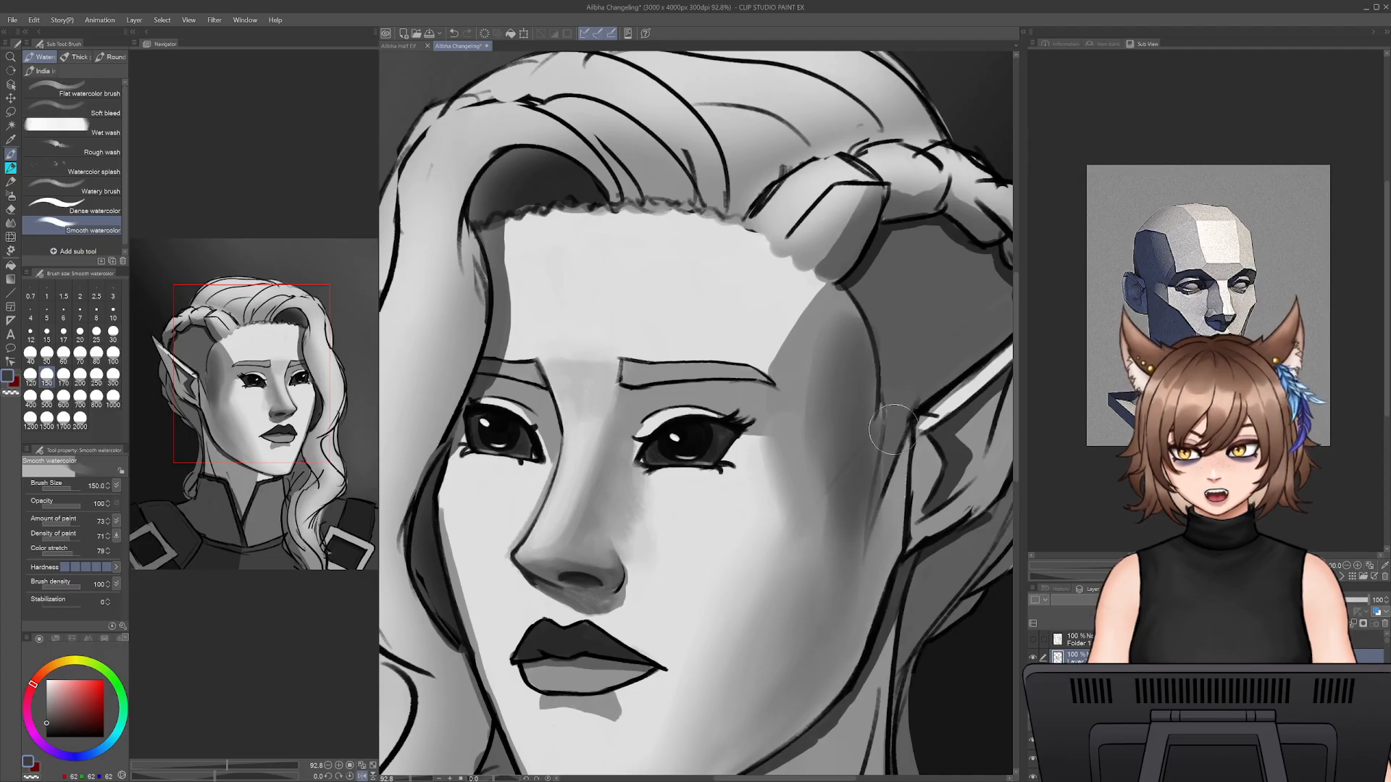
{"action": "key", "text": "ctrl+z"}
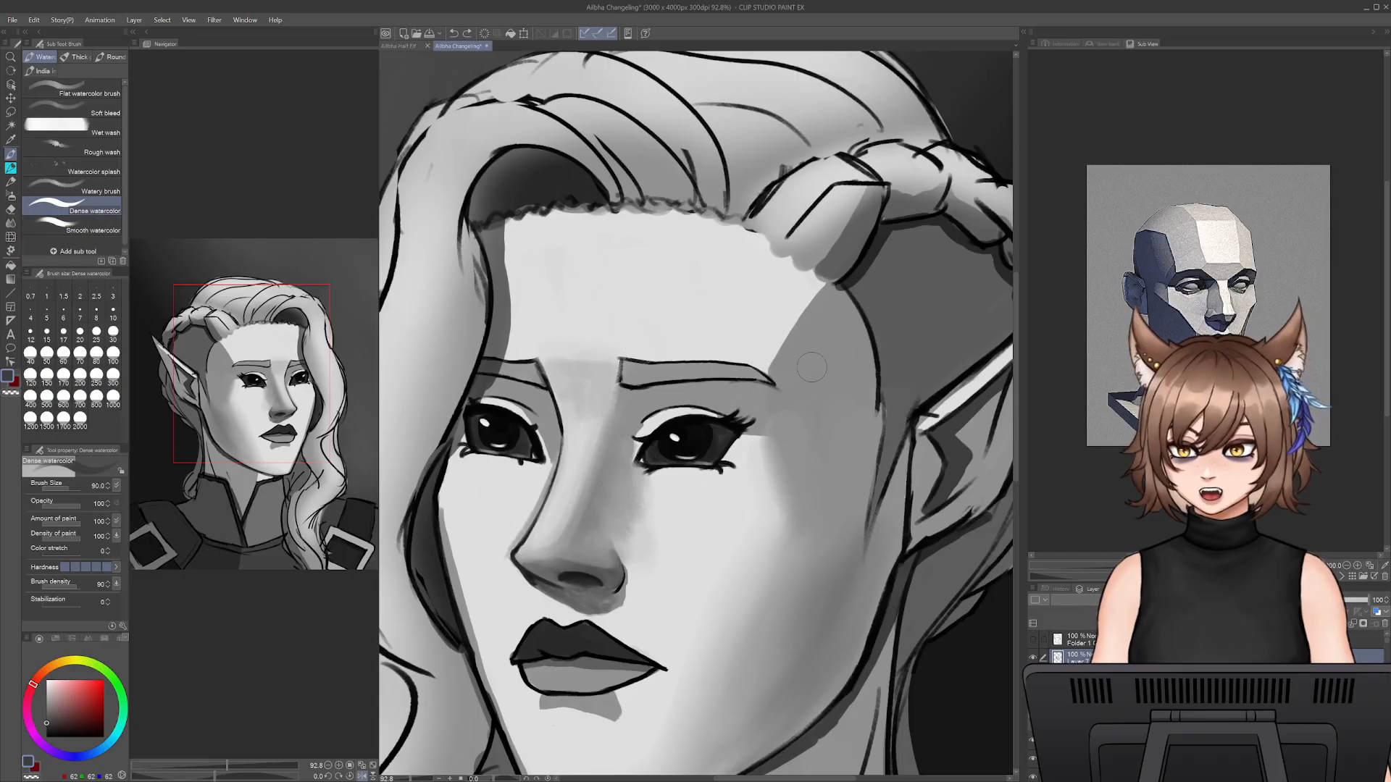
- Touch up the top of the temple below the braid with a size 40 pencil in sampled mid grey, and save the file
{"action": "left_click", "coordinate": [11, 167]}
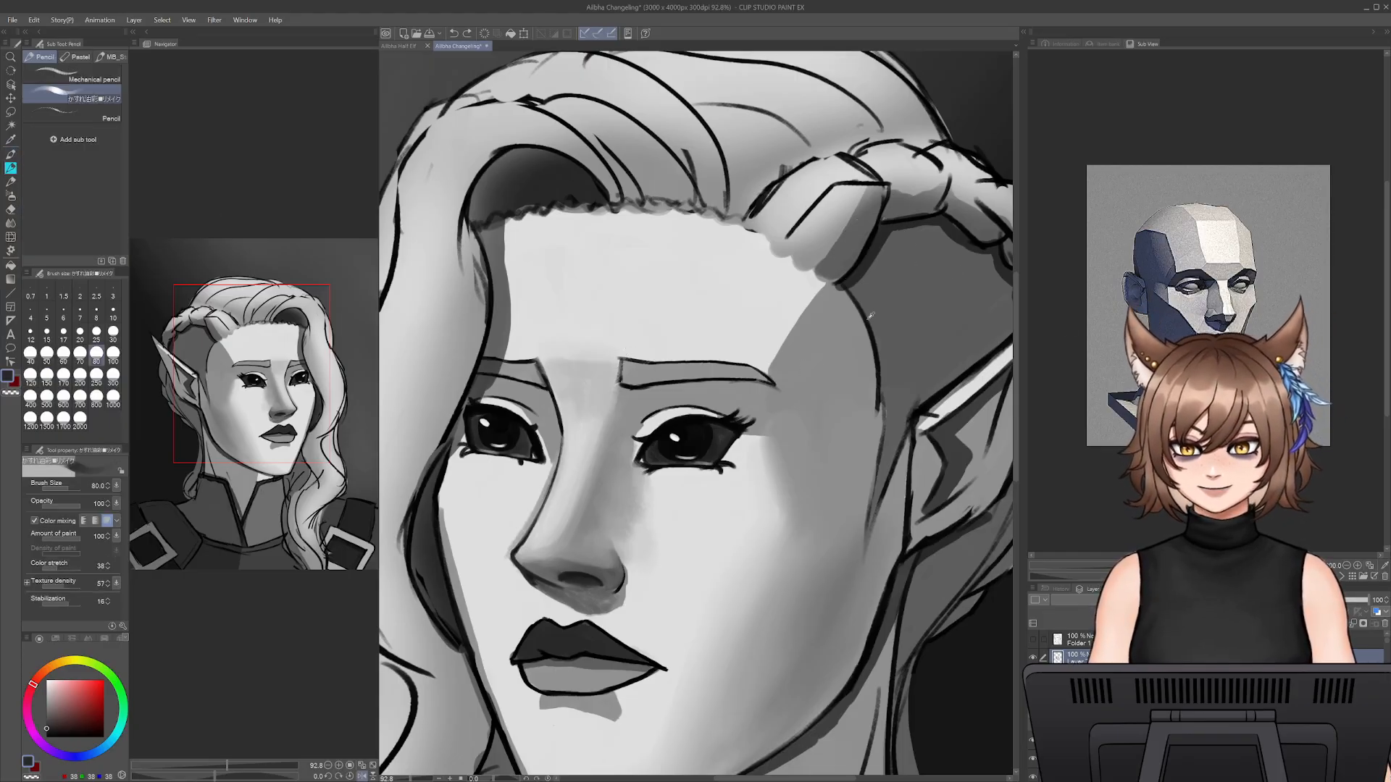
{"action": "left_click", "coordinate": [837, 288], "text": "alt"}
{"action": "key", "text": "bracketleft"}
{"action": "key", "text": "bracketleft"}
{"action": "key", "text": "bracketleft"}
{"action": "key", "text": "bracketleft"}
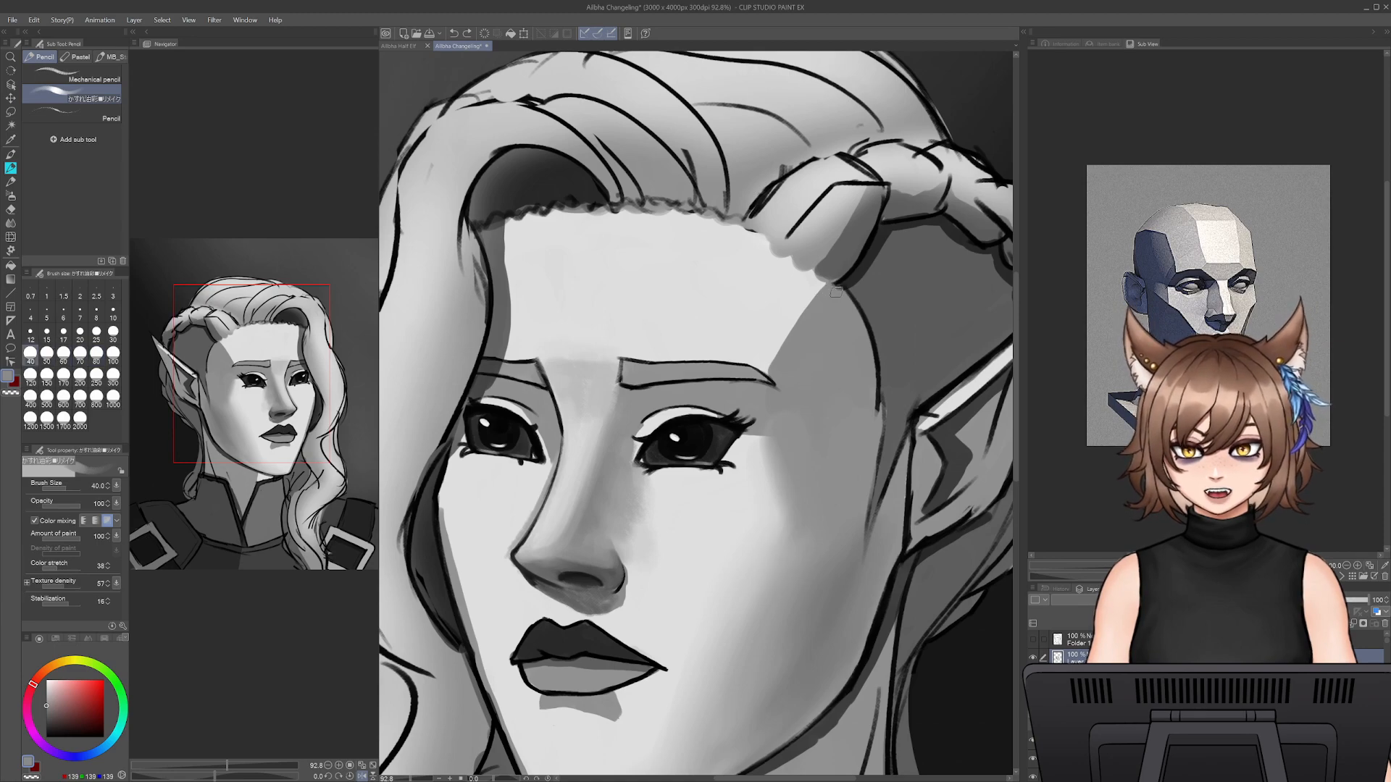
{"action": "mouse_move", "coordinate": [850, 313]}
{"action": "left_mouse_down"}
{"action": "mouse_move", "coordinate": [877, 383]}
{"action": "mouse_move", "coordinate": [884, 339]}
{"action": "mouse_move", "coordinate": [848, 307]}
{"action": "left_mouse_up"}
{"action": "key", "text": "ctrl+s"}
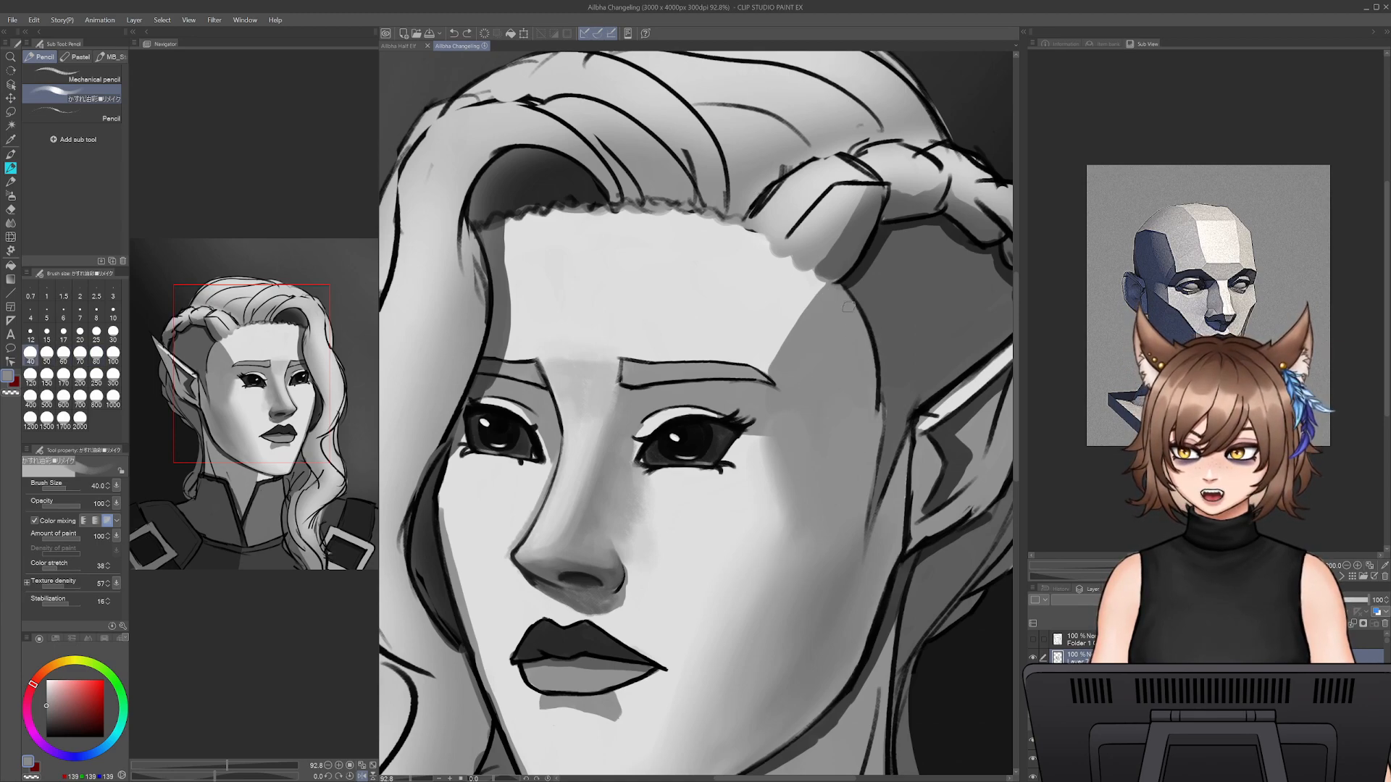
- Fill the sideburn area in front of the ear with sampled dark grey using the pencil at size 35
{"action": "left_click", "coordinate": [898, 423], "text": "alt"}
{"action": "key", "text": "bracketleft"}
{"action": "mouse_move", "coordinate": [904, 410]}
{"action": "left_mouse_down"}
{"action": "mouse_move", "coordinate": [884, 504]}
{"action": "mouse_move", "coordinate": [910, 413]}
{"action": "mouse_move", "coordinate": [892, 531]}
{"action": "mouse_move", "coordinate": [910, 405]}
{"action": "mouse_move", "coordinate": [893, 535]}
{"action": "left_mouse_up"}
{"action": "left_click_drag", "start_coordinate": [896, 459], "coordinate": [895, 534]}
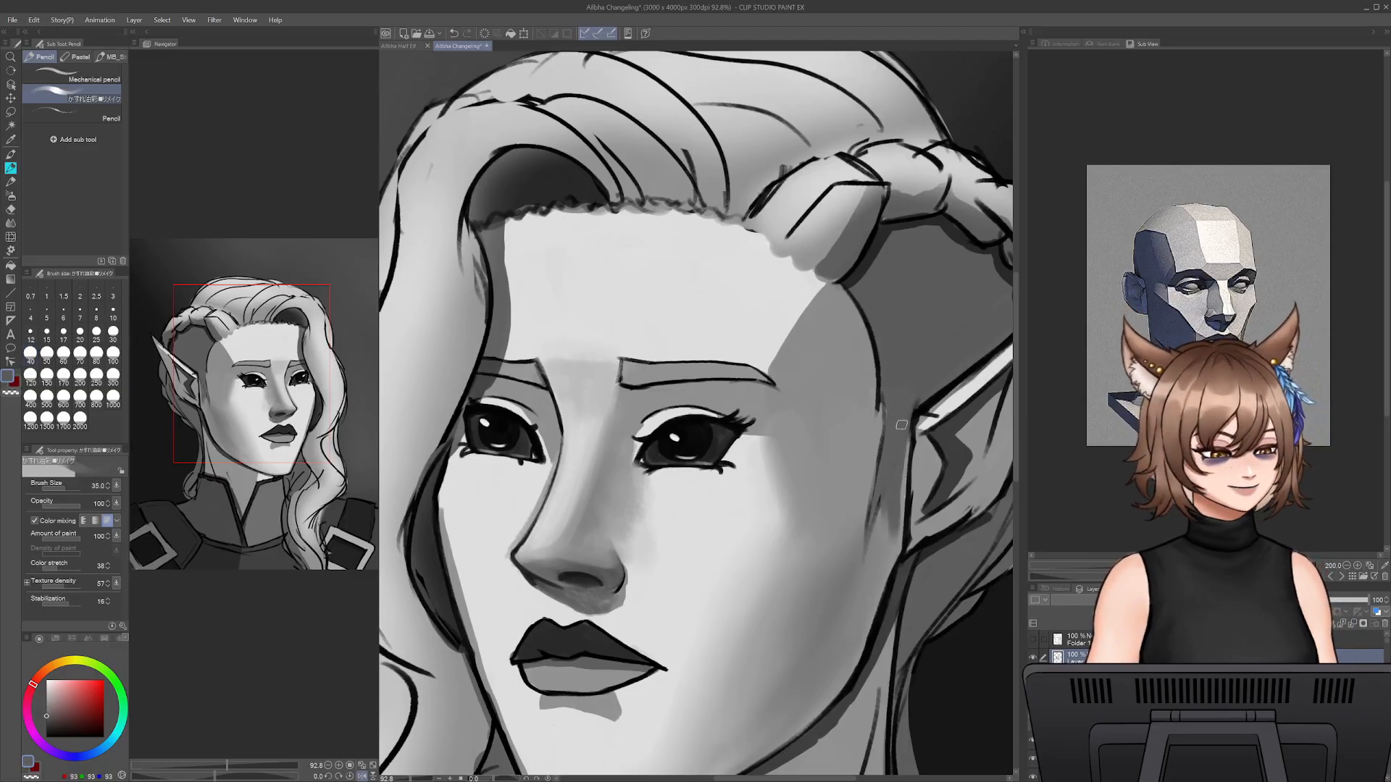
{"action": "left_click_drag", "start_coordinate": [898, 423], "coordinate": [883, 413]}
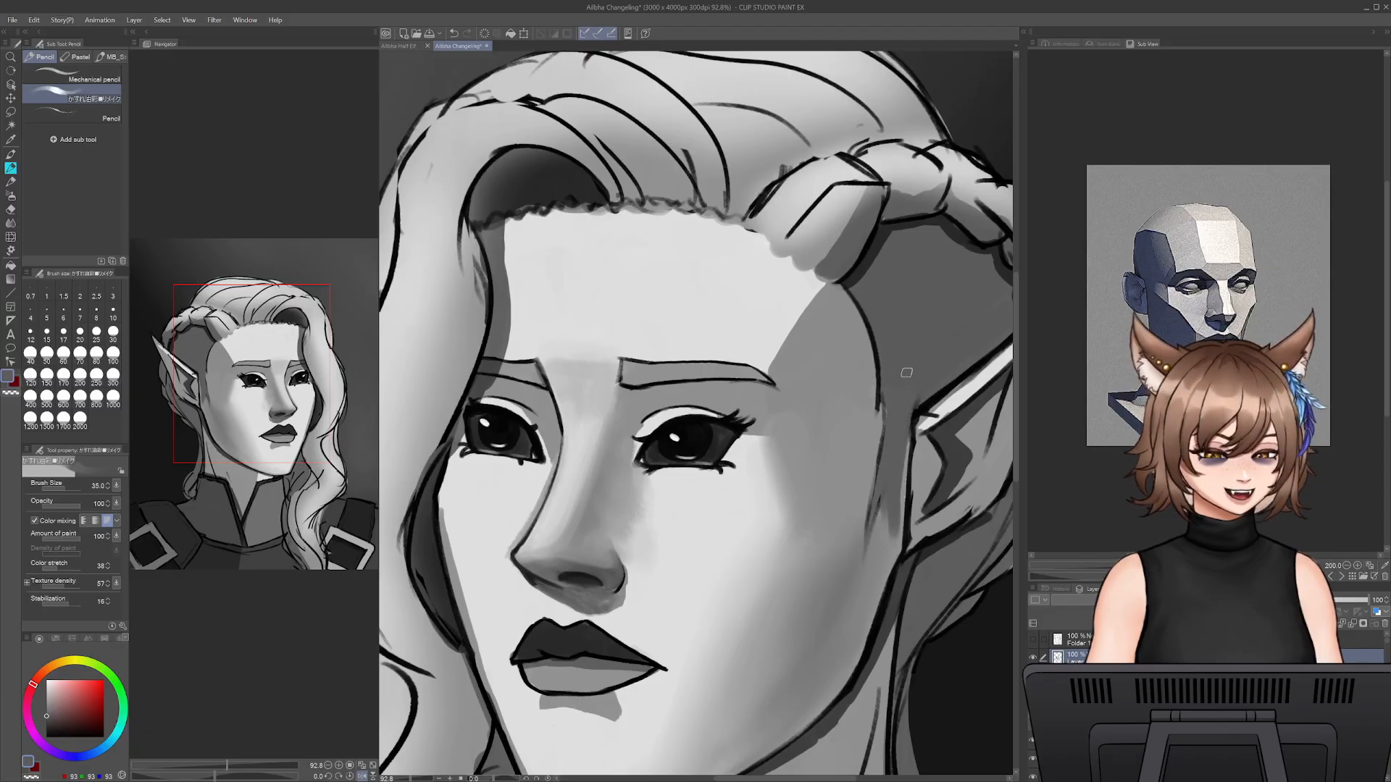
- Clean up the temple's edge along the hairline with sampled mid grey at size 35, and retouch the upper cheek at size 50
{"action": "left_click", "coordinate": [837, 298], "text": "alt"}
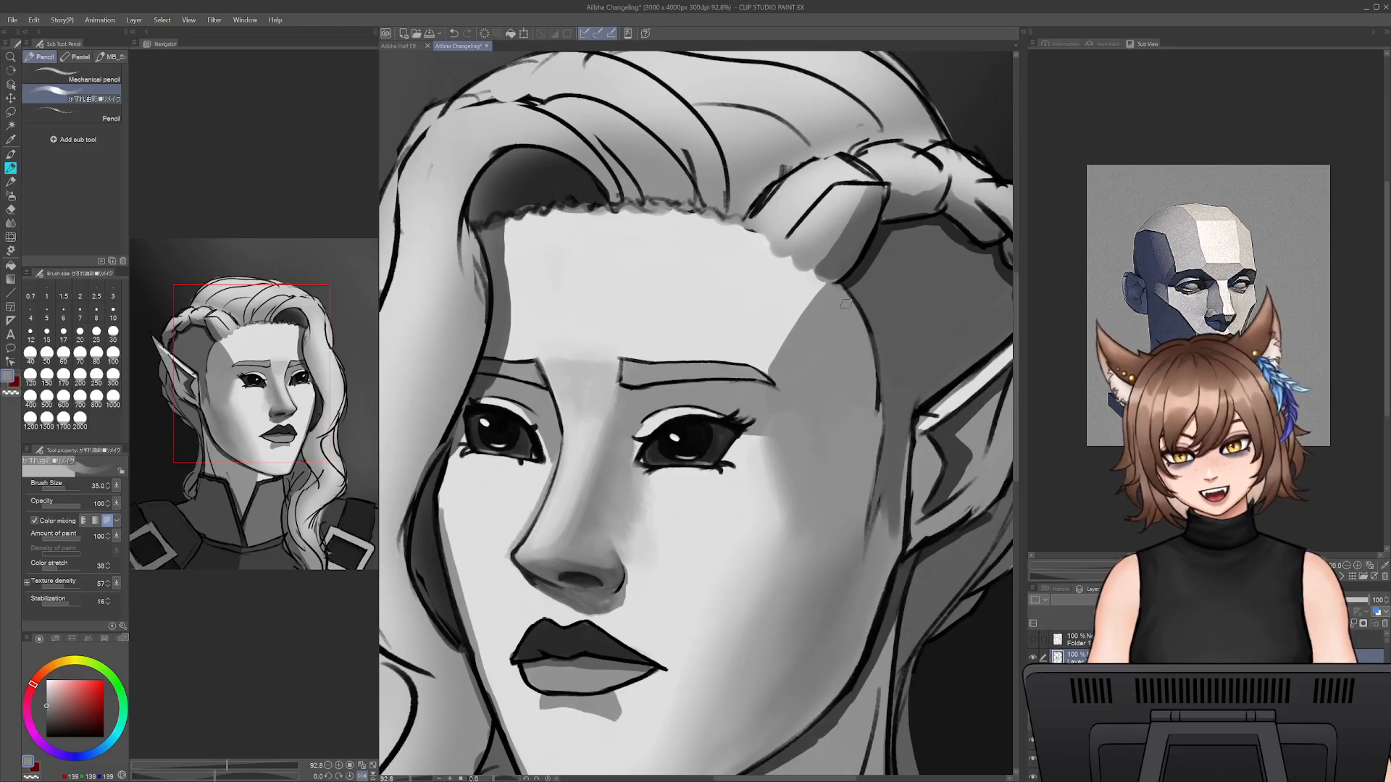
{"action": "mouse_move", "coordinate": [845, 304]}
{"action": "left_mouse_down"}
{"action": "mouse_move", "coordinate": [877, 409]}
{"action": "mouse_move", "coordinate": [856, 324]}
{"action": "mouse_move", "coordinate": [878, 493]}
{"action": "mouse_move", "coordinate": [877, 407]}
{"action": "mouse_move", "coordinate": [863, 530]}
{"action": "left_mouse_up"}
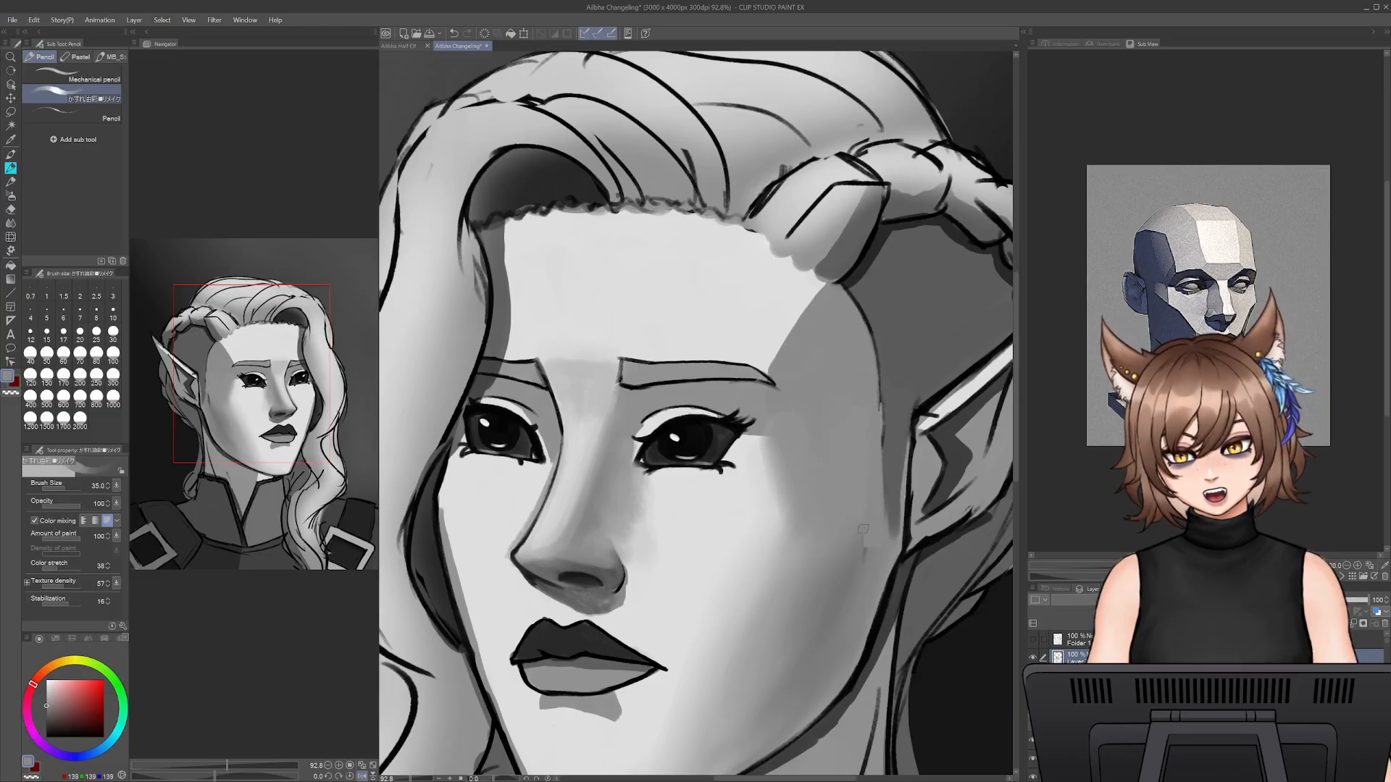
{"action": "left_click", "coordinate": [870, 548], "text": "alt"}
{"action": "key", "text": "bracketright"}
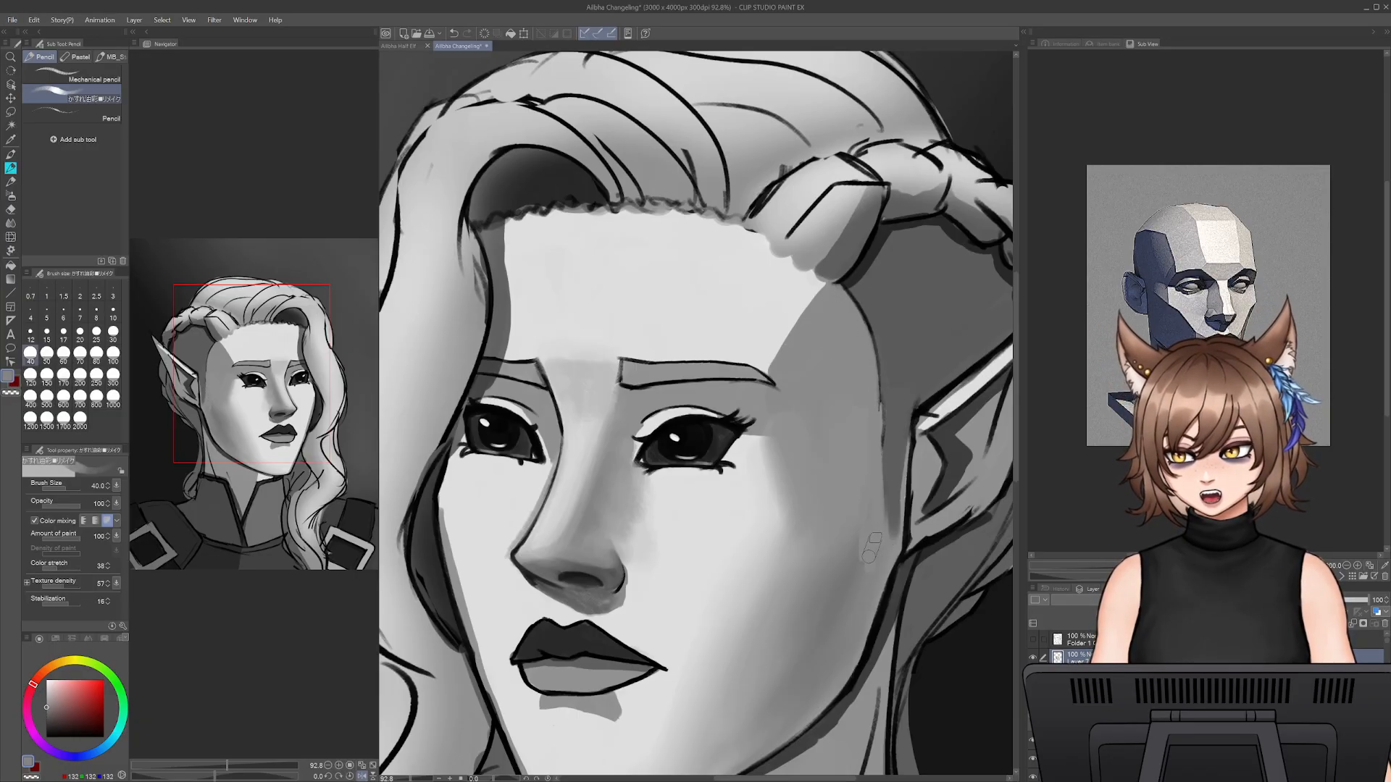
{"action": "key", "text": "bracketright"}
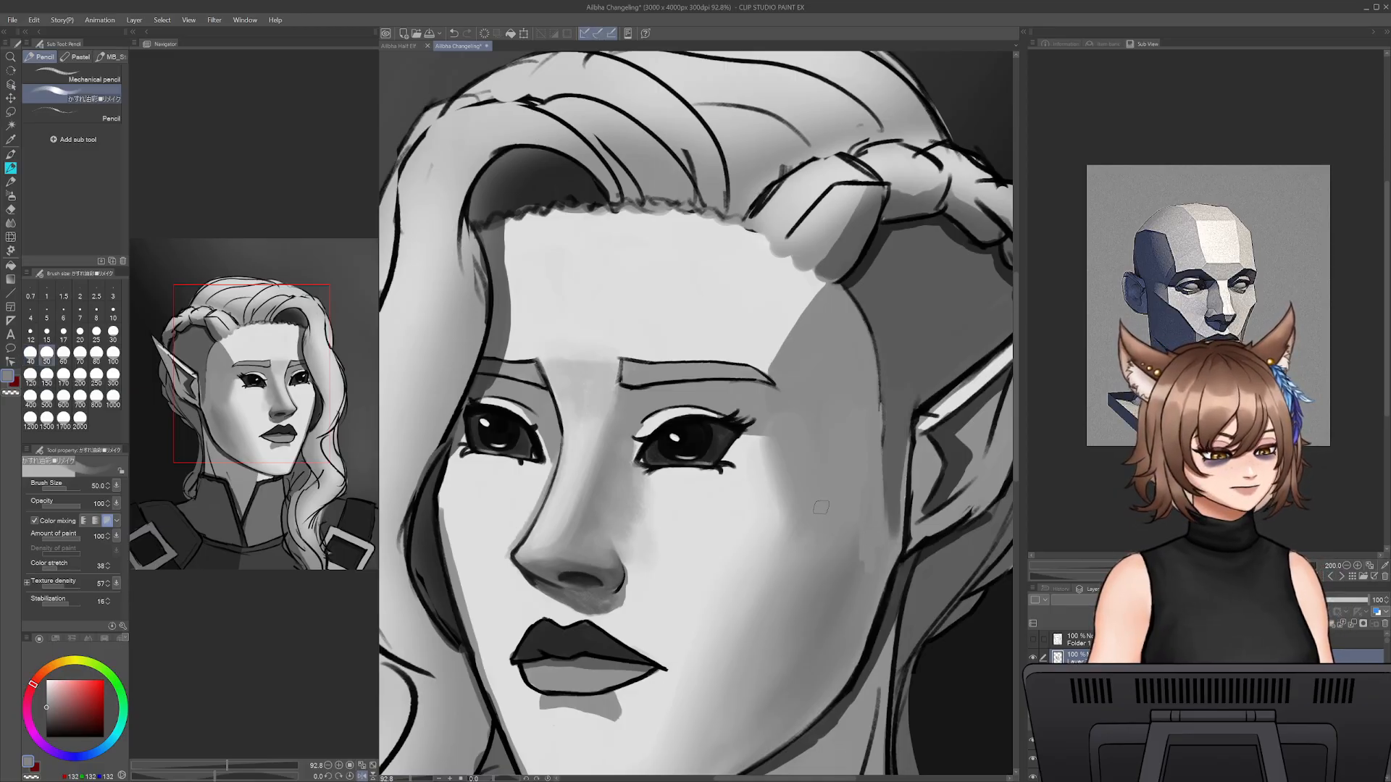
{"action": "left_click", "coordinate": [867, 572], "text": "alt"}
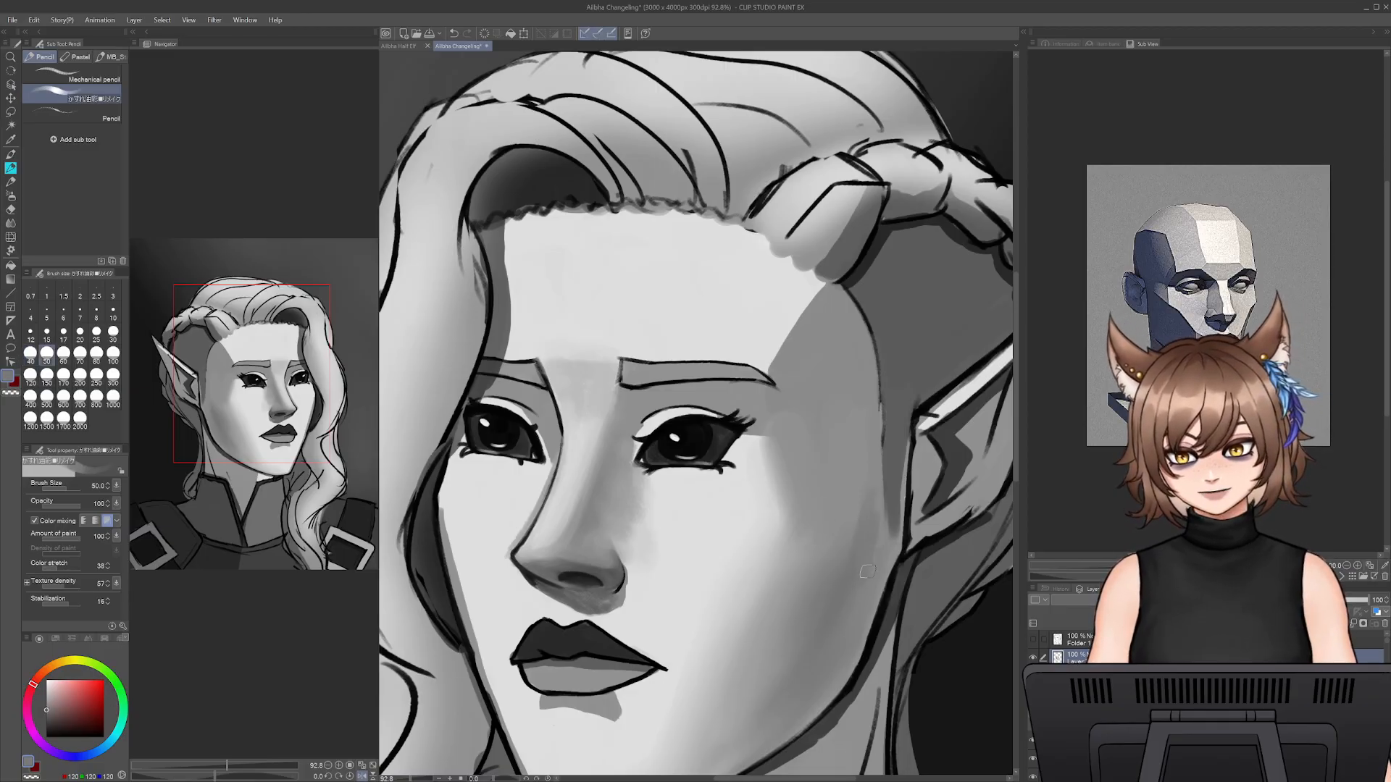
- Redraw the hairline edge along the temple with a sampled near-black at size 12.5, undoing rough strokes and extending the line towards the sideburn
{"action": "left_click", "coordinate": [859, 300], "text": "alt"}
{"action": "key", "text": "bracketleft"}
{"action": "key", "text": "bracketleft"}
{"action": "key", "text": "bracketleft"}
{"action": "key", "text": "bracketleft"}
{"action": "key", "text": "bracketleft"}
{"action": "key", "text": "bracketleft"}
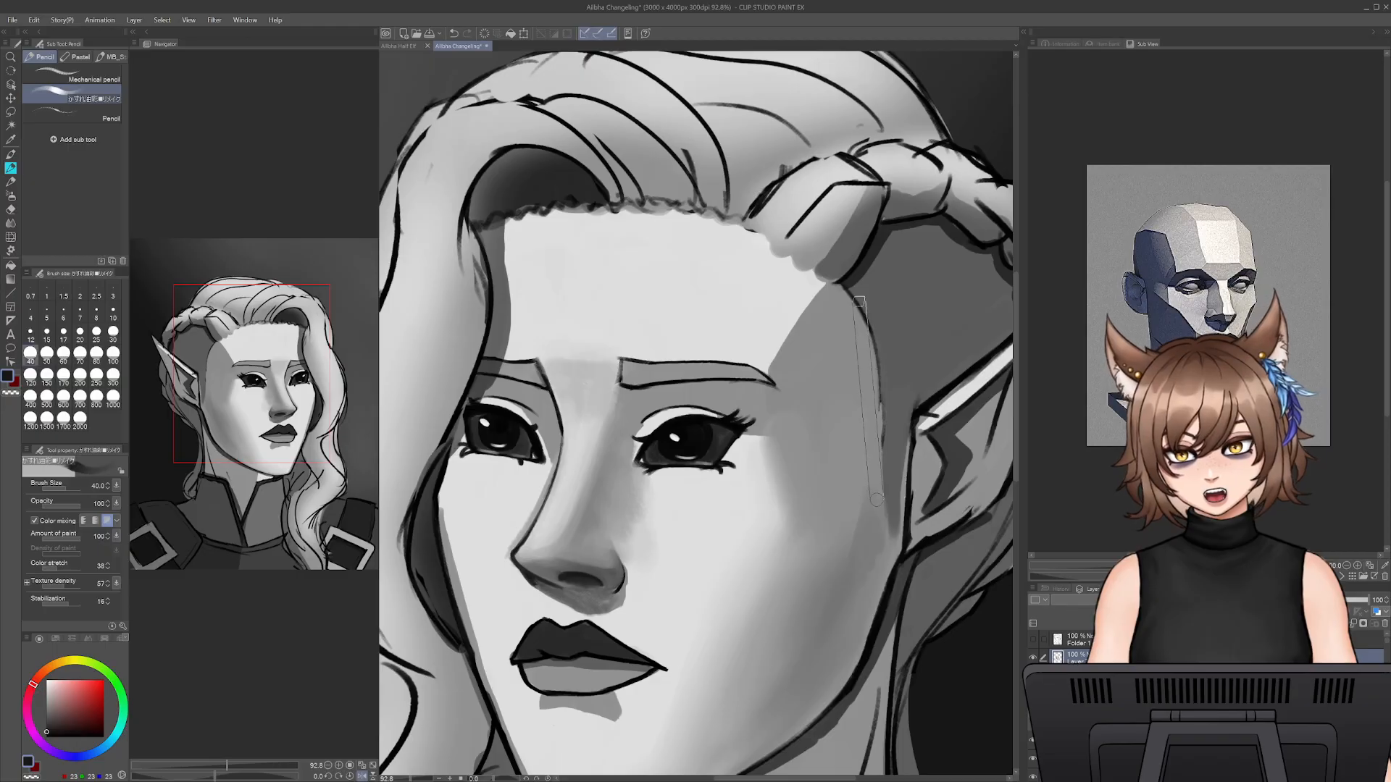
{"action": "left_click_drag", "start_coordinate": [871, 319], "coordinate": [887, 493]}
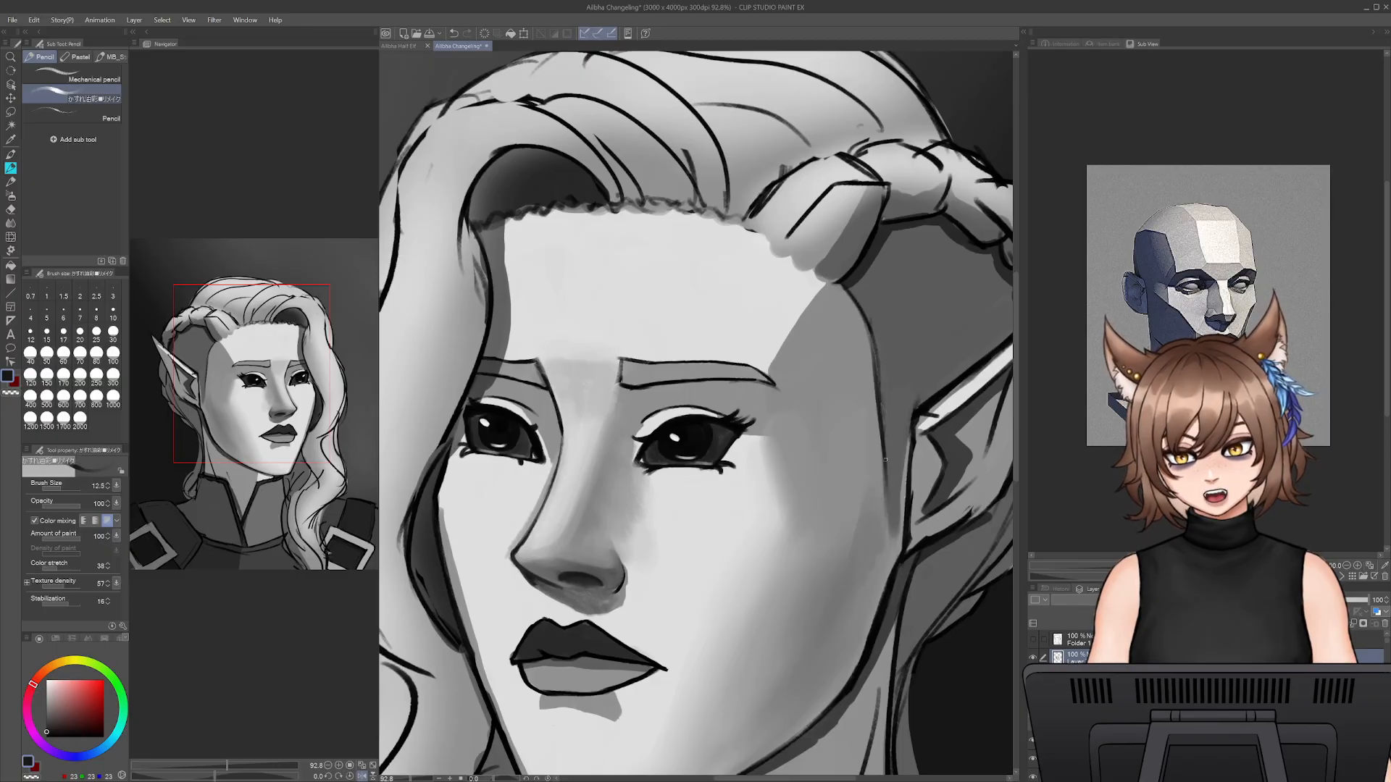
{"action": "key", "text": "ctrl+z"}
{"action": "key", "text": "ctrl+z"}
{"action": "left_click_drag", "start_coordinate": [872, 324], "coordinate": [882, 436]}
{"action": "key", "text": "ctrl+z"}
{"action": "left_click_drag", "start_coordinate": [878, 354], "coordinate": [885, 491]}
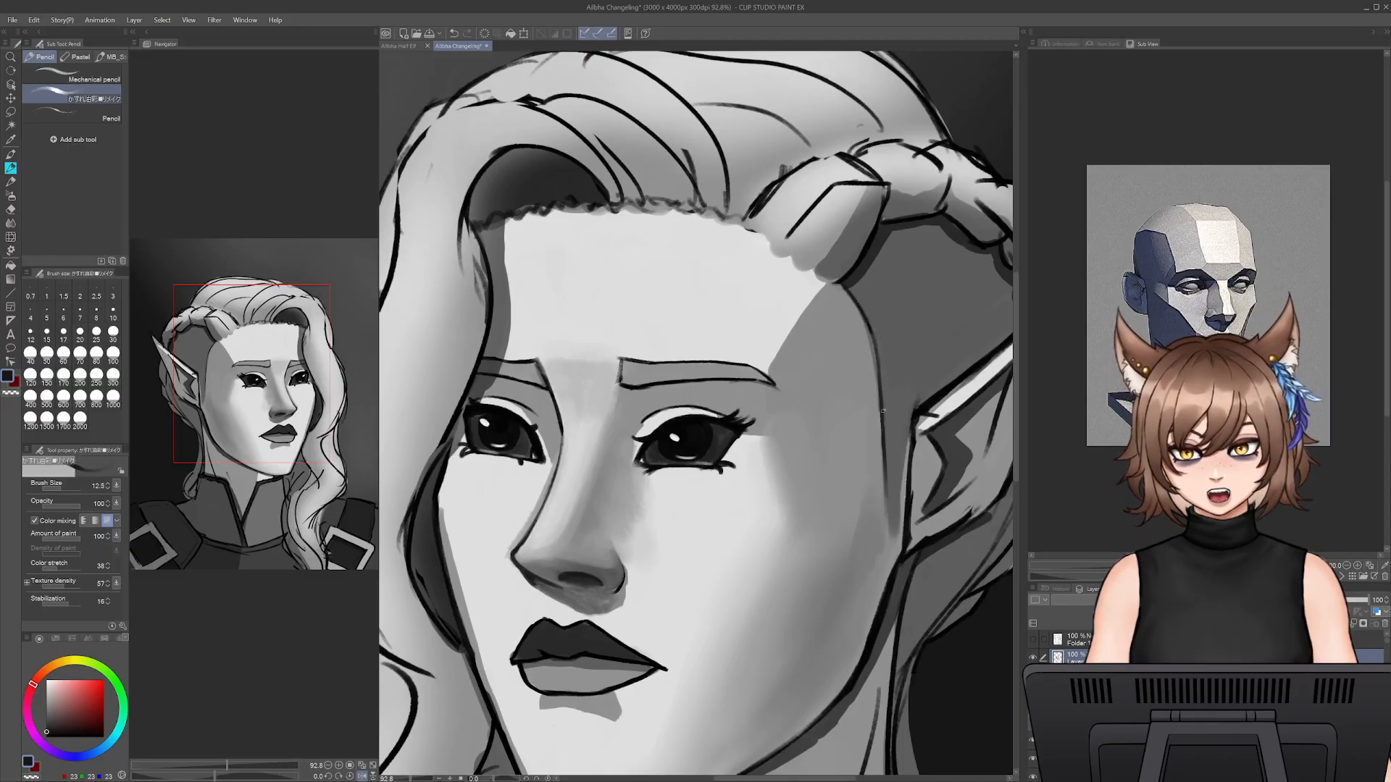
{"action": "left_click_drag", "start_coordinate": [882, 422], "coordinate": [885, 526]}
{"action": "key", "text": "ctrl+z"}
{"action": "left_click_drag", "start_coordinate": [884, 471], "coordinate": [893, 537]}
- Try to outline the back edge of the sideburn from its tip up towards the ear, and undo the strokes
{"action": "left_click_drag", "start_coordinate": [894, 539], "coordinate": [910, 439]}
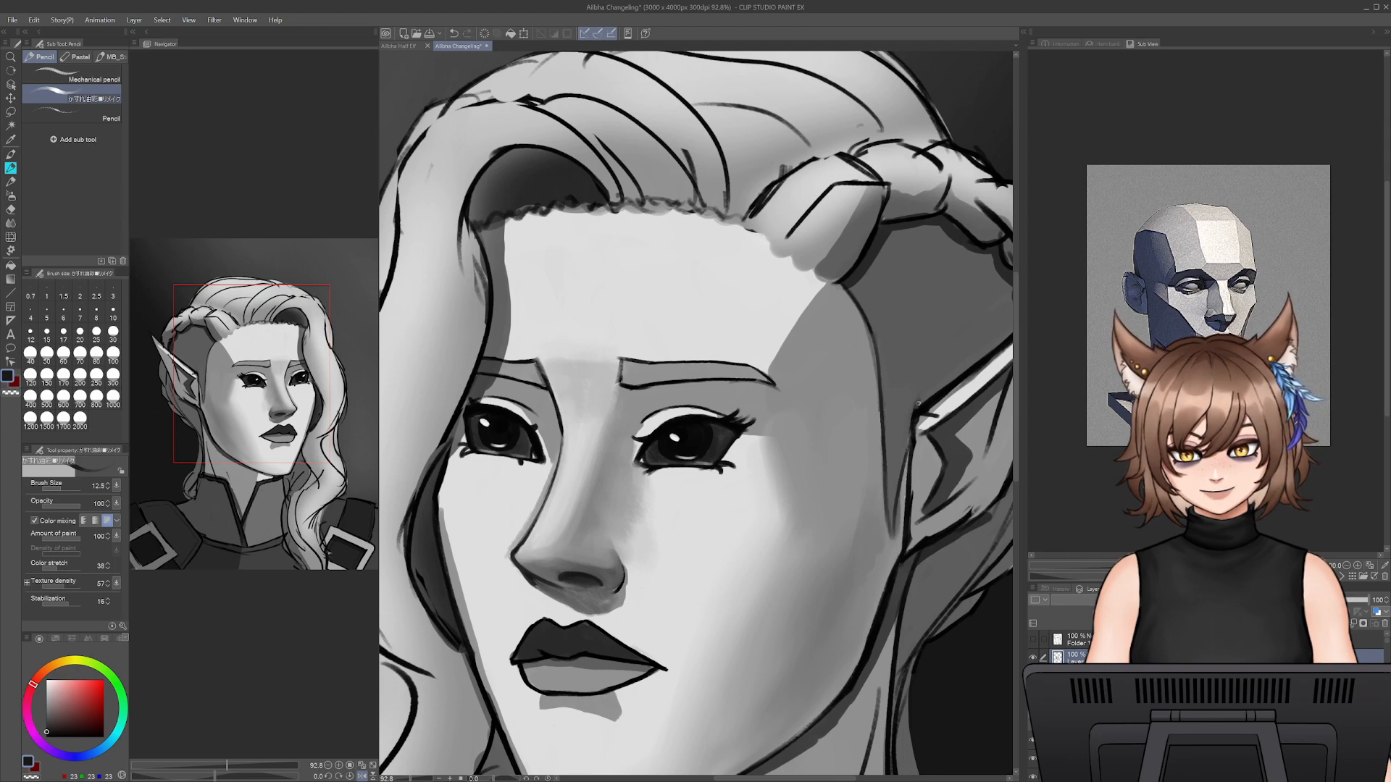
{"action": "key", "text": "ctrl+z"}
{"action": "left_click_drag", "start_coordinate": [894, 533], "coordinate": [907, 416]}
{"action": "key", "text": "ctrl+z"}
- Soften the upper corner of the temple shadow below the braid with sampled greys, using the pencil at size 45
{"action": "left_click_drag", "start_coordinate": [783, 340], "coordinate": [883, 371]}
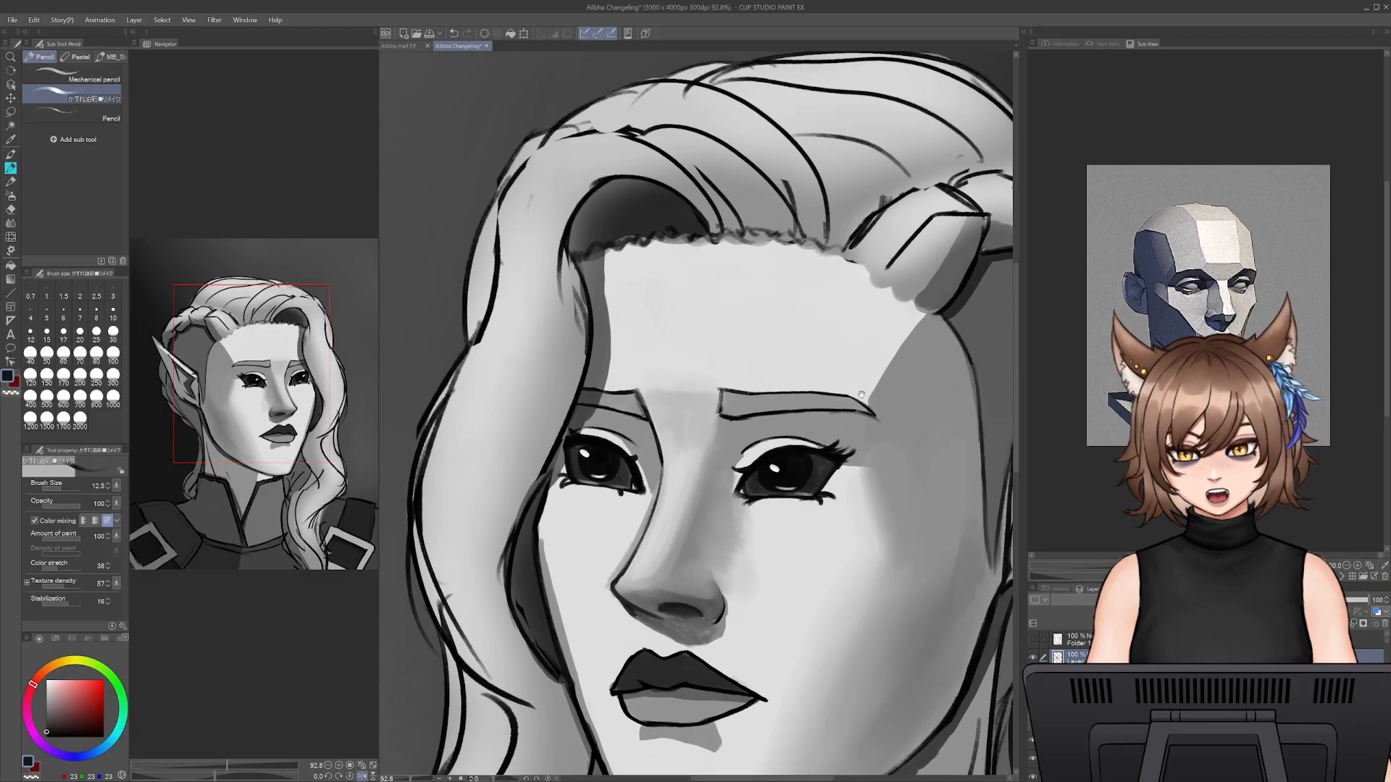
{"action": "left_click", "coordinate": [861, 319], "text": "alt"}
{"action": "key", "text": "bracketright"}
{"action": "key", "text": "bracketright"}
{"action": "key", "text": "bracketright"}
{"action": "key", "text": "bracketright"}
{"action": "key", "text": "bracketright"}
{"action": "key", "text": "bracketright"}
{"action": "key", "text": "bracketright"}
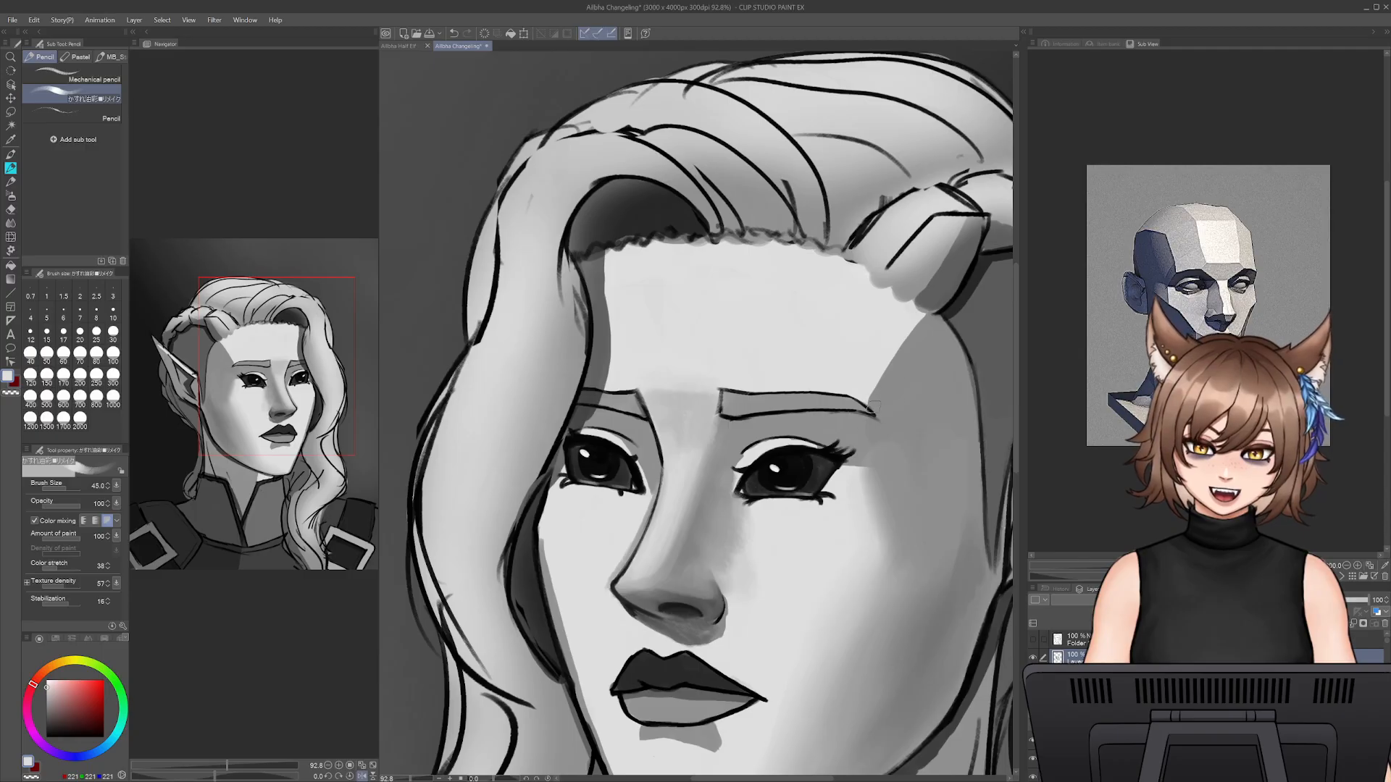
{"action": "left_click", "coordinate": [929, 321], "text": "alt"}
{"action": "mouse_move", "coordinate": [930, 321]}
{"action": "left_mouse_down"}
{"action": "mouse_move", "coordinate": [880, 392]}
{"action": "mouse_move", "coordinate": [902, 334]}
{"action": "mouse_move", "coordinate": [874, 415]}
{"action": "mouse_move", "coordinate": [885, 356]}
{"action": "mouse_move", "coordinate": [897, 354]}
{"action": "mouse_move", "coordinate": [889, 398]}
{"action": "mouse_move", "coordinate": [918, 312]}
{"action": "mouse_move", "coordinate": [866, 397]}
{"action": "mouse_move", "coordinate": [907, 313]}
{"action": "left_mouse_up"}
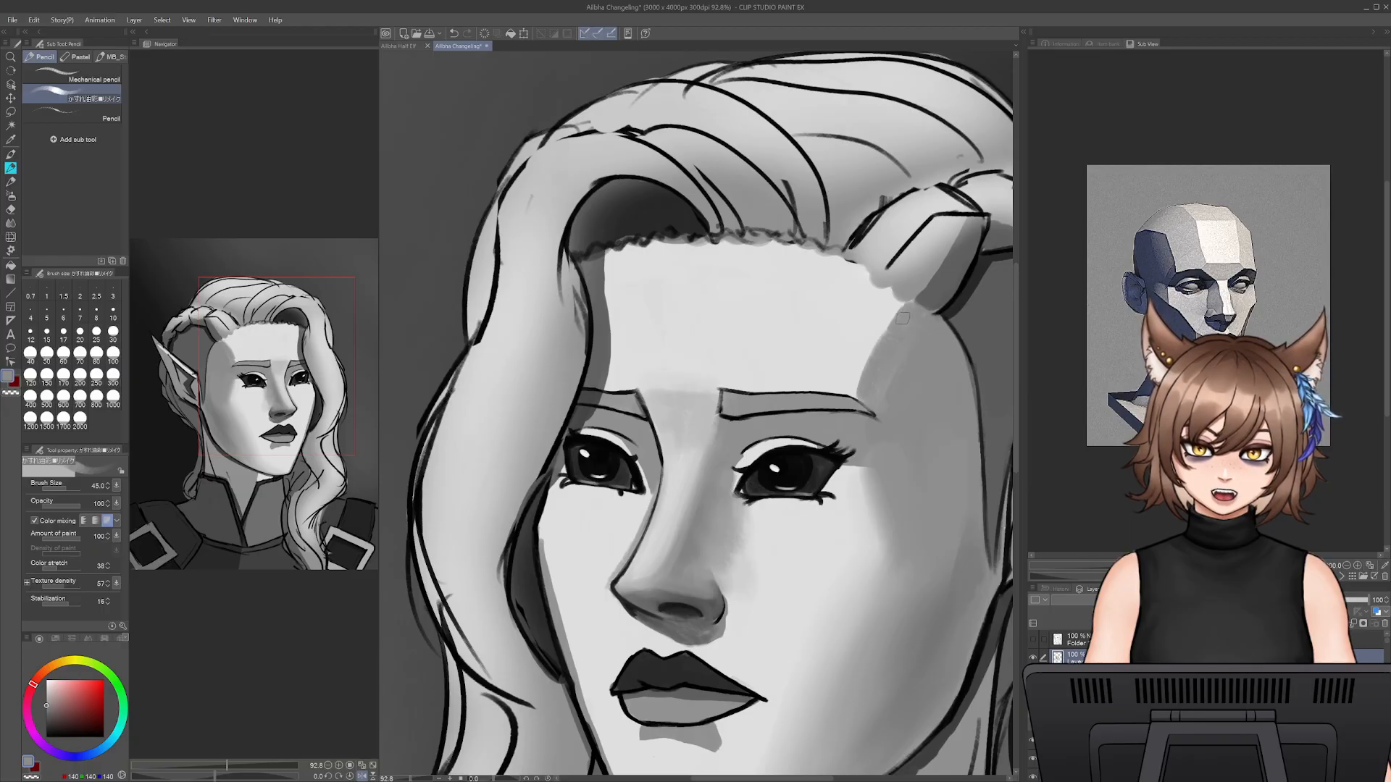
- Blend the edge between forehead and temple shadow above the outer brow with sampled light grey, at size 50 and 80
{"action": "left_click", "coordinate": [861, 350], "text": "alt"}
{"action": "key", "text": "bracketright"}
{"action": "key", "text": "bracketright"}
{"action": "key", "text": "bracketright"}
{"action": "key", "text": "bracketright"}
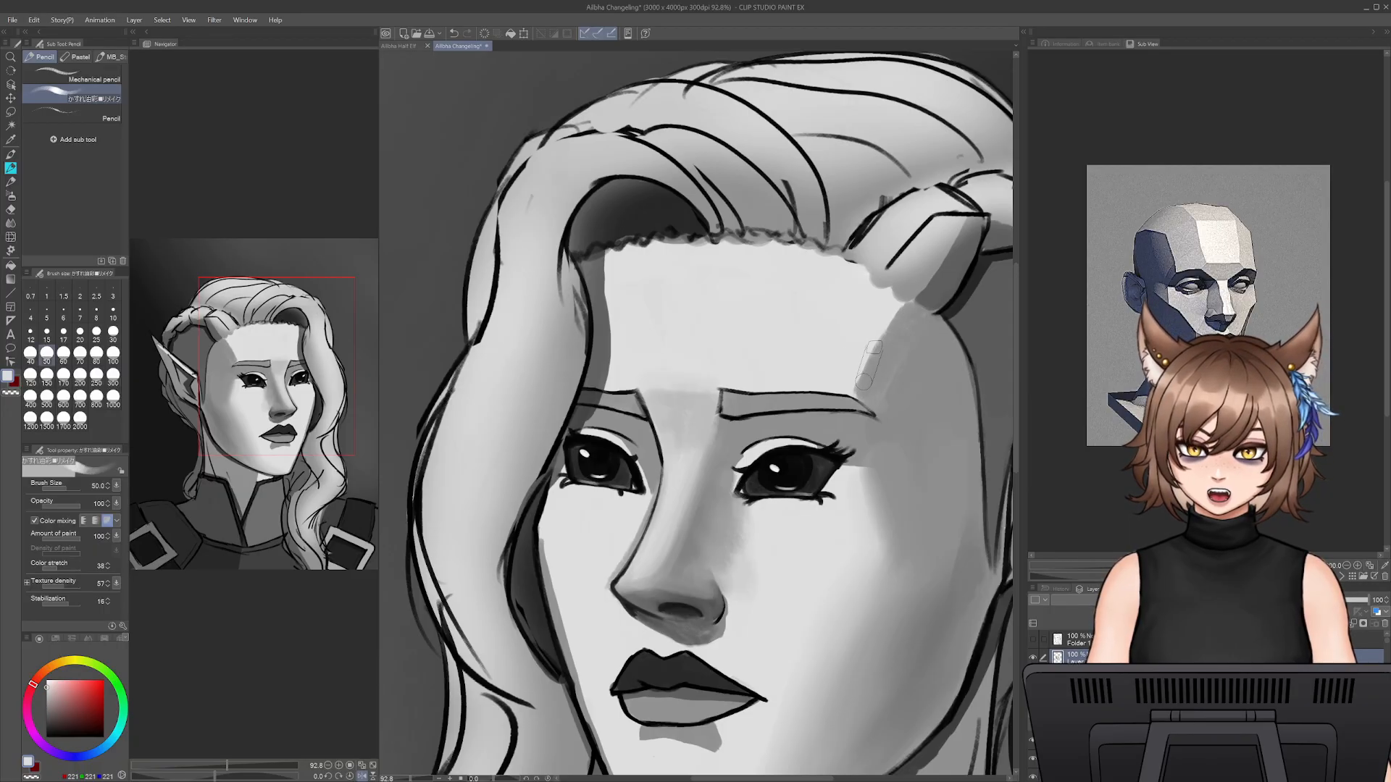
{"action": "mouse_move", "coordinate": [864, 347]}
{"action": "left_mouse_down"}
{"action": "mouse_move", "coordinate": [858, 388]}
{"action": "mouse_move", "coordinate": [888, 328]}
{"action": "mouse_move", "coordinate": [865, 384]}
{"action": "left_mouse_up"}
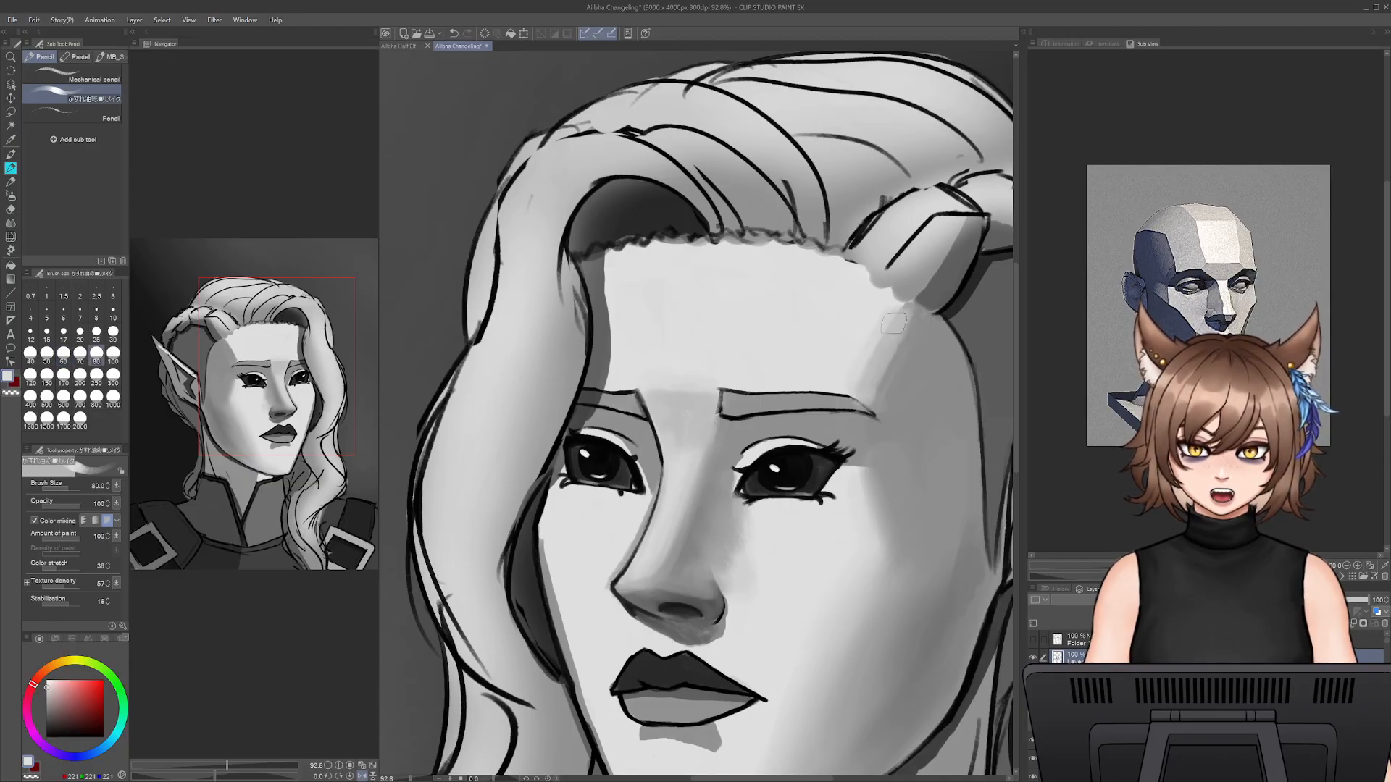
{"action": "left_click_drag", "start_coordinate": [894, 324], "coordinate": [891, 337]}
- Widen the mid-tone transition between the forehead and the temple shadow with sampled greys at size 80
{"action": "left_click", "coordinate": [913, 319], "text": "alt"}
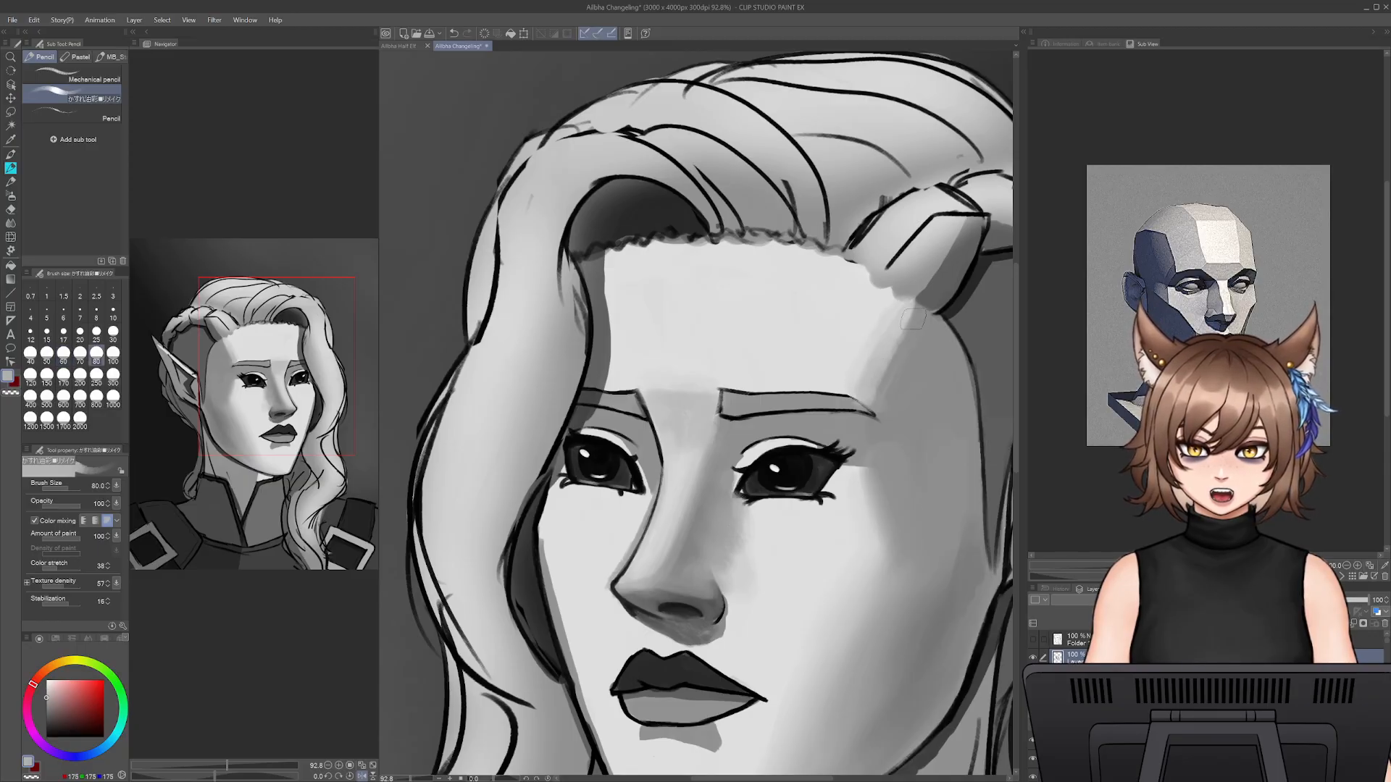
{"action": "left_click", "coordinate": [879, 355], "text": "alt"}
{"action": "left_click_drag", "start_coordinate": [892, 318], "coordinate": [849, 384]}
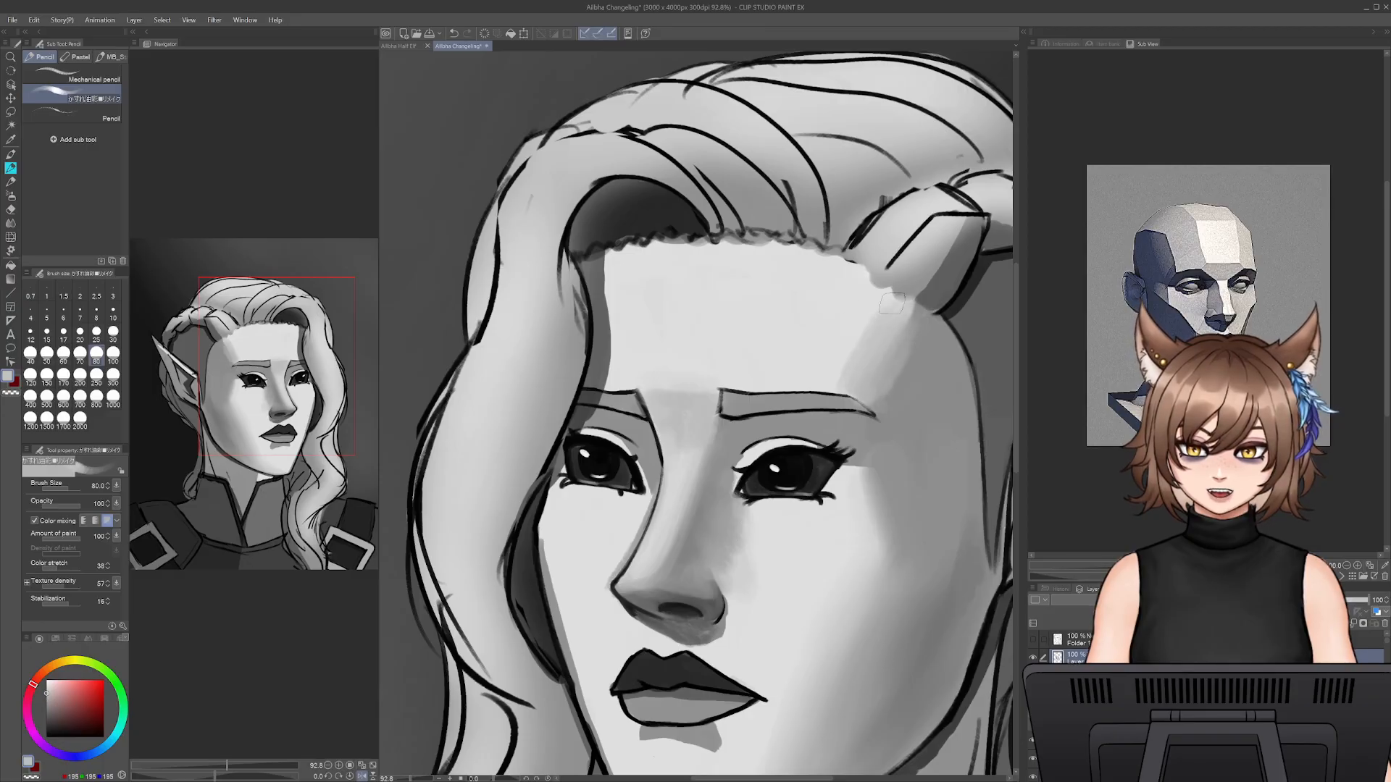
{"action": "left_click", "coordinate": [860, 330], "text": "alt"}
{"action": "left_click_drag", "start_coordinate": [875, 304], "coordinate": [851, 361]}
{"action": "left_click", "coordinate": [912, 348], "text": "alt"}
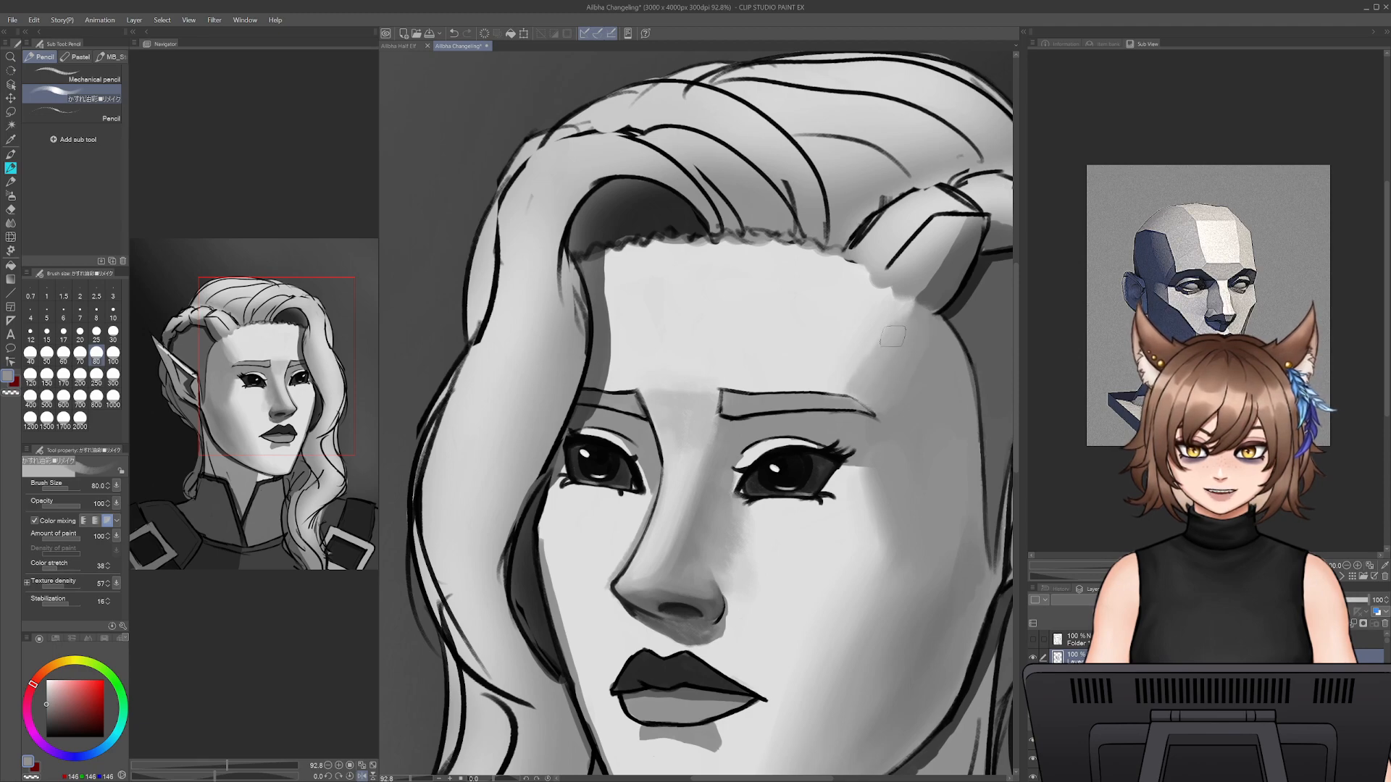
- Touch up the ear-side eyebrow with sampled mid grey, using the pencil at size 17.5
{"action": "left_click", "coordinate": [838, 411], "text": "alt"}
{"action": "left_click", "coordinate": [813, 403], "text": "alt"}
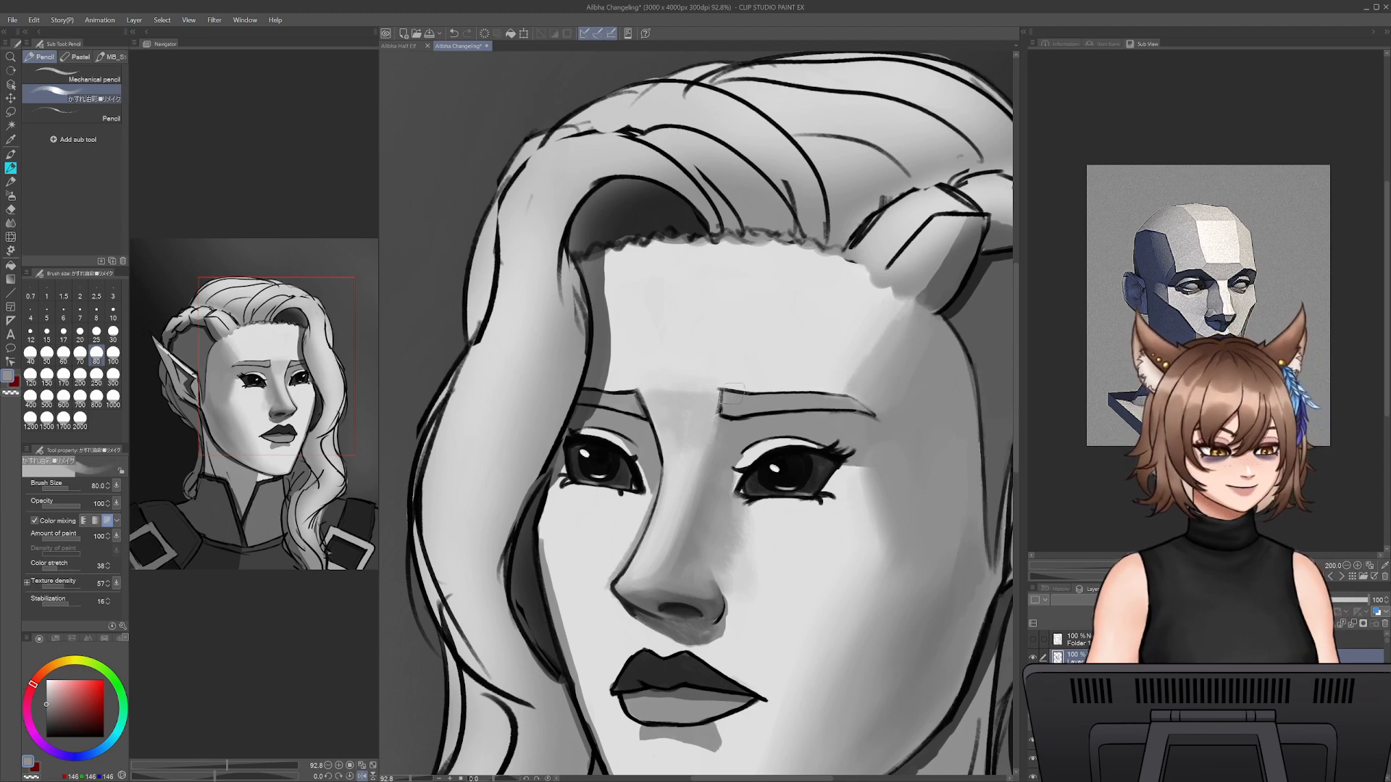
{"action": "key", "text": "["}
{"action": "key", "text": "["}
{"action": "key", "text": "["}
{"action": "key", "text": "["}
{"action": "key", "text": "["}
{"action": "key", "text": "["}
{"action": "key", "text": "["}
{"action": "key", "text": "["}
{"action": "key", "text": "["}
{"action": "key", "text": "["}
{"action": "key", "text": "["}
{"action": "key", "text": "["}
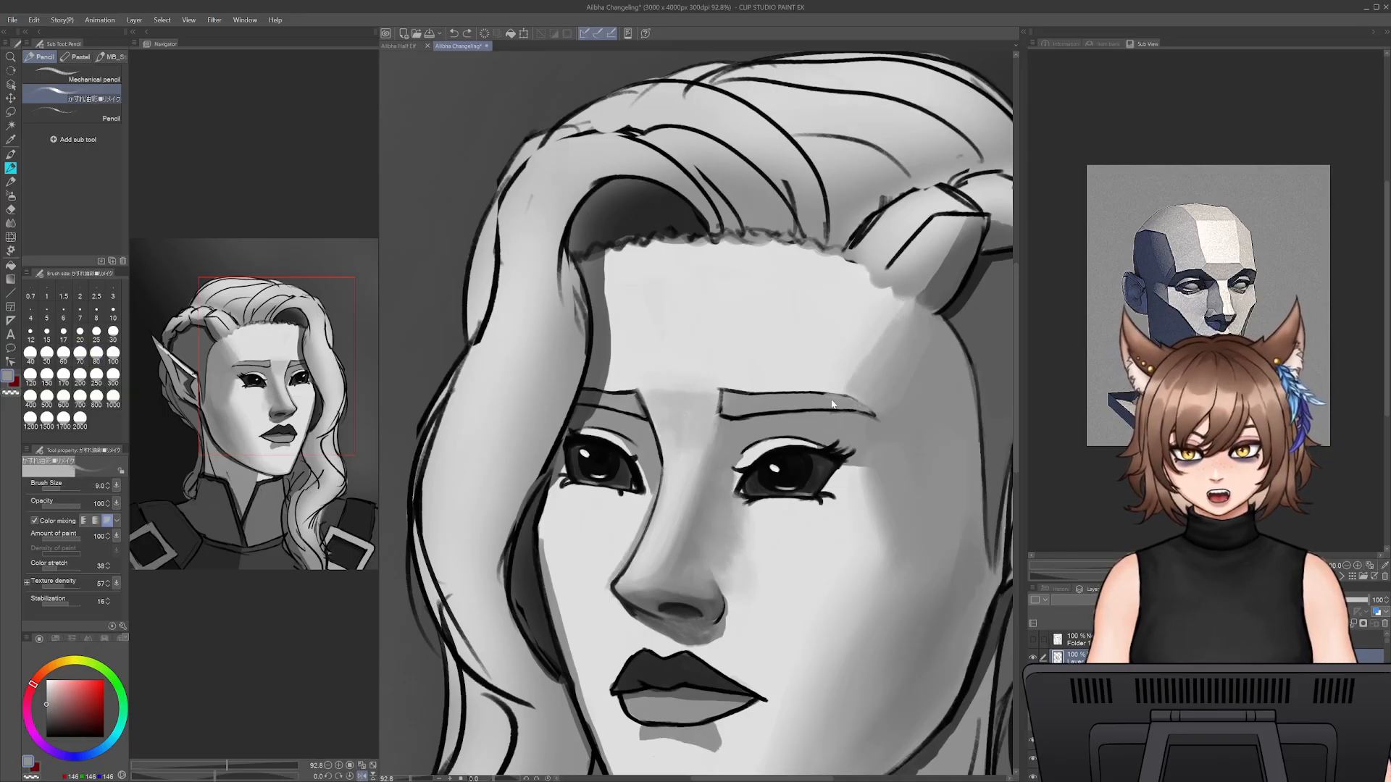
{"action": "key", "text": "]"}
{"action": "key", "text": "]"}
{"action": "key", "text": "]"}
{"action": "key", "text": "]"}
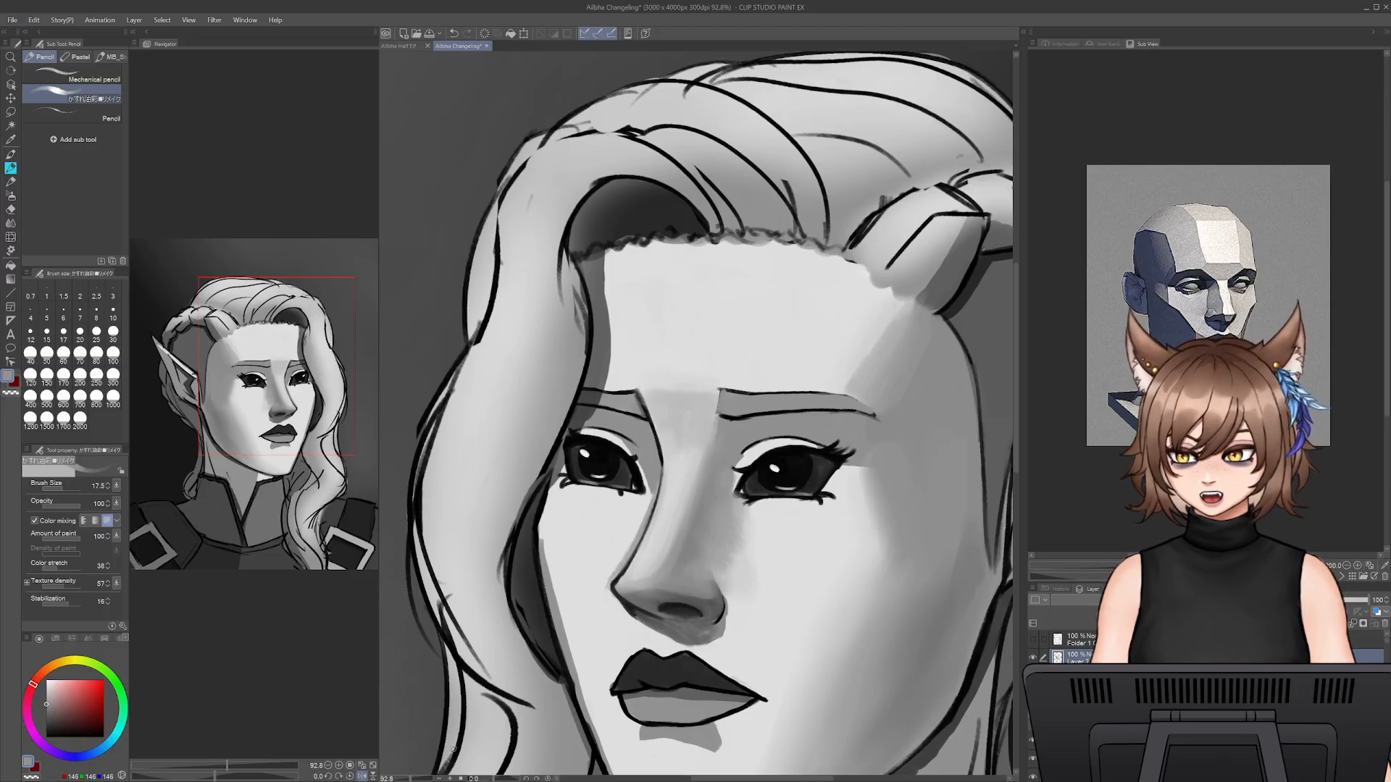
- Paint soft shadows under both eyes with a sampled mid grey at size 45
{"action": "mouse_move", "coordinate": [414, 778]}
{"action": "left_mouse_down"}
{"action": "mouse_move", "coordinate": [393, 778]}
{"action": "mouse_move", "coordinate": [411, 776]}
{"action": "left_mouse_up"}
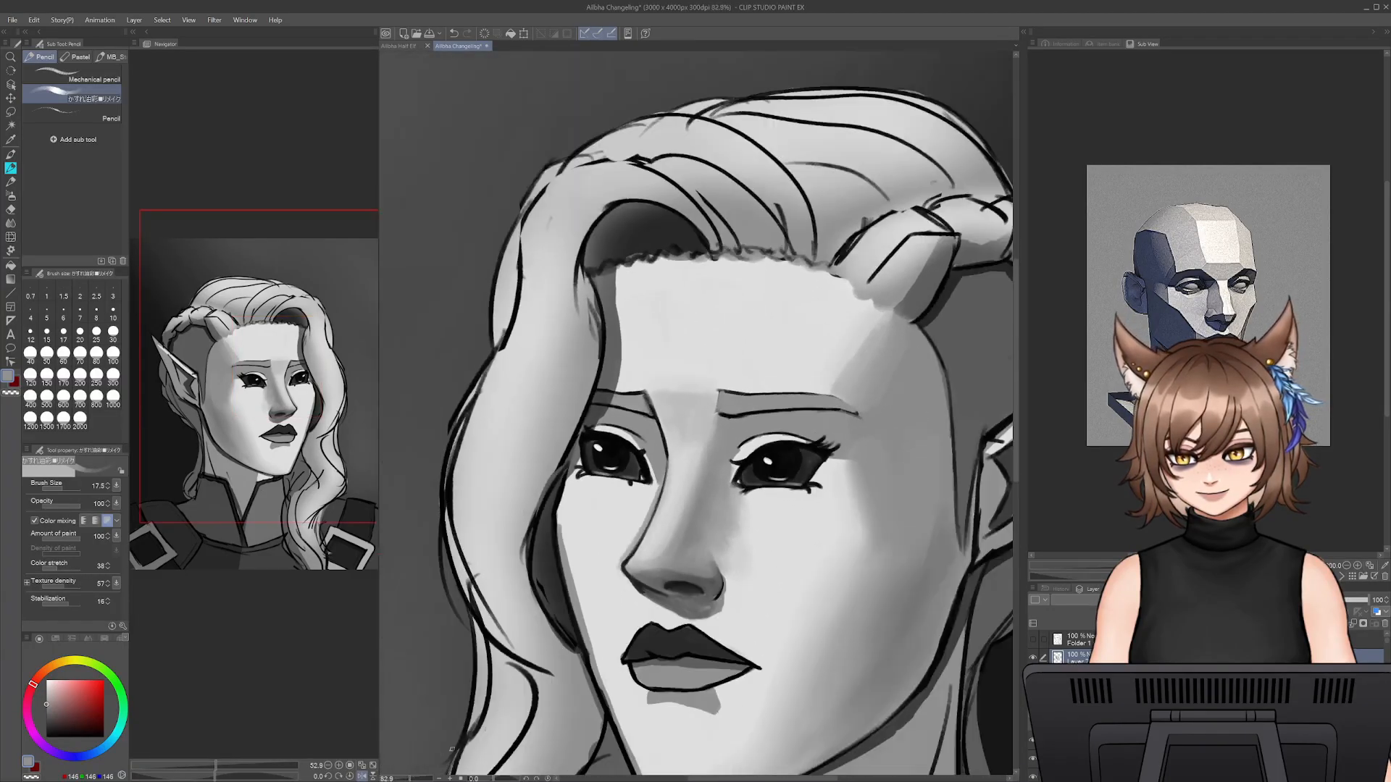
{"action": "left_click", "coordinate": [726, 507], "text": "alt"}
{"action": "key", "text": "bracketright"}
{"action": "key", "text": "bracketright"}
{"action": "key", "text": "bracketright"}
{"action": "key", "text": "bracketright"}
{"action": "key", "text": "bracketright"}
{"action": "key", "text": "bracketright"}
{"action": "key", "text": "bracketright"}
{"action": "key", "text": "bracketright"}
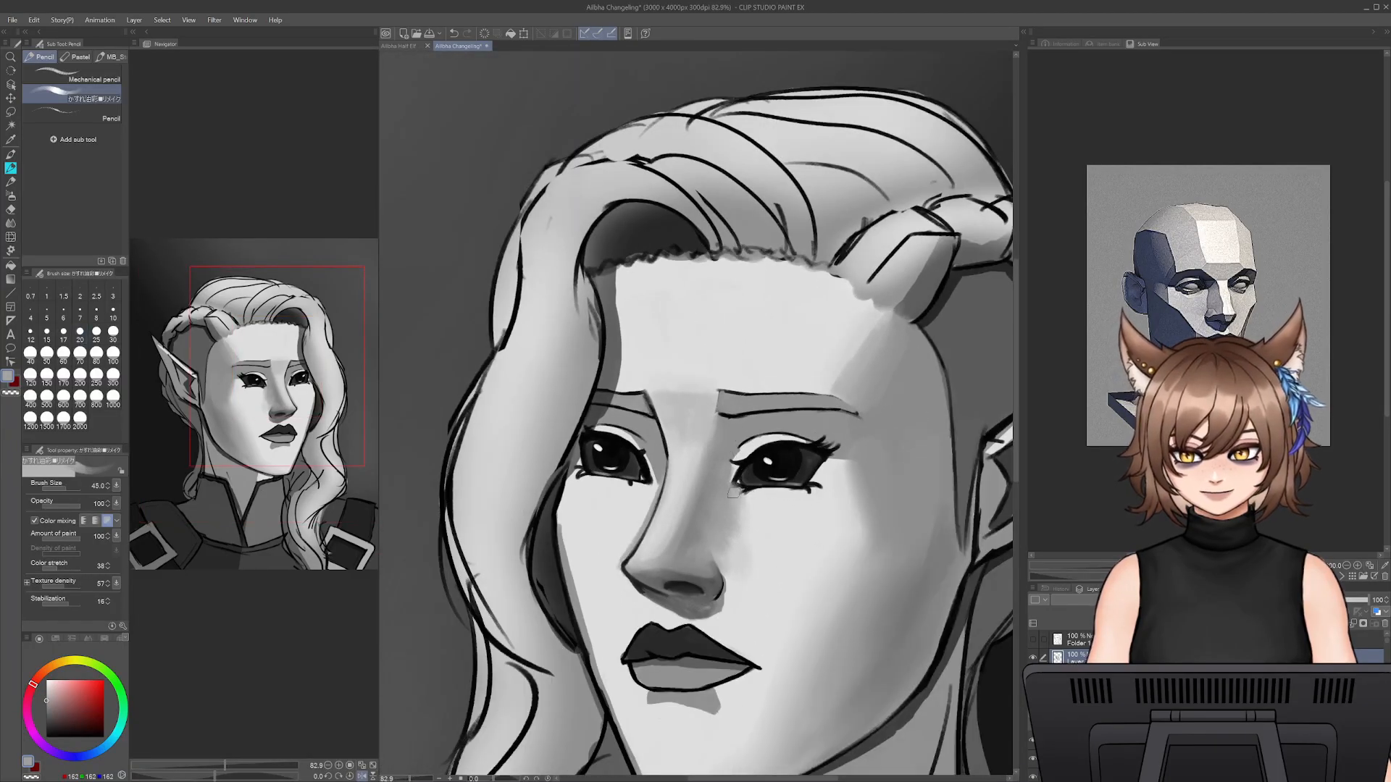
{"action": "mouse_move", "coordinate": [743, 494]}
{"action": "left_mouse_down"}
{"action": "mouse_move", "coordinate": [792, 495]}
{"action": "mouse_move", "coordinate": [734, 493]}
{"action": "left_mouse_up"}
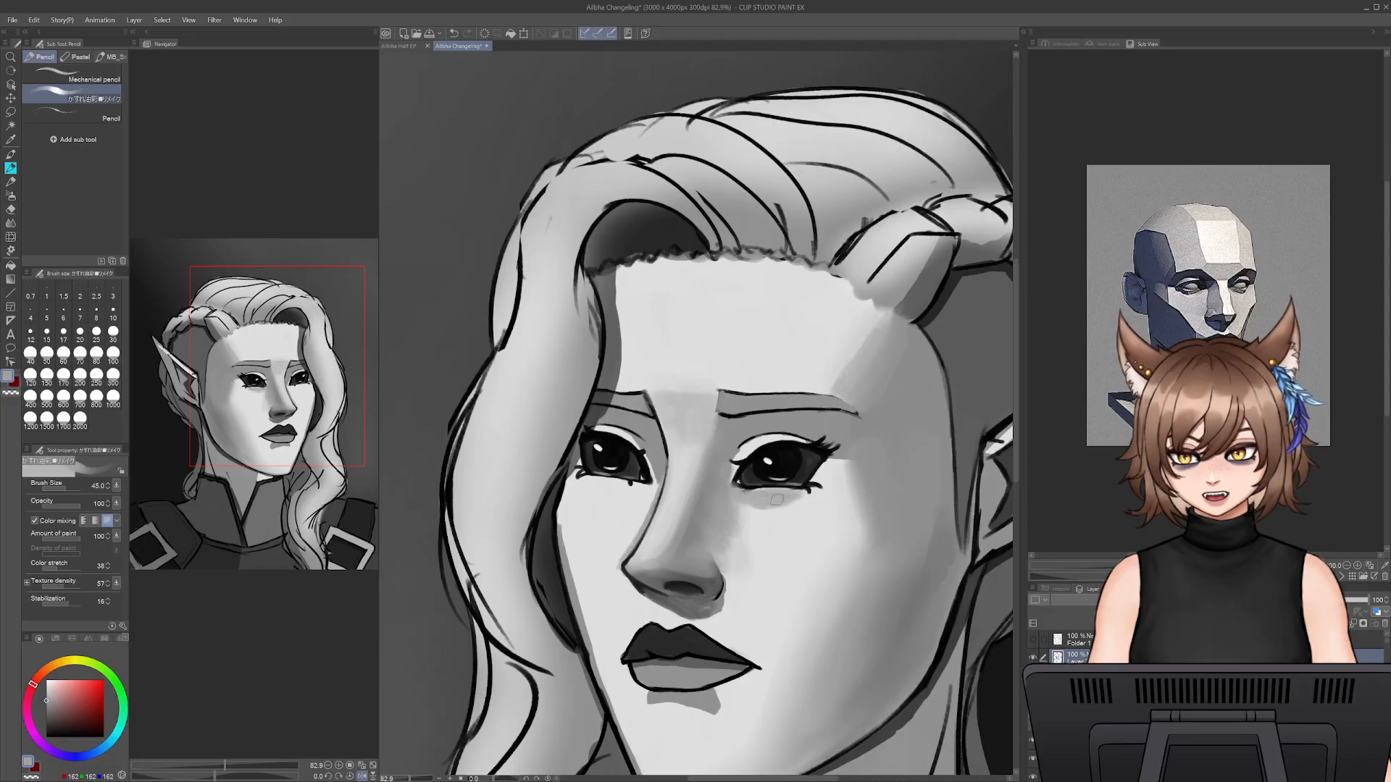
{"action": "mouse_move", "coordinate": [653, 492]}
{"action": "left_mouse_down"}
{"action": "mouse_move", "coordinate": [595, 483]}
{"action": "mouse_move", "coordinate": [702, 524]}
{"action": "mouse_move", "coordinate": [604, 495]}
{"action": "left_mouse_up"}
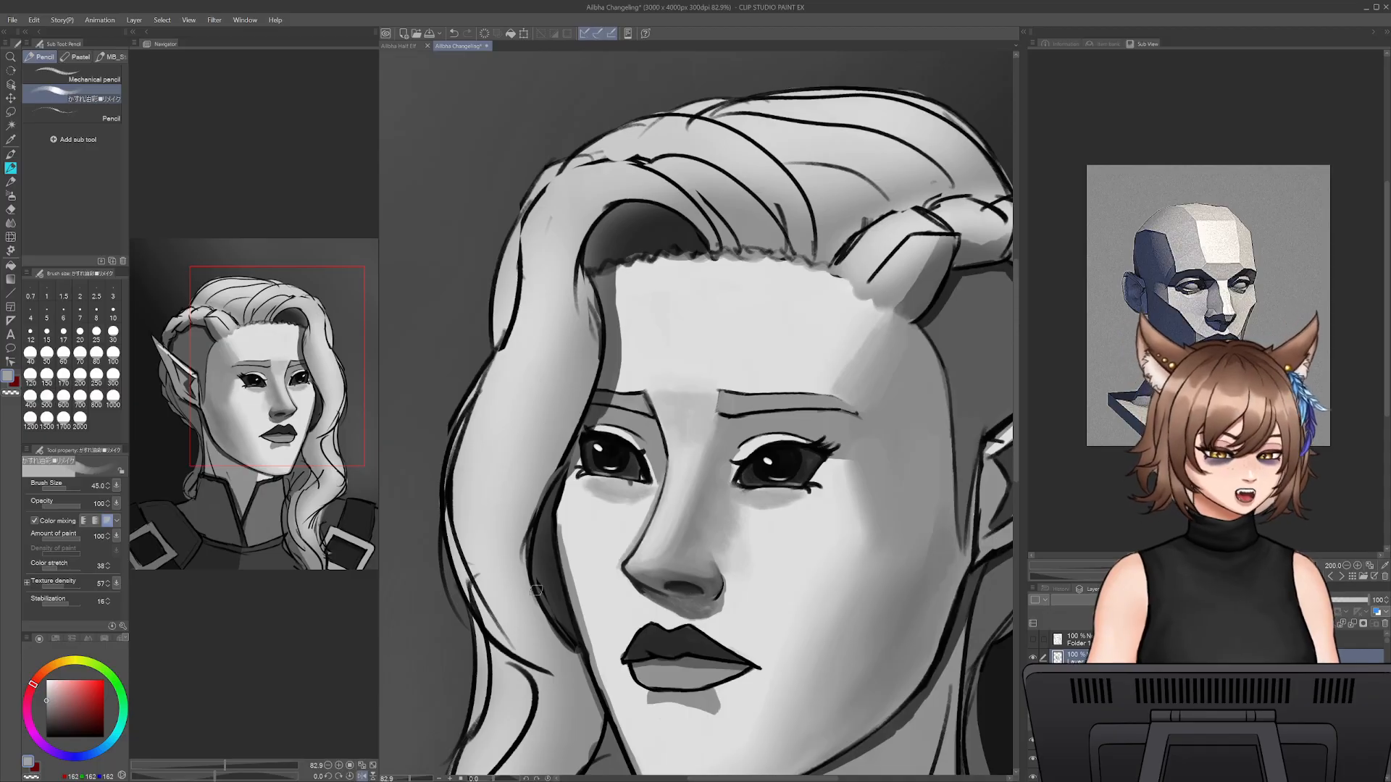
- Refine the shadow under the ear-side eye, alternating sampled light and mid greys at size 45
{"action": "left_click_drag", "start_coordinate": [408, 779], "coordinate": [410, 779]}
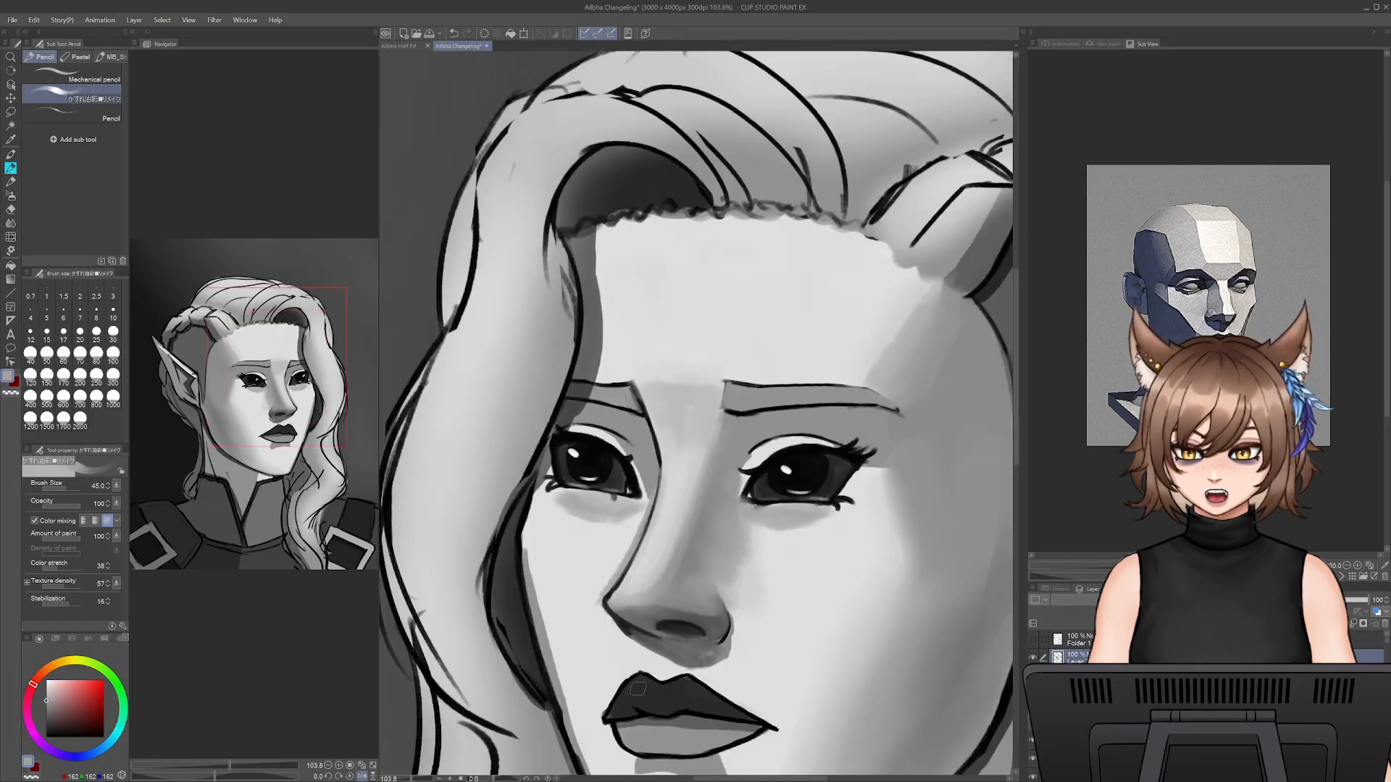
{"action": "left_click_drag", "start_coordinate": [840, 568], "coordinate": [884, 572]}
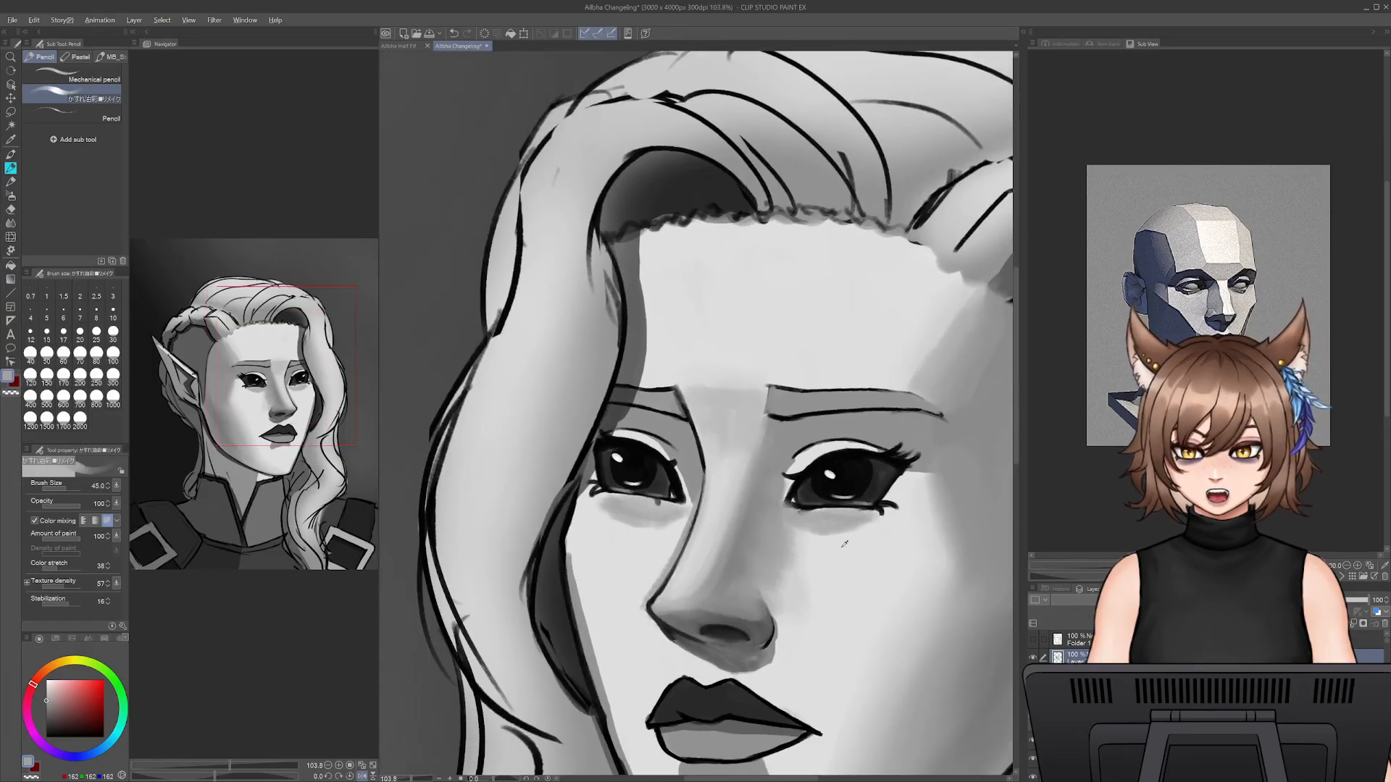
{"action": "left_click", "coordinate": [815, 517], "text": "alt"}
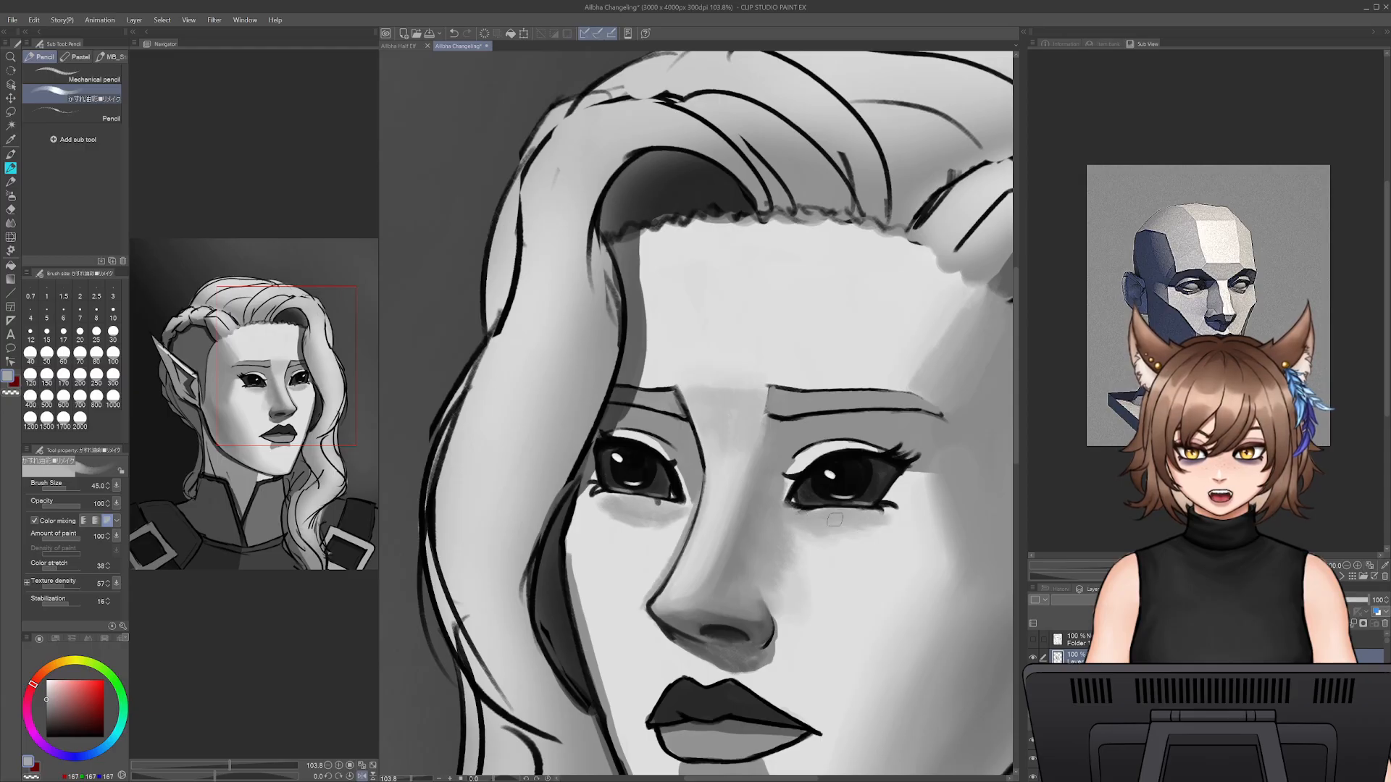
{"action": "left_click", "coordinate": [818, 551], "text": "alt"}
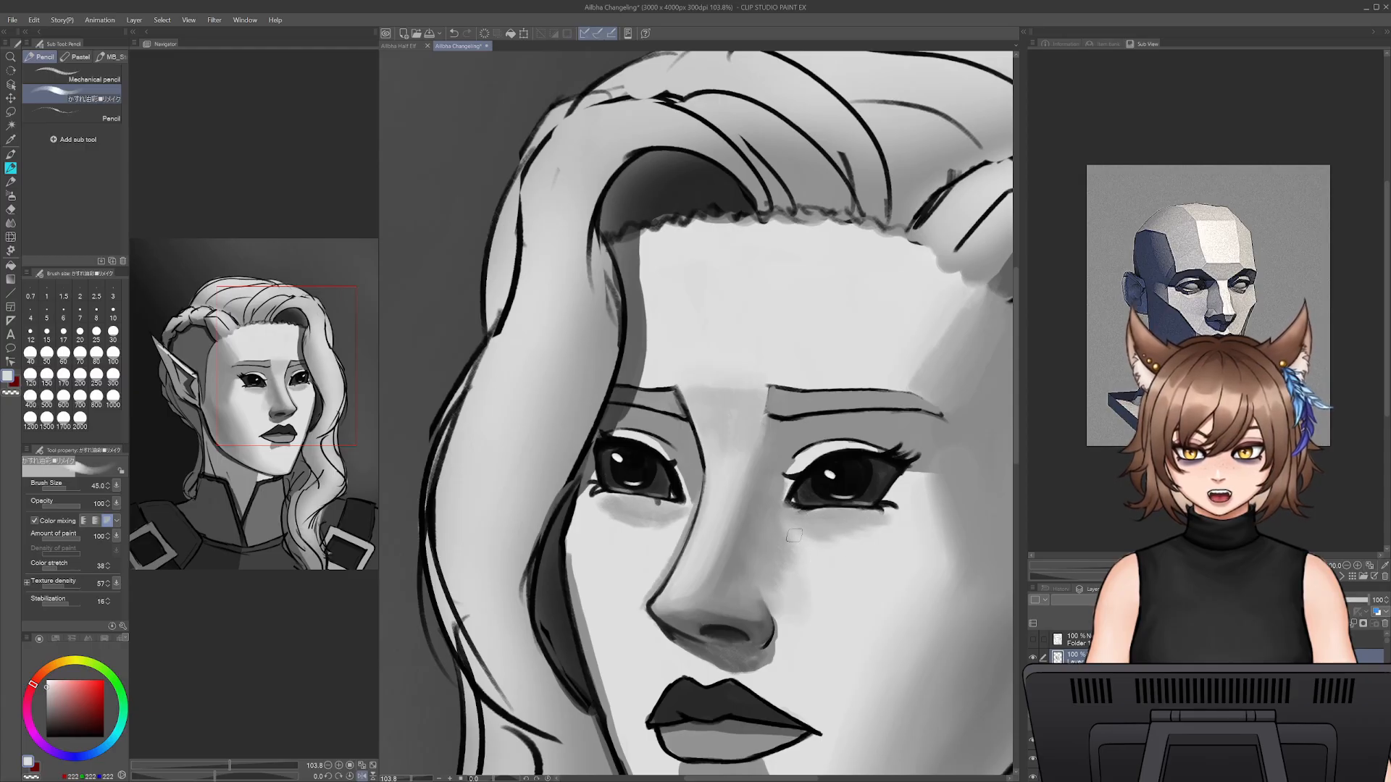
- Brighten the eyelid rims with light grey at size 20, and shade the area under the ear-side brow with mid grey at size 35
{"action": "left_click", "coordinate": [79, 331]}
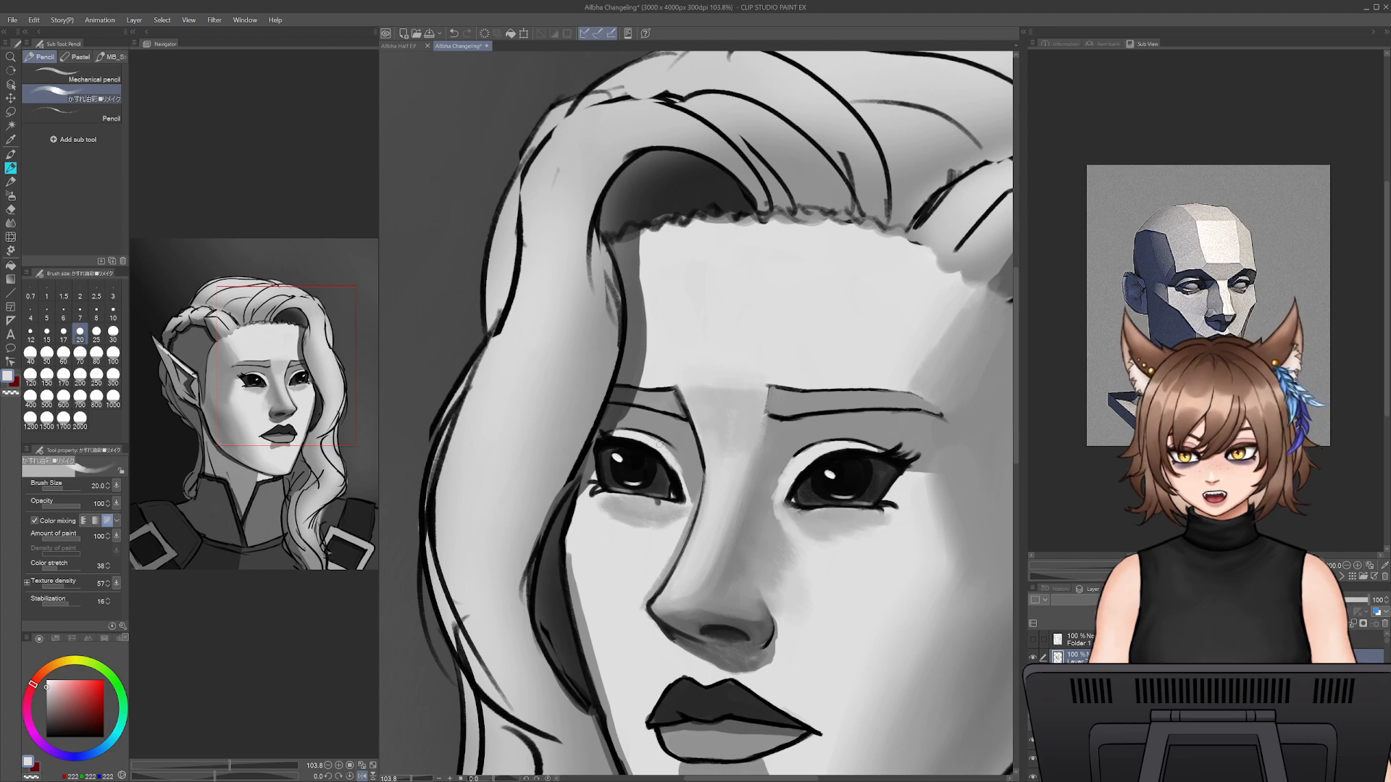
{"action": "left_click_drag", "start_coordinate": [660, 445], "coordinate": [694, 506]}
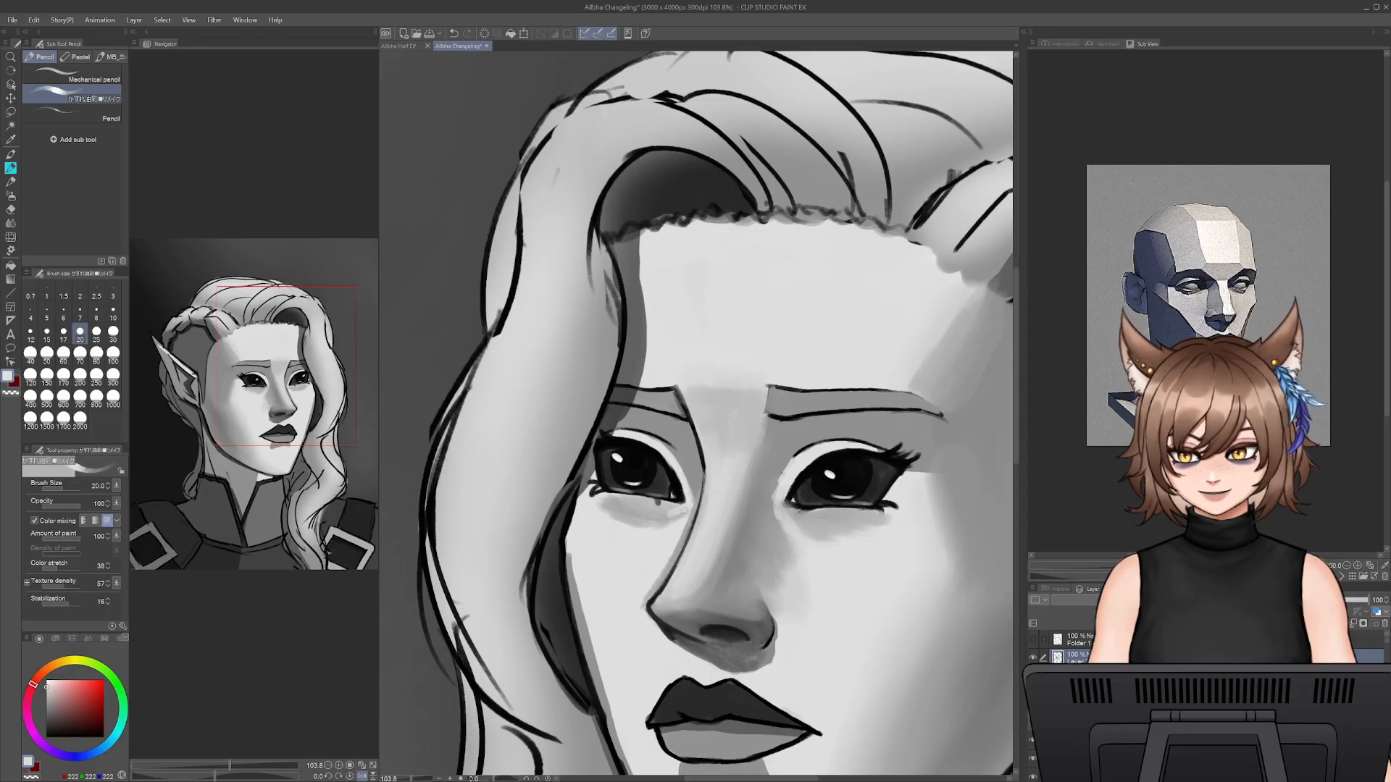
{"action": "left_click", "coordinate": [772, 463], "text": "alt"}
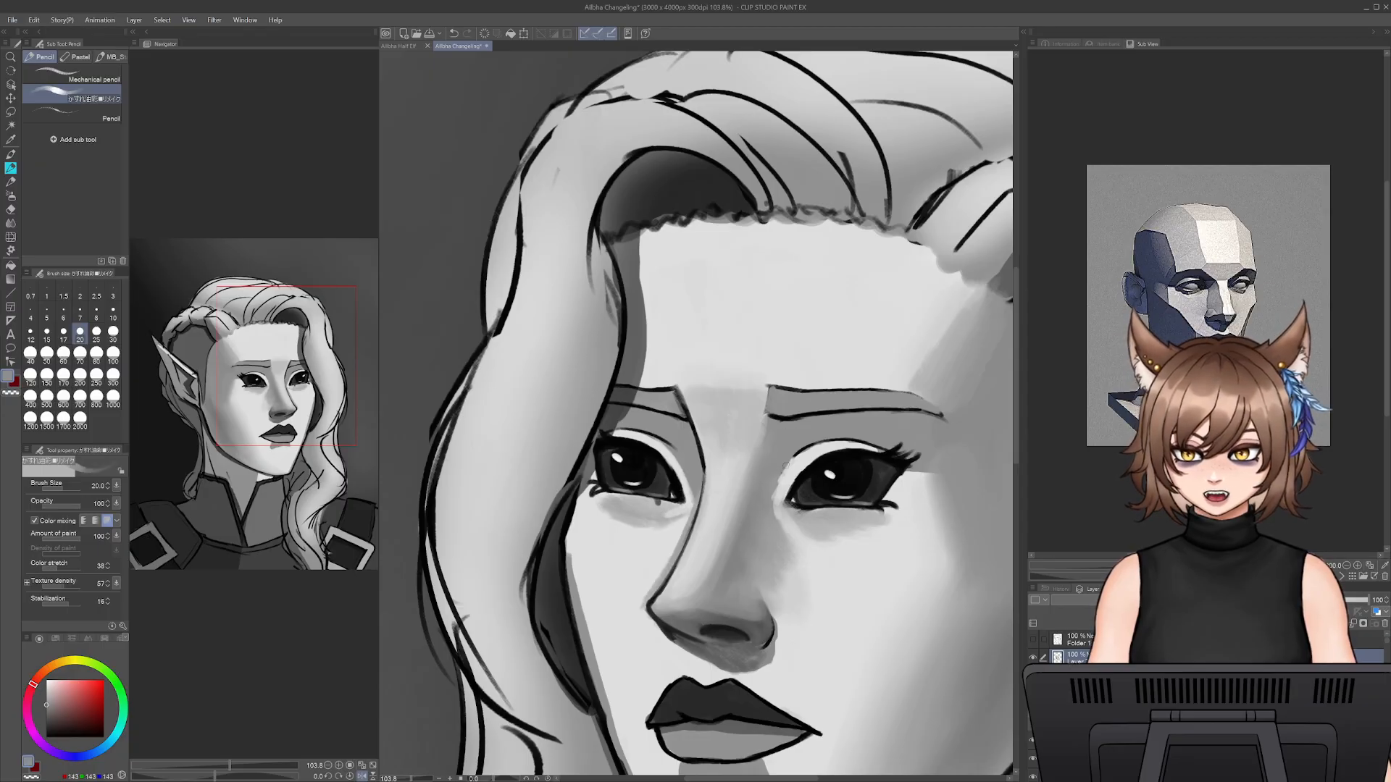
{"action": "key", "text": "]"}
{"action": "key", "text": "]"}
{"action": "key", "text": "]"}
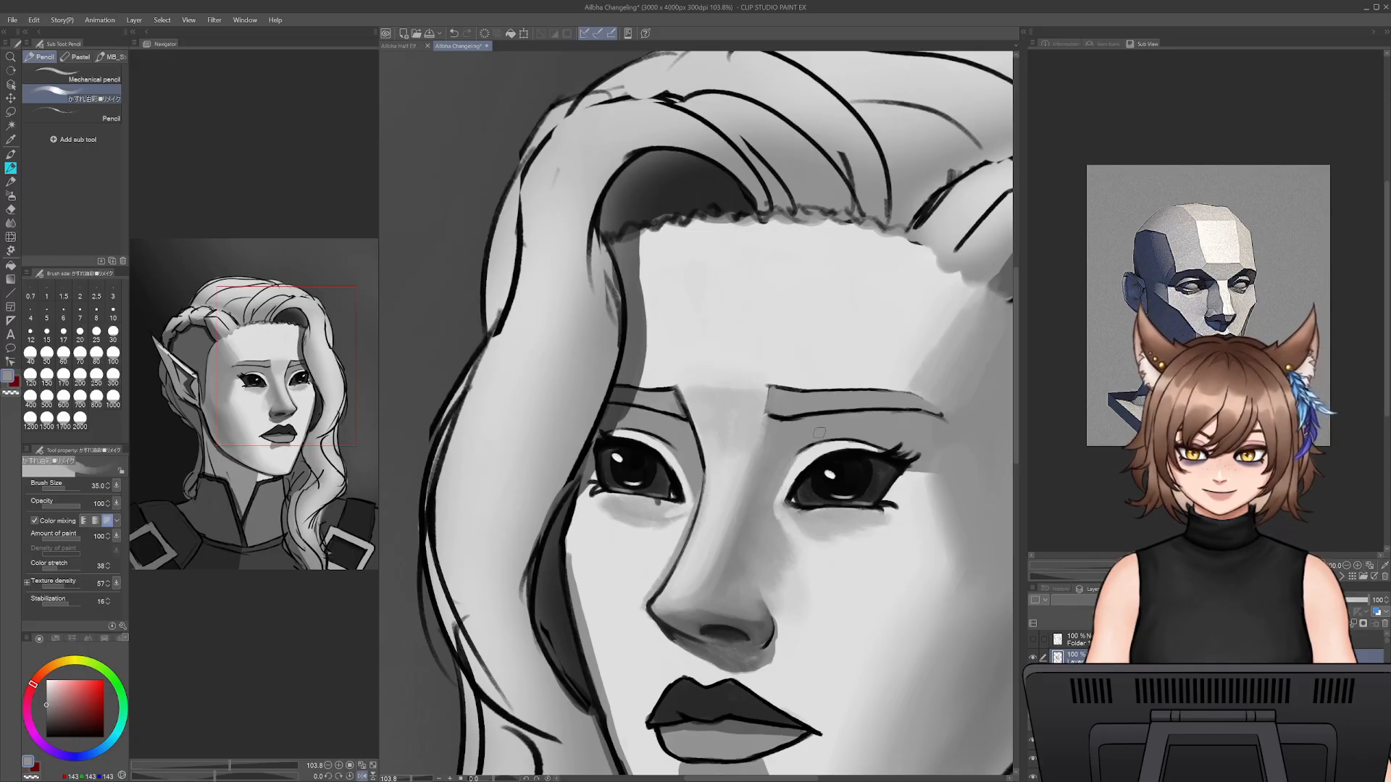
- Redraw the upper eyelid crease of the ear-side eye with sampled near-black at size 15
{"action": "left_click", "coordinate": [813, 454], "text": "alt"}
{"action": "key", "text": "bracketleft"}
{"action": "key", "text": "bracketleft"}
{"action": "key", "text": "bracketleft"}
{"action": "key", "text": "bracketleft"}
{"action": "key", "text": "bracketleft"}
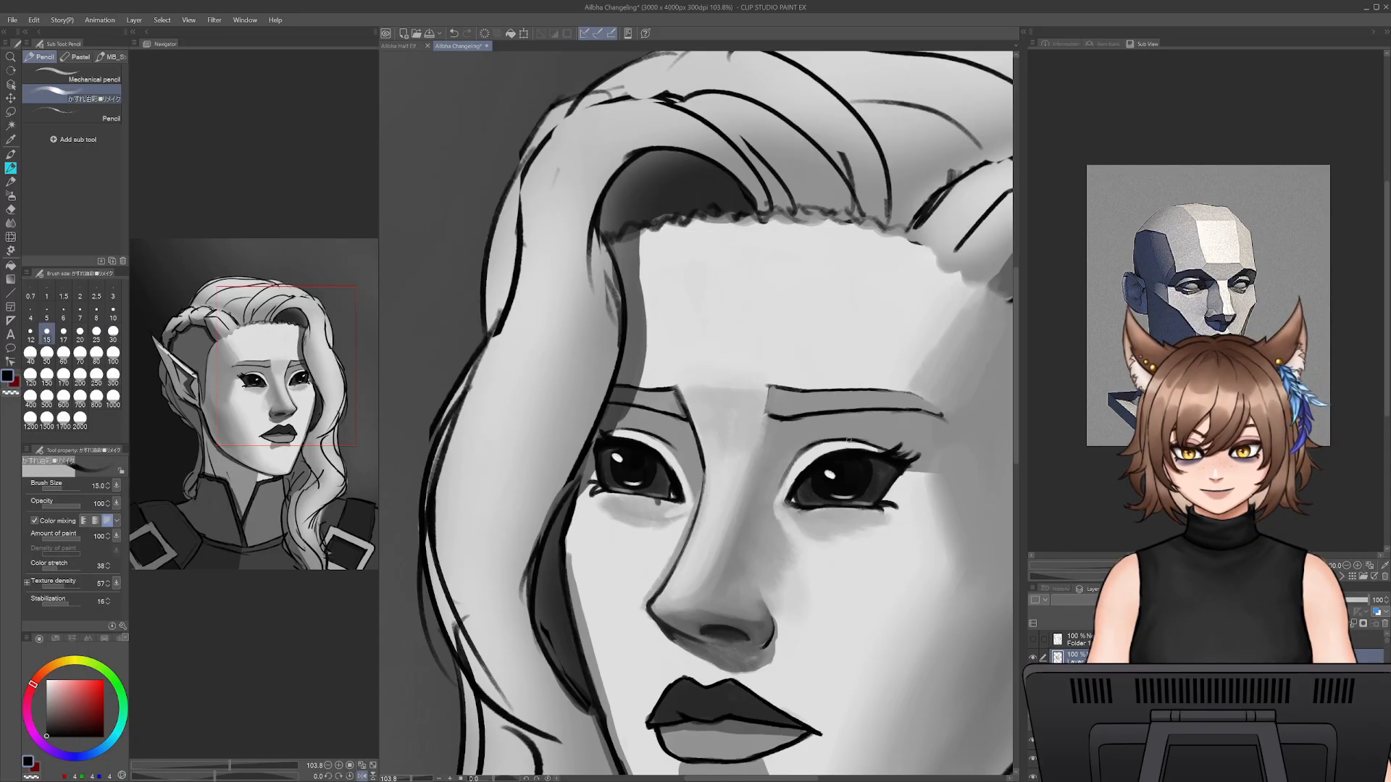
{"action": "left_click_drag", "start_coordinate": [885, 449], "coordinate": [833, 439]}
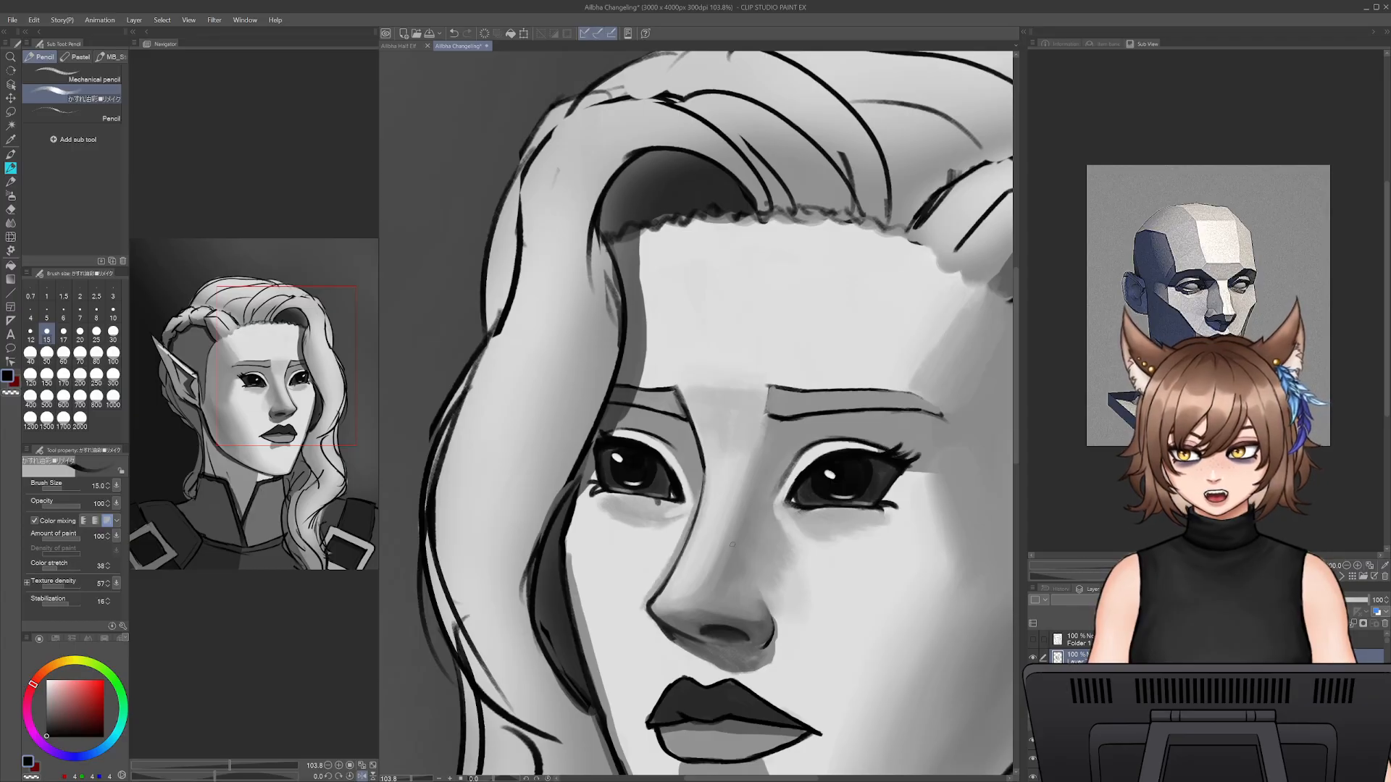
- Check the portrait in its unflipped view, return to the mirrored view, and mirror the planar head reference to match
{"action": "left_click_drag", "start_coordinate": [413, 780], "coordinate": [406, 780]}
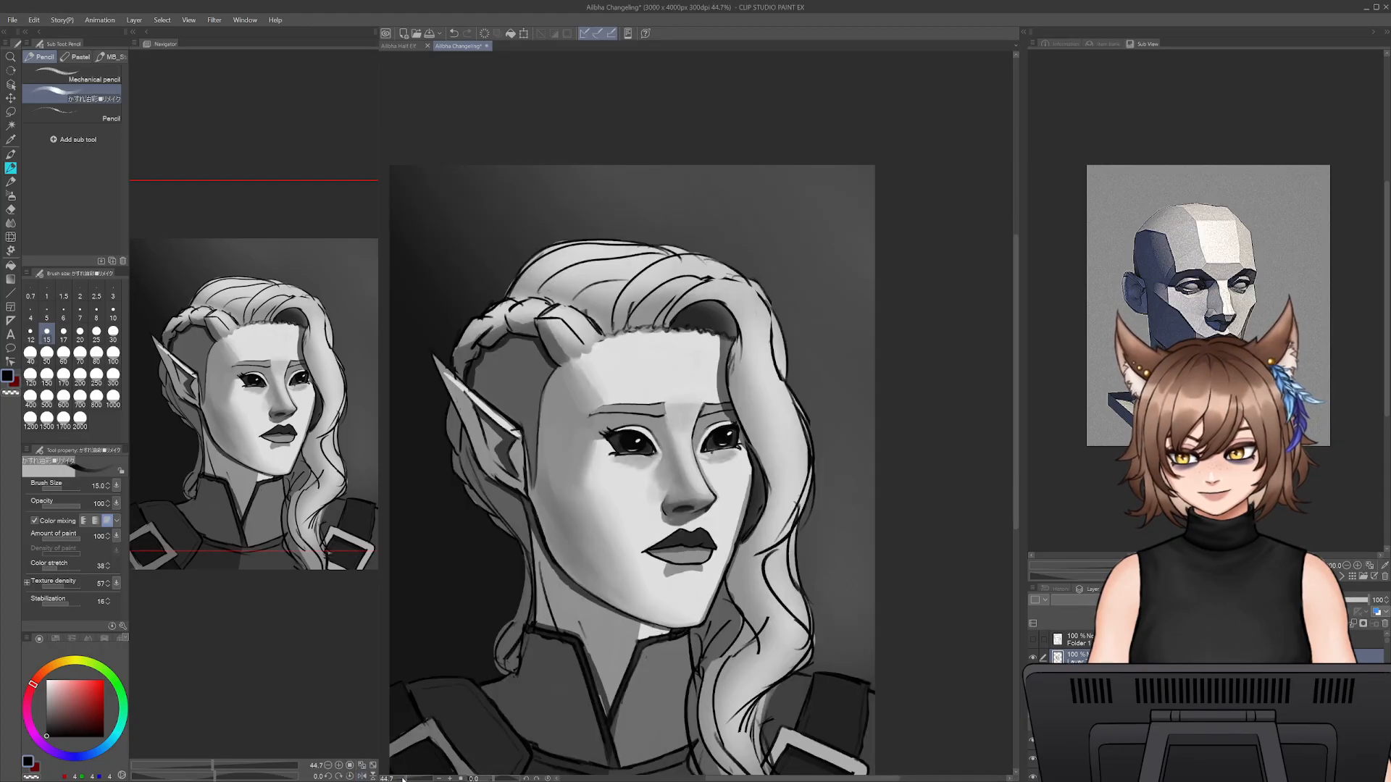
{"action": "left_click", "coordinate": [362, 777]}
{"action": "scroll", "coordinate": [795, 487], "scroll_direction": "up", "scroll_amount": 5}
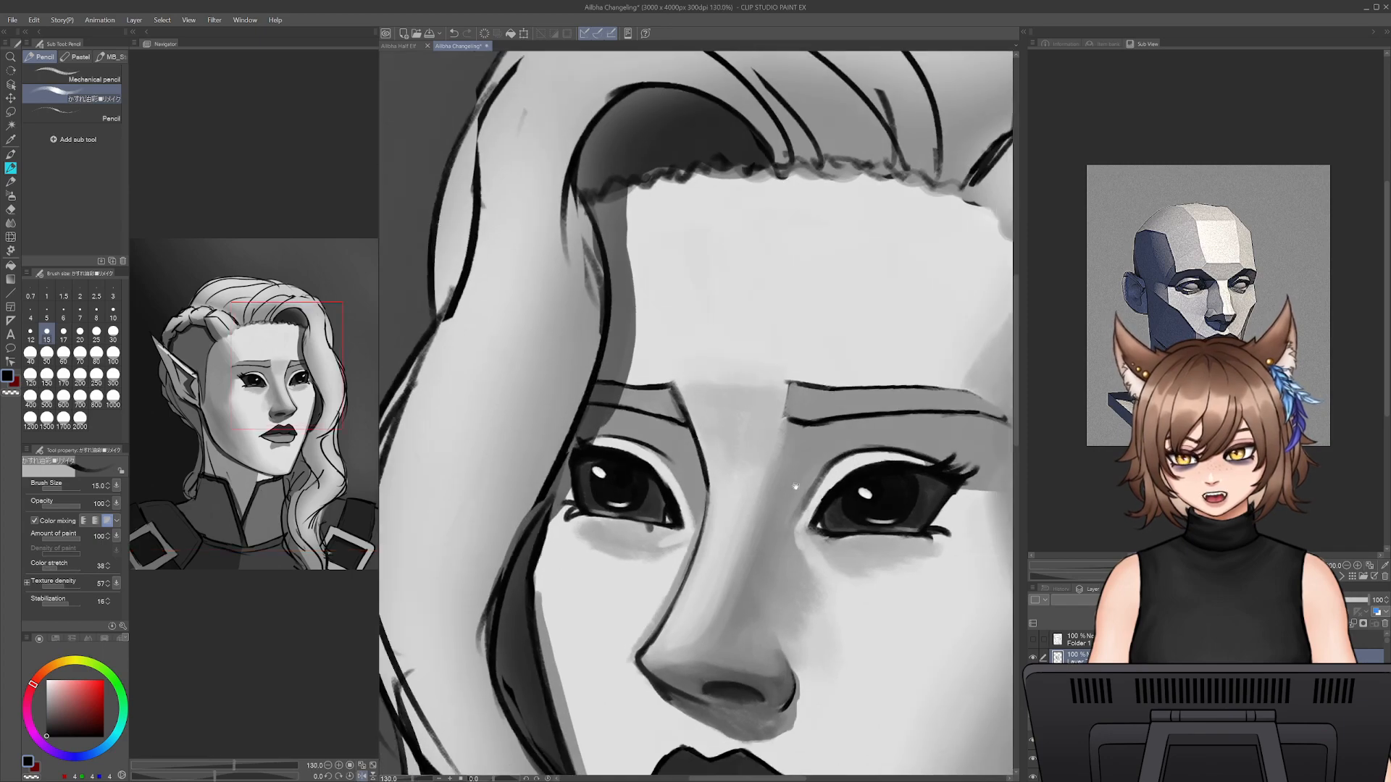
{"action": "left_click_drag", "start_coordinate": [795, 486], "coordinate": [745, 418]}
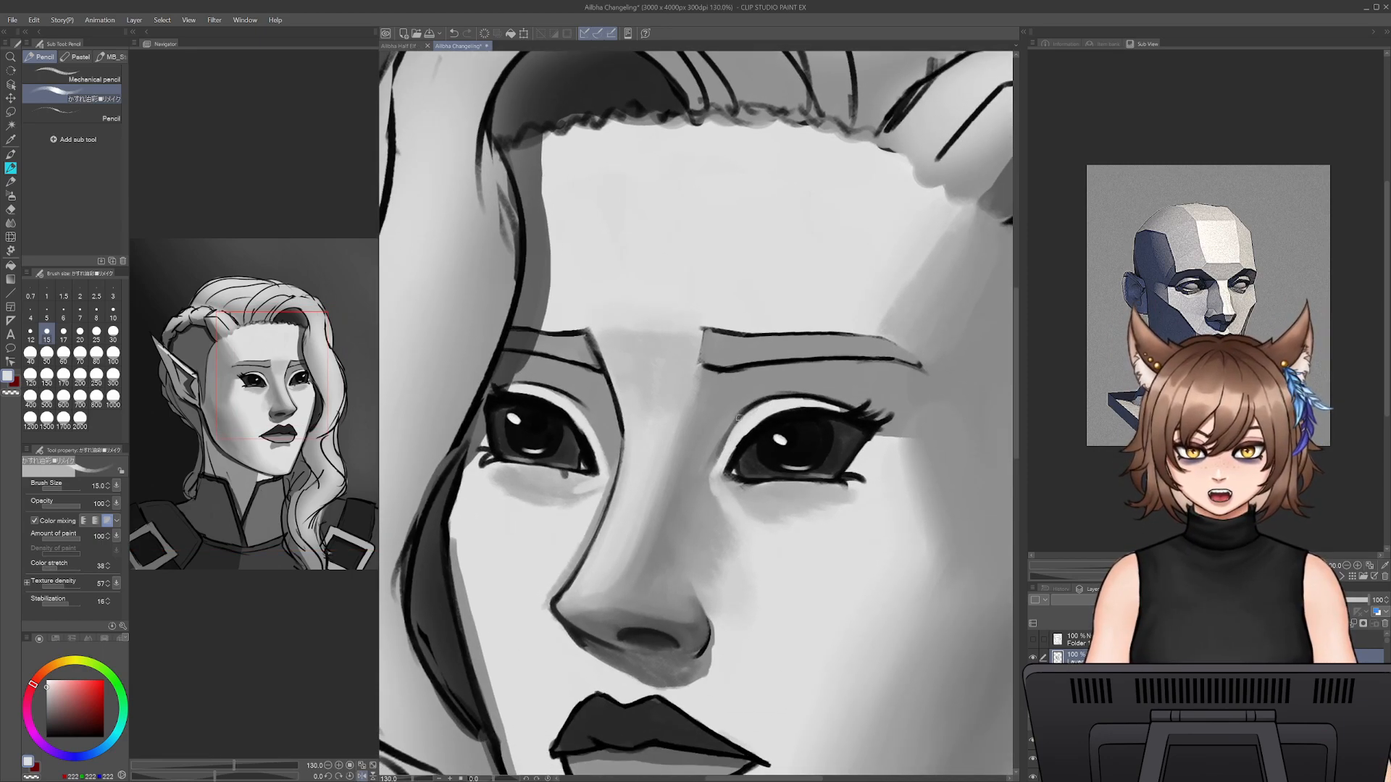
{"action": "left_click", "coordinate": [1308, 576]}
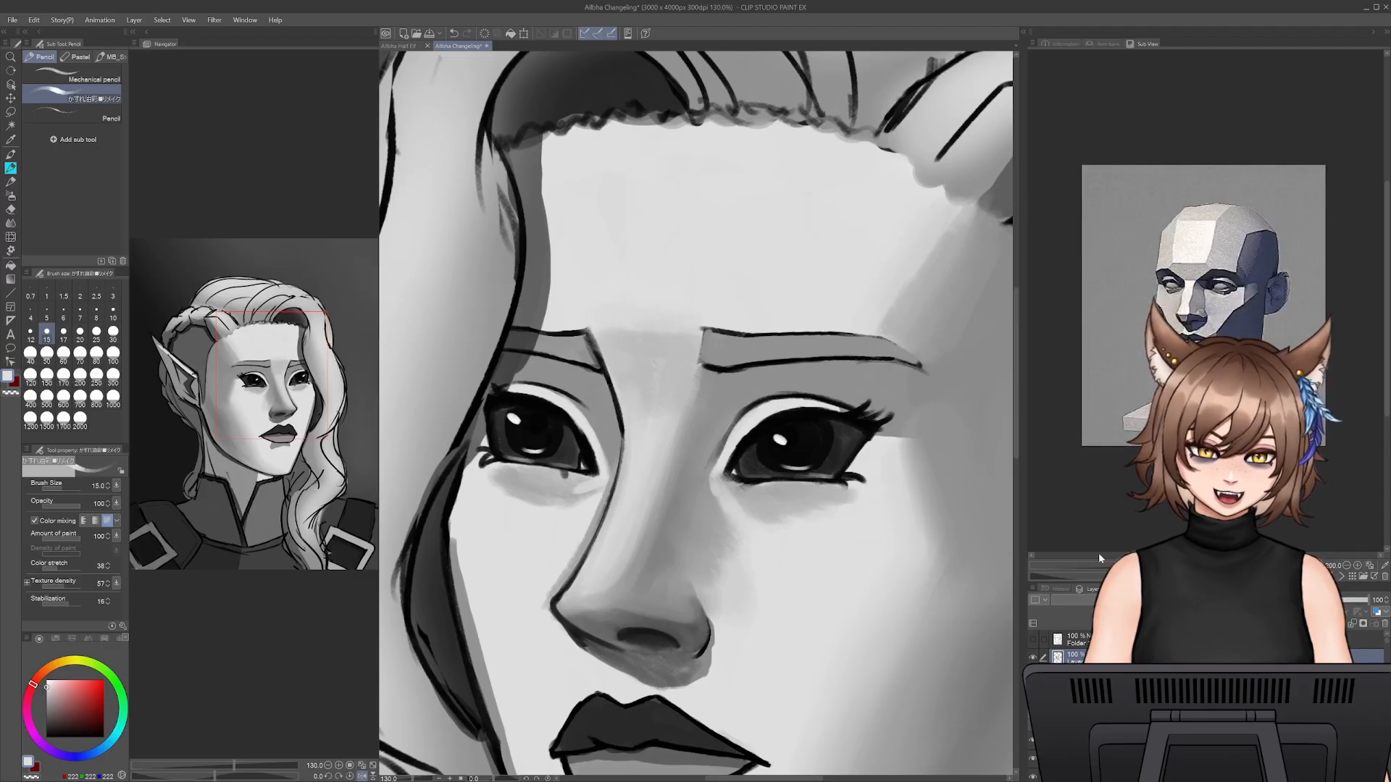
{"action": "left_click", "coordinate": [742, 444], "text": "alt"}
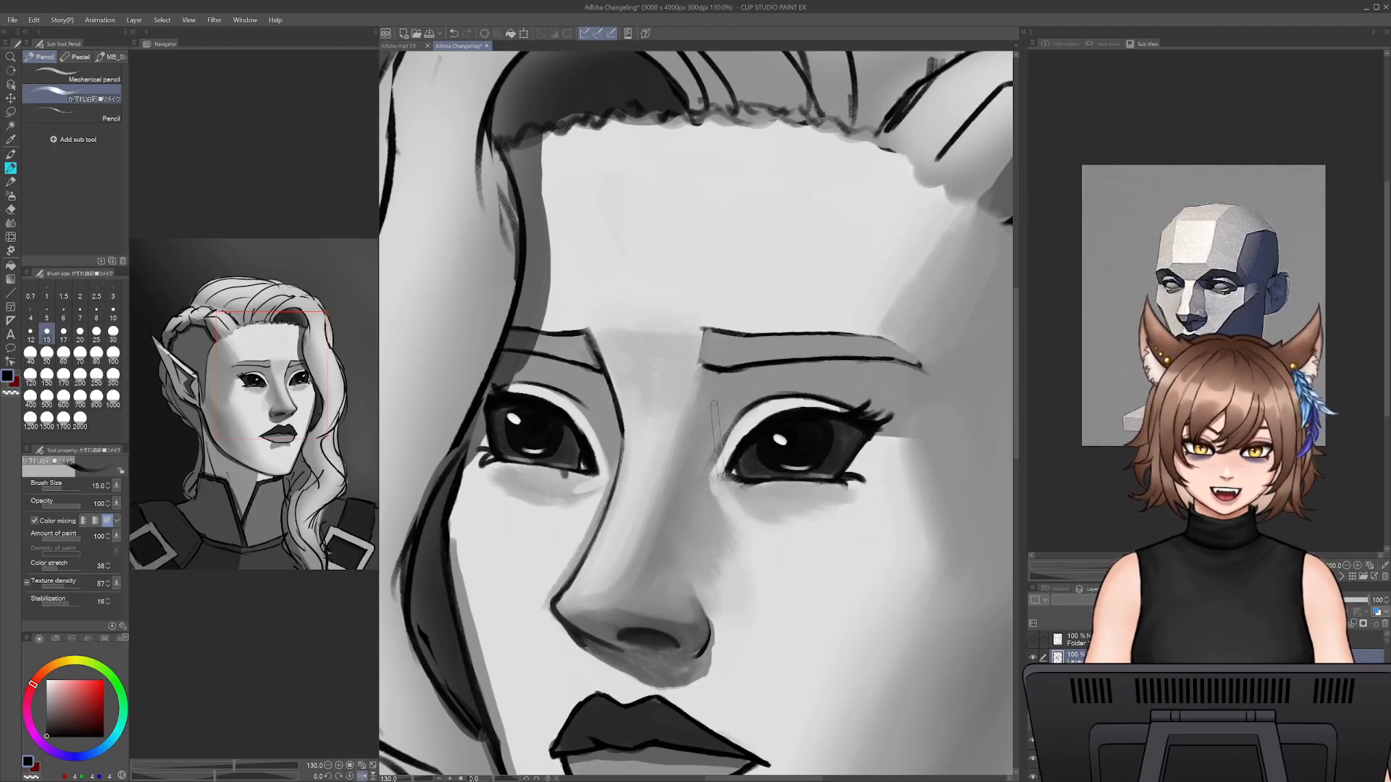
{"action": "key", "text": "bracketright"}
{"action": "key", "text": "bracketright"}
{"action": "key", "text": "bracketright"}
{"action": "left_click_drag", "start_coordinate": [748, 397], "coordinate": [718, 433]}
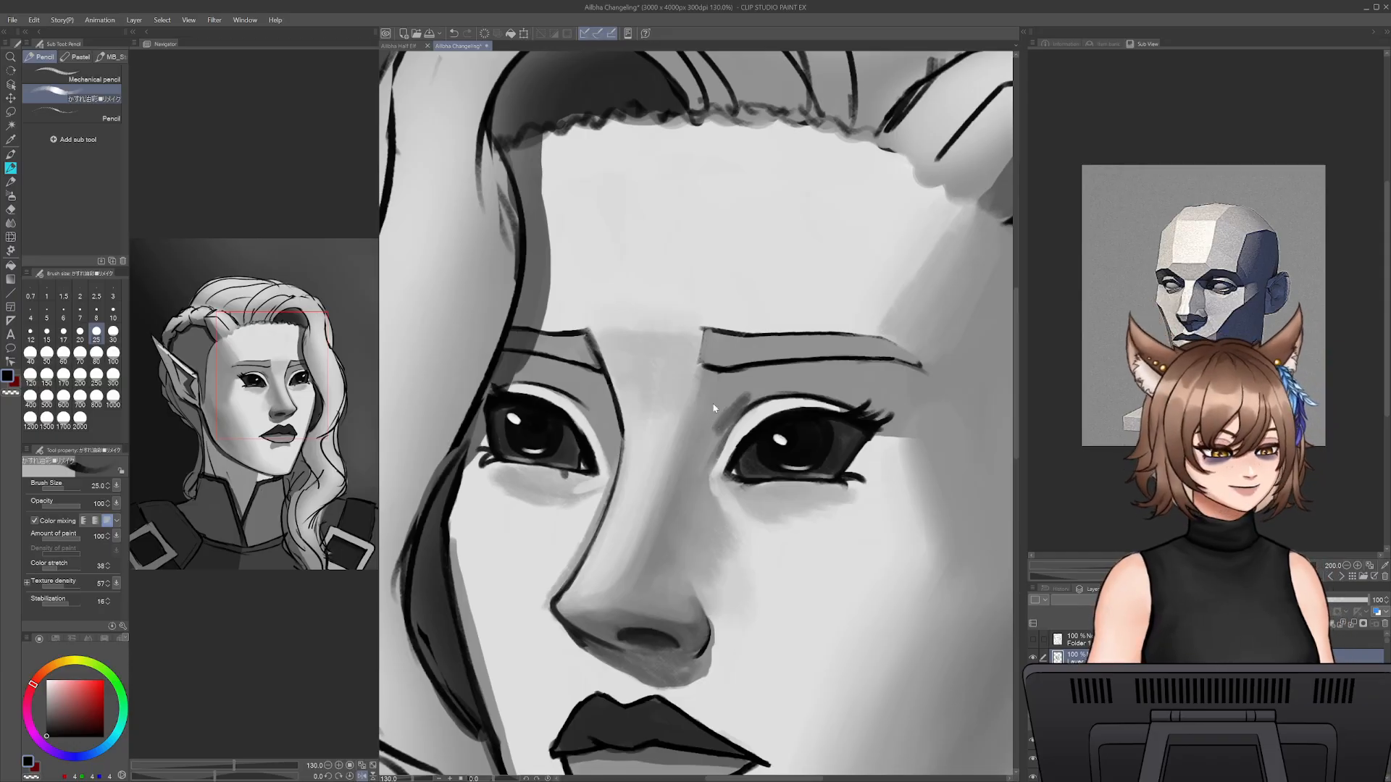
{"action": "key", "text": "ctrl+z"}
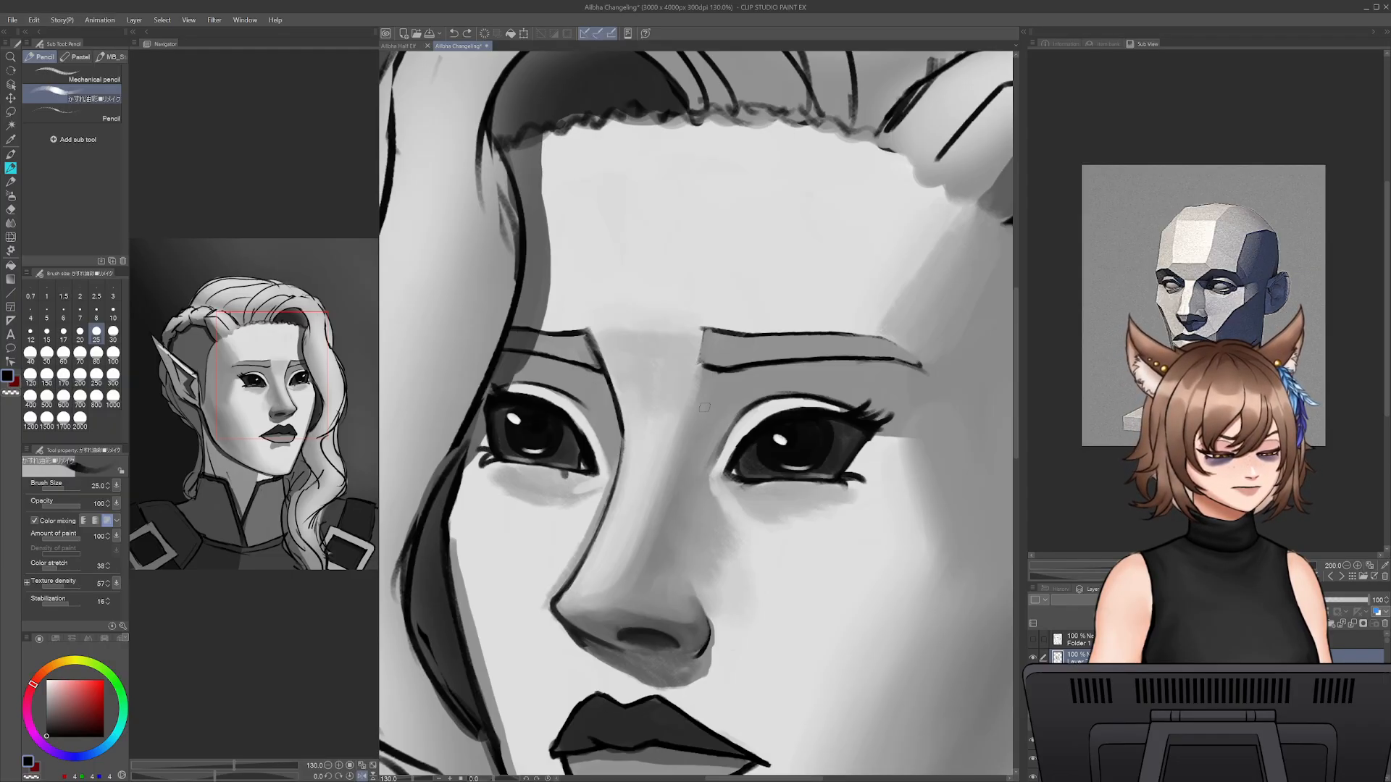
- Compare the changeling portrait with the coloured half-elf portrait in the other open document
{"action": "left_click_drag", "start_coordinate": [413, 779], "coordinate": [406, 778]}
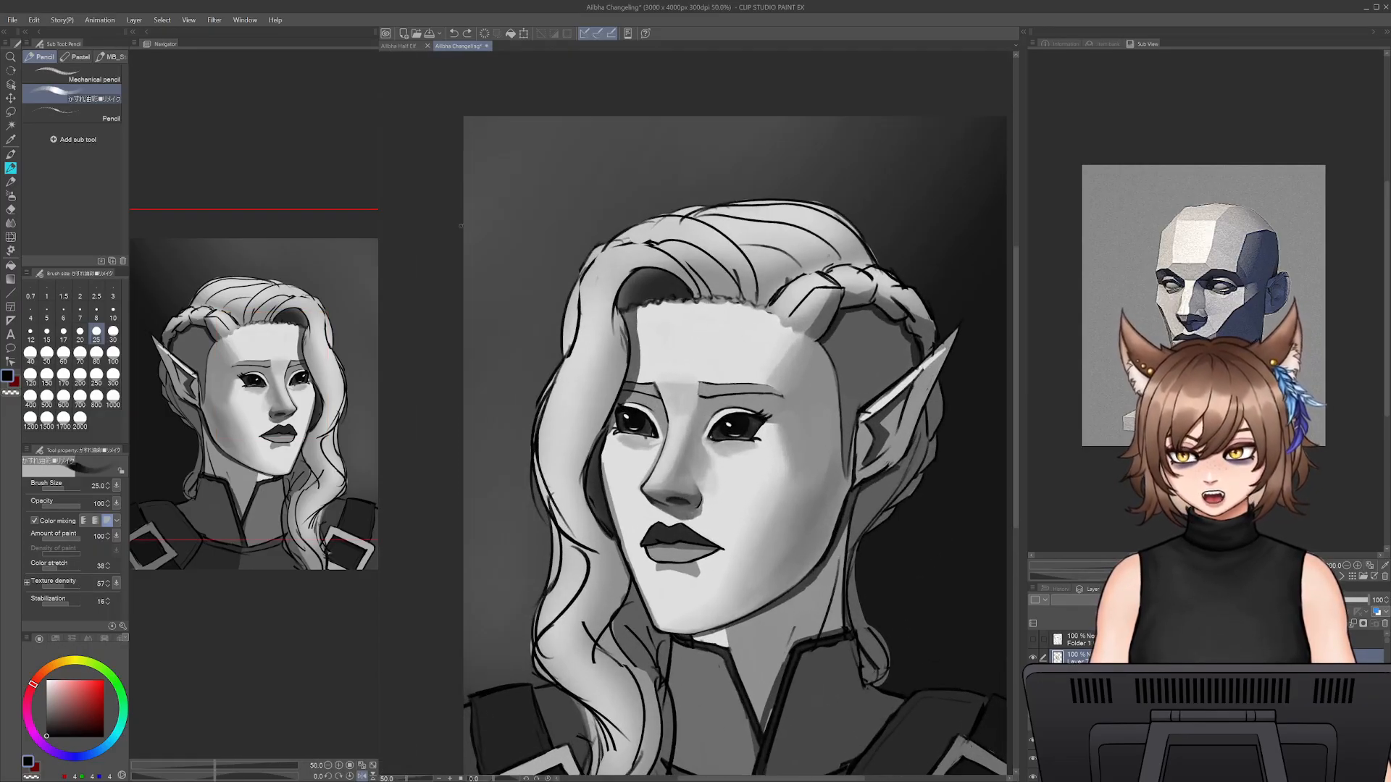
{"action": "left_click", "coordinate": [407, 46]}
{"action": "left_click", "coordinate": [464, 47]}
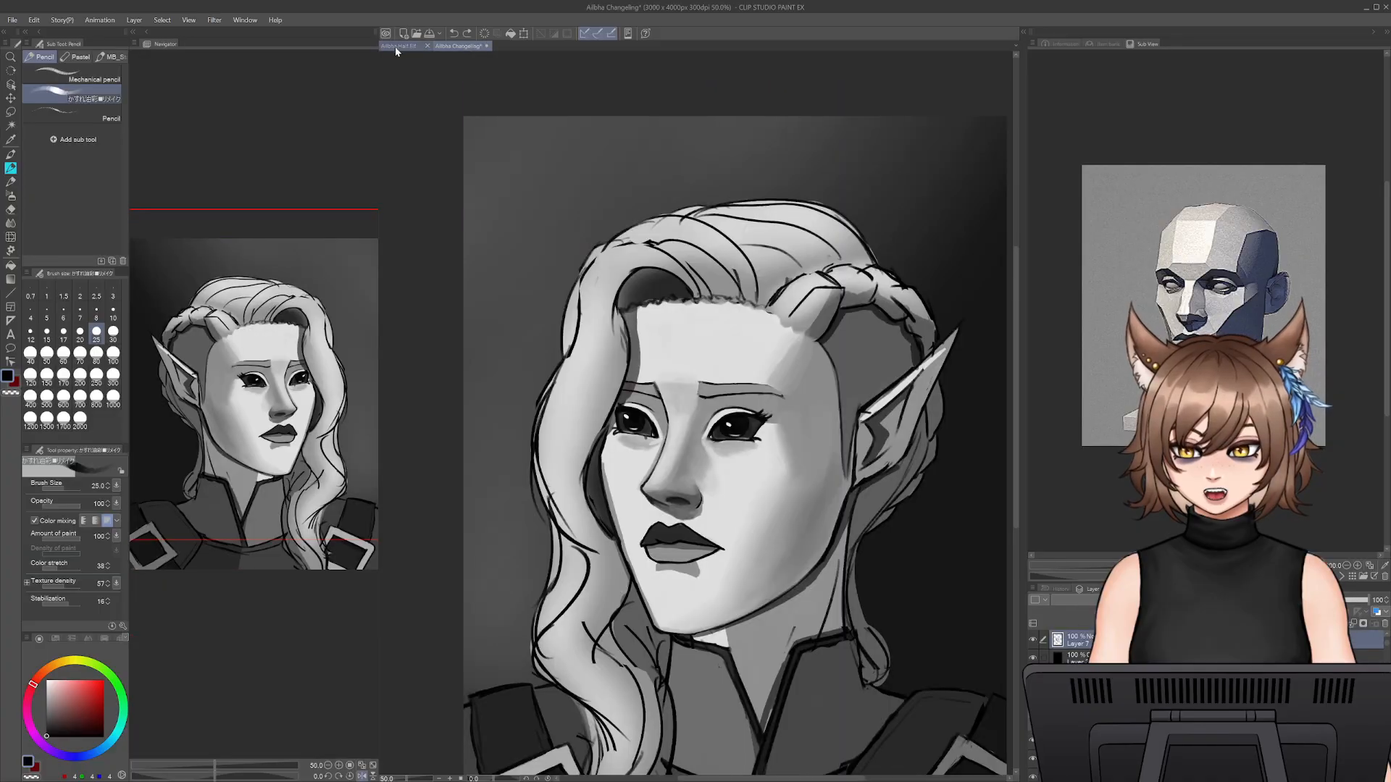
{"action": "left_click", "coordinate": [397, 45]}
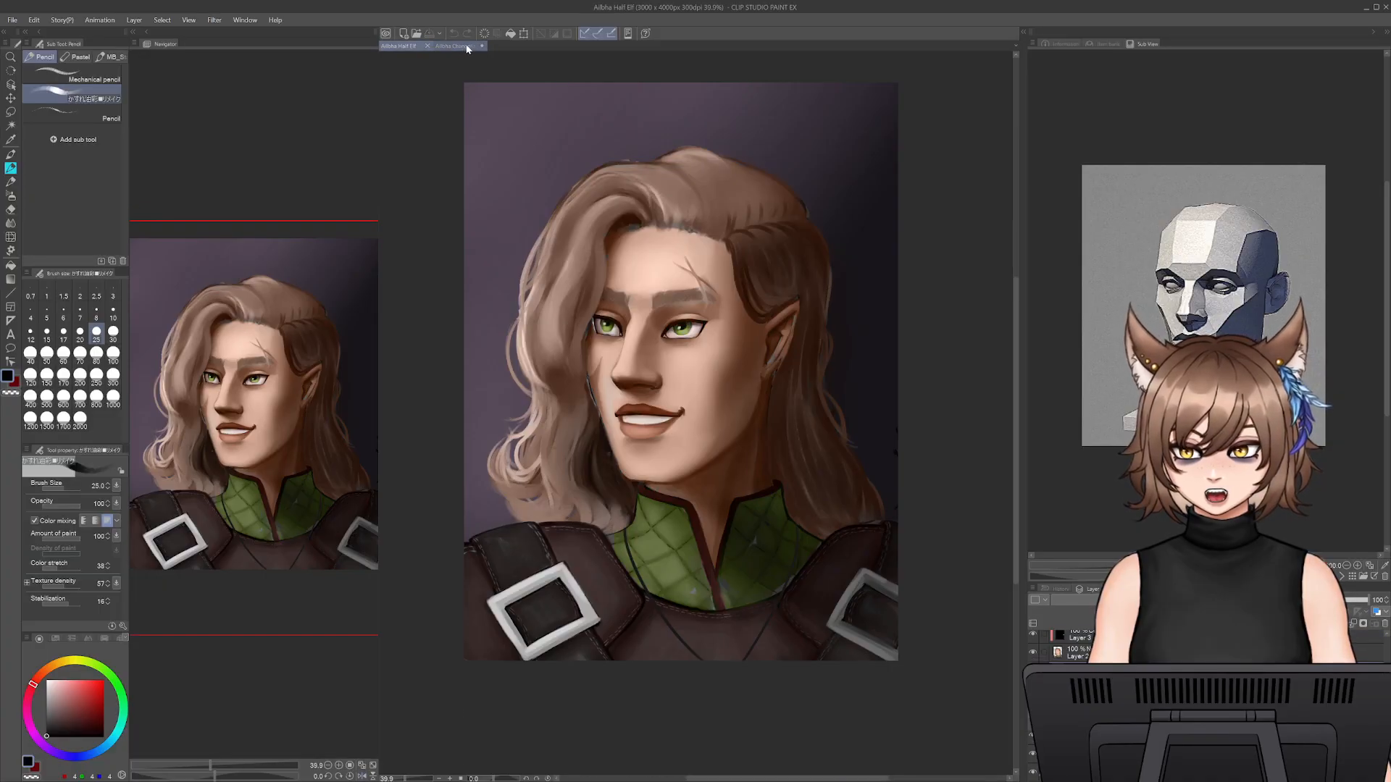
{"action": "left_click", "coordinate": [467, 47]}
- Refine the shadow under the ear-side eye with a sampled mid grey at size 17.5
{"action": "scroll", "coordinate": [736, 593], "scroll_direction": "up", "scroll_amount": 5}
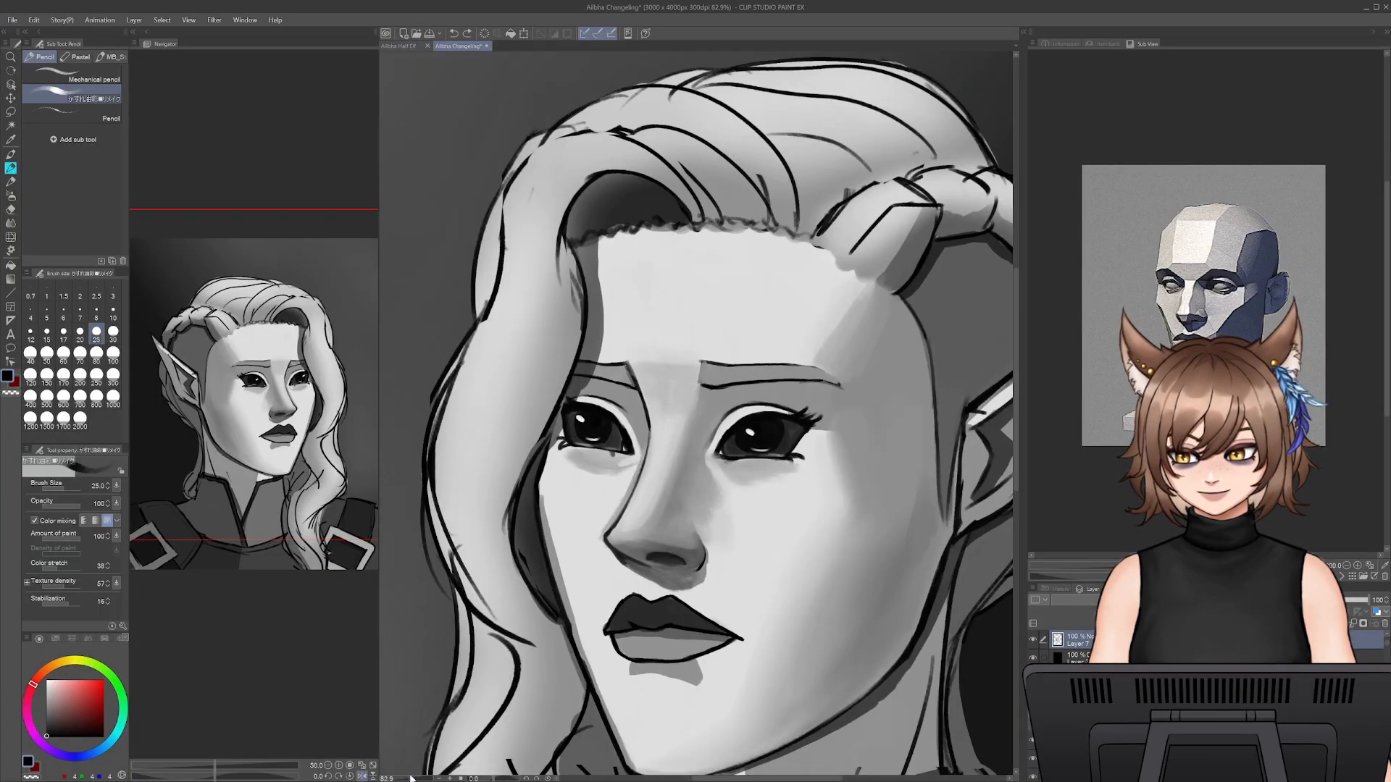
{"action": "left_click_drag", "start_coordinate": [843, 524], "coordinate": [808, 493]}
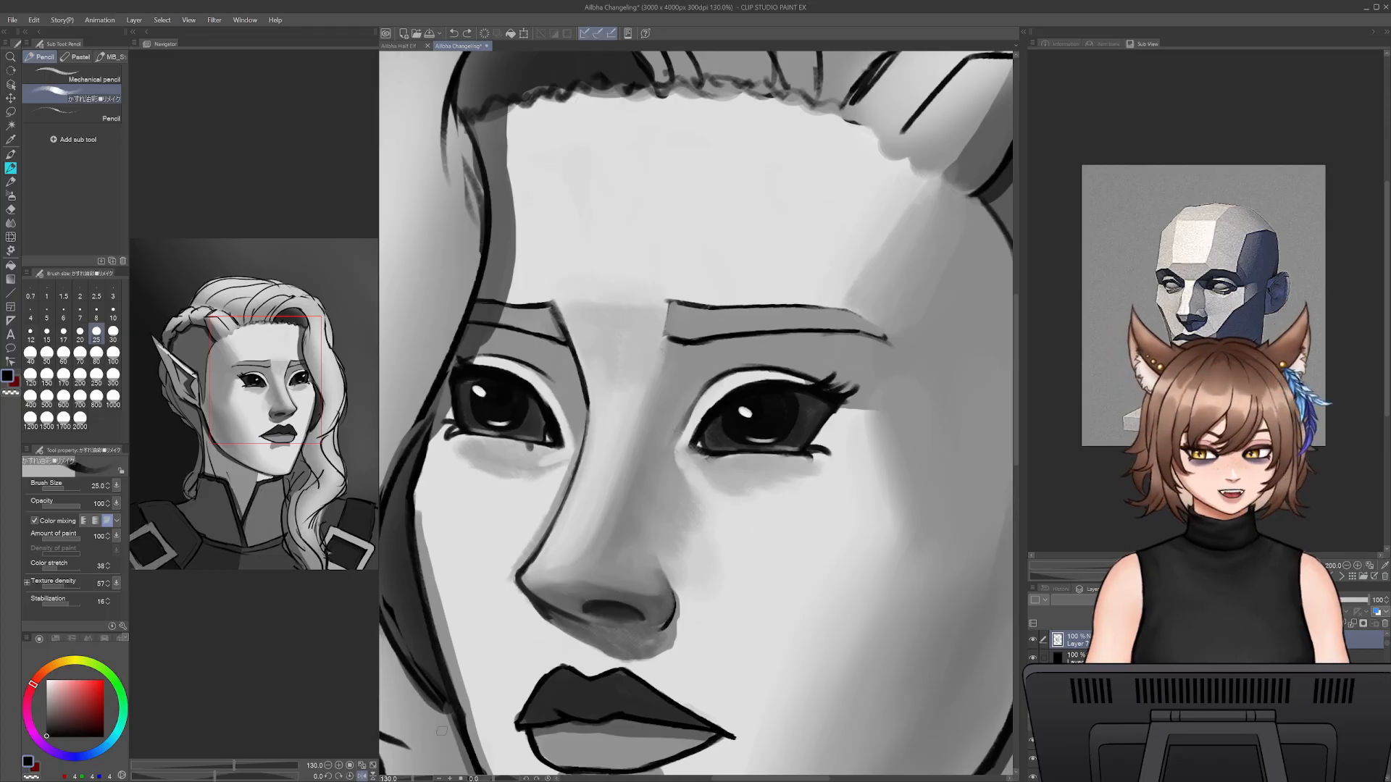
{"action": "scroll", "coordinate": [695, 412], "scroll_direction": "up", "scroll_amount": 3}
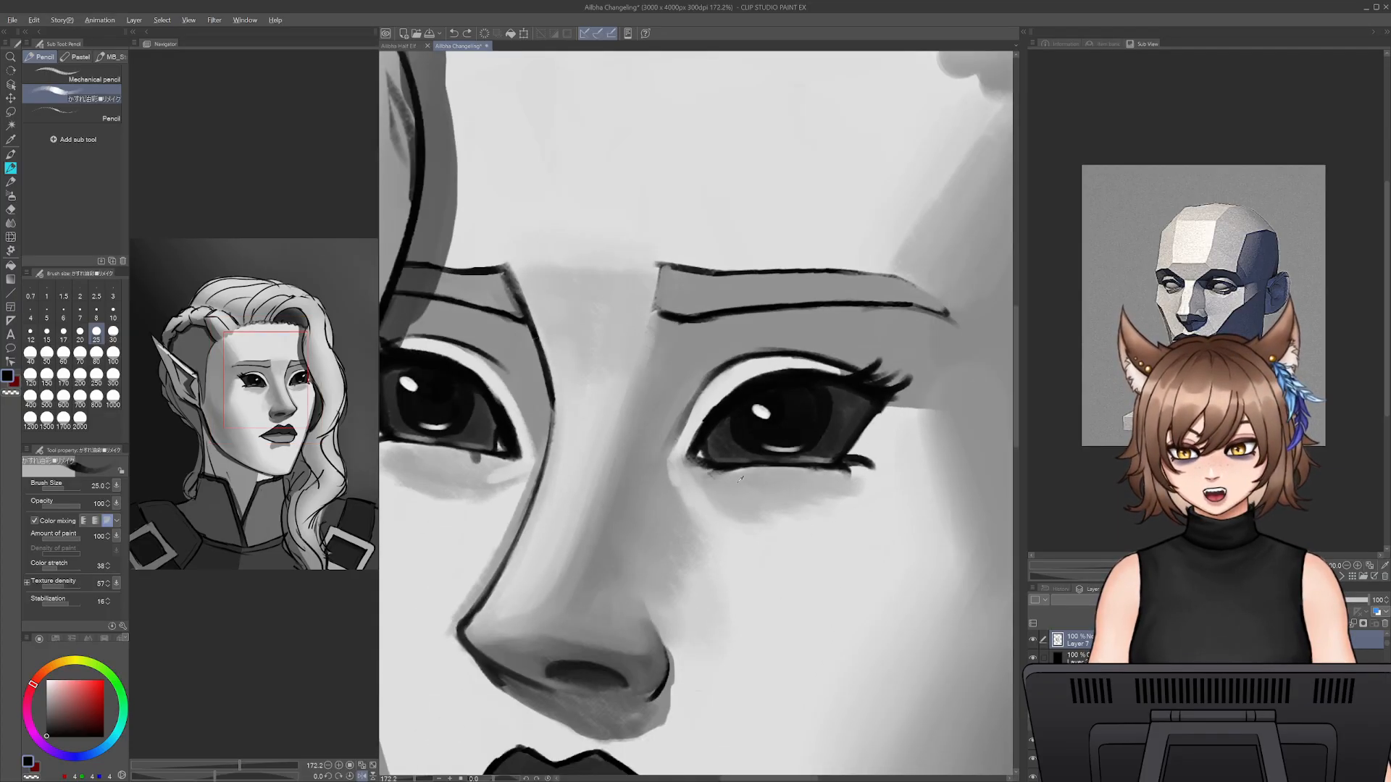
{"action": "left_click", "coordinate": [699, 467], "text": "alt"}
{"action": "key", "text": "bracketleft"}
{"action": "key", "text": "bracketleft"}
{"action": "mouse_move", "coordinate": [754, 475]}
{"action": "left_mouse_down"}
{"action": "mouse_move", "coordinate": [694, 469]}
{"action": "mouse_move", "coordinate": [753, 517]}
{"action": "mouse_move", "coordinate": [777, 510]}
{"action": "mouse_move", "coordinate": [750, 484]}
{"action": "mouse_move", "coordinate": [735, 497]}
{"action": "mouse_move", "coordinate": [787, 512]}
{"action": "mouse_move", "coordinate": [829, 510]}
{"action": "left_mouse_up"}
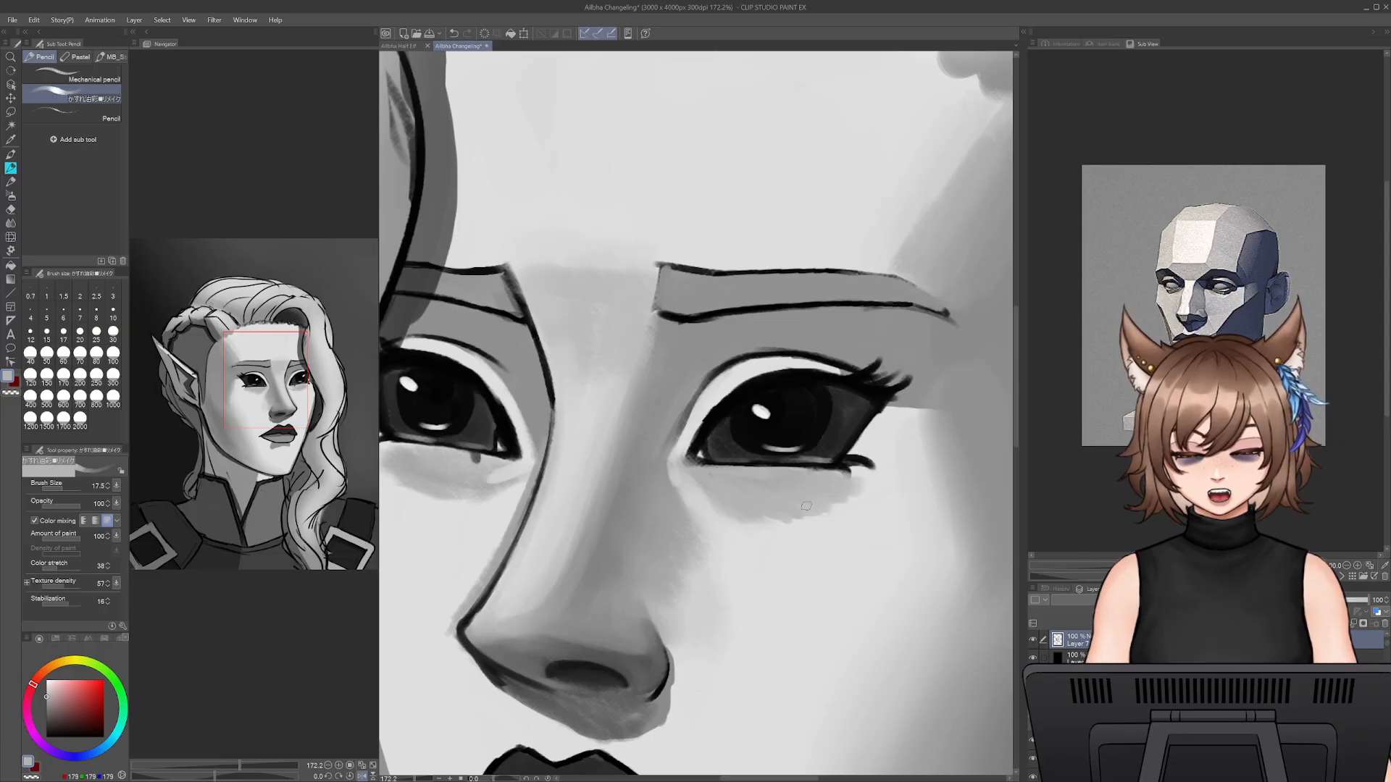
- Define the cheekbone plane edge beside the ear-side eye with sampled mid and light greys, using sizes 25 and 35
{"action": "left_click", "coordinate": [909, 408], "text": "alt"}
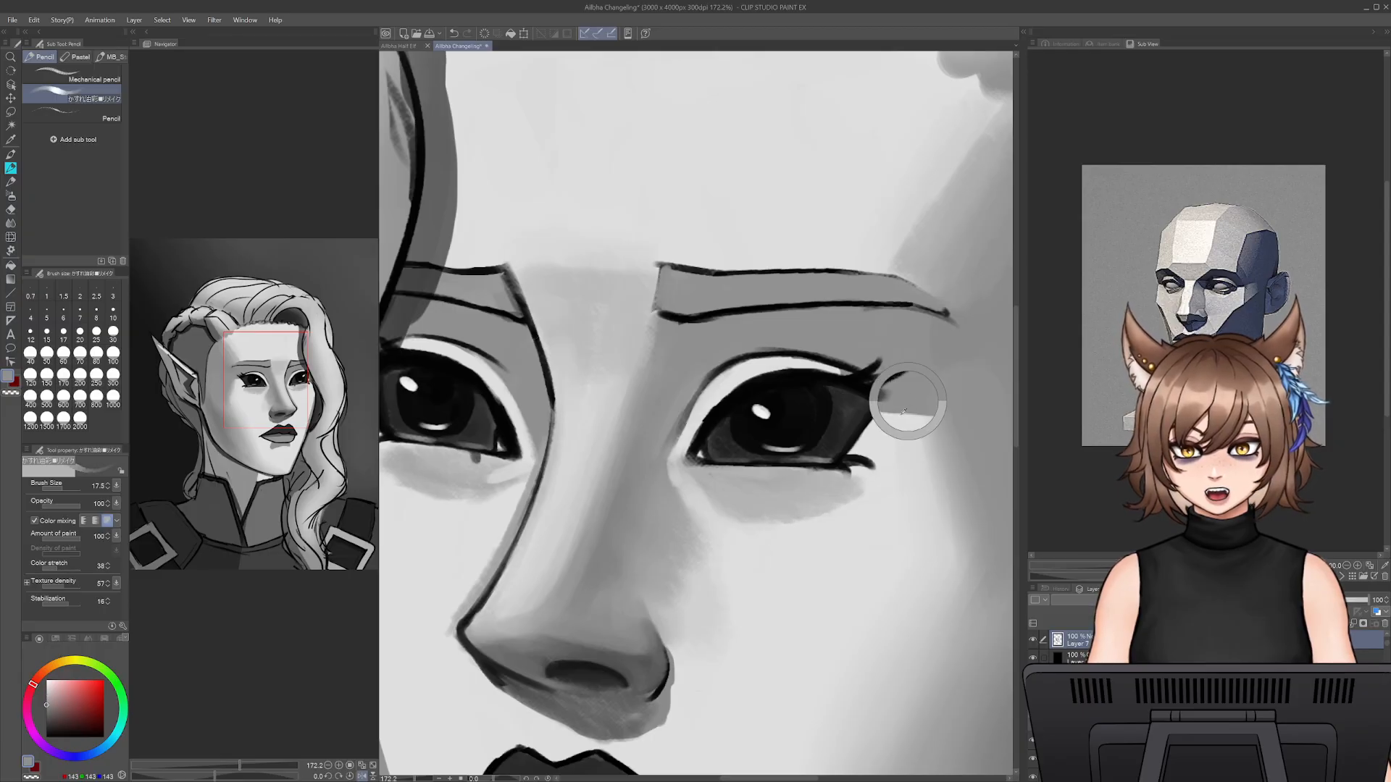
{"action": "left_click_drag", "start_coordinate": [904, 435], "coordinate": [795, 469]}
{"action": "key", "text": "bracketright"}
{"action": "key", "text": "bracketright"}
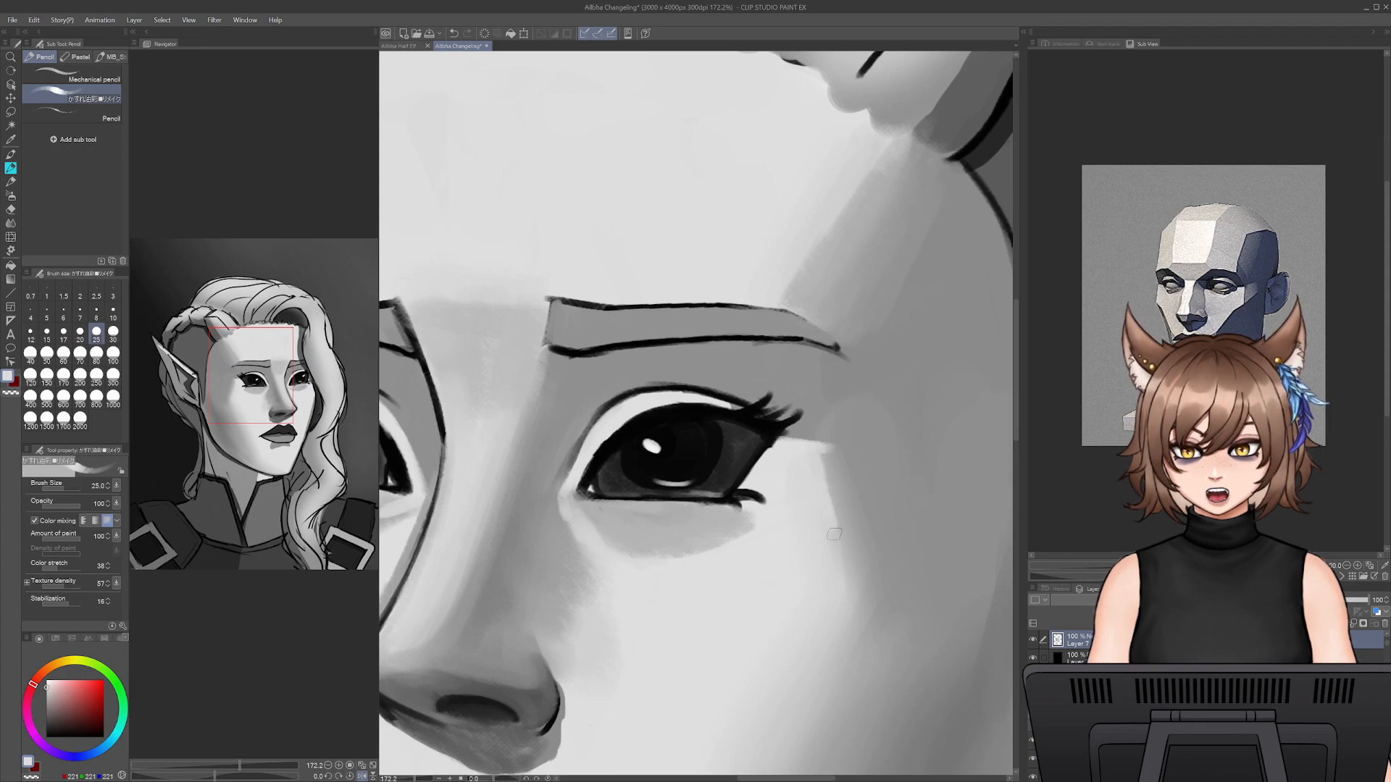
{"action": "mouse_move", "coordinate": [829, 456]}
{"action": "left_mouse_down"}
{"action": "mouse_move", "coordinate": [855, 586]}
{"action": "mouse_move", "coordinate": [784, 441]}
{"action": "left_mouse_up"}
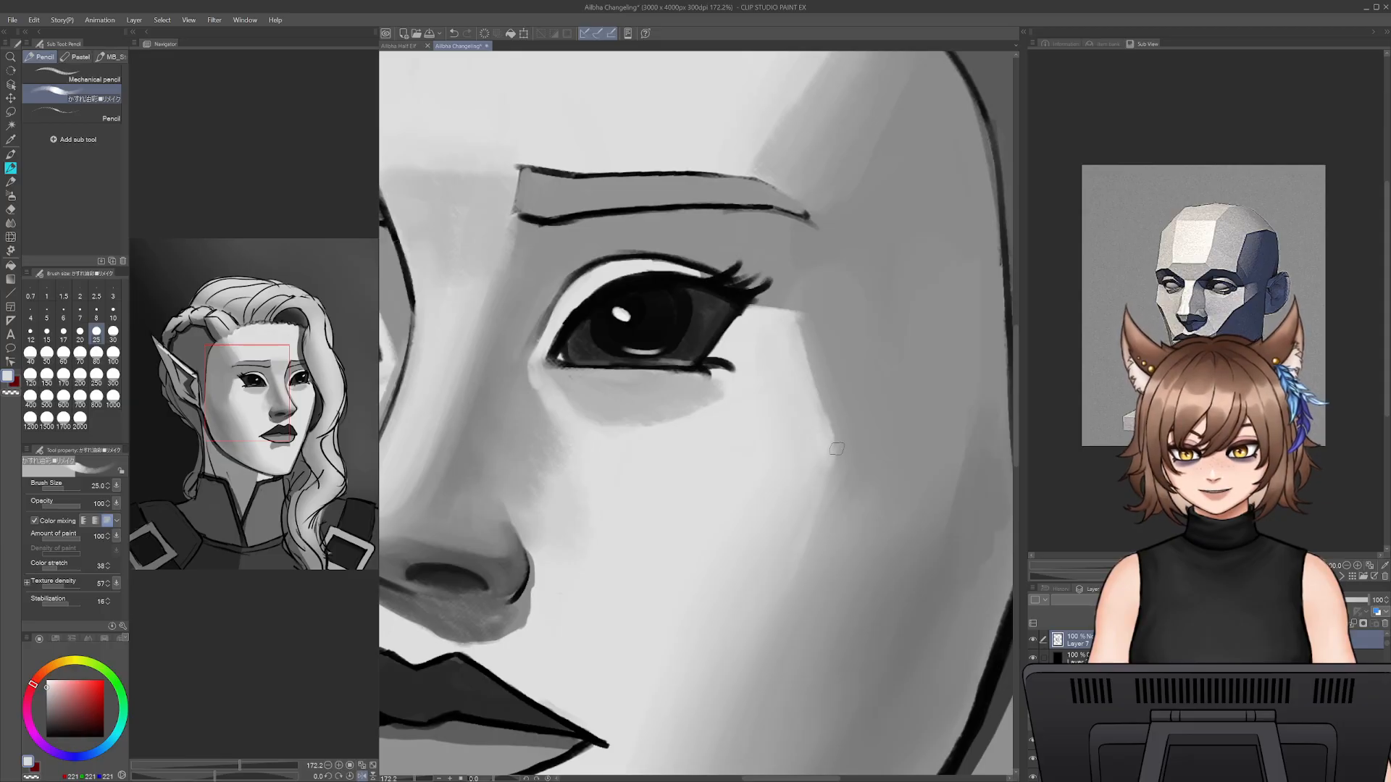
{"action": "key", "text": "bracketright"}
{"action": "key", "text": "bracketright"}
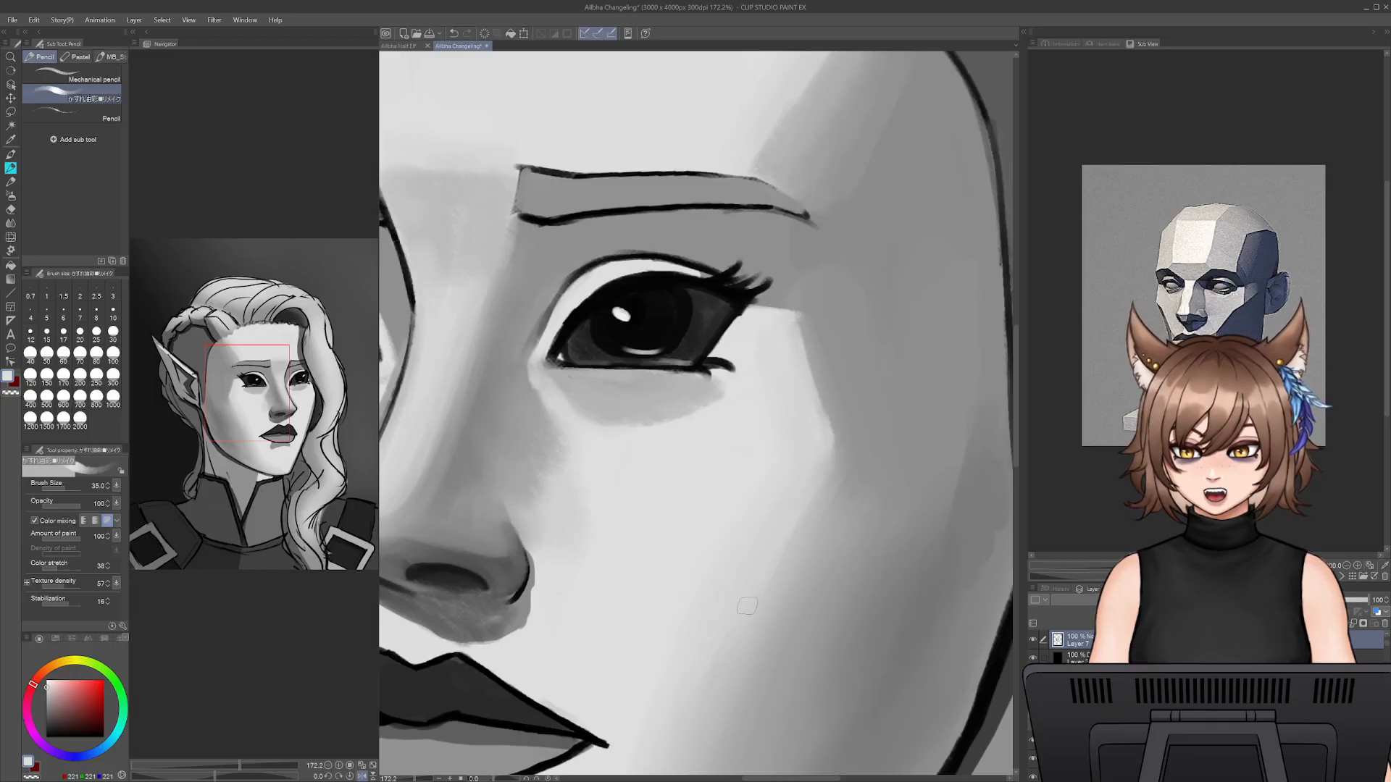
{"action": "mouse_move", "coordinate": [800, 426]}
{"action": "left_mouse_down"}
{"action": "mouse_move", "coordinate": [850, 701]}
{"action": "mouse_move", "coordinate": [824, 404]}
{"action": "mouse_move", "coordinate": [795, 552]}
{"action": "mouse_move", "coordinate": [910, 502]}
{"action": "left_mouse_up"}
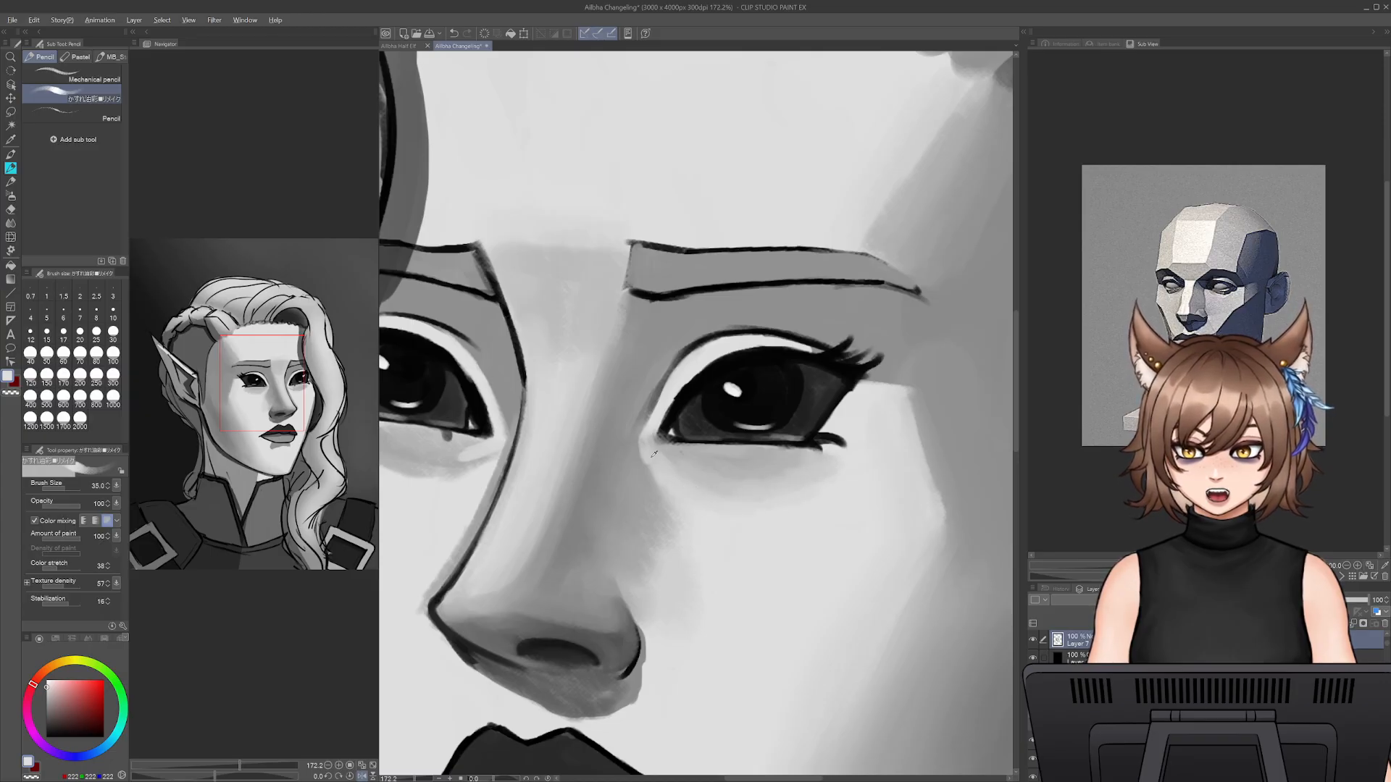
- Retouch the inner corner of the ear-side eye with sampled light and mid greys, reducing the brush to size 17.5
{"action": "left_click", "coordinate": [654, 453], "text": "alt"}
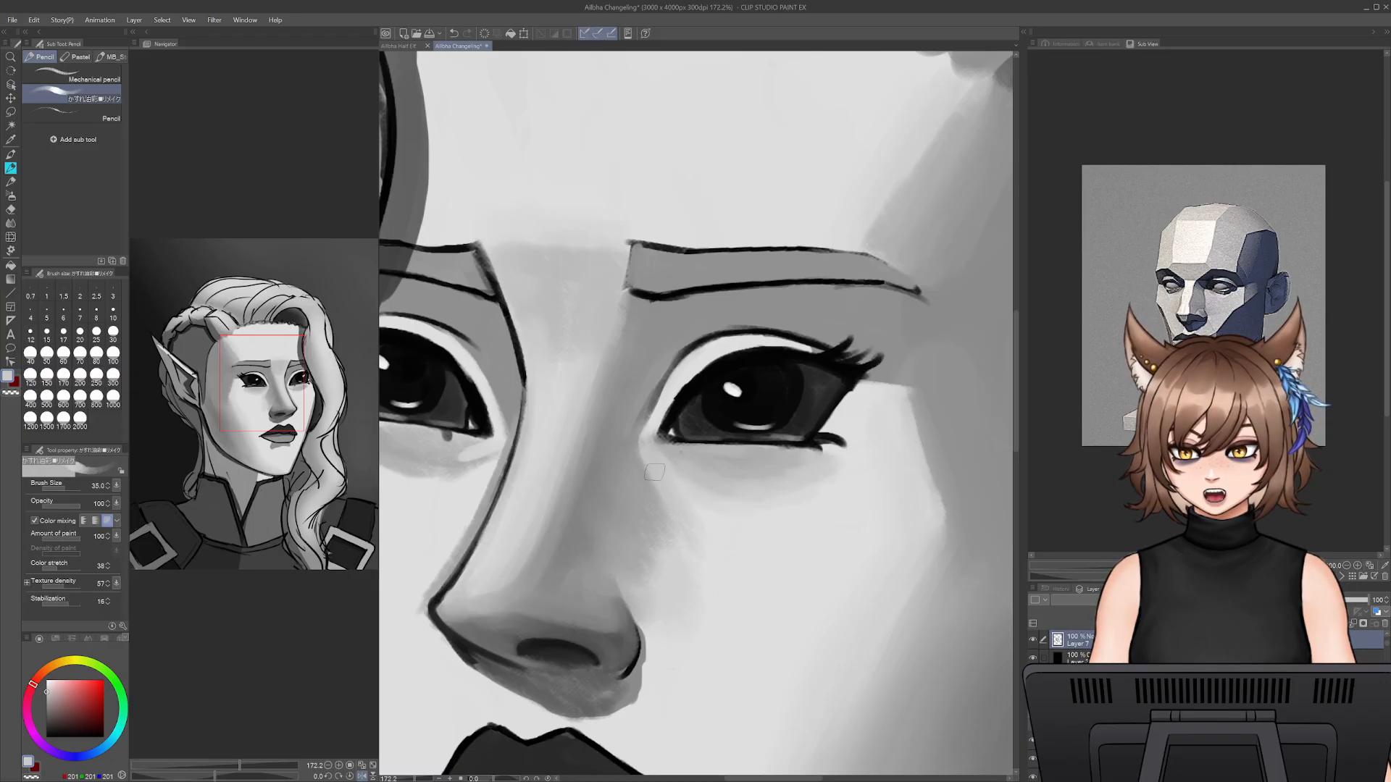
{"action": "left_click_drag", "start_coordinate": [653, 438], "coordinate": [659, 515]}
{"action": "key", "text": "bracketleft"}
{"action": "key", "text": "bracketleft"}
{"action": "key", "text": "bracketleft"}
{"action": "key", "text": "bracketleft"}
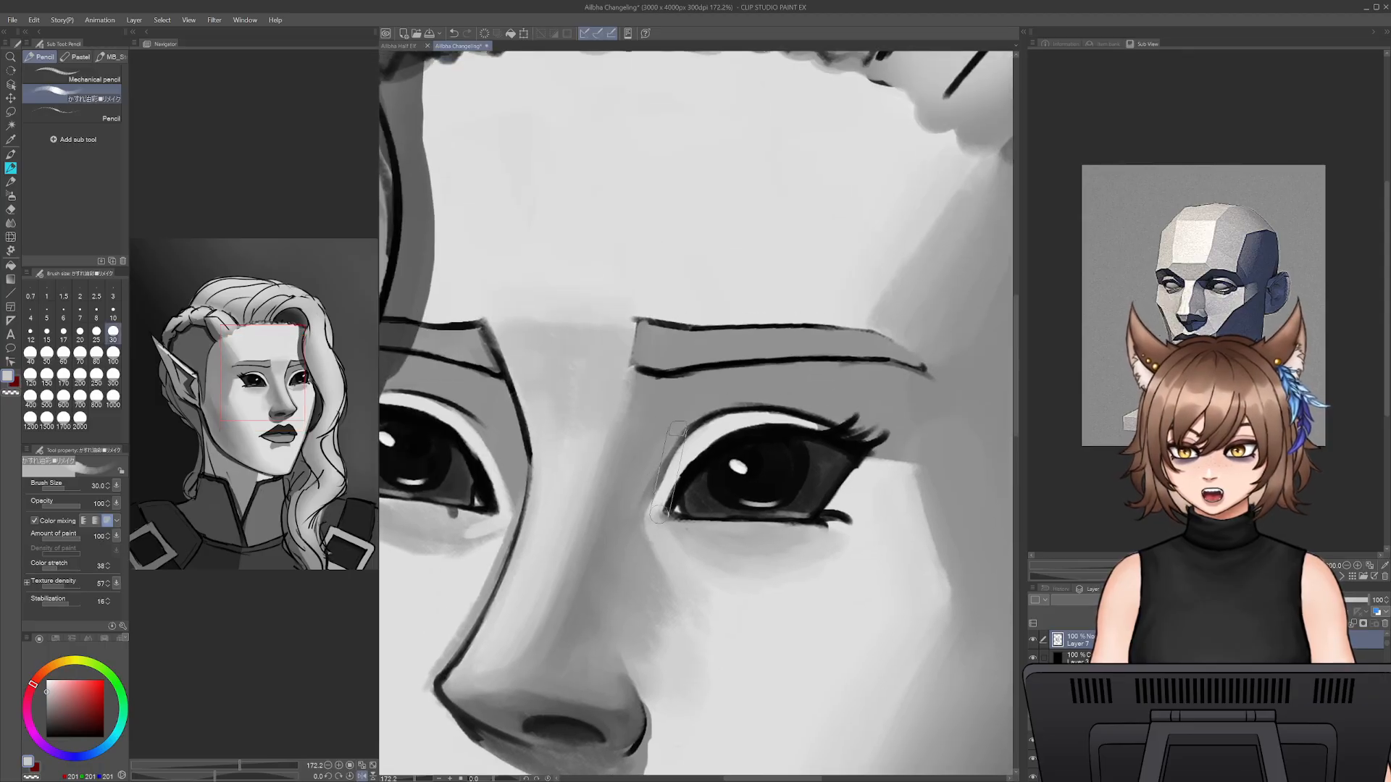
{"action": "left_click", "coordinate": [666, 458], "text": "alt"}
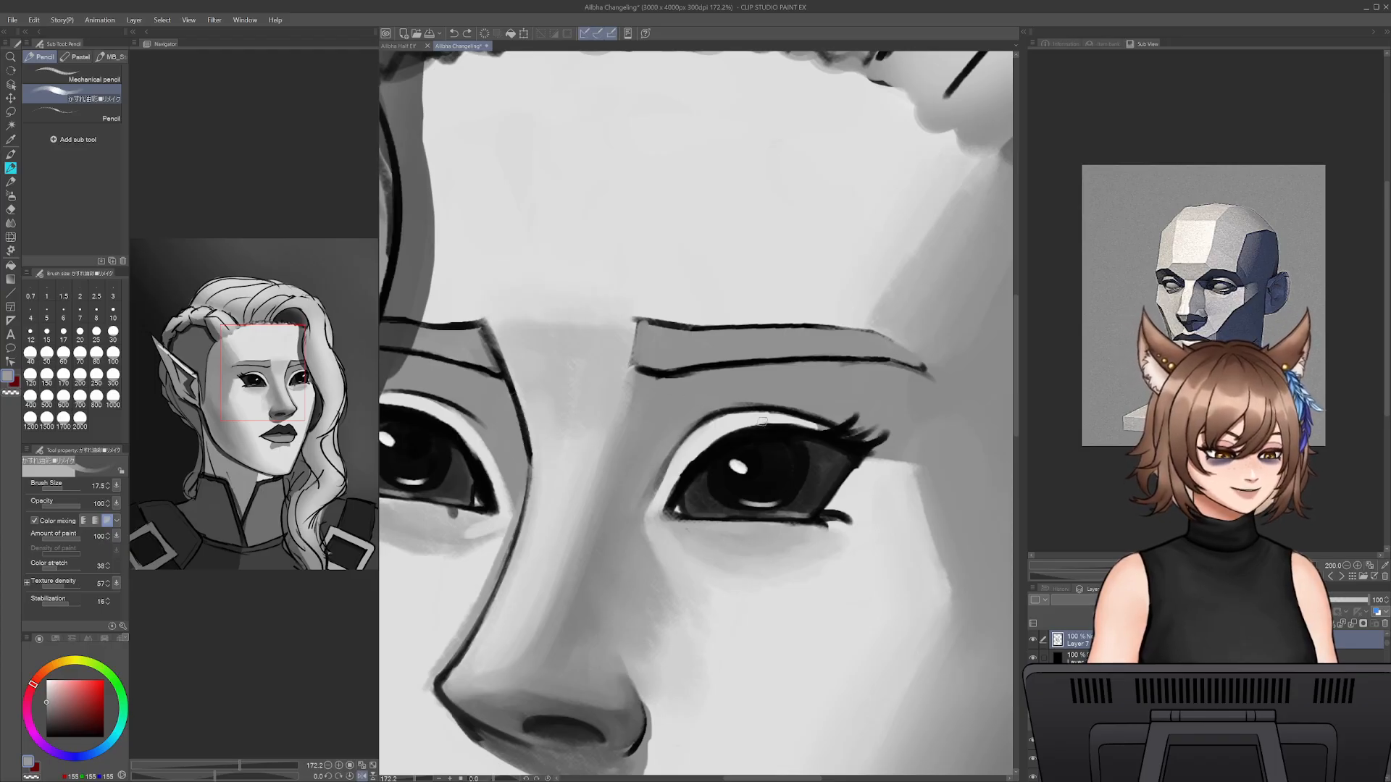
{"action": "key", "text": "bracketleft"}
{"action": "key", "text": "bracketleft"}
{"action": "key", "text": "bracketleft"}
{"action": "key", "text": "bracketleft"}
{"action": "left_click_drag", "start_coordinate": [694, 423], "coordinate": [800, 414]}
{"action": "key", "text": "ctrl+z"}
{"action": "key", "text": "ctrl+z"}
{"action": "key", "text": "ctrl+z"}
- Redraw the ear-side eye's upper eyelid crease with near-black at size 10, and try softening it with mid grey at size 17.5
{"action": "left_click", "coordinate": [685, 435], "text": "alt"}
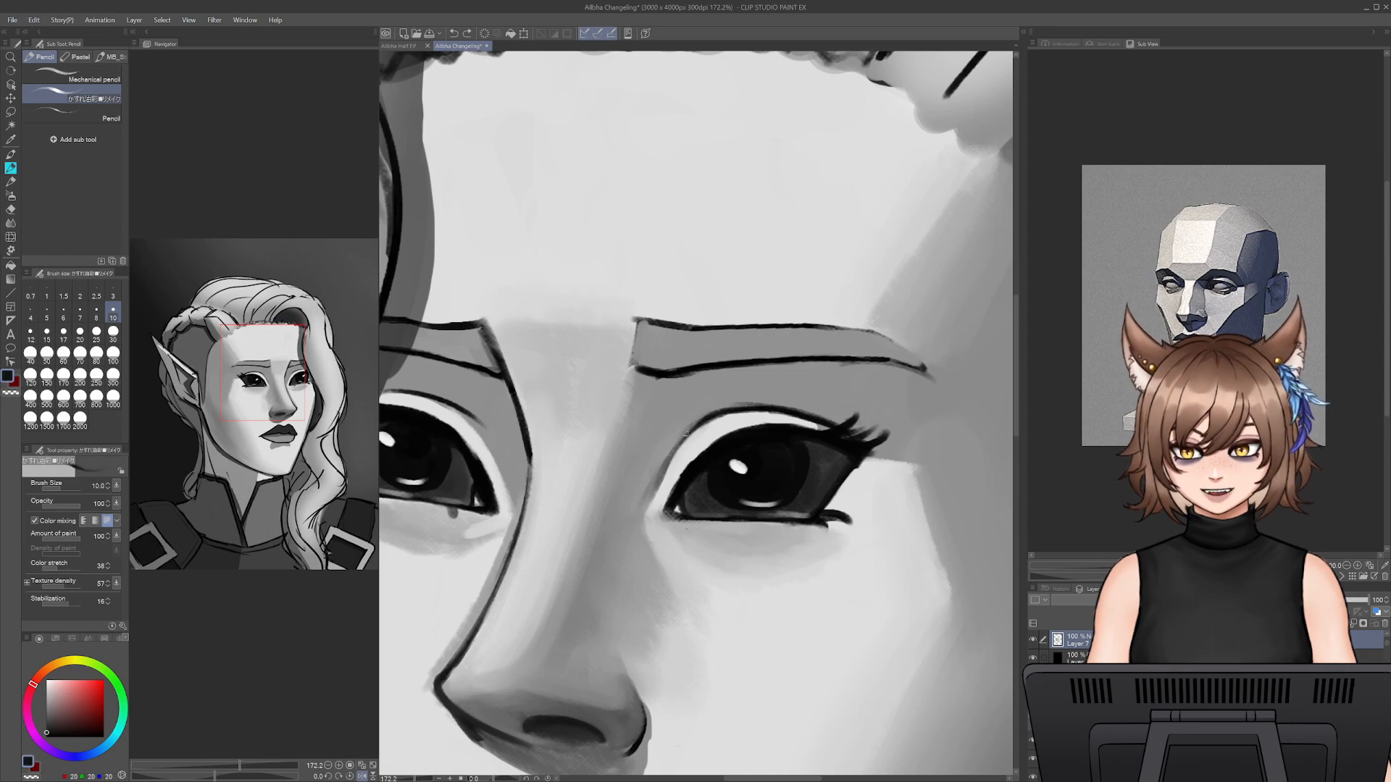
{"action": "left_click_drag", "start_coordinate": [707, 414], "coordinate": [762, 407]}
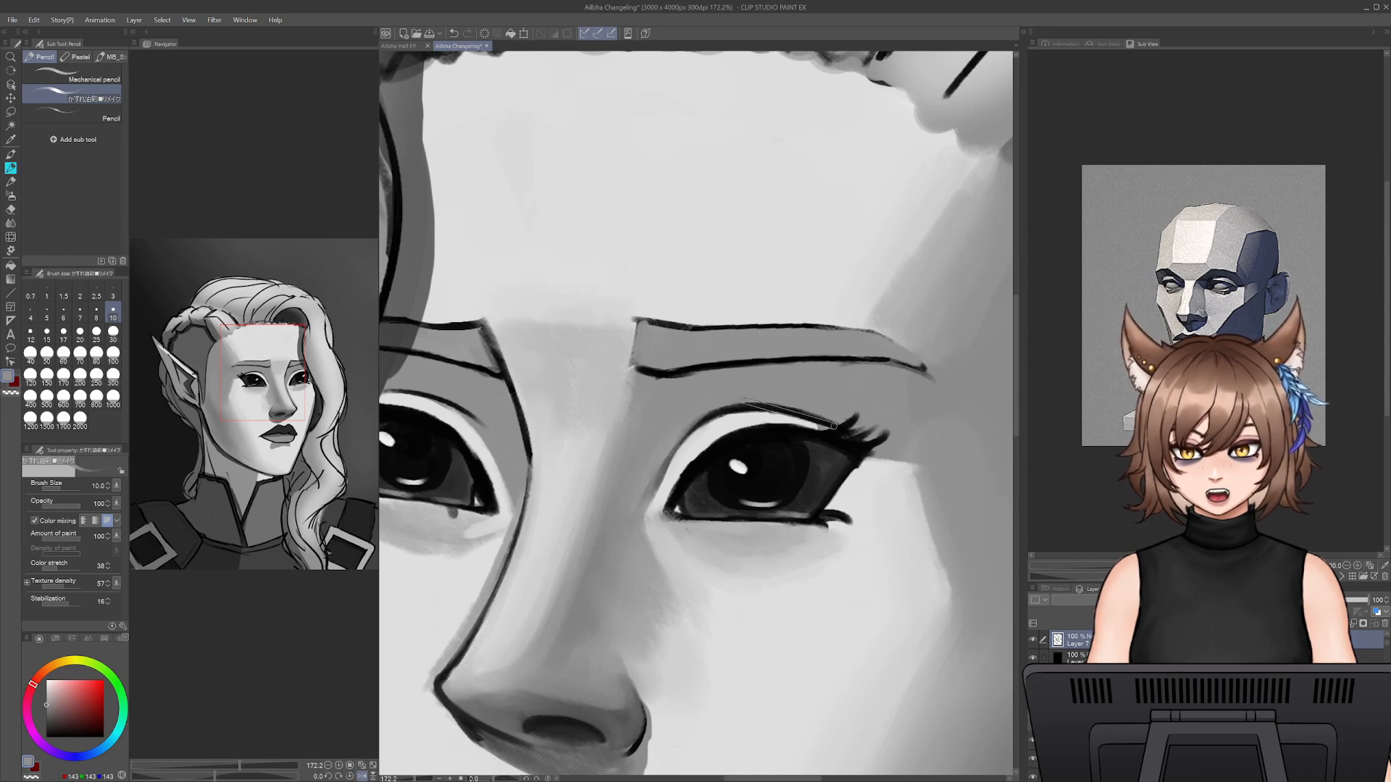
{"action": "key", "text": "bracketright"}
{"action": "key", "text": "bracketright"}
{"action": "key", "text": "bracketright"}
{"action": "key", "text": "bracketright"}
{"action": "left_click", "coordinate": [737, 406], "text": "alt"}
{"action": "key", "text": "ctrl+z"}
{"action": "left_click_drag", "start_coordinate": [762, 402], "coordinate": [841, 421]}
{"action": "key", "text": "ctrl+z"}
- Soften and thin the ear-side eyelid crease along its whole length with mid grey at size 17.5
{"action": "left_click", "coordinate": [755, 407], "text": "alt"}
{"action": "left_click_drag", "start_coordinate": [791, 404], "coordinate": [840, 419]}
{"action": "mouse_move", "coordinate": [737, 408]}
{"action": "left_mouse_down"}
{"action": "mouse_move", "coordinate": [693, 426]}
{"action": "mouse_move", "coordinate": [623, 508]}
{"action": "left_mouse_up"}
{"action": "key", "text": "ctrl+z"}
{"action": "left_click", "coordinate": [681, 433], "text": "alt"}
{"action": "left_click_drag", "start_coordinate": [706, 411], "coordinate": [790, 405]}
{"action": "left_click_drag", "start_coordinate": [717, 412], "coordinate": [855, 419]}
{"action": "mouse_move", "coordinate": [770, 407]}
{"action": "left_mouse_down"}
{"action": "mouse_move", "coordinate": [791, 409]}
{"action": "mouse_move", "coordinate": [706, 418]}
{"action": "left_mouse_up"}
- Paint a dark shadow beneath the inner end of the ear-side brow with sampled dark grey at size 35
{"action": "left_click", "coordinate": [791, 463], "text": "alt"}
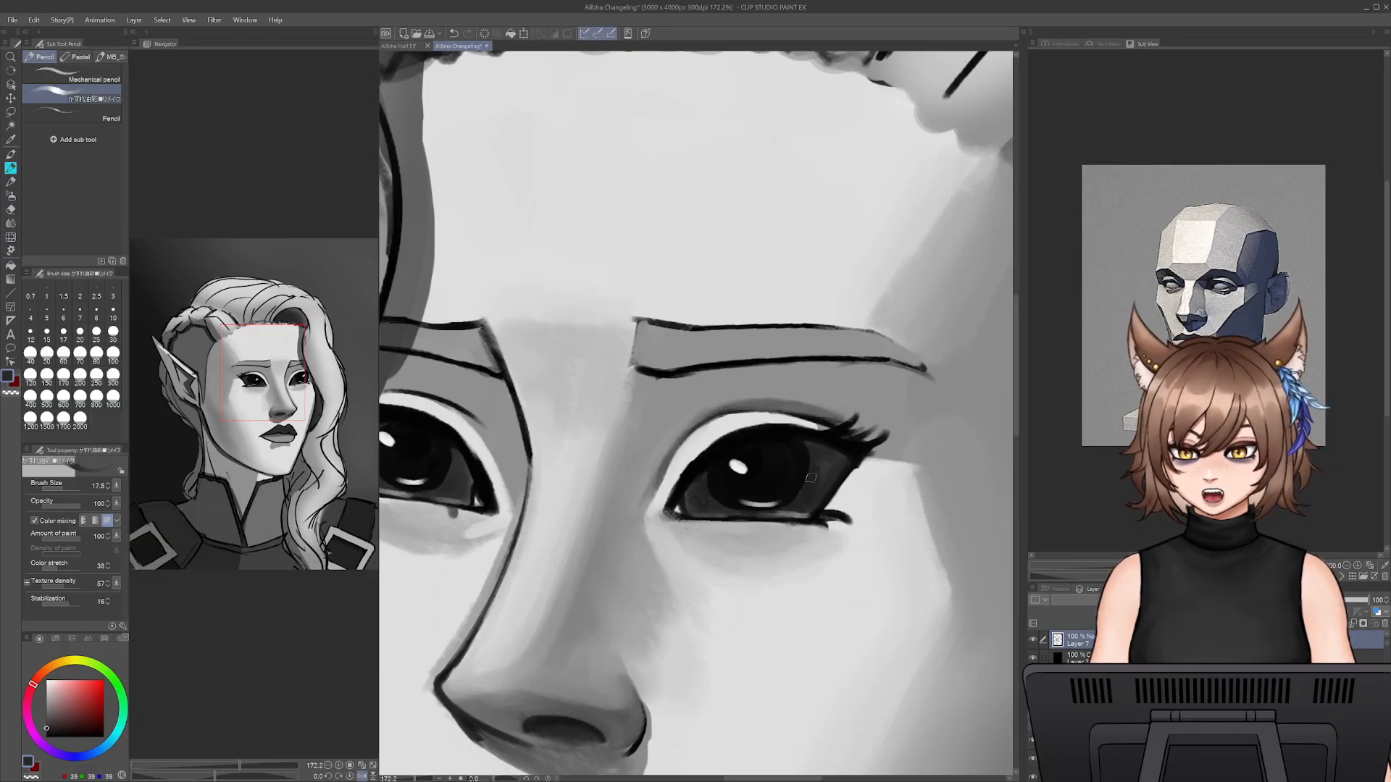
{"action": "key", "text": "bracketright"}
{"action": "key", "text": "bracketright"}
{"action": "key", "text": "bracketright"}
{"action": "key", "text": "bracketright"}
{"action": "mouse_move", "coordinate": [637, 410]}
{"action": "left_mouse_down"}
{"action": "mouse_move", "coordinate": [642, 378]}
{"action": "mouse_move", "coordinate": [722, 373]}
{"action": "mouse_move", "coordinate": [665, 413]}
{"action": "mouse_move", "coordinate": [638, 464]}
{"action": "mouse_move", "coordinate": [621, 455]}
{"action": "left_mouse_up"}
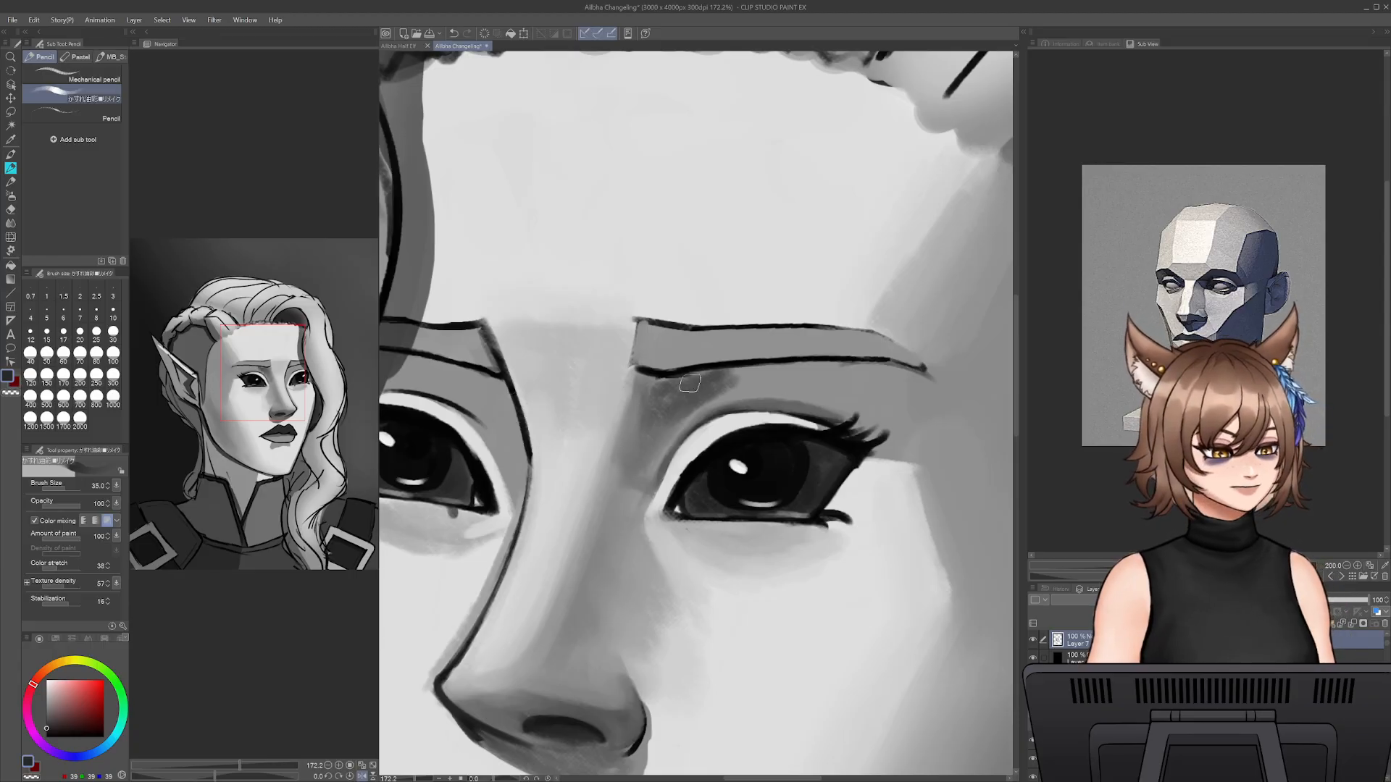
{"action": "mouse_move", "coordinate": [689, 383]}
{"action": "left_mouse_down"}
{"action": "mouse_move", "coordinate": [648, 374]}
{"action": "mouse_move", "coordinate": [802, 367]}
{"action": "mouse_move", "coordinate": [718, 384]}
{"action": "mouse_move", "coordinate": [753, 385]}
{"action": "mouse_move", "coordinate": [699, 406]}
{"action": "mouse_move", "coordinate": [645, 478]}
{"action": "mouse_move", "coordinate": [660, 455]}
{"action": "mouse_move", "coordinate": [651, 408]}
{"action": "mouse_move", "coordinate": [707, 392]}
{"action": "mouse_move", "coordinate": [708, 372]}
{"action": "mouse_move", "coordinate": [685, 424]}
{"action": "mouse_move", "coordinate": [639, 438]}
{"action": "mouse_move", "coordinate": [637, 453]}
{"action": "mouse_move", "coordinate": [641, 392]}
{"action": "mouse_move", "coordinate": [690, 386]}
{"action": "mouse_move", "coordinate": [699, 400]}
{"action": "mouse_move", "coordinate": [653, 449]}
{"action": "left_mouse_up"}
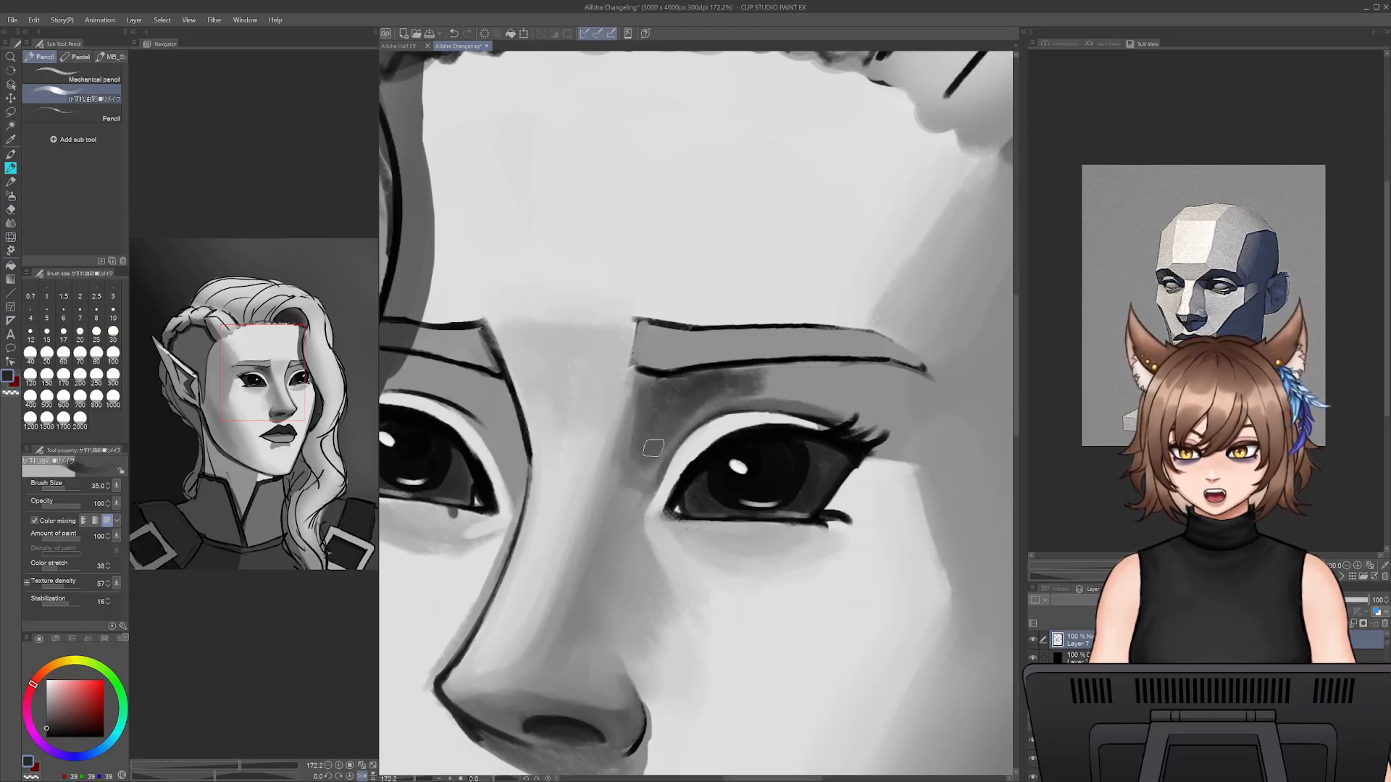
- Blend the inner eye-socket shadow outward beneath the ear-side brow with sampled mid grey at size 45
{"action": "left_click", "coordinate": [652, 465], "text": "alt"}
{"action": "key", "text": "bracketright"}
{"action": "key", "text": "bracketright"}
{"action": "mouse_move", "coordinate": [767, 392]}
{"action": "left_mouse_down"}
{"action": "mouse_move", "coordinate": [740, 382]}
{"action": "mouse_move", "coordinate": [774, 377]}
{"action": "left_mouse_up"}
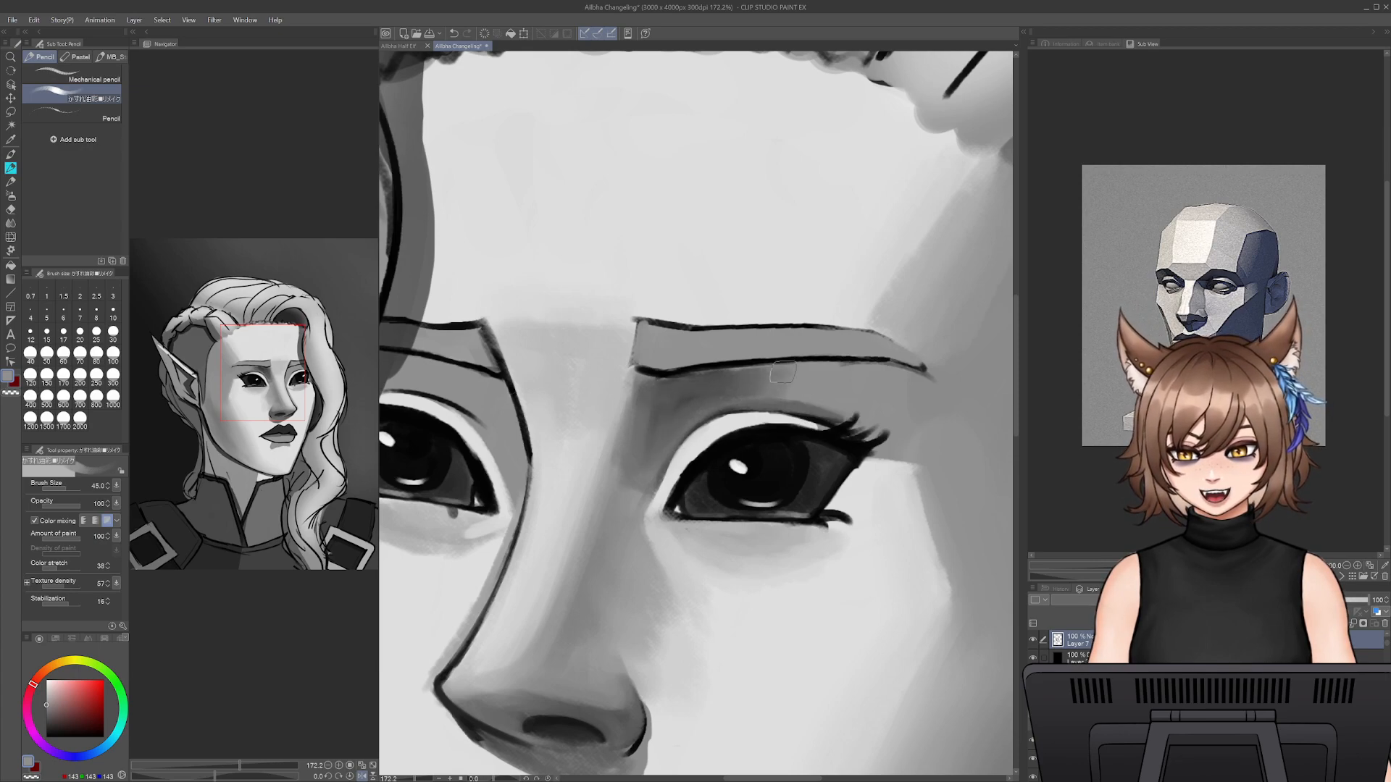
{"action": "left_click_drag", "start_coordinate": [650, 386], "coordinate": [675, 384]}
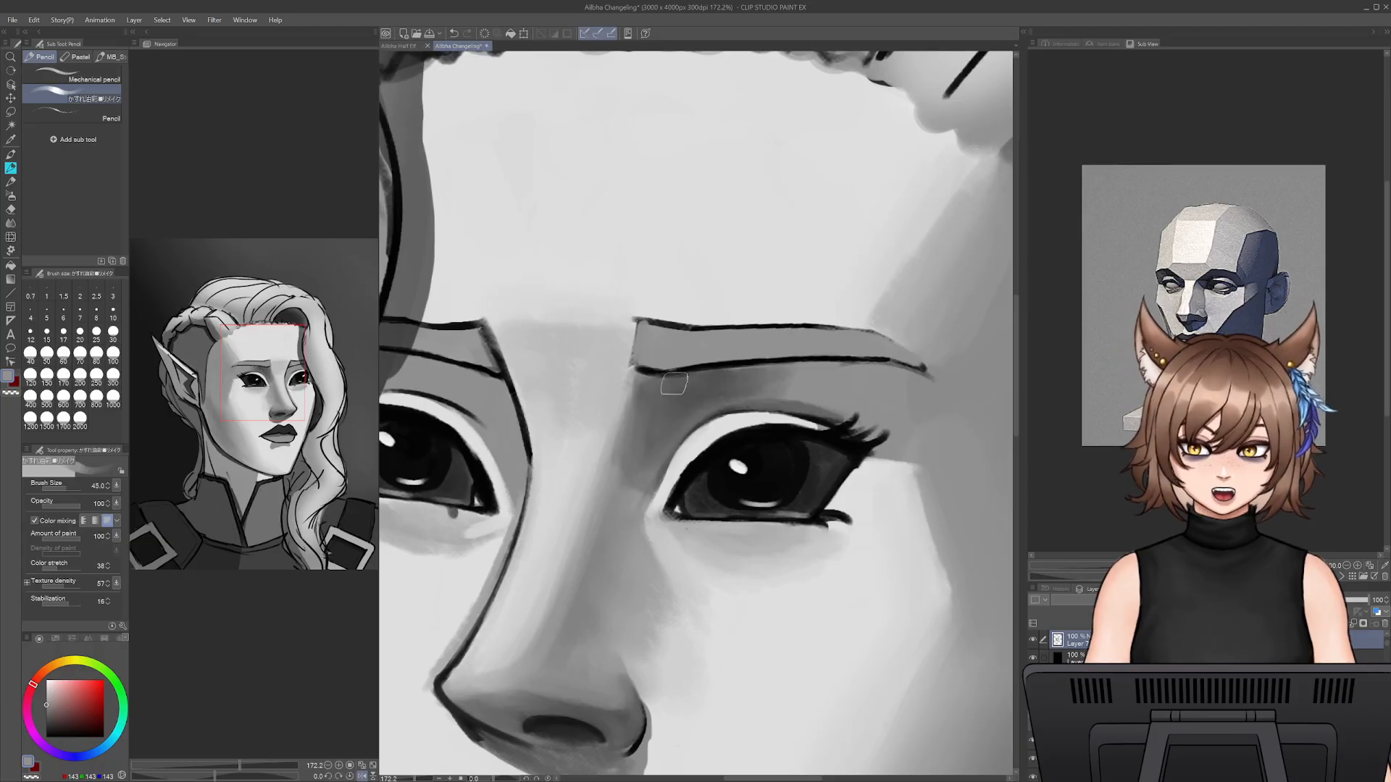
- Extend the eye-socket shadow beneath the brow past the outer lashes with sampled darker greys at size 45, blending its edges
{"action": "left_click", "coordinate": [729, 380], "text": "alt"}
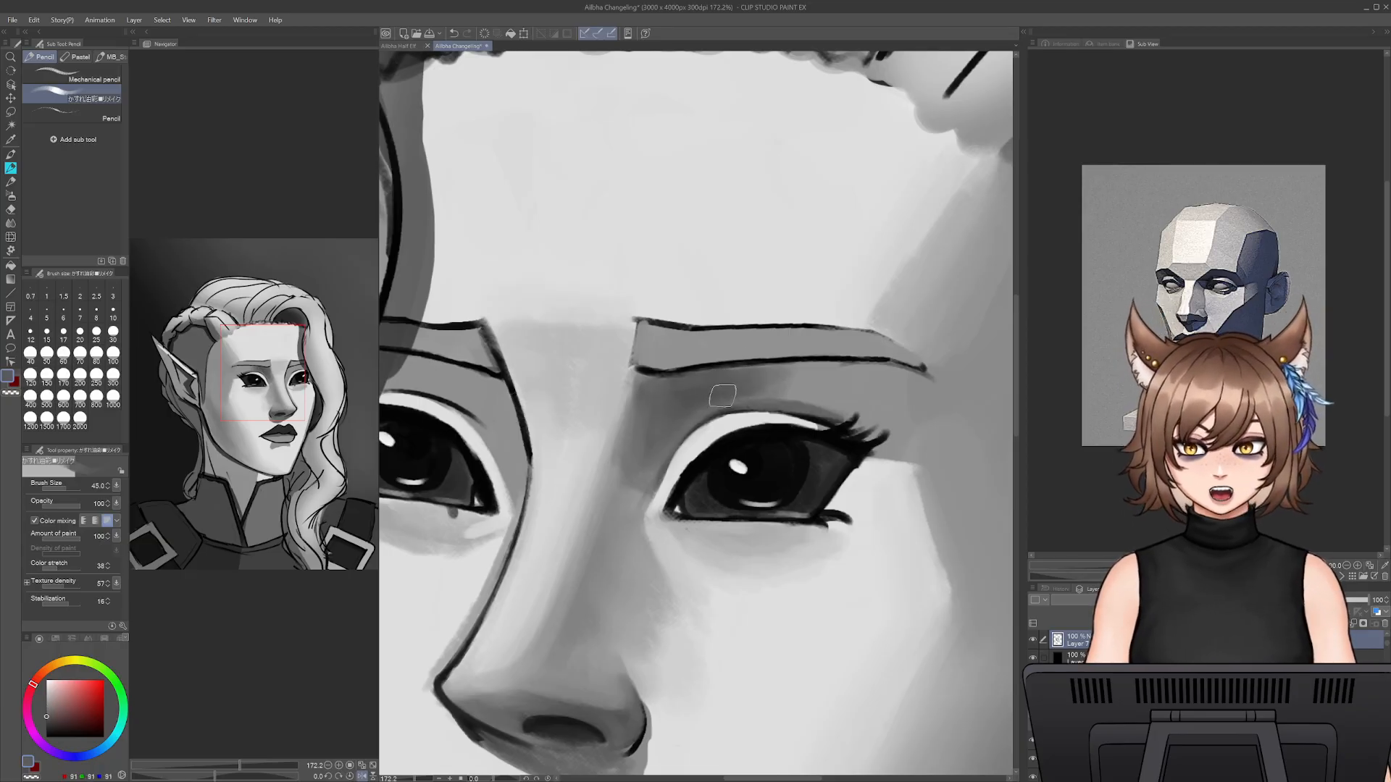
{"action": "mouse_move", "coordinate": [780, 396]}
{"action": "left_mouse_down"}
{"action": "mouse_move", "coordinate": [808, 394]}
{"action": "mouse_move", "coordinate": [774, 387]}
{"action": "left_mouse_up"}
{"action": "left_click", "coordinate": [769, 399], "text": "alt"}
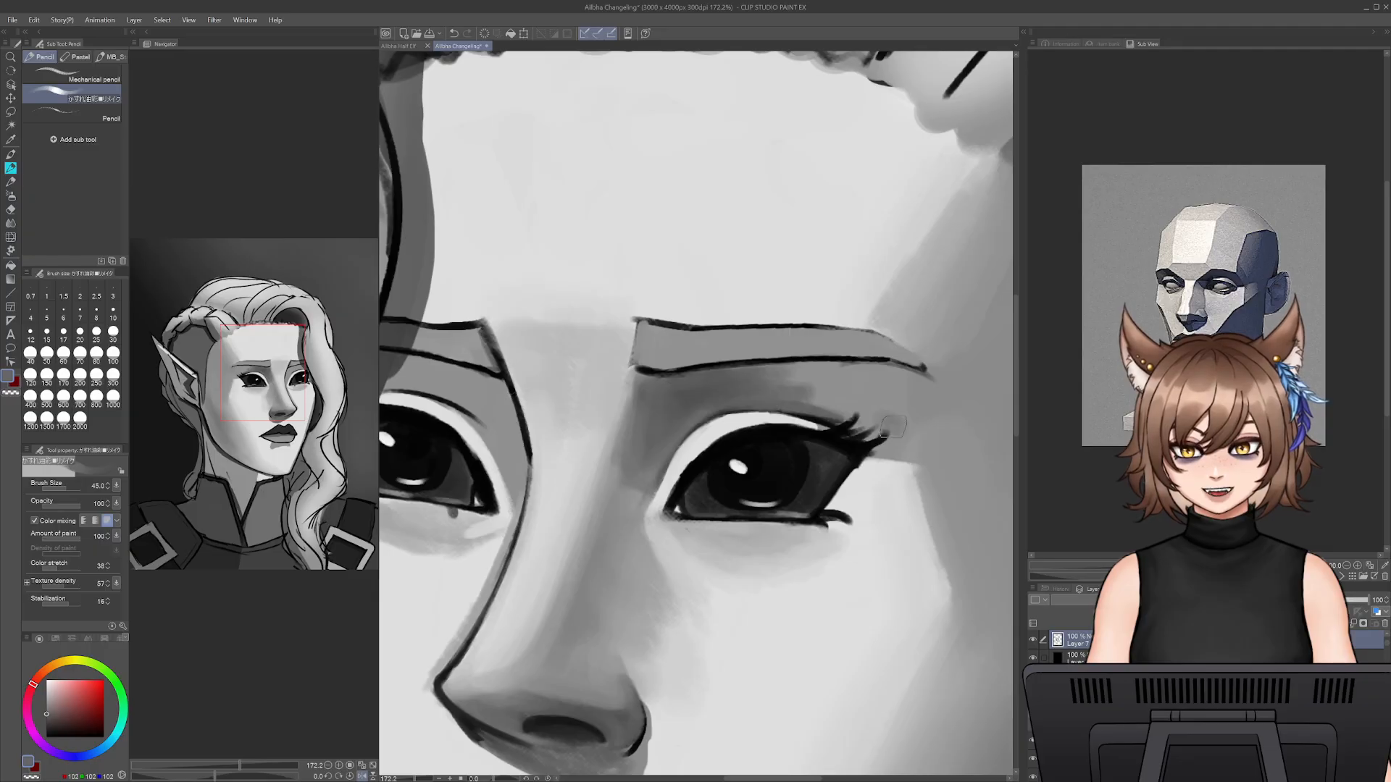
{"action": "mouse_move", "coordinate": [893, 427]}
{"action": "left_mouse_down"}
{"action": "mouse_move", "coordinate": [921, 425]}
{"action": "mouse_move", "coordinate": [905, 385]}
{"action": "mouse_move", "coordinate": [921, 382]}
{"action": "mouse_move", "coordinate": [881, 429]}
{"action": "left_mouse_up"}
{"action": "left_click", "coordinate": [816, 403], "text": "alt"}
{"action": "left_click_drag", "start_coordinate": [806, 403], "coordinate": [797, 399]}
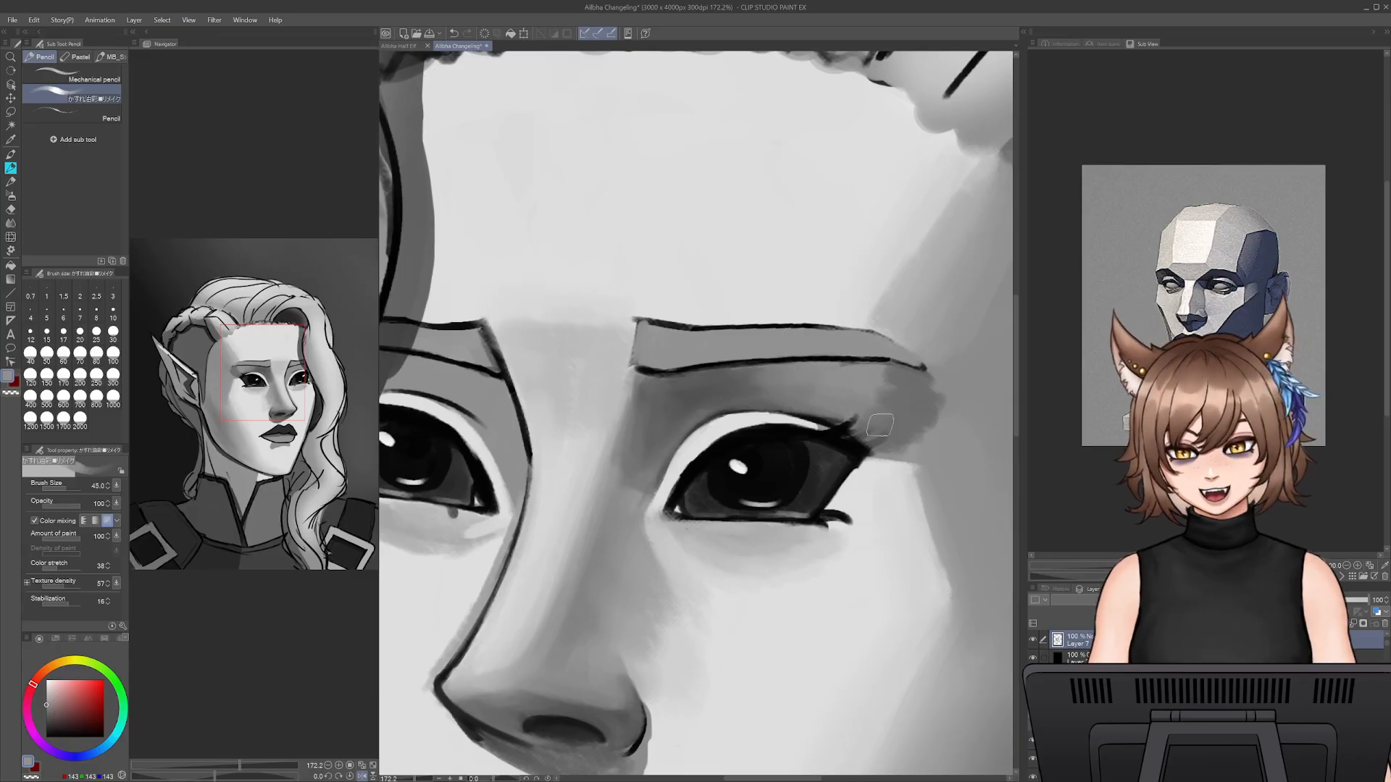
{"action": "left_click", "coordinate": [757, 388], "text": "alt"}
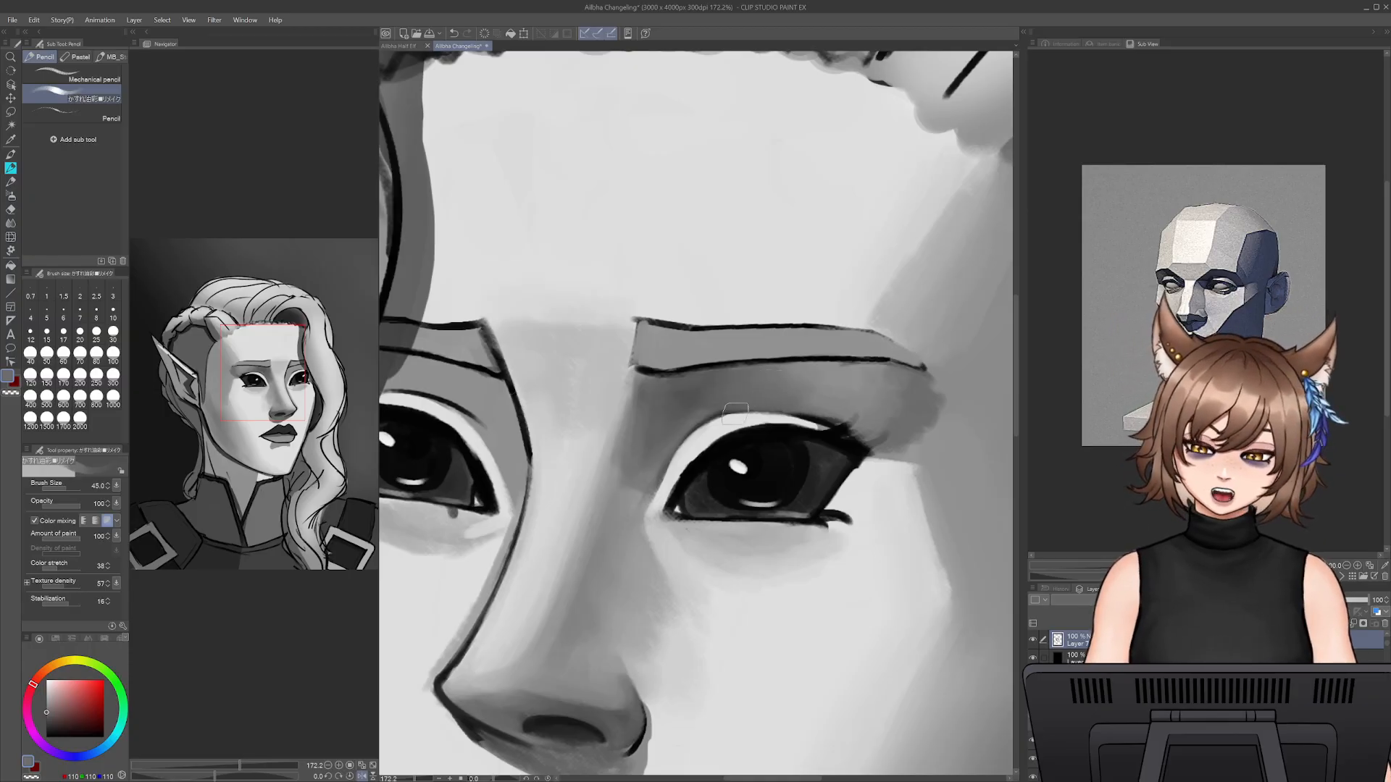
- Brighten the nearer eye's upper eyelid with sampled light grey at size 12.5, and refine the shadow above it with dark grey at size 20
{"action": "left_click", "coordinate": [677, 432], "text": "alt"}
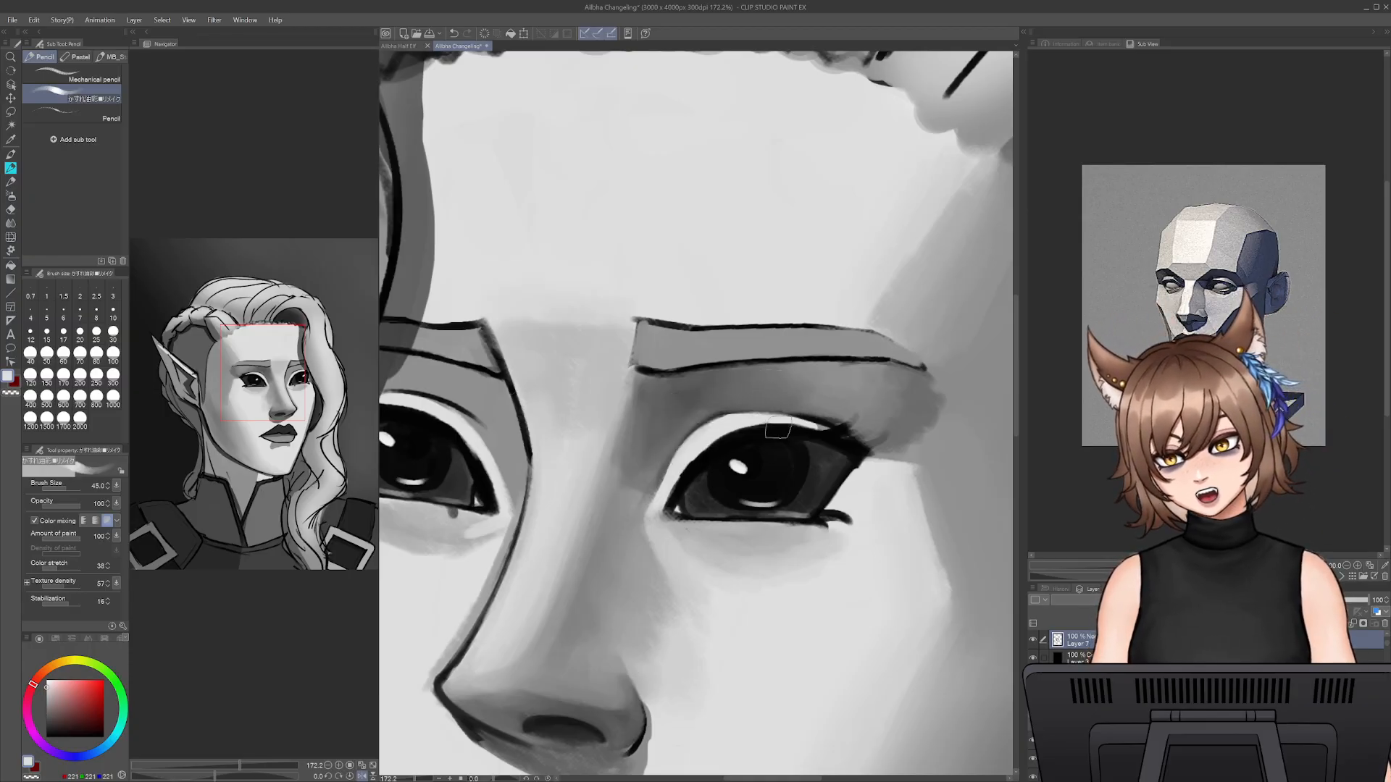
{"action": "key", "text": "bracketleft"}
{"action": "key", "text": "bracketleft"}
{"action": "key", "text": "bracketleft"}
{"action": "key", "text": "bracketleft"}
{"action": "key", "text": "bracketleft"}
{"action": "key", "text": "bracketleft"}
{"action": "key", "text": "bracketleft"}
{"action": "key", "text": "bracketleft"}
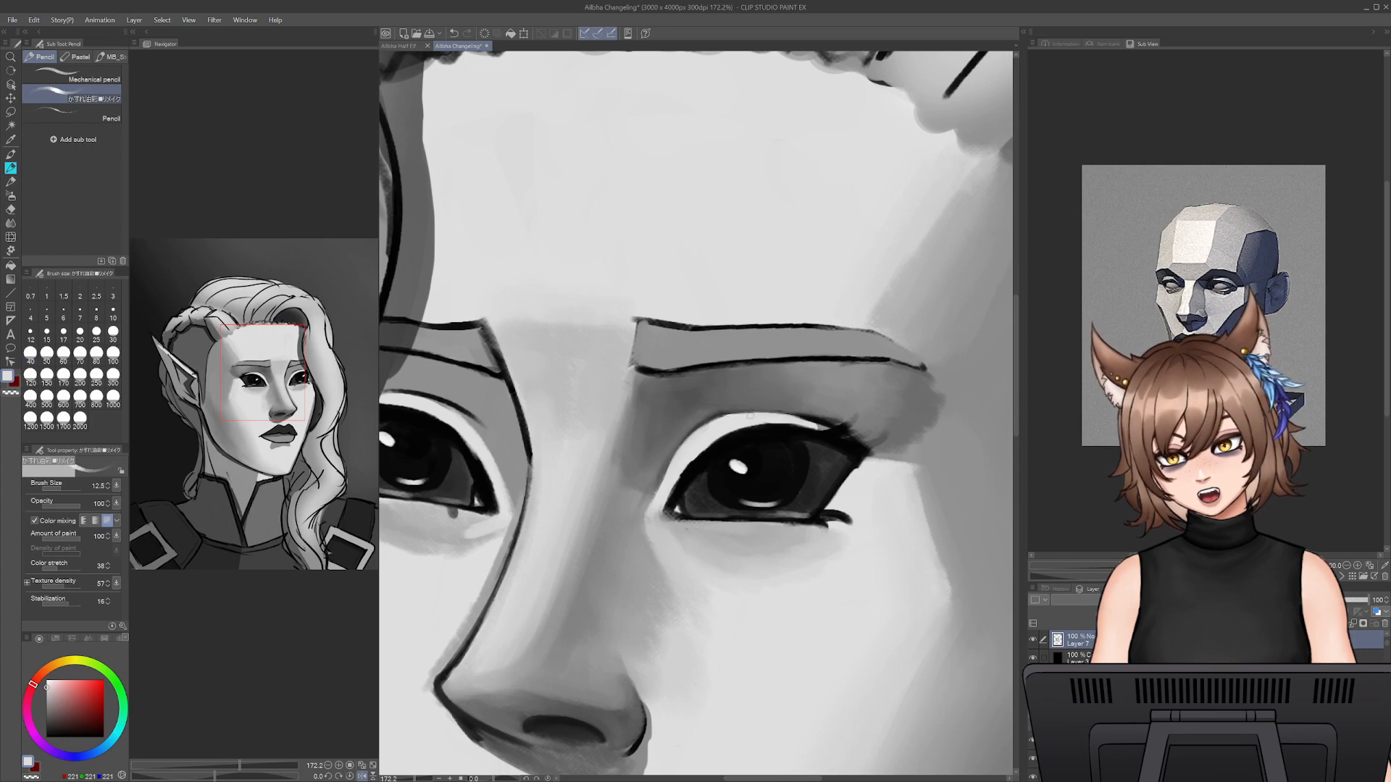
{"action": "left_click", "coordinate": [800, 400], "text": "alt"}
{"action": "key", "text": "bracketright"}
{"action": "key", "text": "bracketright"}
{"action": "key", "text": "bracketright"}
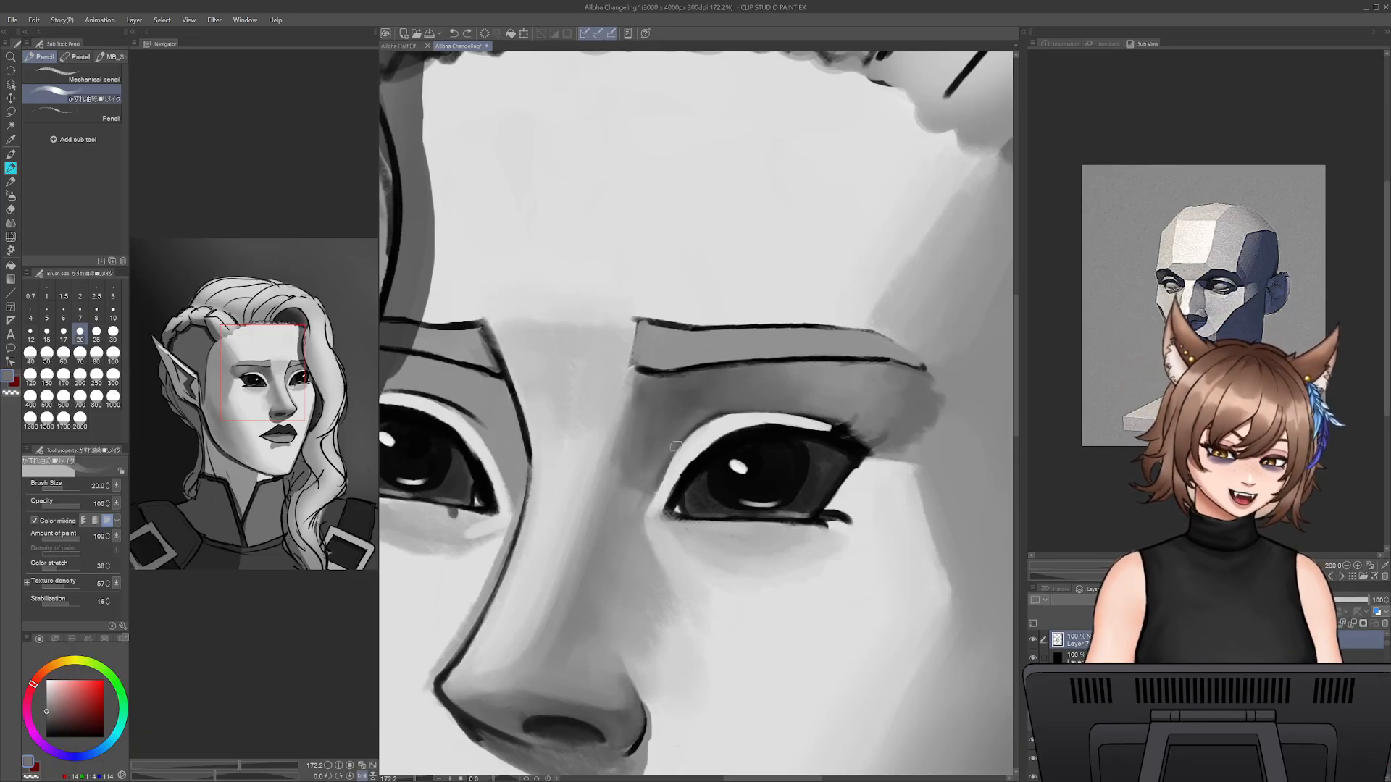
- Extend the pale upper eyelid over the outer-corner lashes with sampled light and mid greys at size 20, shading its inner end
{"action": "left_click", "coordinate": [728, 427], "text": "alt"}
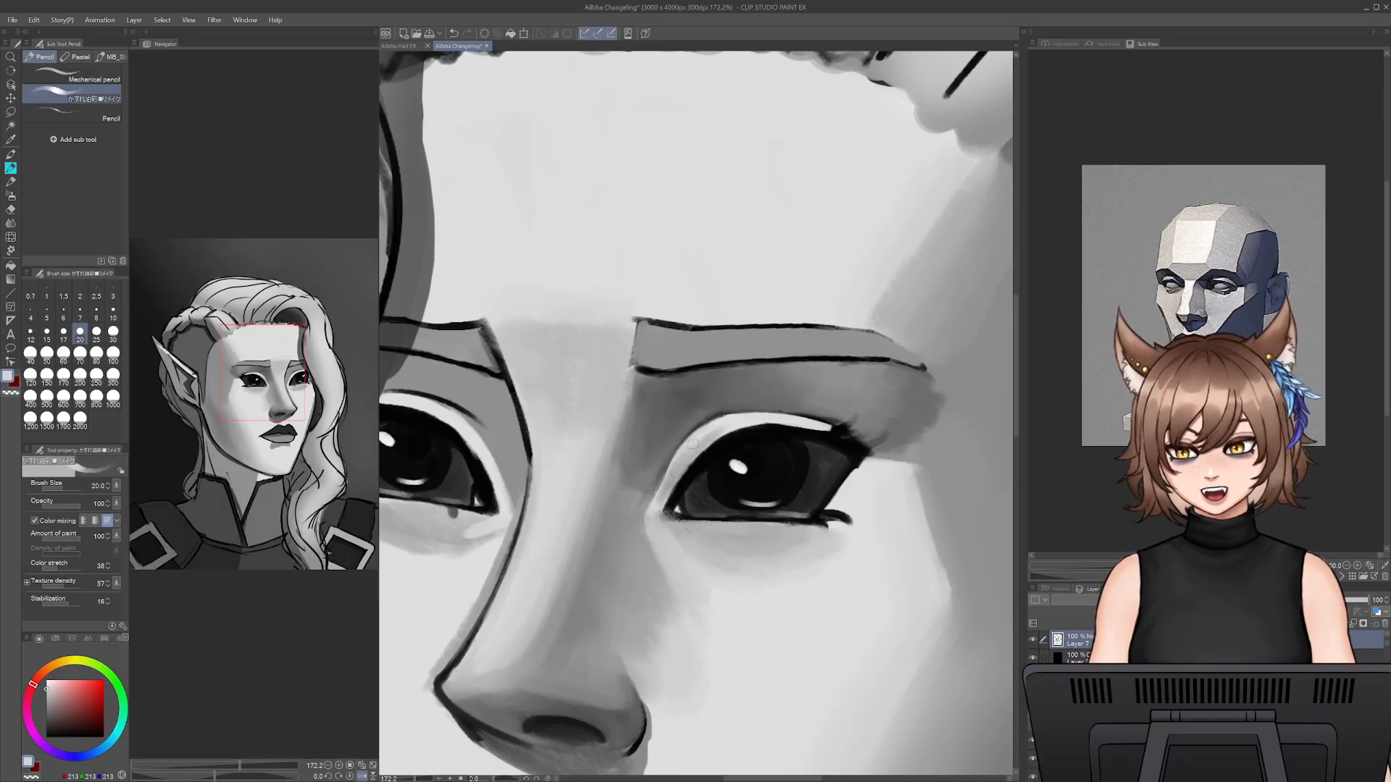
{"action": "left_click", "coordinate": [664, 495], "text": "alt"}
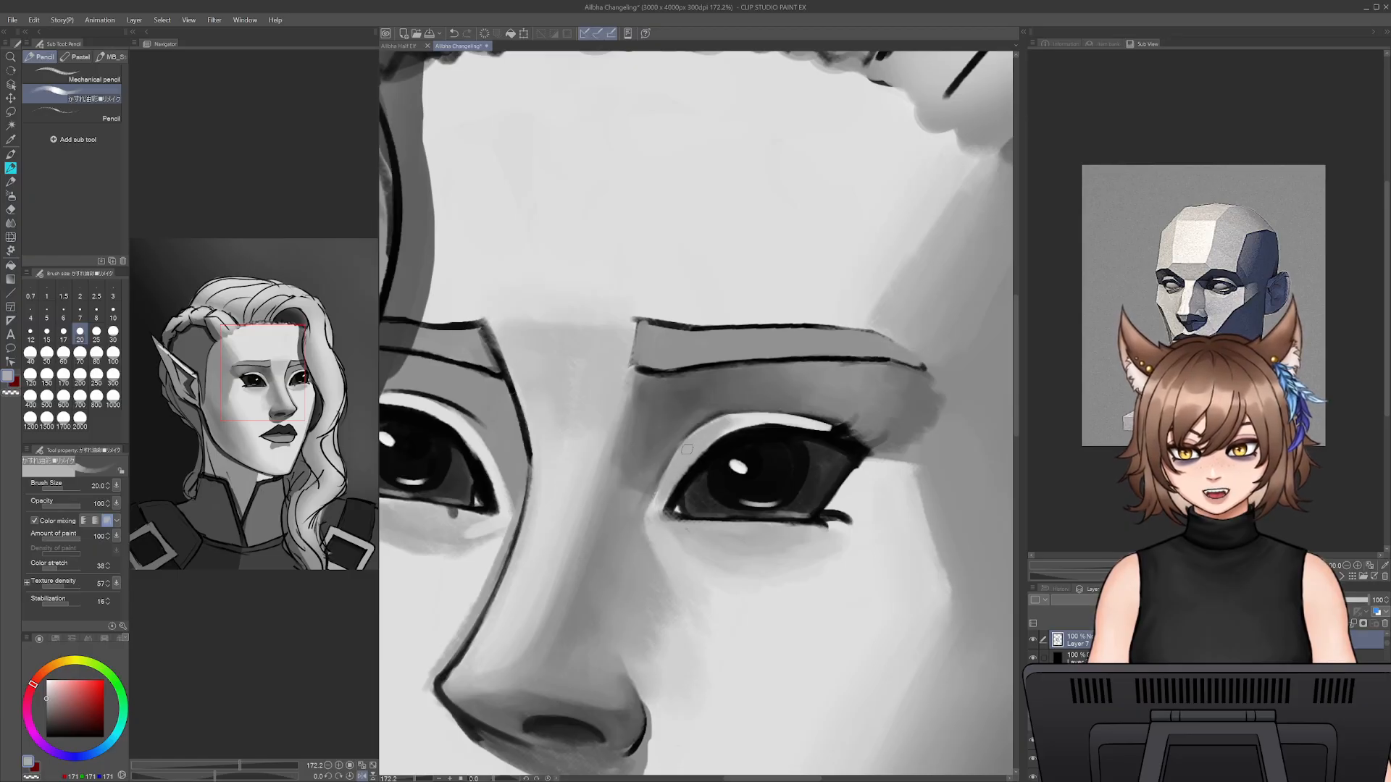
{"action": "left_click_drag", "start_coordinate": [679, 466], "coordinate": [734, 435]}
{"action": "left_click", "coordinate": [815, 423], "text": "alt"}
{"action": "mouse_move", "coordinate": [819, 422]}
{"action": "left_mouse_down"}
{"action": "mouse_move", "coordinate": [865, 451]}
{"action": "mouse_move", "coordinate": [851, 445]}
{"action": "left_mouse_up"}
{"action": "left_click", "coordinate": [820, 428], "text": "alt"}
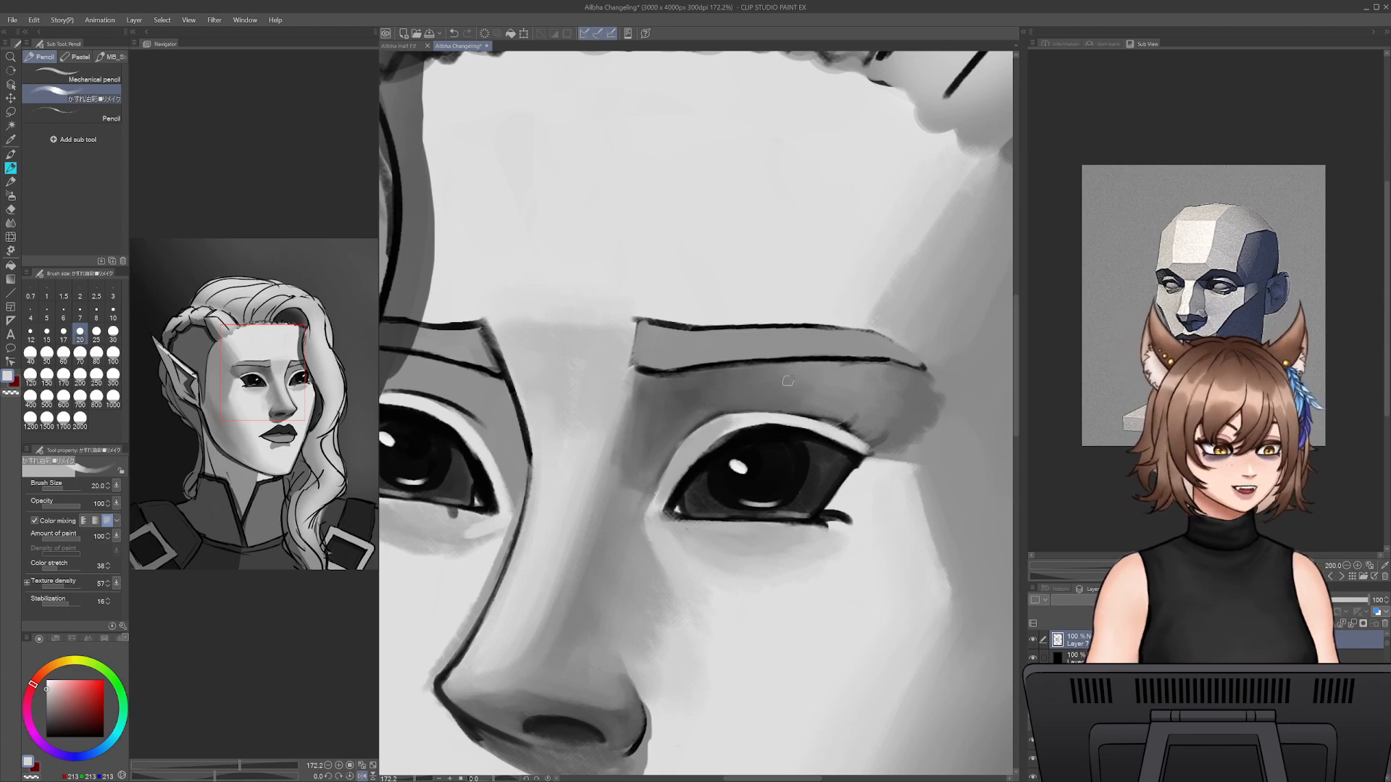
- Redraw the upper lash line from the inner corner over the iris with sampled near-black at size 10
{"action": "left_click", "coordinate": [812, 435], "text": "alt"}
{"action": "key", "text": "bracketleft"}
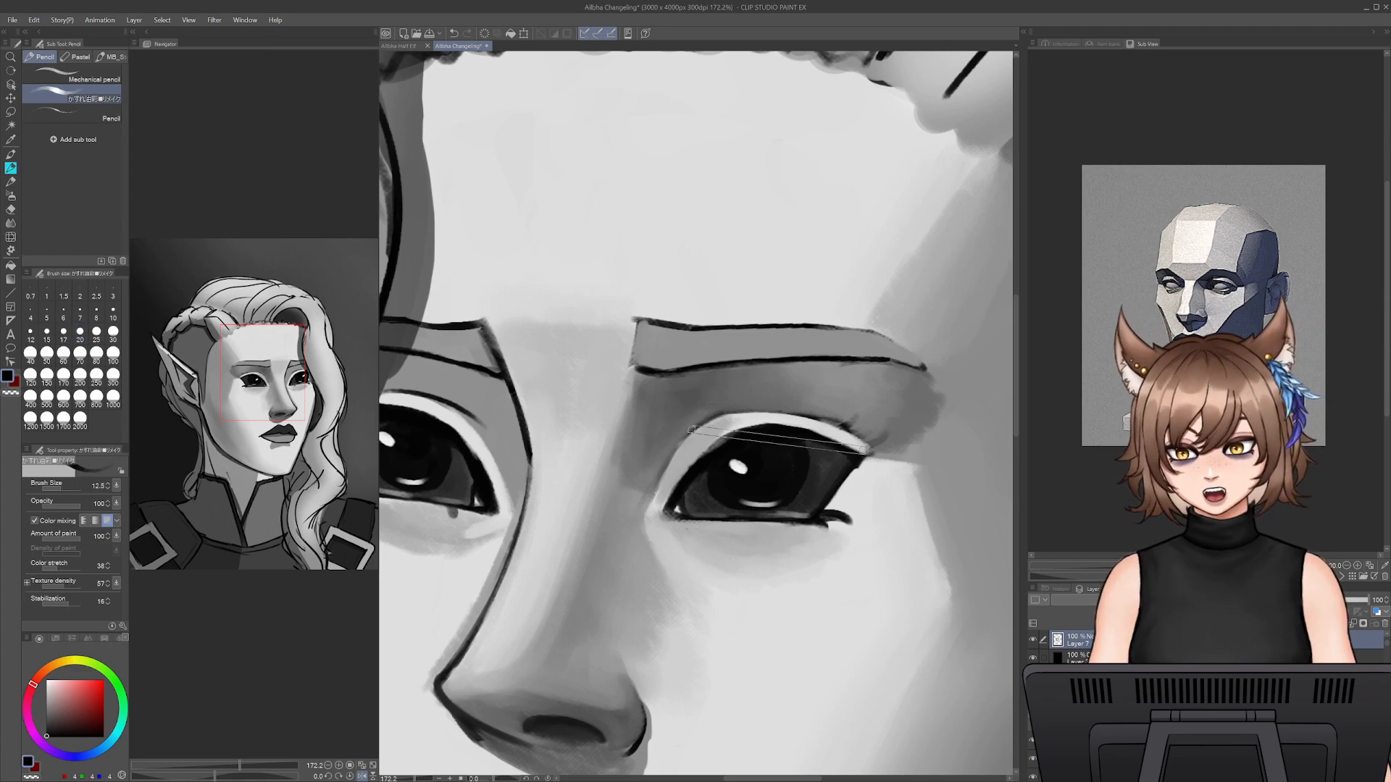
{"action": "key", "text": "bracketleft"}
{"action": "key", "text": "bracketleft"}
{"action": "key", "text": "bracketleft"}
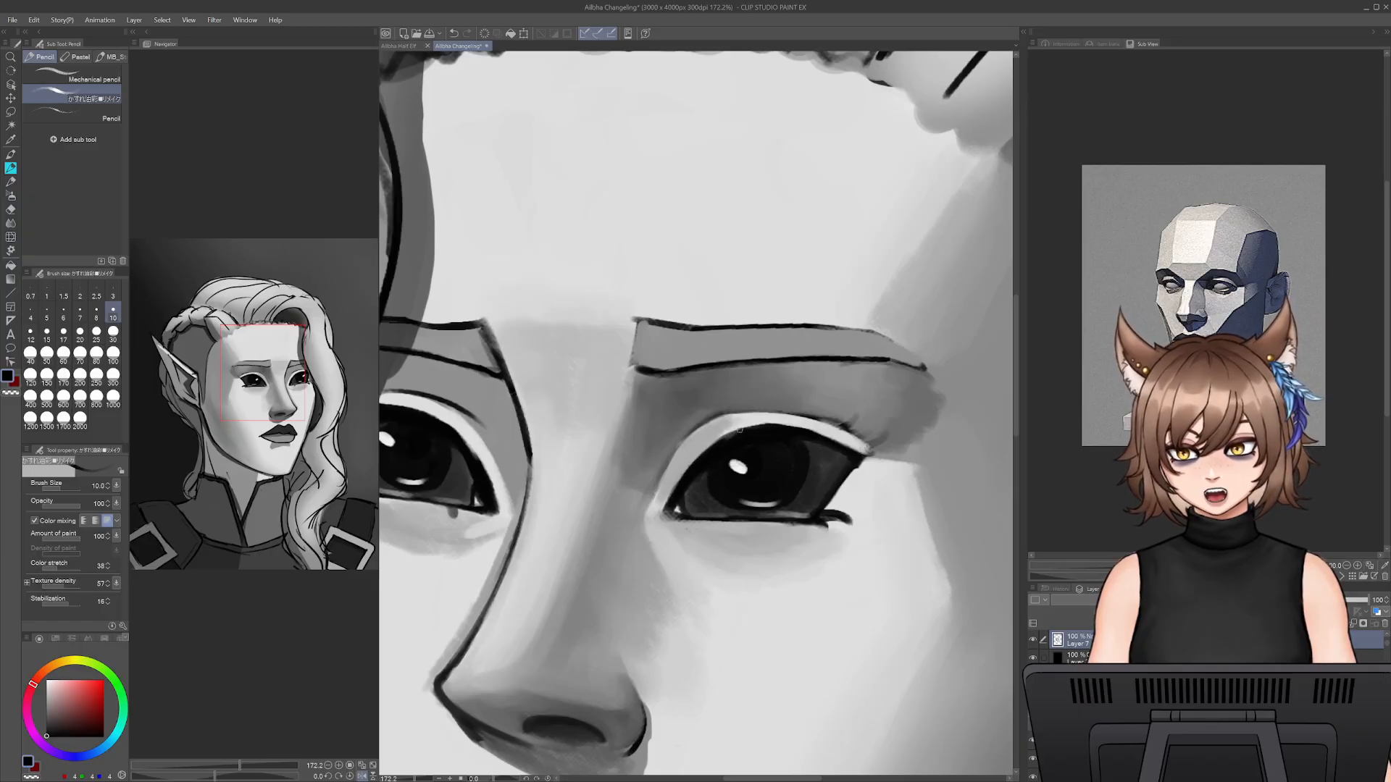
{"action": "left_click_drag", "start_coordinate": [694, 463], "coordinate": [760, 431]}
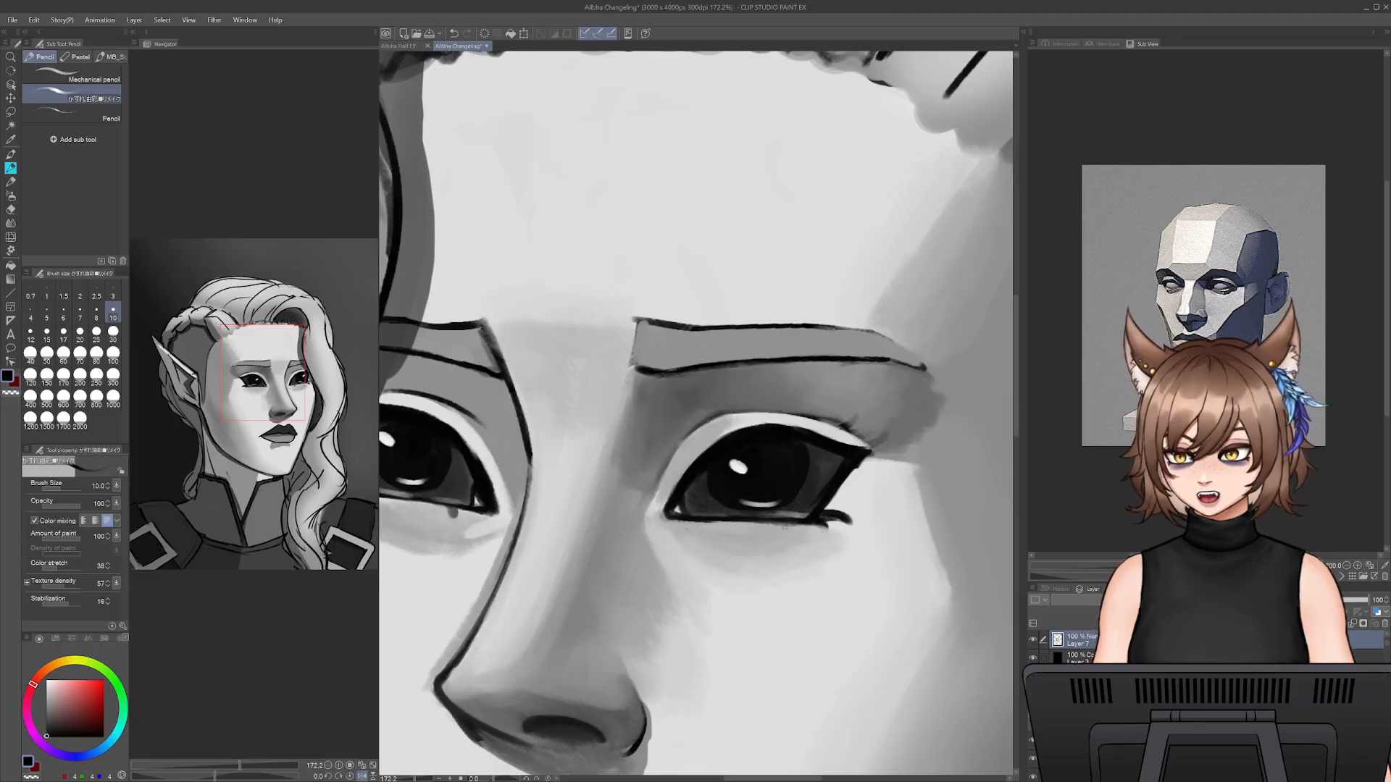
- Thin the underside of the lower lash line with sampled mid grey at size 20
{"action": "left_click", "coordinate": [681, 523], "text": "alt"}
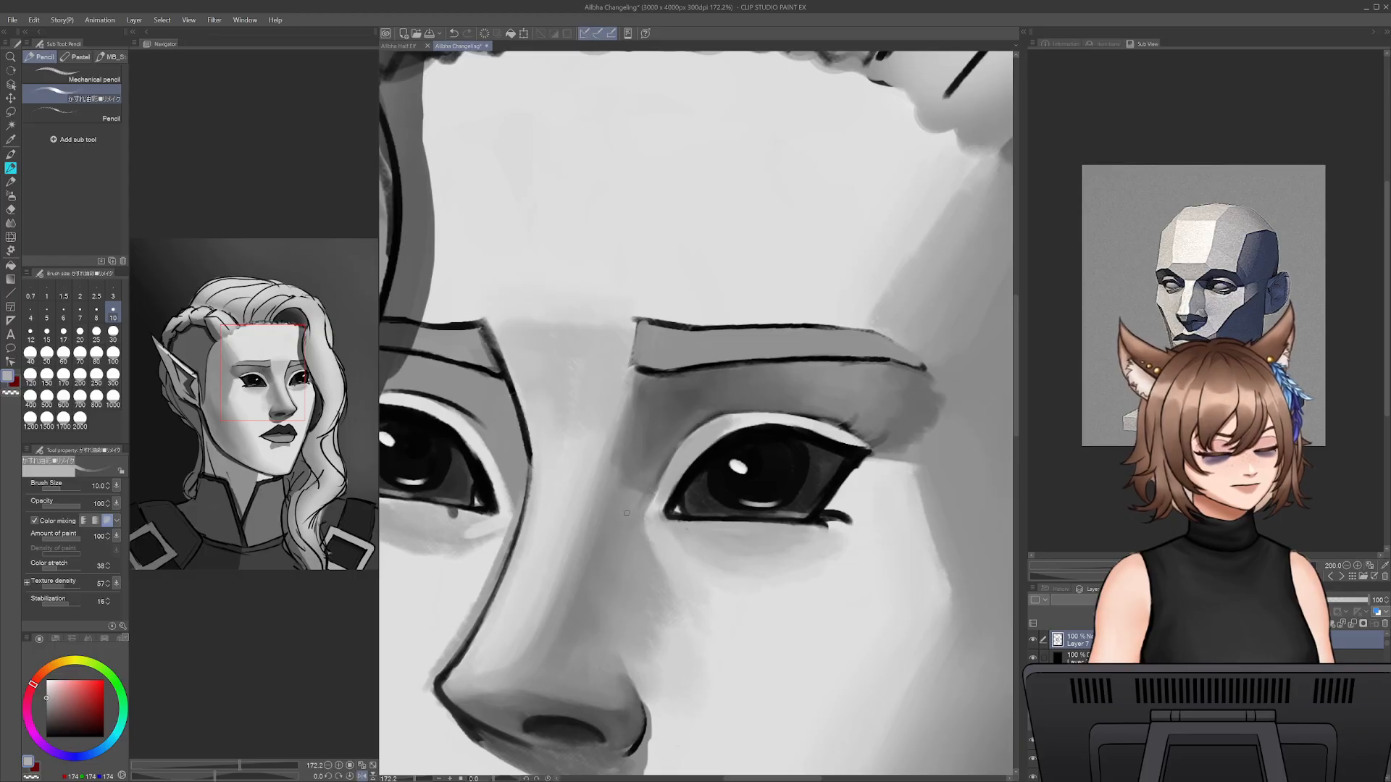
{"action": "key", "text": "bracketright"}
{"action": "key", "text": "bracketright"}
{"action": "key", "text": "bracketright"}
{"action": "key", "text": "bracketright"}
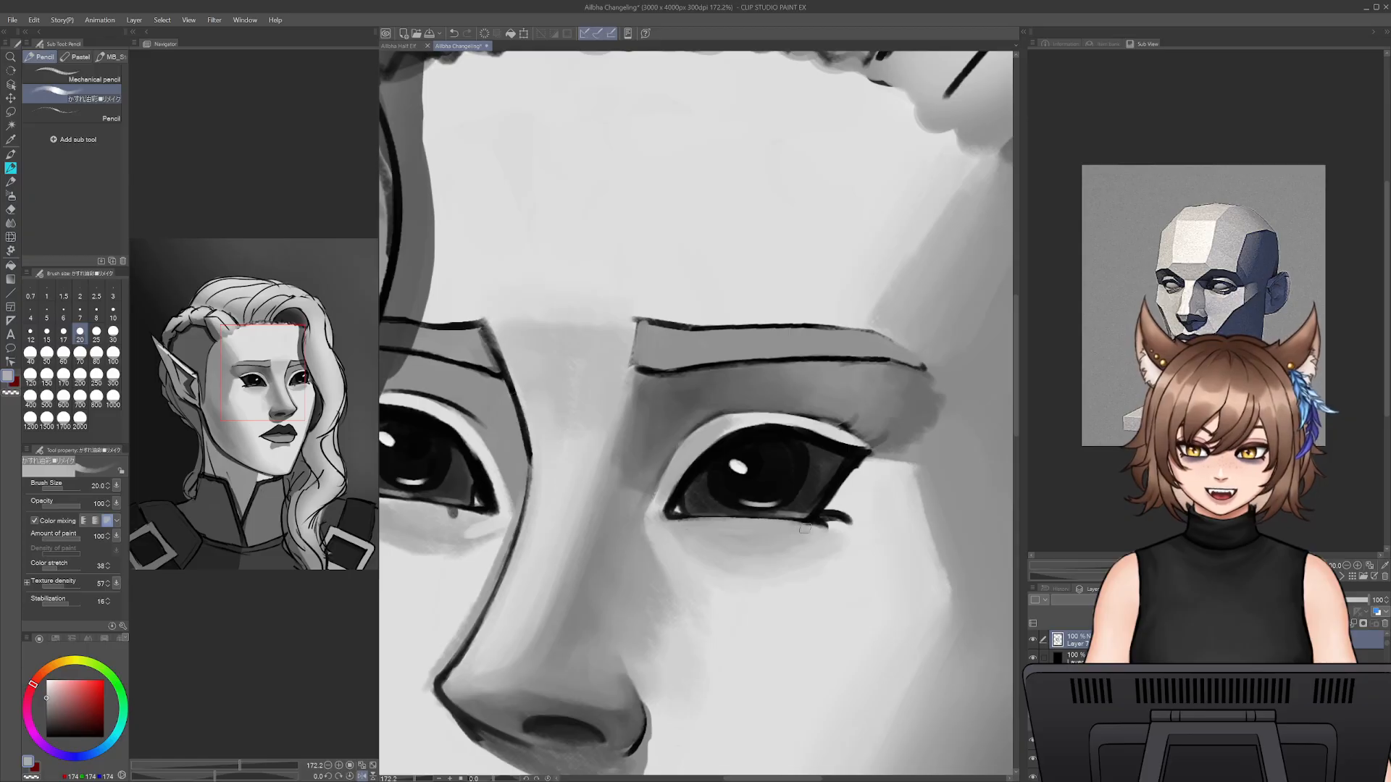
- Redefine the lower lash line with sampled near-black at size 9, undoing the first stroke from the inner corner
{"action": "left_click", "coordinate": [687, 516], "text": "alt"}
{"action": "key", "text": "bracketleft"}
{"action": "key", "text": "bracketleft"}
{"action": "key", "text": "bracketleft"}
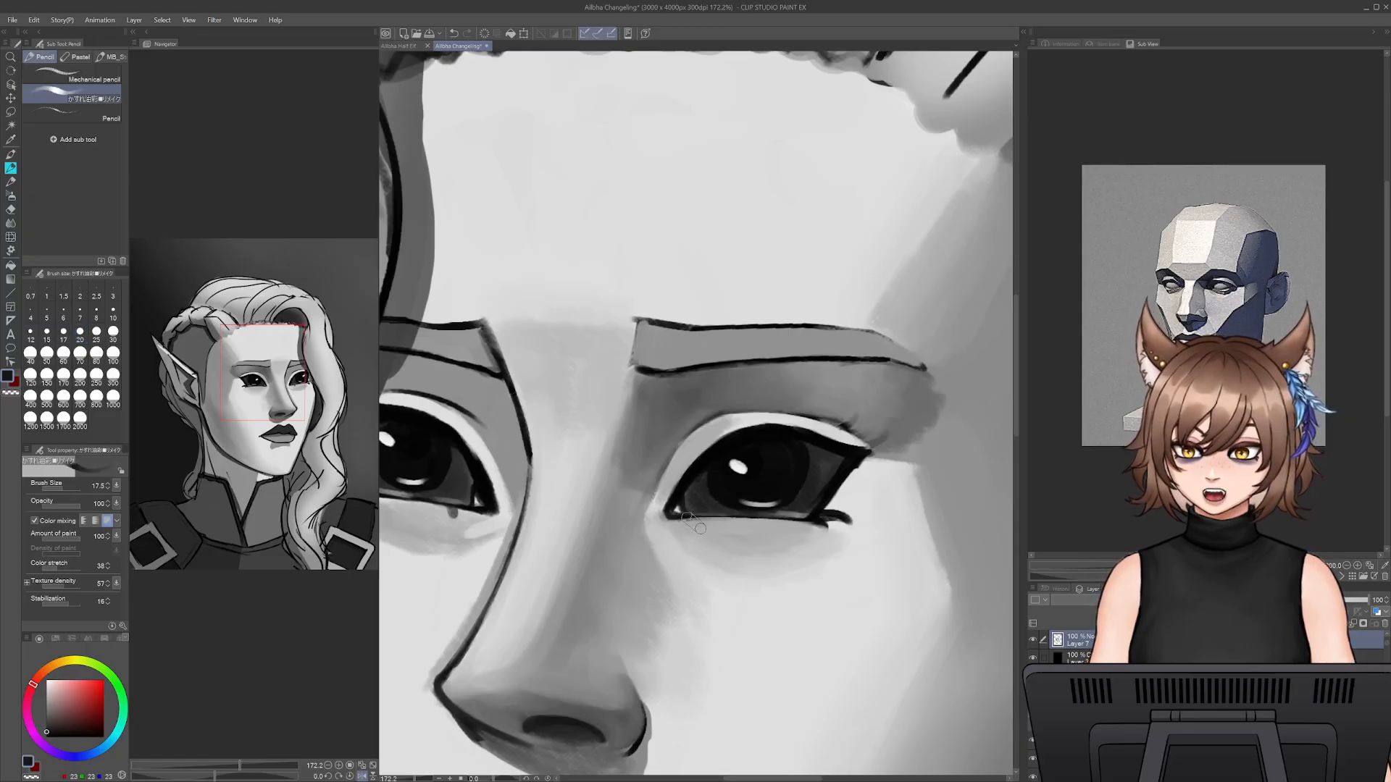
{"action": "mouse_move", "coordinate": [683, 518]}
{"action": "left_mouse_down"}
{"action": "mouse_move", "coordinate": [806, 520]}
{"action": "mouse_move", "coordinate": [793, 519]}
{"action": "left_mouse_up"}
{"action": "key", "text": "ctrl+z"}
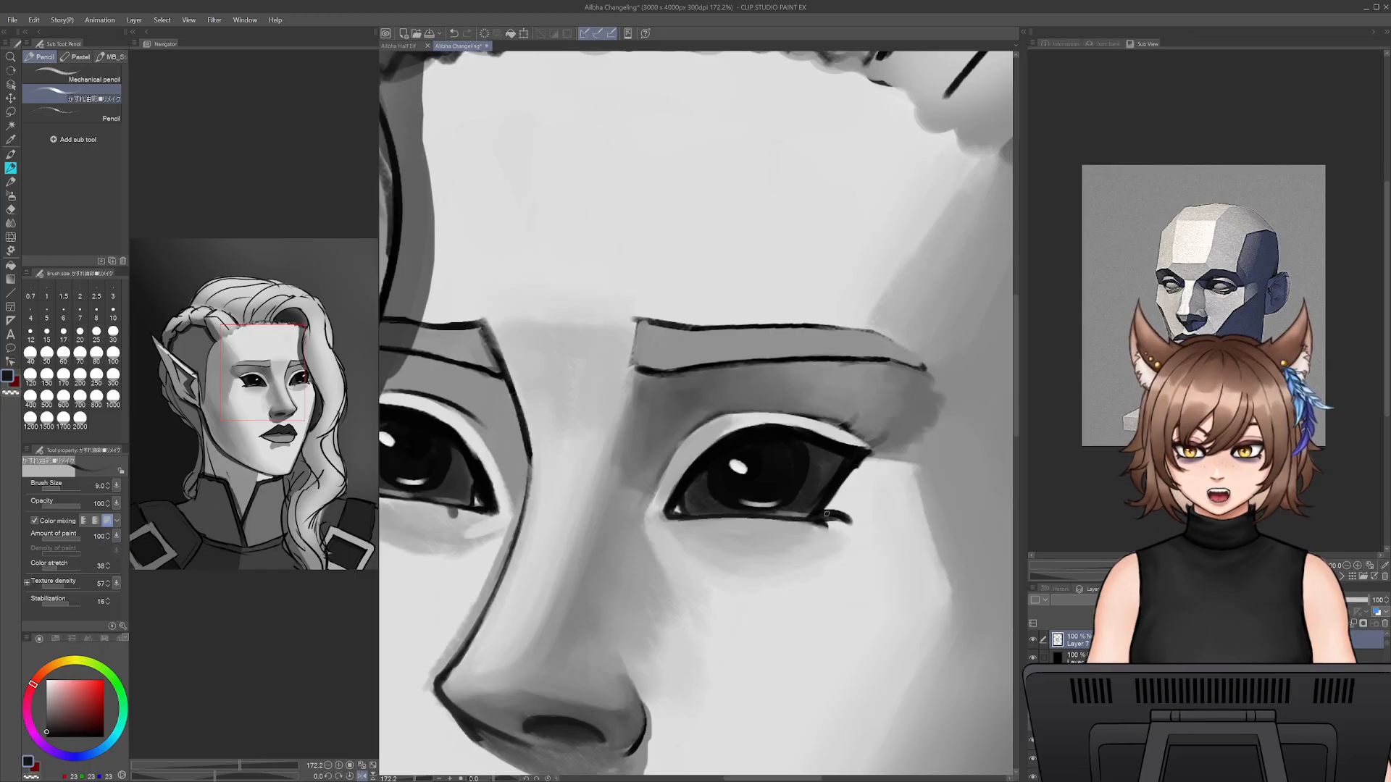
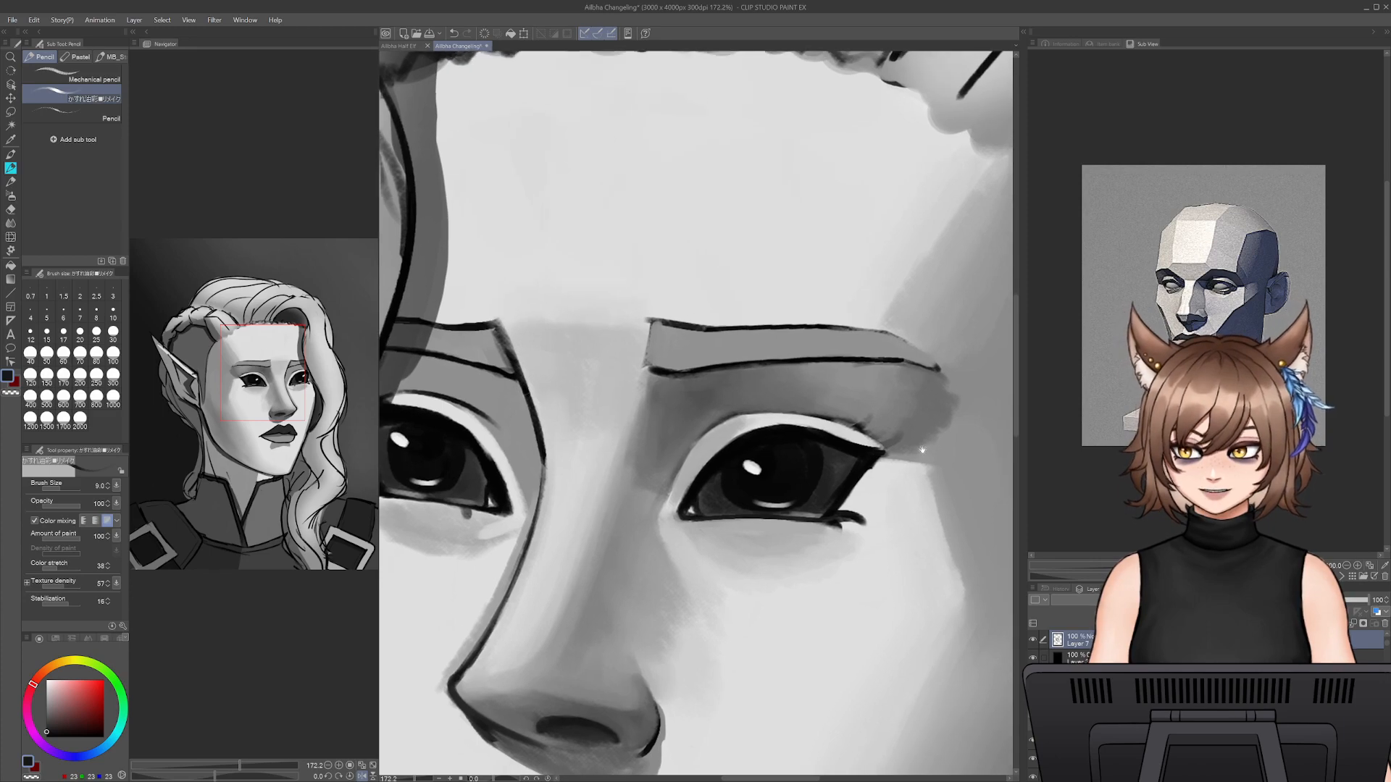
- Try a sampled mid-grey stroke over the upper eyelid's outer corner, raising the brush to size 15
{"action": "left_click", "coordinate": [840, 419], "text": "alt"}
{"action": "left_click_drag", "start_coordinate": [819, 428], "coordinate": [871, 443]}
{"action": "key", "text": "ctrl+z"}
{"action": "key", "text": "]"}
{"action": "key", "text": "]"}
{"action": "key", "text": "]"}
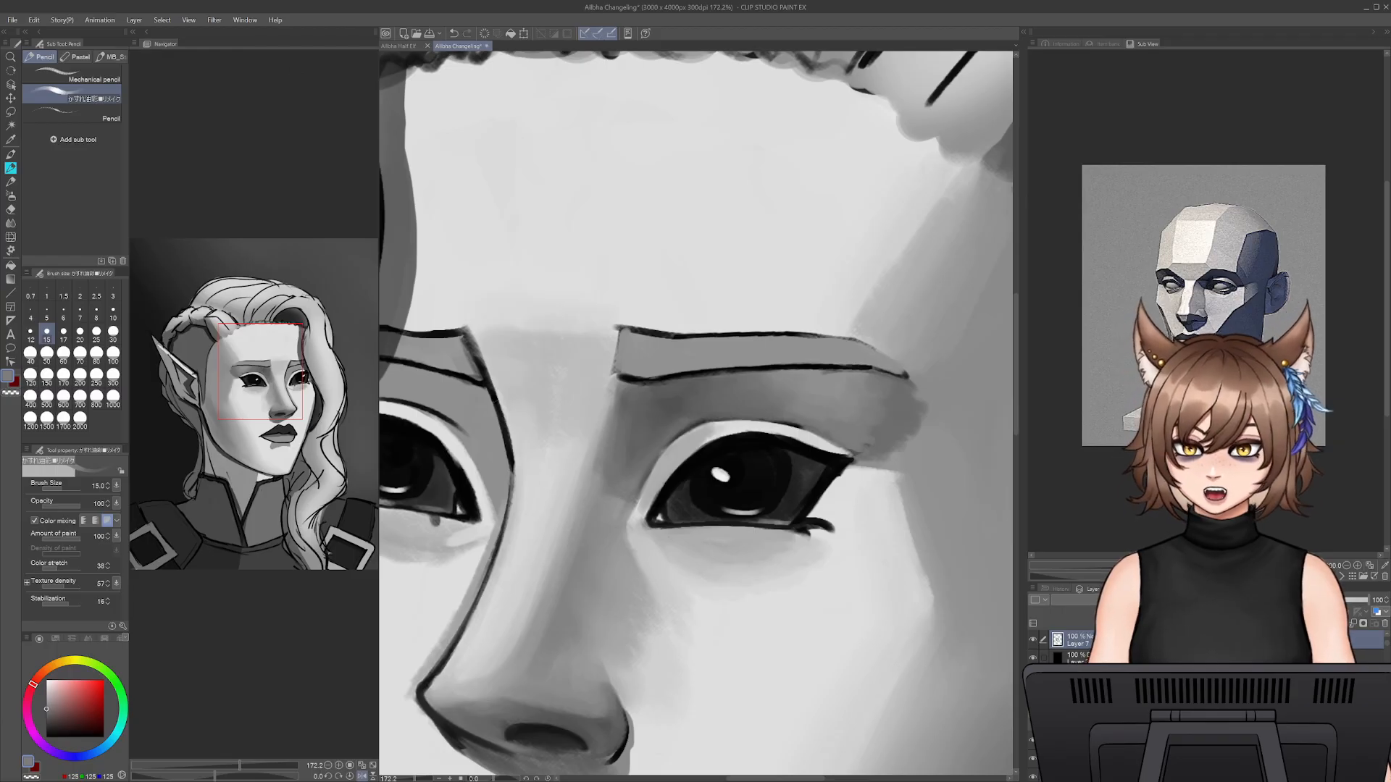
- Open the Mirror Composition sketch, view its full page against the Changeling portrait, and return to the portrait
{"action": "left_click", "coordinate": [13, 21]}
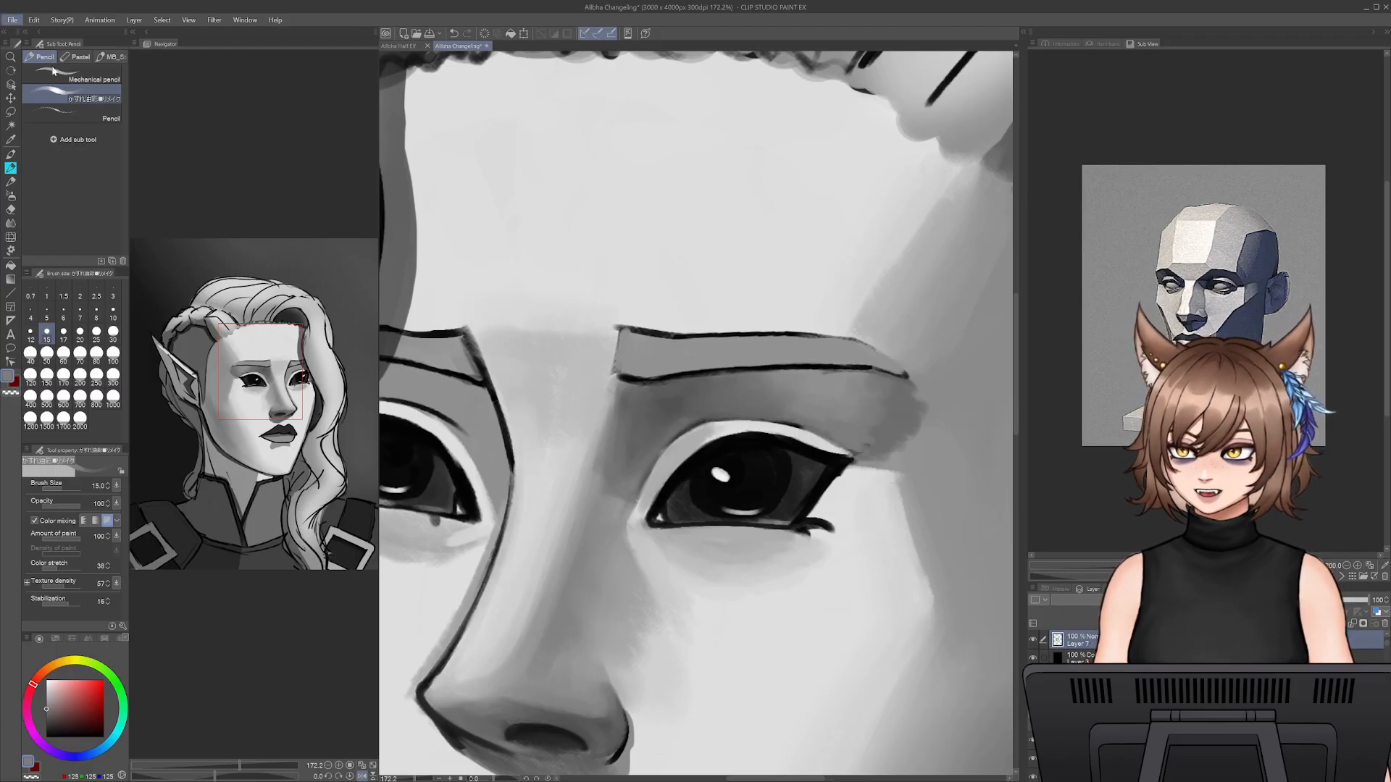
{"action": "left_click", "coordinate": [62, 59]}
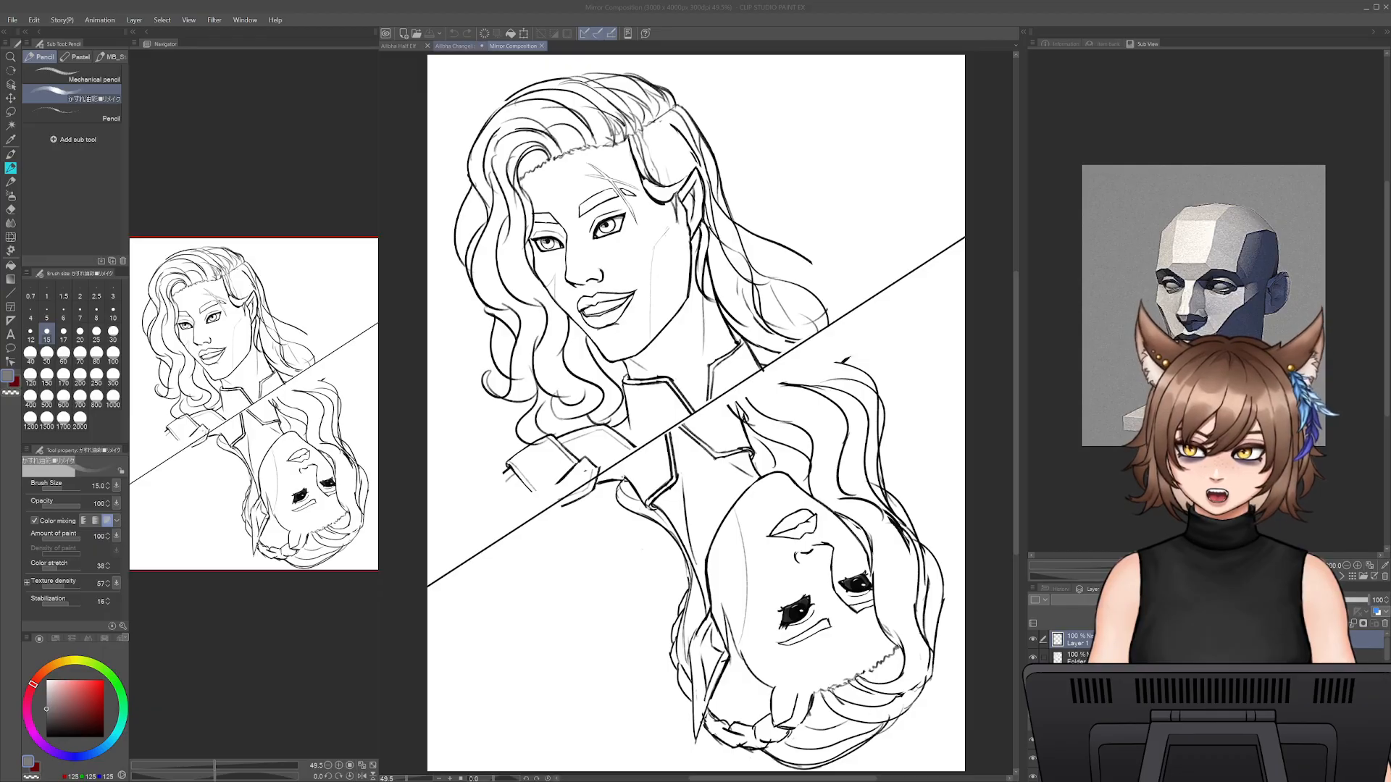
{"action": "left_click", "coordinate": [455, 46]}
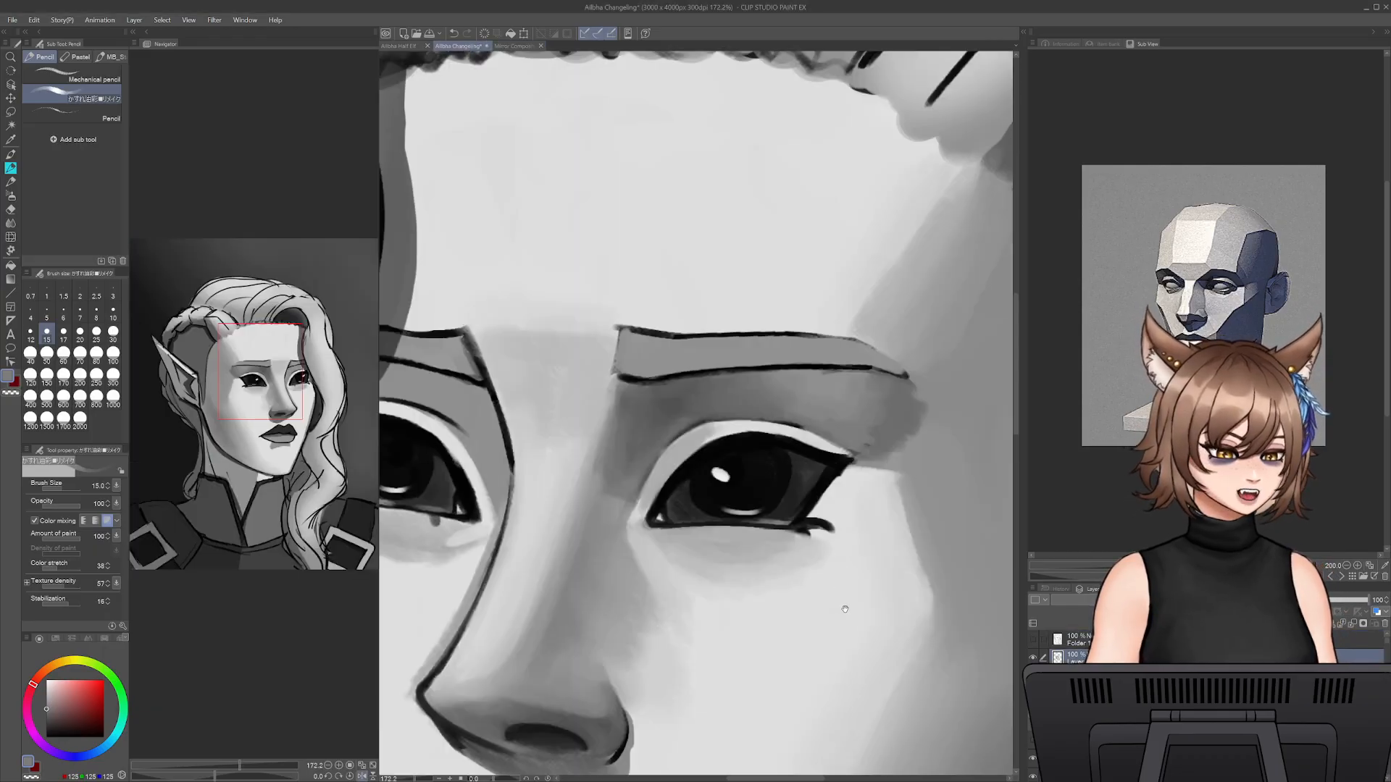
{"action": "scroll", "coordinate": [838, 589], "scroll_direction": "down", "scroll_amount": 2}
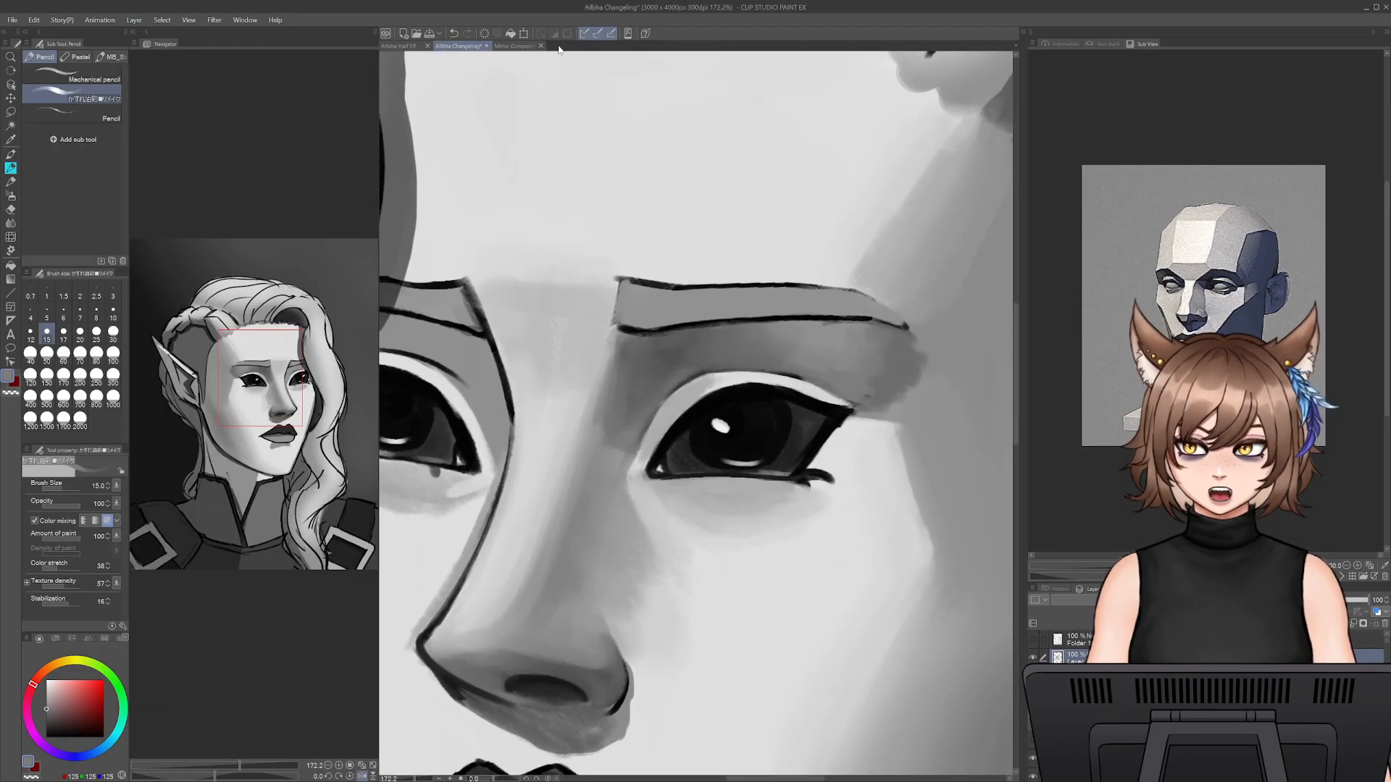
{"action": "left_click", "coordinate": [514, 45]}
{"action": "left_click", "coordinate": [410, 773]}
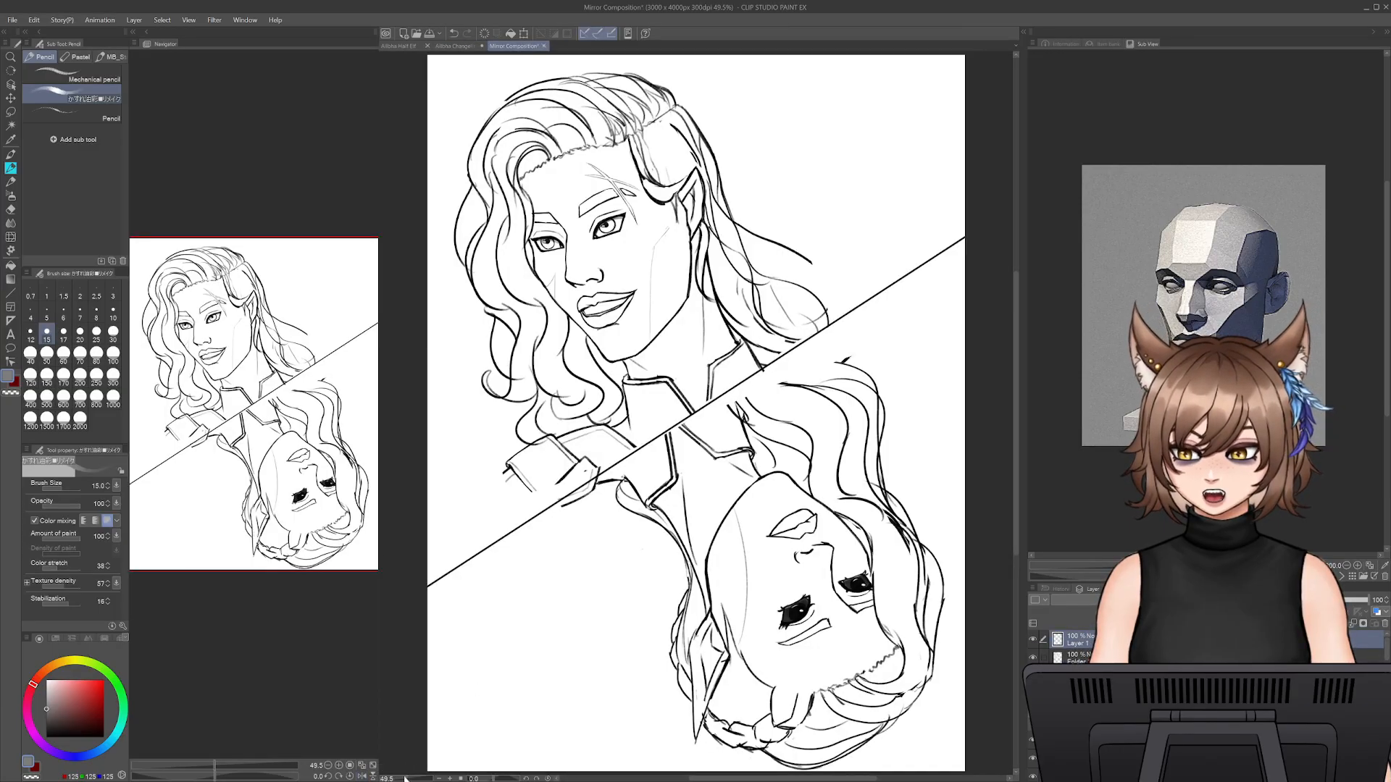
{"action": "left_click_drag", "start_coordinate": [408, 779], "coordinate": [431, 779]}
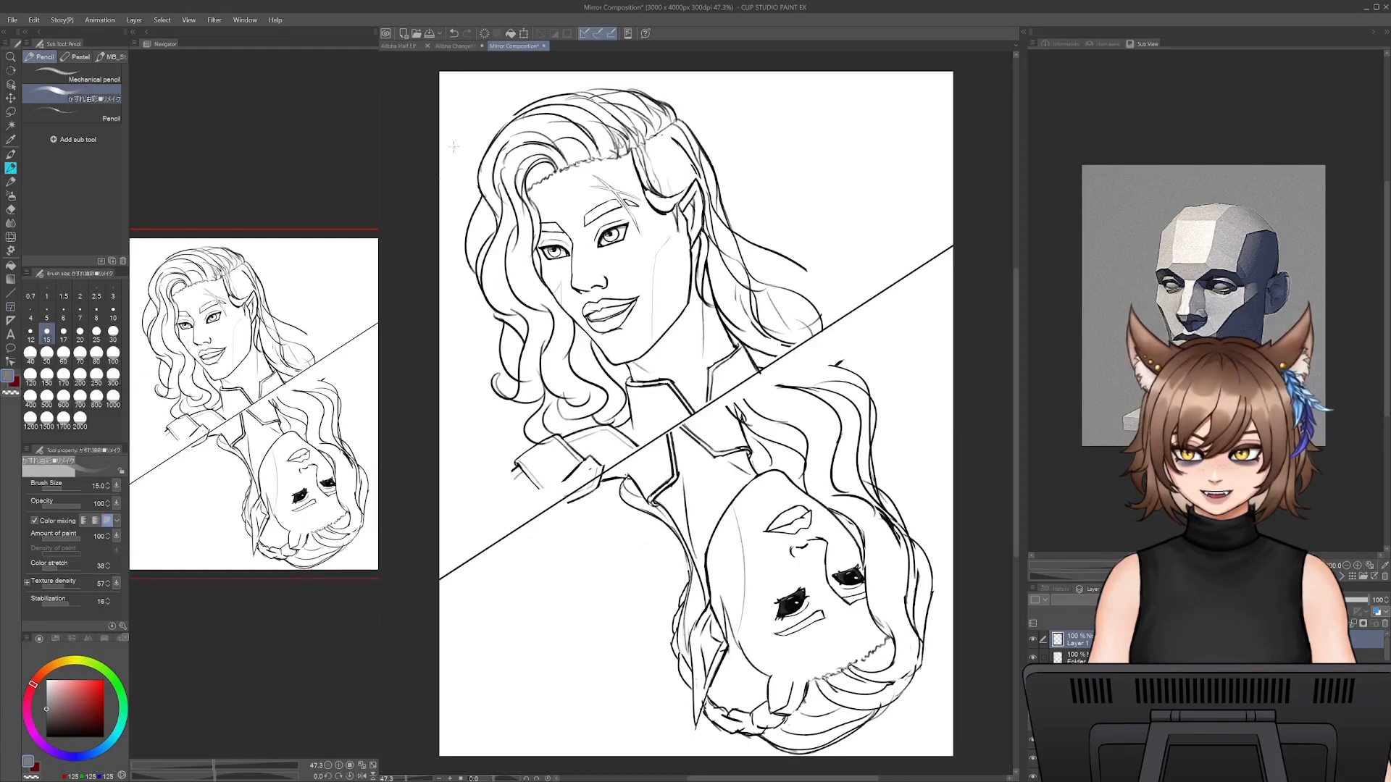
{"action": "left_click", "coordinate": [453, 45]}
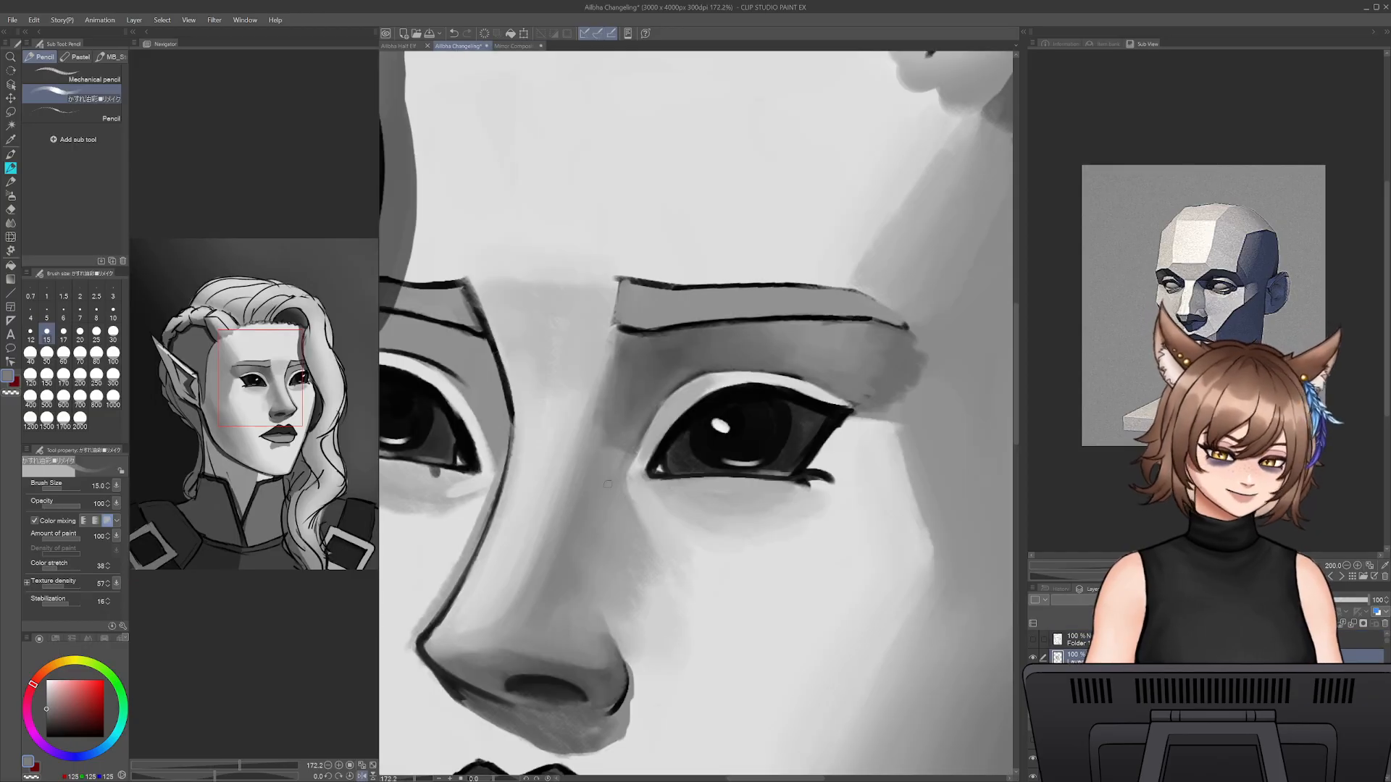
- Square off the eye-socket shadow's outer corner and soften the upper cheek plane's outer edge with sampled light and mid greys at size 30
{"action": "left_click_drag", "start_coordinate": [608, 484], "coordinate": [556, 336]}
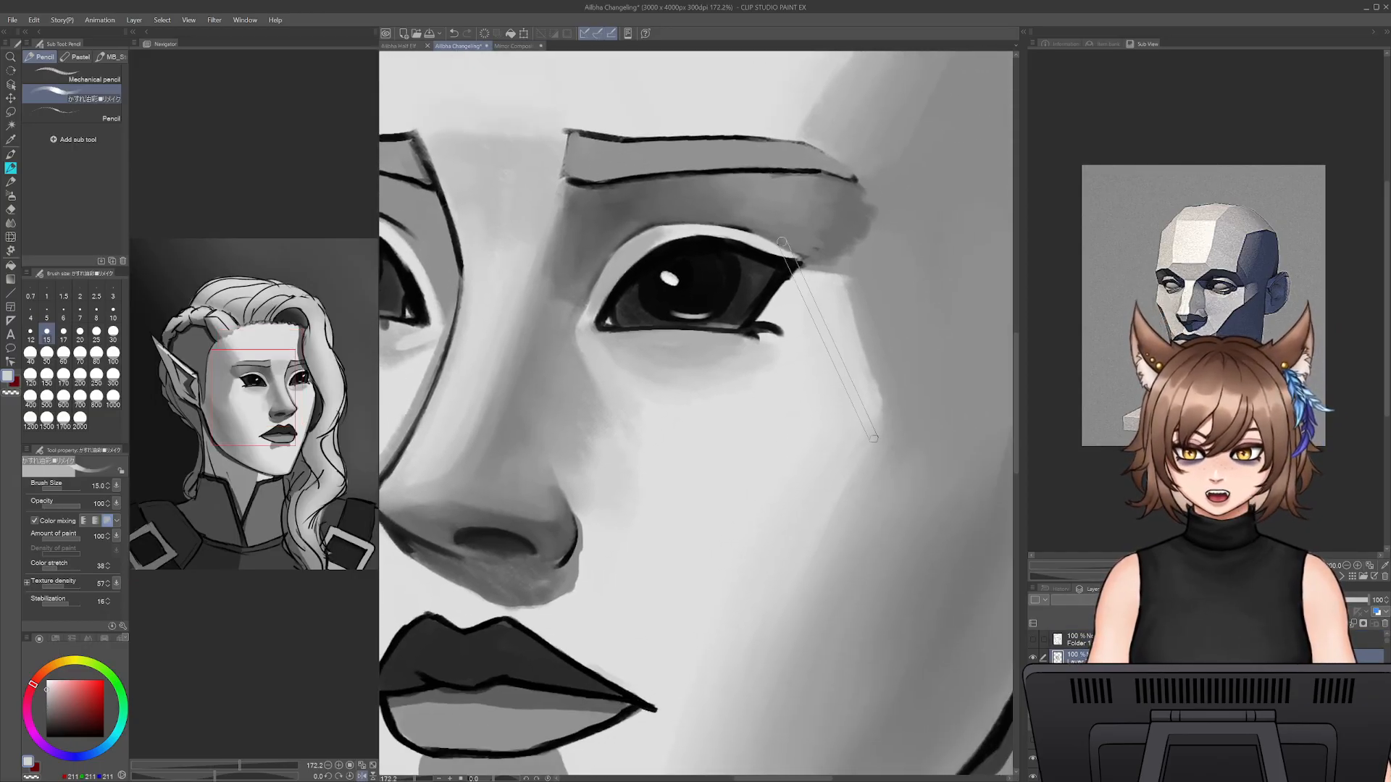
{"action": "key", "text": "bracketright"}
{"action": "key", "text": "bracketright"}
{"action": "key", "text": "bracketright"}
{"action": "key", "text": "bracketright"}
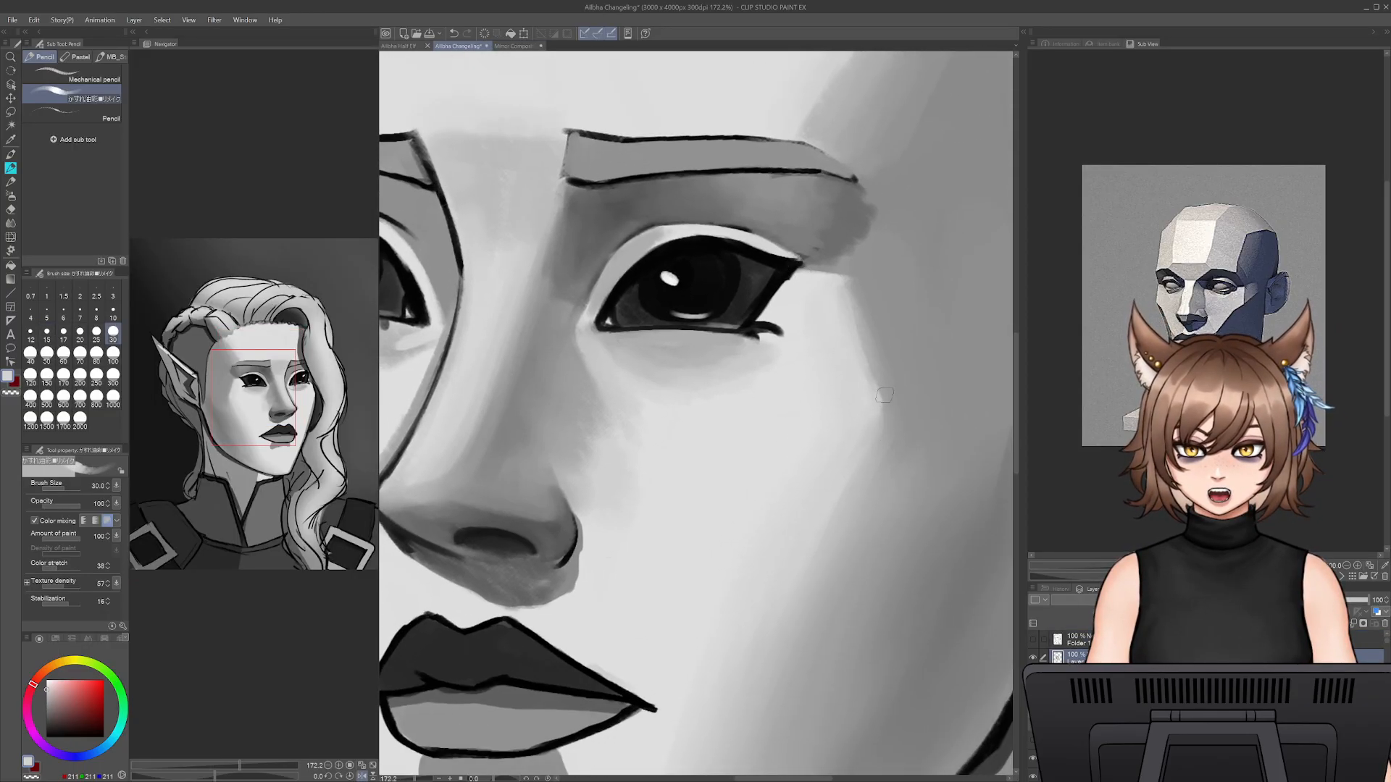
{"action": "mouse_move", "coordinate": [866, 255]}
{"action": "left_mouse_down"}
{"action": "mouse_move", "coordinate": [882, 348]}
{"action": "mouse_move", "coordinate": [817, 345]}
{"action": "mouse_move", "coordinate": [829, 317]}
{"action": "mouse_move", "coordinate": [888, 354]}
{"action": "mouse_move", "coordinate": [884, 333]}
{"action": "mouse_move", "coordinate": [891, 362]}
{"action": "mouse_move", "coordinate": [872, 357]}
{"action": "left_mouse_up"}
{"action": "left_click", "coordinate": [853, 320], "text": "alt"}
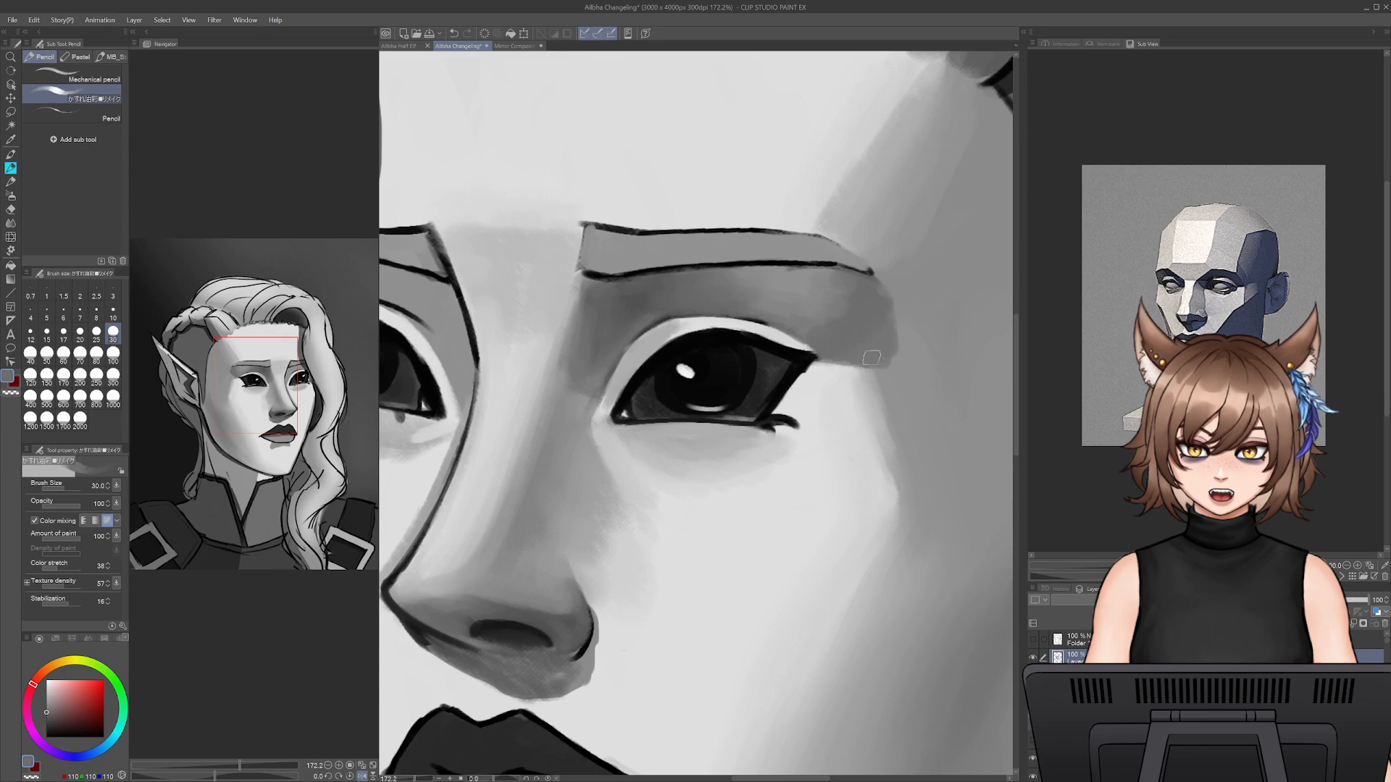
{"action": "left_click", "coordinate": [879, 364], "text": "alt"}
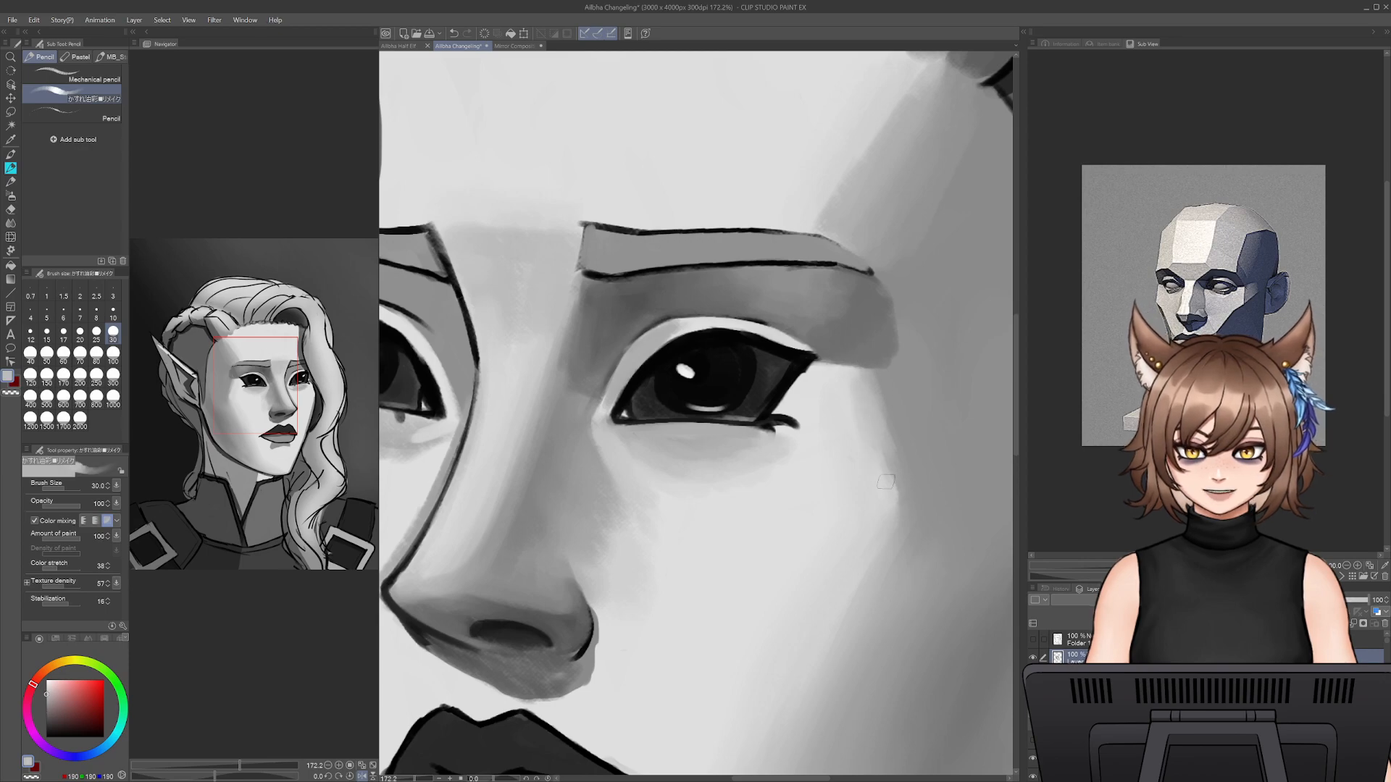
- Paint over the brow tail's outer outline and rework the adjoining temple plane with sampled greys, raising the brush to size 50
{"action": "left_click", "coordinate": [906, 363], "text": "alt"}
{"action": "mouse_move", "coordinate": [886, 285]}
{"action": "left_mouse_down"}
{"action": "mouse_move", "coordinate": [827, 229]}
{"action": "mouse_move", "coordinate": [859, 264]}
{"action": "mouse_move", "coordinate": [839, 235]}
{"action": "mouse_move", "coordinate": [864, 248]}
{"action": "mouse_move", "coordinate": [890, 226]}
{"action": "mouse_move", "coordinate": [821, 363]}
{"action": "mouse_move", "coordinate": [791, 313]}
{"action": "mouse_move", "coordinate": [771, 389]}
{"action": "left_mouse_up"}
{"action": "left_click", "coordinate": [882, 232], "text": "alt"}
{"action": "left_click", "coordinate": [788, 326], "text": "alt"}
{"action": "key", "text": "]"}
{"action": "key", "text": "]"}
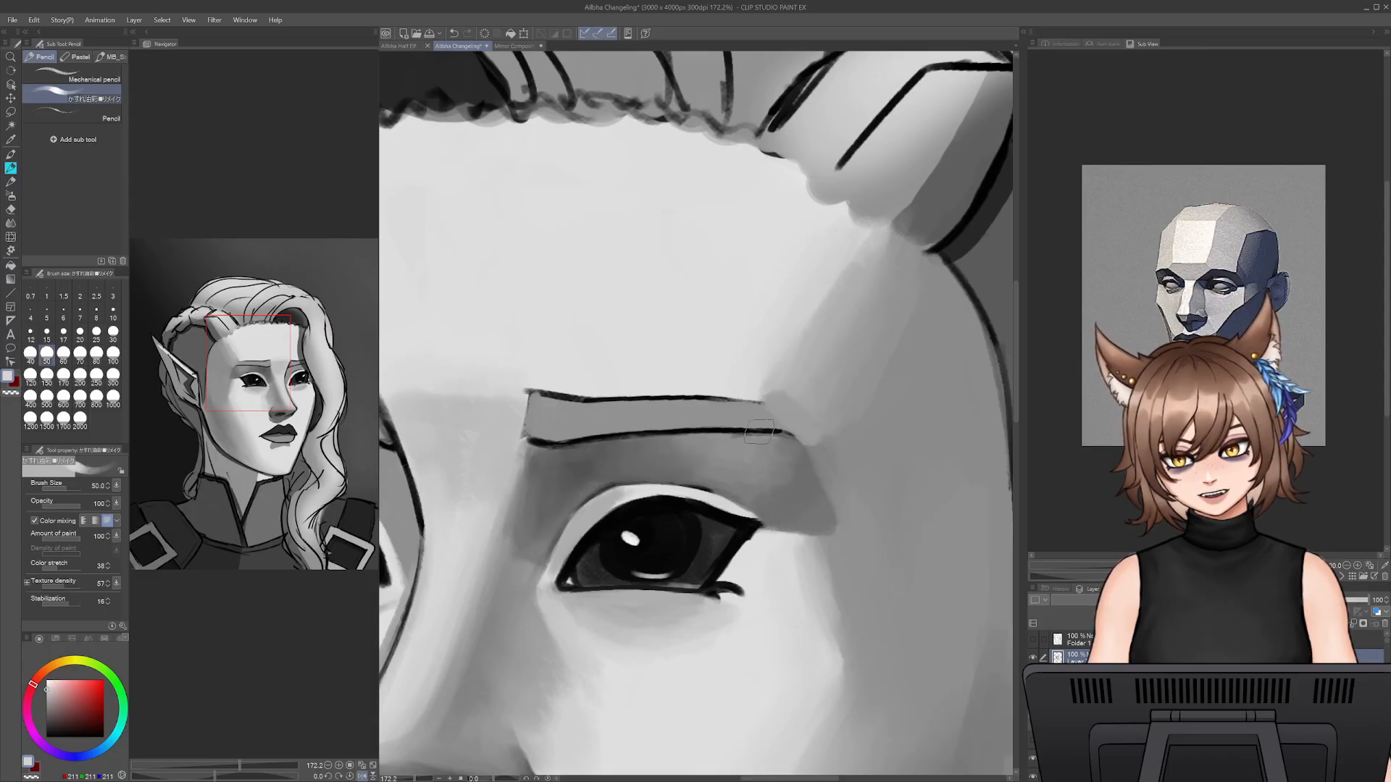
- Try to redraw the brow tail's outline with sampled dark grey at size 15, undoing the strokes
{"action": "left_click", "coordinate": [798, 500], "text": "alt"}
{"action": "key", "text": "["}
{"action": "key", "text": "["}
{"action": "key", "text": "["}
{"action": "key", "text": "["}
{"action": "key", "text": "["}
{"action": "key", "text": "["}
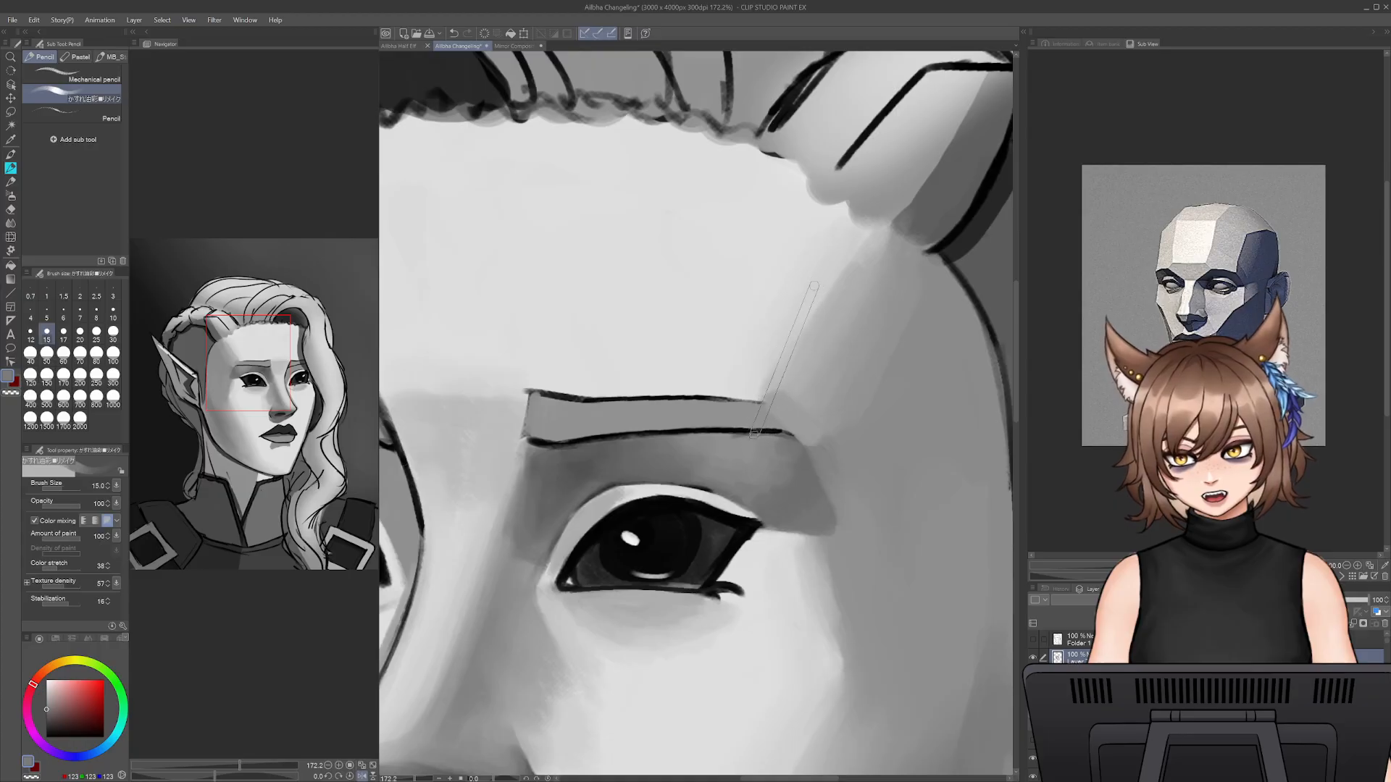
{"action": "left_click", "coordinate": [743, 432], "text": "alt"}
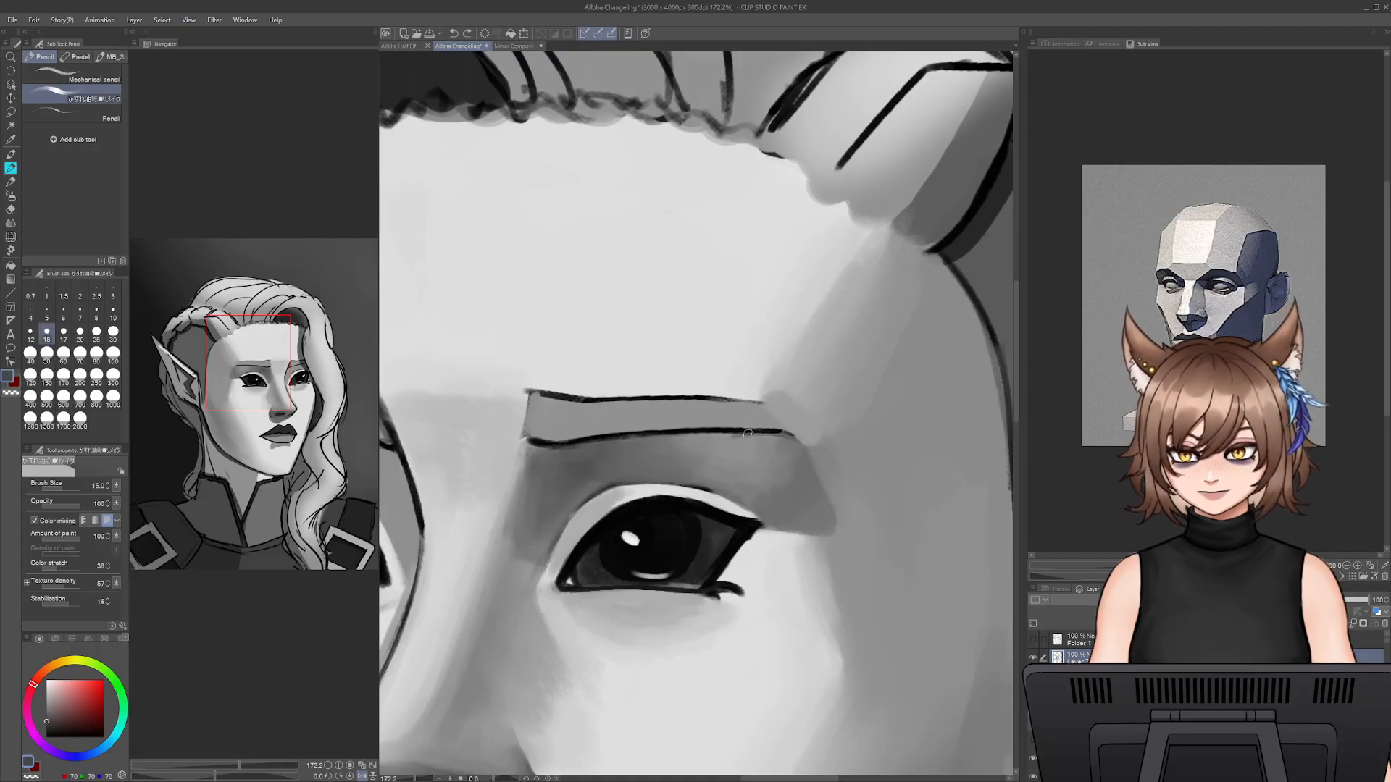
{"action": "mouse_move", "coordinate": [784, 430]}
{"action": "left_mouse_down"}
{"action": "mouse_move", "coordinate": [803, 470]}
{"action": "mouse_move", "coordinate": [764, 404]}
{"action": "left_mouse_up"}
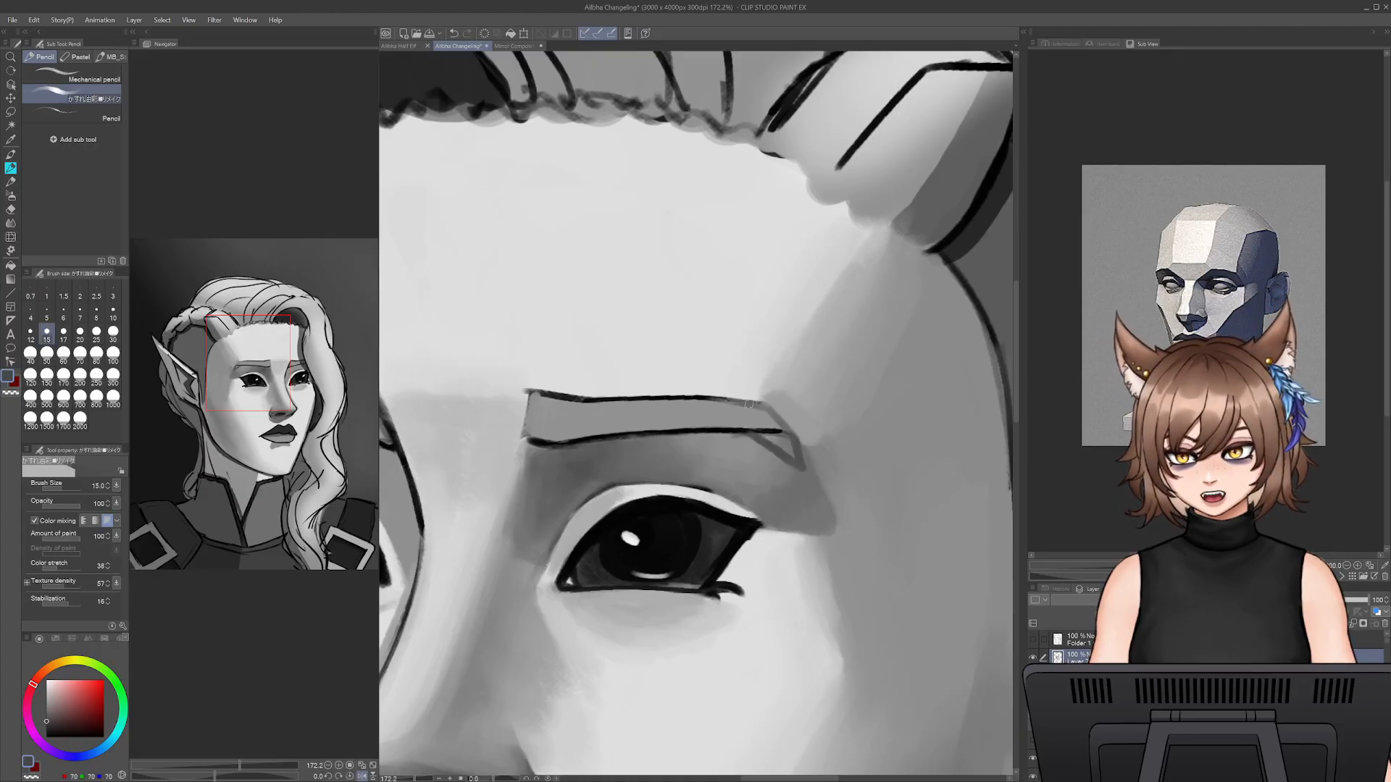
{"action": "key", "text": "ctrl+z"}
{"action": "key", "text": "ctrl+z"}
{"action": "key", "text": "ctrl+z"}
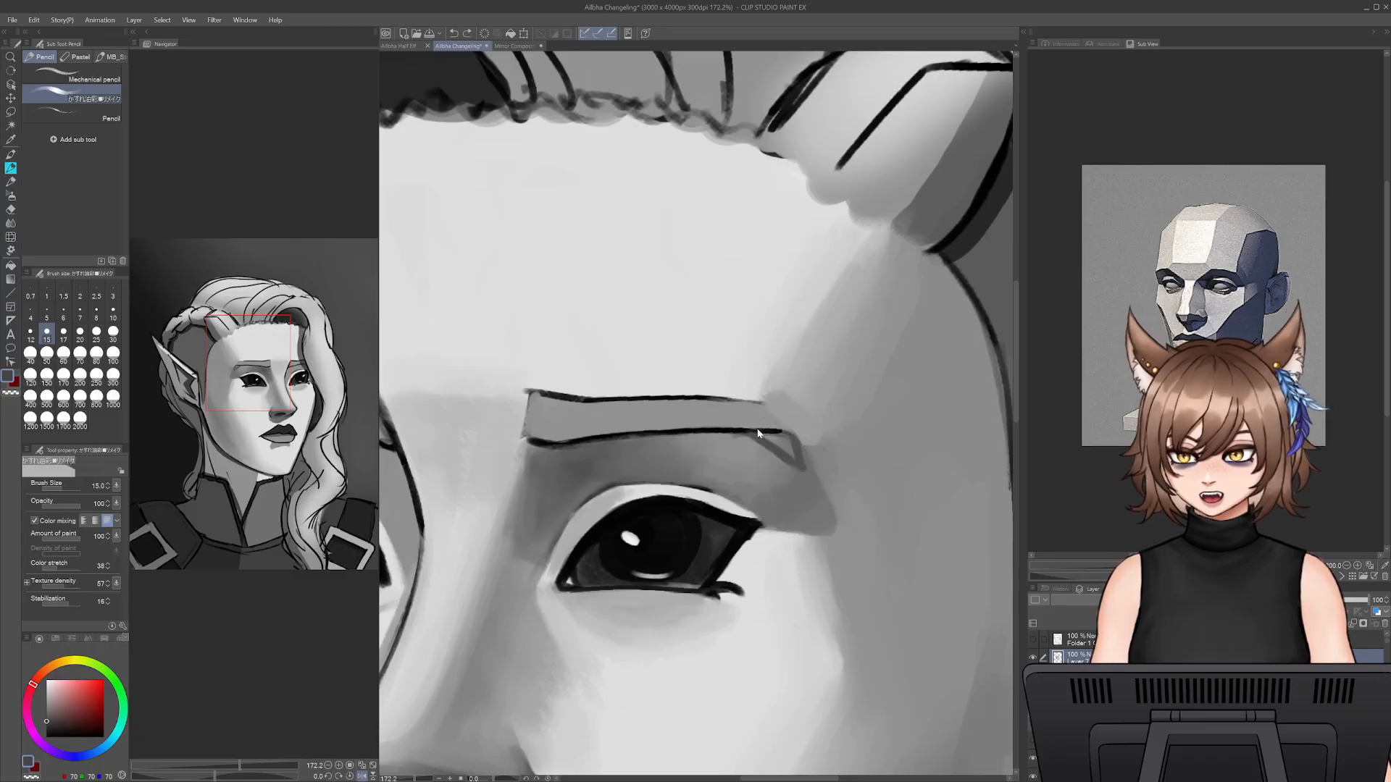
- Redraw the brow tail as an angled point with sampled near-black at size 10, cleaning its lines with sampled mid grey
{"action": "left_click", "coordinate": [746, 434], "text": "alt"}
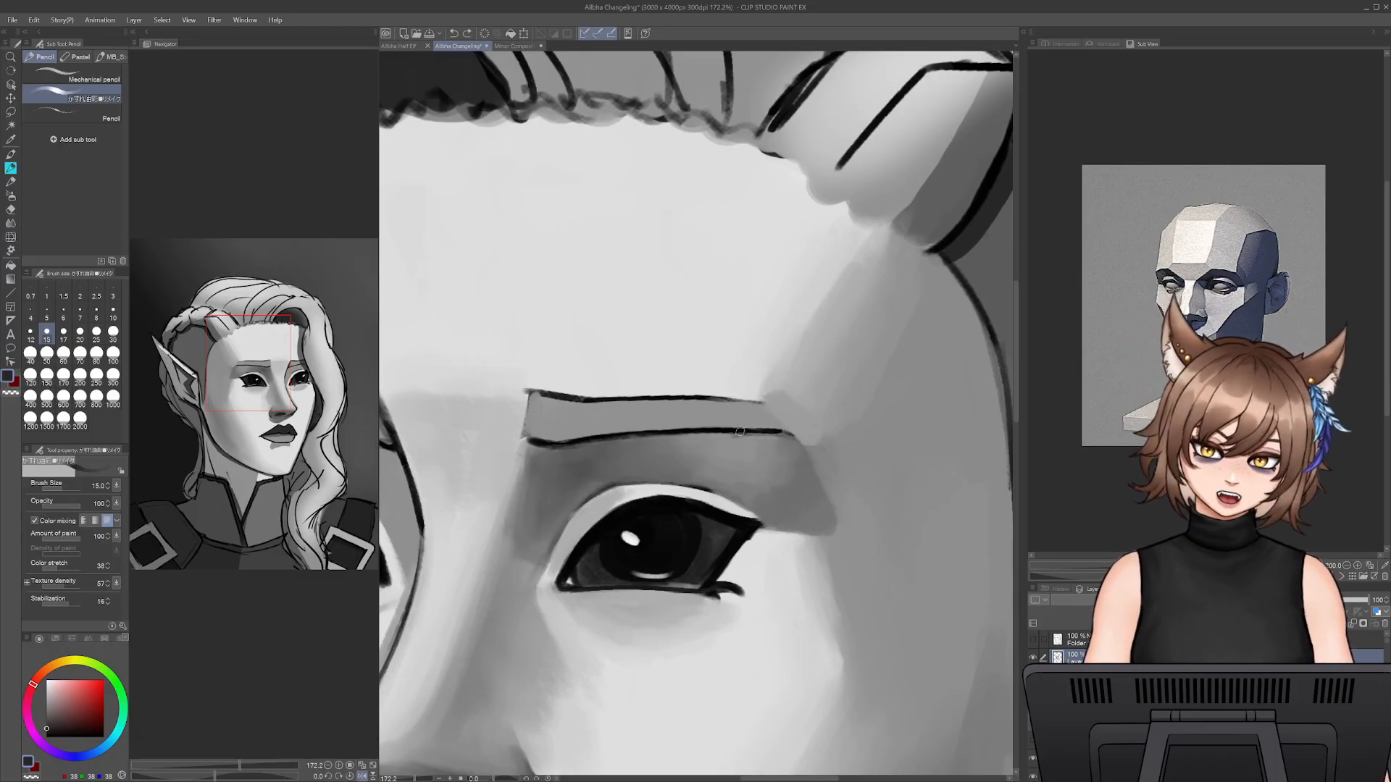
{"action": "key", "text": "bracketleft"}
{"action": "key", "text": "bracketleft"}
{"action": "mouse_move", "coordinate": [735, 431]}
{"action": "left_mouse_down"}
{"action": "mouse_move", "coordinate": [795, 455]}
{"action": "mouse_move", "coordinate": [758, 406]}
{"action": "left_mouse_up"}
{"action": "key", "text": "ctrl+z"}
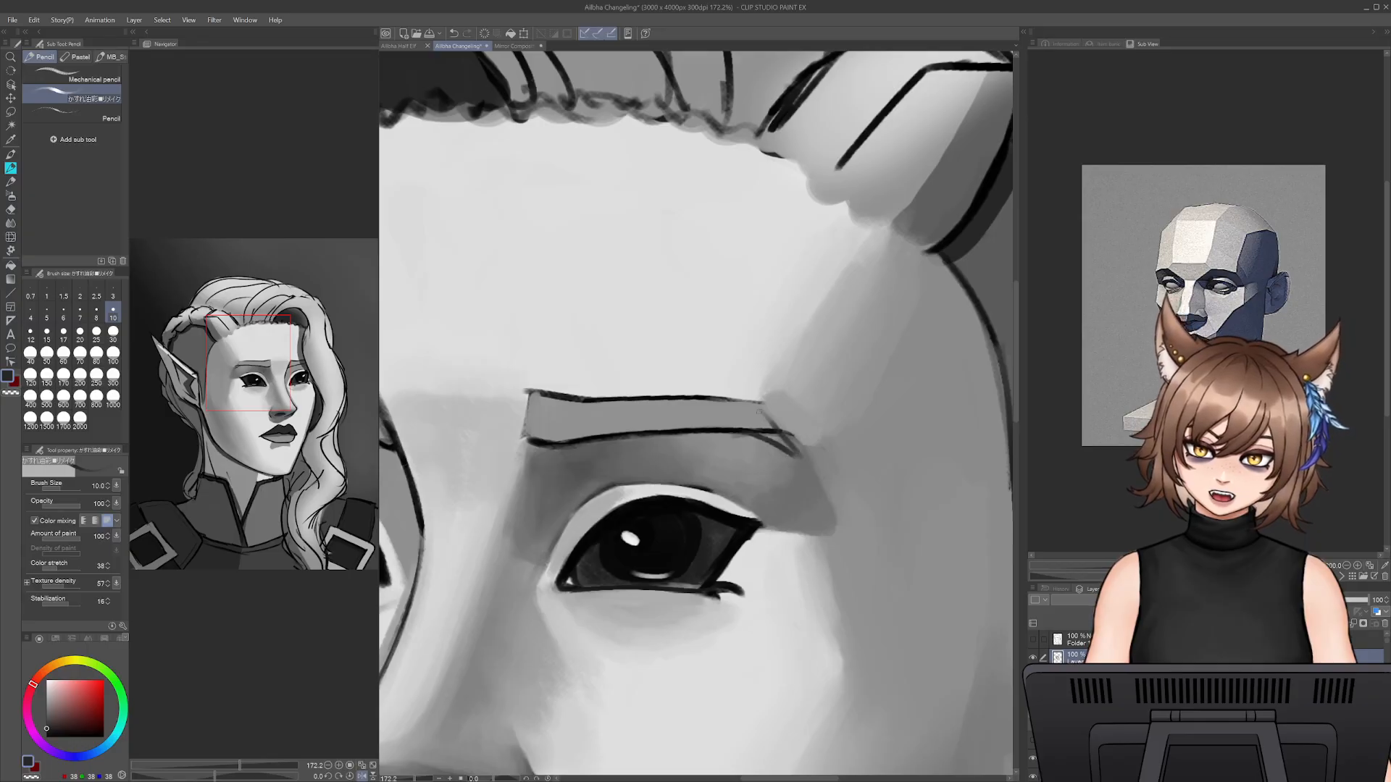
{"action": "left_click_drag", "start_coordinate": [797, 453], "coordinate": [754, 402]}
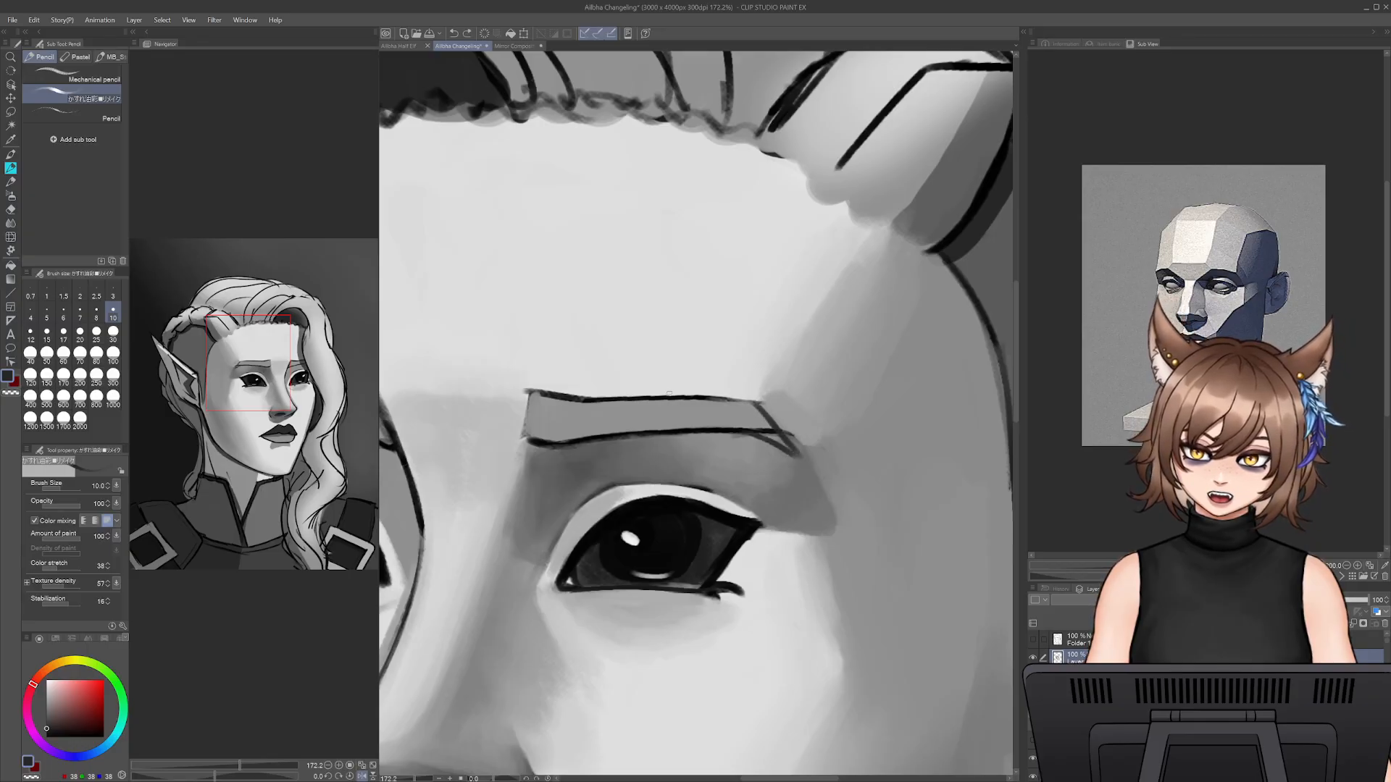
{"action": "left_click", "coordinate": [766, 432], "text": "alt"}
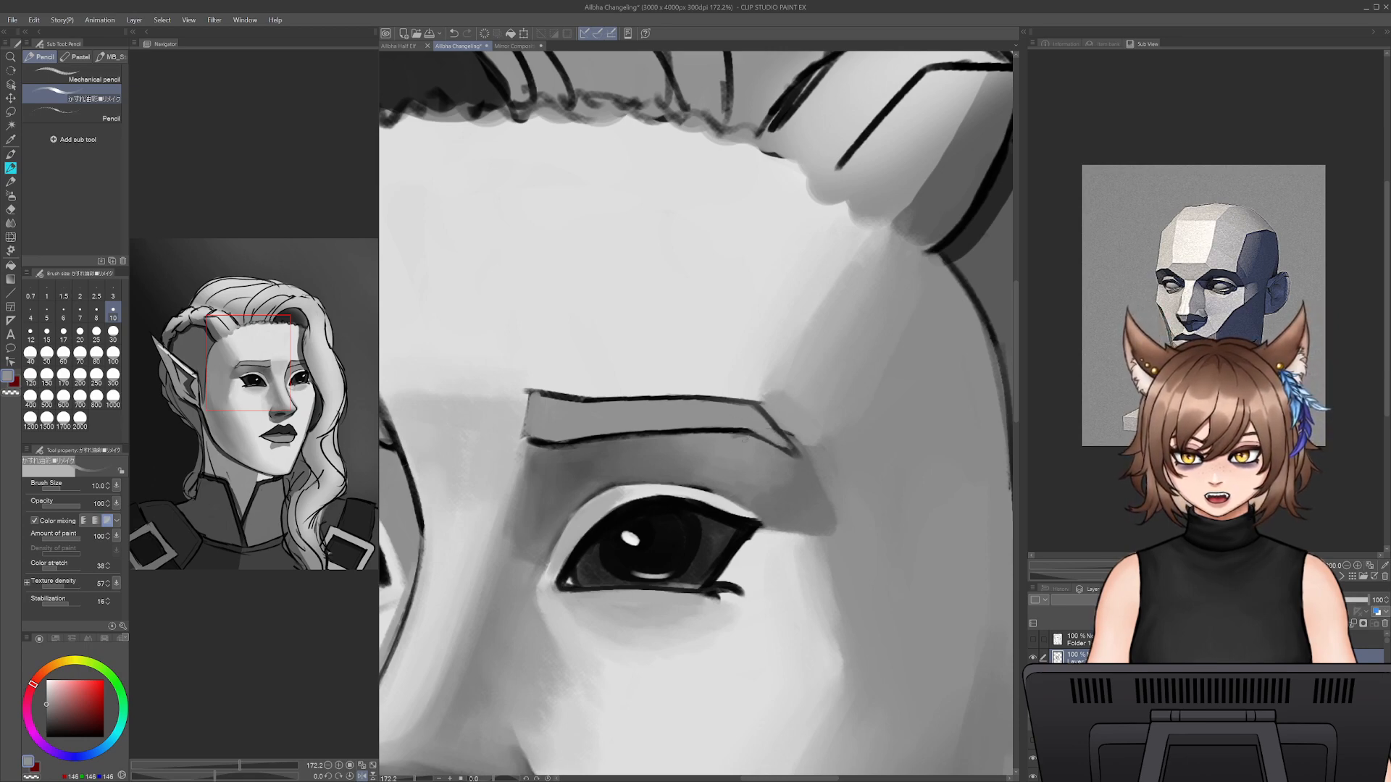
{"action": "left_click", "coordinate": [741, 429], "text": "alt"}
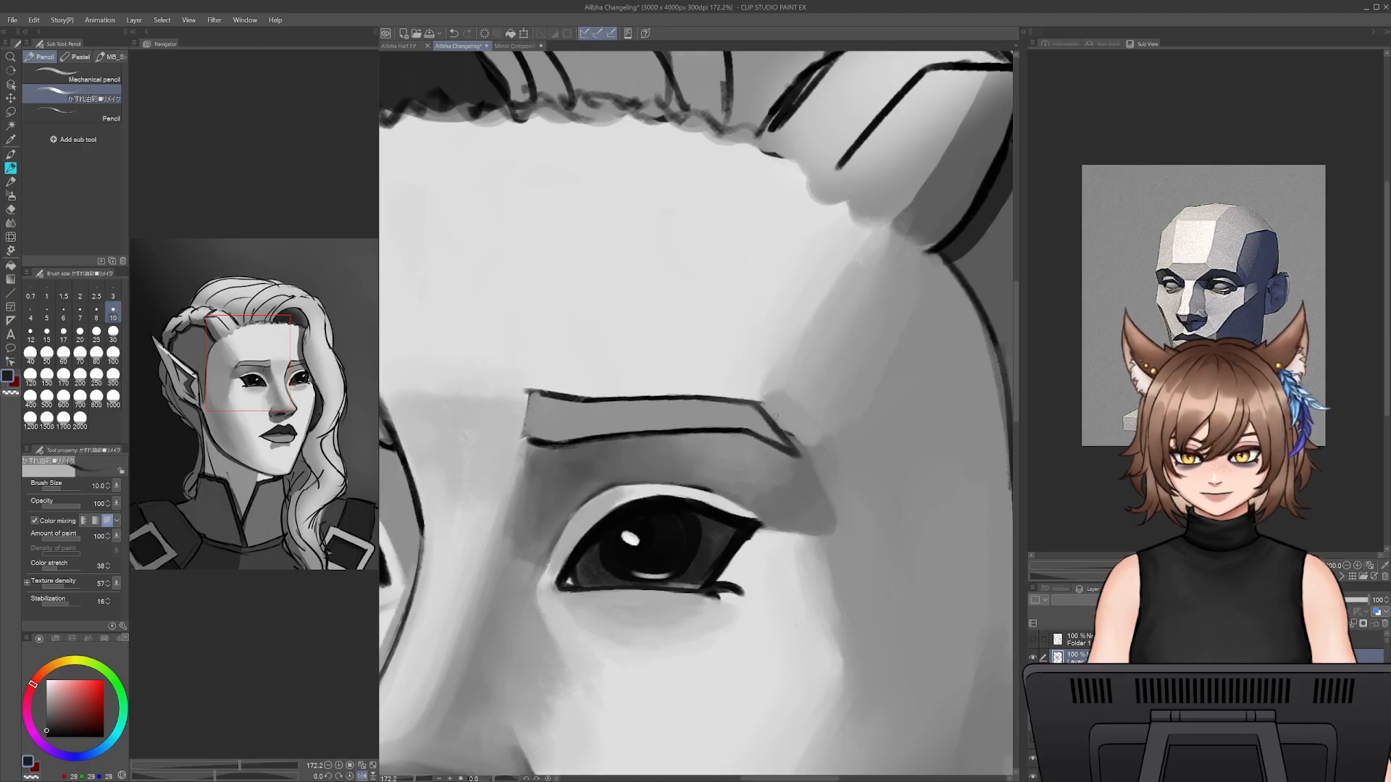
- Clean the skin outside the brow tail and trim the eye-socket shadow's outer edge with sampled grey at size 25
{"action": "left_click", "coordinate": [777, 418], "text": "alt"}
{"action": "key", "text": "bracketright"}
{"action": "key", "text": "bracketright"}
{"action": "key", "text": "bracketright"}
{"action": "key", "text": "bracketright"}
{"action": "key", "text": "bracketright"}
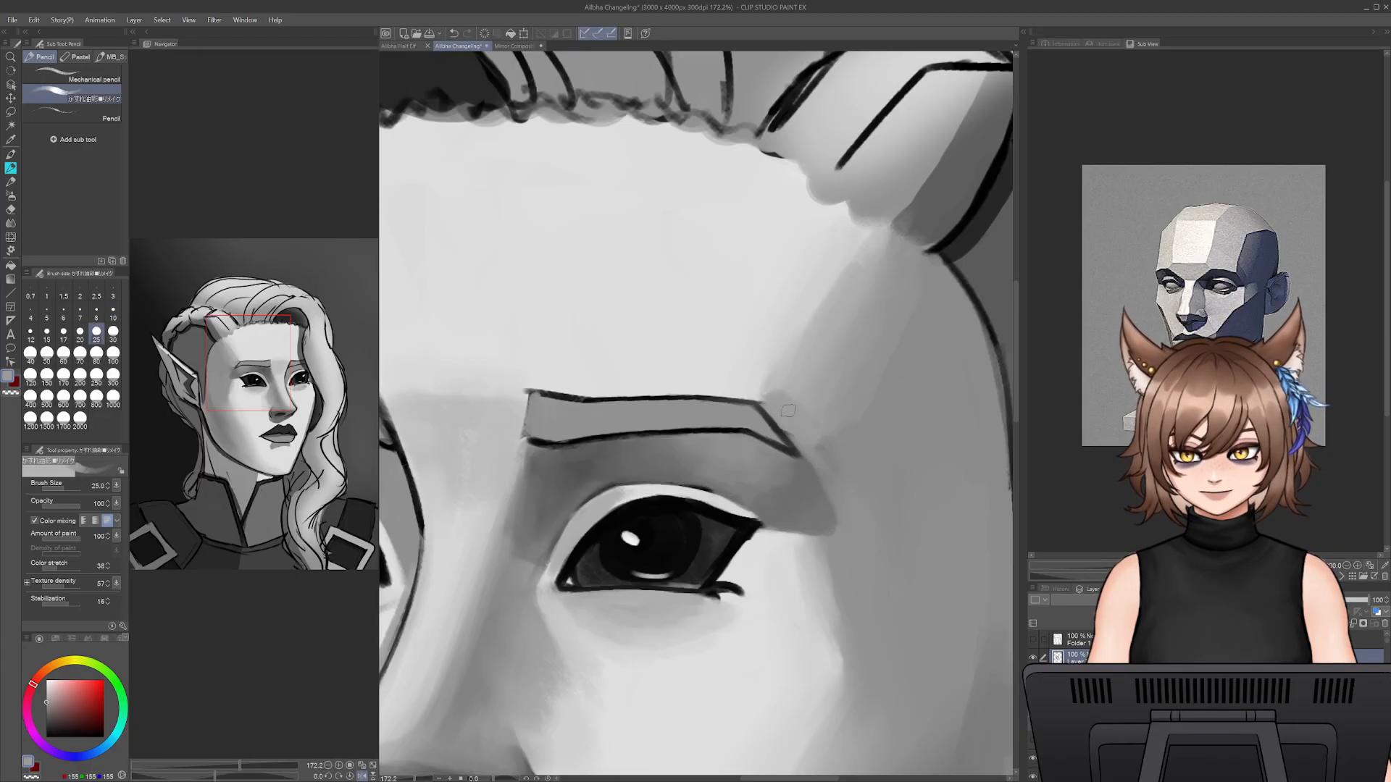
{"action": "left_click_drag", "start_coordinate": [813, 462], "coordinate": [840, 536]}
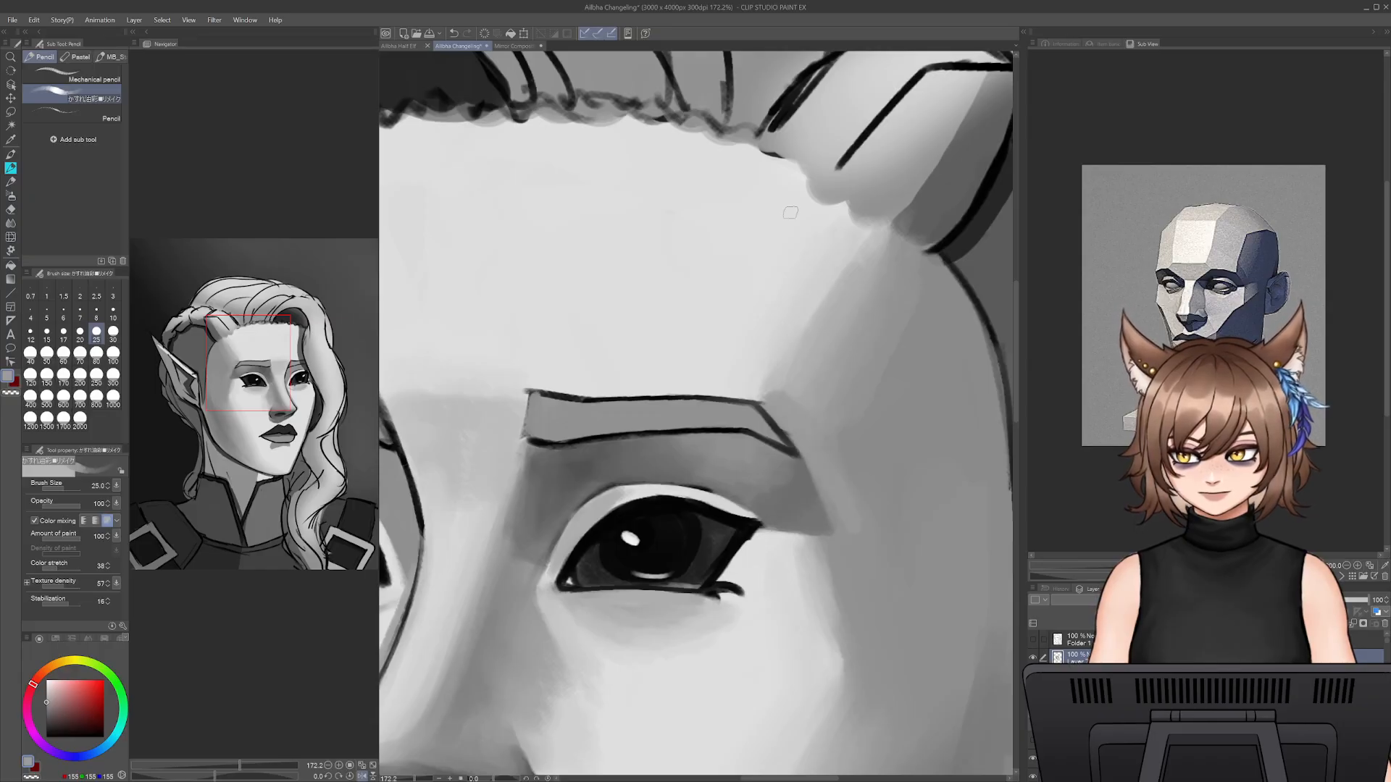
- Blend the forehead into the temple plane above the brow tail, alternating sampled light and mid greys at size 45
{"action": "left_click", "coordinate": [810, 323], "text": "alt"}
{"action": "key", "text": "bracketright"}
{"action": "key", "text": "bracketright"}
{"action": "key", "text": "bracketright"}
{"action": "key", "text": "bracketright"}
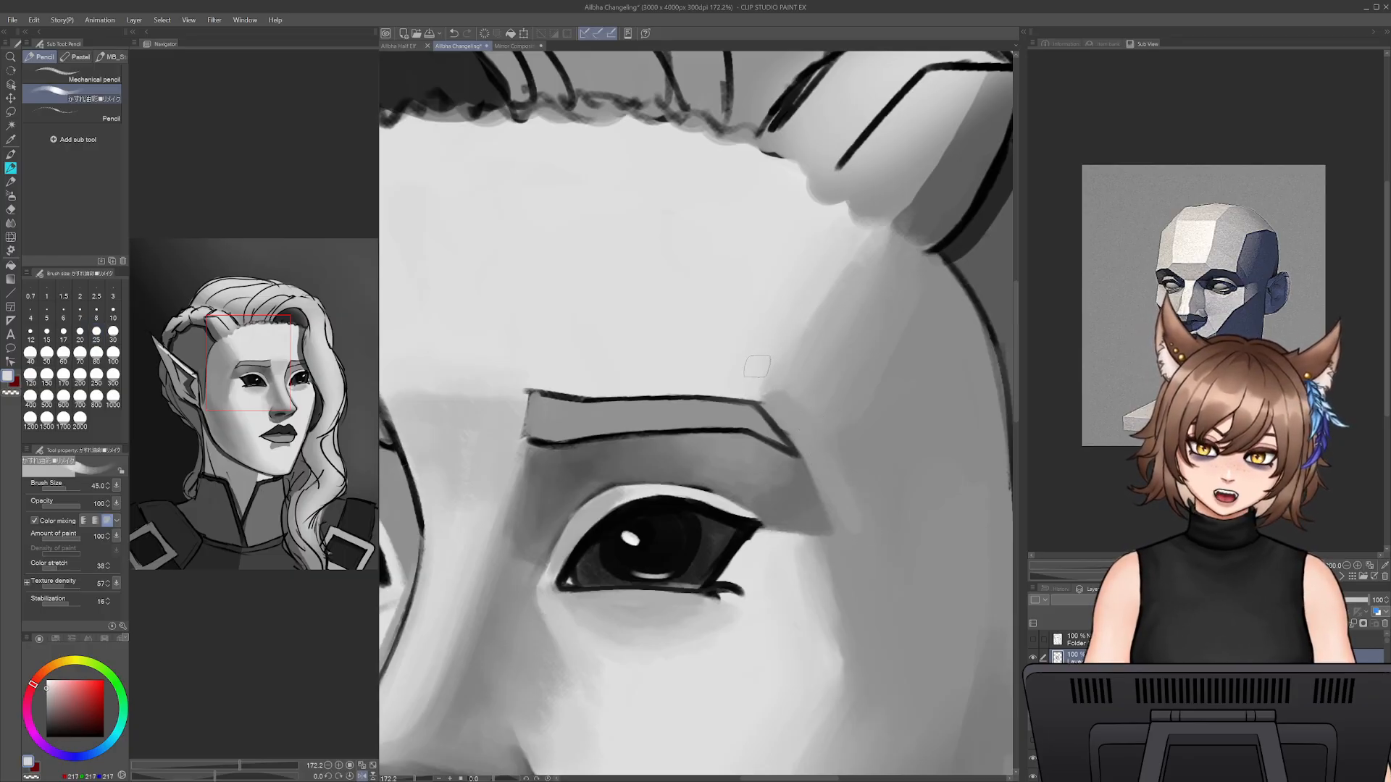
{"action": "left_click", "coordinate": [752, 371], "text": "alt"}
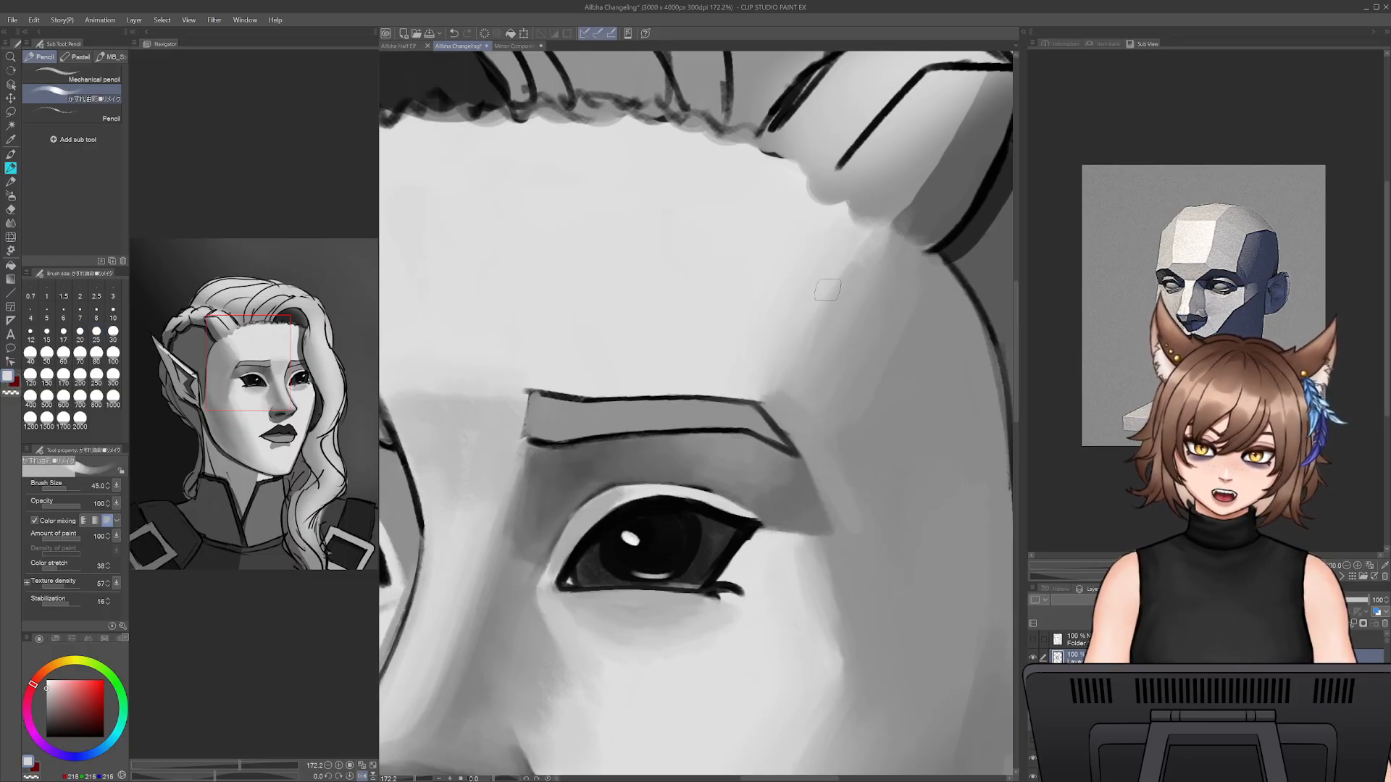
{"action": "left_click", "coordinate": [763, 415], "text": "alt"}
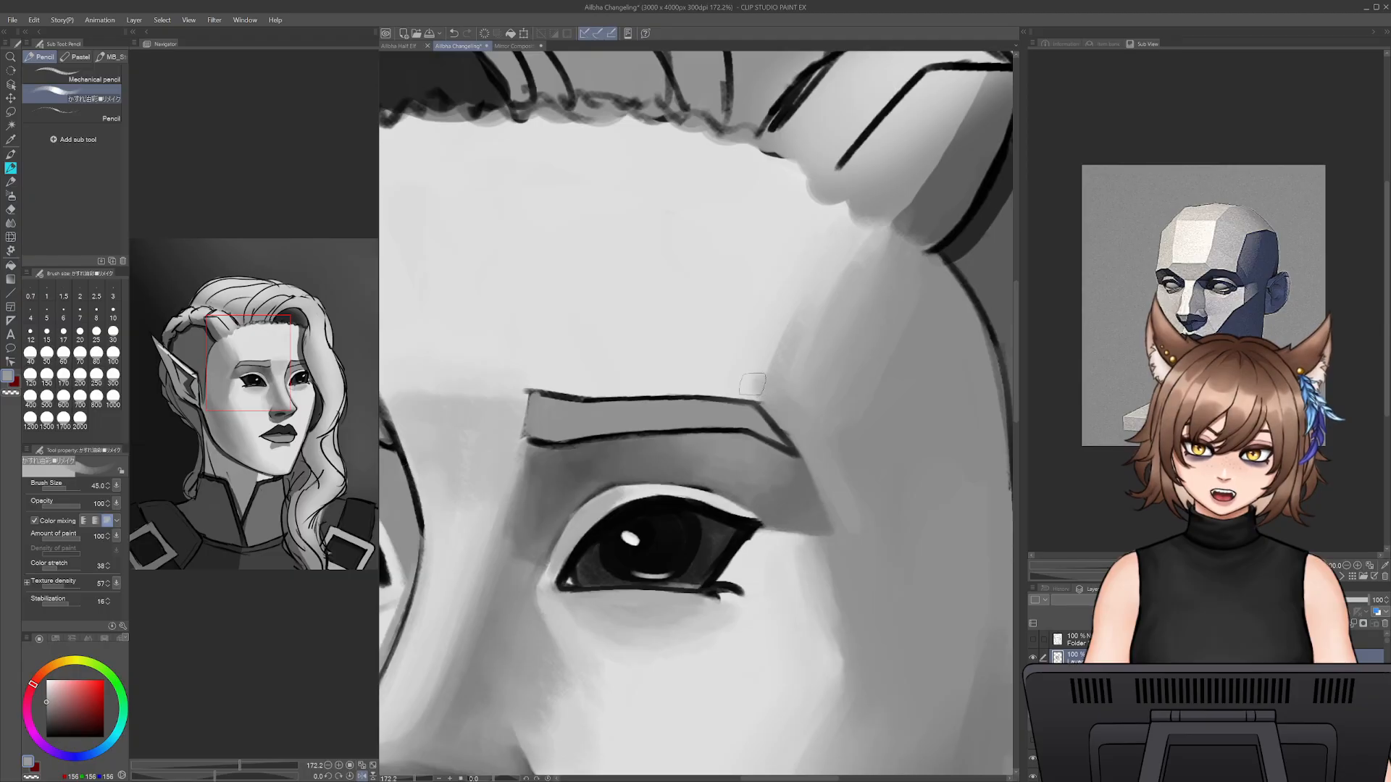
{"action": "left_click", "coordinate": [746, 386], "text": "alt"}
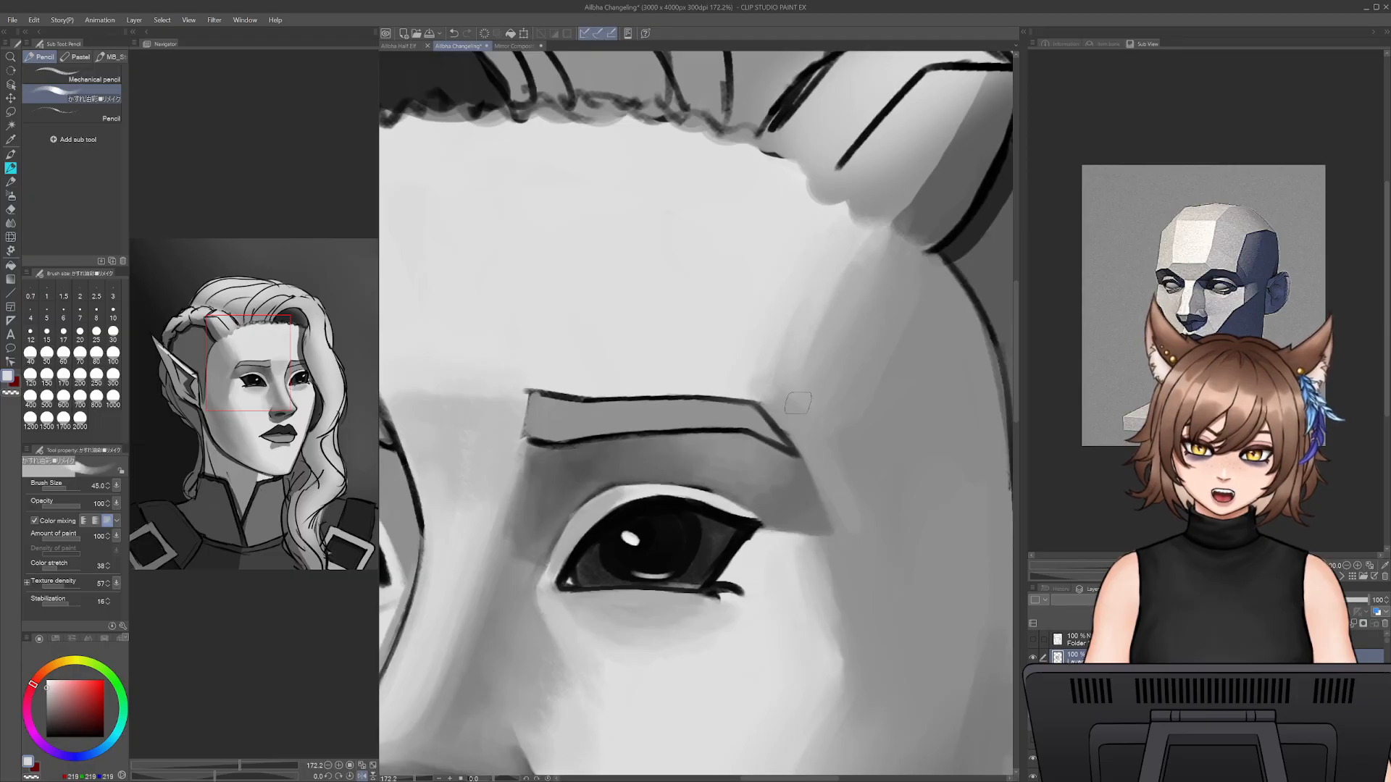
{"action": "left_click", "coordinate": [792, 435], "text": "alt"}
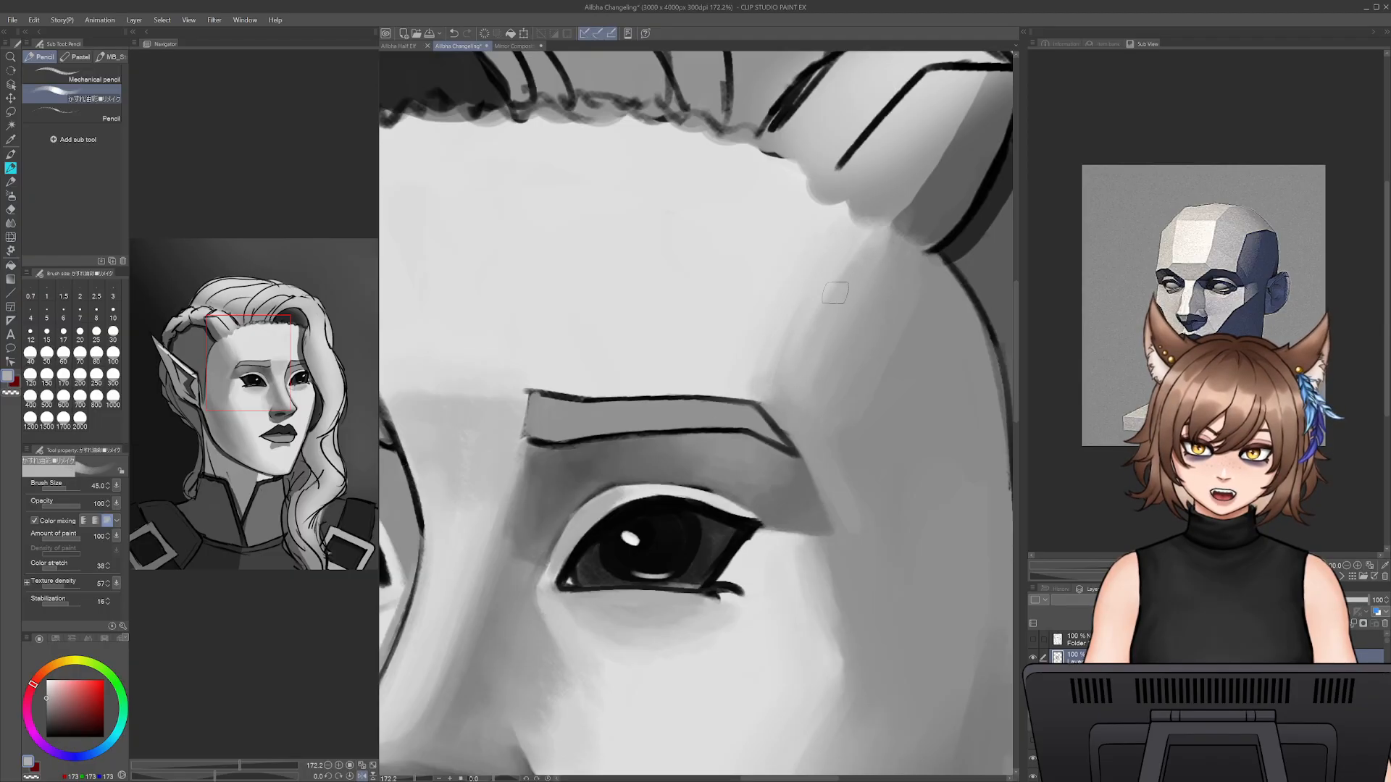
{"action": "left_click", "coordinate": [745, 363], "text": "alt"}
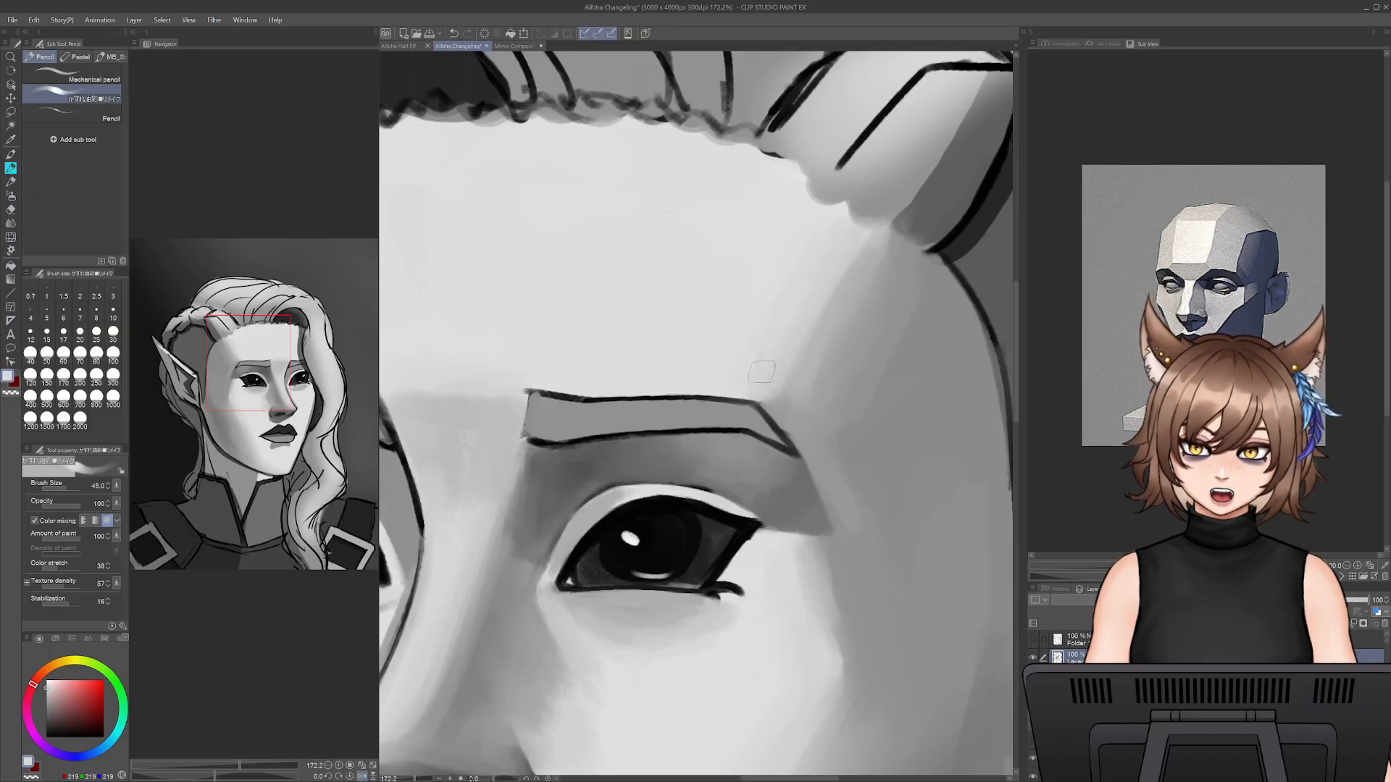
{"action": "left_click", "coordinate": [772, 403], "text": "alt"}
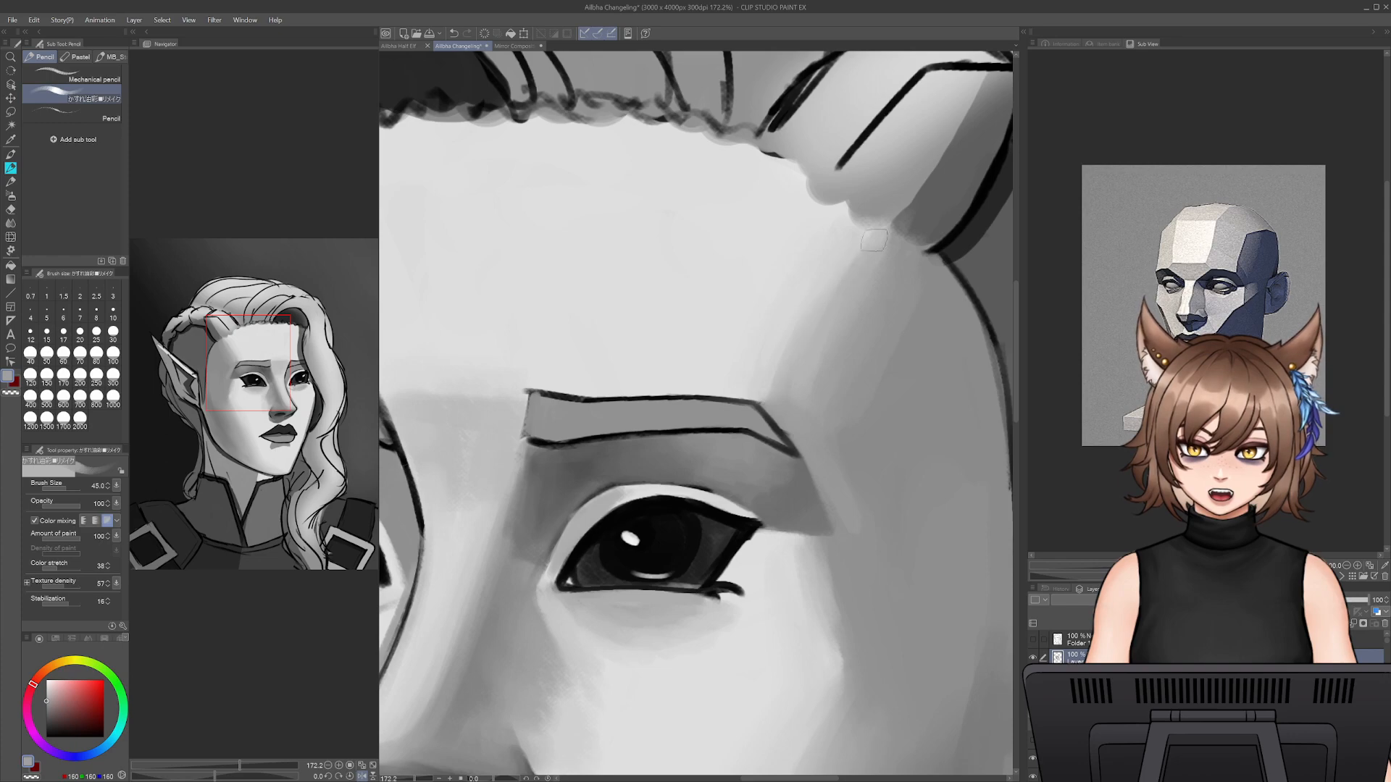
- Extend the shaded side of the hair lock's base over the temple with sampled dark grey at size 25
{"action": "left_click_drag", "start_coordinate": [905, 258], "coordinate": [818, 372]}
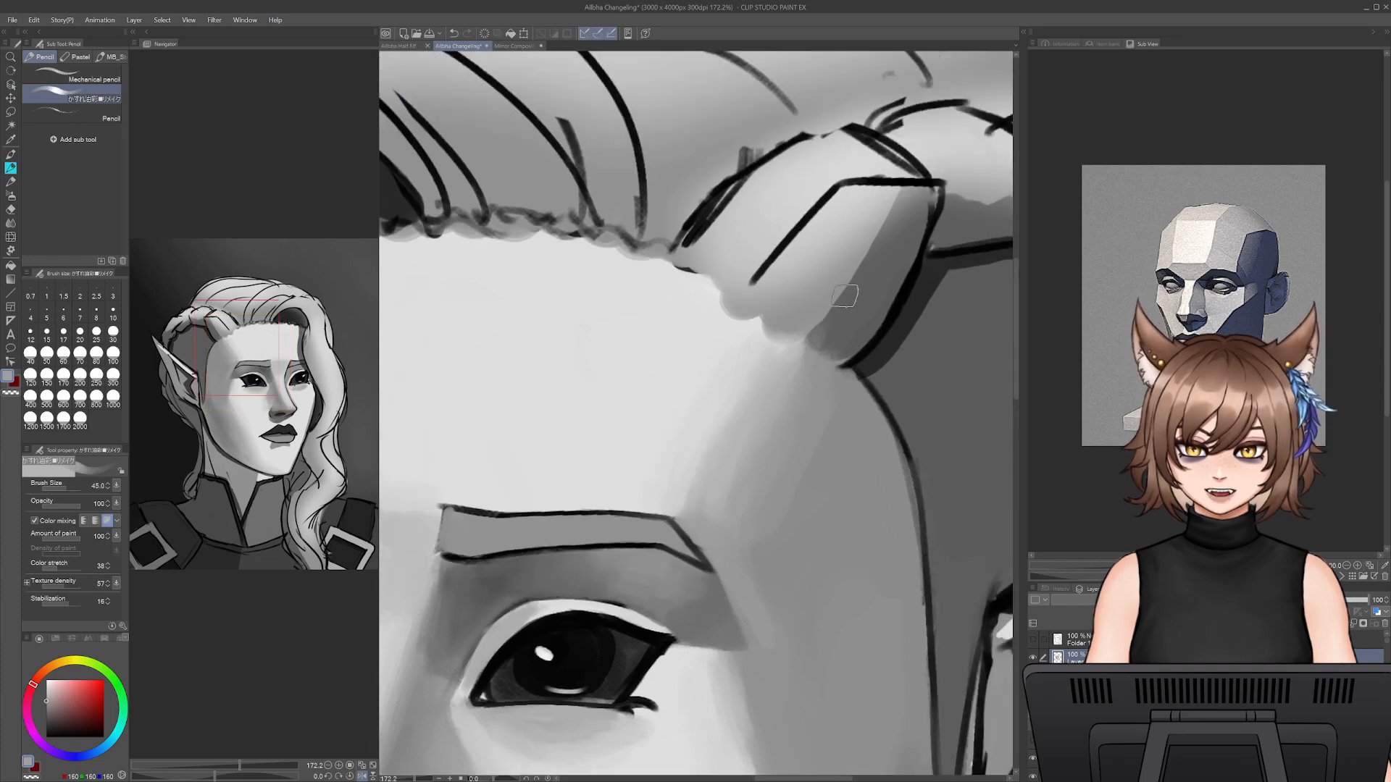
{"action": "left_click", "coordinate": [906, 262], "text": "alt"}
{"action": "key", "text": "bracketleft"}
{"action": "key", "text": "bracketleft"}
{"action": "key", "text": "bracketleft"}
{"action": "key", "text": "bracketleft"}
{"action": "left_click", "coordinate": [777, 364], "text": "shift"}
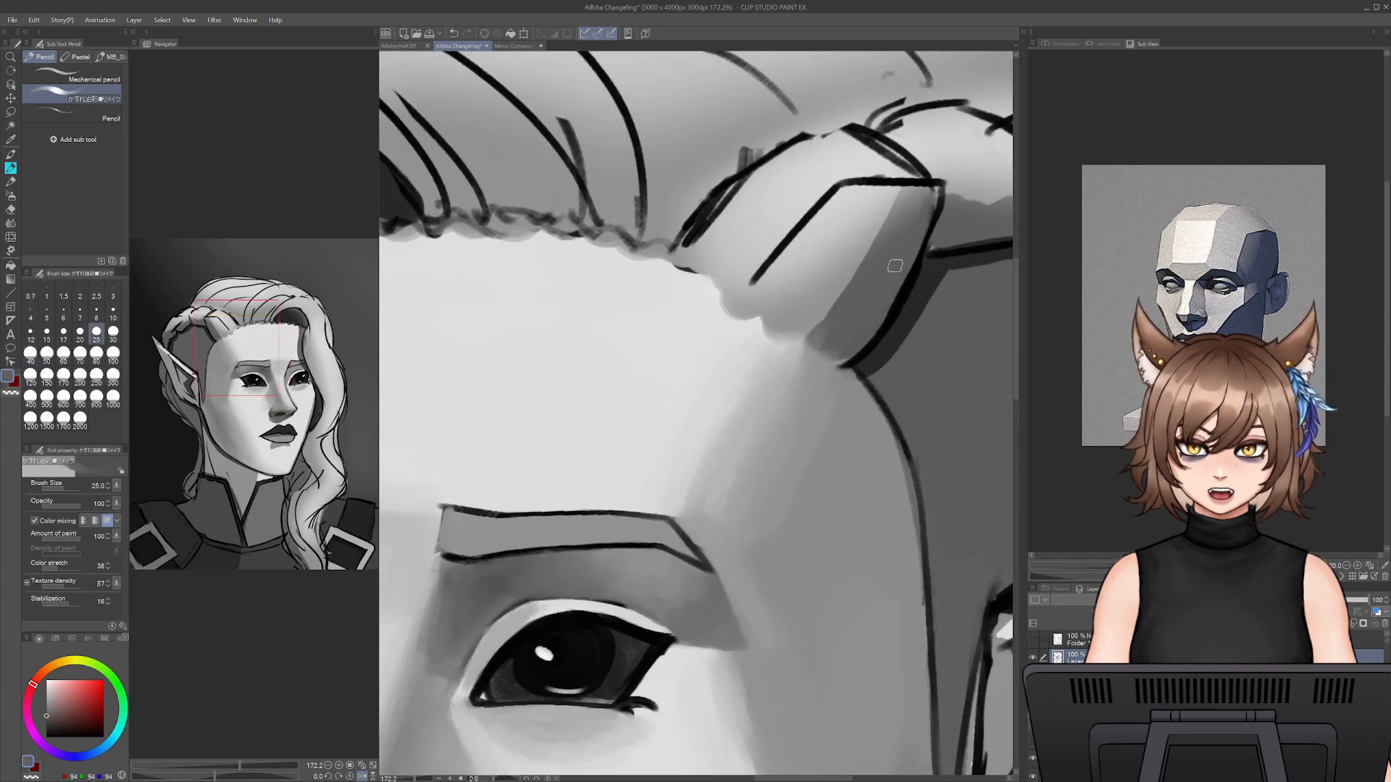
{"action": "mouse_move", "coordinate": [839, 357]}
{"action": "left_mouse_down"}
{"action": "mouse_move", "coordinate": [830, 335]}
{"action": "mouse_move", "coordinate": [810, 340]}
{"action": "mouse_move", "coordinate": [816, 352]}
{"action": "left_mouse_up"}
{"action": "scroll", "coordinate": [821, 258], "scroll_direction": "up", "scroll_amount": 2}
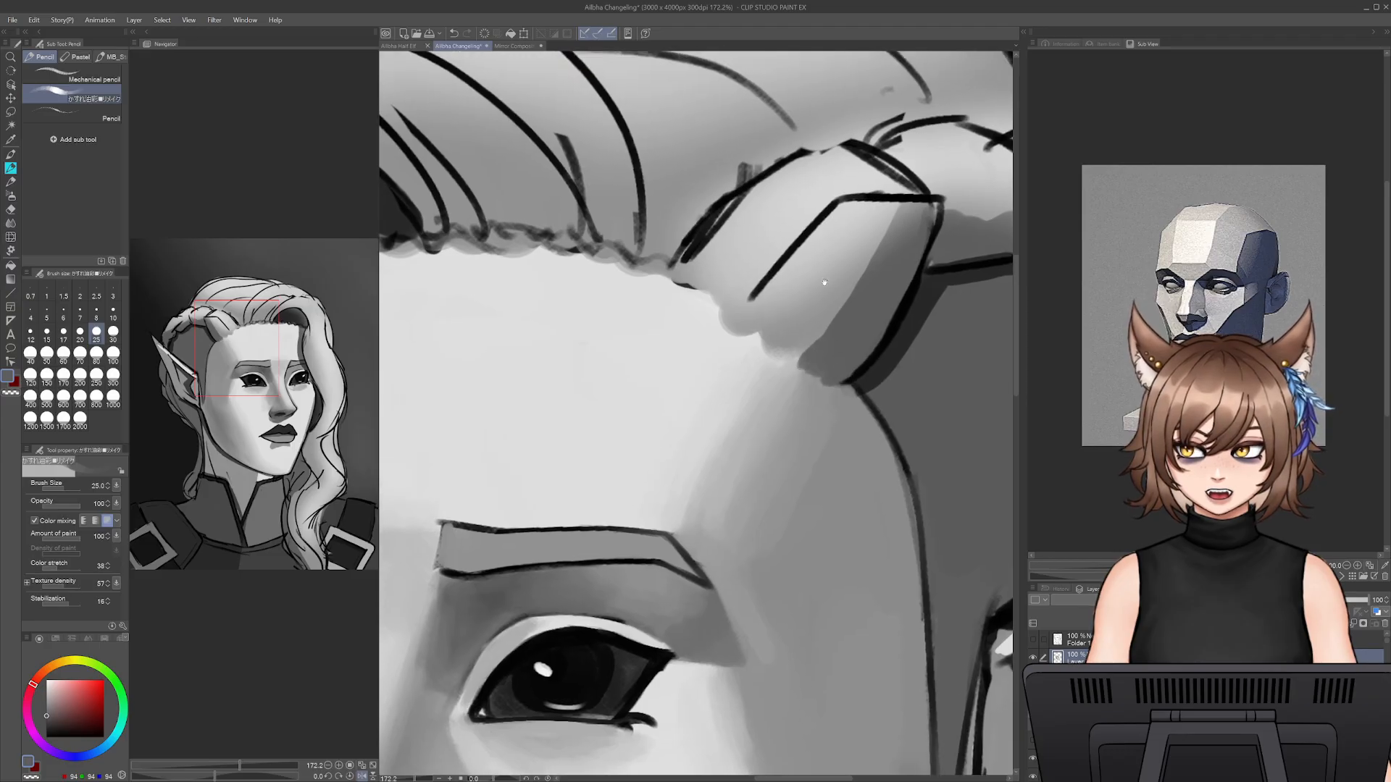
- Blend the lit base of the hair lock over the temple with sampled mid and light greys at size 25
{"action": "left_click", "coordinate": [830, 237], "text": "alt"}
{"action": "mouse_move", "coordinate": [830, 237]}
{"action": "left_mouse_down"}
{"action": "mouse_move", "coordinate": [748, 343]}
{"action": "mouse_move", "coordinate": [801, 273]}
{"action": "mouse_move", "coordinate": [765, 316]}
{"action": "mouse_move", "coordinate": [778, 307]}
{"action": "mouse_move", "coordinate": [778, 349]}
{"action": "mouse_move", "coordinate": [768, 314]}
{"action": "mouse_move", "coordinate": [750, 327]}
{"action": "mouse_move", "coordinate": [756, 354]}
{"action": "mouse_move", "coordinate": [782, 337]}
{"action": "mouse_move", "coordinate": [793, 371]}
{"action": "left_mouse_up"}
{"action": "left_click", "coordinate": [777, 349], "text": "alt"}
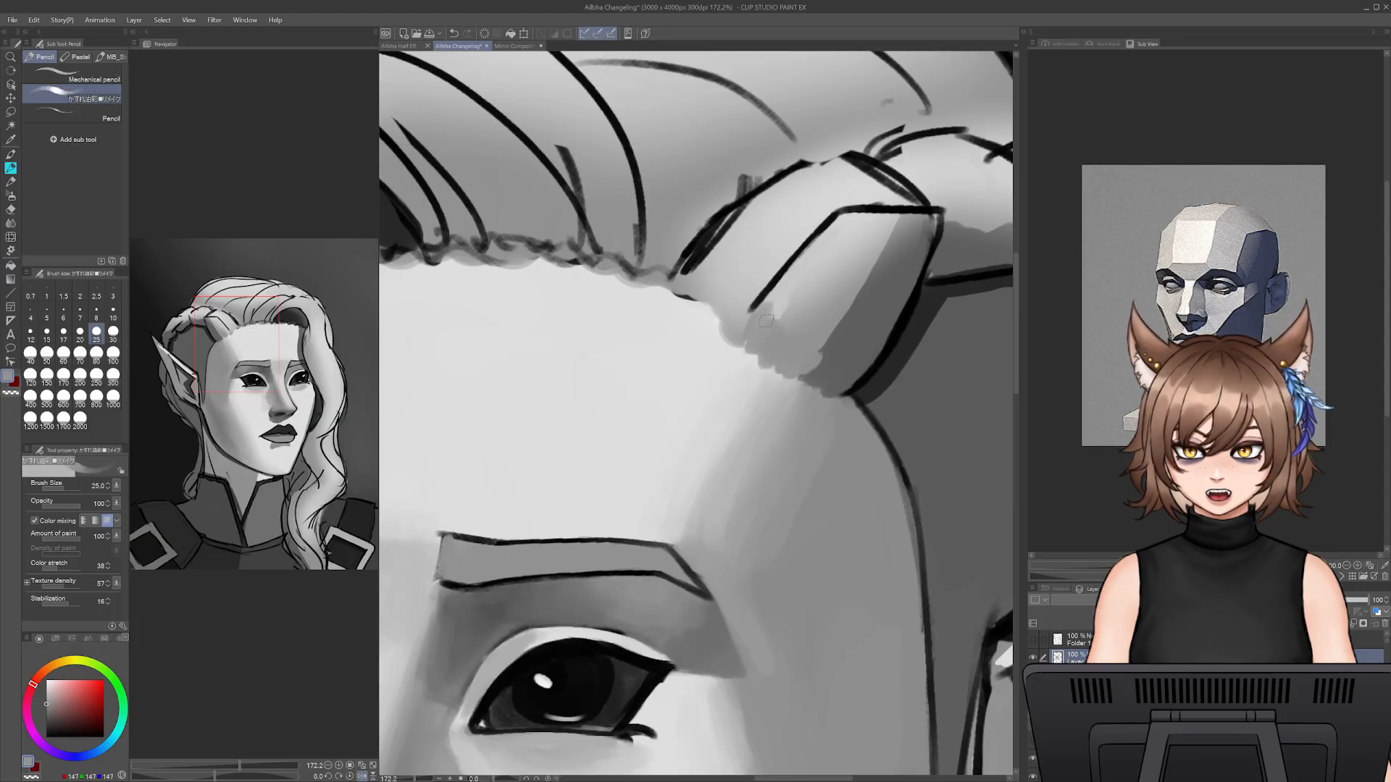
{"action": "left_click", "coordinate": [781, 299], "text": "alt"}
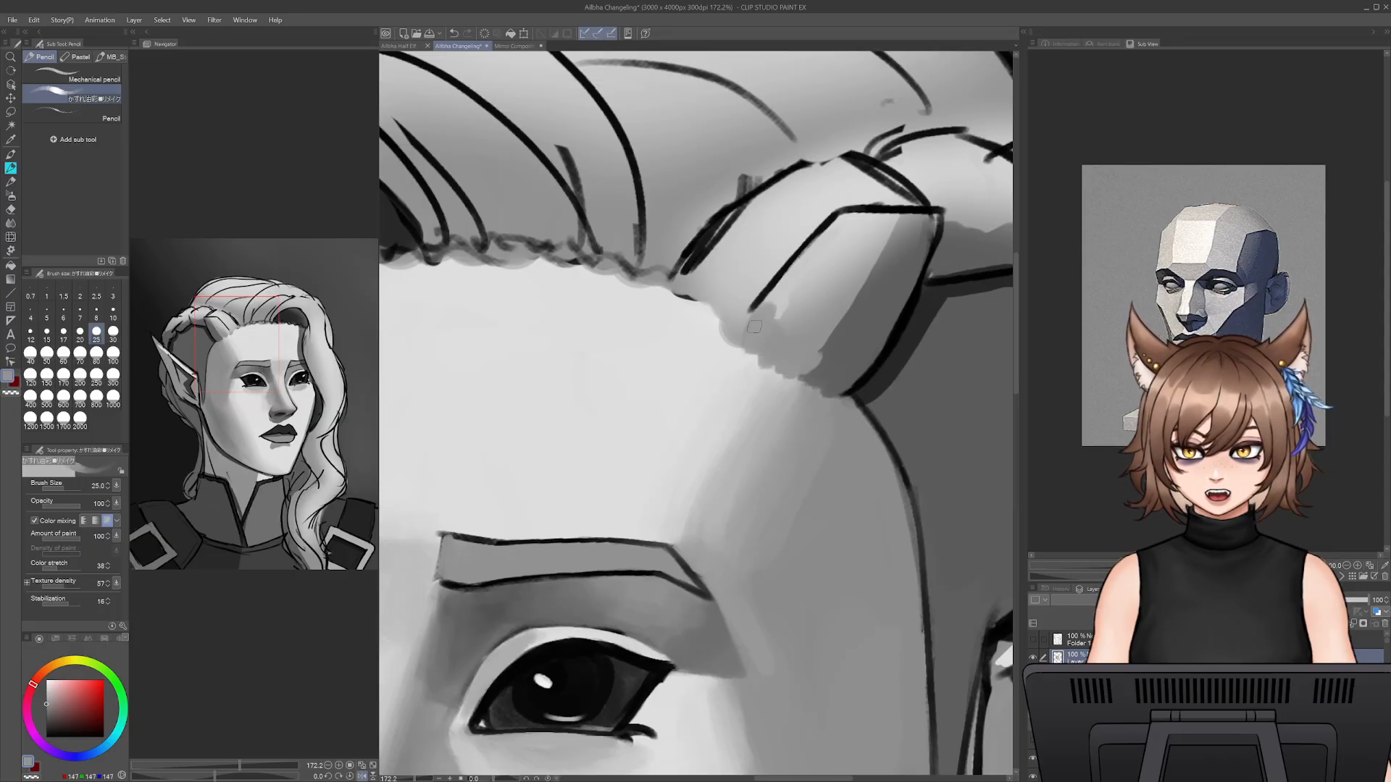
{"action": "left_click", "coordinate": [785, 298], "text": "alt"}
{"action": "mouse_move", "coordinate": [784, 296]}
{"action": "left_mouse_down"}
{"action": "mouse_move", "coordinate": [817, 246]}
{"action": "mouse_move", "coordinate": [763, 318]}
{"action": "mouse_move", "coordinate": [818, 239]}
{"action": "left_mouse_up"}
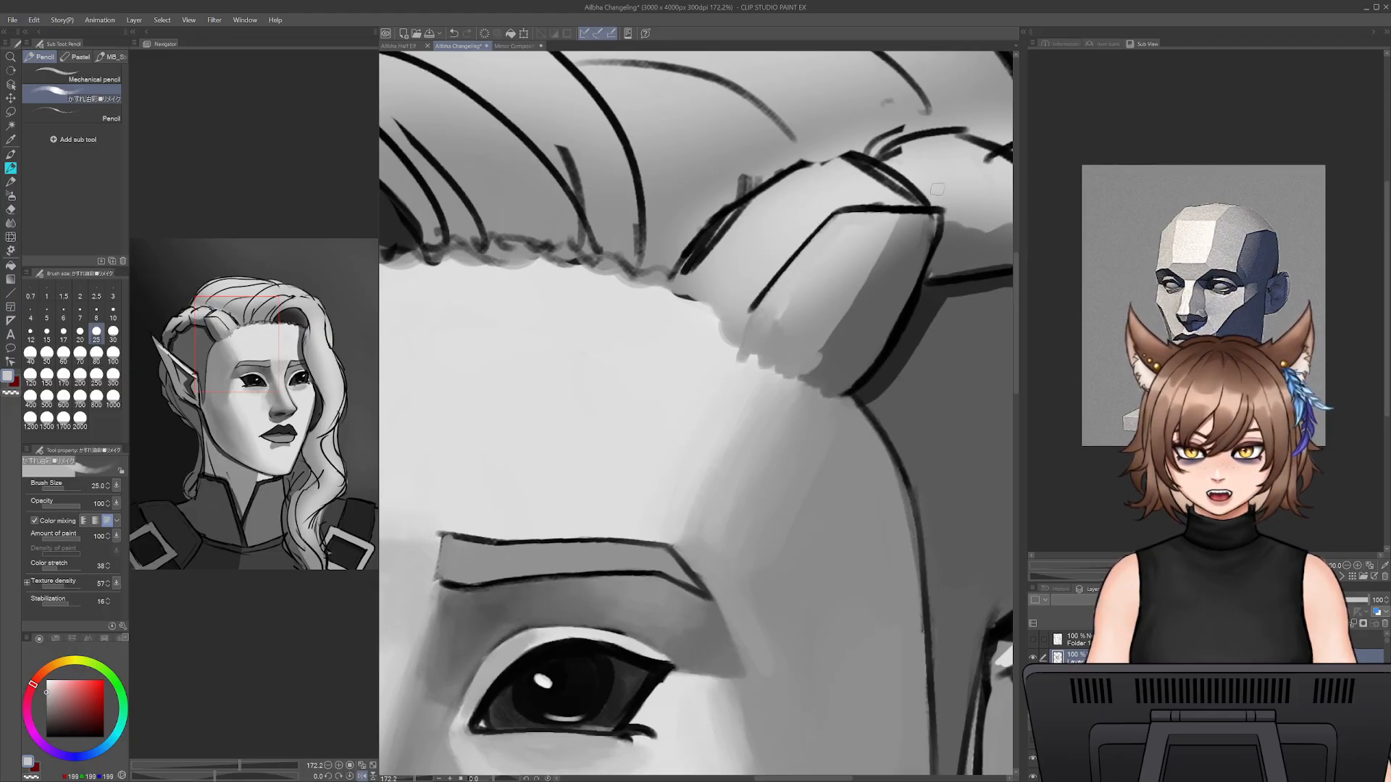
- Paint sampled light grey over the hair lock's inner contour line at size 17.5
{"action": "left_click_drag", "start_coordinate": [896, 210], "coordinate": [1057, 498]}
{"action": "left_click", "coordinate": [637, 311], "text": "alt"}
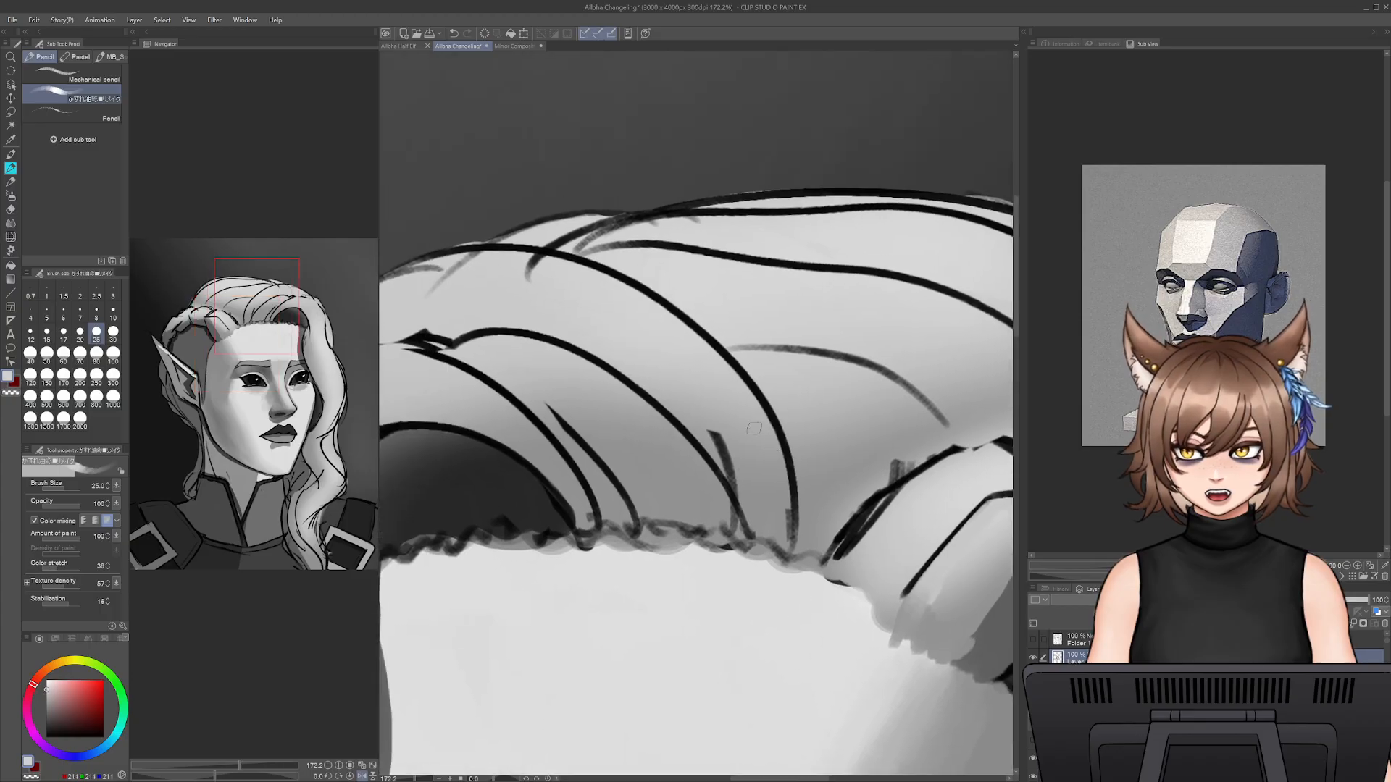
{"action": "left_click_drag", "start_coordinate": [849, 536], "coordinate": [734, 426]}
{"action": "key", "text": "bracketleft"}
{"action": "key", "text": "bracketleft"}
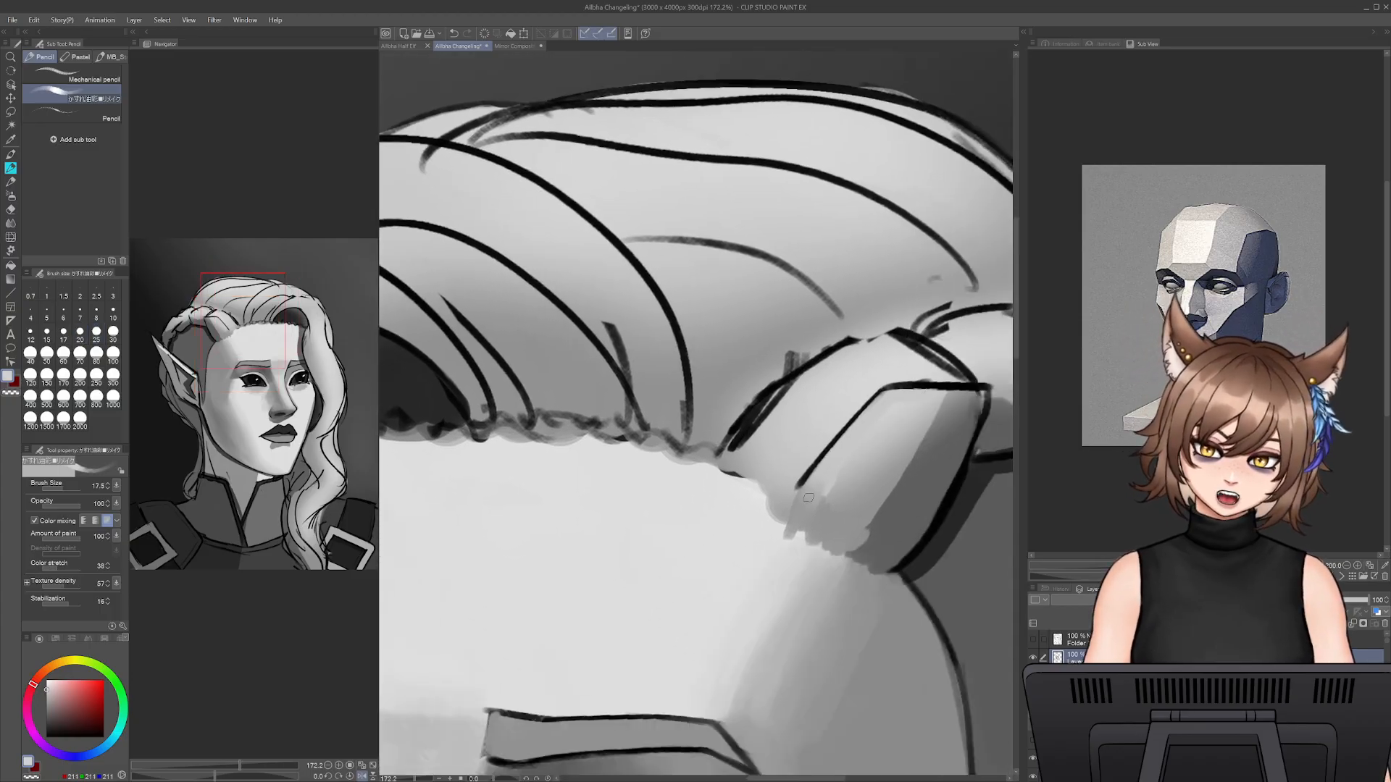
{"action": "left_click_drag", "start_coordinate": [794, 515], "coordinate": [854, 426]}
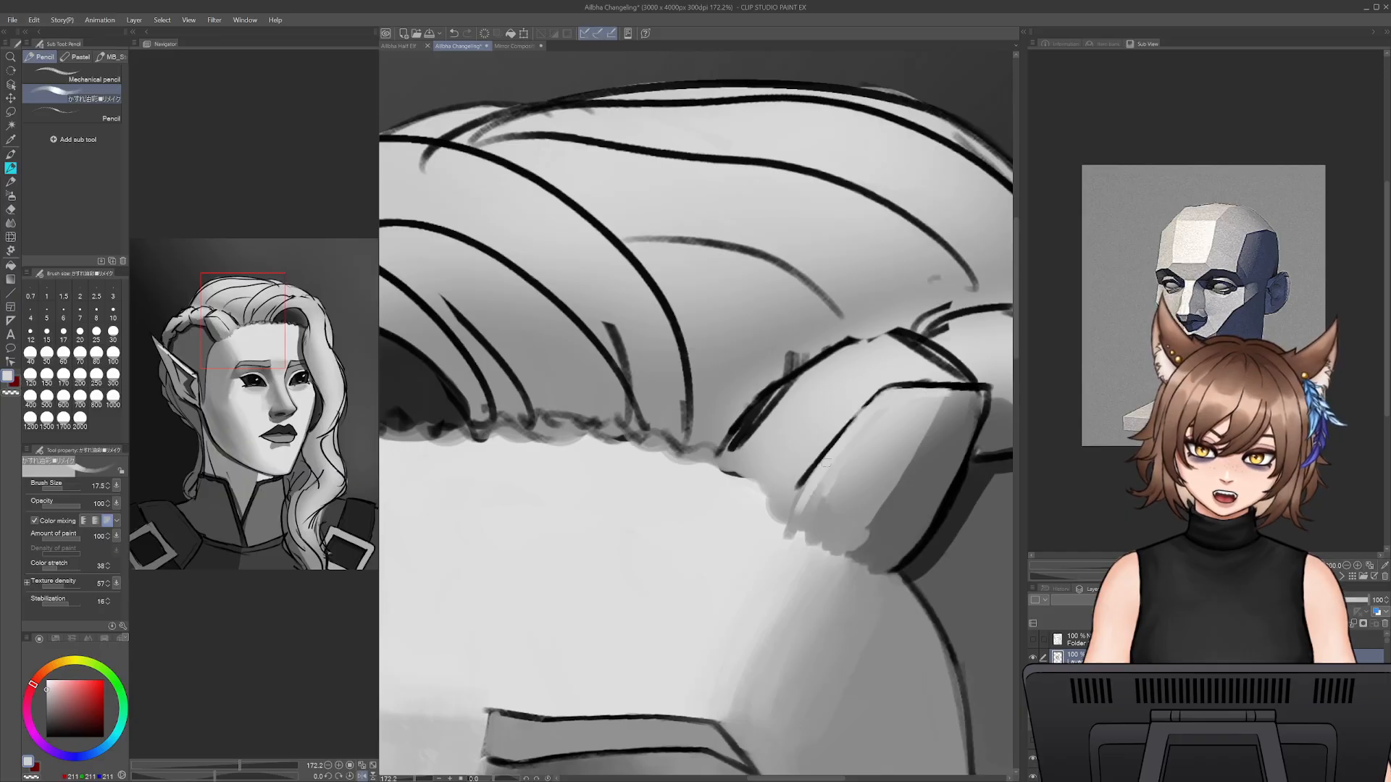
{"action": "mouse_move", "coordinate": [801, 499]}
{"action": "left_mouse_down"}
{"action": "mouse_move", "coordinate": [764, 401]}
{"action": "mouse_move", "coordinate": [833, 306]}
{"action": "mouse_move", "coordinate": [873, 284]}
{"action": "mouse_move", "coordinate": [917, 290]}
{"action": "mouse_move", "coordinate": [930, 340]}
{"action": "mouse_move", "coordinate": [919, 365]}
{"action": "left_mouse_up"}
- Cover the heavy outline along the hair lock's shaded edge with sampled dark grey at size 17.5
{"action": "left_click", "coordinate": [928, 300], "text": "alt"}
{"action": "left_click", "coordinate": [915, 335], "text": "alt"}
{"action": "mouse_move", "coordinate": [938, 308]}
{"action": "left_mouse_down"}
{"action": "mouse_move", "coordinate": [911, 384]}
{"action": "mouse_move", "coordinate": [952, 292]}
{"action": "mouse_move", "coordinate": [885, 448]}
{"action": "left_mouse_up"}
{"action": "left_click_drag", "start_coordinate": [934, 350], "coordinate": [862, 469]}
{"action": "left_click_drag", "start_coordinate": [908, 415], "coordinate": [853, 470]}
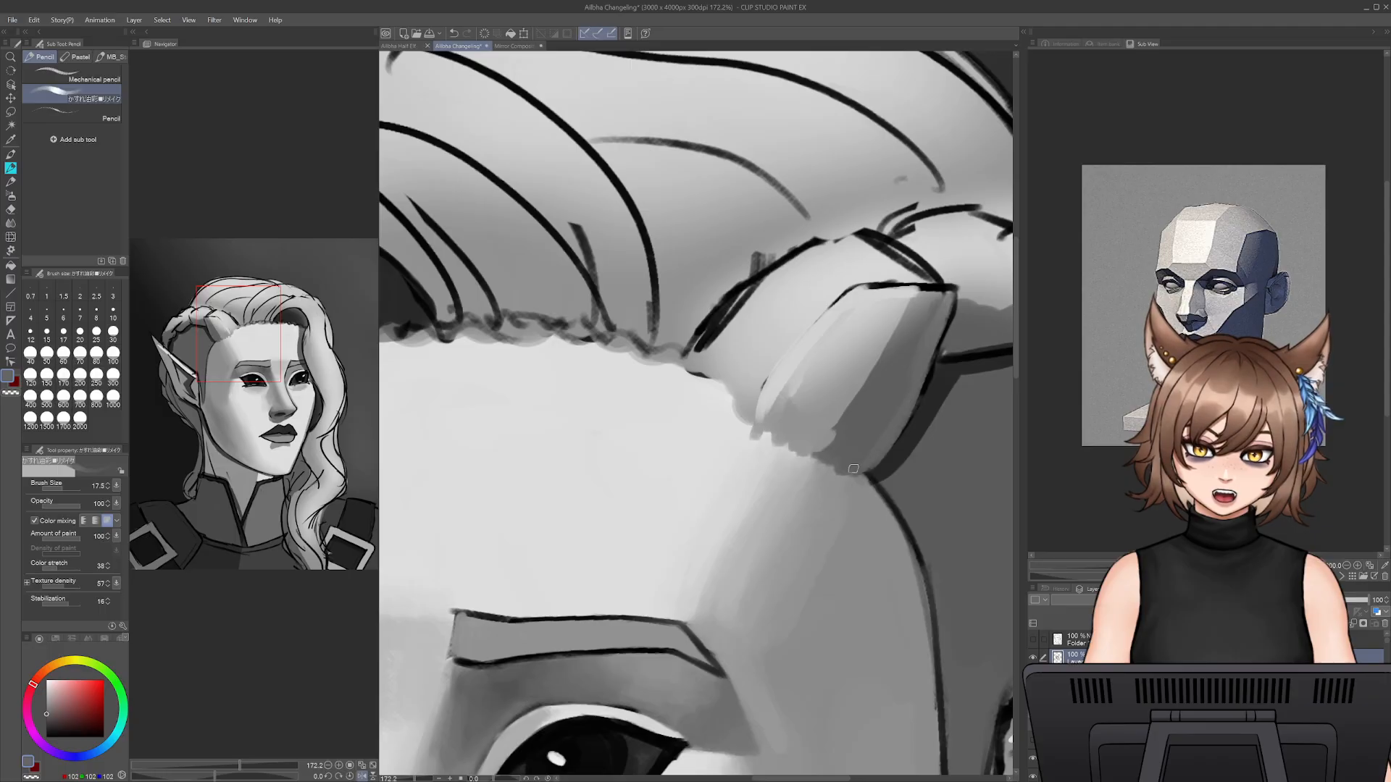
{"action": "left_click", "coordinate": [857, 452], "text": "alt"}
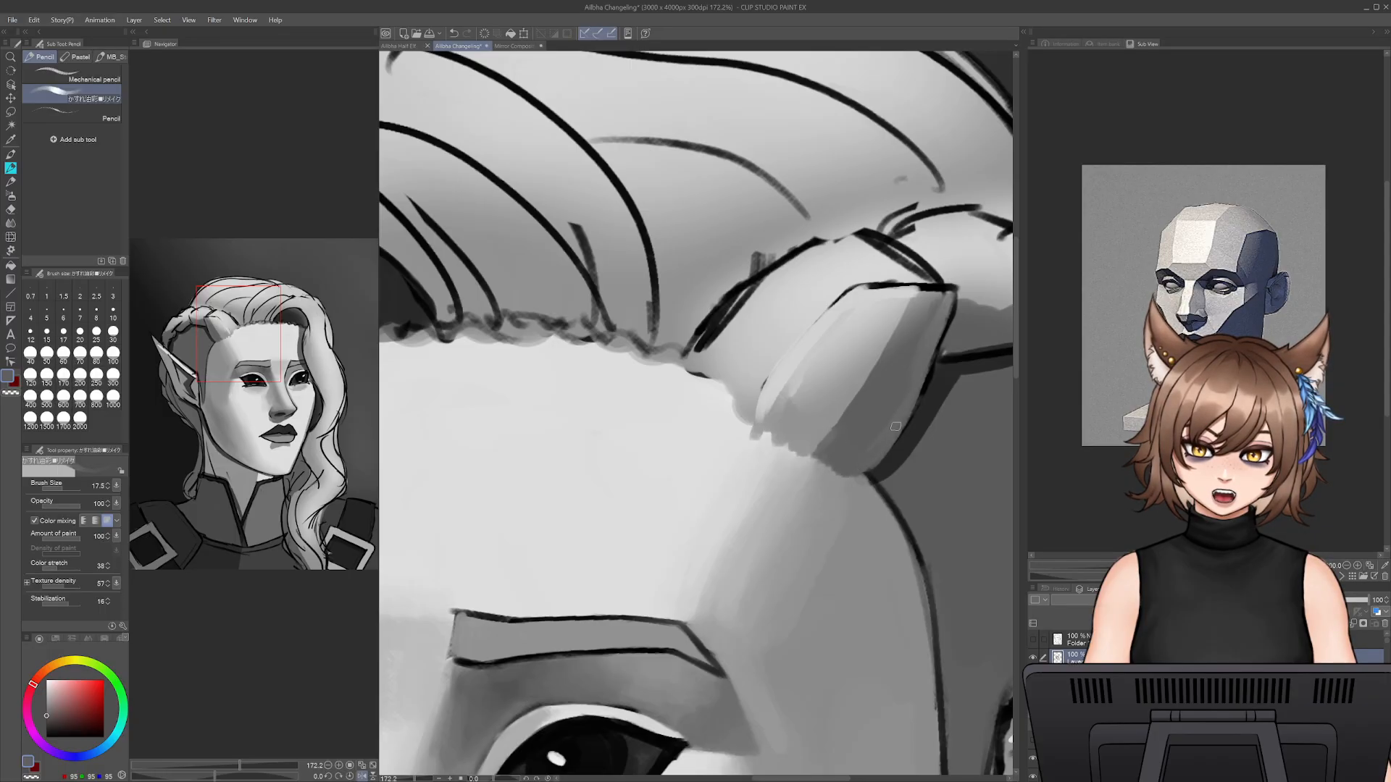
- Soften the hair lock's light-to-shadow transition with lengthwise strokes of sampled mid grey at size 30
{"action": "left_click", "coordinate": [888, 320], "text": "alt"}
{"action": "key", "text": "bracketright"}
{"action": "key", "text": "bracketright"}
{"action": "key", "text": "bracketright"}
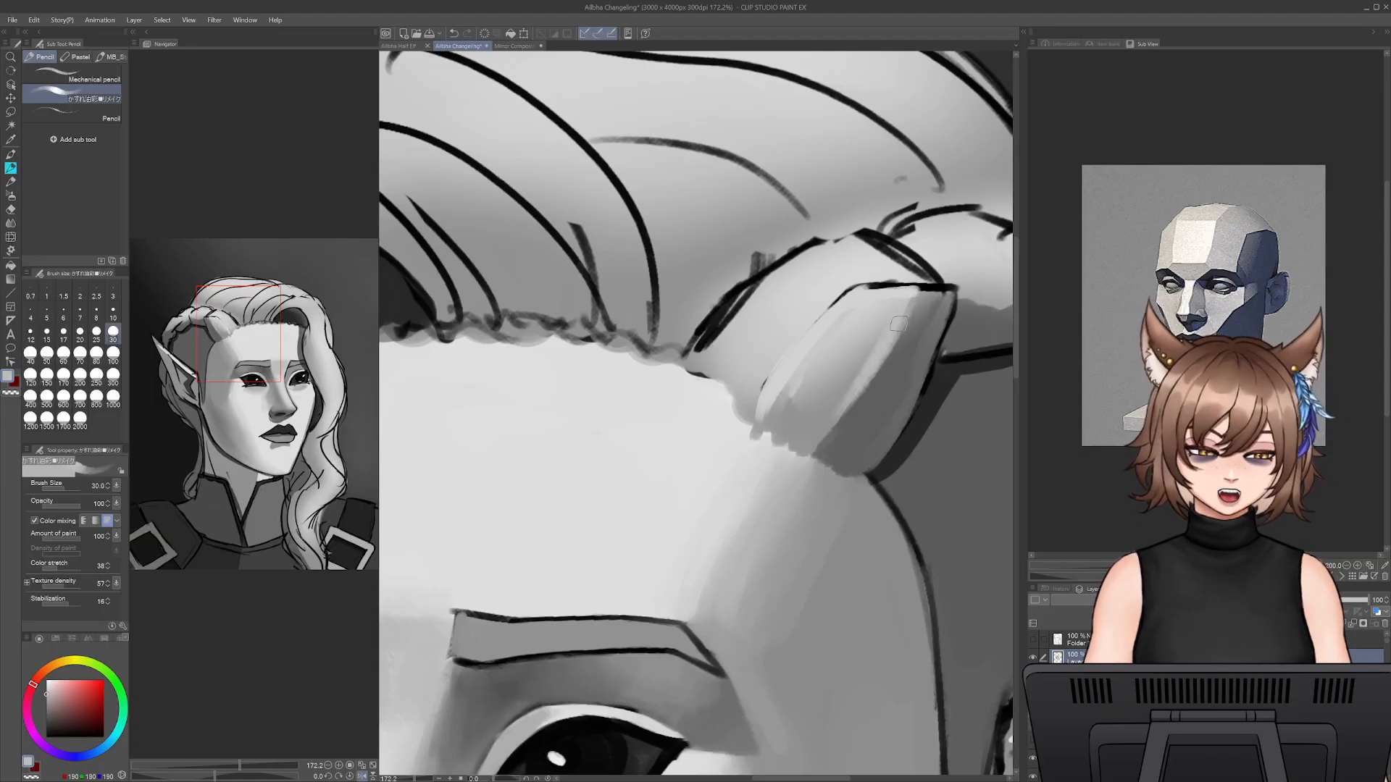
{"action": "left_click", "coordinate": [847, 347], "text": "alt"}
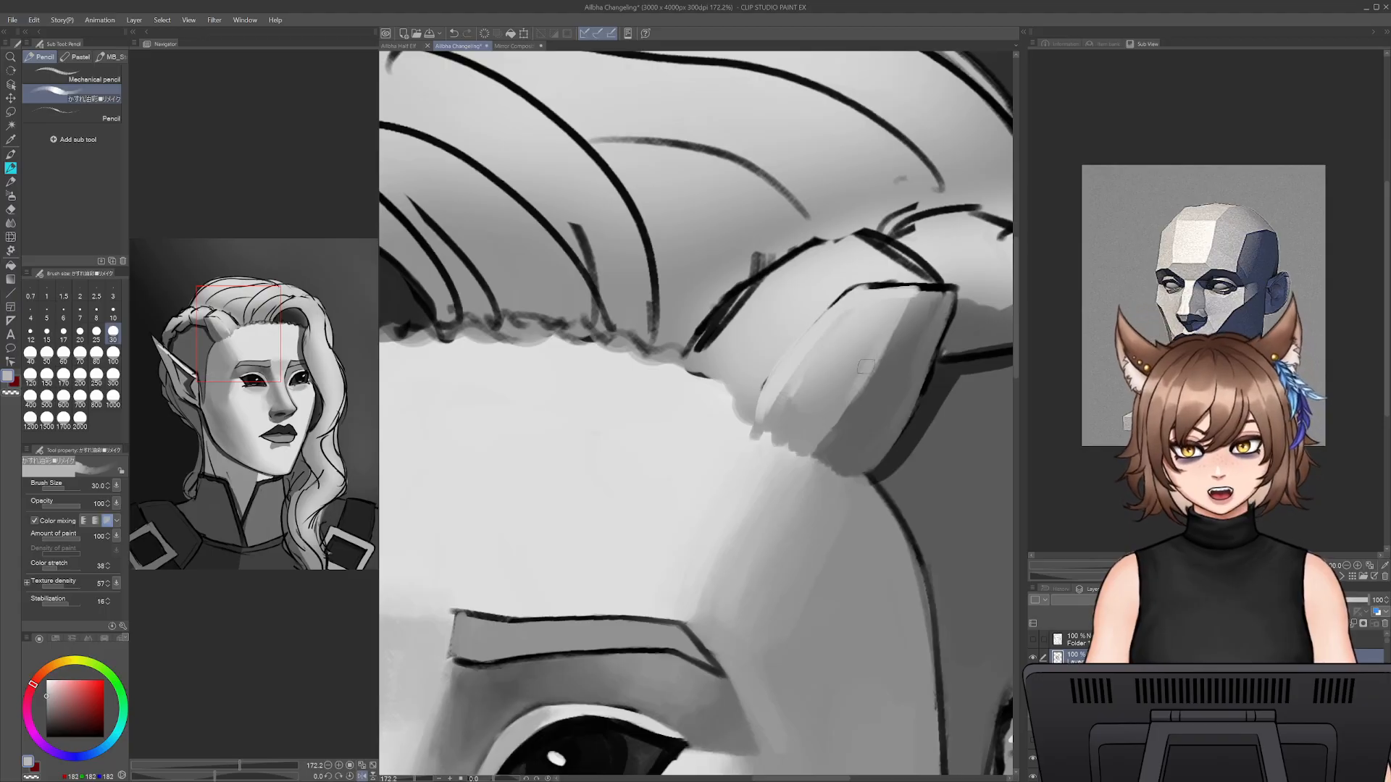
{"action": "left_click_drag", "start_coordinate": [902, 309], "coordinate": [839, 424]}
{"action": "left_click_drag", "start_coordinate": [867, 378], "coordinate": [843, 419]}
{"action": "left_click_drag", "start_coordinate": [904, 322], "coordinate": [838, 429]}
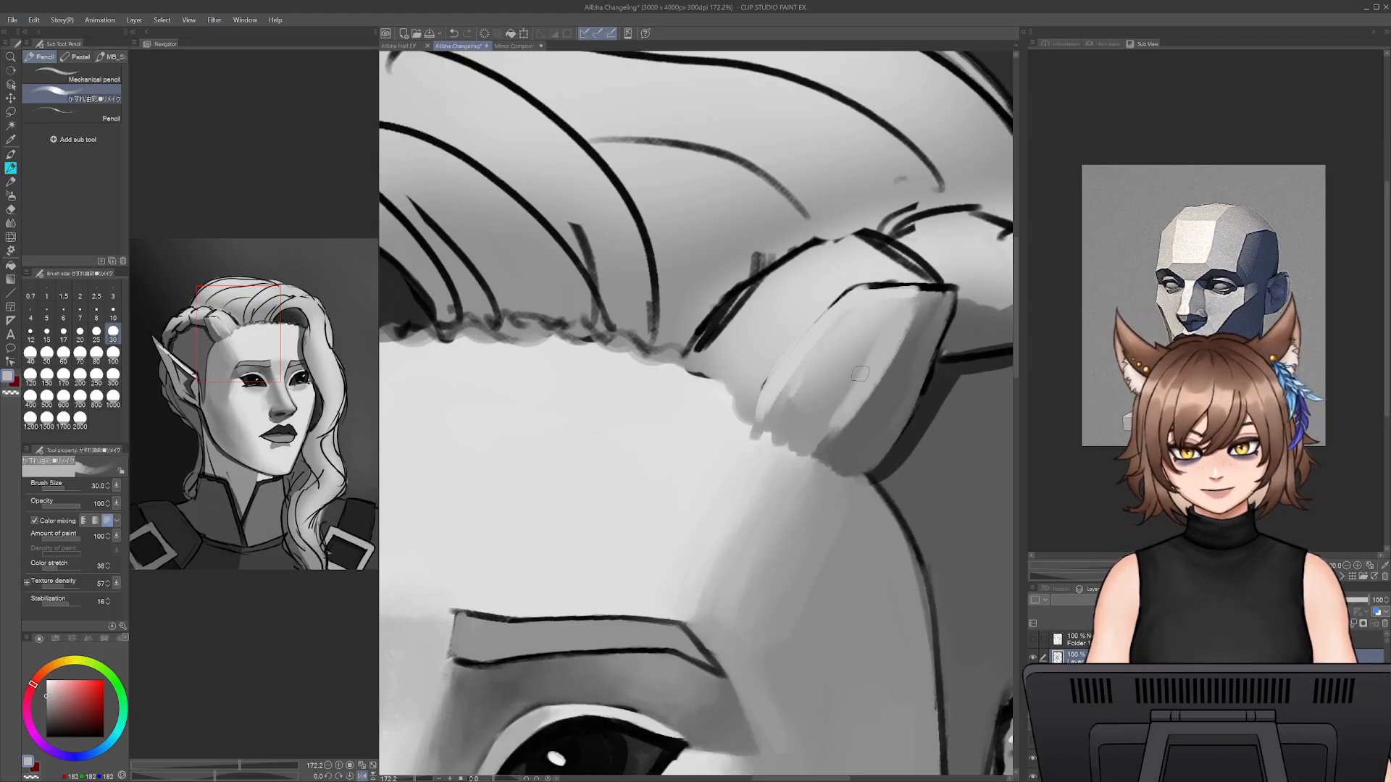
{"action": "left_click_drag", "start_coordinate": [861, 364], "coordinate": [838, 407]}
{"action": "mouse_move", "coordinate": [851, 365]}
{"action": "left_mouse_down"}
{"action": "mouse_move", "coordinate": [885, 323]}
{"action": "mouse_move", "coordinate": [819, 403]}
{"action": "left_mouse_up"}
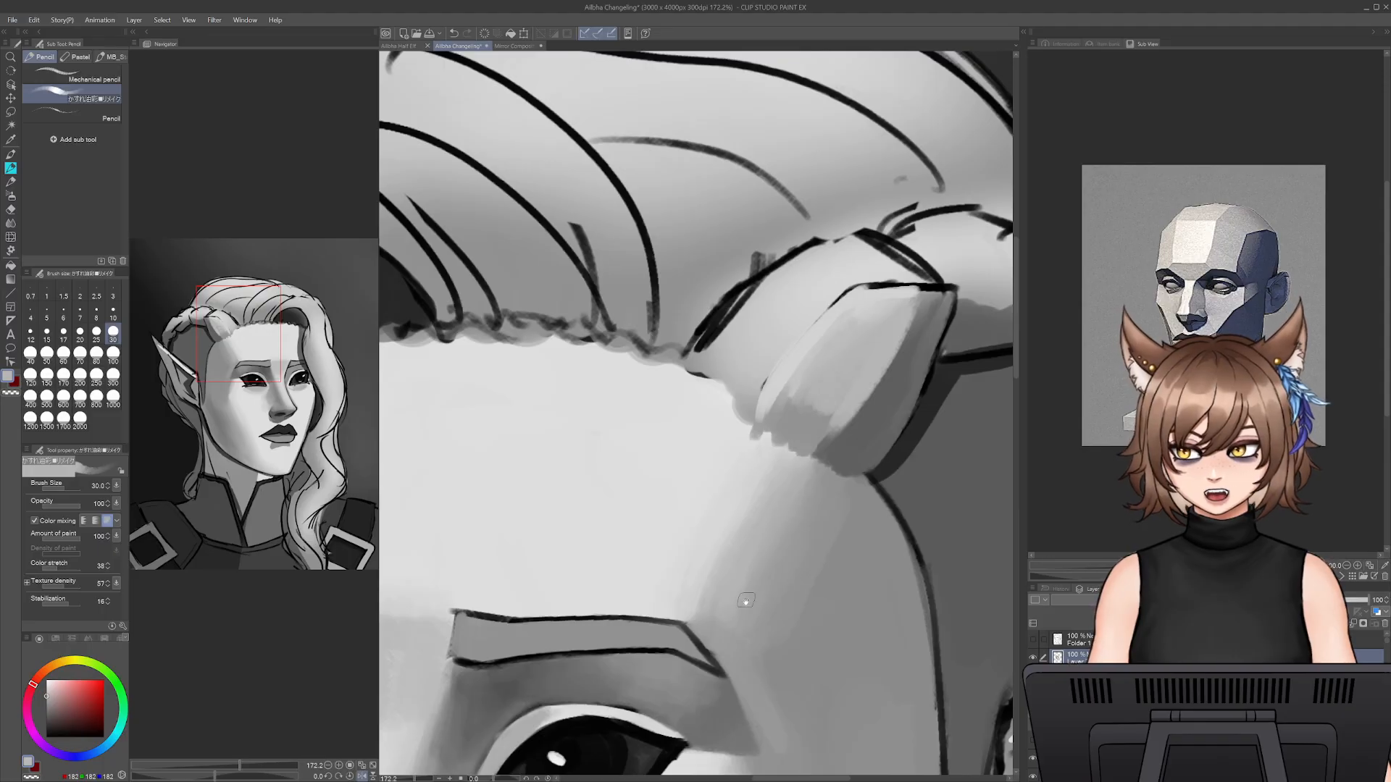
- Sharpen the shadow edge along the hair lock with sampled dark grey at size 17.5
{"action": "left_click_drag", "start_coordinate": [771, 590], "coordinate": [733, 558]}
{"action": "left_click", "coordinate": [868, 332], "text": "alt"}
{"action": "key", "text": "bracketleft"}
{"action": "key", "text": "bracketleft"}
{"action": "key", "text": "bracketleft"}
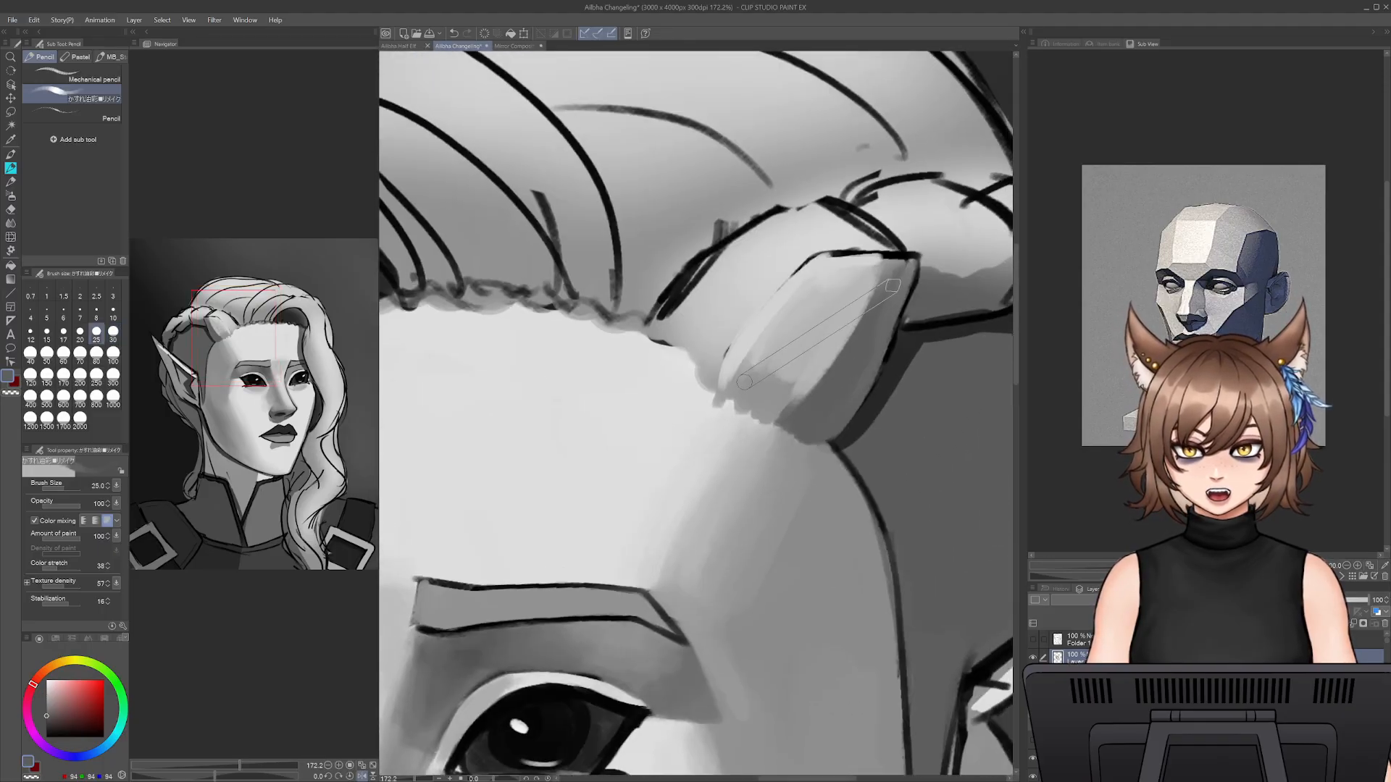
{"action": "left_click_drag", "start_coordinate": [879, 271], "coordinate": [826, 367]}
{"action": "left_click_drag", "start_coordinate": [867, 307], "coordinate": [818, 384]}
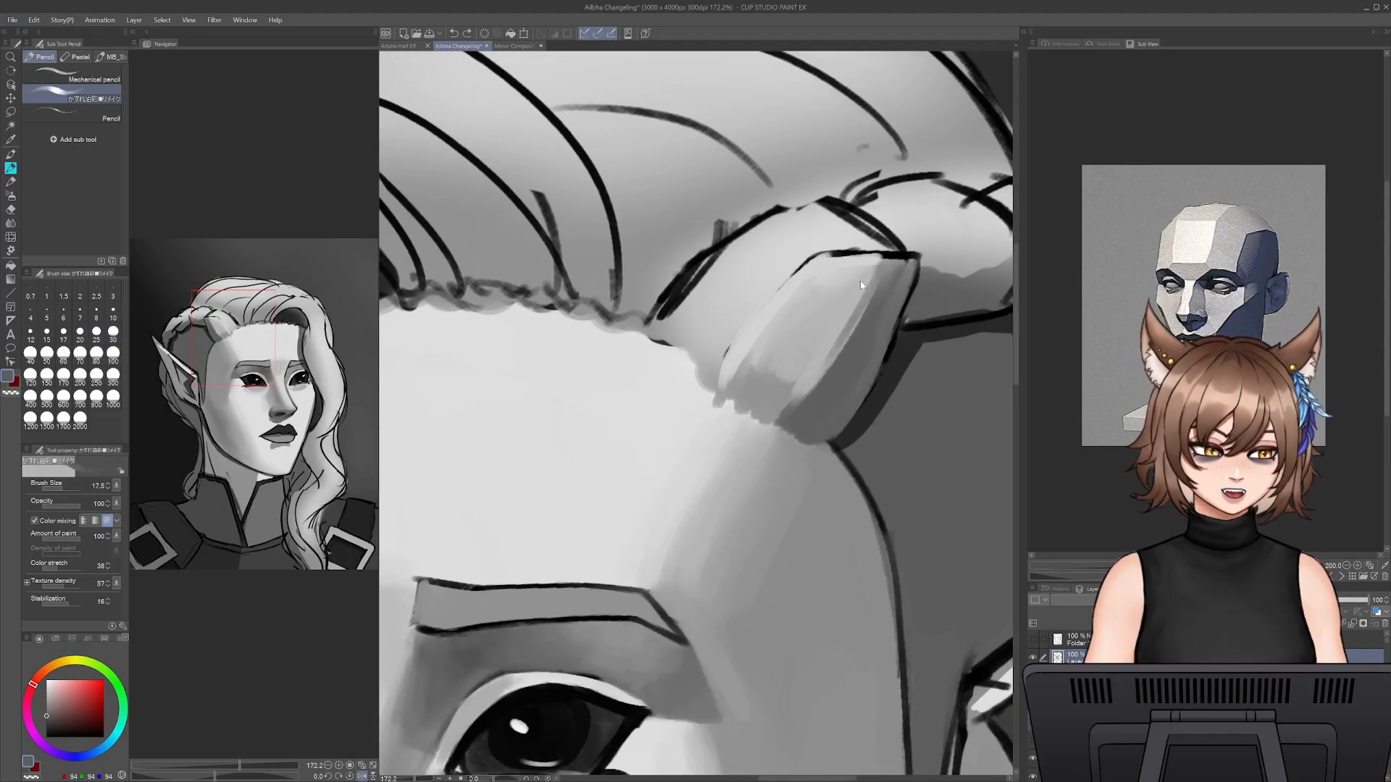
- Paint sampled light grey over the line across the hair lock's upper end at size 17.5
{"action": "left_click", "coordinate": [866, 293], "text": "alt"}
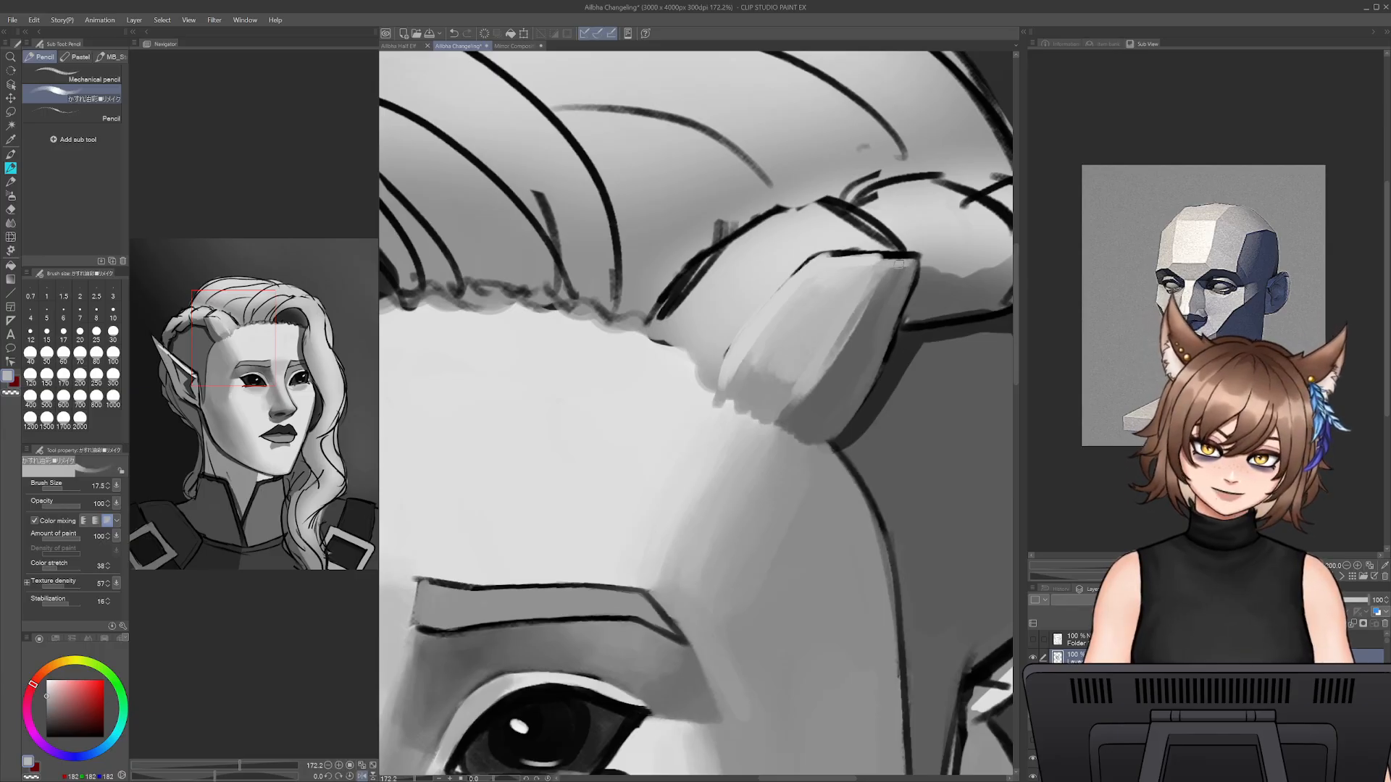
{"action": "left_click", "coordinate": [833, 264], "text": "alt"}
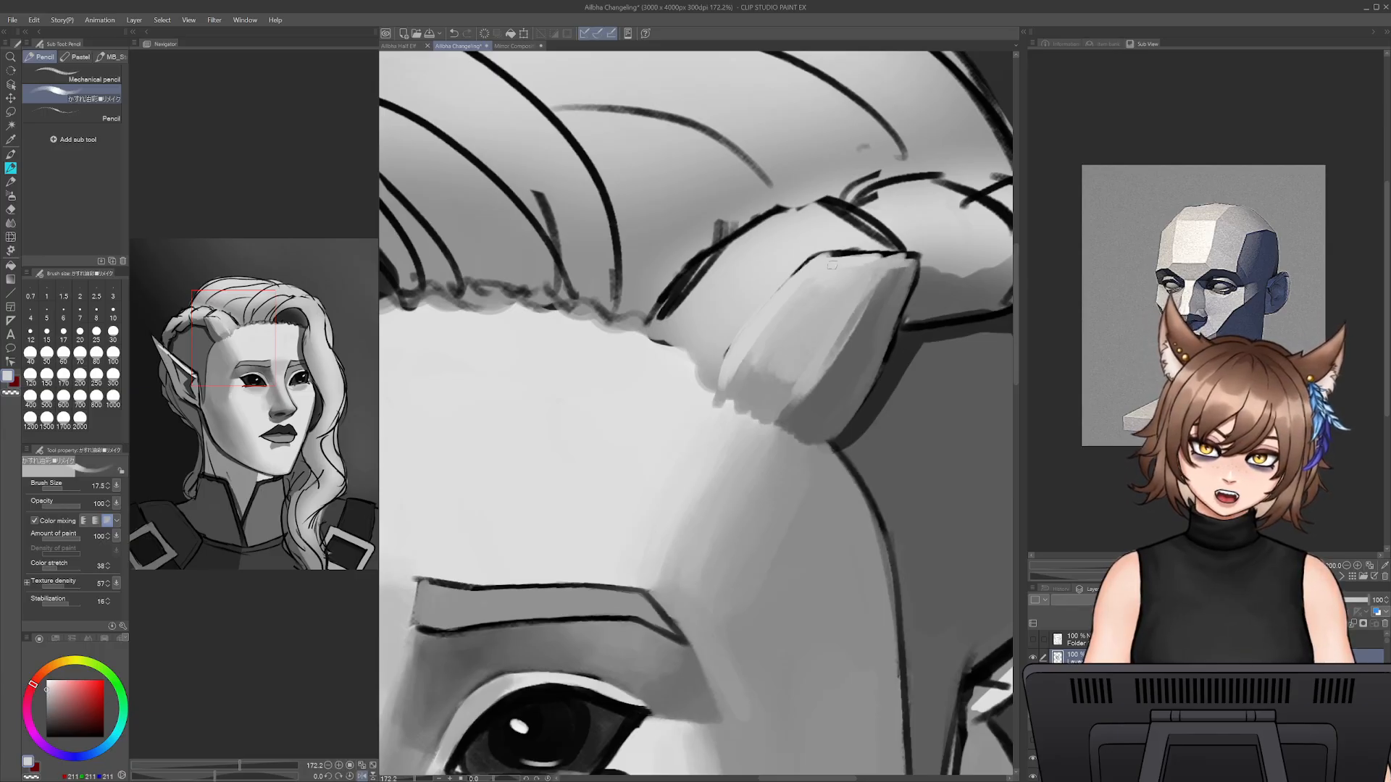
{"action": "left_click_drag", "start_coordinate": [828, 256], "coordinate": [906, 252]}
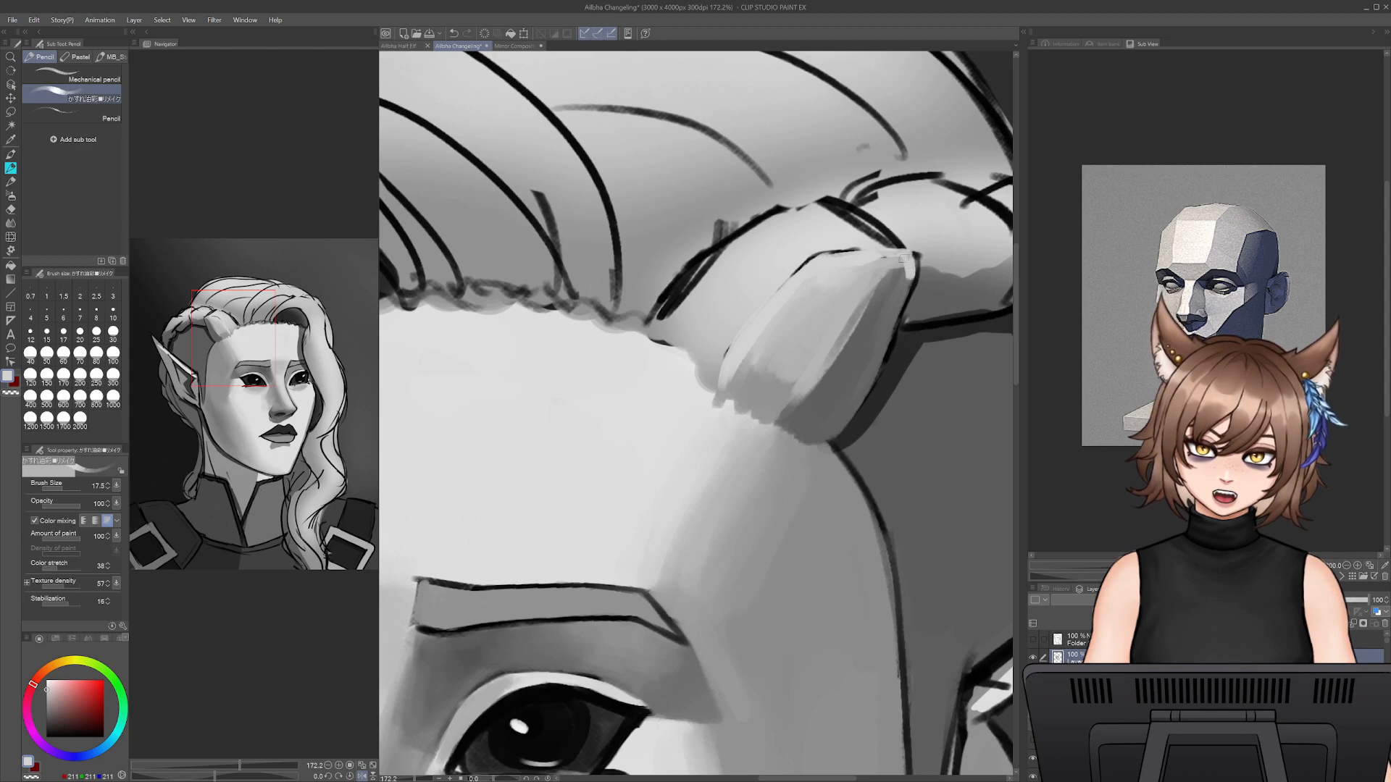
- Blend the hair lock's upper end down into its shaded side with sampled mid grey at size 30
{"action": "left_click", "coordinate": [876, 282], "text": "alt"}
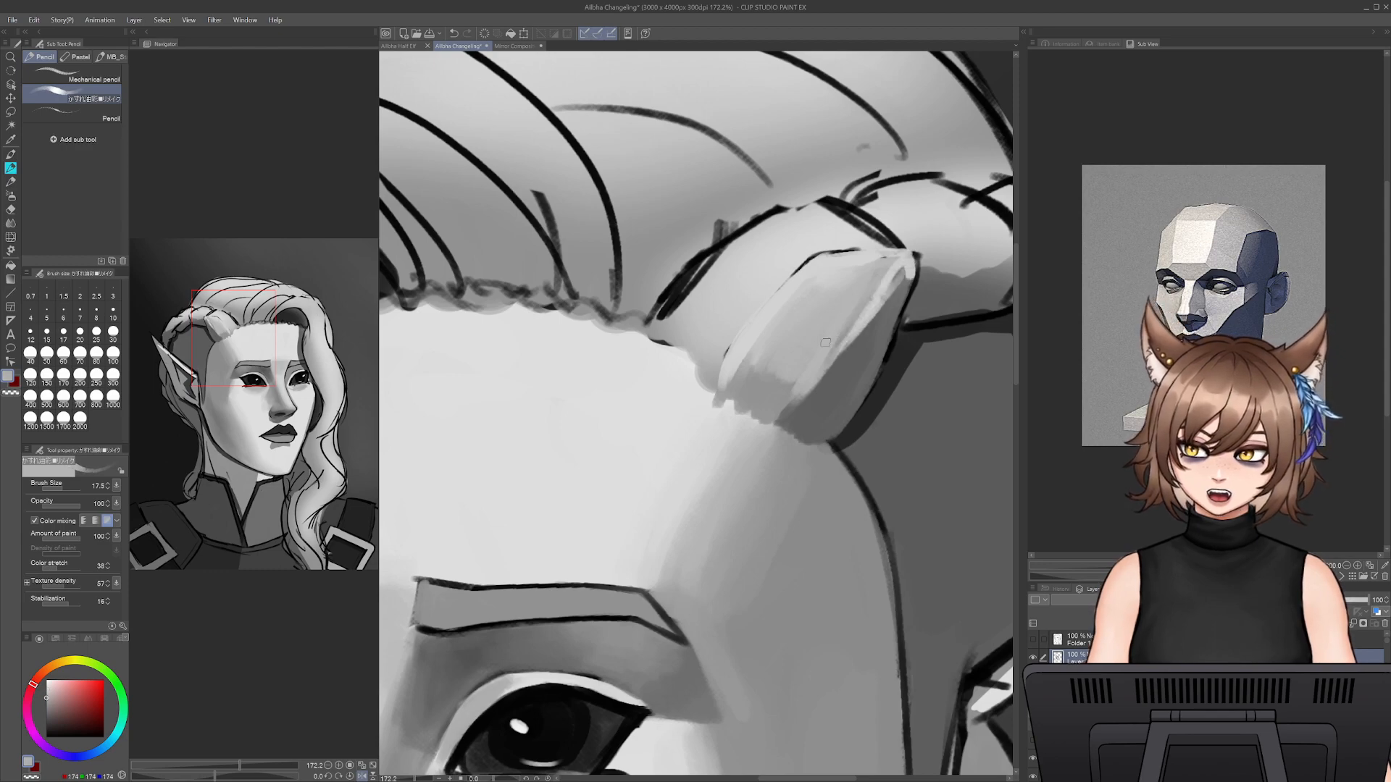
{"action": "key", "text": "bracketright"}
{"action": "key", "text": "bracketright"}
{"action": "key", "text": "bracketright"}
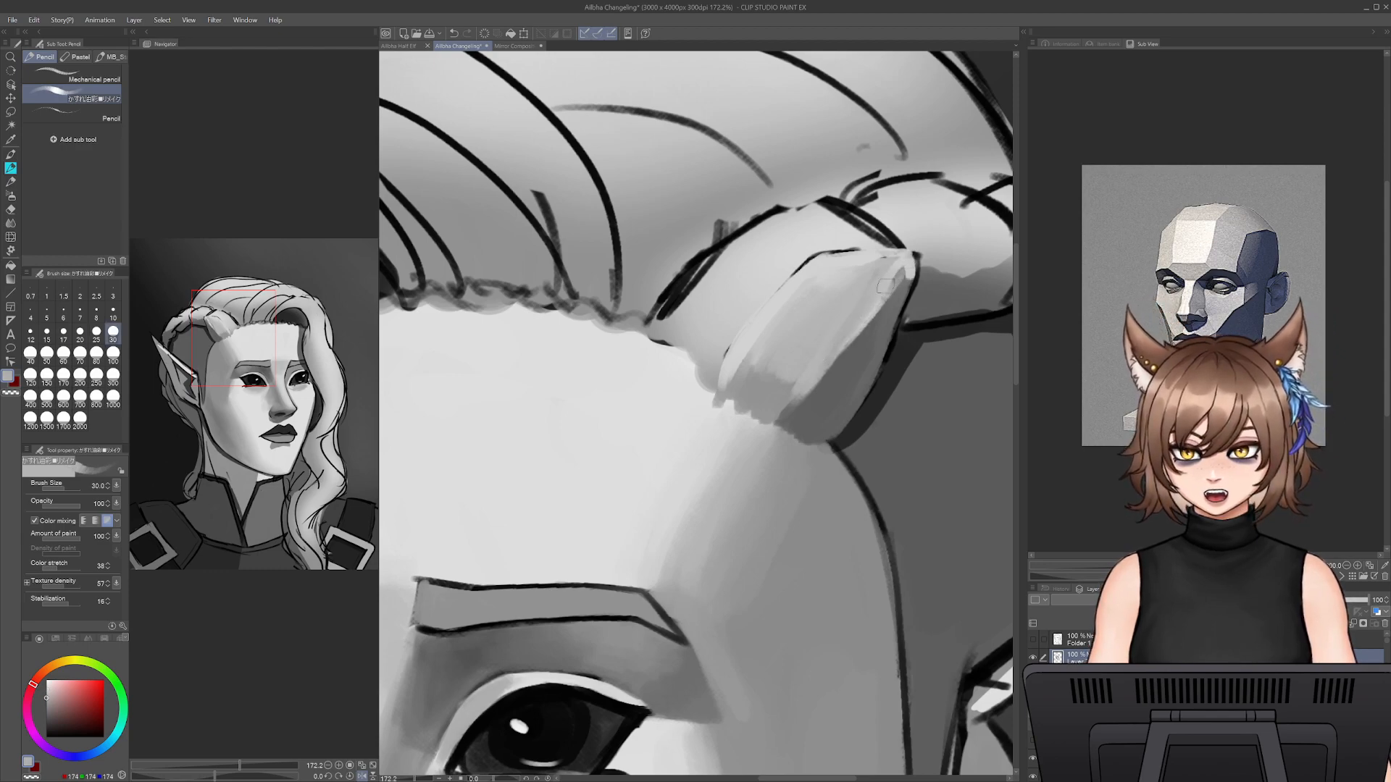
{"action": "left_click_drag", "start_coordinate": [909, 270], "coordinate": [826, 399]}
- Smooth the temple plane between the hair lock and the brow tail with sampled mid grey at size 70
{"action": "mouse_move", "coordinate": [815, 534]}
{"action": "left_mouse_down"}
{"action": "mouse_move", "coordinate": [910, 282]}
{"action": "mouse_move", "coordinate": [786, 526]}
{"action": "left_mouse_up"}
{"action": "left_click", "coordinate": [768, 498], "text": "alt"}
{"action": "key", "text": "]"}
{"action": "key", "text": "]"}
{"action": "key", "text": "]"}
{"action": "key", "text": "]"}
{"action": "key", "text": "]"}
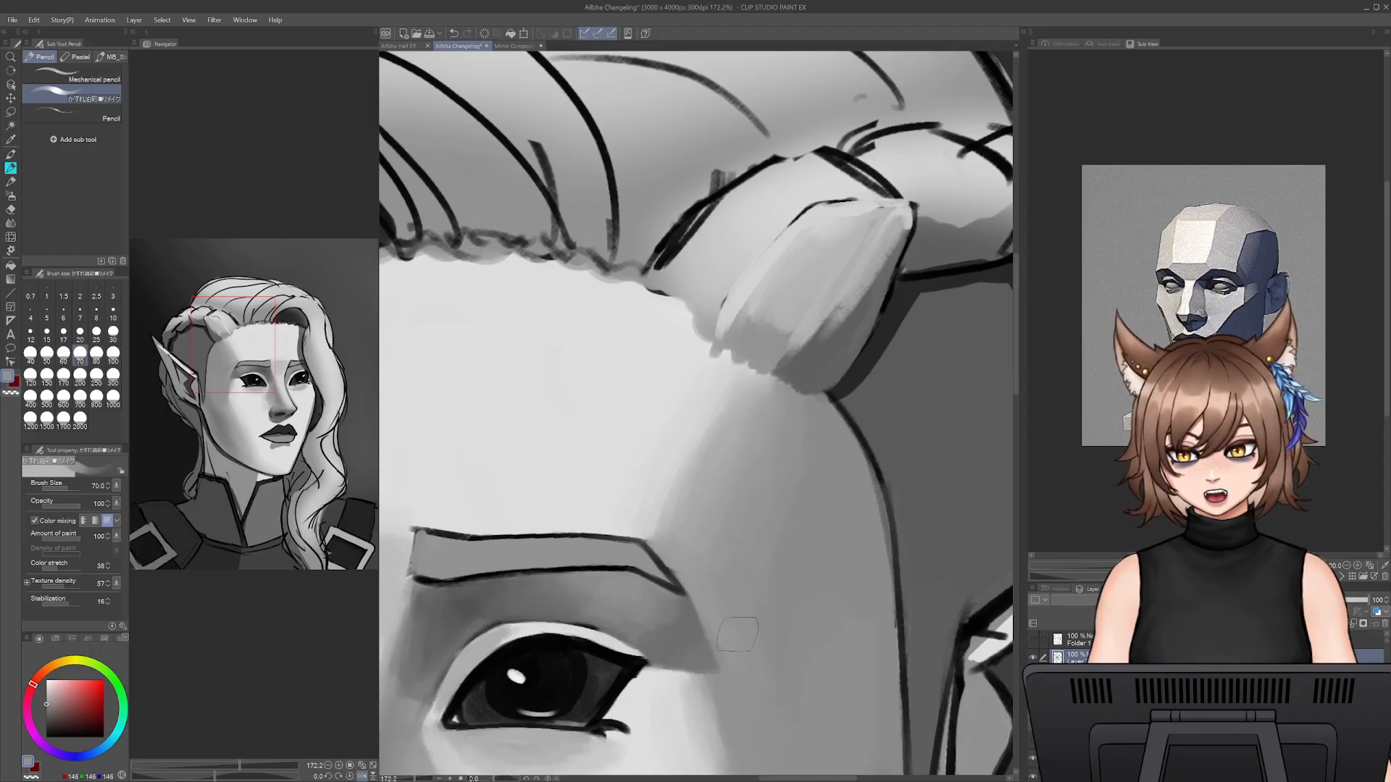
{"action": "left_click_drag", "start_coordinate": [838, 714], "coordinate": [822, 466]}
- Shade the skin just outside the brow tail and eye socket with sampled darker grey at size 50
{"action": "key", "text": "bracketleft"}
{"action": "key", "text": "bracketleft"}
{"action": "key", "text": "bracketleft"}
{"action": "key", "text": "bracketleft"}
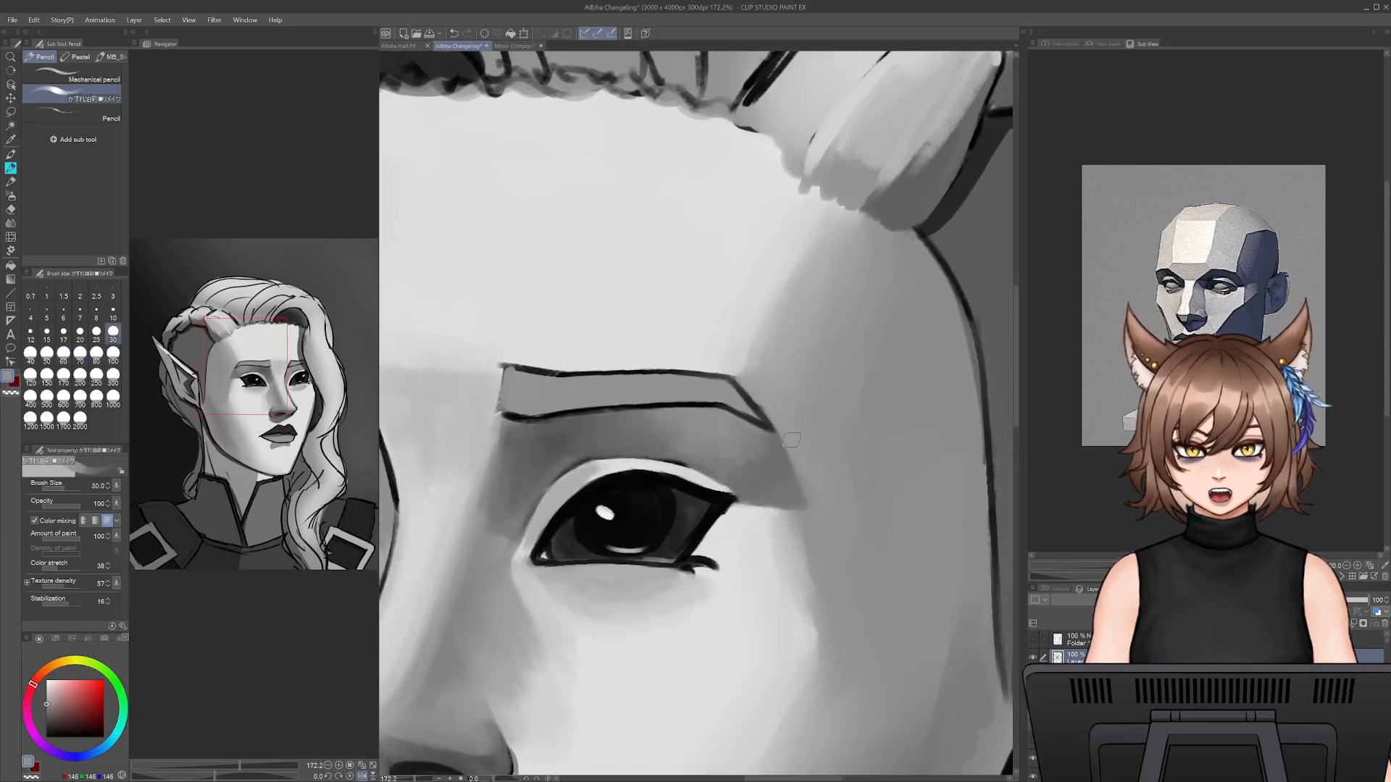
{"action": "key", "text": "bracketright"}
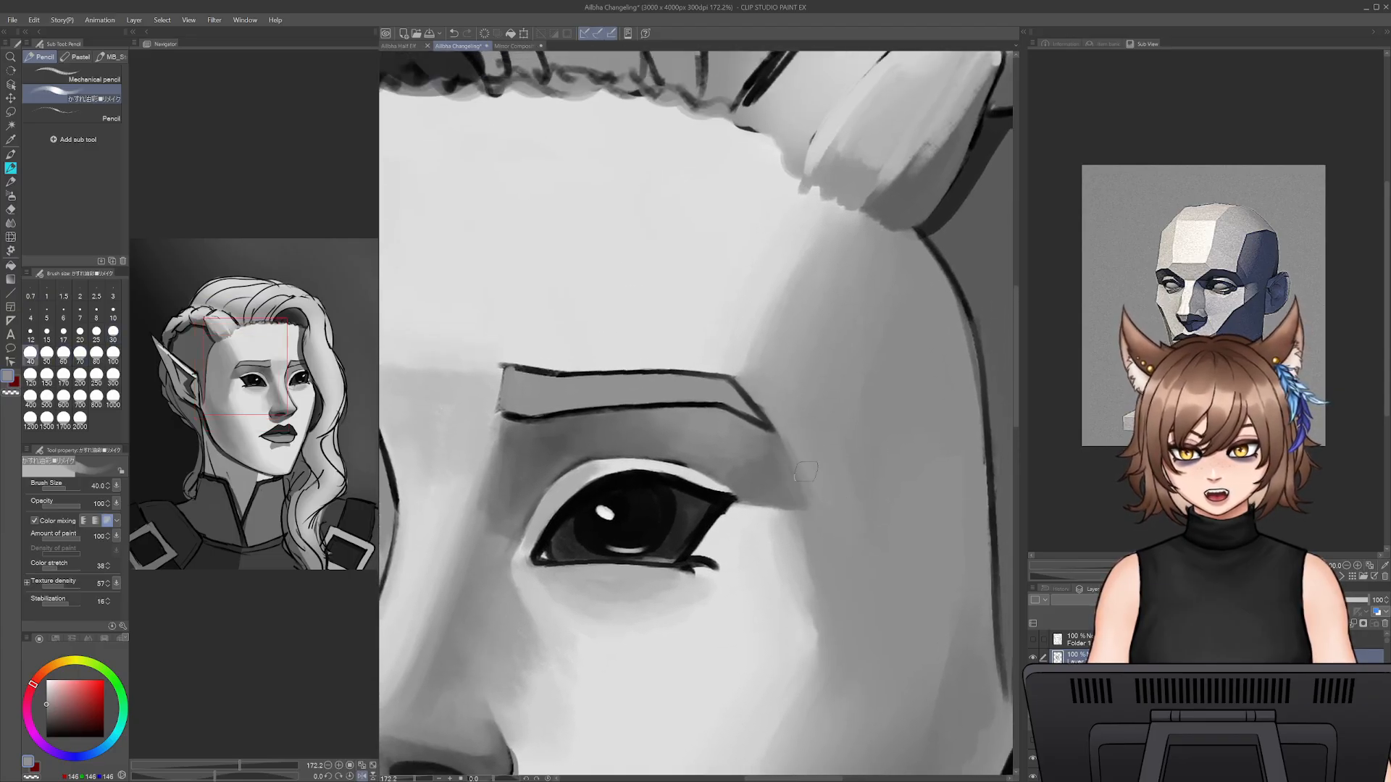
{"action": "key", "text": "bracketright"}
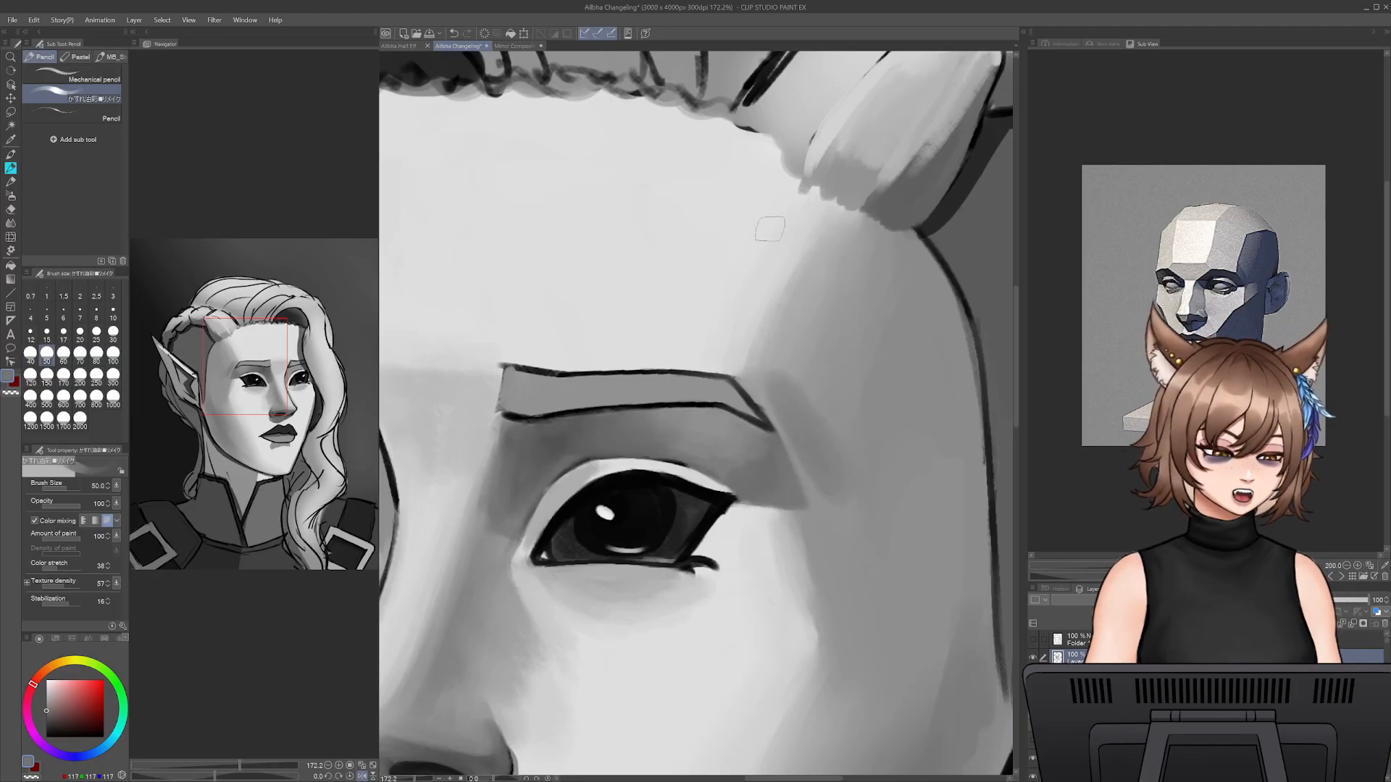
- Darken the side plane of the head from the temple down toward the ear with dark grey at size 80
{"action": "key", "text": "bracketright"}
{"action": "key", "text": "bracketright"}
{"action": "key", "text": "bracketright"}
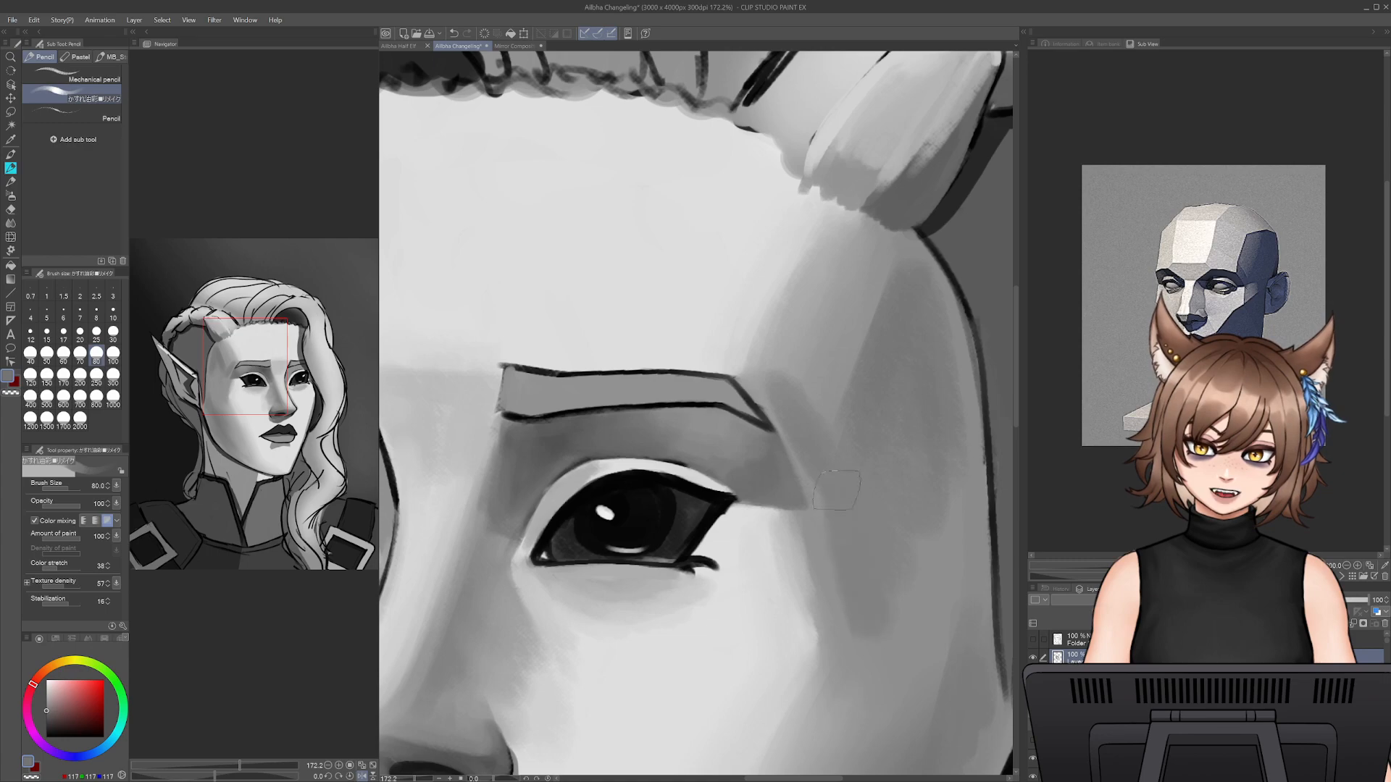
{"action": "left_click_drag", "start_coordinate": [893, 653], "coordinate": [933, 517]}
{"action": "left_click_drag", "start_coordinate": [912, 603], "coordinate": [841, 433]}
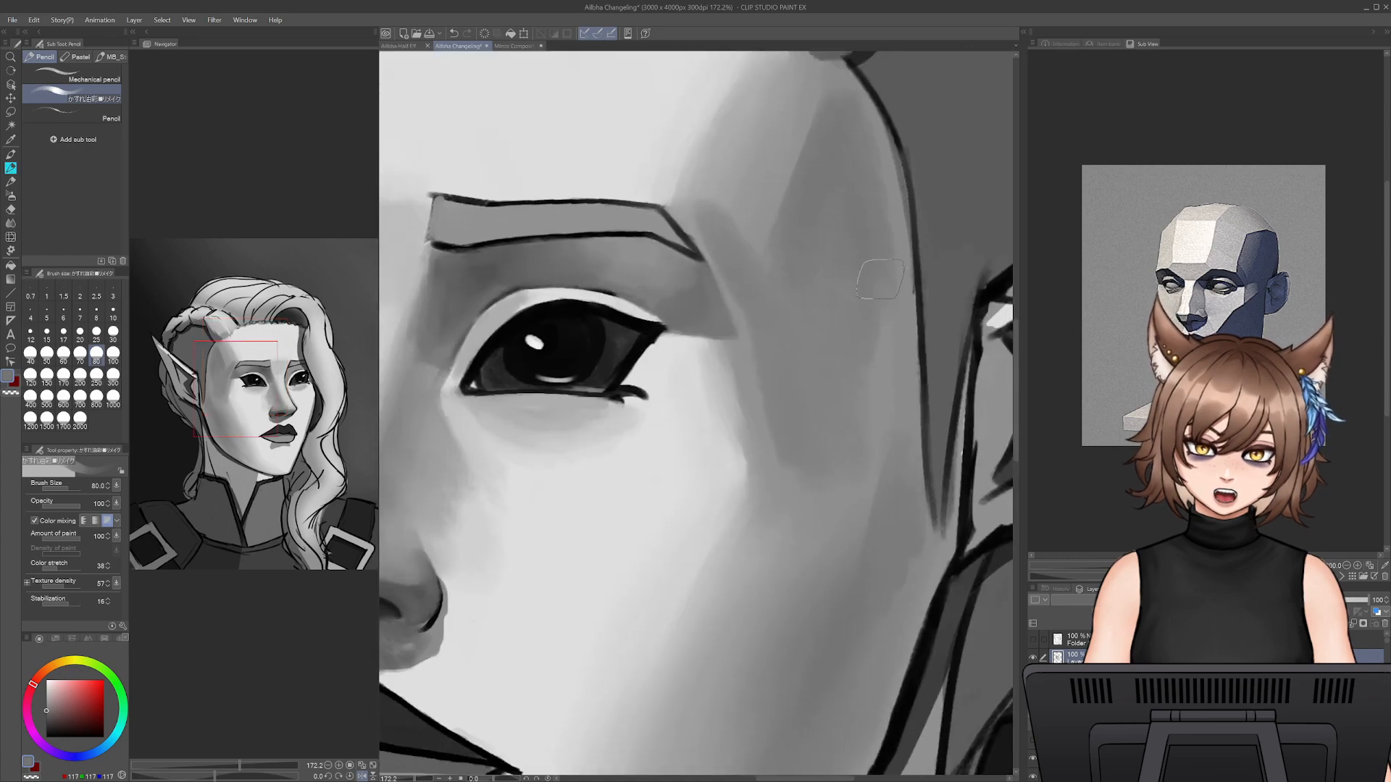
{"action": "left_click_drag", "start_coordinate": [879, 280], "coordinate": [885, 287]}
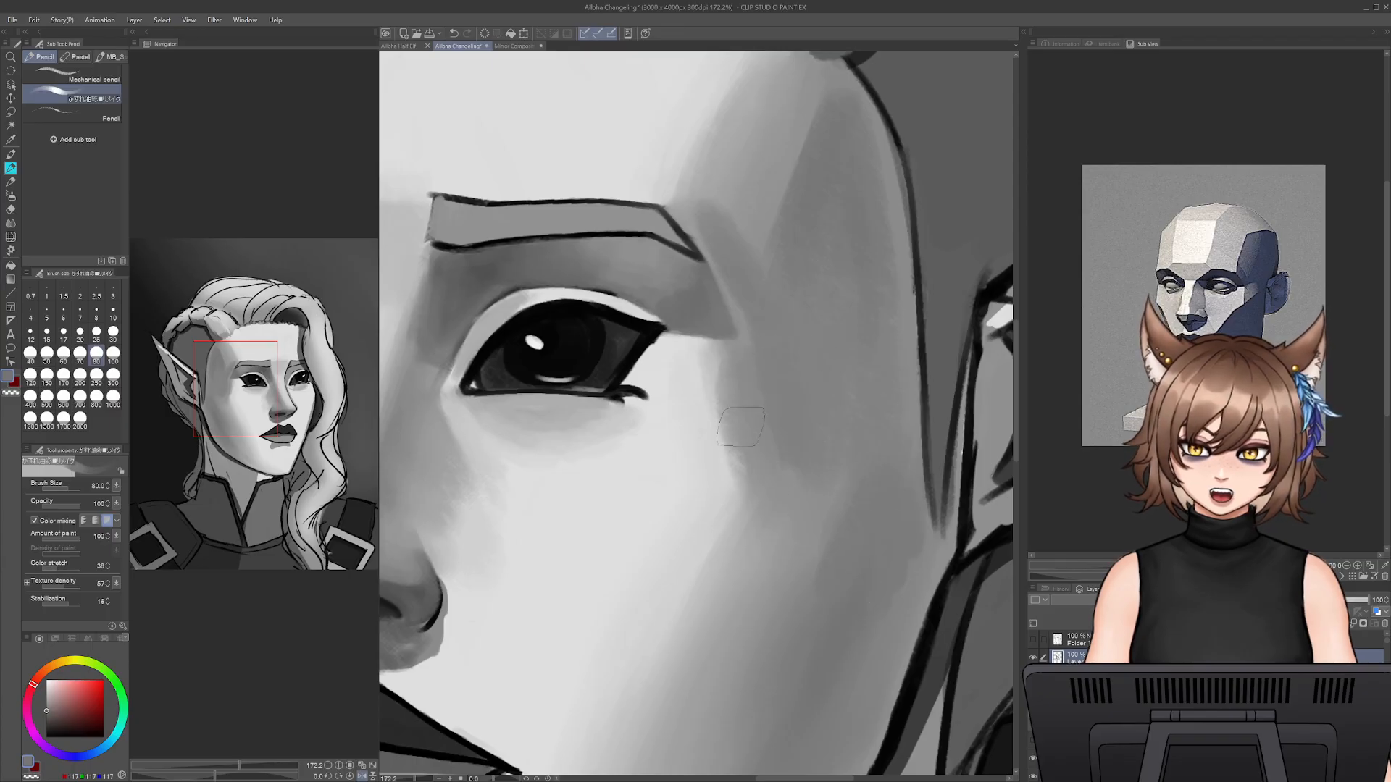
- Blend the side plane into the cheekbone and define the plane below it with sampled greys at size 80
{"action": "left_click", "coordinate": [777, 489], "text": "alt"}
{"action": "mouse_move", "coordinate": [746, 368]}
{"action": "left_mouse_down"}
{"action": "mouse_move", "coordinate": [737, 519]}
{"action": "mouse_move", "coordinate": [705, 616]}
{"action": "left_mouse_up"}
{"action": "left_click_drag", "start_coordinate": [782, 637], "coordinate": [766, 532]}
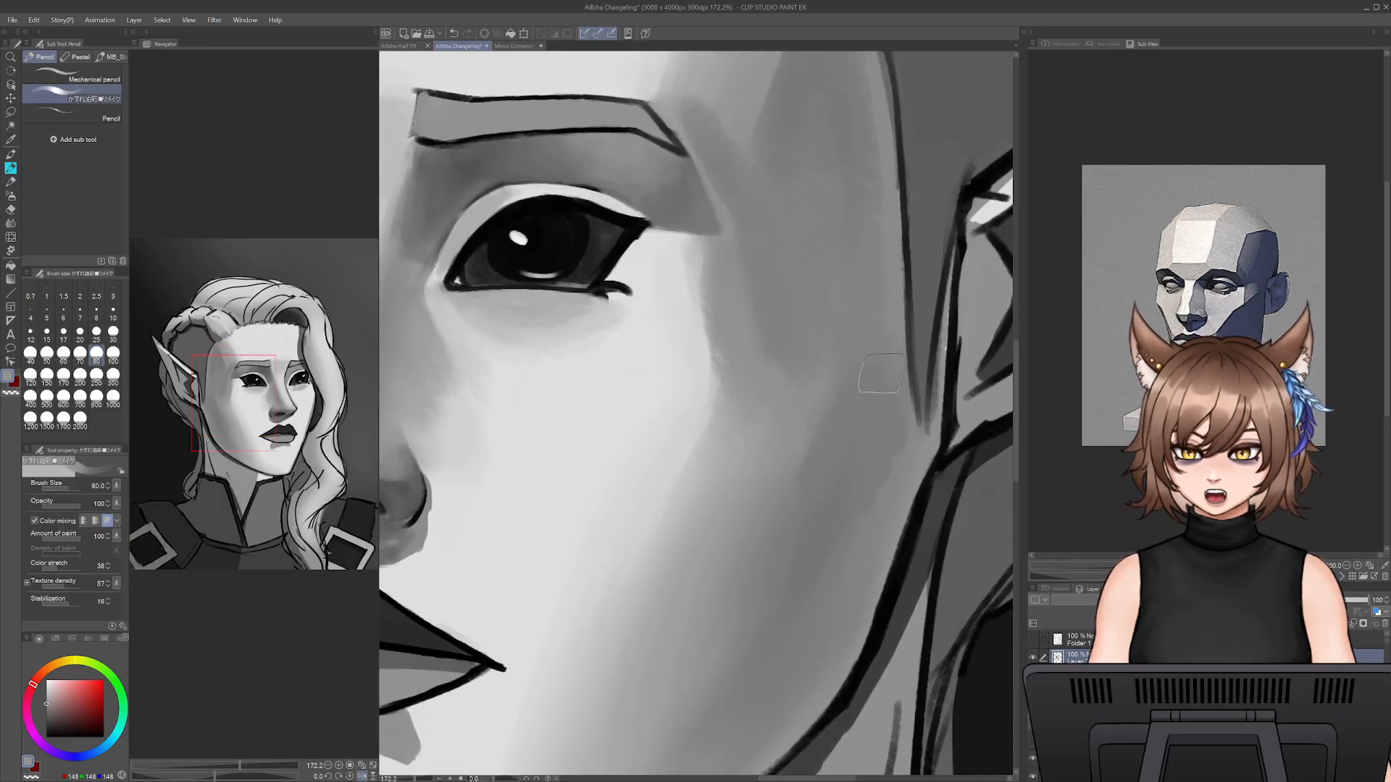
{"action": "left_click", "coordinate": [844, 424], "text": "alt"}
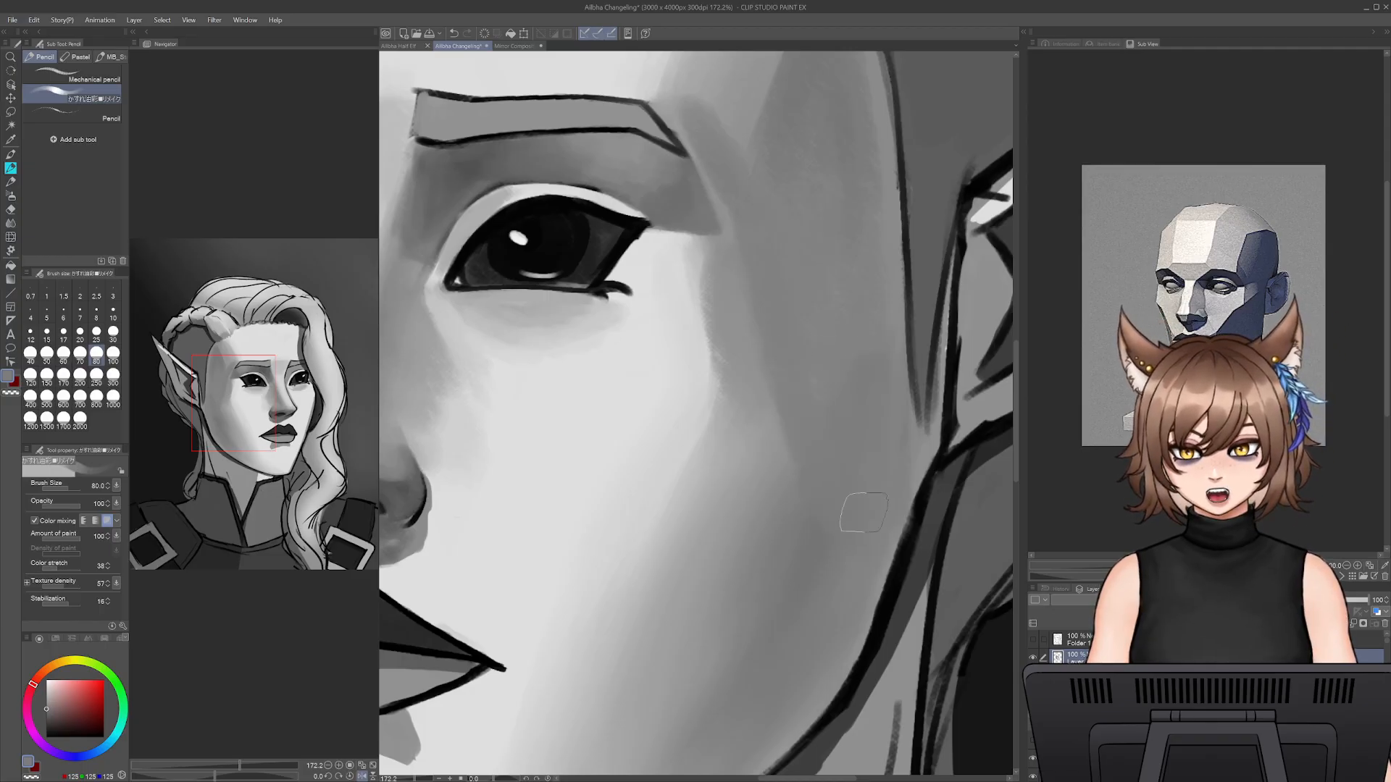
{"action": "left_click", "coordinate": [763, 454], "text": "alt"}
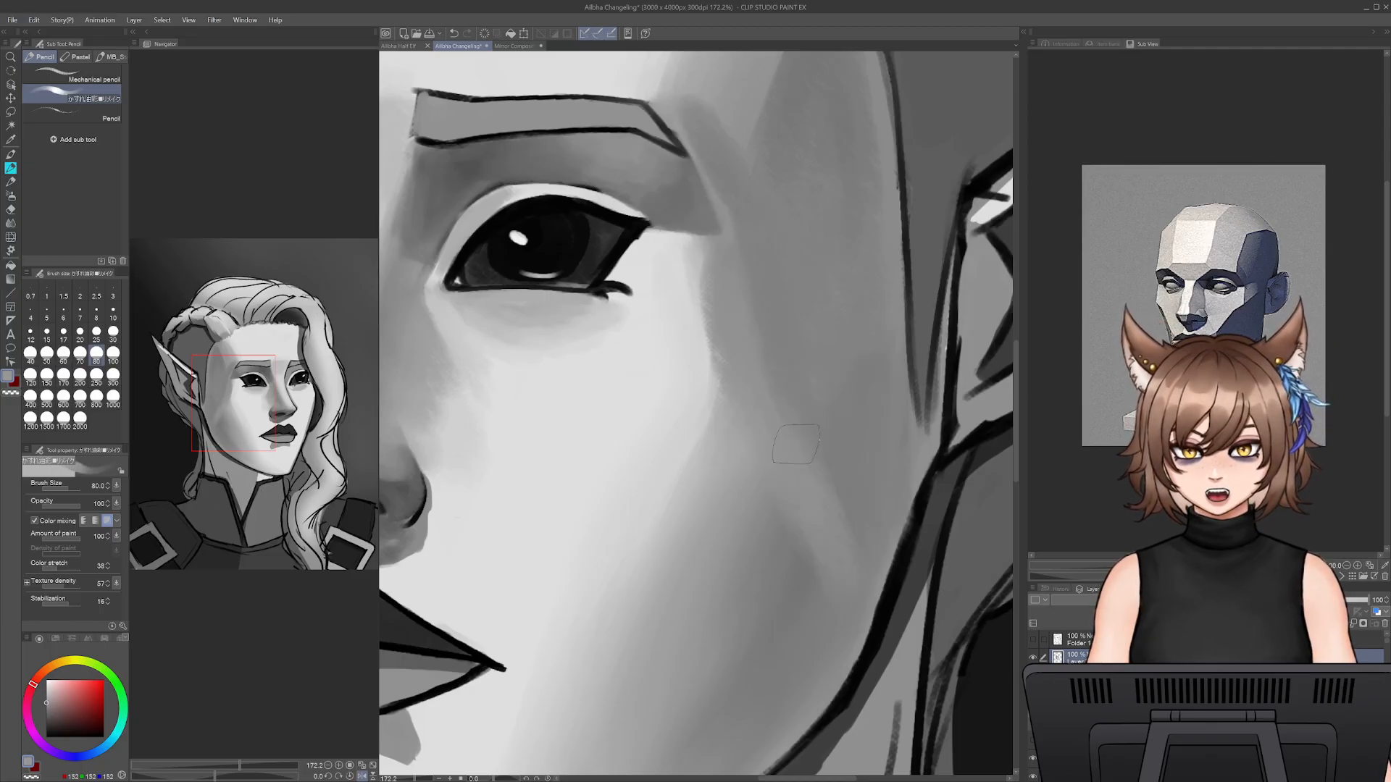
{"action": "left_click", "coordinate": [895, 497], "text": "alt"}
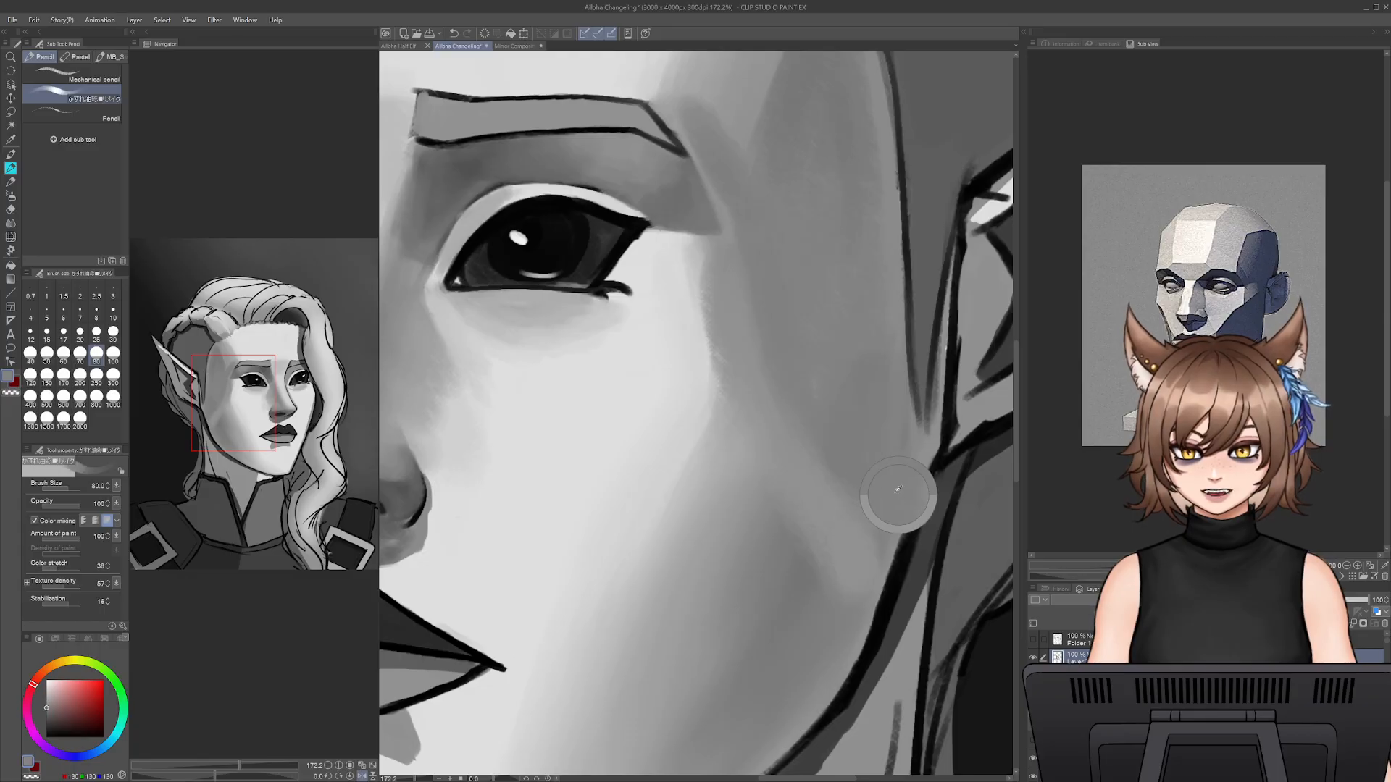
- Trim the jaw outline below the ear with sampled mid and dark greys at size 25
{"action": "key", "text": "bracketleft"}
{"action": "key", "text": "bracketleft"}
{"action": "key", "text": "bracketleft"}
{"action": "key", "text": "bracketleft"}
{"action": "key", "text": "bracketleft"}
{"action": "key", "text": "bracketleft"}
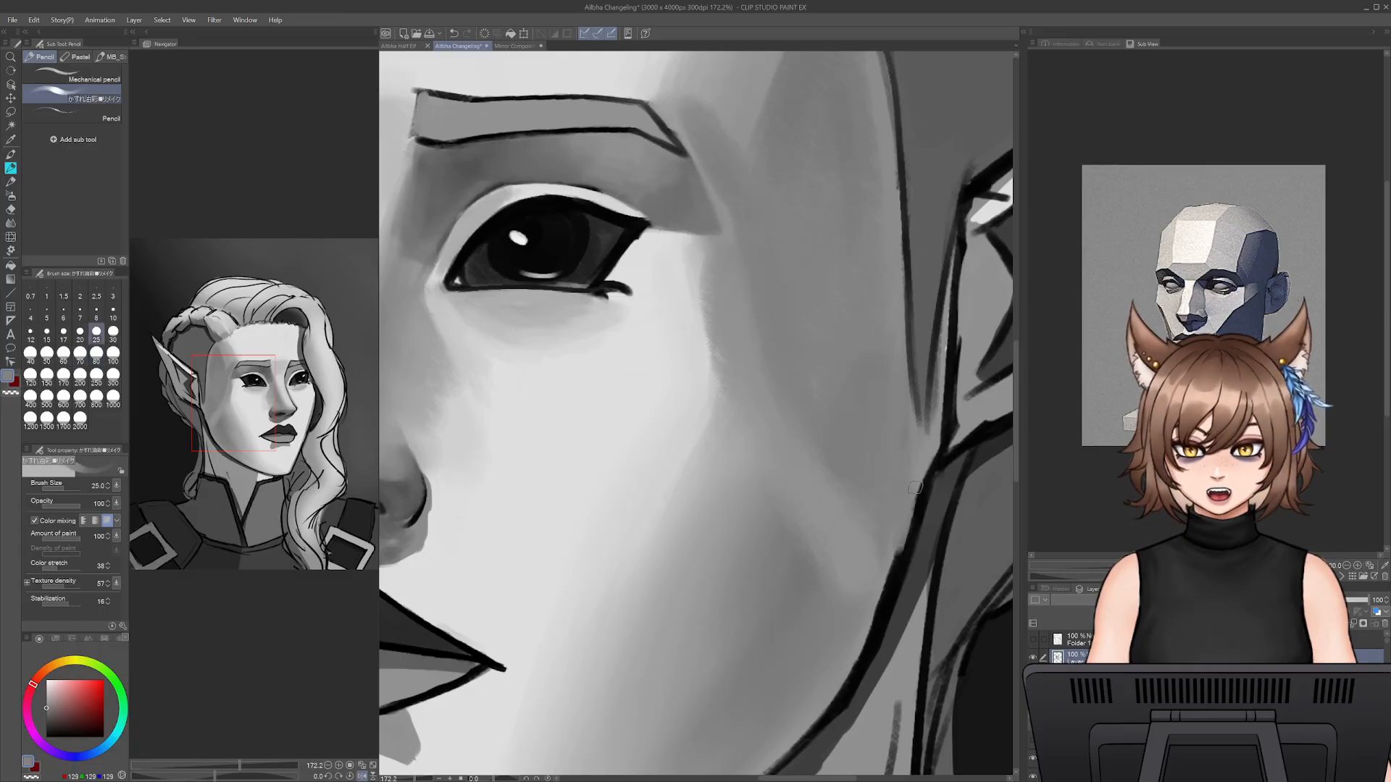
{"action": "mouse_move", "coordinate": [910, 502]}
{"action": "left_mouse_down"}
{"action": "mouse_move", "coordinate": [887, 579]}
{"action": "mouse_move", "coordinate": [941, 490]}
{"action": "mouse_move", "coordinate": [906, 592]}
{"action": "left_mouse_up"}
{"action": "left_click", "coordinate": [936, 518], "text": "alt"}
{"action": "left_click_drag", "start_coordinate": [919, 545], "coordinate": [906, 588]}
{"action": "left_click", "coordinate": [926, 495], "text": "alt"}
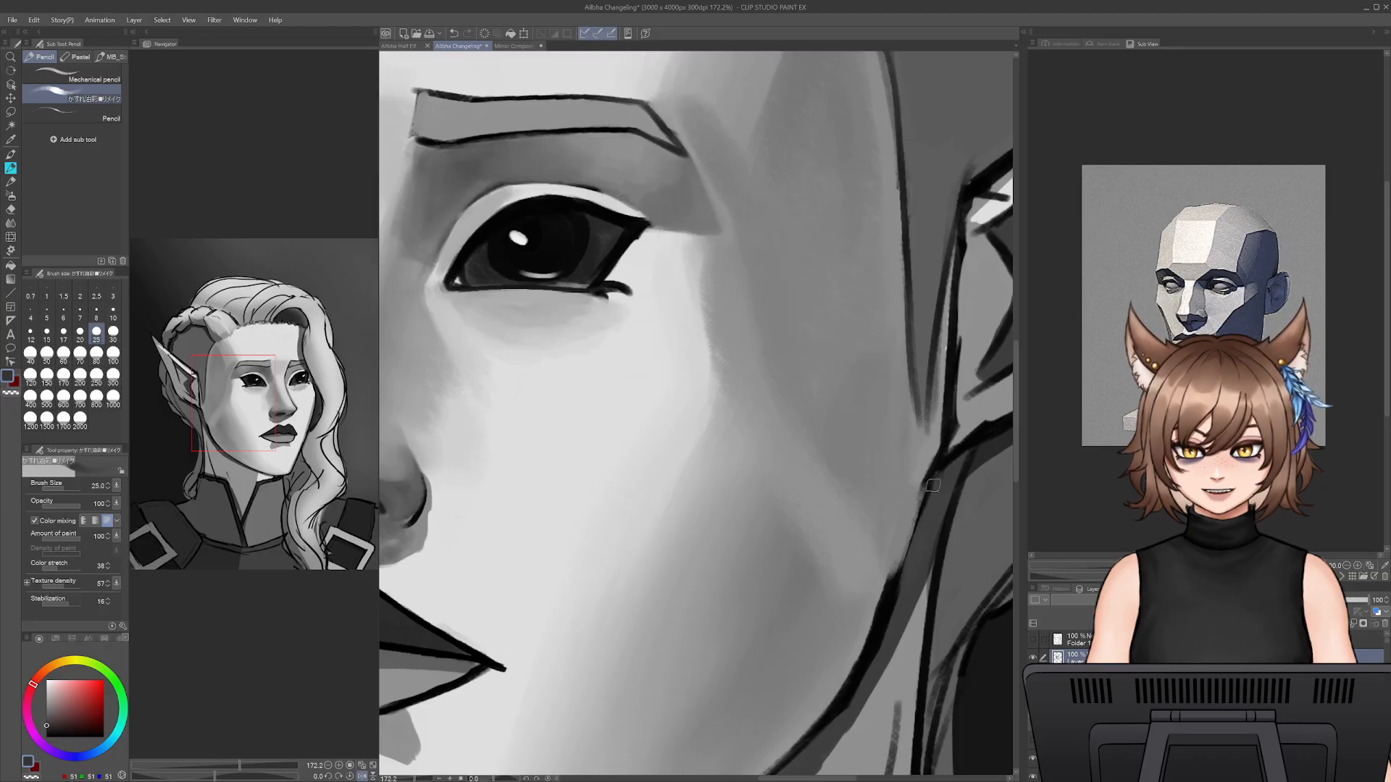
- Undo the last stroke and redraw the jaw outline below the ear in near-black at size 5
{"action": "key", "text": "ctrl+z"}
{"action": "key", "text": "bracketleft"}
{"action": "key", "text": "bracketleft"}
{"action": "key", "text": "bracketleft"}
{"action": "key", "text": "bracketleft"}
{"action": "key", "text": "bracketleft"}
{"action": "key", "text": "bracketleft"}
{"action": "left_click_drag", "start_coordinate": [926, 493], "coordinate": [901, 563]}
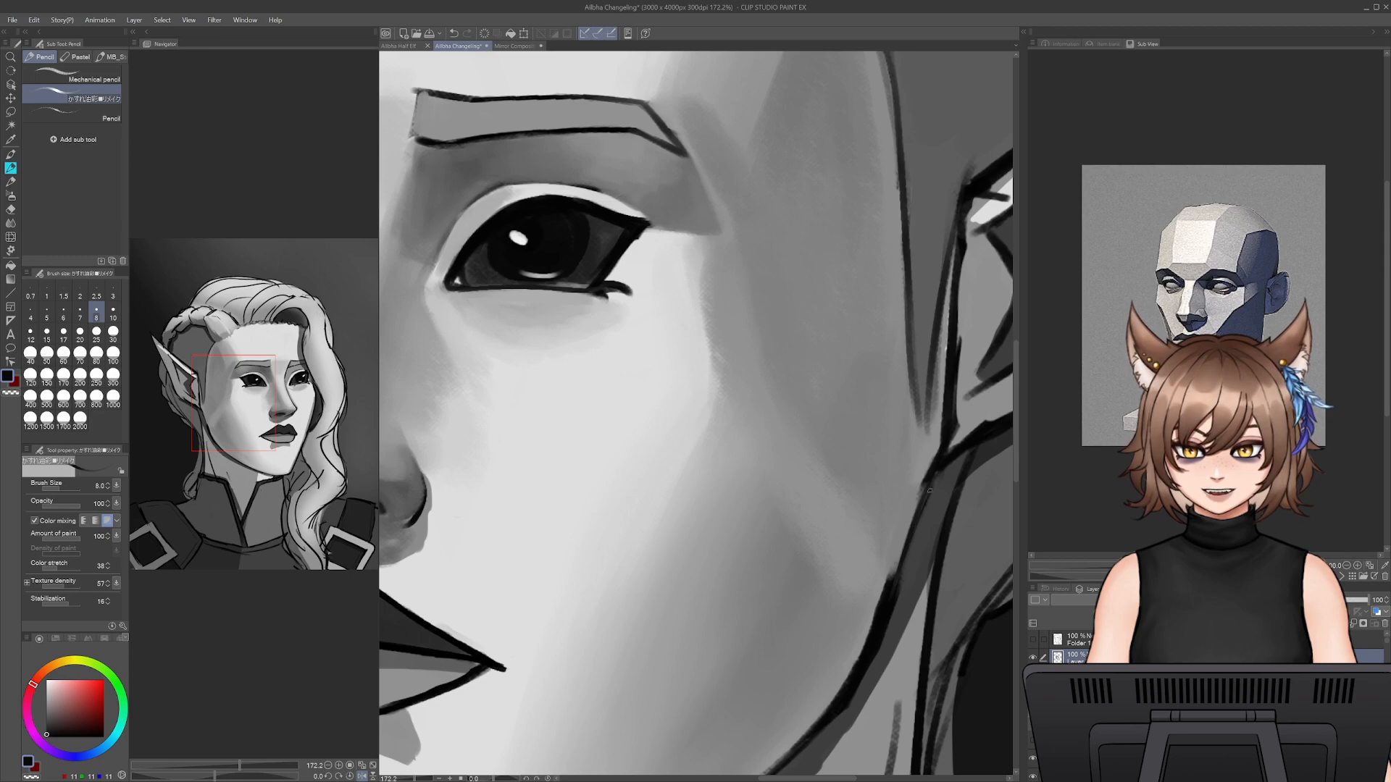
- Paint sampled mid grey over the outline where the ear joins the jaw at size 25
{"action": "left_click", "coordinate": [917, 467], "text": "alt"}
{"action": "key", "text": "bracketright"}
{"action": "key", "text": "bracketright"}
{"action": "key", "text": "bracketright"}
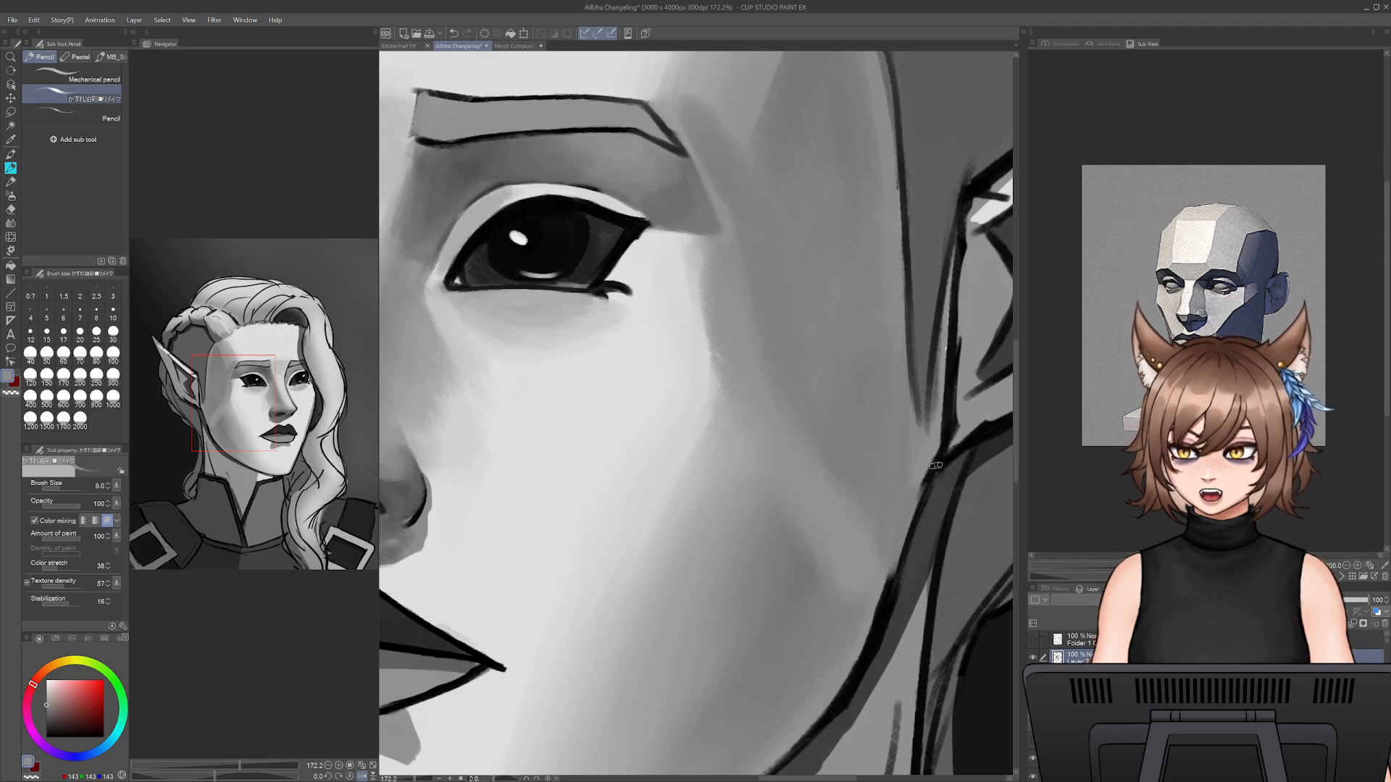
{"action": "key", "text": "bracketright"}
{"action": "key", "text": "bracketright"}
{"action": "key", "text": "bracketright"}
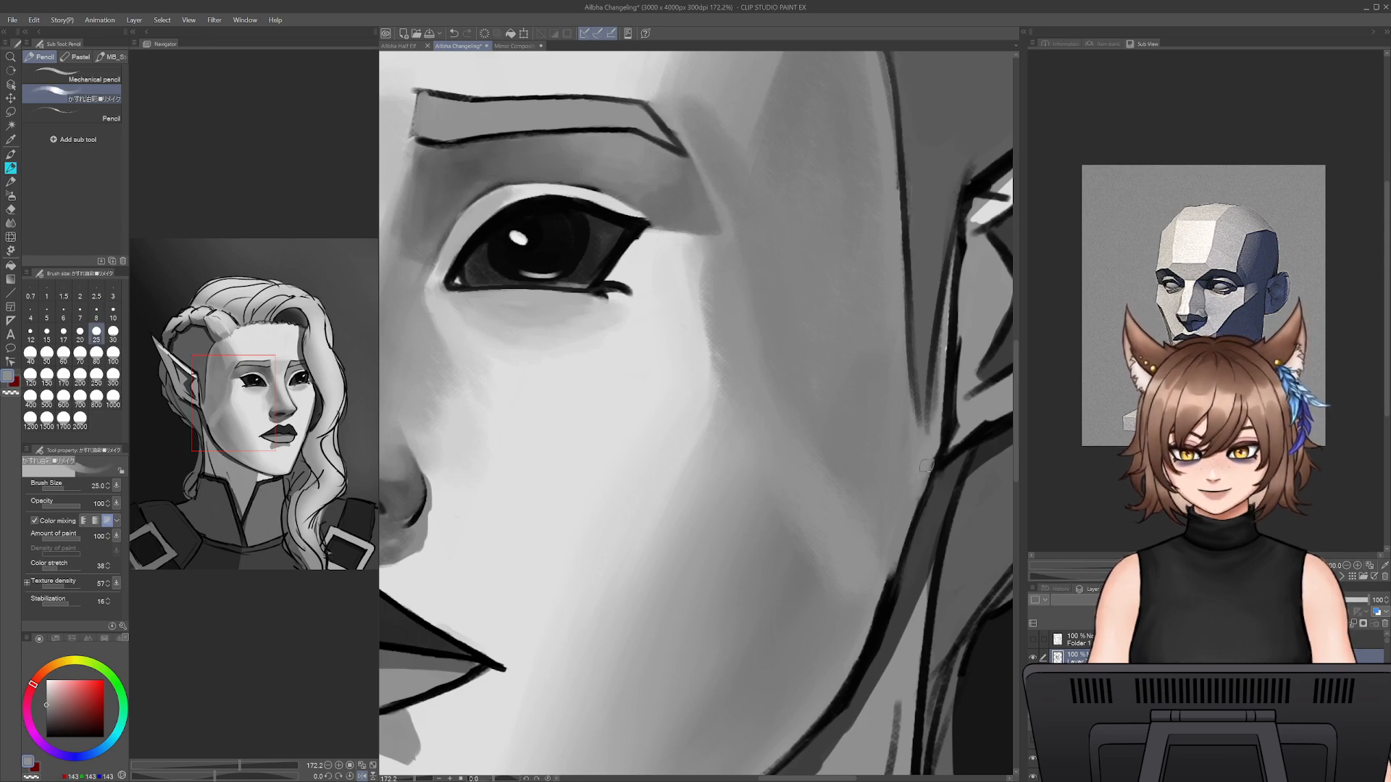
{"action": "left_click_drag", "start_coordinate": [971, 441], "coordinate": [914, 487]}
- Clean up the ear's front outline beside the face with sampled grey at size 25
{"action": "left_click", "coordinate": [918, 358], "text": "alt"}
{"action": "left_click_drag", "start_coordinate": [899, 382], "coordinate": [900, 476]}
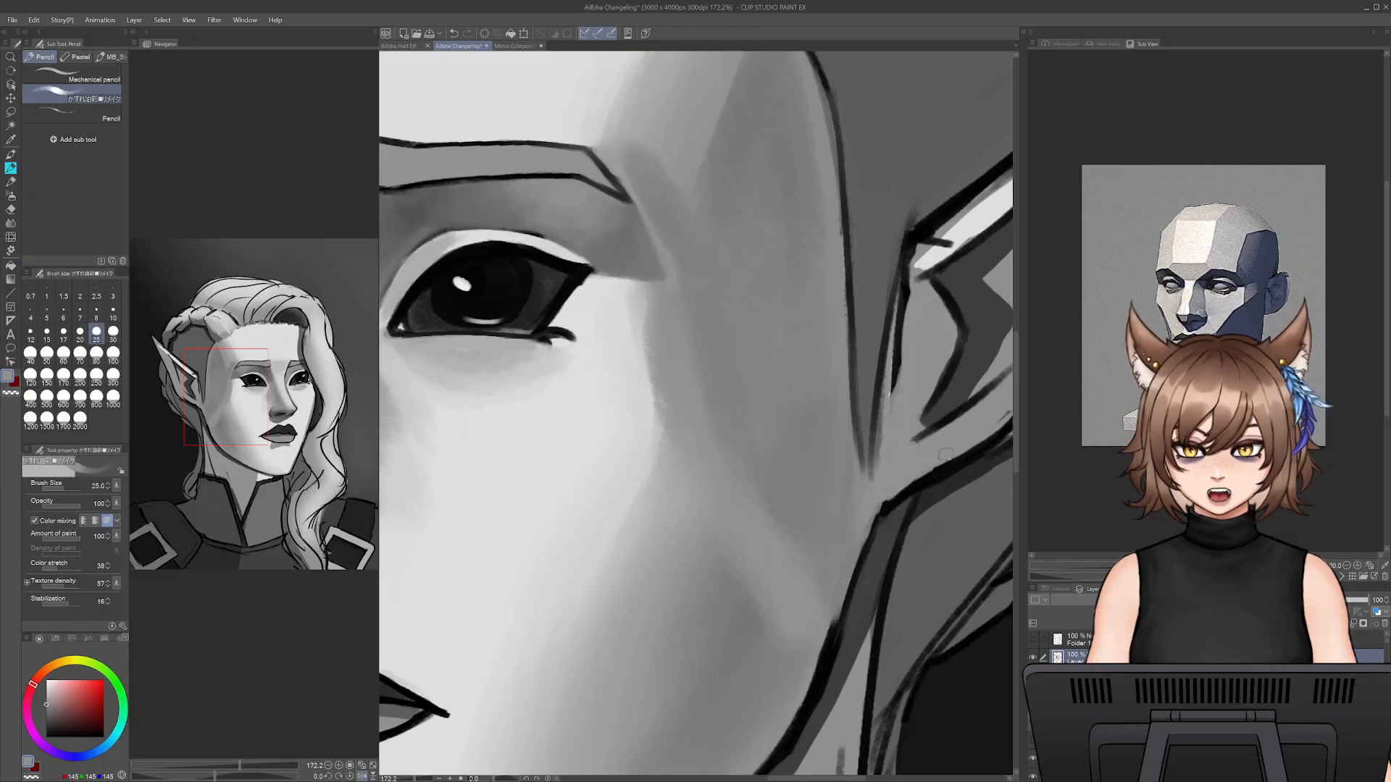
{"action": "left_click_drag", "start_coordinate": [895, 408], "coordinate": [906, 283]}
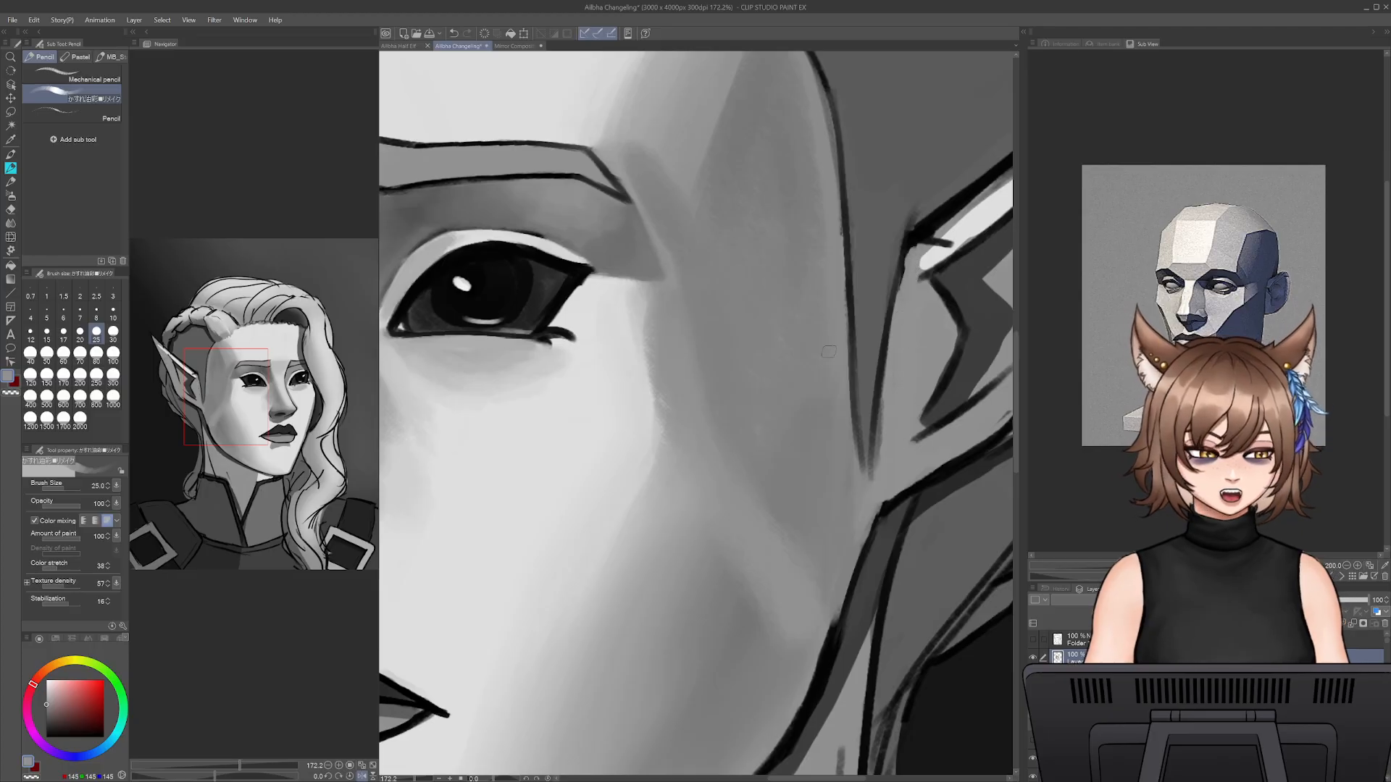
{"action": "left_click_drag", "start_coordinate": [947, 216], "coordinate": [853, 311]}
{"action": "left_click", "coordinate": [852, 340], "text": "alt"}
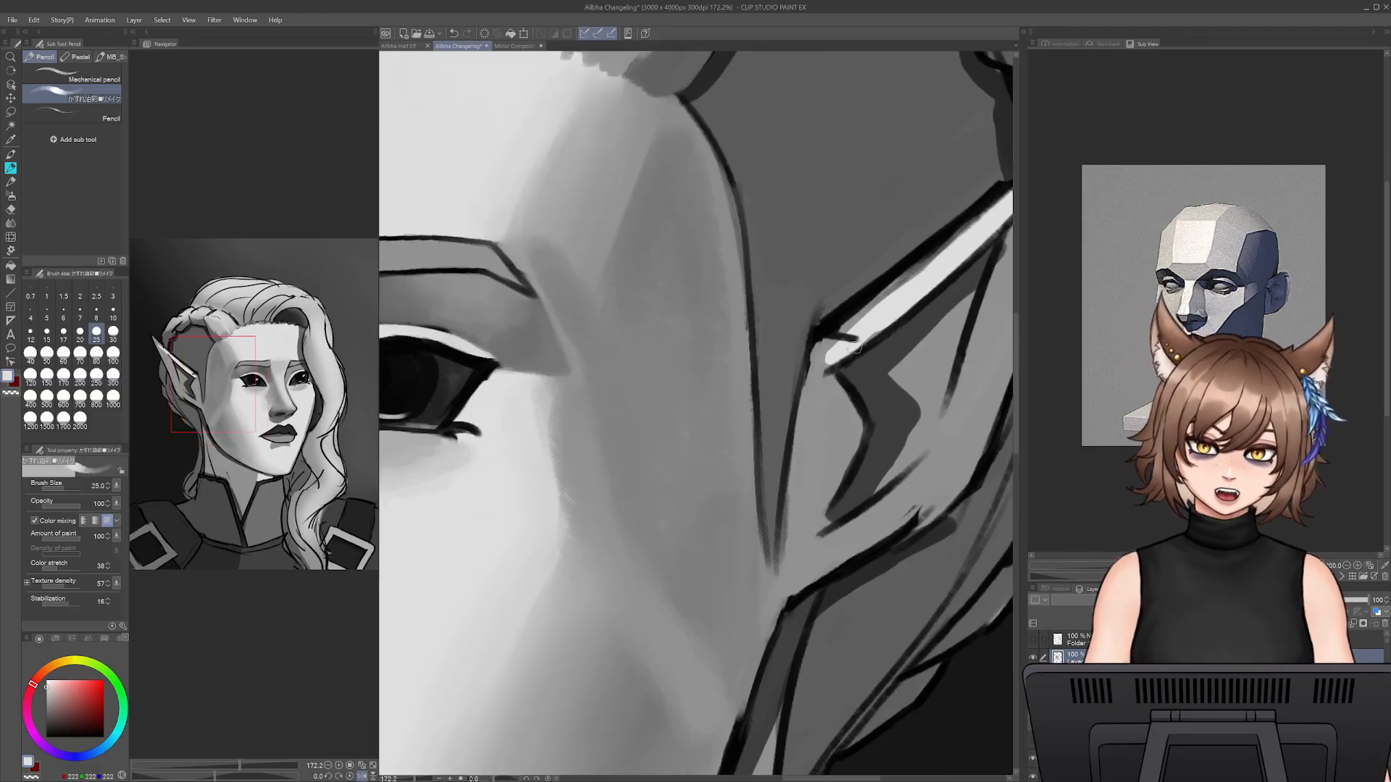
- Undo the last stroke and lighten the small front flap of the ear with sampled grey at size 35
{"action": "key", "text": "ctrl+z"}
{"action": "key", "text": "bracketright"}
{"action": "key", "text": "bracketright"}
{"action": "mouse_move", "coordinate": [779, 507]}
{"action": "left_mouse_down"}
{"action": "mouse_move", "coordinate": [796, 355]}
{"action": "mouse_move", "coordinate": [849, 422]}
{"action": "mouse_move", "coordinate": [824, 487]}
{"action": "mouse_move", "coordinate": [838, 399]}
{"action": "mouse_move", "coordinate": [826, 505]}
{"action": "left_mouse_up"}
{"action": "left_click", "coordinate": [817, 461], "text": "alt"}
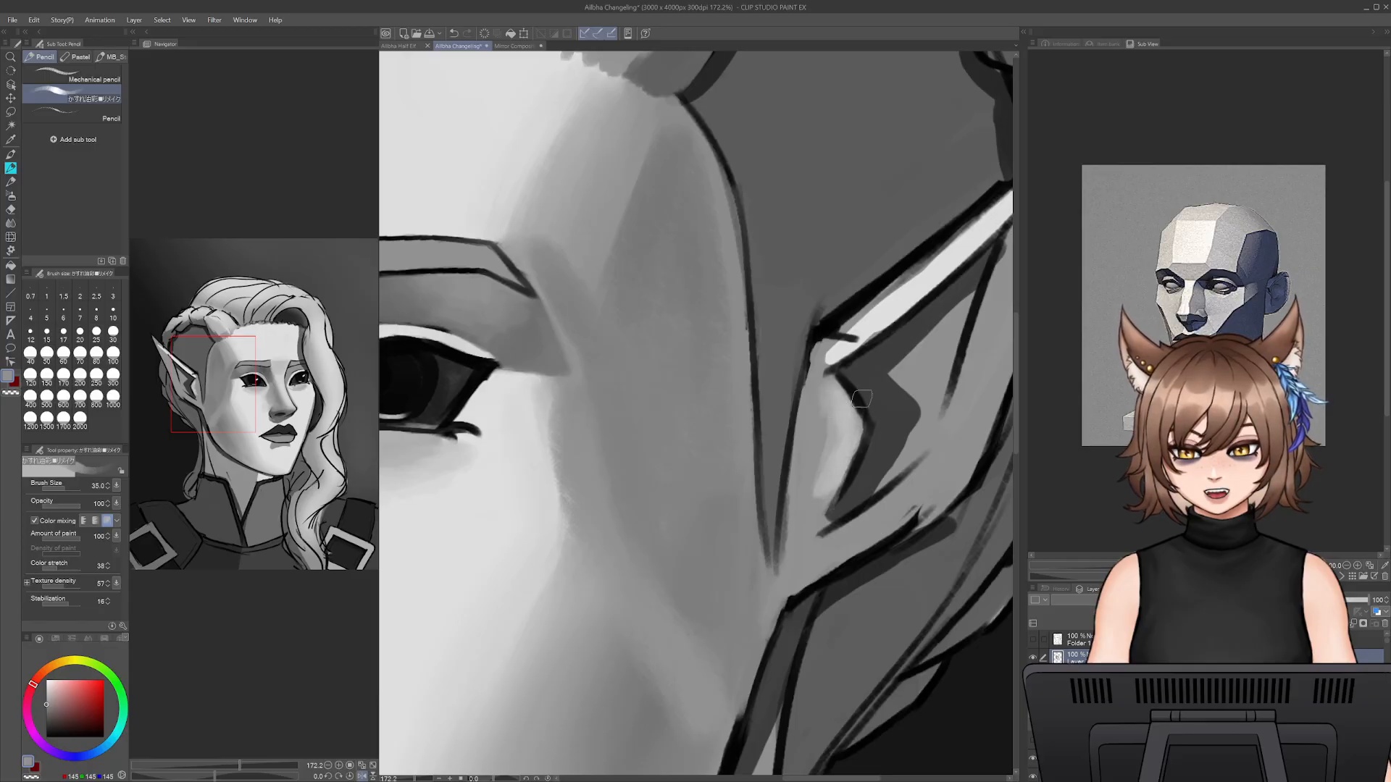
- Paint a light grey highlight along the inner edge of the ear's front flap at size 10
{"action": "left_click", "coordinate": [881, 317], "text": "alt"}
{"action": "key", "text": "["}
{"action": "key", "text": "bracketleft"}
{"action": "key", "text": "bracketleft"}
{"action": "key", "text": "bracketleft"}
{"action": "key", "text": "bracketleft"}
{"action": "key", "text": "bracketleft"}
{"action": "key", "text": "bracketleft"}
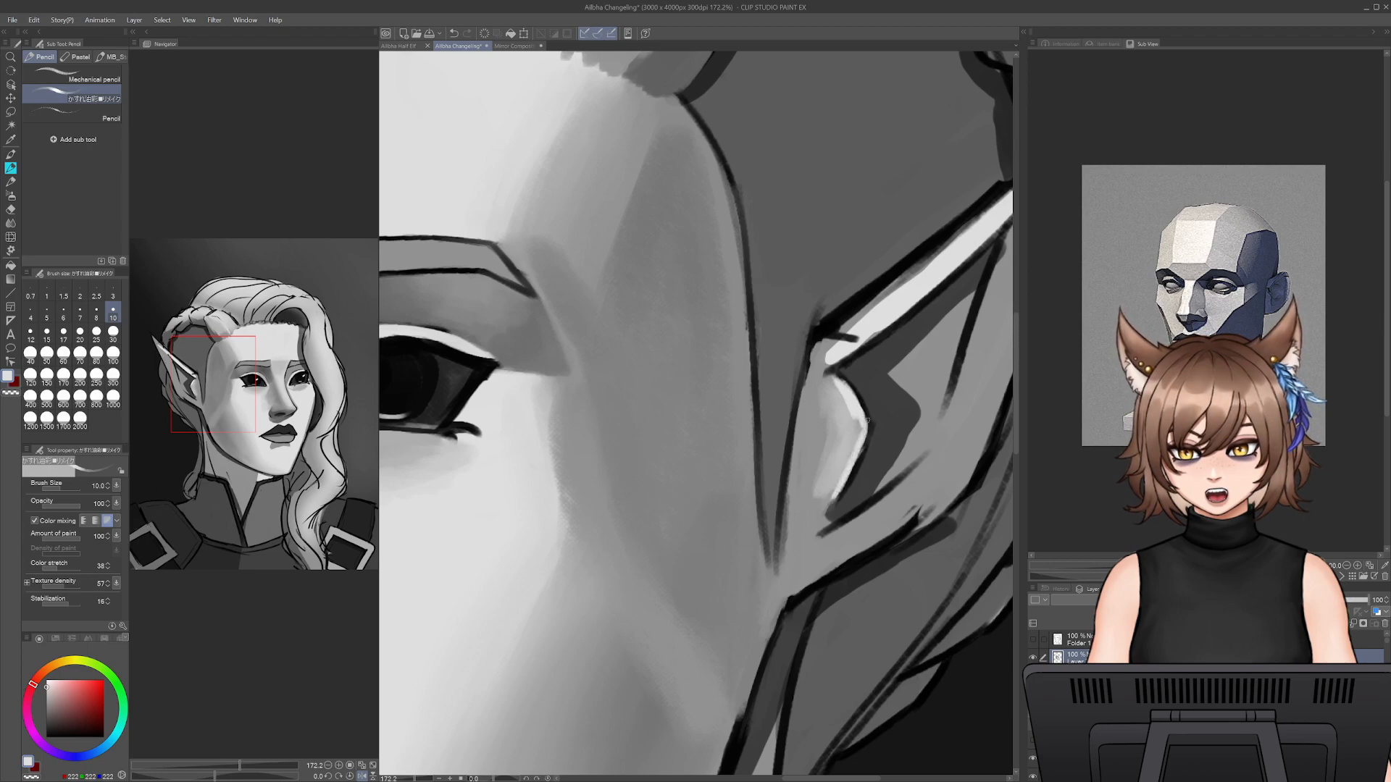
{"action": "key", "text": "bracketright"}
{"action": "key", "text": "bracketright"}
{"action": "key", "text": "bracketright"}
{"action": "key", "text": "bracketright"}
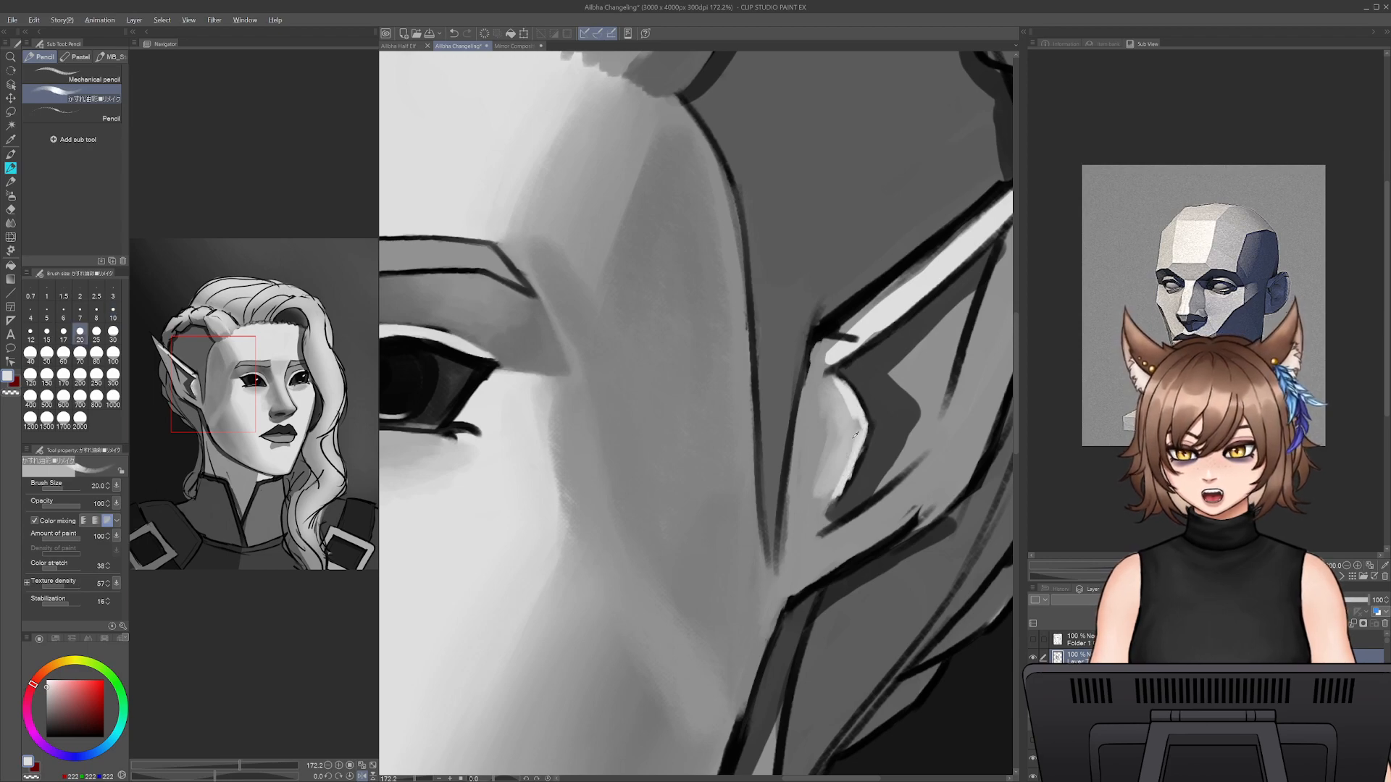
- Refine the front flap's highlight edge with sampled greys at sizes 20 and 9
{"action": "left_click", "coordinate": [833, 487], "text": "alt"}
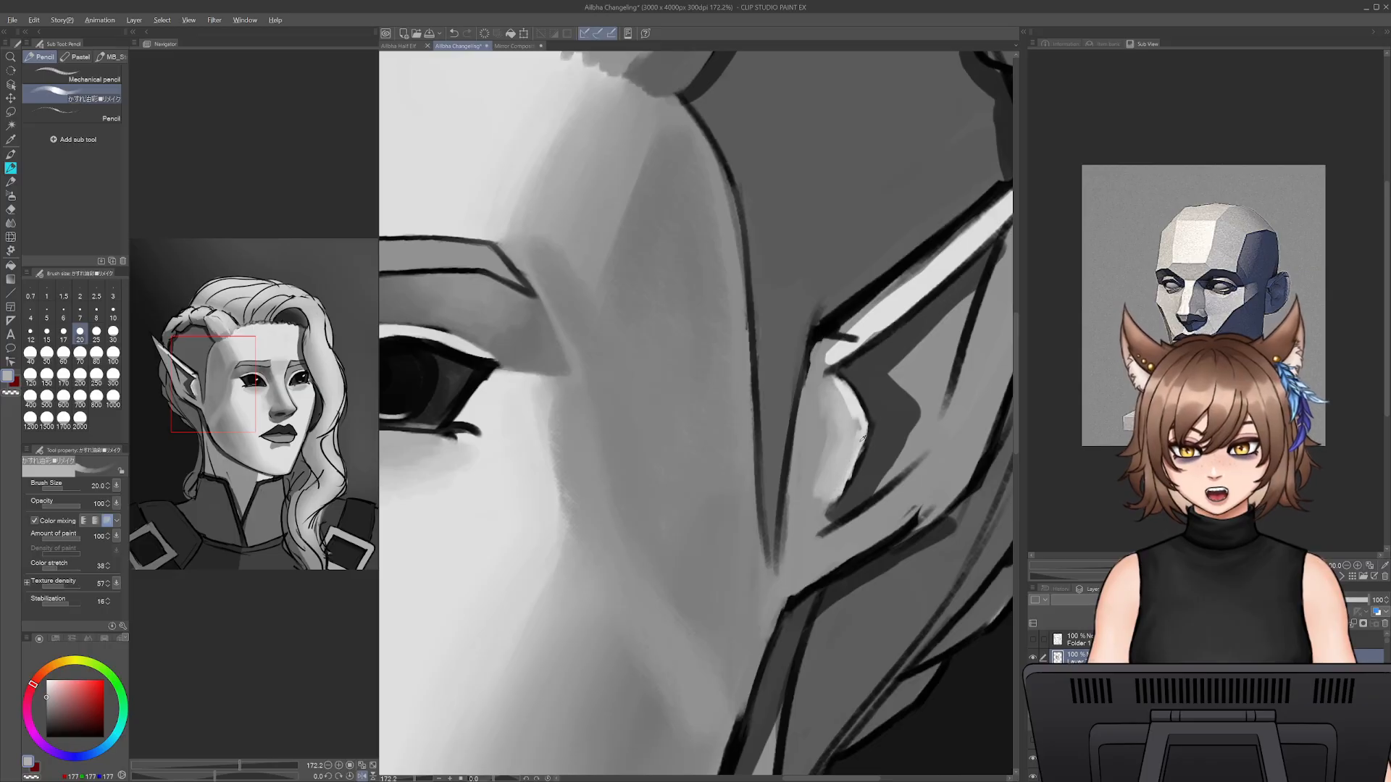
{"action": "key", "text": "bracketleft"}
{"action": "key", "text": "bracketleft"}
{"action": "key", "text": "bracketleft"}
{"action": "key", "text": "bracketleft"}
{"action": "key", "text": "bracketleft"}
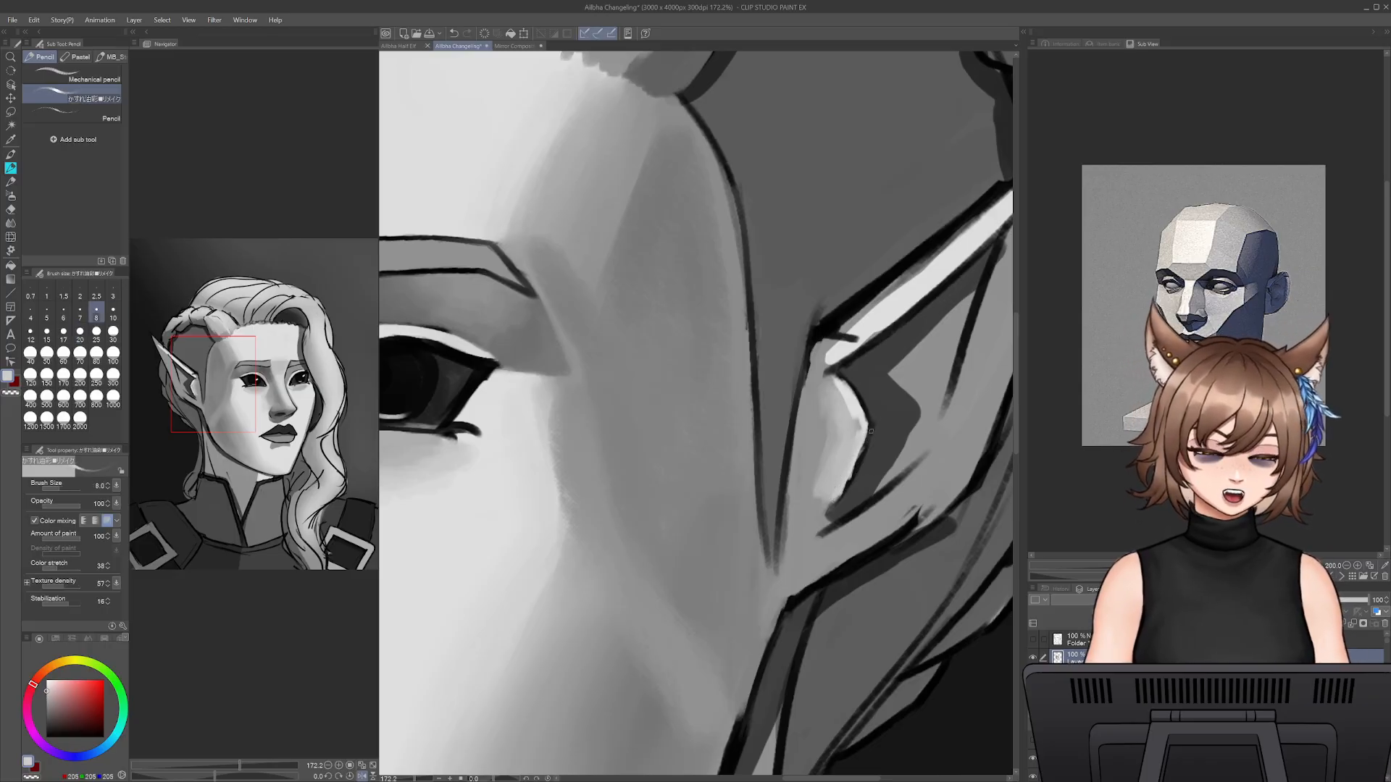
{"action": "left_click", "coordinate": [865, 427], "text": "alt"}
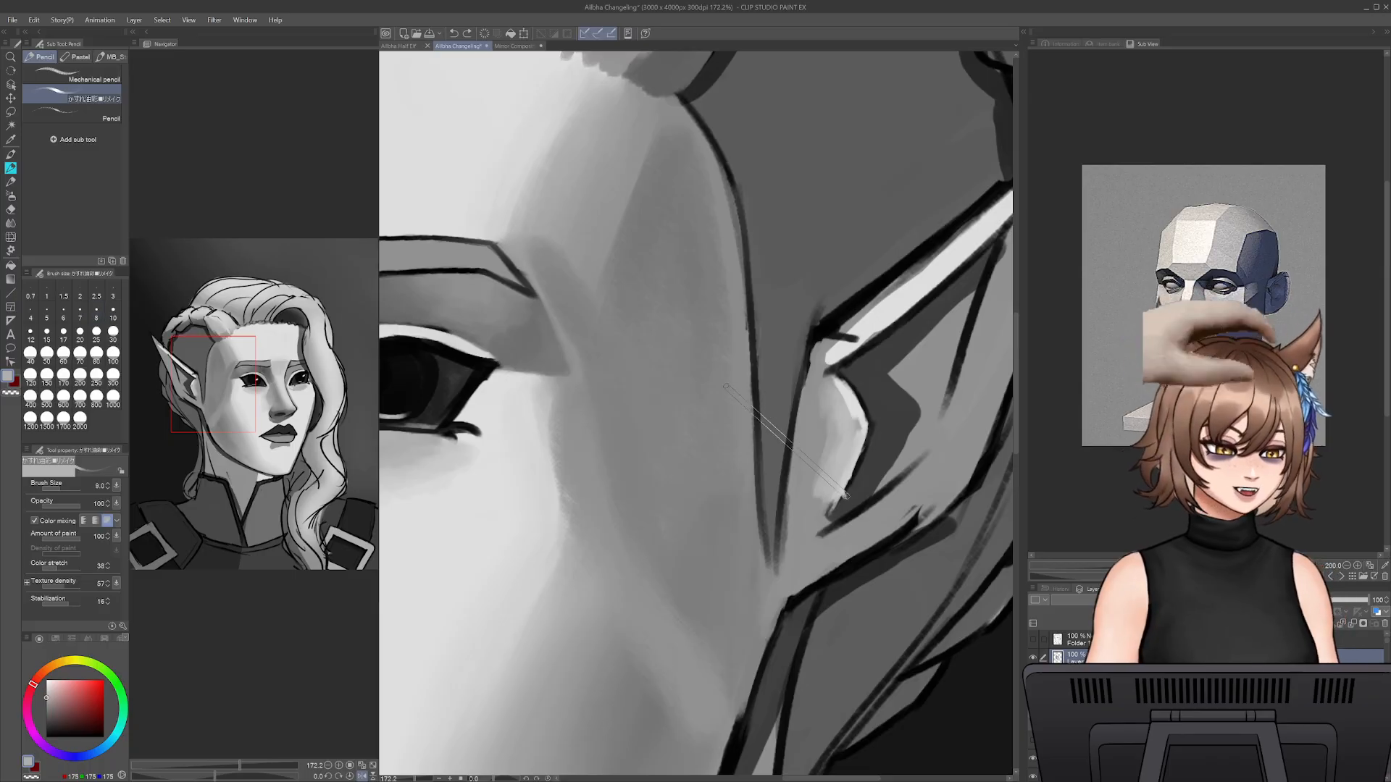
- Blend the lower part of the front flap down toward the lobe with sampled greys, raising the size to 25
{"action": "key", "text": "bracketright"}
{"action": "key", "text": "bracketright"}
{"action": "left_click", "coordinate": [830, 459], "text": "alt"}
{"action": "left_click", "coordinate": [830, 464], "text": "alt"}
{"action": "key", "text": "bracketright"}
{"action": "key", "text": "bracketright"}
{"action": "key", "text": "bracketright"}
{"action": "key", "text": "bracketright"}
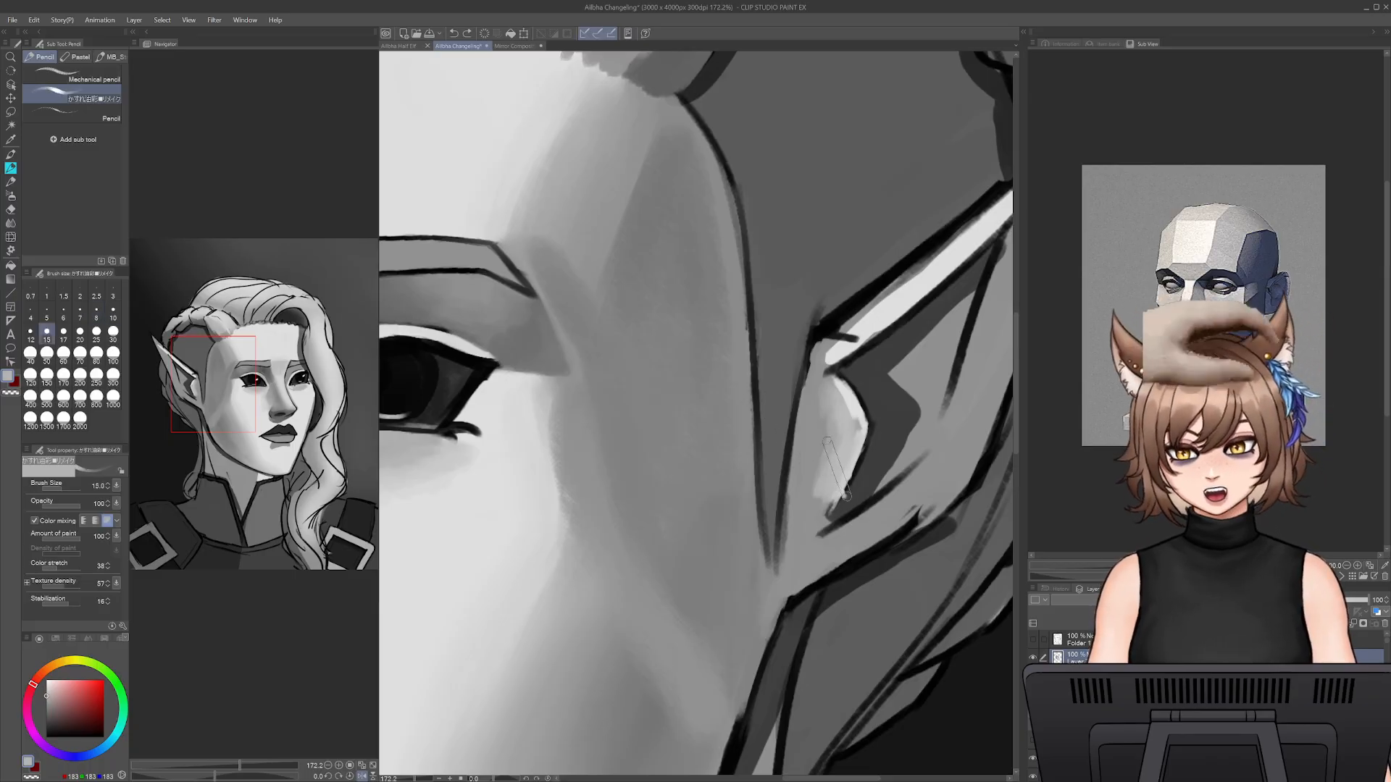
{"action": "left_click", "coordinate": [818, 481], "text": "alt"}
{"action": "mouse_move", "coordinate": [825, 496]}
{"action": "left_mouse_down"}
{"action": "mouse_move", "coordinate": [849, 512]}
{"action": "mouse_move", "coordinate": [819, 534]}
{"action": "mouse_move", "coordinate": [834, 550]}
{"action": "mouse_move", "coordinate": [847, 519]}
{"action": "left_mouse_up"}
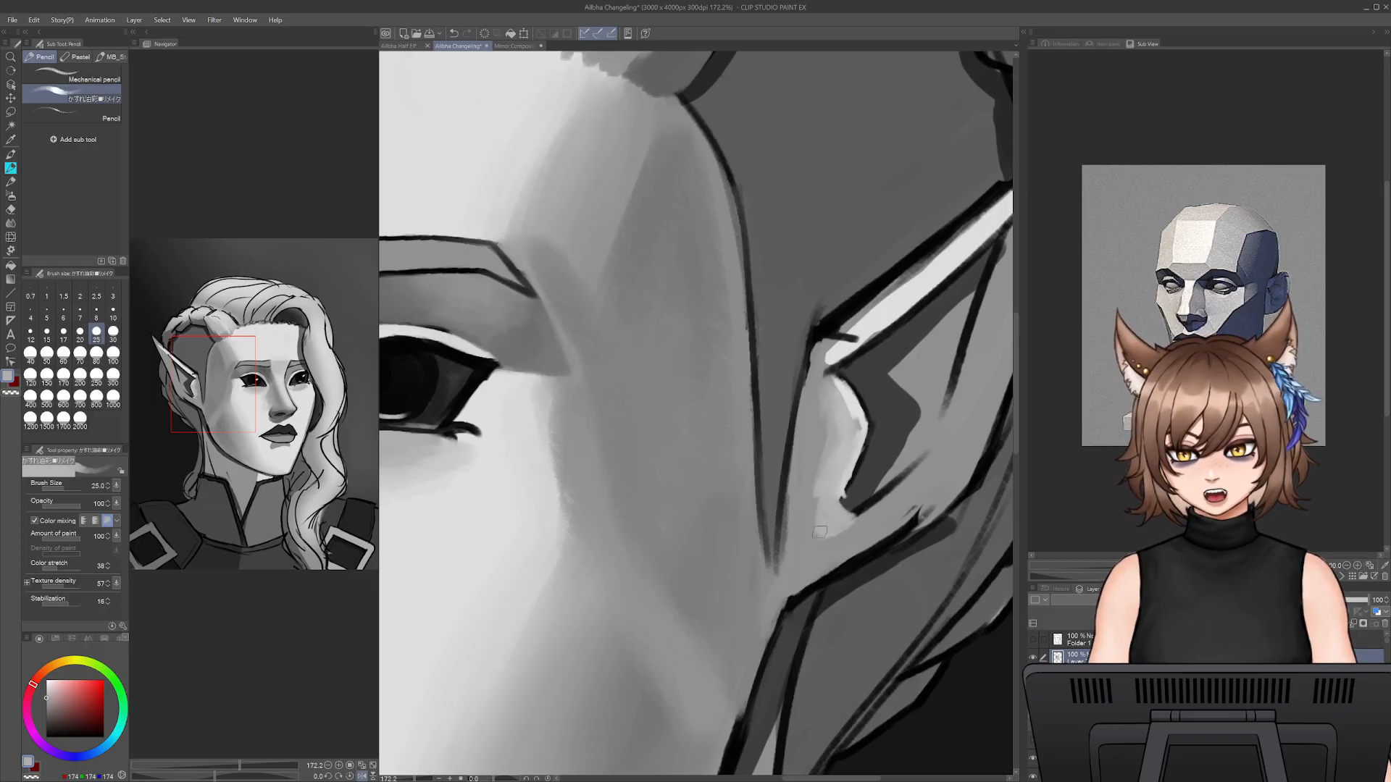
- Strengthen the highlight along the front flap's inner edge with light grey at size 25
{"action": "left_click", "coordinate": [843, 384], "text": "alt"}
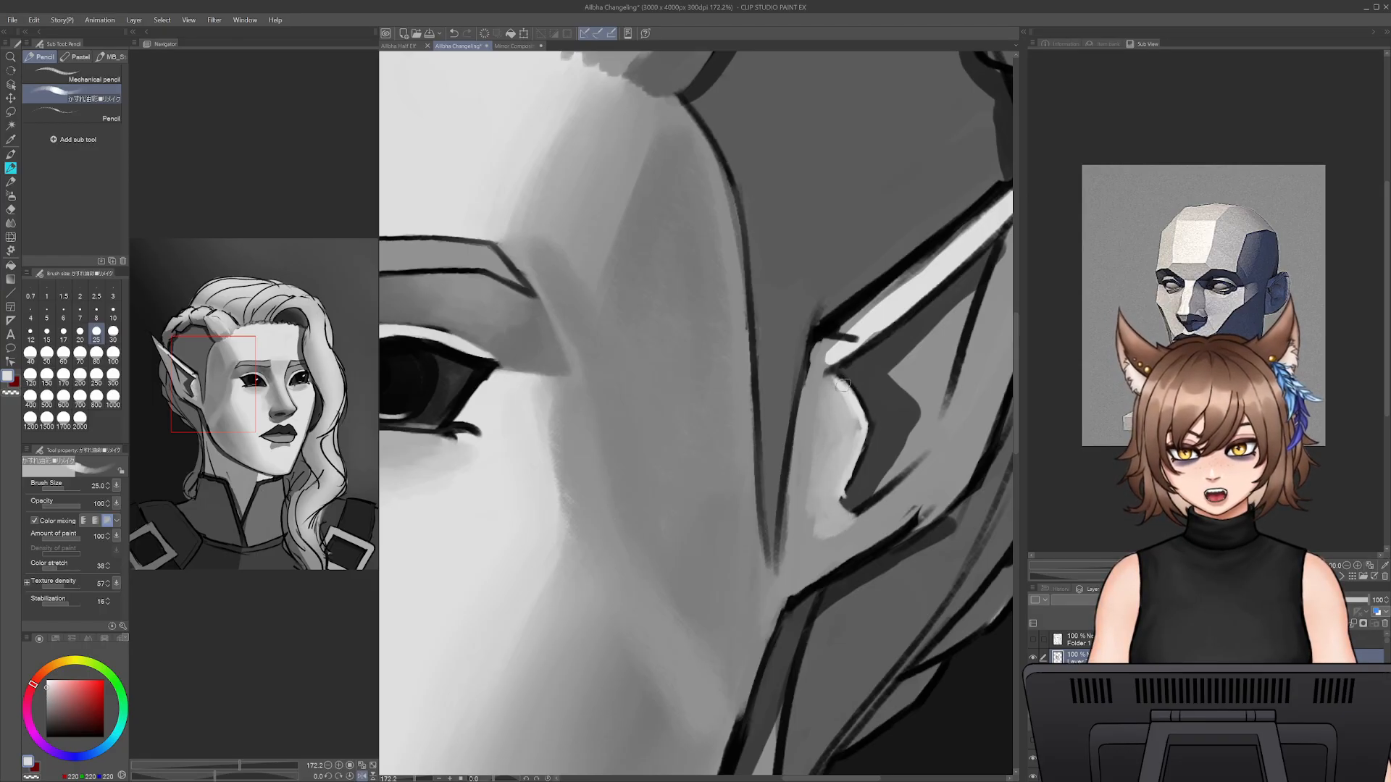
{"action": "mouse_move", "coordinate": [852, 406]}
{"action": "left_mouse_down"}
{"action": "mouse_move", "coordinate": [860, 444]}
{"action": "mouse_move", "coordinate": [836, 498]}
{"action": "left_mouse_up"}
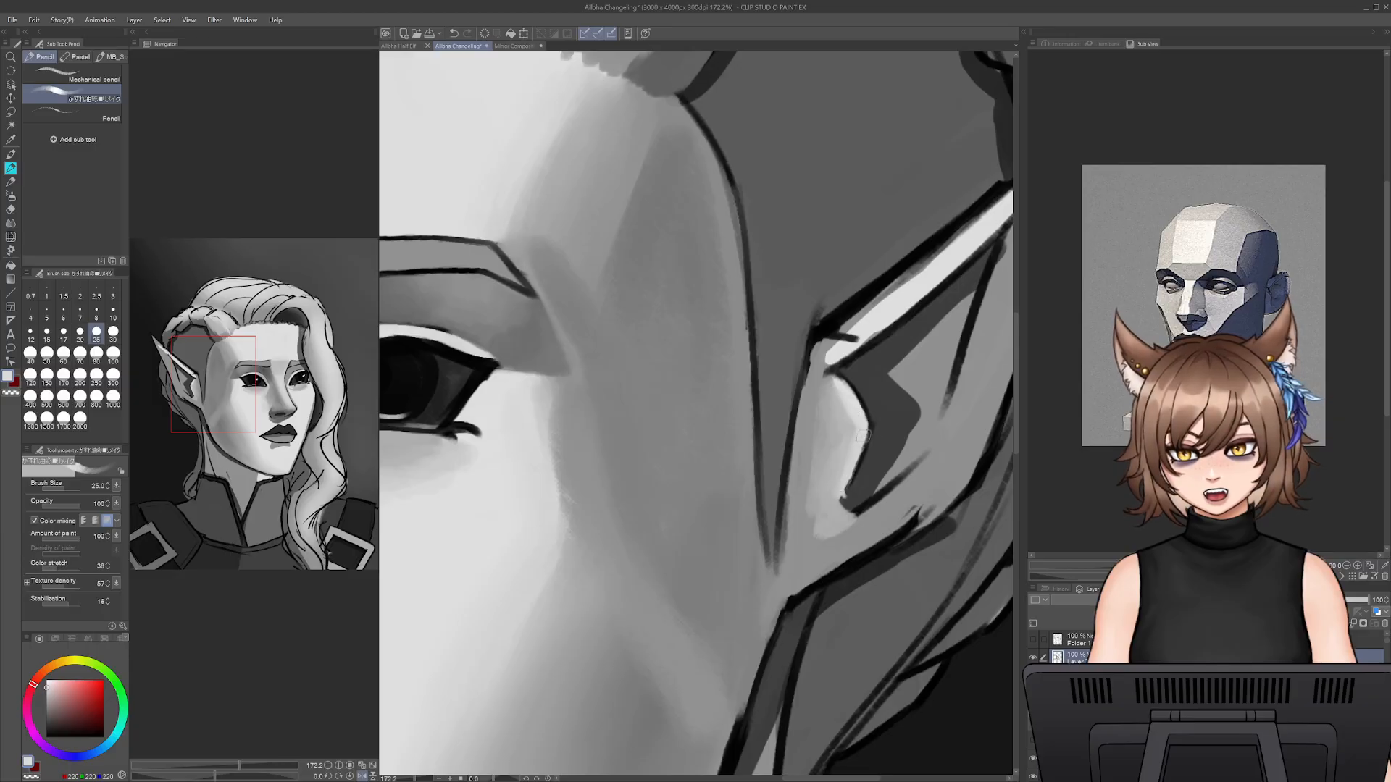
{"action": "left_click_drag", "start_coordinate": [864, 436], "coordinate": [844, 497]}
{"action": "key", "text": "bracketleft"}
{"action": "key", "text": "bracketleft"}
{"action": "key", "text": "bracketleft"}
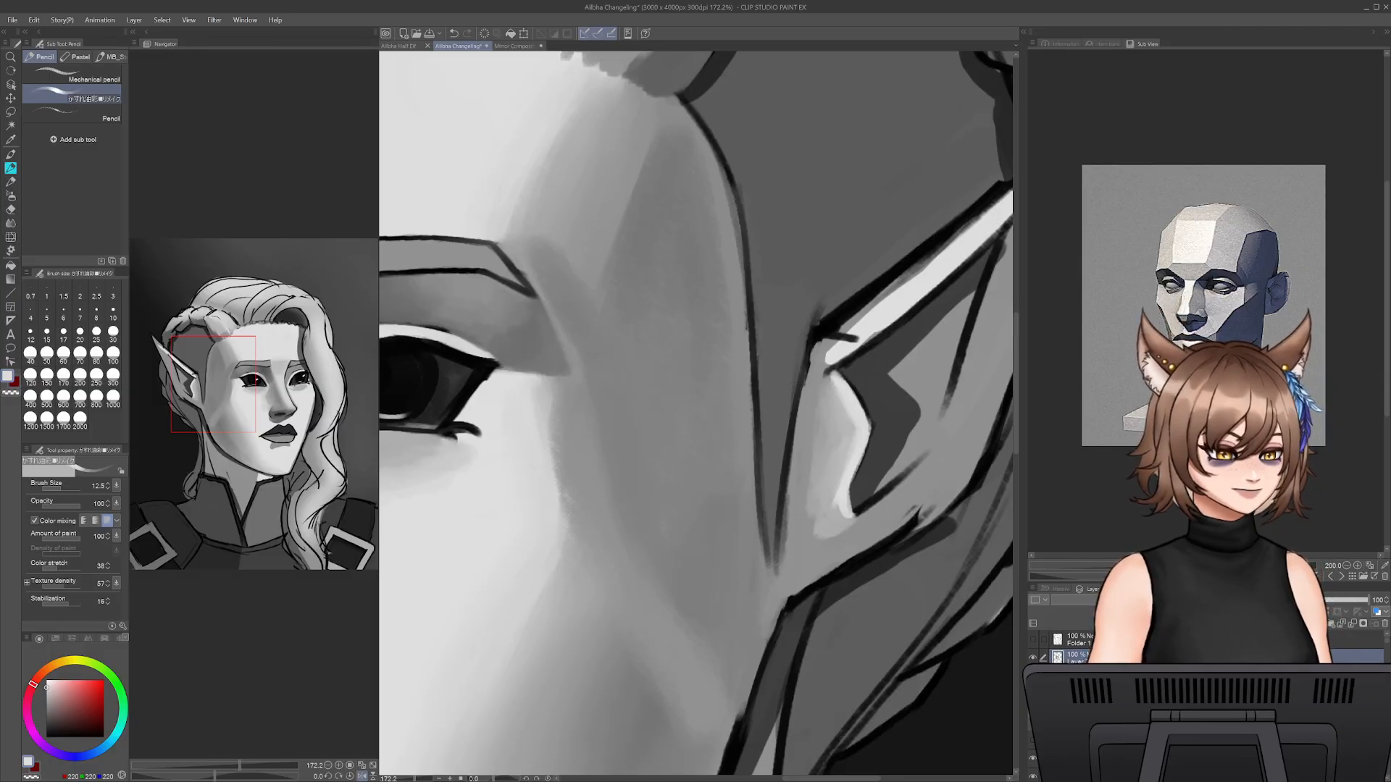
- Paint light grey along the upper rim of the pointed ear from its base toward the tip at size 30
{"action": "left_click", "coordinate": [932, 349], "text": "alt"}
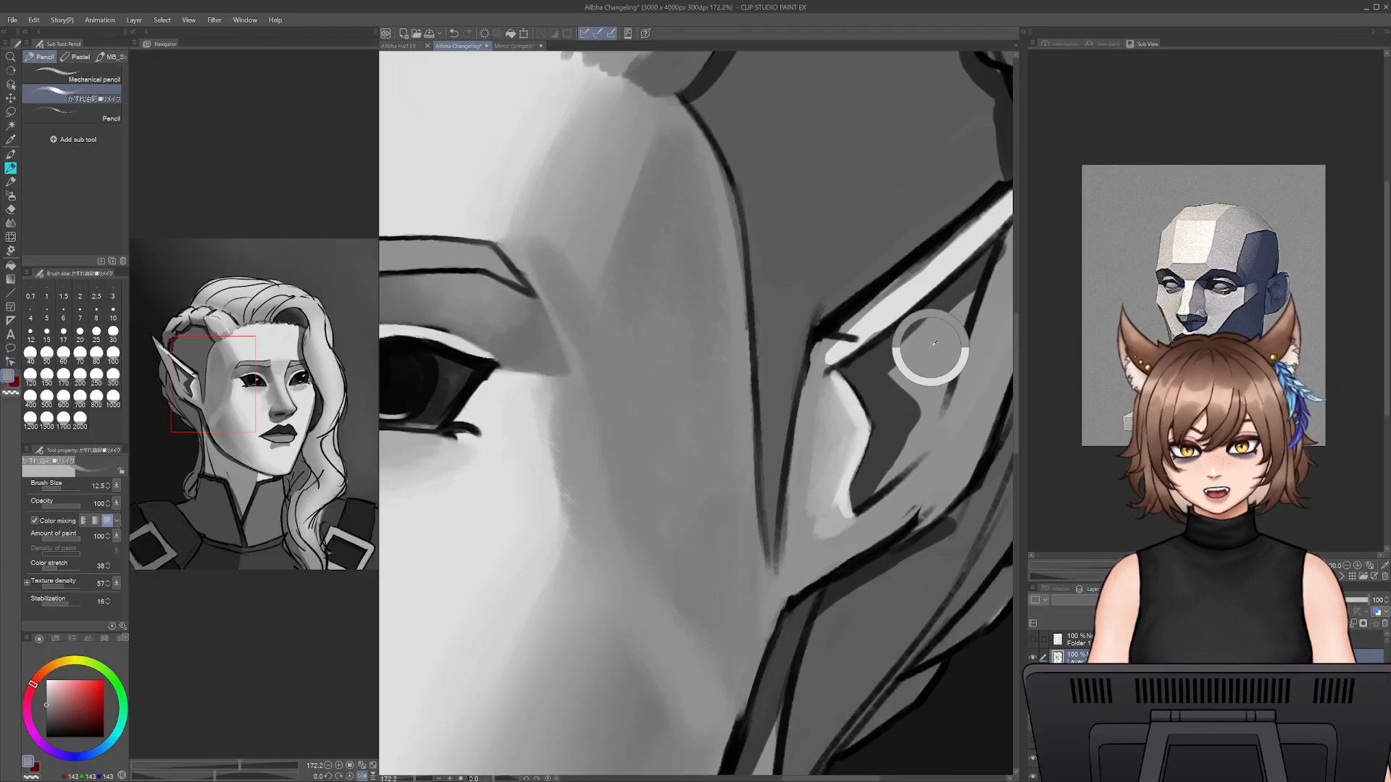
{"action": "left_click_drag", "start_coordinate": [941, 344], "coordinate": [820, 474]}
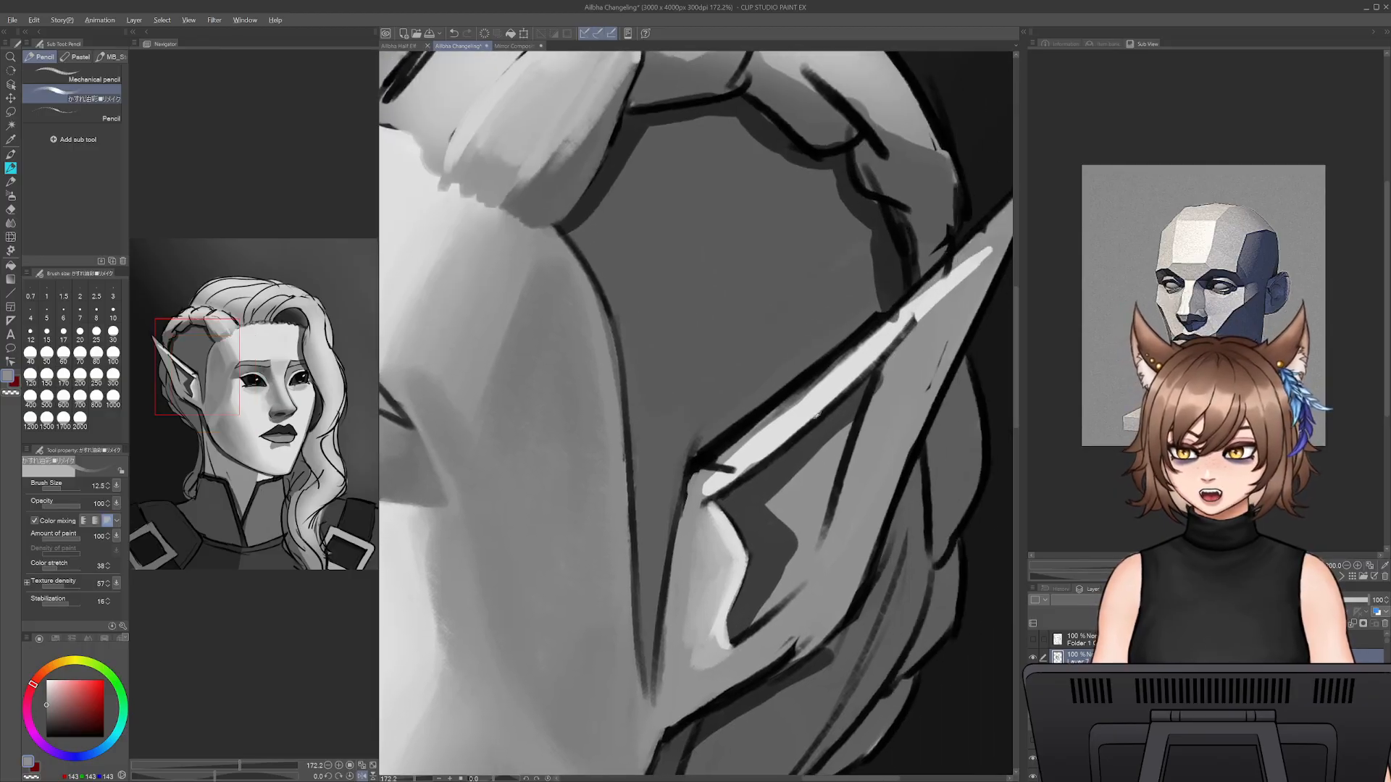
{"action": "left_click", "coordinate": [833, 379], "text": "alt"}
{"action": "key", "text": "bracketright"}
{"action": "key", "text": "bracketright"}
{"action": "key", "text": "bracketright"}
{"action": "key", "text": "bracketright"}
{"action": "key", "text": "bracketright"}
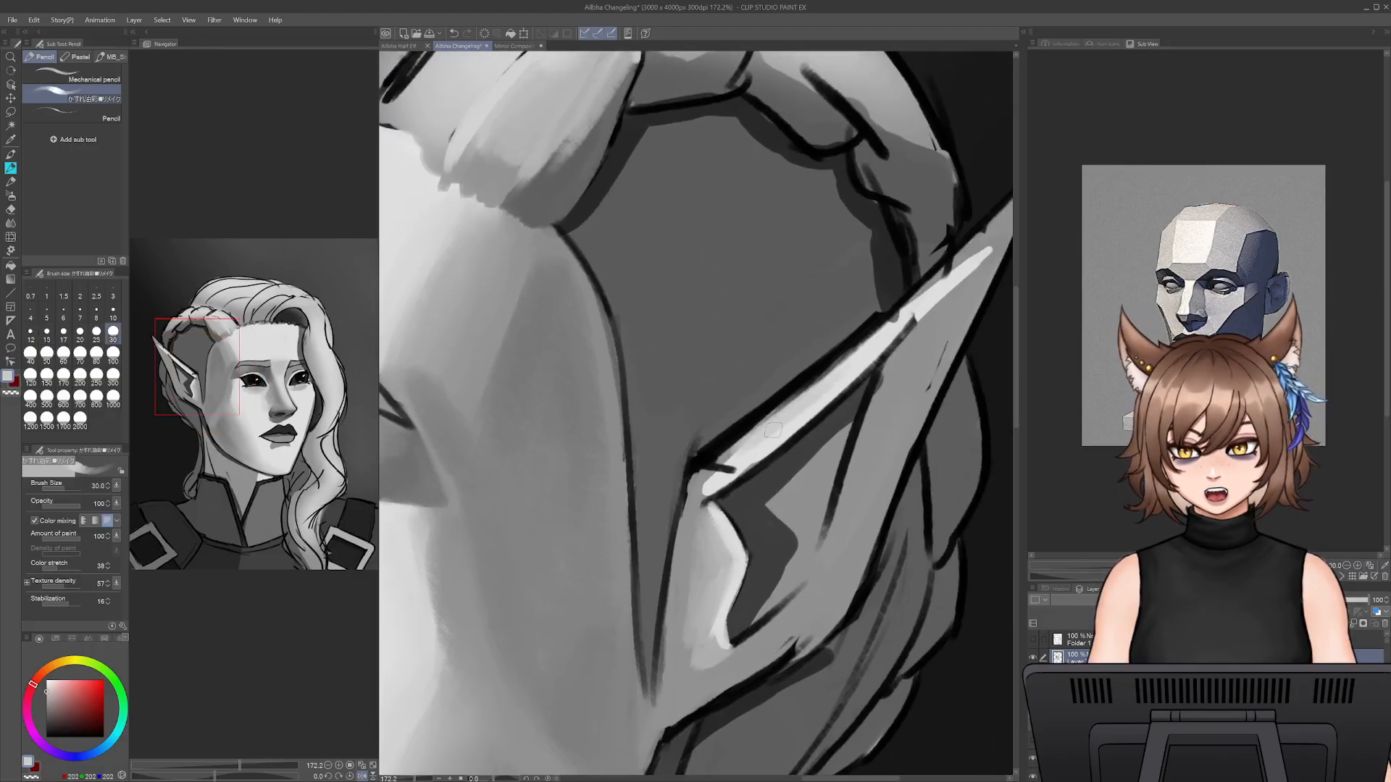
{"action": "mouse_move", "coordinate": [745, 442]}
{"action": "left_mouse_down"}
{"action": "mouse_move", "coordinate": [879, 332]}
{"action": "mouse_move", "coordinate": [708, 467]}
{"action": "mouse_move", "coordinate": [731, 469]}
{"action": "mouse_move", "coordinate": [696, 479]}
{"action": "mouse_move", "coordinate": [701, 460]}
{"action": "mouse_move", "coordinate": [936, 279]}
{"action": "mouse_move", "coordinate": [684, 480]}
{"action": "left_mouse_up"}
{"action": "left_click_drag", "start_coordinate": [791, 418], "coordinate": [850, 366]}
{"action": "left_click_drag", "start_coordinate": [734, 455], "coordinate": [868, 342]}
{"action": "left_click_drag", "start_coordinate": [775, 411], "coordinate": [890, 322]}
{"action": "left_click_drag", "start_coordinate": [808, 379], "coordinate": [915, 292]}
{"action": "left_click_drag", "start_coordinate": [859, 339], "coordinate": [937, 268]}
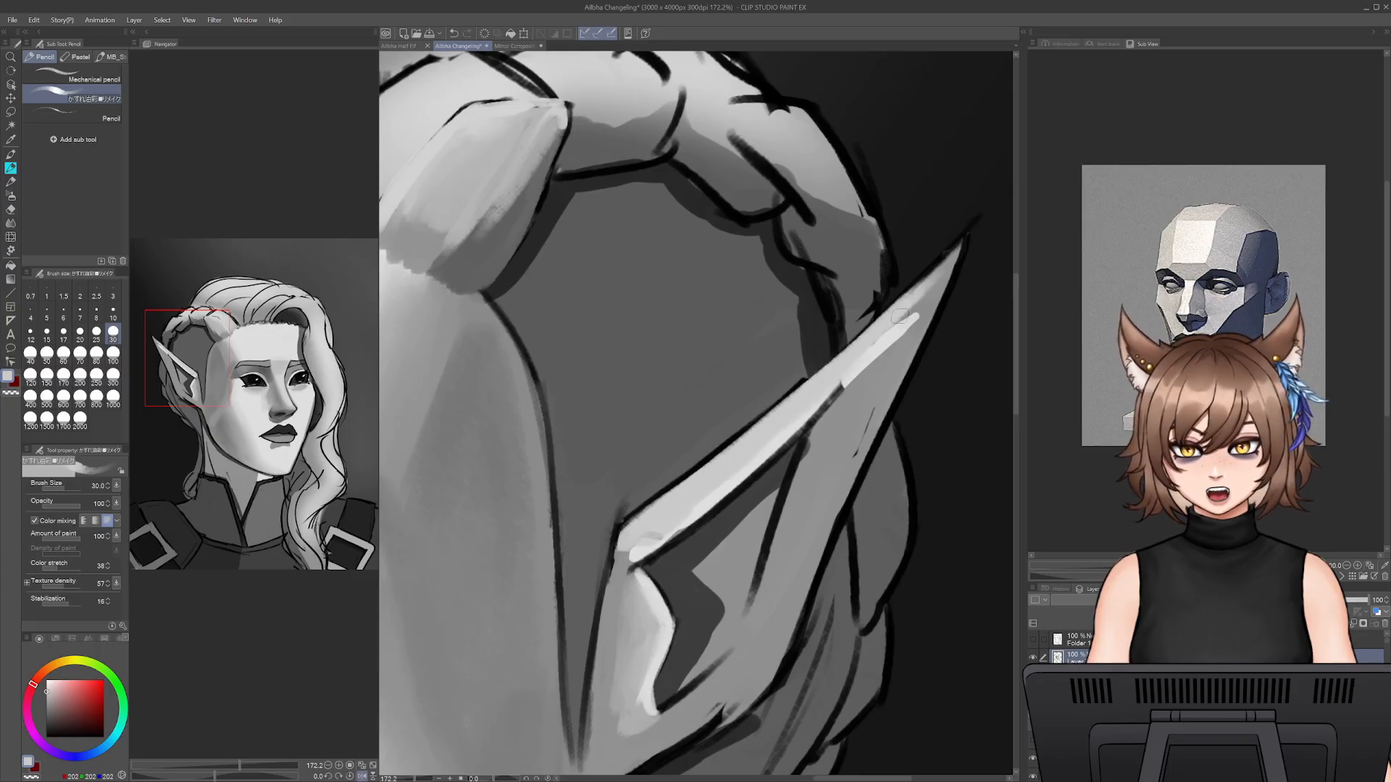
- Shade the underside of the ear's upper rim with a darker sampled grey at size 35, undoing the last two strokes
{"action": "mouse_move", "coordinate": [897, 316]}
{"action": "left_mouse_down"}
{"action": "mouse_move", "coordinate": [951, 255]}
{"action": "mouse_move", "coordinate": [877, 353]}
{"action": "mouse_move", "coordinate": [916, 309]}
{"action": "mouse_move", "coordinate": [811, 401]}
{"action": "mouse_move", "coordinate": [895, 336]}
{"action": "mouse_move", "coordinate": [694, 508]}
{"action": "left_mouse_up"}
{"action": "key", "text": "["}
{"action": "key", "text": "["}
{"action": "left_click", "coordinate": [928, 307], "text": "alt"}
{"action": "key", "text": "]"}
{"action": "key", "text": "]"}
{"action": "key", "text": "]"}
{"action": "left_click_drag", "start_coordinate": [766, 464], "coordinate": [641, 551]}
{"action": "key", "text": "ctrl+z"}
{"action": "key", "text": "ctrl+z"}
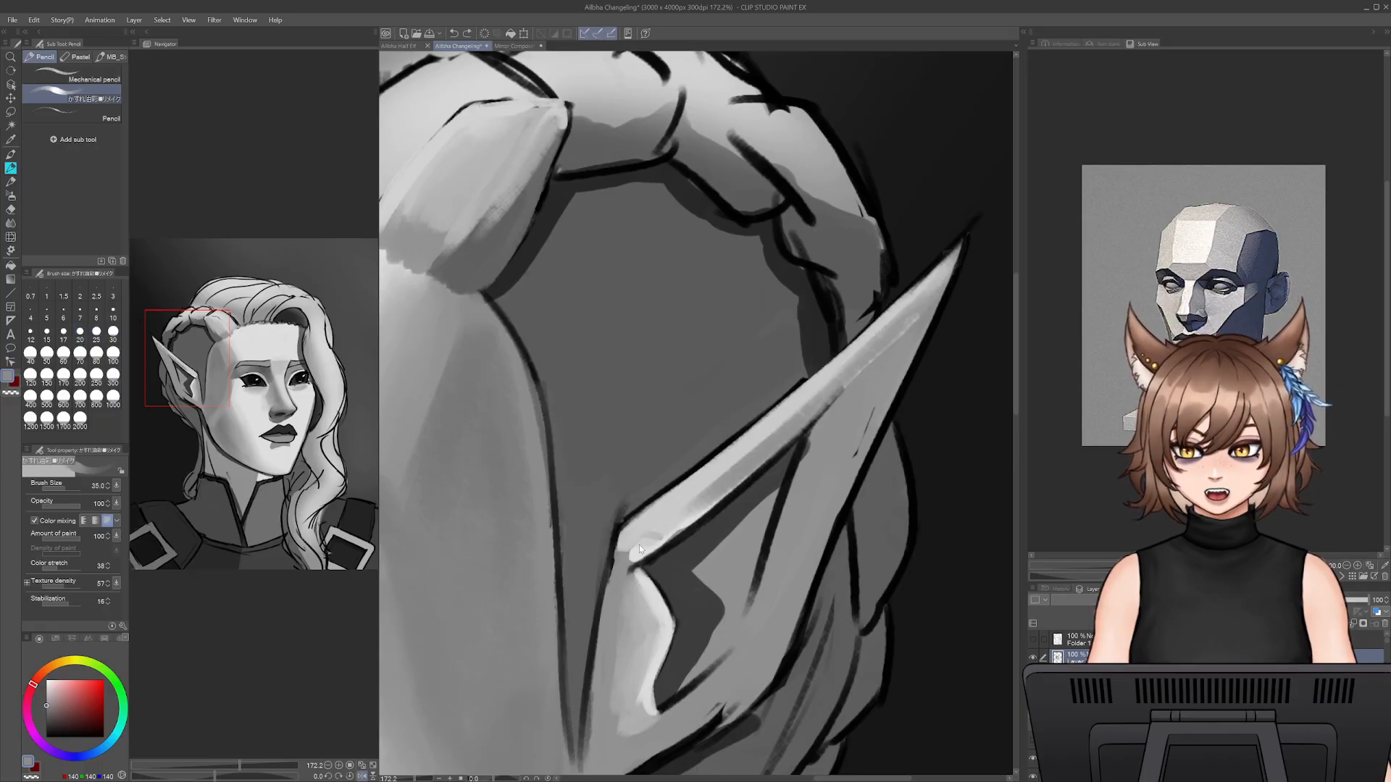
- Shade the rim's base and lower edge with sampled mid grey, reducing the size to 20
{"action": "key", "text": "["}
{"action": "left_click", "coordinate": [624, 556], "text": "alt"}
{"action": "key", "text": "["}
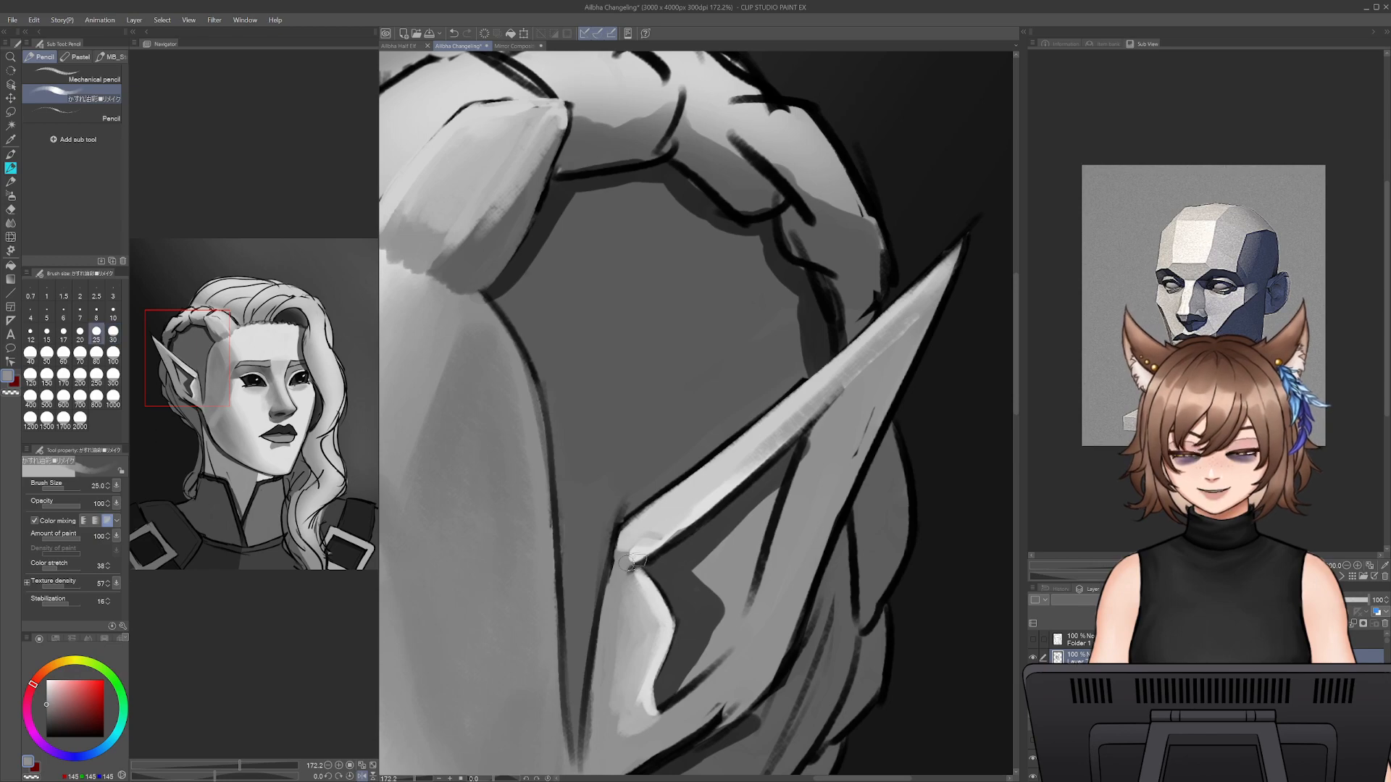
{"action": "key", "text": "["}
{"action": "mouse_move", "coordinate": [630, 560]}
{"action": "left_mouse_down"}
{"action": "mouse_move", "coordinate": [670, 544]}
{"action": "mouse_move", "coordinate": [620, 576]}
{"action": "mouse_move", "coordinate": [765, 450]}
{"action": "left_mouse_up"}
{"action": "left_click_drag", "start_coordinate": [721, 494], "coordinate": [834, 404]}
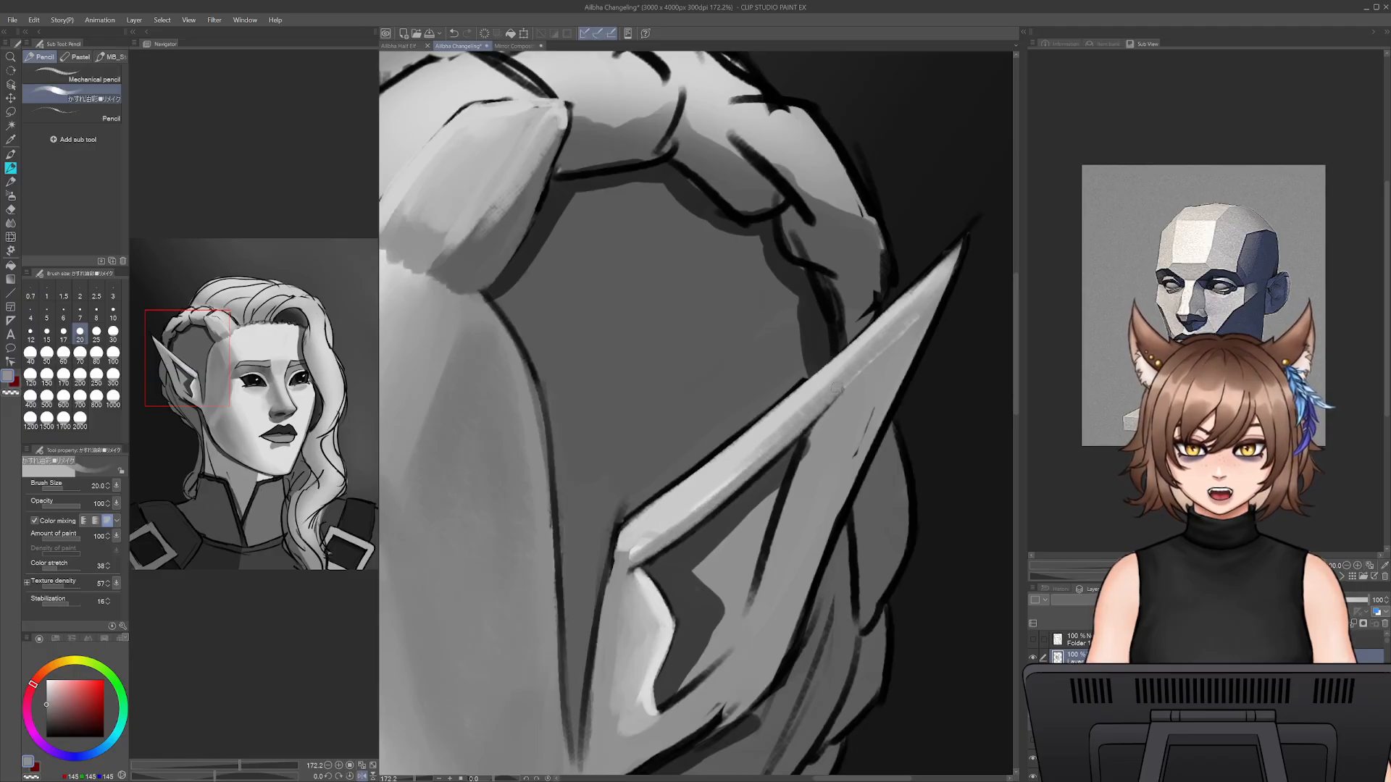
- Redraw the line beneath the ear's upper rim toward the tip in near-black at size 12.5
{"action": "left_click", "coordinate": [787, 454], "text": "alt"}
{"action": "key", "text": "bracketleft"}
{"action": "key", "text": "bracketleft"}
{"action": "key", "text": "bracketleft"}
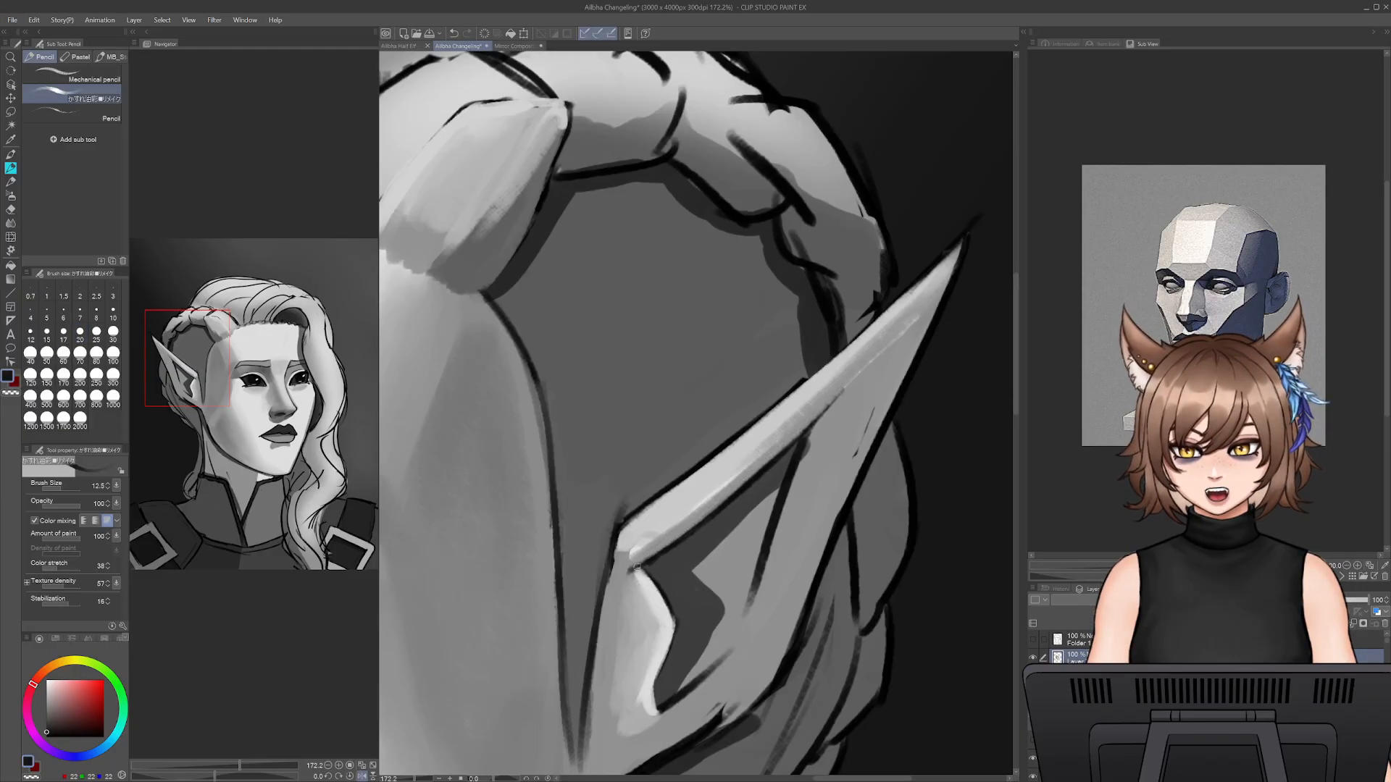
{"action": "left_click_drag", "start_coordinate": [636, 568], "coordinate": [693, 529]}
{"action": "left_click_drag", "start_coordinate": [825, 413], "coordinate": [920, 315]}
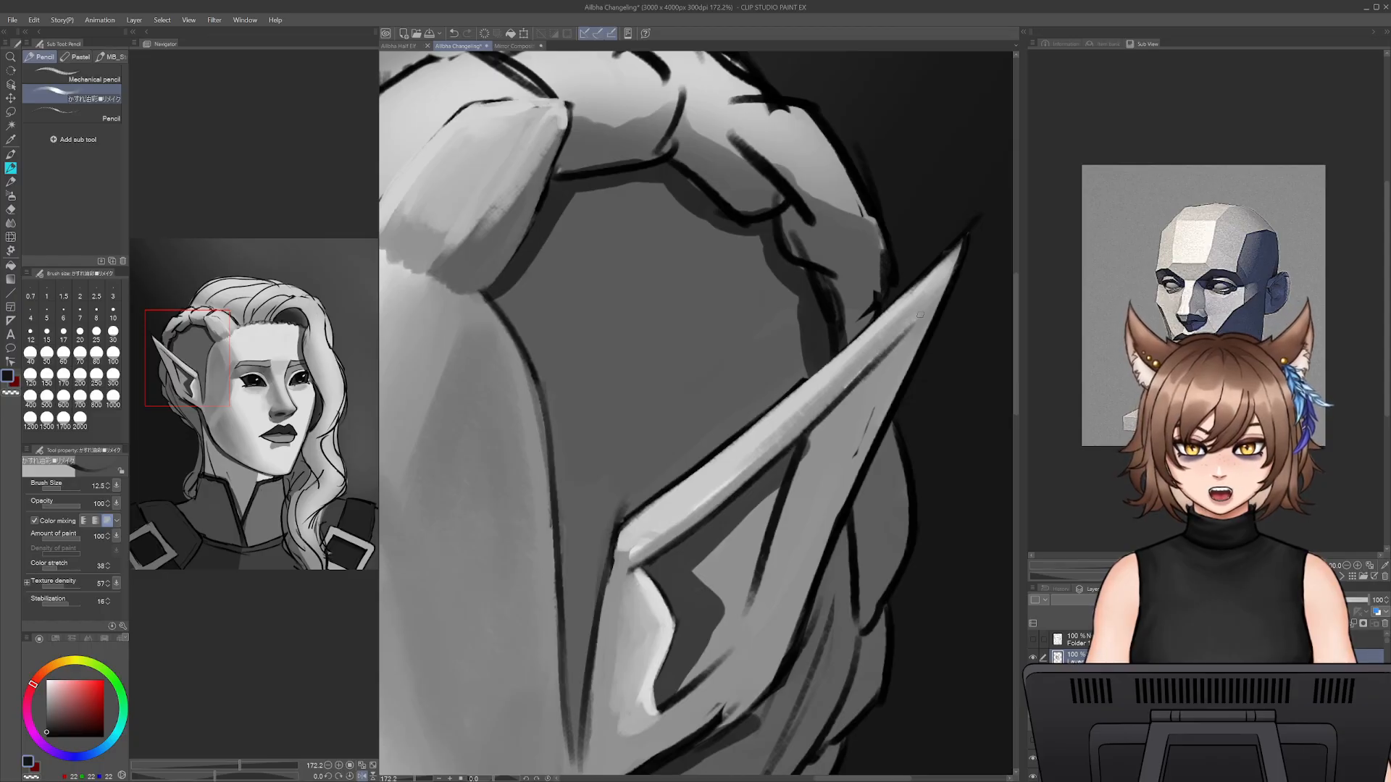
- Soften the rim's underside and its base corner with sampled mid greys at size 20
{"action": "left_click", "coordinate": [904, 357], "text": "alt"}
{"action": "key", "text": "bracketright"}
{"action": "key", "text": "bracketright"}
{"action": "key", "text": "bracketright"}
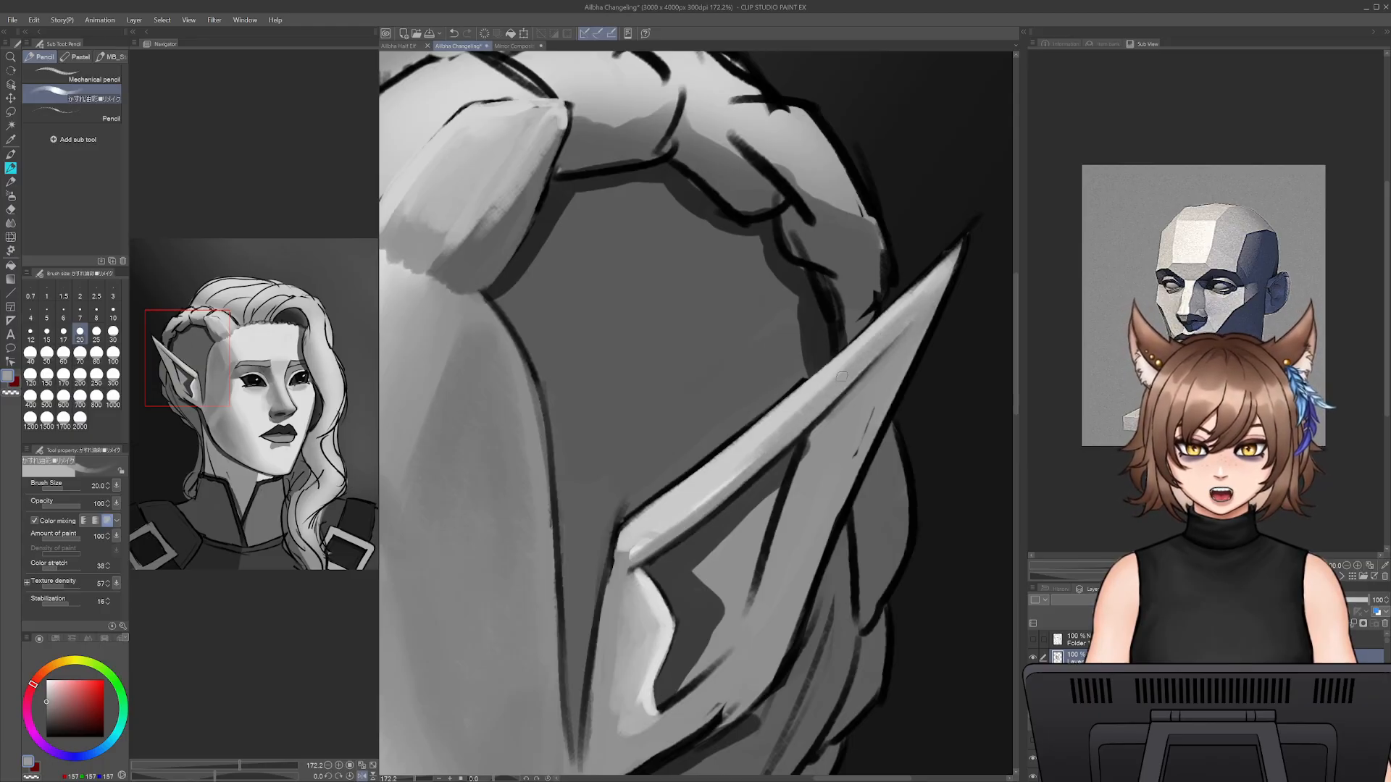
{"action": "left_click_drag", "start_coordinate": [699, 505], "coordinate": [640, 544]}
{"action": "left_click", "coordinate": [623, 557], "text": "alt"}
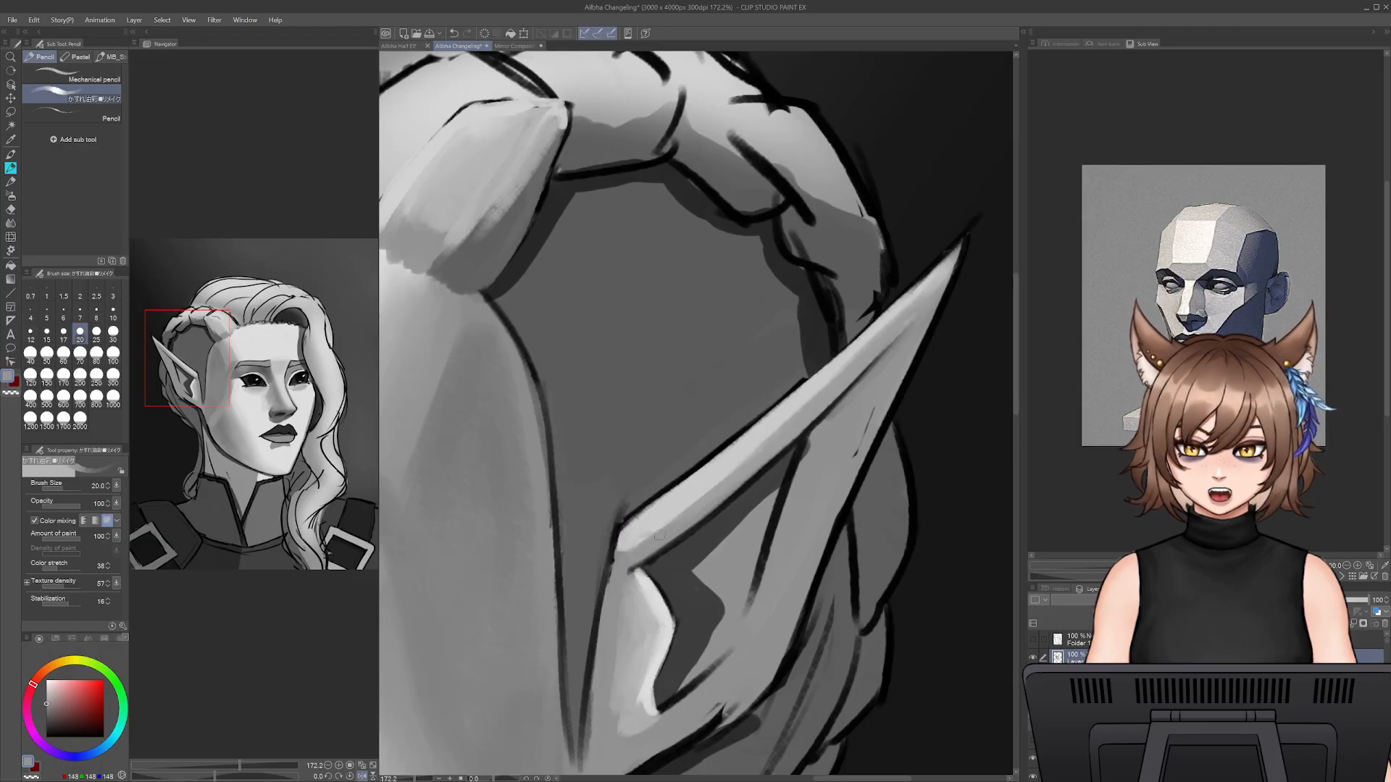
- Build up the light band along the ear's upper rim to the tip with light grey at size 30
{"action": "key", "text": "bracketright"}
{"action": "key", "text": "bracketright"}
{"action": "left_click", "coordinate": [664, 511], "text": "alt"}
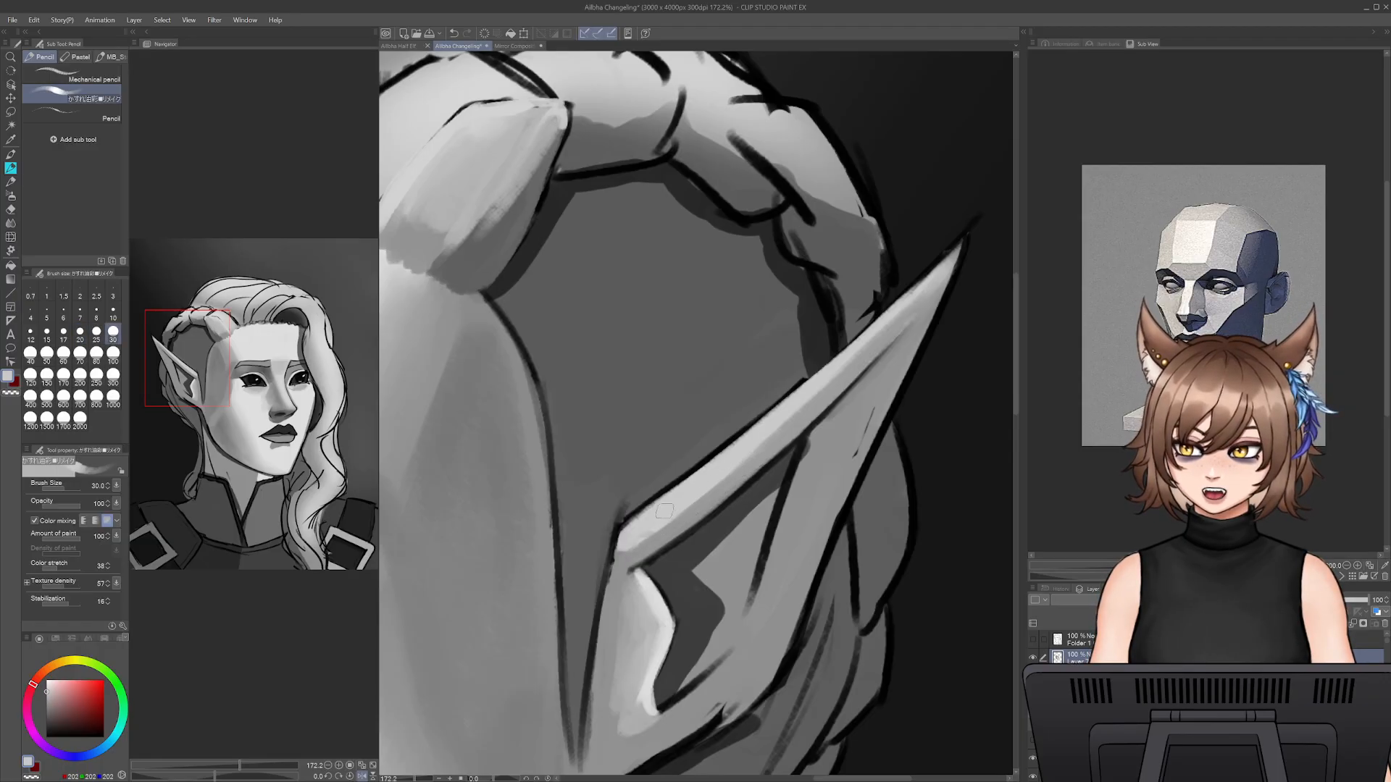
{"action": "mouse_move", "coordinate": [636, 540]}
{"action": "left_mouse_down"}
{"action": "mouse_move", "coordinate": [822, 393]}
{"action": "mouse_move", "coordinate": [756, 452]}
{"action": "mouse_move", "coordinate": [931, 277]}
{"action": "left_mouse_up"}
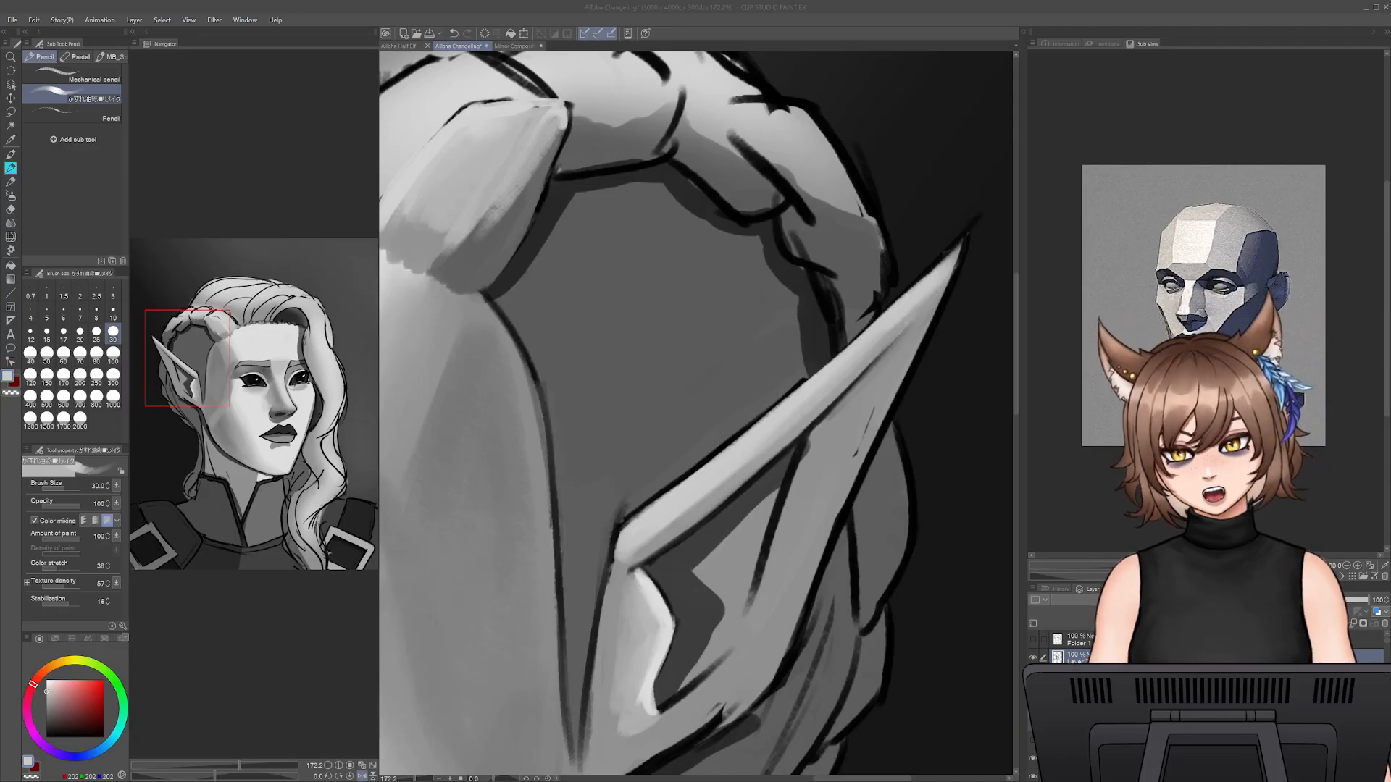
{"action": "left_click", "coordinate": [636, 512]}
{"action": "left_click_drag", "start_coordinate": [636, 512], "coordinate": [712, 497]}
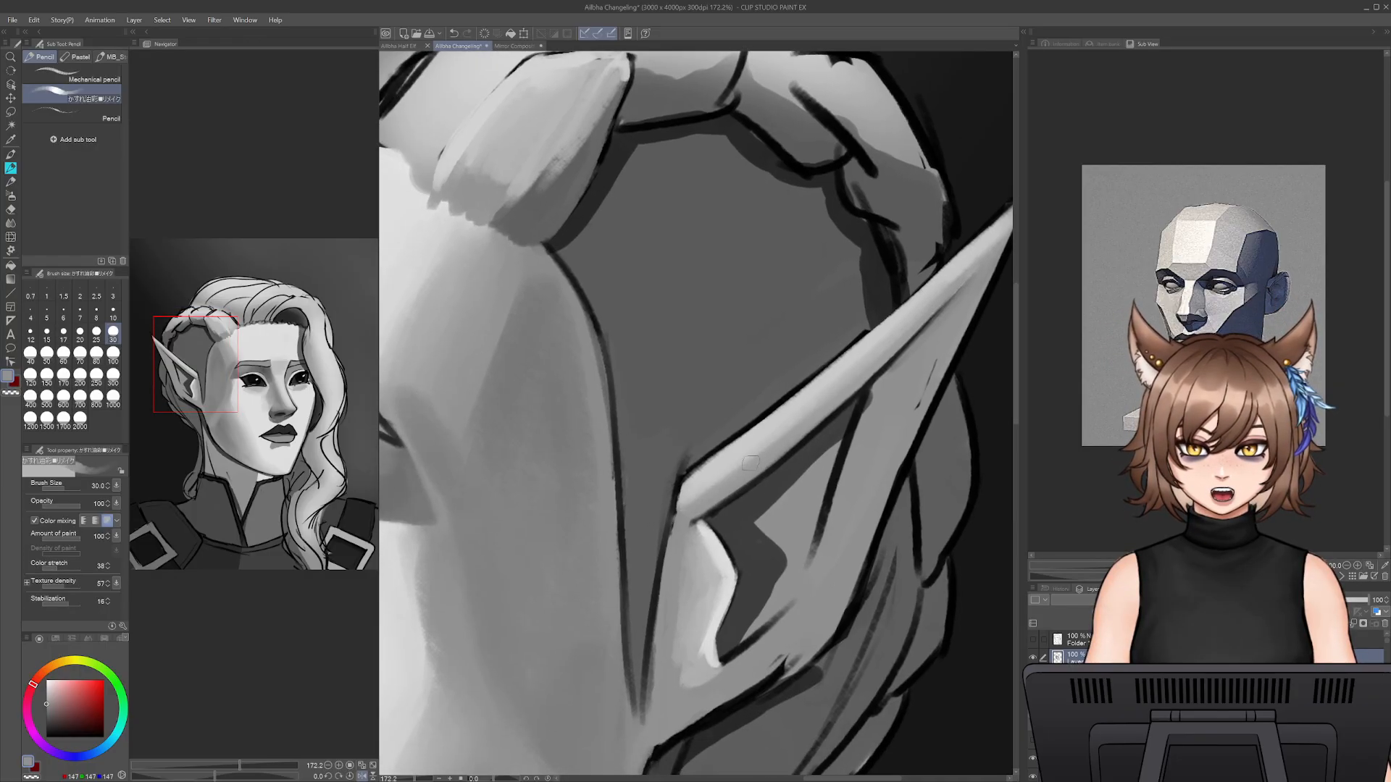
- Brighten the rim's upper edge at size 25 and trim its outline with dark grey at size 12.5
{"action": "left_click", "coordinate": [768, 429], "text": "alt"}
{"action": "left_click_drag", "start_coordinate": [768, 427], "coordinate": [750, 428]}
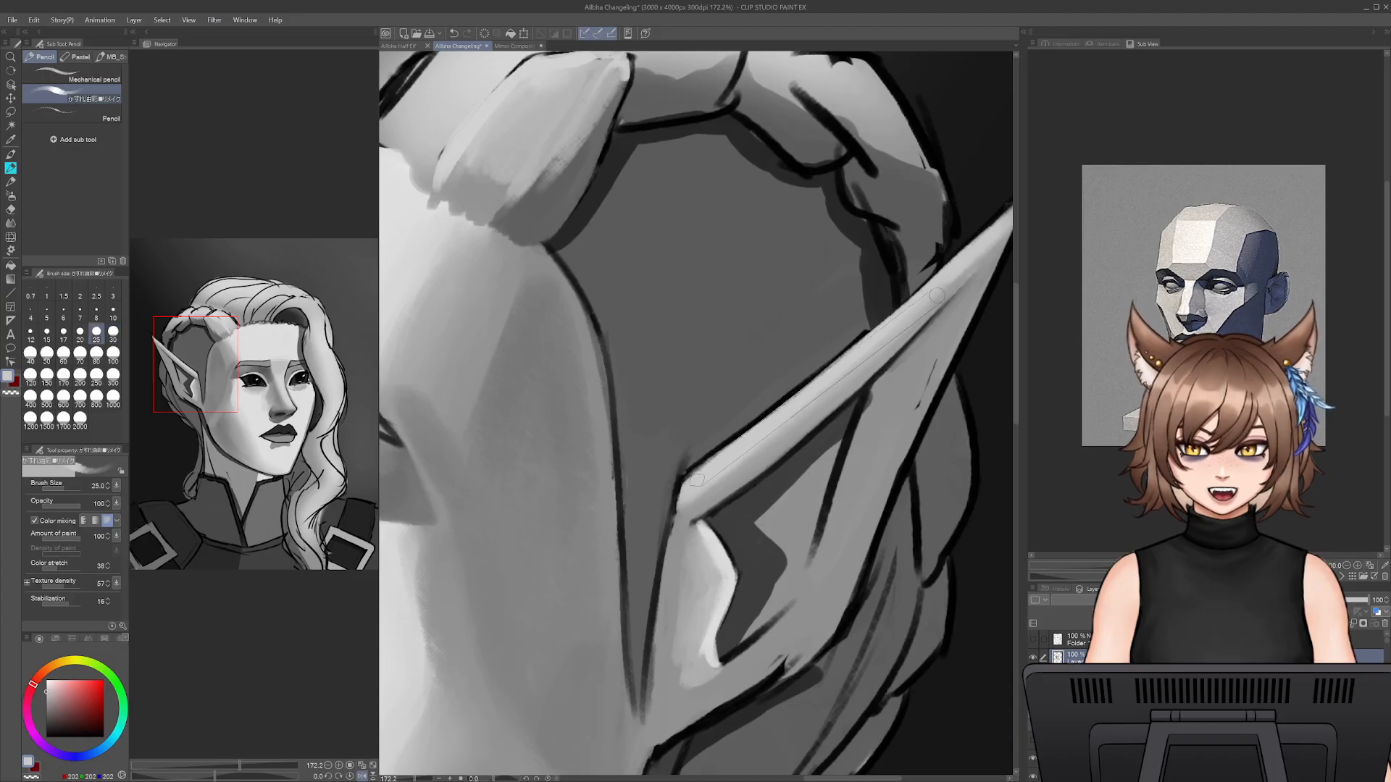
{"action": "mouse_move", "coordinate": [693, 471]}
{"action": "left_mouse_down"}
{"action": "mouse_move", "coordinate": [843, 331]}
{"action": "mouse_move", "coordinate": [862, 329]}
{"action": "mouse_move", "coordinate": [803, 371]}
{"action": "mouse_move", "coordinate": [867, 331]}
{"action": "mouse_move", "coordinate": [698, 448]}
{"action": "mouse_move", "coordinate": [779, 400]}
{"action": "mouse_move", "coordinate": [713, 451]}
{"action": "left_mouse_up"}
{"action": "left_click", "coordinate": [839, 336], "text": "alt"}
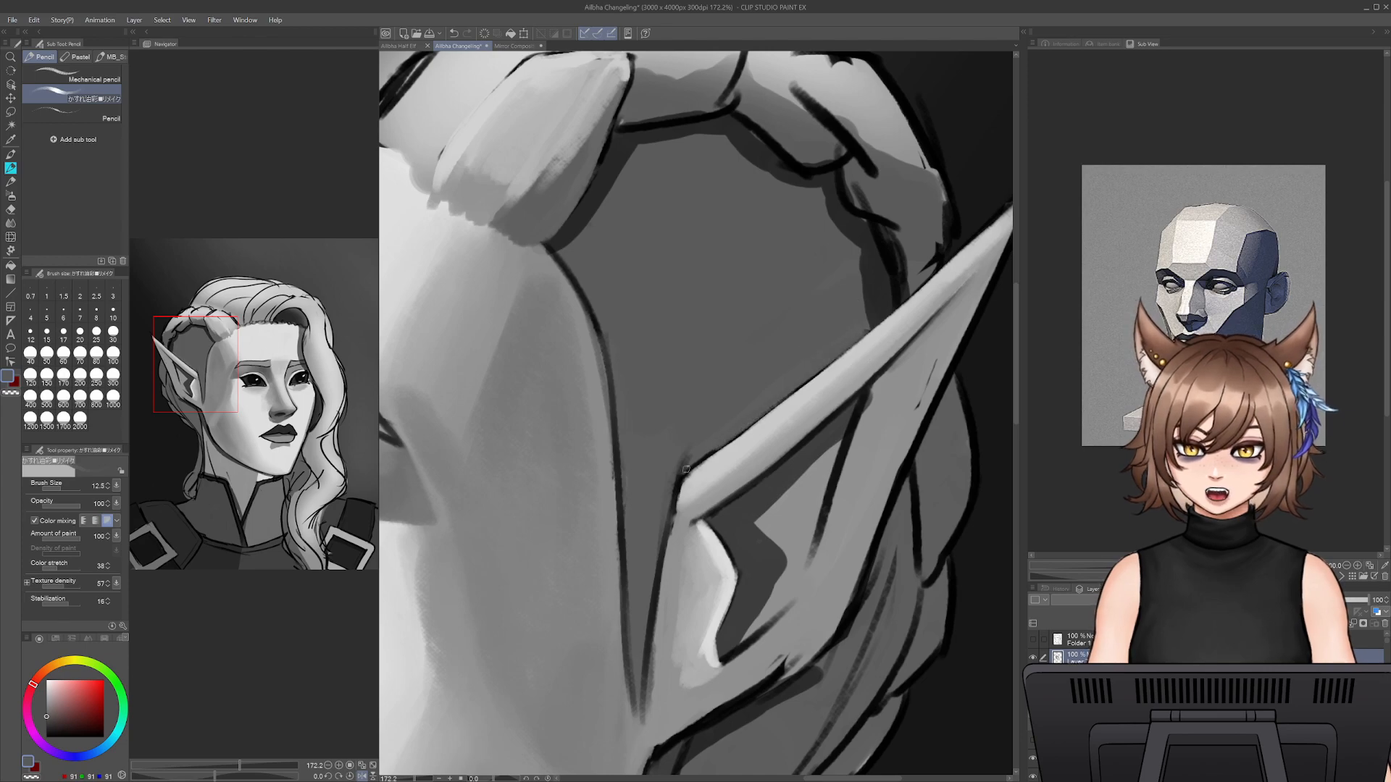
- Touch up the corner at the base of the ear's upper rim with sampled light grey, starting at size 15
{"action": "left_click", "coordinate": [750, 438], "text": "alt"}
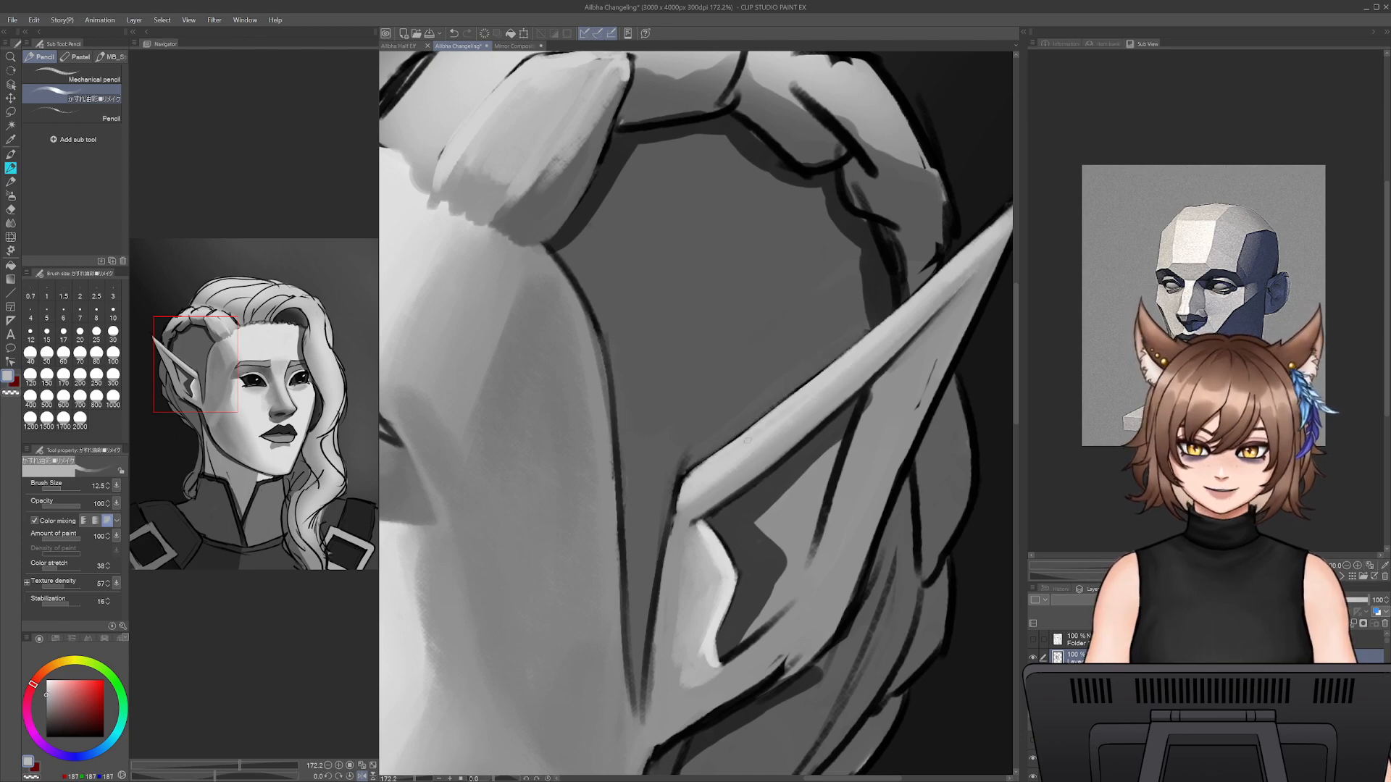
{"action": "key", "text": "bracketright"}
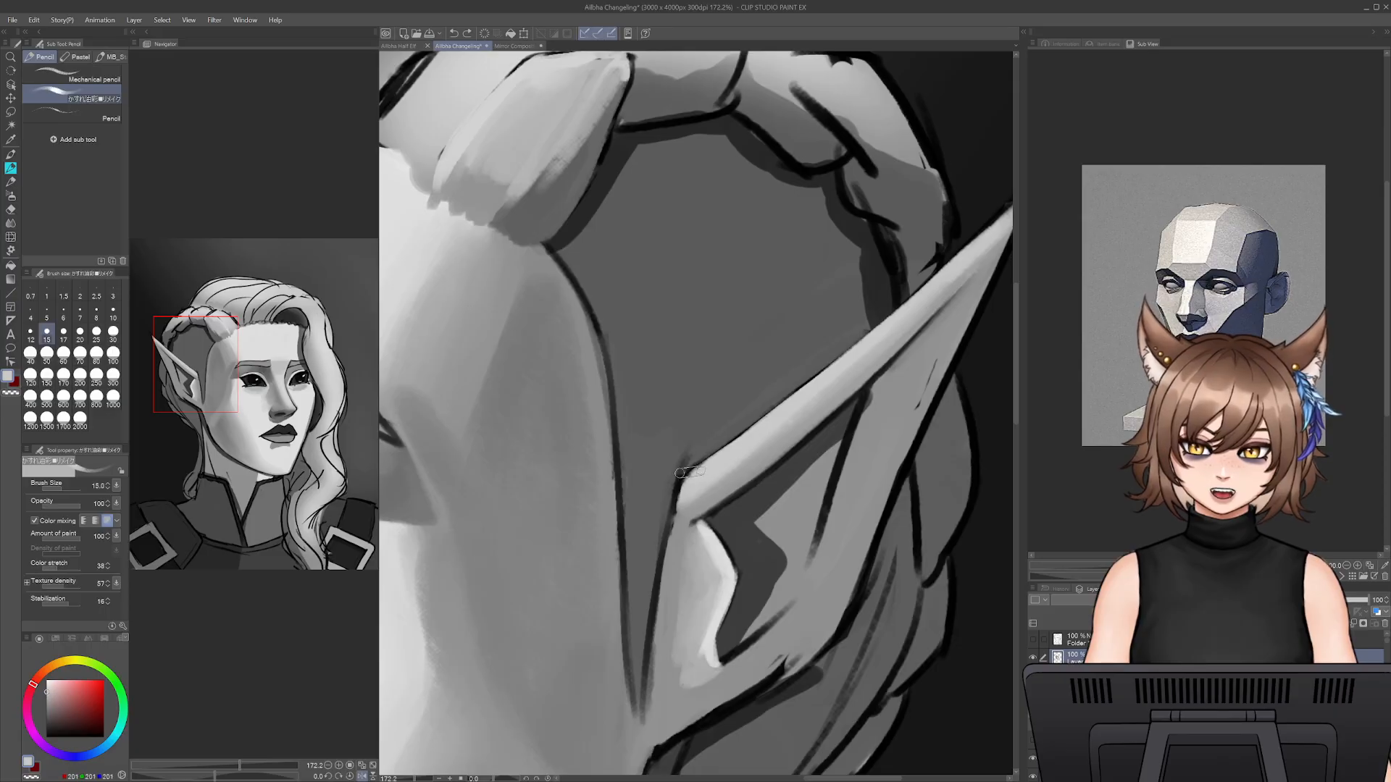
{"action": "left_click", "coordinate": [694, 472], "text": "alt"}
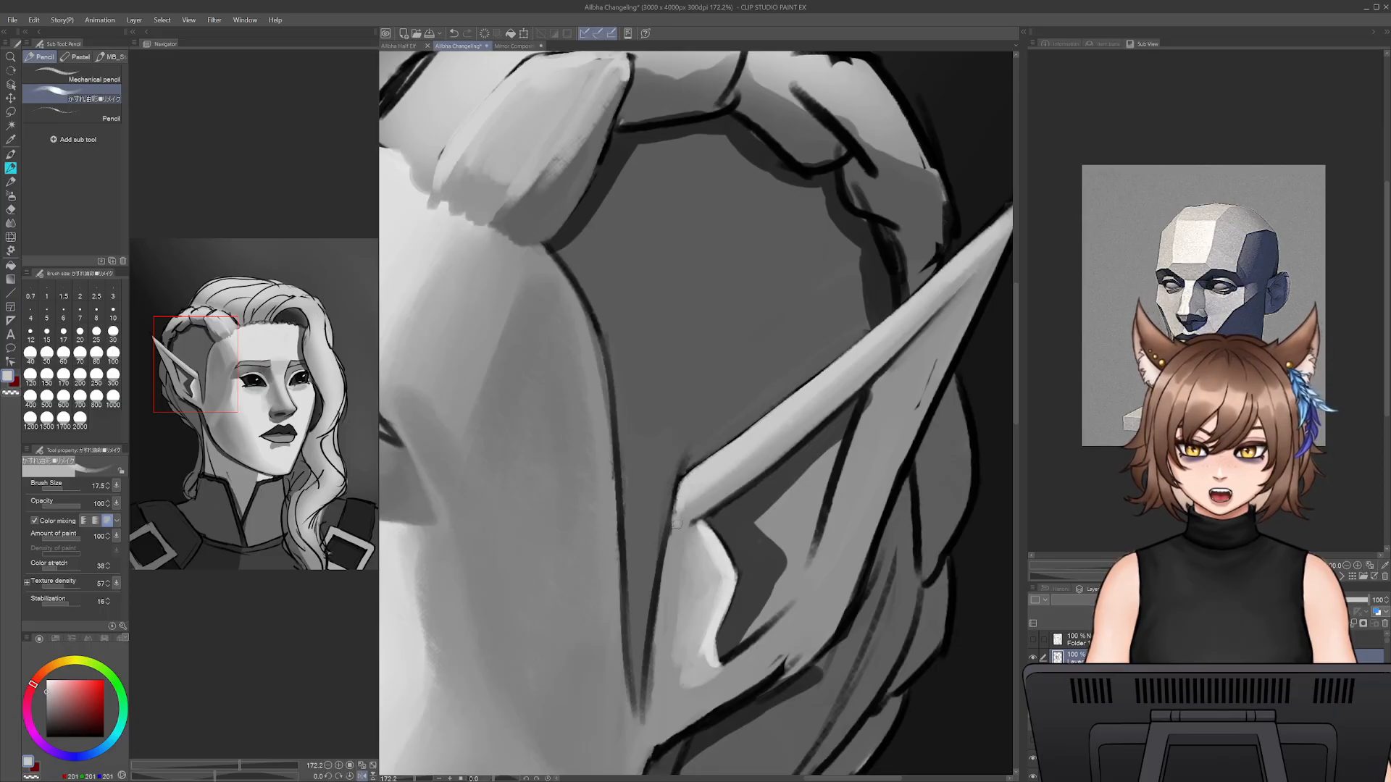
- Blend the base corner and underside of the ear's upper rim with sampled greys at size 17.5
{"action": "left_click", "coordinate": [676, 532], "text": "alt"}
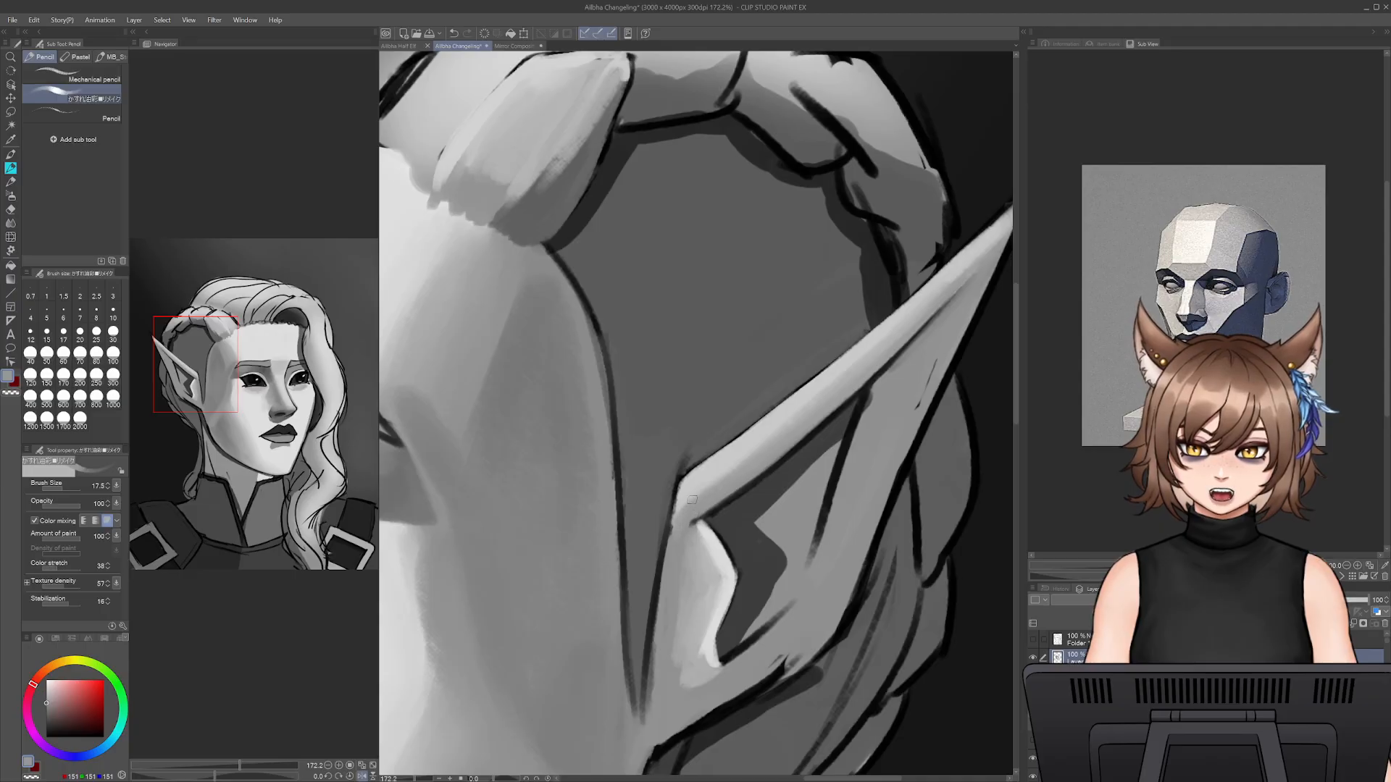
{"action": "left_click", "coordinate": [757, 435], "text": "alt"}
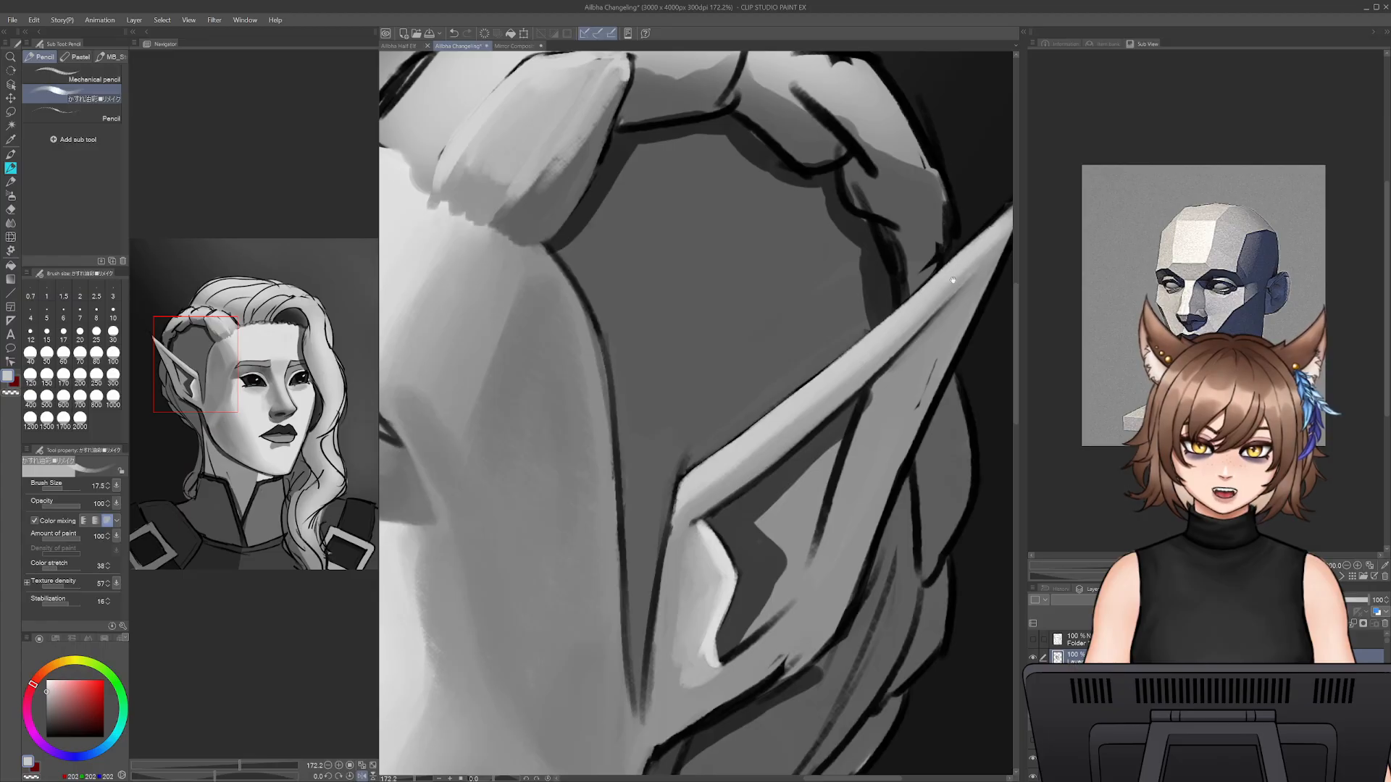
{"action": "left_click_drag", "start_coordinate": [953, 280], "coordinate": [600, 553]}
- Undo the last rim stroke and tidy the outline at the ear's tip with sampled near-black at size 9
{"action": "key", "text": "bracketleft"}
{"action": "key", "text": "ctrl+z"}
{"action": "key", "text": "bracketleft"}
{"action": "key", "text": "bracketleft"}
{"action": "key", "text": "bracketleft"}
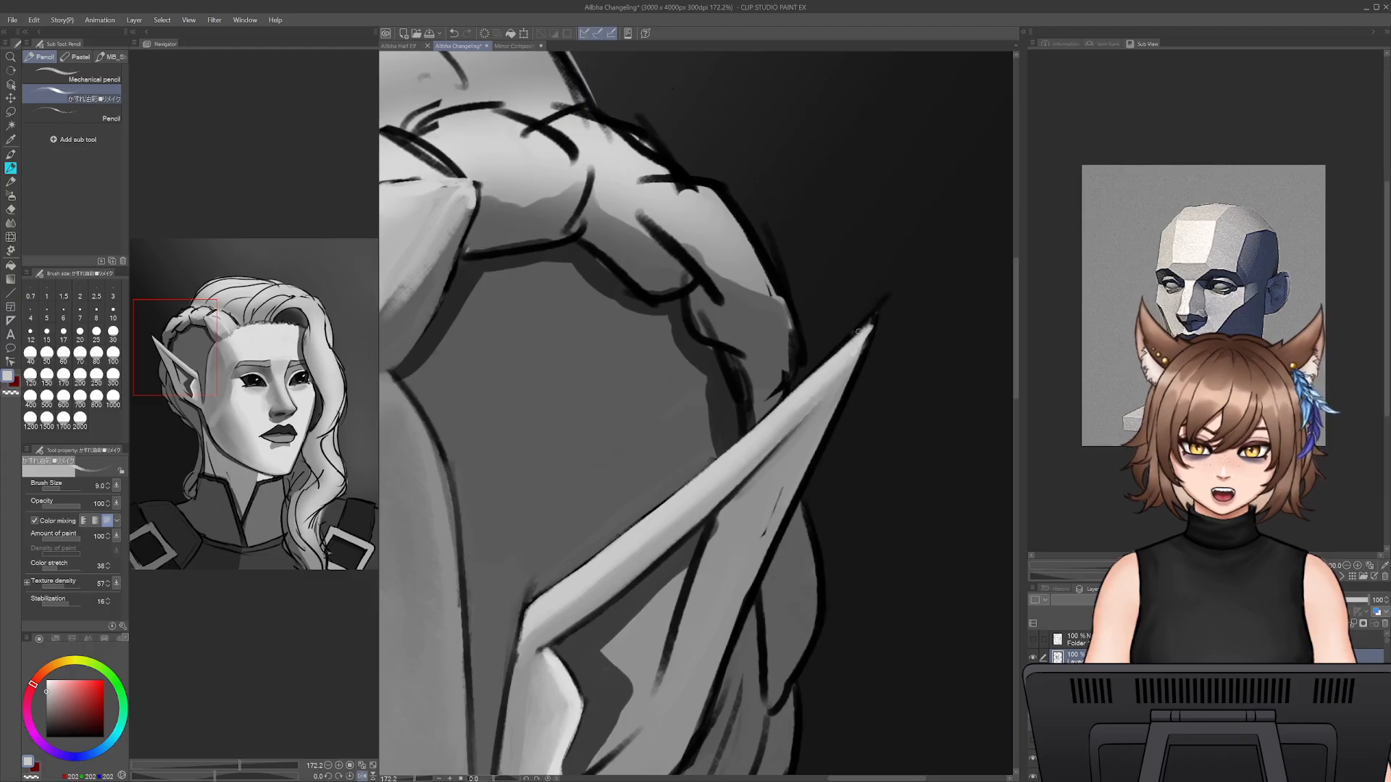
{"action": "left_click", "coordinate": [875, 329], "text": "alt"}
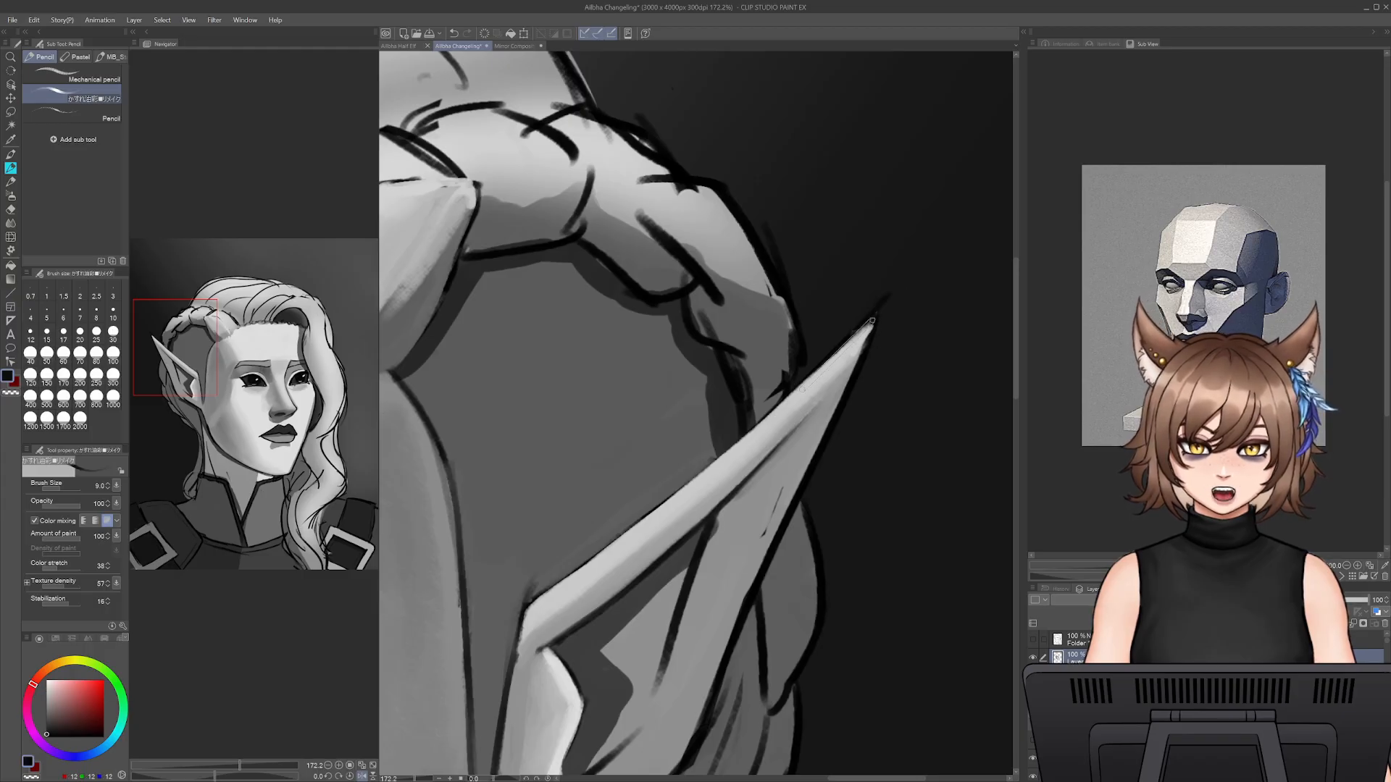
{"action": "key", "text": "bracketleft"}
- Paint over the stray dark marks on the ear's back plane with sampled mid grey at size 17.5, undoing unwanted strokes
{"action": "left_click", "coordinate": [817, 429], "text": "alt"}
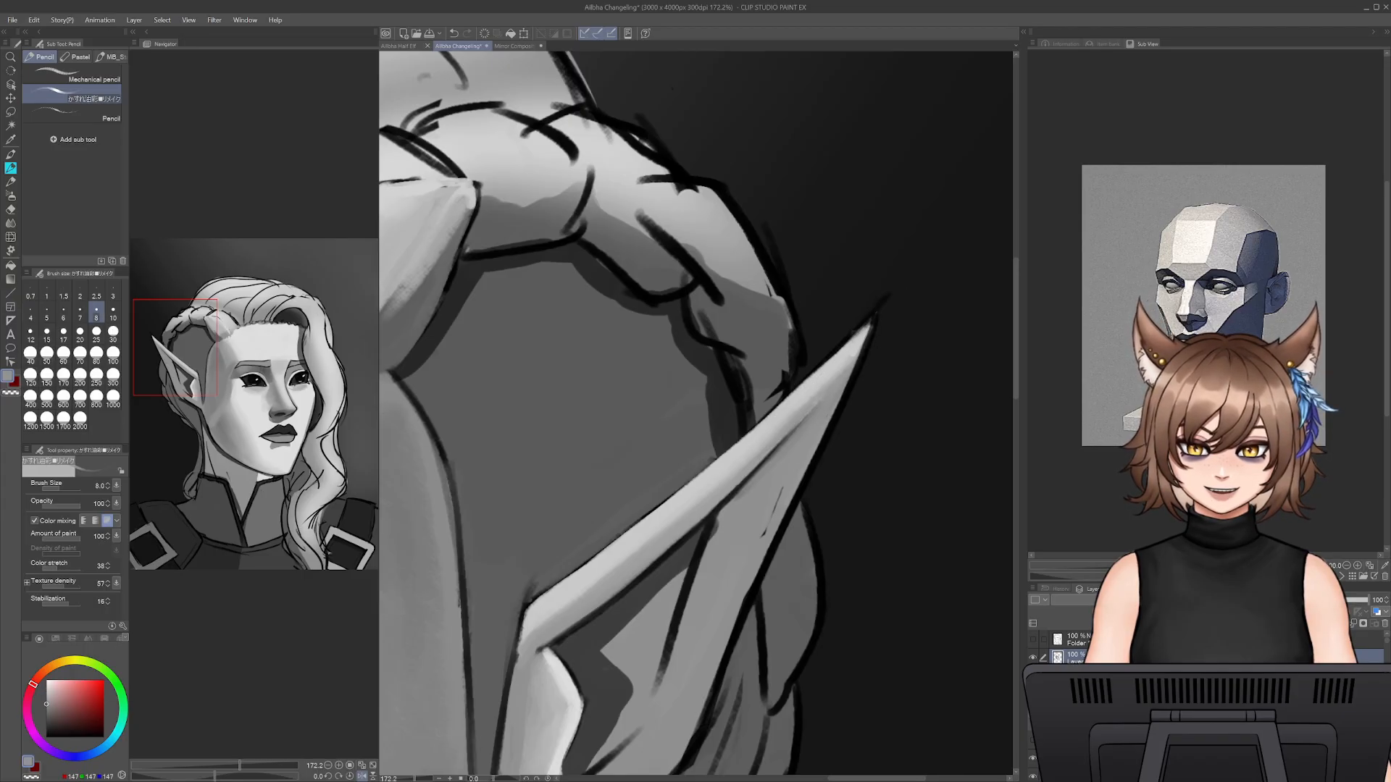
{"action": "key", "text": "bracketright"}
{"action": "key", "text": "bracketright"}
{"action": "key", "text": "bracketright"}
{"action": "key", "text": "bracketright"}
{"action": "key", "text": "bracketright"}
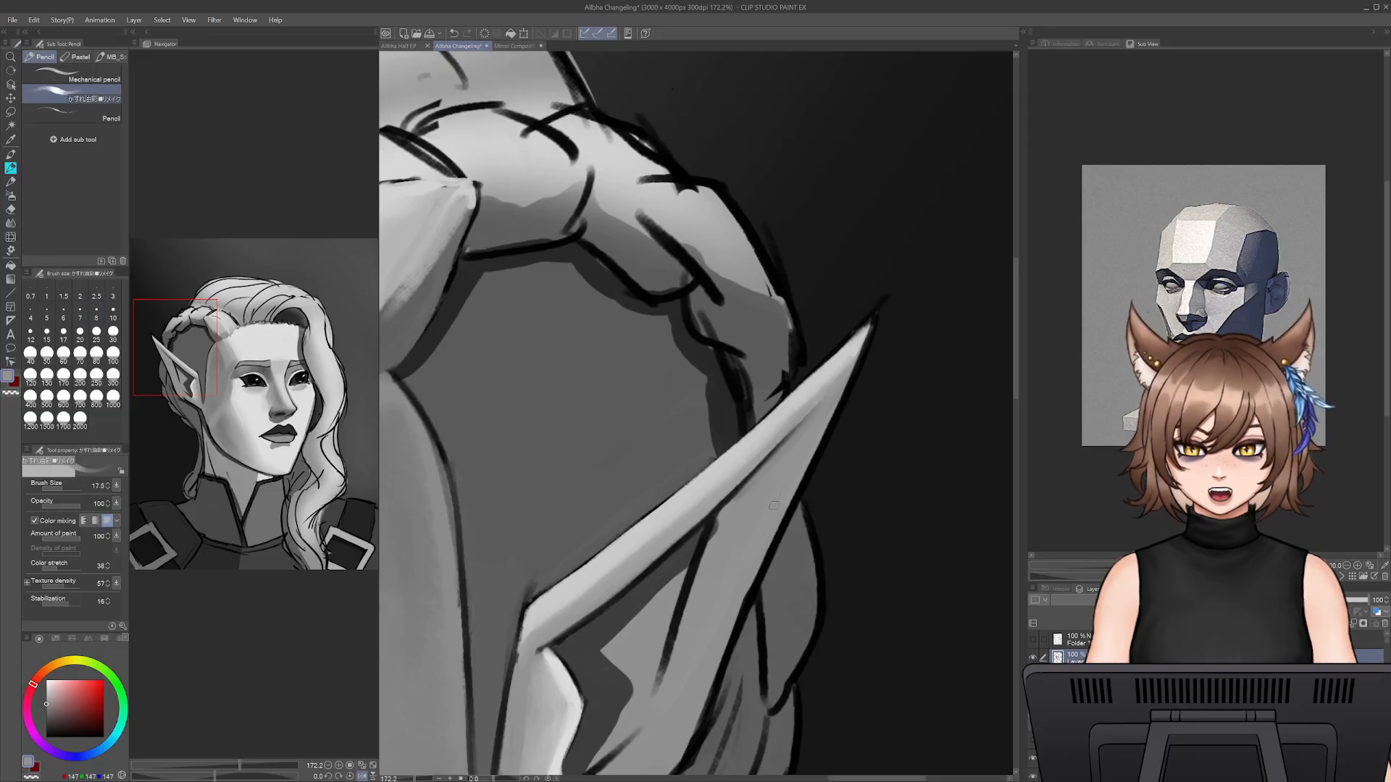
{"action": "left_click_drag", "start_coordinate": [813, 470], "coordinate": [740, 614]}
{"action": "key", "text": "ctrl+z"}
{"action": "mouse_move", "coordinate": [808, 474]}
{"action": "left_mouse_down"}
{"action": "mouse_move", "coordinate": [765, 560]}
{"action": "mouse_move", "coordinate": [749, 553]}
{"action": "mouse_move", "coordinate": [813, 478]}
{"action": "left_mouse_up"}
{"action": "key", "text": "ctrl+z"}
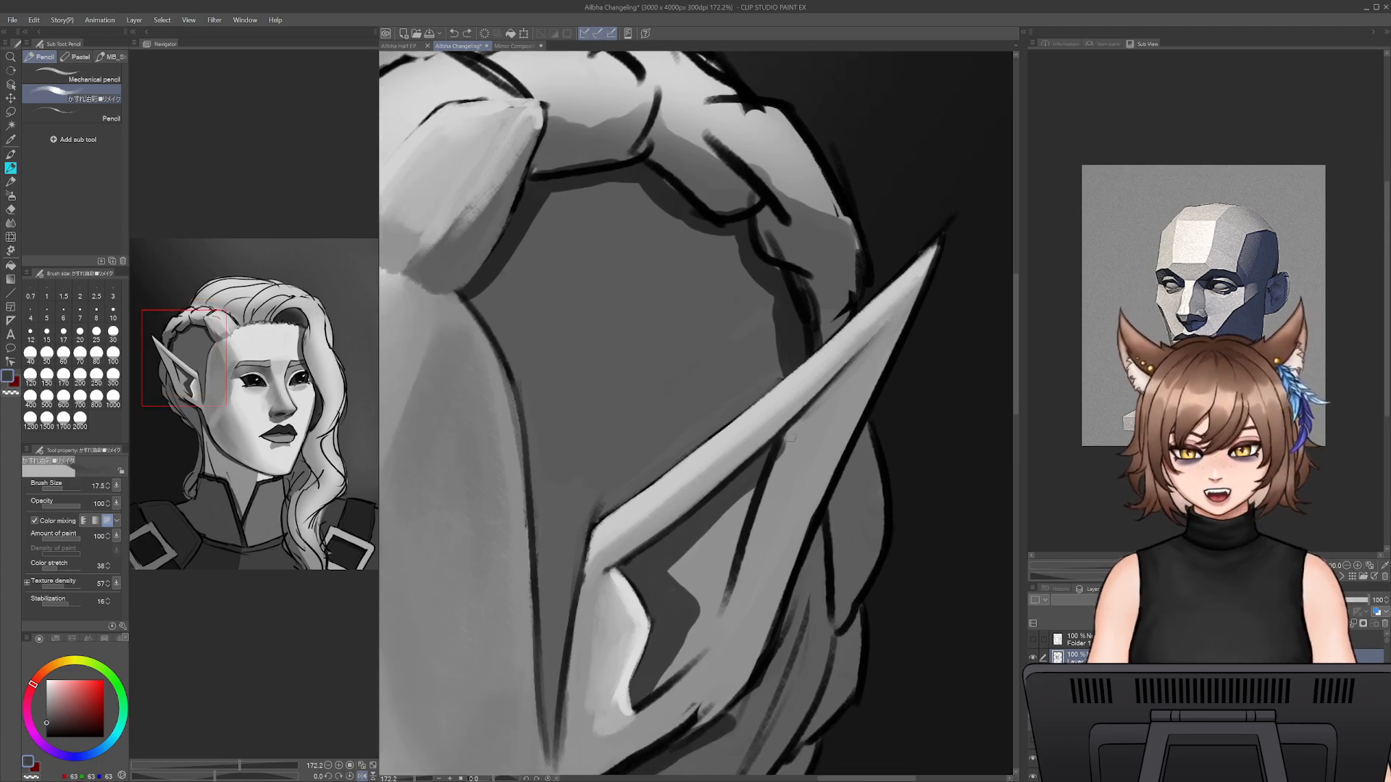
- Draw a dark inner fold line running down from the upper rim with near-black at size 10, undoing unwanted attempts
{"action": "left_click", "coordinate": [788, 433], "text": "alt"}
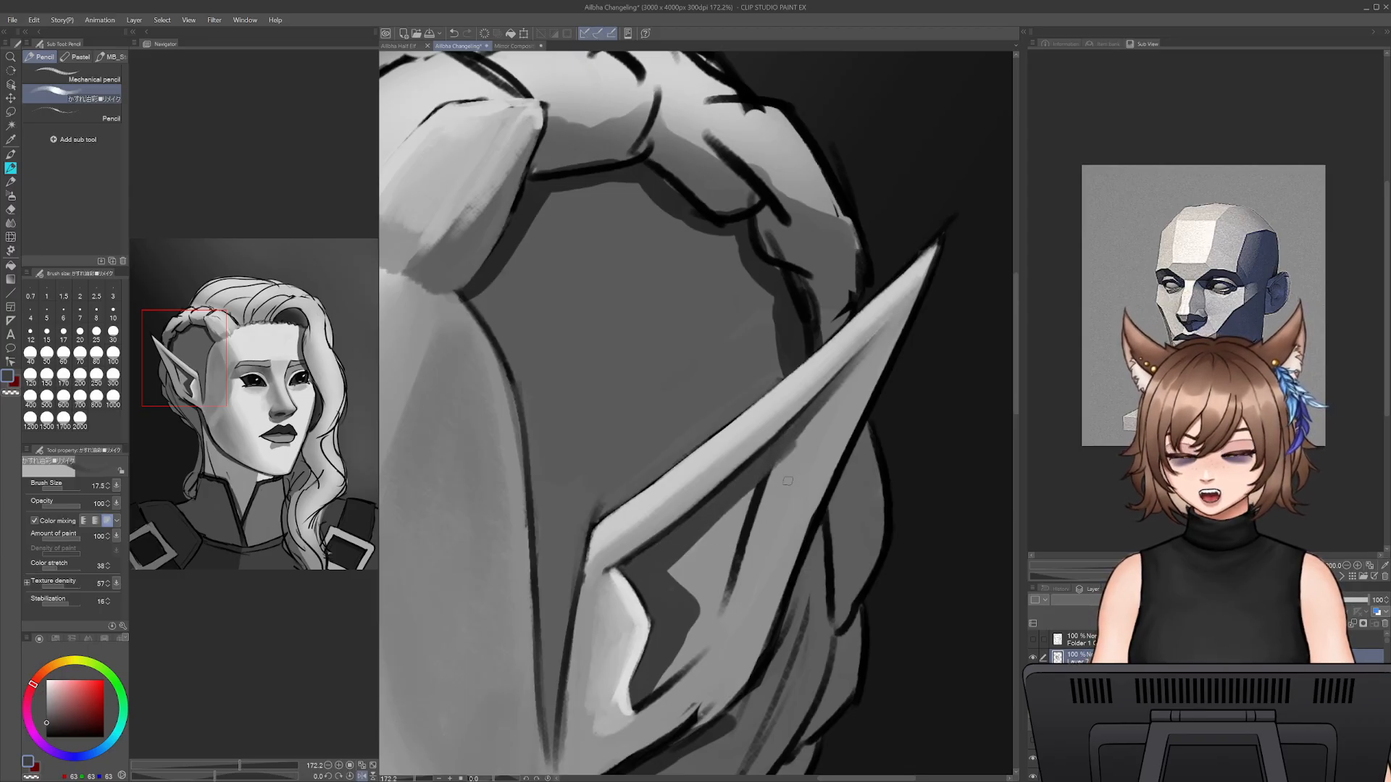
{"action": "left_click", "coordinate": [755, 498], "text": "alt"}
{"action": "key", "text": "bracketleft"}
{"action": "key", "text": "bracketleft"}
{"action": "key", "text": "bracketleft"}
{"action": "left_click_drag", "start_coordinate": [830, 387], "coordinate": [795, 501]}
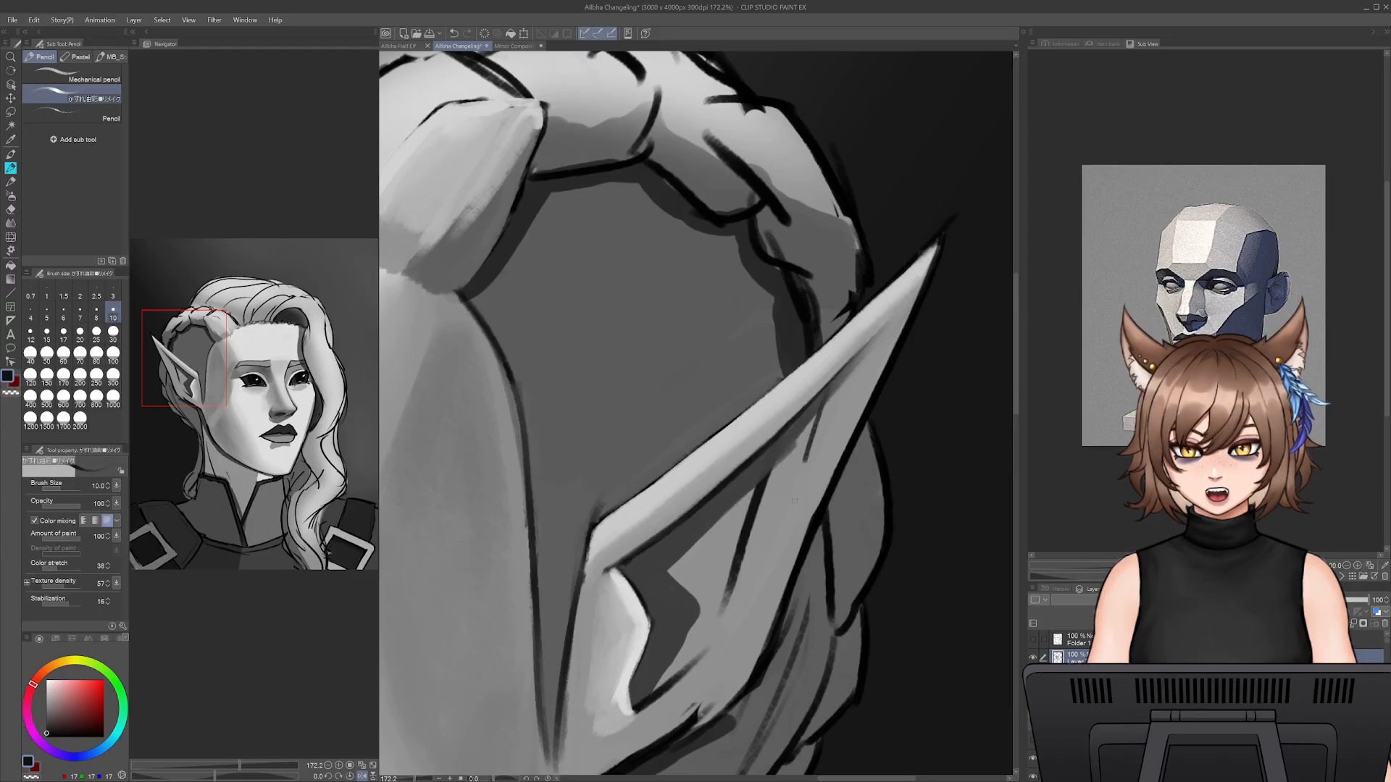
{"action": "key", "text": "ctrl+z"}
{"action": "left_click_drag", "start_coordinate": [832, 386], "coordinate": [767, 556]}
{"action": "key", "text": "ctrl+z"}
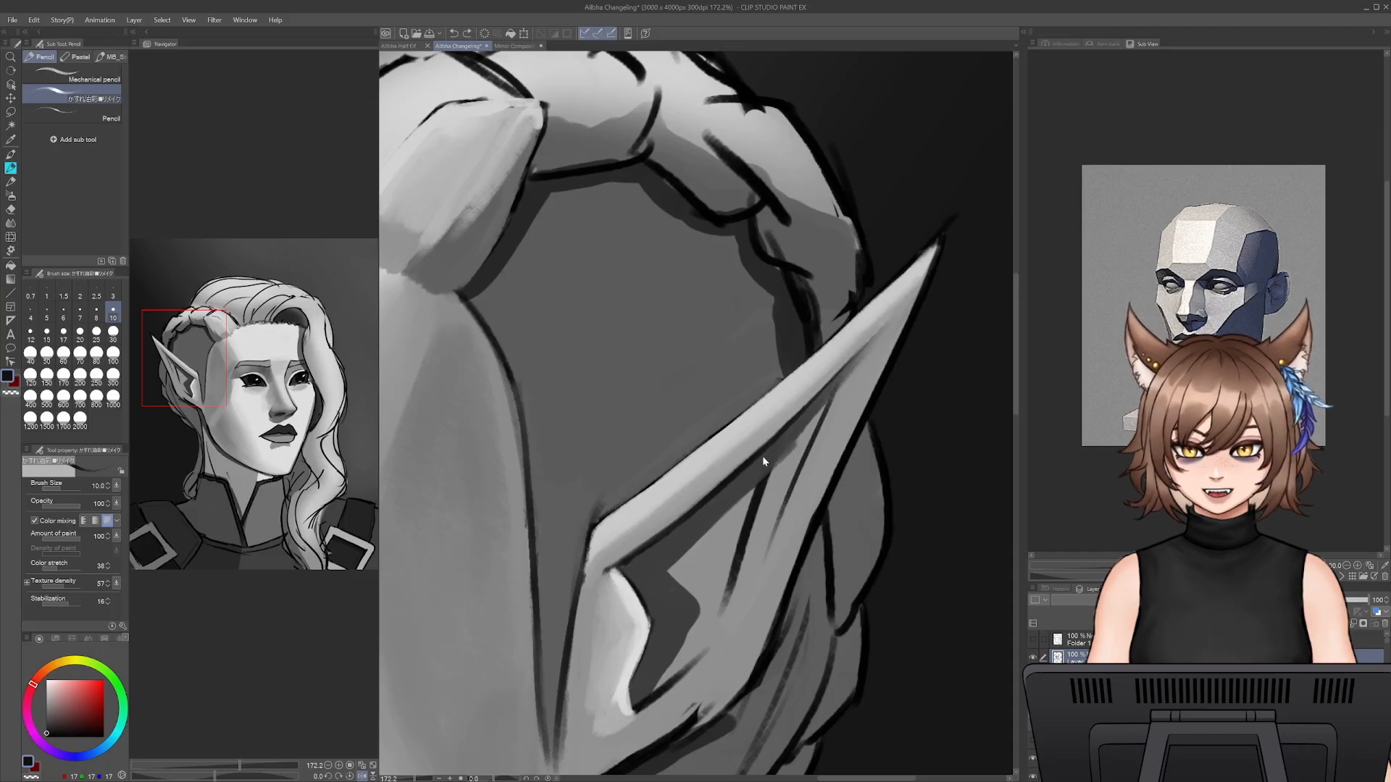
{"action": "key", "text": "ctrl+z"}
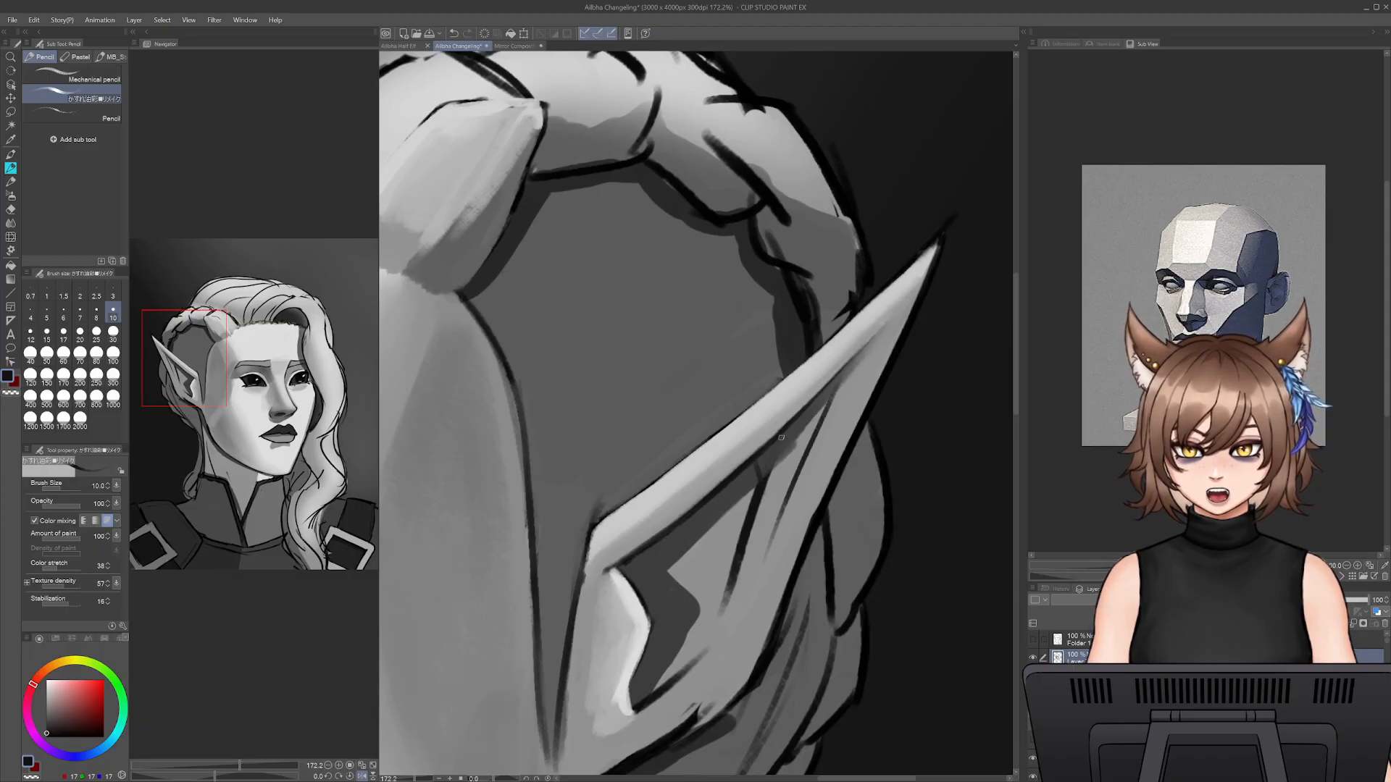
- Shade the gap between the rim's underside and the inner fold with sampled dark greys at sizes 10 and 15
{"action": "left_click_drag", "start_coordinate": [791, 461], "coordinate": [810, 403]}
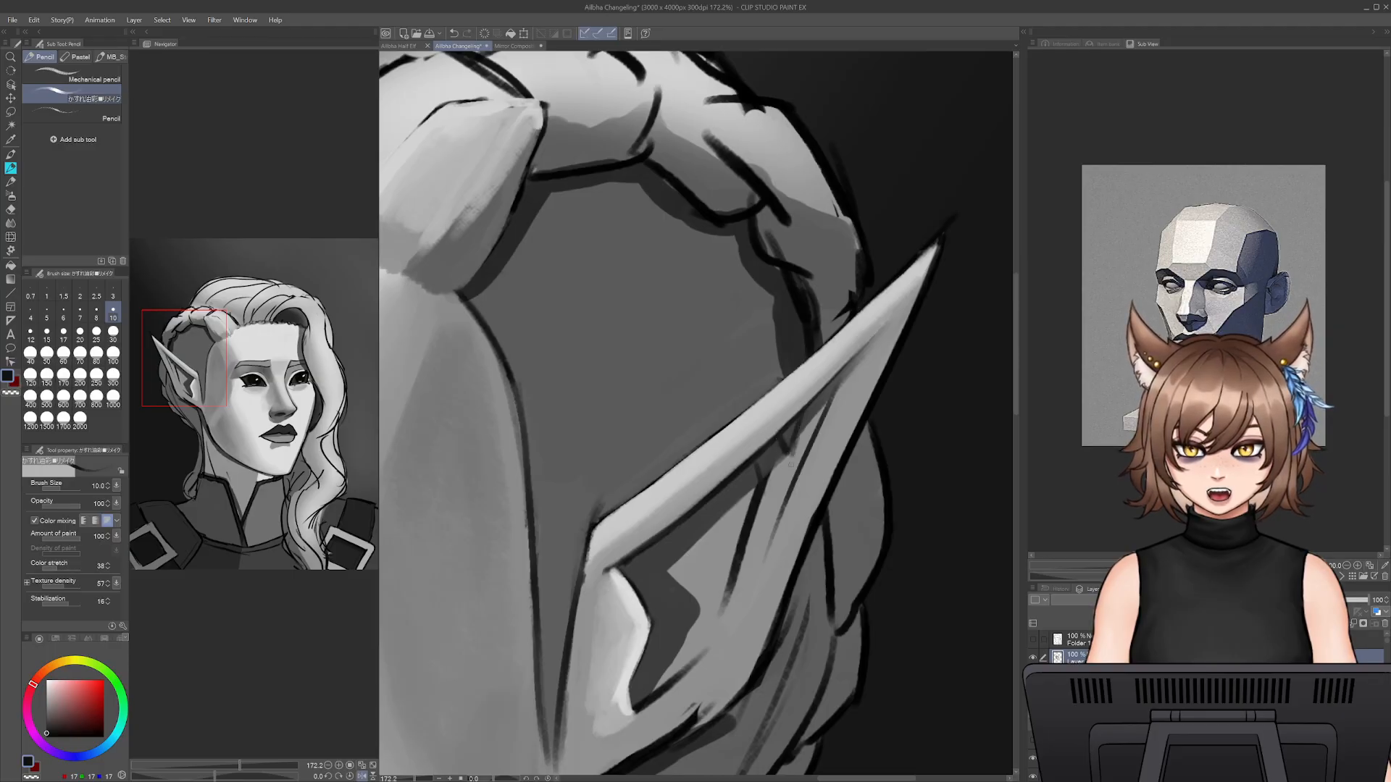
{"action": "left_click", "coordinate": [809, 430], "text": "alt"}
{"action": "key", "text": "bracketright"}
{"action": "key", "text": "bracketright"}
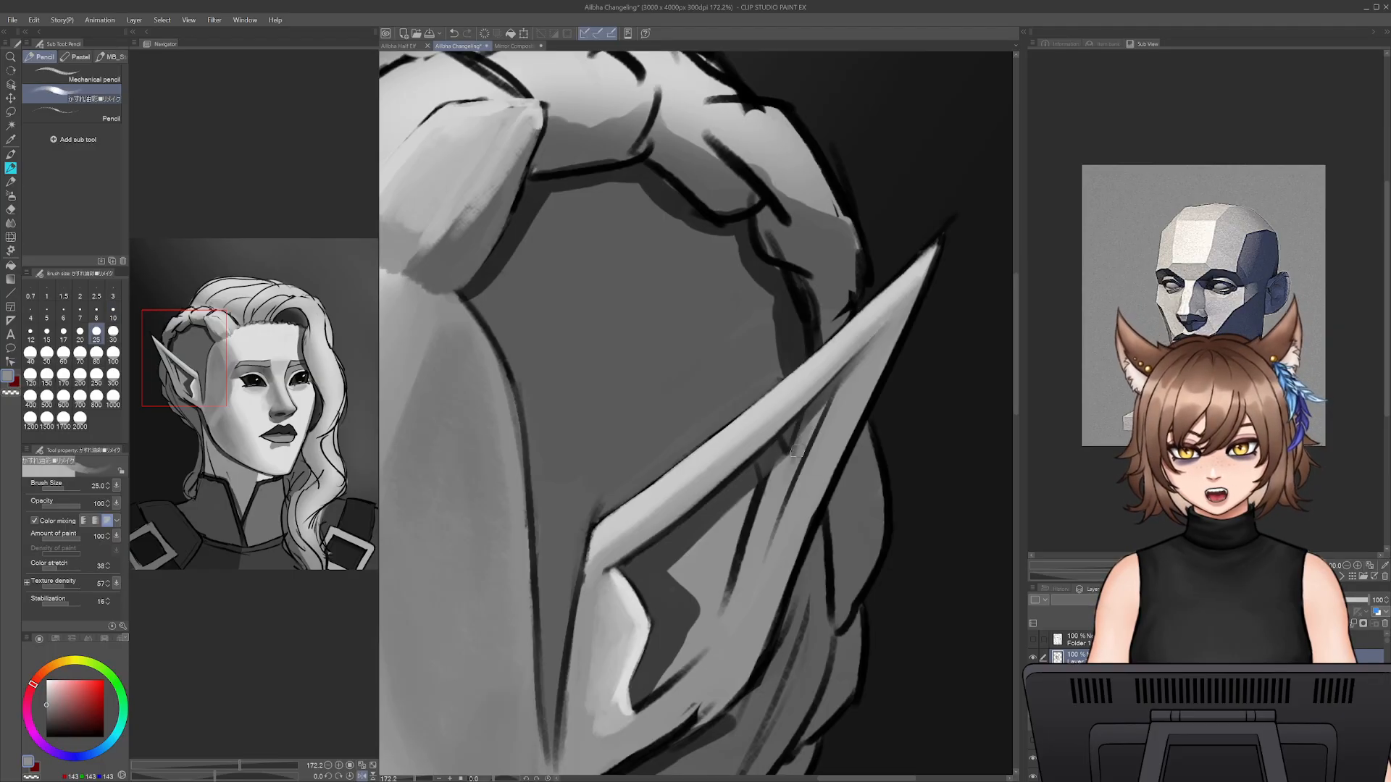
{"action": "left_click", "coordinate": [817, 397], "text": "alt"}
{"action": "key", "text": "bracketleft"}
{"action": "key", "text": "bracketleft"}
{"action": "key", "text": "bracketleft"}
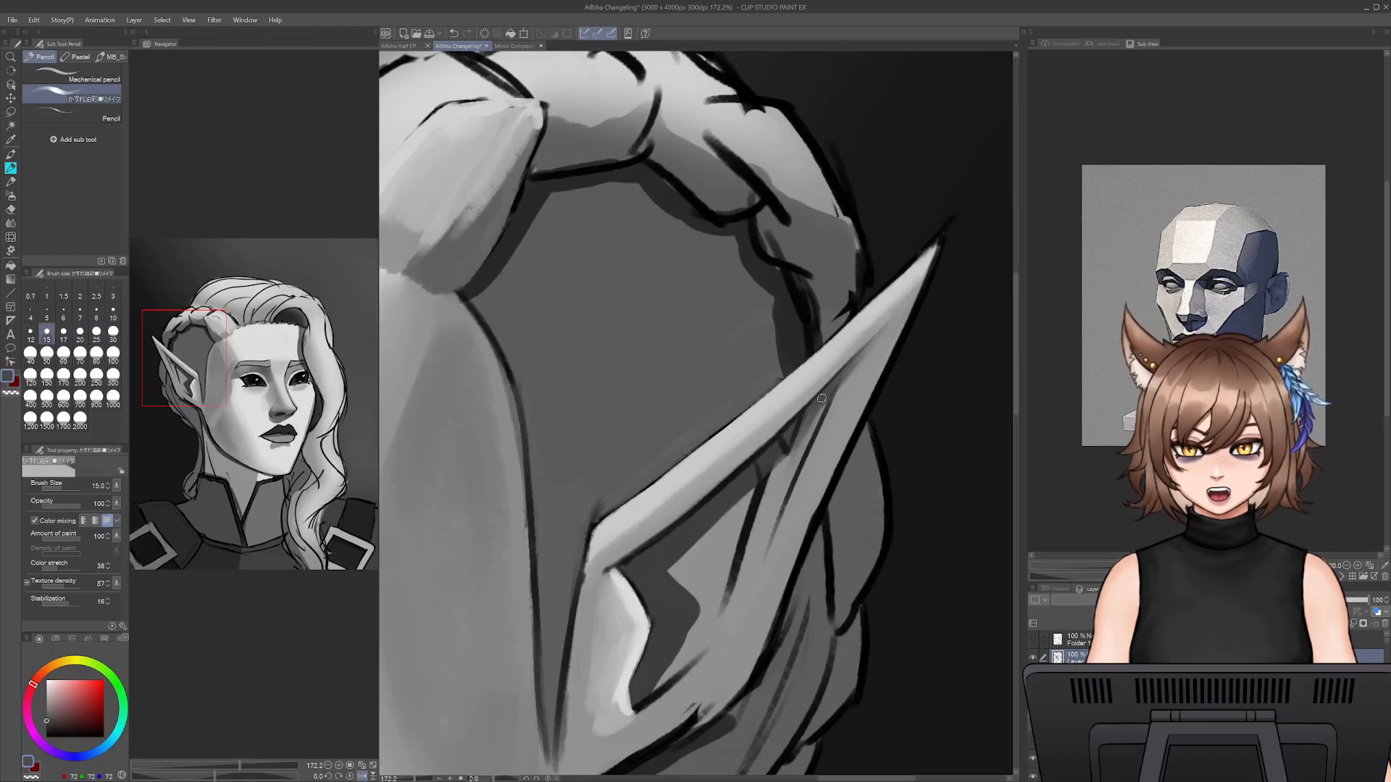
{"action": "left_click_drag", "start_coordinate": [831, 391], "coordinate": [774, 520]}
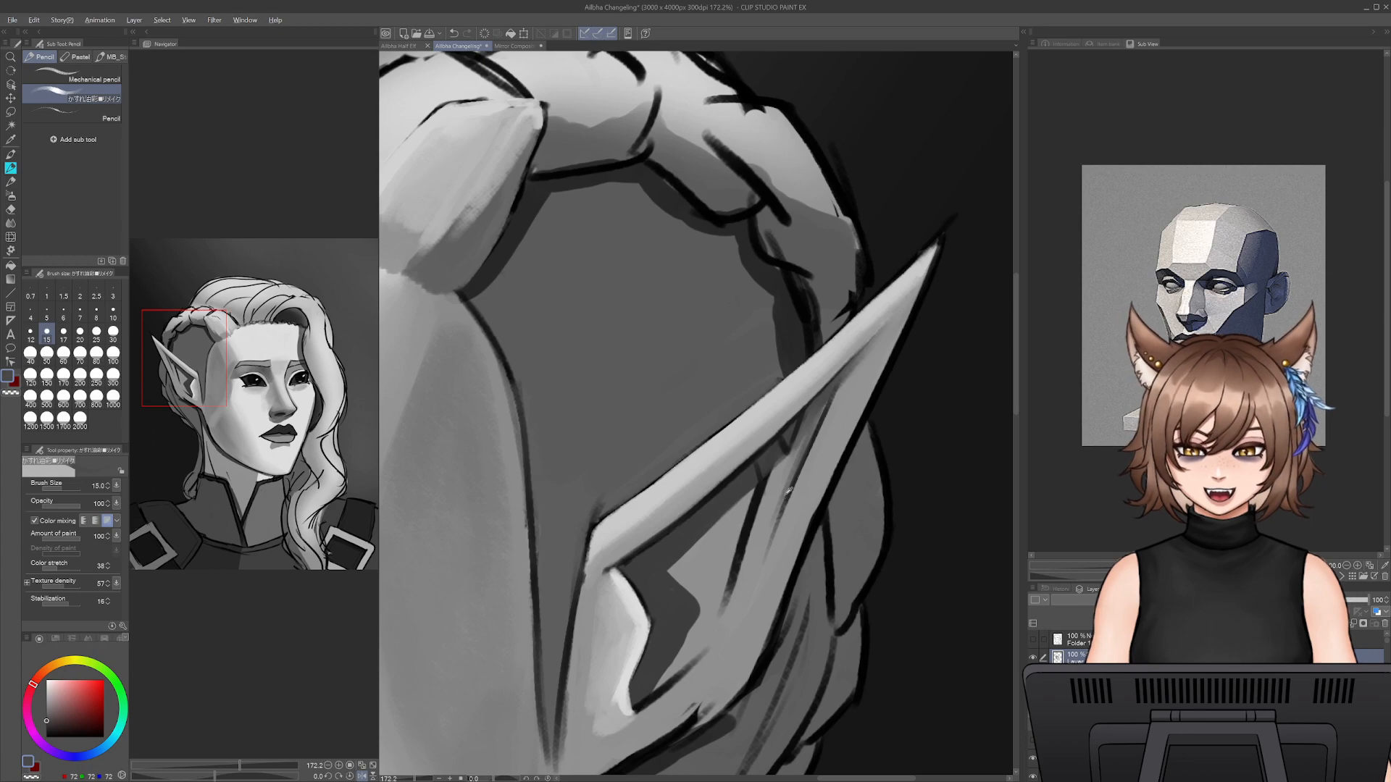
- Soften the inner fold line into the surrounding ear plane with sampled mid grey at size 15
{"action": "left_click", "coordinate": [788, 493], "text": "alt"}
{"action": "left_click_drag", "start_coordinate": [795, 473], "coordinate": [758, 582]}
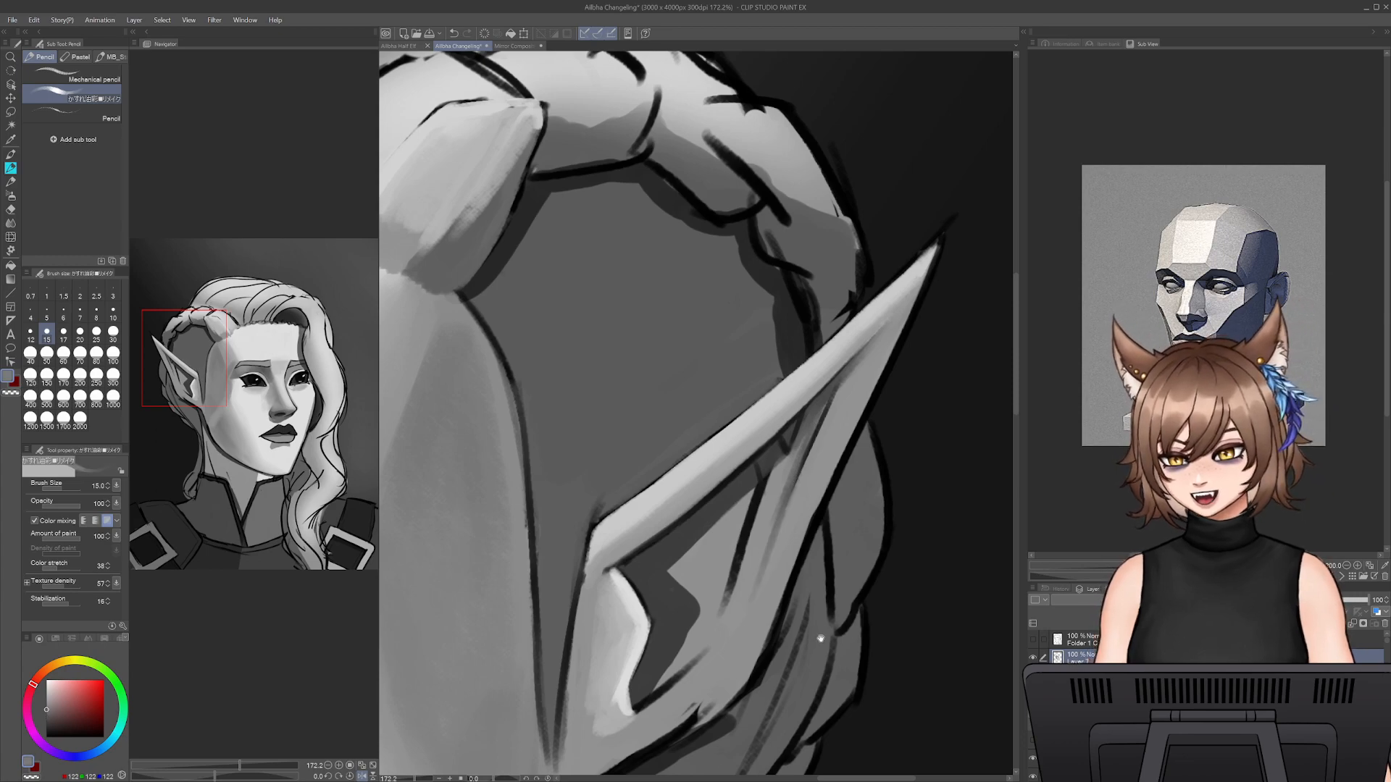
{"action": "left_click_drag", "start_coordinate": [820, 638], "coordinate": [918, 481]}
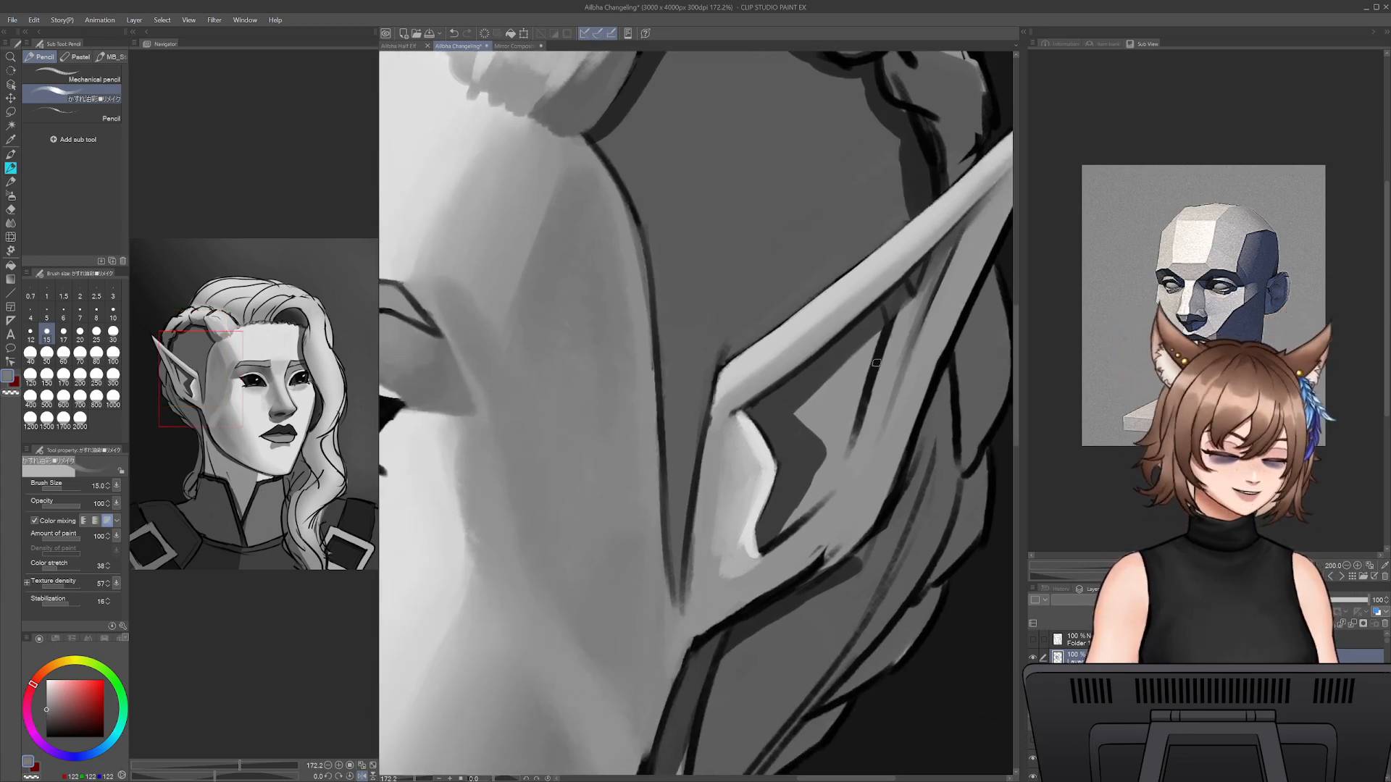
{"action": "left_click_drag", "start_coordinate": [877, 362], "coordinate": [852, 413]}
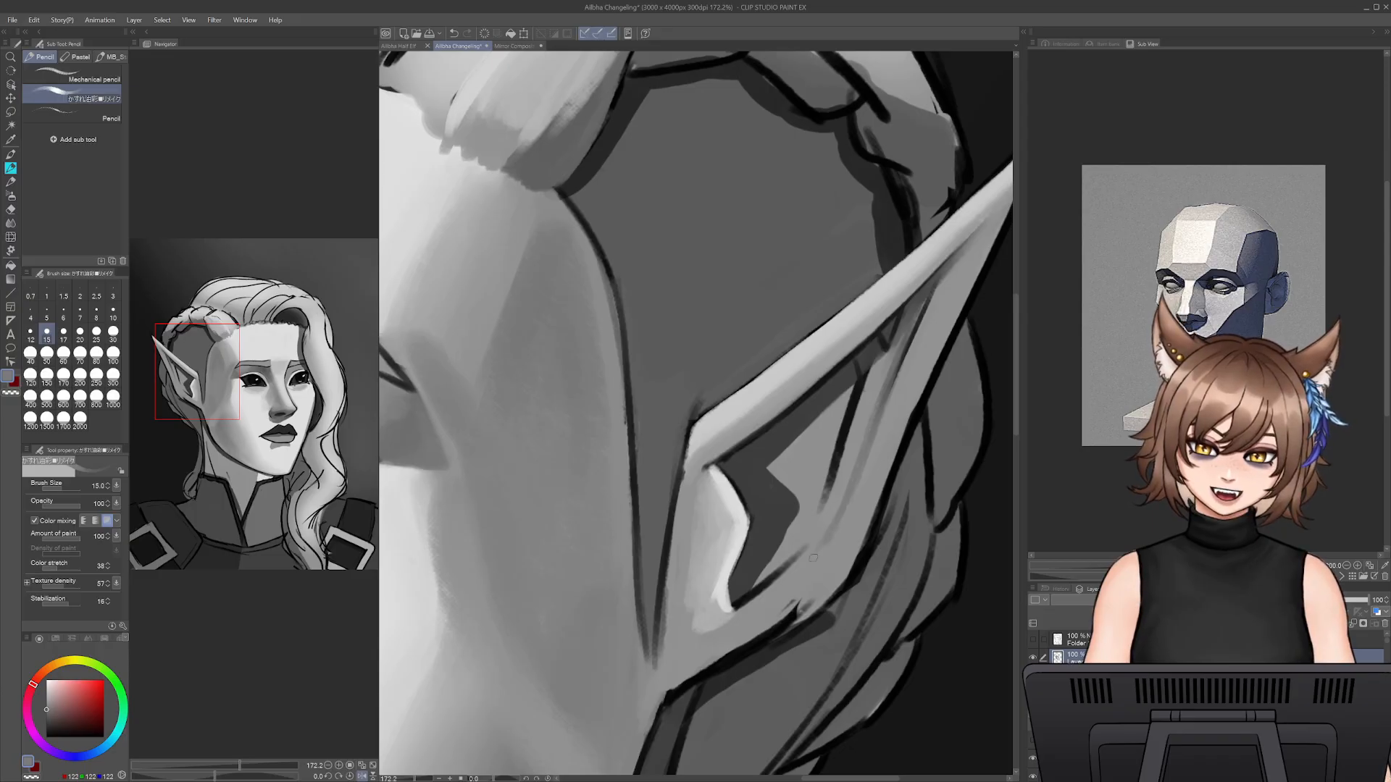
- Blend the light inner ear facet and the hollow's outer edge with sampled mid grey, increasing the brush to size 30
{"action": "mouse_move", "coordinate": [809, 562]}
{"action": "left_mouse_down"}
{"action": "mouse_move", "coordinate": [762, 590]}
{"action": "mouse_move", "coordinate": [814, 554]}
{"action": "left_mouse_up"}
{"action": "left_click", "coordinate": [741, 600], "text": "alt"}
{"action": "left_click", "coordinate": [807, 541], "text": "alt"}
{"action": "key", "text": "bracketright"}
{"action": "key", "text": "bracketright"}
{"action": "key", "text": "bracketright"}
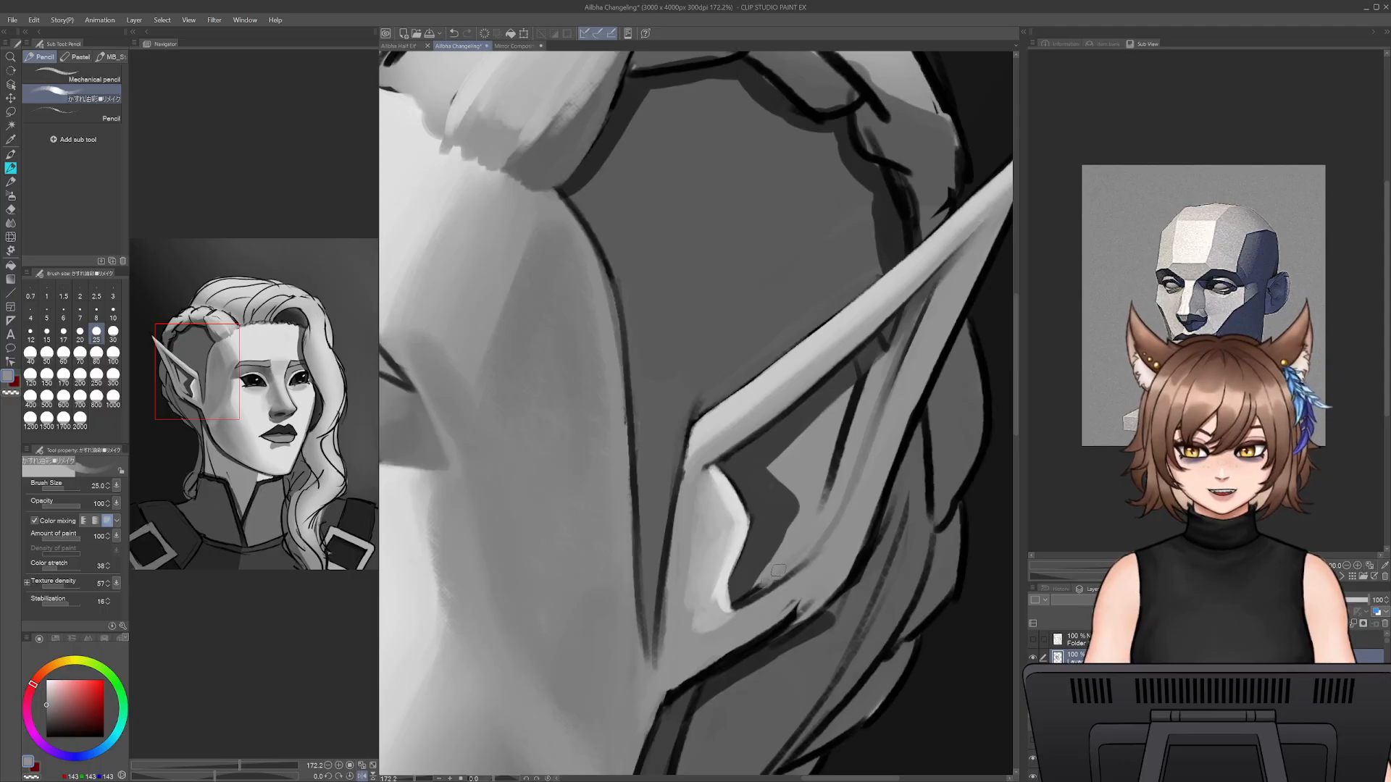
{"action": "key", "text": "bracketright"}
{"action": "key", "text": "bracketright"}
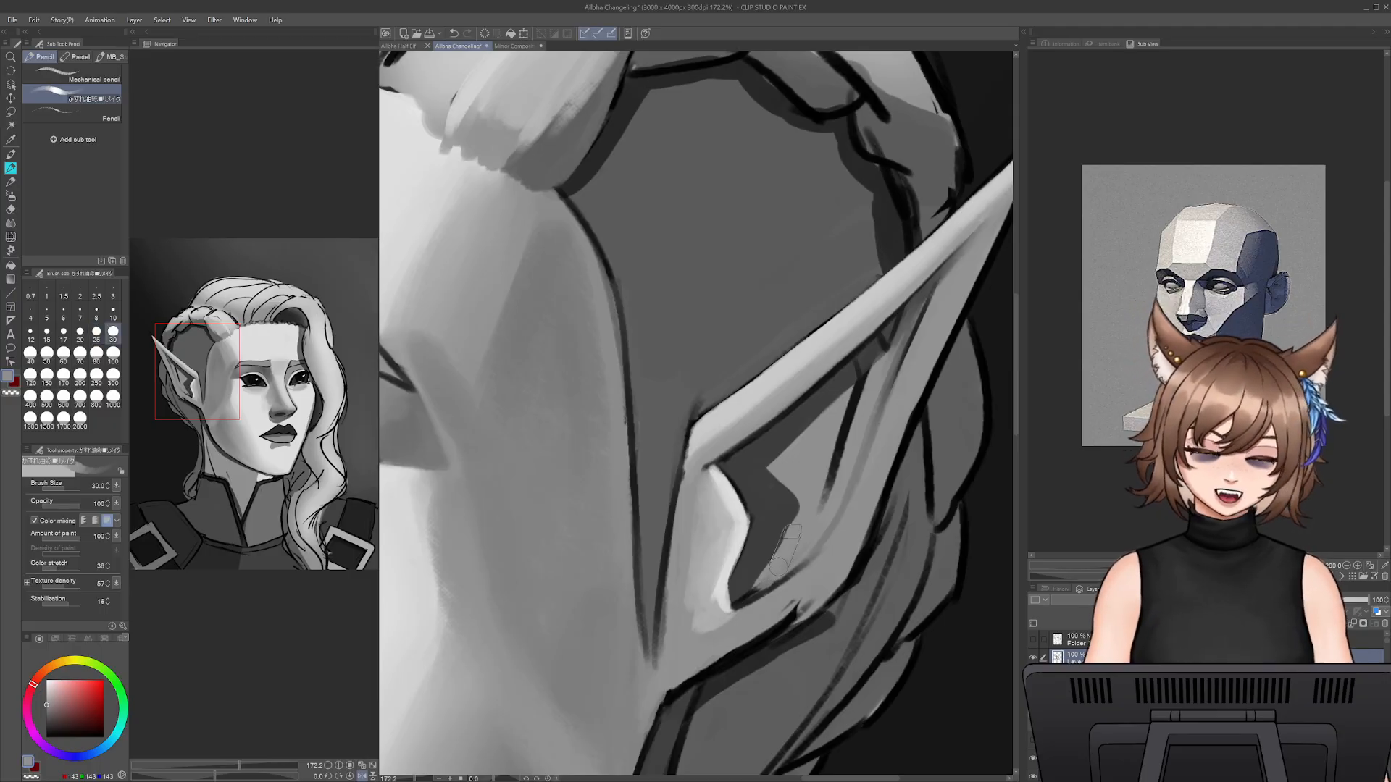
{"action": "mouse_move", "coordinate": [774, 565]}
{"action": "left_mouse_down"}
{"action": "mouse_move", "coordinate": [761, 580]}
{"action": "mouse_move", "coordinate": [795, 507]}
{"action": "mouse_move", "coordinate": [775, 475]}
{"action": "mouse_move", "coordinate": [844, 391]}
{"action": "mouse_move", "coordinate": [757, 464]}
{"action": "mouse_move", "coordinate": [772, 489]}
{"action": "left_mouse_up"}
- Shade the hollow behind the ear's front flap with a soft dark grey gradient, starting at size 40
{"action": "left_click", "coordinate": [746, 460], "text": "alt"}
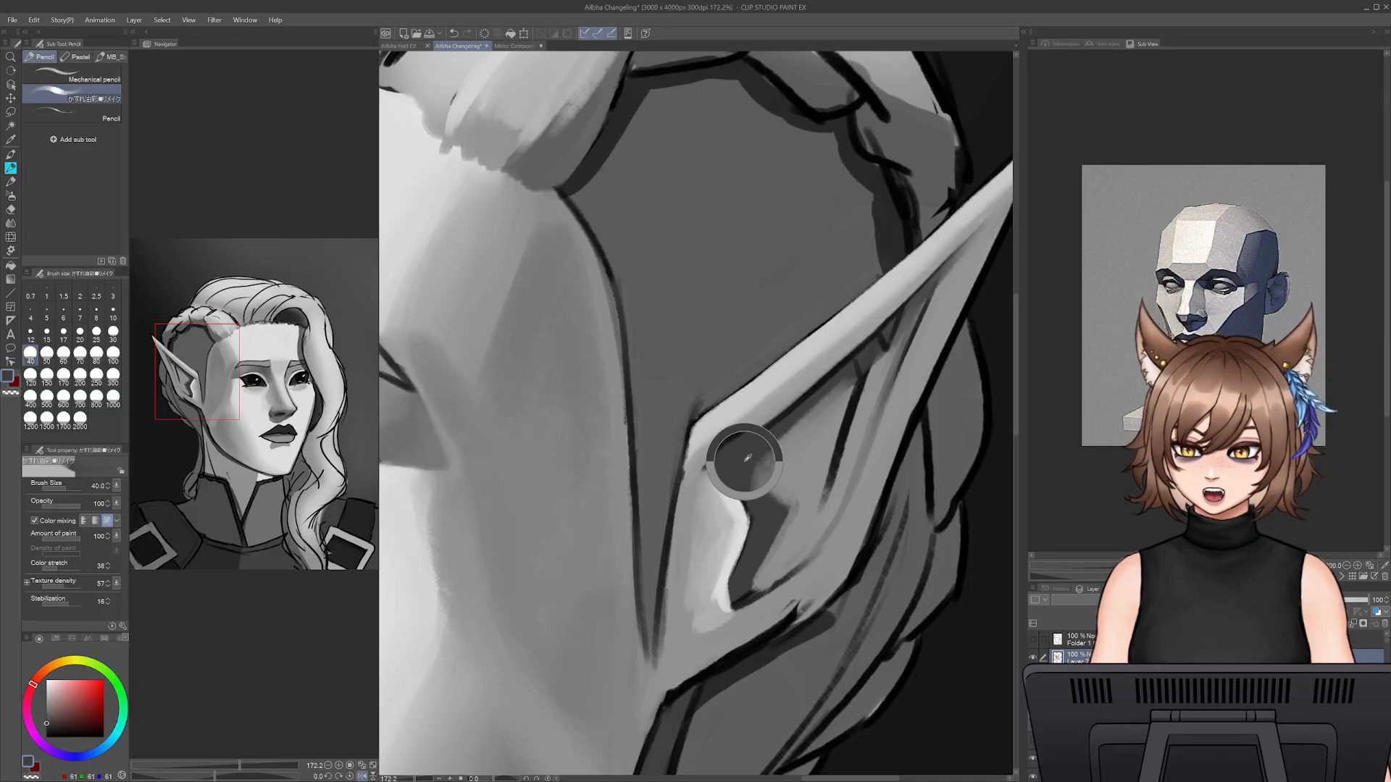
{"action": "key", "text": "bracketright"}
{"action": "mouse_move", "coordinate": [755, 462]}
{"action": "left_mouse_down"}
{"action": "mouse_move", "coordinate": [818, 407]}
{"action": "mouse_move", "coordinate": [763, 465]}
{"action": "mouse_move", "coordinate": [797, 505]}
{"action": "mouse_move", "coordinate": [753, 586]}
{"action": "mouse_move", "coordinate": [789, 503]}
{"action": "mouse_move", "coordinate": [750, 482]}
{"action": "mouse_move", "coordinate": [770, 504]}
{"action": "mouse_move", "coordinate": [757, 573]}
{"action": "left_mouse_up"}
{"action": "key", "text": "bracketleft"}
{"action": "key", "text": "bracketleft"}
{"action": "key", "text": "bracketleft"}
{"action": "key", "text": "bracketleft"}
{"action": "key", "text": "bracketleft"}
{"action": "key", "text": "bracketleft"}
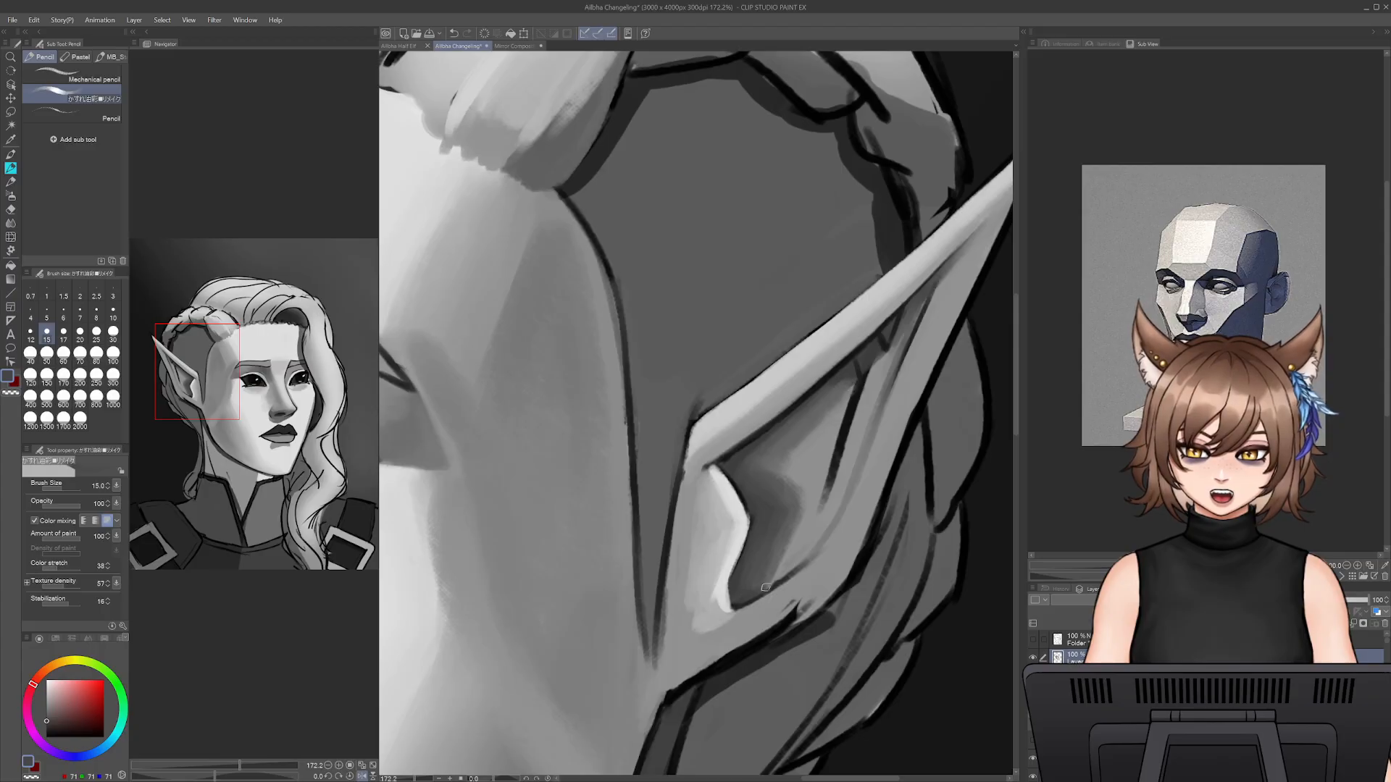
- Darken the hollow's lower edge with sampled dark grey at size 15 and save the file
{"action": "left_click", "coordinate": [736, 602], "text": "alt"}
{"action": "key", "text": "ctrl+s"}
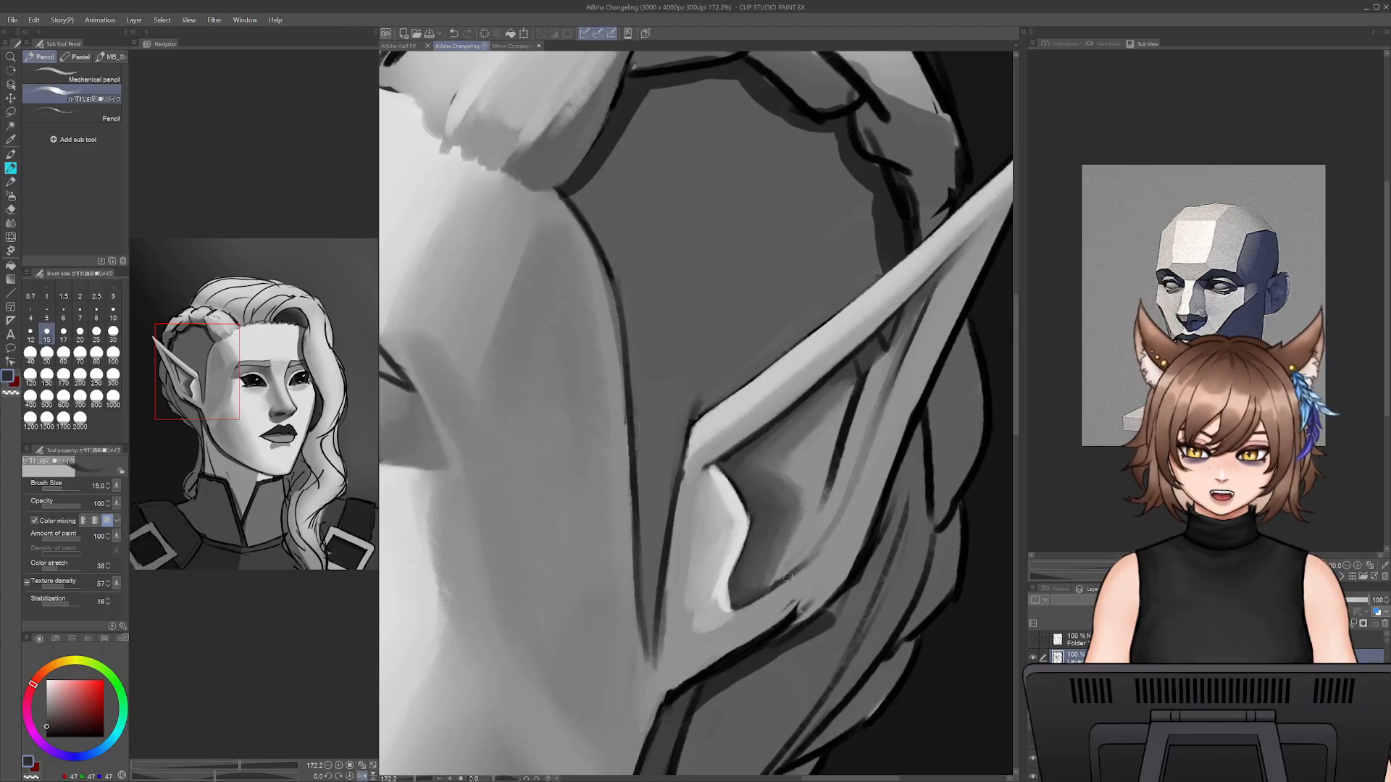
{"action": "left_click_drag", "start_coordinate": [803, 563], "coordinate": [816, 544]}
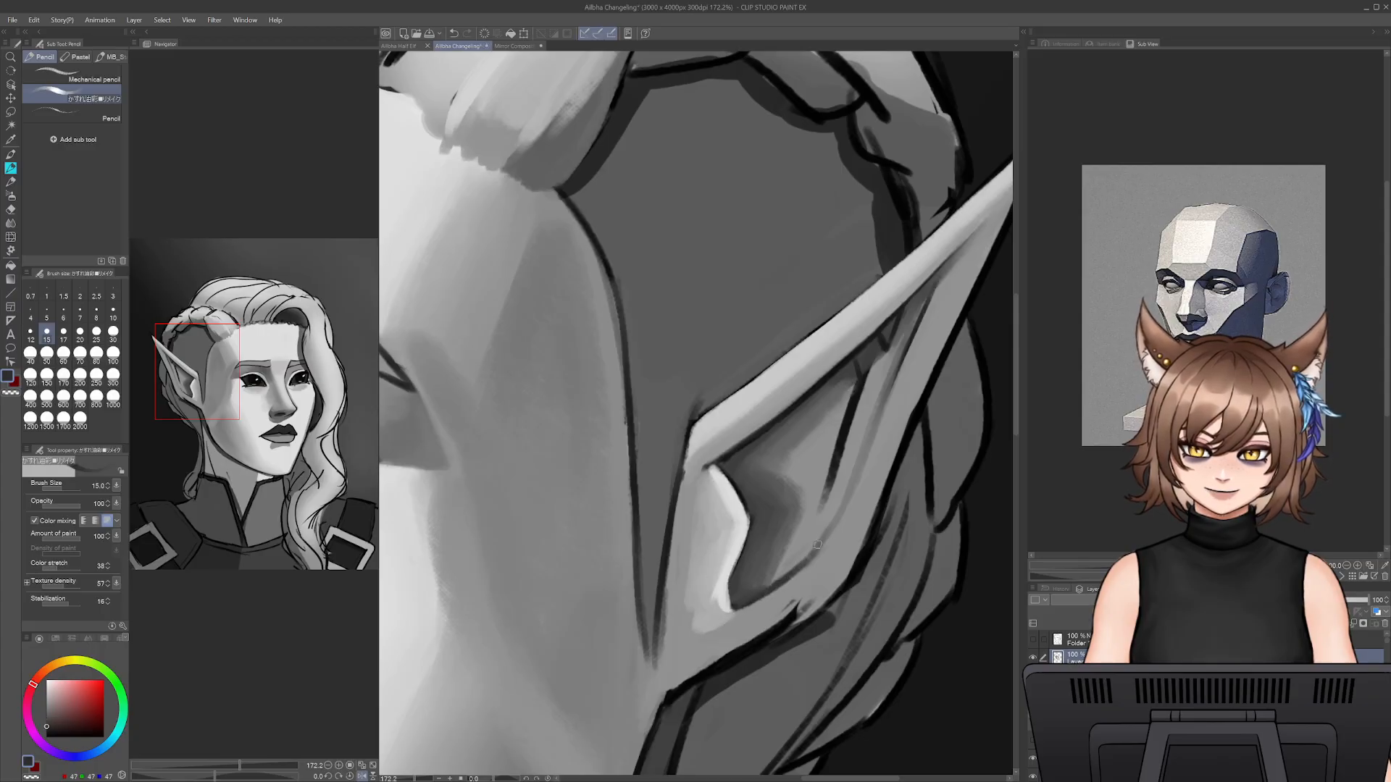
- Redraw and extend the inner fold line from the rim towards the hollow with sampled dark grey, undoing unwanted strokes
{"action": "left_click", "coordinate": [887, 356], "text": "alt"}
{"action": "key", "text": "bracketright"}
{"action": "key", "text": "bracketright"}
{"action": "left_click_drag", "start_coordinate": [875, 366], "coordinate": [832, 519]}
{"action": "key", "text": "ctrl+z"}
{"action": "left_click", "coordinate": [867, 370], "text": "alt"}
{"action": "left_click_drag", "start_coordinate": [868, 370], "coordinate": [817, 494]}
{"action": "key", "text": "bracketleft"}
{"action": "key", "text": "bracketleft"}
{"action": "key", "text": "ctrl+z"}
{"action": "key", "text": "bracketleft"}
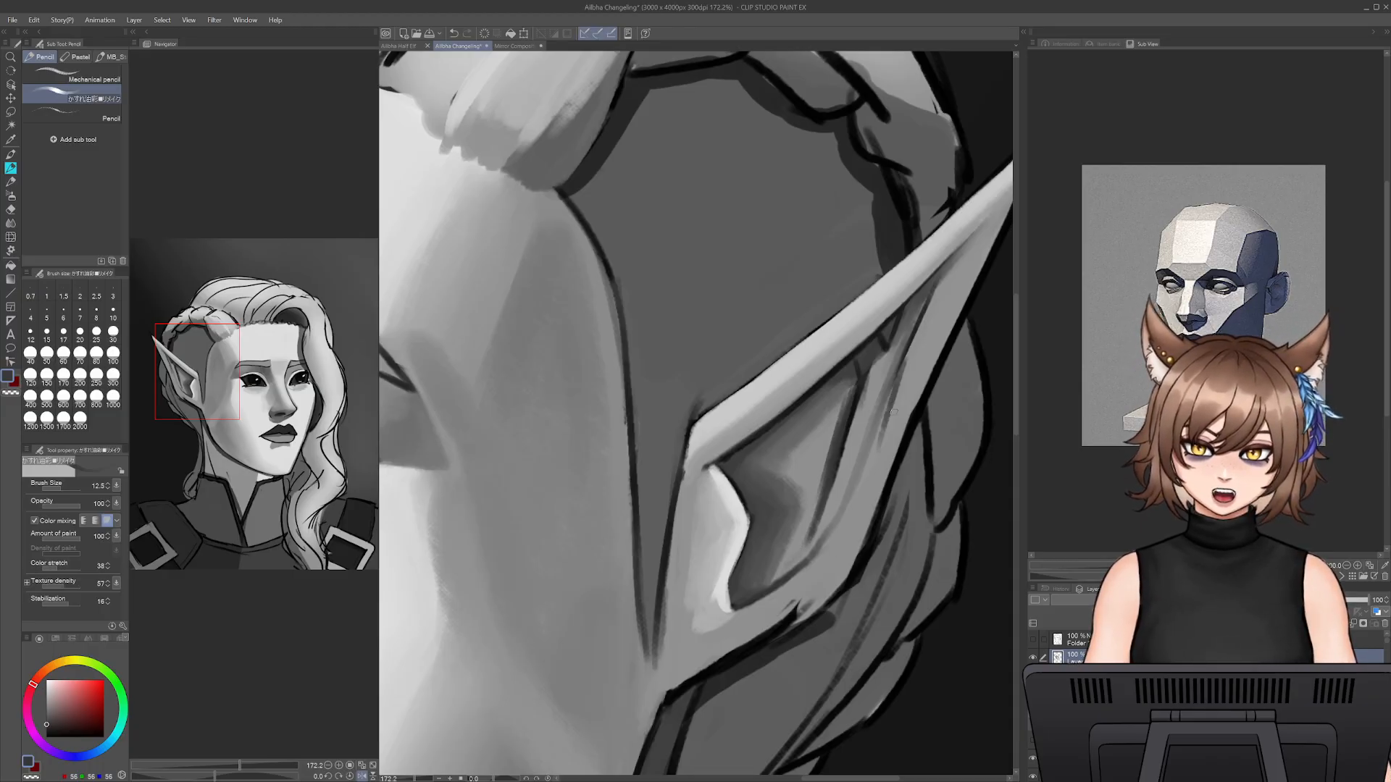
- Draw thin dark contour lines beside the inner fold and down to the hollow's lower edge at size 9
{"action": "key", "text": "bracketleft"}
{"action": "key", "text": "bracketleft"}
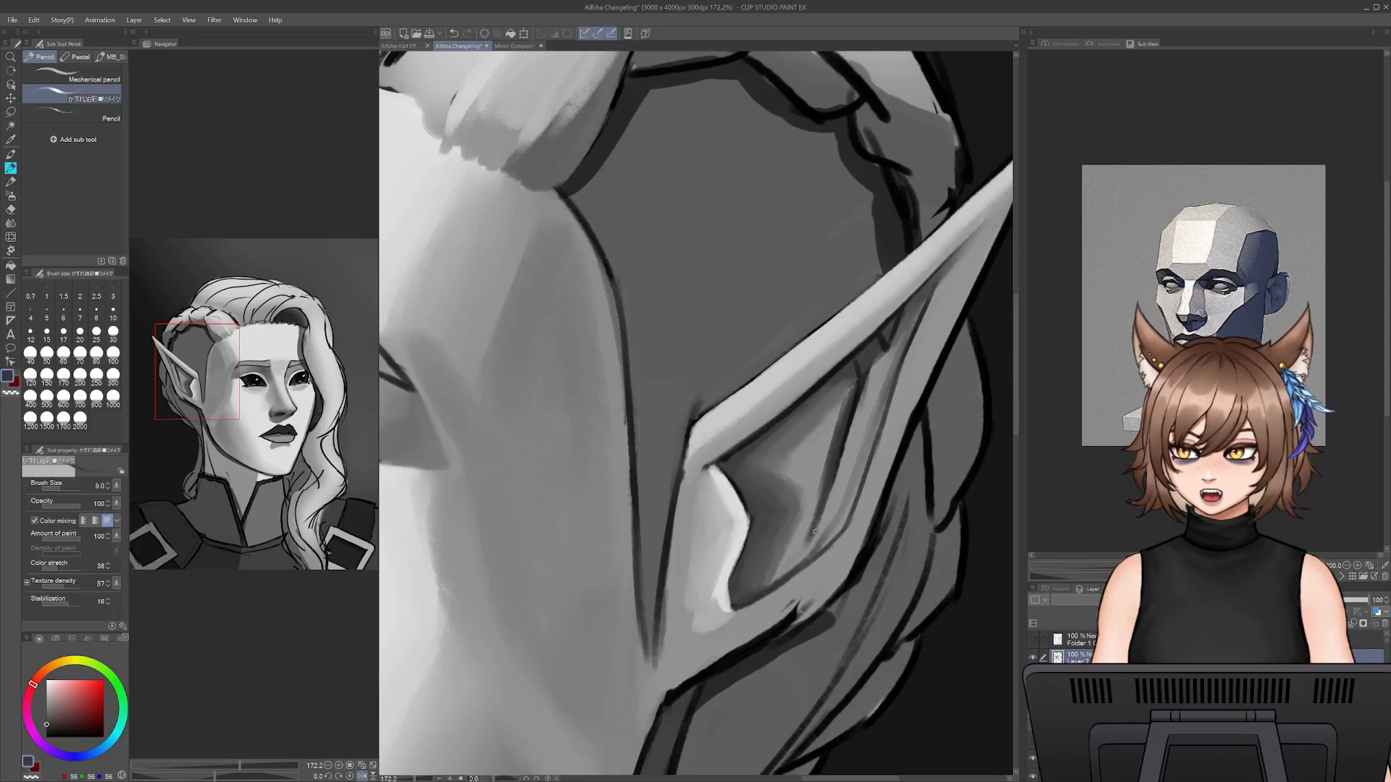
{"action": "left_click_drag", "start_coordinate": [813, 524], "coordinate": [764, 578]}
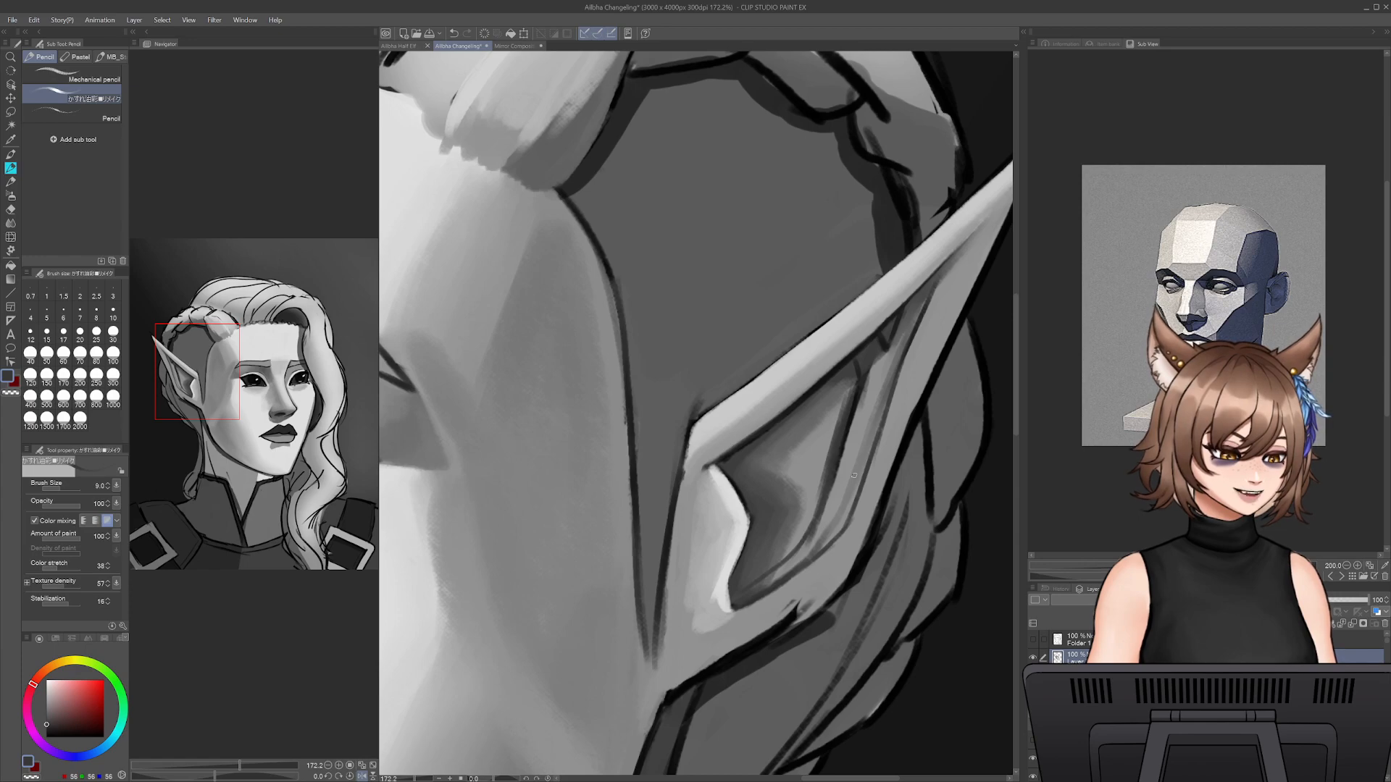
- Soften the contour lines between the inner fold and the ear's back edge with sampled mid grey at size 25
{"action": "left_click", "coordinate": [867, 406], "text": "alt"}
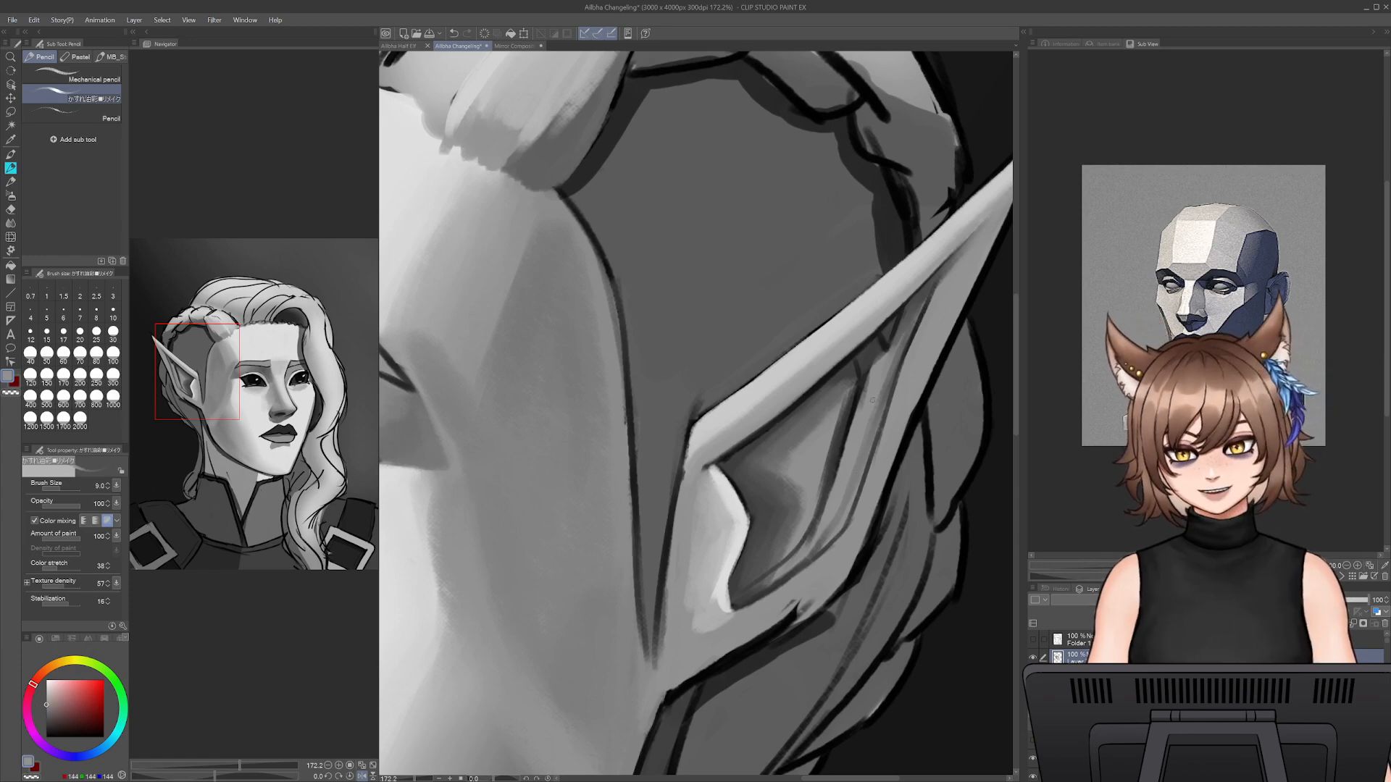
{"action": "key", "text": "]"}
{"action": "key", "text": "]"}
{"action": "key", "text": "]"}
{"action": "key", "text": "]"}
{"action": "key", "text": "]"}
{"action": "key", "text": "]"}
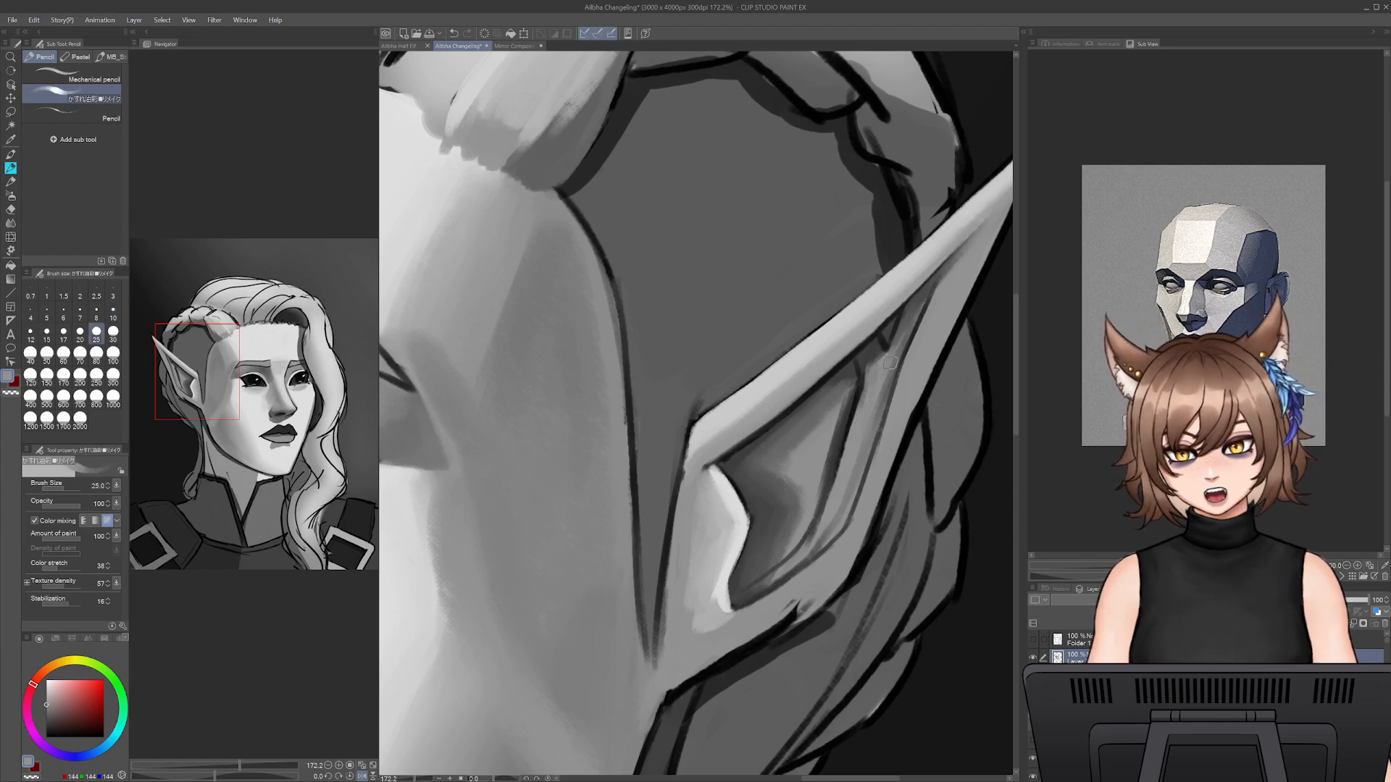
{"action": "left_click_drag", "start_coordinate": [855, 460], "coordinate": [844, 513]}
{"action": "left_click_drag", "start_coordinate": [892, 368], "coordinate": [862, 483]}
{"action": "mouse_move", "coordinate": [875, 432]}
{"action": "left_mouse_down"}
{"action": "mouse_move", "coordinate": [843, 520]}
{"action": "mouse_move", "coordinate": [746, 593]}
{"action": "mouse_move", "coordinate": [832, 509]}
{"action": "mouse_move", "coordinate": [842, 479]}
{"action": "mouse_move", "coordinate": [770, 572]}
{"action": "left_mouse_up"}
- Broaden the inner fold's lower end with dark grey and clean the hollow's bottom edge with mid grey at size 25
{"action": "left_click", "coordinate": [831, 480], "text": "alt"}
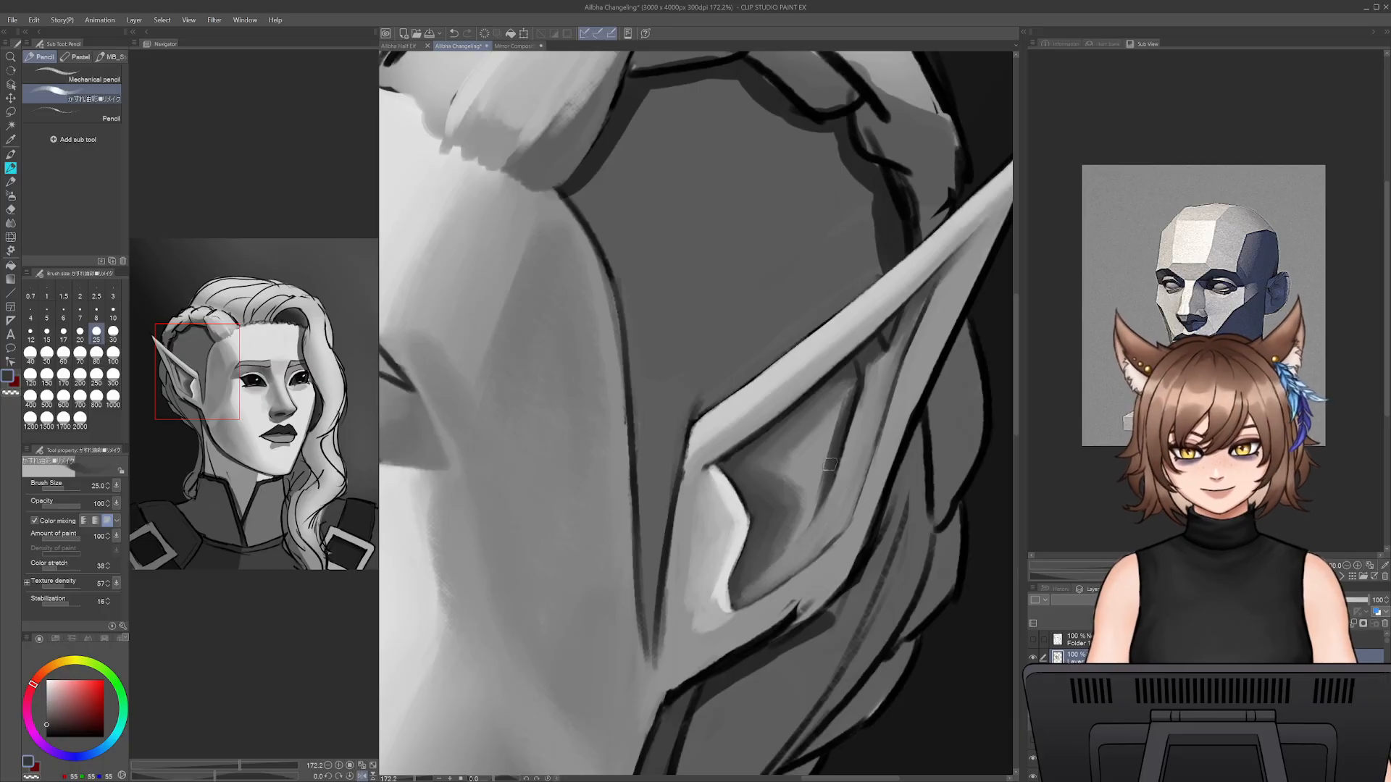
{"action": "left_click_drag", "start_coordinate": [830, 464], "coordinate": [789, 554]}
{"action": "left_click", "coordinate": [783, 594], "text": "alt"}
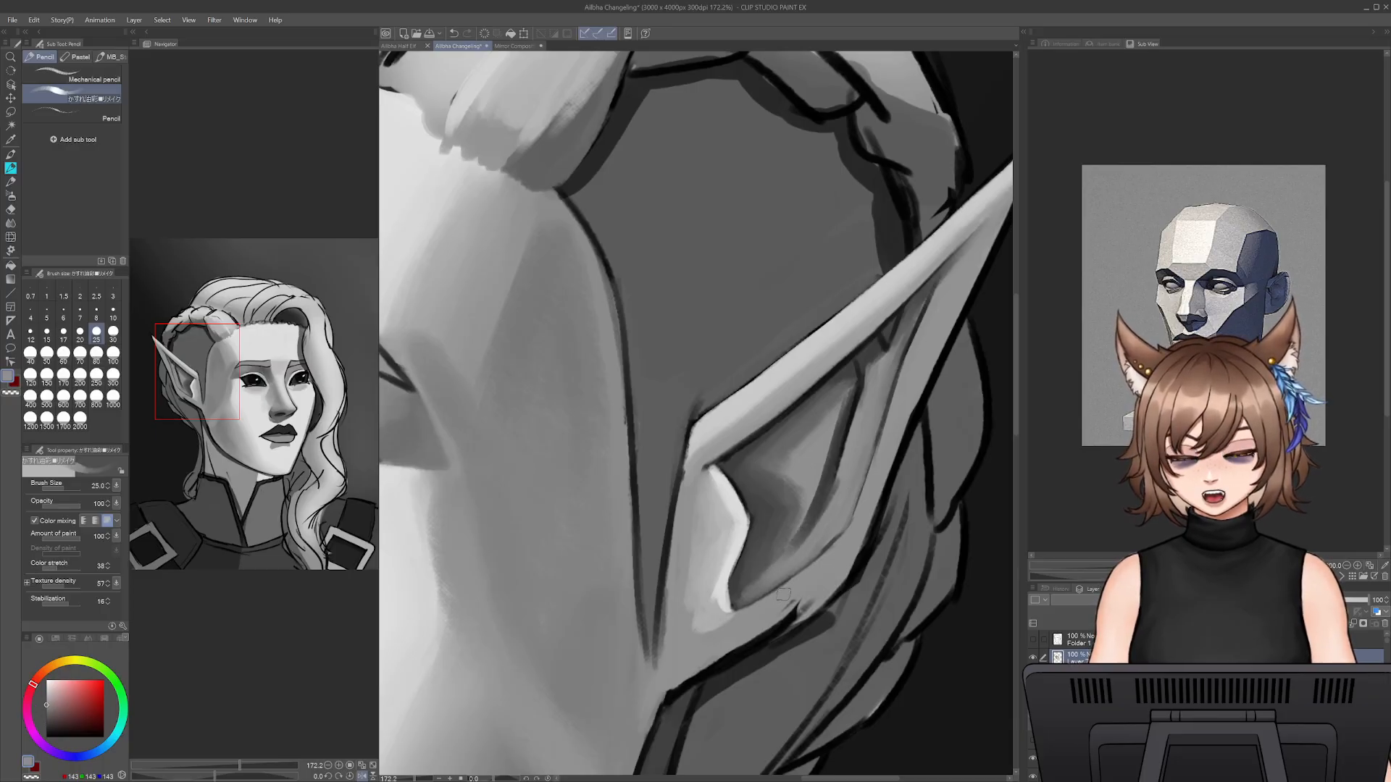
- Refine the inner fold's lower curve and its top under the rim with sampled dark greys at size 10
{"action": "left_click", "coordinate": [789, 536], "text": "alt"}
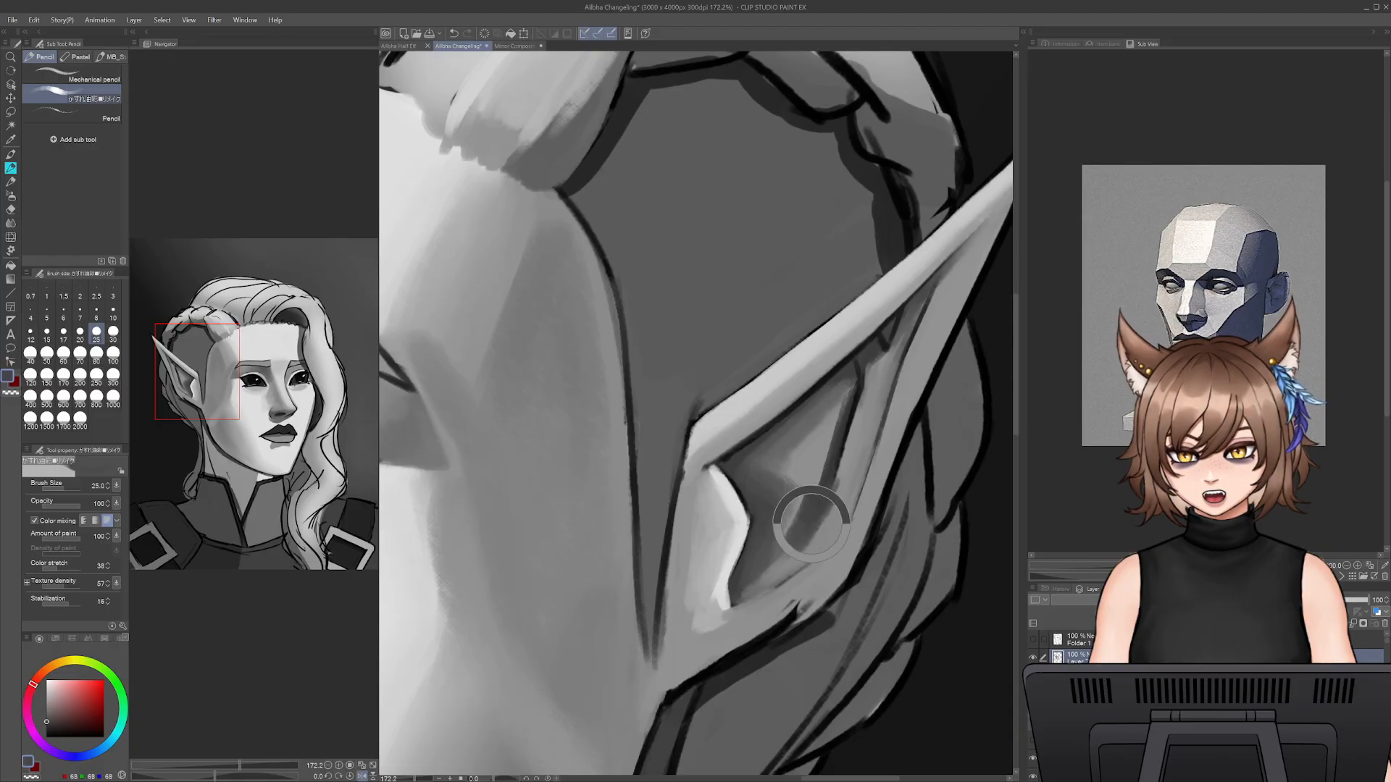
{"action": "key", "text": "bracketleft"}
{"action": "key", "text": "bracketleft"}
{"action": "key", "text": "bracketleft"}
{"action": "key", "text": "bracketleft"}
{"action": "key", "text": "bracketleft"}
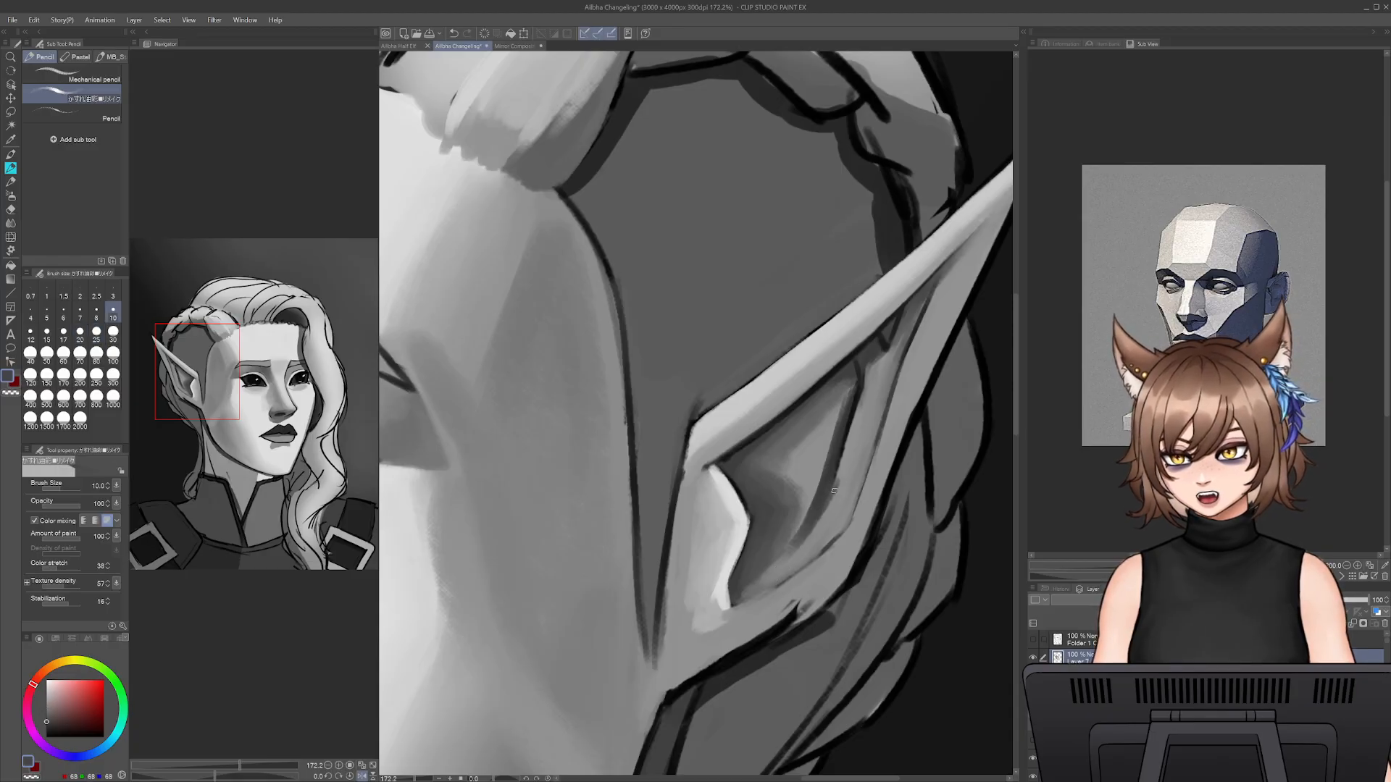
{"action": "left_click_drag", "start_coordinate": [797, 537], "coordinate": [758, 580]}
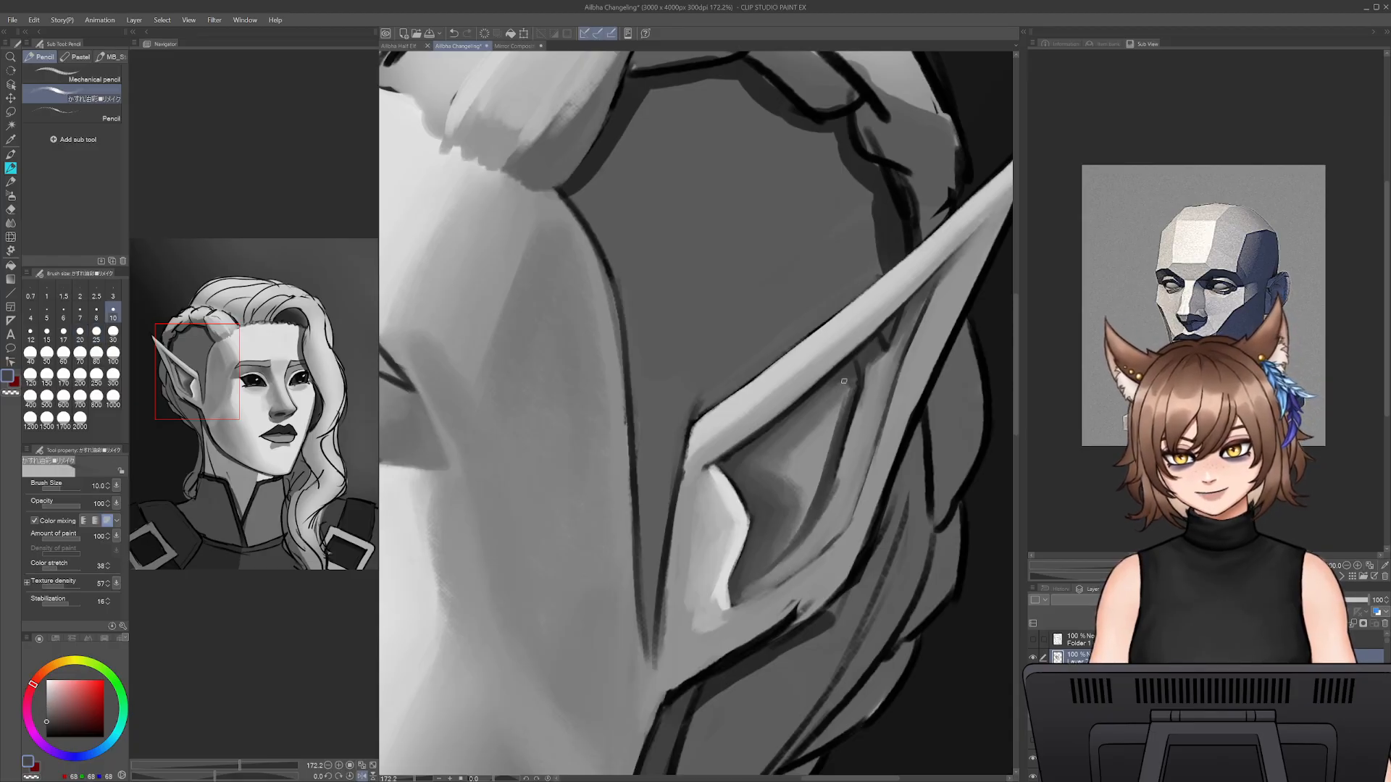
{"action": "left_click", "coordinate": [838, 372], "text": "alt"}
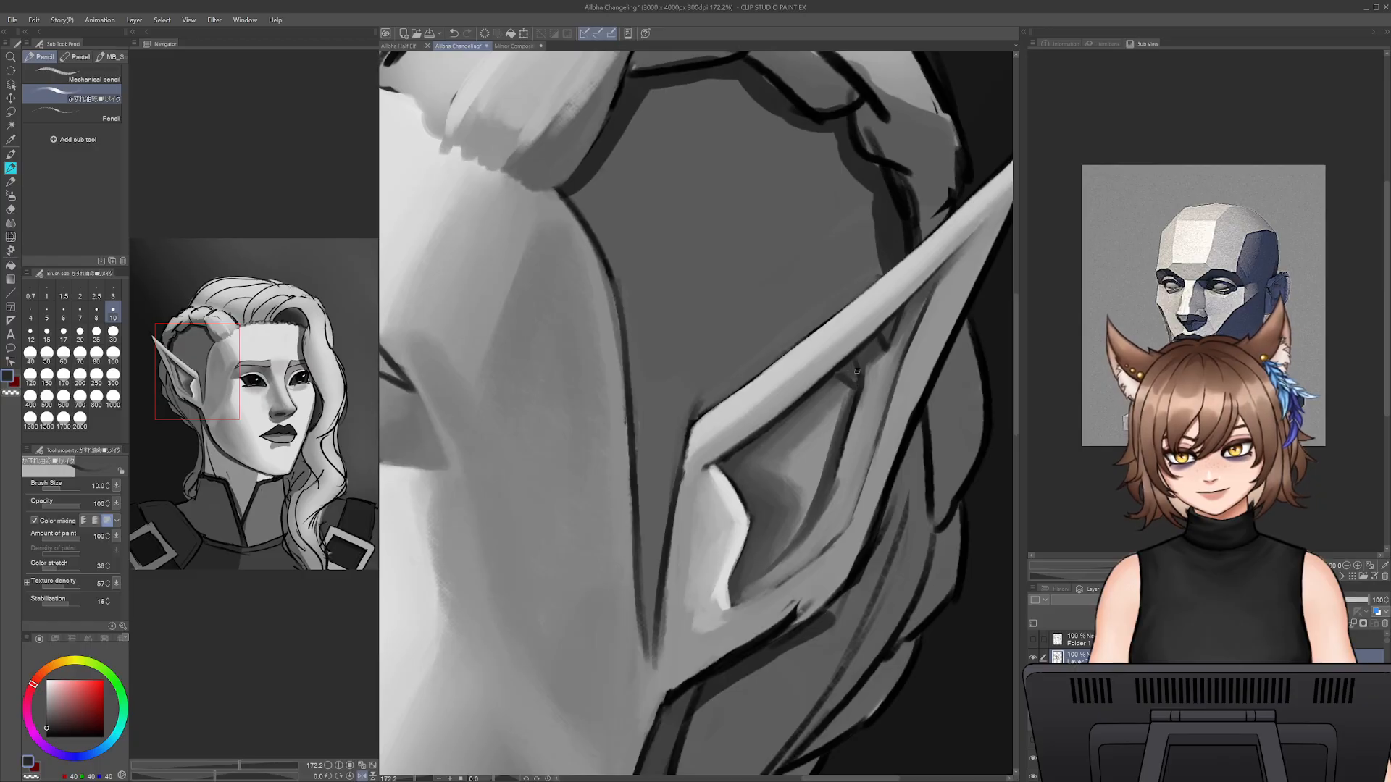
- Touch up the inner fold's top under the ear's rim with sampled dark grey at size 10
{"action": "left_click", "coordinate": [897, 321], "text": "alt"}
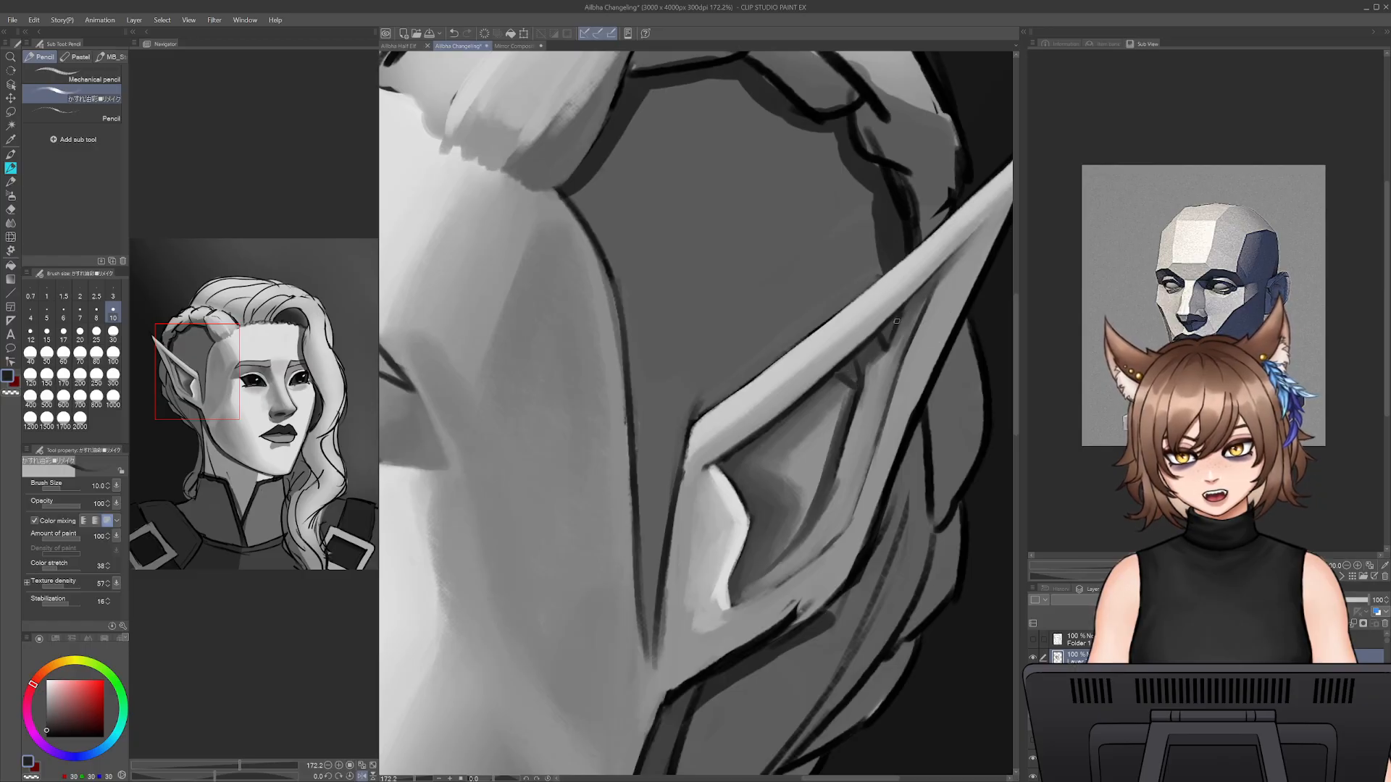
{"action": "left_click", "coordinate": [866, 357], "text": "alt"}
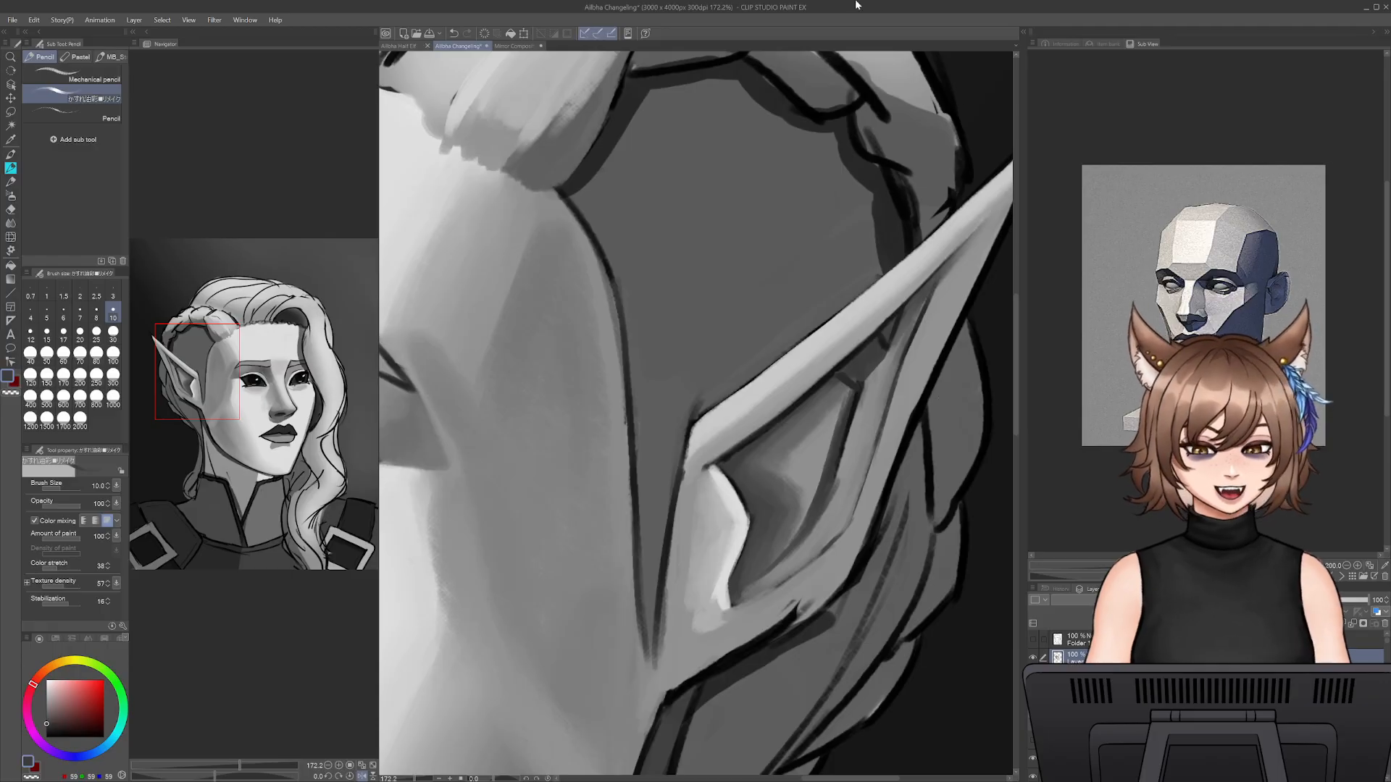
- Hide and show the 37% opacity shading layer to compare the ear's values, and select that layer
{"action": "scroll", "coordinate": [1203, 702], "scroll_direction": "down", "scroll_amount": 5}
{"action": "scroll", "coordinate": [1202, 703], "scroll_direction": "down", "scroll_amount": 5}
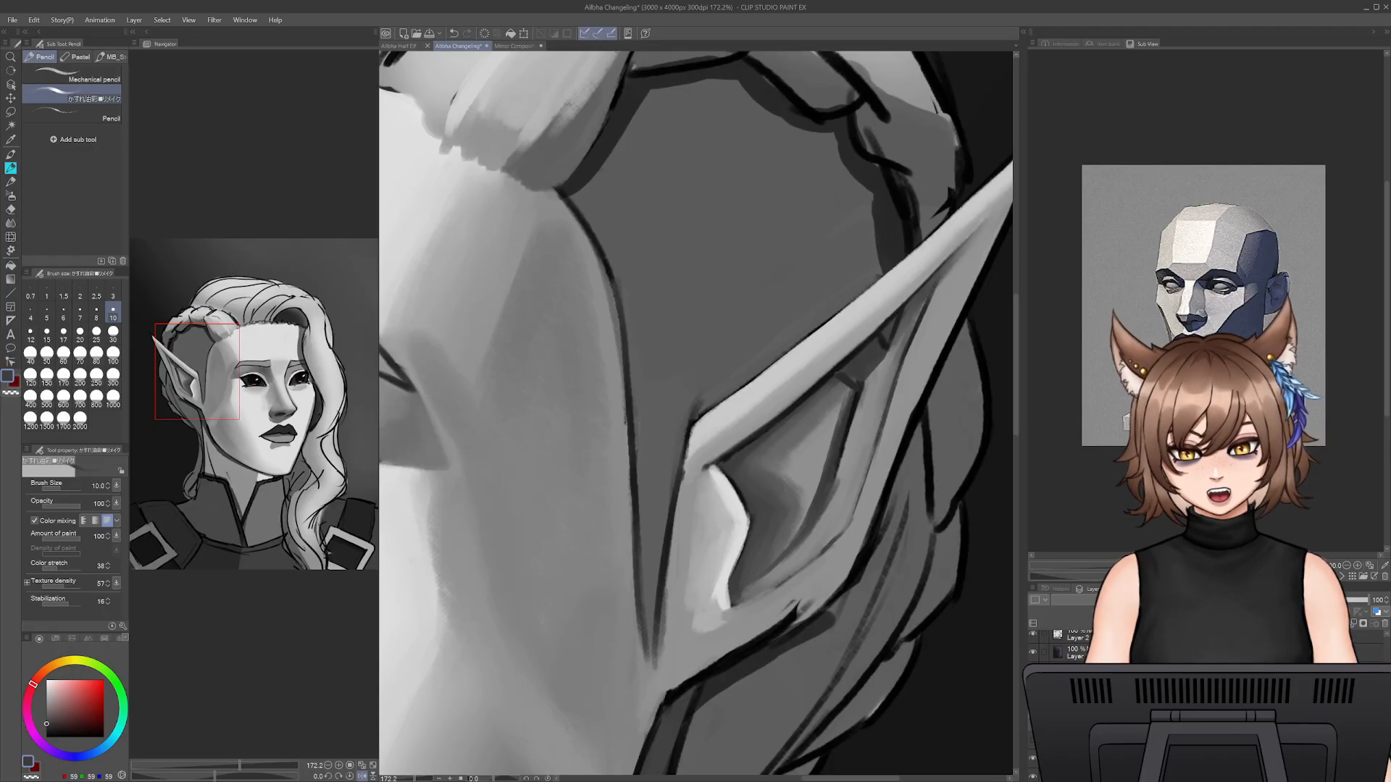
{"action": "scroll", "coordinate": [1203, 703], "scroll_direction": "down", "scroll_amount": 3}
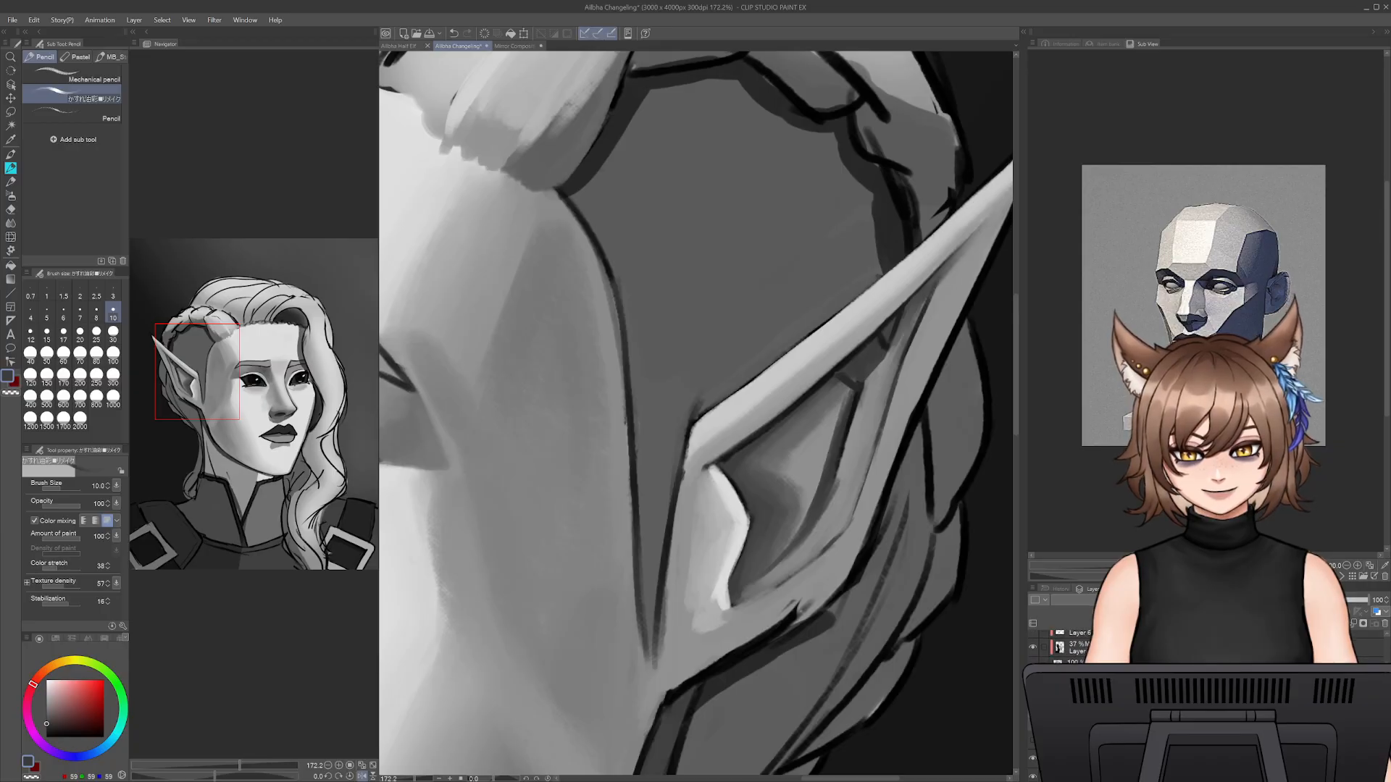
{"action": "left_click", "coordinate": [1033, 648]}
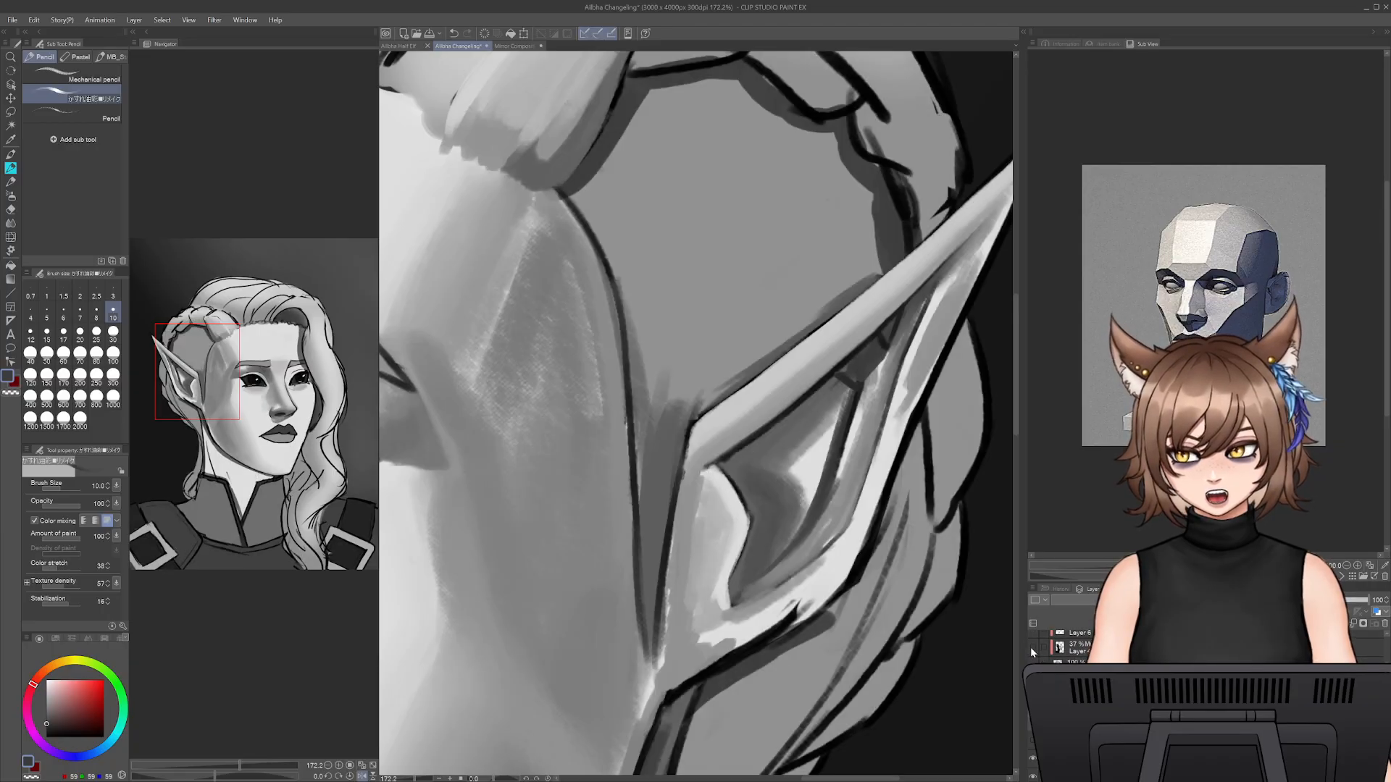
{"action": "left_click", "coordinate": [1032, 648]}
{"action": "left_click", "coordinate": [1108, 648]}
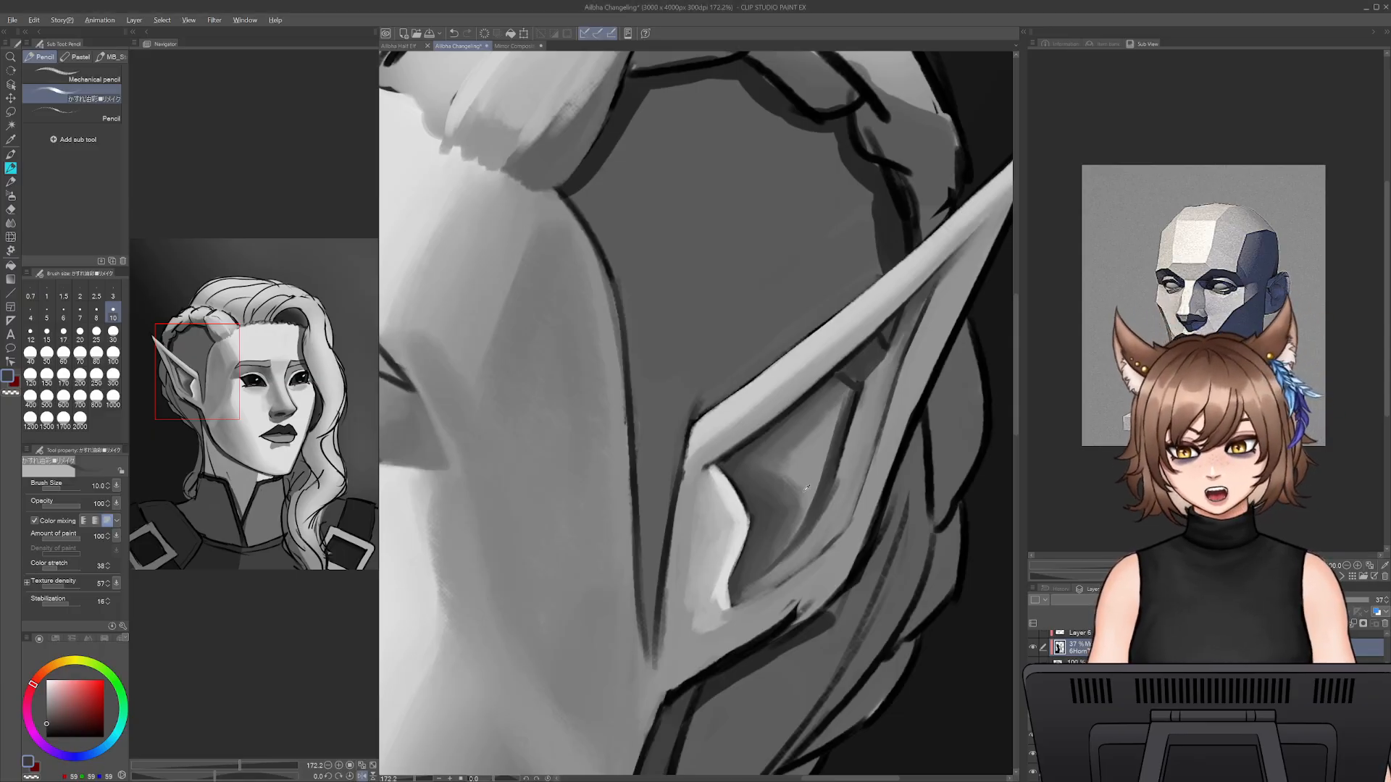
- Return to the painting layer and soften the inner fold's outer side and the hollow's bottom edge with sampled mid grey at size 25
{"action": "left_click", "coordinate": [810, 452], "text": "alt"}
{"action": "key", "text": "bracketright"}
{"action": "key", "text": "bracketright"}
{"action": "key", "text": "bracketright"}
{"action": "key", "text": "bracketright"}
{"action": "key", "text": "bracketright"}
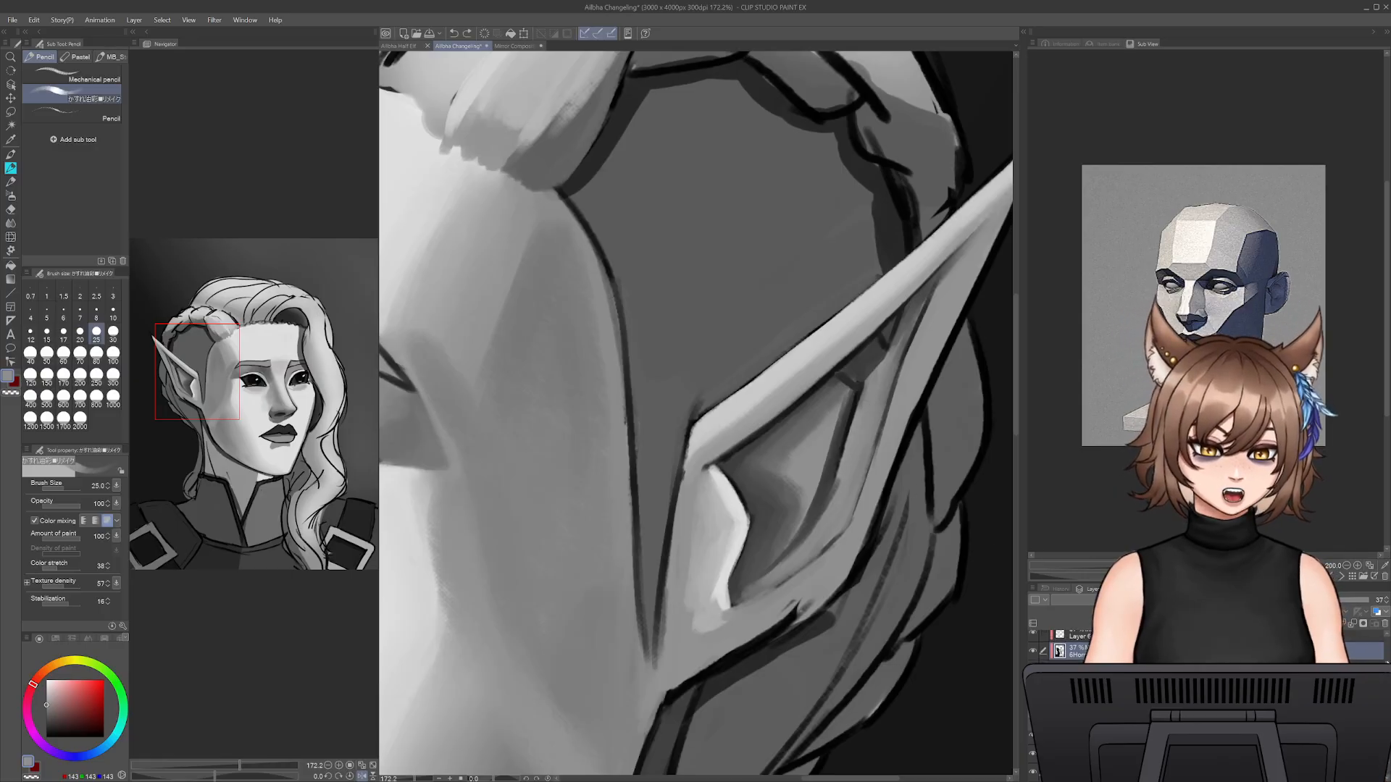
{"action": "left_click", "coordinate": [1086, 657]}
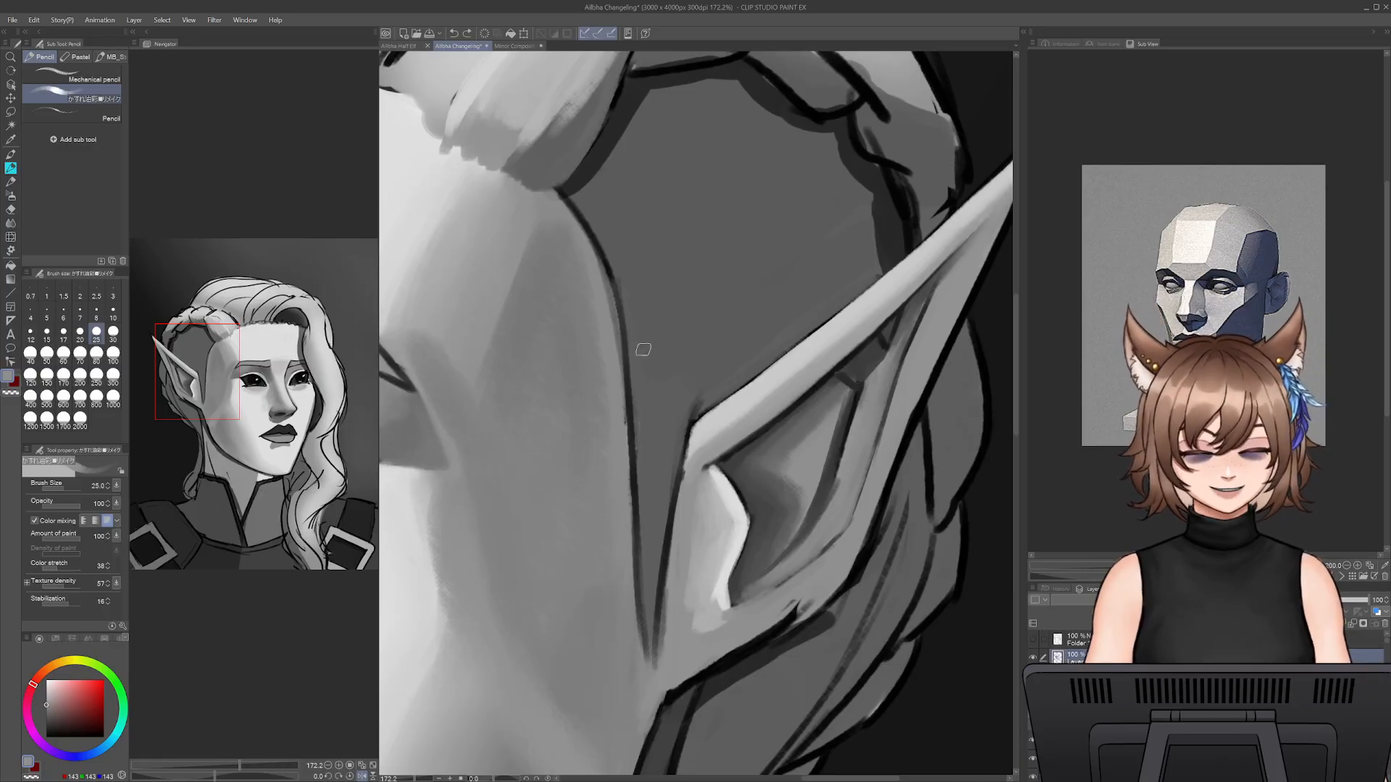
{"action": "left_click", "coordinate": [848, 464], "text": "alt"}
{"action": "left_click_drag", "start_coordinate": [855, 407], "coordinate": [820, 511]}
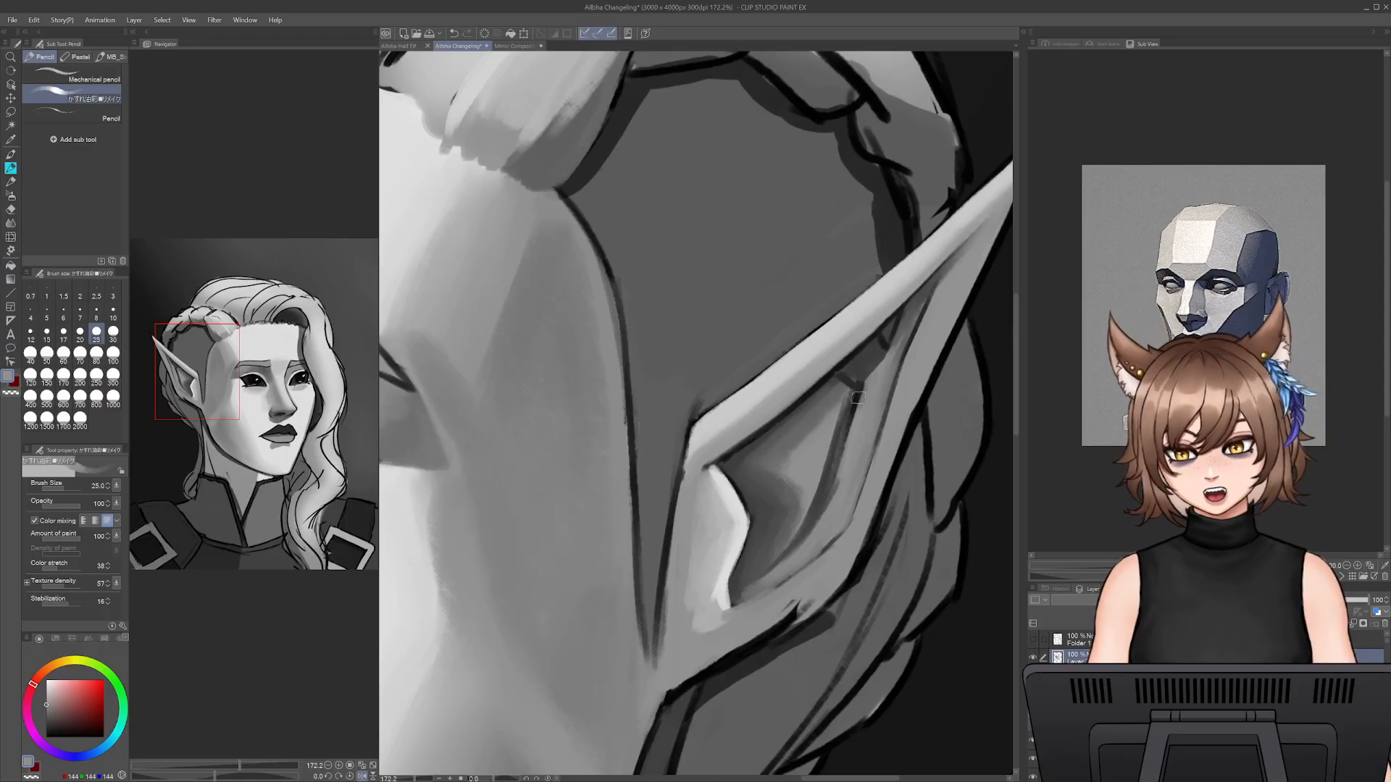
{"action": "key", "text": "ctrl+z"}
{"action": "left_click_drag", "start_coordinate": [868, 395], "coordinate": [814, 535]}
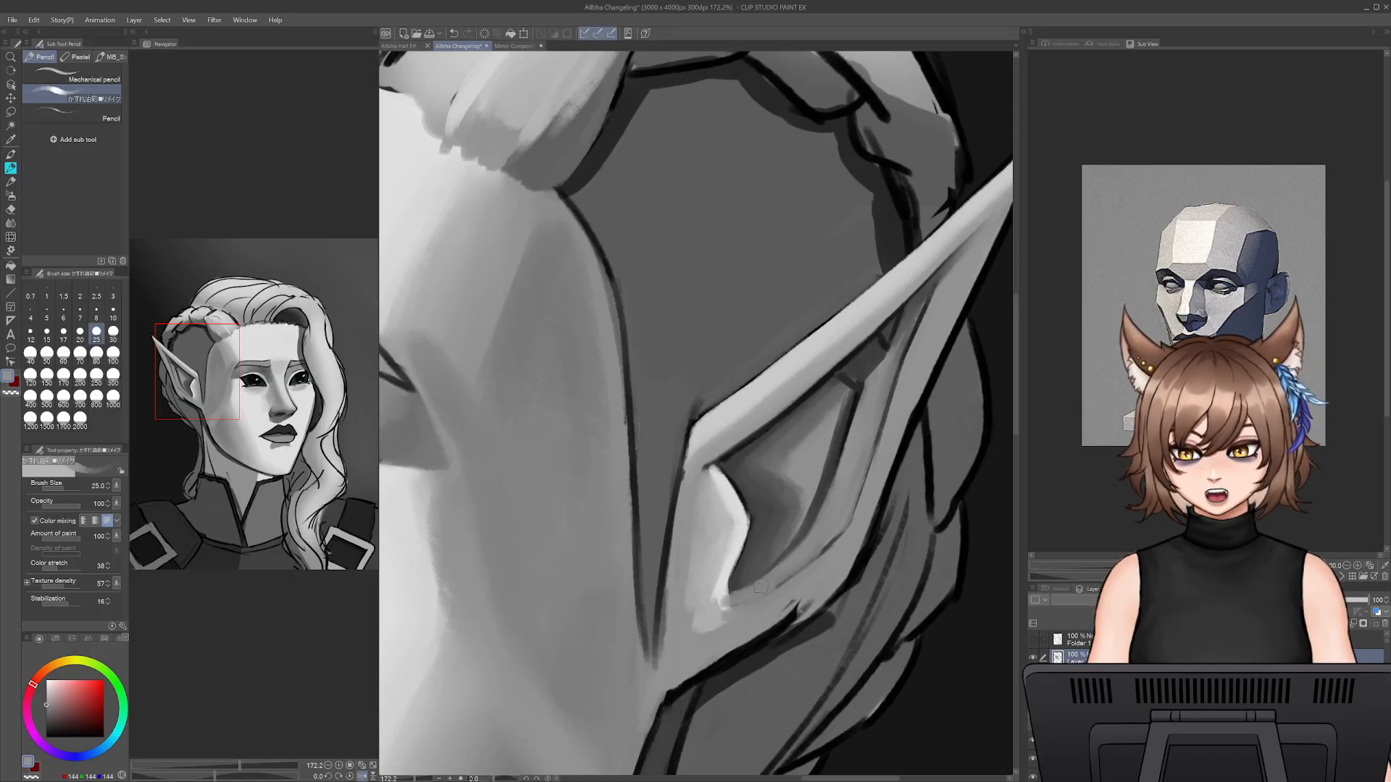
{"action": "mouse_move", "coordinate": [752, 592]}
{"action": "left_mouse_down"}
{"action": "mouse_move", "coordinate": [721, 602]}
{"action": "mouse_move", "coordinate": [713, 590]}
{"action": "left_mouse_up"}
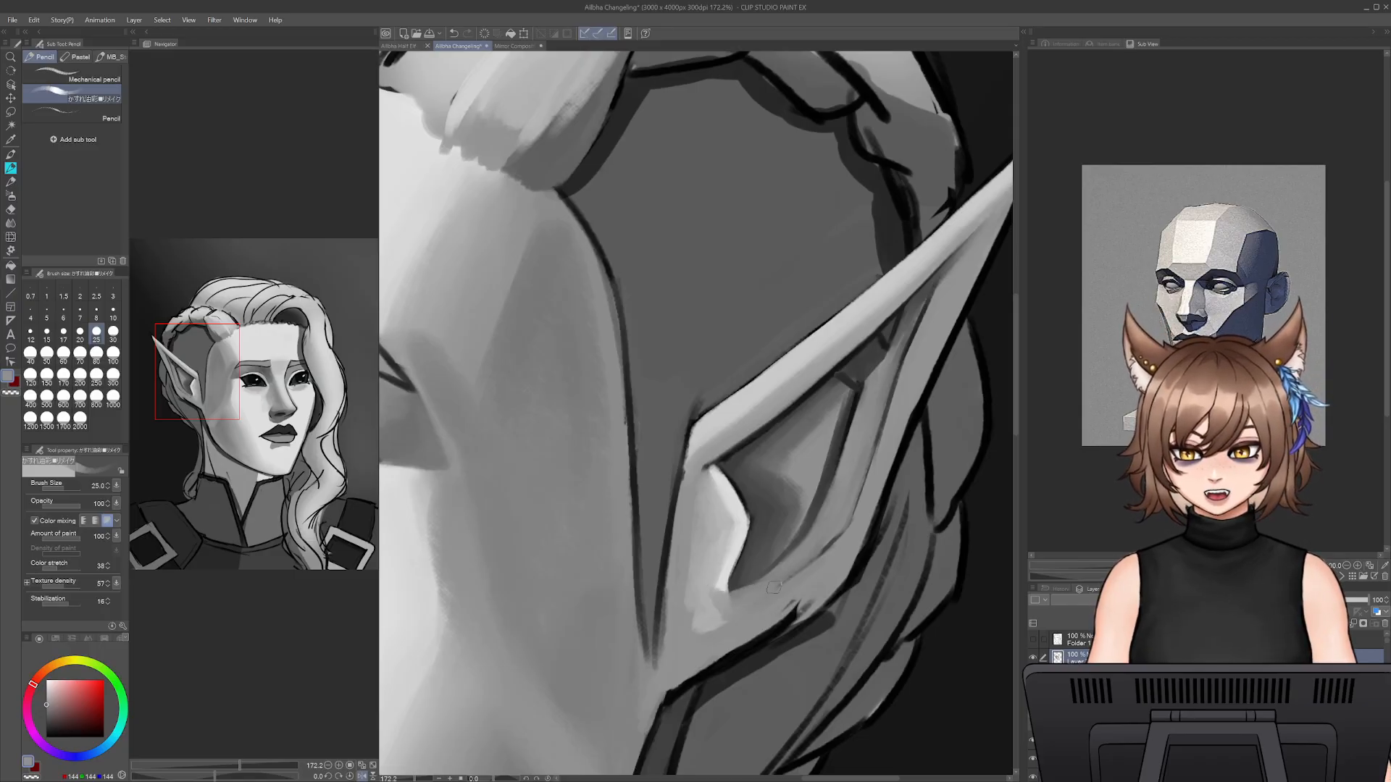
- Draw a thin dark grey crease along the ear's lower curve below the hollow at size 9
{"action": "mouse_move", "coordinate": [839, 532]}
{"action": "left_mouse_down"}
{"action": "mouse_move", "coordinate": [858, 540]}
{"action": "mouse_move", "coordinate": [844, 532]}
{"action": "left_mouse_up"}
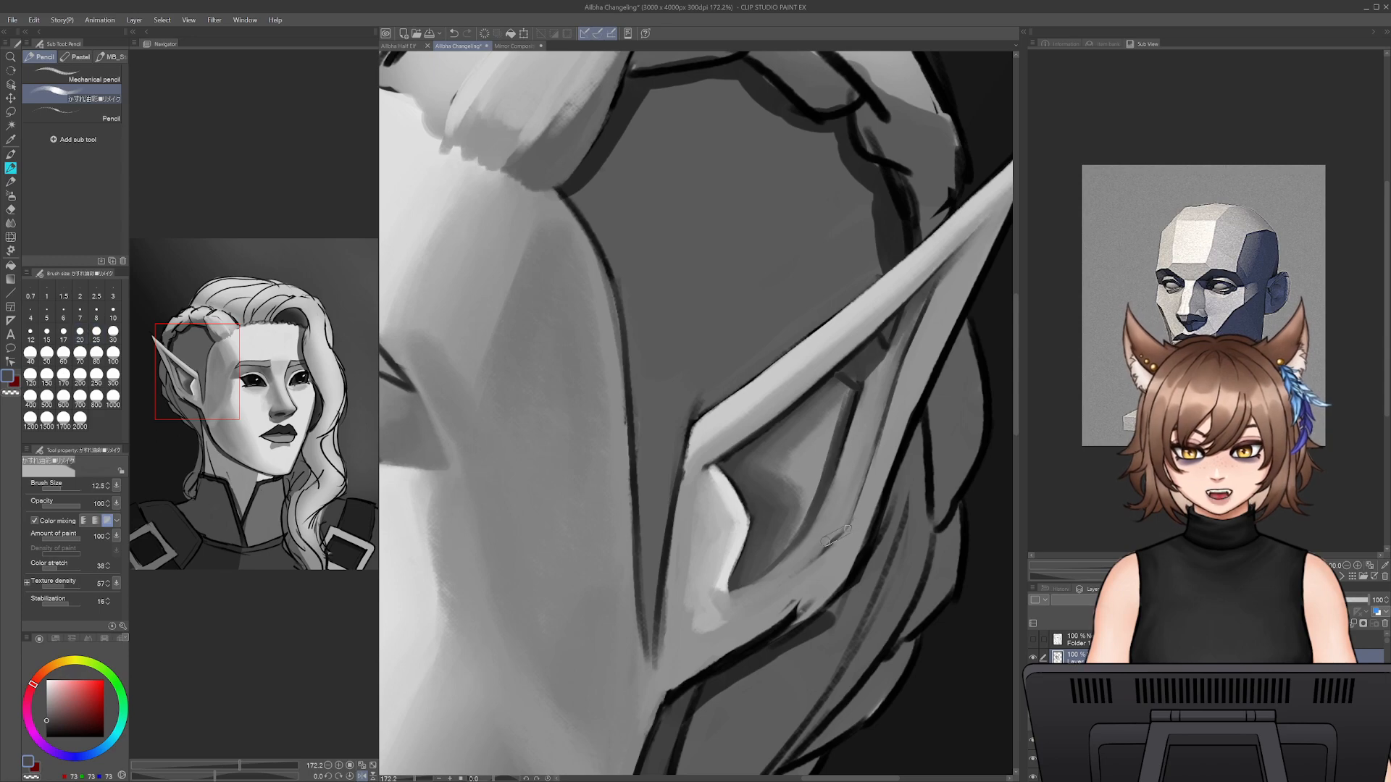
{"action": "left_click", "coordinate": [808, 568], "text": "alt"}
{"action": "left_click_drag", "start_coordinate": [772, 598], "coordinate": [822, 558]}
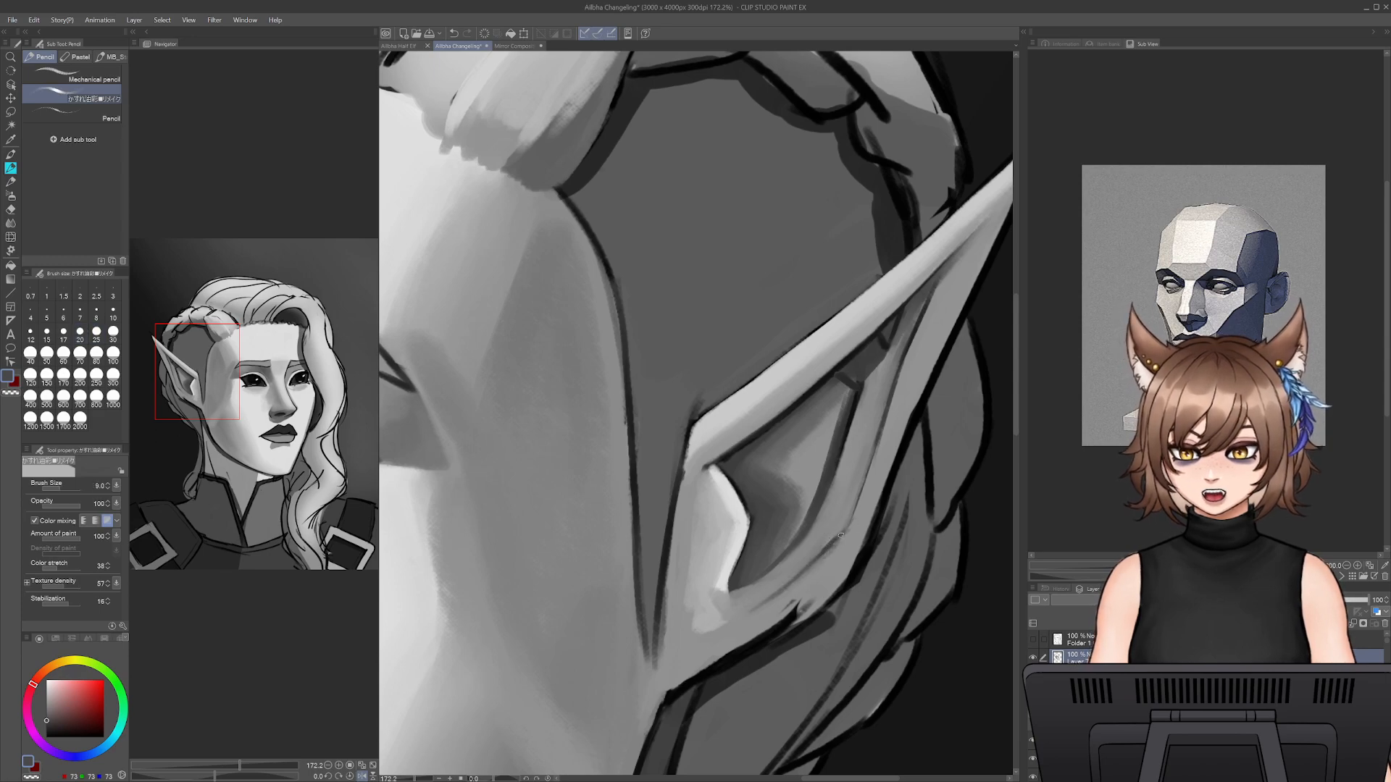
- Darken the inner fold's top and the shadow under the rim with sampled near-black grey at size 9
{"action": "left_click", "coordinate": [848, 384], "text": "alt"}
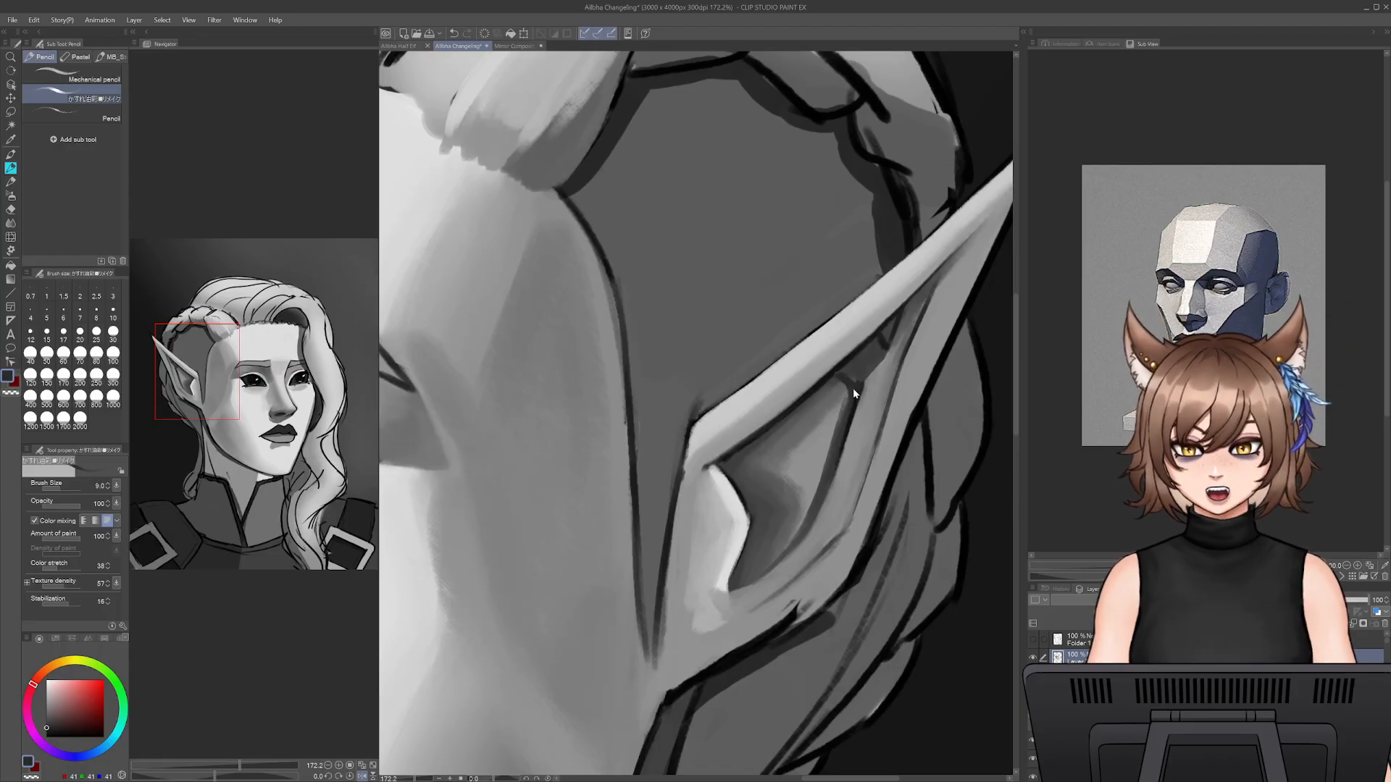
{"action": "left_click", "coordinate": [852, 390], "text": "alt"}
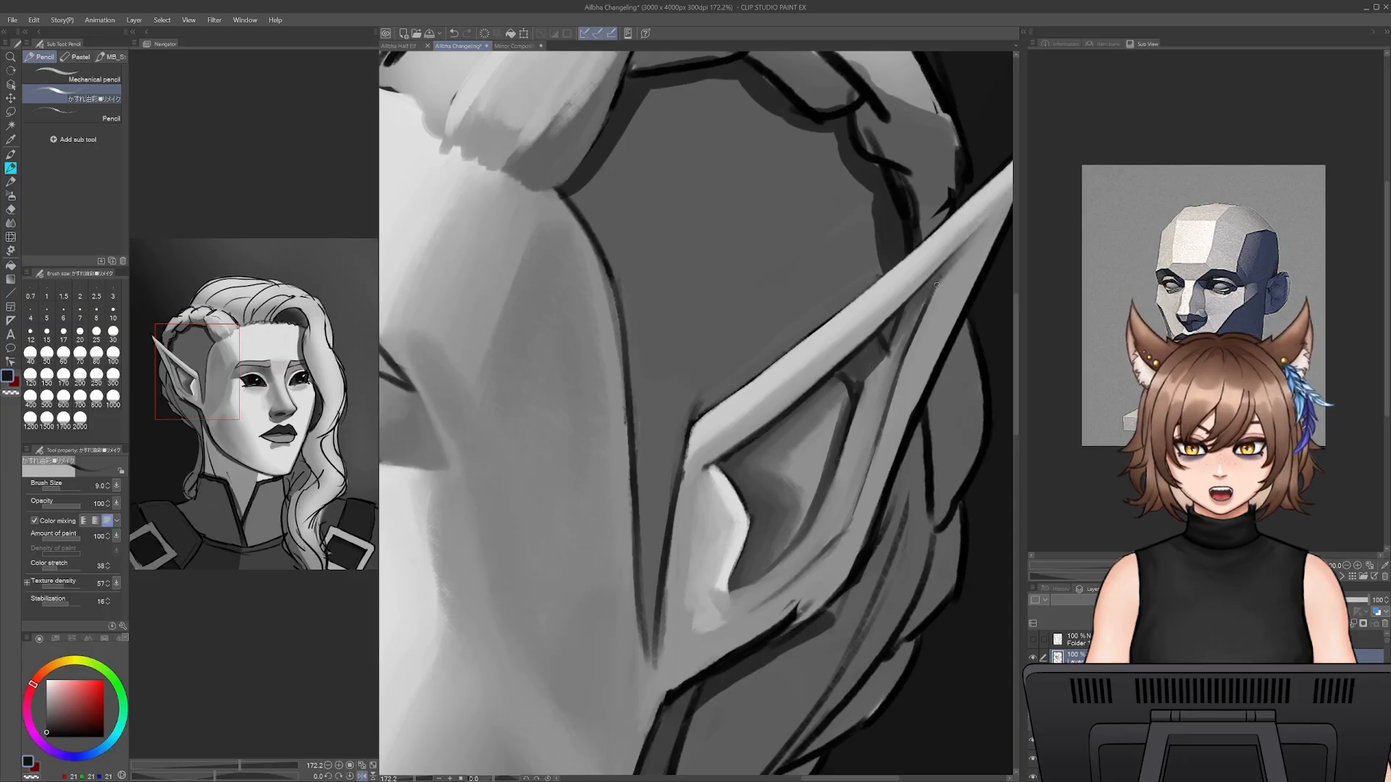
{"action": "key", "text": "ctrl+z"}
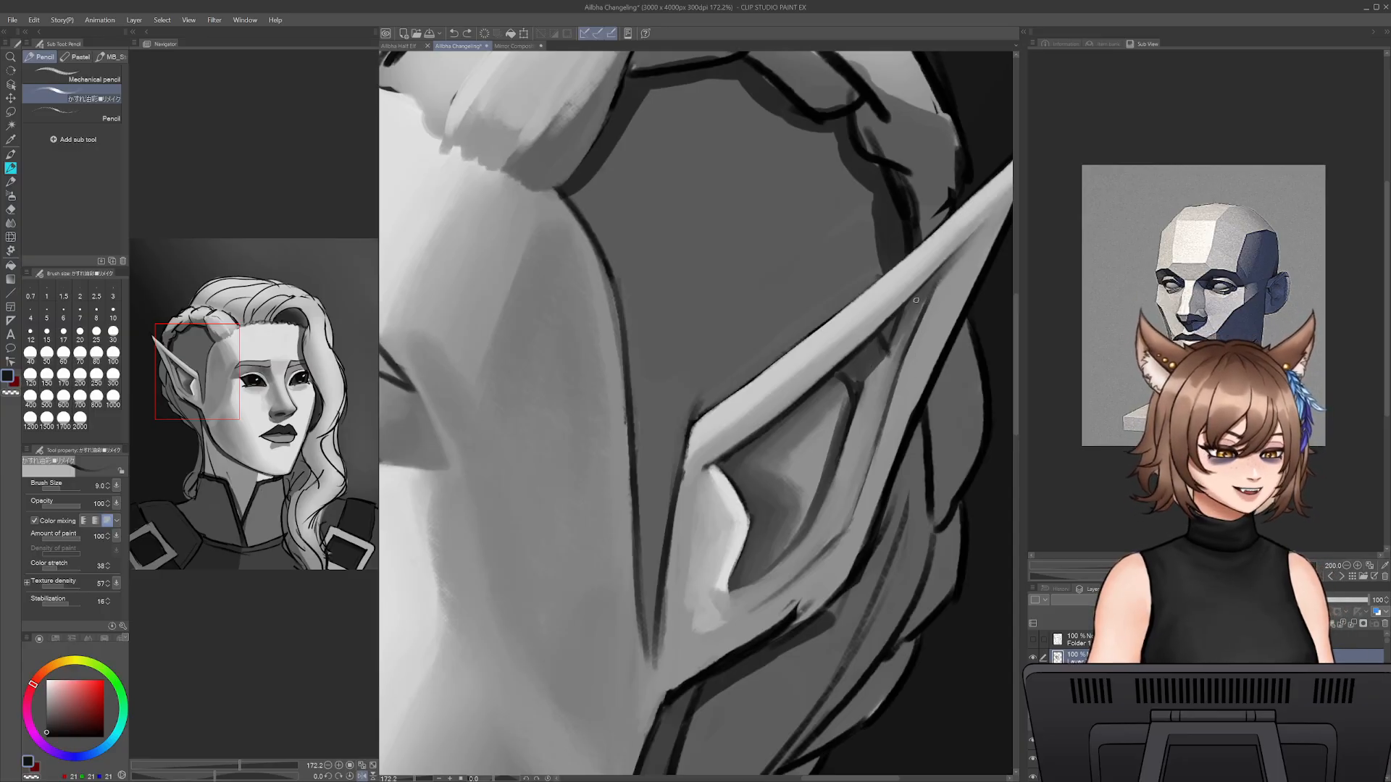
- Soften the shadow along the inner side of the ear's back edge with sampled greys at sizes 12.5 and 17.5
{"action": "mouse_move", "coordinate": [910, 333]}
{"action": "left_mouse_down"}
{"action": "mouse_move", "coordinate": [932, 288]}
{"action": "mouse_move", "coordinate": [893, 405]}
{"action": "left_mouse_up"}
{"action": "left_click", "coordinate": [916, 310], "text": "alt"}
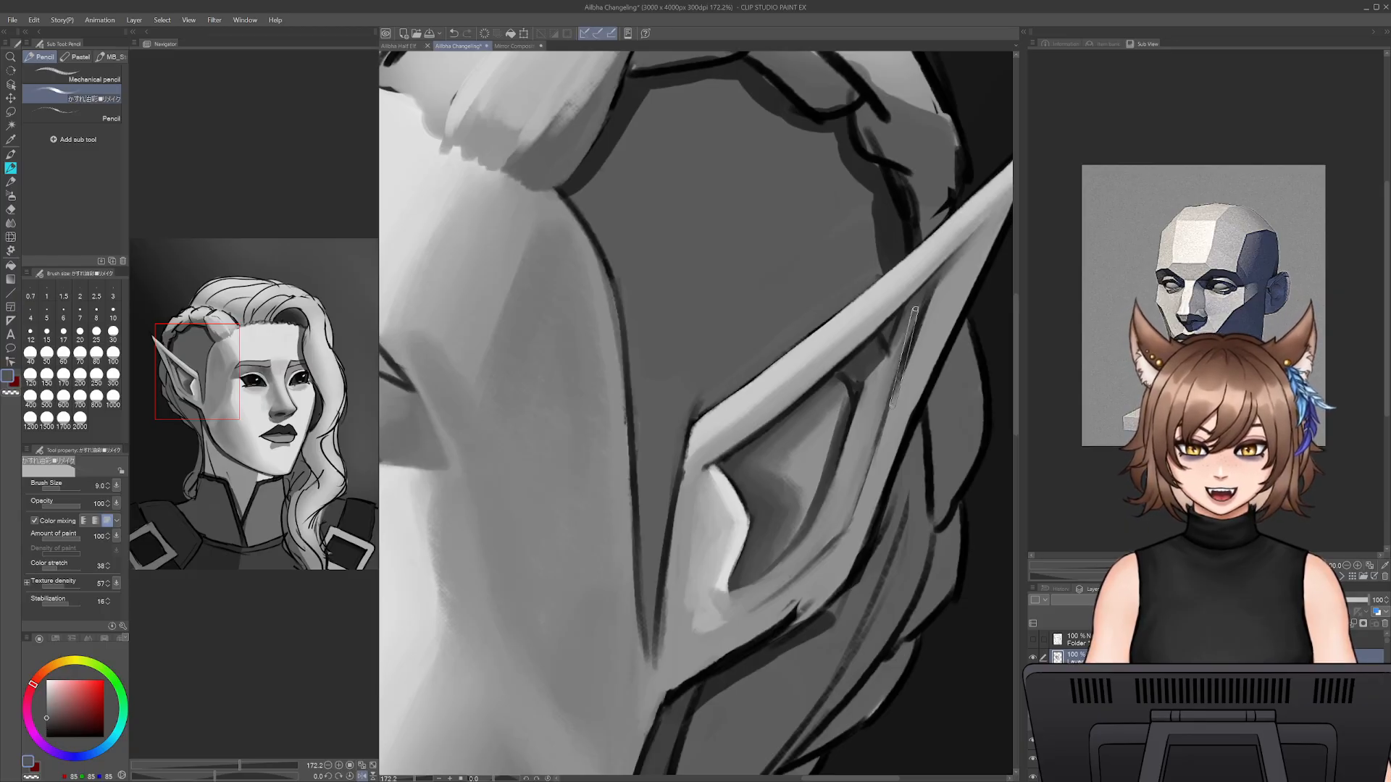
{"action": "key", "text": "bracketright"}
{"action": "key", "text": "bracketright"}
{"action": "mouse_move", "coordinate": [903, 354]}
{"action": "left_mouse_down"}
{"action": "mouse_move", "coordinate": [915, 313]}
{"action": "mouse_move", "coordinate": [867, 465]}
{"action": "left_mouse_up"}
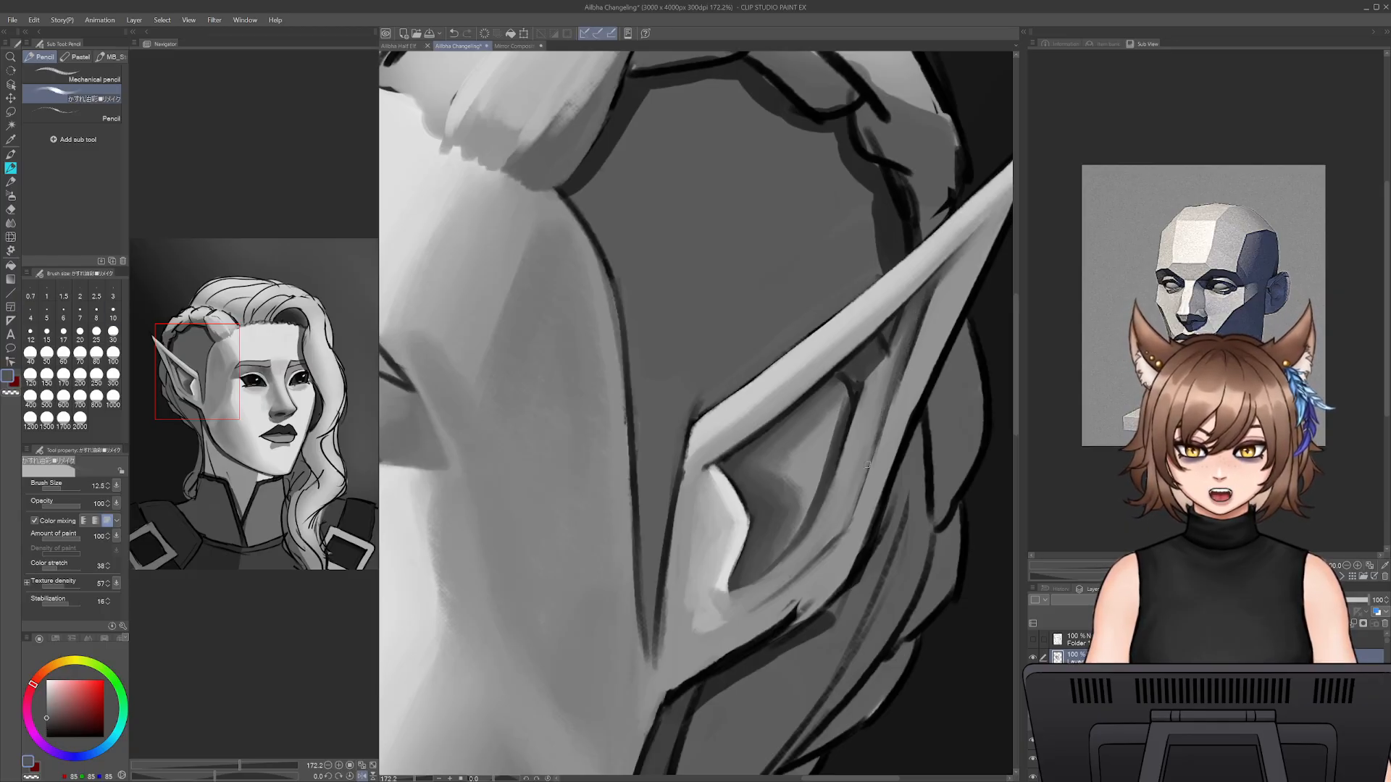
{"action": "left_click", "coordinate": [900, 331], "text": "alt"}
{"action": "key", "text": "bracketright"}
{"action": "key", "text": "bracketright"}
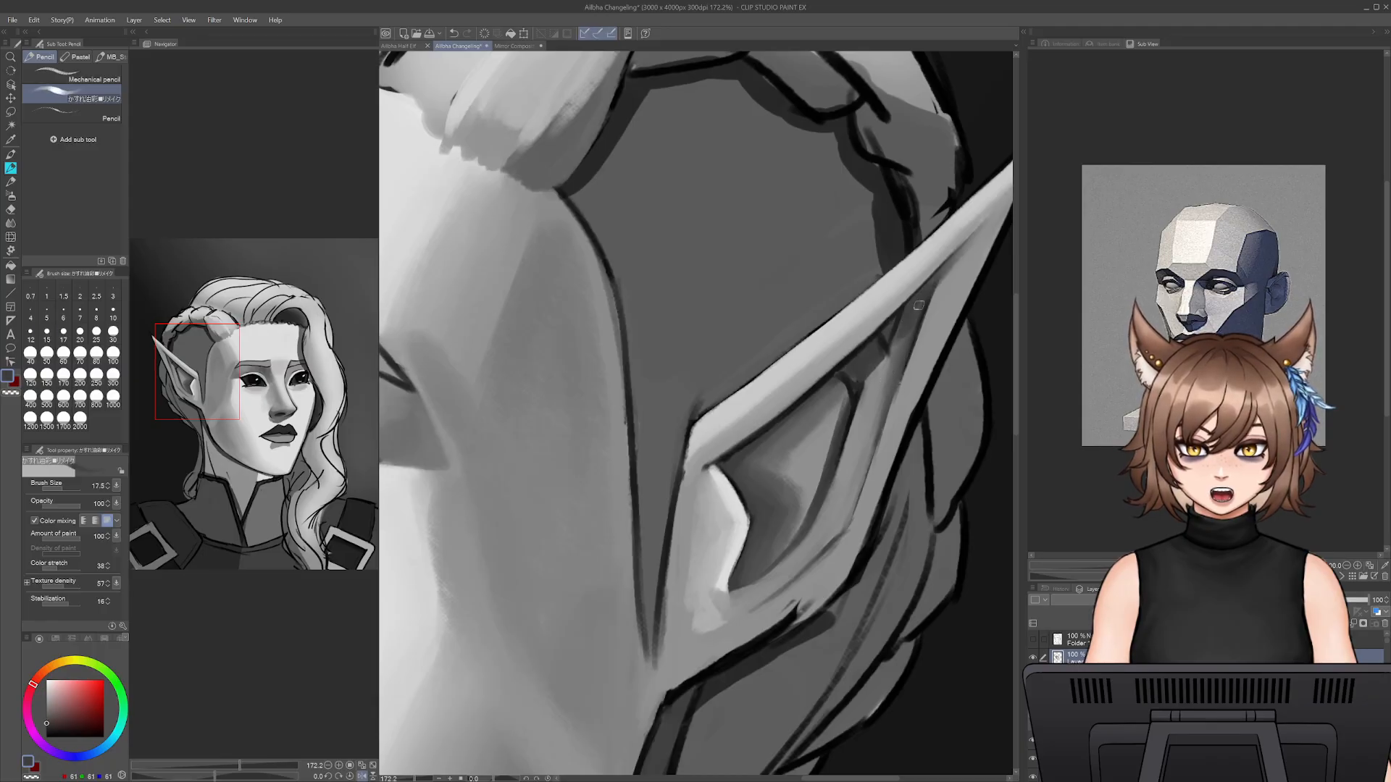
{"action": "left_click", "coordinate": [931, 315], "text": "alt"}
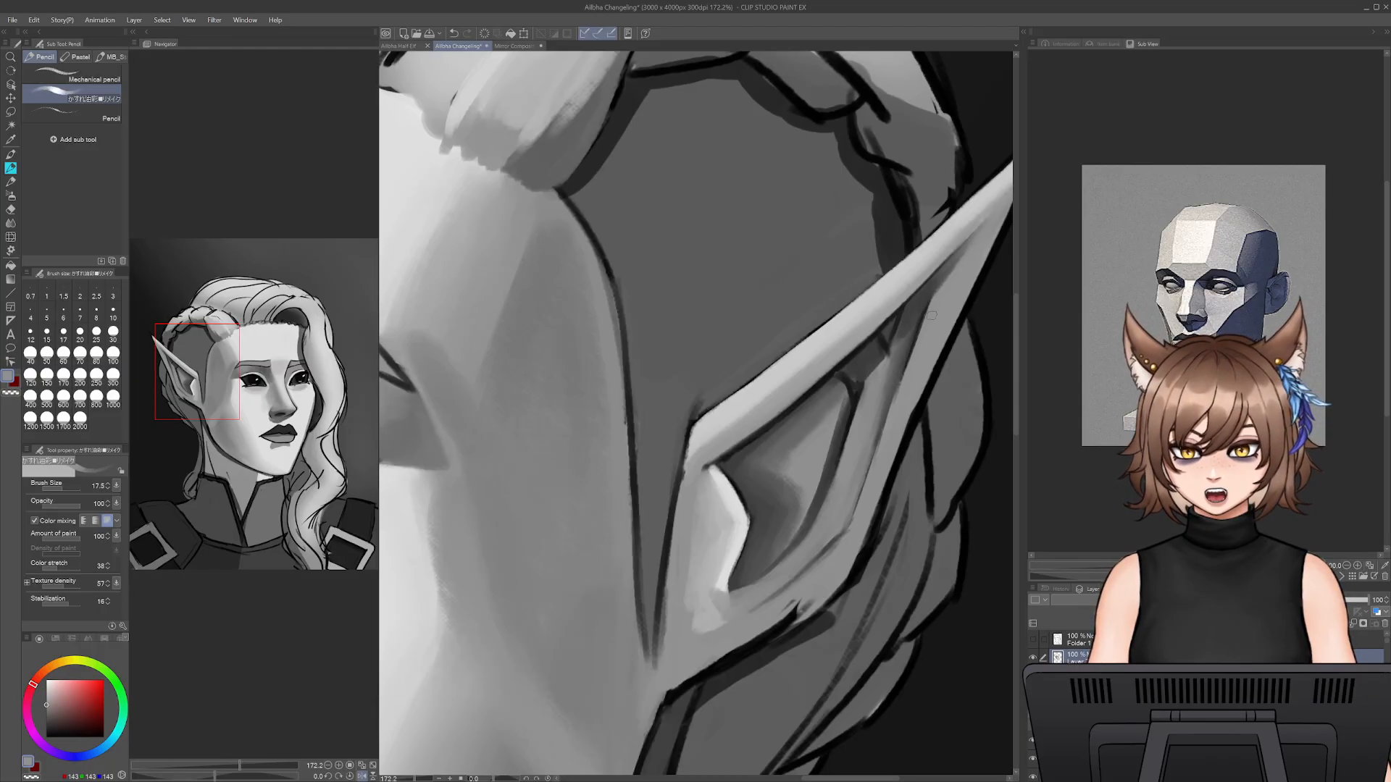
{"action": "left_click", "coordinate": [890, 386], "text": "alt"}
- Paint a highlight along the fold behind the hollow and around its lower curve with light grey sampled from the rim, up to size 25
{"action": "left_click", "coordinate": [803, 362], "text": "alt"}
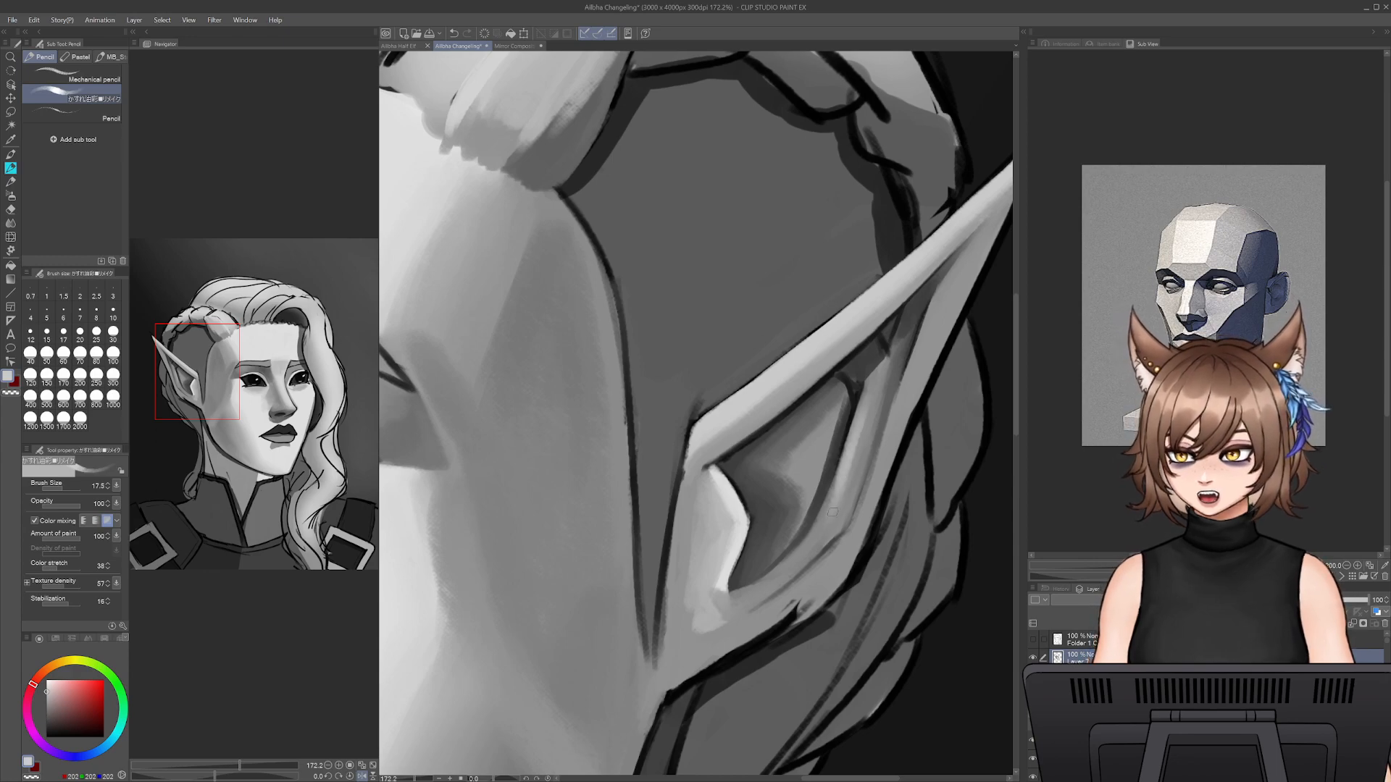
{"action": "key", "text": "bracketright"}
{"action": "key", "text": "bracketright"}
{"action": "left_click_drag", "start_coordinate": [824, 505], "coordinate": [782, 571]}
{"action": "left_click", "coordinate": [830, 533], "text": "alt"}
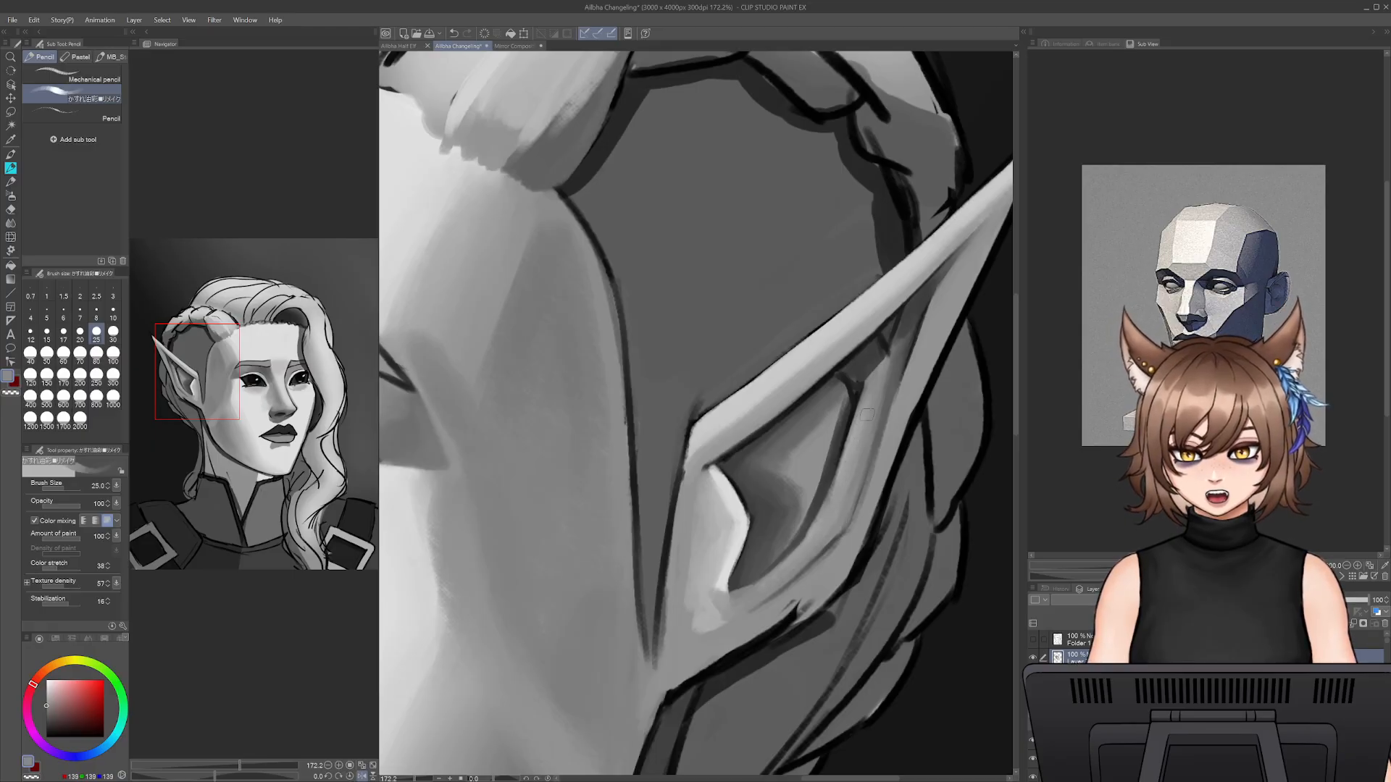
{"action": "left_click", "coordinate": [818, 340], "text": "alt"}
{"action": "mouse_move", "coordinate": [865, 401]}
{"action": "left_mouse_down"}
{"action": "mouse_move", "coordinate": [827, 527]}
{"action": "mouse_move", "coordinate": [845, 464]}
{"action": "mouse_move", "coordinate": [817, 525]}
{"action": "mouse_move", "coordinate": [830, 515]}
{"action": "mouse_move", "coordinate": [750, 601]}
{"action": "left_mouse_up"}
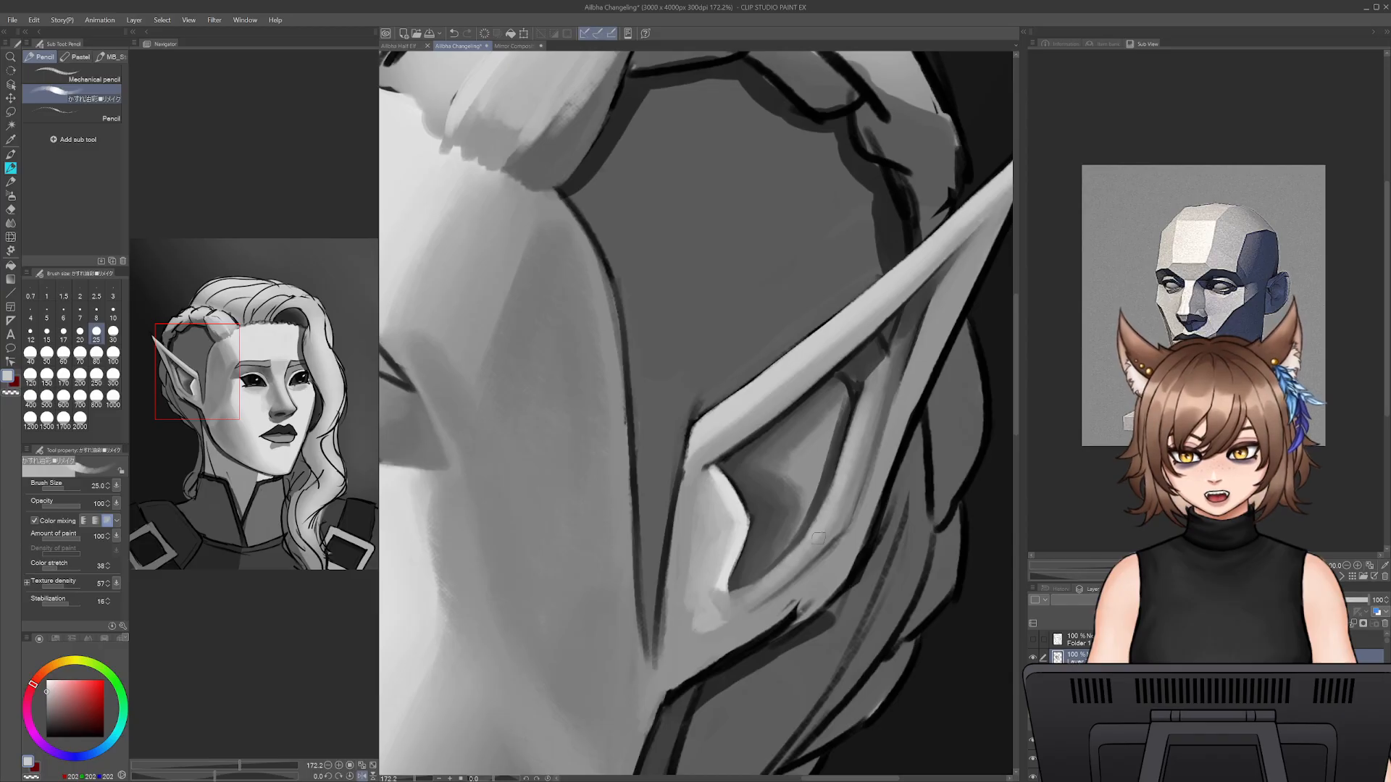
{"action": "left_click_drag", "start_coordinate": [853, 444], "coordinate": [863, 376]}
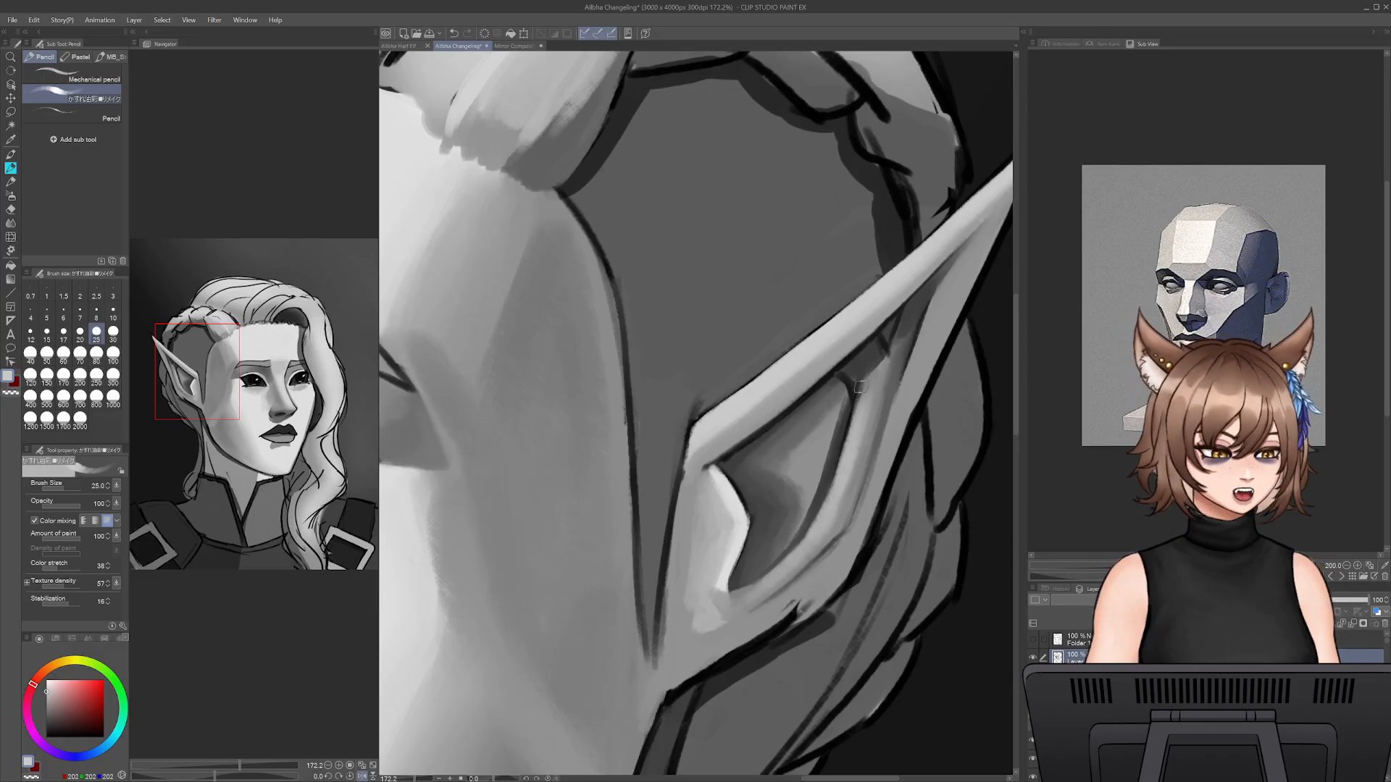
- Blend the highlighted fold's upper end into the shadow under the rim with sampled mid and light greys at size 25
{"action": "left_click", "coordinate": [870, 375], "text": "alt"}
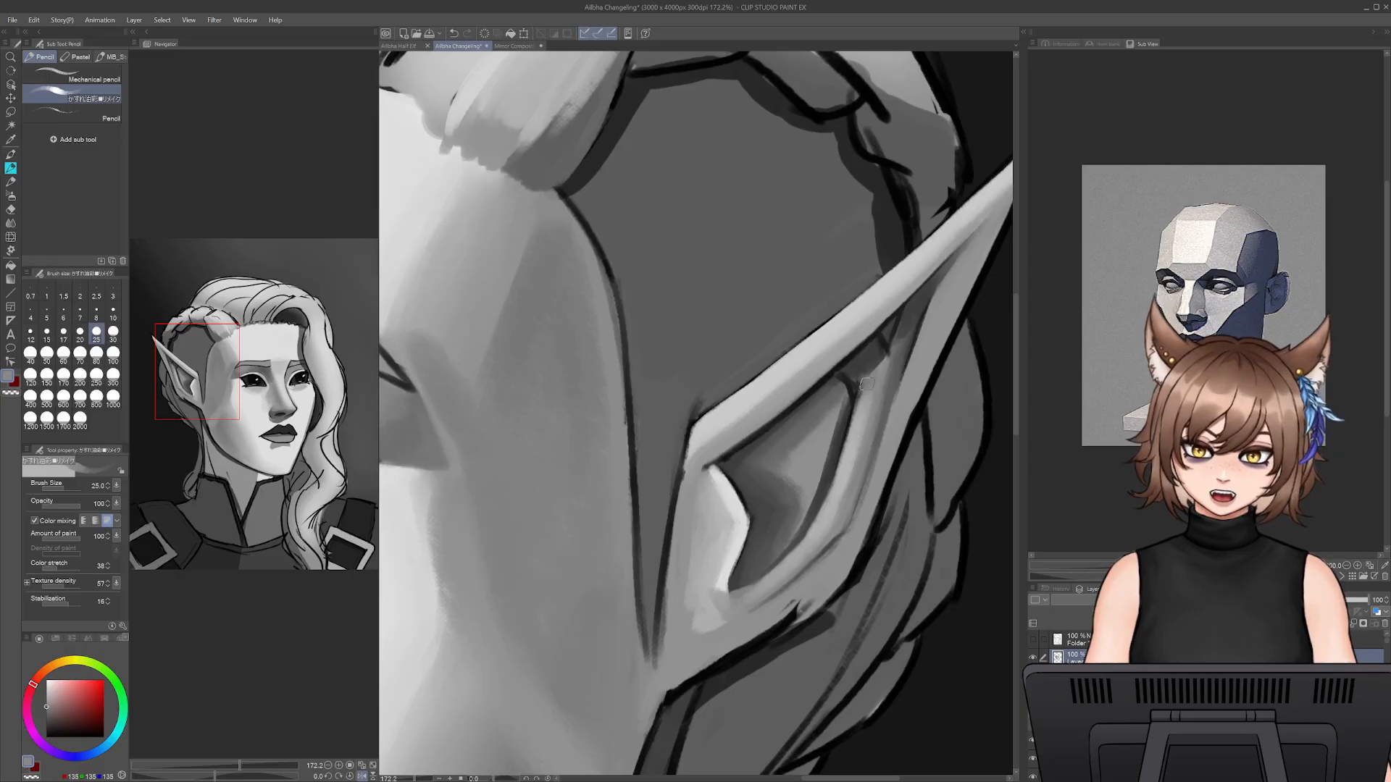
{"action": "mouse_move", "coordinate": [868, 374]}
{"action": "left_mouse_down"}
{"action": "mouse_move", "coordinate": [876, 359]}
{"action": "mouse_move", "coordinate": [854, 378]}
{"action": "mouse_move", "coordinate": [860, 392]}
{"action": "mouse_move", "coordinate": [880, 350]}
{"action": "mouse_move", "coordinate": [909, 341]}
{"action": "left_mouse_up"}
{"action": "left_click", "coordinate": [849, 375], "text": "alt"}
{"action": "left_click", "coordinate": [876, 392], "text": "alt"}
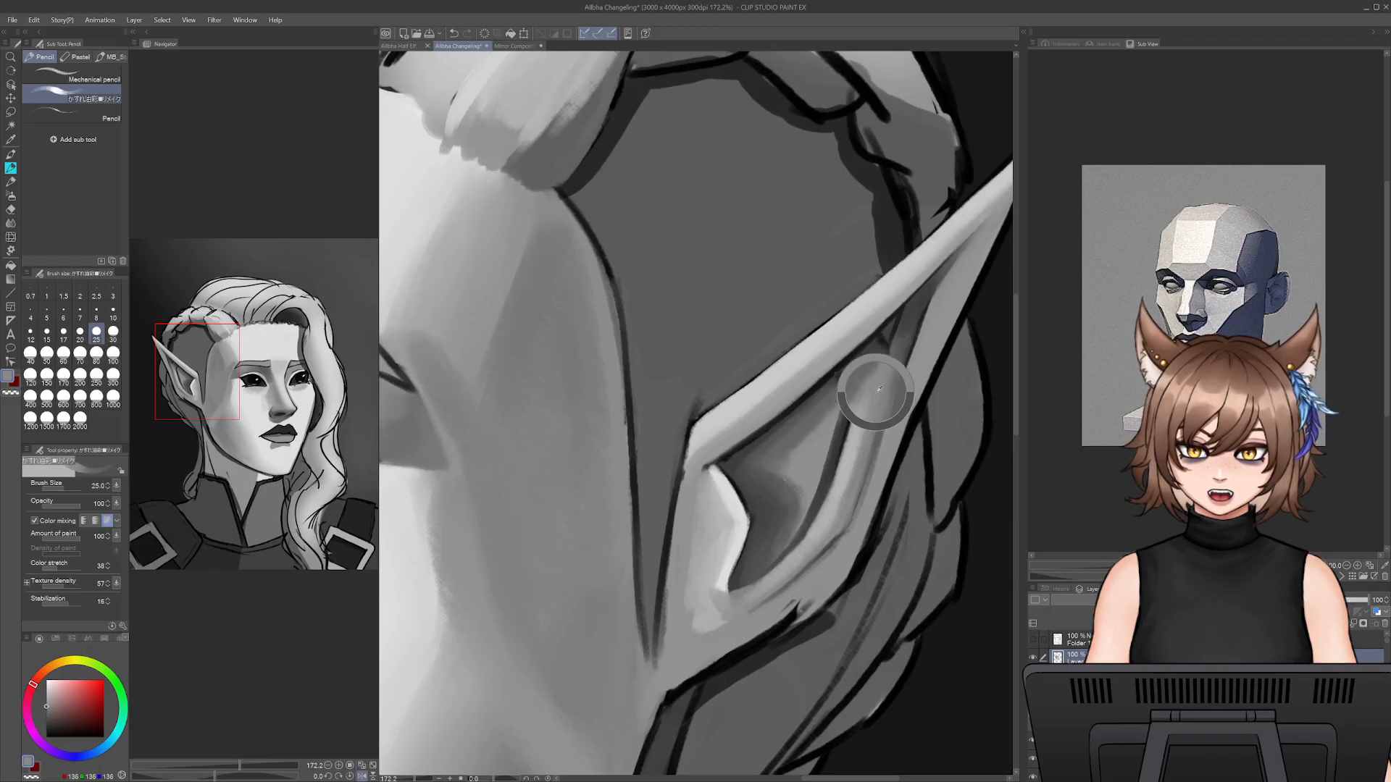
{"action": "left_click_drag", "start_coordinate": [870, 404], "coordinate": [887, 354]}
{"action": "left_click", "coordinate": [853, 446], "text": "alt"}
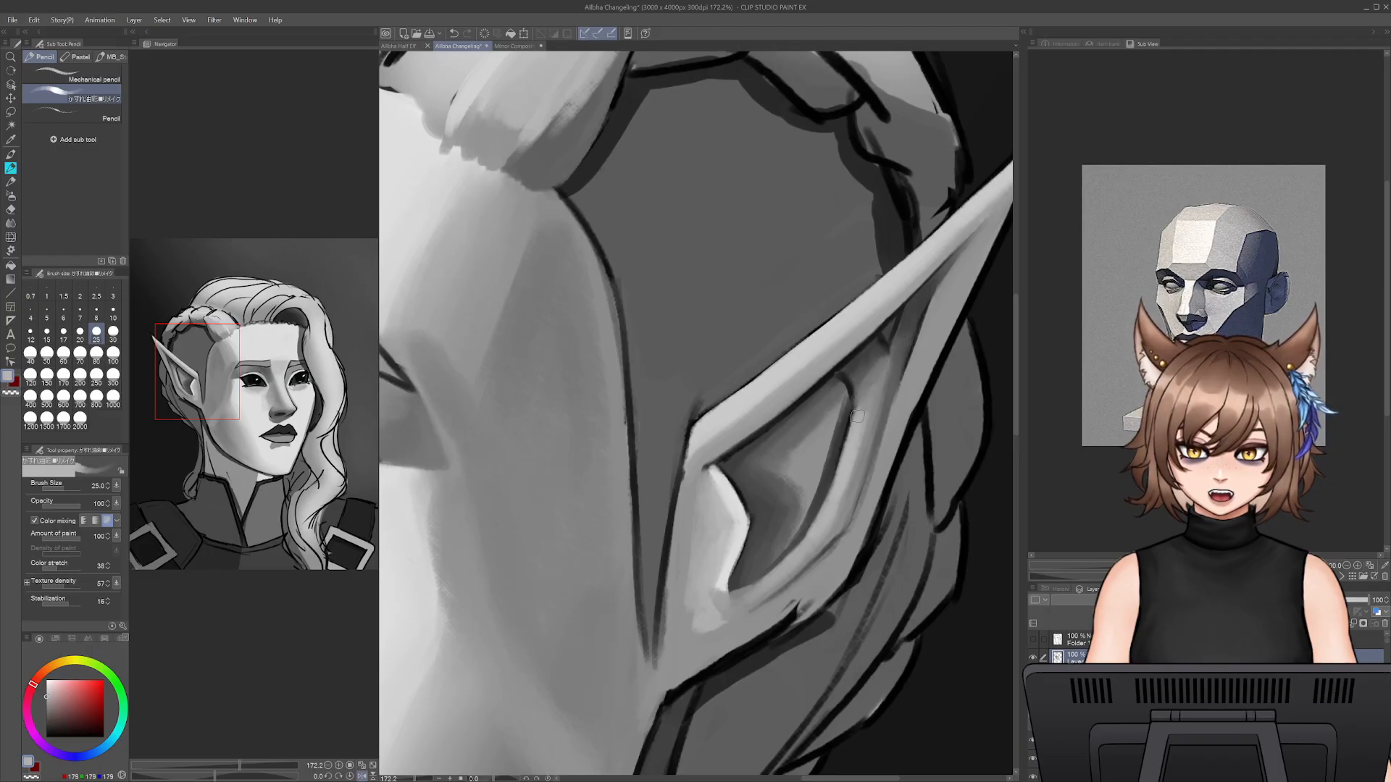
{"action": "left_click_drag", "start_coordinate": [859, 422], "coordinate": [885, 363]}
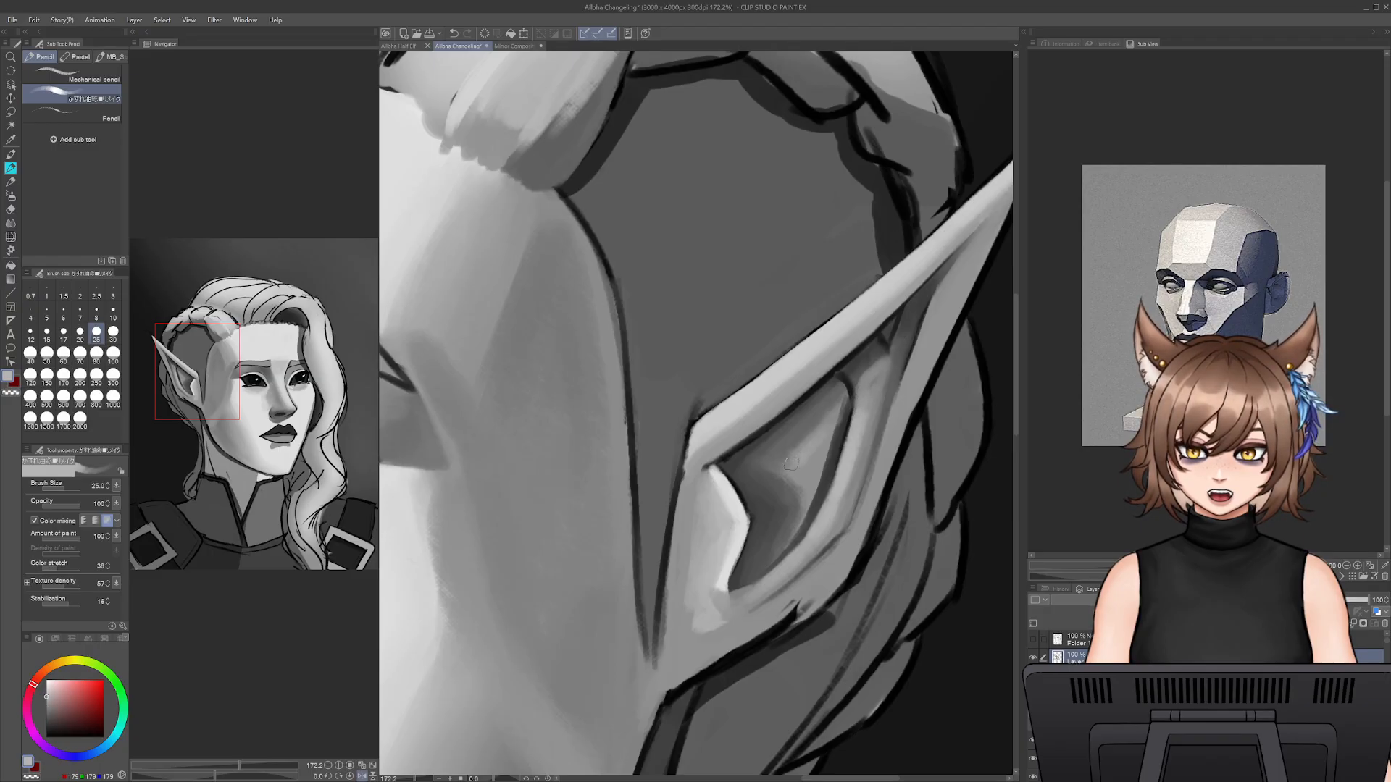
- Lighten the hollow's back area with light grey at size 25 and refine its dark edge with sampled dark grey at size 12.5
{"action": "left_click_drag", "start_coordinate": [804, 474], "coordinate": [818, 453]}
{"action": "left_click_drag", "start_coordinate": [821, 450], "coordinate": [807, 491]}
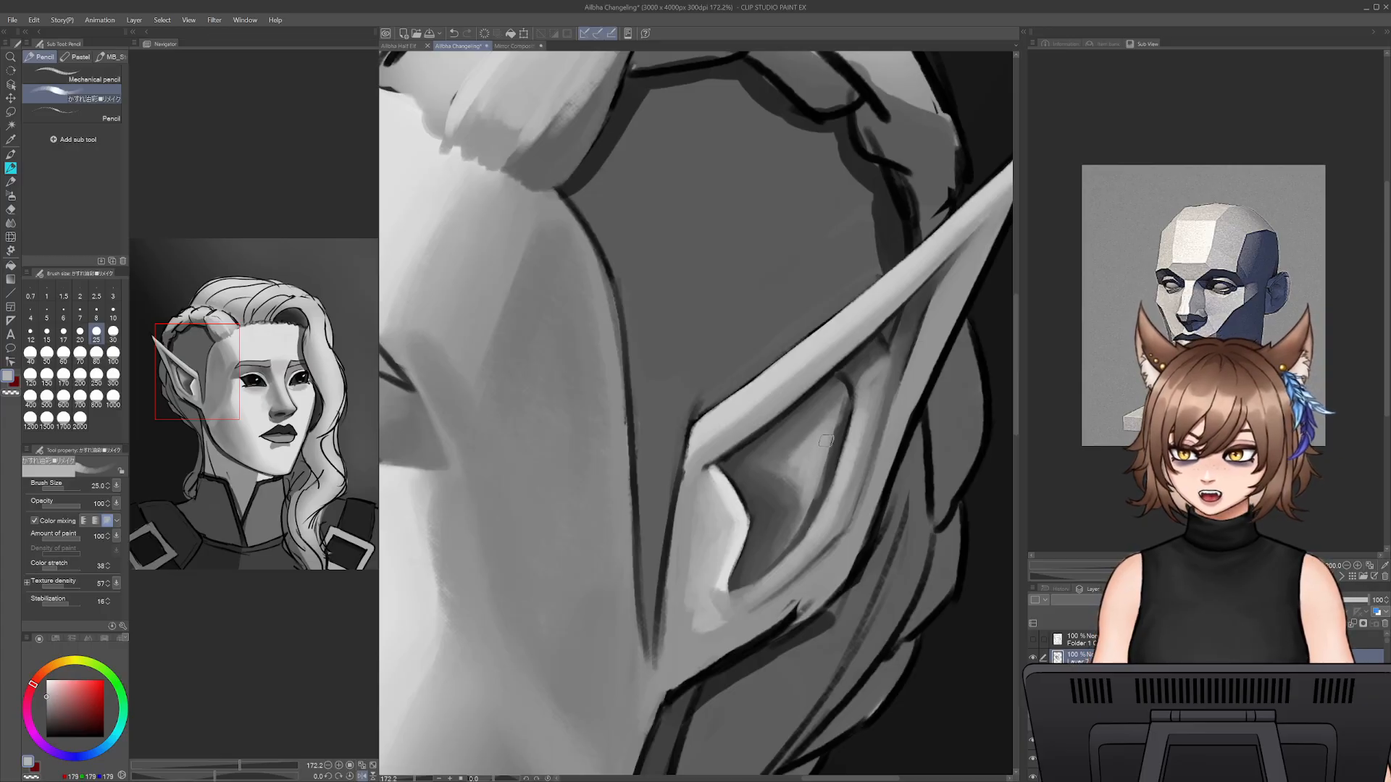
{"action": "left_click", "coordinate": [839, 421], "text": "alt"}
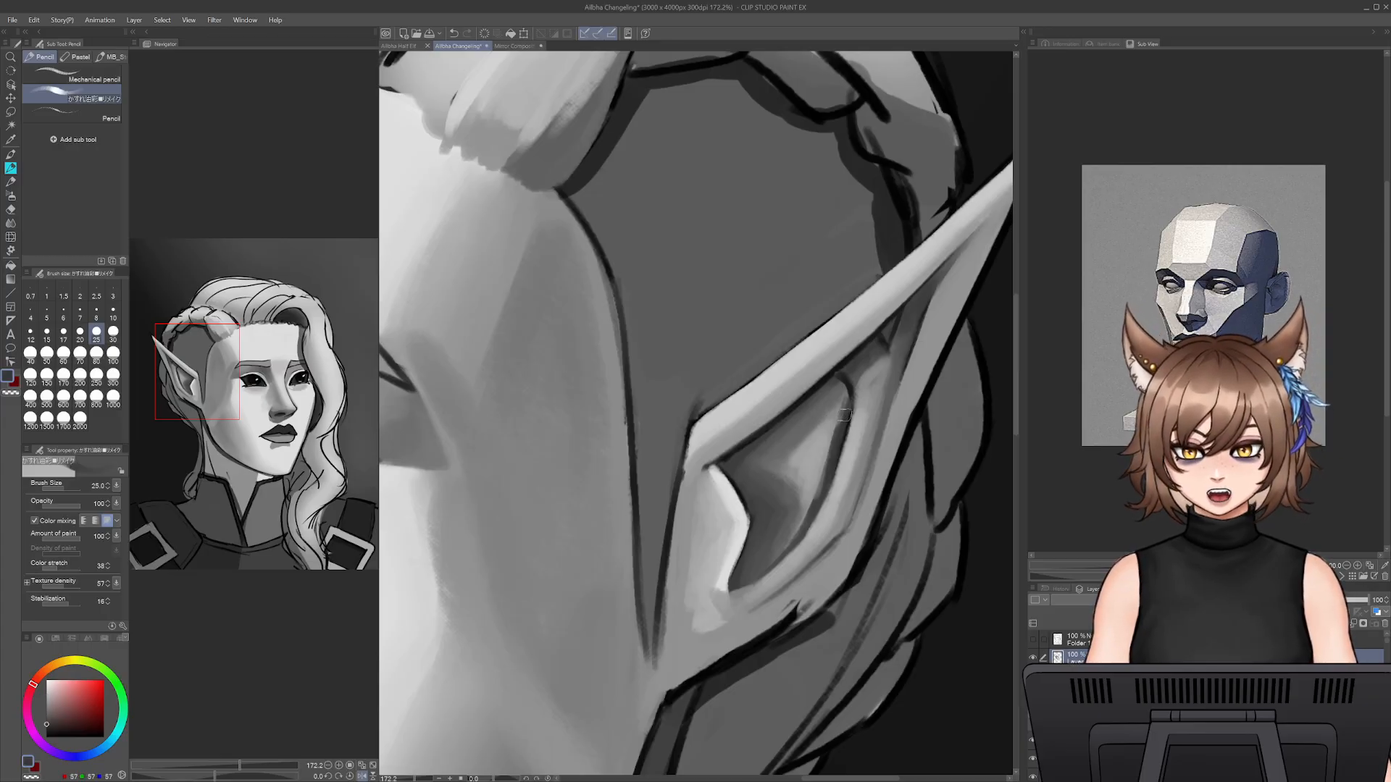
{"action": "key", "text": "bracketleft"}
{"action": "key", "text": "bracketleft"}
{"action": "key", "text": "bracketleft"}
{"action": "key", "text": "bracketleft"}
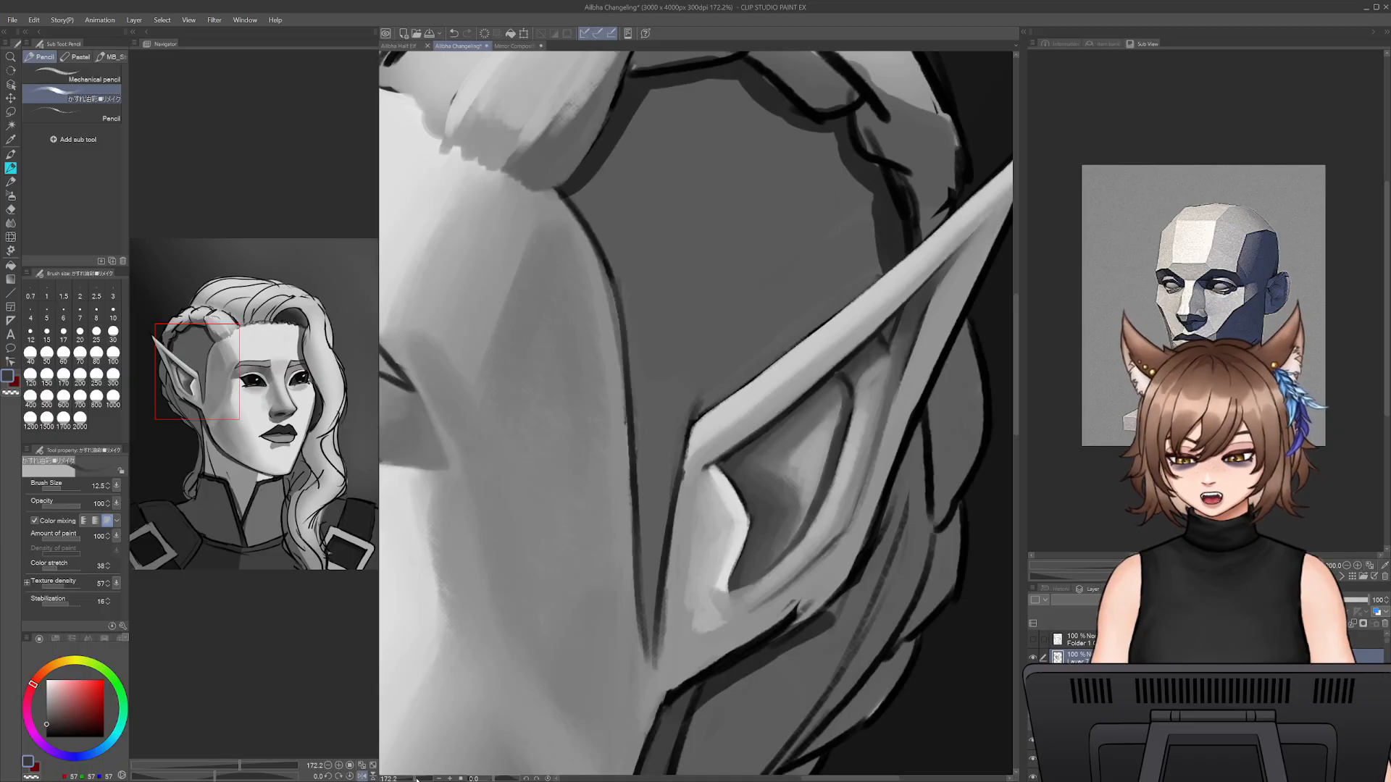
- Paint over the black outline at the ear's front corner and down its front edge with sampled light and mid greys at size 20
{"action": "mouse_move", "coordinate": [416, 779]}
{"action": "left_mouse_down"}
{"action": "mouse_move", "coordinate": [398, 779]}
{"action": "mouse_move", "coordinate": [412, 778]}
{"action": "left_mouse_up"}
{"action": "left_click", "coordinate": [739, 415], "text": "alt"}
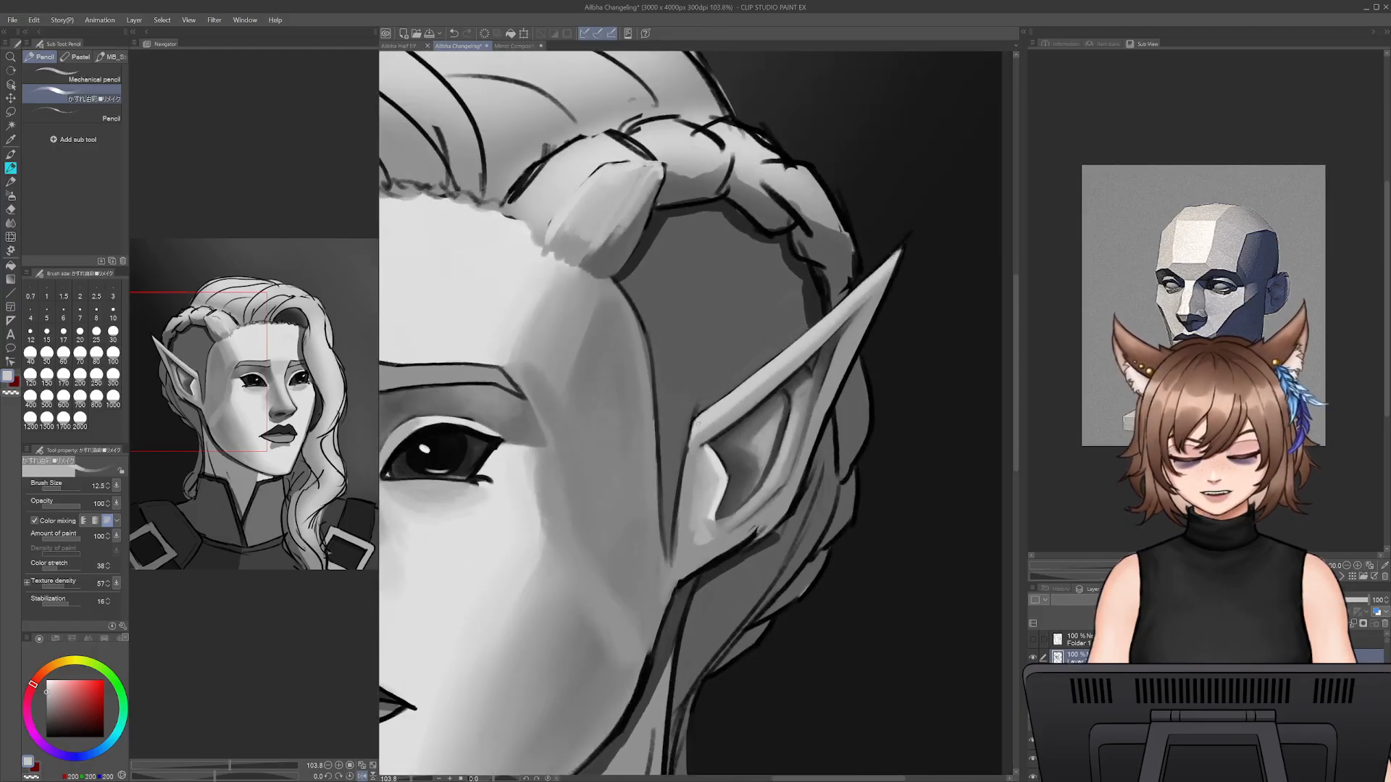
{"action": "key", "text": "]"}
{"action": "key", "text": "]"}
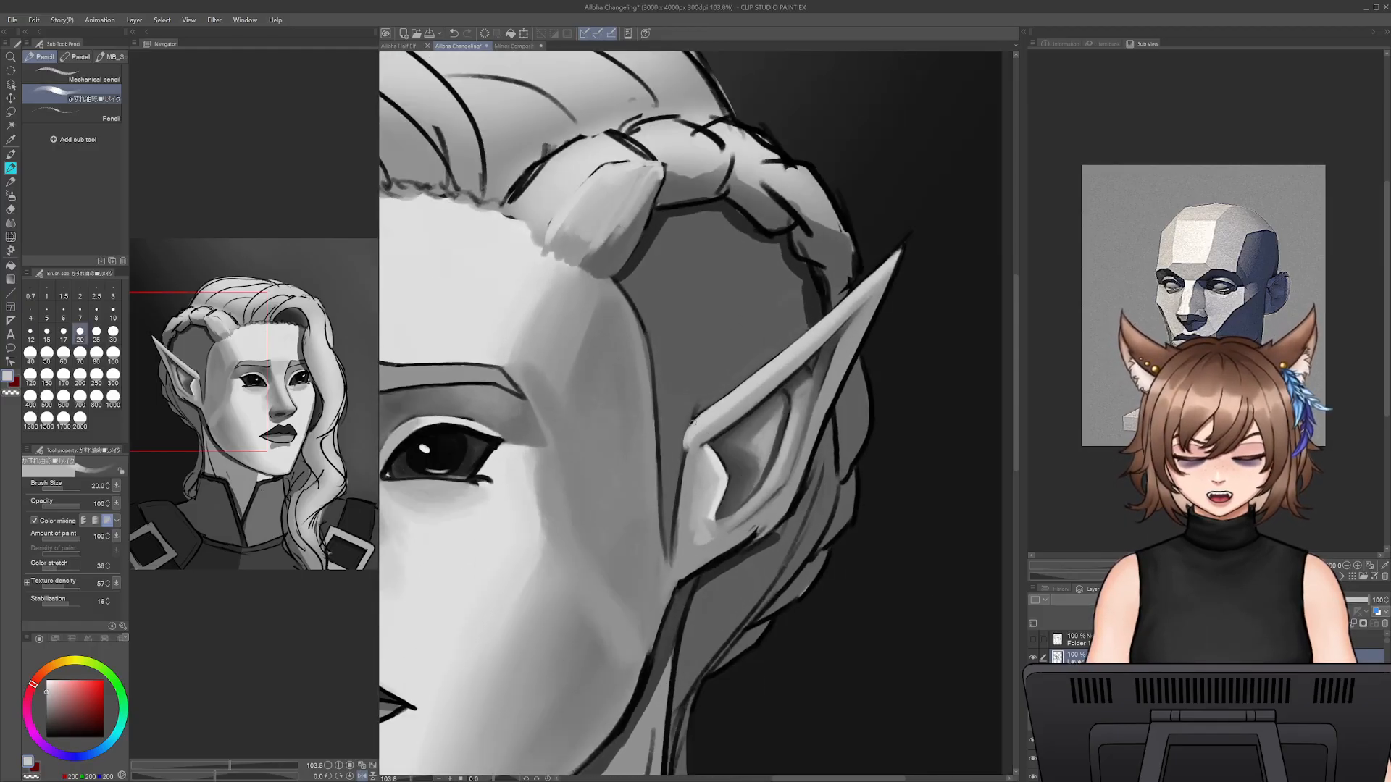
{"action": "left_click", "coordinate": [686, 445], "text": "alt"}
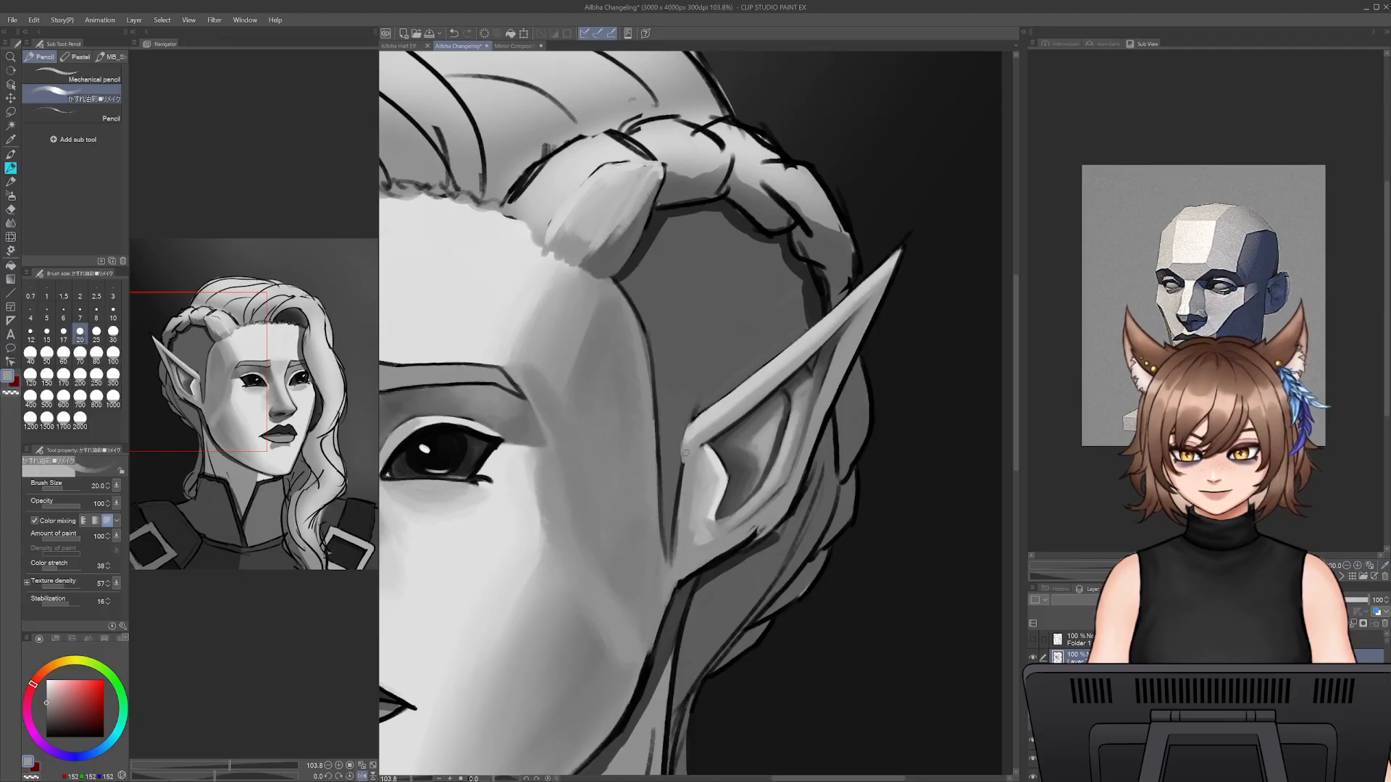
{"action": "mouse_move", "coordinate": [684, 440]}
{"action": "left_mouse_down"}
{"action": "mouse_move", "coordinate": [724, 399]}
{"action": "mouse_move", "coordinate": [680, 488]}
{"action": "mouse_move", "coordinate": [671, 560]}
{"action": "left_mouse_up"}
{"action": "left_click_drag", "start_coordinate": [677, 504], "coordinate": [669, 558]}
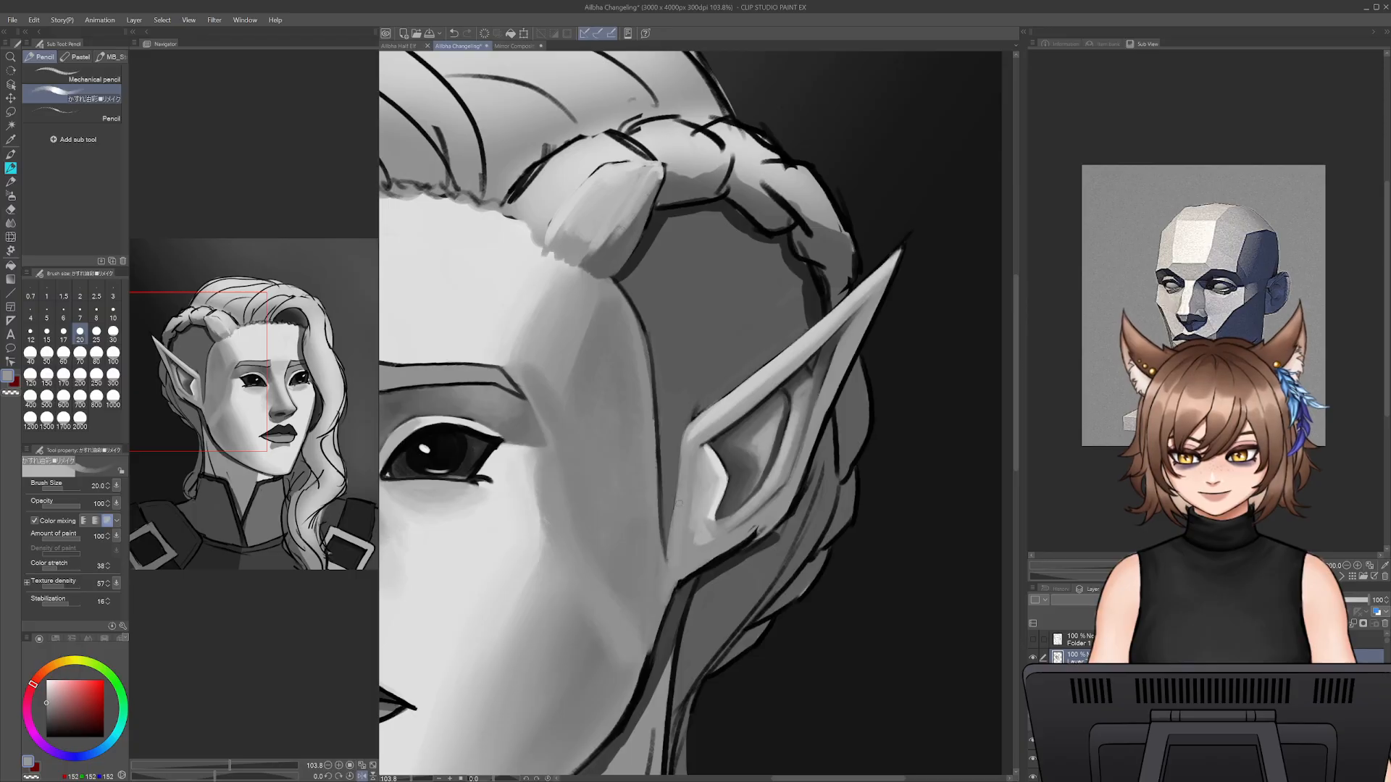
- Smooth the ear's front edge and the small flap before the hollow with sampled light and mid greys at sizes 20 and 25
{"action": "left_click_drag", "start_coordinate": [678, 487], "coordinate": [670, 541]}
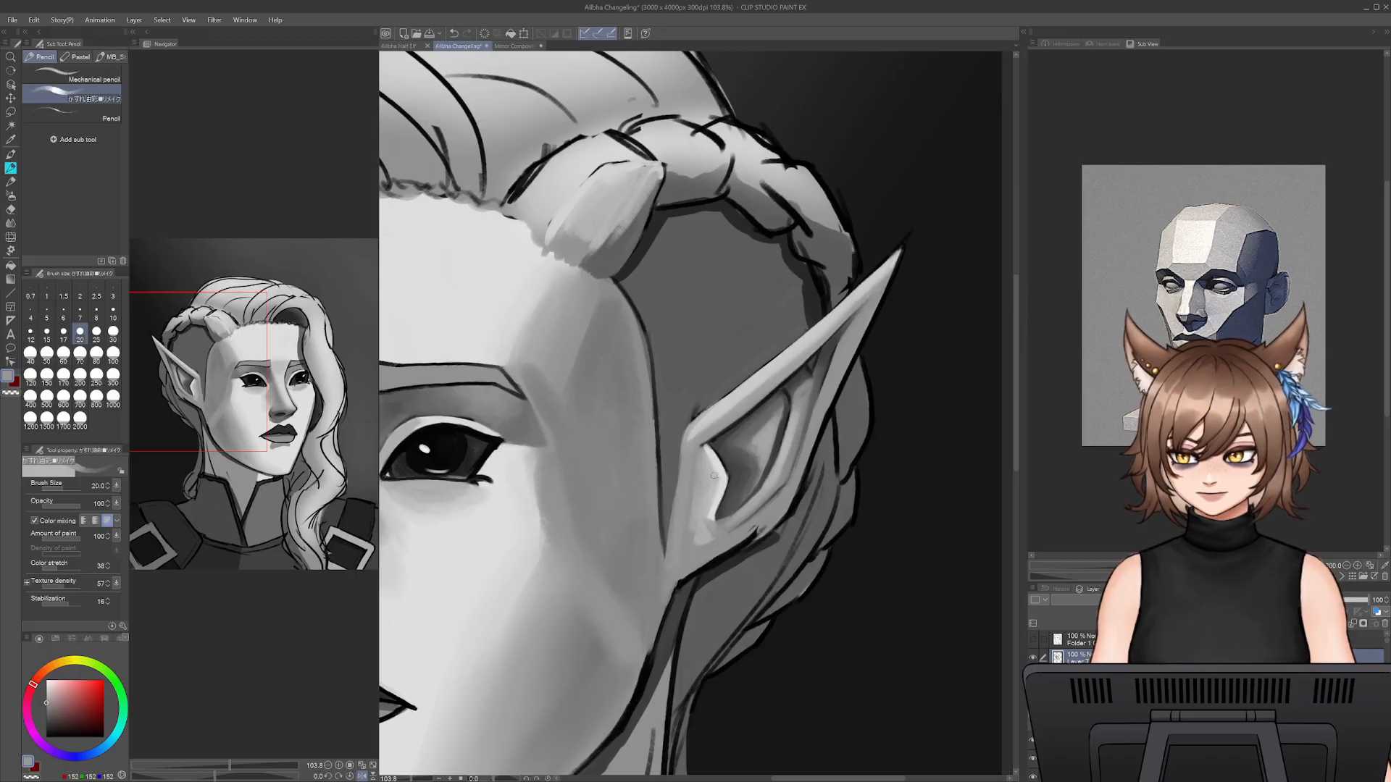
{"action": "key", "text": "bracketright"}
{"action": "key", "text": "bracketright"}
{"action": "key", "text": "bracketright"}
{"action": "key", "text": "bracketright"}
{"action": "key", "text": "bracketright"}
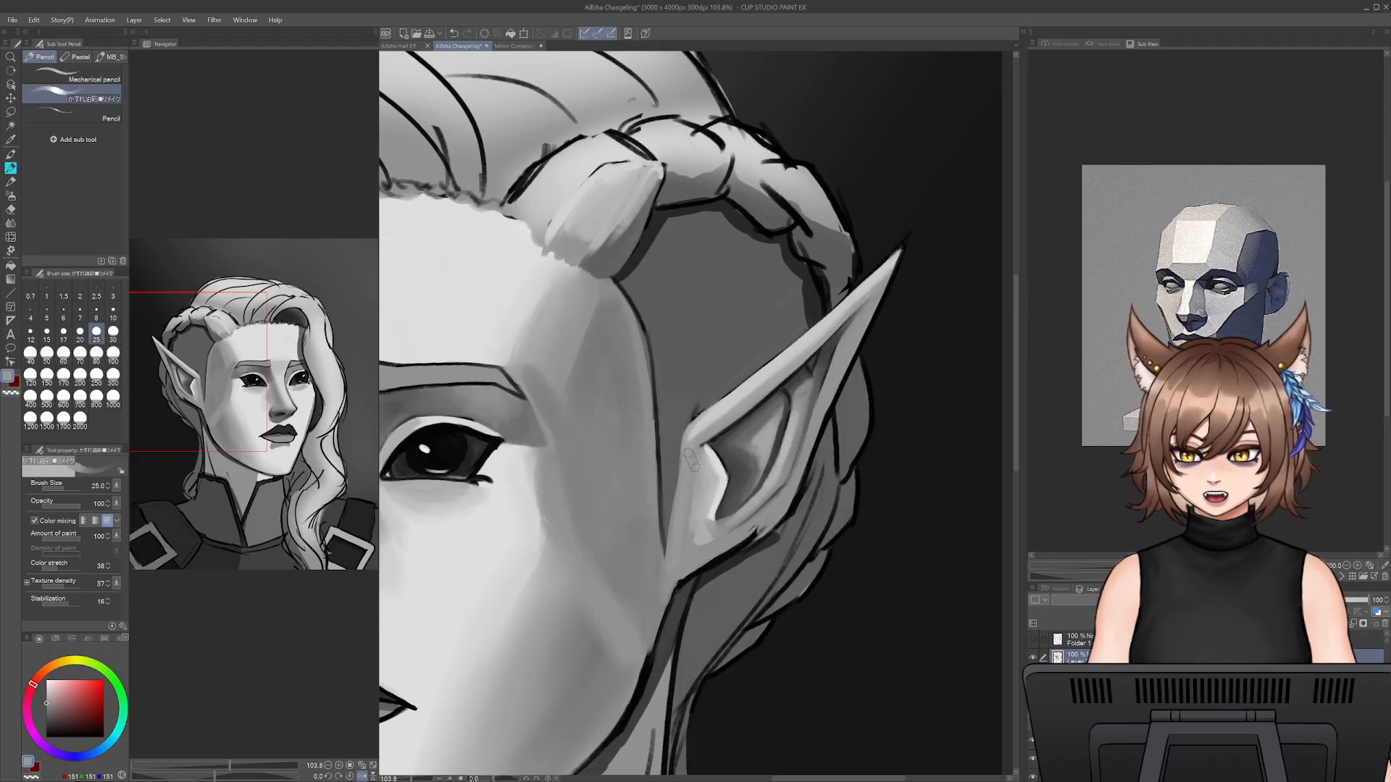
{"action": "left_click", "coordinate": [695, 516], "text": "alt"}
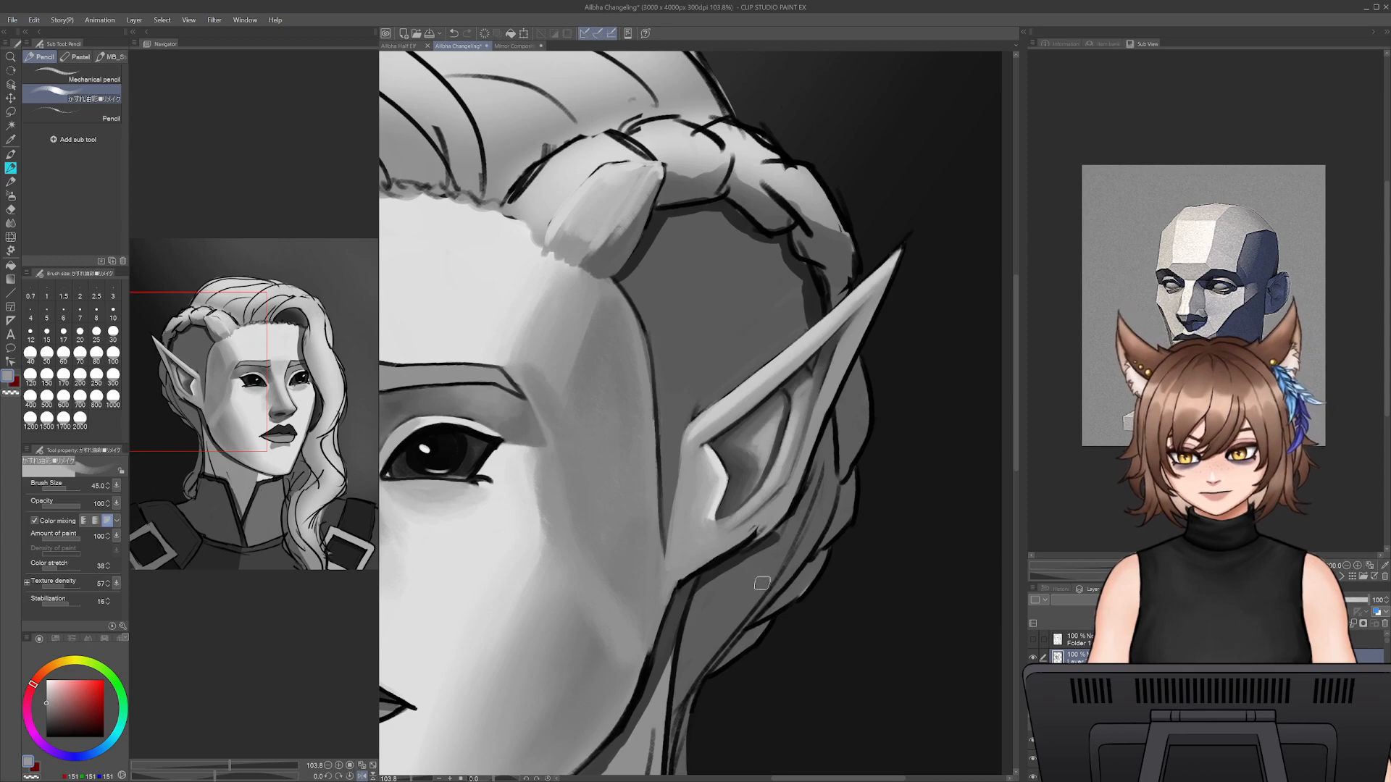
- Paint over the black outline beneath the ear's lobe with sampled mid grey at size 25
{"action": "left_click", "coordinate": [730, 547], "text": "alt"}
{"action": "key", "text": "bracketleft"}
{"action": "key", "text": "bracketleft"}
{"action": "key", "text": "bracketleft"}
{"action": "key", "text": "bracketleft"}
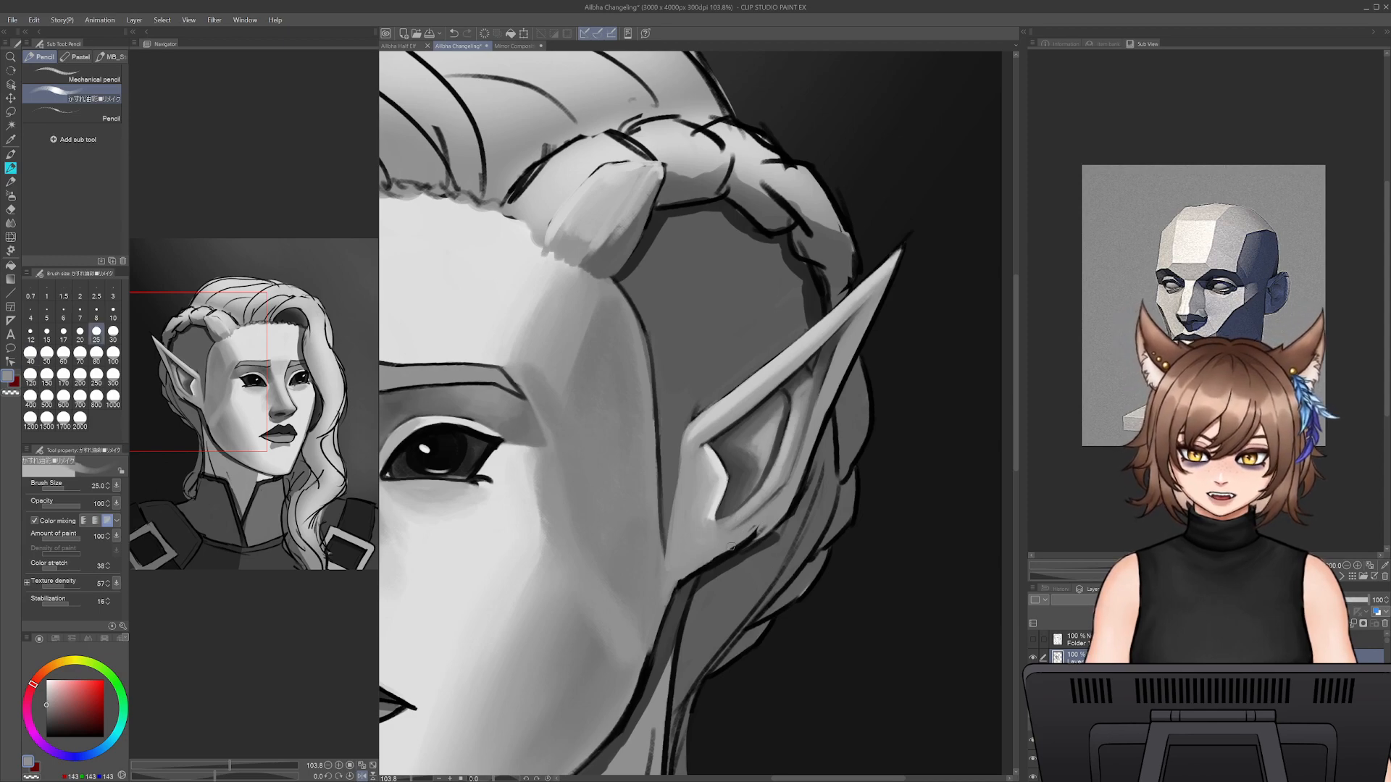
{"action": "left_click_drag", "start_coordinate": [757, 556], "coordinate": [715, 572], "text": "alt"}
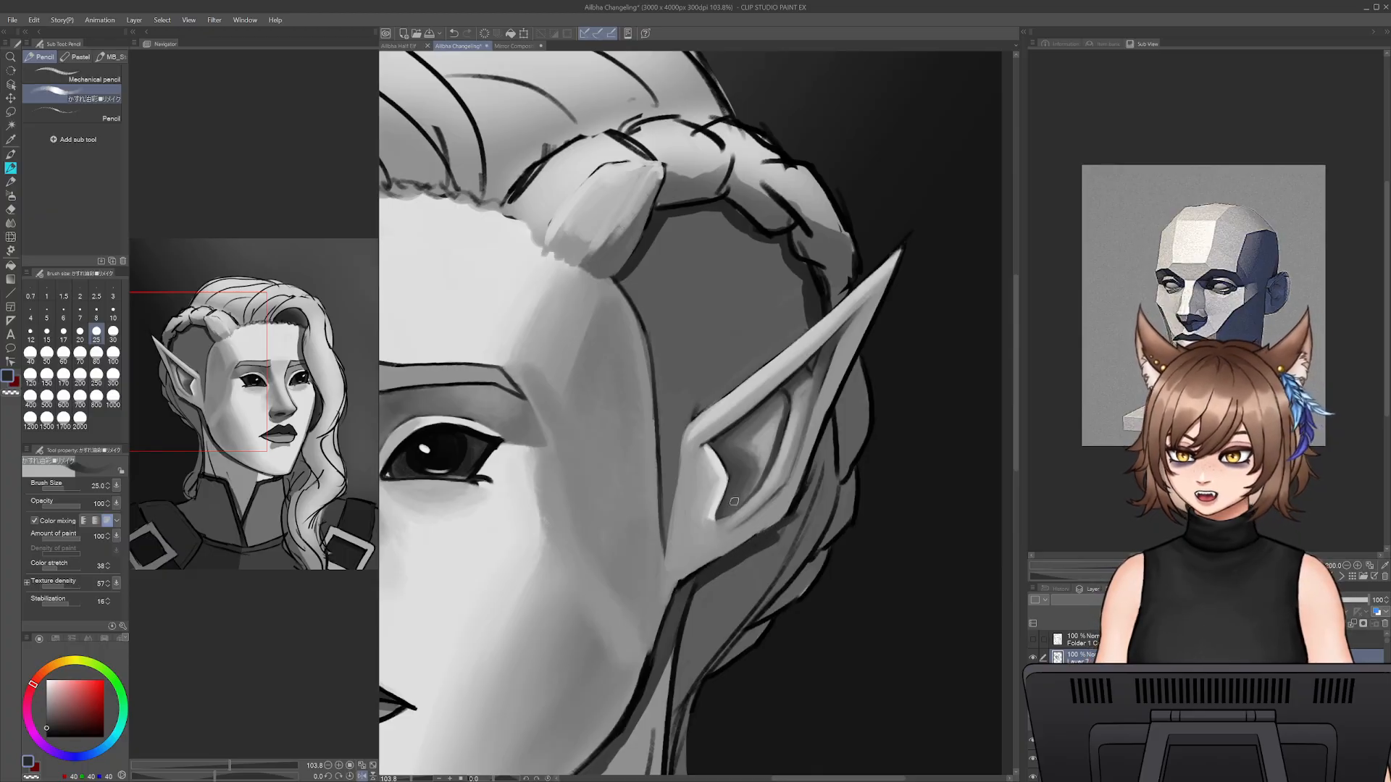
- Reshape the hollow's front edge and lower tip with Liquify at strength 70, using sizes 100 and 175
{"action": "left_click", "coordinate": [11, 237]}
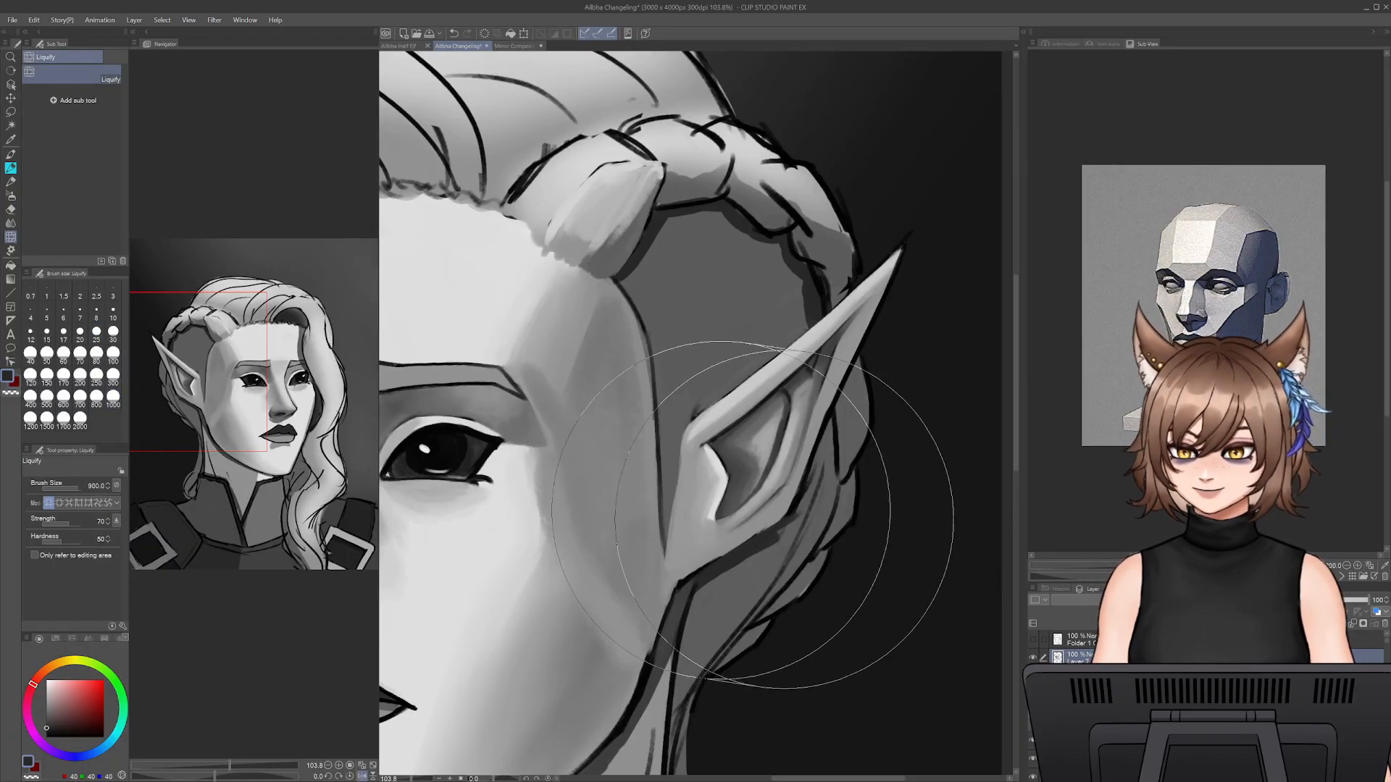
{"action": "key", "text": "]"}
{"action": "left_click_drag", "start_coordinate": [734, 498], "coordinate": [720, 515]}
{"action": "key", "text": "bracketleft"}
{"action": "key", "text": "bracketleft"}
{"action": "key", "text": "bracketleft"}
{"action": "key", "text": "bracketleft"}
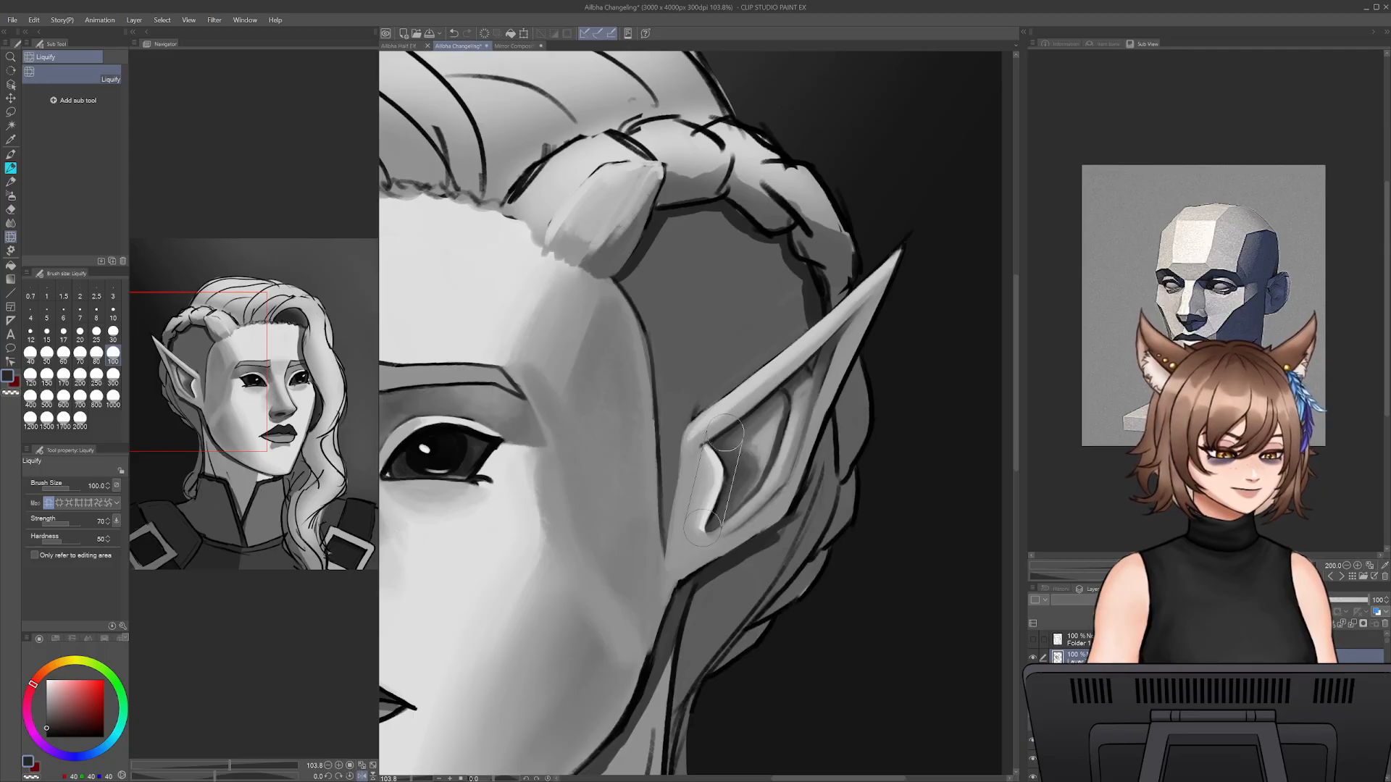
{"action": "key", "text": "bracketright"}
{"action": "key", "text": "bracketright"}
{"action": "key", "text": "bracketright"}
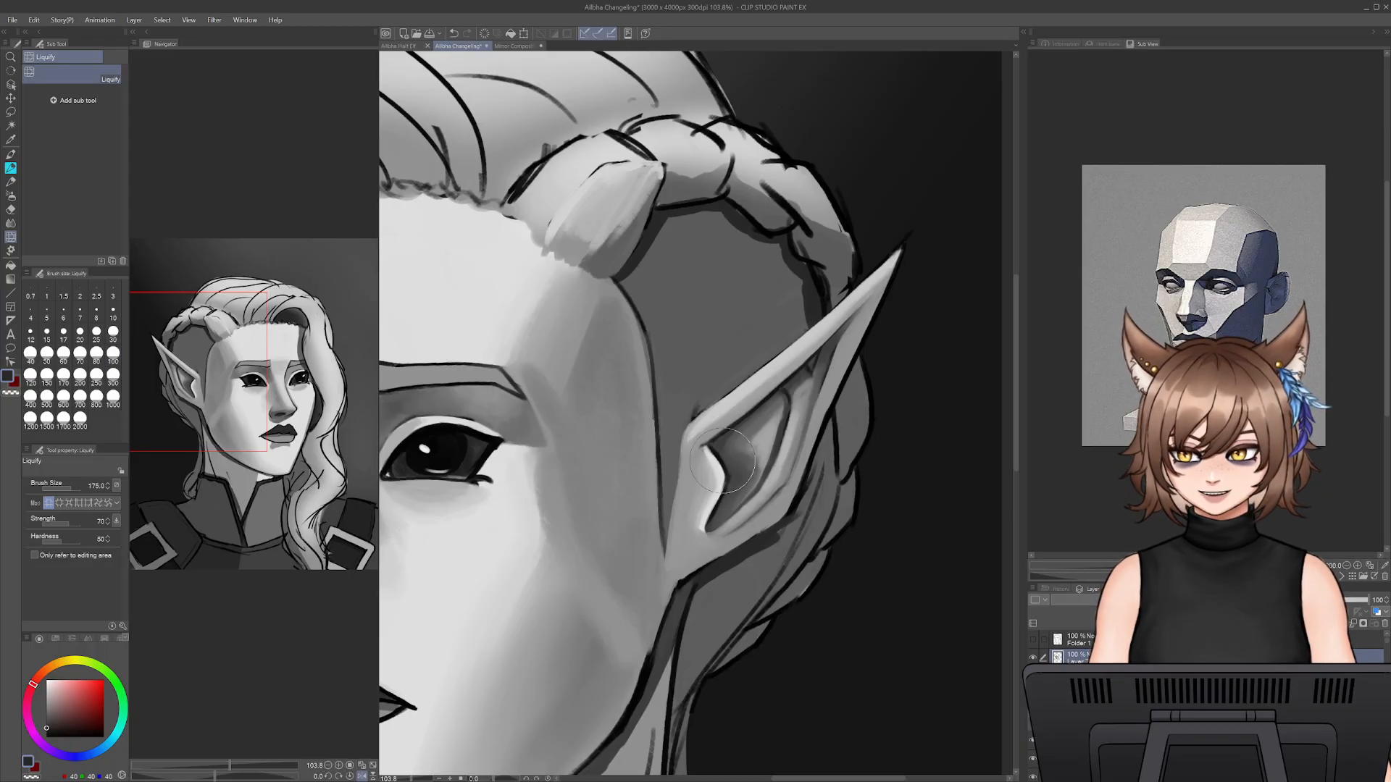
- Blend the shading inside the ear's hollow with sampled dark and mid greys, using the pencil at size 45
{"action": "left_click", "coordinate": [11, 168]}
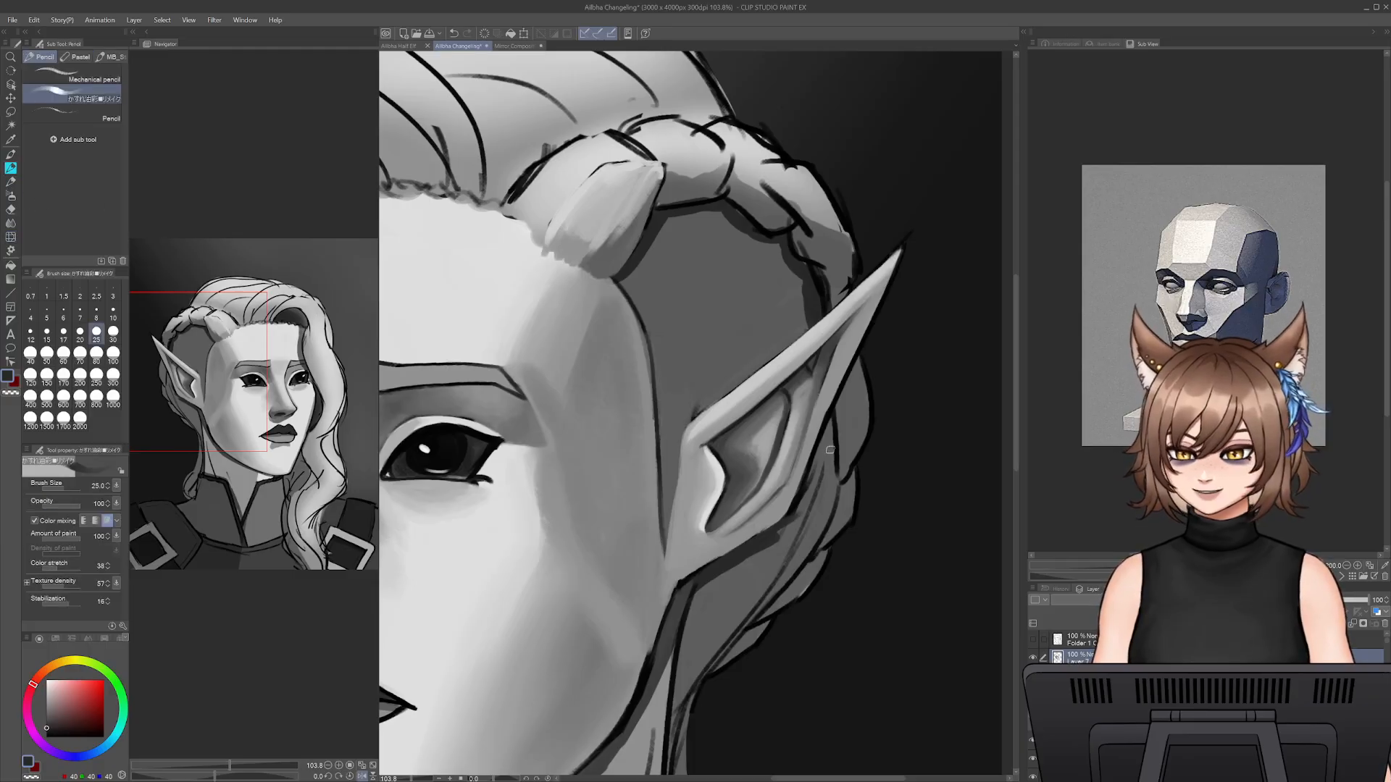
{"action": "key", "text": "bracketright"}
{"action": "key", "text": "bracketright"}
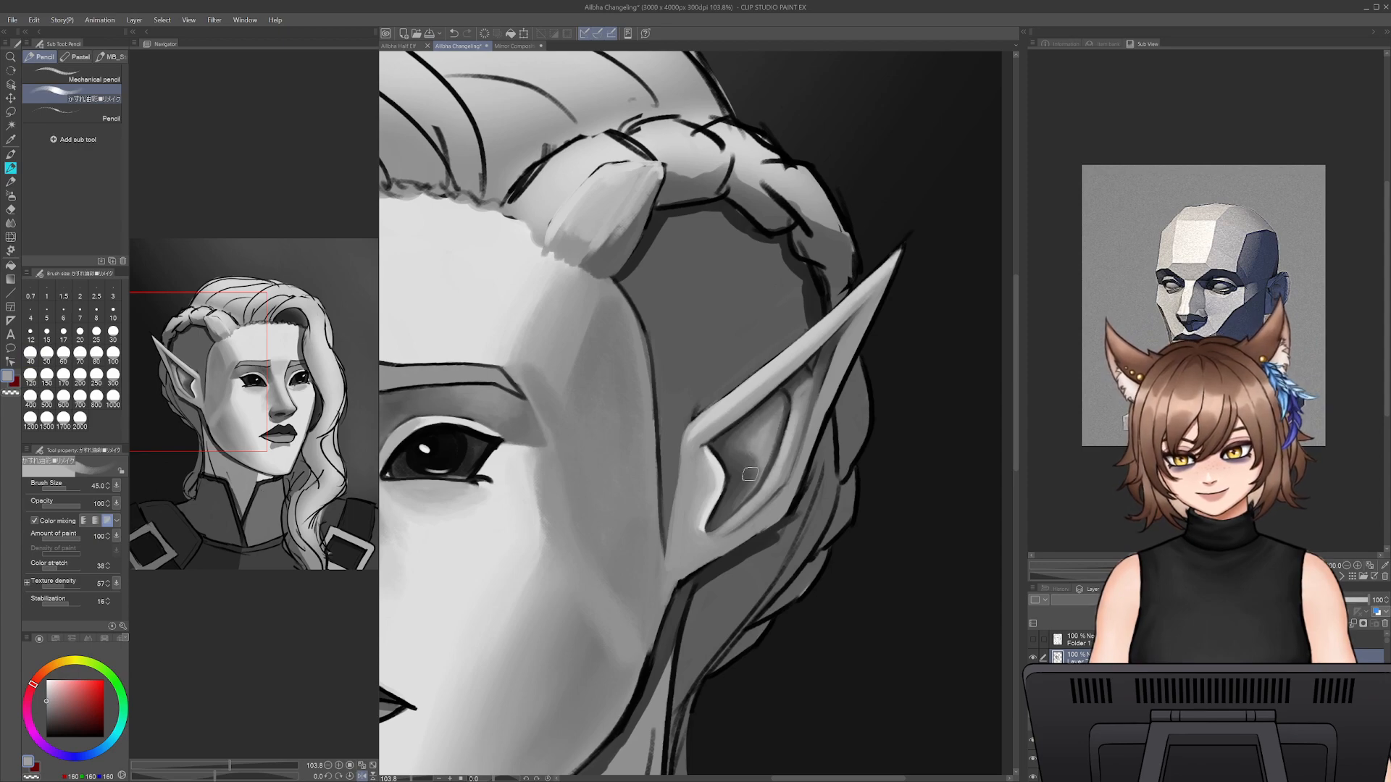
{"action": "left_click", "coordinate": [783, 420], "text": "alt"}
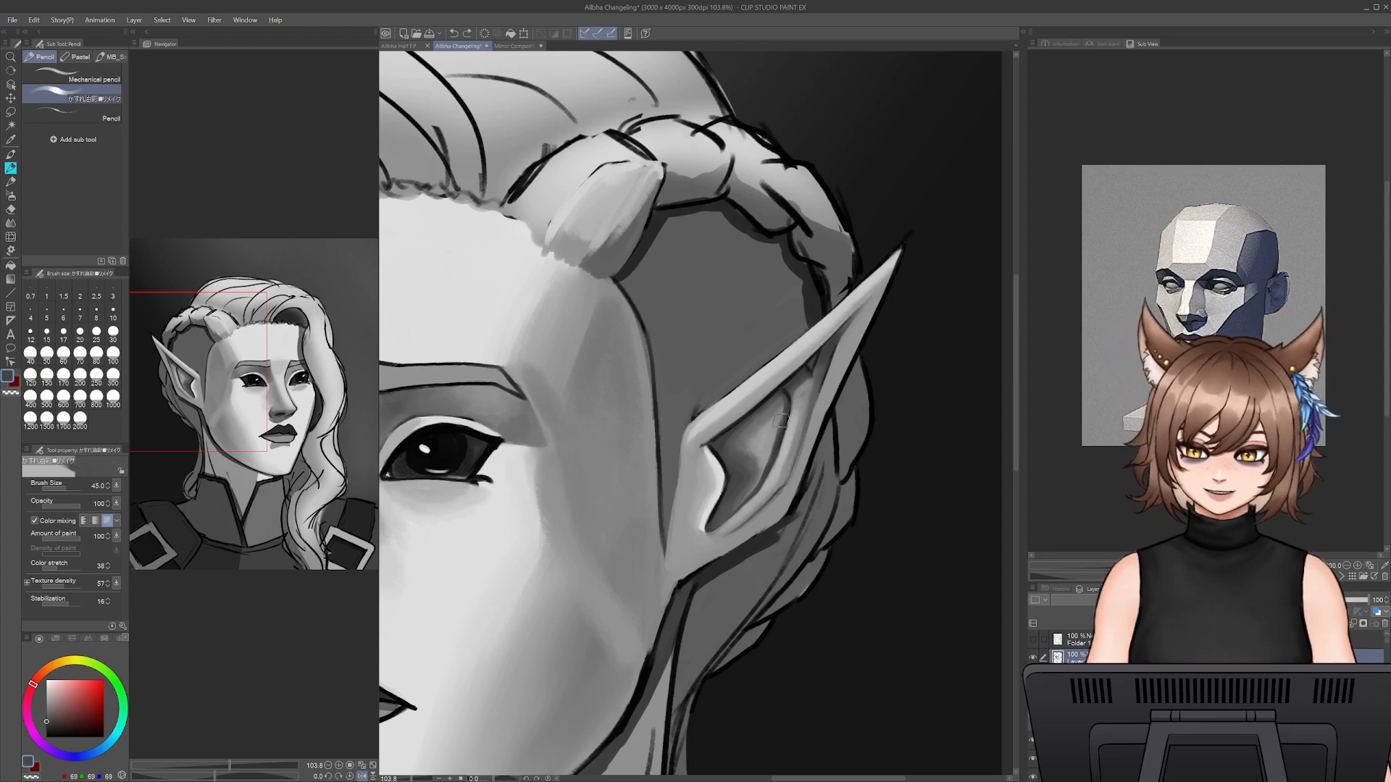
{"action": "mouse_move", "coordinate": [783, 420]}
{"action": "left_mouse_down"}
{"action": "mouse_move", "coordinate": [750, 488]}
{"action": "mouse_move", "coordinate": [766, 466]}
{"action": "mouse_move", "coordinate": [745, 492]}
{"action": "mouse_move", "coordinate": [758, 456]}
{"action": "mouse_move", "coordinate": [728, 509]}
{"action": "left_mouse_up"}
{"action": "left_click", "coordinate": [757, 440], "text": "alt"}
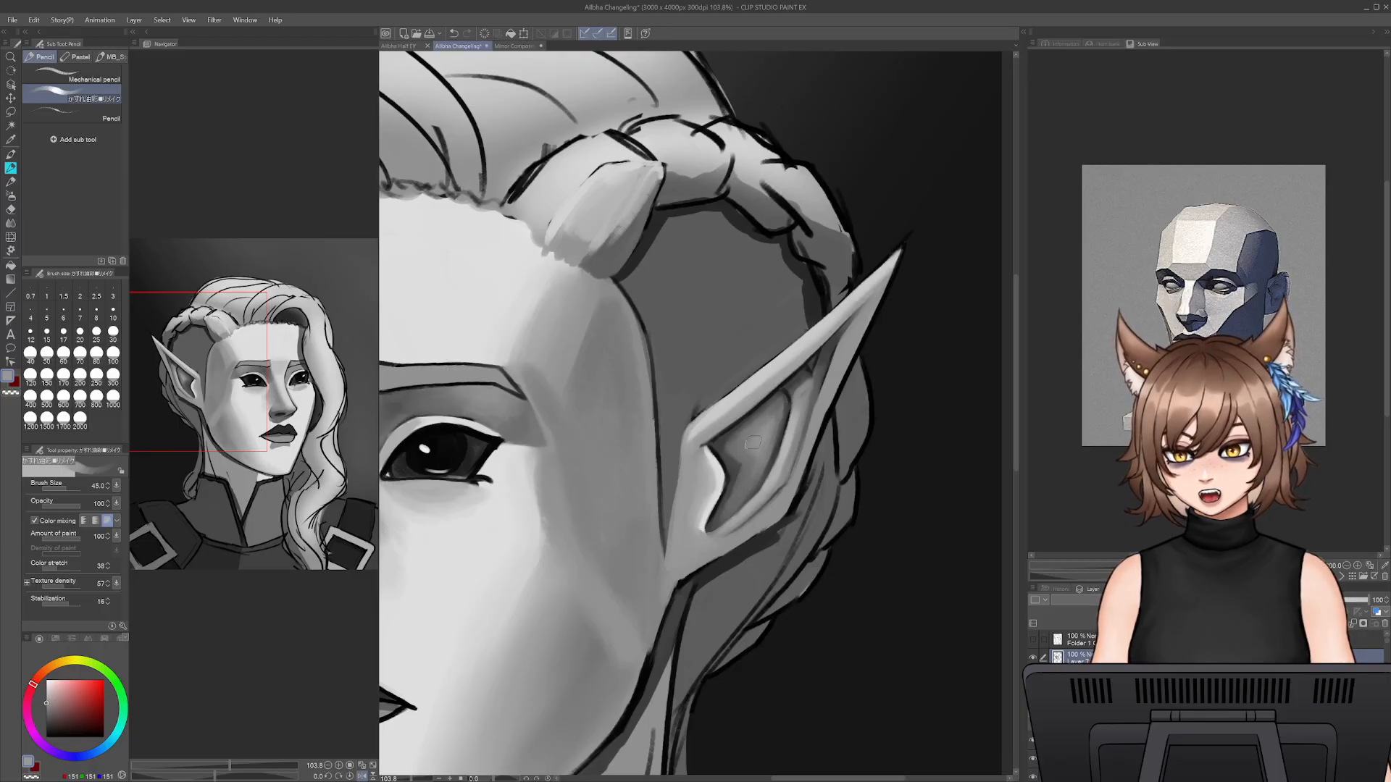
{"action": "left_click", "coordinate": [732, 454], "text": "alt"}
- Darken the area just behind the hollow's front edge with sampled dark grey at sizes 30 and 20
{"action": "key", "text": "bracketleft"}
{"action": "key", "text": "bracketleft"}
{"action": "left_click_drag", "start_coordinate": [727, 454], "coordinate": [737, 476]}
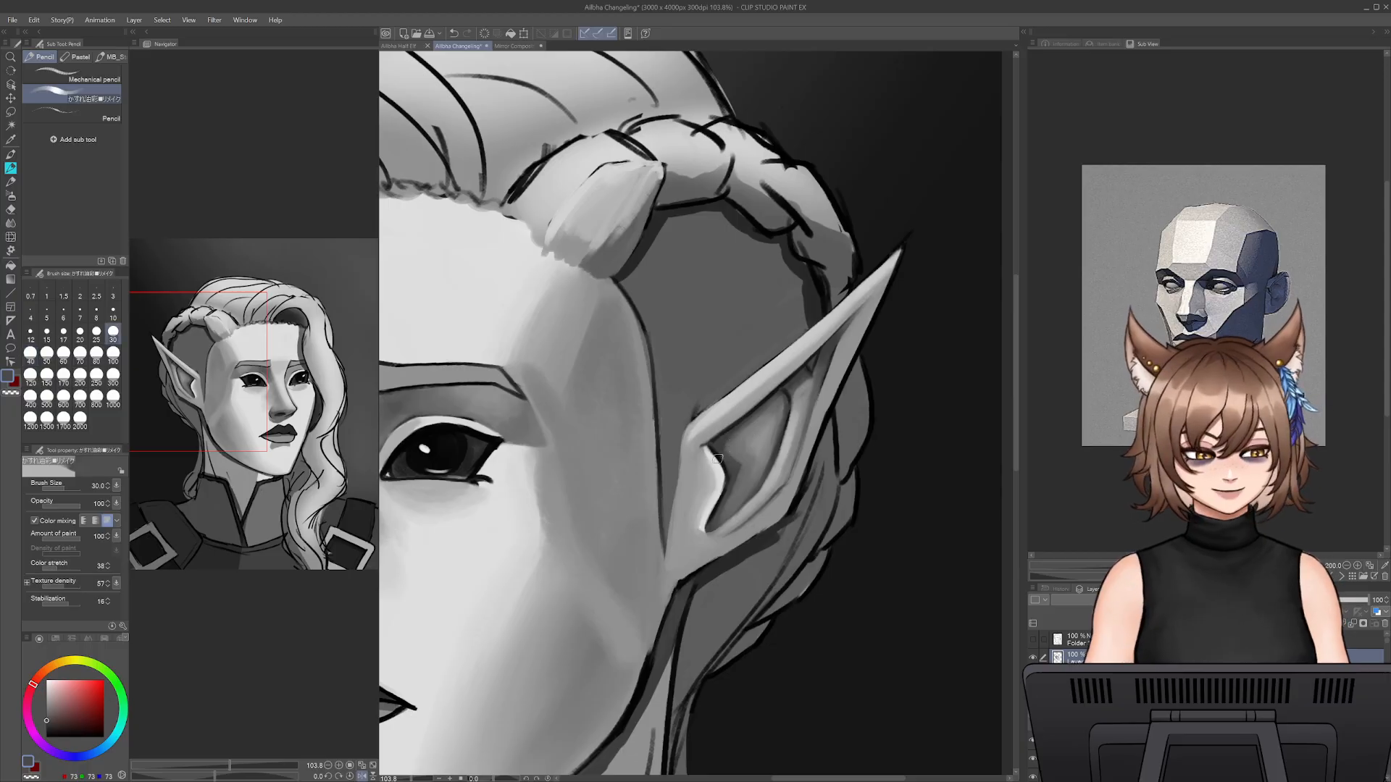
{"action": "key", "text": "alt"}
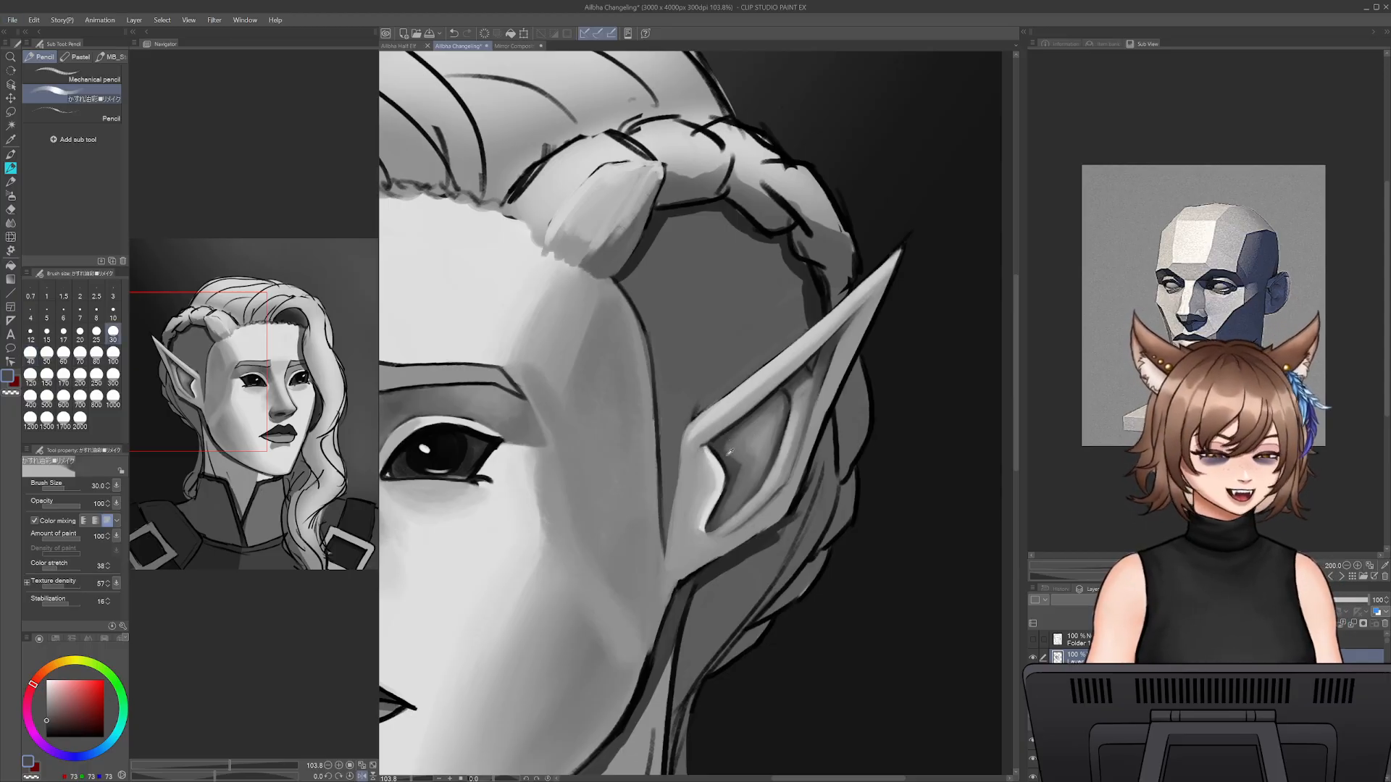
{"action": "key", "text": "bracketleft"}
{"action": "key", "text": "bracketleft"}
{"action": "left_click", "coordinate": [733, 464], "text": "alt"}
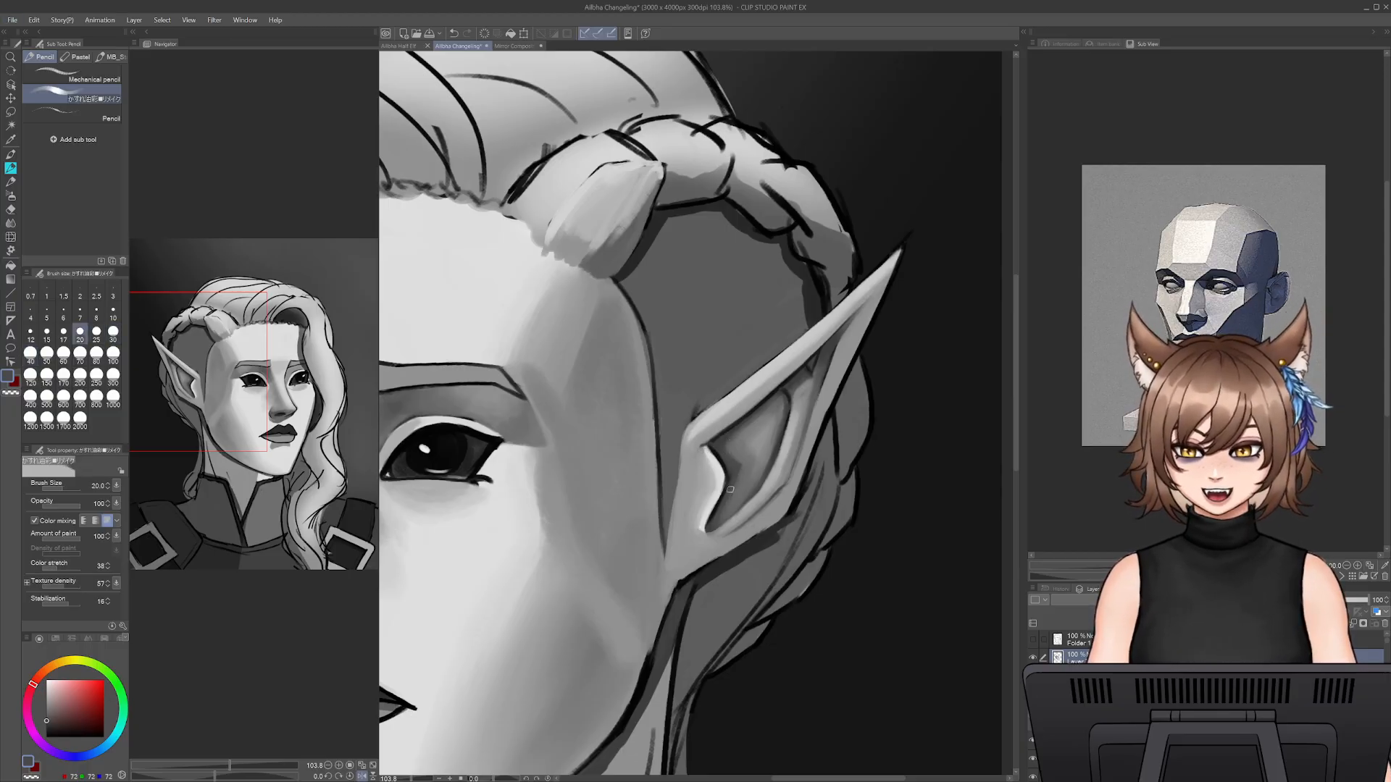
- Refine the hollow's front edge from its upper corner to its lower tip with sampled dark and light greys at size 20
{"action": "left_click", "coordinate": [715, 451], "text": "alt"}
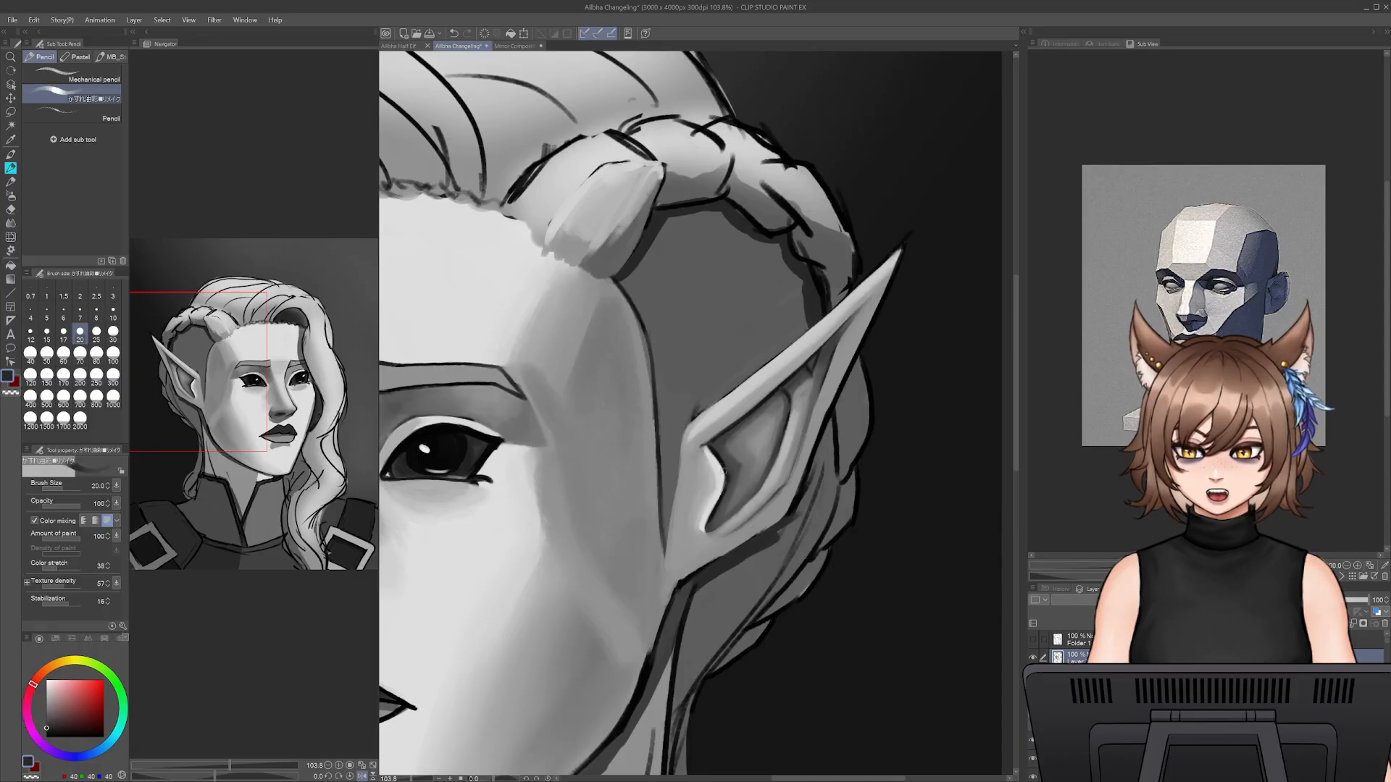
{"action": "left_click", "coordinate": [717, 457], "text": "alt"}
{"action": "left_click", "coordinate": [714, 467], "text": "alt"}
{"action": "left_click_drag", "start_coordinate": [708, 450], "coordinate": [721, 468]}
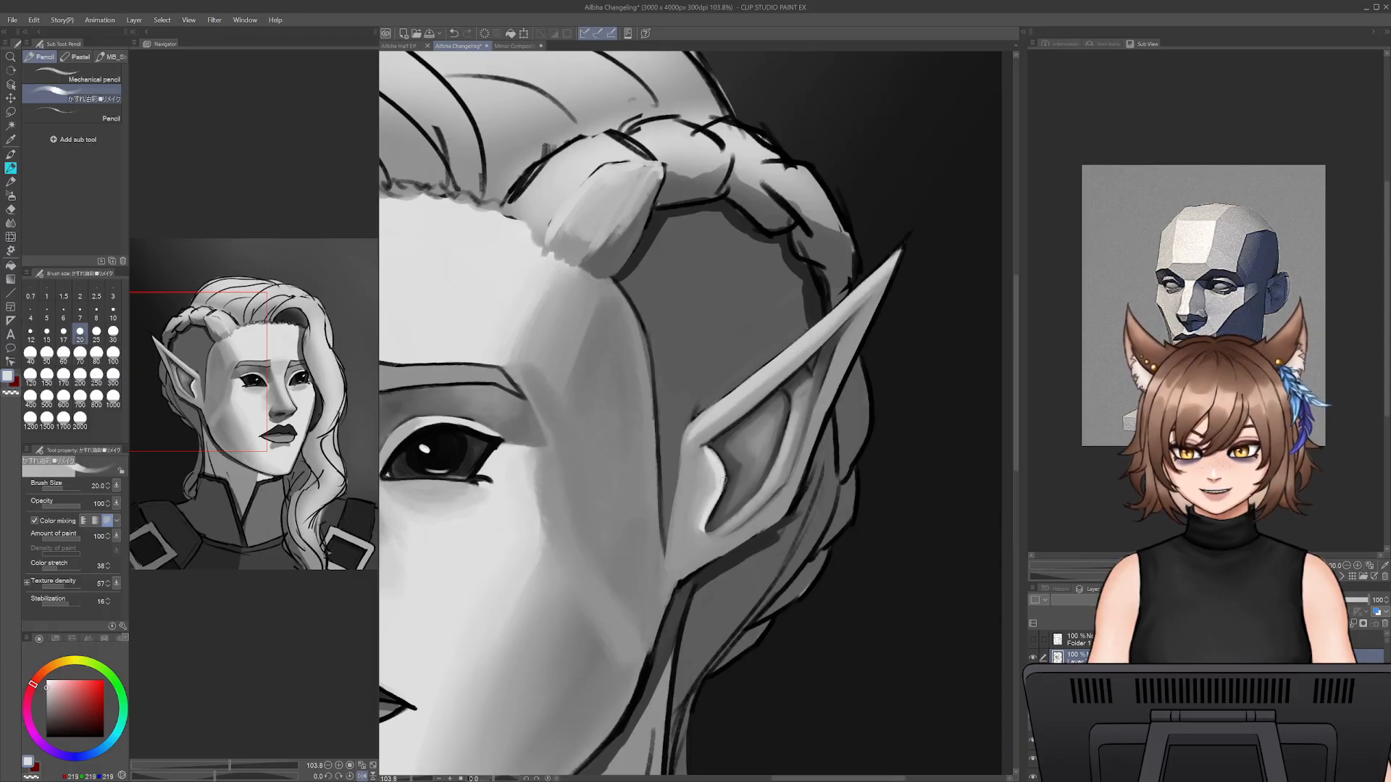
{"action": "left_click", "coordinate": [711, 526], "text": "alt"}
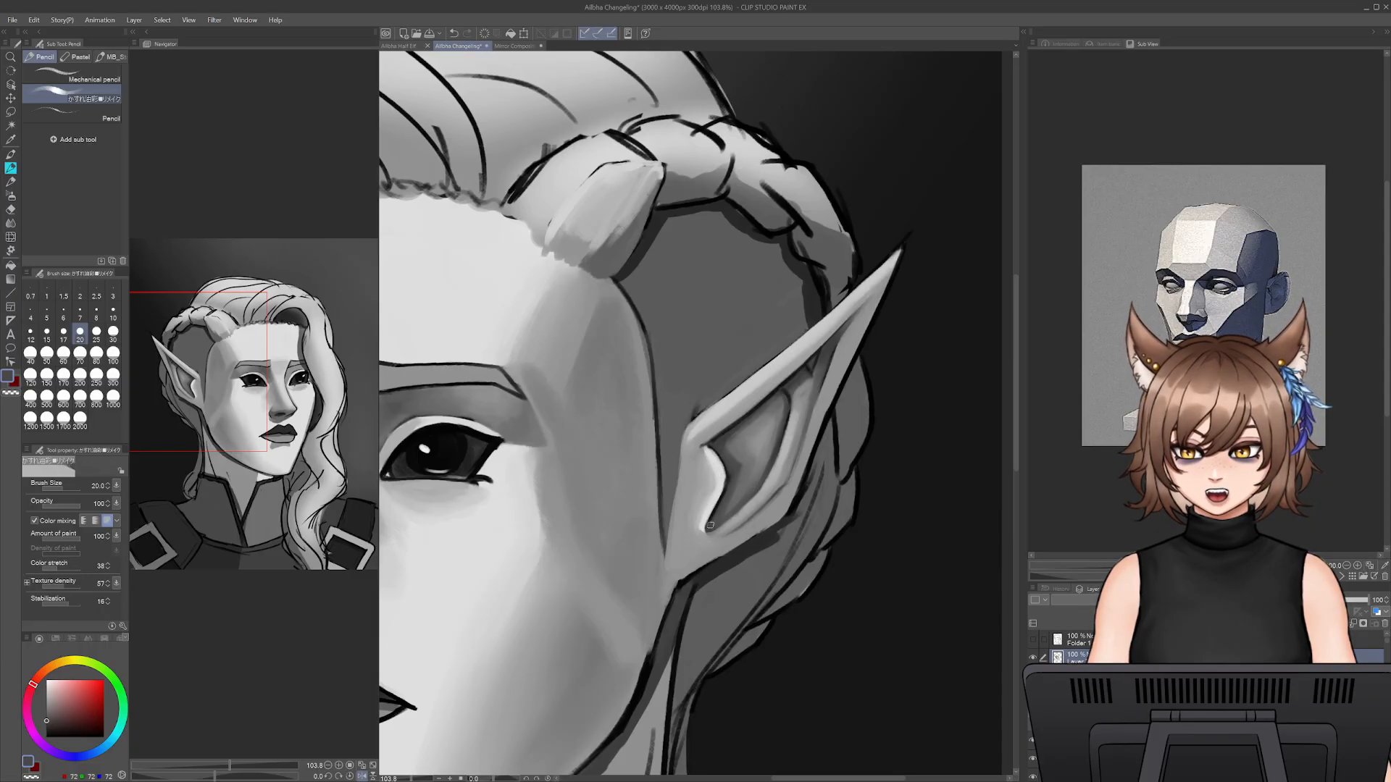
{"action": "left_click_drag", "start_coordinate": [710, 526], "coordinate": [729, 483]}
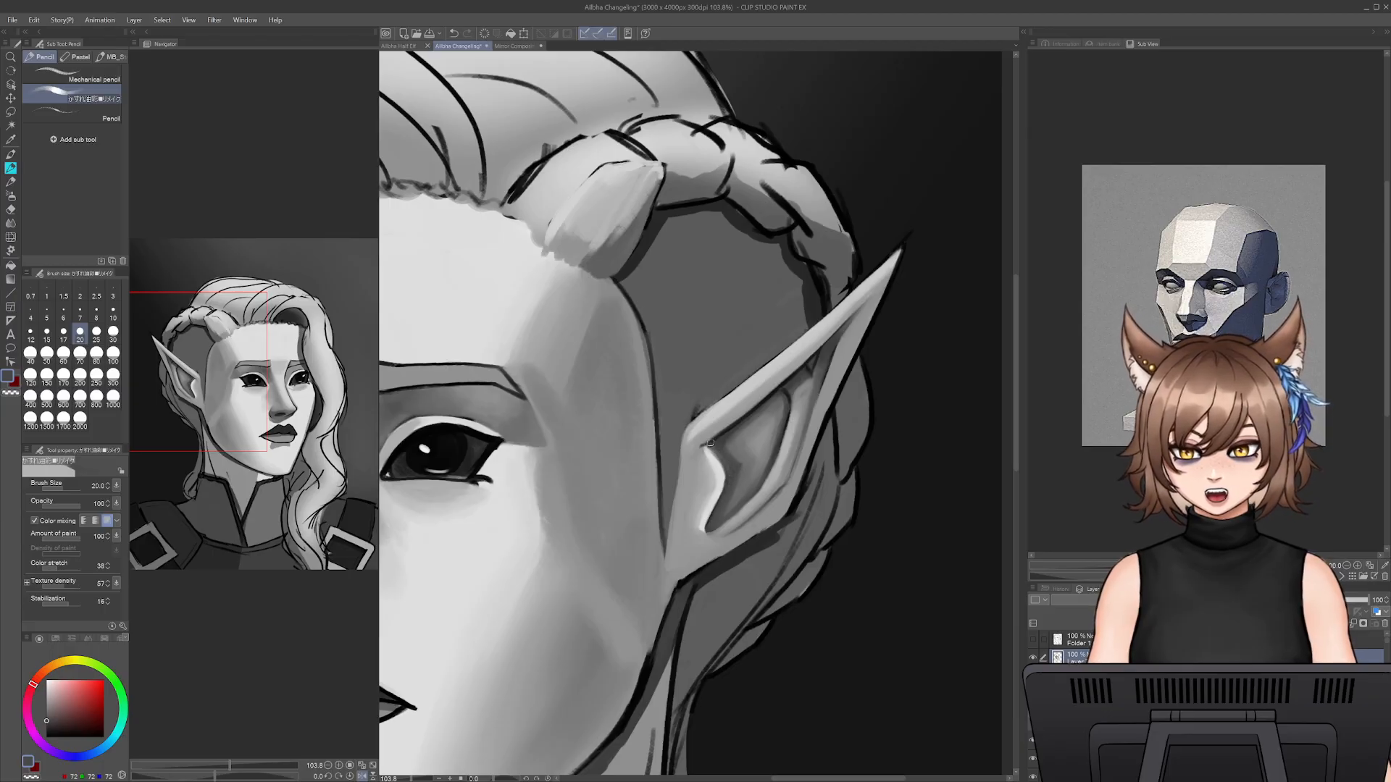
{"action": "left_click", "coordinate": [721, 422], "text": "alt"}
{"action": "left_click_drag", "start_coordinate": [711, 441], "coordinate": [706, 451]}
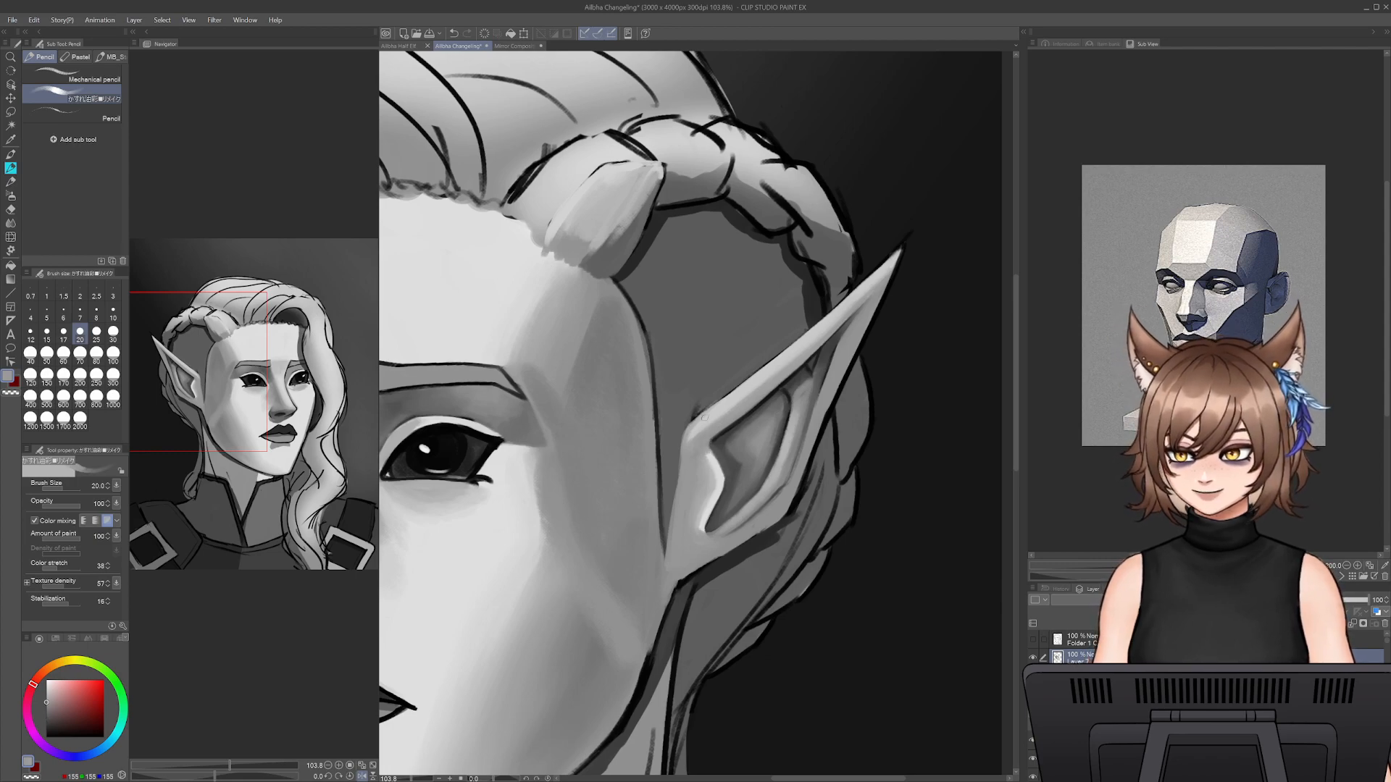
{"action": "left_click", "coordinate": [699, 444], "text": "alt"}
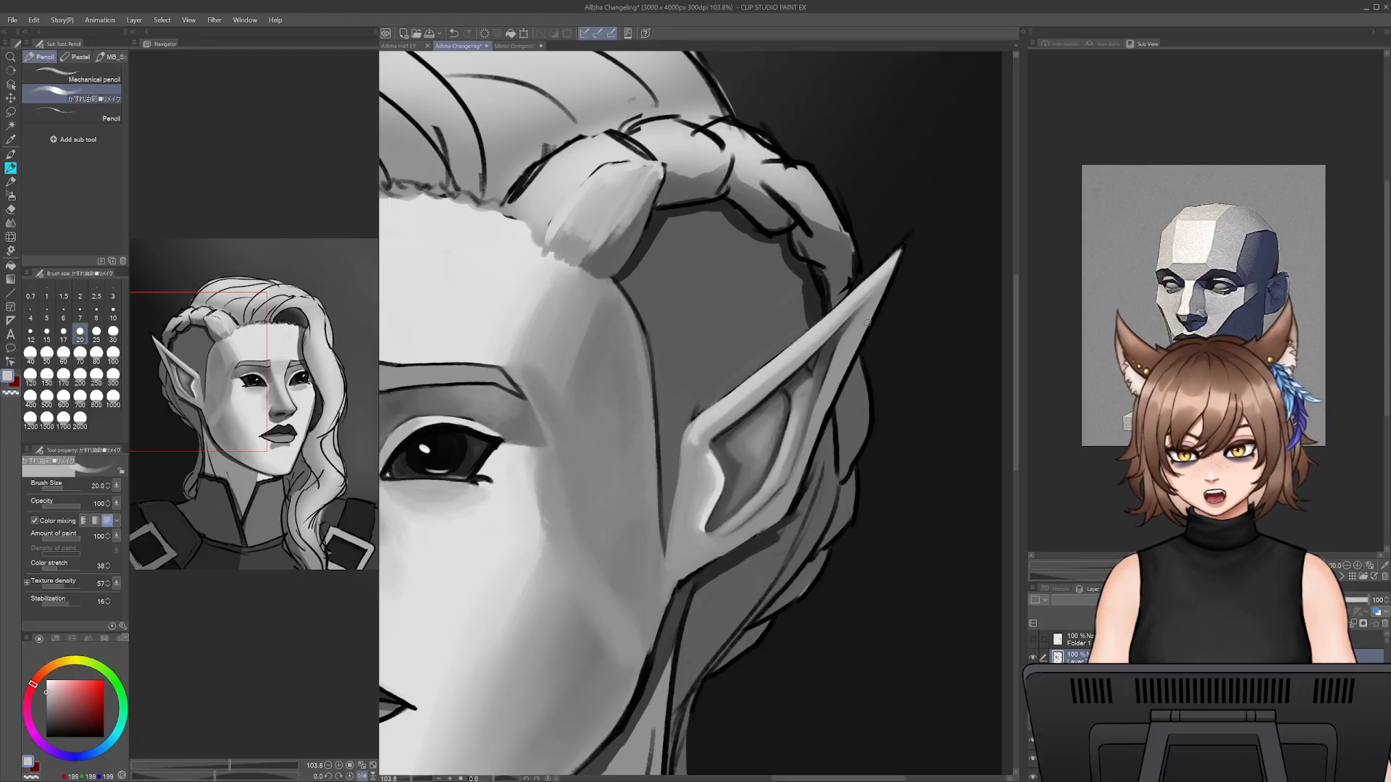
- Touch up the narrow shadow under the upper rim near the ear's tip, reducing the brush to size 12.5
{"action": "left_click", "coordinate": [822, 368], "text": "alt"}
{"action": "left_click", "coordinate": [816, 363], "text": "alt"}
{"action": "key", "text": "bracketleft"}
{"action": "key", "text": "bracketleft"}
{"action": "key", "text": "bracketleft"}
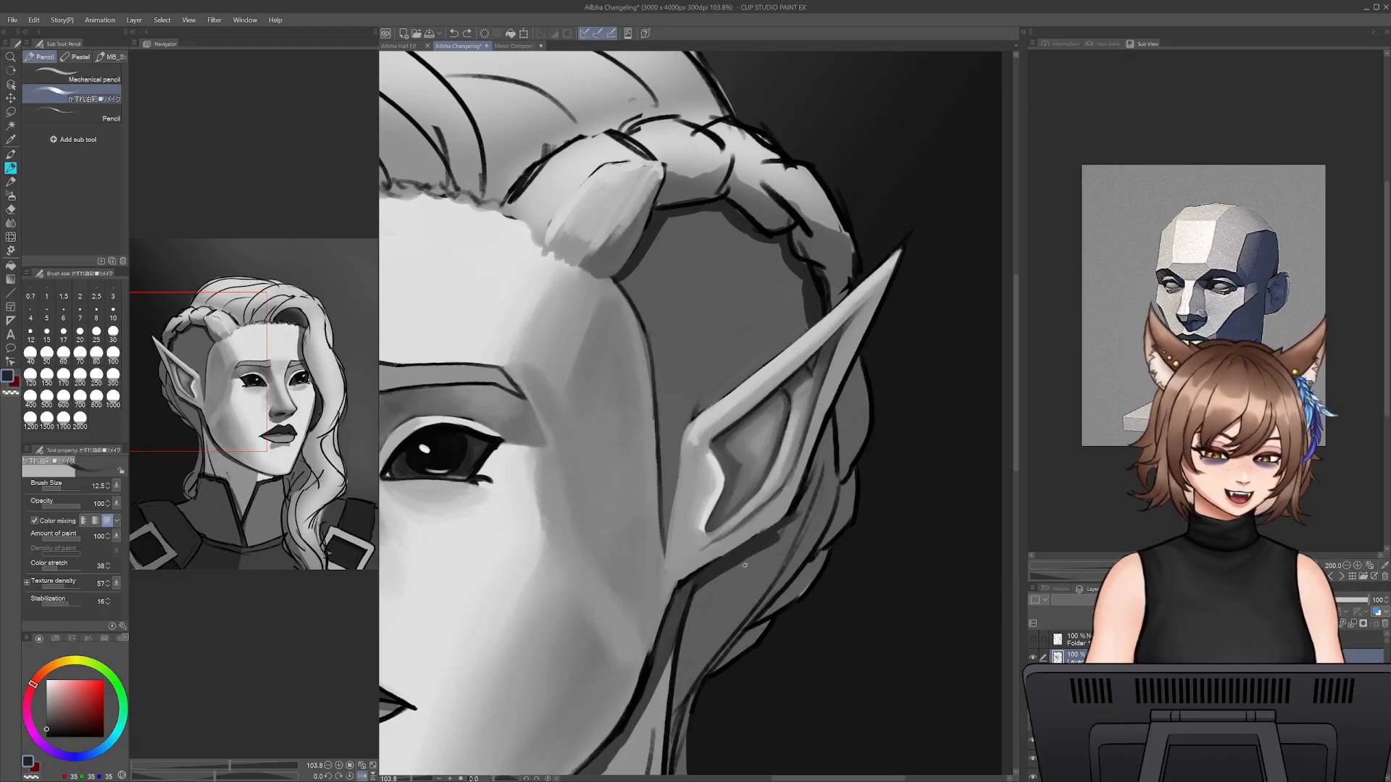
- Paint over the outline along the ear's lobe and lower back edge with sampled mid and dark greys at size 20
{"action": "left_click", "coordinate": [713, 550], "text": "alt"}
{"action": "key", "text": "bracketright"}
{"action": "key", "text": "bracketright"}
{"action": "key", "text": "bracketright"}
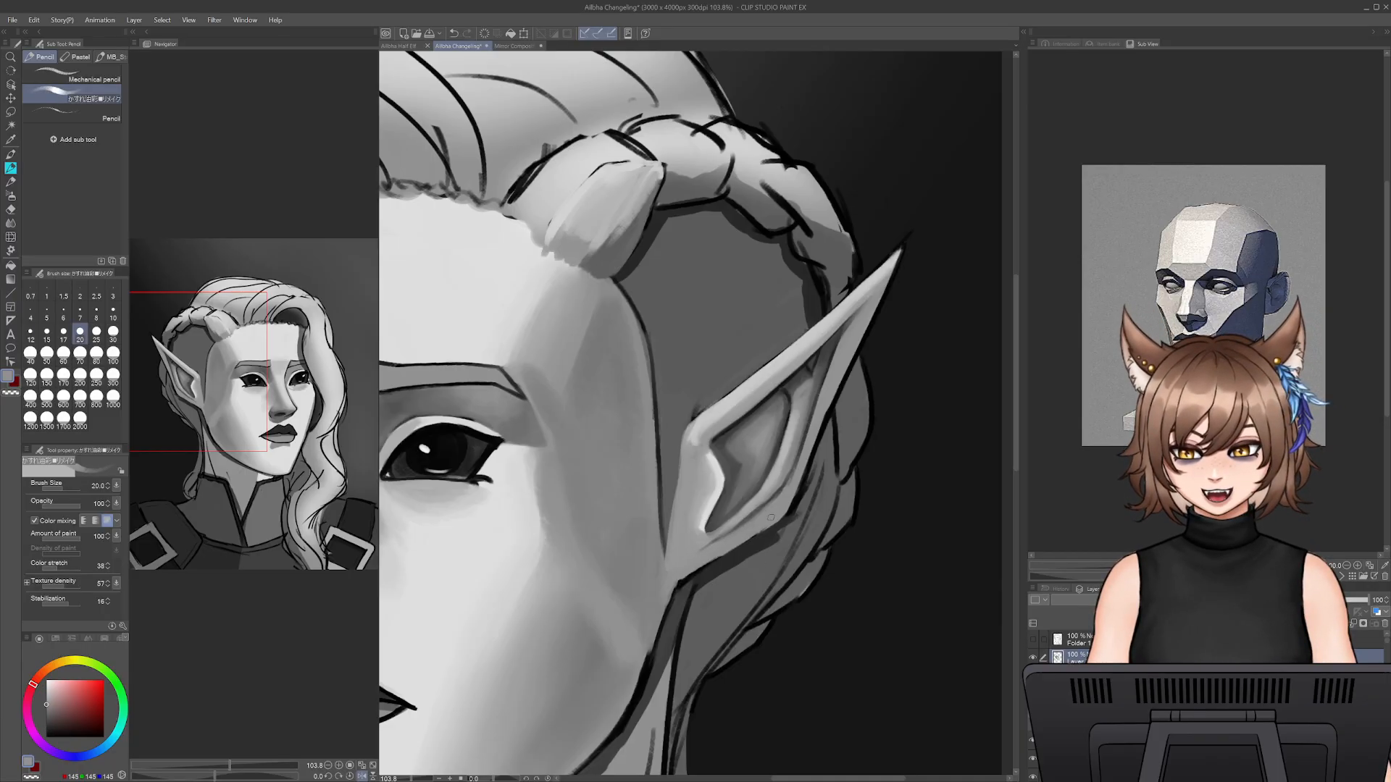
{"action": "left_click", "coordinate": [700, 576], "text": "alt"}
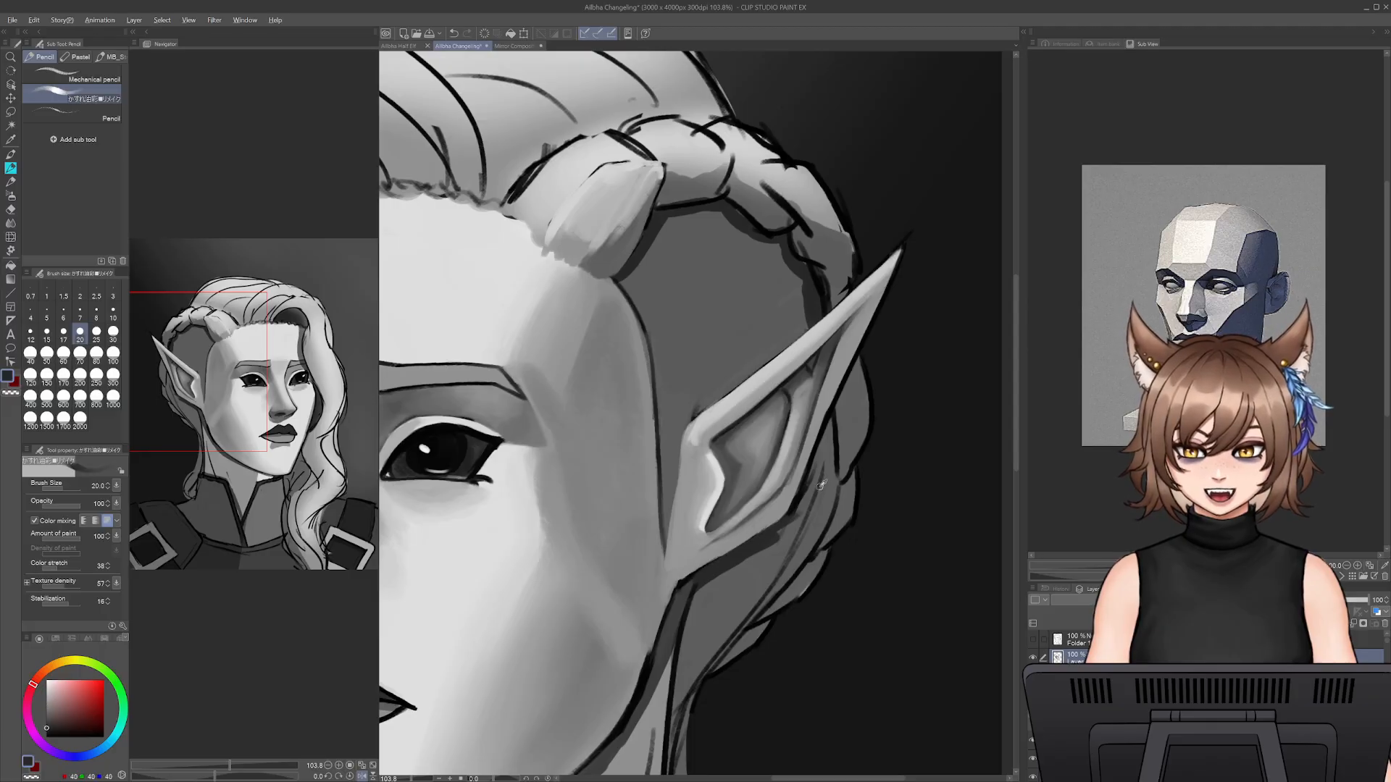
{"action": "left_click", "coordinate": [800, 462], "text": "alt"}
{"action": "left_click", "coordinate": [818, 463], "text": "alt"}
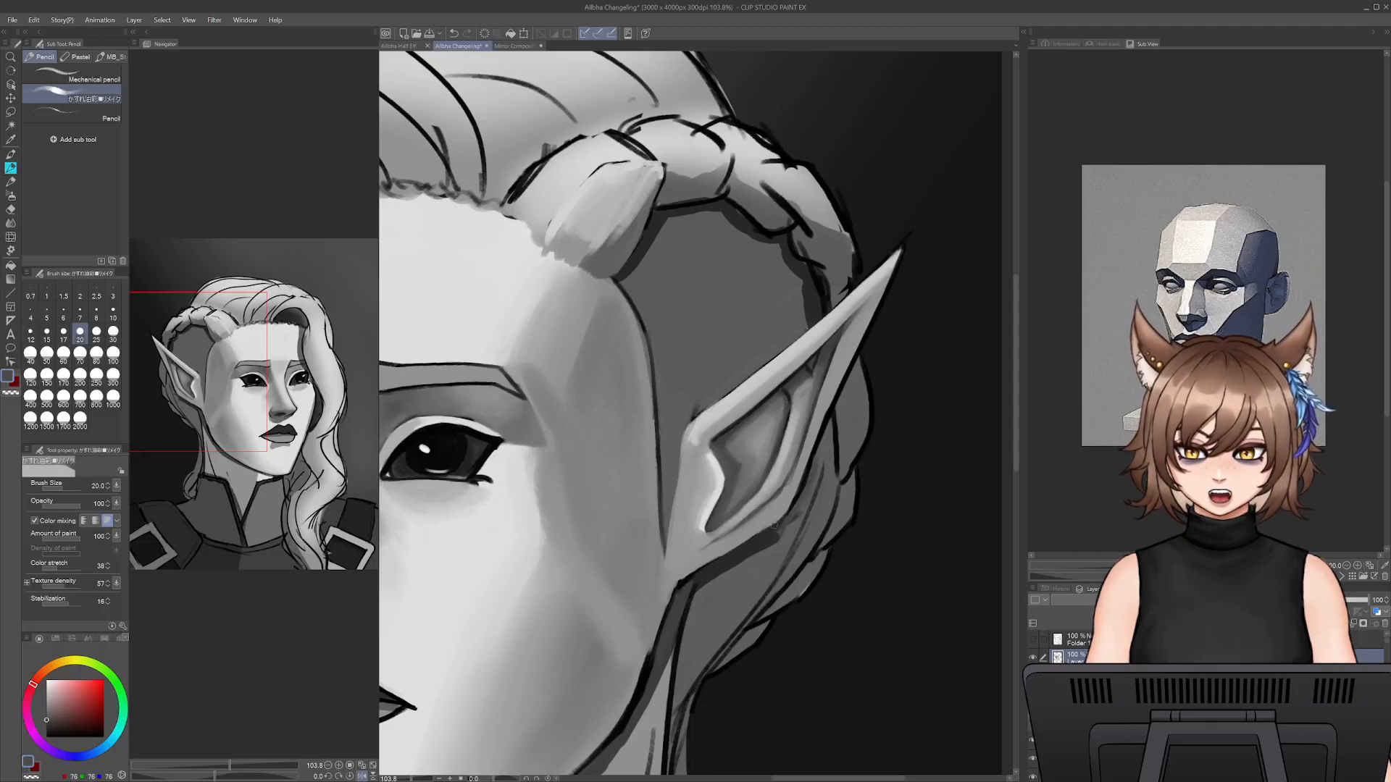
{"action": "left_click_drag", "start_coordinate": [785, 509], "coordinate": [748, 545]}
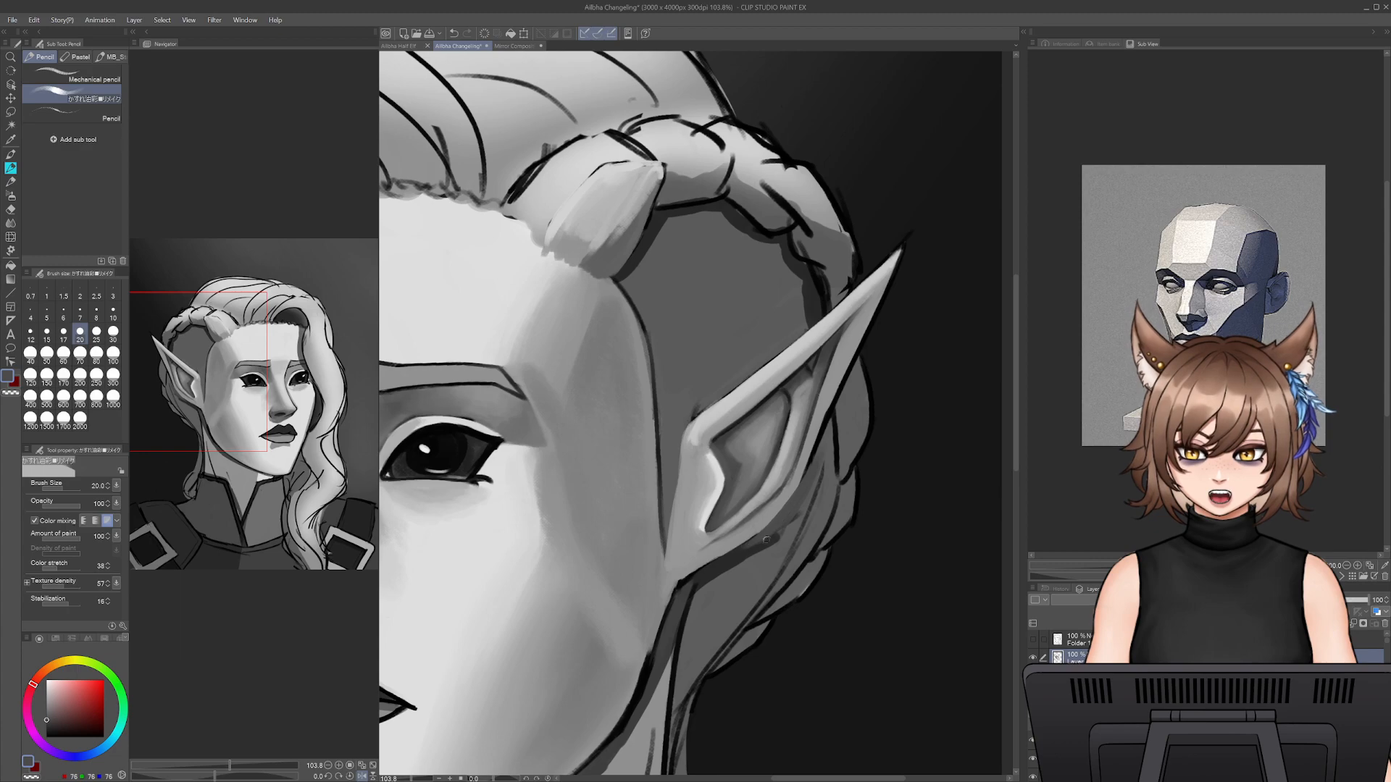
- Shade the hair behind the ear's lower edge and cover its sketch lines with sampled dark greys at sizes 30 and 40
{"action": "key", "text": "bracketright"}
{"action": "key", "text": "bracketright"}
{"action": "key", "text": "bracketright"}
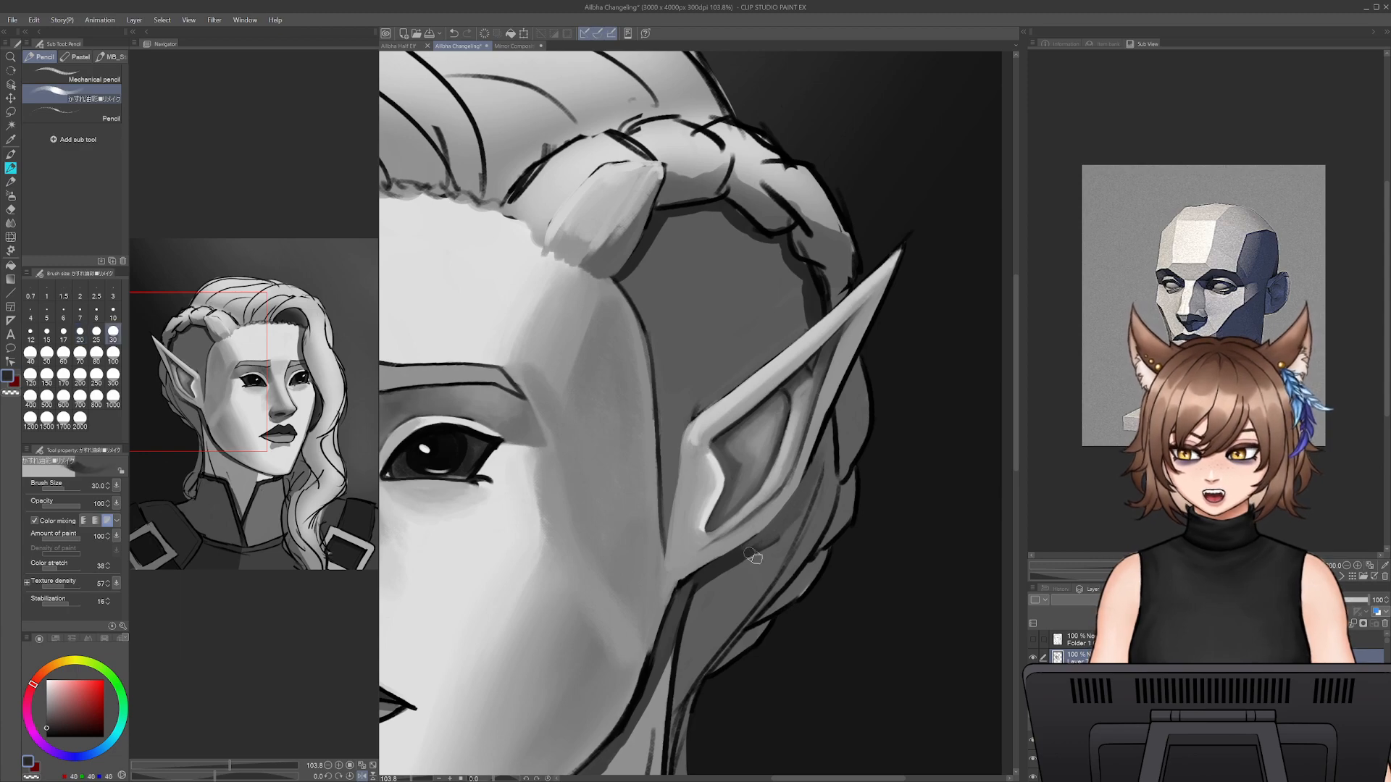
{"action": "left_click", "coordinate": [754, 540], "text": "alt"}
{"action": "mouse_move", "coordinate": [754, 540]}
{"action": "left_mouse_down"}
{"action": "mouse_move", "coordinate": [826, 444]}
{"action": "mouse_move", "coordinate": [782, 533]}
{"action": "left_mouse_up"}
{"action": "left_click_drag", "start_coordinate": [813, 485], "coordinate": [760, 545]}
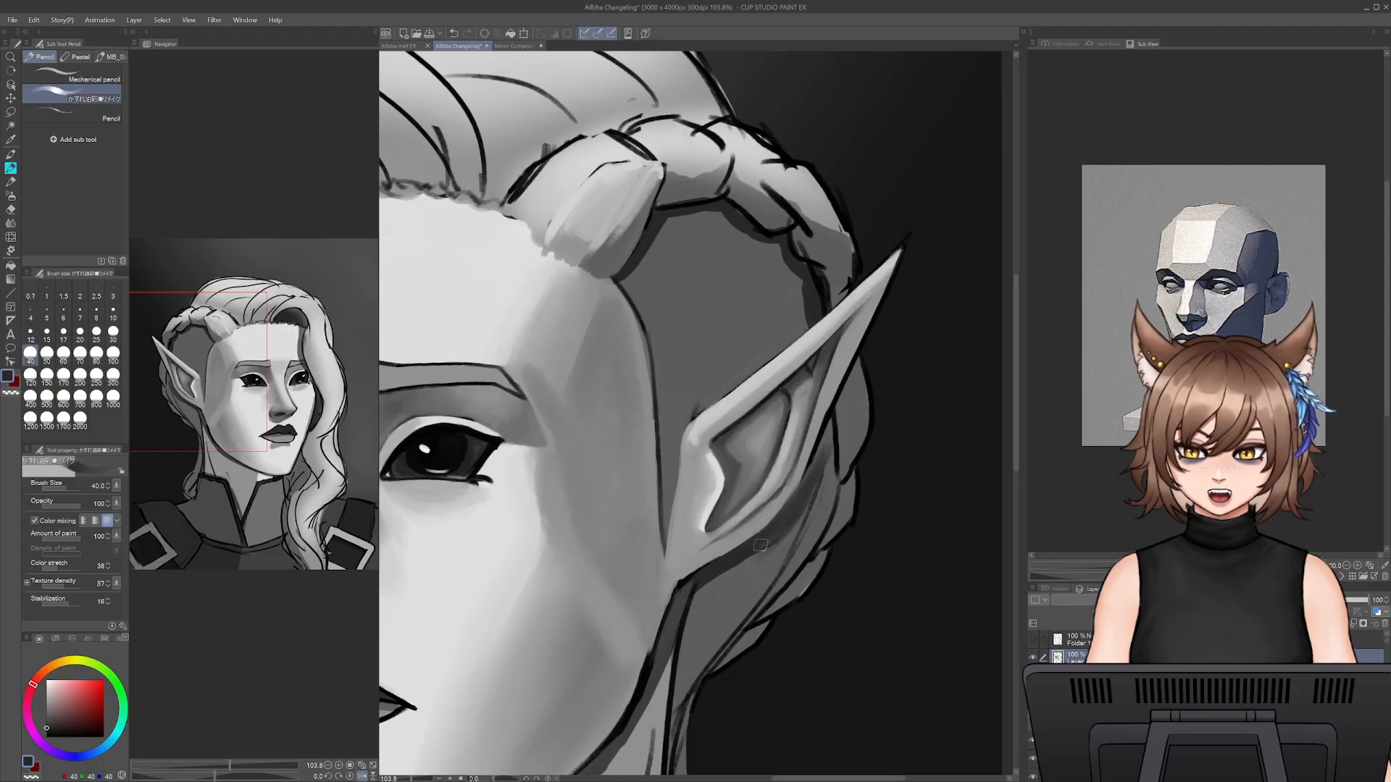
{"action": "left_click", "coordinate": [749, 573], "text": "alt"}
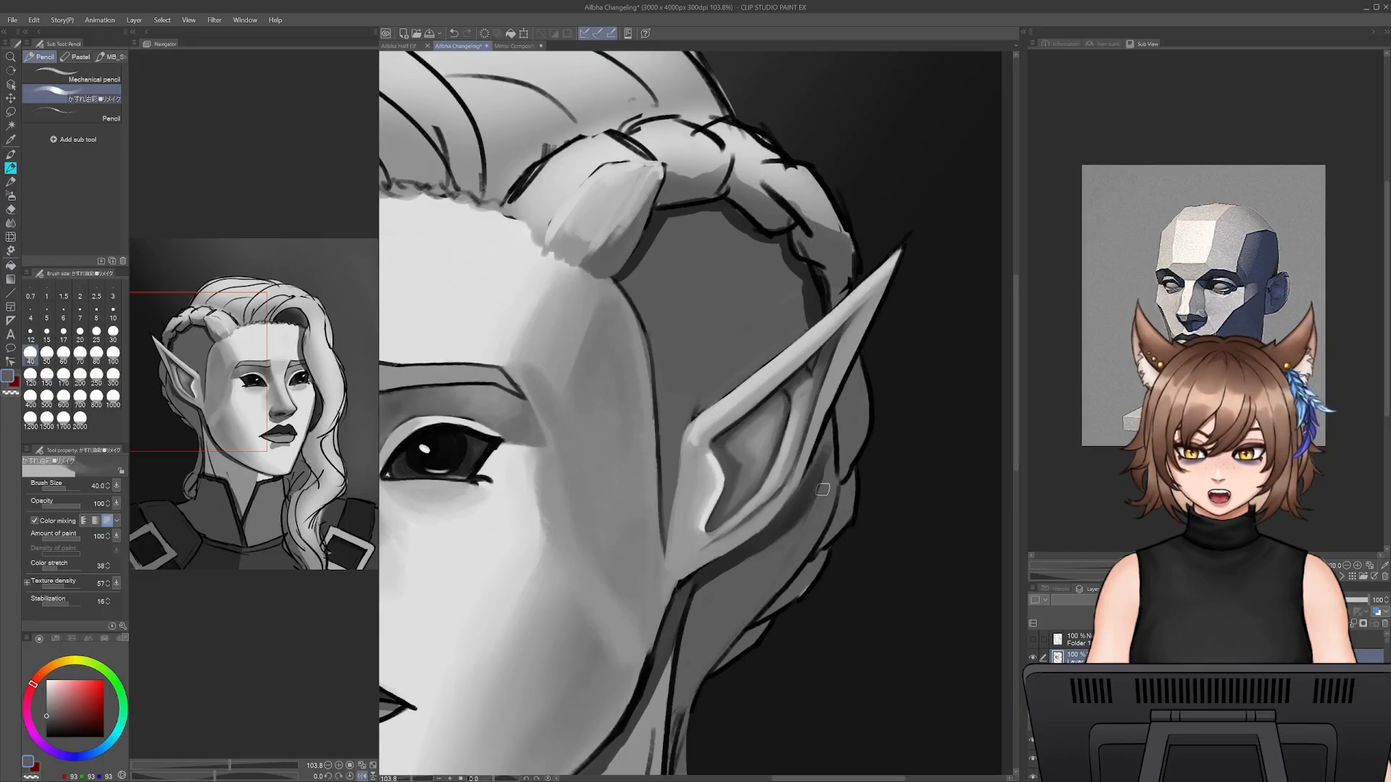
- Paint over the black outline down the ear's back edge with light grey sampled from the ear at size 20
{"action": "left_click", "coordinate": [836, 396], "text": "alt"}
{"action": "key", "text": "bracketleft"}
{"action": "key", "text": "bracketleft"}
{"action": "key", "text": "bracketleft"}
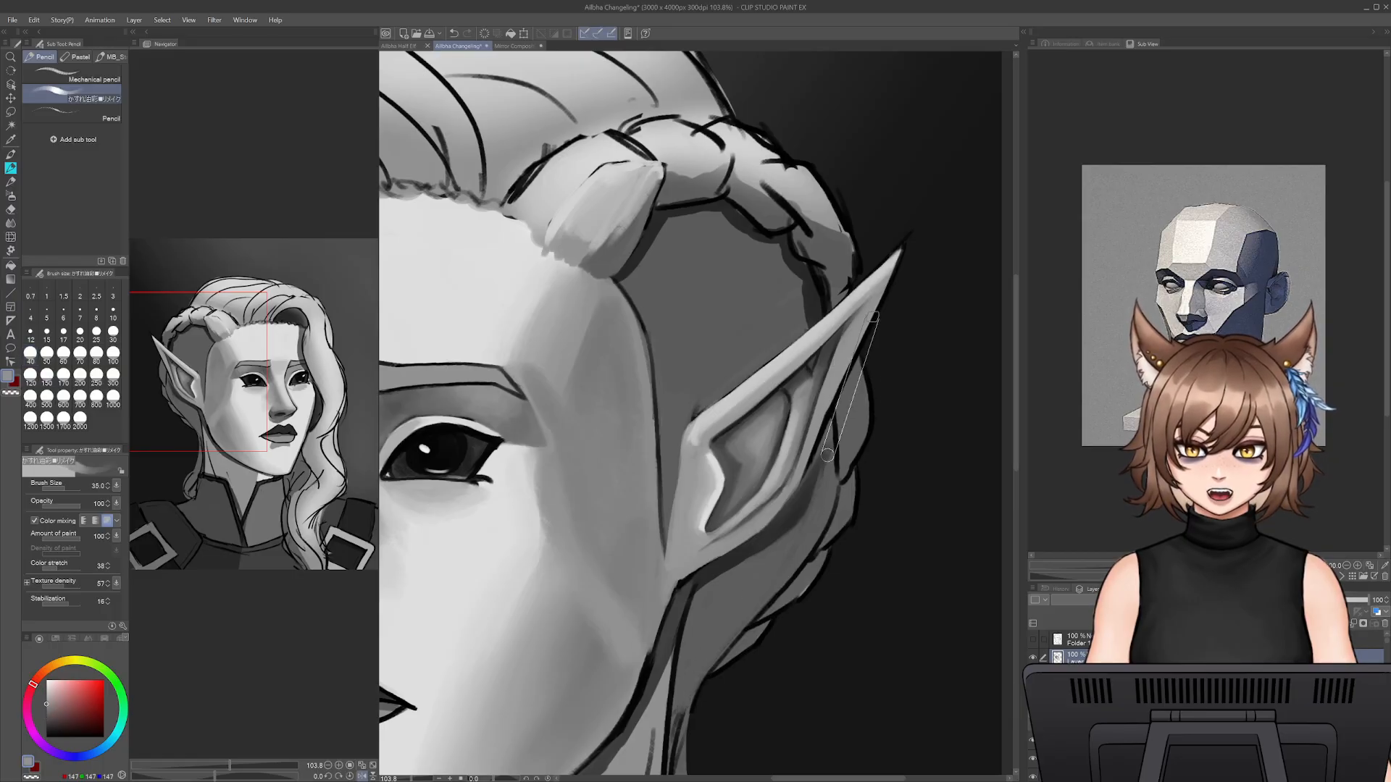
{"action": "mouse_move", "coordinate": [855, 347]}
{"action": "left_mouse_down"}
{"action": "mouse_move", "coordinate": [873, 309]}
{"action": "mouse_move", "coordinate": [823, 430]}
{"action": "left_mouse_up"}
{"action": "left_click_drag", "start_coordinate": [824, 428], "coordinate": [798, 500]}
- Undo the last strokes on the ear's back edge and repaint the edge below the tip with light grey at size 20
{"action": "key", "text": "ctrl+z"}
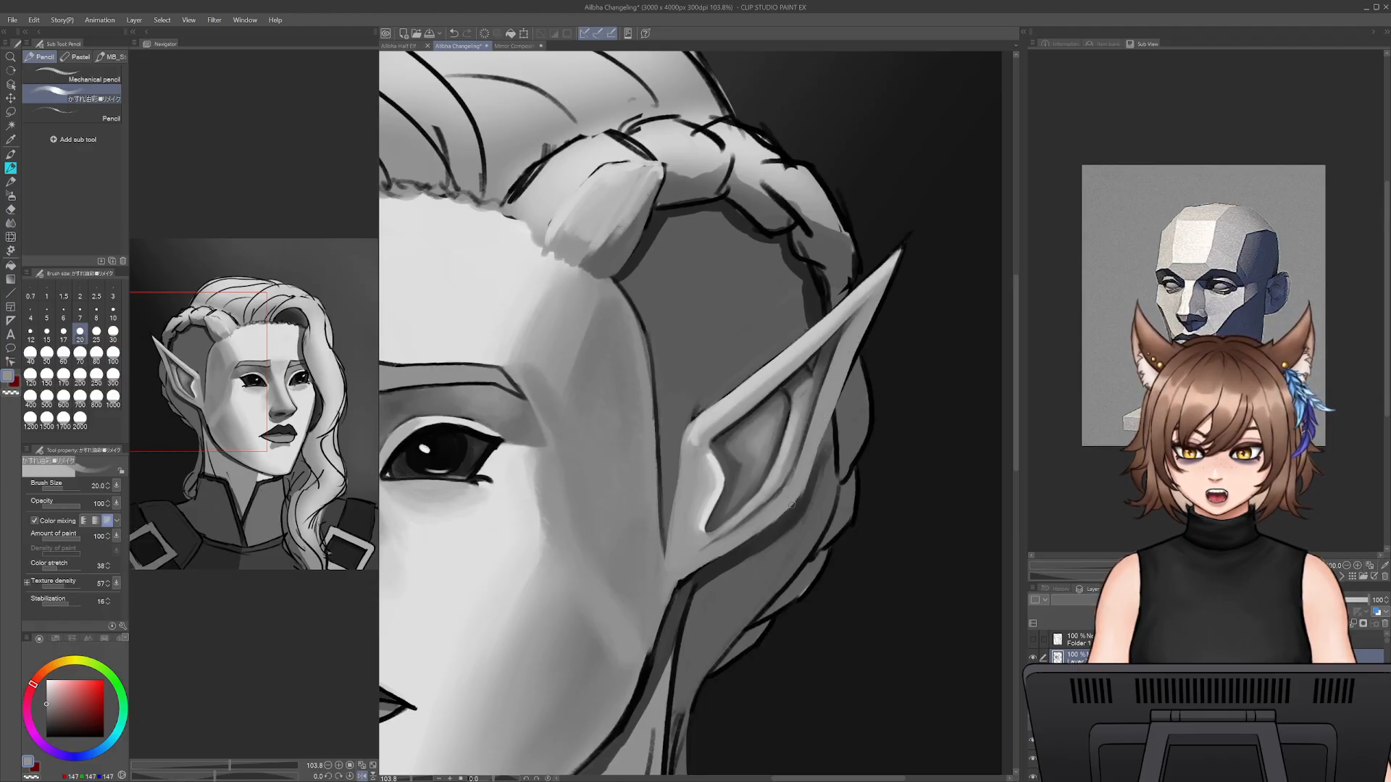
{"action": "key", "text": "ctrl+z"}
{"action": "left_click_drag", "start_coordinate": [793, 507], "coordinate": [746, 543]}
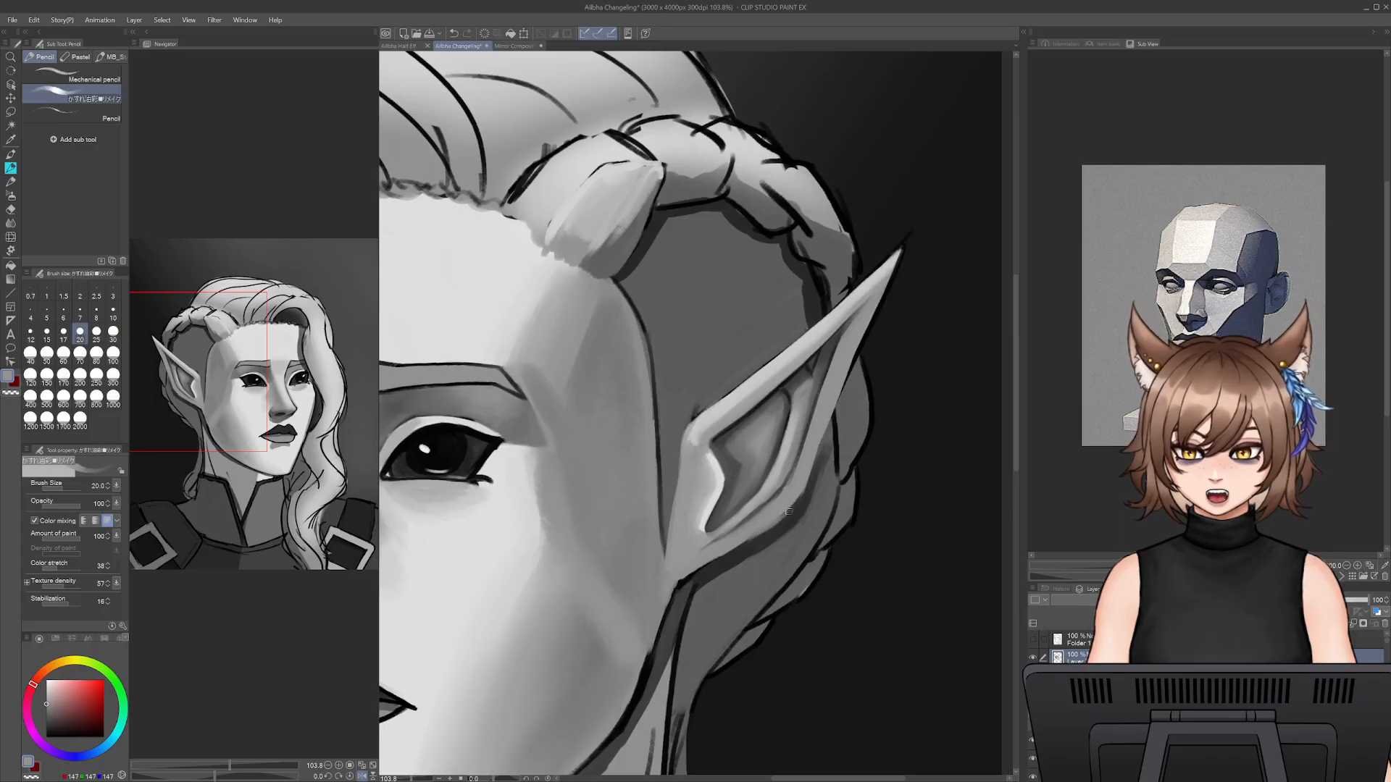
{"action": "key", "text": "ctrl+z"}
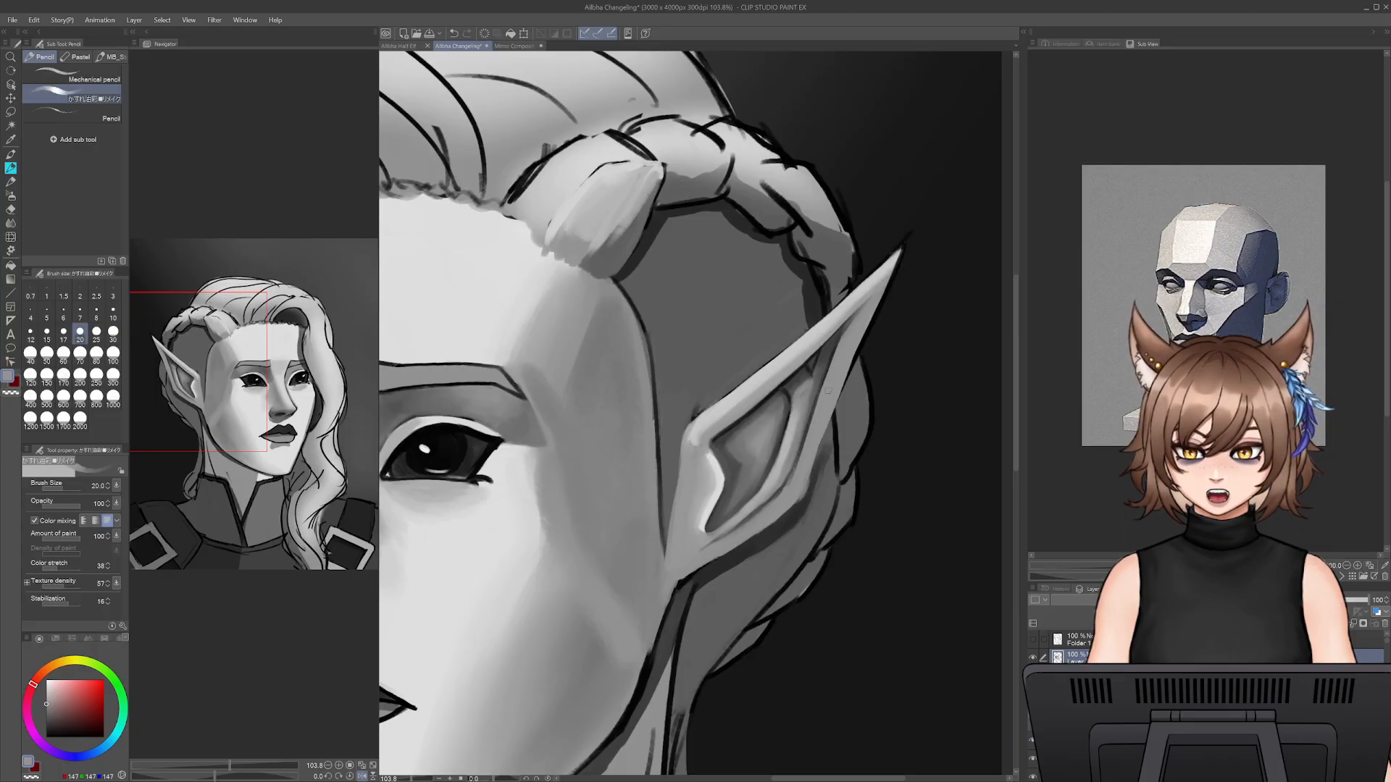
{"action": "left_click_drag", "start_coordinate": [856, 349], "coordinate": [834, 421]}
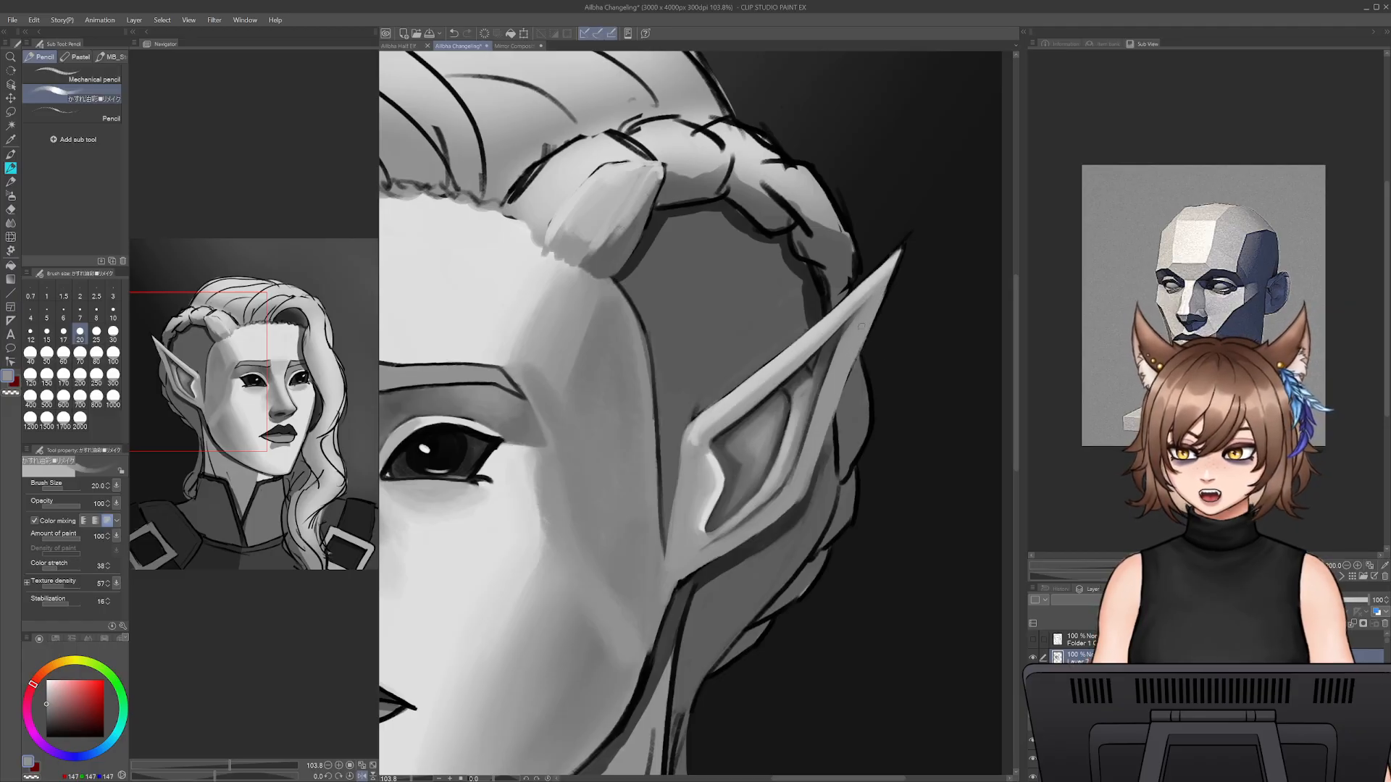
- Shade the ear's inner hollow with grey sampled from the ear and light grey sampled from the cheek at sizes 40 to 50
{"action": "left_click", "coordinate": [728, 443], "text": "alt"}
{"action": "left_click_drag", "start_coordinate": [753, 424], "coordinate": [819, 355]}
{"action": "key", "text": "bracketright"}
{"action": "key", "text": "bracketright"}
{"action": "key", "text": "bracketright"}
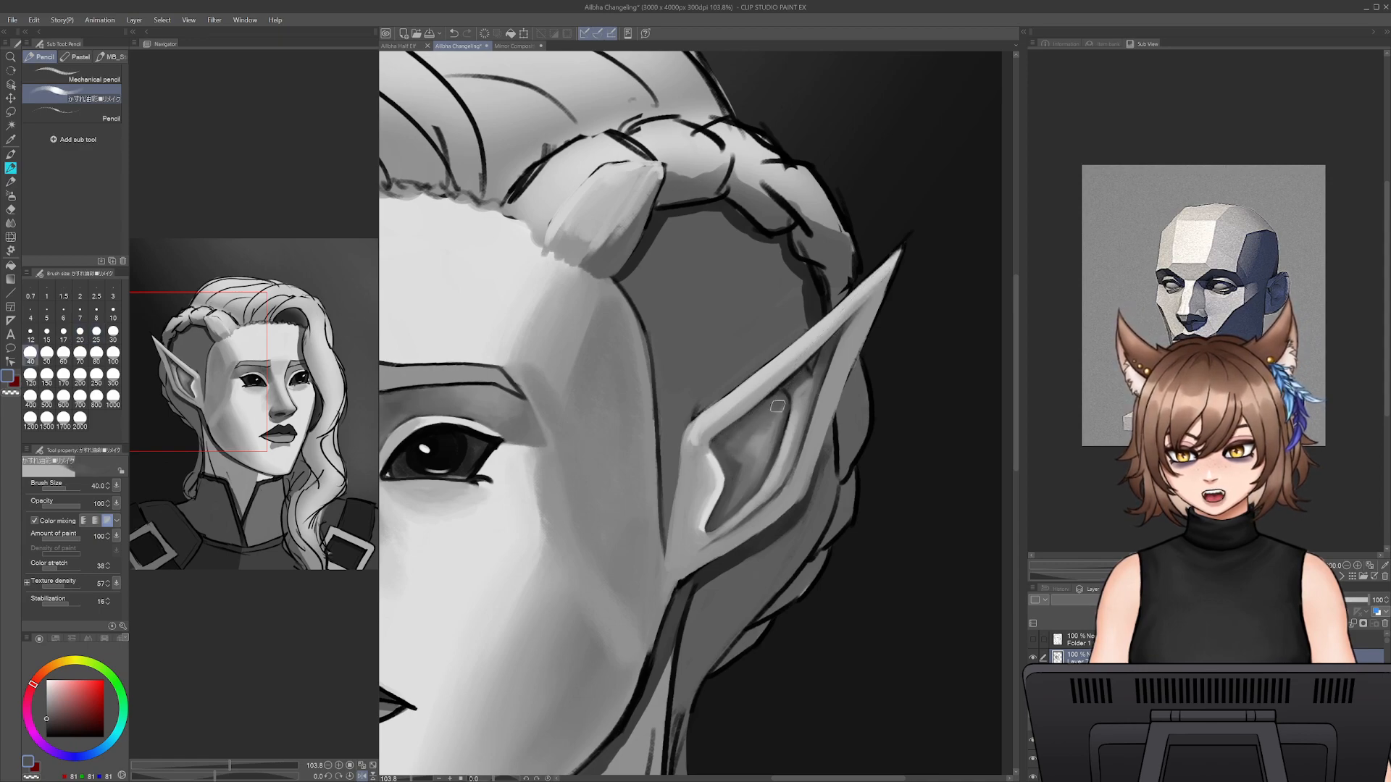
{"action": "left_click", "coordinate": [755, 448], "text": "alt"}
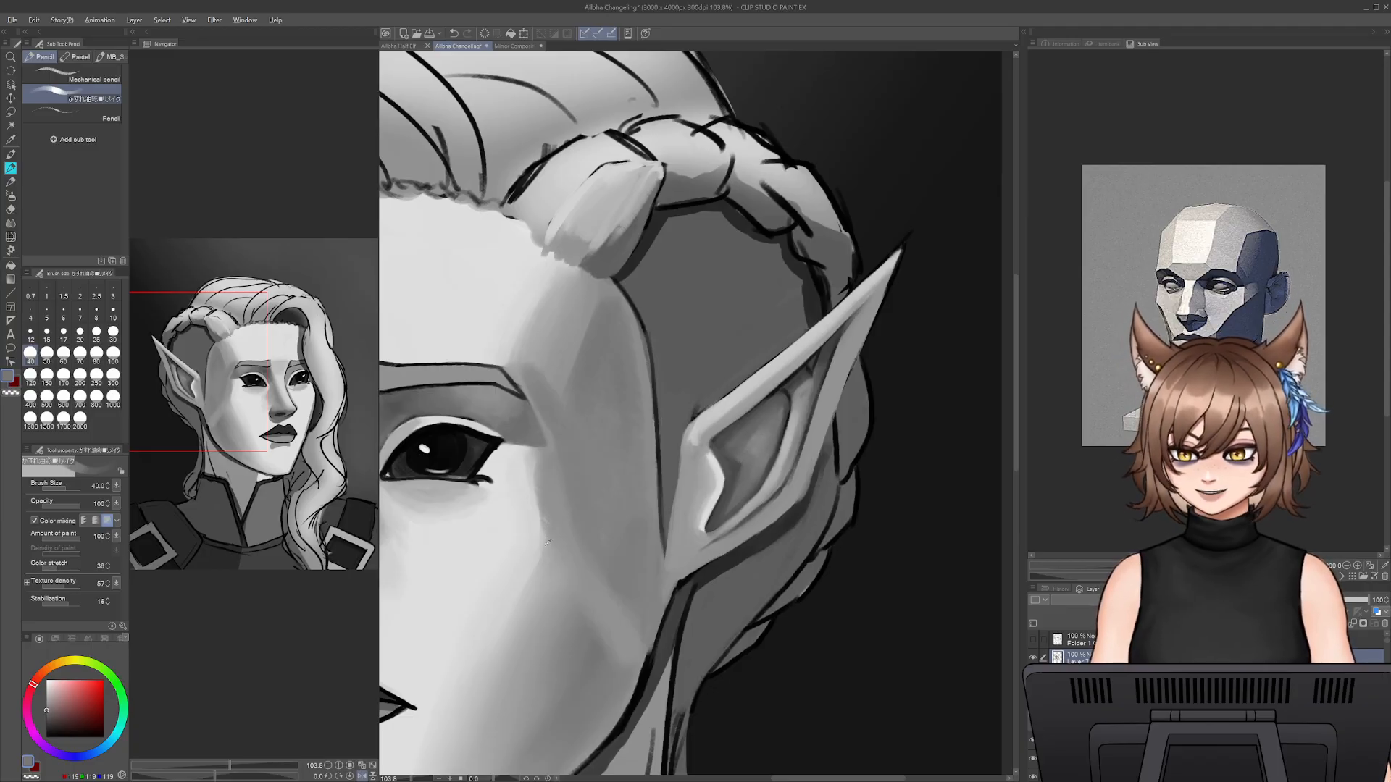
{"action": "left_click", "coordinate": [492, 532], "text": "alt"}
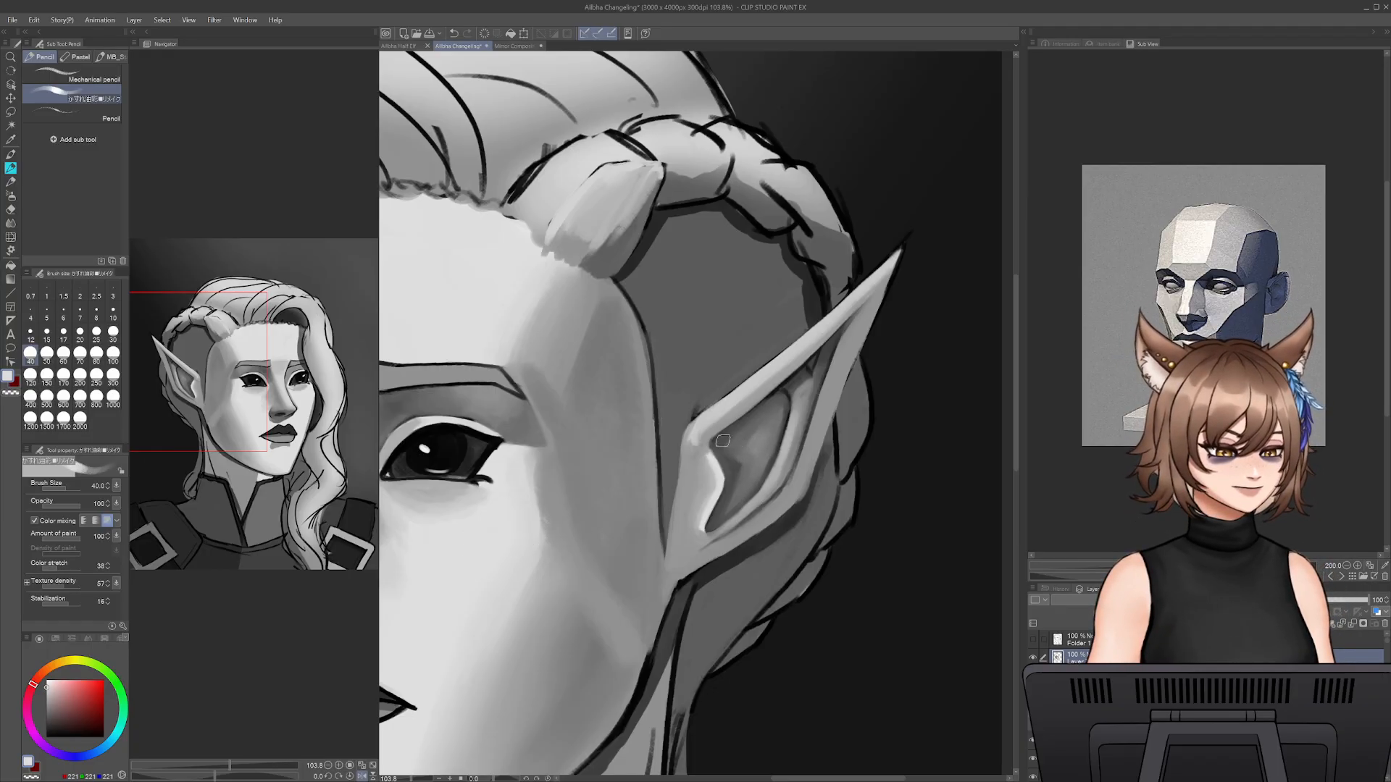
{"action": "key", "text": "bracketright"}
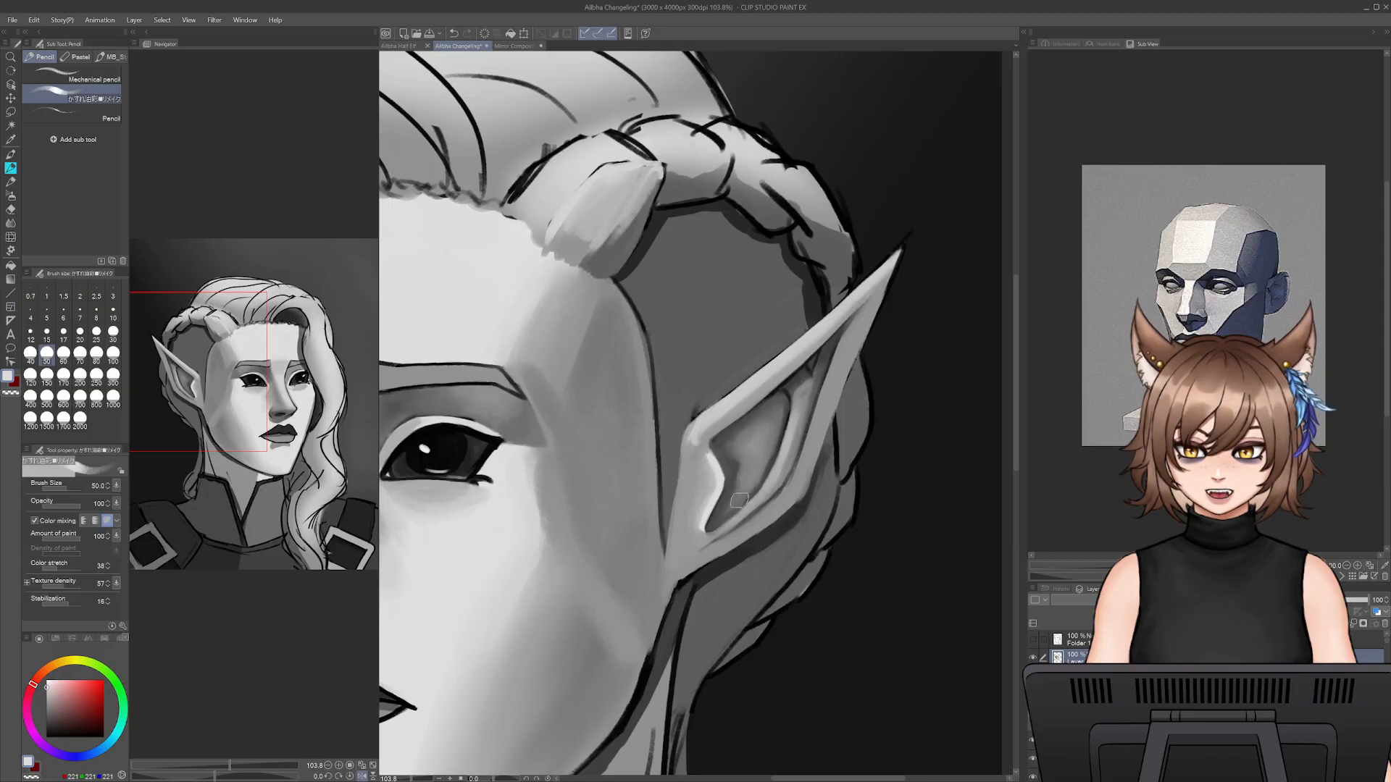
{"action": "key", "text": "bracketleft"}
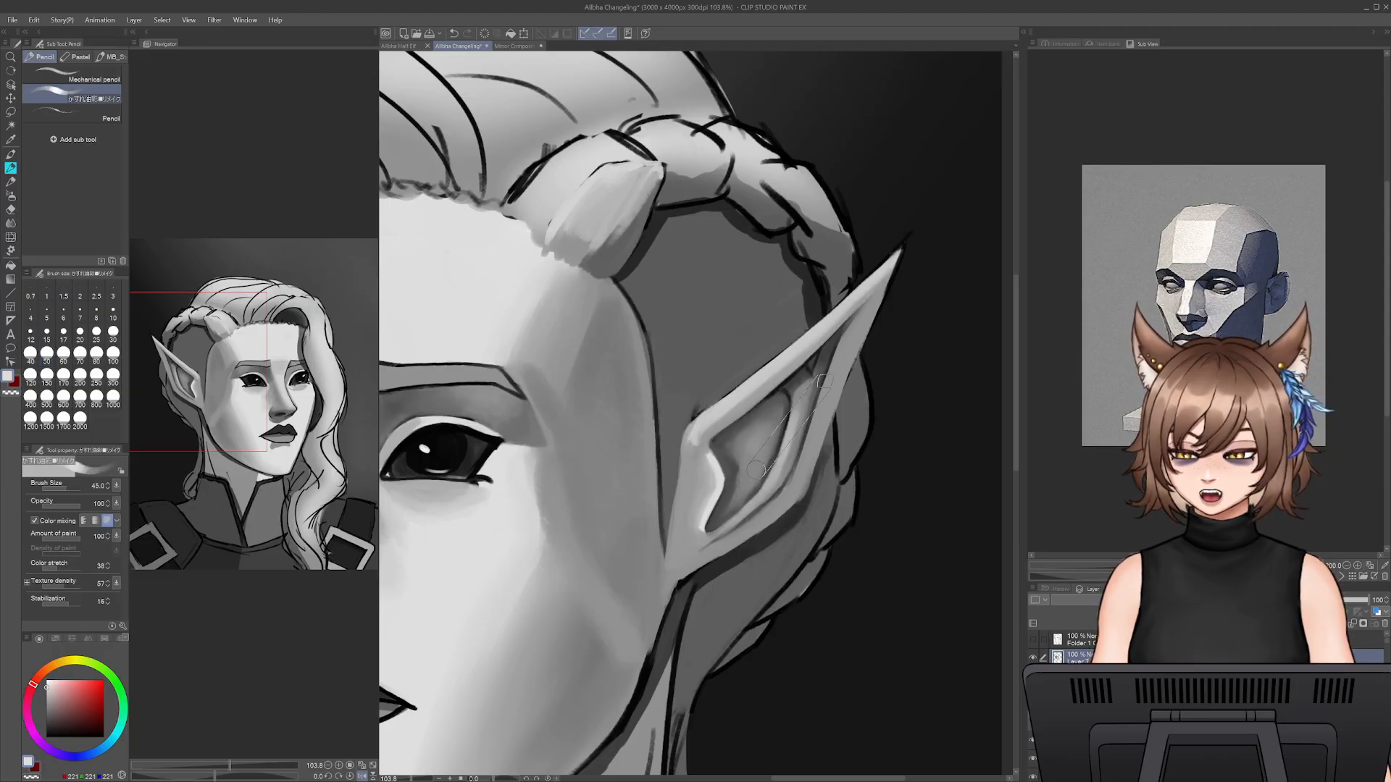
- Define the fold behind the ear's hollow and blend the back rim with sampled dark and mid greys at size 25
{"action": "key", "text": "bracketleft"}
{"action": "key", "text": "bracketleft"}
{"action": "key", "text": "bracketleft"}
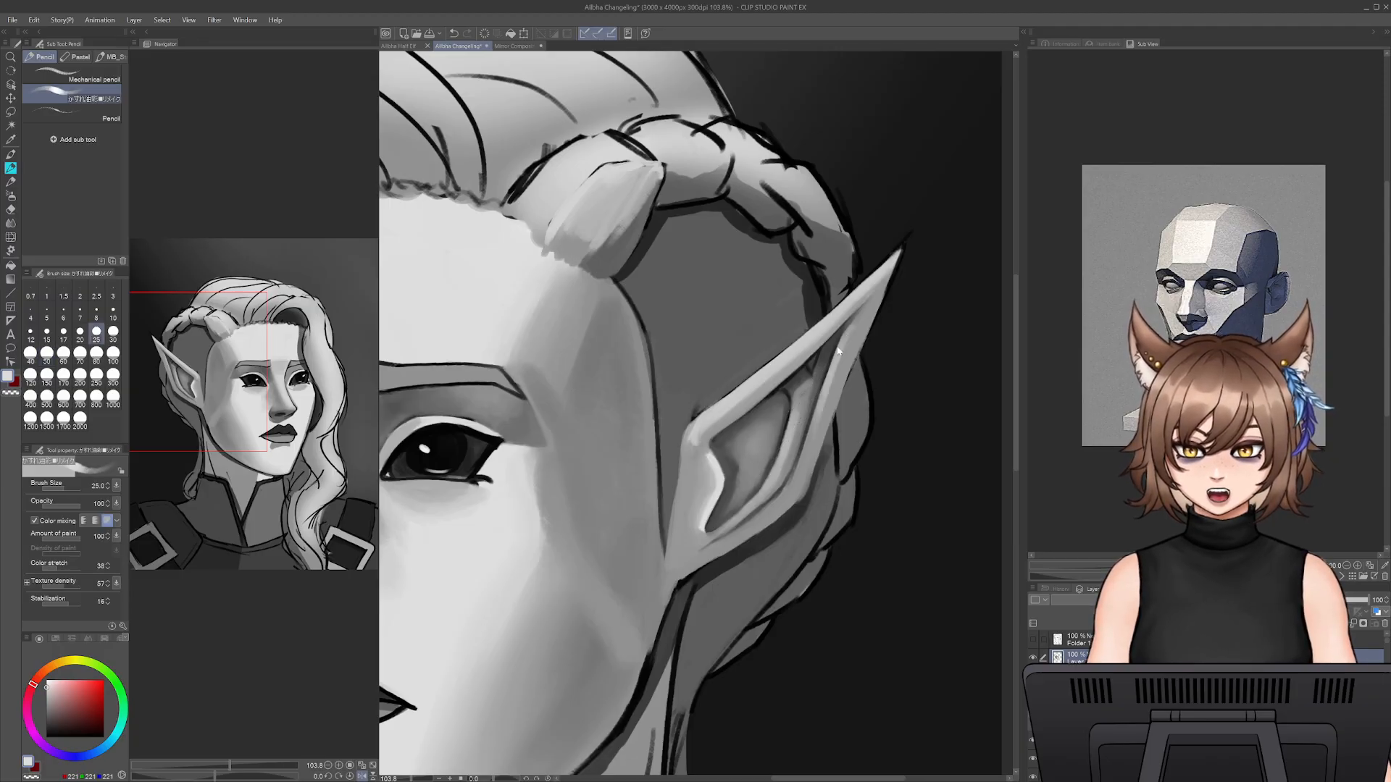
{"action": "left_click", "coordinate": [830, 356], "text": "alt"}
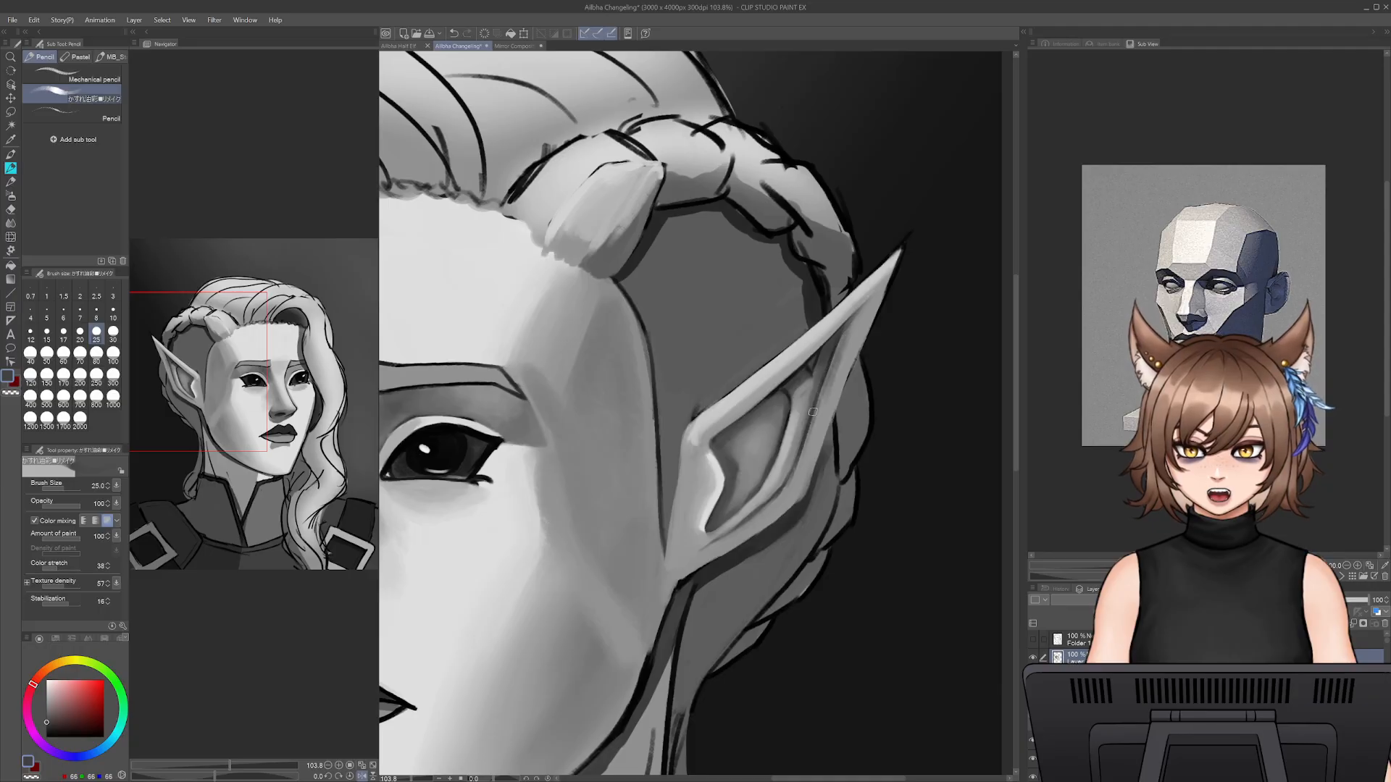
{"action": "left_click_drag", "start_coordinate": [830, 379], "coordinate": [797, 484]}
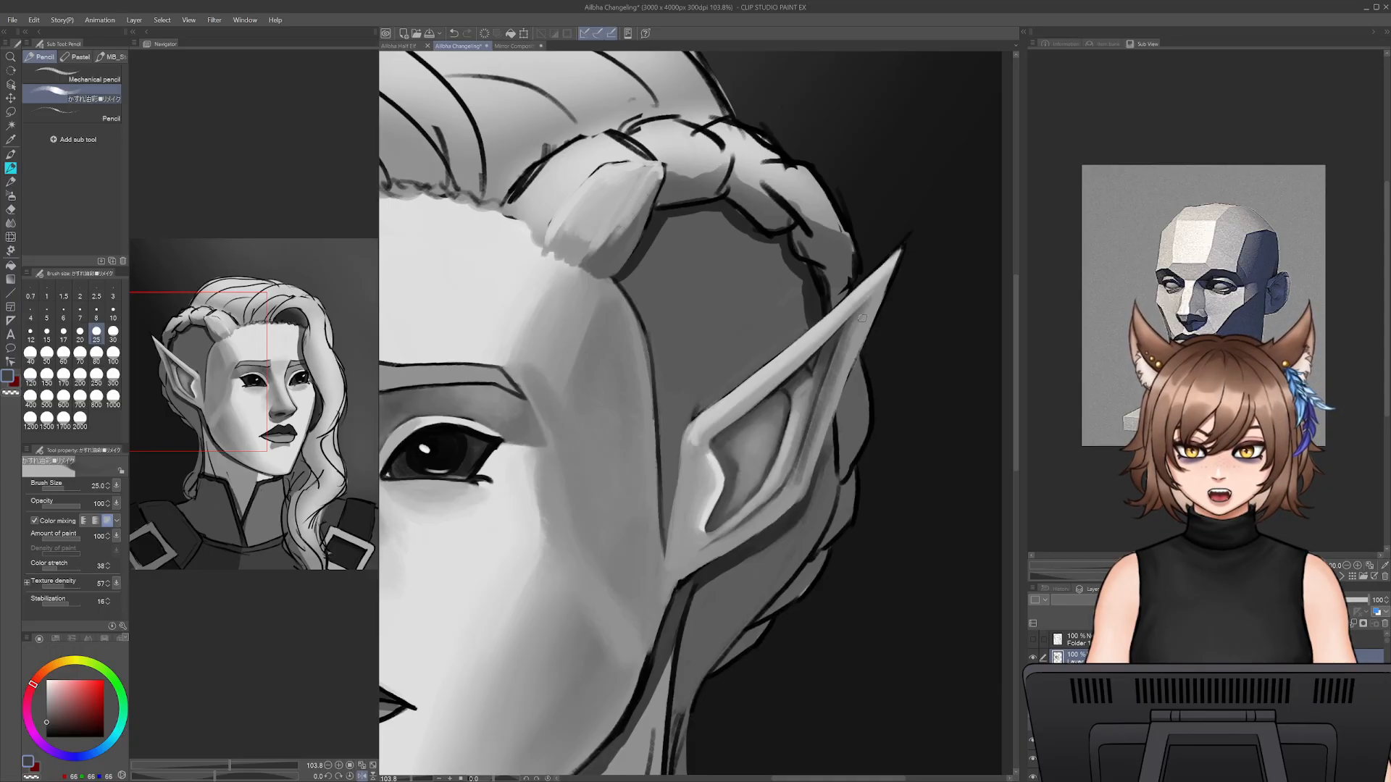
{"action": "left_click", "coordinate": [833, 412], "text": "alt"}
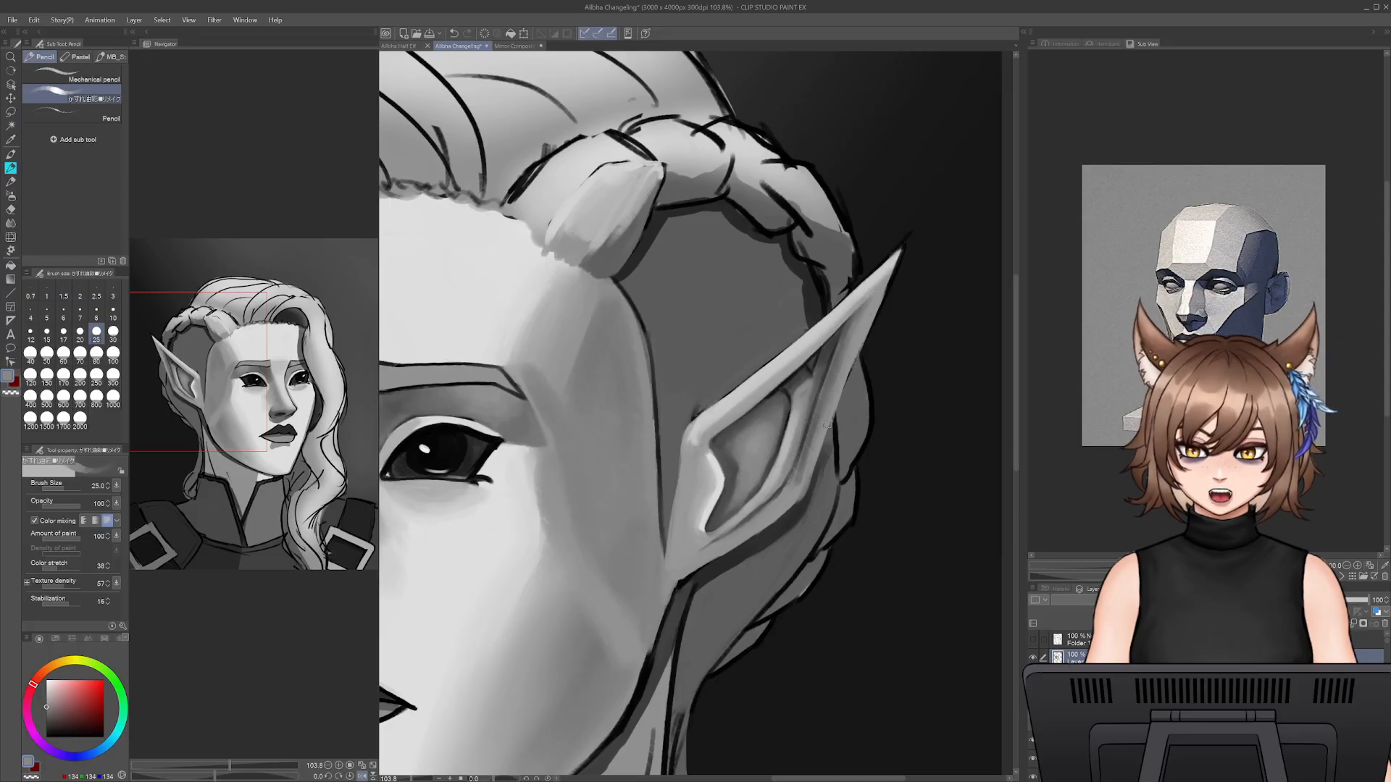
{"action": "left_click", "coordinate": [796, 476], "text": "alt"}
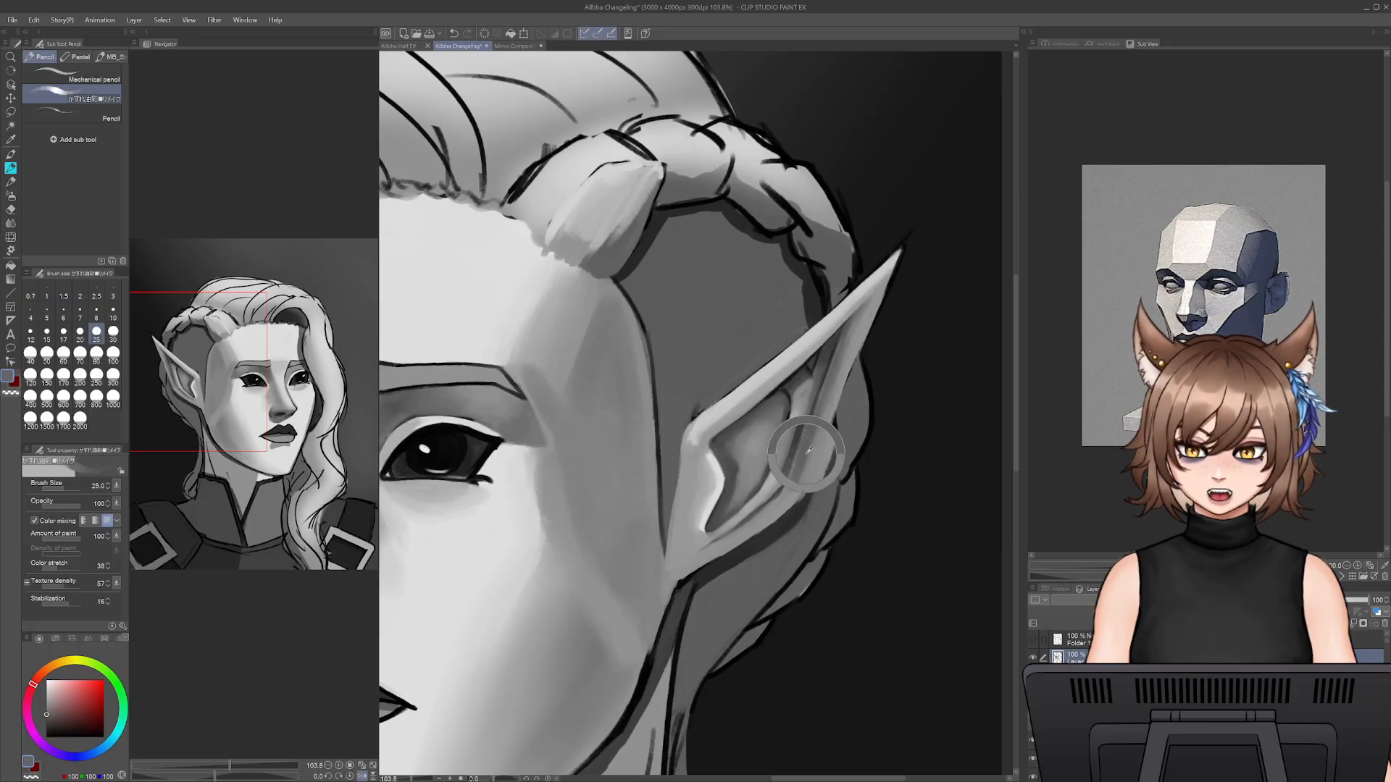
{"action": "left_click", "coordinate": [770, 507], "text": "alt"}
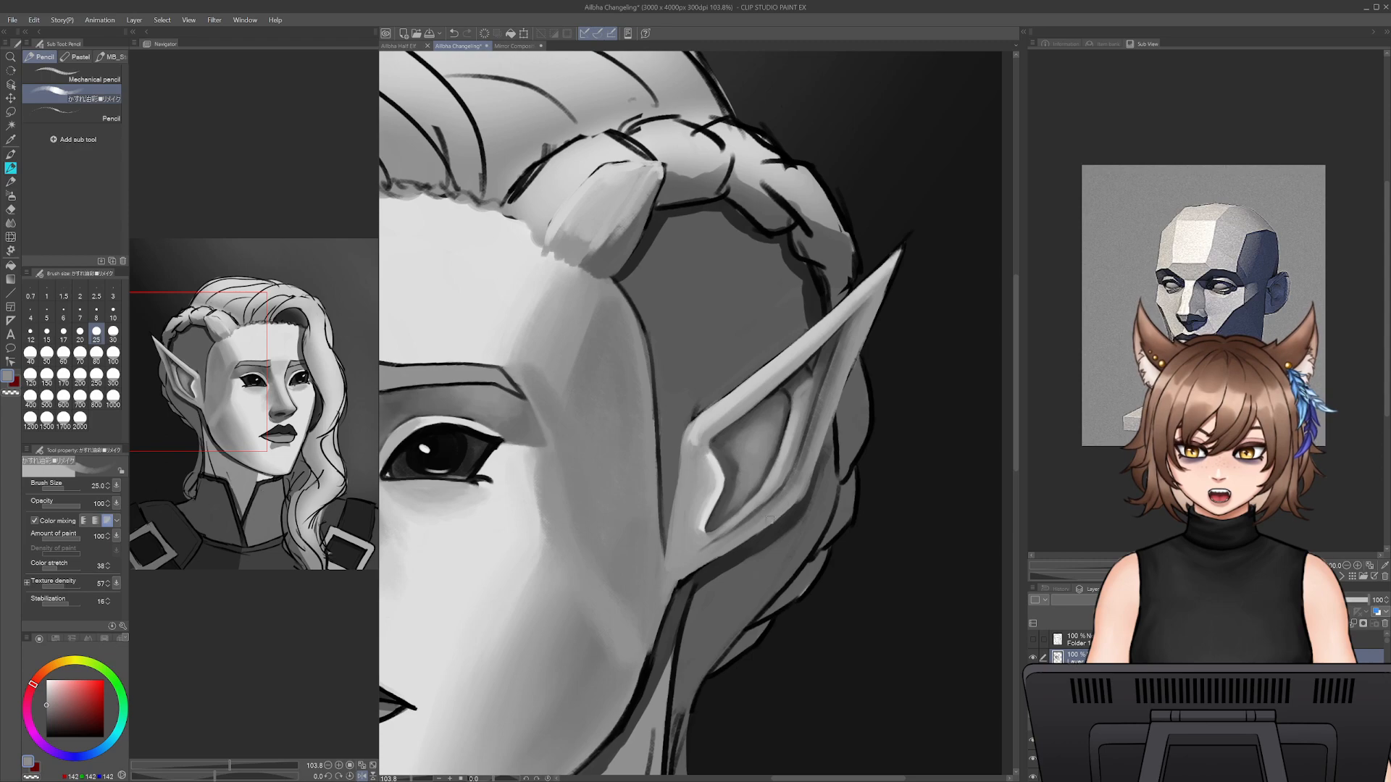
{"action": "mouse_move", "coordinate": [825, 416]}
{"action": "left_mouse_down"}
{"action": "mouse_move", "coordinate": [817, 470]}
{"action": "mouse_move", "coordinate": [857, 335]}
{"action": "left_mouse_up"}
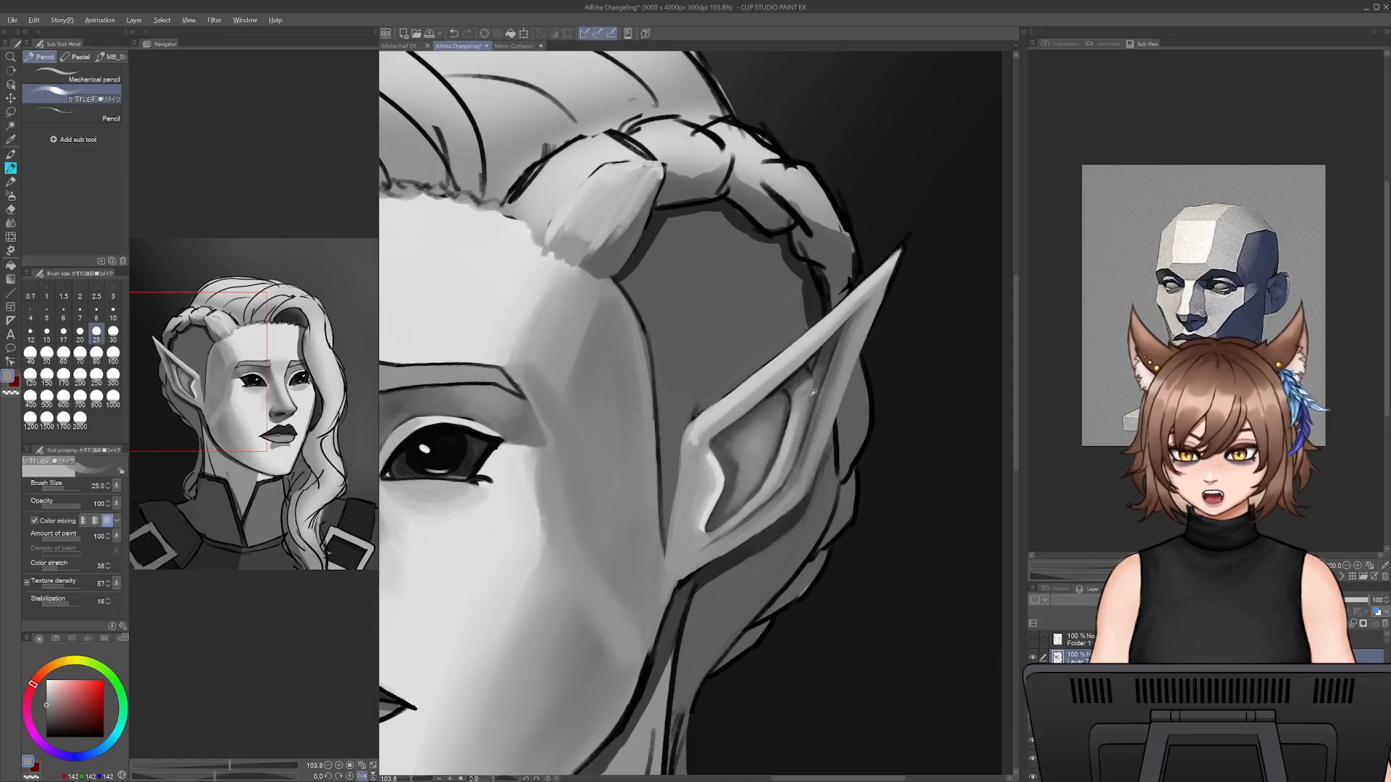
- Deepen the upper and front edges of the ear's hollow with sampled dark greys at sizes 25 and 40
{"action": "left_click", "coordinate": [772, 400], "text": "alt"}
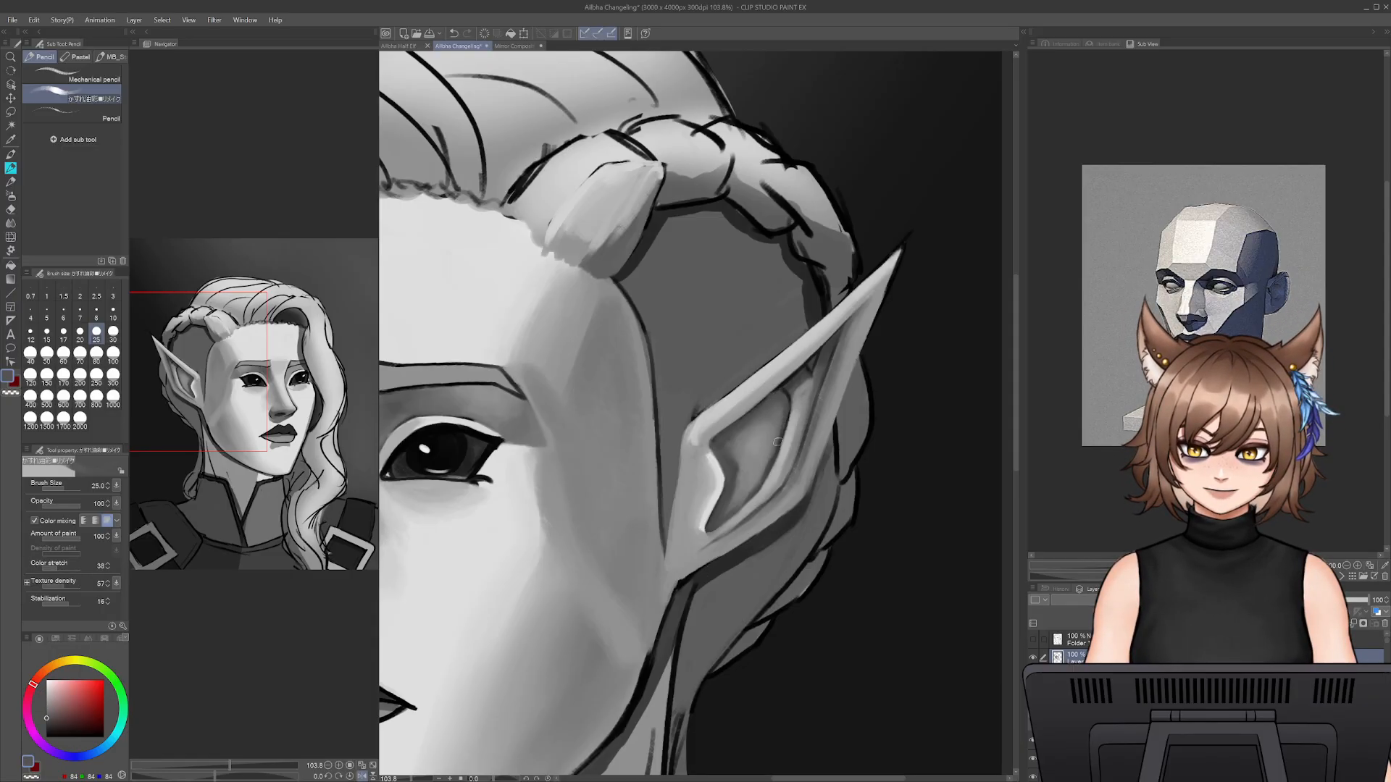
{"action": "left_click", "coordinate": [780, 388], "text": "alt"}
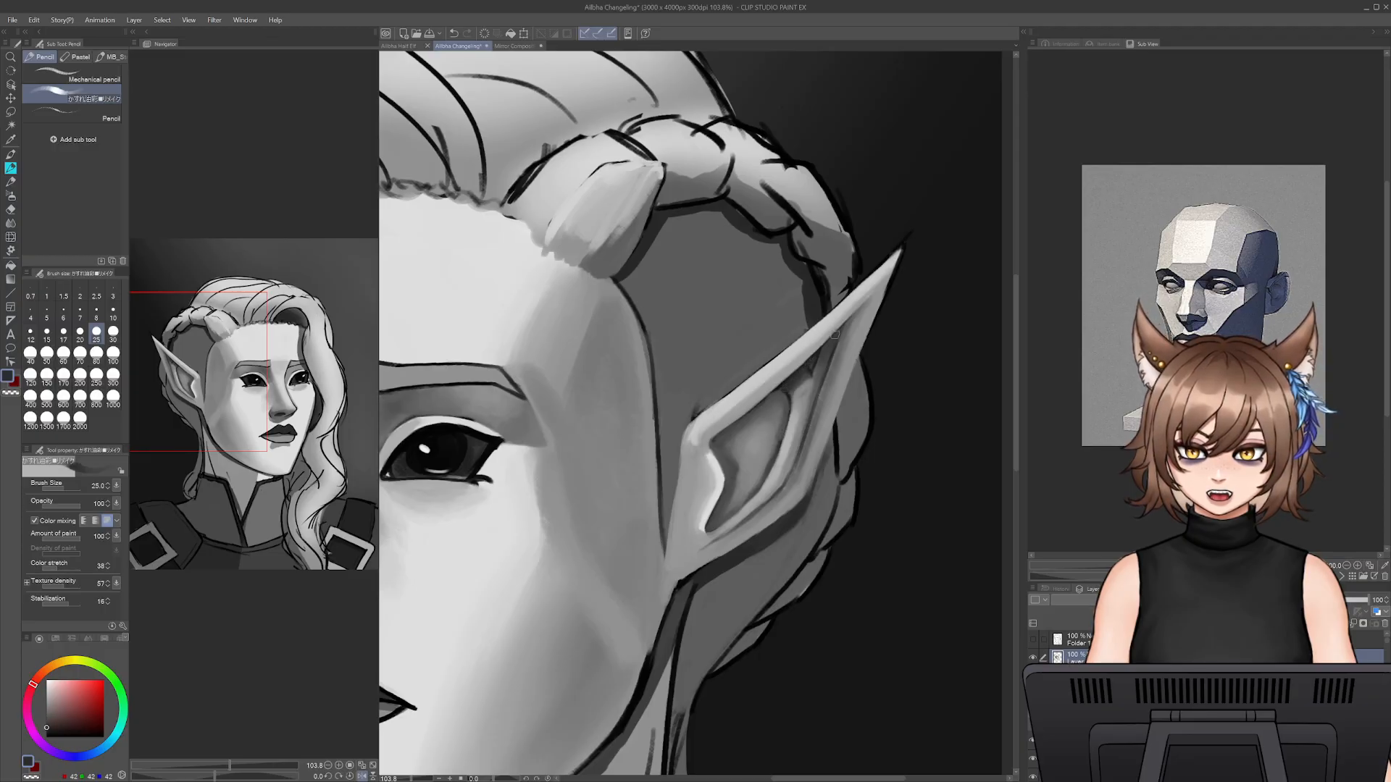
{"action": "left_click_drag", "start_coordinate": [783, 392], "coordinate": [733, 430]}
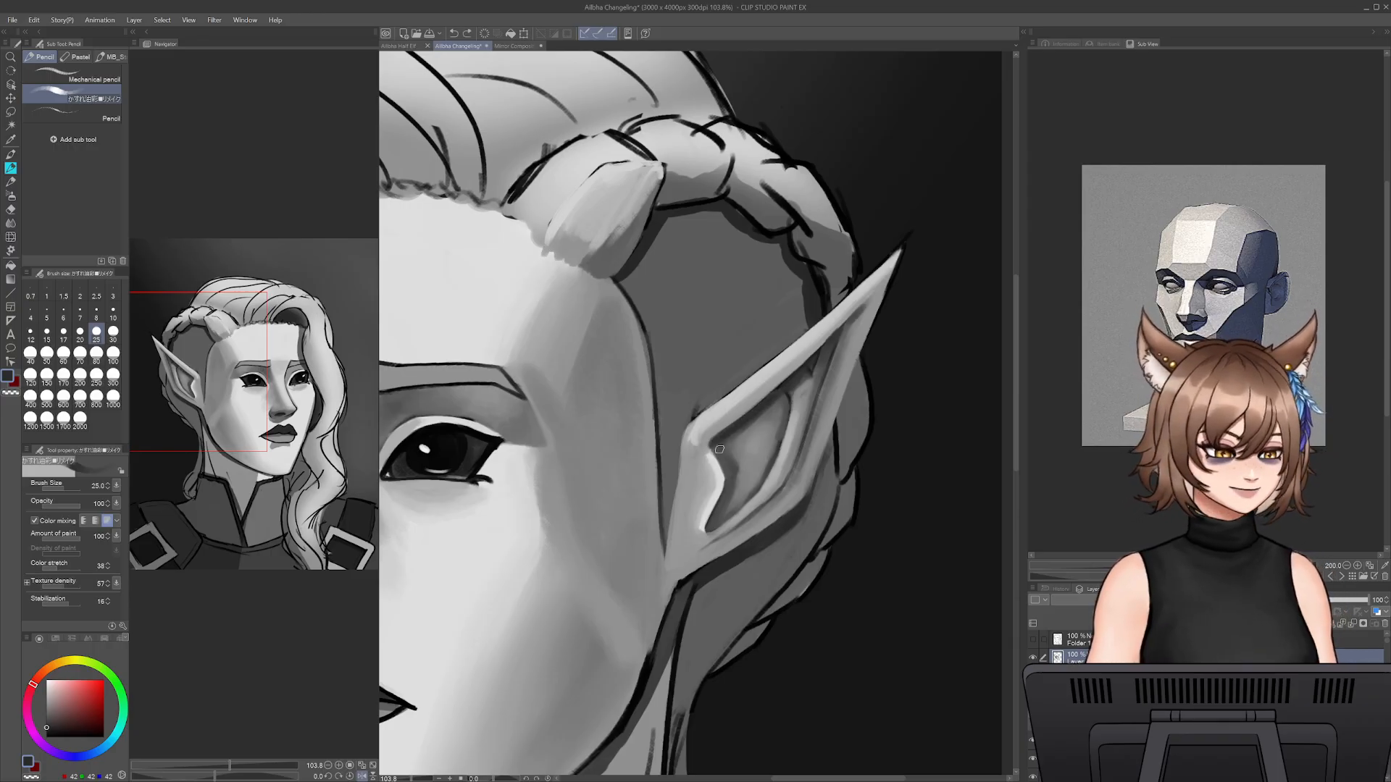
{"action": "left_click_drag", "start_coordinate": [713, 447], "coordinate": [726, 493]}
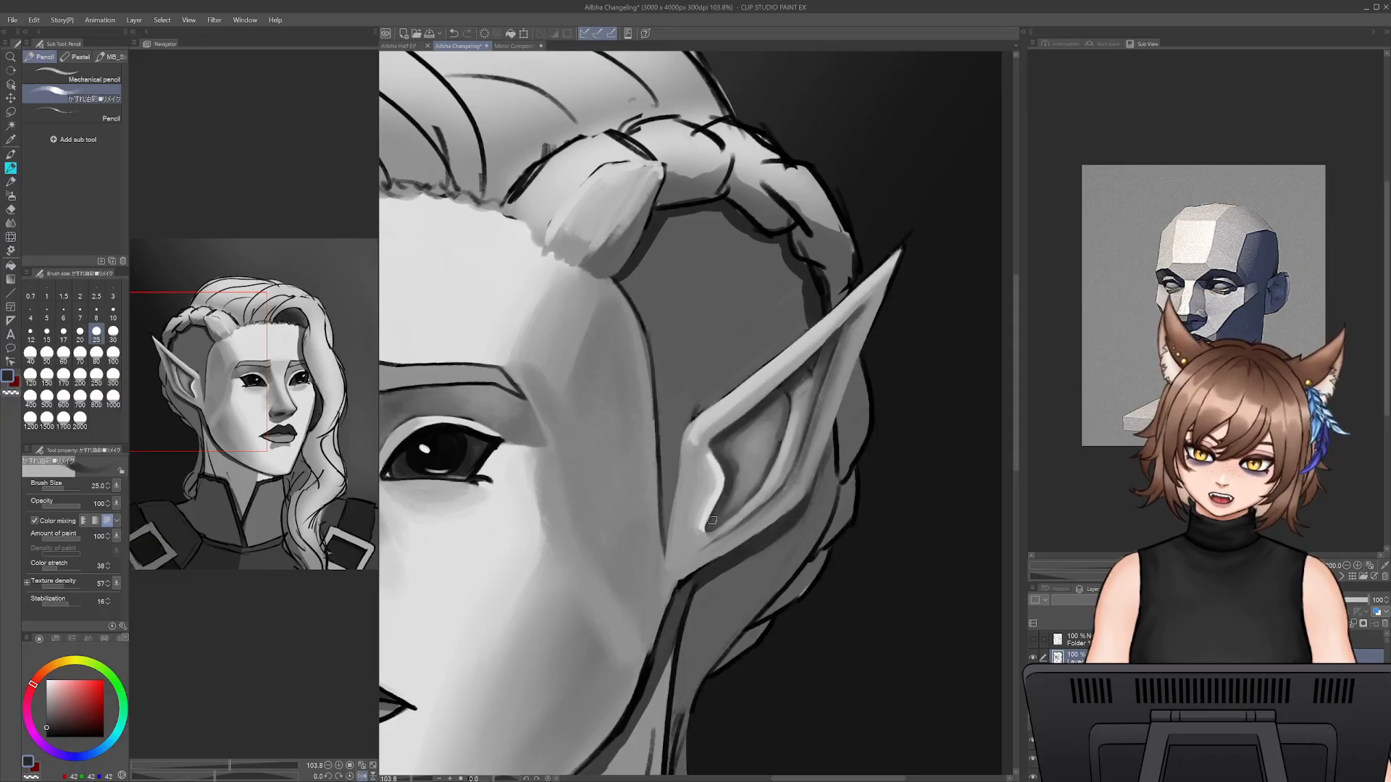
{"action": "key", "text": "bracketright"}
{"action": "key", "text": "bracketright"}
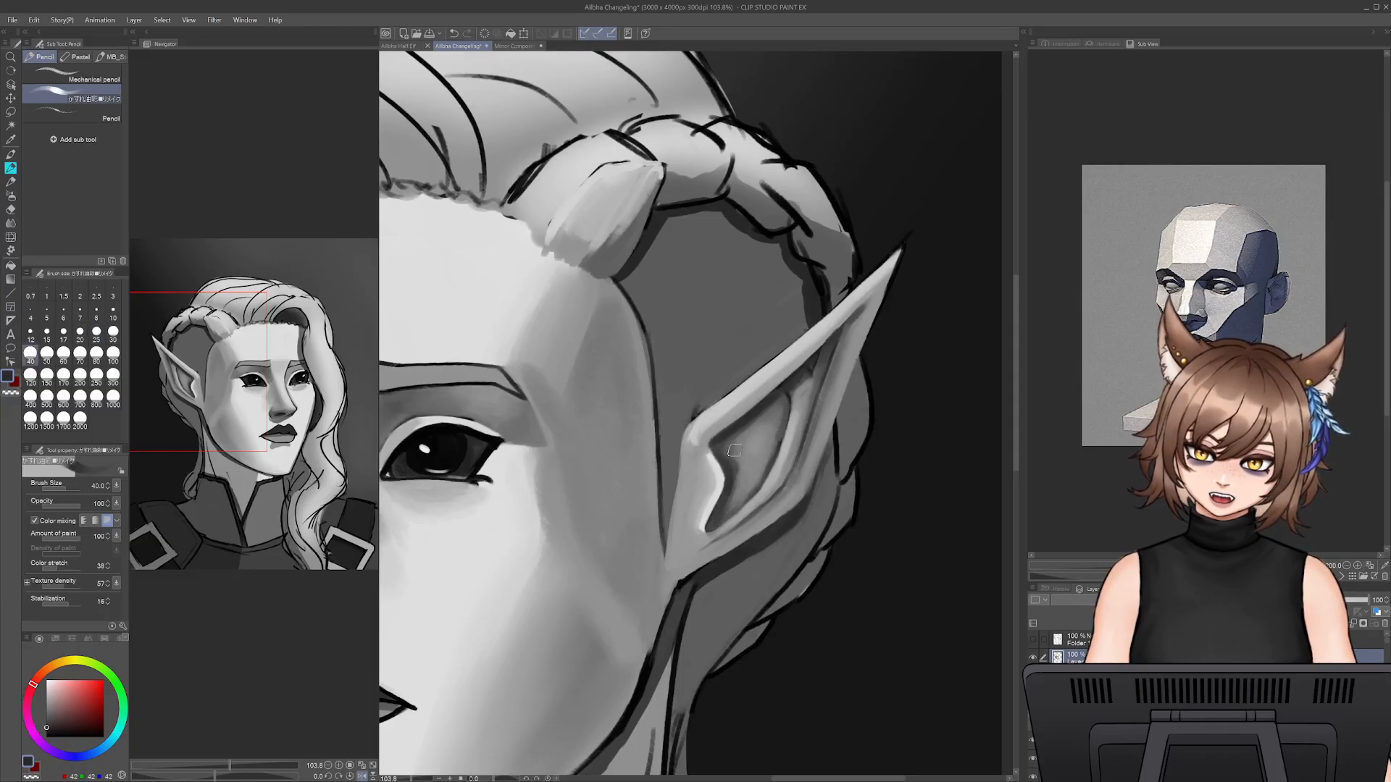
{"action": "left_click_drag", "start_coordinate": [737, 431], "coordinate": [773, 409]}
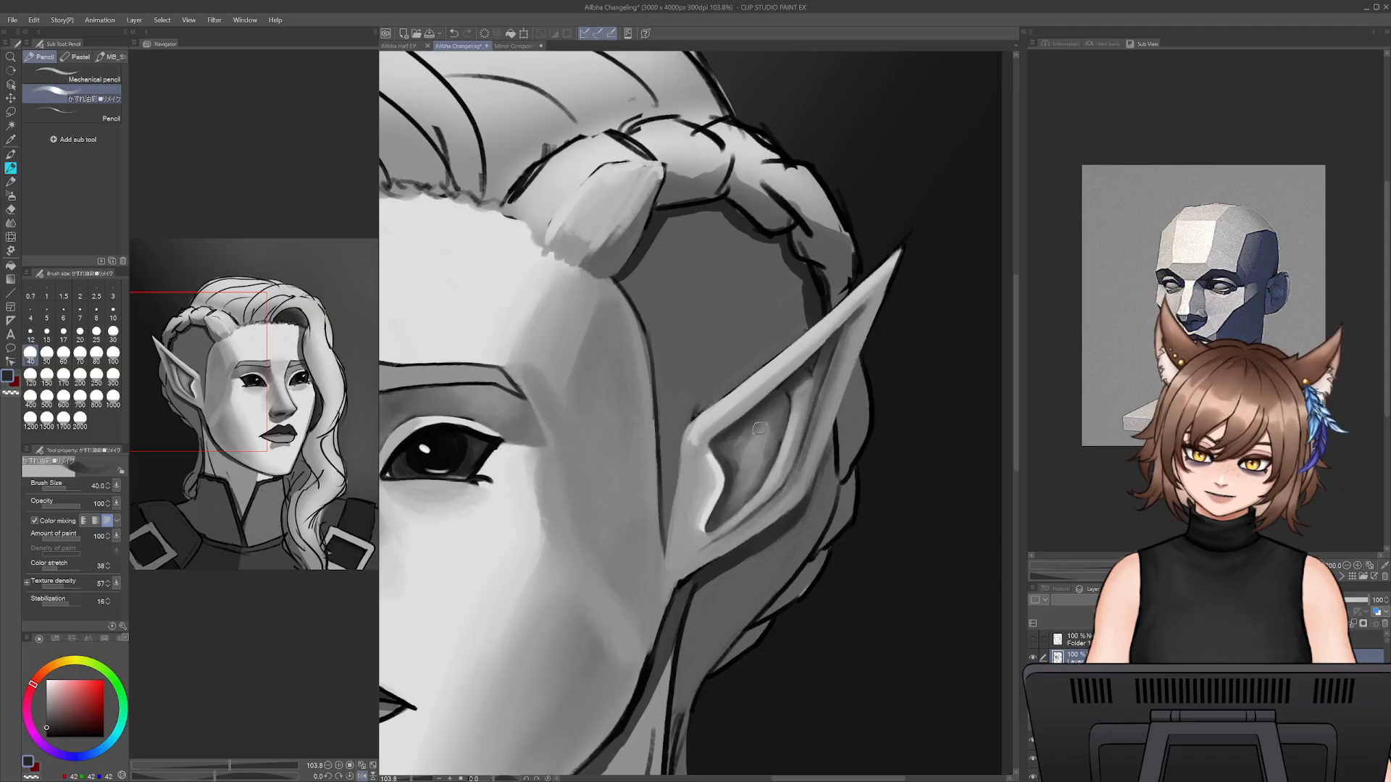
{"action": "left_click", "coordinate": [803, 397], "text": "alt"}
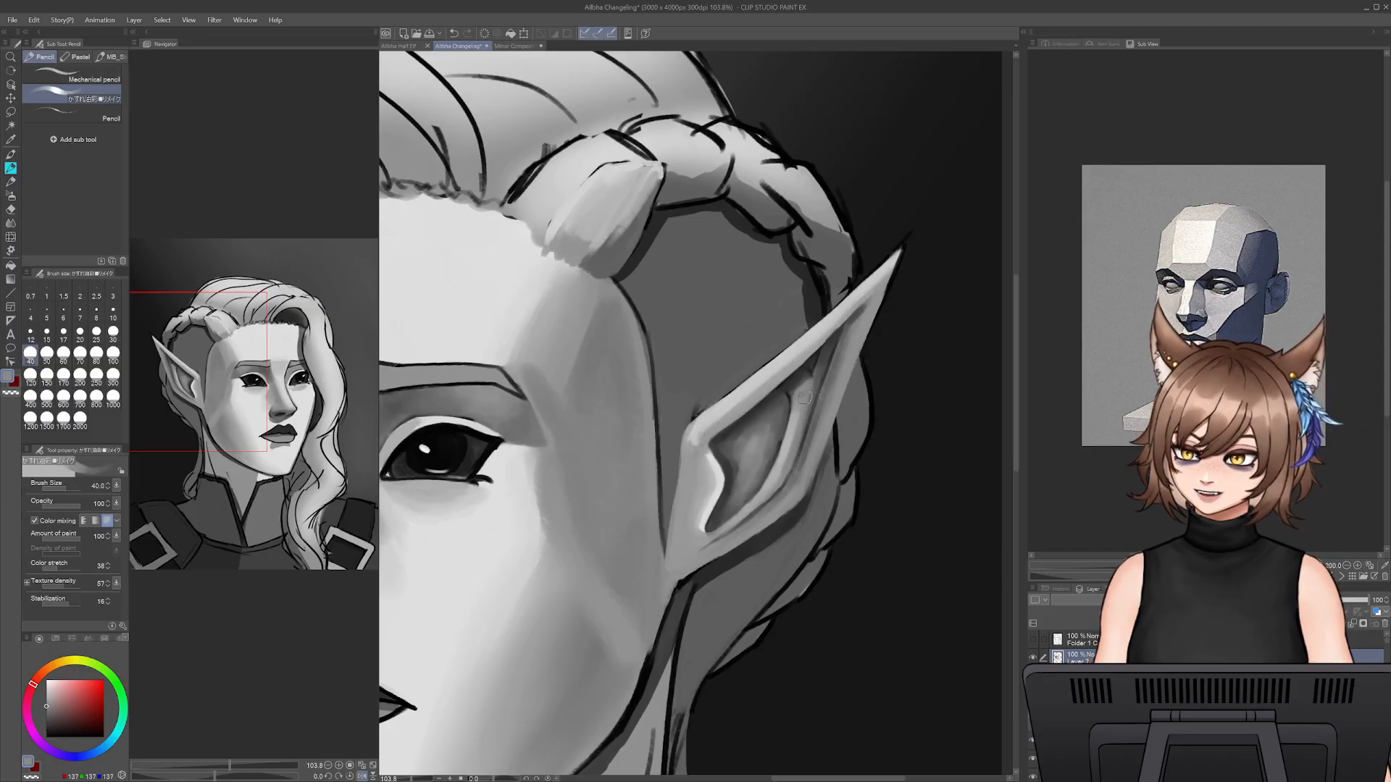
- Sample the cheek's light grey beside the eye and set the brush size to 70
{"action": "left_click_drag", "start_coordinate": [526, 689], "coordinate": [661, 667]}
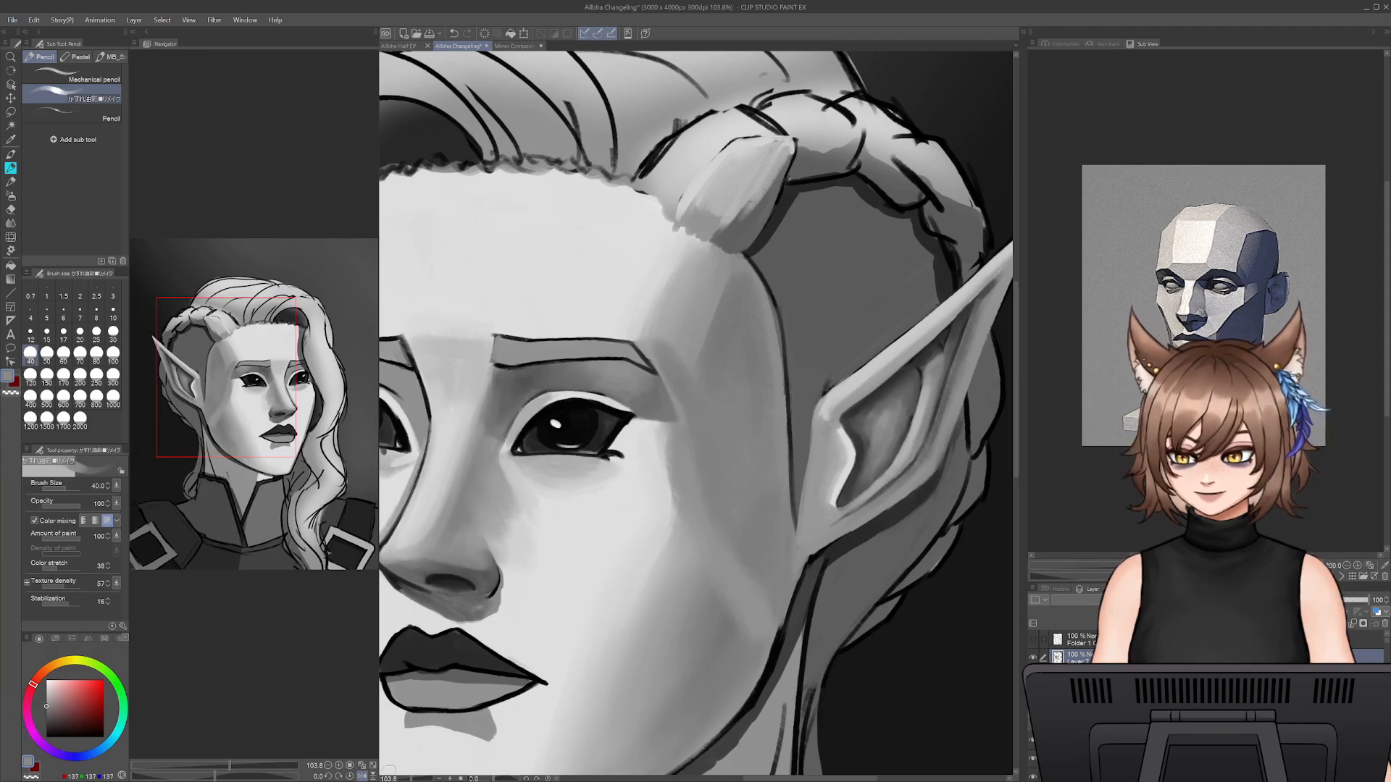
{"action": "left_click_drag", "start_coordinate": [403, 779], "coordinate": [402, 780]}
{"action": "left_click_drag", "start_coordinate": [701, 543], "coordinate": [760, 547]}
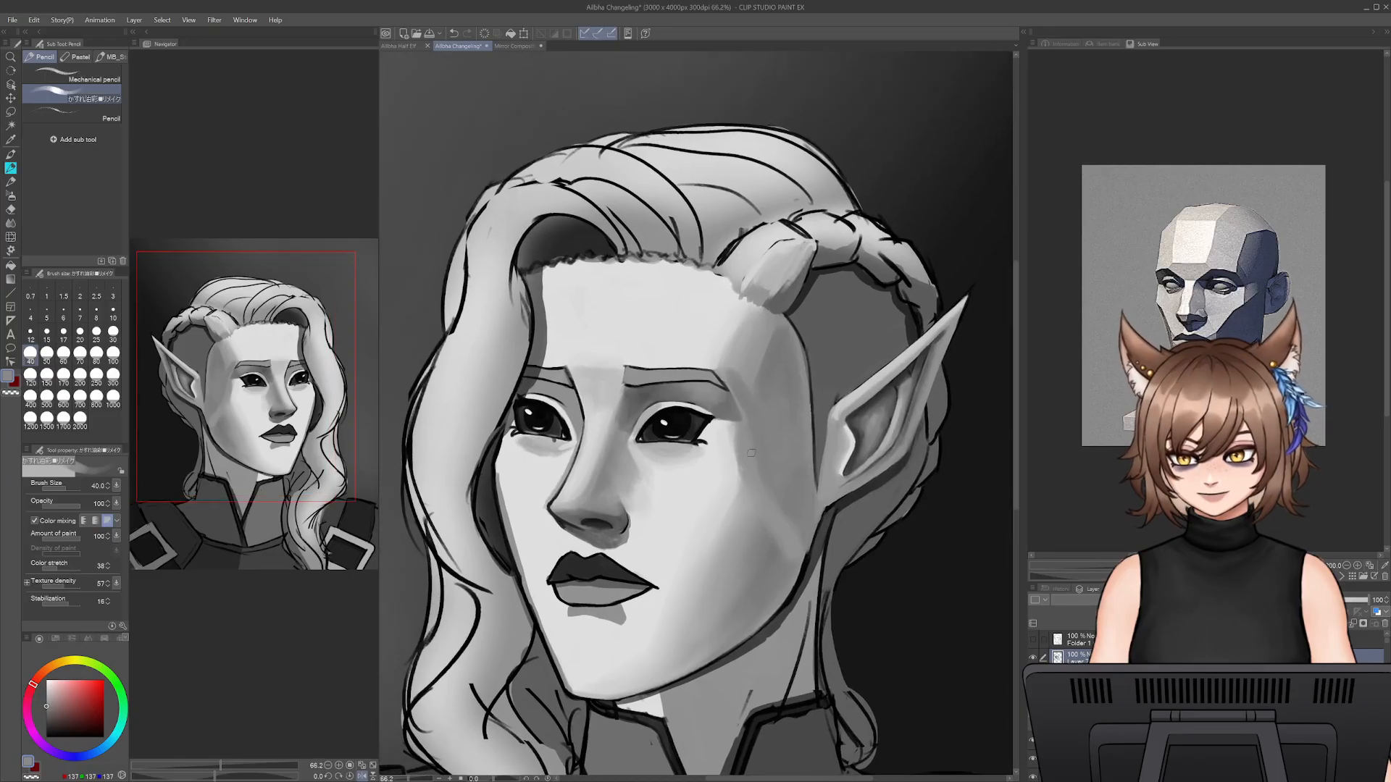
{"action": "left_click", "coordinate": [717, 443], "text": "alt"}
{"action": "key", "text": "bracketright"}
{"action": "key", "text": "bracketright"}
{"action": "key", "text": "bracketright"}
{"action": "key", "text": "bracketright"}
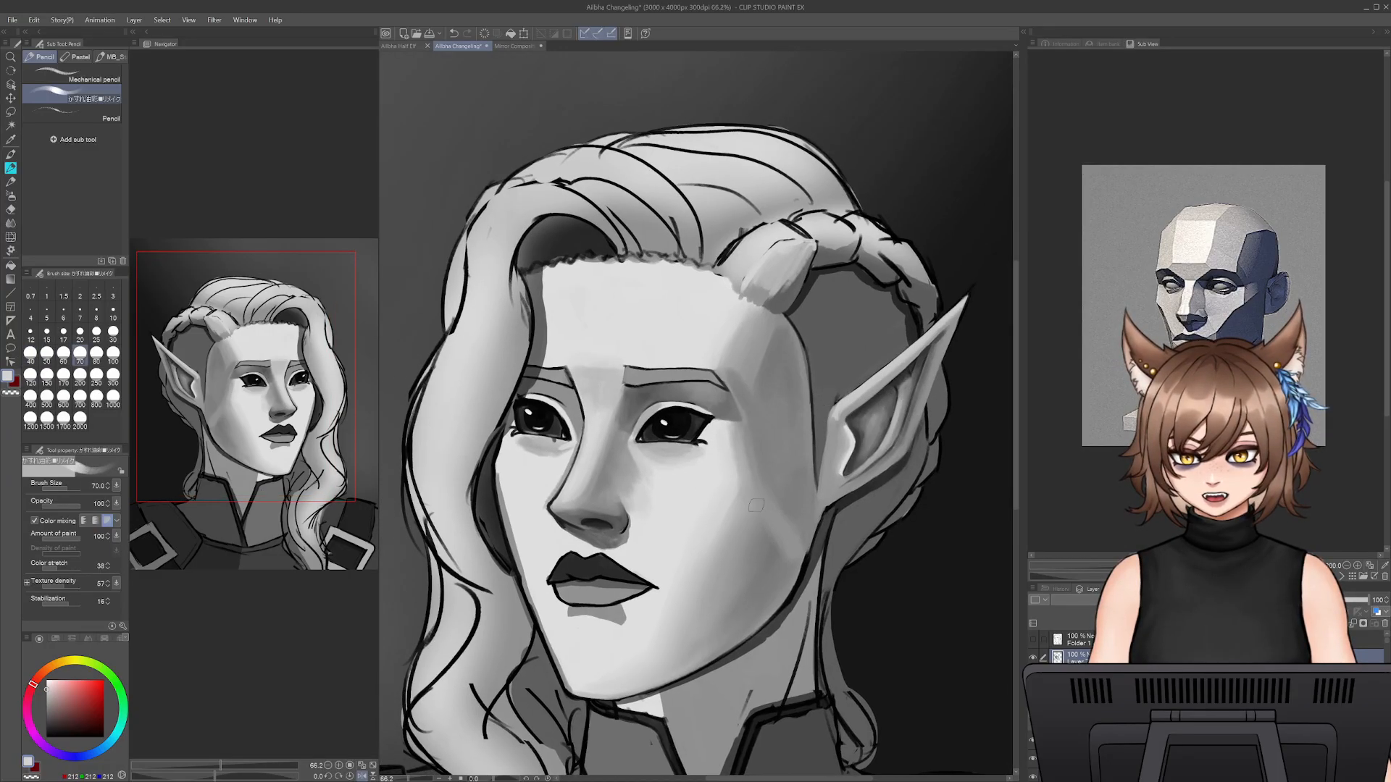
- Adjust the shape of the ear's front corner and lower back edge with Liquify at sizes 350 to 450
{"action": "left_click", "coordinate": [11, 237]}
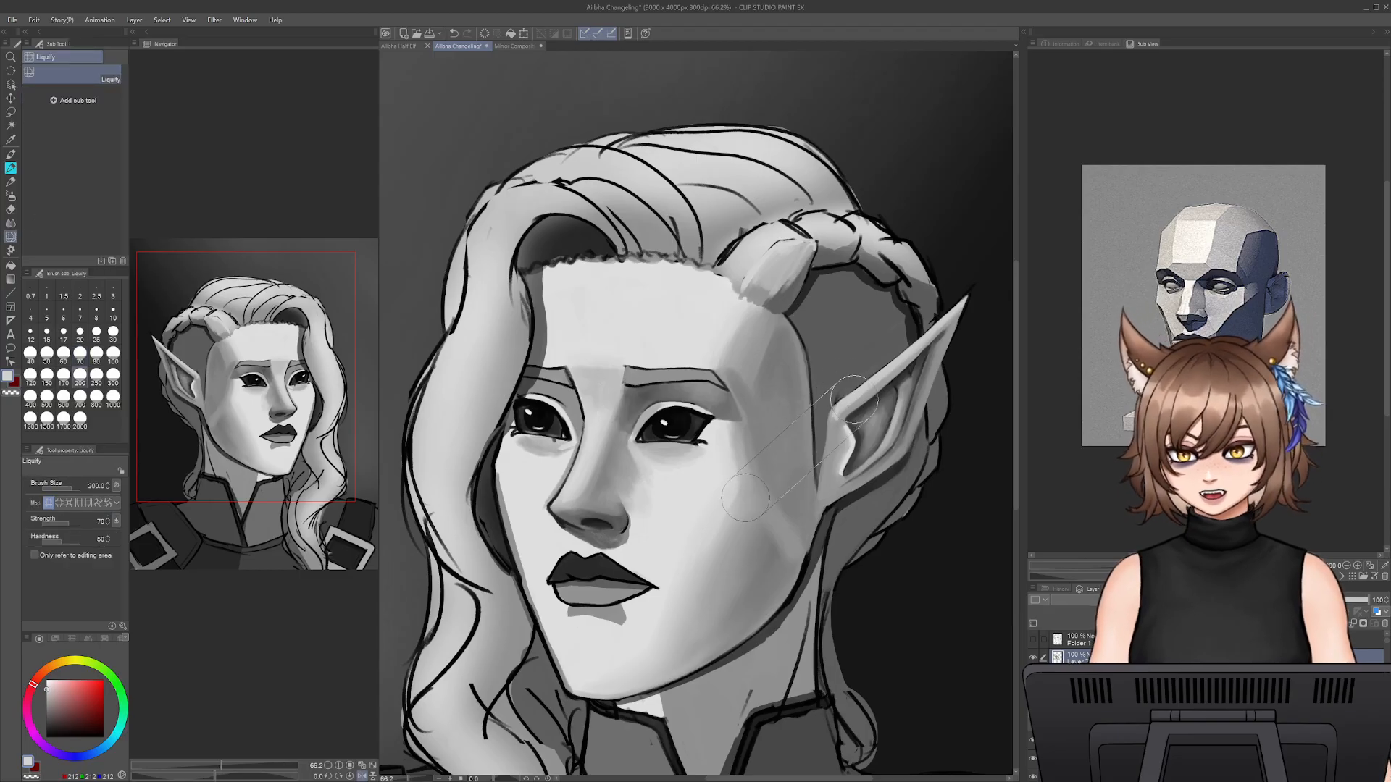
{"action": "key", "text": "bracketright"}
{"action": "key", "text": "bracketright"}
{"action": "key", "text": "bracketright"}
{"action": "key", "text": "bracketright"}
{"action": "key", "text": "bracketright"}
{"action": "key", "text": "bracketright"}
{"action": "key", "text": "bracketright"}
{"action": "key", "text": "bracketright"}
{"action": "key", "text": "bracketleft"}
{"action": "key", "text": "bracketleft"}
{"action": "key", "text": "bracketleft"}
{"action": "key", "text": "bracketleft"}
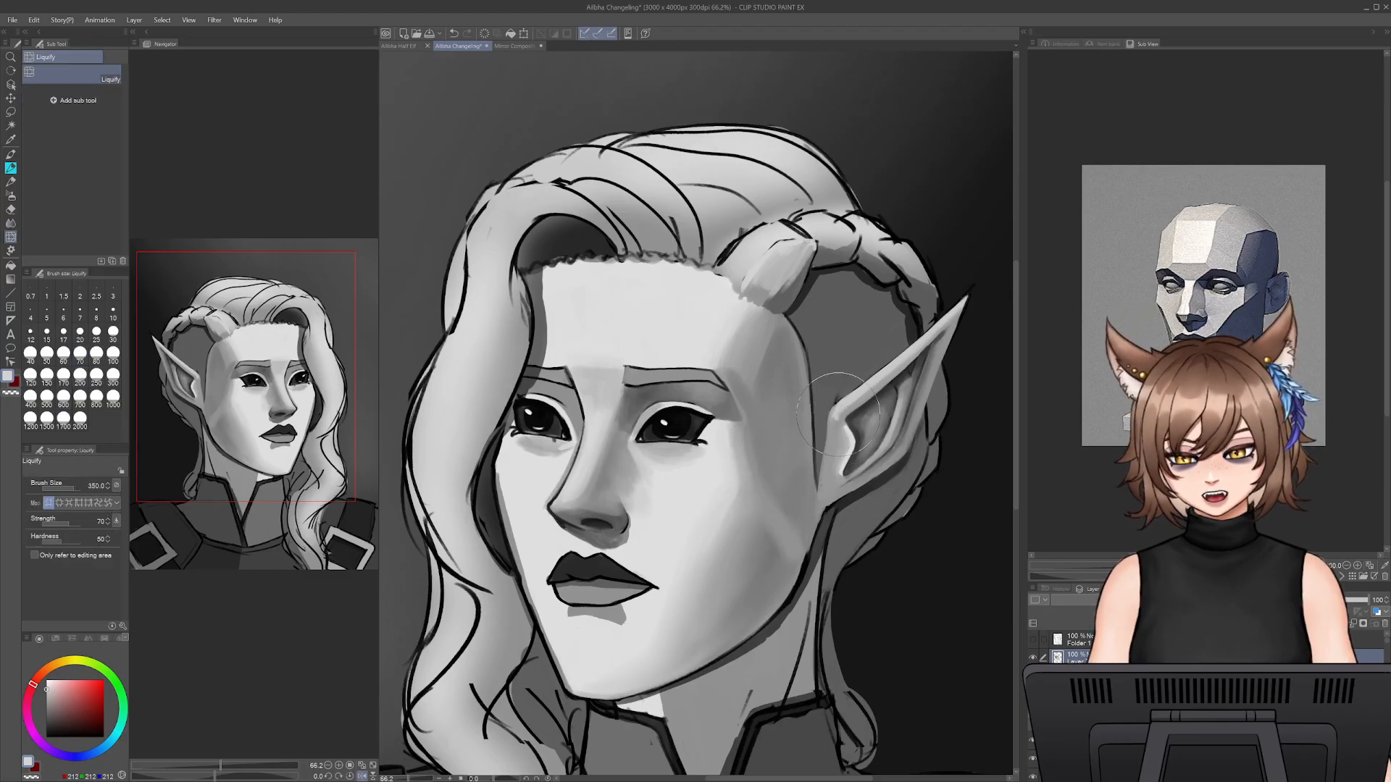
{"action": "left_click_drag", "start_coordinate": [834, 416], "coordinate": [835, 419]}
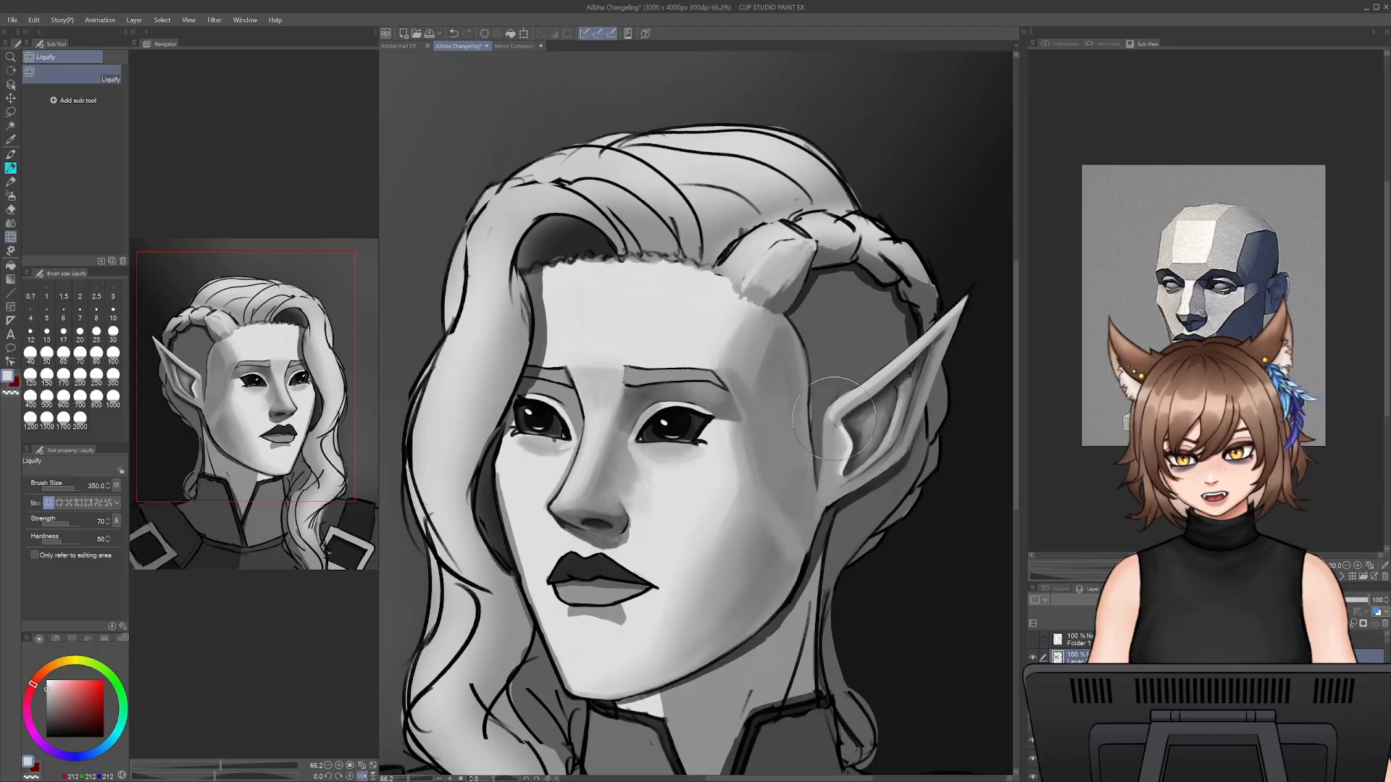
{"action": "key", "text": "bracketright"}
{"action": "key", "text": "bracketright"}
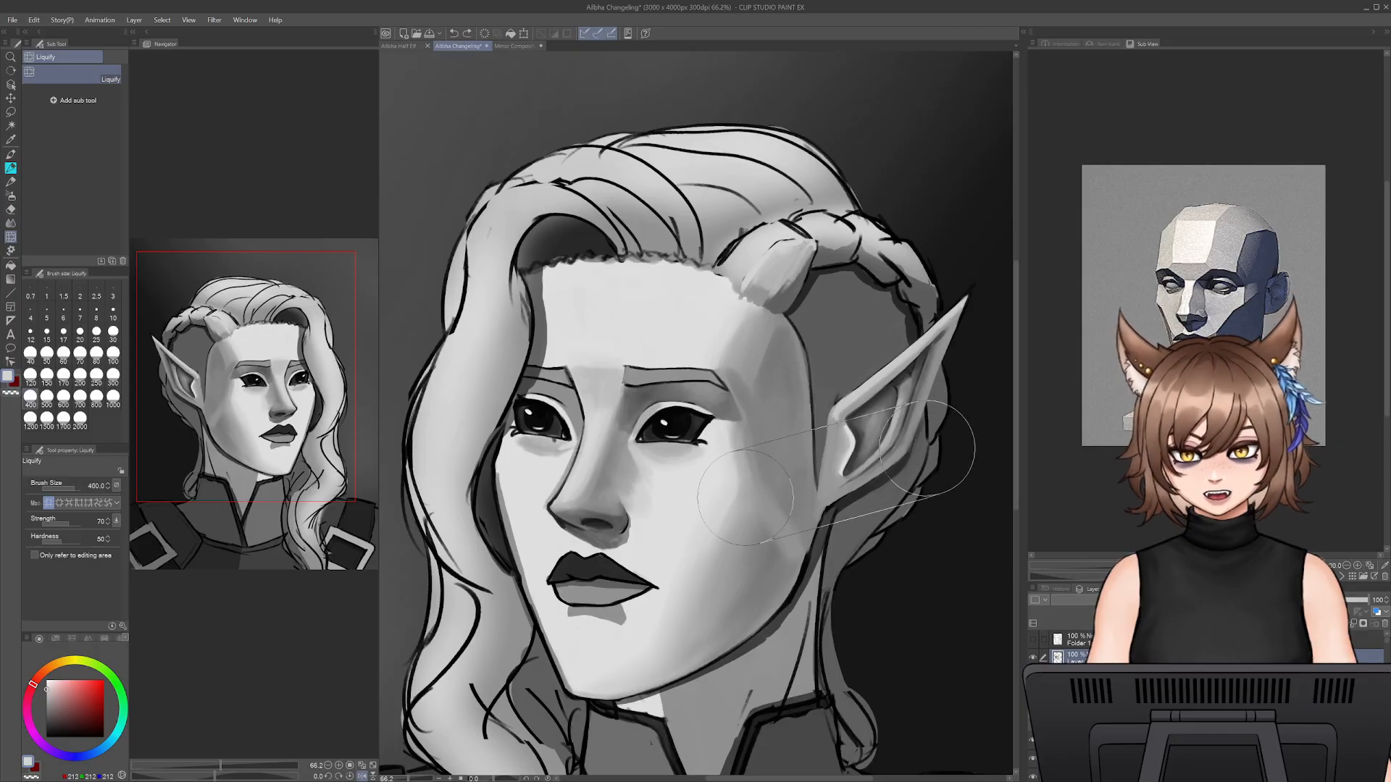
{"action": "left_click_drag", "start_coordinate": [922, 469], "coordinate": [915, 466]}
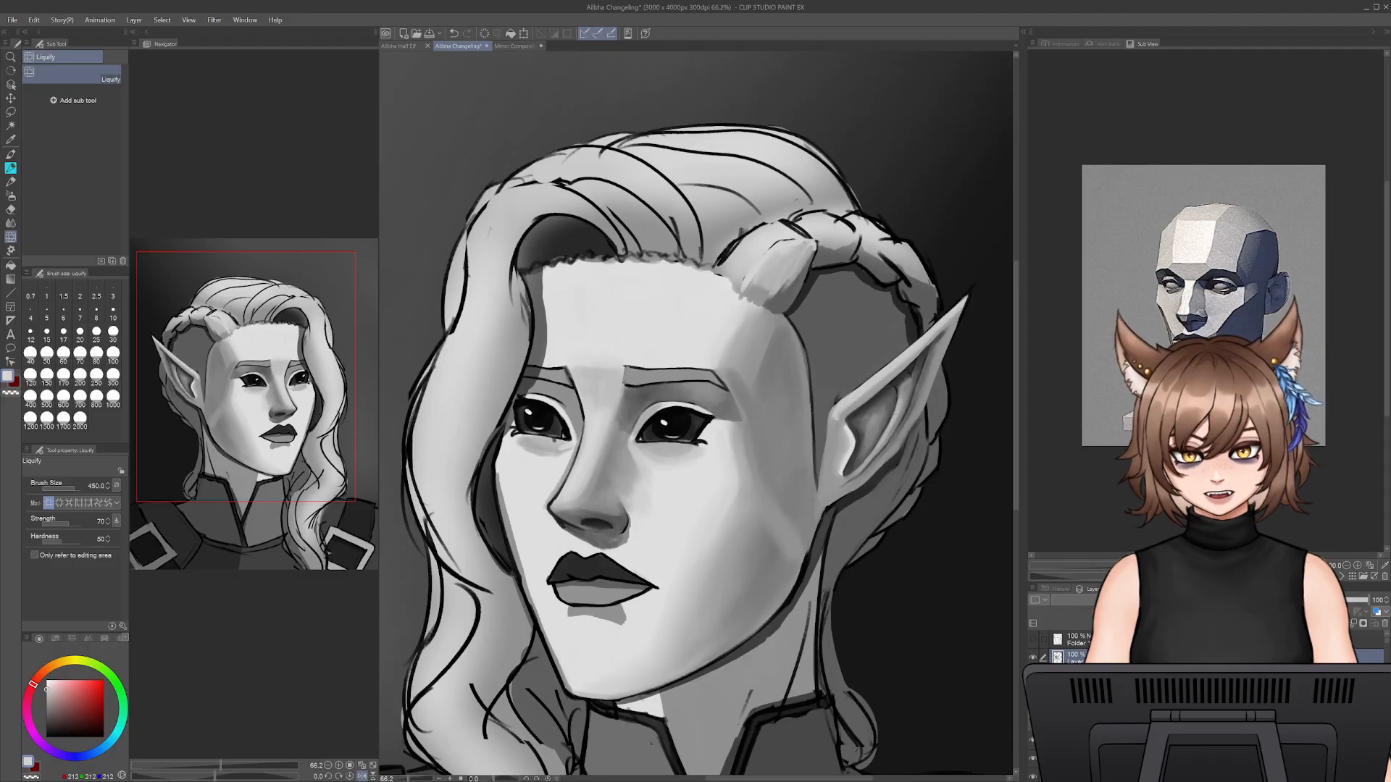
- Switch the reference image from the planar head to the coloured drawing of the character
{"action": "left_click", "coordinate": [1343, 576]}
{"action": "left_click", "coordinate": [1342, 578]}
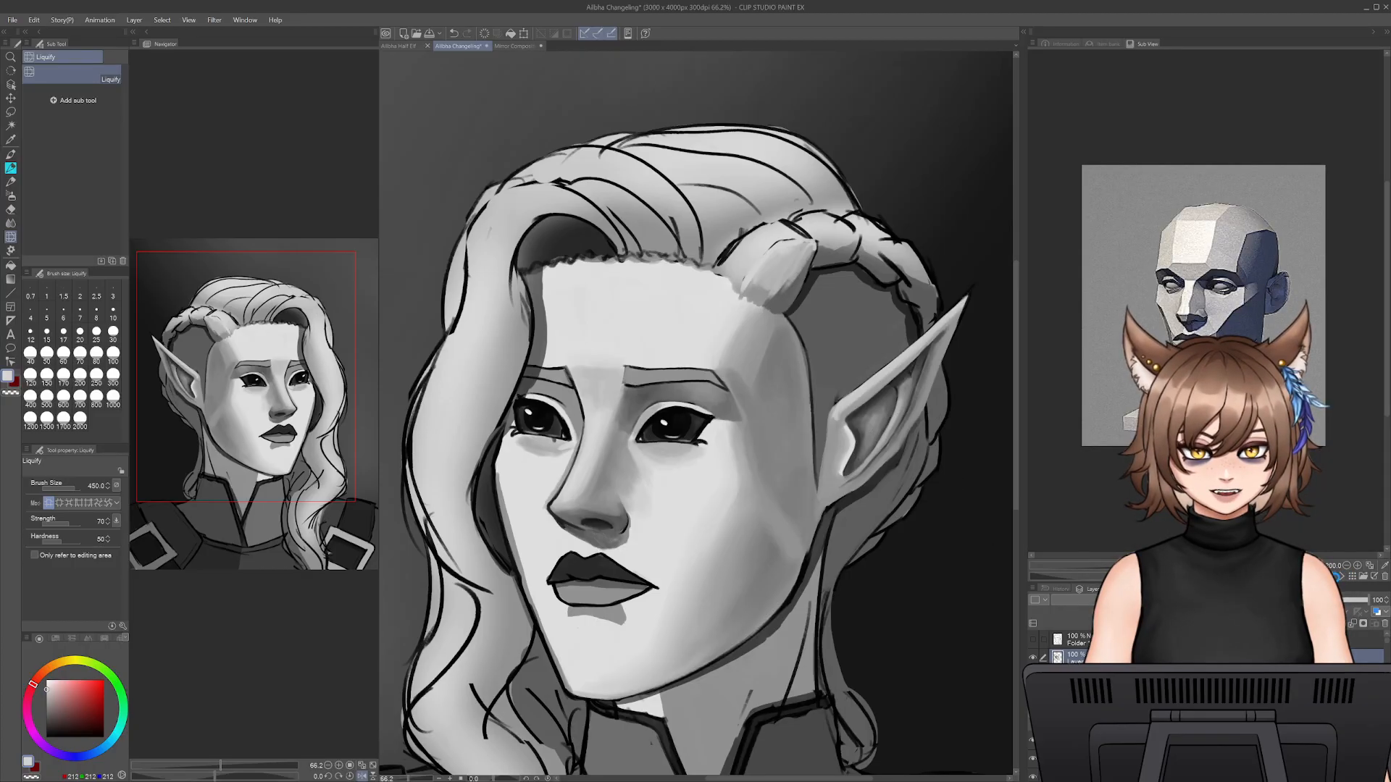
{"action": "left_click", "coordinate": [1341, 577]}
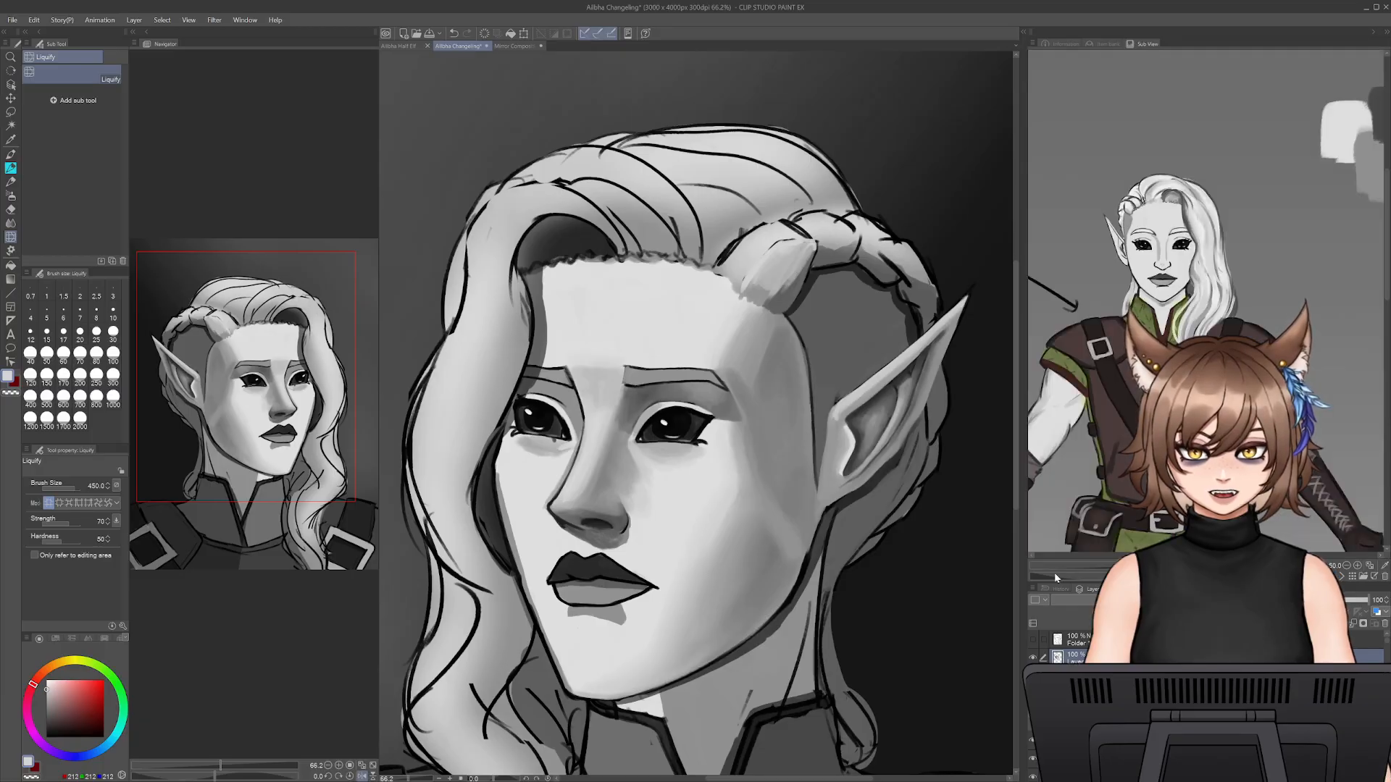
- Refine the ear's inner folds and back rim using the pencil with sampled mid and dark greys at size 30
{"action": "key", "text": "p"}
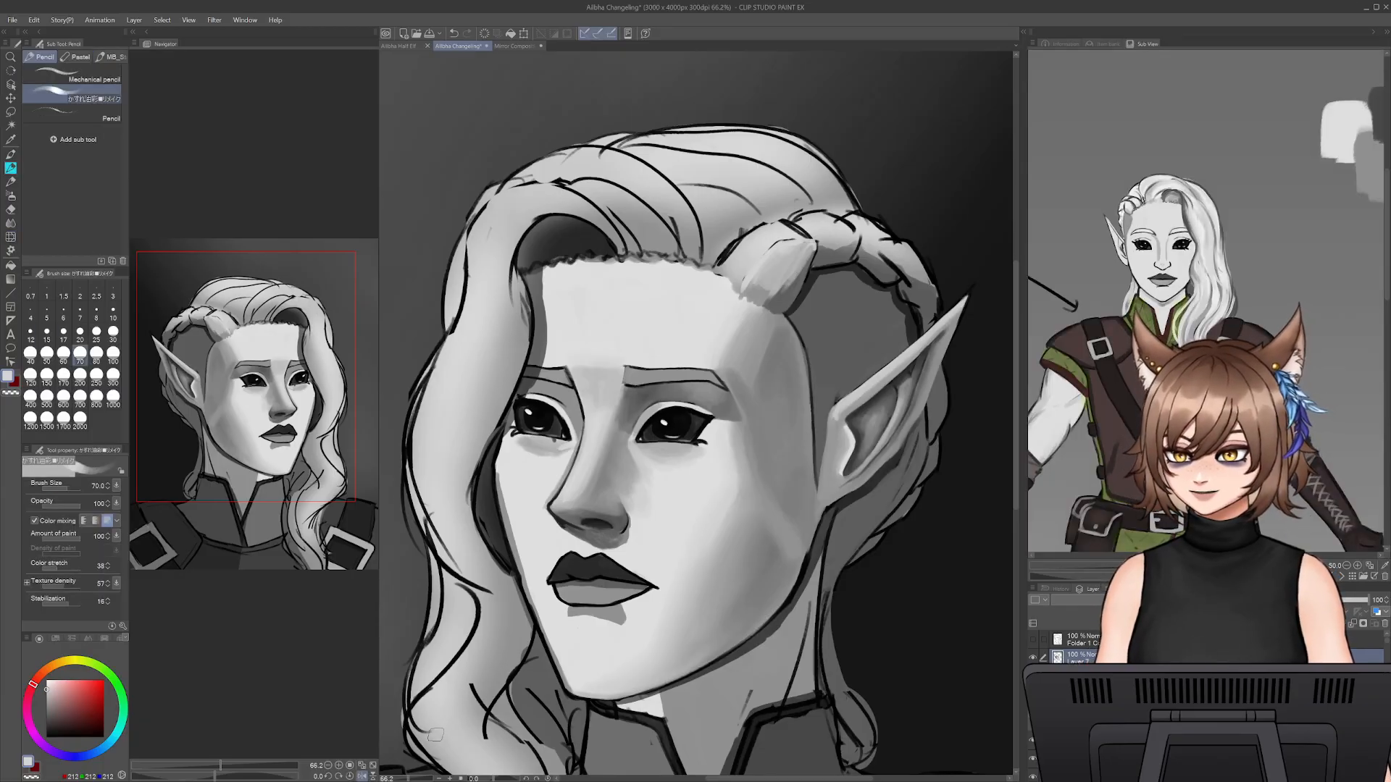
{"action": "left_click_drag", "start_coordinate": [407, 780], "coordinate": [410, 780]}
{"action": "left_click_drag", "start_coordinate": [803, 358], "coordinate": [651, 366]}
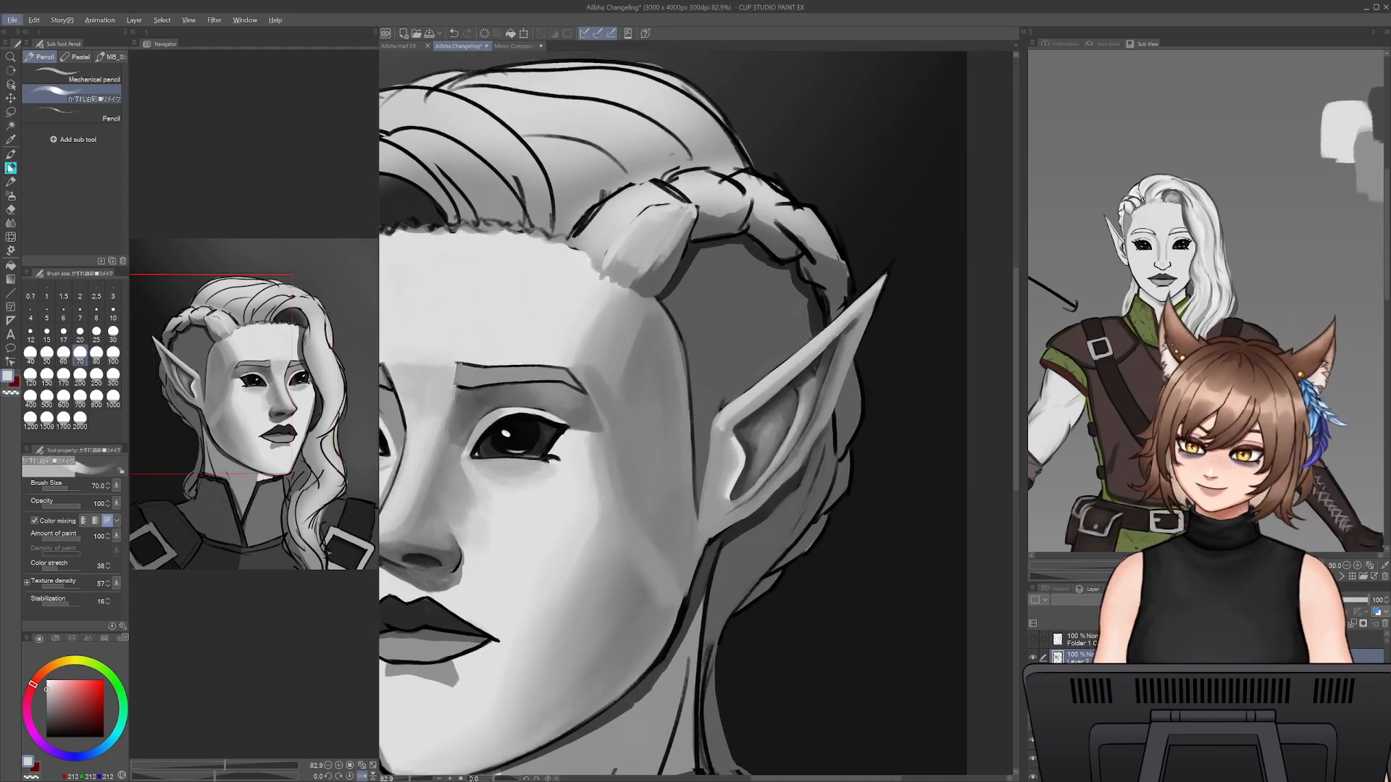
{"action": "left_click", "coordinate": [834, 366], "text": "alt"}
{"action": "left_click_drag", "start_coordinate": [837, 344], "coordinate": [818, 487]}
{"action": "key", "text": "bracketleft"}
{"action": "key", "text": "bracketleft"}
{"action": "key", "text": "bracketleft"}
{"action": "key", "text": "bracketleft"}
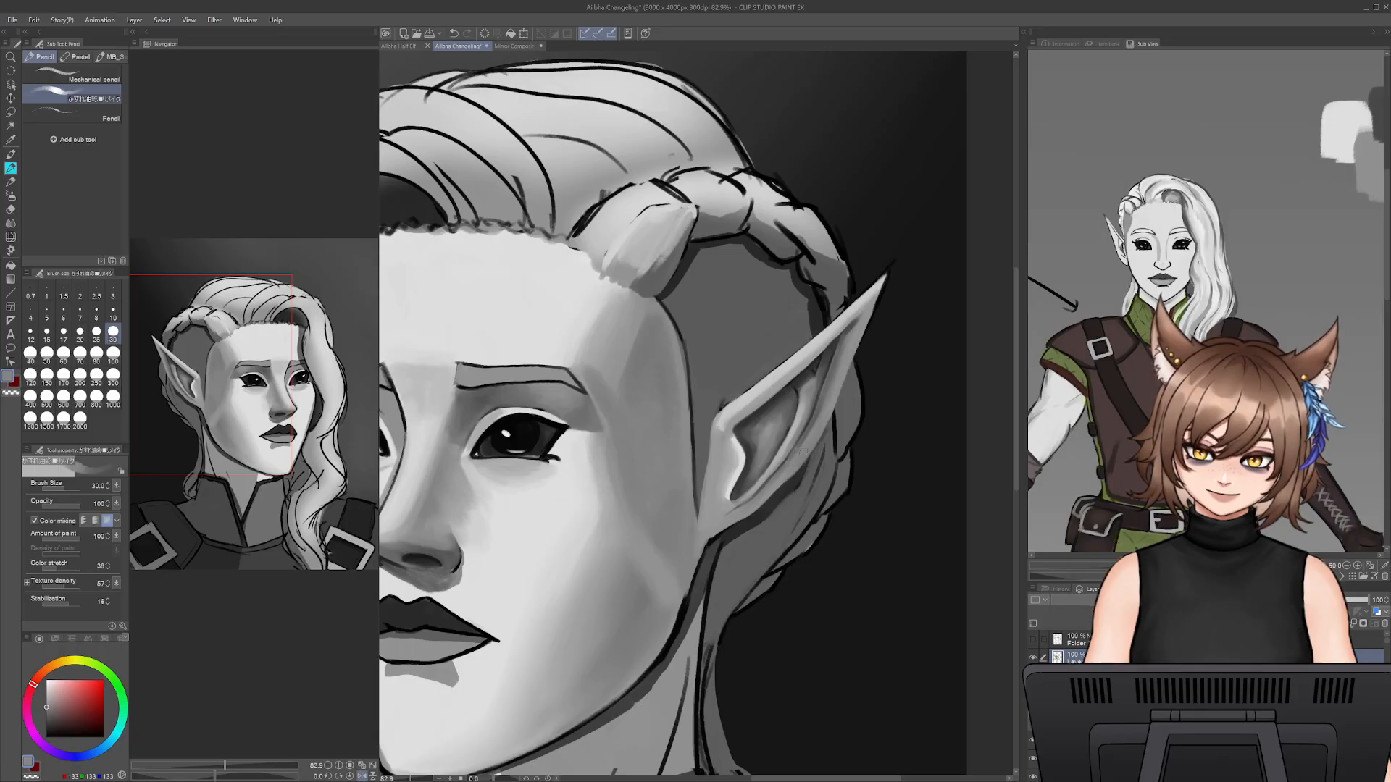
{"action": "left_click", "coordinate": [759, 480], "text": "alt"}
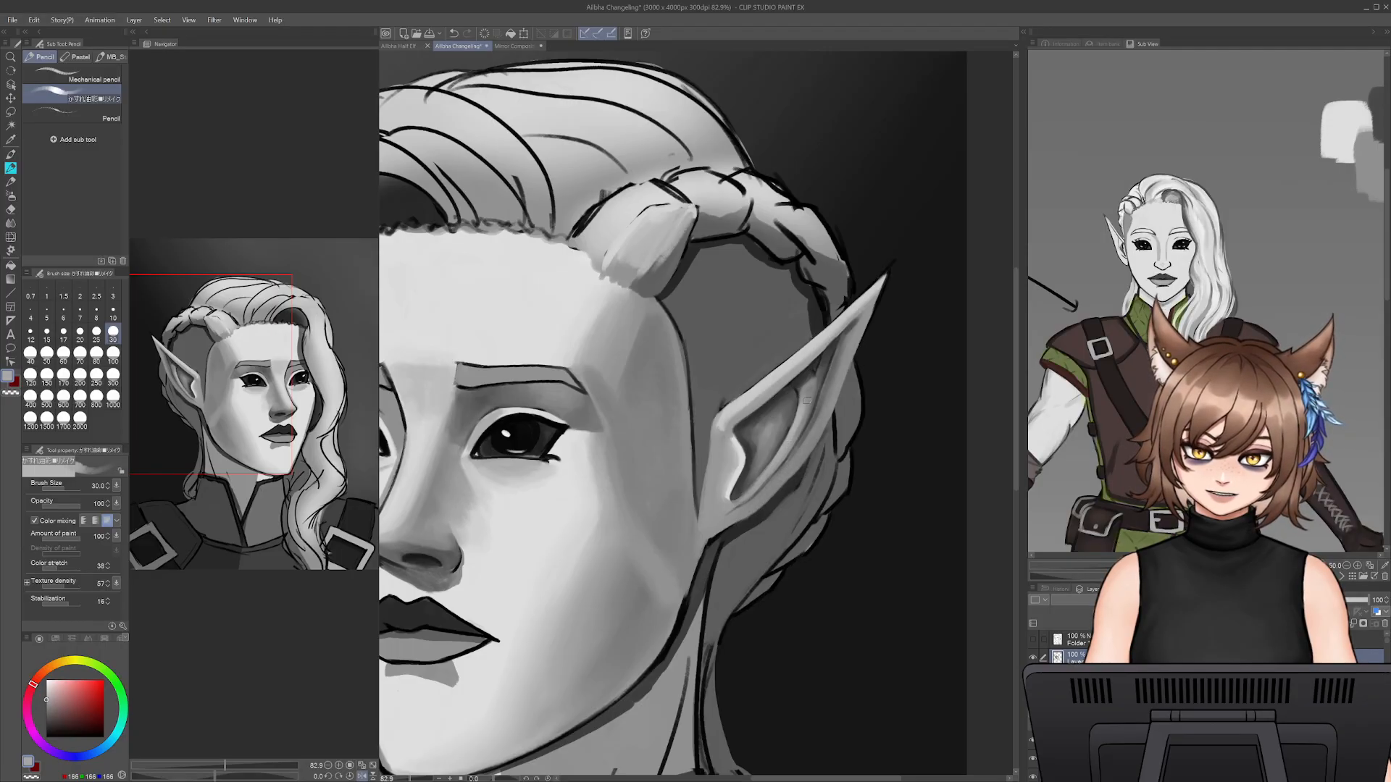
{"action": "left_click", "coordinate": [825, 397], "text": "alt"}
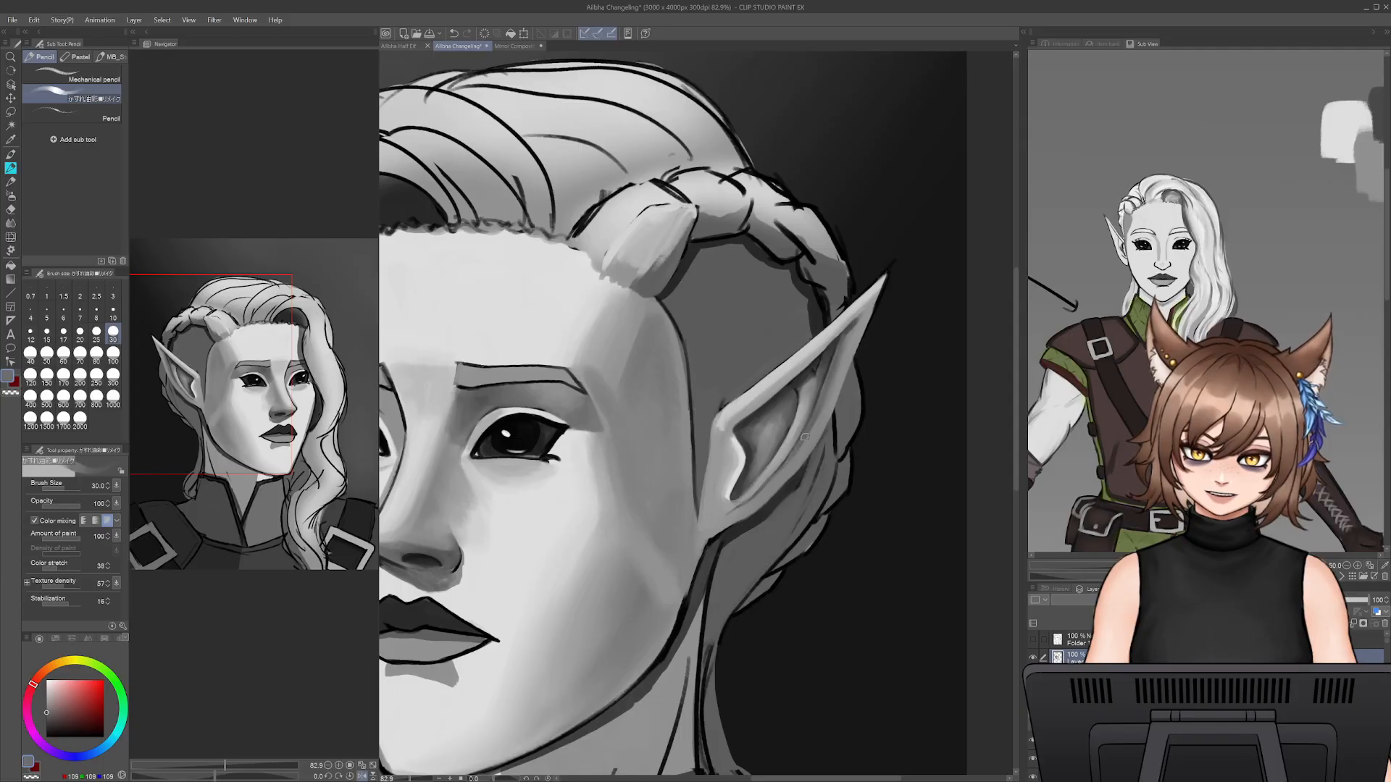
{"action": "left_click", "coordinate": [812, 386], "text": "alt"}
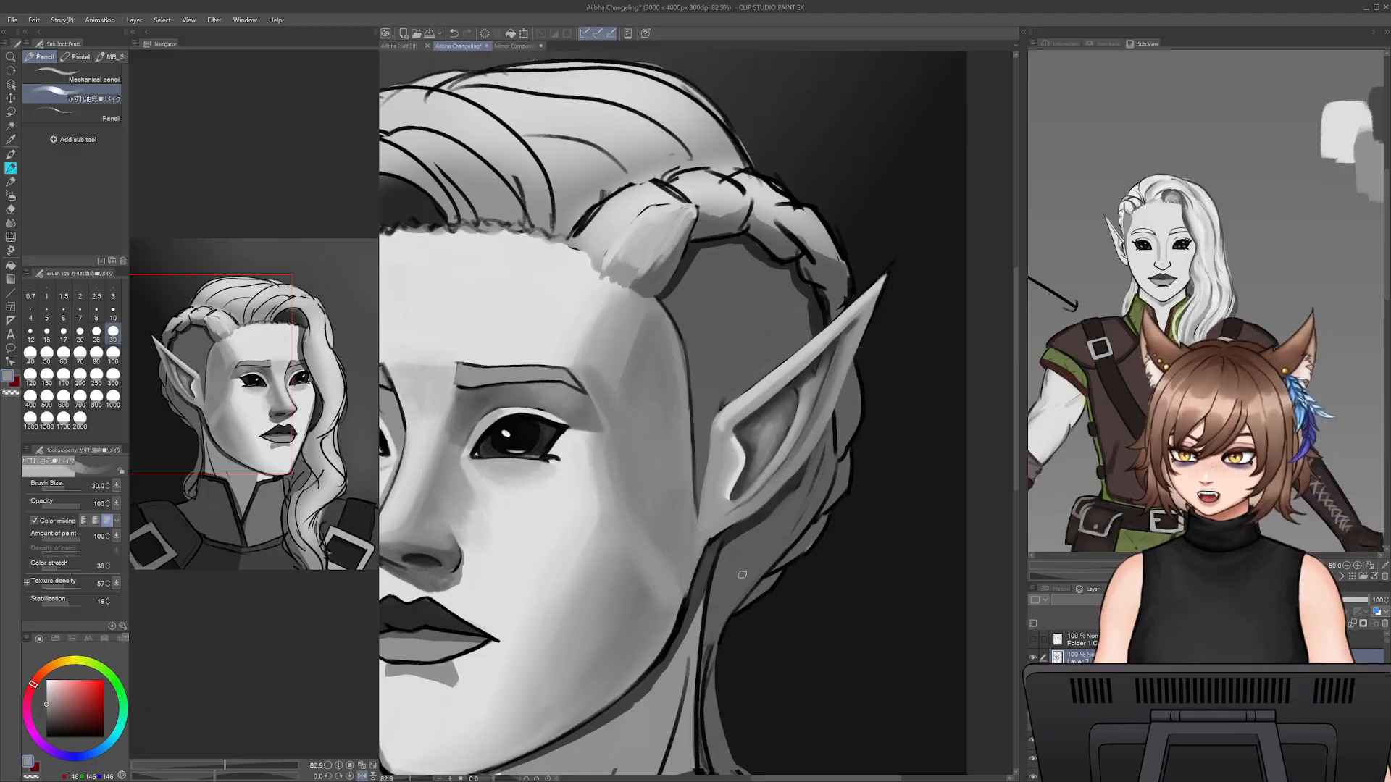
- Sample the light grey of the lower face, set the pencil size to 70 and undo the last stroke
{"action": "left_click_drag", "start_coordinate": [750, 595], "coordinate": [892, 480]}
{"action": "left_click", "coordinate": [681, 562], "text": "alt"}
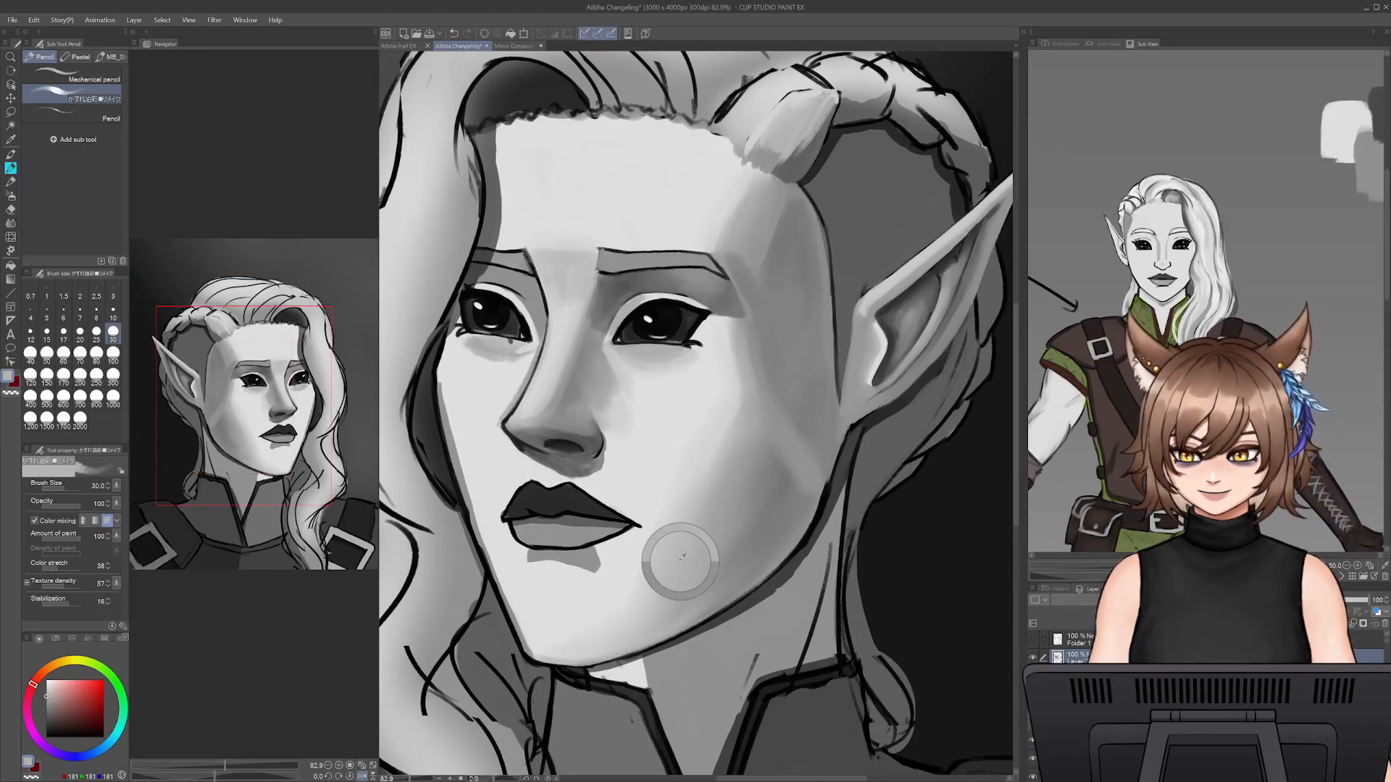
{"action": "left_click_drag", "start_coordinate": [598, 592], "coordinate": [692, 596]}
{"action": "left_click", "coordinate": [618, 605], "text": "alt"}
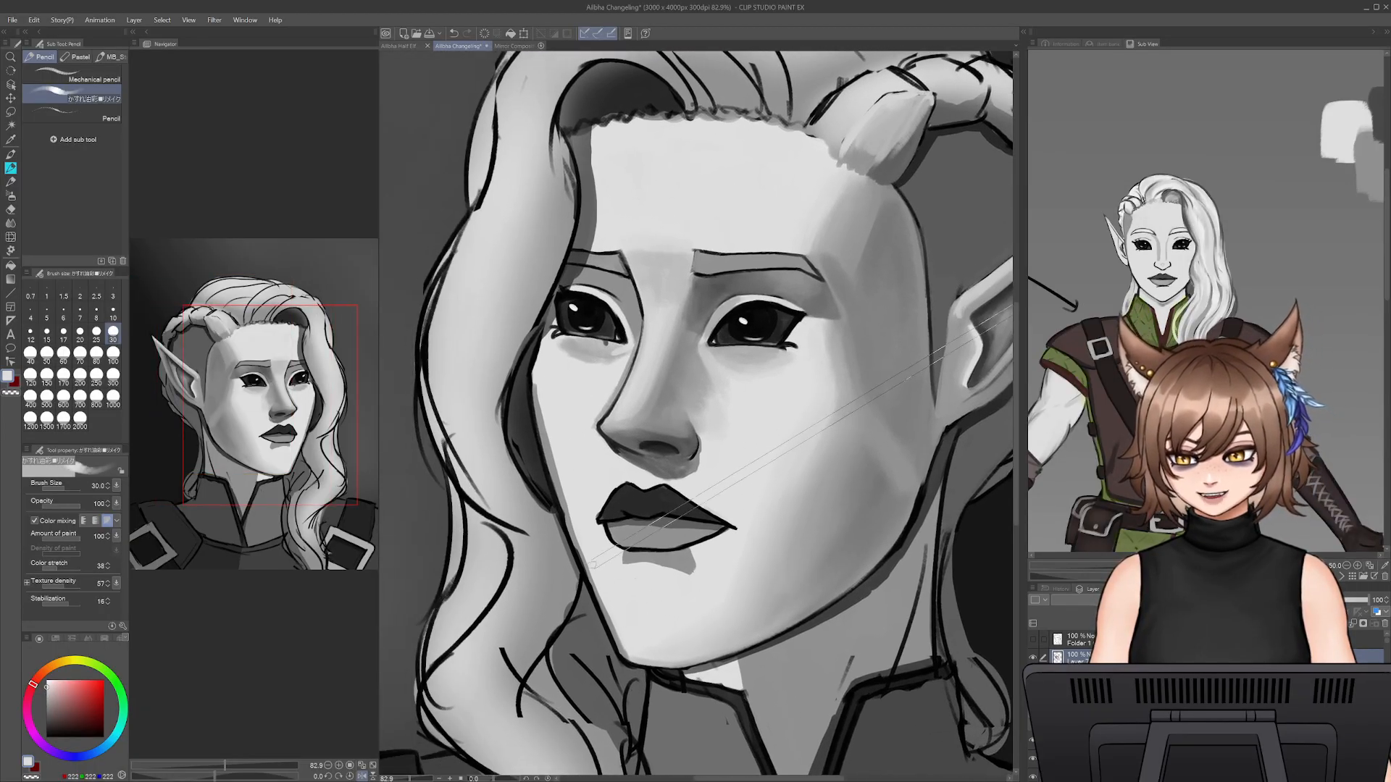
{"action": "key", "text": "bracketright"}
{"action": "key", "text": "bracketright"}
{"action": "key", "text": "bracketright"}
{"action": "key", "text": "bracketright"}
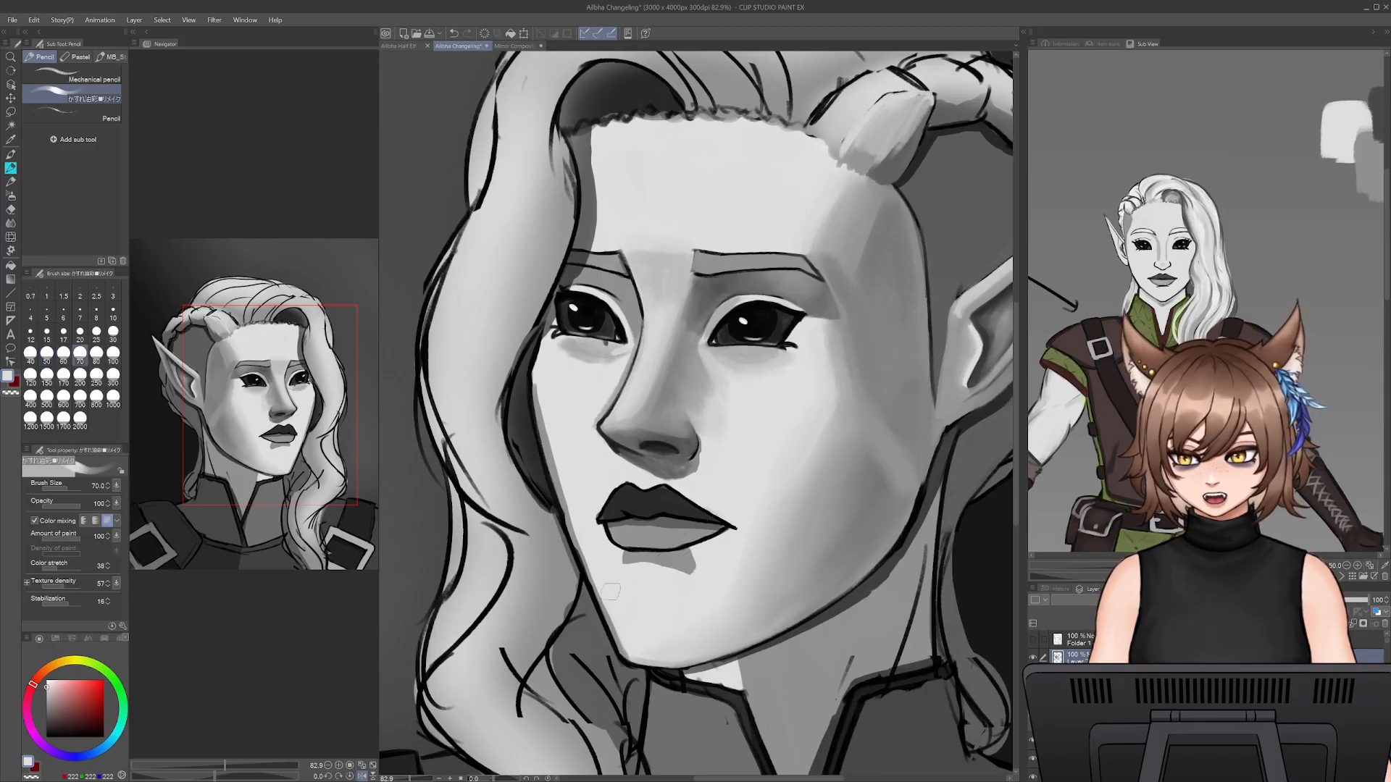
{"action": "key", "text": "ctrl+z"}
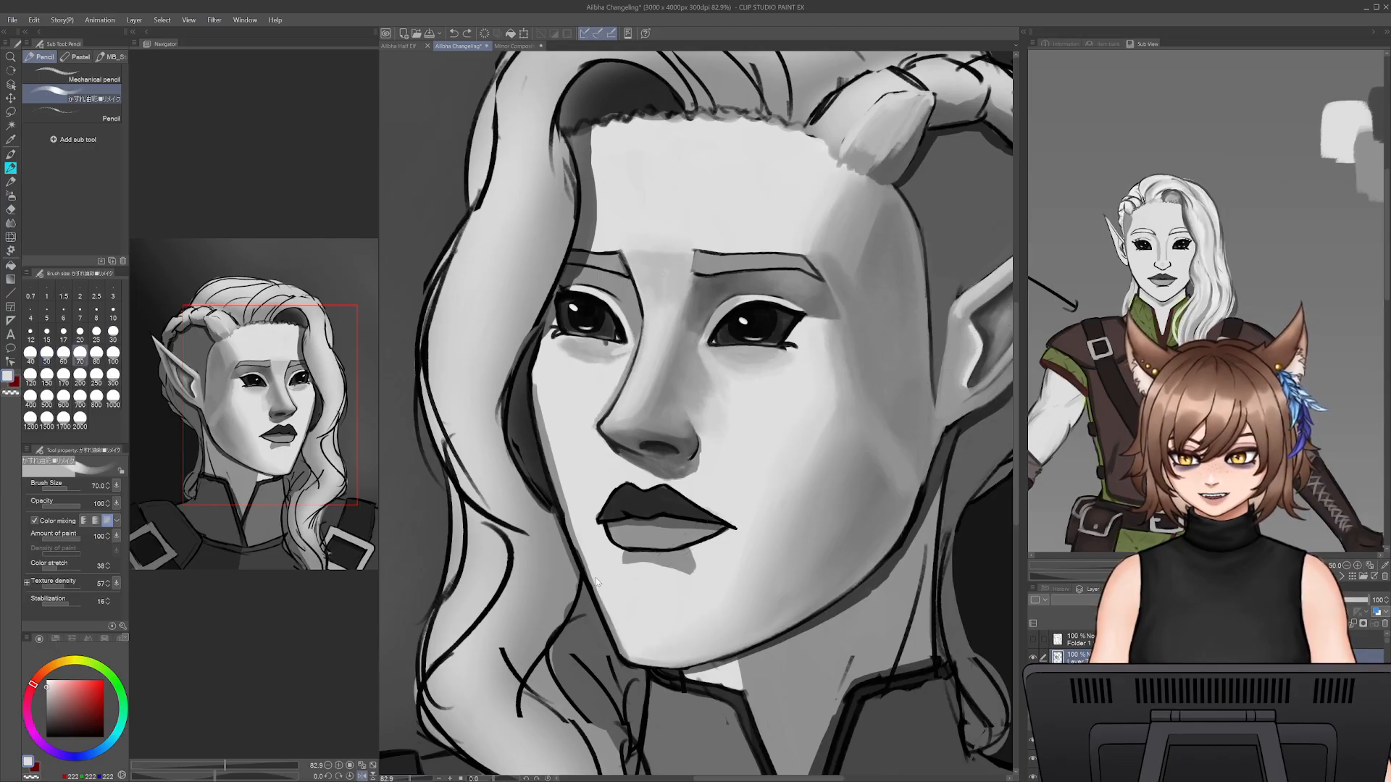
- Thin the jaw outline between the long hair and the chin with light grey at pencil size 35
{"action": "key", "text": "bracketleft"}
{"action": "key", "text": "bracketleft"}
{"action": "key", "text": "bracketleft"}
{"action": "key", "text": "bracketleft"}
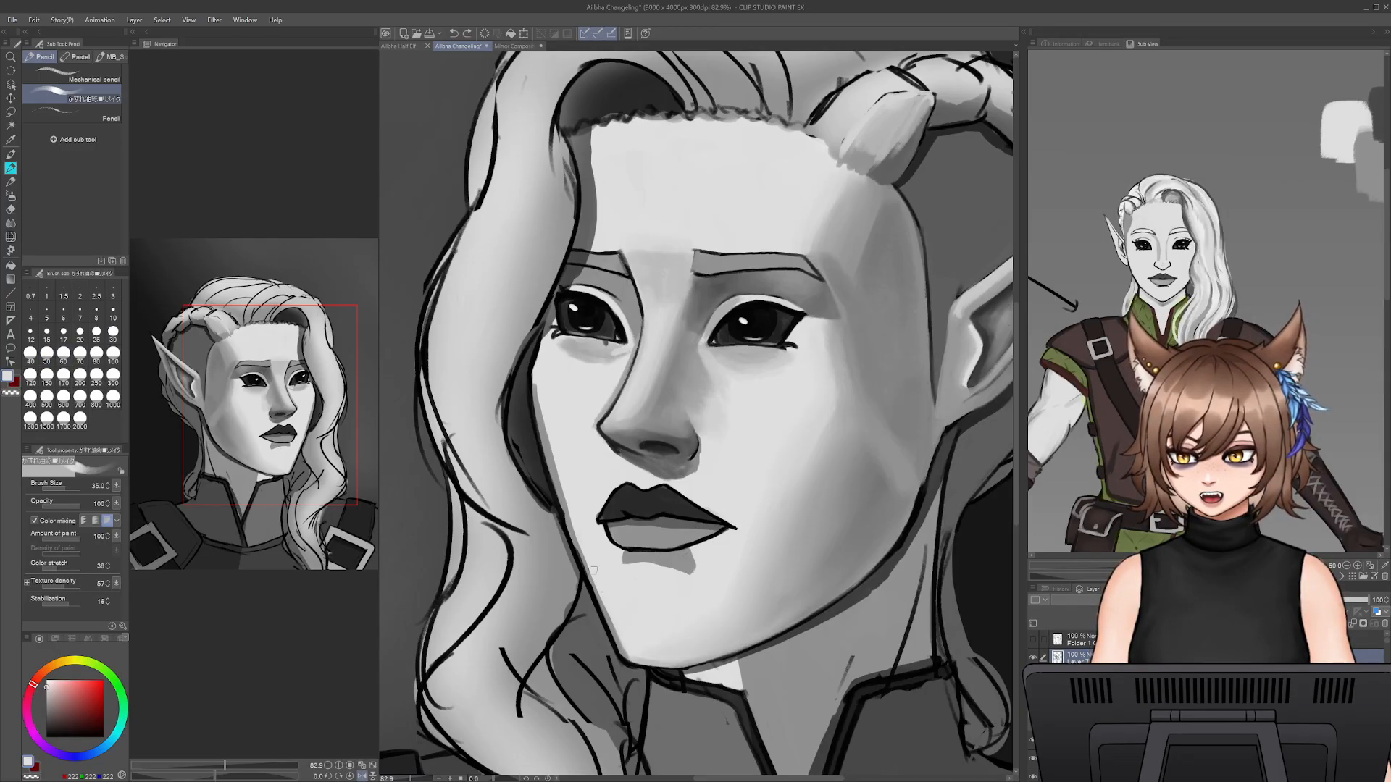
{"action": "left_click_drag", "start_coordinate": [595, 590], "coordinate": [636, 652]}
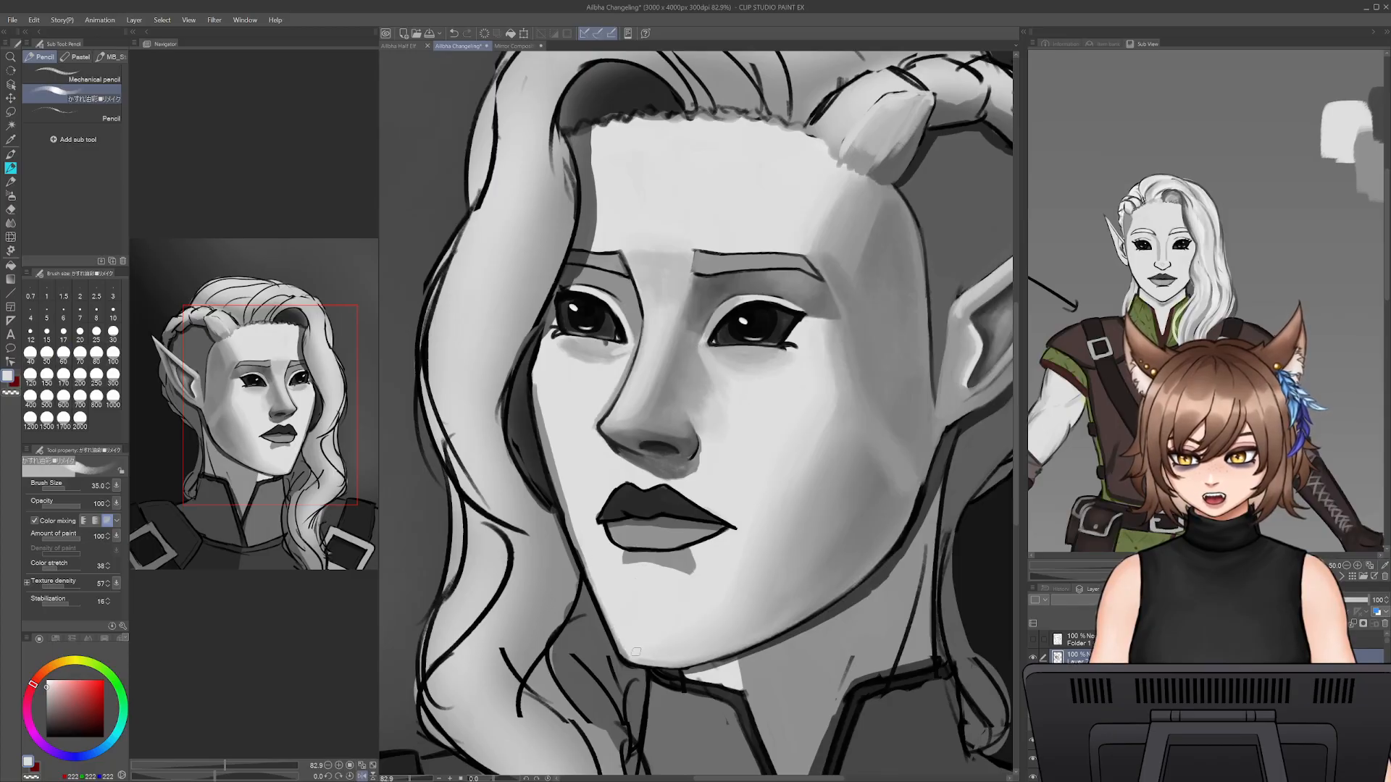
{"action": "left_click", "coordinate": [601, 574], "text": "alt"}
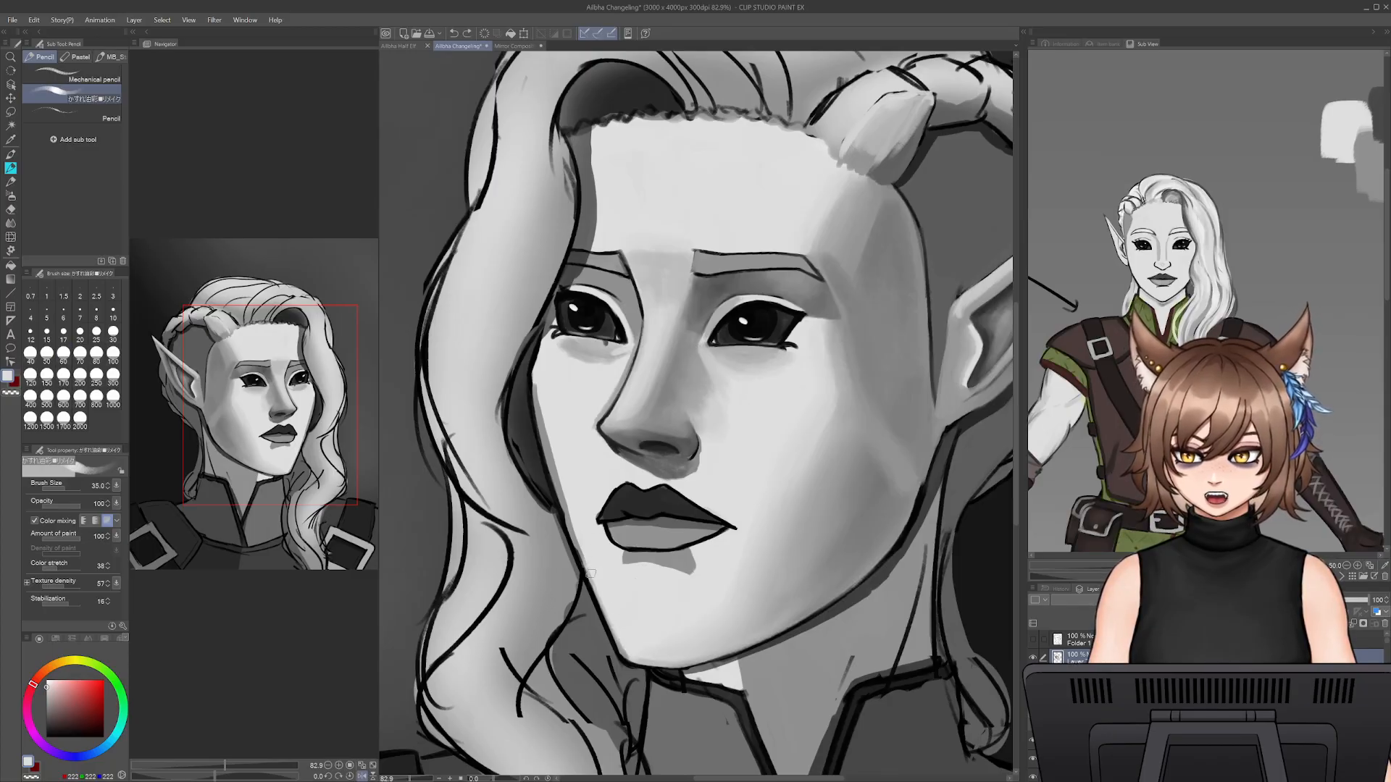
{"action": "left_click_drag", "start_coordinate": [588, 571], "coordinate": [627, 653]}
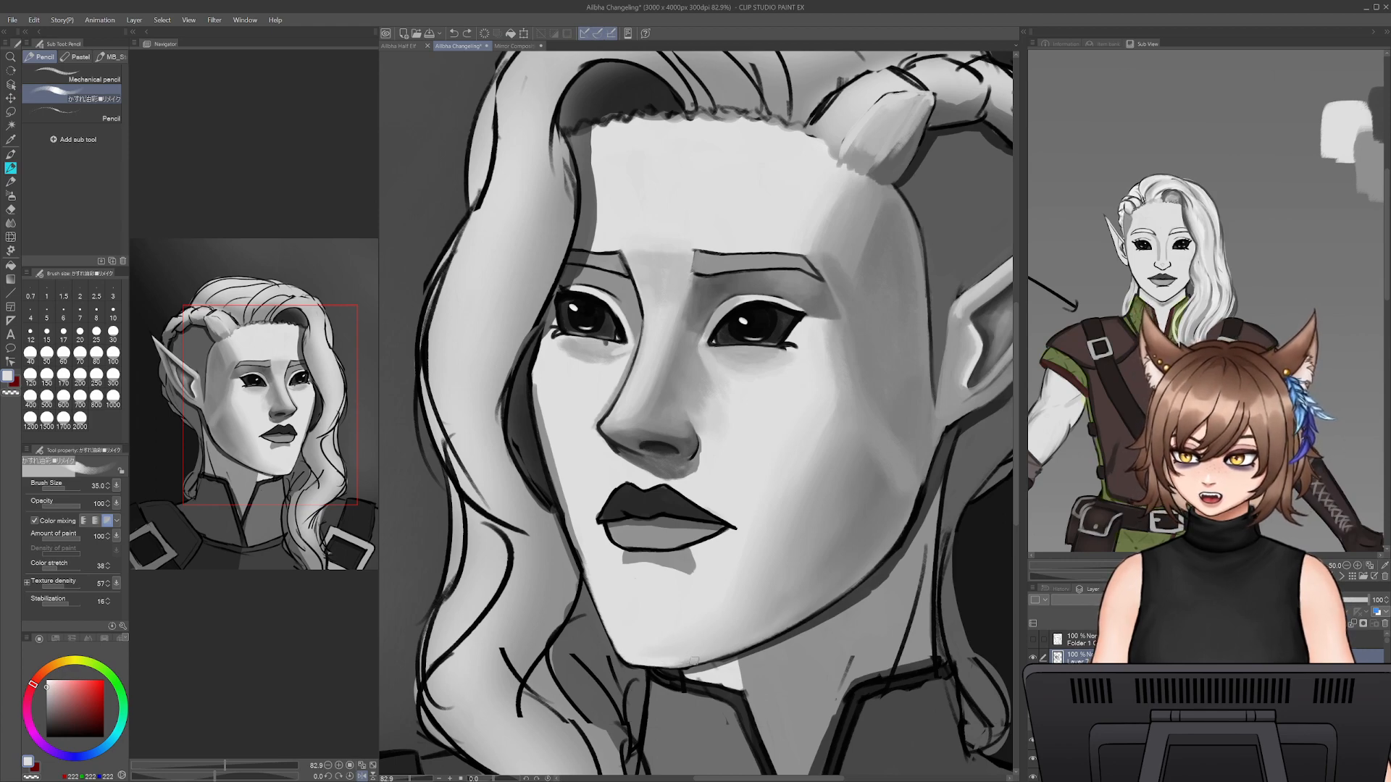
- Retouch the outline at the chin's corner with near-black at pencil size 15, and resample the chin's light grey
{"action": "key", "text": "x"}
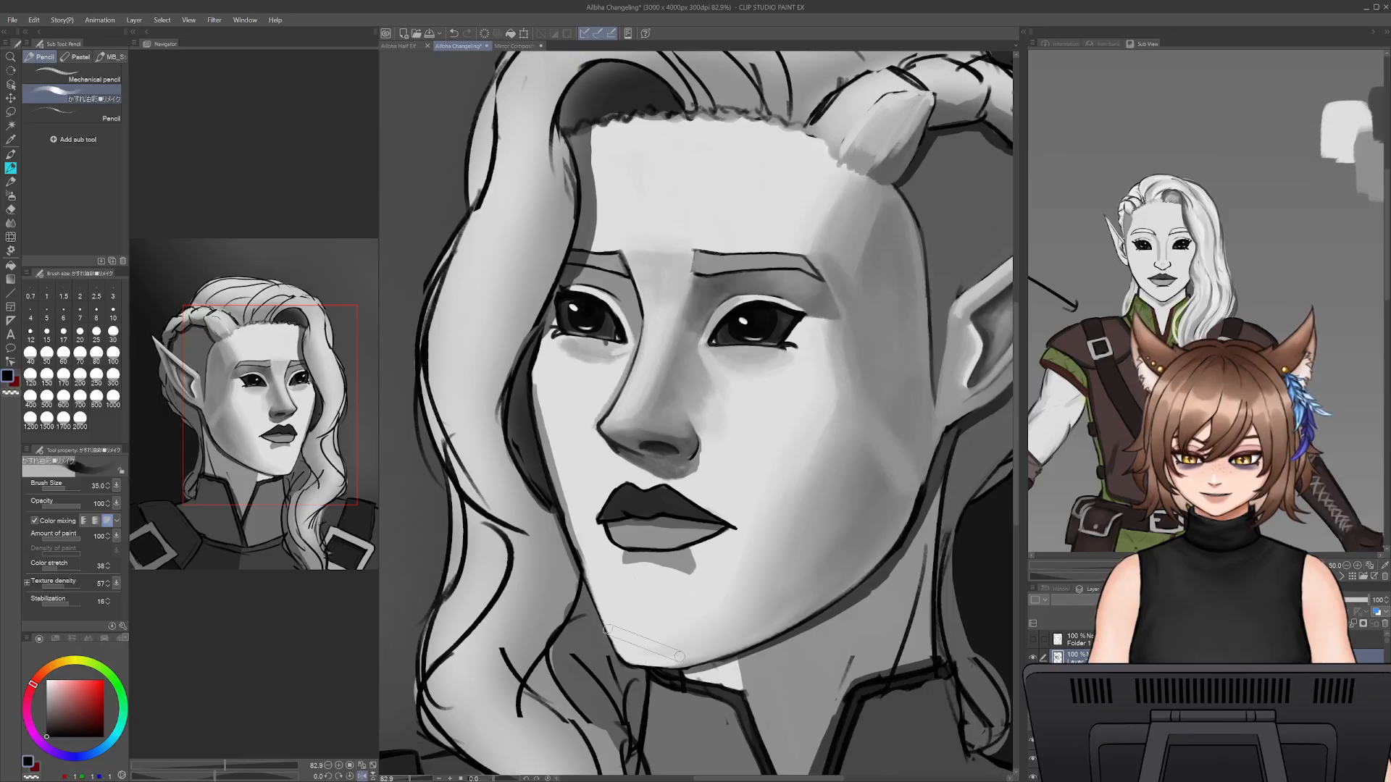
{"action": "key", "text": "bracketleft"}
{"action": "key", "text": "bracketleft"}
{"action": "key", "text": "bracketleft"}
{"action": "key", "text": "bracketleft"}
{"action": "key", "text": "bracketleft"}
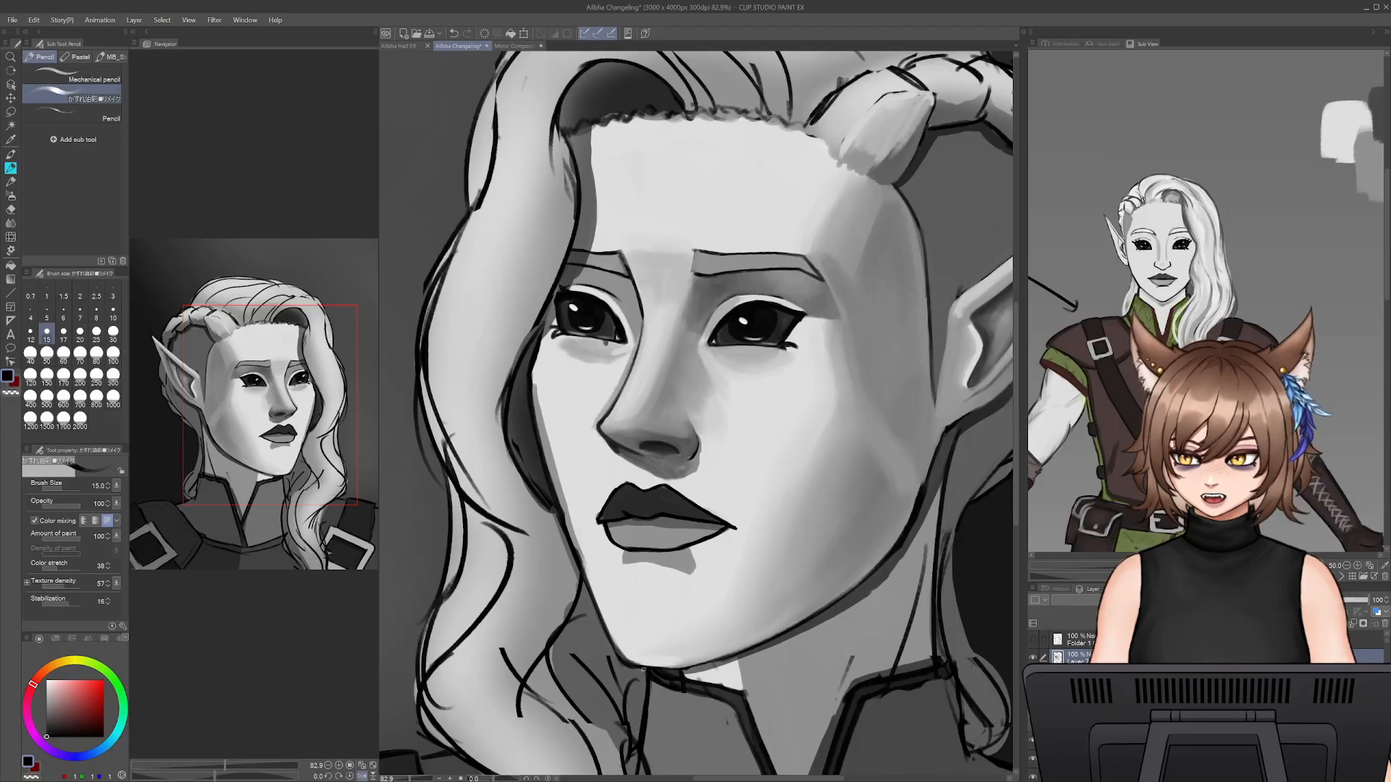
{"action": "key", "text": "e"}
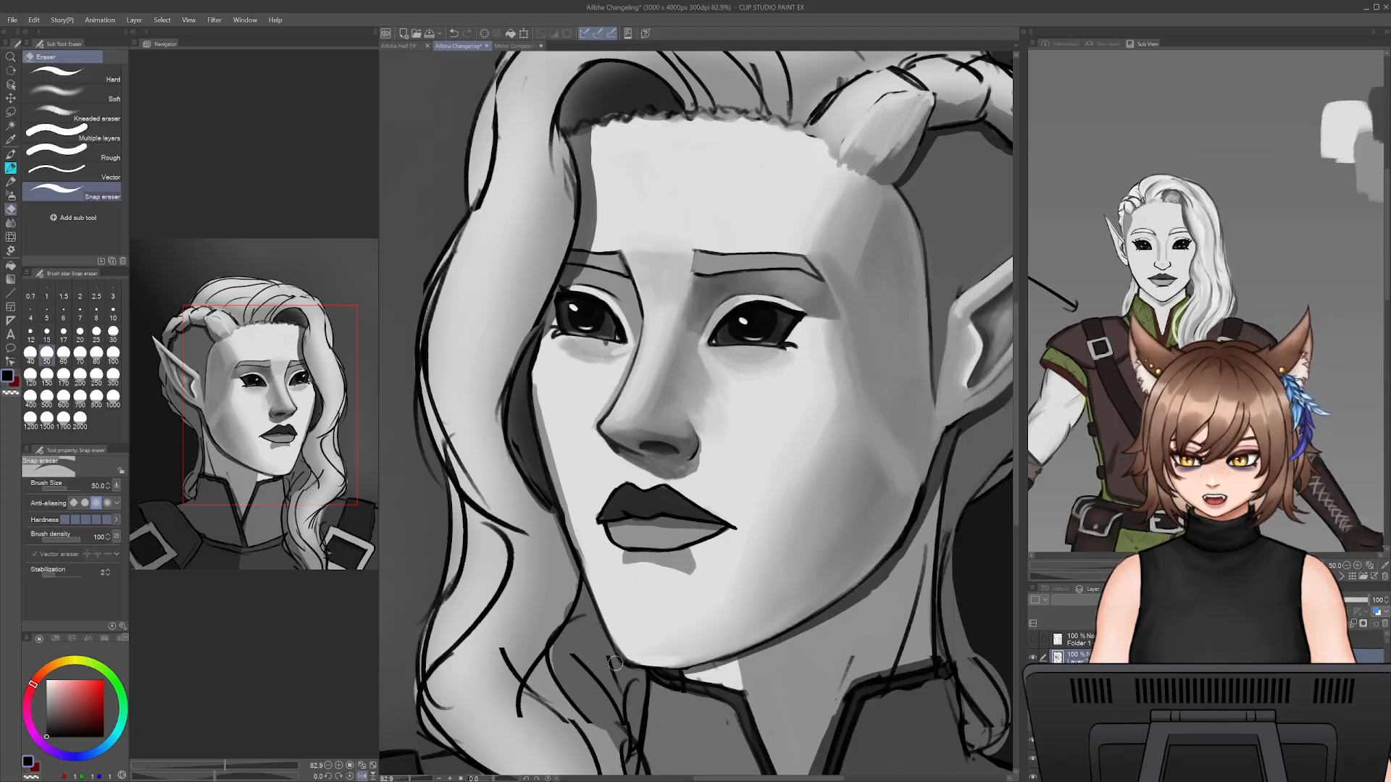
{"action": "key", "text": "p"}
{"action": "left_click", "coordinate": [629, 658], "text": "alt"}
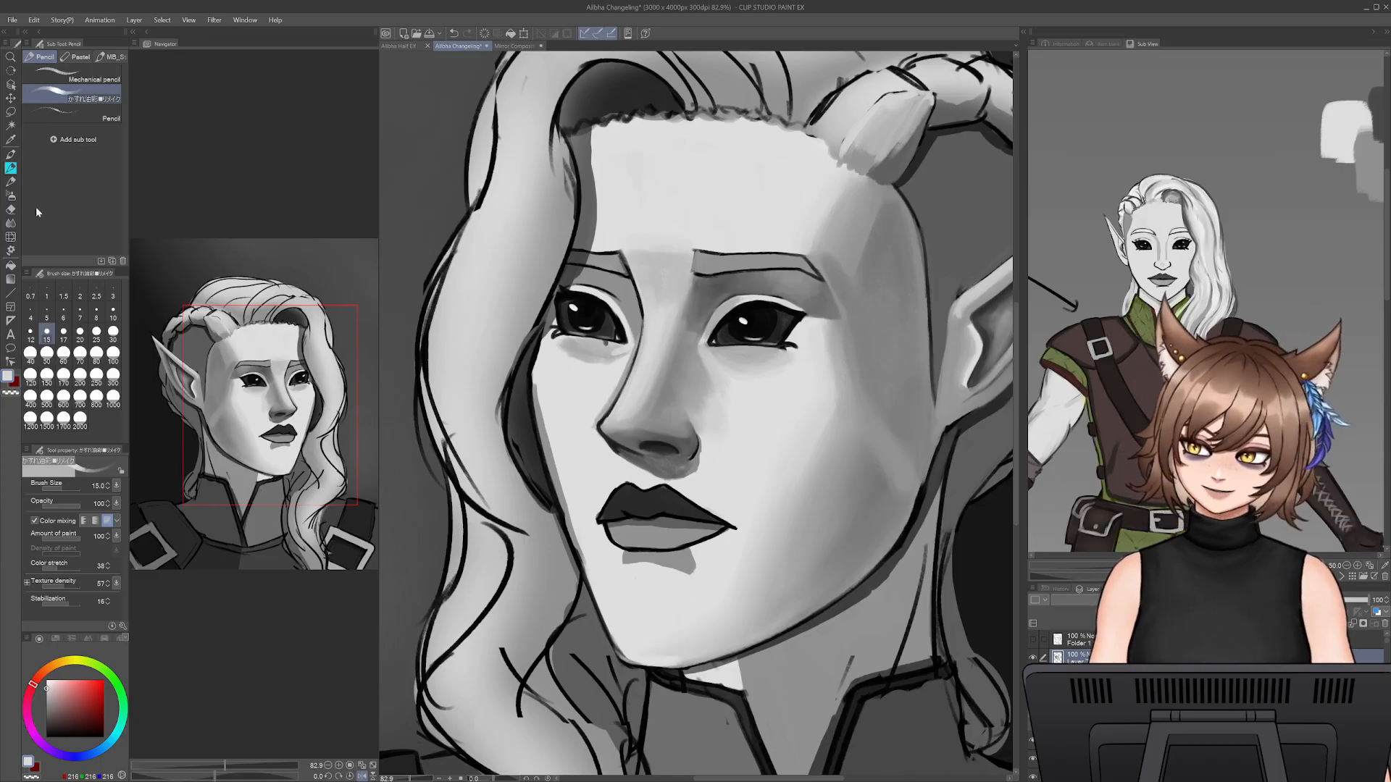
- Switch to the Smooth watercolor brush and set its size to 400
{"action": "left_click", "coordinate": [11, 195]}
{"action": "left_click", "coordinate": [10, 181]}
{"action": "left_click", "coordinate": [10, 168]}
{"action": "left_click", "coordinate": [11, 154]}
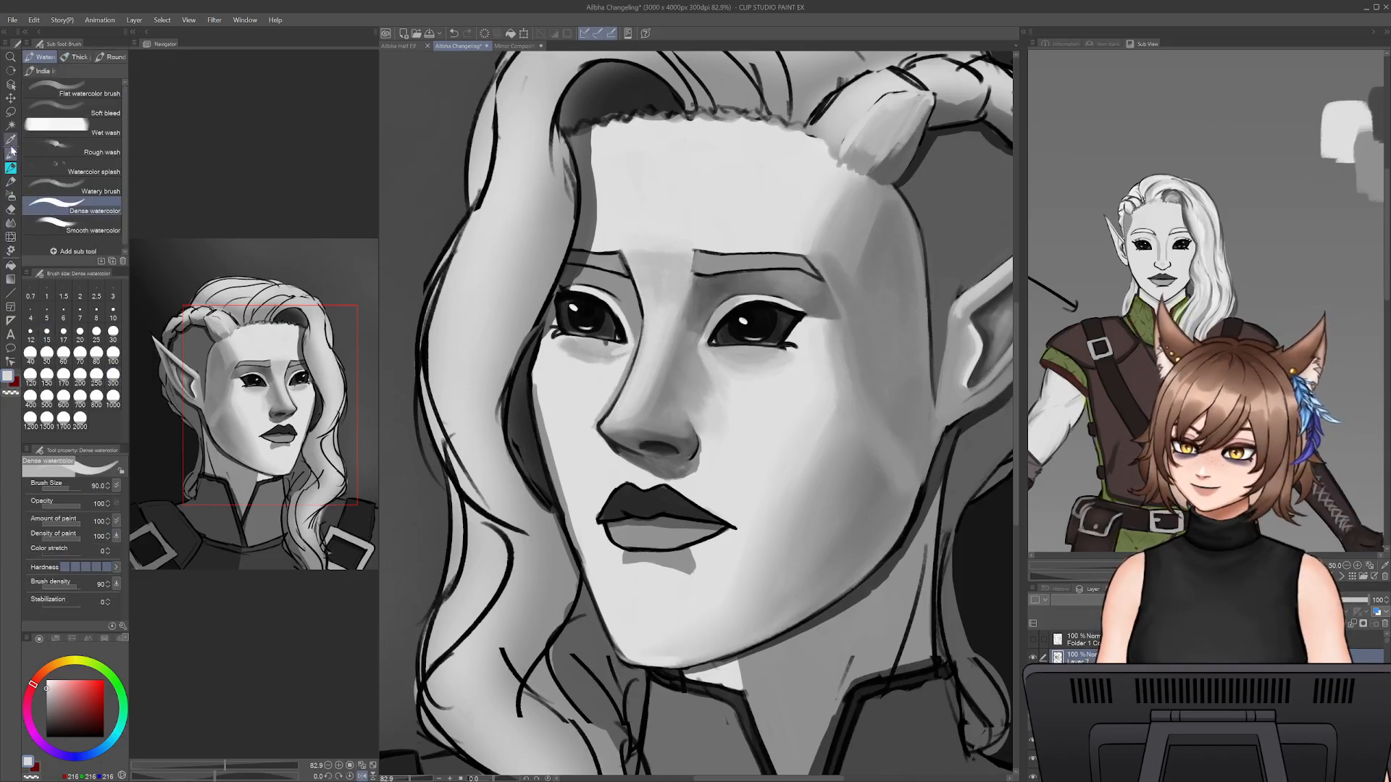
{"action": "left_click", "coordinate": [80, 226]}
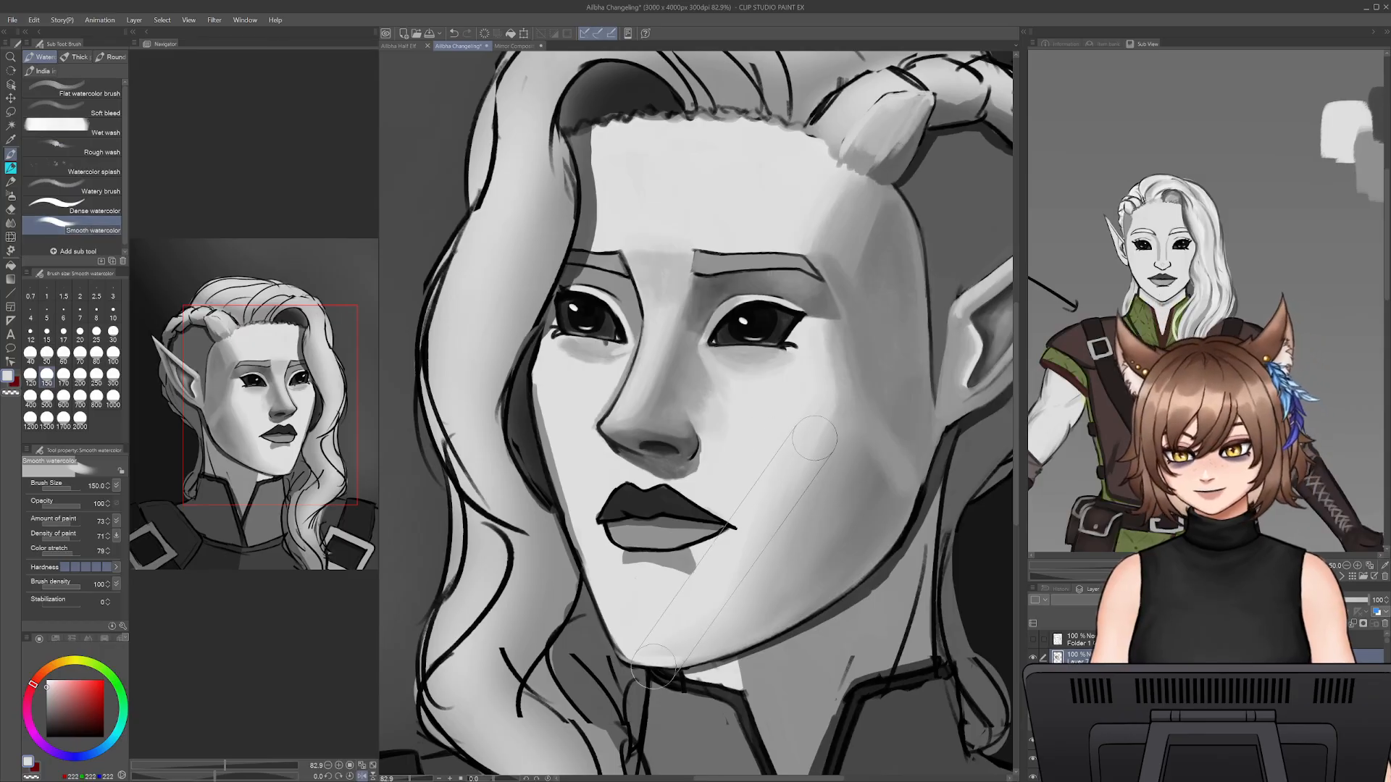
{"action": "left_click", "coordinate": [30, 395]}
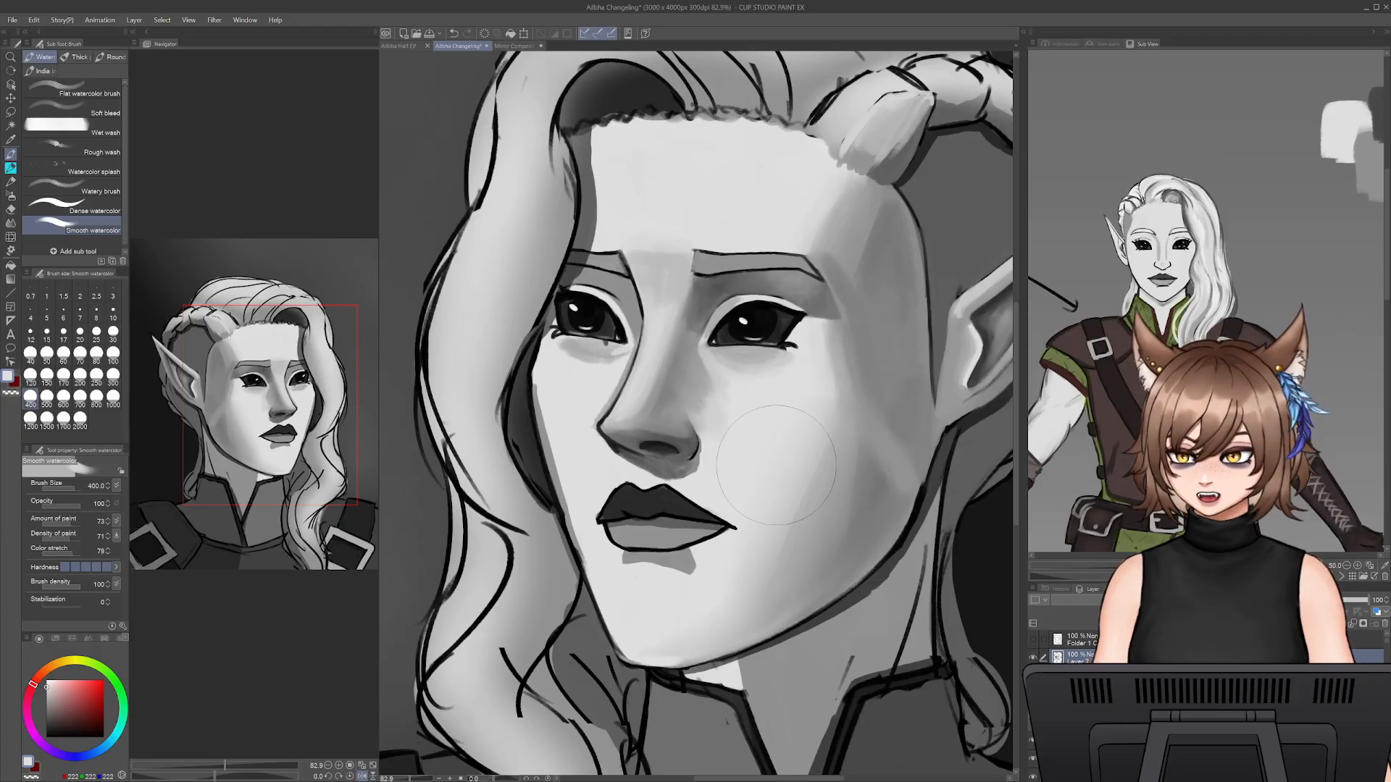
- Paint a light grey band from the jaw up across the cheek with the Dense watercolor brush at size 200
{"action": "left_click", "coordinate": [73, 202]}
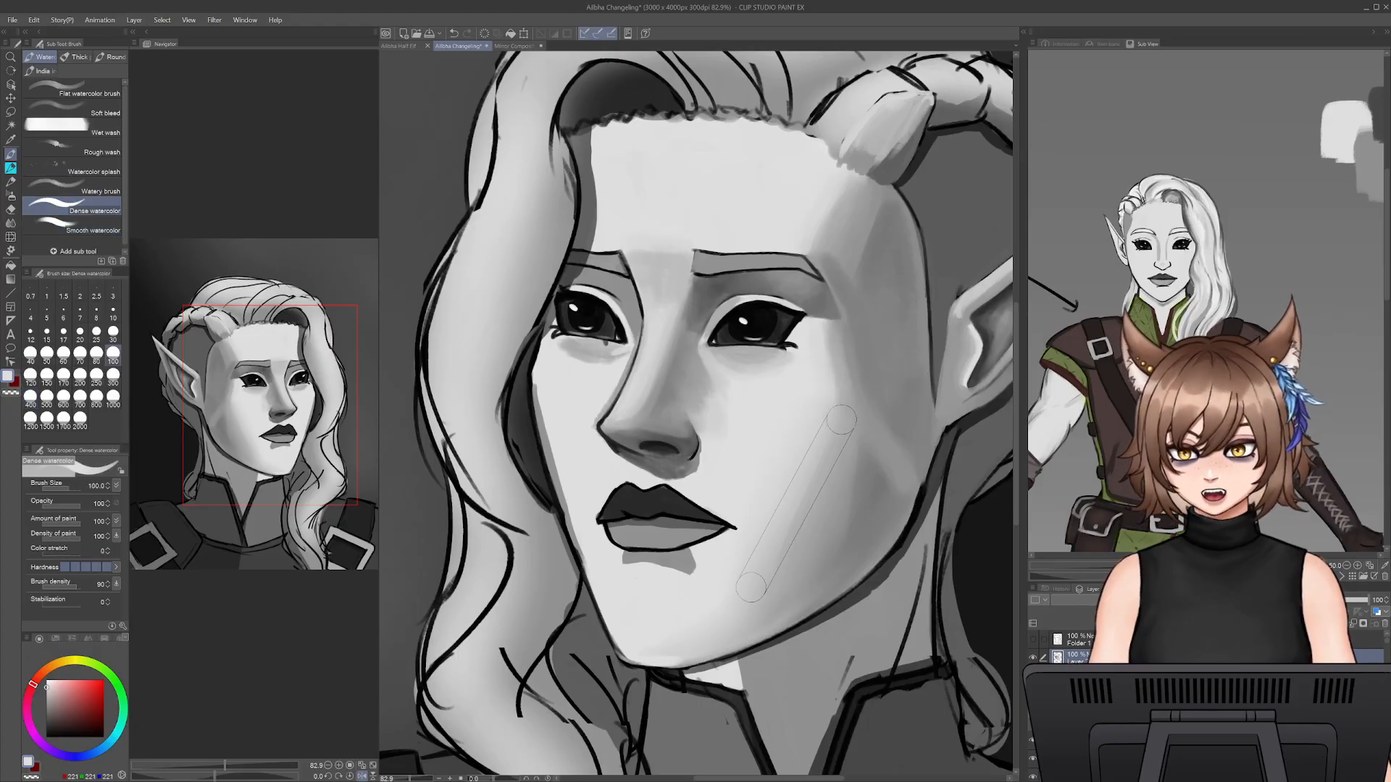
{"action": "key", "text": "bracketright"}
{"action": "key", "text": "bracketright"}
{"action": "key", "text": "bracketright"}
{"action": "mouse_move", "coordinate": [765, 571]}
{"action": "left_mouse_down"}
{"action": "mouse_move", "coordinate": [819, 429]}
{"action": "mouse_move", "coordinate": [791, 544]}
{"action": "mouse_move", "coordinate": [806, 515]}
{"action": "mouse_move", "coordinate": [812, 525]}
{"action": "mouse_move", "coordinate": [786, 573]}
{"action": "mouse_move", "coordinate": [779, 545]}
{"action": "mouse_move", "coordinate": [833, 434]}
{"action": "left_mouse_up"}
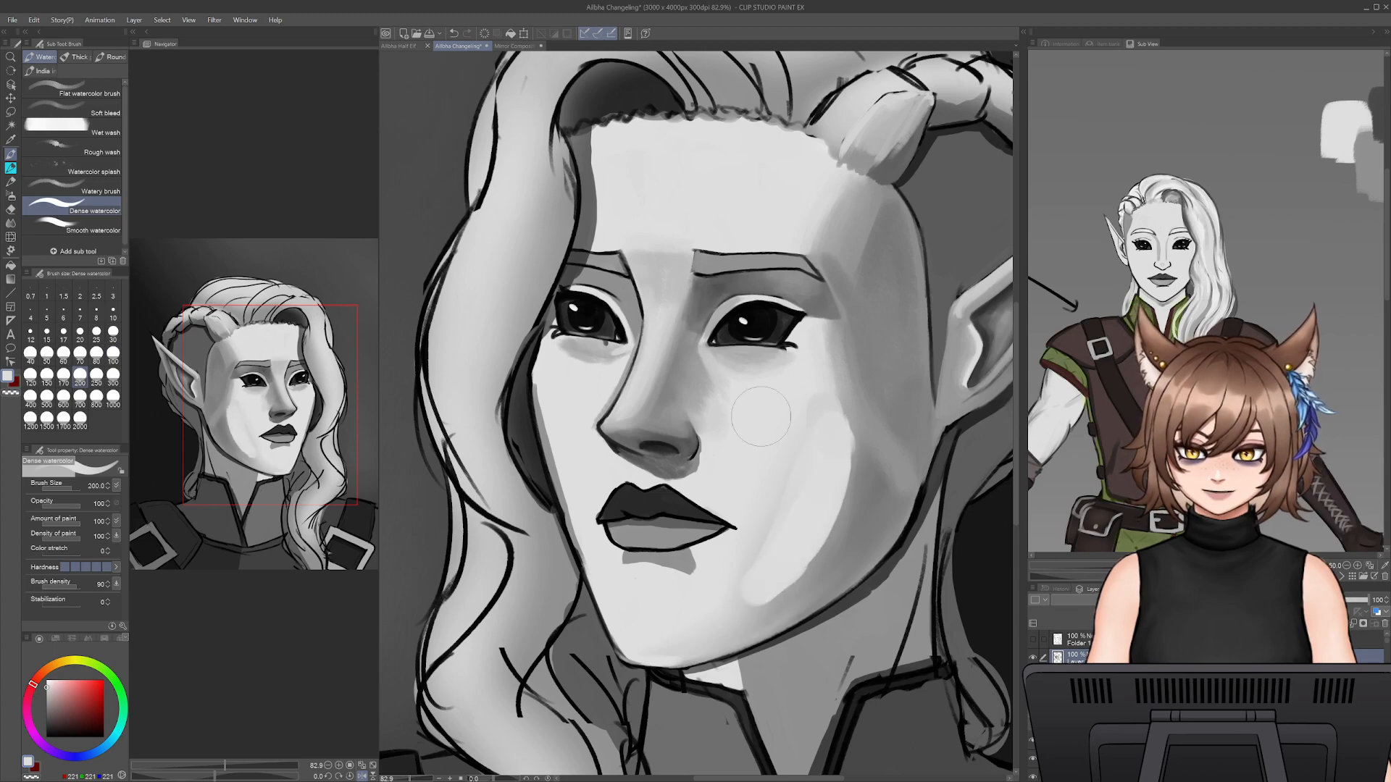
- Blend the light cheek band into the surrounding jaw and side-face shading with the Smooth watercolor brush at size 150
{"action": "left_click", "coordinate": [94, 229]}
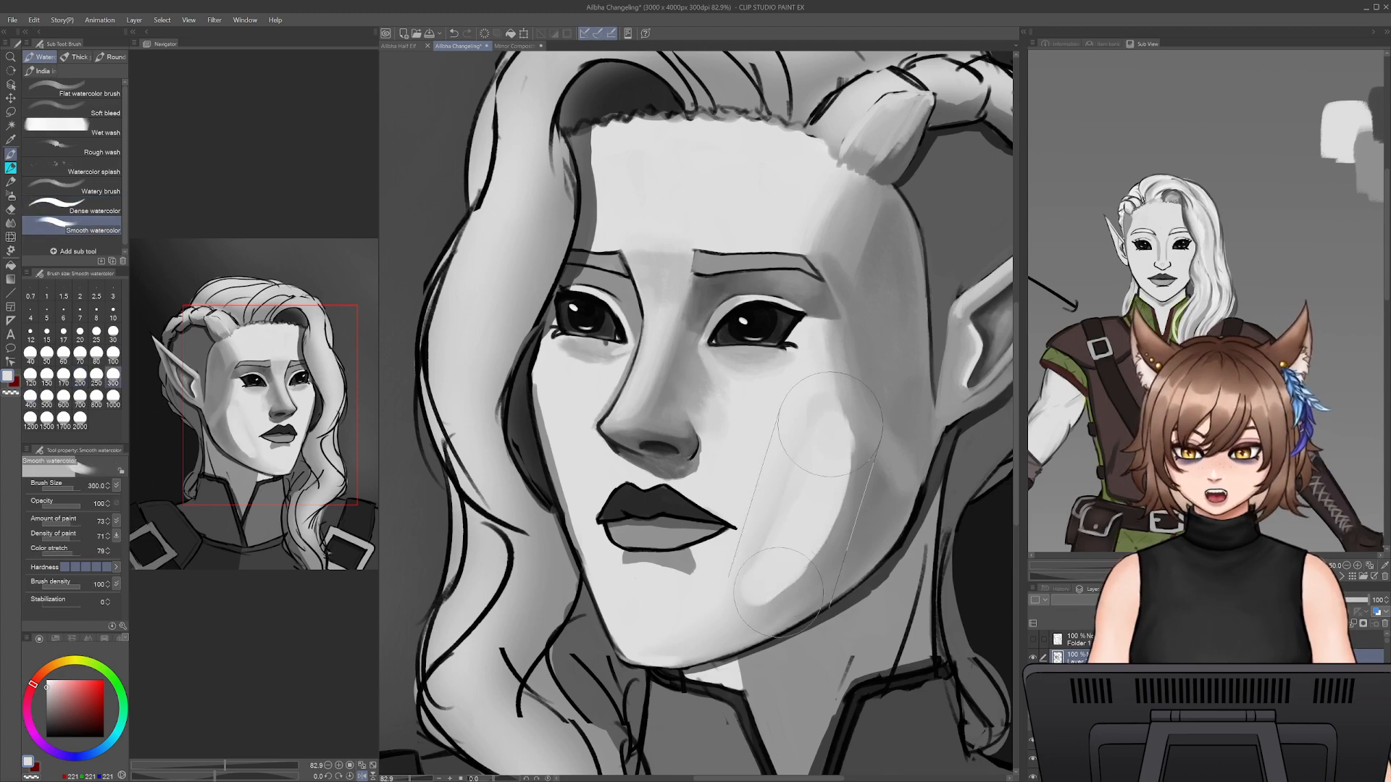
{"action": "key", "text": "bracketleft"}
{"action": "key", "text": "bracketleft"}
{"action": "key", "text": "bracketleft"}
{"action": "key", "text": "bracketleft"}
{"action": "mouse_move", "coordinate": [764, 598]}
{"action": "left_mouse_down"}
{"action": "mouse_move", "coordinate": [832, 516]}
{"action": "mouse_move", "coordinate": [822, 538]}
{"action": "mouse_move", "coordinate": [847, 474]}
{"action": "mouse_move", "coordinate": [839, 425]}
{"action": "left_mouse_up"}
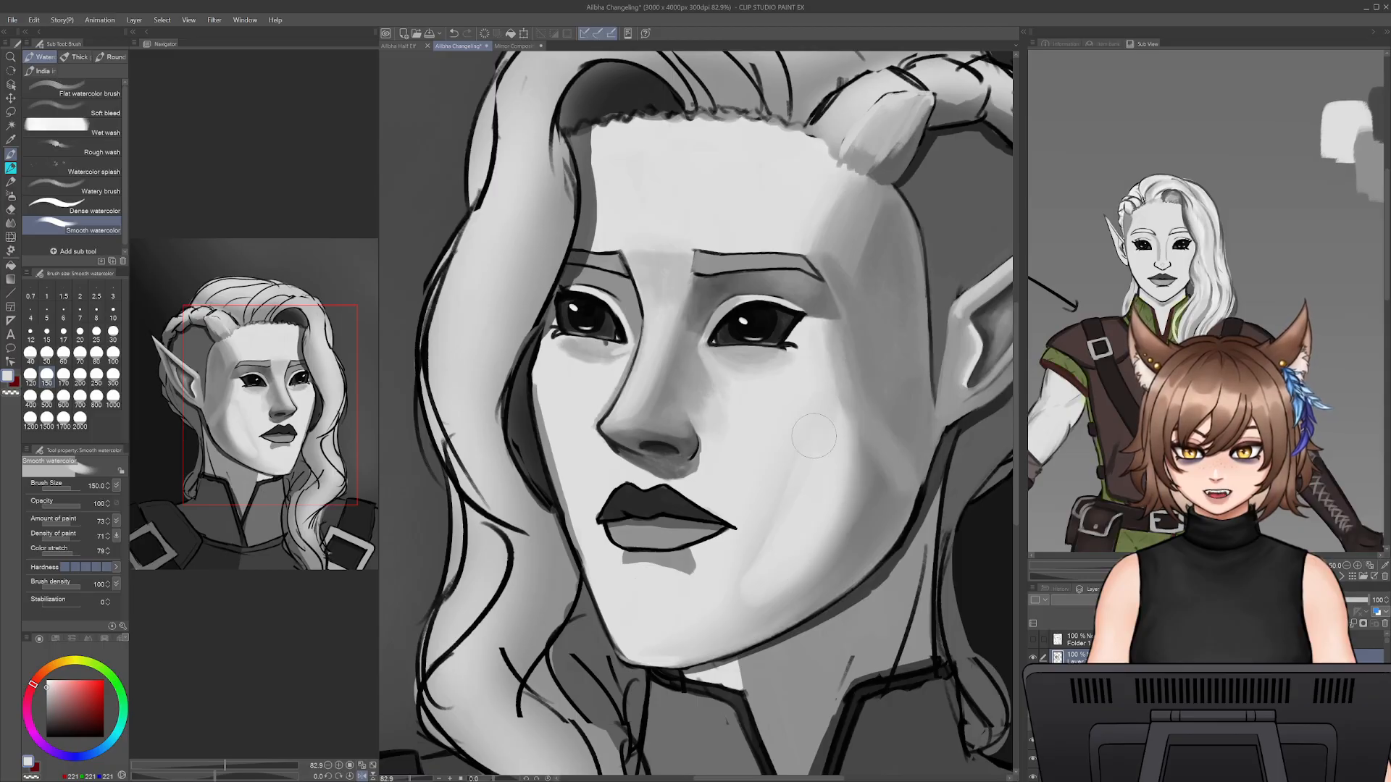
{"action": "left_click_drag", "start_coordinate": [723, 598], "coordinate": [760, 567]}
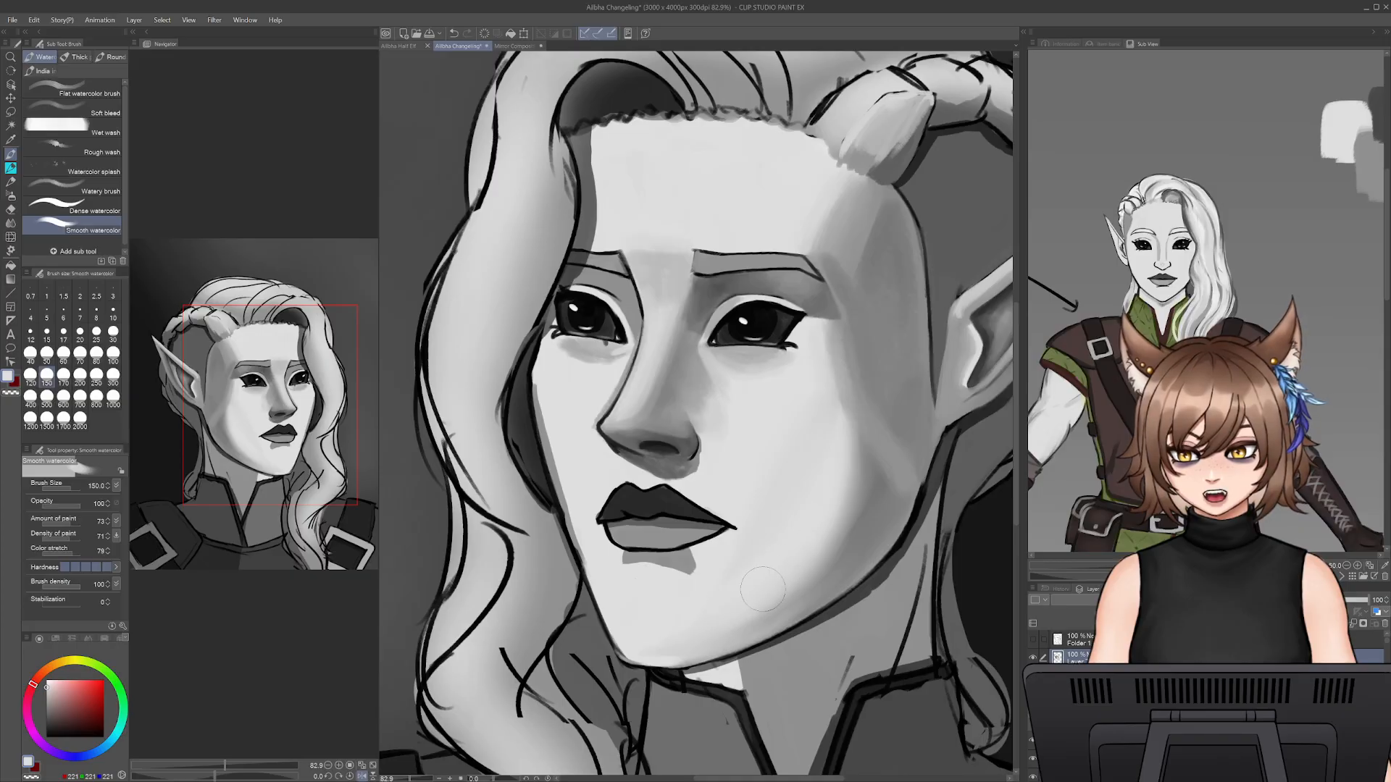
{"action": "left_click_drag", "start_coordinate": [825, 572], "coordinate": [875, 493]}
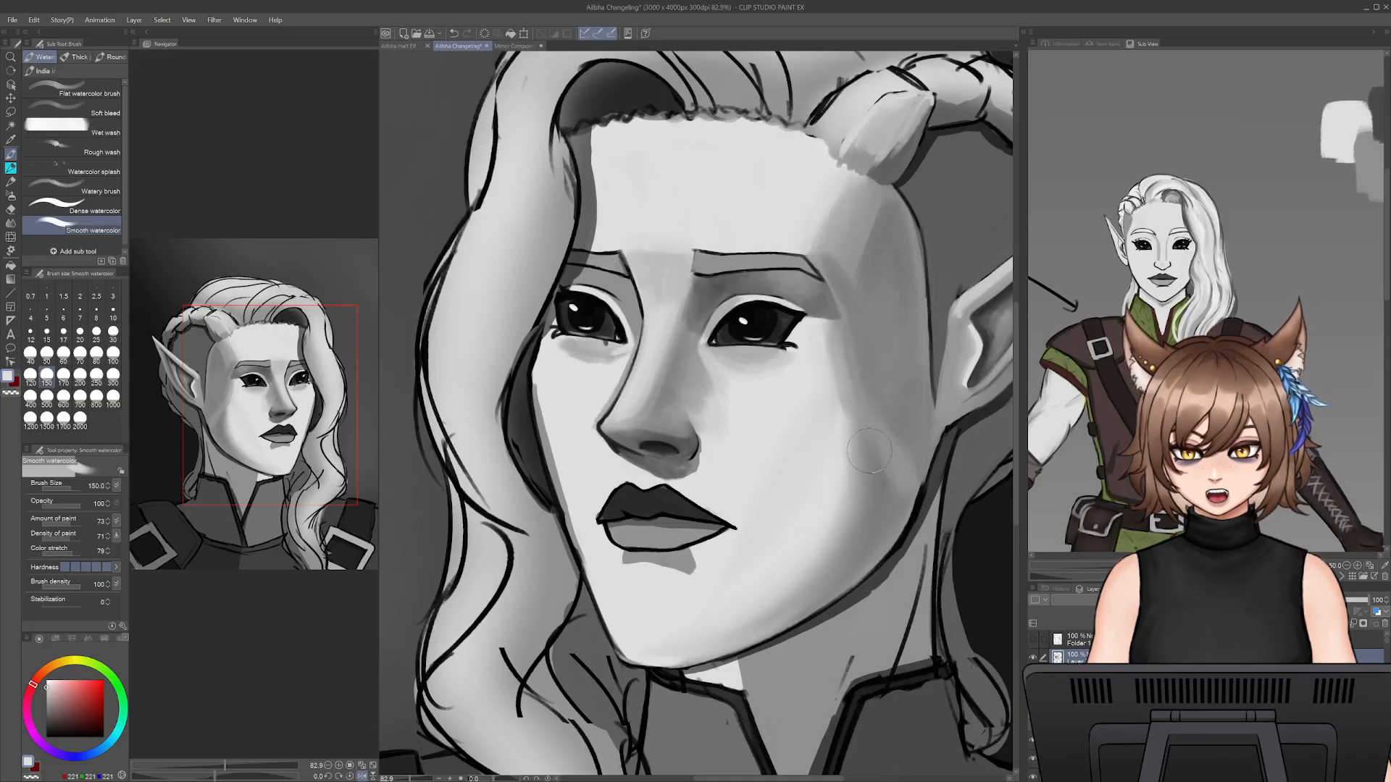
{"action": "mouse_move", "coordinate": [829, 494]}
{"action": "left_mouse_down"}
{"action": "mouse_move", "coordinate": [857, 431]}
{"action": "mouse_move", "coordinate": [835, 497]}
{"action": "mouse_move", "coordinate": [847, 401]}
{"action": "left_mouse_up"}
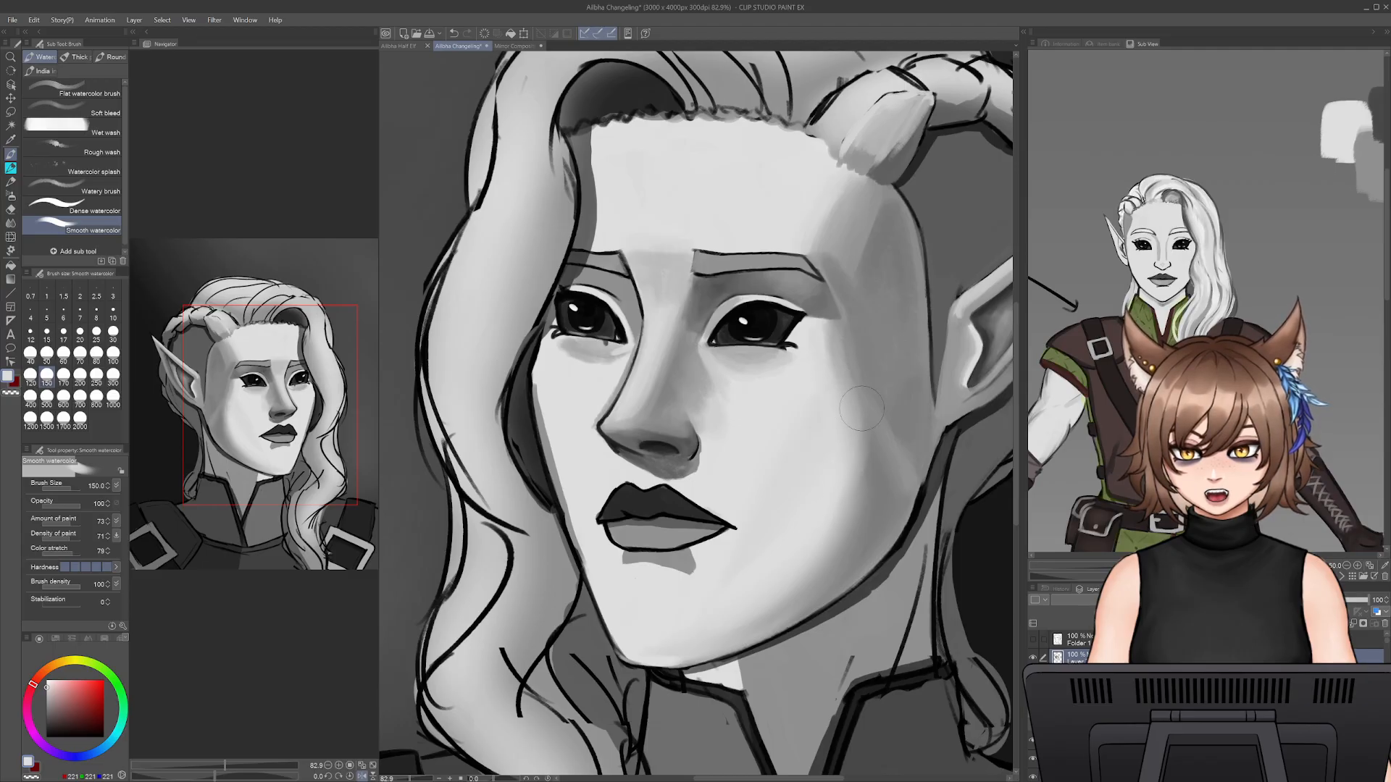
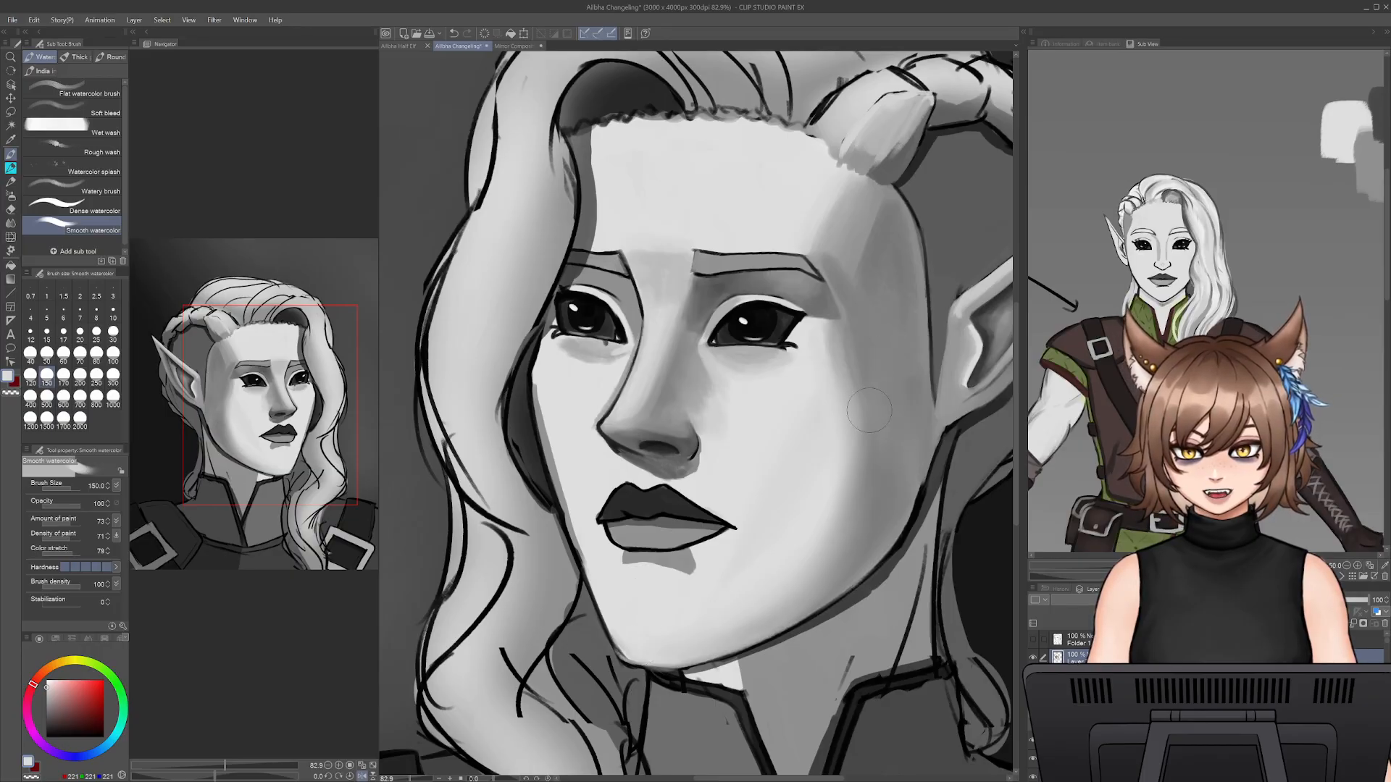
- Blend sampled light grey over the near cheek and down to the chin with the Smooth watercolor brush at size 150
{"action": "left_click", "coordinate": [822, 373], "text": "alt"}
{"action": "mouse_move", "coordinate": [828, 362]}
{"action": "left_mouse_down"}
{"action": "mouse_move", "coordinate": [824, 342]}
{"action": "mouse_move", "coordinate": [835, 358]}
{"action": "left_mouse_up"}
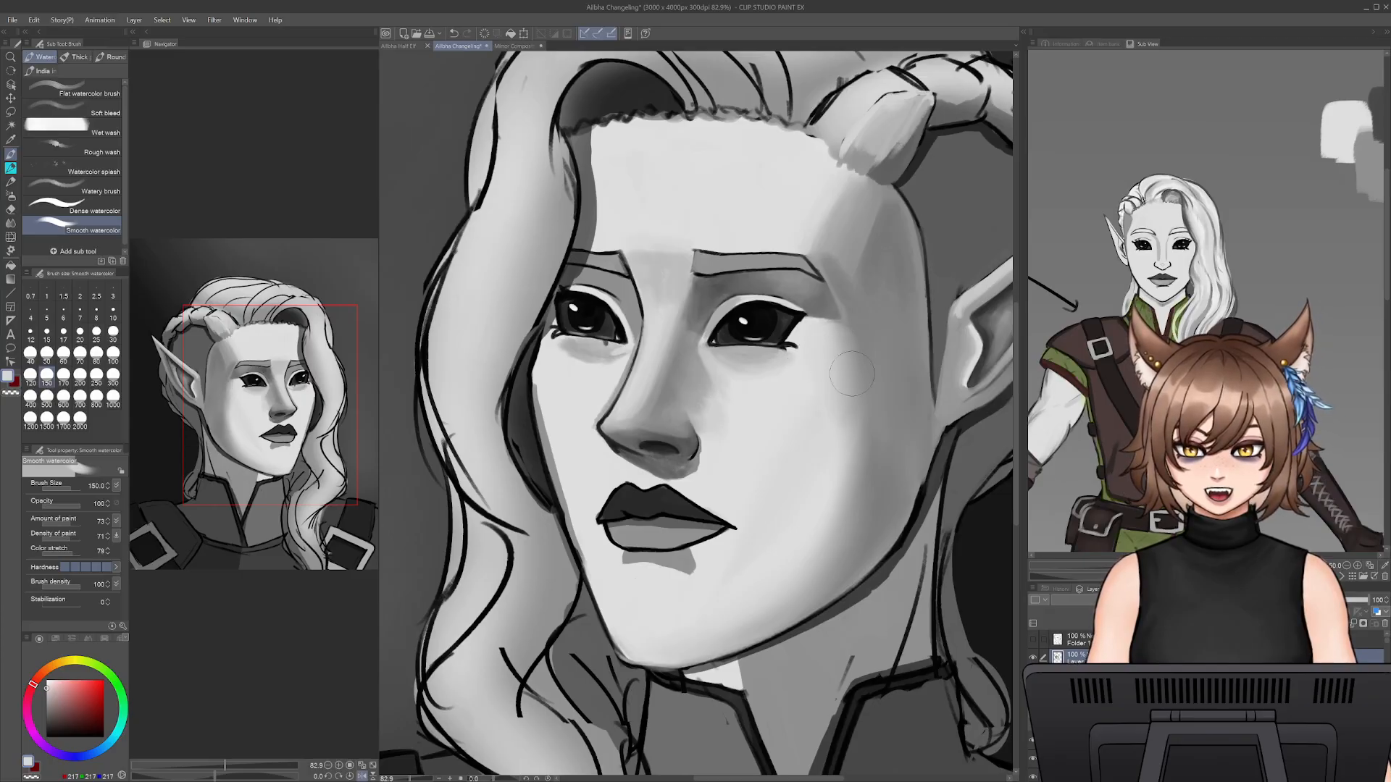
{"action": "left_click_drag", "start_coordinate": [839, 447], "coordinate": [839, 355]}
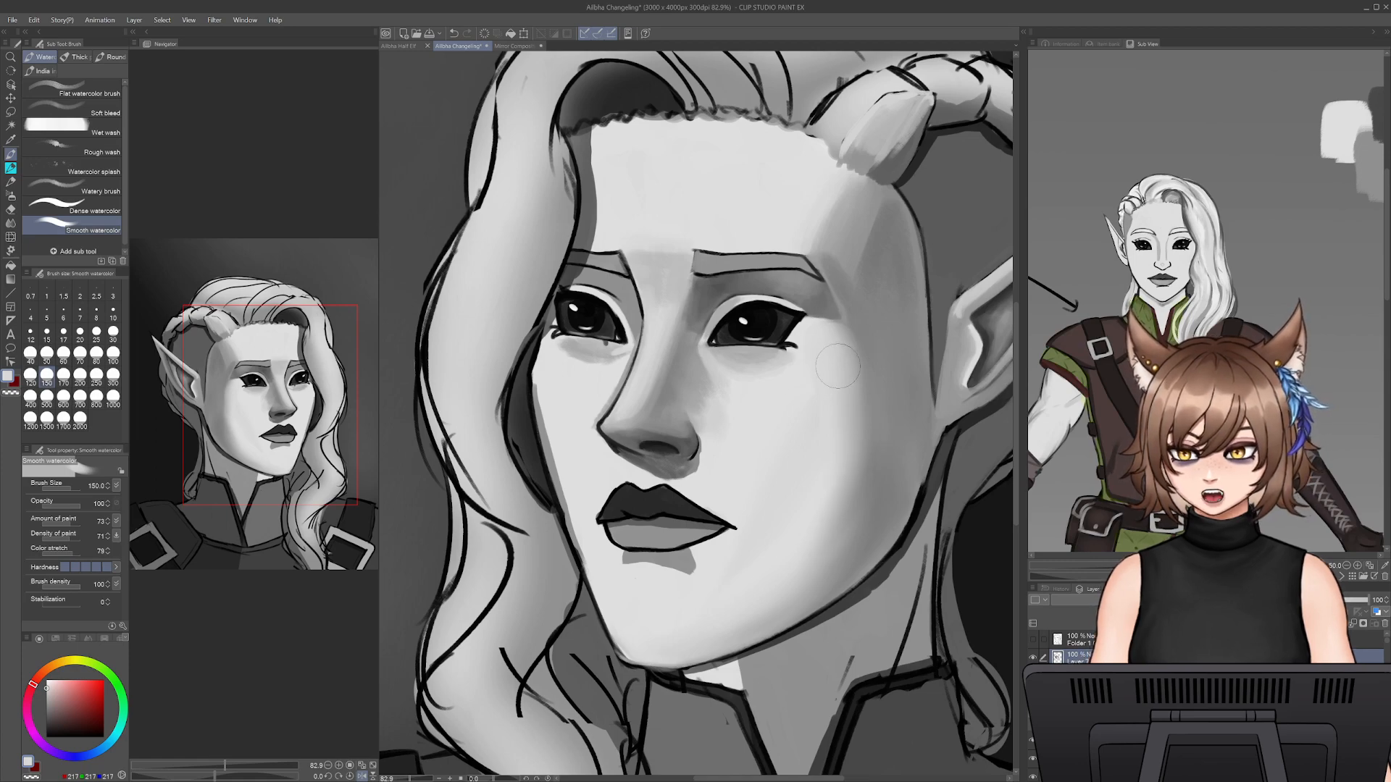
{"action": "key", "text": "ctrl+z"}
{"action": "left_click", "coordinate": [782, 529], "text": "alt"}
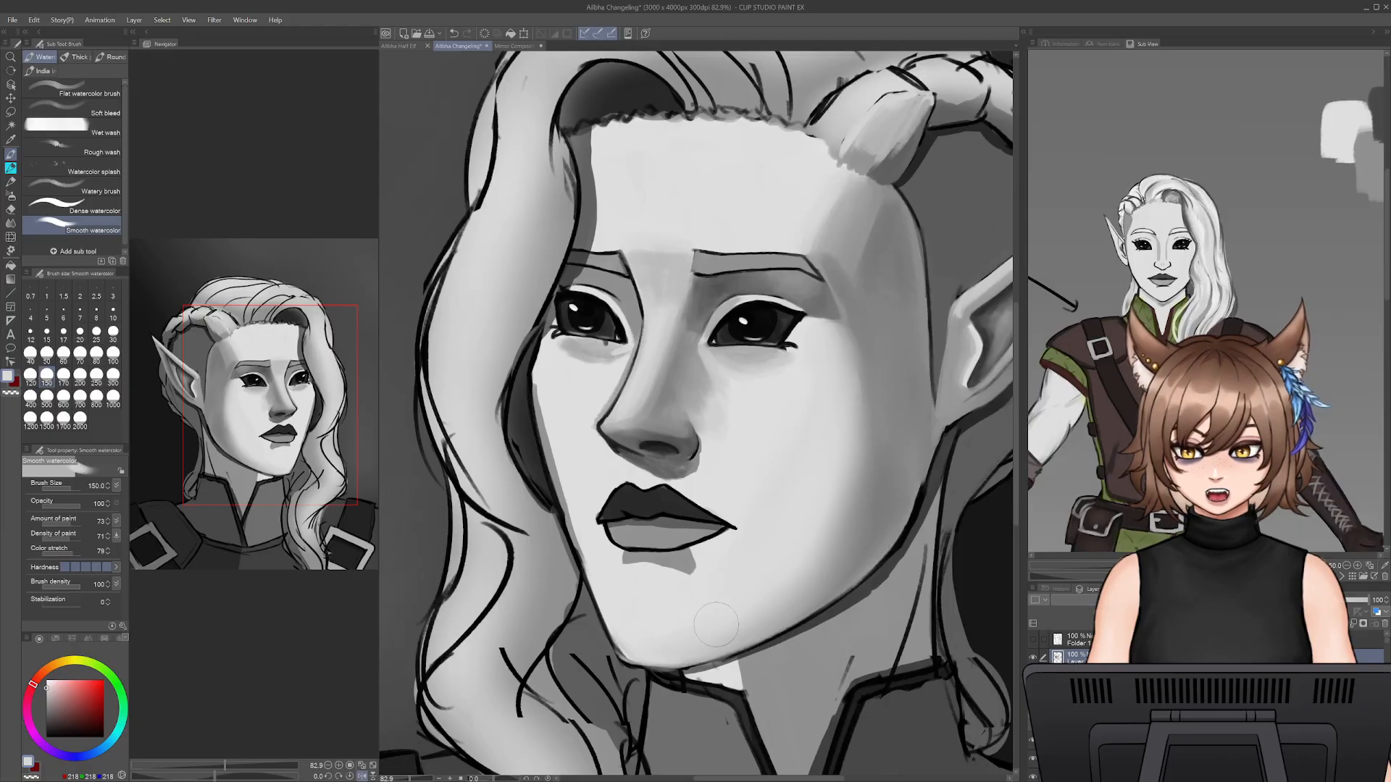
{"action": "left_click_drag", "start_coordinate": [717, 625], "coordinate": [692, 644]}
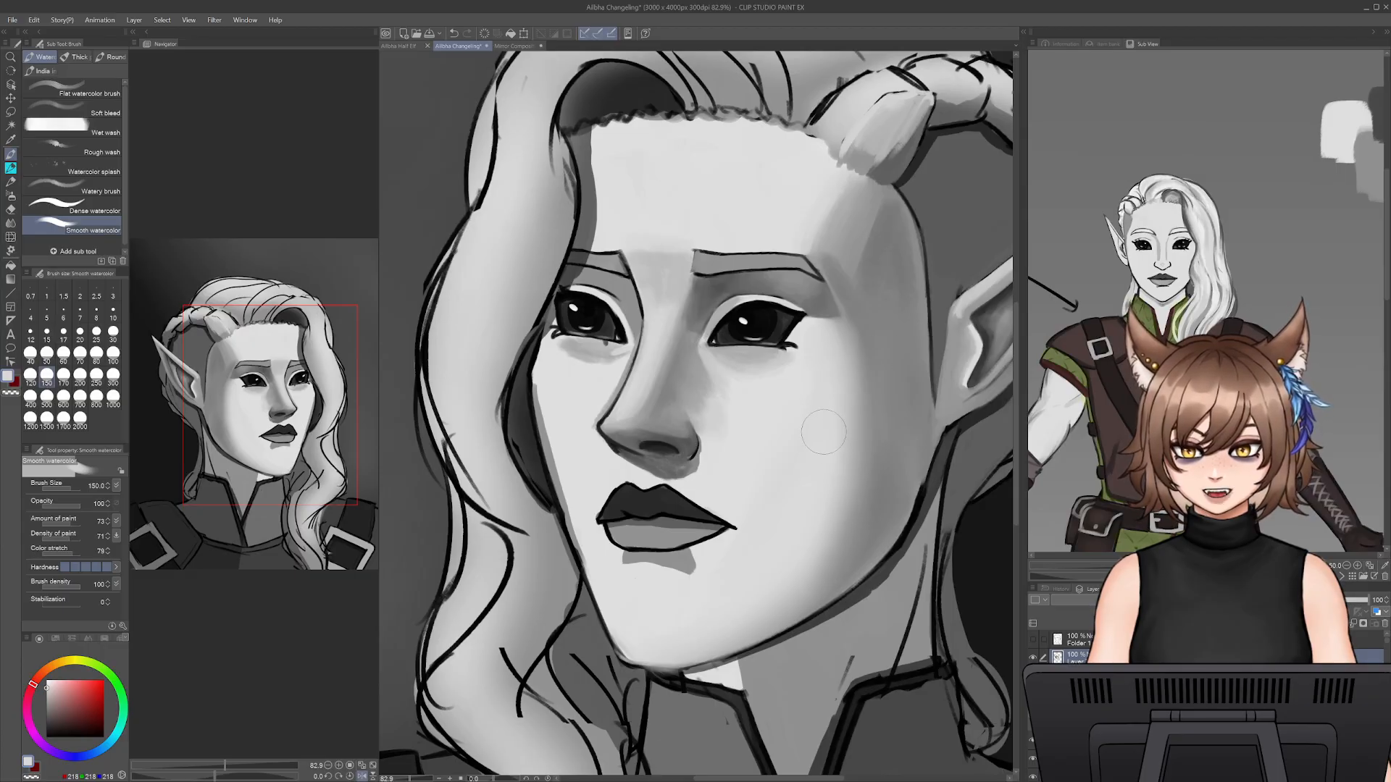
- Sample the mid-grey cheek shadow, shade the edge of the jaw down to the chin, and reduce the brush size to 100
{"action": "left_click", "coordinate": [898, 445], "text": "alt"}
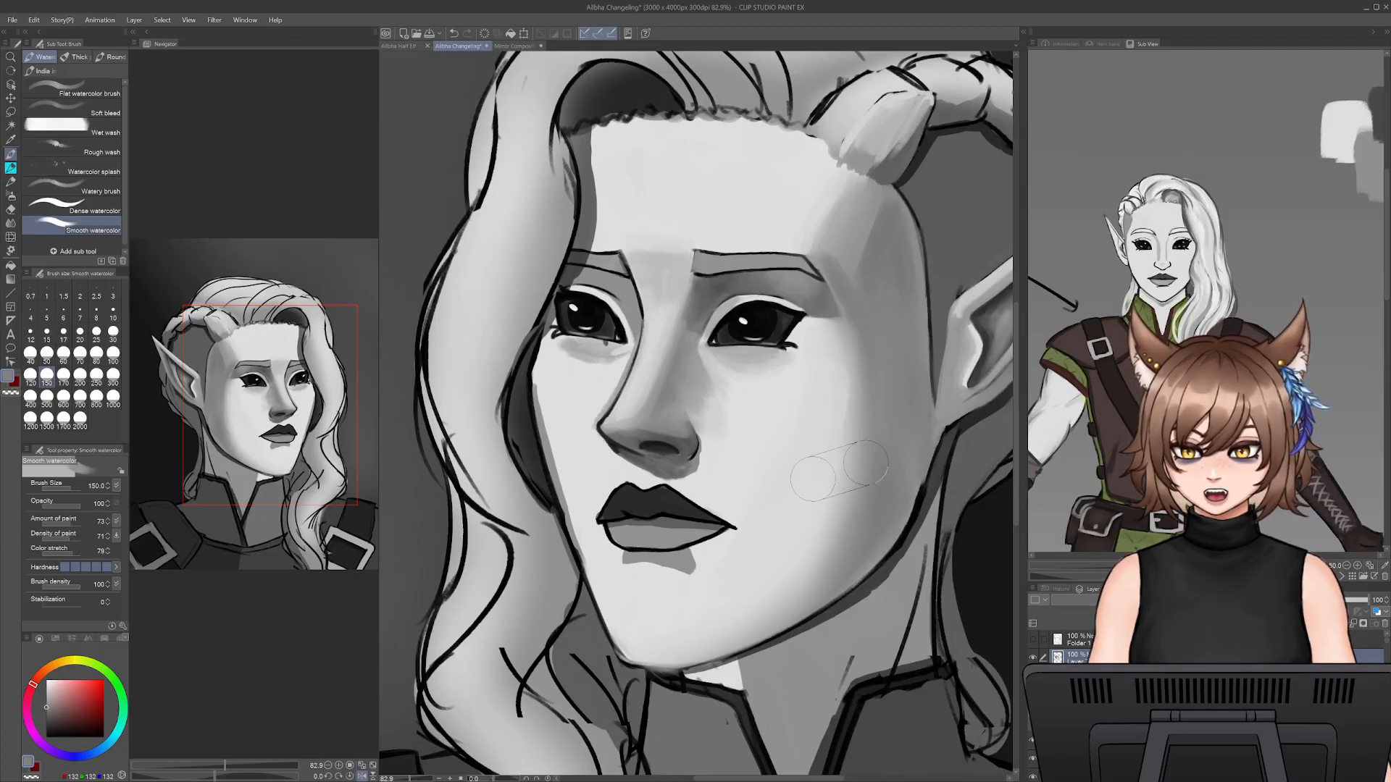
{"action": "key", "text": "bracketright"}
{"action": "key", "text": "bracketright"}
{"action": "mouse_move", "coordinate": [857, 492]}
{"action": "left_mouse_down"}
{"action": "mouse_move", "coordinate": [743, 631]}
{"action": "mouse_move", "coordinate": [777, 615]}
{"action": "mouse_move", "coordinate": [815, 579]}
{"action": "mouse_move", "coordinate": [660, 667]}
{"action": "left_mouse_up"}
{"action": "key", "text": "bracketleft"}
{"action": "key", "text": "bracketleft"}
{"action": "key", "text": "bracketleft"}
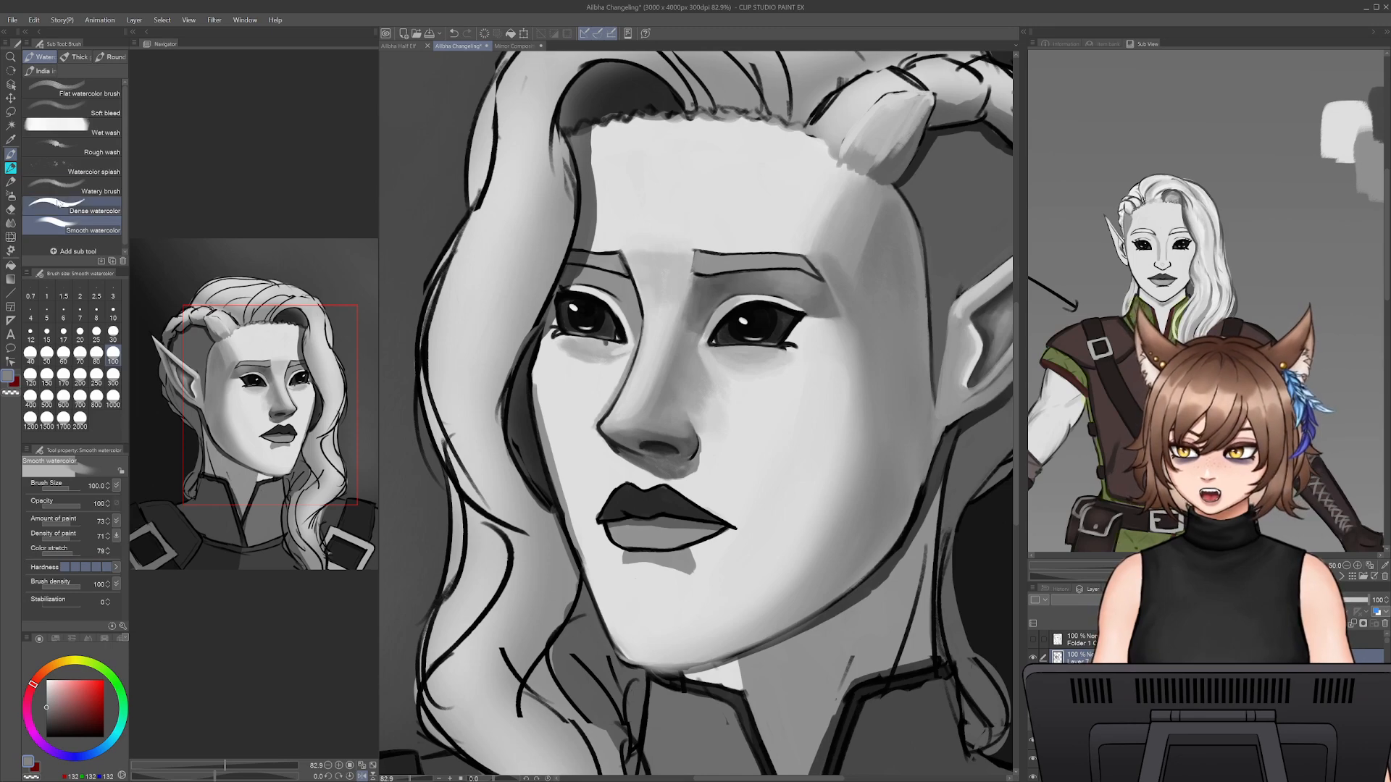
- Switch to the color-mixing brush in the Pencil group and set its brush size to 30
{"action": "left_click", "coordinate": [11, 182]}
{"action": "left_click", "coordinate": [46, 374]}
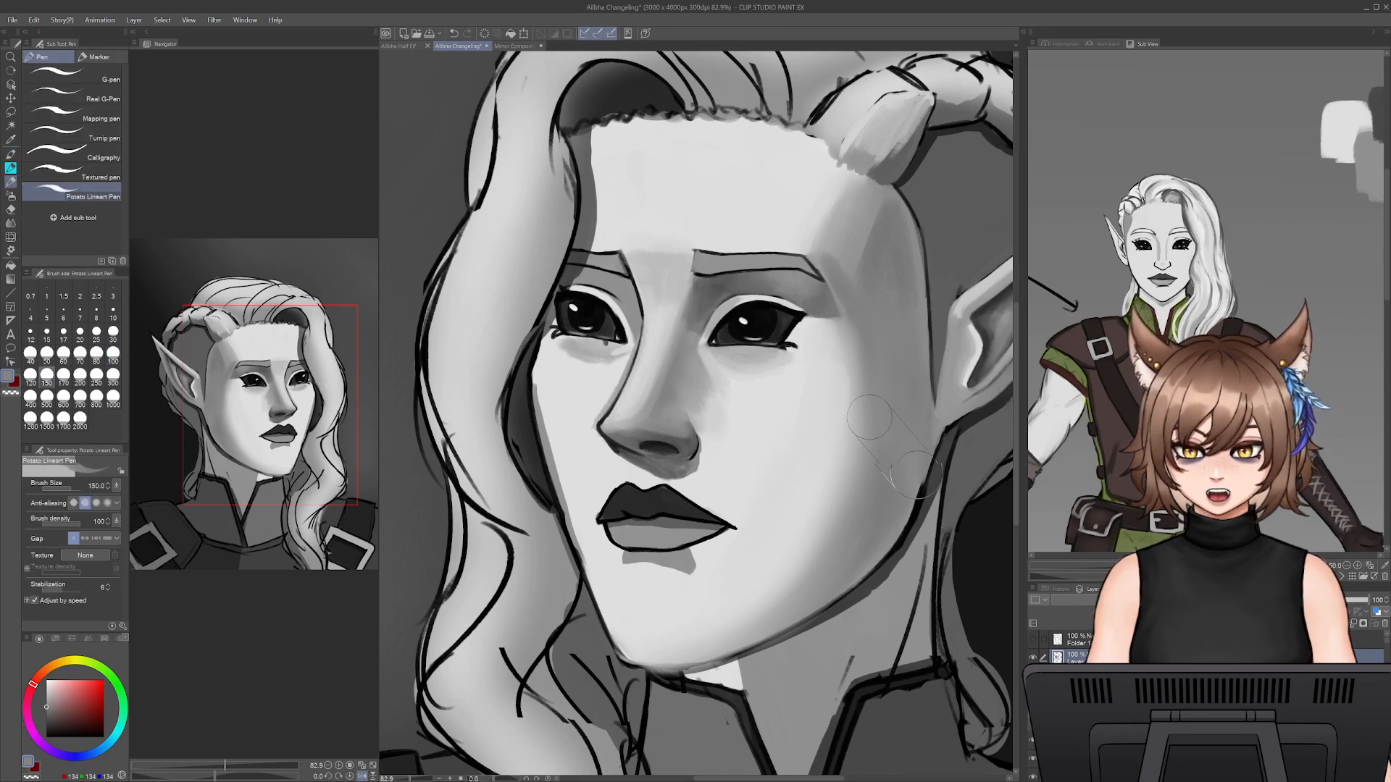
{"action": "left_click", "coordinate": [10, 155]}
{"action": "left_click", "coordinate": [11, 169]}
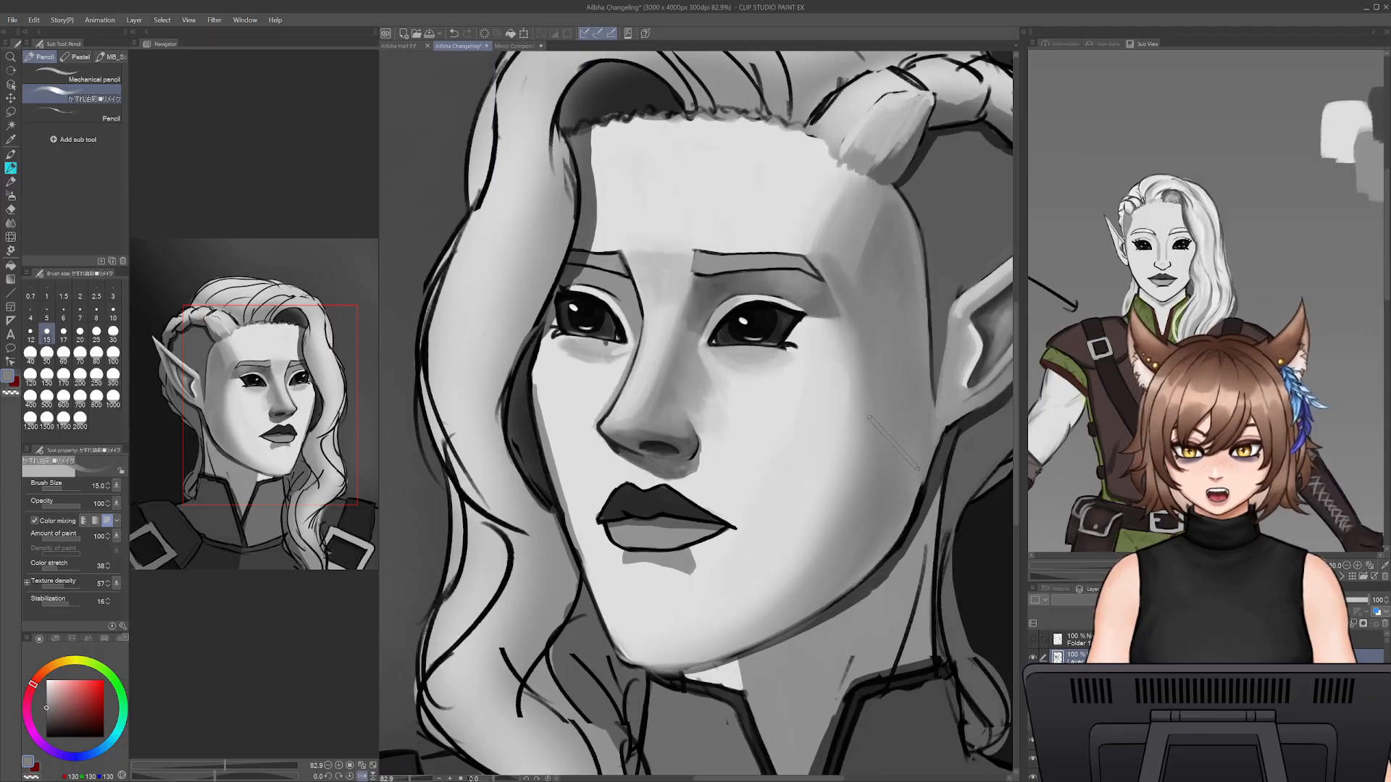
{"action": "left_click", "coordinate": [96, 331]}
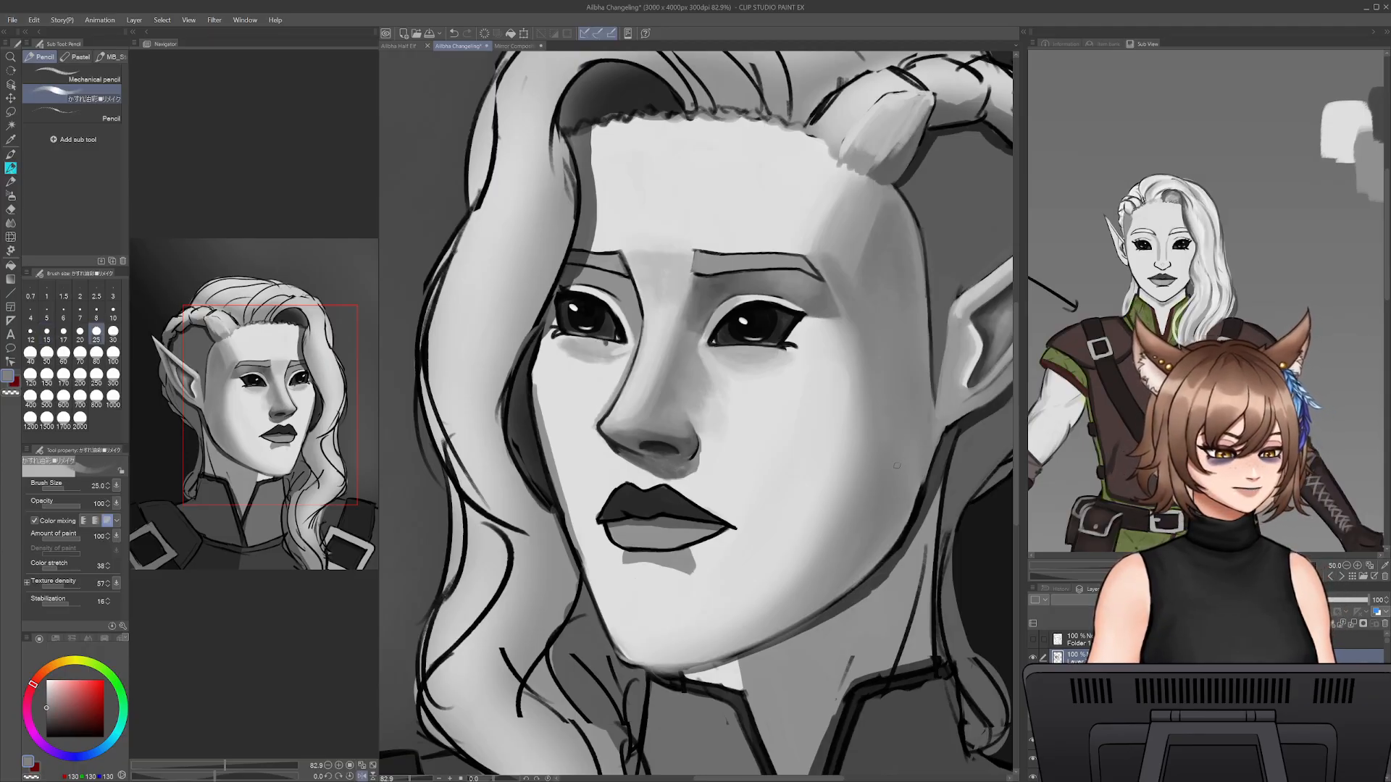
{"action": "key", "text": "bracketright"}
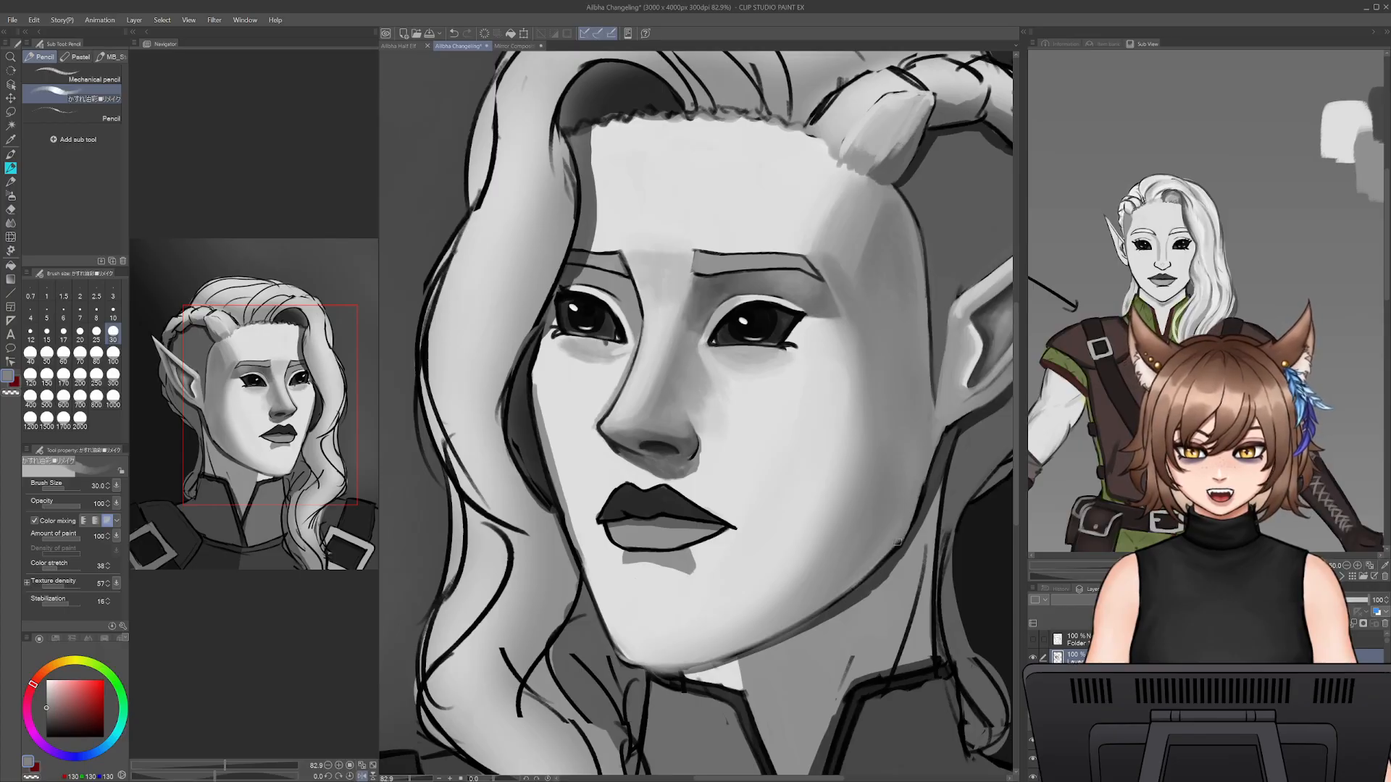
- Sample a dark grey and paint a thick shadow edge along the jawline from below the ear toward the chin
{"action": "left_click", "coordinate": [932, 484], "text": "alt"}
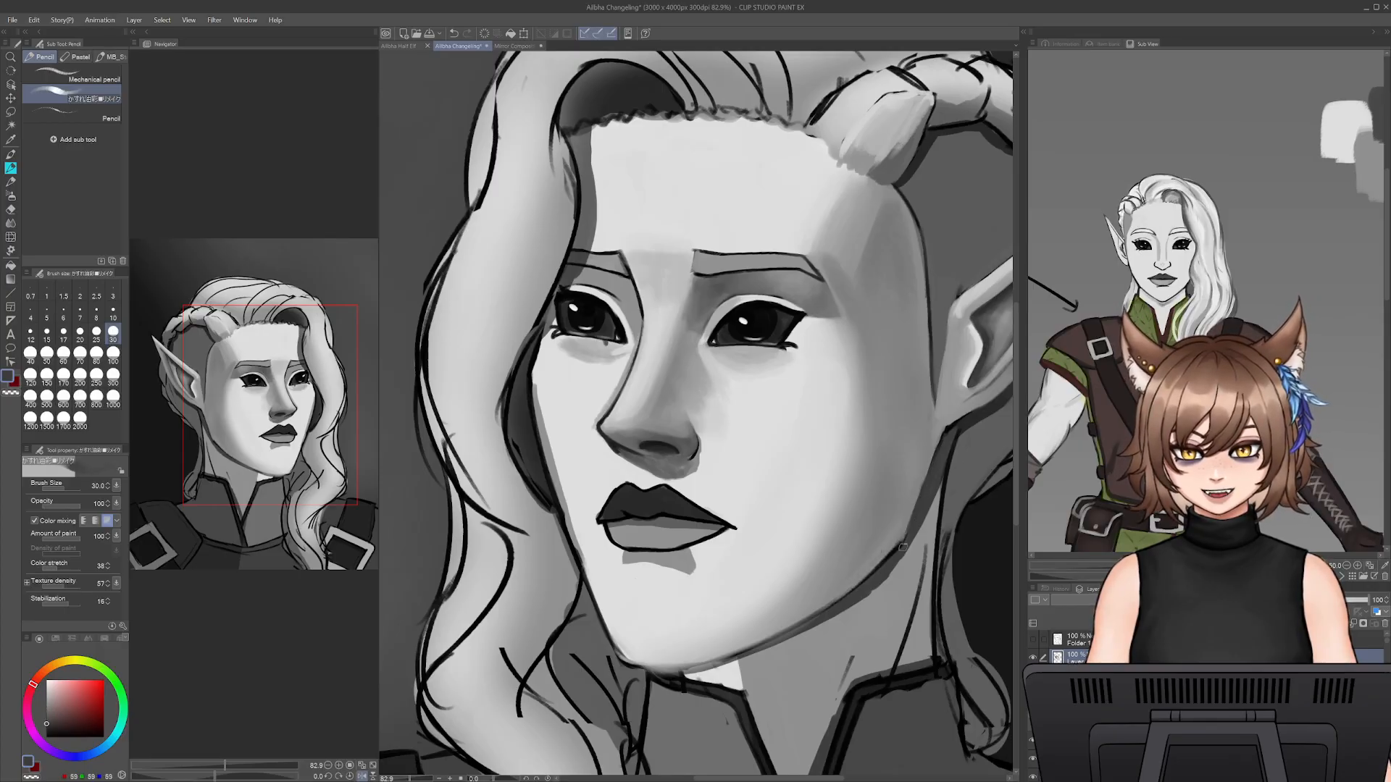
{"action": "key", "text": "ctrl+z"}
{"action": "mouse_move", "coordinate": [943, 443]}
{"action": "left_mouse_down"}
{"action": "mouse_move", "coordinate": [901, 547]}
{"action": "mouse_move", "coordinate": [820, 616]}
{"action": "mouse_move", "coordinate": [690, 671]}
{"action": "mouse_move", "coordinate": [745, 650]}
{"action": "left_mouse_up"}
{"action": "key", "text": "bracketleft"}
{"action": "key", "text": "bracketleft"}
{"action": "key", "text": "bracketleft"}
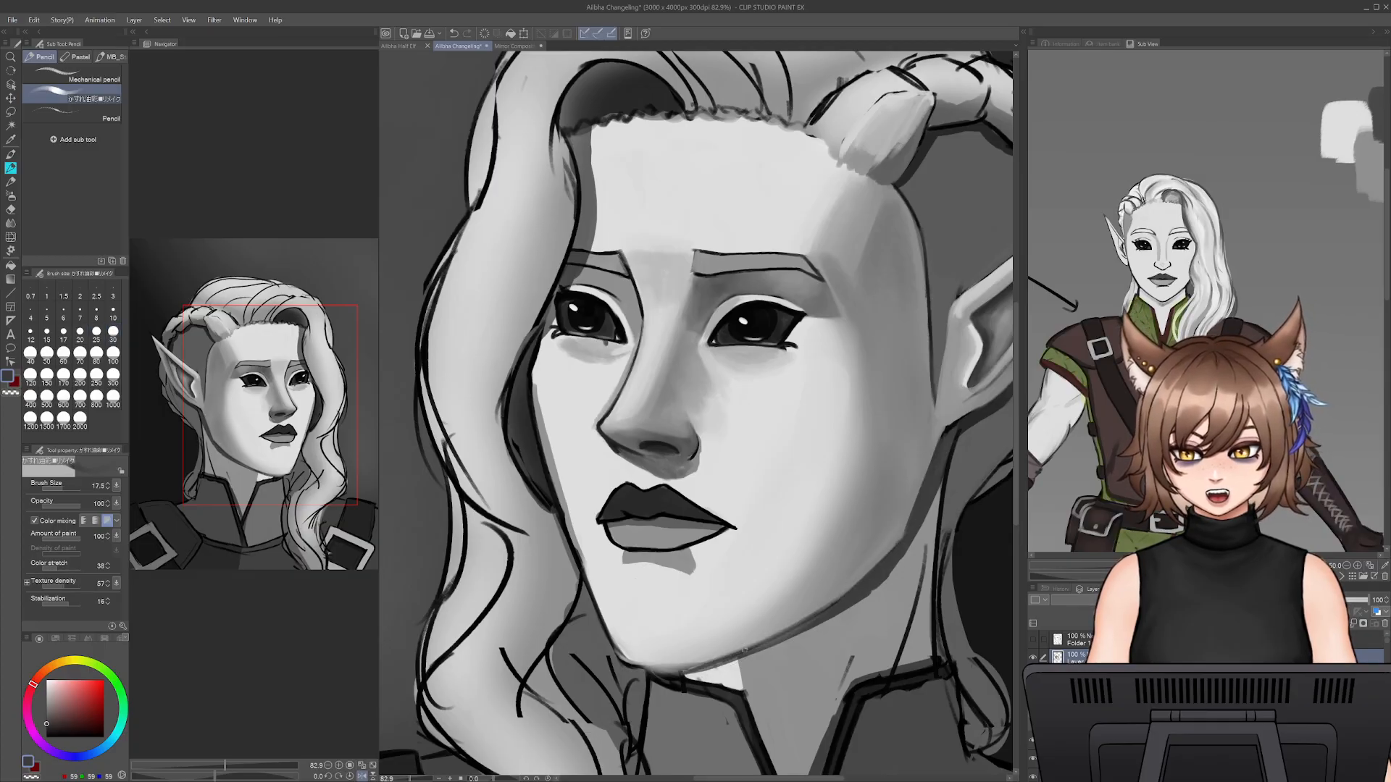
{"action": "key", "text": "ctrl+z"}
{"action": "key", "text": "ctrl+z"}
{"action": "key", "text": "ctrl+z"}
{"action": "key", "text": "bracketright"}
{"action": "key", "text": "bracketright"}
{"action": "key", "text": "bracketright"}
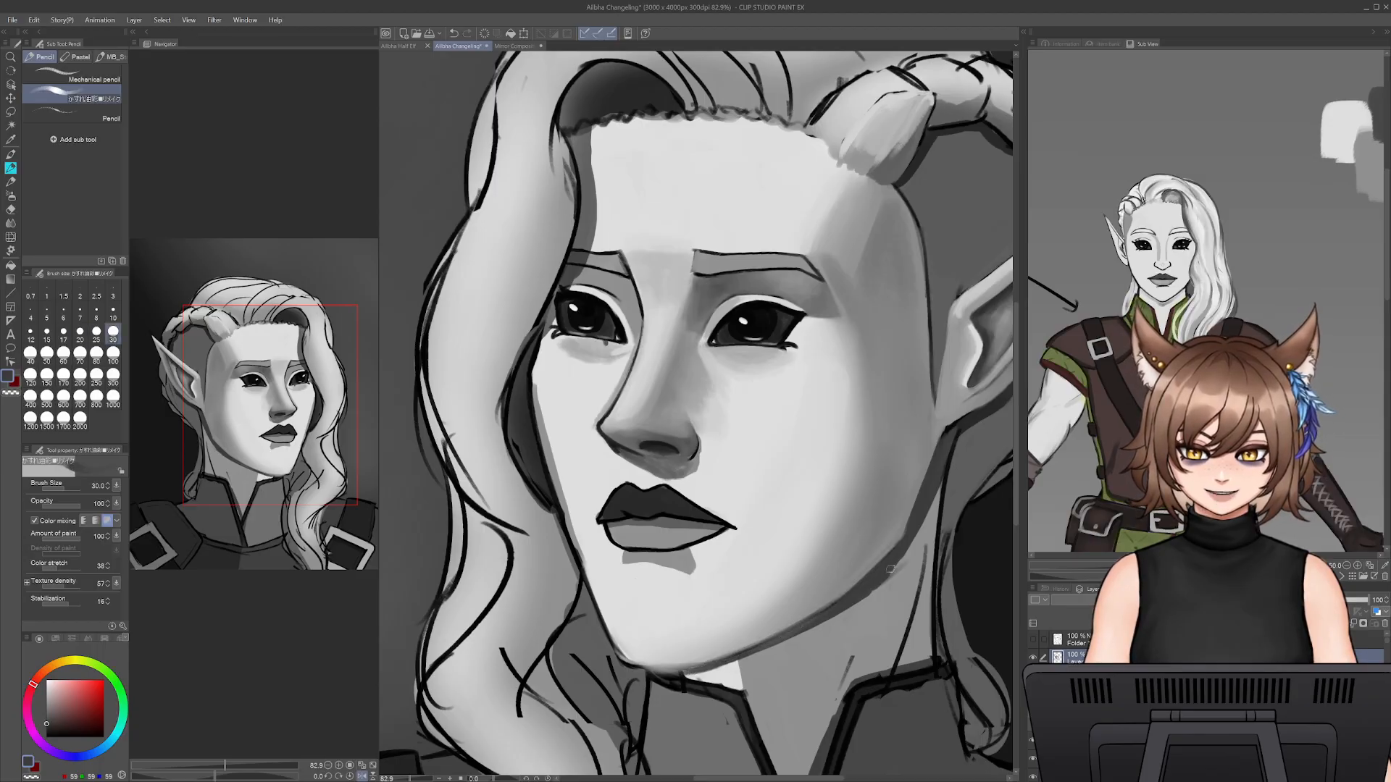
- Shade the neck from below the ear down to the collar with sampled greys at brush size 45
{"action": "left_click", "coordinate": [914, 557], "text": "alt"}
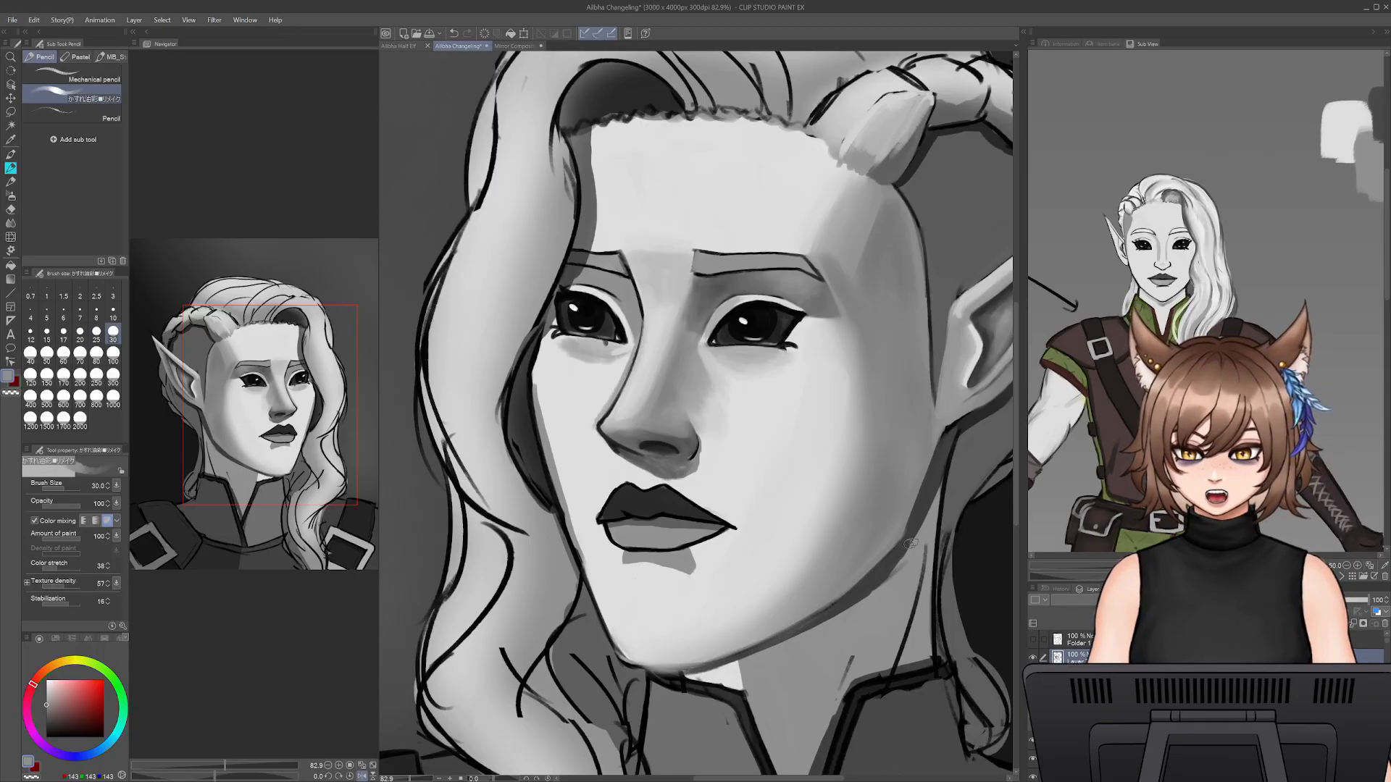
{"action": "key", "text": "bracketright"}
{"action": "key", "text": "bracketright"}
{"action": "key", "text": "bracketright"}
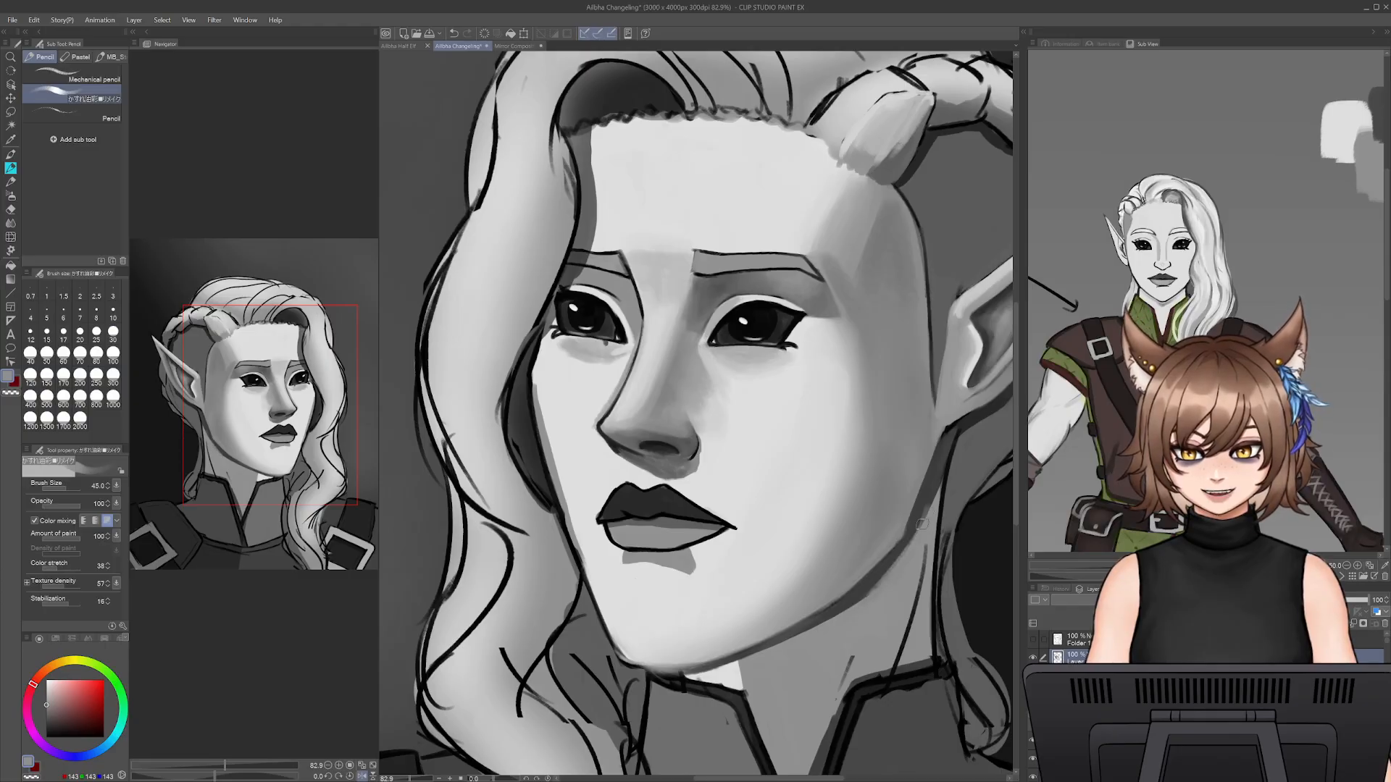
{"action": "left_click", "coordinate": [923, 510], "text": "alt"}
{"action": "left_click_drag", "start_coordinate": [926, 505], "coordinate": [914, 594]}
{"action": "left_click_drag", "start_coordinate": [922, 537], "coordinate": [892, 675]}
{"action": "left_click_drag", "start_coordinate": [907, 617], "coordinate": [892, 667]}
{"action": "mouse_move", "coordinate": [862, 568]}
{"action": "left_mouse_down"}
{"action": "mouse_move", "coordinate": [845, 510]}
{"action": "mouse_move", "coordinate": [860, 520]}
{"action": "left_mouse_up"}
{"action": "left_click", "coordinate": [893, 481], "text": "alt"}
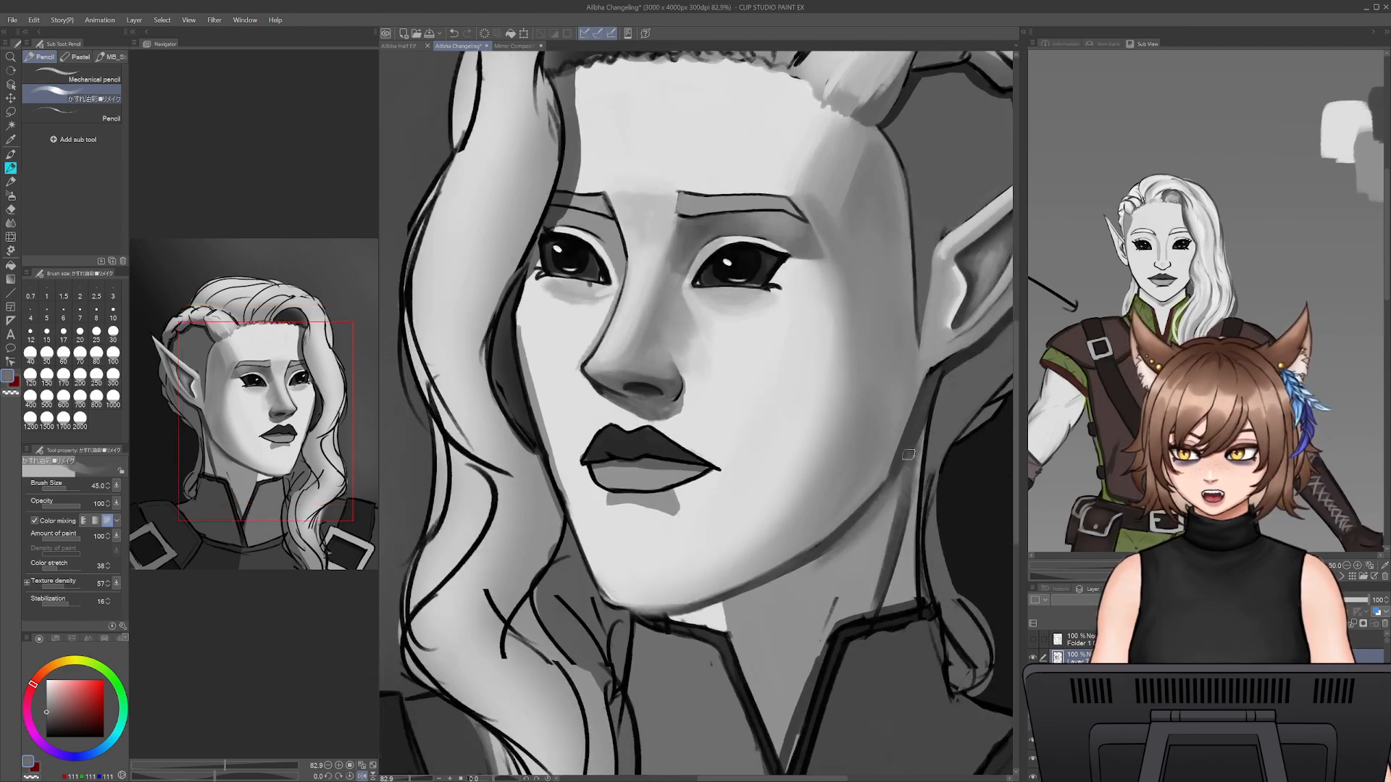
- Paint over the outline of the far cheek beside the hair with the sampled light skin grey at brush size 35
{"action": "left_click_drag", "start_coordinate": [671, 530], "coordinate": [797, 582]}
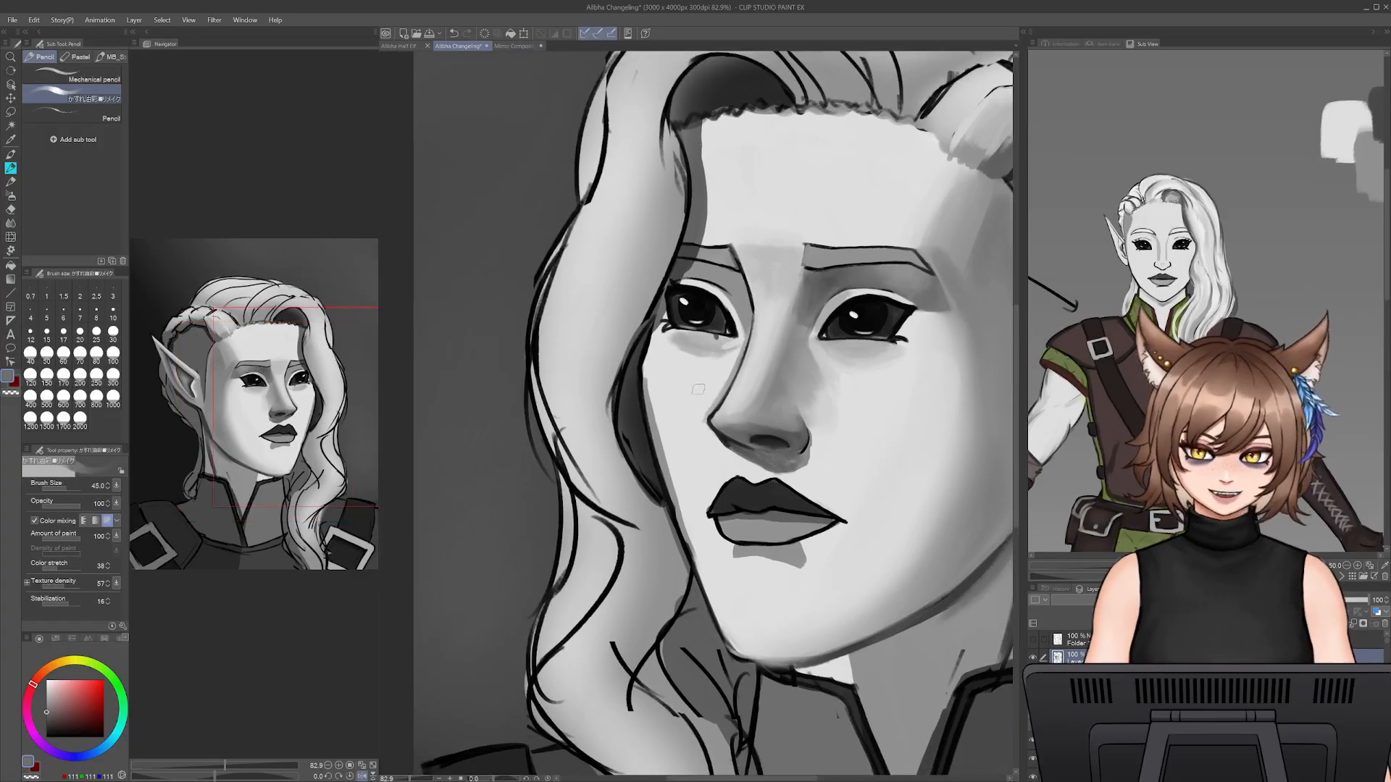
{"action": "left_click", "coordinate": [663, 376], "text": "alt"}
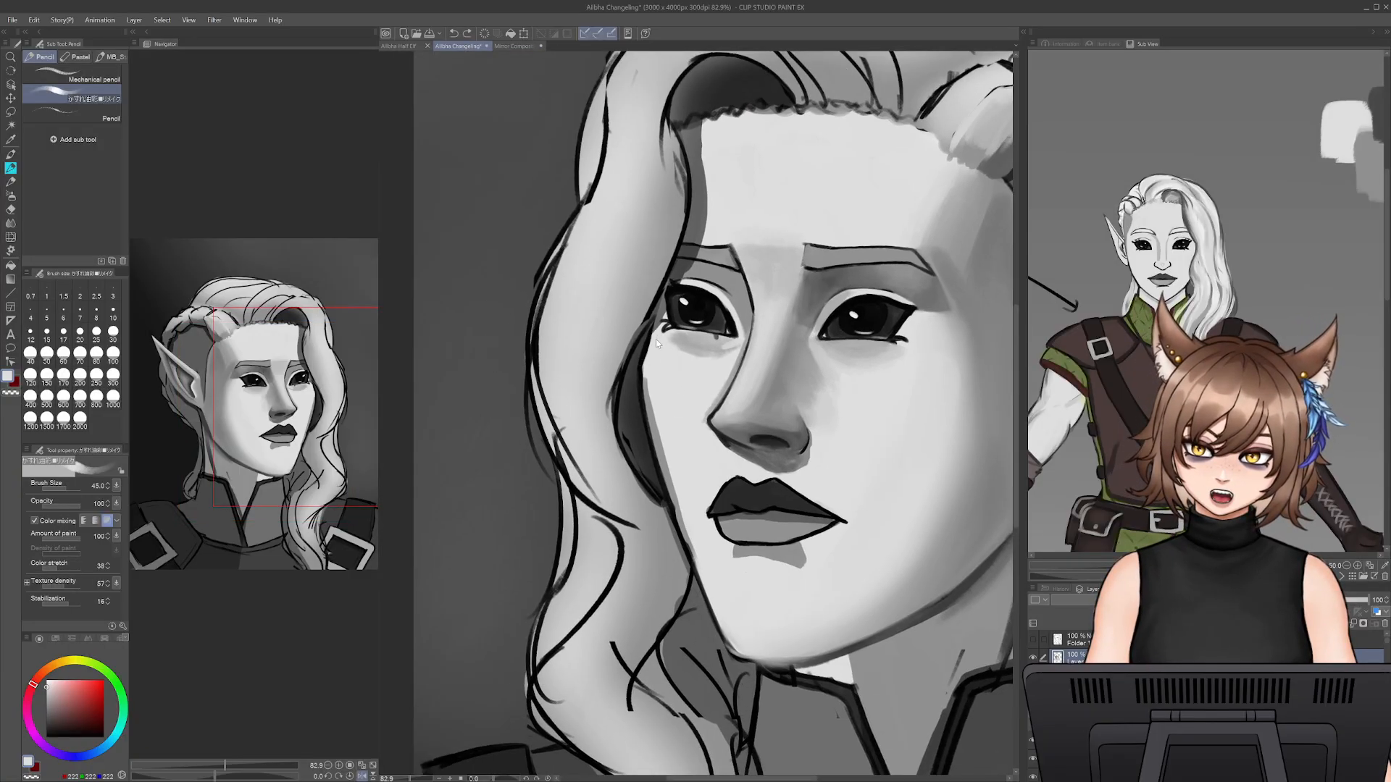
{"action": "left_click", "coordinate": [648, 381], "text": "alt"}
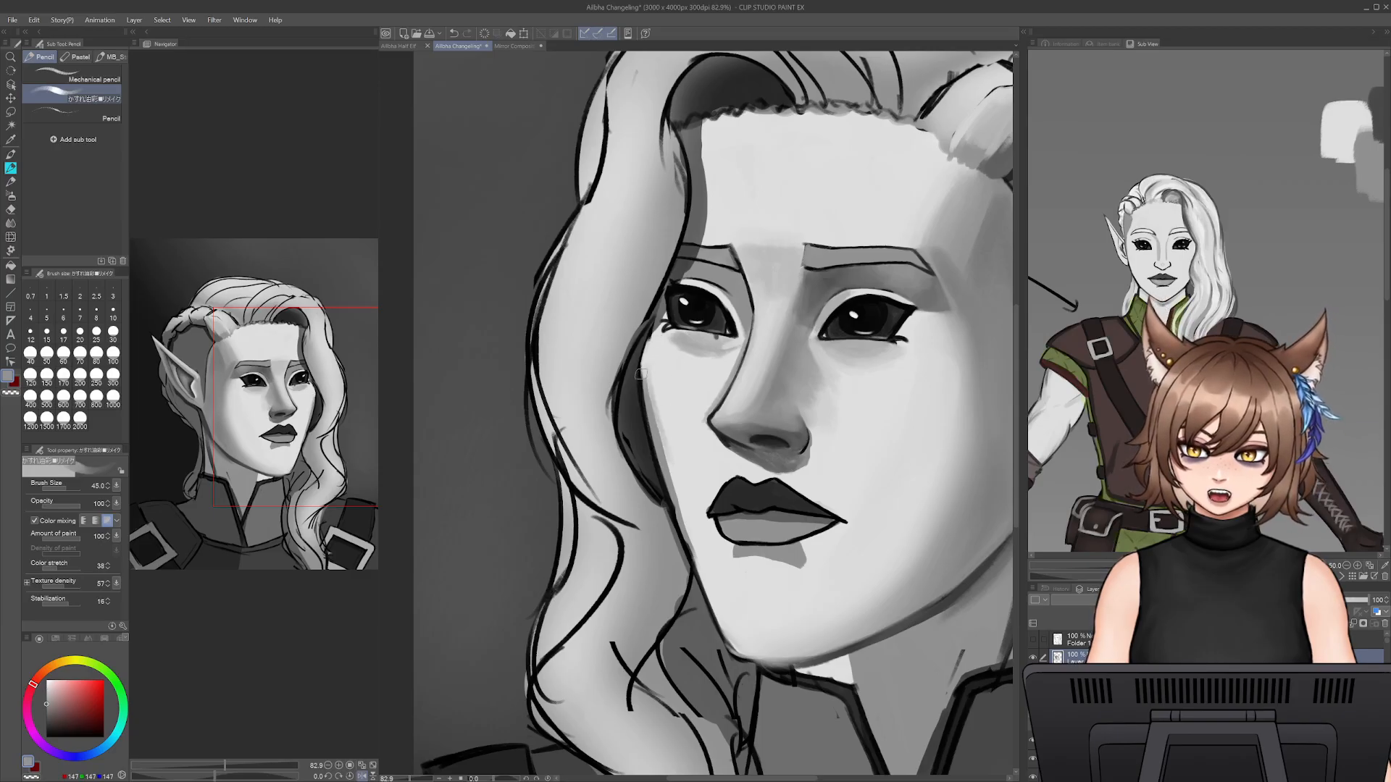
{"action": "key", "text": "bracketleft"}
{"action": "key", "text": "bracketleft"}
{"action": "left_click_drag", "start_coordinate": [645, 372], "coordinate": [649, 431]}
{"action": "key", "text": "ctrl+z"}
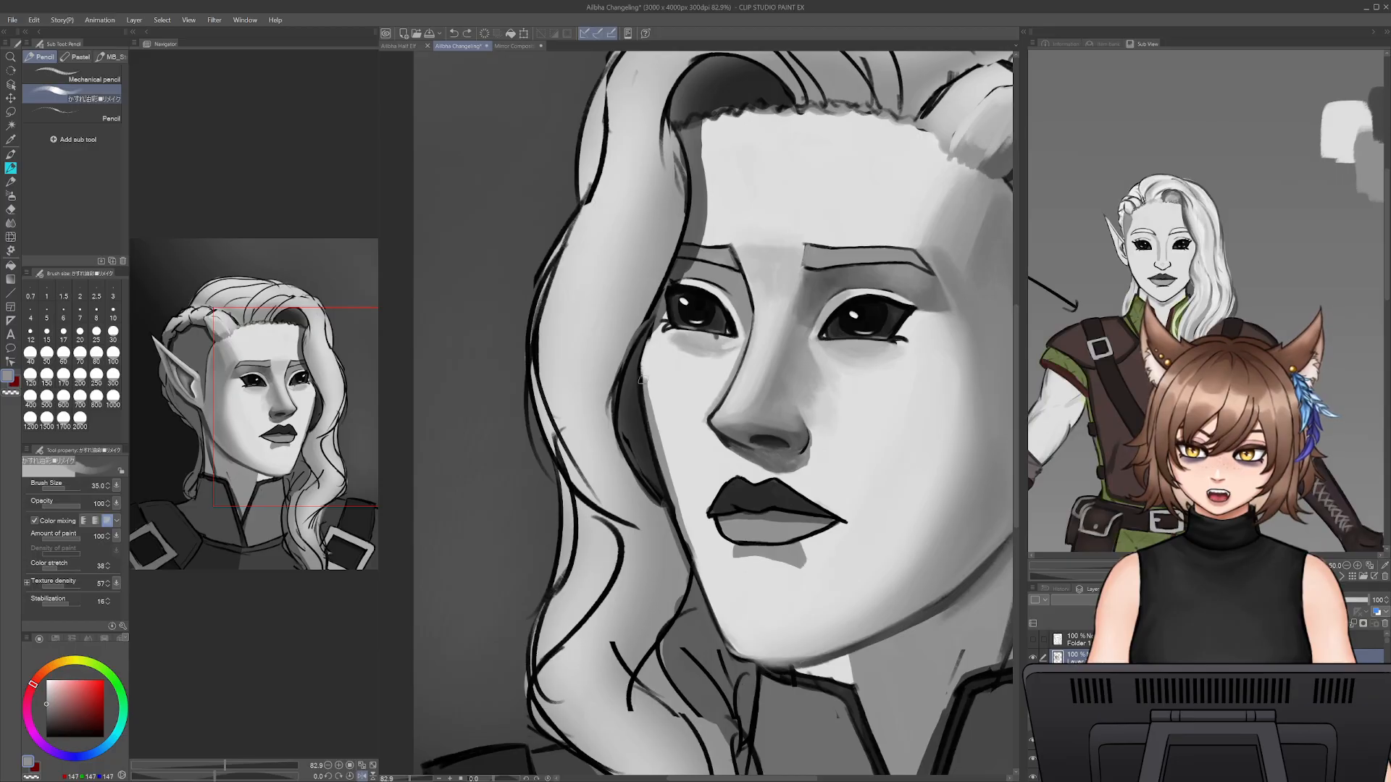
{"action": "left_click_drag", "start_coordinate": [642, 372], "coordinate": [650, 428]}
{"action": "key", "text": "ctrl+z"}
{"action": "left_click", "coordinate": [651, 386], "text": "alt"}
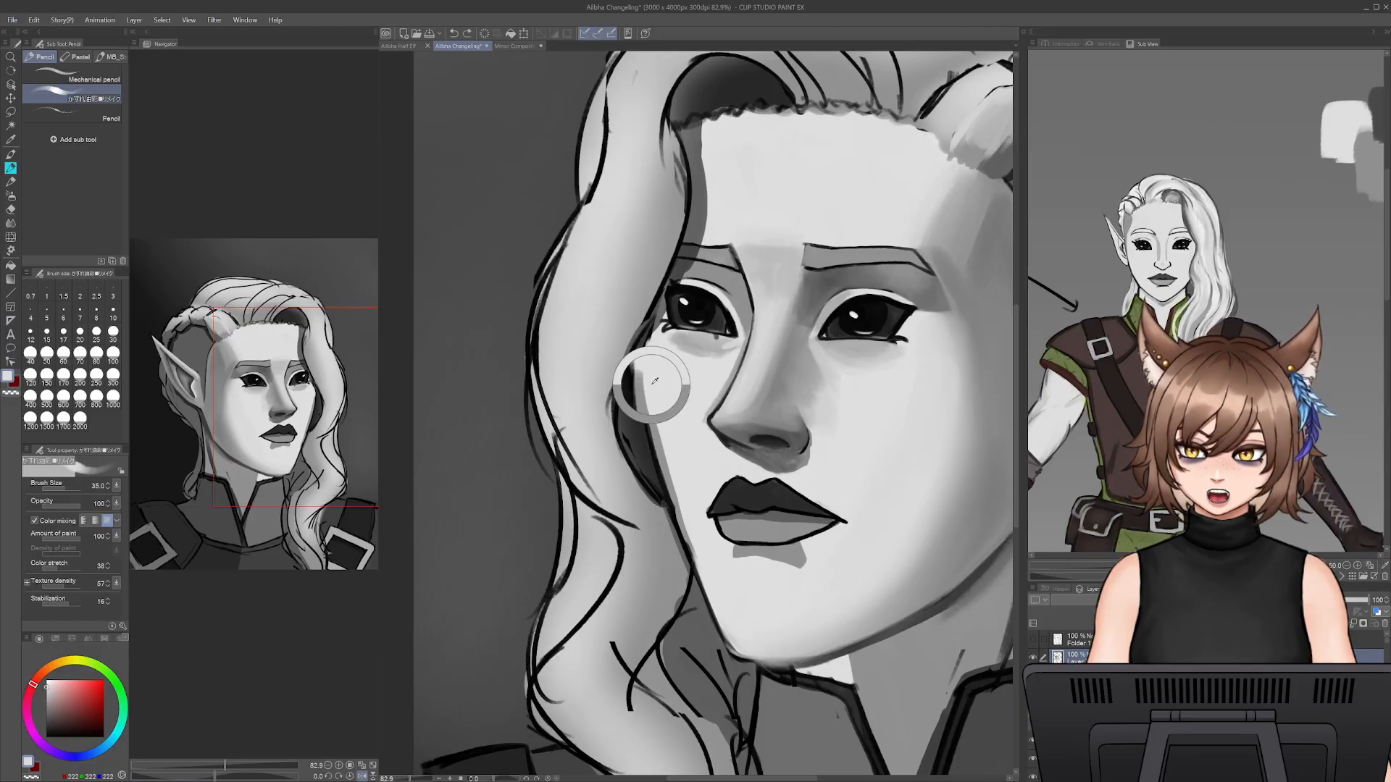
{"action": "left_click_drag", "start_coordinate": [645, 368], "coordinate": [654, 398]}
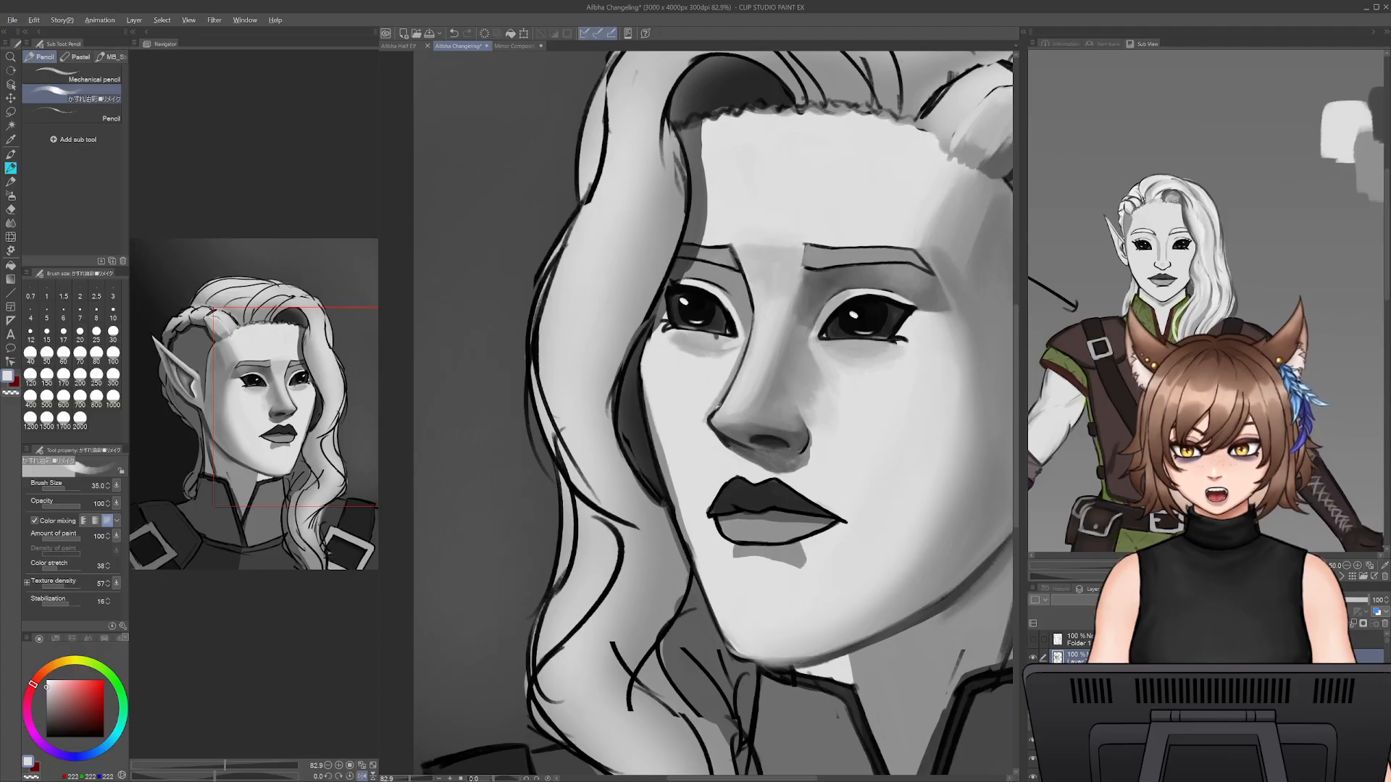
{"action": "left_click", "coordinate": [717, 410], "text": "alt"}
{"action": "key", "text": "bracketleft"}
{"action": "key", "text": "bracketleft"}
{"action": "key", "text": "bracketleft"}
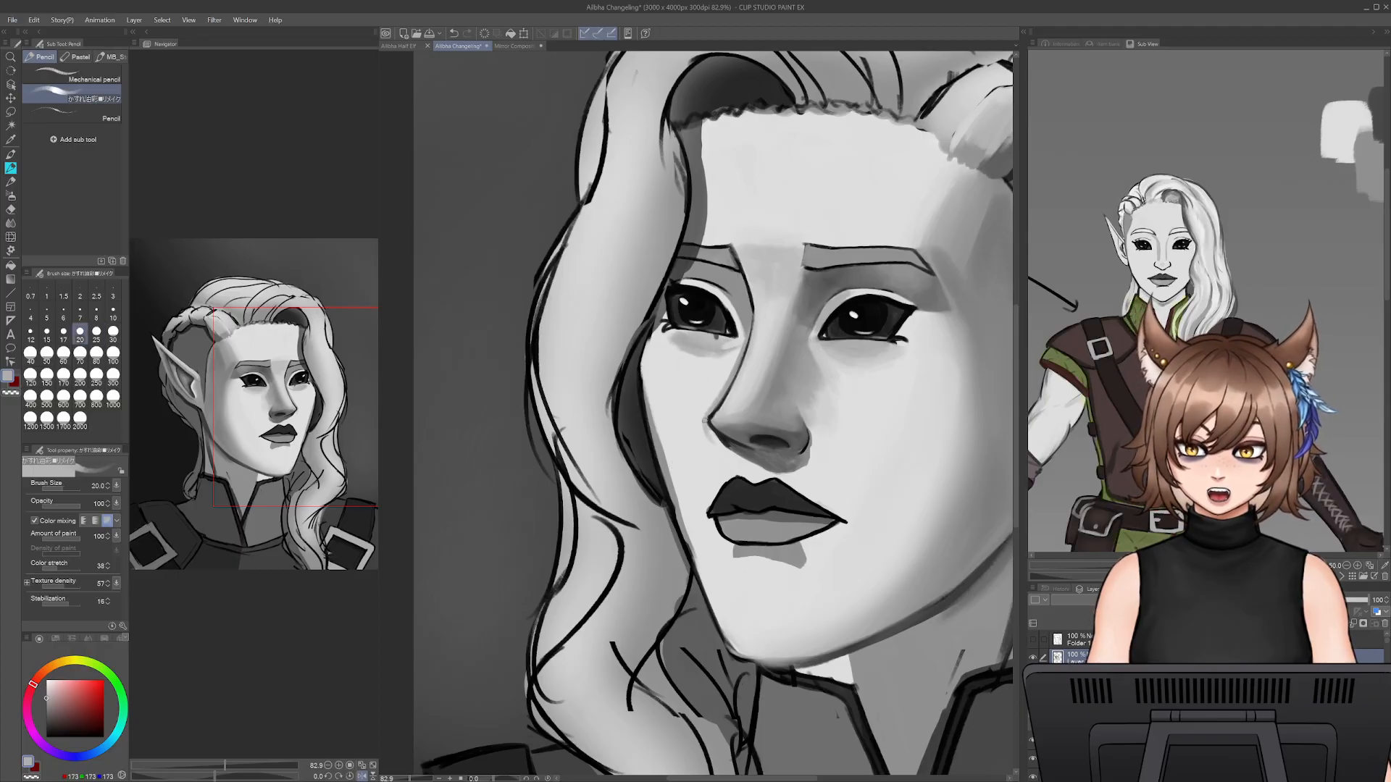
{"action": "left_click_drag", "start_coordinate": [706, 420], "coordinate": [710, 432]}
{"action": "key", "text": "ctrl+z"}
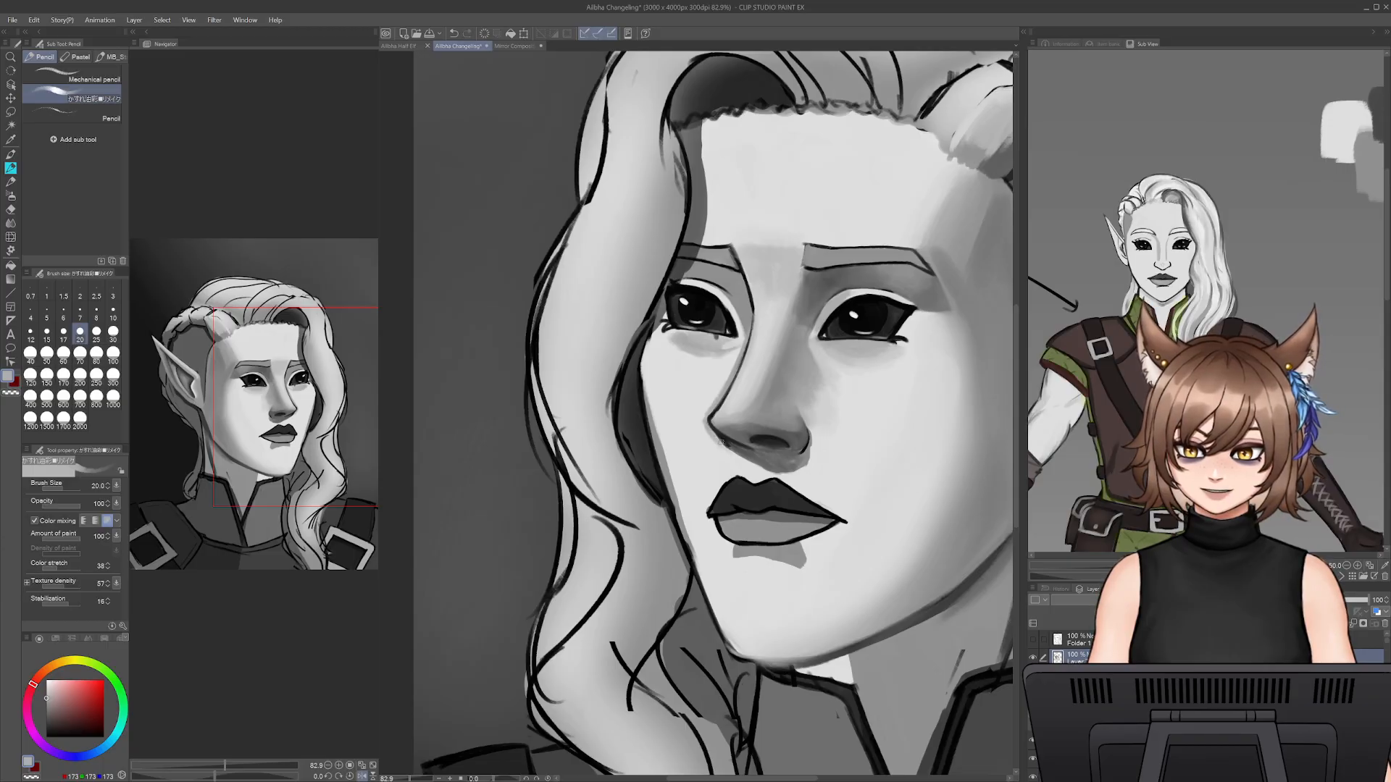
- Shade the near cheek beside the nose in mid grey at brush size 70
{"action": "scroll", "coordinate": [844, 458], "scroll_direction": "up", "scroll_amount": 2}
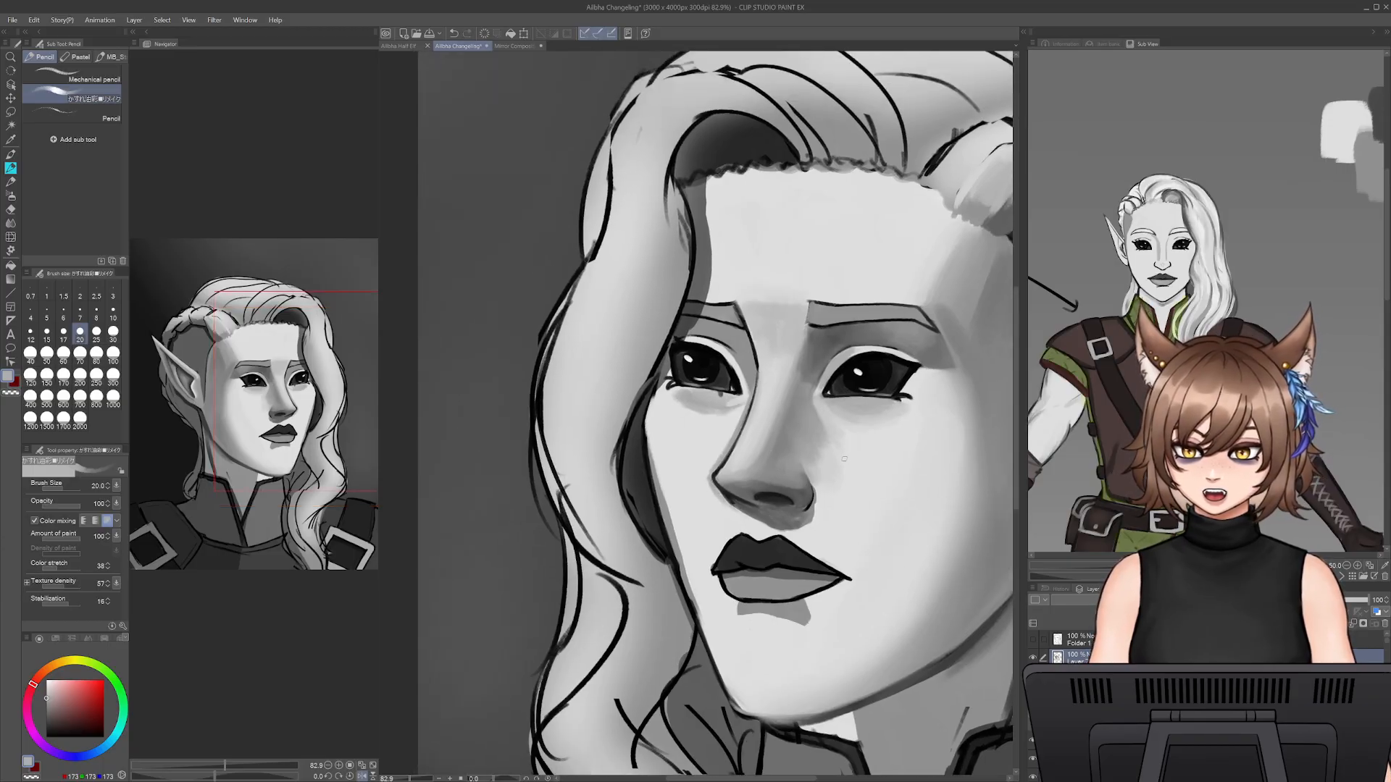
{"action": "key", "text": "bracketright"}
{"action": "key", "text": "bracketright"}
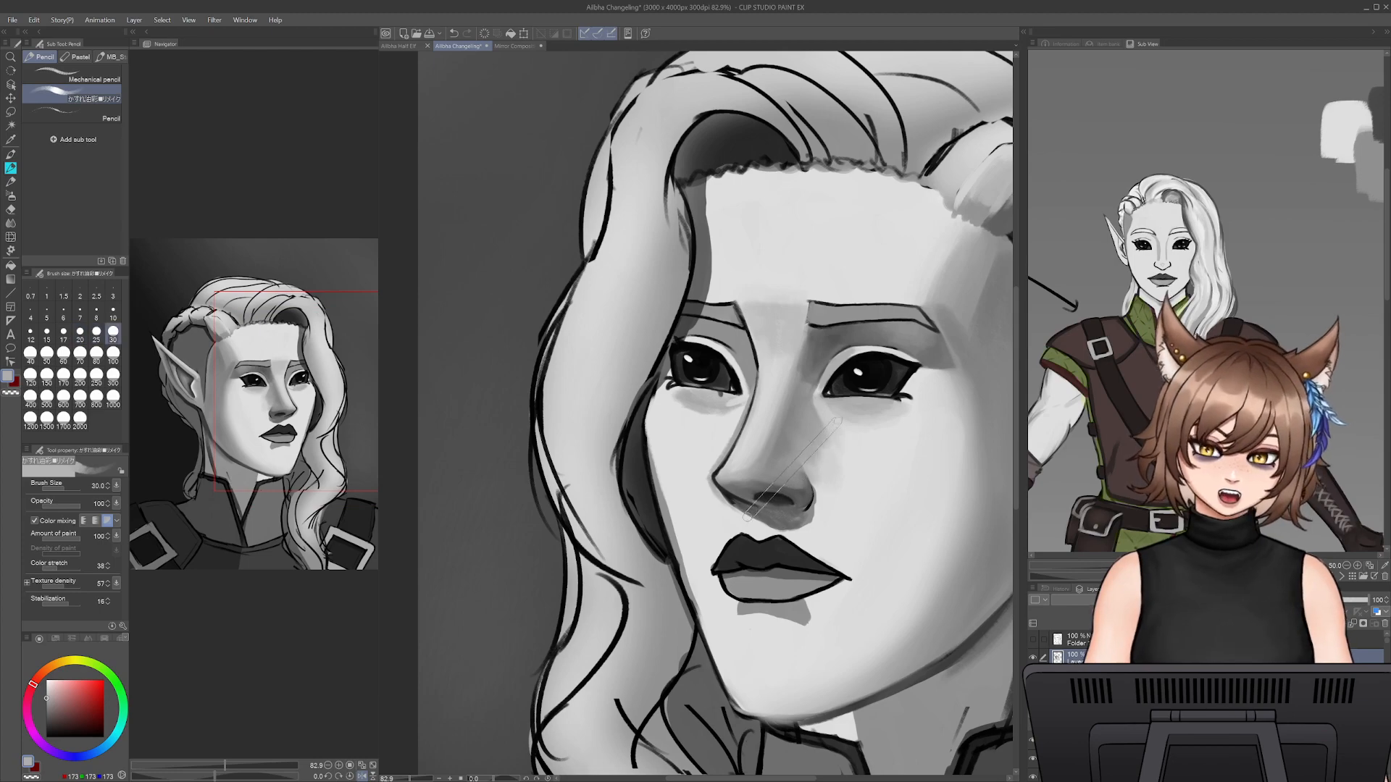
{"action": "key", "text": "bracketright"}
{"action": "key", "text": "bracketright"}
{"action": "key", "text": "bracketright"}
{"action": "key", "text": "bracketright"}
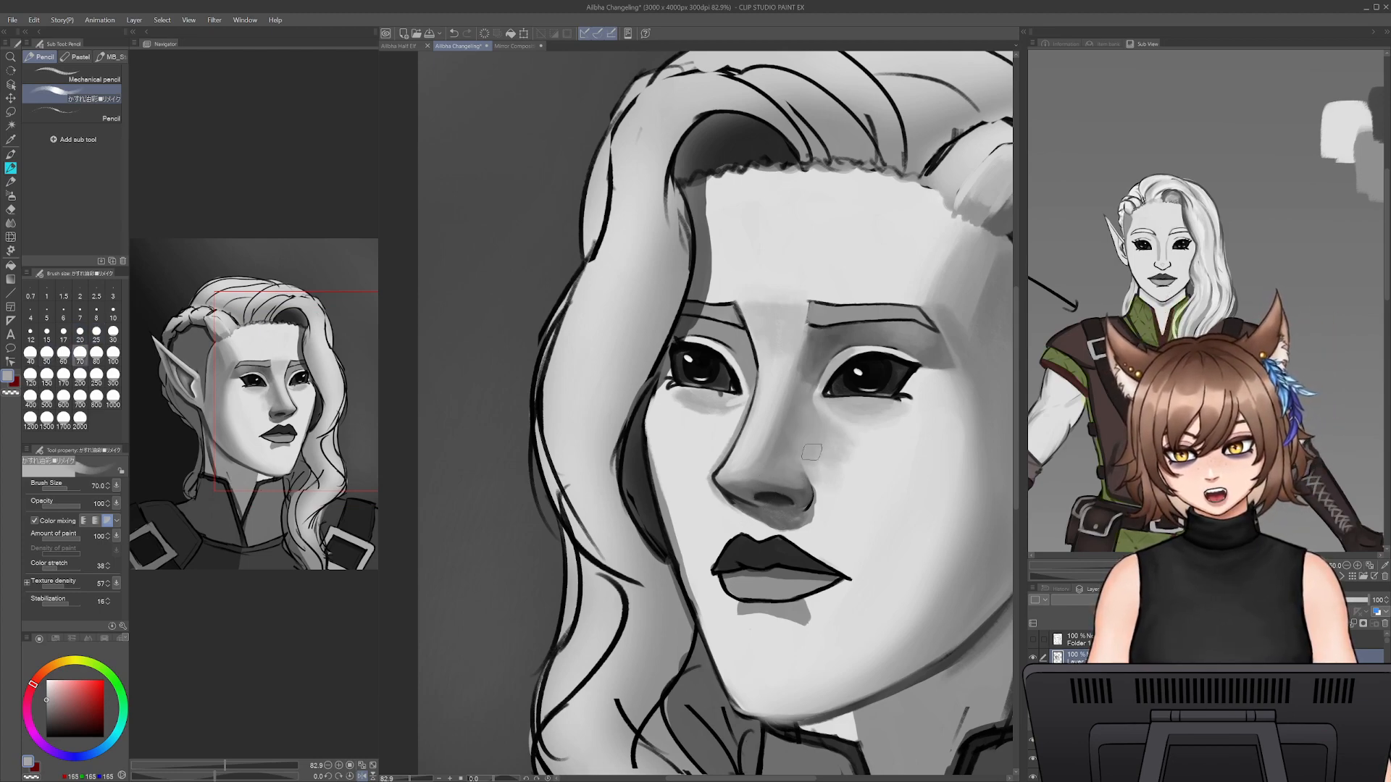
- Soften the shading beside the nose with sampled light skin grey at brush size 125
{"action": "left_click", "coordinate": [906, 462], "text": "alt"}
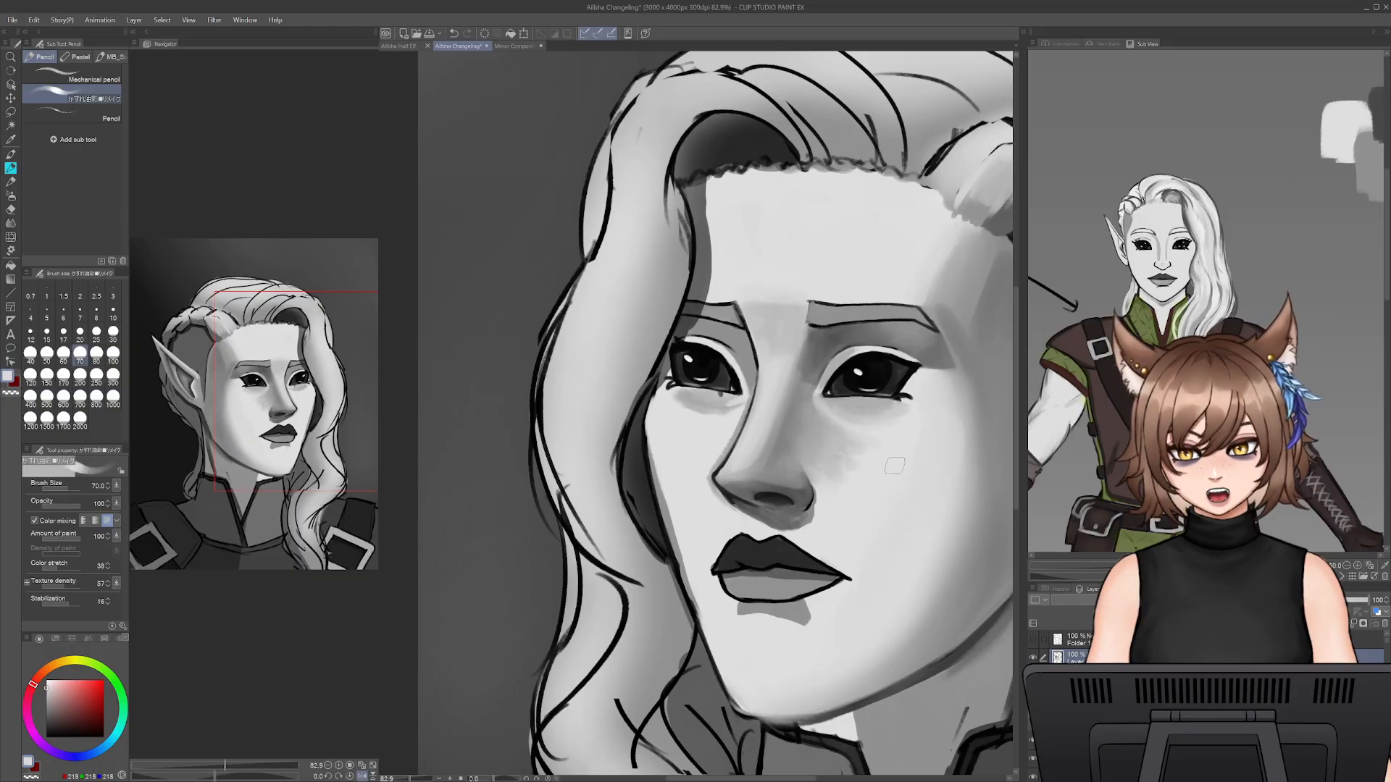
{"action": "key", "text": "bracketright"}
{"action": "key", "text": "bracketright"}
{"action": "key", "text": "bracketright"}
{"action": "key", "text": "bracketright"}
{"action": "mouse_move", "coordinate": [878, 451]}
{"action": "left_mouse_down"}
{"action": "mouse_move", "coordinate": [841, 485]}
{"action": "mouse_move", "coordinate": [845, 441]}
{"action": "mouse_move", "coordinate": [885, 446]}
{"action": "mouse_move", "coordinate": [891, 476]}
{"action": "mouse_move", "coordinate": [842, 497]}
{"action": "left_mouse_up"}
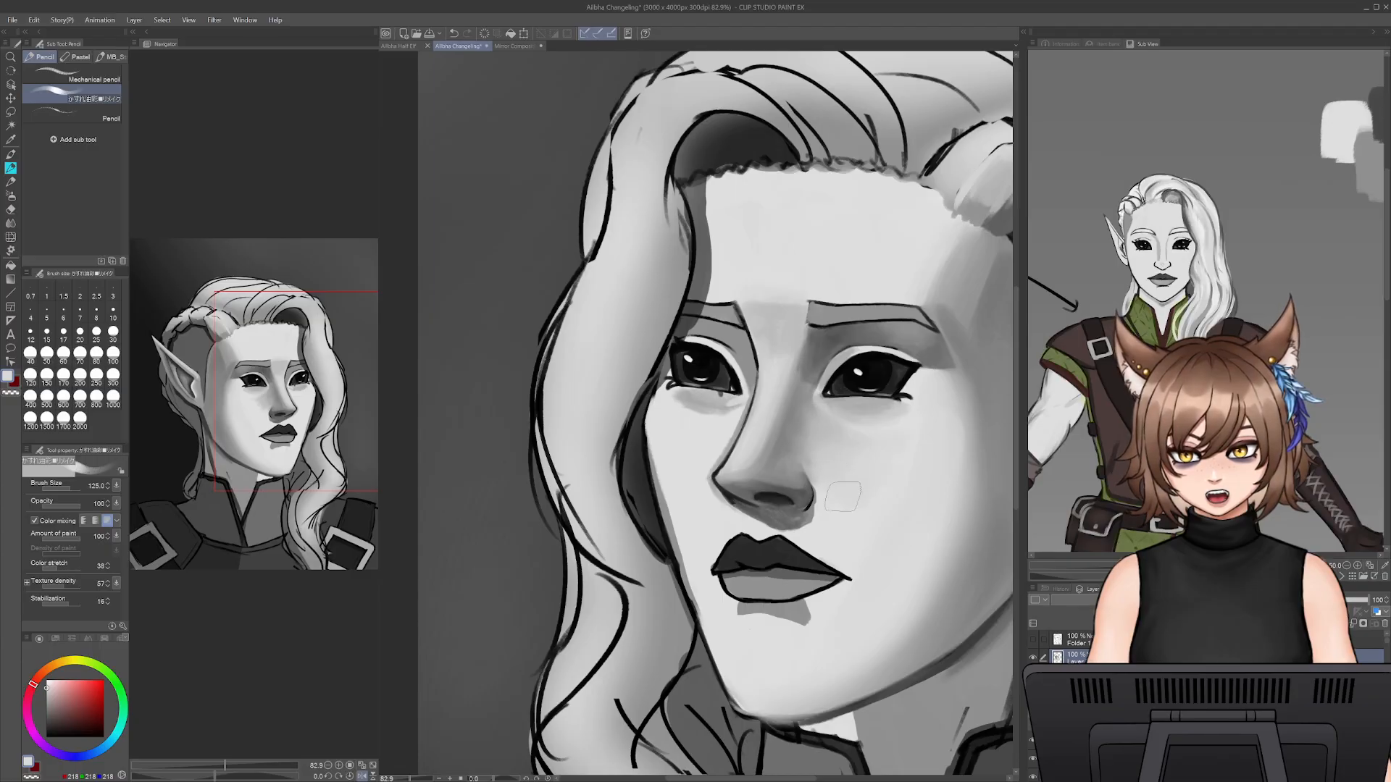
- Blend sampled greys across the side of the near cheek below the eye to smooth its shadow transition
{"action": "left_click_drag", "start_coordinate": [899, 552], "coordinate": [786, 514]}
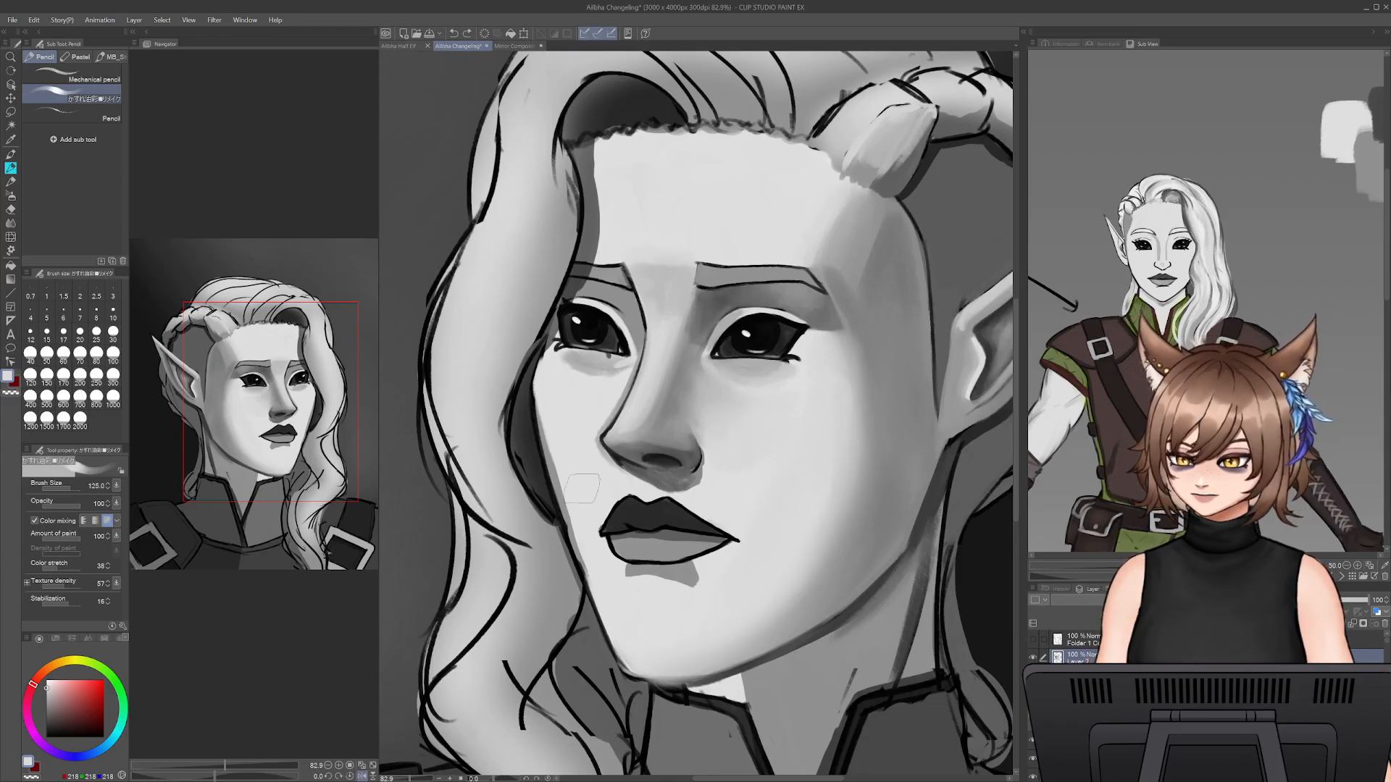
{"action": "left_click", "coordinate": [912, 366], "text": "alt"}
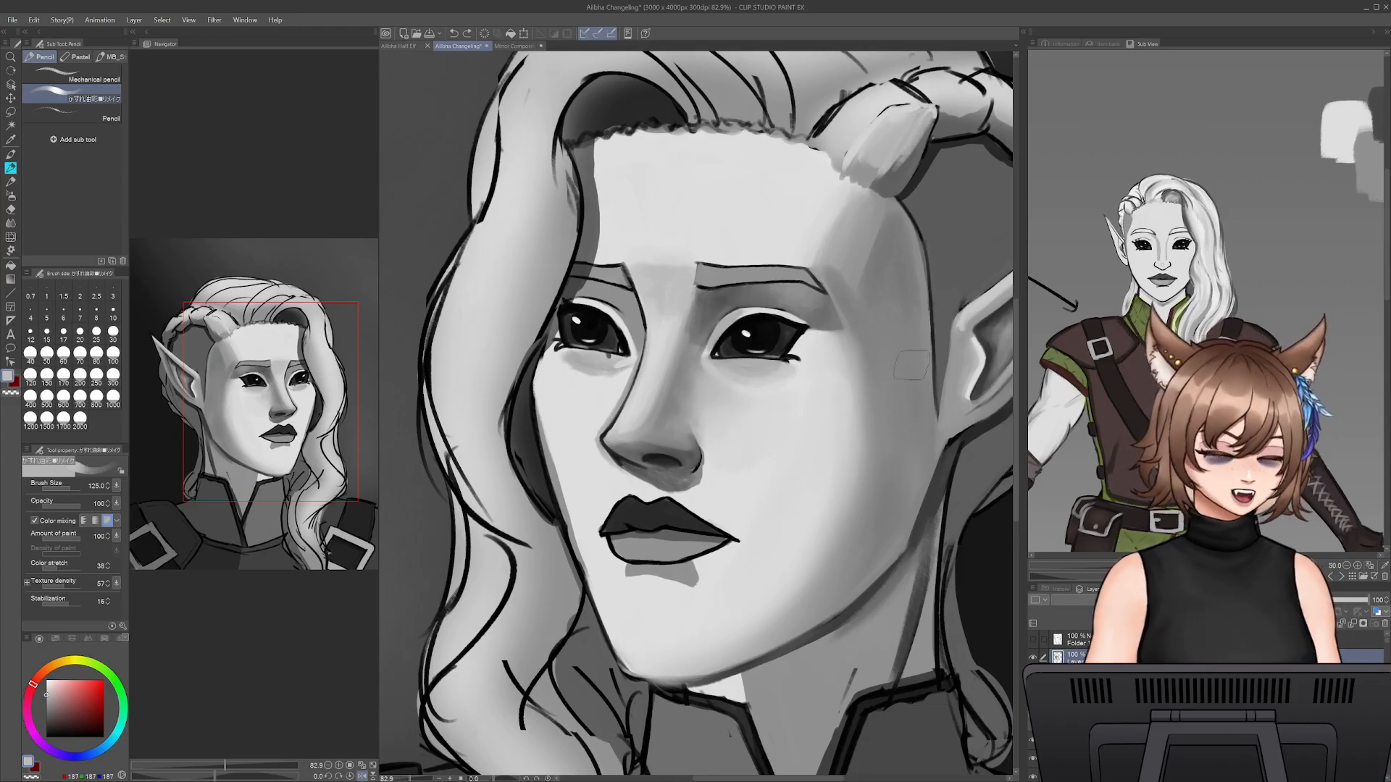
{"action": "mouse_move", "coordinate": [850, 384]}
{"action": "left_mouse_down"}
{"action": "mouse_move", "coordinate": [841, 471]}
{"action": "mouse_move", "coordinate": [816, 444]}
{"action": "mouse_move", "coordinate": [807, 452]}
{"action": "mouse_move", "coordinate": [842, 393]}
{"action": "mouse_move", "coordinate": [781, 440]}
{"action": "mouse_move", "coordinate": [865, 429]}
{"action": "left_mouse_up"}
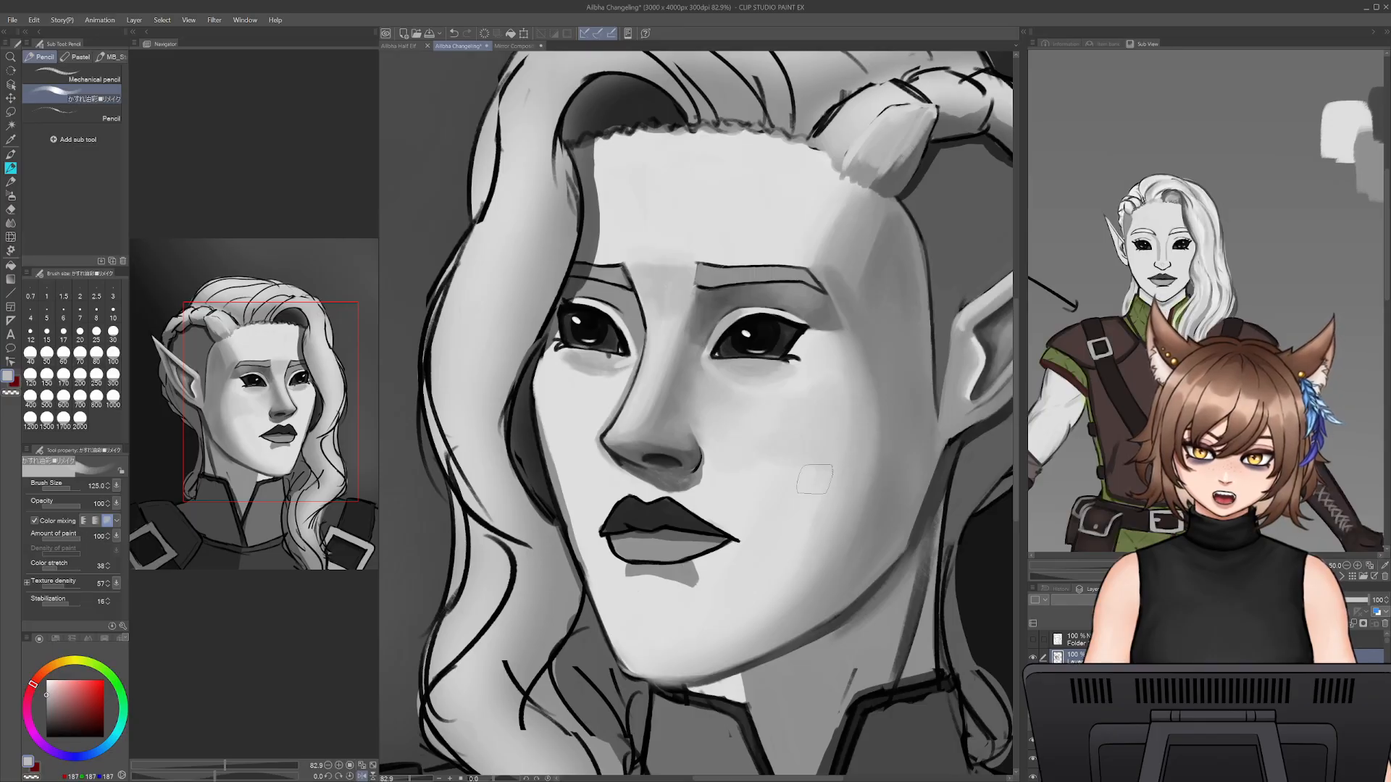
{"action": "left_click_drag", "start_coordinate": [726, 467], "coordinate": [823, 506]}
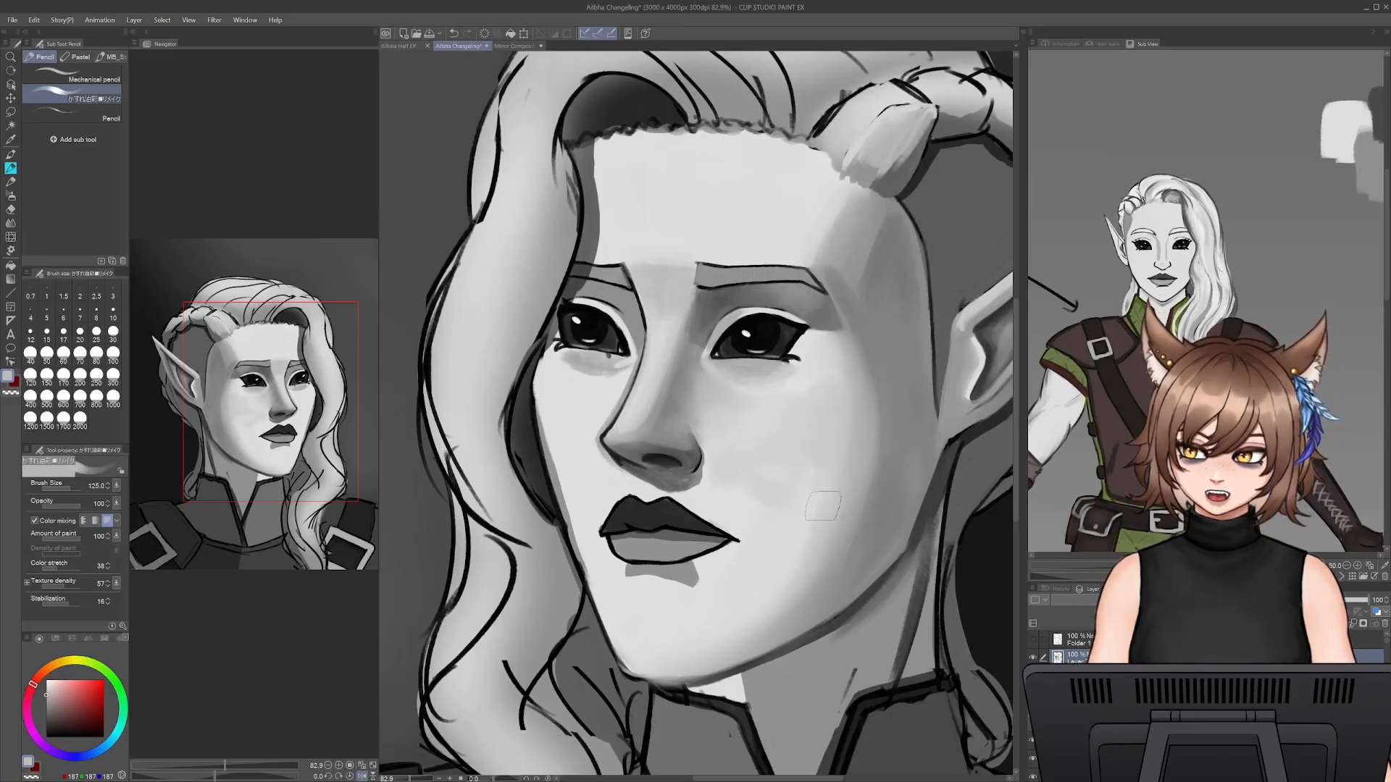
{"action": "key", "text": "ctrl+z"}
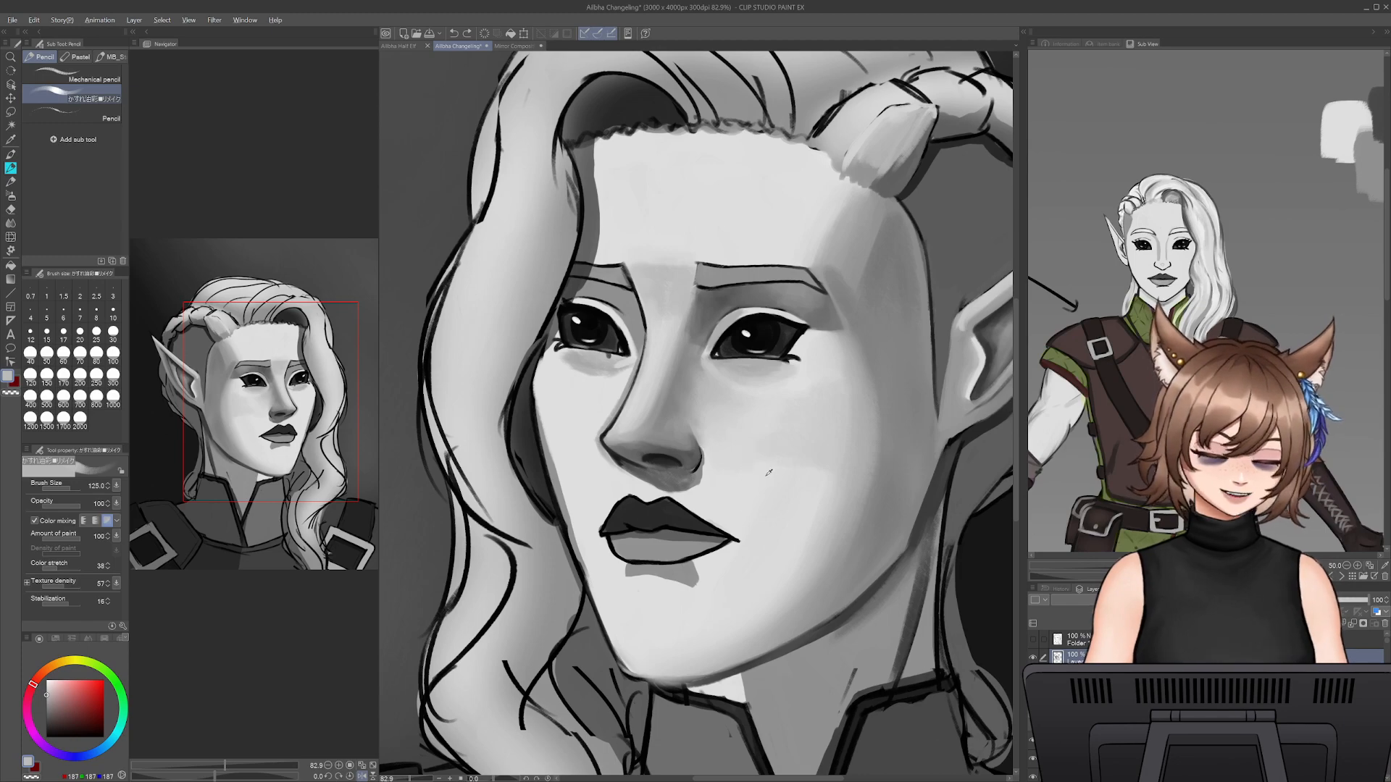
{"action": "left_click", "coordinate": [767, 471], "text": "alt"}
{"action": "left_click", "coordinate": [800, 540], "text": "alt"}
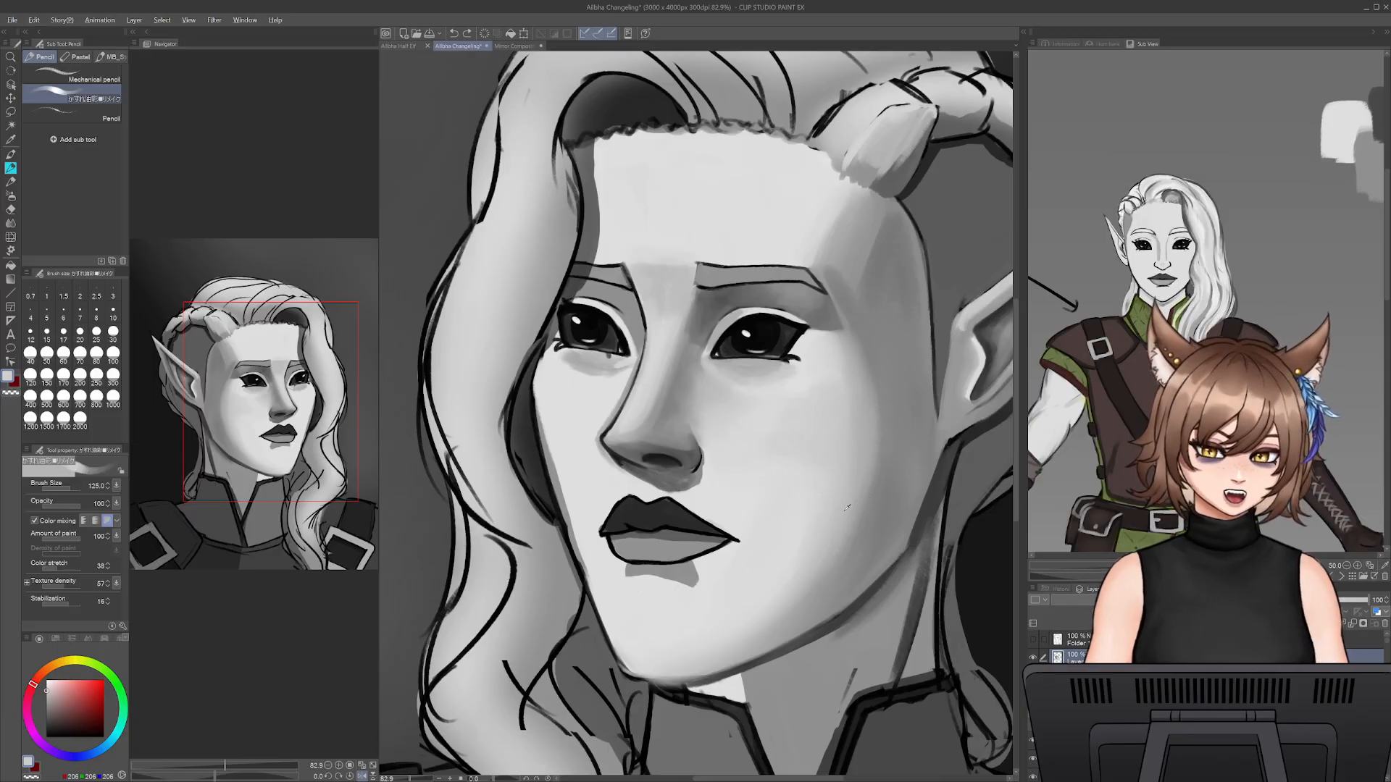
- Blend sampled light and mid greys across the lower near cheek and jaw at brush sizes 125 to 175
{"action": "left_click", "coordinate": [836, 545], "text": "alt"}
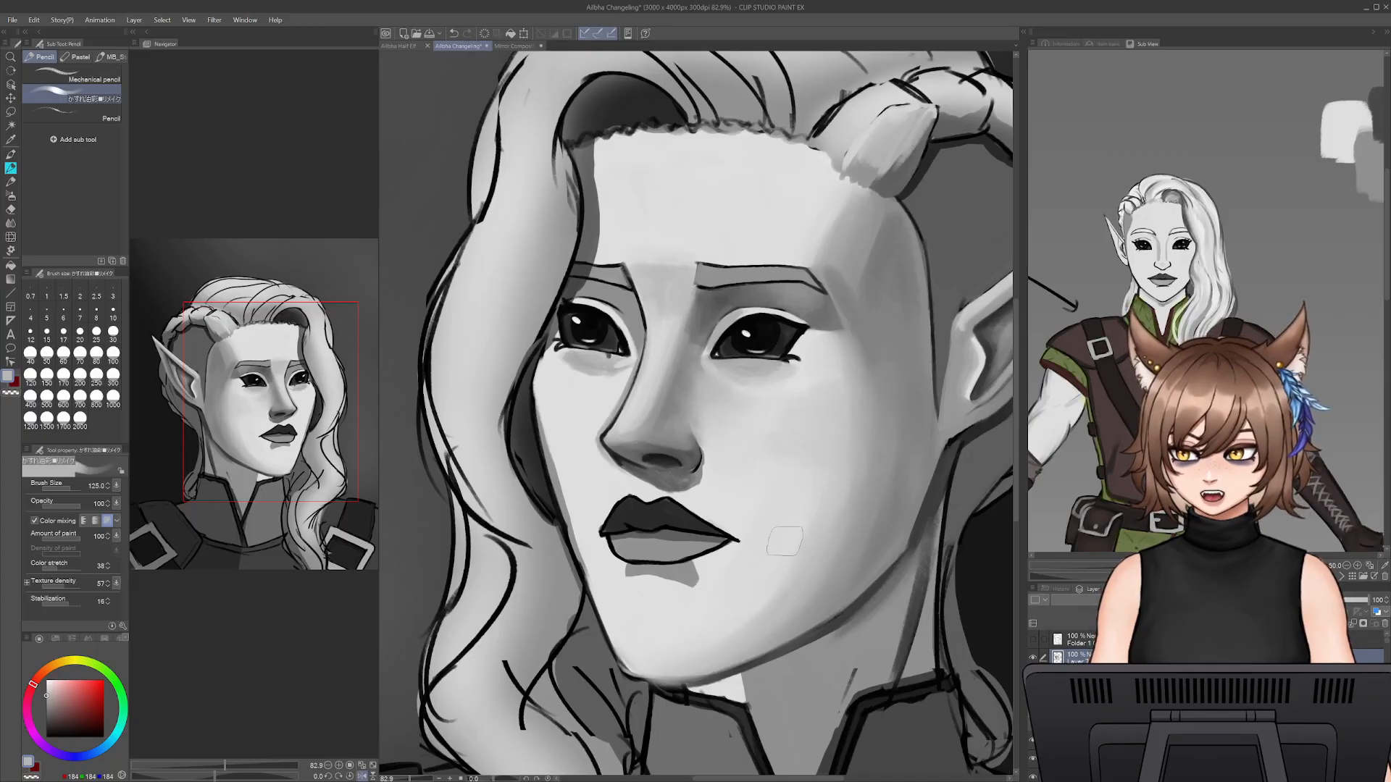
{"action": "left_click", "coordinate": [773, 547], "text": "alt"}
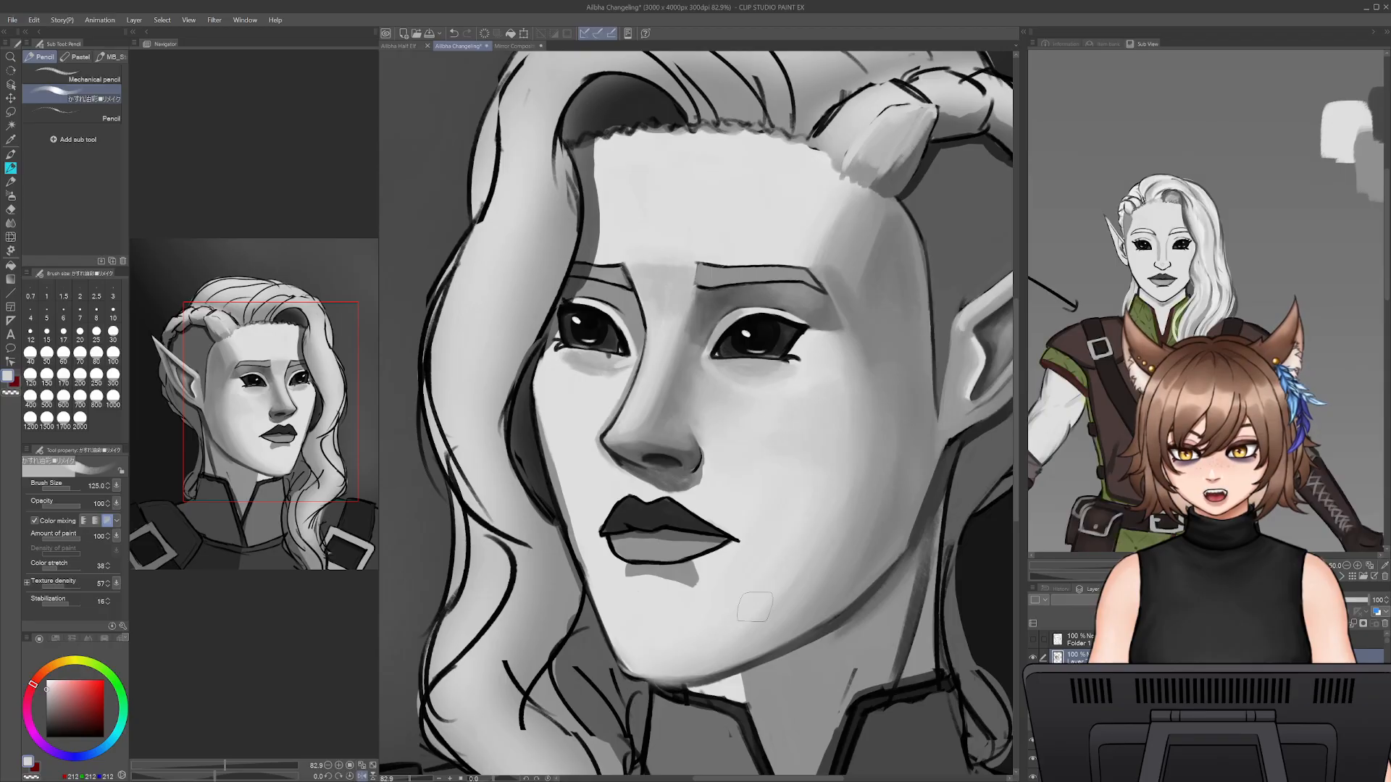
{"action": "left_click", "coordinate": [815, 564], "text": "alt"}
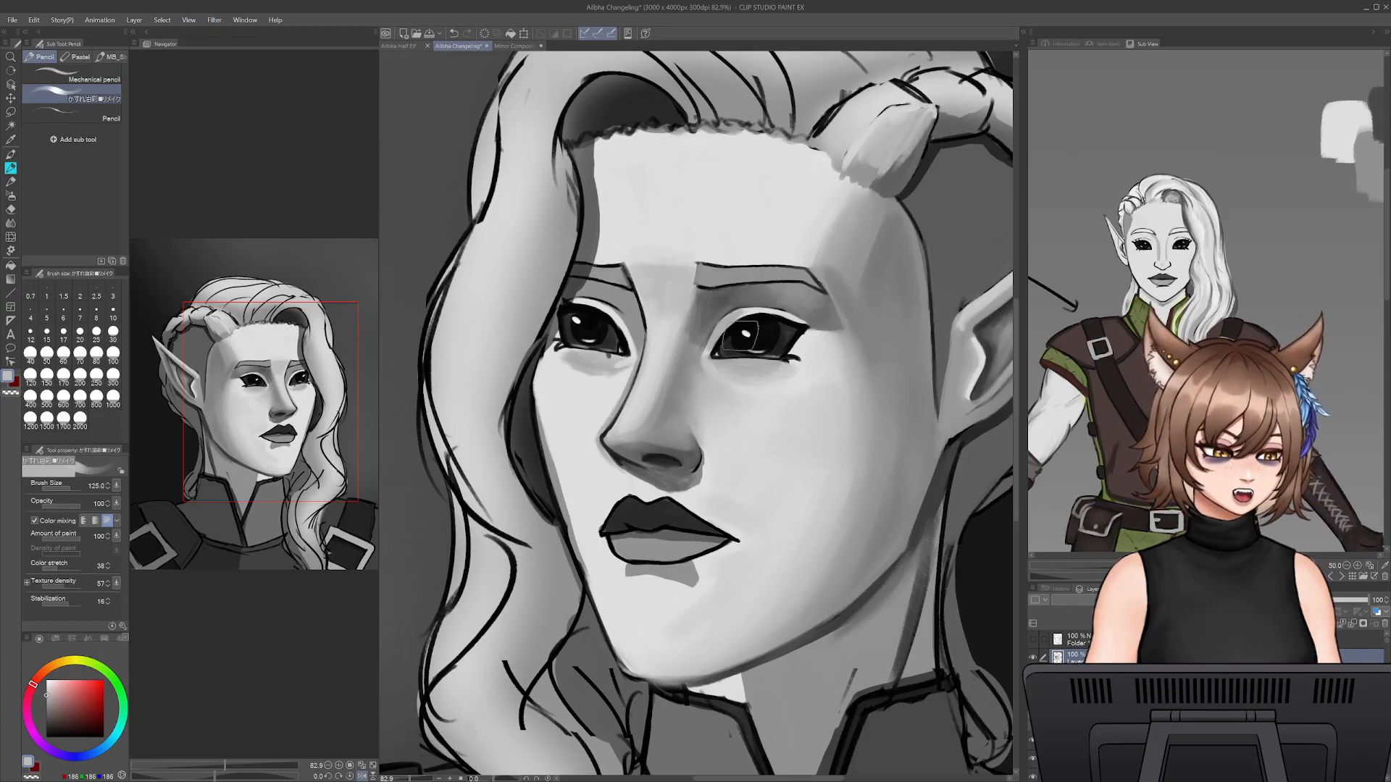
{"action": "left_click", "coordinate": [823, 435], "text": "alt"}
{"action": "key", "text": "bracketright"}
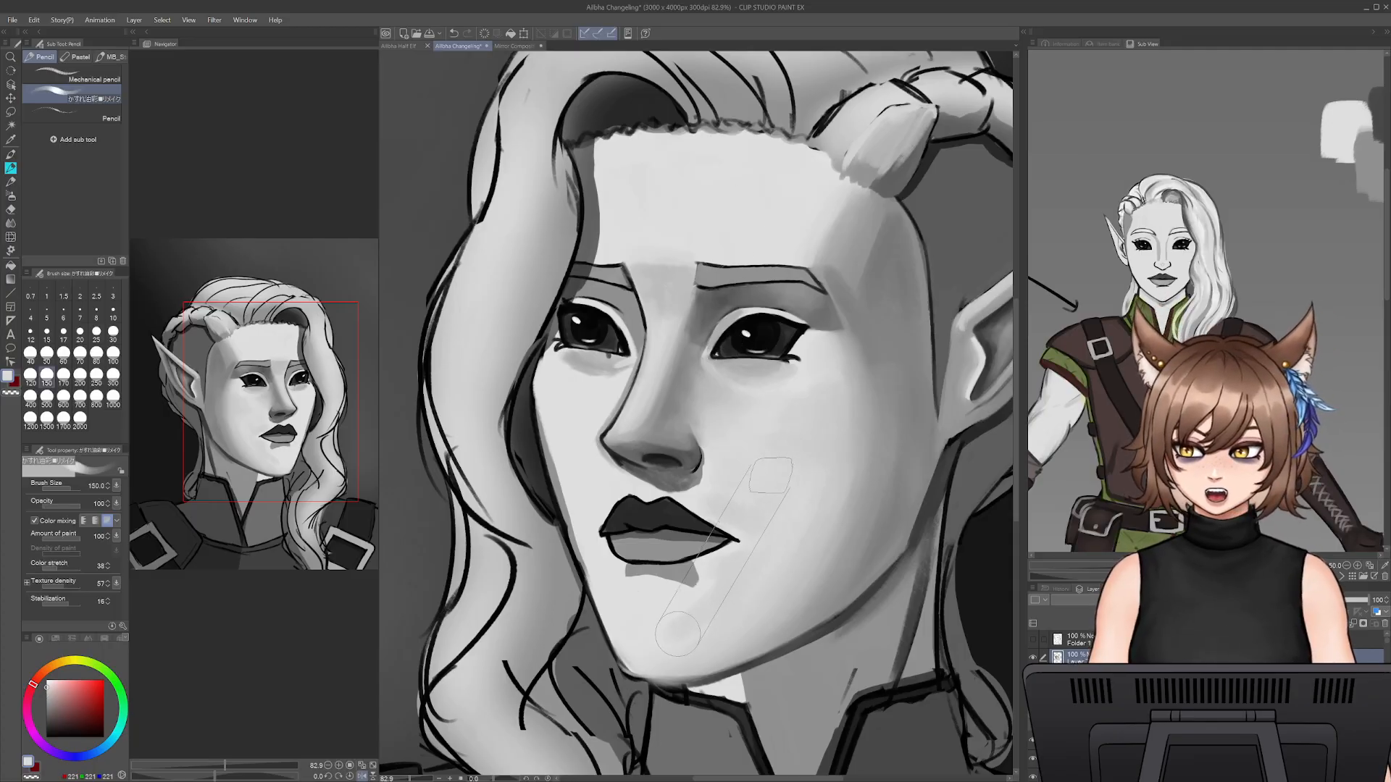
{"action": "key", "text": "bracketright"}
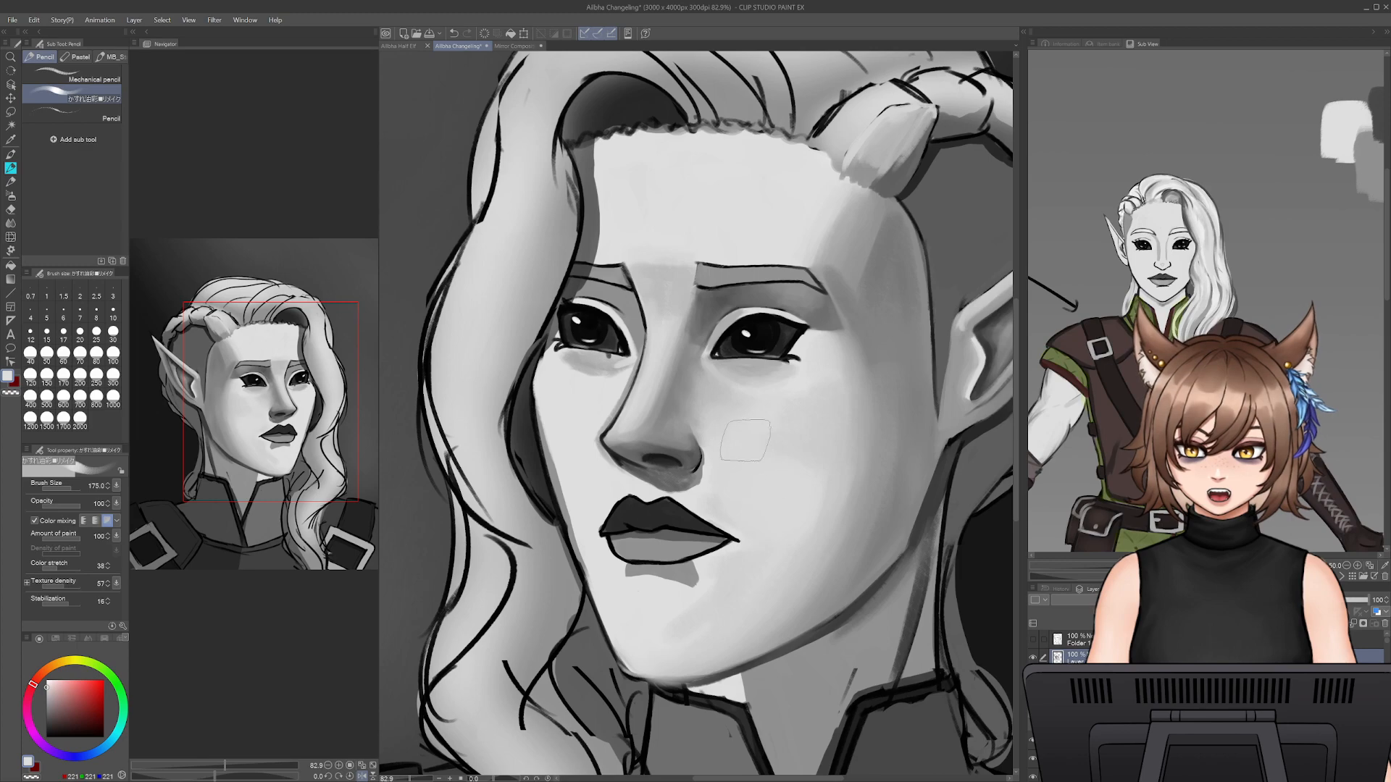
{"action": "left_click", "coordinate": [796, 574], "text": "alt"}
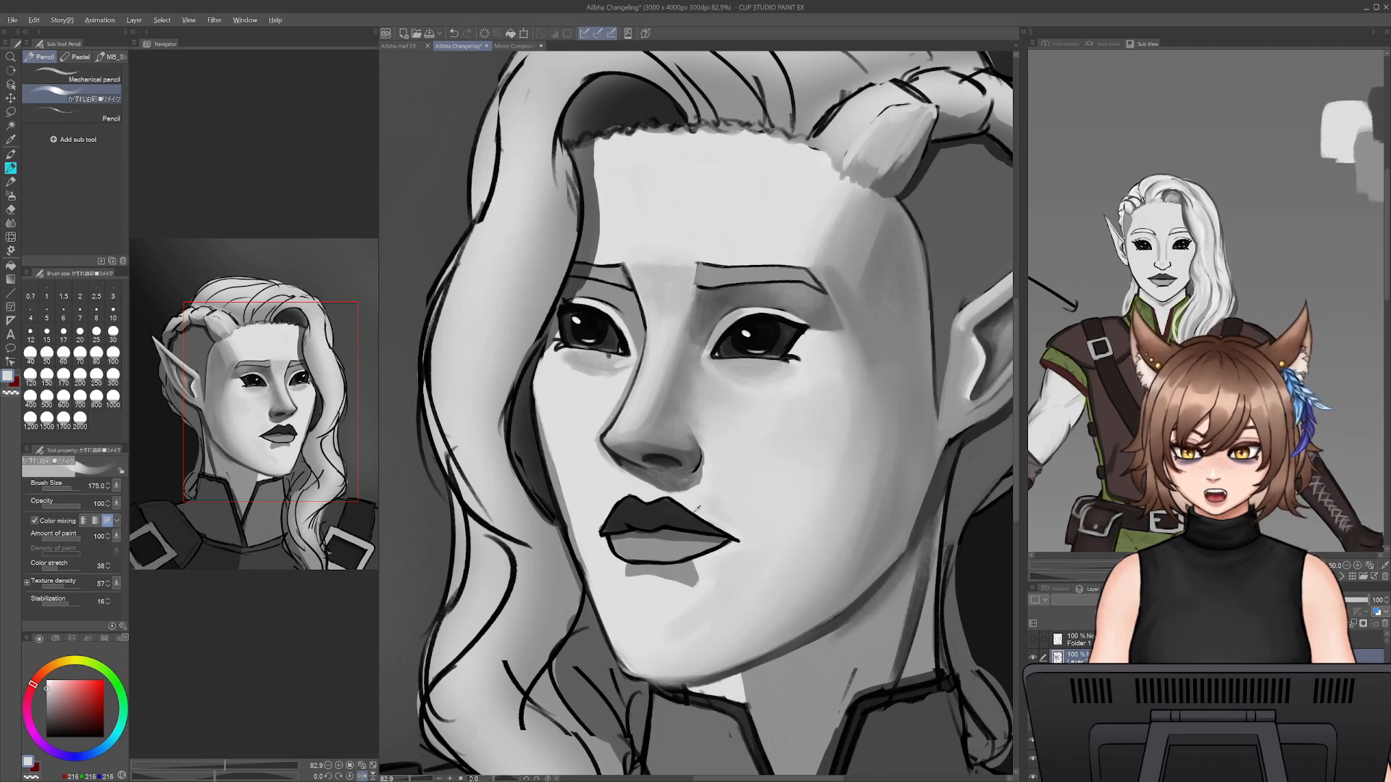
- Smooth the skin beside the near corner of the mouth with sampled light grey at brush sizes 45 and 70
{"action": "left_click_drag", "start_coordinate": [698, 509], "coordinate": [717, 516]}
{"action": "left_click", "coordinate": [719, 517], "text": "alt"}
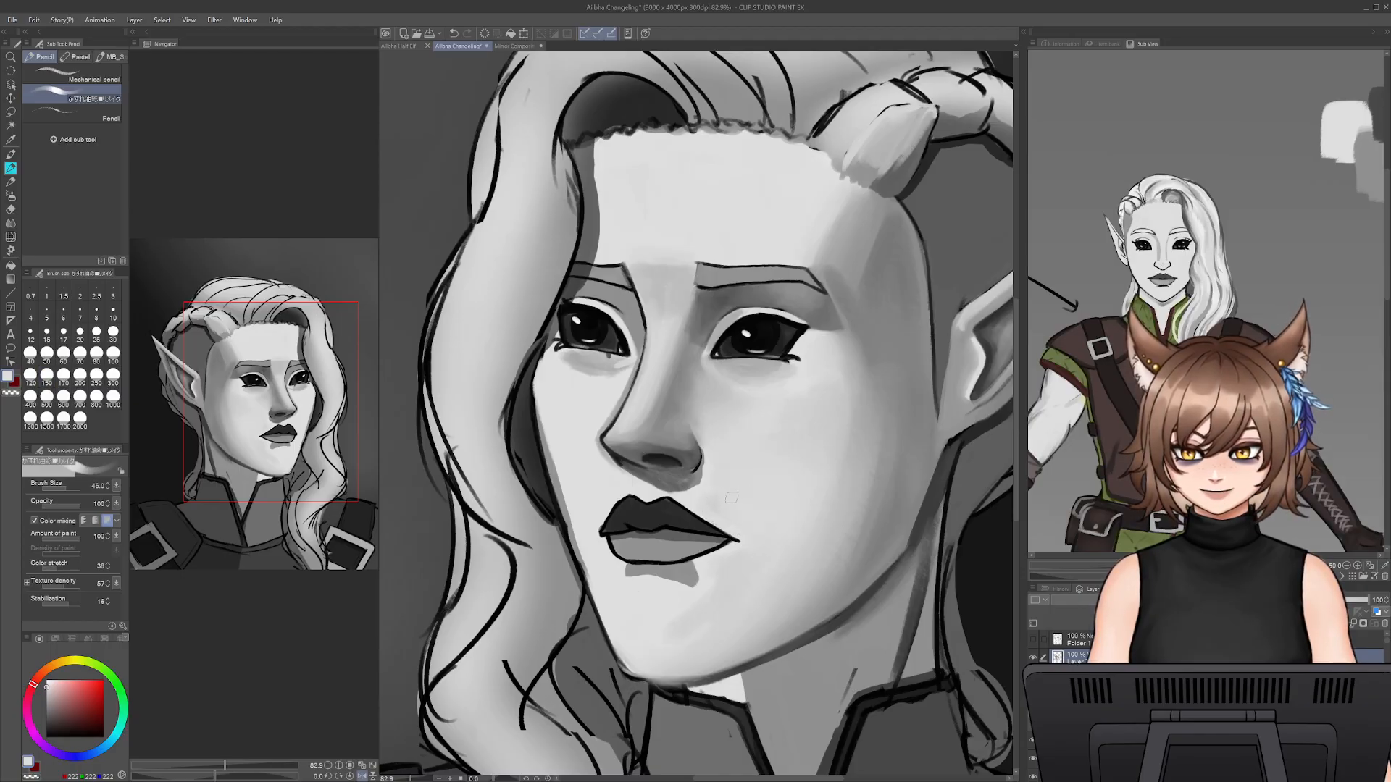
{"action": "key", "text": "bracketright"}
{"action": "key", "text": "bracketright"}
{"action": "key", "text": "bracketright"}
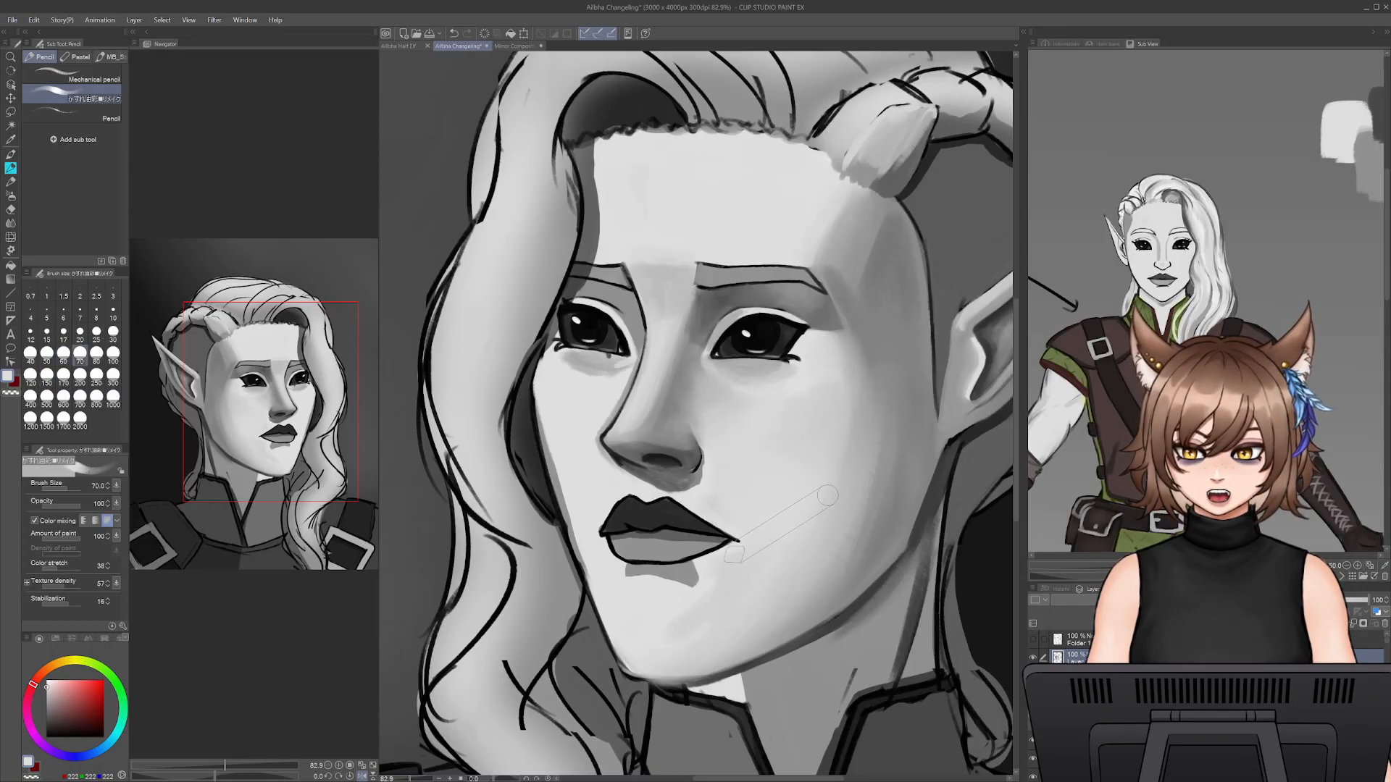
- Blend the lower cheek and the area above the chin with sampled greys at brush sizes 80 and 100
{"action": "key", "text": "bracketleft"}
{"action": "key", "text": "bracketleft"}
{"action": "key", "text": "bracketleft"}
{"action": "key", "text": "bracketright"}
{"action": "key", "text": "bracketright"}
{"action": "key", "text": "bracketright"}
{"action": "key", "text": "bracketright"}
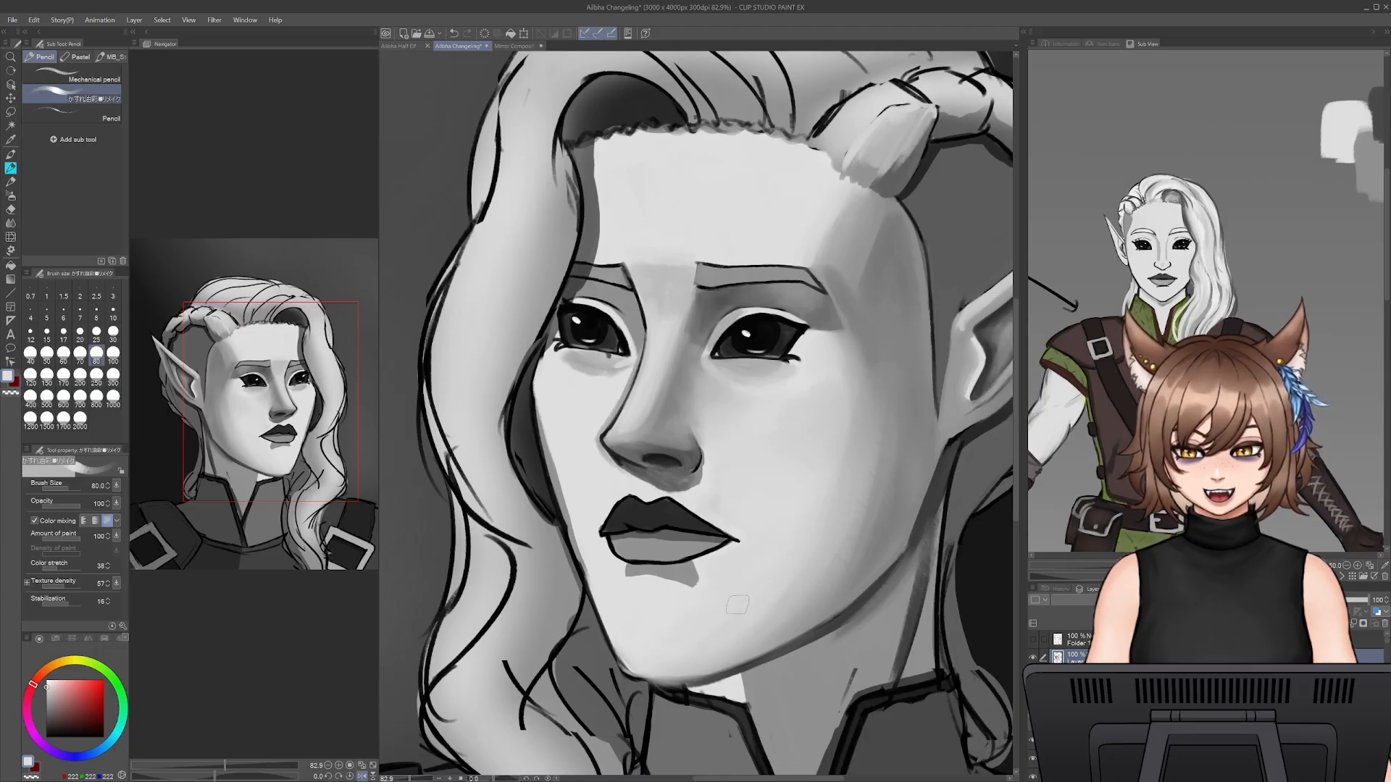
{"action": "left_click", "coordinate": [820, 569], "text": "alt"}
{"action": "key", "text": "bracketright"}
{"action": "key", "text": "bracketright"}
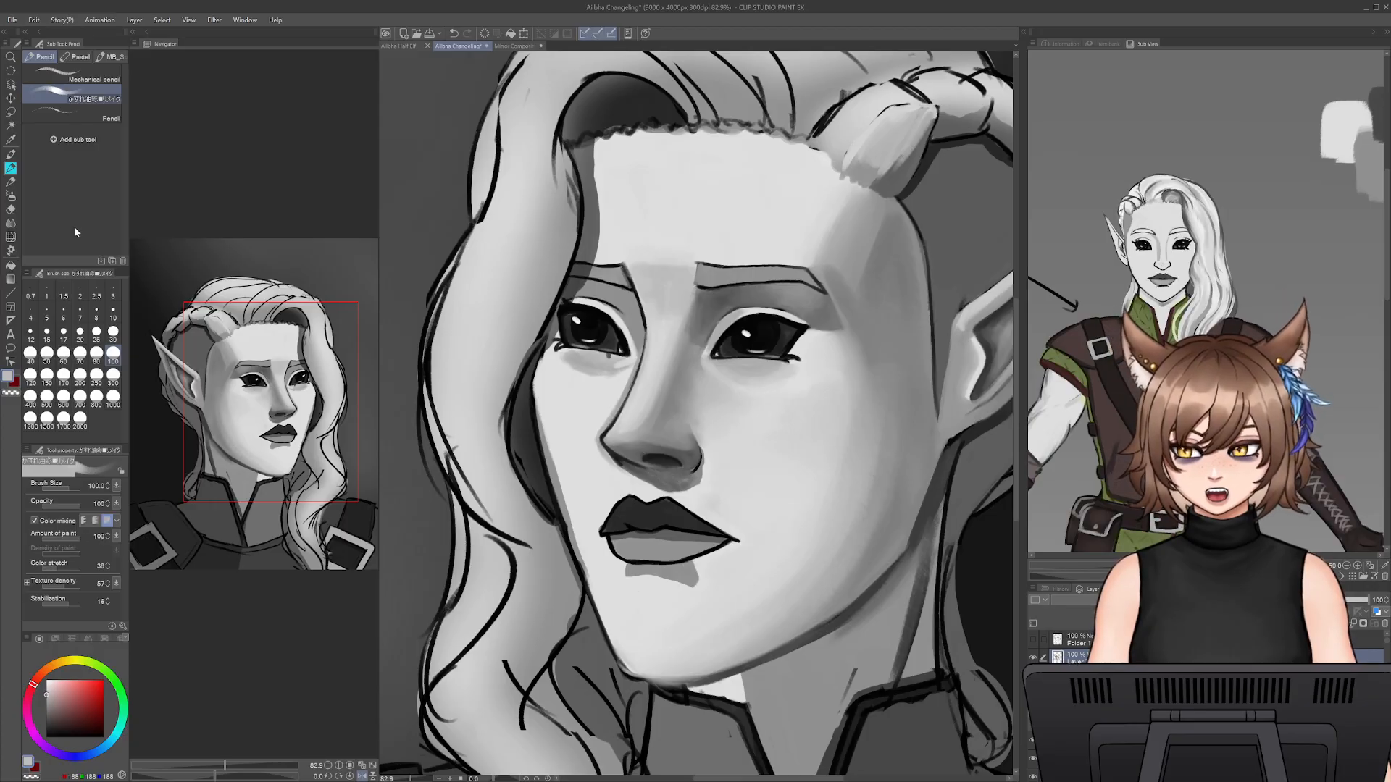
- Try the Smooth watercolor brush at size 200 on the near cheek's shadow, then return to the pencil brush
{"action": "left_click", "coordinate": [11, 154]}
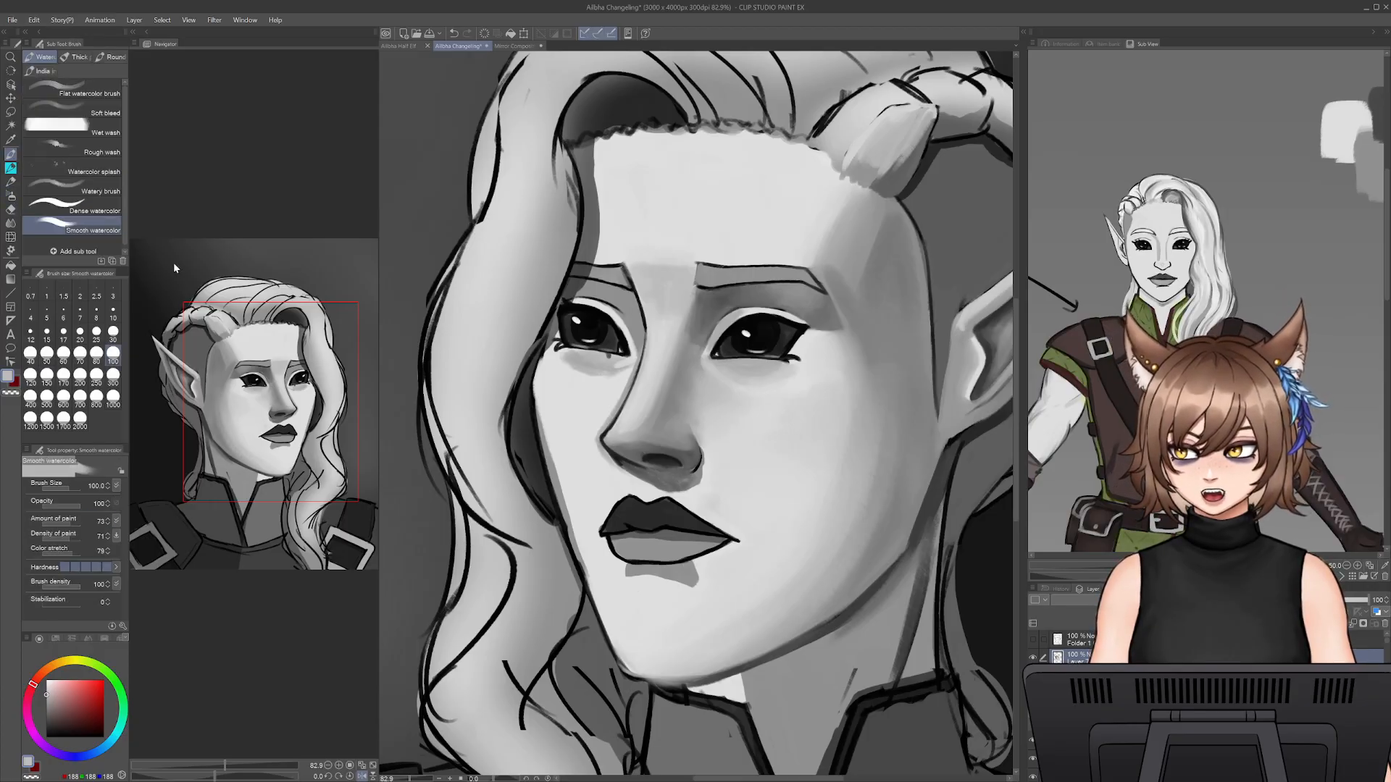
{"action": "key", "text": "bracketright"}
{"action": "key", "text": "bracketright"}
{"action": "key", "text": "bracketright"}
{"action": "key", "text": "bracketright"}
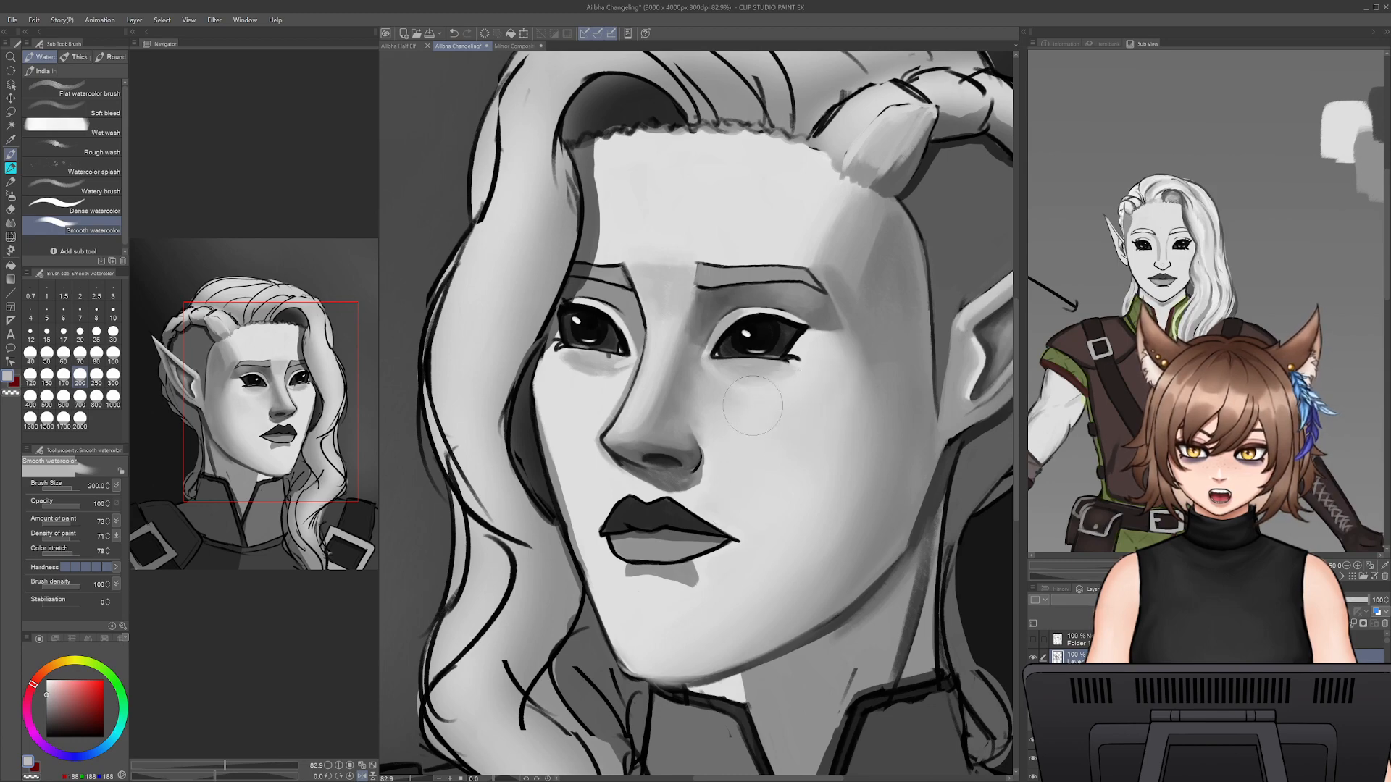
{"action": "left_click", "coordinate": [876, 493], "text": "alt"}
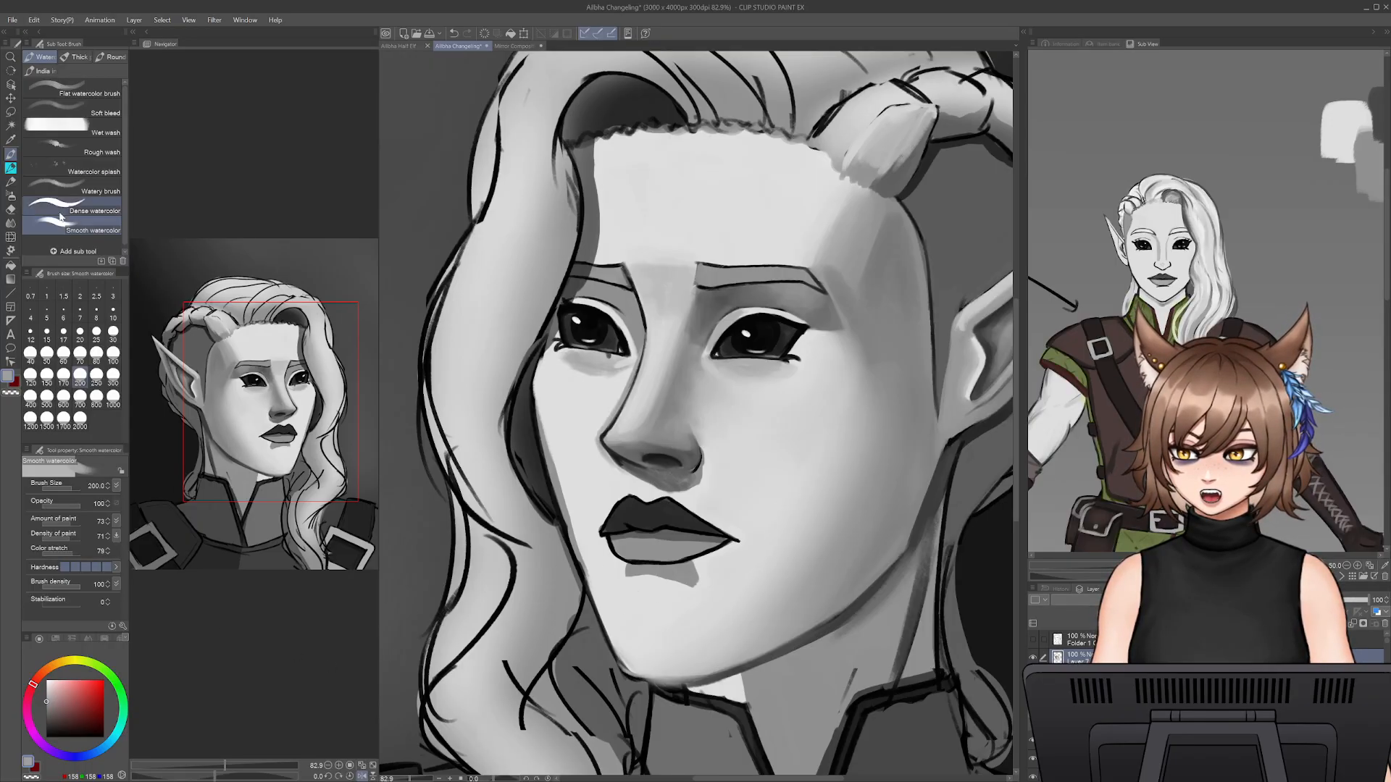
{"action": "left_click", "coordinate": [12, 169]}
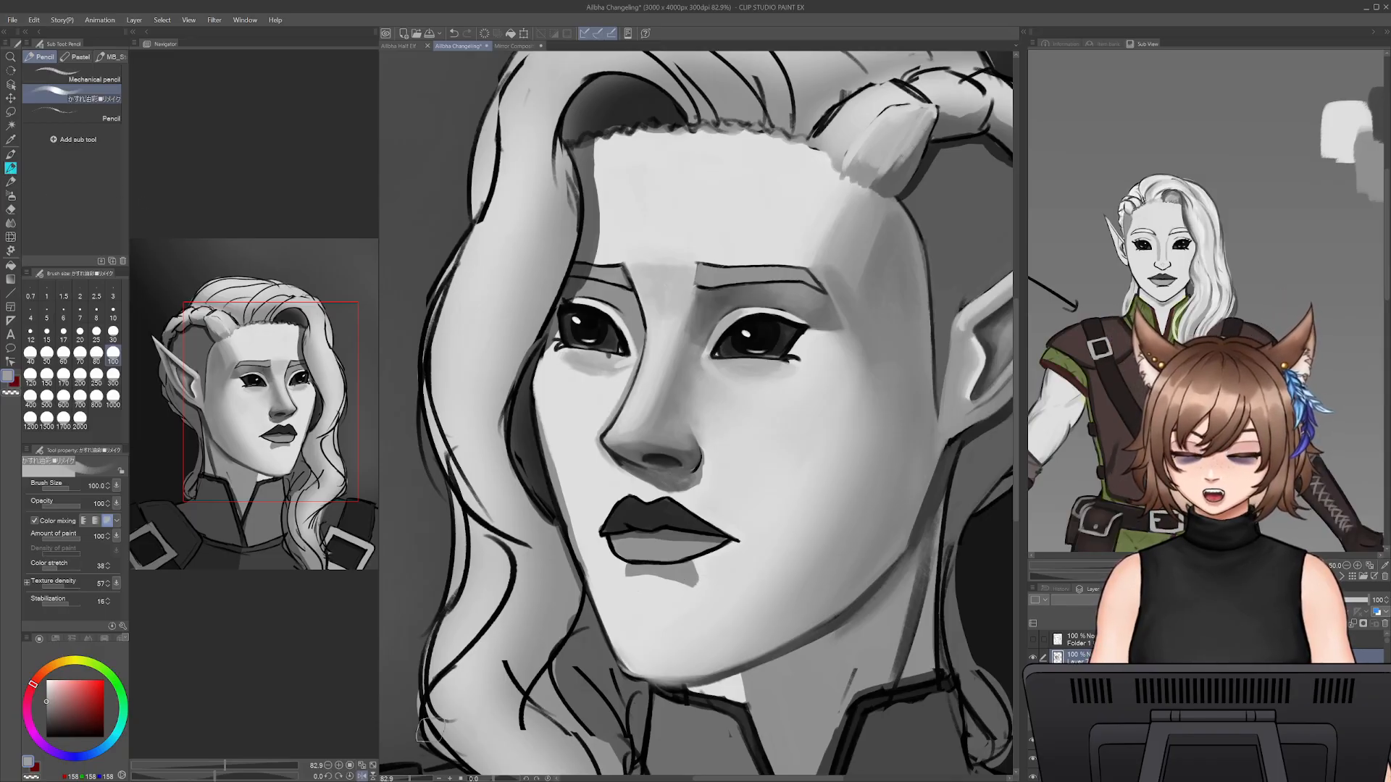
- Soften and reshape the shadow beneath the lower lip with sampled greys at brush size 50
{"action": "mouse_move", "coordinate": [410, 779]}
{"action": "left_mouse_down"}
{"action": "mouse_move", "coordinate": [395, 780]}
{"action": "mouse_move", "coordinate": [409, 760]}
{"action": "mouse_move", "coordinate": [409, 780]}
{"action": "left_mouse_up"}
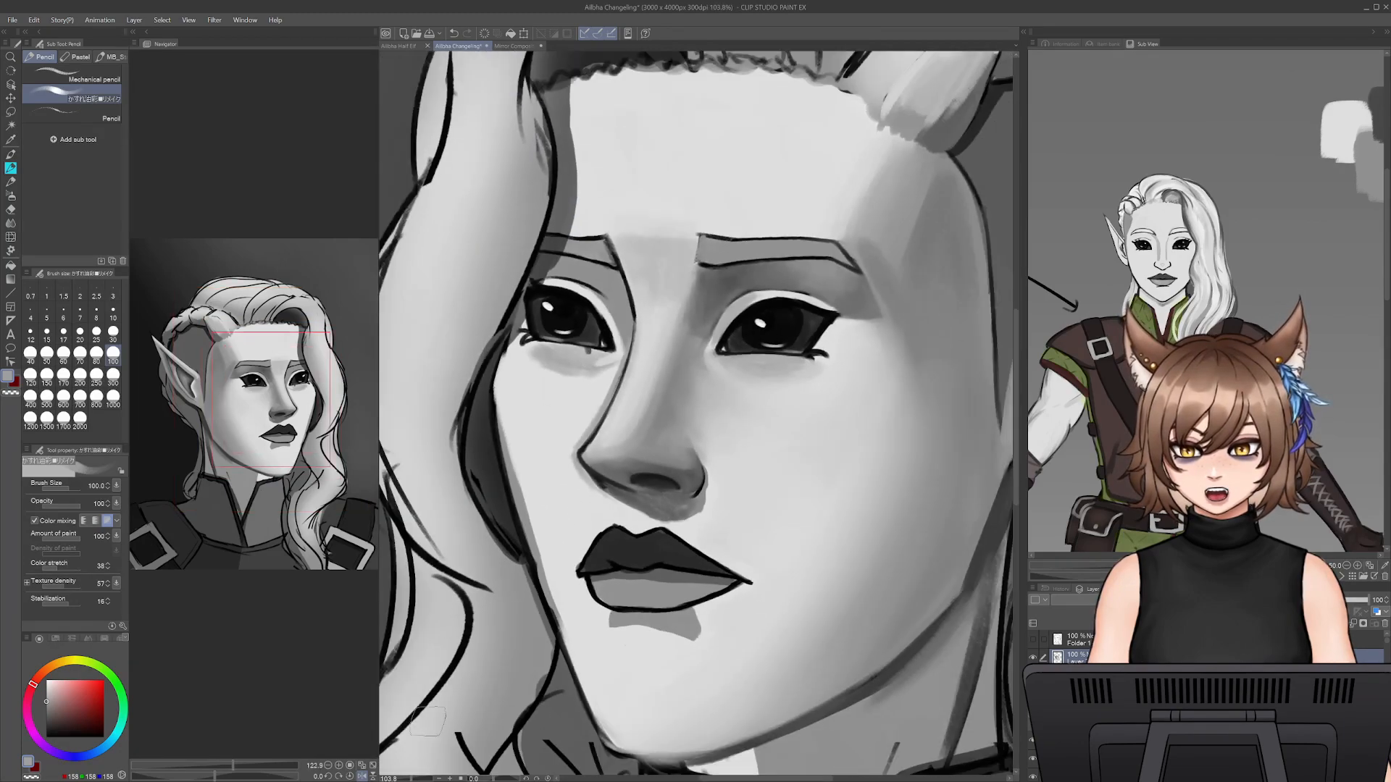
{"action": "left_click", "coordinate": [654, 640], "text": "alt"}
{"action": "key", "text": "bracketleft"}
{"action": "key", "text": "bracketleft"}
{"action": "key", "text": "bracketleft"}
{"action": "key", "text": "bracketleft"}
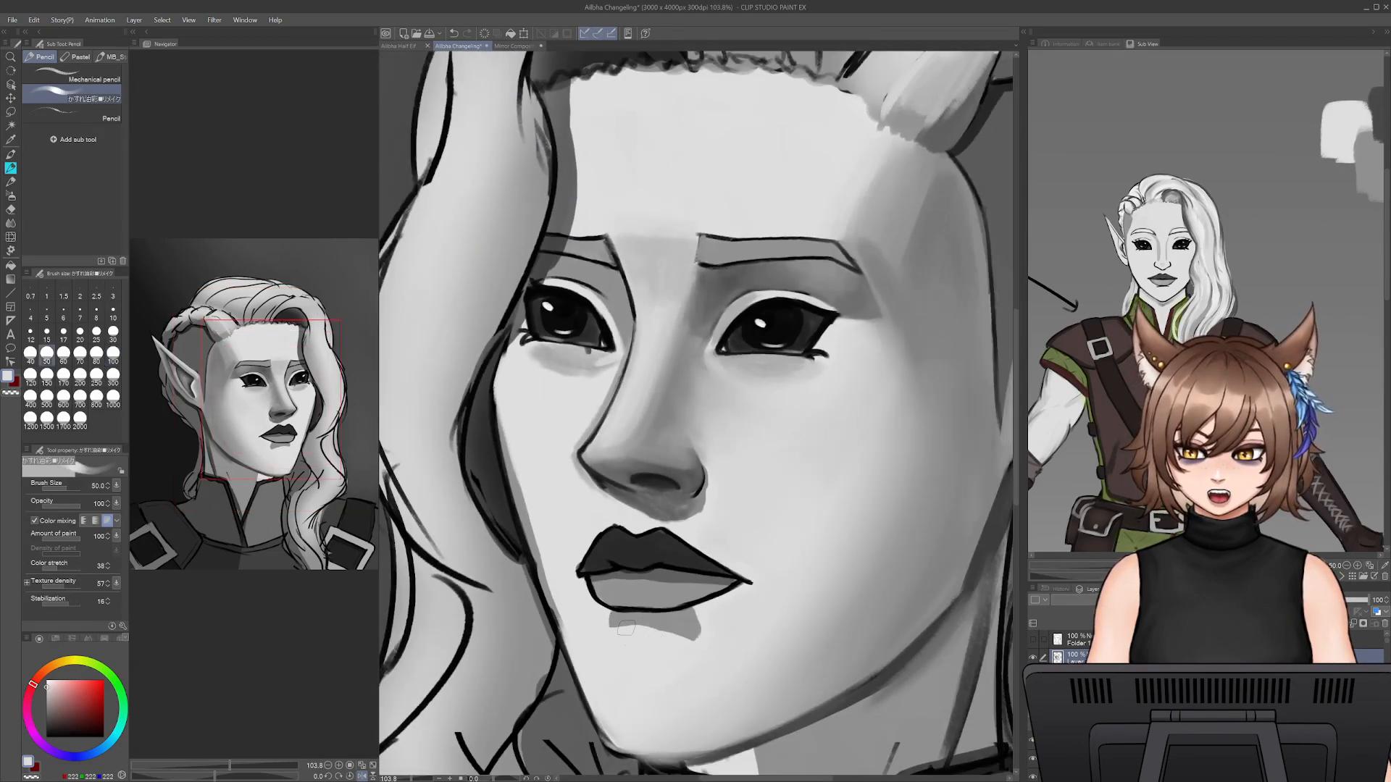
{"action": "mouse_move", "coordinate": [626, 631]}
{"action": "left_mouse_down"}
{"action": "mouse_move", "coordinate": [696, 644]}
{"action": "mouse_move", "coordinate": [644, 622]}
{"action": "mouse_move", "coordinate": [692, 635]}
{"action": "mouse_move", "coordinate": [614, 628]}
{"action": "mouse_move", "coordinate": [657, 625]}
{"action": "left_mouse_up"}
{"action": "left_click", "coordinate": [639, 620], "text": "alt"}
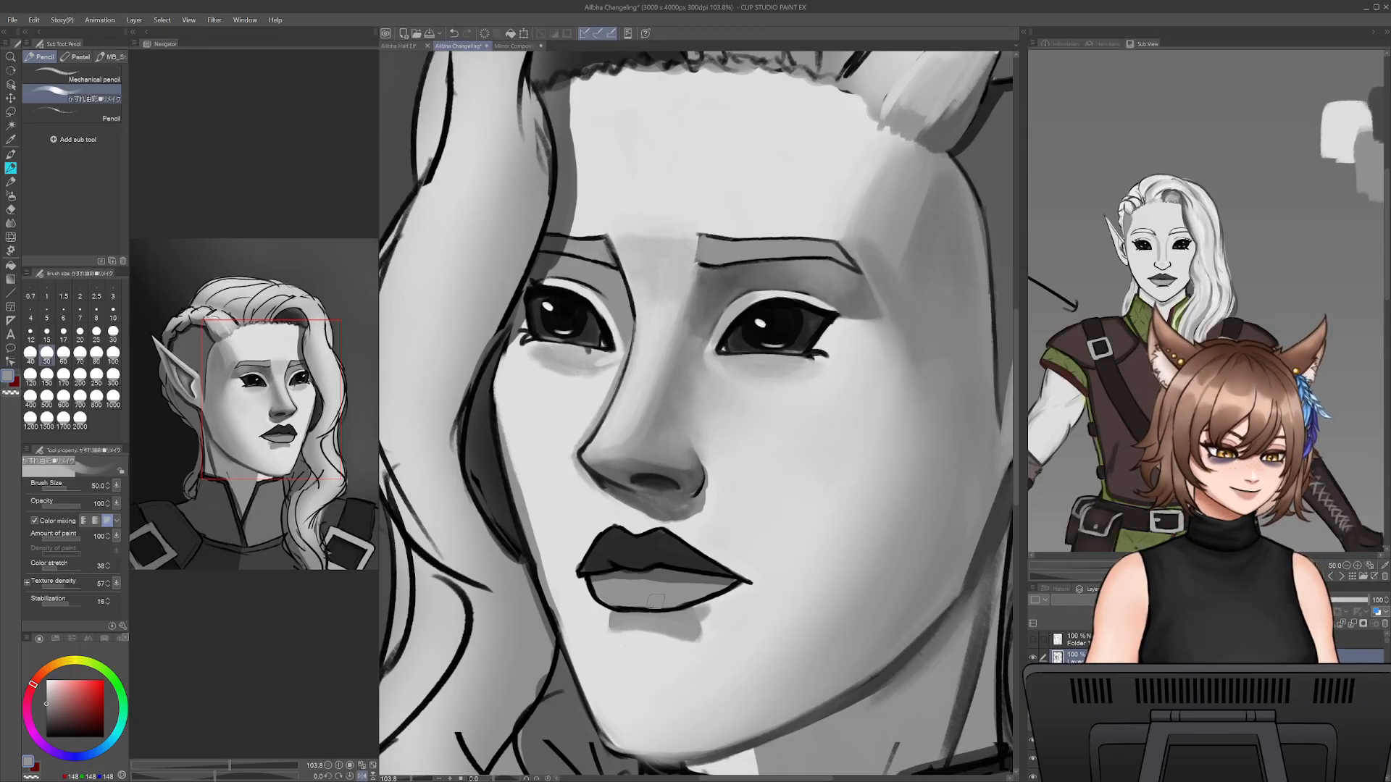
{"action": "left_click_drag", "start_coordinate": [713, 603], "coordinate": [722, 605]}
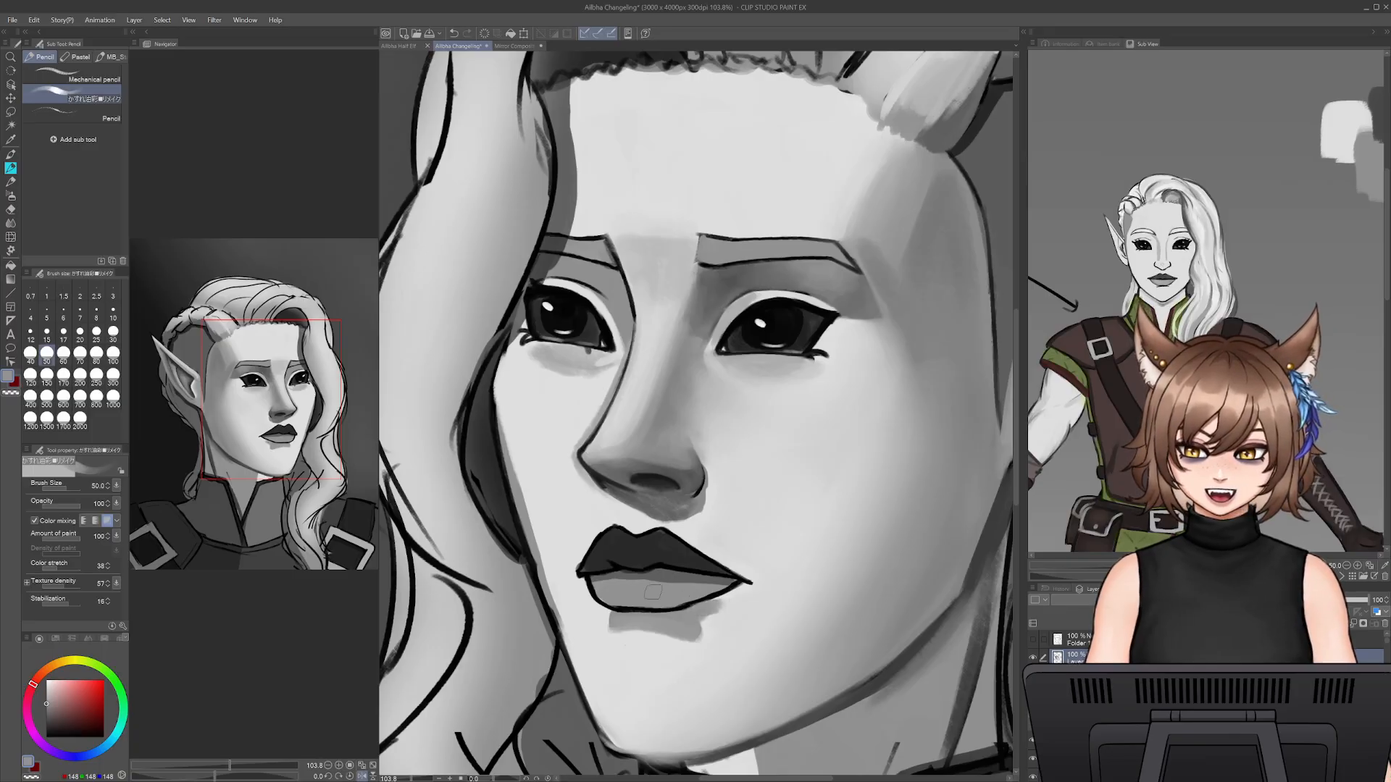
{"action": "left_click", "coordinate": [613, 588], "text": "alt"}
{"action": "left_click_drag", "start_coordinate": [596, 579], "coordinate": [632, 579]}
{"action": "key", "text": "ctrl+z"}
- Paint over the inner edge of the lower lip's outline in sampled lip grey at brush sizes 17.5 and 15
{"action": "key", "text": "bracketleft"}
{"action": "key", "text": "bracketleft"}
{"action": "key", "text": "bracketleft"}
{"action": "key", "text": "bracketleft"}
{"action": "key", "text": "bracketleft"}
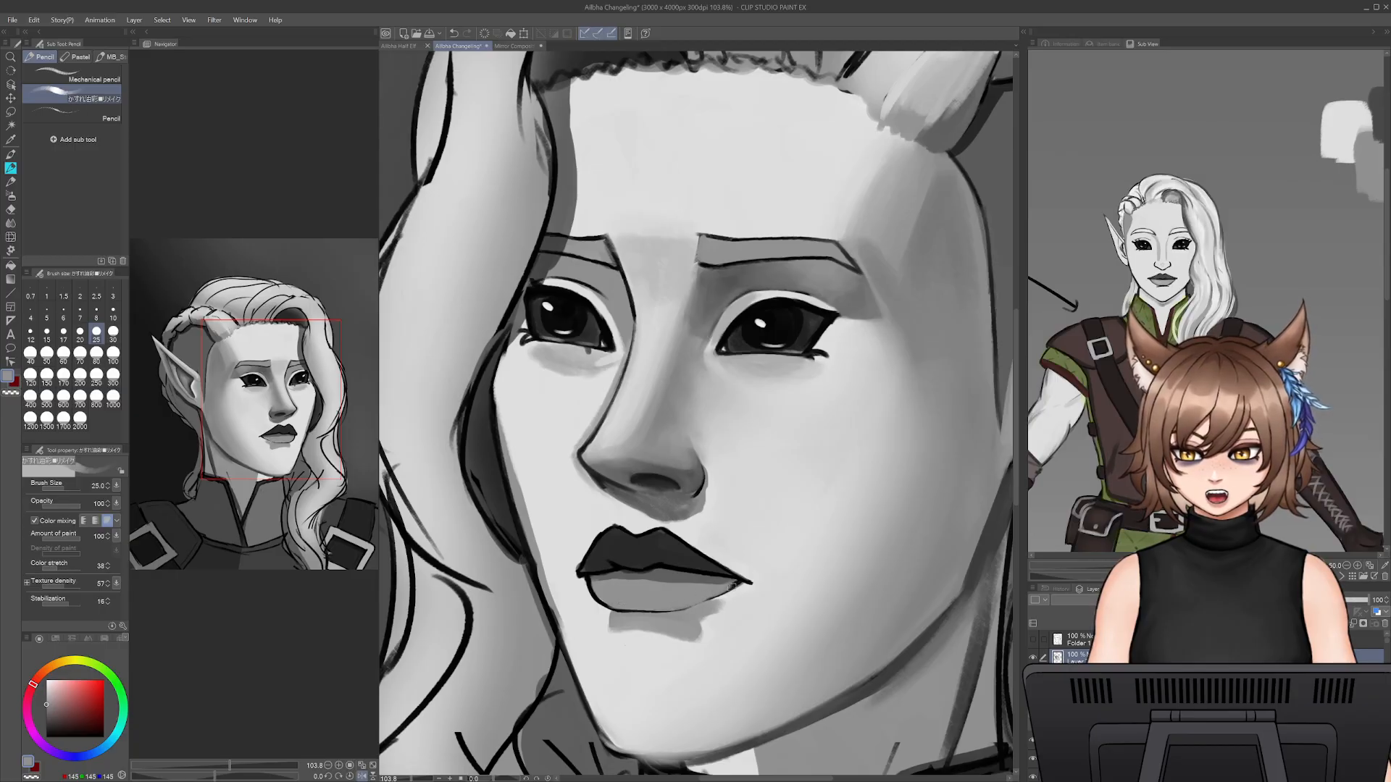
{"action": "left_click_drag", "start_coordinate": [411, 779], "coordinate": [435, 780]}
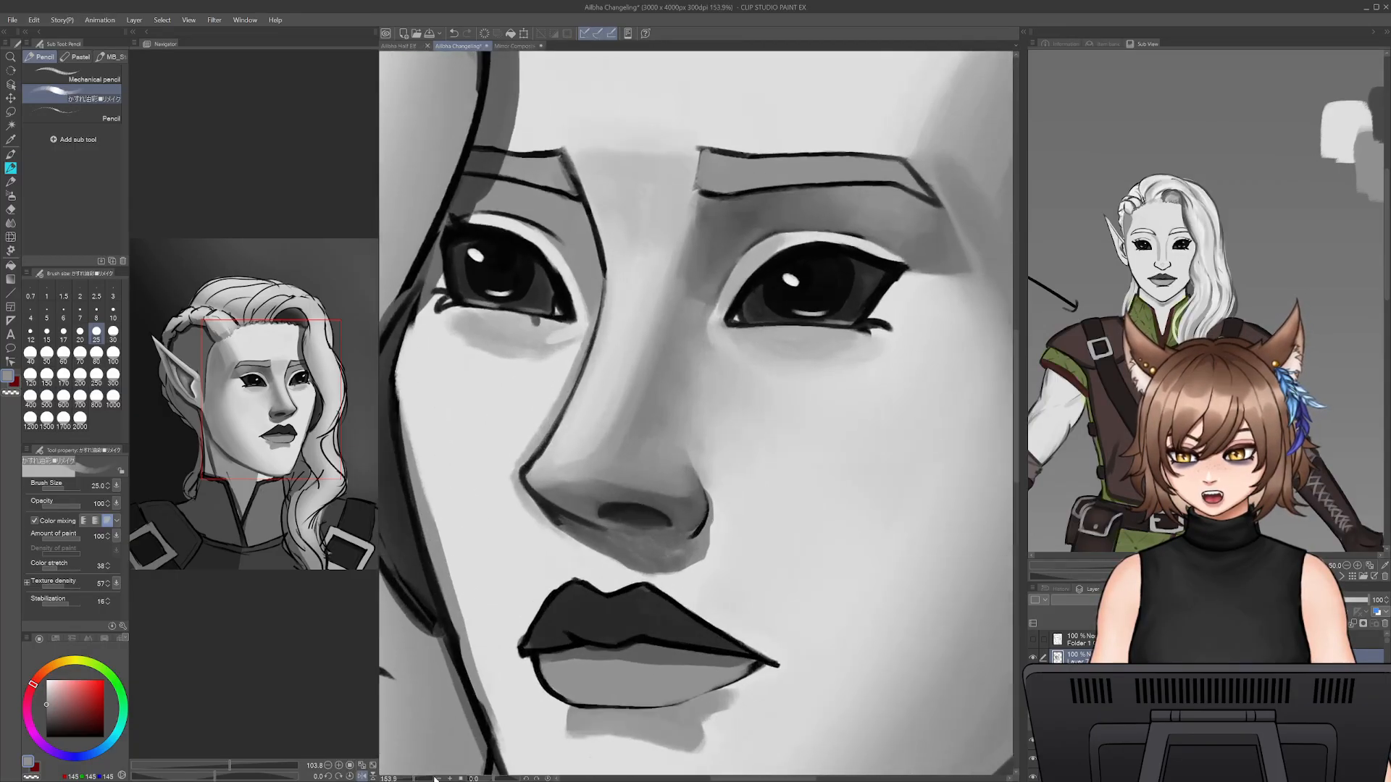
{"action": "left_click_drag", "start_coordinate": [616, 652], "coordinate": [711, 528]}
{"action": "key", "text": "bracketleft"}
{"action": "key", "text": "bracketleft"}
{"action": "left_click", "coordinate": [654, 531], "text": "alt"}
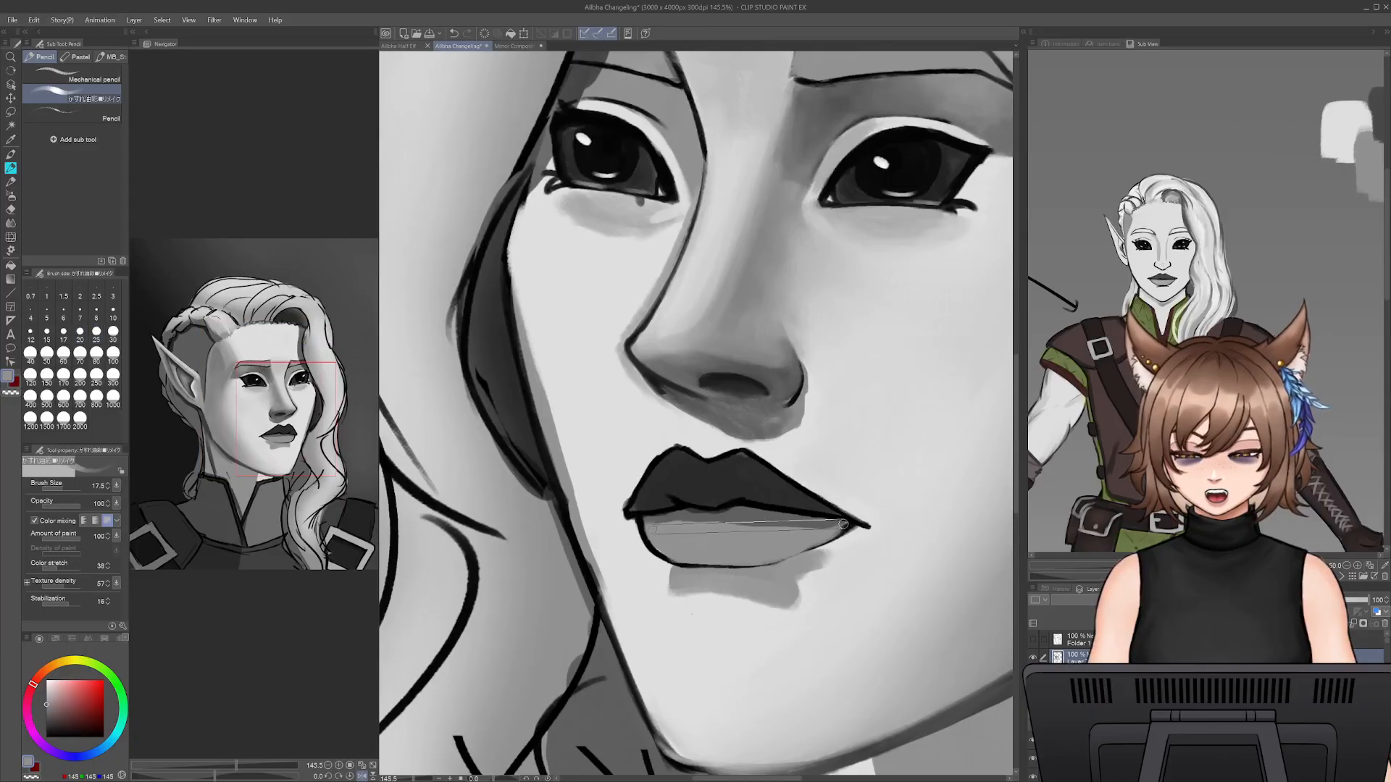
{"action": "key", "text": "bracketleft"}
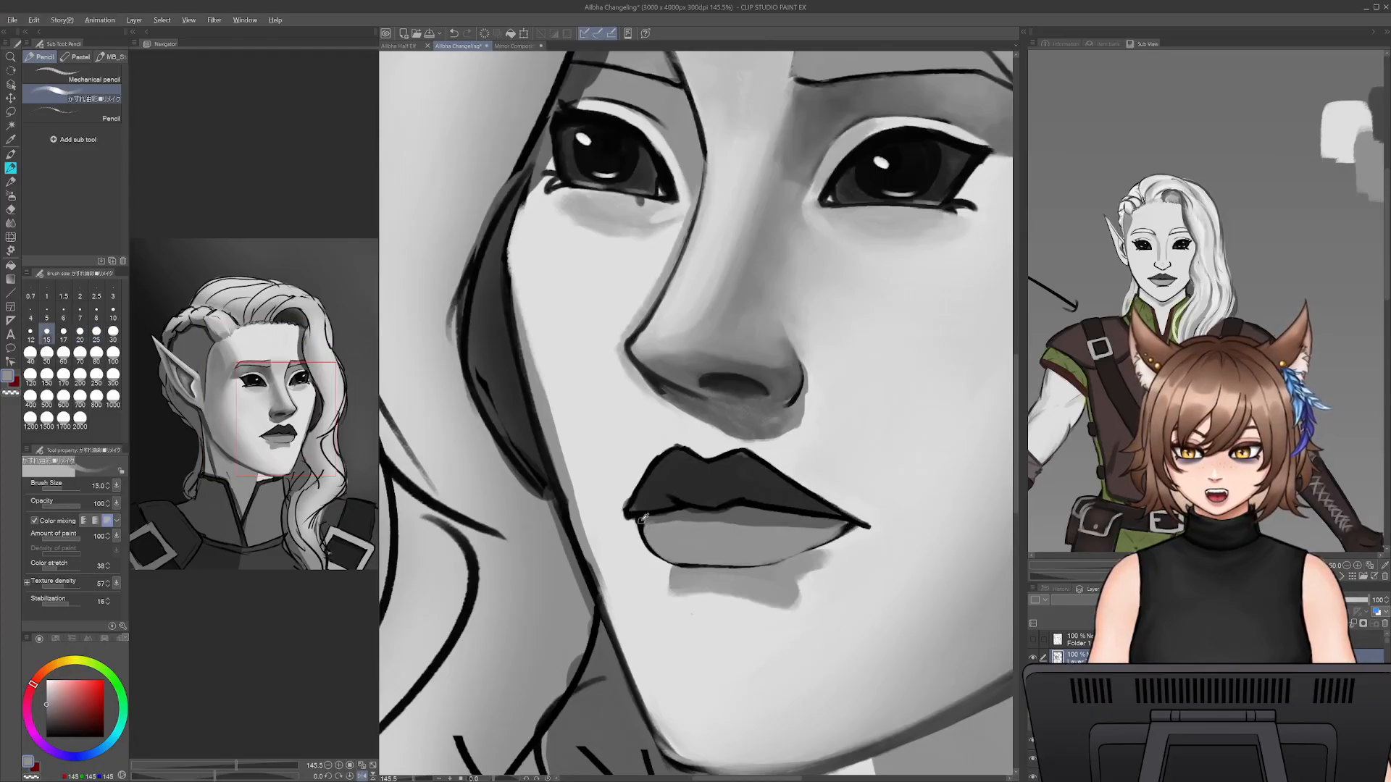
{"action": "left_click", "coordinate": [641, 519], "text": "alt"}
- Redraw the bottom outline of the lower lip toward the mouth corner in black at brush size 10, undoing unwanted strokes
{"action": "key", "text": "bracketleft"}
{"action": "key", "text": "bracketleft"}
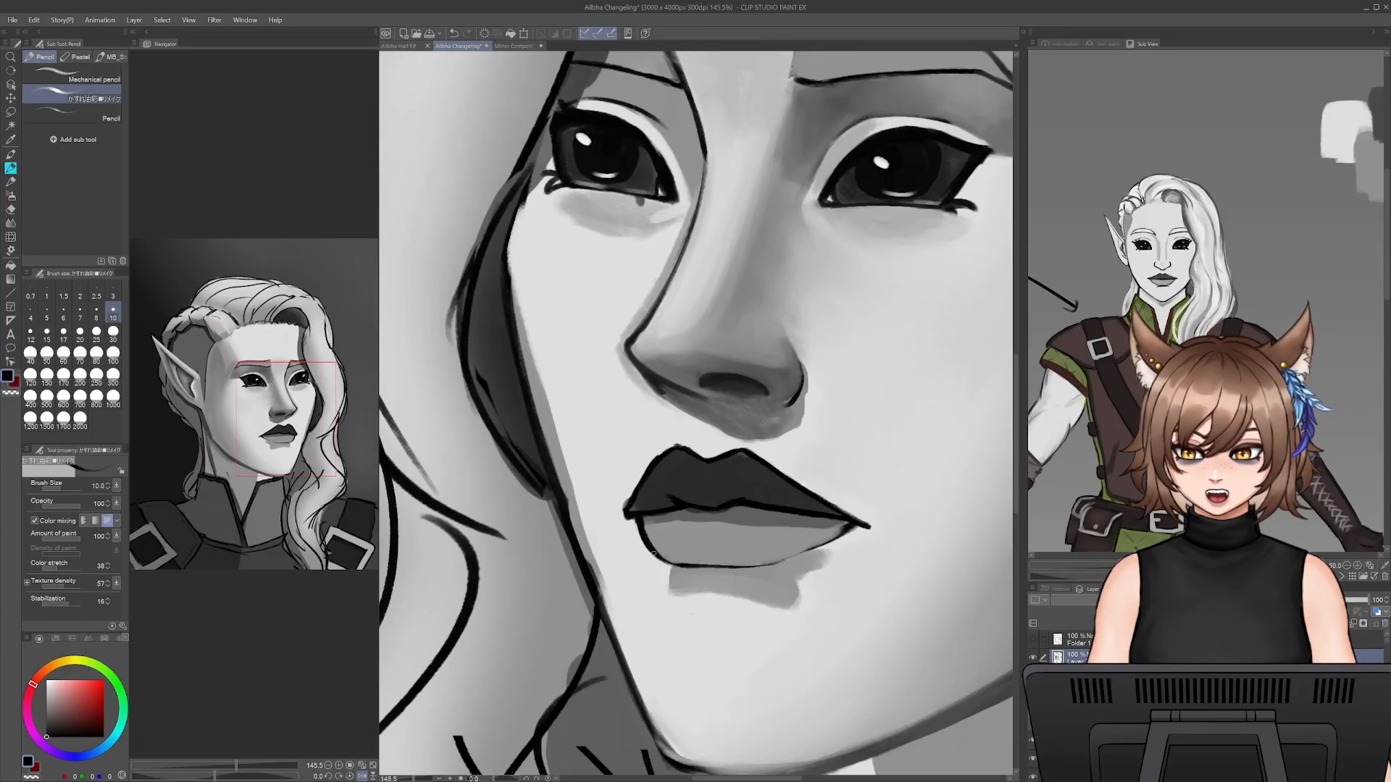
{"action": "mouse_move", "coordinate": [667, 560]}
{"action": "left_mouse_down"}
{"action": "mouse_move", "coordinate": [747, 565]}
{"action": "mouse_move", "coordinate": [844, 529]}
{"action": "left_mouse_up"}
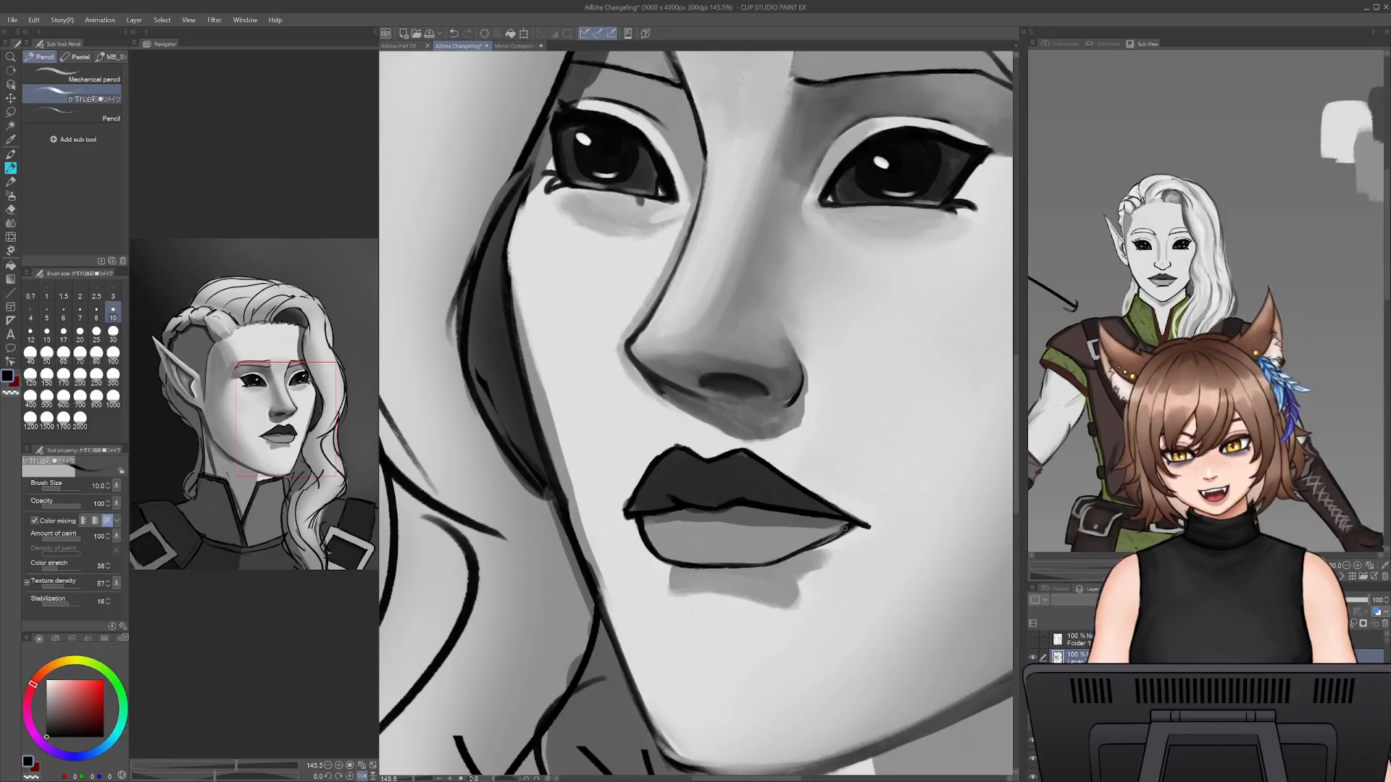
{"action": "left_click_drag", "start_coordinate": [775, 566], "coordinate": [852, 527]}
{"action": "key", "text": "ctrl+z"}
{"action": "key", "text": "ctrl+z"}
{"action": "left_click_drag", "start_coordinate": [769, 566], "coordinate": [842, 530]}
{"action": "key", "text": "ctrl+z"}
{"action": "left_click_drag", "start_coordinate": [778, 563], "coordinate": [843, 532]}
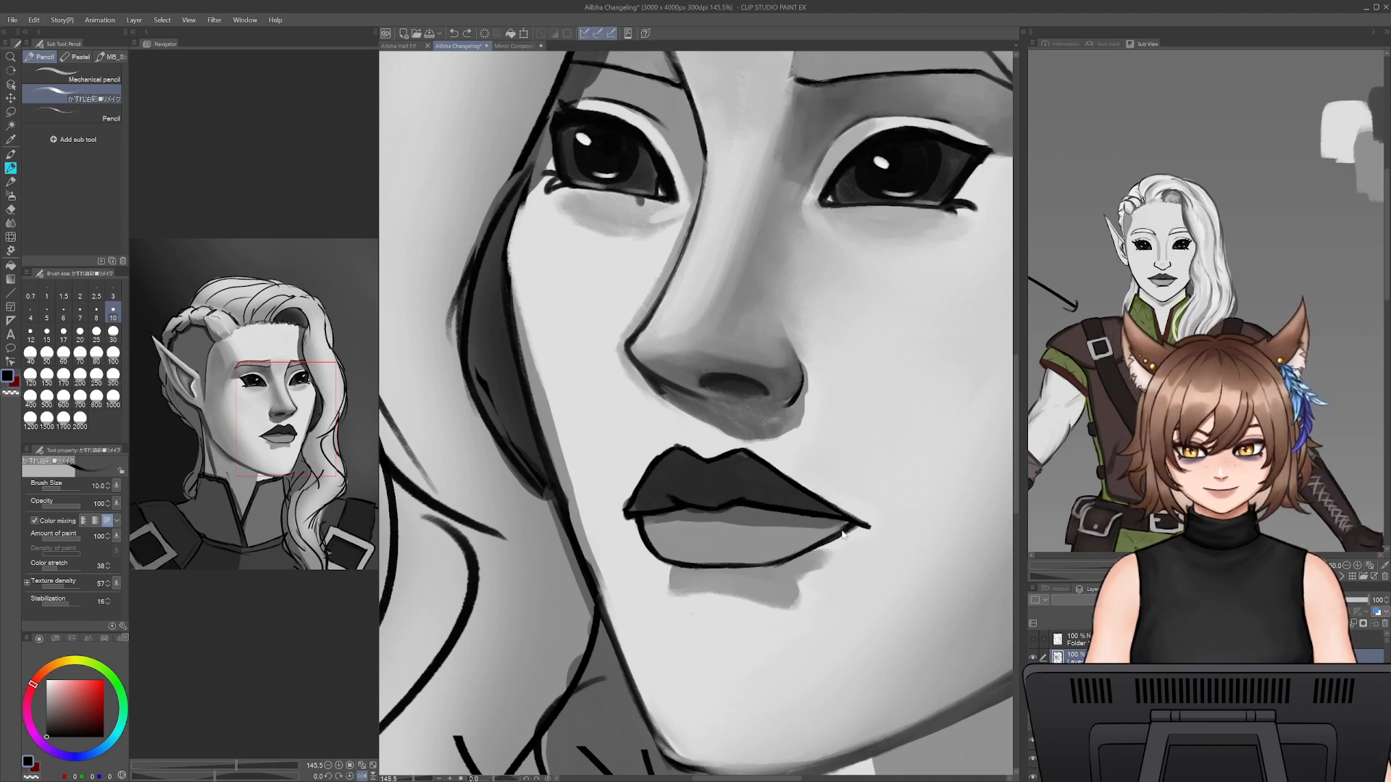
{"action": "key", "text": "ctrl+z"}
{"action": "key", "text": "ctrl+z"}
{"action": "mouse_move", "coordinate": [778, 565]}
{"action": "left_mouse_down"}
{"action": "mouse_move", "coordinate": [845, 532]}
{"action": "mouse_move", "coordinate": [770, 564]}
{"action": "left_mouse_up"}
{"action": "key", "text": "ctrl+z"}
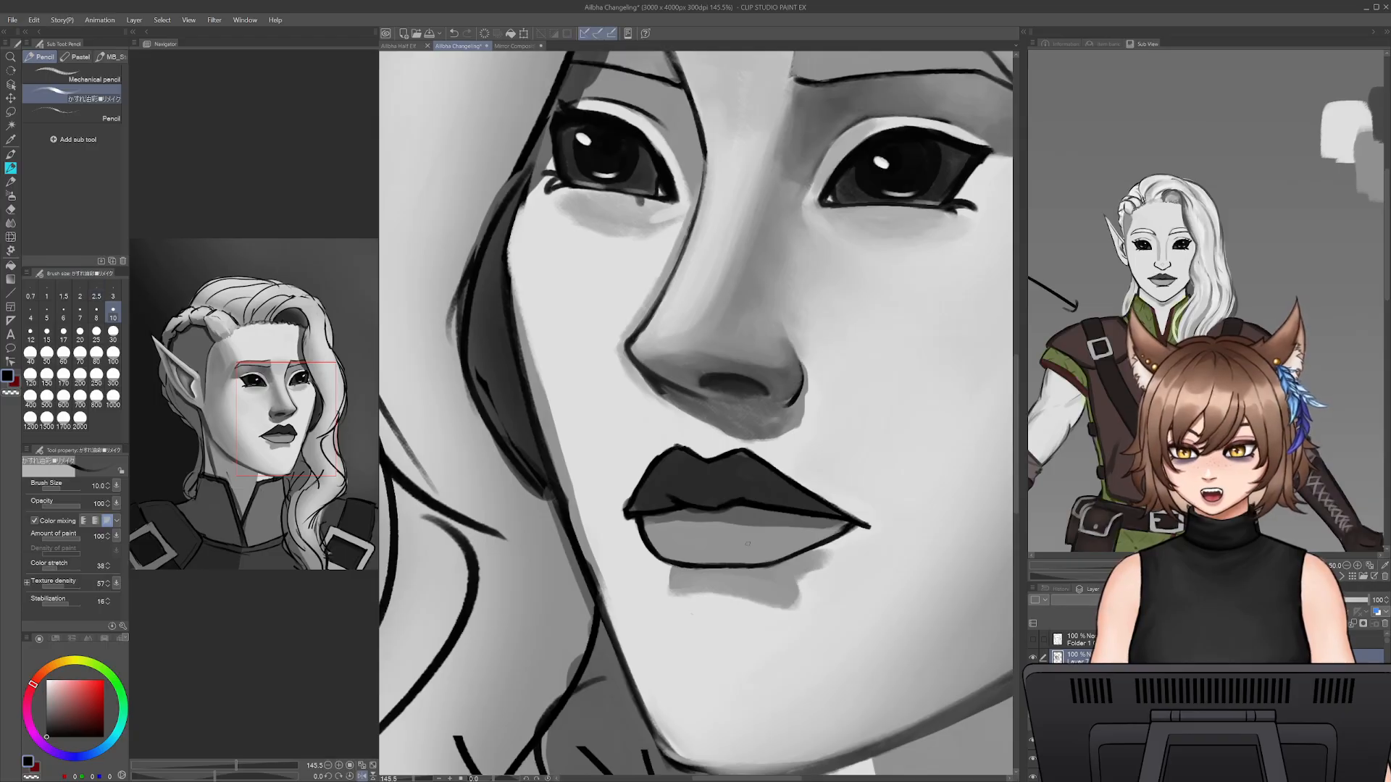
- Shade the top of the lower lip under the mouth line in dark grey at brush size 20
{"action": "key", "text": "bracketright"}
{"action": "key", "text": "bracketright"}
{"action": "key", "text": "bracketright"}
{"action": "key", "text": "bracketright"}
{"action": "left_click", "coordinate": [741, 523], "text": "alt"}
{"action": "left_click_drag", "start_coordinate": [732, 527], "coordinate": [797, 527]}
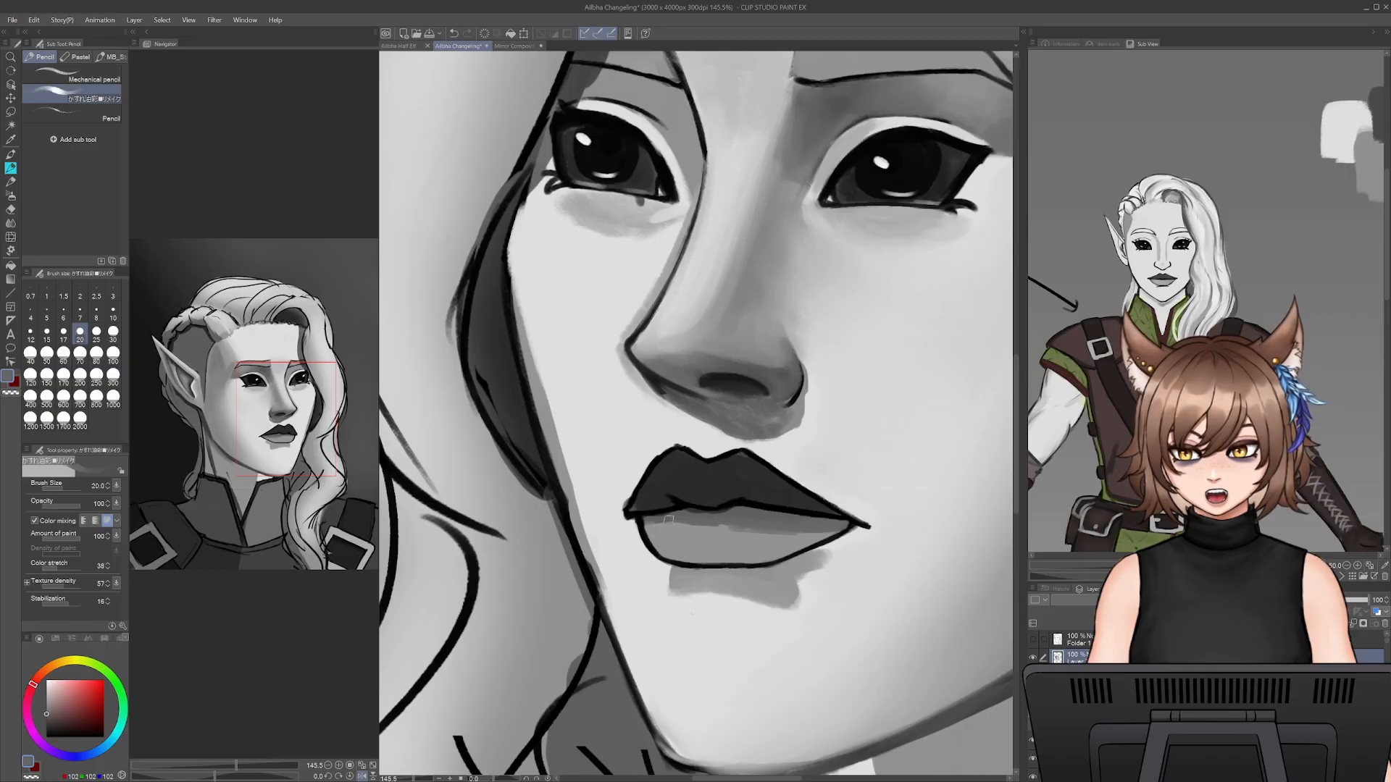
- Thin the outline of the lower lip from inside with sampled lip grey at brush size 15, undoing the last stroke
{"action": "left_click", "coordinate": [647, 541], "text": "alt"}
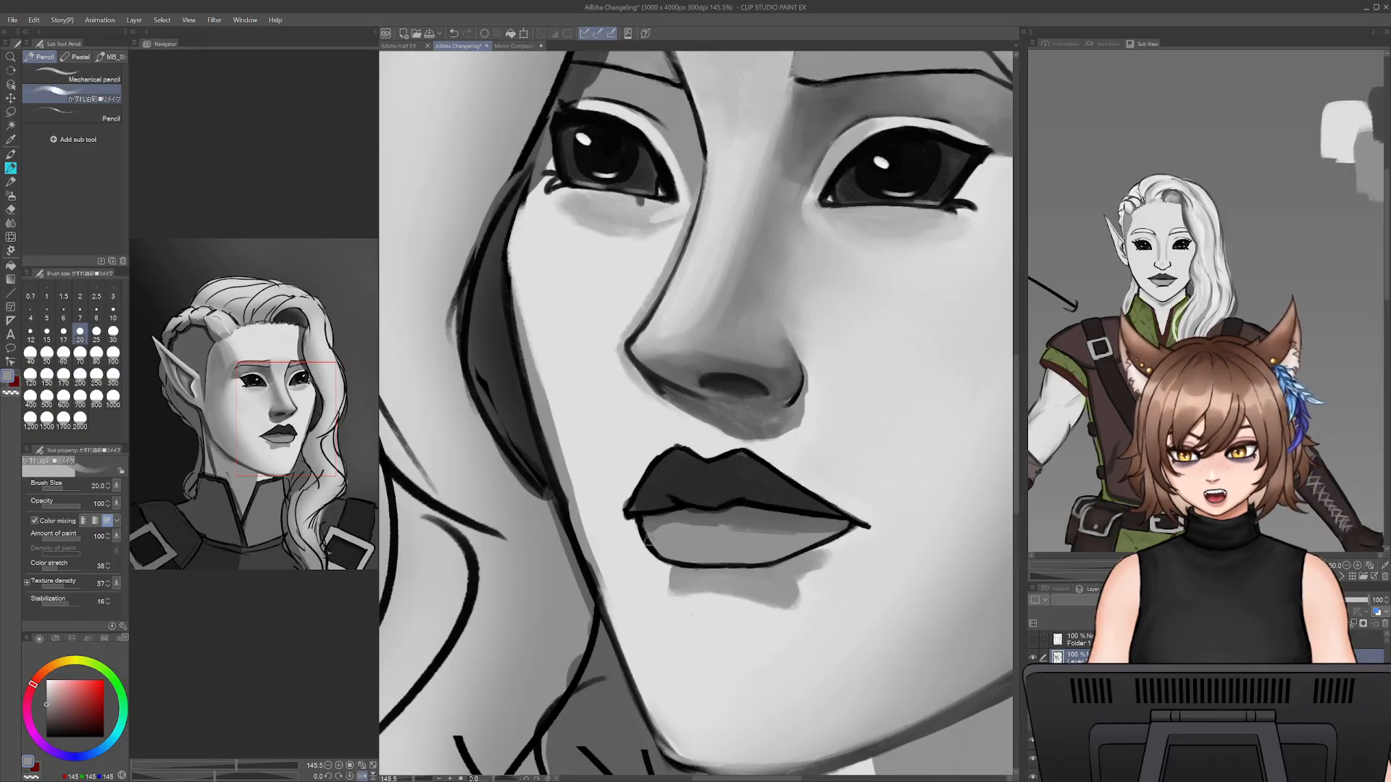
{"action": "key", "text": "bracketleft"}
{"action": "key", "text": "bracketleft"}
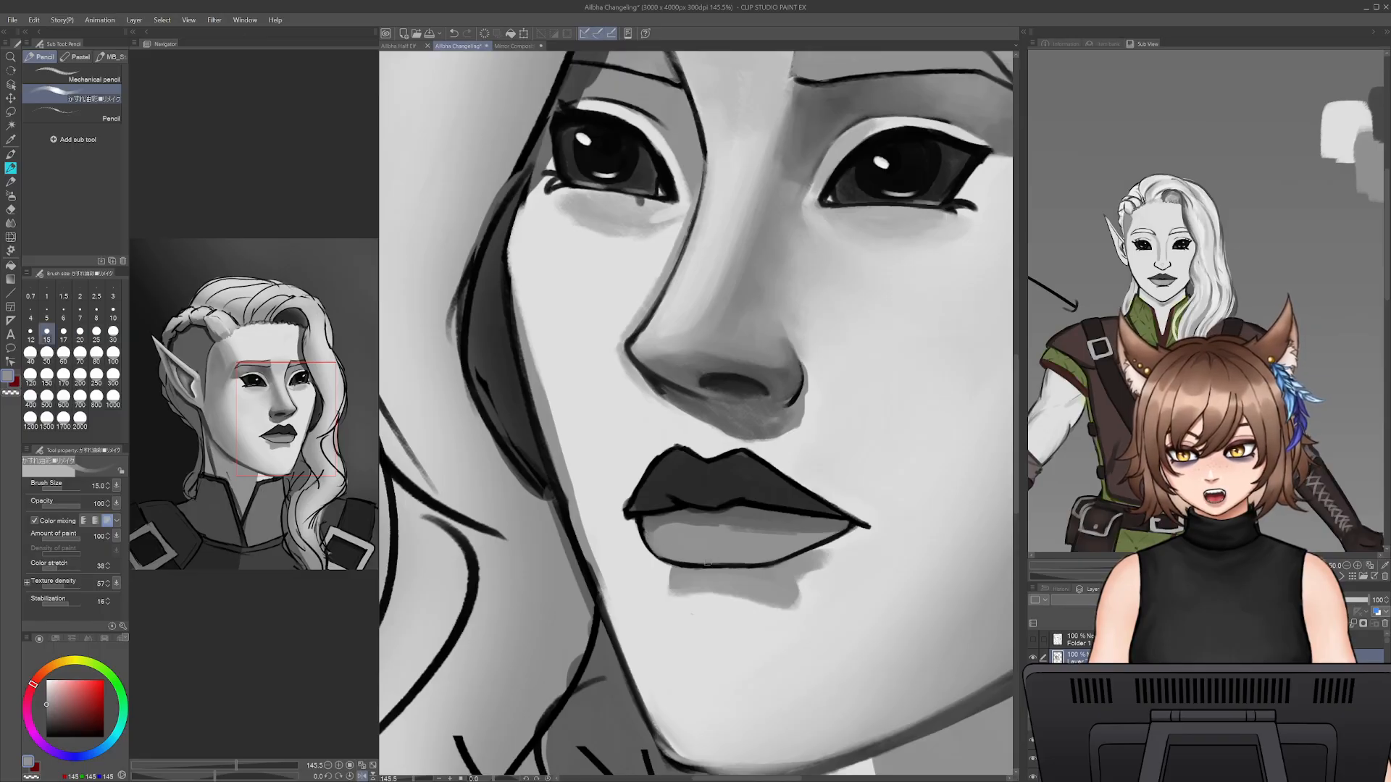
{"action": "left_click_drag", "start_coordinate": [717, 557], "coordinate": [735, 560]}
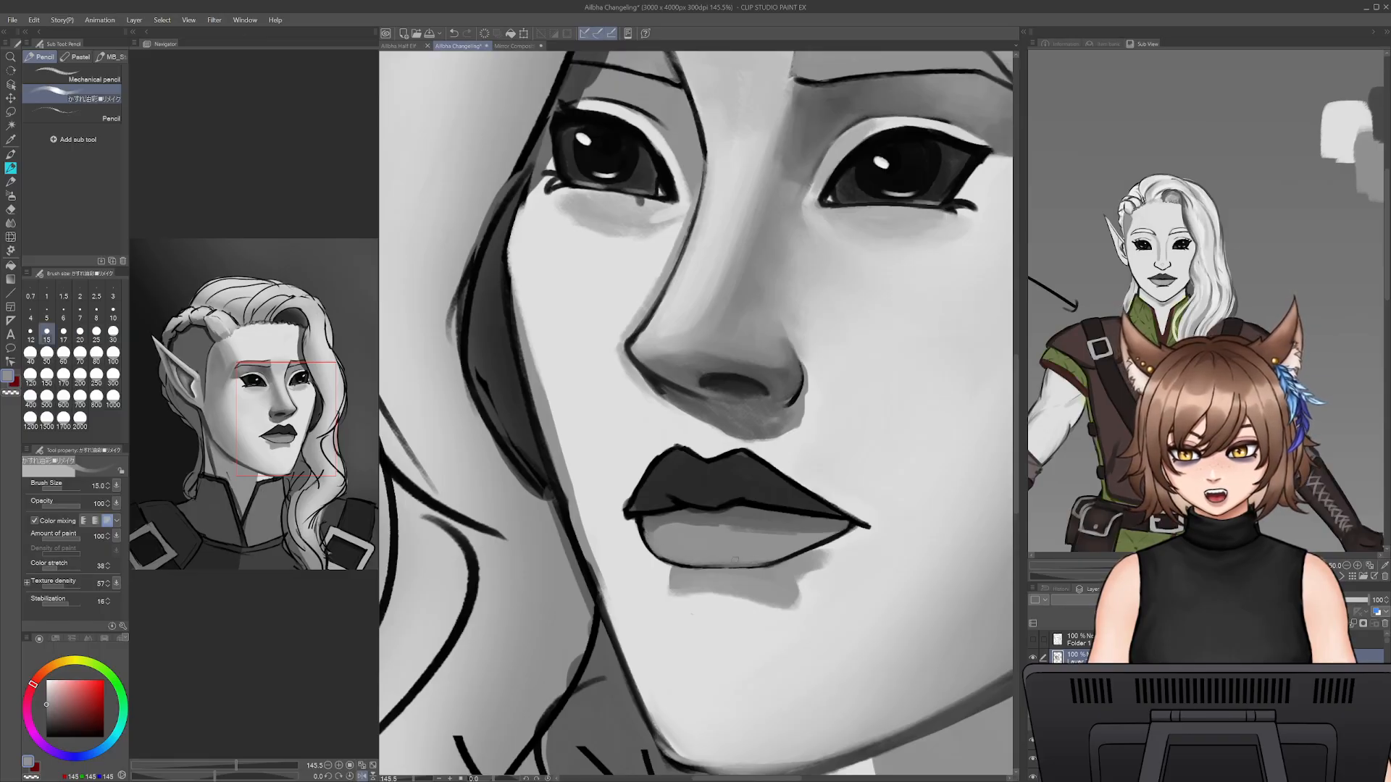
{"action": "key", "text": "ctrl+z"}
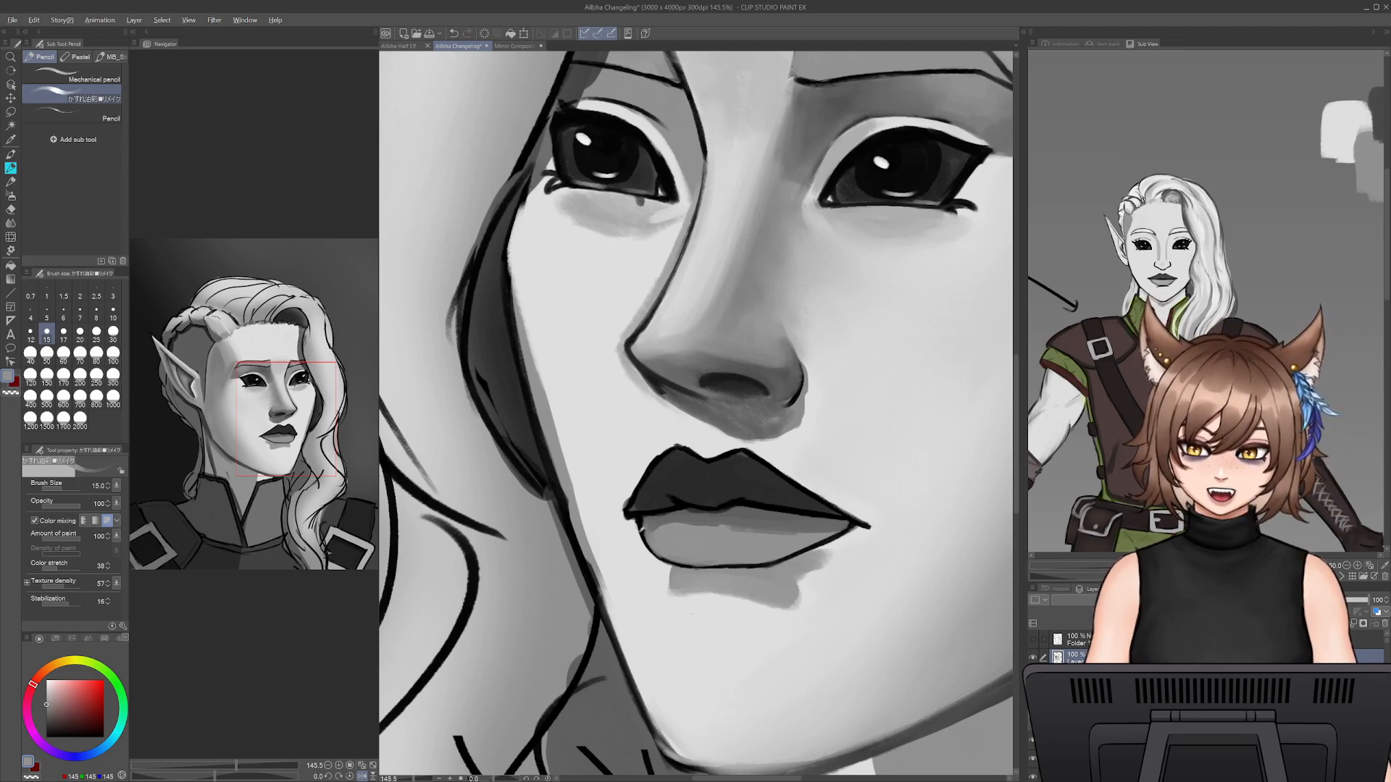
- Redraw the lower lip's side and bottom outline in sampled dark grey at brush sizes 12.5 and 17.5
{"action": "left_click", "coordinate": [655, 508], "text": "alt"}
{"action": "left_click", "coordinate": [655, 509], "text": "alt"}
{"action": "key", "text": "]"}
{"action": "left_click_drag", "start_coordinate": [645, 524], "coordinate": [661, 553]}
{"action": "key", "text": "ctrl+z"}
{"action": "key", "text": "bracketleft"}
{"action": "key", "text": "bracketleft"}
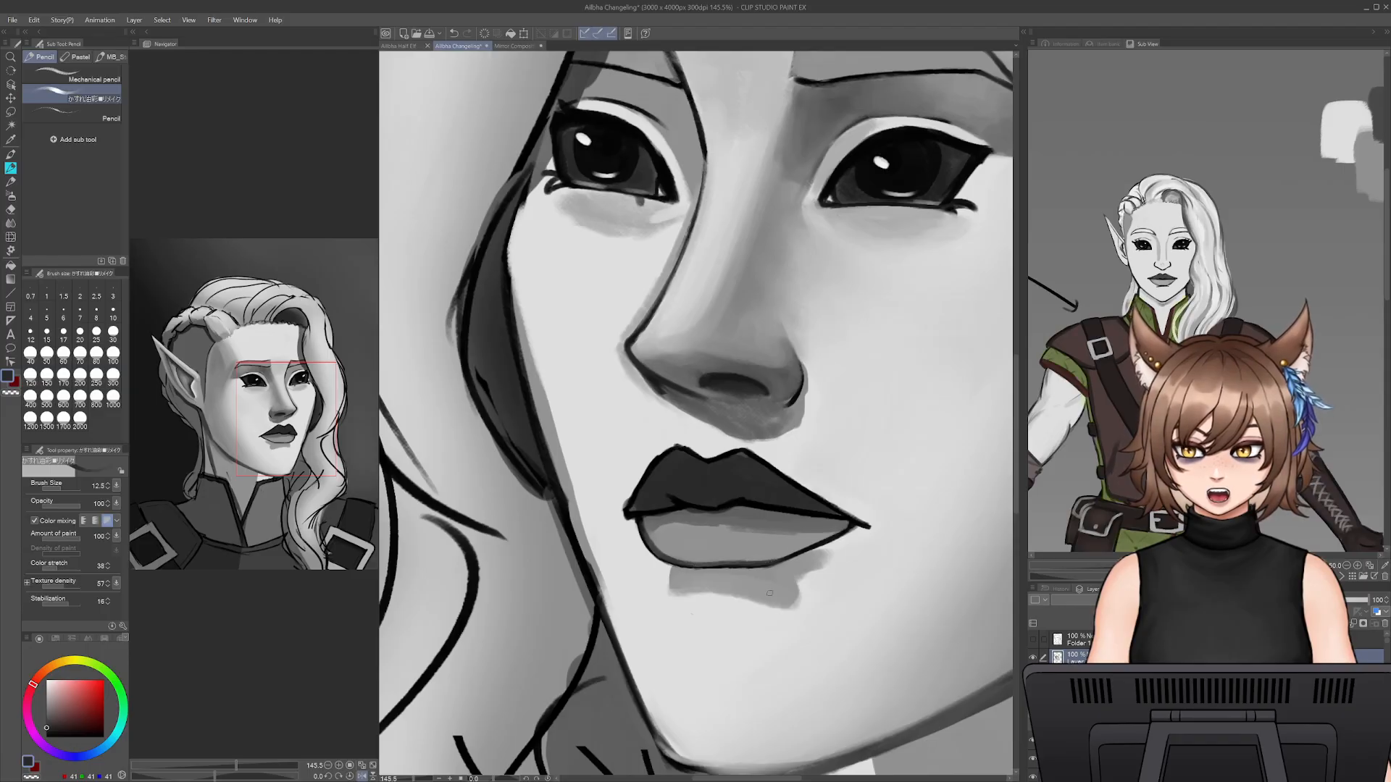
{"action": "key", "text": "bracketright"}
{"action": "key", "text": "bracketright"}
{"action": "left_click_drag", "start_coordinate": [774, 562], "coordinate": [846, 525]}
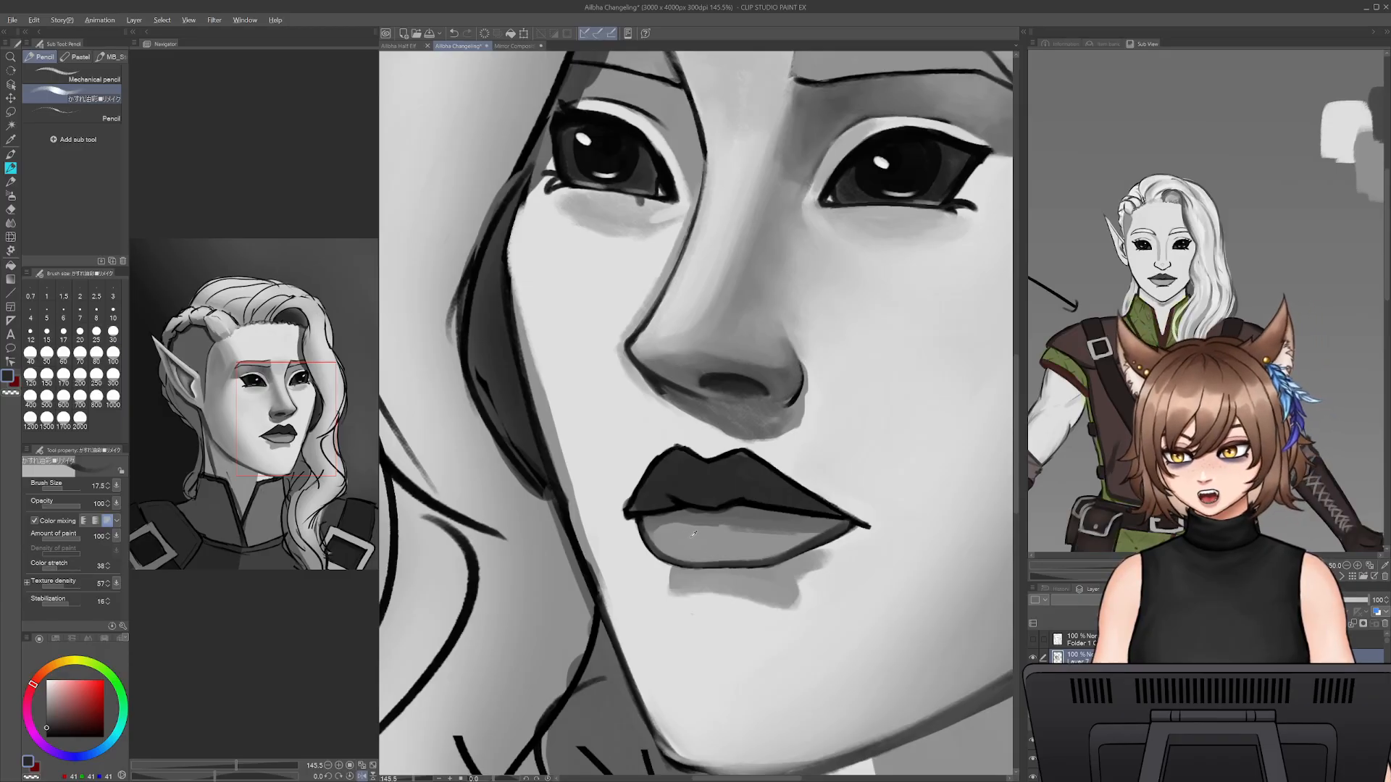
- Soften the inner side and bottom edge of the lower lip with sampled lip grey at brush size 25
{"action": "left_click", "coordinate": [694, 542], "text": "alt"}
{"action": "key", "text": "bracketright"}
{"action": "key", "text": "bracketright"}
{"action": "left_click_drag", "start_coordinate": [663, 534], "coordinate": [682, 564]}
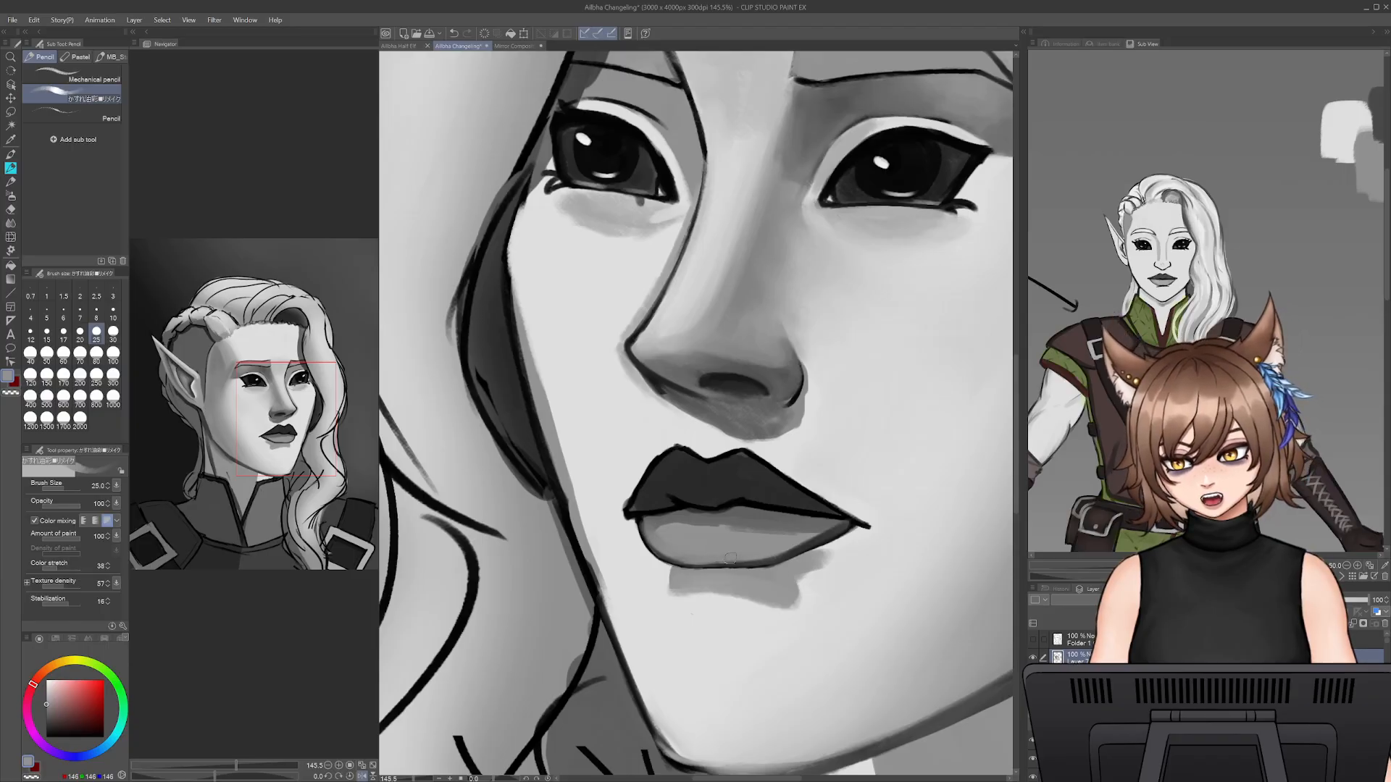
- Darken the lower lip's outline and the shadow under the mouth line with sampled dark greys at brush size 17.5
{"action": "left_click", "coordinate": [642, 518], "text": "alt"}
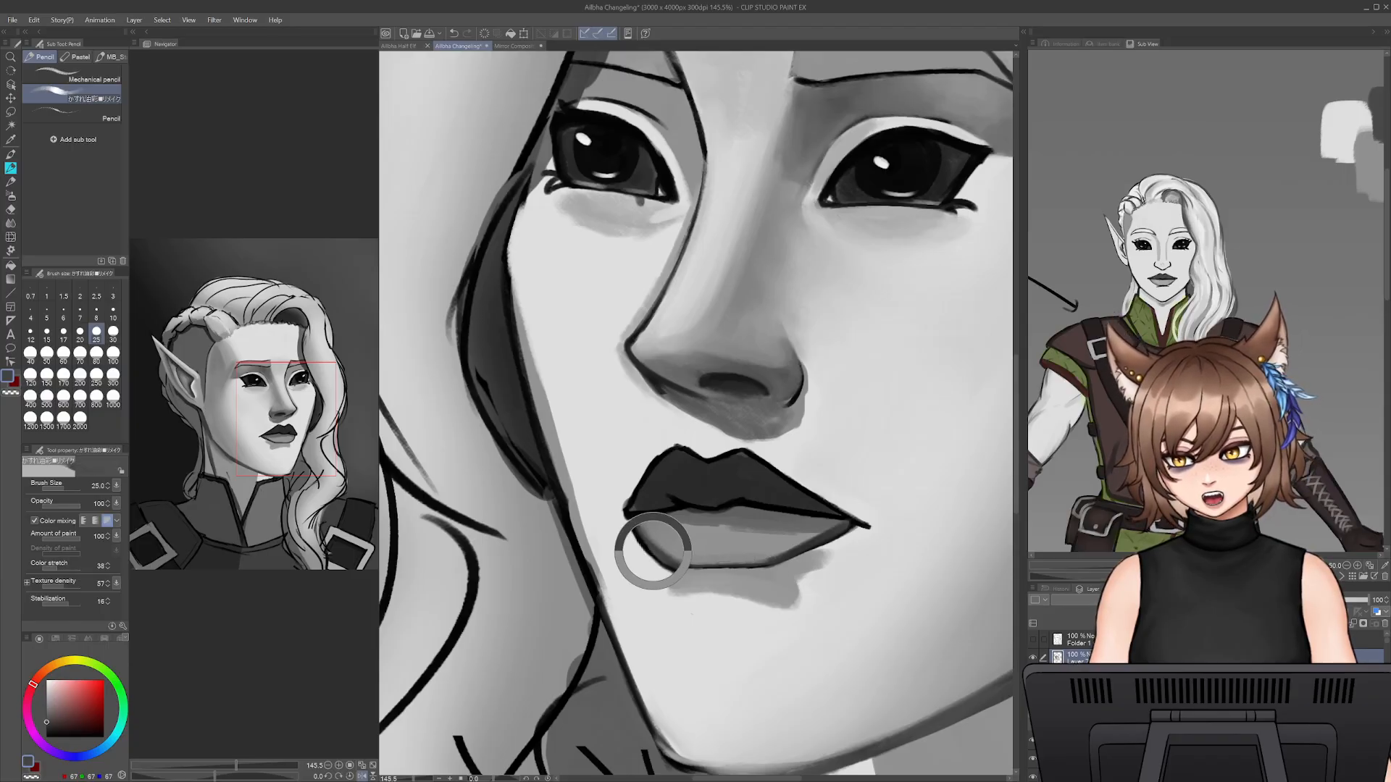
{"action": "key", "text": "bracketleft"}
{"action": "key", "text": "bracketleft"}
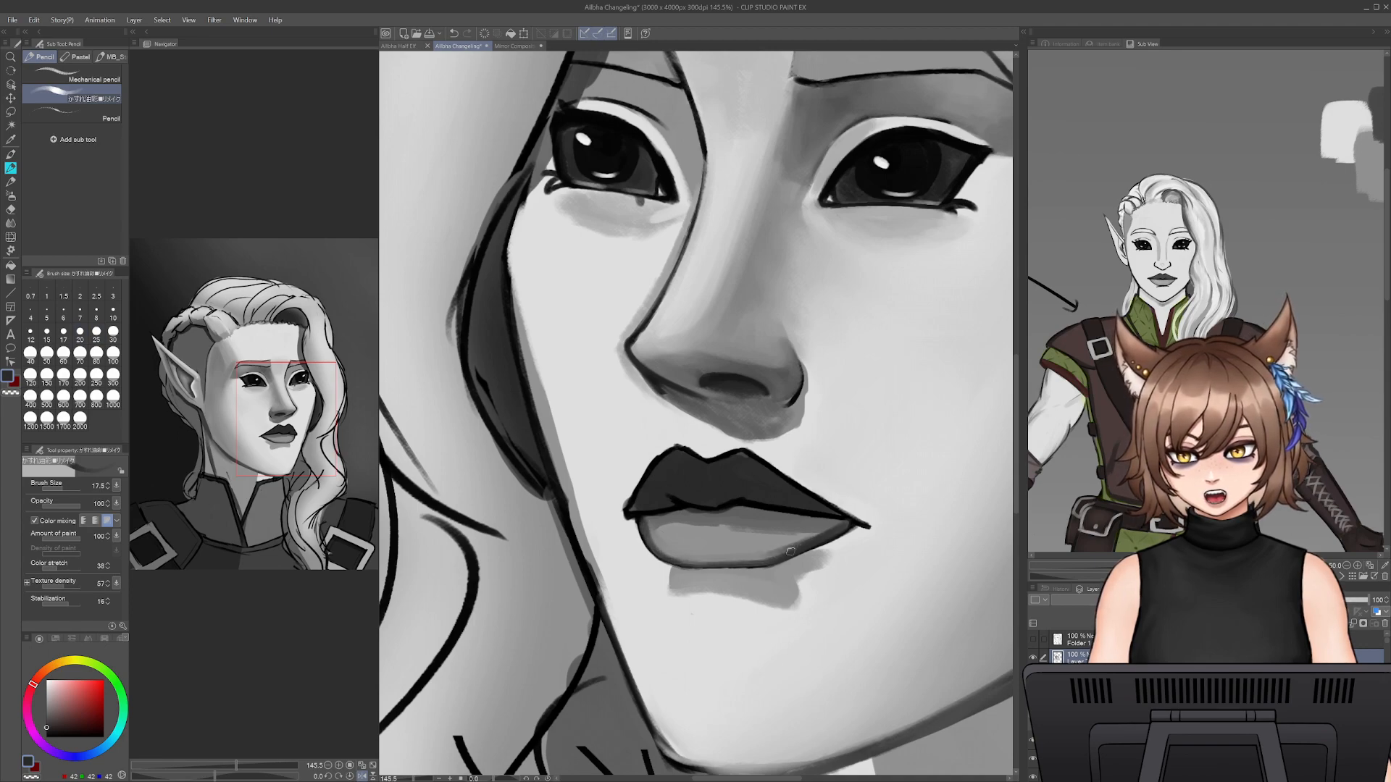
{"action": "left_click", "coordinate": [842, 526], "text": "alt"}
{"action": "left_click_drag", "start_coordinate": [802, 517], "coordinate": [657, 516]}
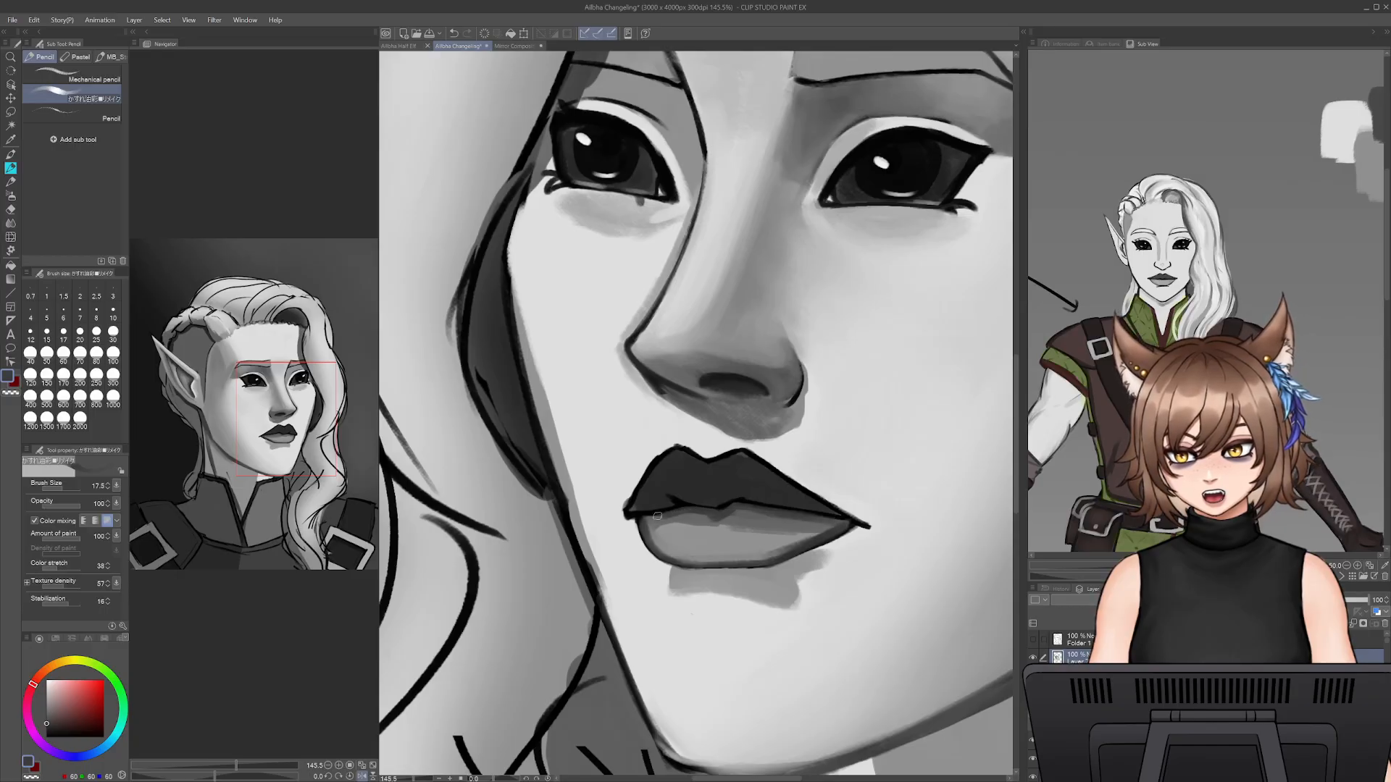
- Blend the shadow beneath the mouth line with sampled mid greys at brush sizes 17.5 and 25
{"action": "left_click", "coordinate": [692, 512], "text": "alt"}
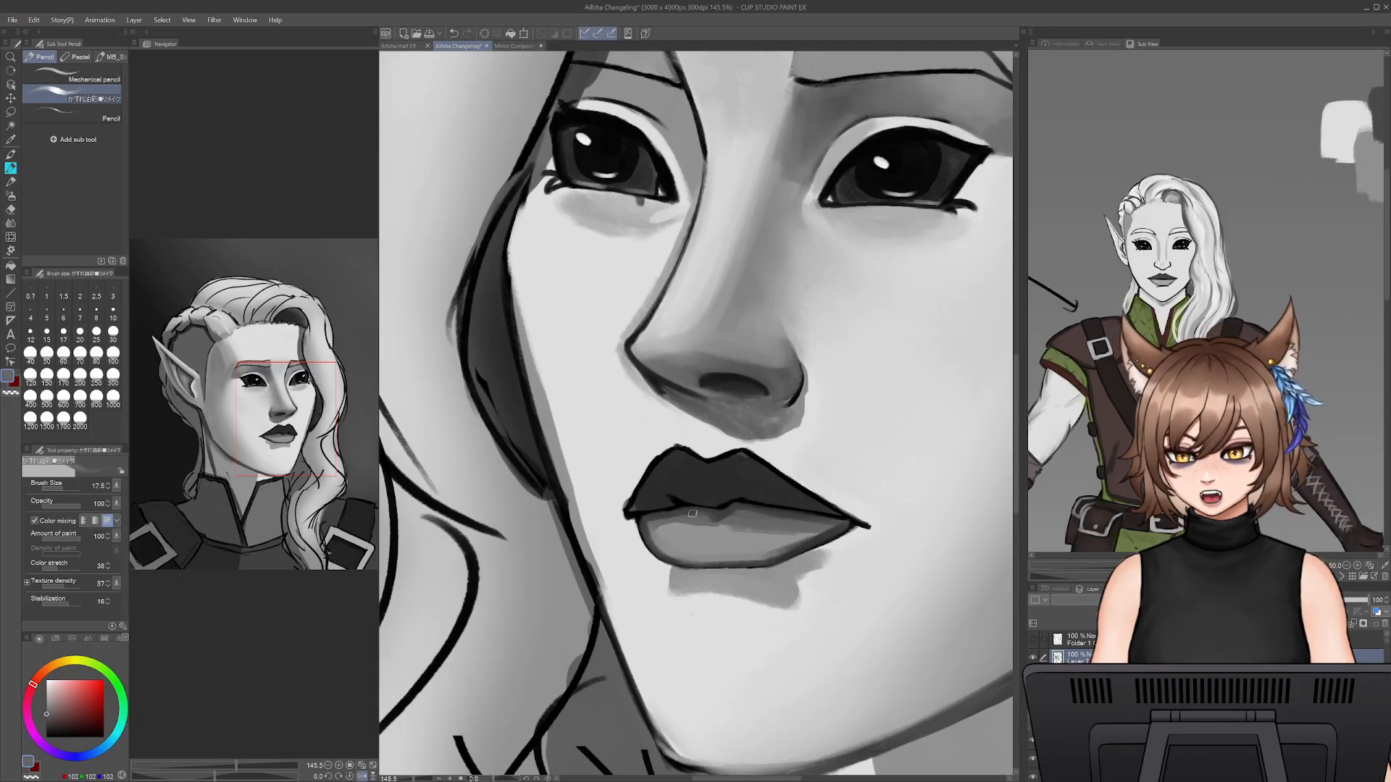
{"action": "left_click", "coordinate": [698, 512], "text": "alt"}
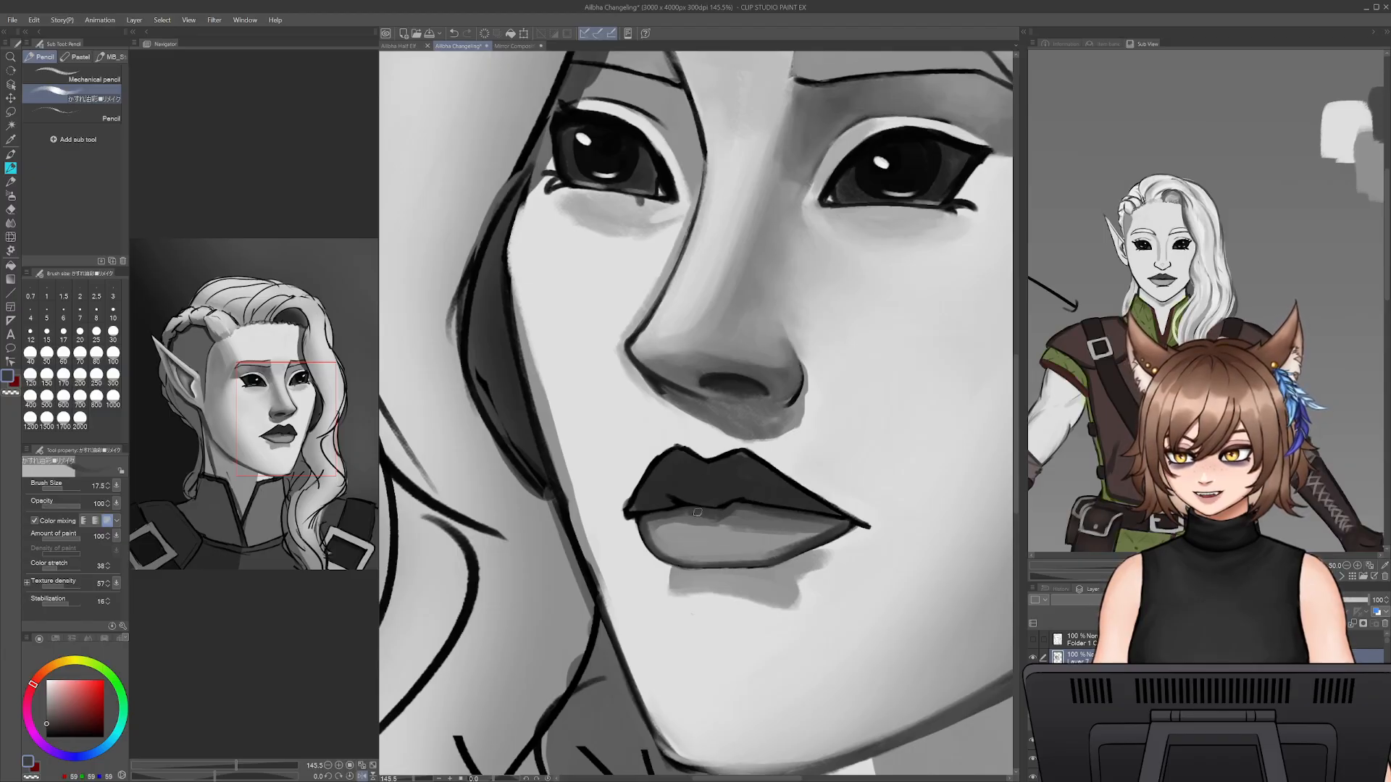
{"action": "left_click", "coordinate": [766, 517], "text": "alt"}
{"action": "key", "text": "bracketright"}
{"action": "key", "text": "bracketright"}
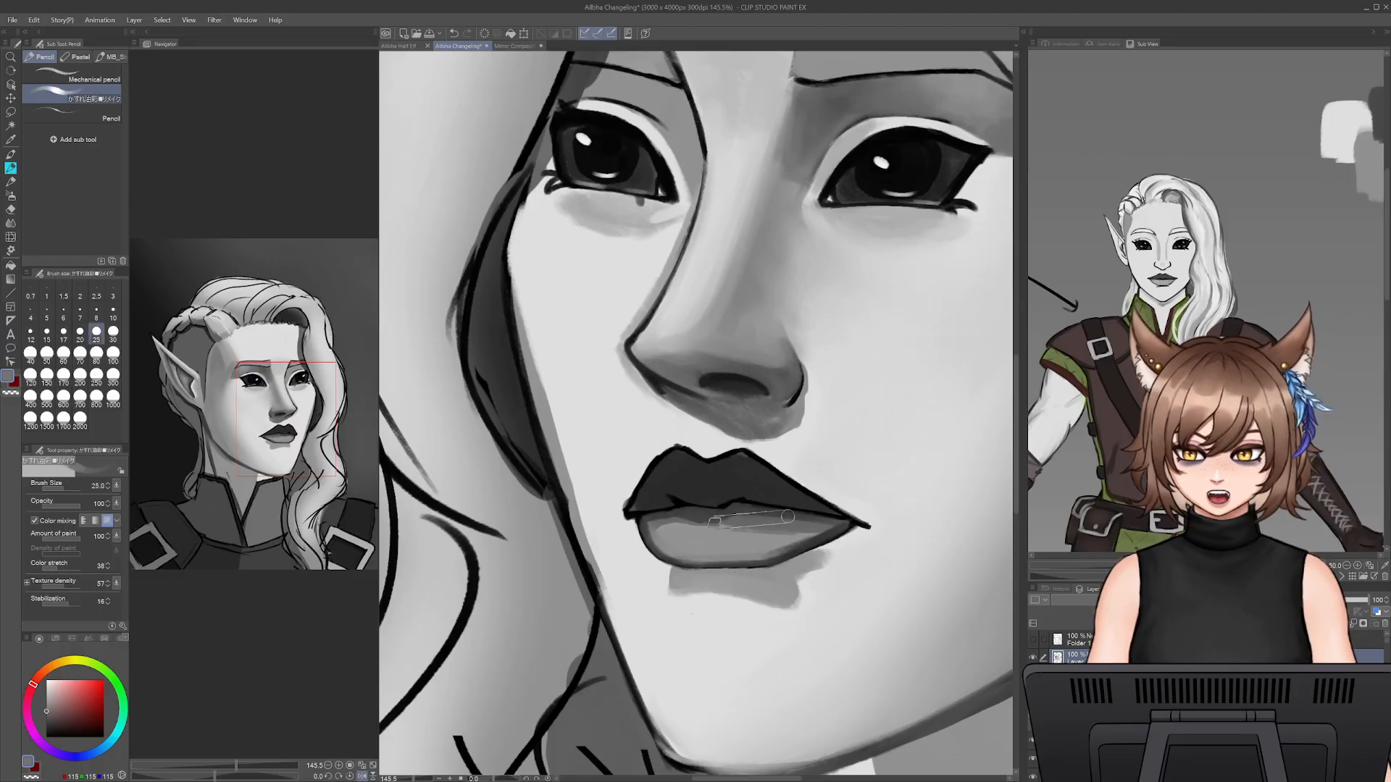
- Smooth the body of the lower lip with sampled greys at brush size 30
{"action": "key", "text": "bracketright"}
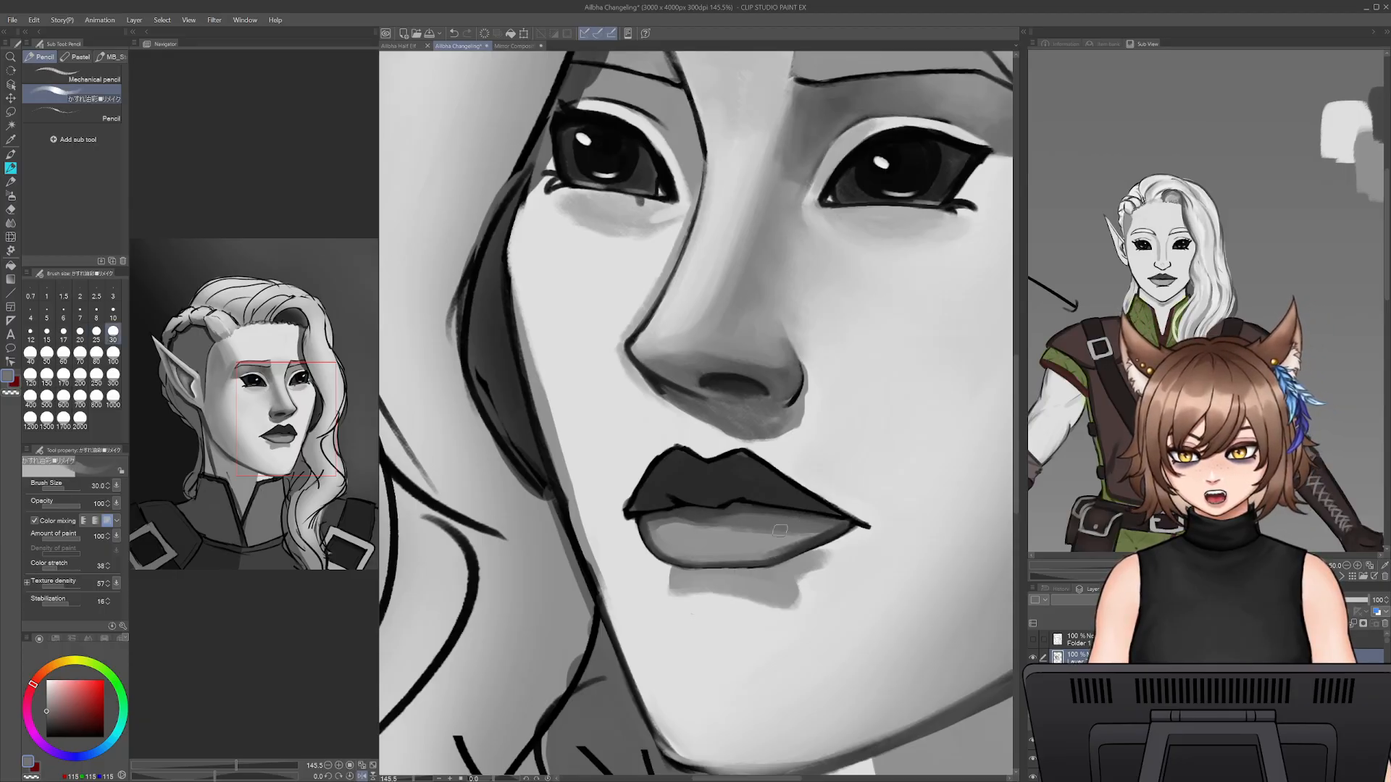
{"action": "left_click_drag", "start_coordinate": [780, 530], "coordinate": [721, 532]}
{"action": "left_click", "coordinate": [807, 533], "text": "alt"}
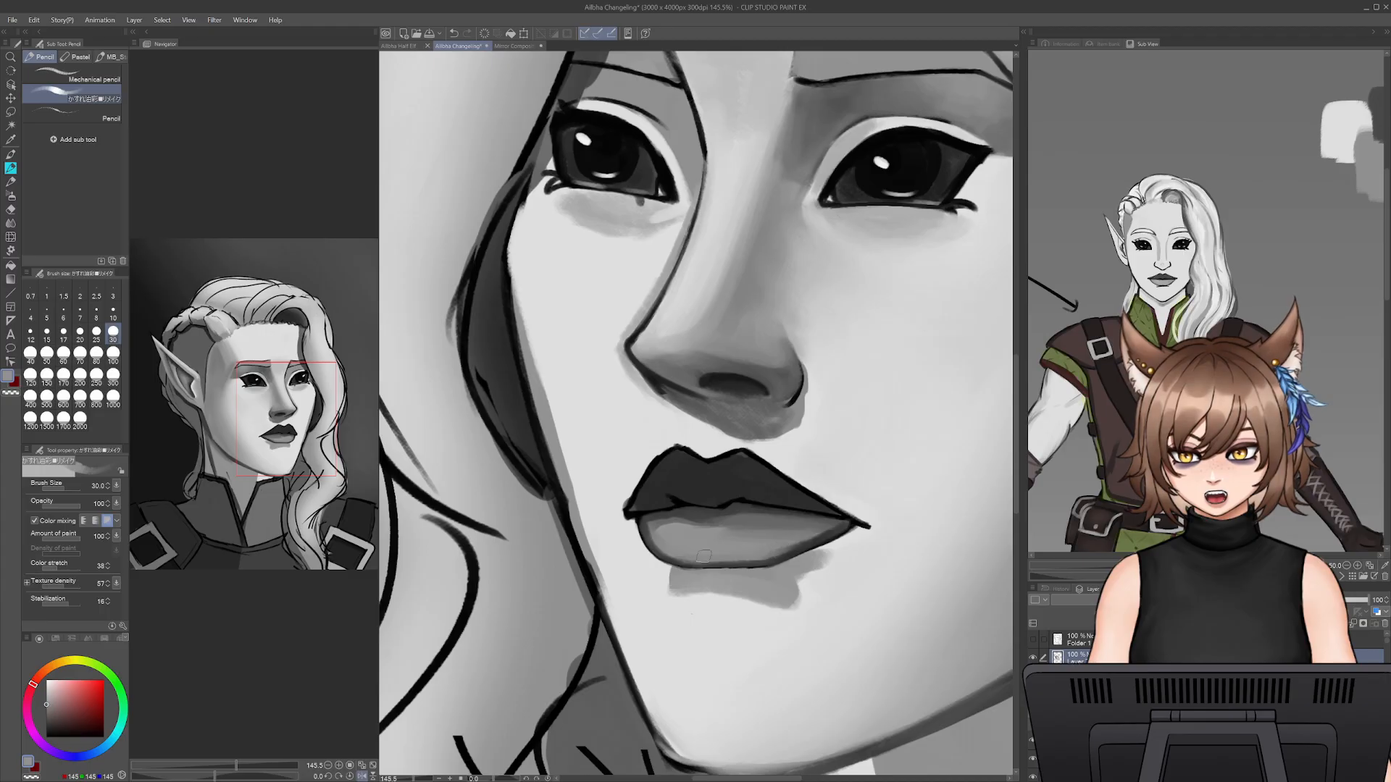
{"action": "key", "text": "bracketleft"}
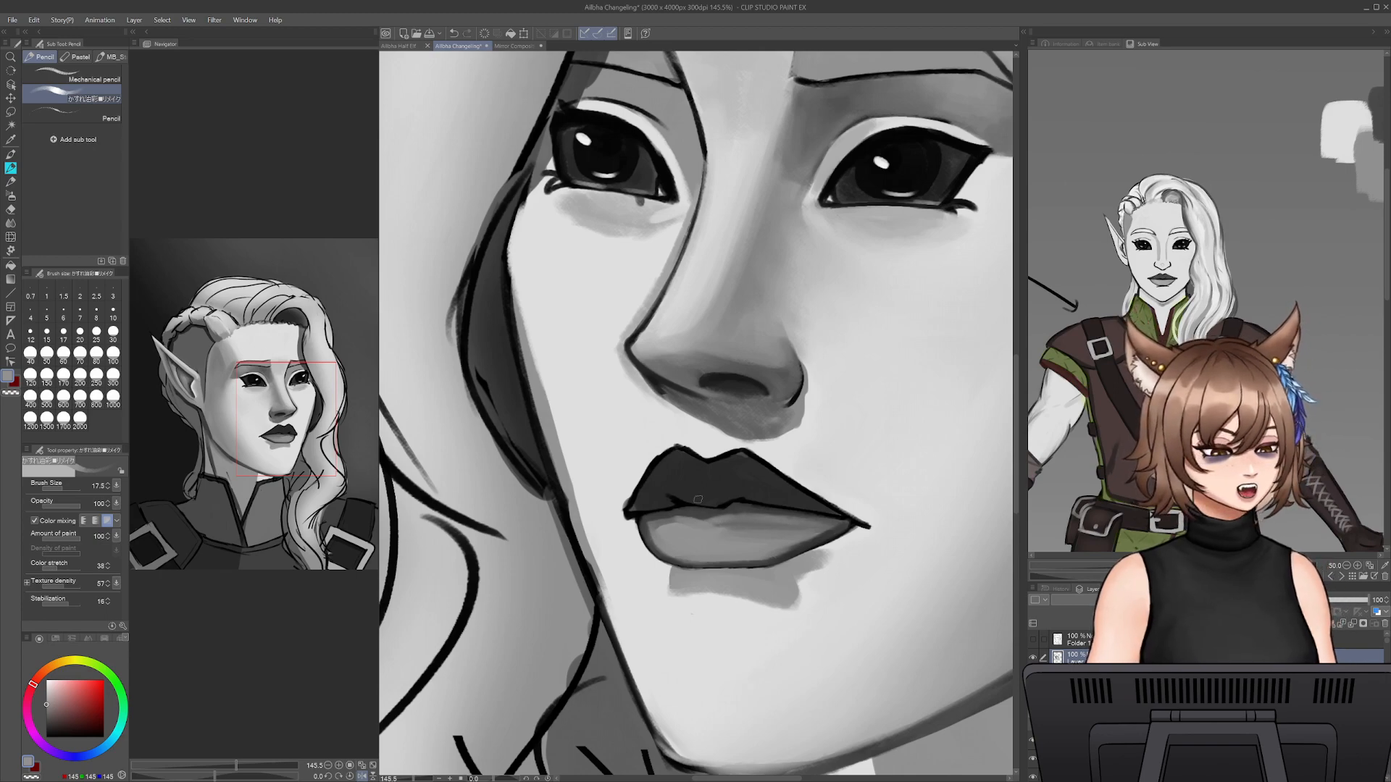
{"action": "key", "text": "bracketright"}
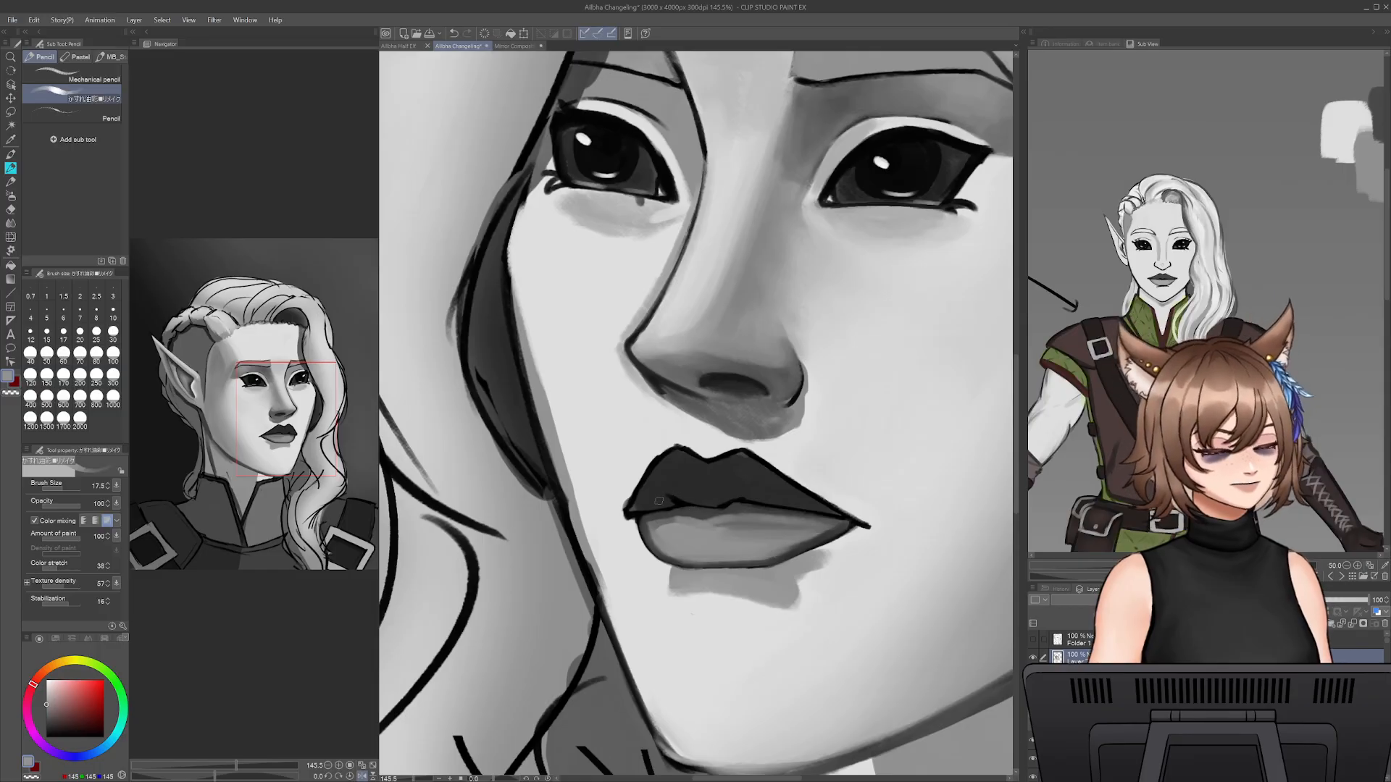
{"action": "key", "text": "bracketright"}
{"action": "key", "text": "bracketright"}
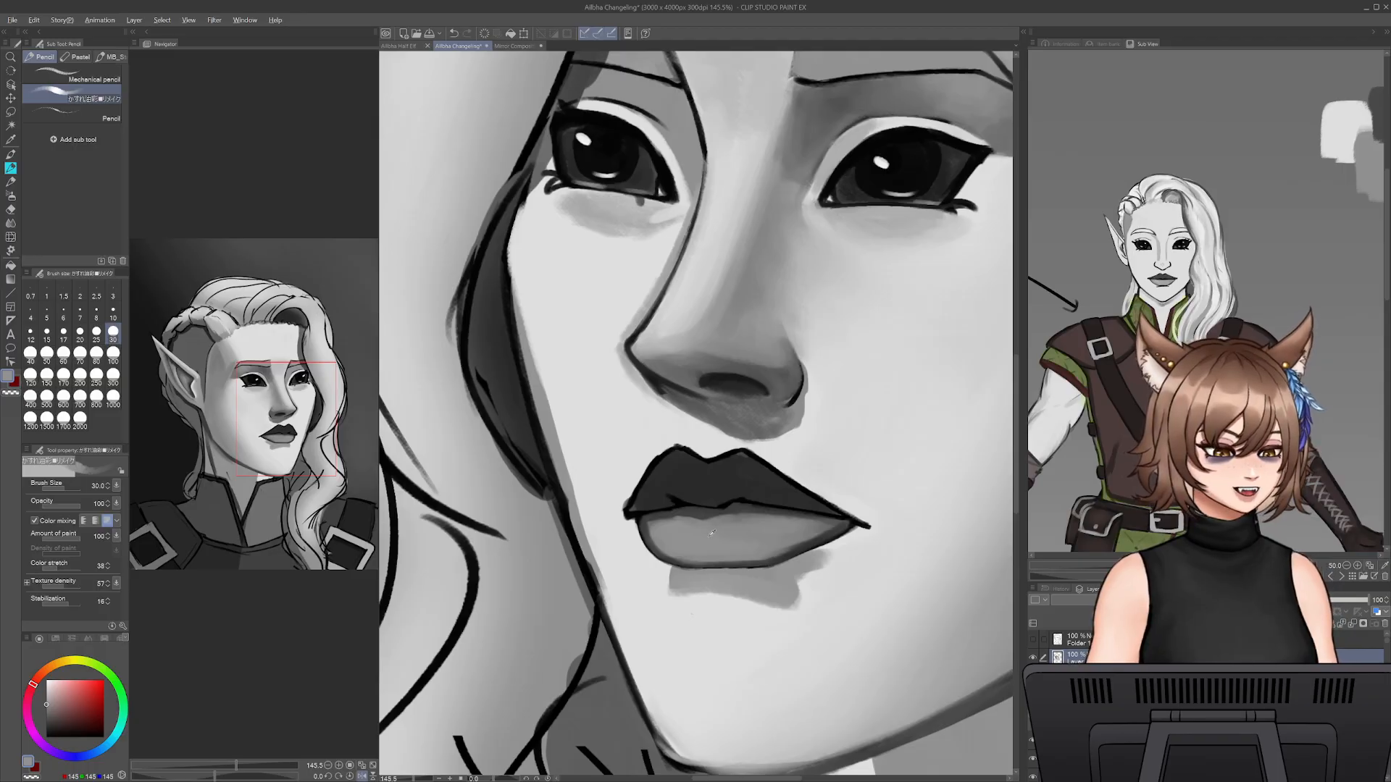
- Deepen the shading along the lower lip's top and bottom edges in sampled dark grey at brush size 20
{"action": "left_click", "coordinate": [692, 513], "text": "alt"}
{"action": "key", "text": "bracketleft"}
{"action": "key", "text": "bracketleft"}
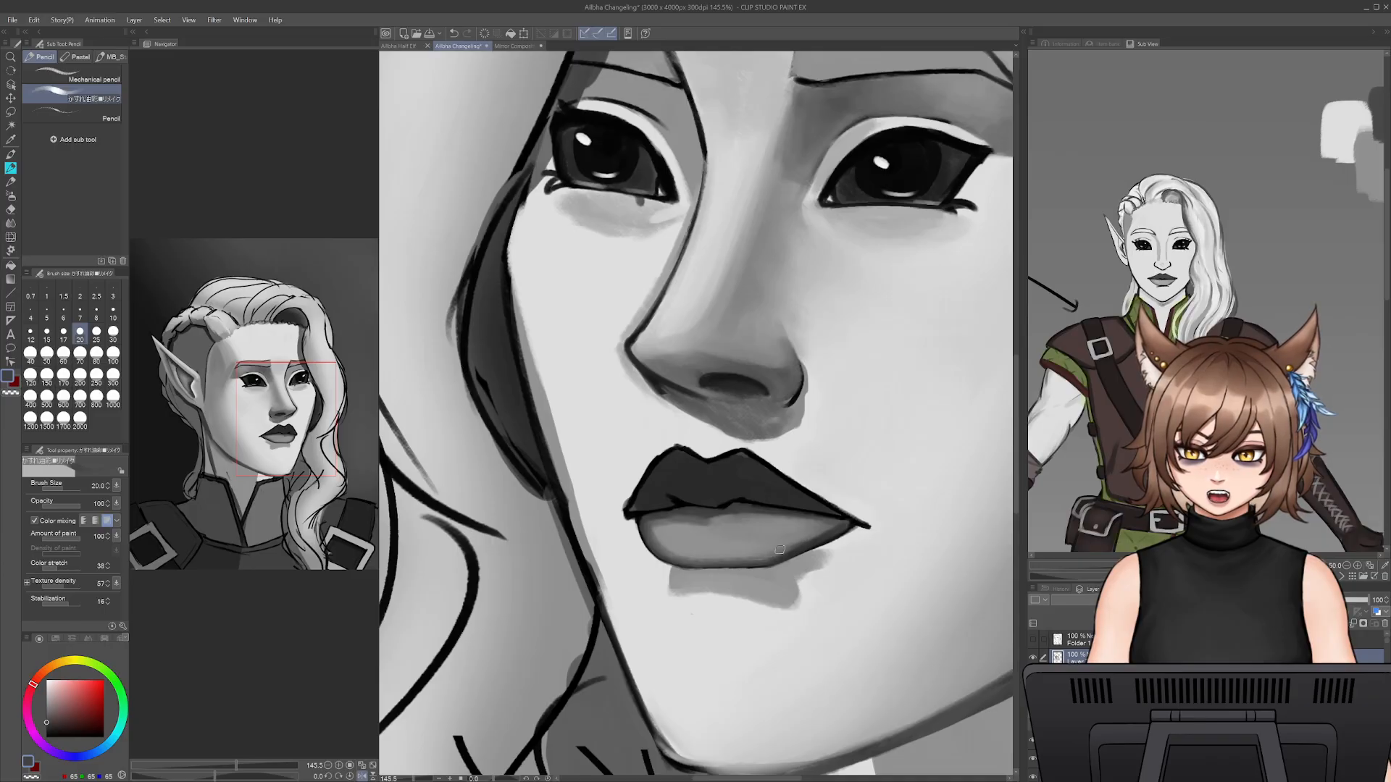
{"action": "left_click_drag", "start_coordinate": [724, 517], "coordinate": [752, 513]}
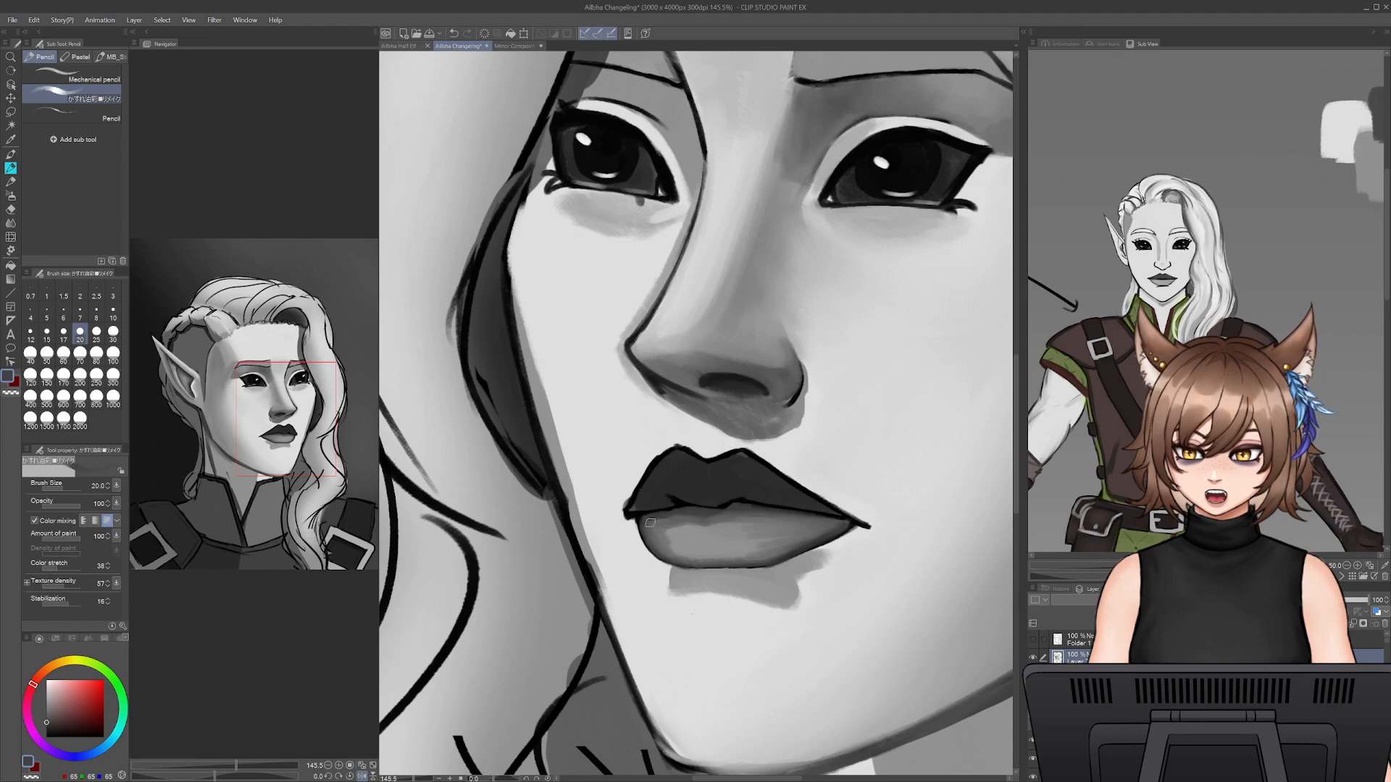
- Save the file and blend the middle of the lower lip in sampled light grey at brush size 35, undoing the last stroke
{"action": "left_click", "coordinate": [721, 540], "text": "alt"}
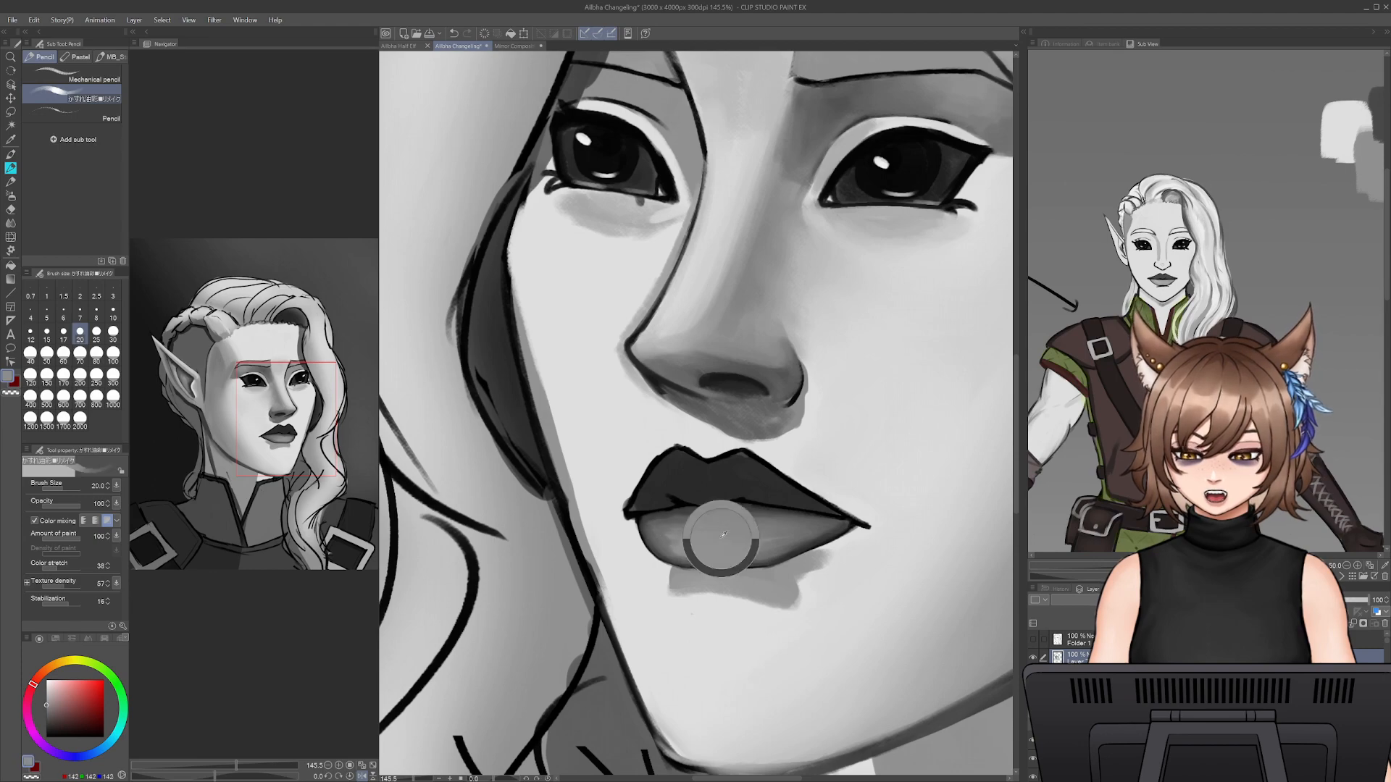
{"action": "key", "text": "ctrl+s"}
{"action": "key", "text": "bracketright"}
{"action": "key", "text": "bracketright"}
{"action": "key", "text": "bracketright"}
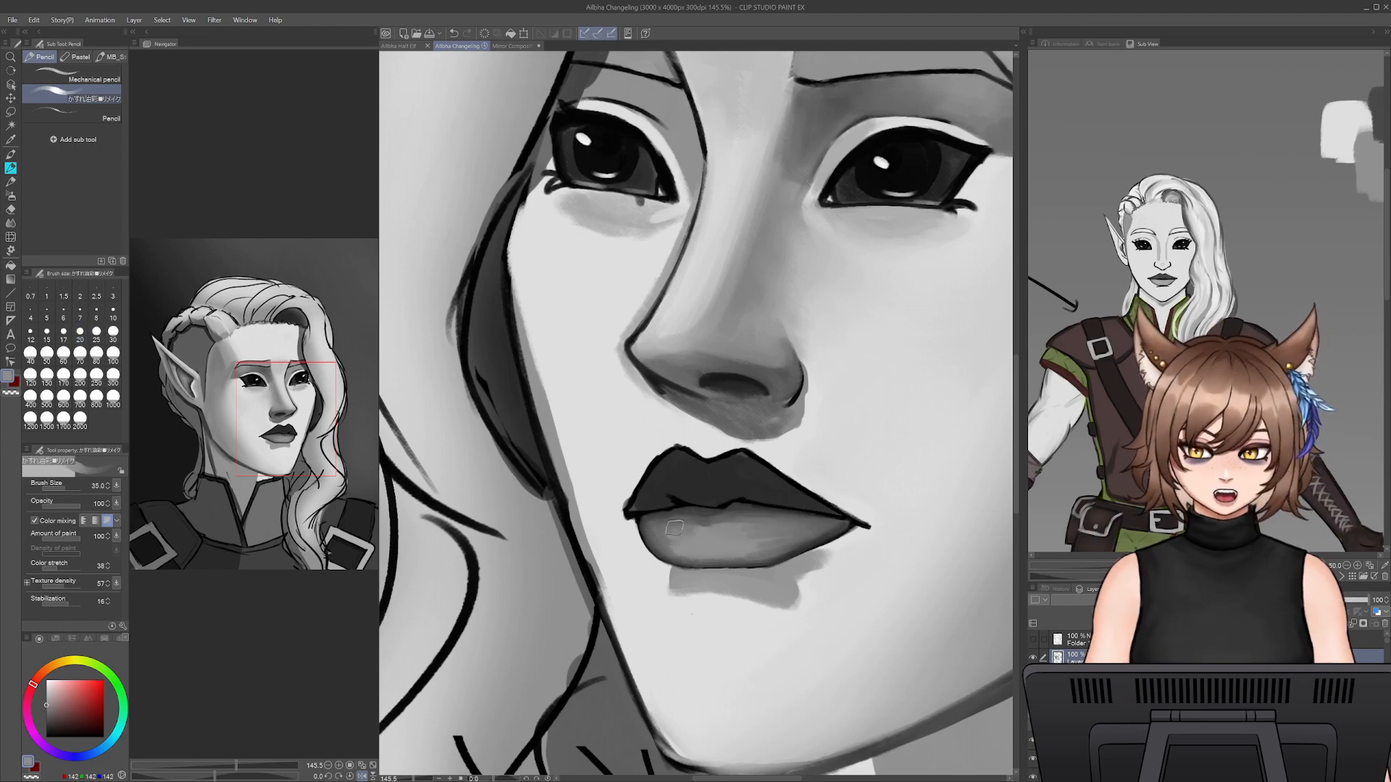
{"action": "mouse_move", "coordinate": [697, 538]}
{"action": "left_mouse_down"}
{"action": "mouse_move", "coordinate": [684, 535]}
{"action": "mouse_move", "coordinate": [742, 520]}
{"action": "mouse_move", "coordinate": [721, 554]}
{"action": "left_mouse_up"}
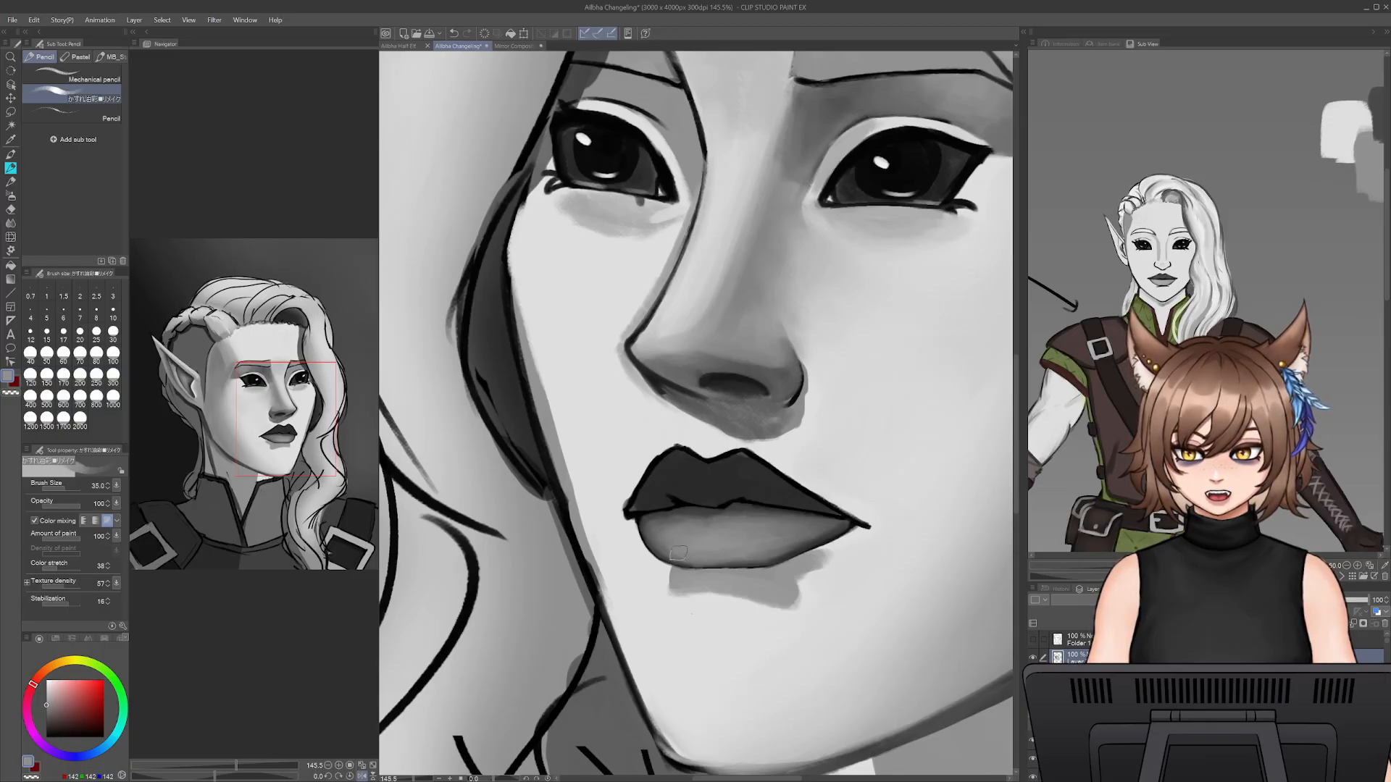
{"action": "key", "text": "ctrl+z"}
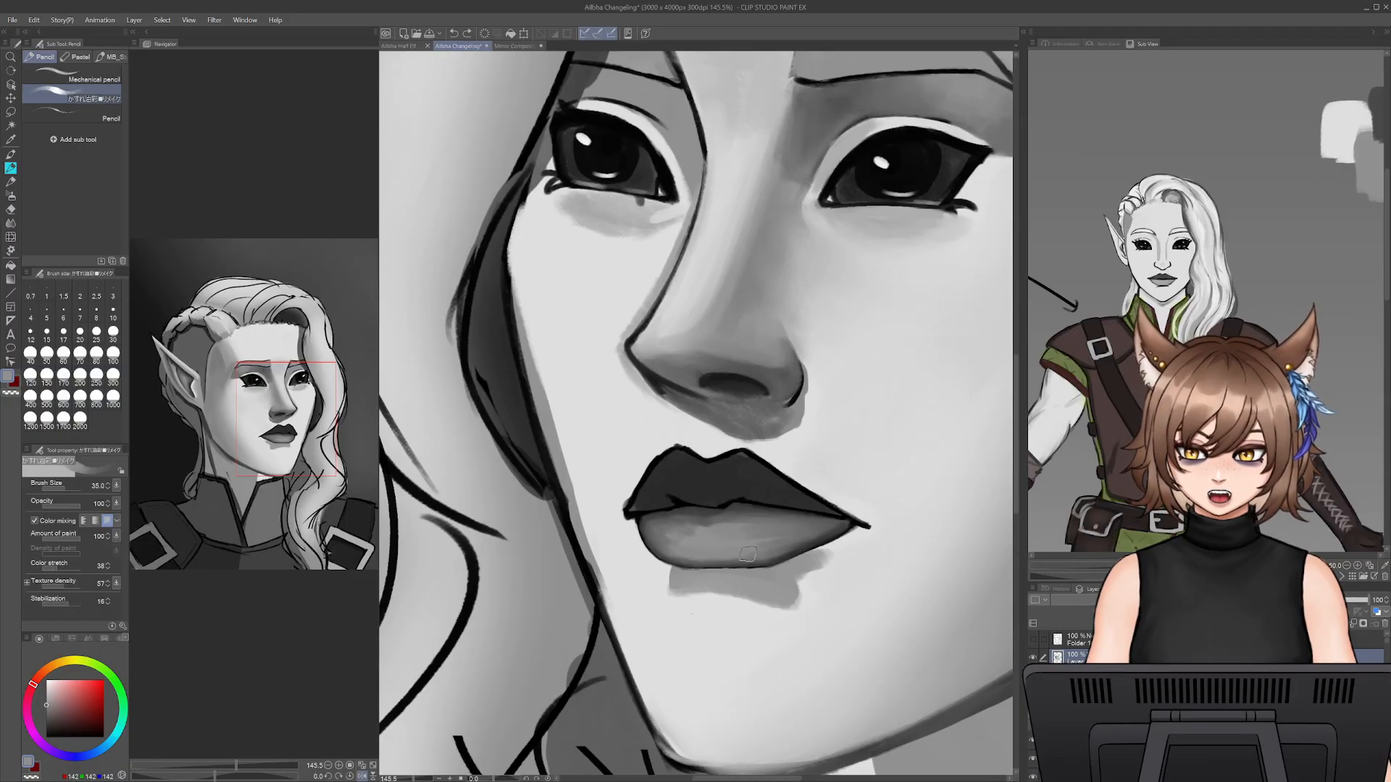
- Blend the lower lip's side, centre and upper shadow together with sampled light and dark greys at brush size 35
{"action": "left_click", "coordinate": [660, 535], "text": "alt"}
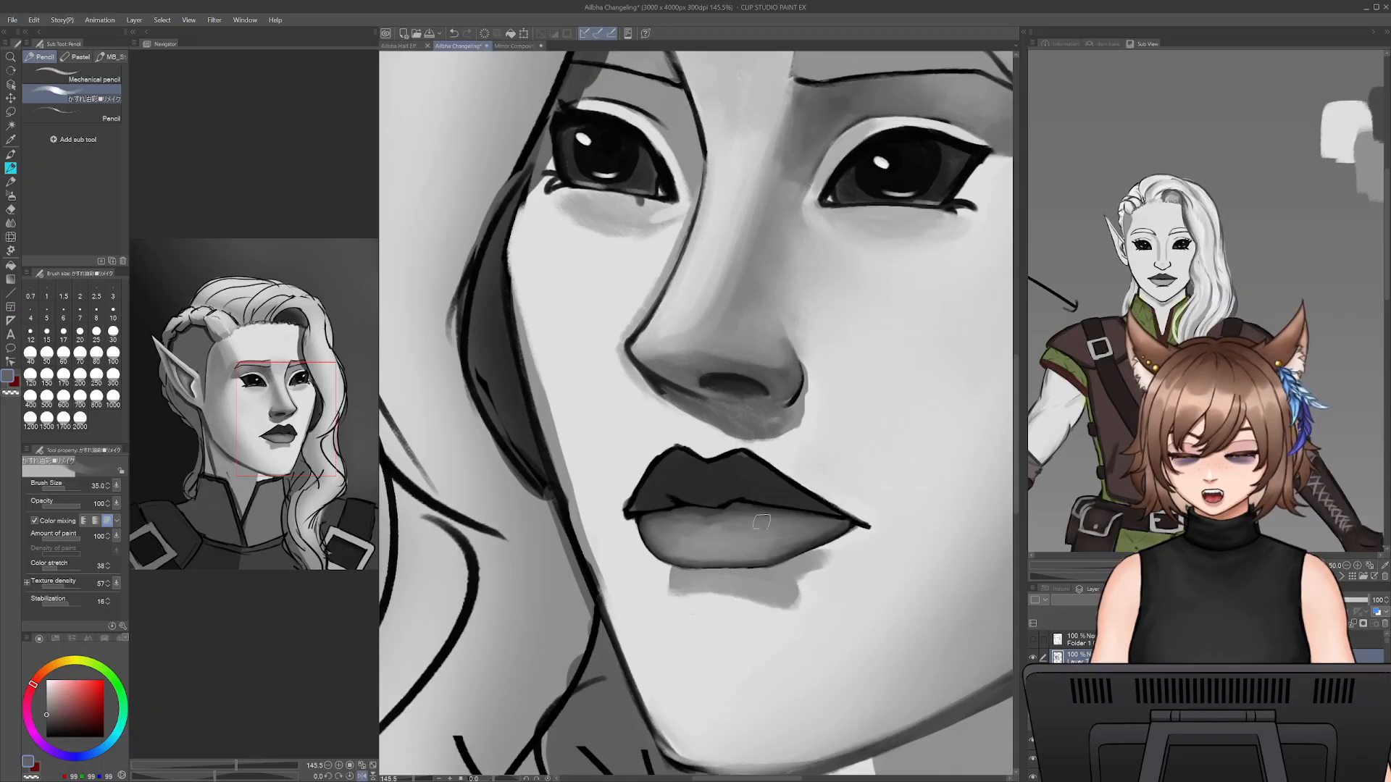
{"action": "left_click", "coordinate": [728, 544], "text": "alt"}
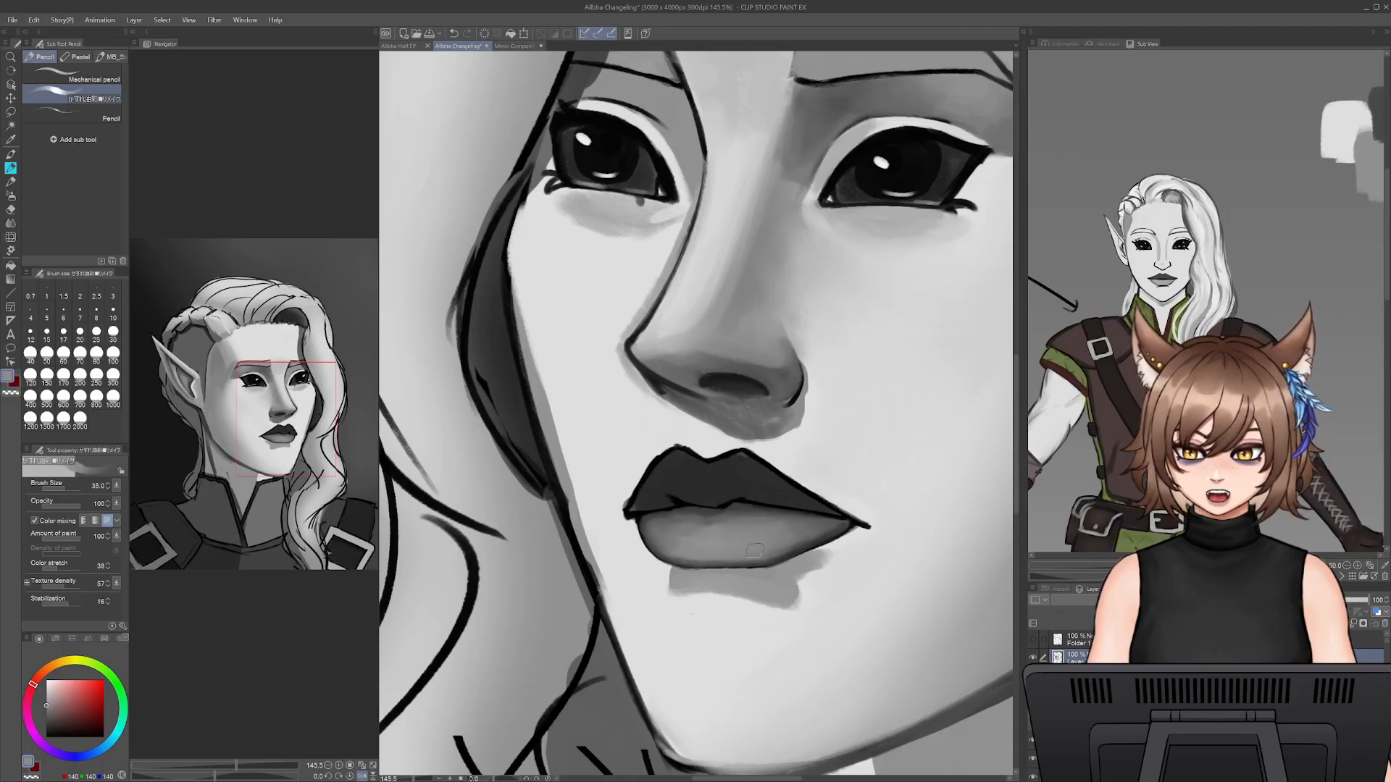
{"action": "left_click", "coordinate": [809, 527], "text": "alt"}
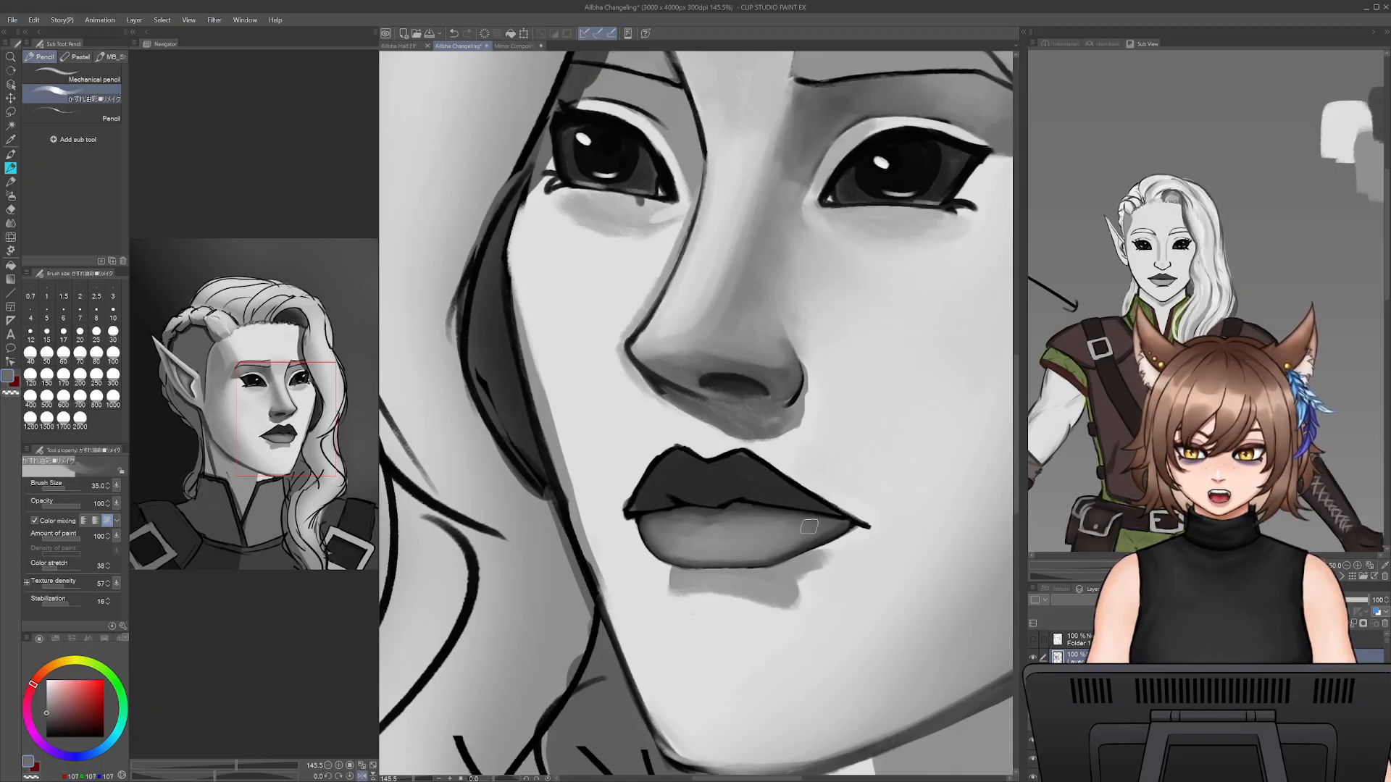
{"action": "left_click", "coordinate": [731, 514], "text": "alt"}
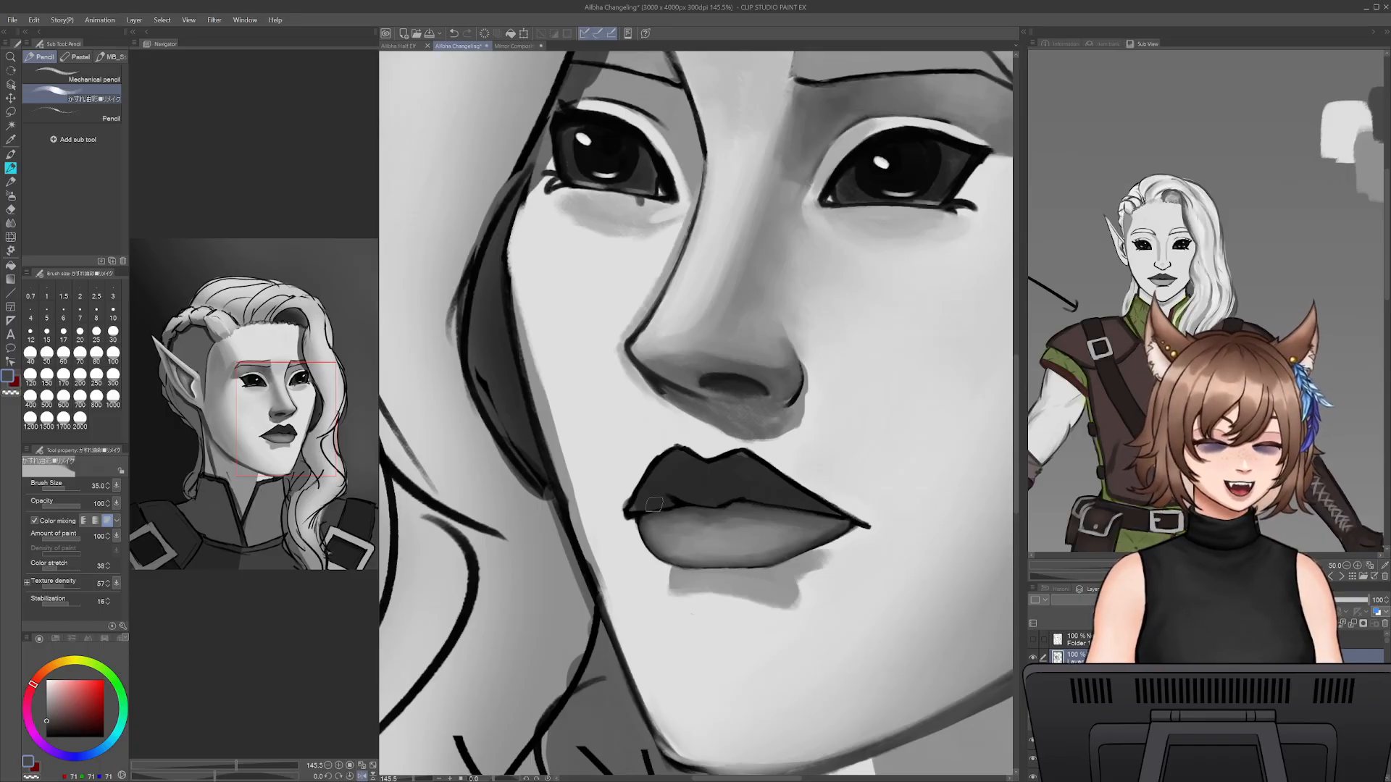
{"action": "left_click", "coordinate": [682, 542], "text": "alt"}
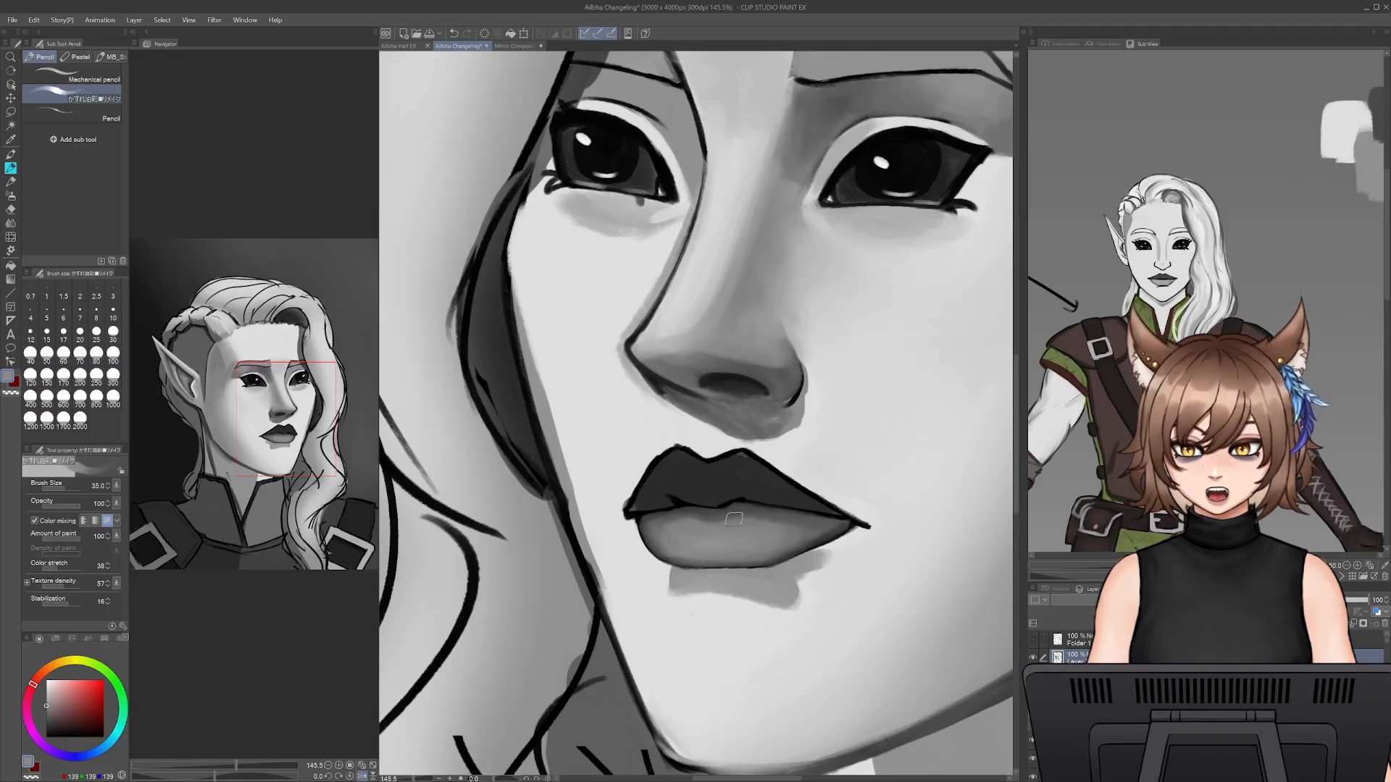
- Refine the shadow under the mouth line and fade it into the lower lip with sampled greys at brush sizes 25 and 30
{"action": "key", "text": "bracketleft"}
{"action": "key", "text": "bracketleft"}
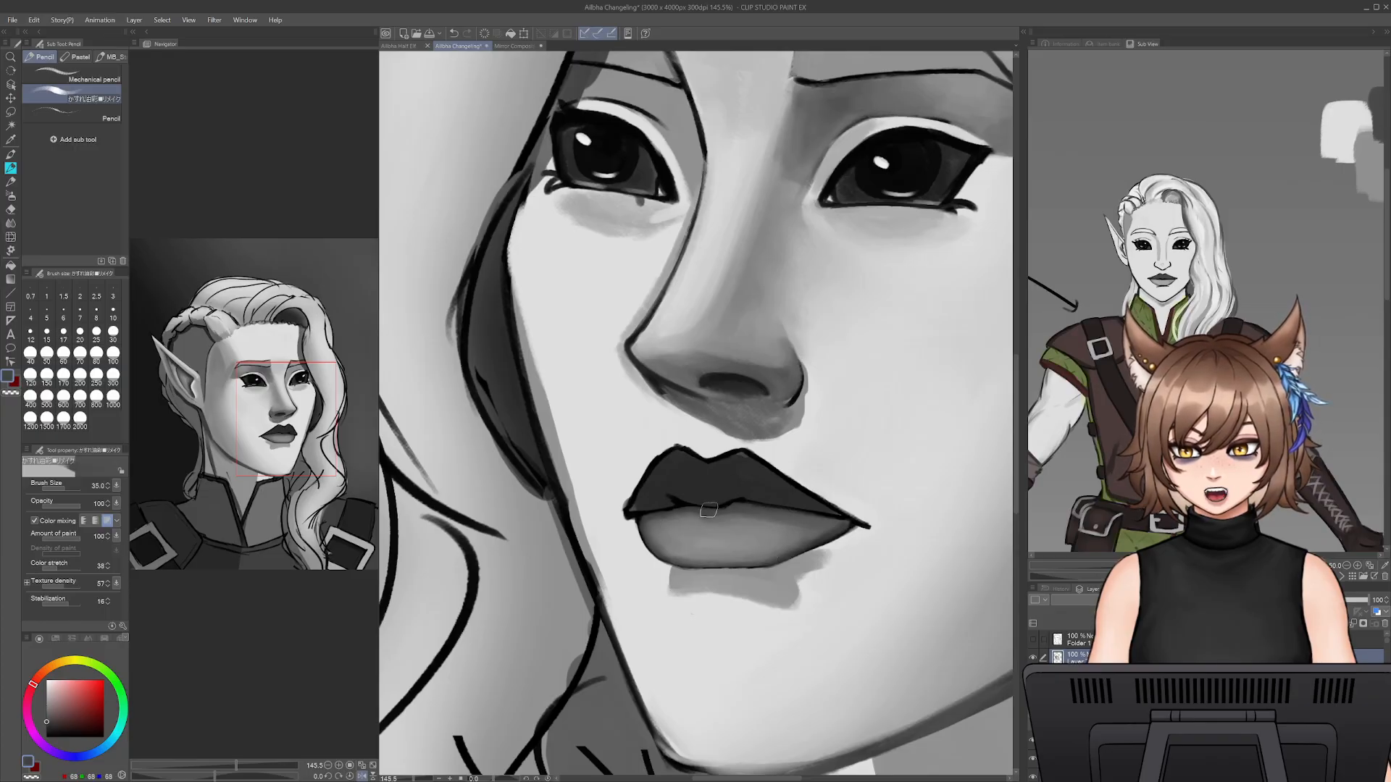
{"action": "left_click", "coordinate": [700, 514], "text": "alt"}
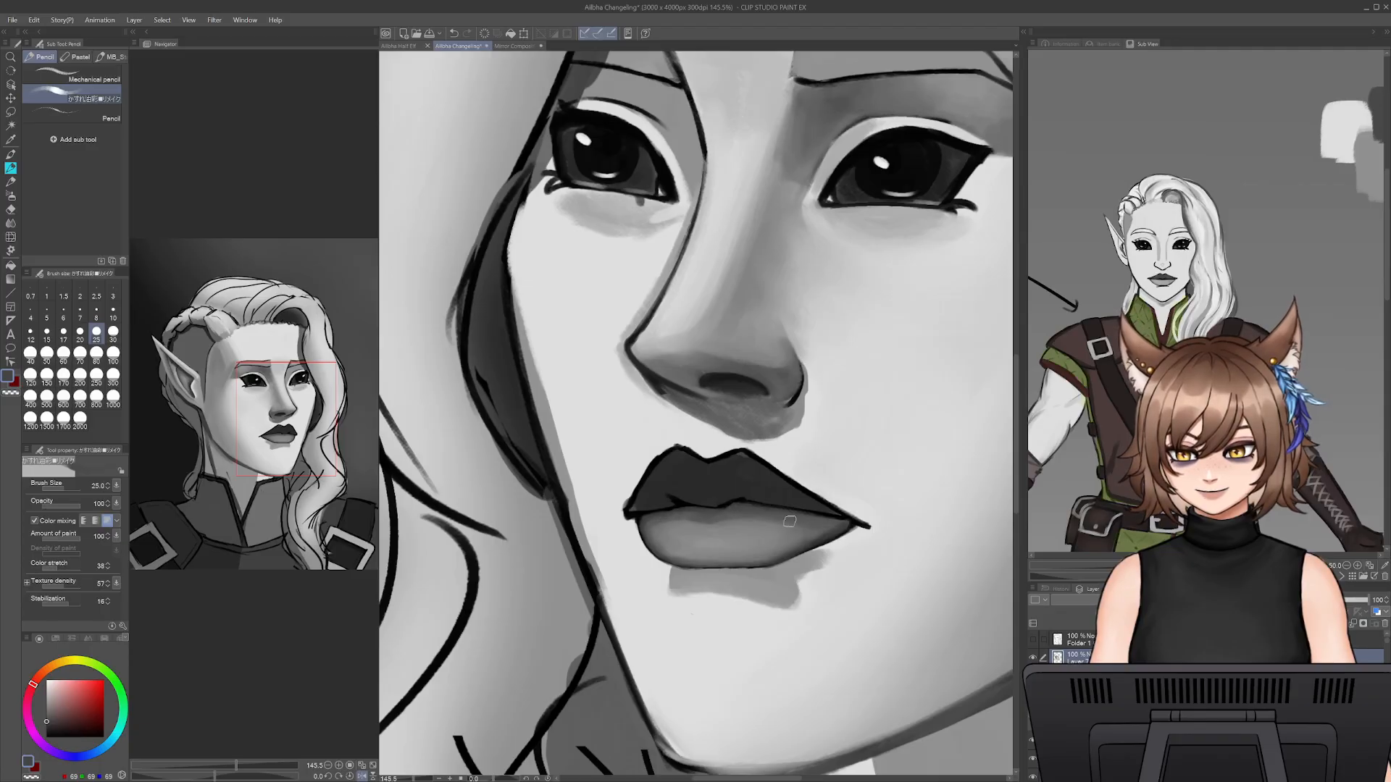
{"action": "left_click", "coordinate": [758, 534], "text": "alt"}
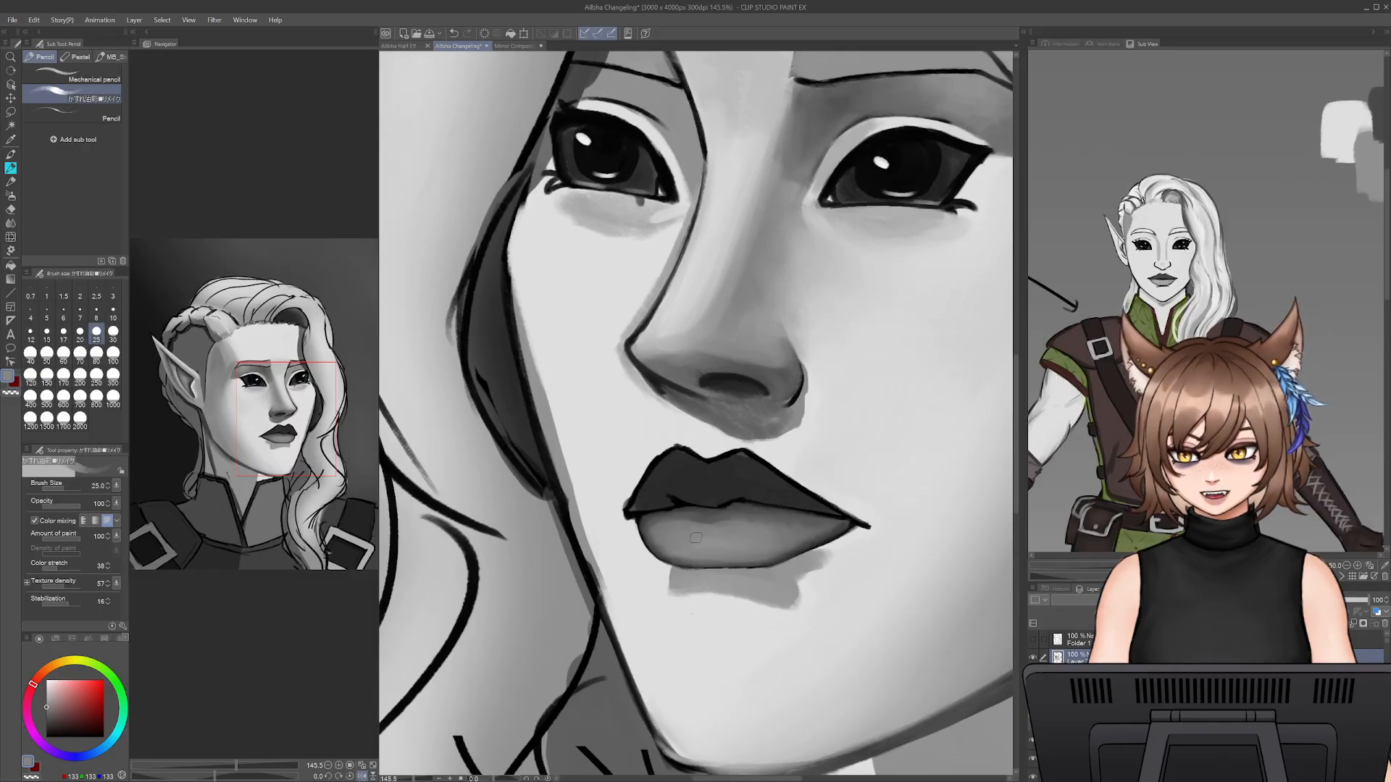
{"action": "left_click", "coordinate": [724, 508], "text": "alt"}
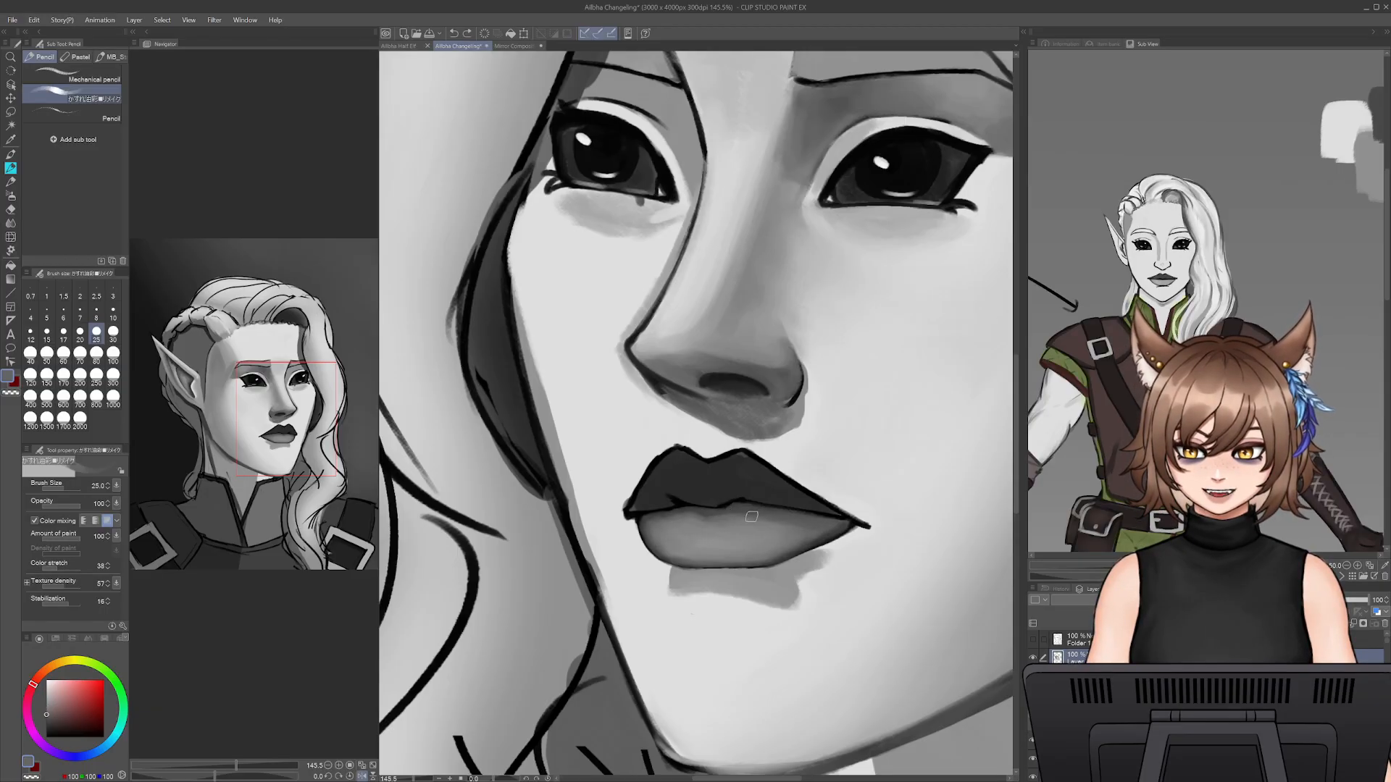
{"action": "key", "text": "bracketright"}
{"action": "left_click", "coordinate": [707, 513], "text": "alt"}
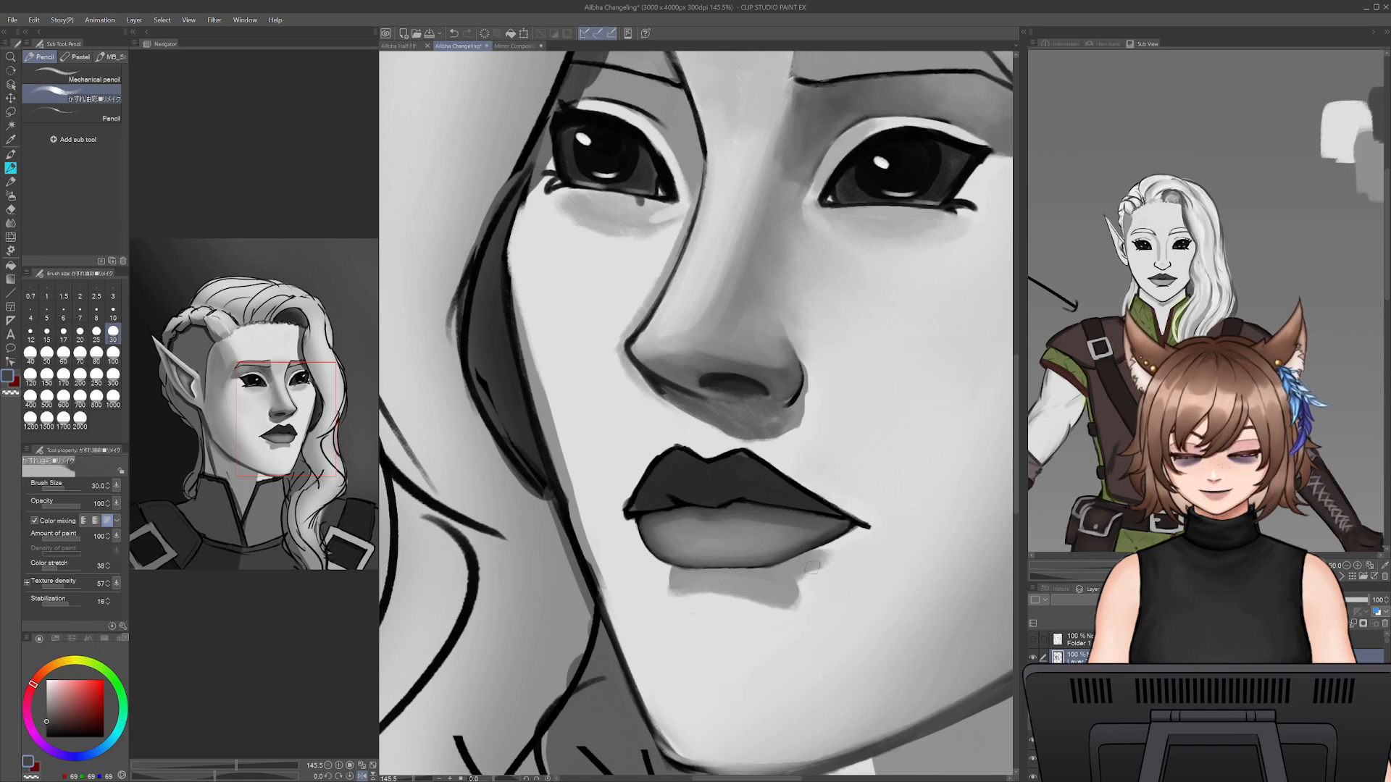
- Paint over the upper lip's outline near its far corner in sampled dark lip grey at brush size 30
{"action": "mouse_move", "coordinate": [411, 779]}
{"action": "left_mouse_down"}
{"action": "mouse_move", "coordinate": [397, 779]}
{"action": "mouse_move", "coordinate": [418, 776]}
{"action": "left_mouse_up"}
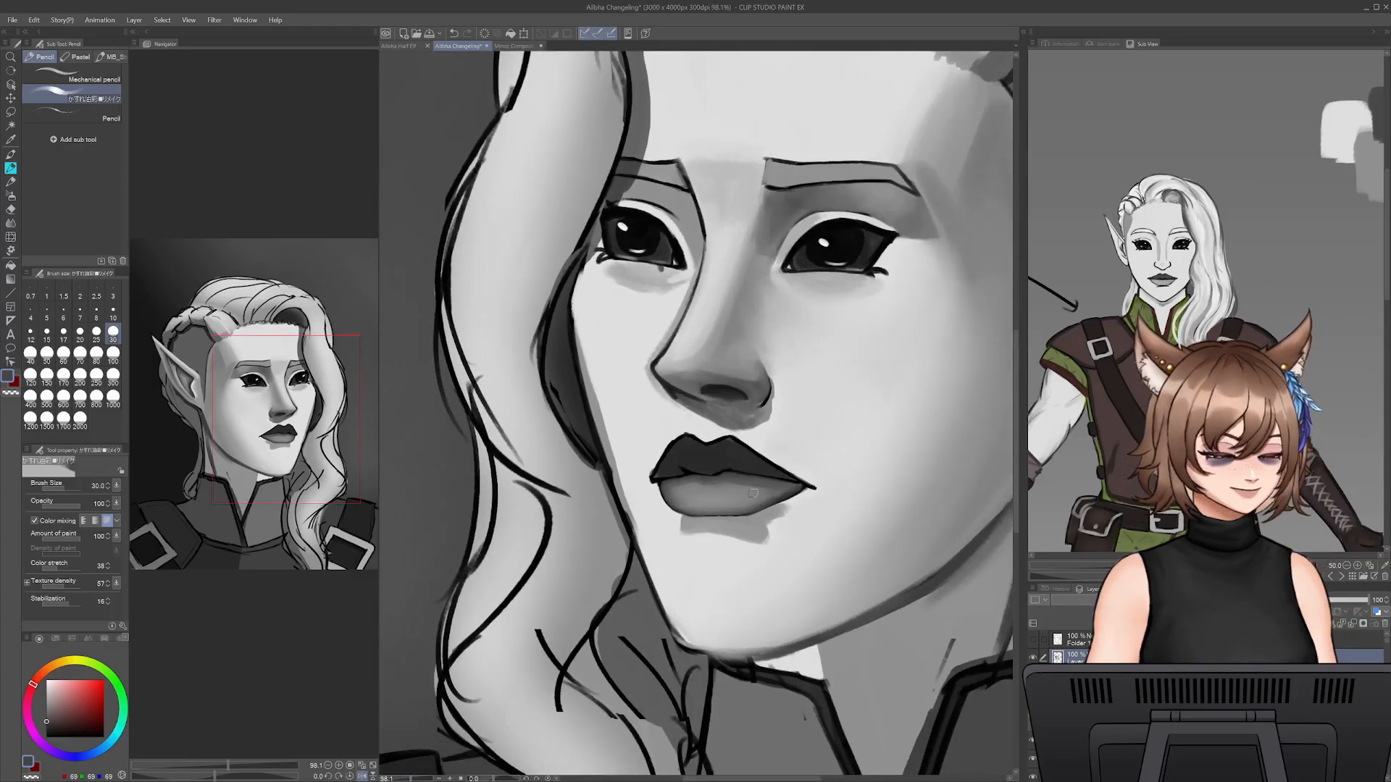
{"action": "left_click", "coordinate": [685, 451], "text": "alt"}
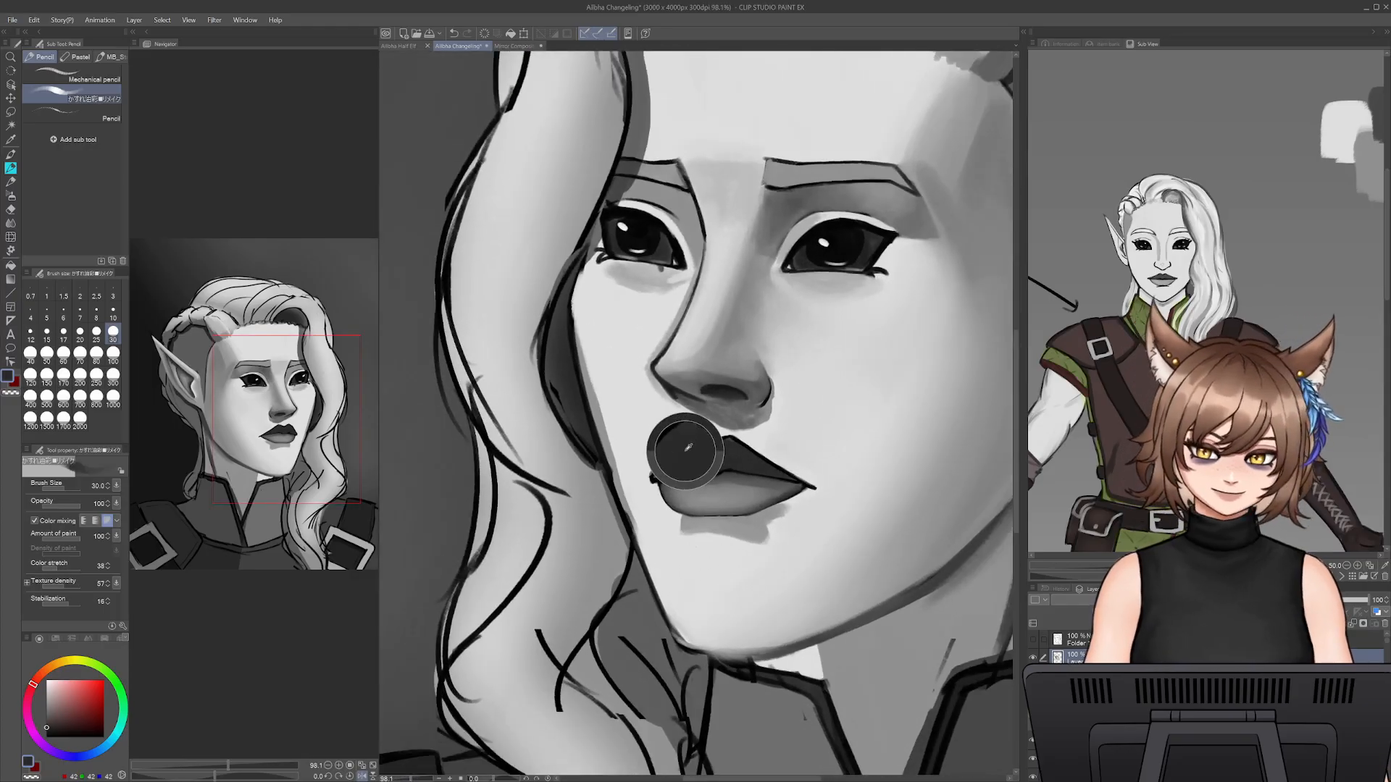
{"action": "left_click", "coordinate": [660, 474], "text": "alt"}
- Trim the far corner and side of the upper lip from outside with sampled skin grey at brush size 12.5
{"action": "left_click_drag", "start_coordinate": [418, 778], "coordinate": [428, 779]}
{"action": "left_click", "coordinate": [595, 553], "text": "alt"}
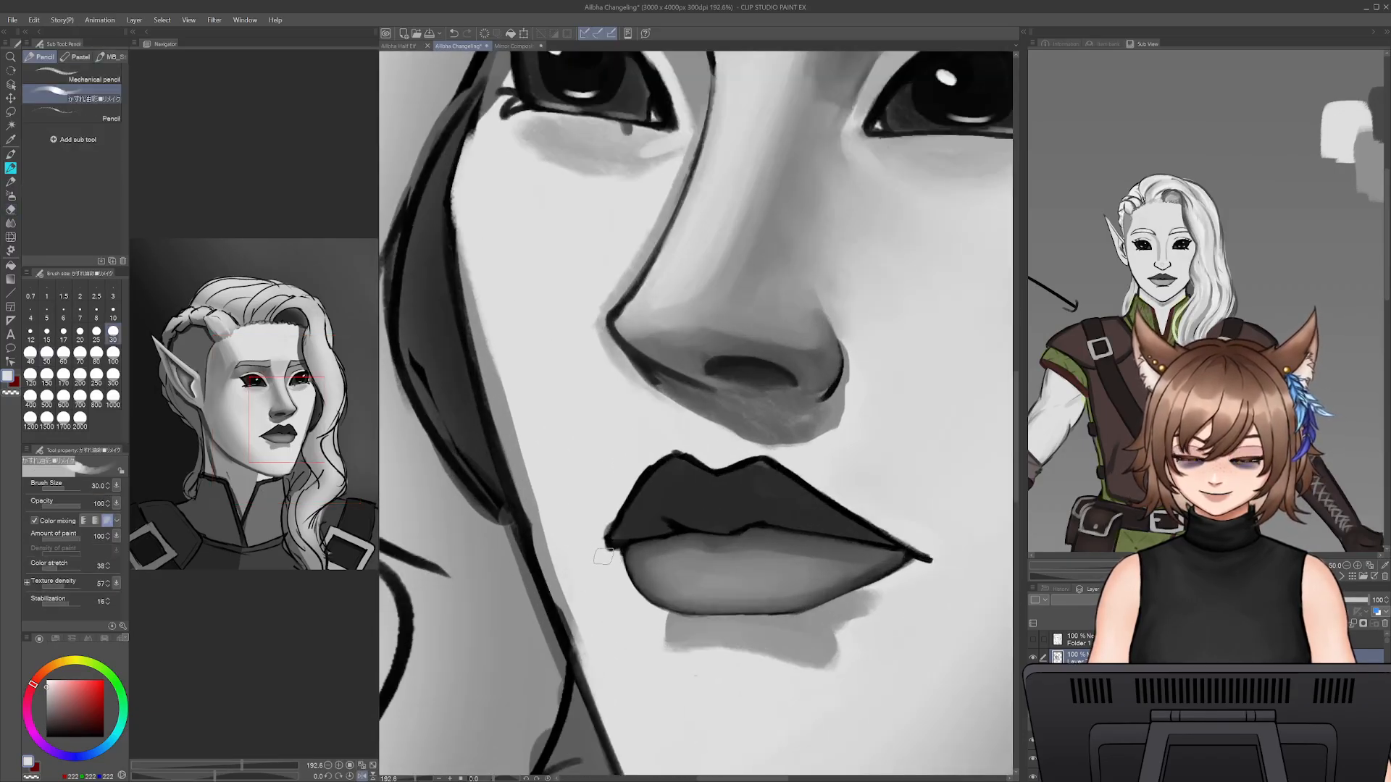
{"action": "key", "text": "bracketleft"}
{"action": "key", "text": "bracketleft"}
{"action": "key", "text": "bracketleft"}
{"action": "key", "text": "bracketleft"}
{"action": "key", "text": "bracketleft"}
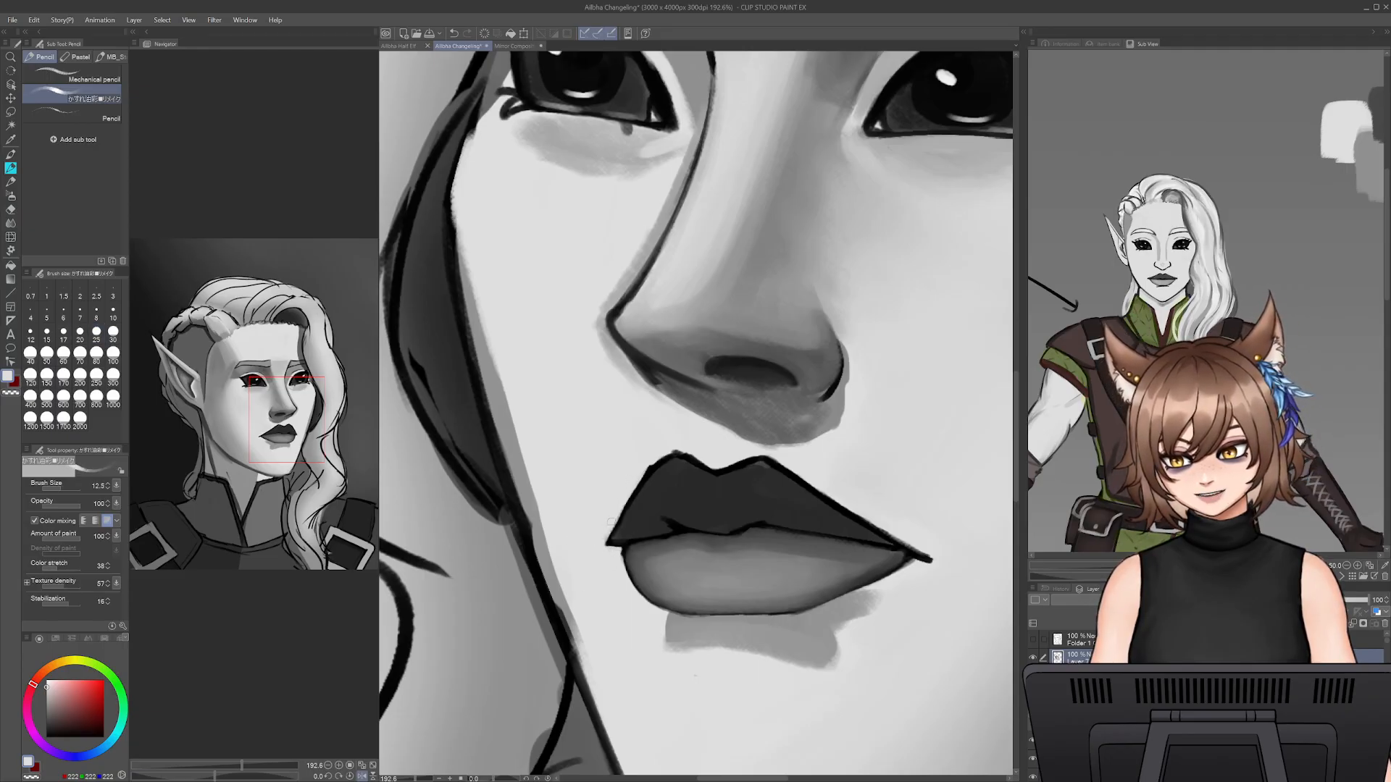
{"action": "left_click_drag", "start_coordinate": [621, 511], "coordinate": [670, 447]}
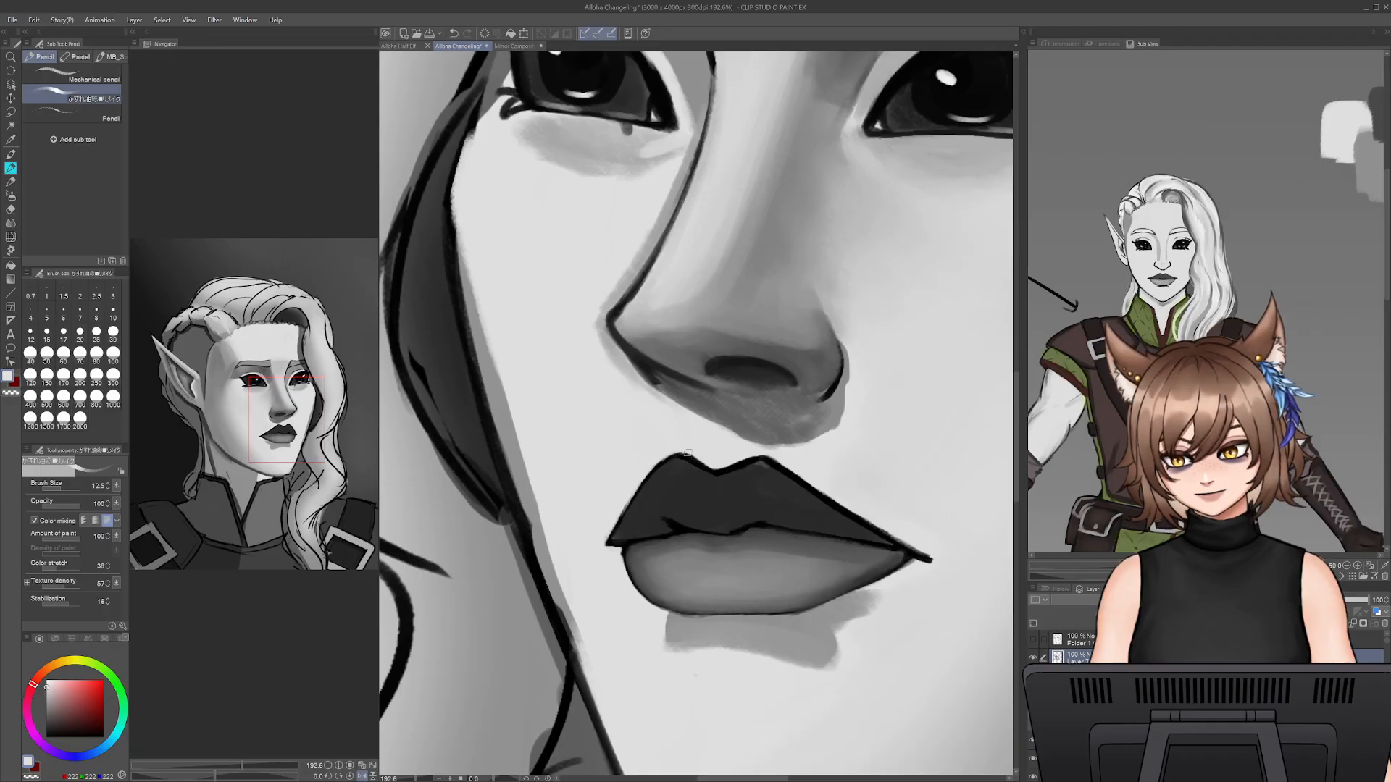
- Try to repaint the outline at the cupid's bow with sampled skin and dark lip greys at brush sizes 12.5 and 20
{"action": "left_click", "coordinate": [688, 471], "text": "alt"}
{"action": "left_click_drag", "start_coordinate": [680, 466], "coordinate": [706, 470]}
{"action": "key", "text": "bracketright"}
{"action": "key", "text": "bracketright"}
{"action": "key", "text": "bracketright"}
{"action": "key", "text": "ctrl+z"}
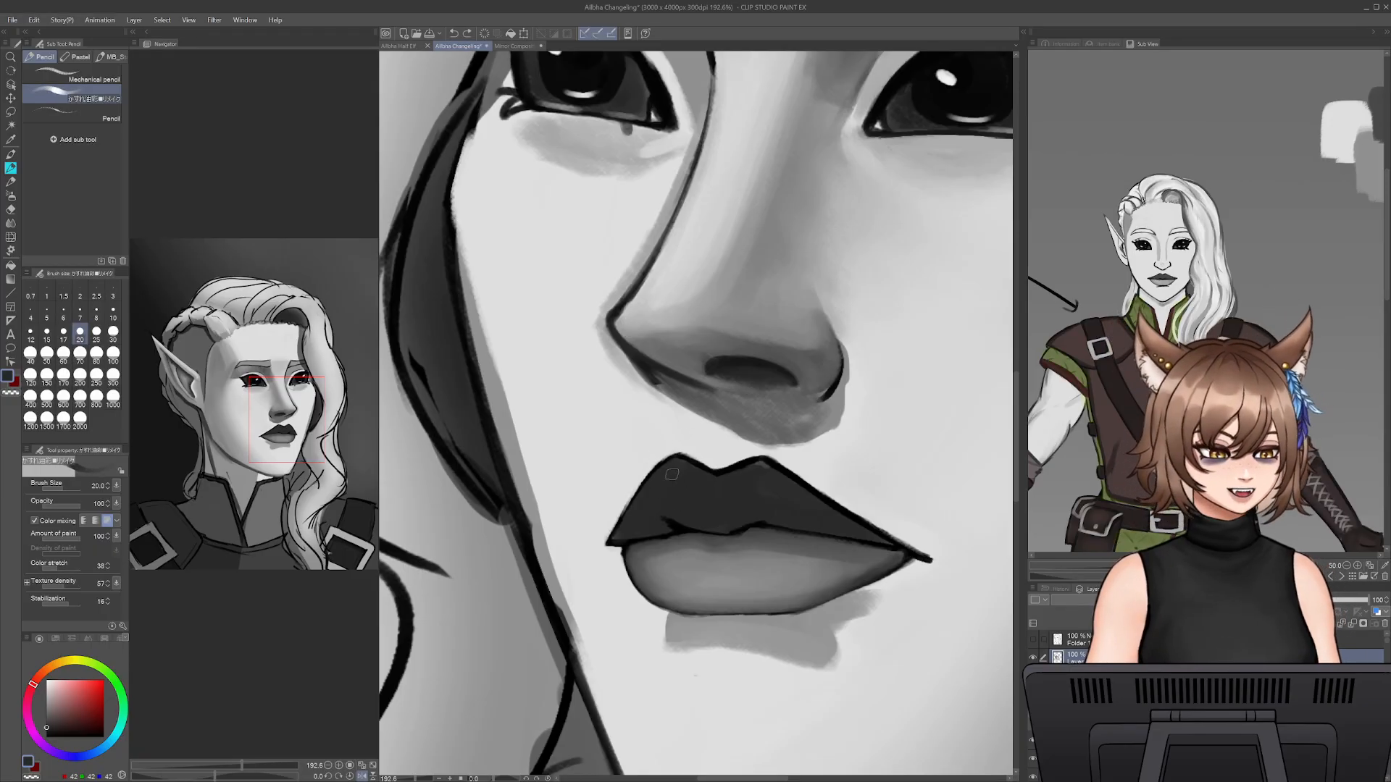
{"action": "left_click", "coordinate": [684, 460], "text": "alt"}
{"action": "left_click", "coordinate": [685, 460], "text": "alt"}
{"action": "left_click_drag", "start_coordinate": [685, 460], "coordinate": [709, 473]}
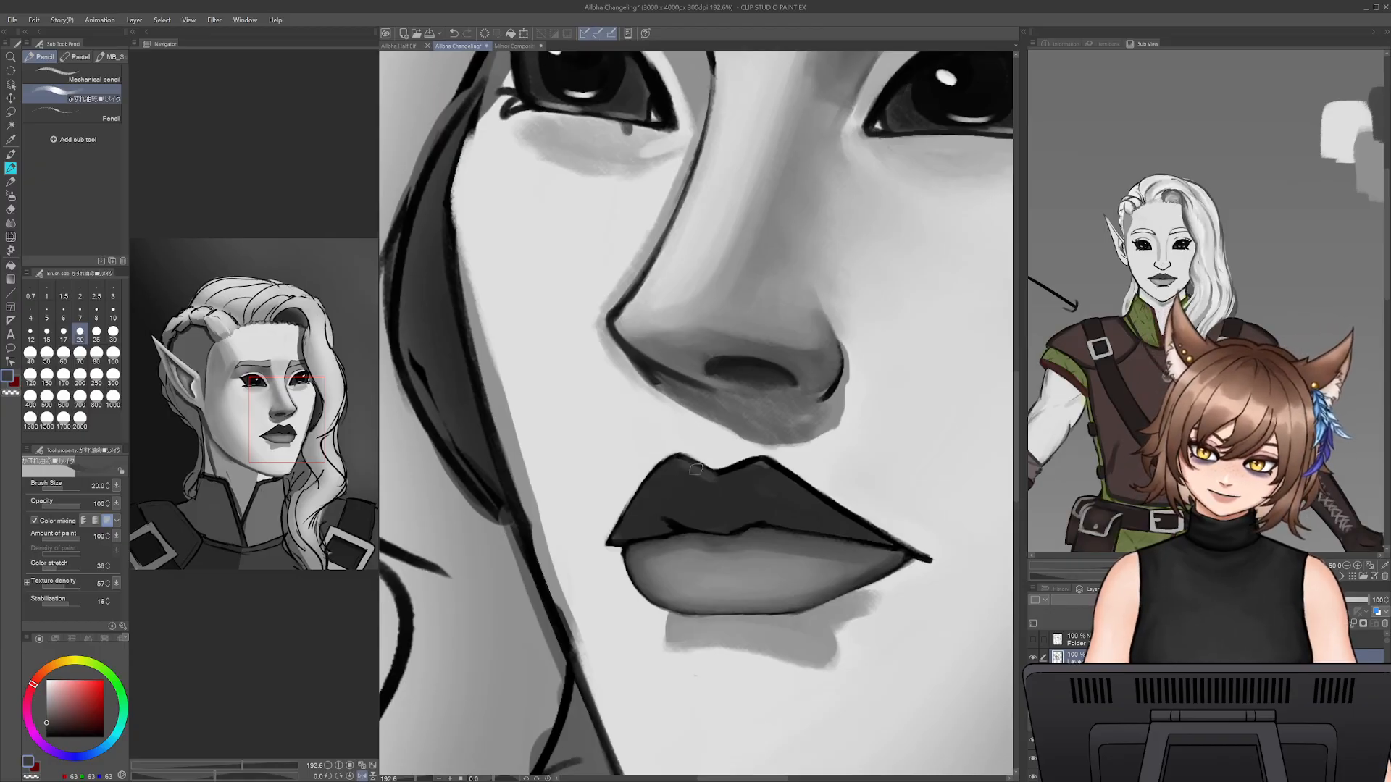
{"action": "key", "text": "ctrl+z"}
- Darken the upper lip along the mouth line and toward its far corner in sampled near-black at brush size 20
{"action": "left_click", "coordinate": [701, 469], "text": "alt"}
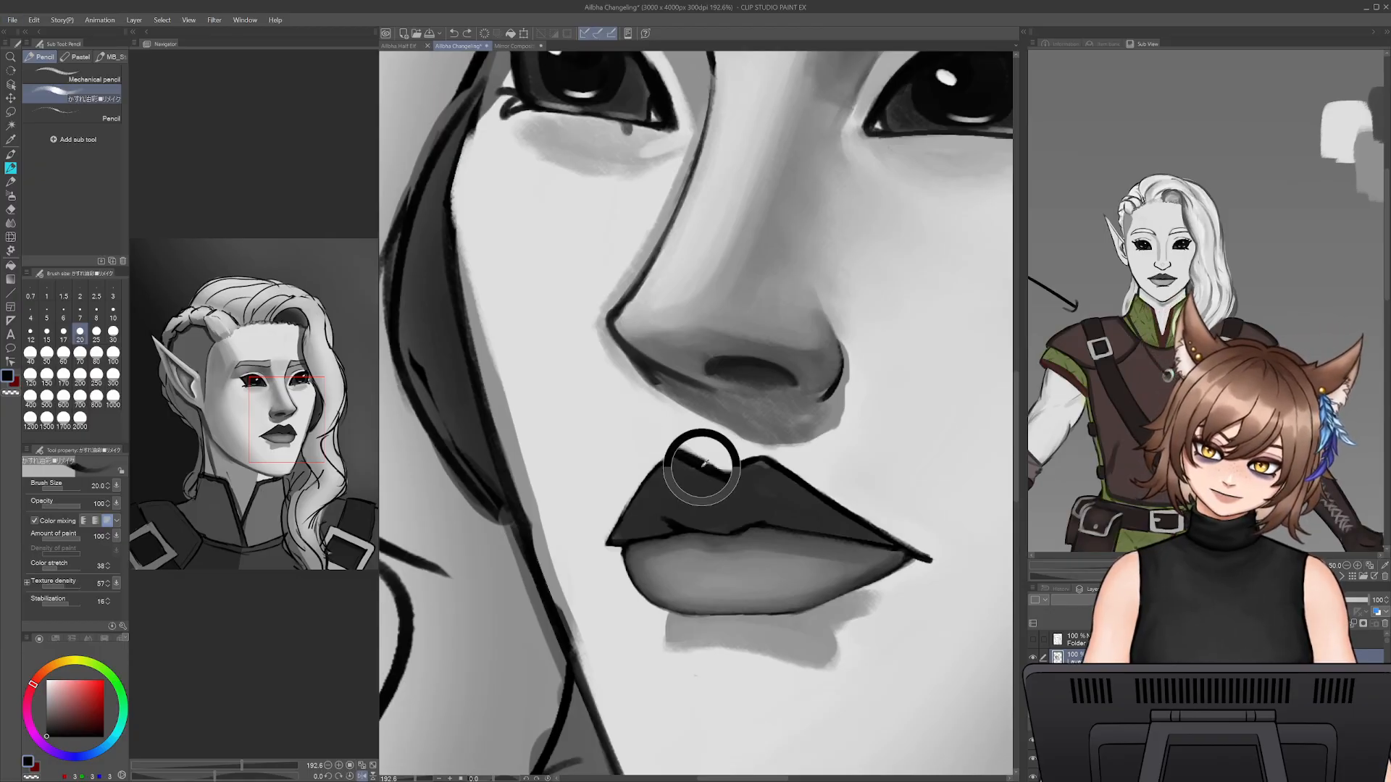
{"action": "mouse_move", "coordinate": [693, 517]}
{"action": "left_mouse_down"}
{"action": "mouse_move", "coordinate": [725, 528]}
{"action": "mouse_move", "coordinate": [766, 509]}
{"action": "mouse_move", "coordinate": [787, 523]}
{"action": "mouse_move", "coordinate": [757, 523]}
{"action": "mouse_move", "coordinate": [884, 548]}
{"action": "mouse_move", "coordinate": [797, 492]}
{"action": "mouse_move", "coordinate": [875, 539]}
{"action": "left_mouse_up"}
{"action": "mouse_move", "coordinate": [794, 489]}
{"action": "left_mouse_down"}
{"action": "mouse_move", "coordinate": [874, 540]}
{"action": "mouse_move", "coordinate": [788, 502]}
{"action": "mouse_move", "coordinate": [831, 530]}
{"action": "mouse_move", "coordinate": [785, 473]}
{"action": "left_mouse_up"}
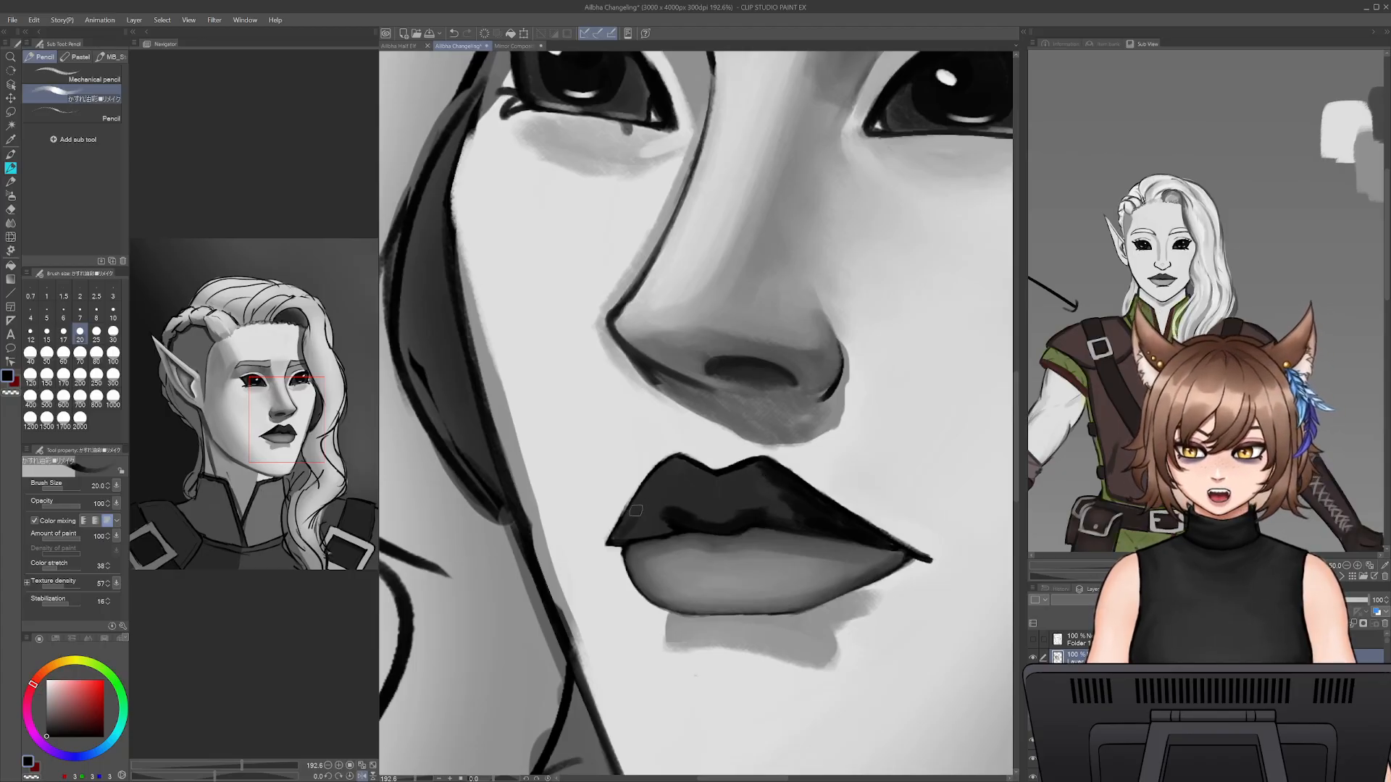
{"action": "mouse_move", "coordinate": [635, 511]}
{"action": "left_mouse_down"}
{"action": "mouse_move", "coordinate": [615, 541]}
{"action": "mouse_move", "coordinate": [646, 537]}
{"action": "mouse_move", "coordinate": [753, 471]}
{"action": "left_mouse_up"}
{"action": "left_click", "coordinate": [755, 501], "text": "alt"}
- Soften the upper lip's far peak and cupid's bow with sampled dark greys at brush sizes 30, 25 and 12.5
{"action": "key", "text": "]"}
{"action": "key", "text": "]"}
{"action": "key", "text": "ctrl+z"}
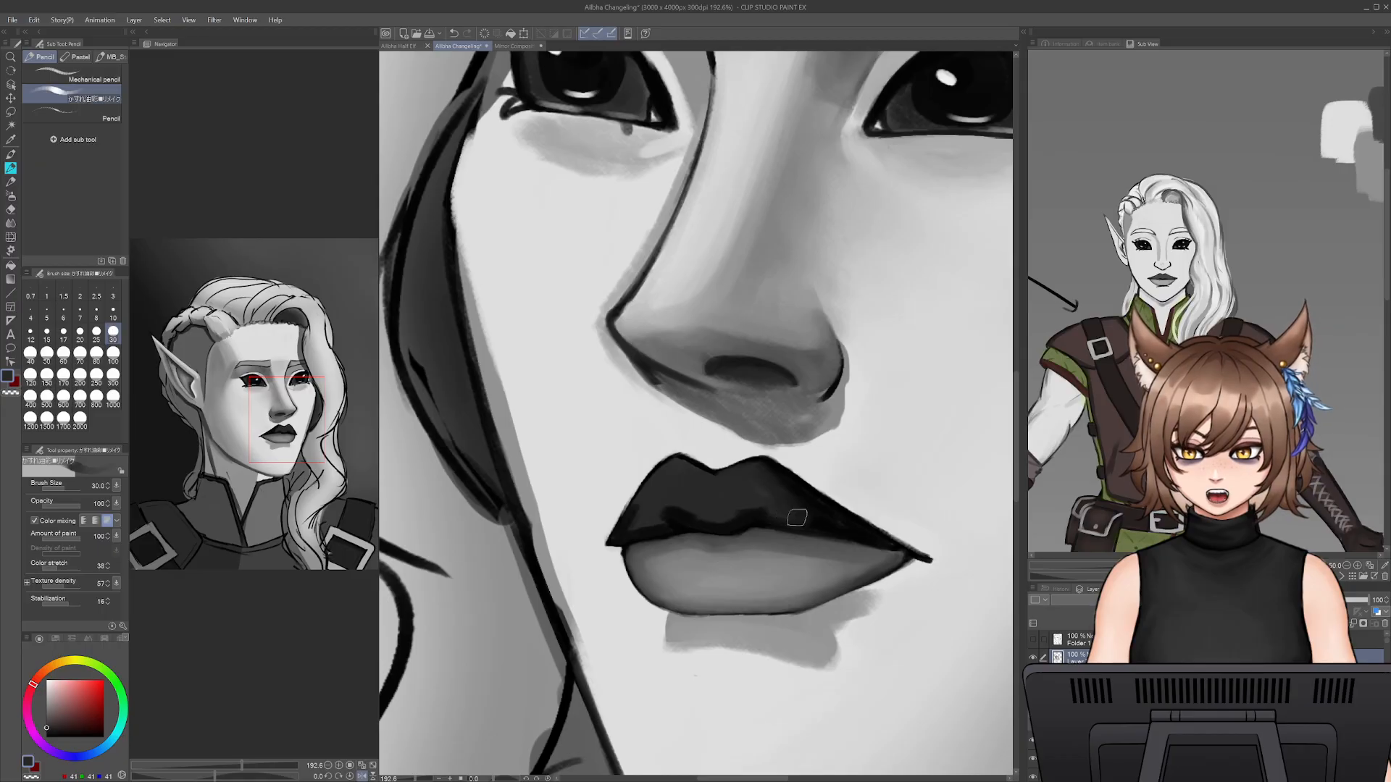
{"action": "left_click", "coordinate": [779, 479], "text": "alt"}
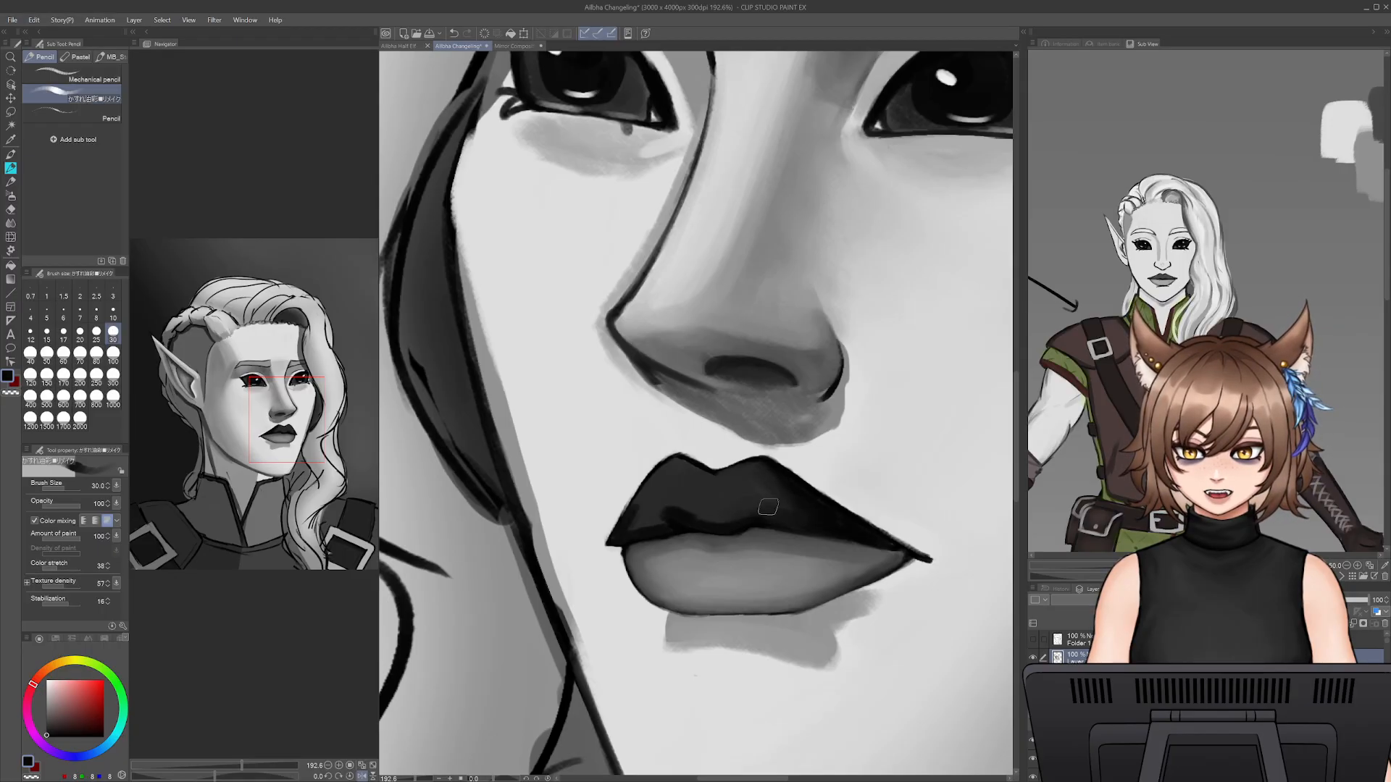
{"action": "left_click", "coordinate": [699, 477], "text": "alt"}
{"action": "key", "text": "["}
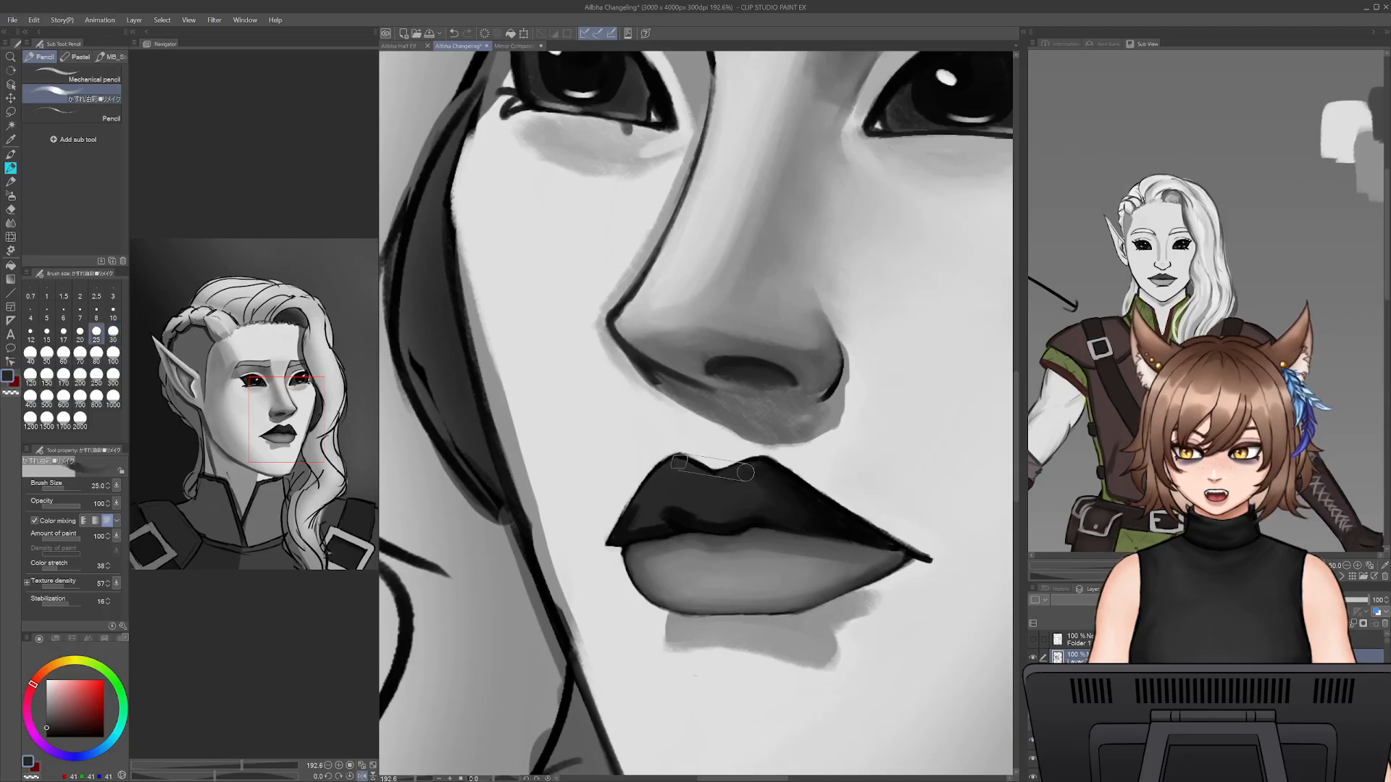
{"action": "key", "text": "["}
{"action": "key", "text": "["}
{"action": "key", "text": "["}
{"action": "key", "text": "["}
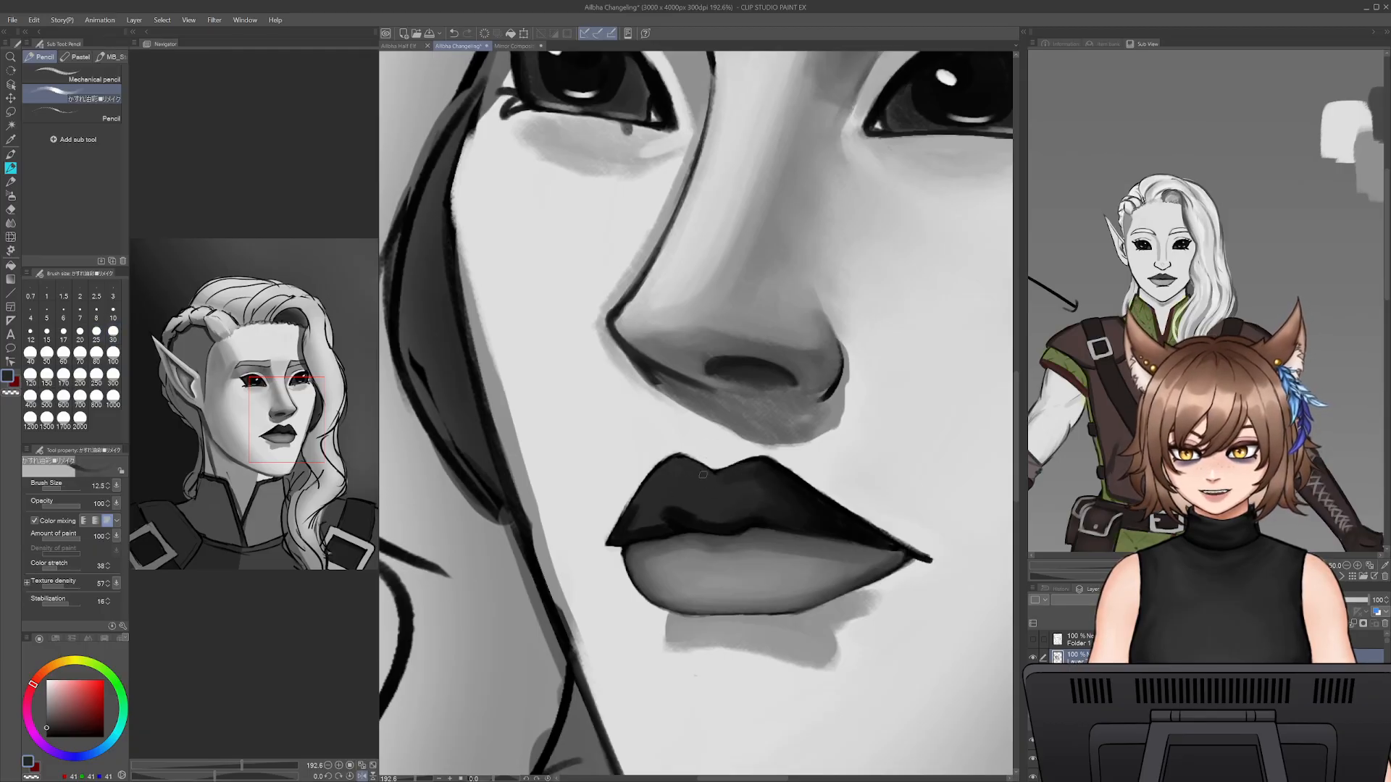
- Darken the upper lip's near corner and blend the shadow into its centre with sampled dark greys at brush size 30
{"action": "left_click", "coordinate": [637, 511], "text": "alt"}
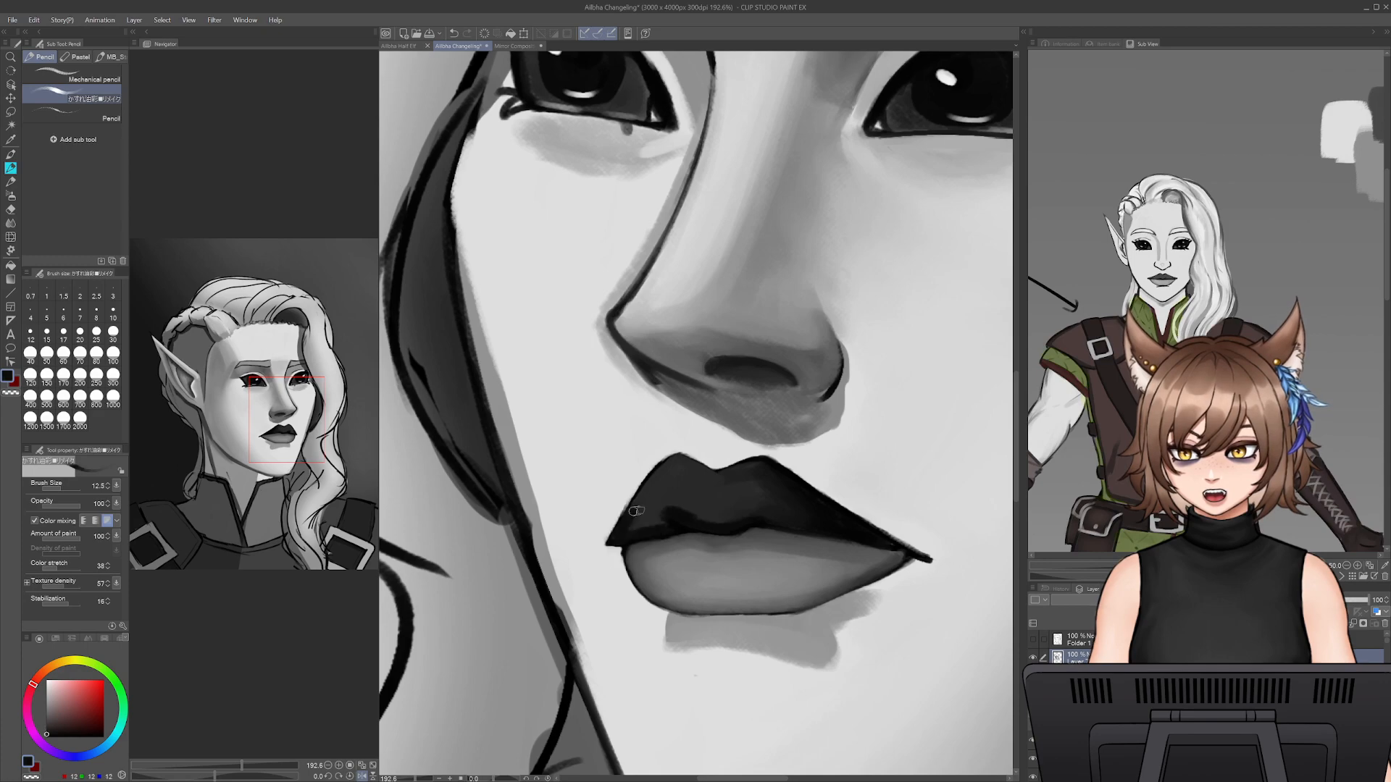
{"action": "key", "text": "]"}
{"action": "key", "text": "]"}
{"action": "key", "text": "]"}
{"action": "key", "text": "]"}
{"action": "key", "text": "]"}
{"action": "mouse_move", "coordinate": [627, 531]}
{"action": "left_mouse_down"}
{"action": "mouse_move", "coordinate": [673, 502]}
{"action": "mouse_move", "coordinate": [746, 515]}
{"action": "mouse_move", "coordinate": [658, 502]}
{"action": "left_mouse_up"}
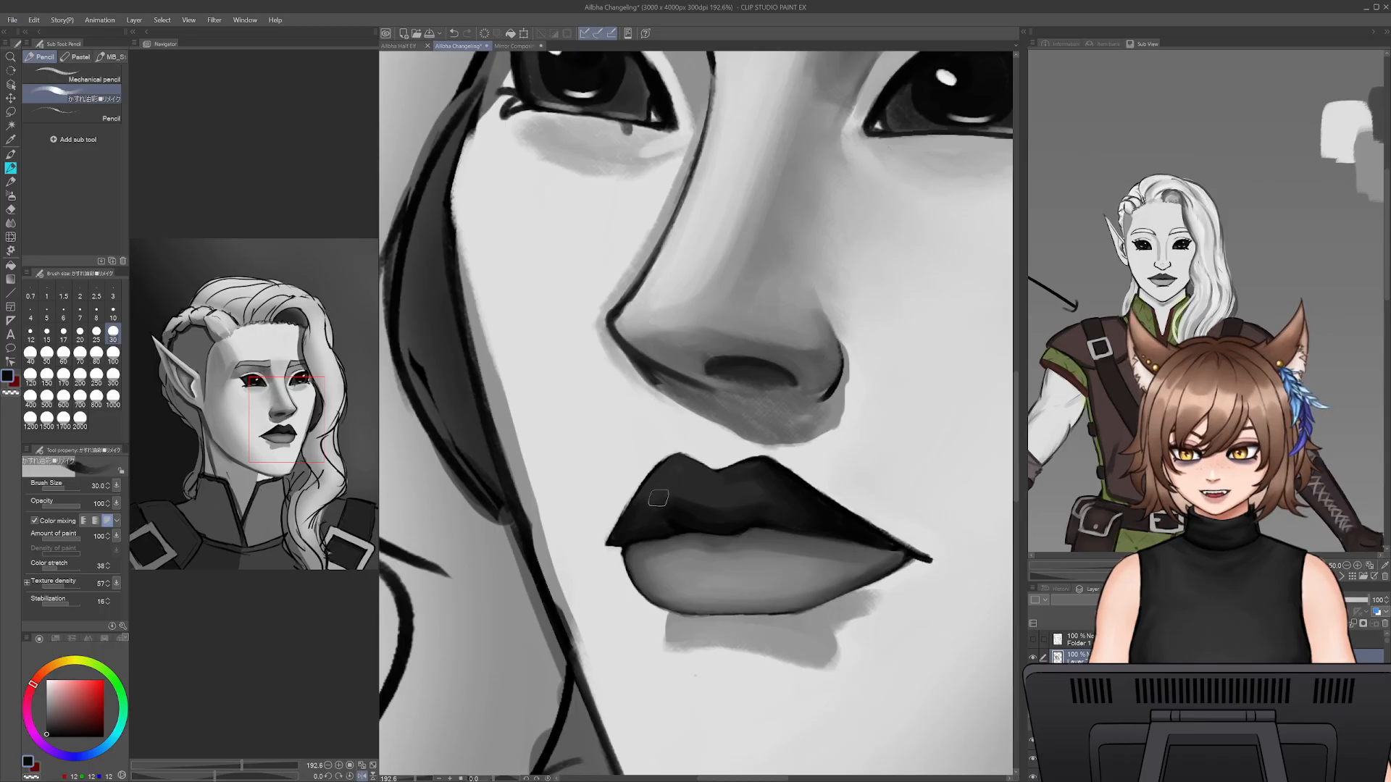
{"action": "left_click", "coordinate": [700, 500], "text": "alt"}
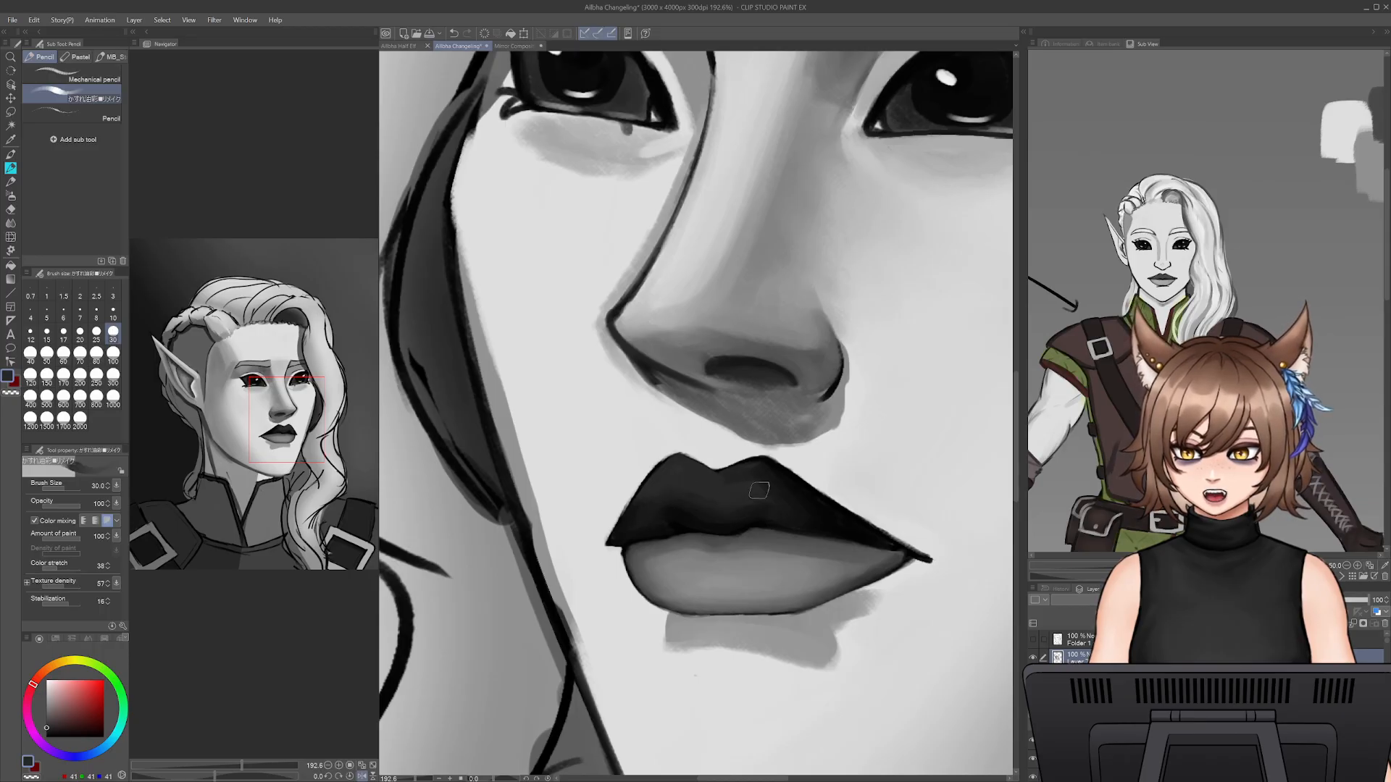
{"action": "left_click", "coordinate": [714, 489], "text": "alt"}
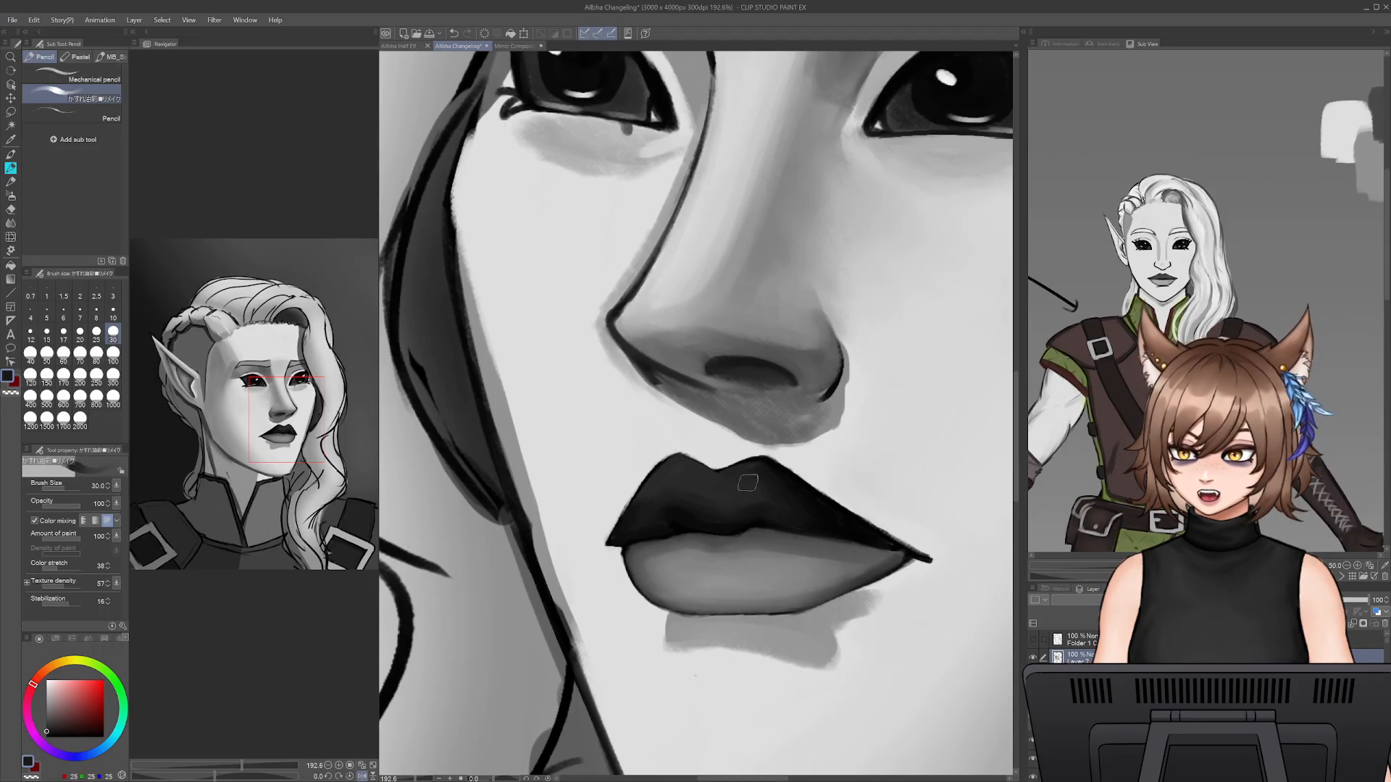
- Lighten both peaks of the upper lip with sampled lower-lip grey and blend them into the shadow at brush size 30
{"action": "left_click", "coordinate": [747, 580], "text": "alt"}
{"action": "mouse_move", "coordinate": [667, 485]}
{"action": "left_mouse_down"}
{"action": "mouse_move", "coordinate": [681, 460]}
{"action": "mouse_move", "coordinate": [716, 483]}
{"action": "mouse_move", "coordinate": [689, 474]}
{"action": "mouse_move", "coordinate": [715, 468]}
{"action": "mouse_move", "coordinate": [705, 476]}
{"action": "mouse_move", "coordinate": [740, 474]}
{"action": "left_mouse_up"}
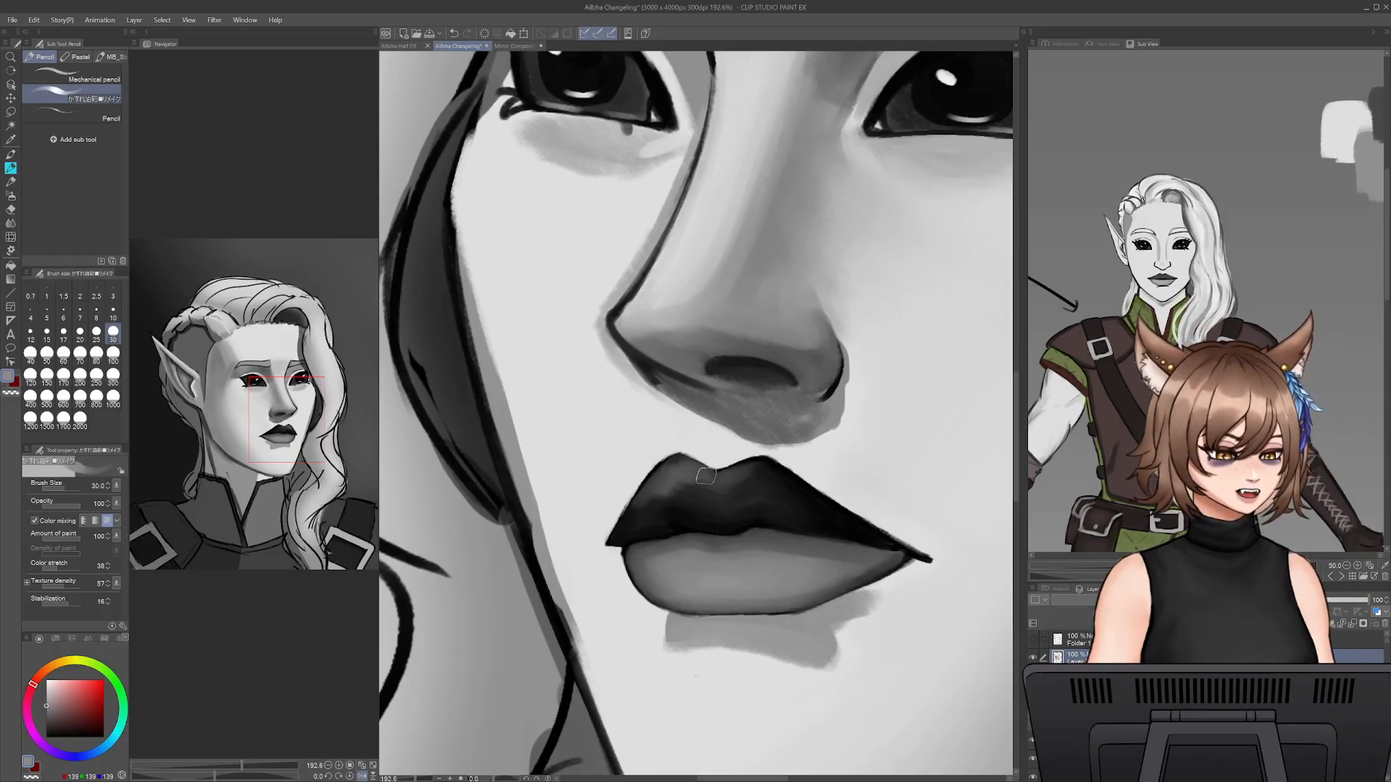
{"action": "left_click", "coordinate": [663, 480], "text": "alt"}
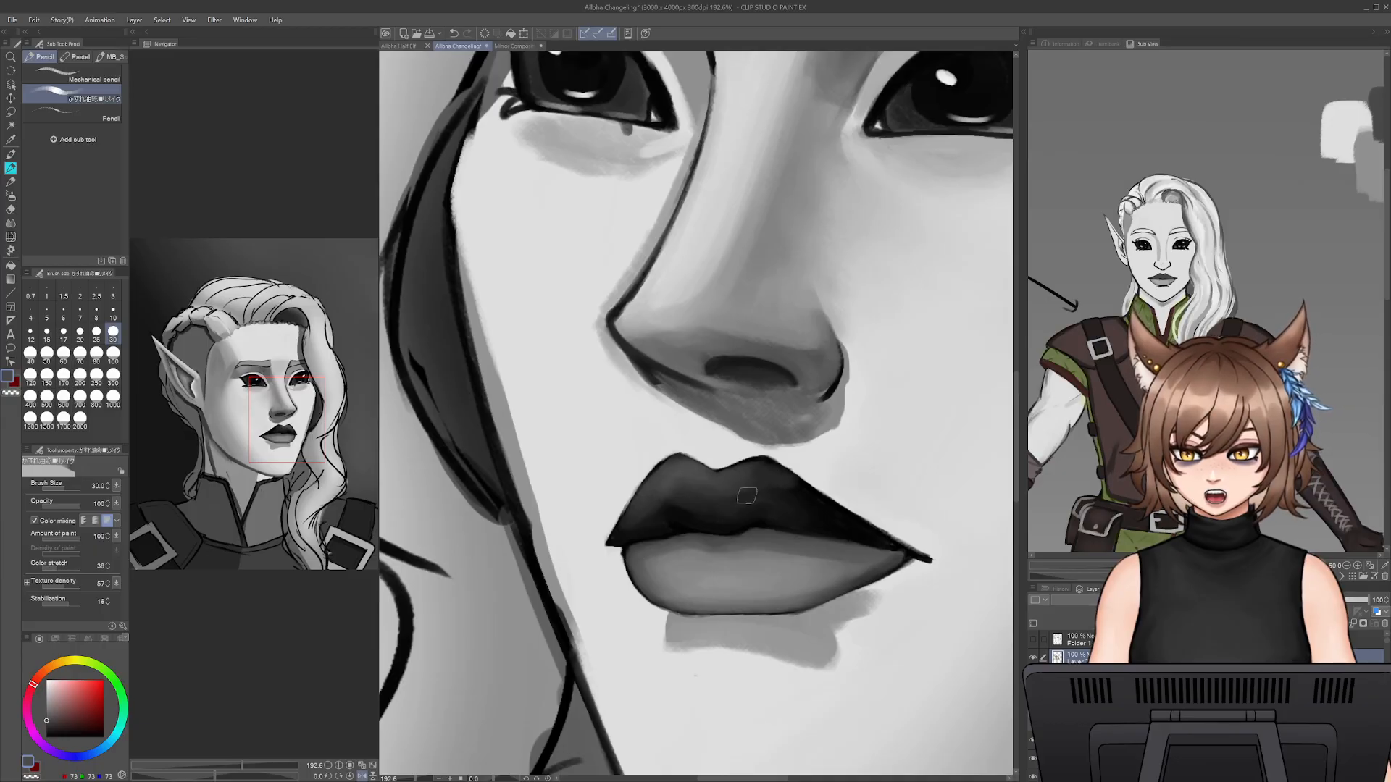
{"action": "left_click", "coordinate": [711, 515], "text": "alt"}
{"action": "left_click", "coordinate": [648, 521], "text": "alt"}
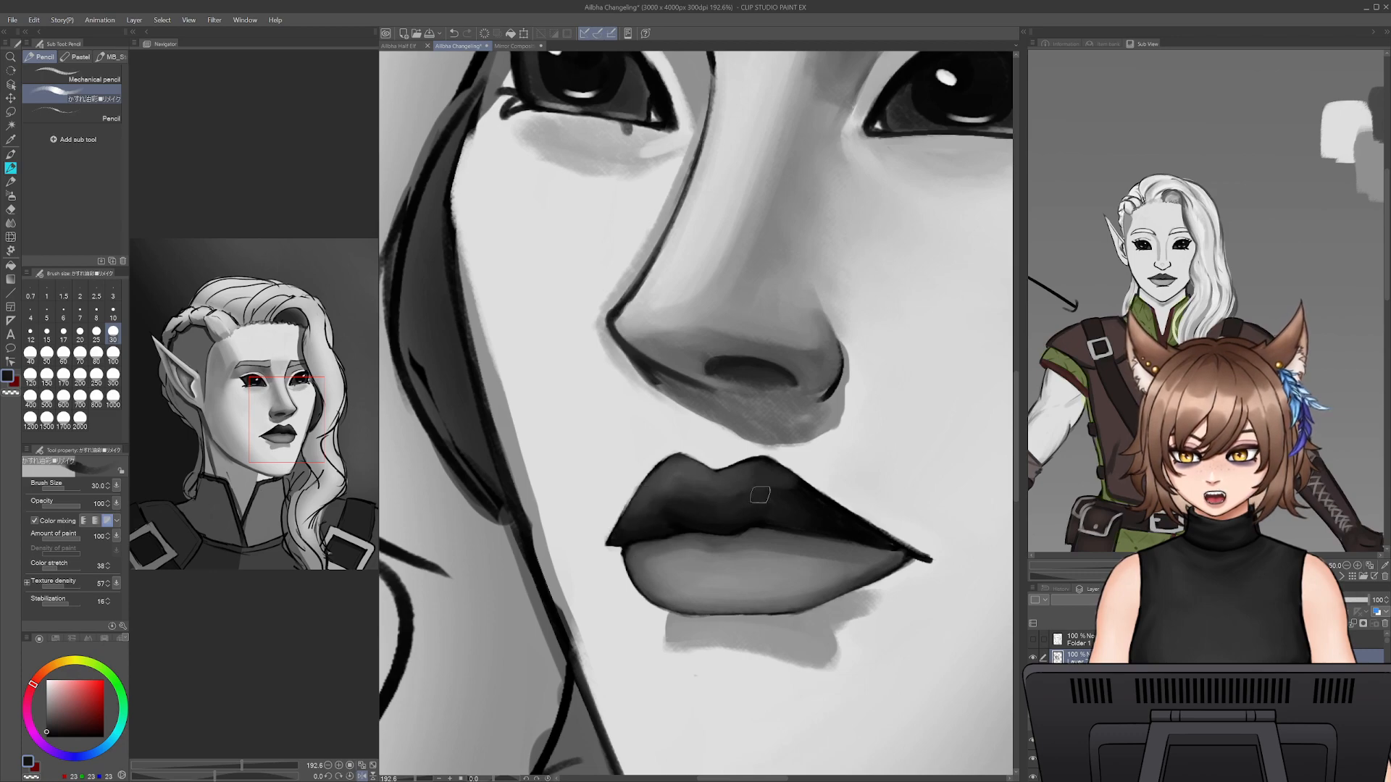
{"action": "left_click", "coordinate": [717, 493], "text": "alt"}
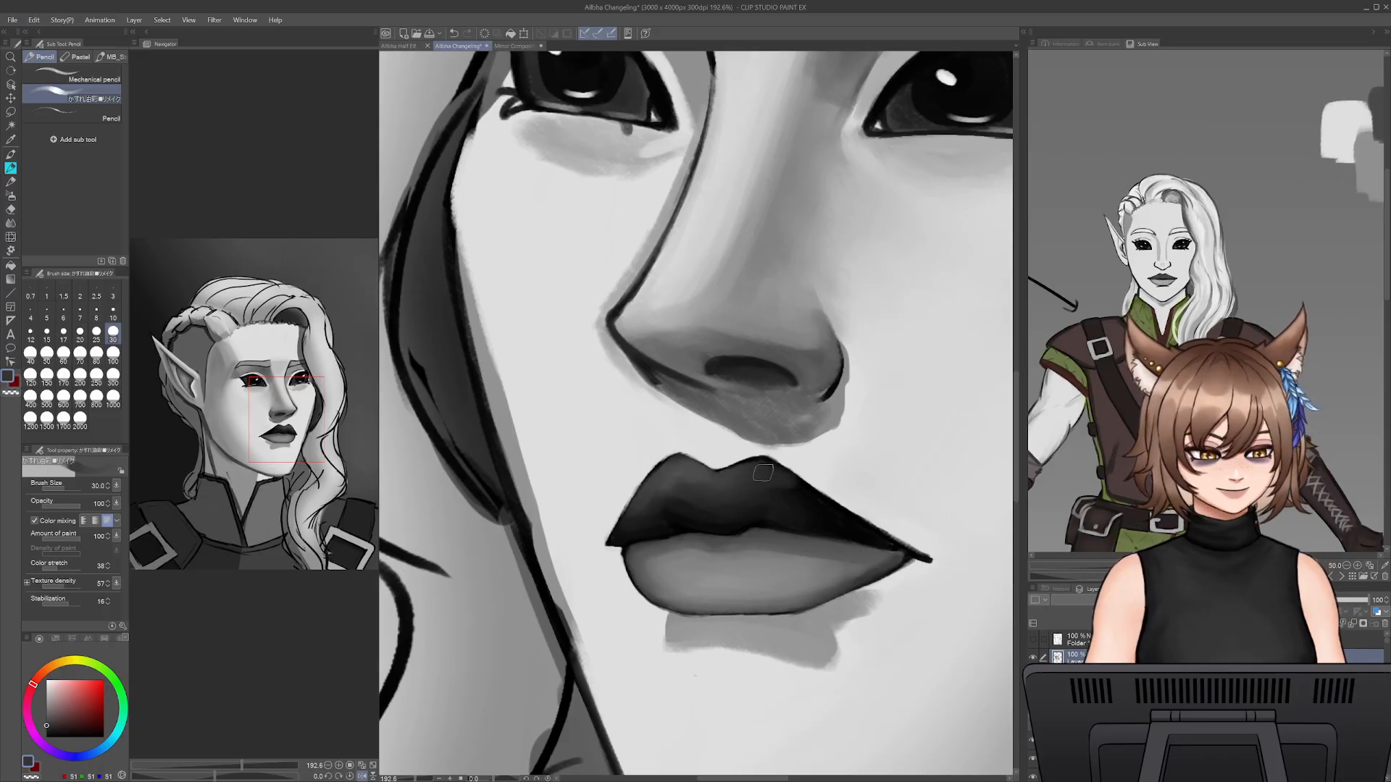
- Paint over the outline on the upper lip's far peak with lighter lip grey at brush size 17.5
{"action": "key", "text": "bracketleft"}
{"action": "key", "text": "bracketleft"}
{"action": "key", "text": "bracketleft"}
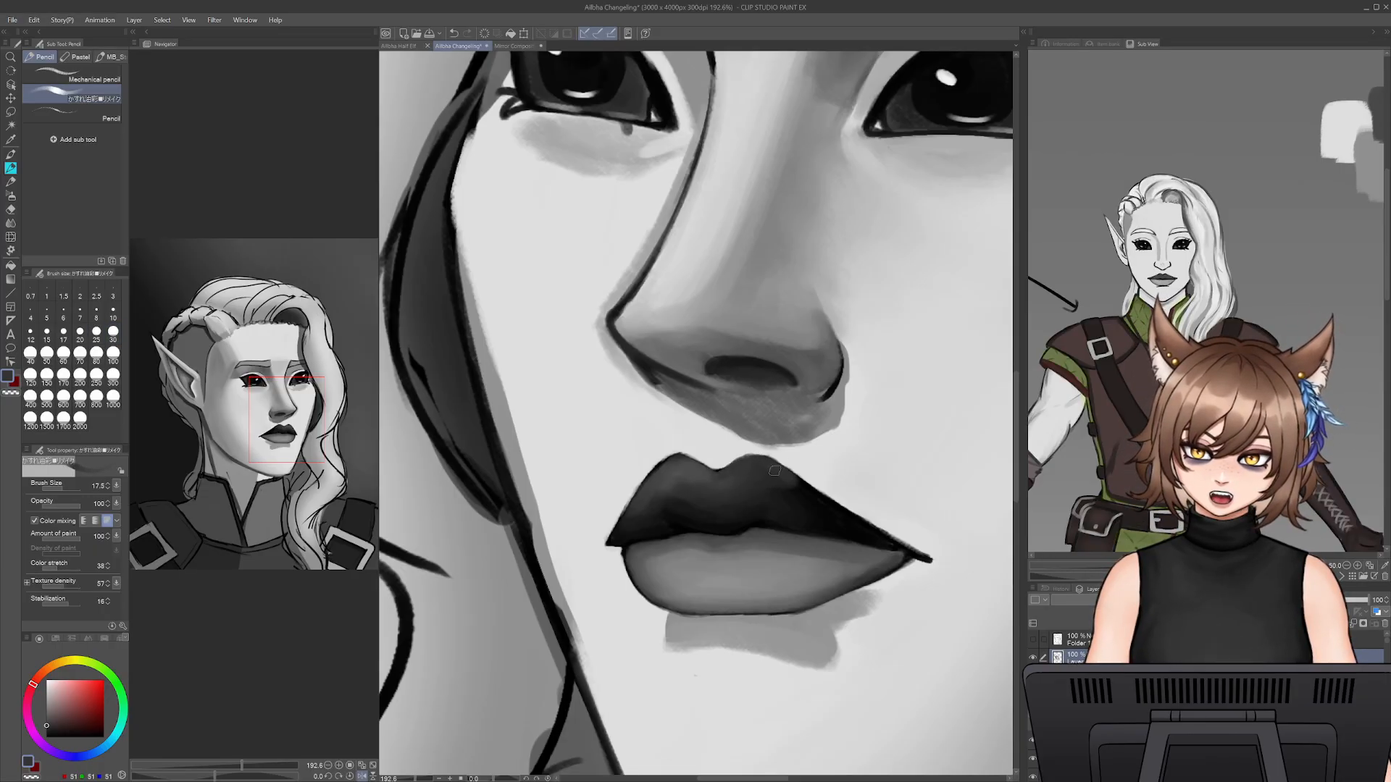
{"action": "left_click", "coordinate": [809, 496], "text": "alt"}
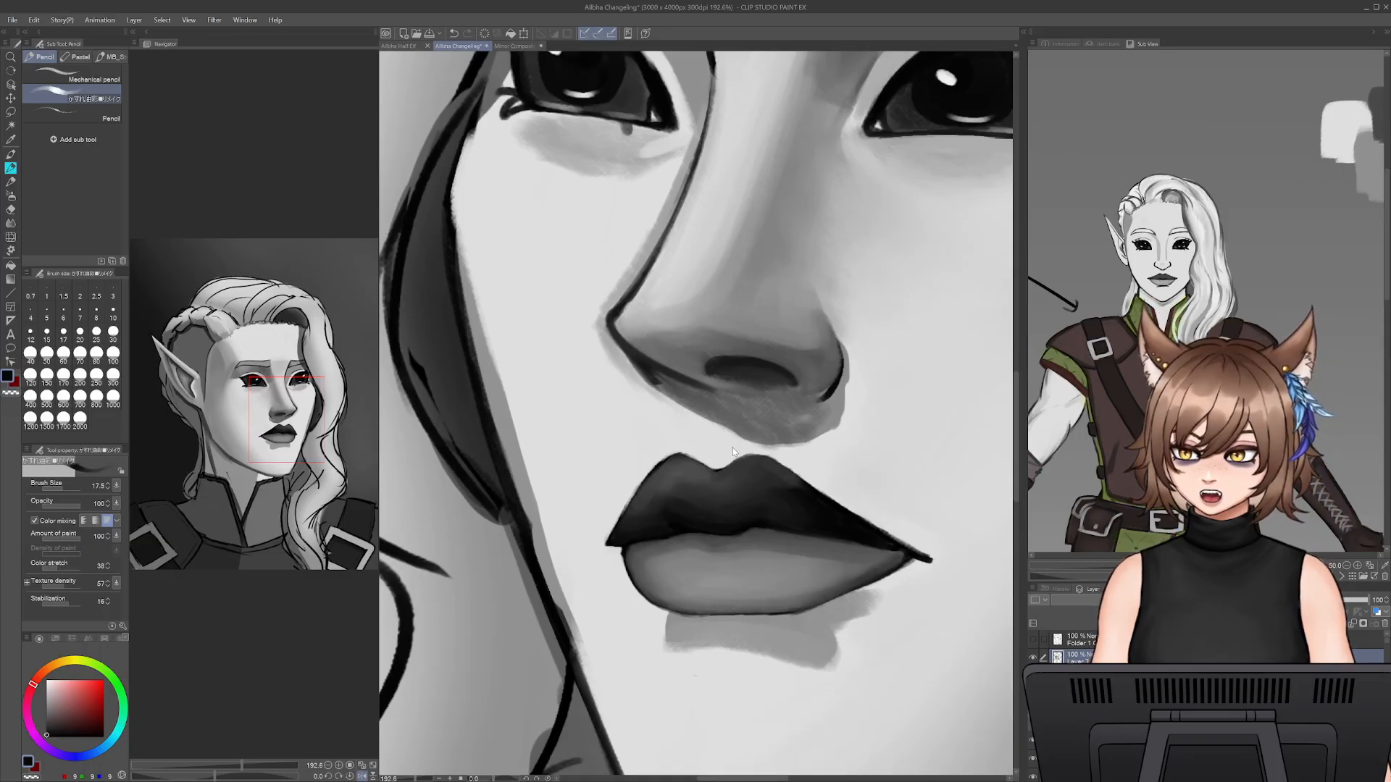
{"action": "key", "text": "ctrl+z"}
- Reshape the cupid's bow and upper lip peaks with sampled skin and lip greys at brush size 17.5
{"action": "left_click", "coordinate": [702, 455], "text": "alt"}
{"action": "mouse_move", "coordinate": [702, 459]}
{"action": "left_mouse_down"}
{"action": "mouse_move", "coordinate": [679, 452]}
{"action": "mouse_move", "coordinate": [650, 471]}
{"action": "left_mouse_up"}
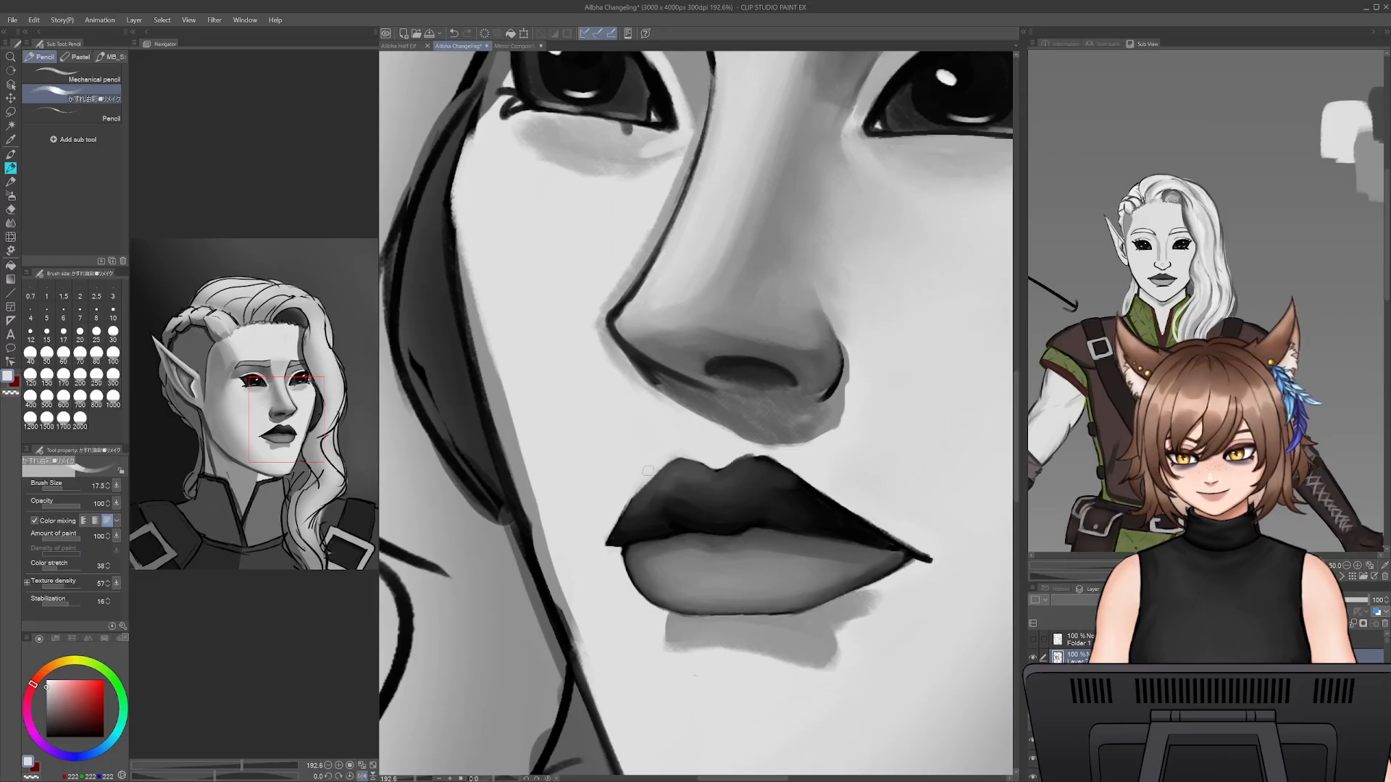
{"action": "left_click", "coordinate": [699, 471], "text": "alt"}
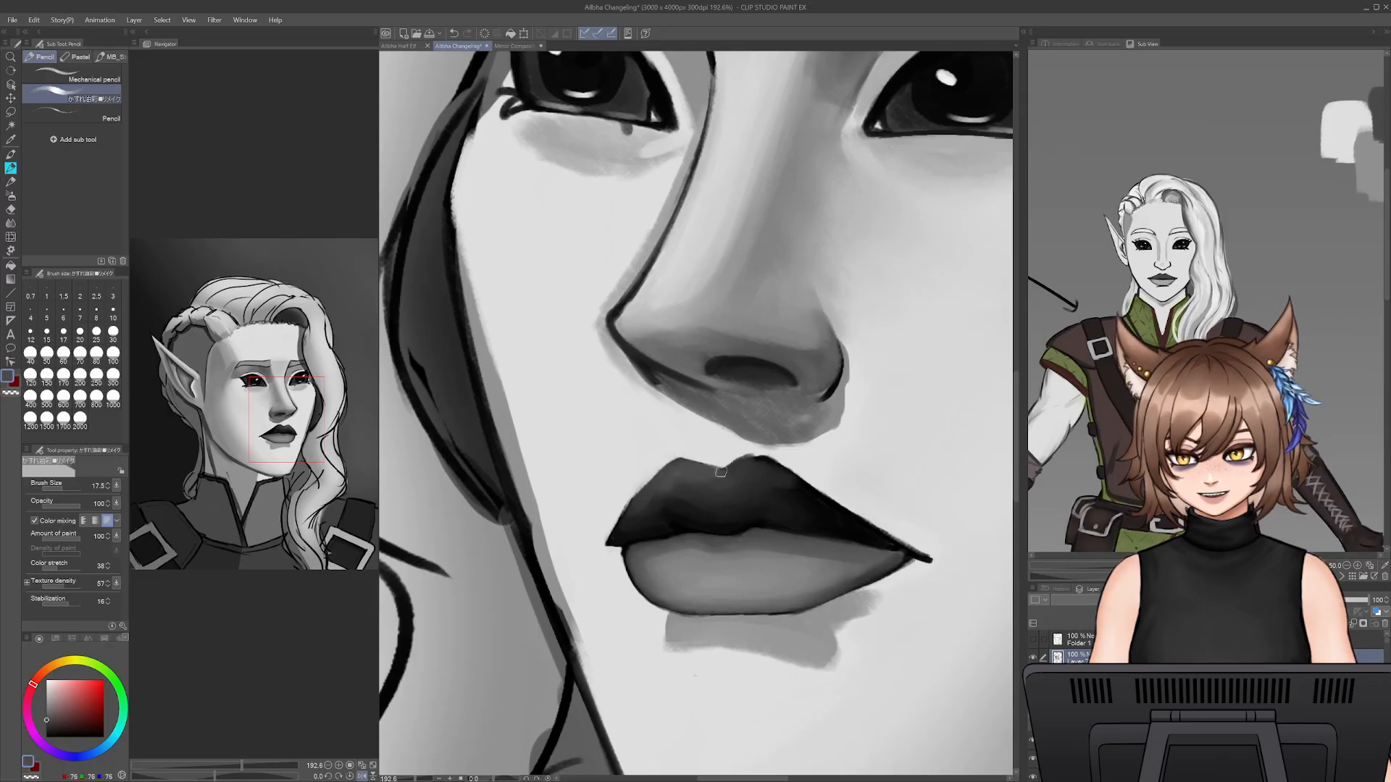
{"action": "left_click", "coordinate": [716, 471], "text": "alt"}
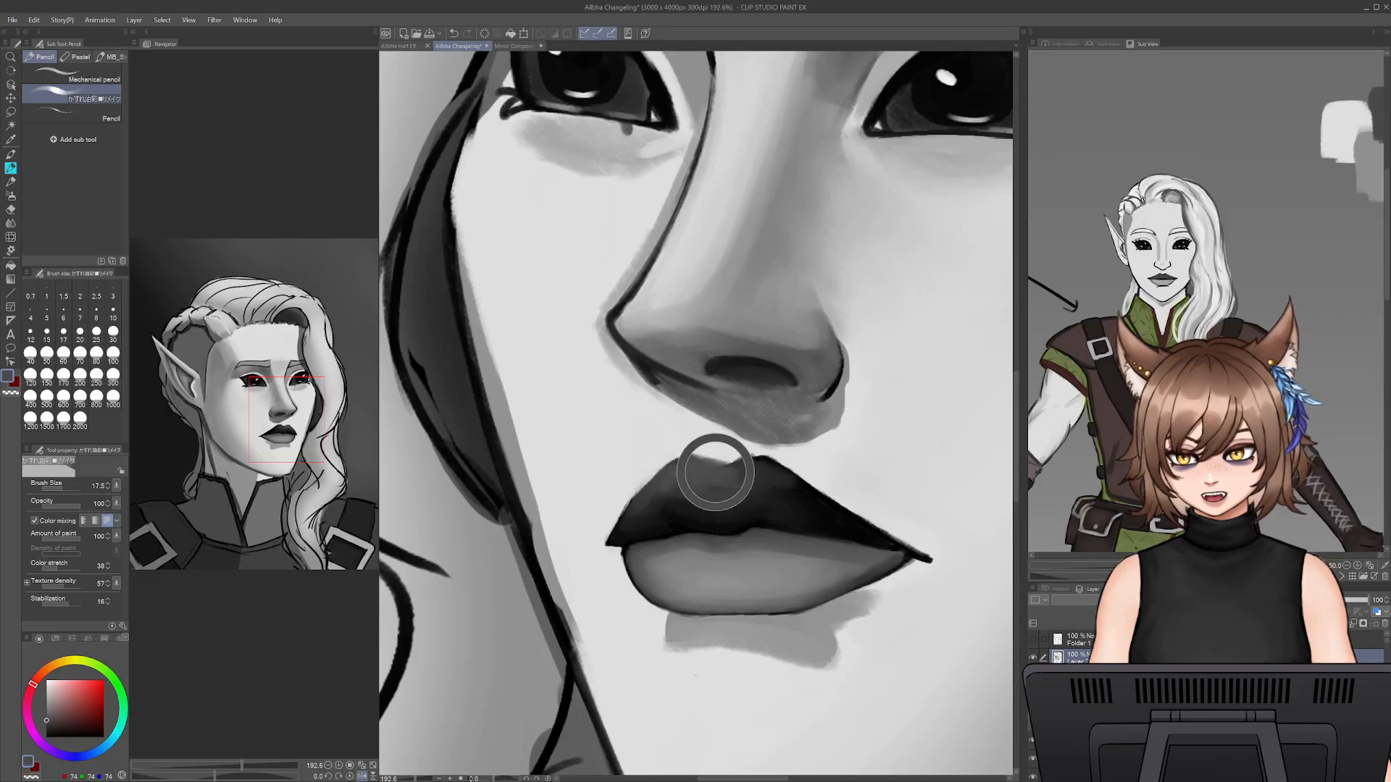
{"action": "left_click", "coordinate": [774, 455], "text": "alt"}
{"action": "left_click", "coordinate": [749, 456], "text": "alt"}
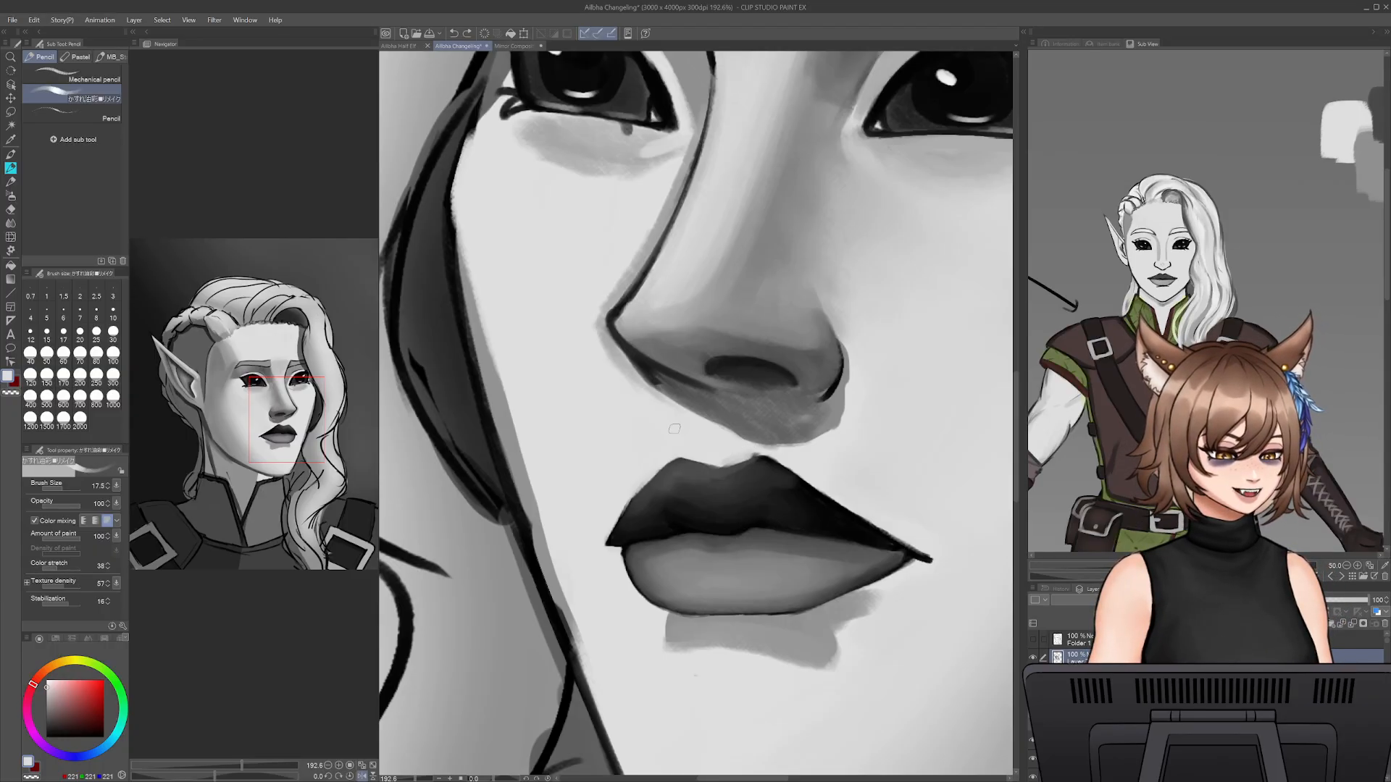
- Trim the upper lip's edge from the far peak to the far corner in skin grey at brush sizes 12.5 and 20
{"action": "key", "text": "bracketleft"}
{"action": "key", "text": "bracketleft"}
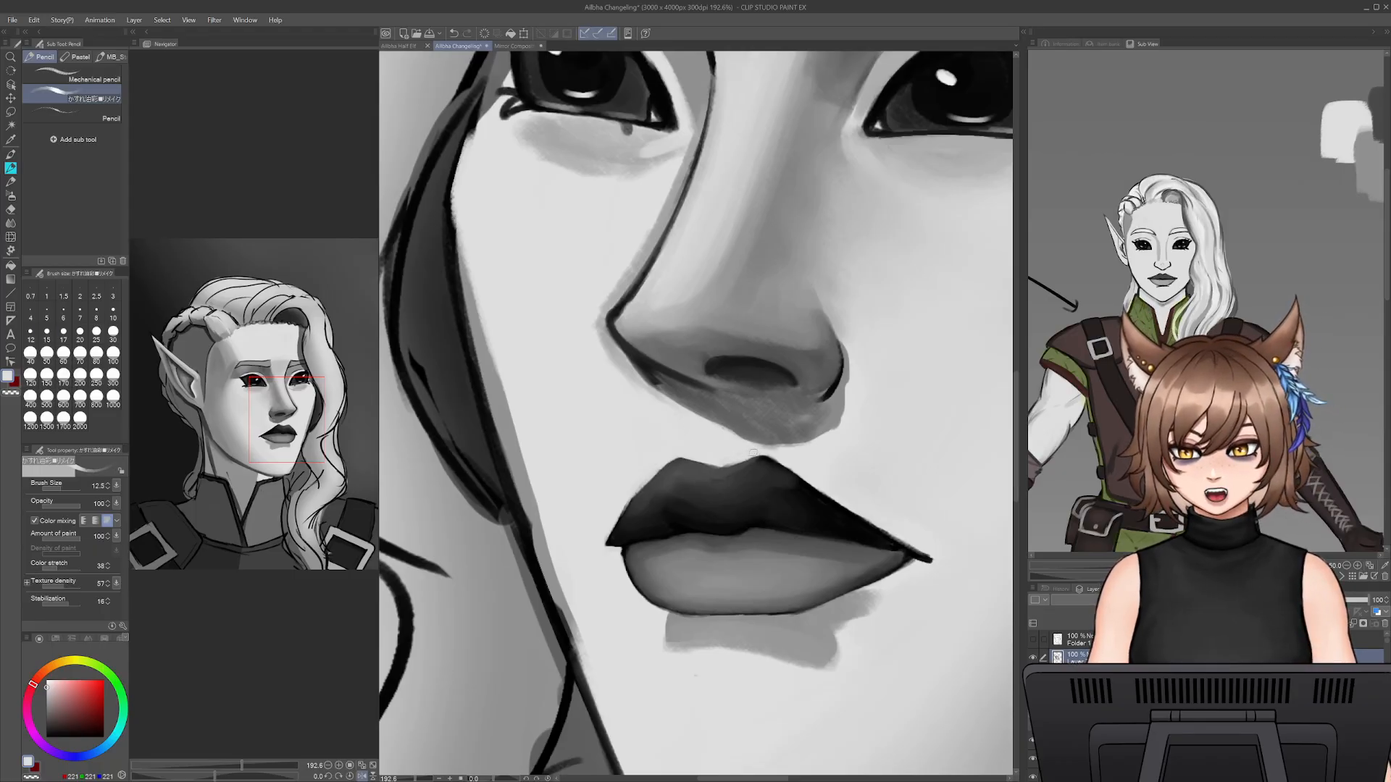
{"action": "left_click_drag", "start_coordinate": [755, 453], "coordinate": [889, 534]}
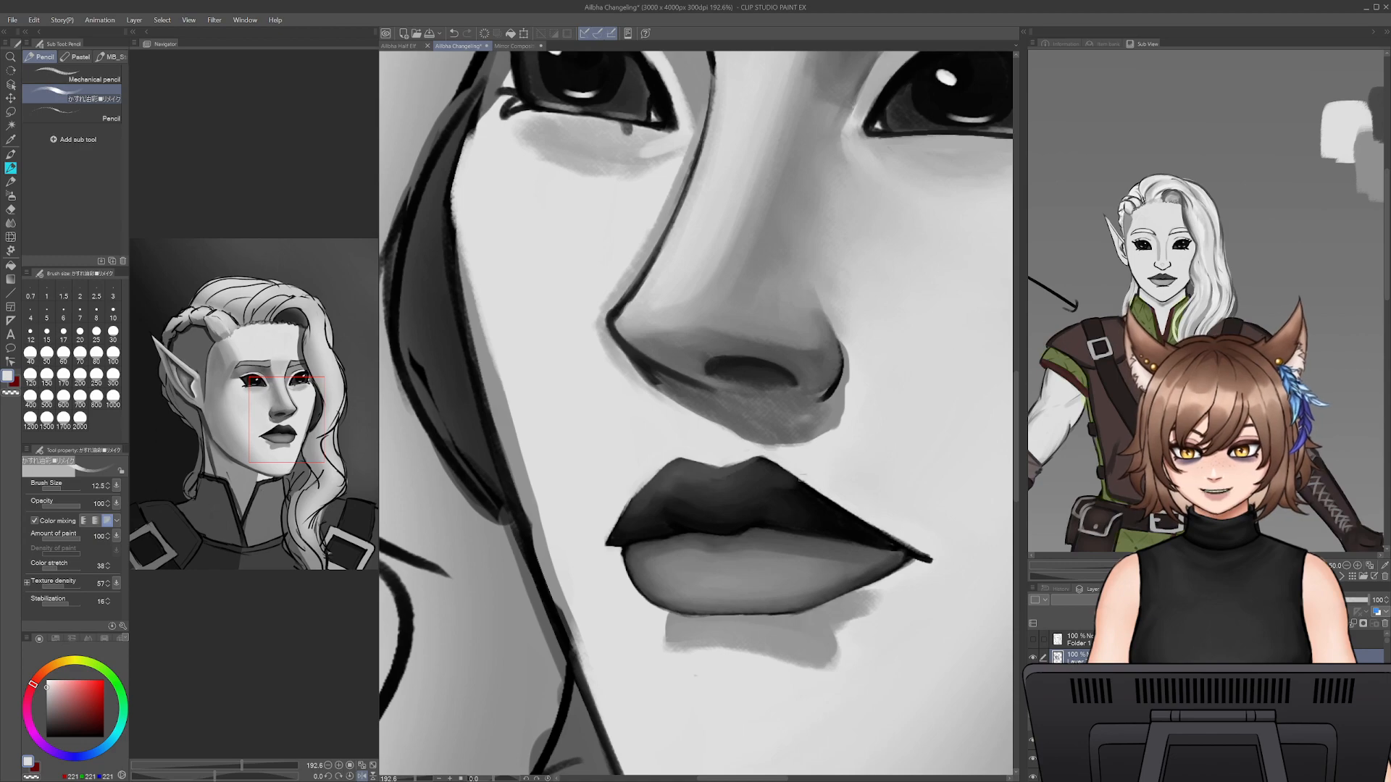
{"action": "left_click_drag", "start_coordinate": [799, 478], "coordinate": [891, 526]}
{"action": "key", "text": "bracketright"}
{"action": "key", "text": "bracketright"}
{"action": "key", "text": "bracketright"}
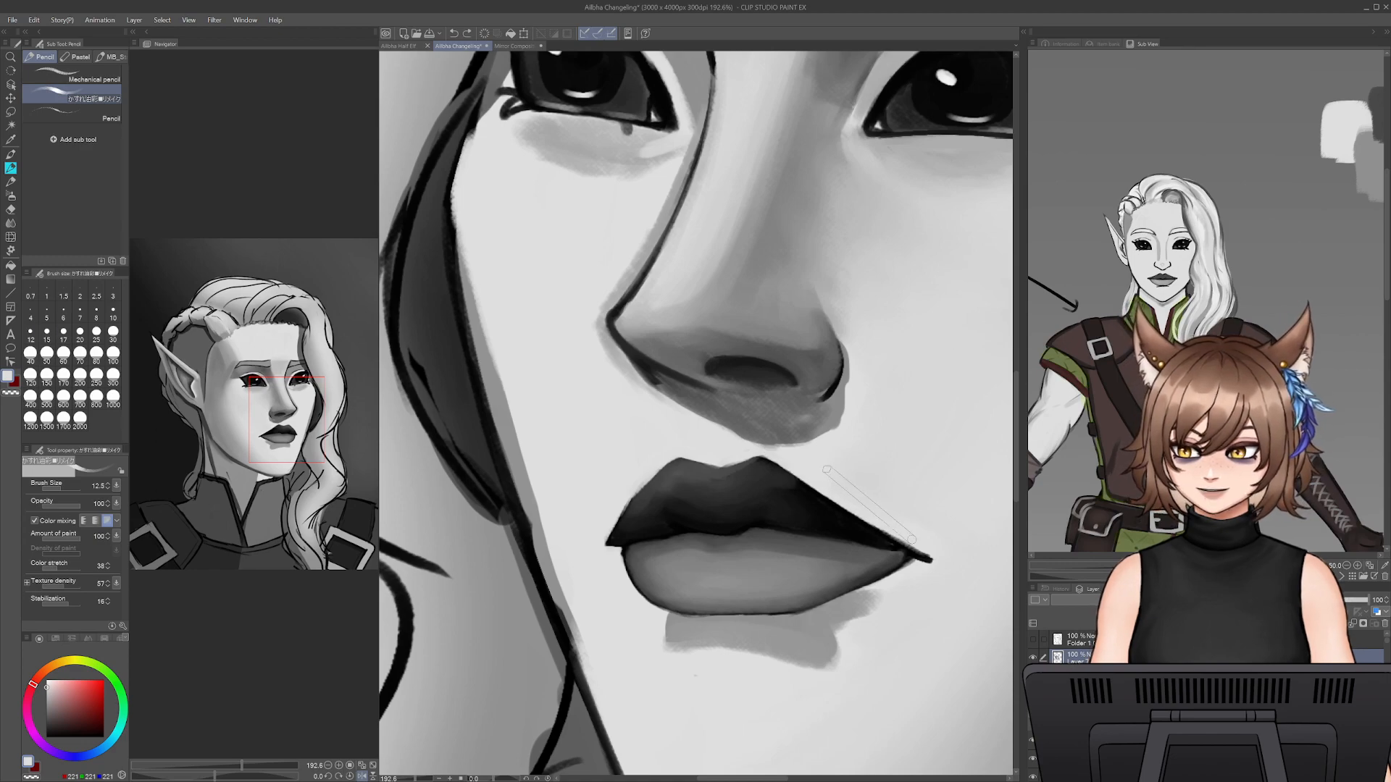
{"action": "left_click_drag", "start_coordinate": [831, 490], "coordinate": [902, 537]}
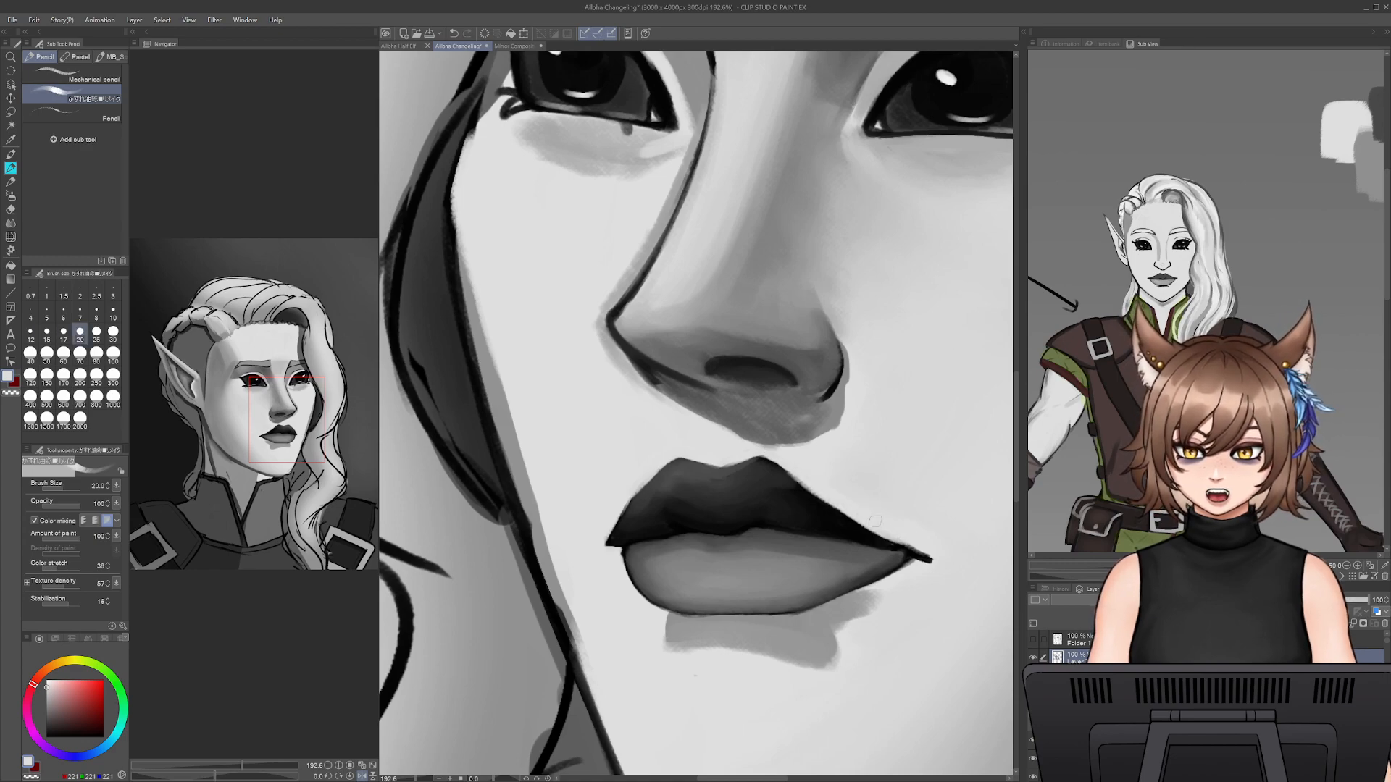
{"action": "left_click_drag", "start_coordinate": [792, 464], "coordinate": [863, 517]}
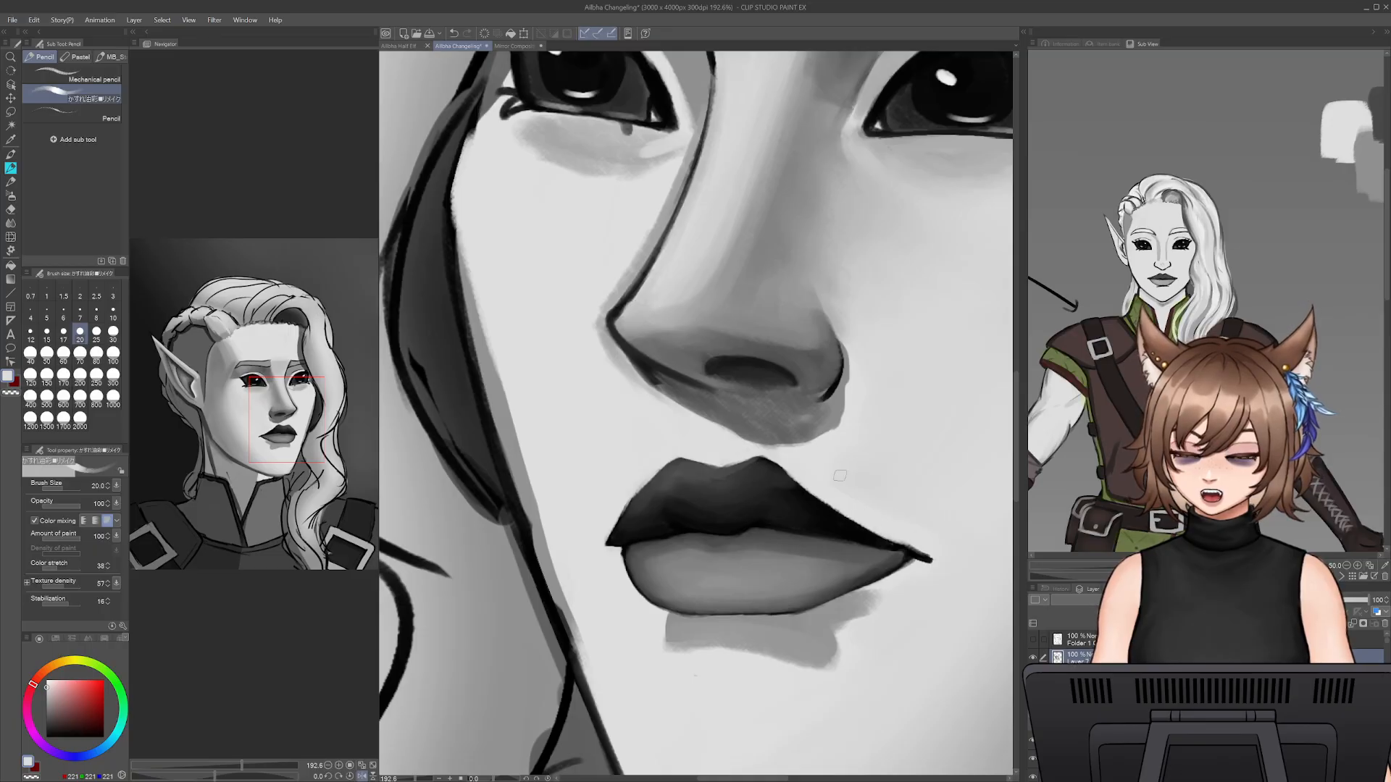
- Redefine the upper lip's edge between the far peak and far corner in sampled dark lip greys at brush size 10
{"action": "left_click", "coordinate": [772, 469], "text": "alt"}
{"action": "key", "text": "bracketleft"}
{"action": "key", "text": "bracketleft"}
{"action": "key", "text": "bracketleft"}
{"action": "key", "text": "bracketleft"}
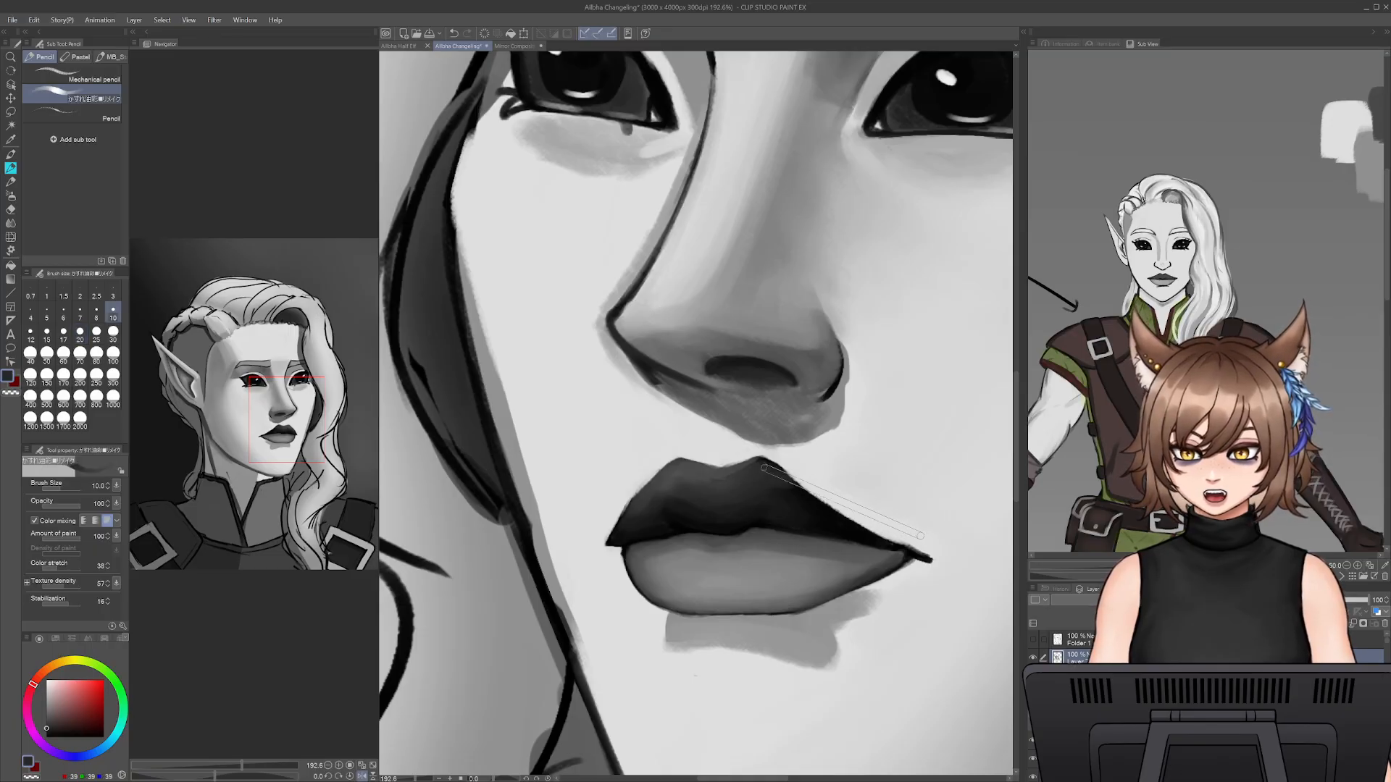
{"action": "mouse_move", "coordinate": [767, 459]}
{"action": "left_mouse_down"}
{"action": "mouse_move", "coordinate": [902, 547]}
{"action": "mouse_move", "coordinate": [826, 501]}
{"action": "left_mouse_up"}
{"action": "left_click", "coordinate": [839, 521], "text": "alt"}
{"action": "left_click_drag", "start_coordinate": [892, 540], "coordinate": [751, 462]}
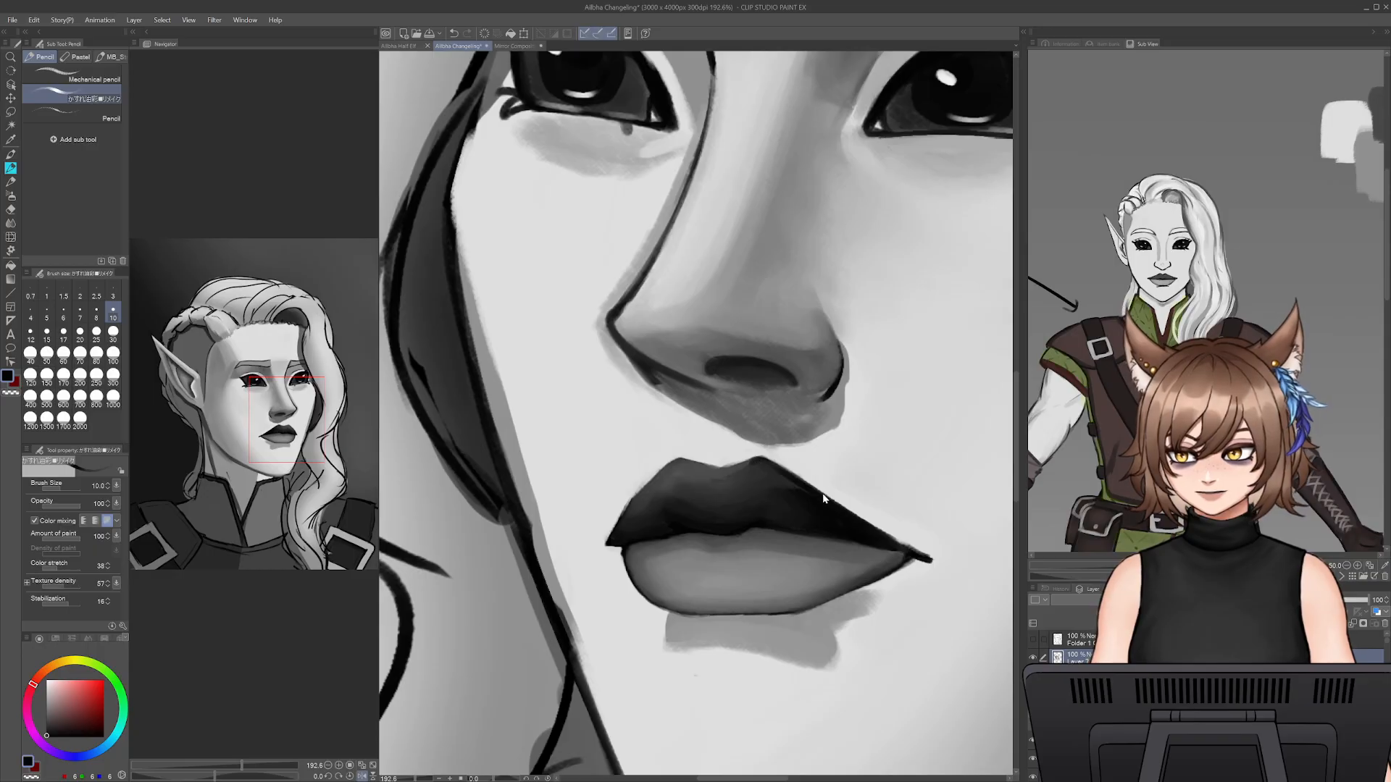
{"action": "key", "text": "h"}
{"action": "key", "text": "h"}
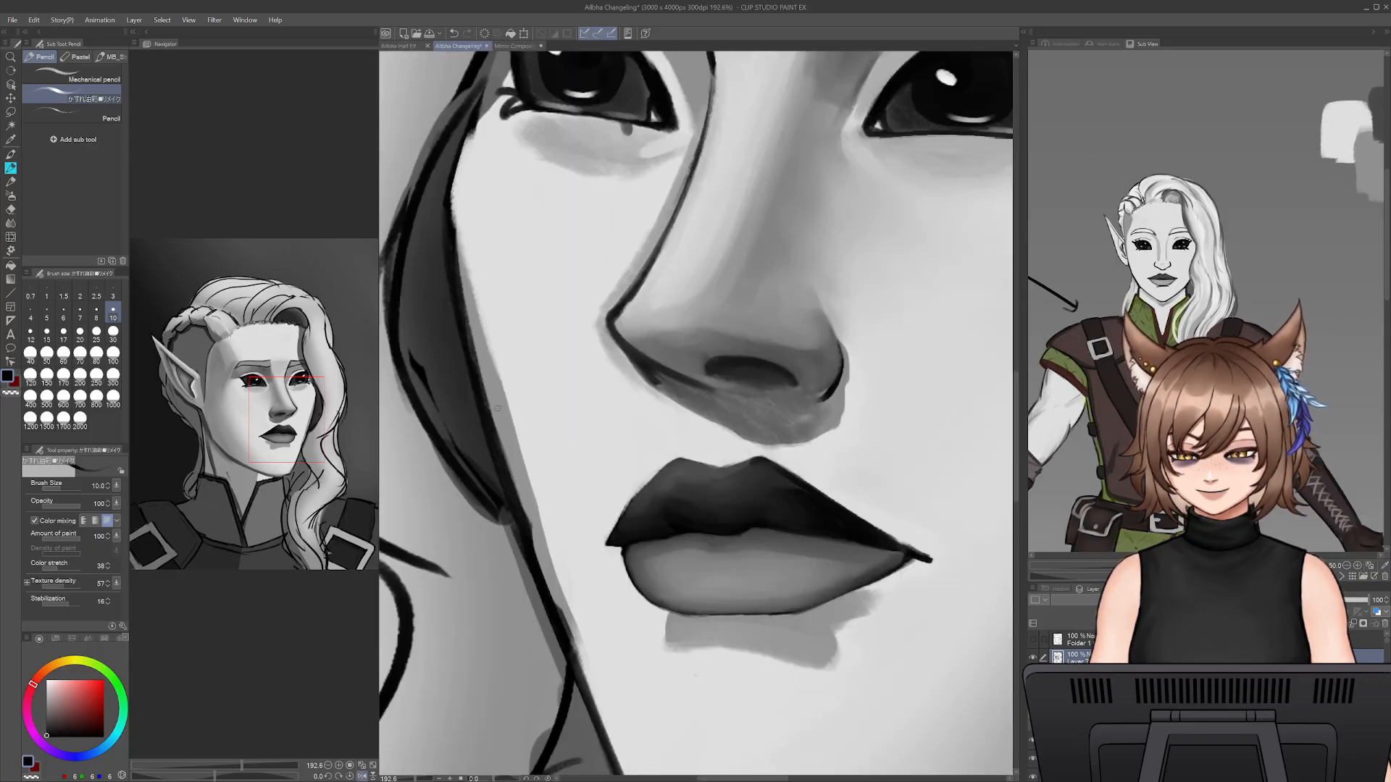
- Paint over the upper lip's near-side outline in sampled lip grey and clean its edge with skin grey at brush size 10
{"action": "left_click", "coordinate": [630, 516], "text": "alt"}
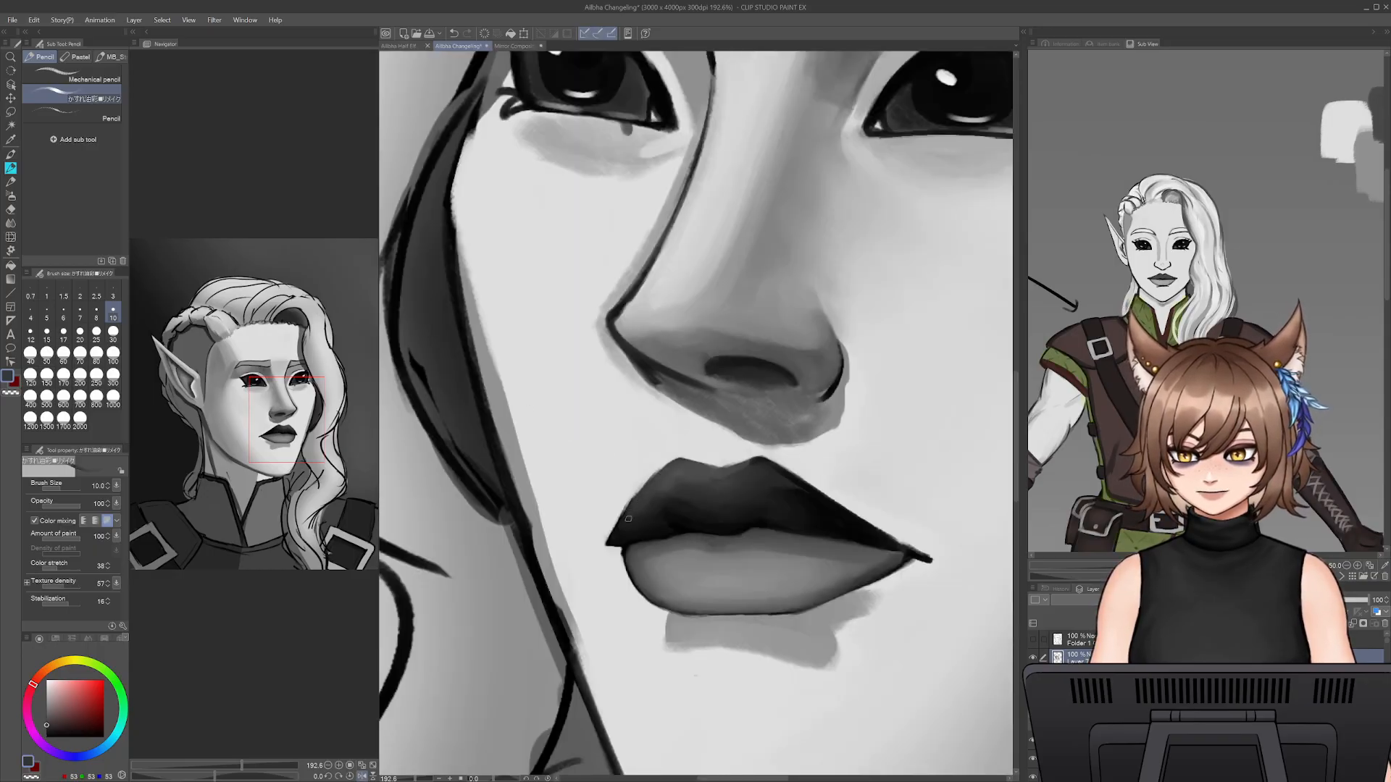
{"action": "left_click_drag", "start_coordinate": [624, 521], "coordinate": [631, 512]}
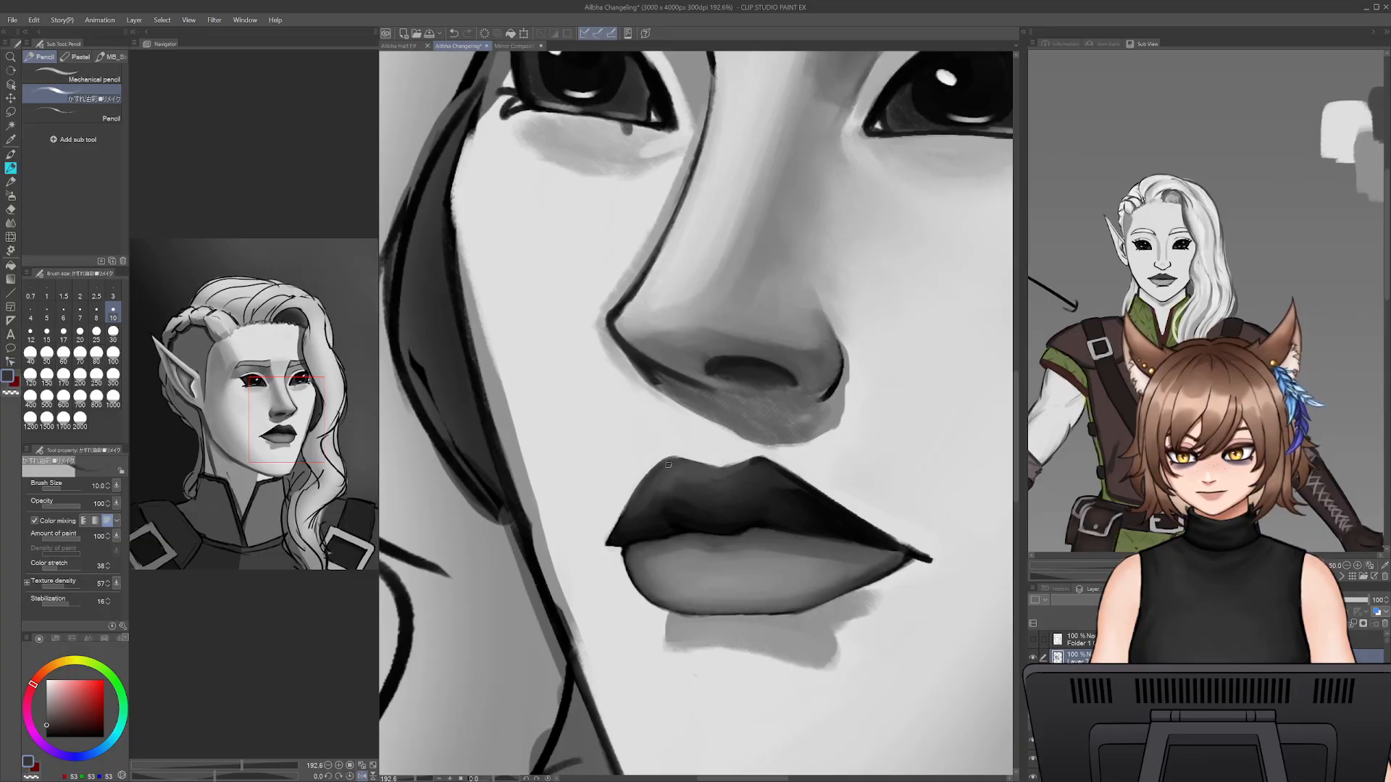
{"action": "left_click_drag", "start_coordinate": [691, 461], "coordinate": [732, 458]}
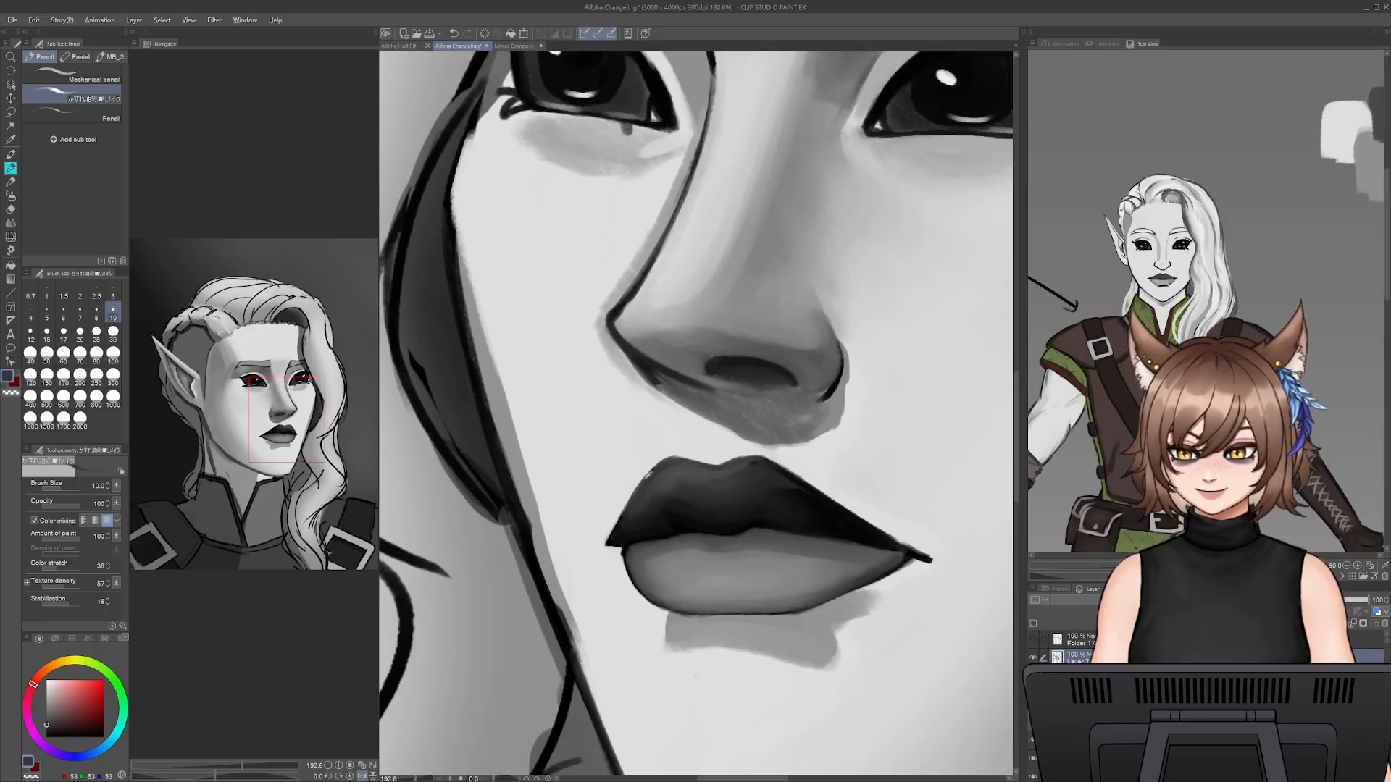
{"action": "left_click", "coordinate": [647, 472], "text": "alt"}
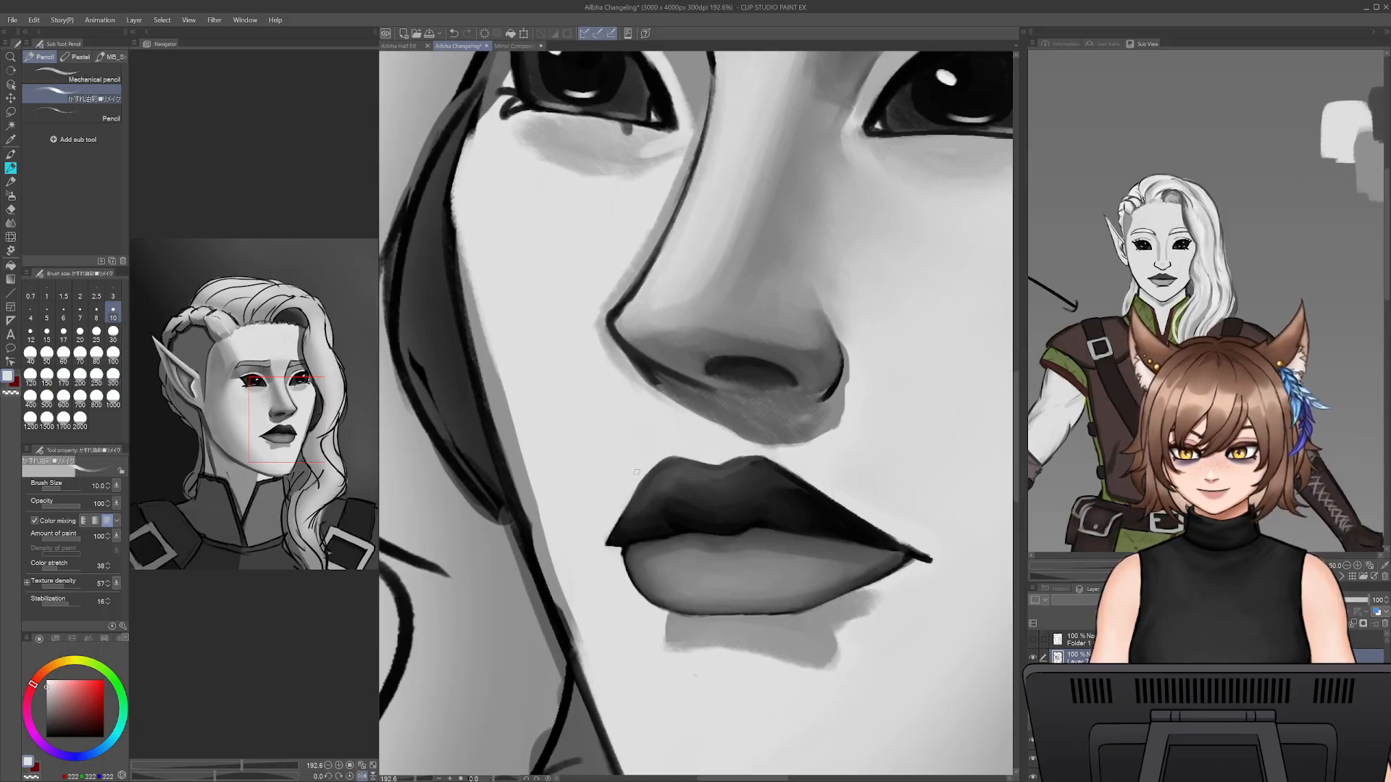
{"action": "left_click_drag", "start_coordinate": [630, 499], "coordinate": [639, 481]}
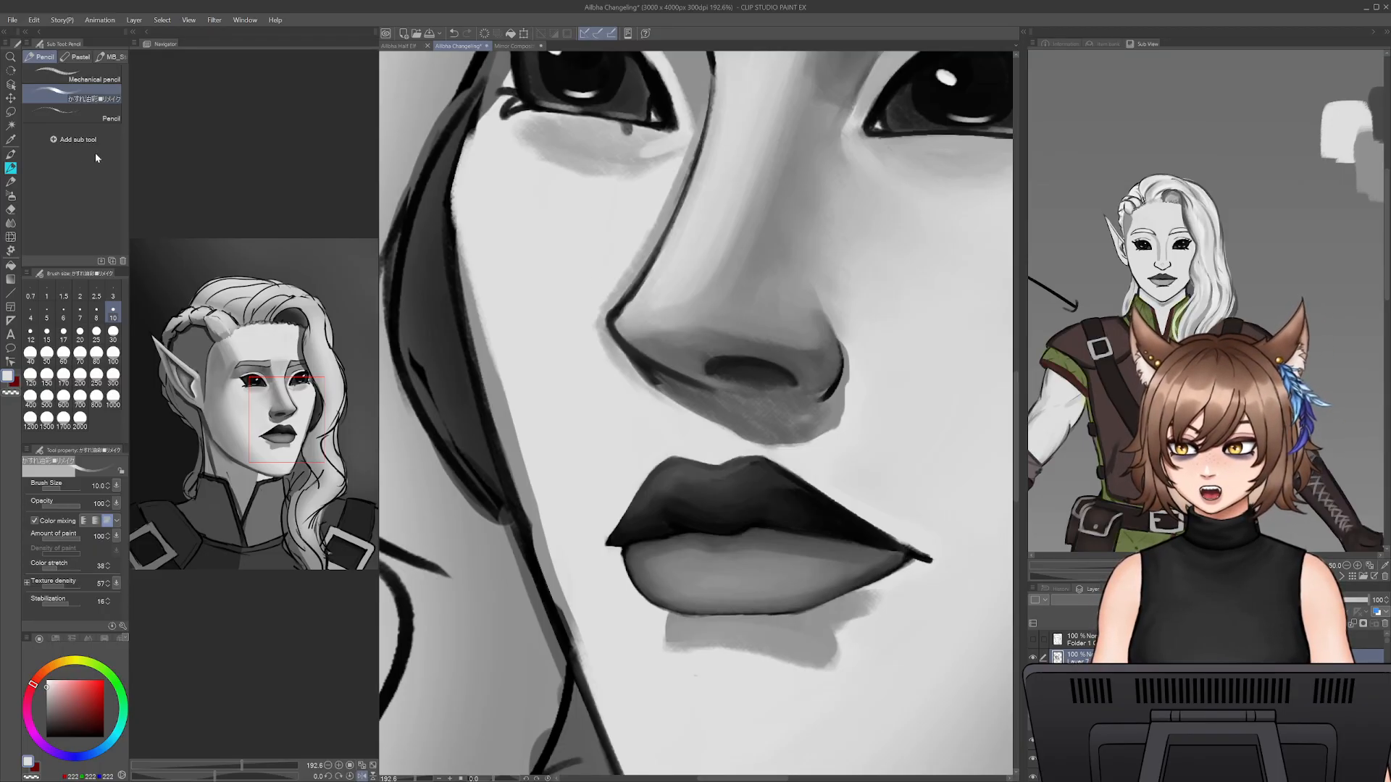
- Shade the upper lip below the cupid's bow and far peak in sampled dark lip greys at brush size 20
{"action": "left_click", "coordinate": [754, 471], "text": "alt"}
{"action": "left_click", "coordinate": [723, 474], "text": "alt"}
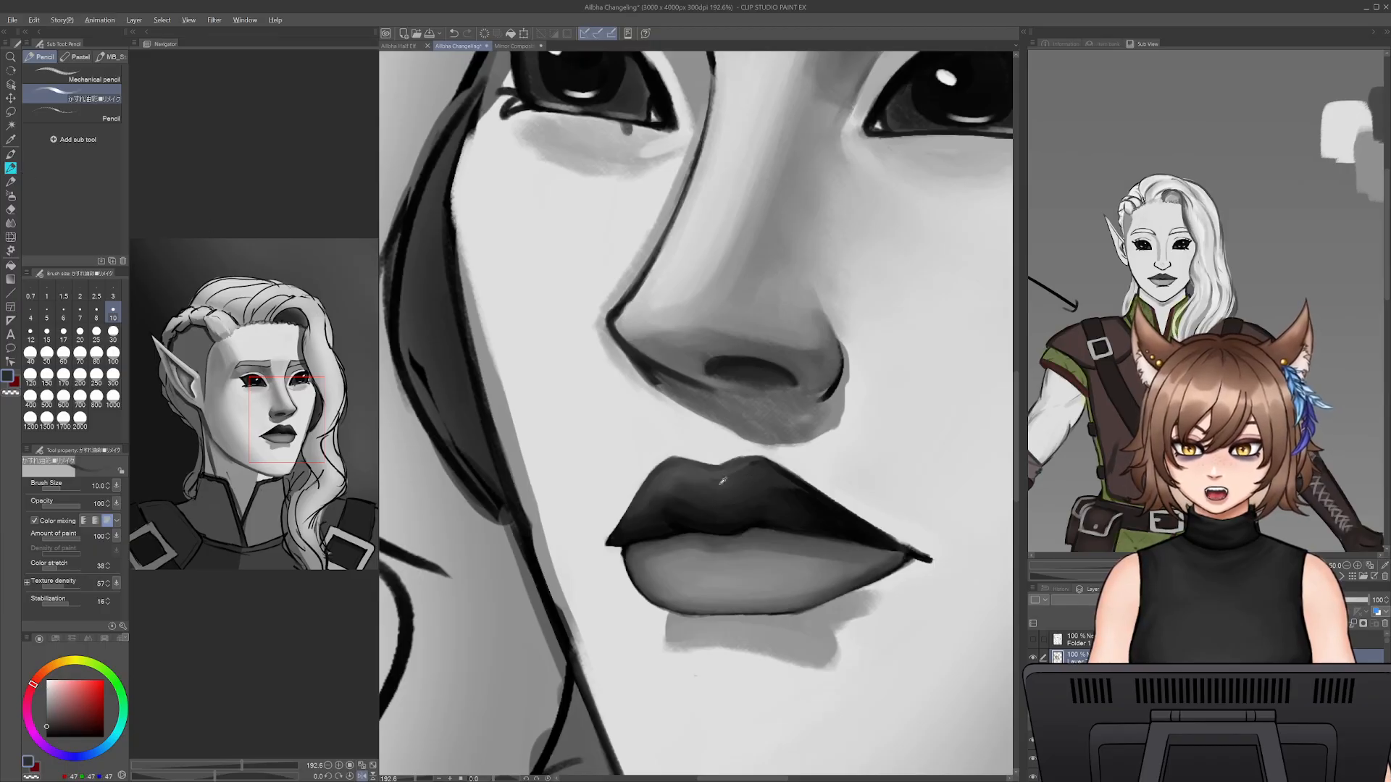
{"action": "key", "text": "]"}
{"action": "key", "text": "]"}
{"action": "key", "text": "]"}
{"action": "key", "text": "]"}
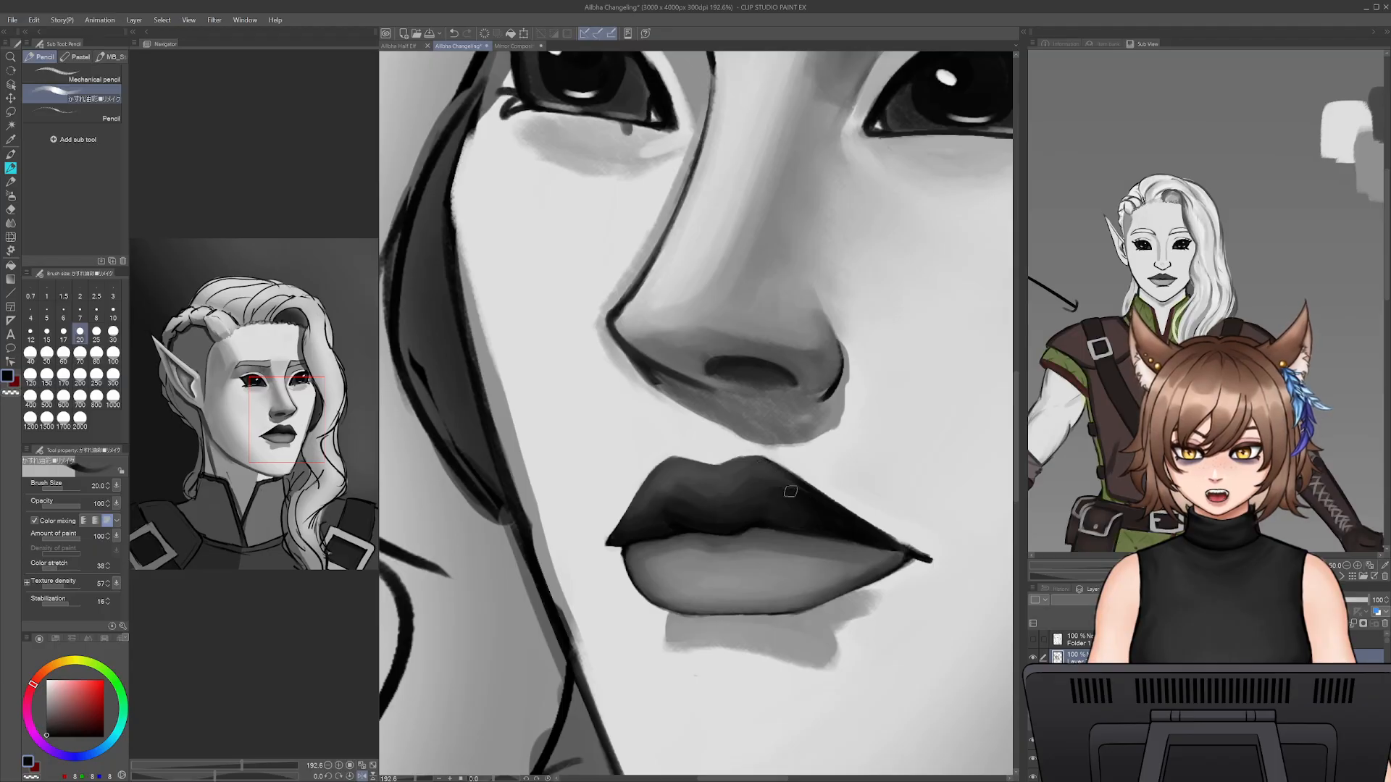
{"action": "left_click", "coordinate": [758, 483], "text": "alt"}
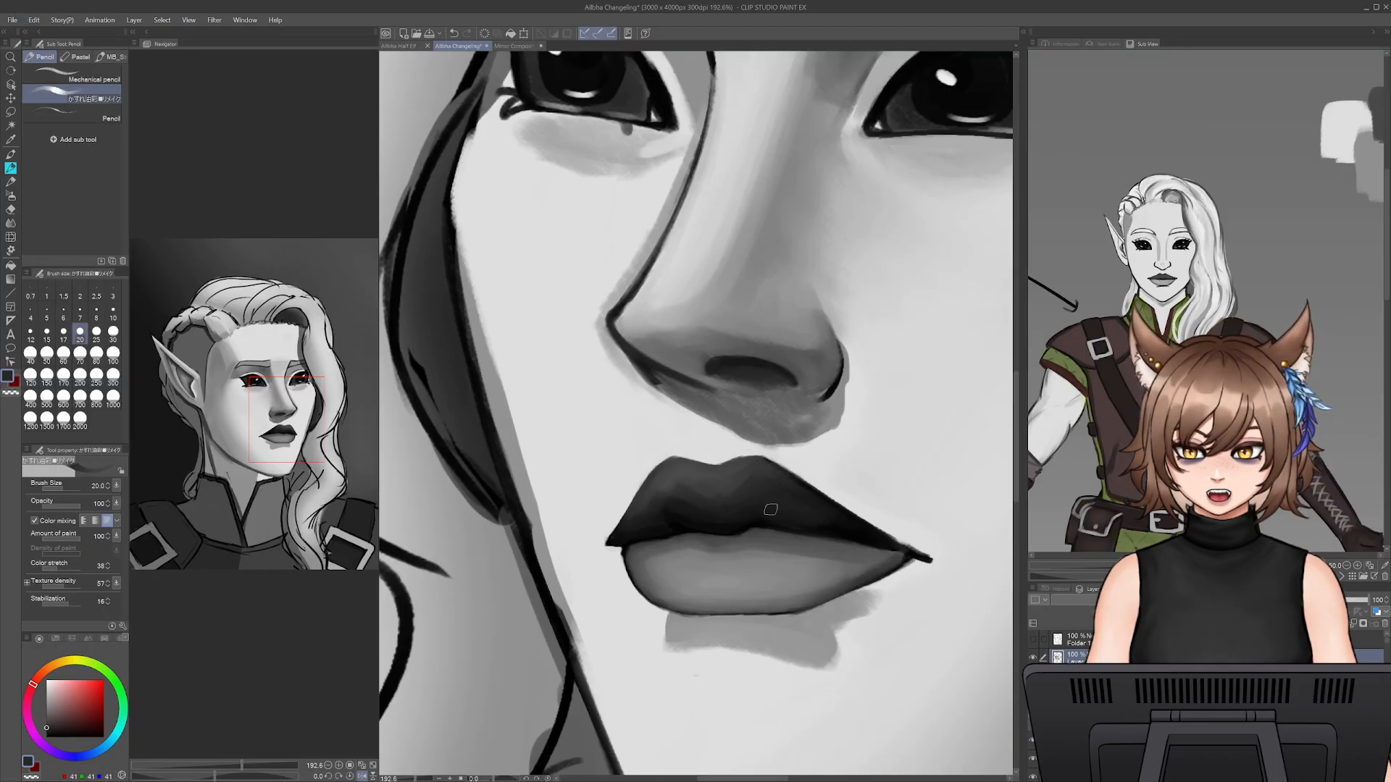
- Blend the near half of the upper lip with sampled dark greys at brush sizes 25 and 35
{"action": "left_click", "coordinate": [711, 502], "text": "alt"}
{"action": "key", "text": "bracketright"}
{"action": "key", "text": "bracketright"}
{"action": "key", "text": "bracketright"}
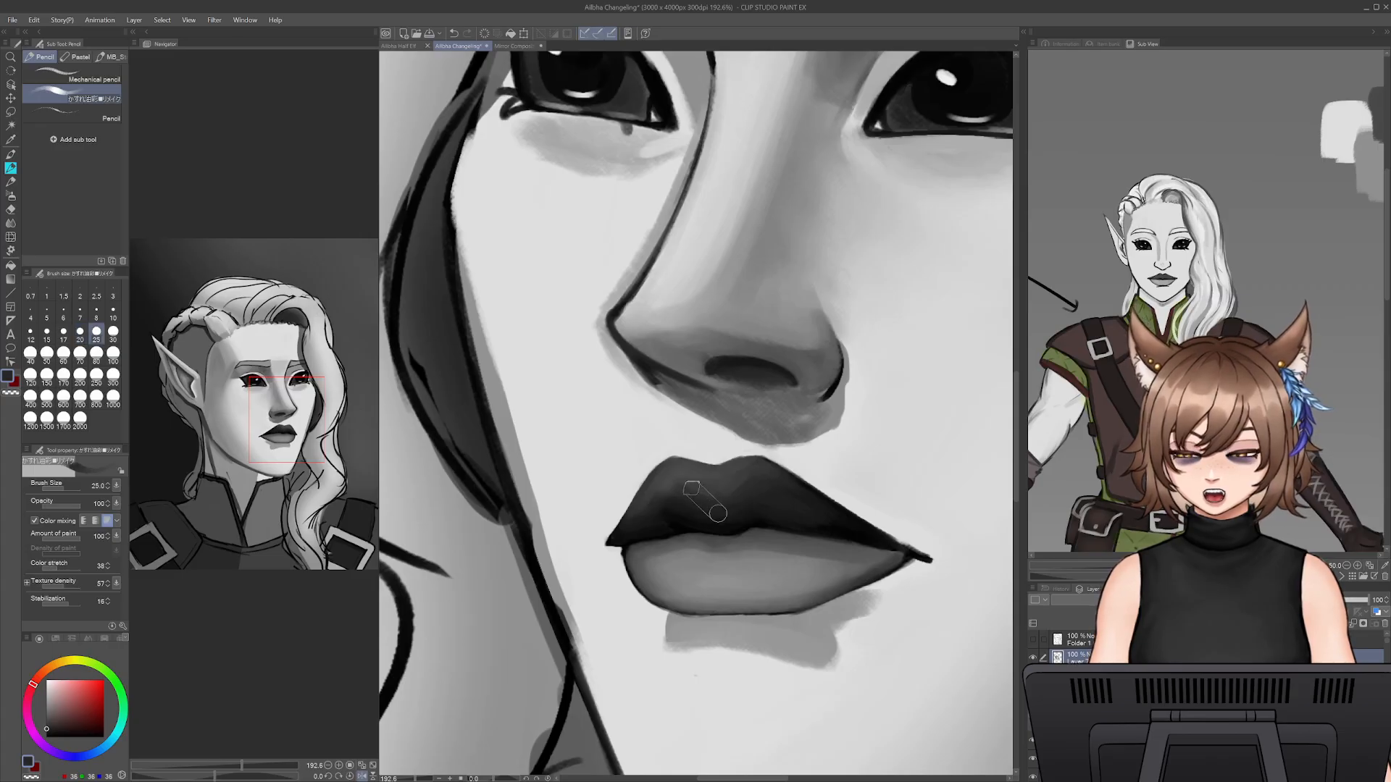
{"action": "left_click", "coordinate": [697, 481], "text": "alt"}
{"action": "left_click_drag", "start_coordinate": [659, 481], "coordinate": [659, 498]}
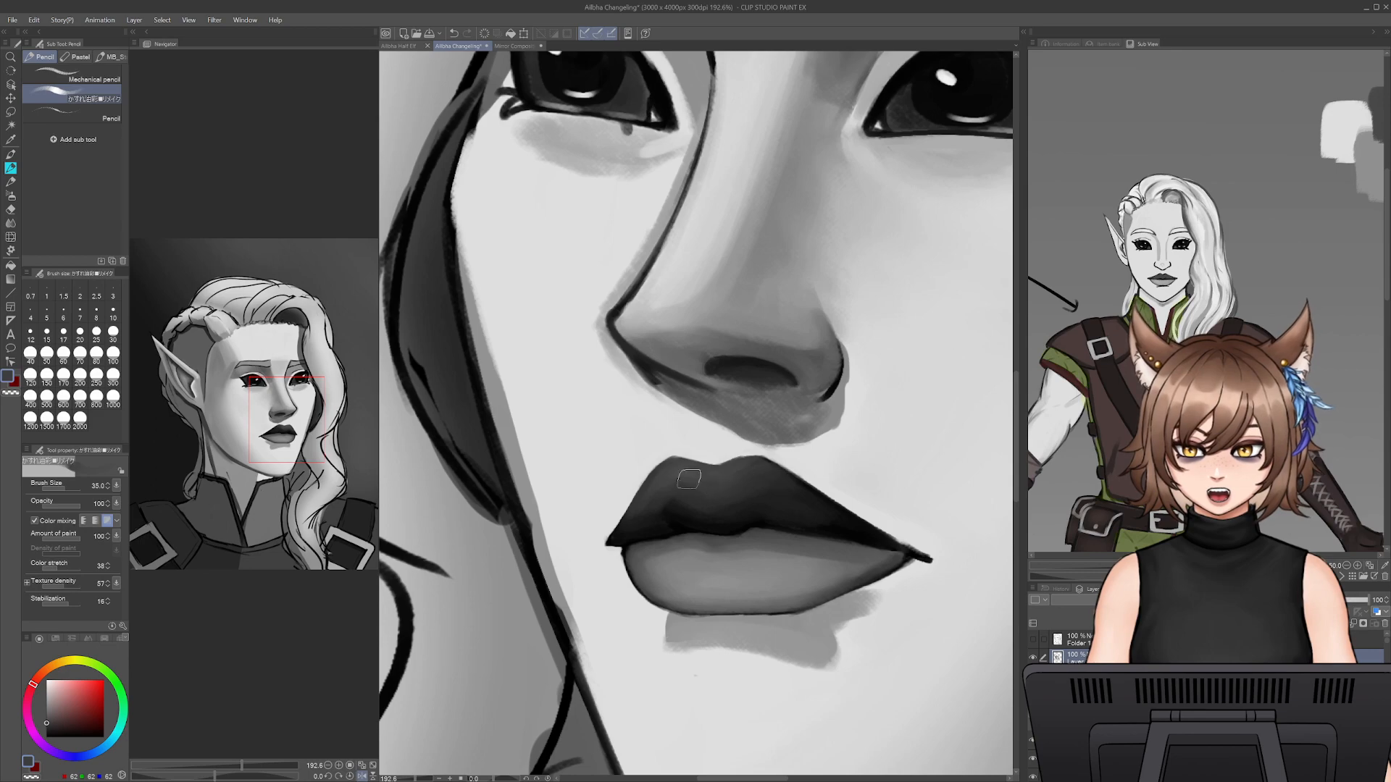
{"action": "left_click", "coordinate": [684, 507], "text": "alt"}
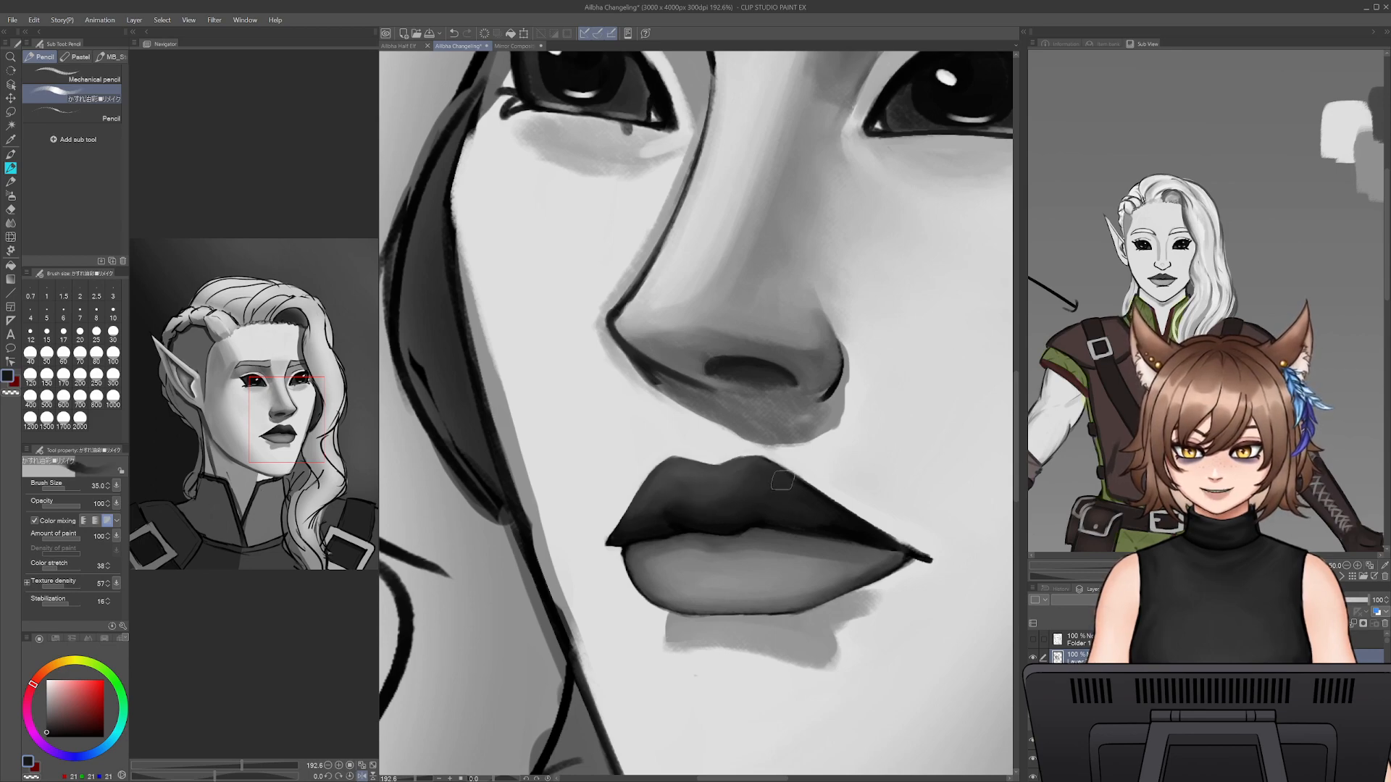
- Smooth the shading on the far half of the upper lip with sampled greys at brush sizes 20 and 30
{"action": "key", "text": "bracketleft"}
{"action": "key", "text": "bracketleft"}
{"action": "key", "text": "bracketleft"}
{"action": "key", "text": "bracketleft"}
{"action": "key", "text": "bracketright"}
{"action": "key", "text": "bracketright"}
{"action": "key", "text": "bracketright"}
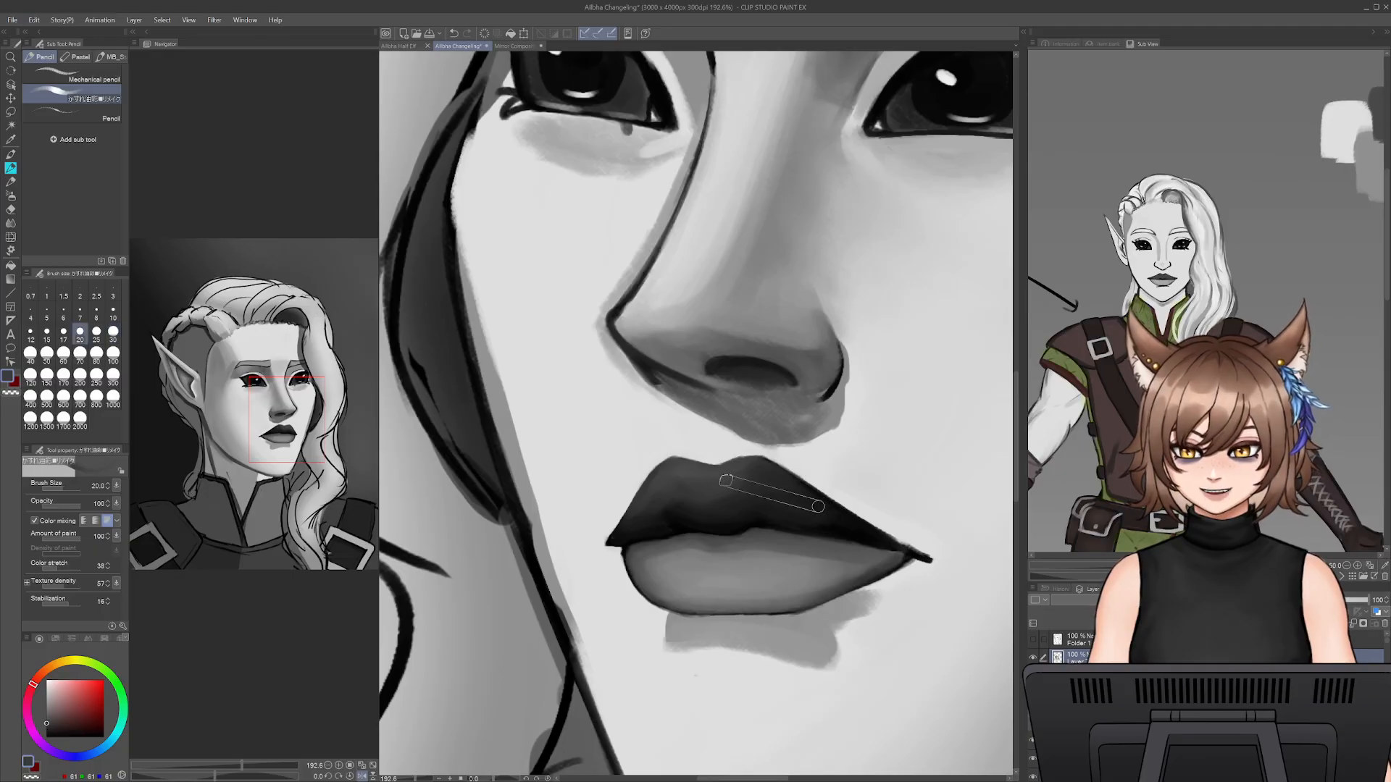
{"action": "left_click", "coordinate": [717, 484], "text": "alt"}
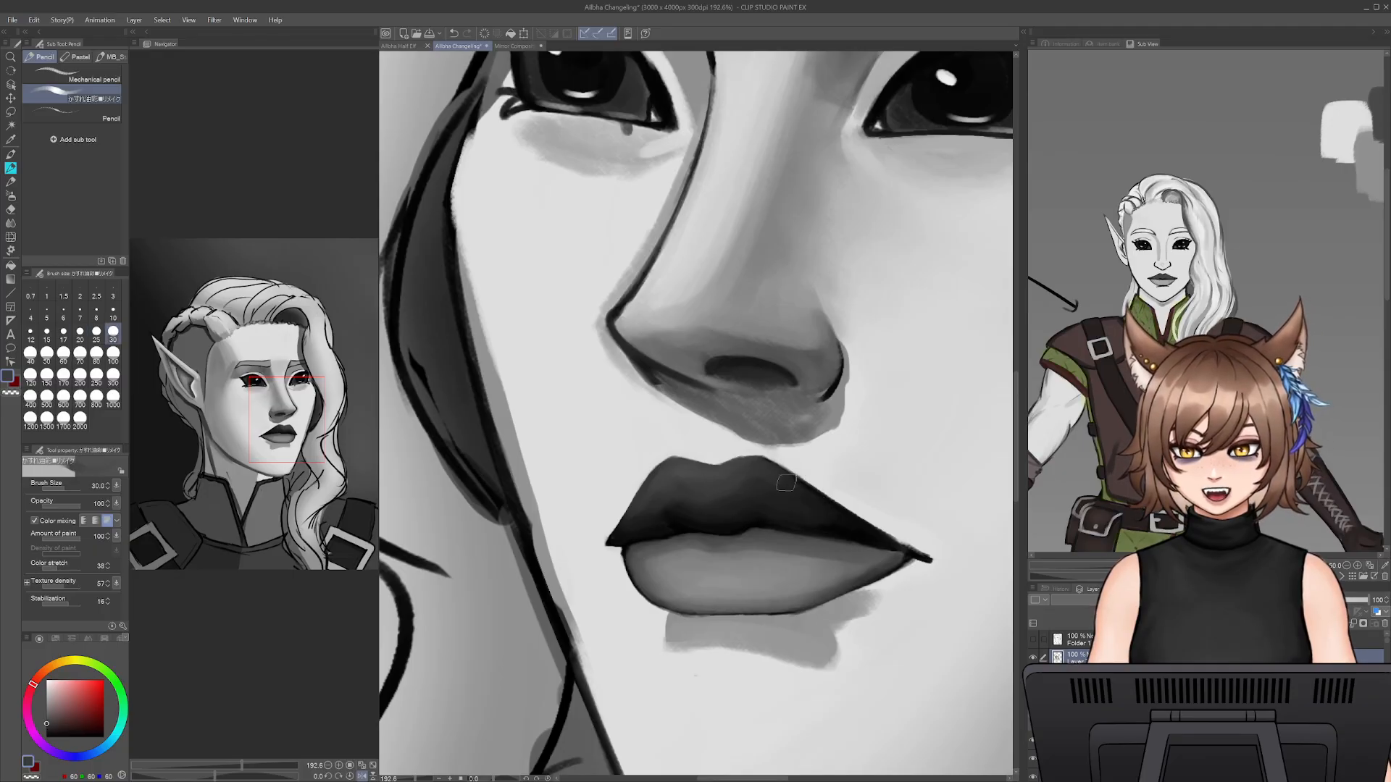
{"action": "left_click", "coordinate": [853, 529], "text": "alt"}
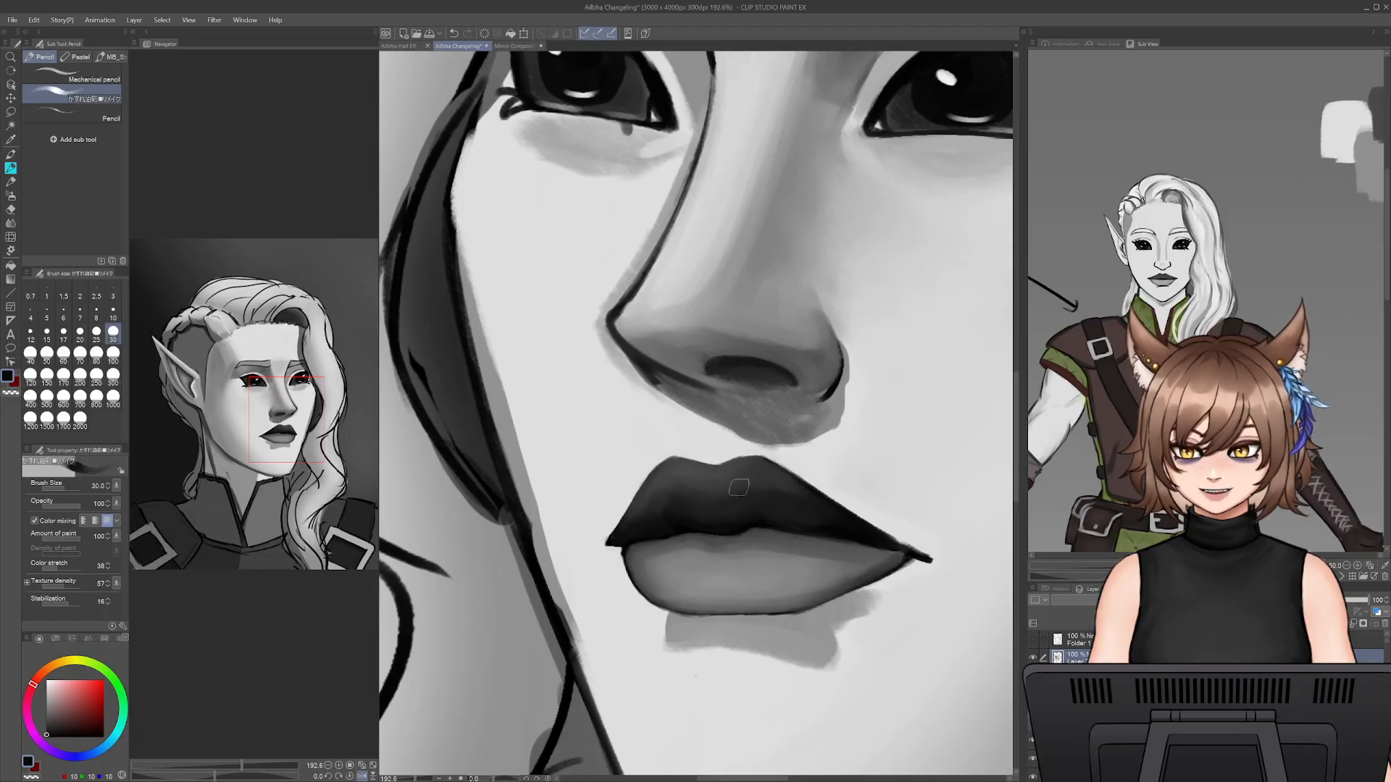
- Soften the upper lip's far edge in sampled lip grey and trim it toward the corner at brush size 9
{"action": "left_click", "coordinate": [773, 481], "text": "alt"}
{"action": "left_click_drag", "start_coordinate": [773, 473], "coordinate": [823, 507]}
{"action": "key", "text": "ctrl+z"}
{"action": "key", "text": "bracketleft"}
{"action": "key", "text": "bracketleft"}
{"action": "key", "text": "bracketleft"}
{"action": "key", "text": "bracketleft"}
{"action": "key", "text": "bracketleft"}
{"action": "key", "text": "ctrl+z"}
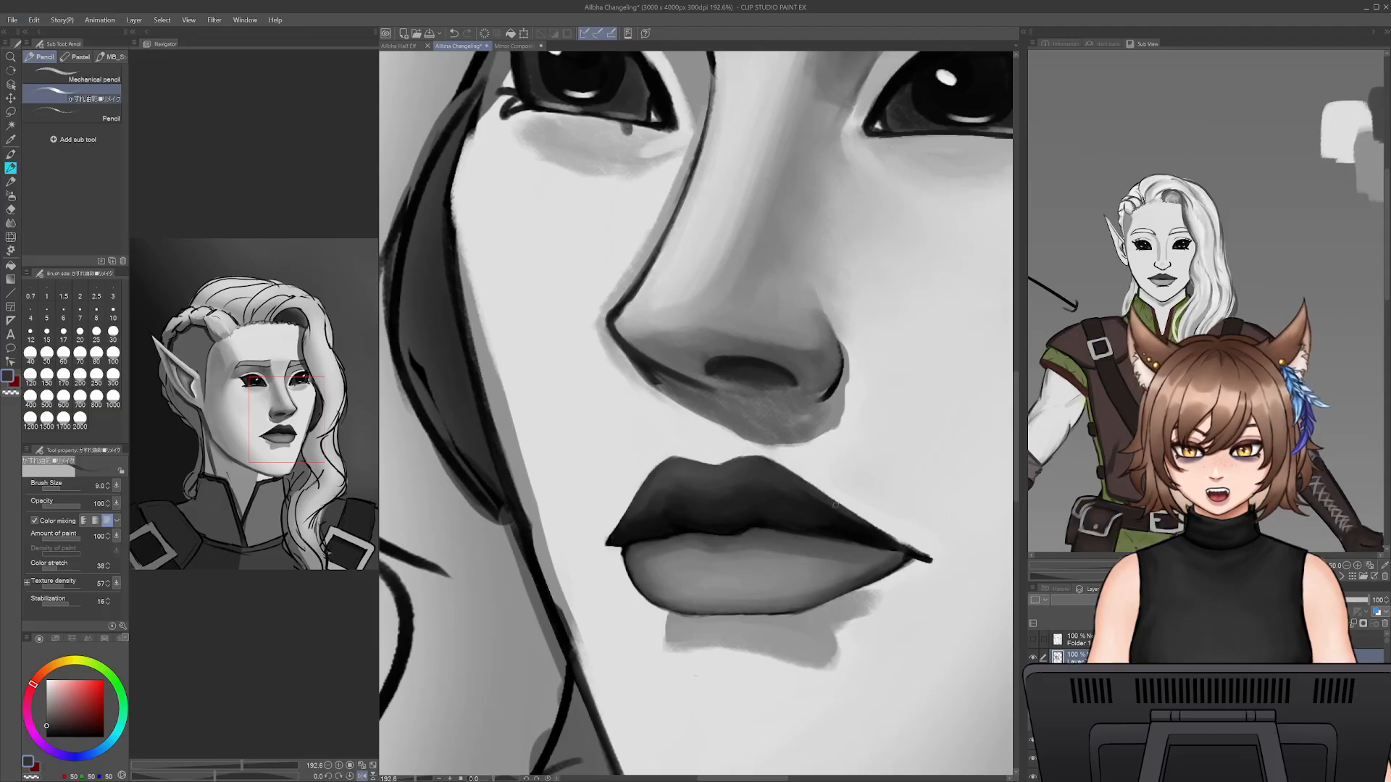
{"action": "left_click", "coordinate": [885, 528], "text": "alt"}
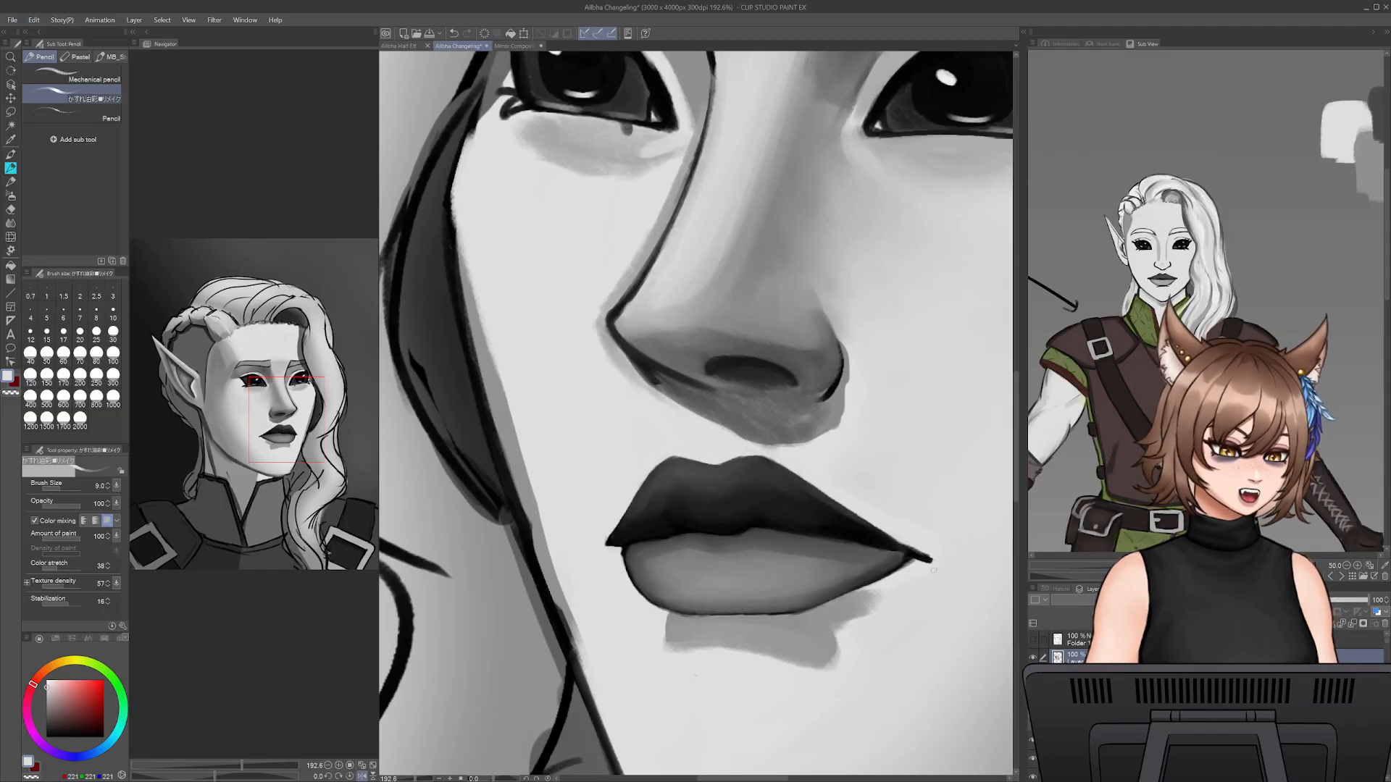
- Rework the lower lip's far-side outline in lip grey and clean its edge with skin grey at brush size 12.5
{"action": "left_click_drag", "start_coordinate": [876, 633], "coordinate": [858, 578]}
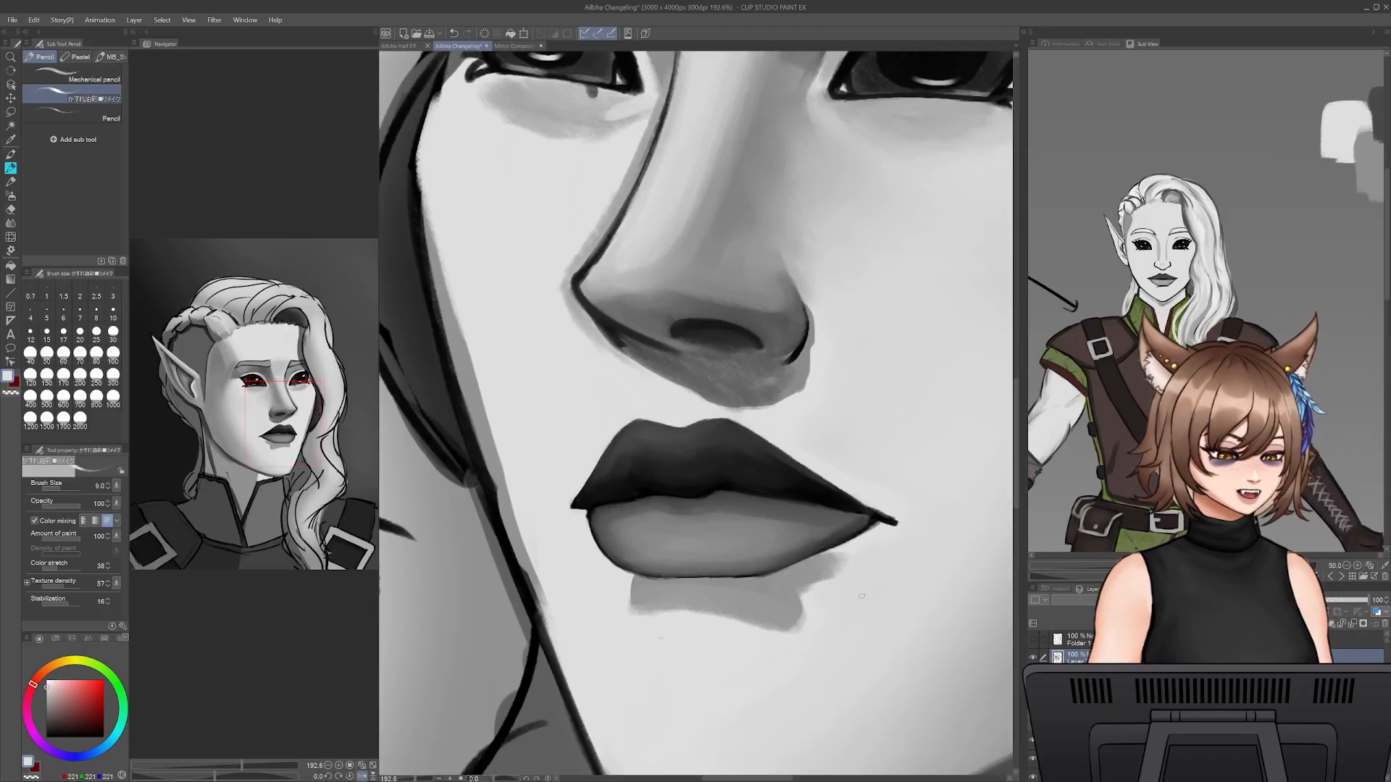
{"action": "left_click", "coordinate": [841, 532], "text": "alt"}
{"action": "mouse_move", "coordinate": [805, 556]}
{"action": "left_mouse_down"}
{"action": "mouse_move", "coordinate": [837, 500]}
{"action": "mouse_move", "coordinate": [795, 560]}
{"action": "mouse_move", "coordinate": [833, 534]}
{"action": "left_mouse_up"}
{"action": "key", "text": "bracketright"}
{"action": "key", "text": "bracketright"}
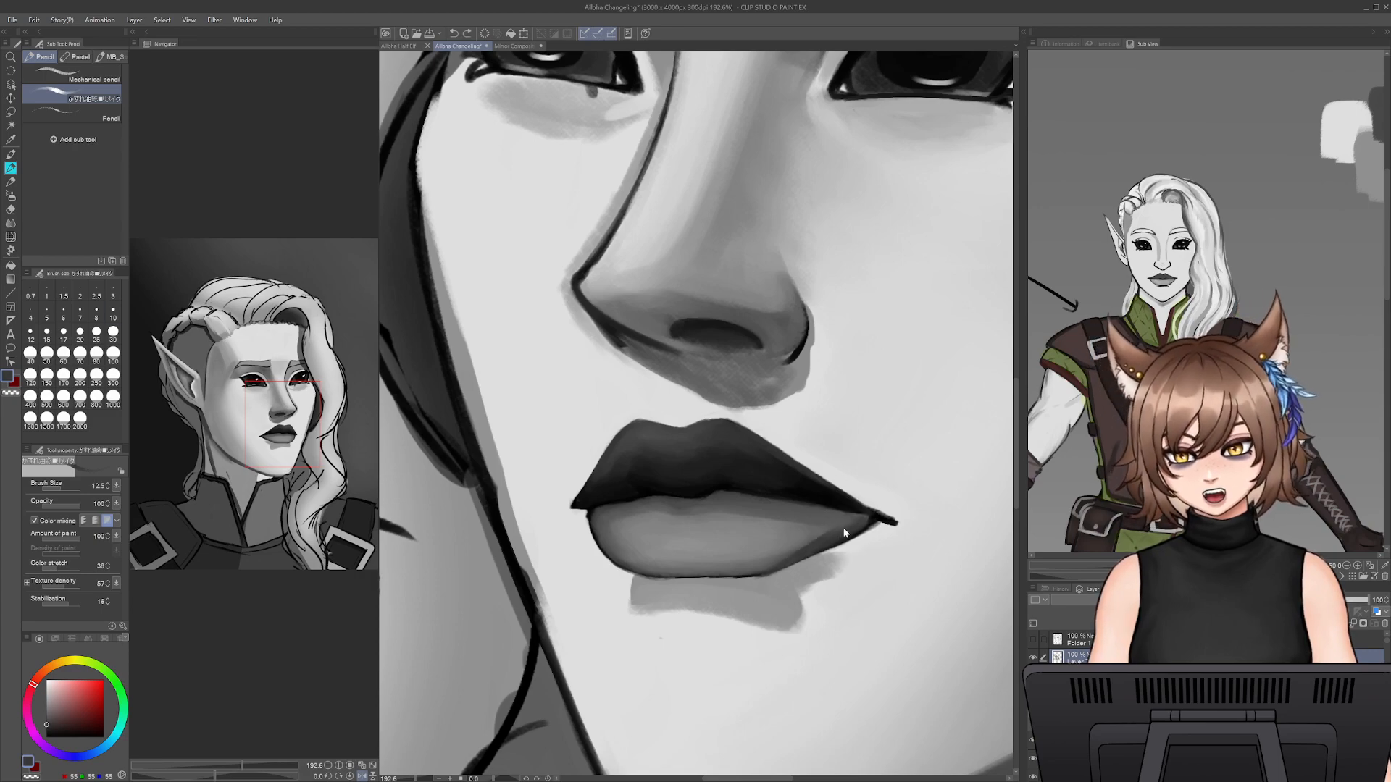
{"action": "key", "text": "ctrl+z"}
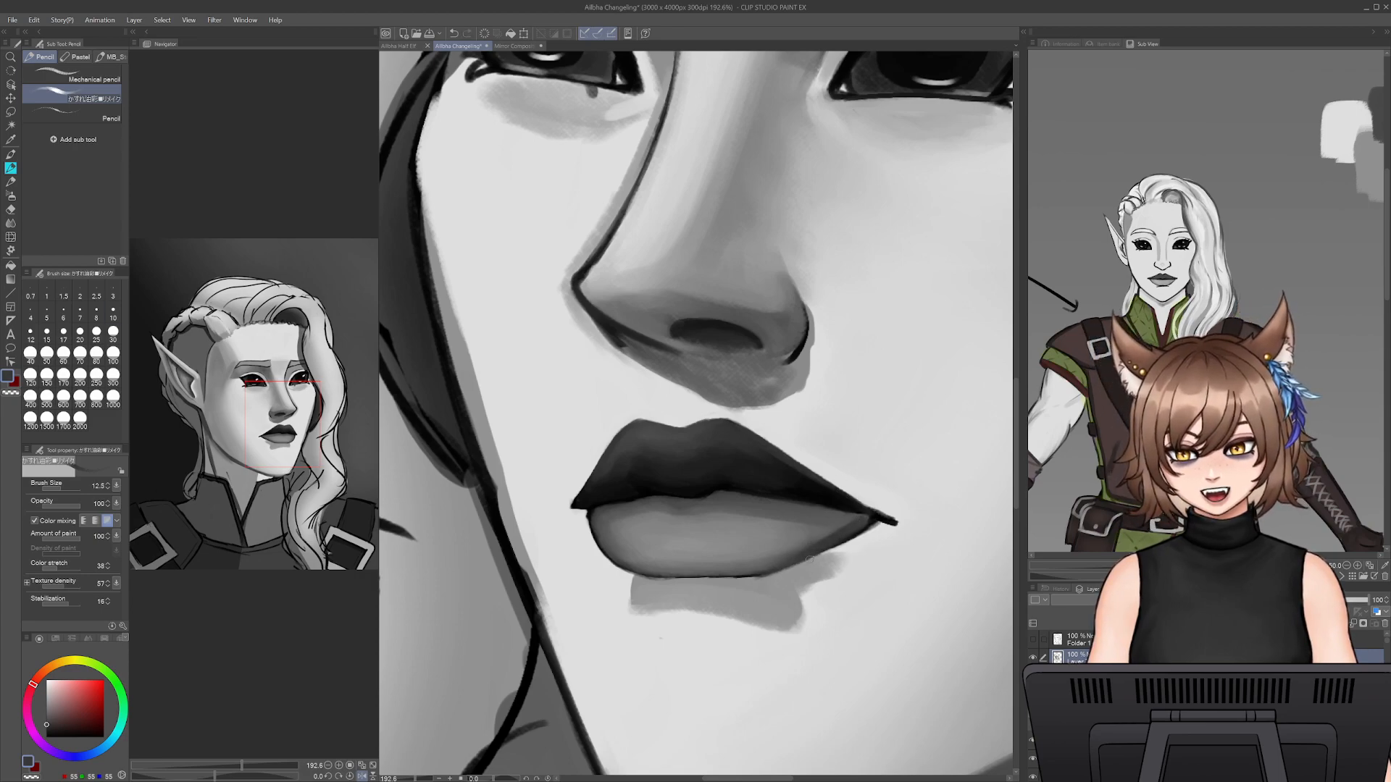
{"action": "left_click", "coordinate": [788, 578], "text": "alt"}
{"action": "left_click", "coordinate": [881, 533], "text": "alt"}
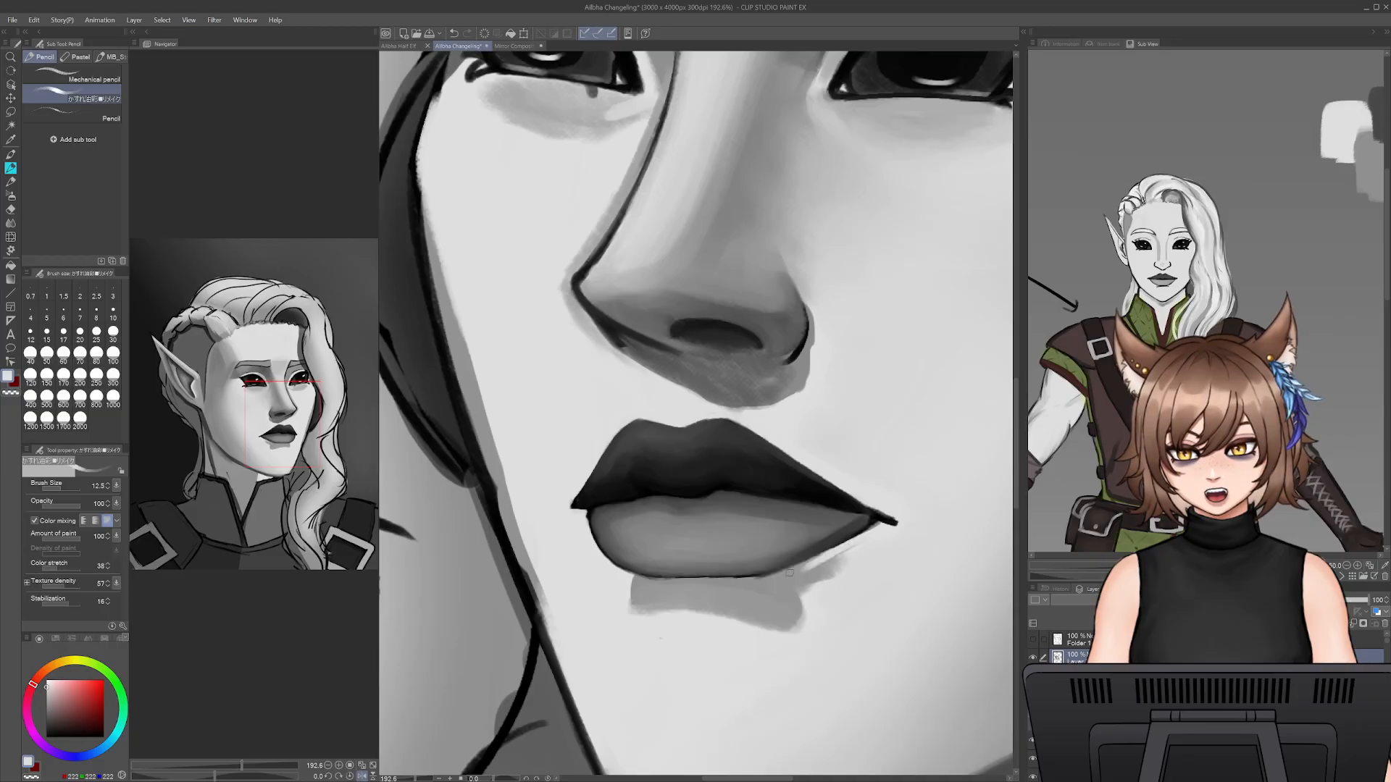
{"action": "mouse_move", "coordinate": [857, 538]}
{"action": "left_mouse_down"}
{"action": "mouse_move", "coordinate": [787, 577]}
{"action": "mouse_move", "coordinate": [846, 552]}
{"action": "mouse_move", "coordinate": [810, 572]}
{"action": "left_mouse_up"}
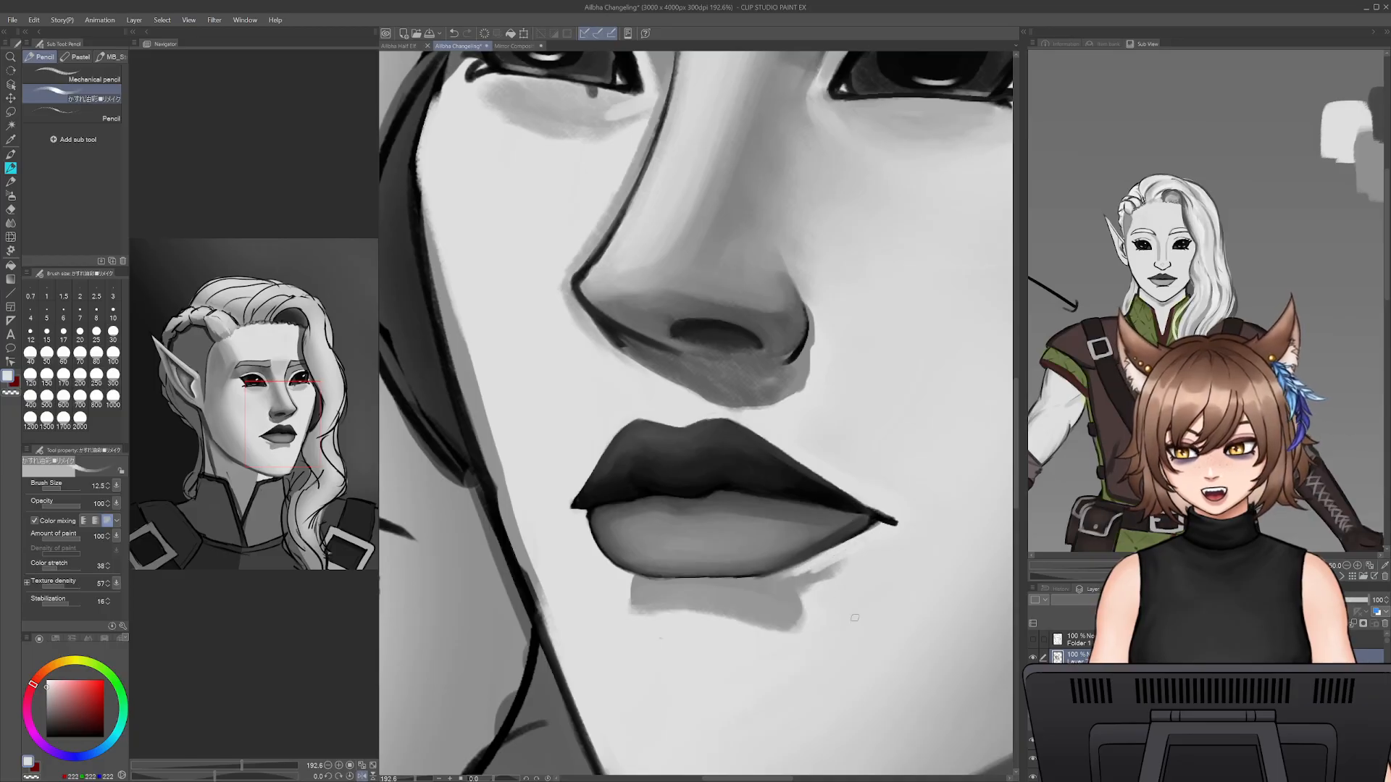
- Shade the lower lip near its far corner in sampled lip grey at brush size 20
{"action": "left_click", "coordinate": [845, 534], "text": "alt"}
{"action": "key", "text": "]"}
{"action": "key", "text": "]"}
{"action": "key", "text": "]"}
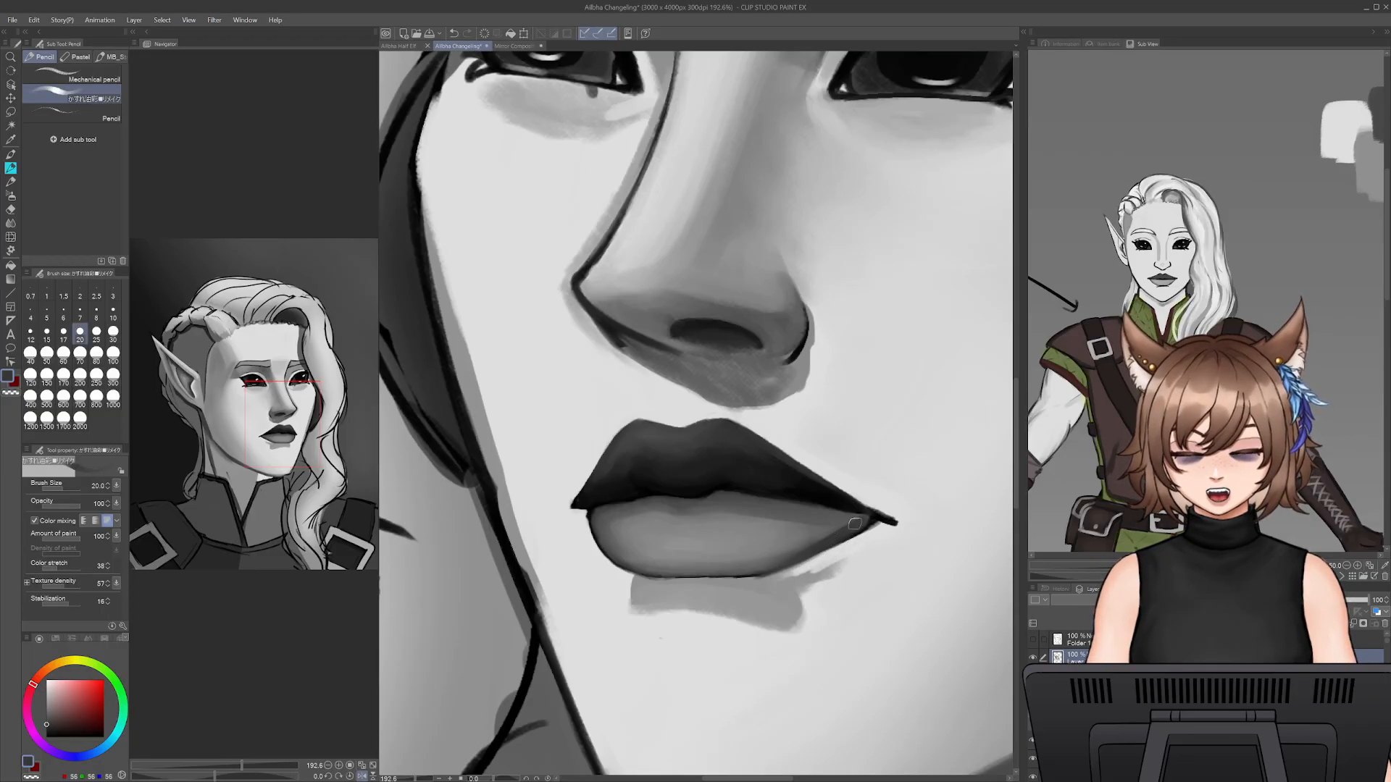
{"action": "left_click", "coordinate": [855, 523], "text": "alt"}
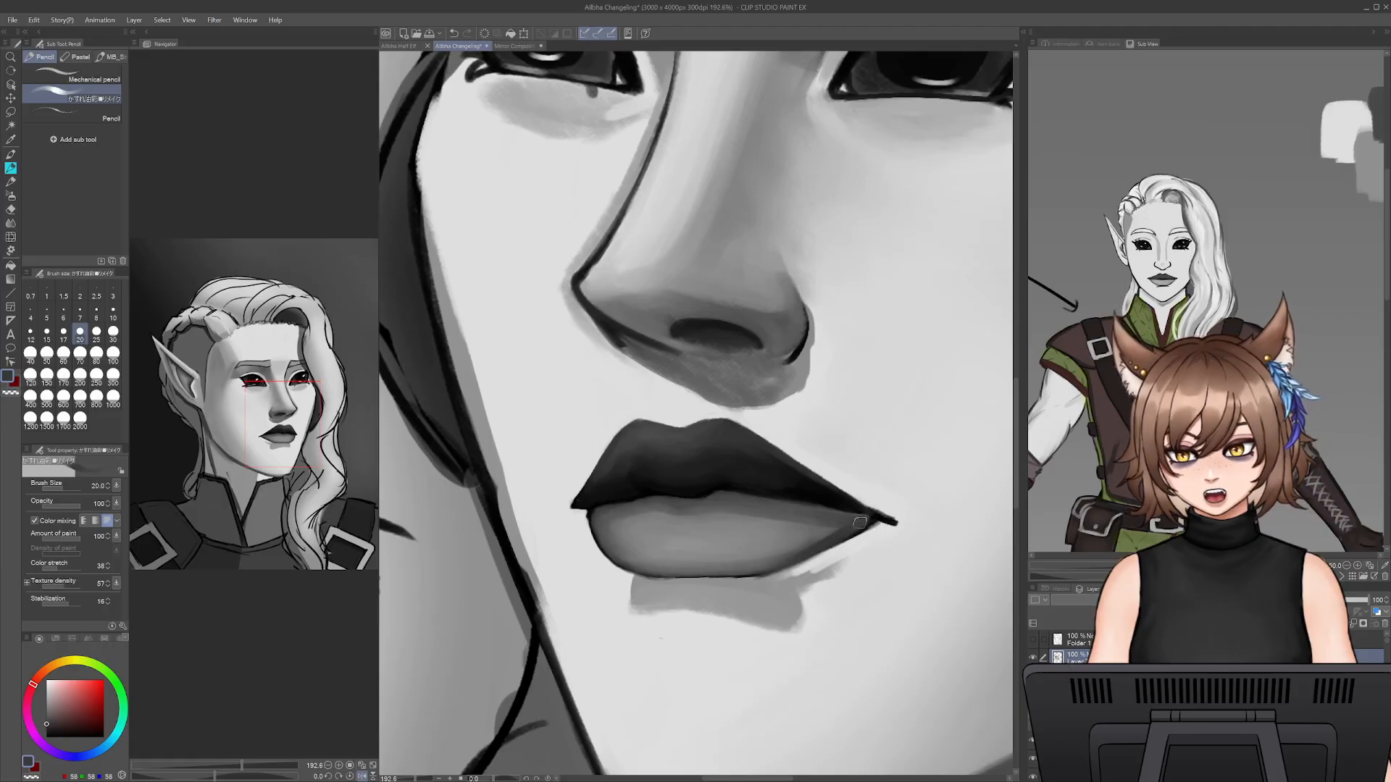
- Redefine the dark line between the lips in a sampled near-black grey at brush size 9
{"action": "left_click", "coordinate": [787, 495], "text": "alt"}
{"action": "left_click", "coordinate": [784, 493], "text": "alt"}
{"action": "key", "text": "["}
{"action": "key", "text": "["}
{"action": "key", "text": "["}
{"action": "key", "text": "["}
{"action": "key", "text": "["}
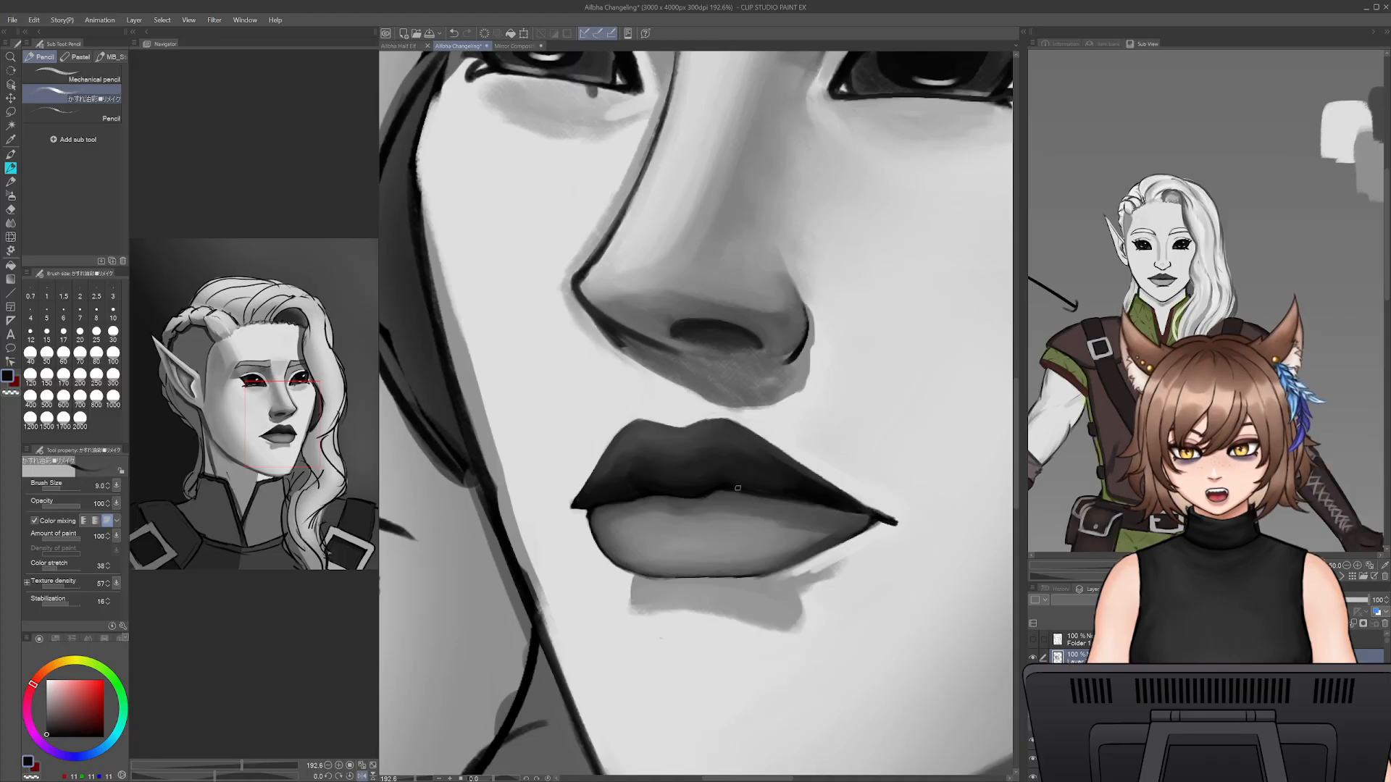
{"action": "left_click_drag", "start_coordinate": [811, 505], "coordinate": [865, 517]}
{"action": "mouse_move", "coordinate": [820, 509]}
{"action": "left_mouse_down"}
{"action": "mouse_move", "coordinate": [750, 493]}
{"action": "mouse_move", "coordinate": [642, 498]}
{"action": "left_mouse_up"}
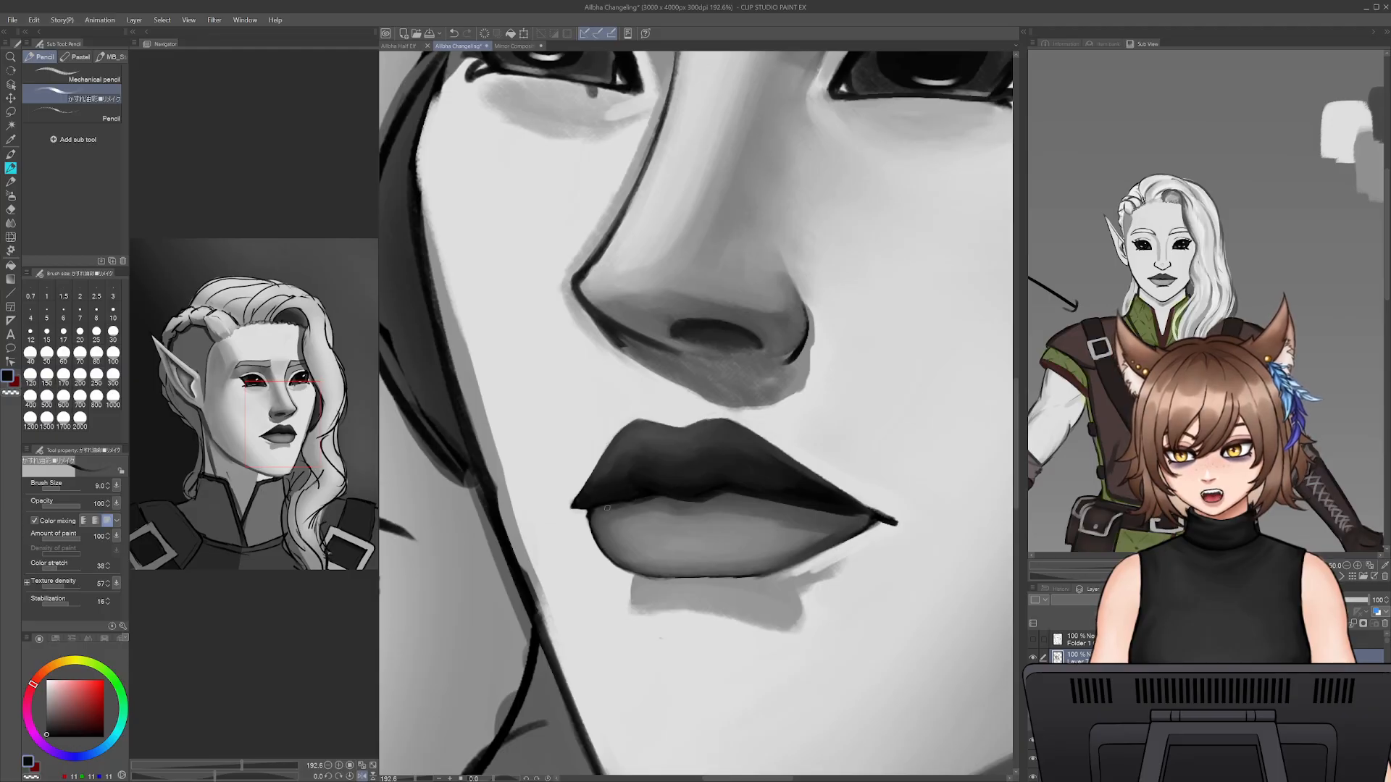
{"action": "key", "text": "ctrl+z"}
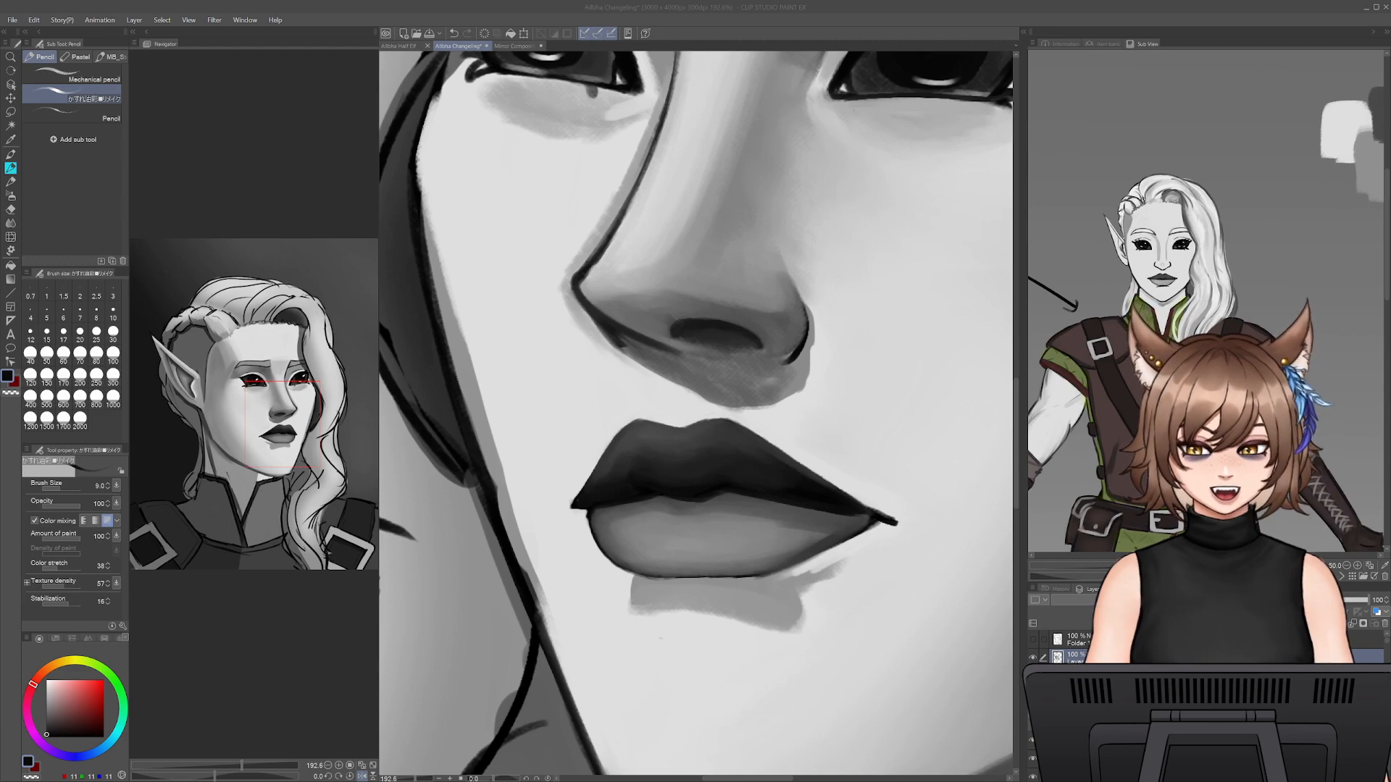
- Reshape the upper lip's near corner into a rounder end with sampled skin and lip greys at brush size 9
{"action": "left_click", "coordinate": [820, 765]}
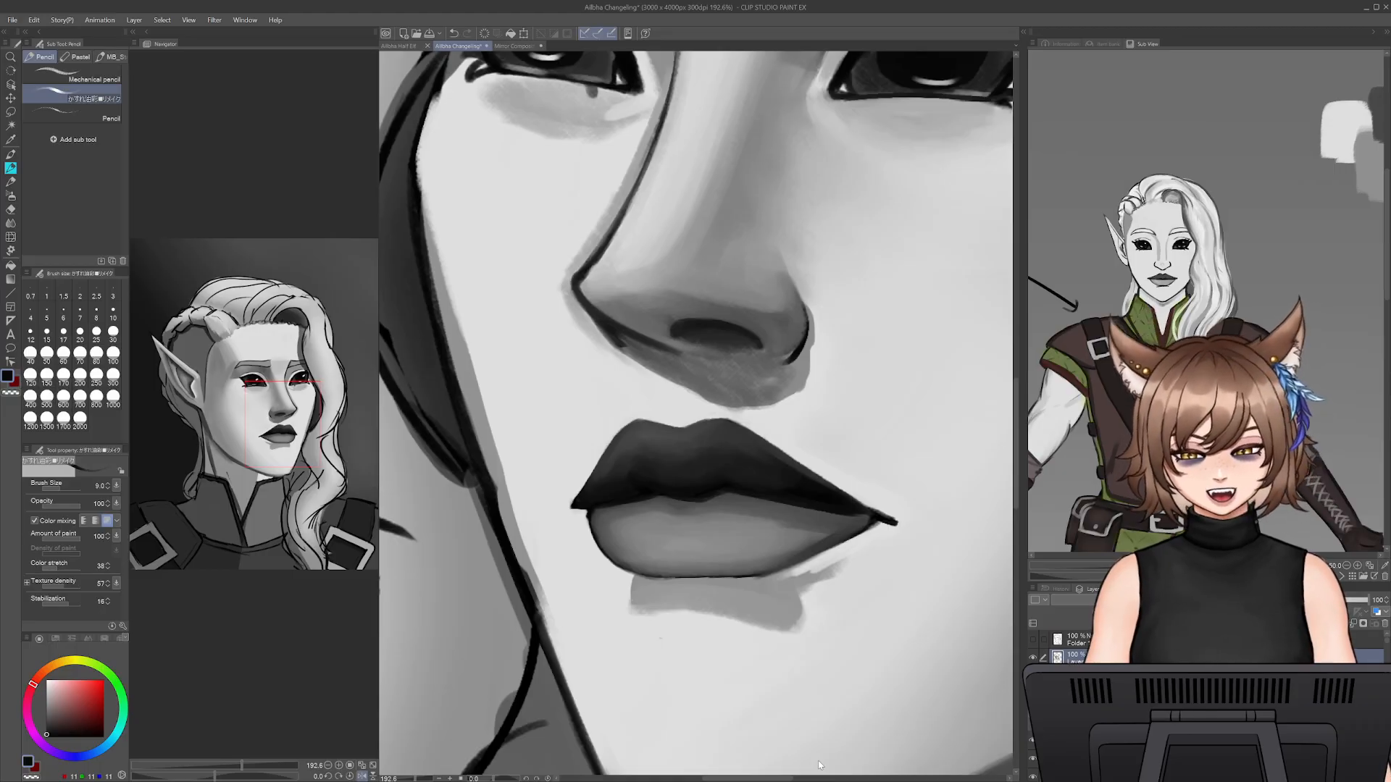
{"action": "left_click", "coordinate": [766, 463], "text": "alt"}
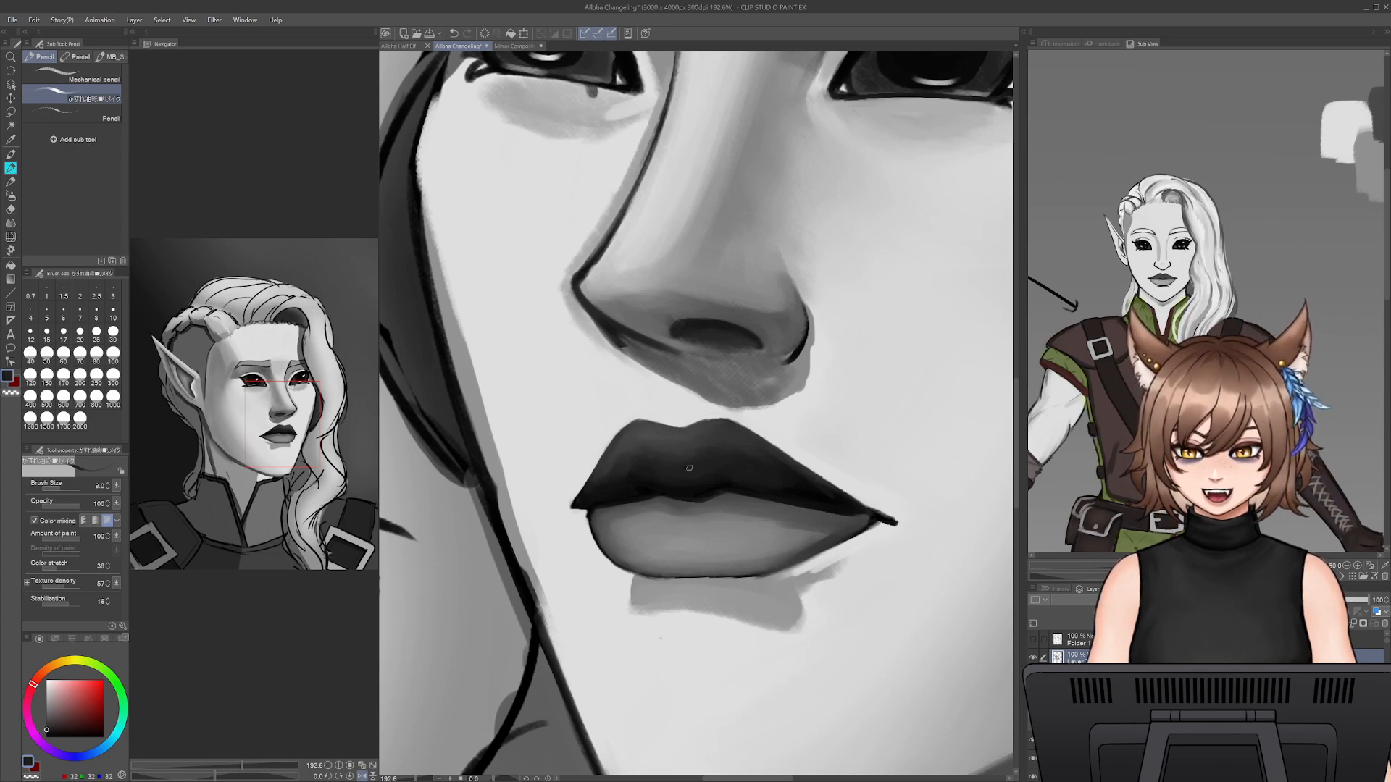
{"action": "left_click", "coordinate": [572, 489], "text": "alt"}
{"action": "left_click_drag", "start_coordinate": [577, 490], "coordinate": [578, 511]}
{"action": "mouse_move", "coordinate": [584, 484]}
{"action": "left_mouse_down"}
{"action": "mouse_move", "coordinate": [613, 448]}
{"action": "mouse_move", "coordinate": [585, 499]}
{"action": "mouse_move", "coordinate": [621, 440]}
{"action": "mouse_move", "coordinate": [582, 489]}
{"action": "left_mouse_up"}
{"action": "left_click", "coordinate": [590, 481], "text": "alt"}
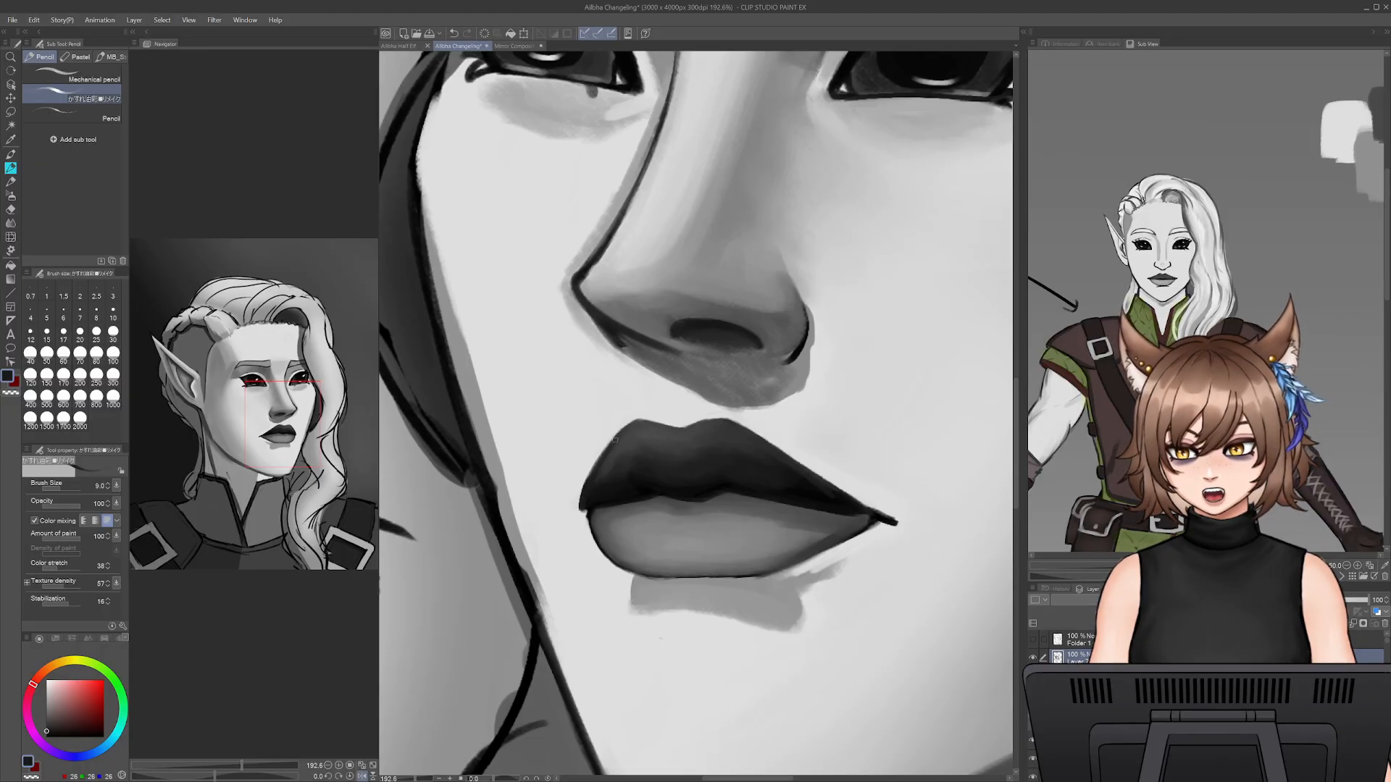
- Repaint the top edge of the upper lip's two peaks in dark lip grey at brush size 9, undoing stray strokes
{"action": "mouse_move", "coordinate": [622, 428]}
{"action": "left_mouse_down"}
{"action": "mouse_move", "coordinate": [584, 484]}
{"action": "mouse_move", "coordinate": [635, 420]}
{"action": "mouse_move", "coordinate": [734, 424]}
{"action": "left_mouse_up"}
{"action": "key", "text": "ctrl+z"}
{"action": "key", "text": "ctrl+z"}
{"action": "key", "text": "ctrl+z"}
{"action": "key", "text": "ctrl+z"}
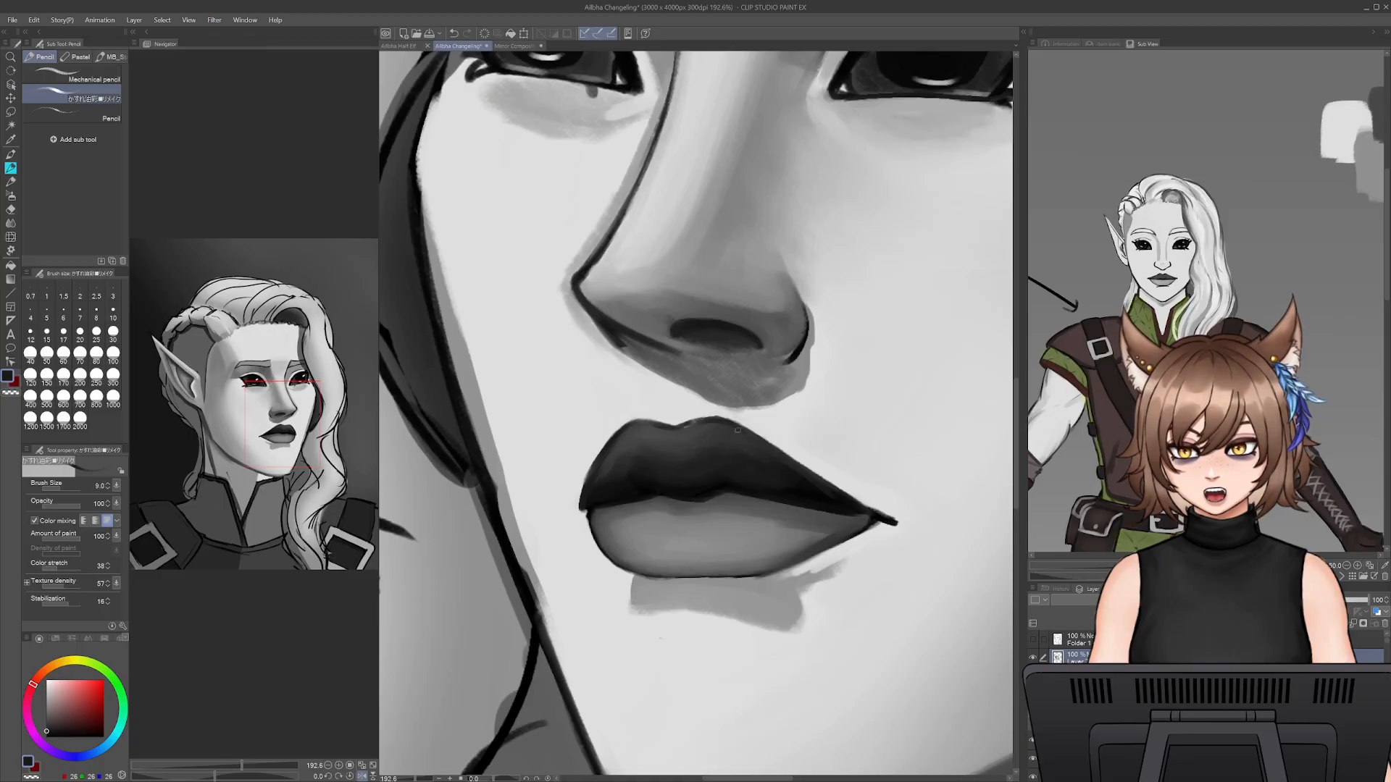
- Refine the upper lip's near peak with skin grey along its edge and lip grey beneath at brush size 15
{"action": "left_click", "coordinate": [695, 427], "text": "alt"}
{"action": "key", "text": "bracketright"}
{"action": "key", "text": "bracketright"}
{"action": "key", "text": "bracketright"}
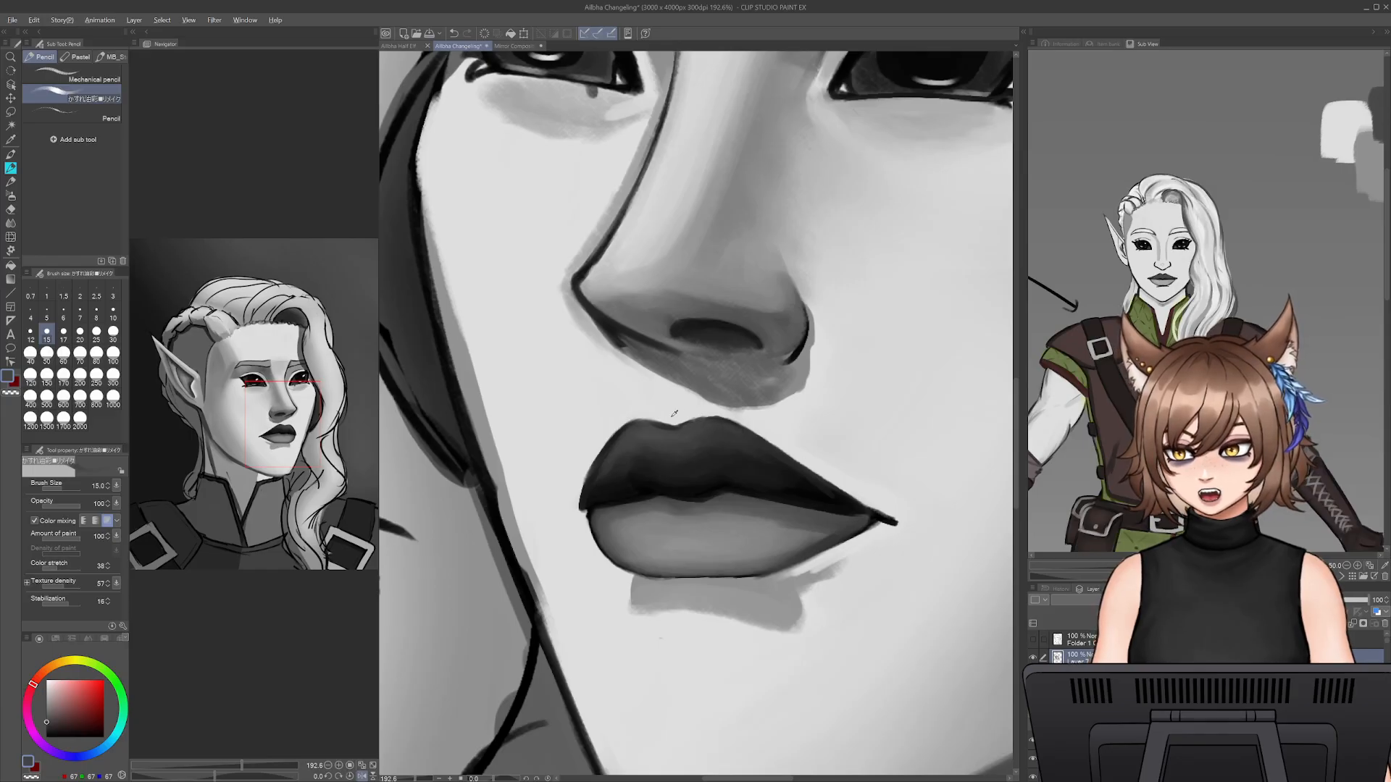
{"action": "left_click", "coordinate": [645, 414], "text": "alt"}
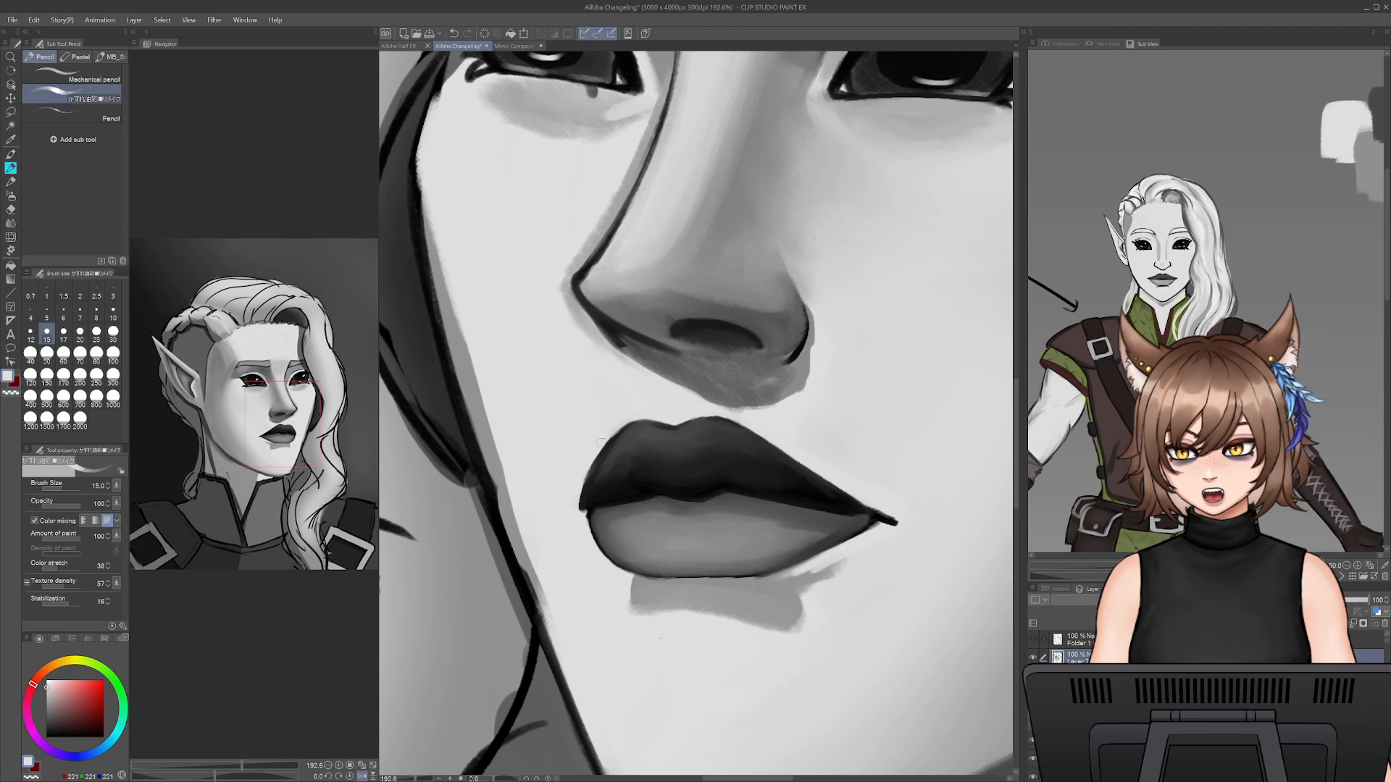
{"action": "left_click", "coordinate": [615, 442], "text": "alt"}
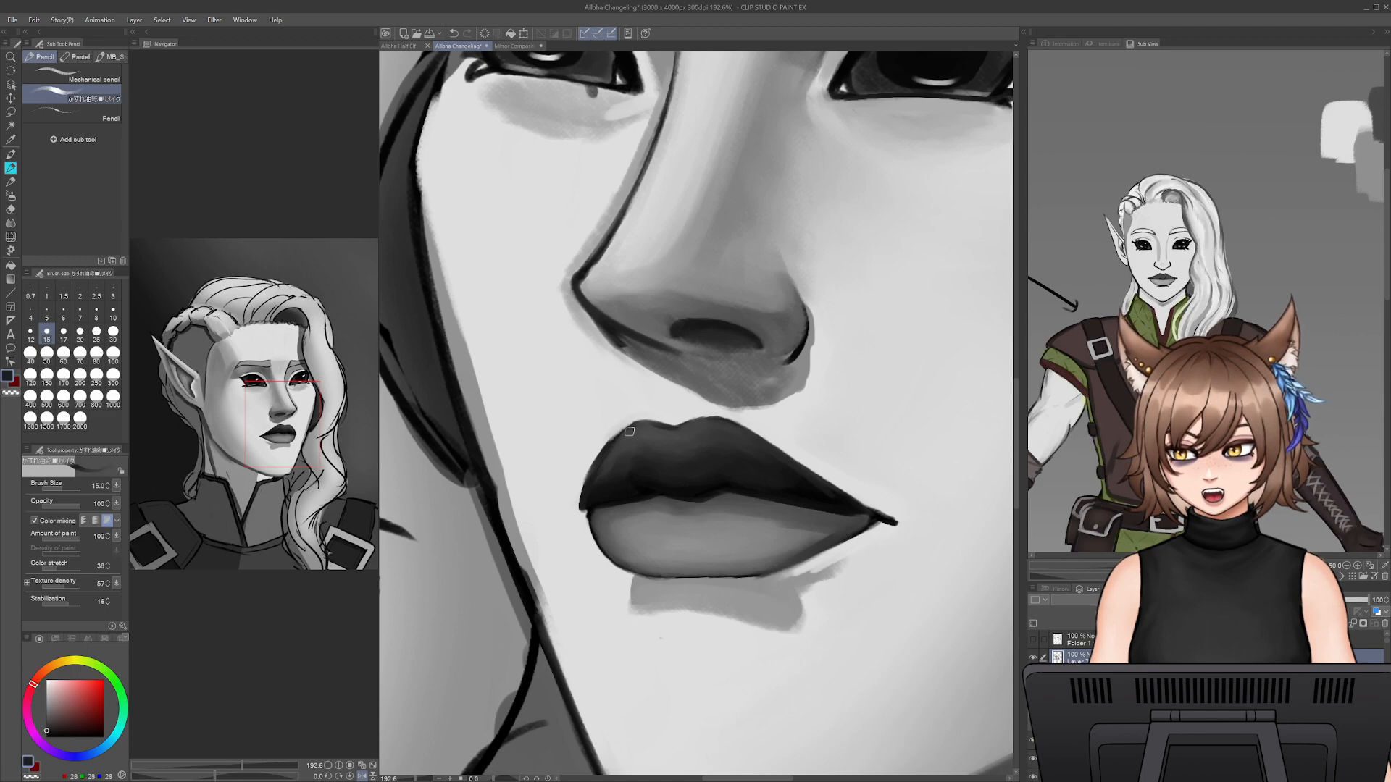
{"action": "mouse_move", "coordinate": [630, 432]}
{"action": "left_mouse_down"}
{"action": "mouse_move", "coordinate": [614, 444]}
{"action": "mouse_move", "coordinate": [630, 426]}
{"action": "mouse_move", "coordinate": [682, 436]}
{"action": "left_mouse_up"}
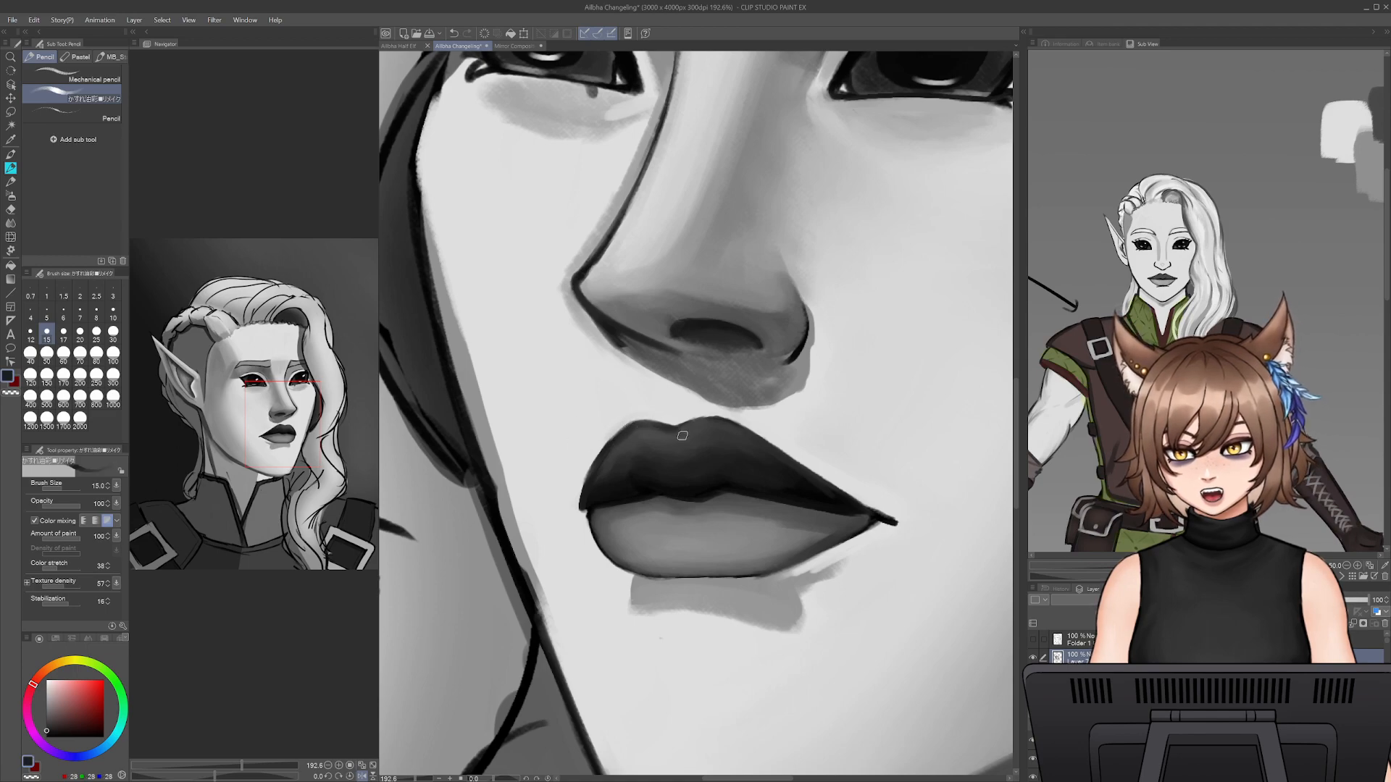
- Nudge the upper lip's far peak downward with Liquify at brush size 100, checking the shape in a mirrored view
{"action": "key", "text": "h"}
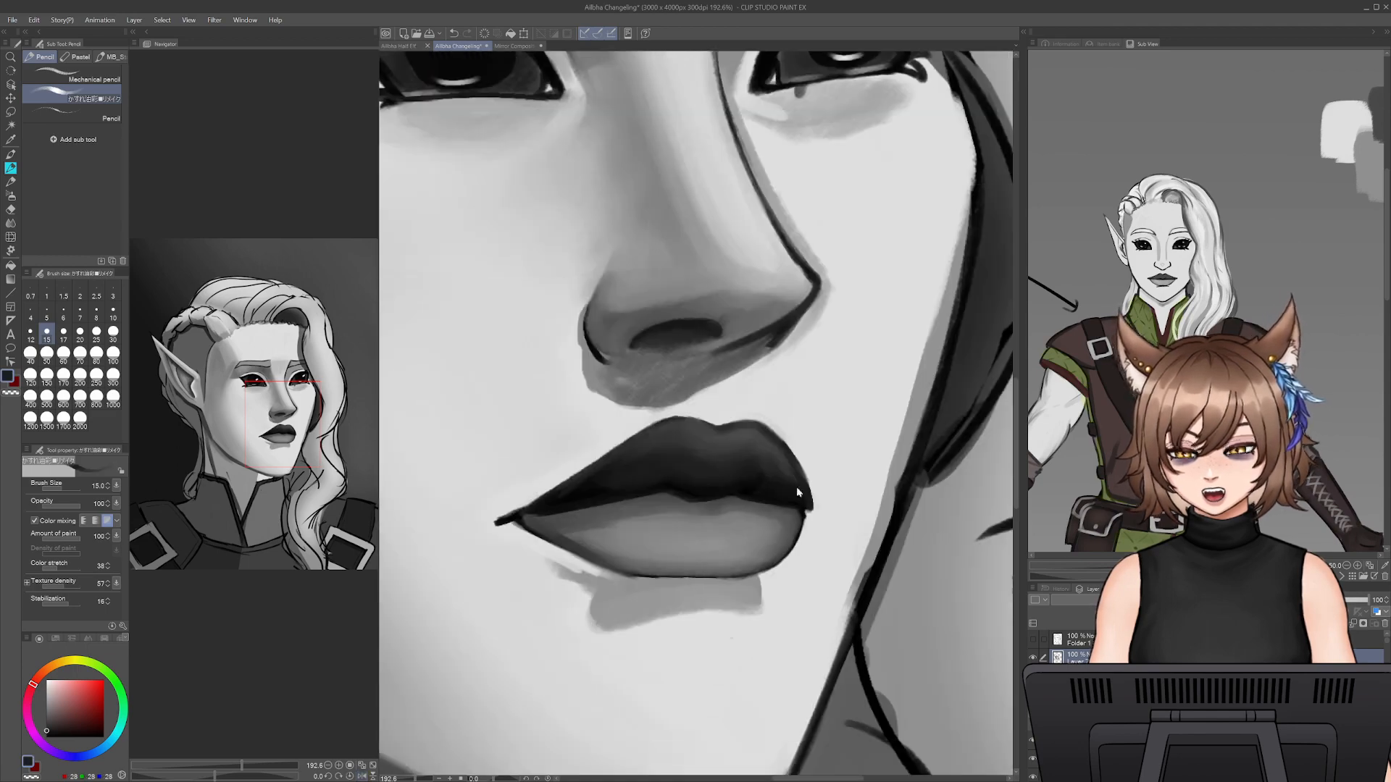
{"action": "left_click", "coordinate": [12, 236]}
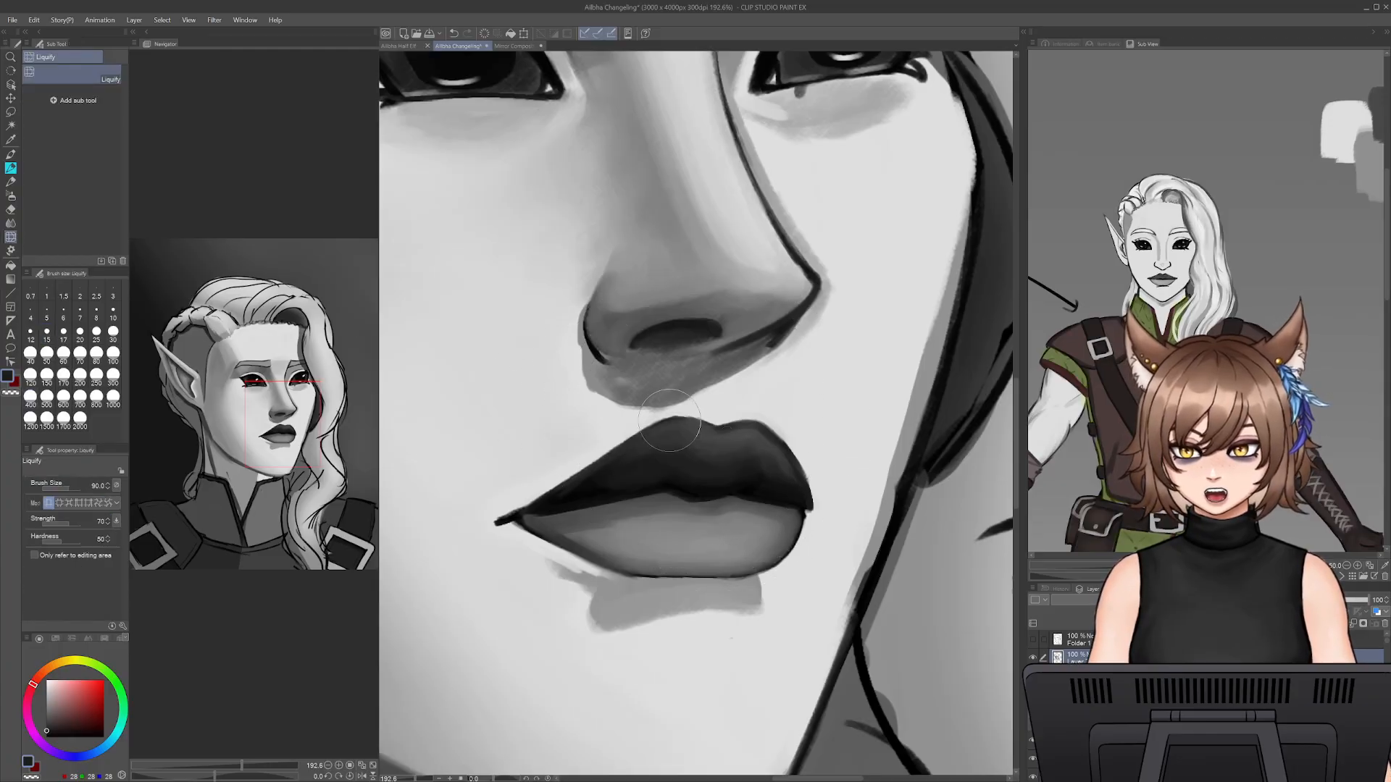
{"action": "key", "text": "]"}
{"action": "left_click_drag", "start_coordinate": [679, 418], "coordinate": [678, 422]}
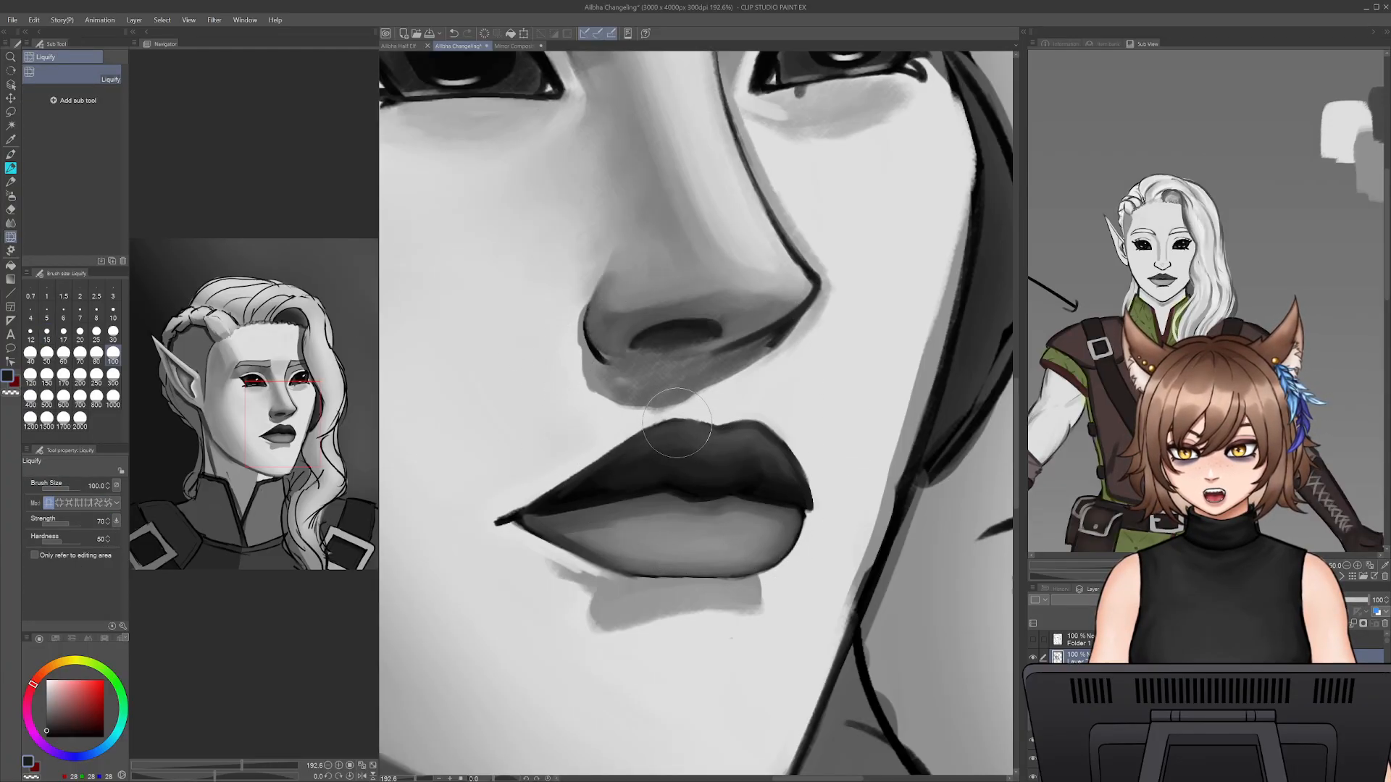
{"action": "key", "text": "h"}
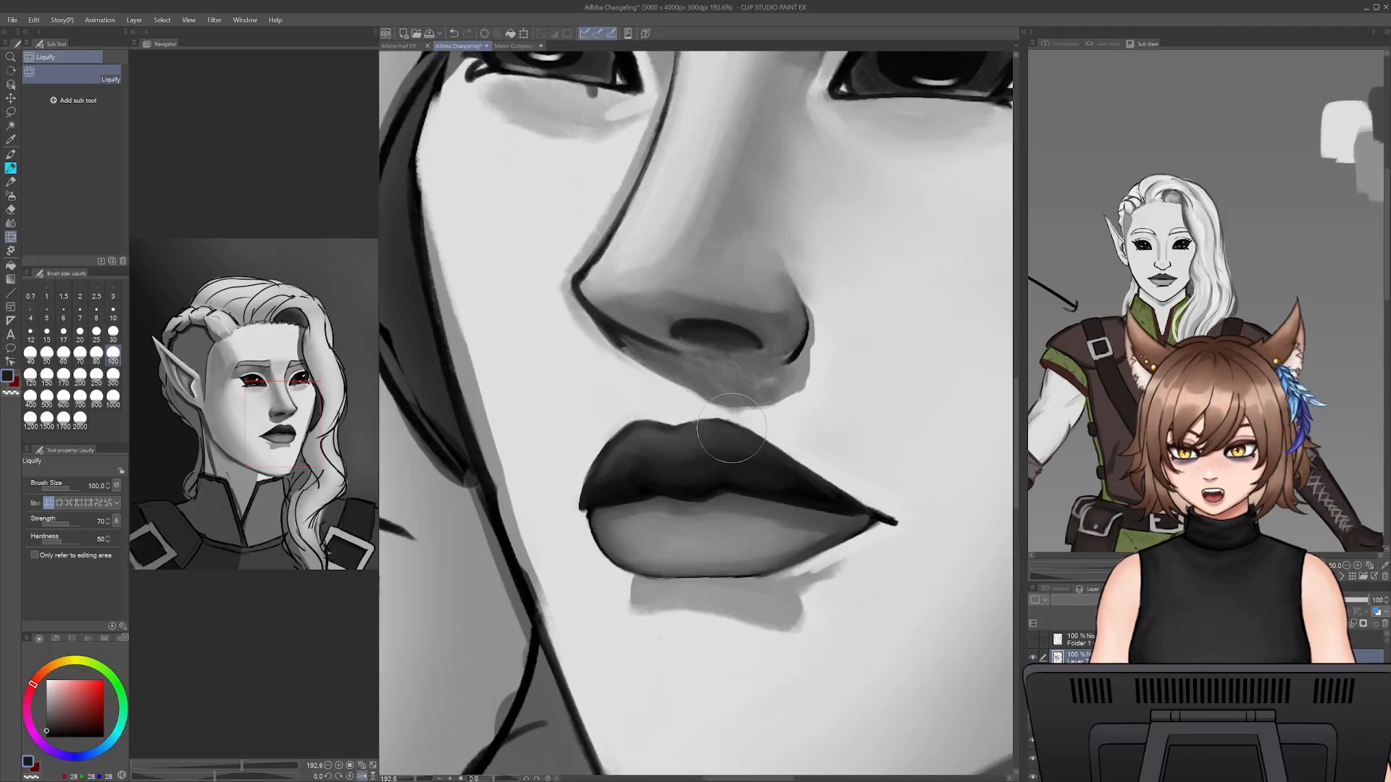
{"action": "left_click_drag", "start_coordinate": [732, 428], "coordinate": [731, 442]}
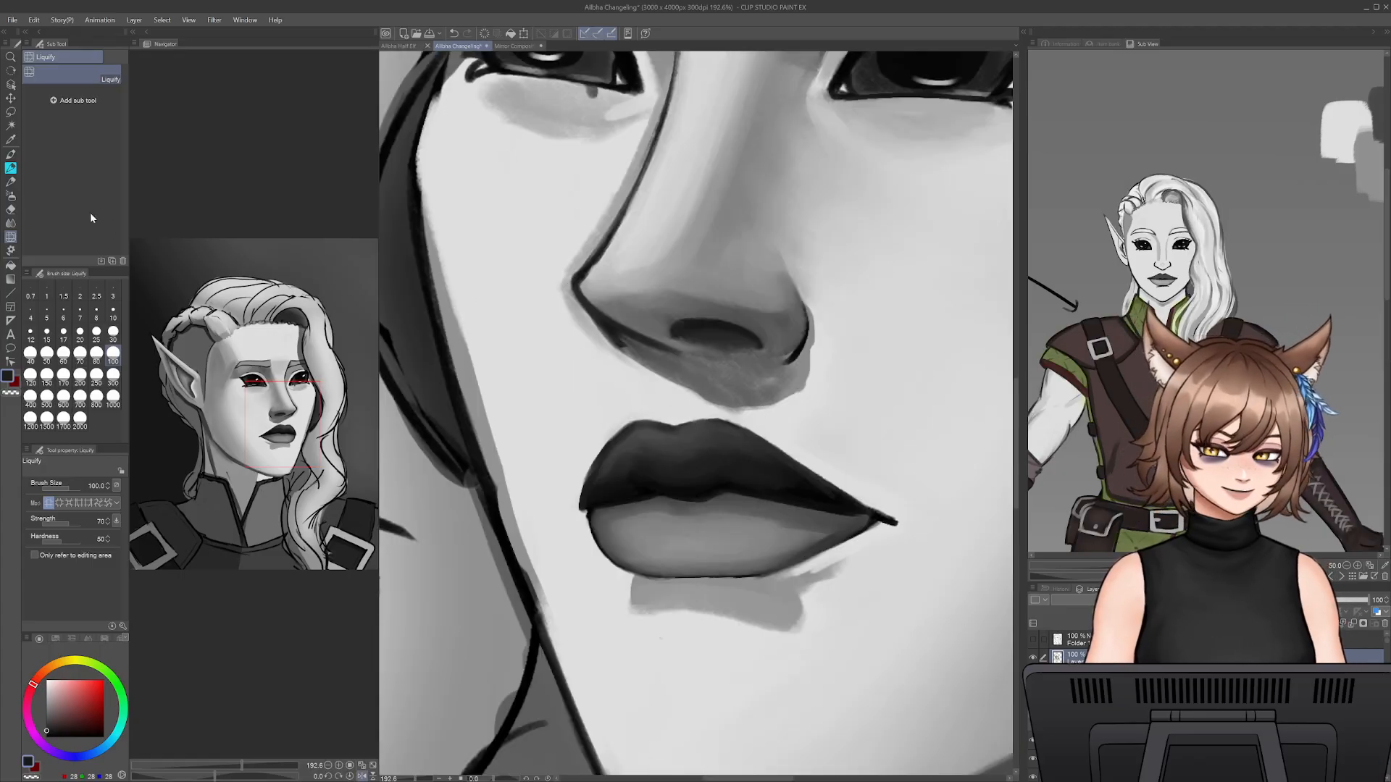
- Smooth the upper lip's long sloping edge toward the pointed mouth corner with sampled skin grey and dark lip grey at brush size 15
{"action": "left_click", "coordinate": [10, 168]}
{"action": "left_click", "coordinate": [779, 411], "text": "alt"}
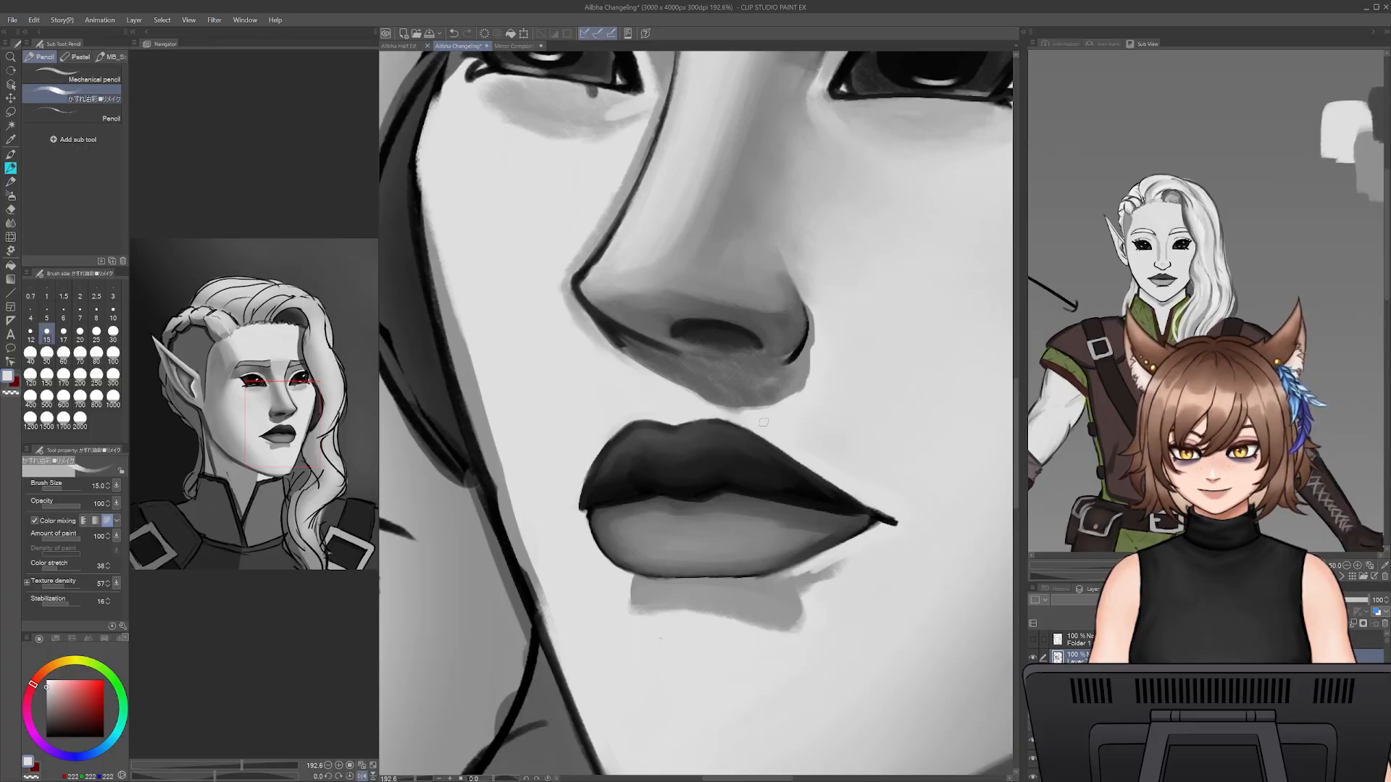
{"action": "mouse_move", "coordinate": [786, 445]}
{"action": "left_mouse_down"}
{"action": "mouse_move", "coordinate": [876, 495]}
{"action": "mouse_move", "coordinate": [790, 446]}
{"action": "mouse_move", "coordinate": [835, 489]}
{"action": "mouse_move", "coordinate": [887, 504]}
{"action": "left_mouse_up"}
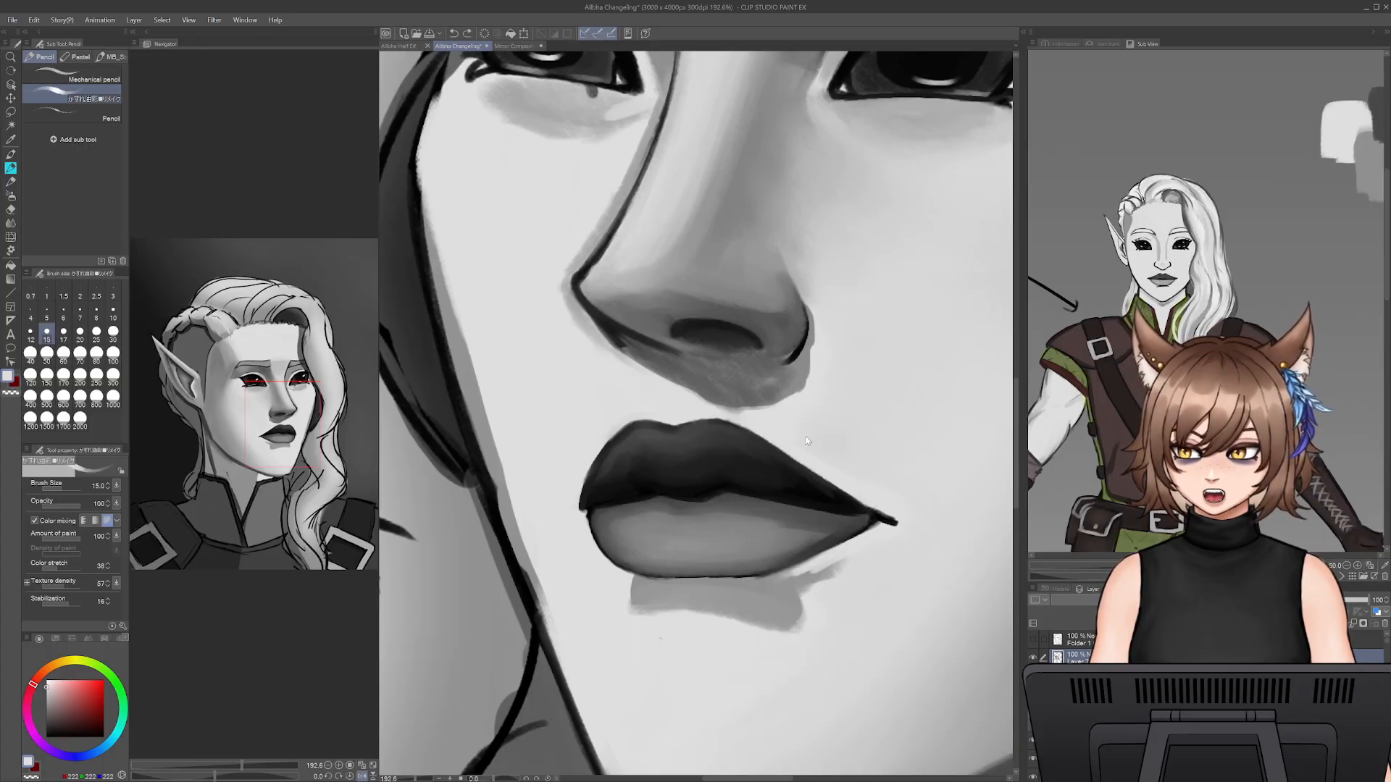
{"action": "left_click", "coordinate": [755, 446], "text": "alt"}
{"action": "left_click_drag", "start_coordinate": [786, 468], "coordinate": [855, 500]}
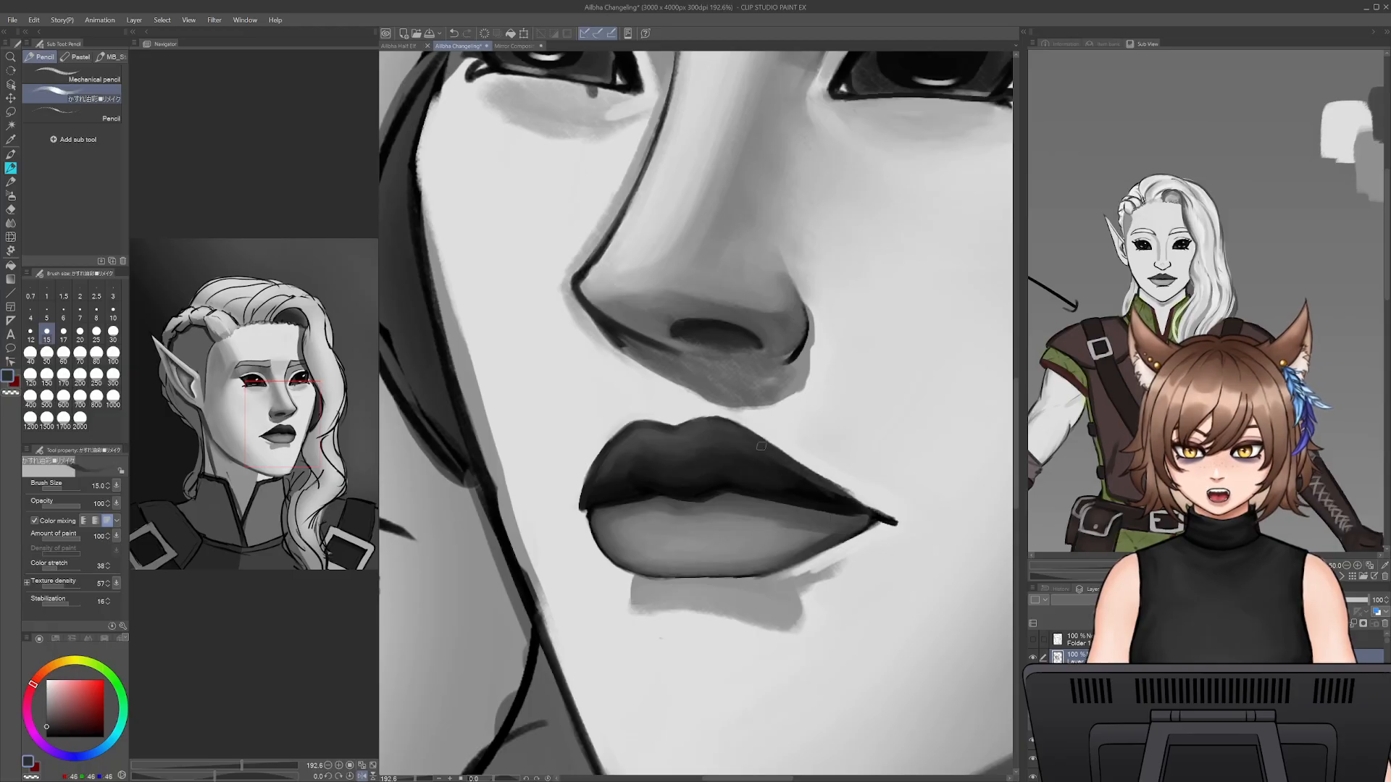
{"action": "key", "text": "ctrl+z"}
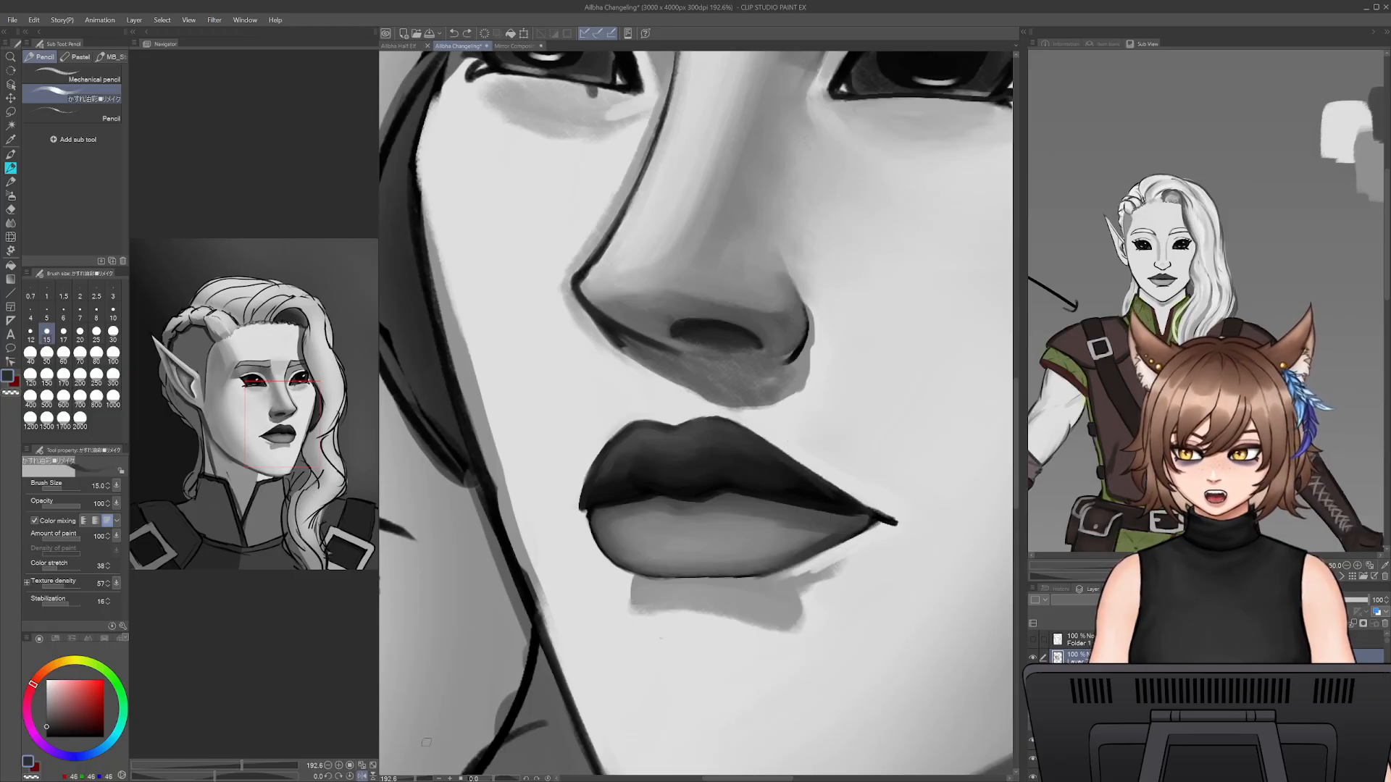
- Lasso the lower nose and mouth together and shift them slightly toward the far cheek with a transform
{"action": "mouse_move", "coordinate": [416, 779]}
{"action": "left_mouse_down"}
{"action": "mouse_move", "coordinate": [399, 777]}
{"action": "mouse_move", "coordinate": [412, 758]}
{"action": "left_mouse_up"}
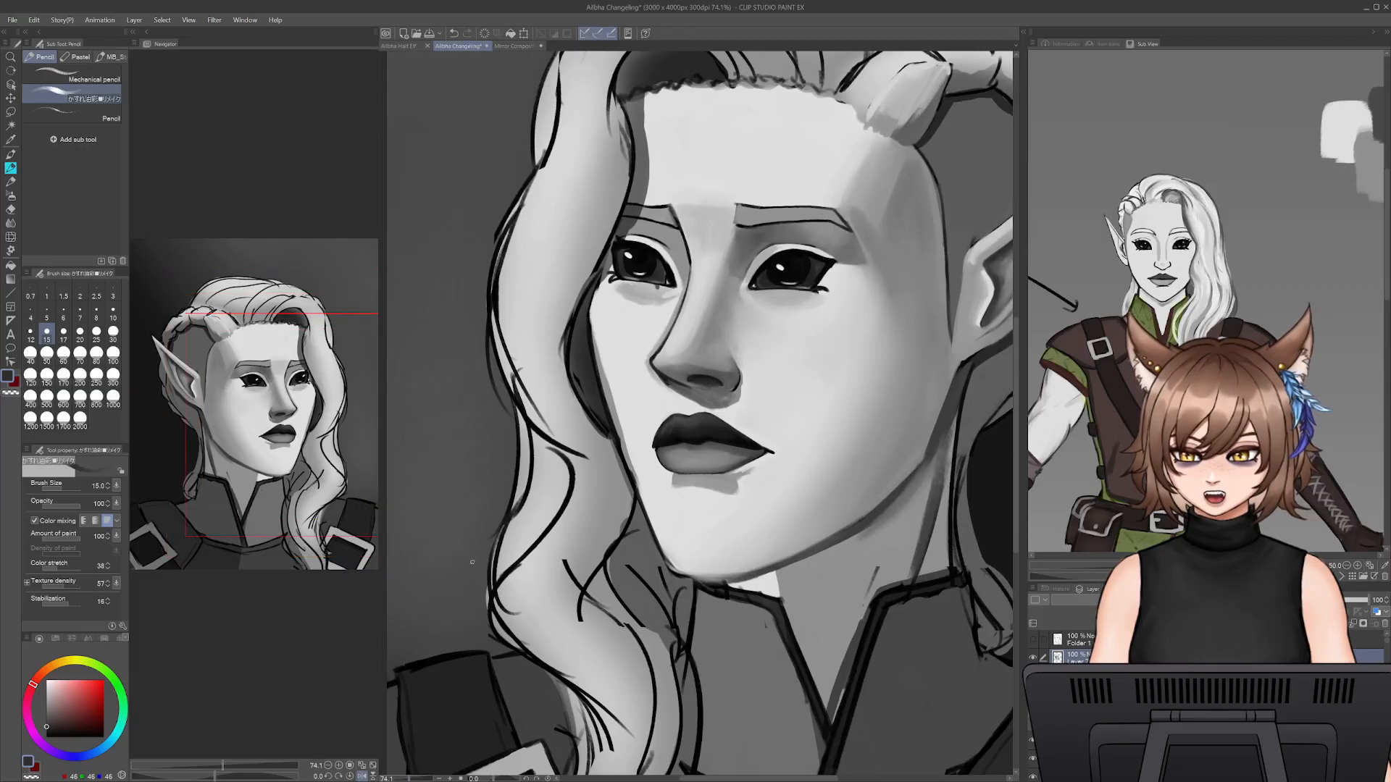
{"action": "key", "text": "m"}
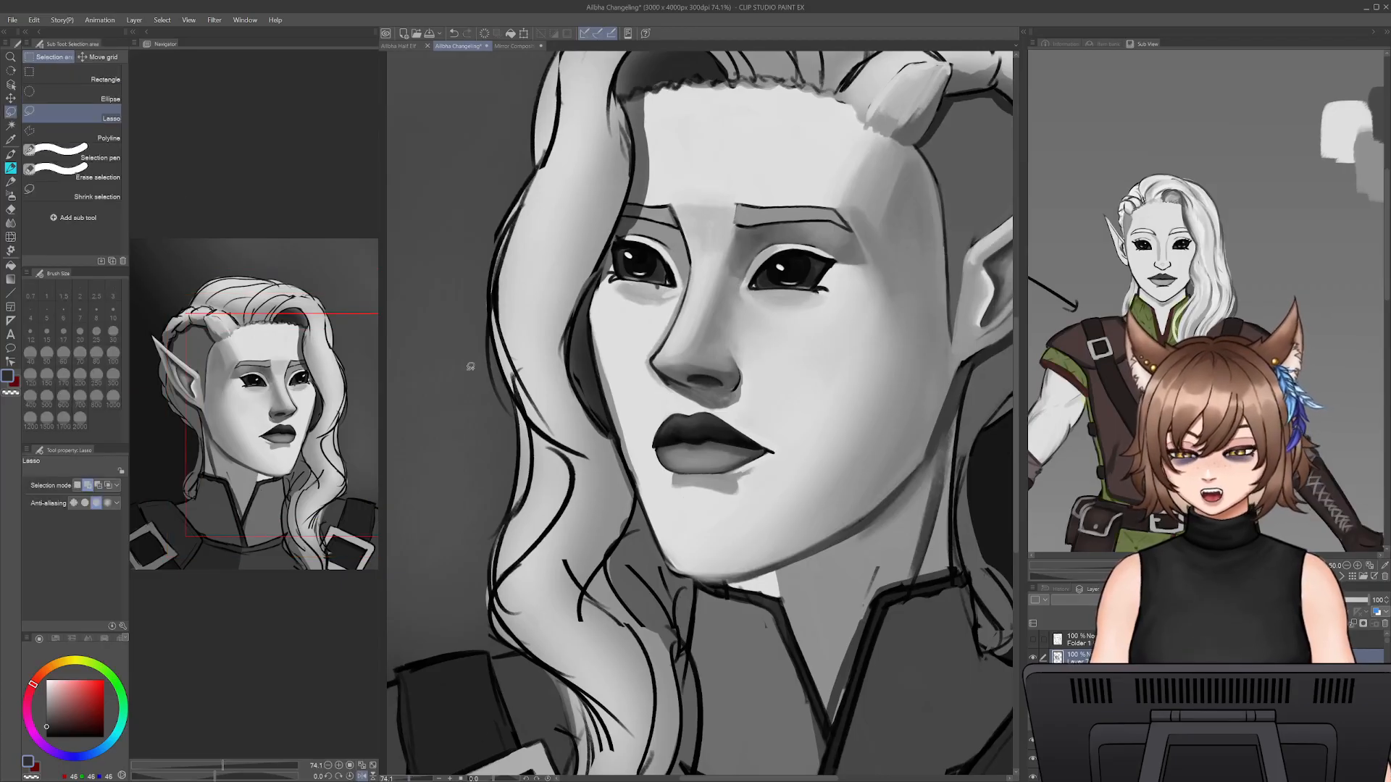
{"action": "mouse_move", "coordinate": [802, 449]}
{"action": "left_mouse_down"}
{"action": "mouse_move", "coordinate": [750, 514]}
{"action": "mouse_move", "coordinate": [693, 518]}
{"action": "mouse_move", "coordinate": [654, 481]}
{"action": "mouse_move", "coordinate": [631, 346]}
{"action": "mouse_move", "coordinate": [739, 320]}
{"action": "mouse_move", "coordinate": [801, 449]}
{"action": "left_mouse_up"}
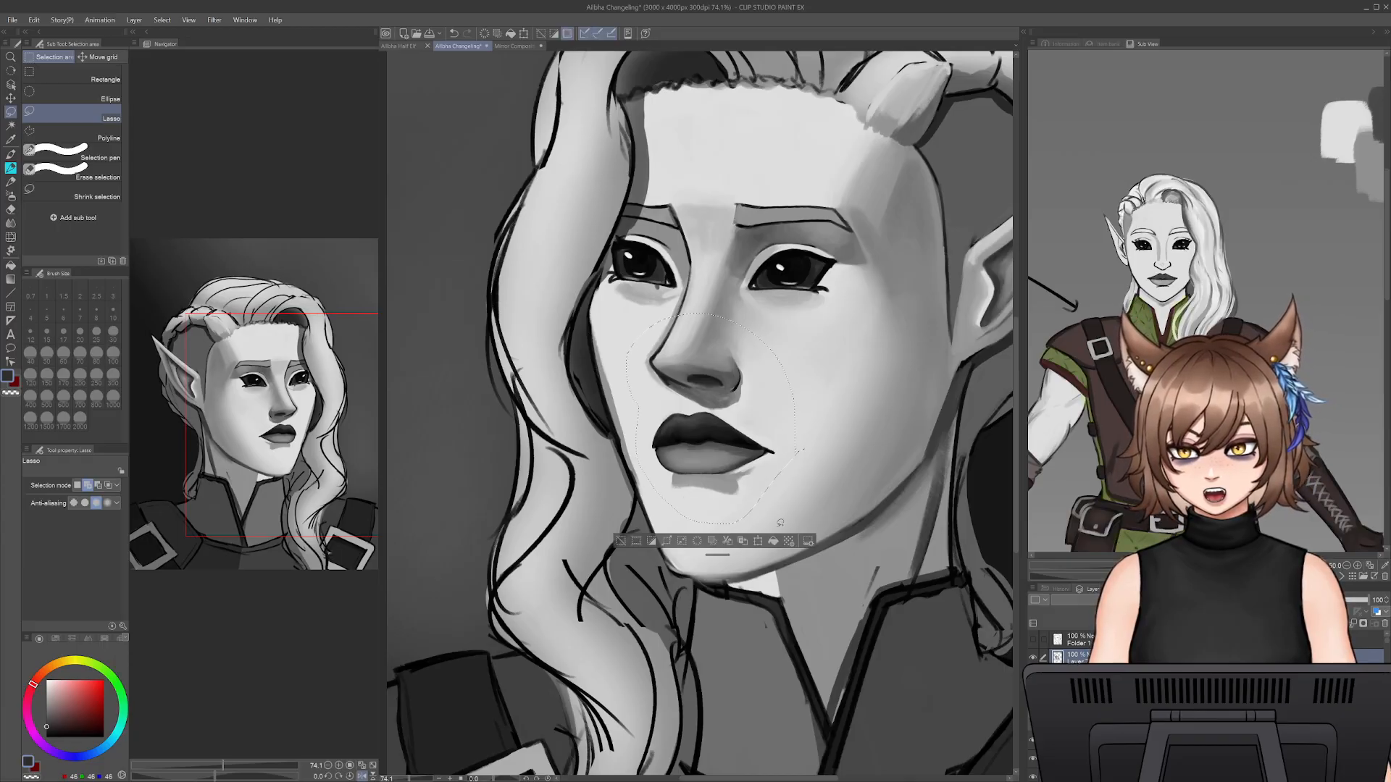
{"action": "left_click", "coordinate": [758, 542]}
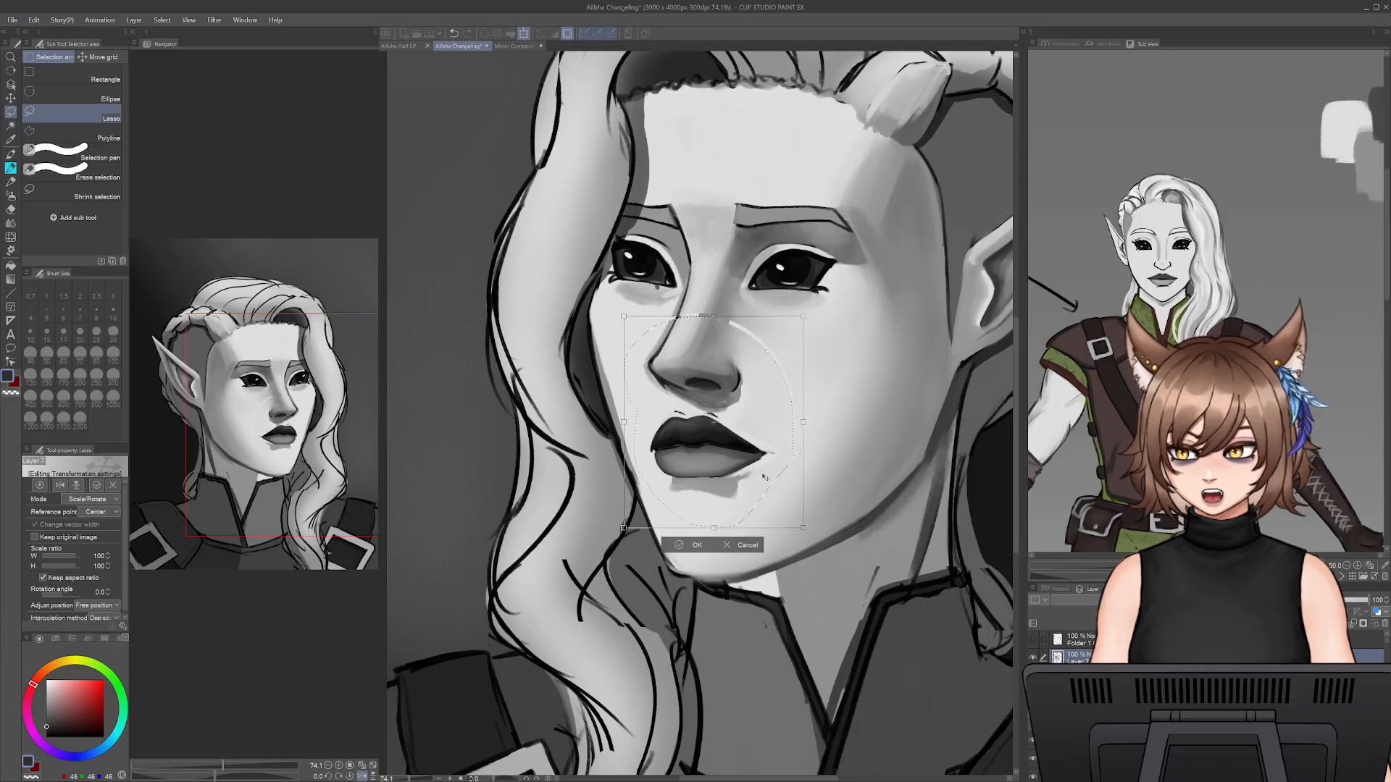
{"action": "key", "text": "Return"}
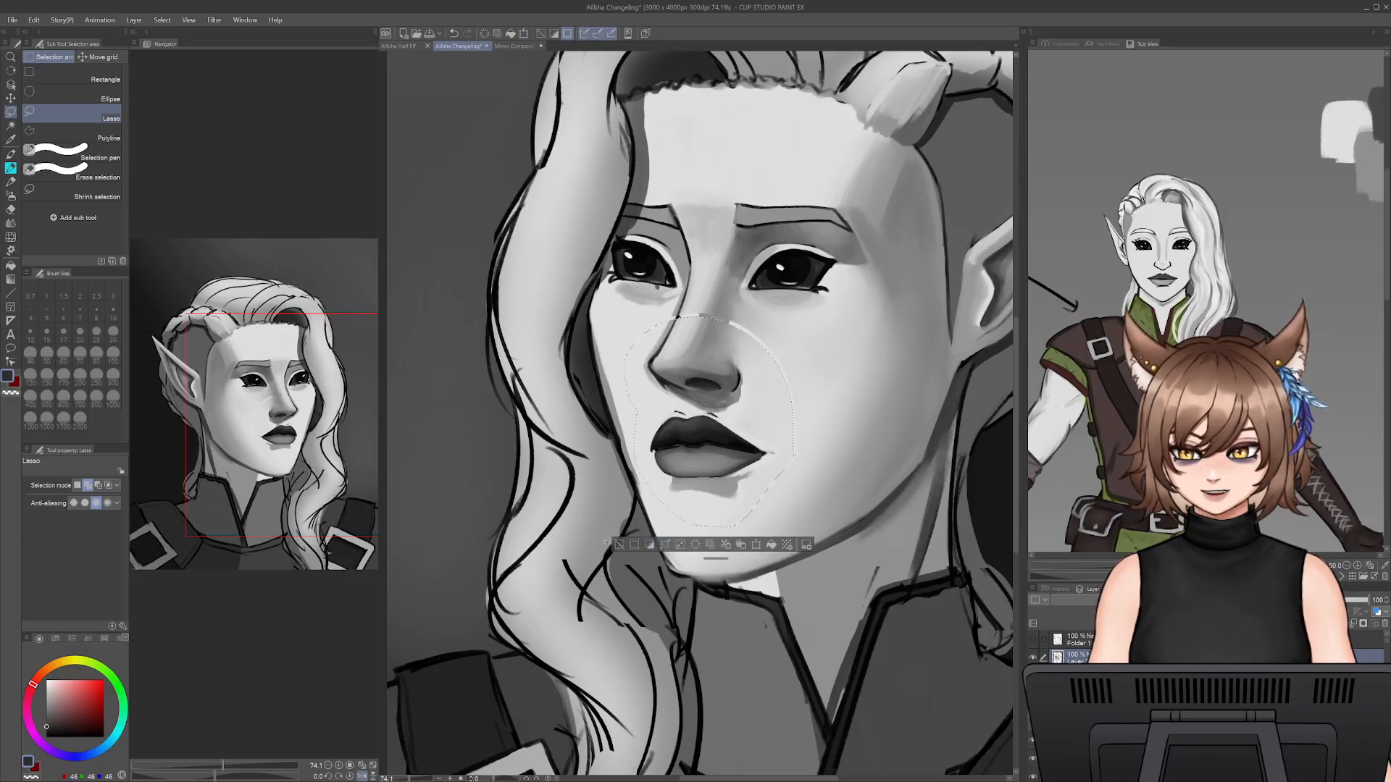
- Clear the selection and paint out the transform seam across the nose bridge with sampled skin greys at brush size 30
{"action": "key", "text": "p"}
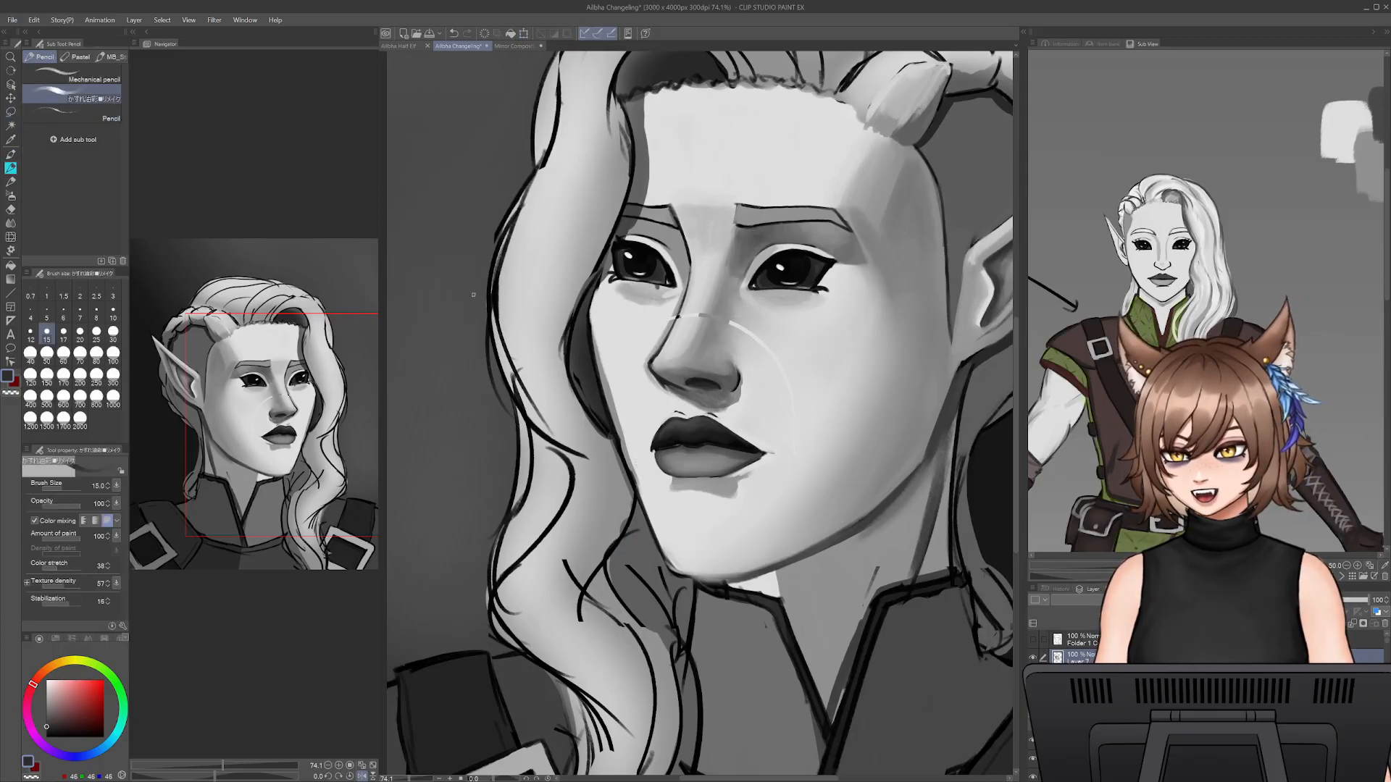
{"action": "left_click", "coordinate": [717, 298], "text": "alt"}
{"action": "key", "text": "bracketright"}
{"action": "key", "text": "bracketright"}
{"action": "key", "text": "bracketright"}
{"action": "key", "text": "bracketright"}
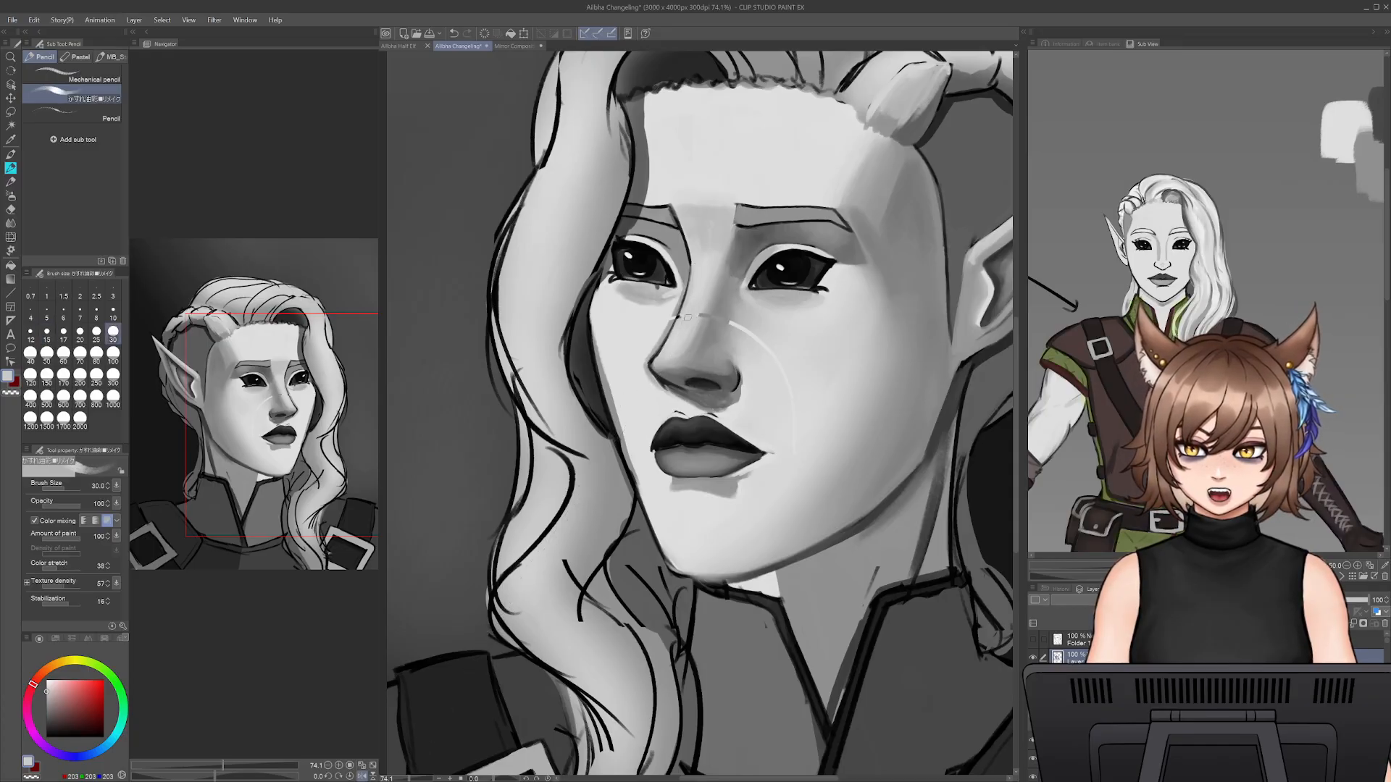
{"action": "left_click", "coordinate": [696, 317], "text": "alt"}
{"action": "left_click", "coordinate": [702, 314], "text": "alt"}
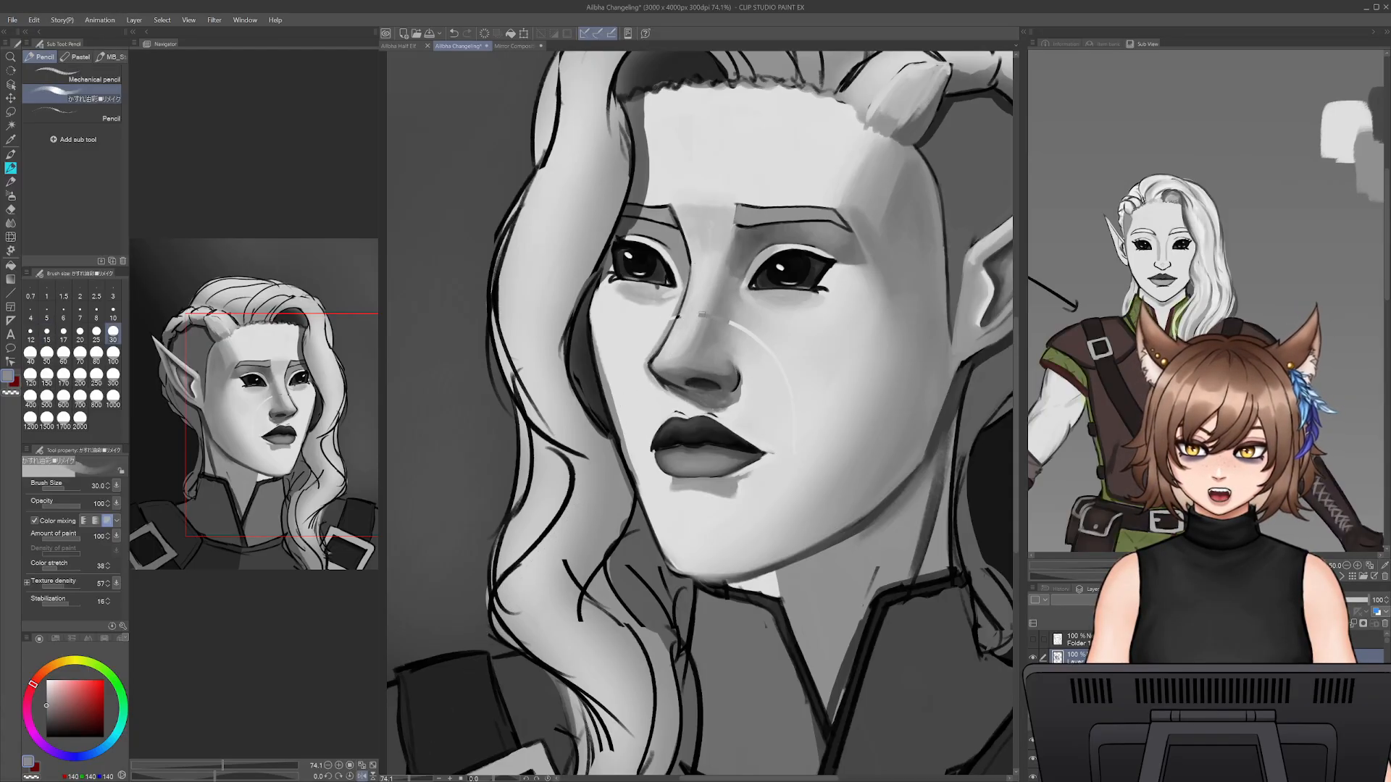
{"action": "left_click", "coordinate": [702, 317], "text": "alt"}
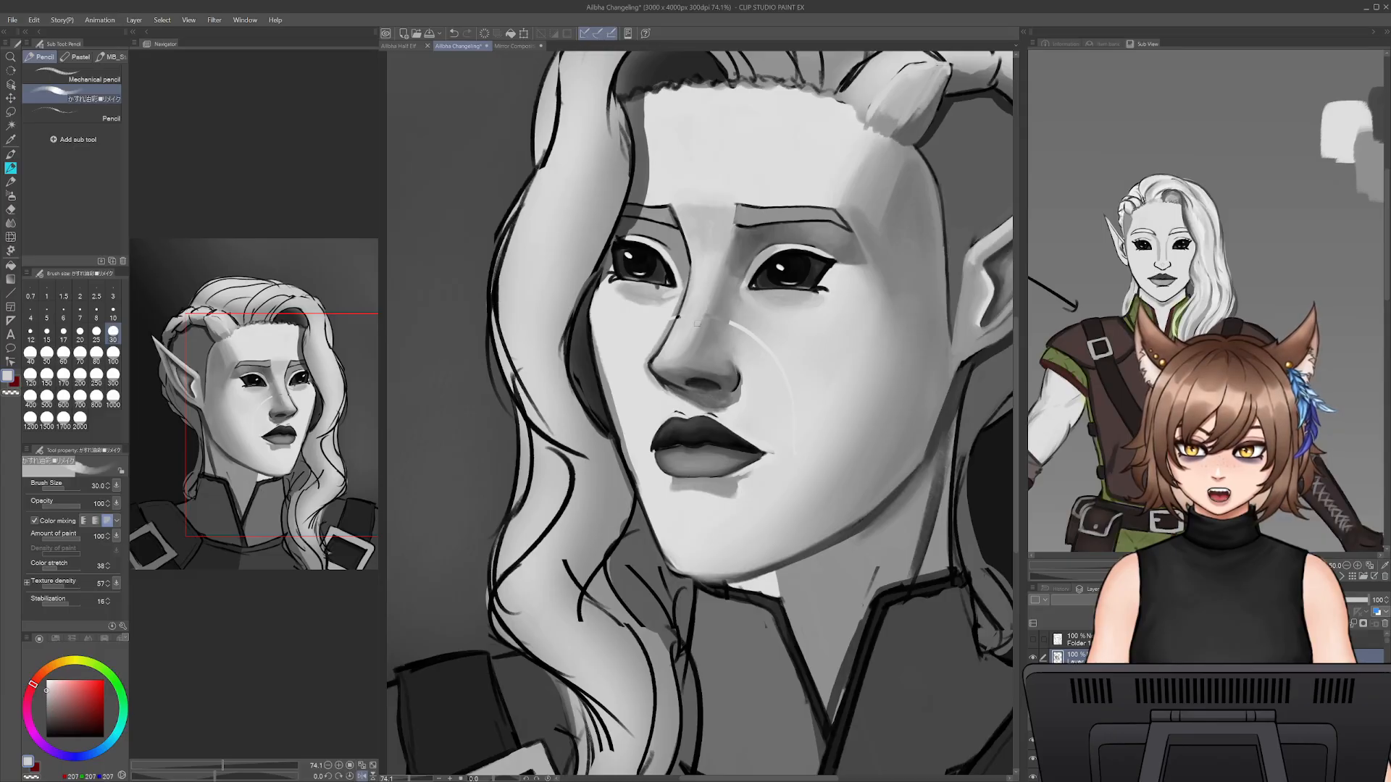
{"action": "left_click", "coordinate": [720, 313], "text": "alt"}
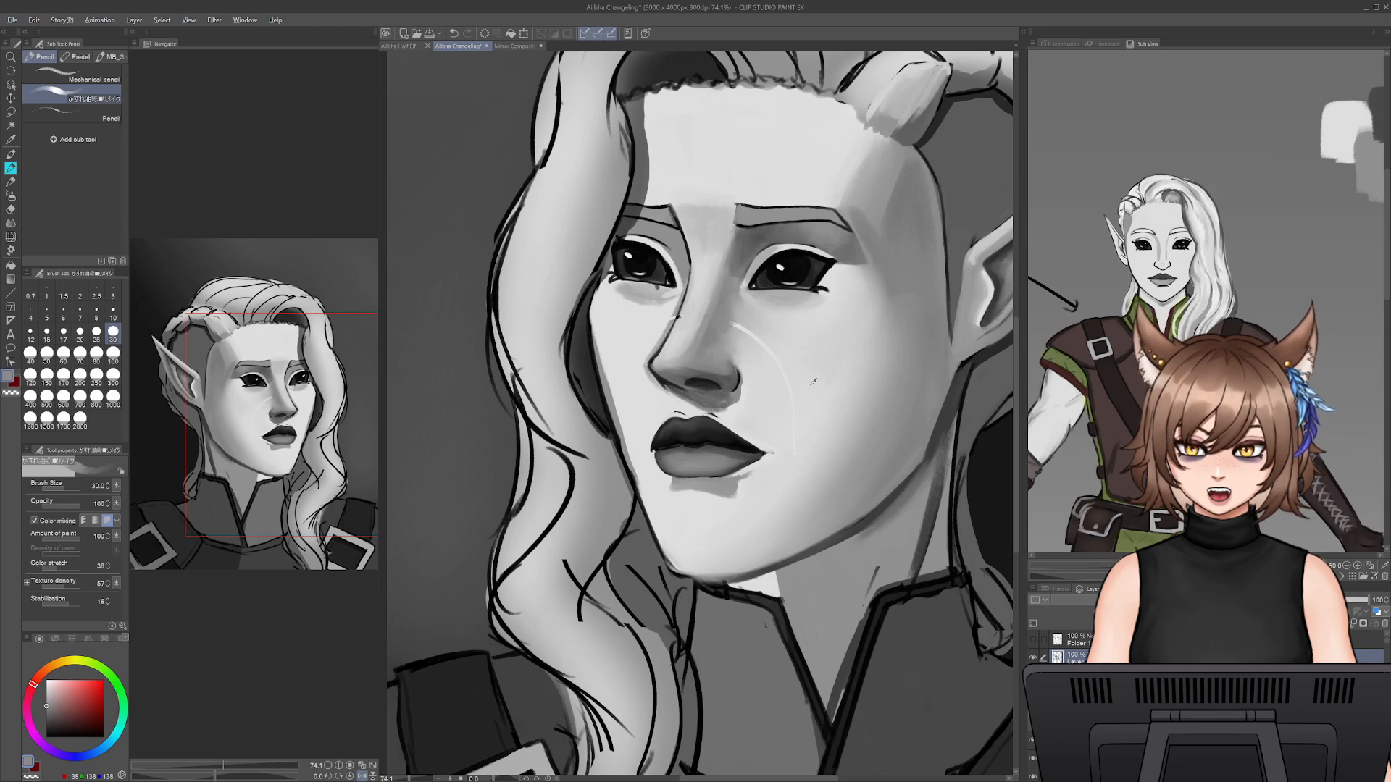
- Blend away the pale seam arc on the near cheek beside the nose with sampled greys, using brush sizes 45 and 70
{"action": "left_click", "coordinate": [813, 384], "text": "alt"}
{"action": "key", "text": "]"}
{"action": "key", "text": "]"}
{"action": "key", "text": "]"}
{"action": "mouse_move", "coordinate": [796, 391]}
{"action": "left_mouse_down"}
{"action": "mouse_move", "coordinate": [793, 437]}
{"action": "mouse_move", "coordinate": [772, 357]}
{"action": "mouse_move", "coordinate": [729, 319]}
{"action": "left_mouse_up"}
{"action": "left_click", "coordinate": [736, 329], "text": "alt"}
{"action": "left_click", "coordinate": [728, 326], "text": "alt"}
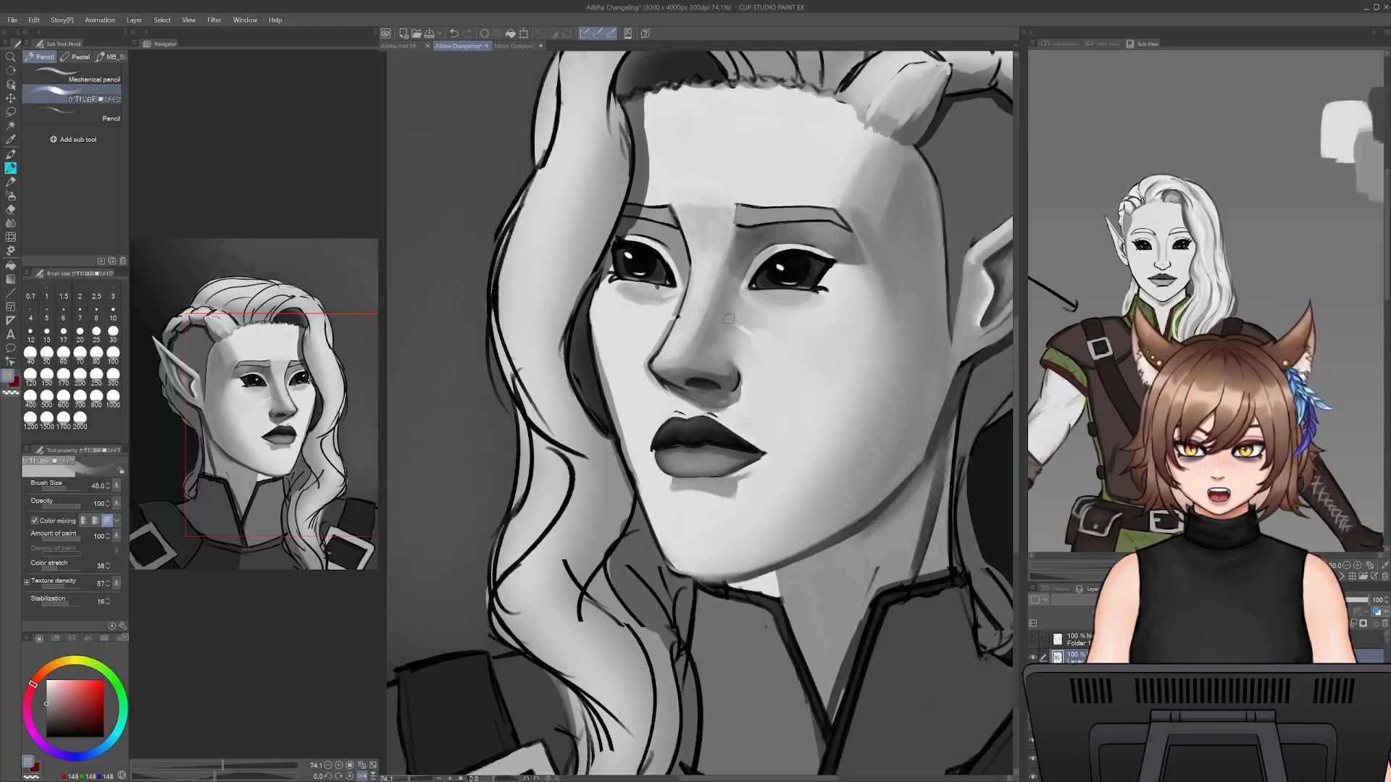
{"action": "left_click", "coordinate": [744, 326], "text": "alt"}
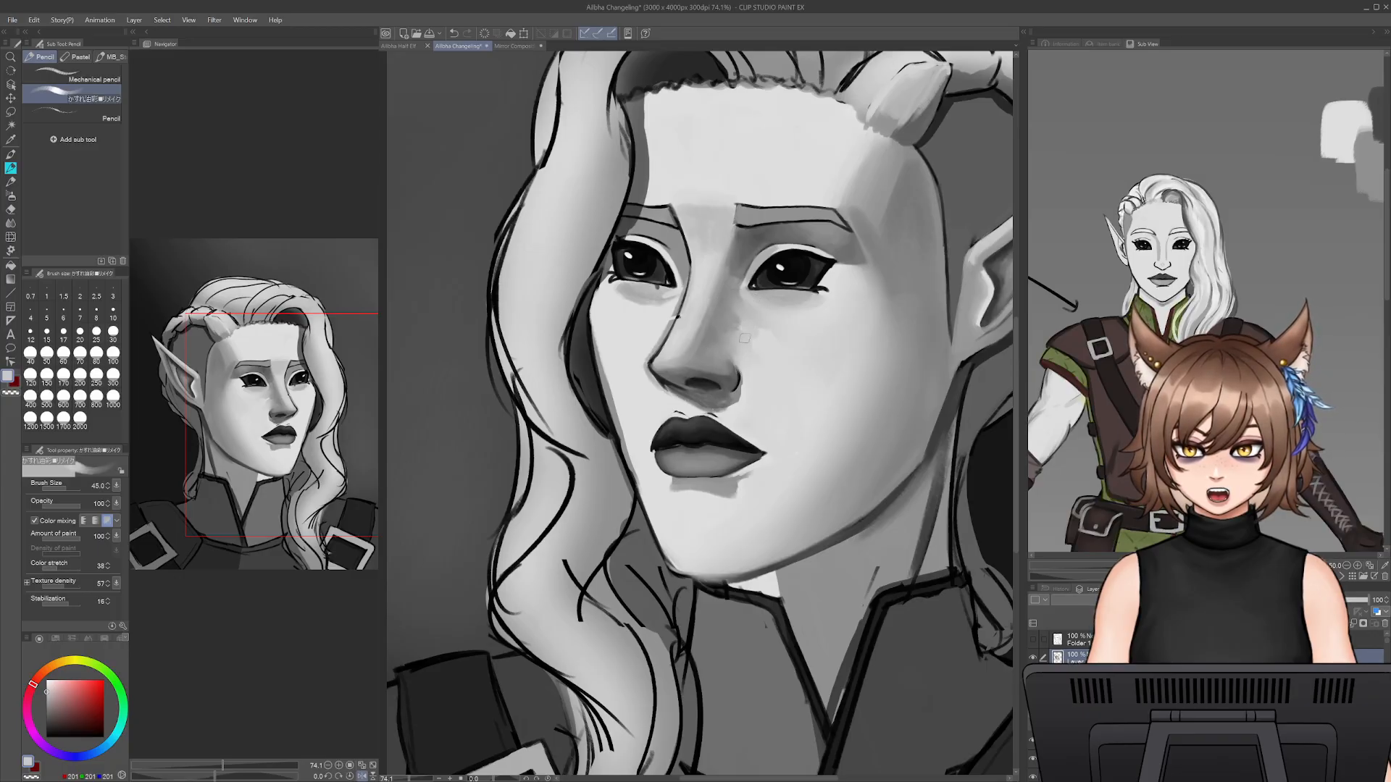
{"action": "left_click", "coordinate": [732, 319], "text": "alt"}
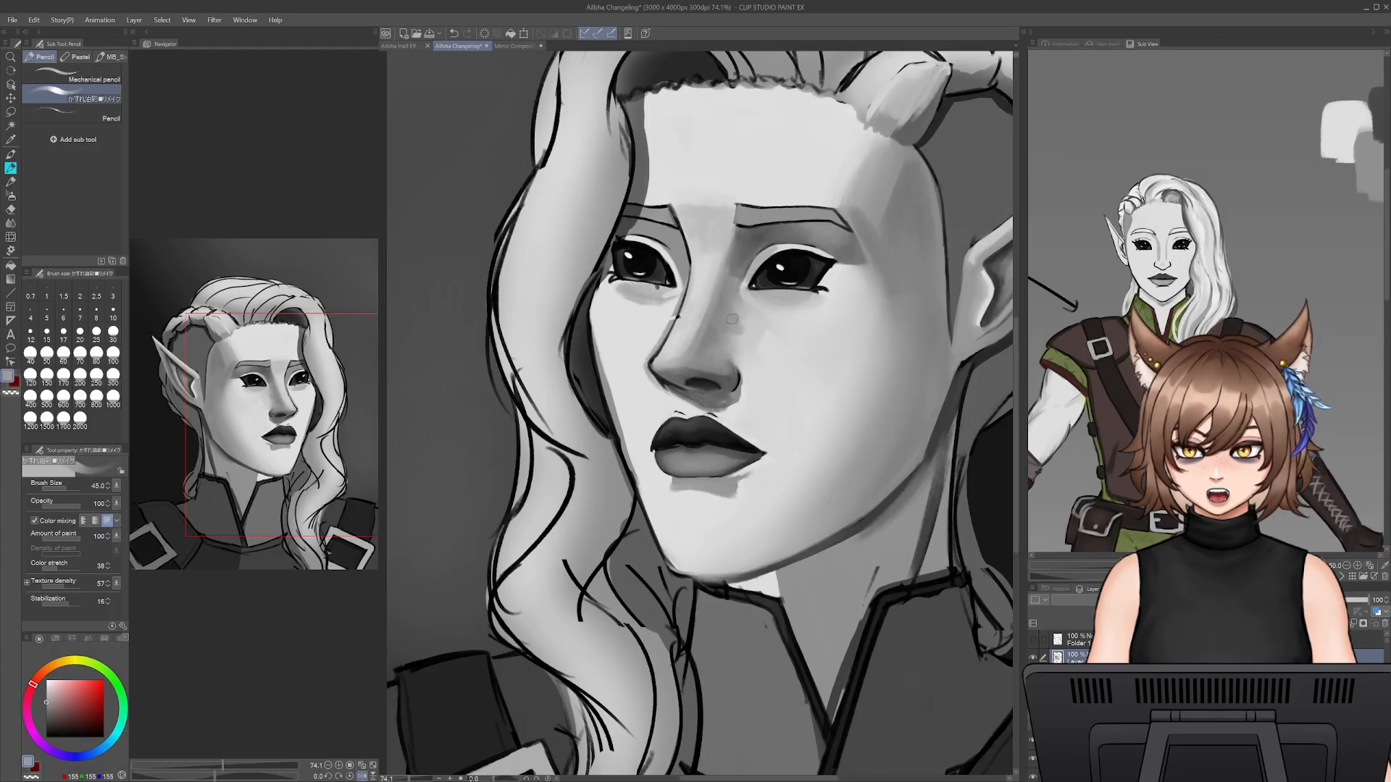
{"action": "left_click", "coordinate": [753, 350], "text": "alt"}
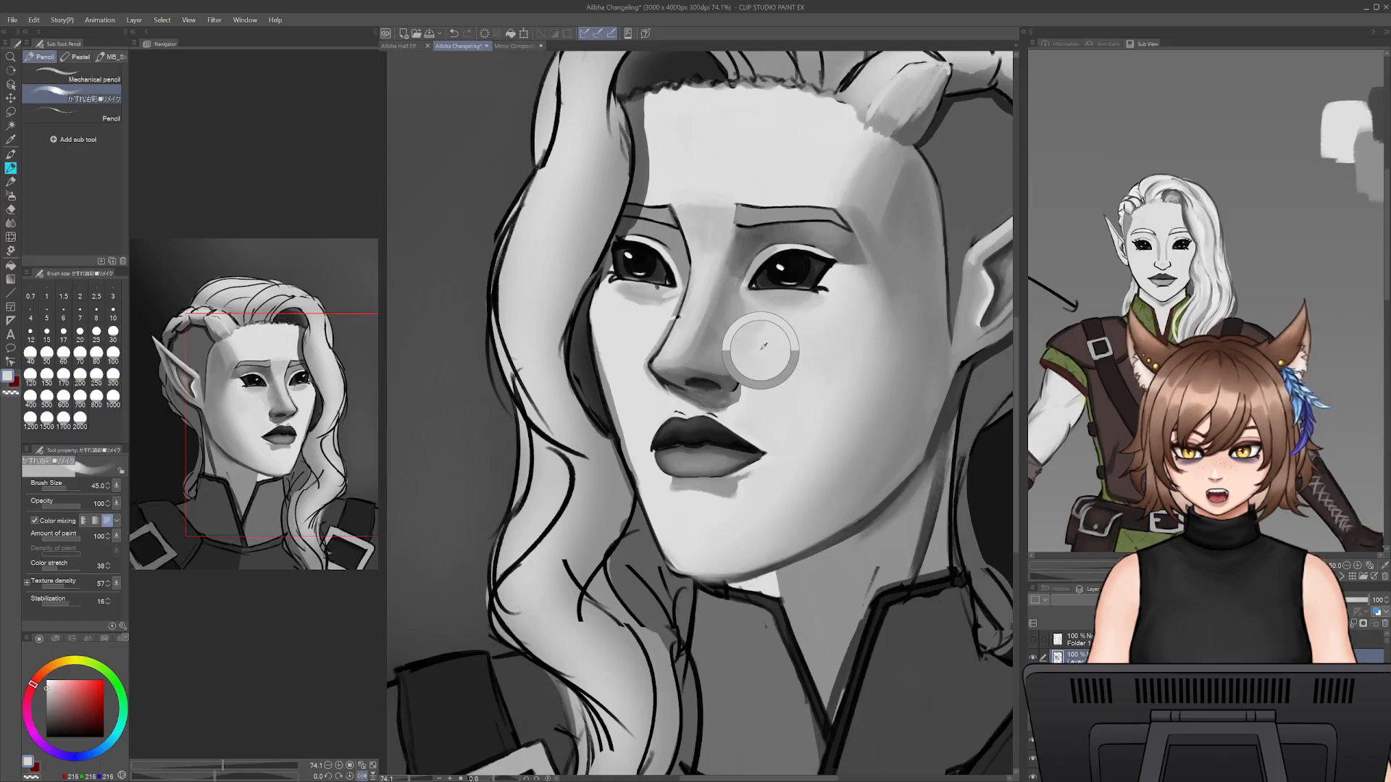
{"action": "key", "text": "bracketright"}
{"action": "key", "text": "bracketright"}
{"action": "key", "text": "bracketright"}
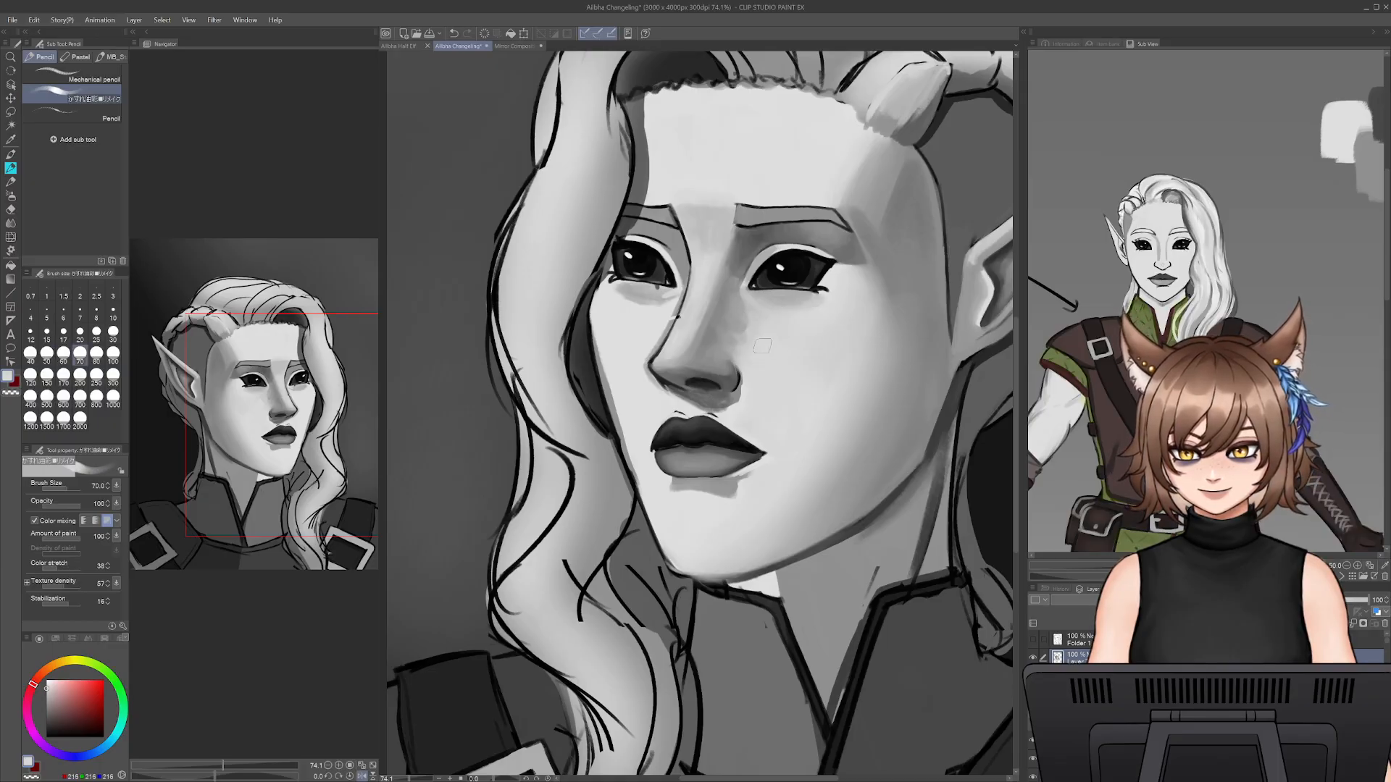
- Repair the broken outline along the nose bridge with sampled greys at brush sizes 20 and 35, undoing a stray stroke
{"action": "left_click", "coordinate": [676, 309], "text": "alt"}
{"action": "mouse_move", "coordinate": [759, 358]}
{"action": "left_mouse_down"}
{"action": "mouse_move", "coordinate": [691, 302]}
{"action": "mouse_move", "coordinate": [678, 317]}
{"action": "left_mouse_up"}
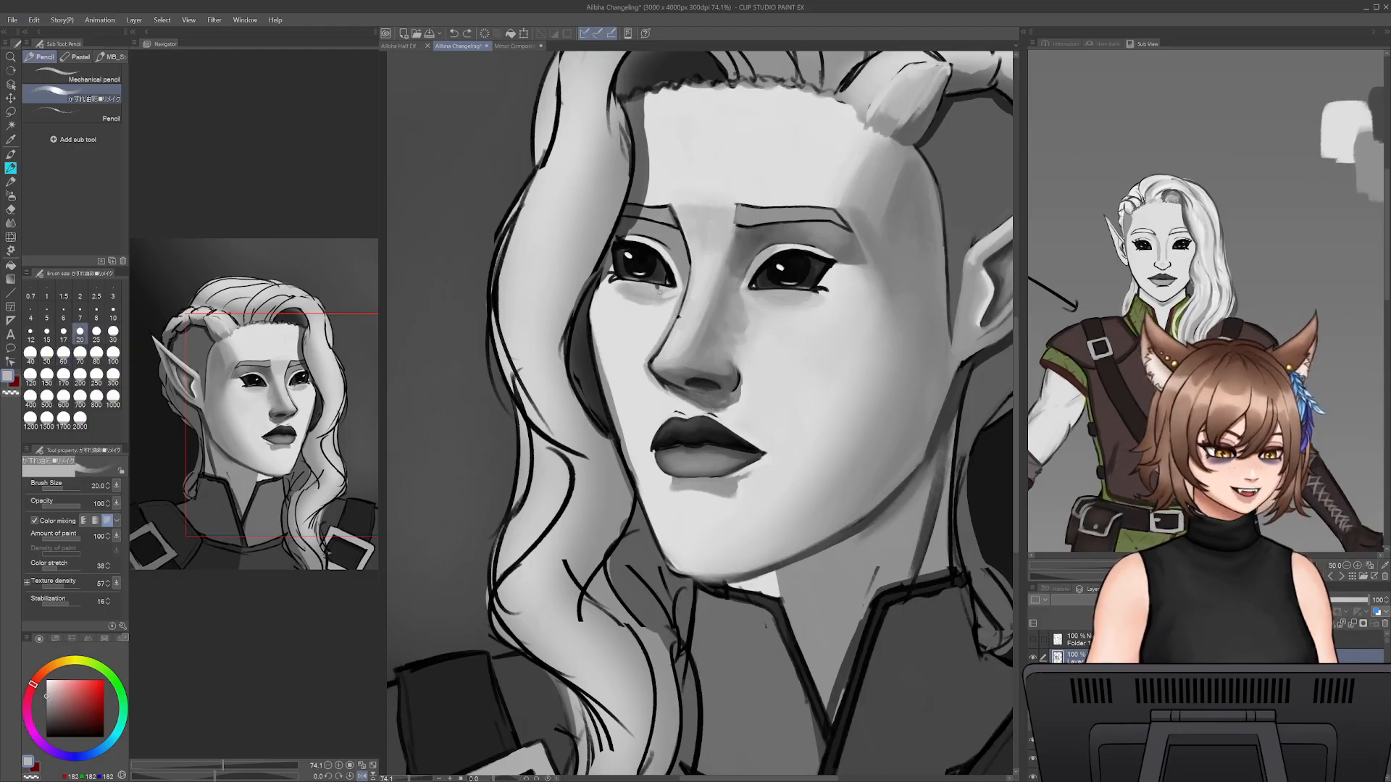
{"action": "key", "text": "ctrl+z"}
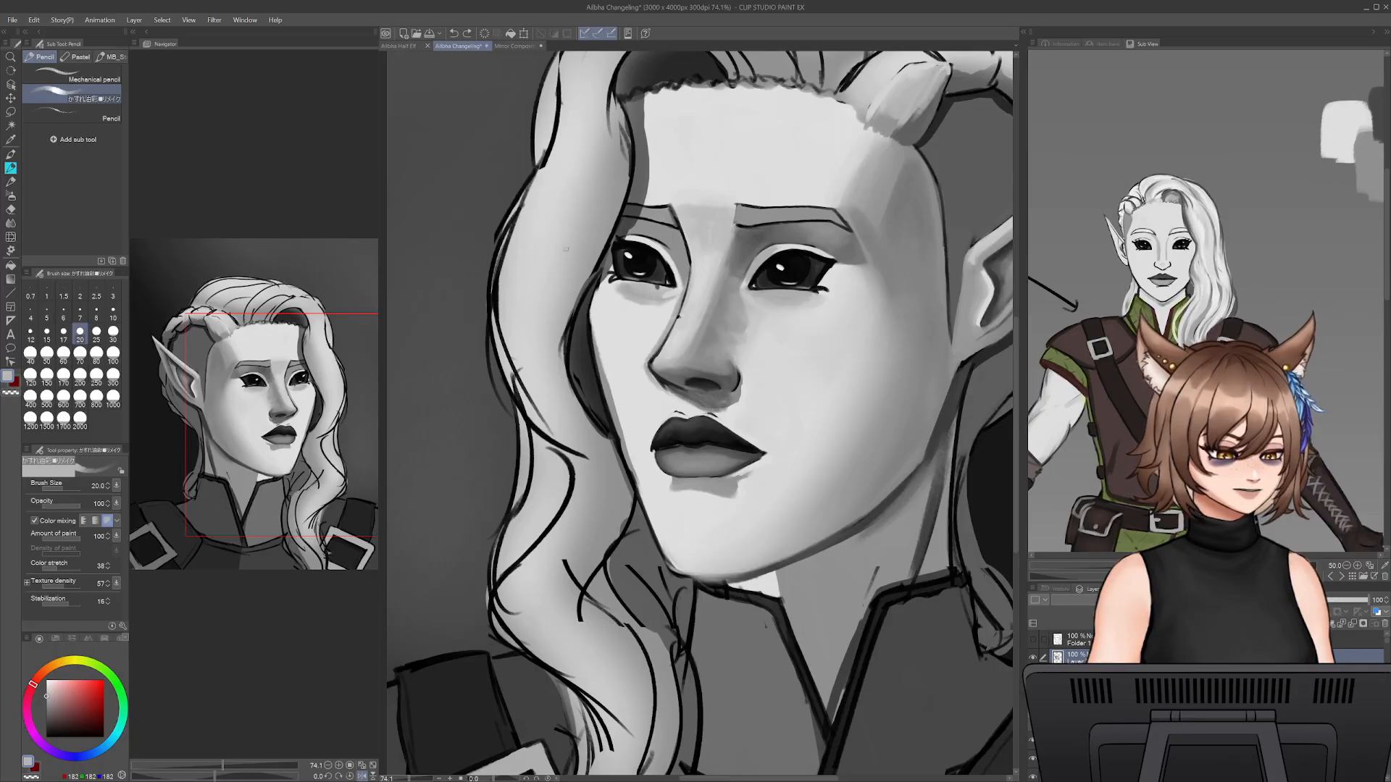
{"action": "left_click", "coordinate": [690, 308], "text": "alt"}
{"action": "left_click_drag", "start_coordinate": [689, 290], "coordinate": [686, 300]}
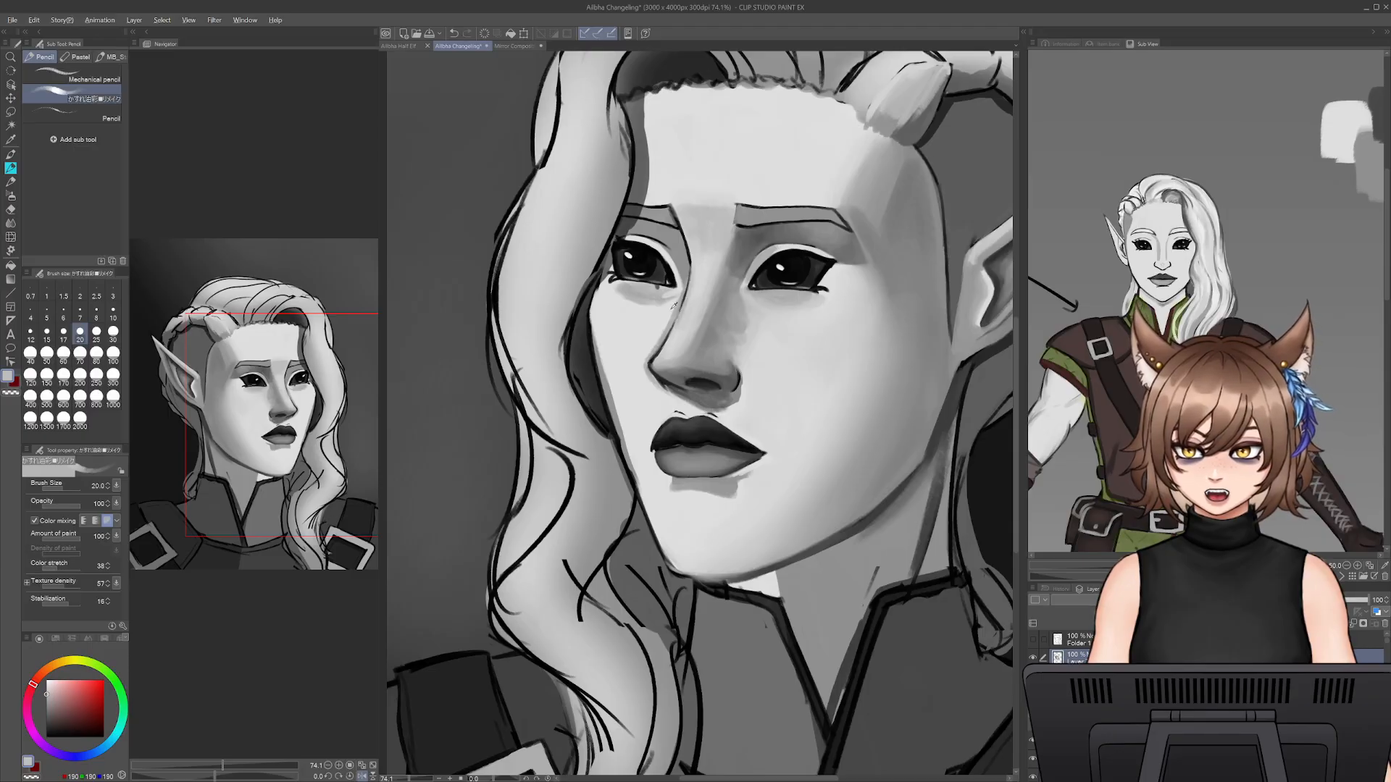
{"action": "left_click", "coordinate": [672, 307], "text": "alt"}
{"action": "key", "text": "bracketright"}
{"action": "key", "text": "bracketright"}
{"action": "key", "text": "bracketright"}
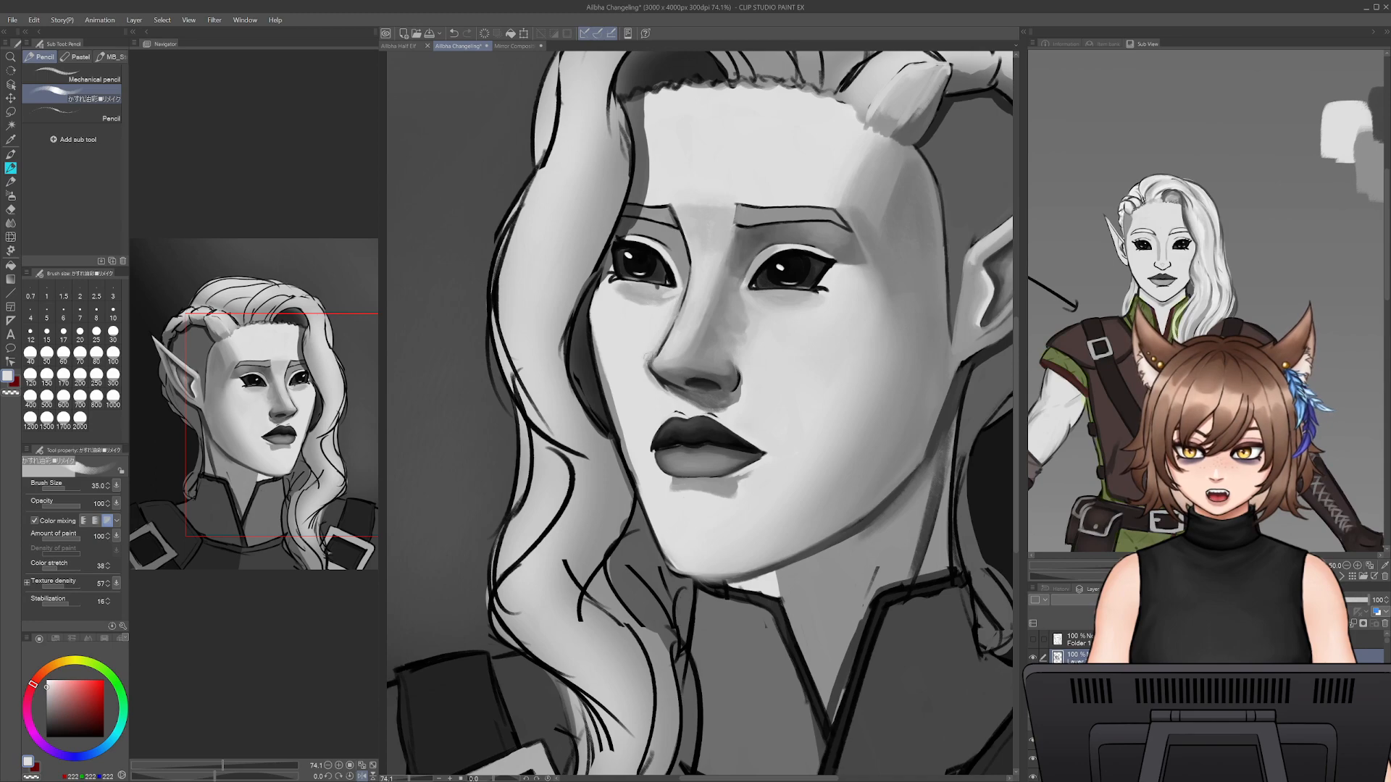
{"action": "left_click", "coordinate": [656, 333], "text": "alt"}
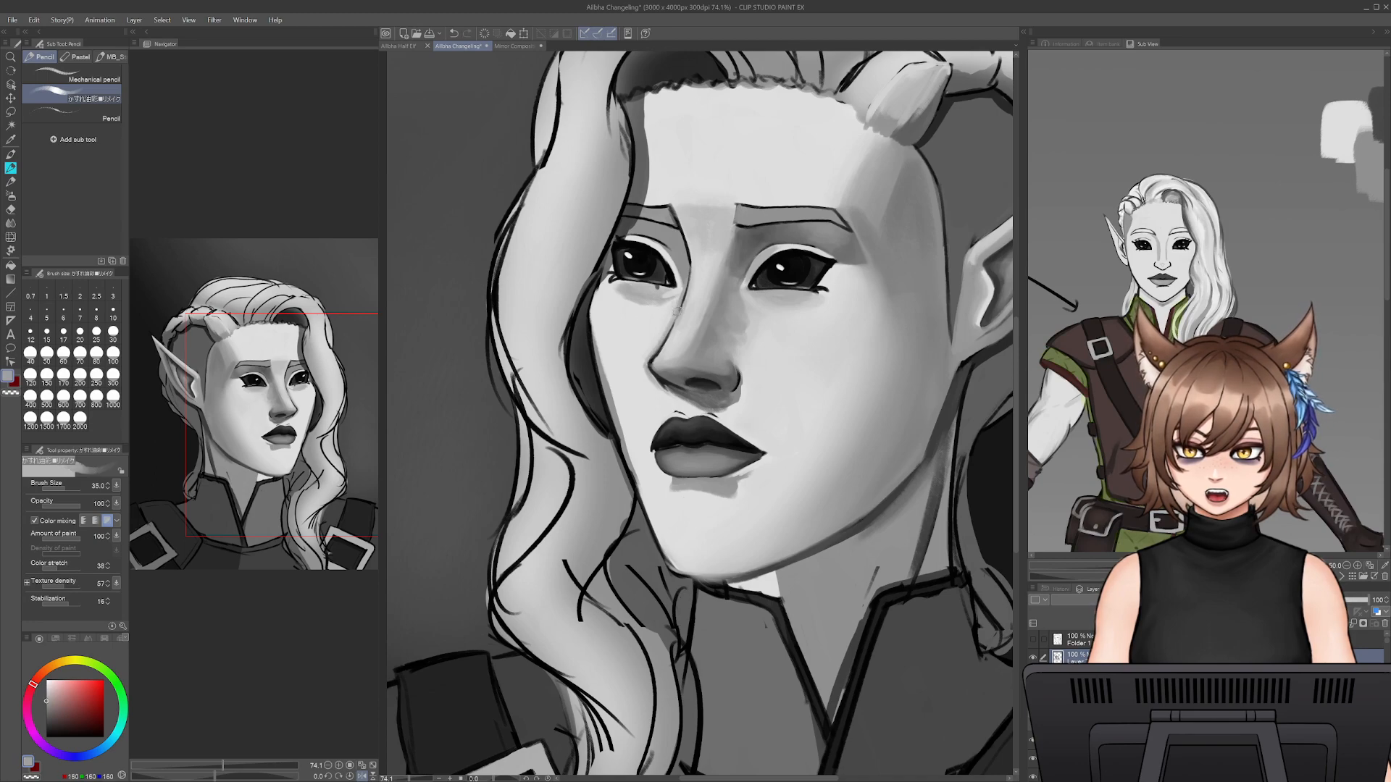
- Shade the far cheek below the eye and beside the nose with sampled greys at brush size 70
{"action": "key", "text": "bracketright"}
{"action": "key", "text": "bracketright"}
{"action": "key", "text": "bracketright"}
{"action": "key", "text": "bracketright"}
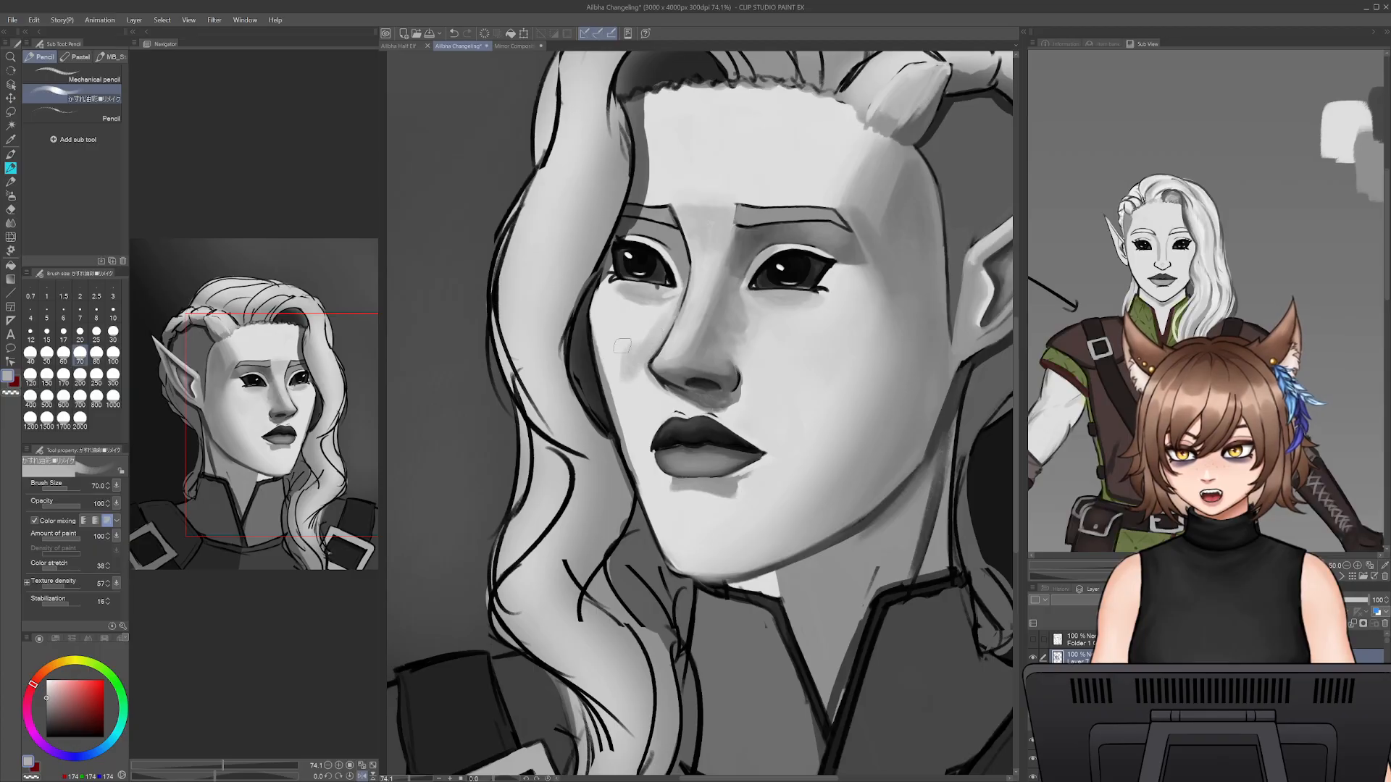
{"action": "mouse_move", "coordinate": [593, 315]}
{"action": "left_mouse_down"}
{"action": "mouse_move", "coordinate": [630, 346]}
{"action": "mouse_move", "coordinate": [654, 324]}
{"action": "left_mouse_up"}
{"action": "left_click", "coordinate": [602, 303], "text": "alt"}
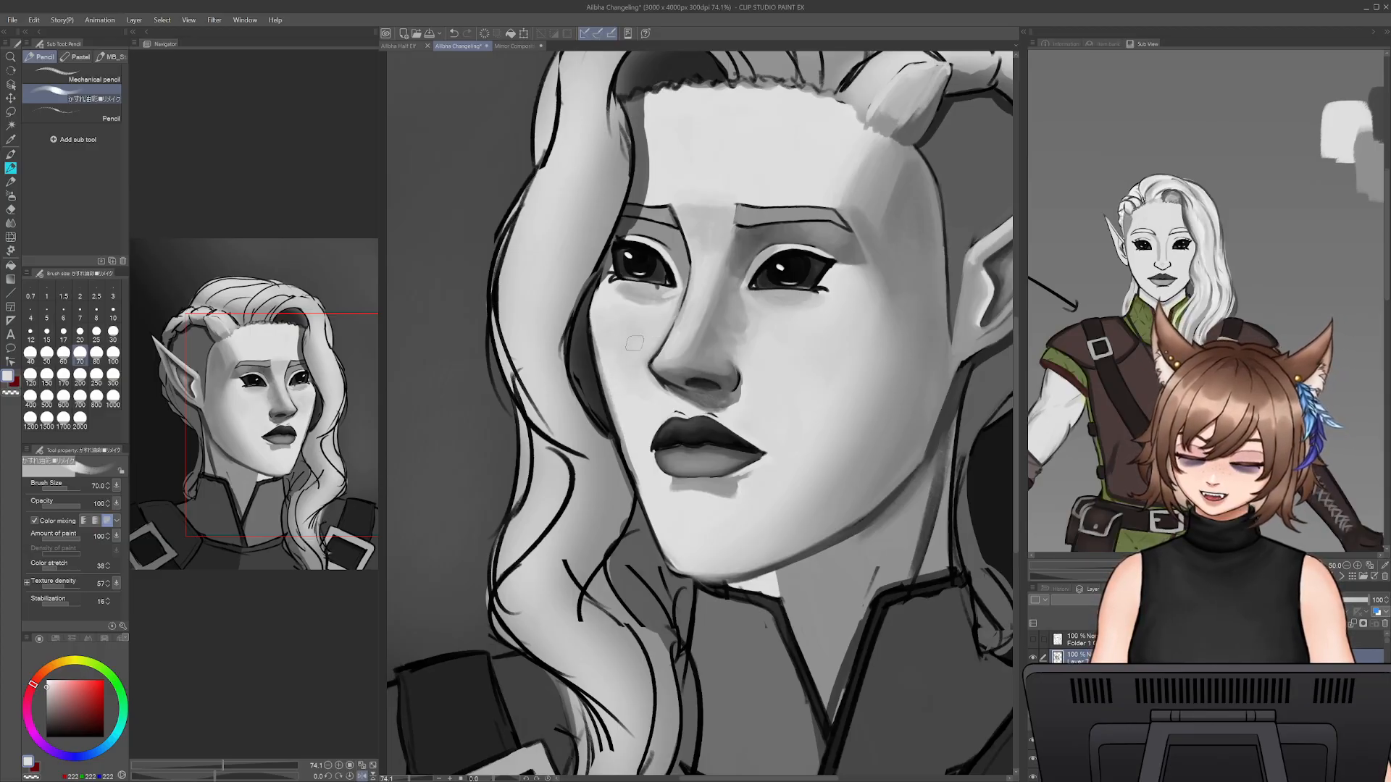
- Touch up the far cheek's edge at brush size 45 and paint out the stray seam marks above the upper lip at size 40
{"action": "left_click", "coordinate": [604, 387], "text": "alt"}
{"action": "key", "text": "["}
{"action": "key", "text": "bracketleft"}
{"action": "key", "text": "bracketleft"}
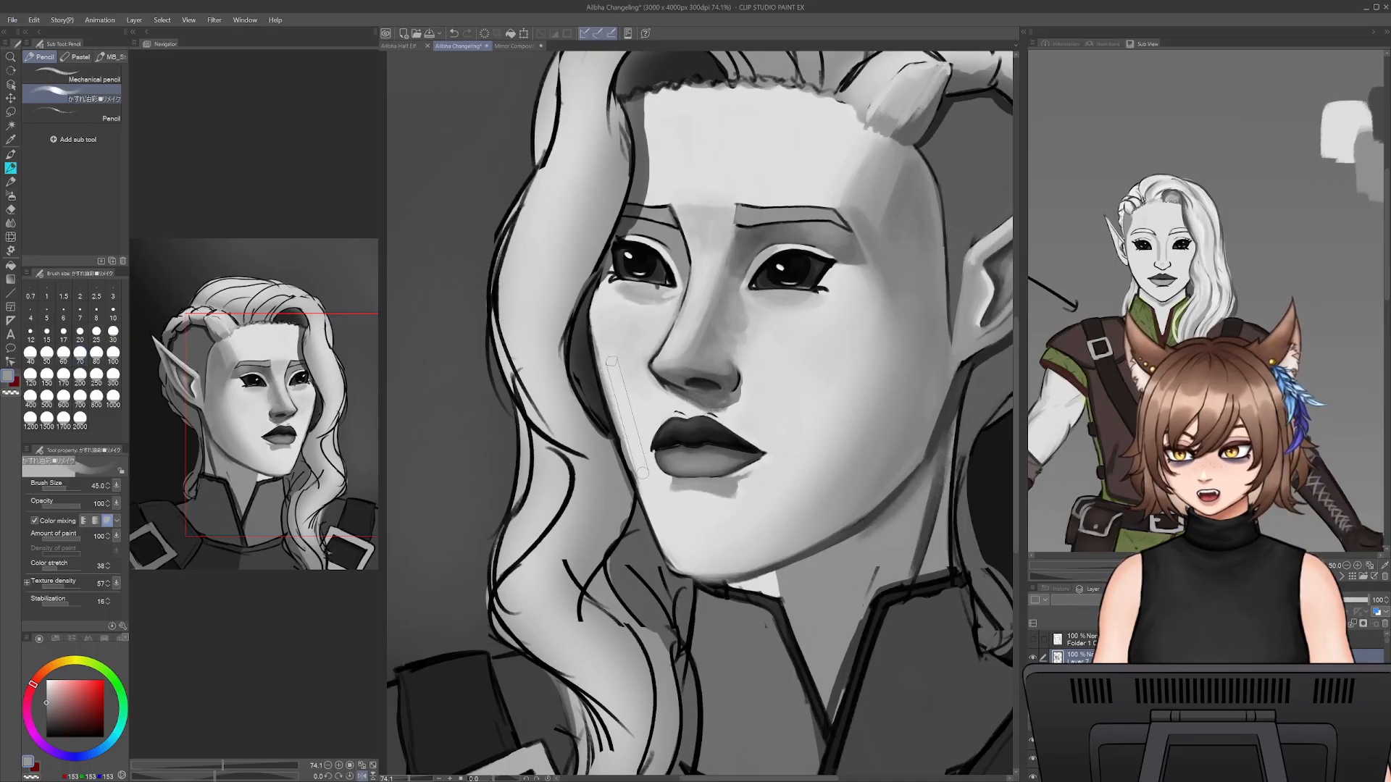
{"action": "left_click", "coordinate": [679, 411], "text": "alt"}
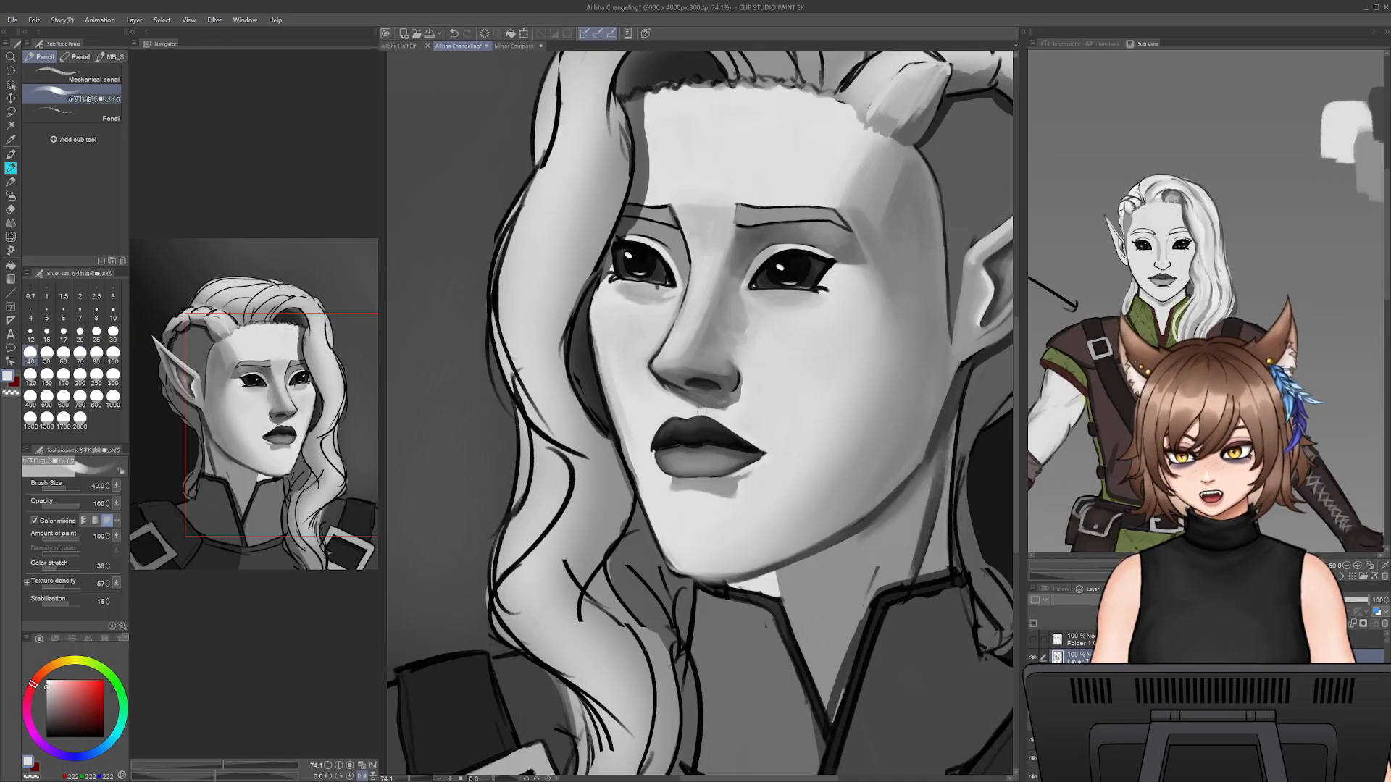
{"action": "left_click", "coordinate": [697, 404], "text": "alt"}
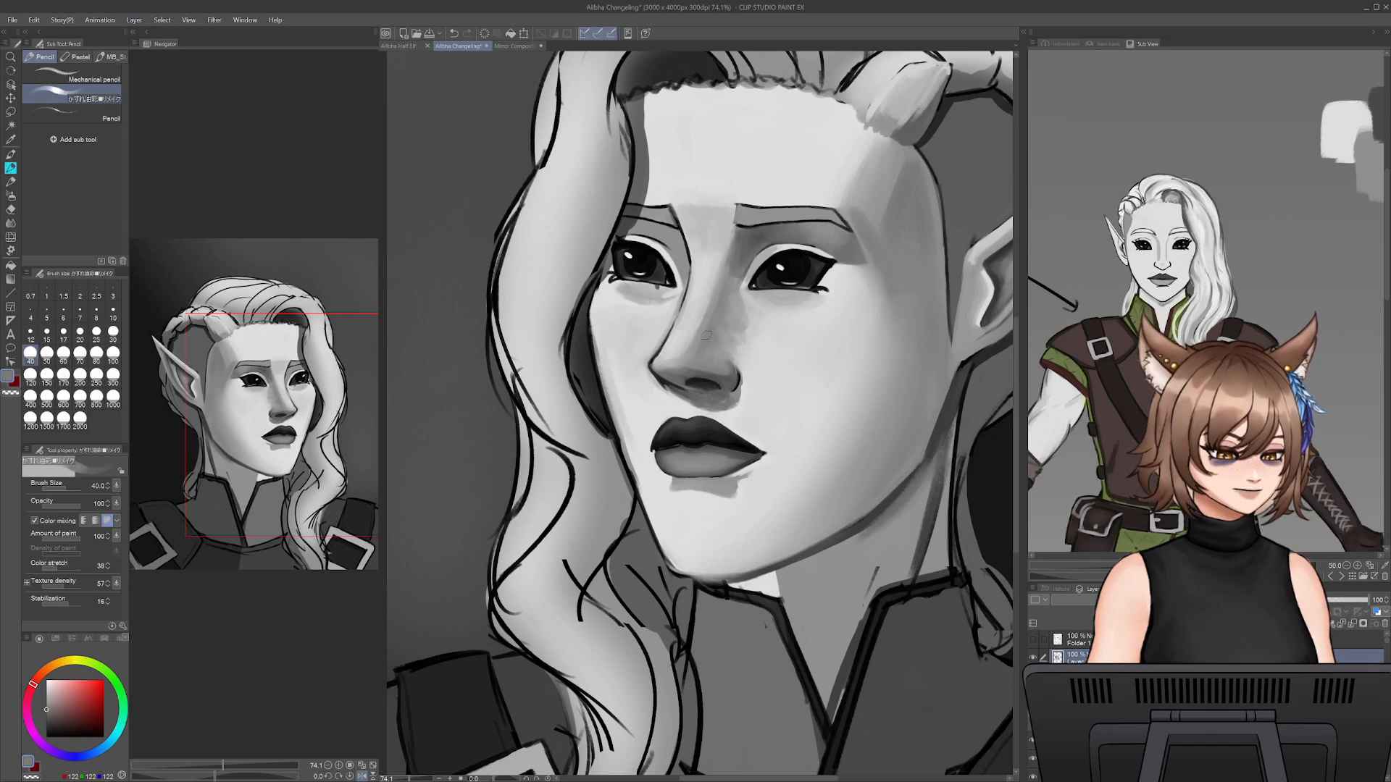
- Try to repaint the light patch on the neck beneath the chin at brush size 40
{"action": "left_click", "coordinate": [866, 464], "text": "alt"}
{"action": "left_click_drag", "start_coordinate": [843, 546], "coordinate": [797, 524]}
{"action": "left_click_drag", "start_coordinate": [726, 557], "coordinate": [733, 568]}
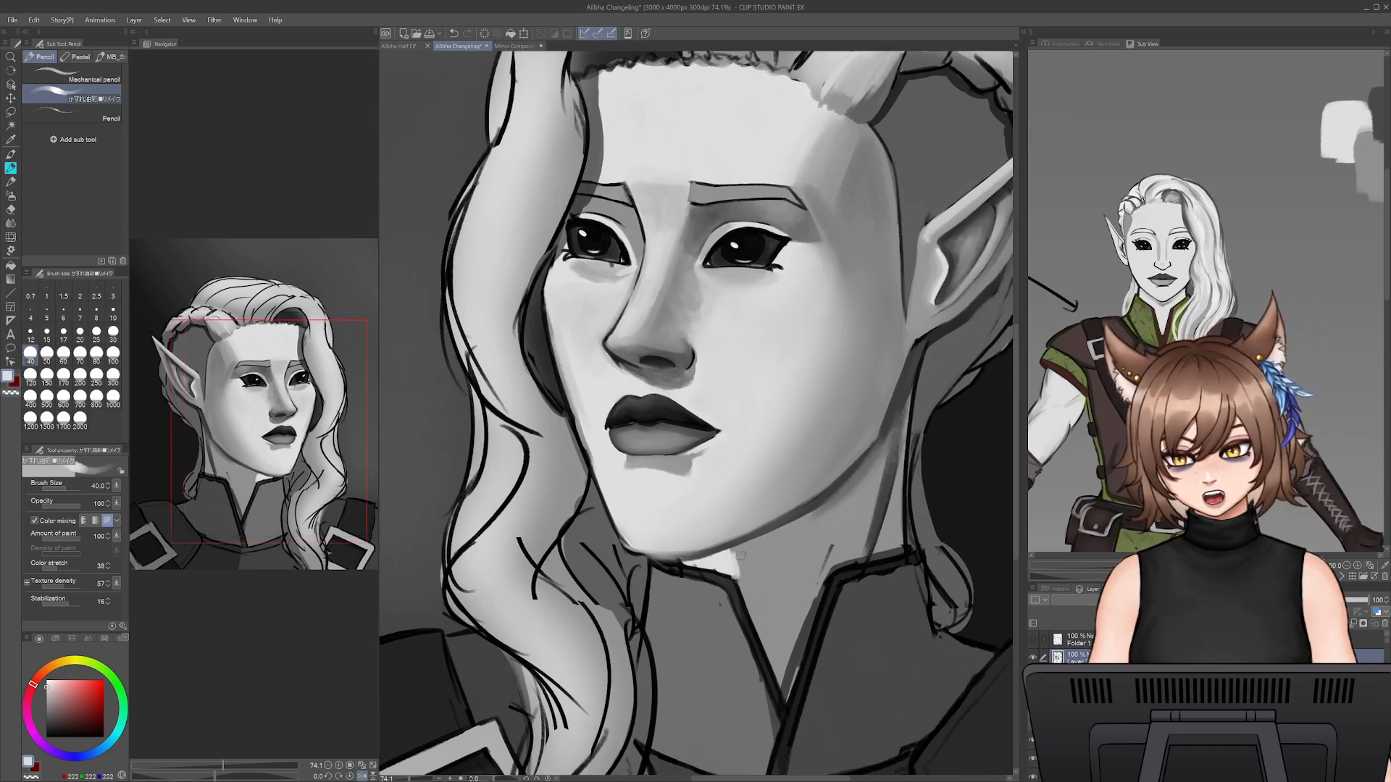
{"action": "left_click", "coordinate": [743, 561], "text": "alt"}
{"action": "key", "text": "ctrl+z"}
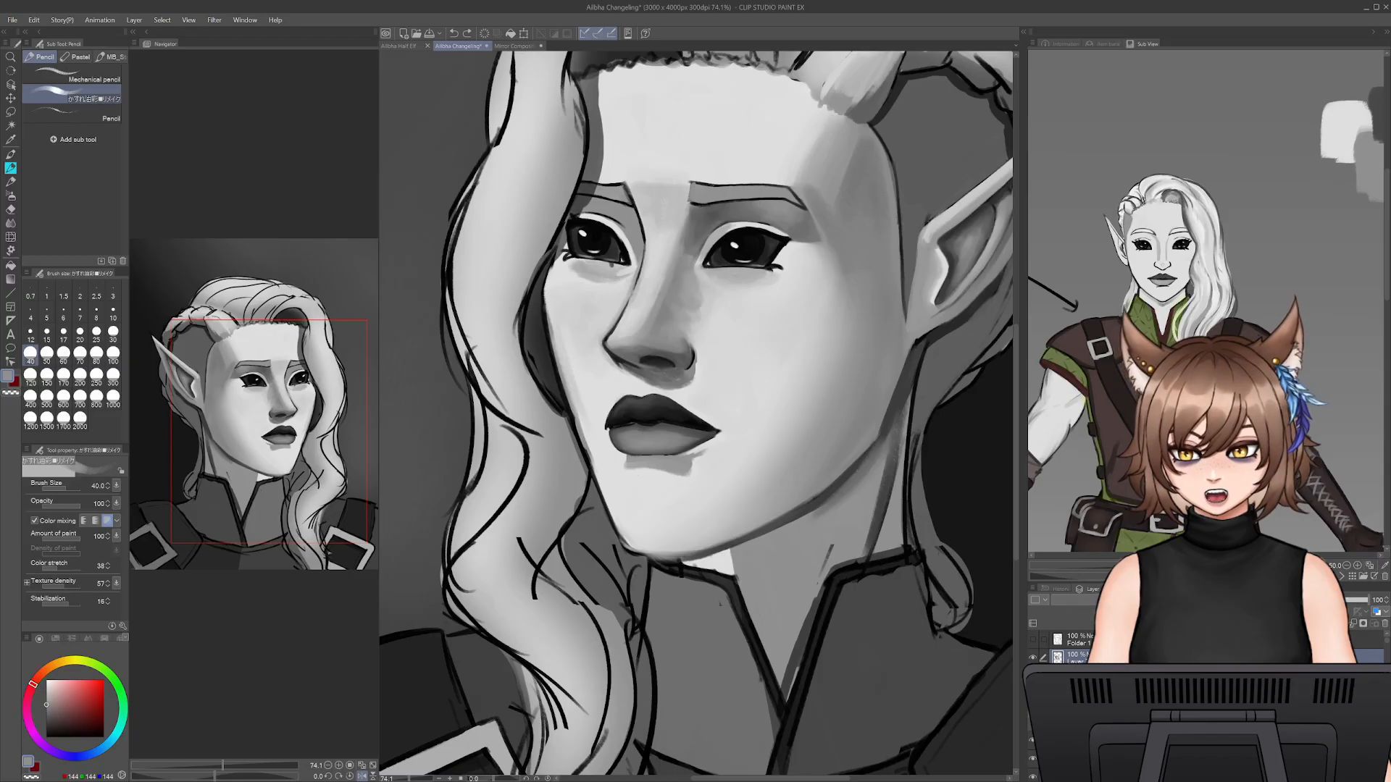
- Repair the chin's far corner outline in near-black at brush size 20, and try redrawing the line beneath the chin at size 15
{"action": "left_click", "coordinate": [618, 535], "text": "alt"}
{"action": "key", "text": "["}
{"action": "key", "text": "["}
{"action": "key", "text": "["}
{"action": "left_click_drag", "start_coordinate": [619, 531], "coordinate": [628, 545]}
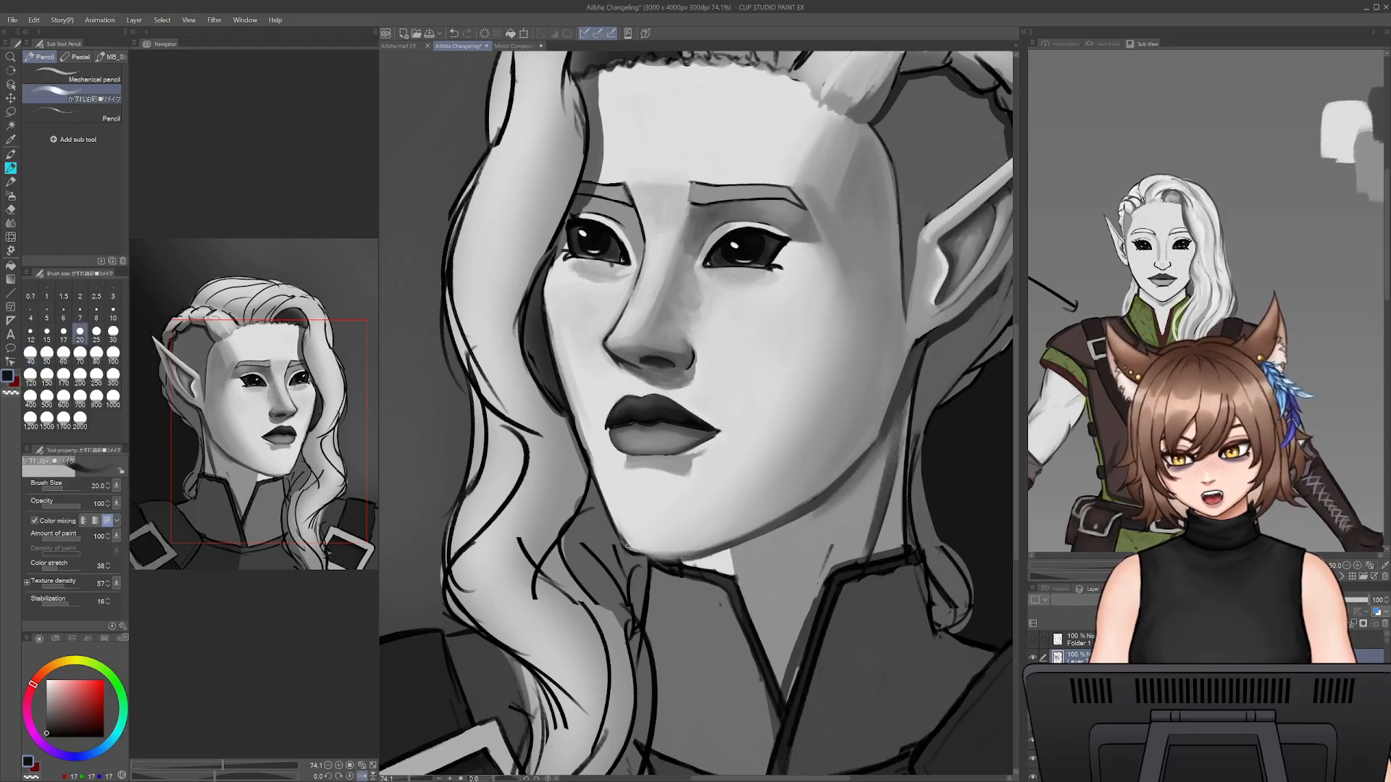
{"action": "key", "text": "bracketleft"}
{"action": "key", "text": "bracketleft"}
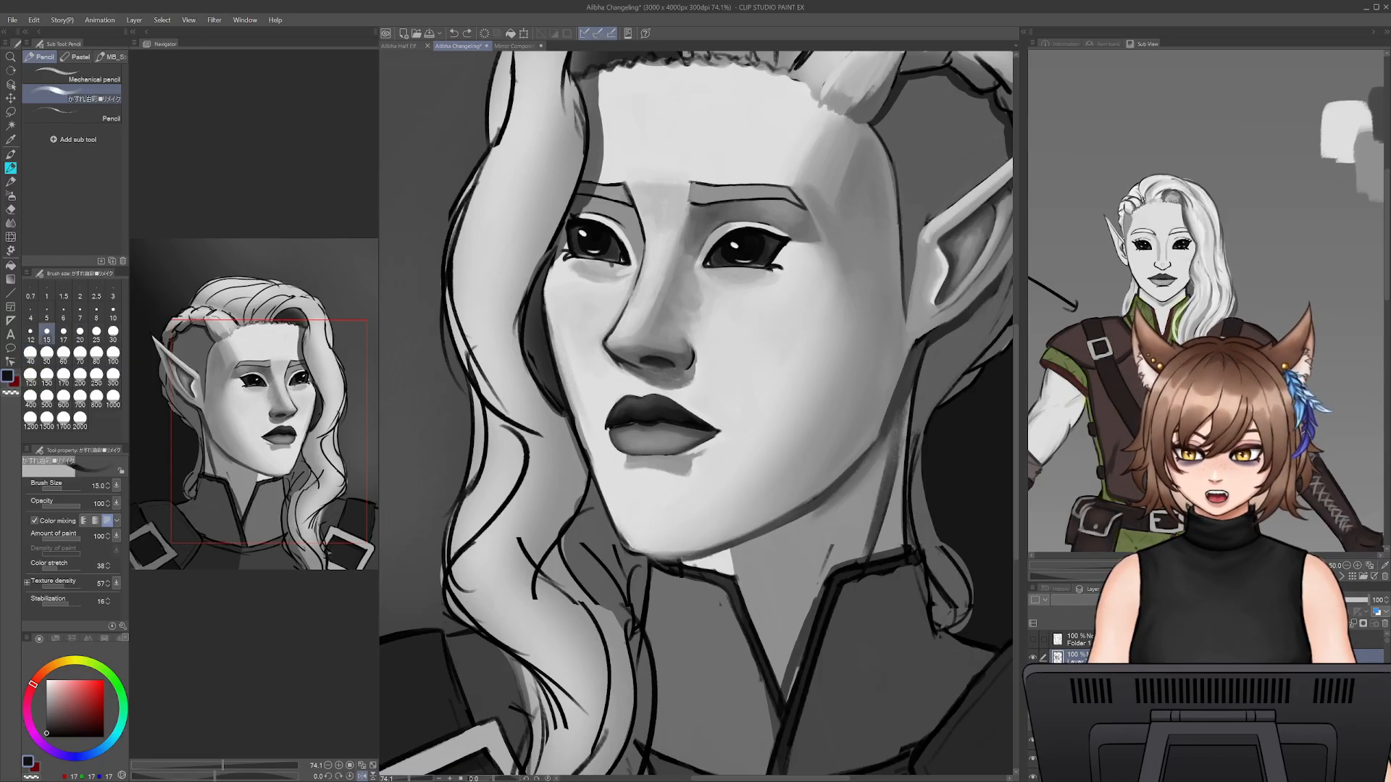
{"action": "left_click_drag", "start_coordinate": [640, 550], "coordinate": [694, 555]}
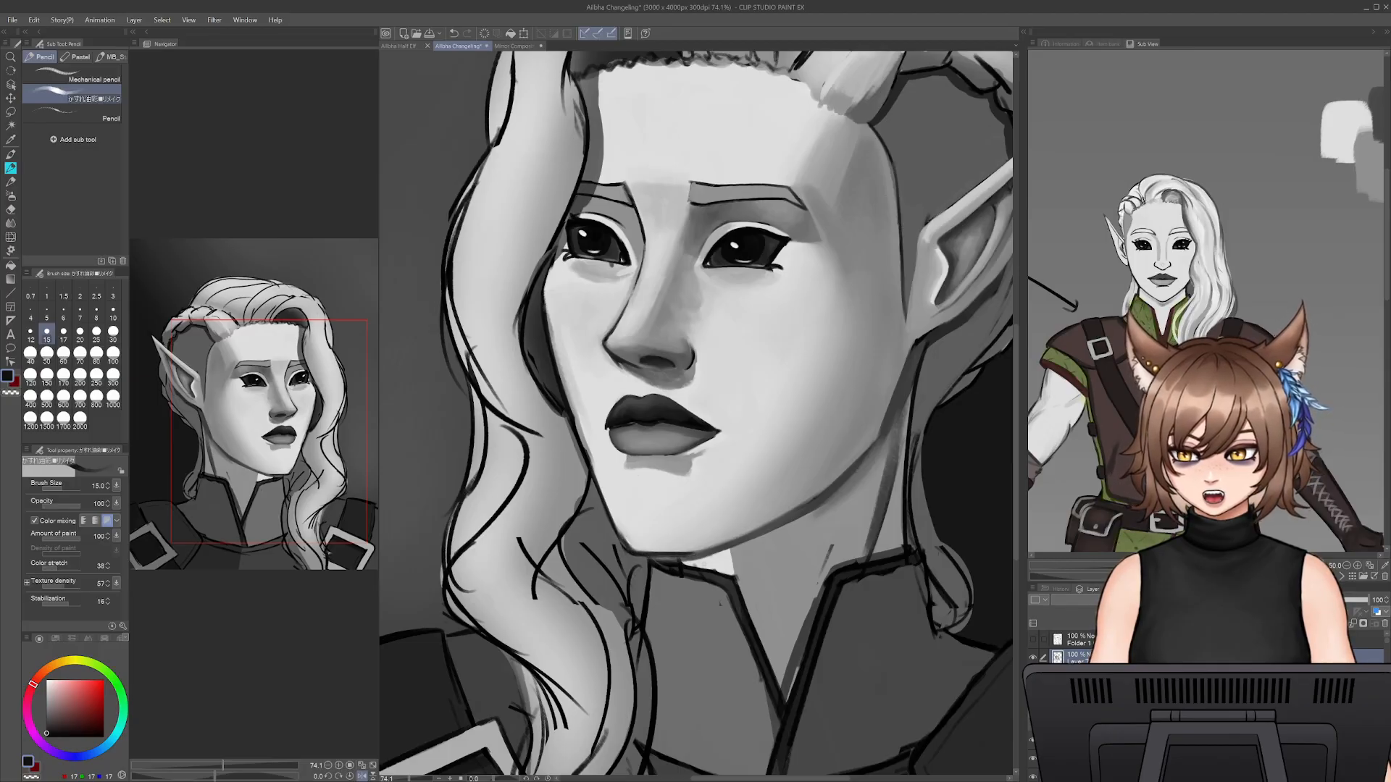
{"action": "key", "text": "ctrl+z"}
{"action": "key", "text": "ctrl+z"}
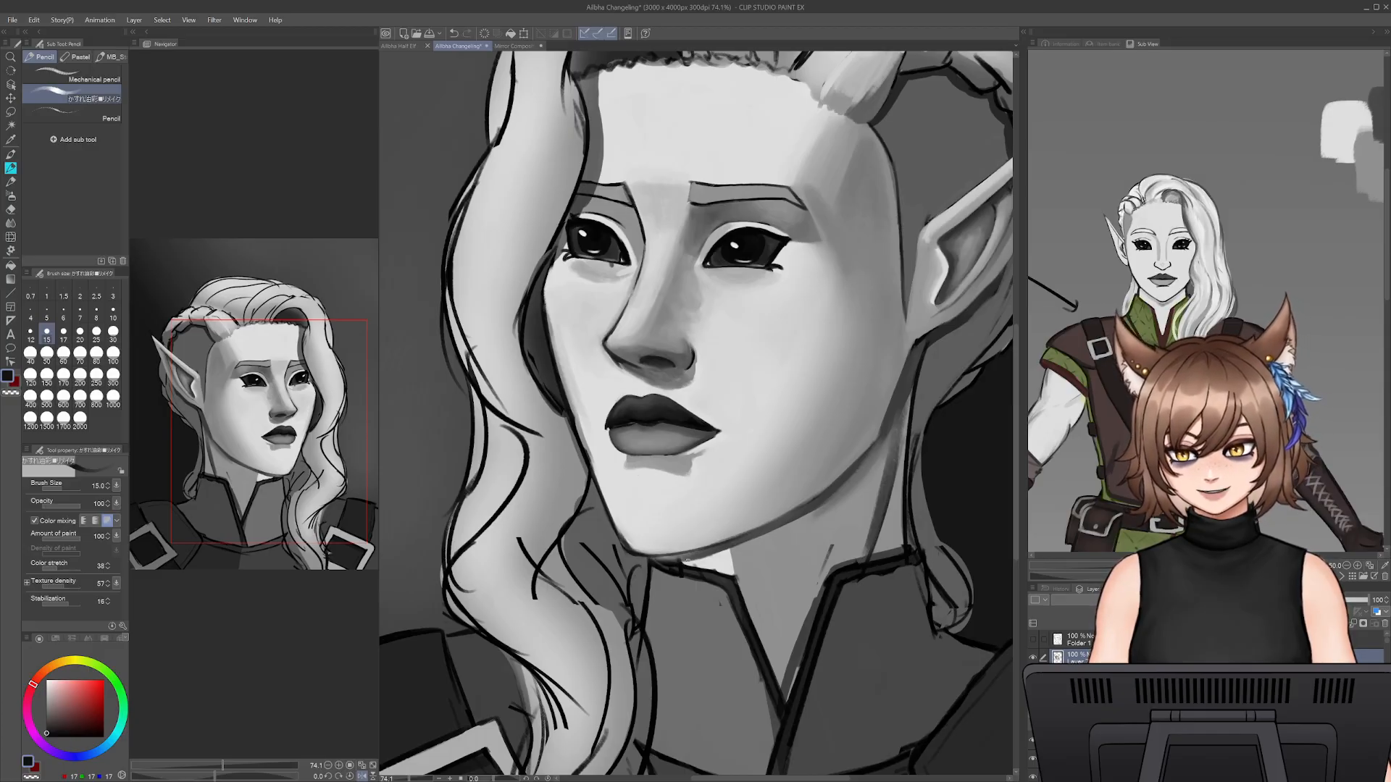
- Paint out the light patch on the neck beneath the chin with sampled greys at brush size 40
{"action": "key", "text": "e"}
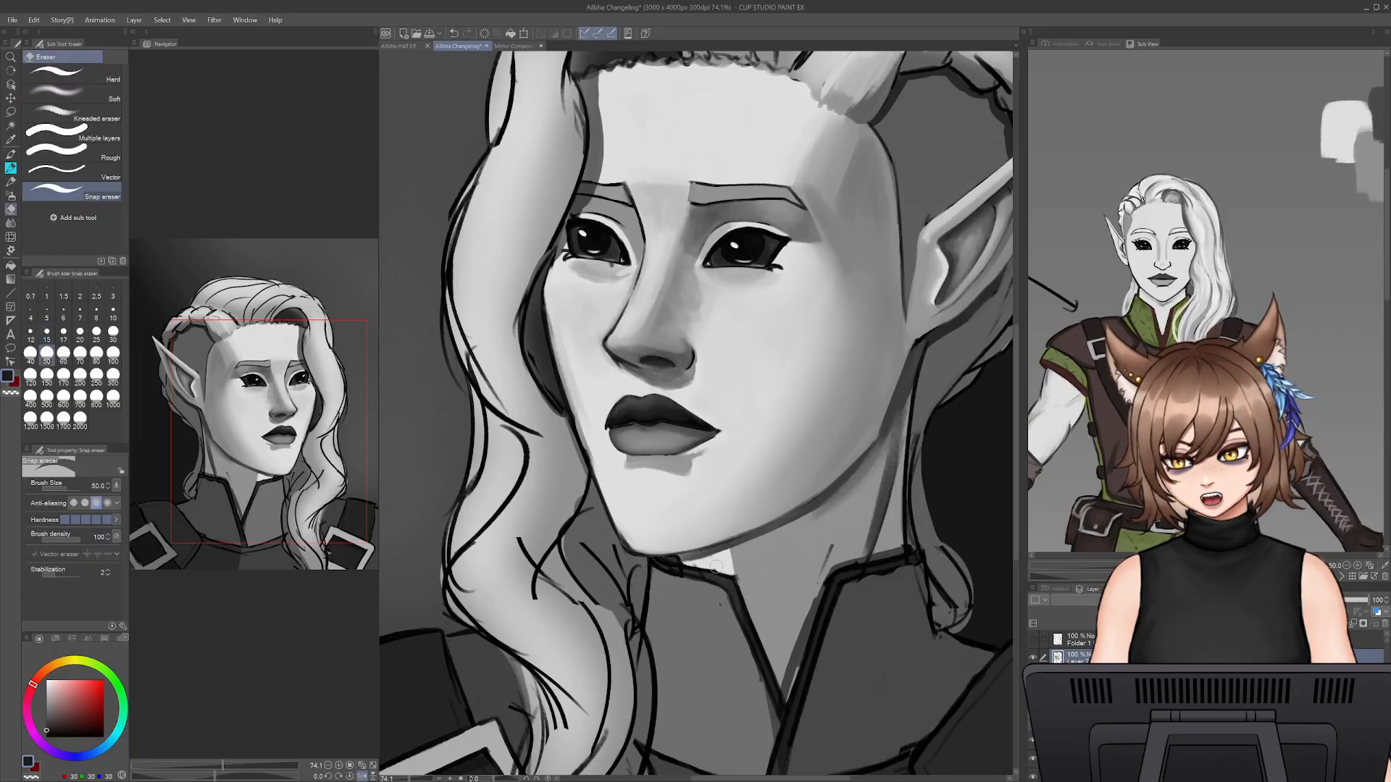
{"action": "key", "text": "p"}
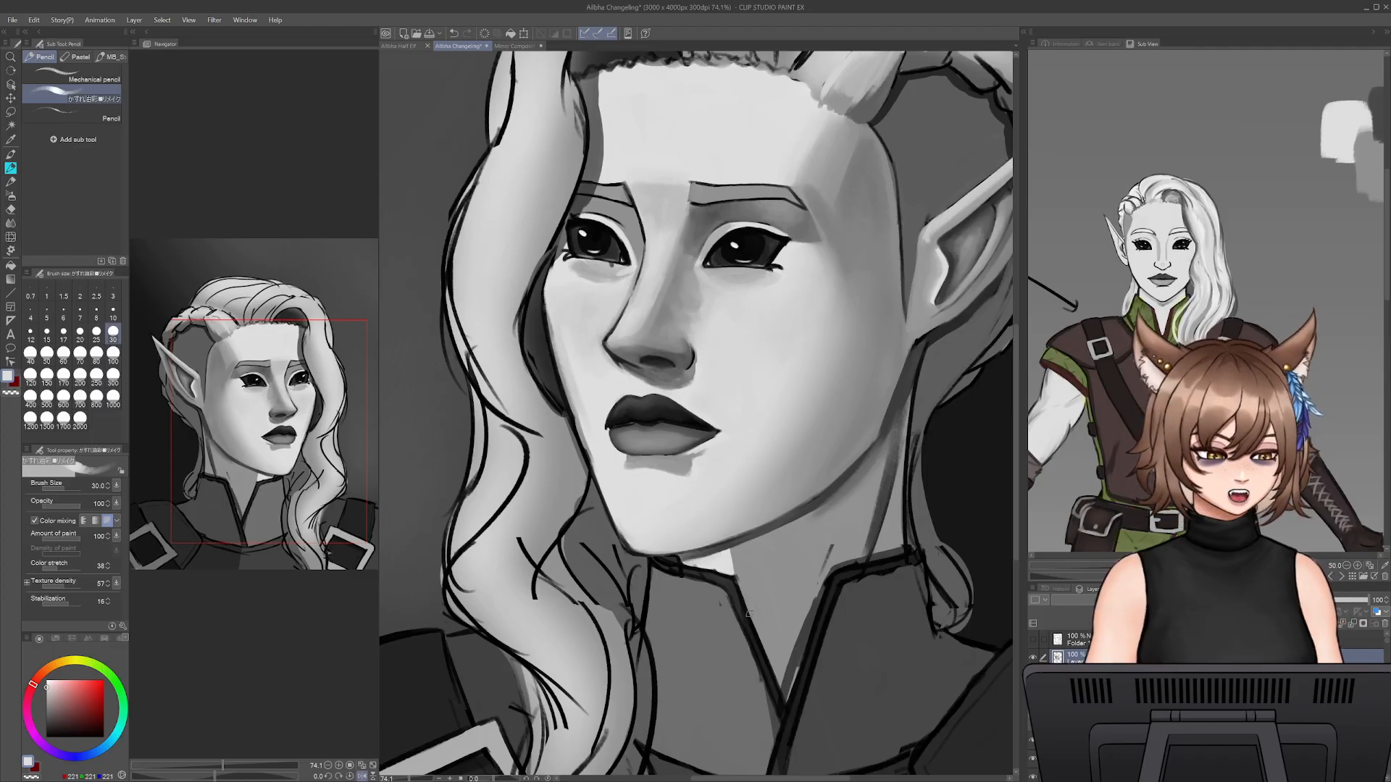
{"action": "left_click", "coordinate": [738, 559], "text": "alt"}
{"action": "key", "text": "bracketright"}
{"action": "mouse_move", "coordinate": [729, 549]}
{"action": "left_mouse_down"}
{"action": "mouse_move", "coordinate": [732, 578]}
{"action": "mouse_move", "coordinate": [729, 552]}
{"action": "mouse_move", "coordinate": [689, 560]}
{"action": "mouse_move", "coordinate": [692, 562]}
{"action": "left_mouse_up"}
{"action": "left_click", "coordinate": [715, 563], "text": "alt"}
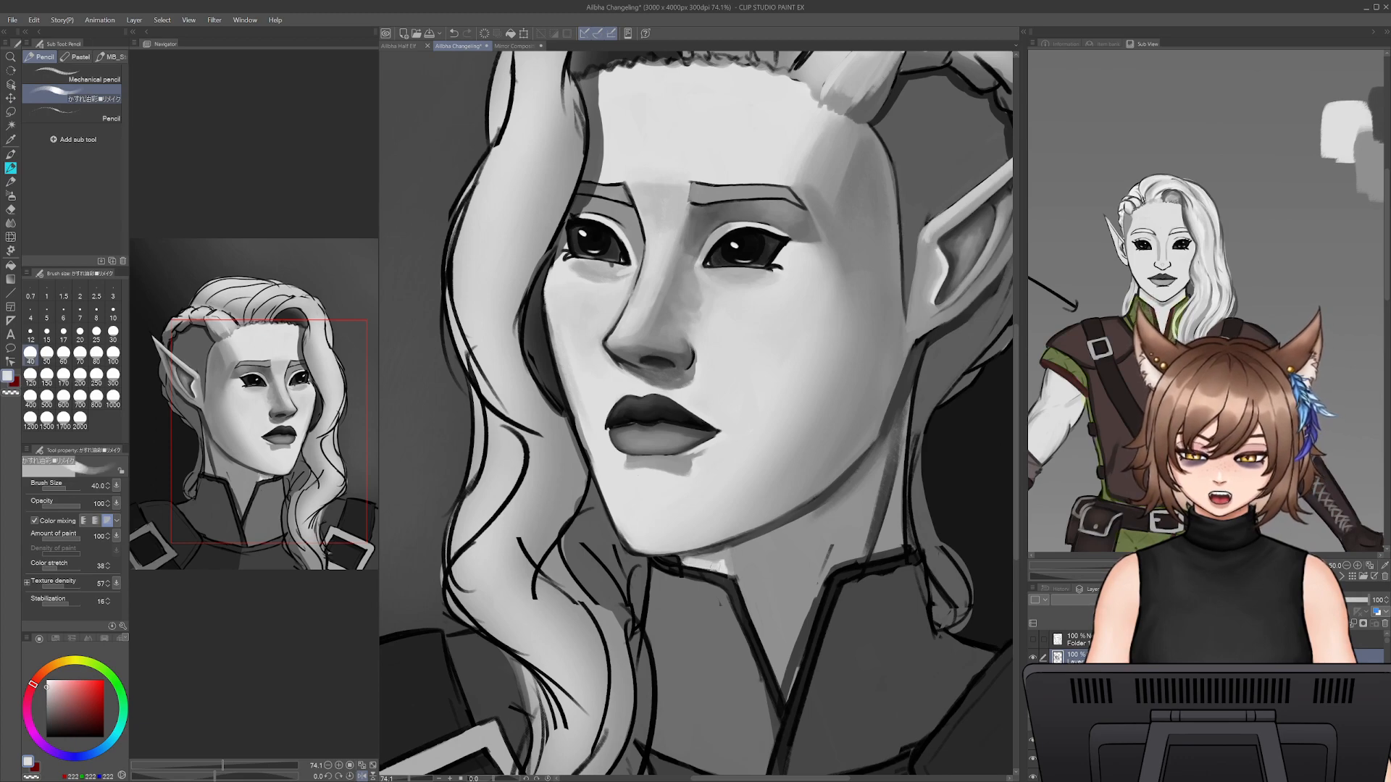
{"action": "left_click", "coordinate": [699, 554], "text": "alt"}
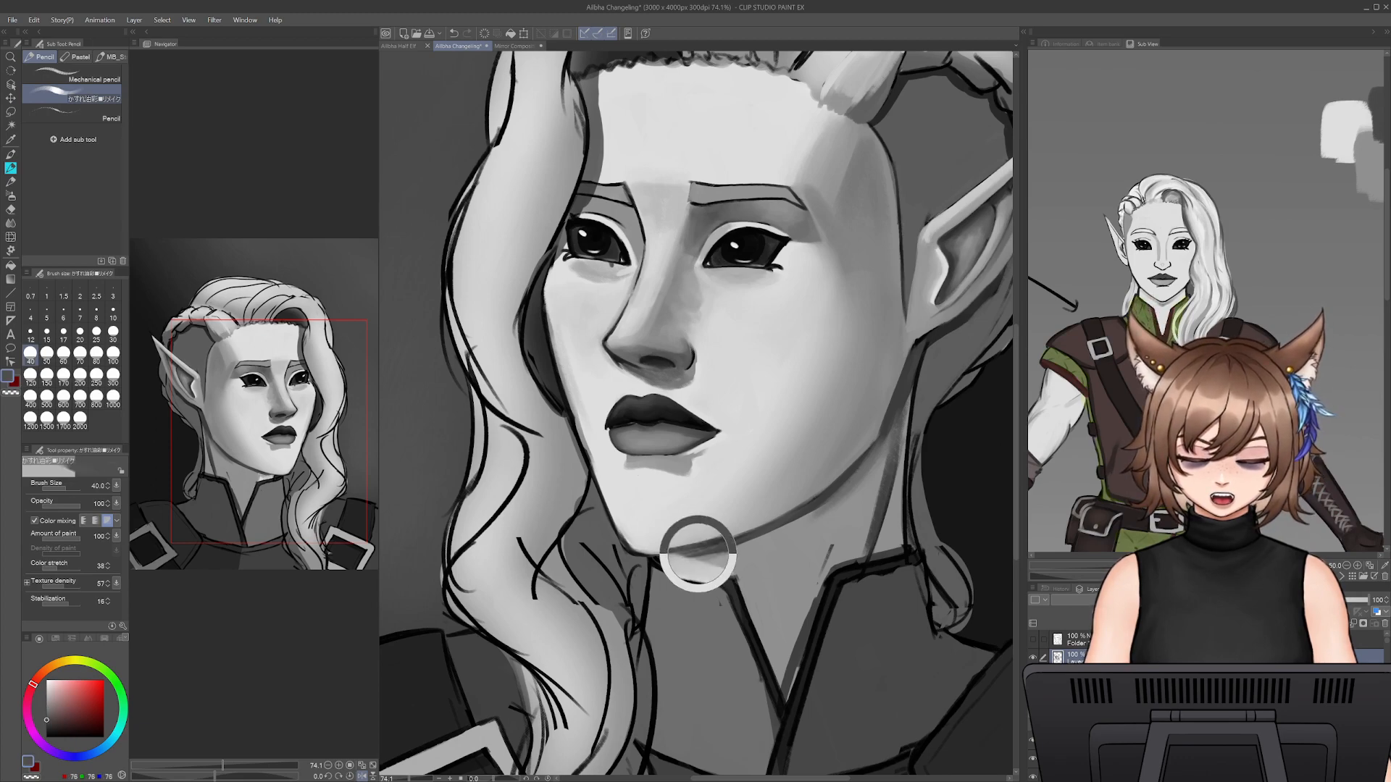
{"action": "left_click_drag", "start_coordinate": [690, 554], "coordinate": [726, 552]}
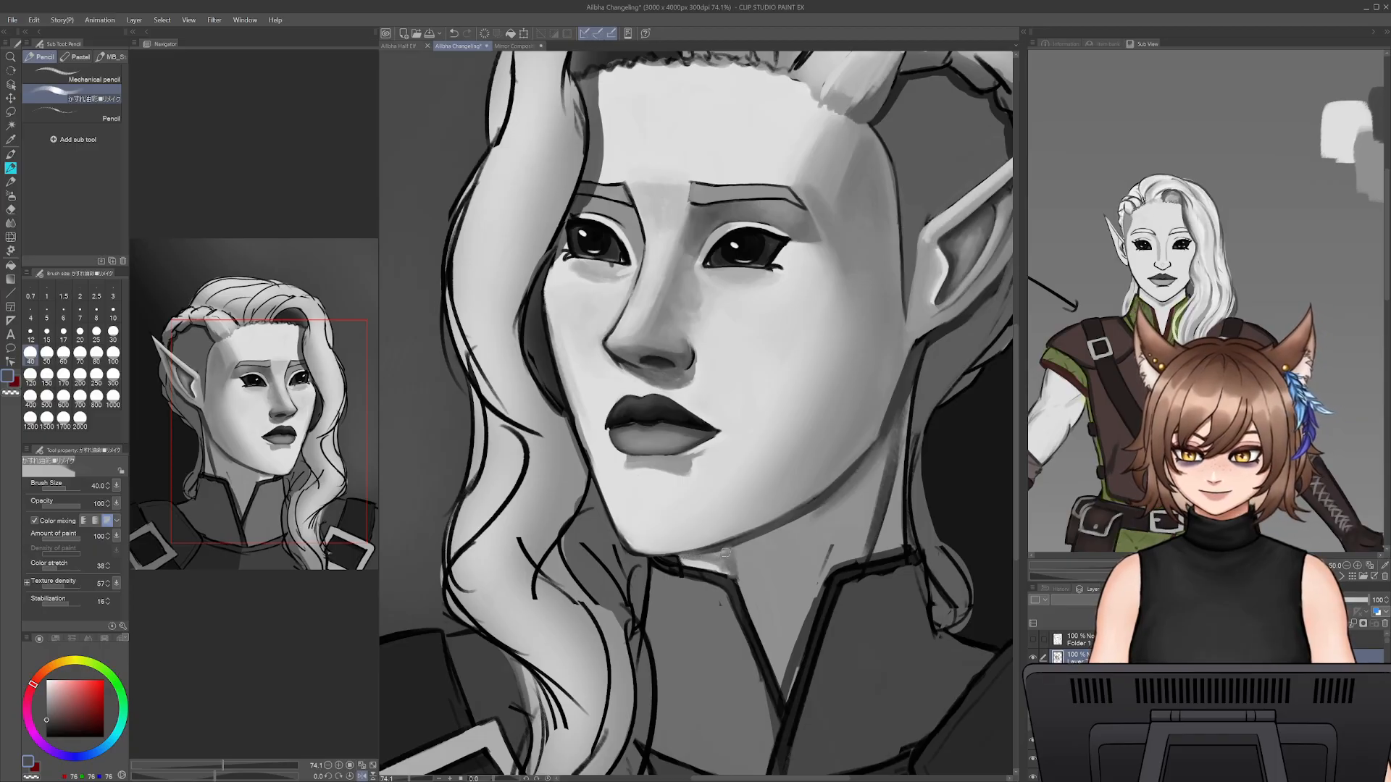
- Paint a dark grey shadow down the near side of the neck to the collar's V at brush size 50
{"action": "left_click", "coordinate": [876, 475], "text": "alt"}
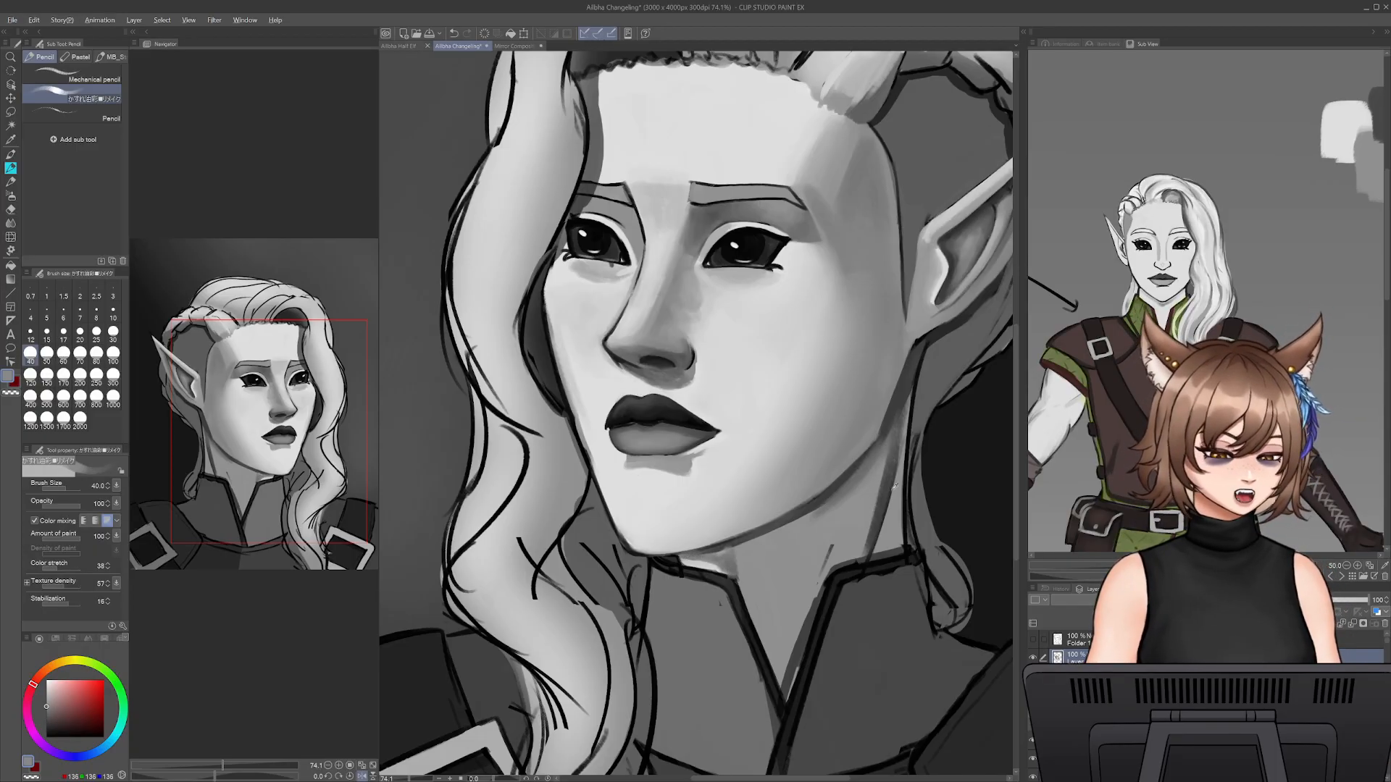
{"action": "left_click", "coordinate": [879, 499], "text": "alt"}
{"action": "key", "text": "]"}
{"action": "mouse_move", "coordinate": [756, 534]}
{"action": "left_mouse_down"}
{"action": "mouse_move", "coordinate": [870, 464]}
{"action": "mouse_move", "coordinate": [861, 555]}
{"action": "left_mouse_up"}
{"action": "left_click_drag", "start_coordinate": [885, 472], "coordinate": [862, 554]}
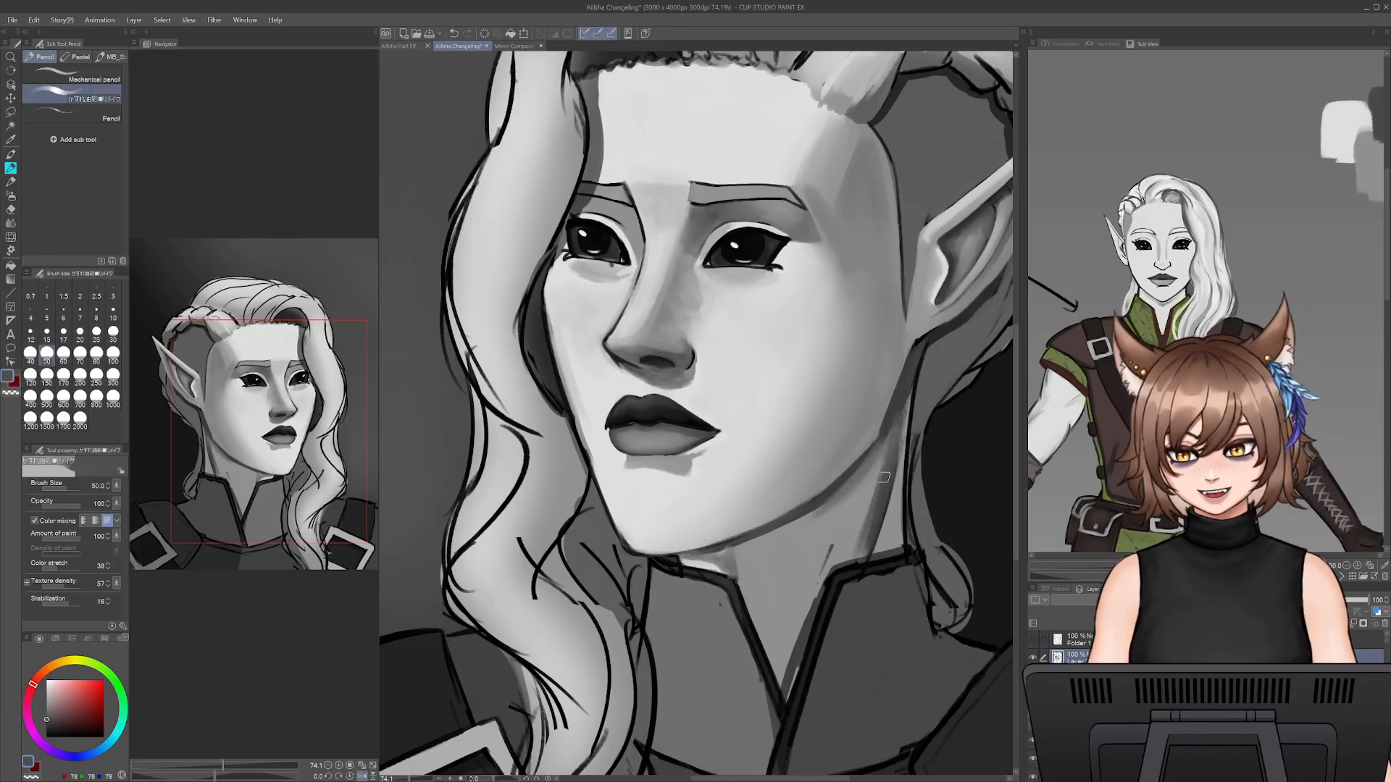
{"action": "left_click_drag", "start_coordinate": [858, 487], "coordinate": [774, 662]}
{"action": "left_click_drag", "start_coordinate": [833, 535], "coordinate": [782, 683]}
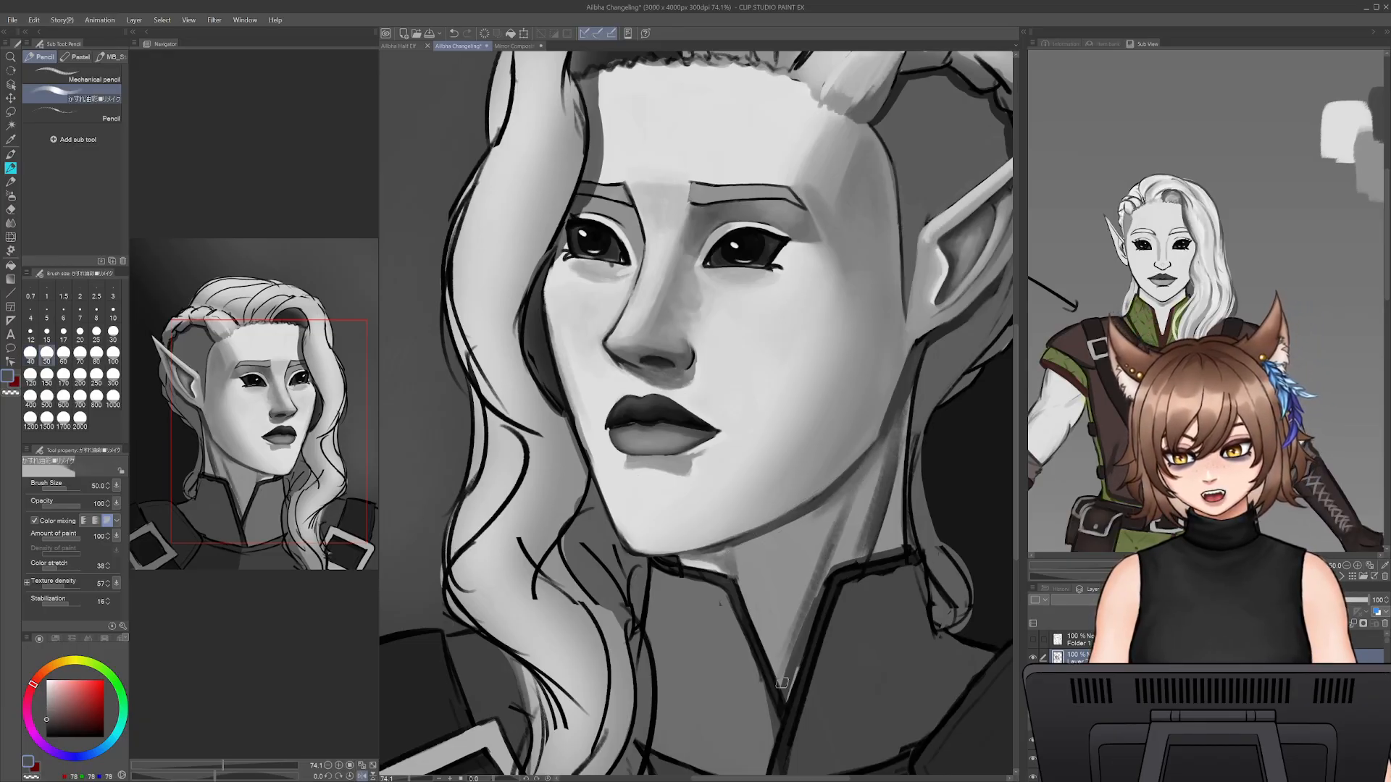
{"action": "left_click_drag", "start_coordinate": [803, 630], "coordinate": [783, 679]}
{"action": "left_click_drag", "start_coordinate": [805, 616], "coordinate": [789, 697]}
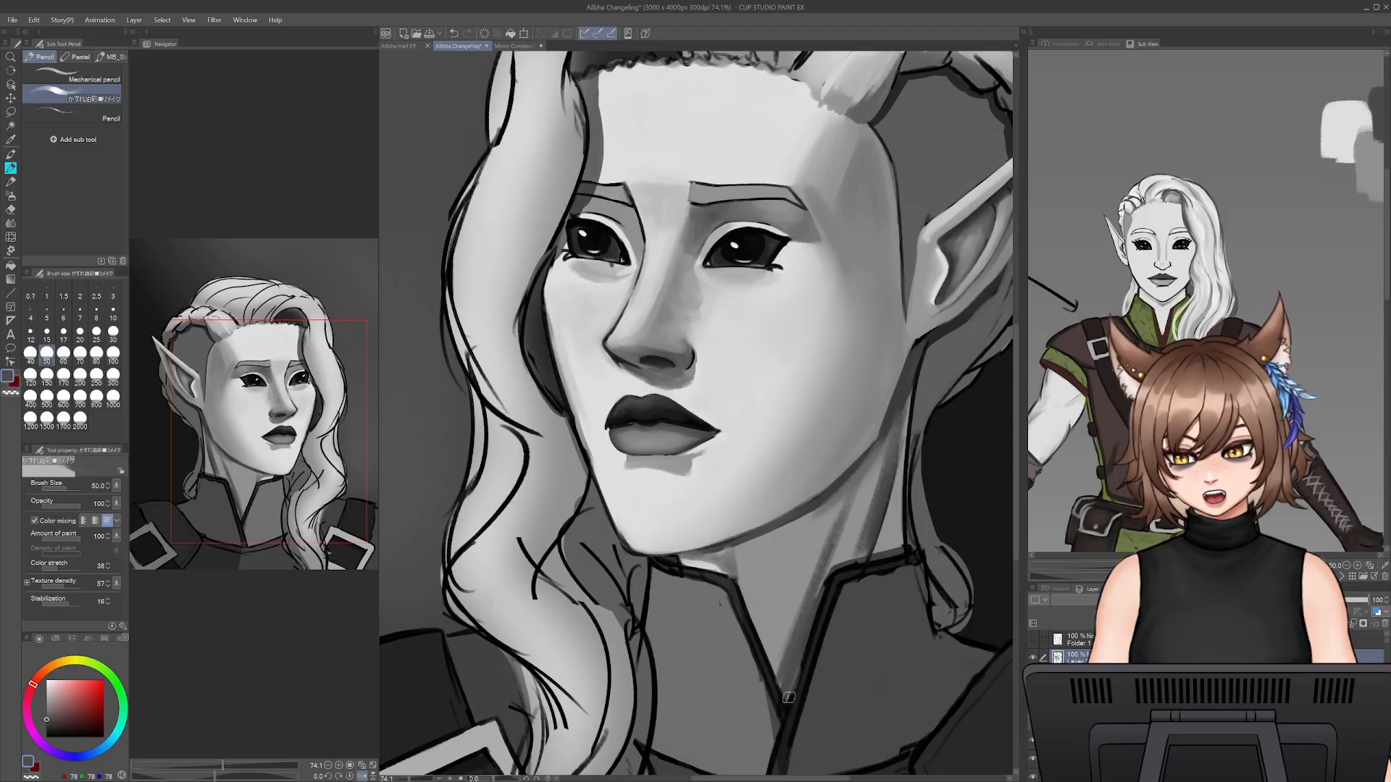
{"action": "left_click", "coordinate": [787, 681], "text": "alt"}
- Refine the dark neck shadow along the collar's inner edge at brush size 35
{"action": "key", "text": "["}
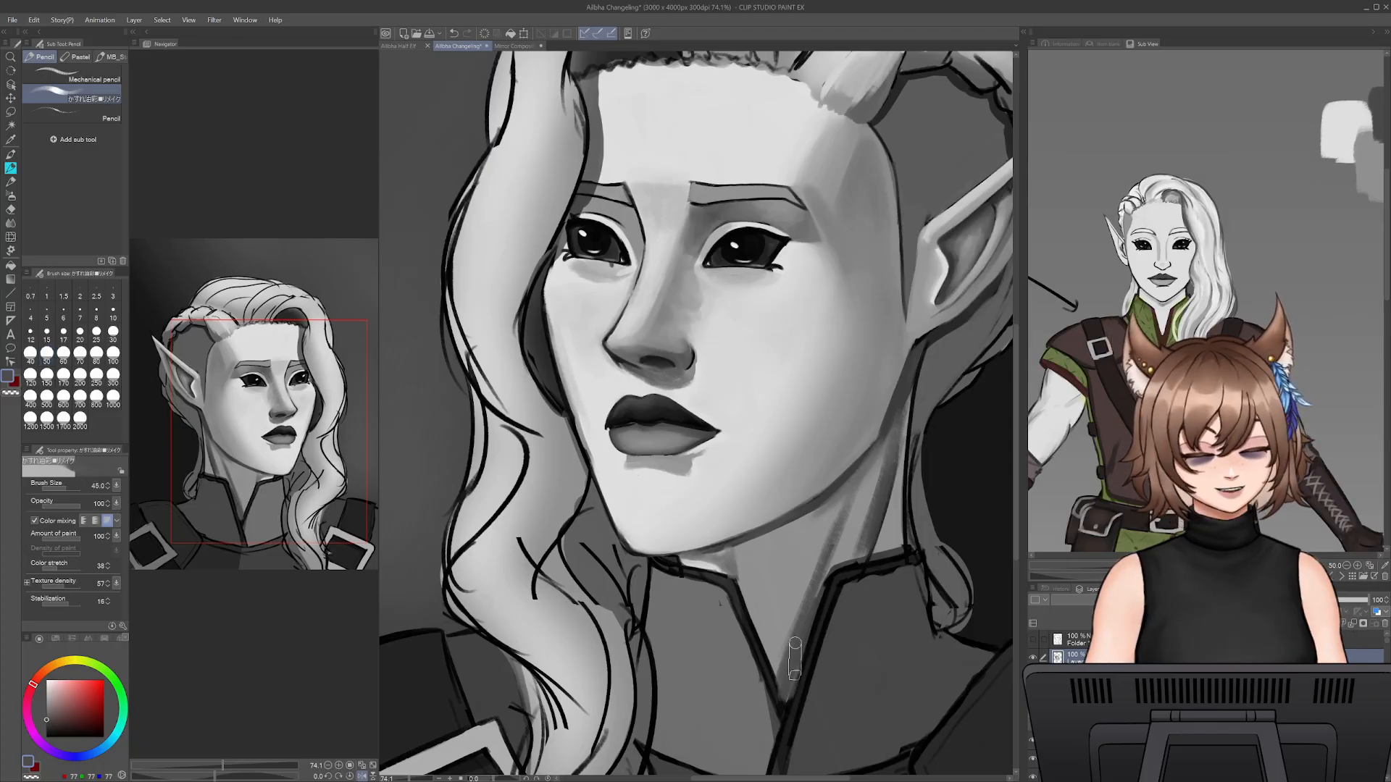
{"action": "key", "text": "bracketleft"}
{"action": "left_click", "coordinate": [794, 663], "text": "alt"}
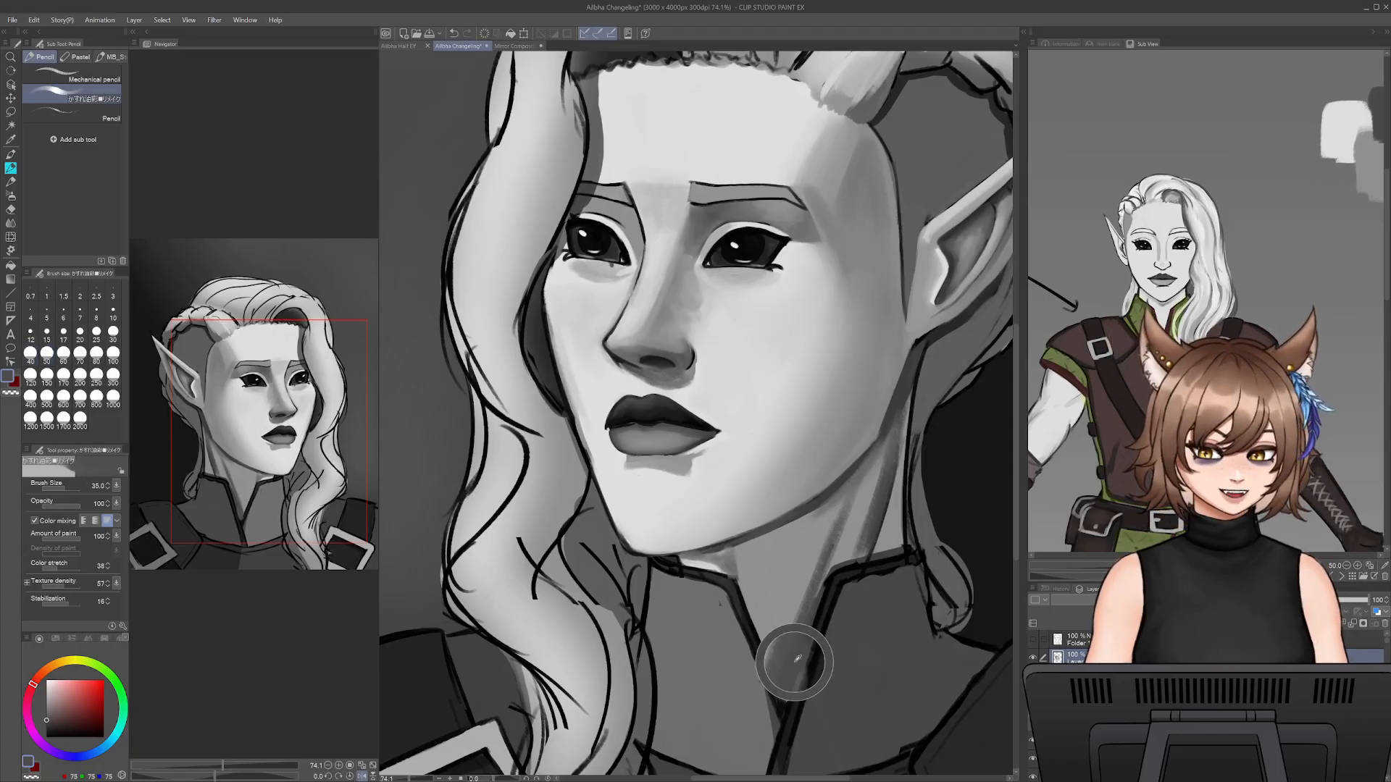
{"action": "left_click_drag", "start_coordinate": [791, 643], "coordinate": [843, 508]}
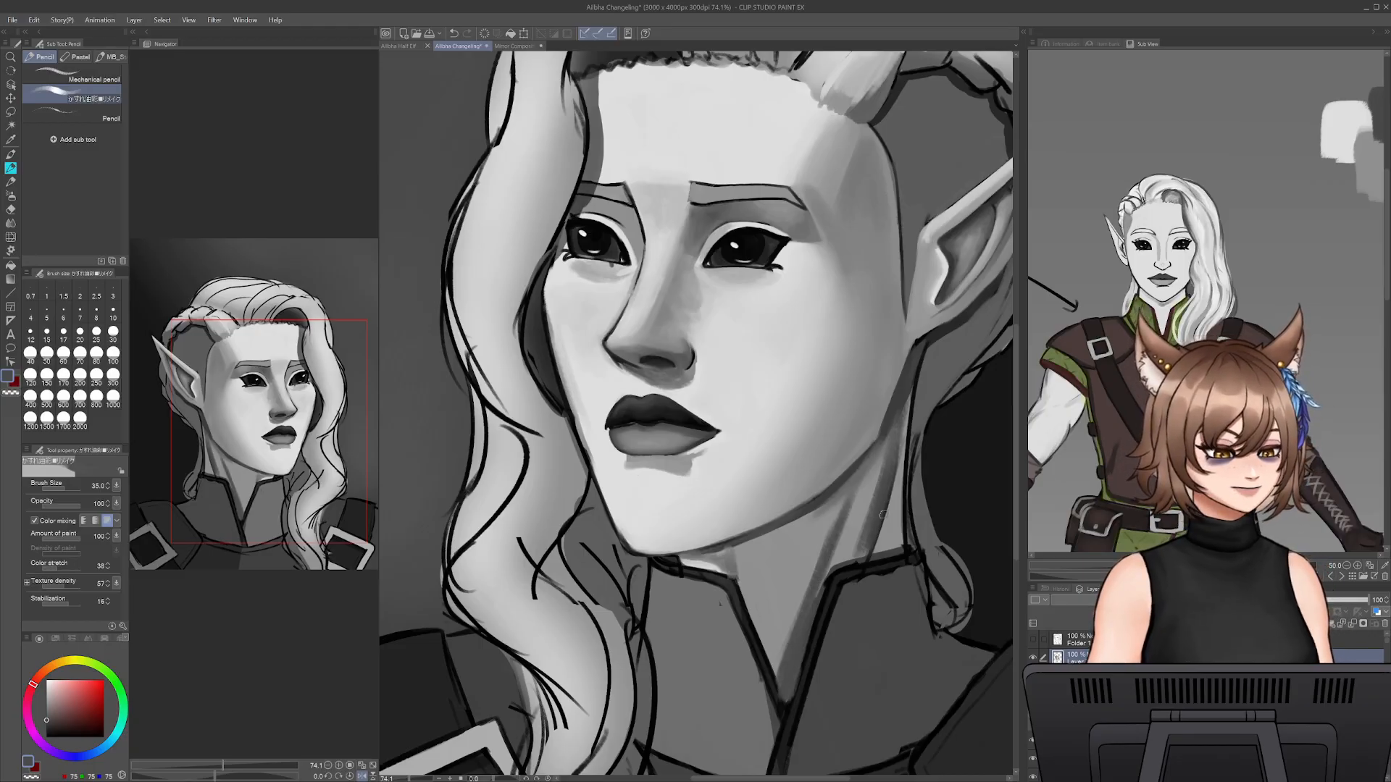
- Widen and fill in the neck shadow from the jaw down to the collar with sampled dark grey at brush size 60
{"action": "left_click", "coordinate": [825, 509], "text": "alt"}
{"action": "key", "text": "bracketright"}
{"action": "key", "text": "bracketright"}
{"action": "key", "text": "bracketright"}
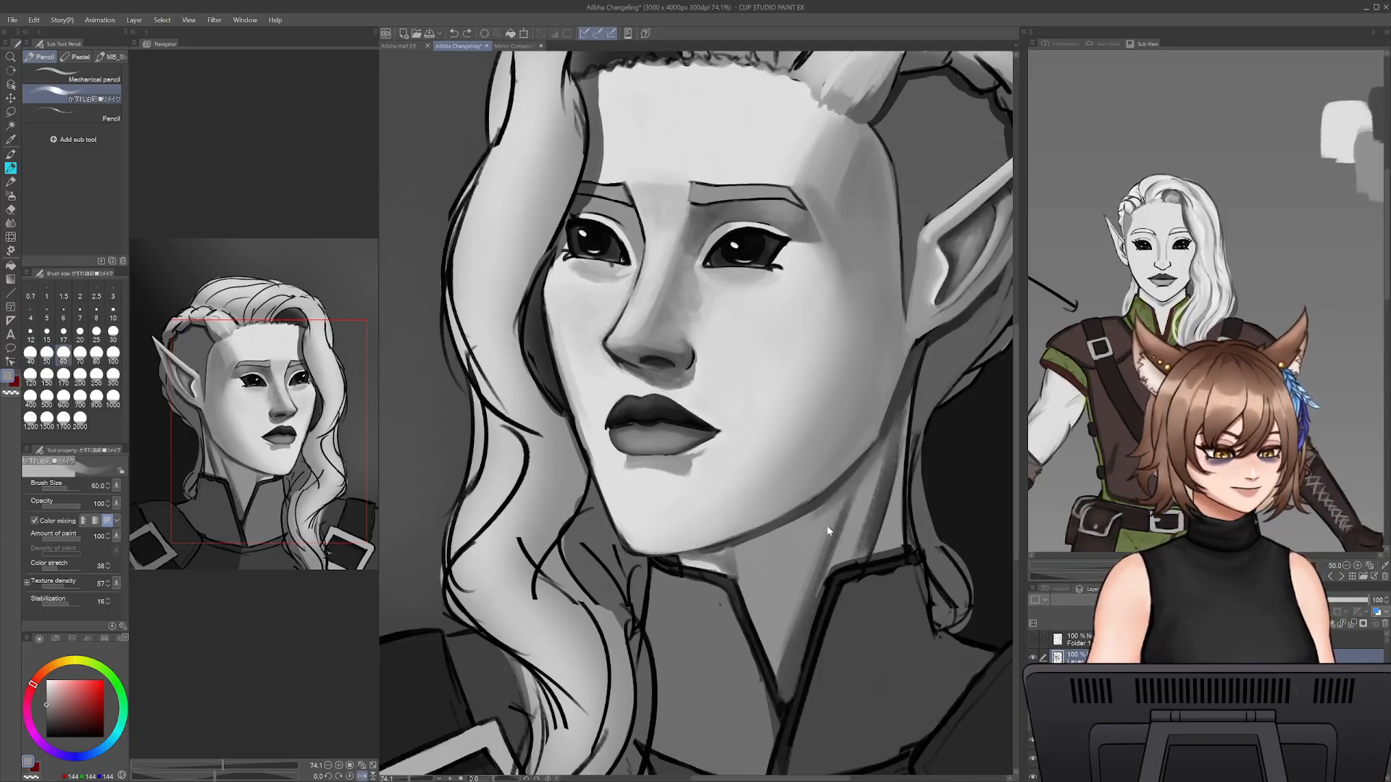
{"action": "left_click", "coordinate": [795, 655], "text": "alt"}
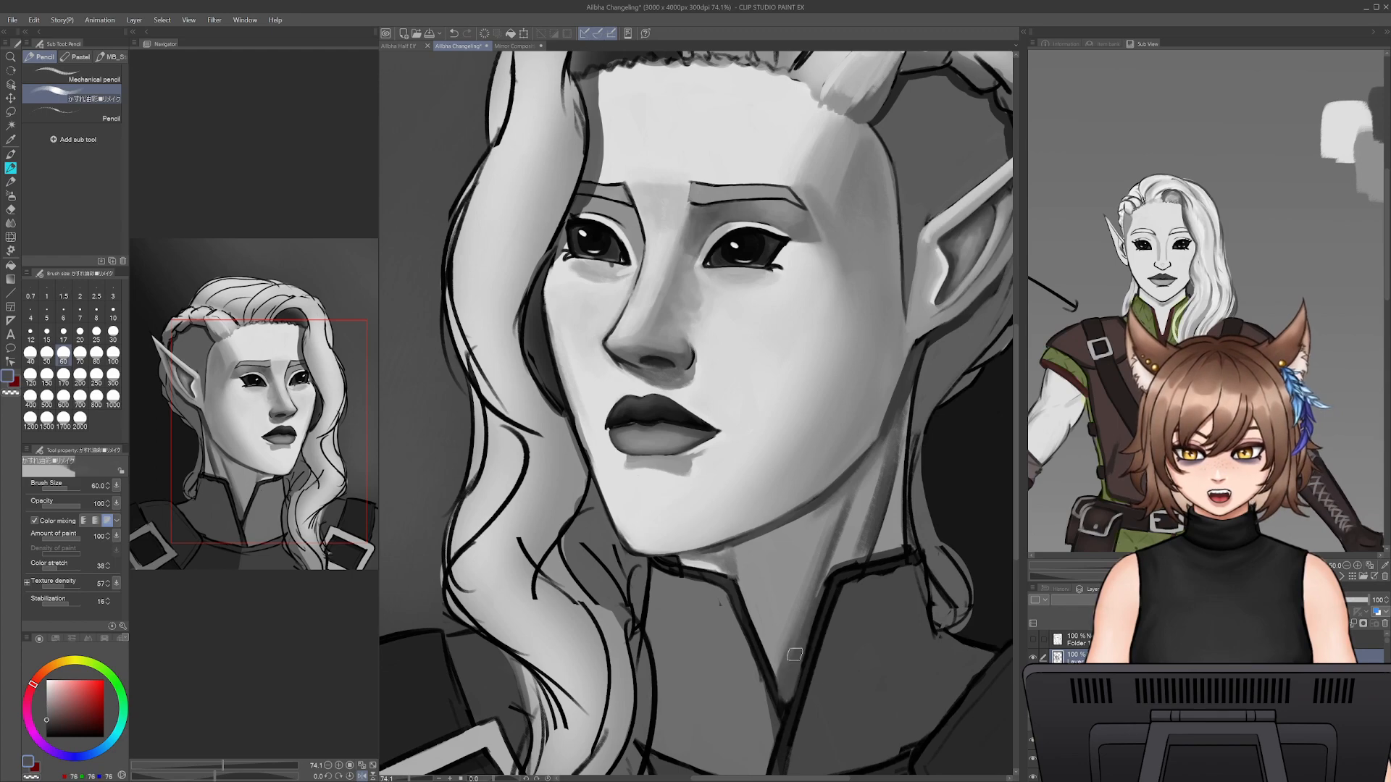
{"action": "mouse_move", "coordinate": [832, 569]}
{"action": "left_mouse_down"}
{"action": "mouse_move", "coordinate": [880, 449]}
{"action": "mouse_move", "coordinate": [847, 554]}
{"action": "left_mouse_up"}
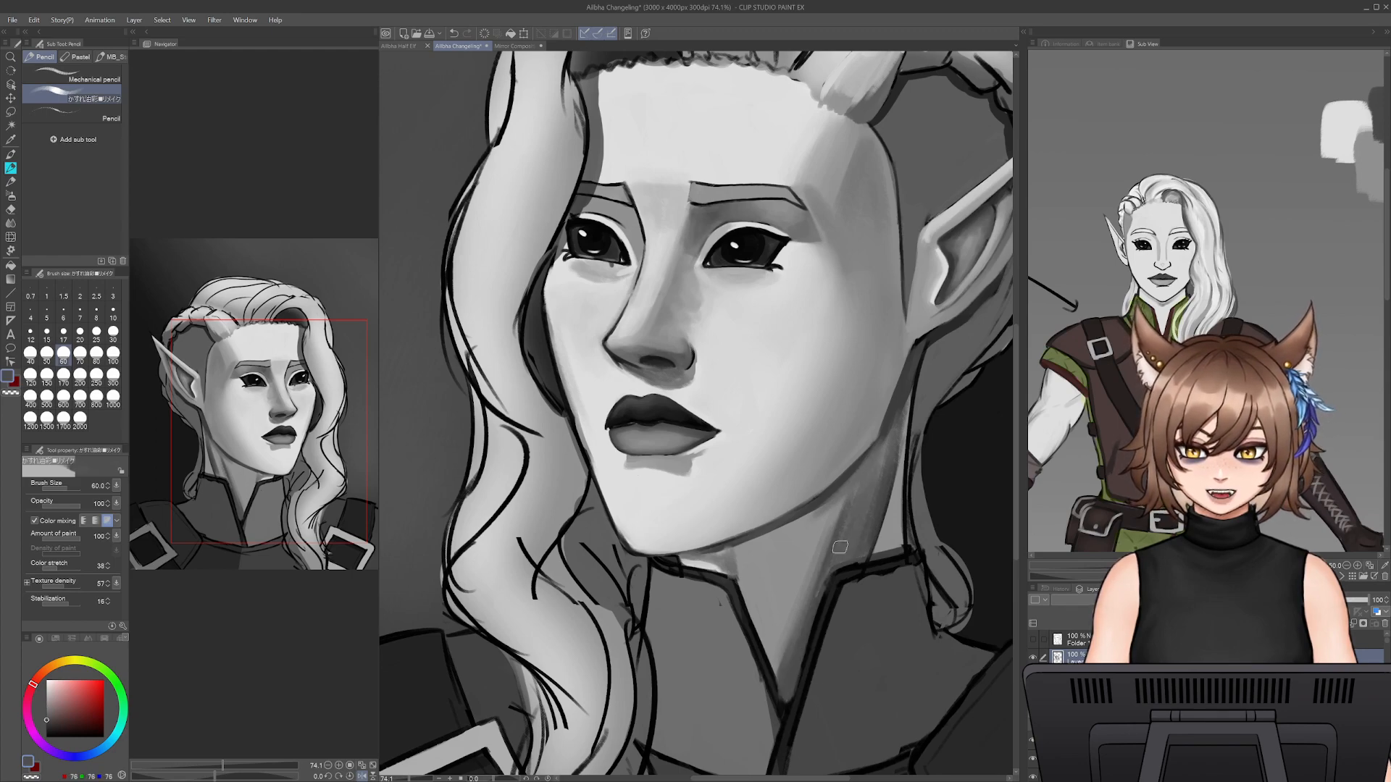
{"action": "left_click", "coordinate": [878, 459], "text": "alt"}
{"action": "left_click_drag", "start_coordinate": [878, 459], "coordinate": [812, 629]}
{"action": "mouse_move", "coordinate": [849, 526]}
{"action": "left_mouse_down"}
{"action": "mouse_move", "coordinate": [811, 598]}
{"action": "mouse_move", "coordinate": [840, 521]}
{"action": "mouse_move", "coordinate": [829, 533]}
{"action": "mouse_move", "coordinate": [796, 631]}
{"action": "left_mouse_up"}
- Soften the neck shadow's edge below the jaw with a sampled mid grey at brush size 60
{"action": "left_click", "coordinate": [834, 529], "text": "alt"}
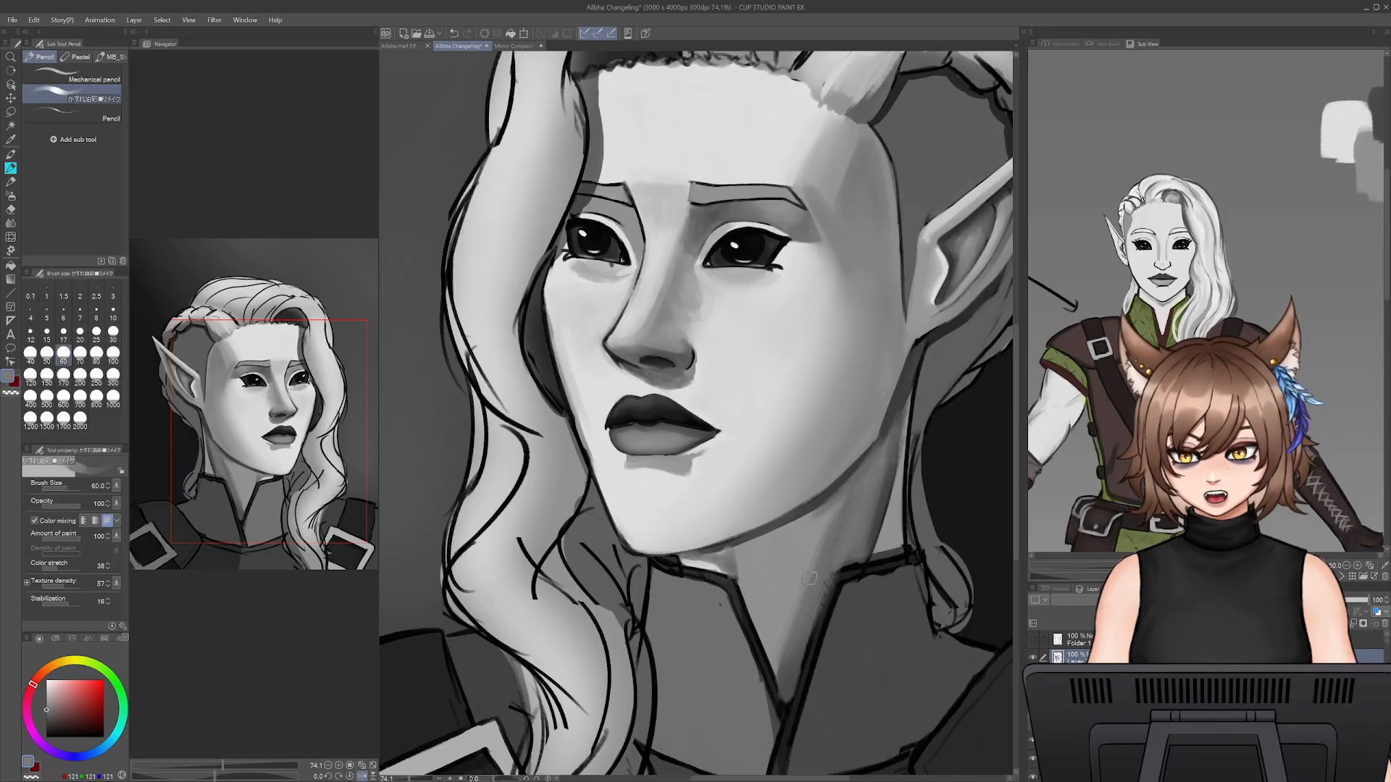
{"action": "mouse_move", "coordinate": [833, 511]}
{"action": "left_mouse_down"}
{"action": "mouse_move", "coordinate": [804, 549]}
{"action": "mouse_move", "coordinate": [827, 509]}
{"action": "left_mouse_up"}
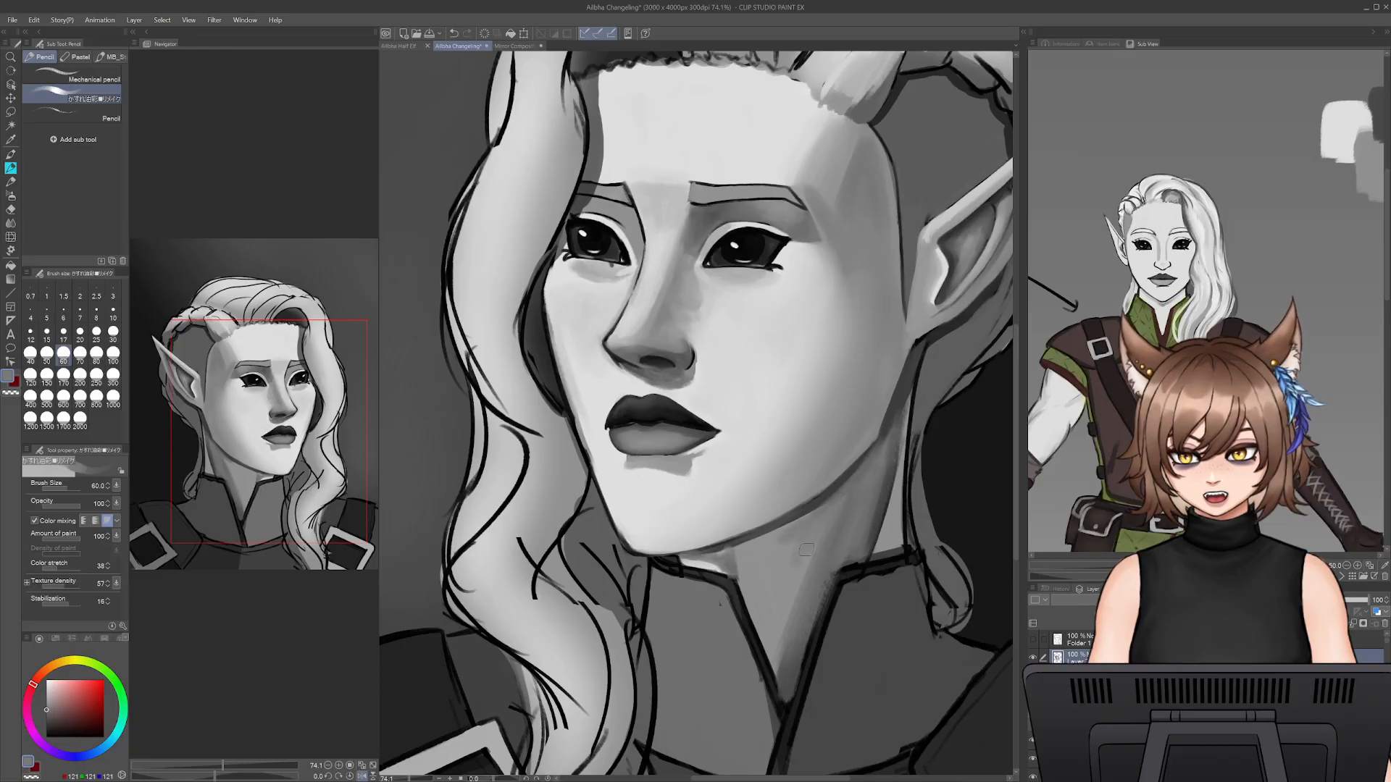
{"action": "left_click_drag", "start_coordinate": [881, 442], "coordinate": [892, 515]}
- Create a new blank A4 illustration canvas of 3508 x 2480 px at 300 dpi
{"action": "left_click_drag", "start_coordinate": [410, 780], "coordinate": [402, 781]}
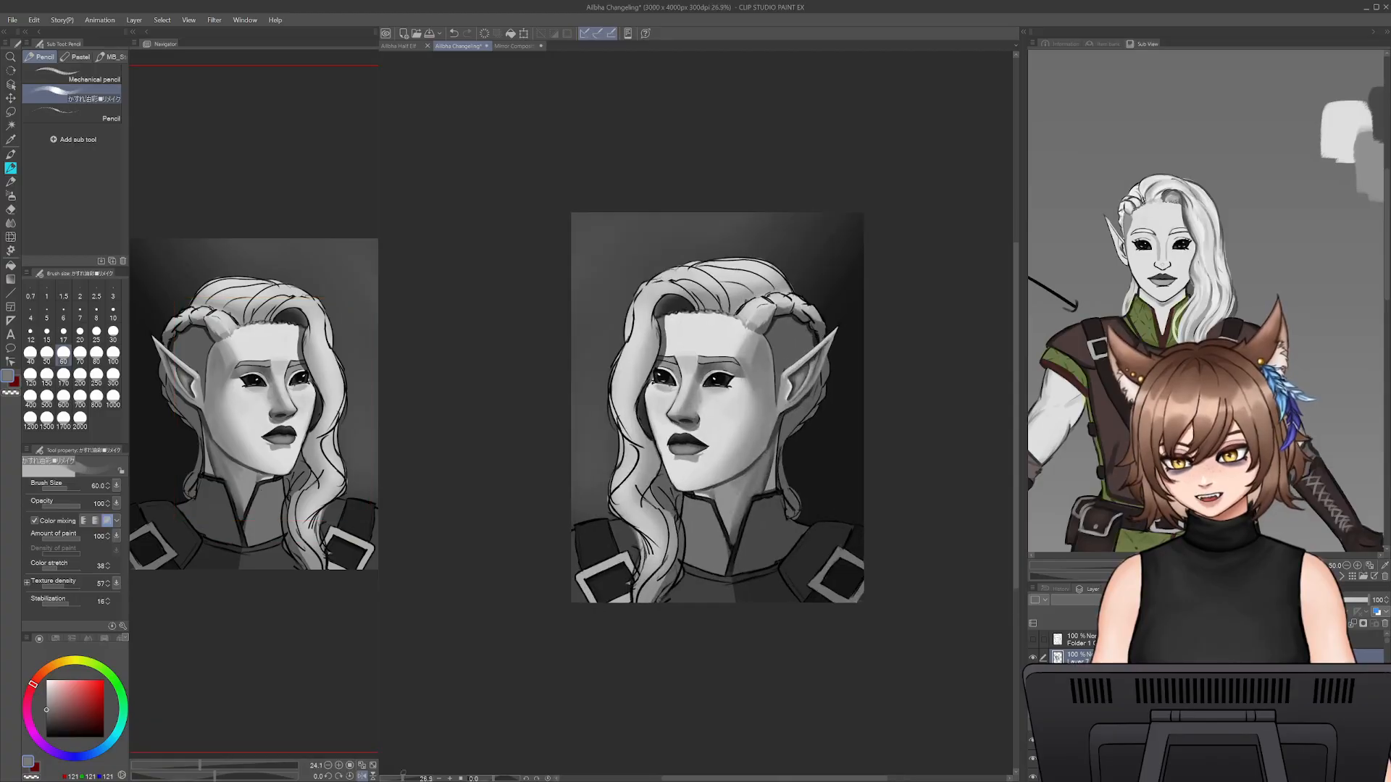
{"action": "left_click", "coordinate": [11, 20]}
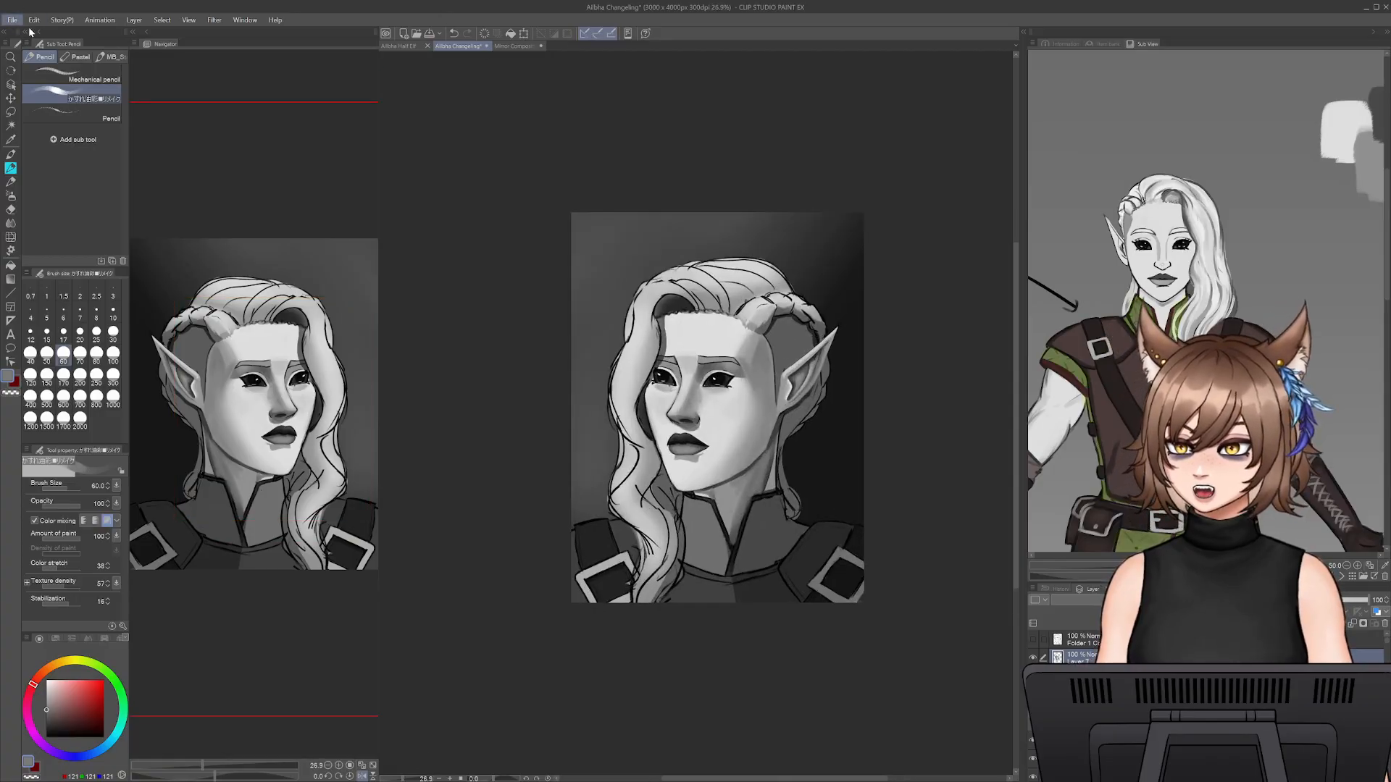
{"action": "left_click", "coordinate": [29, 31]}
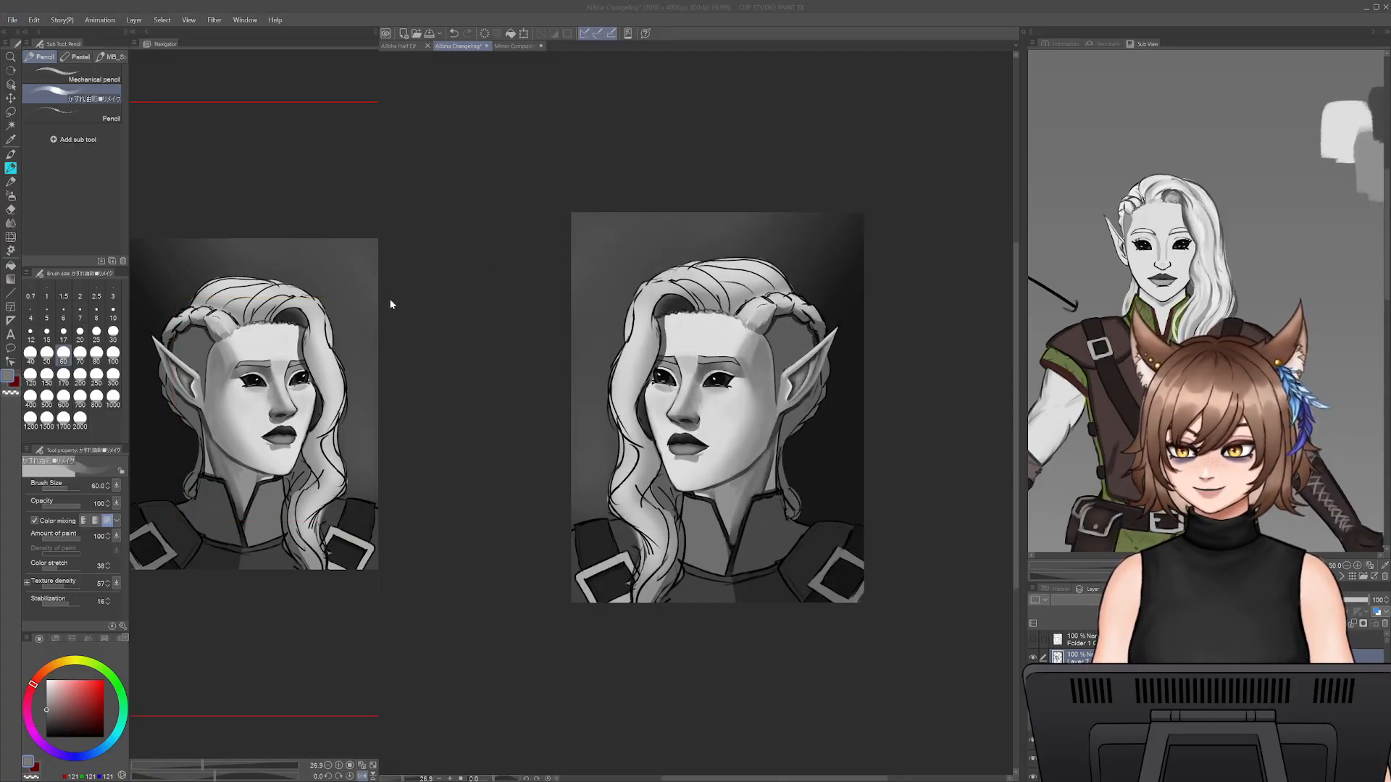
{"action": "key", "text": "Return"}
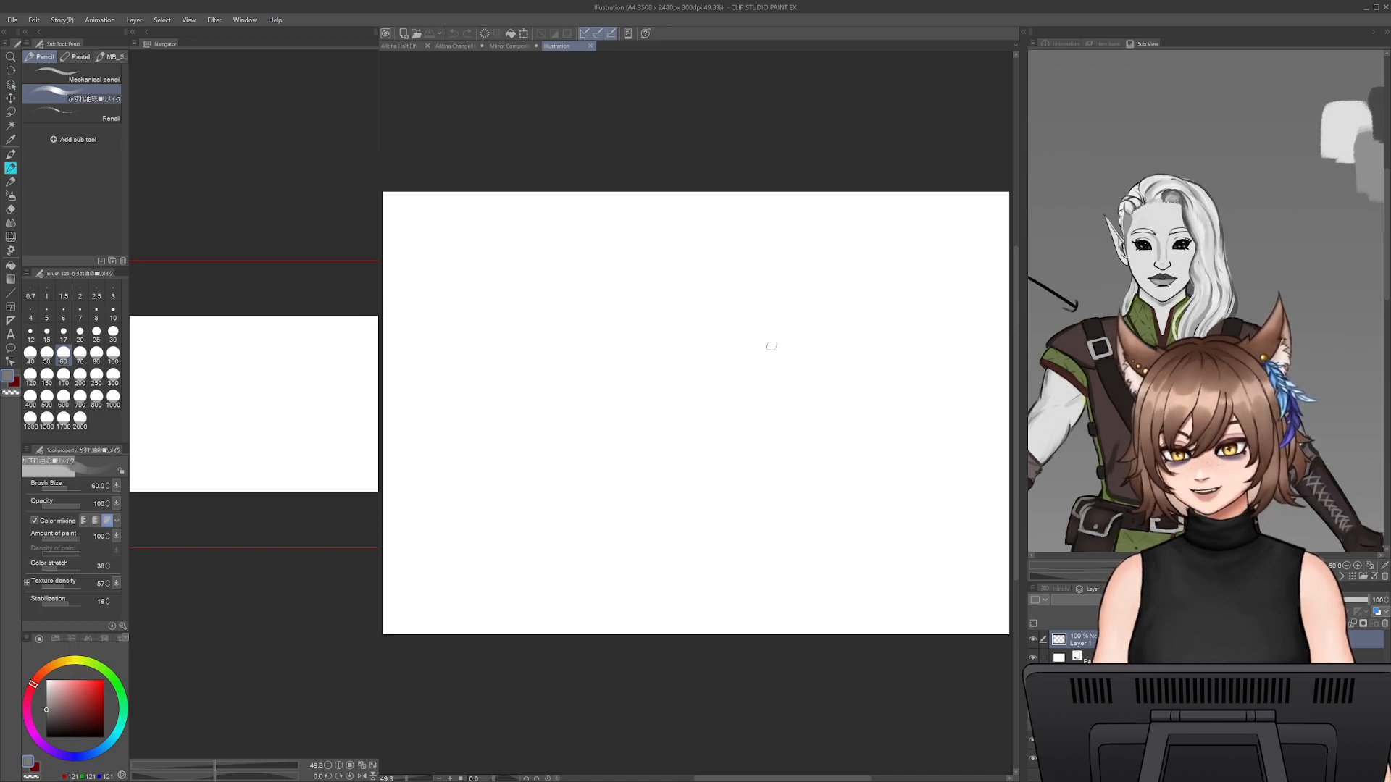
- Draw the left and top edges of a rectangular frame in black at brush size 25 on the blank canvas
{"action": "left_click_drag", "start_coordinate": [811, 333], "coordinate": [746, 340]}
{"action": "key", "text": "bracketleft"}
{"action": "key", "text": "bracketleft"}
{"action": "key", "text": "bracketleft"}
{"action": "key", "text": "bracketleft"}
{"action": "left_click_drag", "start_coordinate": [670, 453], "coordinate": [685, 312]}
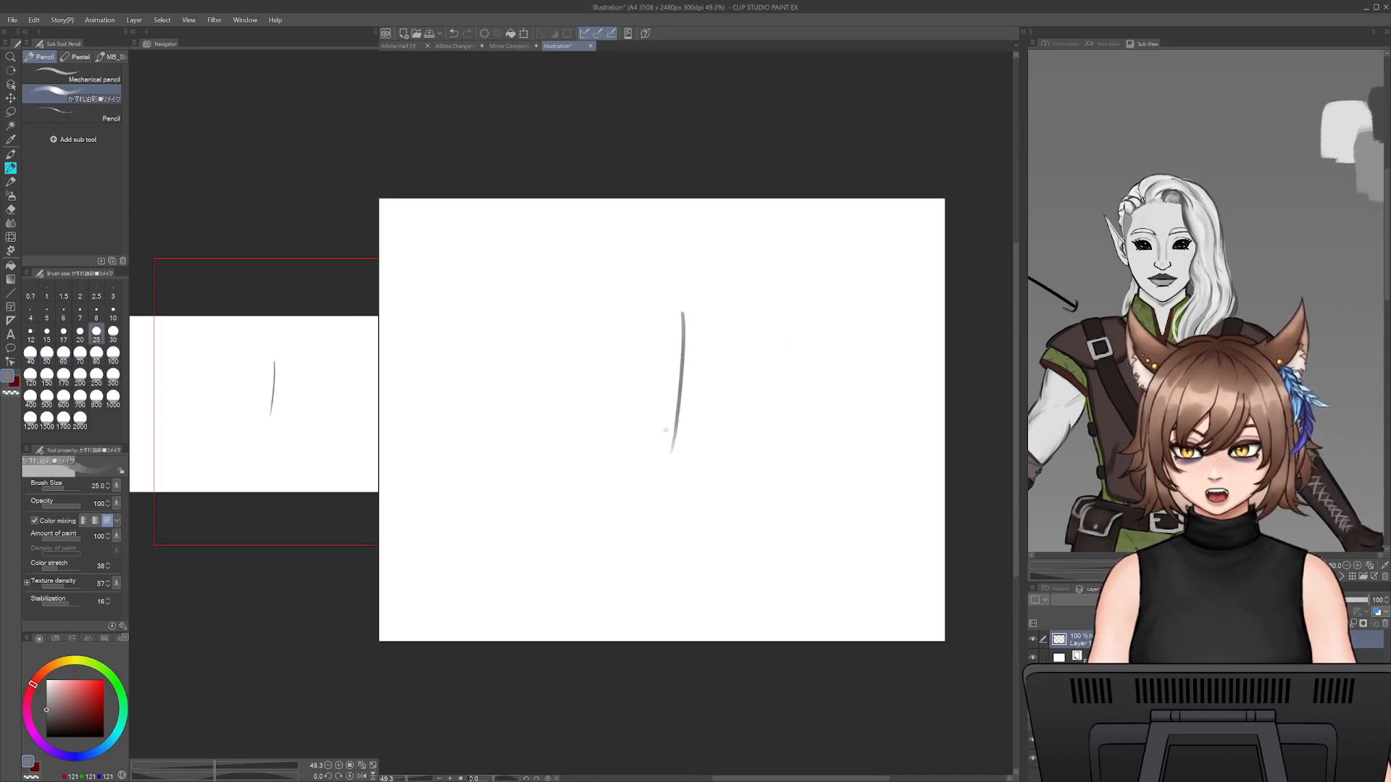
{"action": "key", "text": "ctrl+z"}
{"action": "left_click", "coordinate": [46, 738]}
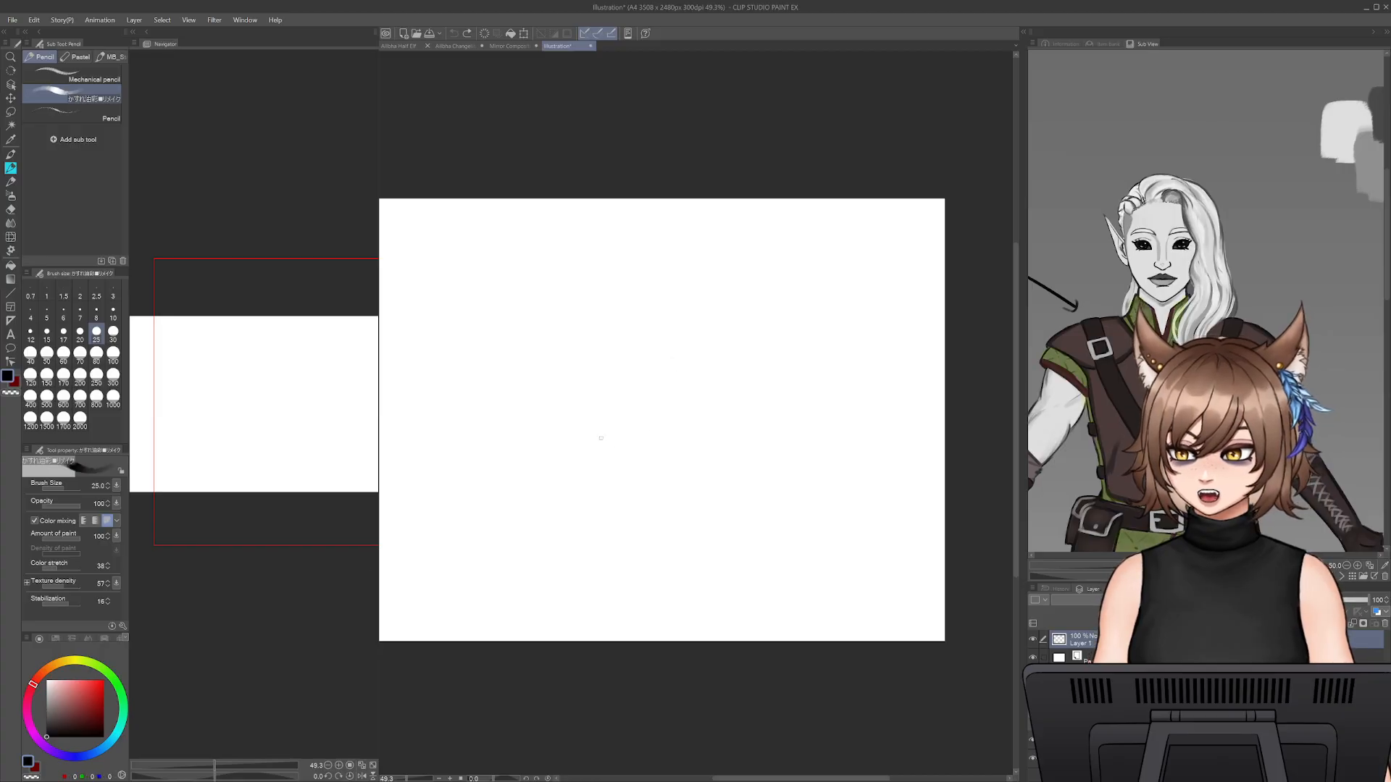
{"action": "left_click_drag", "start_coordinate": [657, 327], "coordinate": [656, 432]}
{"action": "left_click_drag", "start_coordinate": [671, 323], "coordinate": [816, 327]}
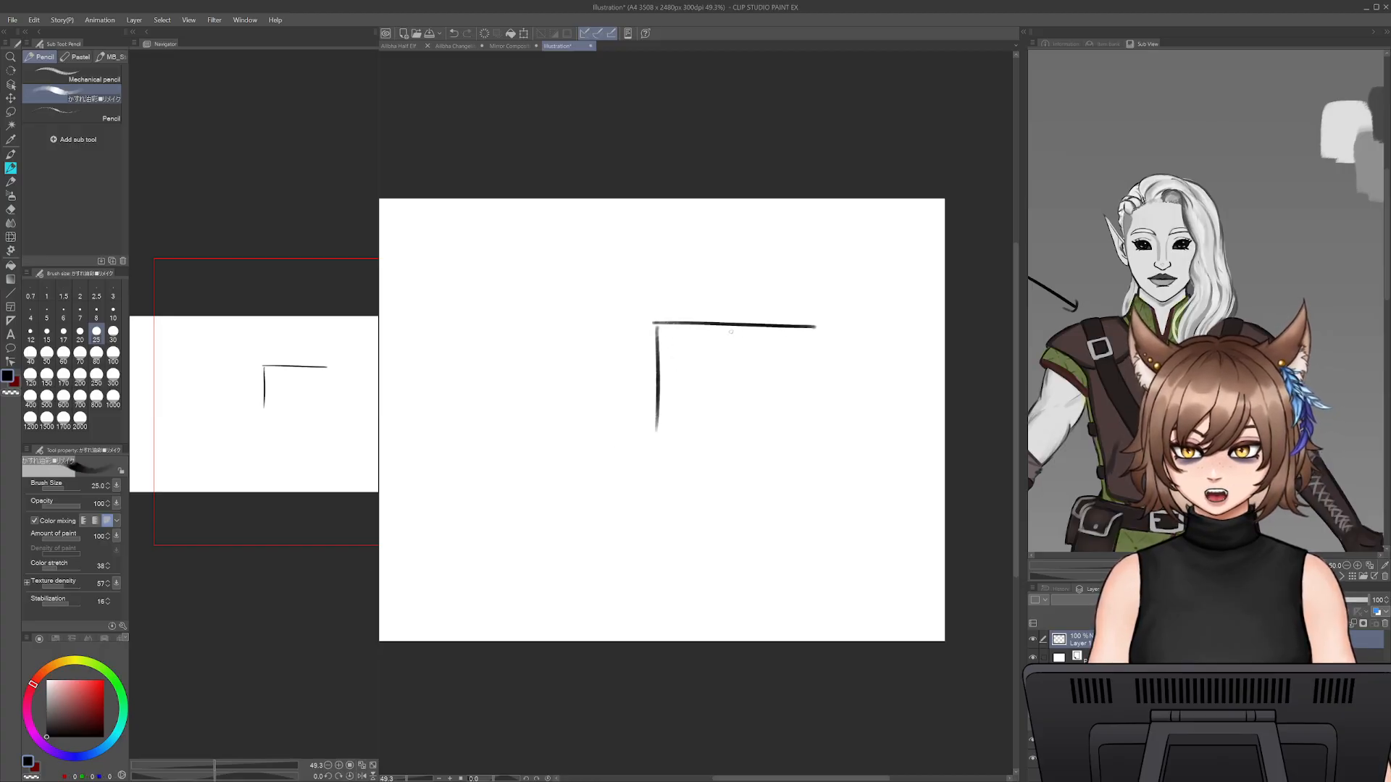
- Add a short bottom edge and a right edge to the frame, leaving its lower-right corner open
{"action": "left_click_drag", "start_coordinate": [654, 432], "coordinate": [735, 428]}
{"action": "key", "text": "ctrl+z"}
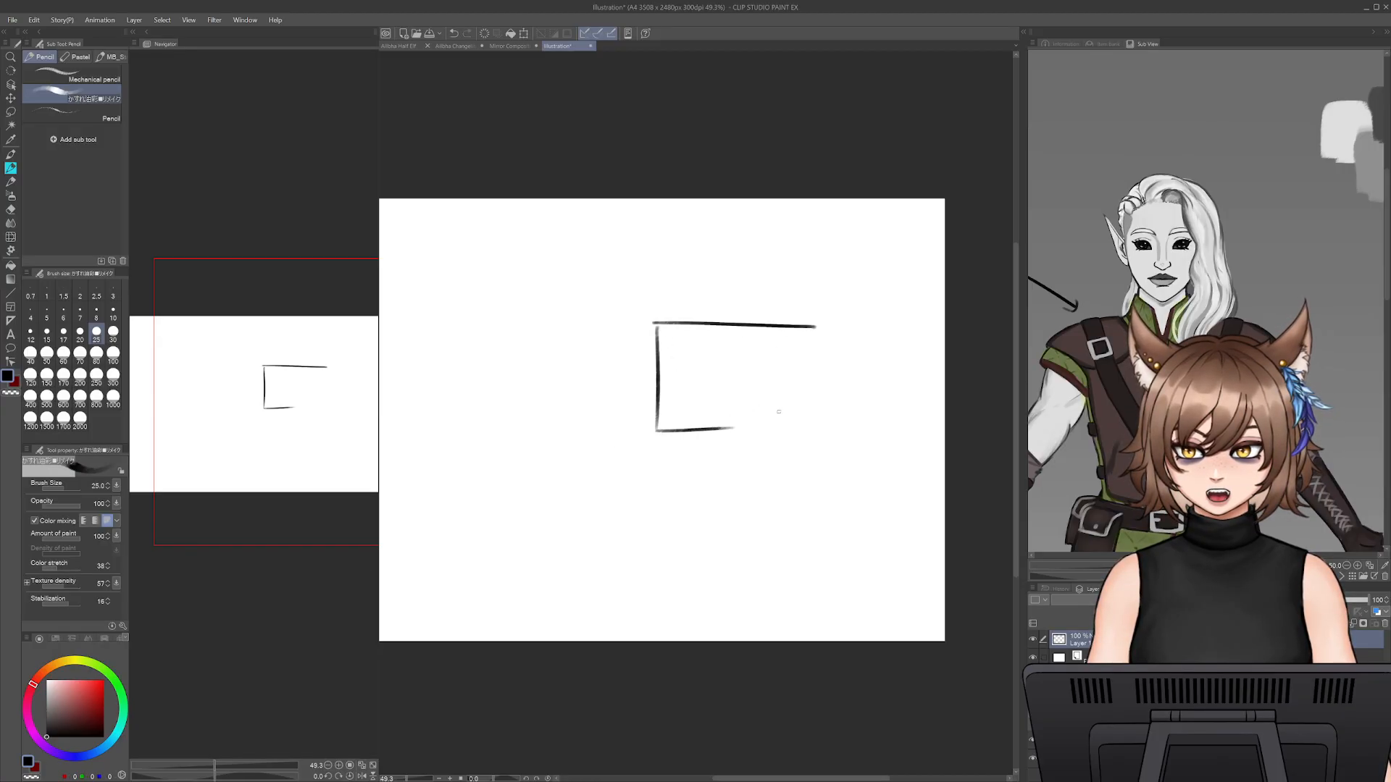
{"action": "left_click_drag", "start_coordinate": [816, 327], "coordinate": [815, 406]}
{"action": "key", "text": "ctrl+z"}
{"action": "mouse_move", "coordinate": [816, 326]}
{"action": "left_mouse_down"}
{"action": "mouse_move", "coordinate": [815, 406]}
{"action": "mouse_move", "coordinate": [811, 386]}
{"action": "mouse_move", "coordinate": [812, 404]}
{"action": "mouse_move", "coordinate": [733, 408]}
{"action": "left_mouse_up"}
{"action": "key", "text": "ctrl+z"}
{"action": "key", "text": "ctrl+z"}
- Sketch a round head with two pointed ears in the frame's open corner at brush size 20
{"action": "key", "text": "ctrl+z"}
{"action": "key", "text": "ctrl+z"}
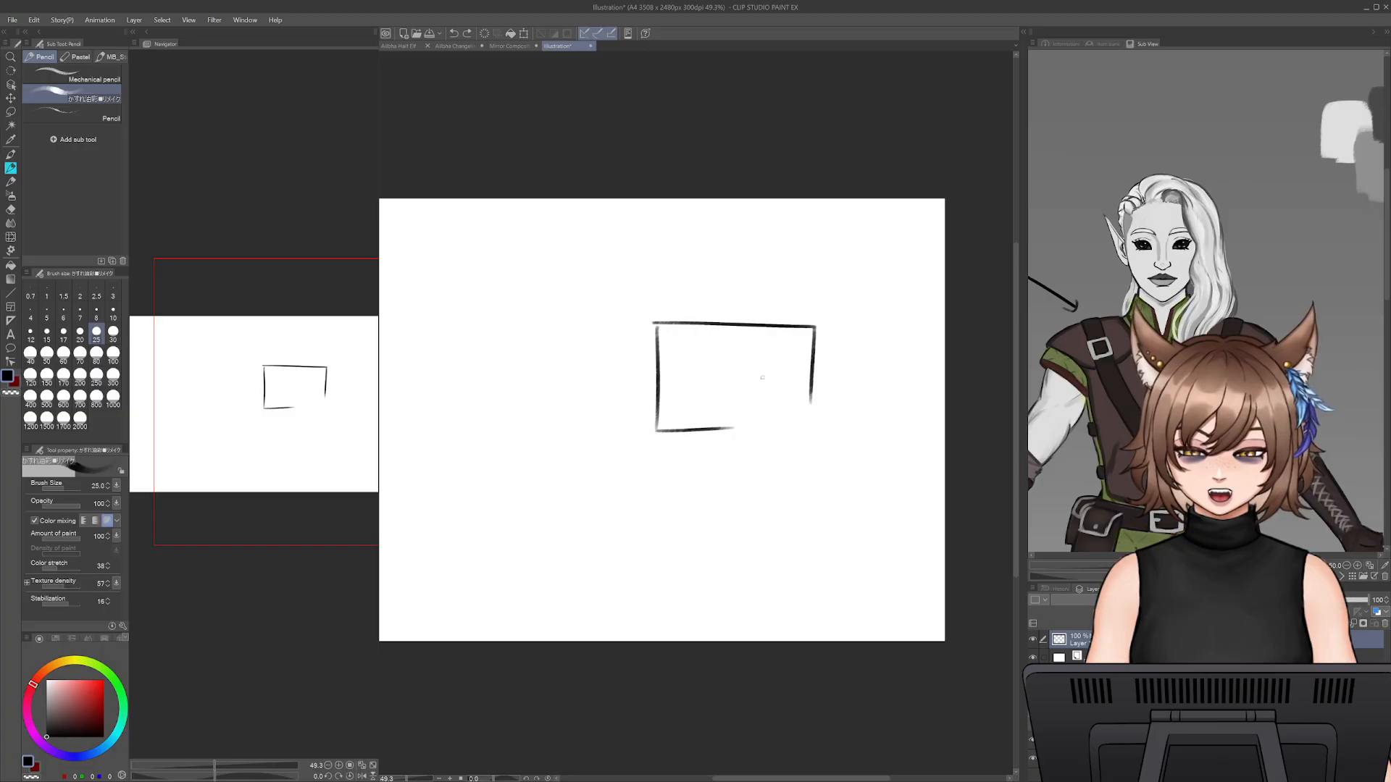
{"action": "mouse_move", "coordinate": [762, 363]}
{"action": "left_mouse_down"}
{"action": "mouse_move", "coordinate": [763, 413]}
{"action": "mouse_move", "coordinate": [782, 371]}
{"action": "mouse_move", "coordinate": [736, 401]}
{"action": "mouse_move", "coordinate": [771, 414]}
{"action": "mouse_move", "coordinate": [771, 371]}
{"action": "mouse_move", "coordinate": [756, 371]}
{"action": "mouse_move", "coordinate": [781, 401]}
{"action": "mouse_move", "coordinate": [763, 410]}
{"action": "mouse_move", "coordinate": [777, 410]}
{"action": "mouse_move", "coordinate": [771, 375]}
{"action": "mouse_move", "coordinate": [759, 412]}
{"action": "mouse_move", "coordinate": [803, 337]}
{"action": "mouse_move", "coordinate": [730, 345]}
{"action": "mouse_move", "coordinate": [731, 423]}
{"action": "left_mouse_up"}
{"action": "key", "text": "ctrl+z"}
{"action": "key", "text": "bracketleft"}
{"action": "key", "text": "ctrl+z"}
{"action": "key", "text": "ctrl+z"}
{"action": "key", "text": "ctrl+z"}
{"action": "key", "text": "ctrl+z"}
{"action": "key", "text": "ctrl+z"}
{"action": "key", "text": "ctrl+z"}
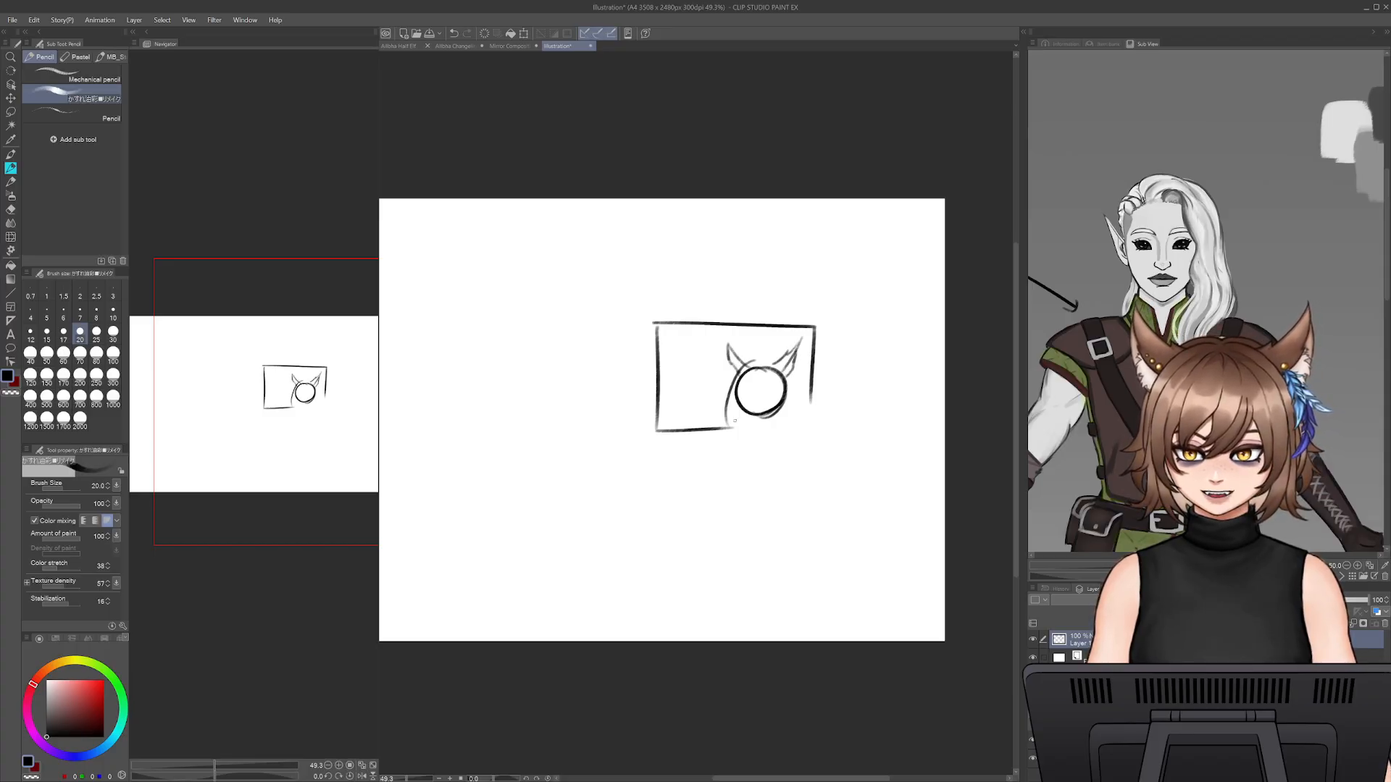
- Redraw the hair line beside the head and sketch fringe strands across the forehead
{"action": "key", "text": "ctrl+z"}
{"action": "left_click_drag", "start_coordinate": [740, 369], "coordinate": [735, 418]}
{"action": "left_click_drag", "start_coordinate": [765, 369], "coordinate": [749, 393]}
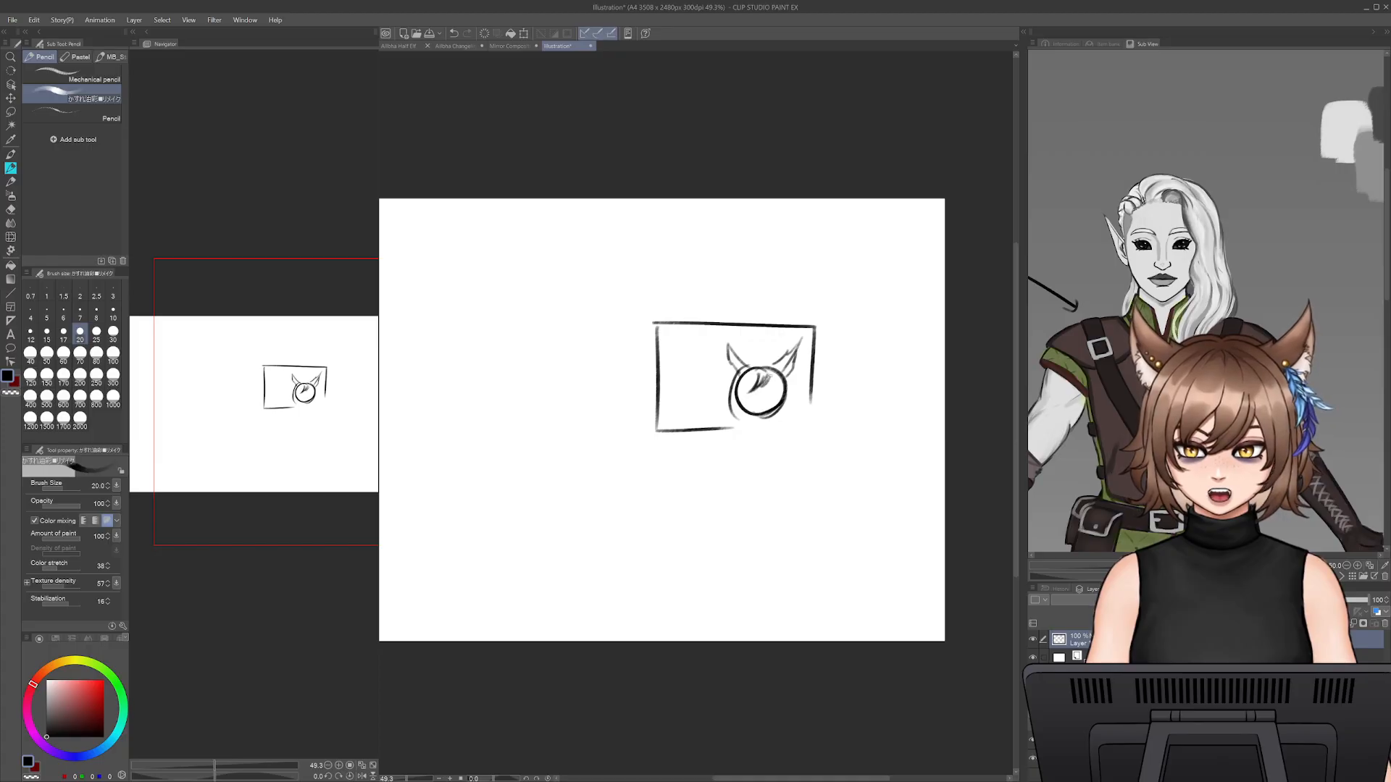
{"action": "key", "text": "ctrl+z"}
{"action": "key", "text": "ctrl+z"}
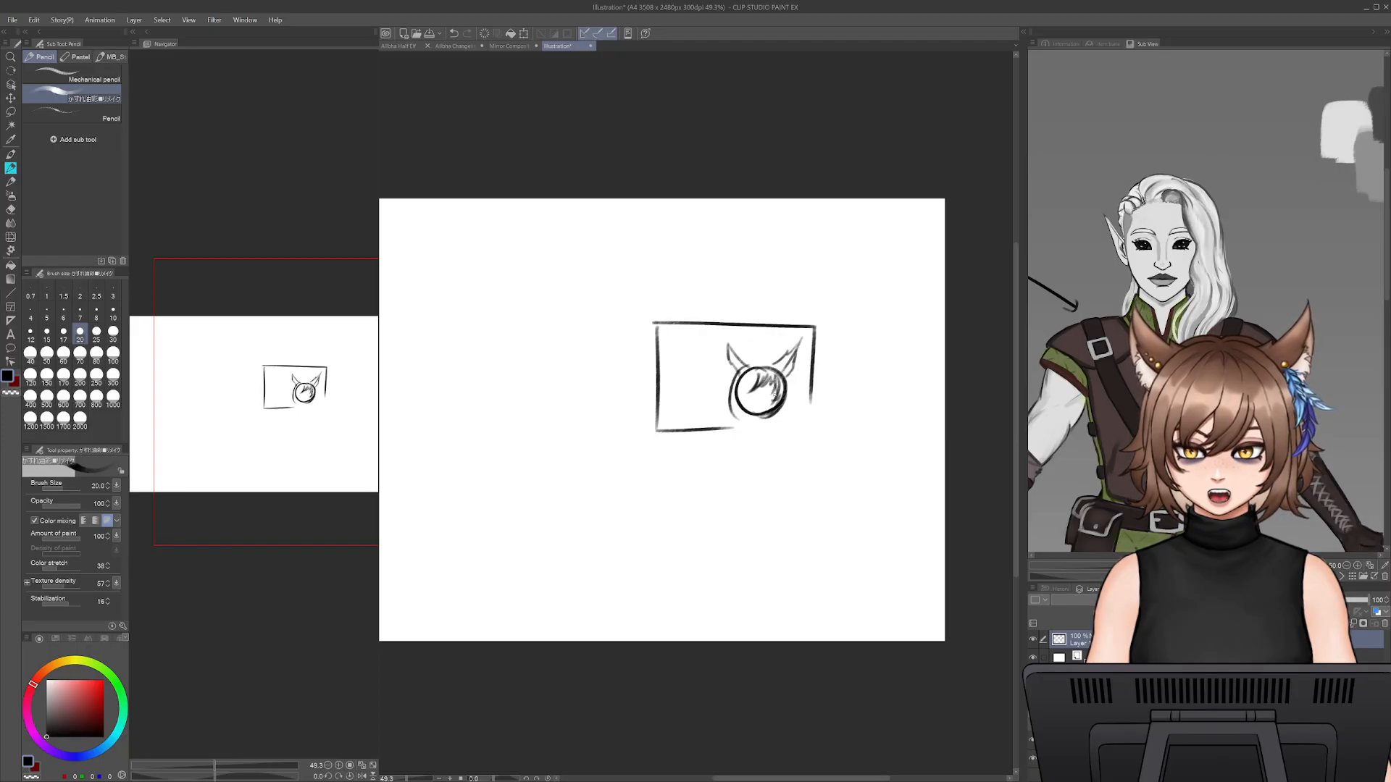
- Sketch hair locks down both sides of the head and rework the face circle with the eraser and pencil
{"action": "left_click_drag", "start_coordinate": [754, 374], "coordinate": [739, 415]}
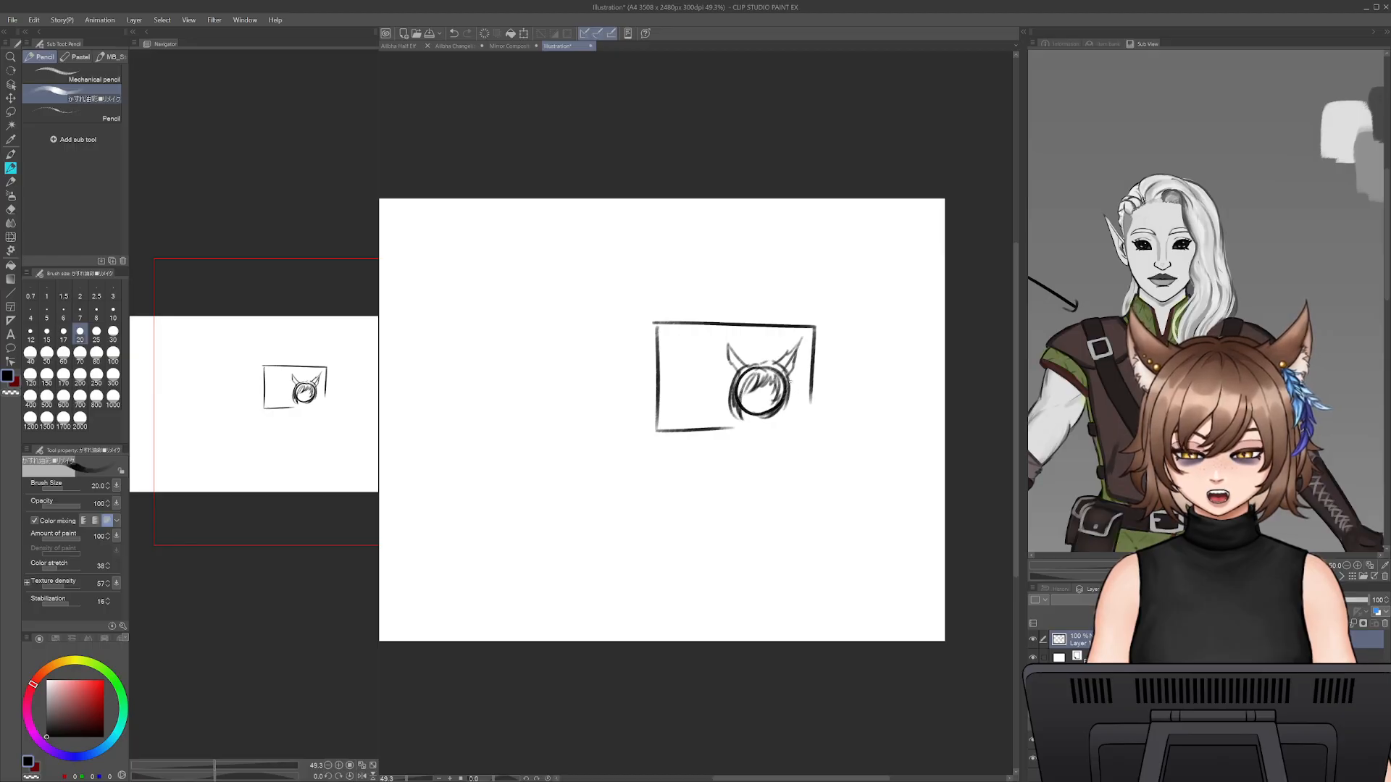
{"action": "left_click_drag", "start_coordinate": [790, 380], "coordinate": [780, 413]}
{"action": "key", "text": "e"}
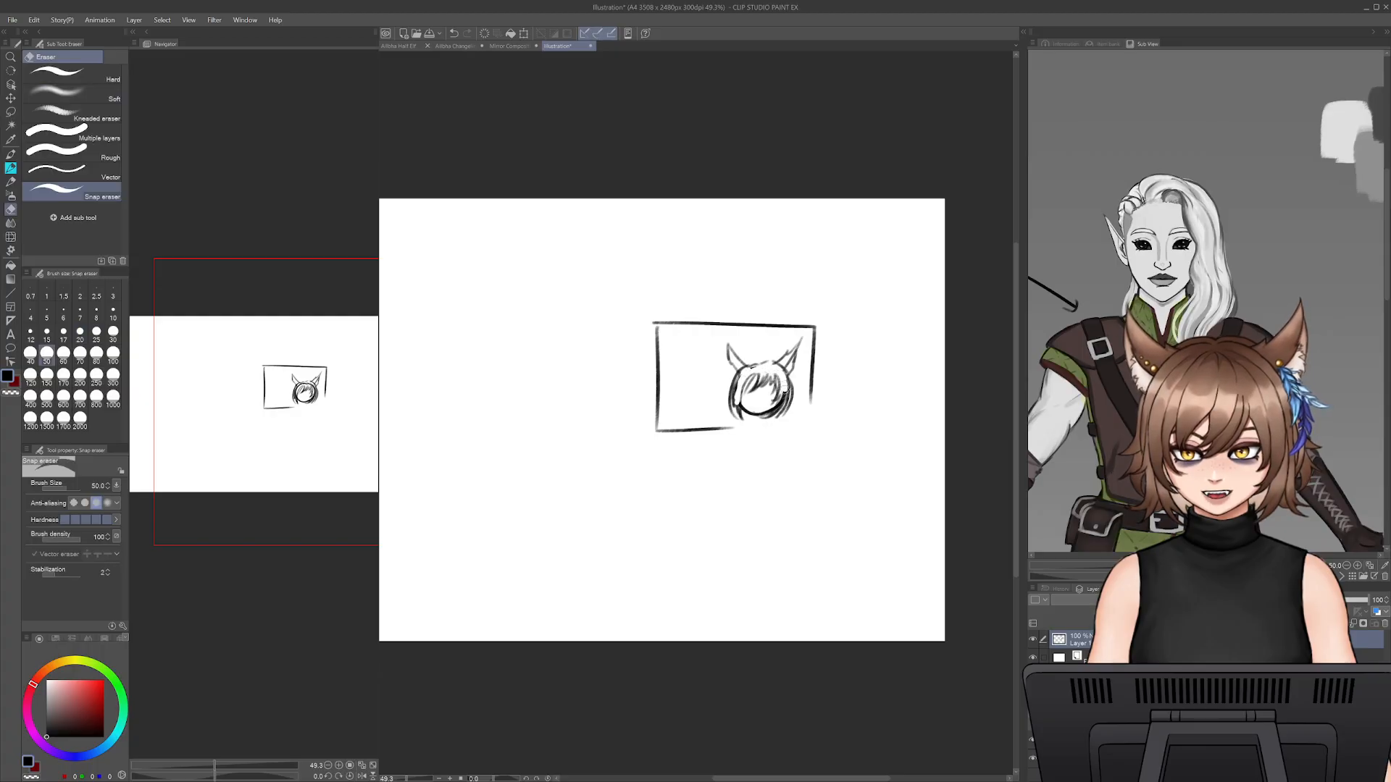
{"action": "key", "text": "p"}
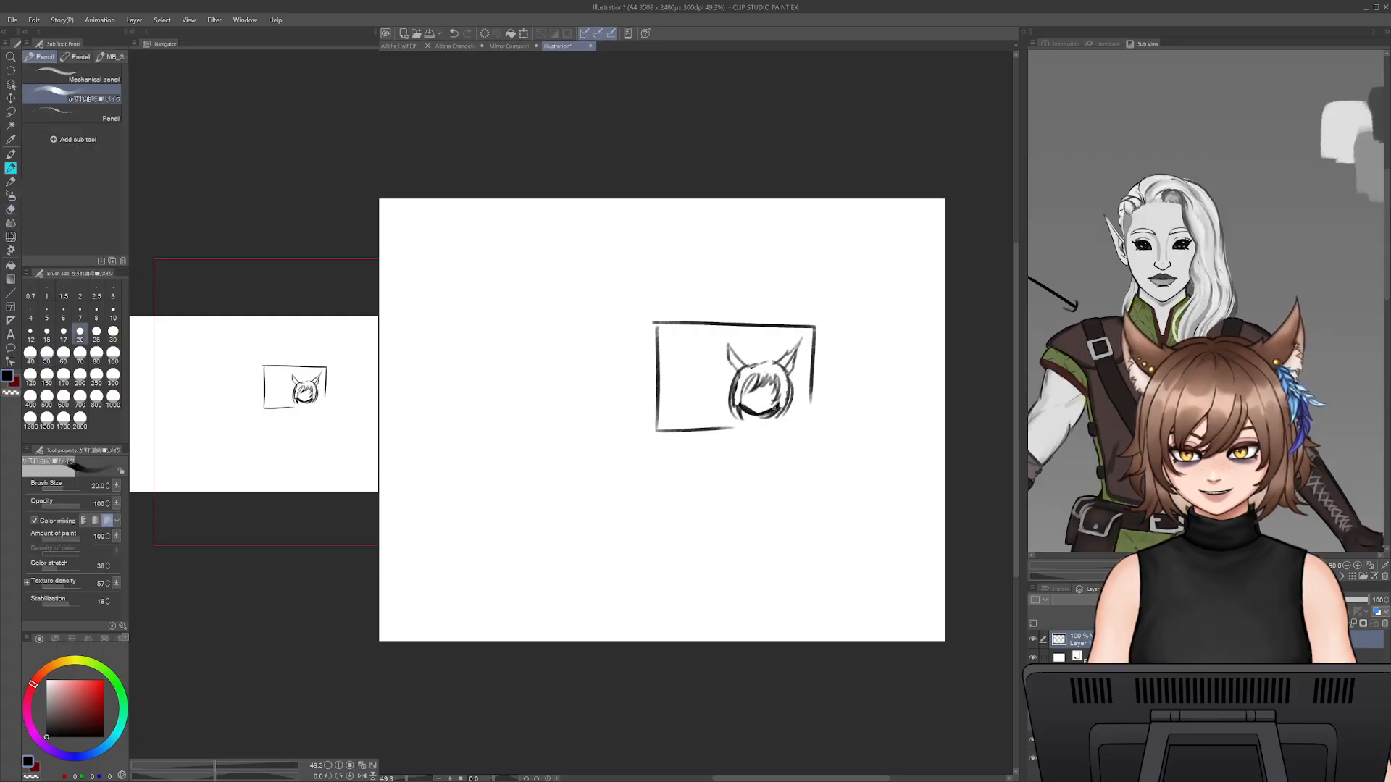
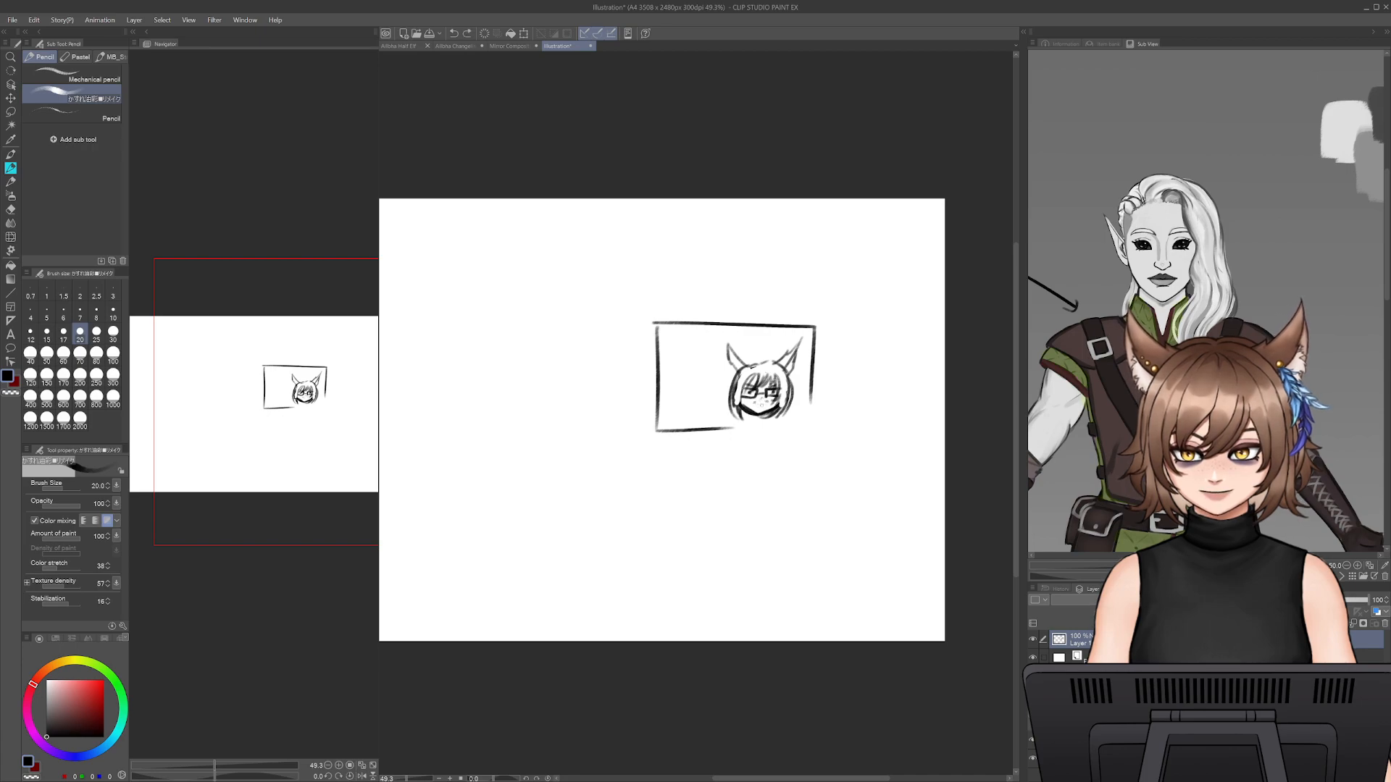
- Clean up the hair ends beside the face and sketch the neck and a shoulder line at brush size 15
{"action": "key", "text": "e"}
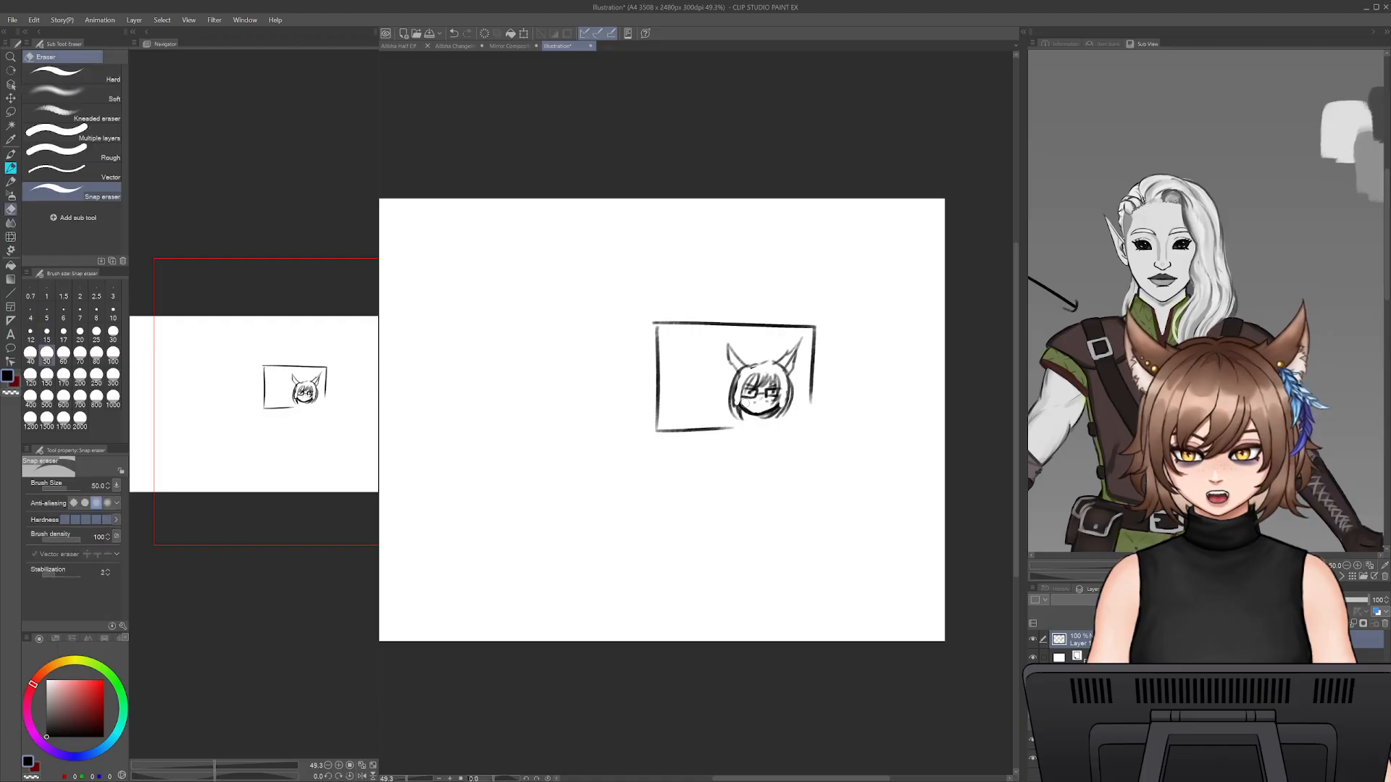
{"action": "key", "text": "p"}
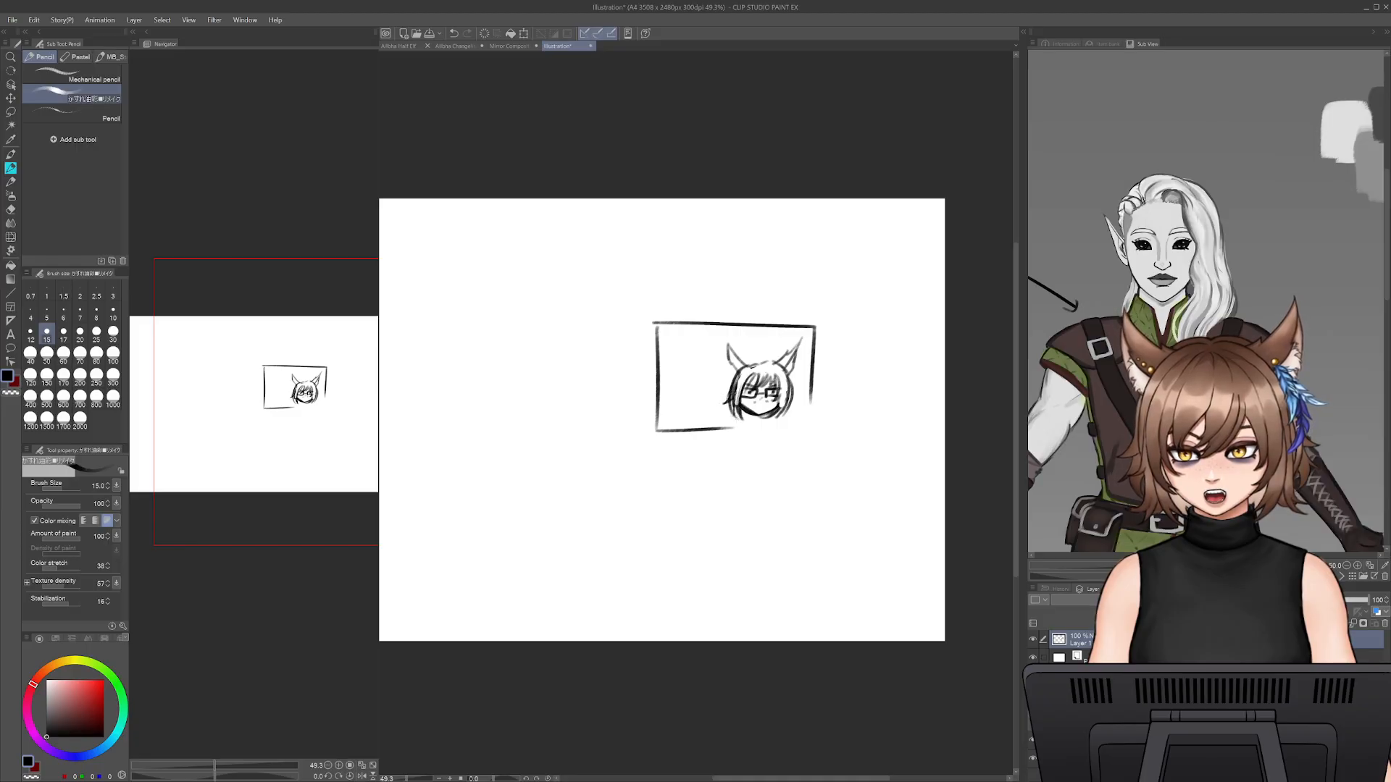
{"action": "mouse_move", "coordinate": [790, 374]}
{"action": "left_mouse_down"}
{"action": "mouse_move", "coordinate": [796, 402]}
{"action": "mouse_move", "coordinate": [756, 413]}
{"action": "left_mouse_up"}
{"action": "key", "text": "e"}
{"action": "key", "text": "p"}
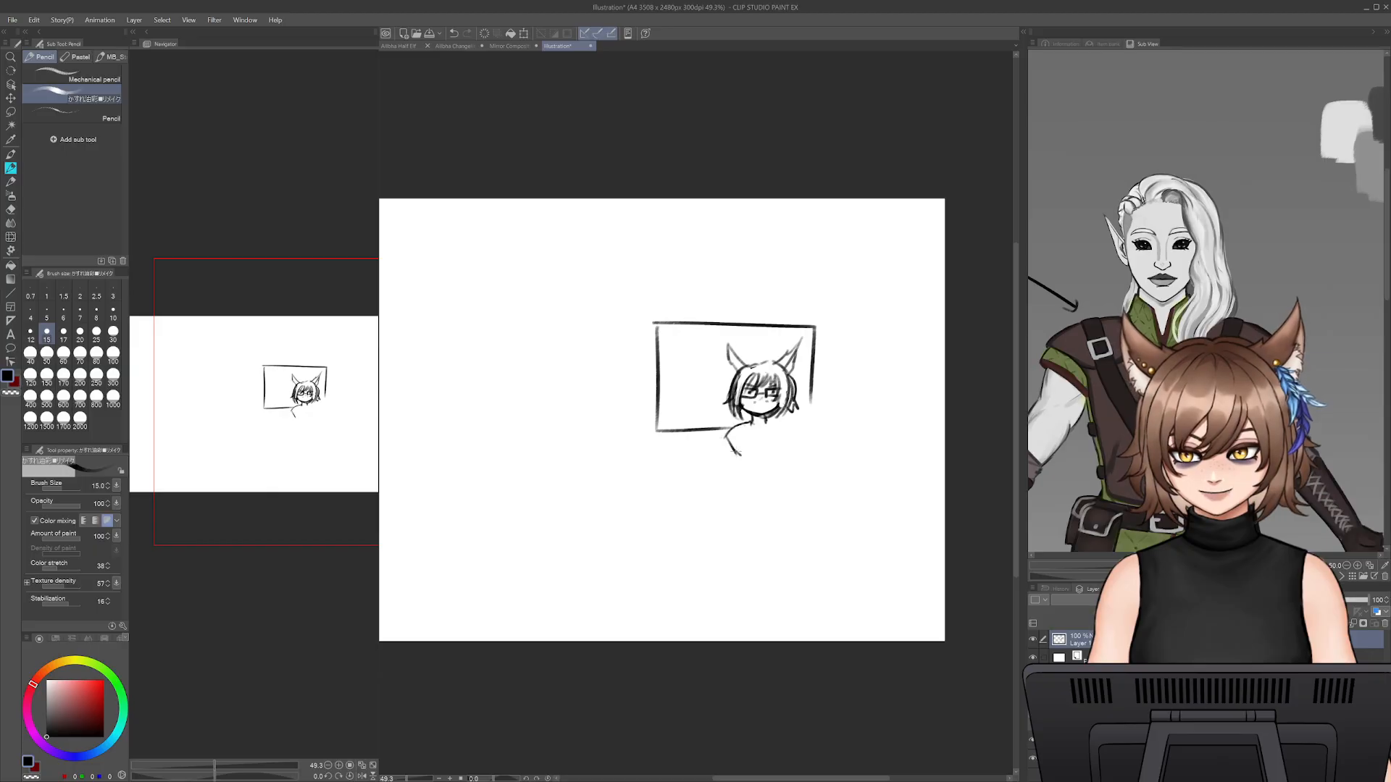
{"action": "key", "text": "ctrl+z"}
{"action": "left_click_drag", "start_coordinate": [704, 461], "coordinate": [813, 458]}
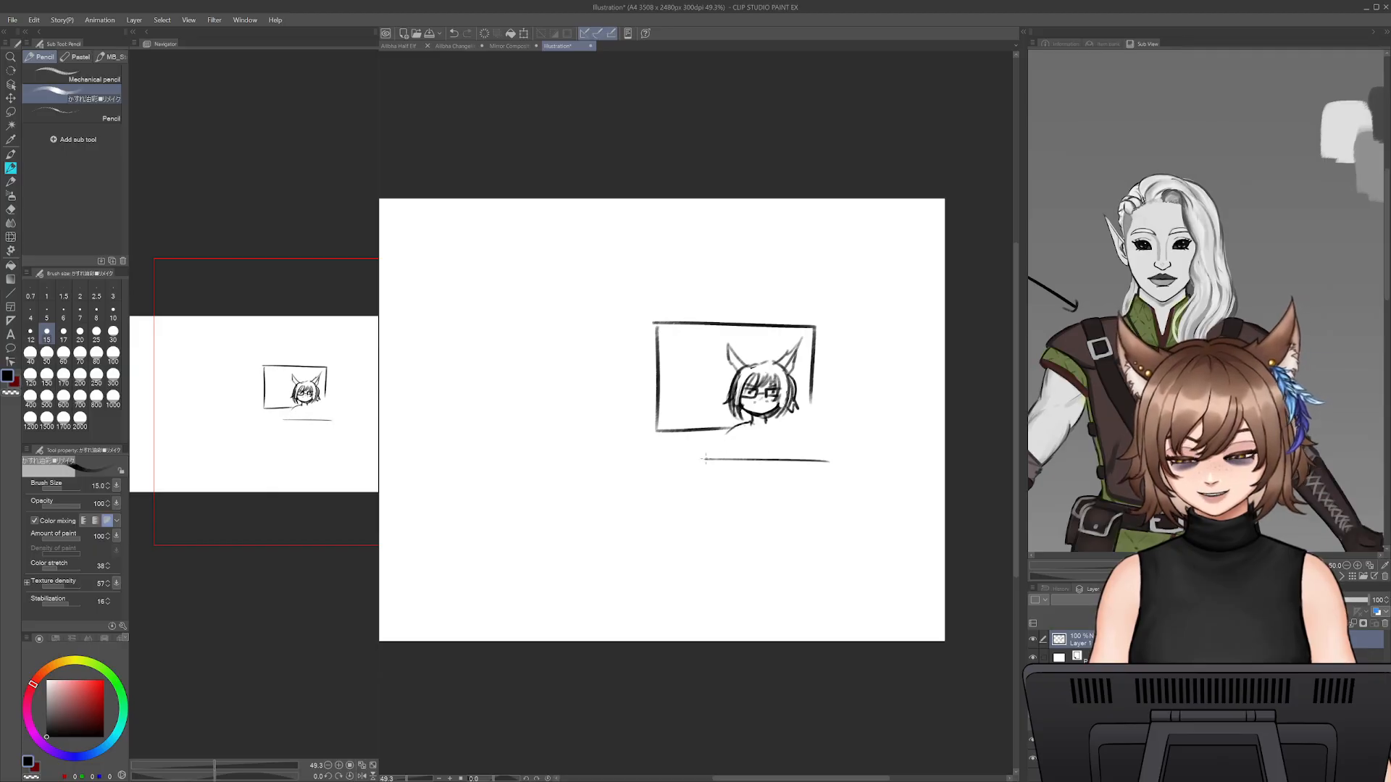
{"action": "left_click_drag", "start_coordinate": [693, 456], "coordinate": [807, 455]}
{"action": "key", "text": "ctrl+z"}
{"action": "key", "text": "ctrl+z"}
{"action": "left_click_drag", "start_coordinate": [711, 457], "coordinate": [814, 456]}
{"action": "key", "text": "ctrl+z"}
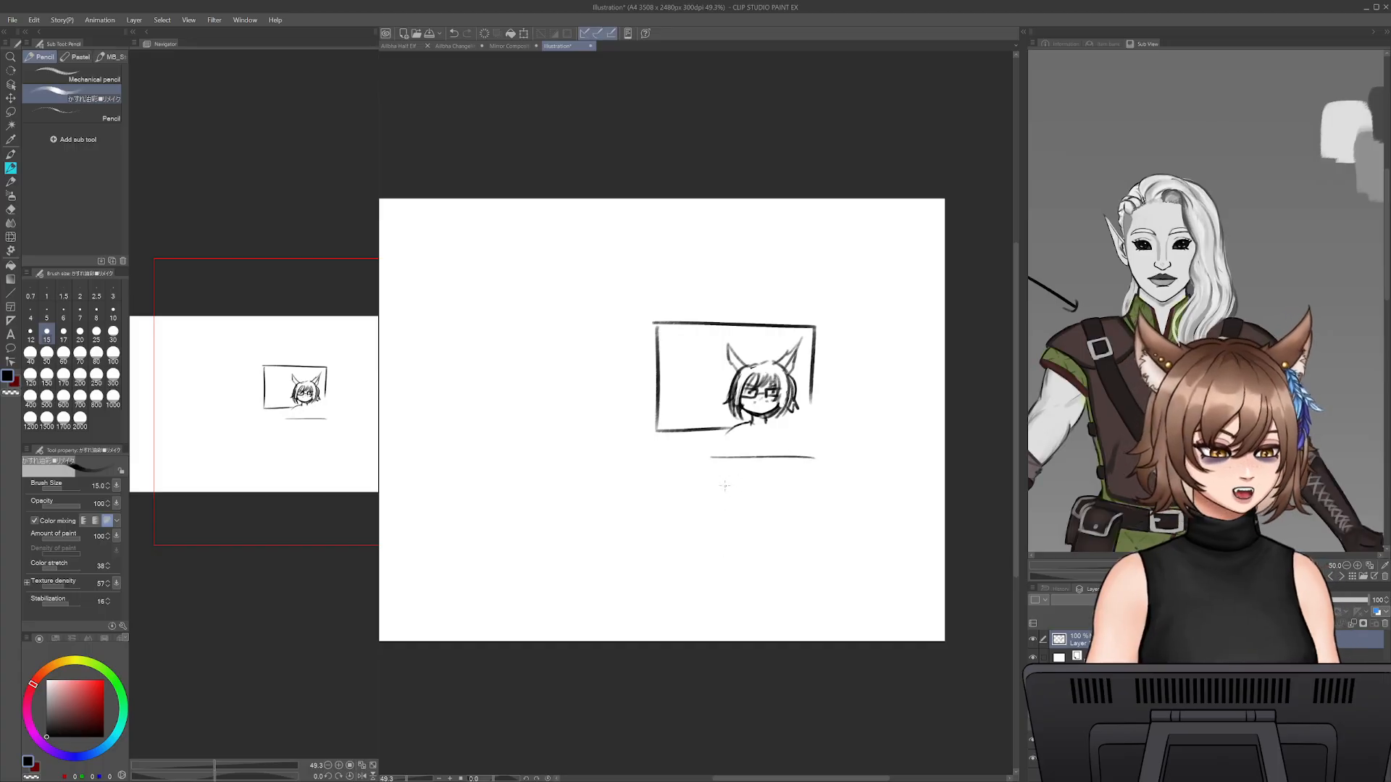
{"action": "key", "text": "ctrl+z"}
- Sketch a podium top below the shoulders as a flat panel tapering downward
{"action": "left_click_drag", "start_coordinate": [718, 453], "coordinate": [800, 457]}
{"action": "key", "text": "ctrl+z"}
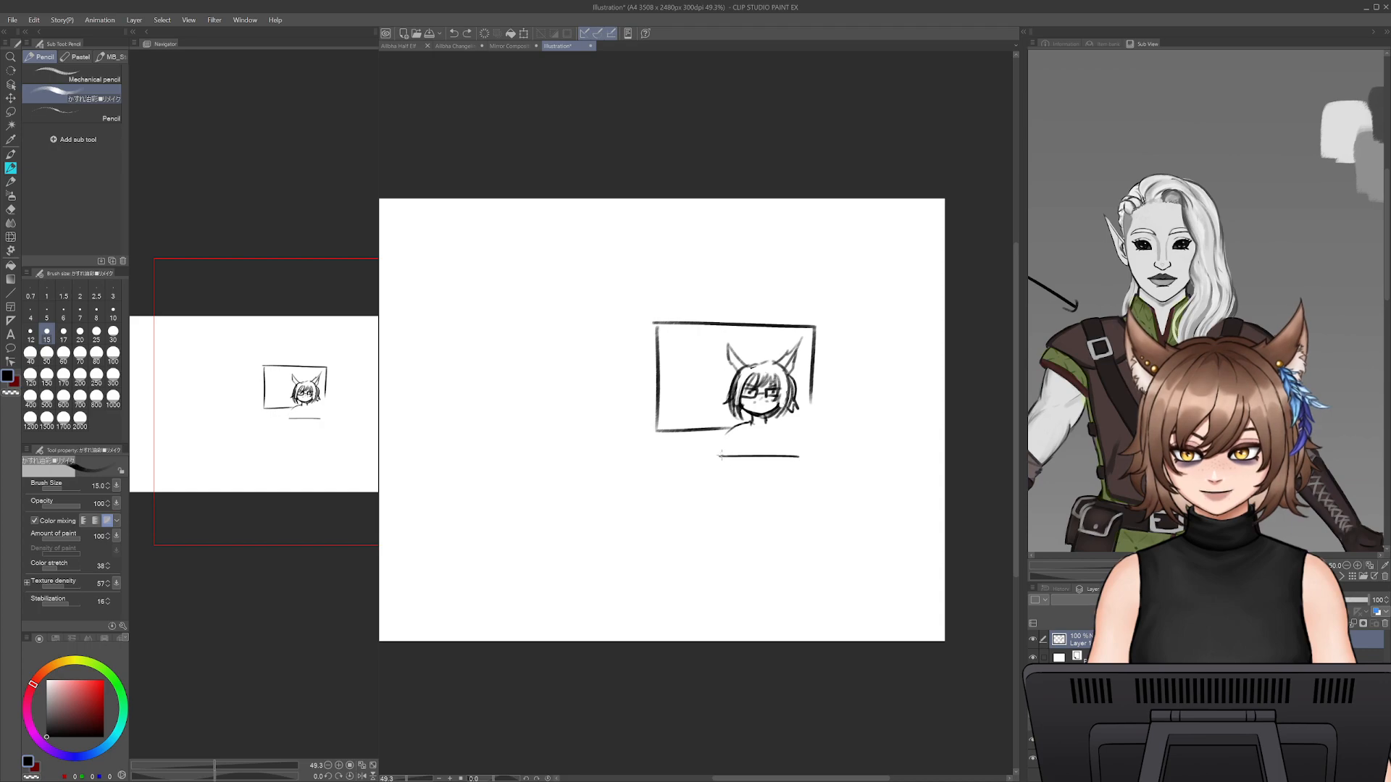
{"action": "mouse_move", "coordinate": [720, 457]}
{"action": "left_mouse_down"}
{"action": "mouse_move", "coordinate": [734, 481]}
{"action": "mouse_move", "coordinate": [797, 481]}
{"action": "mouse_move", "coordinate": [740, 559]}
{"action": "left_mouse_up"}
{"action": "key", "text": "ctrl+z"}
{"action": "key", "text": "ctrl+z"}
{"action": "key", "text": "ctrl+z"}
- Draw the podium's upright column and a flared base beneath the top panel
{"action": "left_click_drag", "start_coordinate": [734, 481], "coordinate": [739, 560]}
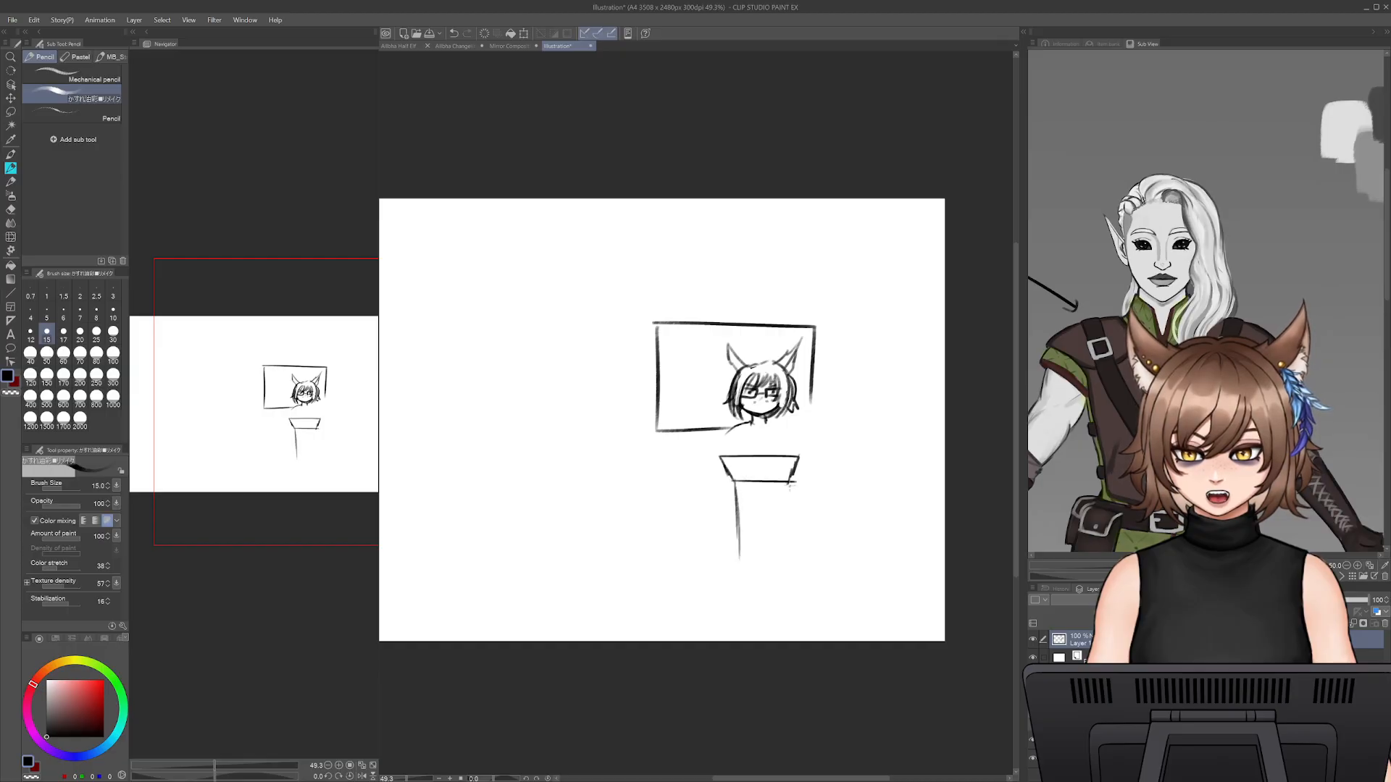
{"action": "mouse_move", "coordinate": [789, 484]}
{"action": "left_mouse_down"}
{"action": "mouse_move", "coordinate": [783, 547]}
{"action": "mouse_move", "coordinate": [802, 563]}
{"action": "left_mouse_up"}
{"action": "left_click_drag", "start_coordinate": [776, 542], "coordinate": [793, 552]}
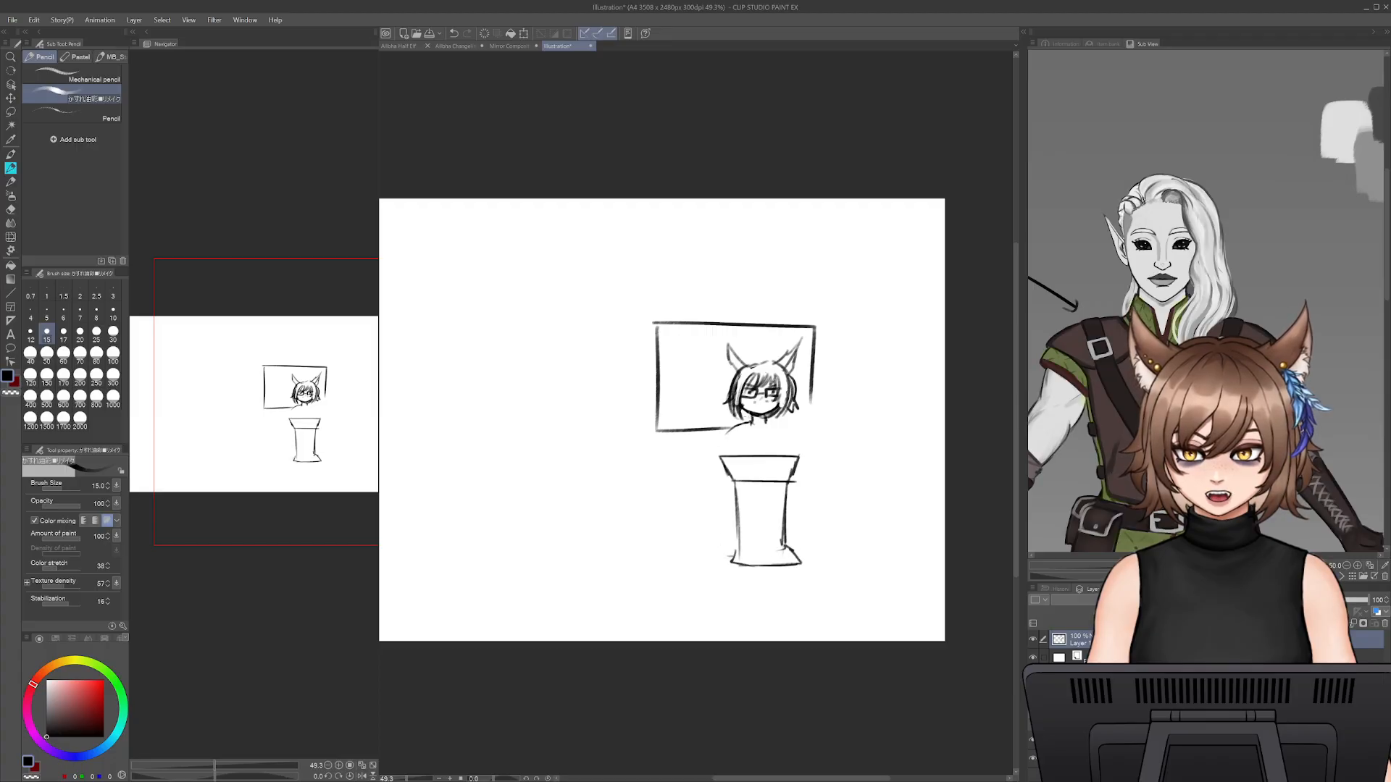
- Sketch the torso sides, an arm and the vertical clothing lines between the neck and the podium
{"action": "left_click_drag", "start_coordinate": [729, 431], "coordinate": [725, 456]}
{"action": "key", "text": "ctrl+z"}
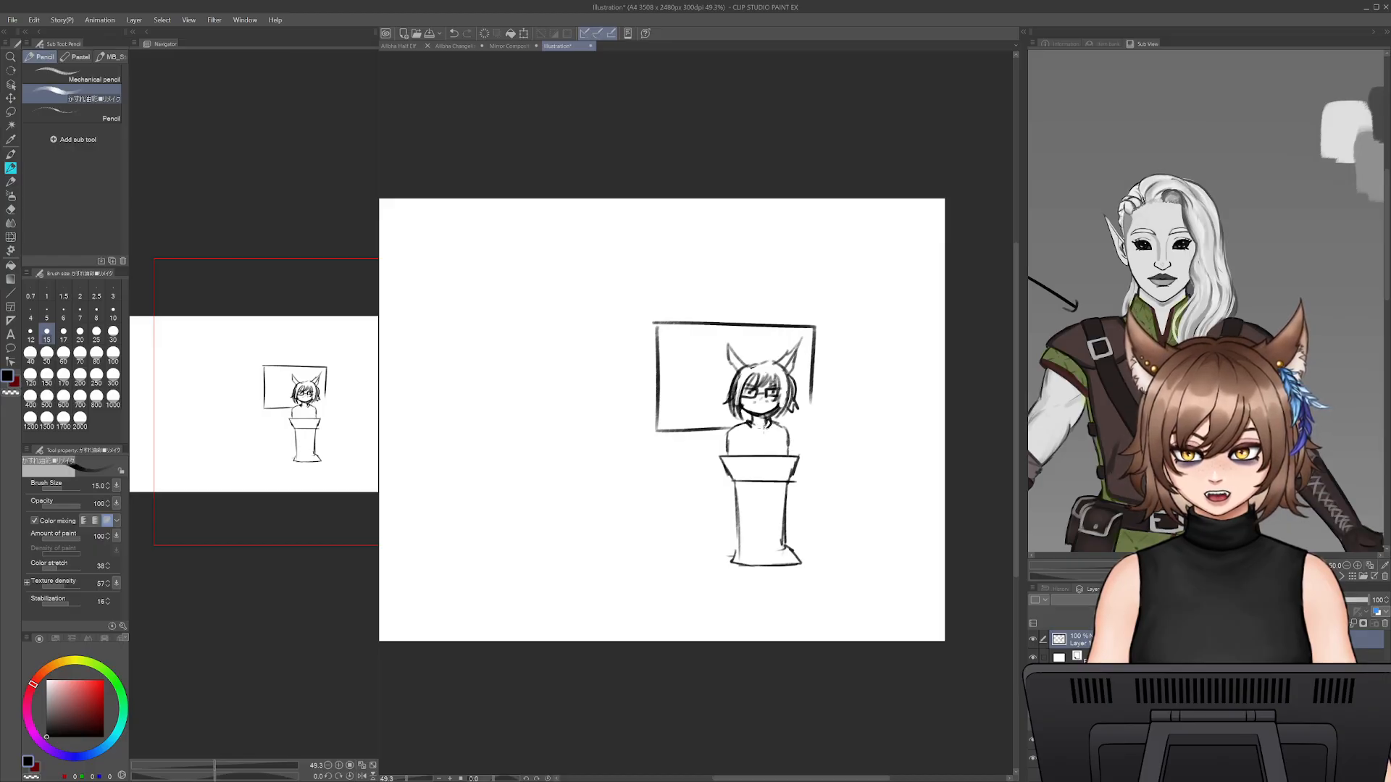
{"action": "left_click_drag", "start_coordinate": [764, 429], "coordinate": [766, 457]}
{"action": "key", "text": "ctrl+z"}
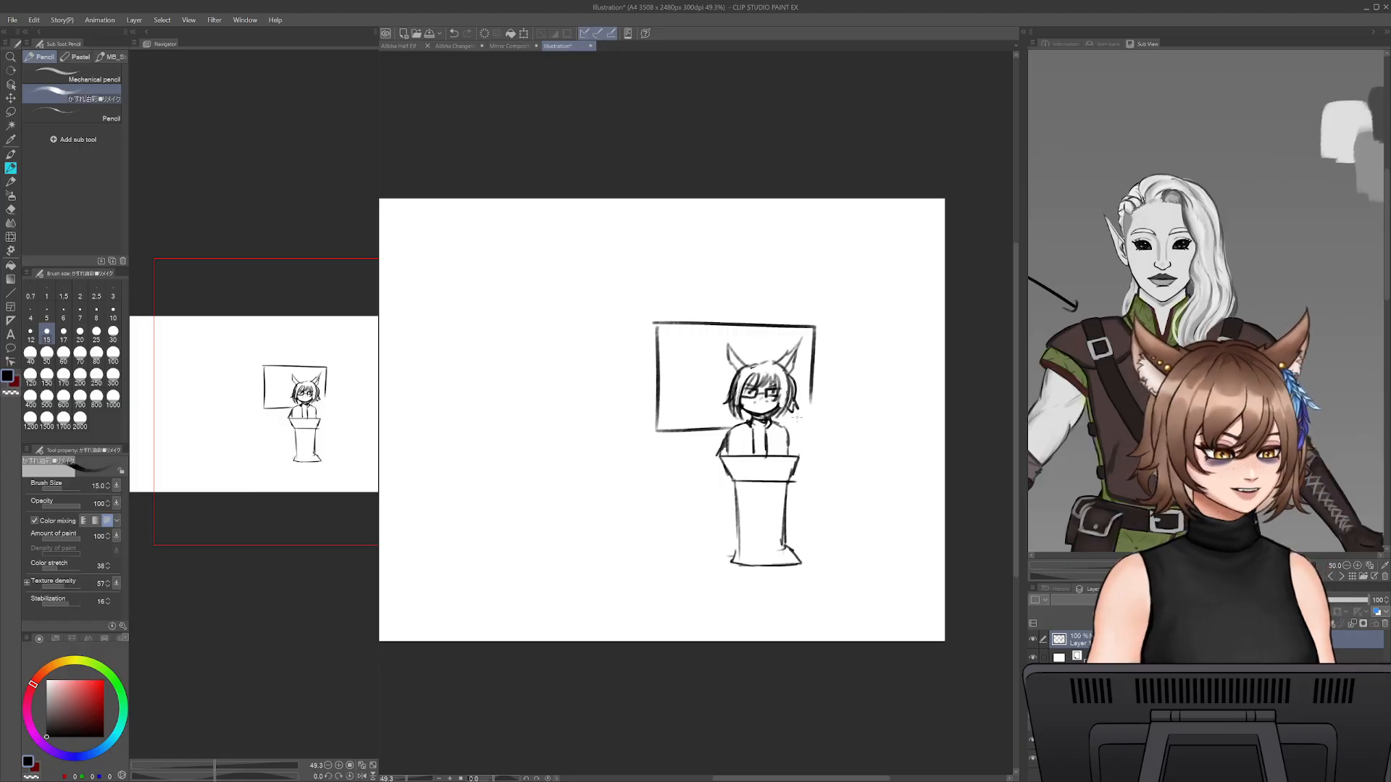
- Sketch a slanted ruler with tick marks rising from the podium beside the torso, cleaning overlapping lines with the eraser
{"action": "mouse_move", "coordinate": [770, 455]}
{"action": "left_mouse_down"}
{"action": "mouse_move", "coordinate": [812, 422]}
{"action": "mouse_move", "coordinate": [722, 455]}
{"action": "mouse_move", "coordinate": [811, 420]}
{"action": "mouse_move", "coordinate": [775, 460]}
{"action": "mouse_move", "coordinate": [818, 414]}
{"action": "left_mouse_up"}
{"action": "key", "text": "ctrl+z"}
{"action": "key", "text": "ctrl+z"}
{"action": "key", "text": "ctrl+z"}
{"action": "key", "text": "ctrl+z"}
{"action": "key", "text": "ctrl+z"}
{"action": "key", "text": "e"}
{"action": "key", "text": "p"}
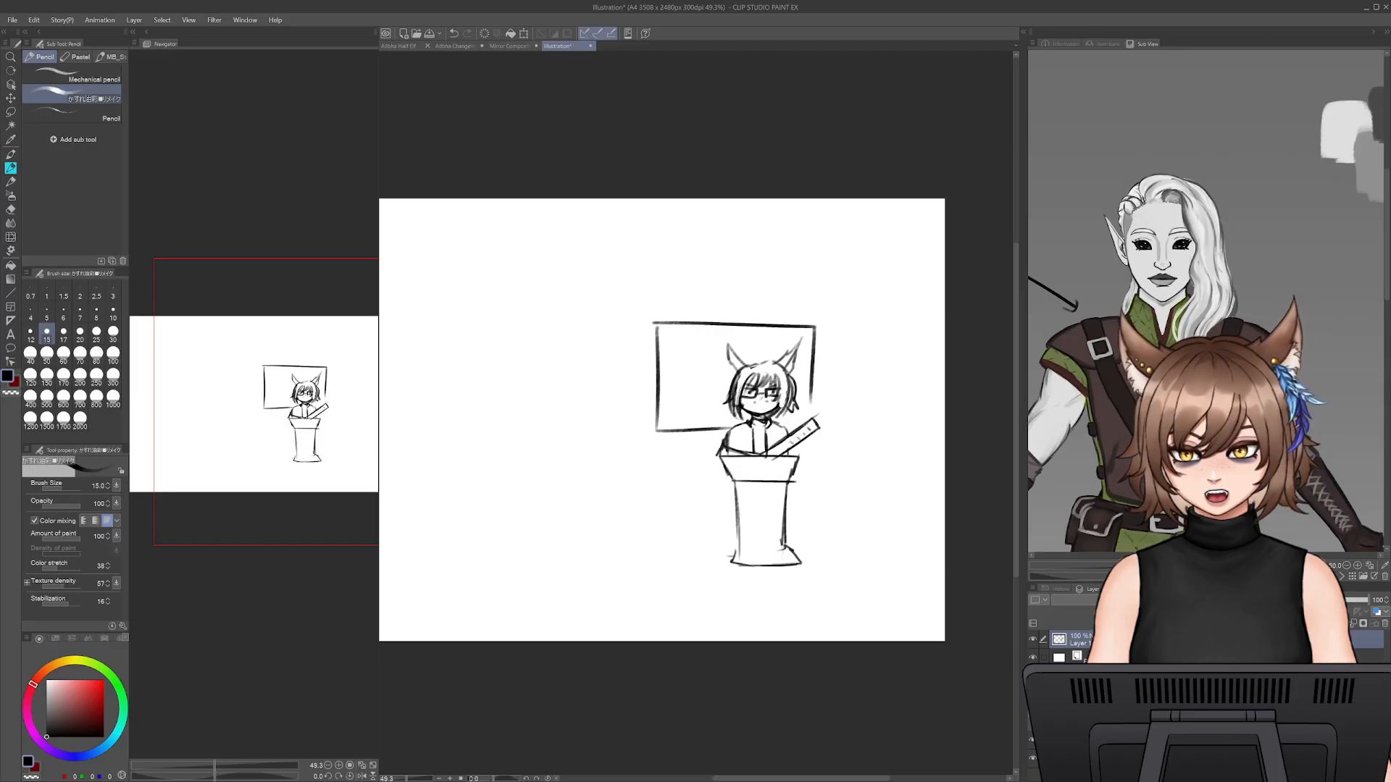
{"action": "key", "text": "e"}
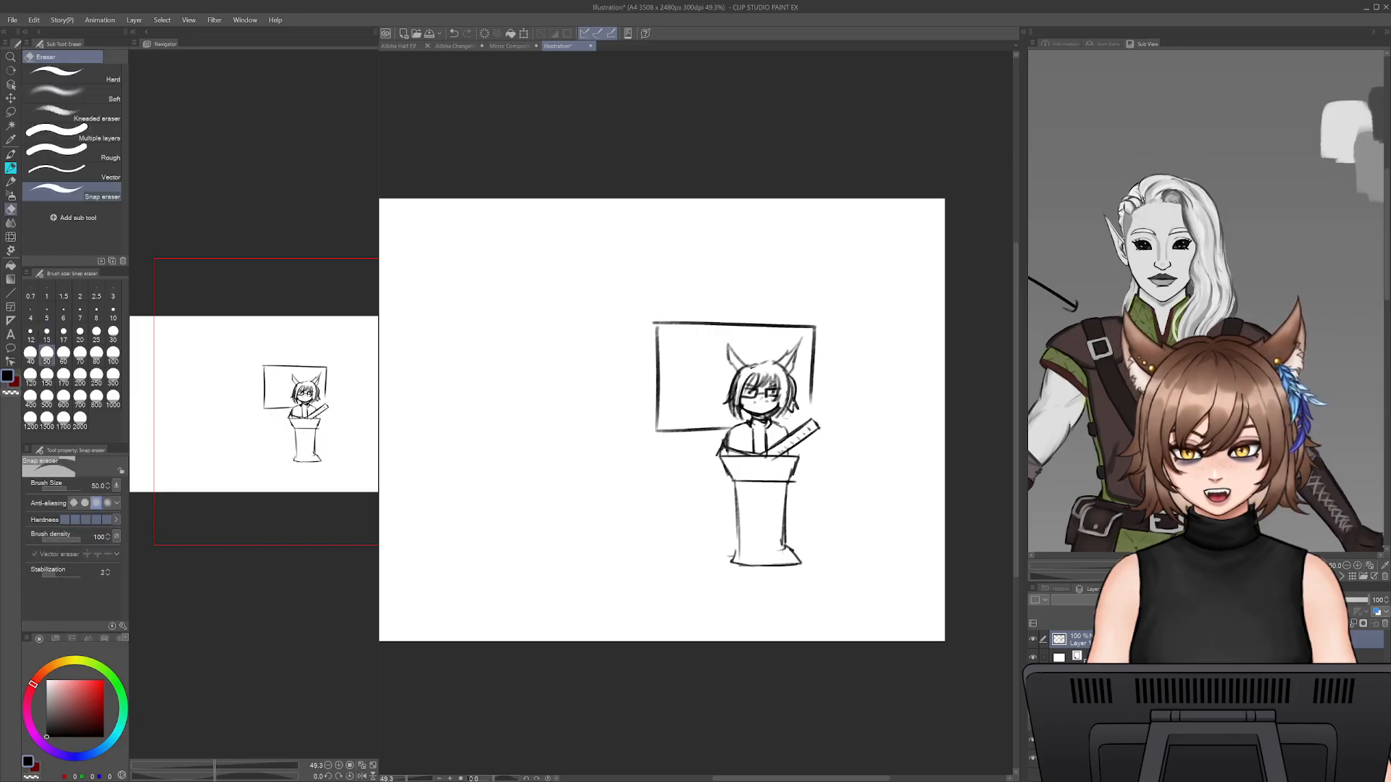
{"action": "key", "text": "p"}
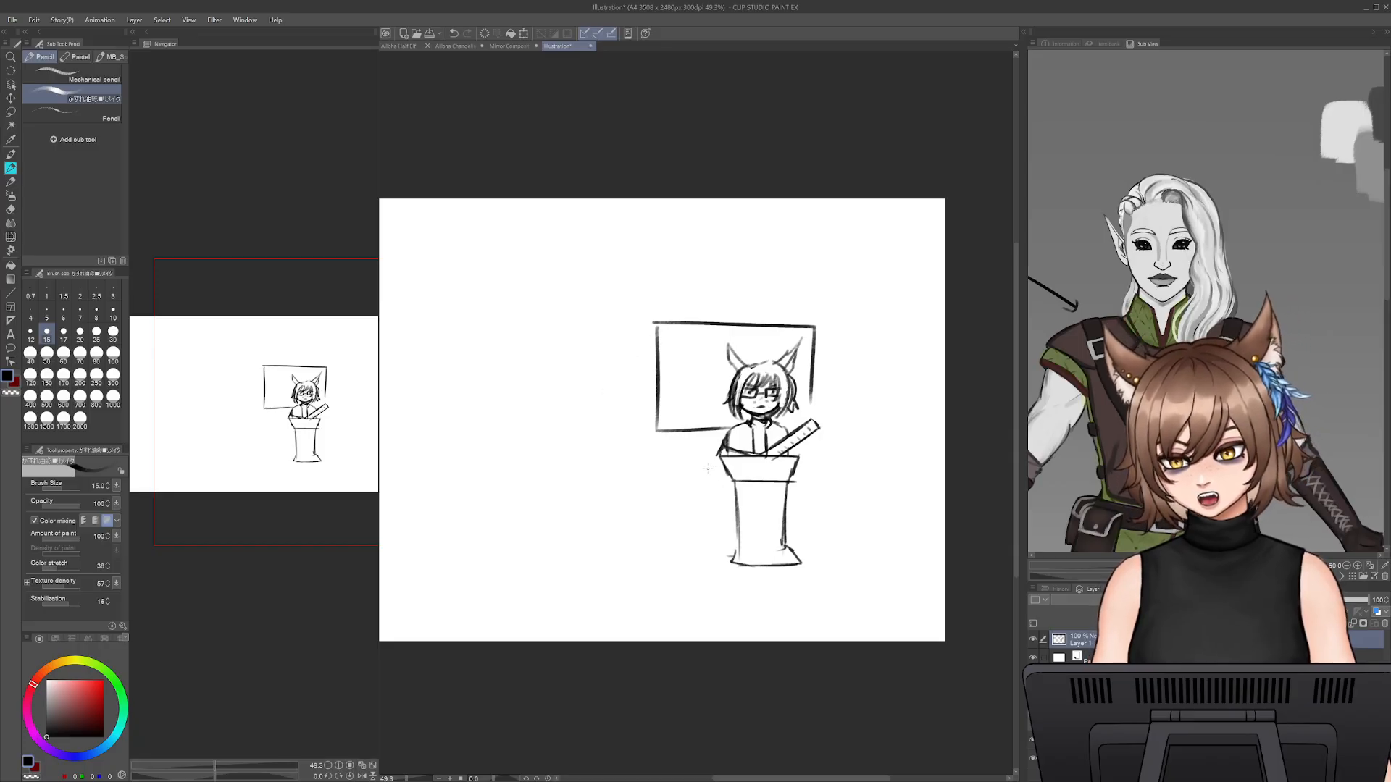
- Redraw the podium top wider, with a longer upper edge, slanted sides and a new lower edge
{"action": "mouse_move", "coordinate": [701, 458]}
{"action": "left_mouse_down"}
{"action": "mouse_move", "coordinate": [723, 484]}
{"action": "mouse_move", "coordinate": [728, 457]}
{"action": "mouse_move", "coordinate": [817, 460]}
{"action": "left_mouse_up"}
{"action": "key", "text": "ctrl+z"}
{"action": "key", "text": "ctrl+z"}
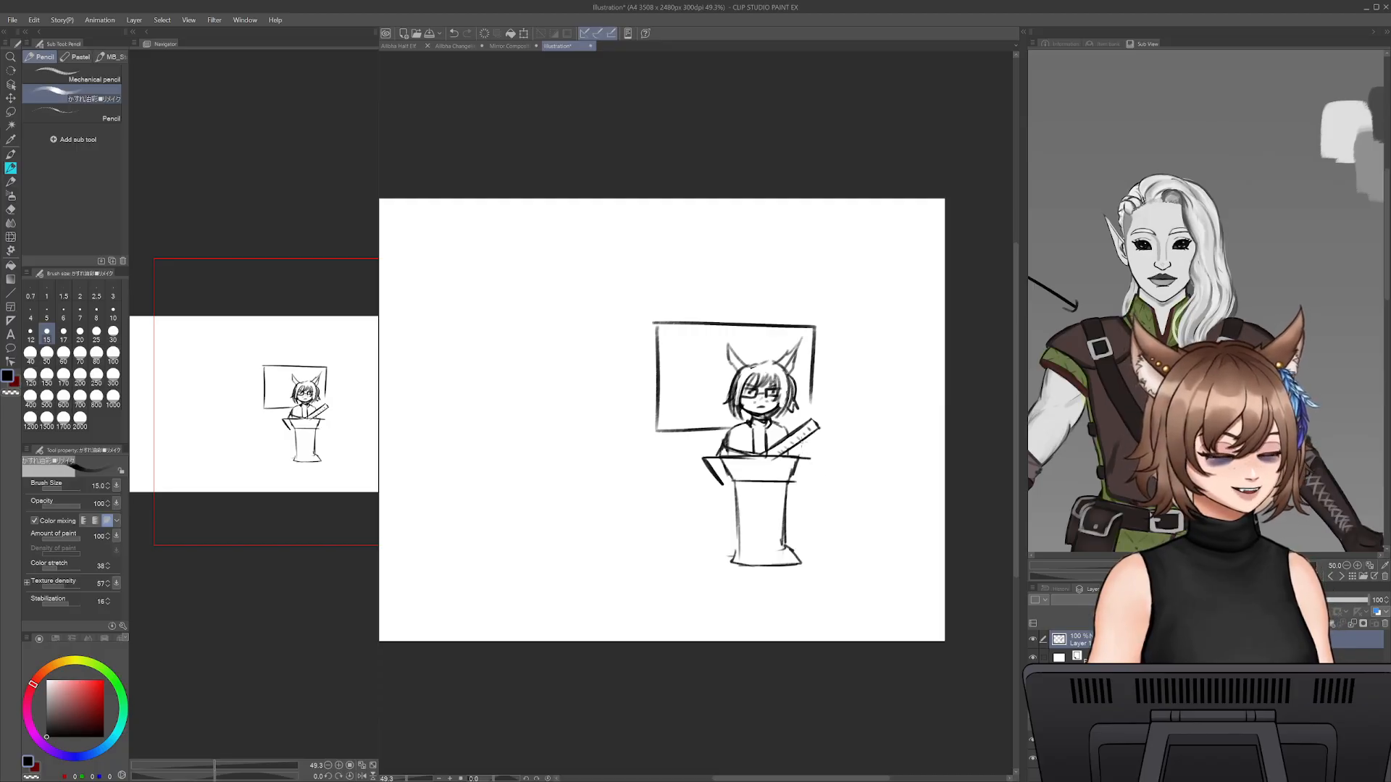
{"action": "left_click_drag", "start_coordinate": [810, 461], "coordinate": [801, 481]}
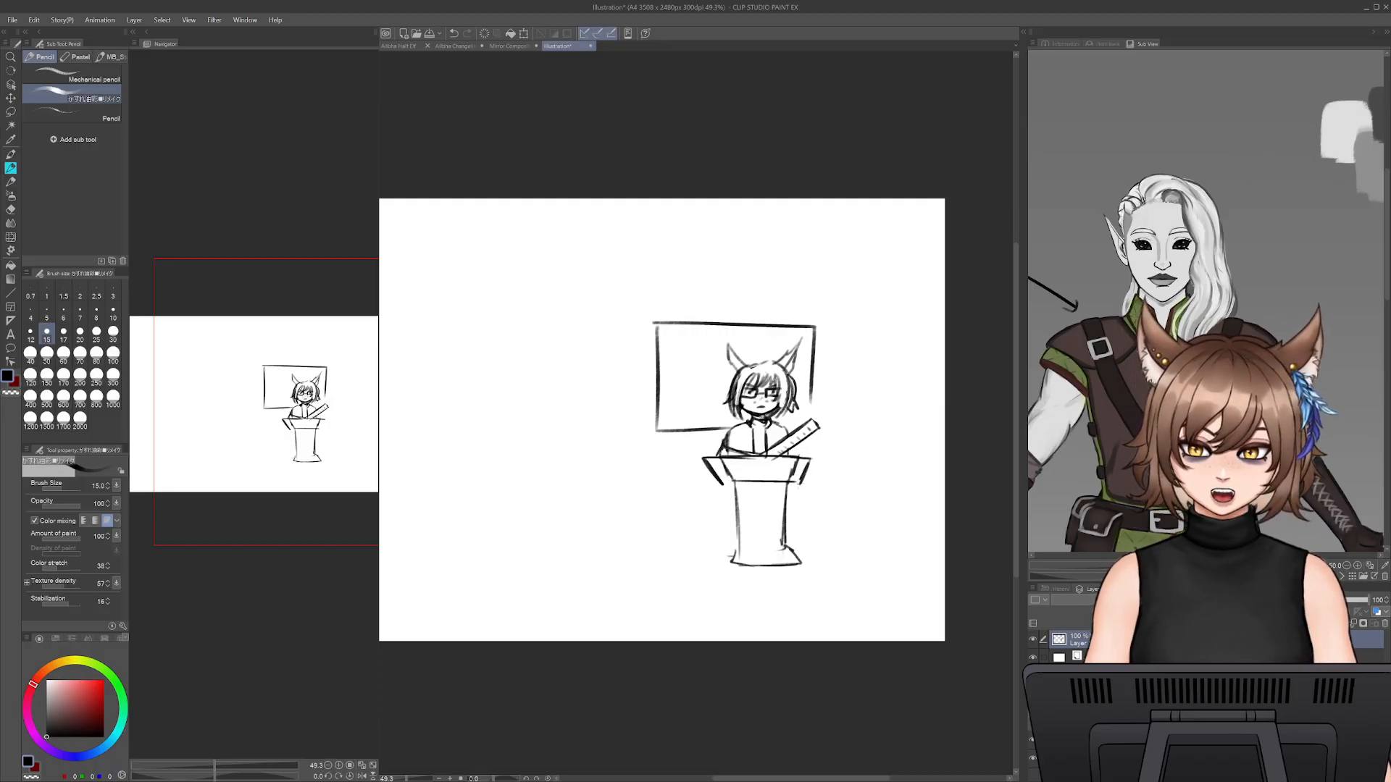
{"action": "left_click_drag", "start_coordinate": [715, 484], "coordinate": [789, 482]}
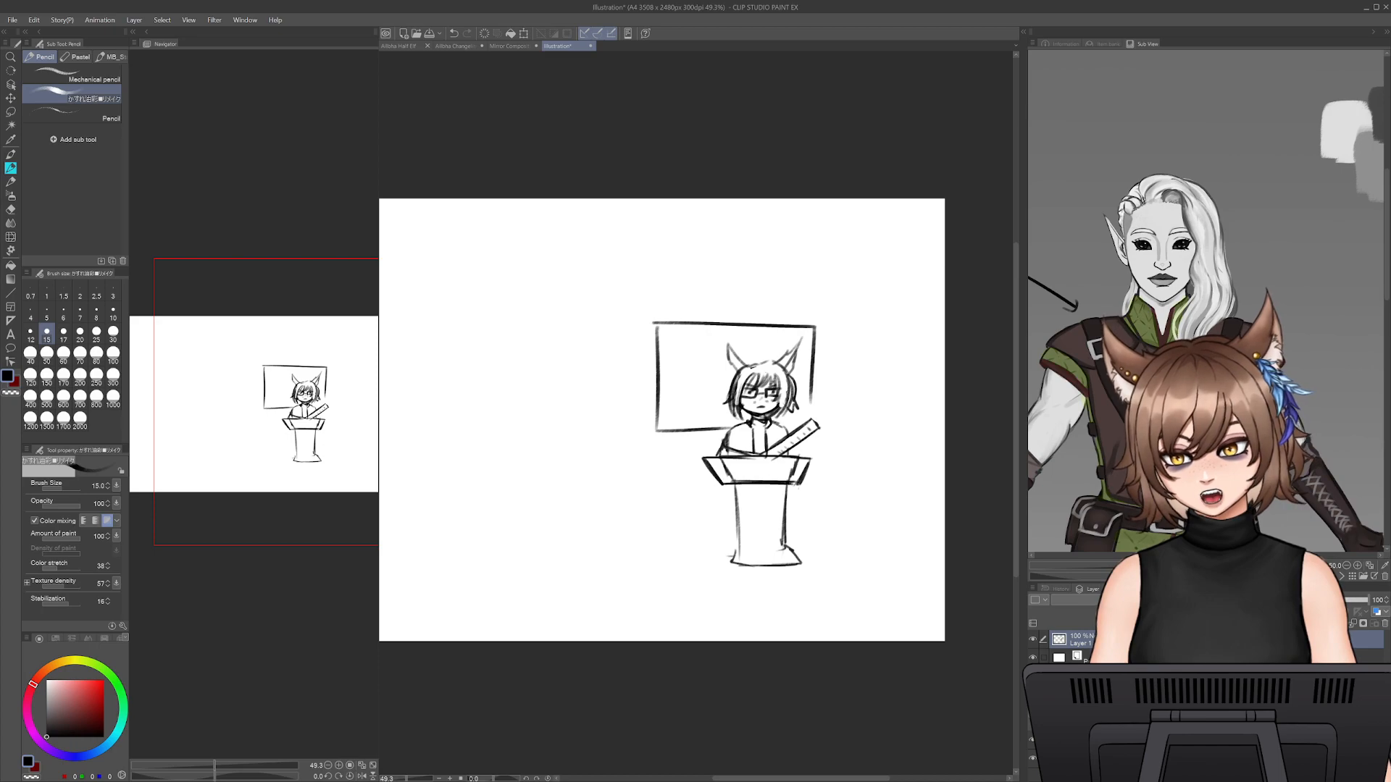
{"action": "key", "text": "e"}
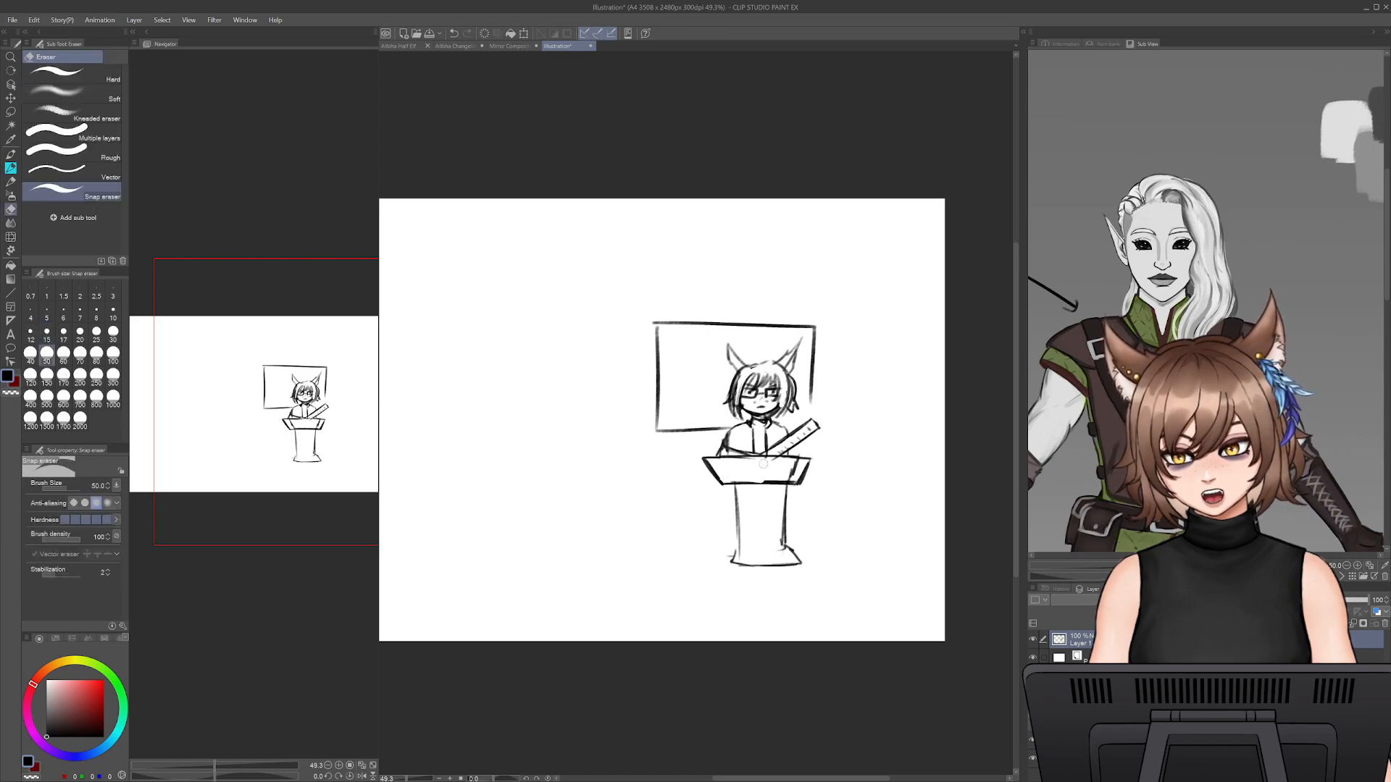
{"action": "left_click_drag", "start_coordinate": [783, 476], "coordinate": [798, 467]}
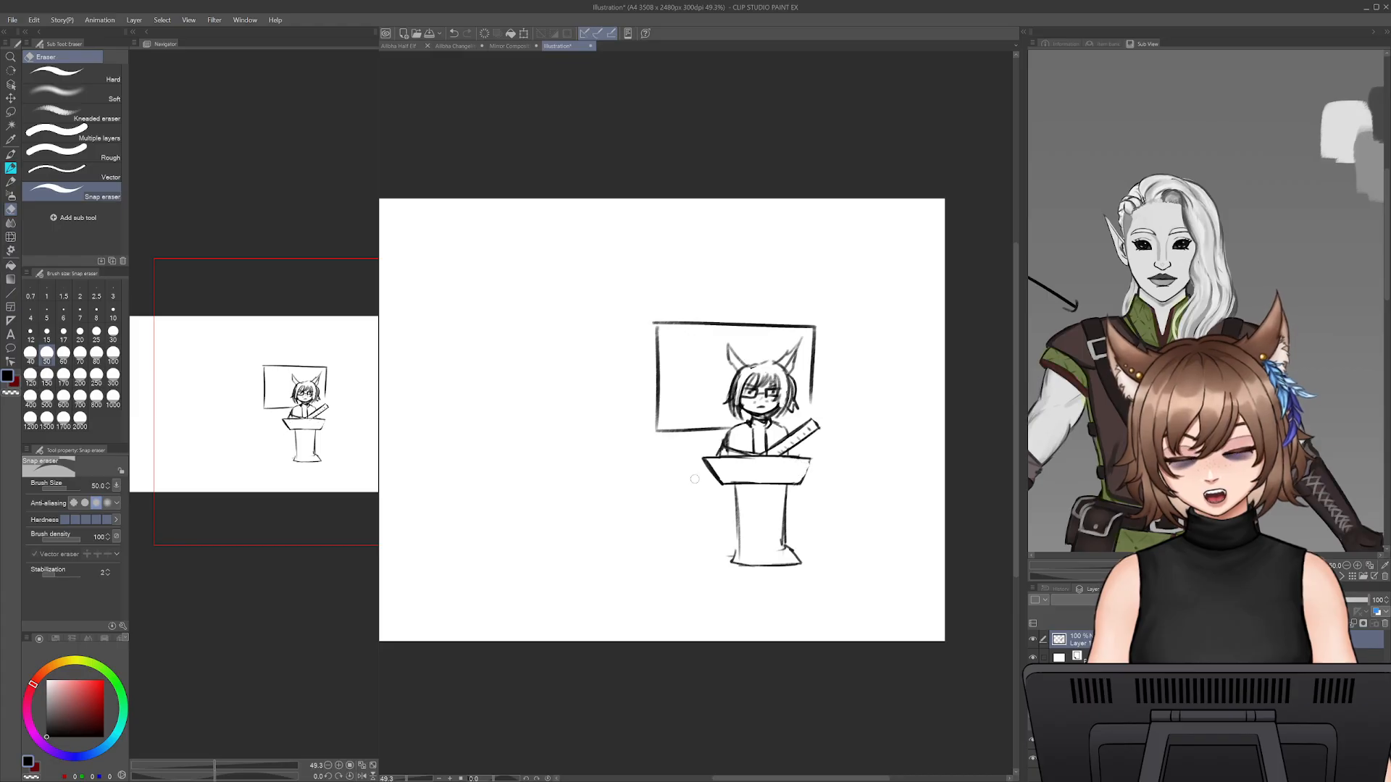
{"action": "key", "text": "p"}
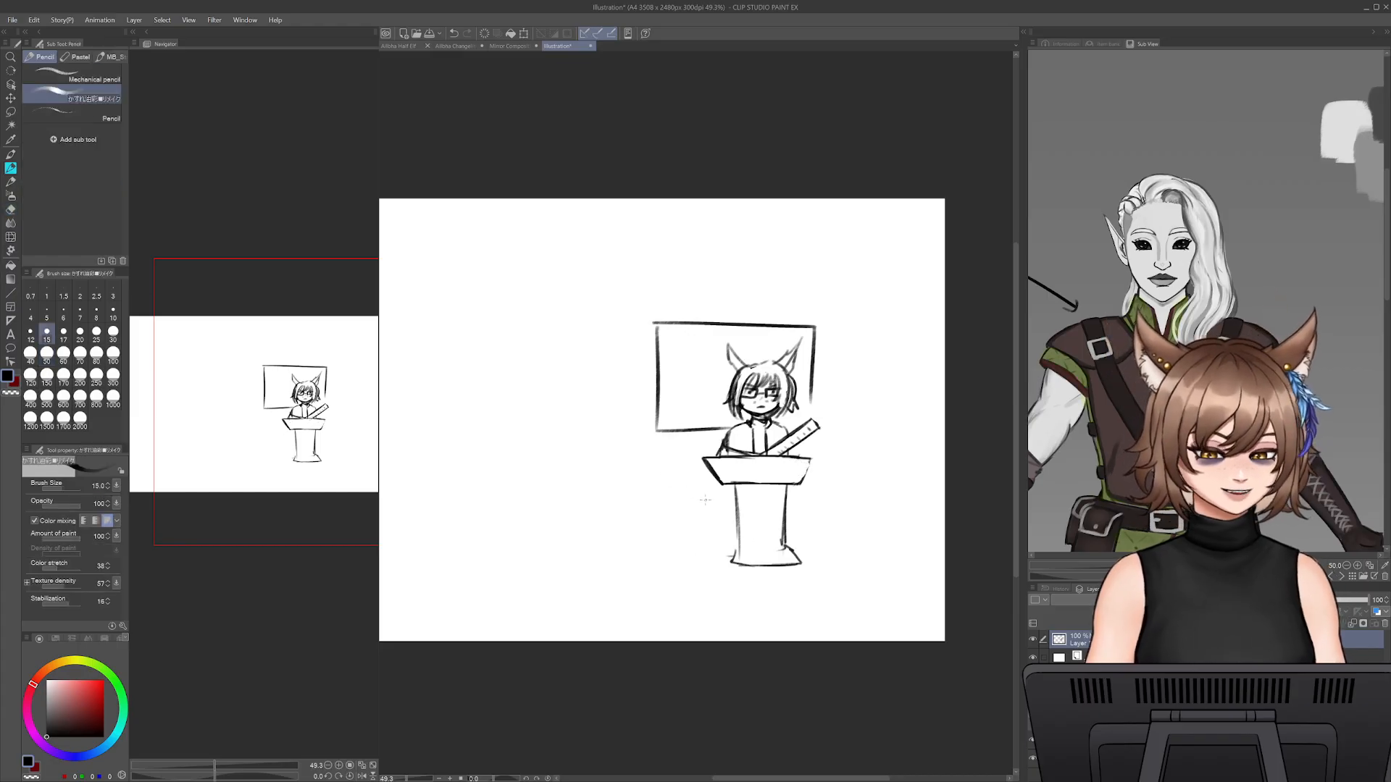
{"action": "key", "text": "ctrl+z"}
{"action": "key", "text": "ctrl+z"}
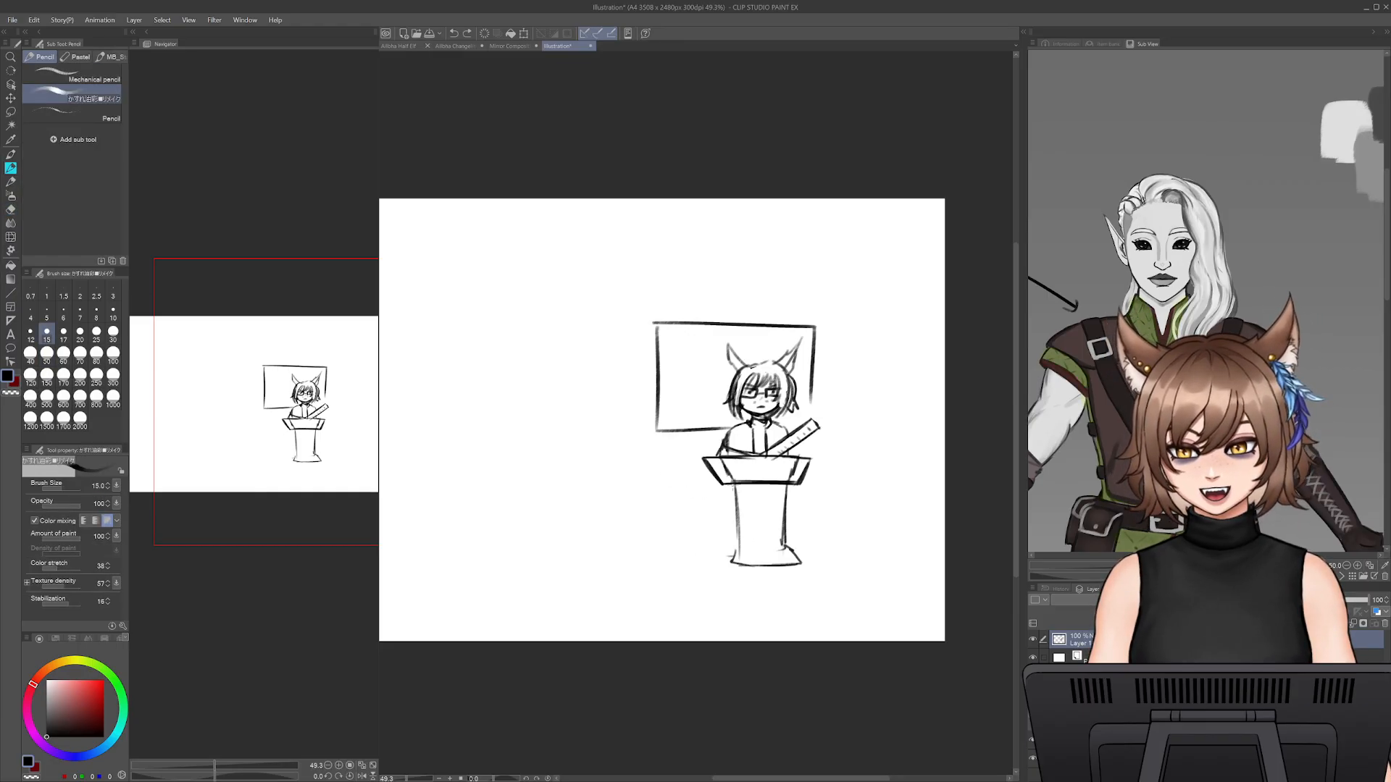
- Erase the old slanted side lines inside the widened podium top
{"action": "key", "text": "e"}
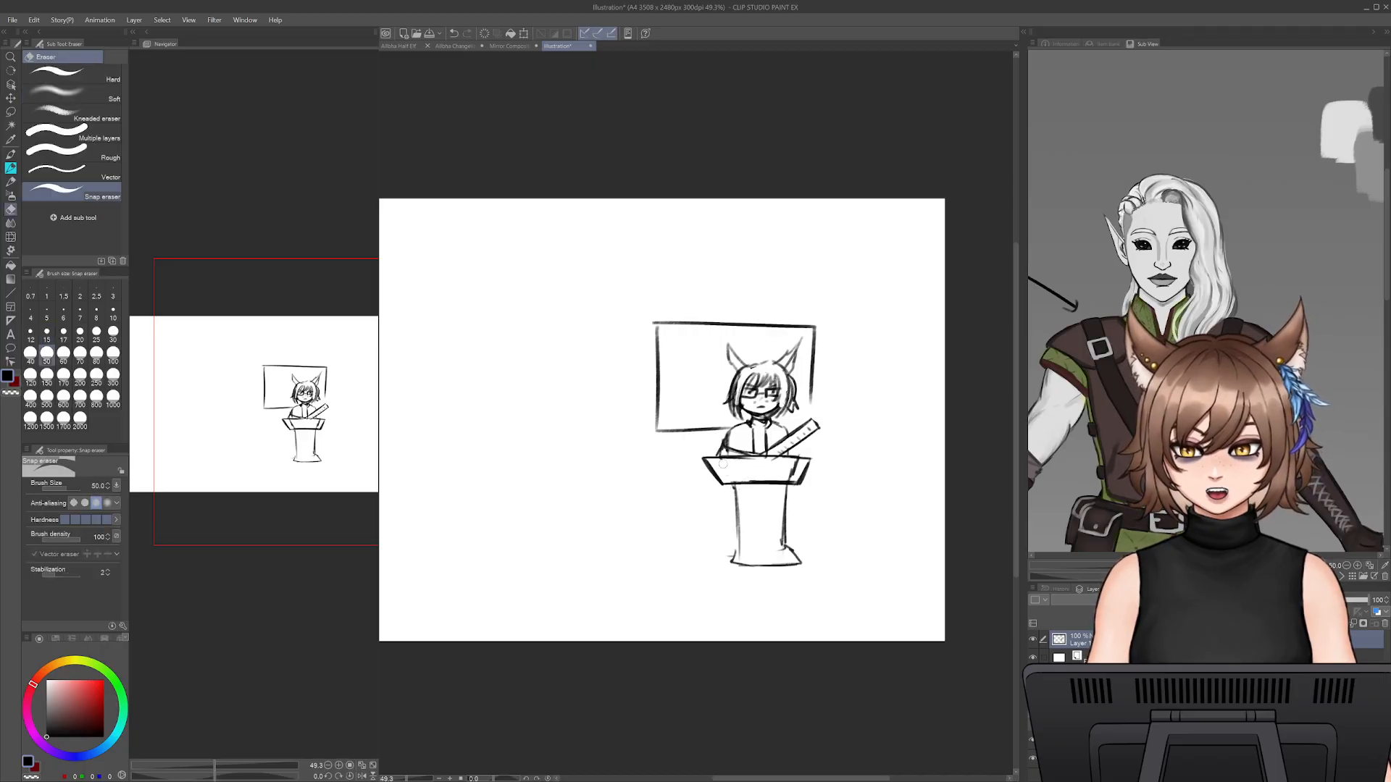
{"action": "mouse_move", "coordinate": [723, 464]}
{"action": "left_mouse_down"}
{"action": "mouse_move", "coordinate": [796, 474]}
{"action": "mouse_move", "coordinate": [744, 479]}
{"action": "left_mouse_up"}
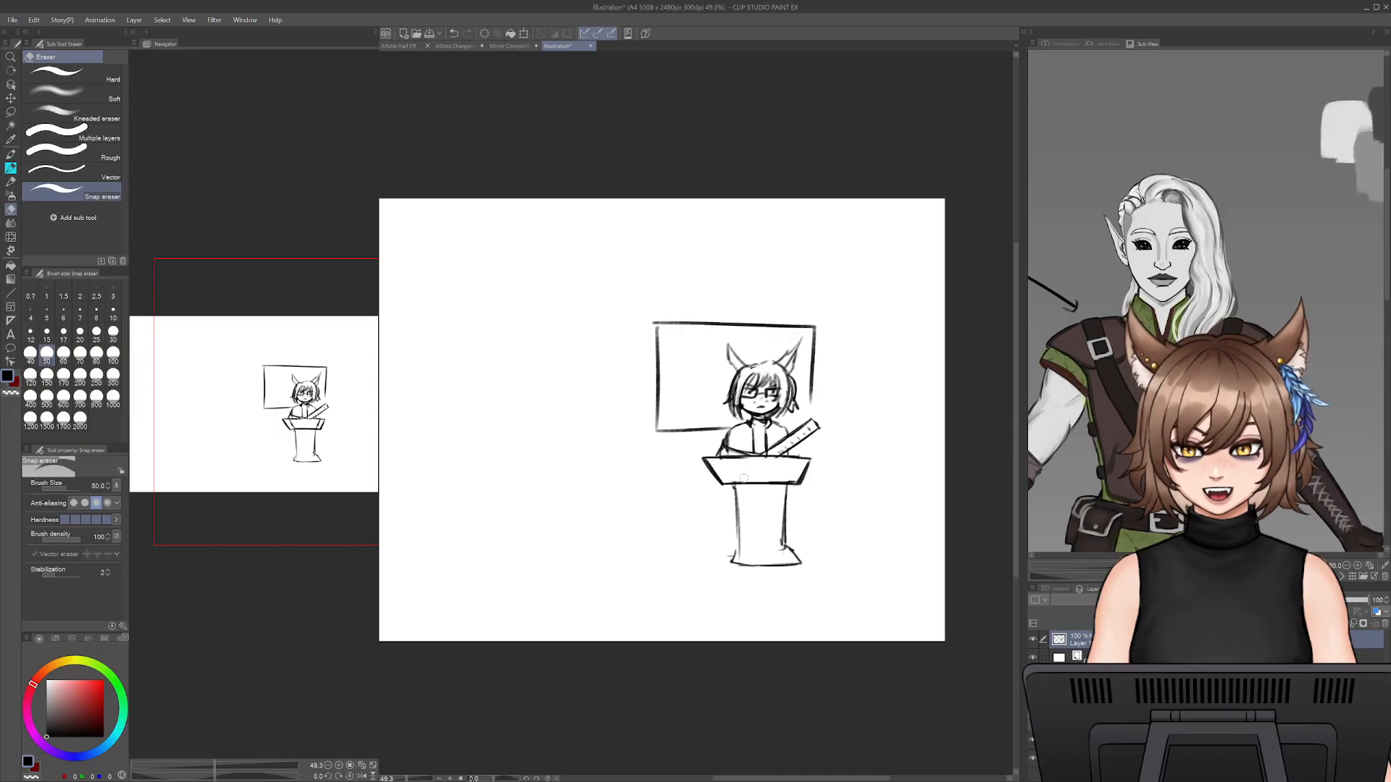
{"action": "key", "text": "p"}
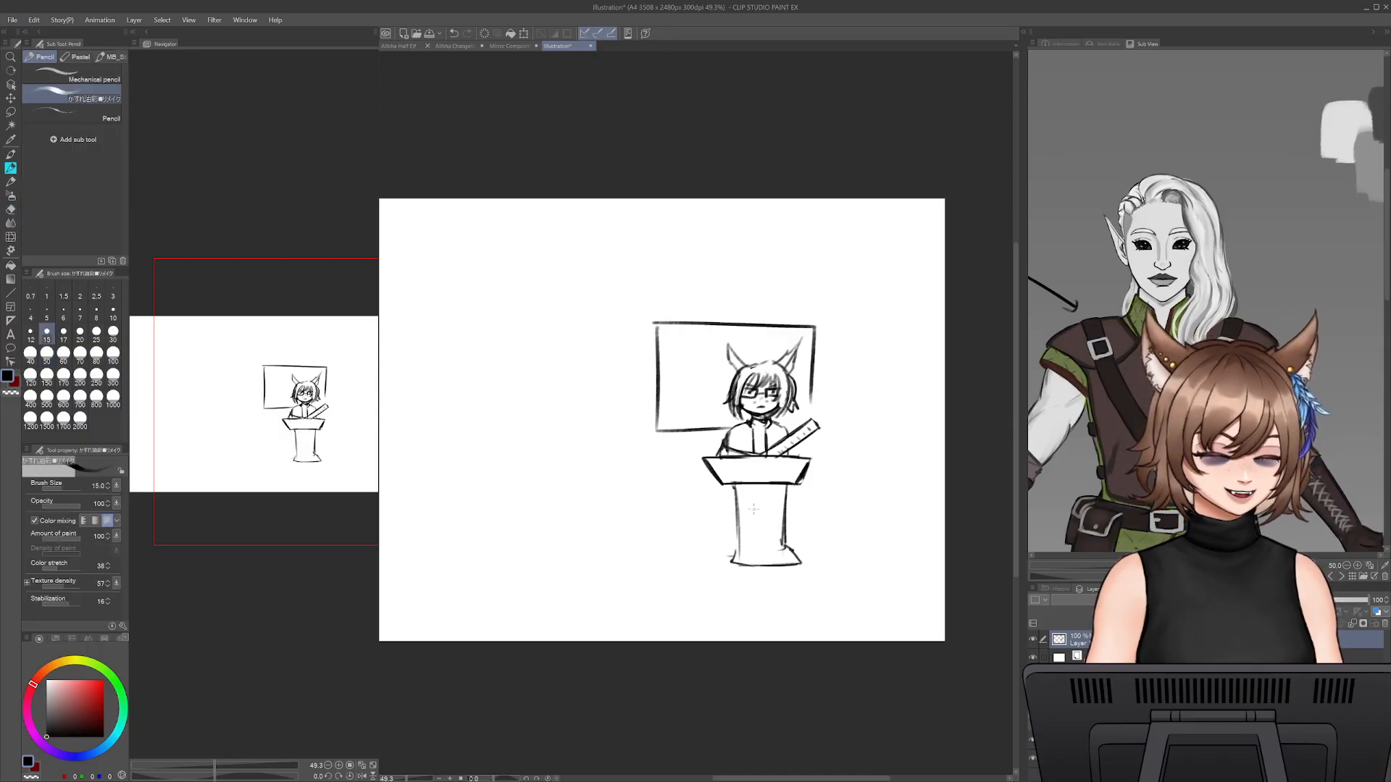
- Erase the base and lower column of the podium
{"action": "key", "text": "e"}
{"action": "mouse_move", "coordinate": [738, 493]}
{"action": "left_mouse_down"}
{"action": "mouse_move", "coordinate": [733, 562]}
{"action": "mouse_move", "coordinate": [804, 565]}
{"action": "mouse_move", "coordinate": [769, 546]}
{"action": "mouse_move", "coordinate": [791, 548]}
{"action": "mouse_move", "coordinate": [788, 516]}
{"action": "mouse_move", "coordinate": [786, 556]}
{"action": "left_mouse_up"}
{"action": "key", "text": "p"}
{"action": "key", "text": "ctrl+z"}
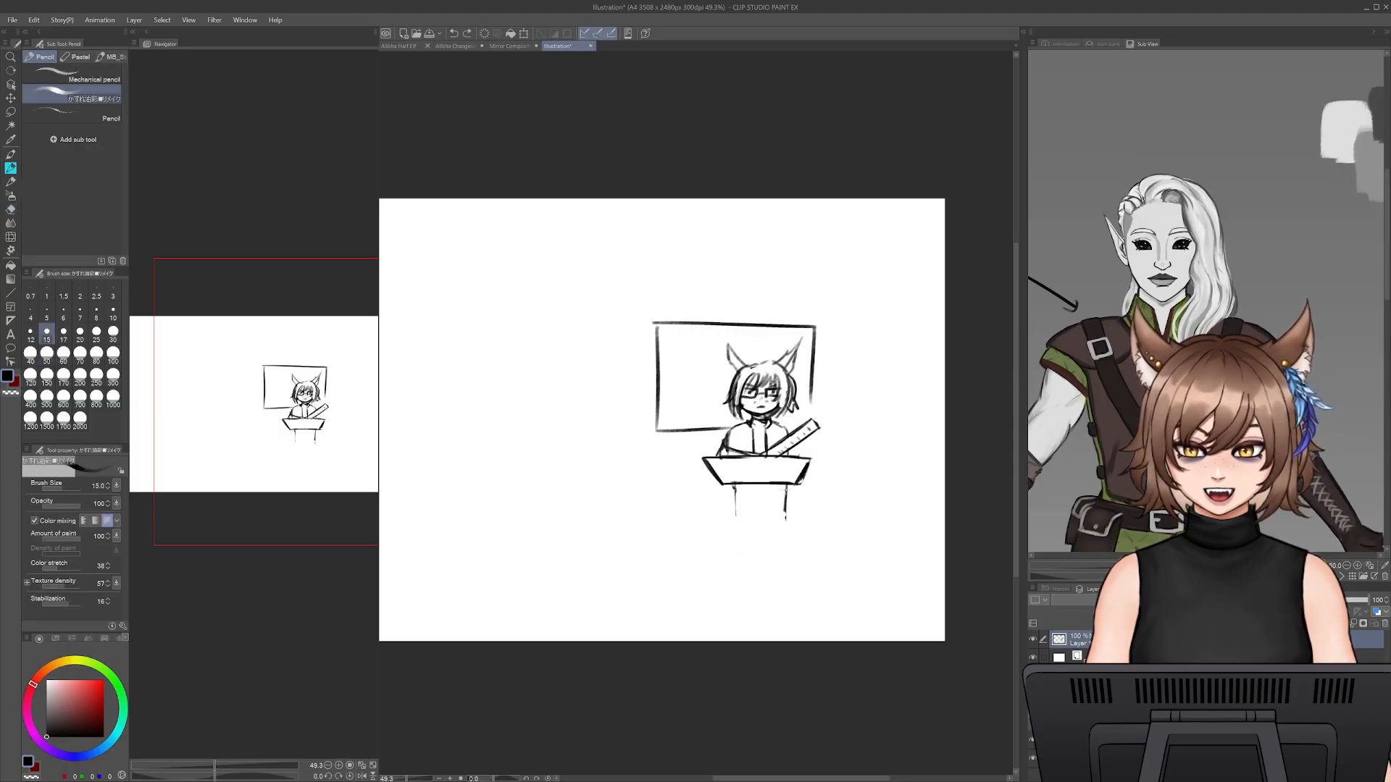
- Redraw both sides of the podium's column and give it a wider flared base
{"action": "left_click_drag", "start_coordinate": [786, 486], "coordinate": [780, 552]}
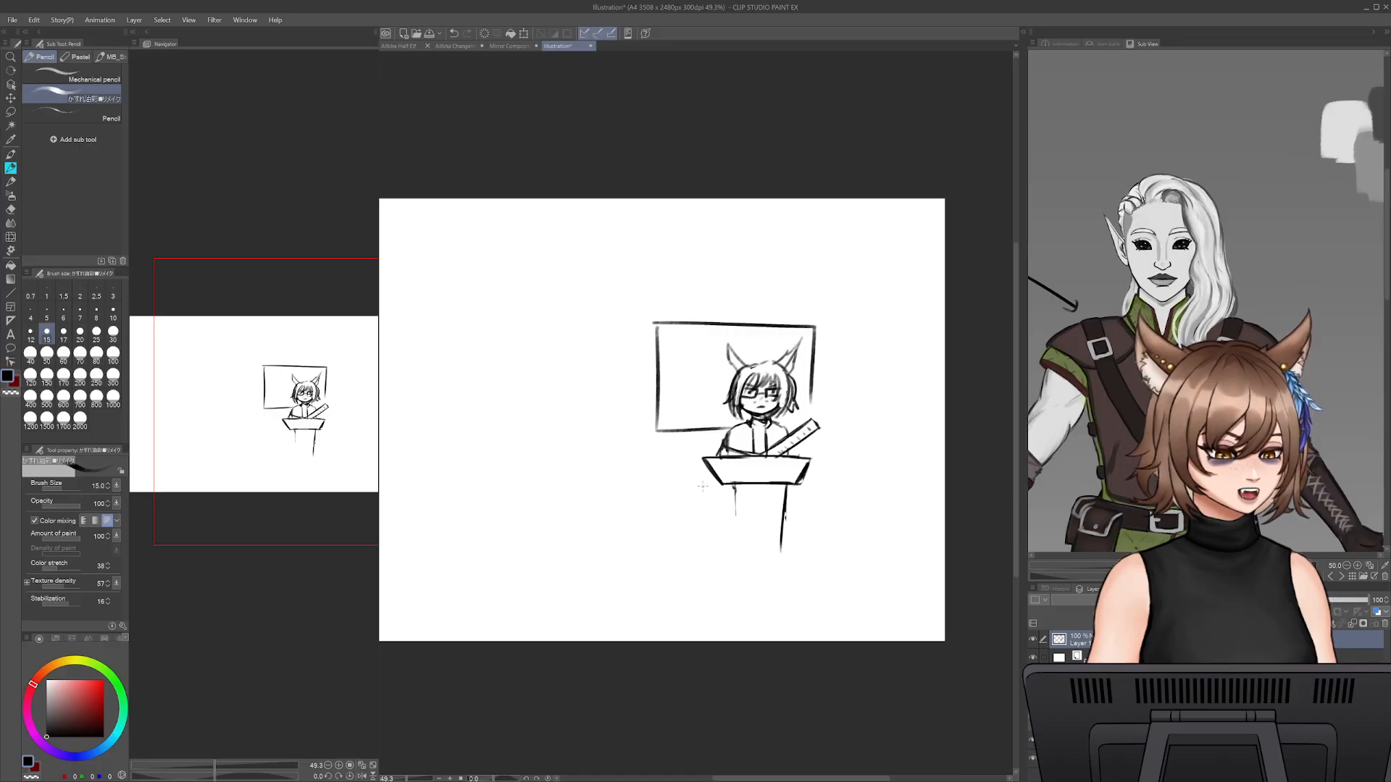
{"action": "key", "text": "ctrl+z"}
{"action": "left_click_drag", "start_coordinate": [736, 484], "coordinate": [738, 549]}
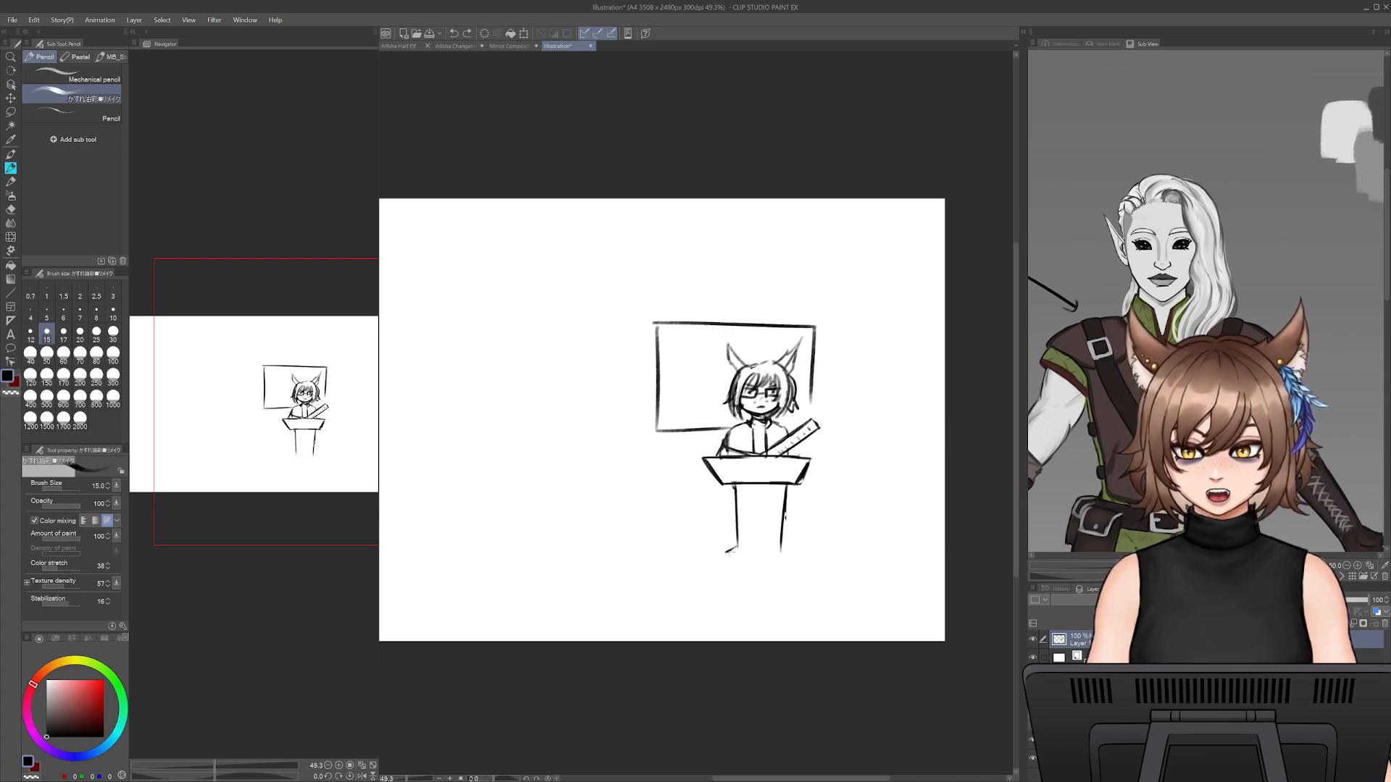
{"action": "left_click_drag", "start_coordinate": [722, 555], "coordinate": [801, 564]}
{"action": "key", "text": "ctrl+z"}
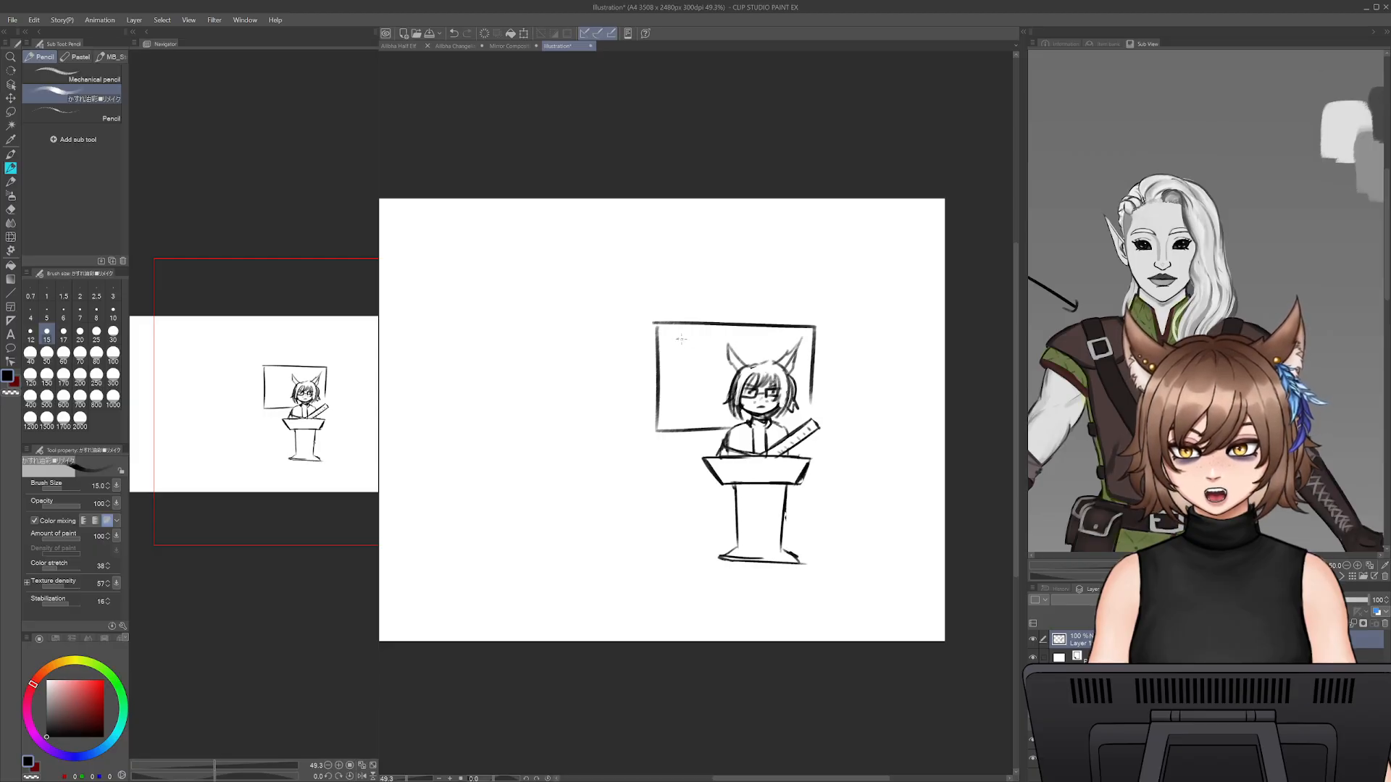
- Handwrite "Japanese class" in two lines on the board behind the character
{"action": "left_click_drag", "start_coordinate": [681, 339], "coordinate": [713, 371]}
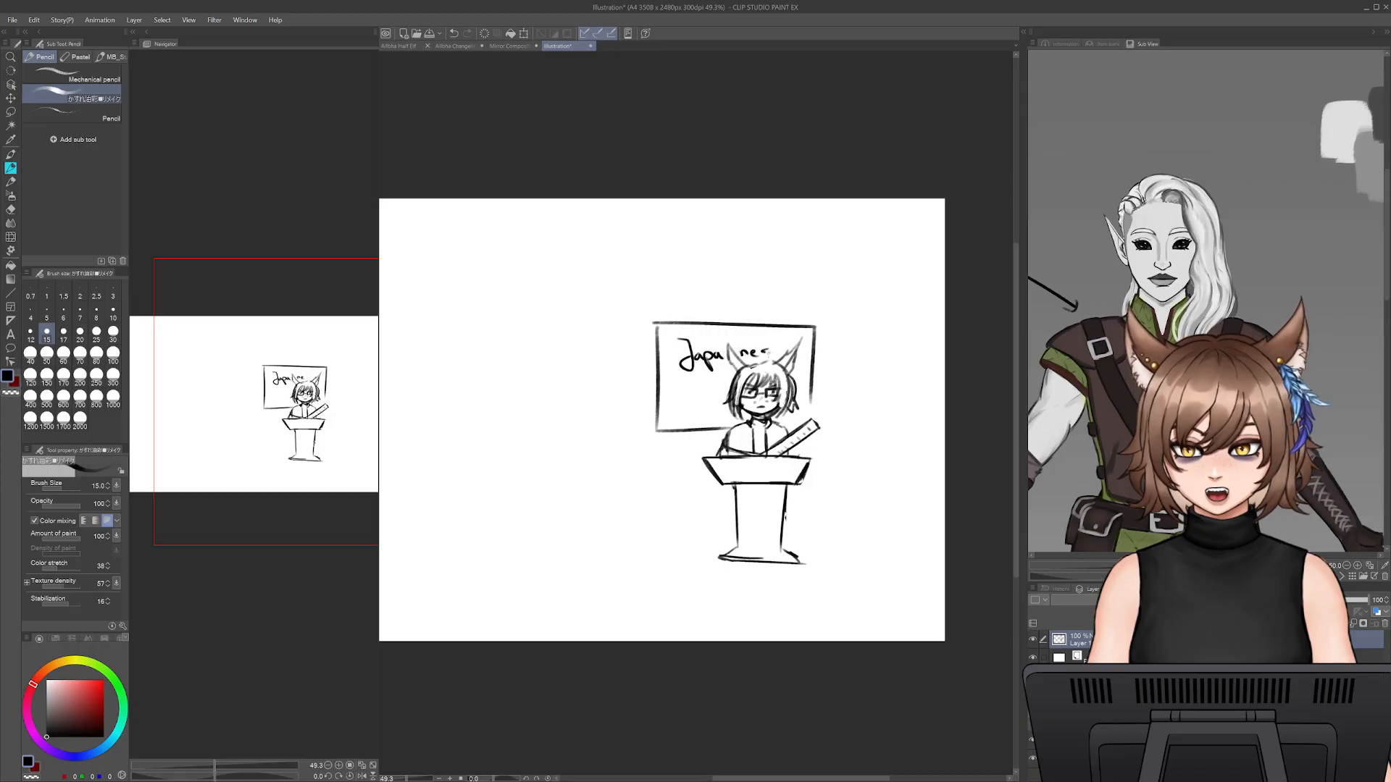
{"action": "left_click_drag", "start_coordinate": [706, 380], "coordinate": [704, 397]}
{"action": "left_click_drag", "start_coordinate": [709, 391], "coordinate": [715, 390]}
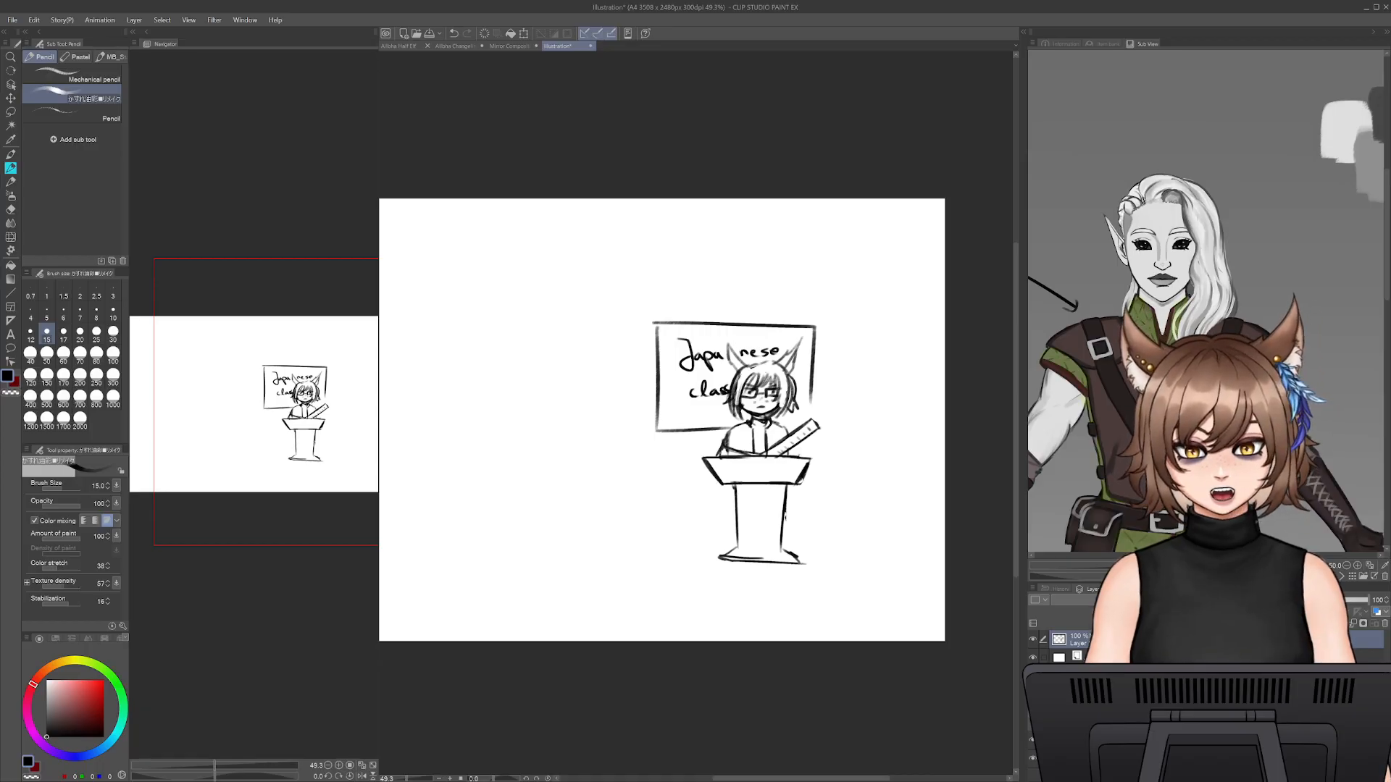
- Select the layer below the sketch layer and choose a dark, muted green as the drawing colour
{"action": "left_click", "coordinate": [1080, 659]}
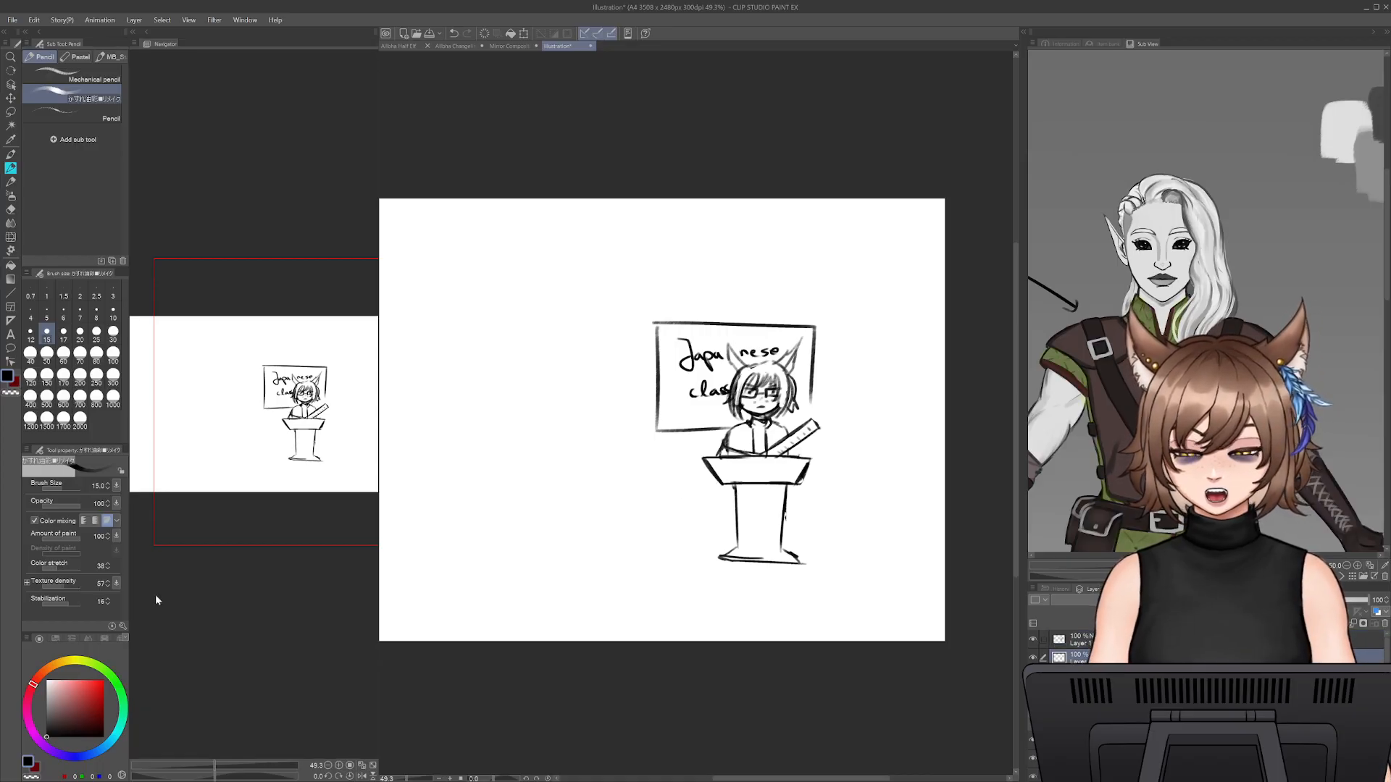
{"action": "left_click", "coordinate": [42, 715]}
{"action": "left_click", "coordinate": [46, 720]}
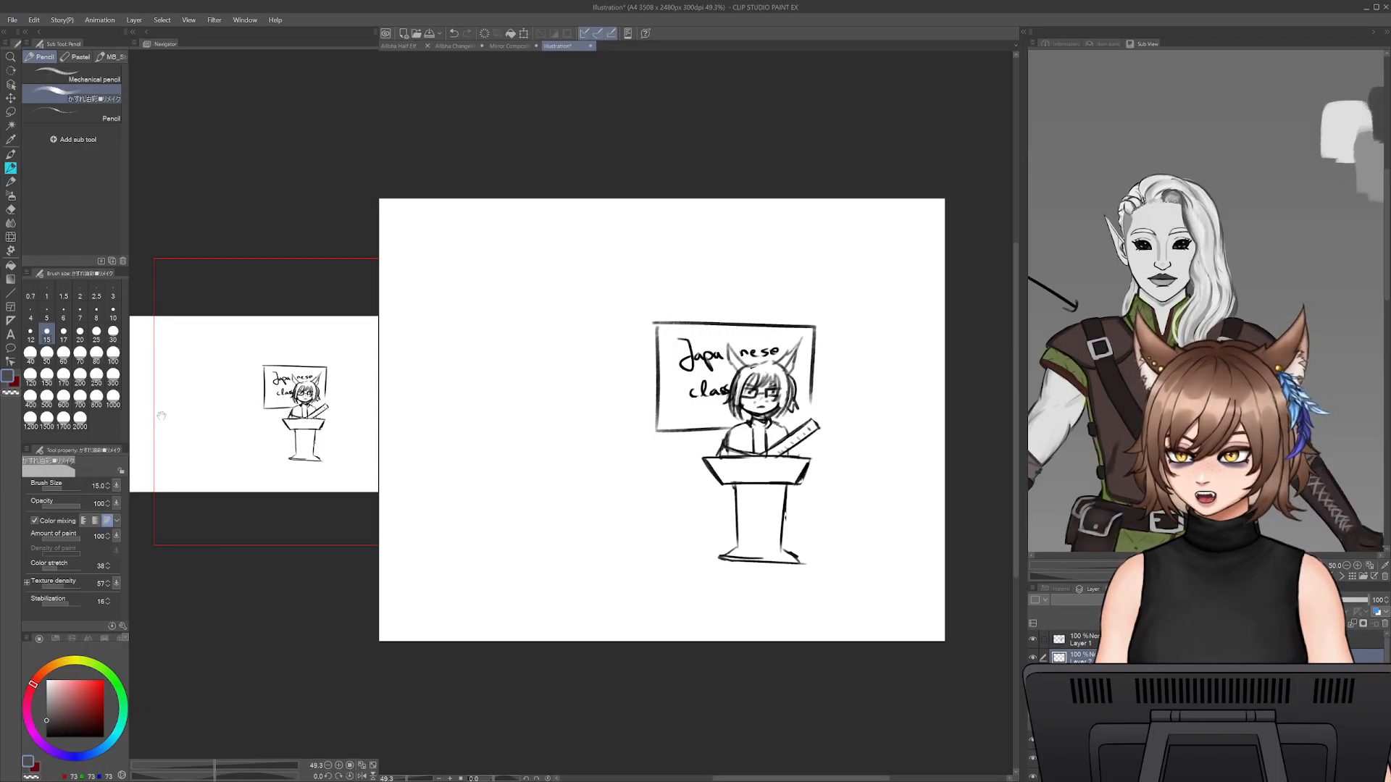
{"action": "mouse_move", "coordinate": [128, 703]}
{"action": "left_mouse_down"}
{"action": "mouse_move", "coordinate": [118, 691]}
{"action": "mouse_move", "coordinate": [137, 689]}
{"action": "mouse_move", "coordinate": [119, 674]}
{"action": "left_mouse_up"}
{"action": "left_click", "coordinate": [61, 725]}
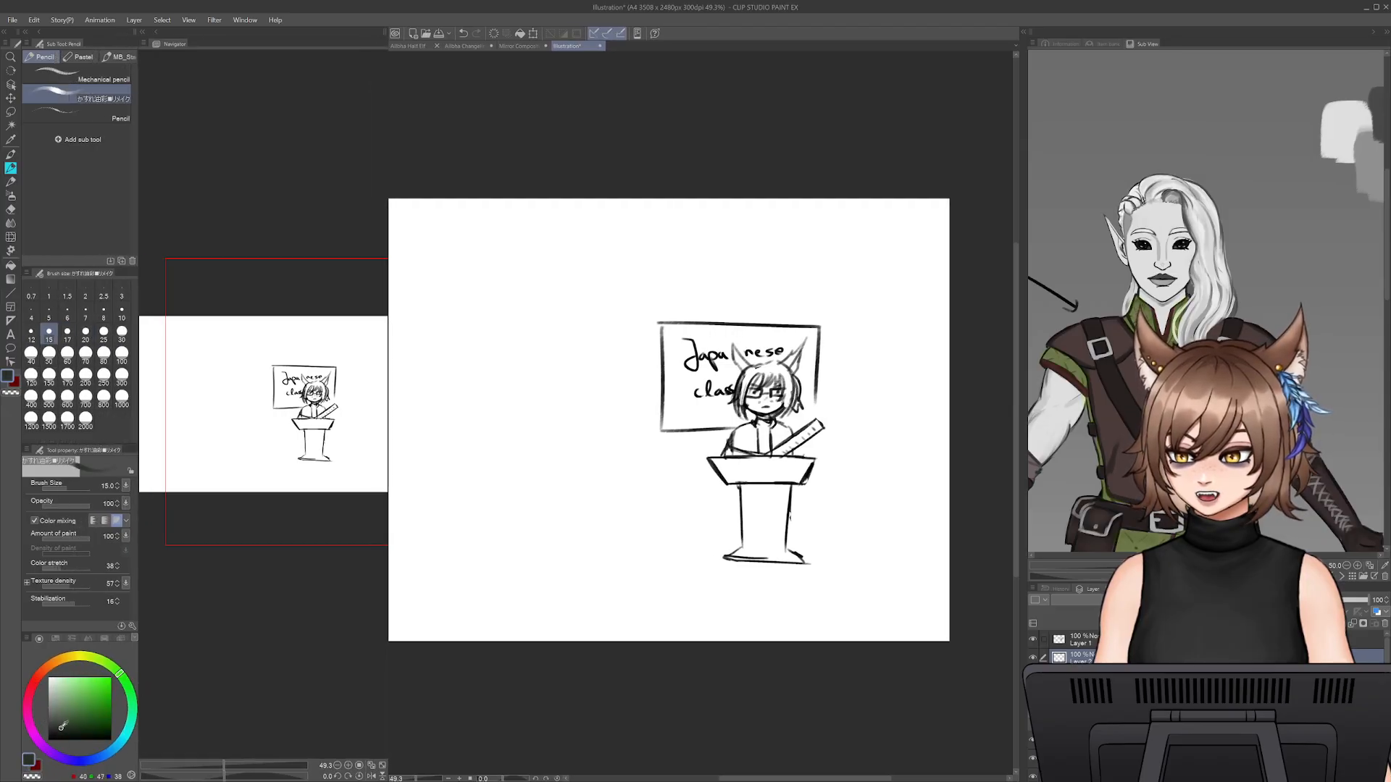
- Paint the board dark green around the character with the Dense watercolor brush, reducing the brush size from 250 to 80
{"action": "left_click", "coordinate": [11, 154]}
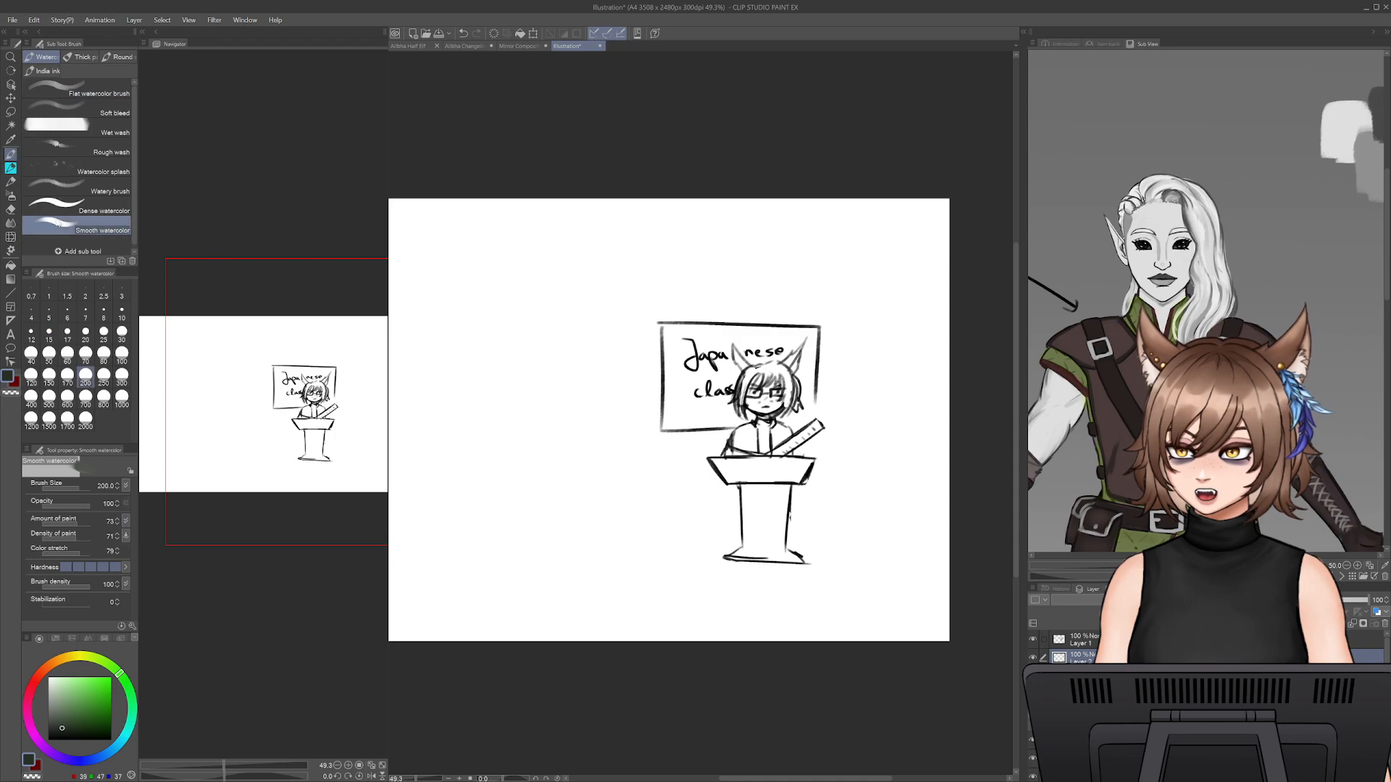
{"action": "left_click", "coordinate": [101, 206]}
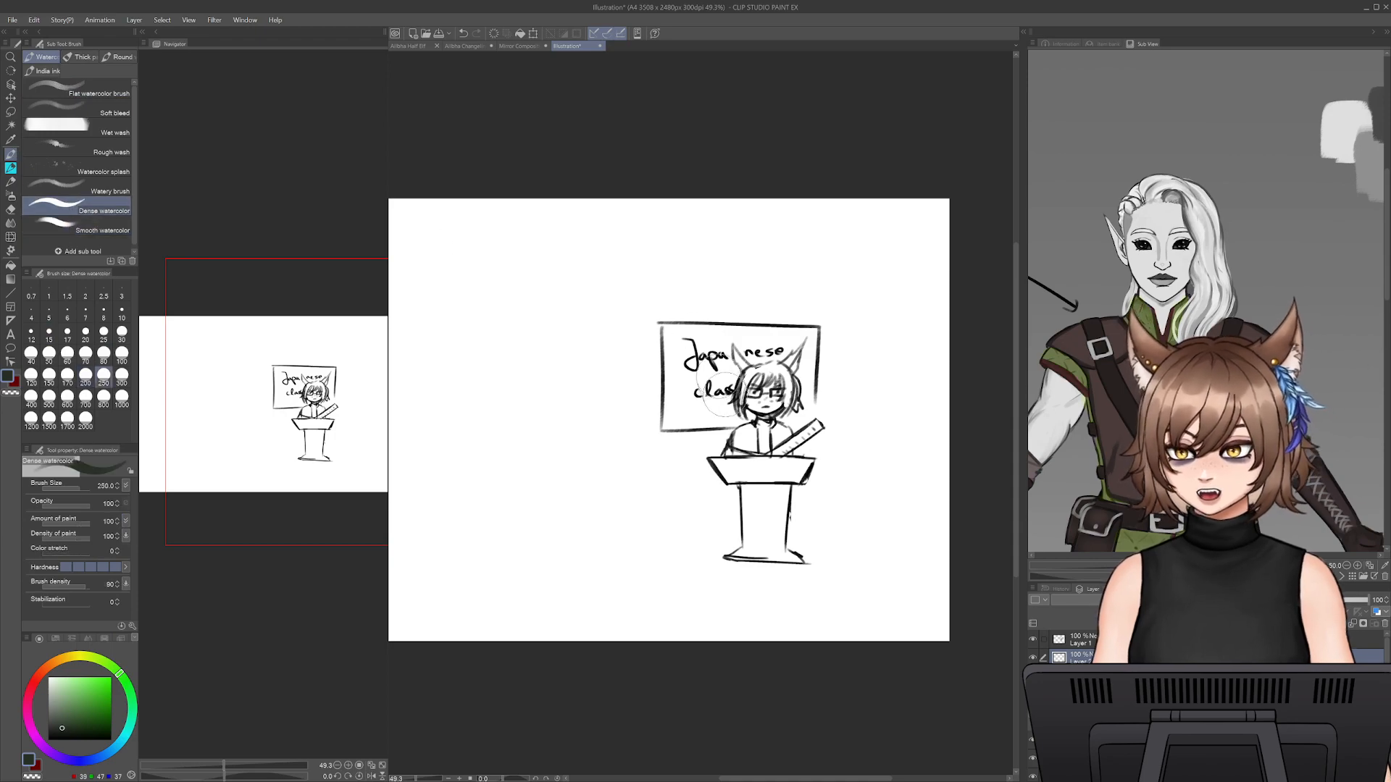
{"action": "mouse_move", "coordinate": [690, 395]}
{"action": "left_mouse_down"}
{"action": "mouse_move", "coordinate": [697, 351]}
{"action": "mouse_move", "coordinate": [666, 419]}
{"action": "mouse_move", "coordinate": [717, 424]}
{"action": "mouse_move", "coordinate": [724, 370]}
{"action": "mouse_move", "coordinate": [721, 409]}
{"action": "mouse_move", "coordinate": [744, 420]}
{"action": "left_mouse_up"}
{"action": "key", "text": "bracketleft"}
{"action": "key", "text": "bracketleft"}
{"action": "key", "text": "bracketleft"}
{"action": "key", "text": "bracketleft"}
{"action": "key", "text": "bracketleft"}
{"action": "key", "text": "bracketleft"}
{"action": "mouse_move", "coordinate": [730, 361]}
{"action": "left_mouse_down"}
{"action": "mouse_move", "coordinate": [717, 341]}
{"action": "mouse_move", "coordinate": [688, 341]}
{"action": "mouse_move", "coordinate": [665, 366]}
{"action": "mouse_move", "coordinate": [670, 353]}
{"action": "mouse_move", "coordinate": [667, 395]}
{"action": "mouse_move", "coordinate": [670, 330]}
{"action": "mouse_move", "coordinate": [725, 331]}
{"action": "mouse_move", "coordinate": [699, 331]}
{"action": "mouse_move", "coordinate": [743, 354]}
{"action": "mouse_move", "coordinate": [776, 353]}
{"action": "mouse_move", "coordinate": [800, 332]}
{"action": "mouse_move", "coordinate": [806, 346]}
{"action": "mouse_move", "coordinate": [759, 355]}
{"action": "mouse_move", "coordinate": [728, 341]}
{"action": "mouse_move", "coordinate": [728, 399]}
{"action": "left_mouse_up"}
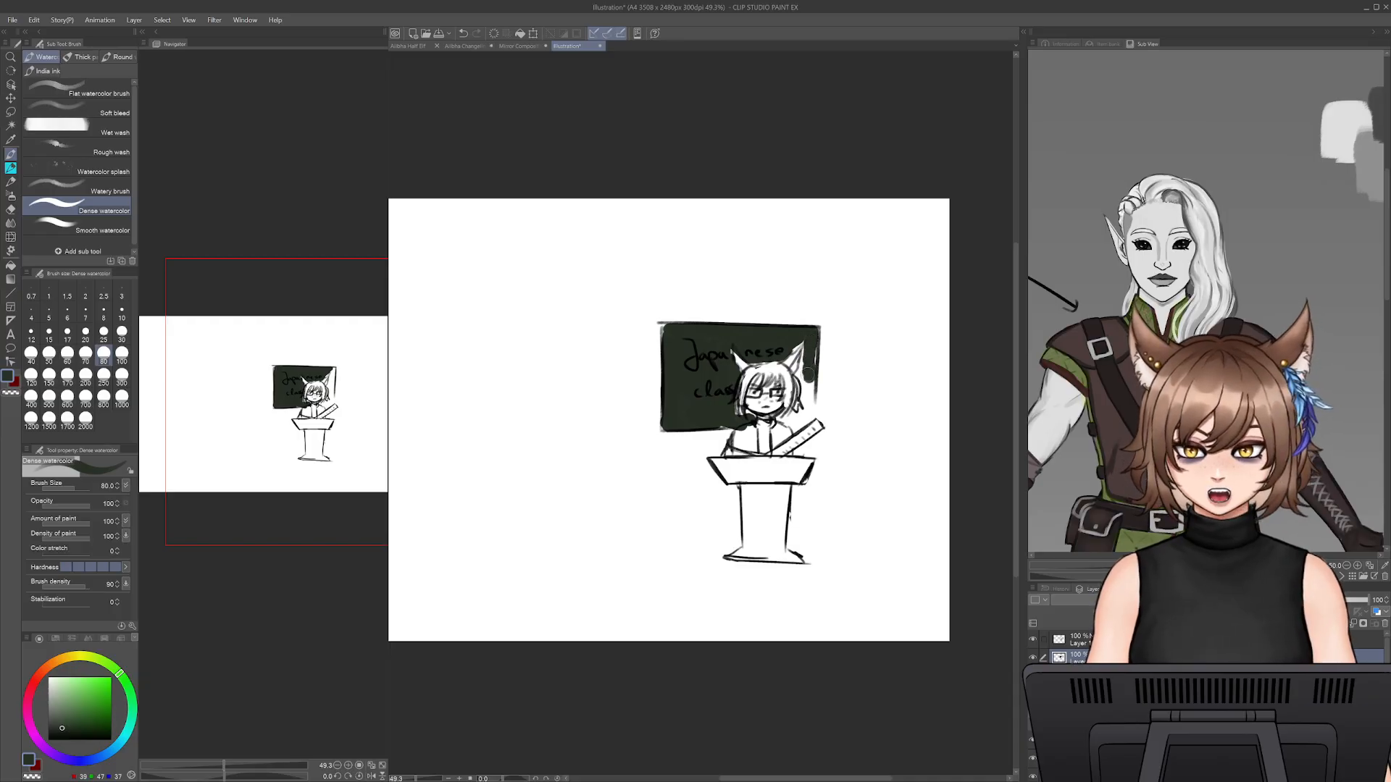
- Fill the remaining gap in the green board beside the character and paint the hair and cat ears brown
{"action": "mouse_move", "coordinate": [805, 356]}
{"action": "left_mouse_down"}
{"action": "mouse_move", "coordinate": [807, 412]}
{"action": "mouse_move", "coordinate": [786, 419]}
{"action": "mouse_move", "coordinate": [819, 415]}
{"action": "left_mouse_up"}
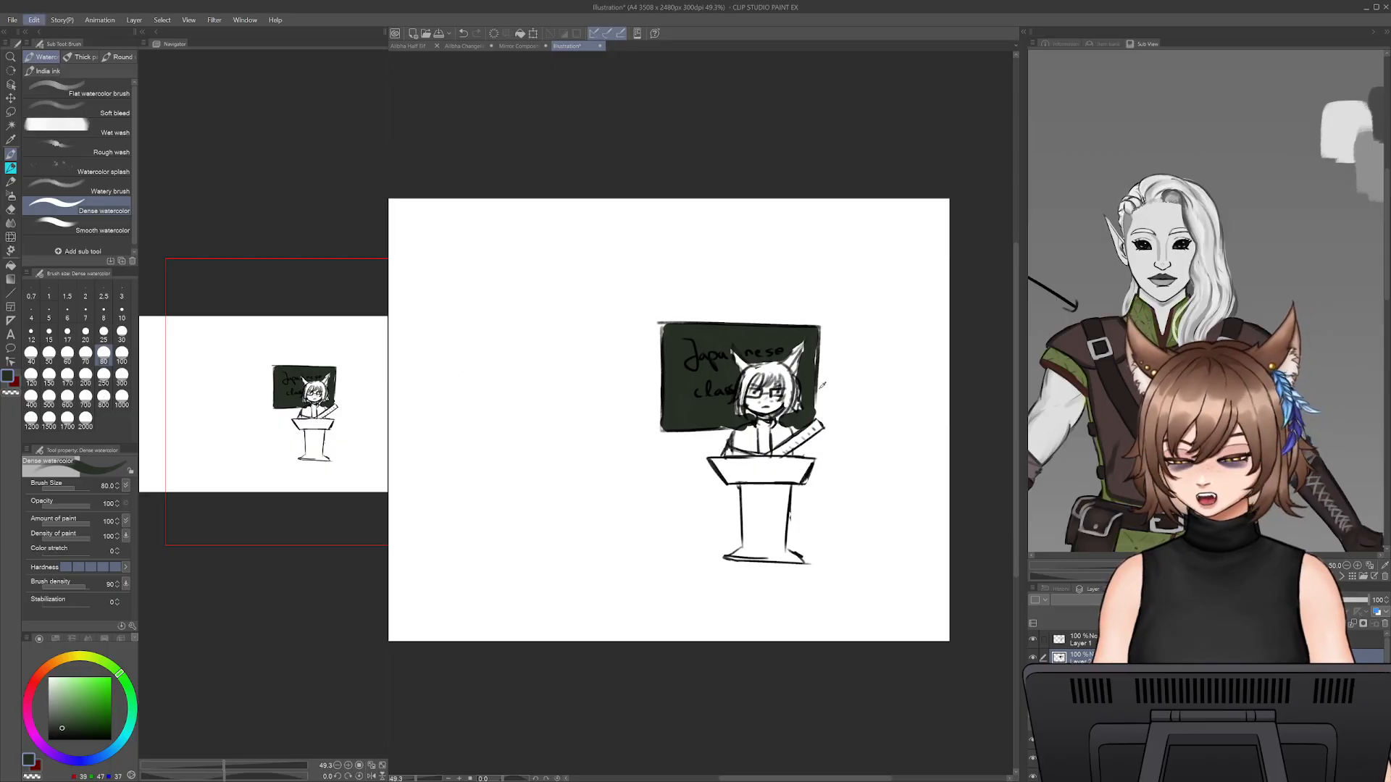
{"action": "left_click", "coordinate": [1229, 387]}
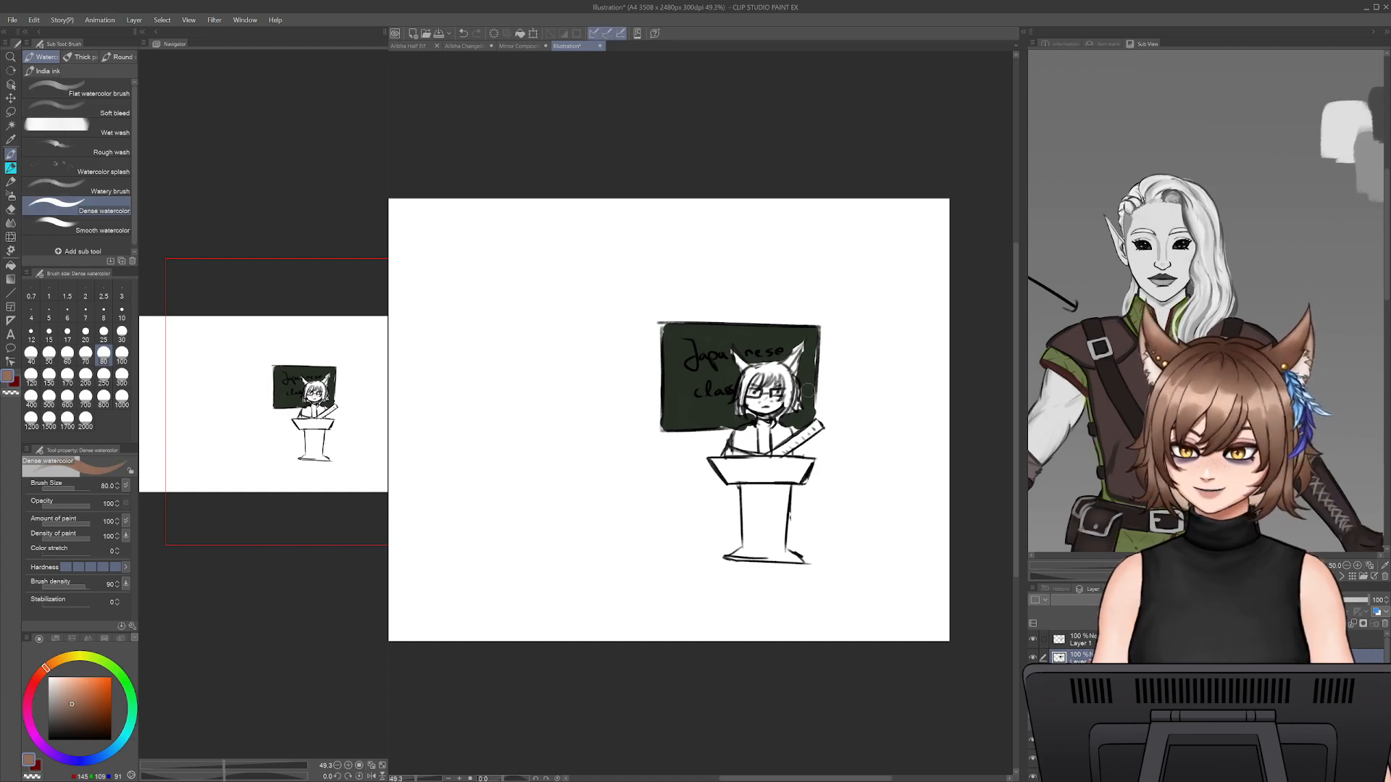
{"action": "mouse_move", "coordinate": [750, 370]}
{"action": "left_mouse_down"}
{"action": "mouse_move", "coordinate": [736, 414]}
{"action": "mouse_move", "coordinate": [776, 371]}
{"action": "mouse_move", "coordinate": [794, 399]}
{"action": "mouse_move", "coordinate": [798, 349]}
{"action": "mouse_move", "coordinate": [735, 361]}
{"action": "mouse_move", "coordinate": [758, 382]}
{"action": "left_mouse_up"}
- Colour the character's face a very pale skin tone and the high-necked top dark grey
{"action": "left_click_drag", "start_coordinate": [67, 681], "coordinate": [53, 676]}
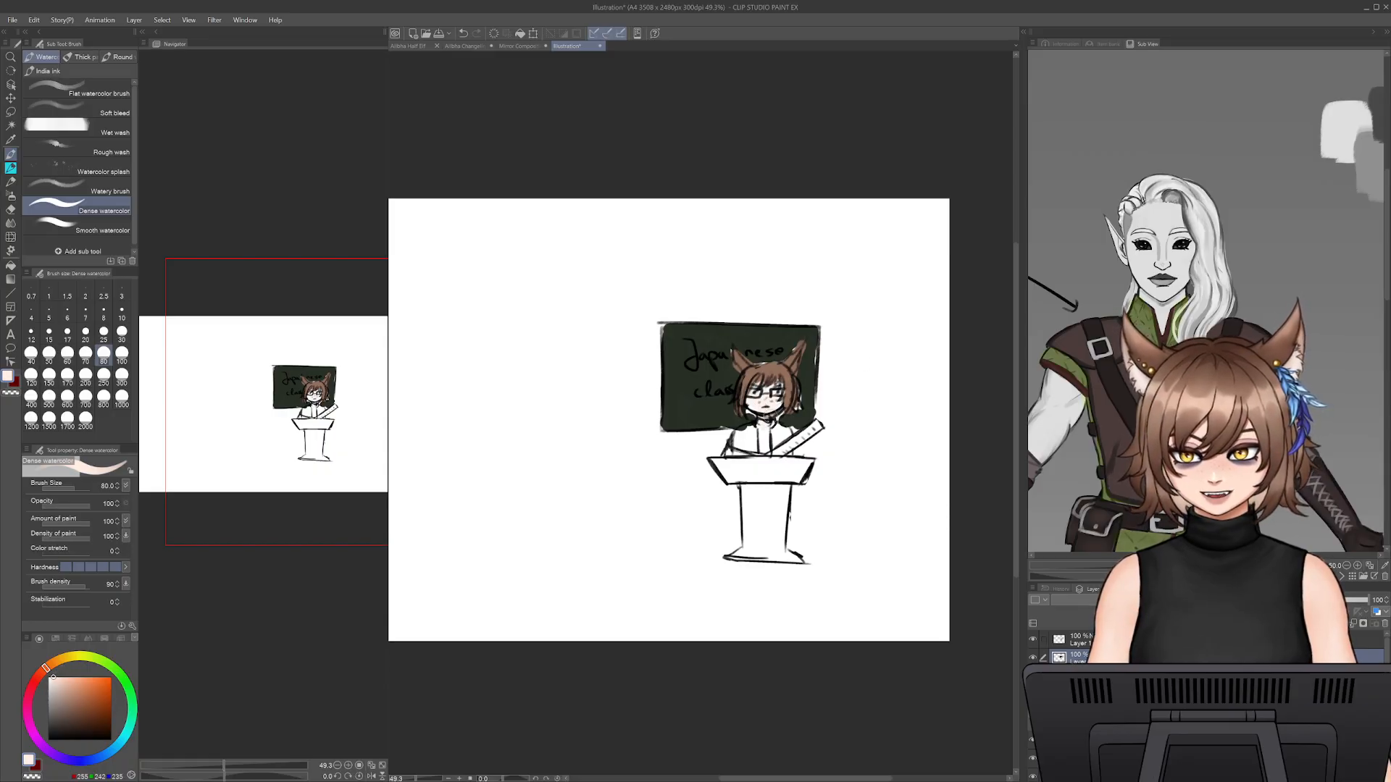
{"action": "left_click", "coordinate": [49, 721]}
{"action": "mouse_move", "coordinate": [763, 426]}
{"action": "left_mouse_down"}
{"action": "mouse_move", "coordinate": [766, 448]}
{"action": "mouse_move", "coordinate": [758, 424]}
{"action": "mouse_move", "coordinate": [769, 428]}
{"action": "left_mouse_up"}
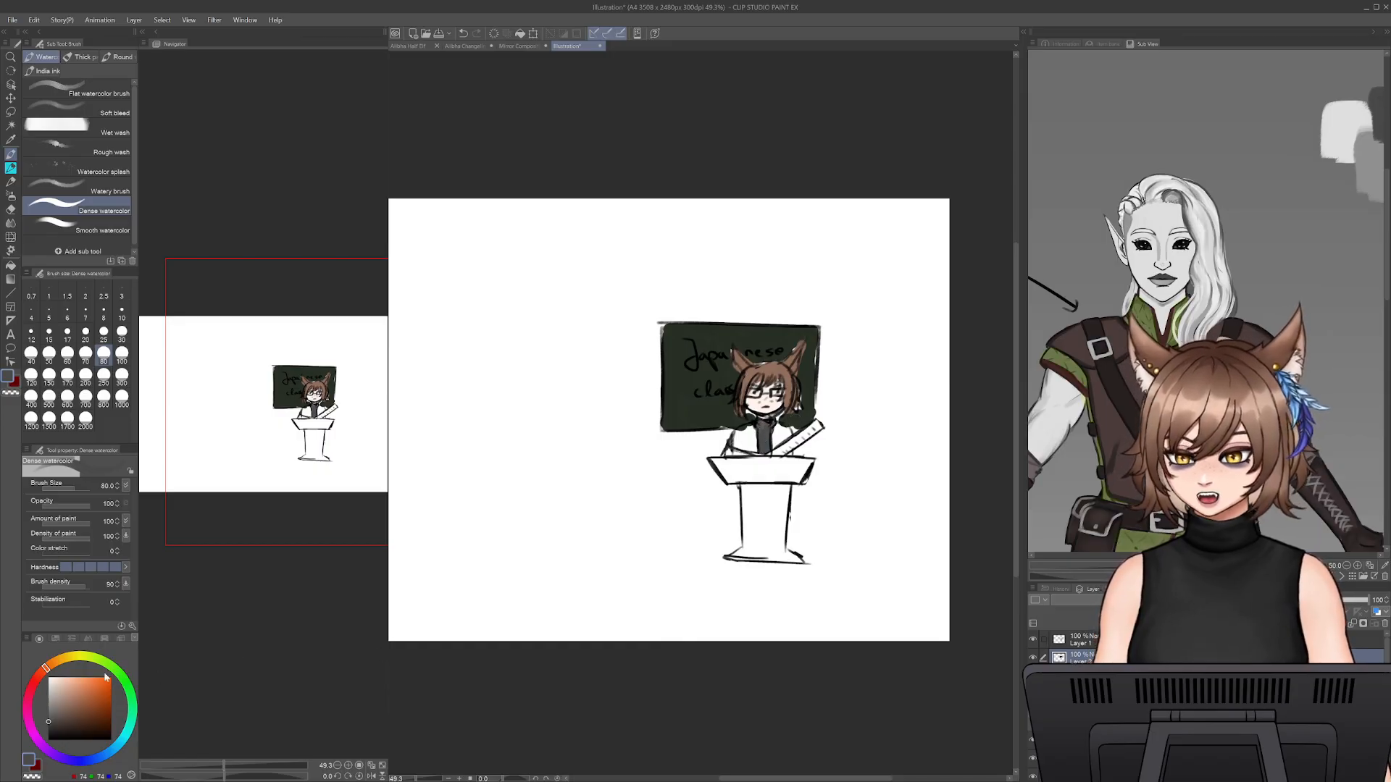
- Paint the character's jacket very dark navy, reducing the brush size to 40 for the finer areas
{"action": "left_click", "coordinate": [48, 717]}
{"action": "mouse_move", "coordinate": [48, 754]}
{"action": "left_mouse_down"}
{"action": "mouse_move", "coordinate": [39, 744]}
{"action": "mouse_move", "coordinate": [67, 760]}
{"action": "mouse_move", "coordinate": [86, 703]}
{"action": "mouse_move", "coordinate": [76, 729]}
{"action": "left_mouse_up"}
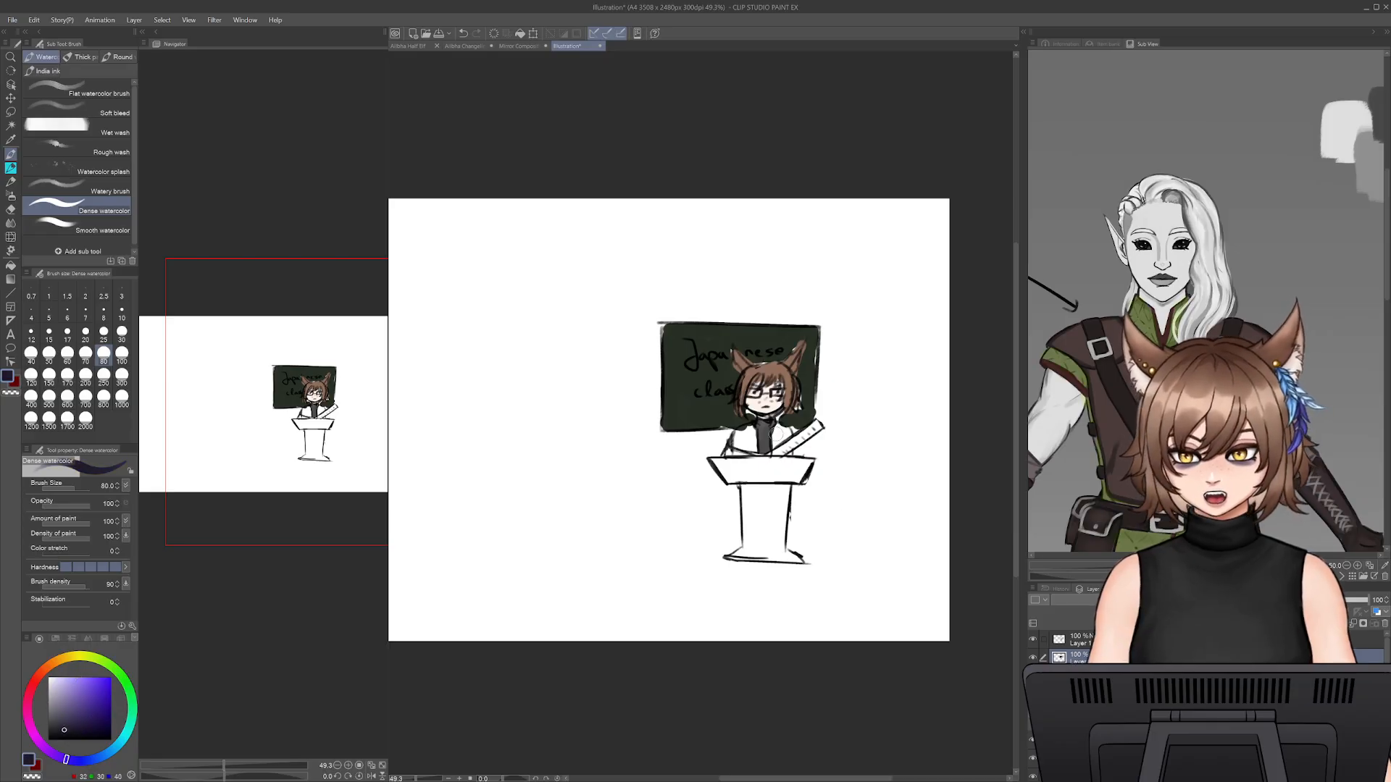
{"action": "mouse_move", "coordinate": [777, 440]}
{"action": "left_mouse_down"}
{"action": "mouse_move", "coordinate": [784, 450]}
{"action": "mouse_move", "coordinate": [734, 444]}
{"action": "mouse_move", "coordinate": [747, 448]}
{"action": "mouse_move", "coordinate": [746, 430]}
{"action": "left_mouse_up"}
{"action": "key", "text": "bracketleft"}
{"action": "key", "text": "bracketleft"}
{"action": "key", "text": "bracketleft"}
{"action": "key", "text": "bracketleft"}
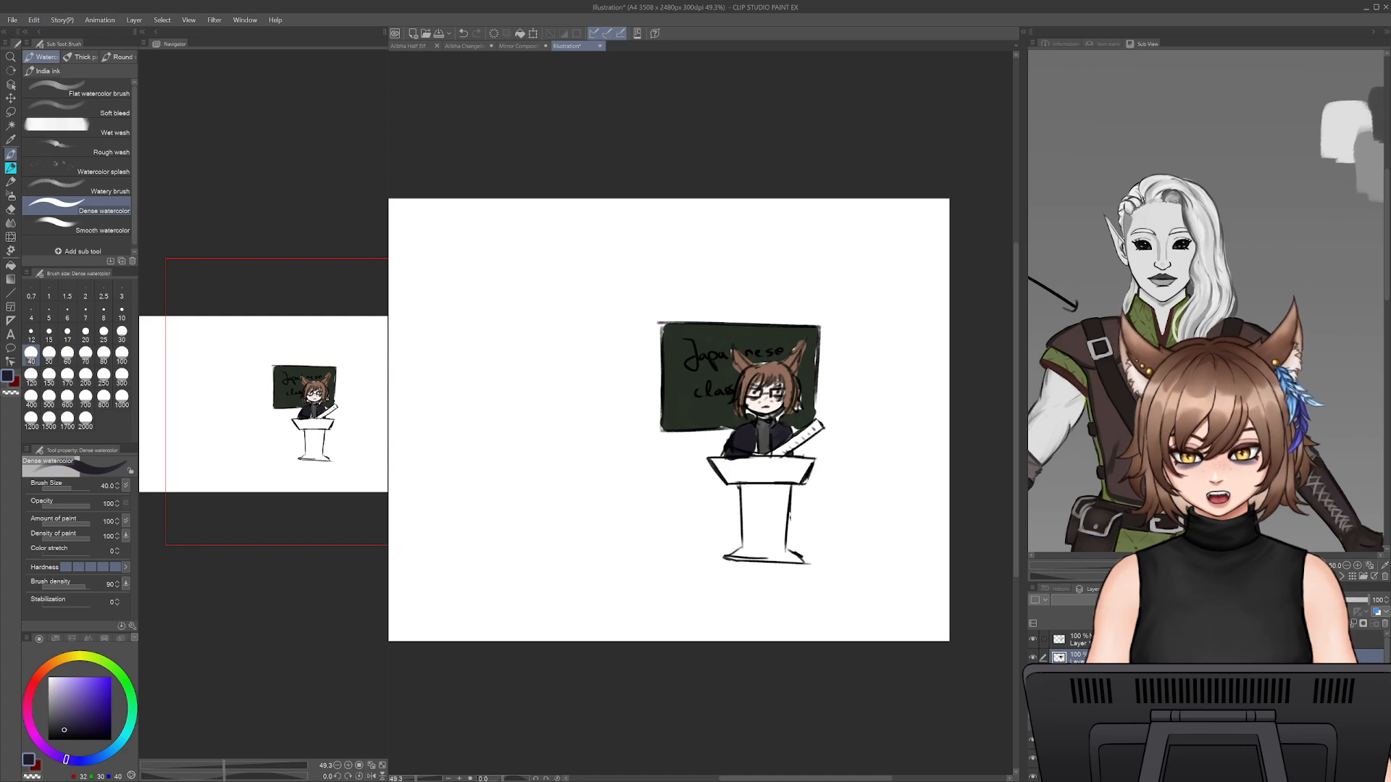
- Recolour the handwritten "Japanese class" lettering white on the sketch layer, Layer 1, using a larger Dense watercolor brush
{"action": "left_click", "coordinate": [1145, 640]}
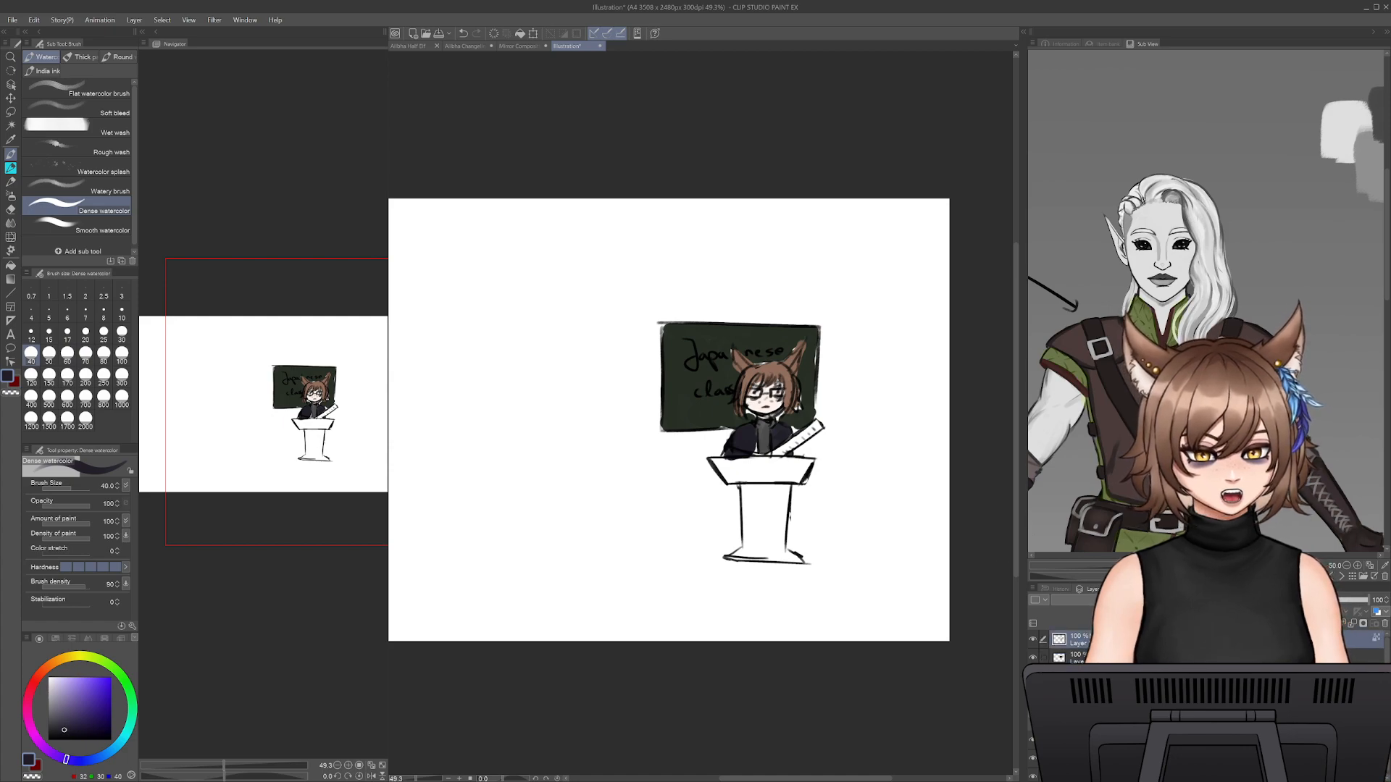
{"action": "left_click", "coordinate": [634, 606], "text": "alt"}
{"action": "key", "text": "bracketright"}
{"action": "key", "text": "bracketright"}
{"action": "key", "text": "bracketright"}
{"action": "key", "text": "bracketright"}
{"action": "key", "text": "bracketright"}
{"action": "key", "text": "bracketright"}
{"action": "key", "text": "bracketright"}
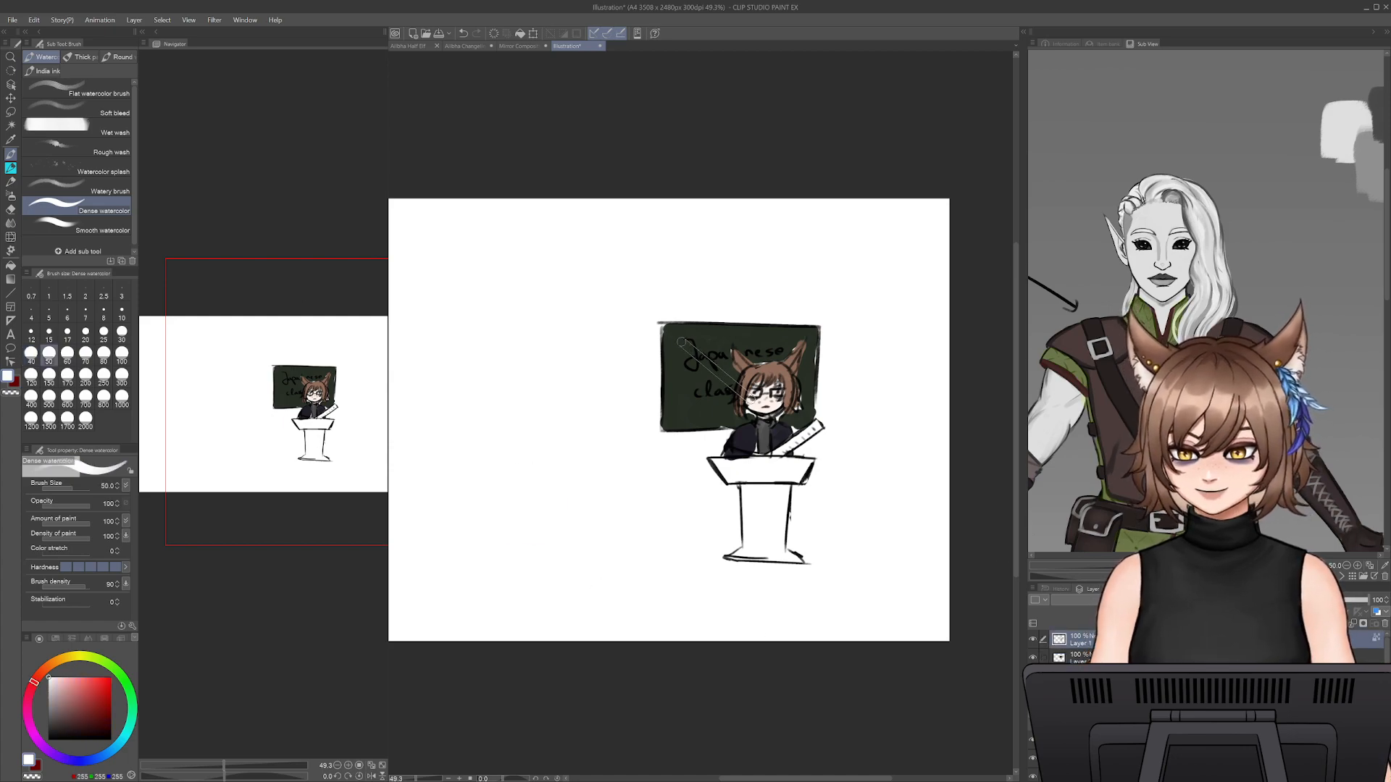
{"action": "mouse_move", "coordinate": [685, 343]}
{"action": "left_mouse_down"}
{"action": "mouse_move", "coordinate": [698, 393]}
{"action": "mouse_move", "coordinate": [693, 353]}
{"action": "mouse_move", "coordinate": [727, 398]}
{"action": "mouse_move", "coordinate": [781, 349]}
{"action": "mouse_move", "coordinate": [744, 346]}
{"action": "mouse_move", "coordinate": [785, 351]}
{"action": "left_mouse_up"}
{"action": "key", "text": "ctrl+z"}
{"action": "key", "text": "ctrl+z"}
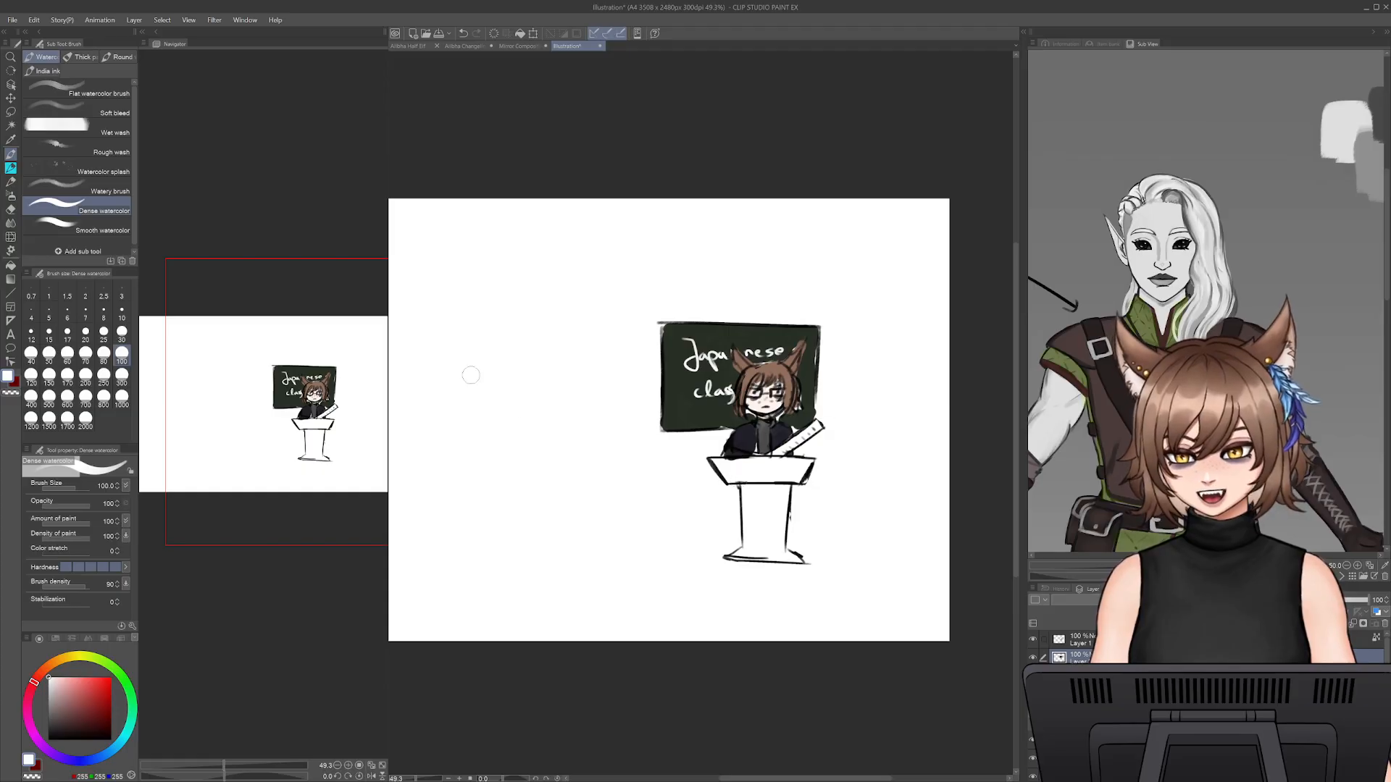
- Handwrite the @ account handle in pure red below the podium with the pencil brush at size 25
{"action": "left_click", "coordinate": [13, 183]}
{"action": "left_click", "coordinate": [12, 168]}
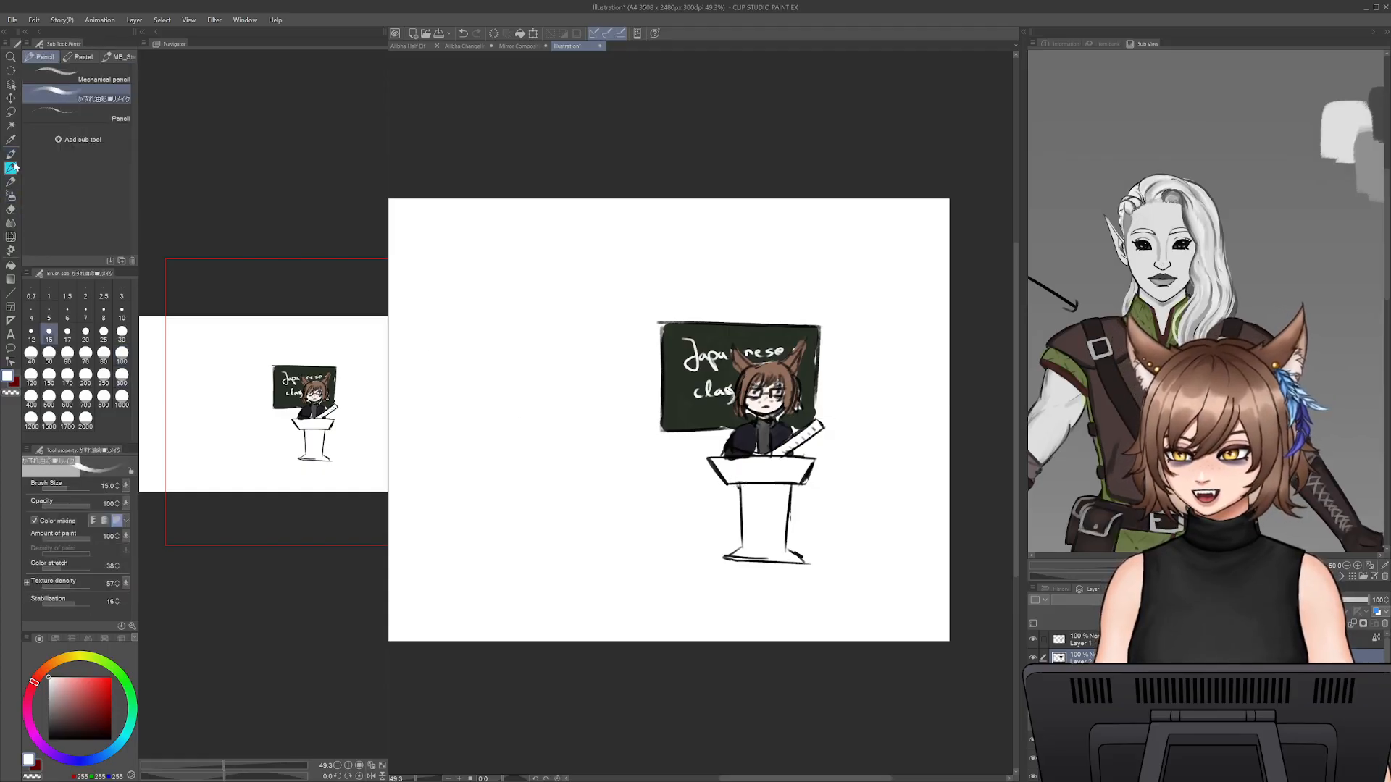
{"action": "left_click", "coordinate": [11, 154]}
{"action": "left_click", "coordinate": [11, 168]}
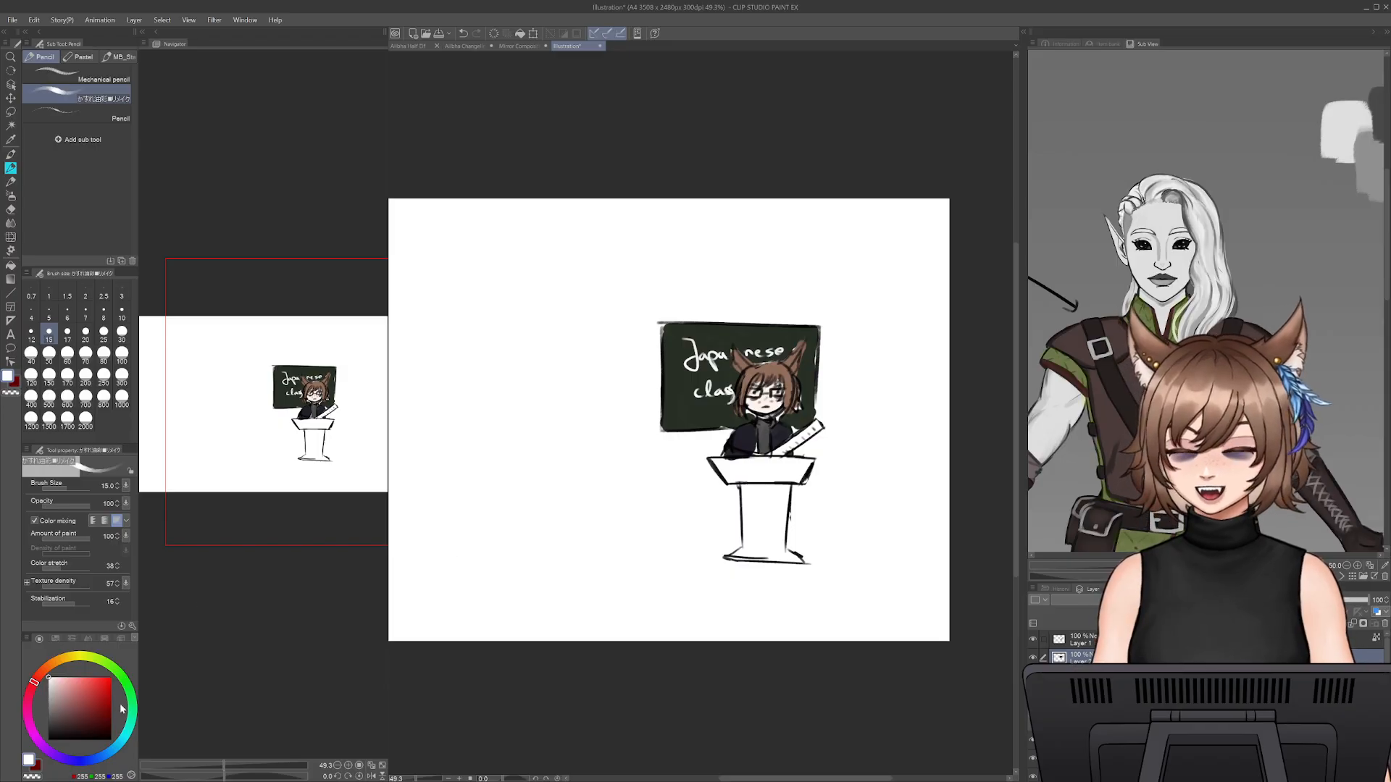
{"action": "left_click", "coordinate": [111, 678]}
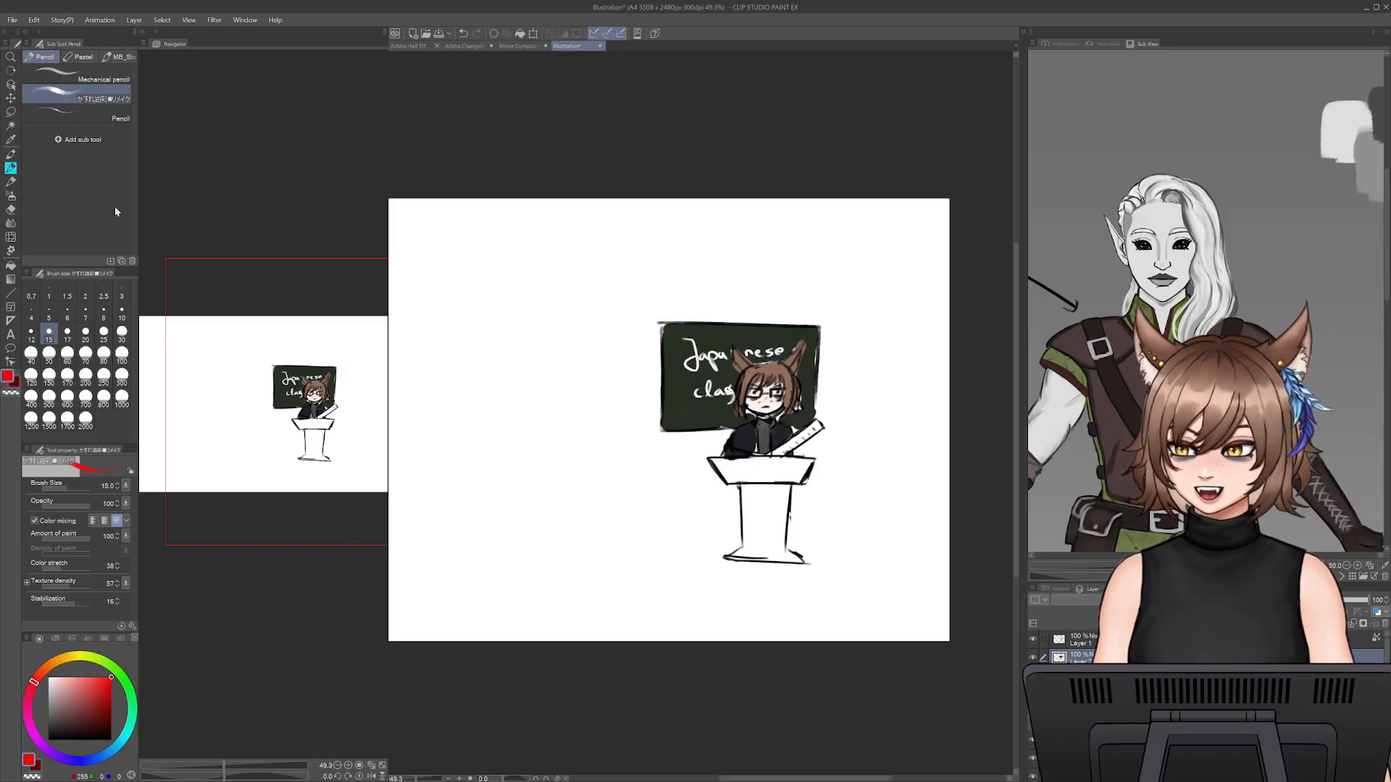
{"action": "key", "text": "bracketleft"}
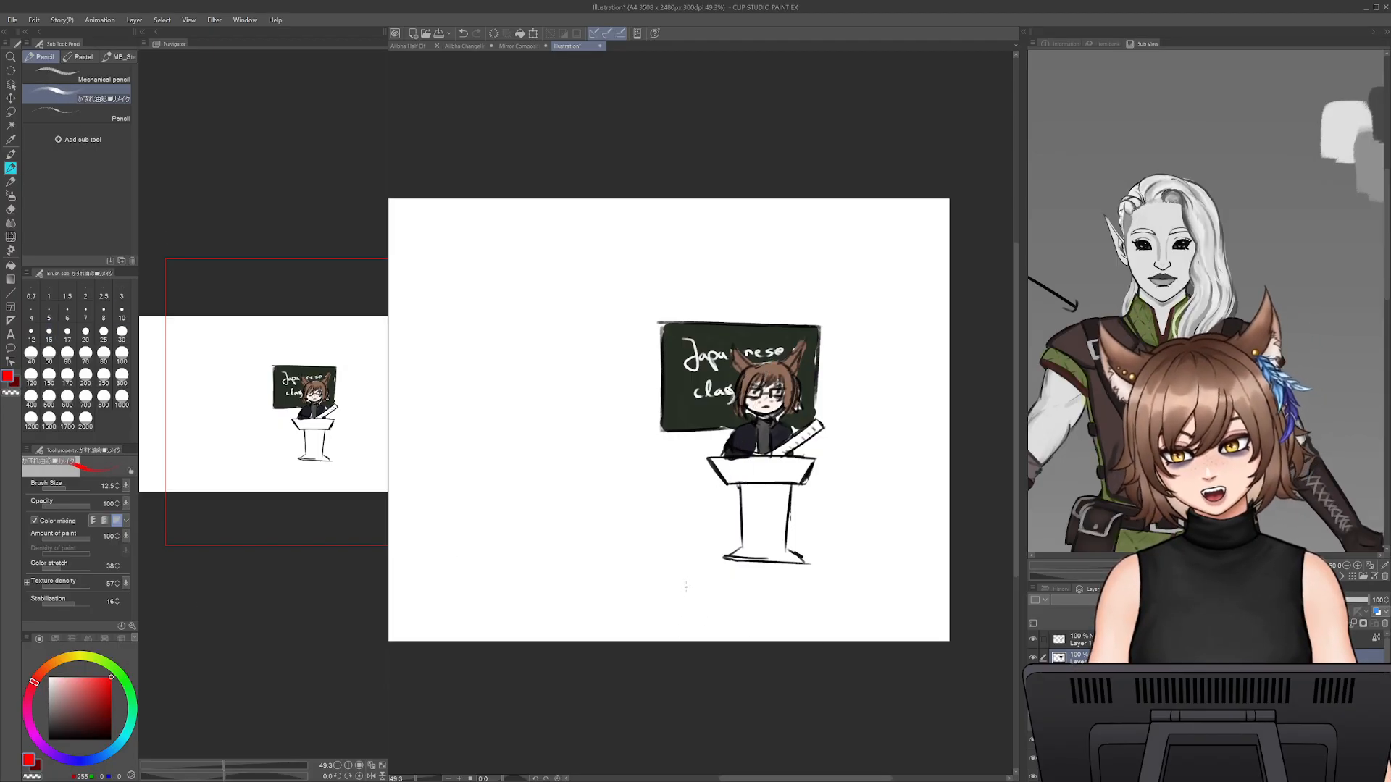
{"action": "key", "text": "bracketright"}
{"action": "key", "text": "bracketright"}
{"action": "key", "text": "bracketright"}
{"action": "key", "text": "bracketright"}
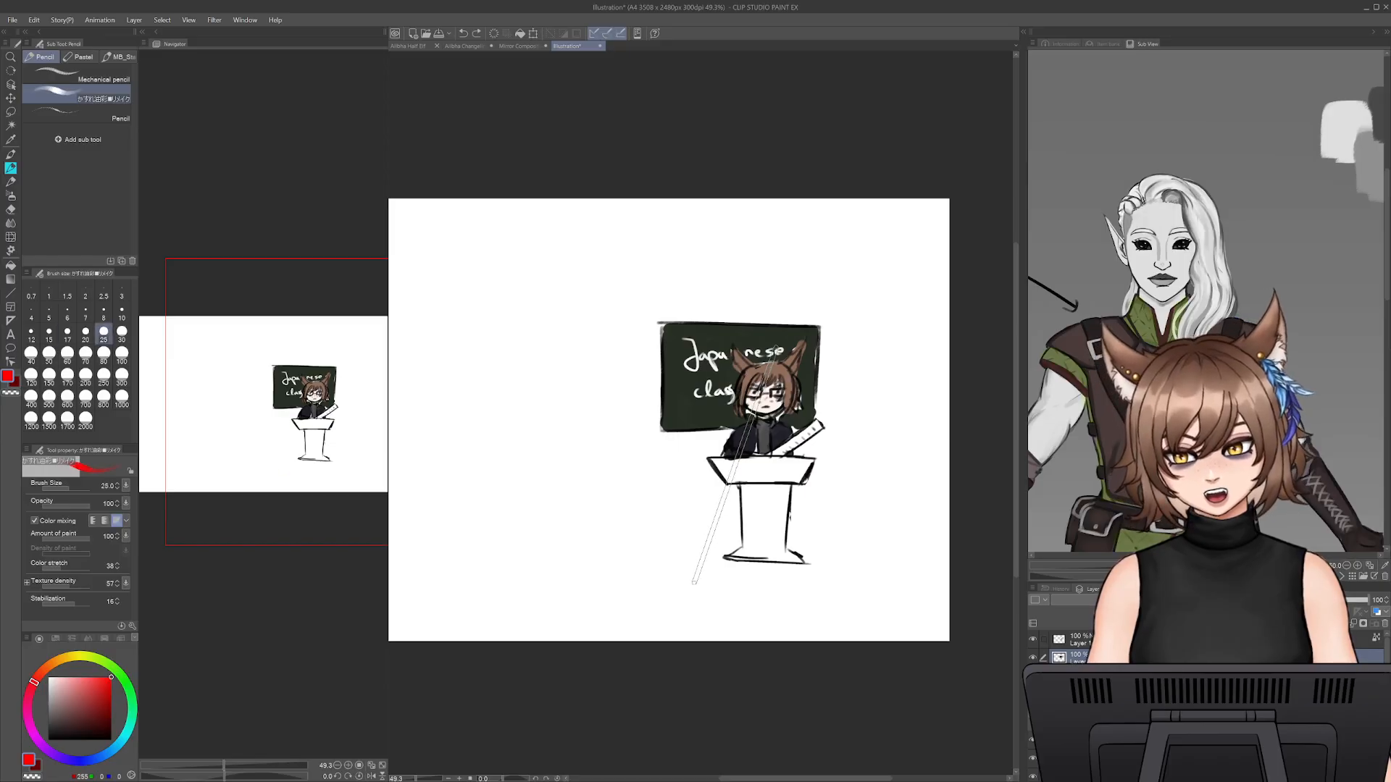
{"action": "left_click", "coordinate": [690, 584], "text": "shift"}
{"action": "key", "text": "ctrl+z"}
{"action": "left_click_drag", "start_coordinate": [701, 579], "coordinate": [711, 580]}
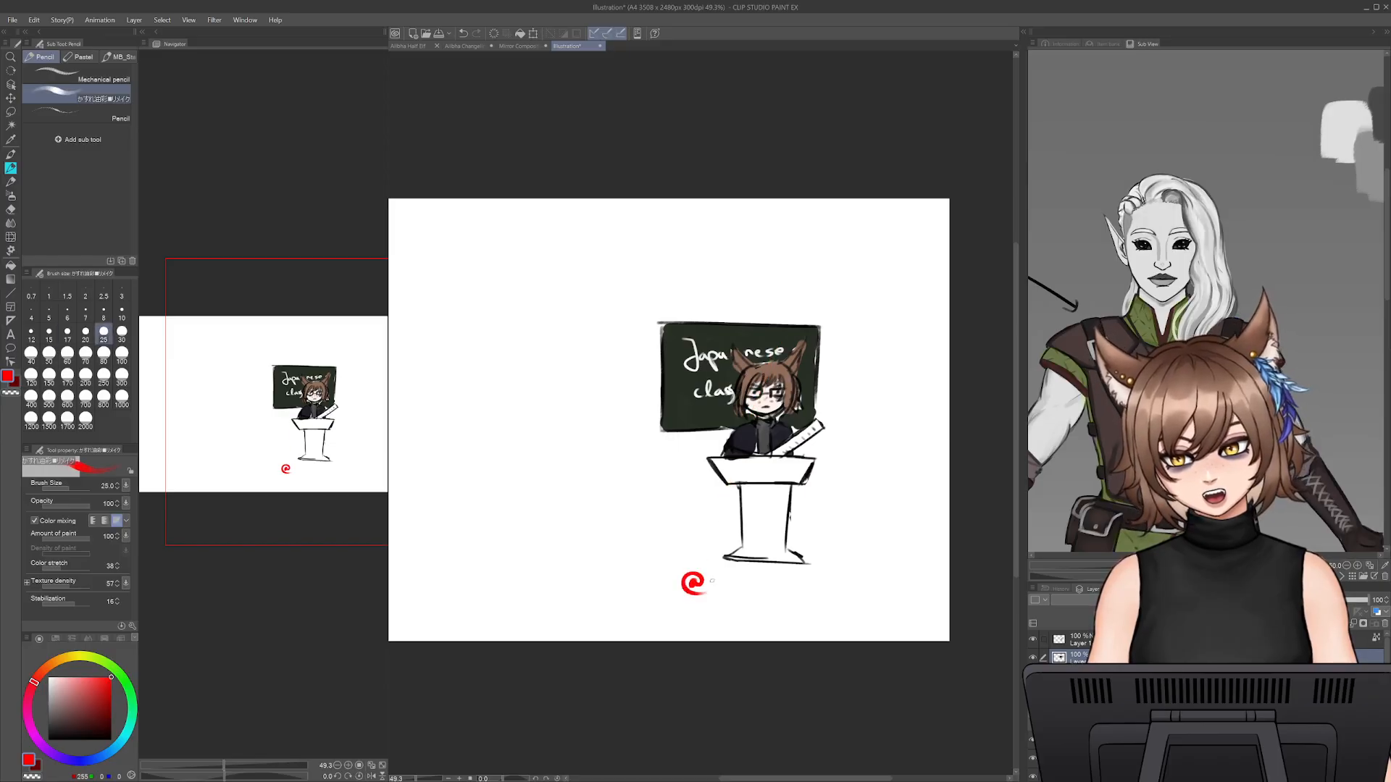
{"action": "key", "text": "ctrl+z"}
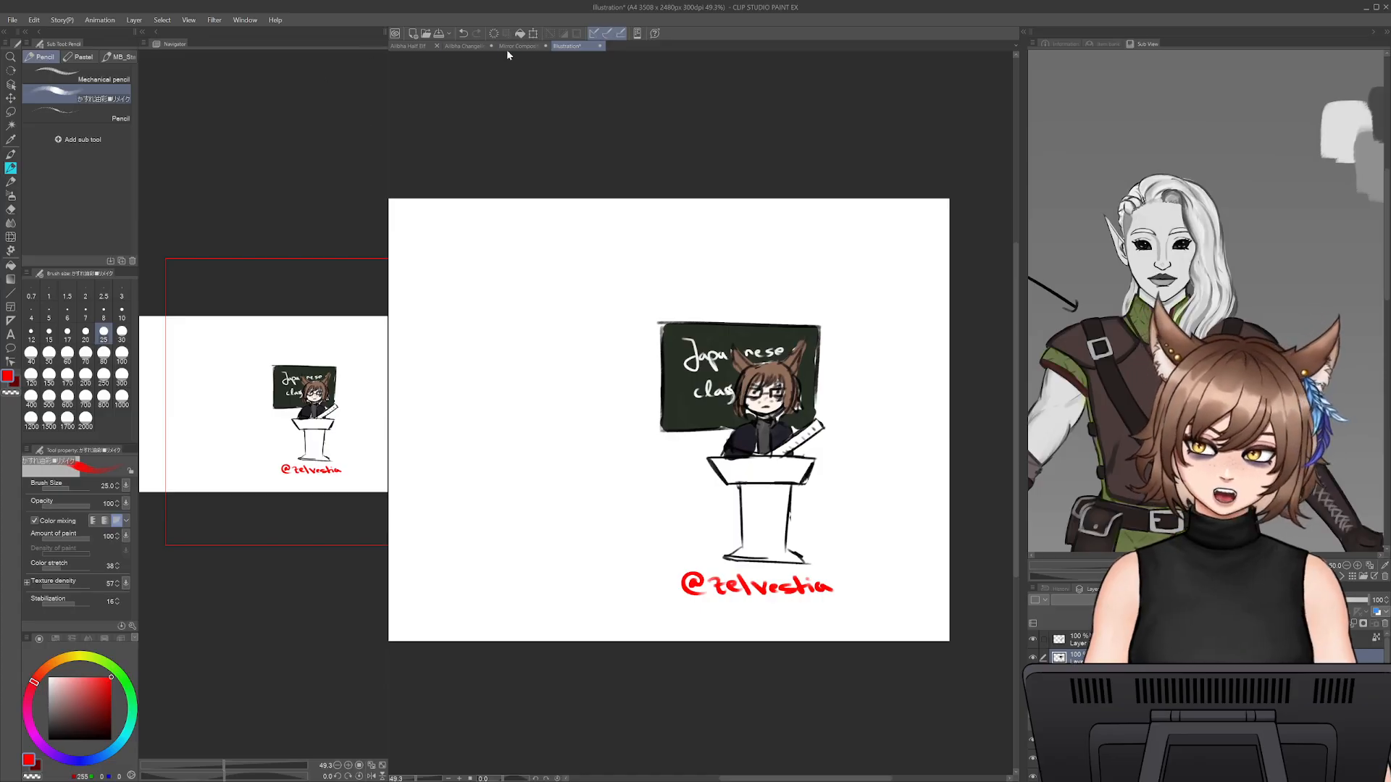
- Switch to the elf portrait canvas and inspect it both as a small overview and close up on the face
{"action": "left_click", "coordinate": [463, 46]}
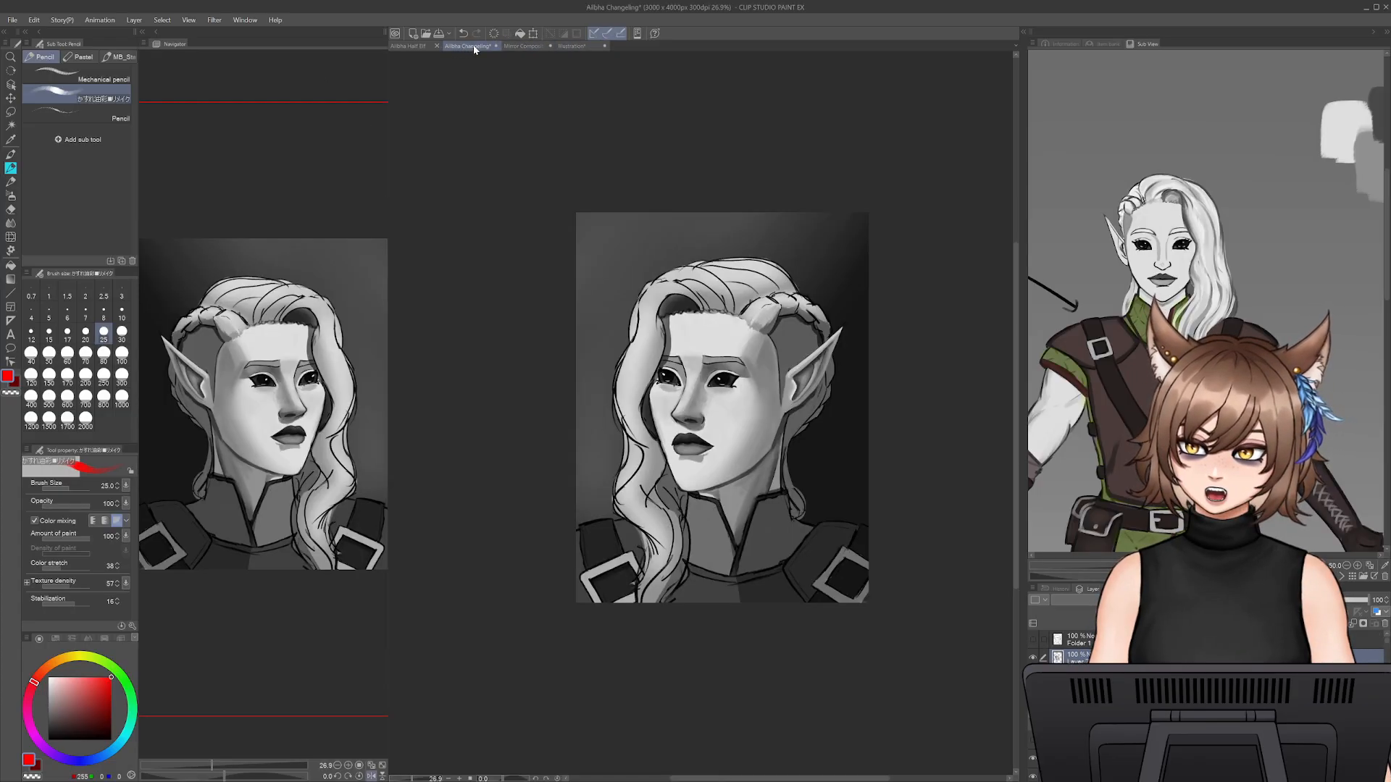
{"action": "left_click", "coordinate": [407, 779]}
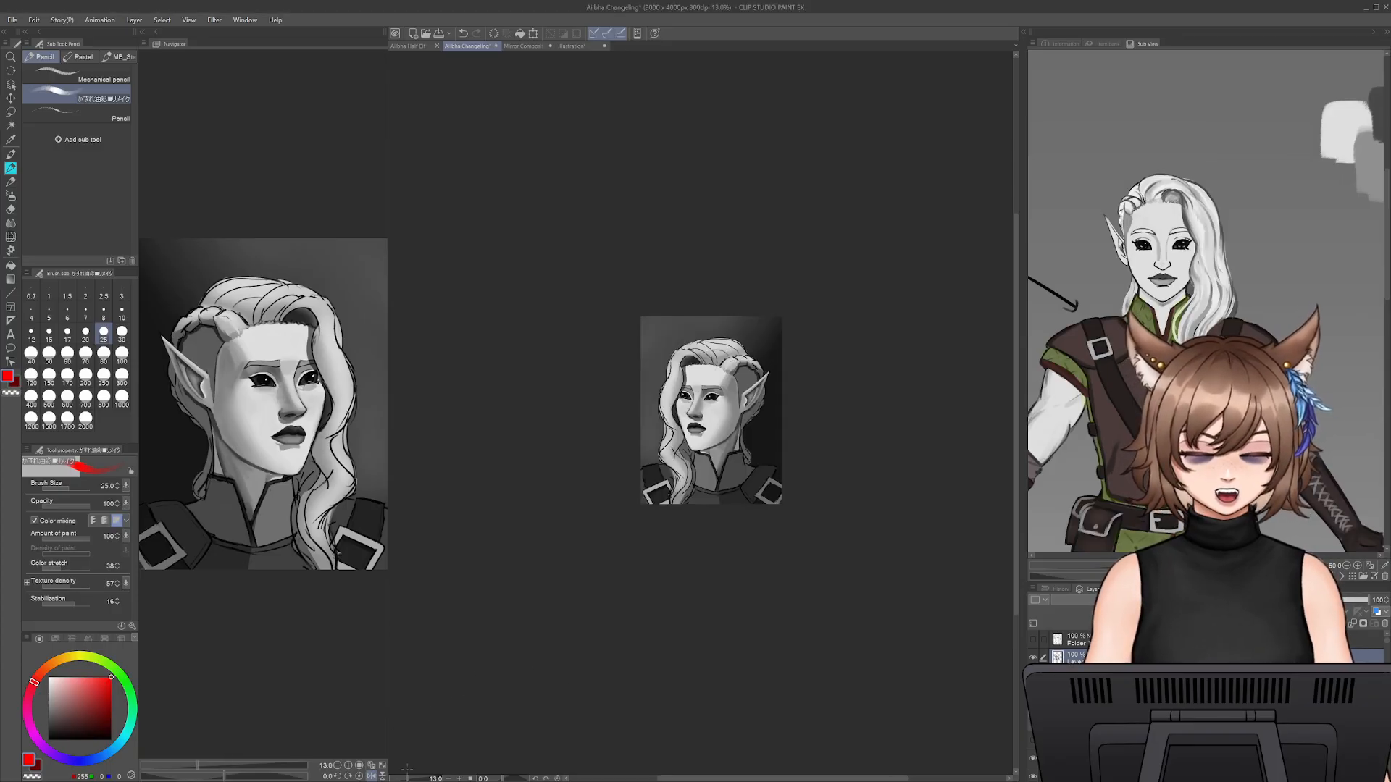
{"action": "left_click_drag", "start_coordinate": [405, 779], "coordinate": [434, 759]}
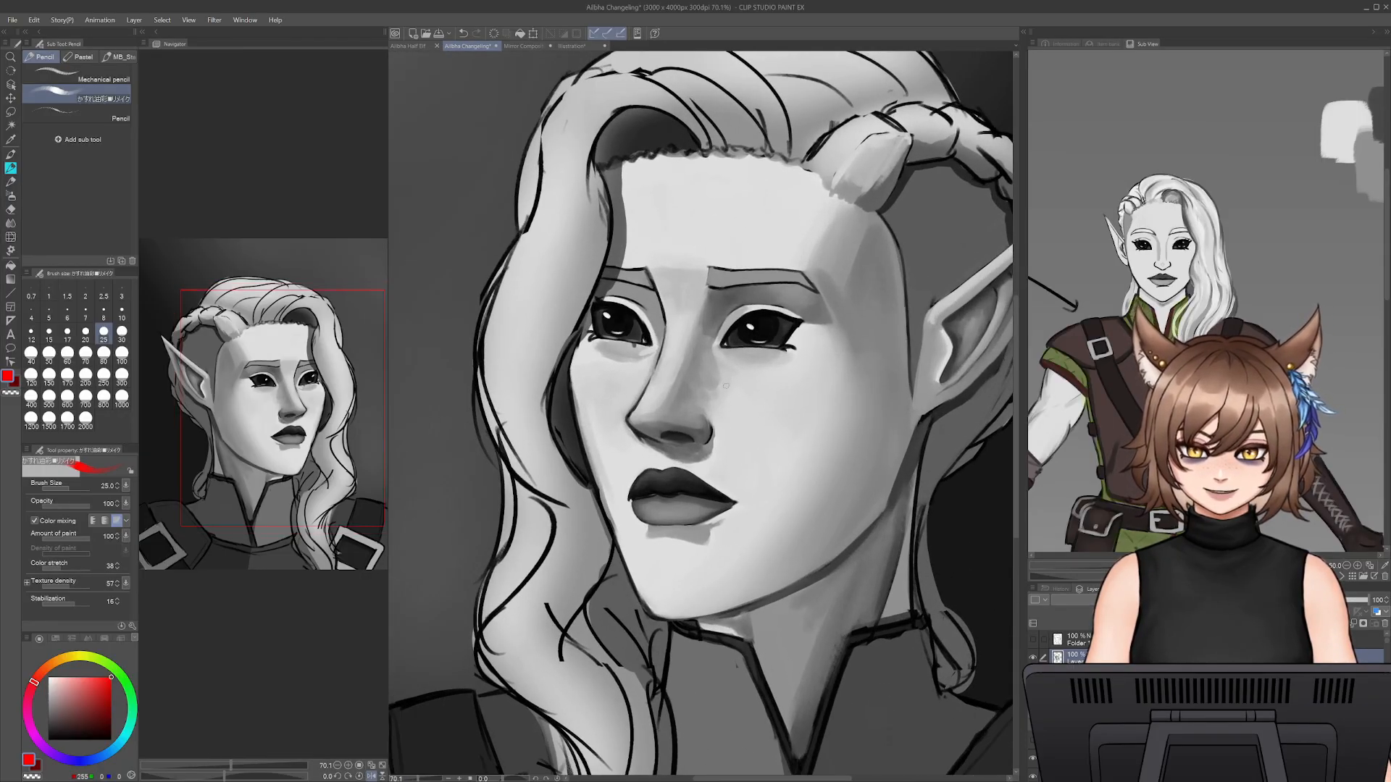
{"action": "left_click", "coordinate": [812, 401], "text": "alt"}
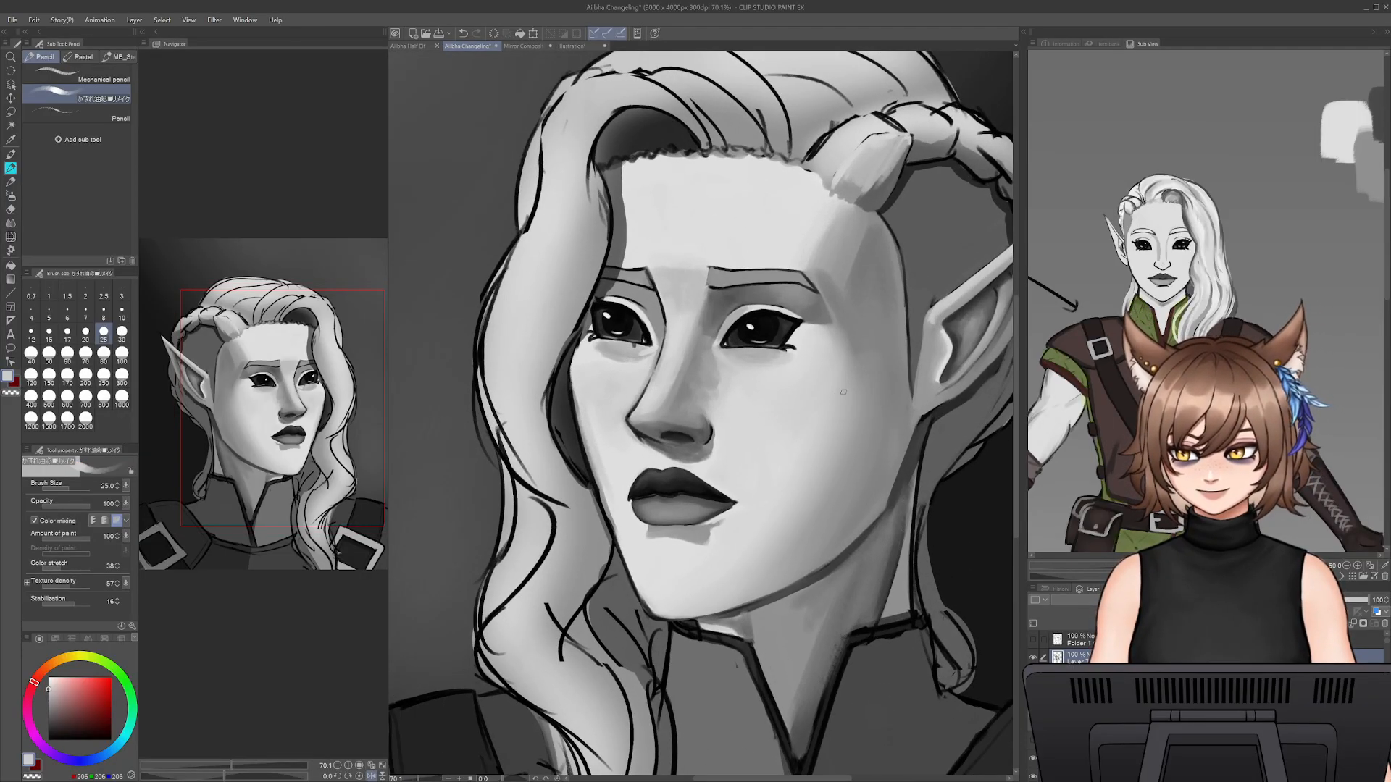
{"action": "left_click_drag", "start_coordinate": [834, 402], "coordinate": [772, 489]}
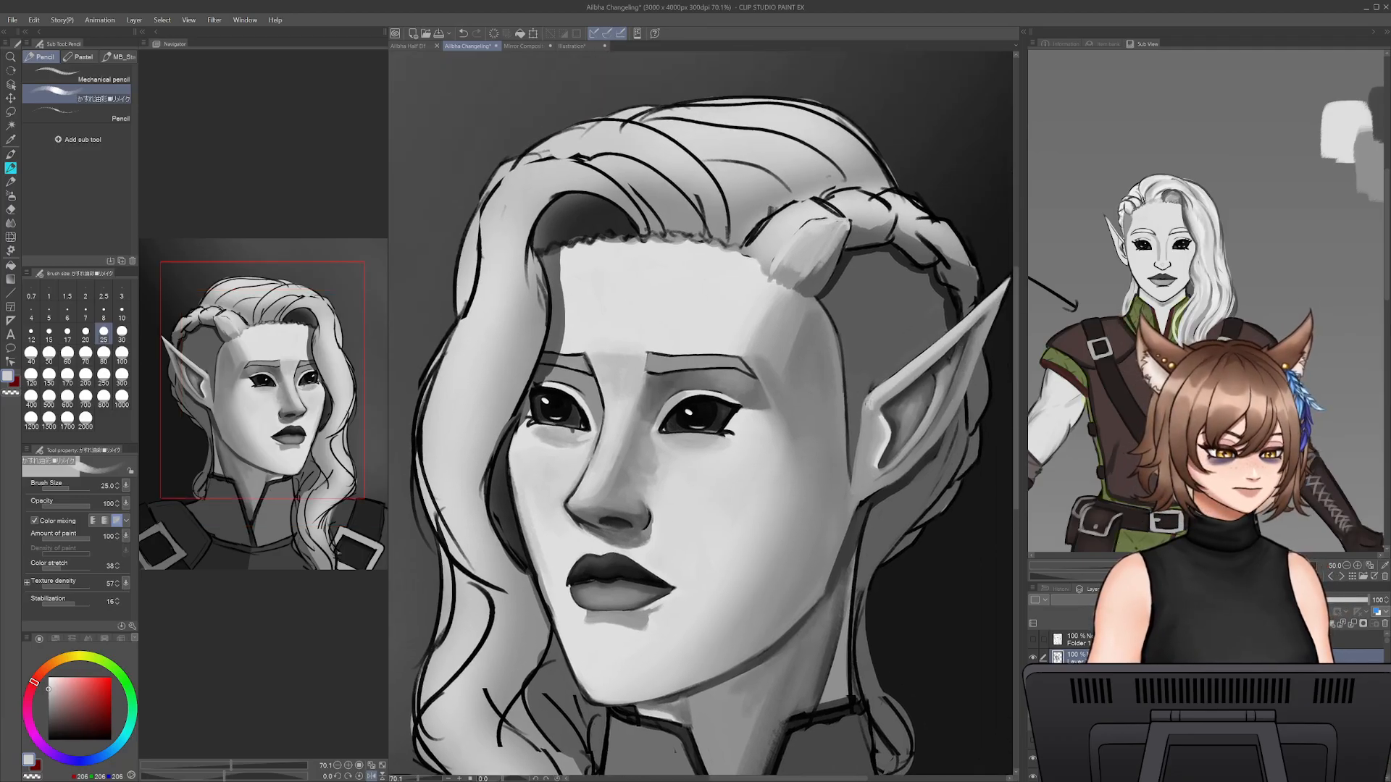
- Save the teacher drawing under a "5 minute doodle" file name and return to the elf portrait
{"action": "left_click", "coordinate": [572, 48]}
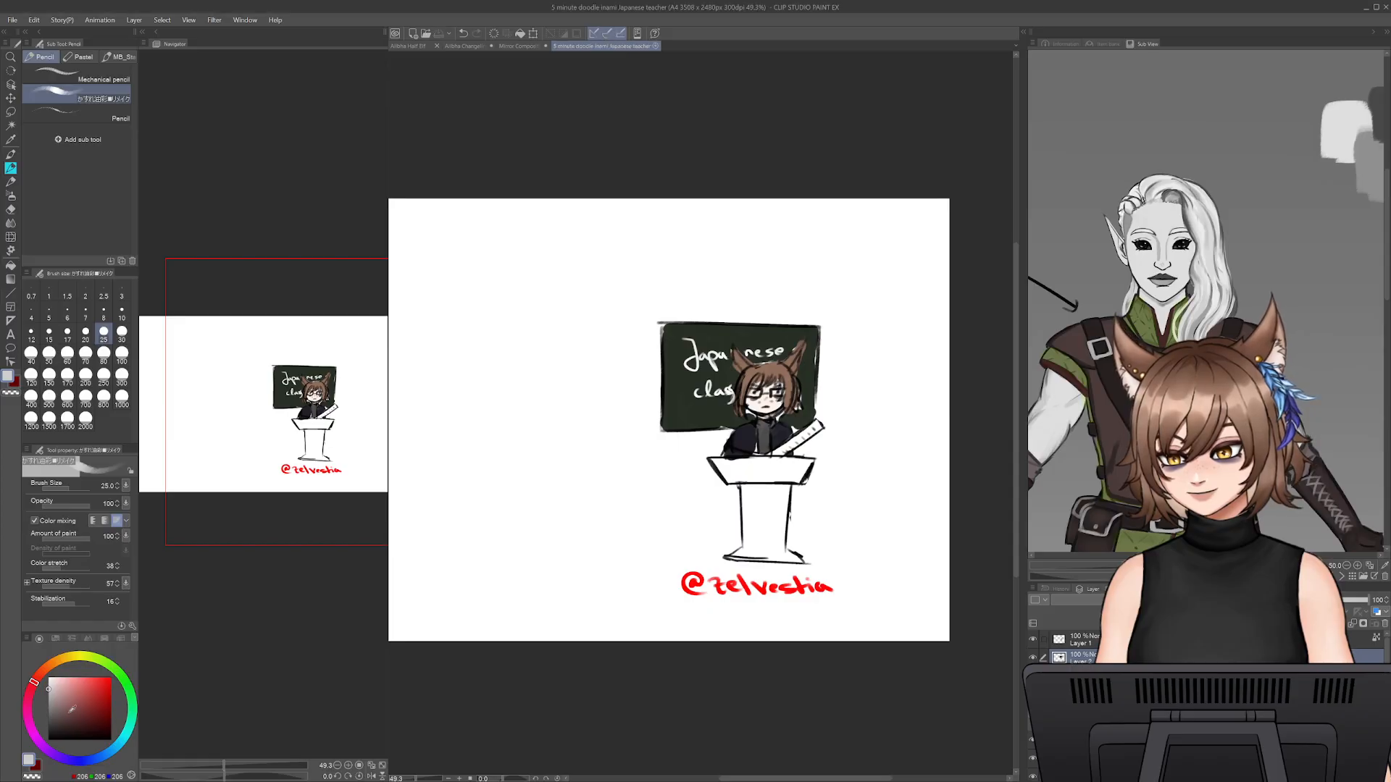
{"action": "left_click", "coordinate": [460, 46]}
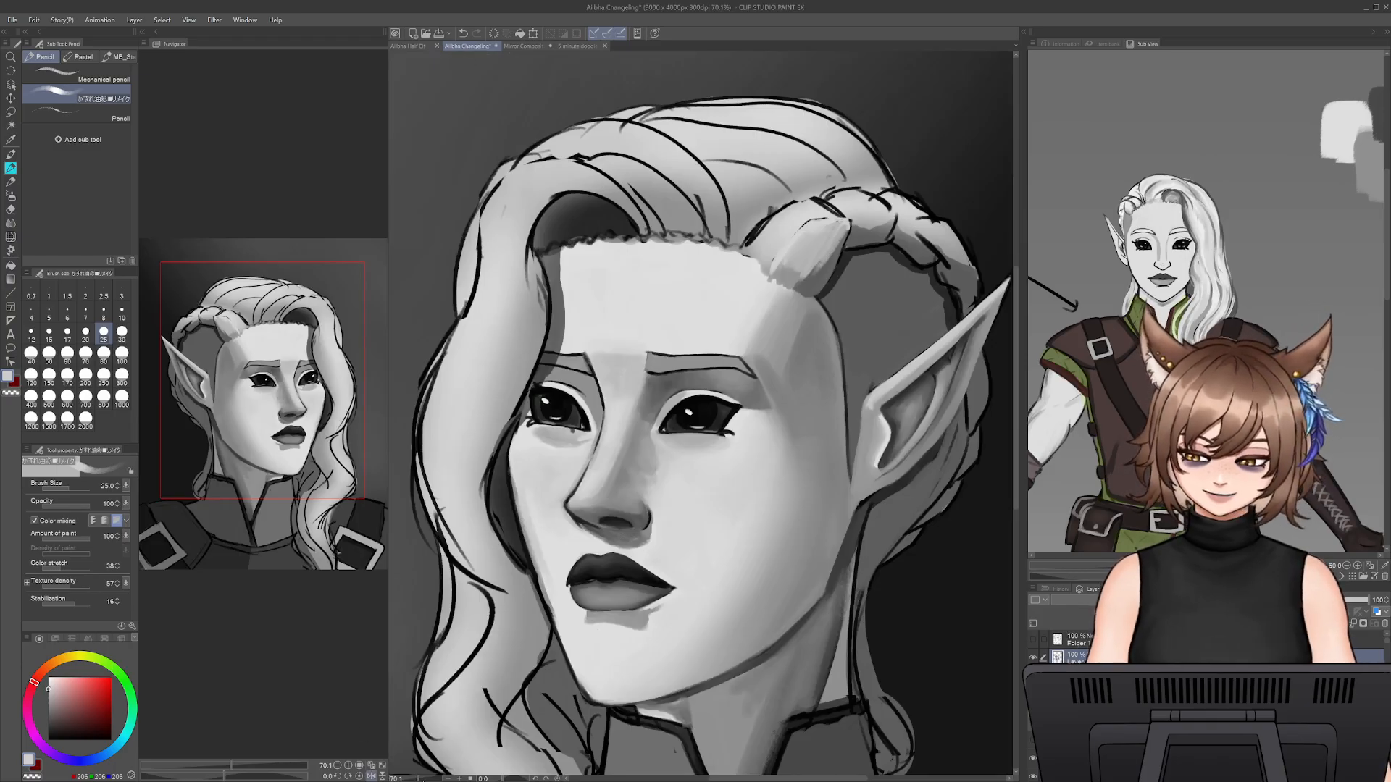
- Blend the cheek beside the elf's nose with a sampled light grey, using the pencil brush at size 50
{"action": "scroll", "coordinate": [701, 413], "scroll_direction": "down", "scroll_amount": 5}
{"action": "scroll", "coordinate": [703, 413], "scroll_direction": "down", "scroll_amount": 2}
{"action": "scroll", "coordinate": [702, 413], "scroll_direction": "up", "scroll_amount": 7}
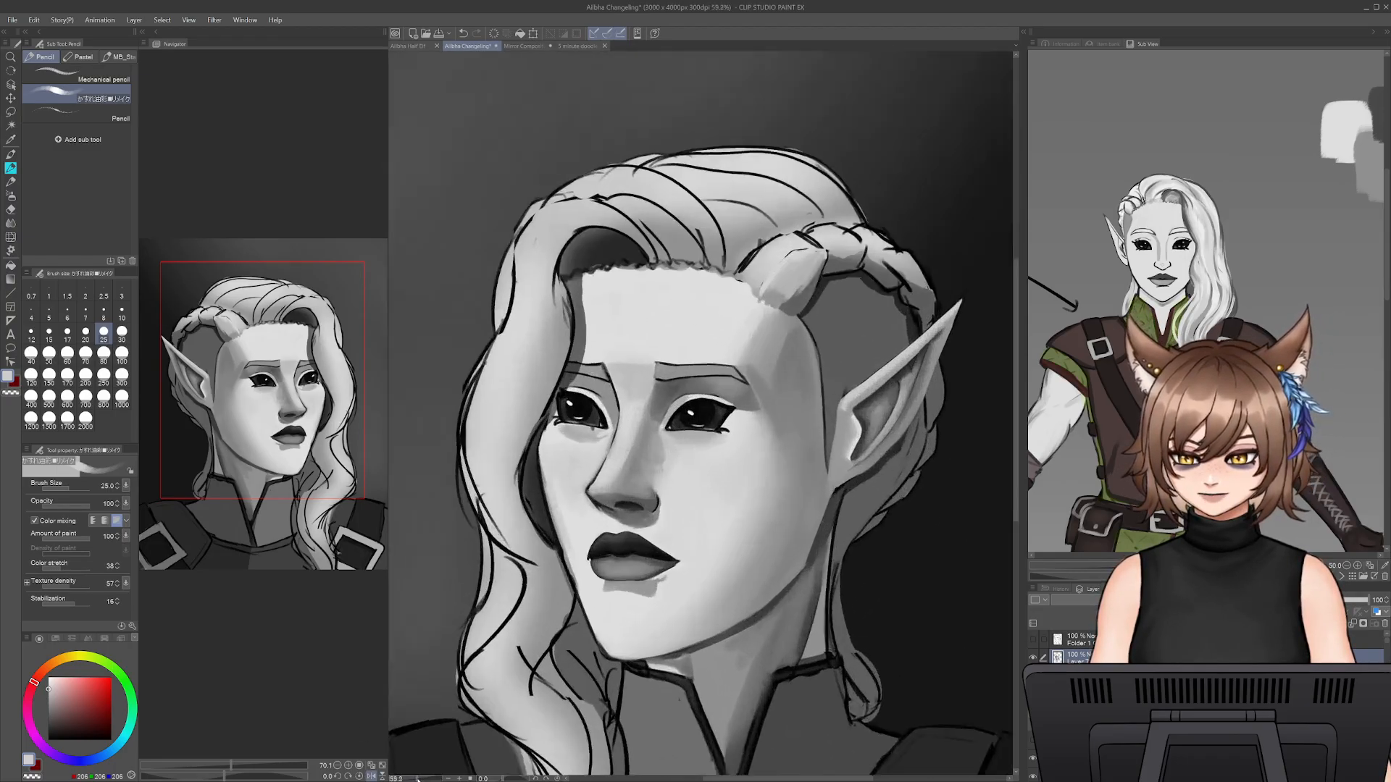
{"action": "left_click", "coordinate": [692, 496], "text": "alt"}
{"action": "key", "text": "bracketright"}
{"action": "key", "text": "bracketright"}
{"action": "key", "text": "bracketright"}
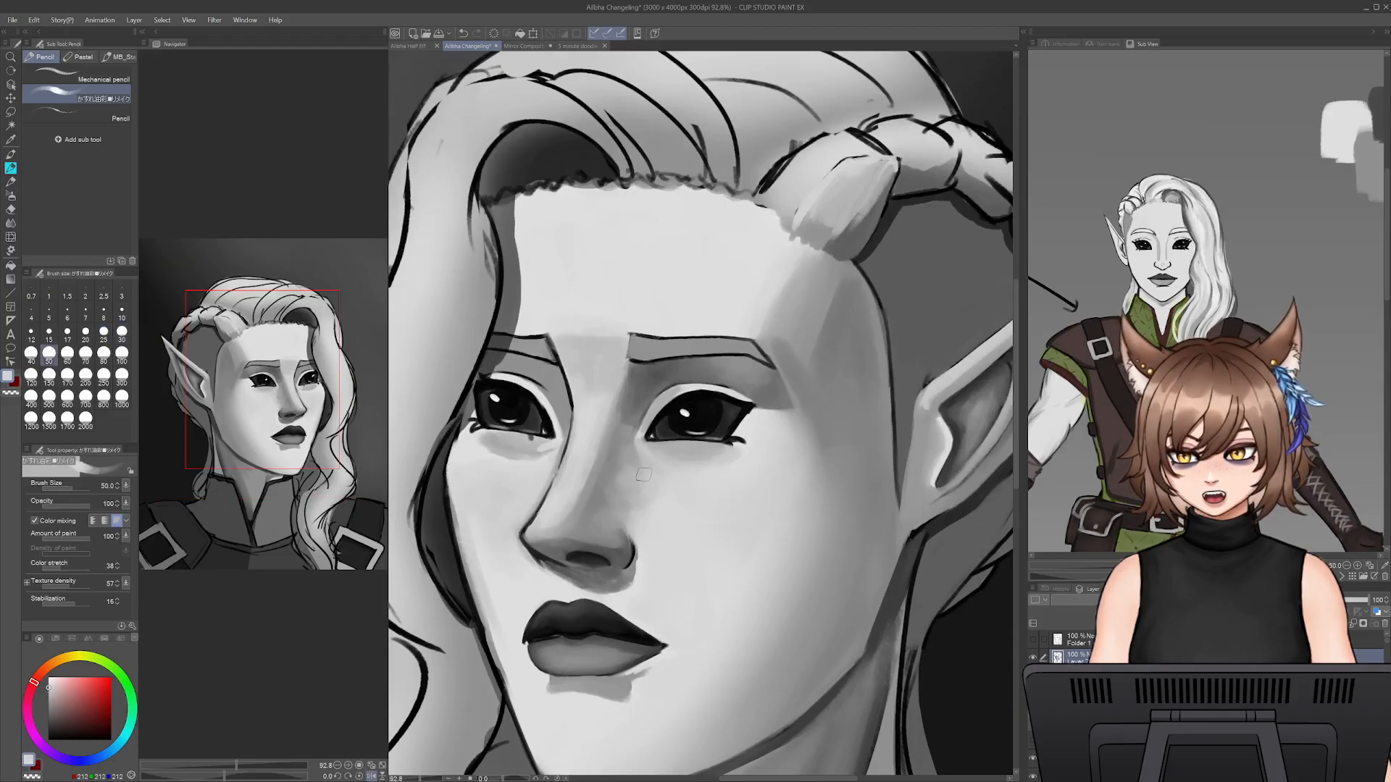
- Soften the shadow along the side of the elf's nose with sampled mid and light greys at brush size 80
{"action": "left_click", "coordinate": [626, 461], "text": "alt"}
{"action": "key", "text": "bracketright"}
{"action": "key", "text": "bracketright"}
{"action": "key", "text": "bracketright"}
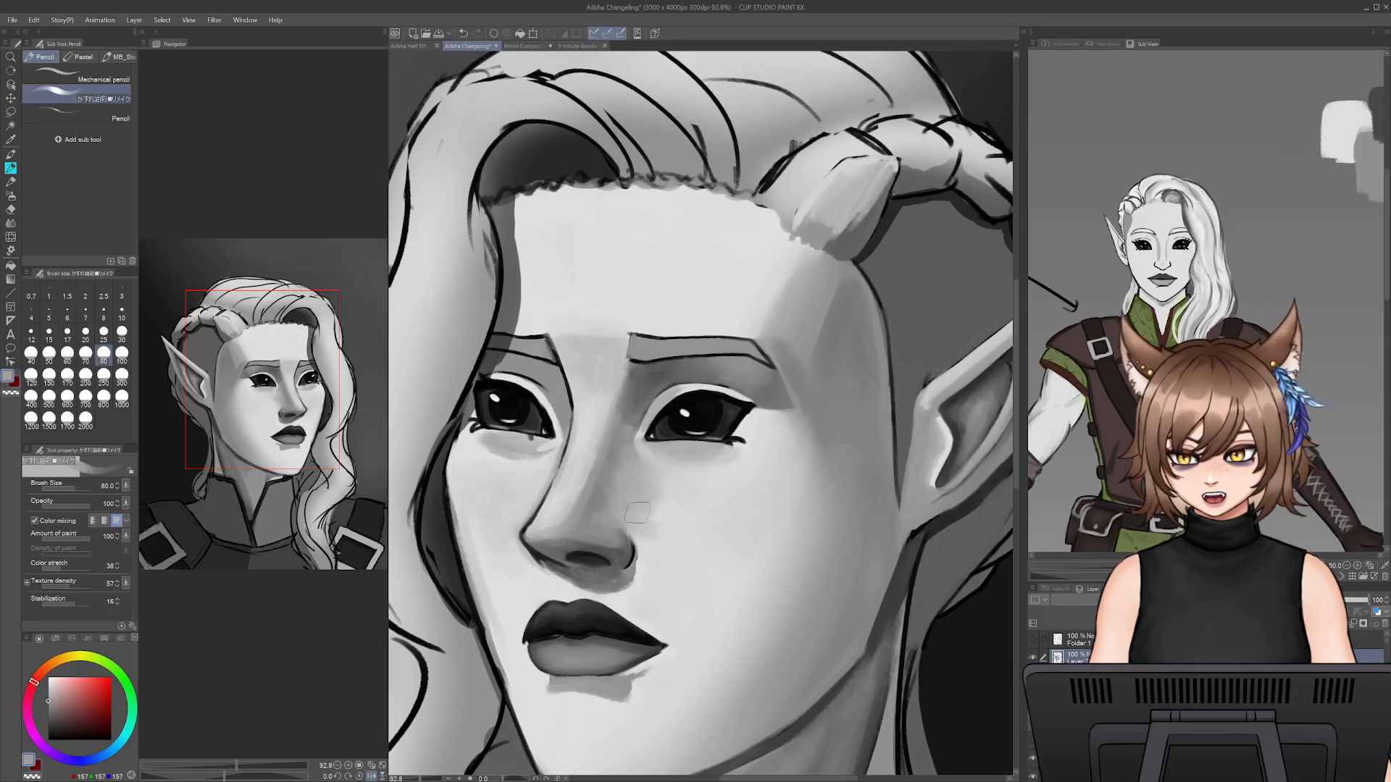
{"action": "left_click", "coordinate": [679, 543], "text": "alt"}
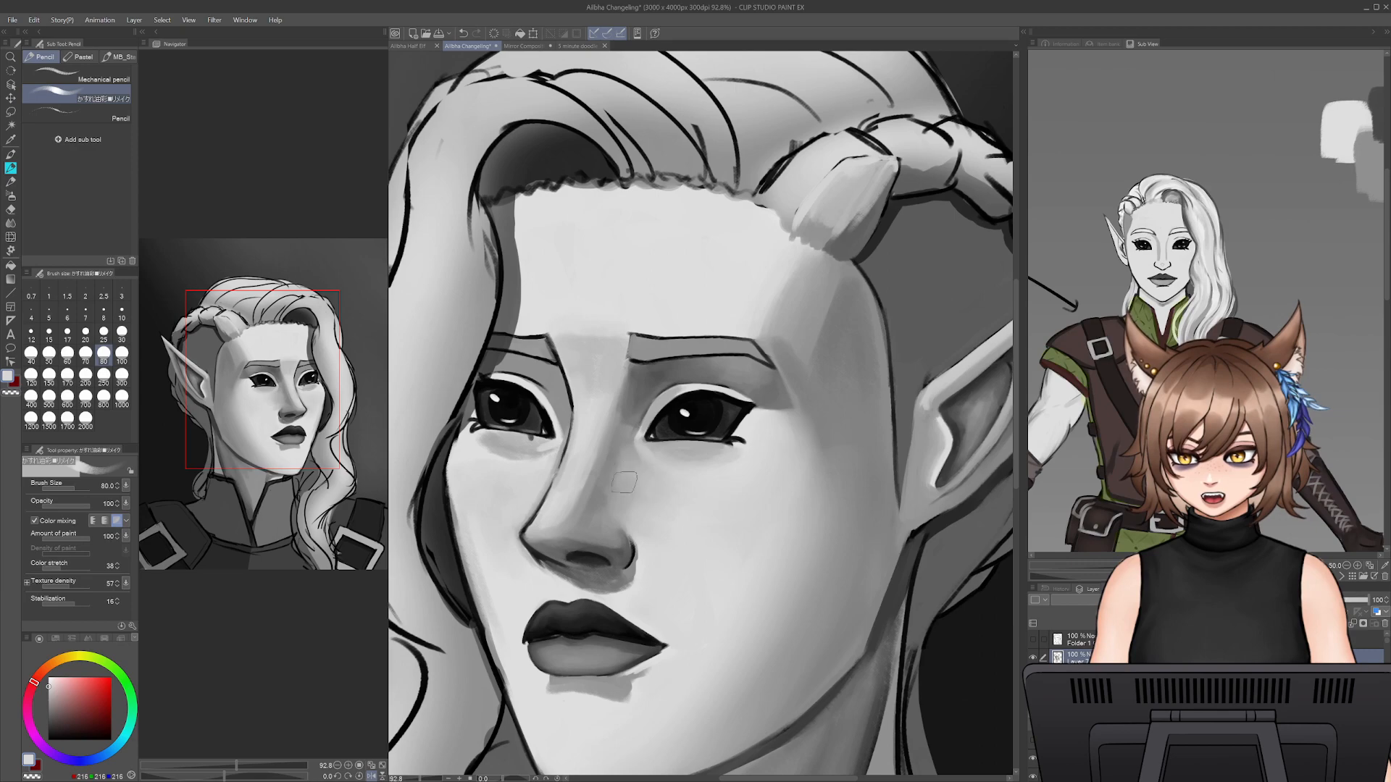
{"action": "left_click", "coordinate": [603, 498], "text": "alt"}
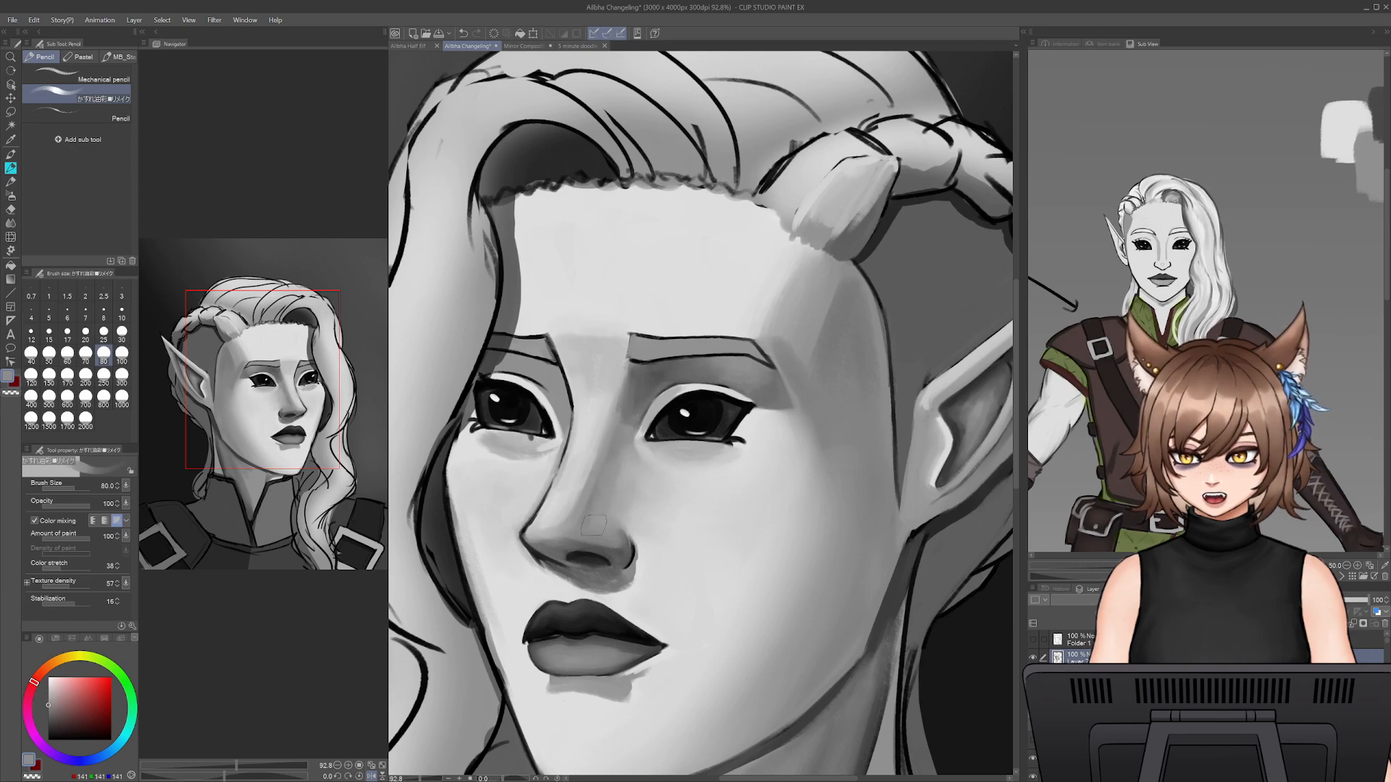
- Lighten the wing of the elf's nose above the nostril with light grey at brush size 40
{"action": "left_click", "coordinate": [614, 504], "text": "alt"}
{"action": "key", "text": "bracketleft"}
{"action": "key", "text": "bracketleft"}
{"action": "key", "text": "bracketleft"}
{"action": "key", "text": "bracketleft"}
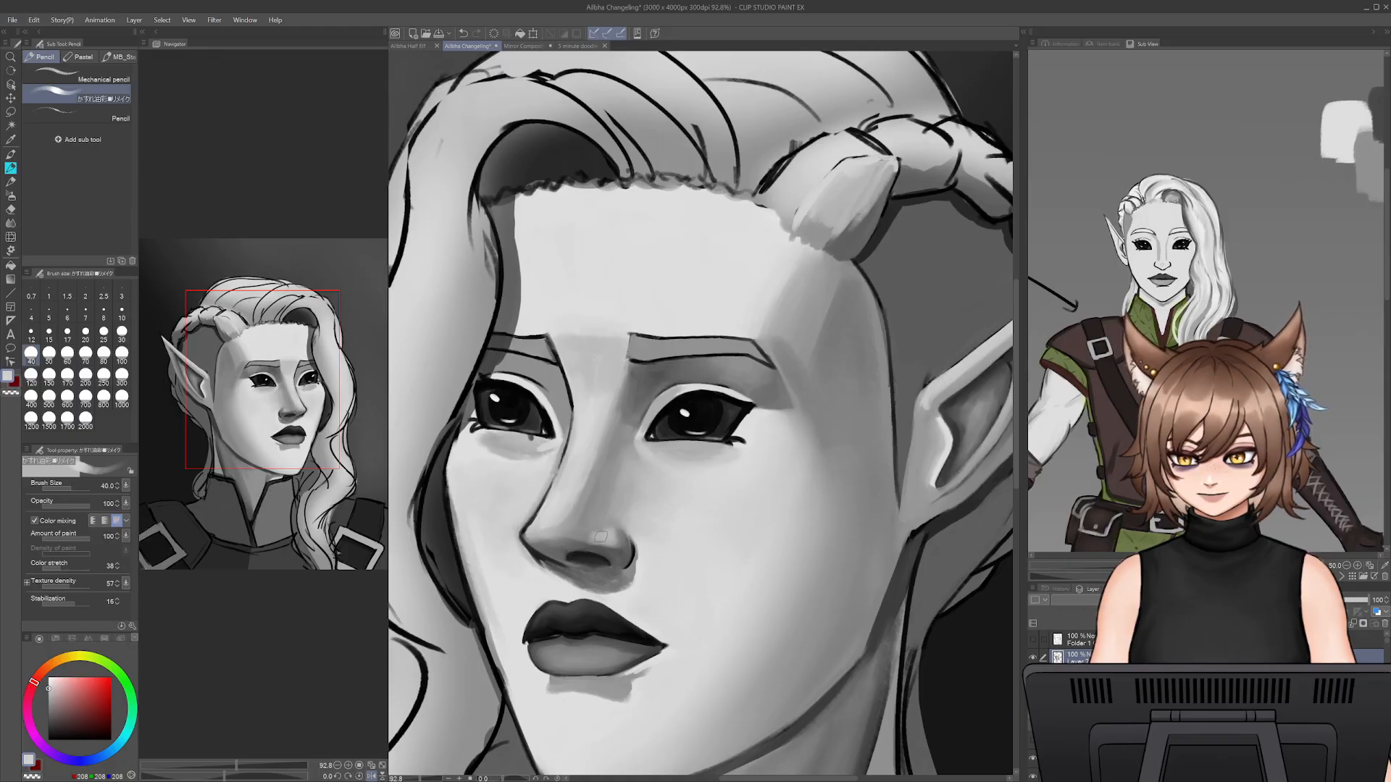
{"action": "left_click_drag", "start_coordinate": [661, 574], "coordinate": [747, 545]}
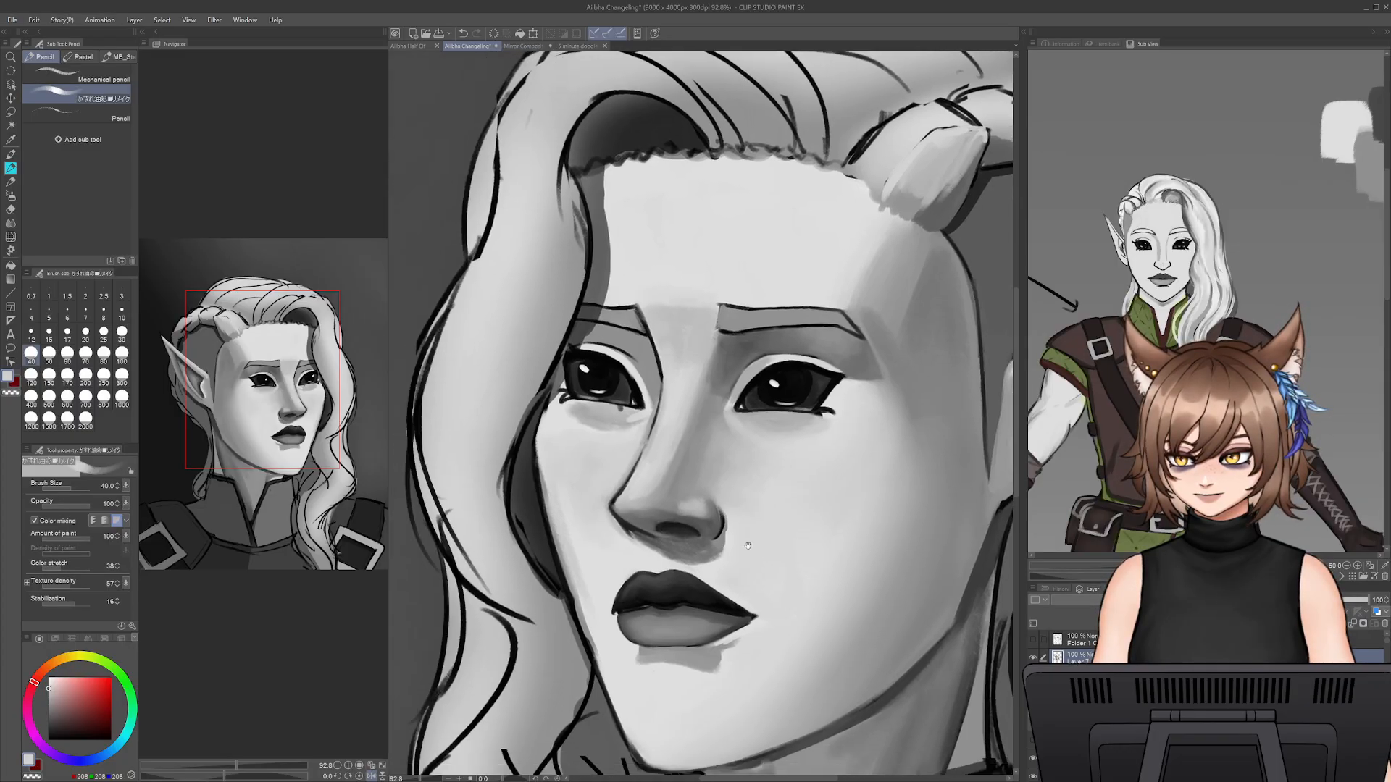
- Refine the underside and tip of the elf's nose with sampled dark and mid greys at brush sizes 25 and 30
{"action": "left_click", "coordinate": [659, 526], "text": "alt"}
{"action": "key", "text": "bracketleft"}
{"action": "key", "text": "bracketleft"}
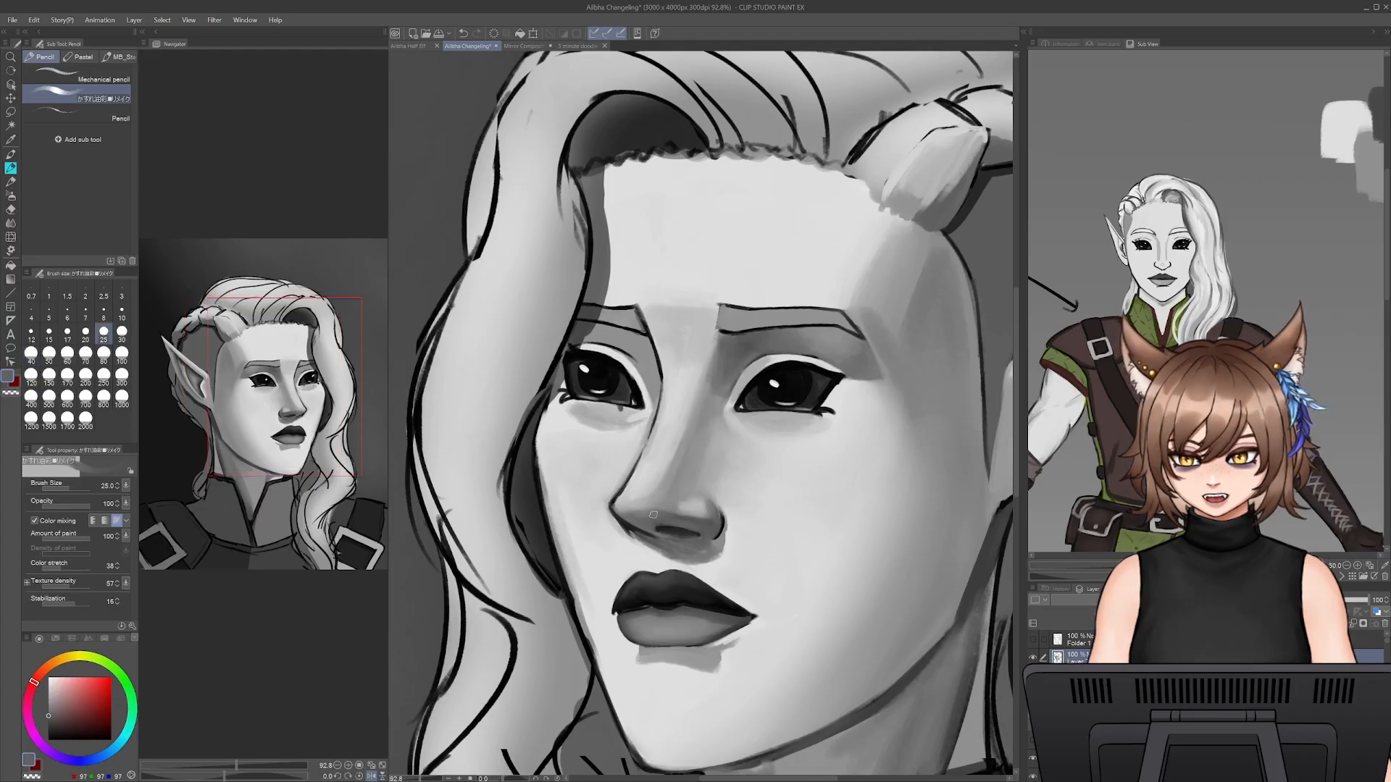
{"action": "left_click", "coordinate": [657, 514], "text": "alt"}
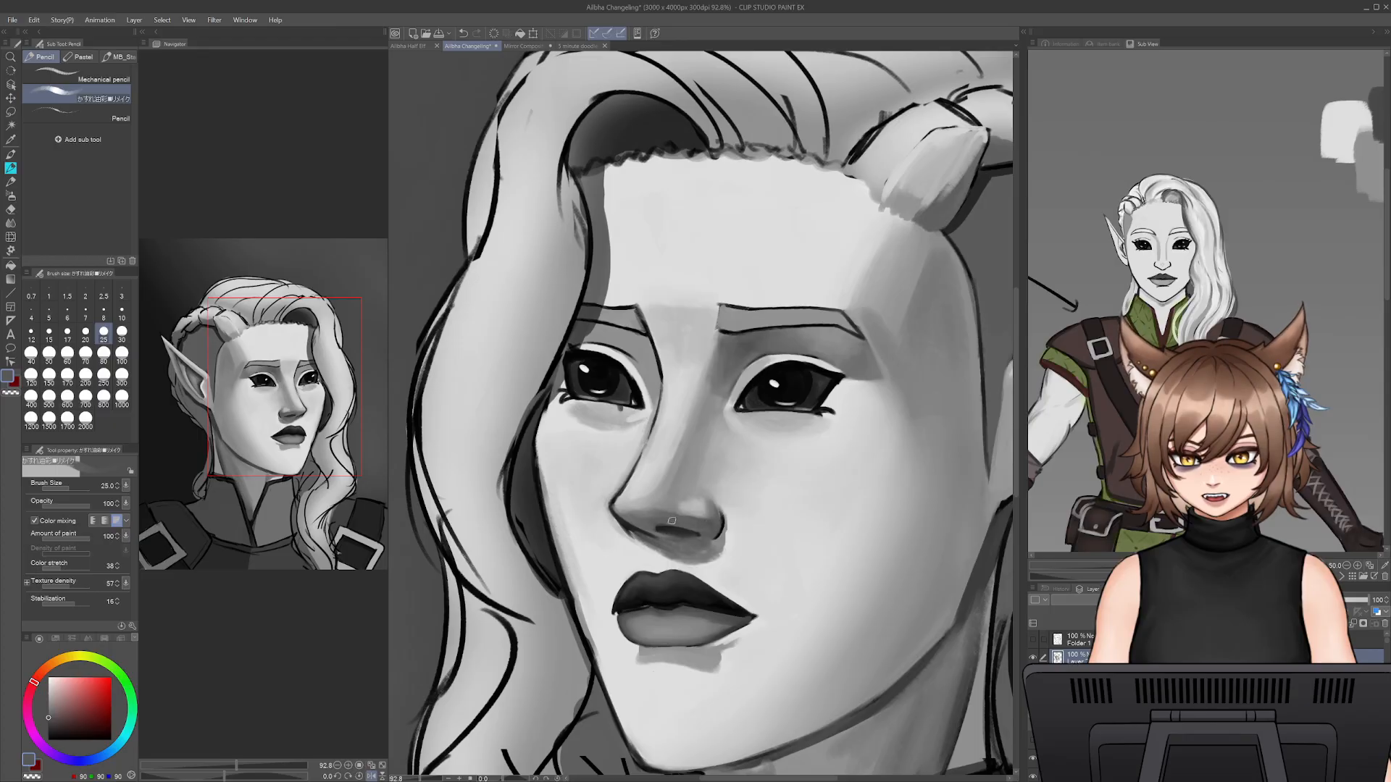
{"action": "left_click", "coordinate": [690, 510], "text": "alt"}
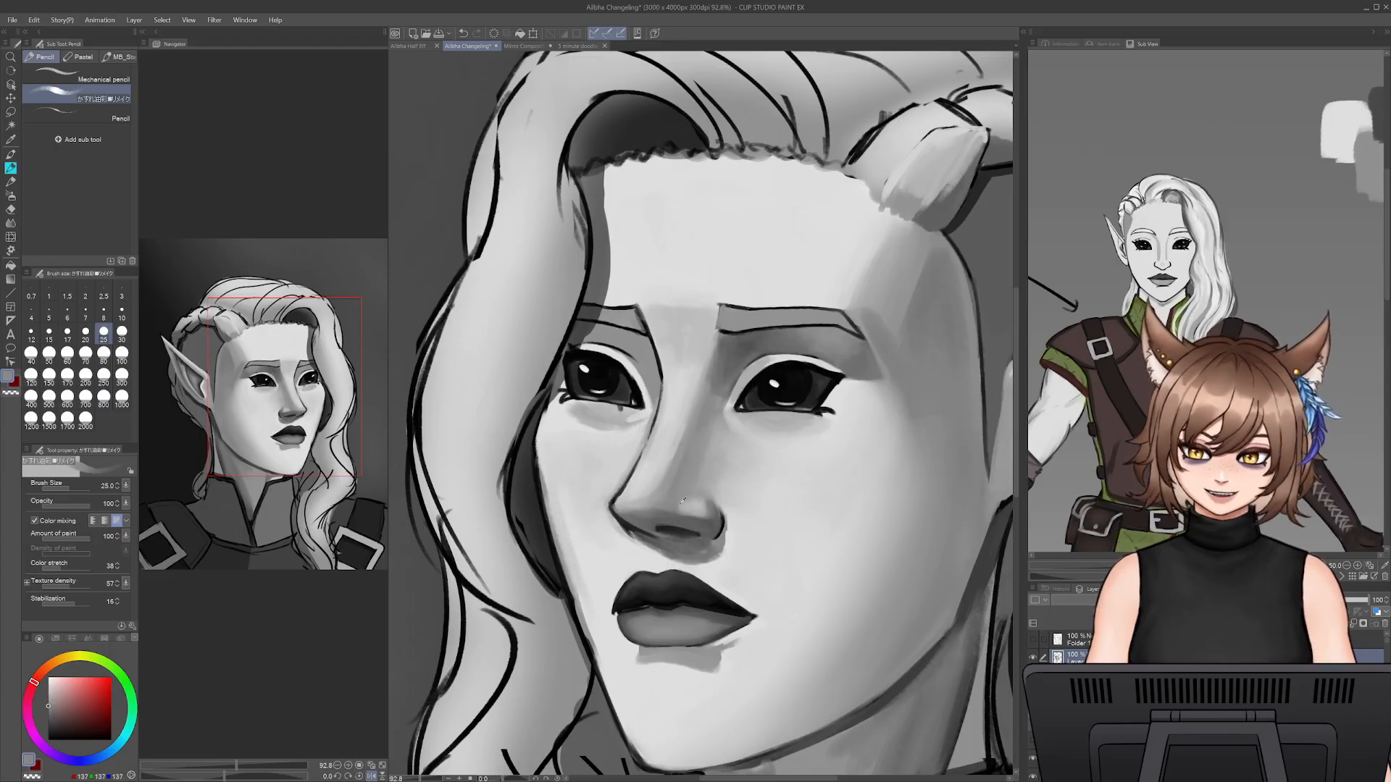
{"action": "key", "text": "]"}
{"action": "left_click", "coordinate": [669, 515], "text": "alt"}
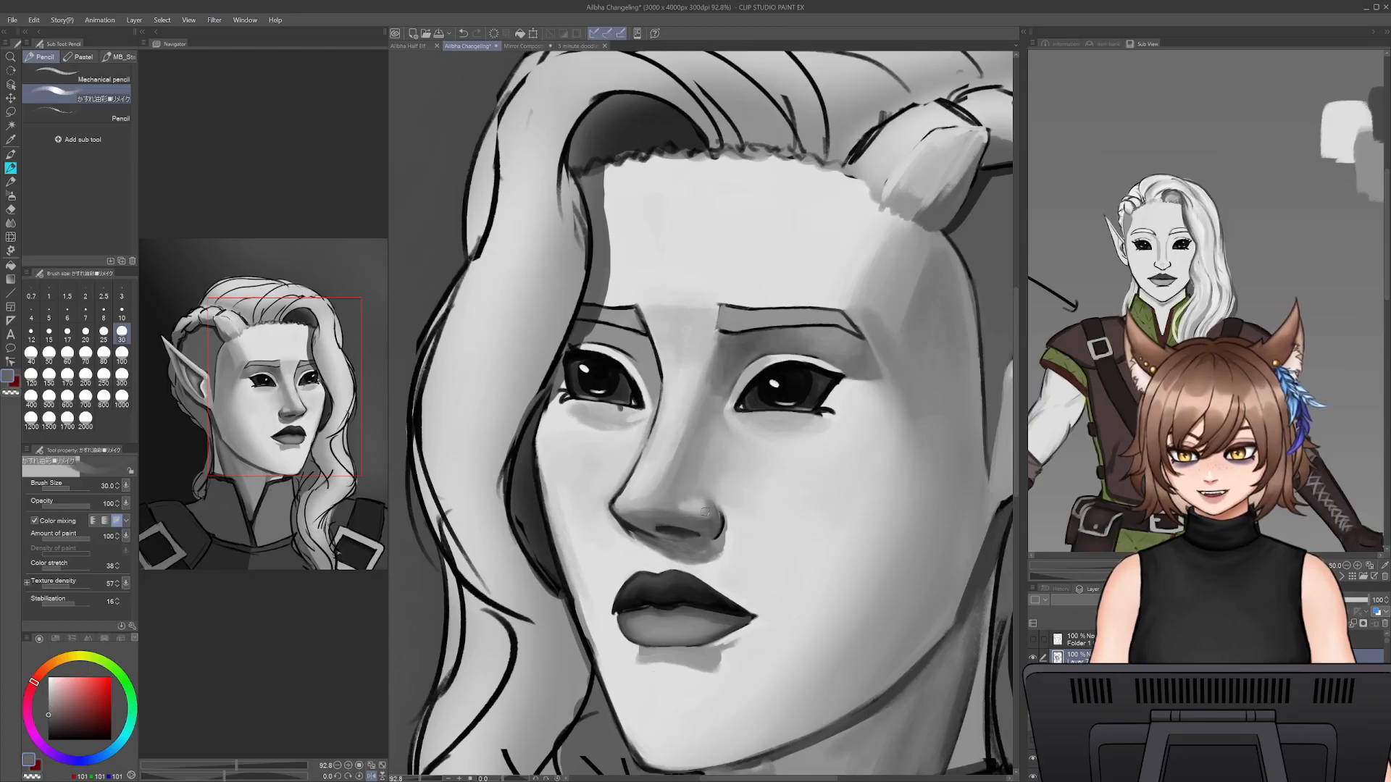
{"action": "left_click", "coordinate": [690, 506], "text": "alt"}
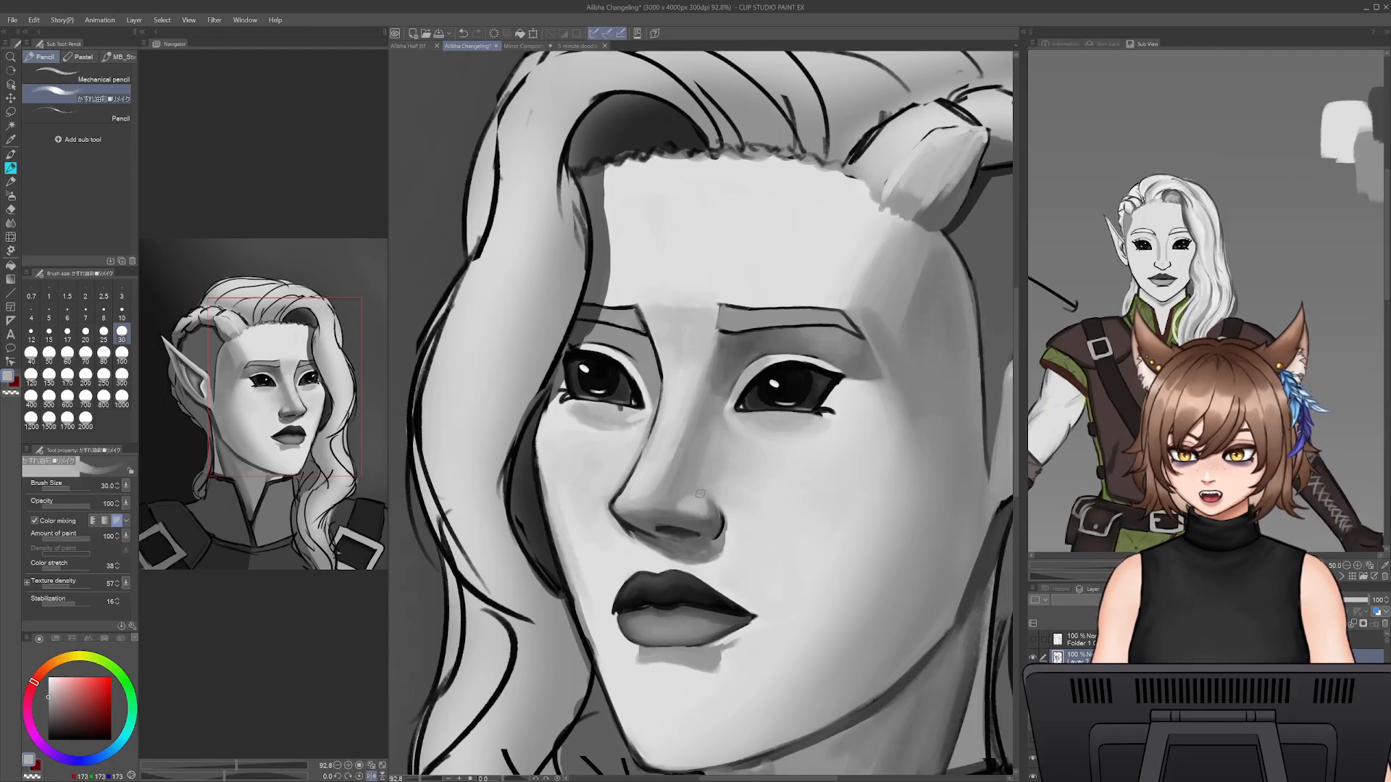
- Shade the nostril wing and underside of the elf's nose with sampled mid and dark greys at brush size 30
{"action": "left_click", "coordinate": [706, 502], "text": "alt"}
{"action": "left_click", "coordinate": [703, 499], "text": "alt"}
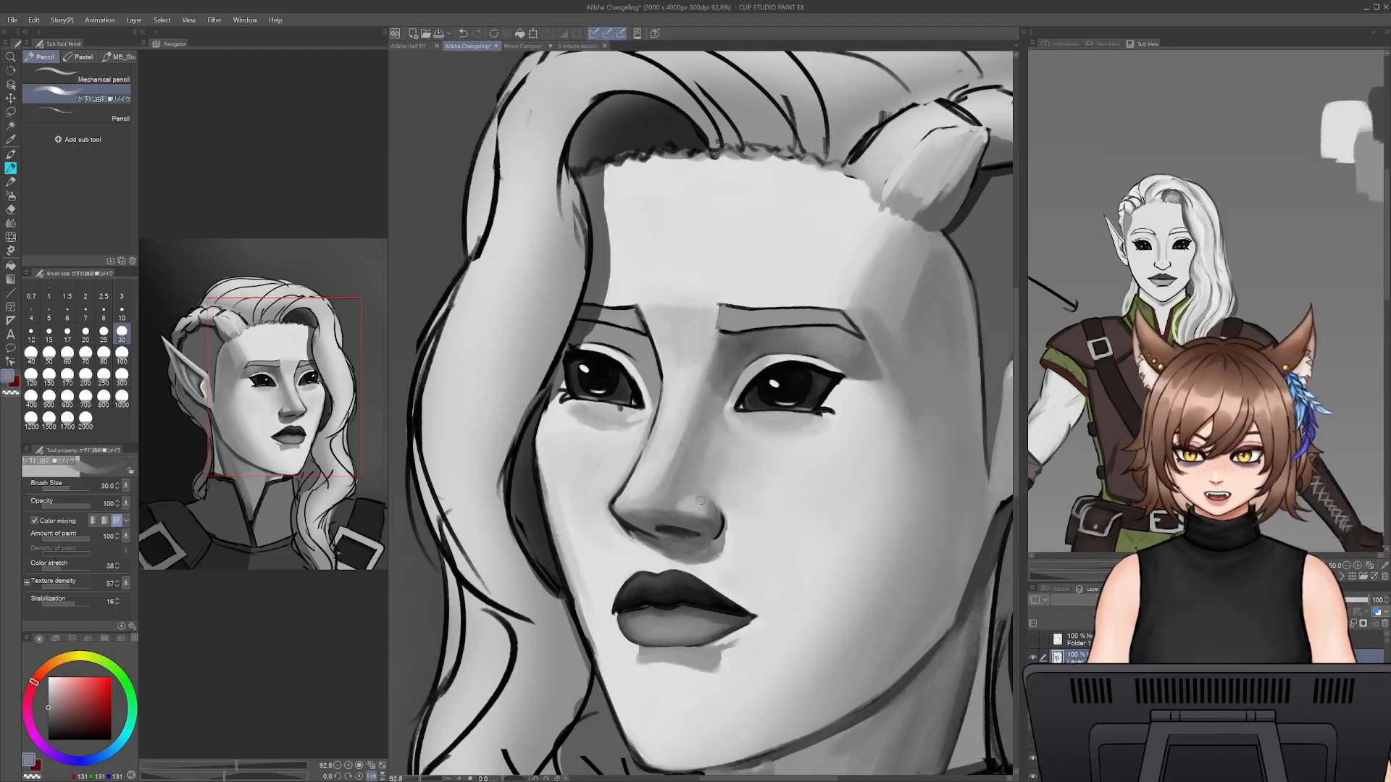
{"action": "left_click", "coordinate": [679, 501], "text": "alt"}
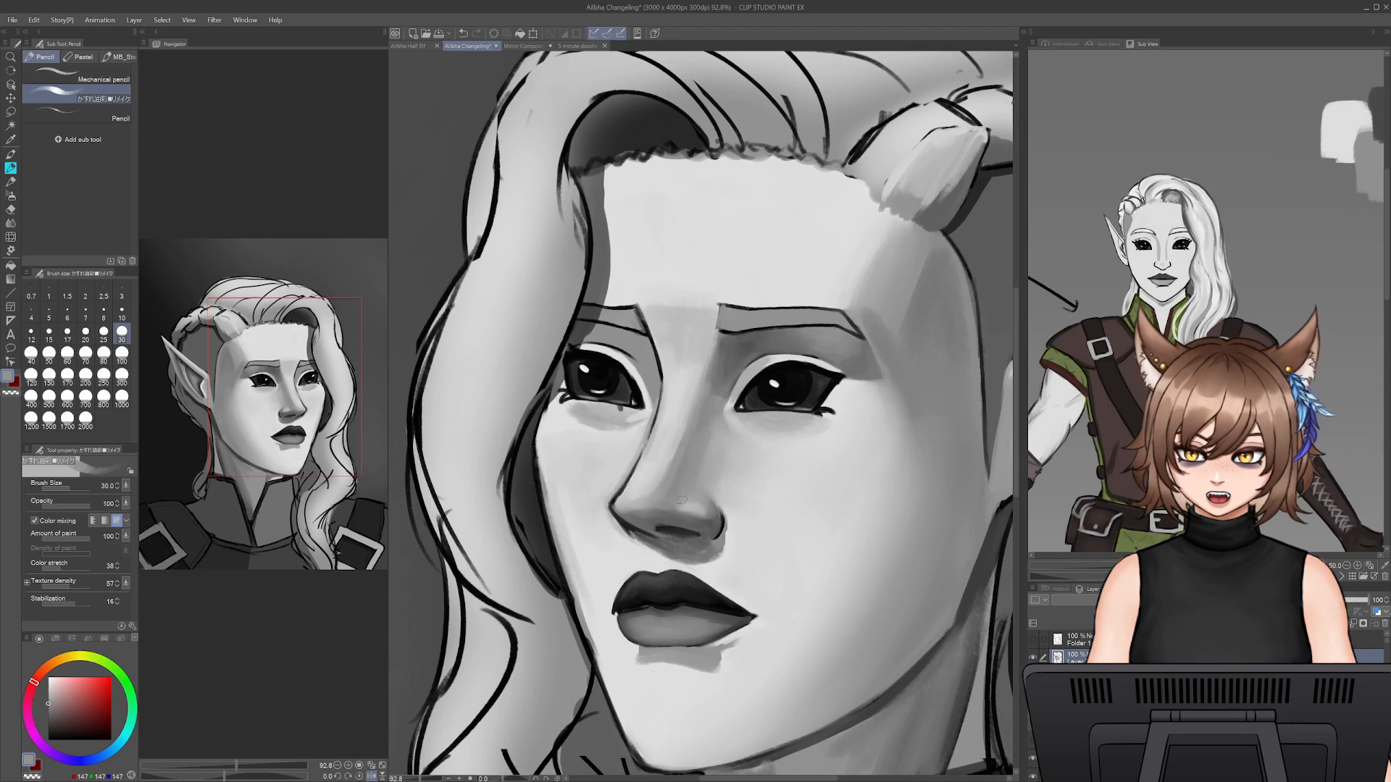
{"action": "left_click", "coordinate": [692, 520], "text": "alt"}
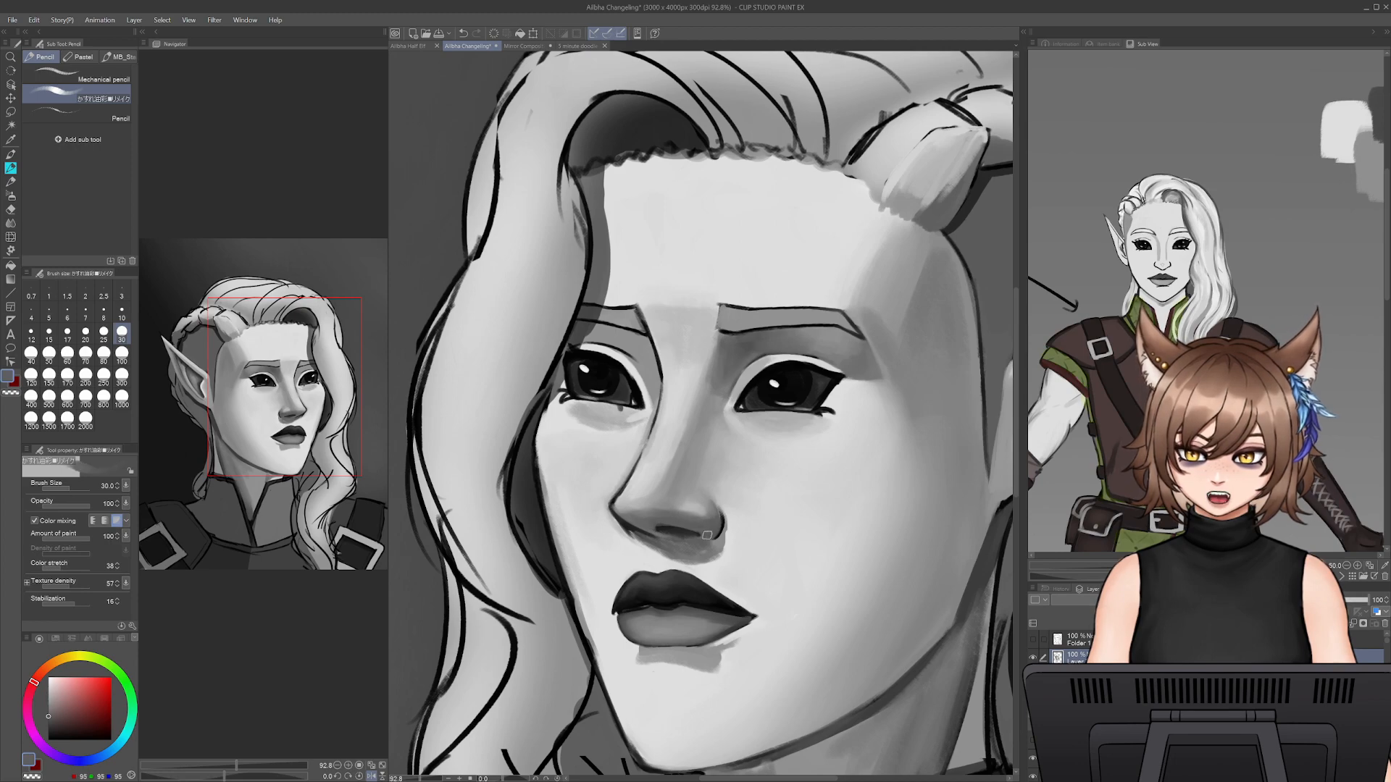
{"action": "left_click", "coordinate": [721, 529], "text": "alt"}
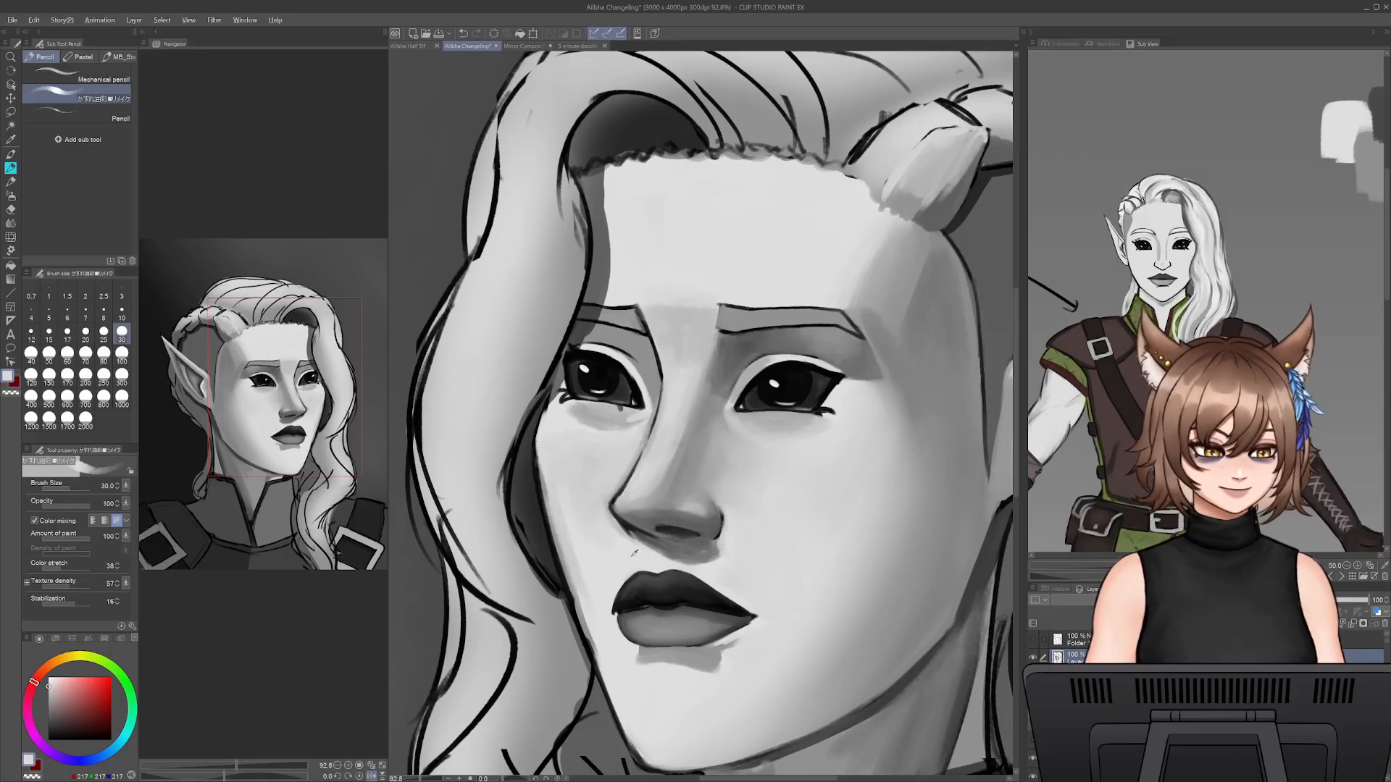
- Soften the cast shadow beneath the elf's nose with sampled light, mid and dark greys at brush sizes 40, 50 and 30
{"action": "key", "text": "bracketright"}
{"action": "left_click", "coordinate": [694, 558], "text": "alt"}
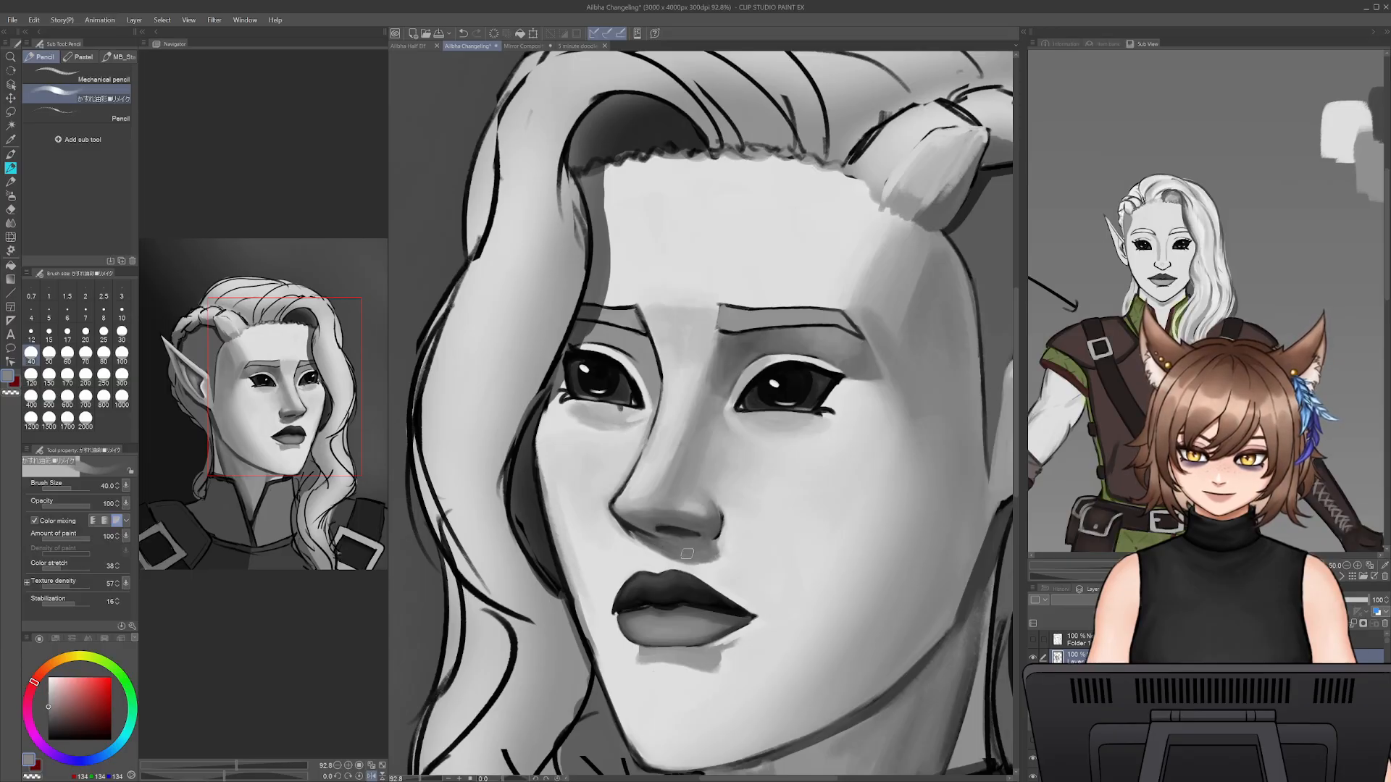
{"action": "key", "text": "bracketright"}
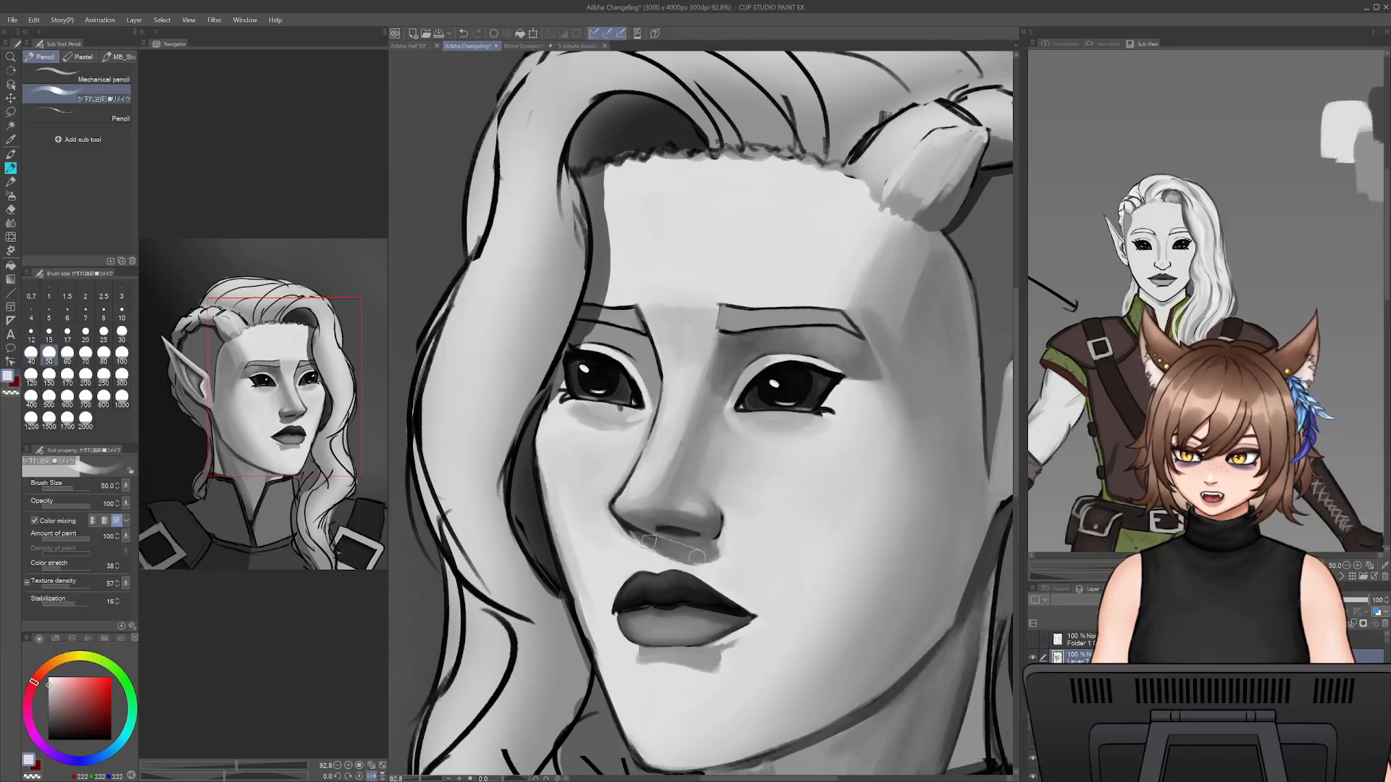
{"action": "left_click", "coordinate": [661, 543], "text": "alt"}
{"action": "key", "text": "bracketleft"}
{"action": "key", "text": "bracketleft"}
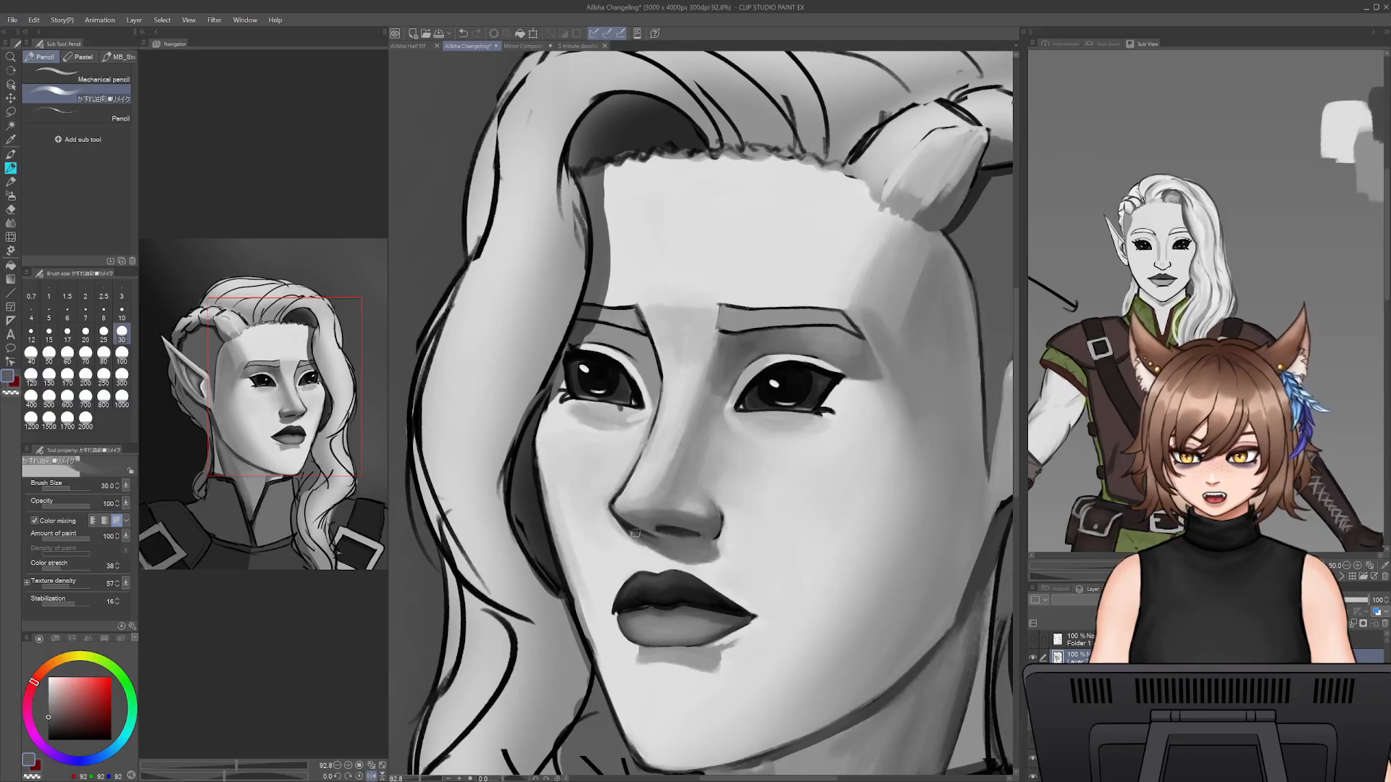
{"action": "left_click_drag", "start_coordinate": [634, 533], "coordinate": [671, 555]}
- Check the coloured half-elf portrait for reference and blend the shadow below the elf's nostrils with sampled greys at brush size 50
{"action": "left_click", "coordinate": [408, 46]}
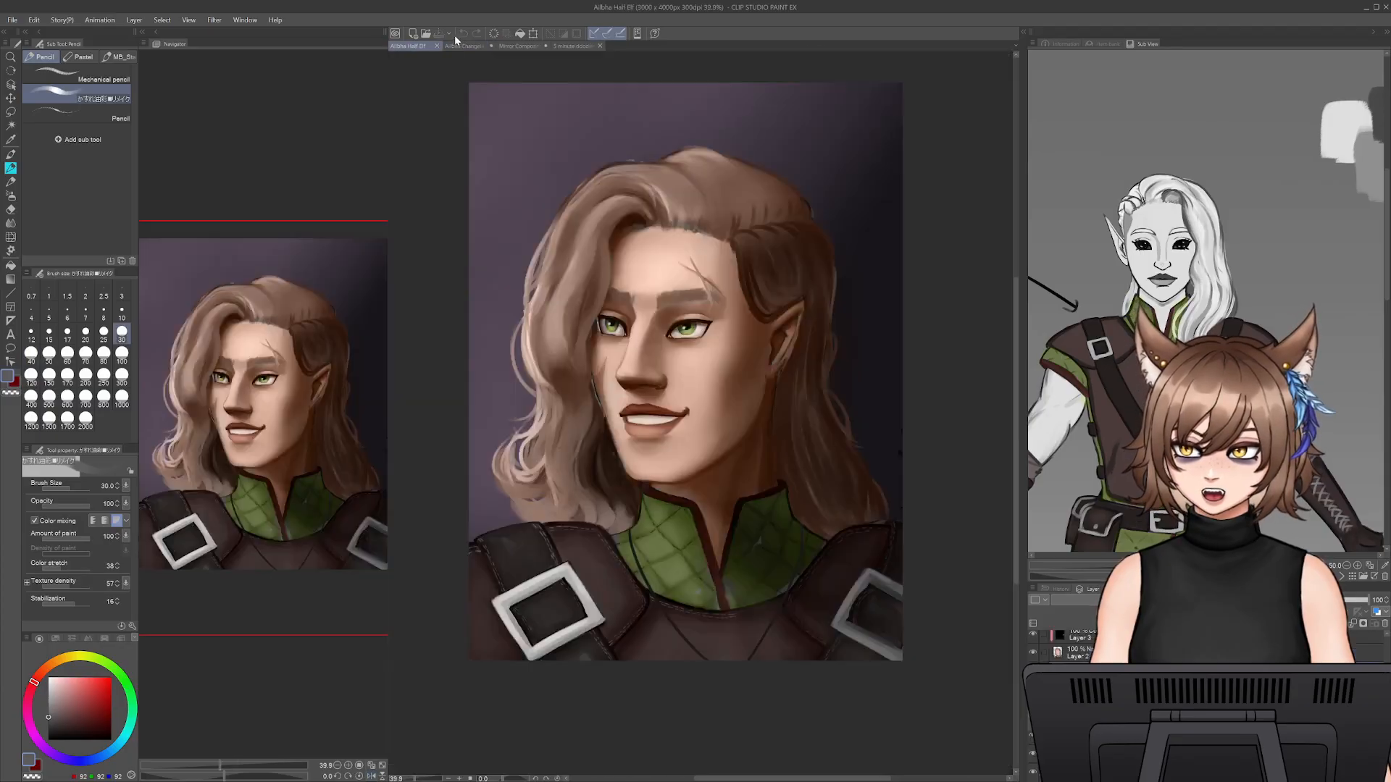
{"action": "left_click", "coordinate": [463, 46]}
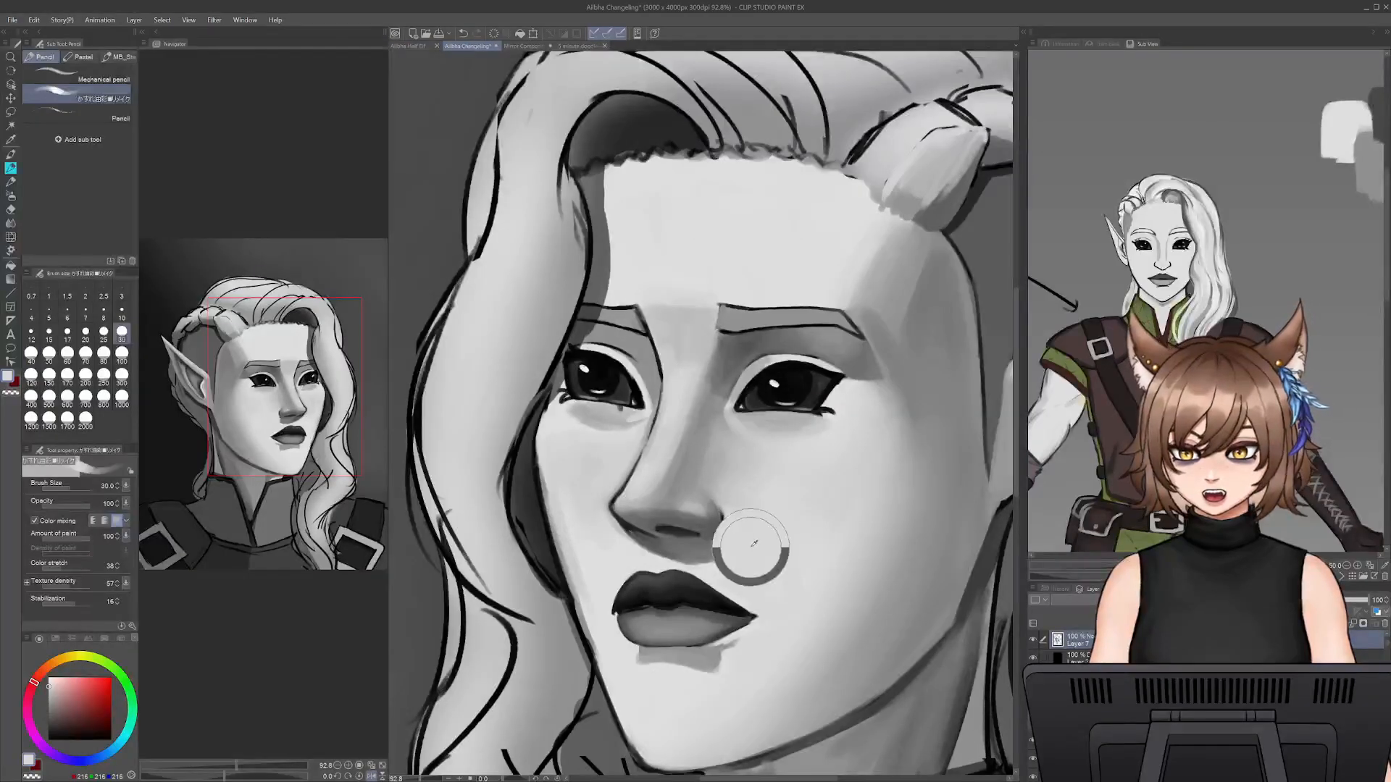
{"action": "key", "text": "bracketright"}
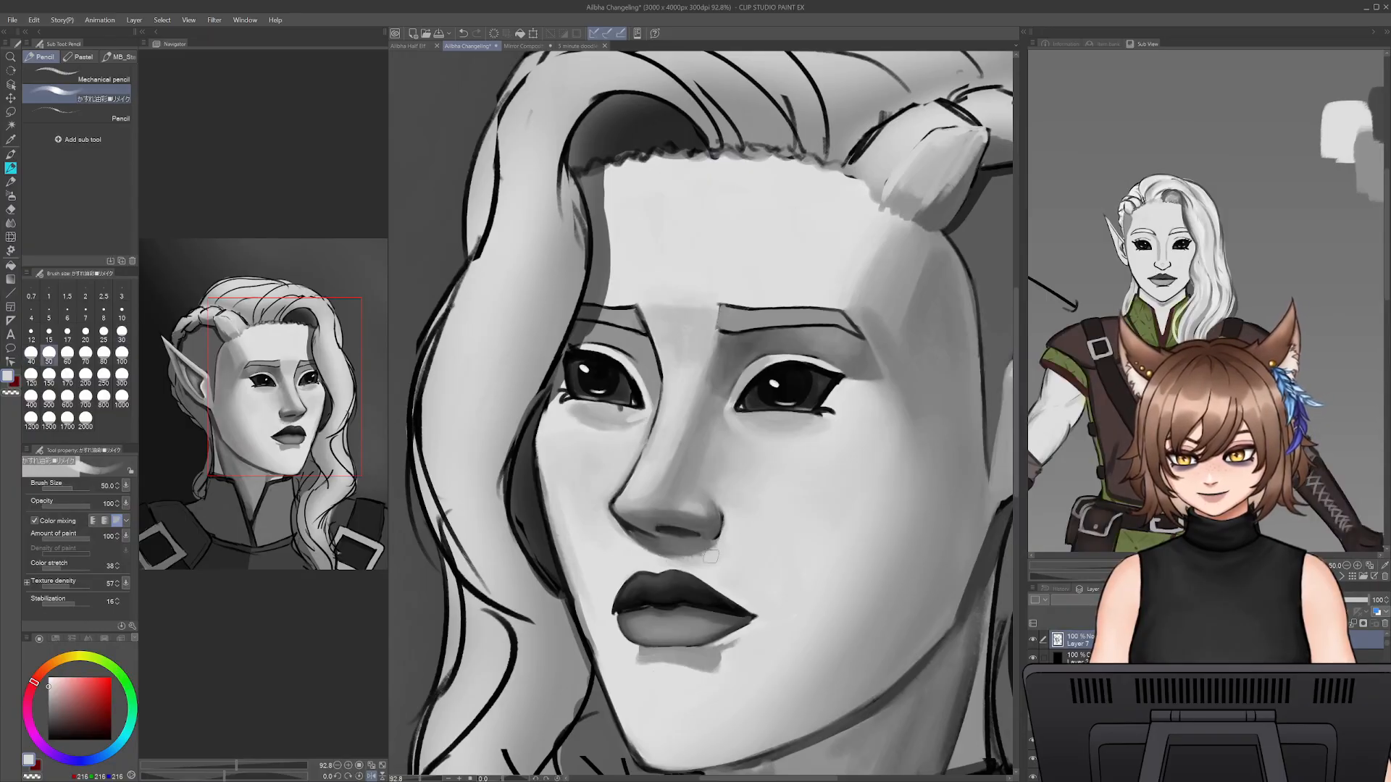
{"action": "left_click", "coordinate": [678, 555], "text": "alt"}
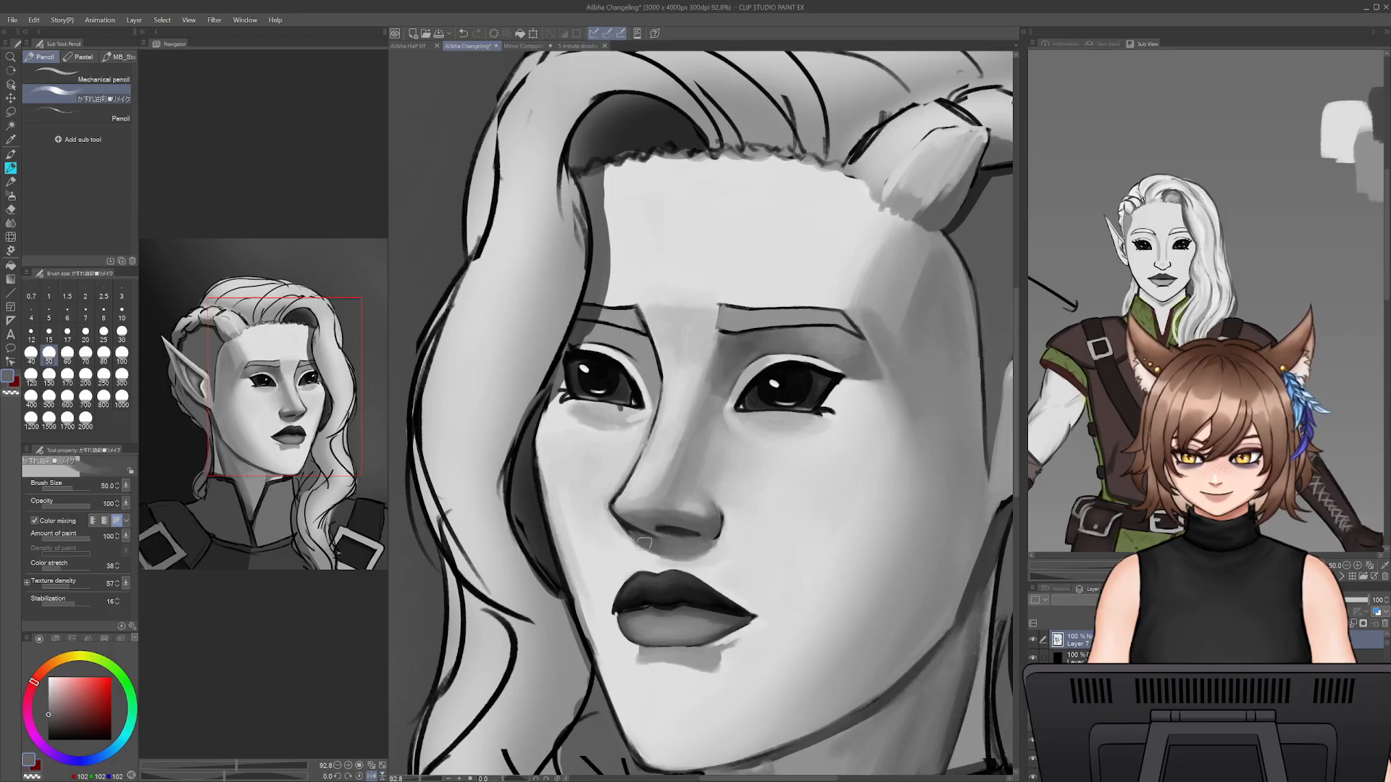
{"action": "left_click", "coordinate": [641, 557], "text": "alt"}
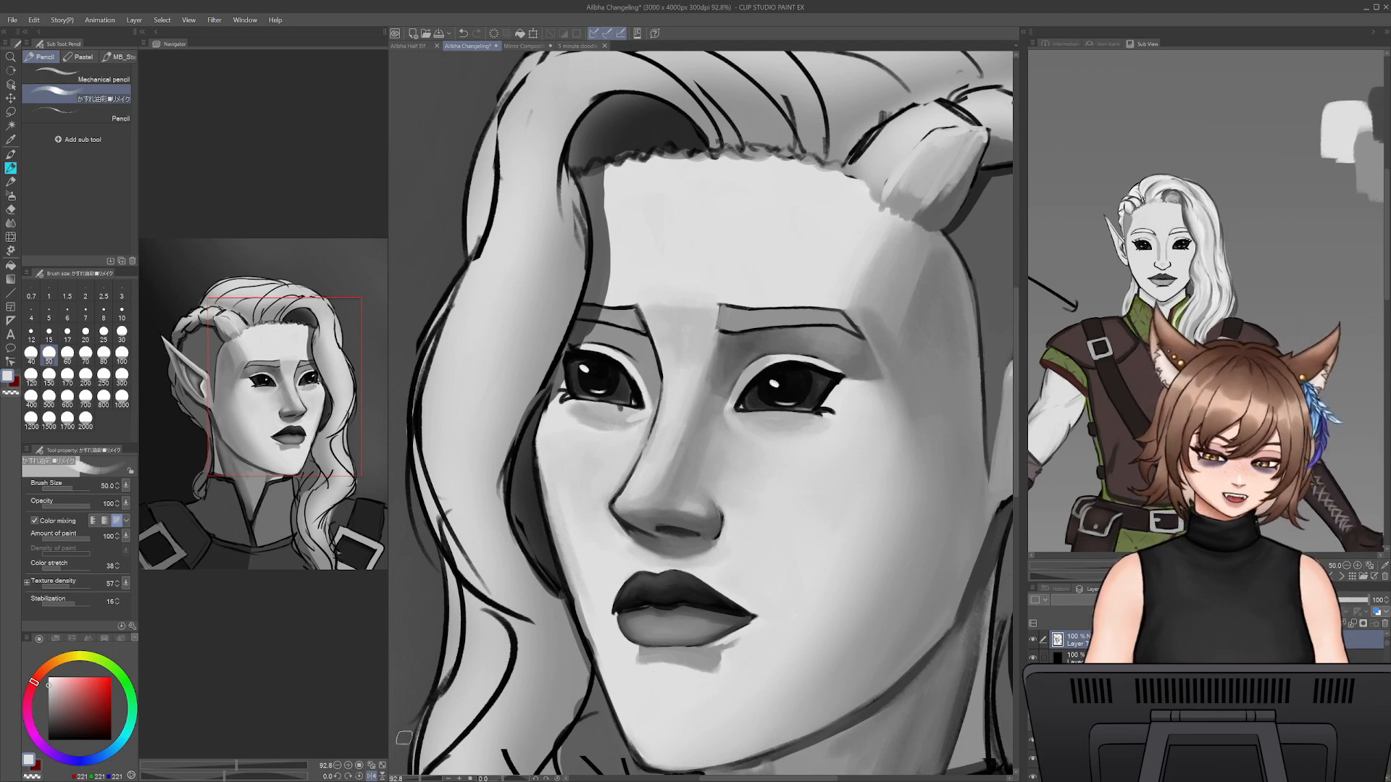
- Lighten the upper eyelid rim toward the inner corner of the elf's near eye with sampled light grey at brush size 15
{"action": "left_click_drag", "start_coordinate": [413, 780], "coordinate": [425, 778]}
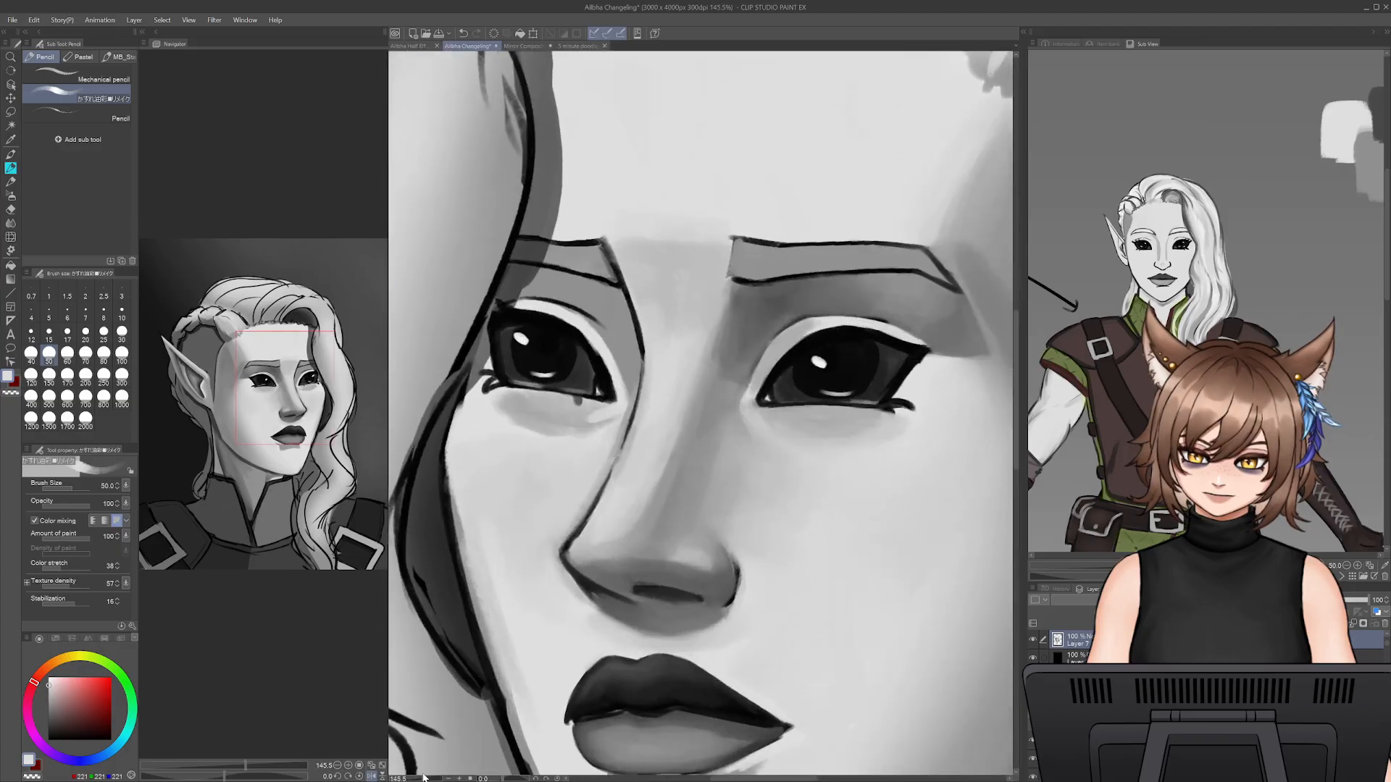
{"action": "left_click_drag", "start_coordinate": [781, 437], "coordinate": [719, 419]}
{"action": "left_click", "coordinate": [692, 431], "text": "alt"}
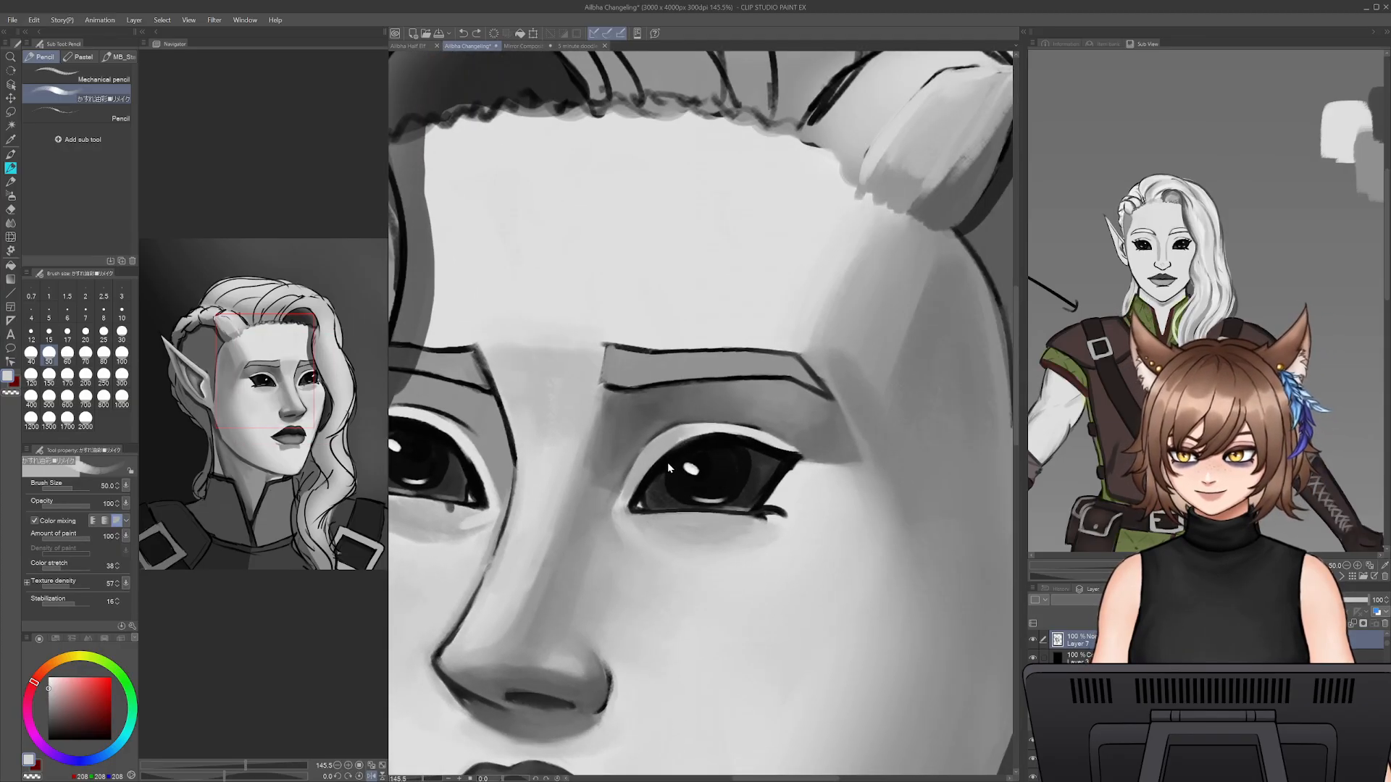
{"action": "key", "text": "ctrl+z"}
{"action": "left_click", "coordinate": [698, 433], "text": "alt"}
{"action": "key", "text": "bracketleft"}
{"action": "key", "text": "bracketleft"}
{"action": "key", "text": "bracketleft"}
{"action": "key", "text": "bracketleft"}
{"action": "key", "text": "bracketleft"}
{"action": "key", "text": "bracketleft"}
{"action": "key", "text": "bracketleft"}
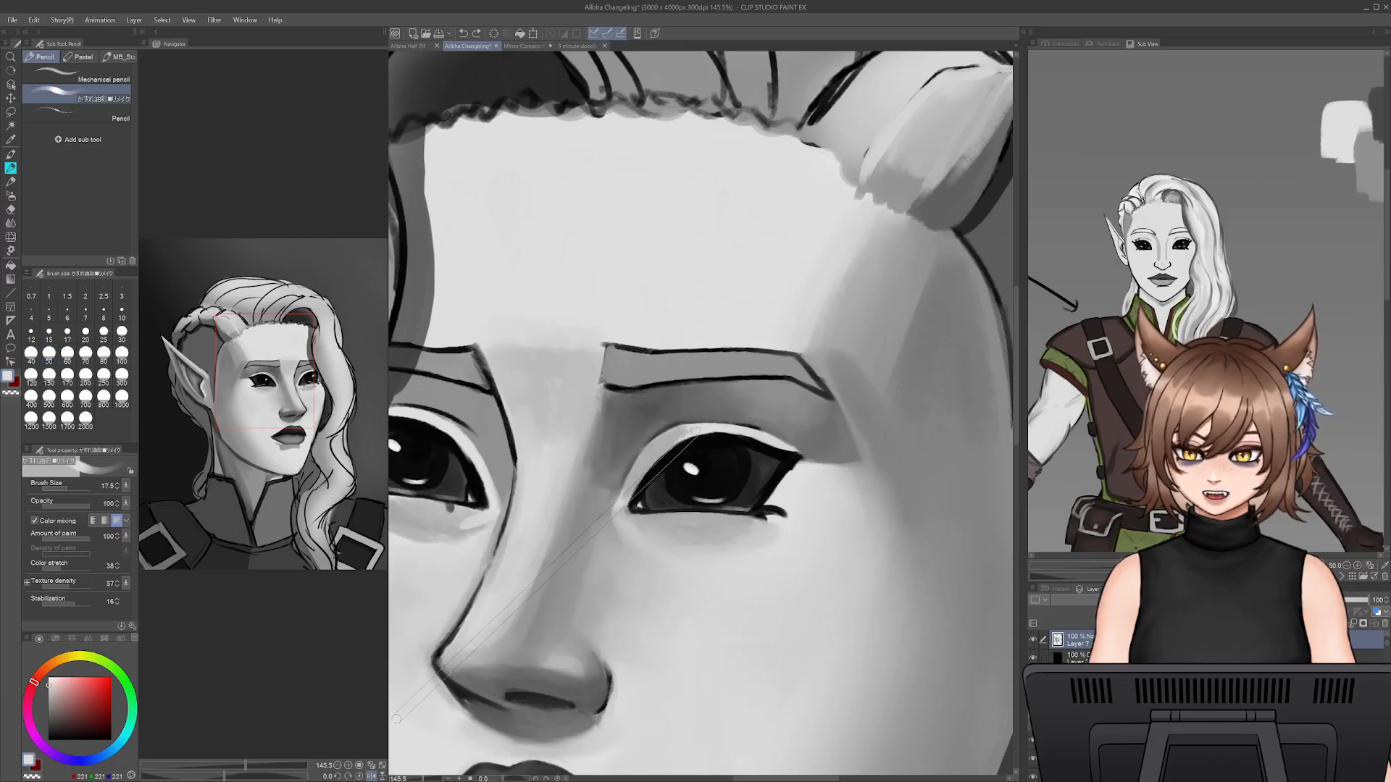
{"action": "left_click_drag", "start_coordinate": [690, 431], "coordinate": [643, 470]}
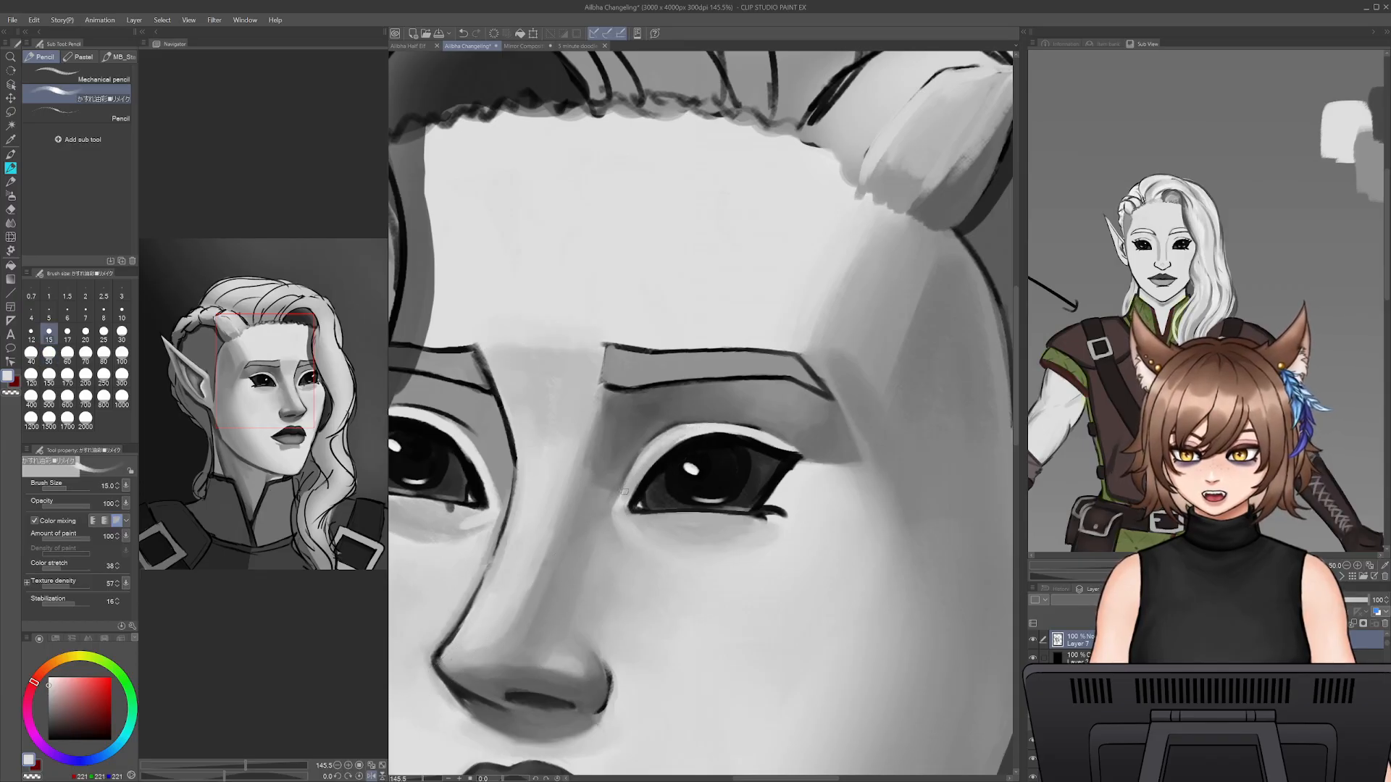
{"action": "left_click", "coordinate": [653, 462], "text": "alt"}
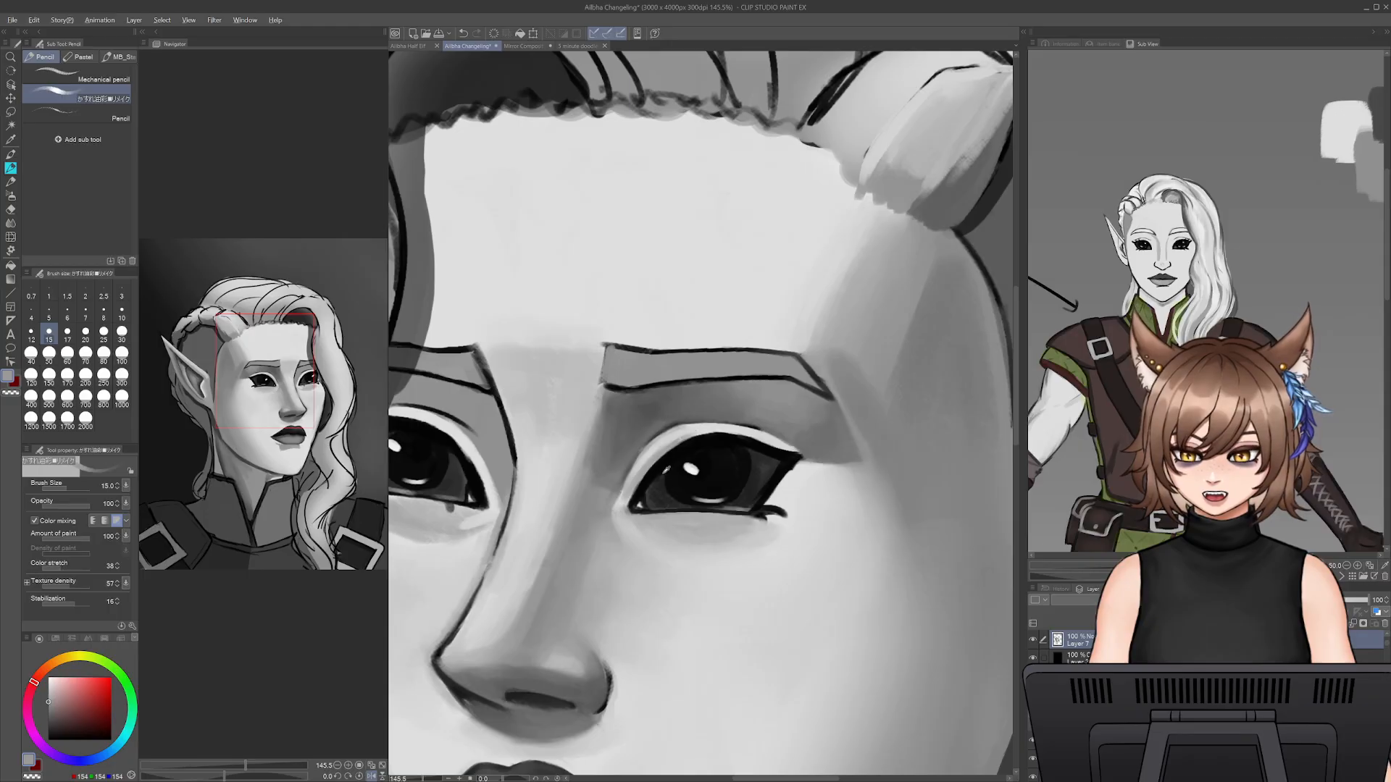
- Darken the upper lash line of the near eye with sampled black at brush sizes 20 and 25
{"action": "left_click", "coordinate": [665, 468], "text": "alt"}
{"action": "key", "text": "bracketright"}
{"action": "key", "text": "bracketright"}
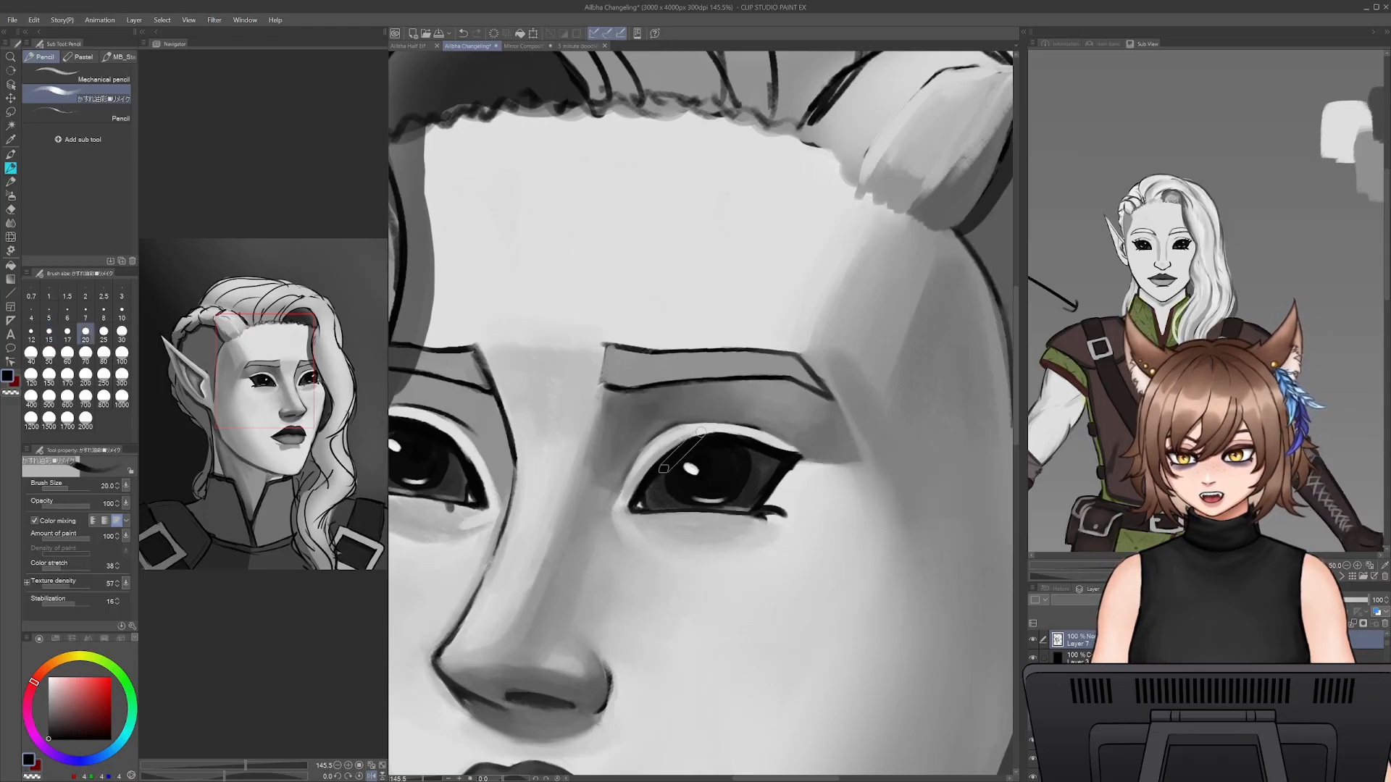
{"action": "key", "text": "bracketright"}
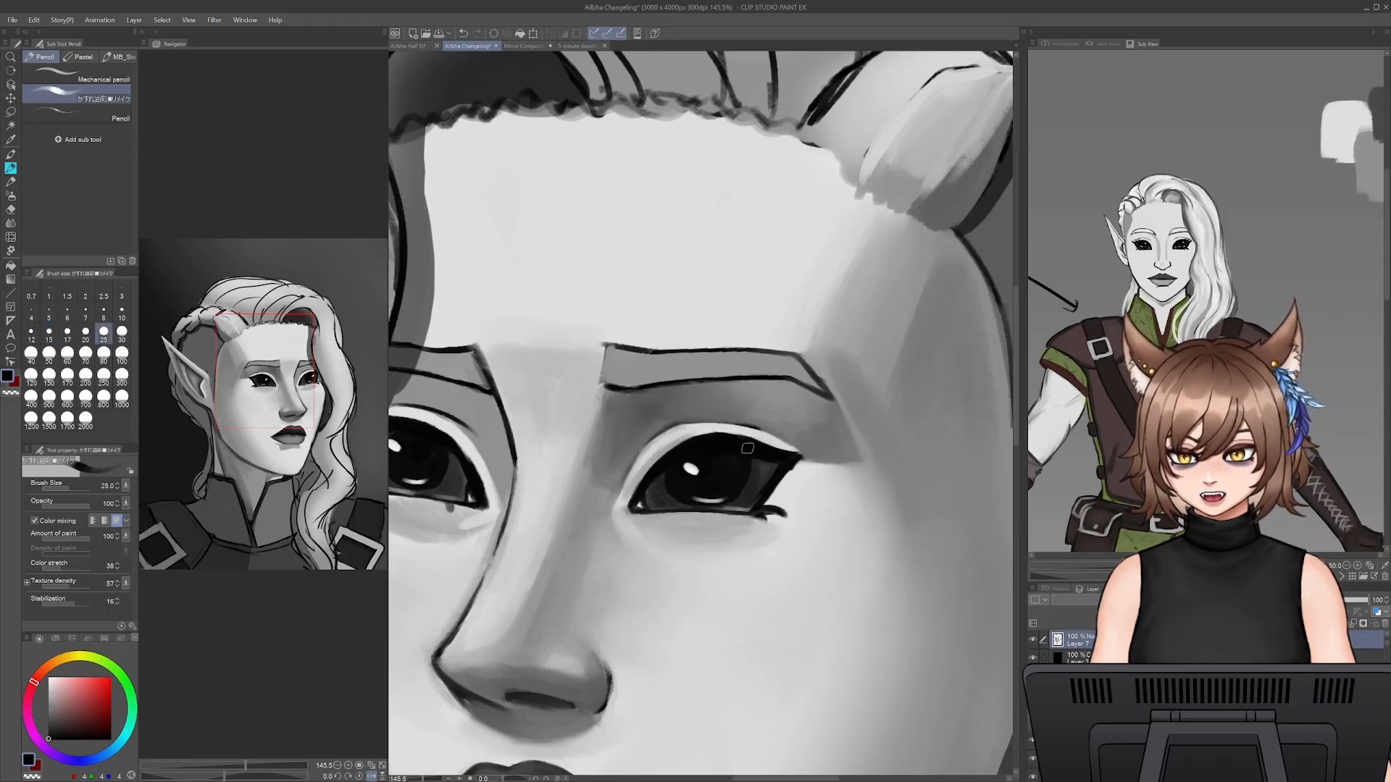
{"action": "key", "text": "bracketleft"}
{"action": "key", "text": "bracketleft"}
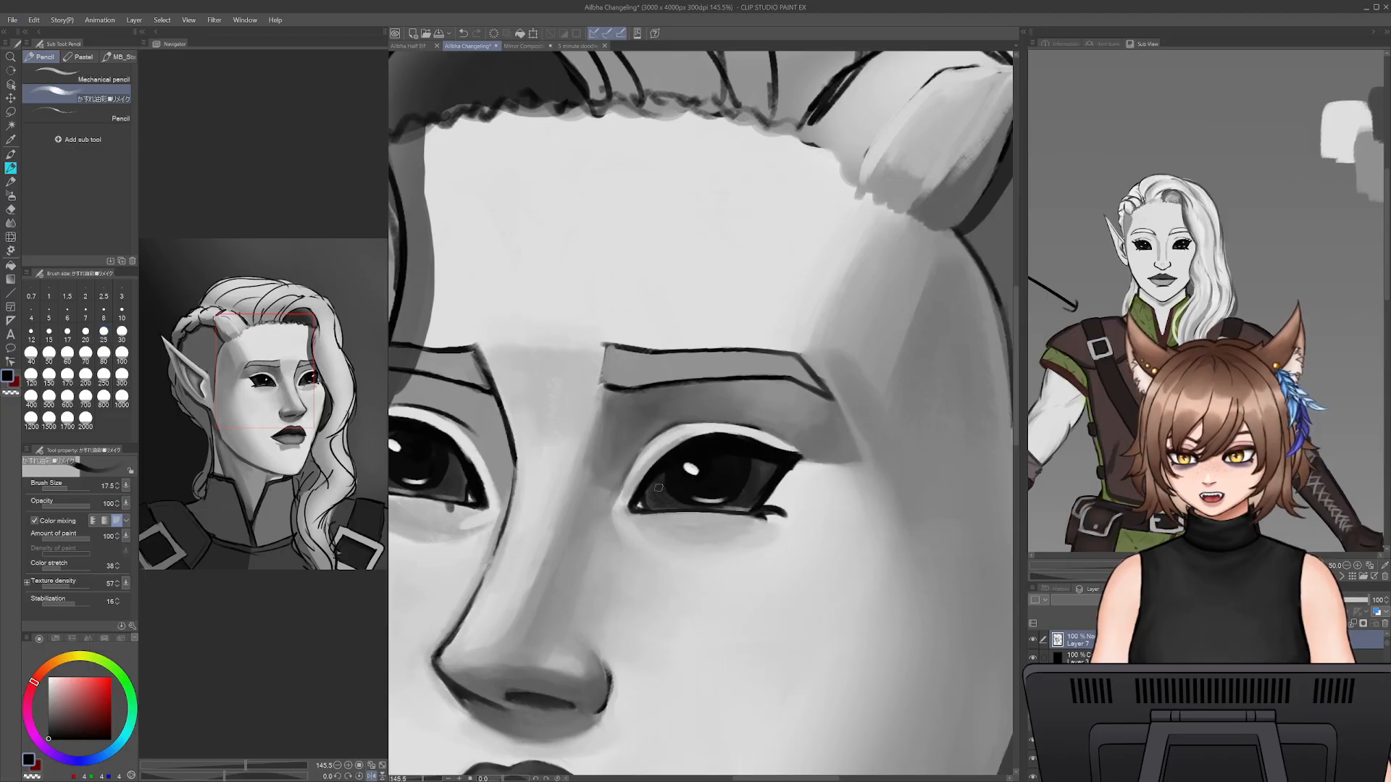
- Even out the inner part of the near eye beside the iris with sampled dark grey at brush size 20
{"action": "left_click", "coordinate": [661, 480], "text": "alt"}
{"action": "key", "text": "bracketright"}
{"action": "left_click", "coordinate": [661, 478], "text": "shift"}
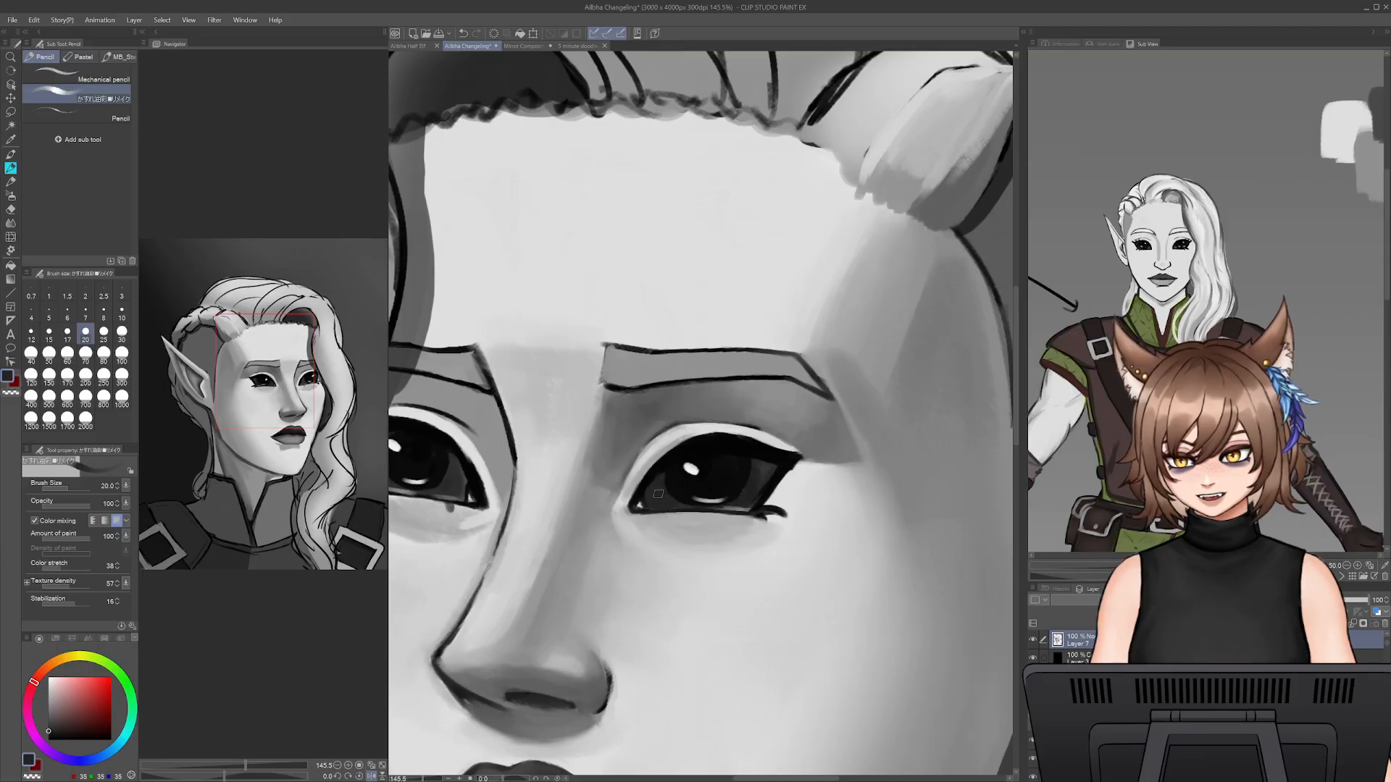
- Paint the outer part of the near eye with the dark grey at brush sizes 15 and 25, undoing the last stroke
{"action": "key", "text": "bracketleft"}
{"action": "key", "text": "bracketleft"}
{"action": "key", "text": "bracketleft"}
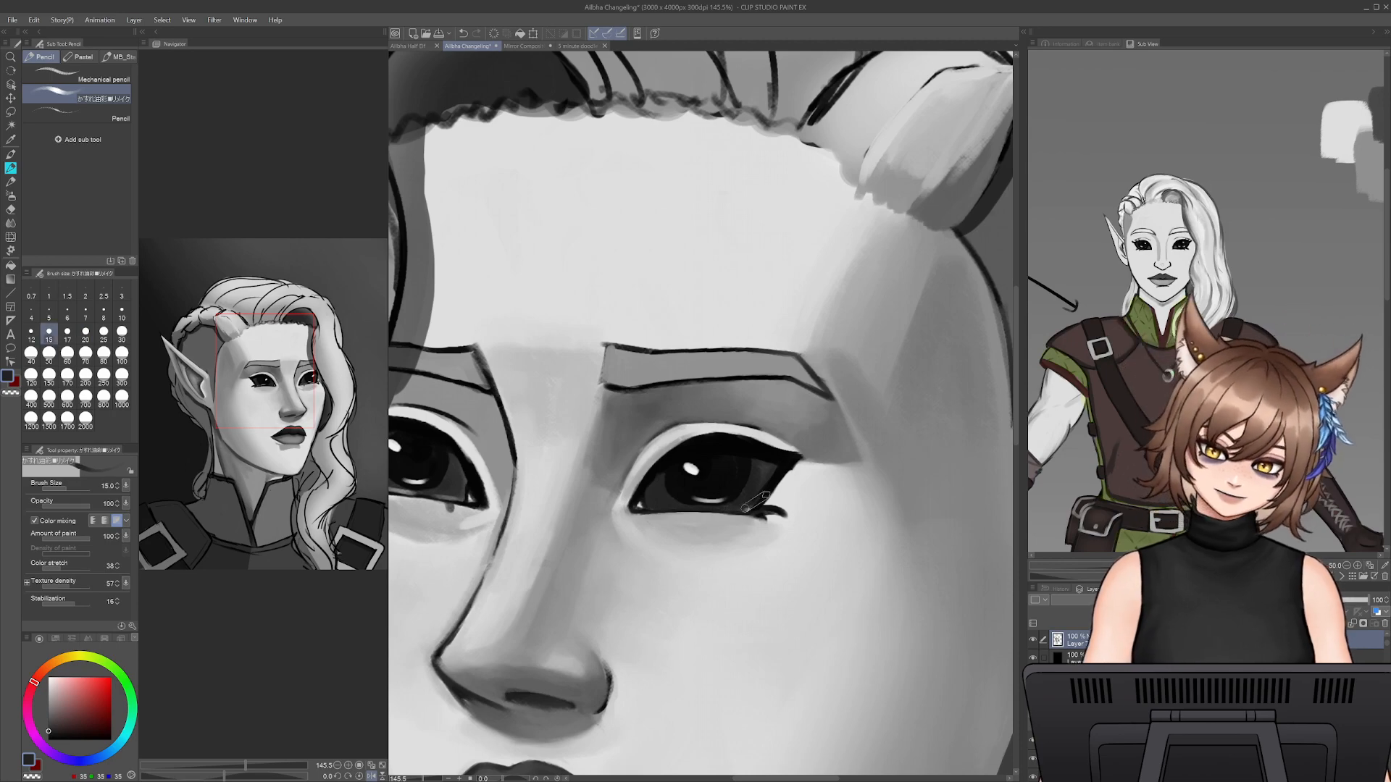
{"action": "key", "text": "bracketright"}
{"action": "key", "text": "bracketright"}
{"action": "key", "text": "bracketright"}
{"action": "key", "text": "bracketright"}
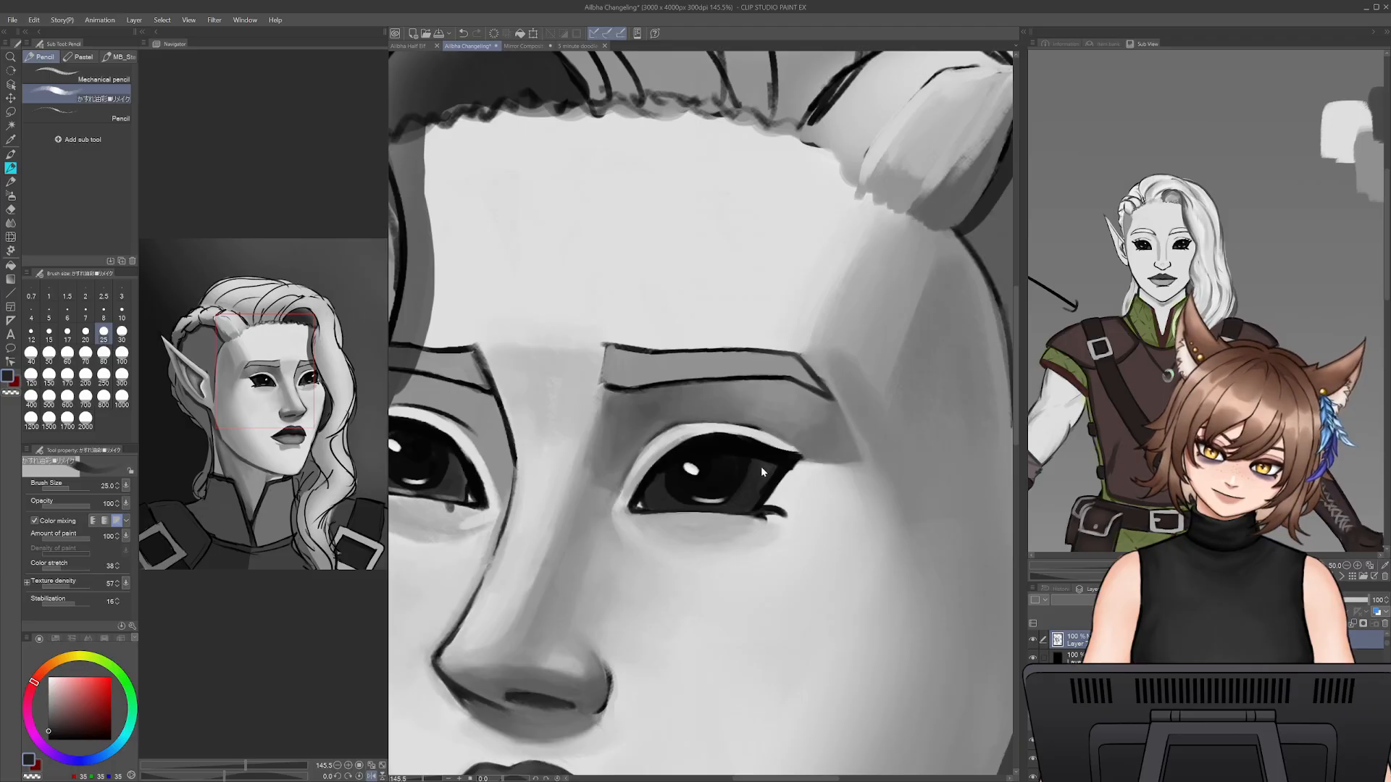
{"action": "key", "text": "ctrl+z"}
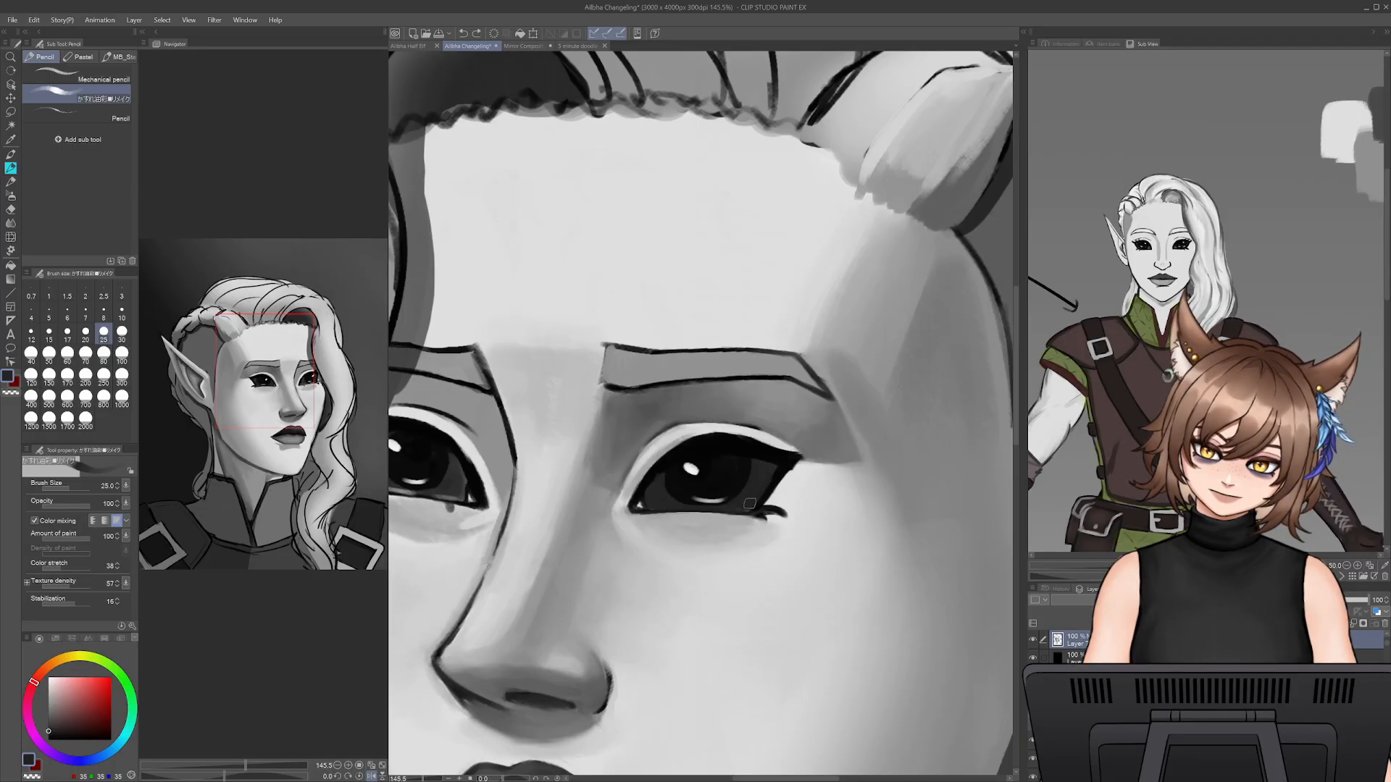
- Sharpen the outer corner and lower lash line of the near eye with sampled black, reducing the brush size to 10
{"action": "left_click", "coordinate": [787, 465], "text": "alt"}
{"action": "key", "text": "bracketleft"}
{"action": "key", "text": "bracketleft"}
{"action": "key", "text": "bracketleft"}
{"action": "key", "text": "bracketleft"}
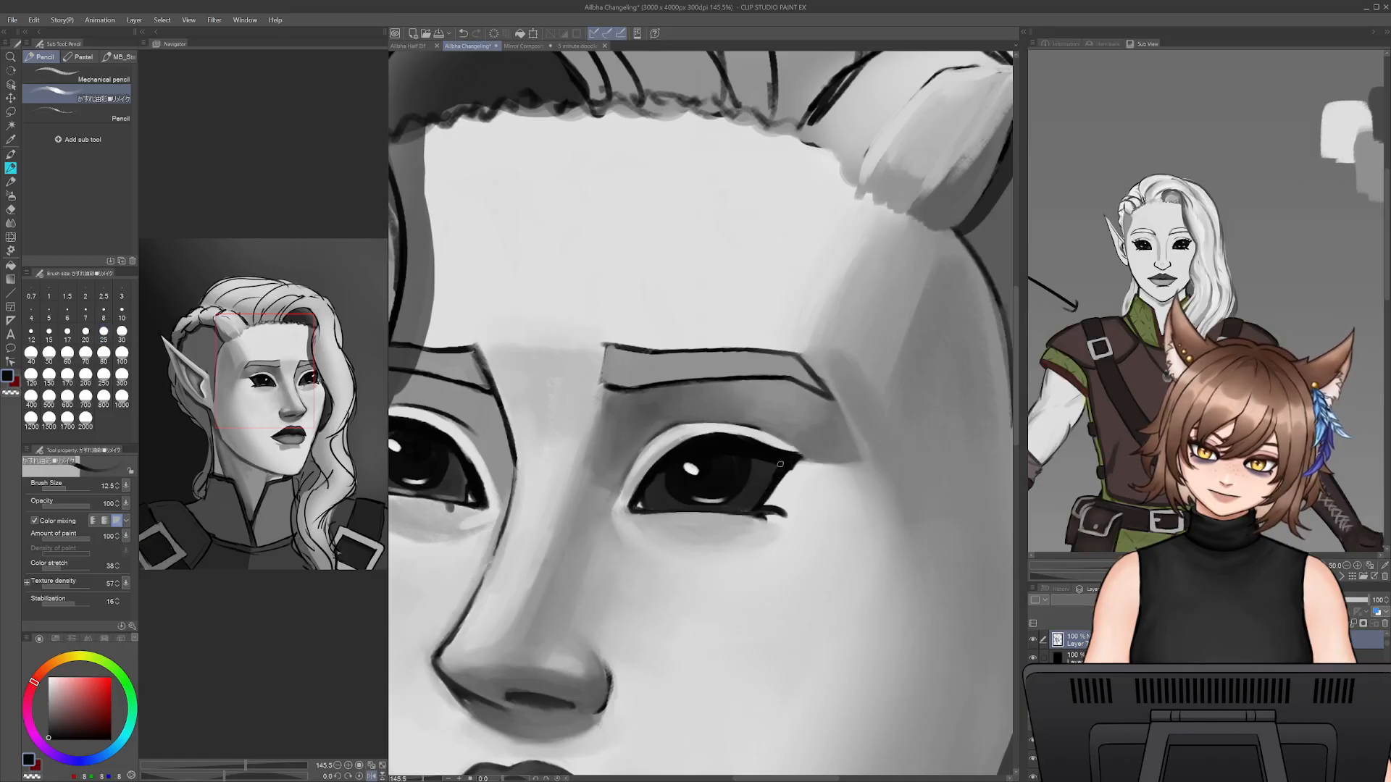
{"action": "key", "text": "bracketleft"}
{"action": "key", "text": "bracketleft"}
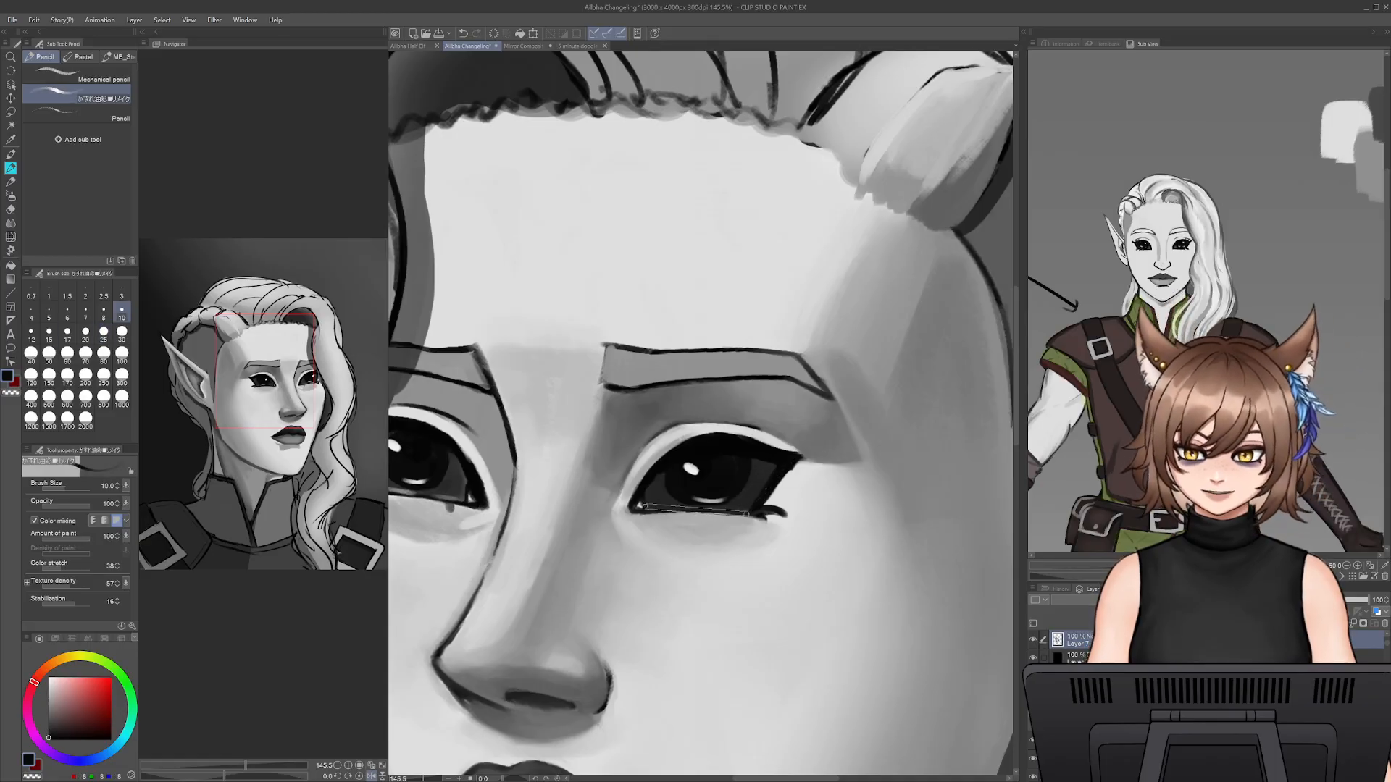
{"action": "left_click_drag", "start_coordinate": [630, 513], "coordinate": [751, 516]}
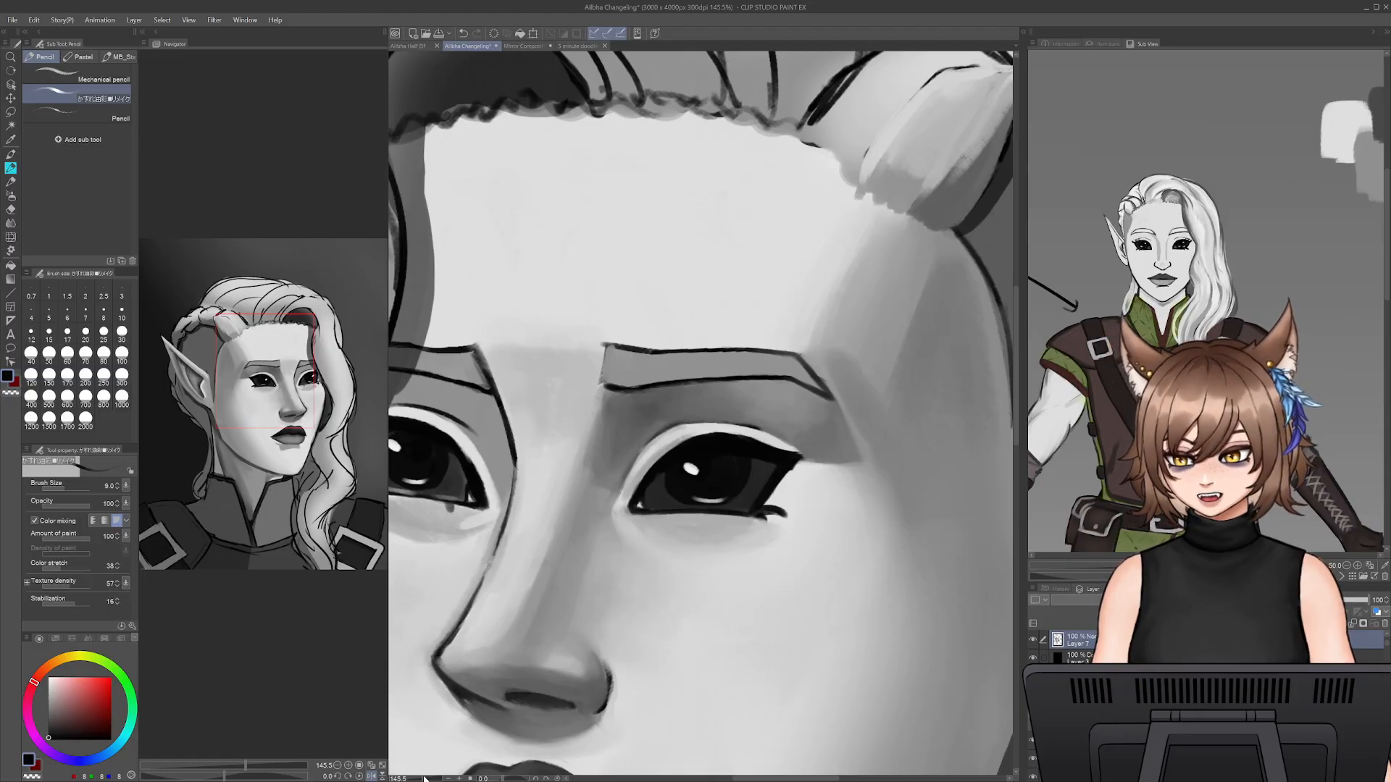
- Draw pointed black lashes along the outer upper lid of the near eye at brush size 9
{"action": "mouse_move", "coordinate": [423, 779]}
{"action": "left_mouse_down"}
{"action": "mouse_move", "coordinate": [405, 780]}
{"action": "mouse_move", "coordinate": [429, 778]}
{"action": "left_mouse_up"}
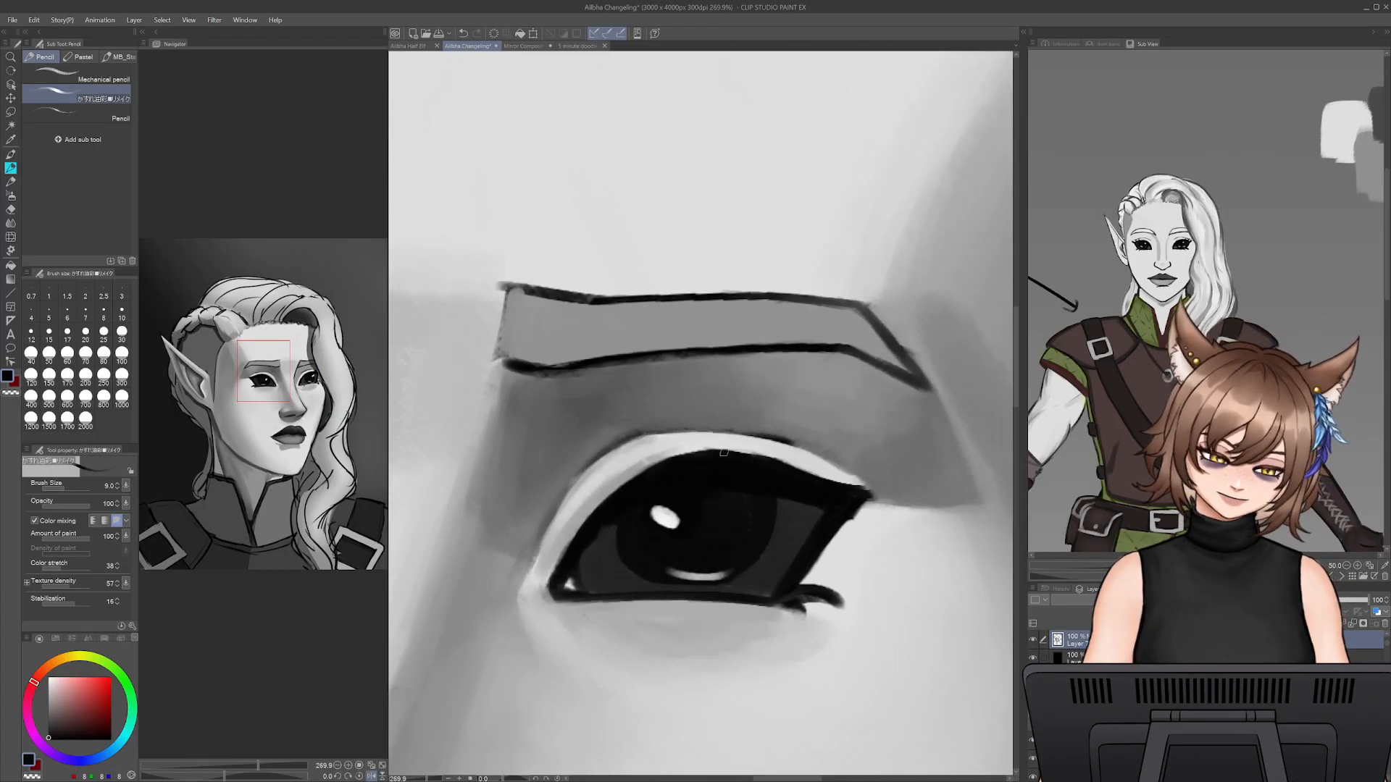
{"action": "mouse_move", "coordinate": [746, 454]}
{"action": "left_mouse_down"}
{"action": "mouse_move", "coordinate": [804, 433]}
{"action": "mouse_move", "coordinate": [896, 475]}
{"action": "mouse_move", "coordinate": [825, 548]}
{"action": "left_mouse_up"}
{"action": "key", "text": "ctrl+z"}
- Trim the lower outer corner of the near eye with sampled light grey and reshape its lower lashes into short points
{"action": "left_click", "coordinate": [862, 521], "text": "alt"}
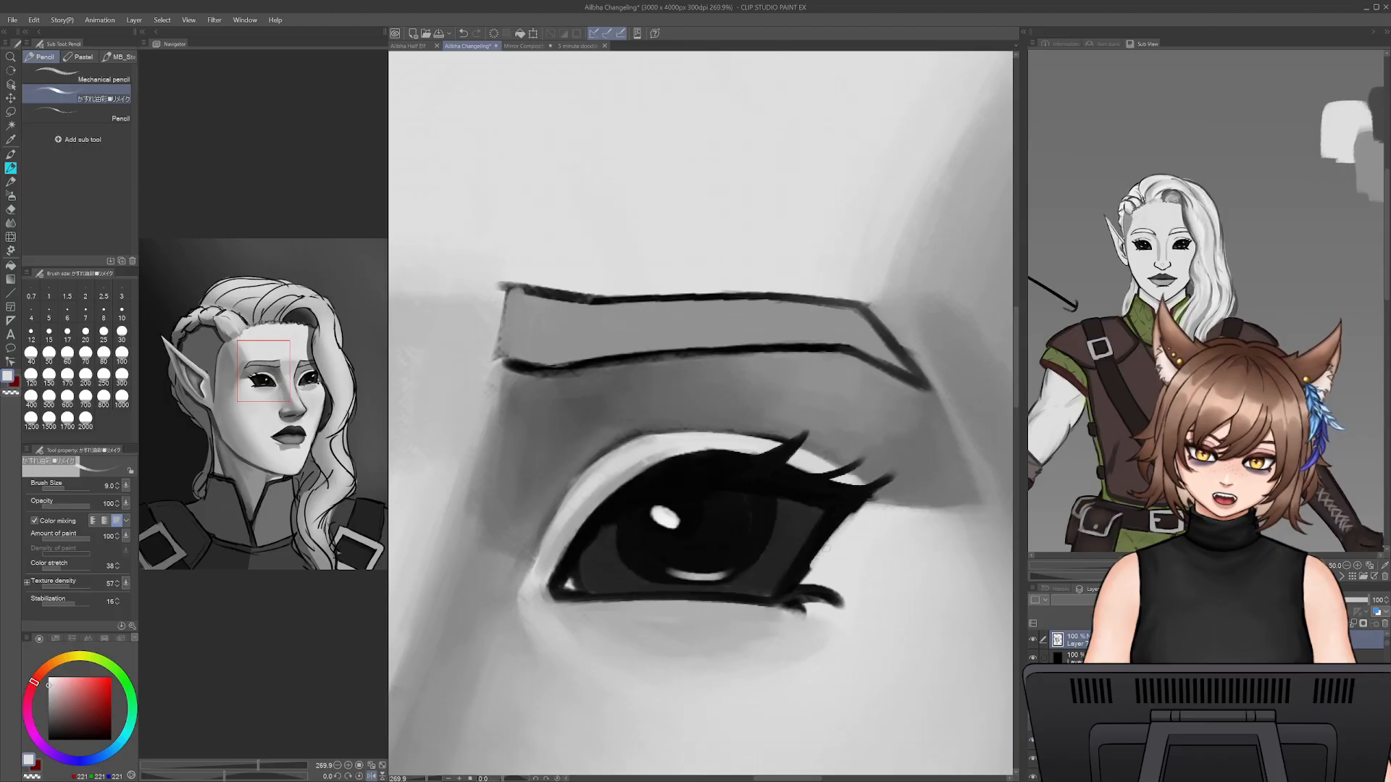
{"action": "left_click", "coordinate": [798, 584], "text": "alt"}
{"action": "mouse_move", "coordinate": [786, 600]}
{"action": "left_mouse_down"}
{"action": "mouse_move", "coordinate": [804, 616]}
{"action": "mouse_move", "coordinate": [840, 608]}
{"action": "left_mouse_up"}
{"action": "left_click", "coordinate": [812, 582], "text": "alt"}
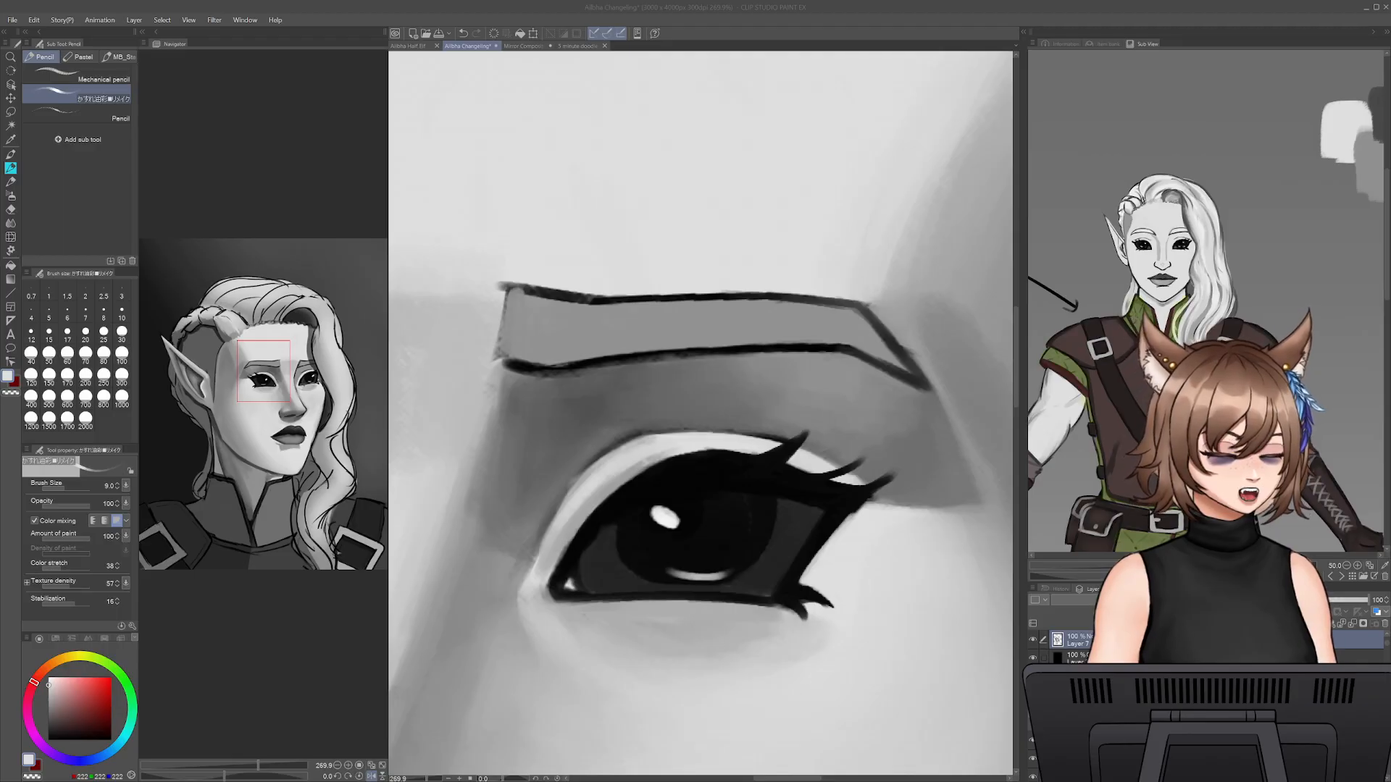
- Smooth the light inner rim of the near eye's upper lid with sampled light grey
{"action": "left_click", "coordinate": [732, 472]}
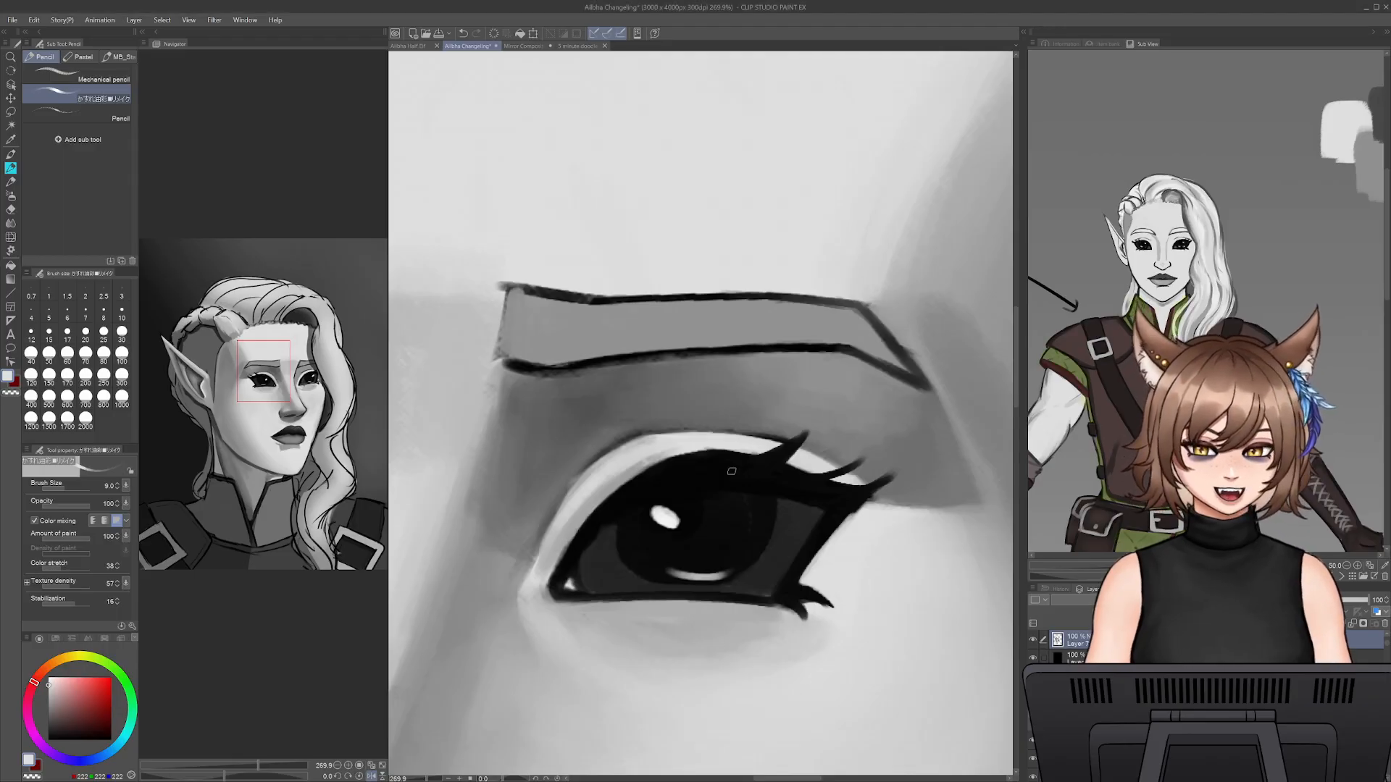
{"action": "left_click", "coordinate": [632, 463], "text": "alt"}
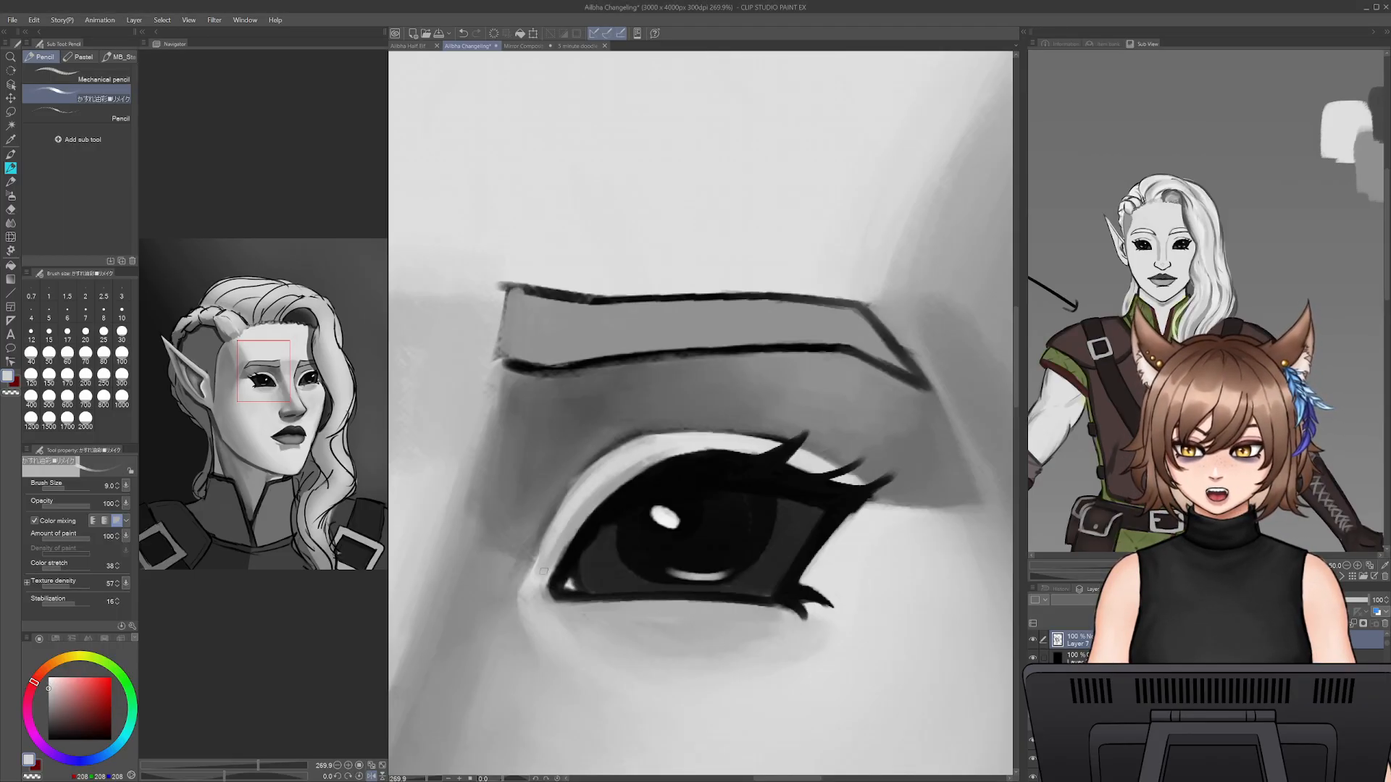
{"action": "mouse_move", "coordinate": [545, 572]}
{"action": "left_mouse_down"}
{"action": "mouse_move", "coordinate": [592, 496]}
{"action": "mouse_move", "coordinate": [628, 476]}
{"action": "left_mouse_up"}
{"action": "left_click_drag", "start_coordinate": [555, 559], "coordinate": [624, 479]}
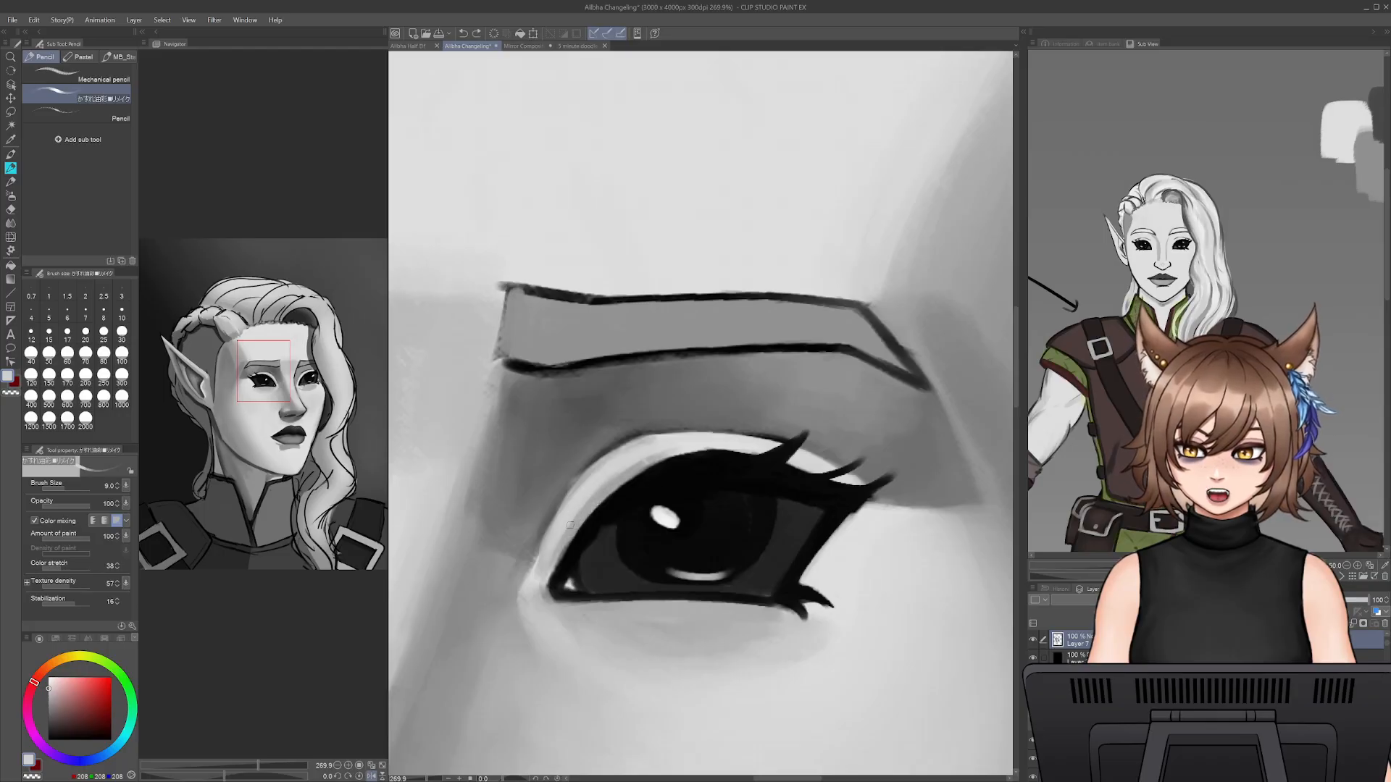
{"action": "left_click_drag", "start_coordinate": [554, 528], "coordinate": [597, 471]}
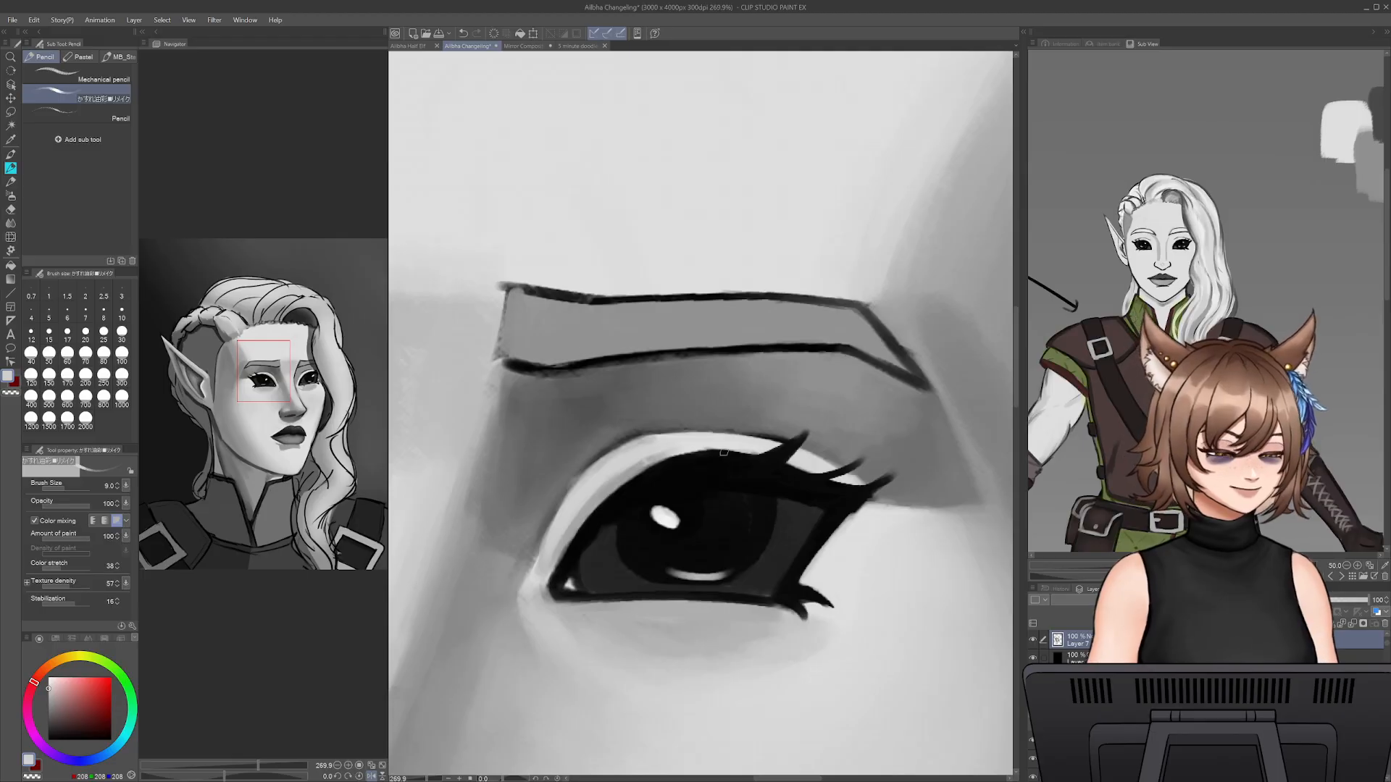
- Trim the outer edge of the near eye below the outermost upper lash with sampled light grey
{"action": "left_click", "coordinate": [829, 501], "text": "alt"}
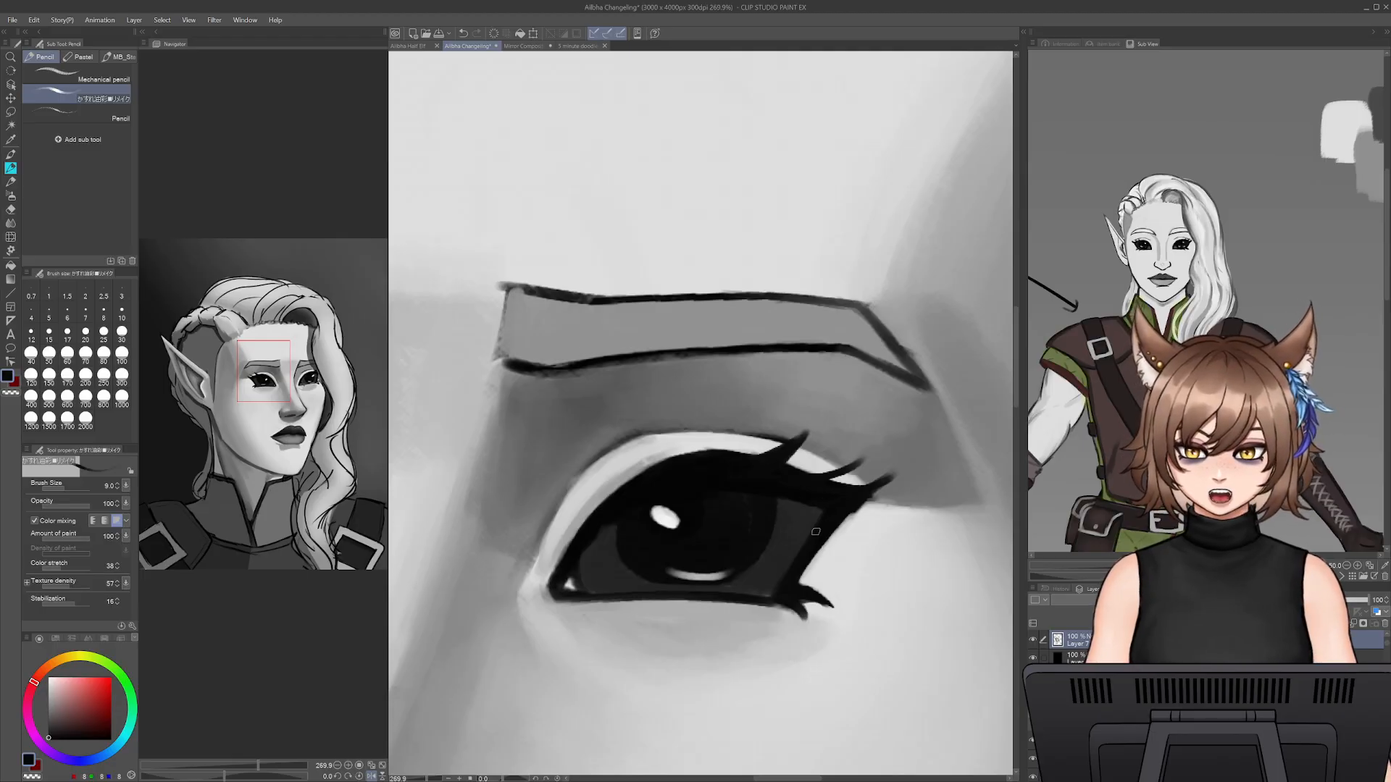
{"action": "left_click", "coordinate": [872, 522], "text": "alt"}
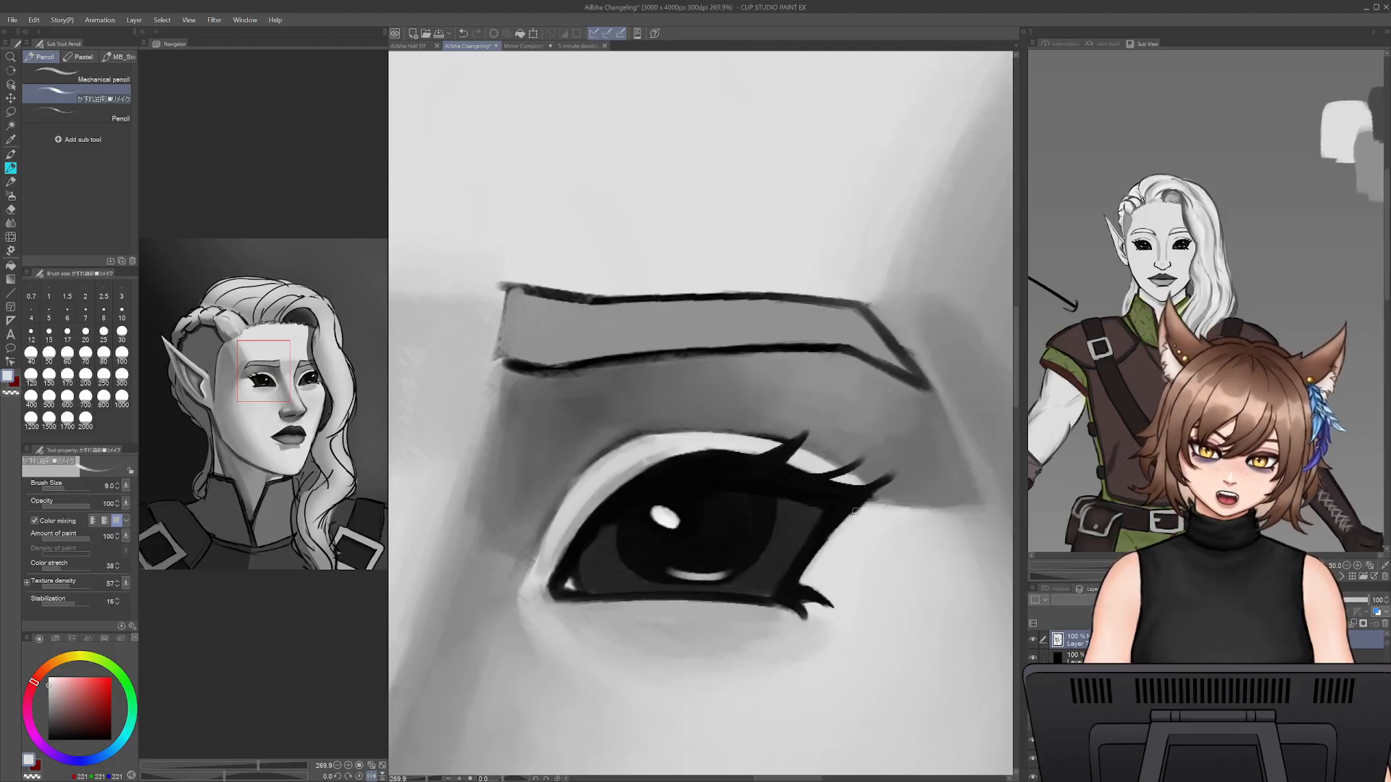
{"action": "mouse_move", "coordinate": [816, 561]}
{"action": "left_mouse_down"}
{"action": "mouse_move", "coordinate": [827, 542]}
{"action": "mouse_move", "coordinate": [811, 573]}
{"action": "mouse_move", "coordinate": [827, 536]}
{"action": "mouse_move", "coordinate": [881, 489]}
{"action": "left_mouse_up"}
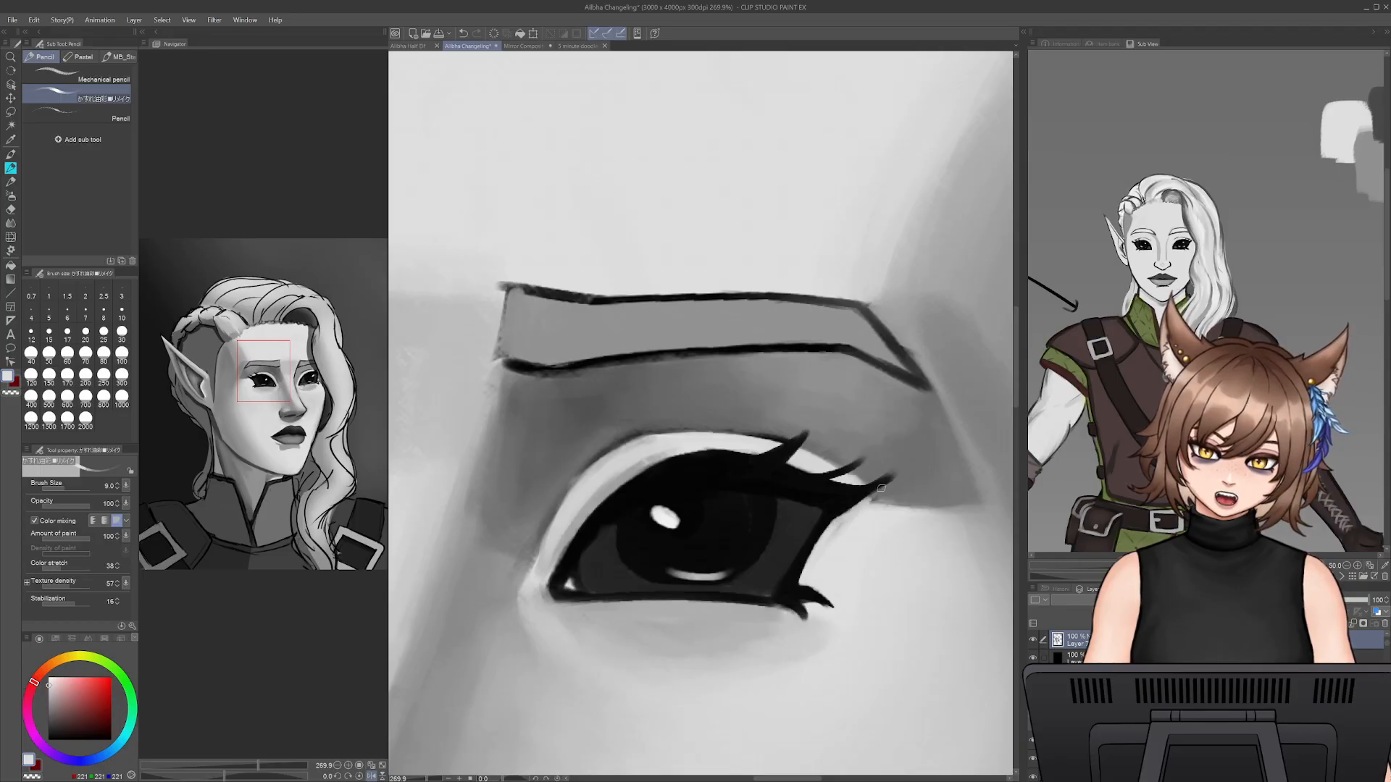
- Touch up the shadow beside the outermost lash with sampled mid grey at brush size 15 and clean its lower edge with light grey
{"action": "left_click", "coordinate": [884, 496], "text": "alt"}
{"action": "key", "text": "]"}
{"action": "key", "text": "]"}
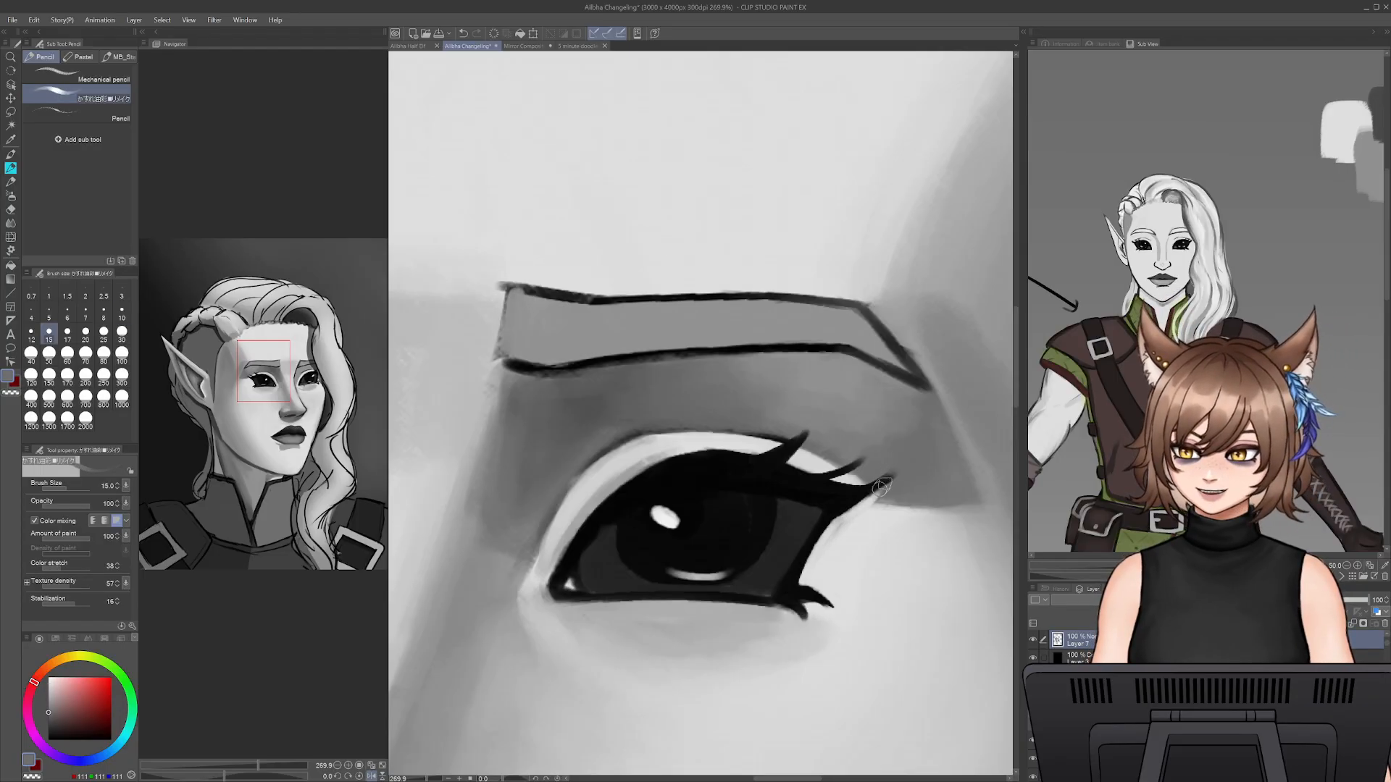
{"action": "left_click_drag", "start_coordinate": [887, 491], "coordinate": [901, 497]}
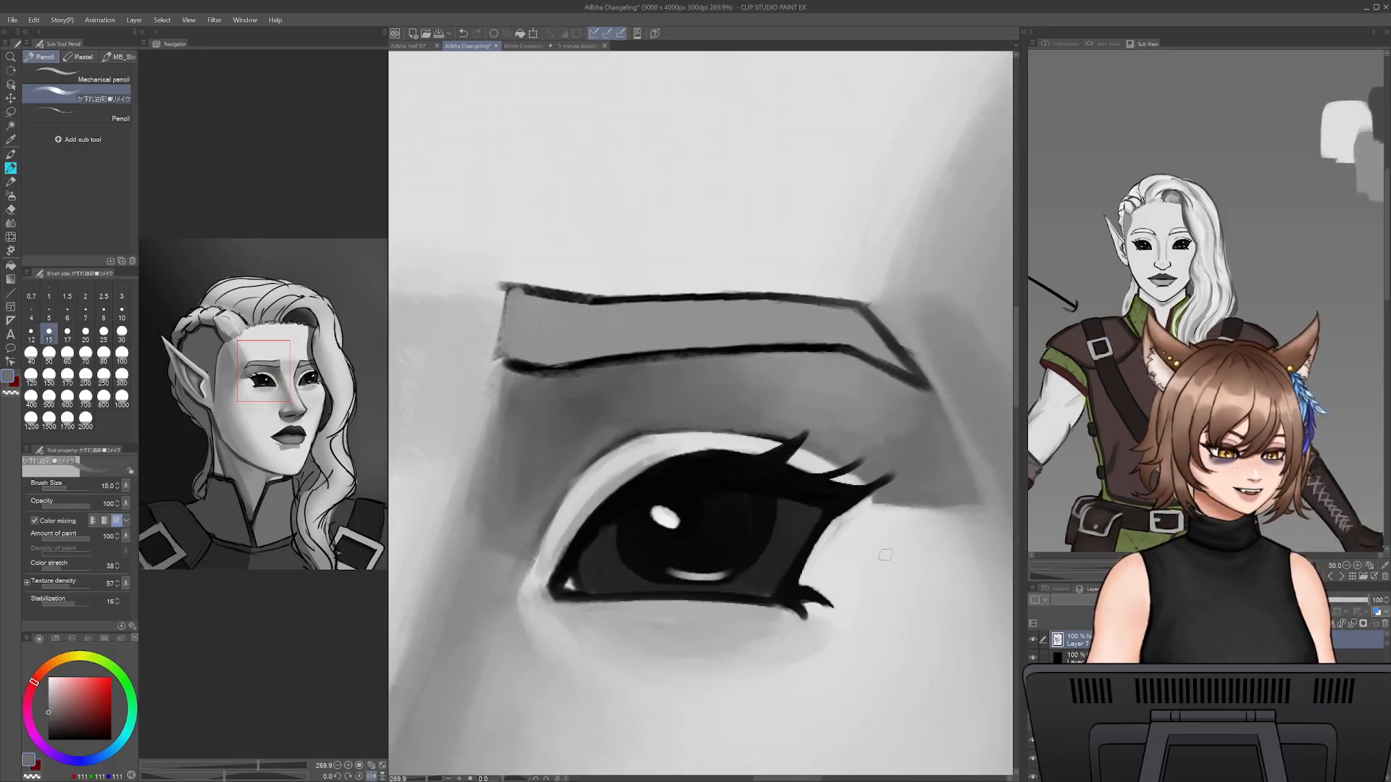
{"action": "left_click", "coordinate": [860, 516], "text": "alt"}
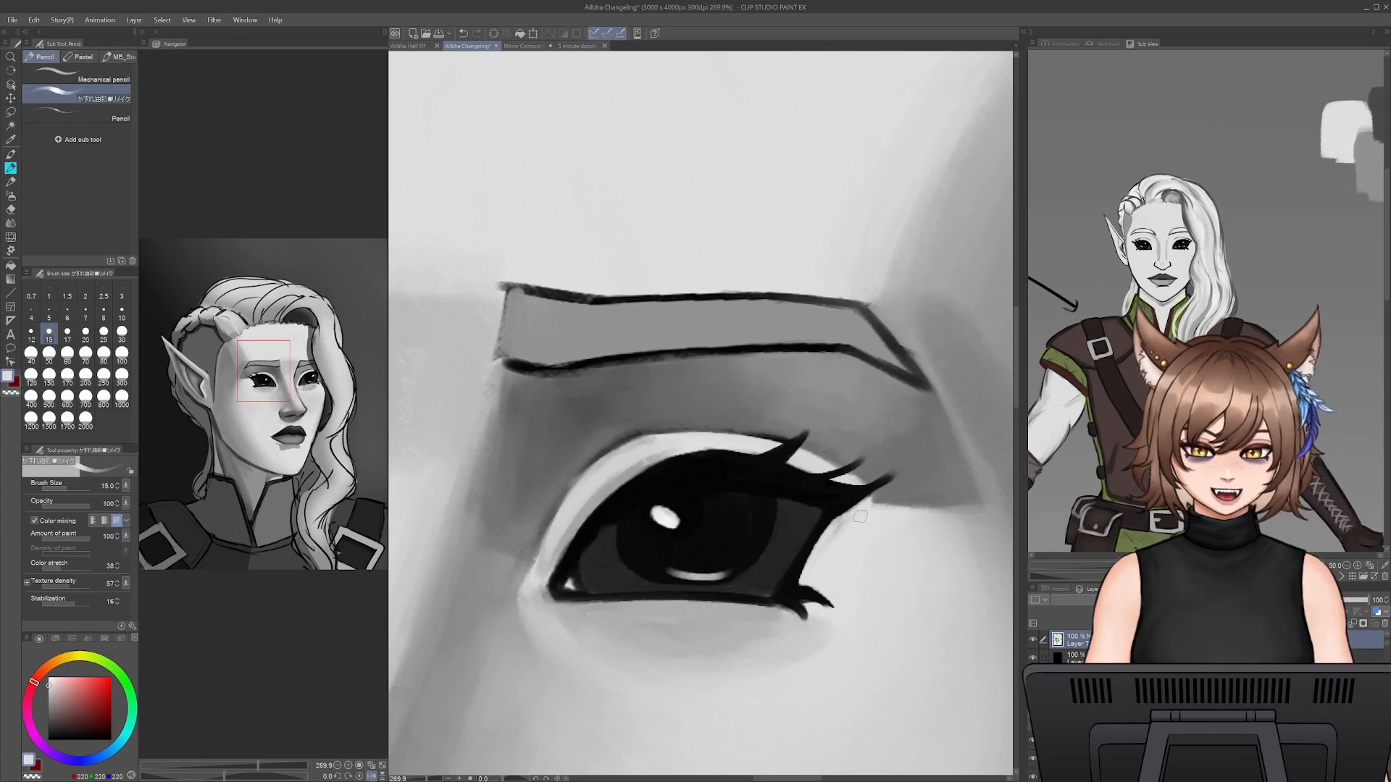
{"action": "mouse_move", "coordinate": [902, 511]}
{"action": "left_mouse_down"}
{"action": "mouse_move", "coordinate": [975, 510]}
{"action": "mouse_move", "coordinate": [946, 518]}
{"action": "left_mouse_up"}
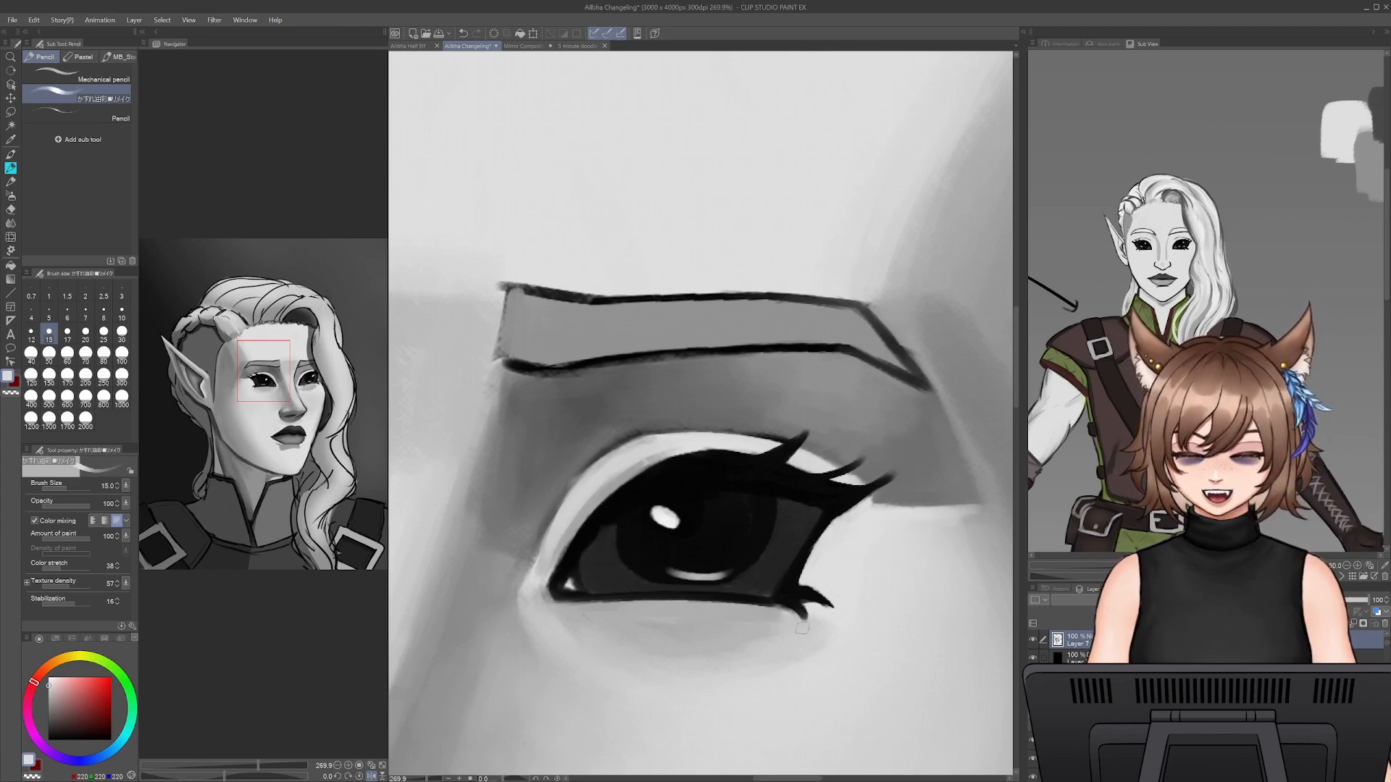
- Reinforce the near eye's outer corner and lower lash line with sampled black at brush size 9
{"action": "left_click", "coordinate": [776, 552], "text": "alt"}
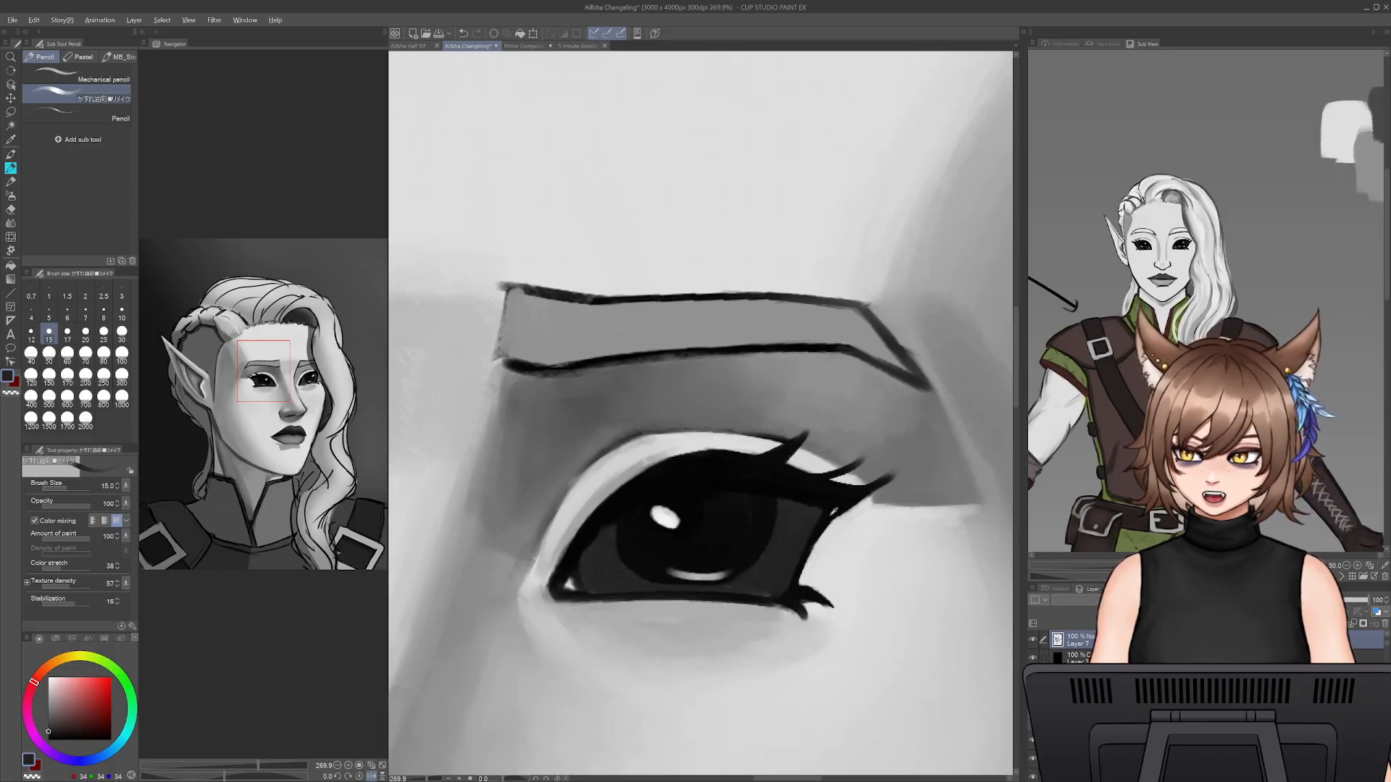
{"action": "left_click", "coordinate": [824, 516], "text": "alt"}
{"action": "key", "text": "bracketleft"}
{"action": "key", "text": "bracketleft"}
{"action": "key", "text": "bracketleft"}
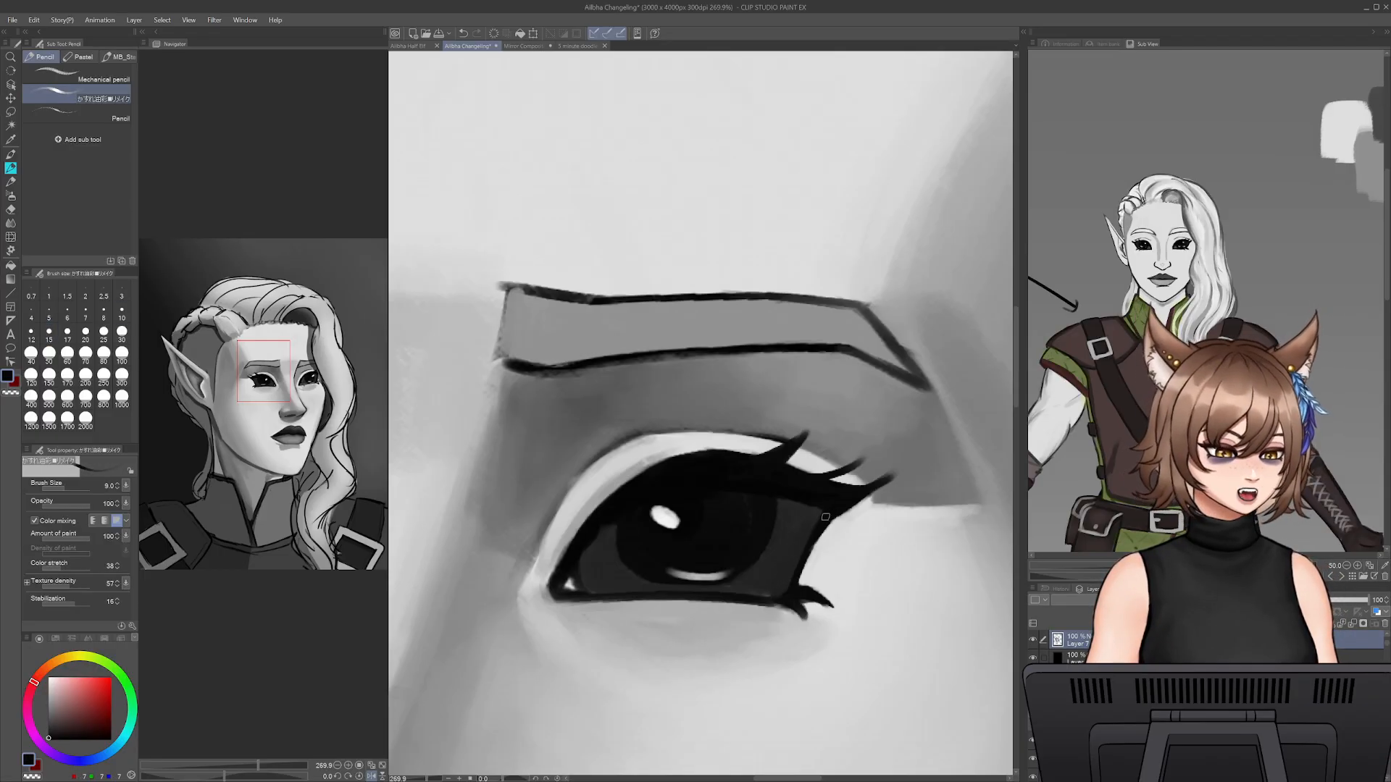
{"action": "mouse_move", "coordinate": [825, 518]}
{"action": "left_mouse_down"}
{"action": "mouse_move", "coordinate": [783, 586]}
{"action": "mouse_move", "coordinate": [748, 595]}
{"action": "left_mouse_up"}
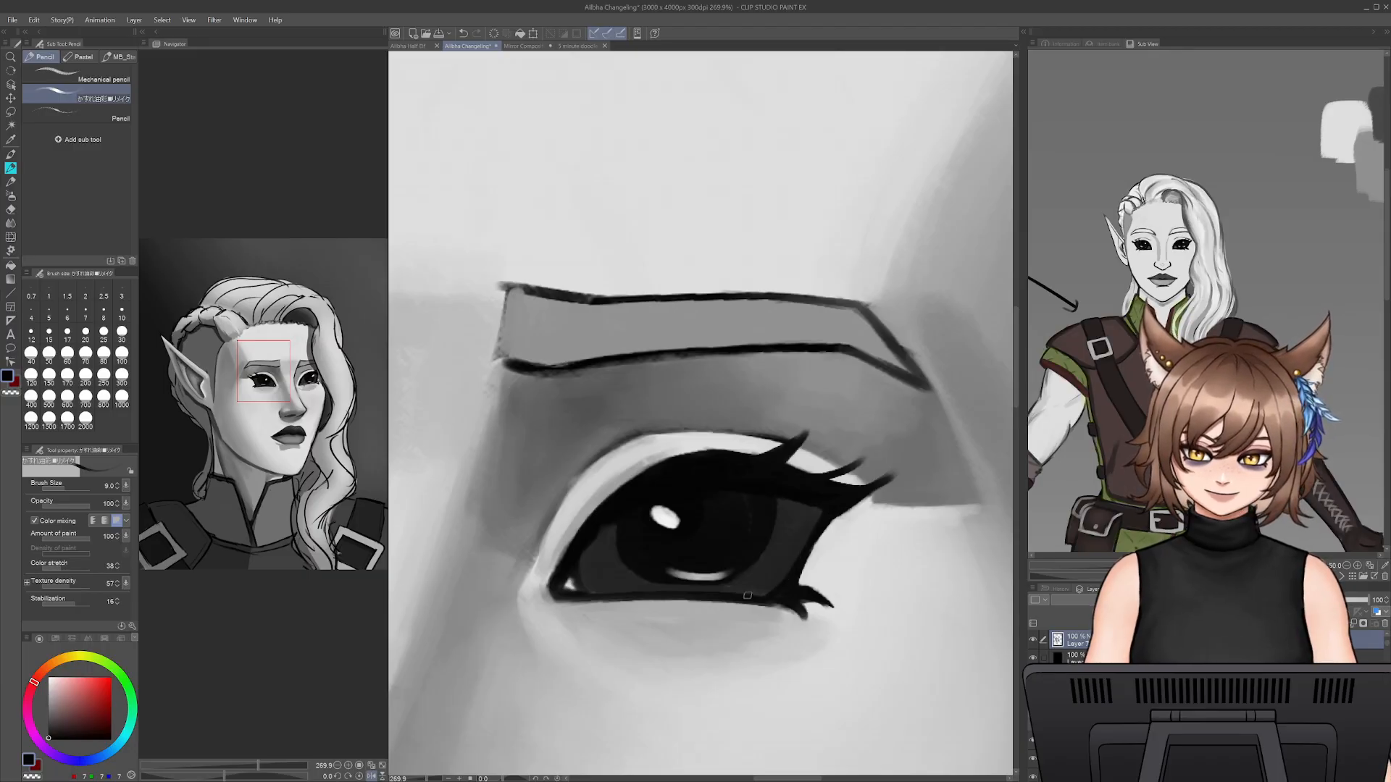
- Paint out the near eye's lower outer lashes with sampled light grey at brush size 17
{"action": "left_click", "coordinate": [814, 572], "text": "alt"}
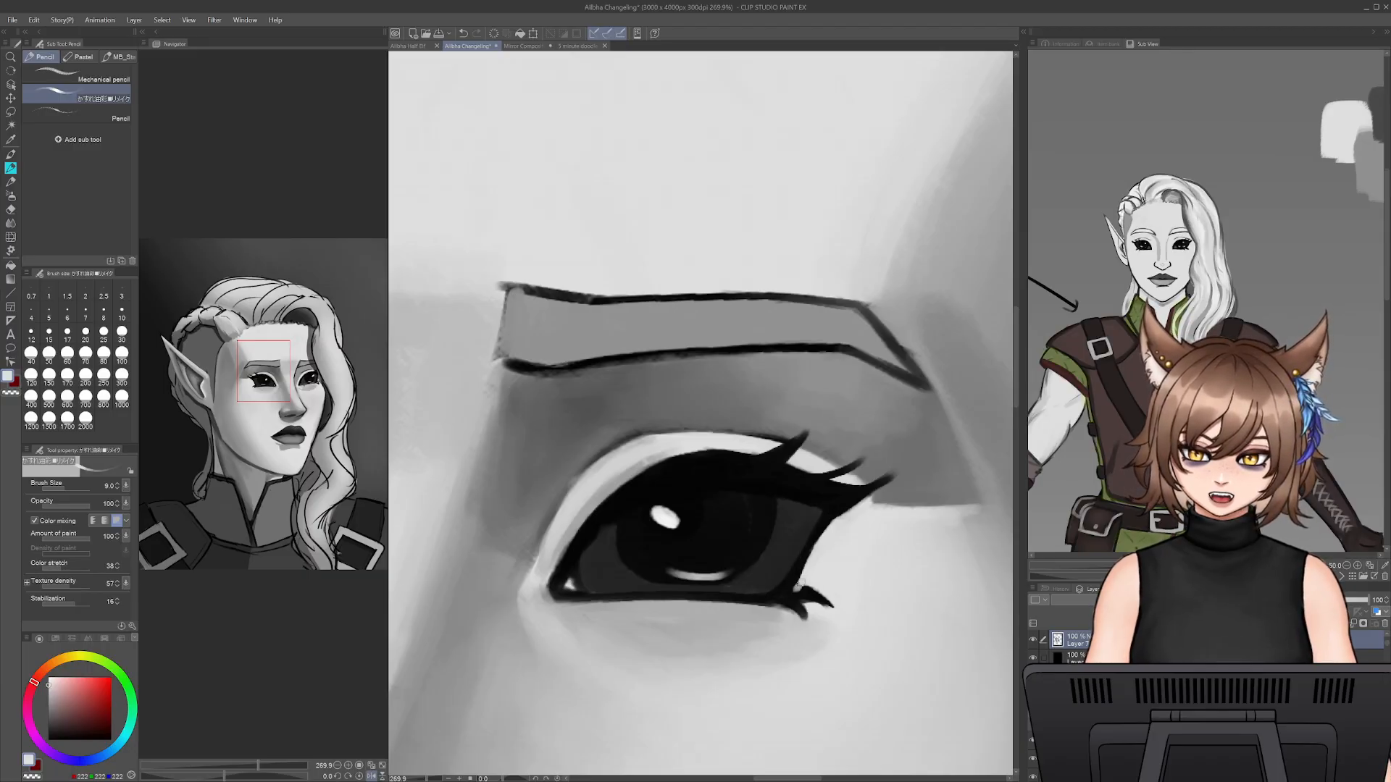
{"action": "key", "text": "bracketright"}
{"action": "key", "text": "bracketright"}
{"action": "key", "text": "bracketright"}
{"action": "key", "text": "bracketright"}
{"action": "mouse_move", "coordinate": [817, 589]}
{"action": "left_mouse_down"}
{"action": "mouse_move", "coordinate": [793, 609]}
{"action": "mouse_move", "coordinate": [810, 621]}
{"action": "mouse_move", "coordinate": [816, 599]}
{"action": "left_mouse_up"}
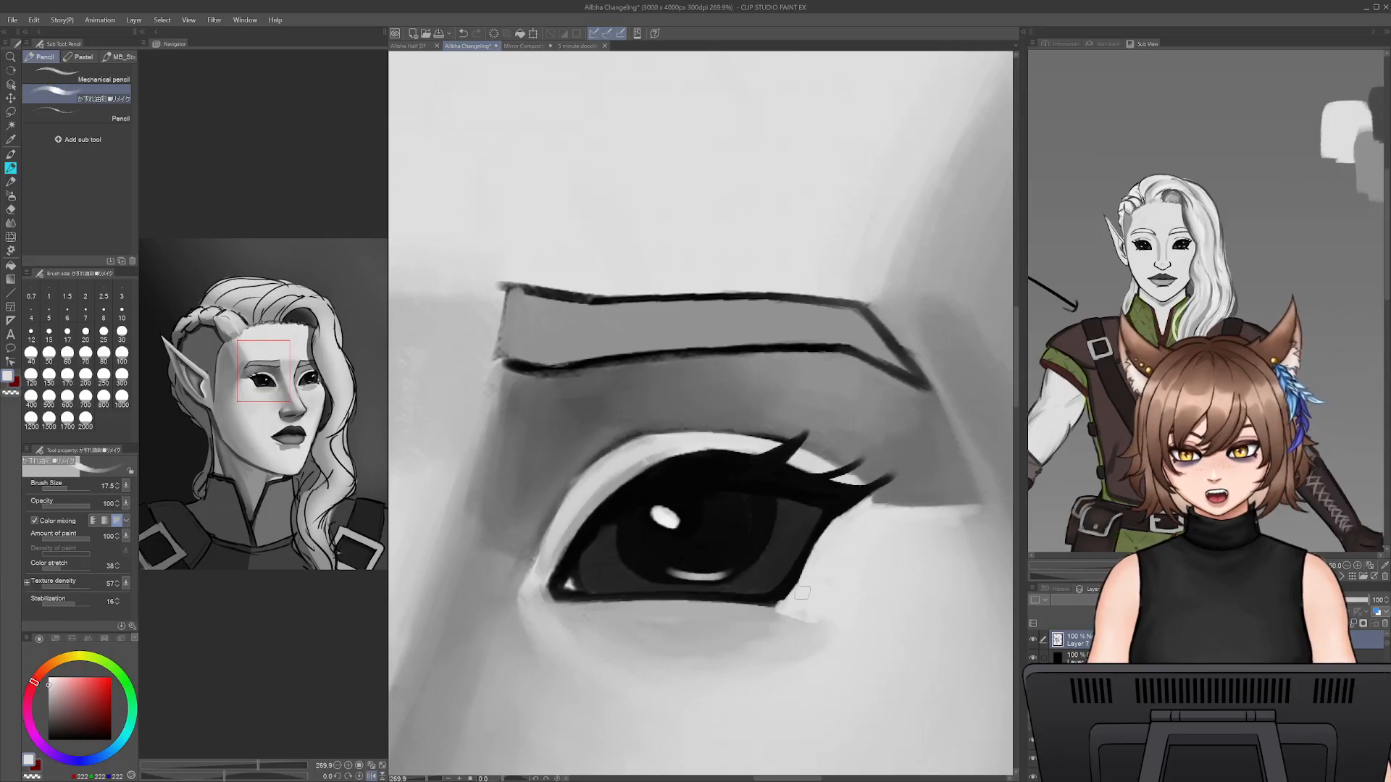
{"action": "mouse_move", "coordinate": [802, 593]}
{"action": "left_mouse_down"}
{"action": "mouse_move", "coordinate": [790, 605]}
{"action": "mouse_move", "coordinate": [818, 559]}
{"action": "left_mouse_up"}
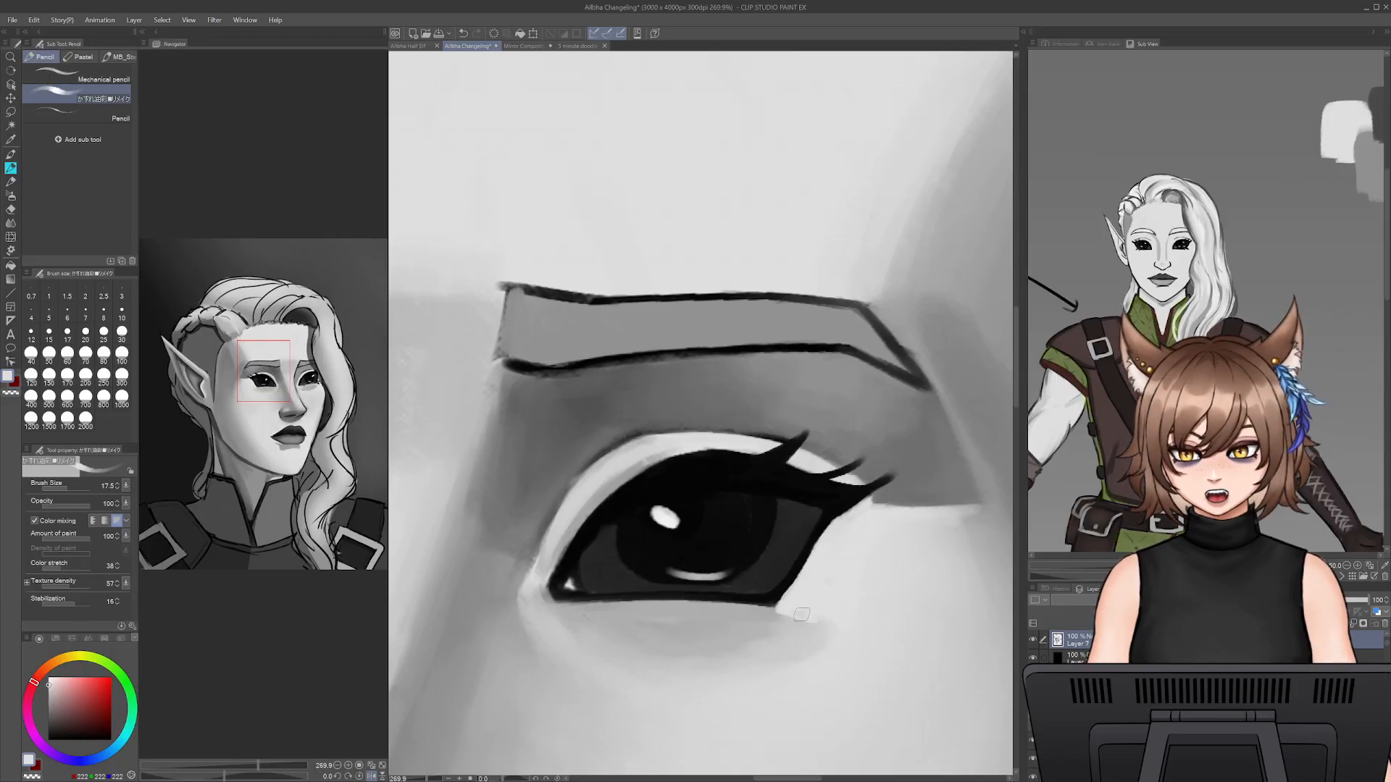
{"action": "left_click_drag", "start_coordinate": [801, 614], "coordinate": [806, 627]}
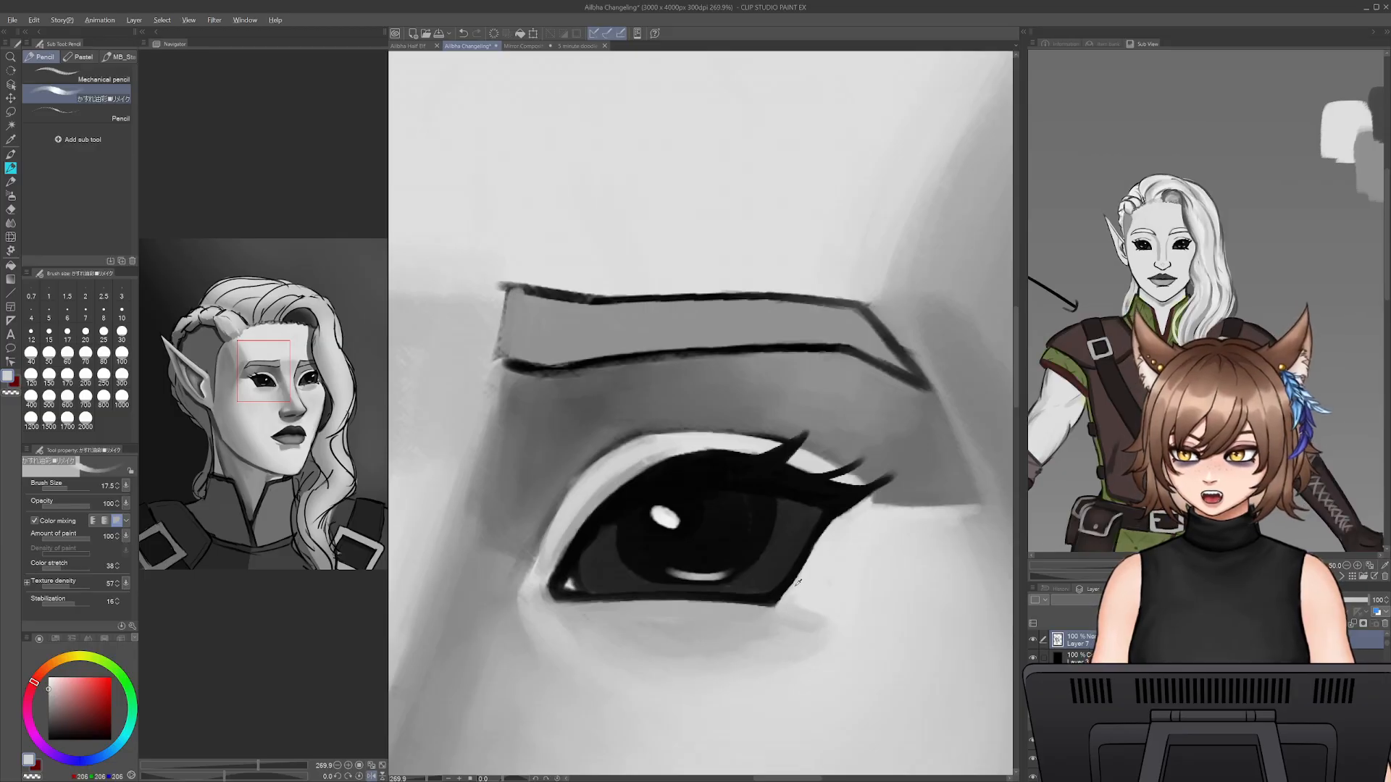
- Redraw the near eye's outer corner line in black at brush size 9, undoing the first stroke
{"action": "left_click", "coordinate": [766, 602], "text": "alt"}
{"action": "key", "text": "["}
{"action": "key", "text": "["}
{"action": "key", "text": "["}
{"action": "key", "text": "["}
{"action": "mouse_move", "coordinate": [768, 604]}
{"action": "left_mouse_down"}
{"action": "mouse_move", "coordinate": [829, 527]}
{"action": "mouse_move", "coordinate": [798, 567]}
{"action": "left_mouse_up"}
{"action": "key", "text": "ctrl+z"}
{"action": "left_click", "coordinate": [835, 509], "text": "alt"}
{"action": "left_click_drag", "start_coordinate": [837, 512], "coordinate": [779, 598]}
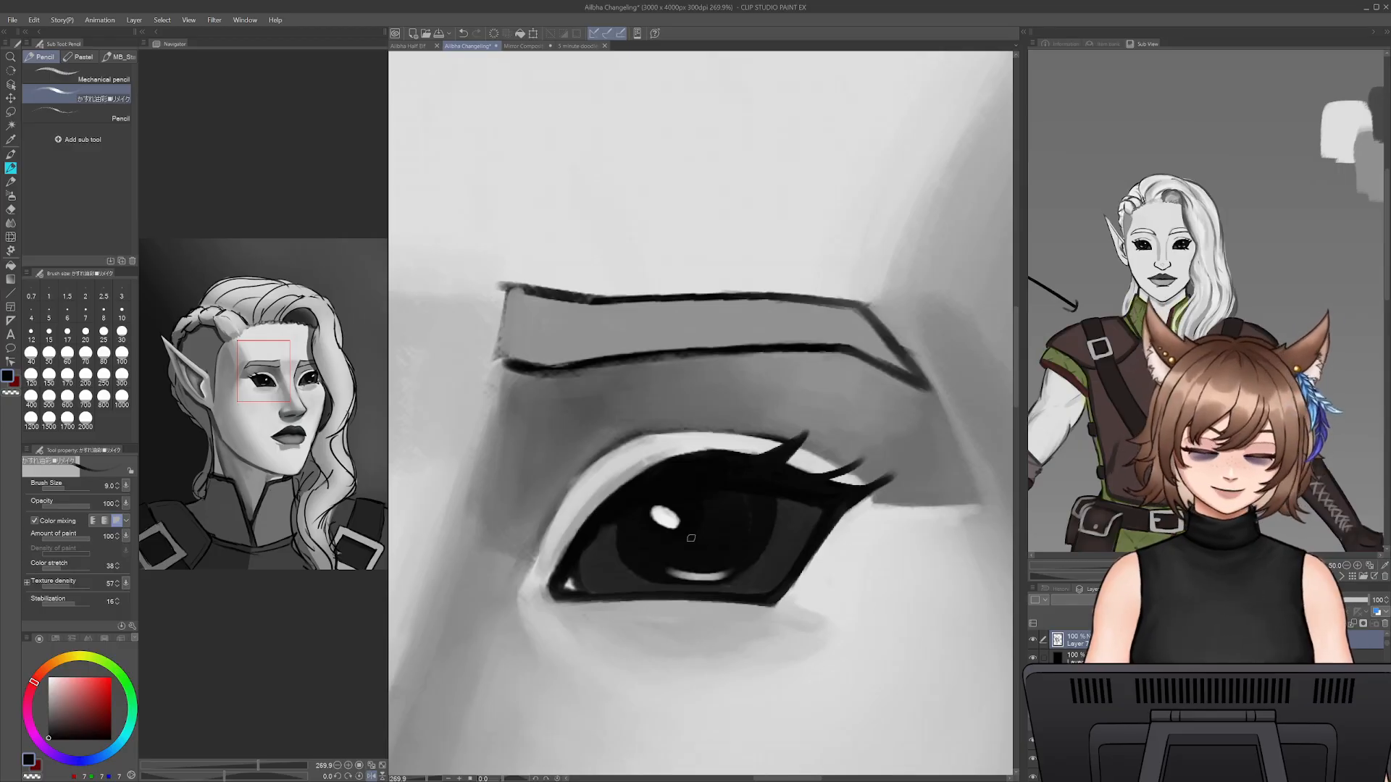
- Examine the near eye in the whole portrait and compare it with the character reference, setting the brush size to 20
{"action": "left_click", "coordinate": [613, 582], "text": "alt"}
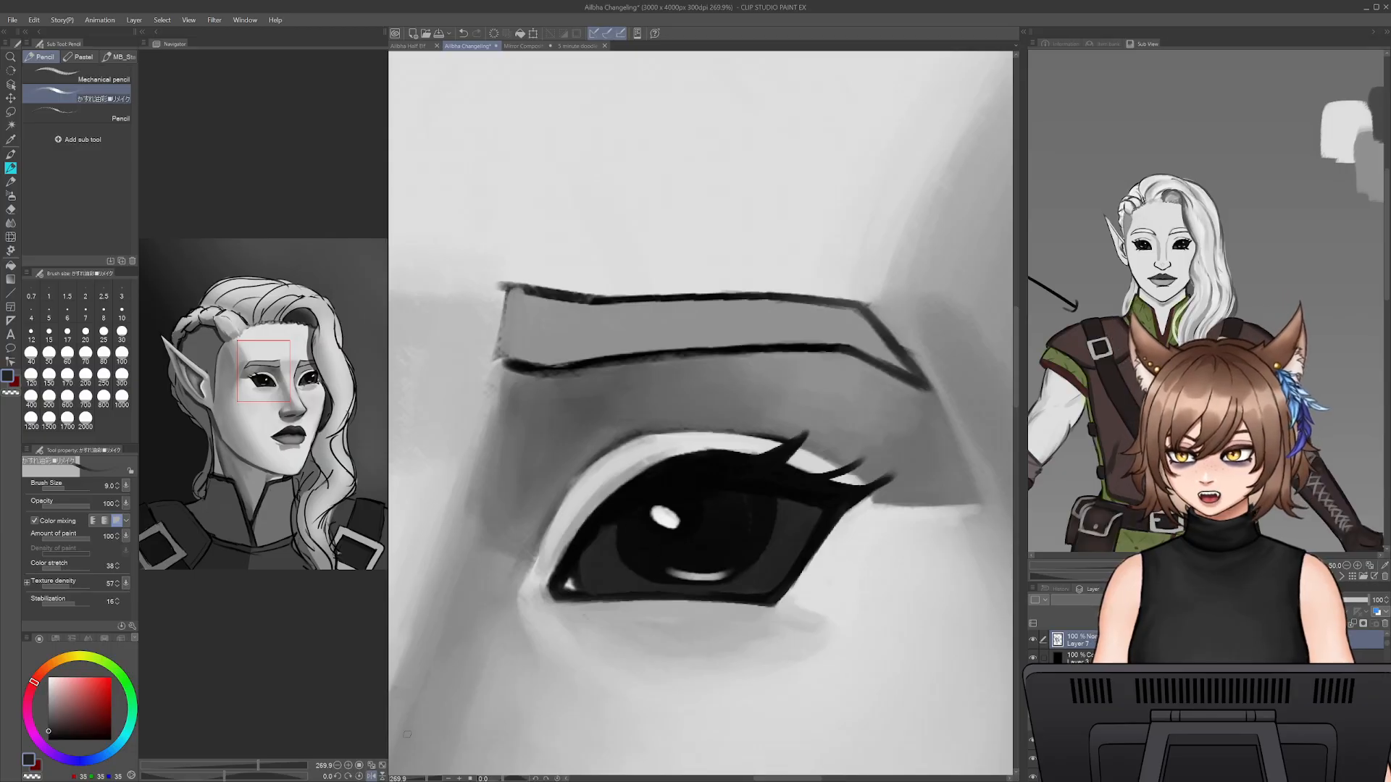
{"action": "key", "text": "ctrl+minus"}
{"action": "key", "text": "ctrl+minus"}
{"action": "key", "text": "ctrl+minus"}
{"action": "scroll", "coordinate": [701, 414], "scroll_direction": "down", "scroll_amount": 10}
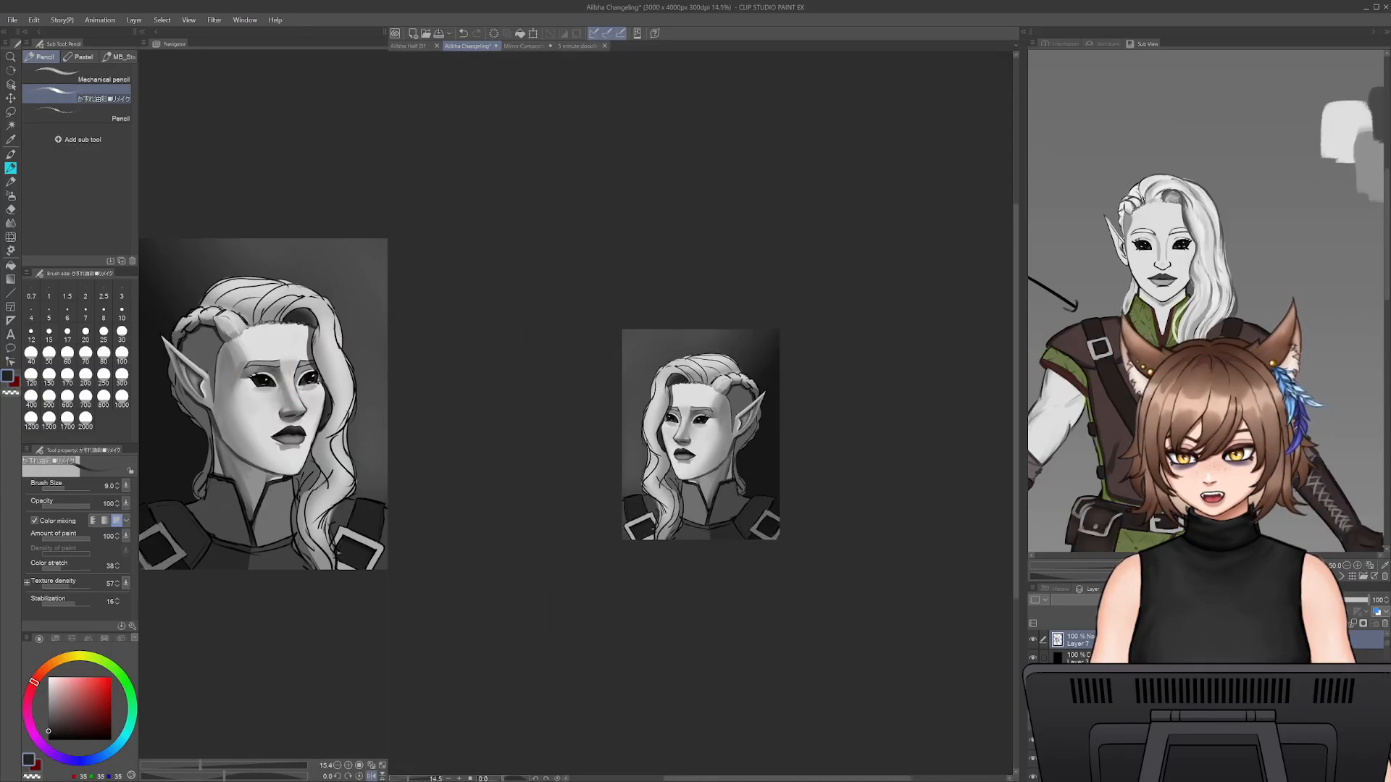
{"action": "scroll", "coordinate": [701, 414], "scroll_direction": "up", "scroll_amount": 6}
{"action": "left_click_drag", "start_coordinate": [426, 780], "coordinate": [426, 779]}
{"action": "key", "text": "bracketright"}
{"action": "key", "text": "bracketright"}
{"action": "key", "text": "bracketright"}
{"action": "key", "text": "bracketright"}
{"action": "key", "text": "bracketright"}
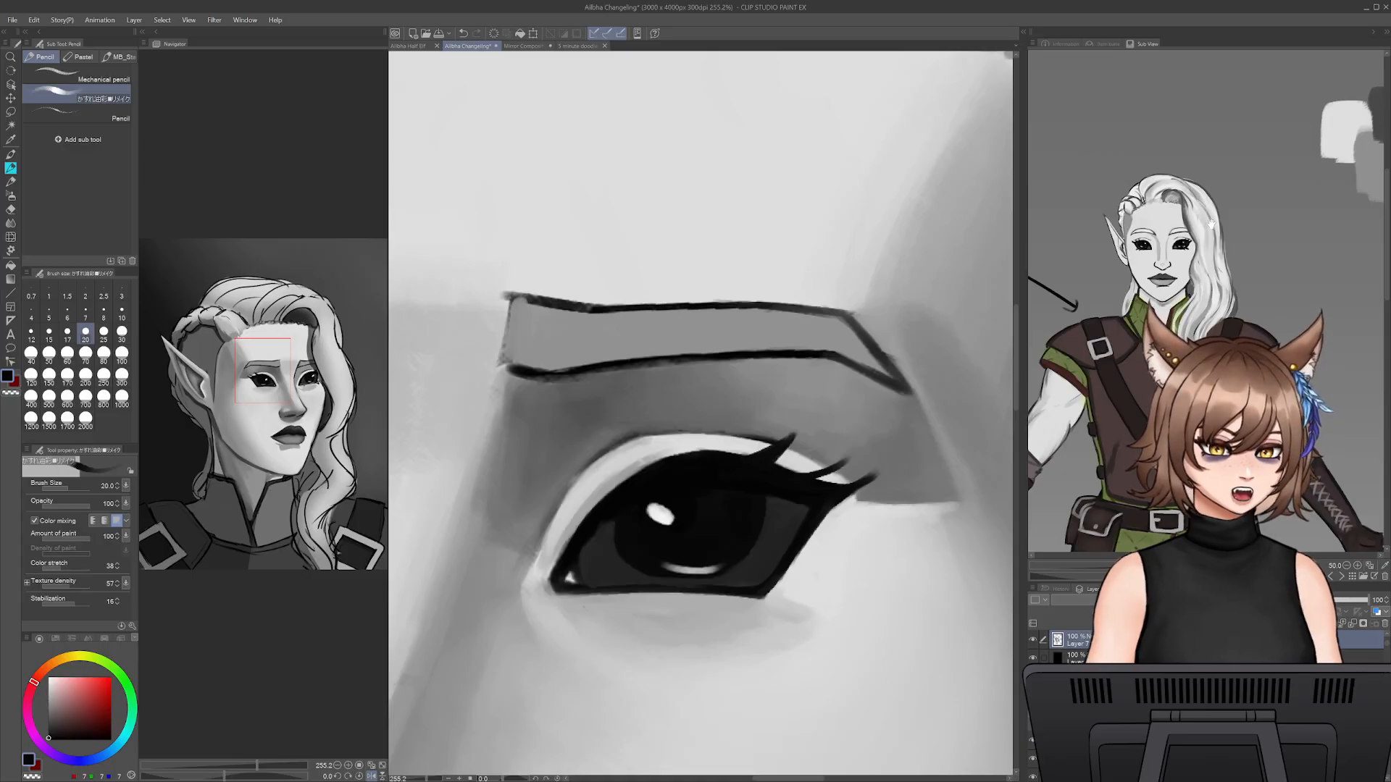
{"action": "scroll", "coordinate": [1208, 195], "scroll_direction": "down", "scroll_amount": 2}
{"action": "scroll", "coordinate": [1215, 253], "scroll_direction": "up", "scroll_amount": 2}
{"action": "scroll", "coordinate": [1214, 252], "scroll_direction": "up", "scroll_amount": 2}
{"action": "scroll", "coordinate": [1210, 276], "scroll_direction": "down", "scroll_amount": 5}
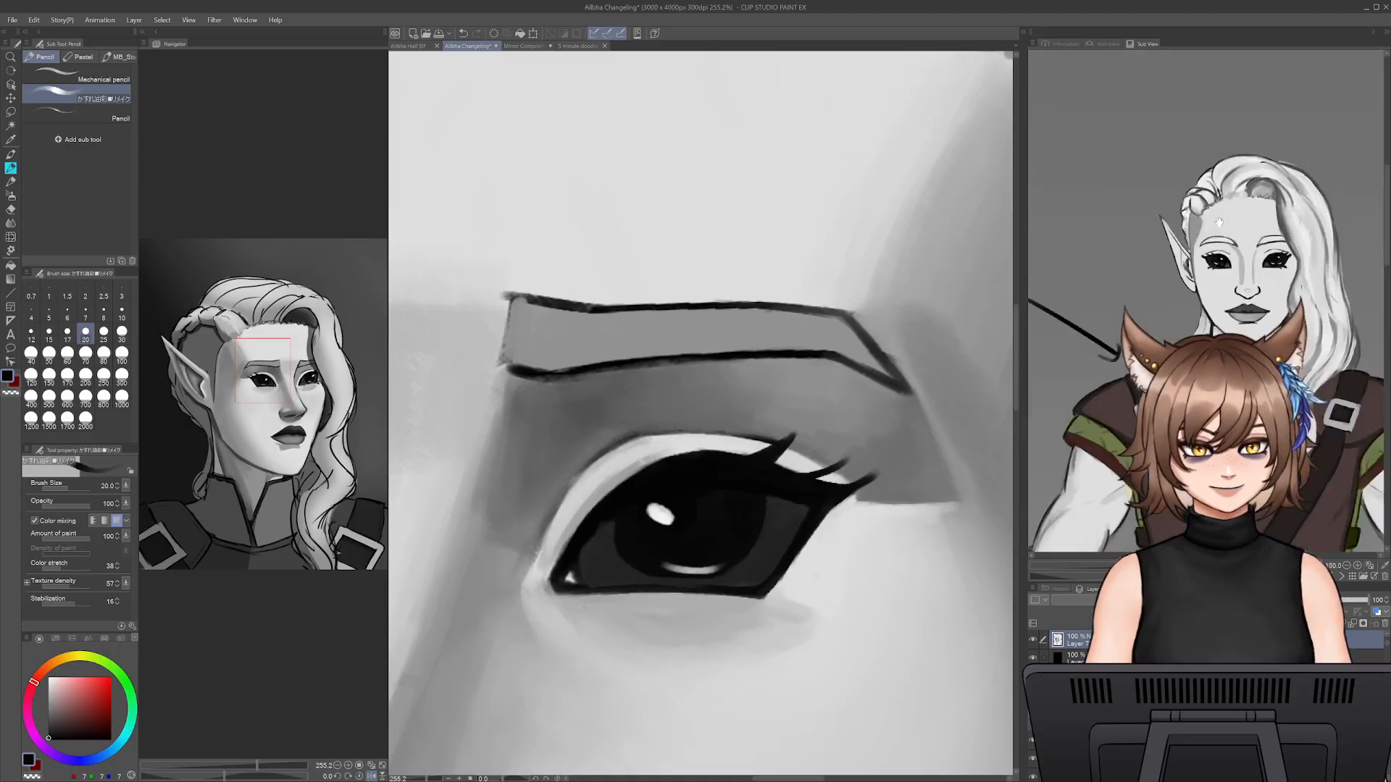
{"action": "scroll", "coordinate": [1215, 253], "scroll_direction": "up", "scroll_amount": 3}
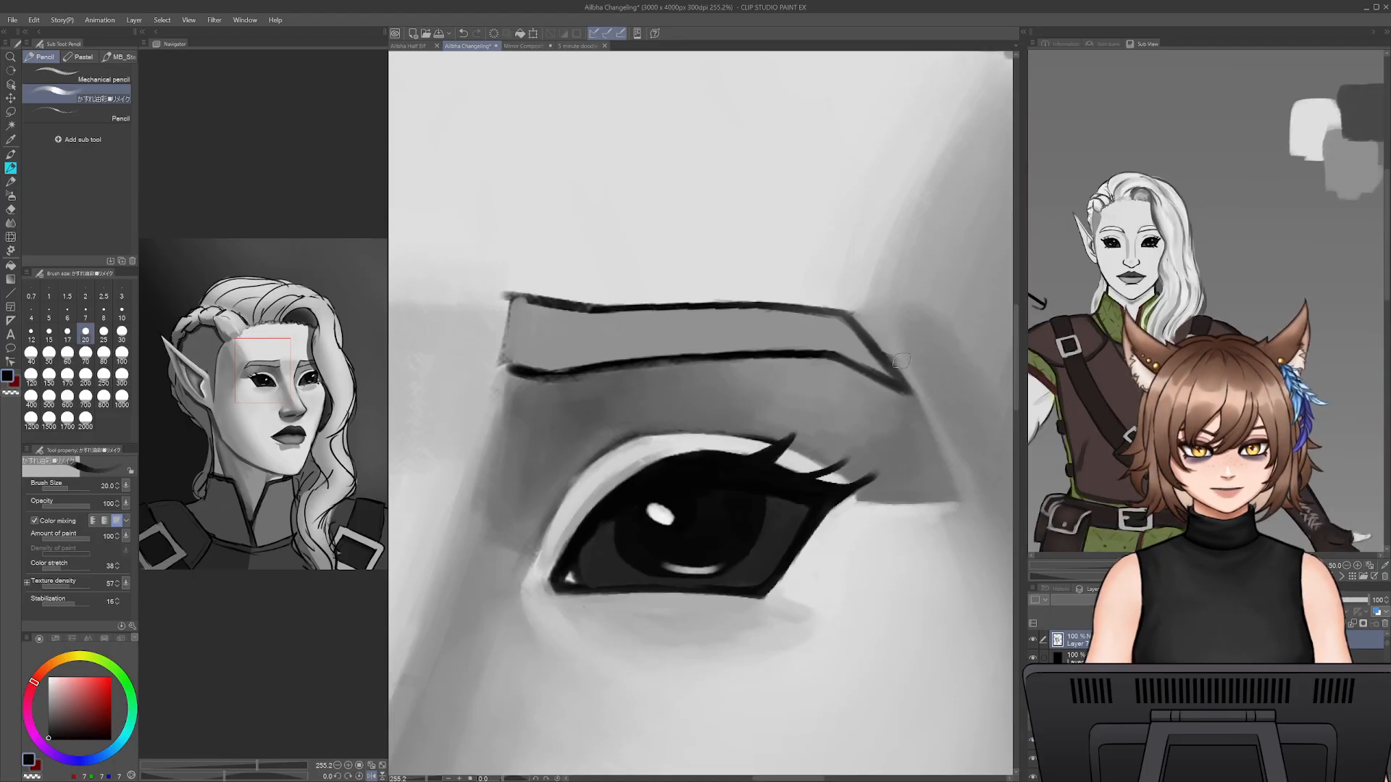
{"action": "scroll", "coordinate": [618, 505], "scroll_direction": "down", "scroll_amount": 4}
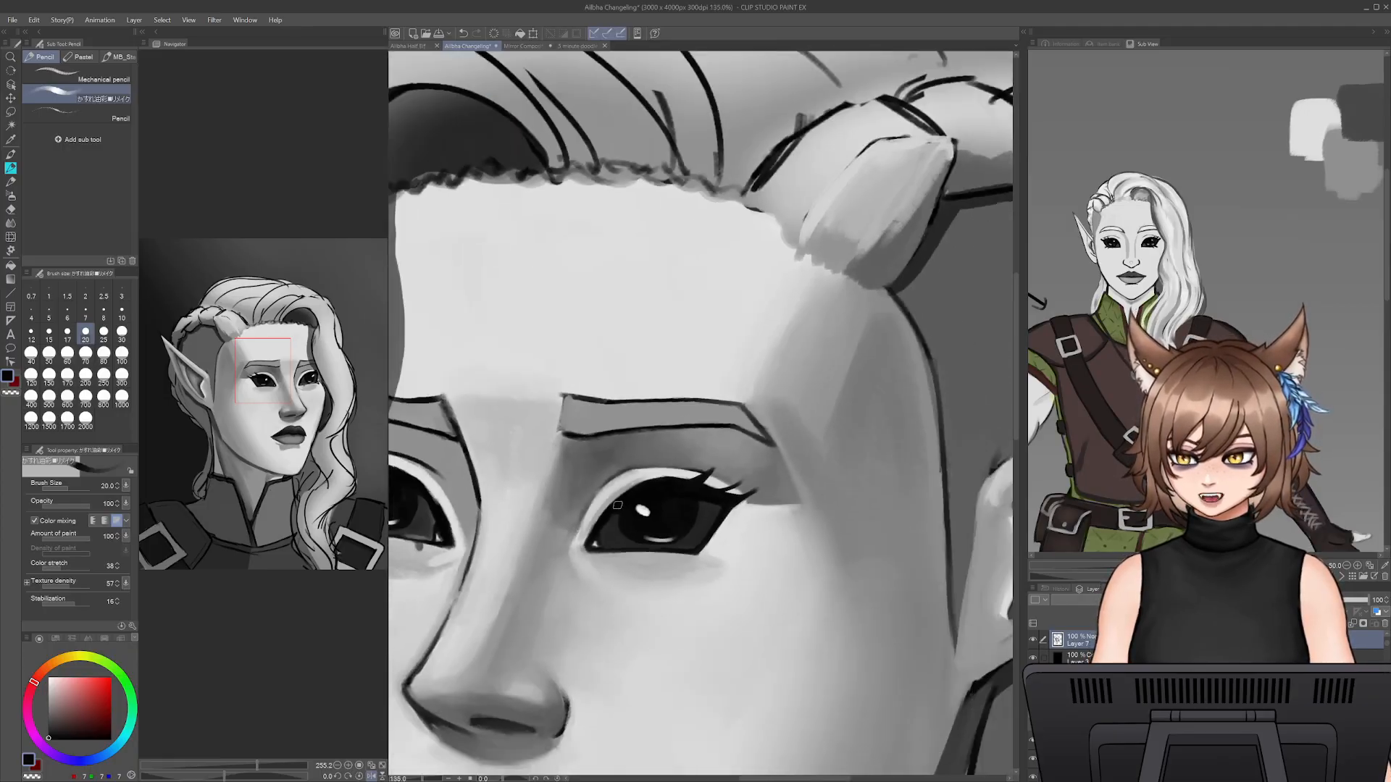
{"action": "scroll", "coordinate": [617, 505], "scroll_direction": "down", "scroll_amount": 8}
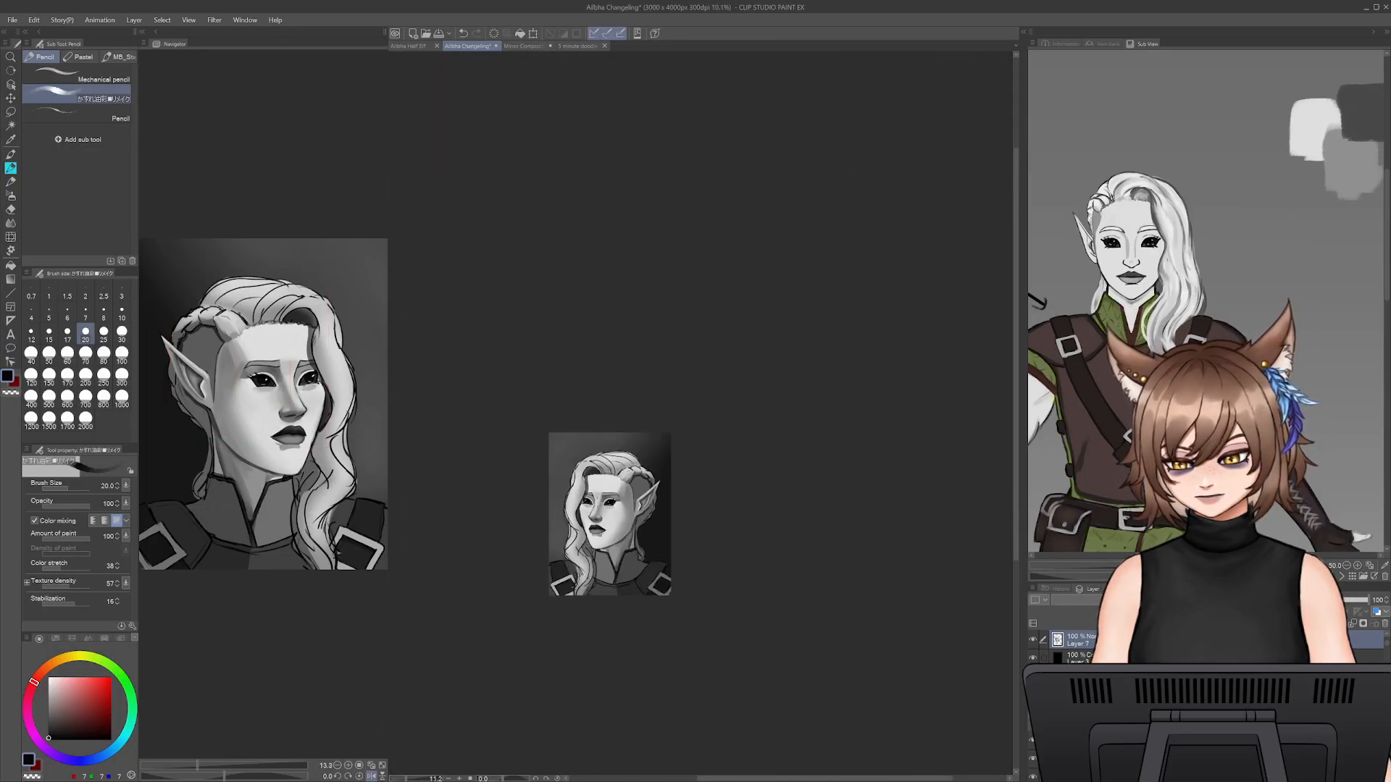
{"action": "scroll", "coordinate": [545, 474], "scroll_direction": "up", "scroll_amount": 3}
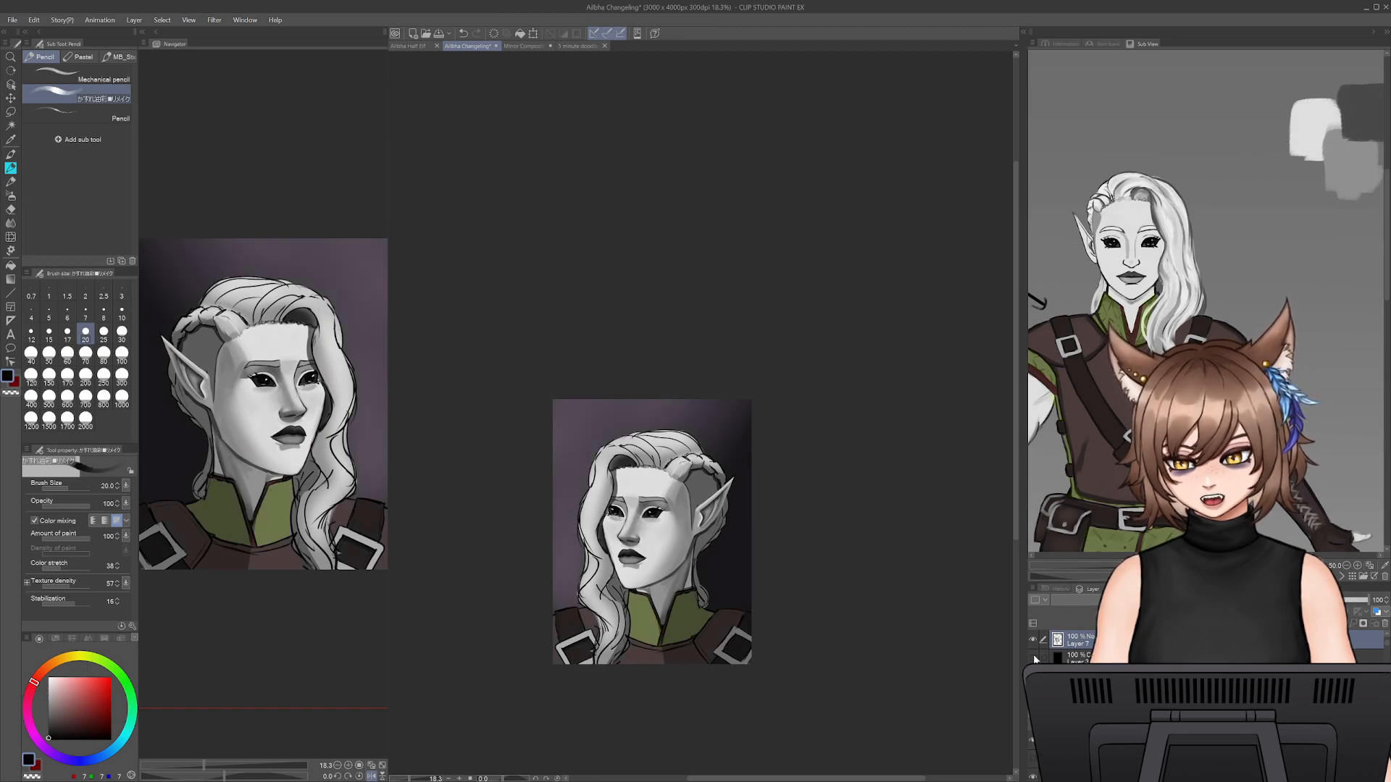
{"action": "scroll", "coordinate": [635, 508], "scroll_direction": "up", "scroll_amount": 6}
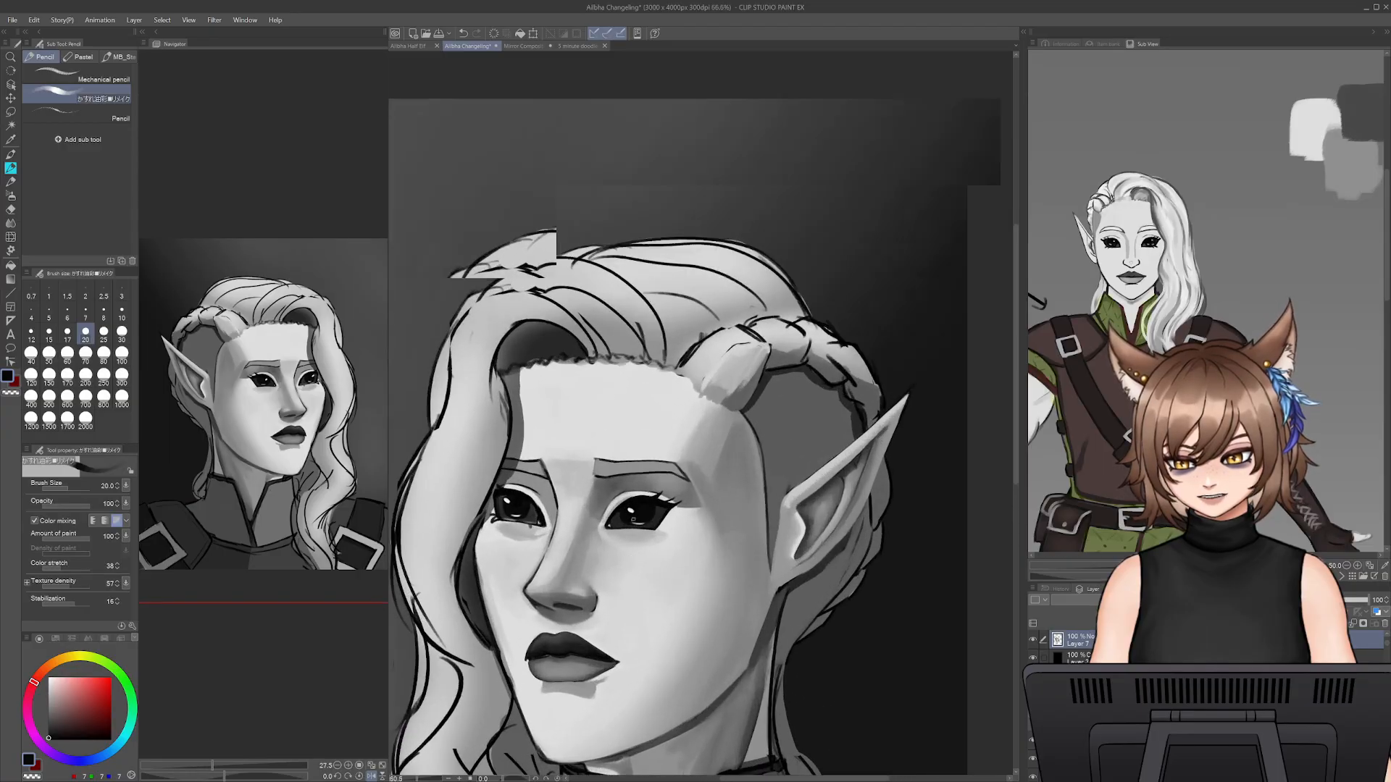
{"action": "scroll", "coordinate": [634, 508], "scroll_direction": "up", "scroll_amount": 5}
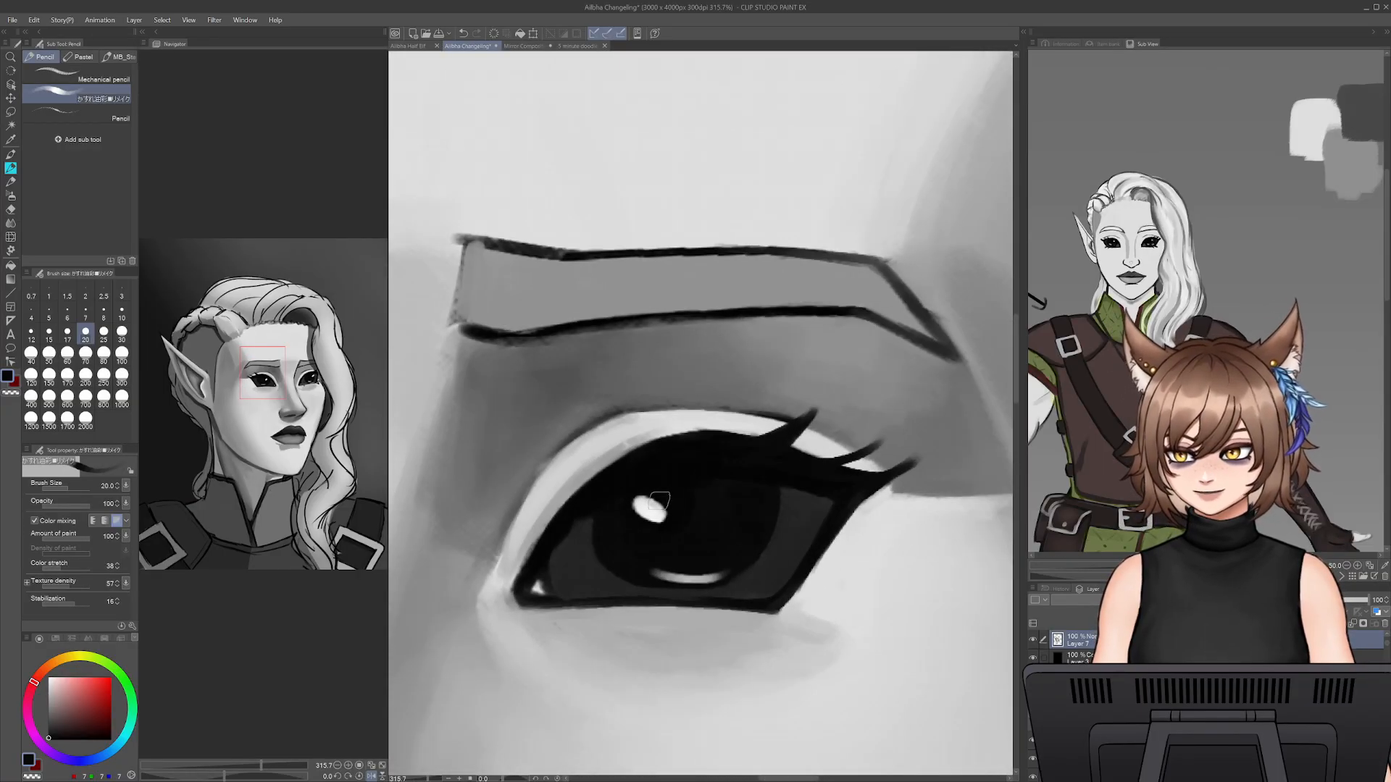
- Cover the near eye's two iris highlights with black and reshape the rounded iris edge with sampled dark grey and black
{"action": "mouse_move", "coordinate": [655, 511]}
{"action": "left_mouse_down"}
{"action": "mouse_move", "coordinate": [655, 526]}
{"action": "mouse_move", "coordinate": [652, 500]}
{"action": "left_mouse_up"}
{"action": "mouse_move", "coordinate": [658, 573]}
{"action": "left_mouse_down"}
{"action": "mouse_move", "coordinate": [697, 573]}
{"action": "mouse_move", "coordinate": [699, 555]}
{"action": "mouse_move", "coordinate": [718, 573]}
{"action": "left_mouse_up"}
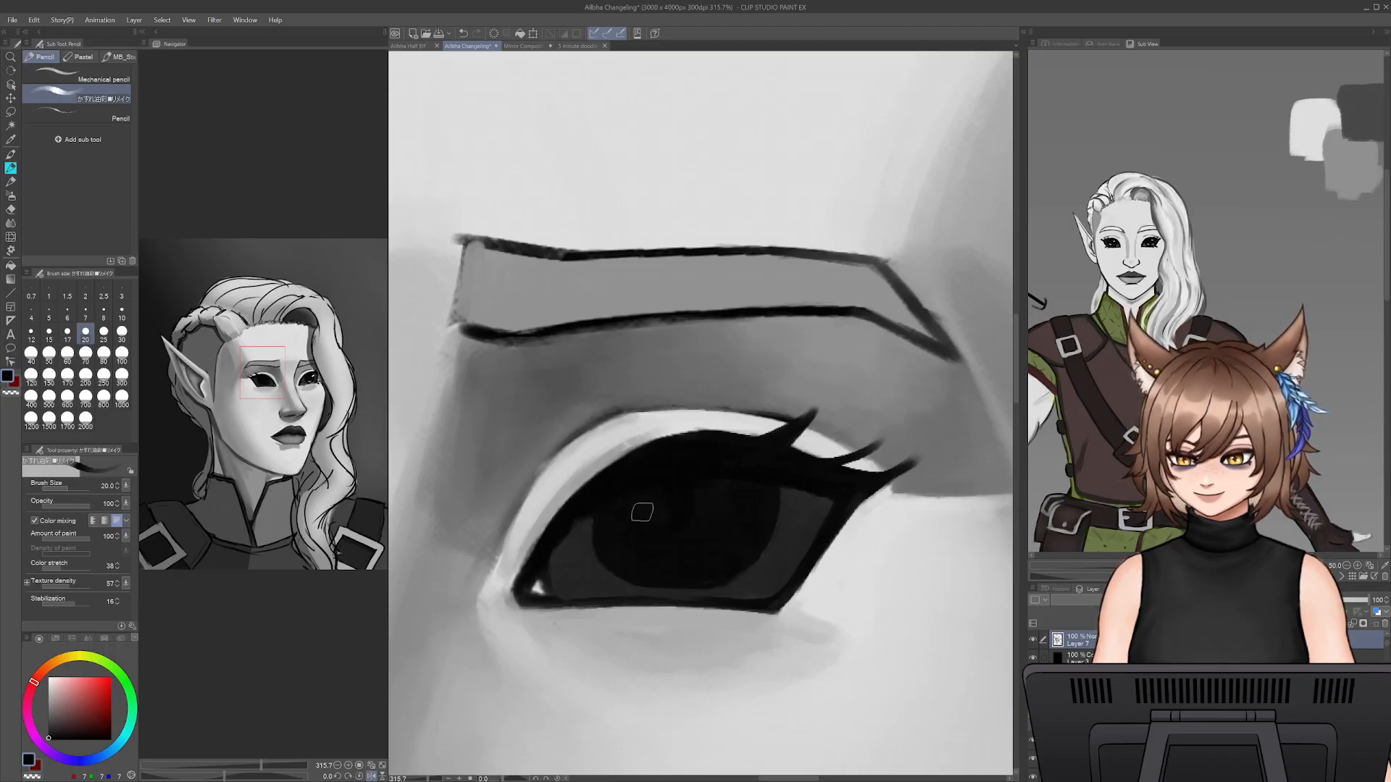
{"action": "left_click", "coordinate": [590, 559], "text": "alt"}
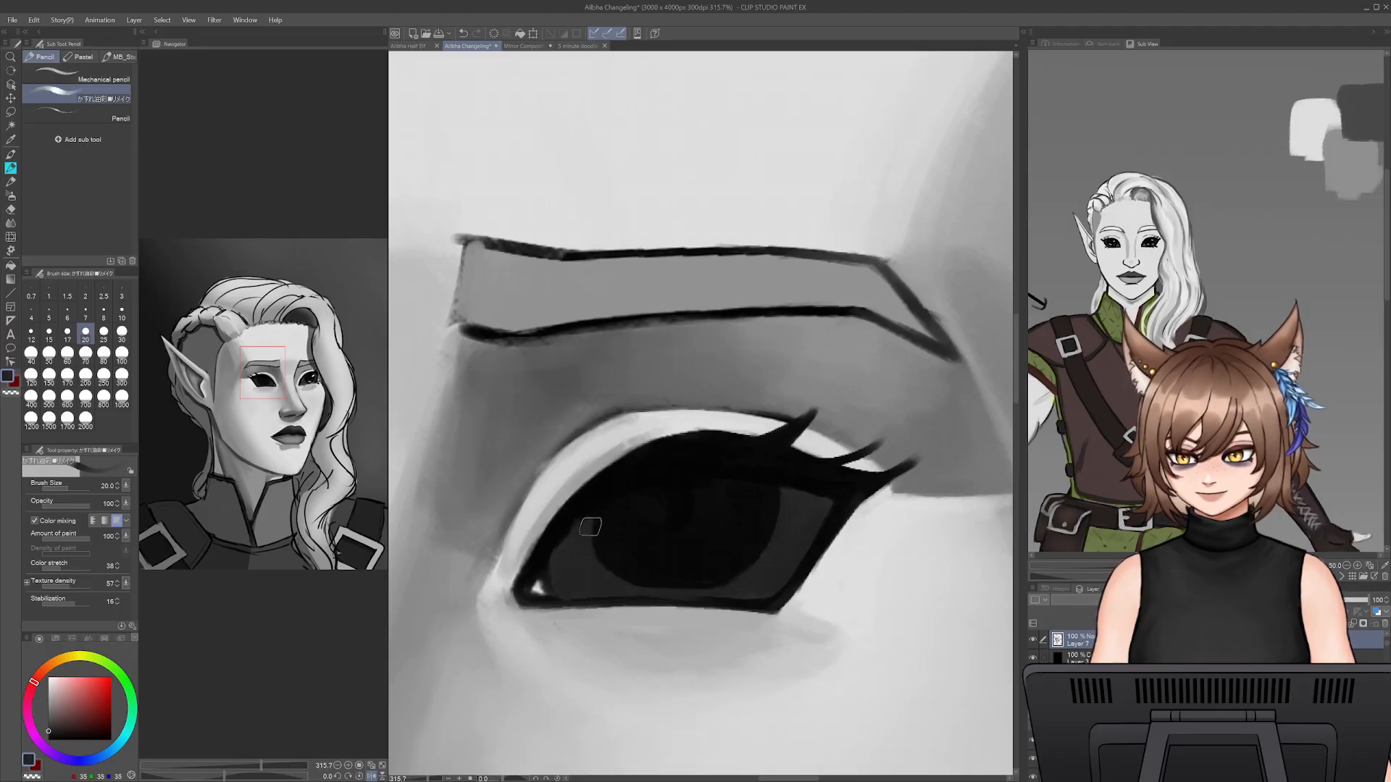
{"action": "mouse_move", "coordinate": [591, 528]}
{"action": "left_mouse_down"}
{"action": "mouse_move", "coordinate": [593, 561]}
{"action": "mouse_move", "coordinate": [592, 521]}
{"action": "mouse_move", "coordinate": [612, 571]}
{"action": "mouse_move", "coordinate": [601, 565]}
{"action": "mouse_move", "coordinate": [635, 575]}
{"action": "mouse_move", "coordinate": [616, 580]}
{"action": "mouse_move", "coordinate": [698, 585]}
{"action": "mouse_move", "coordinate": [683, 592]}
{"action": "mouse_move", "coordinate": [726, 577]}
{"action": "left_mouse_up"}
{"action": "left_click_drag", "start_coordinate": [788, 497], "coordinate": [720, 581]}
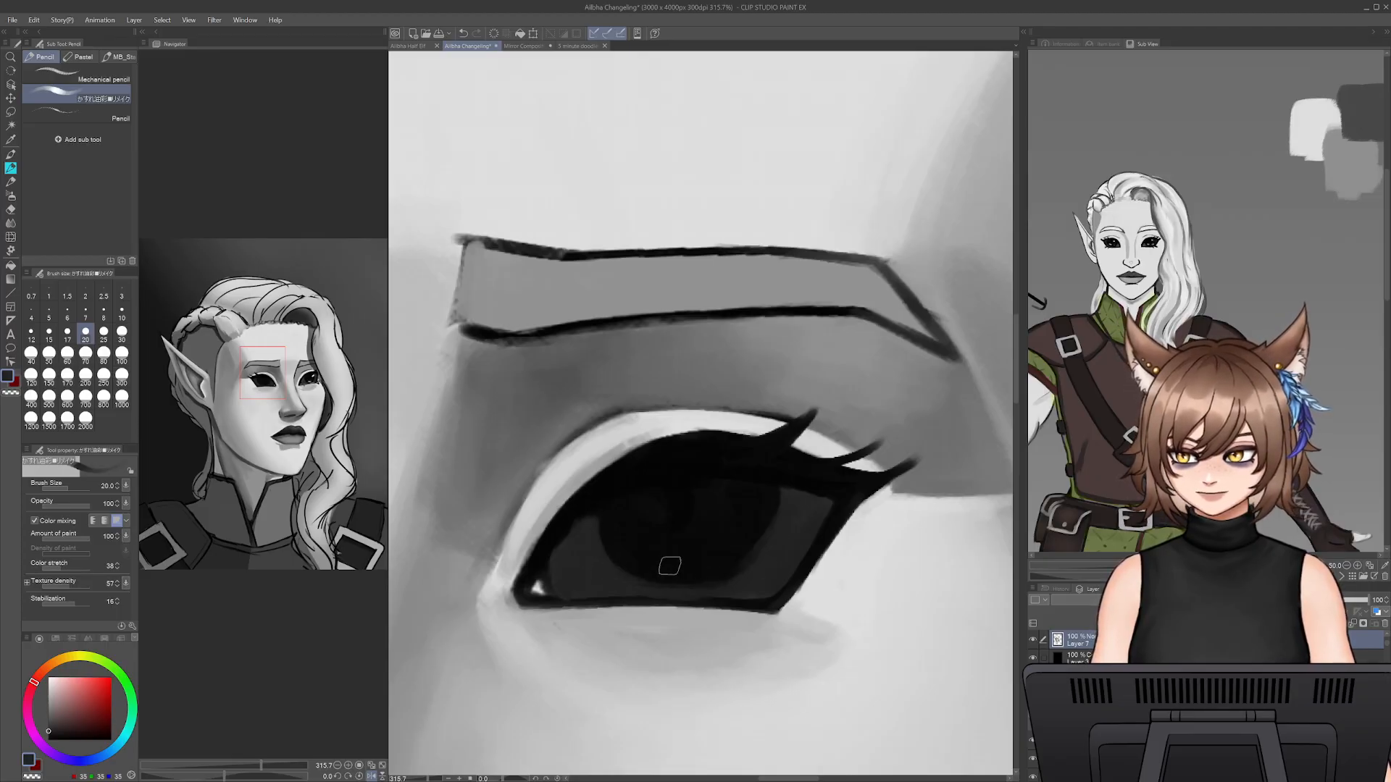
{"action": "left_click", "coordinate": [663, 566], "text": "alt"}
{"action": "mouse_move", "coordinate": [639, 566]}
{"action": "left_mouse_down"}
{"action": "mouse_move", "coordinate": [744, 541]}
{"action": "mouse_move", "coordinate": [706, 569]}
{"action": "mouse_move", "coordinate": [764, 497]}
{"action": "left_mouse_up"}
{"action": "left_click_drag", "start_coordinate": [742, 554], "coordinate": [764, 491]}
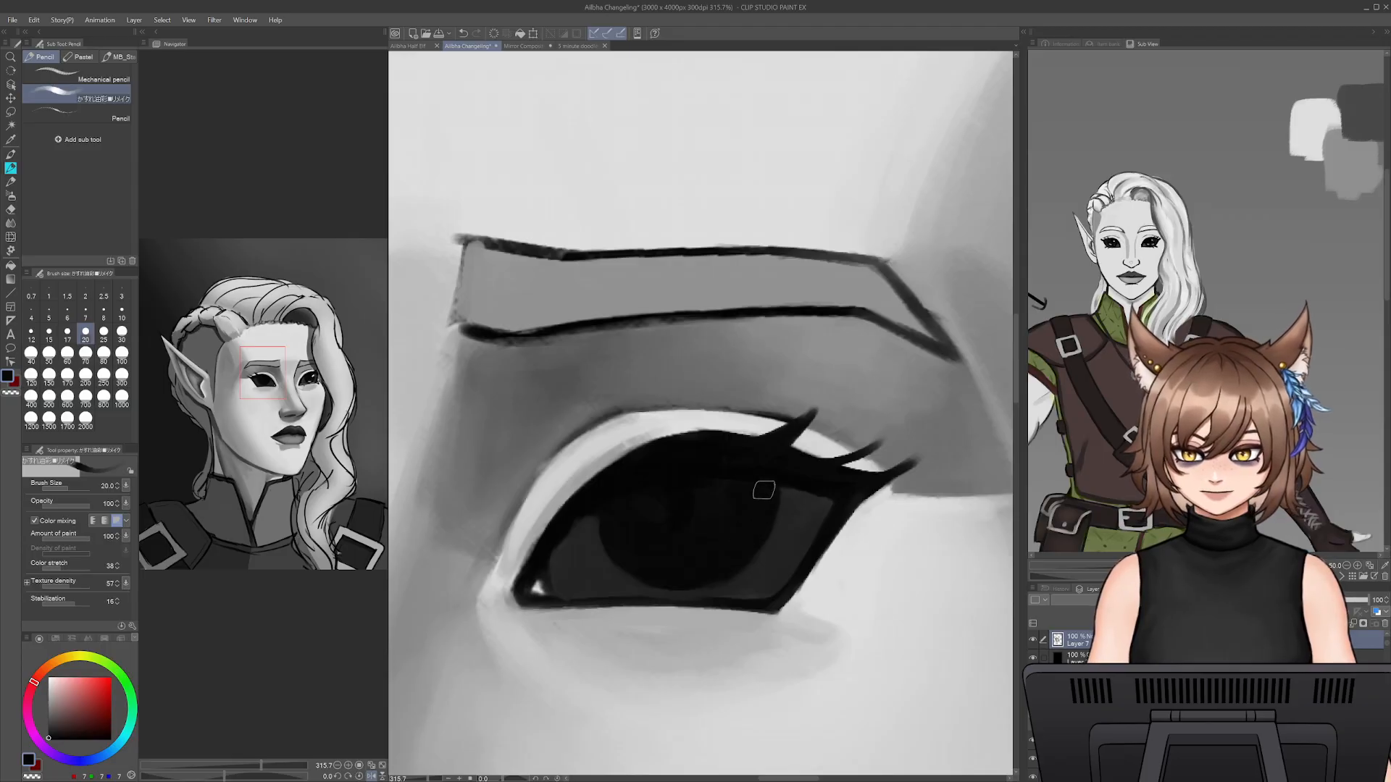
- Darken the near eye's inner corner area beside the iris with sampled black and dark grey at brush size 30
{"action": "left_click", "coordinate": [581, 512], "text": "alt"}
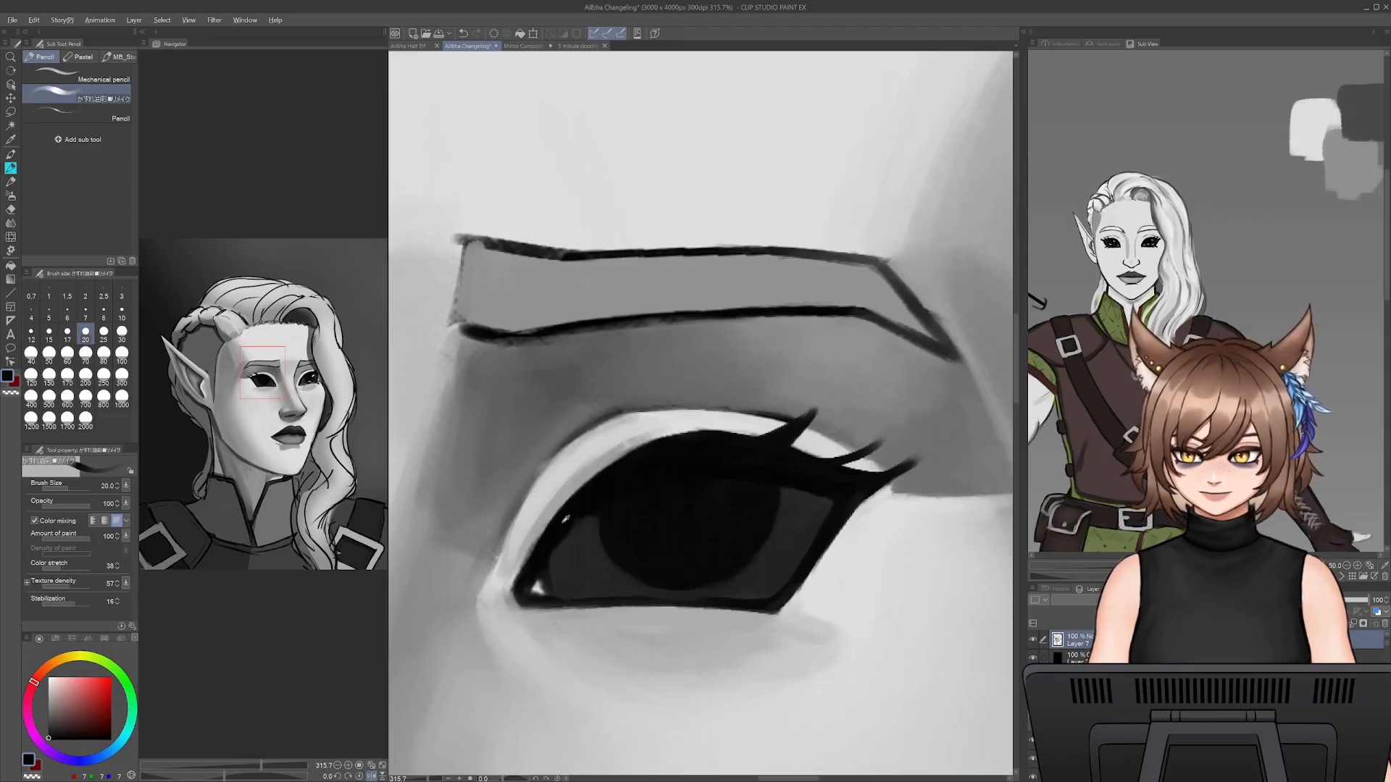
{"action": "key", "text": "bracketright"}
{"action": "key", "text": "bracketright"}
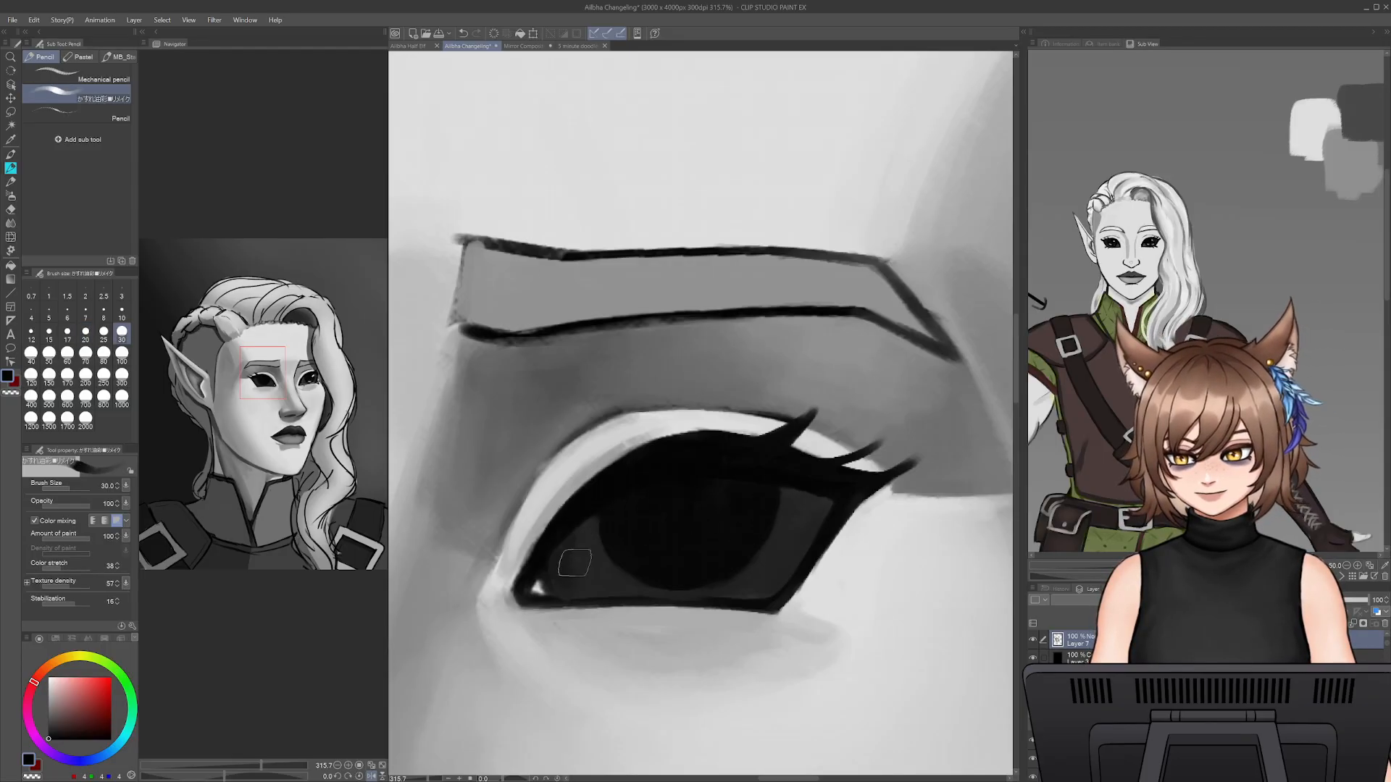
{"action": "left_click", "coordinate": [584, 554], "text": "alt"}
{"action": "left_click_drag", "start_coordinate": [577, 566], "coordinate": [607, 593]}
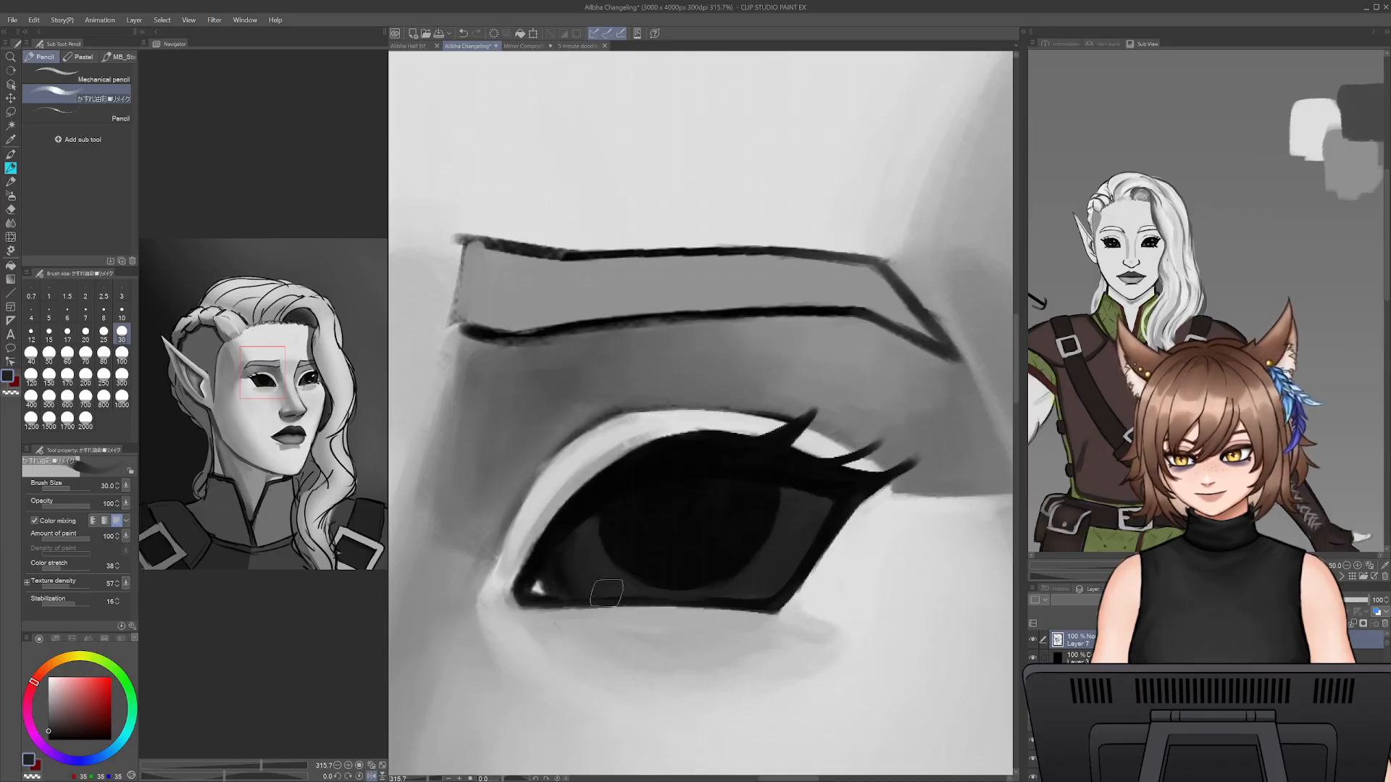
{"action": "left_click", "coordinate": [570, 529], "text": "alt"}
{"action": "left_click_drag", "start_coordinate": [570, 529], "coordinate": [603, 594]}
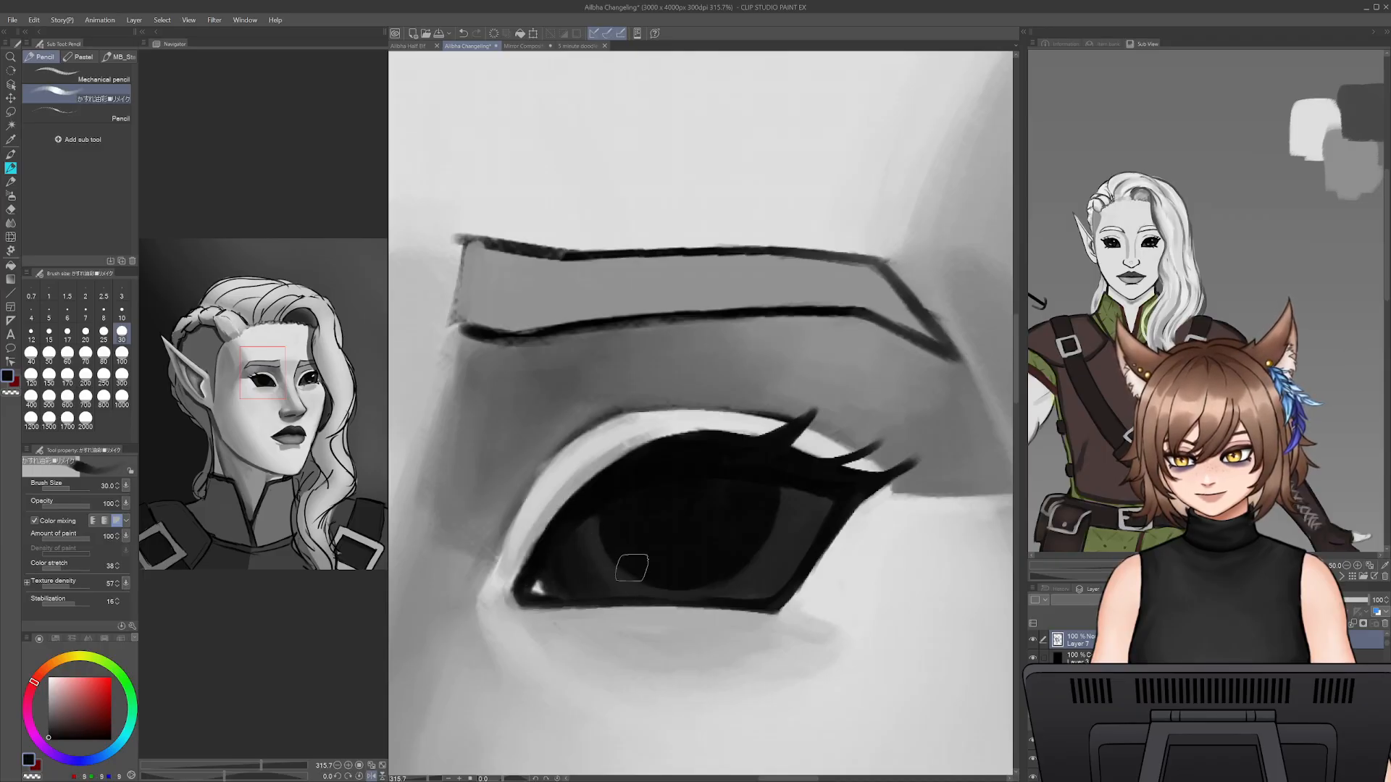
- Shade the near eye's lower edge beneath the iris with sampled dark grey and black at brush size 17.5
{"action": "left_click", "coordinate": [599, 537], "text": "alt"}
{"action": "key", "text": "bracketleft"}
{"action": "key", "text": "bracketleft"}
{"action": "key", "text": "bracketleft"}
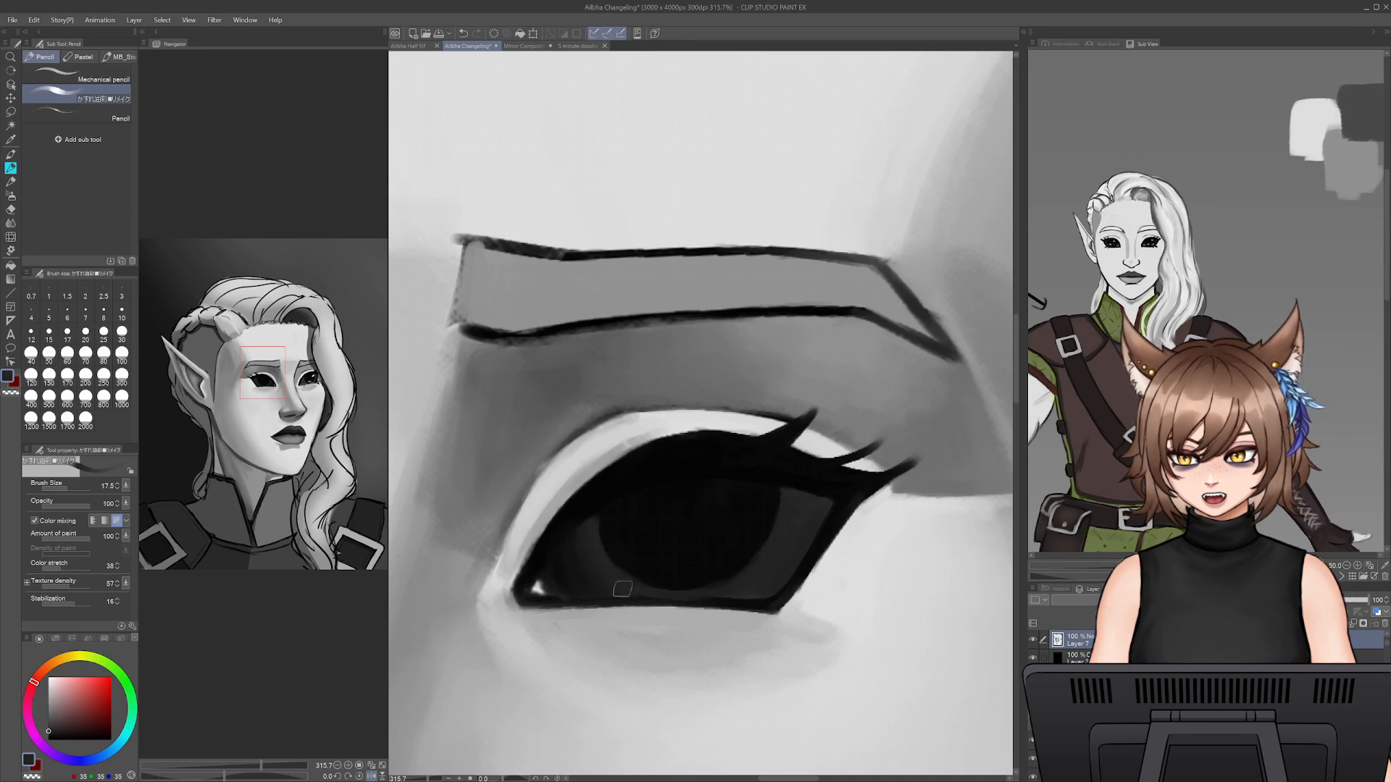
{"action": "left_click", "coordinate": [581, 539], "text": "alt"}
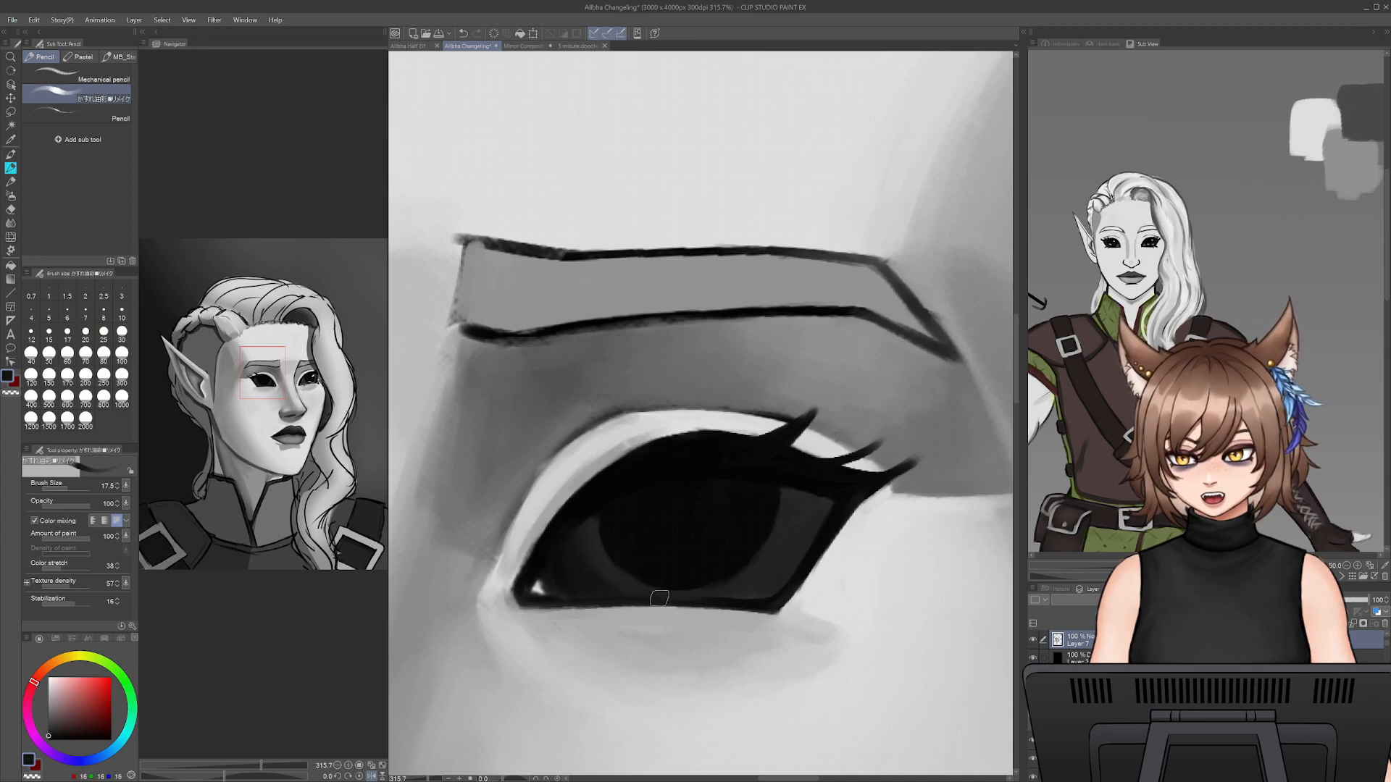
{"action": "left_click_drag", "start_coordinate": [659, 598], "coordinate": [689, 599]}
- Darken the near eye's outer side with sampled black, raising the brush size from 17.5 to 30 for the upper area
{"action": "left_click", "coordinate": [813, 476], "text": "alt"}
{"action": "left_click_drag", "start_coordinate": [820, 504], "coordinate": [773, 588]}
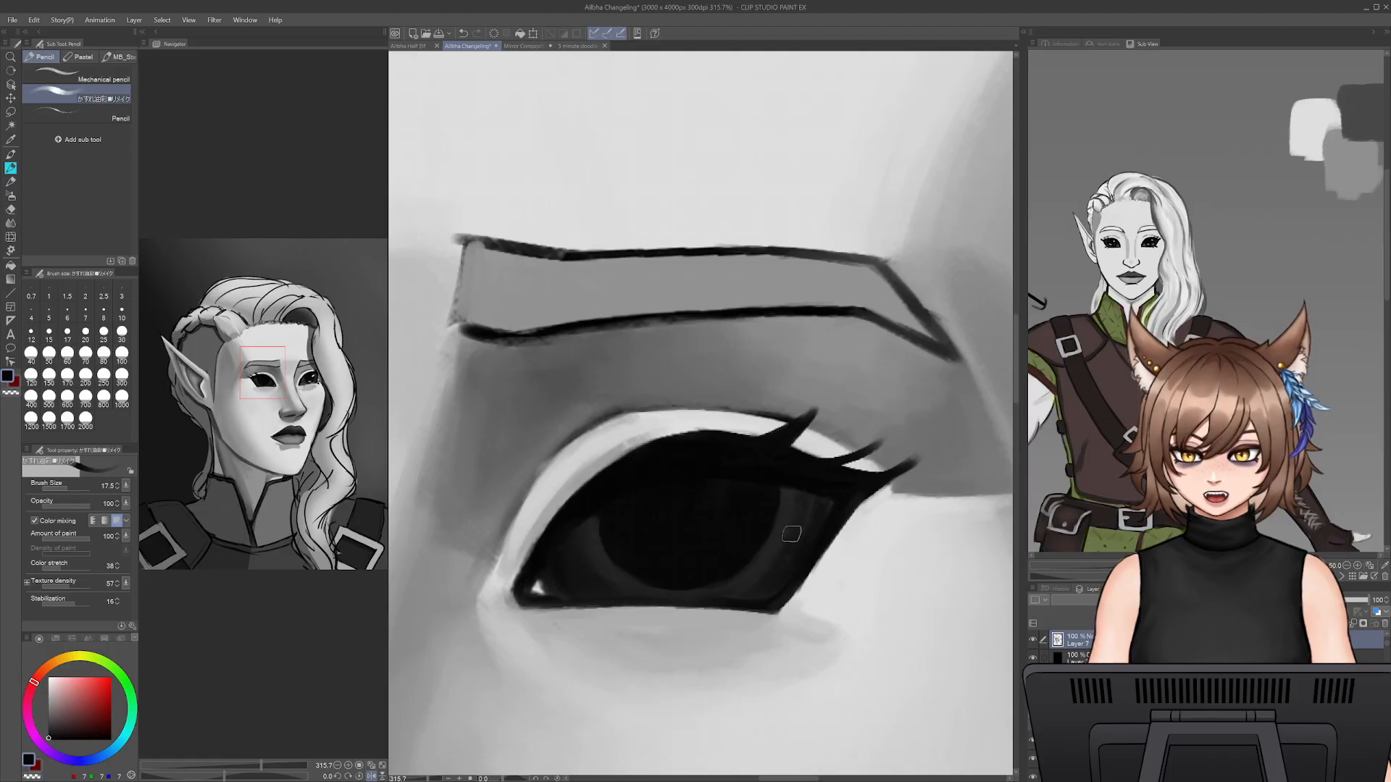
{"action": "key", "text": "bracketright"}
{"action": "key", "text": "bracketright"}
{"action": "key", "text": "bracketright"}
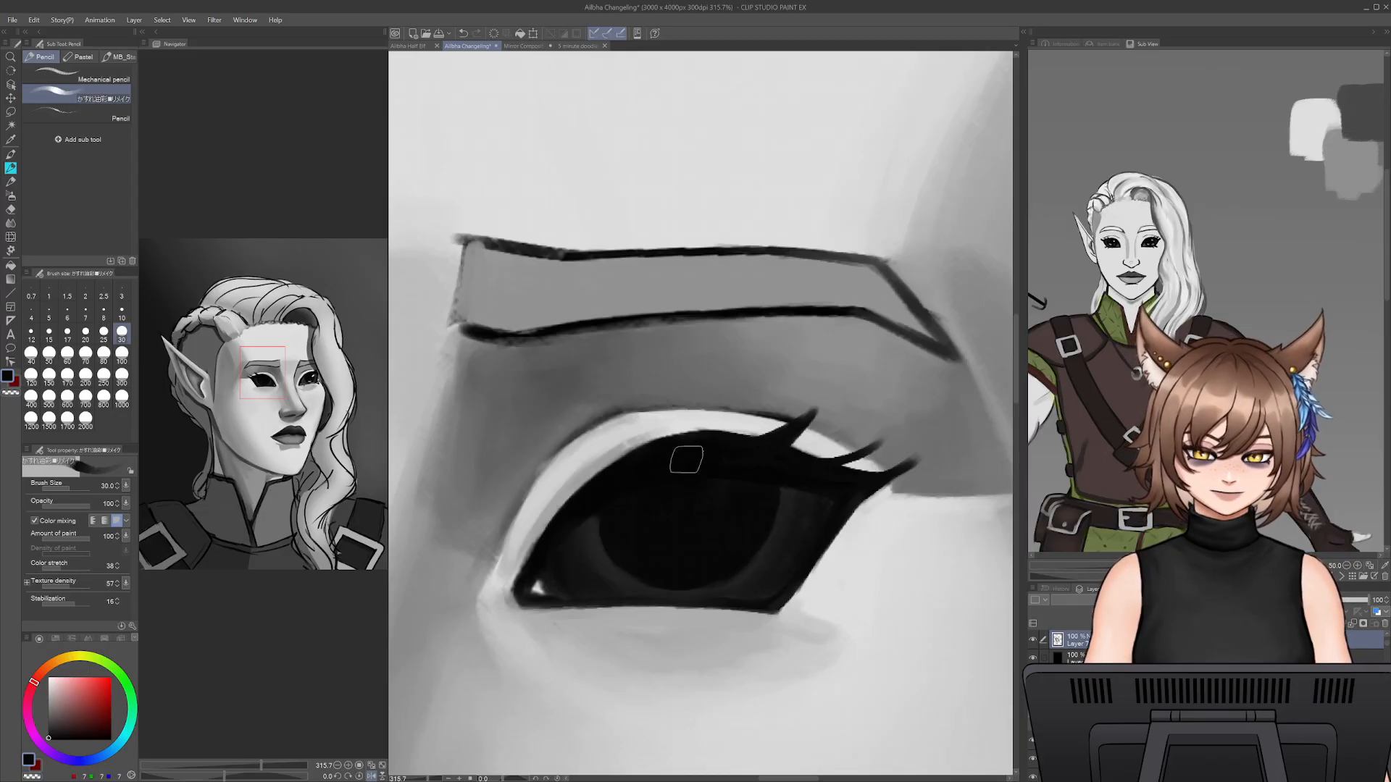
- Refine the dark grey rim around the iris's lower outer side with sampled greys and black at brush sizes 12.5 and 20
{"action": "left_click", "coordinate": [787, 491], "text": "alt"}
{"action": "key", "text": "bracketleft"}
{"action": "key", "text": "bracketleft"}
{"action": "key", "text": "bracketleft"}
{"action": "key", "text": "bracketleft"}
{"action": "key", "text": "bracketleft"}
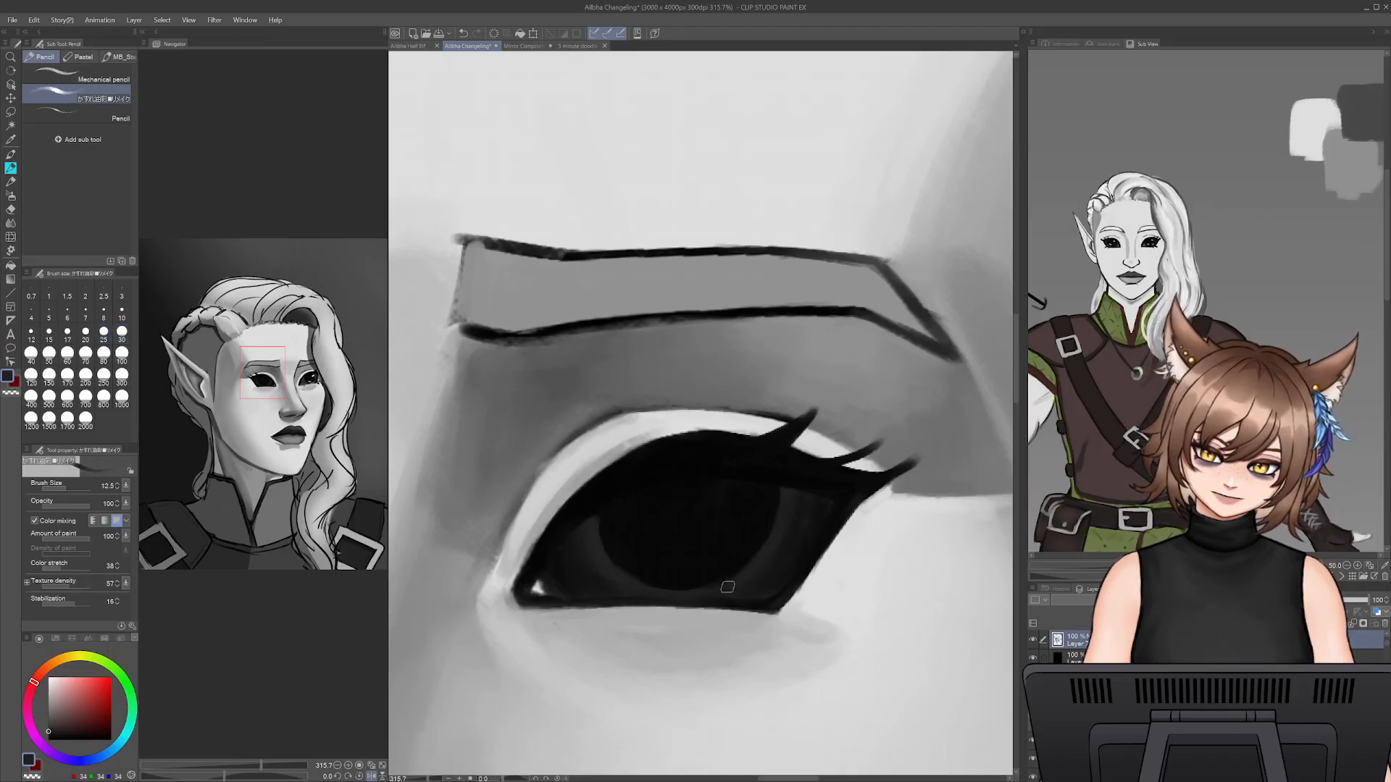
{"action": "left_click", "coordinate": [807, 524], "text": "alt"}
{"action": "key", "text": "bracketright"}
{"action": "key", "text": "bracketright"}
{"action": "key", "text": "bracketright"}
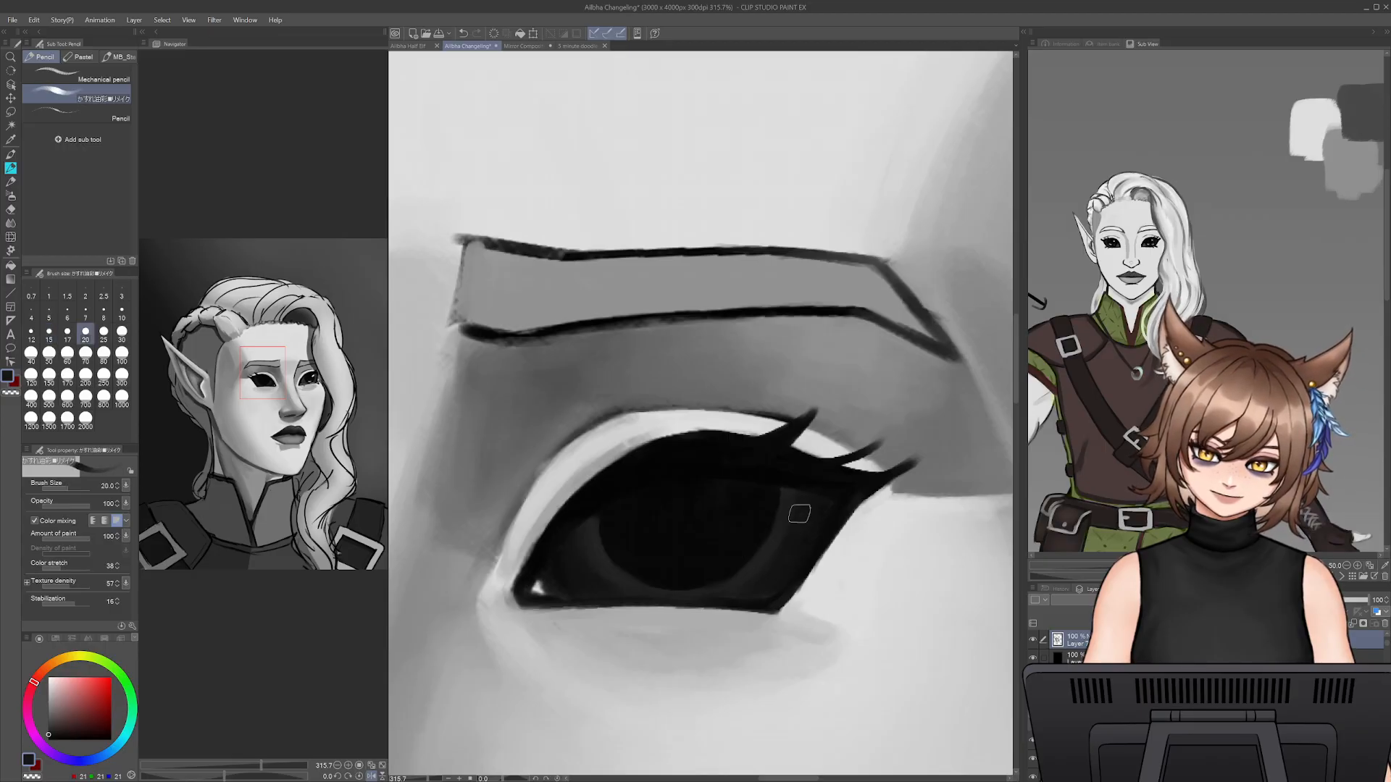
{"action": "left_click", "coordinate": [828, 502], "text": "alt"}
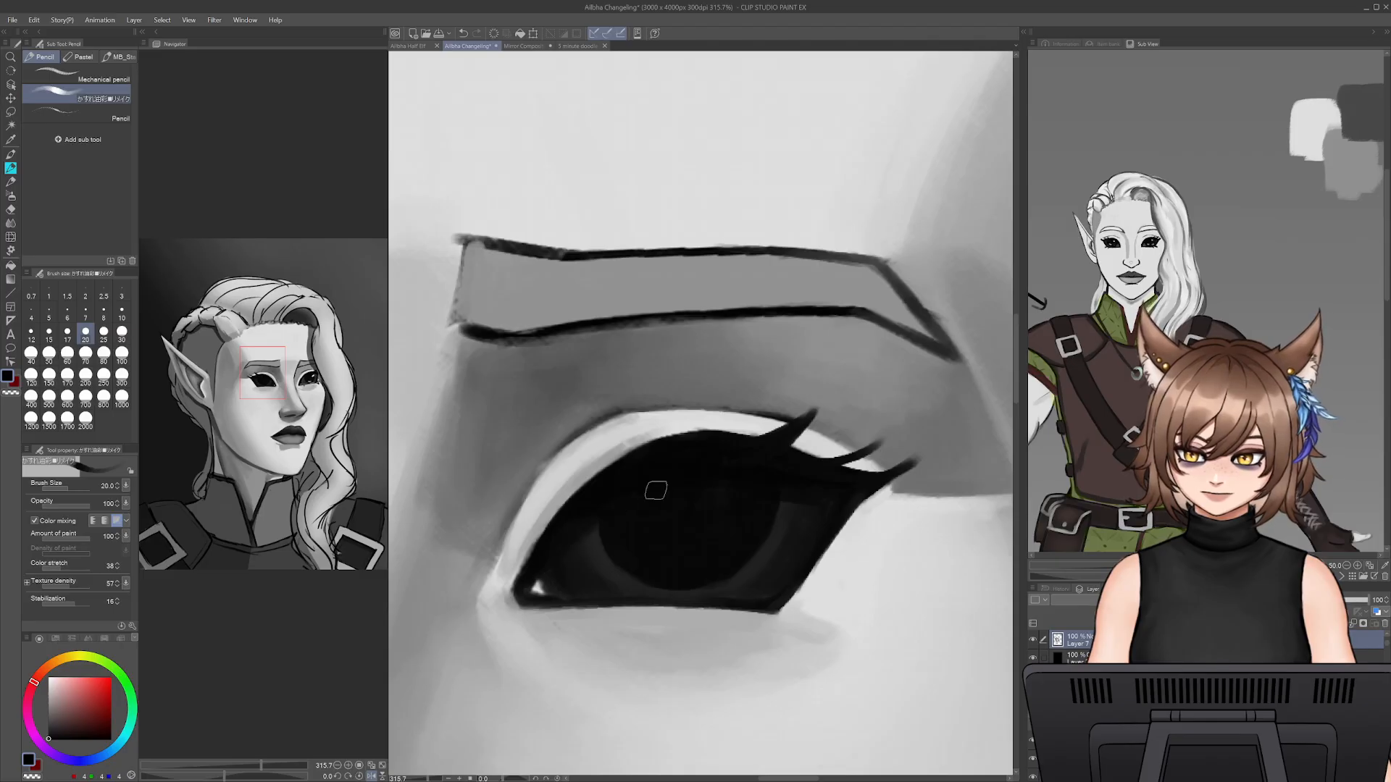
{"action": "left_click_drag", "start_coordinate": [722, 594], "coordinate": [800, 559]}
- Cover the white highlight in the near eye's inner corner with sampled dark grey and black at brush size 12.5
{"action": "left_click", "coordinate": [685, 514], "text": "alt"}
{"action": "left_click", "coordinate": [683, 515], "text": "alt"}
{"action": "key", "text": "bracketleft"}
{"action": "key", "text": "bracketleft"}
{"action": "key", "text": "bracketleft"}
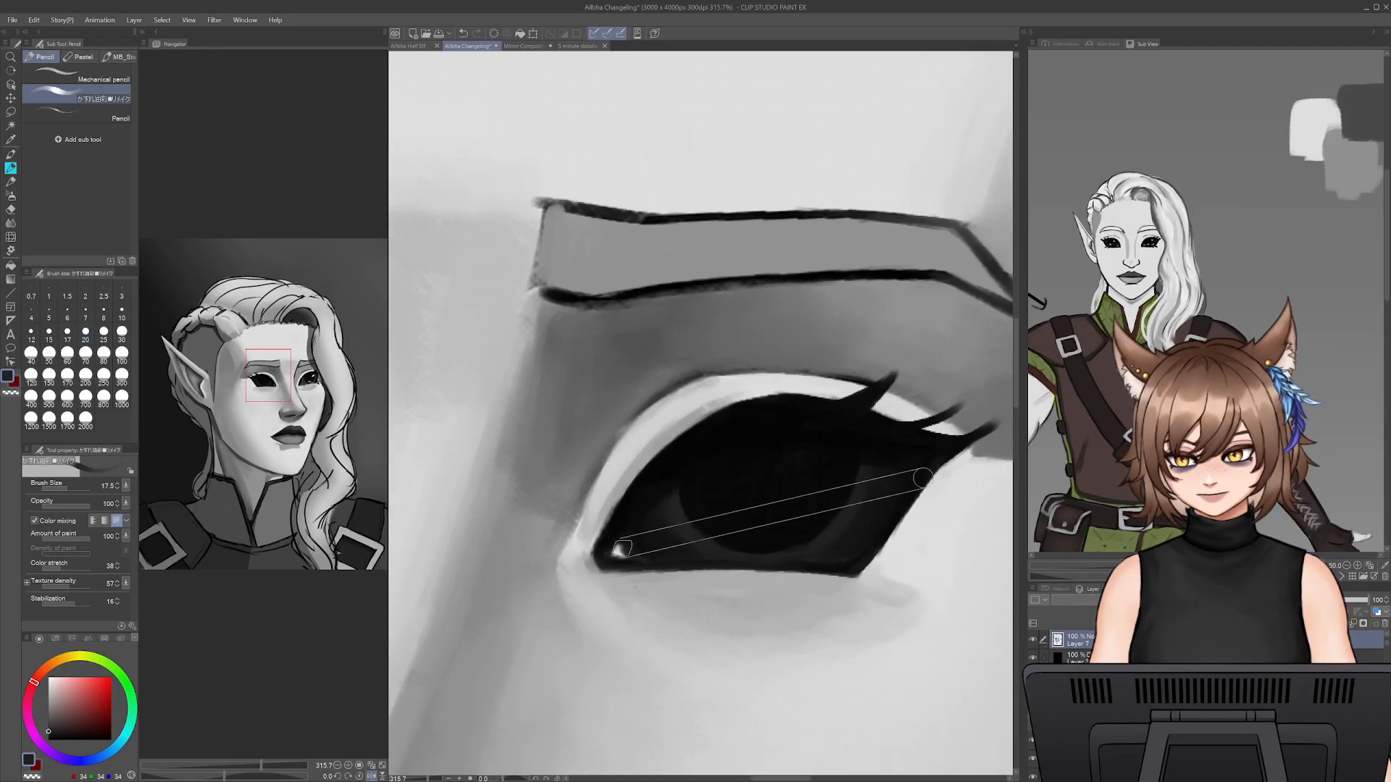
{"action": "left_click", "coordinate": [620, 549], "text": "shift"}
{"action": "key", "text": "ctrl+z"}
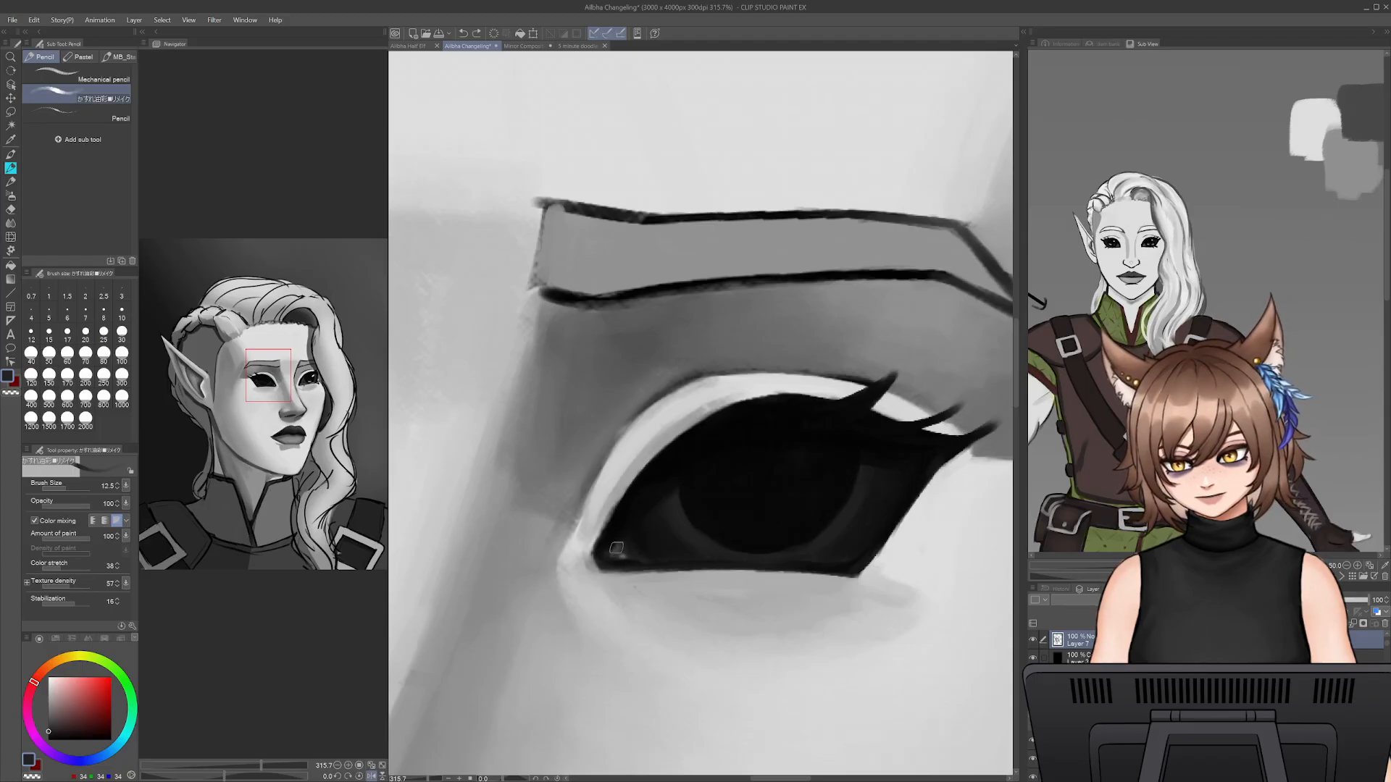
{"action": "left_click", "coordinate": [614, 527], "text": "alt"}
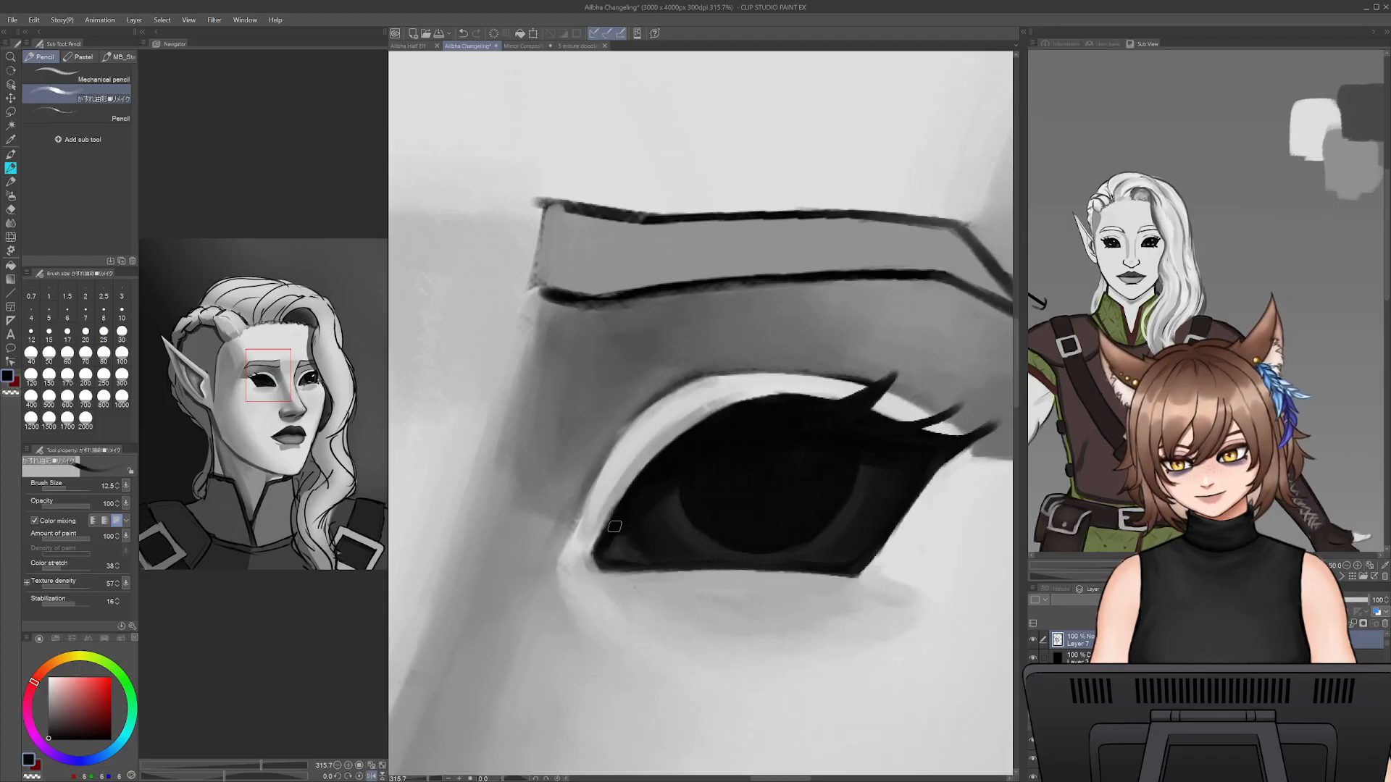
- Paint out the innermost upper lash with sampled light grey over the lid and mid grey above the crease
{"action": "left_click", "coordinate": [832, 389], "text": "alt"}
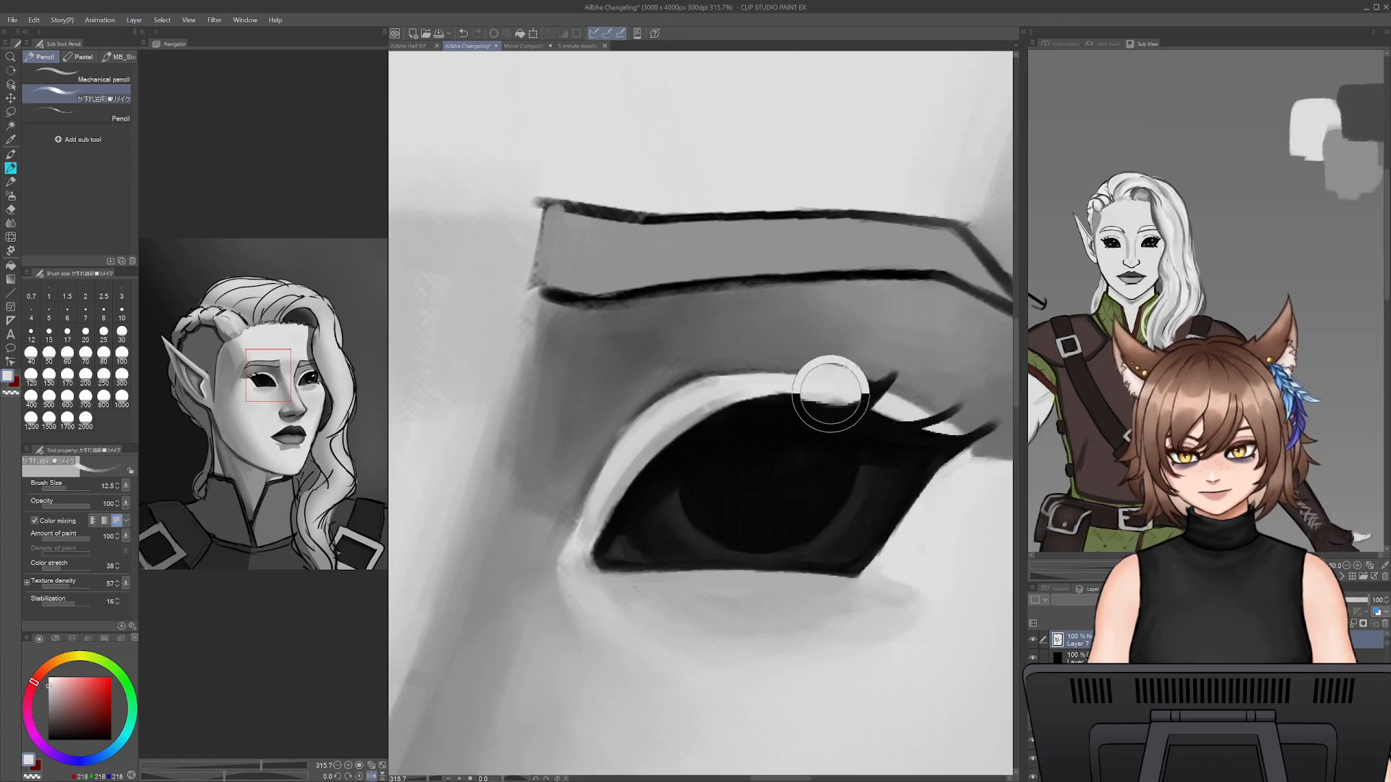
{"action": "mouse_move", "coordinate": [885, 398]}
{"action": "left_mouse_down"}
{"action": "mouse_move", "coordinate": [749, 418]}
{"action": "mouse_move", "coordinate": [777, 424]}
{"action": "mouse_move", "coordinate": [739, 408]}
{"action": "left_mouse_up"}
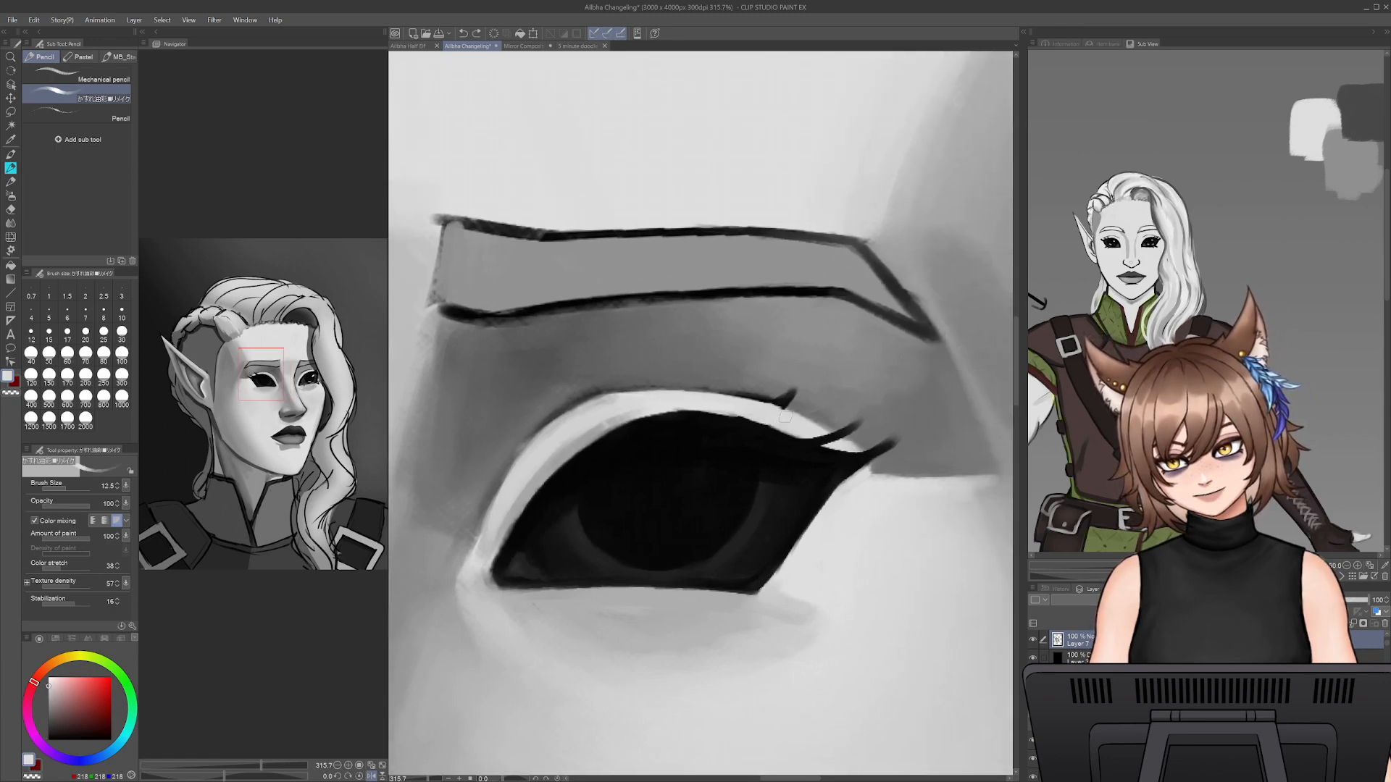
{"action": "left_click", "coordinate": [785, 400], "text": "alt"}
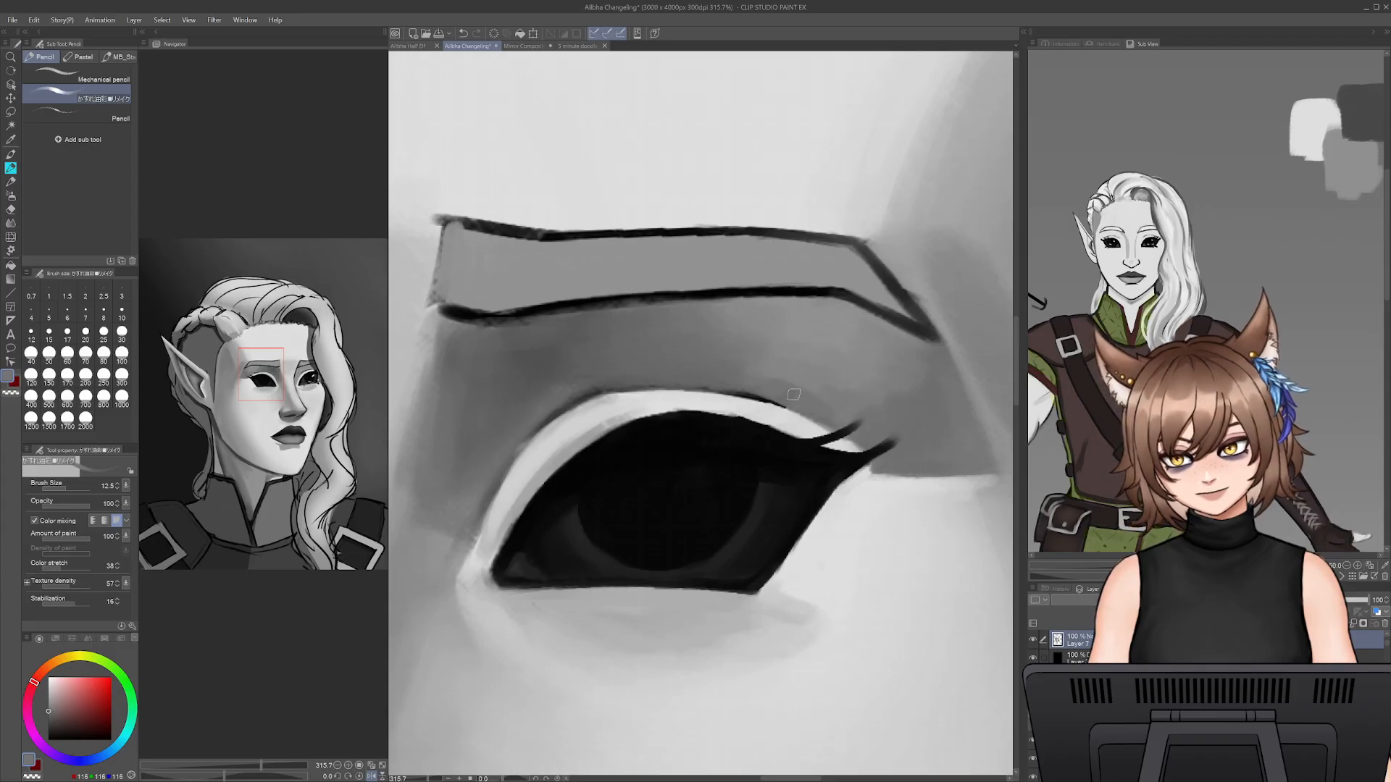
- Redraw the inner part of the near eye's lid crease line in black at brush size 7, undoing the unwanted strokes
{"action": "left_click", "coordinate": [590, 297], "text": "alt"}
{"action": "key", "text": "["}
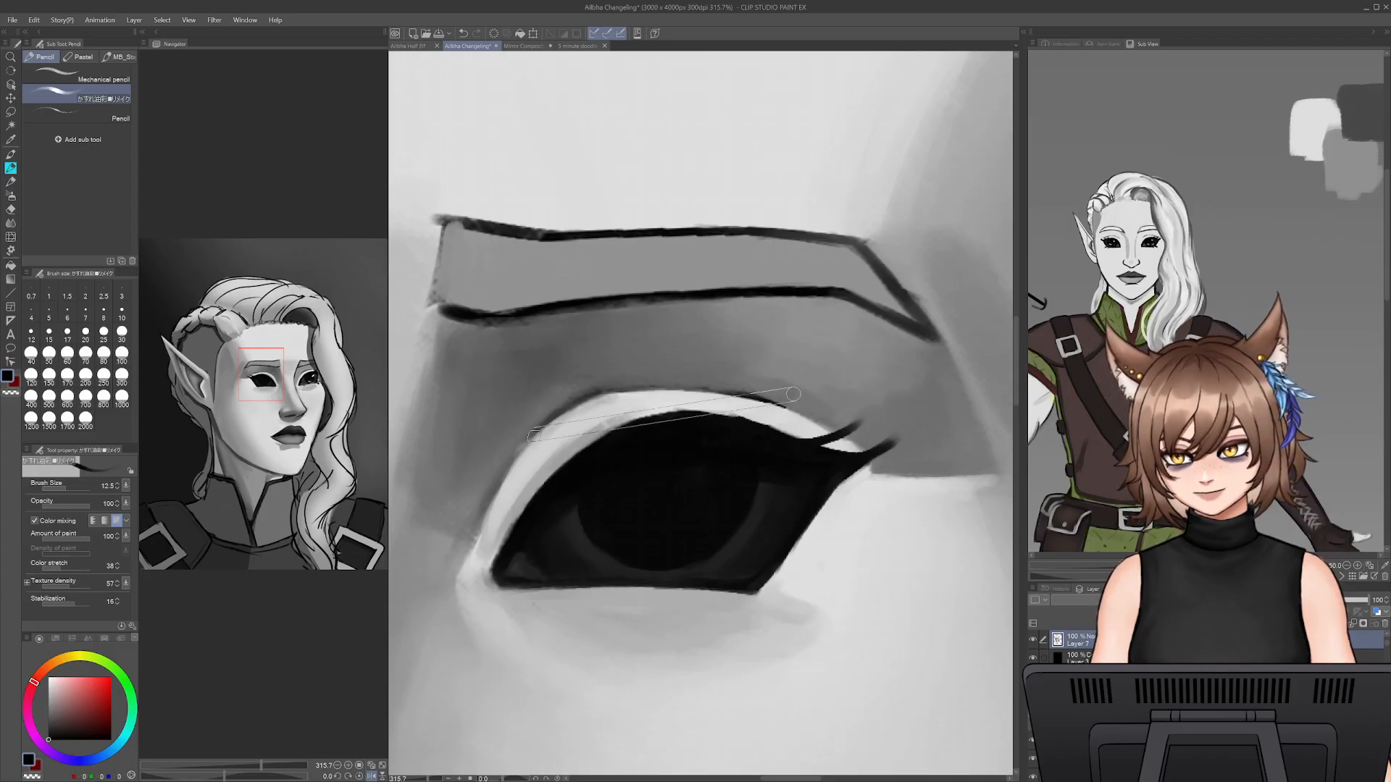
{"action": "key", "text": "["}
{"action": "key", "text": "["}
{"action": "mouse_move", "coordinate": [477, 544]}
{"action": "left_mouse_down"}
{"action": "mouse_move", "coordinate": [530, 440]}
{"action": "mouse_move", "coordinate": [492, 503]}
{"action": "mouse_move", "coordinate": [553, 421]}
{"action": "mouse_move", "coordinate": [539, 431]}
{"action": "mouse_move", "coordinate": [582, 411]}
{"action": "left_mouse_up"}
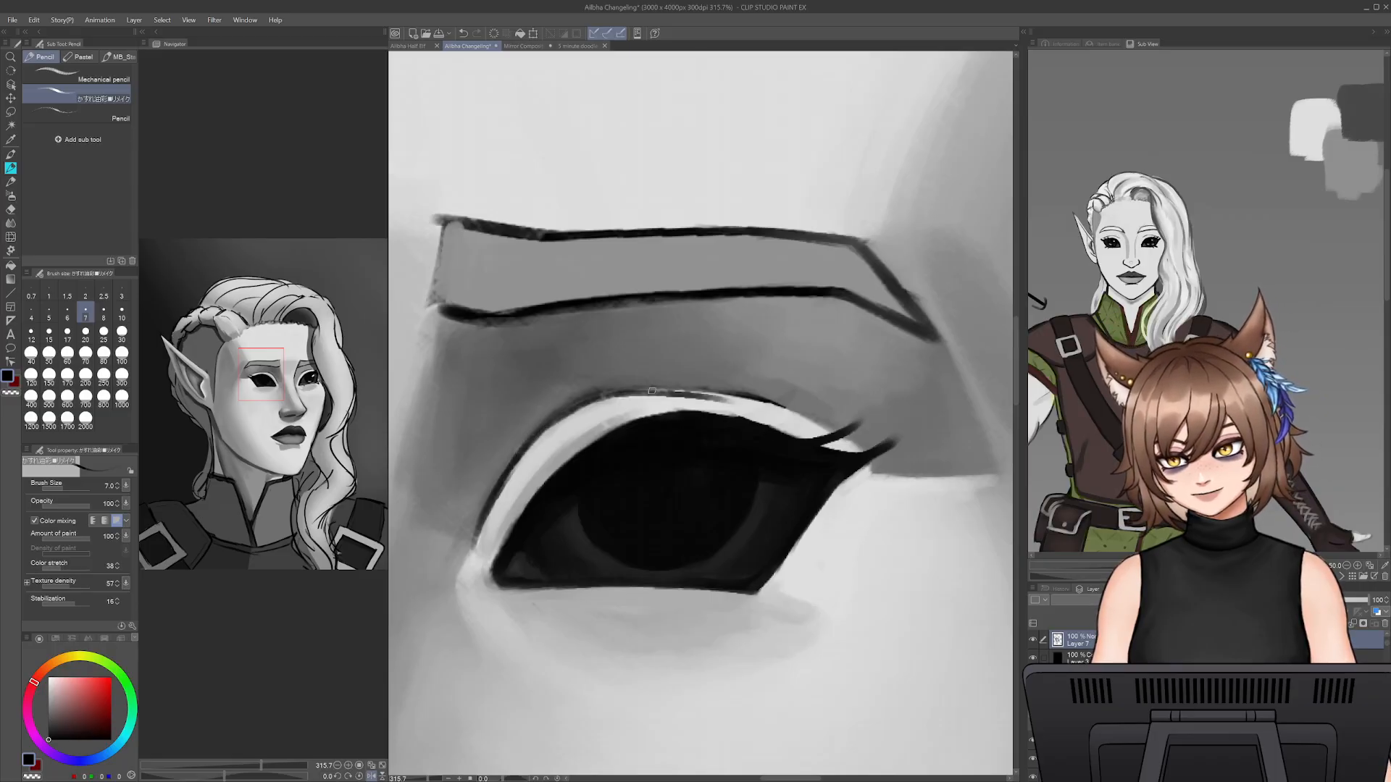
{"action": "key", "text": "ctrl+z"}
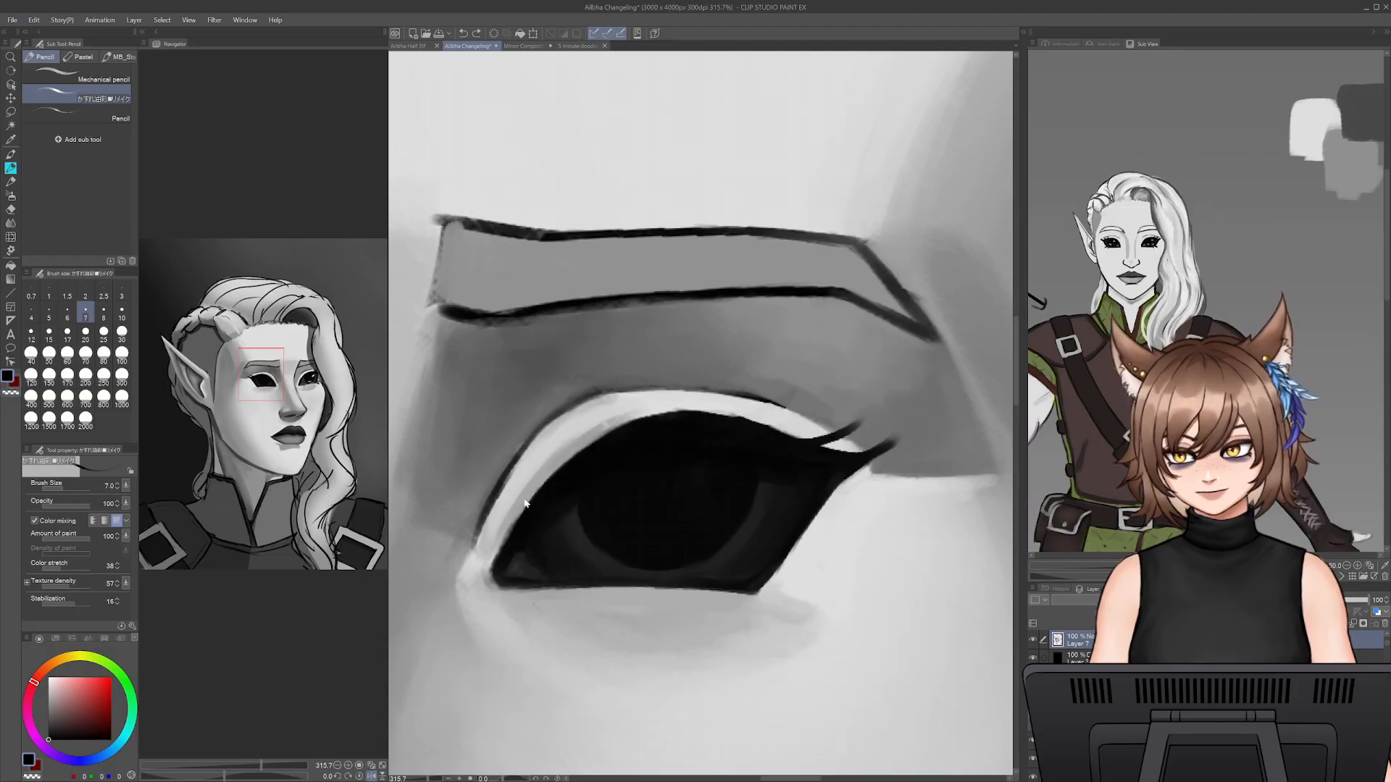
{"action": "key", "text": "ctrl+z"}
{"action": "left_click_drag", "start_coordinate": [594, 393], "coordinate": [517, 464]}
{"action": "left_click_drag", "start_coordinate": [561, 417], "coordinate": [517, 464]}
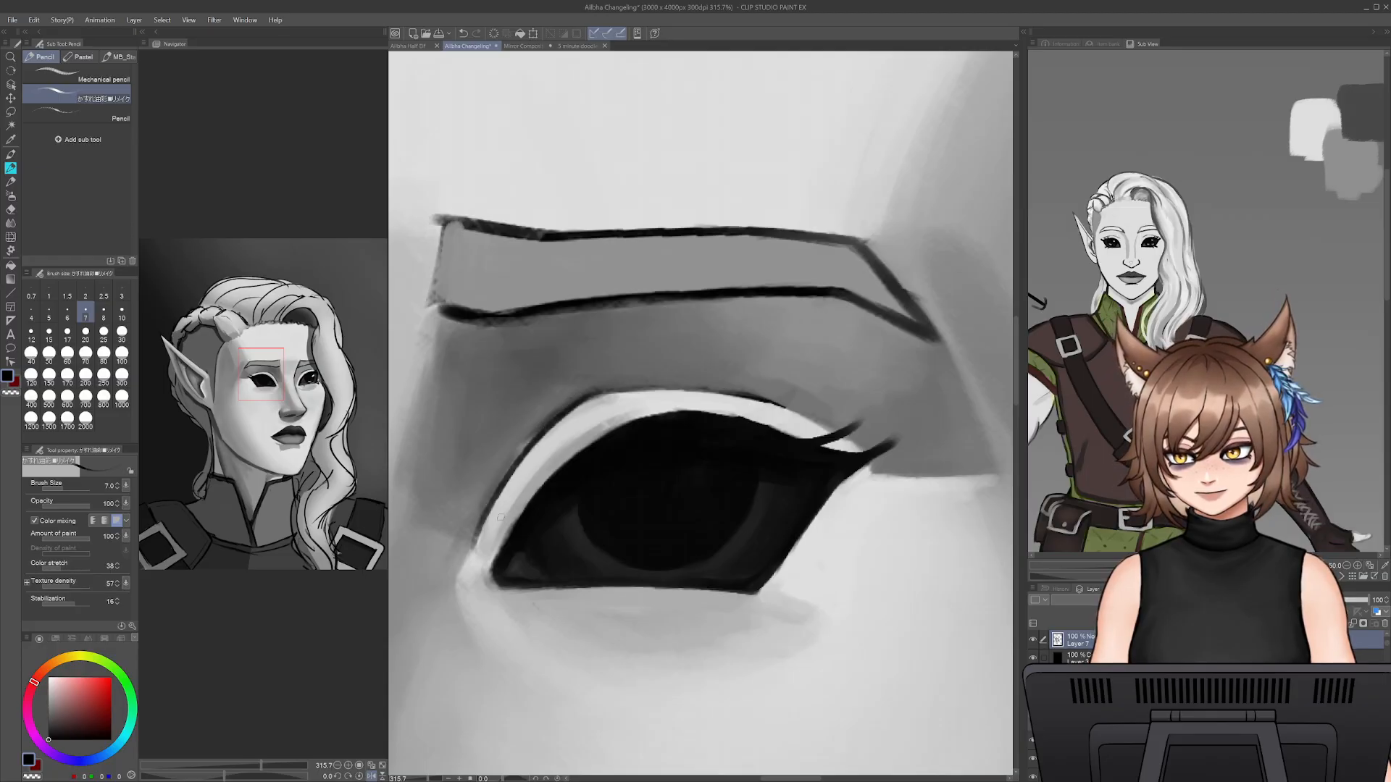
- Widen the lid's light strip near the inner corner with sampled light grey at brush size 12.5, trimming the crease line
{"action": "left_click", "coordinate": [500, 517], "text": "alt"}
{"action": "key", "text": "bracketright"}
{"action": "key", "text": "bracketright"}
{"action": "key", "text": "bracketright"}
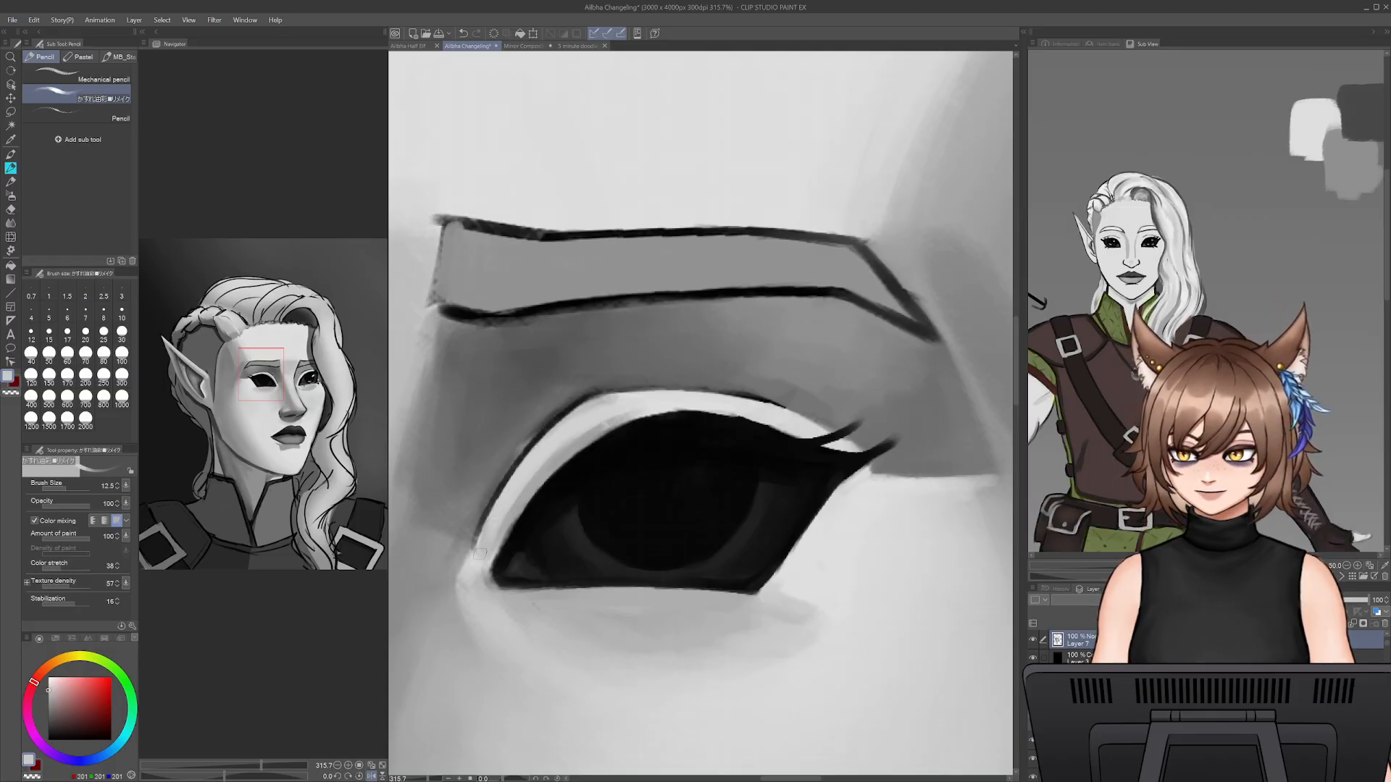
{"action": "mouse_move", "coordinate": [473, 544]}
{"action": "left_mouse_down"}
{"action": "mouse_move", "coordinate": [556, 431]}
{"action": "mouse_move", "coordinate": [485, 518]}
{"action": "mouse_move", "coordinate": [512, 479]}
{"action": "left_mouse_up"}
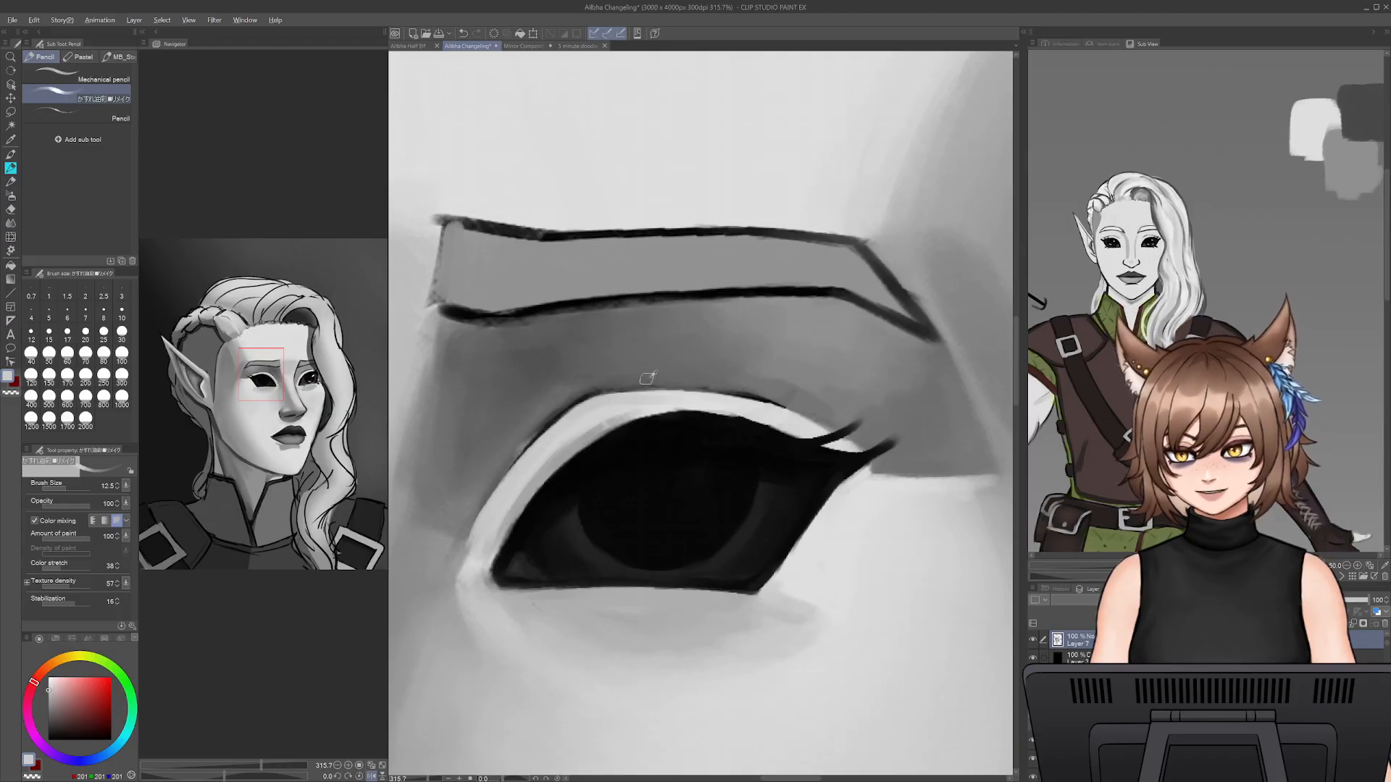
- Rework the lid crease along the top of its arch into a thicker, softer dark grey line, varying the brush size
{"action": "left_click", "coordinate": [622, 387], "text": "alt"}
{"action": "left_click", "coordinate": [586, 399], "text": "alt"}
{"action": "key", "text": "bracketleft"}
{"action": "key", "text": "bracketleft"}
{"action": "mouse_move", "coordinate": [603, 392]}
{"action": "left_mouse_down"}
{"action": "mouse_move", "coordinate": [734, 390]}
{"action": "mouse_move", "coordinate": [833, 434]}
{"action": "mouse_move", "coordinate": [729, 392]}
{"action": "left_mouse_up"}
{"action": "left_click", "coordinate": [639, 457], "text": "alt"}
{"action": "key", "text": "bracketright"}
{"action": "left_click_drag", "start_coordinate": [644, 389], "coordinate": [716, 387]}
{"action": "key", "text": "bracketright"}
{"action": "mouse_move", "coordinate": [631, 387]}
{"action": "left_mouse_down"}
{"action": "mouse_move", "coordinate": [738, 388]}
{"action": "mouse_move", "coordinate": [725, 383]}
{"action": "mouse_move", "coordinate": [868, 445]}
{"action": "mouse_move", "coordinate": [755, 390]}
{"action": "mouse_move", "coordinate": [698, 387]}
{"action": "left_mouse_up"}
- Thicken the lid crease line down towards the near eye's inner corner with sampled black at brush size 12.5
{"action": "left_click_drag", "start_coordinate": [564, 510], "coordinate": [649, 475]}
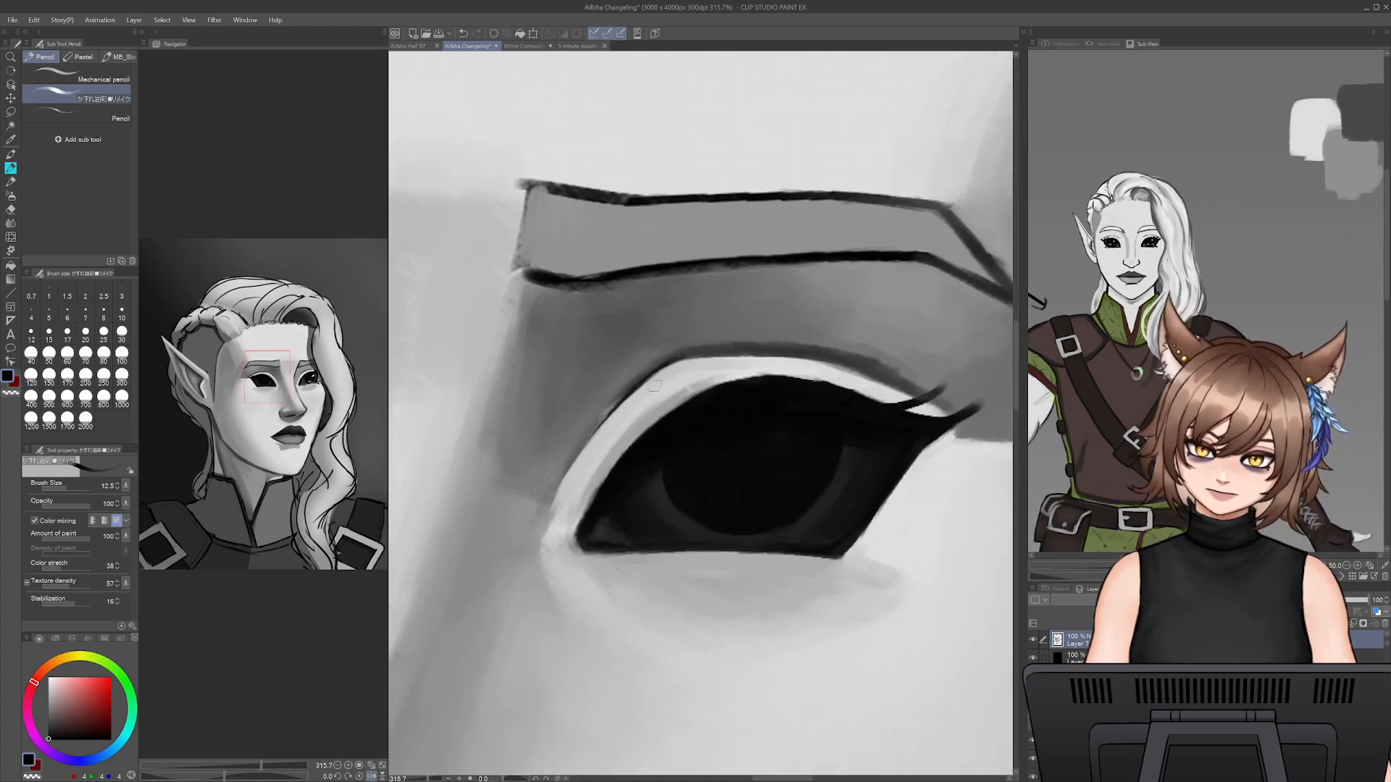
{"action": "left_click_drag", "start_coordinate": [654, 386], "coordinate": [581, 452]}
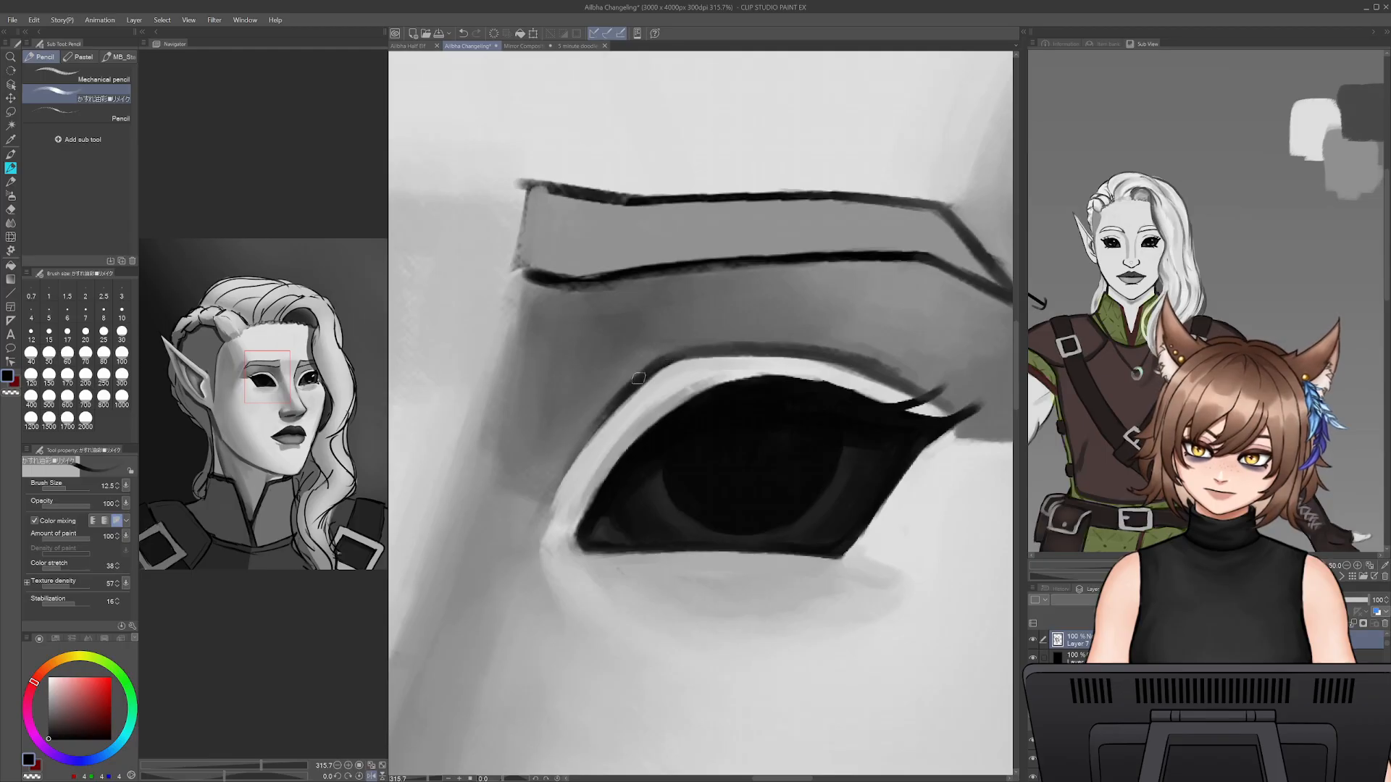
{"action": "left_click_drag", "start_coordinate": [639, 378], "coordinate": [560, 443]}
- Soften the upper edge of the inner lid crease with sampled mid grey at brush size 20
{"action": "key", "text": "bracketright"}
{"action": "key", "text": "bracketright"}
{"action": "key", "text": "bracketright"}
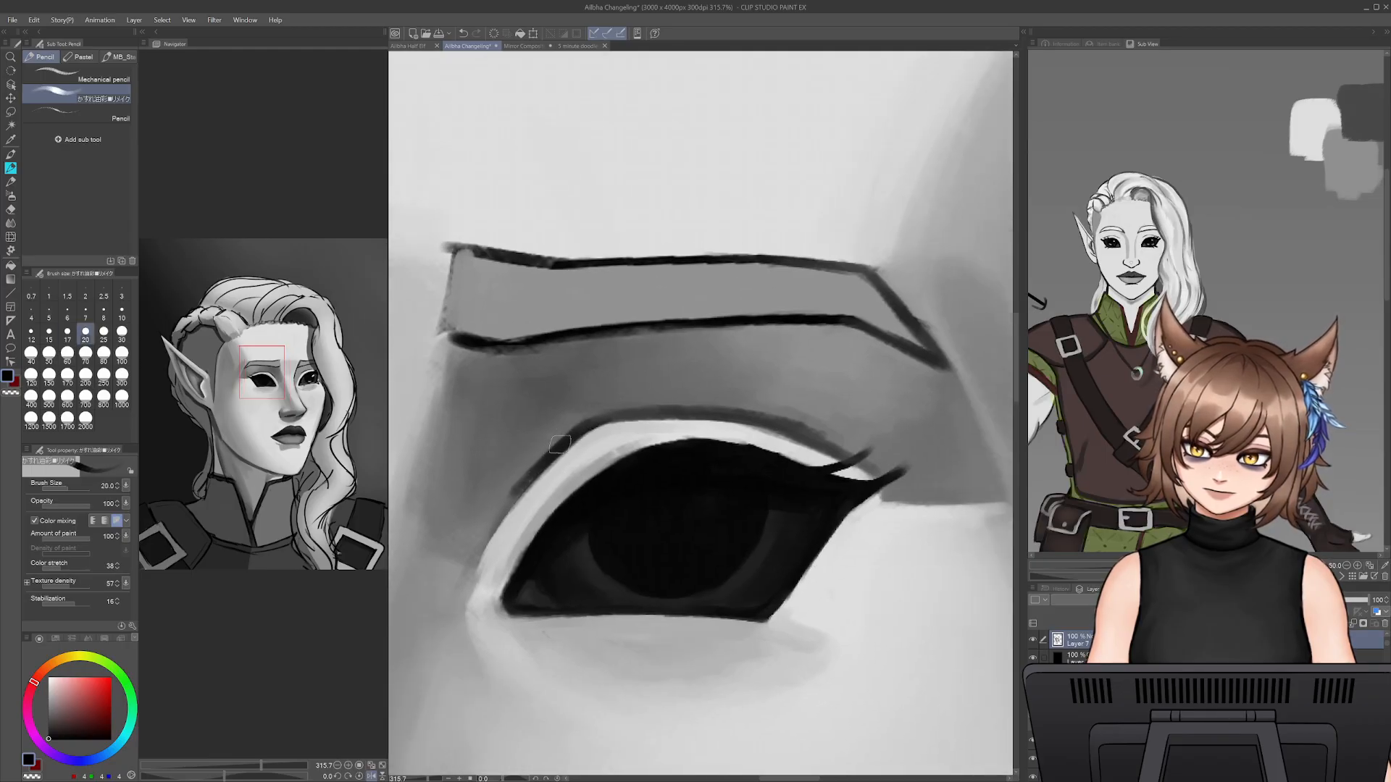
{"action": "left_click", "coordinate": [550, 436], "text": "alt"}
{"action": "mouse_move", "coordinate": [516, 488]}
{"action": "left_mouse_down"}
{"action": "mouse_move", "coordinate": [575, 418]}
{"action": "mouse_move", "coordinate": [546, 454]}
{"action": "mouse_move", "coordinate": [605, 412]}
{"action": "left_mouse_up"}
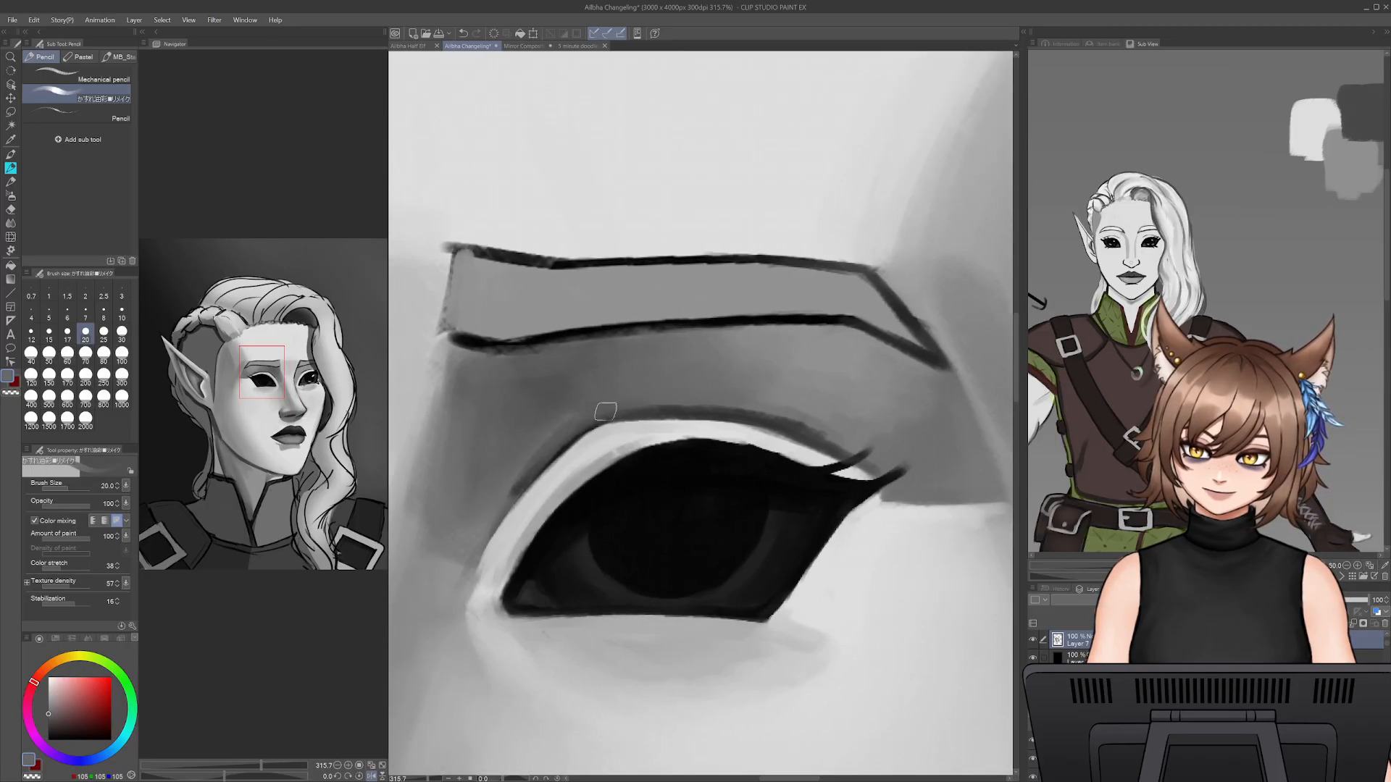
- Retrace the lid crease from the inner side across the arch with sampled dark grey at brush size 15
{"action": "left_click", "coordinate": [581, 432], "text": "alt"}
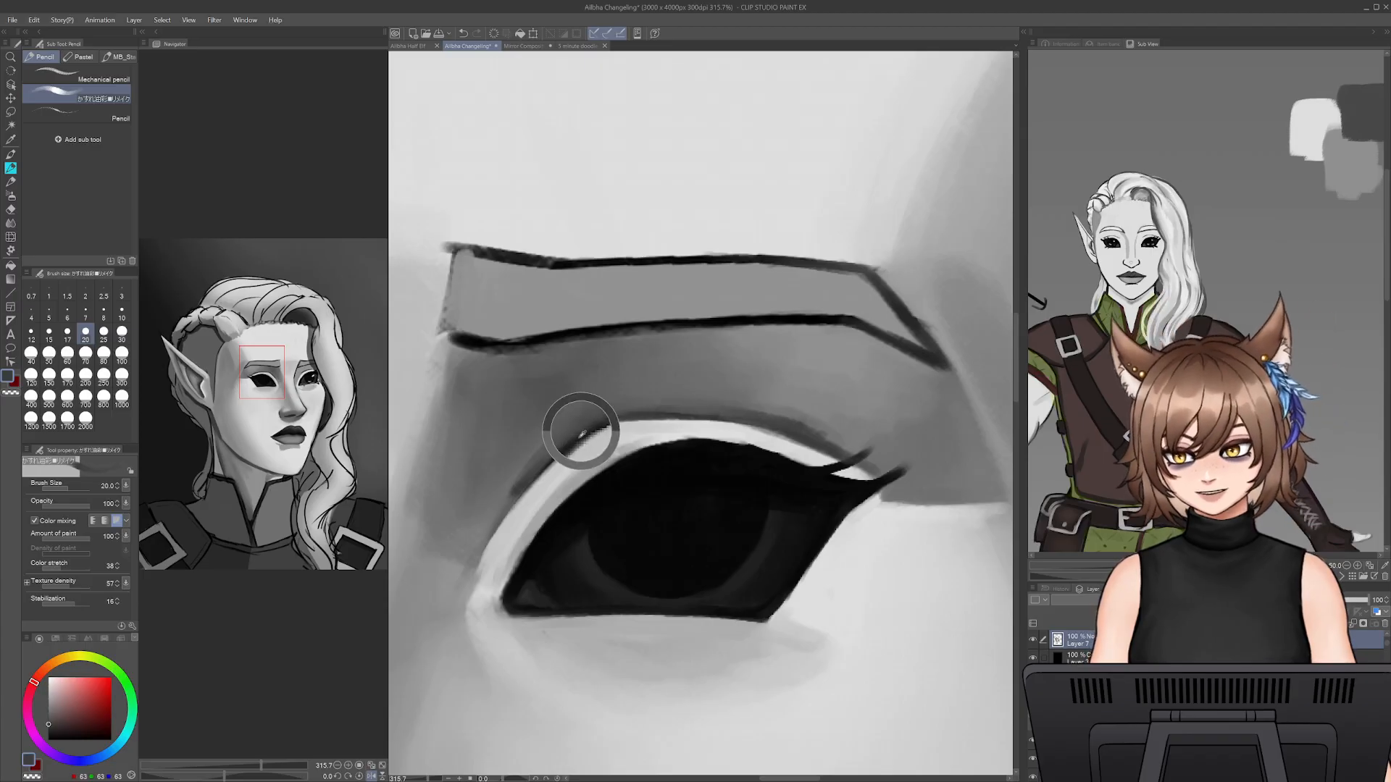
{"action": "key", "text": "bracketleft"}
{"action": "key", "text": "bracketleft"}
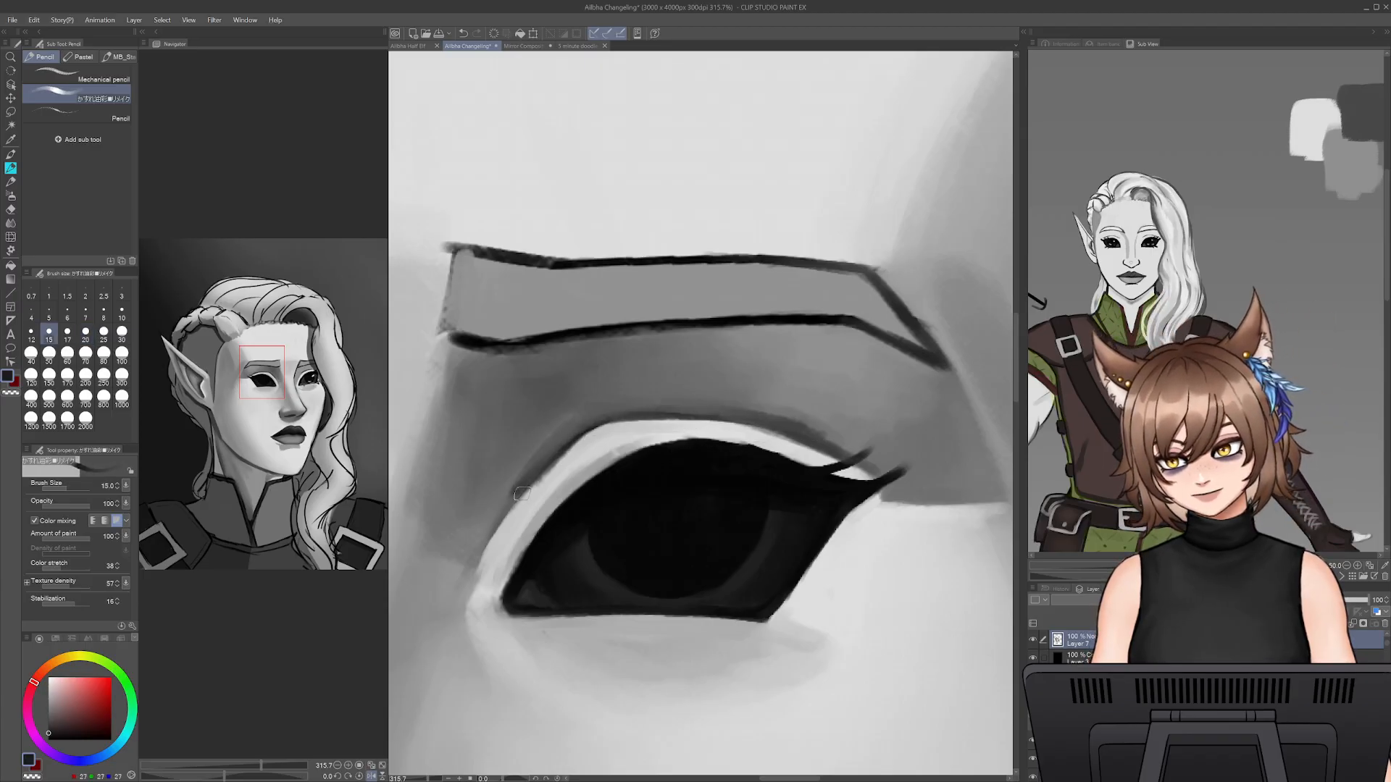
{"action": "mouse_move", "coordinate": [522, 493]}
{"action": "left_mouse_down"}
{"action": "mouse_move", "coordinate": [612, 412]}
{"action": "mouse_move", "coordinate": [782, 417]}
{"action": "mouse_move", "coordinate": [661, 414]}
{"action": "mouse_move", "coordinate": [808, 438]}
{"action": "left_mouse_up"}
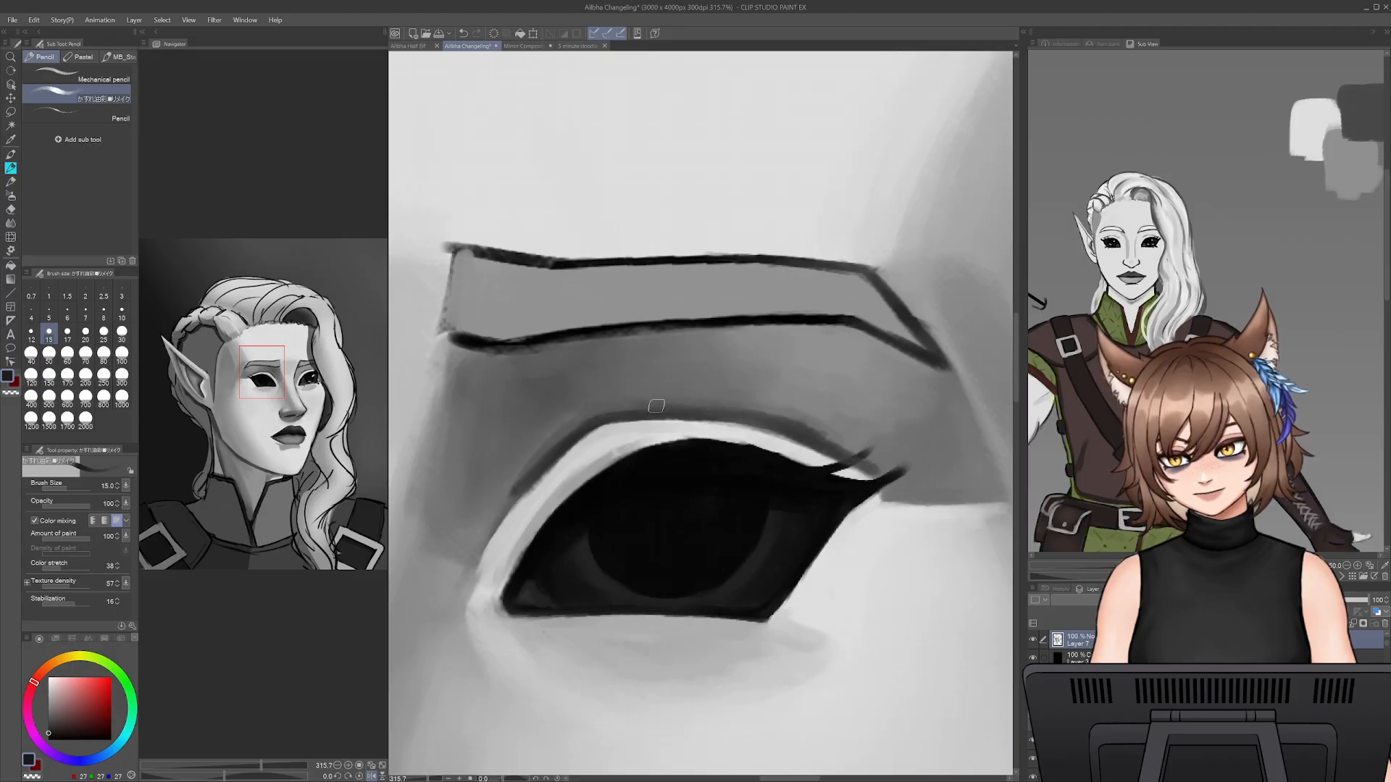
- Build up a wider dark shadow along the whole lid crease to the outer lashes at brush size 25
{"action": "key", "text": "bracketright"}
{"action": "key", "text": "bracketright"}
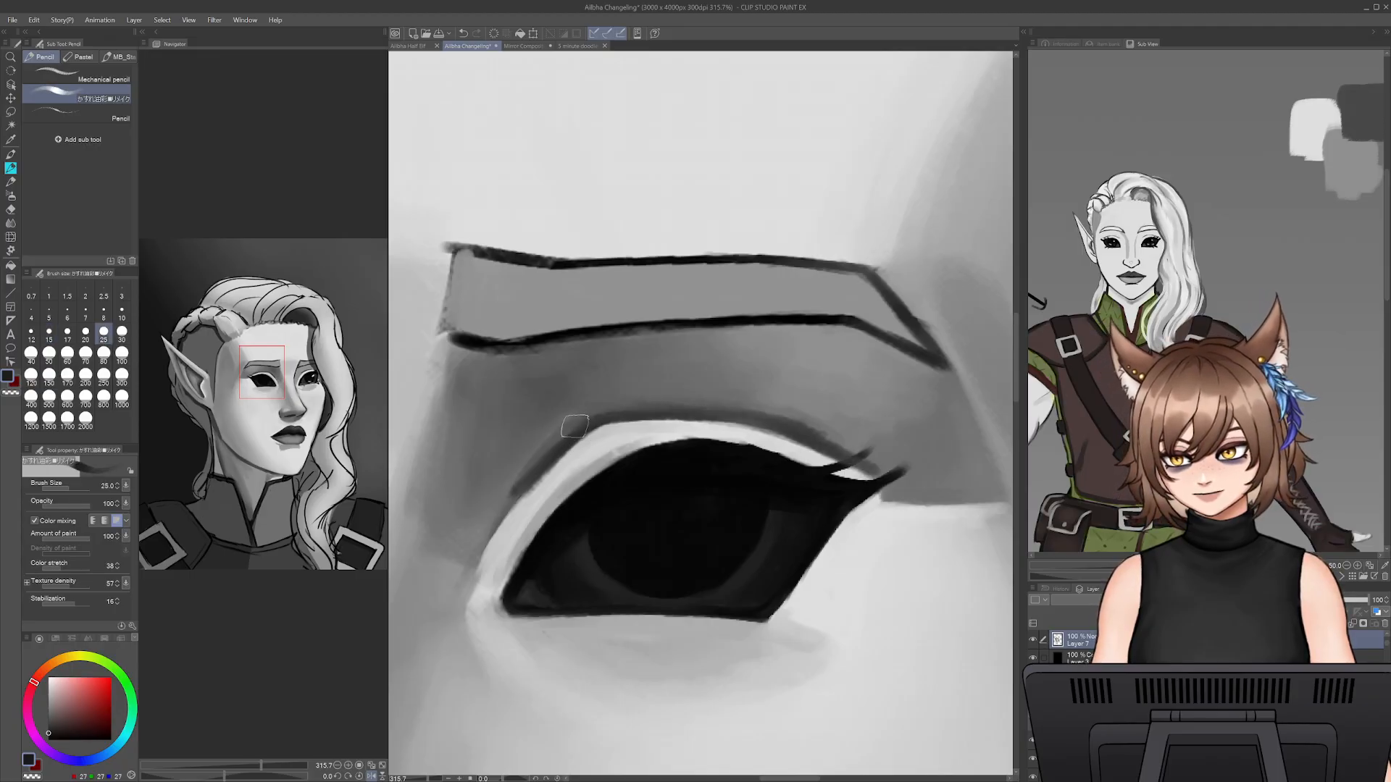
{"action": "mouse_move", "coordinate": [519, 481]}
{"action": "left_mouse_down"}
{"action": "mouse_move", "coordinate": [559, 432]}
{"action": "mouse_move", "coordinate": [616, 406]}
{"action": "mouse_move", "coordinate": [725, 411]}
{"action": "mouse_move", "coordinate": [715, 399]}
{"action": "mouse_move", "coordinate": [787, 411]}
{"action": "mouse_move", "coordinate": [883, 462]}
{"action": "left_mouse_up"}
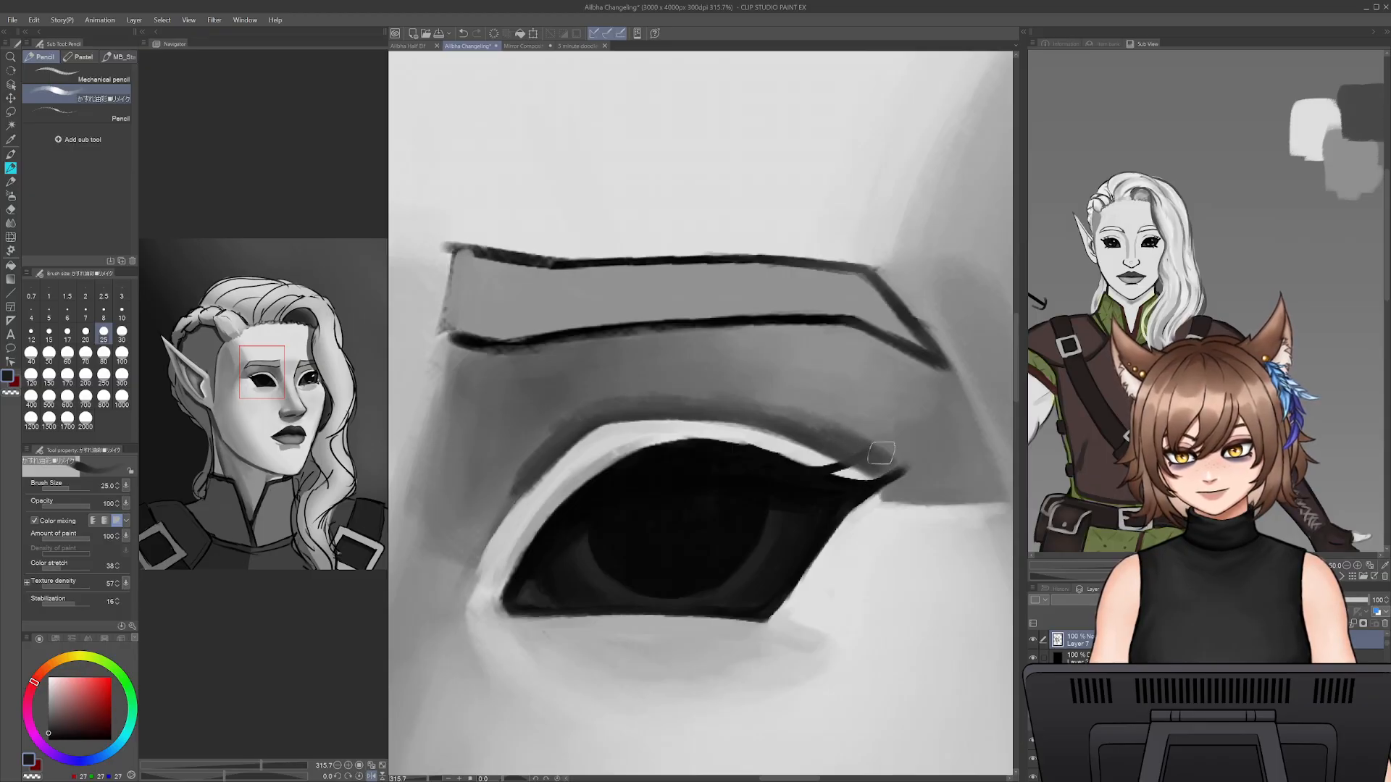
- Blend the shadow along the near eye's lid crease from the outer lashes to the inner corner with sampled greys at brush size 25
{"action": "left_click", "coordinate": [897, 460], "text": "alt"}
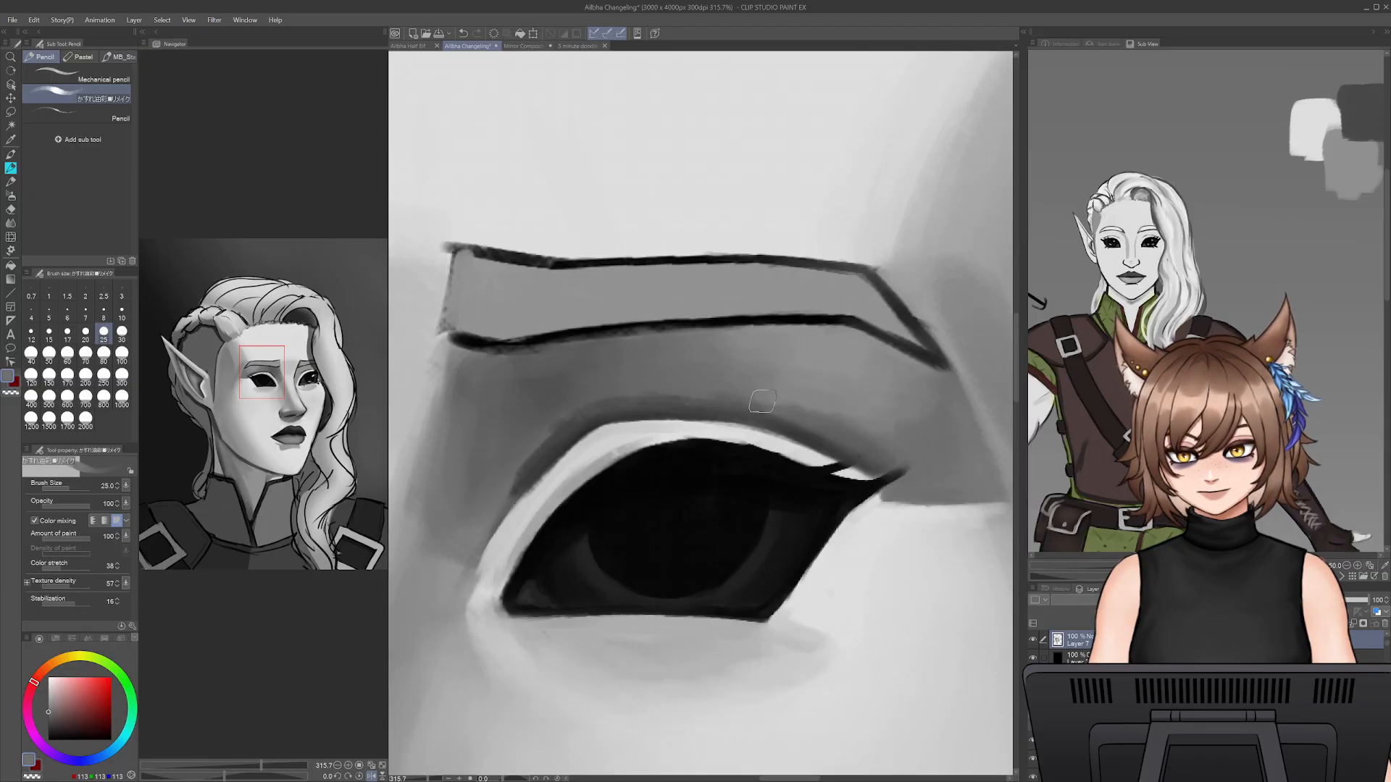
{"action": "left_click", "coordinate": [804, 424], "text": "alt"}
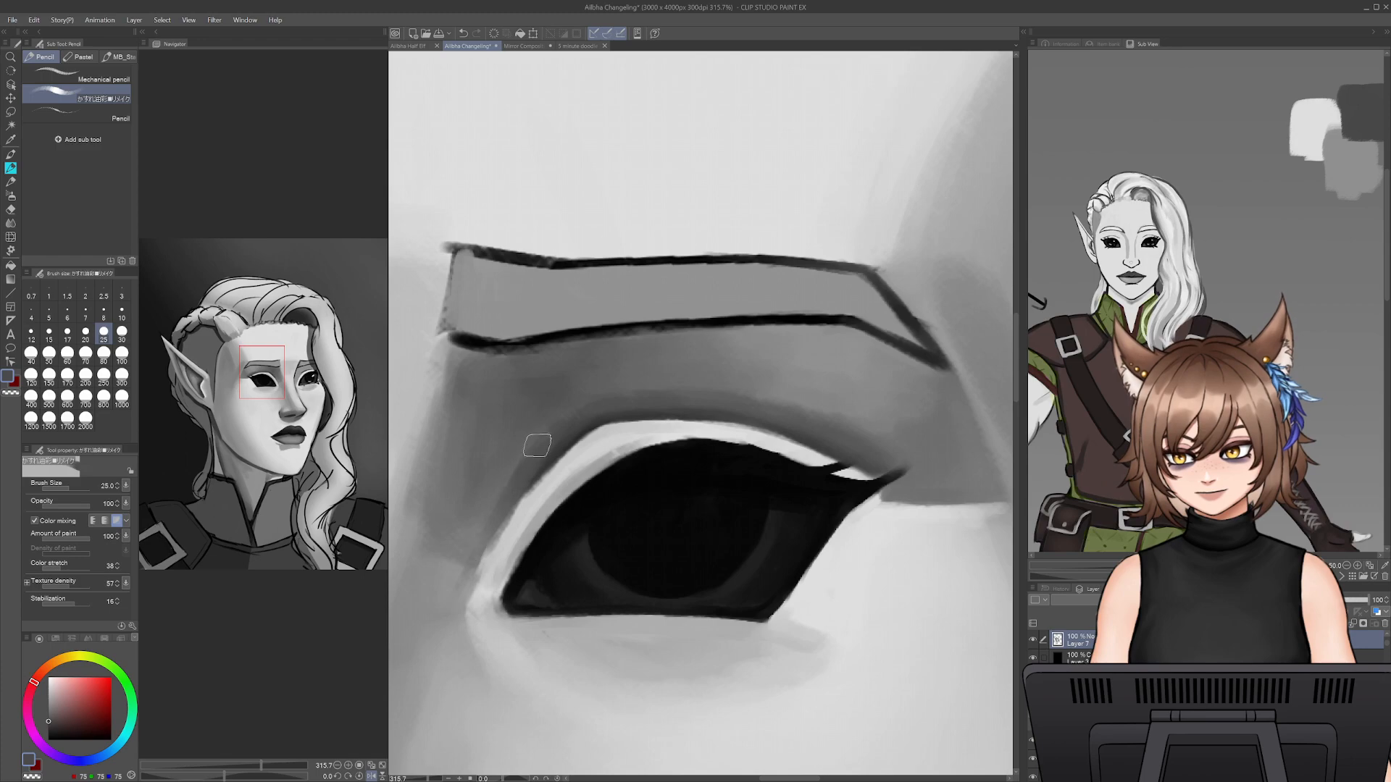
{"action": "left_click", "coordinate": [495, 572], "text": "alt"}
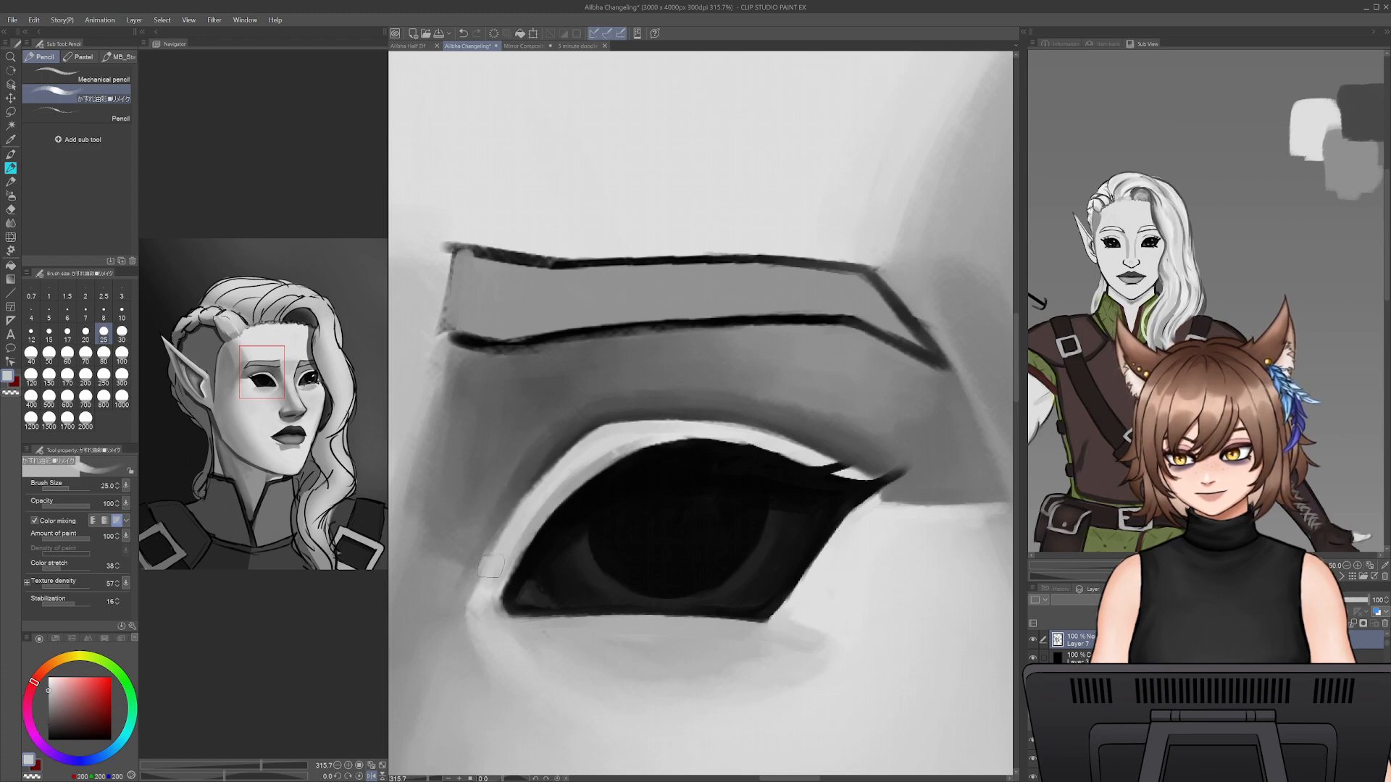
{"action": "left_click", "coordinate": [494, 521], "text": "alt"}
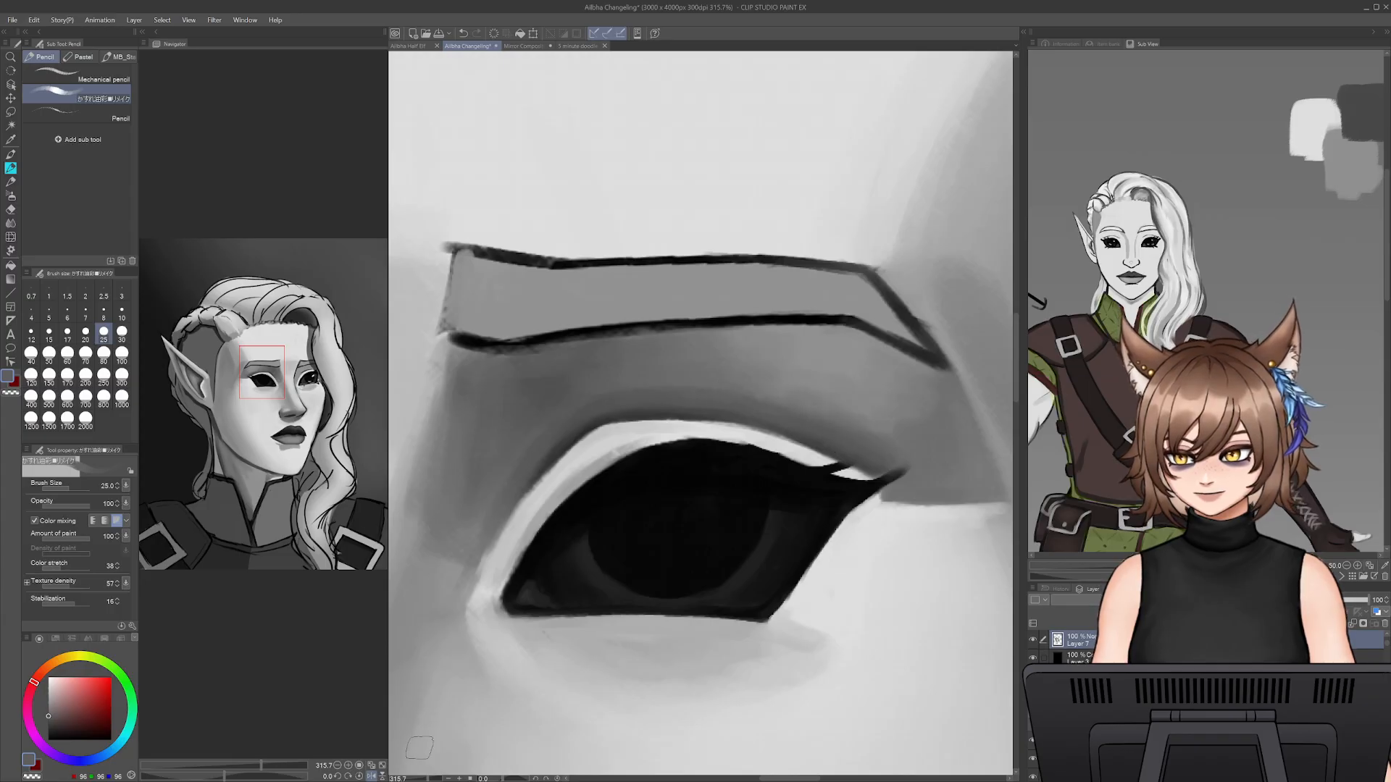
{"action": "scroll", "coordinate": [407, 766], "scroll_direction": "down", "scroll_amount": 10}
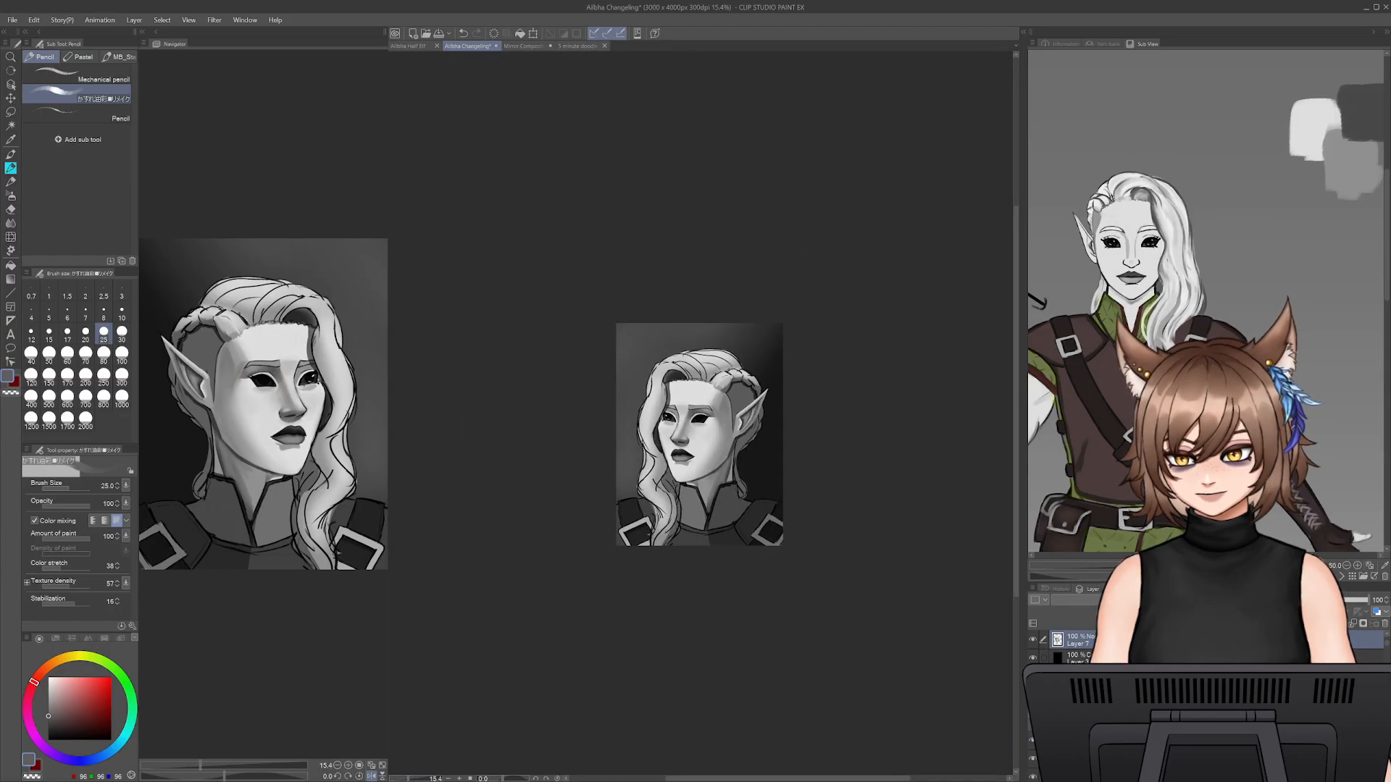
{"action": "scroll", "coordinate": [660, 412], "scroll_direction": "up", "scroll_amount": 8}
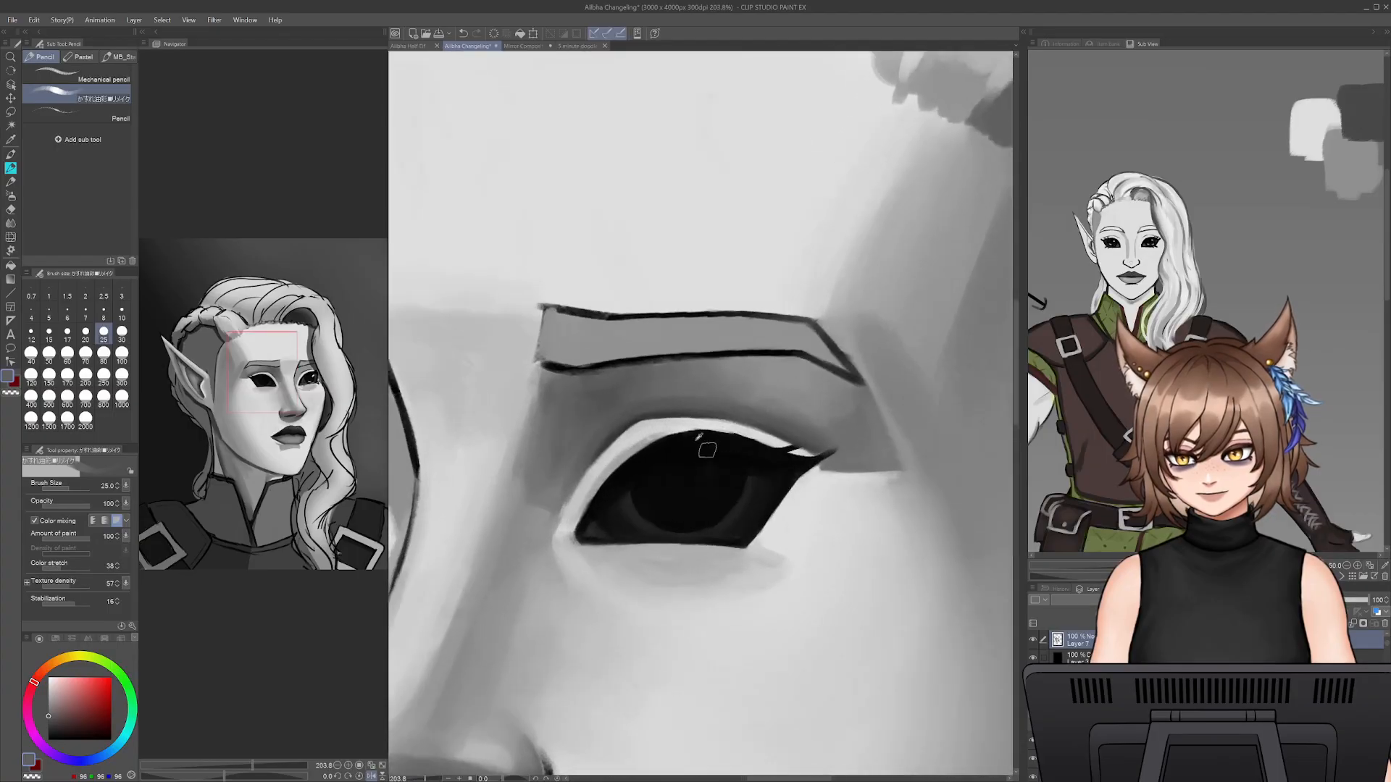
- Refine the edge between the lid crease and the pale upper lid rim with sampled dark and light greys at brush size 10
{"action": "key", "text": "bracketleft"}
{"action": "key", "text": "bracketleft"}
{"action": "key", "text": "bracketleft"}
{"action": "key", "text": "bracketleft"}
{"action": "key", "text": "bracketleft"}
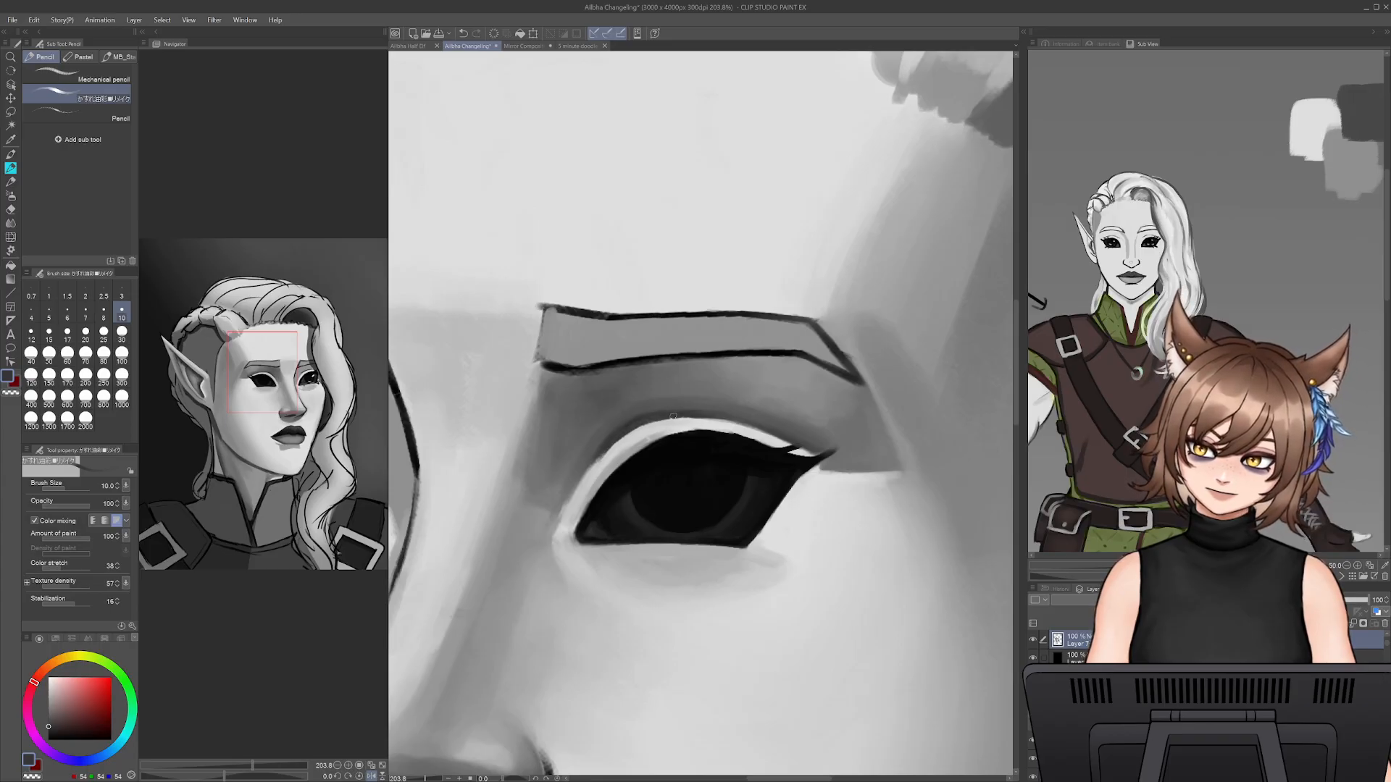
{"action": "left_click", "coordinate": [626, 442], "text": "alt"}
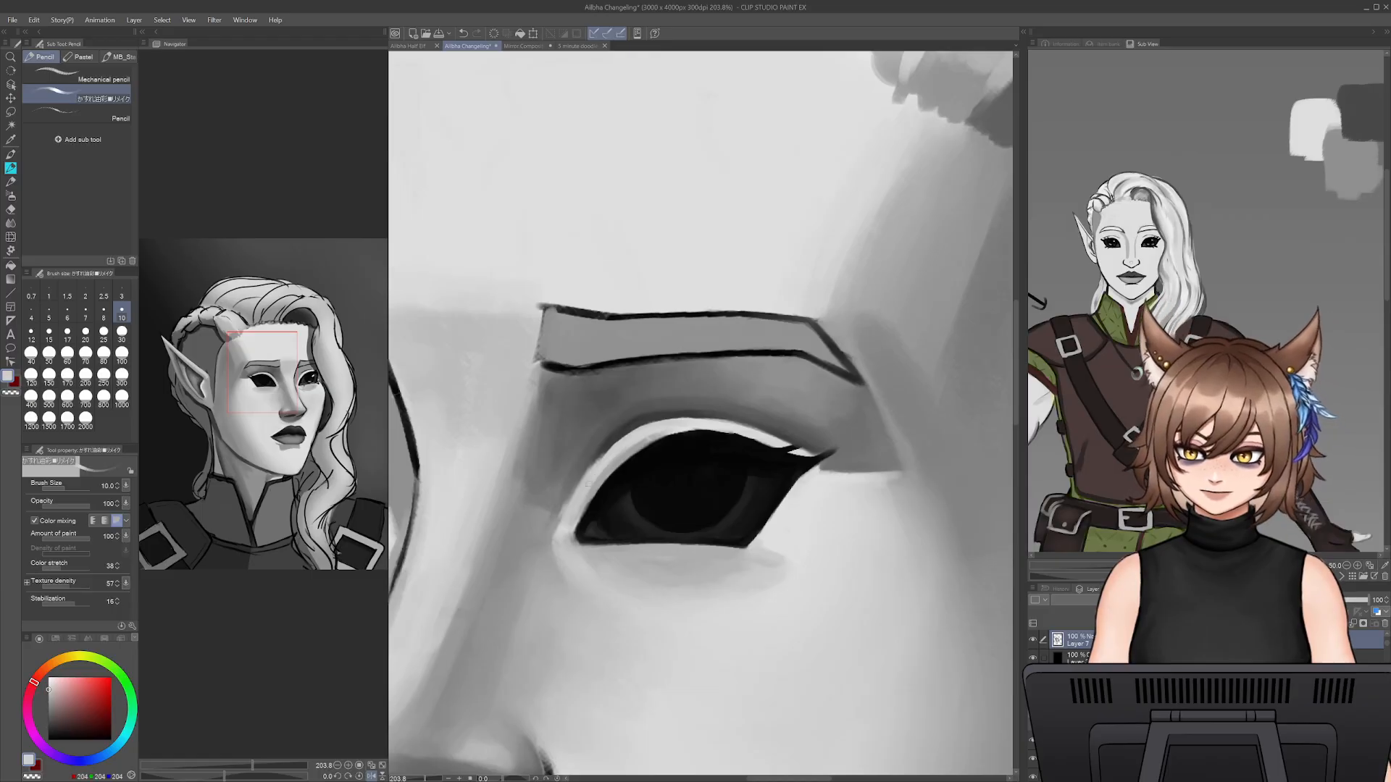
- Soften the shading beneath the near eye's inner corner with sampled grey at brush size 20
{"action": "left_click", "coordinate": [574, 511], "text": "alt"}
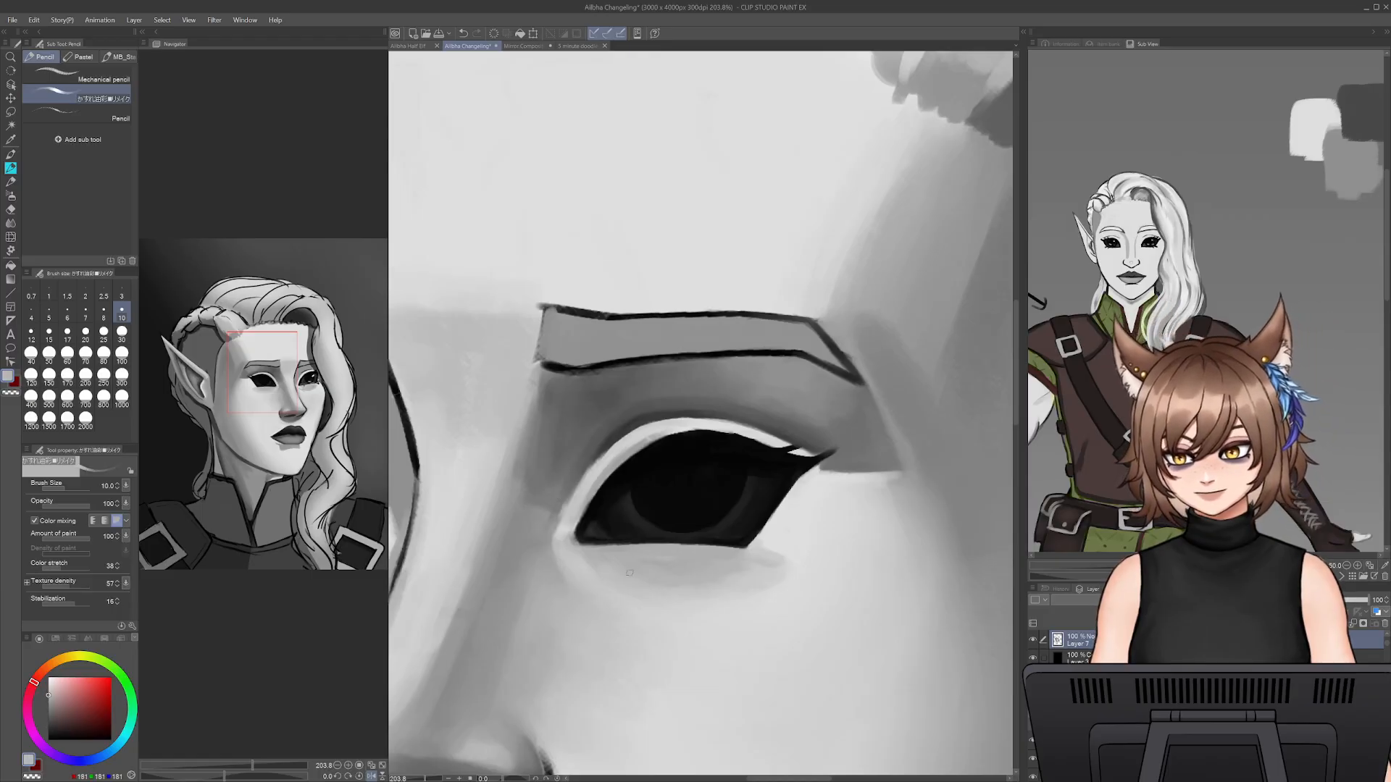
{"action": "key", "text": "bracketright"}
{"action": "key", "text": "bracketright"}
{"action": "key", "text": "bracketright"}
{"action": "key", "text": "bracketright"}
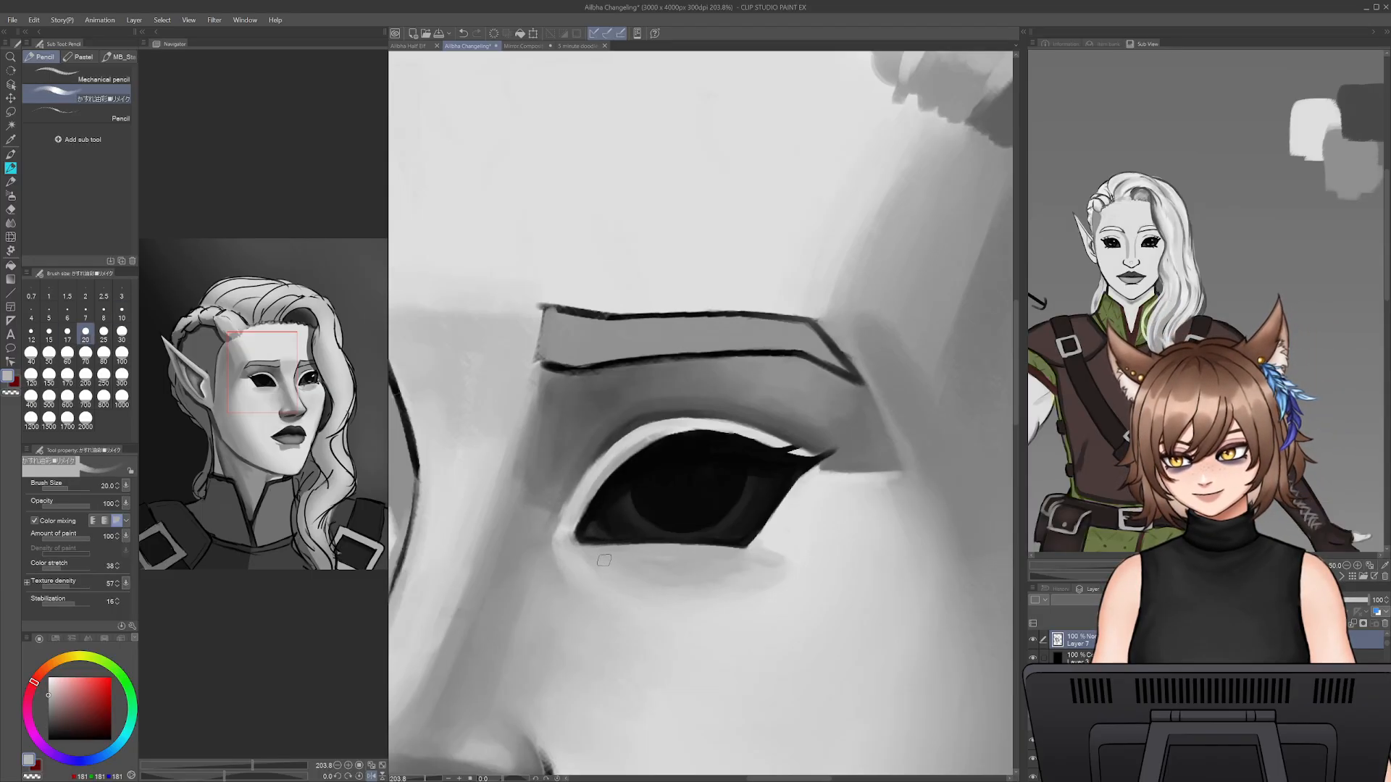
{"action": "left_click_drag", "start_coordinate": [582, 623], "coordinate": [714, 629]}
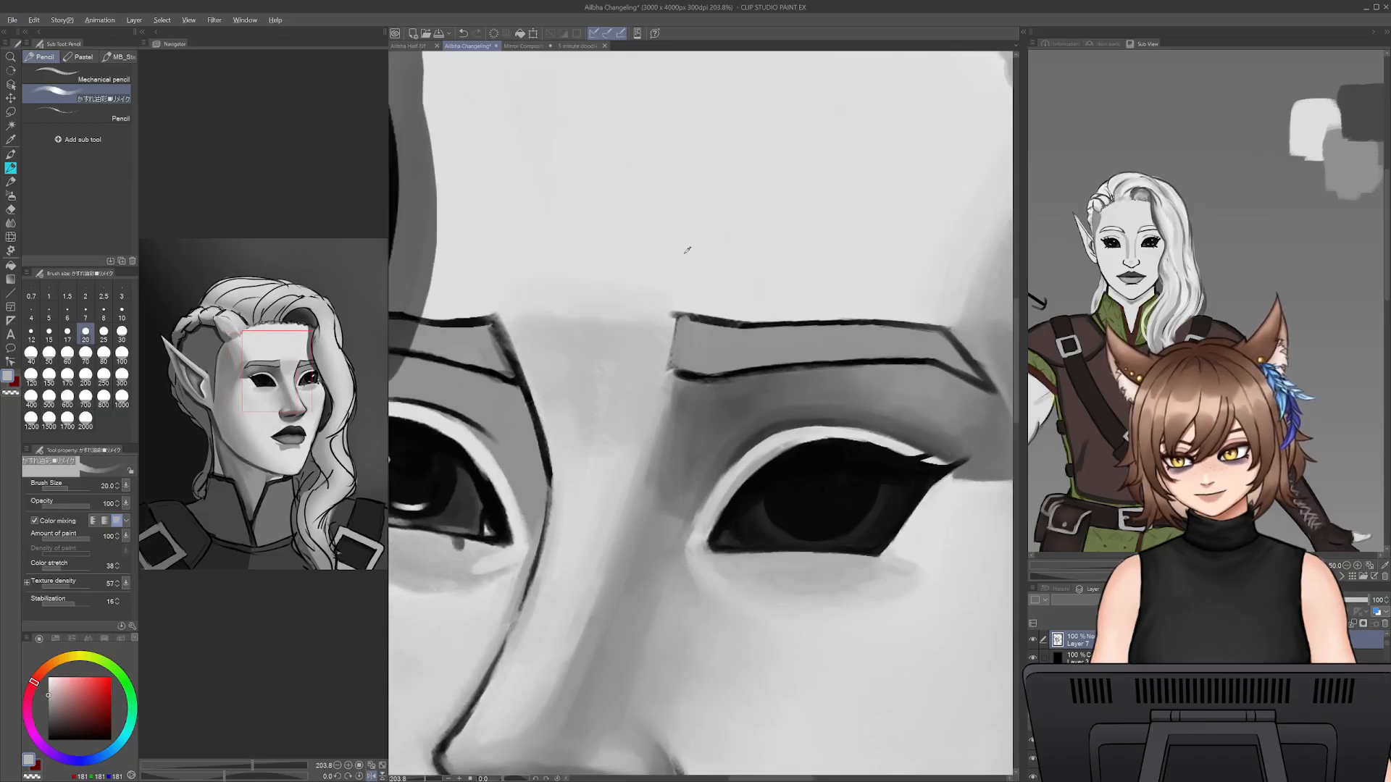
- Paint a small round catchlight in the near eye's iris with light grey sampled from the forehead at brush size 12.5
{"action": "left_click", "coordinate": [680, 242], "text": "alt"}
{"action": "left_click_drag", "start_coordinate": [751, 509], "coordinate": [595, 478]}
{"action": "key", "text": "bracketleft"}
{"action": "key", "text": "bracketleft"}
{"action": "key", "text": "bracketleft"}
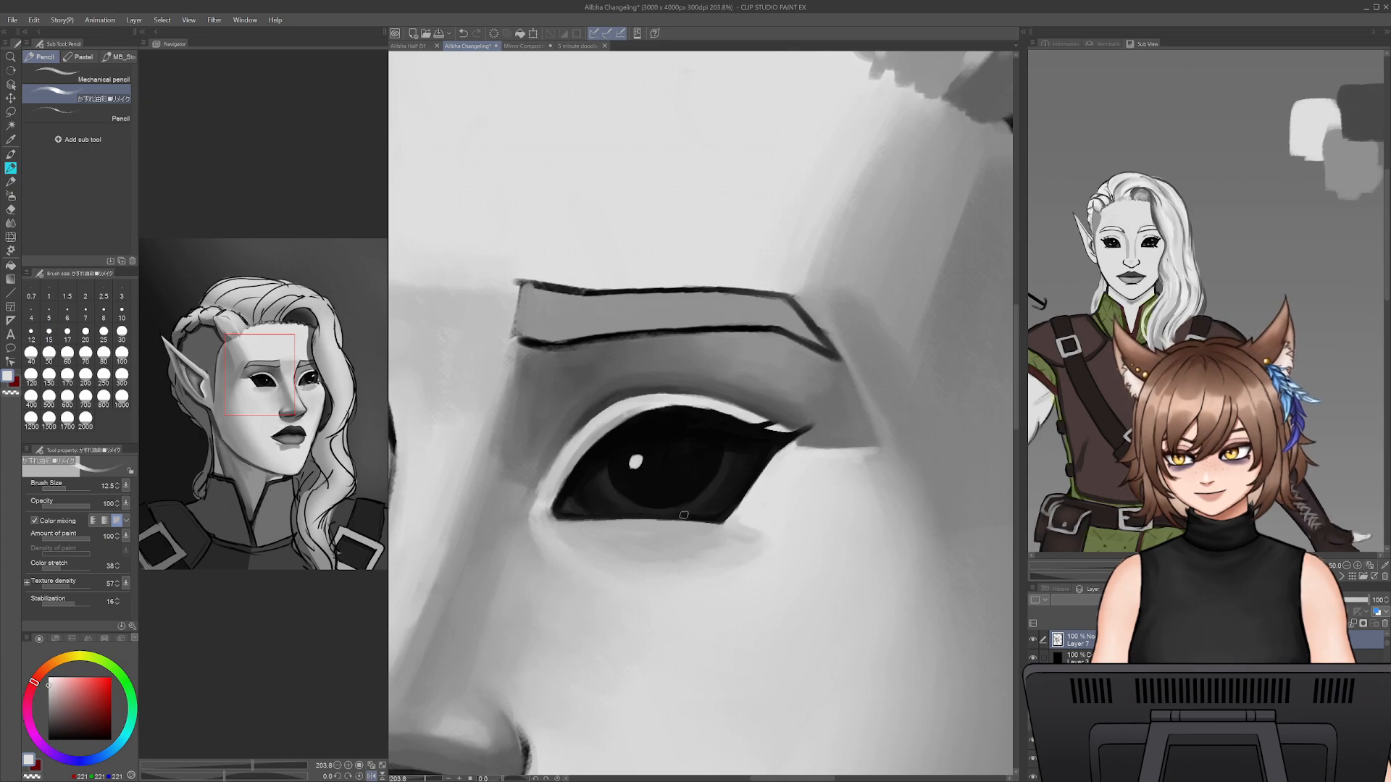
- Paint a thin curved reflection along the lower edge of the iris, undoing rejected strokes and reducing the brush size to 8
{"action": "key", "text": "bracketleft"}
{"action": "mouse_move", "coordinate": [637, 466]}
{"action": "left_mouse_down"}
{"action": "mouse_move", "coordinate": [677, 499]}
{"action": "mouse_move", "coordinate": [689, 490]}
{"action": "mouse_move", "coordinate": [651, 500]}
{"action": "mouse_move", "coordinate": [693, 491]}
{"action": "left_mouse_up"}
{"action": "key", "text": "ctrl+z"}
{"action": "key", "text": "bracketleft"}
{"action": "key", "text": "ctrl+z"}
{"action": "key", "text": "bracketleft"}
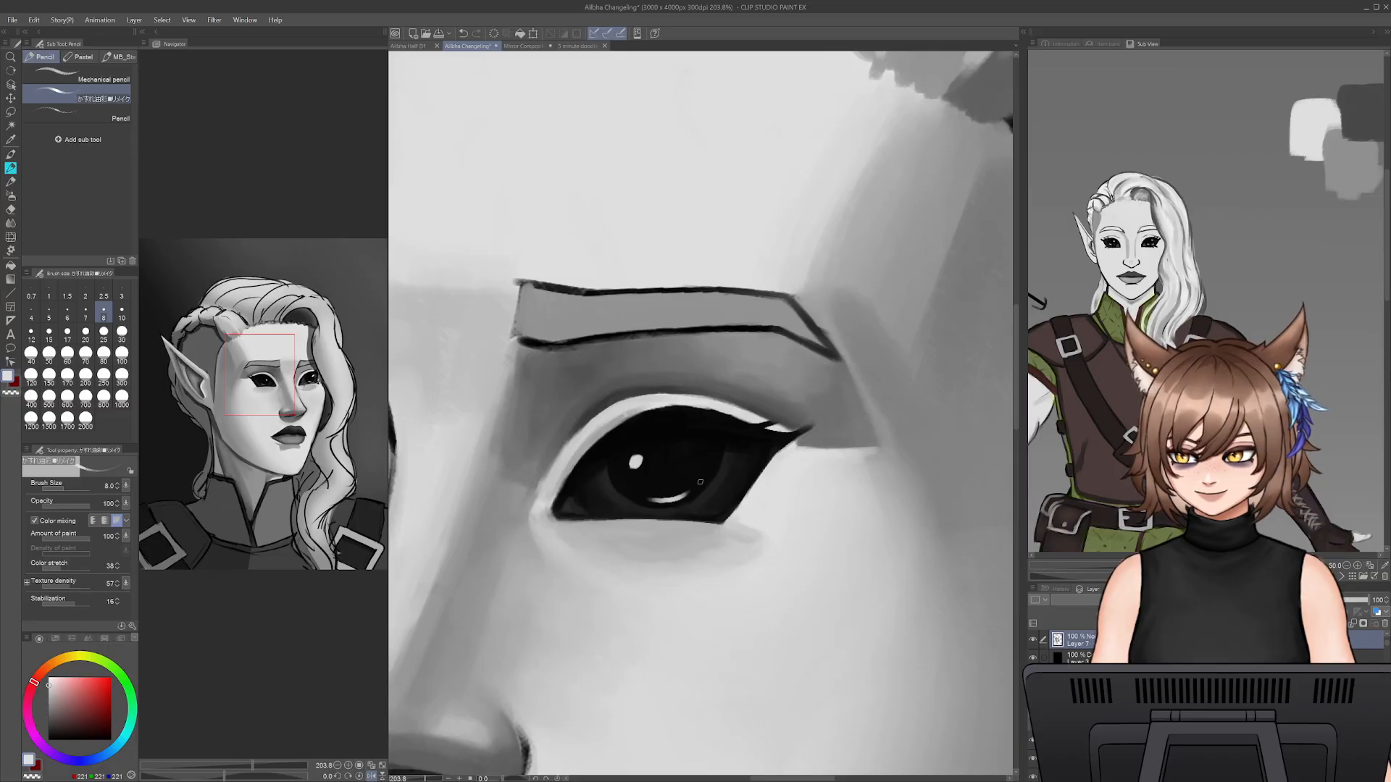
- Dot small highlights in the near eye's inner corner and add broken highlights along the lower waterline at brush size 7
{"action": "key", "text": "bracketleft"}
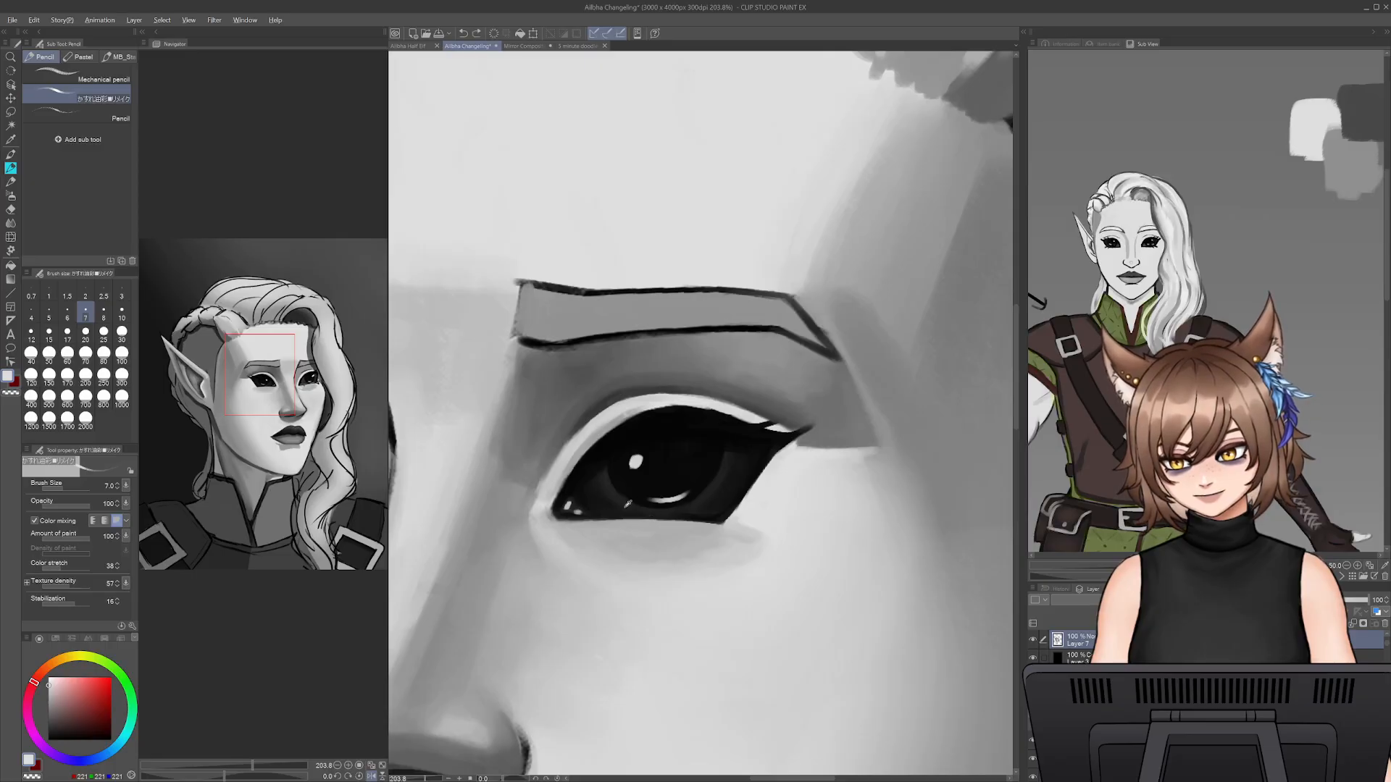
{"action": "left_click", "coordinate": [605, 518], "text": "alt"}
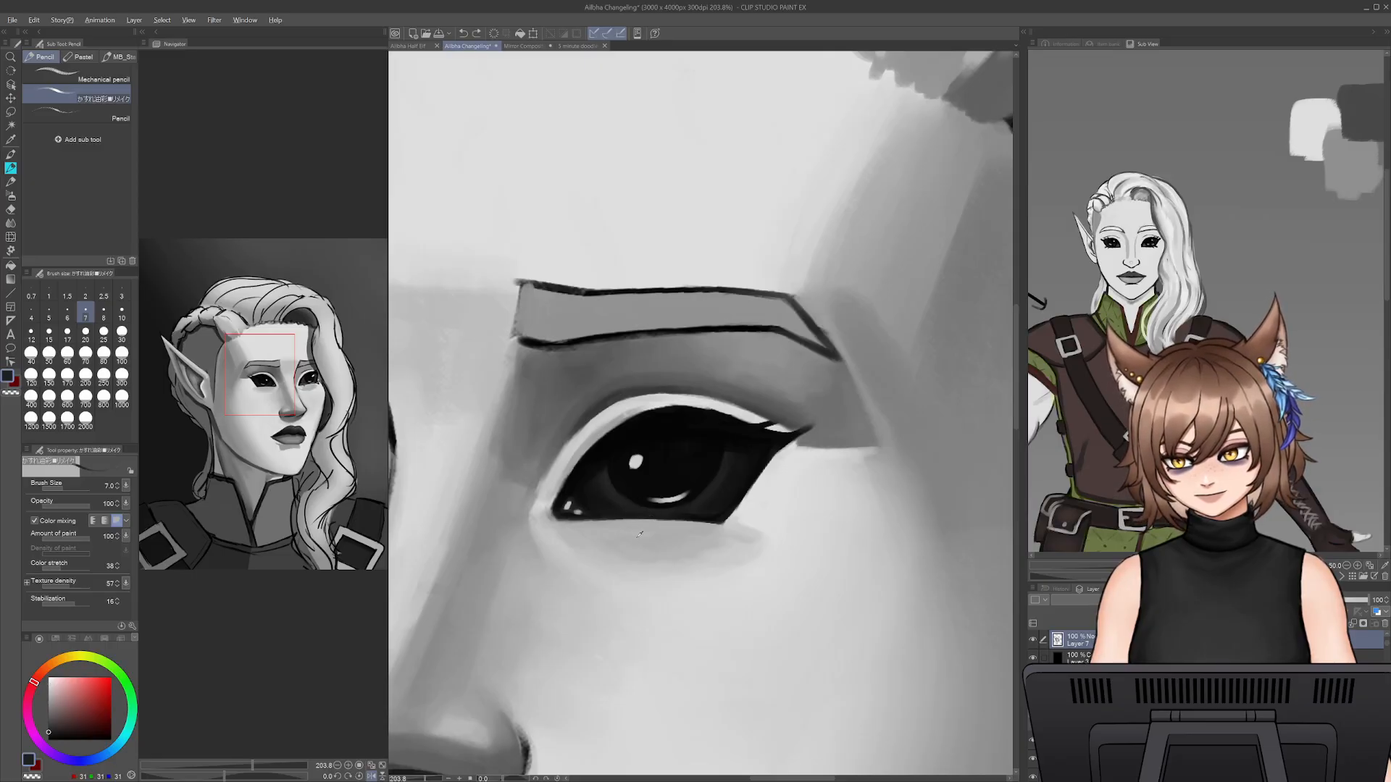
{"action": "left_click", "coordinate": [607, 515], "text": "alt"}
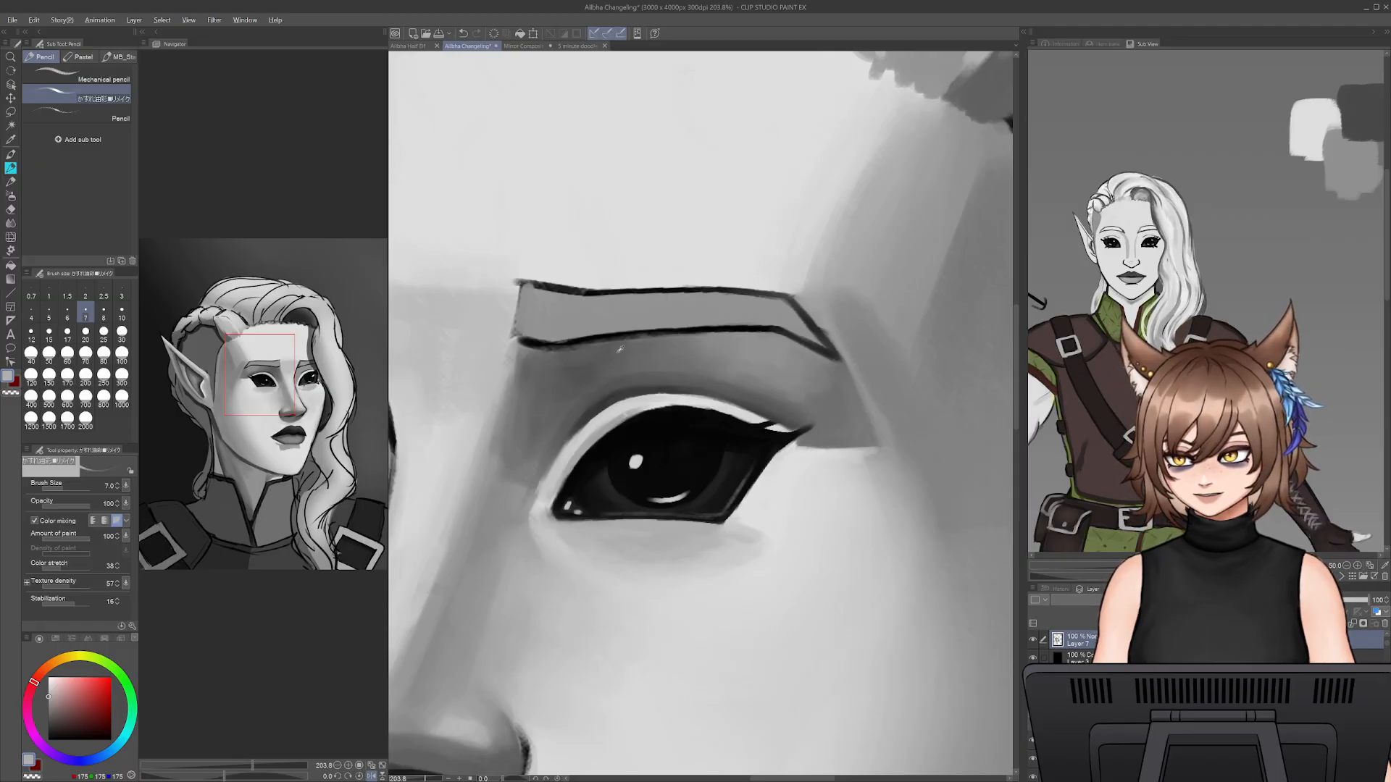
{"action": "left_click", "coordinate": [615, 261], "text": "alt"}
{"action": "left_click_drag", "start_coordinate": [596, 515], "coordinate": [623, 514]}
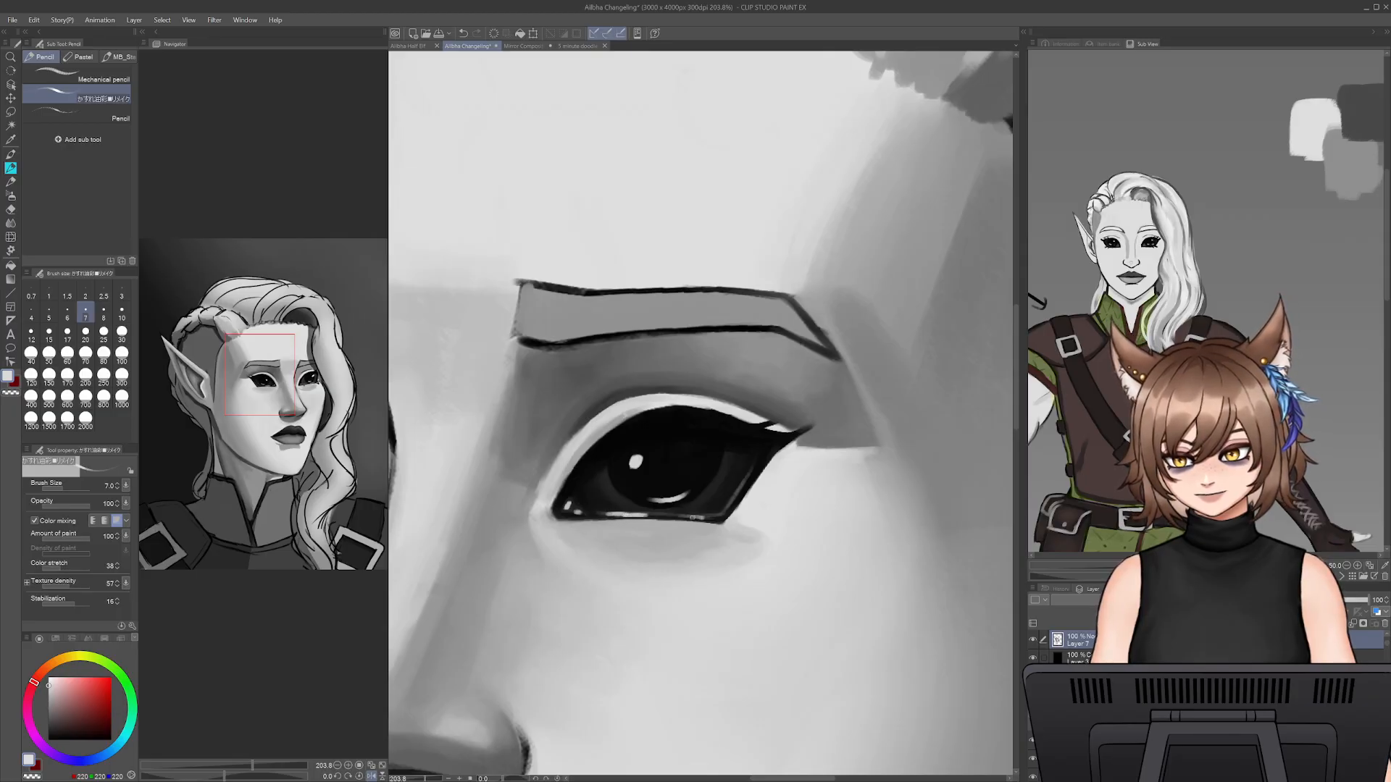
{"action": "key", "text": "ctrl+z"}
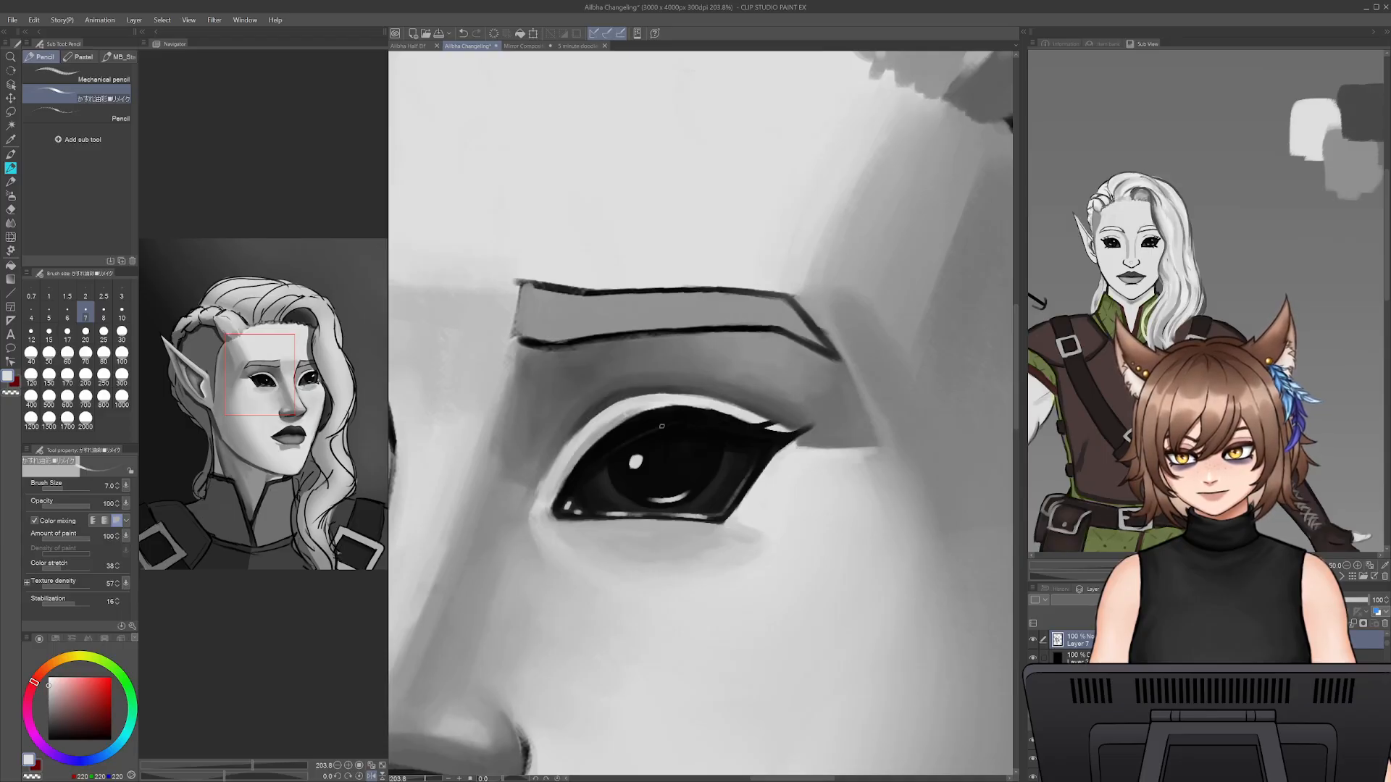
- Reshape the top of the near eye's upper lash line with the Liquify tool
{"action": "mouse_move", "coordinate": [425, 779]}
{"action": "left_mouse_down"}
{"action": "mouse_move", "coordinate": [407, 780]}
{"action": "mouse_move", "coordinate": [429, 778]}
{"action": "left_mouse_up"}
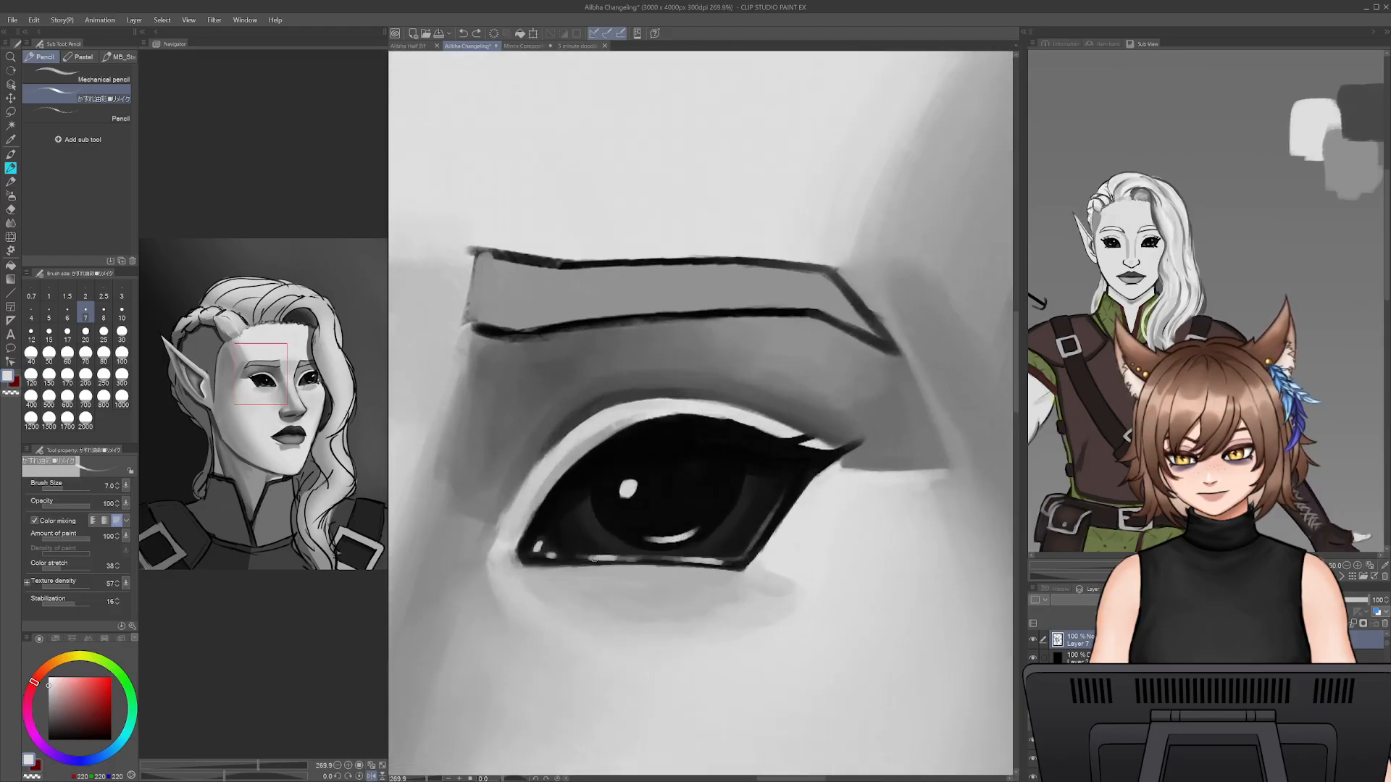
{"action": "left_click", "coordinate": [11, 237]}
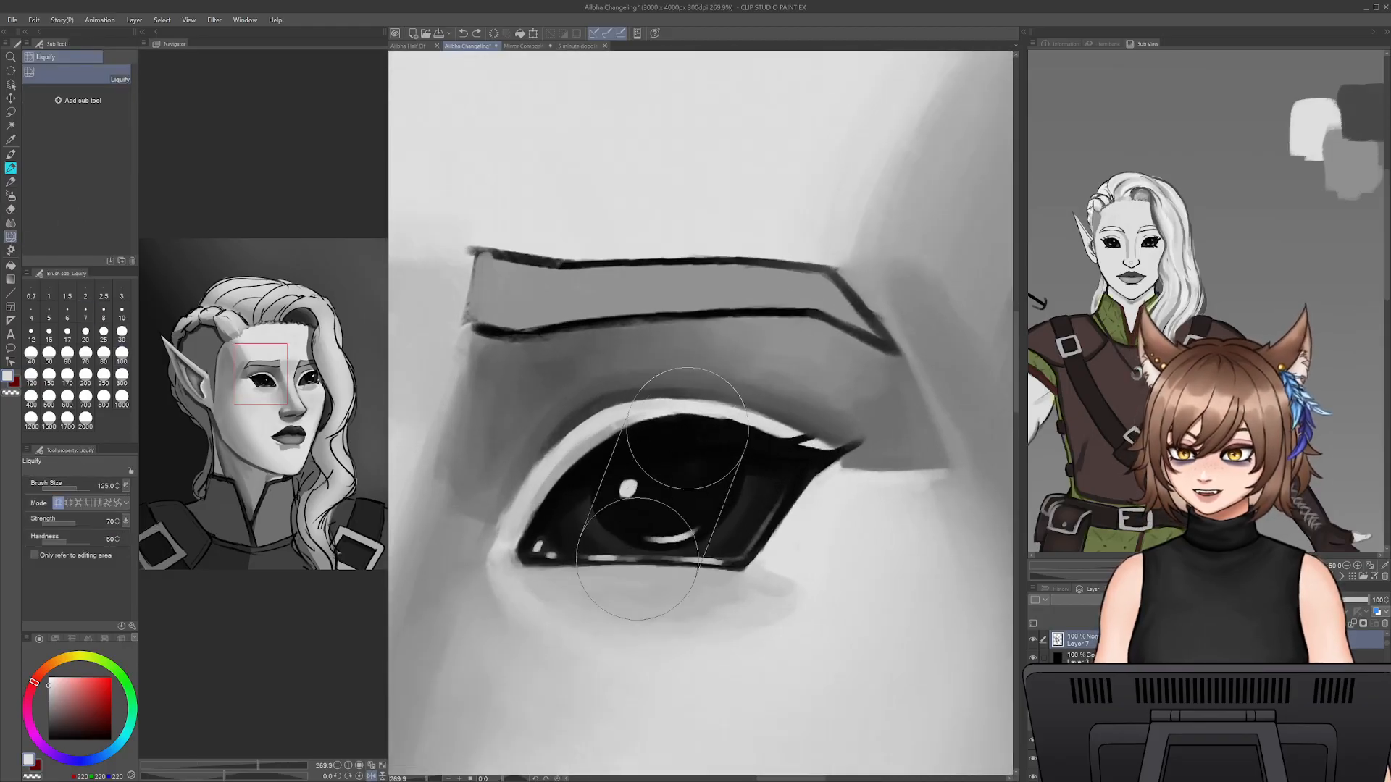
{"action": "left_click_drag", "start_coordinate": [694, 417], "coordinate": [680, 422]}
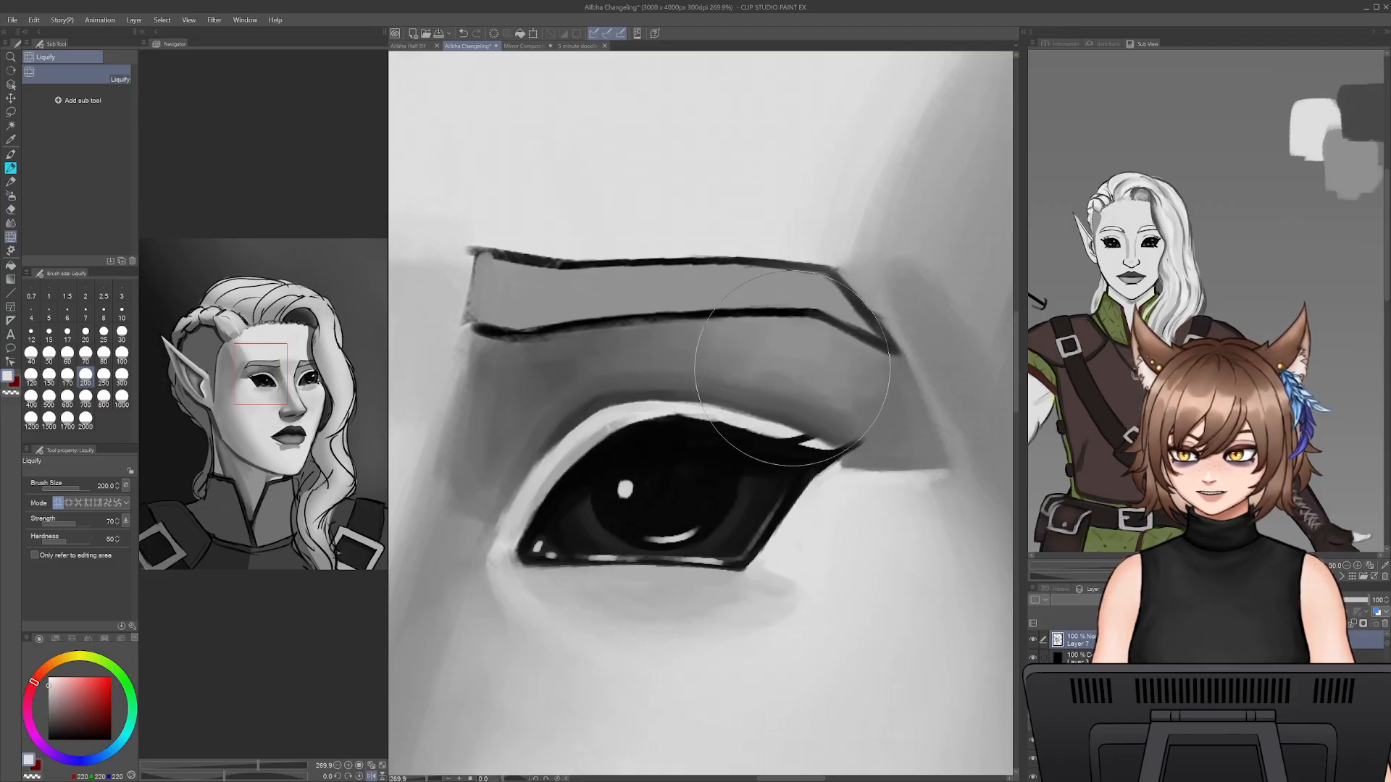
- Rework the edge between the upper lash line and the pale lid rim with the pencil at brush size 10, undoing the rejected strokes
{"action": "key", "text": "p"}
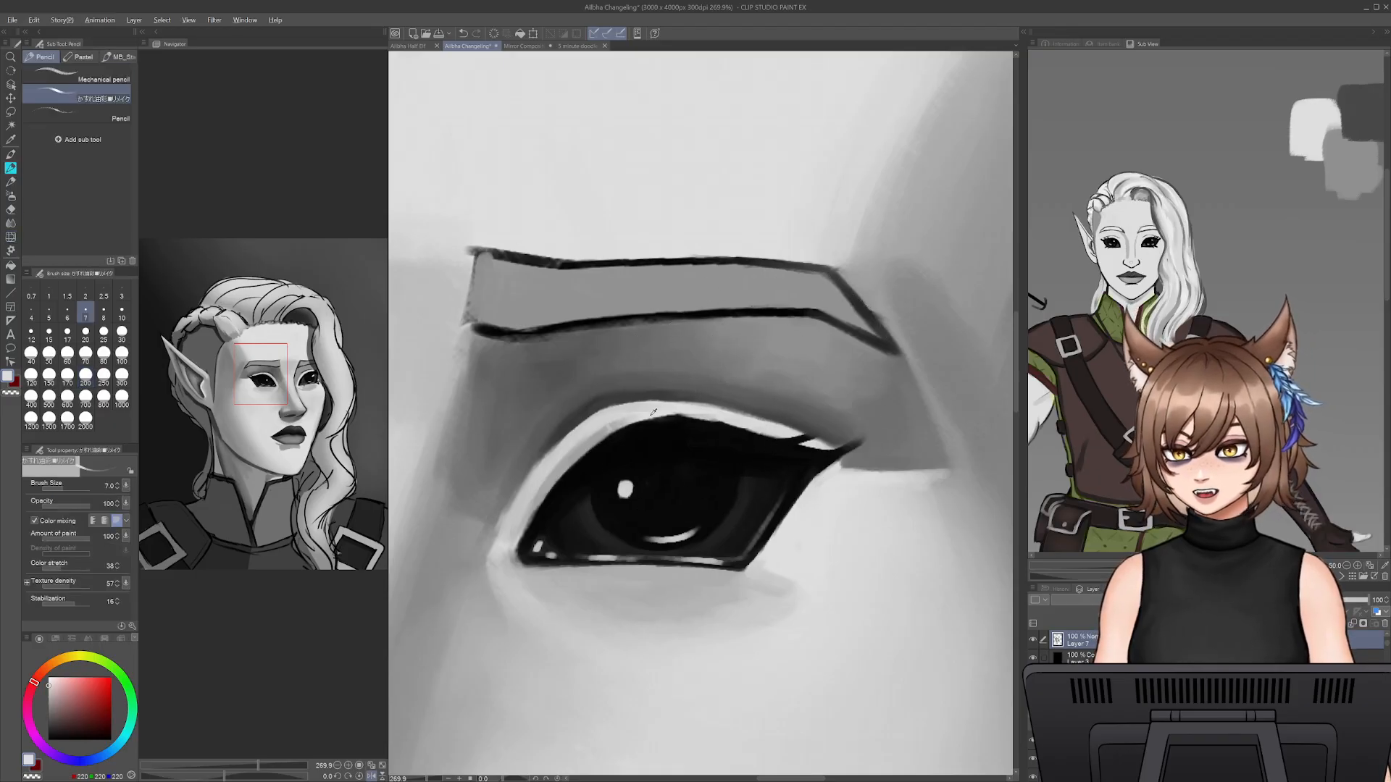
{"action": "key", "text": "bracketright"}
{"action": "key", "text": "bracketright"}
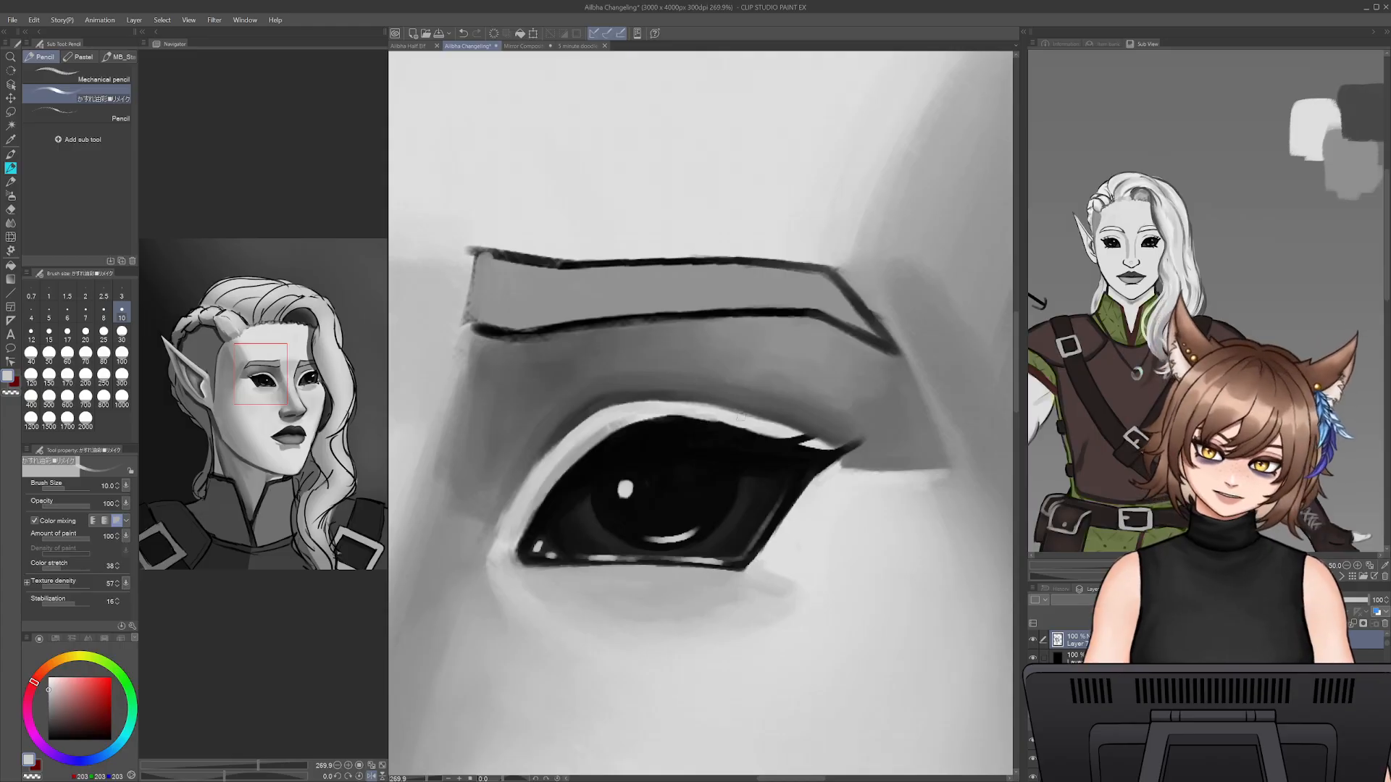
{"action": "left_click_drag", "start_coordinate": [666, 416], "coordinate": [764, 433]}
{"action": "mouse_move", "coordinate": [653, 418]}
{"action": "left_mouse_down"}
{"action": "mouse_move", "coordinate": [707, 426]}
{"action": "mouse_move", "coordinate": [667, 422]}
{"action": "mouse_move", "coordinate": [706, 414]}
{"action": "mouse_move", "coordinate": [660, 412]}
{"action": "mouse_move", "coordinate": [599, 443]}
{"action": "mouse_move", "coordinate": [648, 412]}
{"action": "mouse_move", "coordinate": [553, 469]}
{"action": "mouse_move", "coordinate": [629, 419]}
{"action": "mouse_move", "coordinate": [526, 516]}
{"action": "left_mouse_up"}
{"action": "key", "text": "ctrl+z"}
{"action": "key", "text": "ctrl+z"}
{"action": "key", "text": "ctrl+z"}
{"action": "key", "text": "ctrl+z"}
- Darken the outer edge of the pale lid rim down towards the inner corner with sampled dark grey at brush size 7
{"action": "left_click", "coordinate": [575, 423], "text": "alt"}
{"action": "key", "text": "bracketleft"}
{"action": "key", "text": "bracketleft"}
{"action": "key", "text": "bracketleft"}
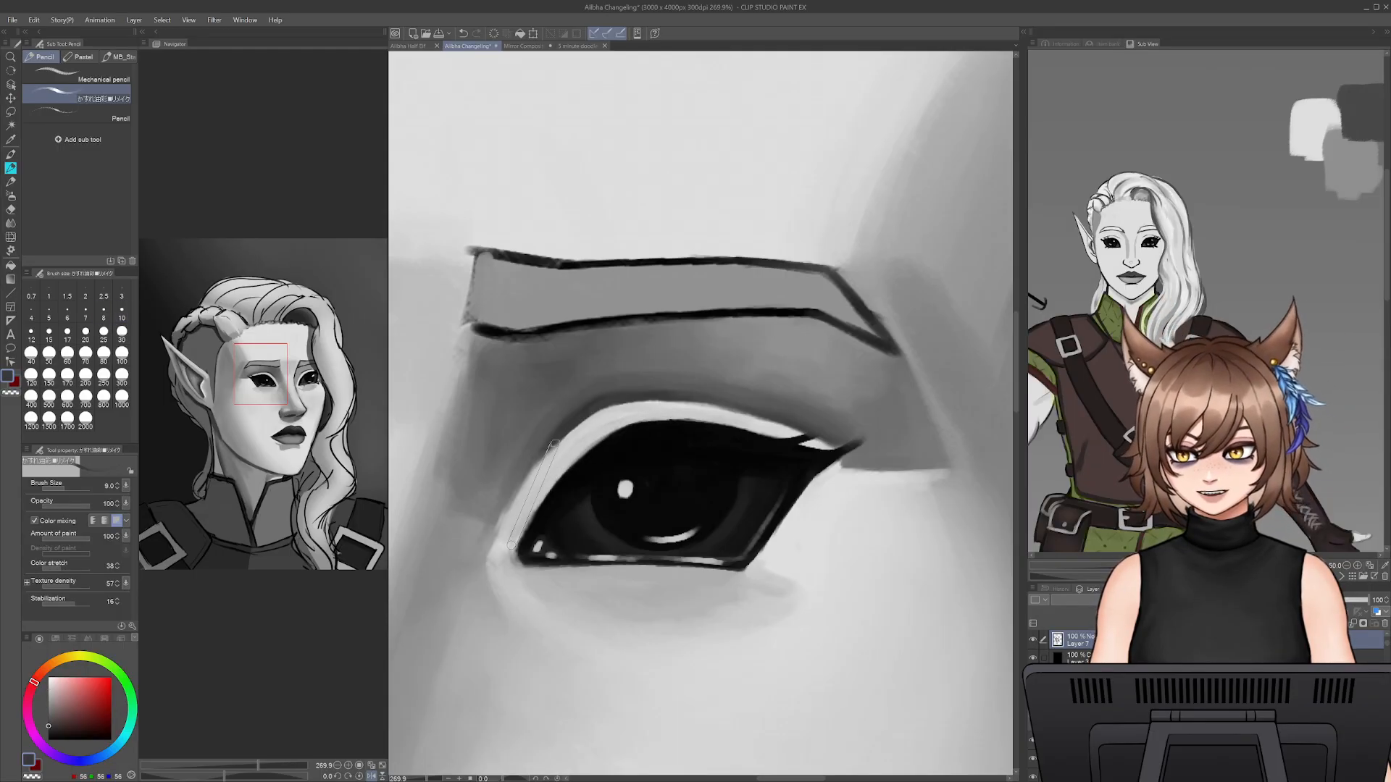
{"action": "left_click_drag", "start_coordinate": [552, 446], "coordinate": [505, 529]}
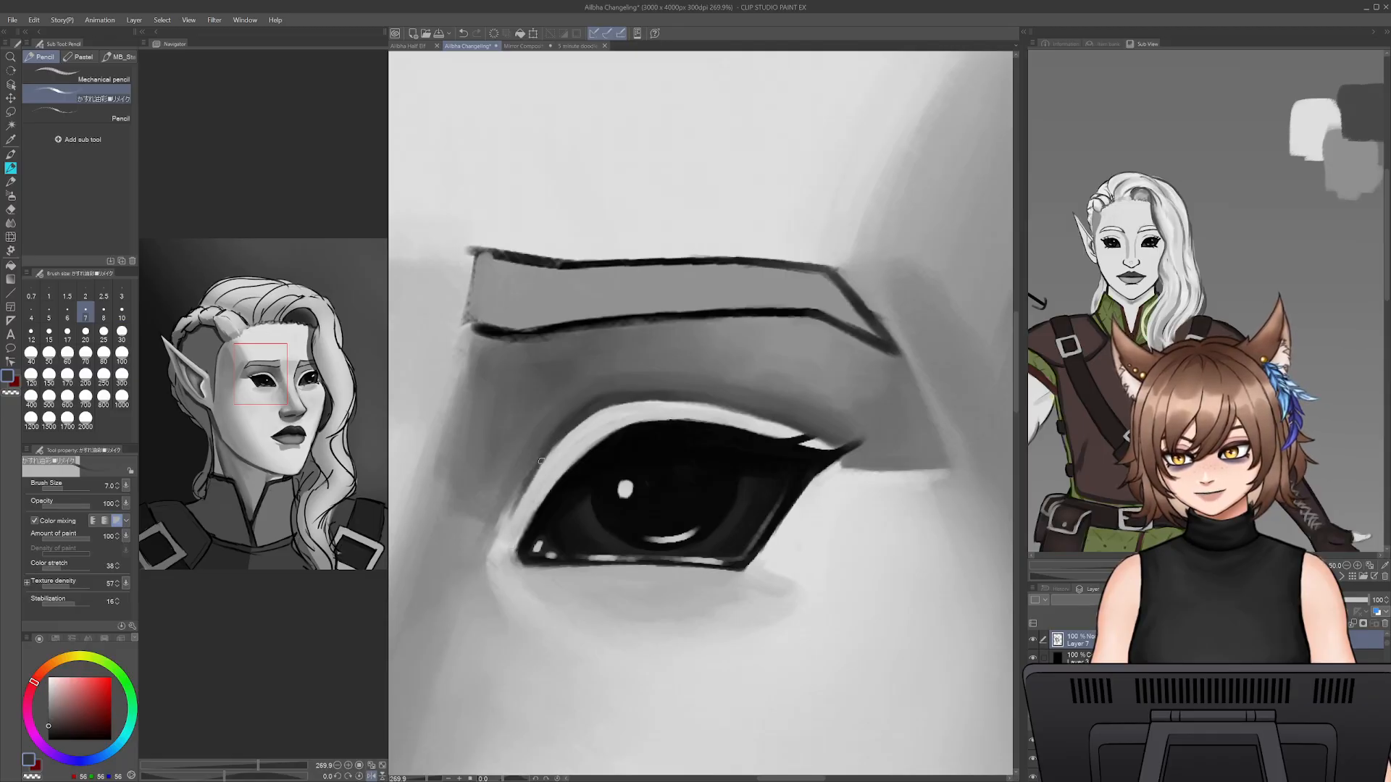
{"action": "left_click", "coordinate": [519, 534], "text": "alt"}
- Paint a shadow beneath the near eye's lower lid with mid grey sampled beside the nose bridge at brush size 20
{"action": "key", "text": "bracketright"}
{"action": "key", "text": "bracketright"}
{"action": "key", "text": "bracketright"}
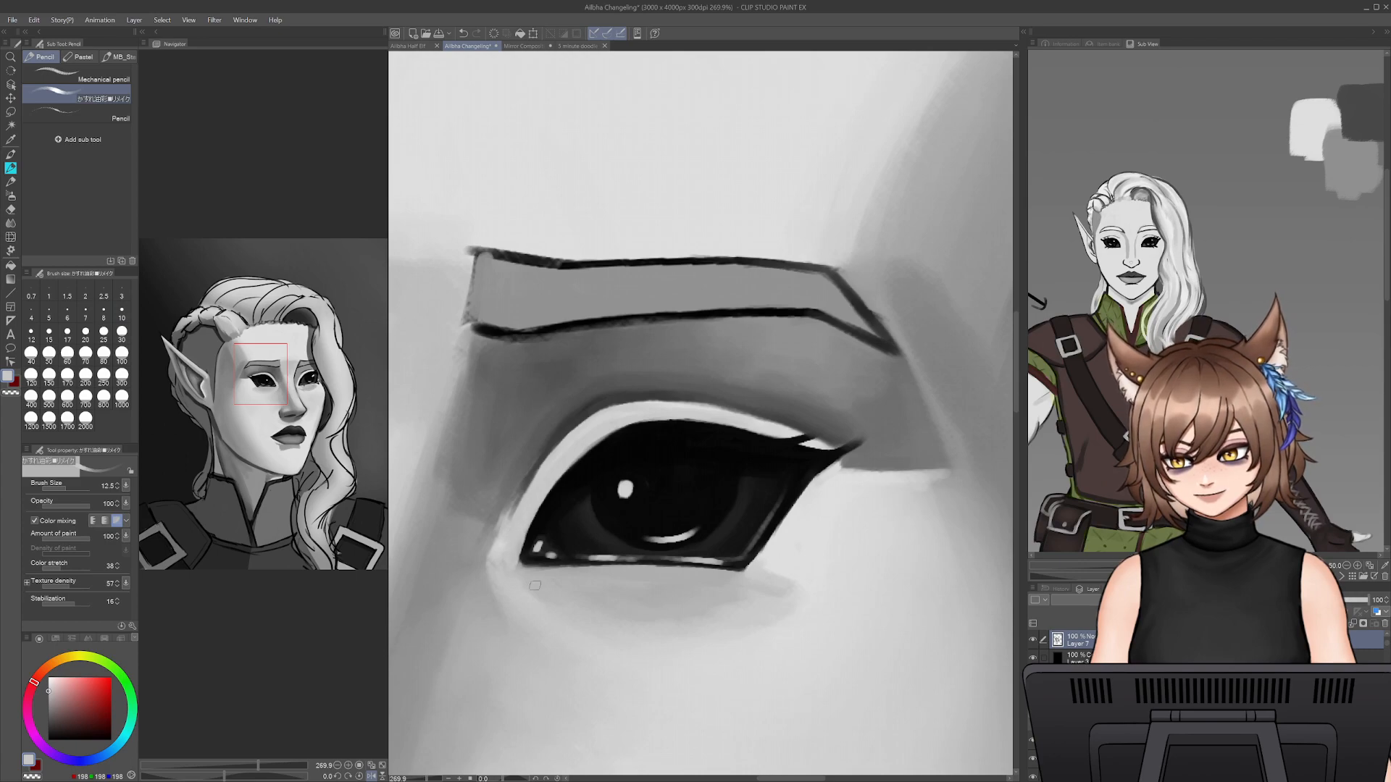
{"action": "left_click", "coordinate": [454, 489], "text": "alt"}
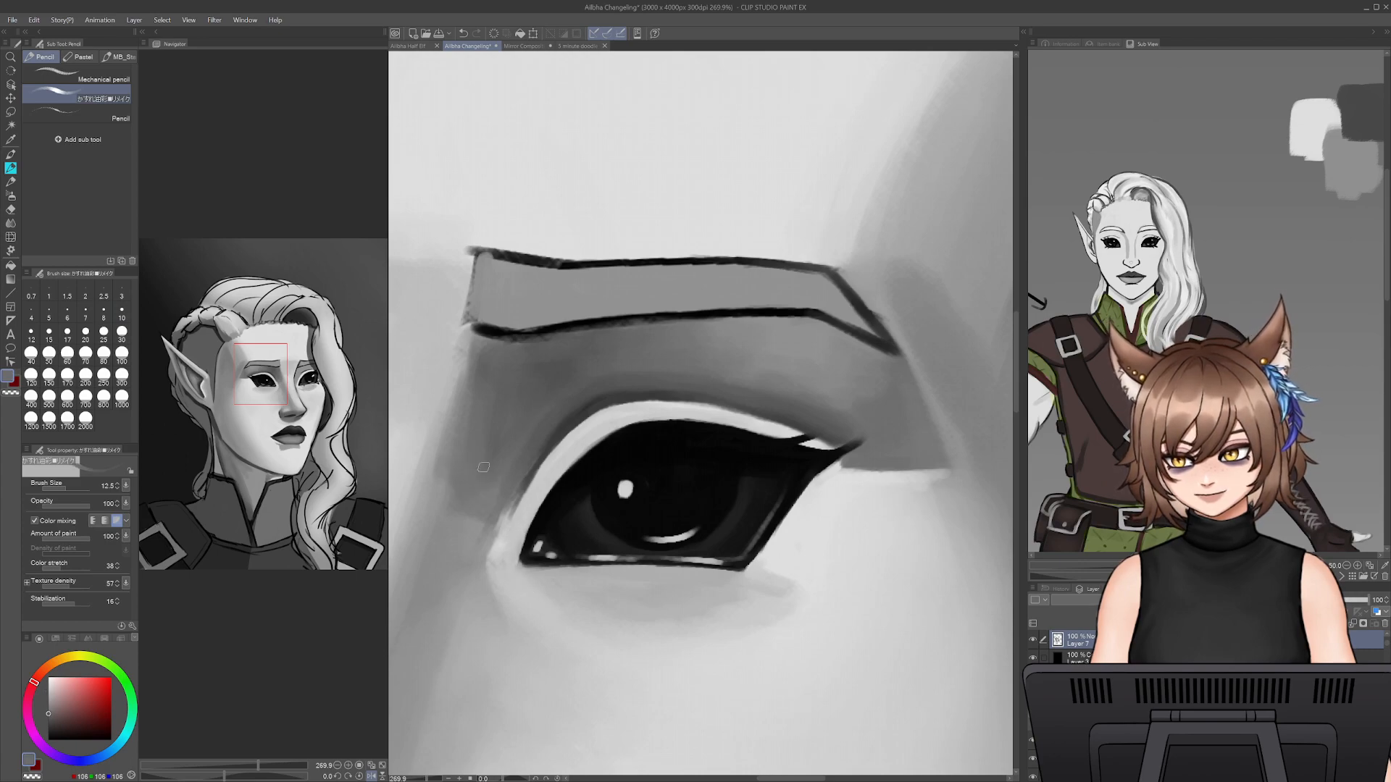
{"action": "key", "text": "bracketright"}
{"action": "key", "text": "bracketright"}
{"action": "key", "text": "bracketright"}
{"action": "mouse_move", "coordinate": [559, 584]}
{"action": "left_mouse_down"}
{"action": "mouse_move", "coordinate": [703, 576]}
{"action": "mouse_move", "coordinate": [534, 575]}
{"action": "mouse_move", "coordinate": [621, 611]}
{"action": "mouse_move", "coordinate": [656, 585]}
{"action": "left_mouse_up"}
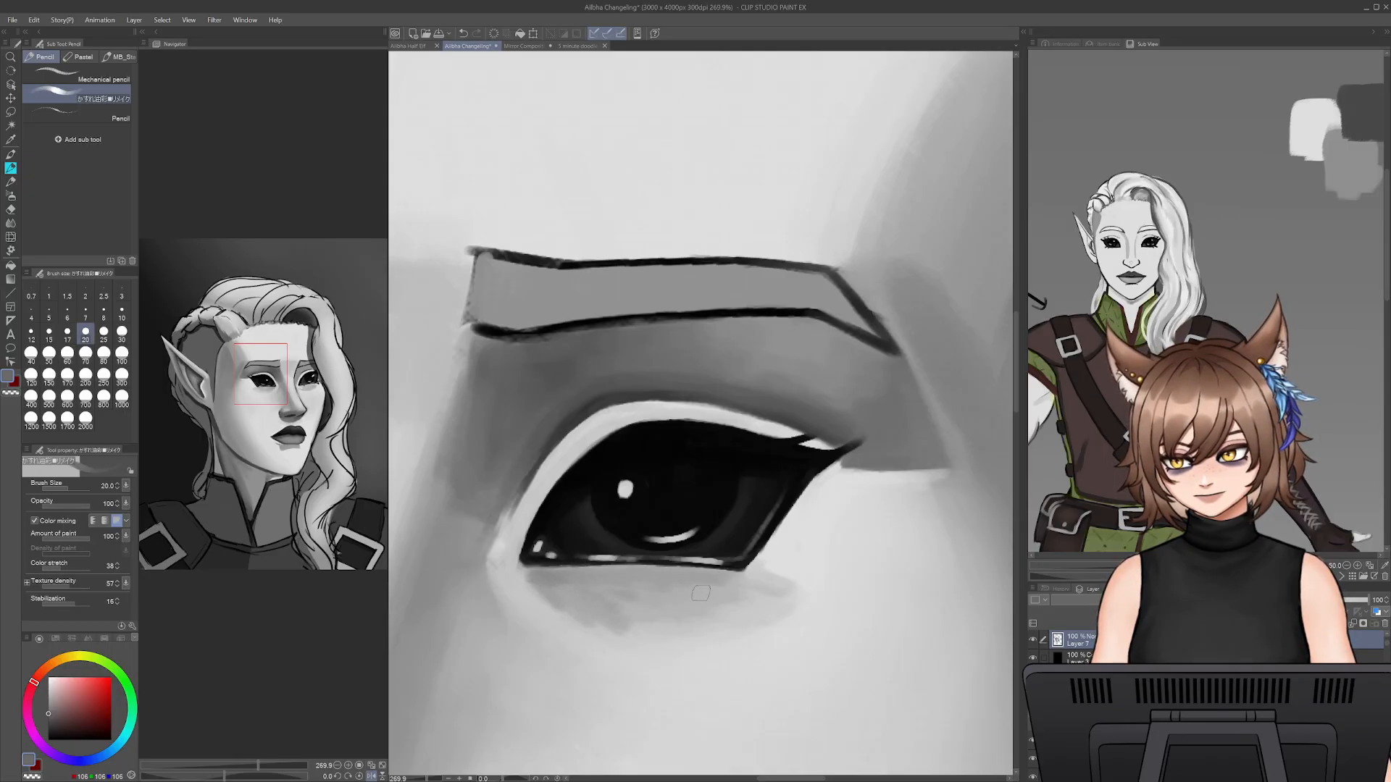
{"action": "mouse_move", "coordinate": [562, 587]}
{"action": "left_mouse_down"}
{"action": "mouse_move", "coordinate": [637, 558]}
{"action": "mouse_move", "coordinate": [627, 548]}
{"action": "mouse_move", "coordinate": [664, 615]}
{"action": "mouse_move", "coordinate": [700, 584]}
{"action": "left_mouse_up"}
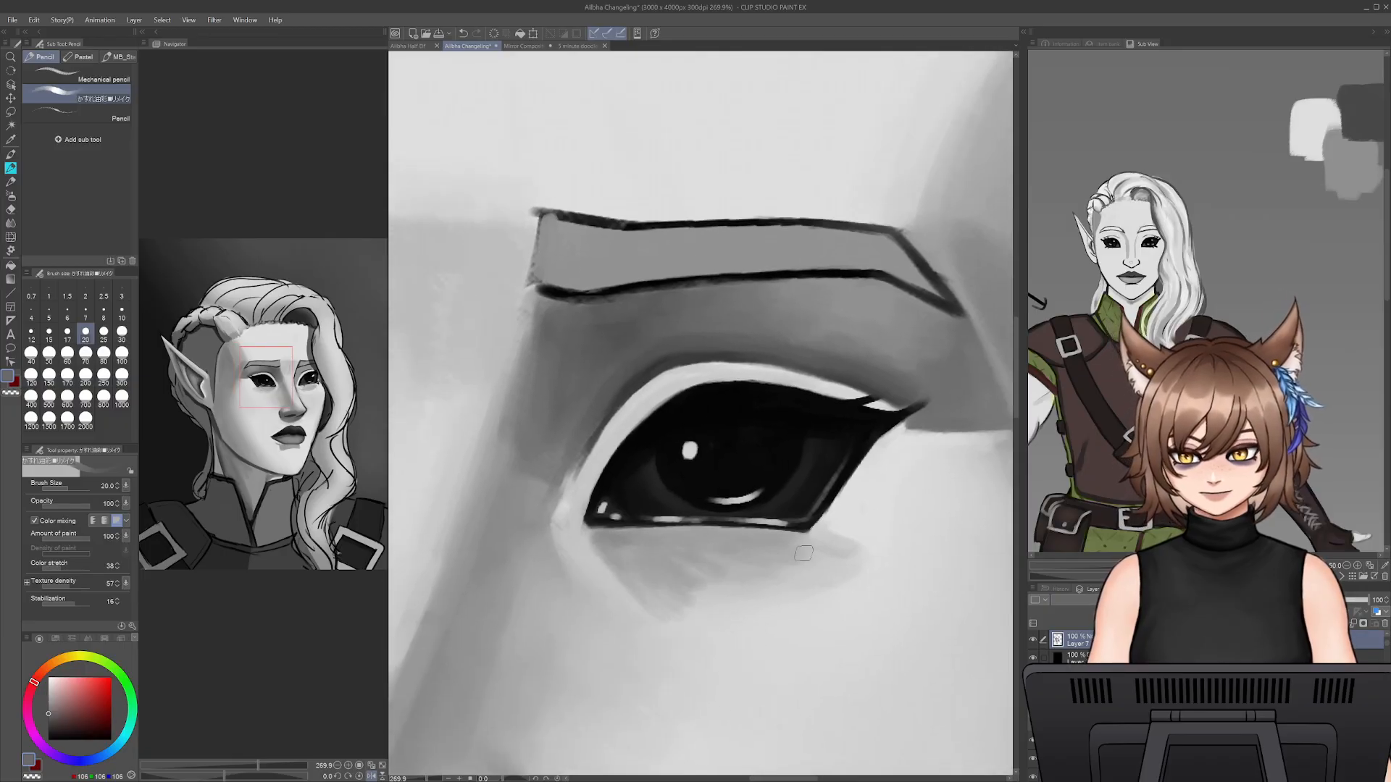
- Blend the inner and lower parts of the under-eye shadow with light grey sampled from the cheek at brush size 35
{"action": "left_click", "coordinate": [727, 642], "text": "alt"}
{"action": "key", "text": "bracketright"}
{"action": "key", "text": "bracketright"}
{"action": "key", "text": "bracketright"}
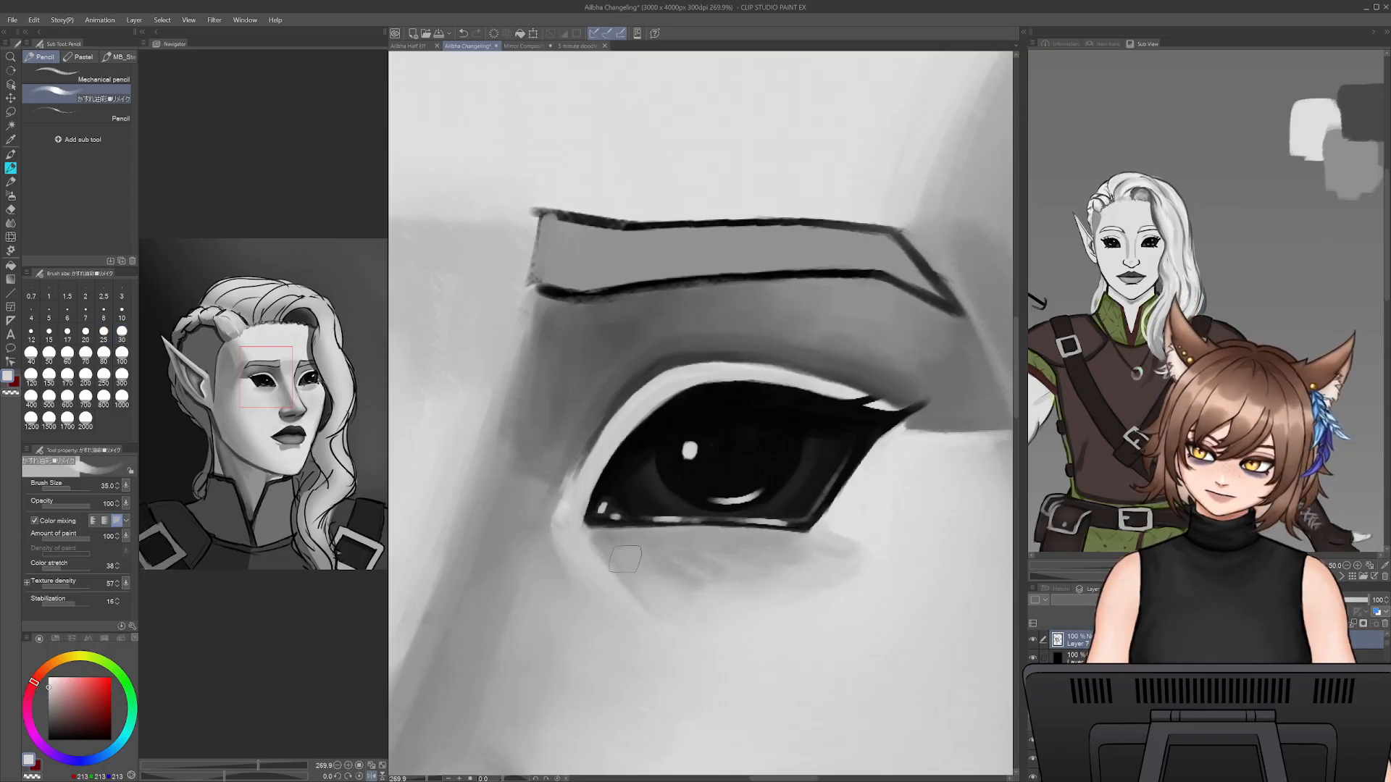
{"action": "mouse_move", "coordinate": [623, 549]}
{"action": "left_mouse_down"}
{"action": "mouse_move", "coordinate": [642, 572]}
{"action": "mouse_move", "coordinate": [734, 559]}
{"action": "mouse_move", "coordinate": [686, 612]}
{"action": "mouse_move", "coordinate": [720, 619]}
{"action": "left_mouse_up"}
- Even out the under-eye shadow with sampled mid grey and fade its outer end into the cheek with sampled light grey
{"action": "left_click", "coordinate": [675, 547], "text": "alt"}
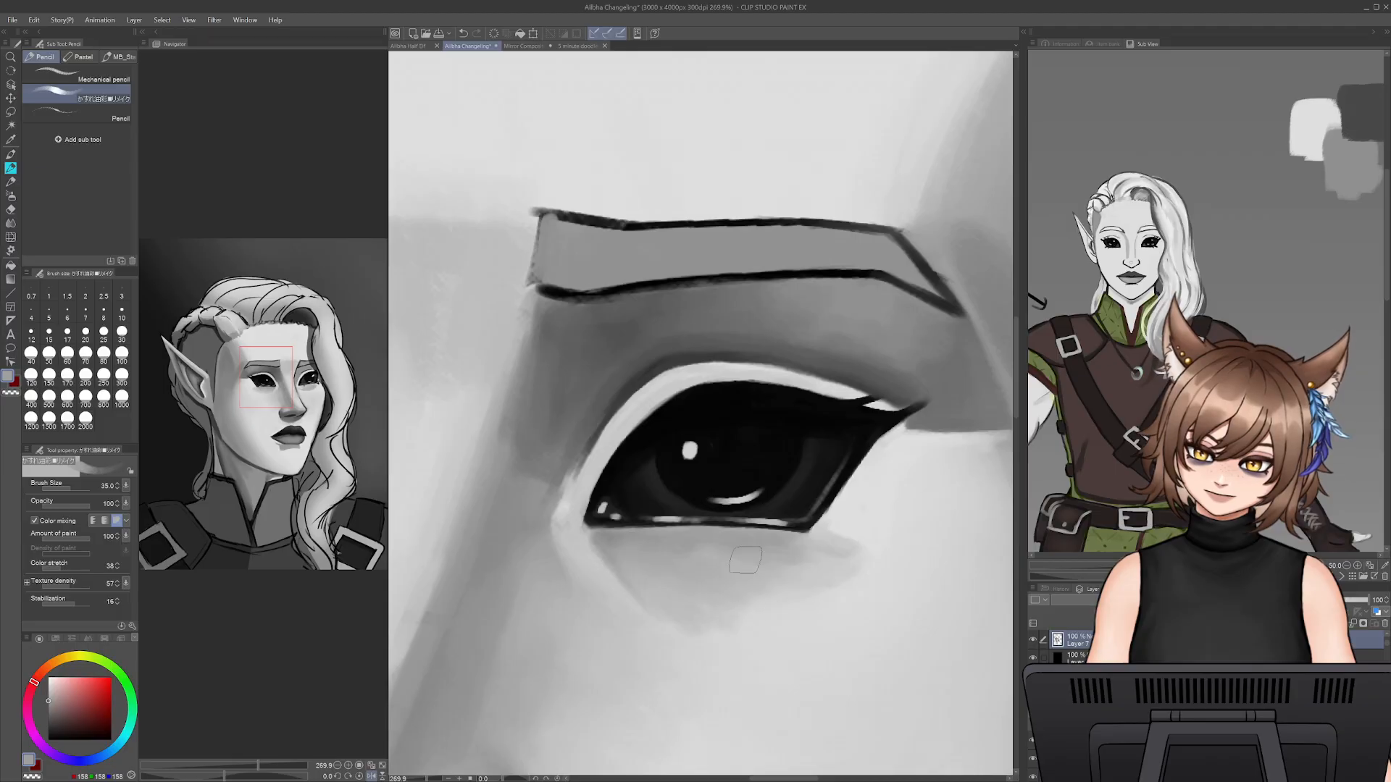
{"action": "left_click", "coordinate": [900, 573], "text": "alt"}
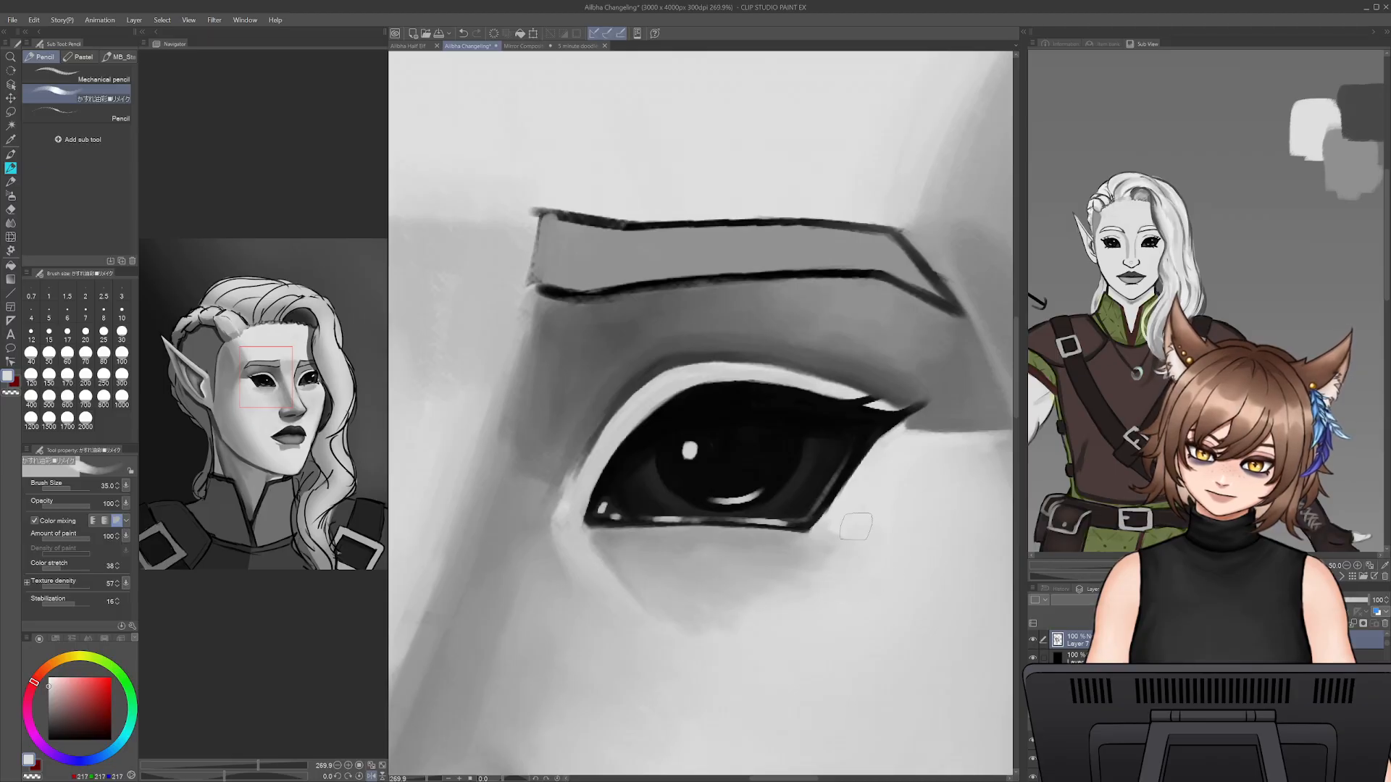
{"action": "left_click_drag", "start_coordinate": [817, 586], "coordinate": [823, 549]}
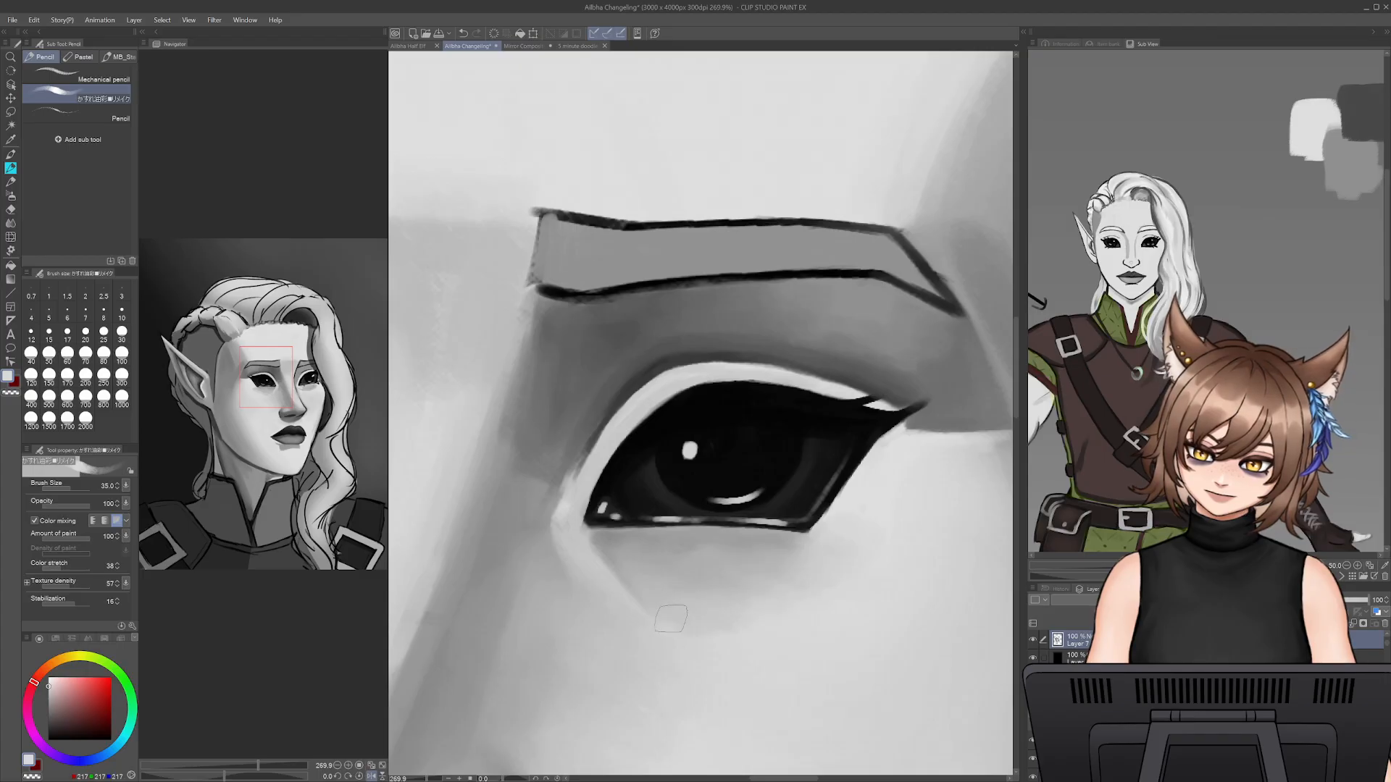
- Paint a thin crease slanting down from the near eye's inner corner with sampled mid grey at brush size 12.5
{"action": "left_click", "coordinate": [710, 570], "text": "alt"}
{"action": "key", "text": "["}
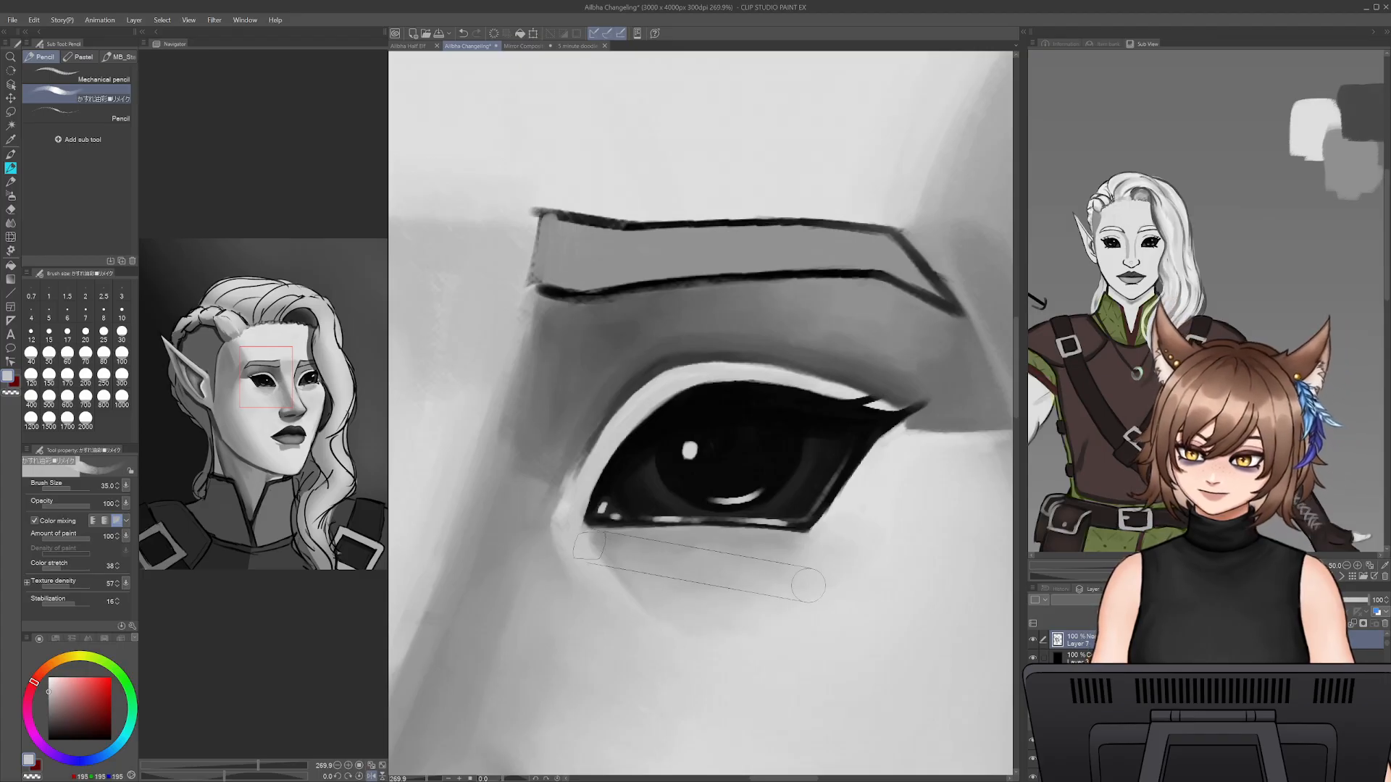
{"action": "key", "text": "["}
{"action": "key", "text": "["}
{"action": "key", "text": "["}
{"action": "key", "text": "["}
{"action": "key", "text": "["}
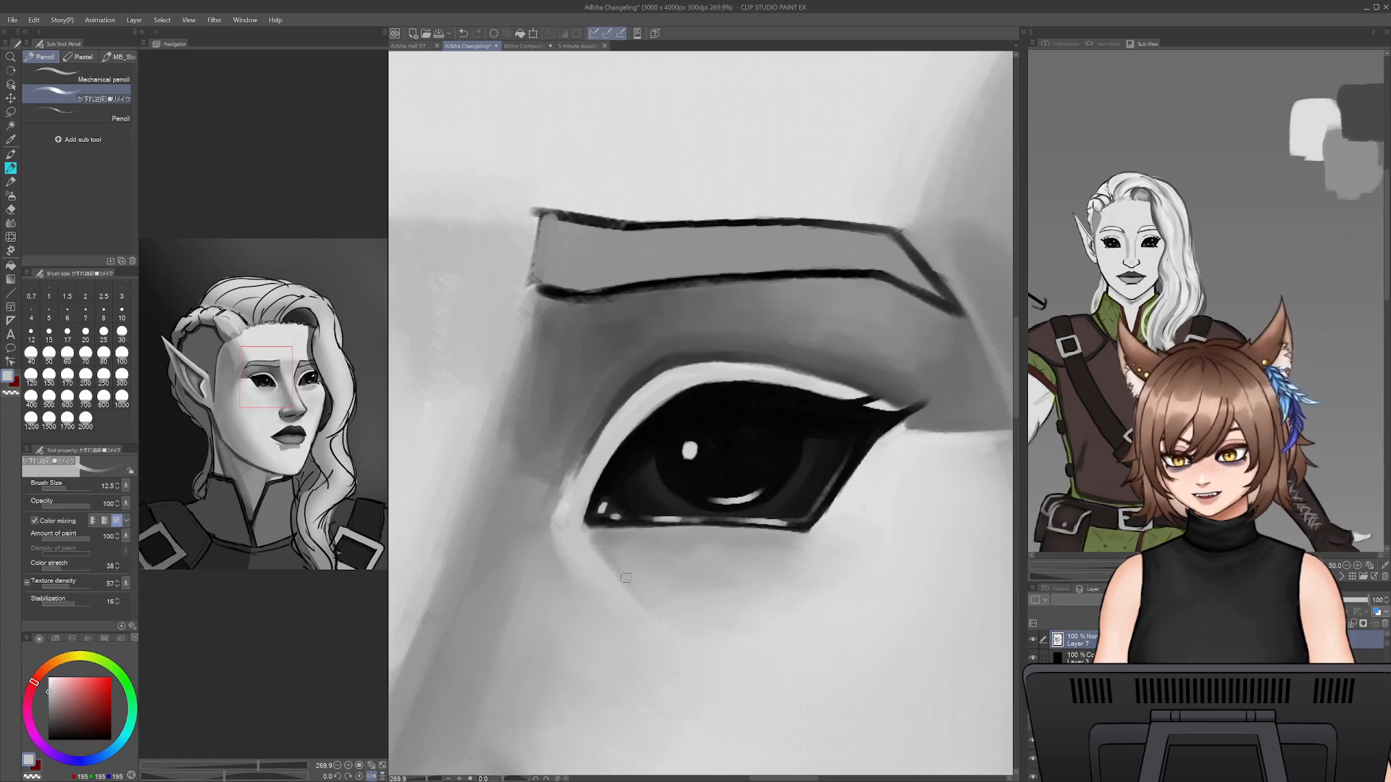
{"action": "left_click", "coordinate": [592, 533], "text": "alt"}
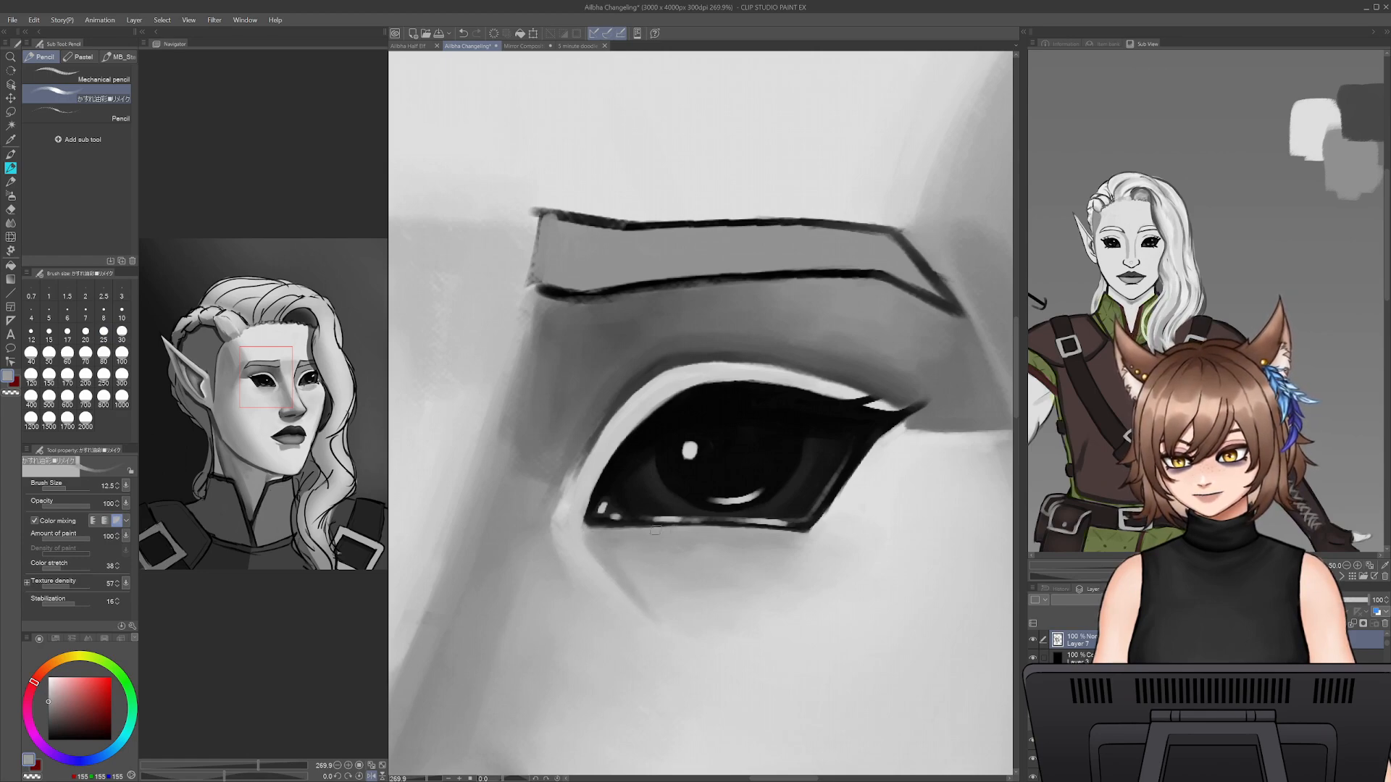
- Soften the crease below the near eye's inner corner at brush size 17.5 and blend it into the cheek with sampled light grey at size 25
{"action": "key", "text": "bracketright"}
{"action": "key", "text": "bracketright"}
{"action": "key", "text": "bracketright"}
{"action": "key", "text": "bracketright"}
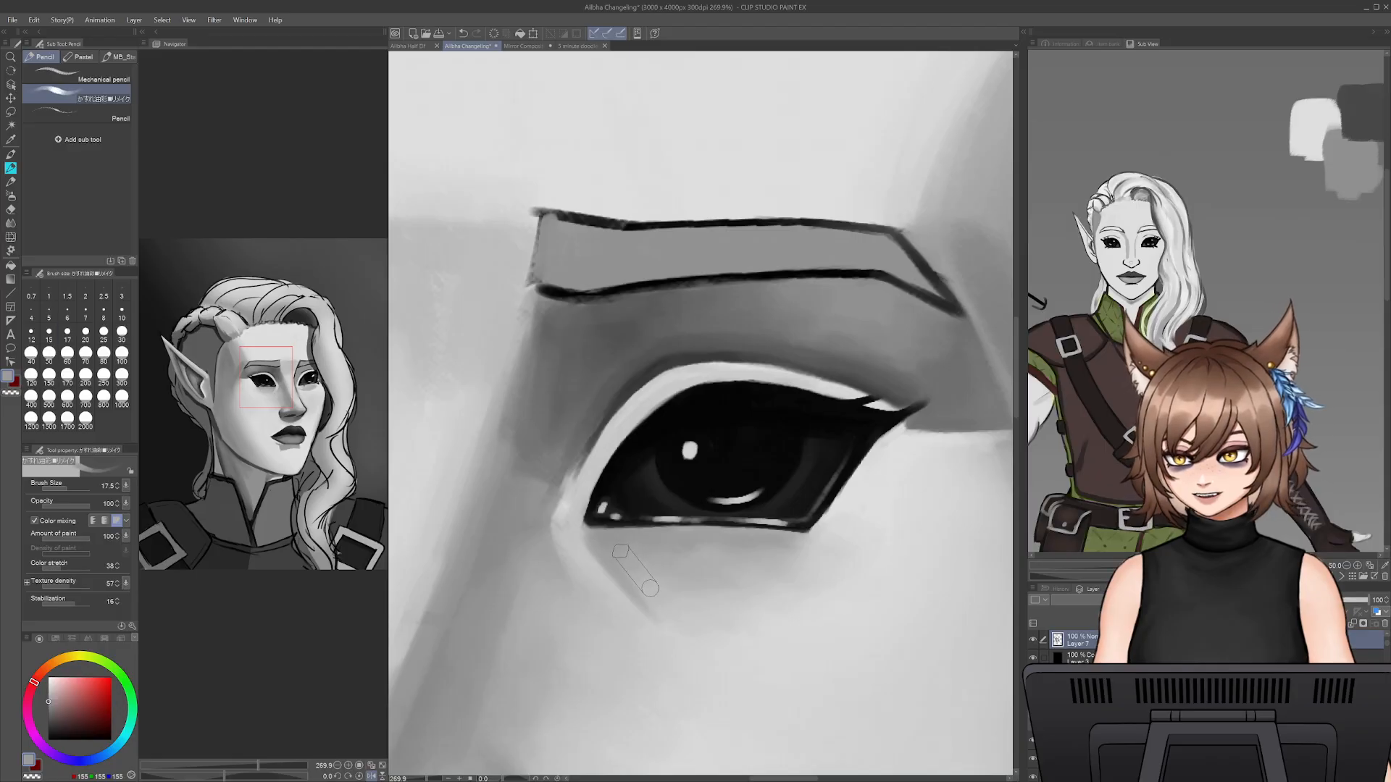
{"action": "left_click", "coordinate": [568, 554], "text": "alt"}
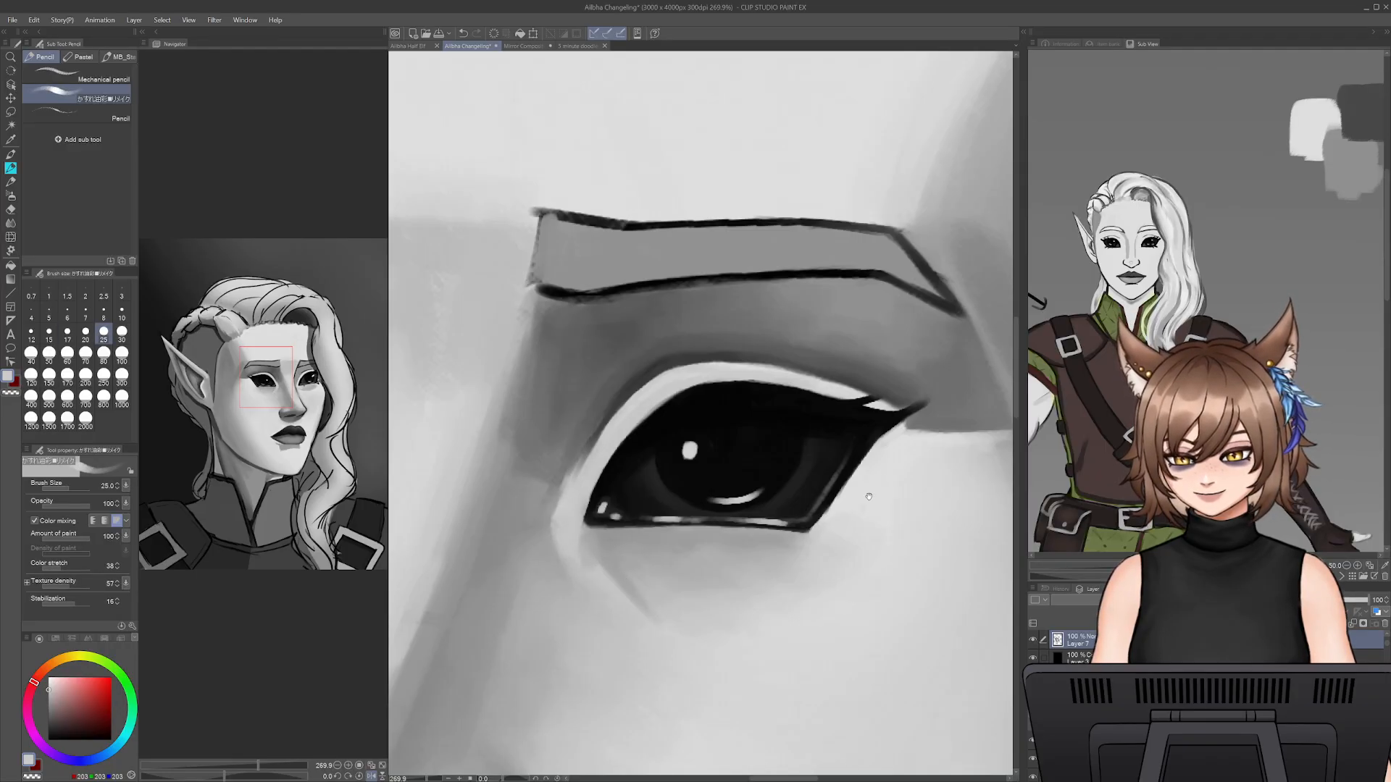
- Blend the lower edge of the shadow beside the near eye's outer corner into the cheek with sampled light grey at brush size 35
{"action": "left_click_drag", "start_coordinate": [870, 490], "coordinate": [717, 475]}
{"action": "left_click", "coordinate": [799, 406], "text": "alt"}
{"action": "key", "text": "bracketright"}
{"action": "key", "text": "bracketright"}
{"action": "mouse_move", "coordinate": [768, 413]}
{"action": "left_mouse_down"}
{"action": "mouse_move", "coordinate": [852, 425]}
{"action": "mouse_move", "coordinate": [811, 415]}
{"action": "mouse_move", "coordinate": [836, 412]}
{"action": "mouse_move", "coordinate": [777, 417]}
{"action": "mouse_move", "coordinate": [803, 434]}
{"action": "mouse_move", "coordinate": [844, 423]}
{"action": "left_mouse_up"}
{"action": "left_click", "coordinate": [781, 457], "text": "alt"}
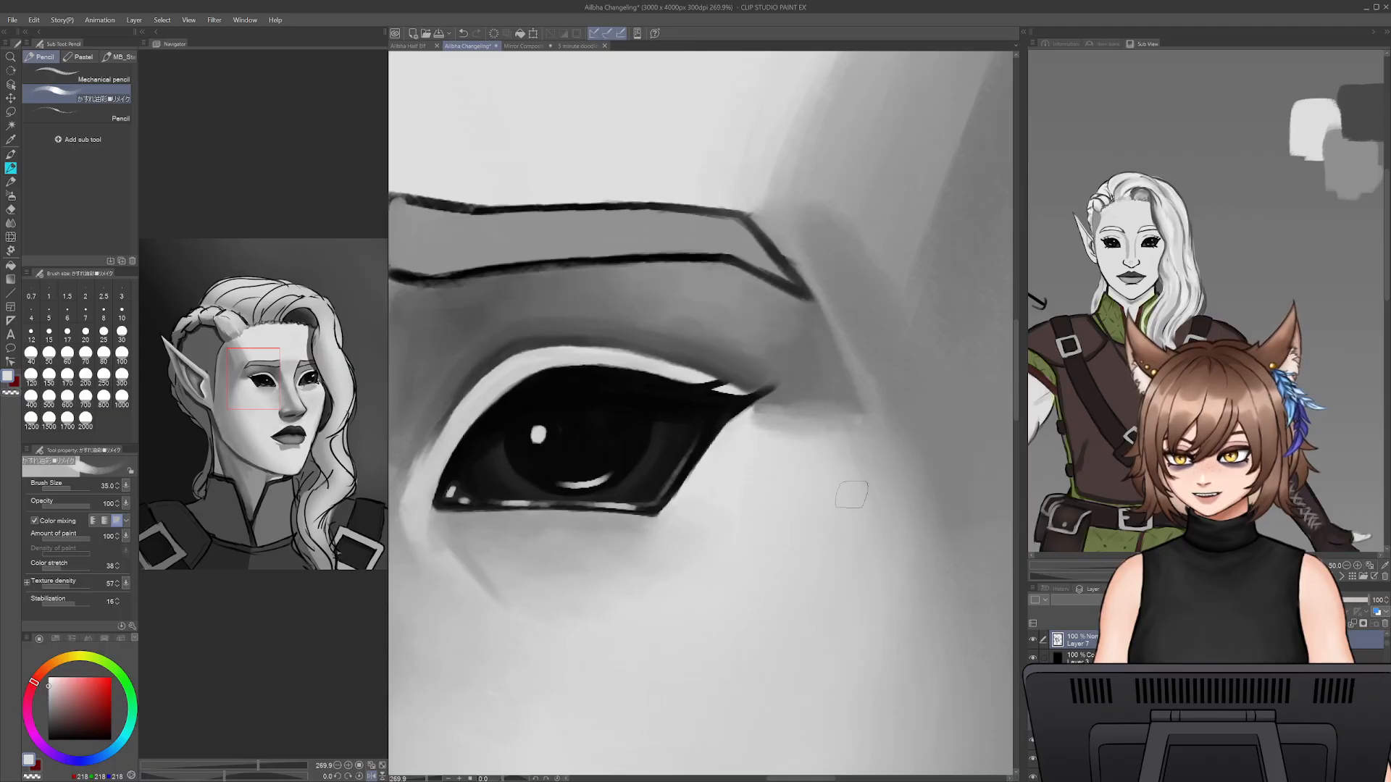
- Extend the outer-corner shadow down the side of the cheekbone with sampled dark grey and clean its lower edge with sampled light grey
{"action": "left_click", "coordinate": [804, 403], "text": "alt"}
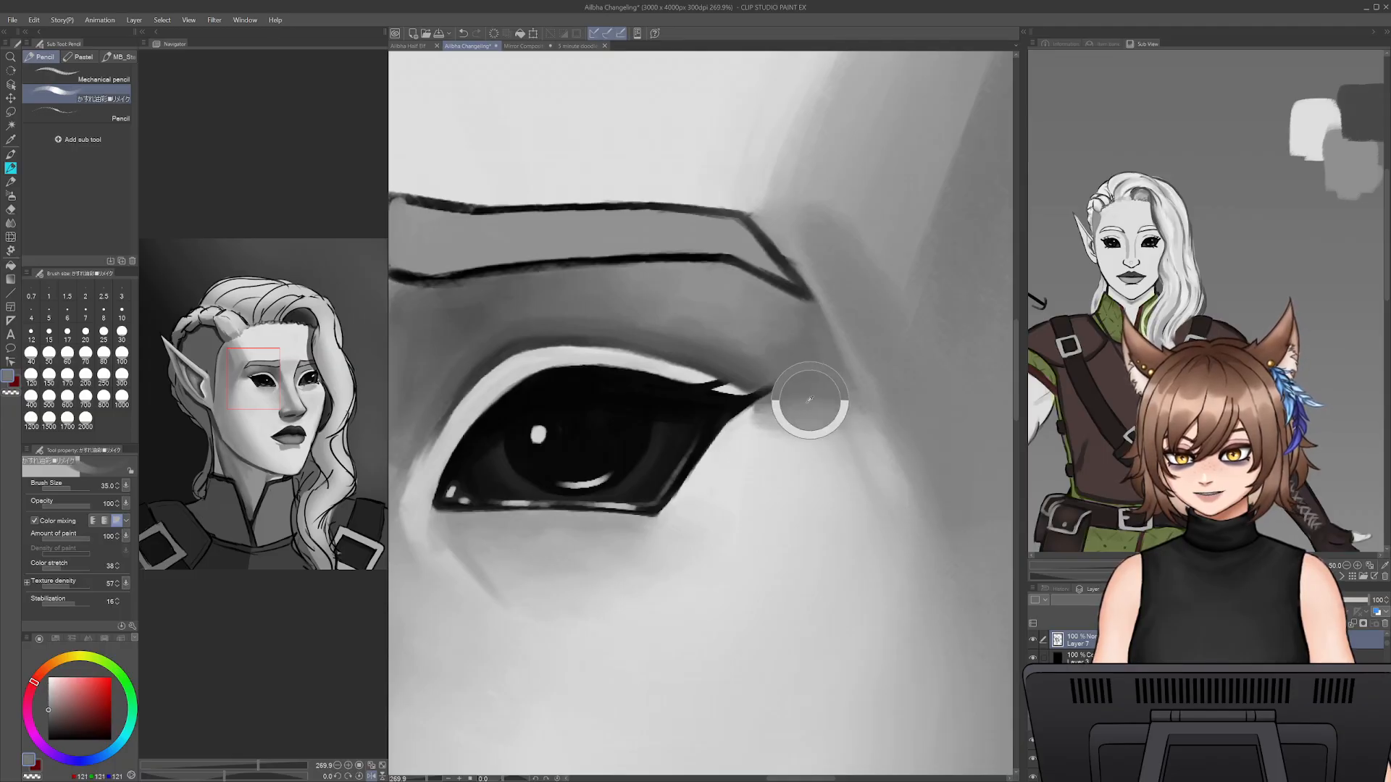
{"action": "mouse_move", "coordinate": [836, 411]}
{"action": "left_mouse_down"}
{"action": "mouse_move", "coordinate": [887, 520]}
{"action": "mouse_move", "coordinate": [844, 402]}
{"action": "mouse_move", "coordinate": [912, 550]}
{"action": "mouse_move", "coordinate": [857, 412]}
{"action": "mouse_move", "coordinate": [911, 518]}
{"action": "left_mouse_up"}
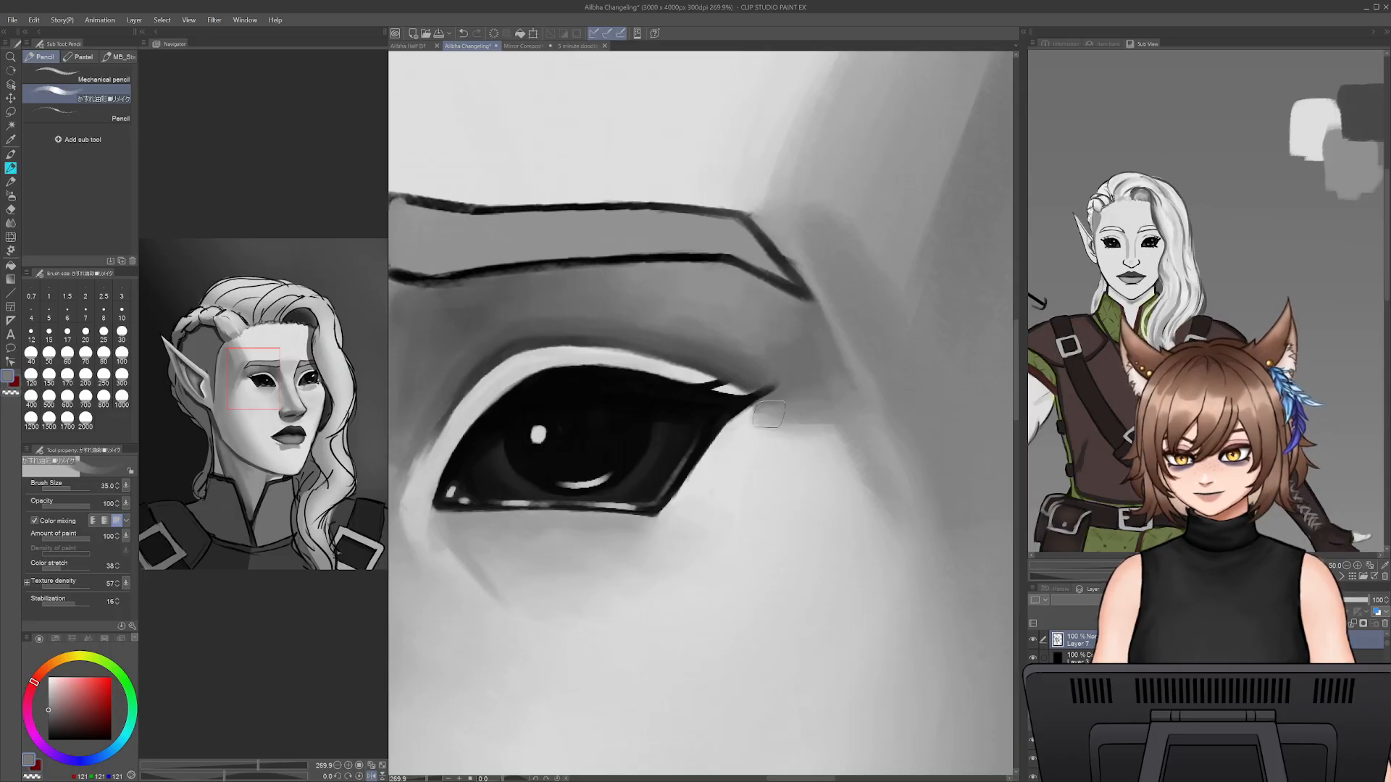
{"action": "left_click", "coordinate": [795, 444], "text": "alt"}
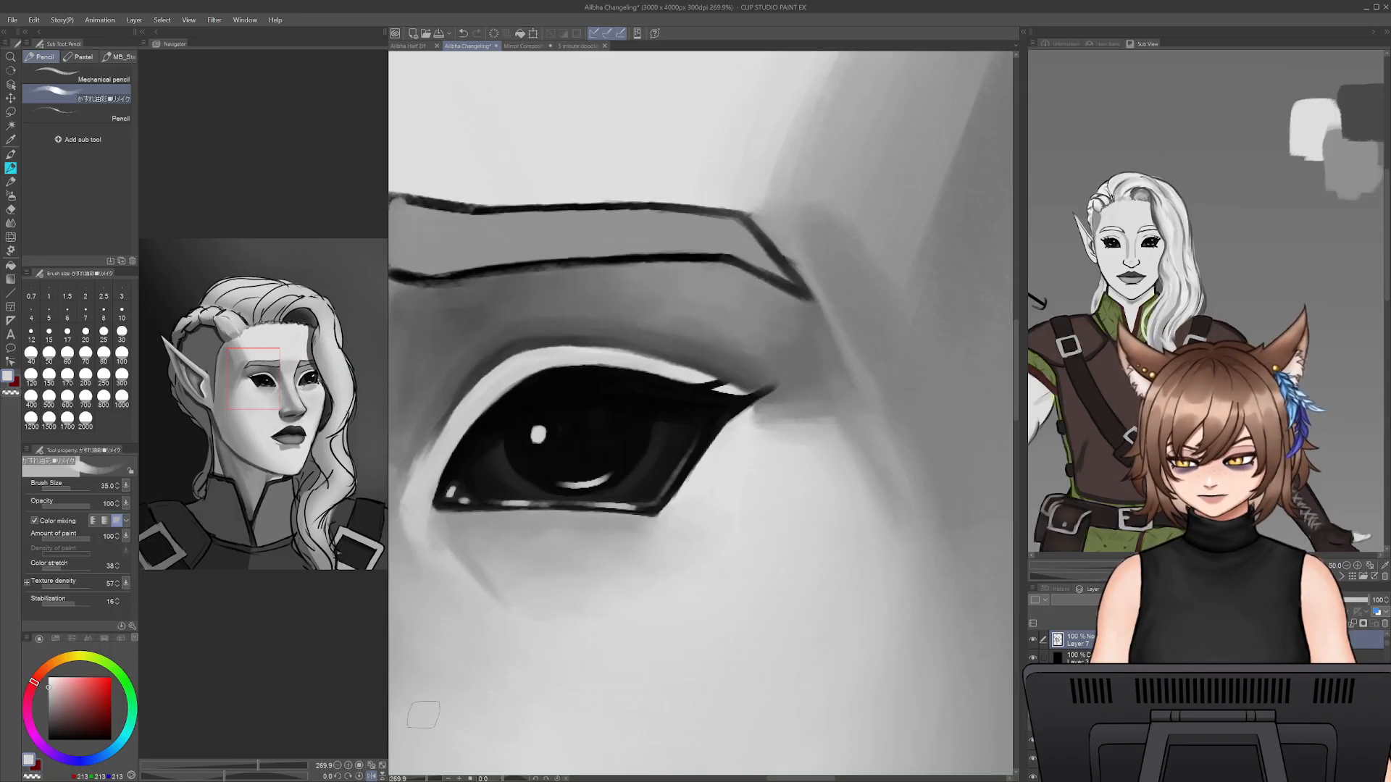
- Smooth the temple shadow beside the near eyebrow with sampled greys at brush size 60, refining the area at the brow's tail at size 25
{"action": "mouse_move", "coordinate": [426, 779]}
{"action": "left_mouse_down"}
{"action": "mouse_move", "coordinate": [405, 779]}
{"action": "mouse_move", "coordinate": [421, 779]}
{"action": "left_mouse_up"}
{"action": "left_click", "coordinate": [863, 338], "text": "alt"}
{"action": "key", "text": "bracketright"}
{"action": "key", "text": "bracketright"}
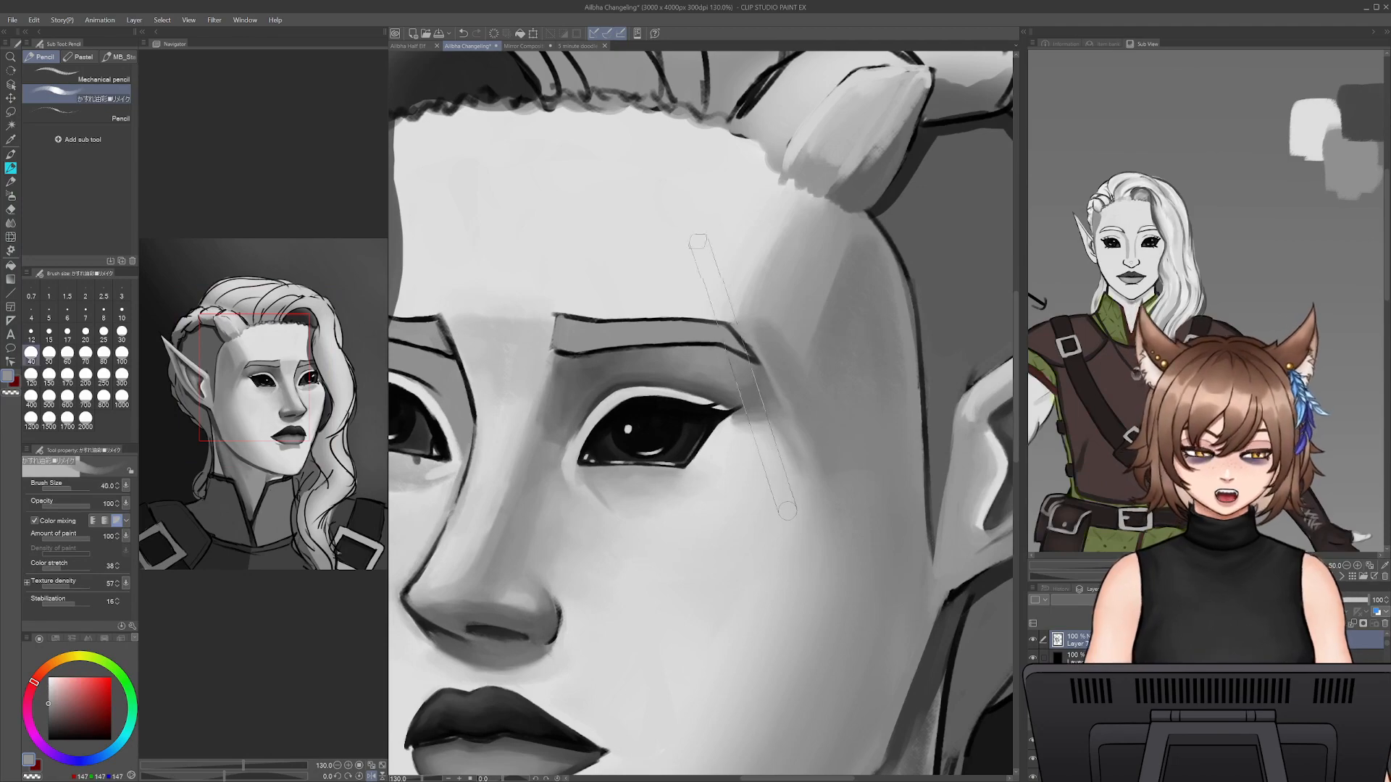
{"action": "key", "text": "bracketright"}
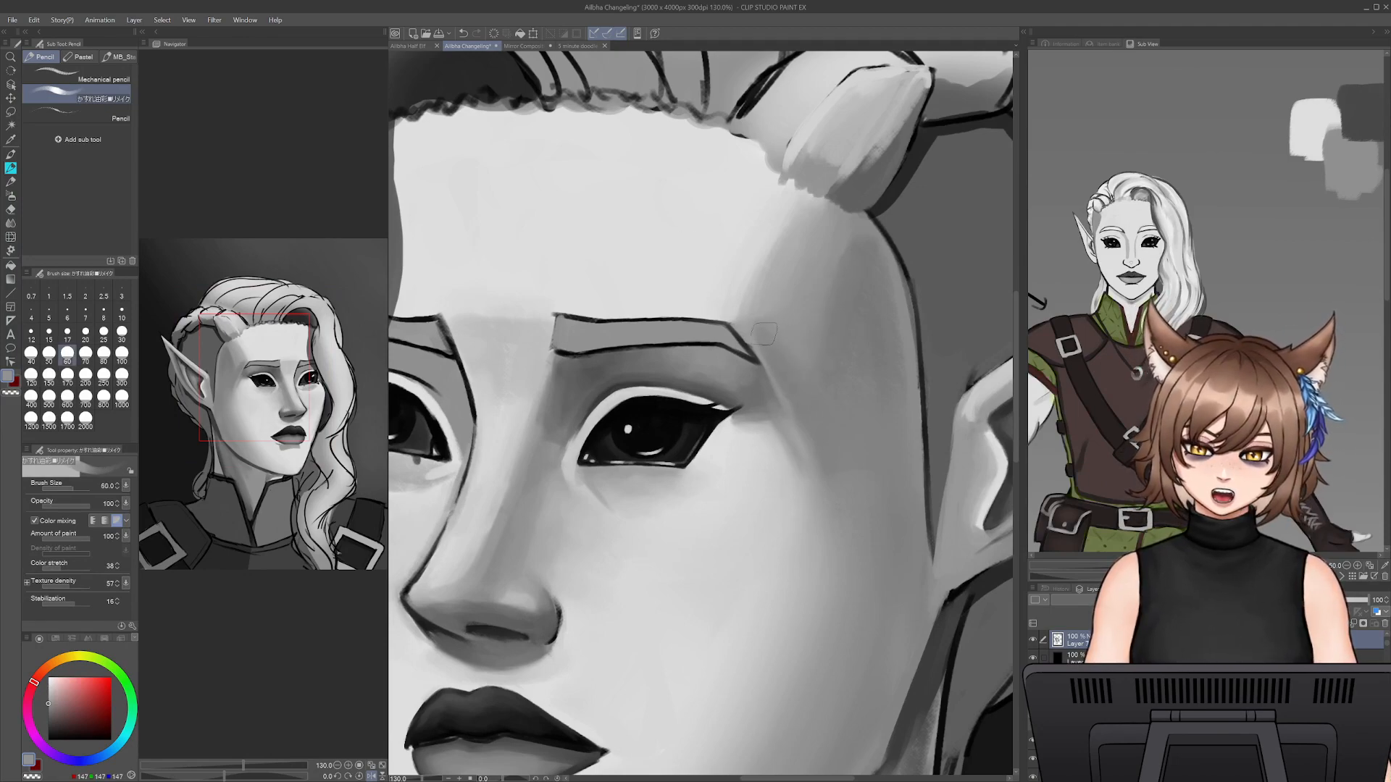
{"action": "left_click", "coordinate": [881, 276], "text": "alt"}
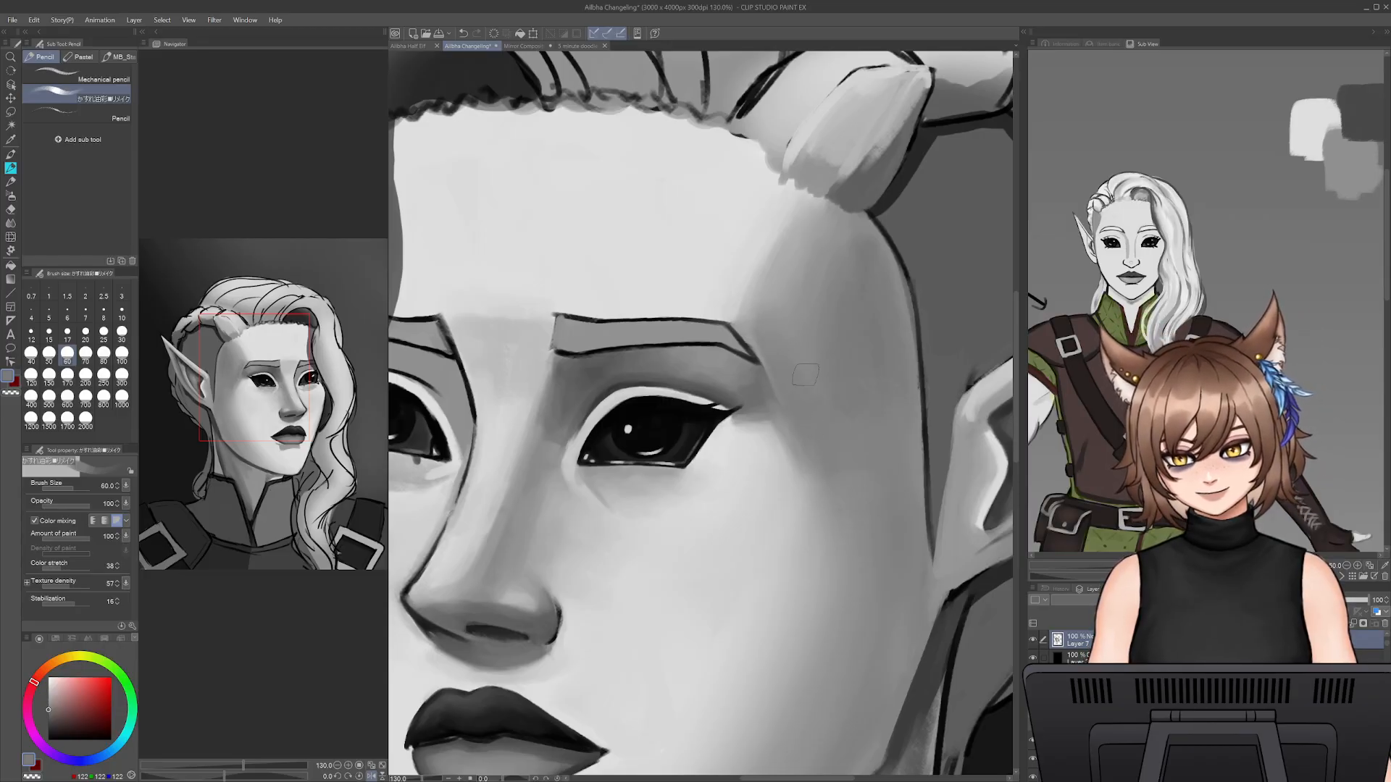
{"action": "left_click_drag", "start_coordinate": [823, 476], "coordinate": [757, 348]}
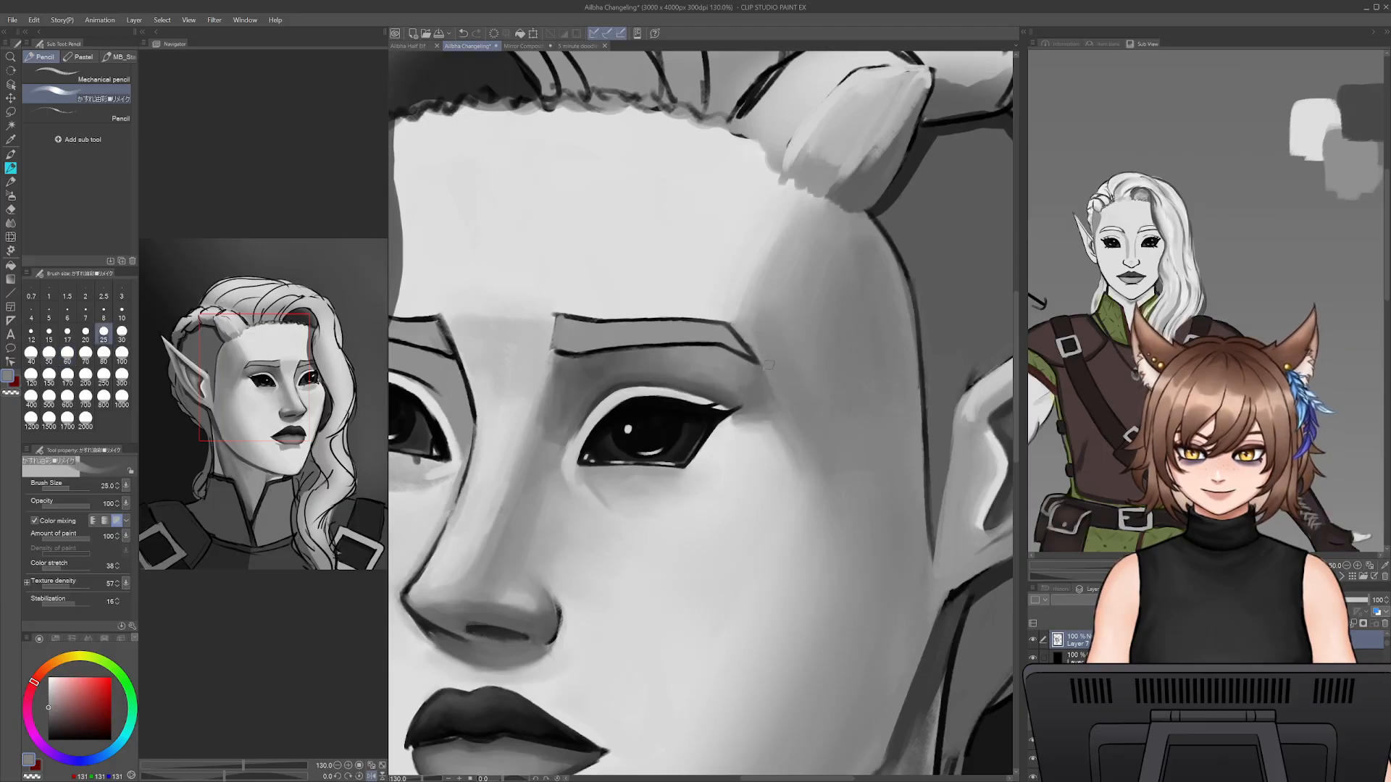
{"action": "left_click", "coordinate": [763, 362], "text": "alt"}
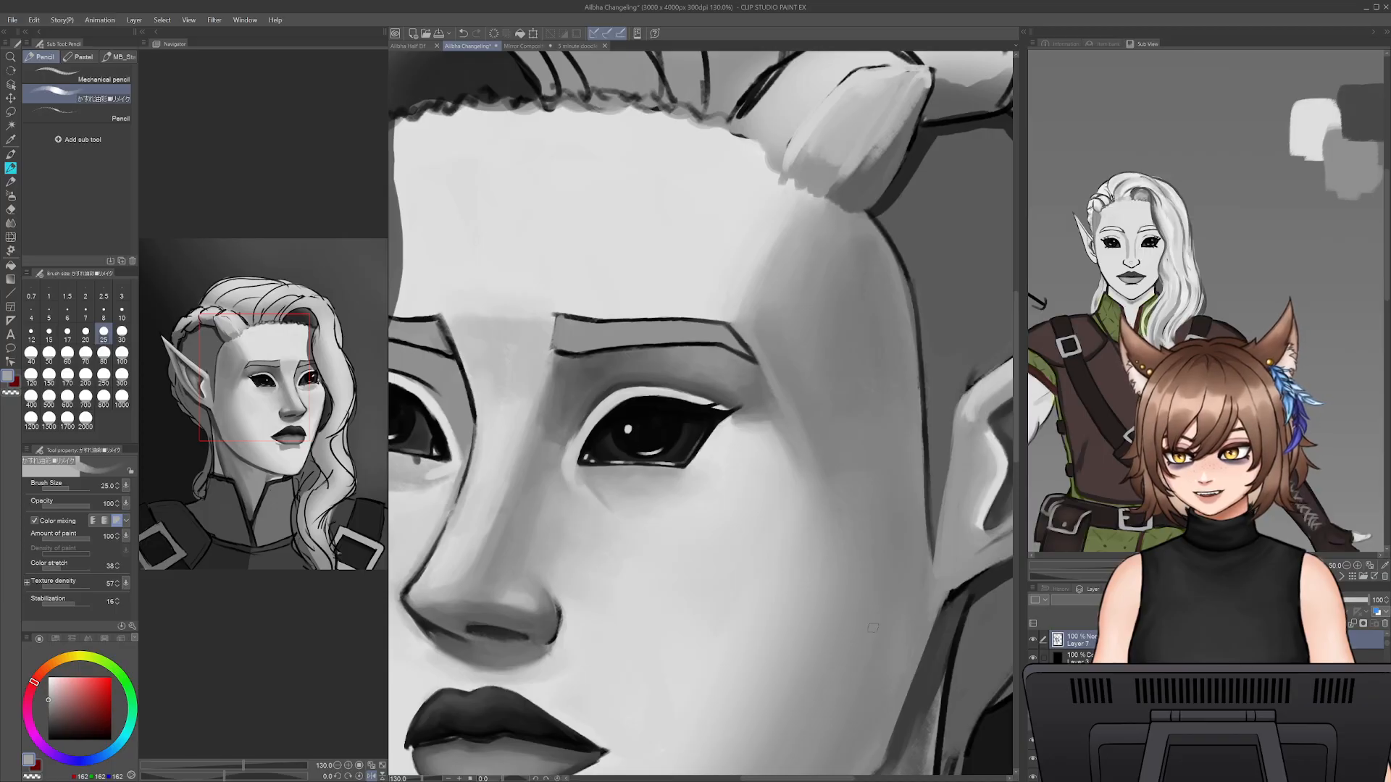
- Extend the shading down the side of the cheek towards the jaw with sampled mid grey up to brush size 70, and fade its inner edge
{"action": "left_click_drag", "start_coordinate": [811, 523], "coordinate": [849, 486], "text": "ctrl+alt"}
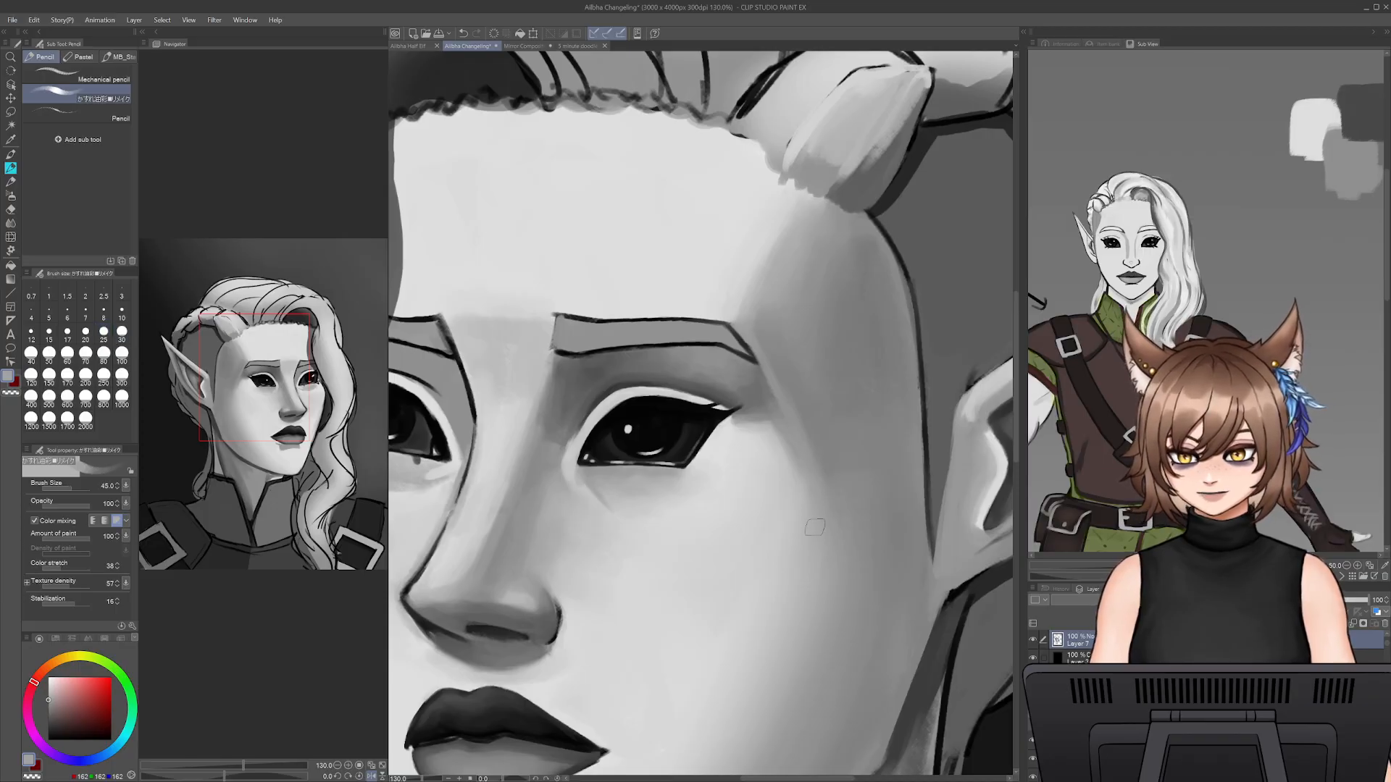
{"action": "scroll", "coordinate": [785, 630], "scroll_direction": "down", "scroll_amount": 3}
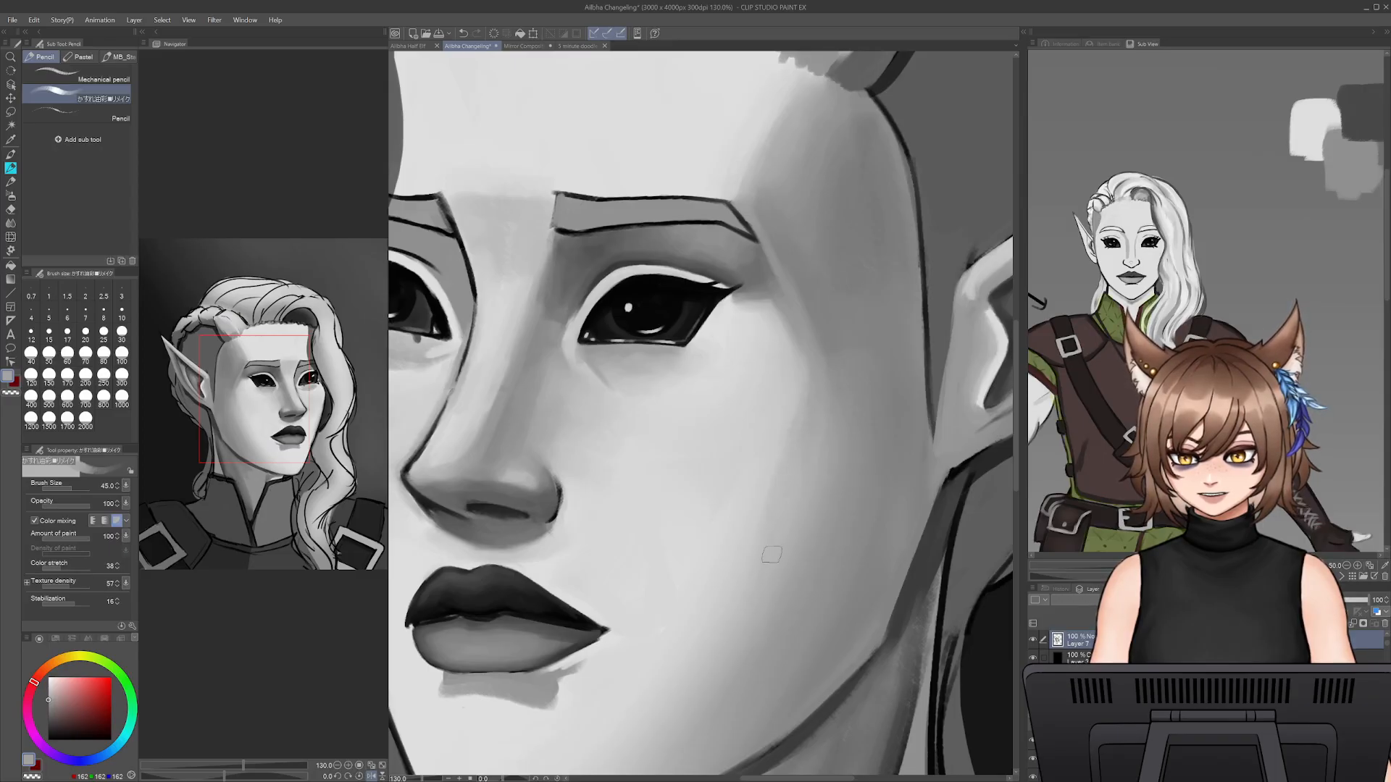
{"action": "left_click_drag", "start_coordinate": [784, 649], "coordinate": [849, 473]}
{"action": "key", "text": "]"}
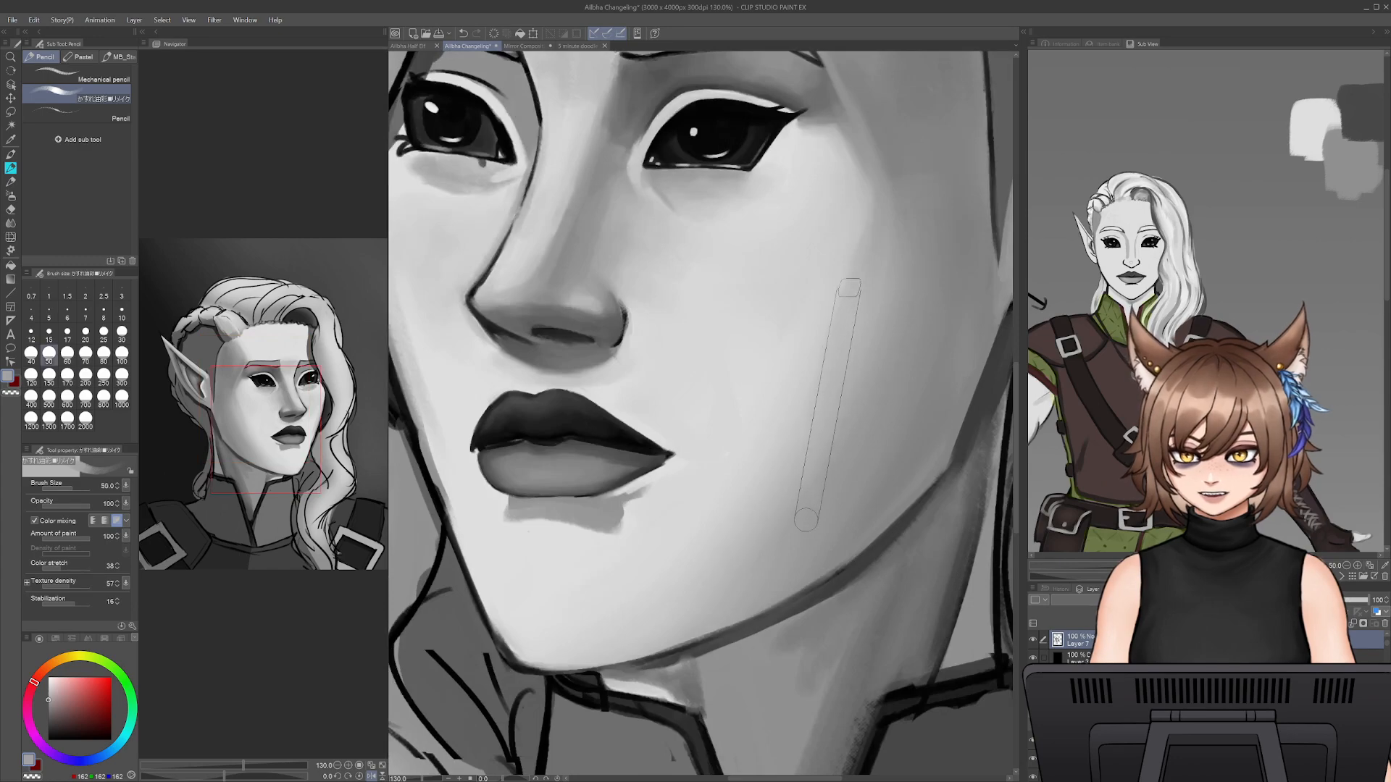
{"action": "key", "text": "]"}
{"action": "key", "text": "]"}
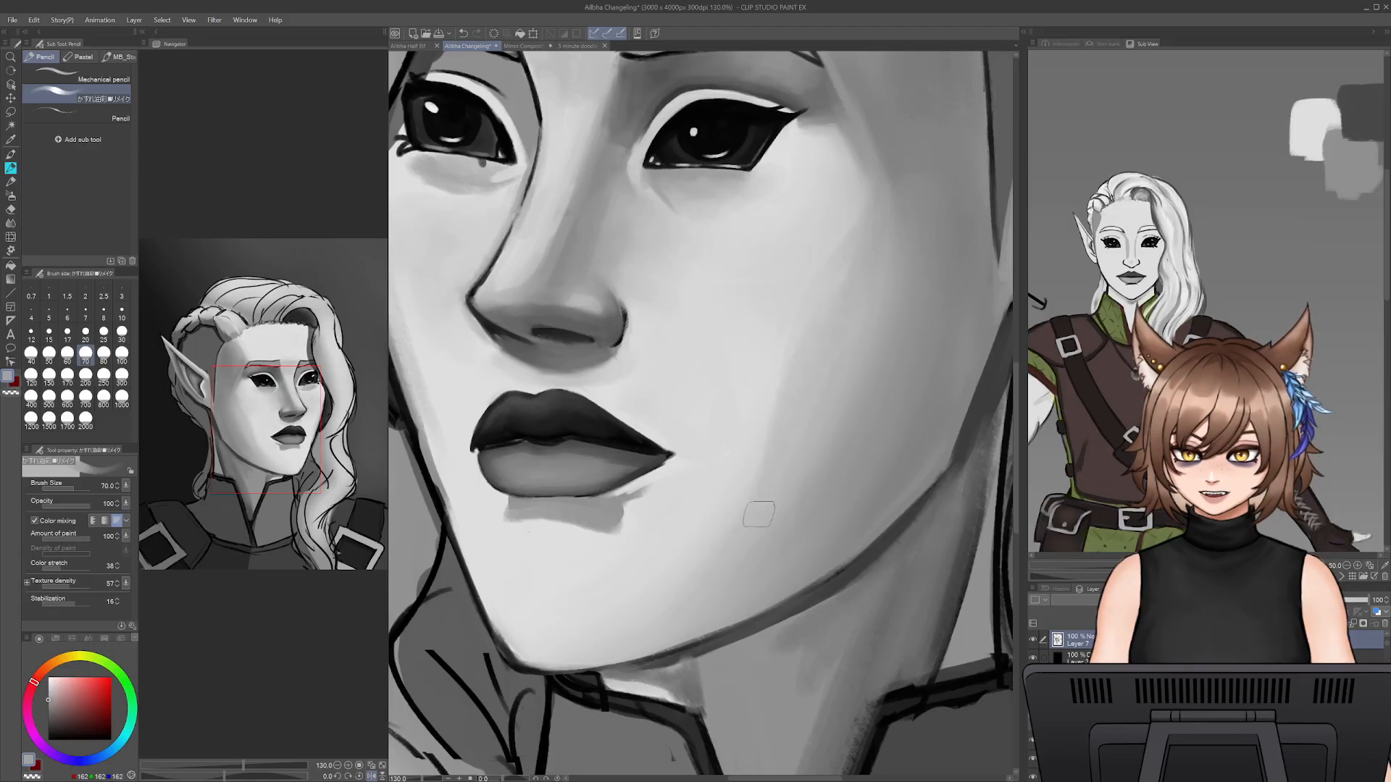
{"action": "left_click", "coordinate": [753, 416], "text": "alt"}
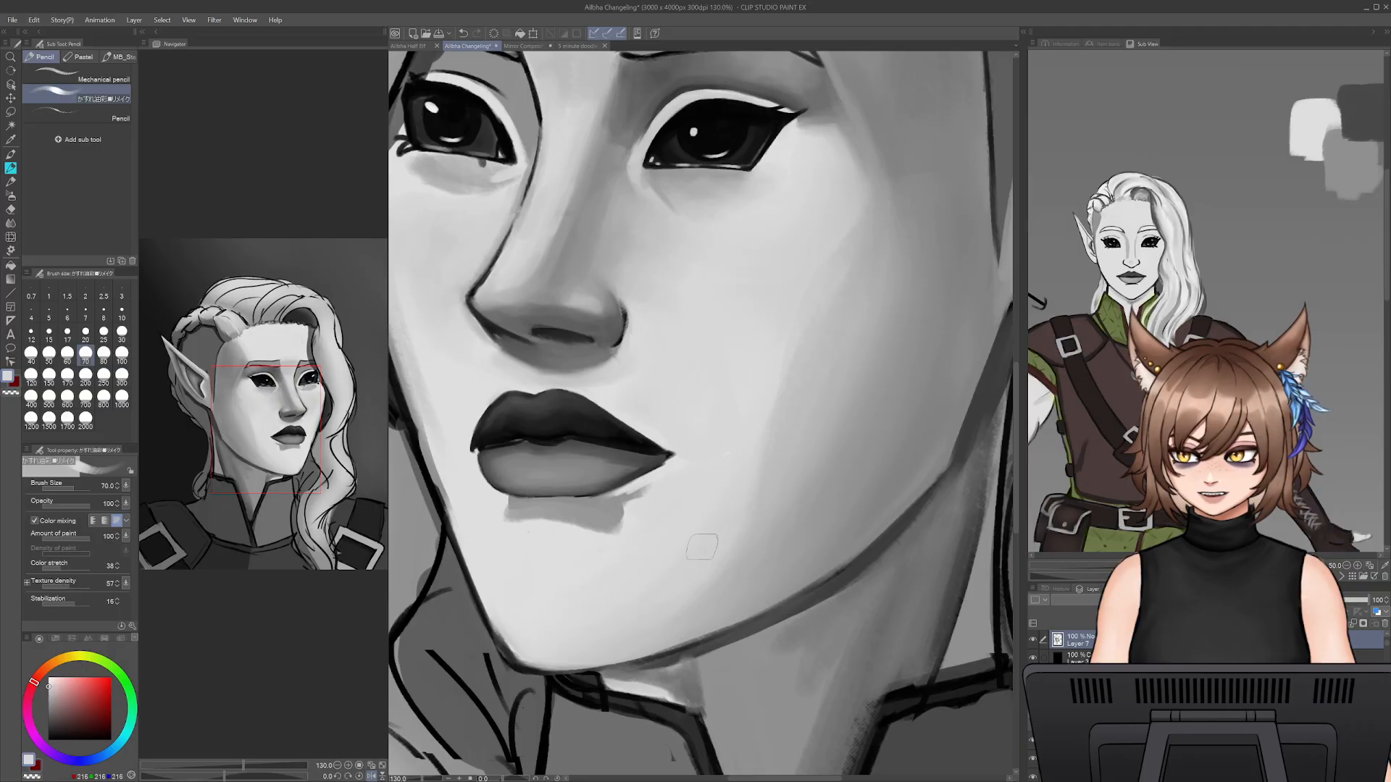
- Even out the broad transition between the lit cheek and its shaded side with sampled greys at brush size 90
{"action": "mouse_move", "coordinate": [423, 780]}
{"action": "left_mouse_down"}
{"action": "mouse_move", "coordinate": [406, 780]}
{"action": "mouse_move", "coordinate": [419, 775]}
{"action": "left_mouse_up"}
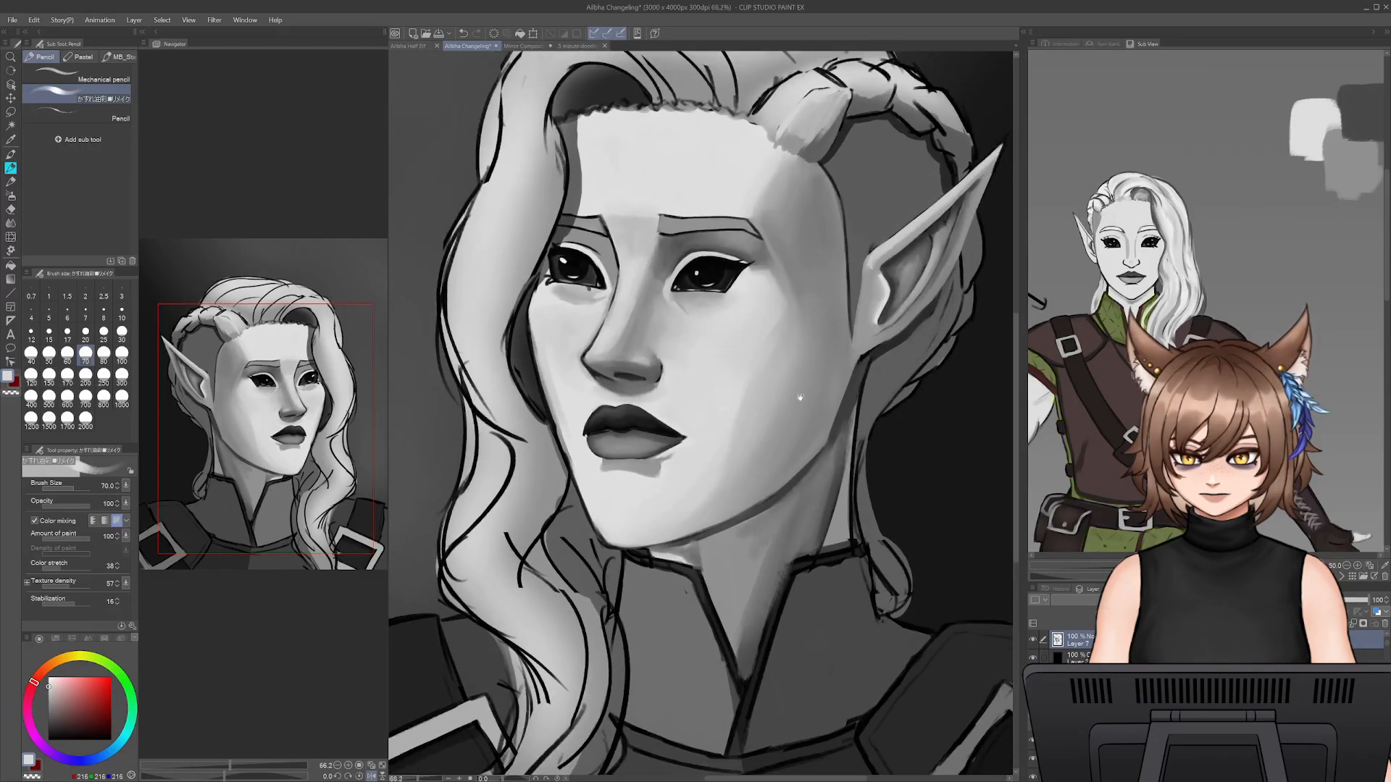
{"action": "left_click_drag", "start_coordinate": [754, 404], "coordinate": [718, 499]}
{"action": "key", "text": "bracketright"}
{"action": "key", "text": "bracketright"}
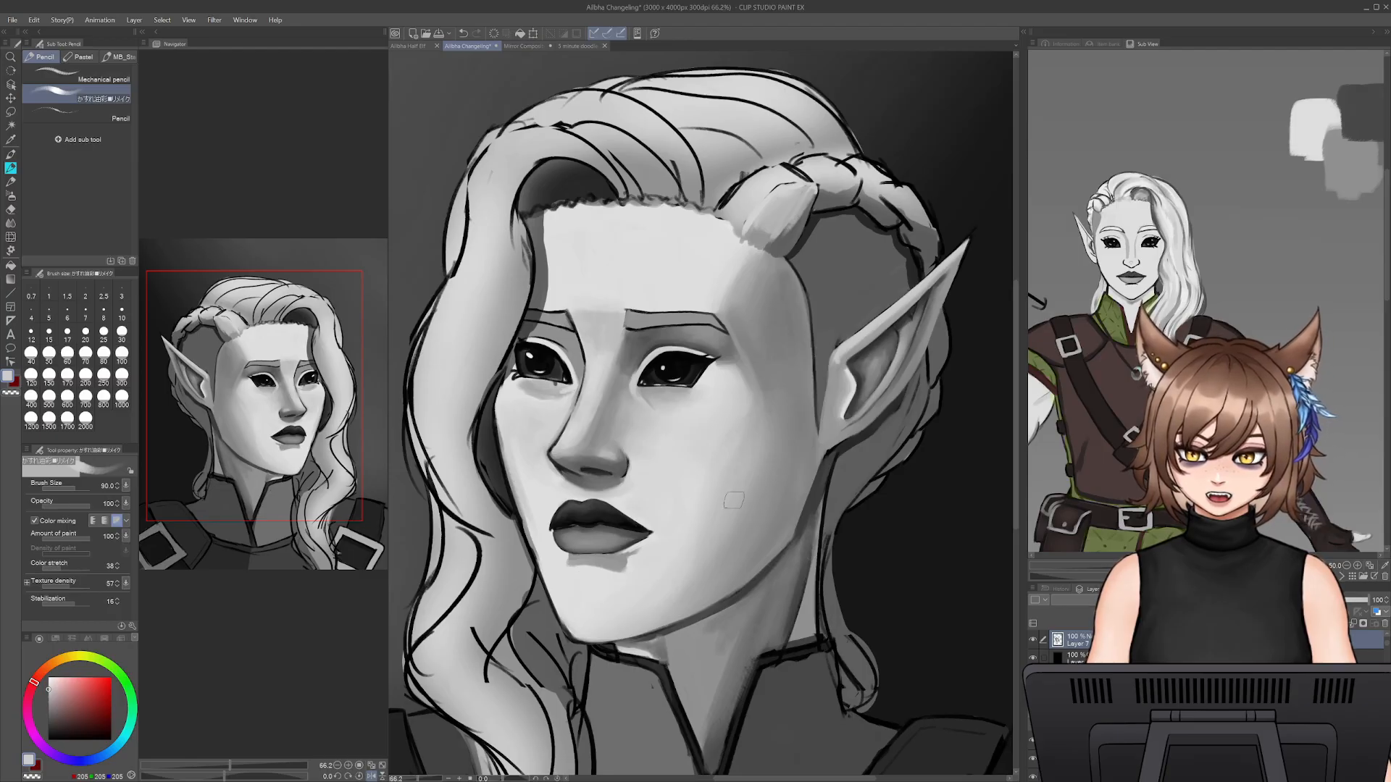
{"action": "left_click", "coordinate": [729, 537], "text": "alt"}
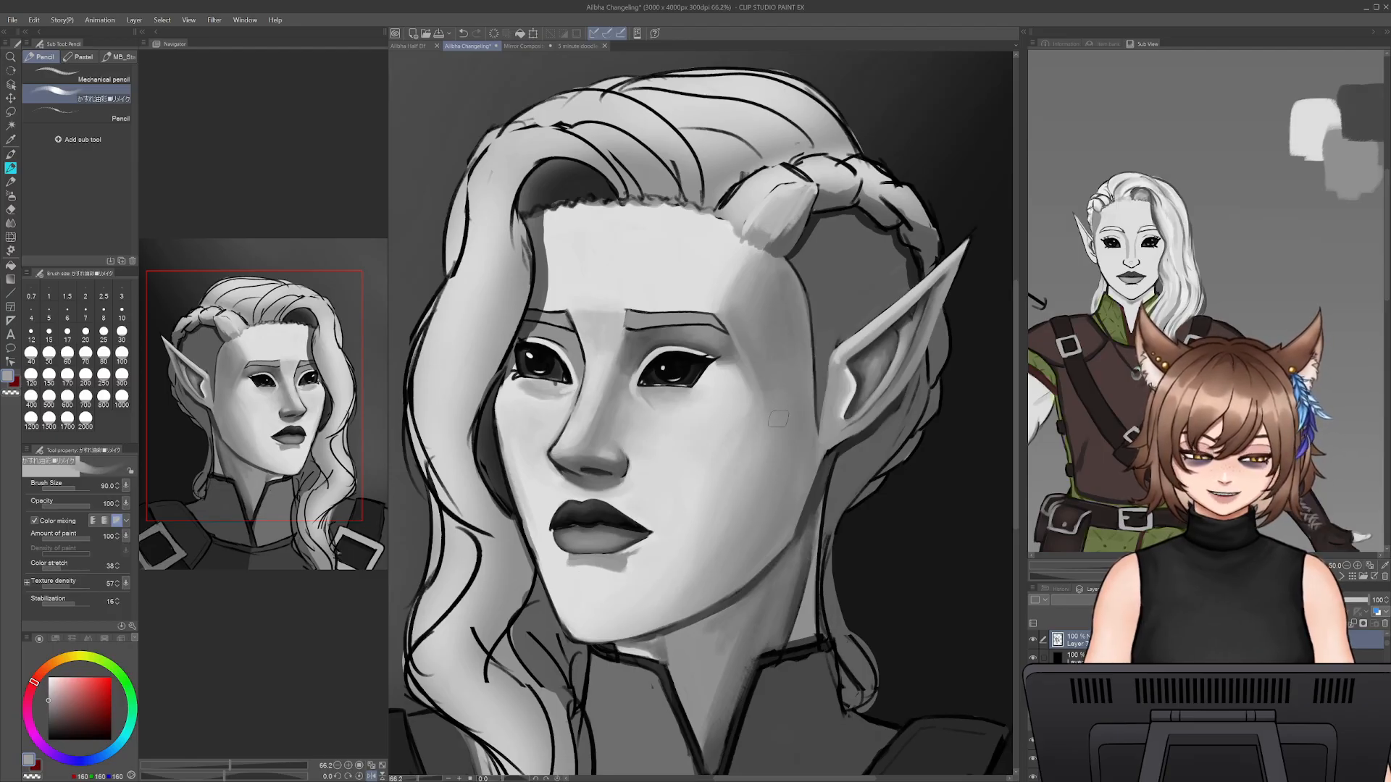
{"action": "left_click", "coordinate": [771, 443], "text": "alt"}
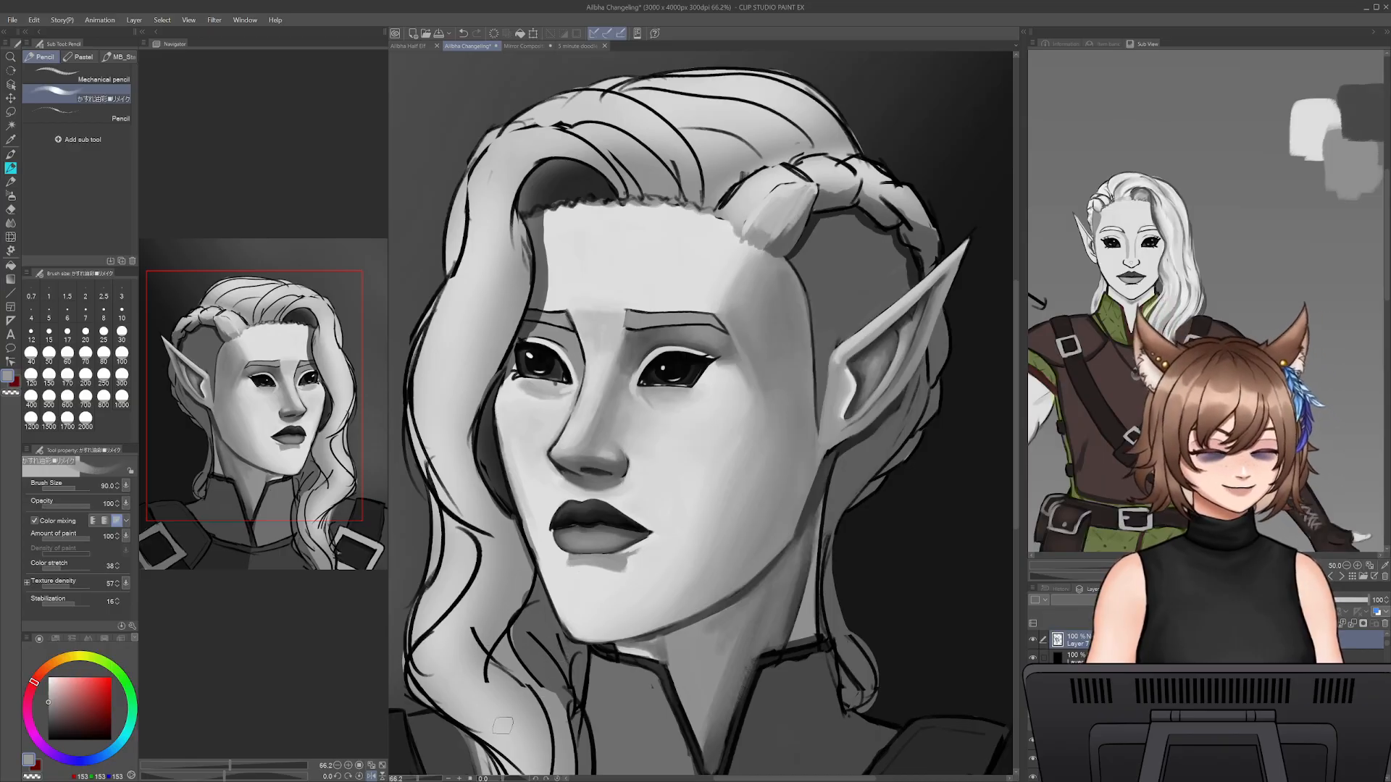
- Mirror the canvas view horizontally to work on the front hair lock
{"action": "left_click_drag", "start_coordinate": [414, 780], "coordinate": [430, 780]}
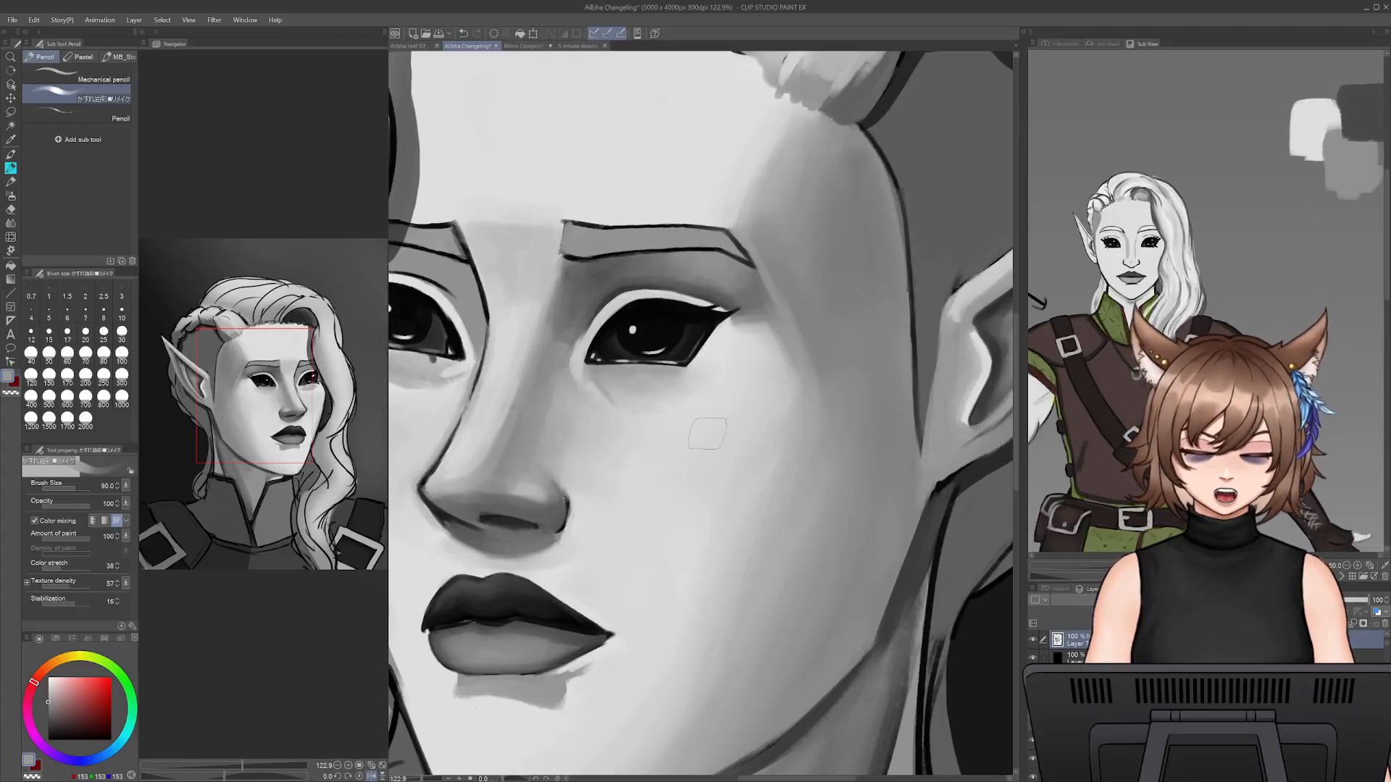
{"action": "left_click_drag", "start_coordinate": [678, 469], "coordinate": [865, 577]}
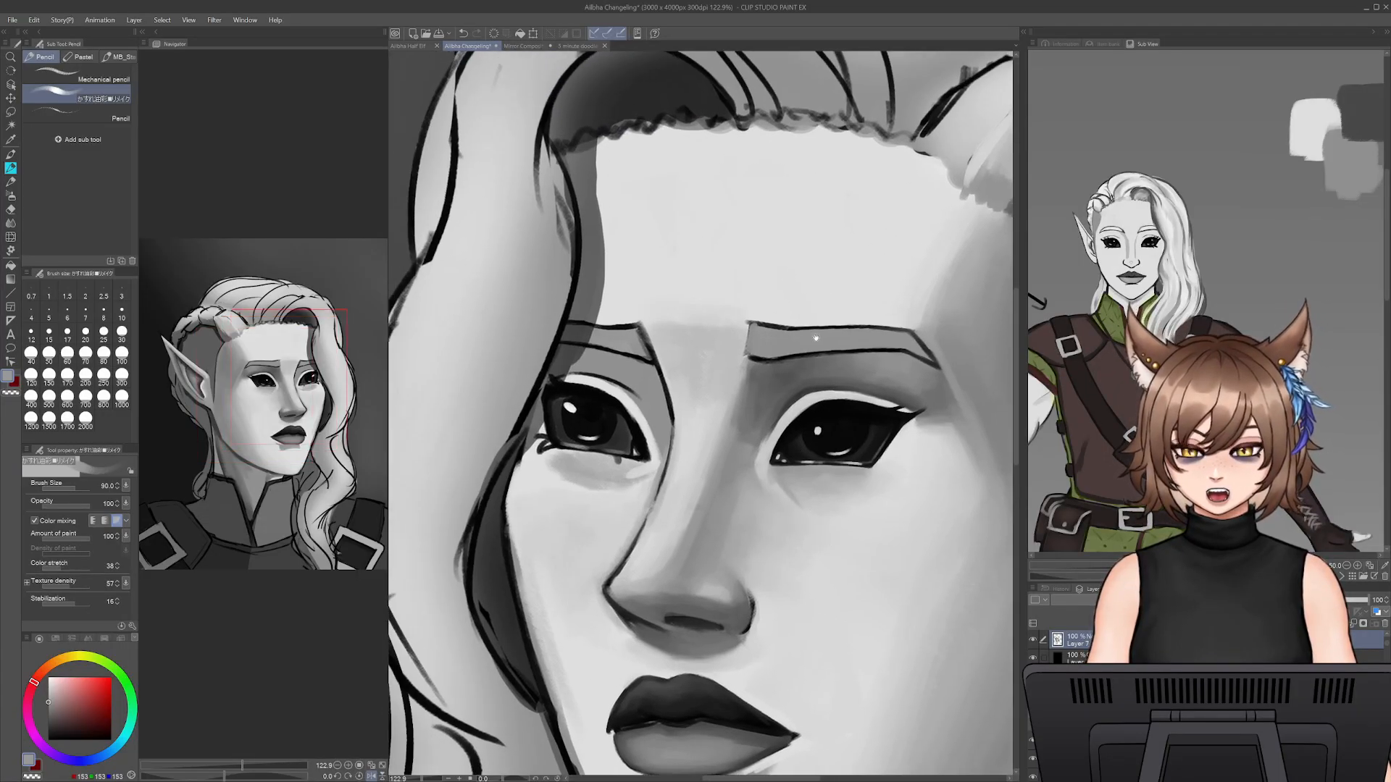
{"action": "left_click_drag", "start_coordinate": [814, 338], "coordinate": [760, 403]}
{"action": "left_click_drag", "start_coordinate": [544, 556], "coordinate": [559, 680]}
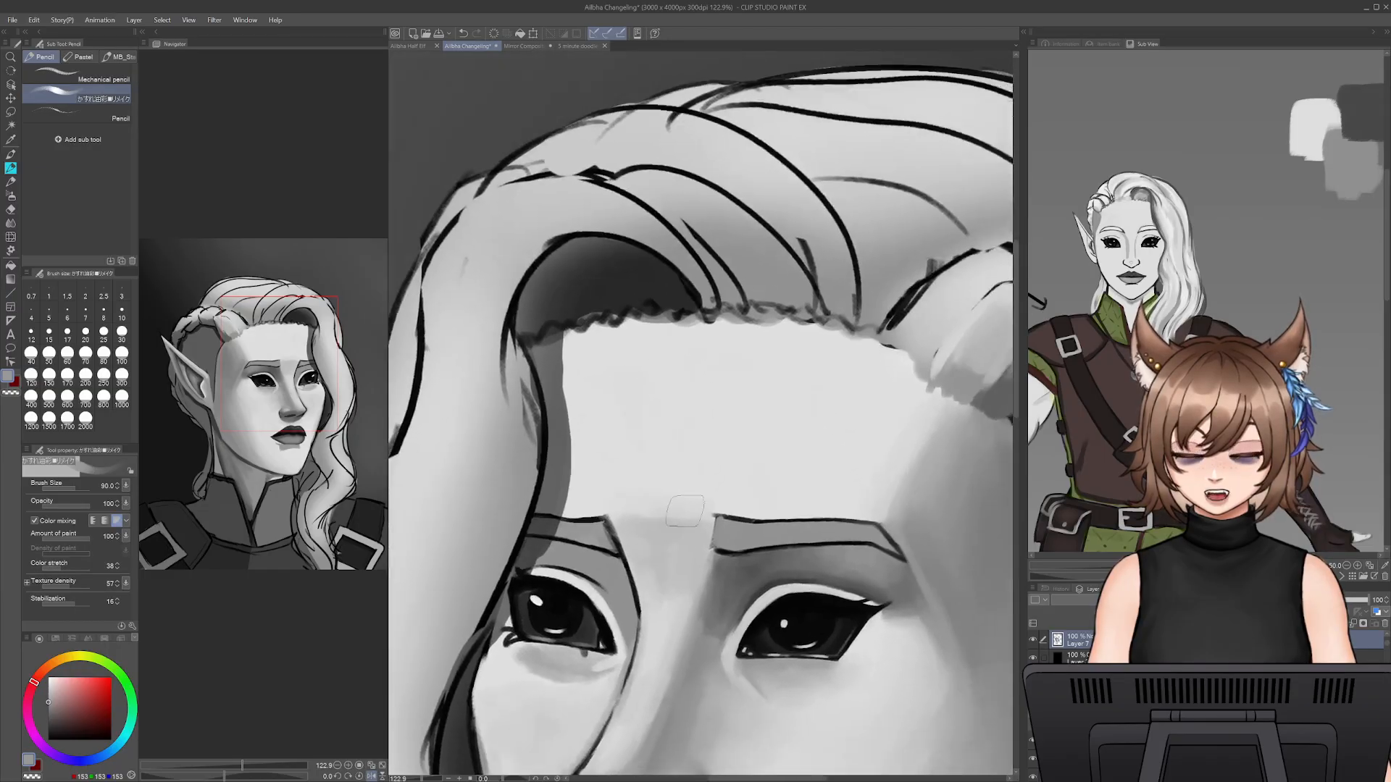
{"action": "key", "text": "h"}
{"action": "mouse_move", "coordinate": [873, 324]}
{"action": "left_mouse_down"}
{"action": "mouse_move", "coordinate": [844, 485]}
{"action": "mouse_move", "coordinate": [656, 449]}
{"action": "left_mouse_up"}
- Paint an initial highlight over the bend of the front hair lock with light grey sampled from the forehead, undoing the last stroke
{"action": "left_click", "coordinate": [592, 563], "text": "alt"}
{"action": "key", "text": "bracketleft"}
{"action": "key", "text": "bracketleft"}
- Run light highlight strokes down the outer side of the front hair lock at brush size 40
{"action": "key", "text": "bracketleft"}
{"action": "key", "text": "bracketleft"}
{"action": "mouse_move", "coordinate": [696, 348]}
{"action": "left_mouse_down"}
{"action": "mouse_move", "coordinate": [804, 431]}
{"action": "mouse_move", "coordinate": [733, 343]}
{"action": "mouse_move", "coordinate": [821, 454]}
{"action": "mouse_move", "coordinate": [771, 362]}
{"action": "mouse_move", "coordinate": [804, 492]}
{"action": "left_mouse_up"}
{"action": "mouse_move", "coordinate": [752, 339]}
{"action": "left_mouse_down"}
{"action": "mouse_move", "coordinate": [722, 324]}
{"action": "mouse_move", "coordinate": [747, 325]}
{"action": "mouse_move", "coordinate": [802, 388]}
{"action": "mouse_move", "coordinate": [821, 445]}
{"action": "left_mouse_up"}
{"action": "key", "text": "ctrl+z"}
{"action": "key", "text": "bracketleft"}
{"action": "left_click_drag", "start_coordinate": [818, 382], "coordinate": [828, 501]}
{"action": "left_click_drag", "start_coordinate": [822, 417], "coordinate": [858, 584]}
{"action": "left_click_drag", "start_coordinate": [814, 379], "coordinate": [861, 601]}
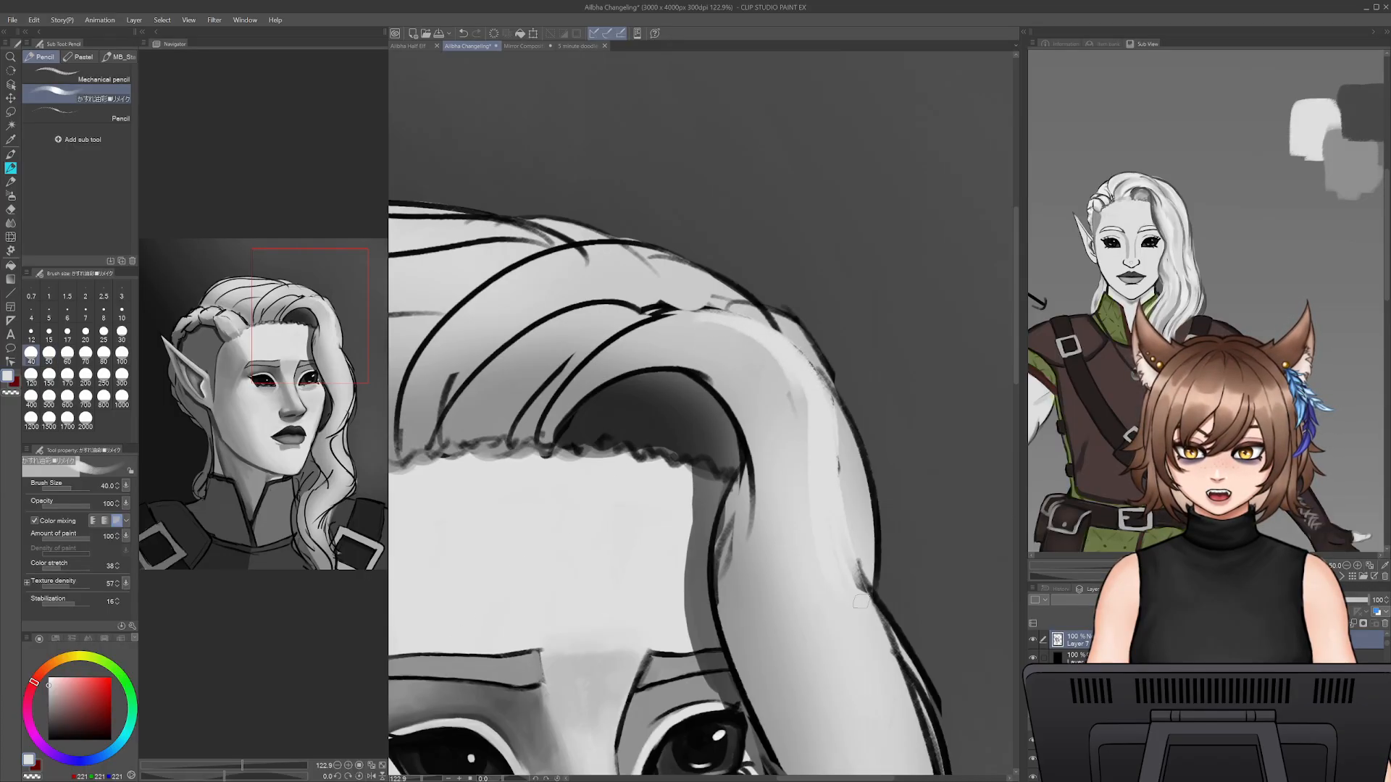
{"action": "mouse_move", "coordinate": [808, 380]}
{"action": "left_mouse_down"}
{"action": "mouse_move", "coordinate": [765, 332]}
{"action": "mouse_move", "coordinate": [797, 390]}
{"action": "mouse_move", "coordinate": [736, 327]}
{"action": "mouse_move", "coordinate": [766, 335]}
{"action": "mouse_move", "coordinate": [649, 335]}
{"action": "mouse_move", "coordinate": [732, 330]}
{"action": "mouse_move", "coordinate": [716, 323]}
{"action": "mouse_move", "coordinate": [613, 396]}
{"action": "mouse_move", "coordinate": [646, 299]}
{"action": "mouse_move", "coordinate": [751, 333]}
{"action": "mouse_move", "coordinate": [620, 353]}
{"action": "left_mouse_up"}
{"action": "key", "text": "ctrl+z"}
{"action": "key", "text": "ctrl+z"}
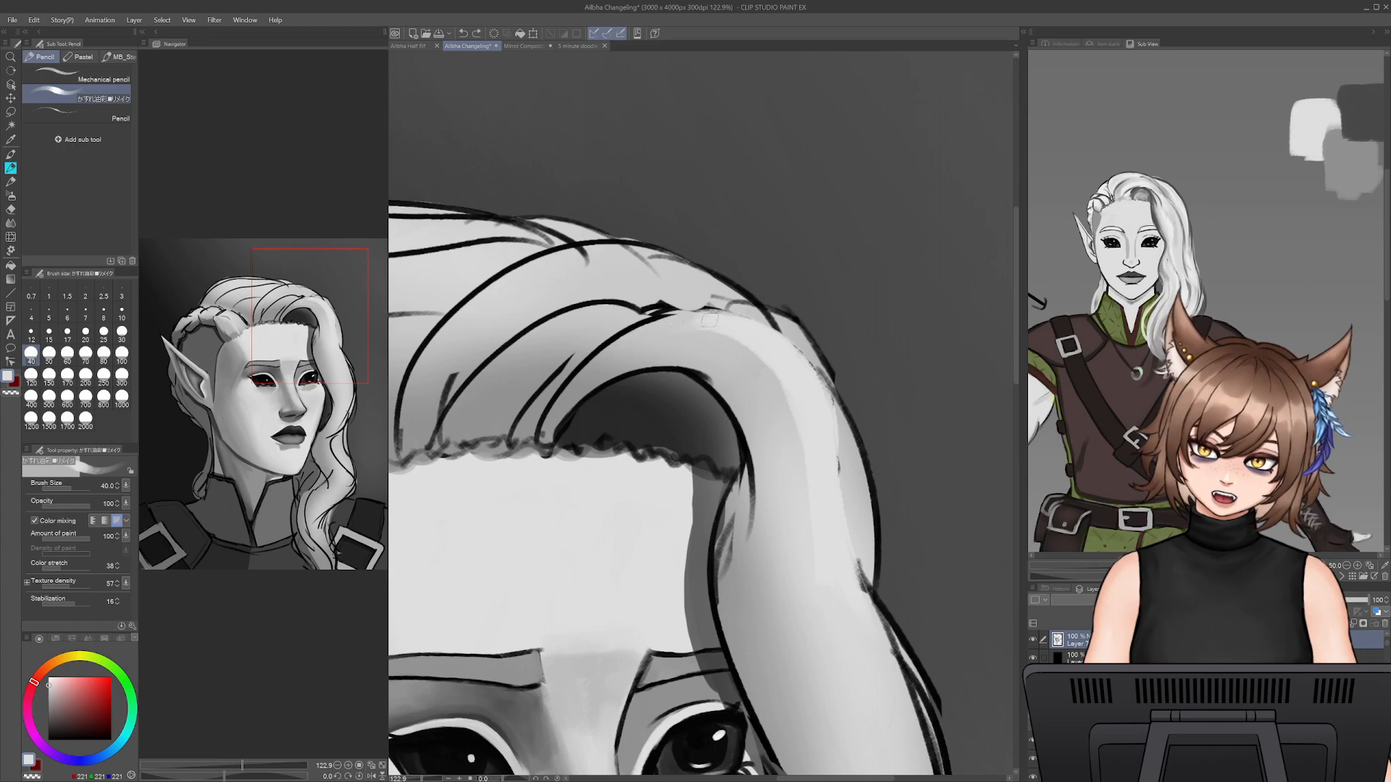
- Carry the light grey highlight from the parting over the crest of the front hair lock and merge it into the band running down
{"action": "left_click_drag", "start_coordinate": [639, 338], "coordinate": [713, 322]}
{"action": "mouse_move", "coordinate": [609, 359]}
{"action": "left_mouse_down"}
{"action": "mouse_move", "coordinate": [736, 321]}
{"action": "mouse_move", "coordinate": [713, 325]}
{"action": "mouse_move", "coordinate": [795, 367]}
{"action": "mouse_move", "coordinate": [744, 330]}
{"action": "mouse_move", "coordinate": [822, 413]}
{"action": "mouse_move", "coordinate": [783, 345]}
{"action": "mouse_move", "coordinate": [827, 460]}
{"action": "mouse_move", "coordinate": [814, 383]}
{"action": "mouse_move", "coordinate": [831, 486]}
{"action": "mouse_move", "coordinate": [803, 362]}
{"action": "mouse_move", "coordinate": [782, 344]}
{"action": "mouse_move", "coordinate": [826, 455]}
{"action": "left_mouse_up"}
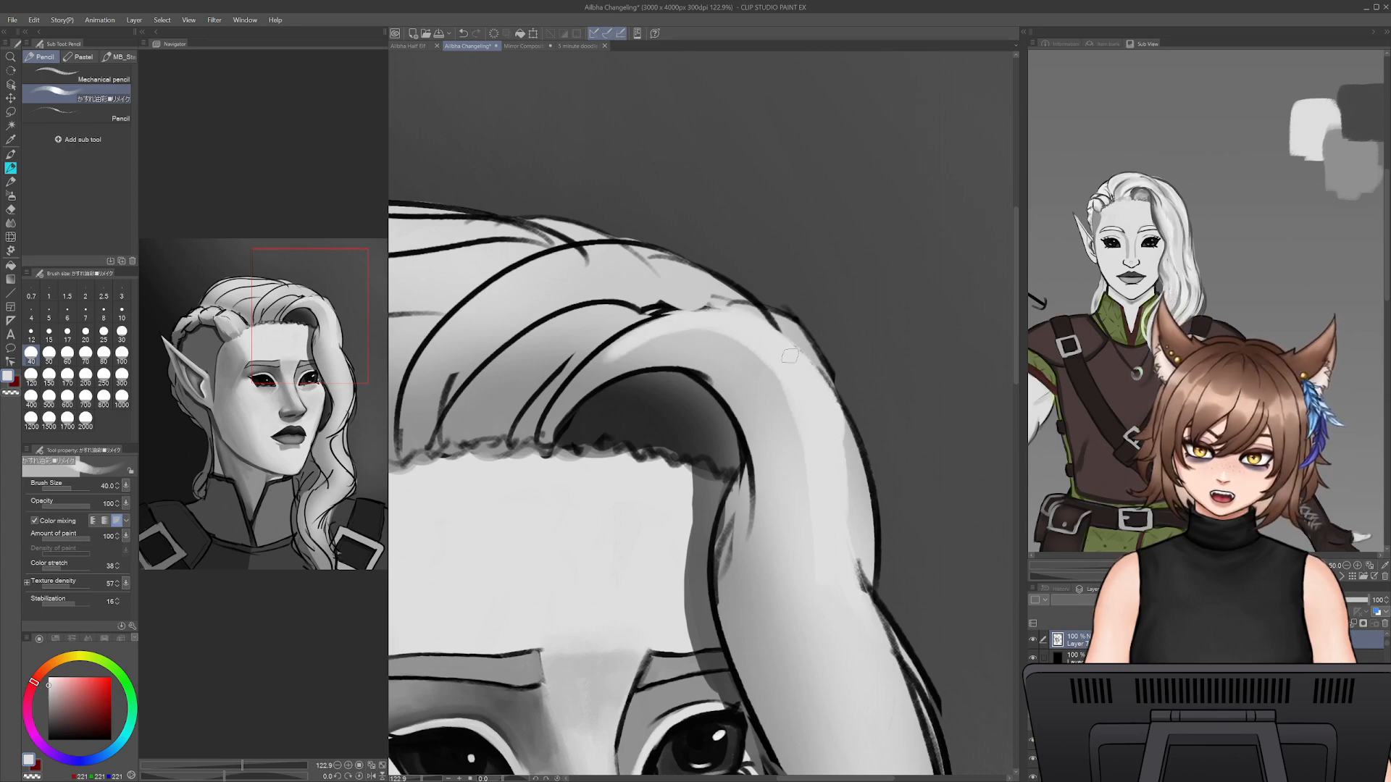
{"action": "key", "text": "ctrl+z"}
{"action": "key", "text": "ctrl+z"}
{"action": "left_click_drag", "start_coordinate": [783, 344], "coordinate": [829, 466]}
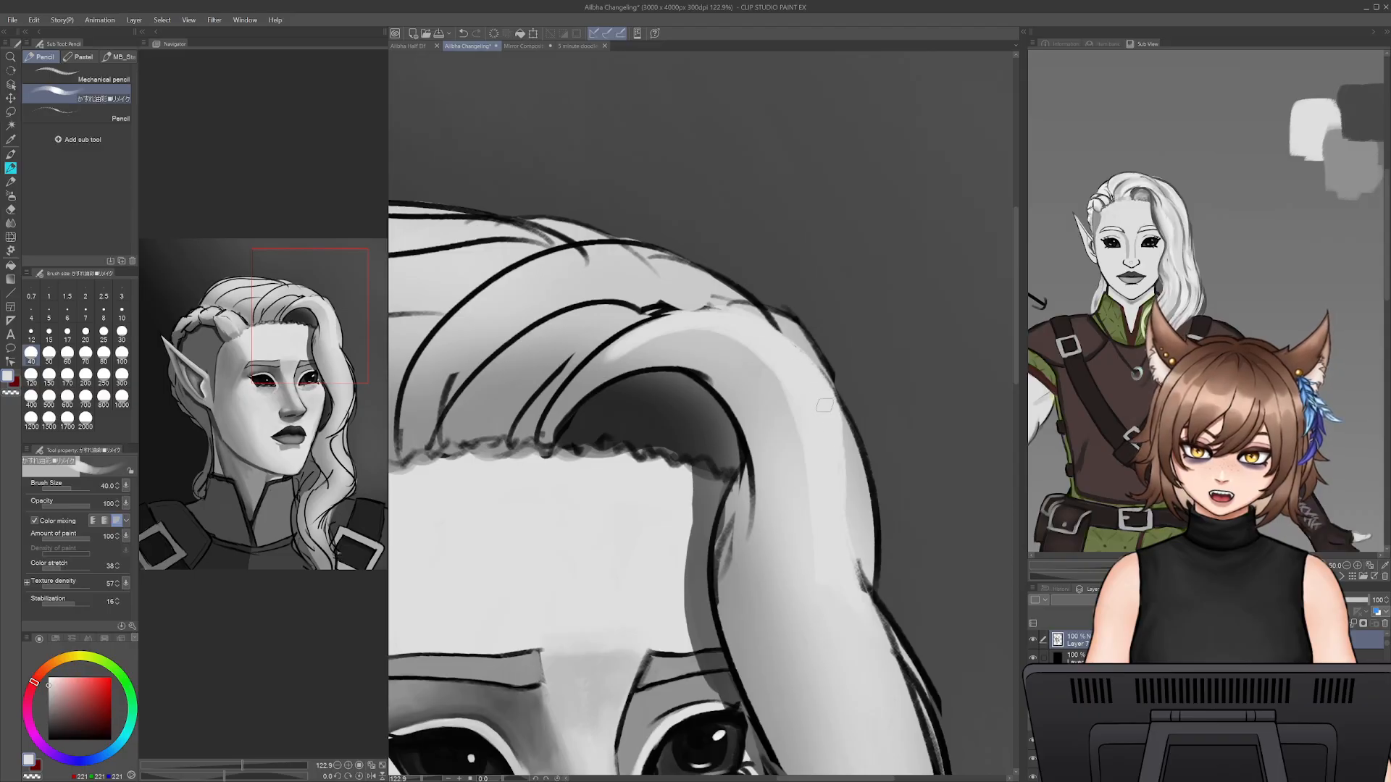
{"action": "left_click_drag", "start_coordinate": [670, 337], "coordinate": [810, 432]}
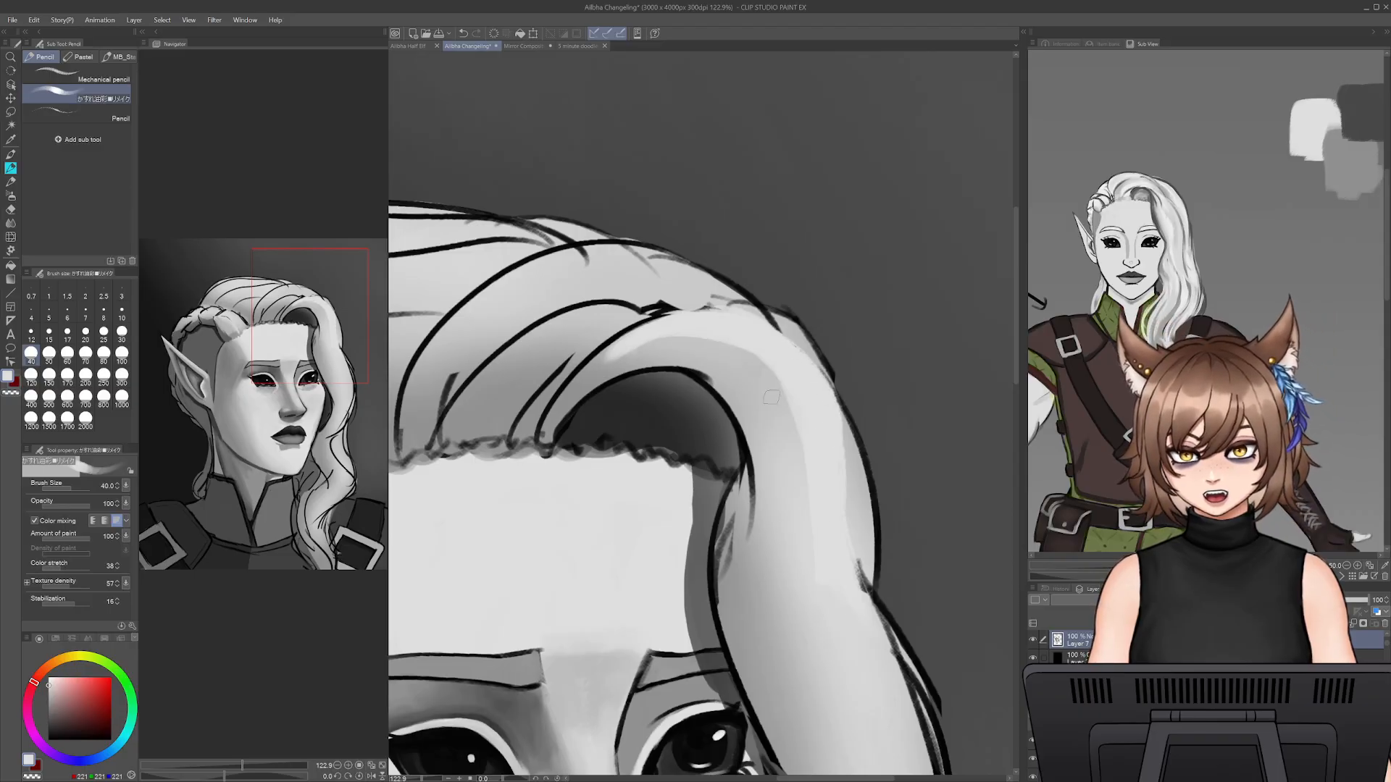
{"action": "mouse_move", "coordinate": [592, 373]}
{"action": "left_mouse_down"}
{"action": "mouse_move", "coordinate": [704, 338]}
{"action": "mouse_move", "coordinate": [647, 334]}
{"action": "mouse_move", "coordinate": [798, 425]}
{"action": "left_mouse_up"}
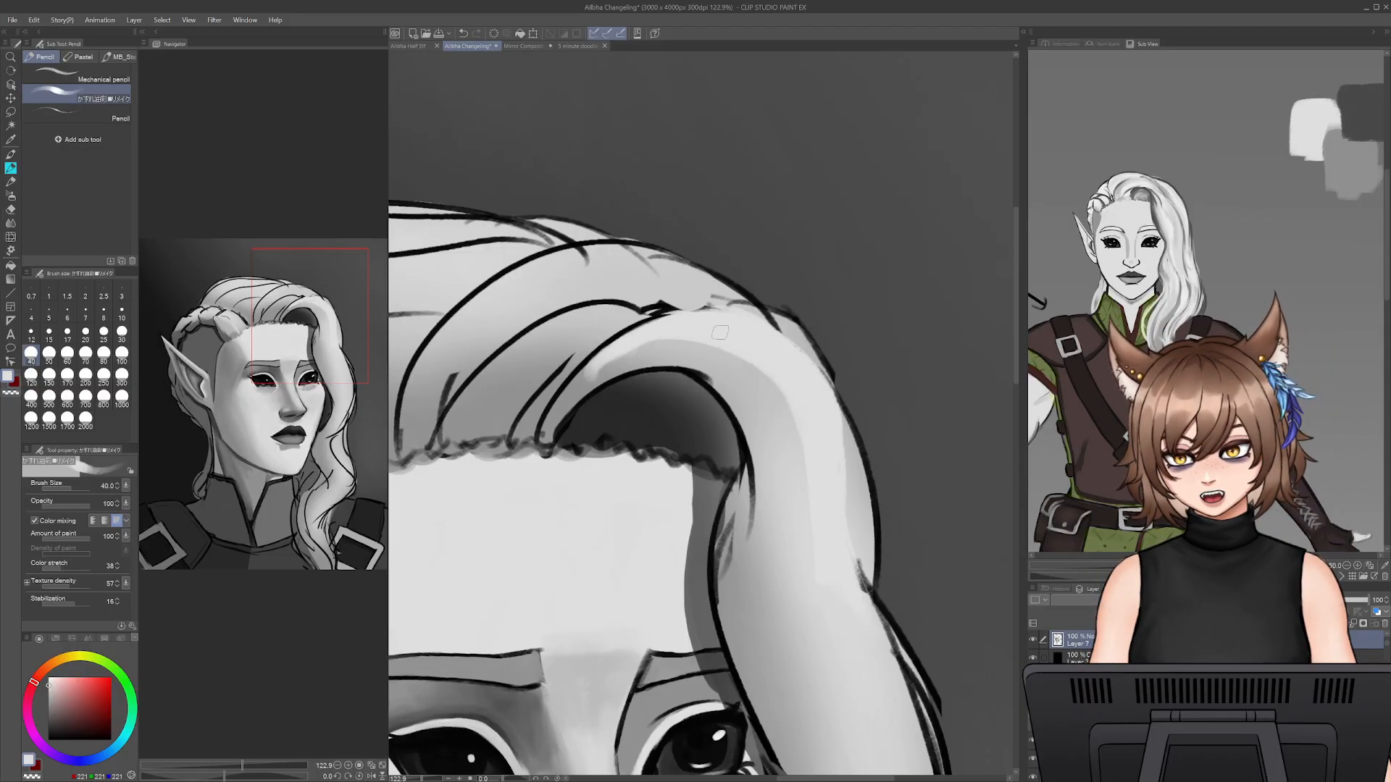
{"action": "left_click_drag", "start_coordinate": [720, 333], "coordinate": [802, 496]}
- Refine the shading between the eyebrows with sampled grey at brush size 50
{"action": "mouse_move", "coordinate": [422, 779]}
{"action": "left_mouse_down"}
{"action": "mouse_move", "coordinate": [404, 779]}
{"action": "mouse_move", "coordinate": [417, 777]}
{"action": "left_mouse_up"}
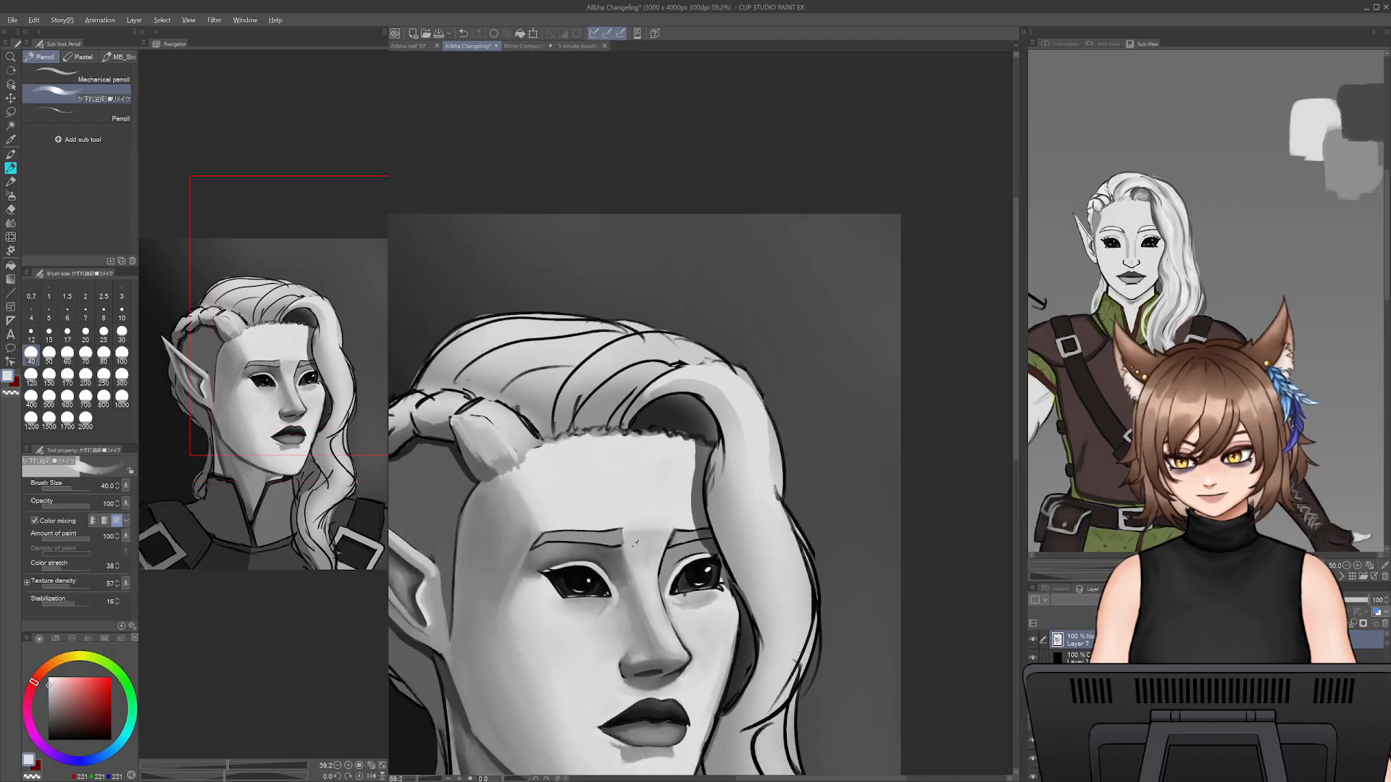
{"action": "key", "text": "bracketright"}
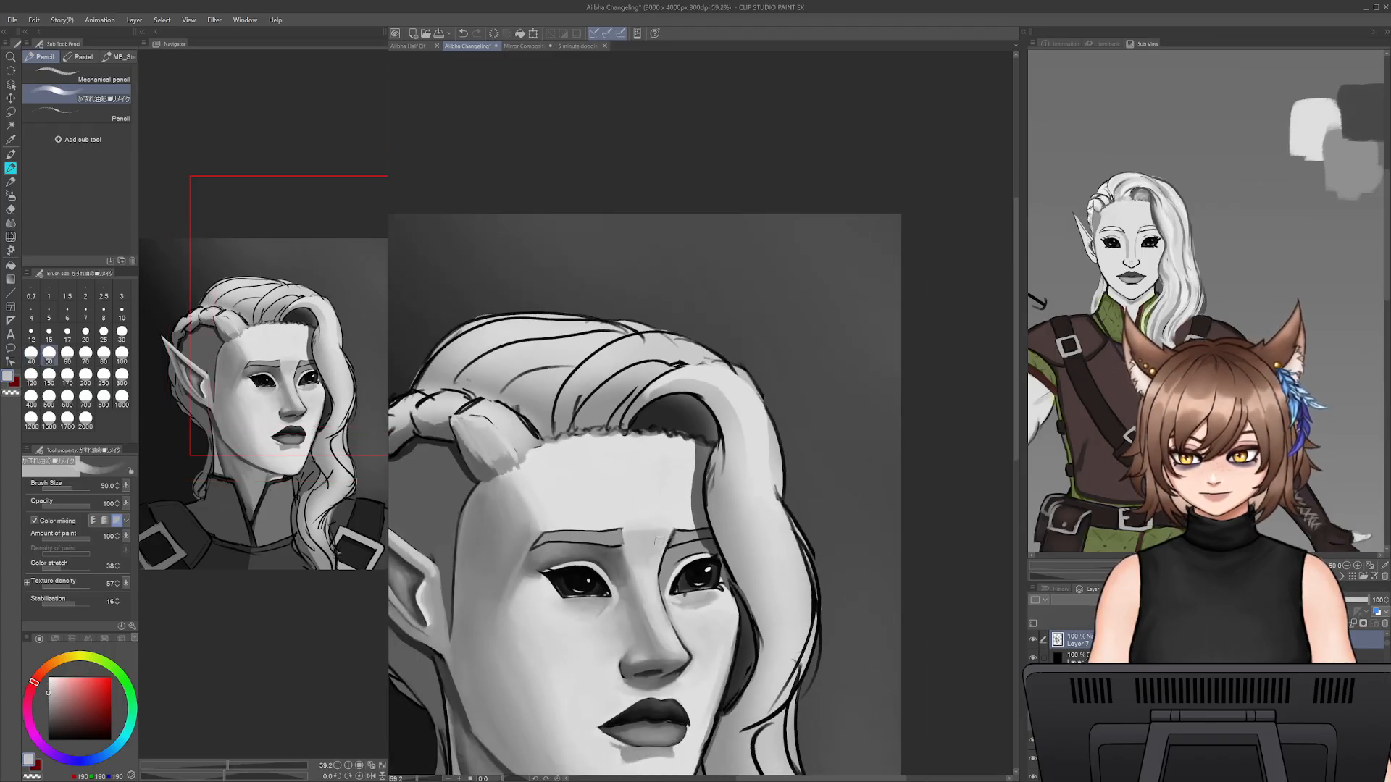
{"action": "left_click", "coordinate": [656, 547], "text": "alt"}
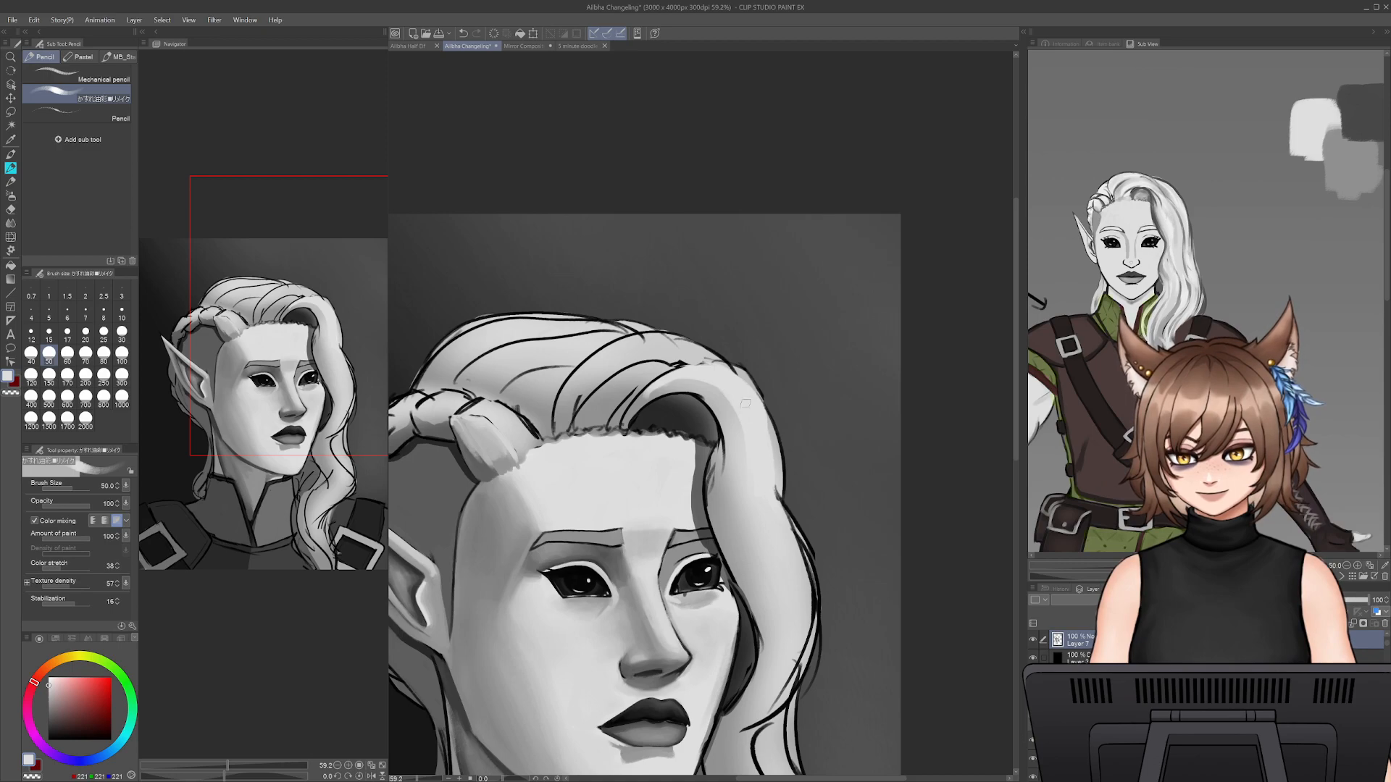
- Cover the sketch line down the outer edge of the front hair lock with light grey at brush size 50
{"action": "mouse_move", "coordinate": [771, 428]}
{"action": "left_mouse_down"}
{"action": "mouse_move", "coordinate": [773, 523]}
{"action": "mouse_move", "coordinate": [769, 444]}
{"action": "mouse_move", "coordinate": [788, 543]}
{"action": "mouse_move", "coordinate": [776, 512]}
{"action": "mouse_move", "coordinate": [815, 575]}
{"action": "mouse_move", "coordinate": [791, 585]}
{"action": "mouse_move", "coordinate": [811, 589]}
{"action": "mouse_move", "coordinate": [770, 662]}
{"action": "mouse_move", "coordinate": [782, 669]}
{"action": "mouse_move", "coordinate": [778, 521]}
{"action": "mouse_move", "coordinate": [800, 631]}
{"action": "left_mouse_up"}
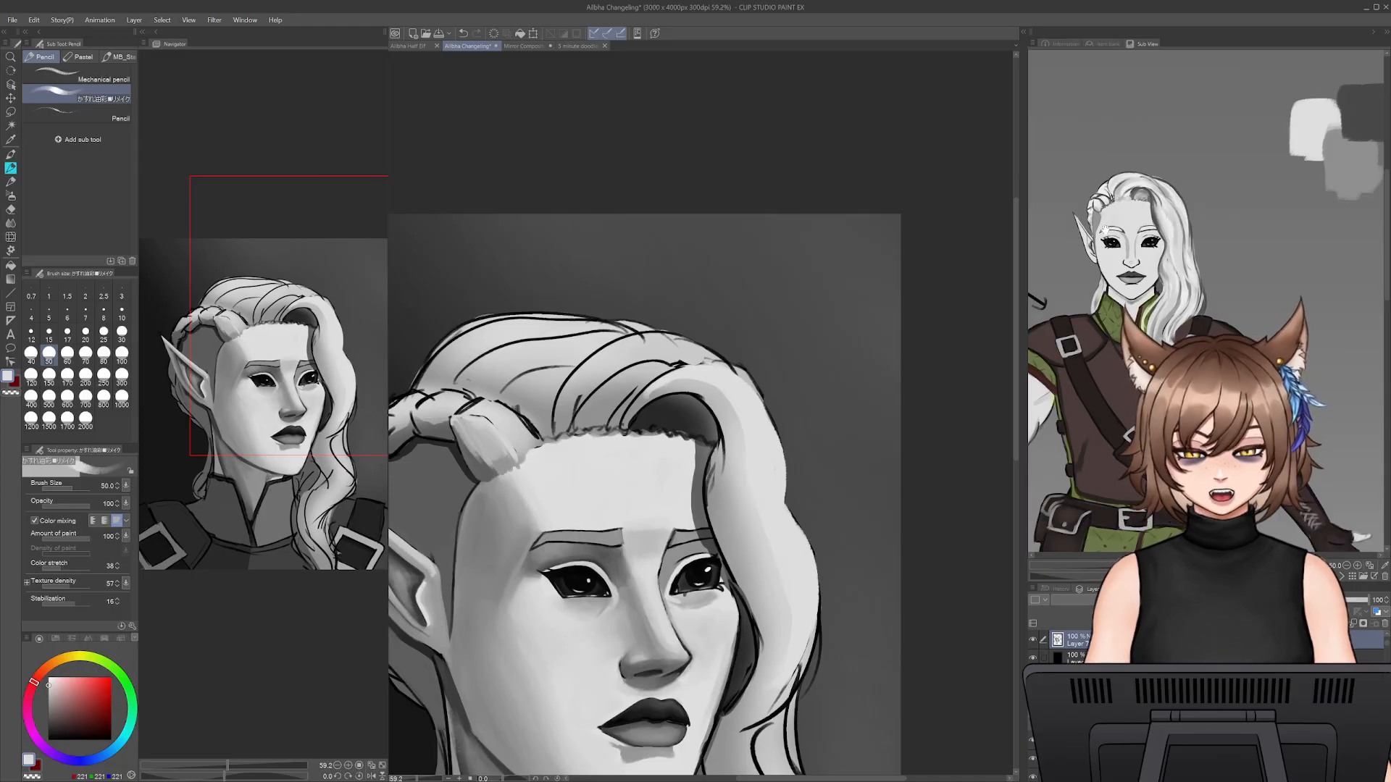
- Sample a mid grey from the reference figure's hair and paint shadow strokes down the middle of the front lock at brush size 45
{"action": "key", "text": "i"}
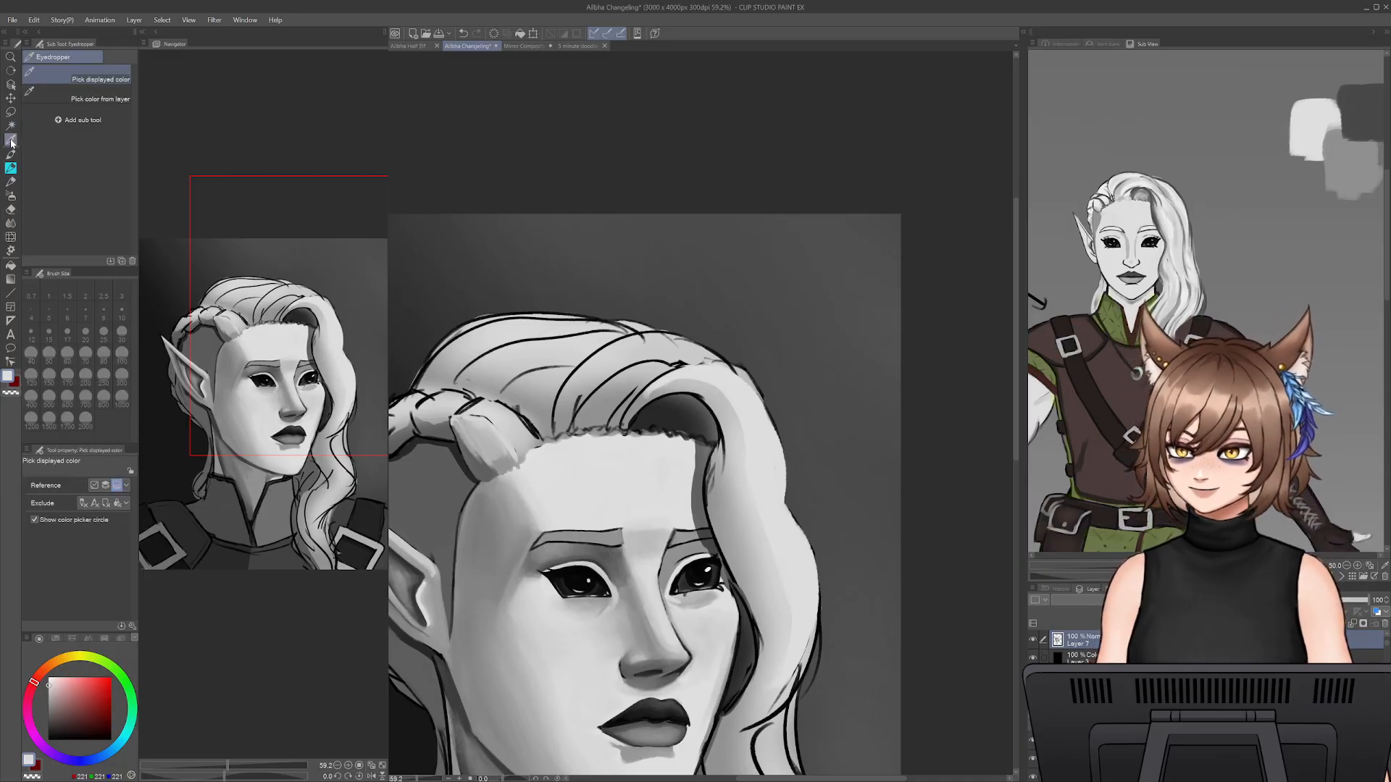
{"action": "left_click", "coordinate": [1156, 219]}
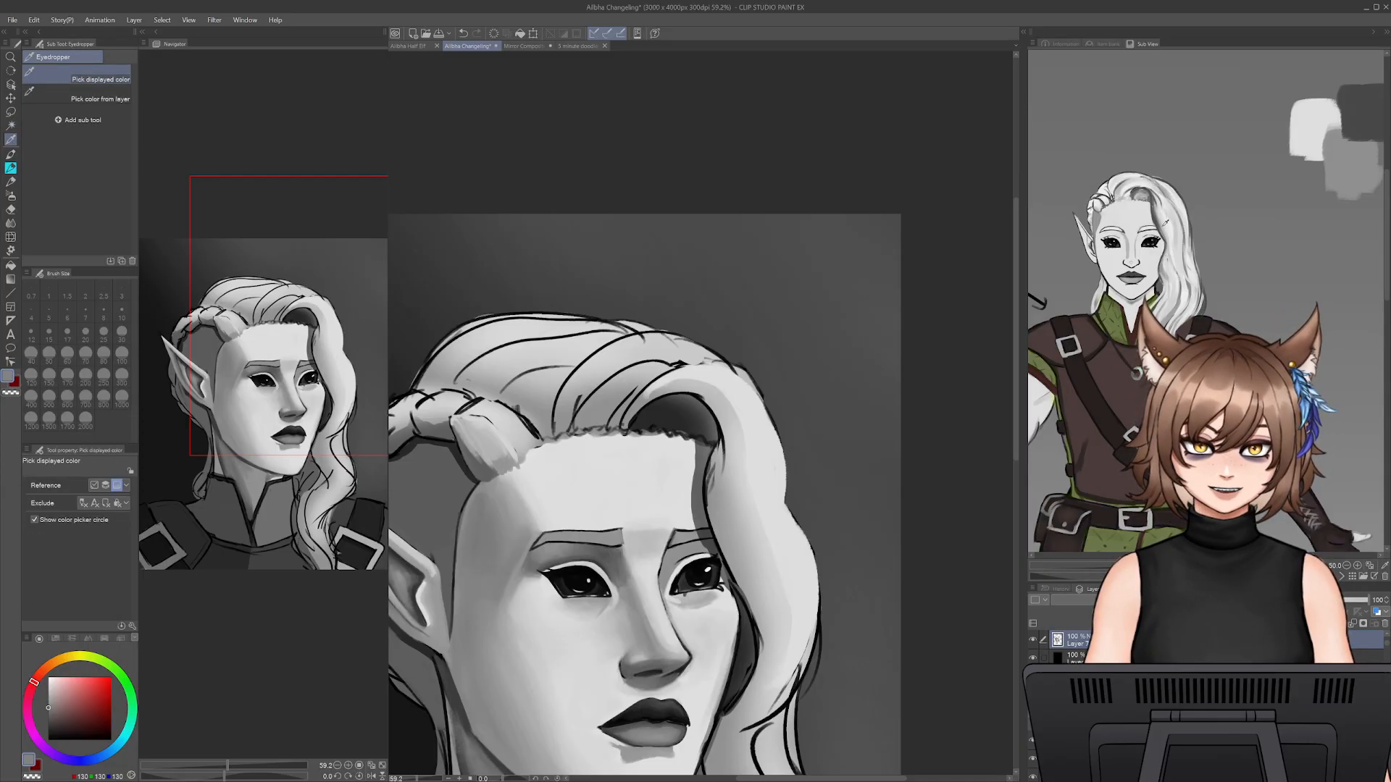
{"action": "key", "text": "p"}
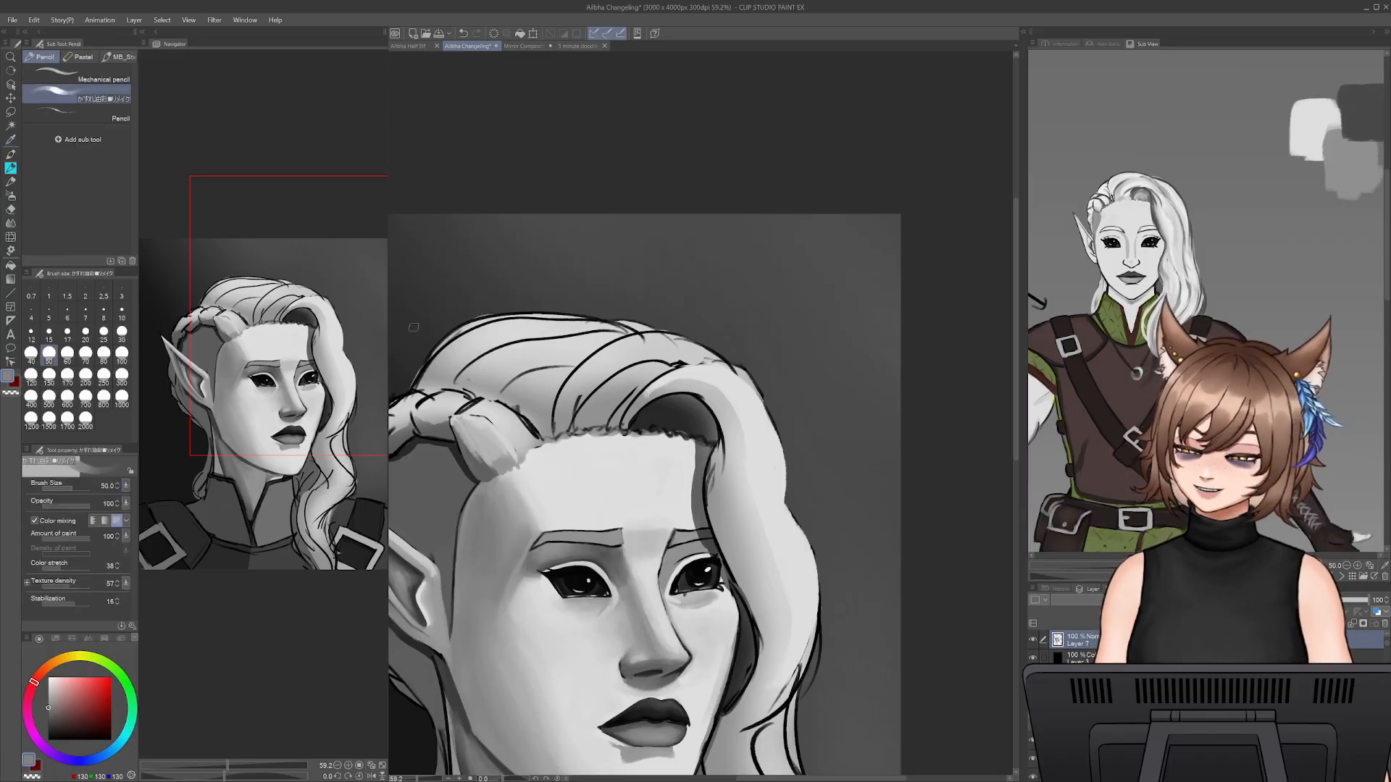
{"action": "key", "text": "bracketright"}
{"action": "key", "text": "bracketleft"}
{"action": "key", "text": "bracketleft"}
{"action": "key", "text": "bracketleft"}
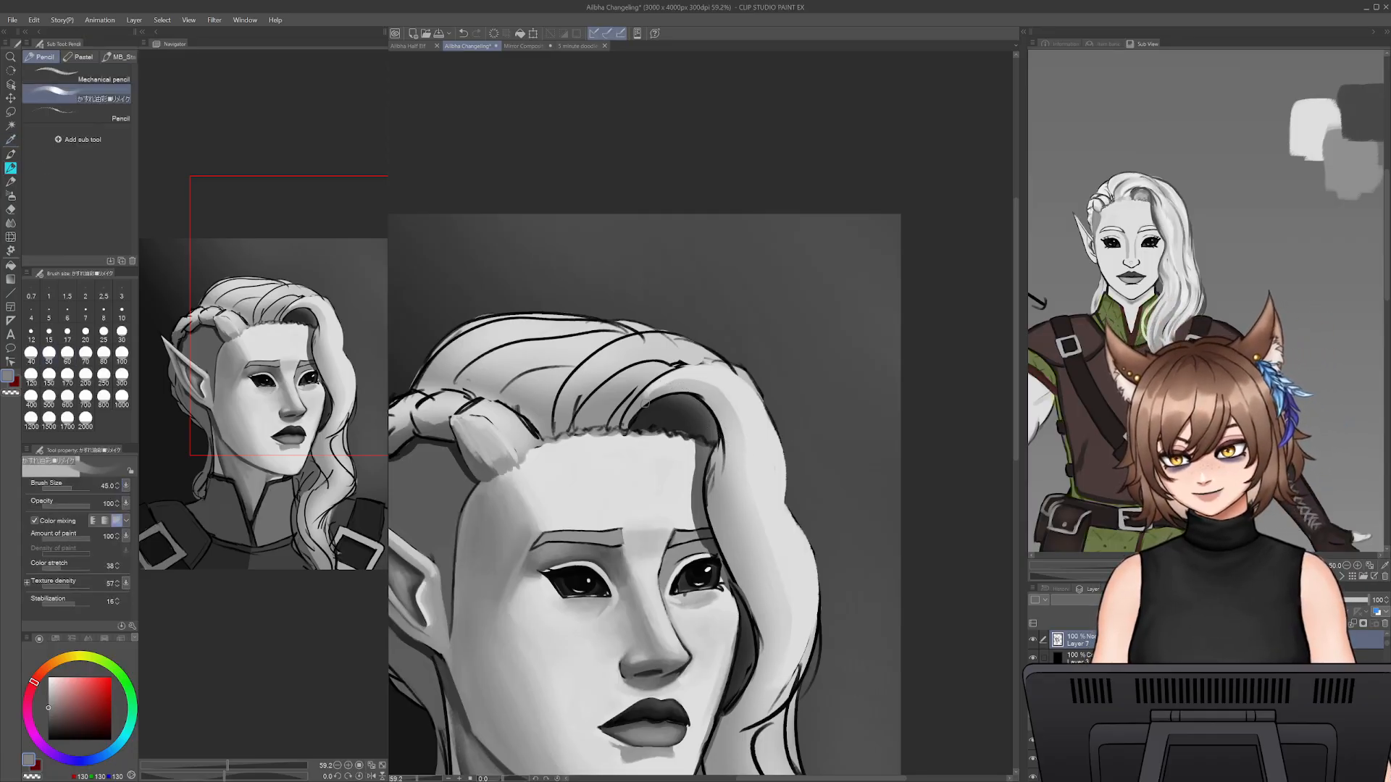
{"action": "left_click_drag", "start_coordinate": [667, 385], "coordinate": [734, 399]}
{"action": "key", "text": "ctrl+z"}
{"action": "mouse_move", "coordinate": [650, 396]}
{"action": "left_mouse_down"}
{"action": "mouse_move", "coordinate": [715, 397]}
{"action": "mouse_move", "coordinate": [763, 534]}
{"action": "mouse_move", "coordinate": [734, 481]}
{"action": "left_mouse_up"}
{"action": "left_click_drag", "start_coordinate": [700, 396], "coordinate": [720, 488]}
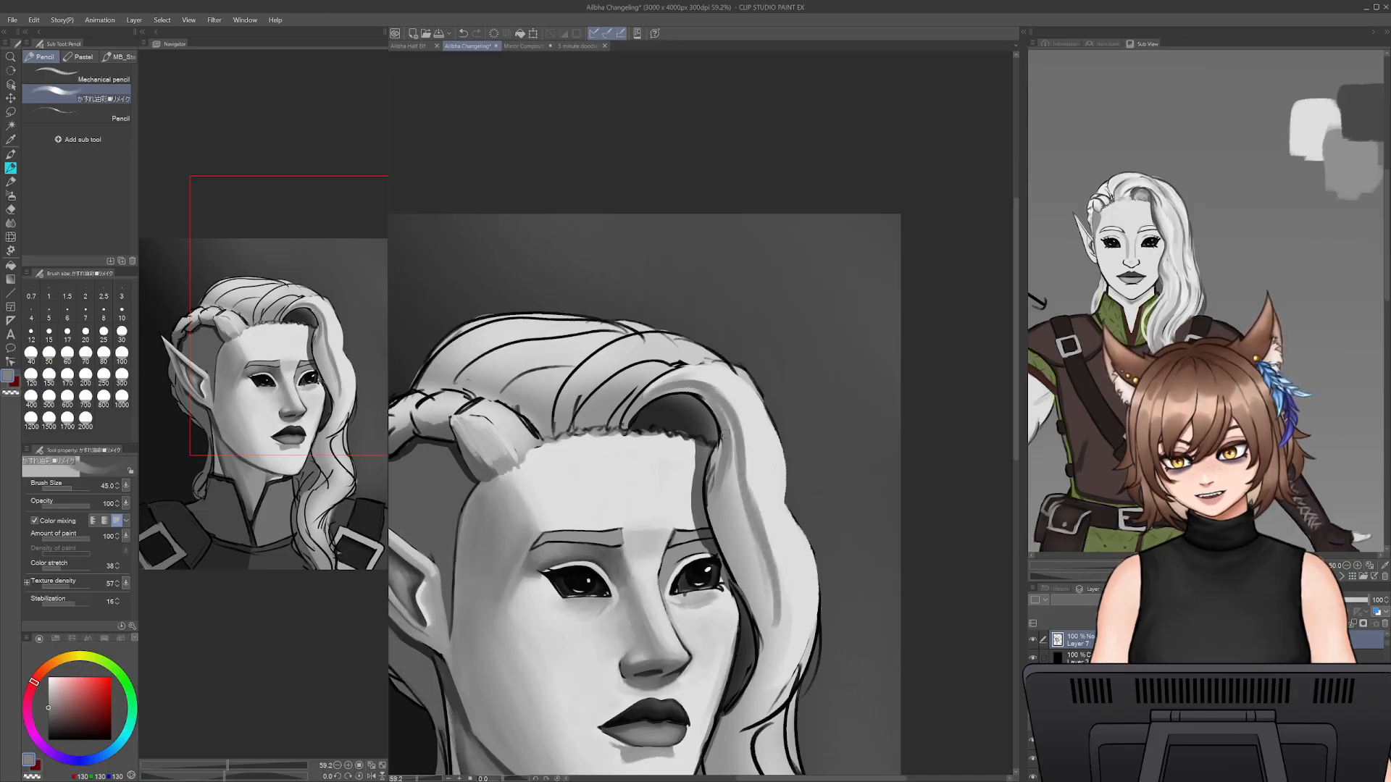
- Fill in the shadow along the face side of the front lock and blend it with sampled lighter grey, enlarging the brush to 70
{"action": "mouse_move", "coordinate": [721, 438]}
{"action": "left_mouse_down"}
{"action": "mouse_move", "coordinate": [722, 494]}
{"action": "mouse_move", "coordinate": [721, 441]}
{"action": "mouse_move", "coordinate": [715, 490]}
{"action": "mouse_move", "coordinate": [711, 473]}
{"action": "mouse_move", "coordinate": [736, 563]}
{"action": "left_mouse_up"}
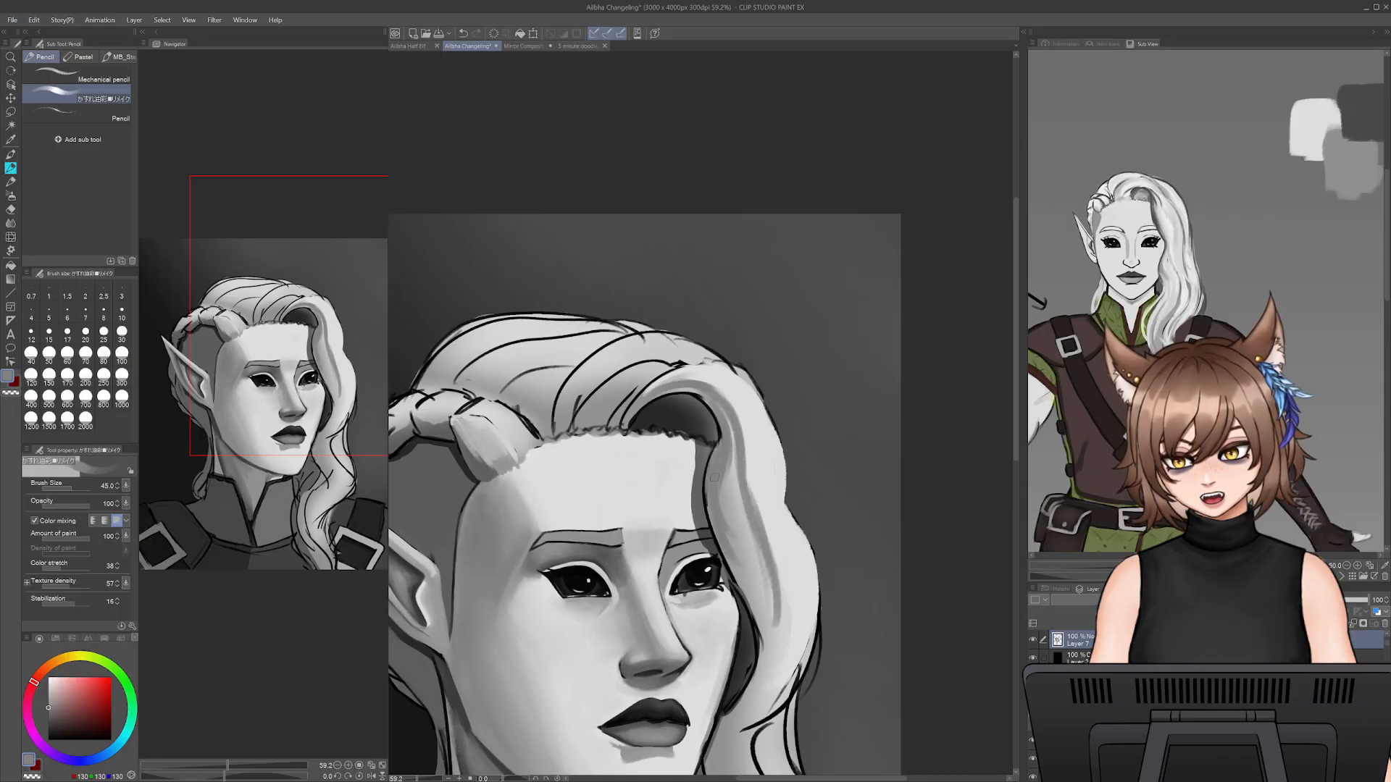
{"action": "mouse_move", "coordinate": [708, 472]}
{"action": "left_mouse_down"}
{"action": "mouse_move", "coordinate": [746, 576]}
{"action": "mouse_move", "coordinate": [725, 479]}
{"action": "left_mouse_up"}
{"action": "left_click", "coordinate": [740, 518], "text": "alt"}
{"action": "key", "text": "]"}
{"action": "mouse_move", "coordinate": [735, 420]}
{"action": "left_mouse_down"}
{"action": "mouse_move", "coordinate": [756, 543]}
{"action": "mouse_move", "coordinate": [725, 484]}
{"action": "left_mouse_up"}
{"action": "key", "text": "]"}
{"action": "key", "text": "]"}
{"action": "left_click_drag", "start_coordinate": [738, 543], "coordinate": [726, 461]}
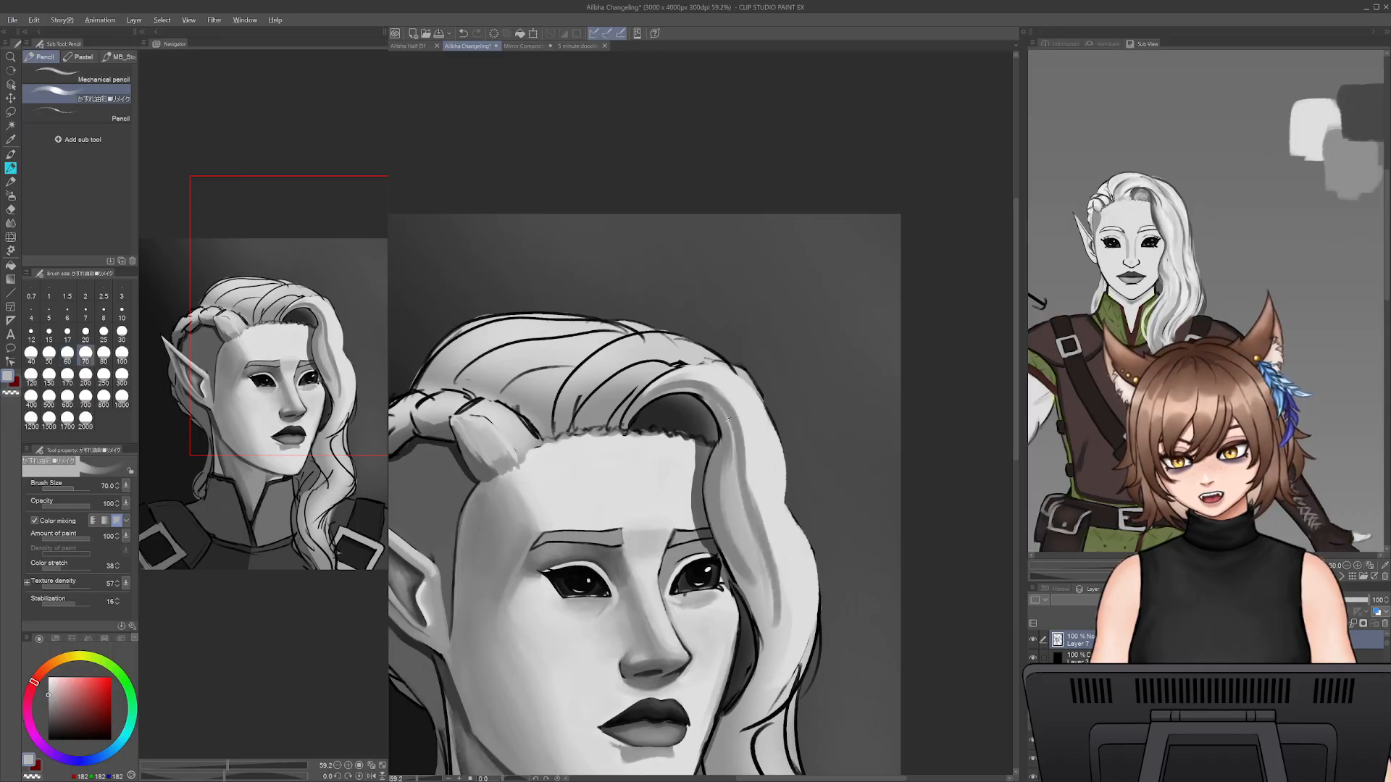
- Sample the darker shadow grey and shade the underside of the front lock's bend above the forehead at brush size 35
{"action": "left_click", "coordinate": [728, 419], "text": "alt"}
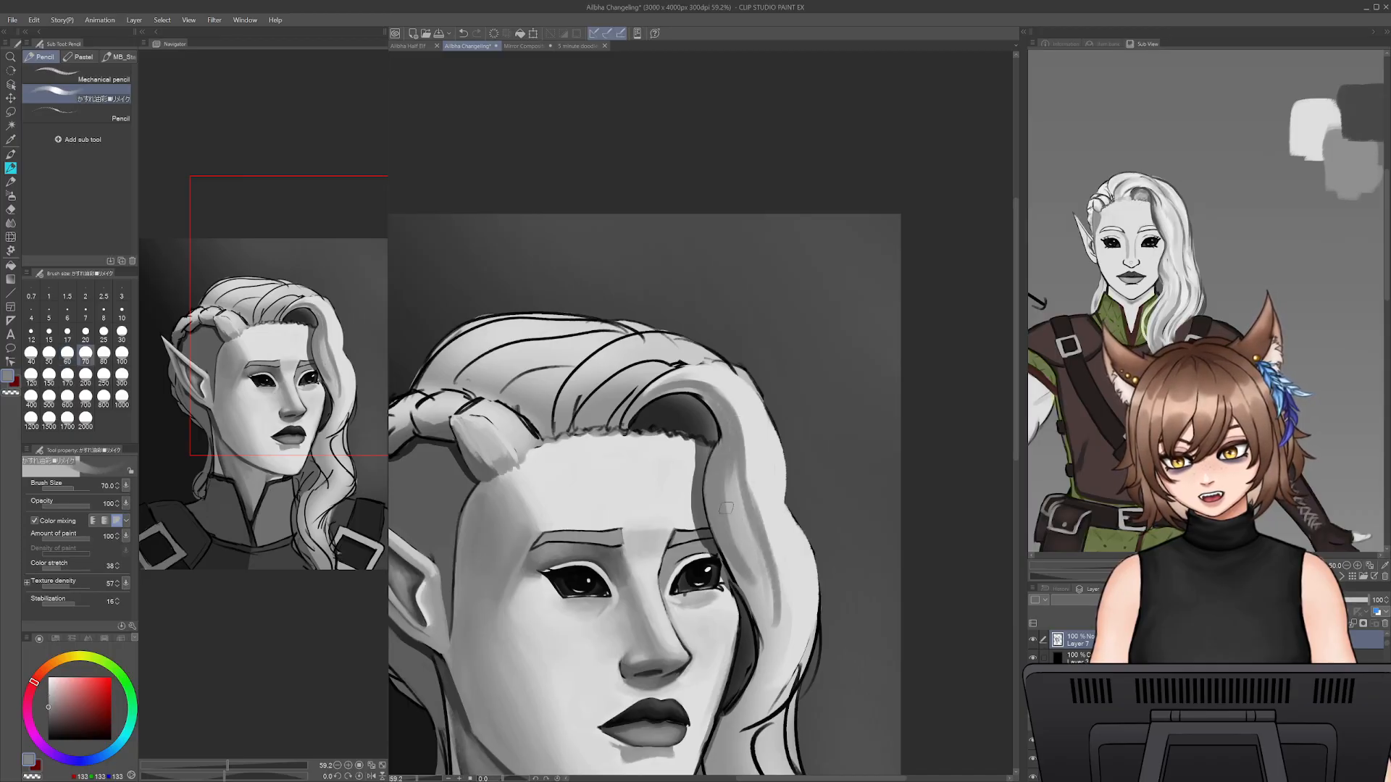
{"action": "key", "text": "["}
{"action": "key", "text": "["}
{"action": "key", "text": "["}
{"action": "key", "text": "["}
{"action": "key", "text": "["}
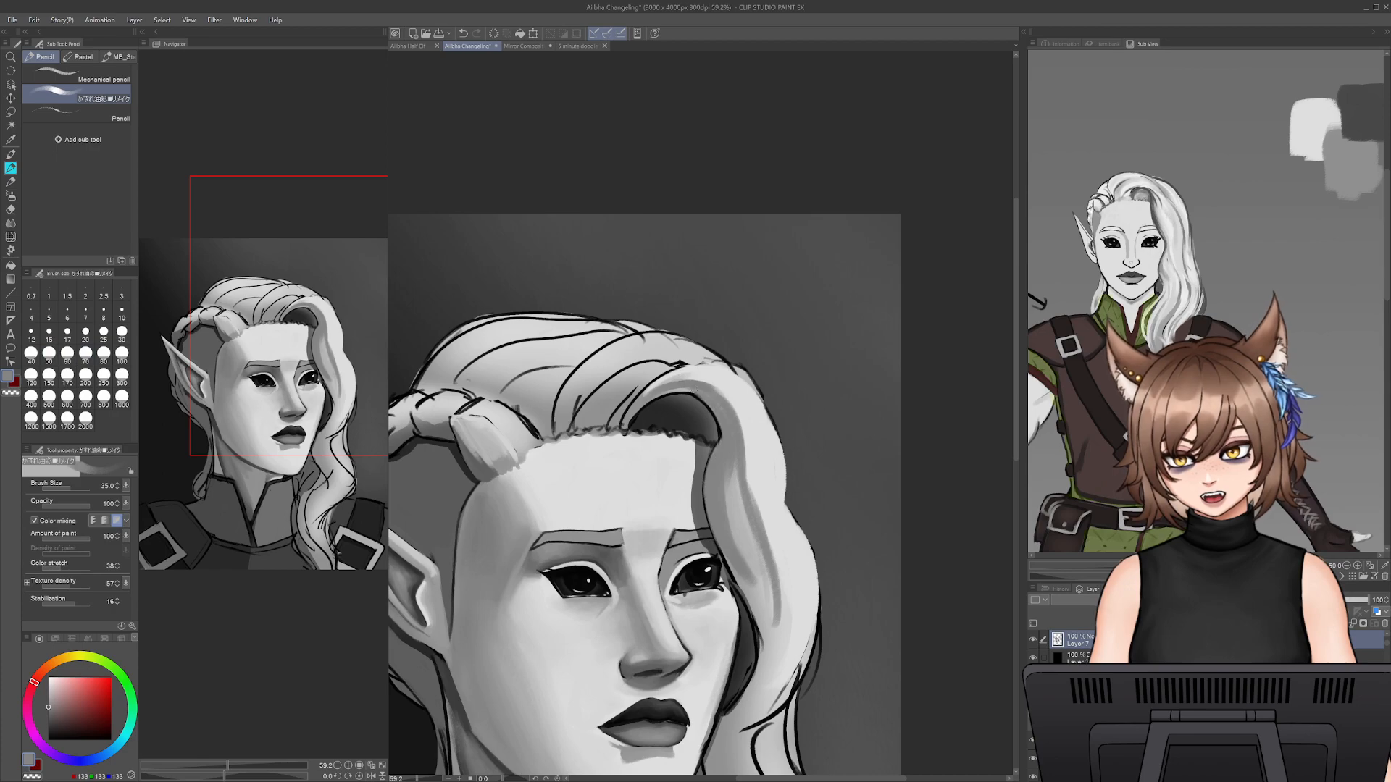
{"action": "mouse_move", "coordinate": [711, 421]}
{"action": "left_mouse_down"}
{"action": "mouse_move", "coordinate": [696, 398]}
{"action": "mouse_move", "coordinate": [647, 409]}
{"action": "mouse_move", "coordinate": [690, 392]}
{"action": "left_mouse_up"}
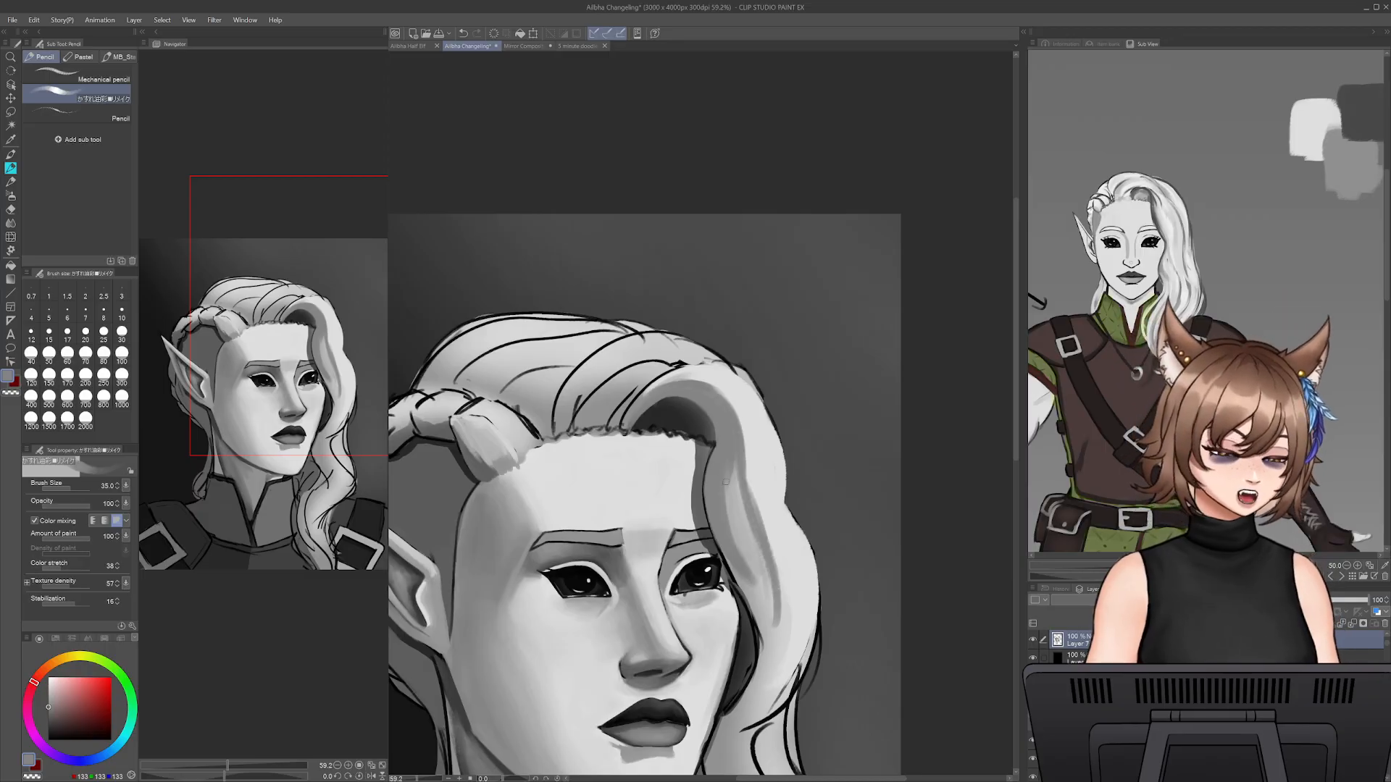
- Blend the shadow strokes into the lower half of the front lock with sampled grey at brush size 50
{"action": "left_click", "coordinate": [743, 505], "text": "alt"}
{"action": "key", "text": "]"}
{"action": "key", "text": "]"}
{"action": "key", "text": "]"}
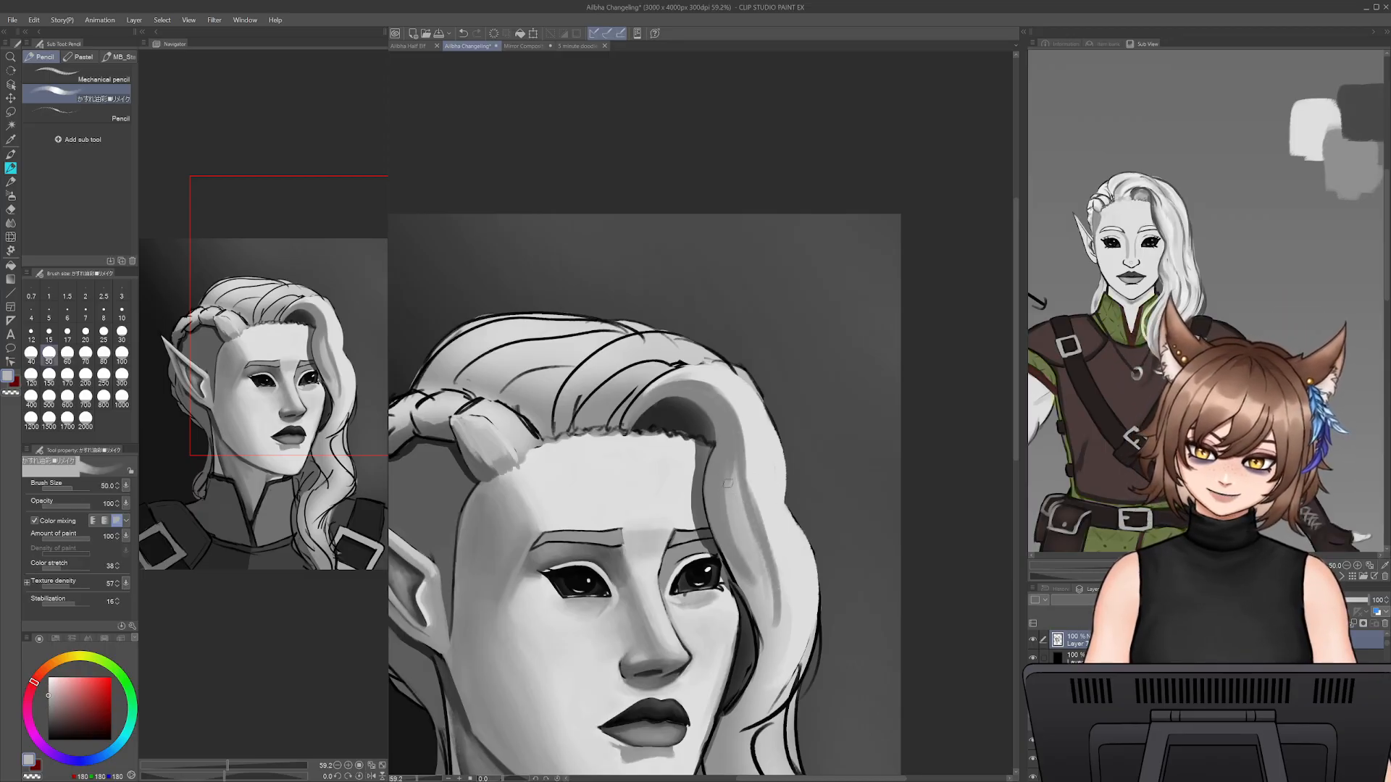
{"action": "mouse_move", "coordinate": [727, 493]}
{"action": "left_mouse_down"}
{"action": "mouse_move", "coordinate": [740, 569]}
{"action": "mouse_move", "coordinate": [760, 586]}
{"action": "mouse_move", "coordinate": [725, 529]}
{"action": "mouse_move", "coordinate": [721, 477]}
{"action": "mouse_move", "coordinate": [765, 565]}
{"action": "left_mouse_up"}
{"action": "left_click_drag", "start_coordinate": [757, 511], "coordinate": [777, 616]}
{"action": "left_click_drag", "start_coordinate": [774, 535], "coordinate": [775, 631]}
{"action": "left_click_drag", "start_coordinate": [791, 529], "coordinate": [804, 631]}
{"action": "mouse_move", "coordinate": [803, 556]}
{"action": "left_mouse_down"}
{"action": "mouse_move", "coordinate": [807, 640]}
{"action": "mouse_move", "coordinate": [784, 666]}
{"action": "mouse_move", "coordinate": [800, 643]}
{"action": "mouse_move", "coordinate": [782, 533]}
{"action": "mouse_move", "coordinate": [751, 579]}
{"action": "left_mouse_up"}
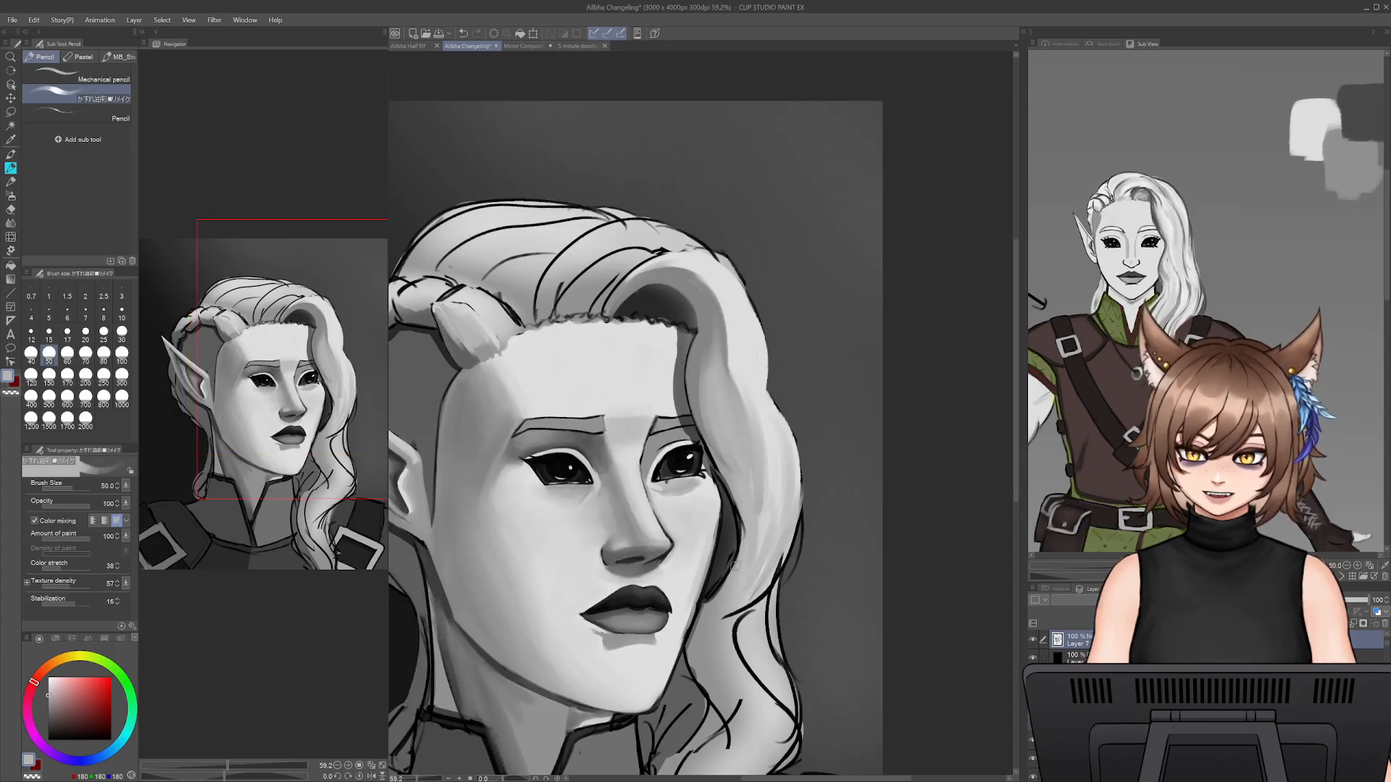
{"action": "left_click_drag", "start_coordinate": [768, 510], "coordinate": [748, 565]}
{"action": "mouse_move", "coordinate": [708, 450]}
{"action": "left_mouse_down"}
{"action": "mouse_move", "coordinate": [746, 545]}
{"action": "mouse_move", "coordinate": [723, 575]}
{"action": "left_mouse_up"}
- Refine the face-side edge of the front lock with sampled greys, from the bend down past the far eye
{"action": "left_click", "coordinate": [758, 410], "text": "alt"}
{"action": "key", "text": "bracketright"}
{"action": "key", "text": "bracketright"}
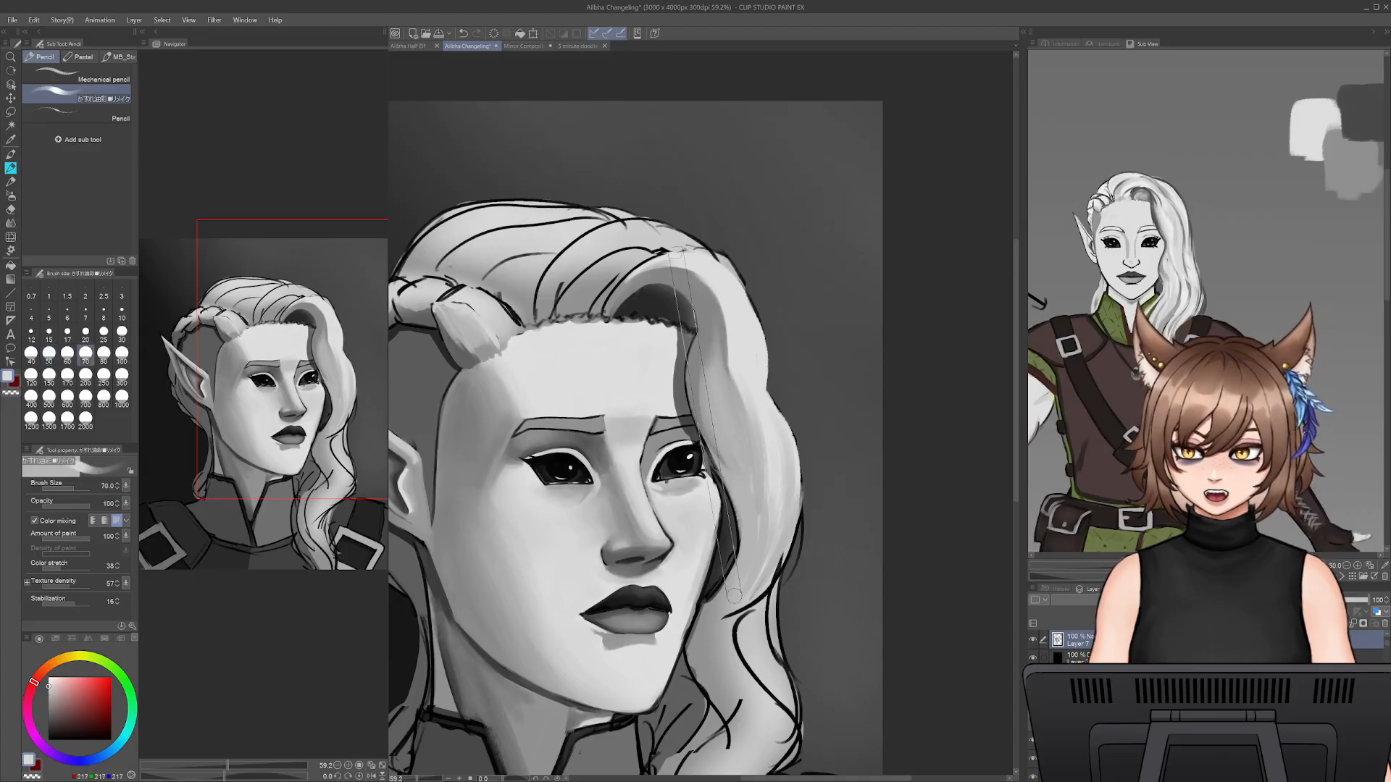
{"action": "left_click", "coordinate": [669, 270], "text": "alt"}
{"action": "left_click_drag", "start_coordinate": [694, 316], "coordinate": [700, 472]}
{"action": "key", "text": "bracketleft"}
{"action": "left_click_drag", "start_coordinate": [689, 374], "coordinate": [690, 424]}
{"action": "key", "text": "bracketleft"}
{"action": "left_click_drag", "start_coordinate": [713, 454], "coordinate": [733, 561]}
- Soften the transition between shadow and highlight on the upper front lock with sampled mid and light greys at brush size 80
{"action": "key", "text": "bracketright"}
{"action": "key", "text": "bracketright"}
{"action": "key", "text": "bracketright"}
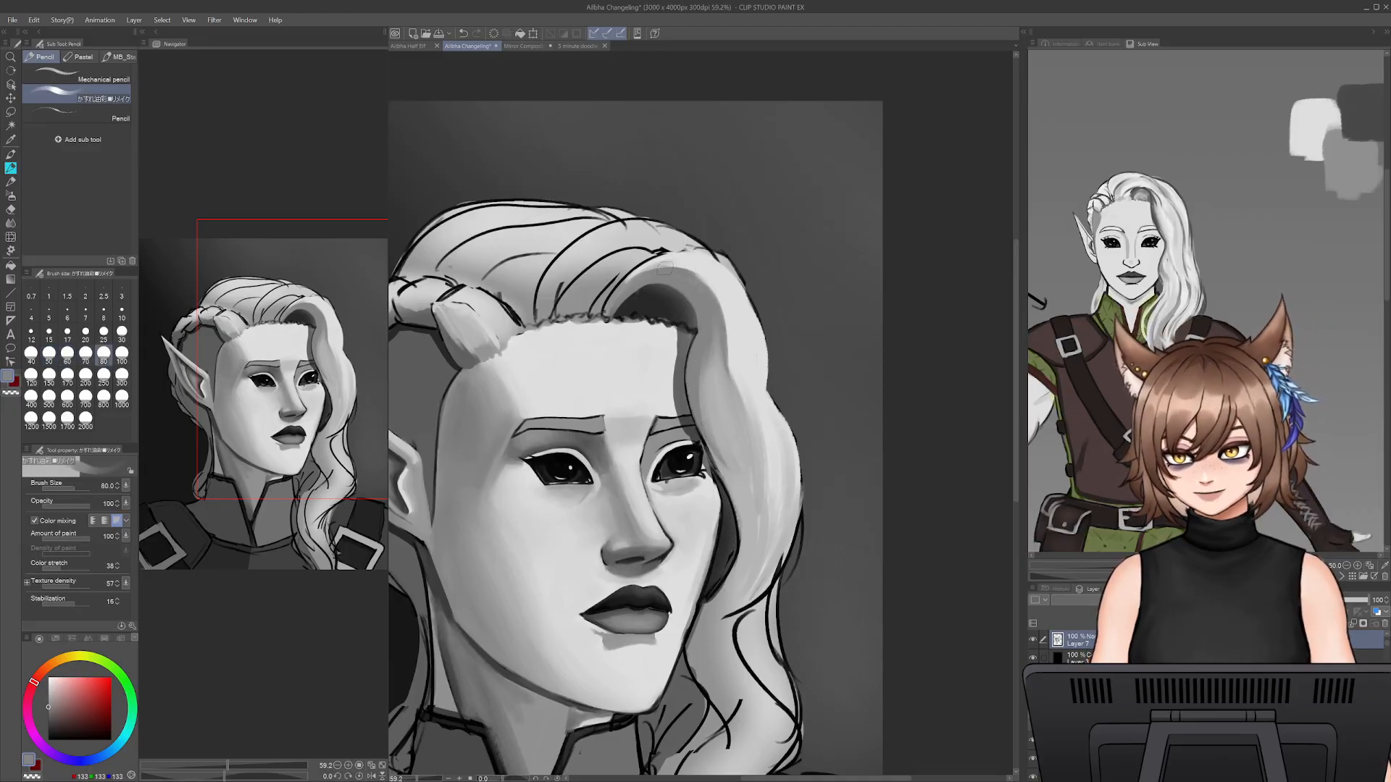
{"action": "mouse_move", "coordinate": [698, 273]}
{"action": "left_mouse_down"}
{"action": "mouse_move", "coordinate": [726, 387]}
{"action": "mouse_move", "coordinate": [724, 337]}
{"action": "mouse_move", "coordinate": [734, 381]}
{"action": "left_mouse_up"}
{"action": "left_click", "coordinate": [749, 341], "text": "alt"}
{"action": "left_click_drag", "start_coordinate": [730, 300], "coordinate": [735, 375]}
{"action": "mouse_move", "coordinate": [722, 324]}
{"action": "left_mouse_down"}
{"action": "mouse_move", "coordinate": [695, 273]}
{"action": "mouse_move", "coordinate": [623, 291]}
{"action": "mouse_move", "coordinate": [693, 277]}
{"action": "mouse_move", "coordinate": [726, 366]}
{"action": "left_mouse_up"}
{"action": "left_click_drag", "start_coordinate": [718, 294], "coordinate": [735, 378]}
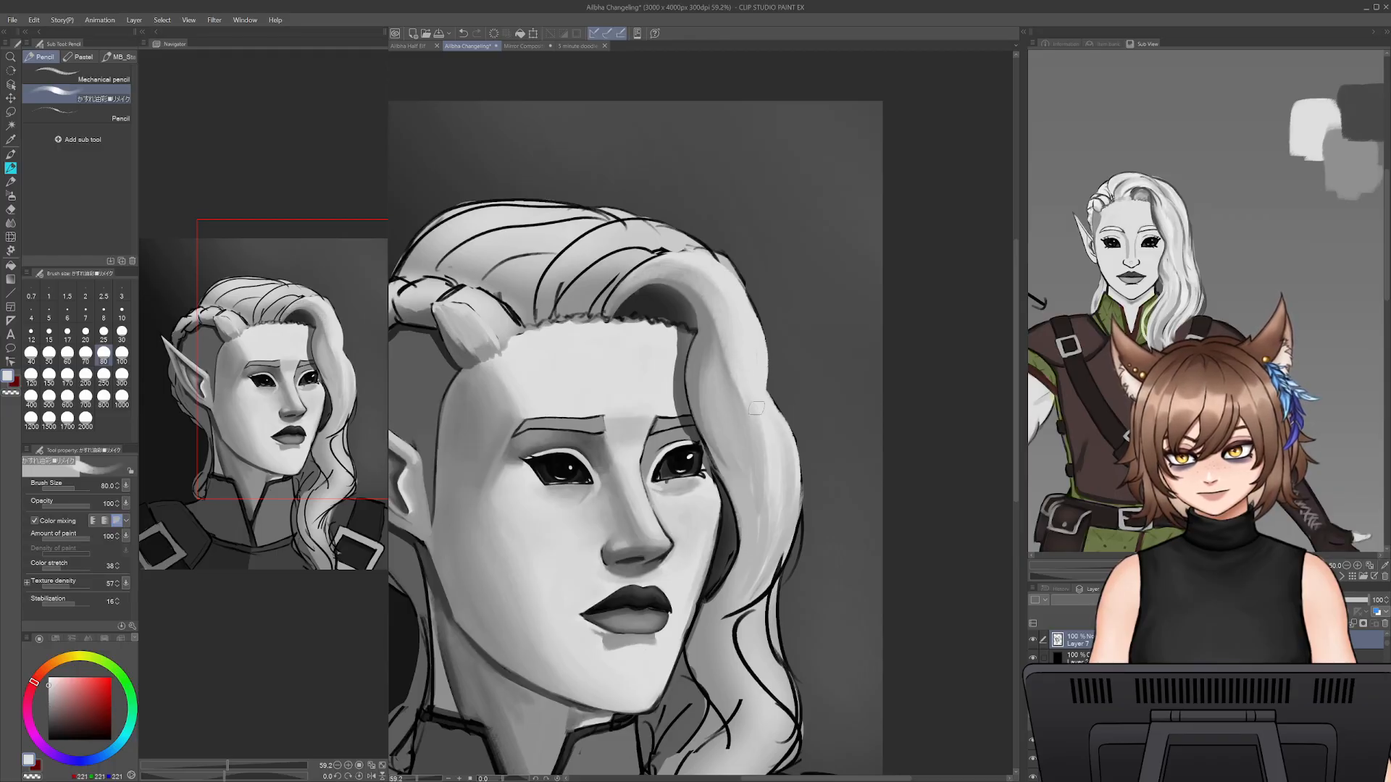
{"action": "left_click_drag", "start_coordinate": [710, 274], "coordinate": [645, 269]}
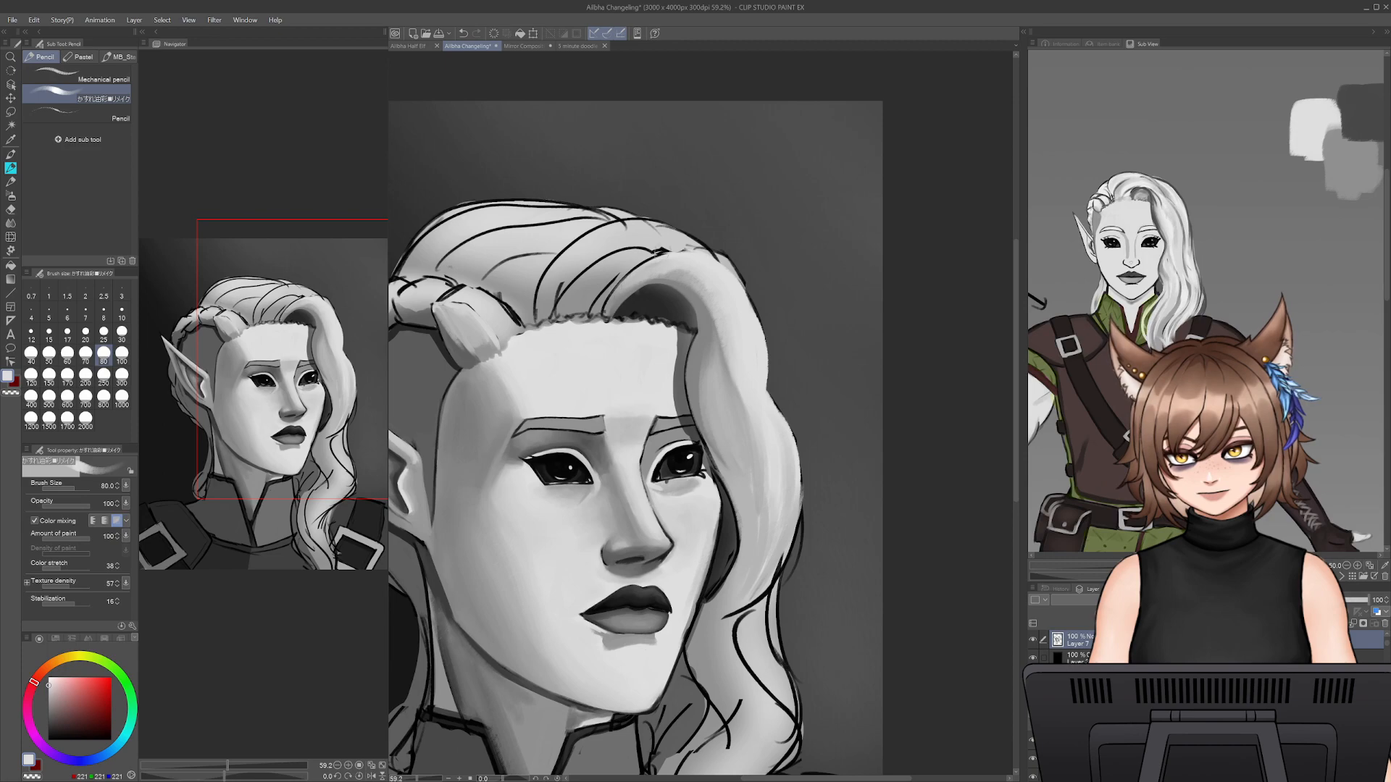
- Smooth the light grey over the crest of the front lock towards the parting at brush size 70
{"action": "key", "text": "bracketleft"}
{"action": "key", "text": "bracketleft"}
{"action": "key", "text": "bracketleft"}
{"action": "key", "text": "bracketleft"}
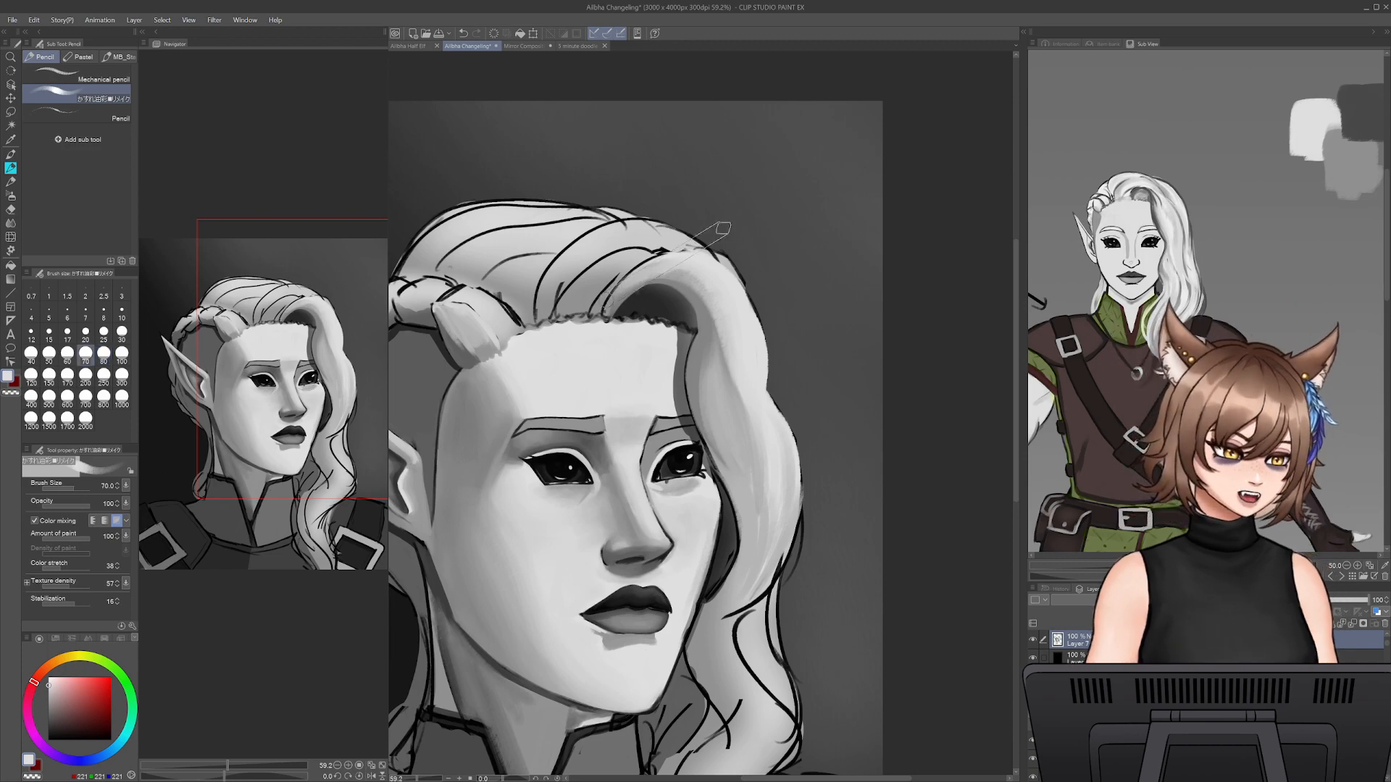
{"action": "left_click", "coordinate": [681, 266], "text": "alt"}
{"action": "mouse_move", "coordinate": [630, 287]}
{"action": "left_mouse_down"}
{"action": "mouse_move", "coordinate": [652, 266]}
{"action": "mouse_move", "coordinate": [683, 267]}
{"action": "left_mouse_up"}
- Sample the shadow grey near the parting and carry strand shading over the bend and down the front lock at brush size 45
{"action": "left_click", "coordinate": [628, 296], "text": "alt"}
{"action": "key", "text": "bracketright"}
{"action": "key", "text": "bracketright"}
{"action": "key", "text": "bracketright"}
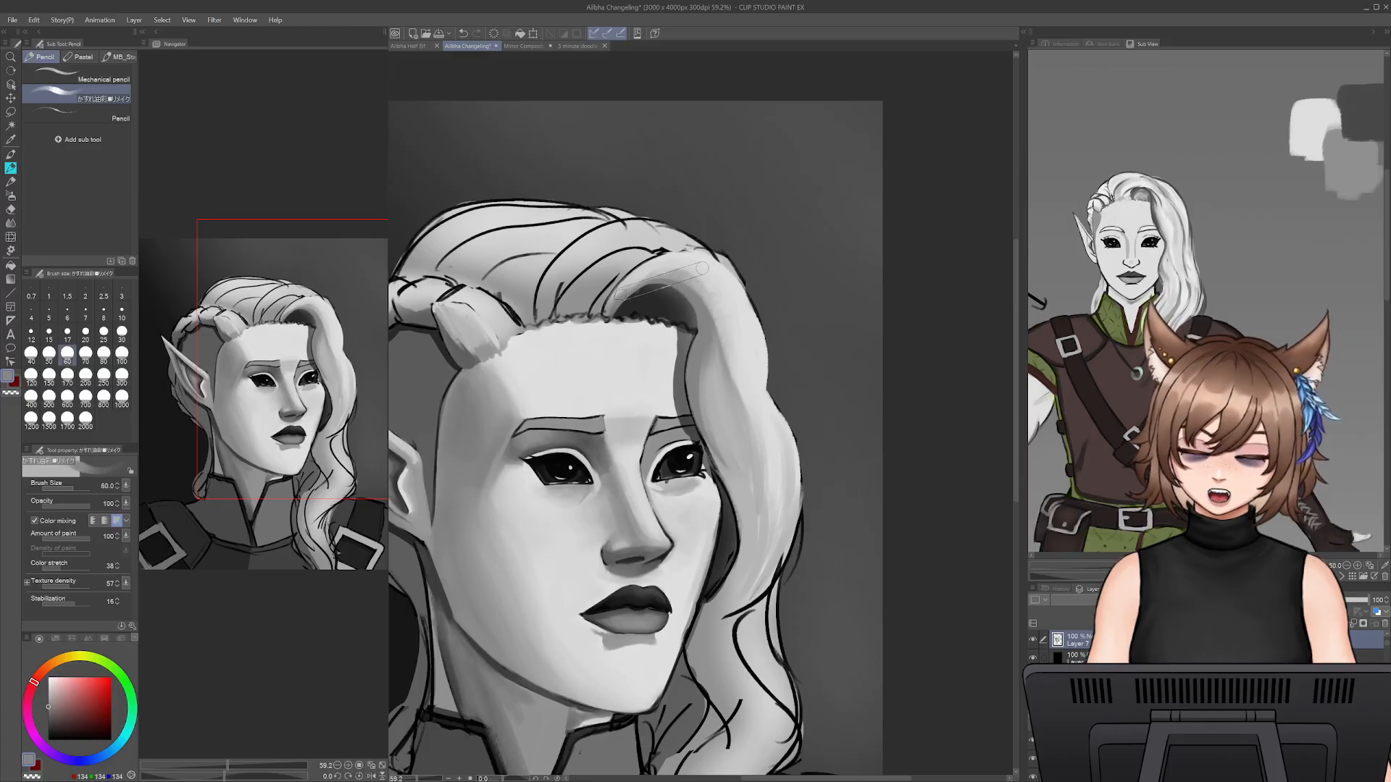
{"action": "key", "text": "bracketleft"}
{"action": "key", "text": "bracketleft"}
{"action": "key", "text": "bracketleft"}
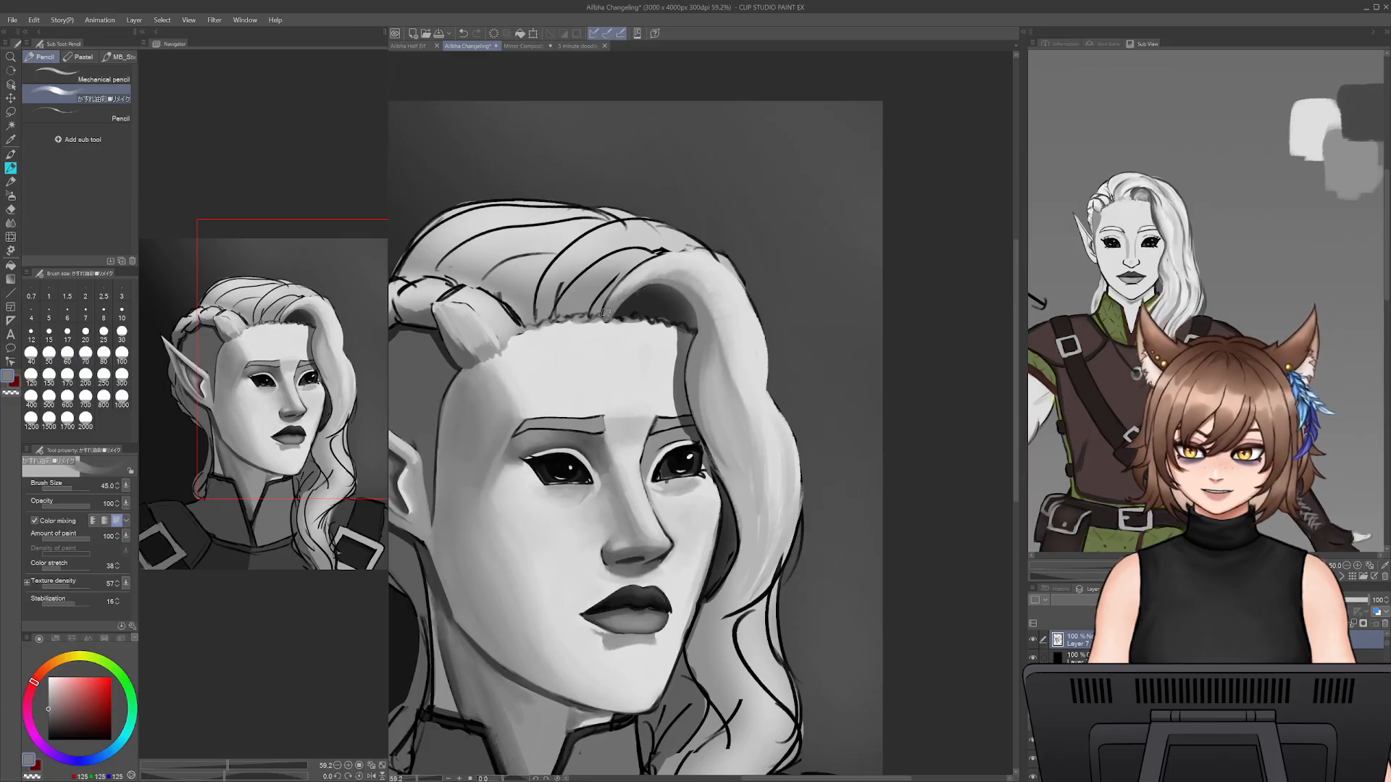
{"action": "mouse_move", "coordinate": [613, 301]}
{"action": "left_mouse_down"}
{"action": "mouse_move", "coordinate": [651, 274]}
{"action": "mouse_move", "coordinate": [710, 303]}
{"action": "mouse_move", "coordinate": [746, 422]}
{"action": "left_mouse_up"}
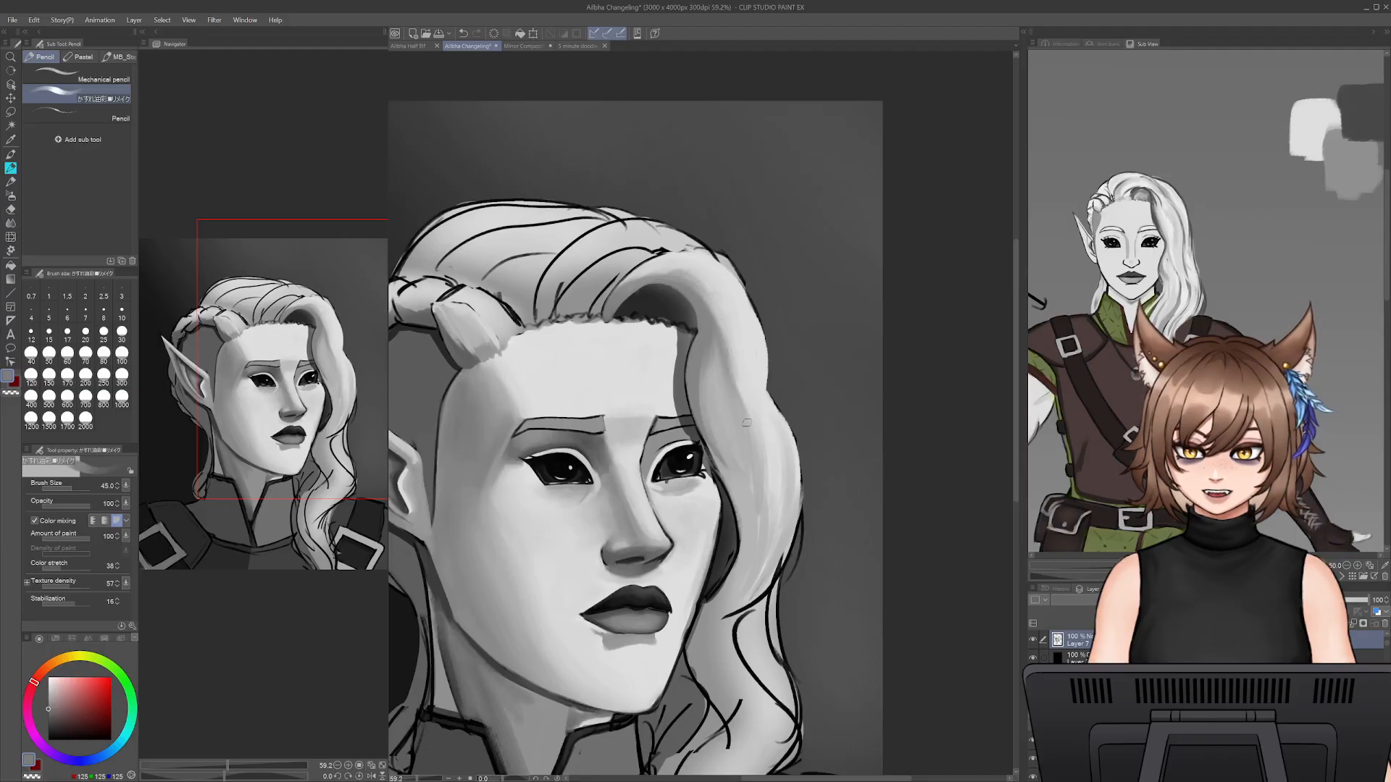
{"action": "left_click", "coordinate": [736, 330], "text": "alt"}
{"action": "left_click_drag", "start_coordinate": [724, 328], "coordinate": [754, 414]}
{"action": "mouse_move", "coordinate": [720, 335]}
{"action": "left_mouse_down"}
{"action": "mouse_move", "coordinate": [699, 287]}
{"action": "mouse_move", "coordinate": [713, 292]}
{"action": "left_mouse_up"}
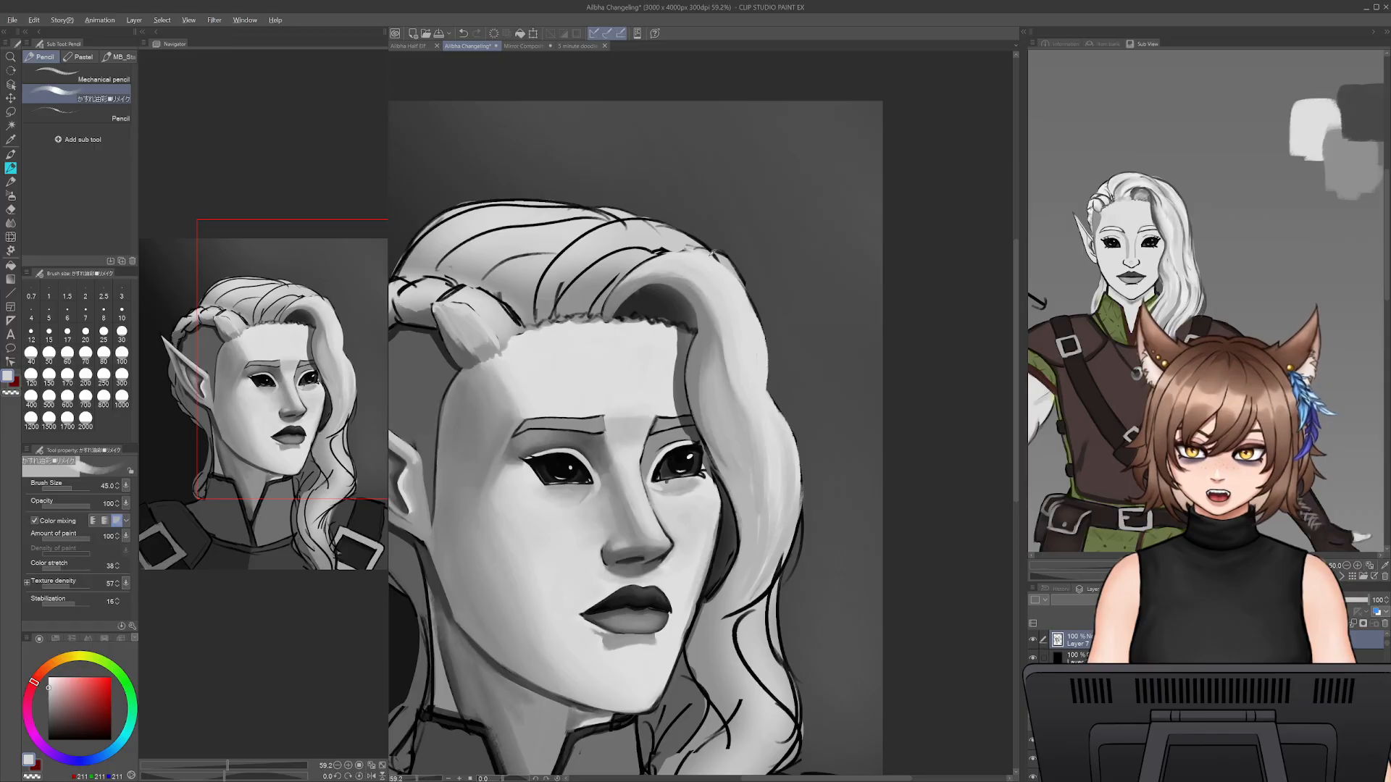
- Mirror the canvas view and repaint the upper outer edge of the front lock with sampled light grey at brush size 35
{"action": "left_click", "coordinate": [726, 269], "text": "alt"}
{"action": "key", "text": "h"}
{"action": "key", "text": "bracketleft"}
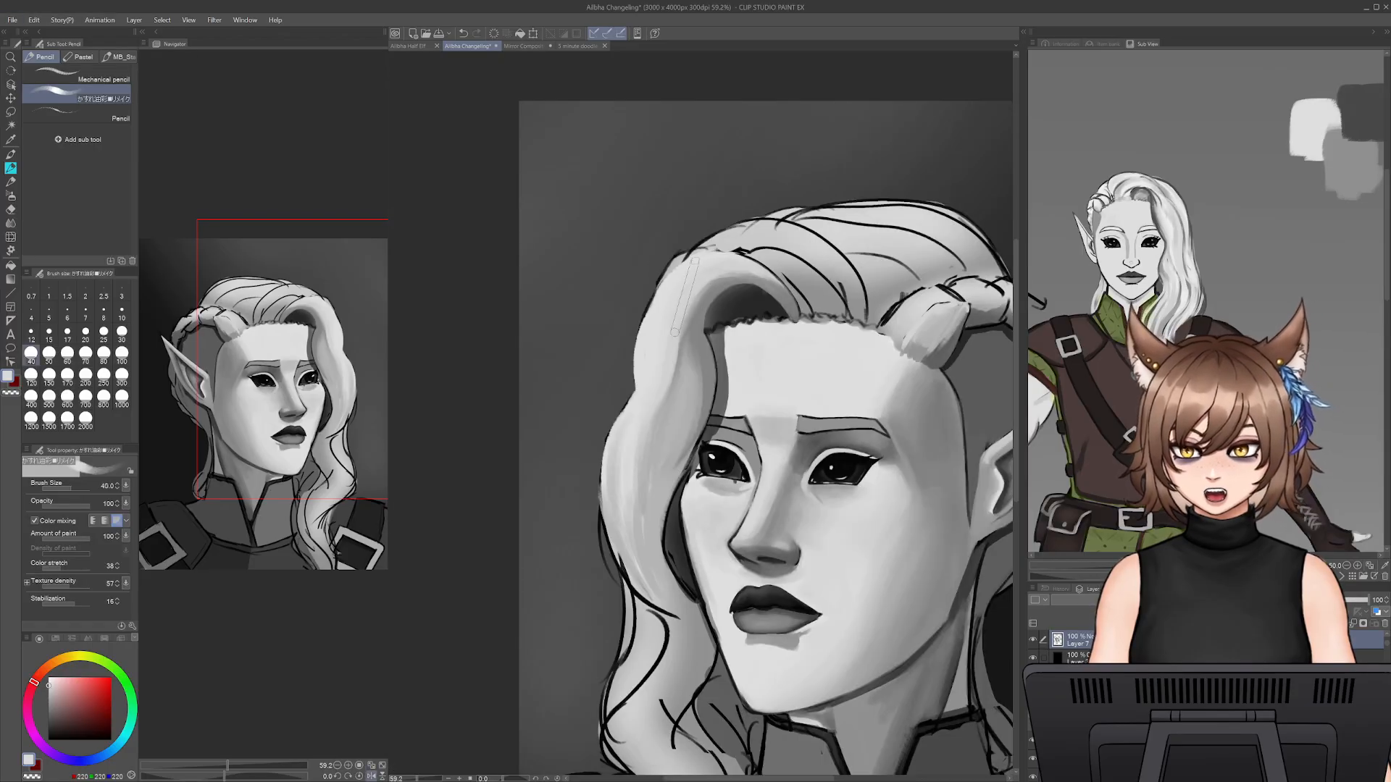
{"action": "key", "text": "bracketleft"}
{"action": "left_click_drag", "start_coordinate": [659, 284], "coordinate": [634, 387]}
{"action": "key", "text": "ctrl+z"}
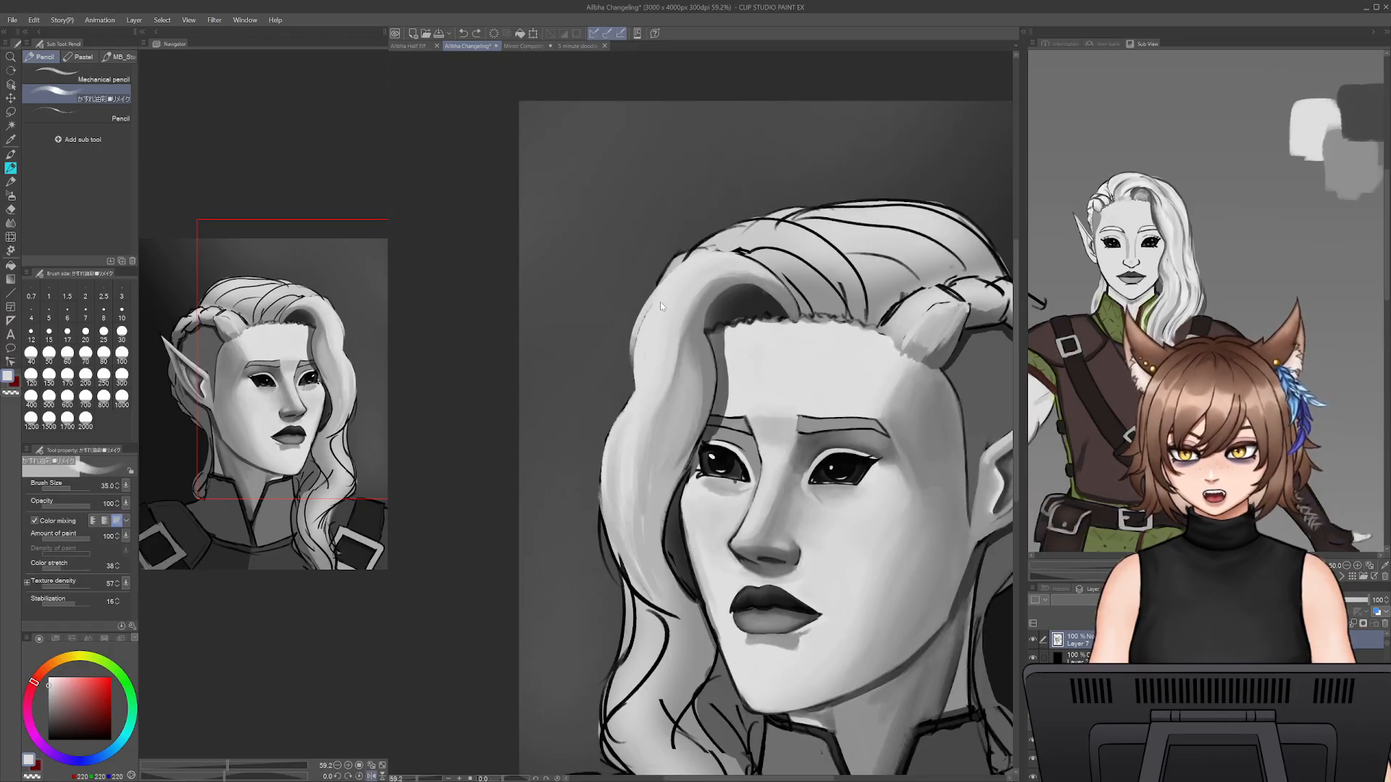
{"action": "key", "text": "ctrl+z"}
{"action": "left_click_drag", "start_coordinate": [652, 293], "coordinate": [634, 392]}
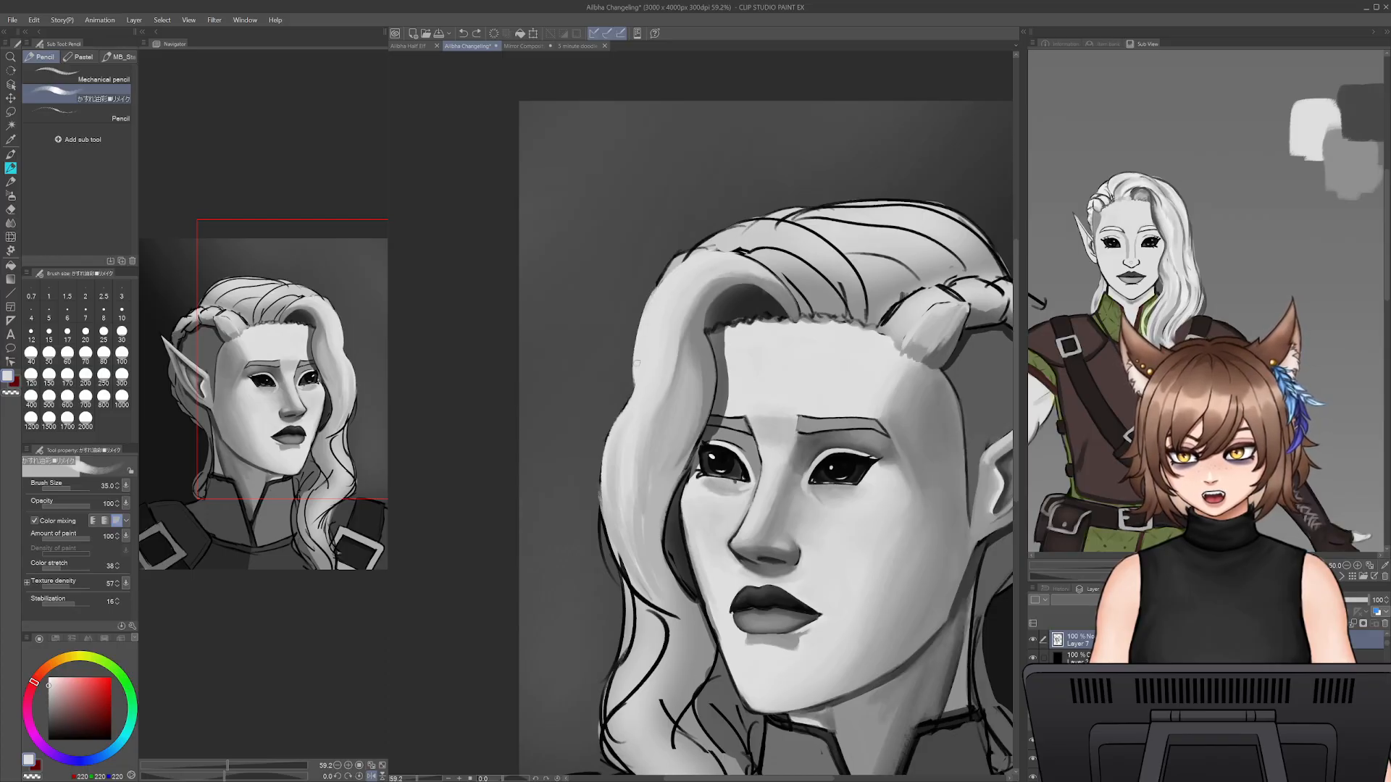
{"action": "left_click_drag", "start_coordinate": [621, 426], "coordinate": [610, 463]}
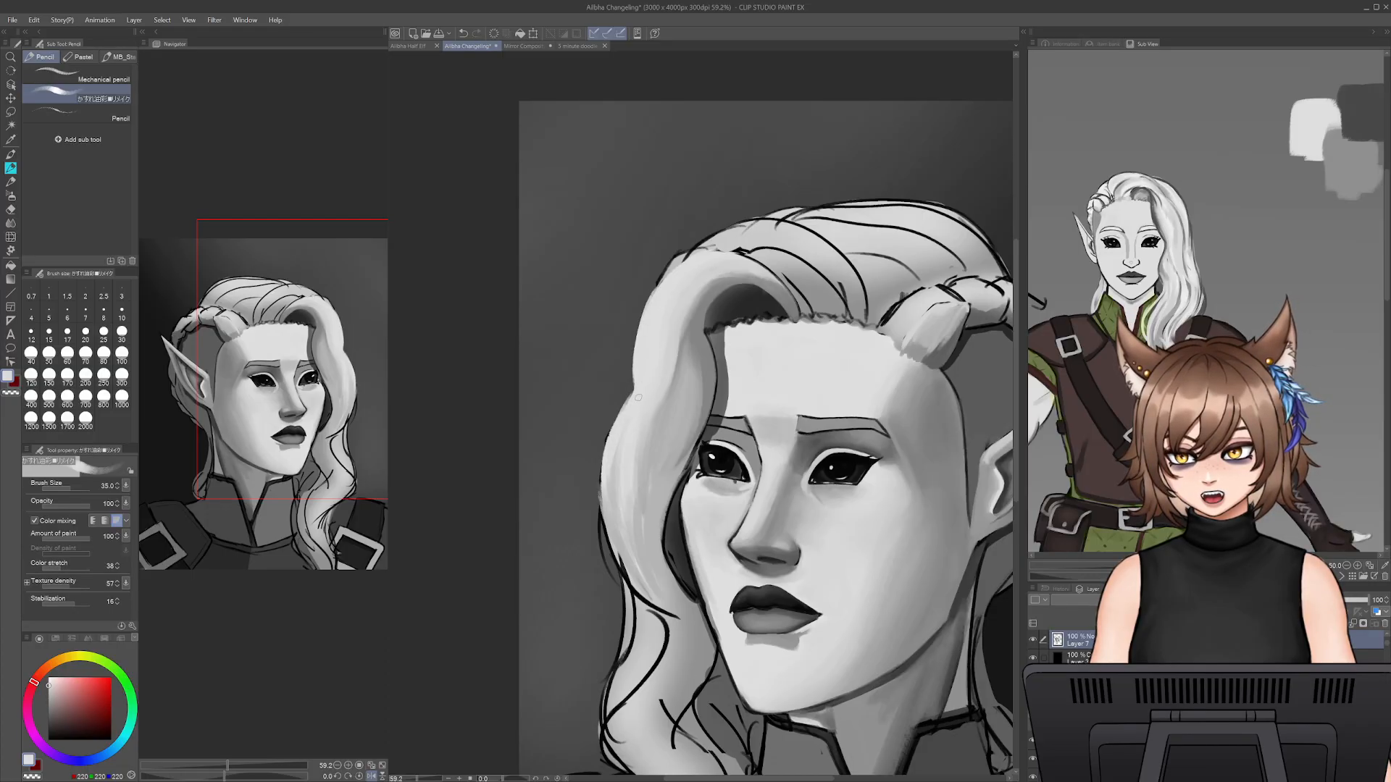
{"action": "key", "text": "ctrl+z"}
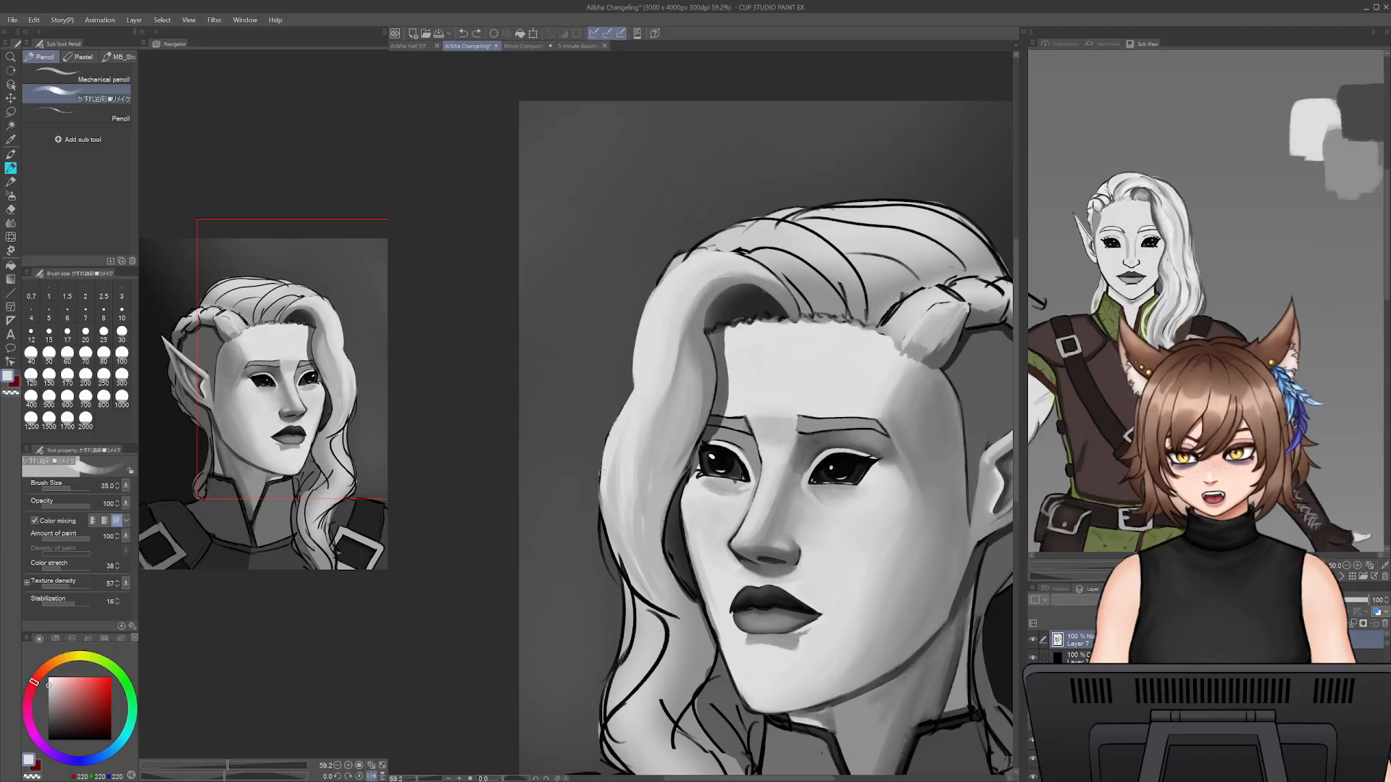
{"action": "left_click_drag", "start_coordinate": [604, 450], "coordinate": [608, 511]}
{"action": "key", "text": "ctrl+z"}
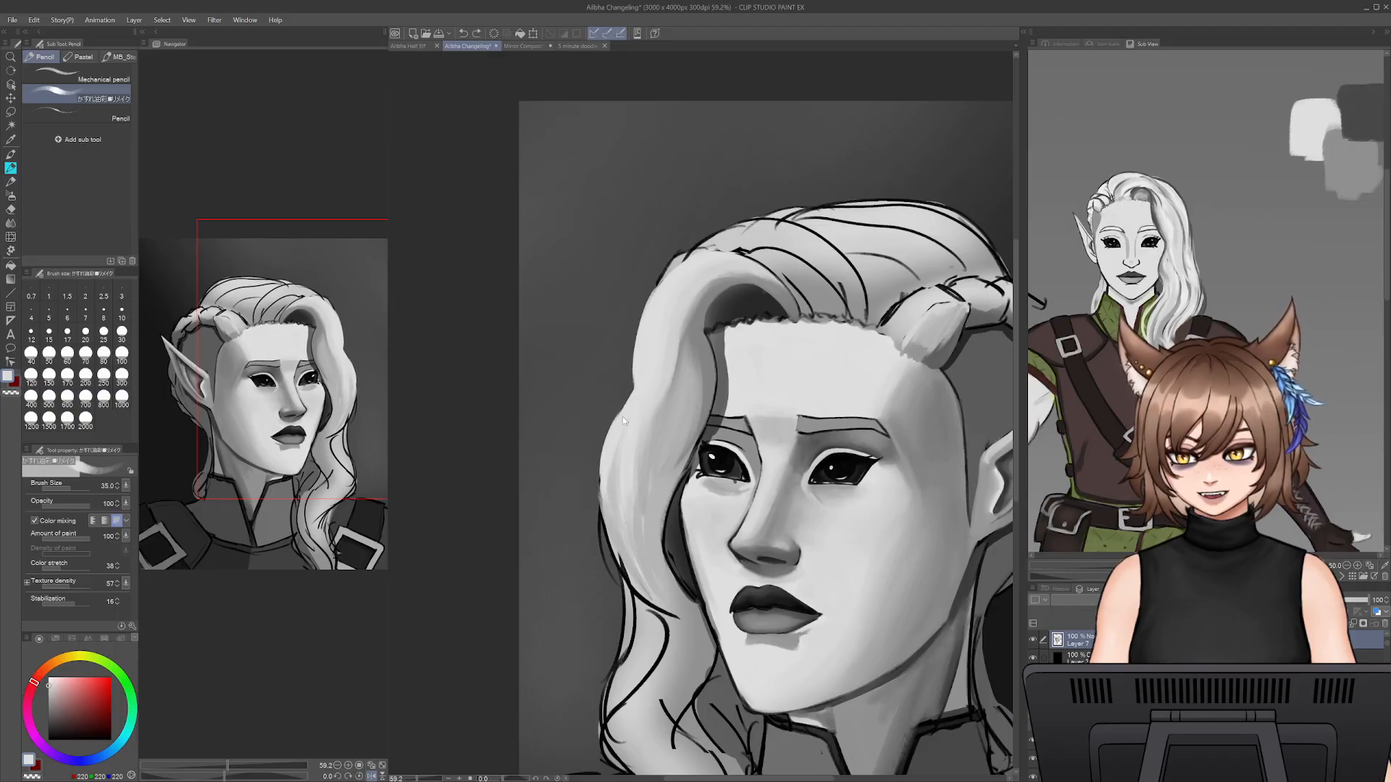
{"action": "left_click_drag", "start_coordinate": [600, 464], "coordinate": [599, 506]}
{"action": "key", "text": "ctrl+z"}
{"action": "key", "text": "ctrl+z"}
{"action": "key", "text": "ctrl+z"}
{"action": "left_click_drag", "start_coordinate": [628, 407], "coordinate": [603, 476]}
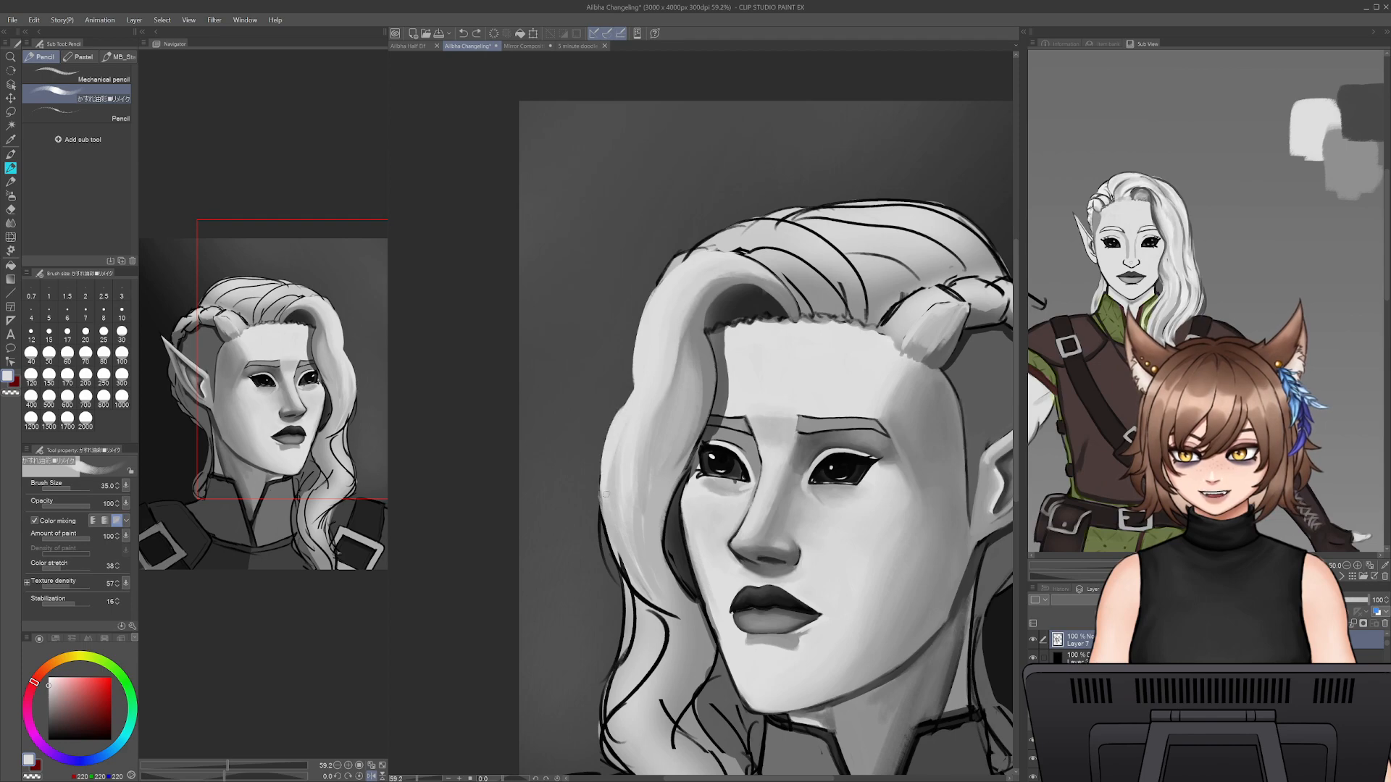
{"action": "key", "text": "ctrl+z"}
- Round out the outer edge of the front lock's lower curve with light grey and sample the dark shadow grey beside the cheek
{"action": "left_click_drag", "start_coordinate": [610, 428], "coordinate": [610, 534]}
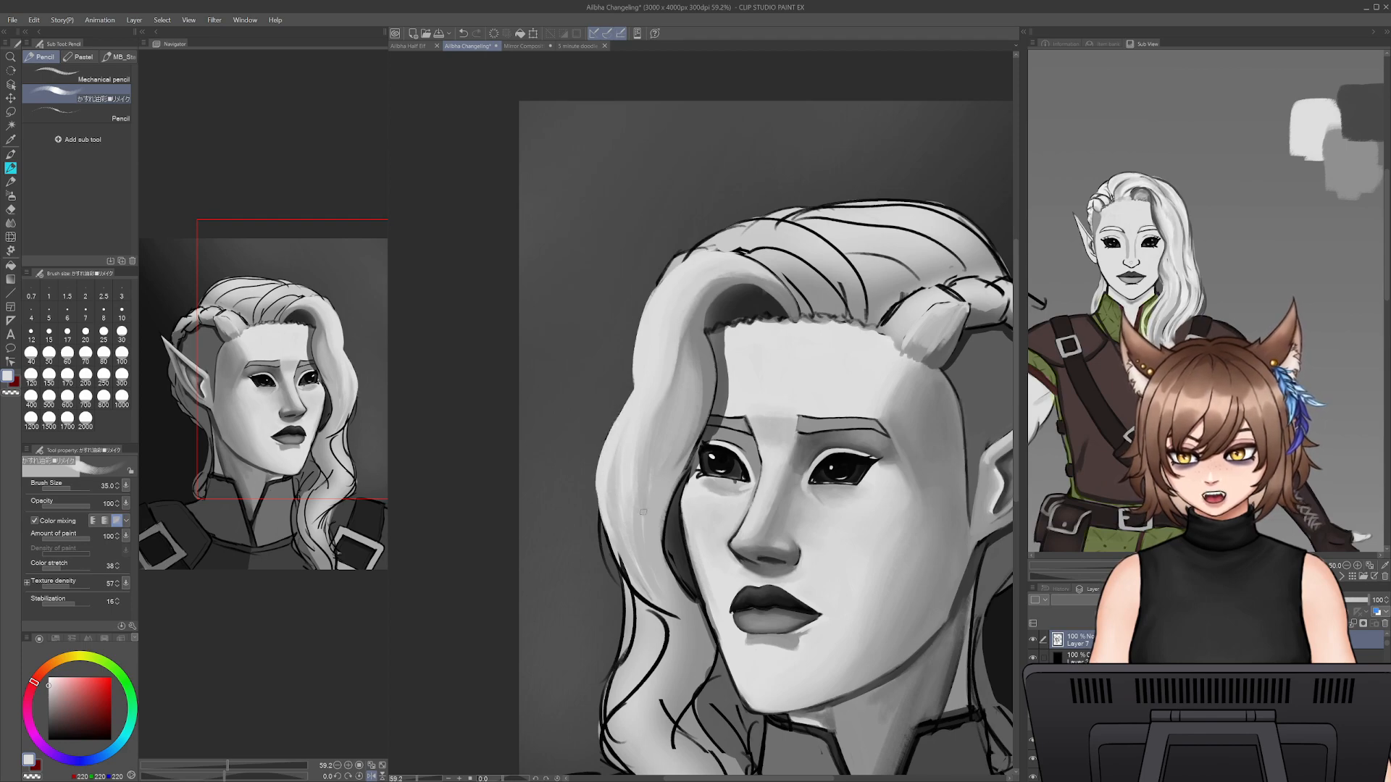
{"action": "left_click", "coordinate": [676, 517], "text": "alt"}
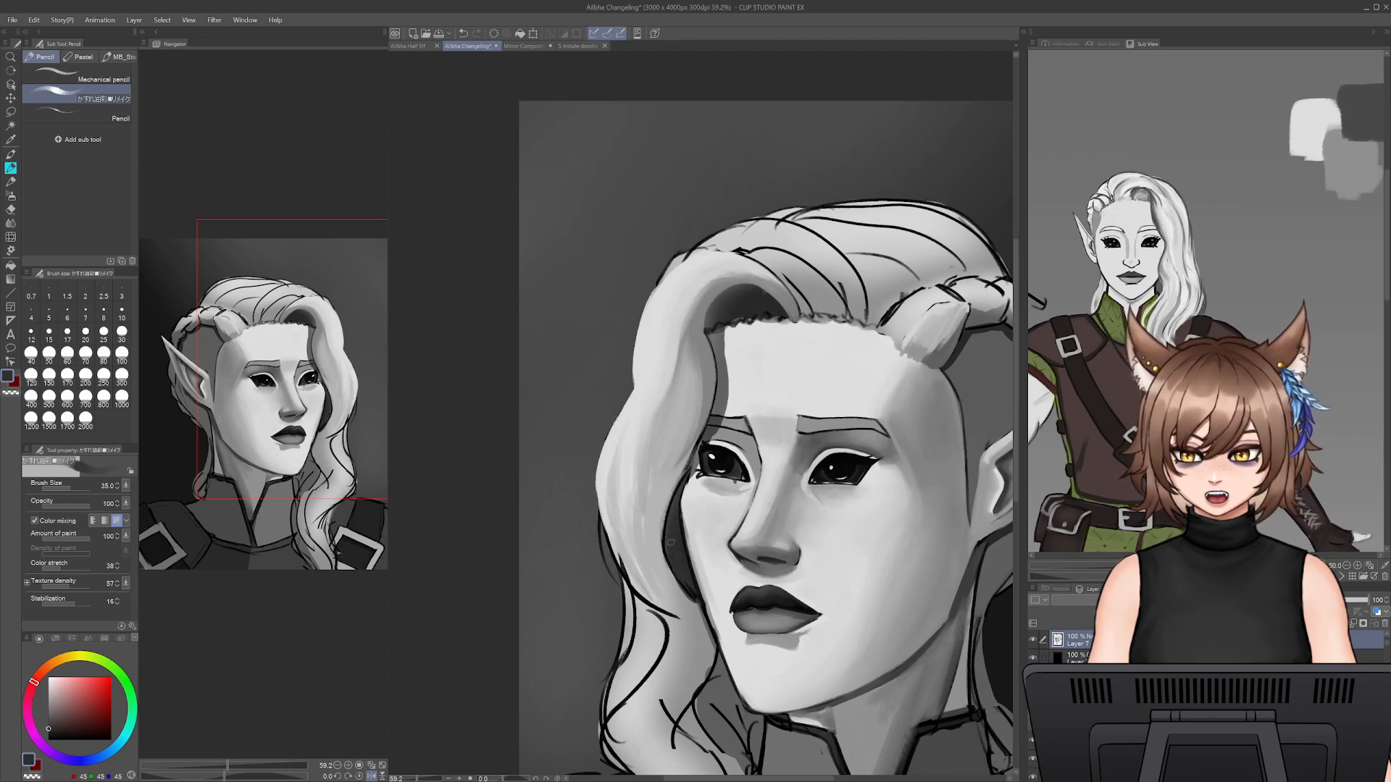
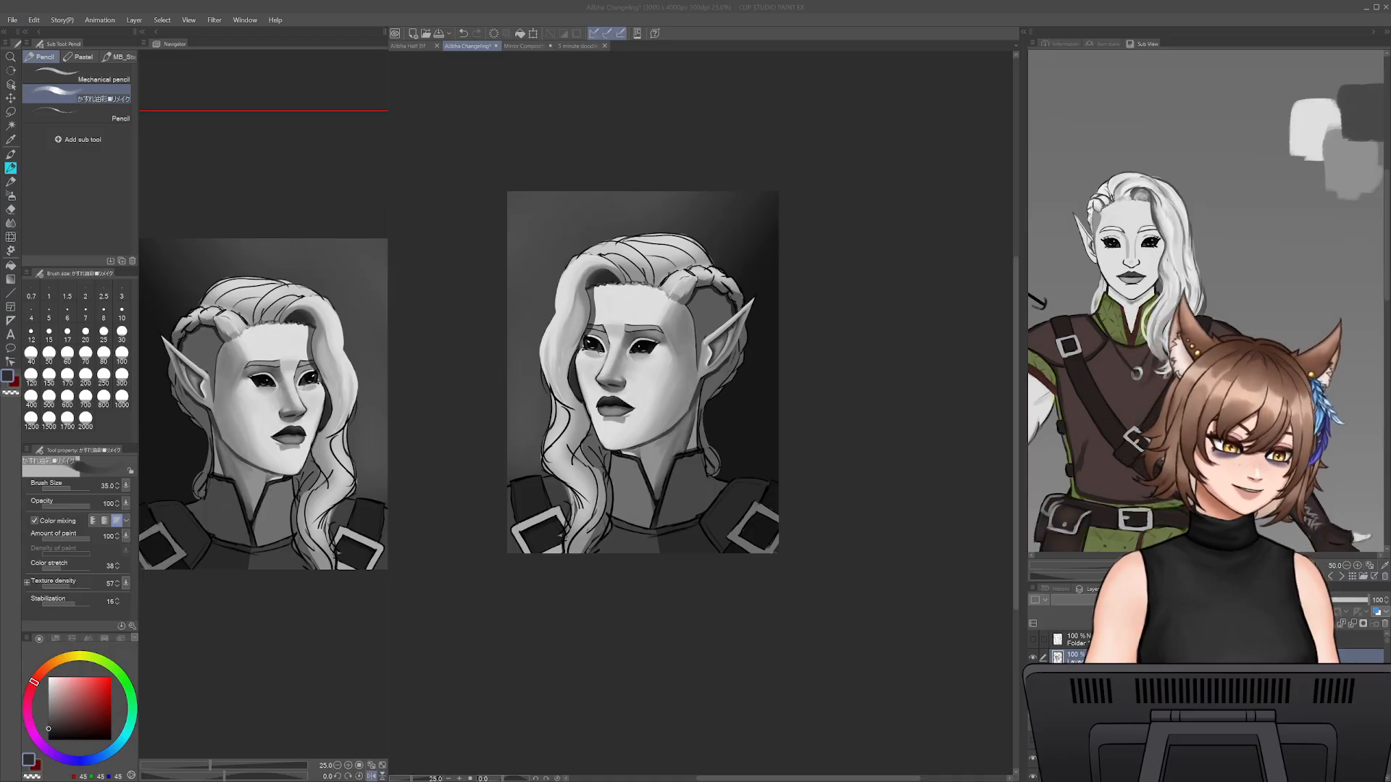
- Sample the cheek's light grey and smooth the cheek below the eye on the ear side, raising the brush size to 80
{"action": "left_click_drag", "start_coordinate": [412, 779], "coordinate": [421, 779]}
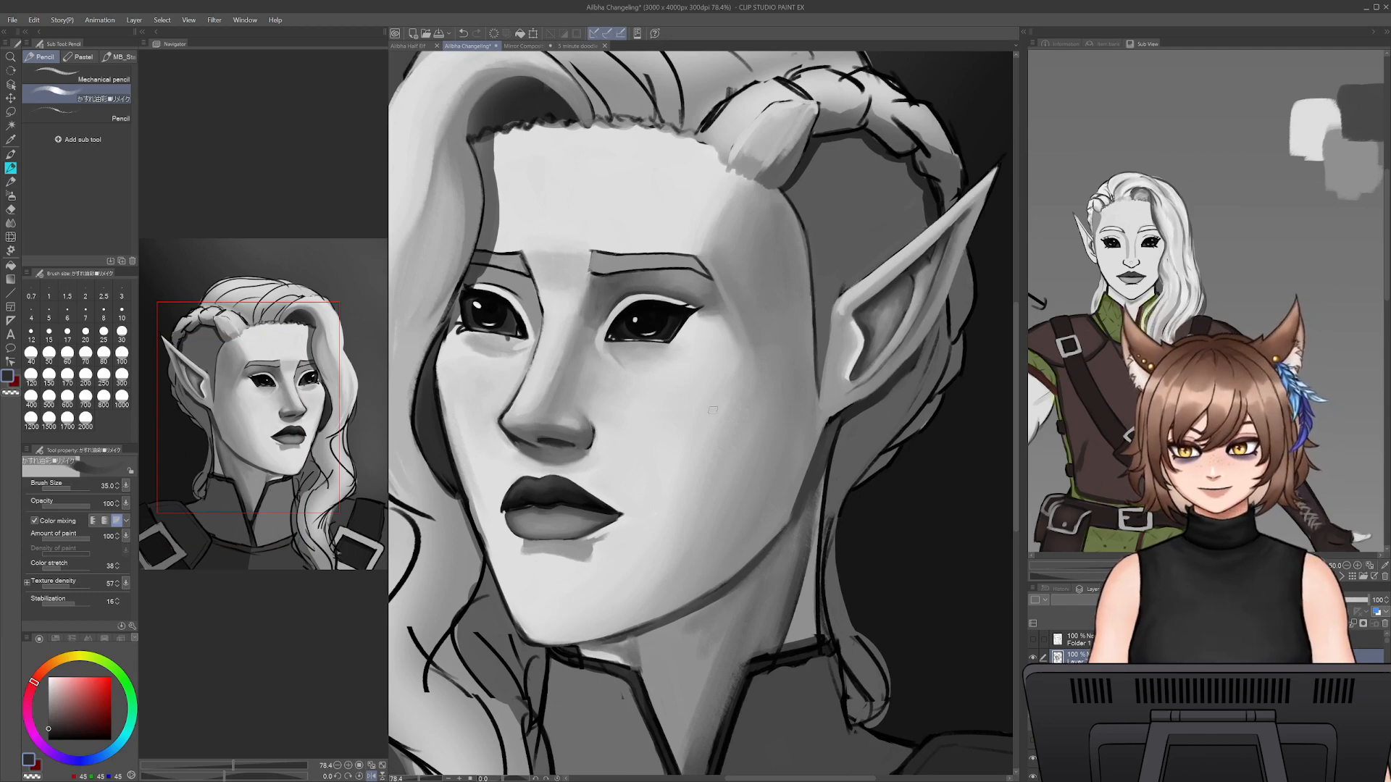
{"action": "left_click", "coordinate": [728, 379], "text": "alt"}
{"action": "key", "text": "bracketright"}
{"action": "key", "text": "bracketright"}
{"action": "key", "text": "bracketright"}
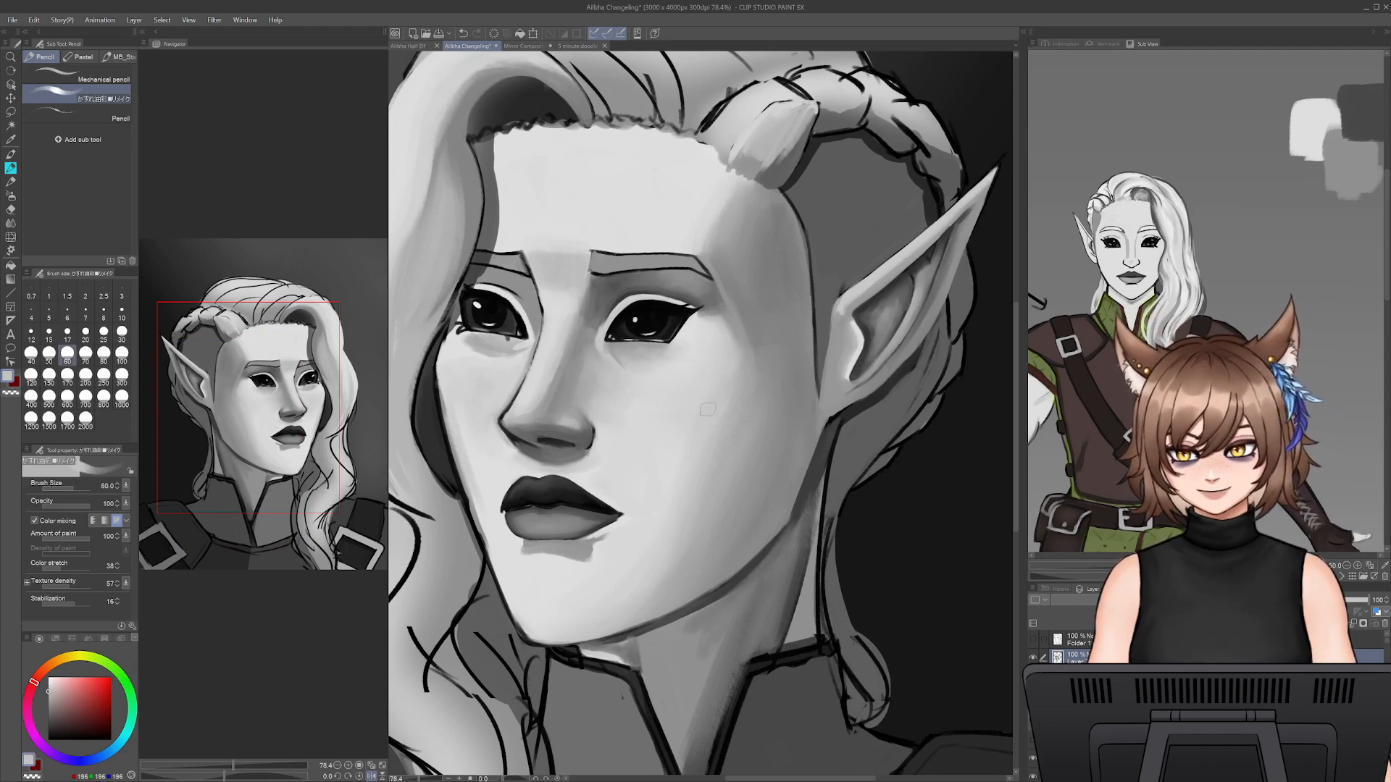
{"action": "left_click", "coordinate": [698, 389], "text": "alt"}
{"action": "key", "text": "bracketright"}
{"action": "key", "text": "bracketright"}
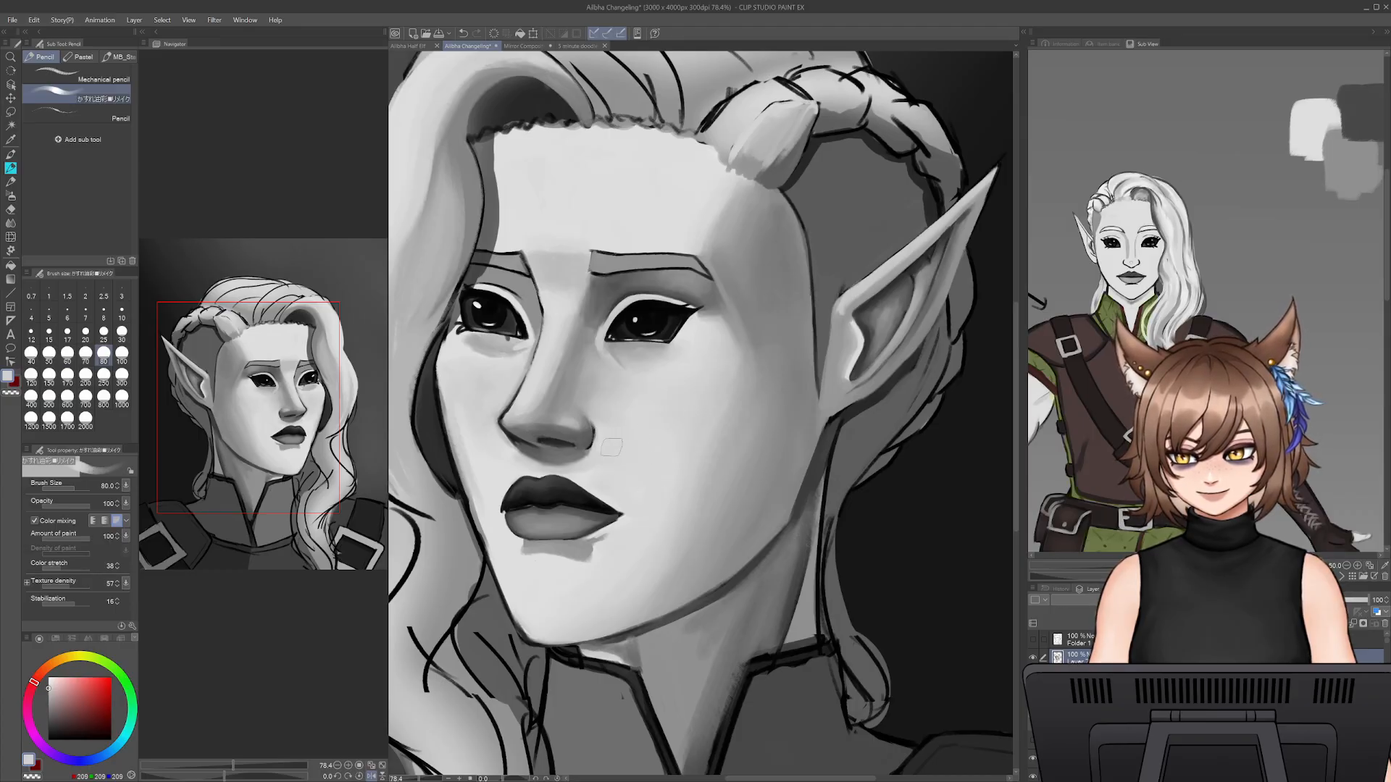
- Sample mid greys near the nose bridge and shade beneath the ear-side eye, reducing the brush size to 25
{"action": "left_click_drag", "start_coordinate": [674, 481], "coordinate": [751, 488]}
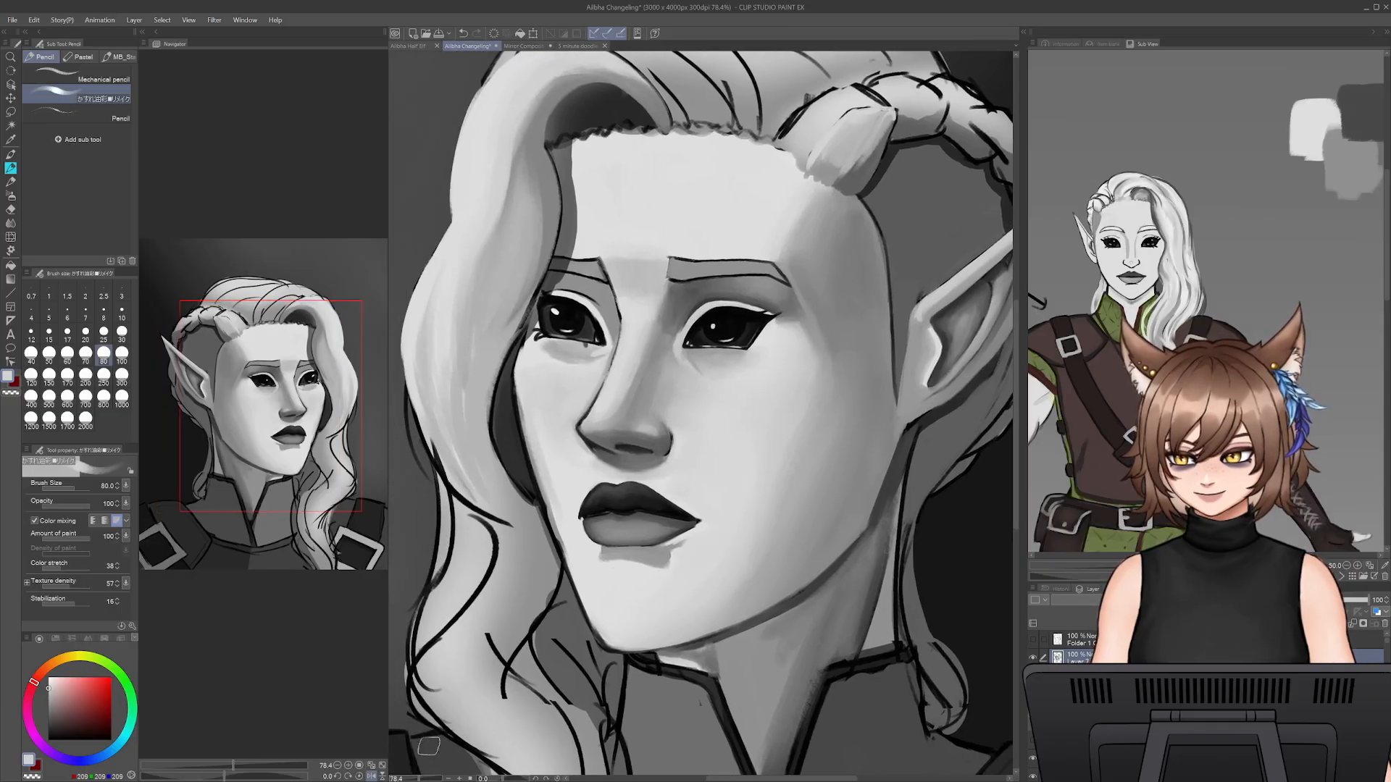
{"action": "left_click_drag", "start_coordinate": [413, 779], "coordinate": [419, 780]}
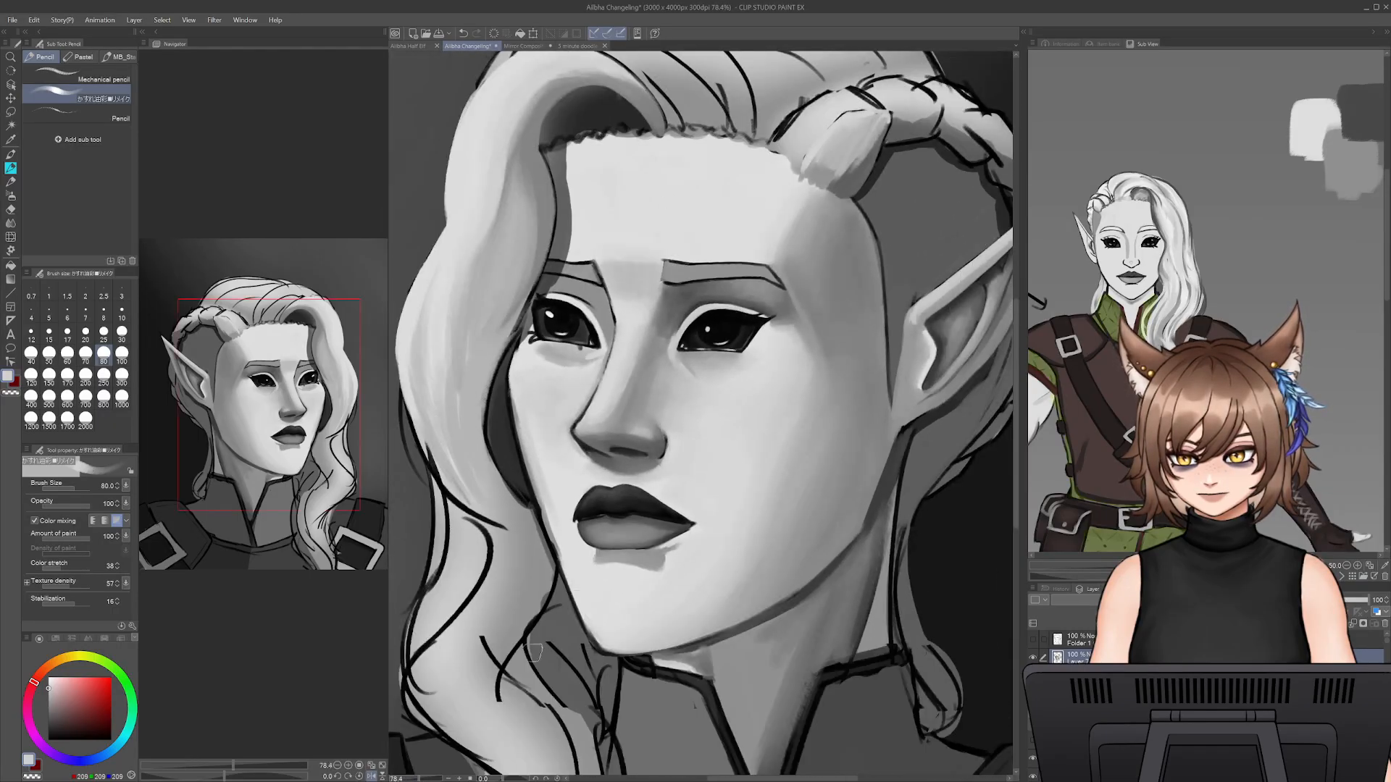
{"action": "left_click_drag", "start_coordinate": [681, 435], "coordinate": [749, 540]}
{"action": "left_click", "coordinate": [732, 428], "text": "alt"}
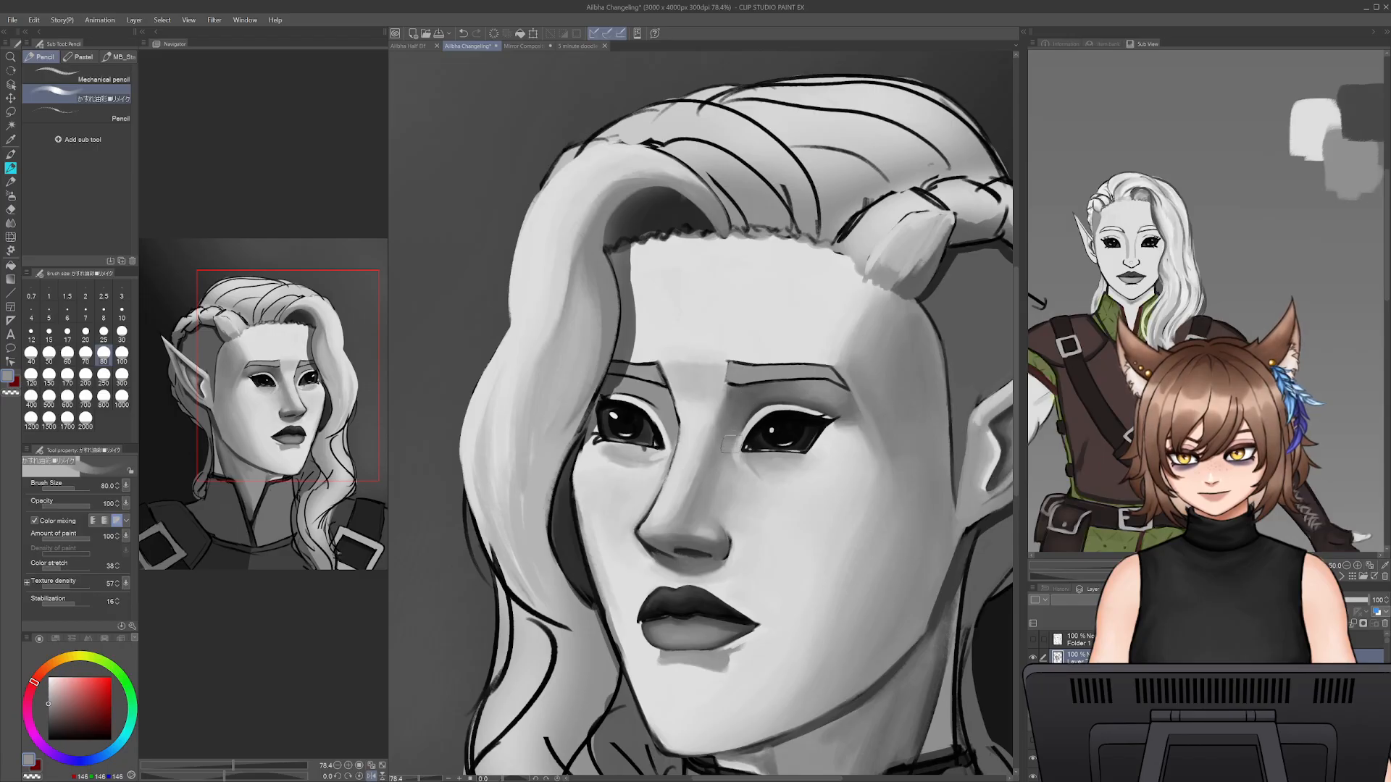
{"action": "left_click", "coordinate": [737, 445], "text": "alt"}
{"action": "key", "text": "bracketleft"}
{"action": "key", "text": "bracketleft"}
{"action": "key", "text": "bracketleft"}
{"action": "key", "text": "bracketleft"}
{"action": "key", "text": "bracketleft"}
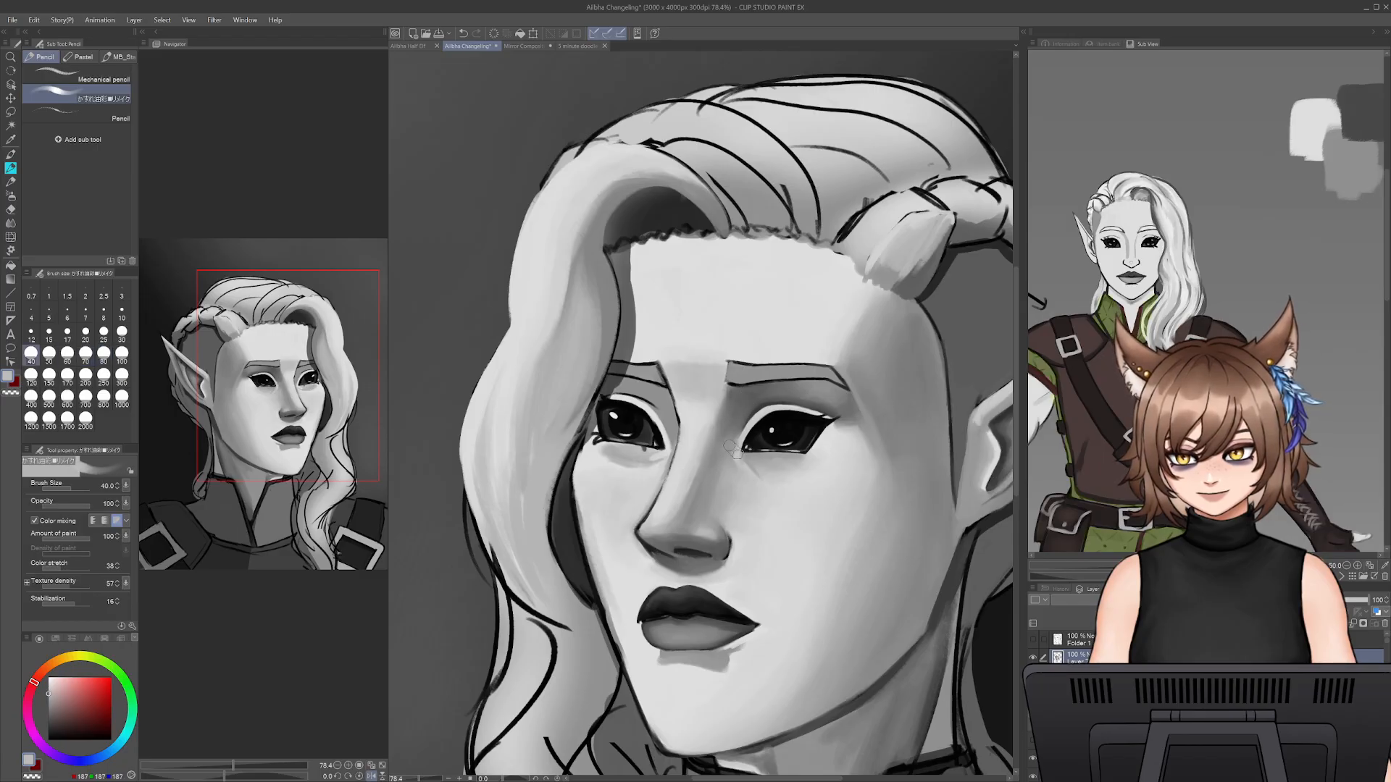
{"action": "key", "text": "bracketleft"}
{"action": "left_click", "coordinate": [761, 484], "text": "alt"}
{"action": "key", "text": "bracketleft"}
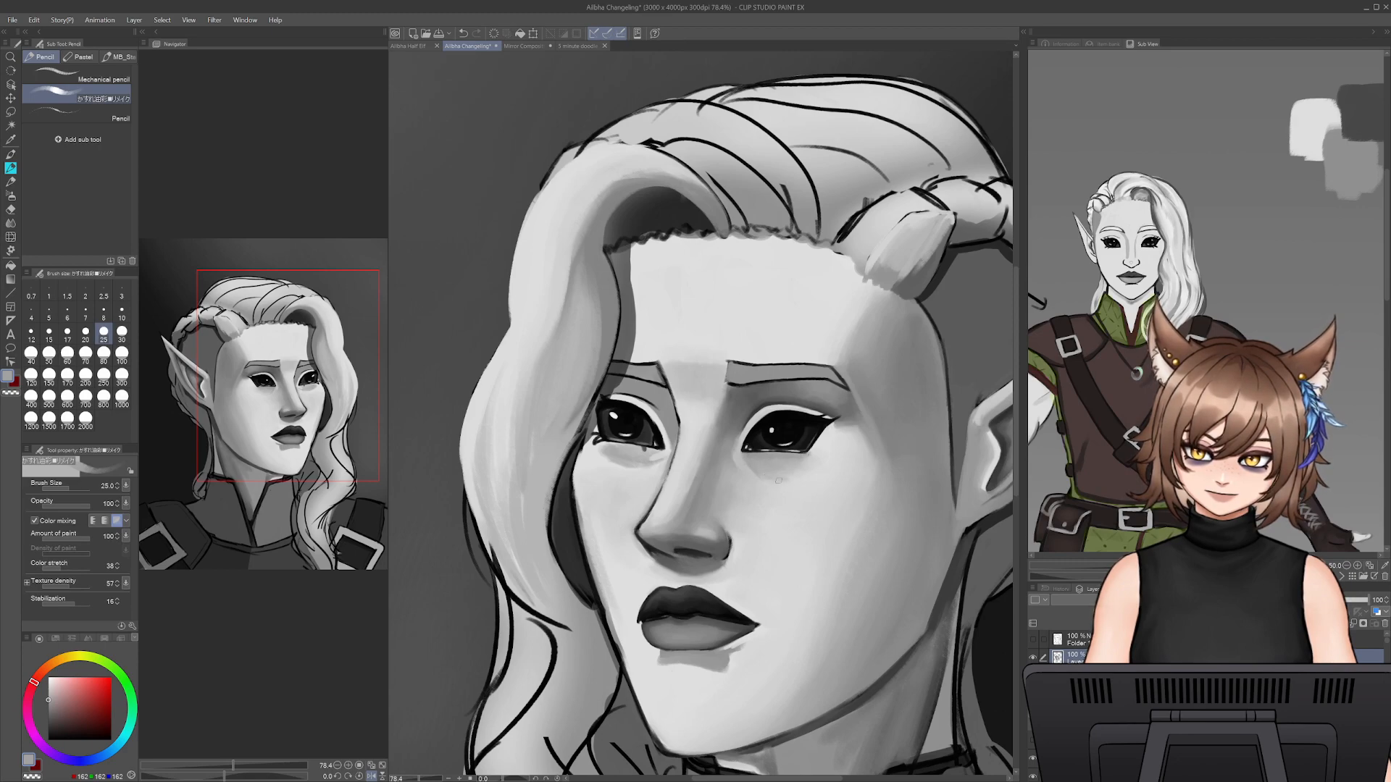
- Refine the soft shadow under the ear-side eye with mid grey at brush size 20
{"action": "key", "text": "bracketright"}
{"action": "key", "text": "bracketright"}
{"action": "key", "text": "bracketleft"}
{"action": "key", "text": "bracketleft"}
{"action": "key", "text": "bracketleft"}
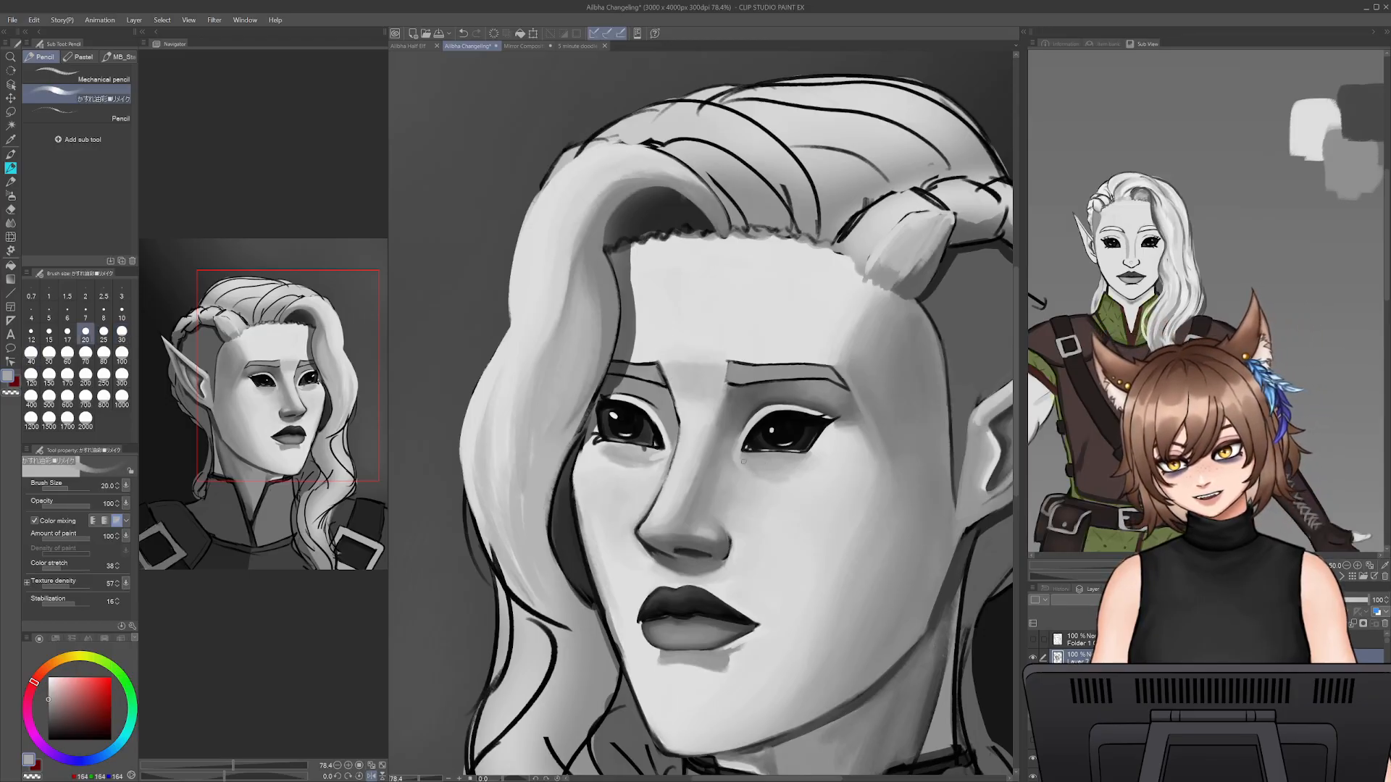
- Blend the lower edge of the under-eye shadow into the cheek with sampled light greys at brush size 45
{"action": "left_click", "coordinate": [752, 470], "text": "alt"}
{"action": "key", "text": "bracketright"}
{"action": "key", "text": "bracketright"}
{"action": "key", "text": "bracketright"}
{"action": "key", "text": "bracketright"}
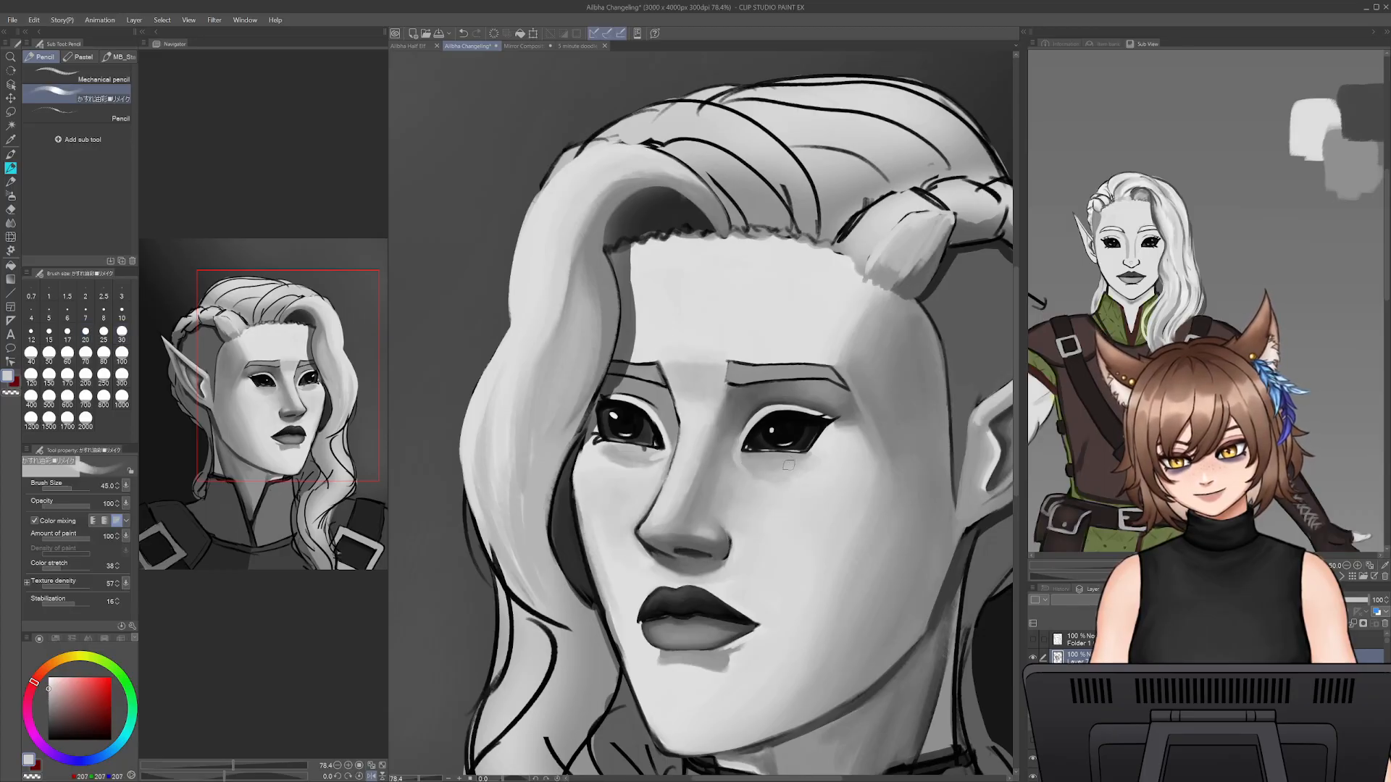
{"action": "left_click", "coordinate": [791, 493], "text": "alt"}
{"action": "left_click_drag", "start_coordinate": [775, 468], "coordinate": [811, 462]}
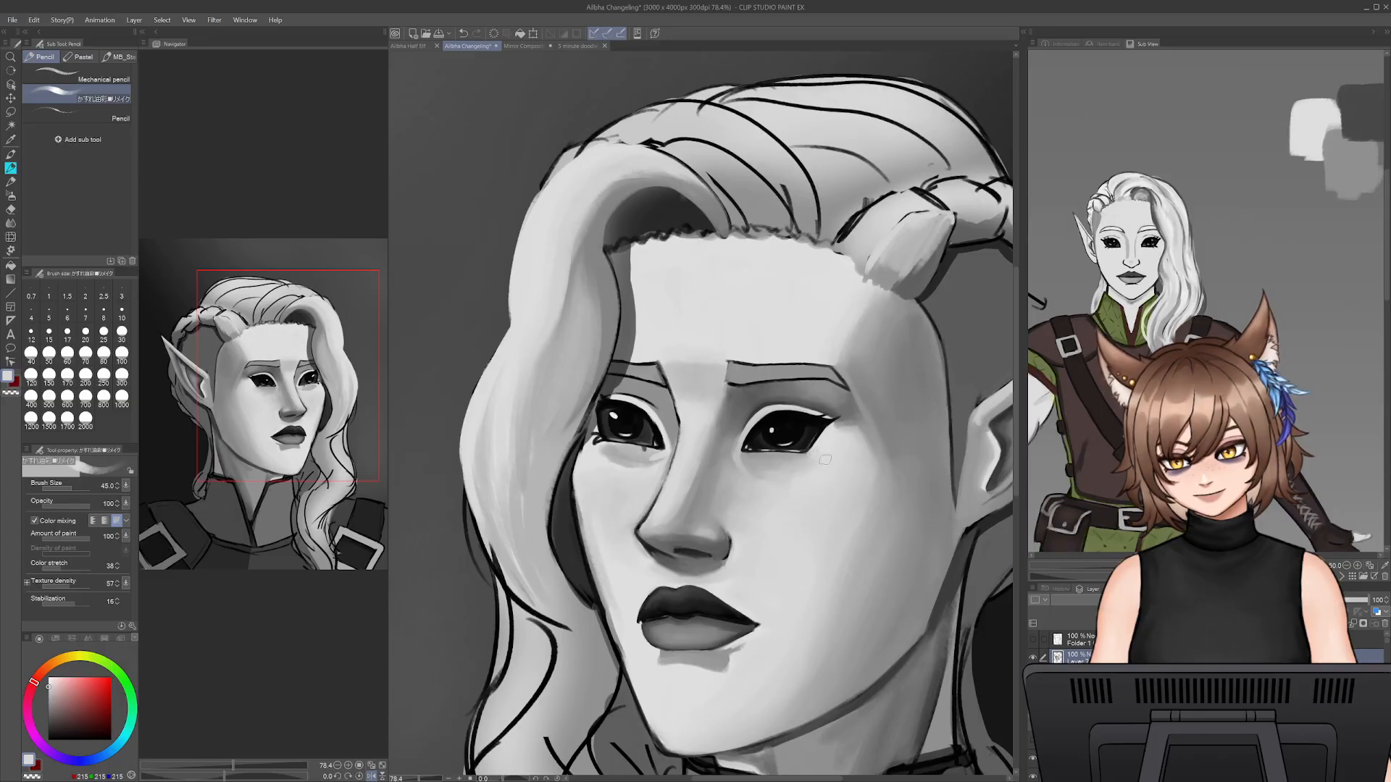
{"action": "left_click", "coordinate": [839, 431], "text": "alt"}
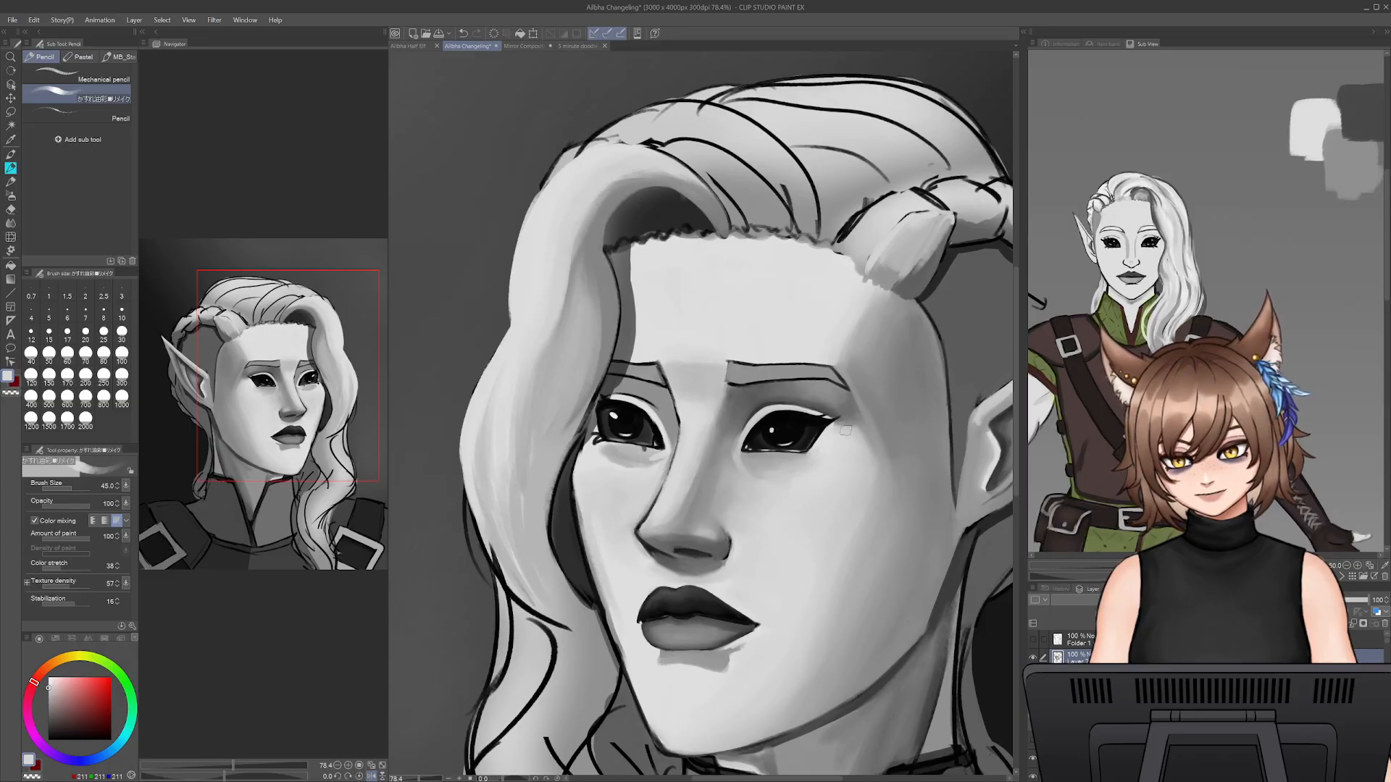
{"action": "left_click", "coordinate": [879, 466], "text": "alt"}
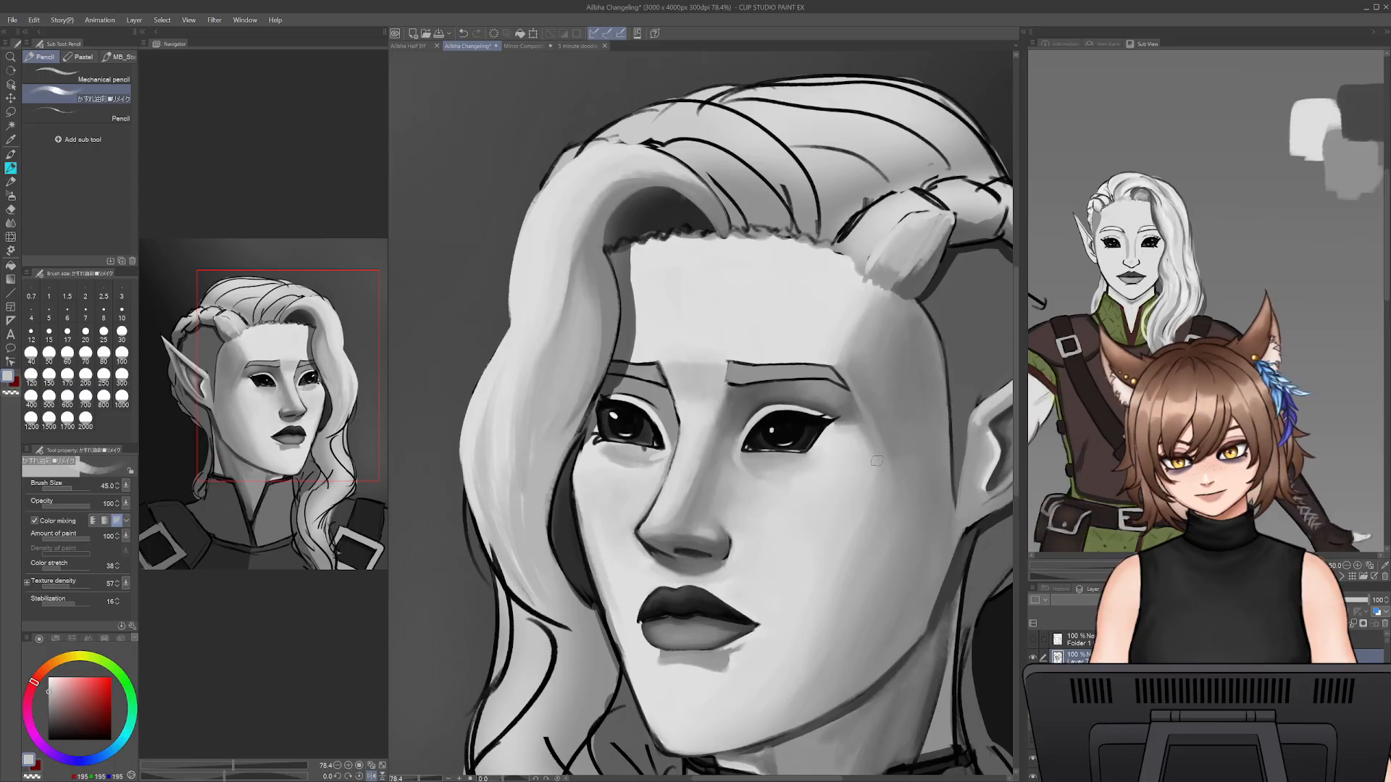
- Zoom in on the face and detail the inner-corner shadow of the ear-side eye with sampled greys at brush size 17
{"action": "left_click_drag", "start_coordinate": [420, 780], "coordinate": [422, 780]}
{"action": "mouse_move", "coordinate": [697, 692]}
{"action": "left_mouse_down"}
{"action": "mouse_move", "coordinate": [705, 682]}
{"action": "mouse_move", "coordinate": [571, 527]}
{"action": "mouse_move", "coordinate": [636, 562]}
{"action": "left_mouse_up"}
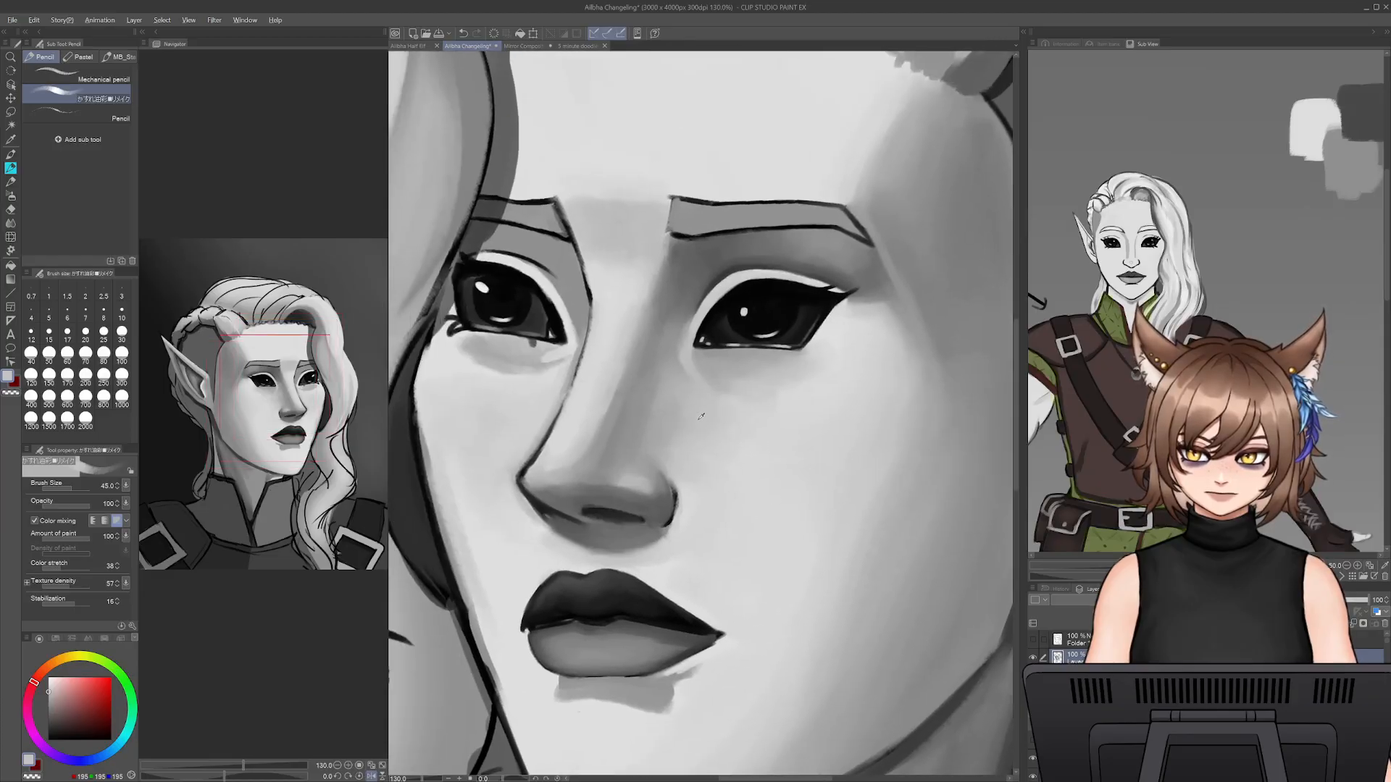
{"action": "left_click", "coordinate": [680, 368], "text": "alt"}
{"action": "left_click_drag", "start_coordinate": [683, 360], "coordinate": [706, 392]}
{"action": "left_click", "coordinate": [681, 349], "text": "alt"}
{"action": "key", "text": "bracketleft"}
{"action": "key", "text": "bracketleft"}
{"action": "key", "text": "bracketleft"}
{"action": "key", "text": "bracketleft"}
{"action": "key", "text": "bracketleft"}
{"action": "key", "text": "bracketleft"}
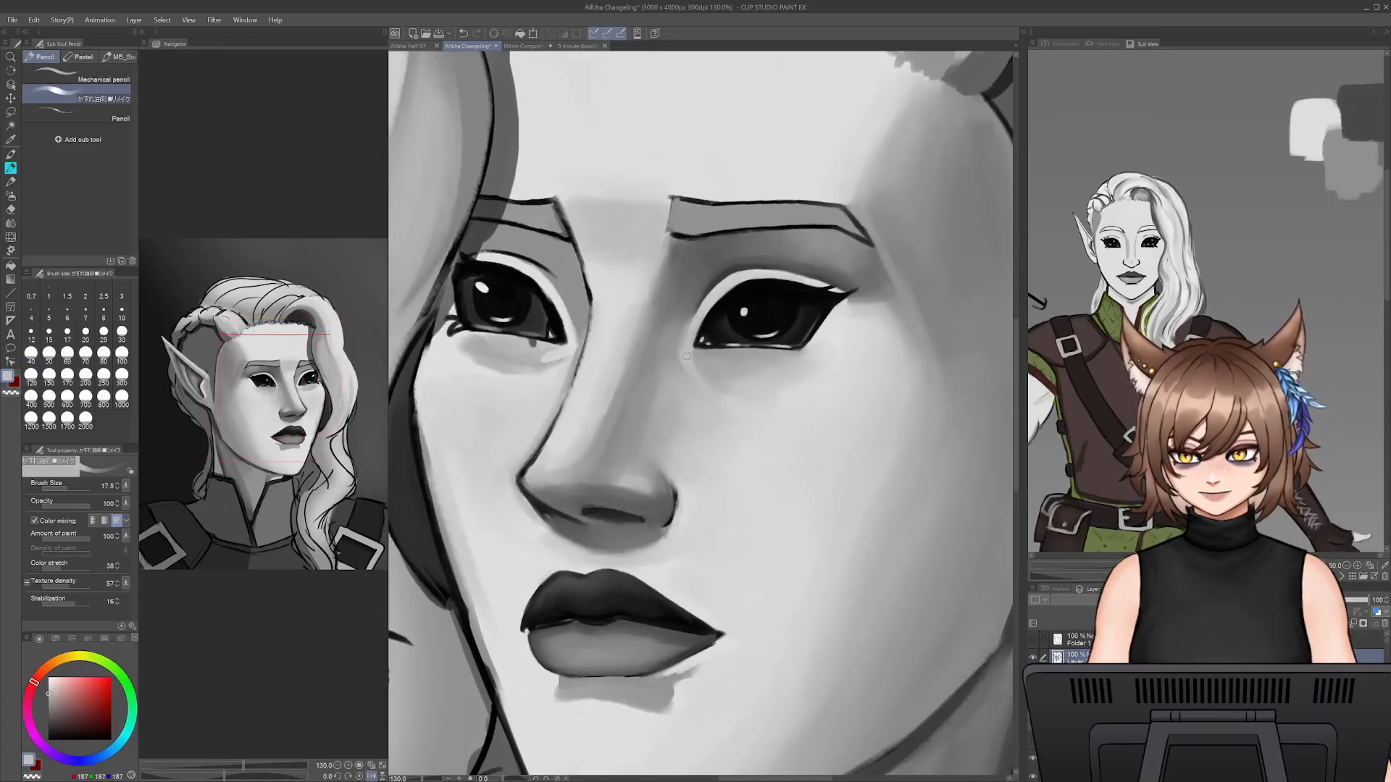
{"action": "left_click", "coordinate": [690, 346], "text": "alt"}
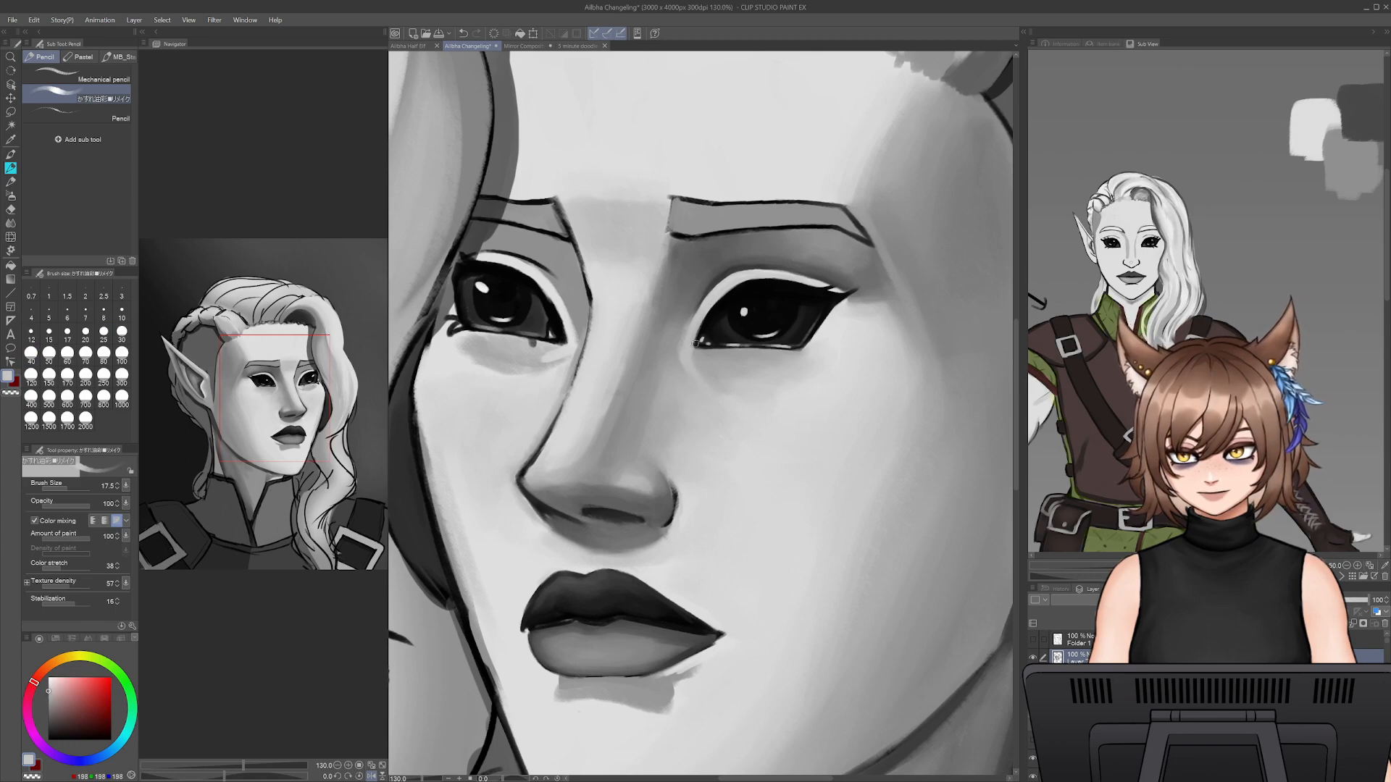
{"action": "left_click", "coordinate": [706, 373], "text": "alt"}
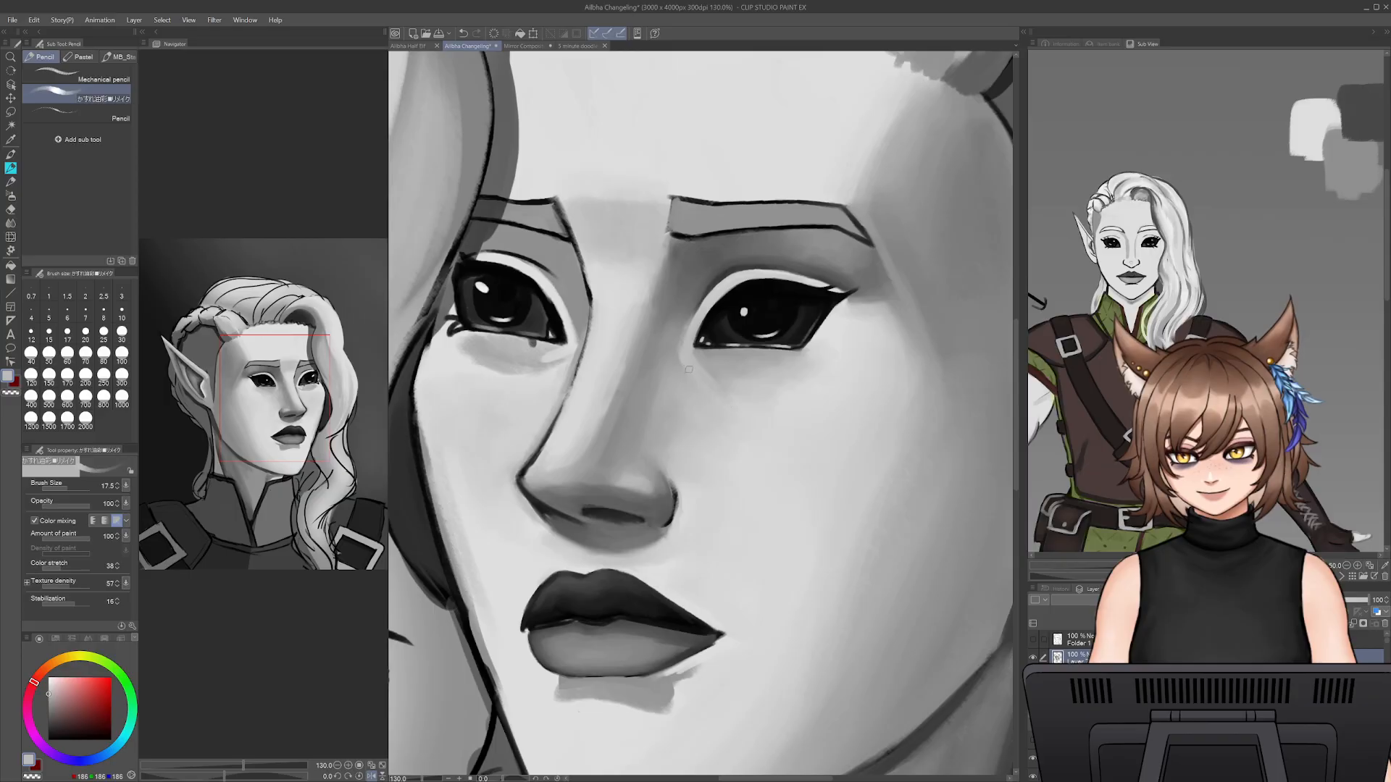
- Deepen the shading between the nose bridge and the inner eye corner with sampled greys at brush size 40
{"action": "left_click", "coordinate": [717, 403], "text": "alt"}
{"action": "key", "text": "bracketright"}
{"action": "key", "text": "bracketright"}
{"action": "key", "text": "bracketright"}
{"action": "key", "text": "bracketright"}
{"action": "key", "text": "bracketright"}
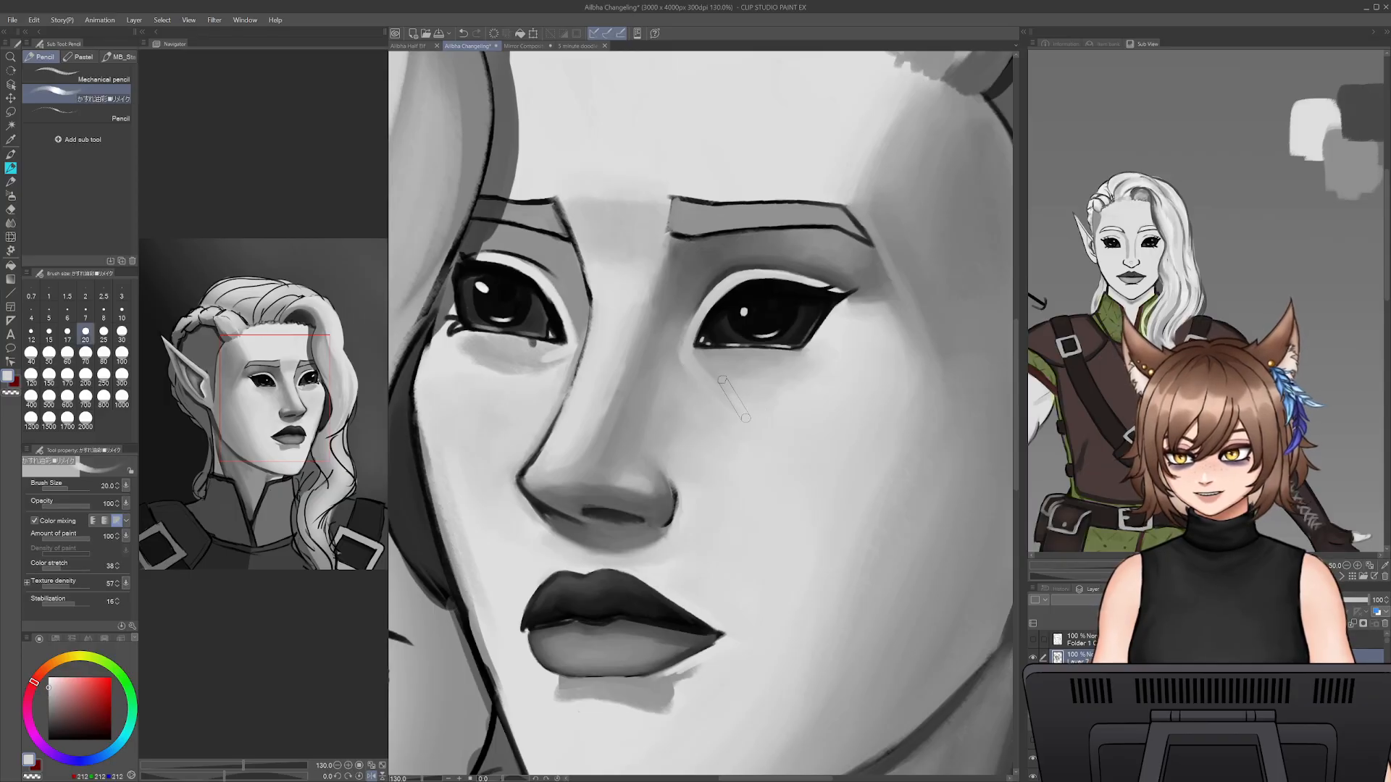
{"action": "left_click", "coordinate": [679, 368], "text": "alt"}
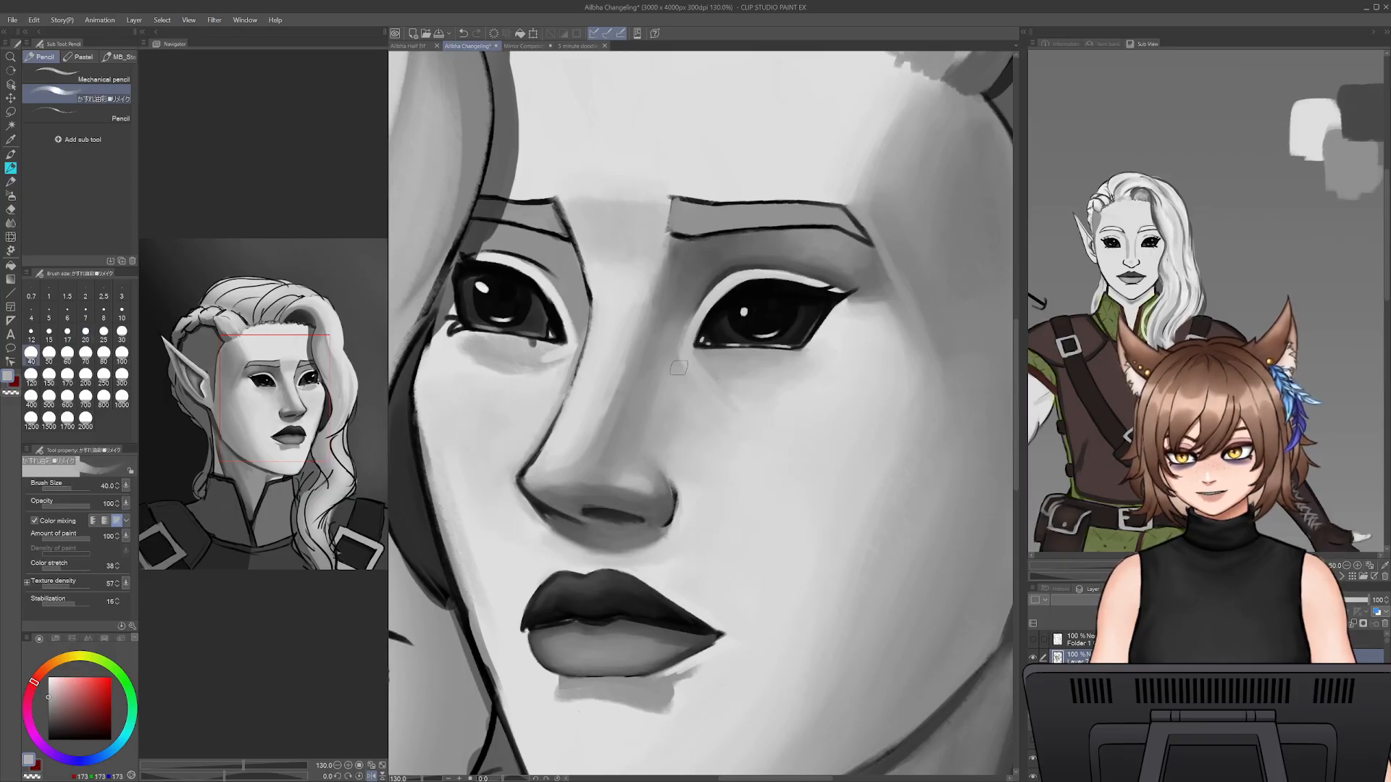
{"action": "left_click", "coordinate": [678, 325], "text": "alt"}
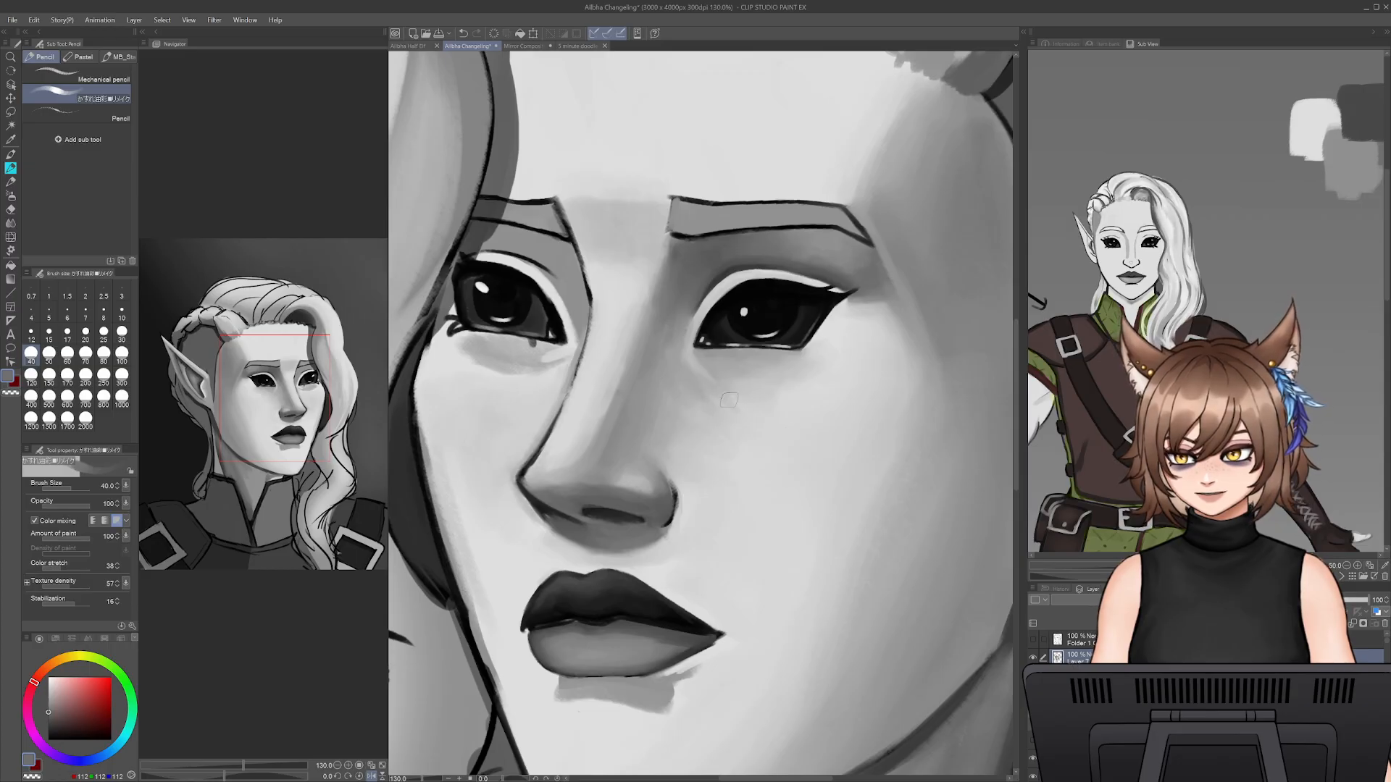
- Soften the under-eye shading into the cheek with sampled light grey at brush size 60
{"action": "left_click", "coordinate": [703, 384], "text": "alt"}
{"action": "key", "text": "bracketright"}
{"action": "key", "text": "bracketright"}
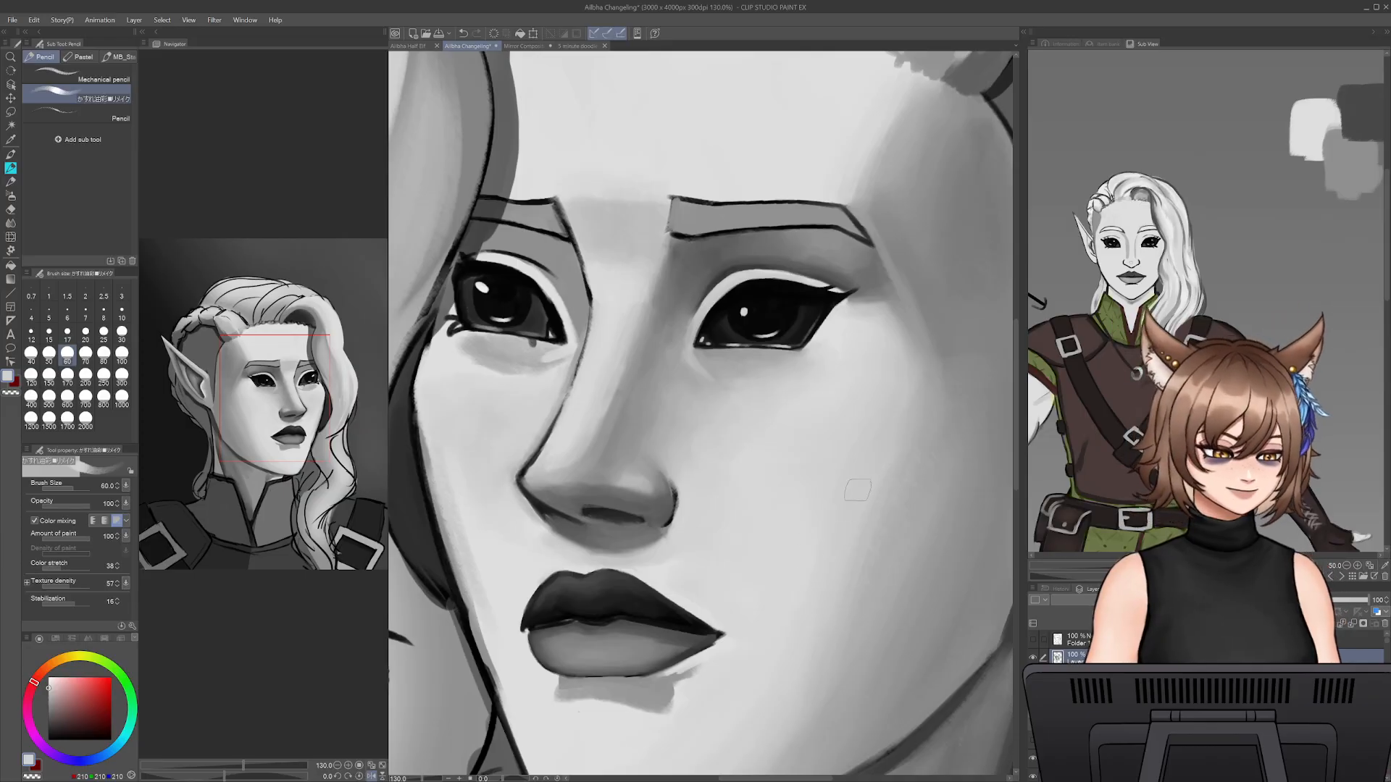
- Paint mid-grey shading down the outer cheek from beside the eye towards the jaw at brush size 60
{"action": "left_click", "coordinate": [903, 413], "text": "alt"}
{"action": "left_click", "coordinate": [894, 405], "text": "alt"}
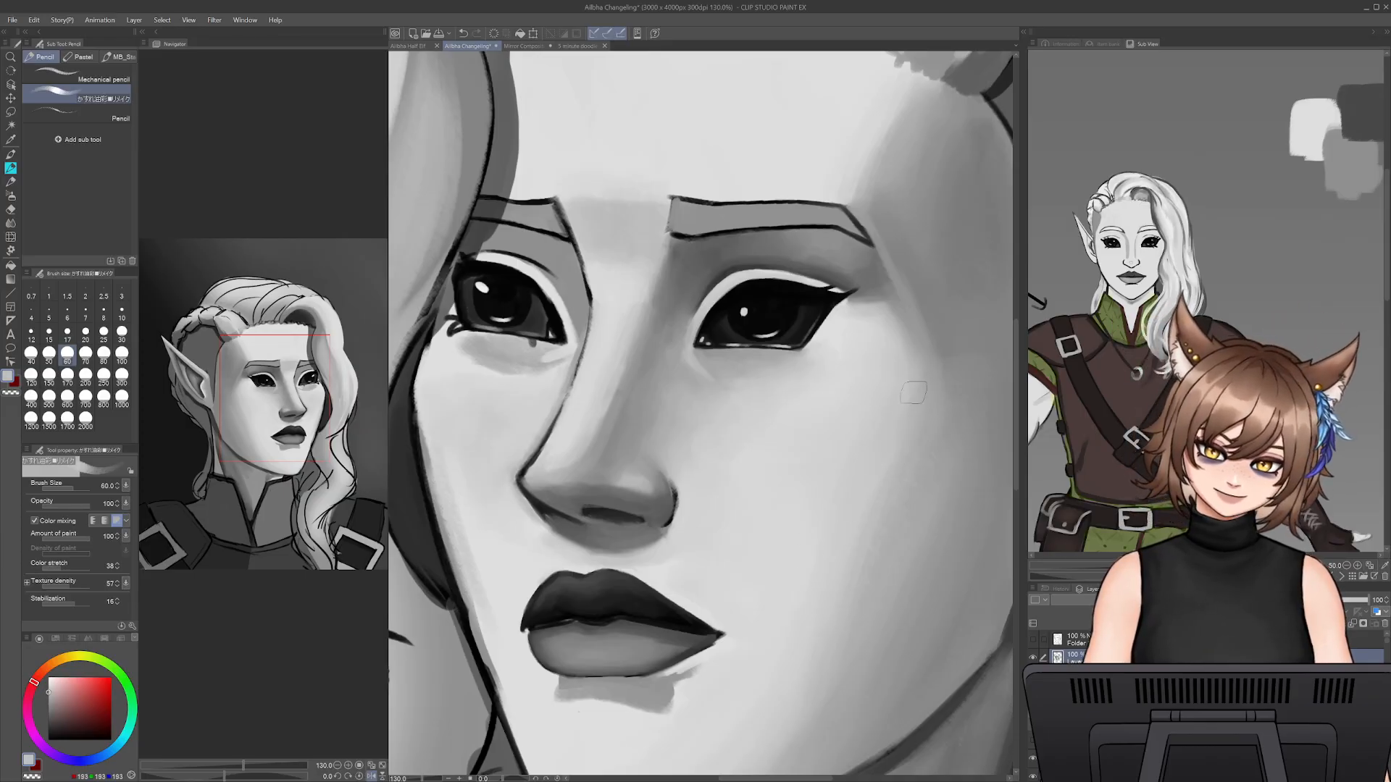
{"action": "left_click", "coordinate": [955, 445], "text": "alt"}
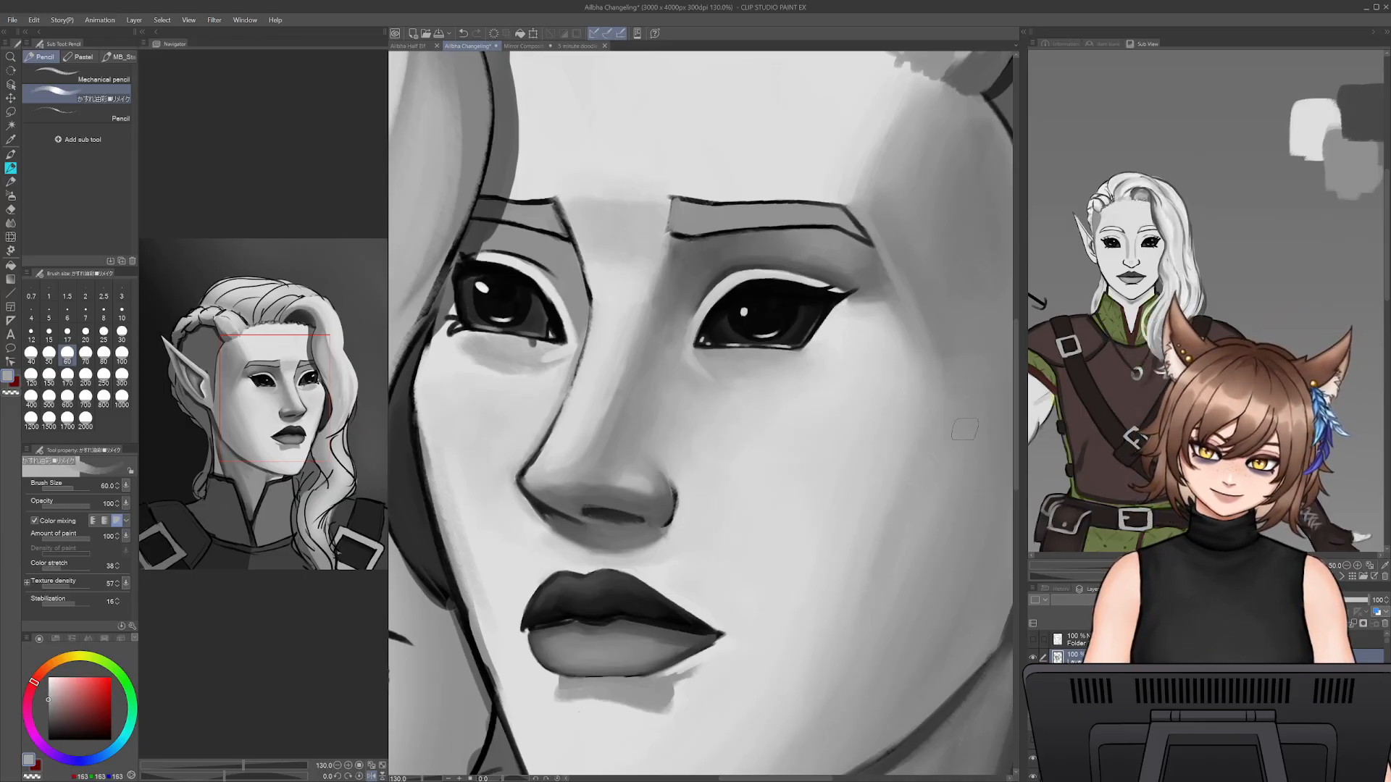
{"action": "left_click_drag", "start_coordinate": [868, 645], "coordinate": [858, 740]}
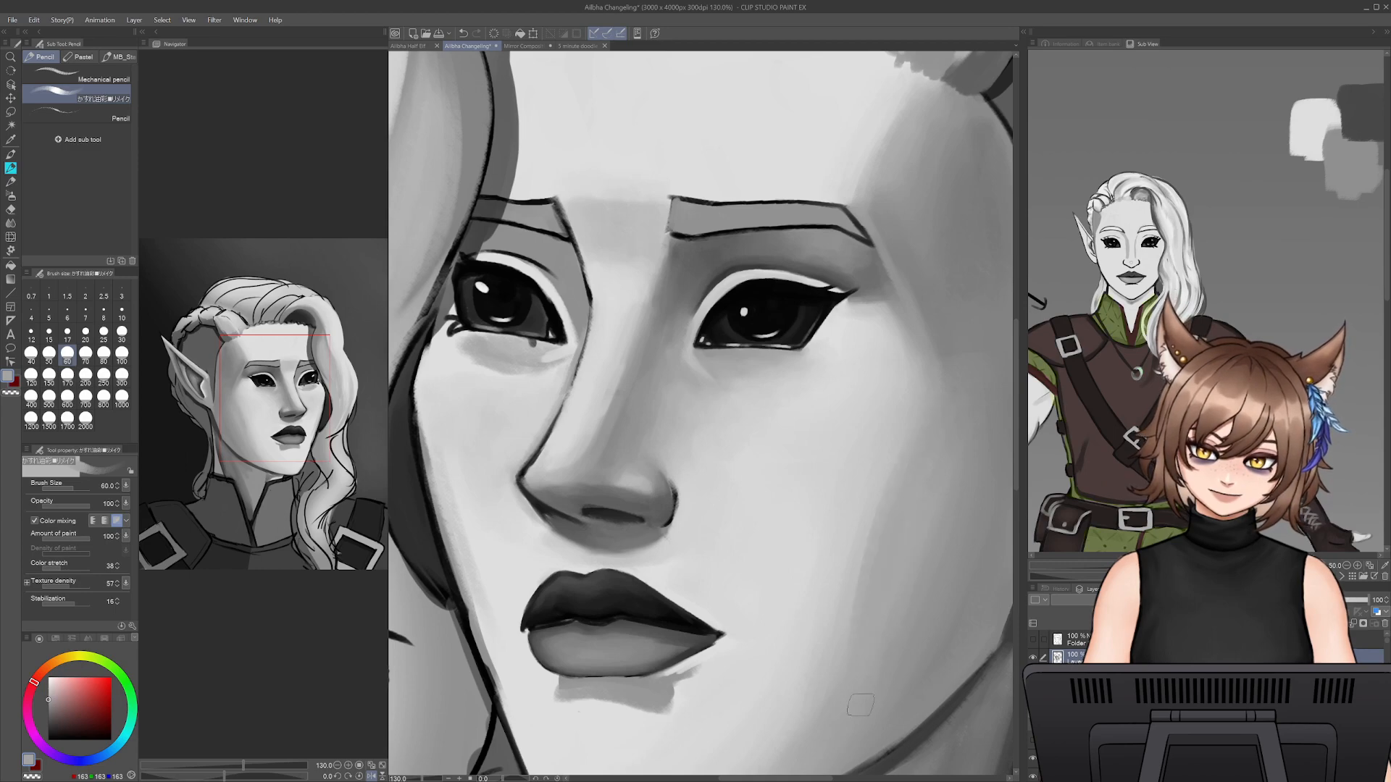
{"action": "left_click_drag", "start_coordinate": [955, 379], "coordinate": [867, 691]}
- Blend the inner edge of the outer-cheek shadow with sampled light grey at brush size 100
{"action": "left_click", "coordinate": [841, 503], "text": "alt"}
{"action": "key", "text": "]"}
{"action": "left_click_drag", "start_coordinate": [860, 499], "coordinate": [856, 692]}
{"action": "key", "text": "]"}
{"action": "key", "text": "]"}
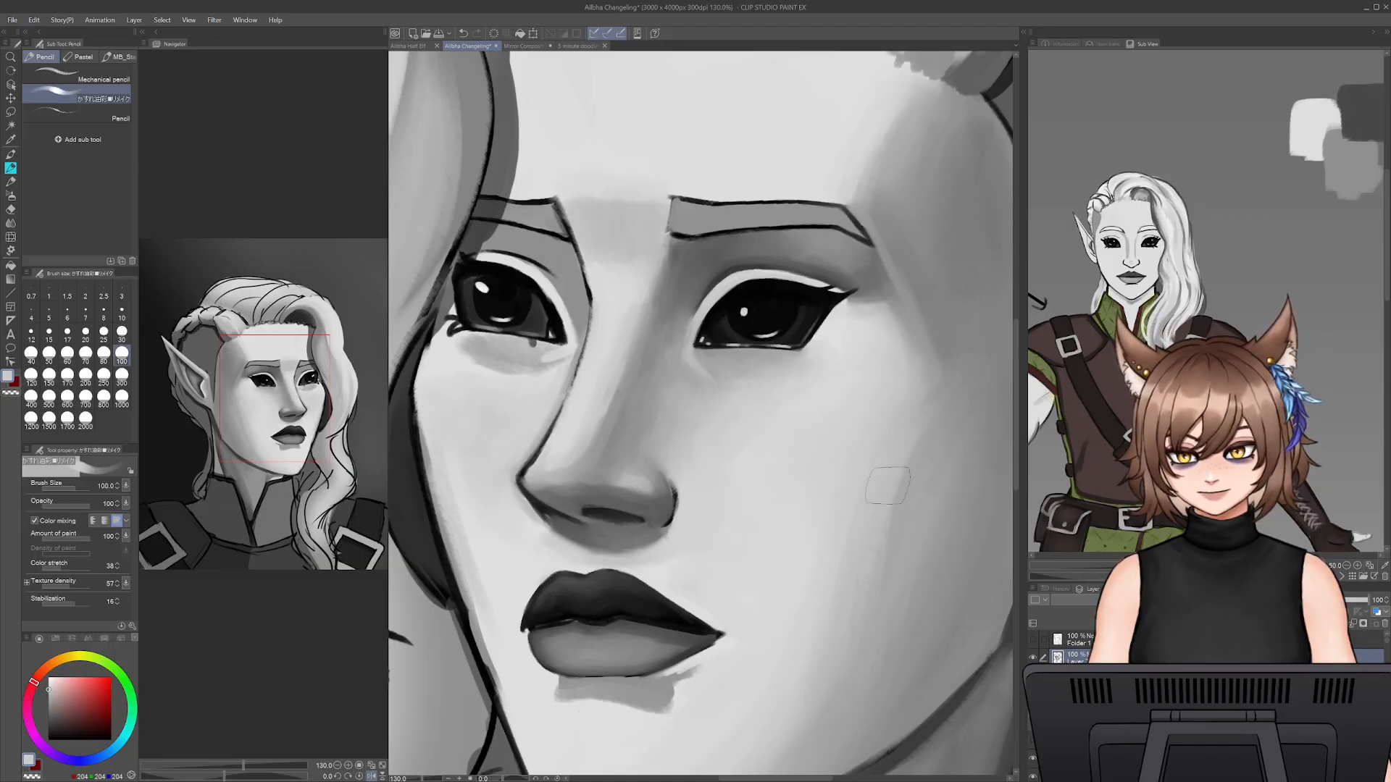
{"action": "left_click_drag", "start_coordinate": [855, 643], "coordinate": [861, 575]}
{"action": "left_click", "coordinate": [828, 433], "text": "alt"}
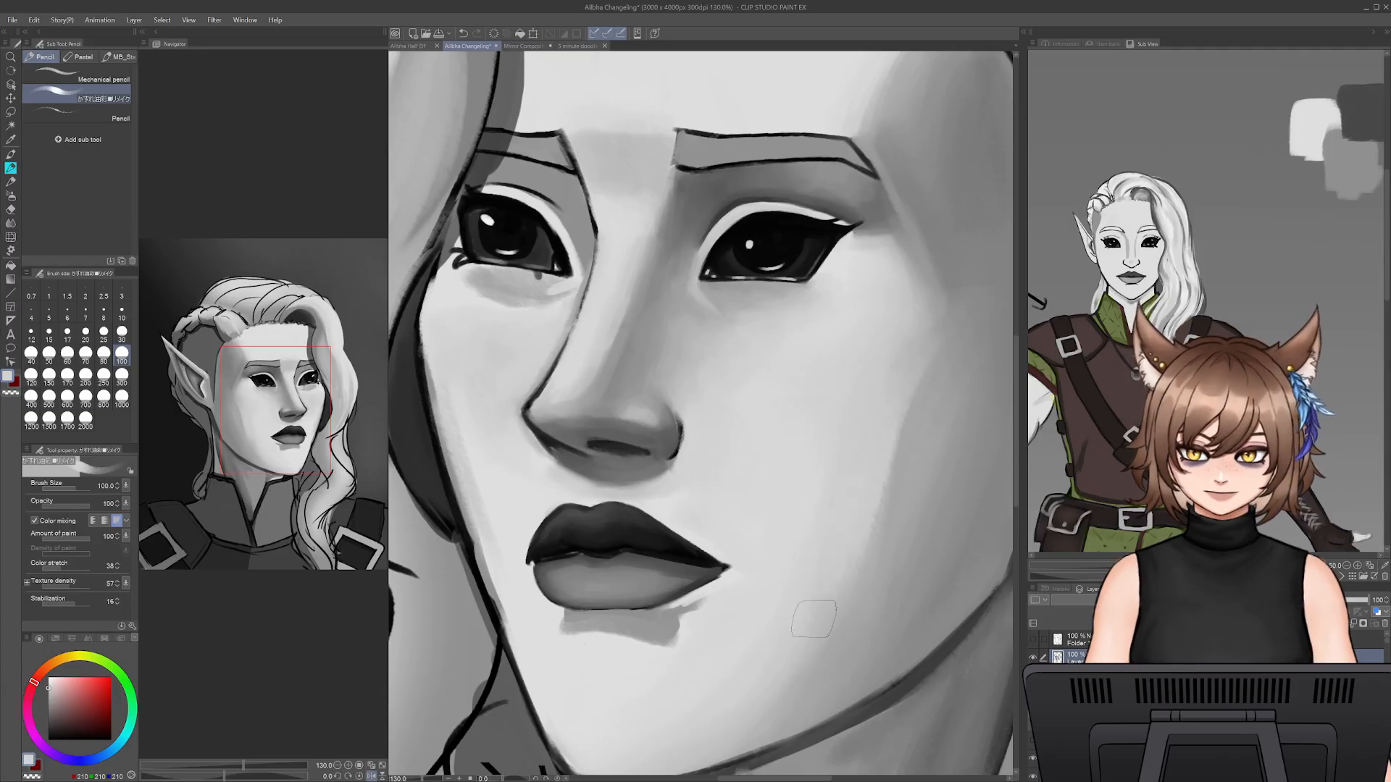
- Sample the shadow grey near the jaw and shade along the jawline and chin edge at brush size 45
{"action": "left_click_drag", "start_coordinate": [813, 610], "coordinate": [869, 531]}
{"action": "left_click", "coordinate": [875, 575], "text": "alt"}
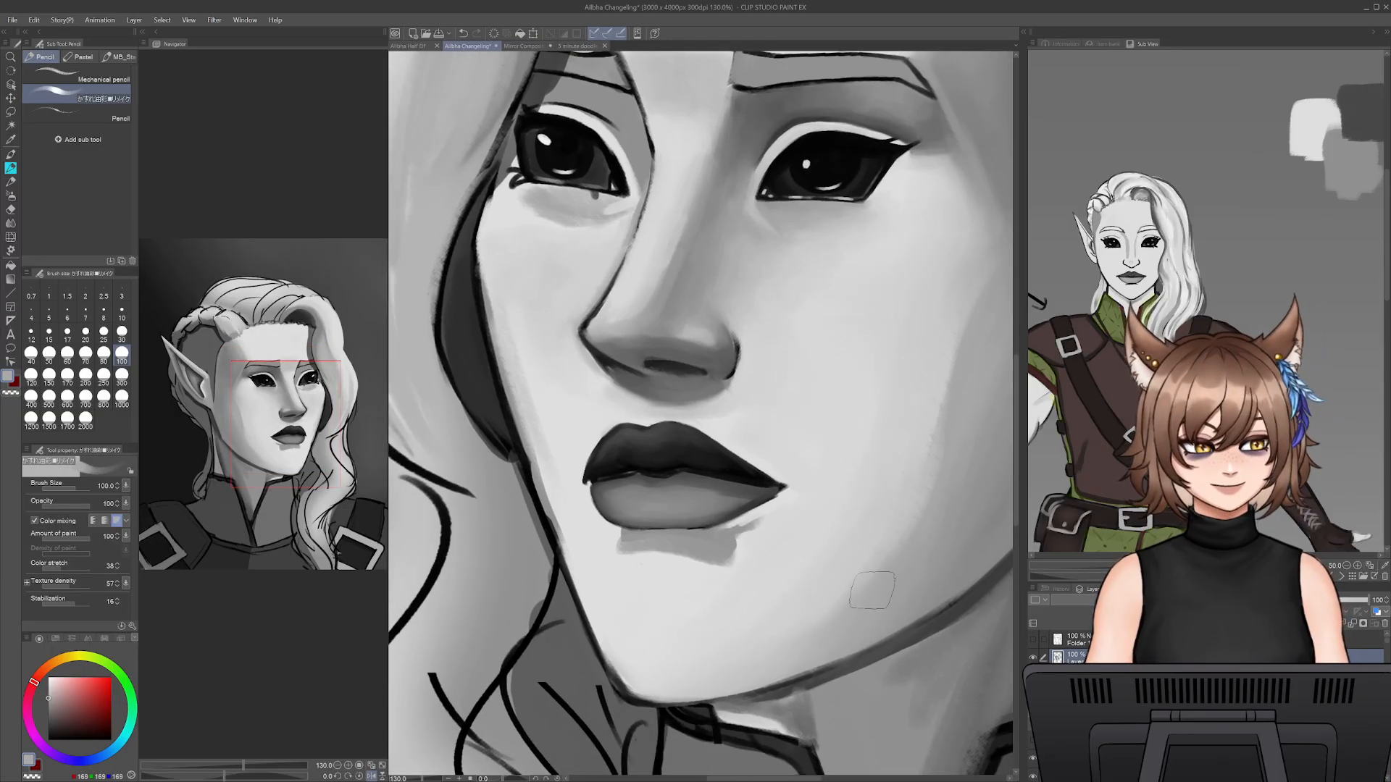
{"action": "key", "text": "bracketleft"}
{"action": "key", "text": "bracketleft"}
{"action": "key", "text": "bracketleft"}
{"action": "key", "text": "bracketleft"}
{"action": "key", "text": "bracketleft"}
{"action": "key", "text": "bracketleft"}
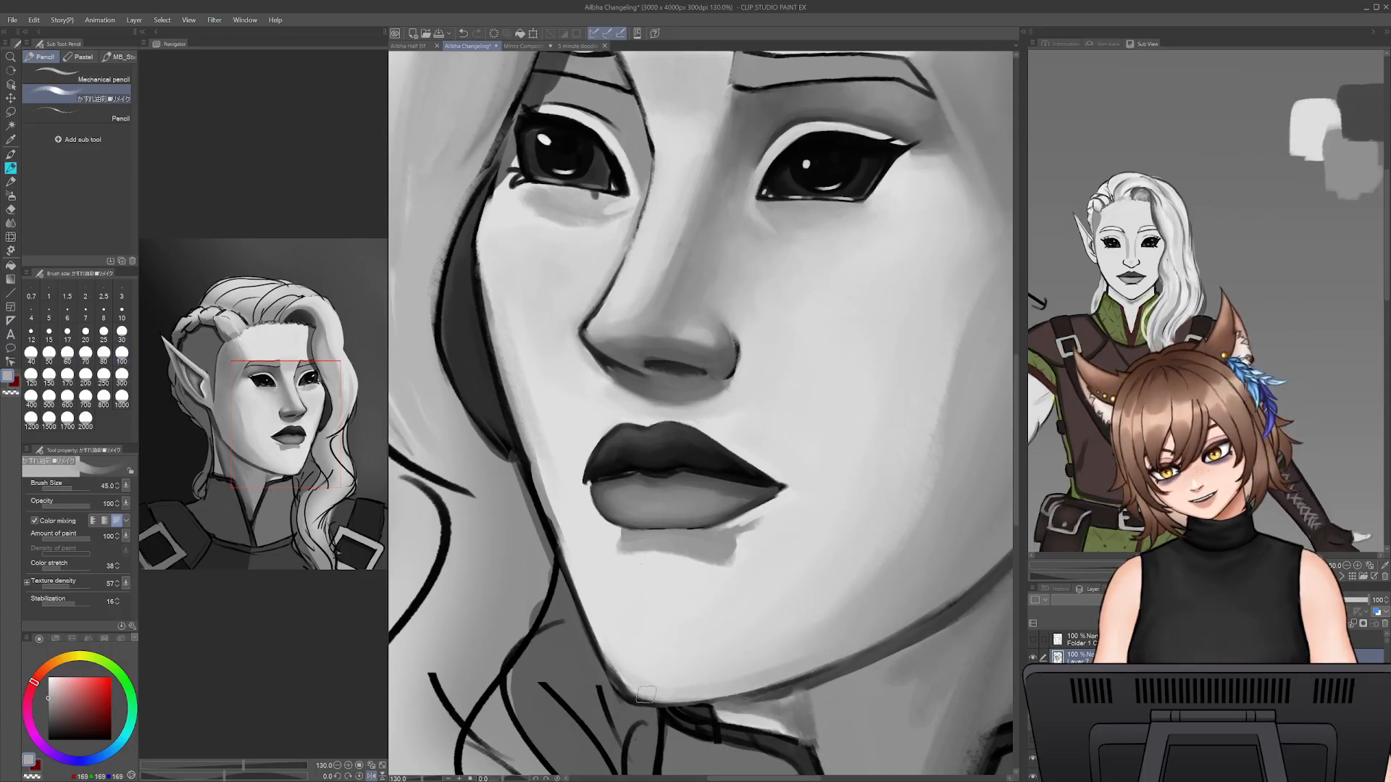
- Blend the chin shading with sampled light grey, raising the brush size to 60
{"action": "left_click", "coordinate": [619, 664], "text": "alt"}
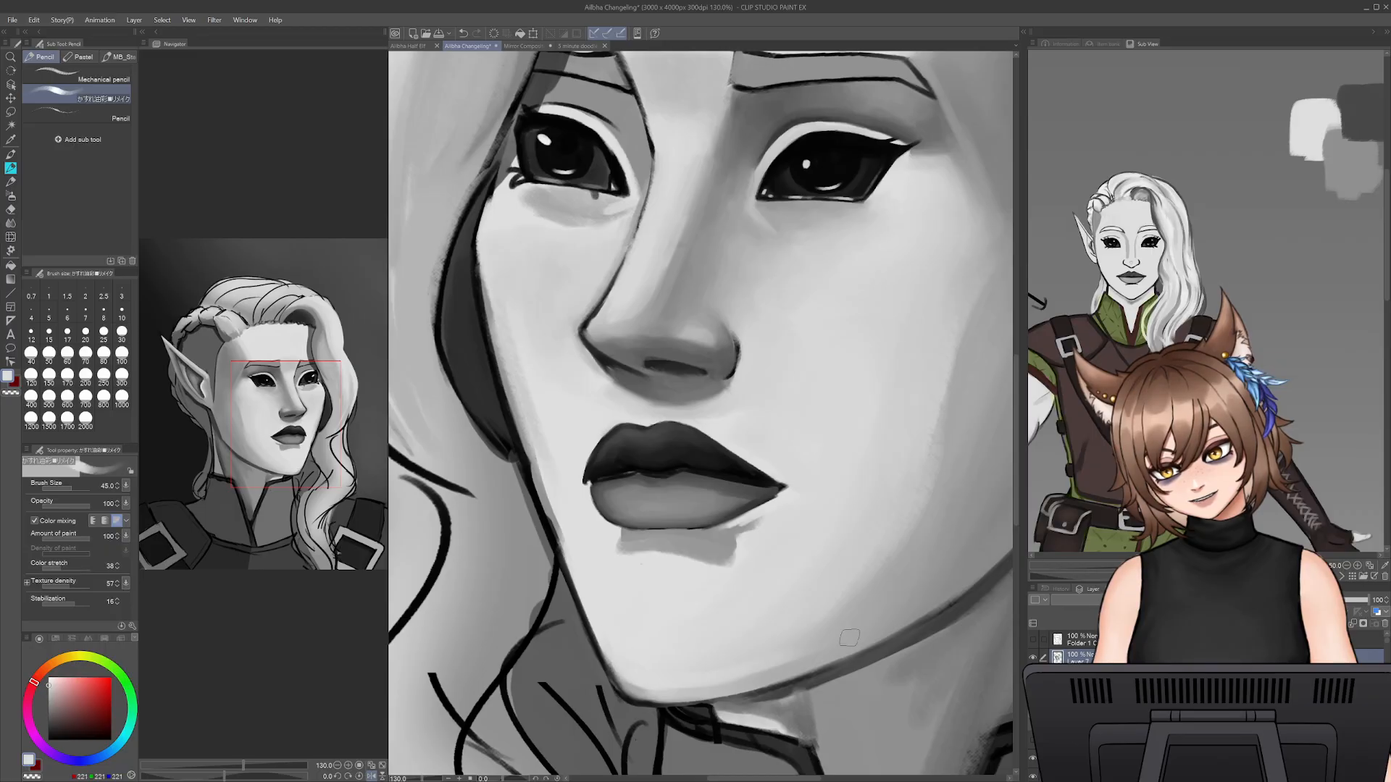
{"action": "left_click", "coordinate": [638, 651], "text": "alt"}
{"action": "key", "text": "bracketright"}
{"action": "key", "text": "bracketright"}
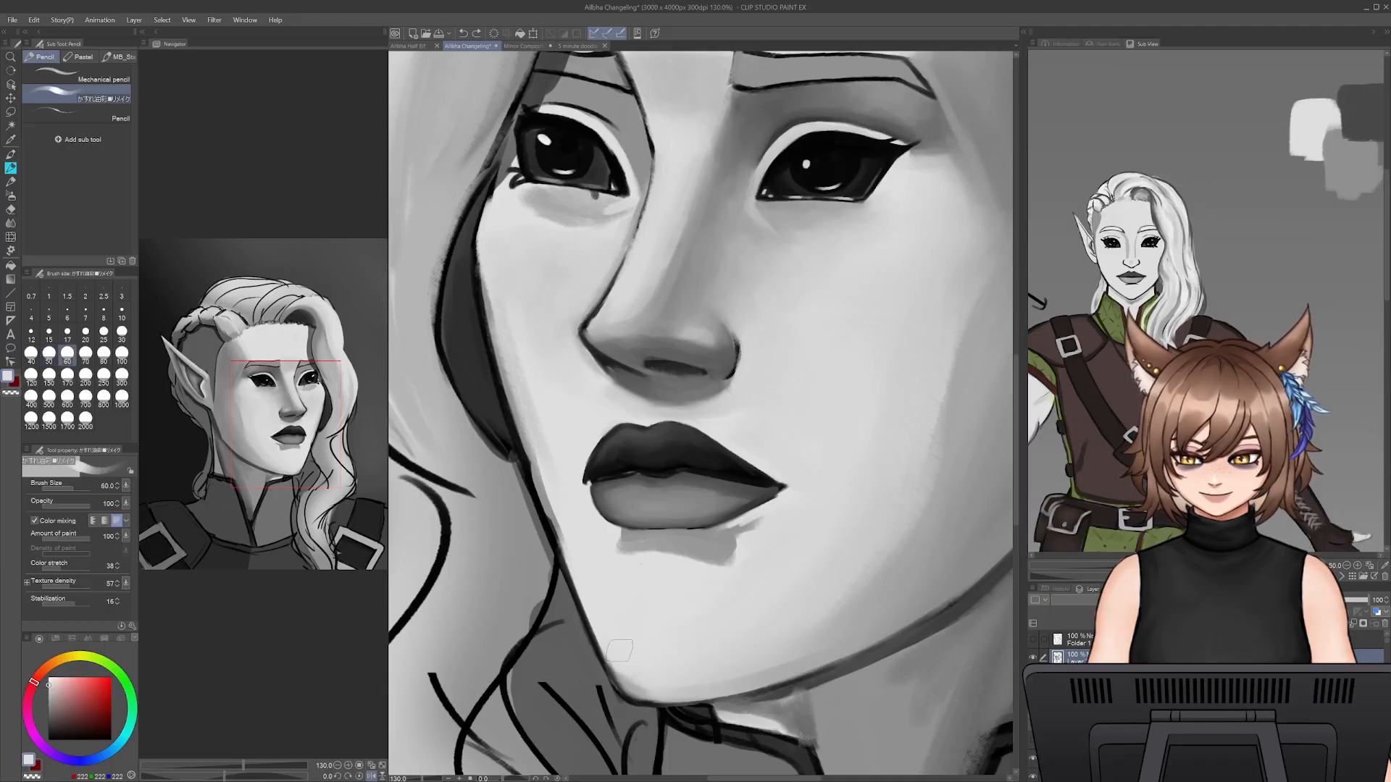
- Soften the jaw shadow into the lower cheek with sampled light greys, raising the brush size to 80
{"action": "left_click_drag", "start_coordinate": [744, 653], "coordinate": [897, 522]}
{"action": "left_click", "coordinate": [897, 487], "text": "alt"}
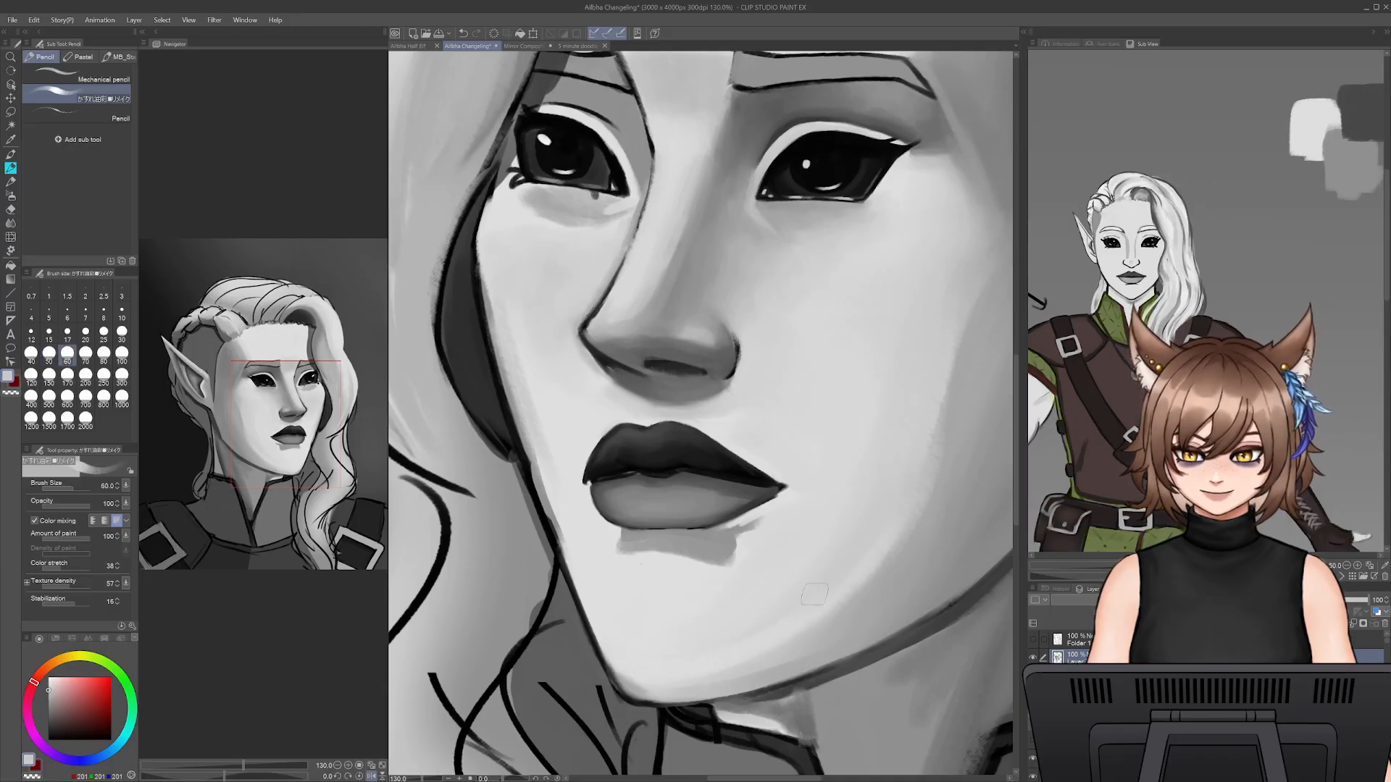
{"action": "left_click", "coordinate": [809, 618], "text": "alt"}
{"action": "key", "text": "bracketright"}
{"action": "key", "text": "bracketright"}
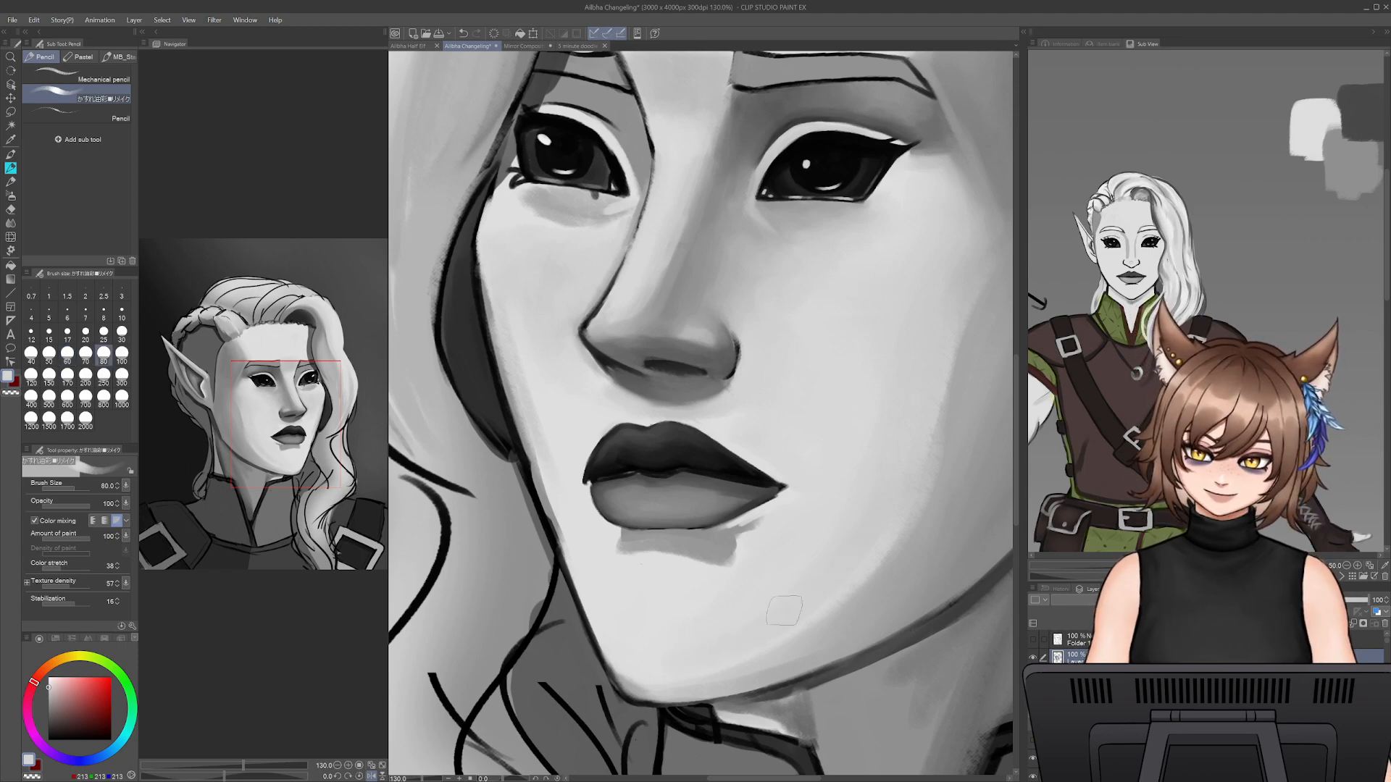
{"action": "left_click", "coordinate": [837, 605], "text": "alt"}
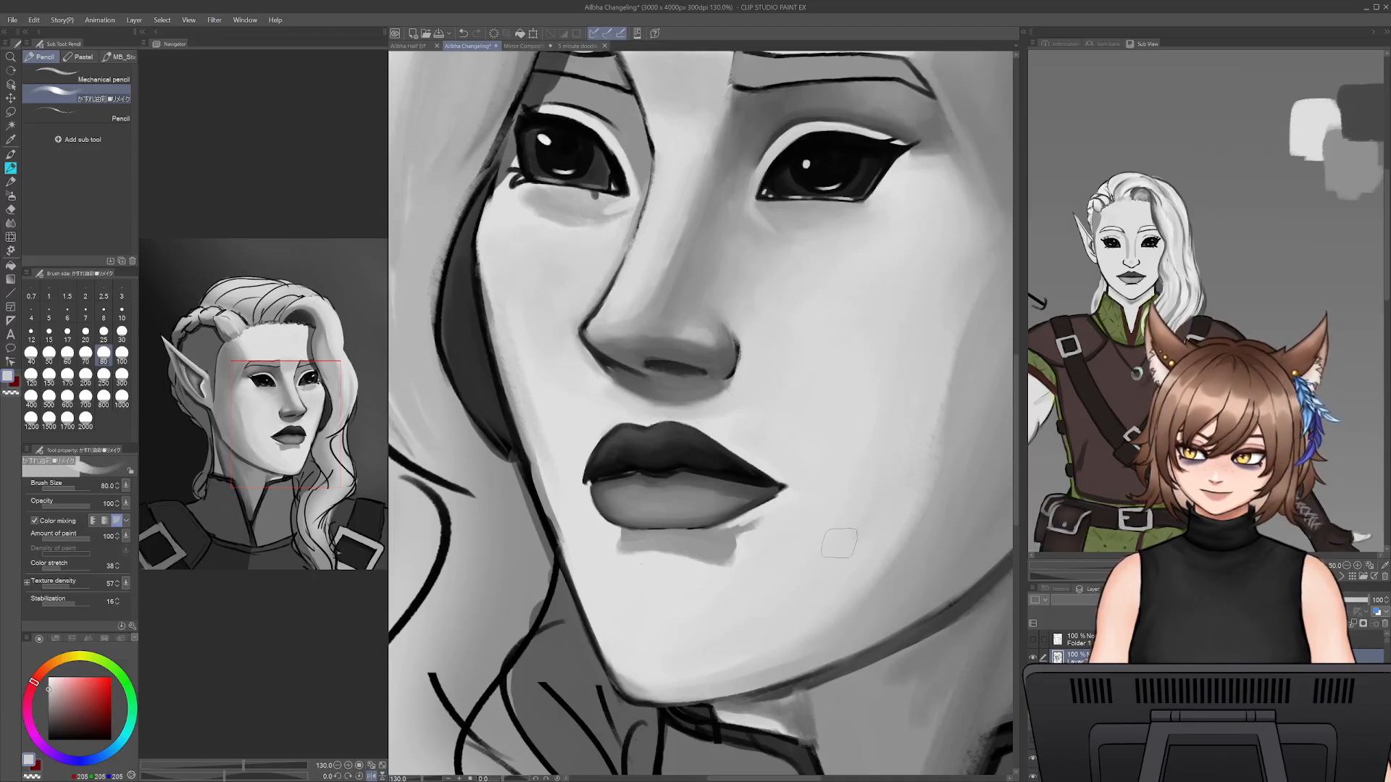
- Soften the ends and lower edge of the shadow beneath the lower lip with sampled light grey at brush size 80
{"action": "left_click", "coordinate": [610, 549], "text": "alt"}
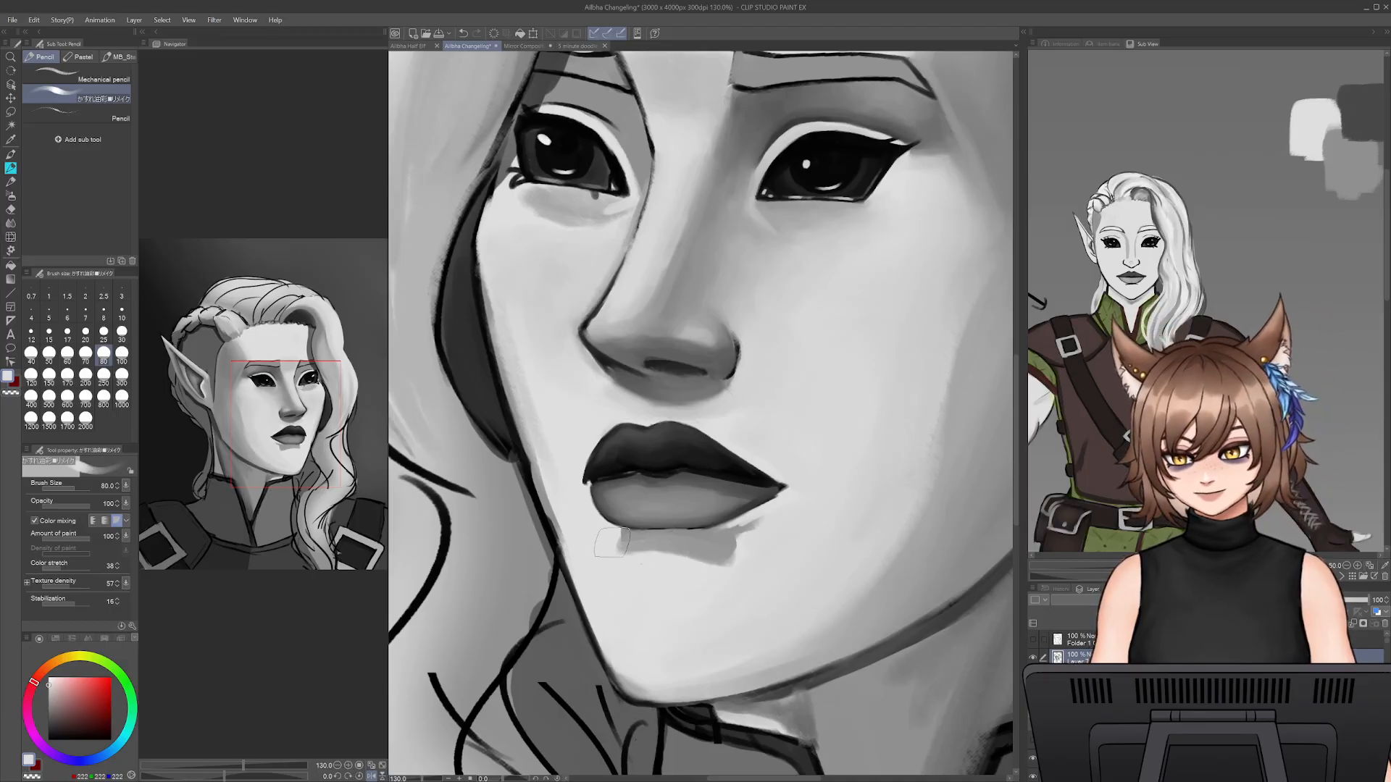
{"action": "mouse_move", "coordinate": [658, 560]}
{"action": "left_mouse_down"}
{"action": "mouse_move", "coordinate": [708, 558]}
{"action": "mouse_move", "coordinate": [659, 563]}
{"action": "left_mouse_up"}
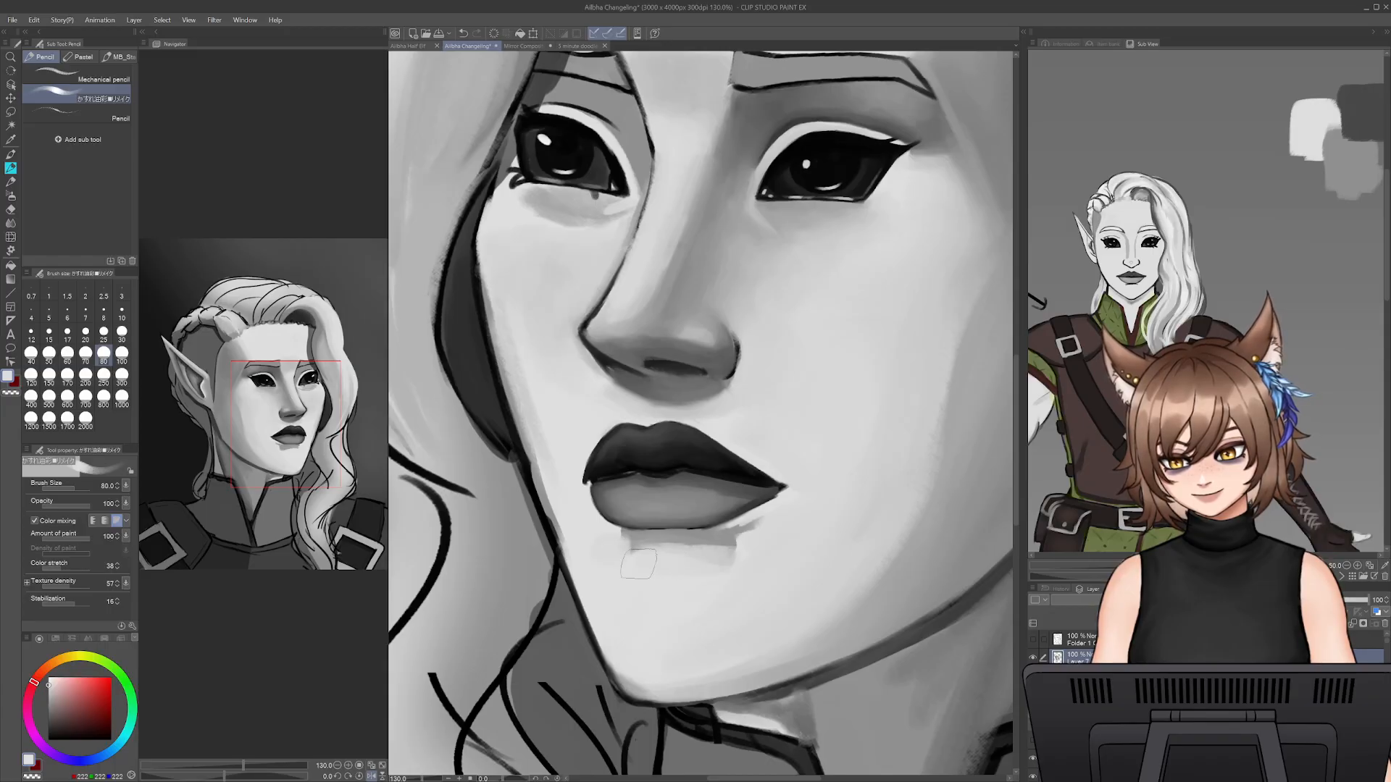
{"action": "key", "text": "ctrl+minus"}
{"action": "key", "text": "ctrl+minus"}
{"action": "key", "text": "ctrl+minus"}
{"action": "key", "text": "ctrl+minus"}
{"action": "key", "text": "ctrl+minus"}
{"action": "key", "text": "ctrl+minus"}
{"action": "key", "text": "ctrl+minus"}
{"action": "key", "text": "ctrl+minus"}
{"action": "key", "text": "ctrl+minus"}
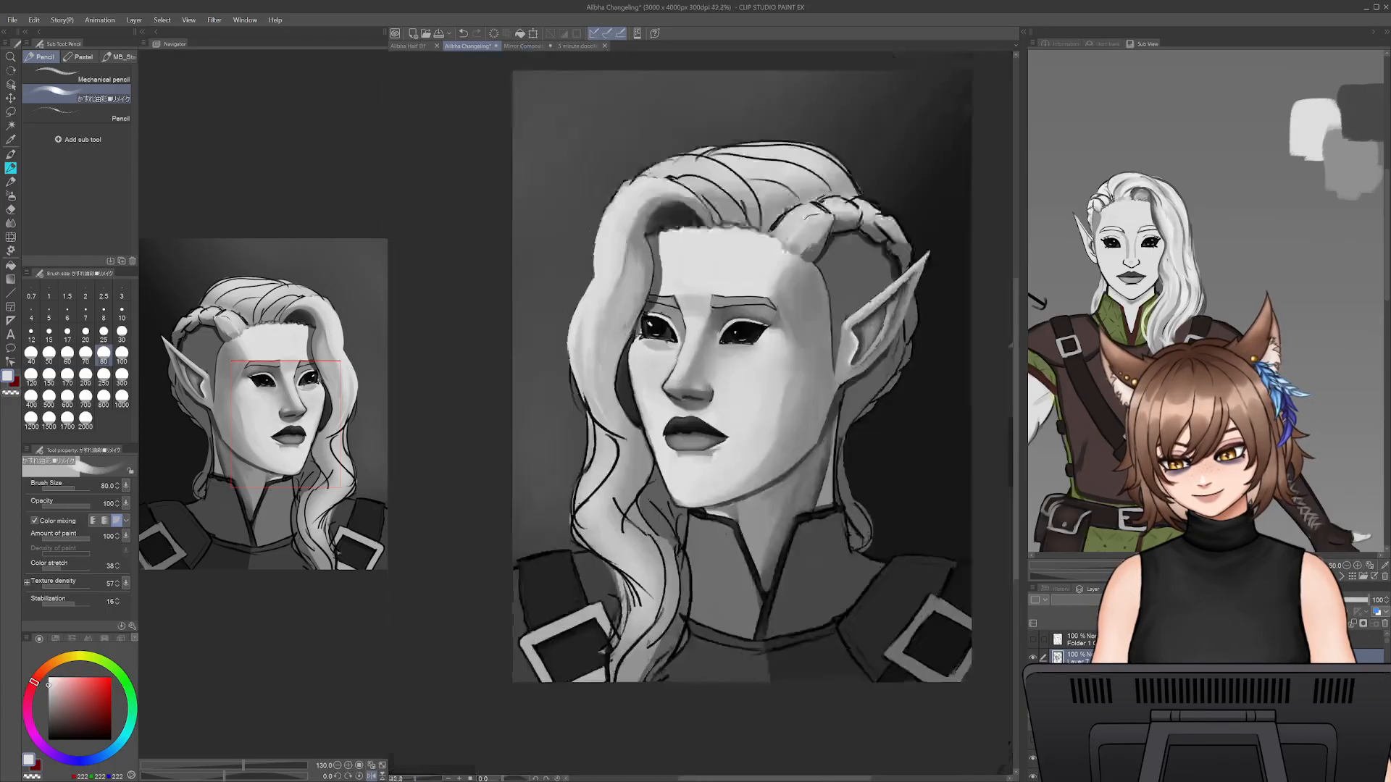
- Sample the shadow grey beneath the lower lip and deepen the under-lip shadow at brush size 30
{"action": "key", "text": "ctrl+plus"}
{"action": "key", "text": "ctrl+plus"}
{"action": "key", "text": "ctrl+plus"}
{"action": "key", "text": "ctrl+plus"}
{"action": "key", "text": "ctrl+plus"}
{"action": "key", "text": "ctrl+plus"}
{"action": "key", "text": "ctrl+plus"}
{"action": "key", "text": "ctrl+plus"}
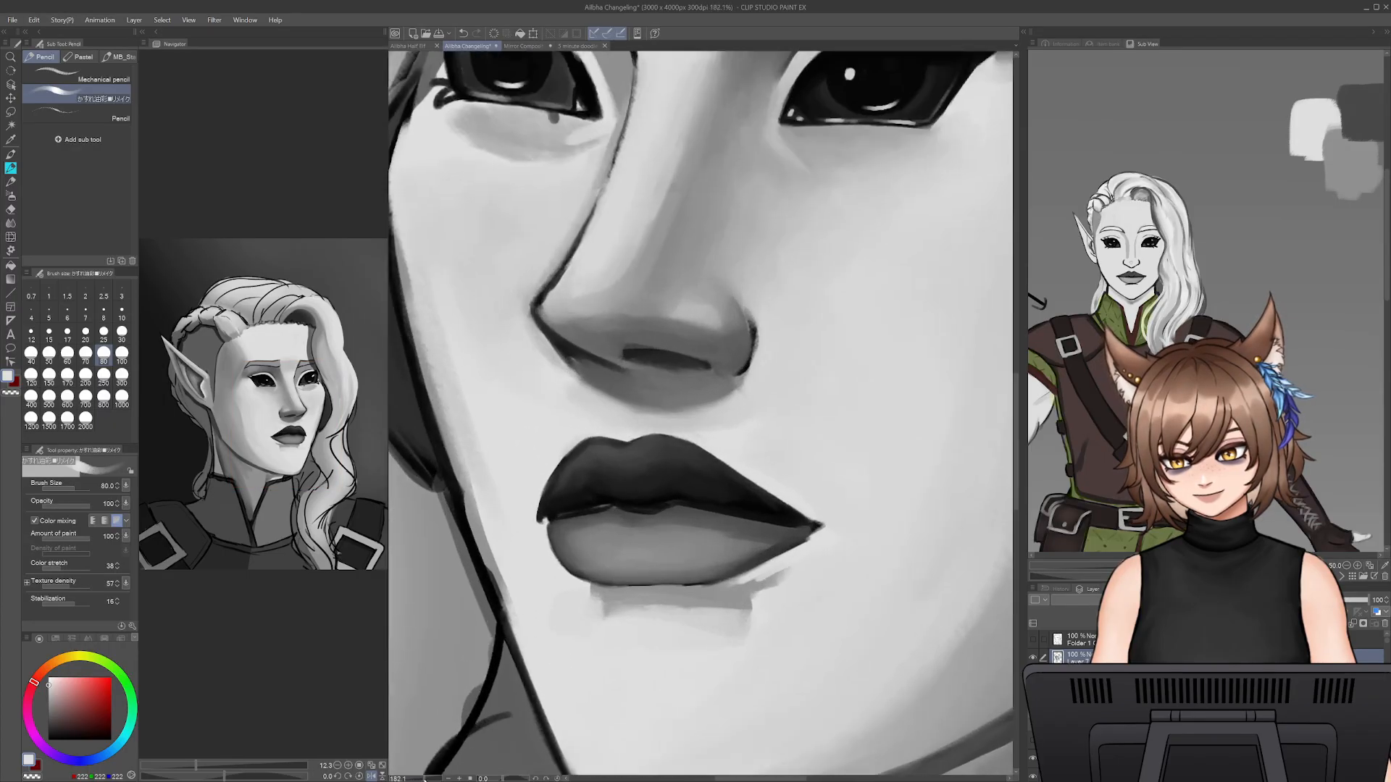
{"action": "left_click", "coordinate": [753, 536], "text": "alt"}
{"action": "key", "text": "bracketleft"}
{"action": "key", "text": "bracketleft"}
{"action": "key", "text": "bracketleft"}
{"action": "key", "text": "bracketleft"}
{"action": "key", "text": "bracketleft"}
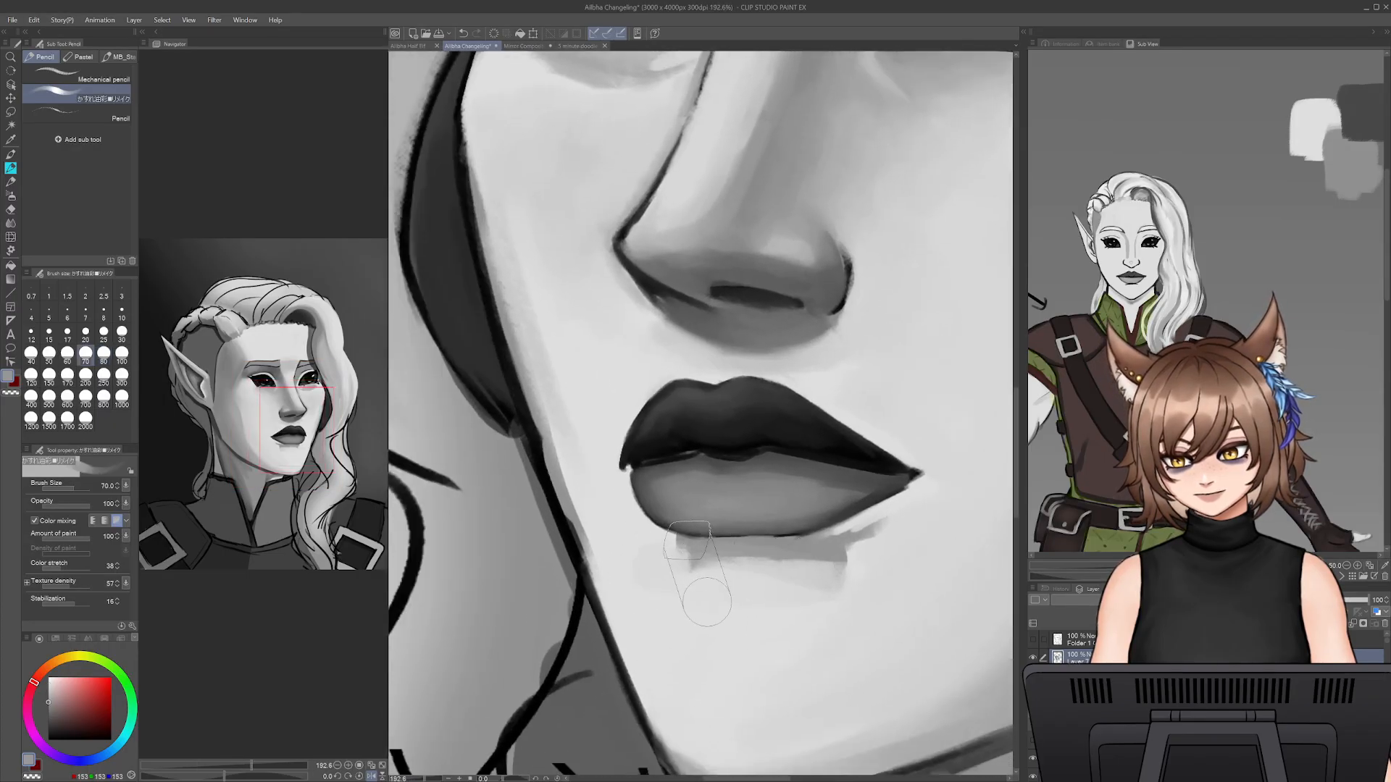
{"action": "left_click_drag", "start_coordinate": [687, 549], "coordinate": [781, 554]}
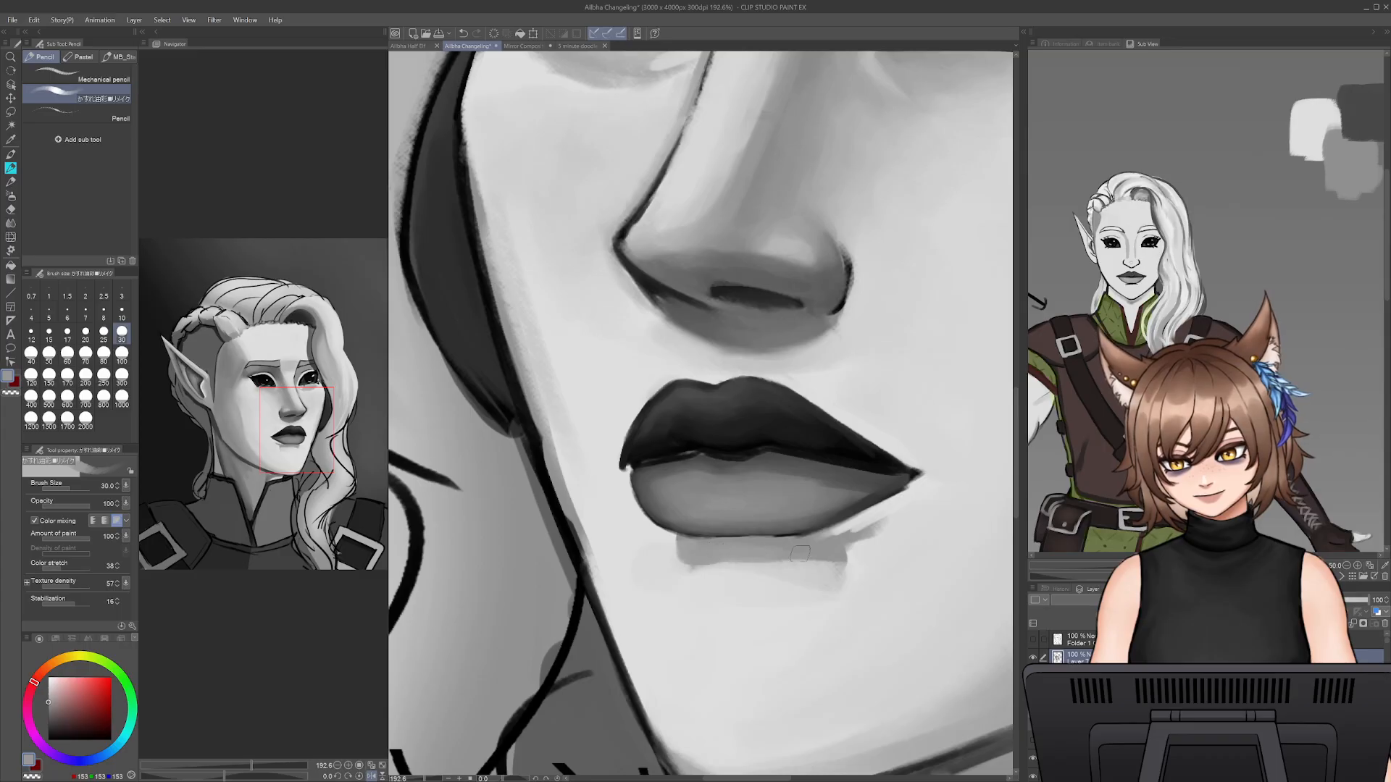
- Trim the under-lip shadow near the mouth corner with sampled light grey at brush size 40, raising the brush size to 60
{"action": "left_click", "coordinate": [862, 537], "text": "alt"}
{"action": "key", "text": "bracketright"}
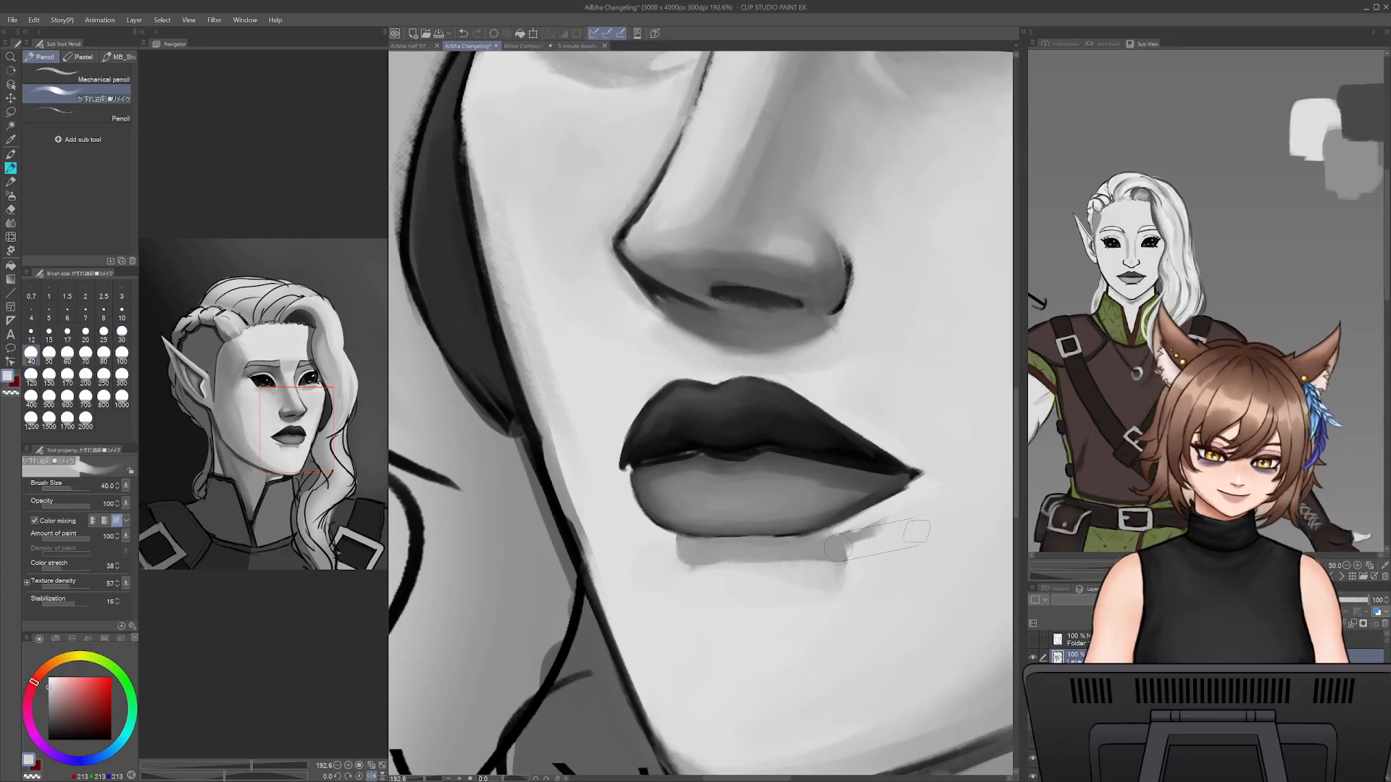
{"action": "mouse_move", "coordinate": [862, 538]}
{"action": "left_mouse_down"}
{"action": "mouse_move", "coordinate": [817, 546]}
{"action": "mouse_move", "coordinate": [835, 577]}
{"action": "left_mouse_up"}
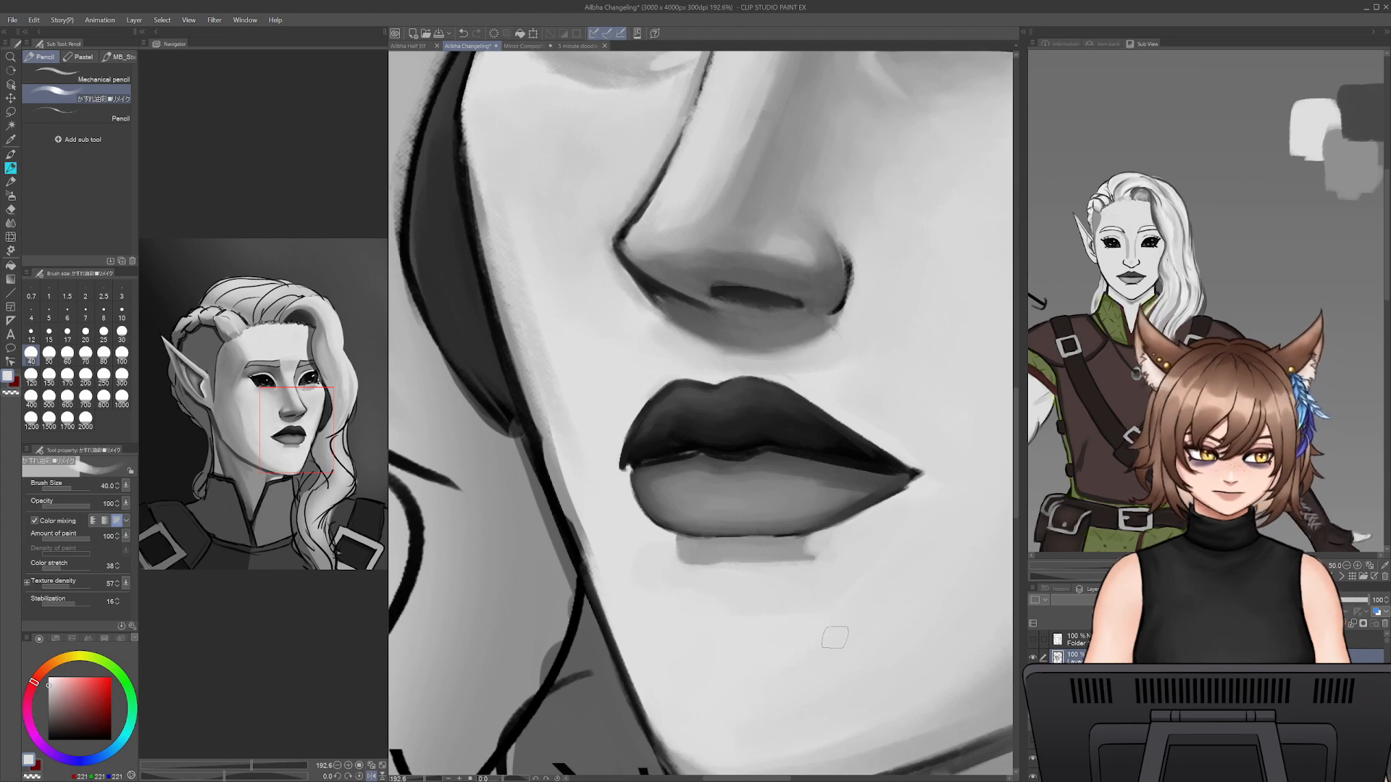
{"action": "key", "text": "bracketright"}
{"action": "key", "text": "bracketright"}
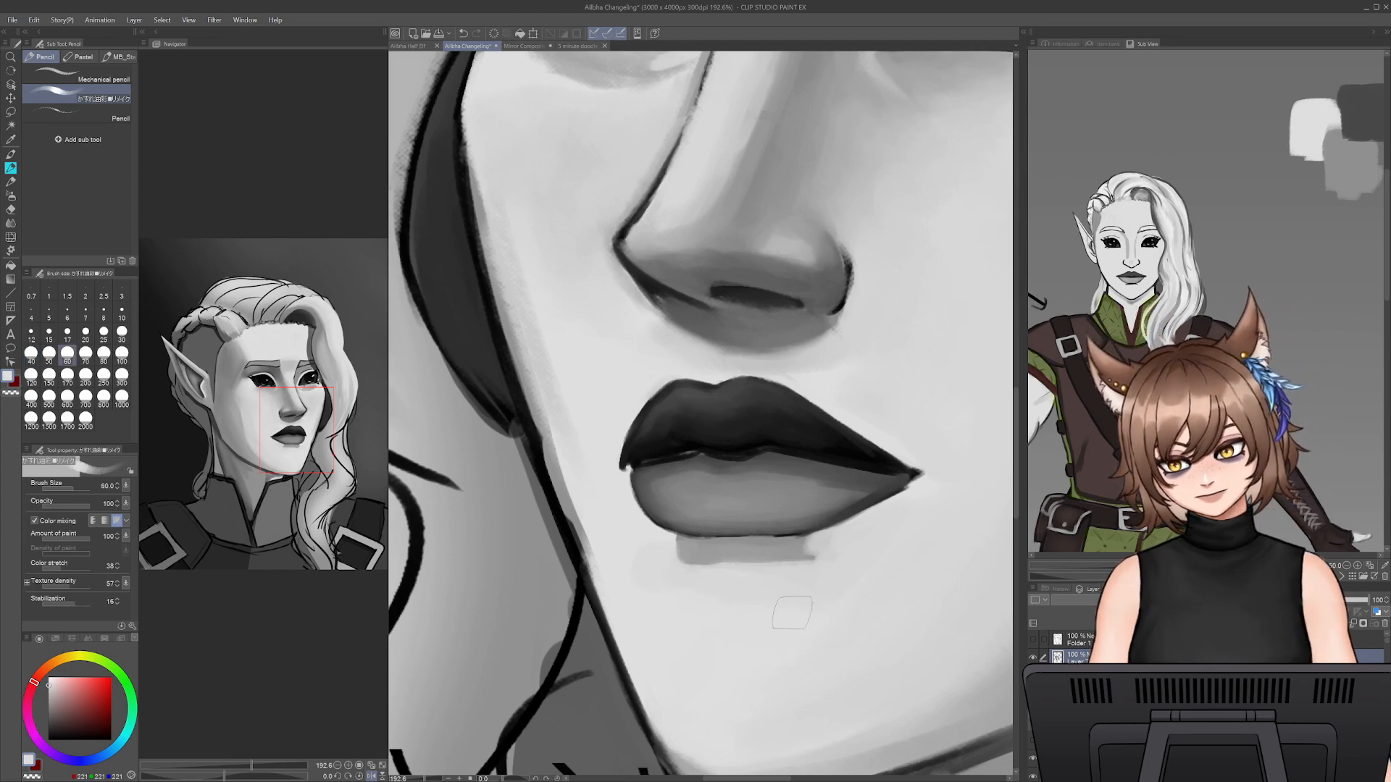
- Extend the under-lip shadow towards the hair-side end with sampled shadow grey, reducing the brush size to 20
{"action": "key", "text": "bracketleft"}
{"action": "key", "text": "bracketleft"}
{"action": "key", "text": "bracketleft"}
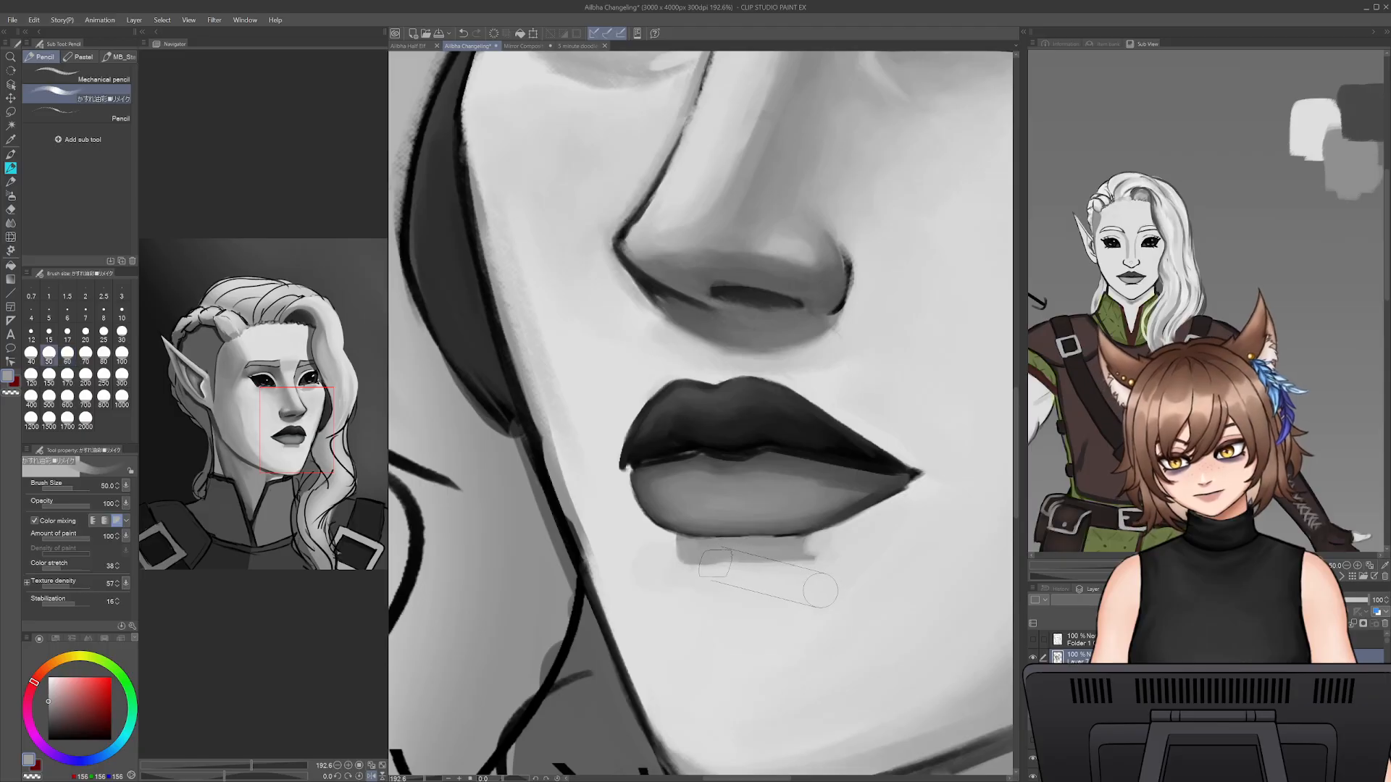
{"action": "left_click_drag", "start_coordinate": [701, 562], "coordinate": [797, 560]}
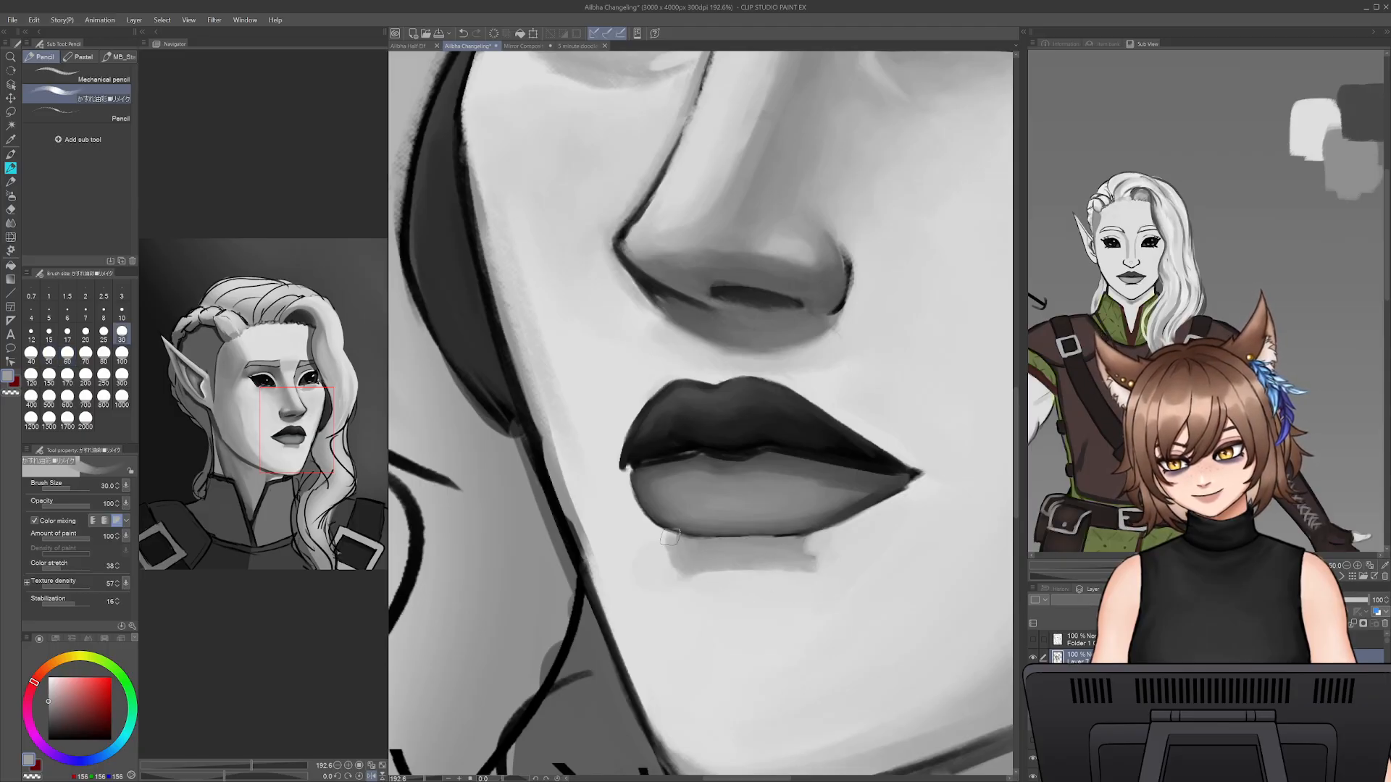
{"action": "key", "text": "bracketleft"}
{"action": "key", "text": "bracketleft"}
{"action": "mouse_move", "coordinate": [671, 541]}
{"action": "left_mouse_down"}
{"action": "mouse_move", "coordinate": [683, 580]}
{"action": "mouse_move", "coordinate": [664, 545]}
{"action": "mouse_move", "coordinate": [685, 576]}
{"action": "mouse_move", "coordinate": [775, 570]}
{"action": "left_mouse_up"}
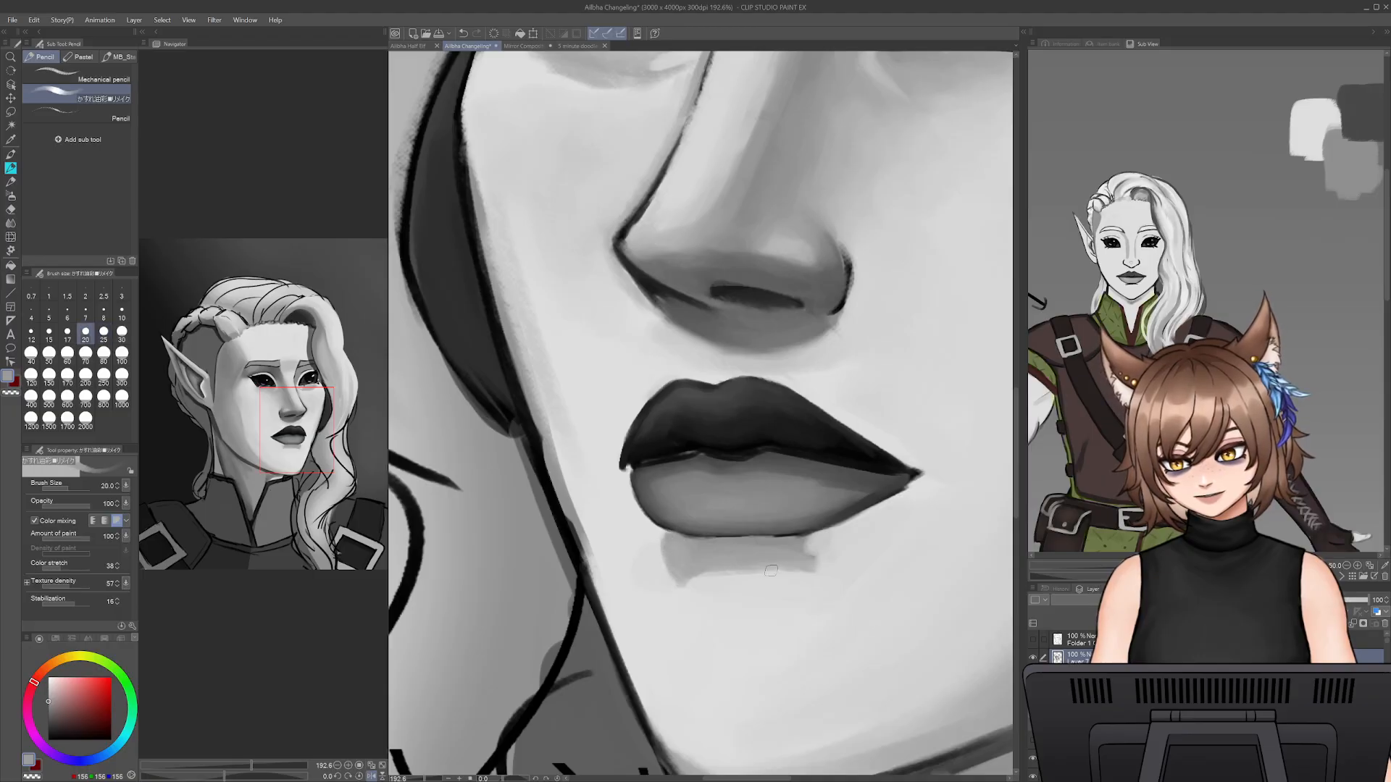
- Blend the under-lip shadow's lower edge and both ends with alternately sampled light and shadow greys at brush size 30
{"action": "left_click", "coordinate": [779, 572], "text": "alt"}
{"action": "key", "text": "bracketright"}
{"action": "key", "text": "bracketright"}
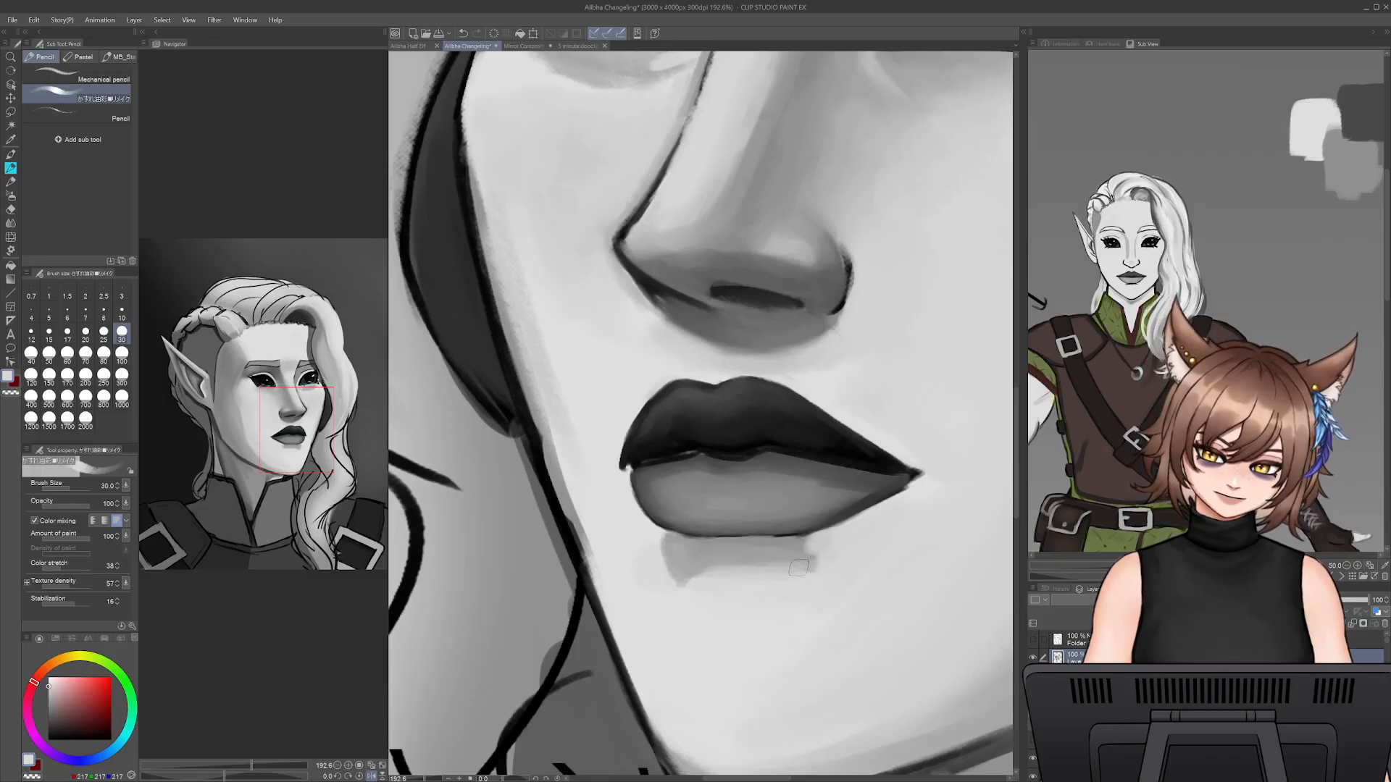
{"action": "left_click", "coordinate": [786, 545], "text": "alt"}
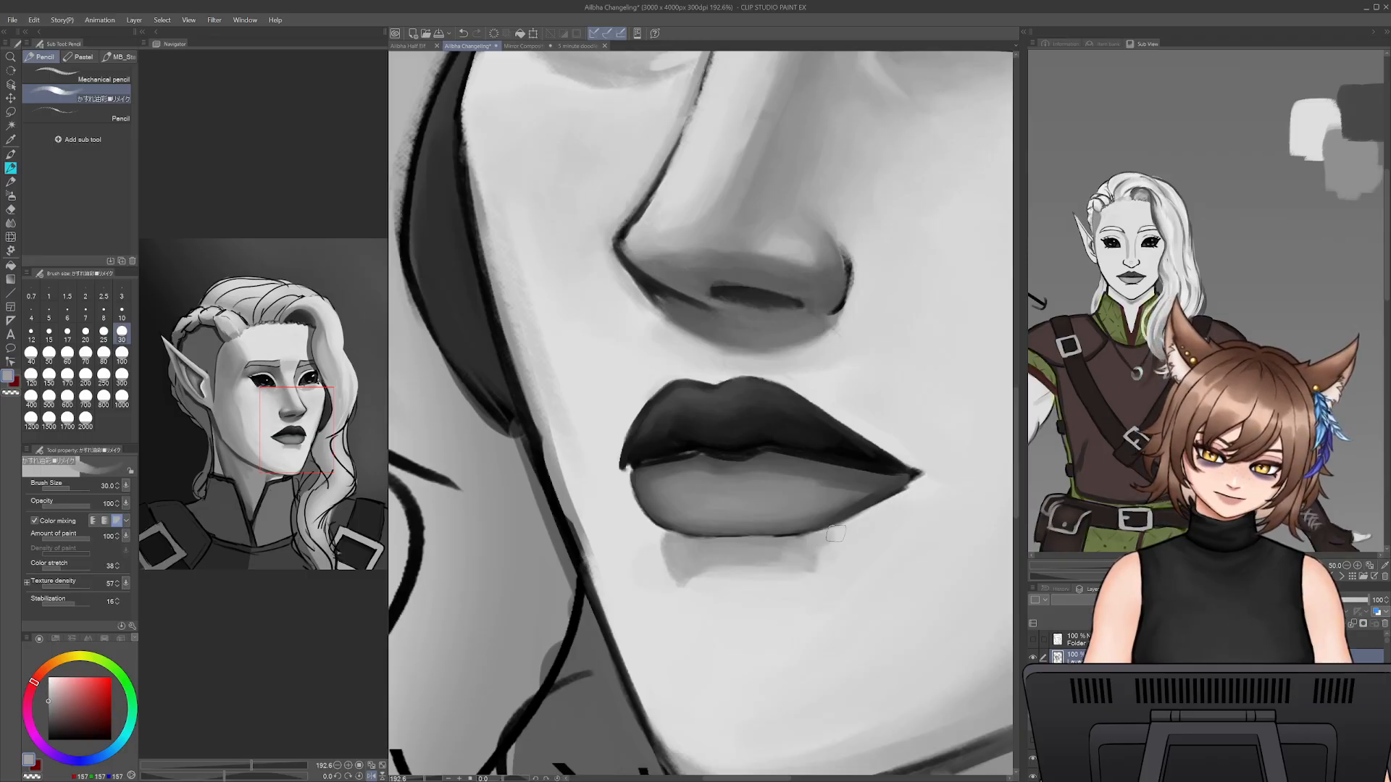
{"action": "left_click_drag", "start_coordinate": [805, 556], "coordinate": [678, 580]}
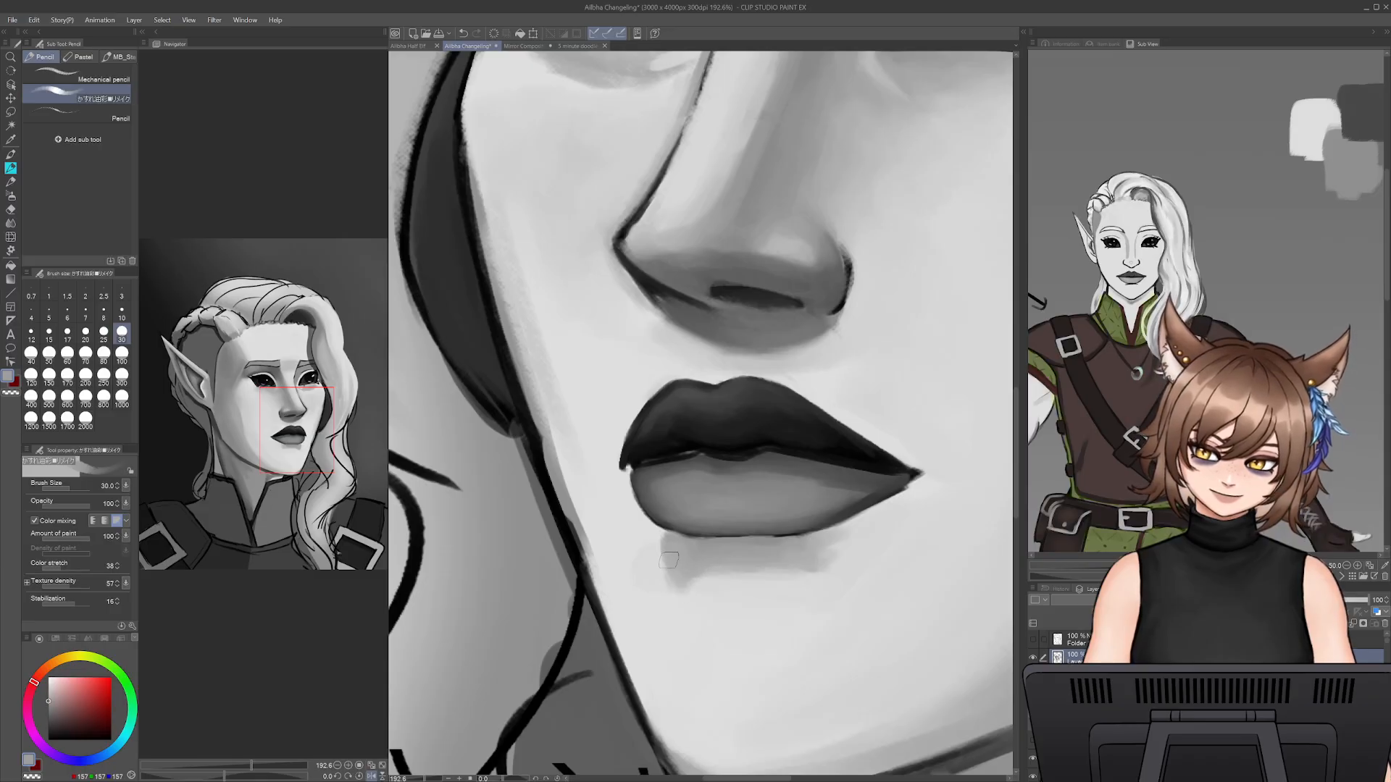
{"action": "left_click", "coordinate": [676, 586], "text": "alt"}
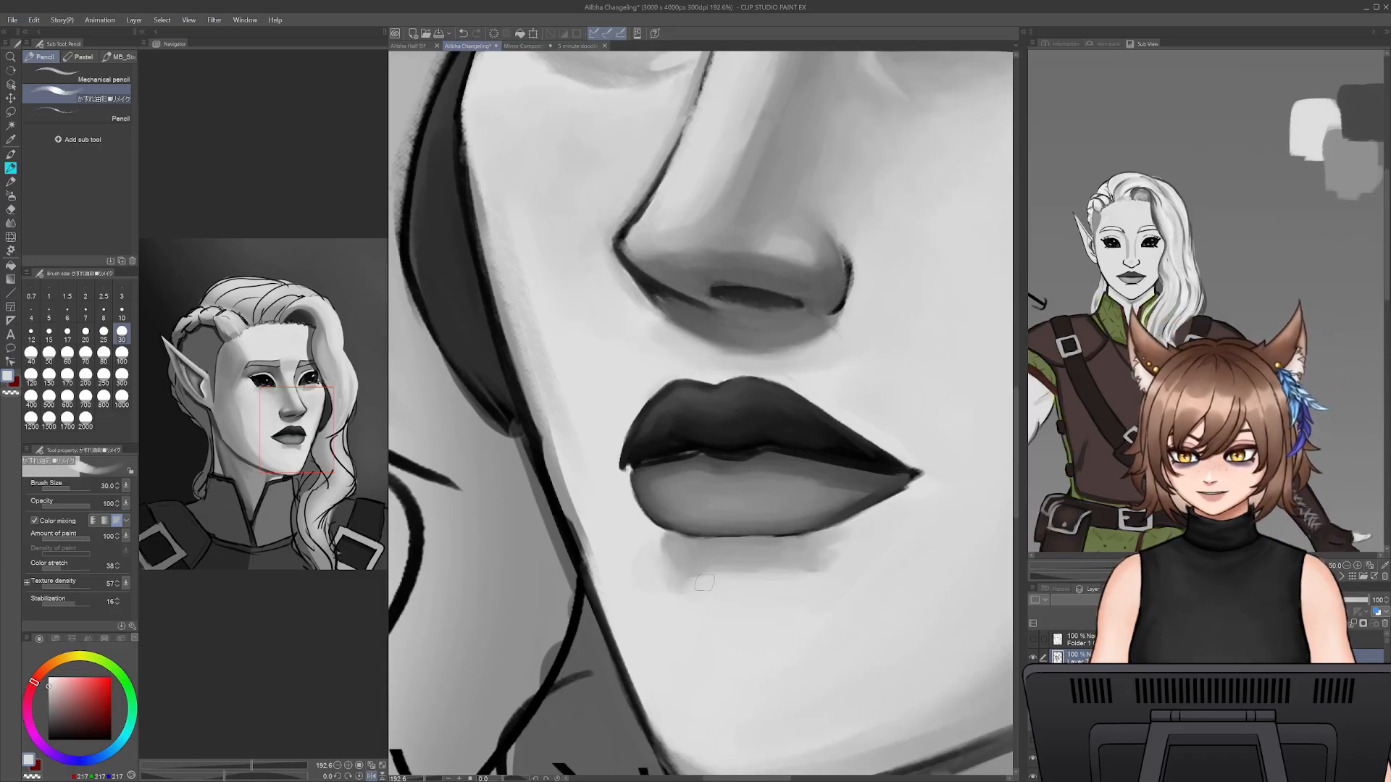
{"action": "left_click", "coordinate": [712, 564], "text": "alt"}
- Darken the mouth line and lower lip outline with sampled near-black, undoing one stroke and reducing the brush size to 9
{"action": "left_click", "coordinate": [698, 447], "text": "alt"}
{"action": "key", "text": "bracketleft"}
{"action": "key", "text": "bracketleft"}
{"action": "key", "text": "bracketleft"}
{"action": "key", "text": "bracketleft"}
{"action": "key", "text": "bracketleft"}
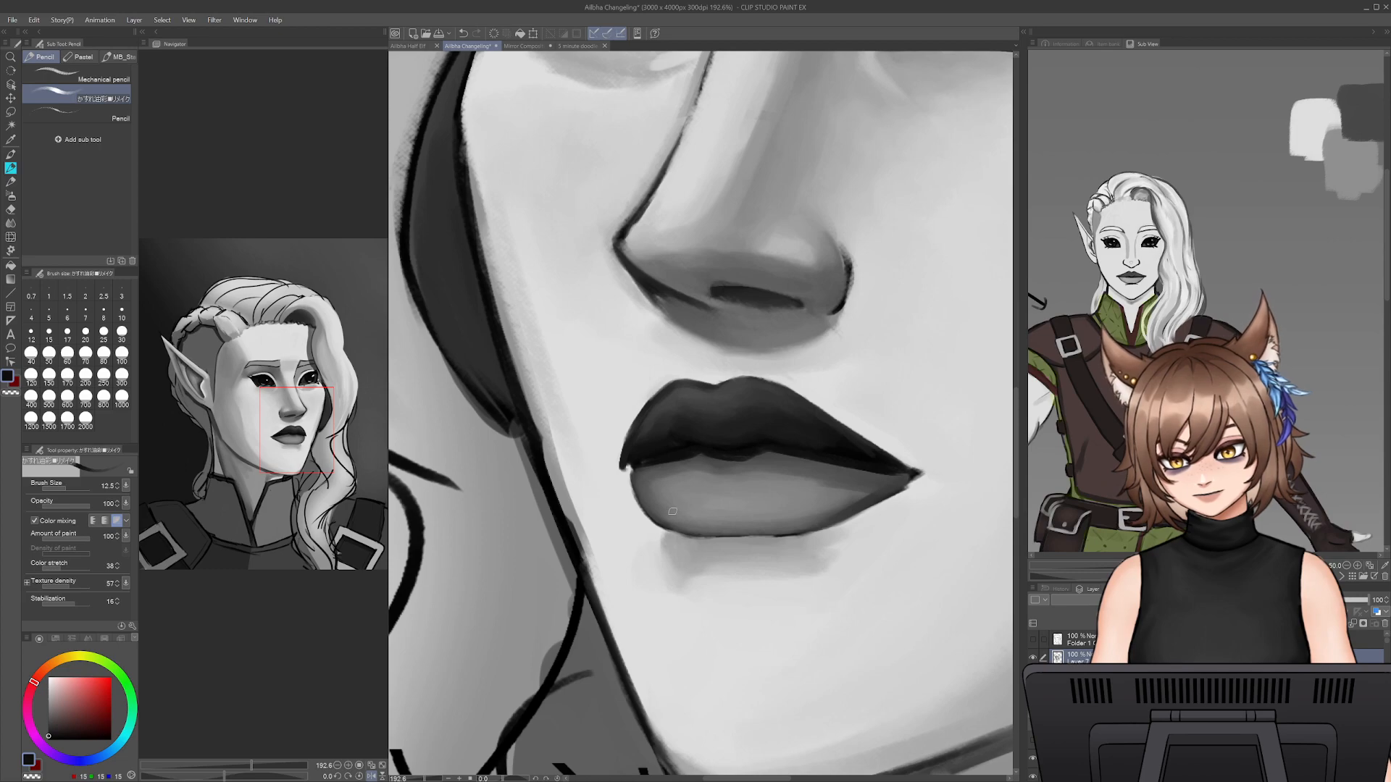
{"action": "left_click_drag", "start_coordinate": [632, 469], "coordinate": [824, 459]}
{"action": "key", "text": "ctrl+z"}
{"action": "key", "text": "bracketleft"}
{"action": "key", "text": "bracketleft"}
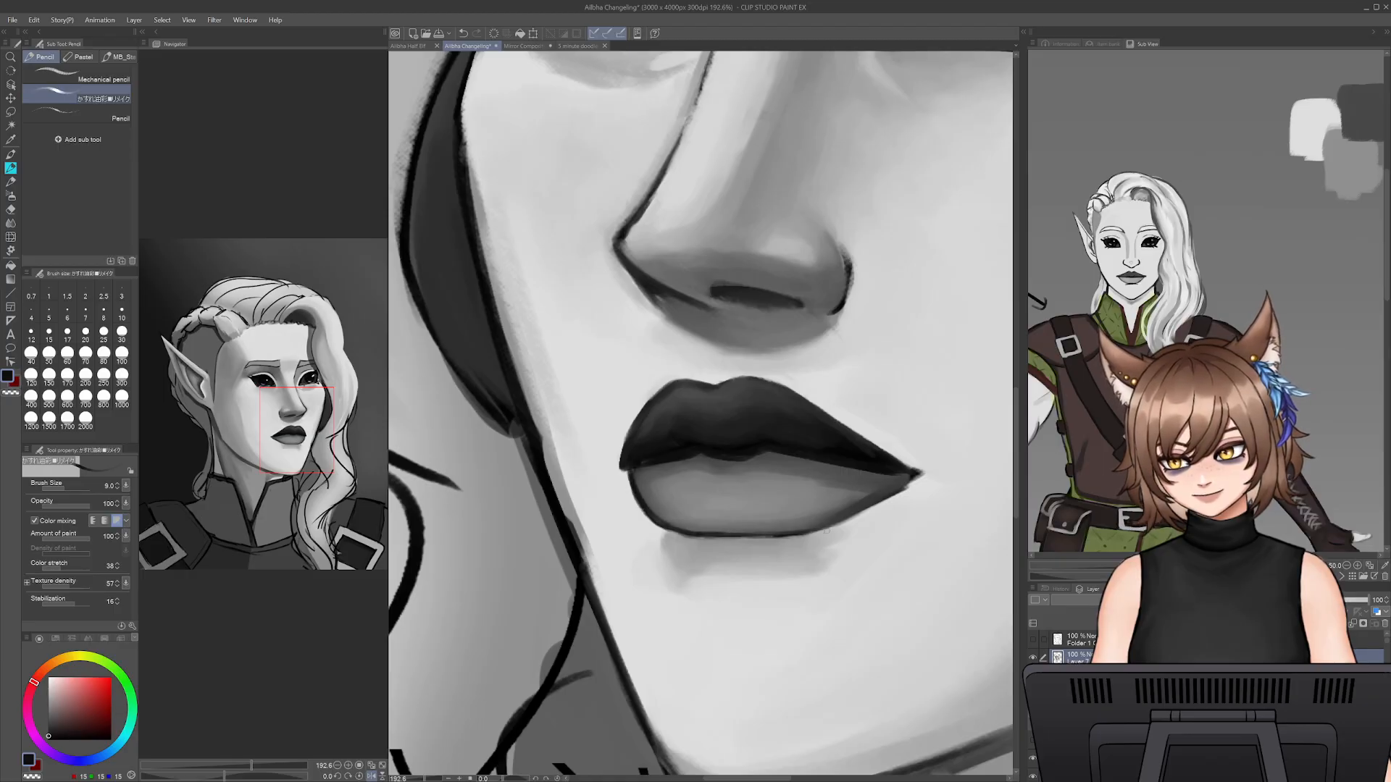
- Soften the under-lip shadow into the chin with sampled light grey at brush size 35
{"action": "key", "text": "bracketright"}
{"action": "key", "text": "bracketright"}
{"action": "key", "text": "bracketright"}
{"action": "key", "text": "bracketright"}
{"action": "key", "text": "bracketright"}
{"action": "key", "text": "bracketright"}
{"action": "key", "text": "bracketright"}
{"action": "key", "text": "bracketright"}
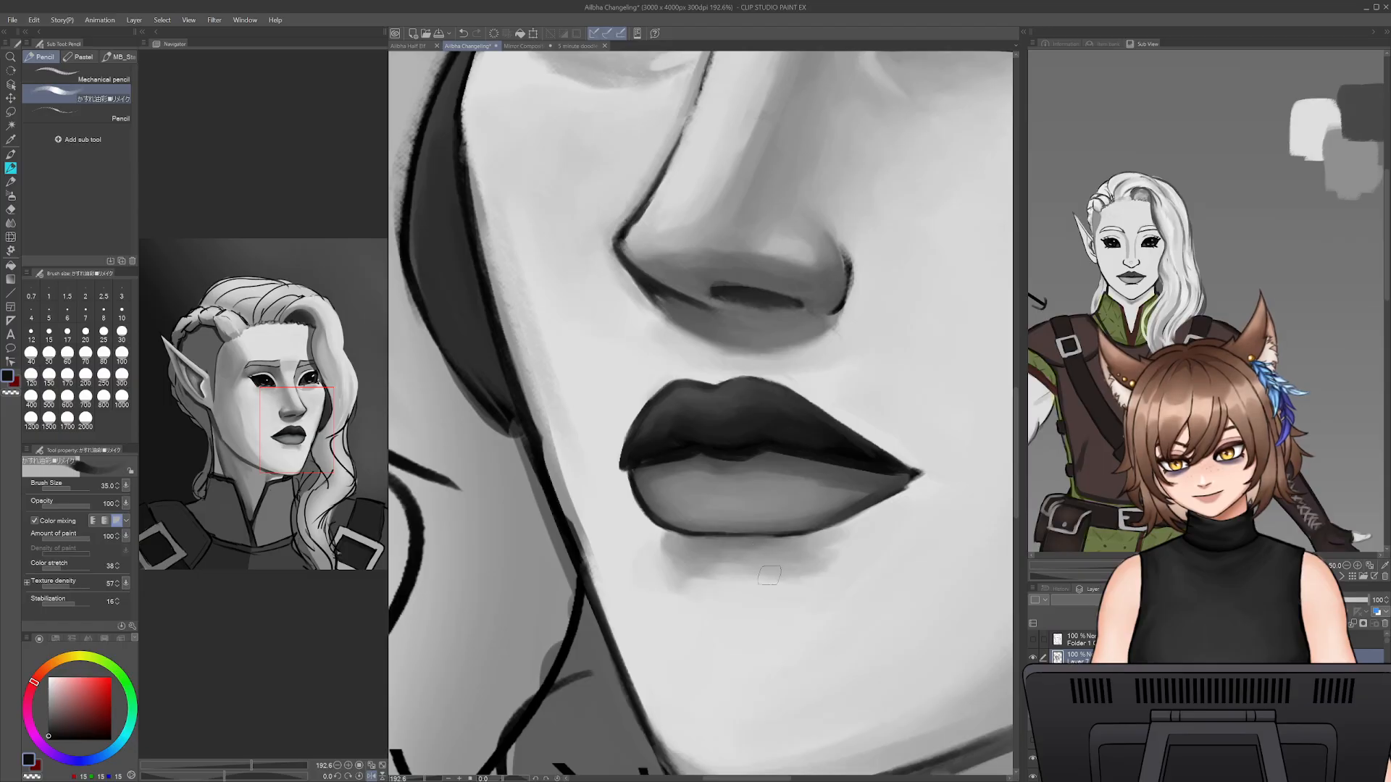
{"action": "left_click", "coordinate": [801, 586], "text": "alt"}
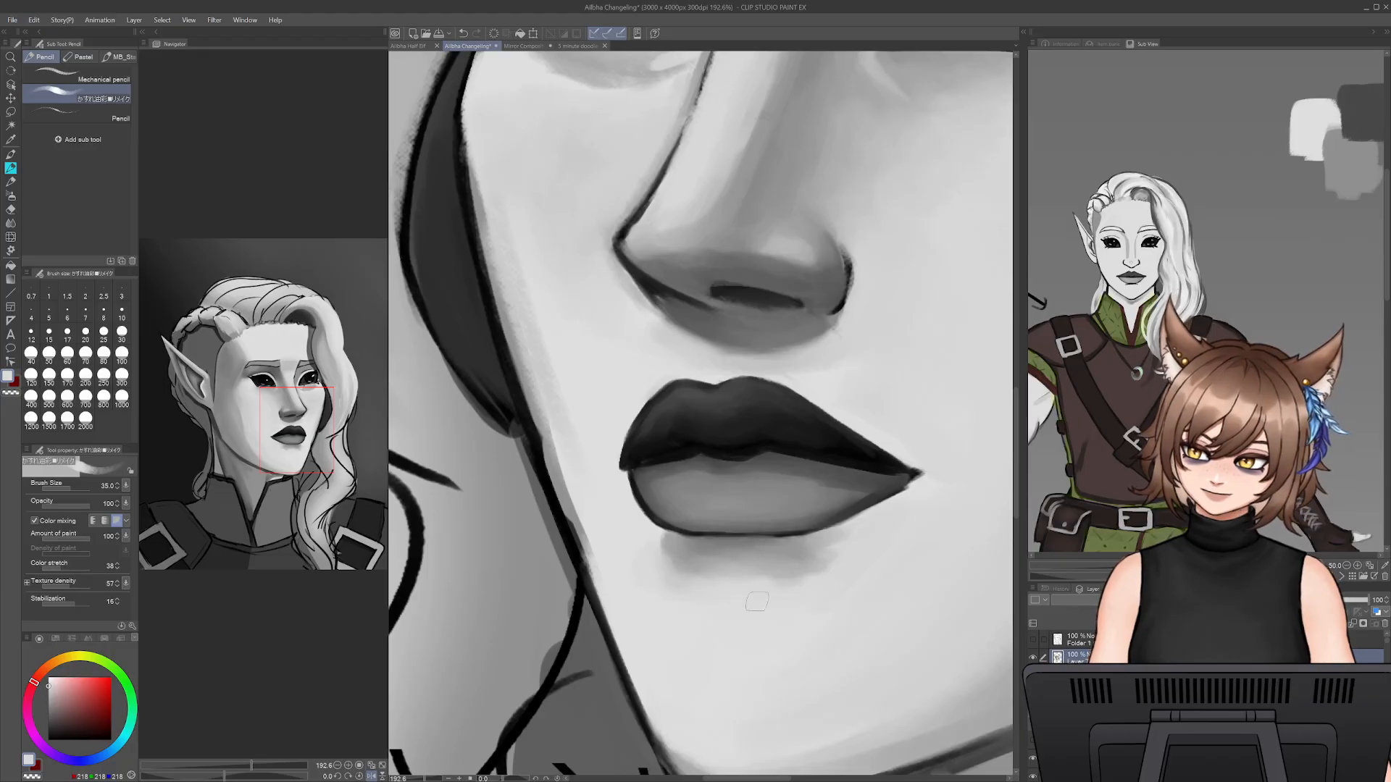
{"action": "left_click", "coordinate": [408, 45]}
{"action": "left_click", "coordinate": [455, 46]}
- Shade beneath the lower lip's hair-side edge with sampled shadow greys at brush size 15
{"action": "left_click", "coordinate": [683, 563], "text": "alt"}
{"action": "key", "text": "["}
{"action": "key", "text": "bracketleft"}
{"action": "key", "text": "bracketleft"}
{"action": "key", "text": "bracketleft"}
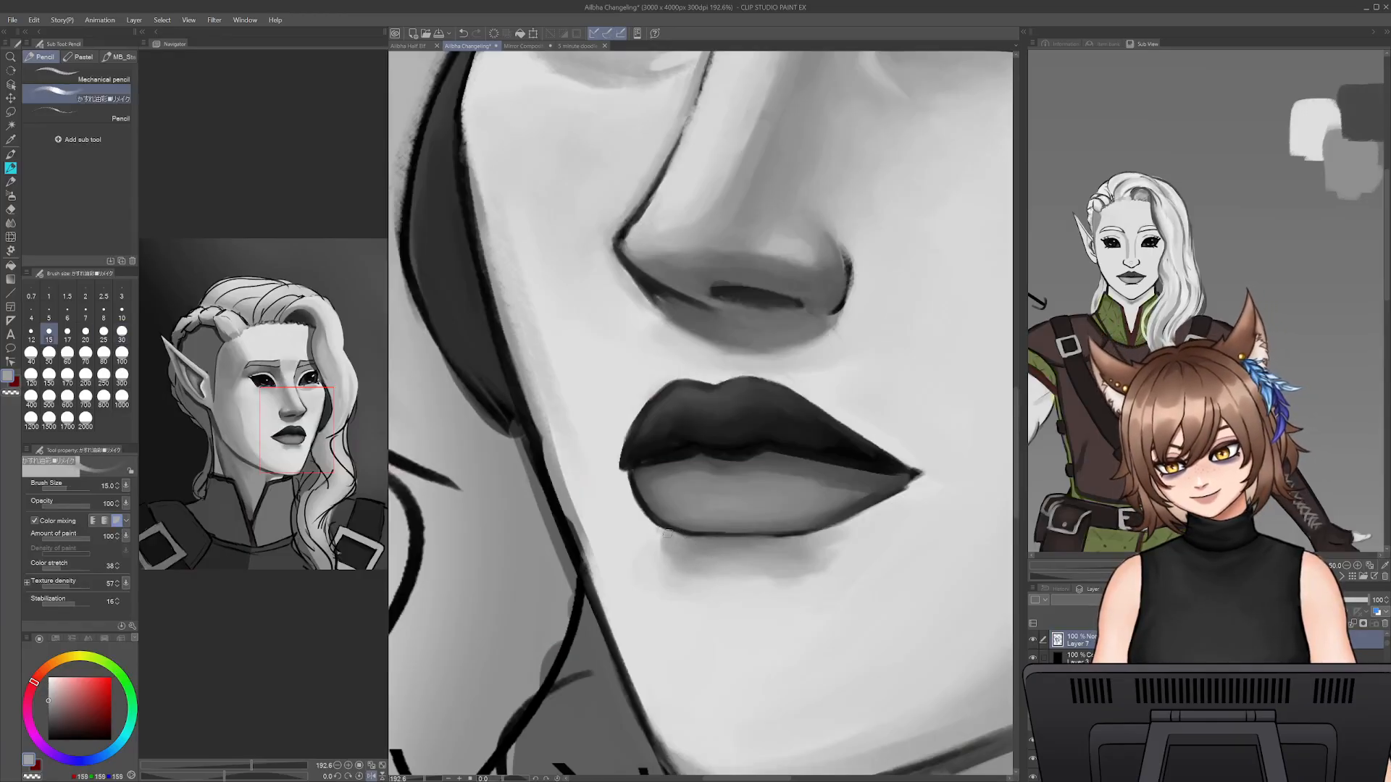
{"action": "left_click", "coordinate": [704, 545], "text": "alt"}
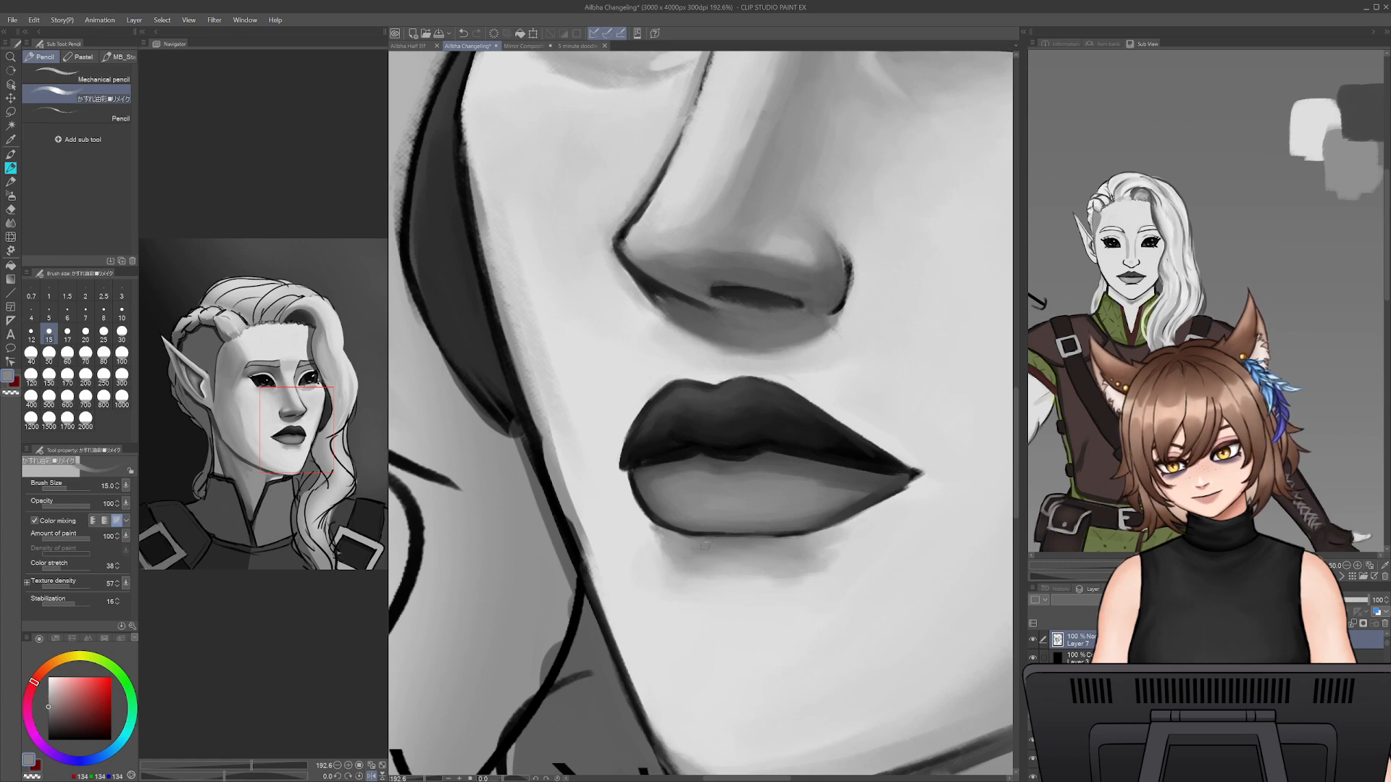
- Clean the under-lip shadow's hair-side end with light grey and extend its opposite end with shadow grey at brush size 20
{"action": "left_click", "coordinate": [655, 532], "text": "alt"}
{"action": "key", "text": "bracketright"}
{"action": "key", "text": "bracketright"}
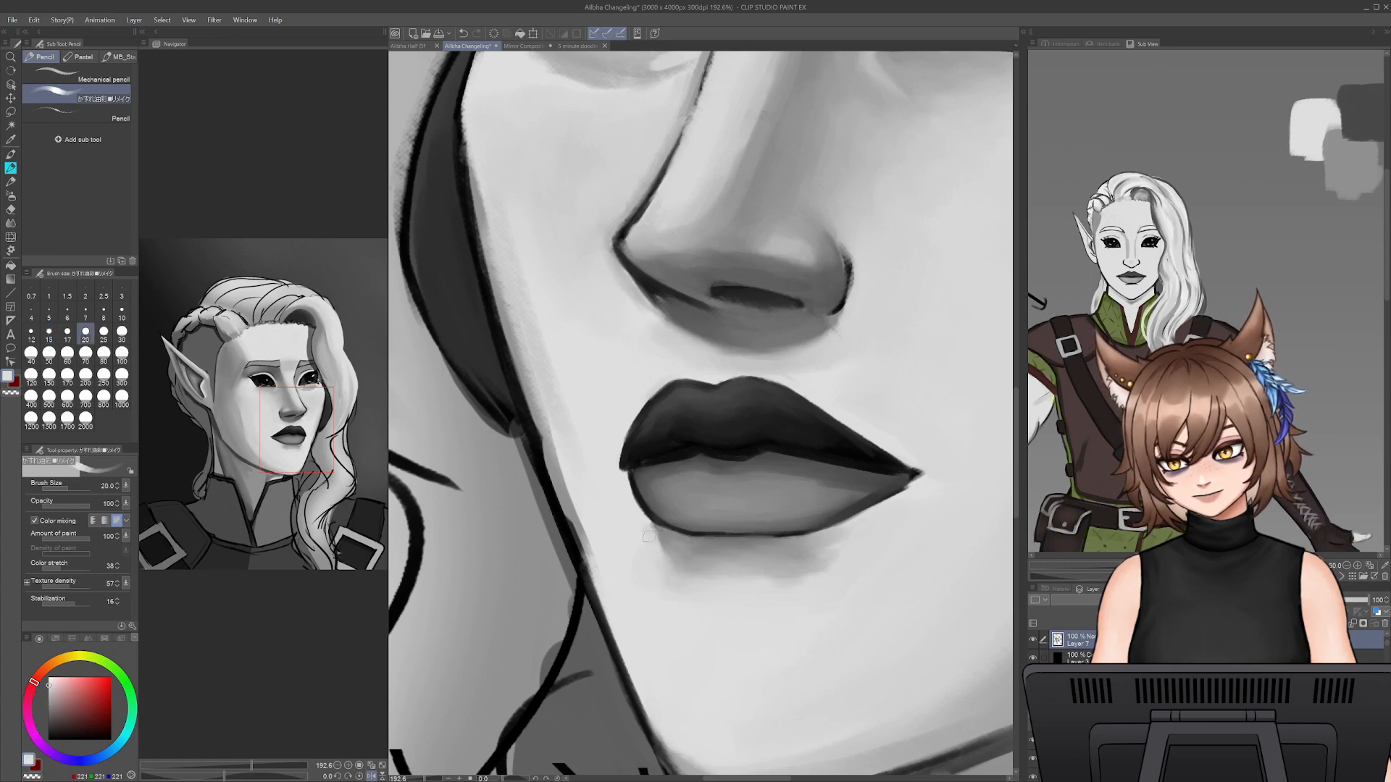
{"action": "left_click", "coordinate": [712, 557], "text": "alt"}
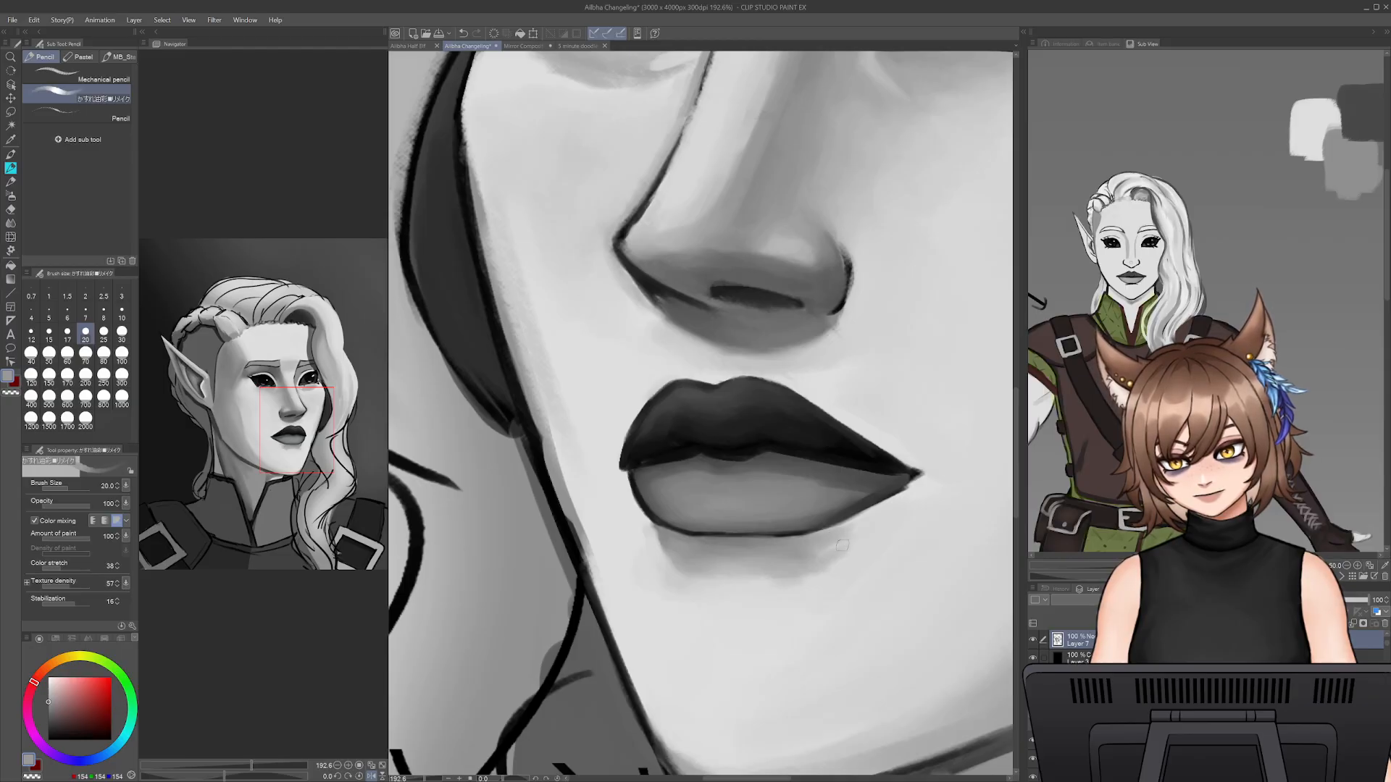
- Smooth the lower edge of the under-lip shadow into the chin with sampled light greys at brush size 35
{"action": "left_click", "coordinate": [801, 591], "text": "alt"}
{"action": "key", "text": "bracketright"}
{"action": "key", "text": "bracketright"}
{"action": "key", "text": "bracketright"}
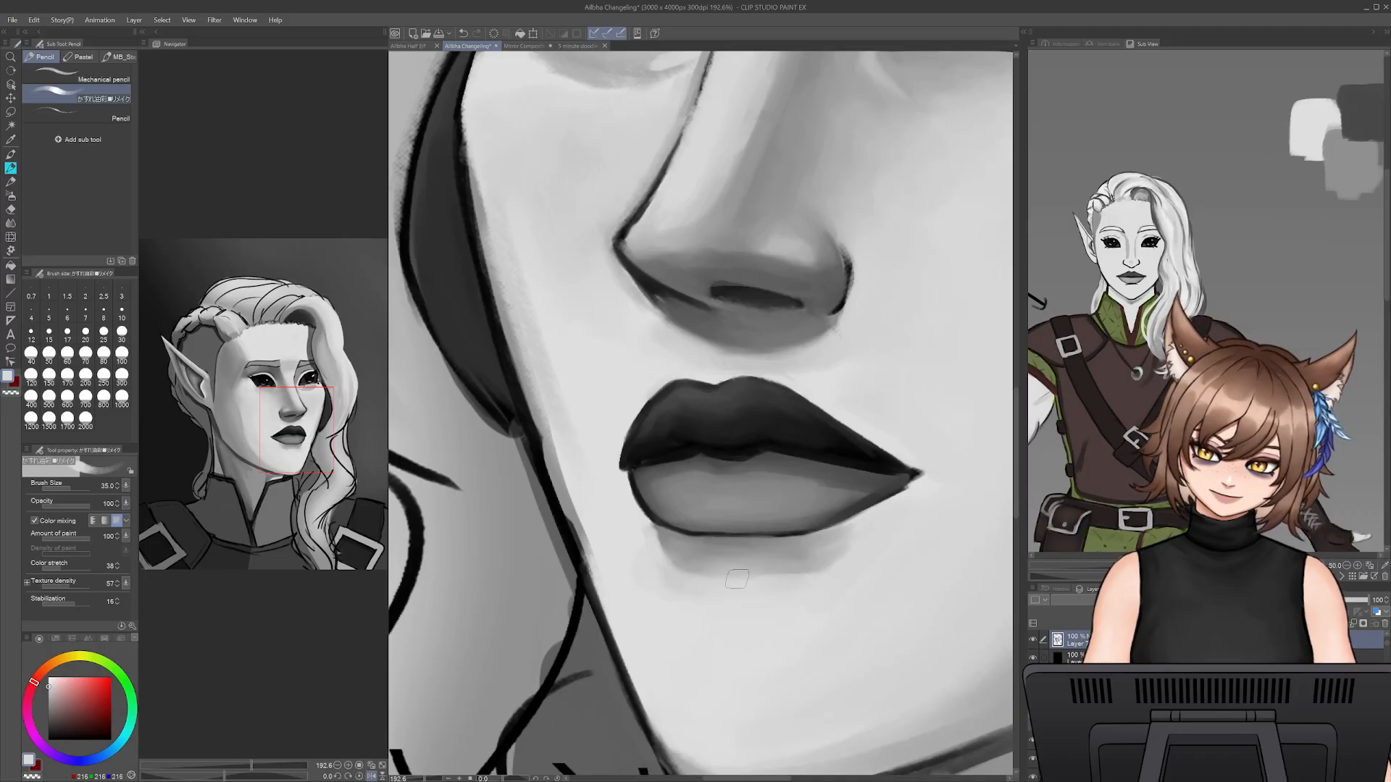
{"action": "left_click", "coordinate": [655, 575], "text": "alt"}
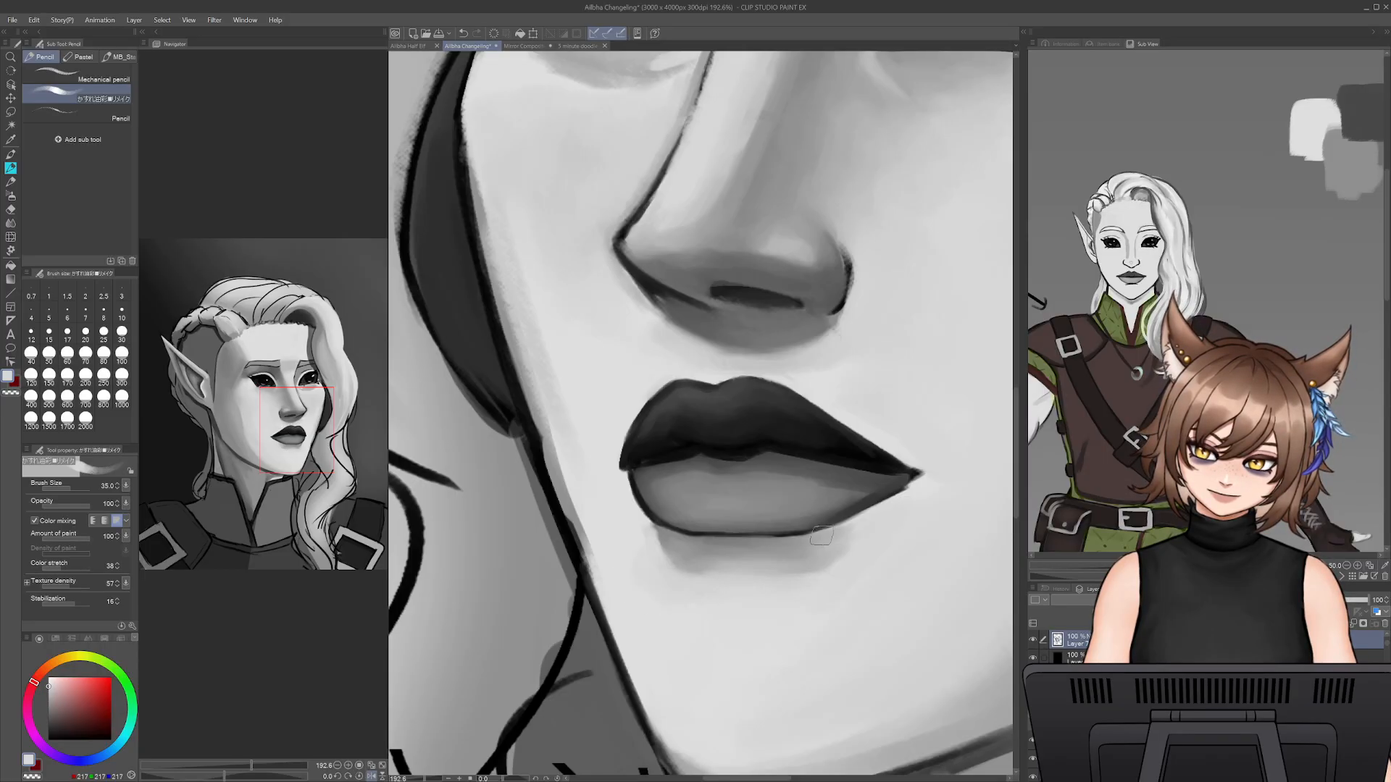
- Sample the neck's mid grey and shade the neck below the jaw at brush size 80, reducing the brush size to 40
{"action": "left_click_drag", "start_coordinate": [765, 403], "coordinate": [678, 476]}
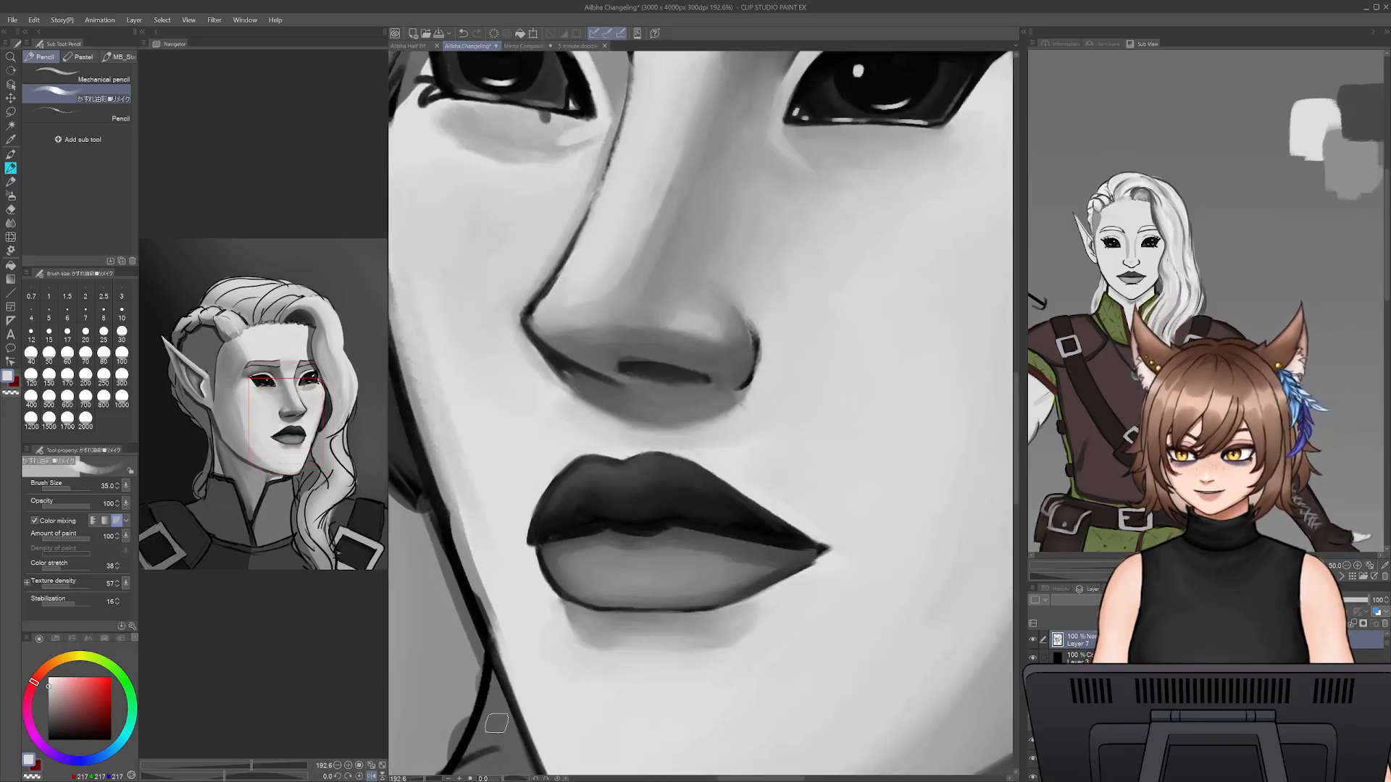
{"action": "left_click_drag", "start_coordinate": [425, 779], "coordinate": [418, 779]}
{"action": "left_click_drag", "start_coordinate": [976, 642], "coordinate": [846, 701]}
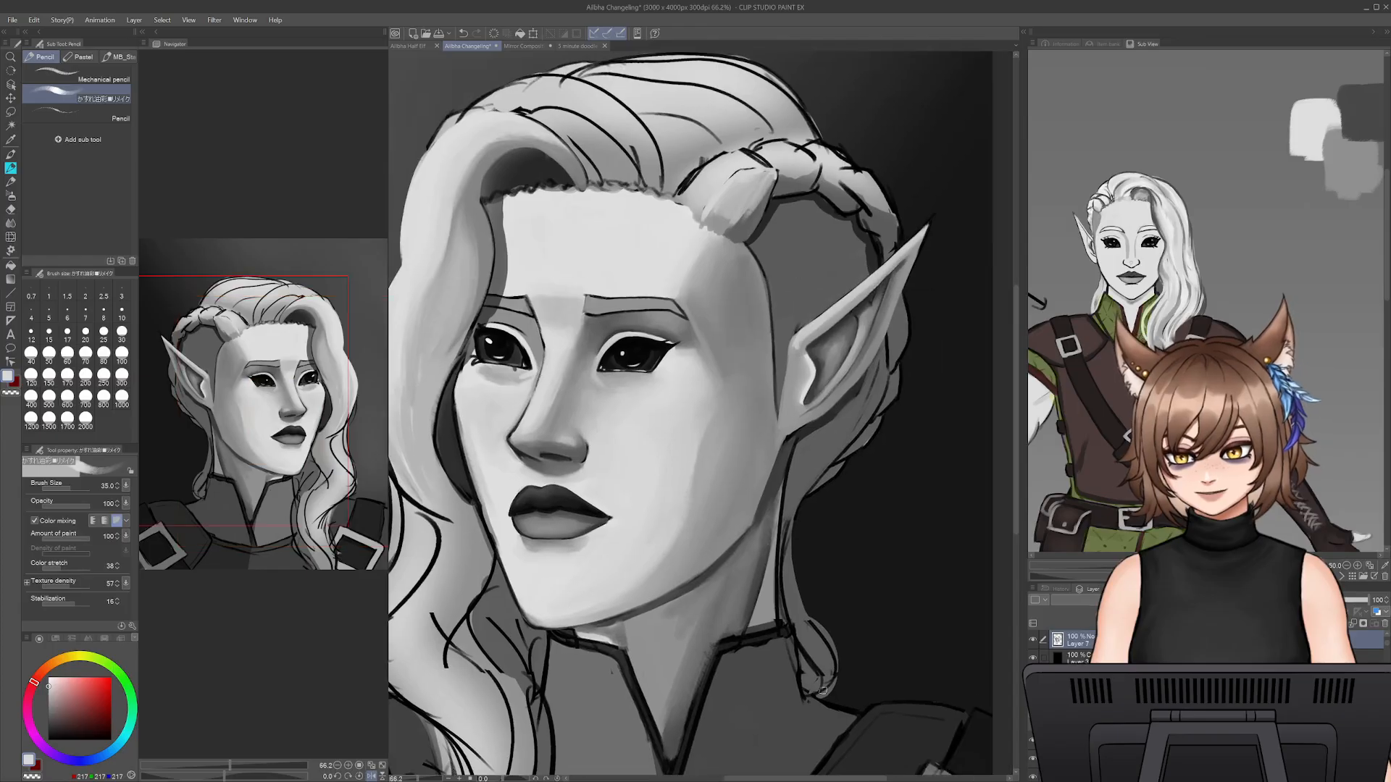
{"action": "left_click", "coordinate": [677, 632], "text": "alt"}
{"action": "key", "text": "]"}
{"action": "key", "text": "]"}
{"action": "key", "text": "]"}
{"action": "key", "text": "]"}
{"action": "key", "text": "]"}
{"action": "key", "text": "]"}
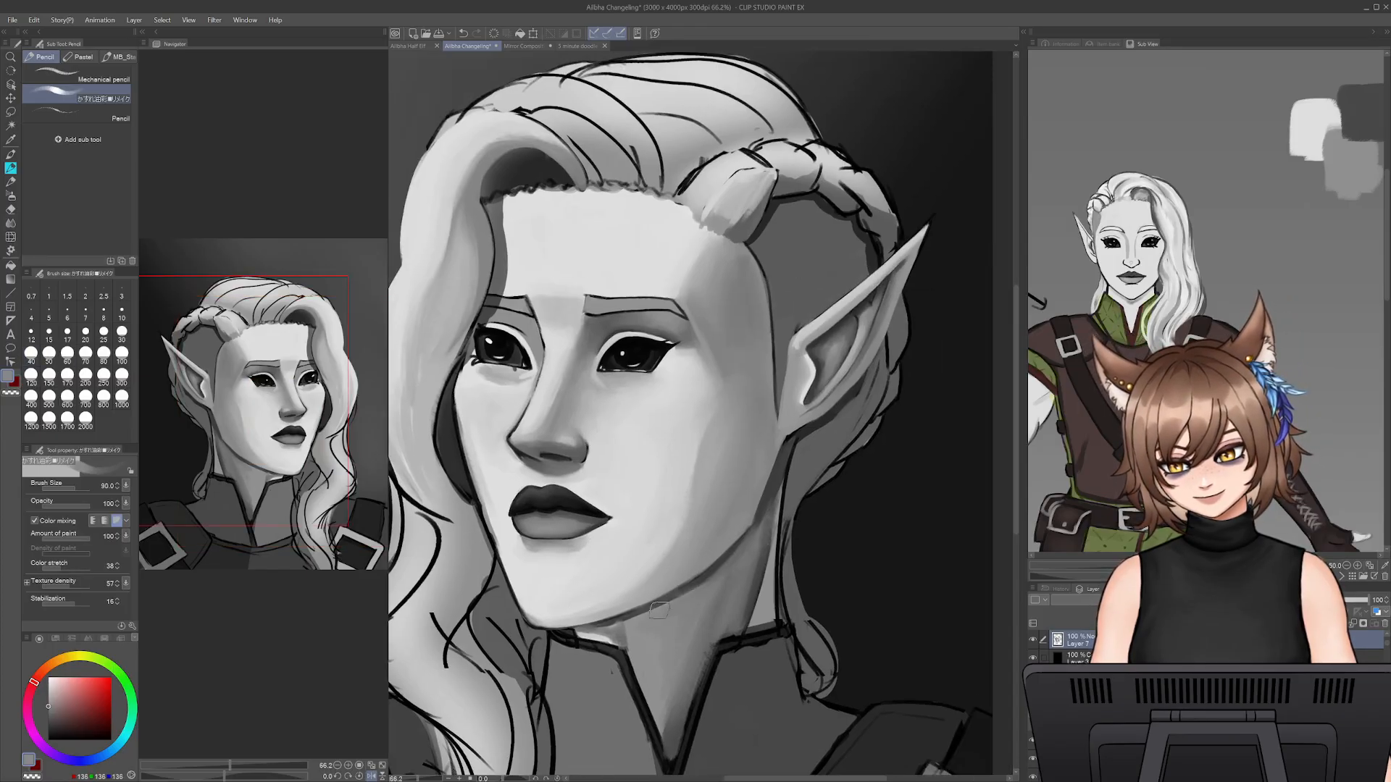
{"action": "key", "text": "["}
{"action": "key", "text": "["}
{"action": "key", "text": "["}
{"action": "key", "text": "["}
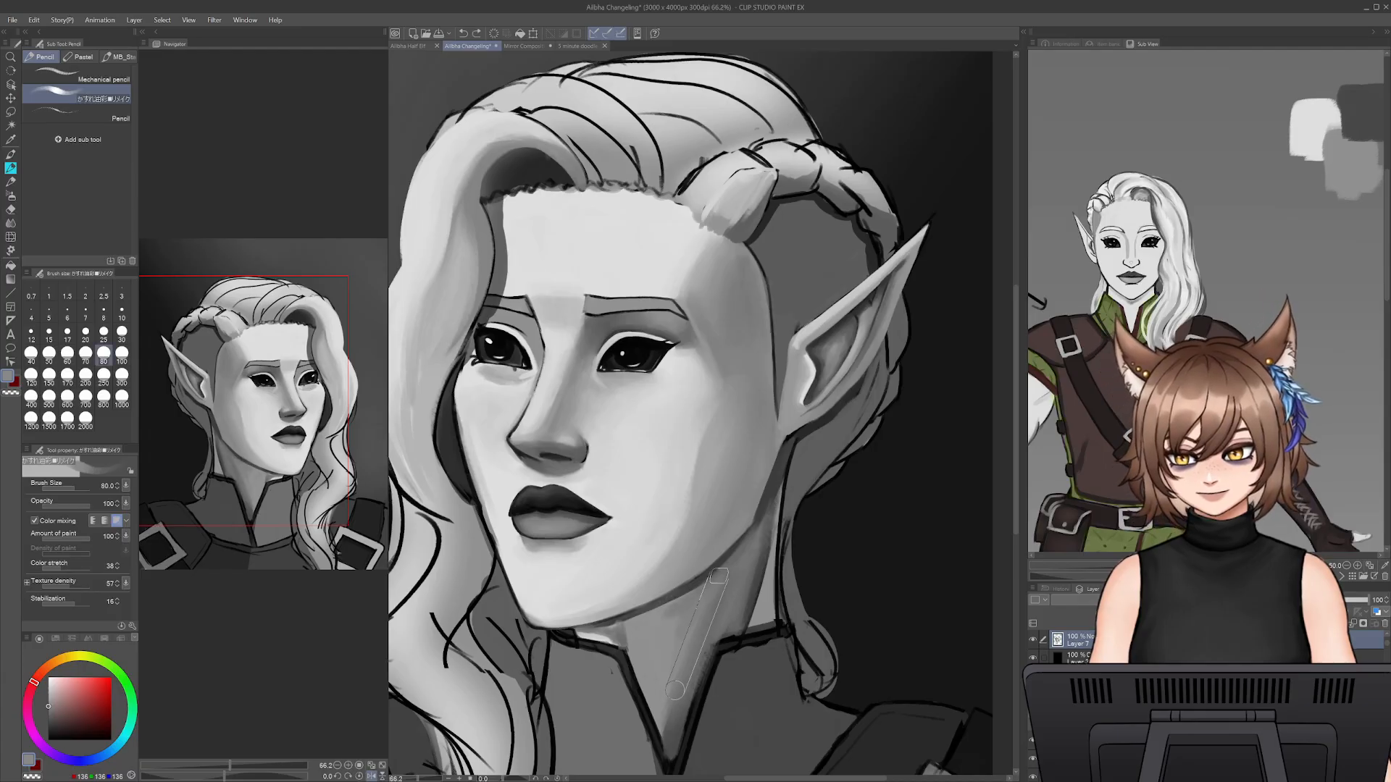
{"action": "left_click", "coordinate": [731, 553], "text": "alt"}
{"action": "key", "text": "["}
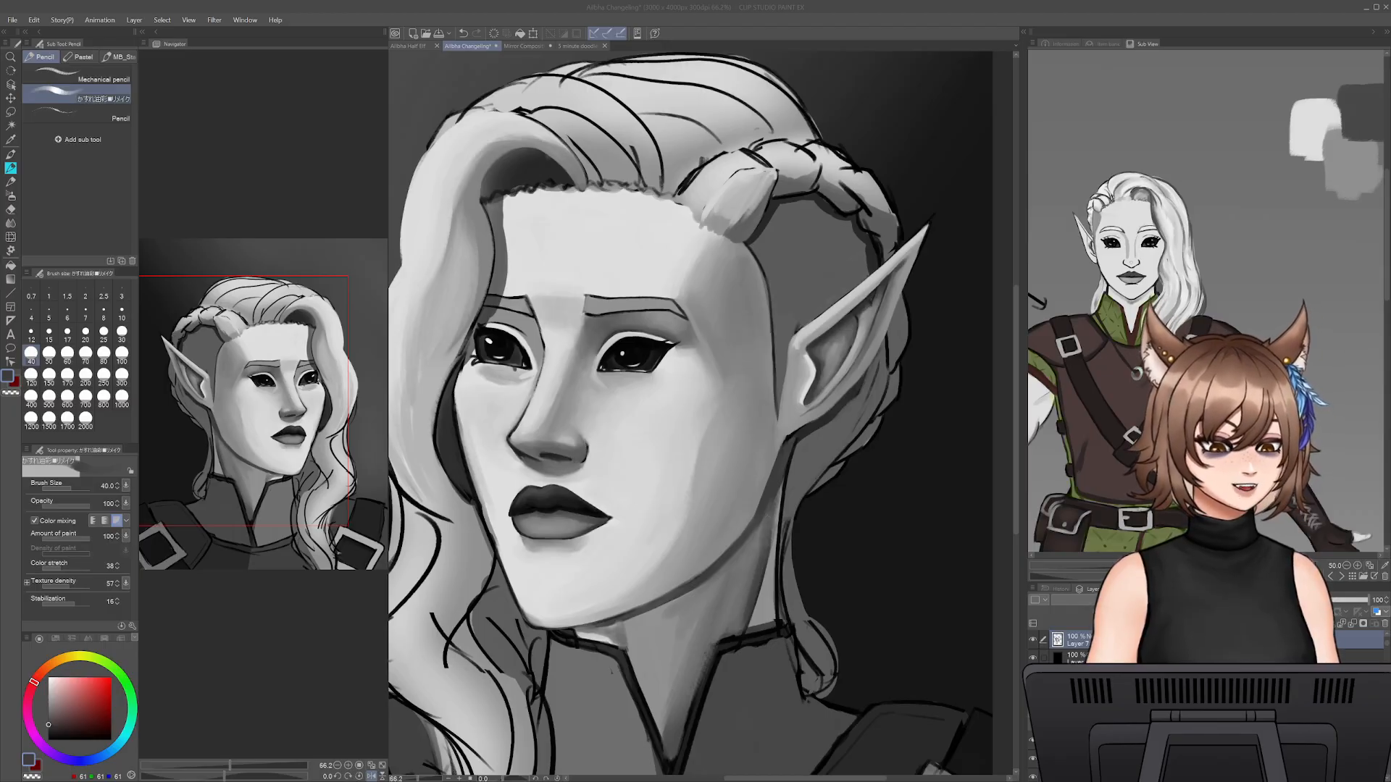
- Shade the neck directly beneath the chin with sampled shadow grey, reducing the brush size to 20
{"action": "left_click", "coordinate": [622, 545]}
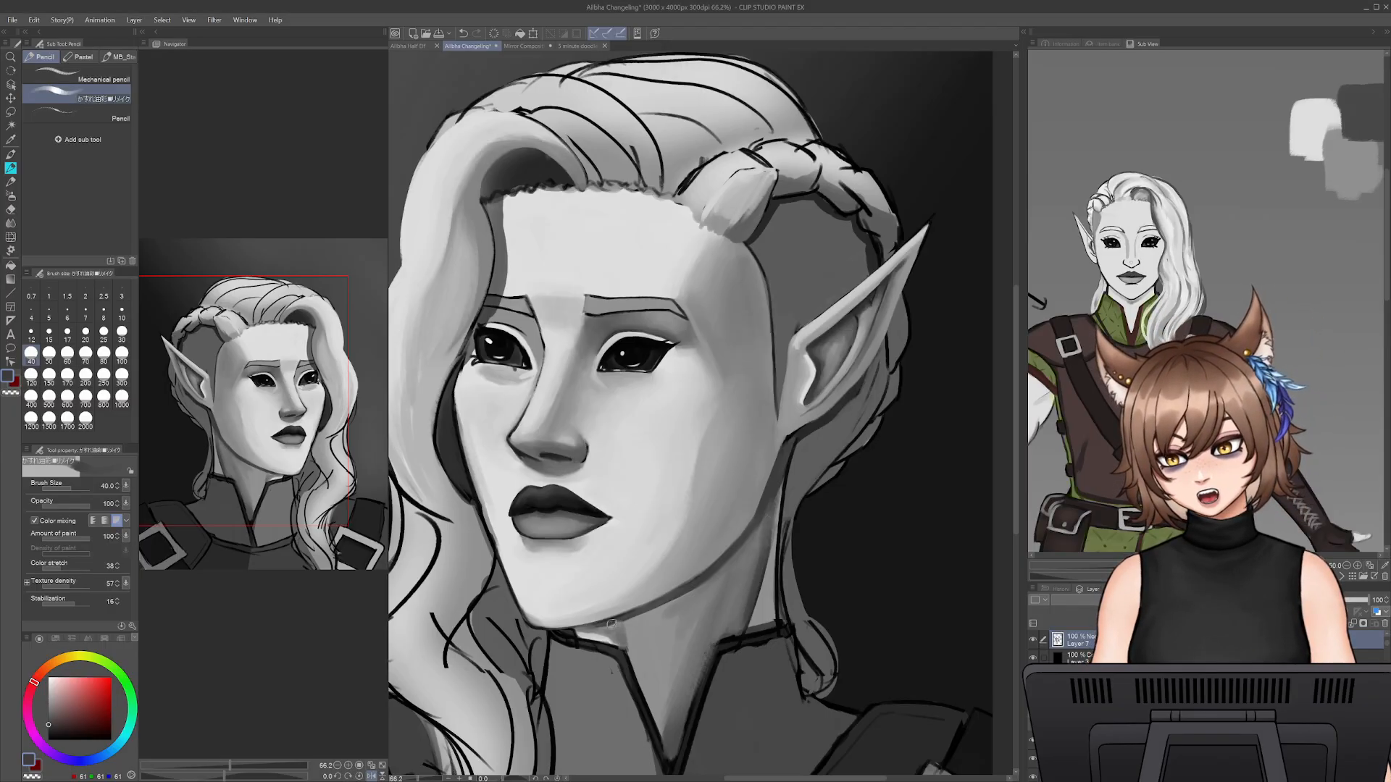
{"action": "left_click_drag", "start_coordinate": [418, 778], "coordinate": [419, 778]}
{"action": "left_click_drag", "start_coordinate": [419, 769], "coordinate": [545, 613]}
{"action": "left_click_drag", "start_coordinate": [419, 779], "coordinate": [425, 779]}
{"action": "left_click_drag", "start_coordinate": [585, 646], "coordinate": [472, 676]}
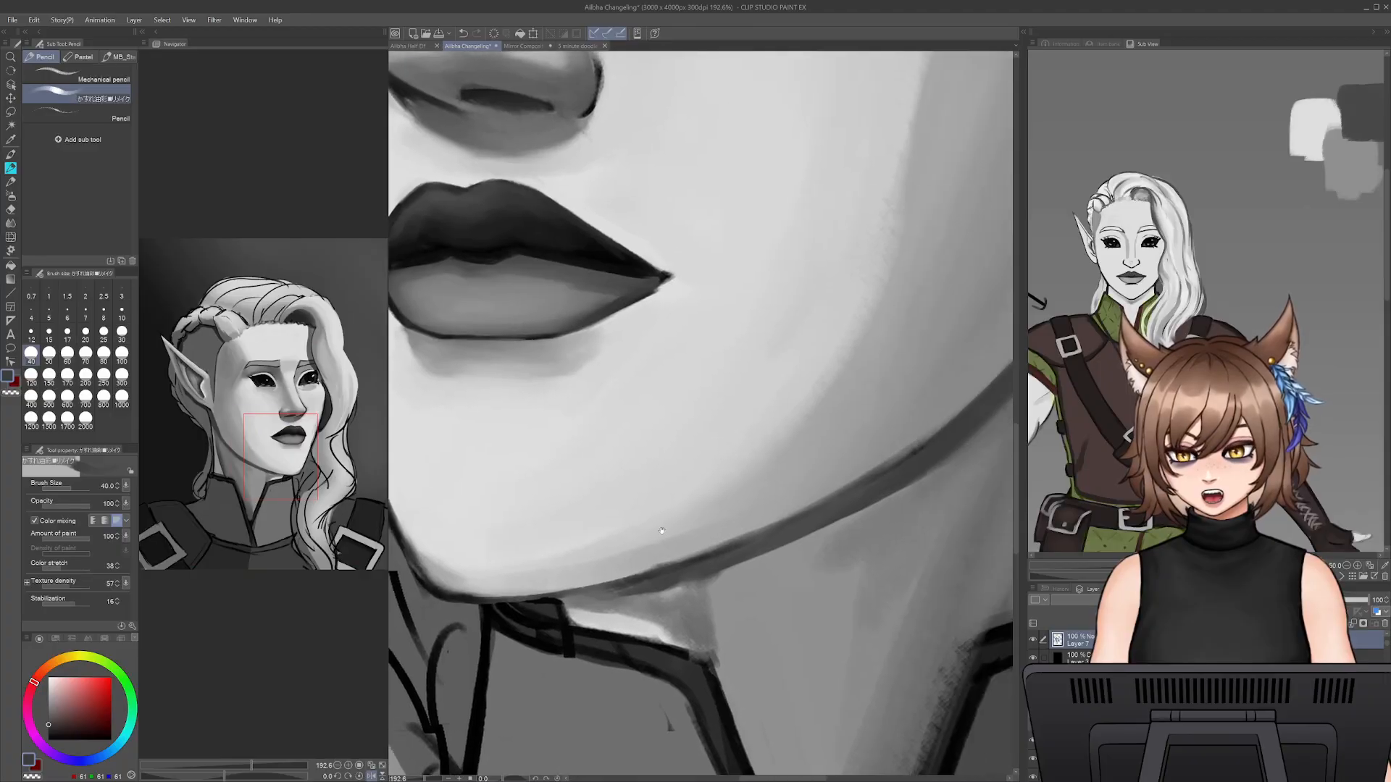
{"action": "left_click", "coordinate": [670, 581], "text": "alt"}
{"action": "key", "text": "["}
{"action": "left_click_drag", "start_coordinate": [673, 574], "coordinate": [624, 584]}
{"action": "key", "text": "bracketleft"}
{"action": "key", "text": "bracketleft"}
{"action": "key", "text": "bracketleft"}
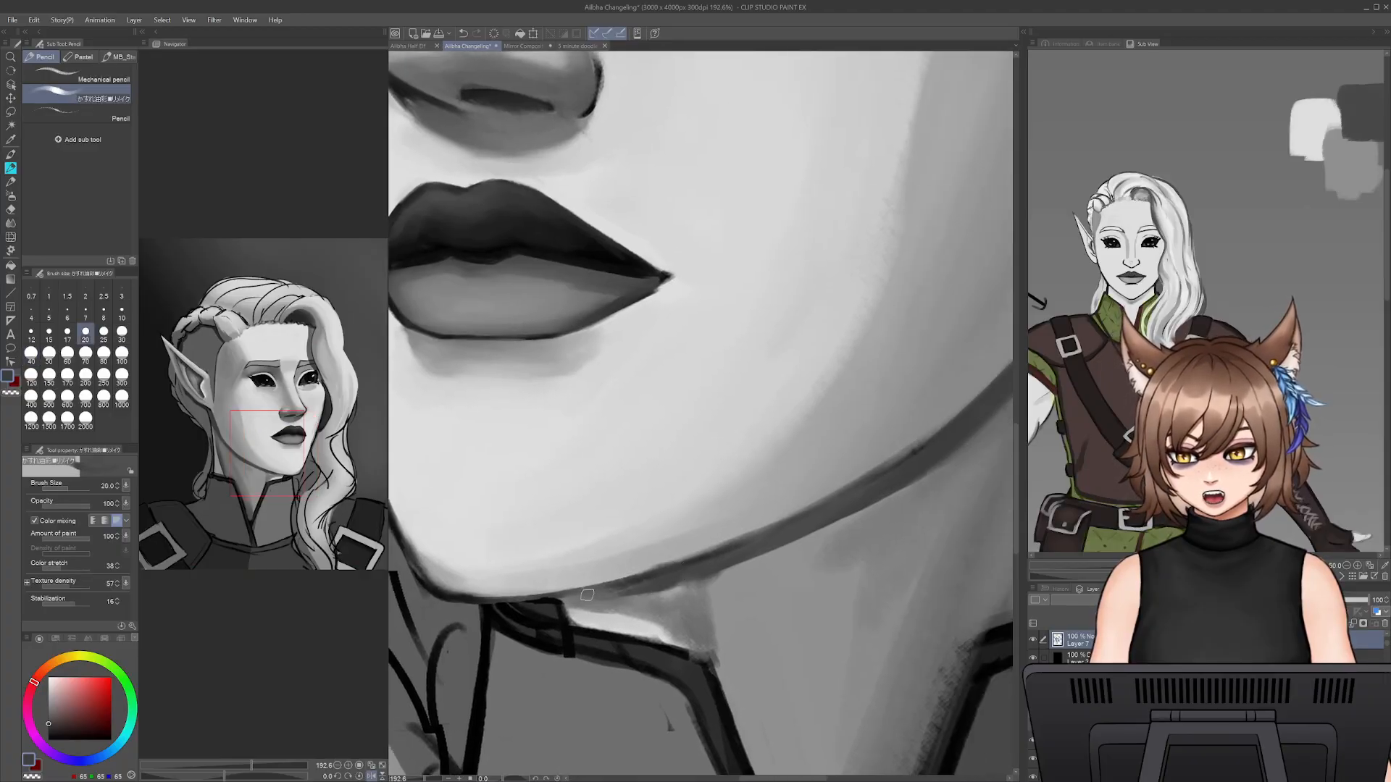
- Extend the under-jaw shadow along the jawline and up the neck toward the ear at brush size 30
{"action": "key", "text": "bracketright"}
{"action": "key", "text": "bracketright"}
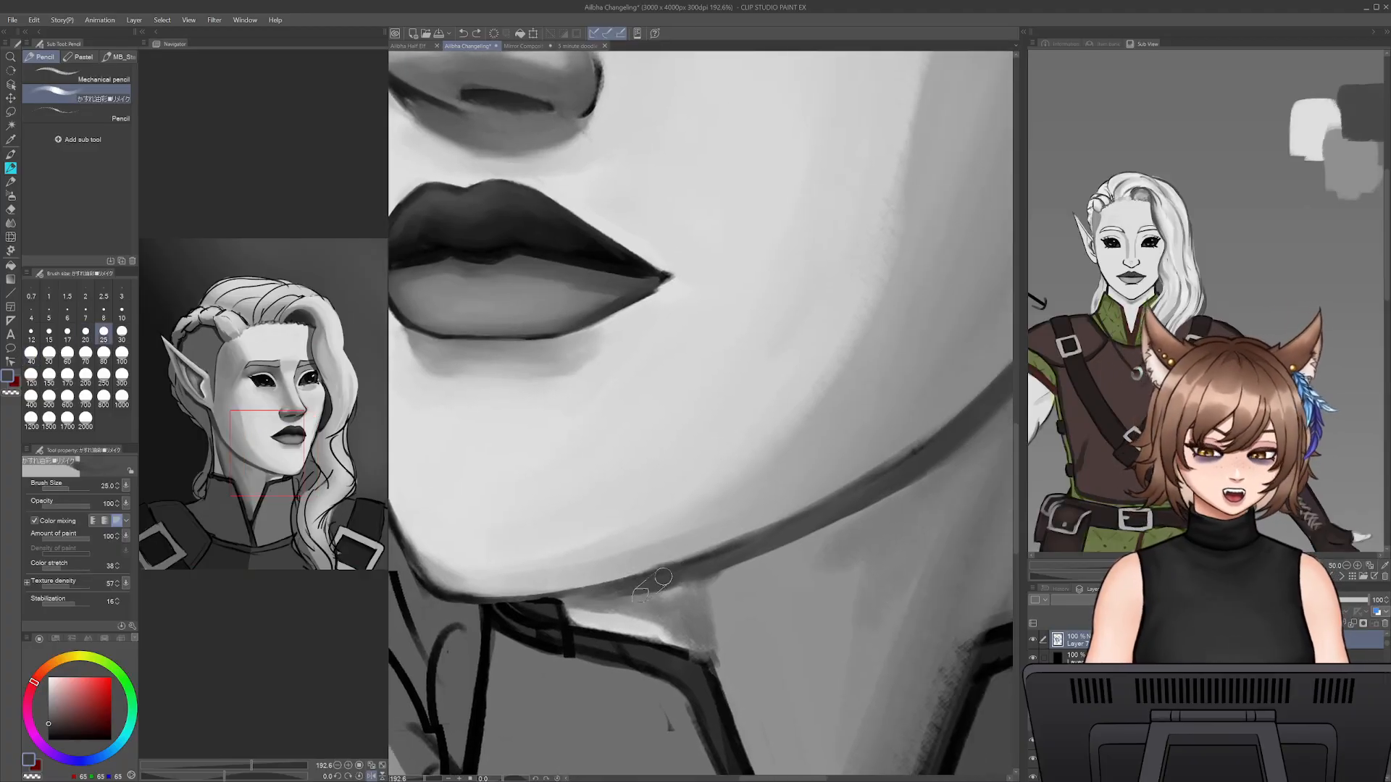
{"action": "mouse_move", "coordinate": [726, 572]}
{"action": "left_mouse_down"}
{"action": "mouse_move", "coordinate": [837, 534]}
{"action": "mouse_move", "coordinate": [920, 481]}
{"action": "left_mouse_up"}
{"action": "mouse_move", "coordinate": [907, 462]}
{"action": "left_mouse_down"}
{"action": "mouse_move", "coordinate": [754, 514]}
{"action": "mouse_move", "coordinate": [799, 534]}
{"action": "left_mouse_up"}
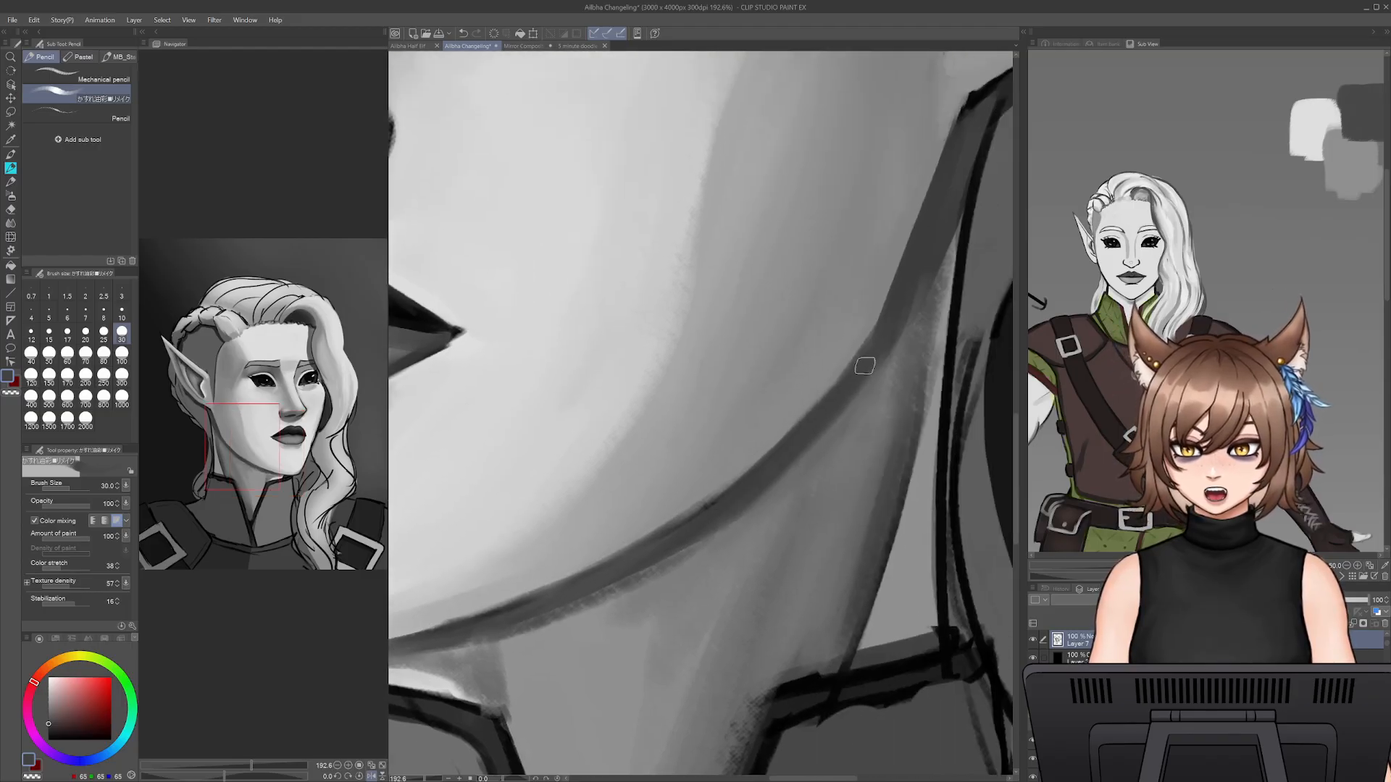
{"action": "left_click", "coordinate": [890, 390], "text": "alt"}
{"action": "left_click_drag", "start_coordinate": [901, 354], "coordinate": [940, 200]}
{"action": "mouse_move", "coordinate": [926, 316]}
{"action": "left_mouse_down"}
{"action": "mouse_move", "coordinate": [962, 159]}
{"action": "mouse_move", "coordinate": [919, 352]}
{"action": "mouse_move", "coordinate": [957, 166]}
{"action": "left_mouse_up"}
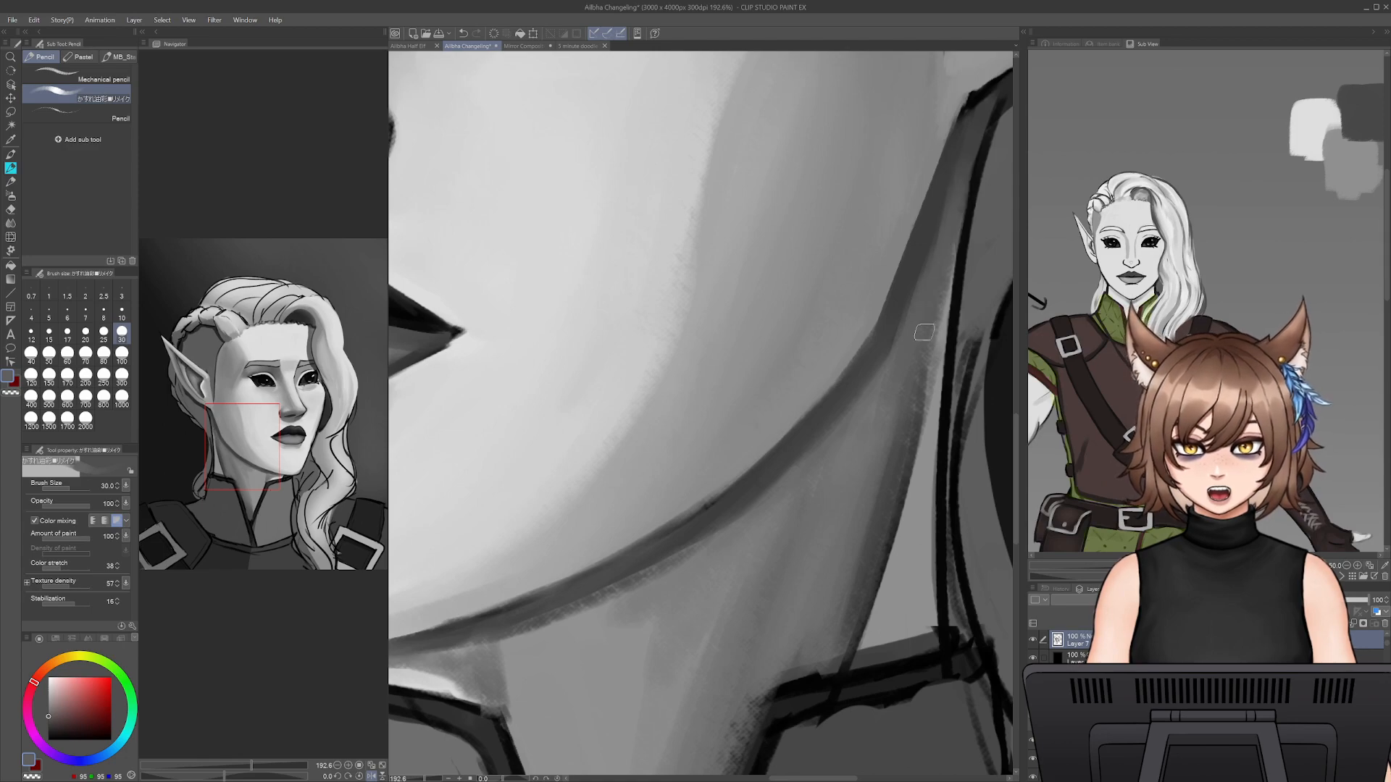
{"action": "left_click", "coordinate": [939, 339], "text": "alt"}
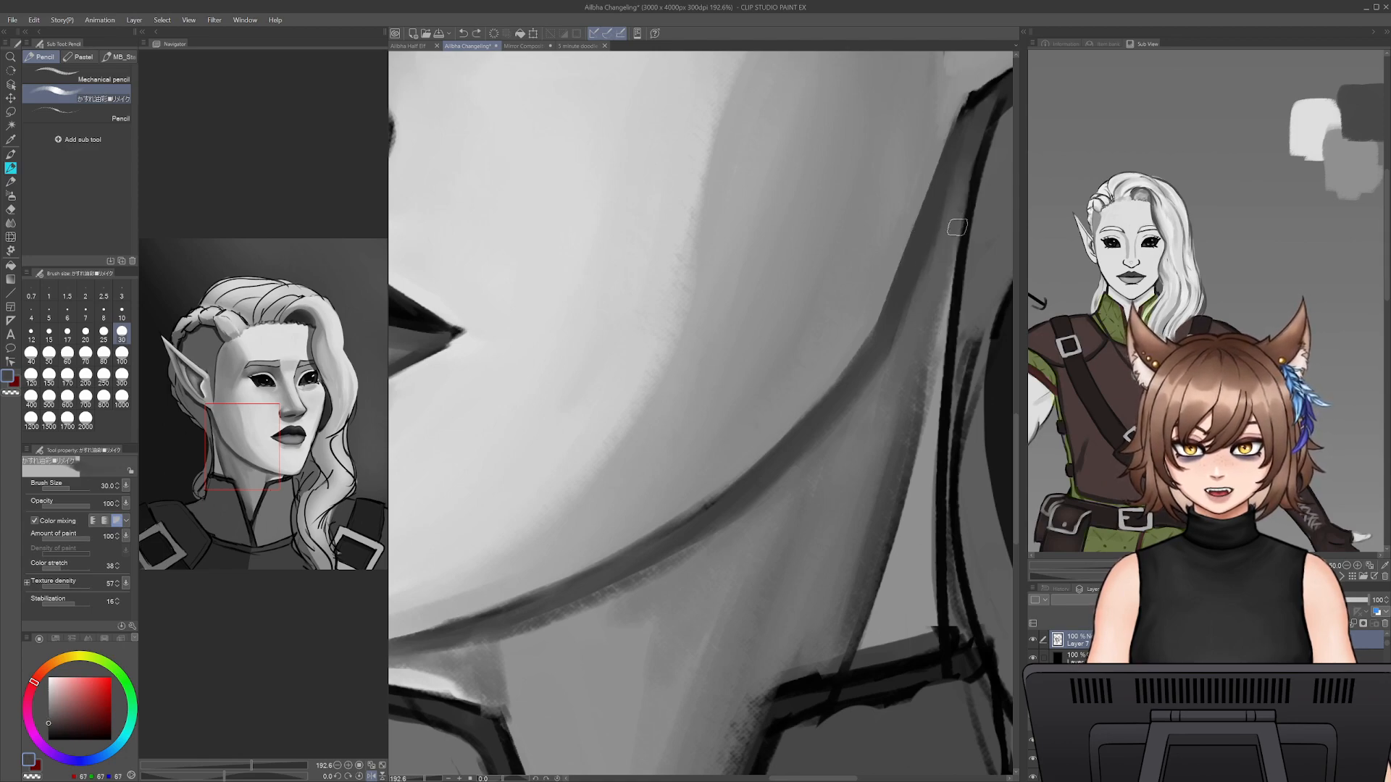
- Fill the narrow strip along the back outline of the neck below the ear with grey at brush size 20
{"action": "key", "text": "bracketleft"}
{"action": "key", "text": "bracketleft"}
{"action": "left_click_drag", "start_coordinate": [969, 174], "coordinate": [951, 340]}
{"action": "left_click_drag", "start_coordinate": [960, 232], "coordinate": [944, 420]}
{"action": "left_click_drag", "start_coordinate": [969, 183], "coordinate": [945, 416]}
{"action": "left_click_drag", "start_coordinate": [960, 253], "coordinate": [935, 375]}
{"action": "left_click_drag", "start_coordinate": [948, 318], "coordinate": [931, 605]}
{"action": "left_click_drag", "start_coordinate": [944, 457], "coordinate": [930, 616]}
{"action": "left_click_drag", "start_coordinate": [922, 482], "coordinate": [828, 513]}
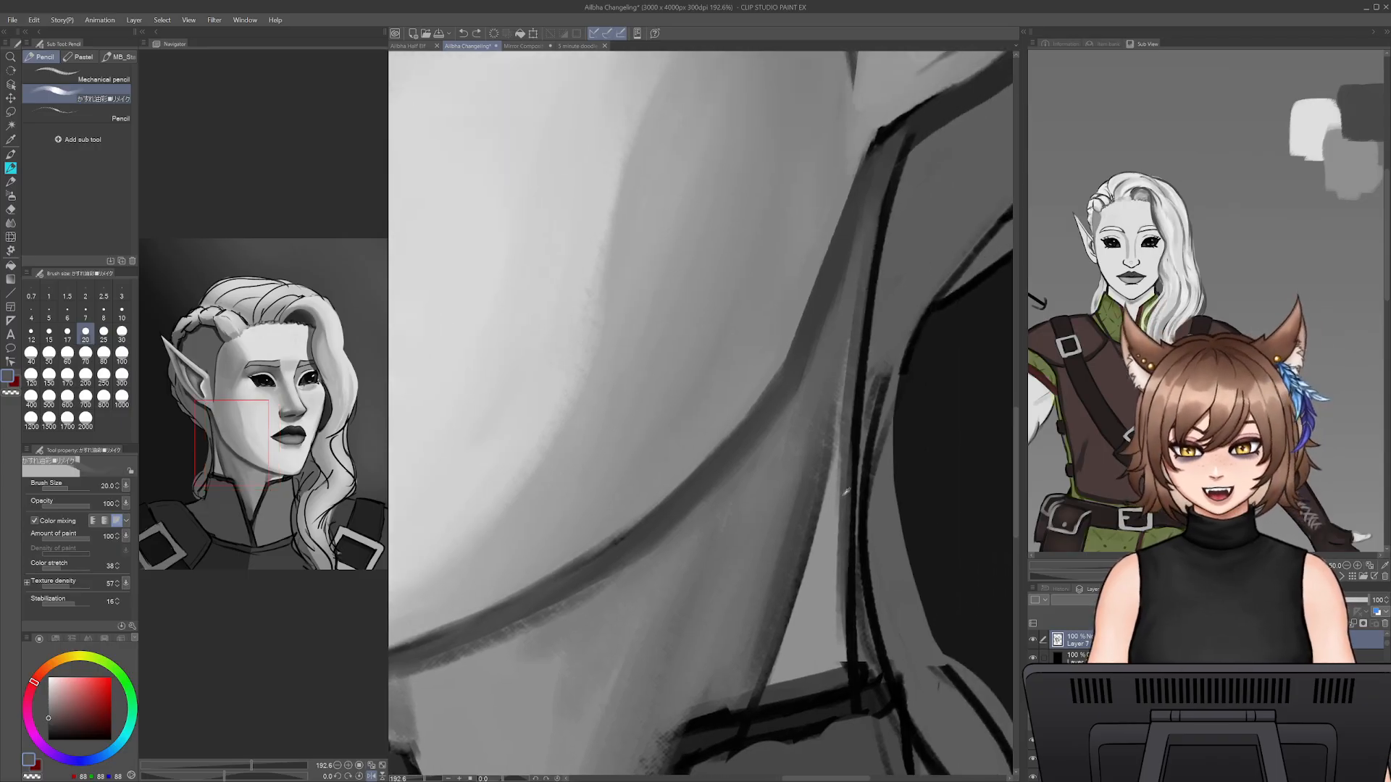
- Sample a lighter neck grey and work along the neck's side at brush size 35, undoing the last stroke
{"action": "left_click", "coordinate": [807, 571], "text": "alt"}
{"action": "key", "text": "bracketright"}
{"action": "key", "text": "bracketright"}
{"action": "key", "text": "bracketright"}
{"action": "left_click_drag", "start_coordinate": [803, 467], "coordinate": [780, 562]}
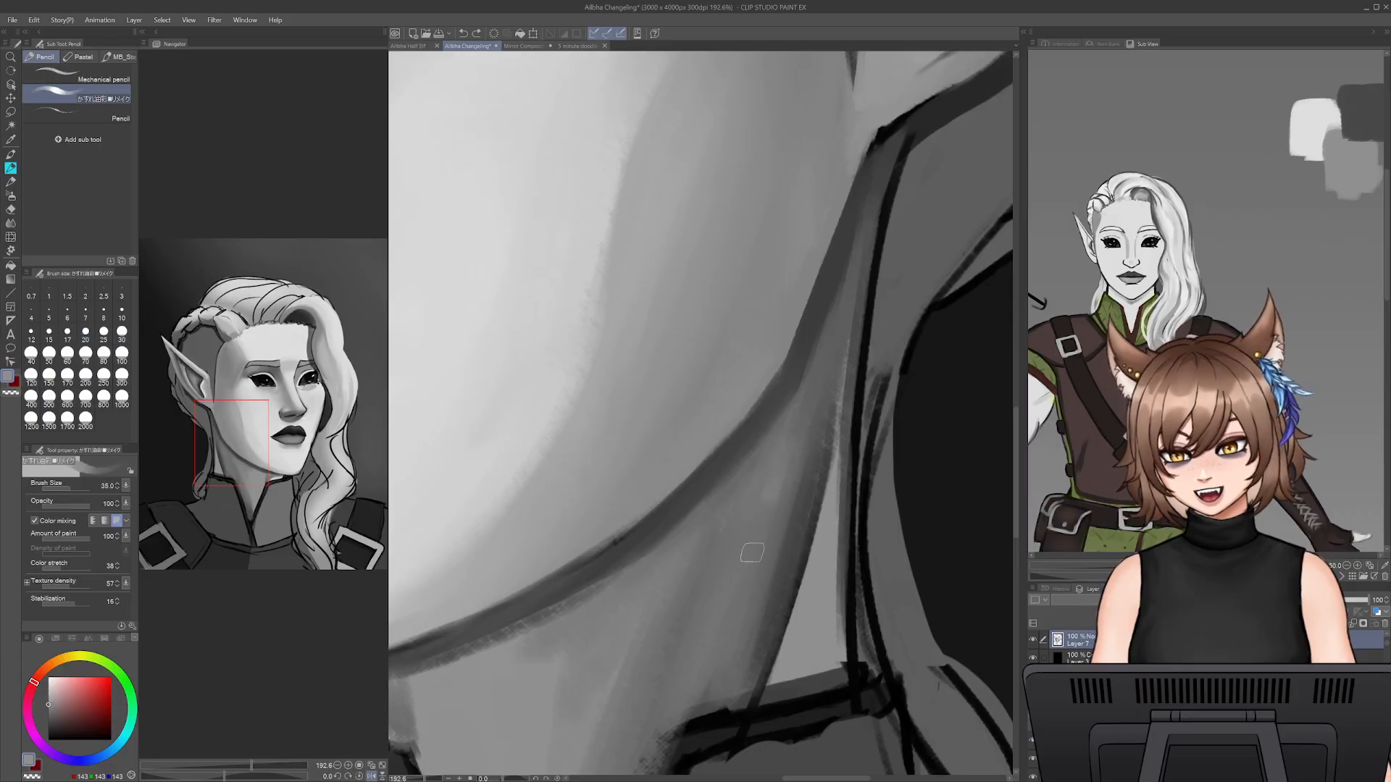
{"action": "left_click_drag", "start_coordinate": [768, 500], "coordinate": [760, 545]}
{"action": "key", "text": "ctrl+z"}
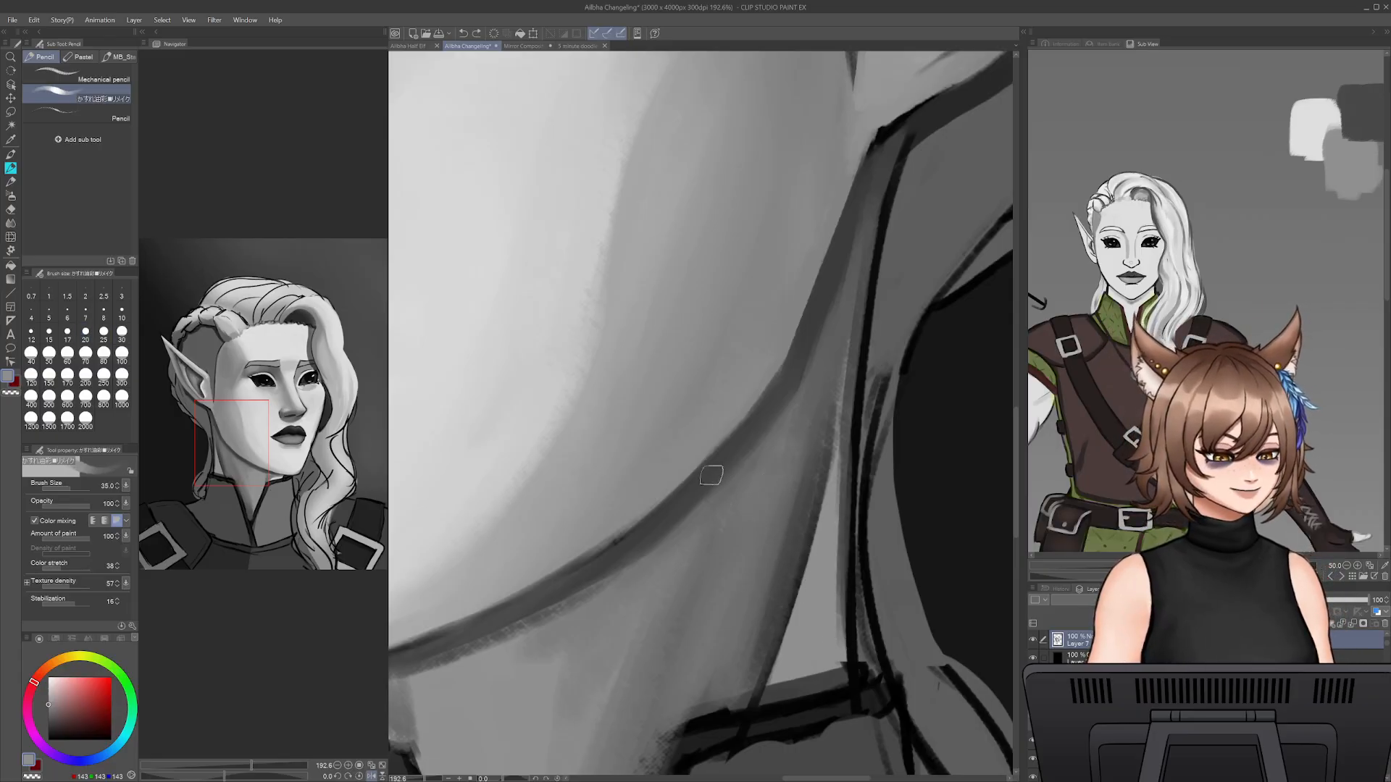
- Paint lighter grey streaks down the side of the neck from jaw to collar at brush size 45
{"action": "key", "text": "bracketright"}
{"action": "key", "text": "bracketright"}
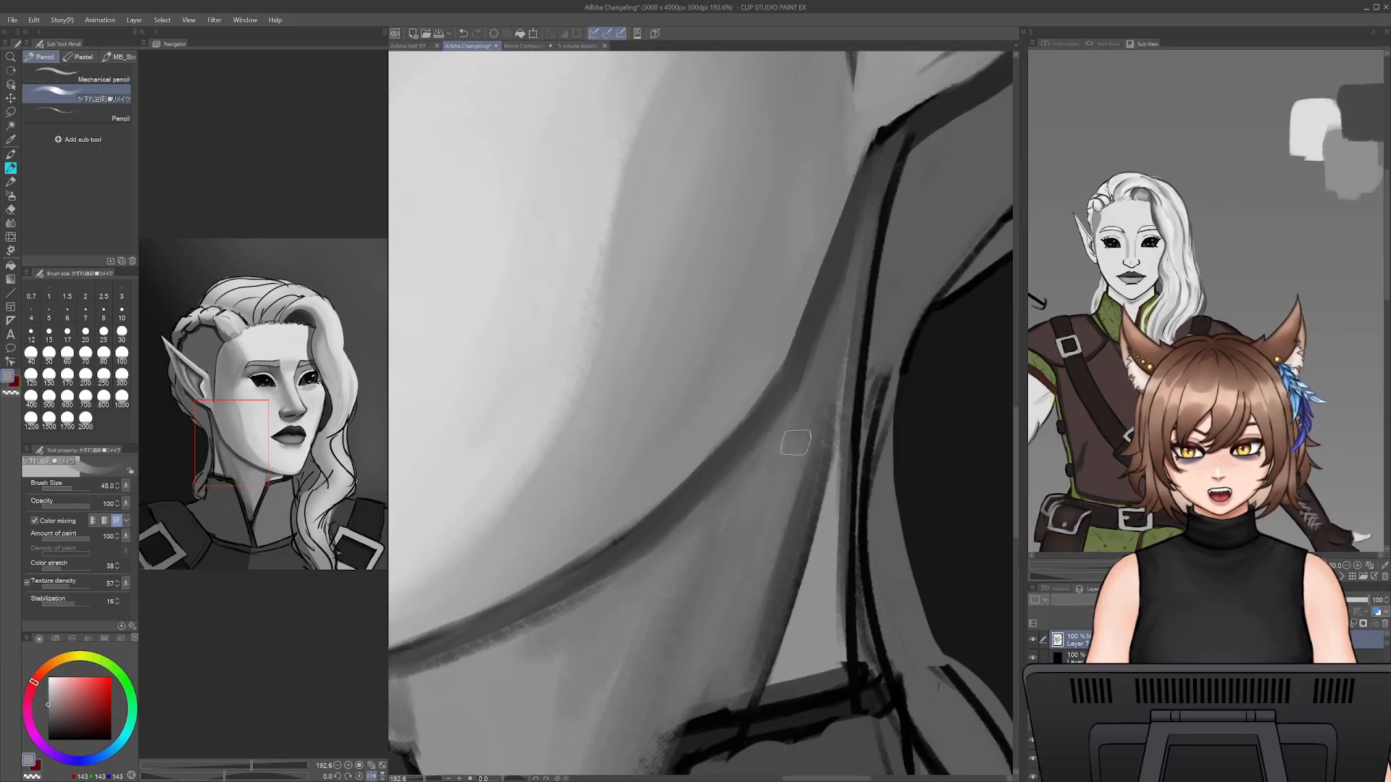
{"action": "mouse_move", "coordinate": [769, 487]}
{"action": "left_mouse_down"}
{"action": "mouse_move", "coordinate": [695, 663]}
{"action": "mouse_move", "coordinate": [692, 724]}
{"action": "left_mouse_up"}
{"action": "left_click_drag", "start_coordinate": [772, 502], "coordinate": [726, 701]}
{"action": "left_click_drag", "start_coordinate": [727, 543], "coordinate": [649, 751]}
{"action": "left_click_drag", "start_coordinate": [720, 623], "coordinate": [820, 399]}
{"action": "mouse_move", "coordinate": [749, 527]}
{"action": "left_mouse_down"}
{"action": "mouse_move", "coordinate": [699, 730]}
{"action": "mouse_move", "coordinate": [745, 572]}
{"action": "left_mouse_up"}
{"action": "key", "text": "e"}
{"action": "left_click_drag", "start_coordinate": [703, 720], "coordinate": [769, 531]}
{"action": "left_click_drag", "start_coordinate": [742, 582], "coordinate": [835, 491]}
{"action": "key", "text": "p"}
- Sample dark grey and darken the rear edge of the neck muscle at brush size 25
{"action": "mouse_move", "coordinate": [900, 404]}
{"action": "left_mouse_down"}
{"action": "mouse_move", "coordinate": [814, 513]}
{"action": "mouse_move", "coordinate": [797, 467]}
{"action": "left_mouse_up"}
{"action": "left_click", "coordinate": [785, 481], "text": "alt"}
{"action": "left_click", "coordinate": [831, 444], "text": "alt"}
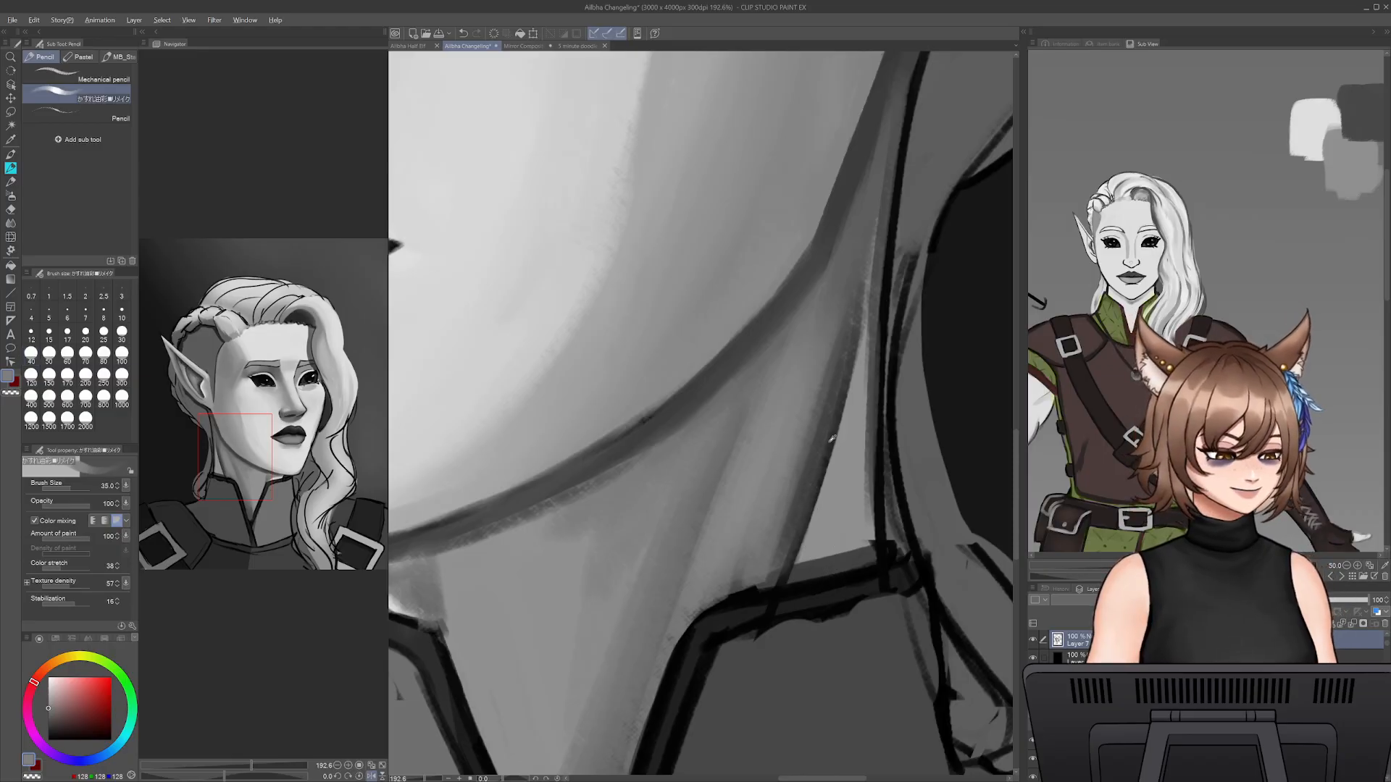
{"action": "key", "text": "["}
{"action": "key", "text": "["}
{"action": "left_click_drag", "start_coordinate": [850, 284], "coordinate": [783, 485]}
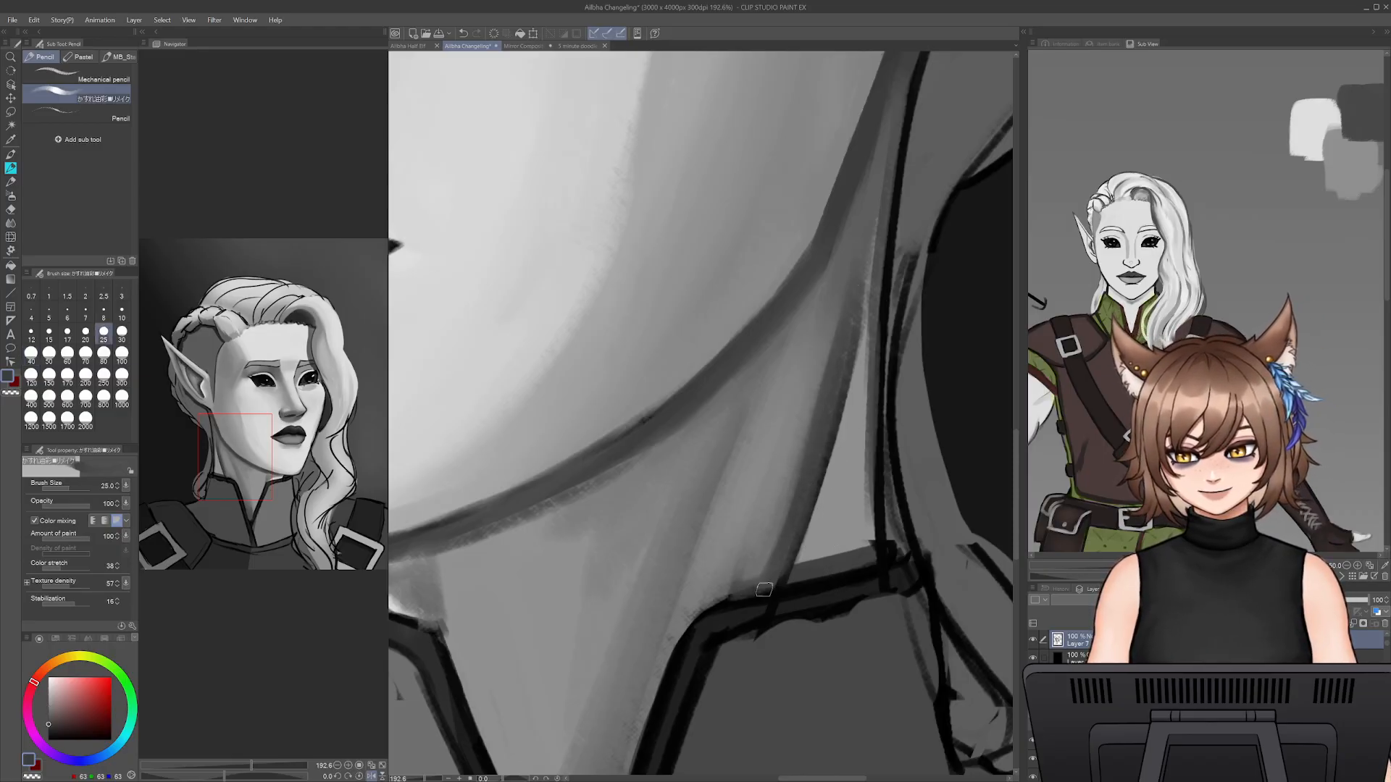
- Blend the neck shading just above the collar with sampled mid grey at brush size 35
{"action": "left_click", "coordinate": [694, 619], "text": "alt"}
{"action": "key", "text": "]"}
{"action": "key", "text": "]"}
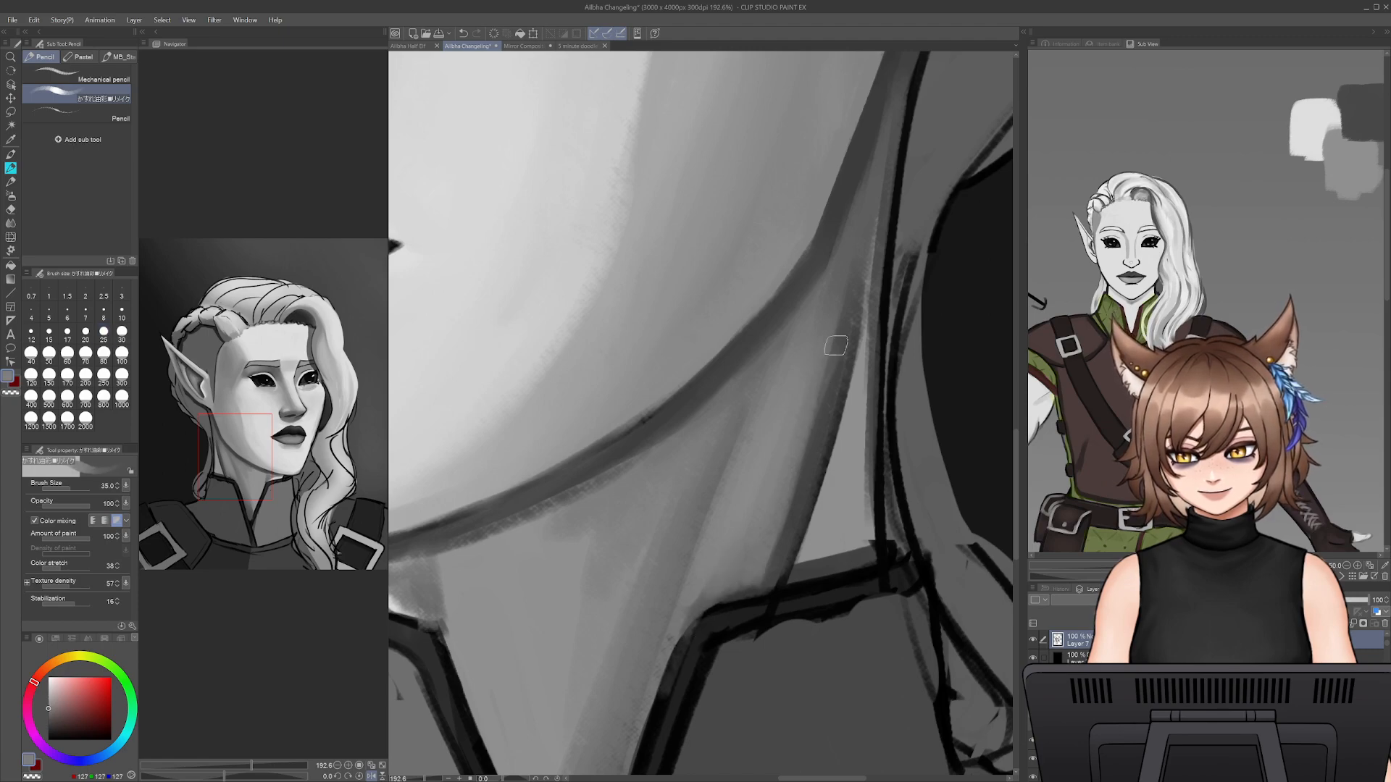
{"action": "left_click_drag", "start_coordinate": [676, 664], "coordinate": [730, 562]}
- Paint a darker band down the neck from the jaw to the collar with sampled shadow greys at brush size 35
{"action": "left_click", "coordinate": [805, 307], "text": "alt"}
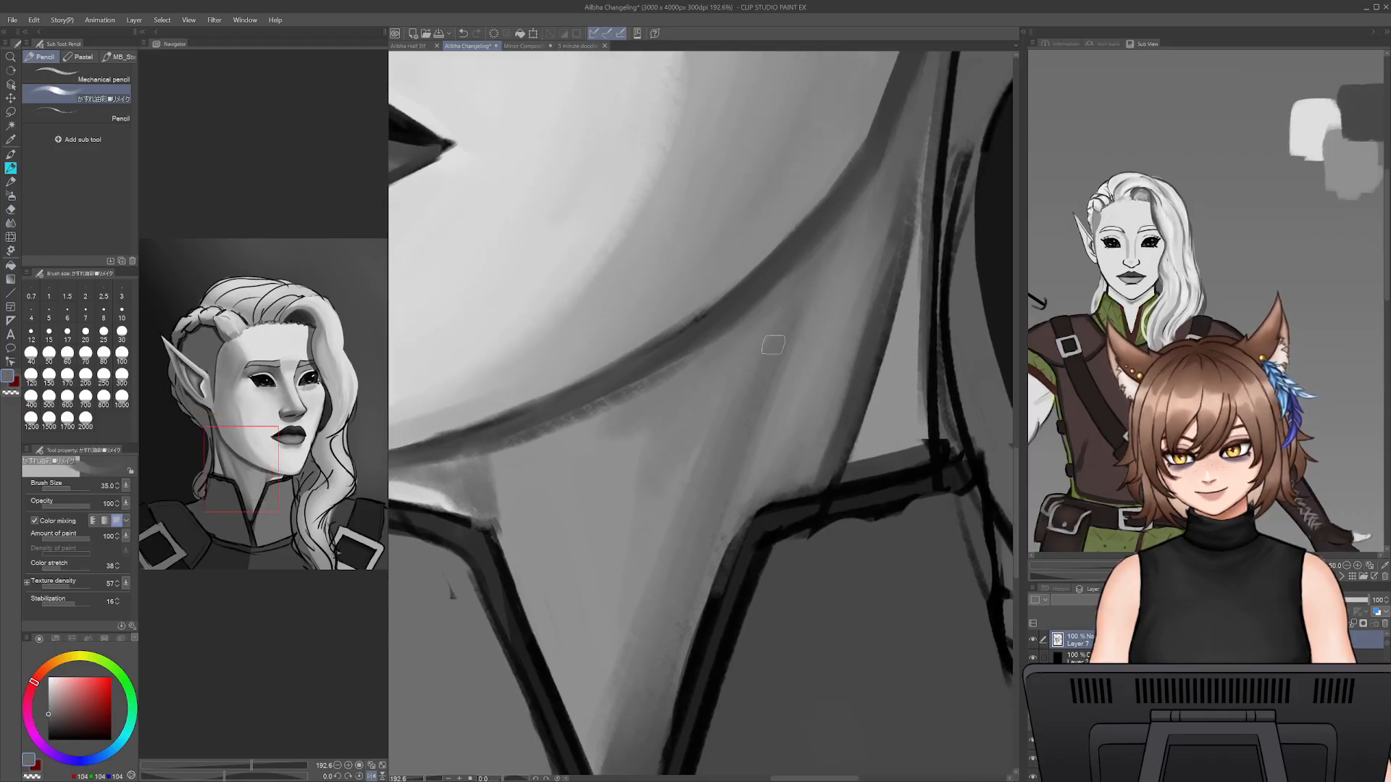
{"action": "left_click", "coordinate": [870, 346], "text": "alt"}
{"action": "left_click_drag", "start_coordinate": [792, 339], "coordinate": [719, 525]}
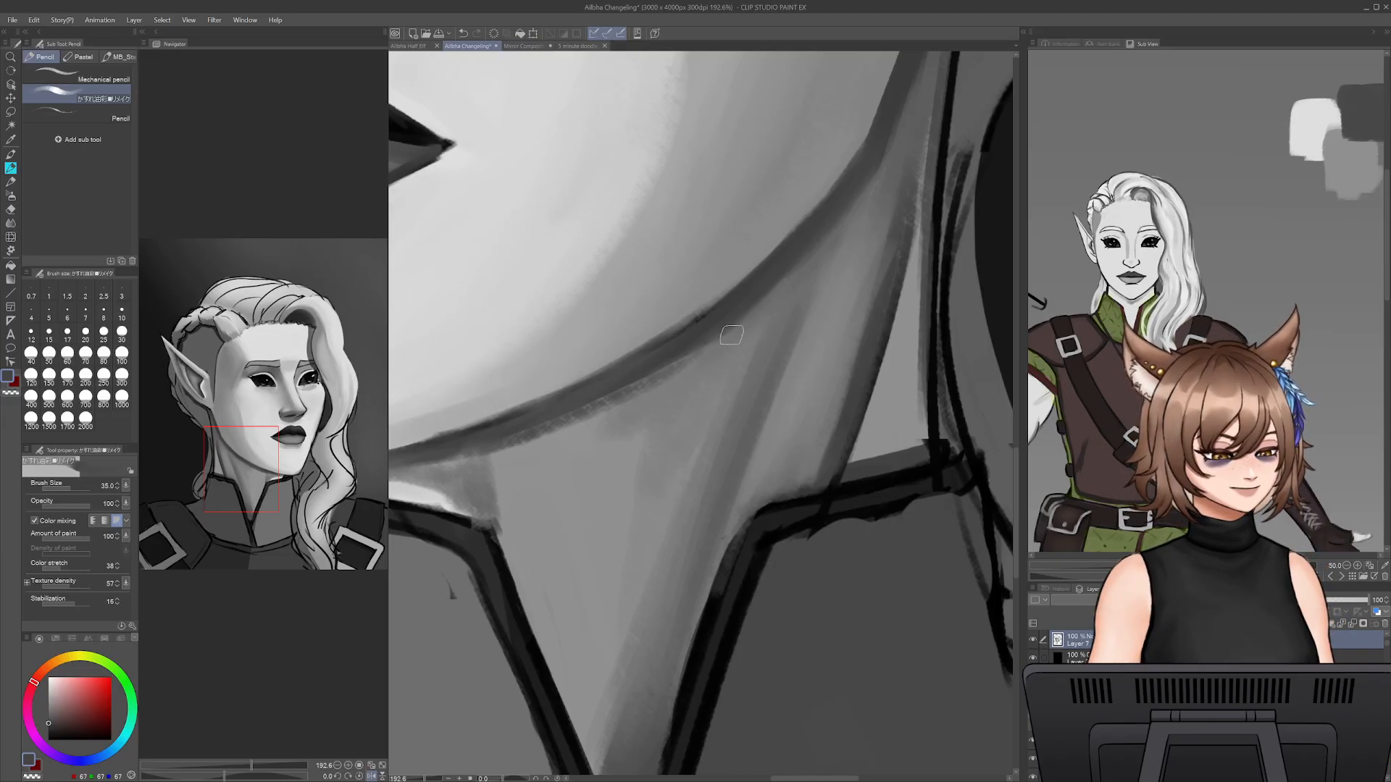
{"action": "left_click", "coordinate": [770, 484], "text": "alt"}
{"action": "left_click_drag", "start_coordinate": [755, 512], "coordinate": [695, 637]}
- Broaden and soften the dark neck band with another sampled grey, increasing the brush size to 45
{"action": "left_click", "coordinate": [780, 332], "text": "alt"}
{"action": "key", "text": "]"}
{"action": "left_click_drag", "start_coordinate": [779, 309], "coordinate": [698, 631]}
{"action": "key", "text": "]"}
{"action": "mouse_move", "coordinate": [615, 697]}
{"action": "left_mouse_down"}
{"action": "mouse_move", "coordinate": [602, 754]}
{"action": "mouse_move", "coordinate": [676, 665]}
{"action": "mouse_move", "coordinate": [656, 698]}
{"action": "mouse_move", "coordinate": [630, 641]}
{"action": "mouse_move", "coordinate": [658, 652]}
{"action": "mouse_move", "coordinate": [607, 547]}
{"action": "mouse_move", "coordinate": [674, 635]}
{"action": "mouse_move", "coordinate": [683, 552]}
{"action": "left_mouse_up"}
- Rework the rear edge of the neck muscle with sampled dark grey, reduce the brush size to 20, and undo the last stroke
{"action": "left_click_drag", "start_coordinate": [855, 331], "coordinate": [735, 550]}
{"action": "left_click", "coordinate": [842, 379], "text": "alt"}
{"action": "left_click_drag", "start_coordinate": [806, 438], "coordinate": [847, 342]}
{"action": "key", "text": "["}
{"action": "key", "text": "["}
{"action": "key", "text": "["}
{"action": "key", "text": "["}
{"action": "key", "text": "ctrl+z"}
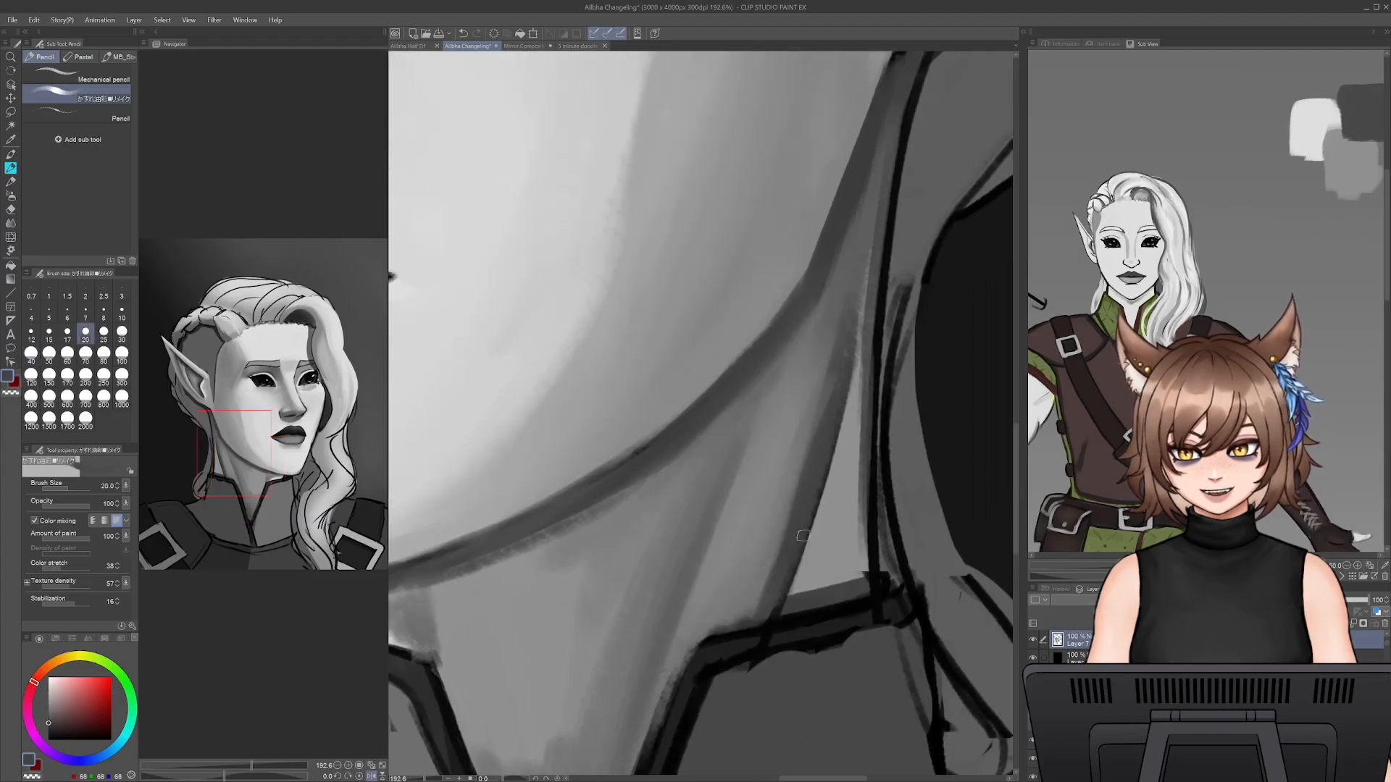
- Fill the light triangle between the neck muscle and the back outline with sampled mid grey at brush size 30
{"action": "left_click", "coordinate": [698, 500], "text": "alt"}
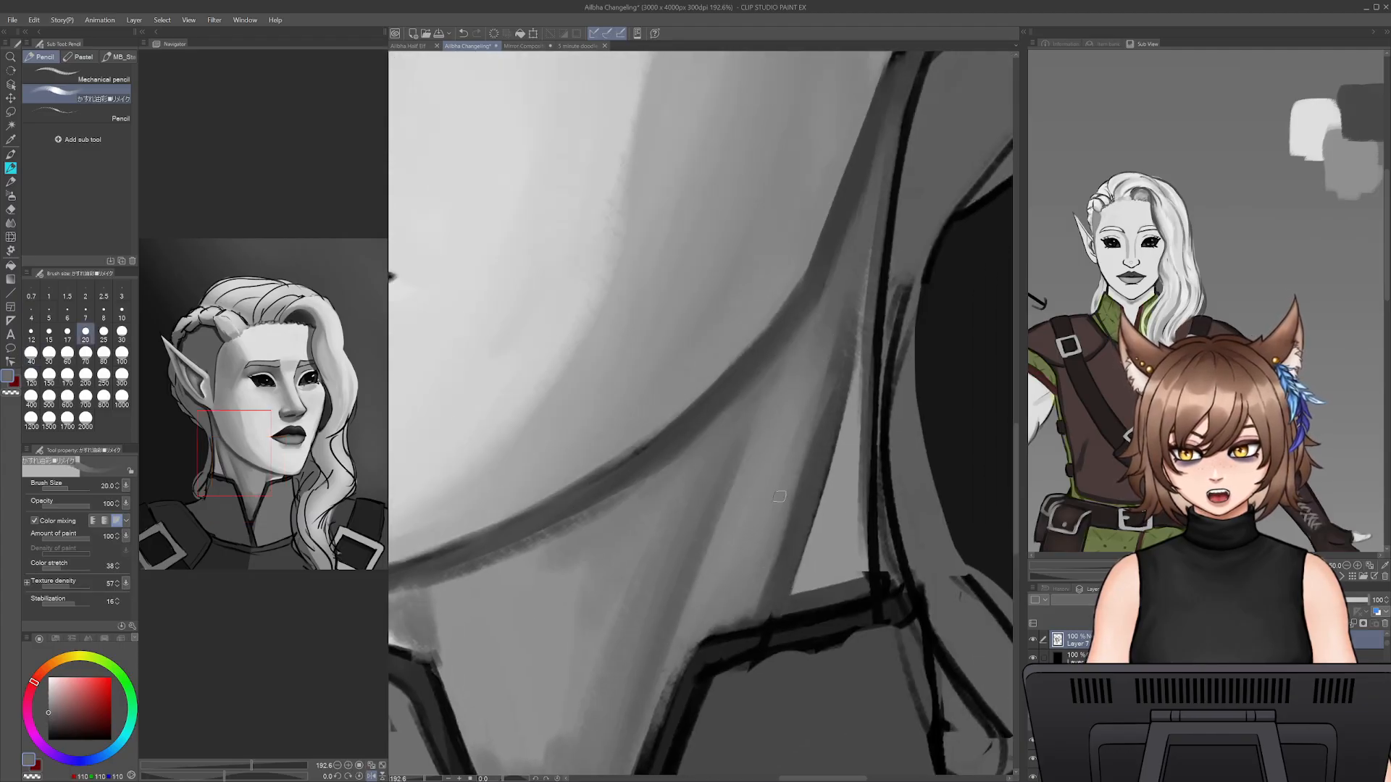
{"action": "key", "text": "]"}
{"action": "key", "text": "]"}
{"action": "left_click_drag", "start_coordinate": [845, 513], "coordinate": [816, 592]}
{"action": "mouse_move", "coordinate": [823, 534]}
{"action": "left_mouse_down"}
{"action": "mouse_move", "coordinate": [804, 594]}
{"action": "mouse_move", "coordinate": [855, 594]}
{"action": "mouse_move", "coordinate": [843, 458]}
{"action": "mouse_move", "coordinate": [859, 392]}
{"action": "left_mouse_up"}
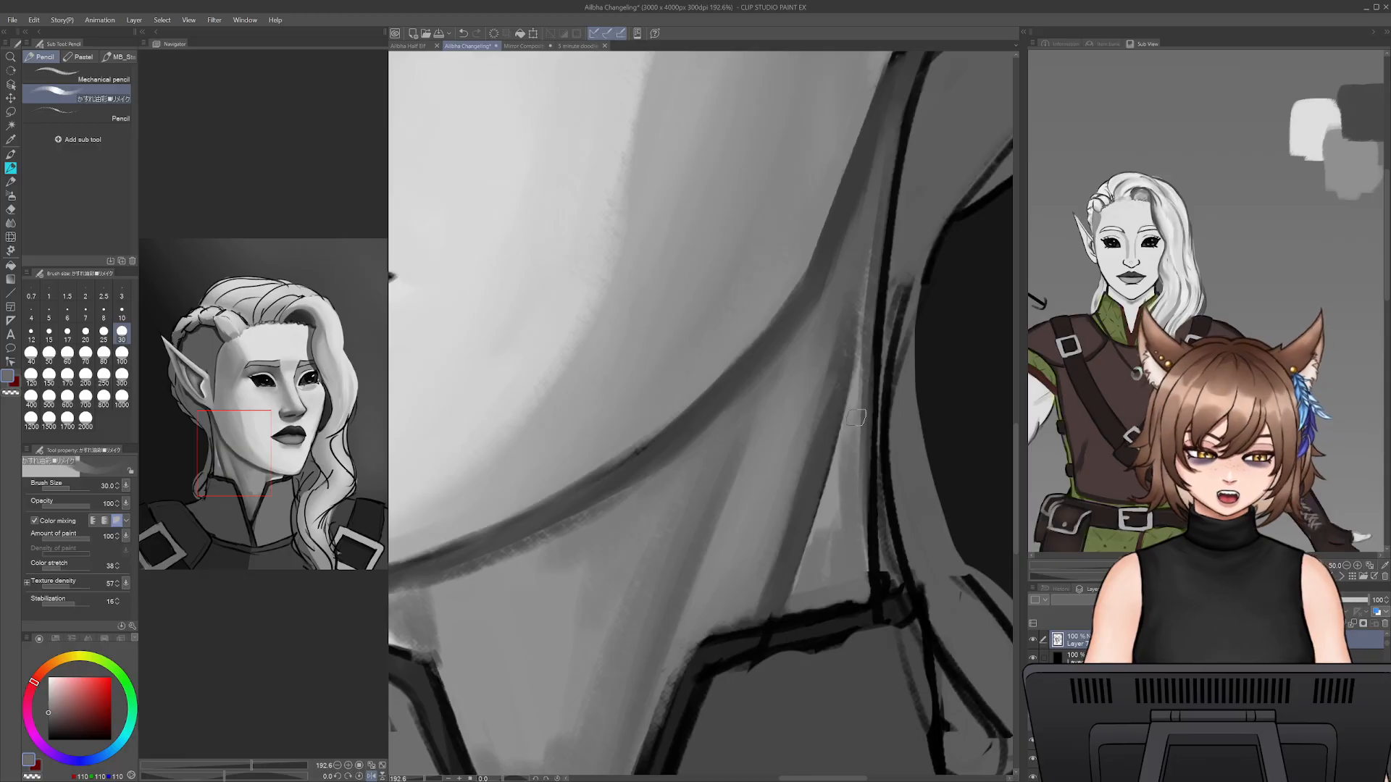
{"action": "left_click_drag", "start_coordinate": [835, 523], "coordinate": [859, 367]}
{"action": "mouse_move", "coordinate": [832, 458]}
{"action": "left_mouse_down"}
{"action": "mouse_move", "coordinate": [812, 565]}
{"action": "mouse_move", "coordinate": [831, 533]}
{"action": "mouse_move", "coordinate": [863, 576]}
{"action": "left_mouse_up"}
- Sample a darker grey with a smaller brush and shade the triangle behind the neck muscle down to the collar
{"action": "key", "text": "bracketleft"}
{"action": "key", "text": "bracketleft"}
{"action": "key", "text": "bracketleft"}
{"action": "left_click", "coordinate": [848, 385], "text": "alt"}
{"action": "left_click_drag", "start_coordinate": [875, 322], "coordinate": [867, 587]}
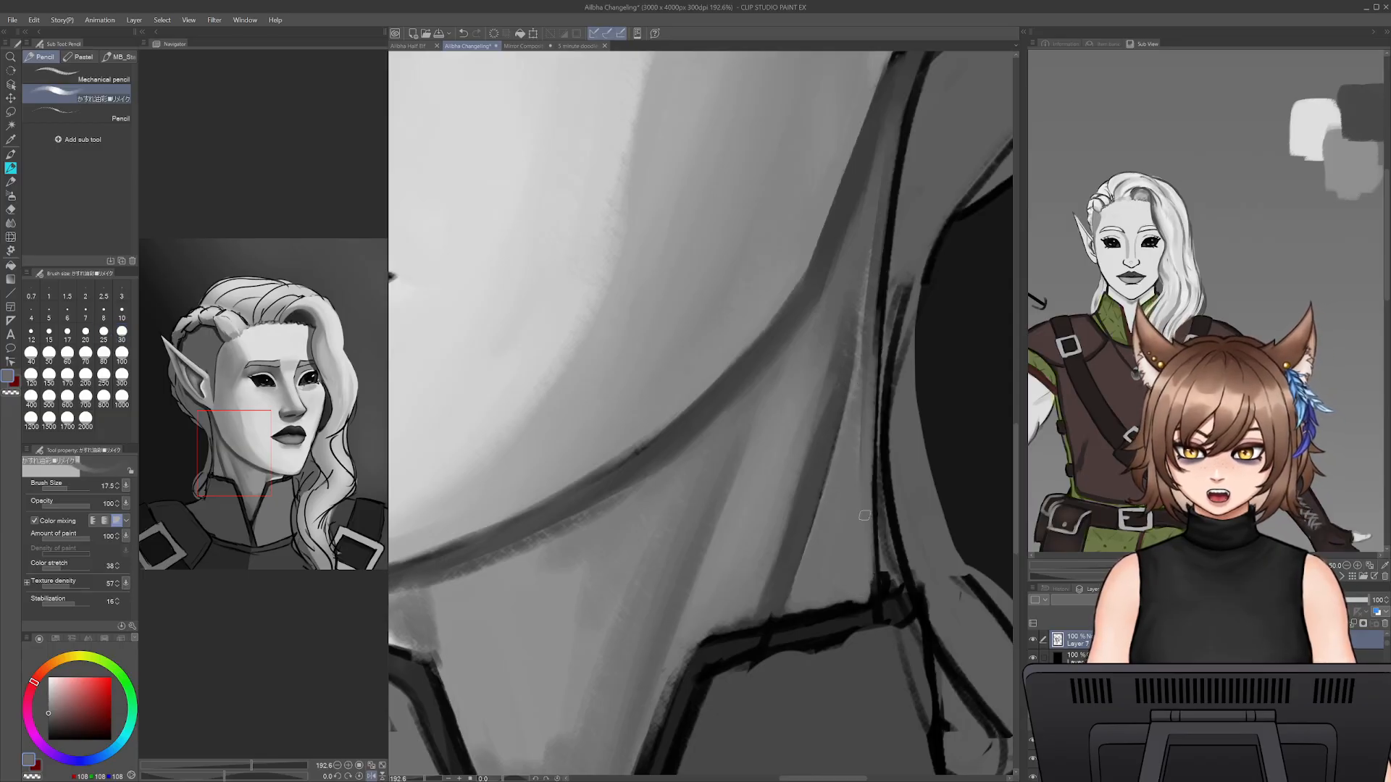
{"action": "key", "text": "ctrl+z"}
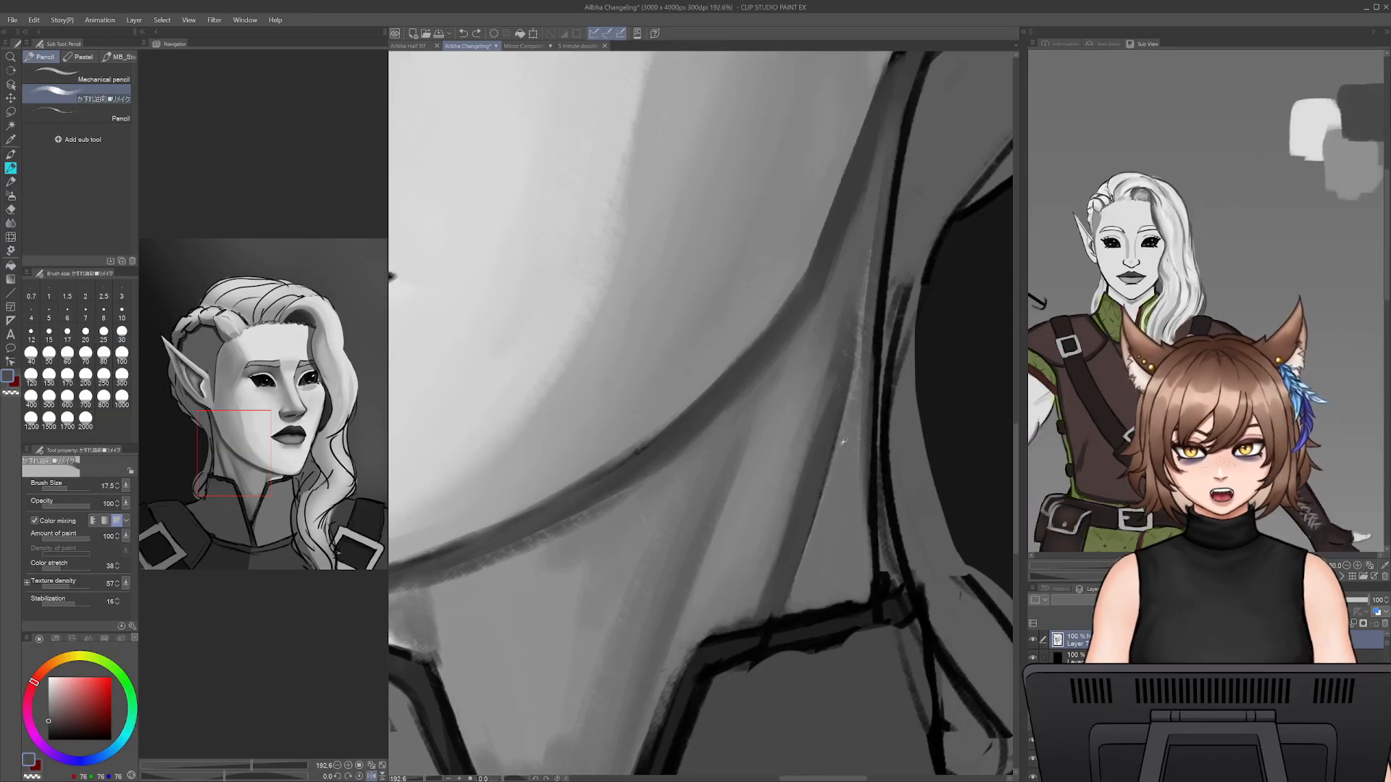
{"action": "left_click", "coordinate": [838, 440], "text": "alt"}
{"action": "left_click", "coordinate": [856, 403], "text": "alt"}
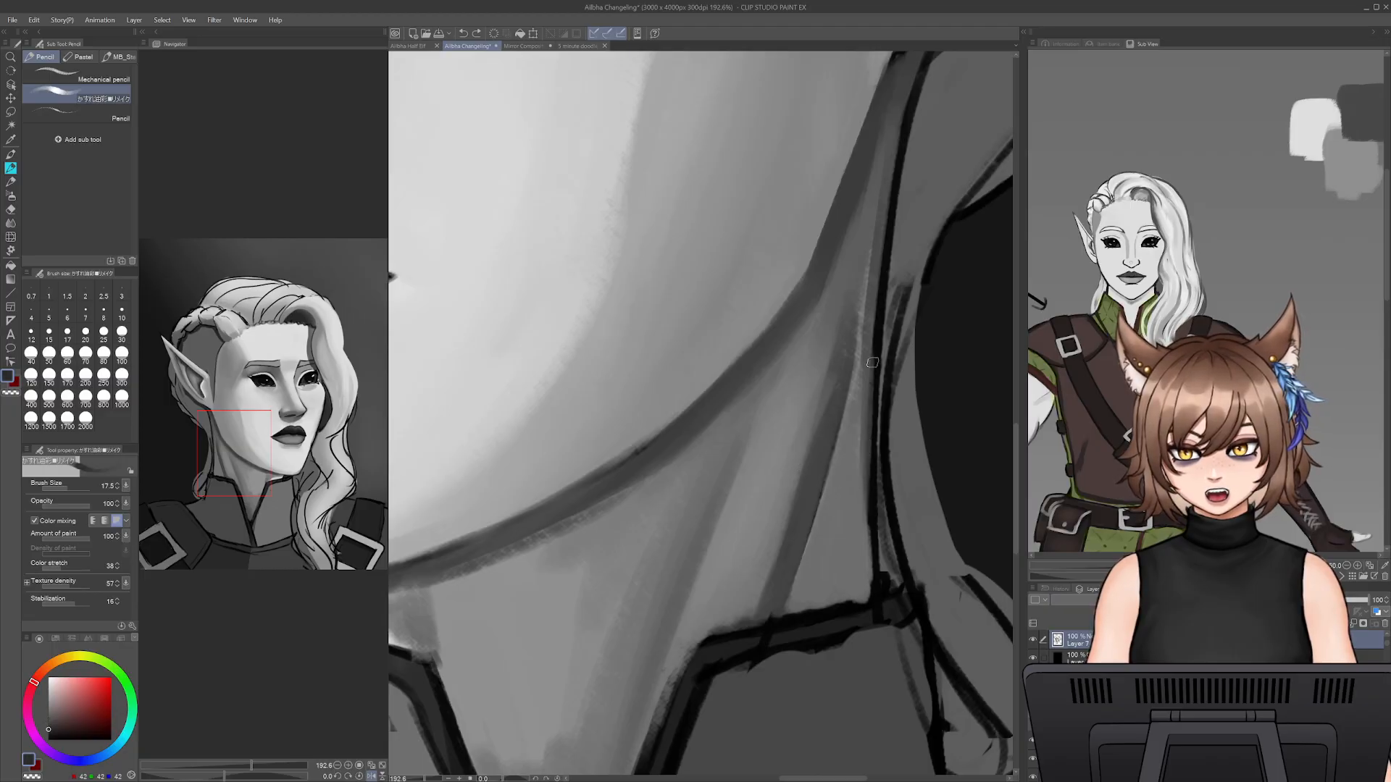
{"action": "mouse_move", "coordinate": [874, 369]}
{"action": "left_mouse_down"}
{"action": "mouse_move", "coordinate": [866, 566]}
{"action": "mouse_move", "coordinate": [868, 379]}
{"action": "mouse_move", "coordinate": [827, 555]}
{"action": "left_mouse_up"}
{"action": "left_click_drag", "start_coordinate": [847, 434], "coordinate": [807, 587]}
{"action": "mouse_move", "coordinate": [847, 491]}
{"action": "left_mouse_down"}
{"action": "mouse_move", "coordinate": [815, 602]}
{"action": "mouse_move", "coordinate": [832, 615]}
{"action": "left_mouse_up"}
{"action": "left_click_drag", "start_coordinate": [866, 549], "coordinate": [846, 612]}
- Deepen and smooth the shadow triangle above the collar with sampled dark greys at brush size 35
{"action": "left_click", "coordinate": [797, 592], "text": "alt"}
{"action": "key", "text": "]"}
{"action": "key", "text": "]"}
{"action": "key", "text": "]"}
{"action": "key", "text": "]"}
{"action": "left_click_drag", "start_coordinate": [816, 562], "coordinate": [799, 605]}
{"action": "left_click_drag", "start_coordinate": [834, 479], "coordinate": [795, 620]}
{"action": "mouse_move", "coordinate": [851, 442]}
{"action": "left_mouse_down"}
{"action": "mouse_move", "coordinate": [816, 568]}
{"action": "mouse_move", "coordinate": [850, 418]}
{"action": "mouse_move", "coordinate": [800, 610]}
{"action": "left_mouse_up"}
{"action": "left_click", "coordinate": [860, 518], "text": "alt"}
{"action": "left_click_drag", "start_coordinate": [848, 472], "coordinate": [810, 601]}
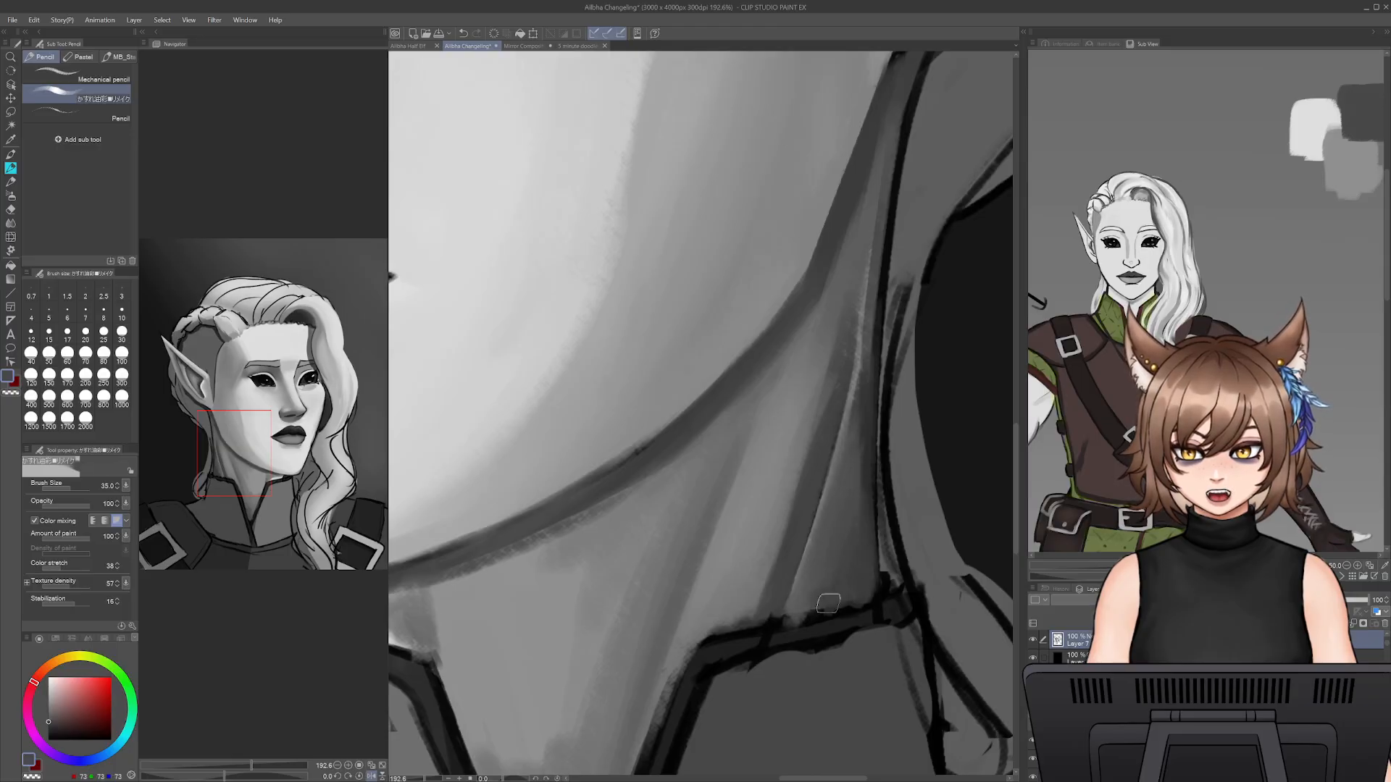
- Paint over the neck's back outline below the ear with sampled dark grey, reducing the brush size to 15 and redoing the undone stroke
{"action": "mouse_move", "coordinate": [879, 295]}
{"action": "left_mouse_down"}
{"action": "mouse_move", "coordinate": [792, 518]}
{"action": "mouse_move", "coordinate": [808, 478]}
{"action": "left_mouse_up"}
{"action": "key", "text": "bracketleft"}
{"action": "key", "text": "bracketleft"}
{"action": "key", "text": "bracketleft"}
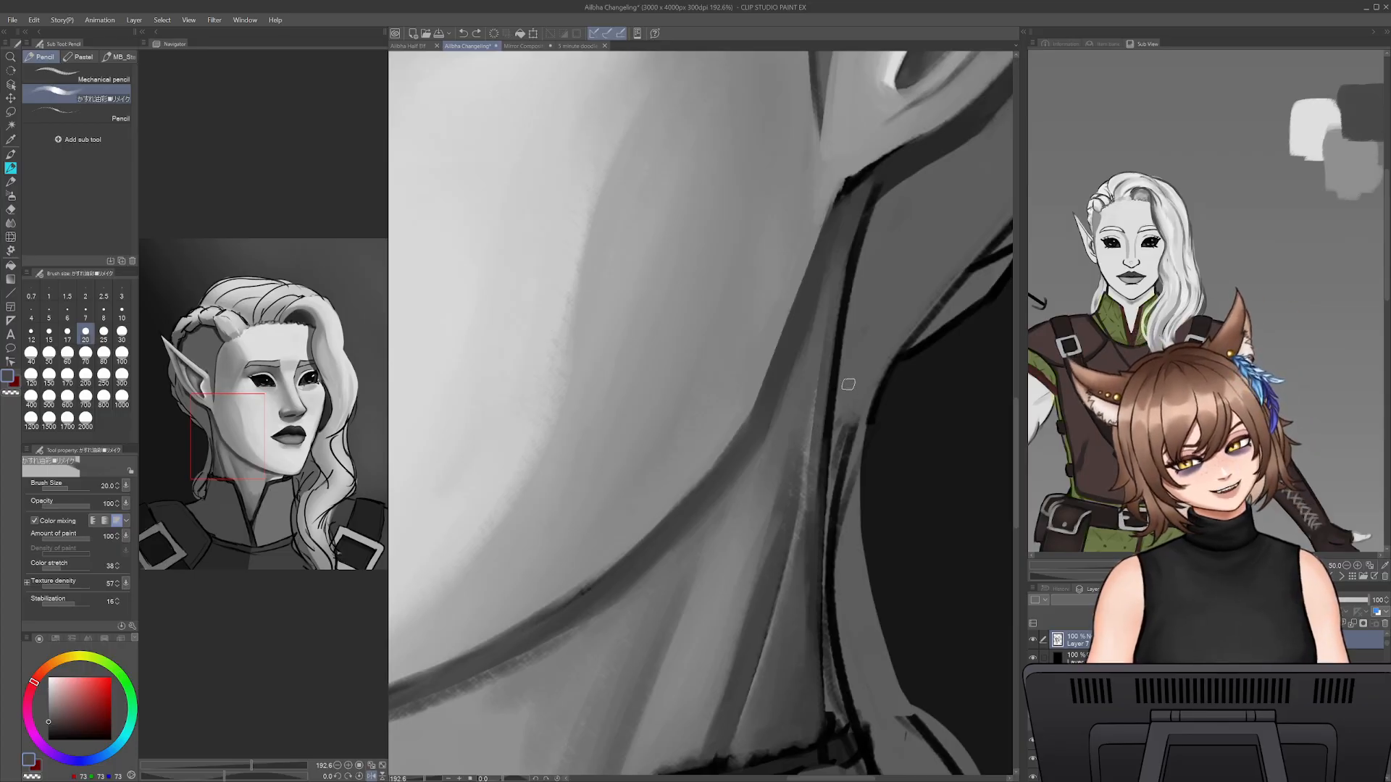
{"action": "left_click", "coordinate": [816, 555], "text": "alt"}
{"action": "left_click_drag", "start_coordinate": [813, 509], "coordinate": [835, 311]}
{"action": "left_click_drag", "start_coordinate": [857, 215], "coordinate": [814, 491]}
{"action": "key", "text": "["}
{"action": "key", "text": "["}
{"action": "key", "text": "ctrl+z"}
{"action": "mouse_move", "coordinate": [874, 186]}
{"action": "left_mouse_down"}
{"action": "mouse_move", "coordinate": [829, 414]}
{"action": "mouse_move", "coordinate": [835, 329]}
{"action": "left_mouse_up"}
{"action": "left_click_drag", "start_coordinate": [835, 333], "coordinate": [823, 494]}
- Shade the area between the jaw angle and the neck's back outline with sampled greys, enlarging the brush to size 35
{"action": "left_click", "coordinate": [817, 372], "text": "alt"}
{"action": "key", "text": "]"}
{"action": "key", "text": "]"}
{"action": "key", "text": "]"}
{"action": "mouse_move", "coordinate": [816, 372]}
{"action": "left_mouse_down"}
{"action": "mouse_move", "coordinate": [813, 496]}
{"action": "mouse_move", "coordinate": [806, 377]}
{"action": "left_mouse_up"}
{"action": "left_click", "coordinate": [806, 377], "text": "alt"}
{"action": "key", "text": "]"}
{"action": "mouse_move", "coordinate": [822, 498]}
{"action": "left_mouse_down"}
{"action": "mouse_move", "coordinate": [807, 378]}
{"action": "mouse_move", "coordinate": [819, 293]}
{"action": "left_mouse_up"}
{"action": "key", "text": "]"}
{"action": "left_click_drag", "start_coordinate": [784, 416], "coordinate": [820, 290]}
{"action": "left_click_drag", "start_coordinate": [847, 230], "coordinate": [815, 360]}
- Blend the upper end of the neck muscle's dark edge with sampled greys, reducing the brush size to 20
{"action": "left_click", "coordinate": [779, 557], "text": "alt"}
{"action": "left_click_drag", "start_coordinate": [780, 557], "coordinate": [799, 445]}
{"action": "mouse_move", "coordinate": [781, 550]}
{"action": "left_mouse_down"}
{"action": "mouse_move", "coordinate": [823, 368]}
{"action": "mouse_move", "coordinate": [805, 443]}
{"action": "left_mouse_up"}
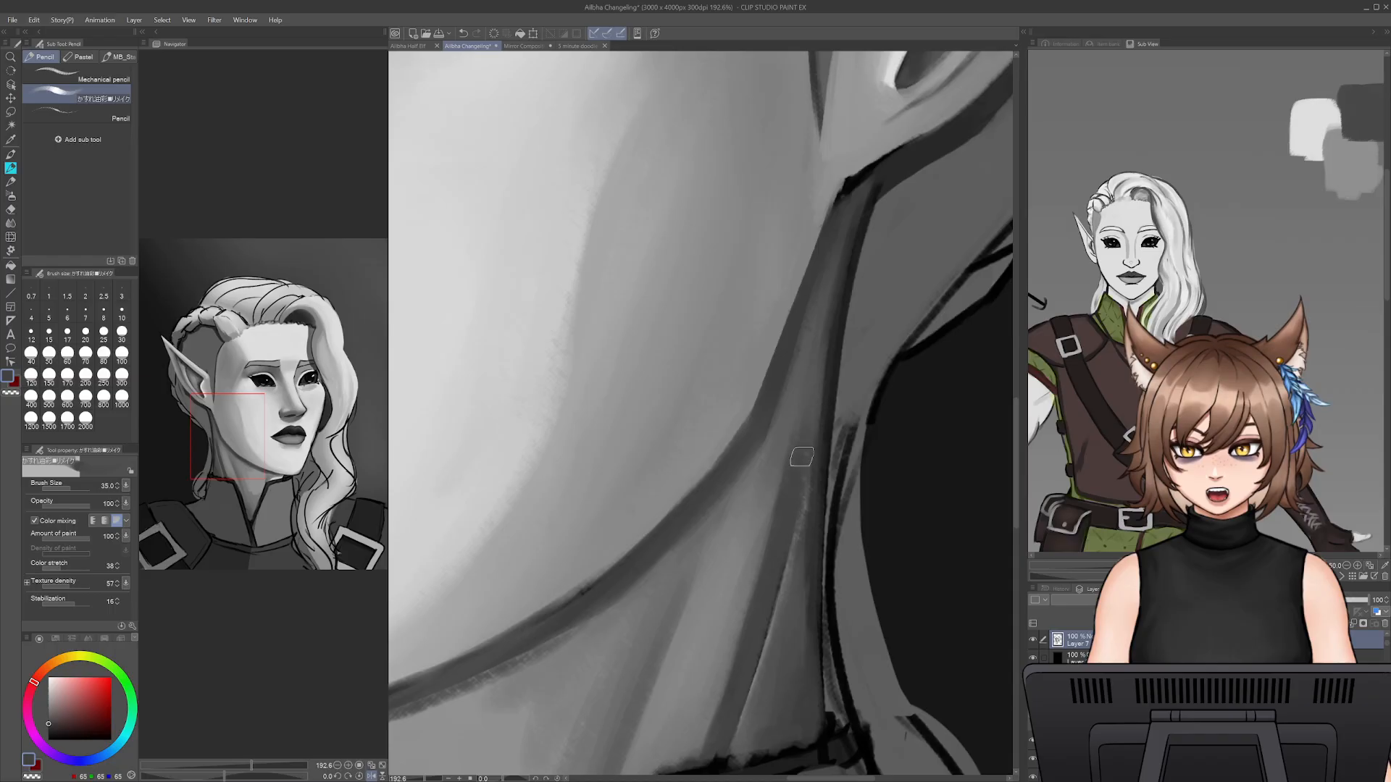
{"action": "left_click", "coordinate": [801, 572], "text": "alt"}
{"action": "left_click_drag", "start_coordinate": [801, 564], "coordinate": [806, 490]}
{"action": "key", "text": "bracketleft"}
{"action": "key", "text": "bracketleft"}
{"action": "key", "text": "bracketleft"}
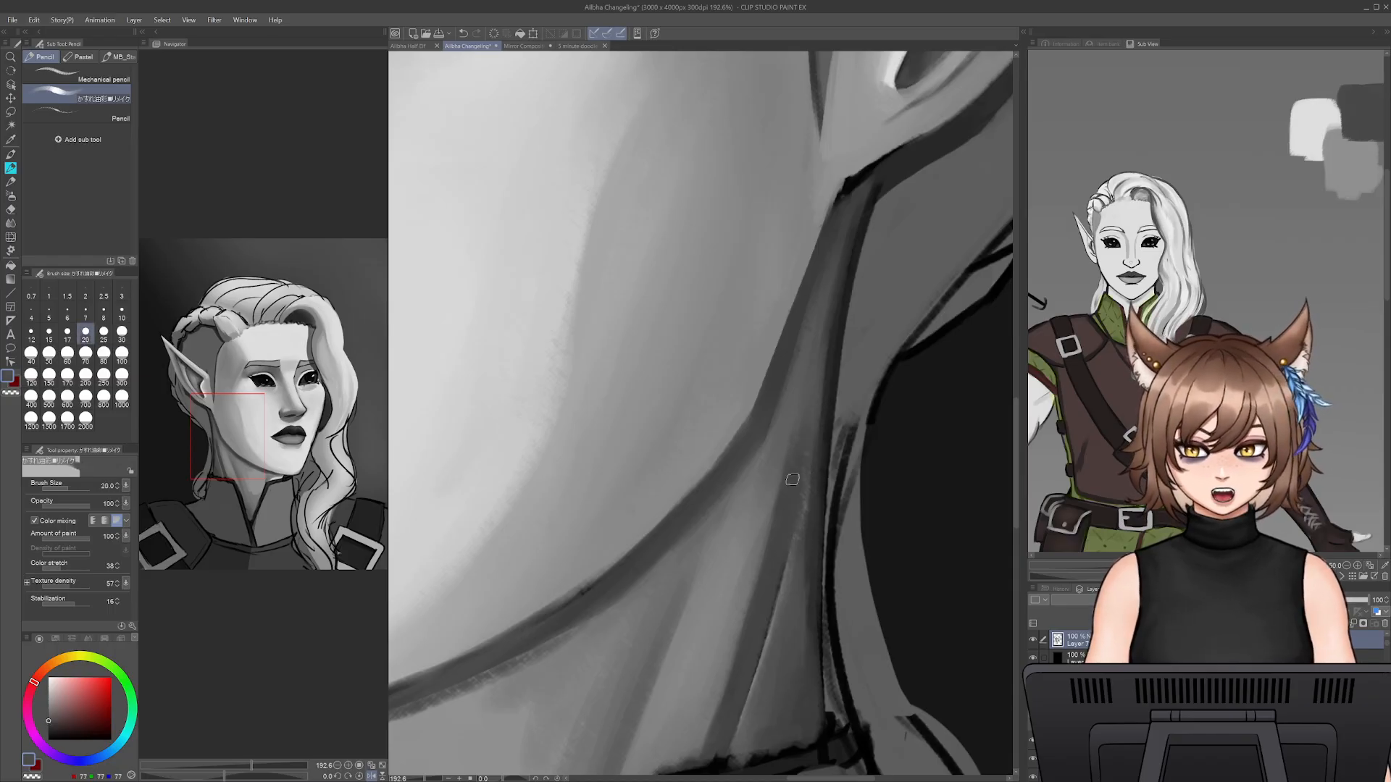
{"action": "left_click", "coordinate": [807, 395], "text": "alt"}
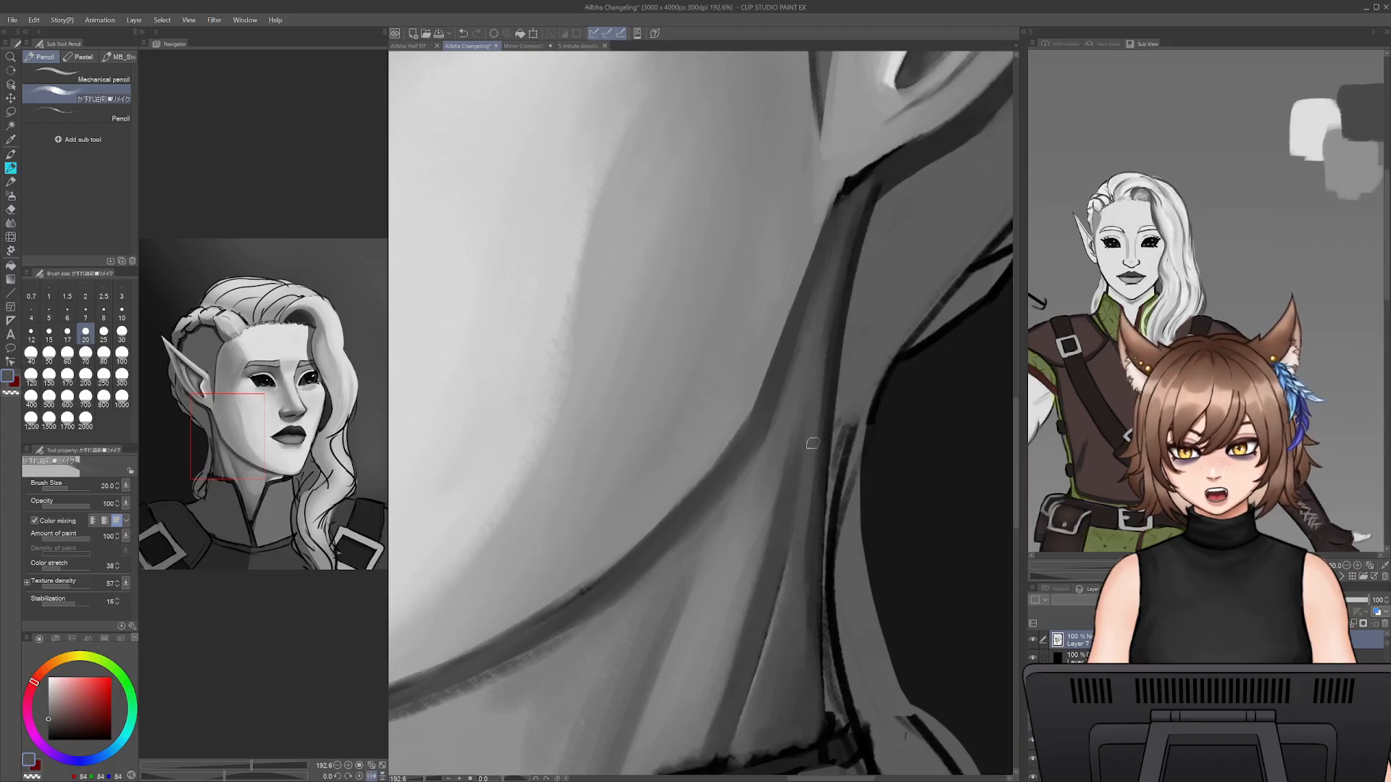
- Darken the neck shadow beneath the jaw angle with sampled dark grey at brush size 35, and soften it with a lighter grey
{"action": "key", "text": "bracketright"}
{"action": "key", "text": "bracketright"}
{"action": "key", "text": "bracketright"}
{"action": "left_click", "coordinate": [813, 567], "text": "alt"}
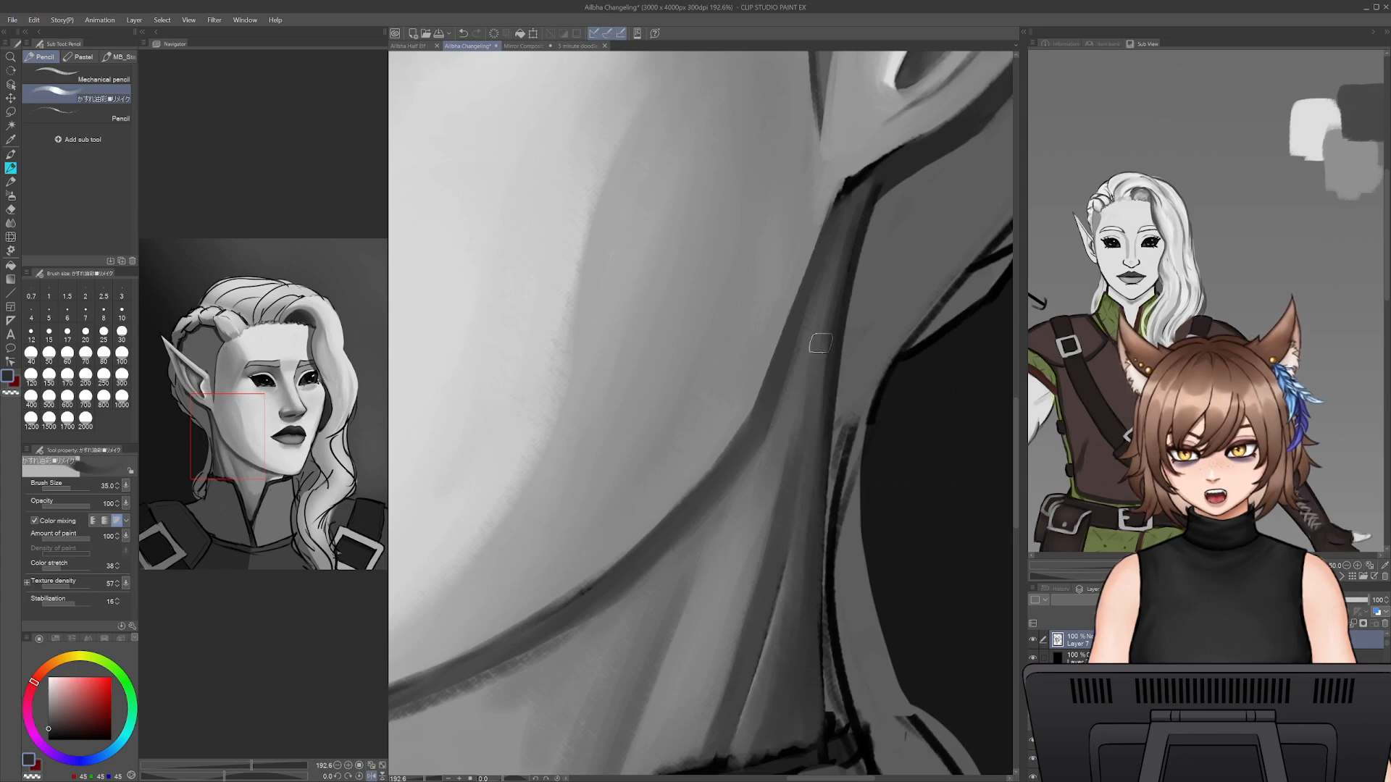
{"action": "left_click_drag", "start_coordinate": [793, 375], "coordinate": [701, 538]}
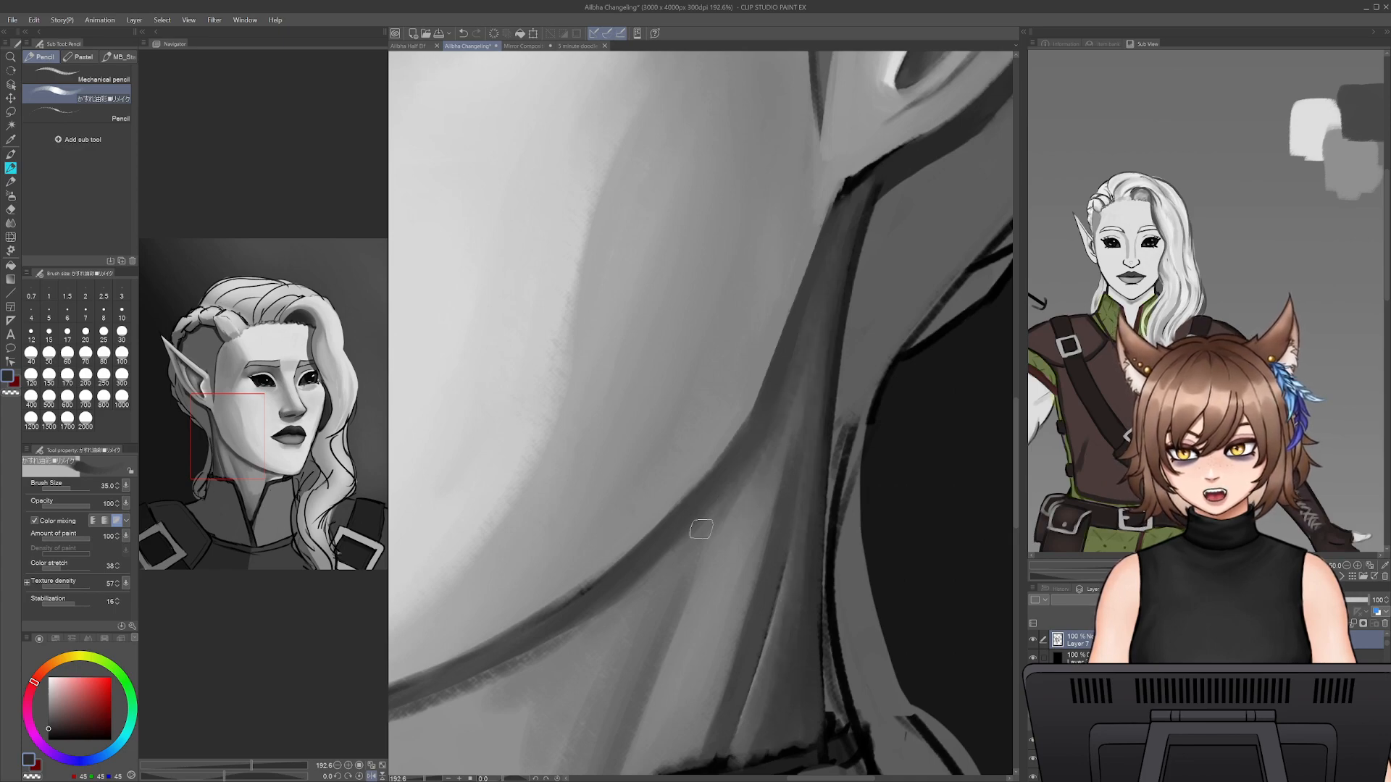
{"action": "left_click", "coordinate": [750, 552], "text": "alt"}
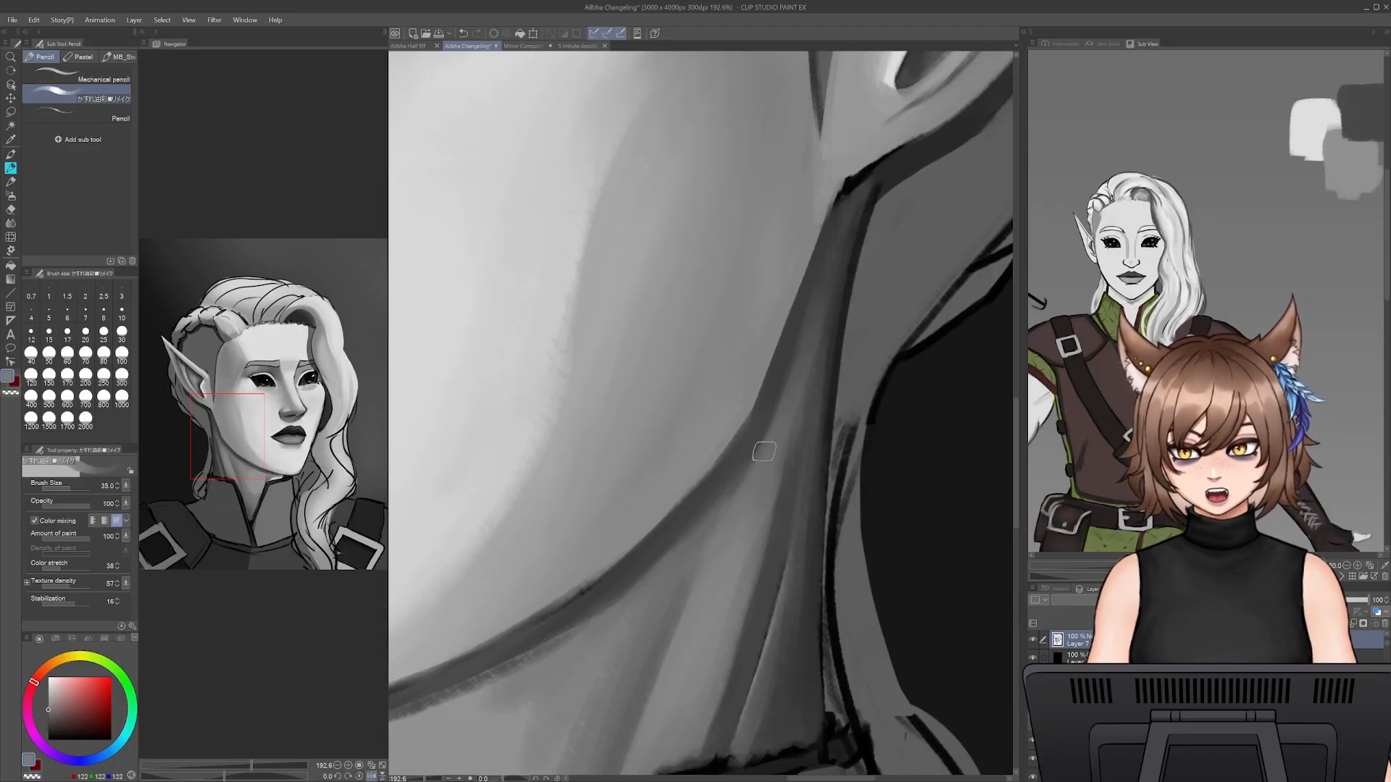
{"action": "left_click_drag", "start_coordinate": [626, 673], "coordinate": [689, 709]}
- Undo the last neck stroke and repaint the shadow below the ear along the jaw with resampled dark grey
{"action": "left_click", "coordinate": [824, 464], "text": "alt"}
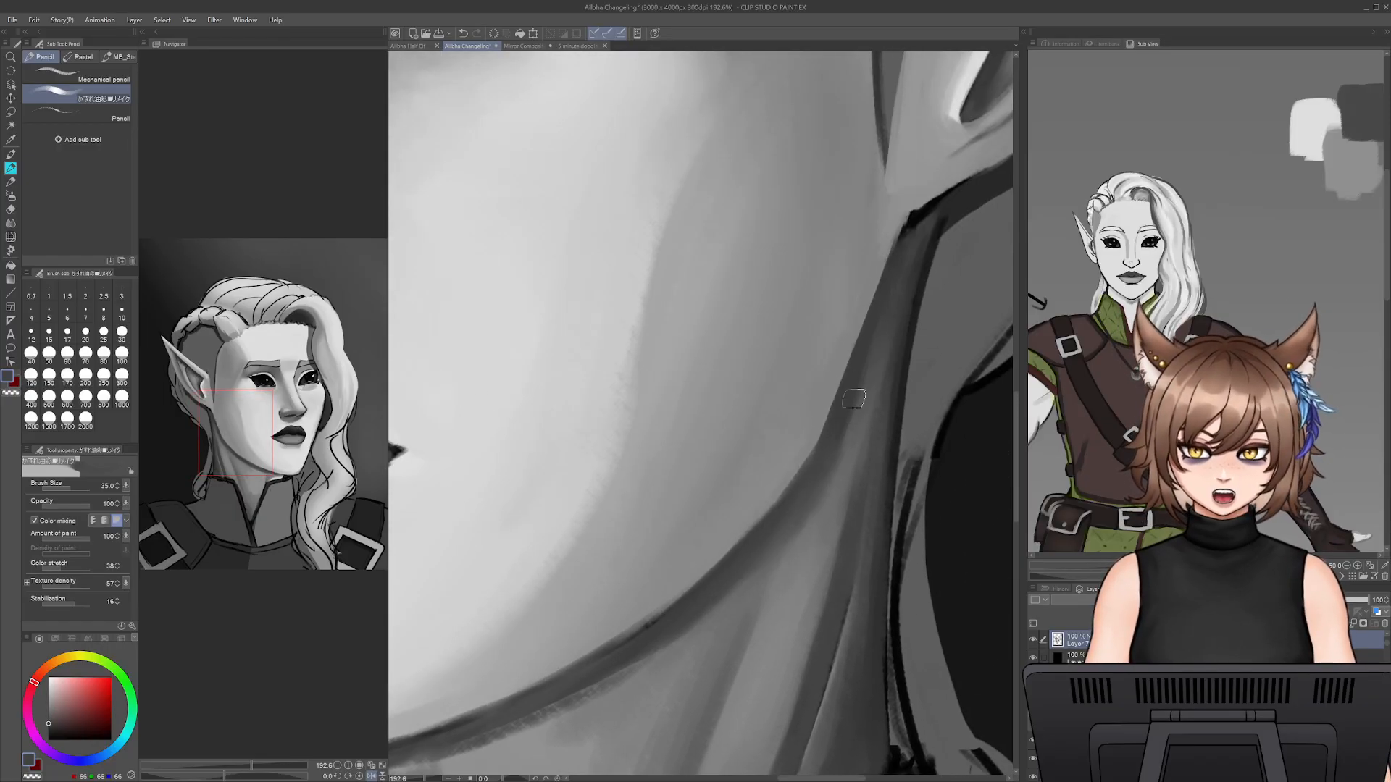
{"action": "left_click", "coordinate": [823, 527], "text": "alt"}
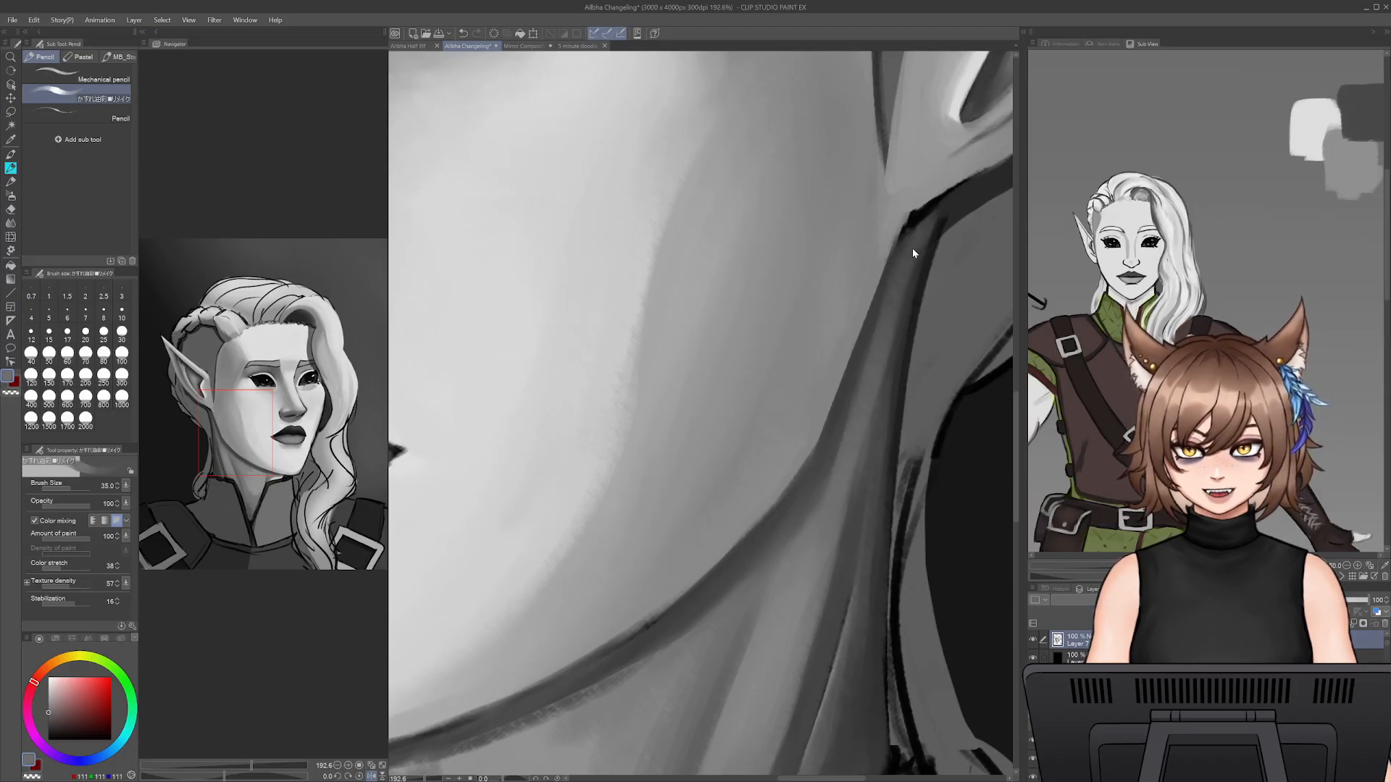
{"action": "key", "text": "ctrl+z"}
{"action": "left_click", "coordinate": [885, 299], "text": "alt"}
{"action": "left_click_drag", "start_coordinate": [899, 275], "coordinate": [854, 460]}
- Refine the jawline shadow toward the chin with dark grey at brush size 20
{"action": "key", "text": "["}
{"action": "key", "text": "["}
{"action": "key", "text": "["}
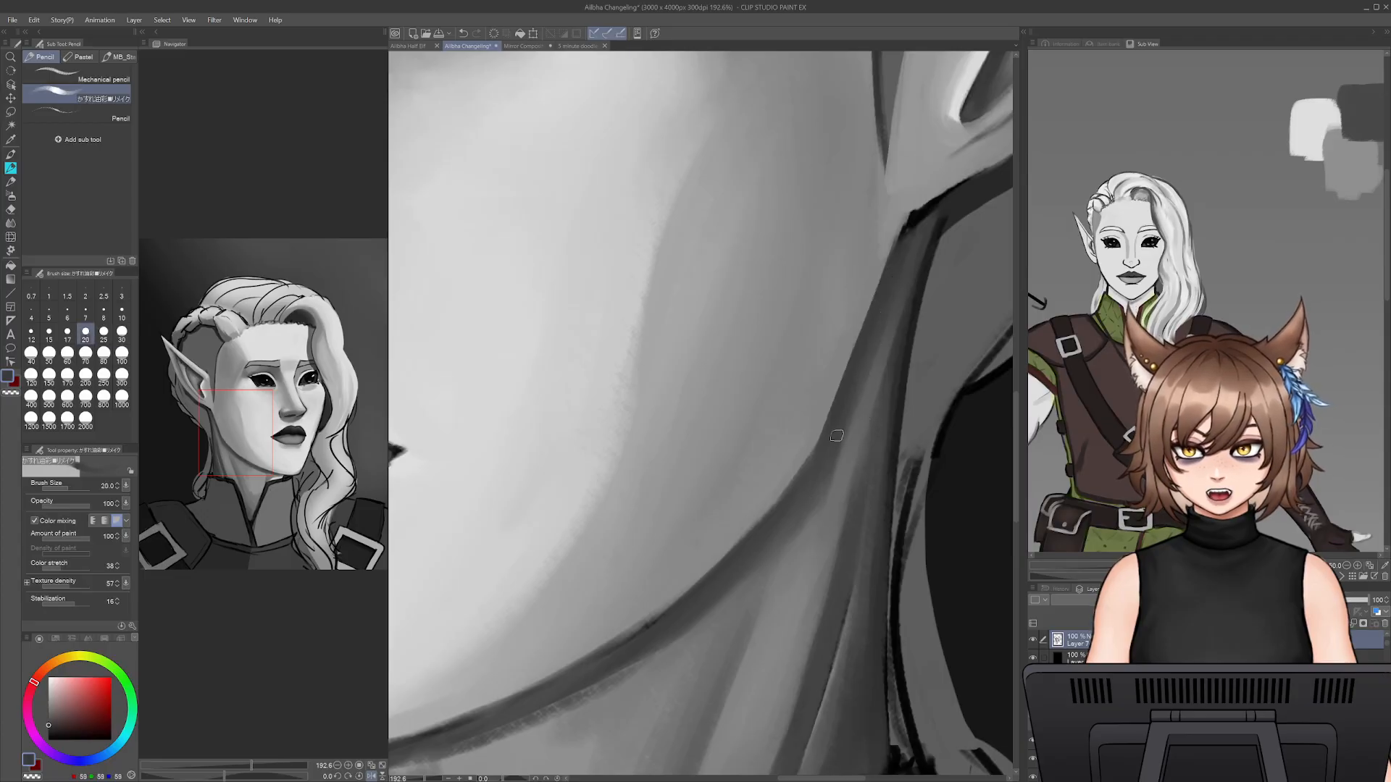
{"action": "left_click_drag", "start_coordinate": [716, 640], "coordinate": [974, 516]}
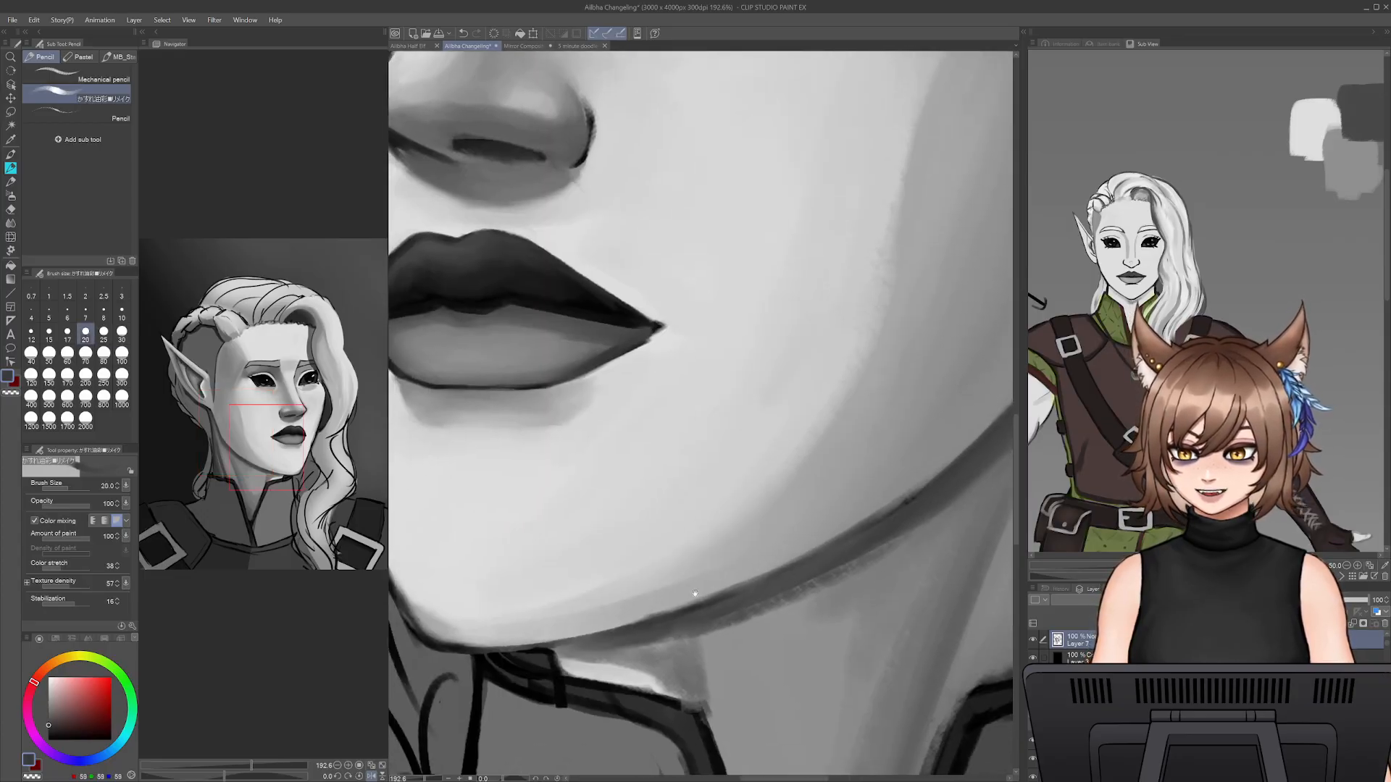
{"action": "left_click_drag", "start_coordinate": [675, 643], "coordinate": [546, 671]}
{"action": "left_click_drag", "start_coordinate": [811, 588], "coordinate": [700, 593]}
- Soften the lower edge of the jaw shadow where it meets the neck with sampled grey at brush size 45, undoing one stroke
{"action": "key", "text": "]"}
{"action": "key", "text": "]"}
{"action": "key", "text": "]"}
{"action": "key", "text": "]"}
{"action": "left_click_drag", "start_coordinate": [687, 536], "coordinate": [844, 372]}
{"action": "key", "text": "ctrl+z"}
{"action": "key", "text": "]"}
{"action": "left_click", "coordinate": [821, 471], "text": "alt"}
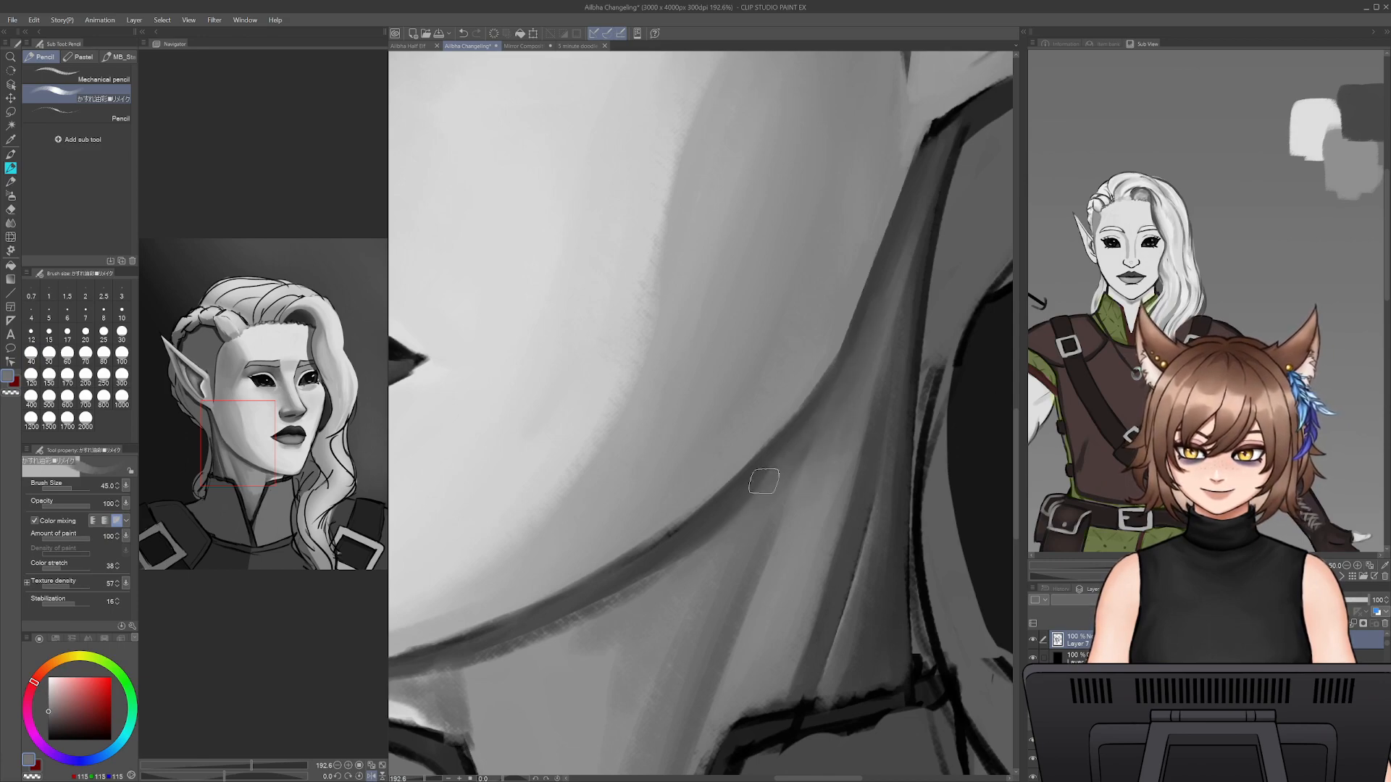
- Blend the under-jaw shadow into the neck toward the chin with resampled greys at brush size 45
{"action": "mouse_move", "coordinate": [518, 667]}
{"action": "left_mouse_down"}
{"action": "mouse_move", "coordinate": [631, 661]}
{"action": "mouse_move", "coordinate": [665, 623]}
{"action": "left_mouse_up"}
{"action": "left_click", "coordinate": [664, 625], "text": "alt"}
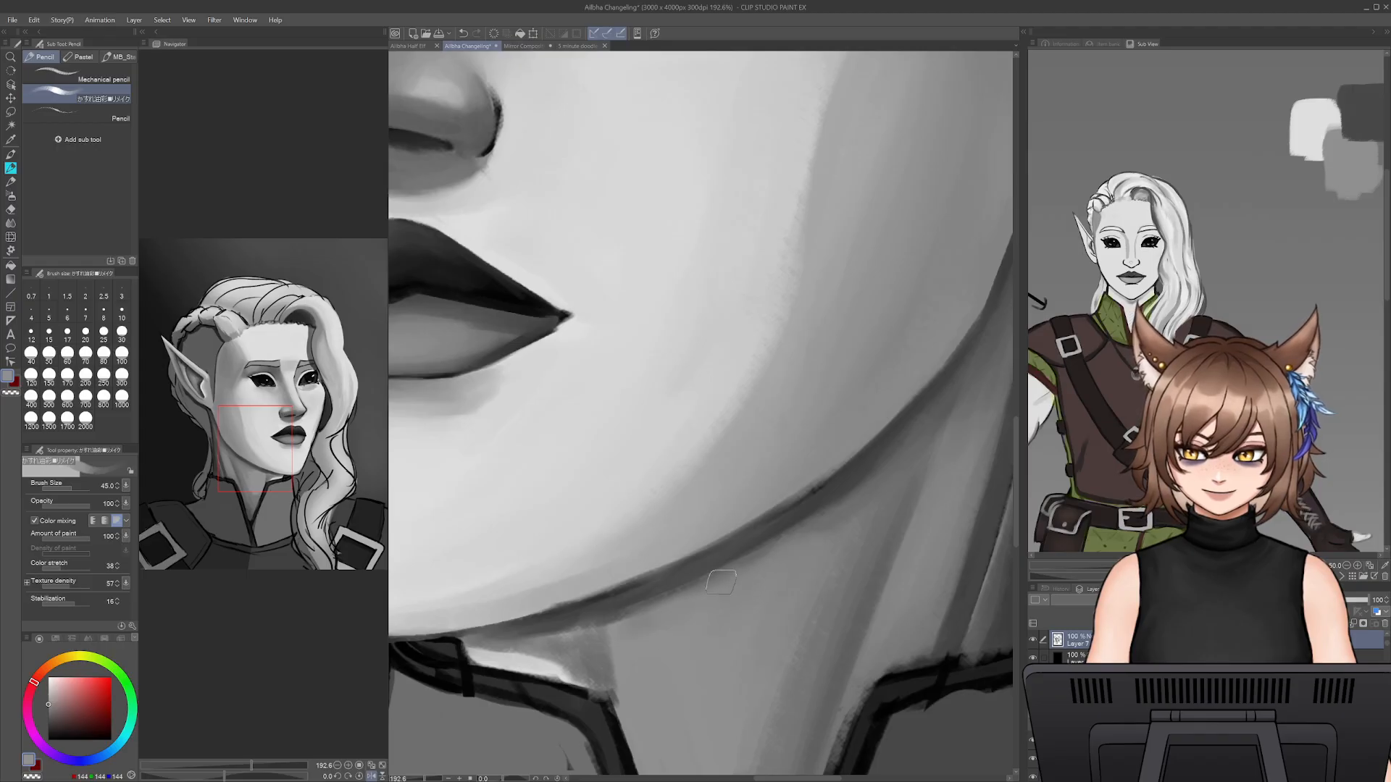
{"action": "left_click", "coordinate": [600, 652], "text": "alt"}
{"action": "left_click_drag", "start_coordinate": [601, 671], "coordinate": [666, 603]}
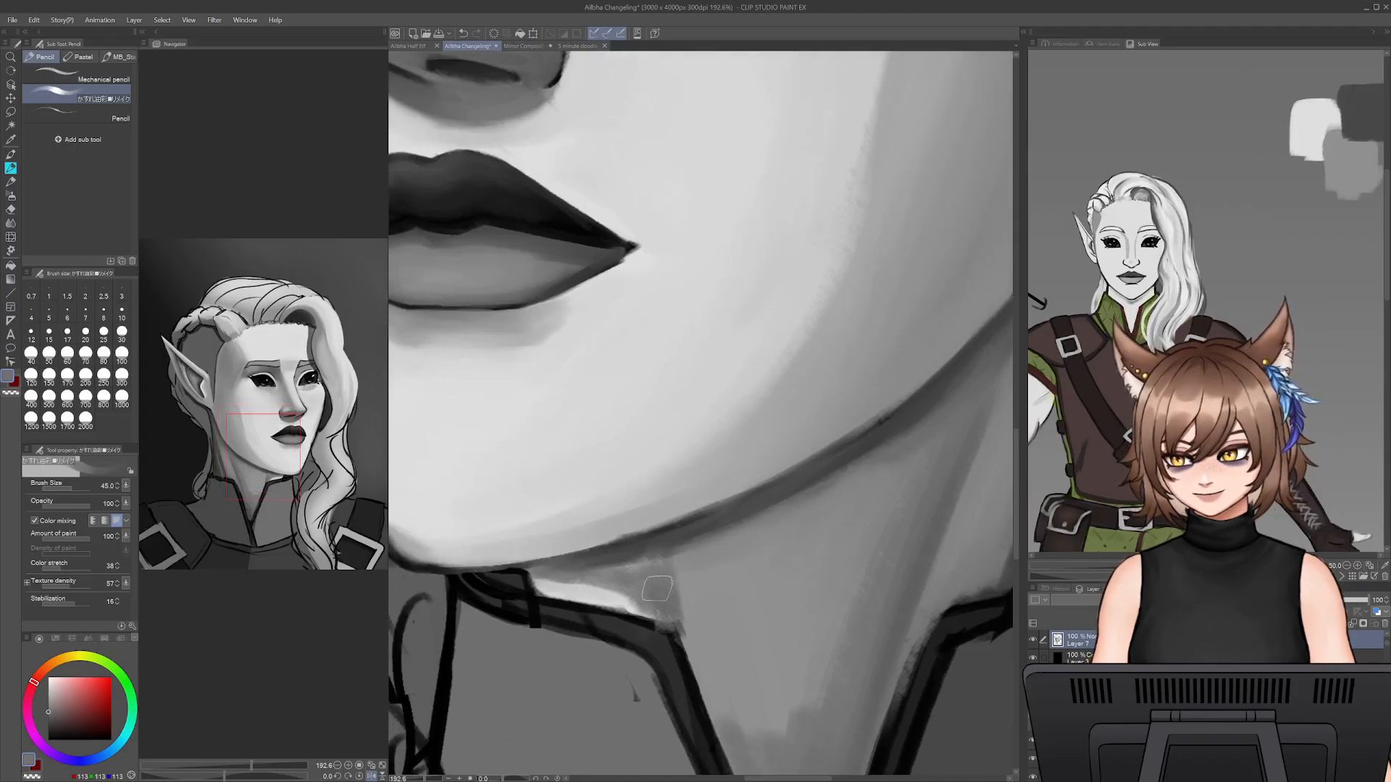
- Paint grey into the upper edge of the white patch below the chin, reducing the brush size through 35 to 12.5
{"action": "key", "text": "bracketleft"}
{"action": "key", "text": "bracketleft"}
{"action": "key", "text": "bracketleft"}
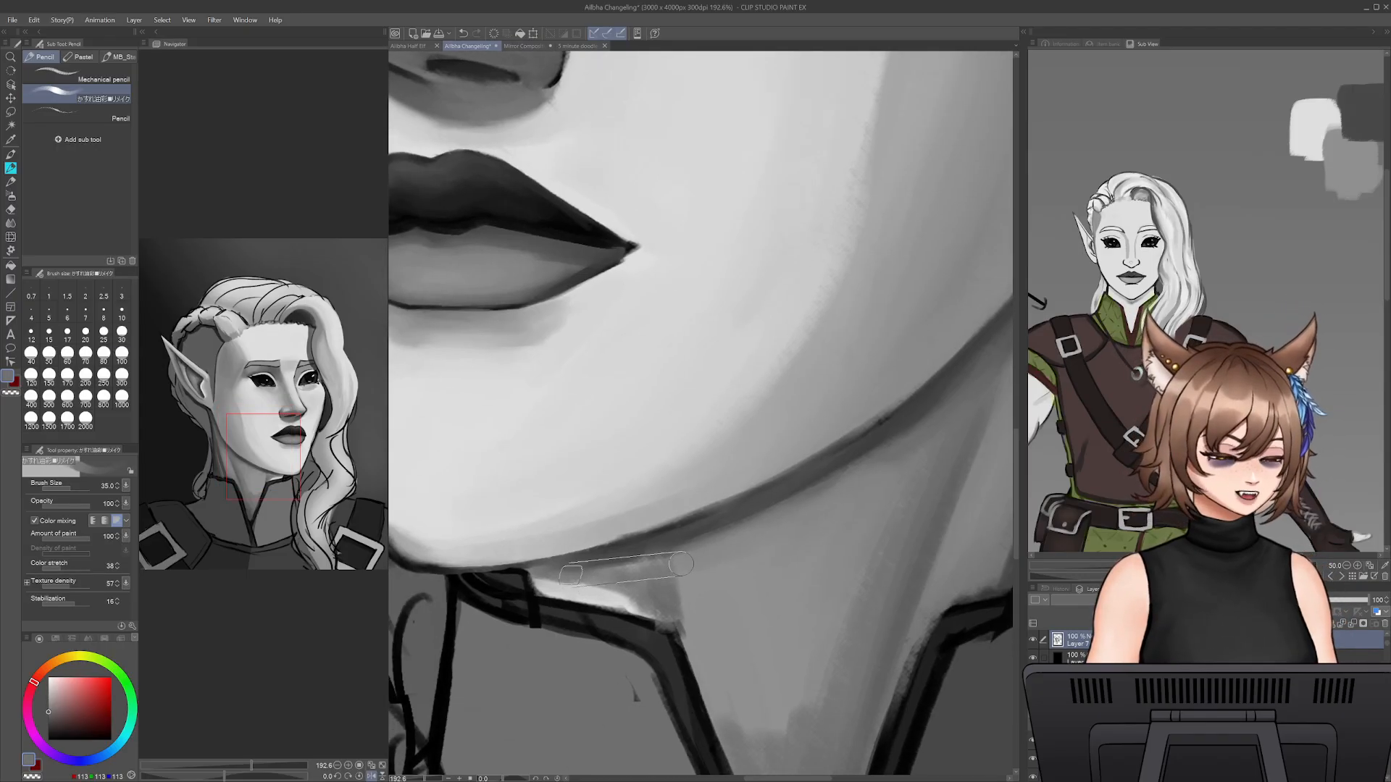
{"action": "key", "text": "bracketleft"}
{"action": "key", "text": "bracketleft"}
{"action": "key", "text": "bracketleft"}
{"action": "key", "text": "bracketleft"}
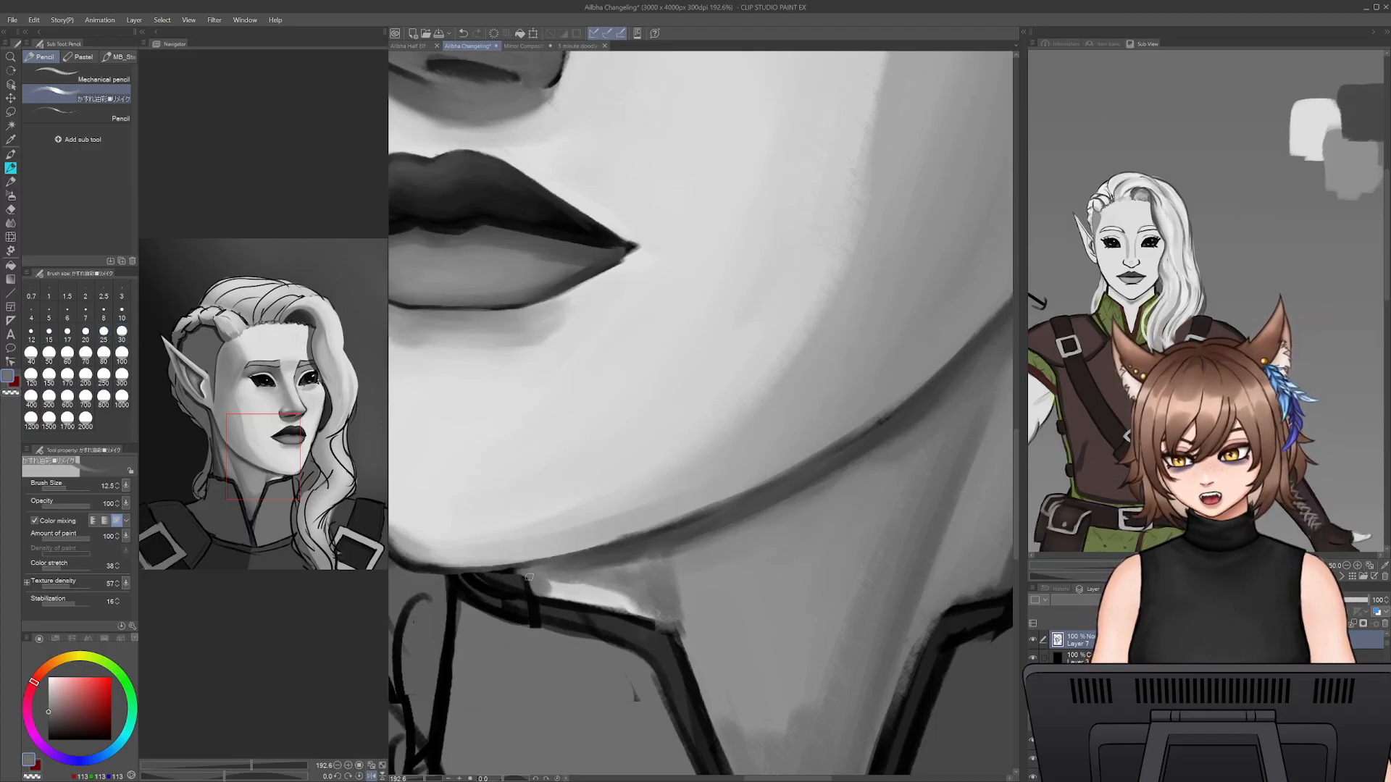
- Cover the remaining white patch between the chin and the collar with sampled light grey at brush size 20
{"action": "key", "text": "bracketright"}
{"action": "key", "text": "bracketright"}
{"action": "key", "text": "bracketright"}
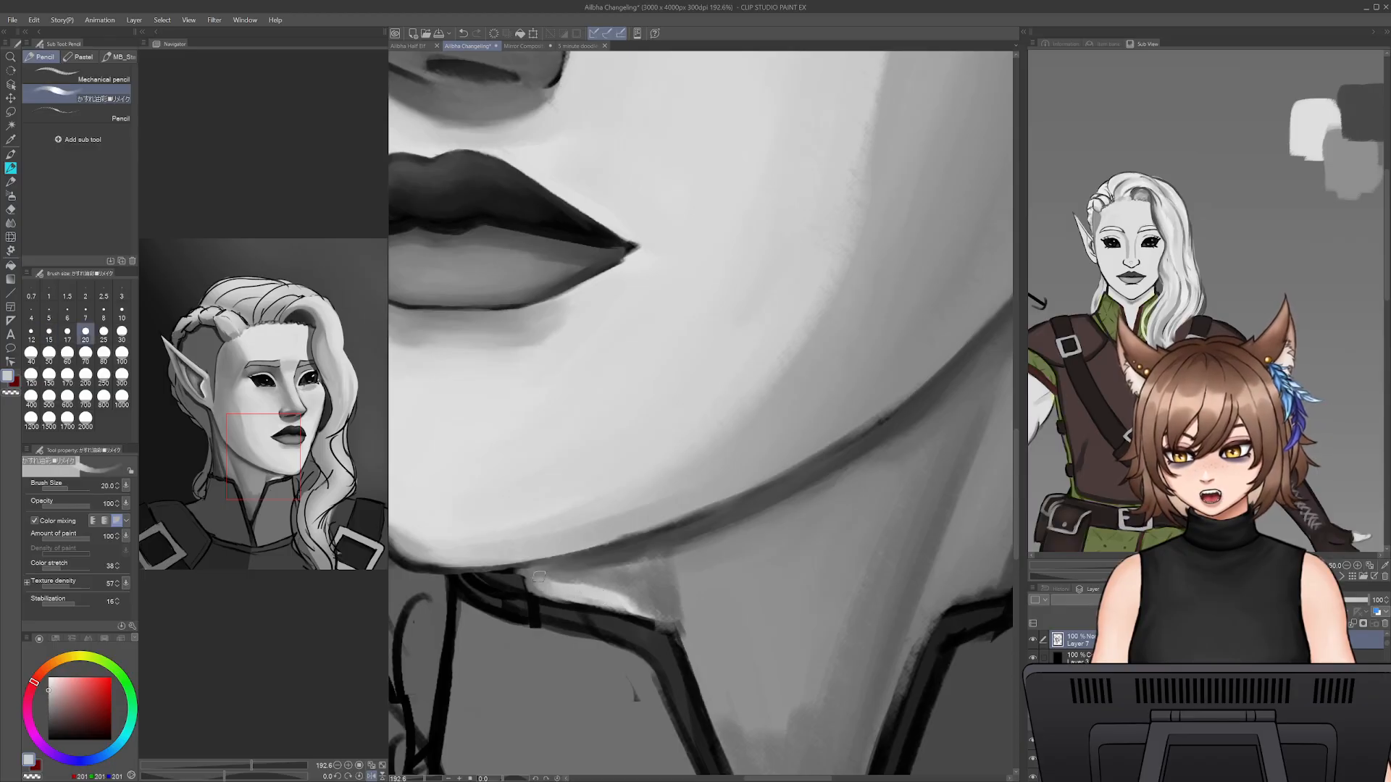
{"action": "left_click", "coordinate": [575, 577], "text": "alt"}
{"action": "left_click_drag", "start_coordinate": [648, 611], "coordinate": [542, 584]}
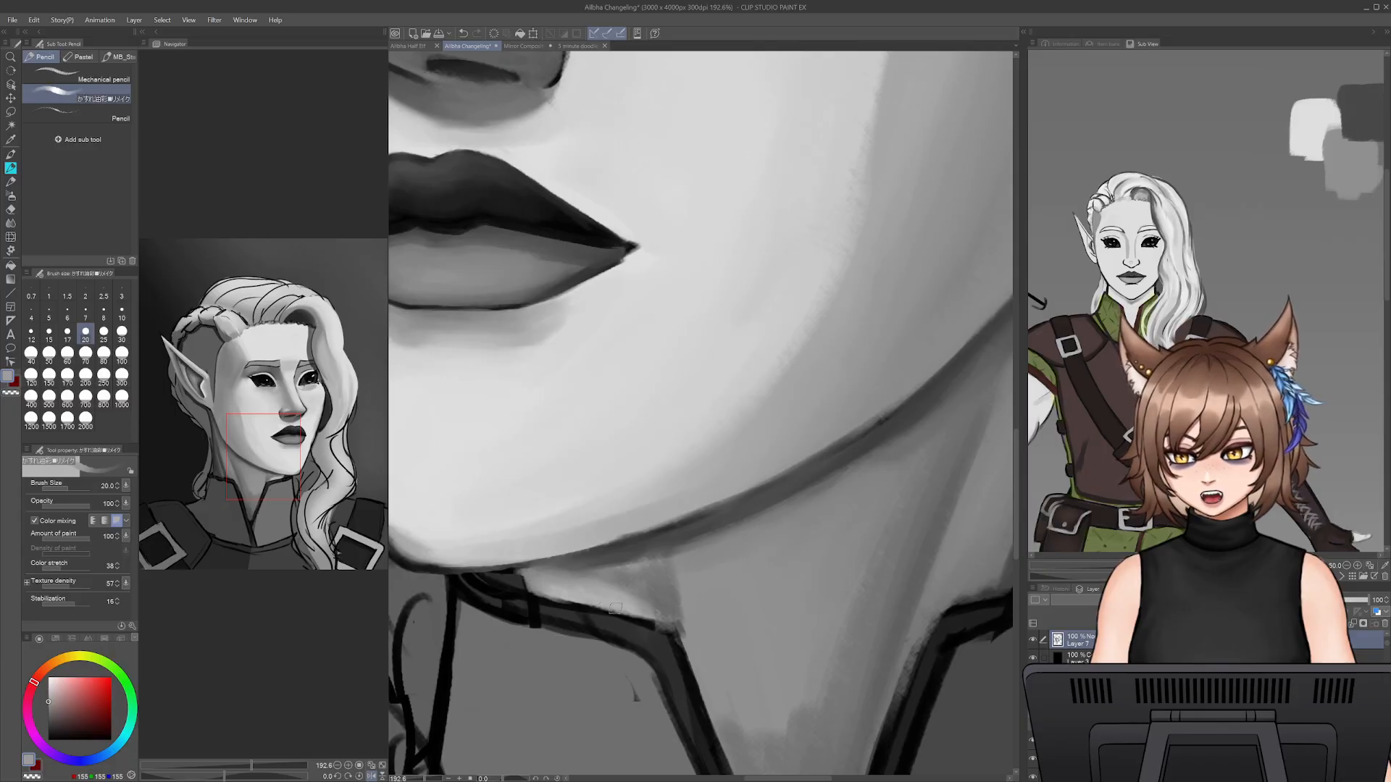
- Darken the filled patch above the collar with progressively darker sampled greys at brush size 20
{"action": "left_click", "coordinate": [609, 580], "text": "alt"}
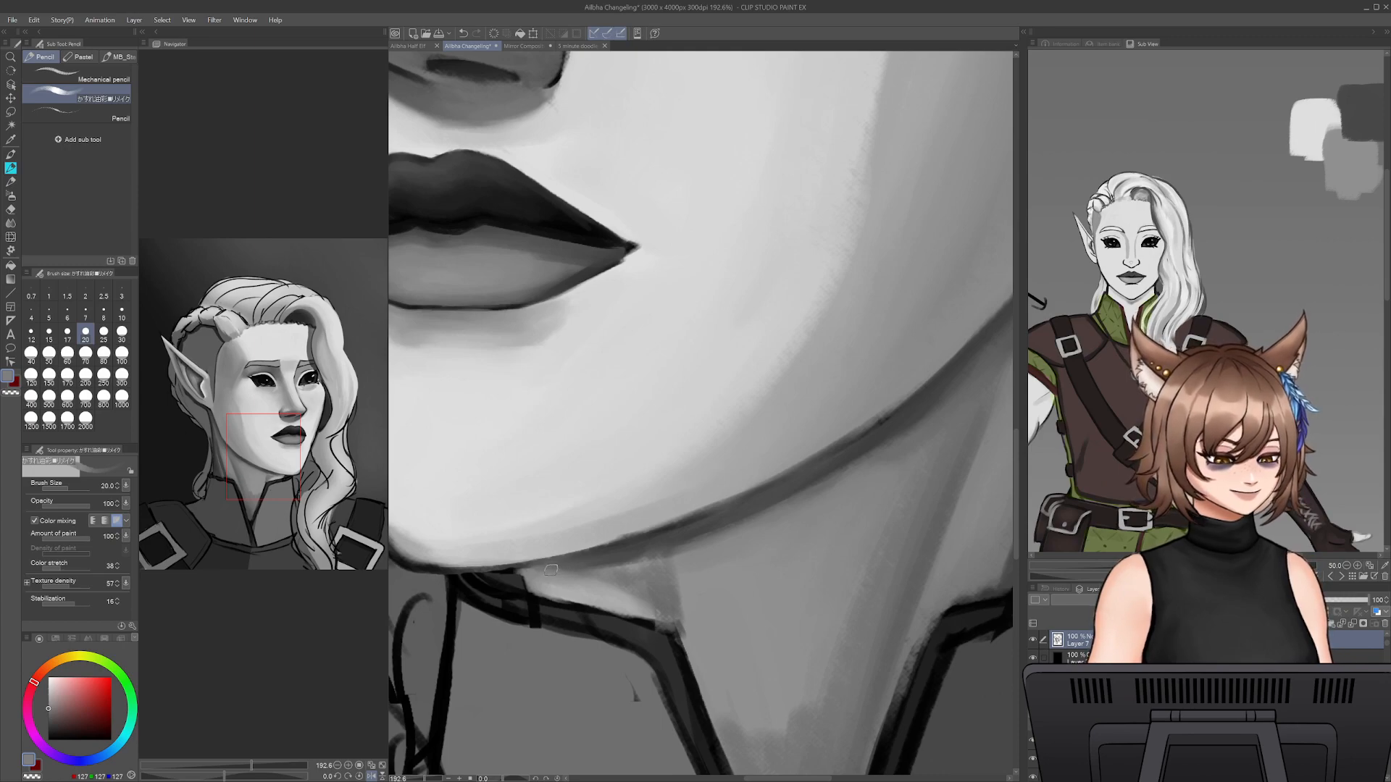
{"action": "left_click", "coordinate": [570, 569], "text": "alt"}
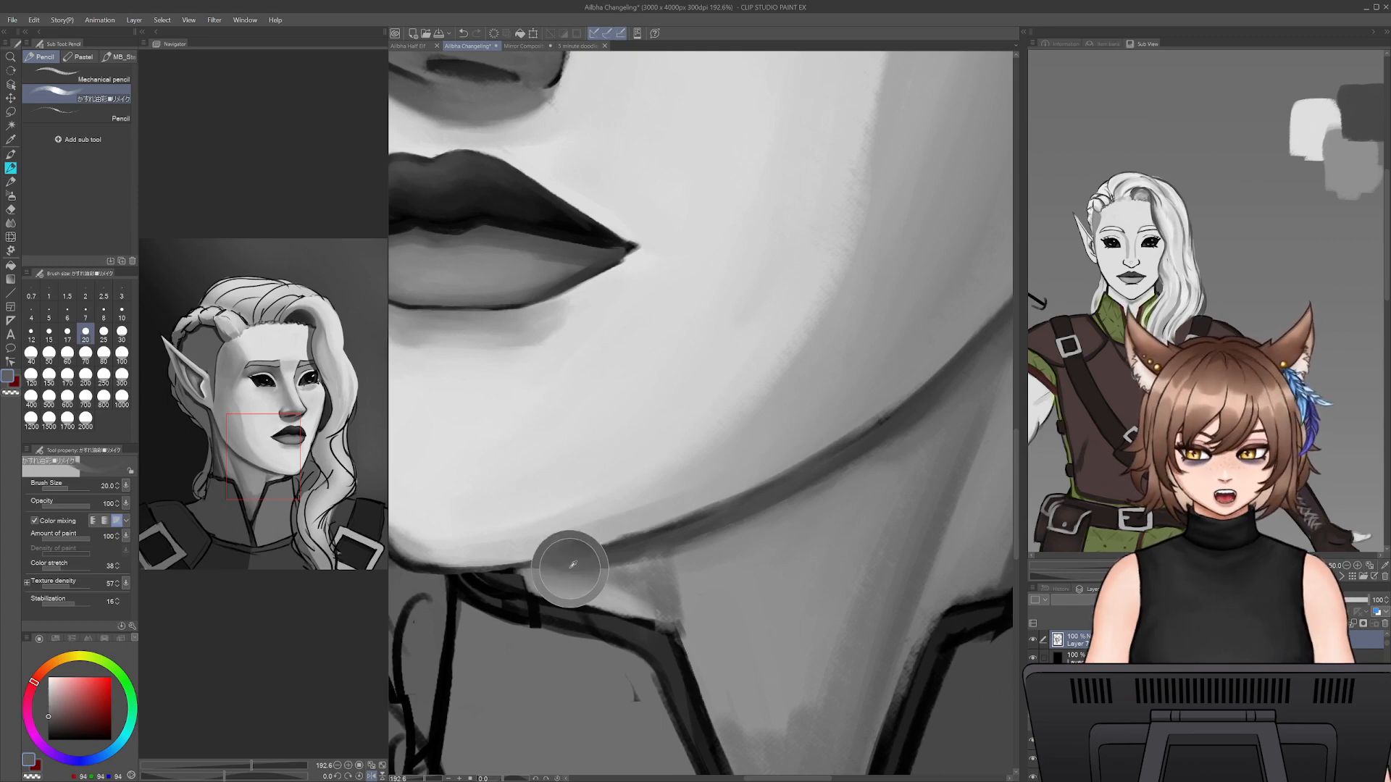
{"action": "mouse_move", "coordinate": [536, 590]}
{"action": "left_mouse_down"}
{"action": "mouse_move", "coordinate": [562, 567]}
{"action": "mouse_move", "coordinate": [559, 596]}
{"action": "mouse_move", "coordinate": [572, 576]}
{"action": "mouse_move", "coordinate": [639, 607]}
{"action": "left_mouse_up"}
{"action": "left_click", "coordinate": [574, 561], "text": "alt"}
- Refine the dark shadow line under the chin at brush size 12.5, undoing one stroke and repainting it
{"action": "key", "text": "["}
{"action": "key", "text": "["}
{"action": "key", "text": "["}
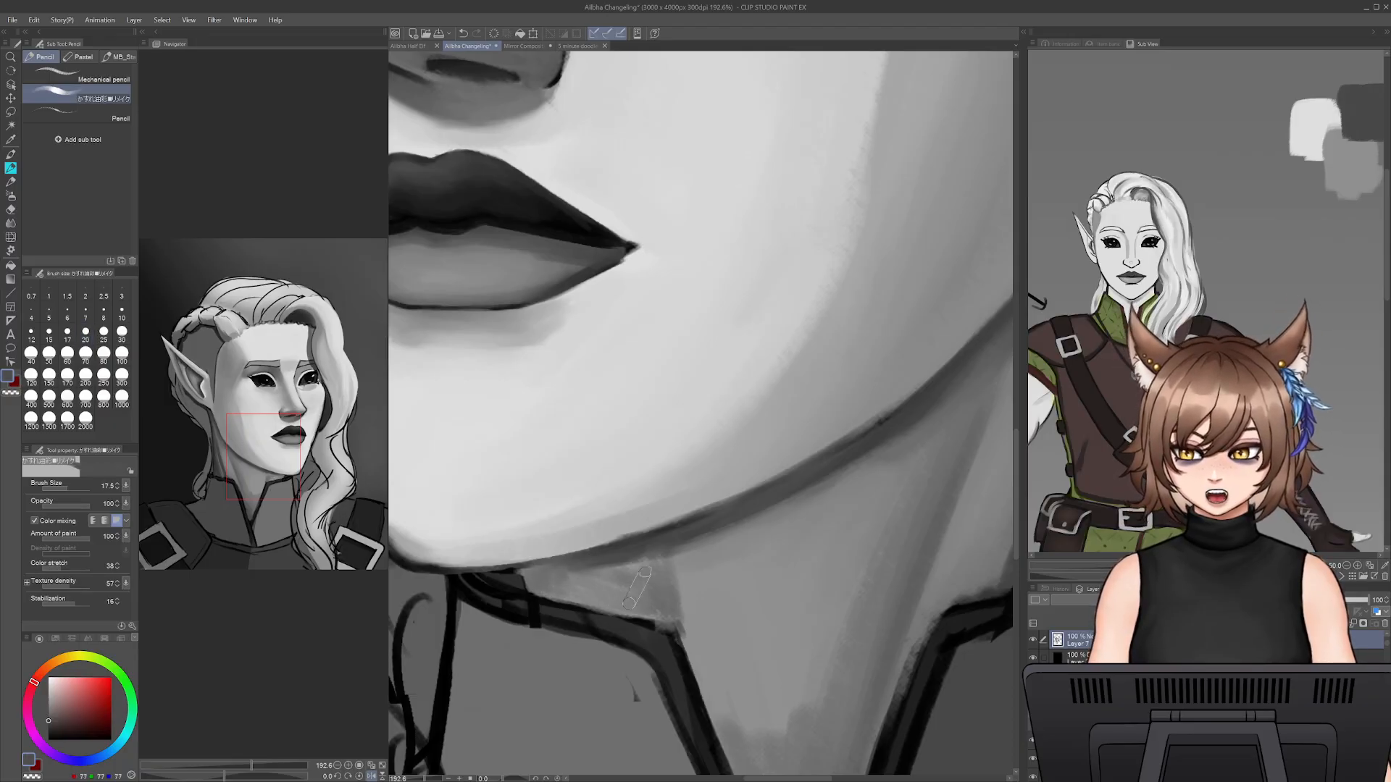
{"action": "left_click_drag", "start_coordinate": [502, 570], "coordinate": [598, 566]}
{"action": "key", "text": "ctrl+z"}
{"action": "left_click", "coordinate": [498, 570], "text": "alt"}
{"action": "left_click_drag", "start_coordinate": [449, 571], "coordinate": [556, 558]}
{"action": "left_click", "coordinate": [594, 564], "text": "alt"}
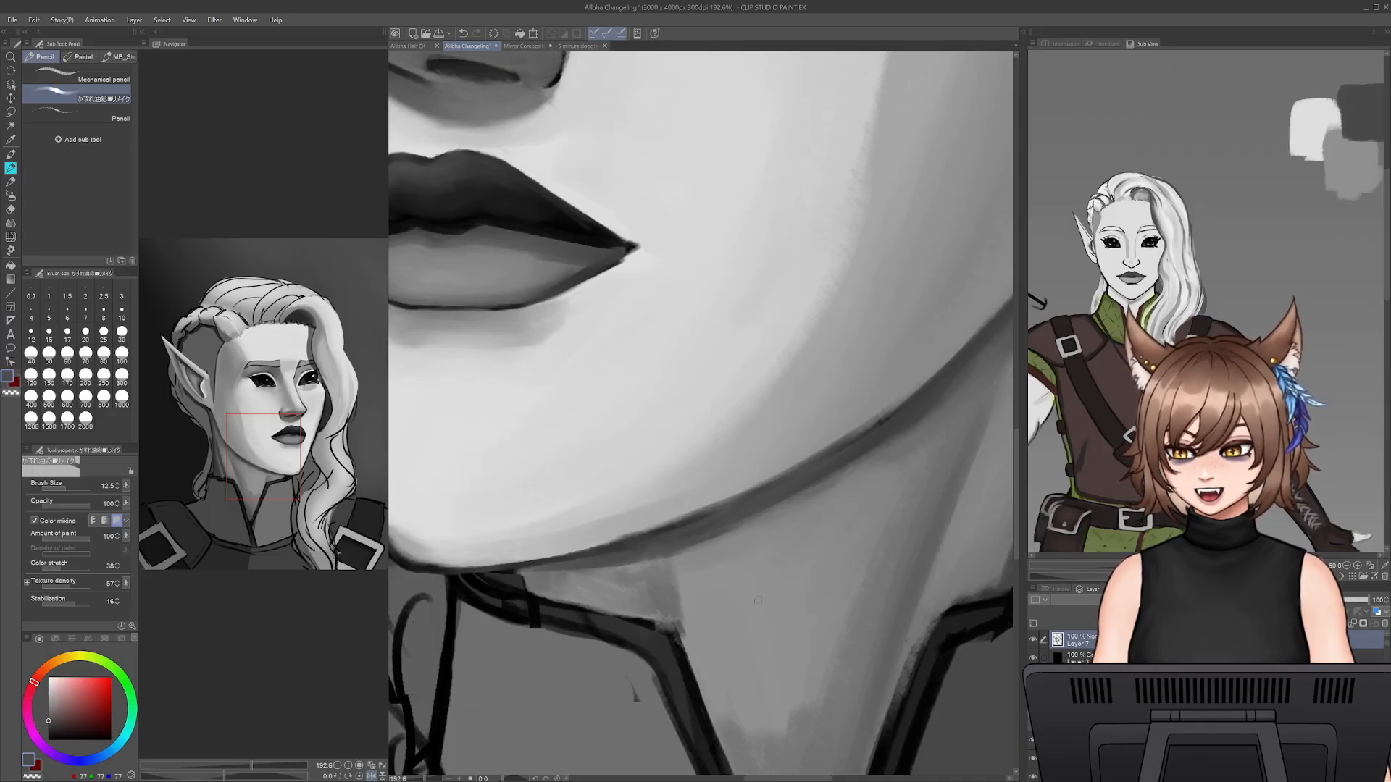
- Soften the edge of the jaw above its shadow line with sampled mid greys at brush size 17.5
{"action": "left_click", "coordinate": [619, 539], "text": "alt"}
{"action": "key", "text": "bracketright"}
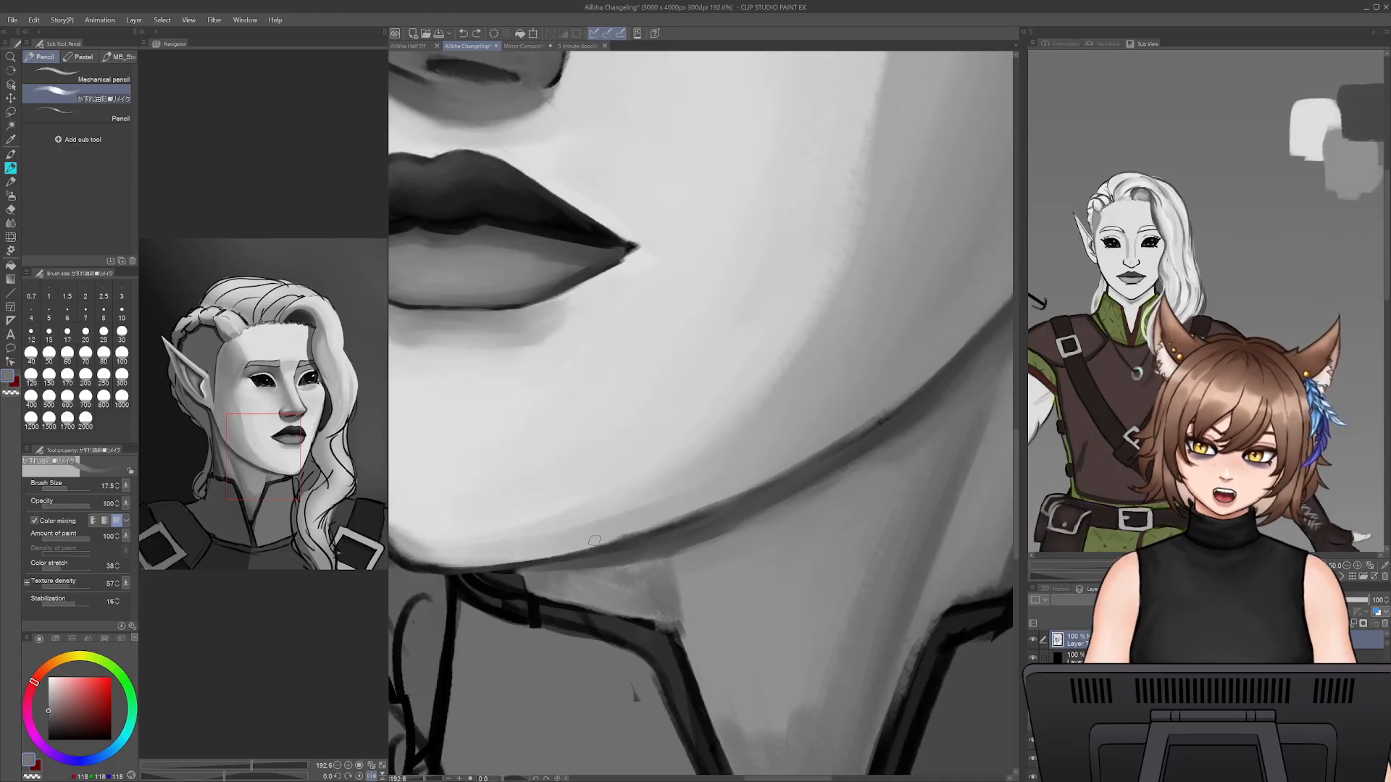
{"action": "left_click", "coordinate": [582, 545], "text": "alt"}
{"action": "left_click_drag", "start_coordinate": [565, 550], "coordinate": [707, 504]}
{"action": "mouse_move", "coordinate": [607, 539]}
{"action": "left_mouse_down"}
{"action": "mouse_move", "coordinate": [732, 492]}
{"action": "mouse_move", "coordinate": [633, 537]}
{"action": "mouse_move", "coordinate": [802, 447]}
{"action": "mouse_move", "coordinate": [675, 518]}
{"action": "mouse_move", "coordinate": [790, 457]}
{"action": "mouse_move", "coordinate": [698, 516]}
{"action": "mouse_move", "coordinate": [911, 387]}
{"action": "mouse_move", "coordinate": [712, 505]}
{"action": "mouse_move", "coordinate": [759, 484]}
{"action": "left_mouse_up"}
{"action": "left_click", "coordinate": [905, 388], "text": "alt"}
{"action": "left_click_drag", "start_coordinate": [890, 414], "coordinate": [773, 476]}
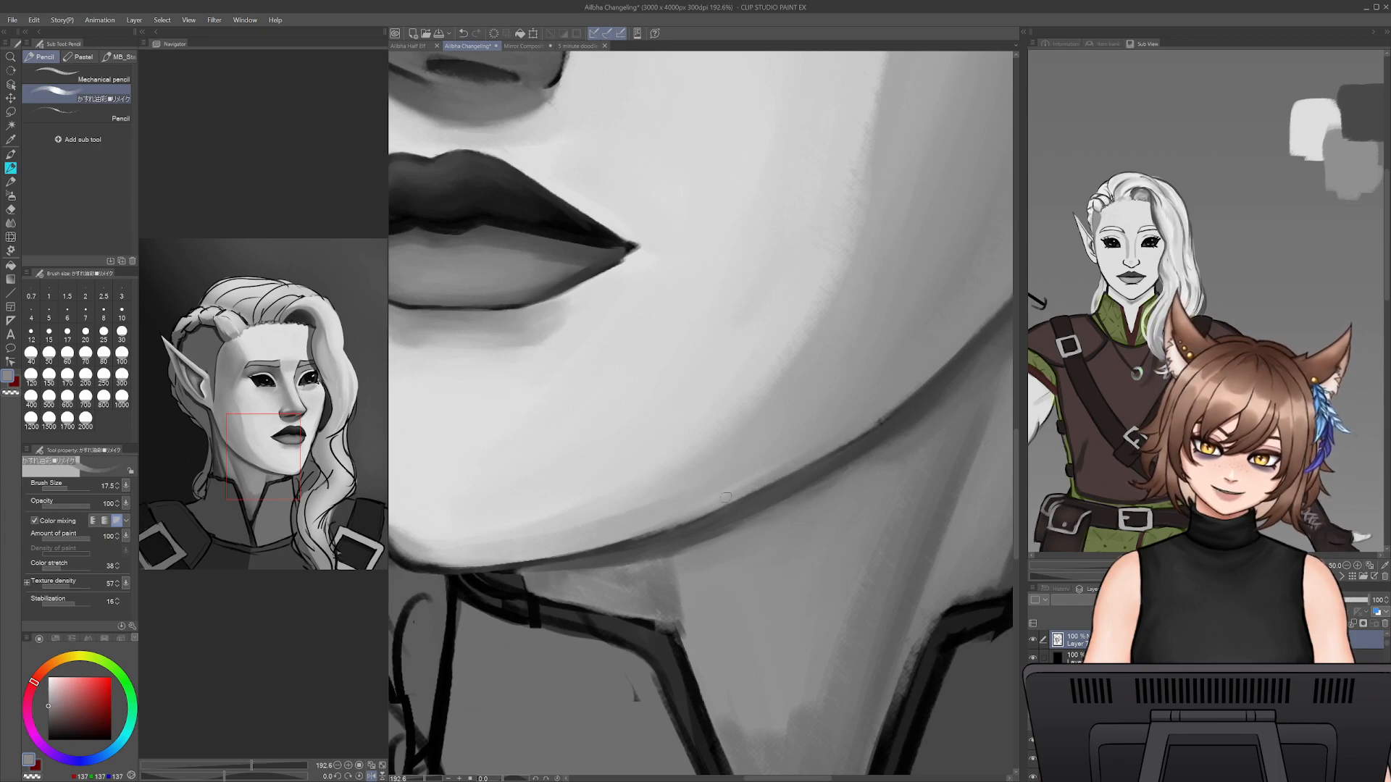
- Undo the last jaw-edge stroke and repaint the grey edge from the chin toward the jaw angle, then sample dark grey
{"action": "key", "text": "ctrl+z"}
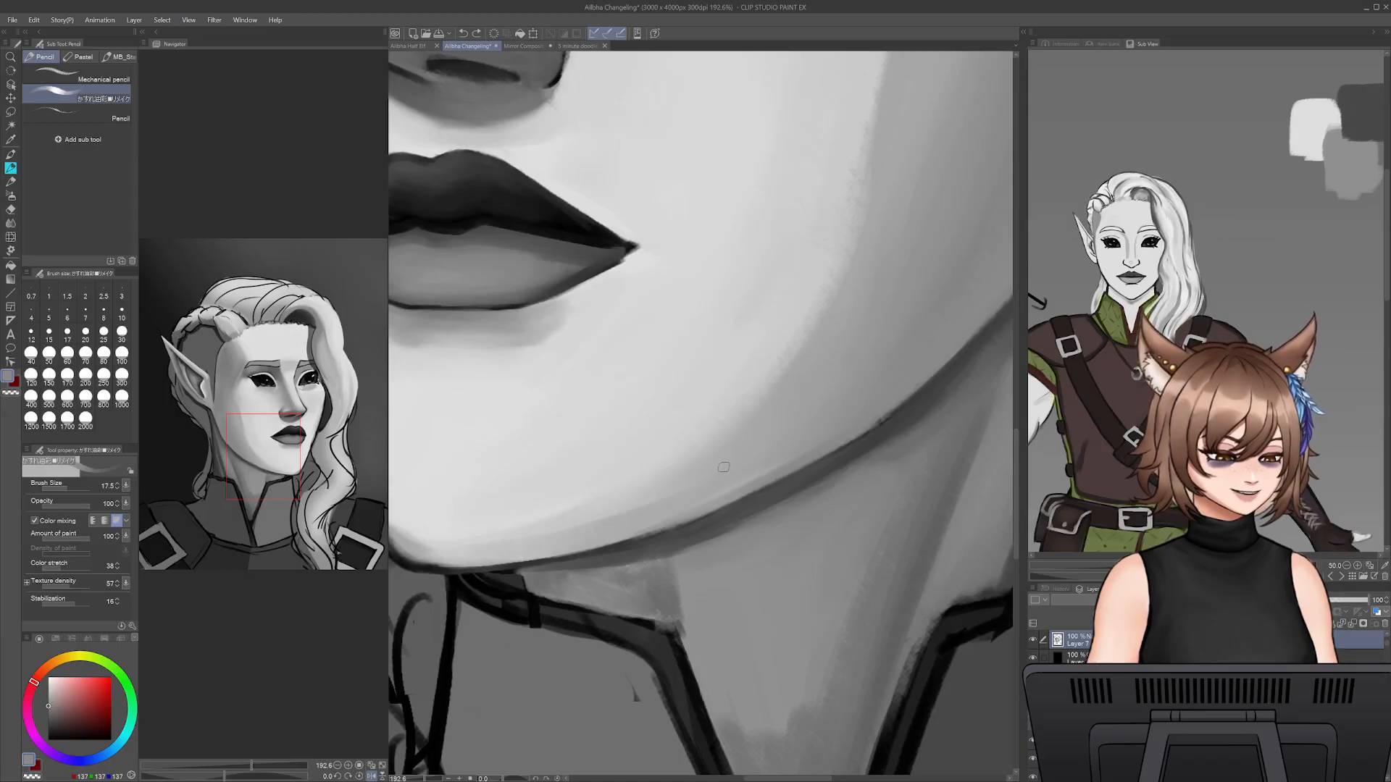
{"action": "left_click_drag", "start_coordinate": [586, 541], "coordinate": [877, 416]}
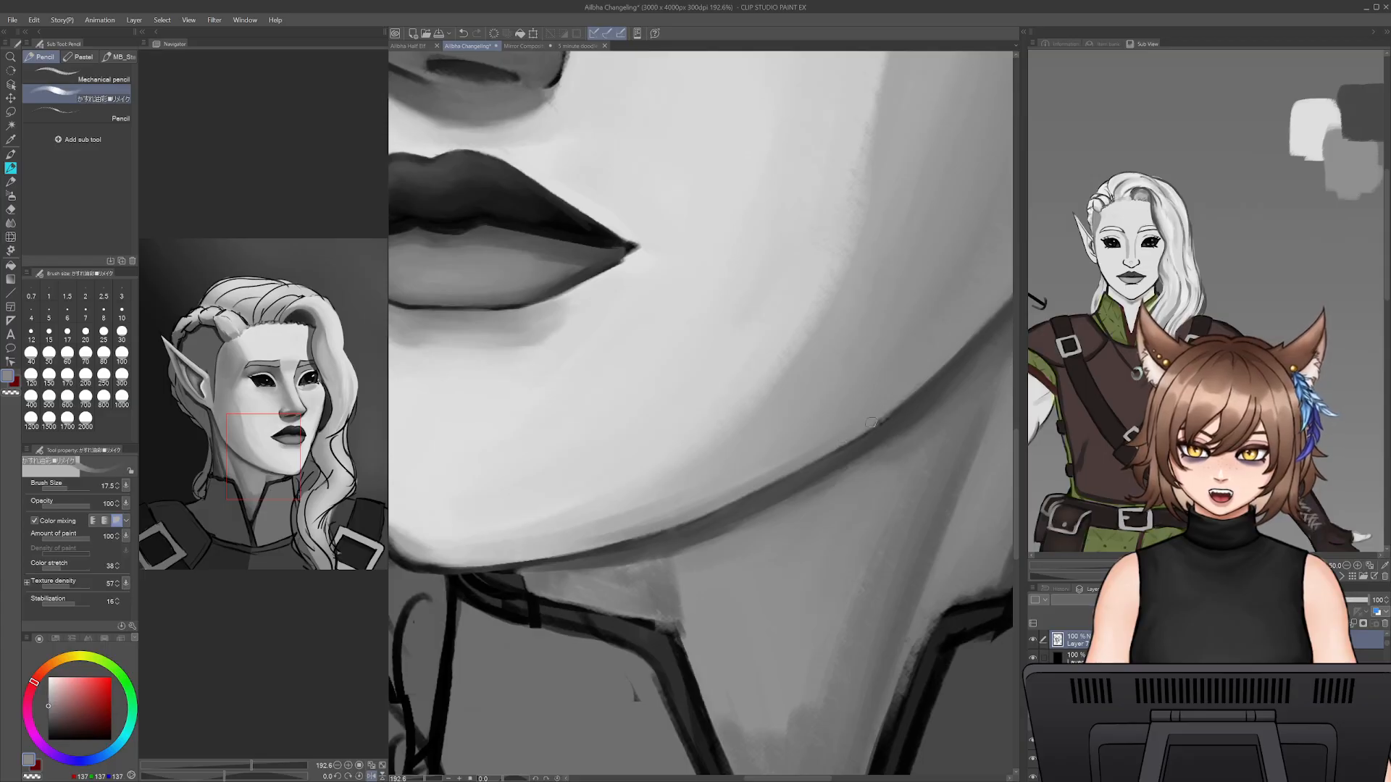
{"action": "left_click", "coordinate": [838, 450], "text": "alt"}
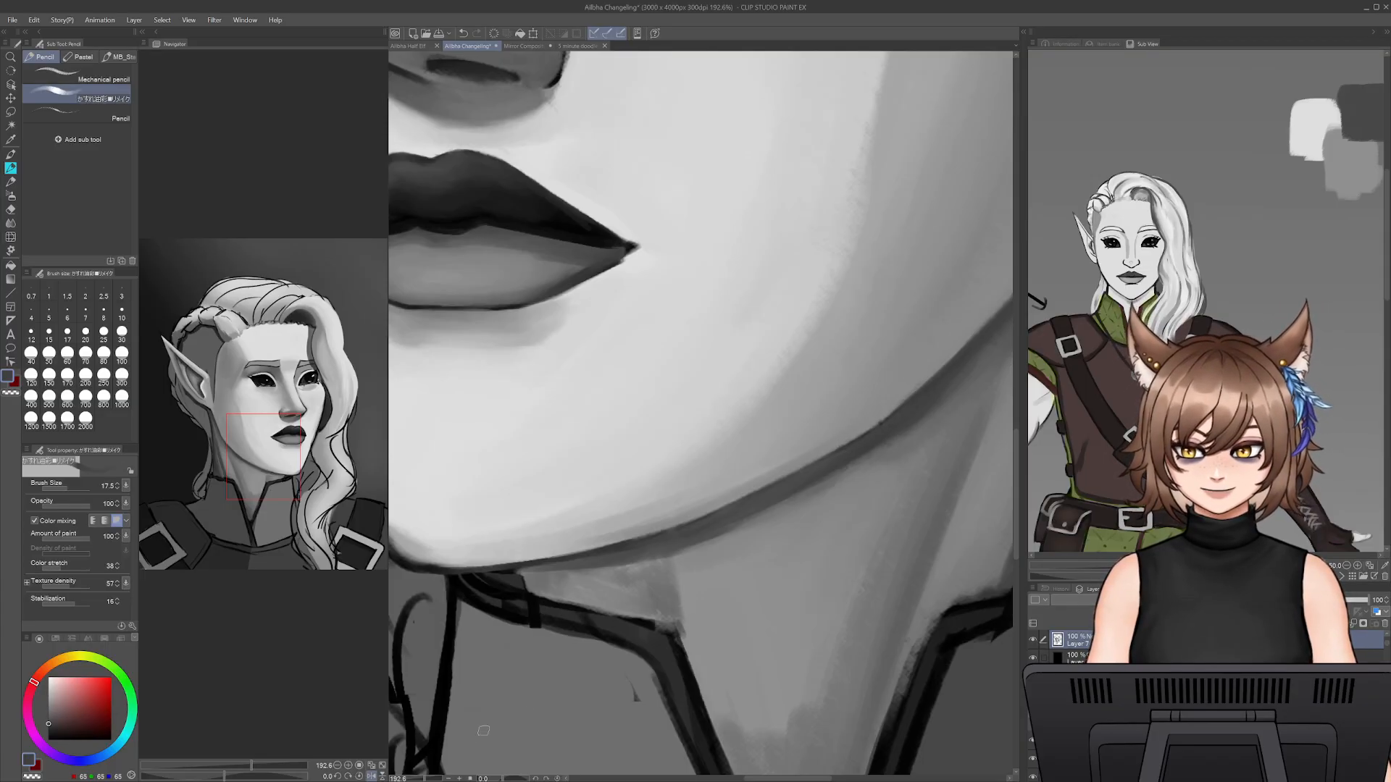
- Rework the jaw shadow's lower edge with sampled greys at brush size 17.5, undoing two strokes
{"action": "mouse_move", "coordinate": [426, 779]}
{"action": "left_mouse_down"}
{"action": "mouse_move", "coordinate": [405, 780]}
{"action": "mouse_move", "coordinate": [424, 779]}
{"action": "left_mouse_up"}
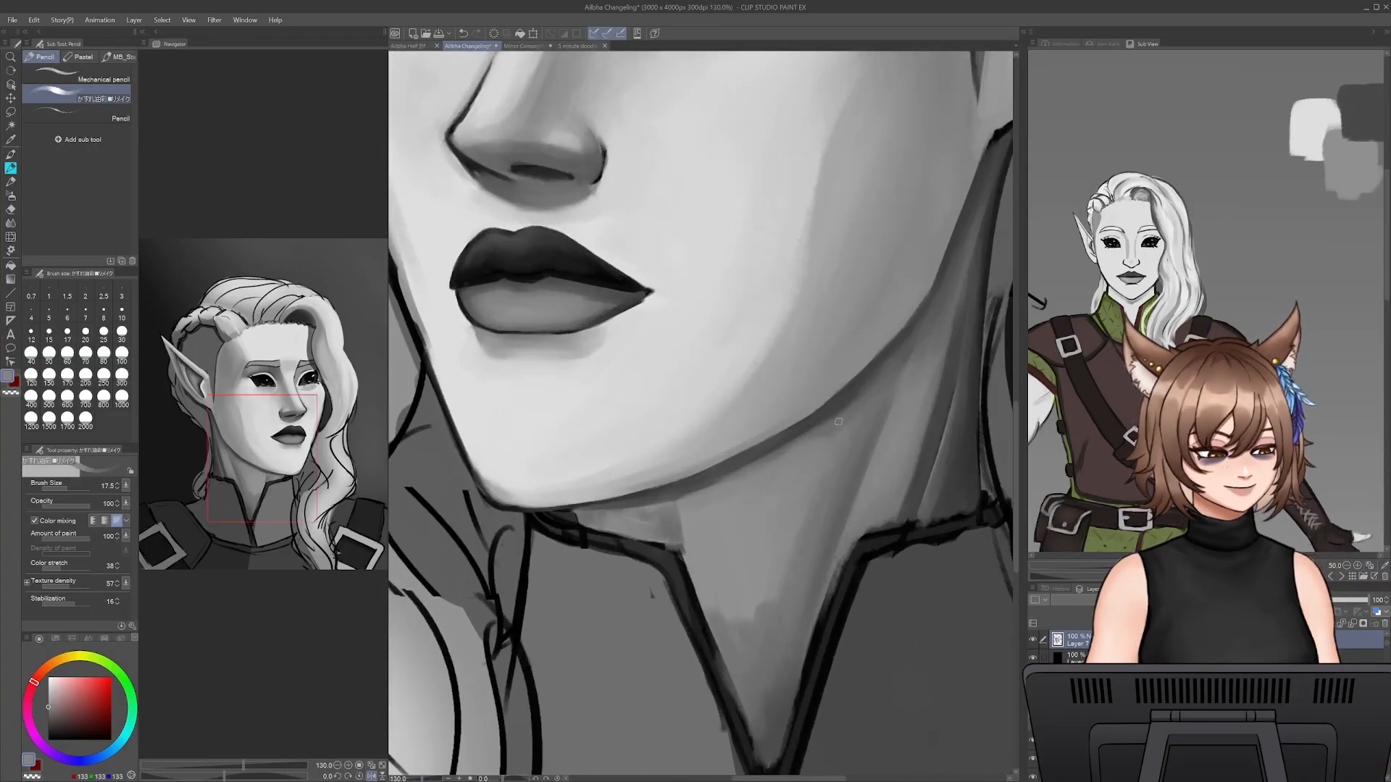
{"action": "left_click_drag", "start_coordinate": [811, 407], "coordinate": [854, 417]}
{"action": "left_click", "coordinate": [709, 482], "text": "alt"}
{"action": "mouse_move", "coordinate": [712, 481]}
{"action": "left_mouse_down"}
{"action": "mouse_move", "coordinate": [831, 410]}
{"action": "mouse_move", "coordinate": [792, 439]}
{"action": "left_mouse_up"}
{"action": "key", "text": "ctrl+z"}
{"action": "left_click", "coordinate": [832, 410], "text": "alt"}
{"action": "left_click_drag", "start_coordinate": [697, 485], "coordinate": [824, 420]}
{"action": "key", "text": "ctrl+z"}
{"action": "left_click_drag", "start_coordinate": [733, 472], "coordinate": [815, 424]}
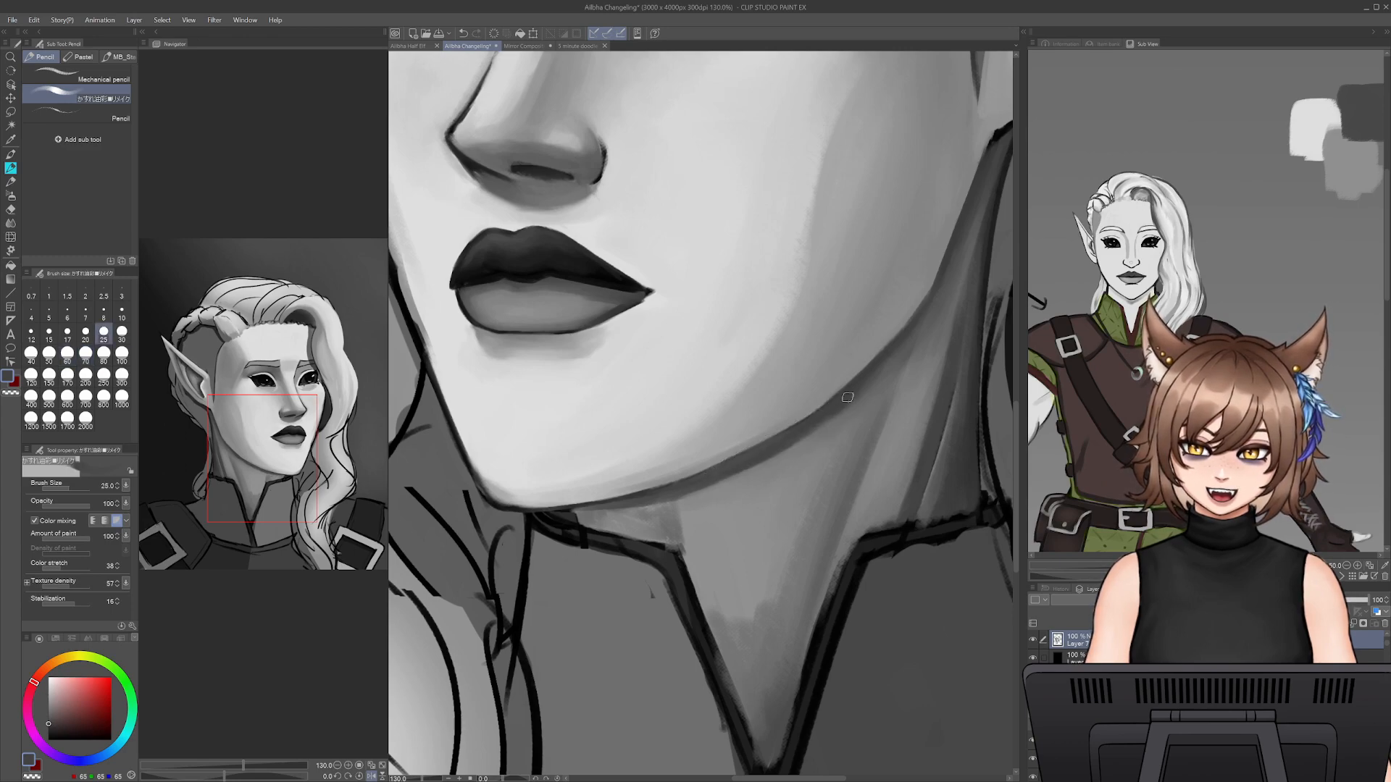
- Block in a darker cast shadow across the upper neck with dark grey at brush size 50
{"action": "key", "text": "bracketright"}
{"action": "key", "text": "bracketright"}
{"action": "key", "text": "bracketright"}
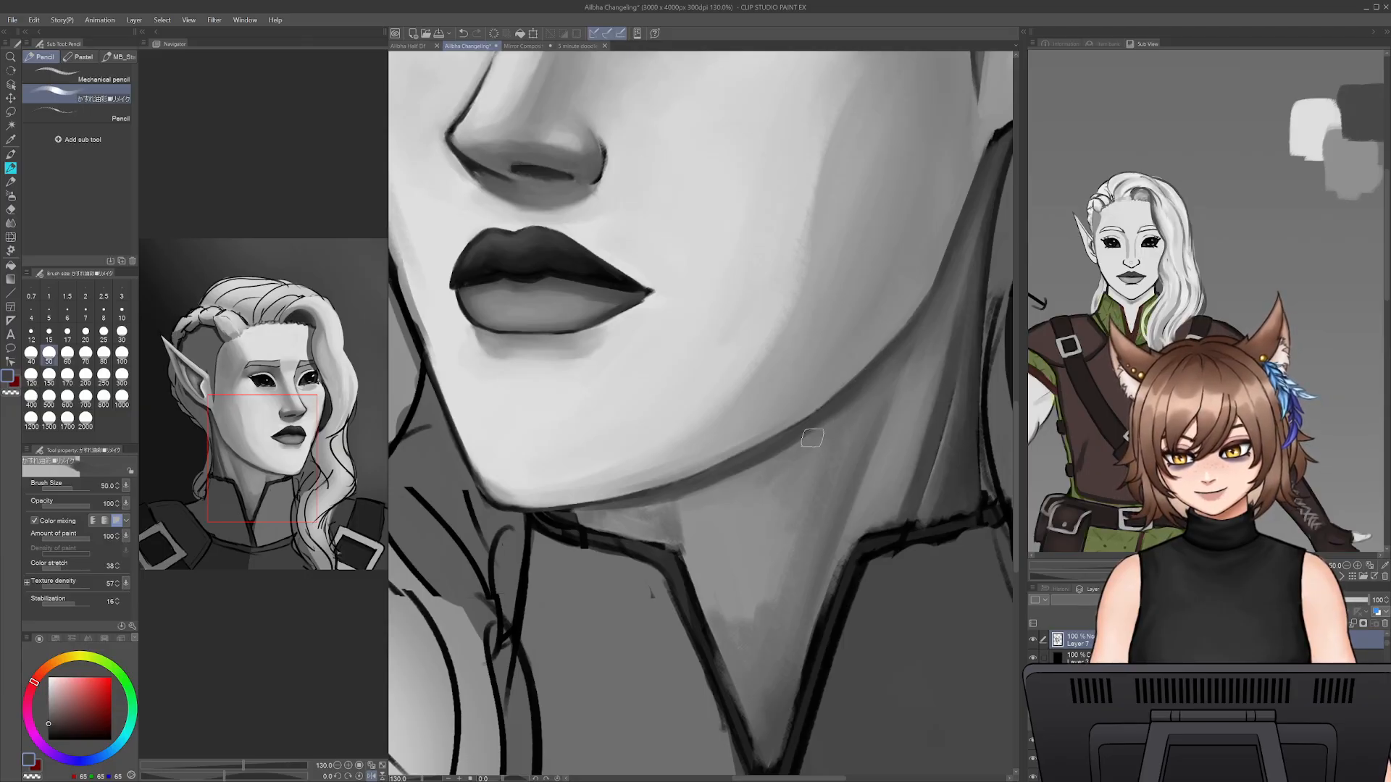
{"action": "mouse_move", "coordinate": [675, 509]}
{"action": "left_mouse_down"}
{"action": "mouse_move", "coordinate": [688, 539]}
{"action": "mouse_move", "coordinate": [733, 519]}
{"action": "mouse_move", "coordinate": [673, 505]}
{"action": "mouse_move", "coordinate": [721, 498]}
{"action": "mouse_move", "coordinate": [680, 534]}
{"action": "mouse_move", "coordinate": [693, 539]}
{"action": "mouse_move", "coordinate": [726, 502]}
{"action": "mouse_move", "coordinate": [787, 501]}
{"action": "left_mouse_up"}
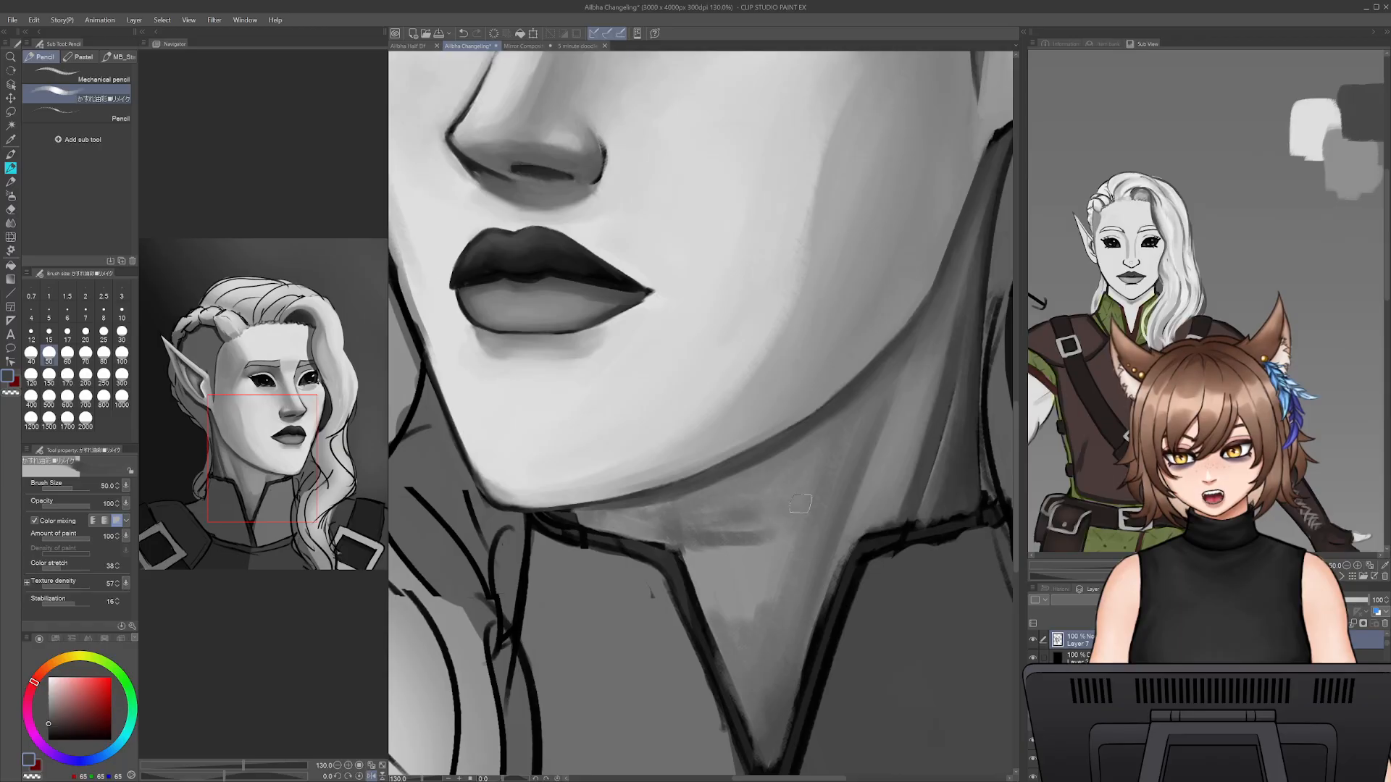
- Blend the cast shadow across the upper neck with sampled mid grey at brush size 70
{"action": "left_click", "coordinate": [750, 570], "text": "alt"}
{"action": "key", "text": "bracketright"}
{"action": "key", "text": "bracketright"}
{"action": "mouse_move", "coordinate": [723, 539]}
{"action": "left_mouse_down"}
{"action": "mouse_move", "coordinate": [619, 525]}
{"action": "mouse_move", "coordinate": [683, 511]}
{"action": "mouse_move", "coordinate": [667, 536]}
{"action": "mouse_move", "coordinate": [751, 503]}
{"action": "mouse_move", "coordinate": [768, 521]}
{"action": "mouse_move", "coordinate": [801, 508]}
{"action": "mouse_move", "coordinate": [810, 526]}
{"action": "mouse_move", "coordinate": [813, 514]}
{"action": "mouse_move", "coordinate": [728, 495]}
{"action": "mouse_move", "coordinate": [639, 516]}
{"action": "mouse_move", "coordinate": [626, 533]}
{"action": "mouse_move", "coordinate": [713, 522]}
{"action": "mouse_move", "coordinate": [695, 536]}
{"action": "mouse_move", "coordinate": [707, 548]}
{"action": "mouse_move", "coordinate": [687, 535]}
{"action": "mouse_move", "coordinate": [695, 553]}
{"action": "mouse_move", "coordinate": [730, 556]}
{"action": "mouse_move", "coordinate": [771, 532]}
{"action": "mouse_move", "coordinate": [787, 566]}
{"action": "mouse_move", "coordinate": [813, 538]}
{"action": "mouse_move", "coordinate": [800, 521]}
{"action": "mouse_move", "coordinate": [784, 591]}
{"action": "mouse_move", "coordinate": [761, 606]}
{"action": "mouse_move", "coordinate": [732, 575]}
{"action": "mouse_move", "coordinate": [713, 571]}
{"action": "mouse_move", "coordinate": [709, 597]}
{"action": "mouse_move", "coordinate": [701, 577]}
{"action": "mouse_move", "coordinate": [713, 584]}
{"action": "mouse_move", "coordinate": [748, 540]}
{"action": "left_mouse_up"}
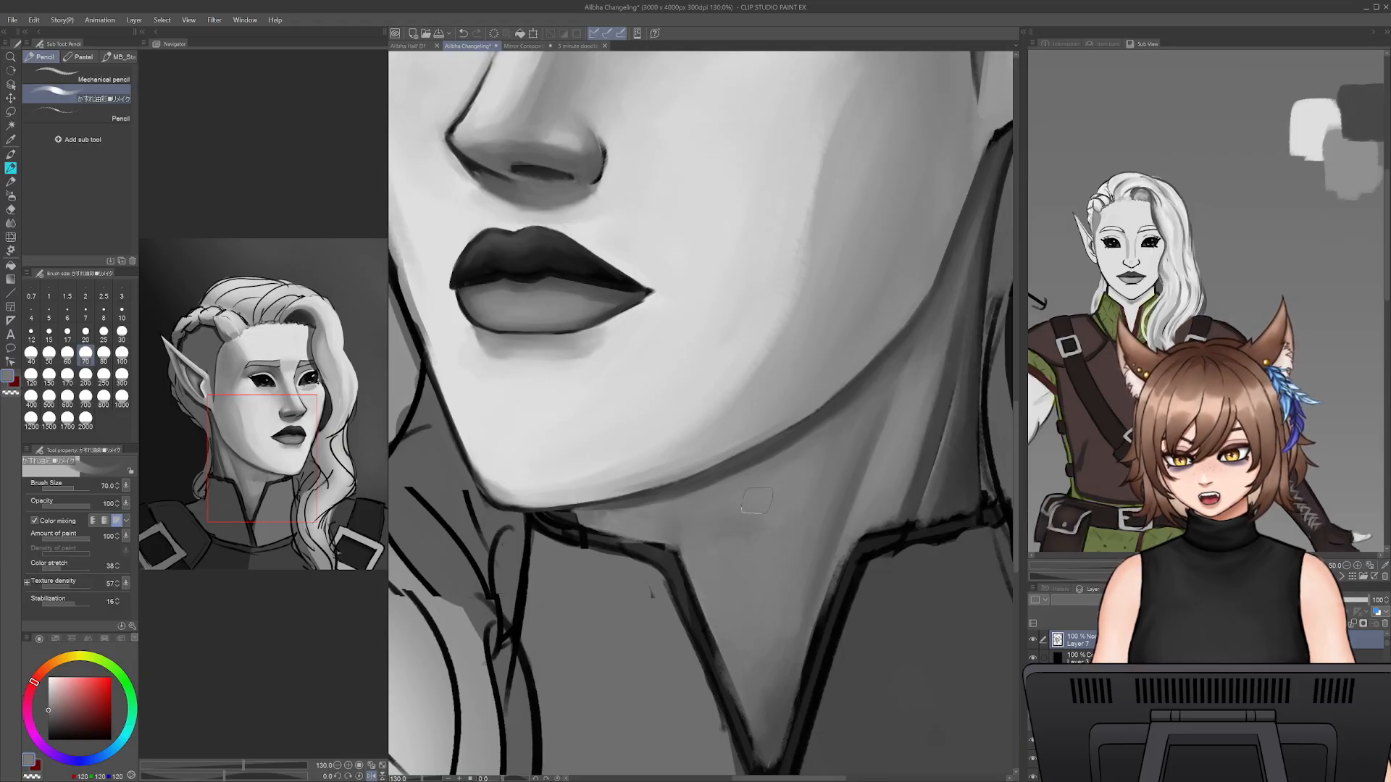
- Shade the lower neck down into the collar's V opening with sampled dark grey at brush size 70
{"action": "left_click", "coordinate": [822, 561], "text": "alt"}
{"action": "mouse_move", "coordinate": [791, 674]}
{"action": "left_mouse_down"}
{"action": "mouse_move", "coordinate": [819, 606]}
{"action": "mouse_move", "coordinate": [768, 753]}
{"action": "mouse_move", "coordinate": [748, 629]}
{"action": "left_mouse_up"}
{"action": "left_click_drag", "start_coordinate": [765, 746], "coordinate": [711, 634]}
{"action": "left_click_drag", "start_coordinate": [740, 702], "coordinate": [687, 593]}
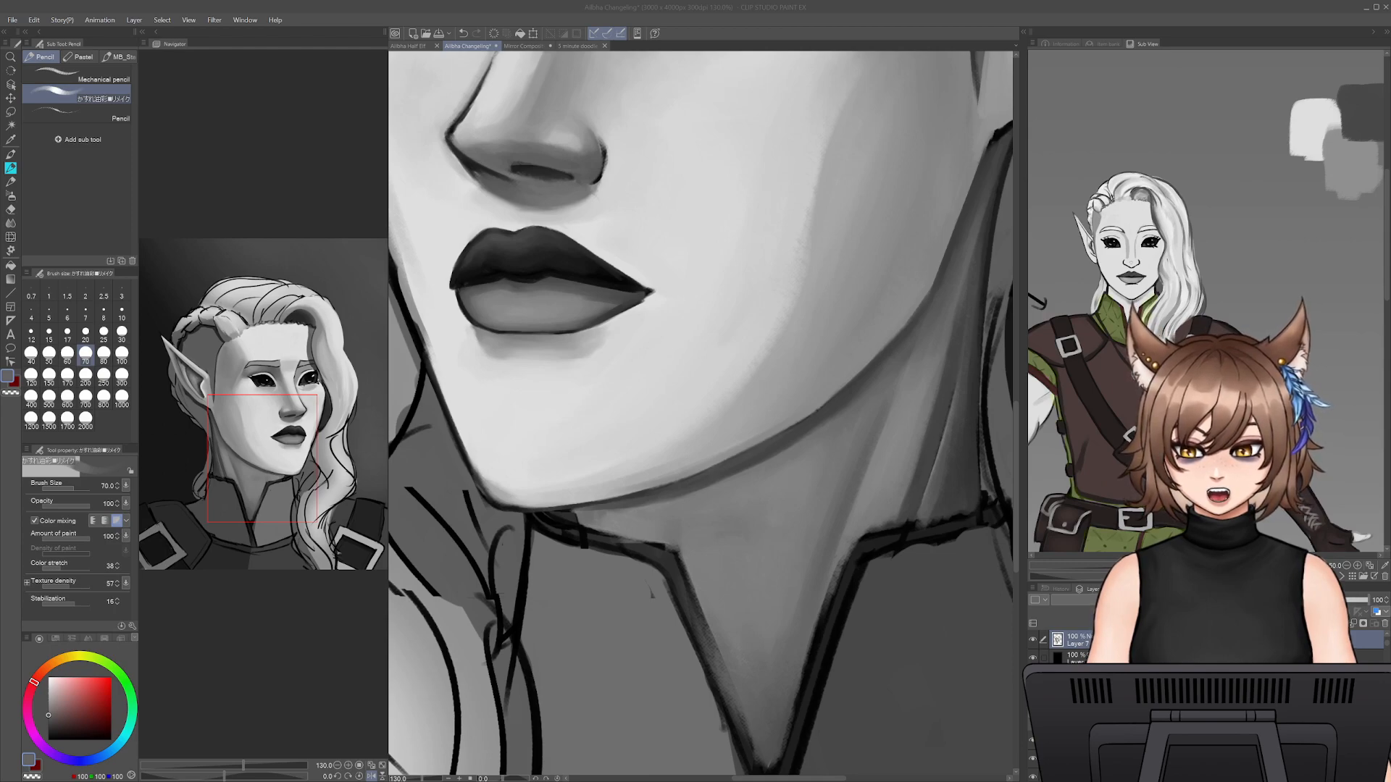
{"action": "left_click", "coordinate": [803, 628]}
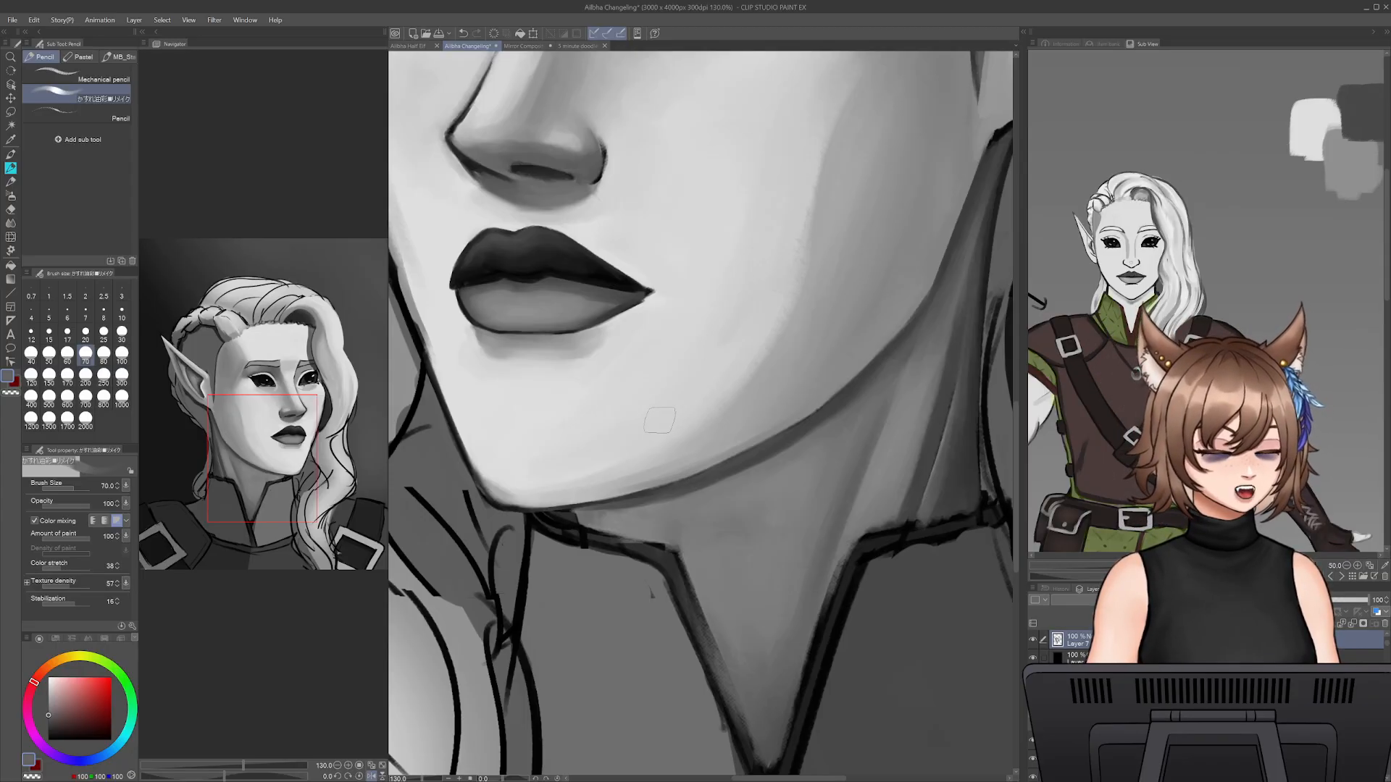
- Blend the neck shading beneath the chin with sampled greys, reducing the brush size to 35
{"action": "left_click", "coordinate": [627, 518], "text": "alt"}
{"action": "key", "text": "["}
{"action": "left_click", "coordinate": [683, 568], "text": "shift"}
{"action": "key", "text": "["}
{"action": "key", "text": "["}
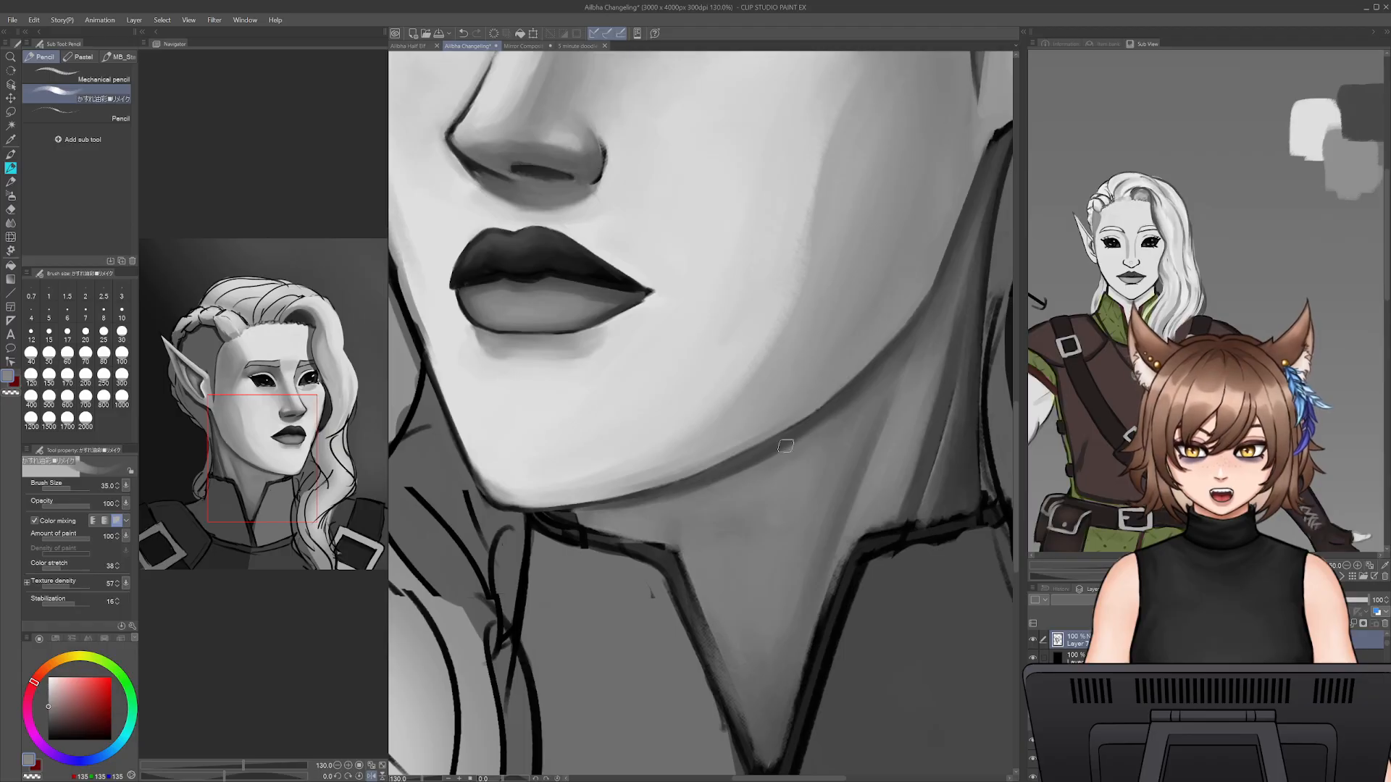
- Smooth the front of the neck down to the collar's V with sampled greys, enlarging the brush to 50 and 70
{"action": "key", "text": "bracketright"}
{"action": "key", "text": "bracketright"}
{"action": "key", "text": "bracketright"}
{"action": "key", "text": "bracketright"}
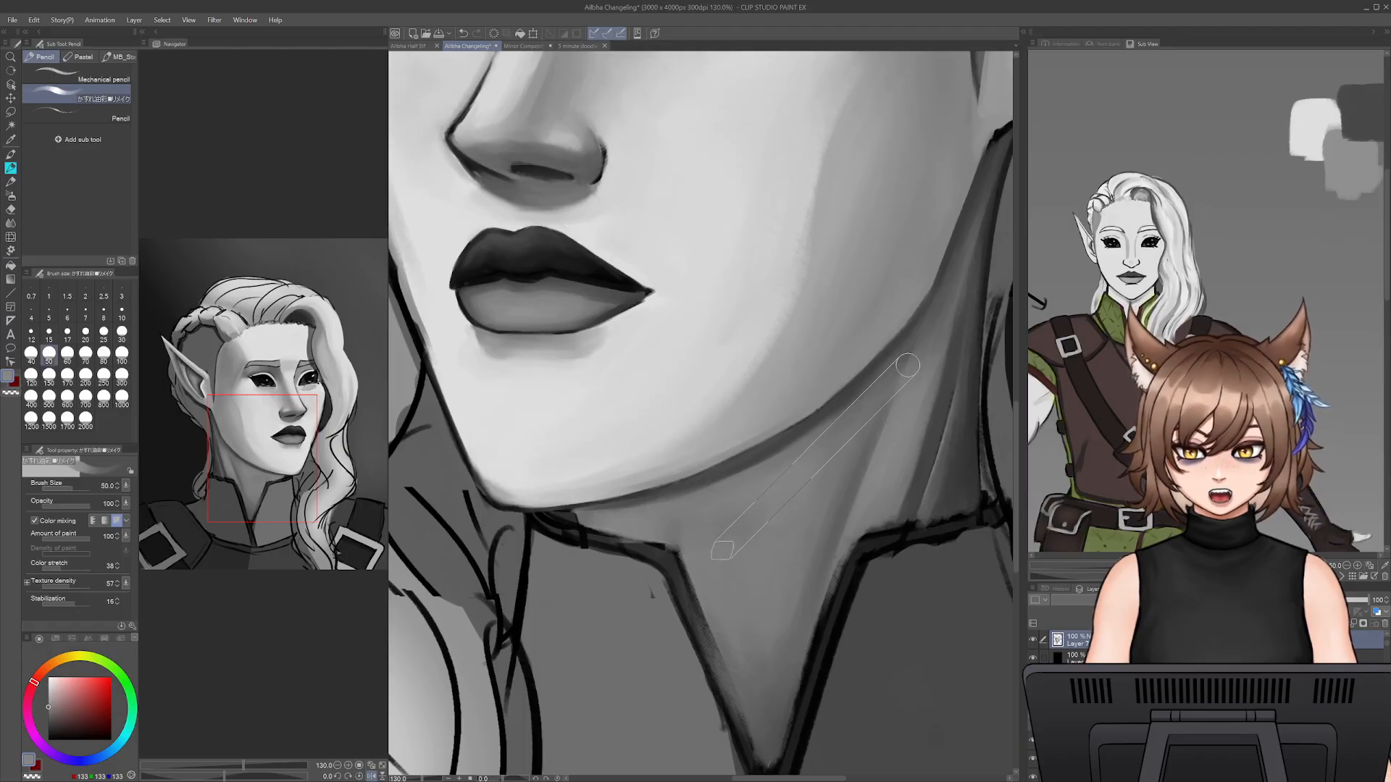
{"action": "left_click", "coordinate": [731, 609], "text": "alt"}
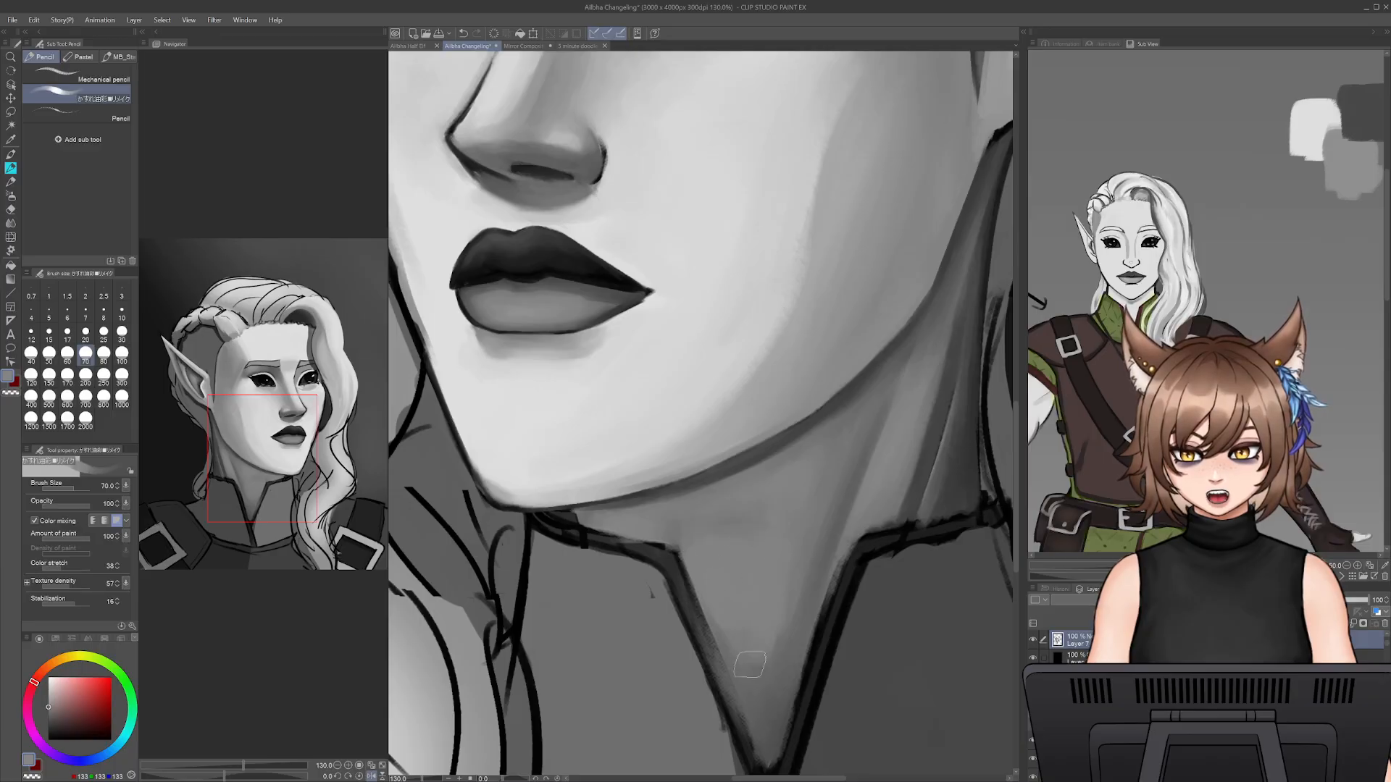
{"action": "left_click", "coordinate": [761, 707], "text": "alt"}
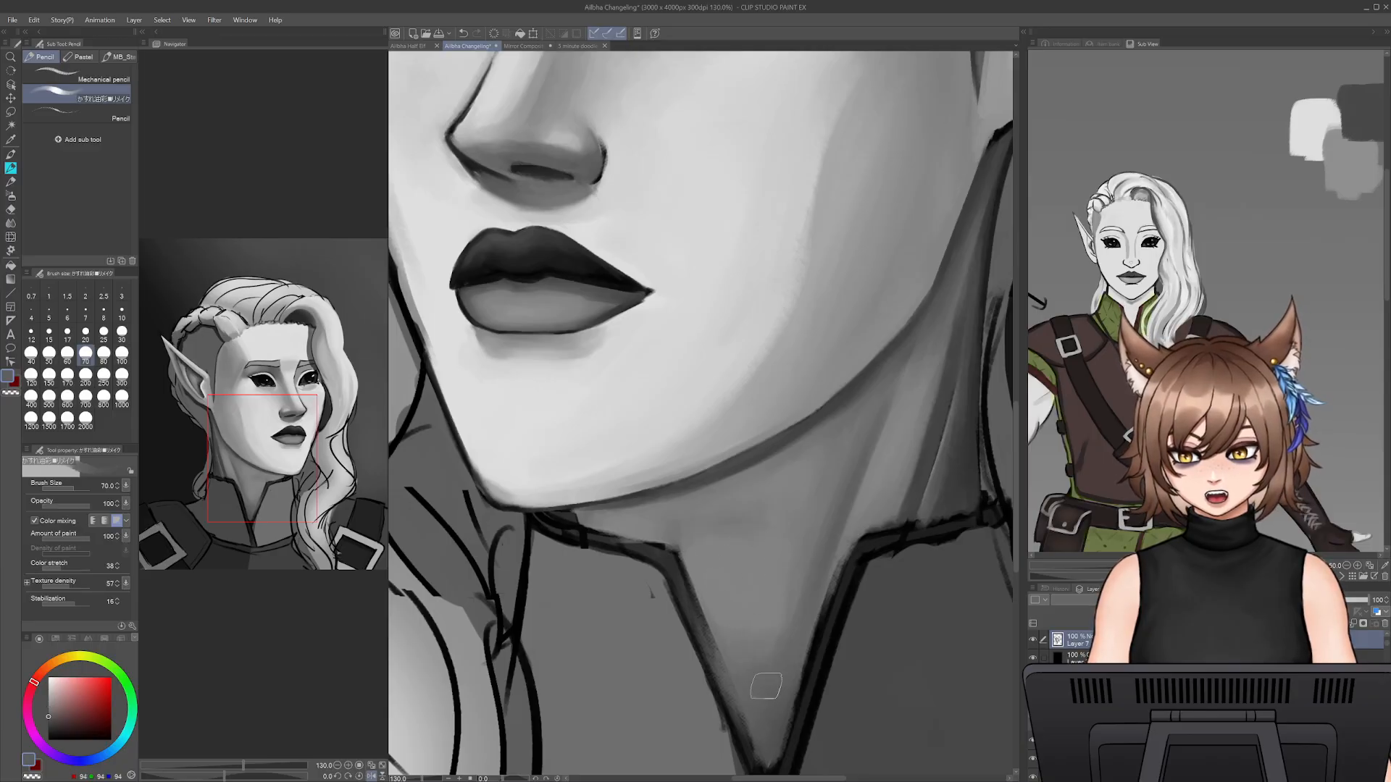
- Deepen the shadow directly below the chin near the collar with sampled greys at brush size 25
{"action": "left_click", "coordinate": [681, 502], "text": "alt"}
{"action": "key", "text": "["}
{"action": "key", "text": "["}
{"action": "key", "text": "["}
{"action": "key", "text": "["}
{"action": "key", "text": "["}
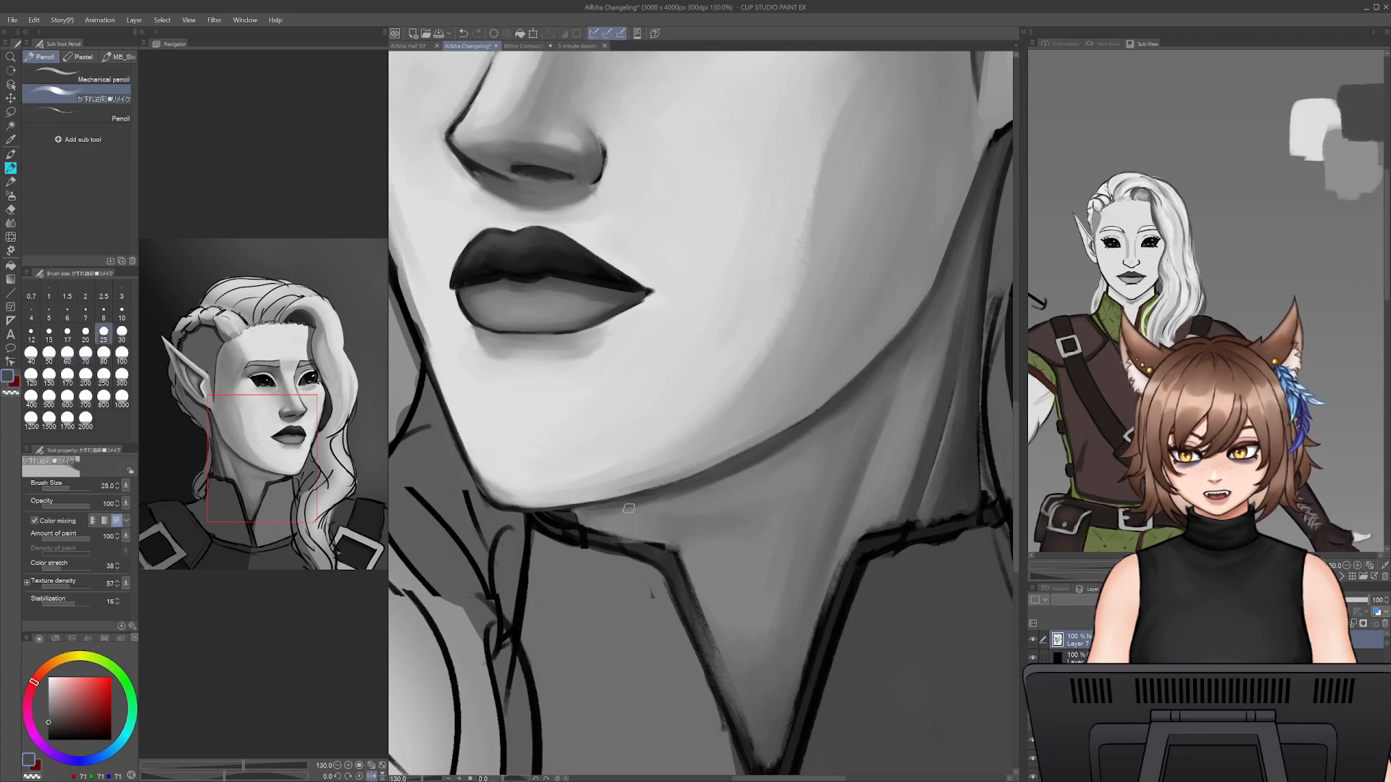
{"action": "left_click", "coordinate": [591, 518], "text": "alt"}
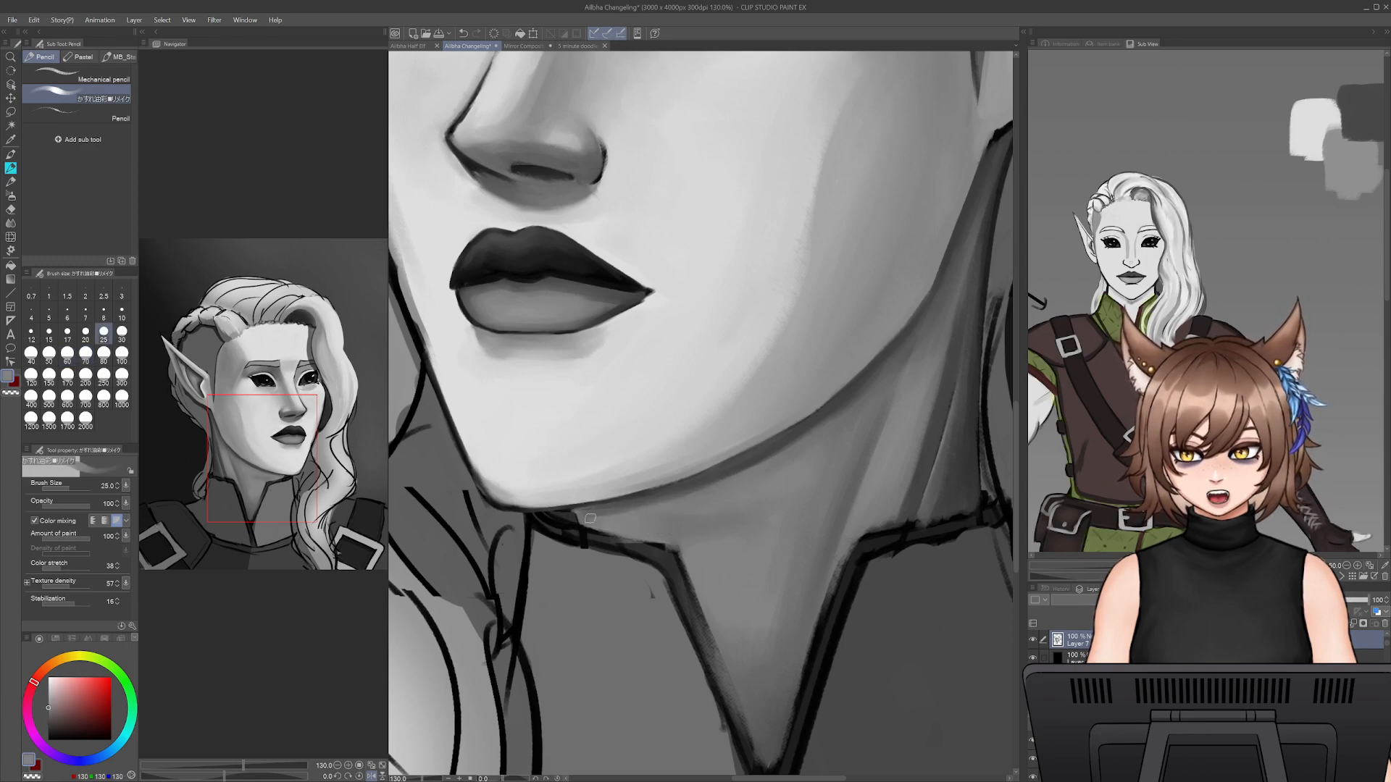
{"action": "left_click", "coordinate": [585, 516], "text": "alt"}
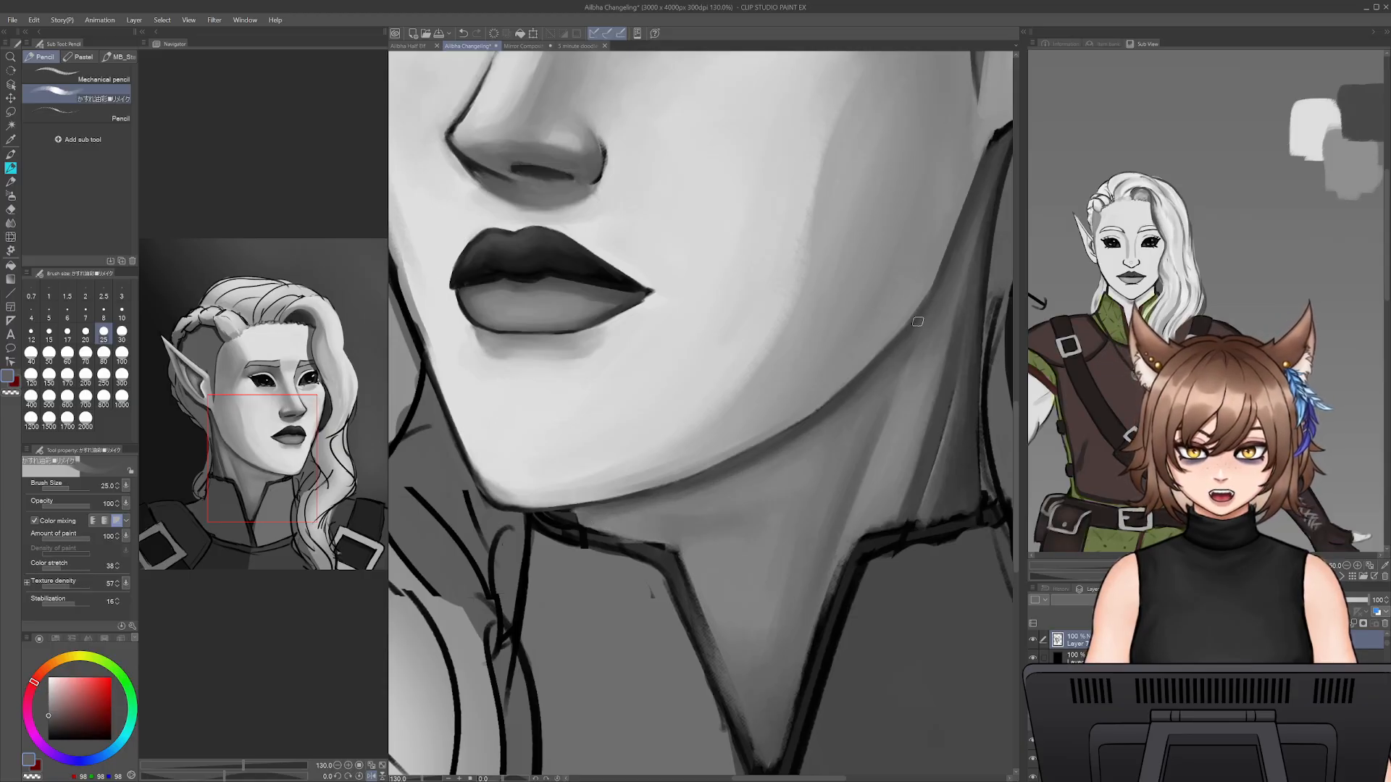
- Soften the neck shadow below the jaw with sampled mid grey at brush size 35
{"action": "key", "text": "bracketright"}
{"action": "key", "text": "bracketright"}
{"action": "left_click", "coordinate": [793, 471], "text": "alt"}
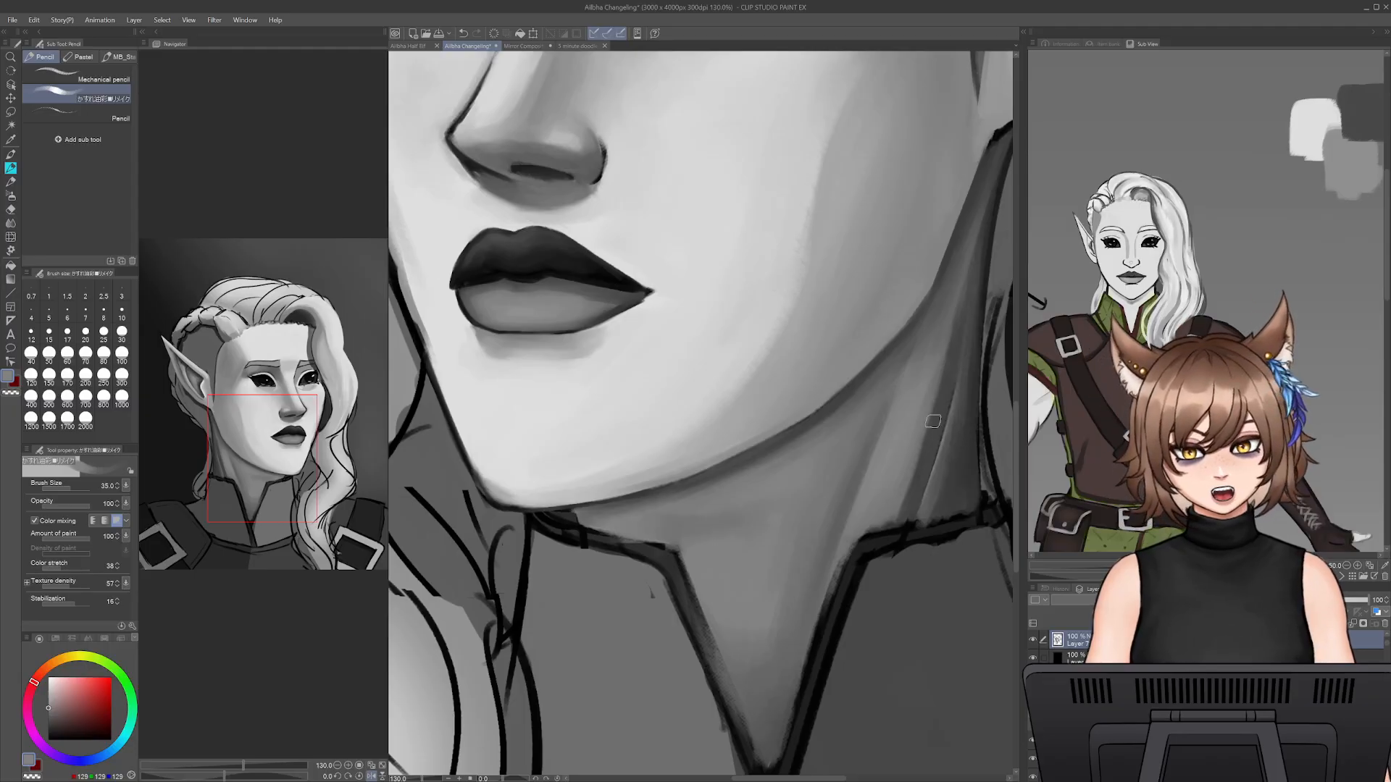
- Redefine the neck muscle's dark edge and the lighter plane beside it with sampled greys at brush size 20
{"action": "key", "text": "bracketleft"}
{"action": "key", "text": "bracketleft"}
{"action": "key", "text": "bracketleft"}
{"action": "left_click", "coordinate": [953, 406], "text": "alt"}
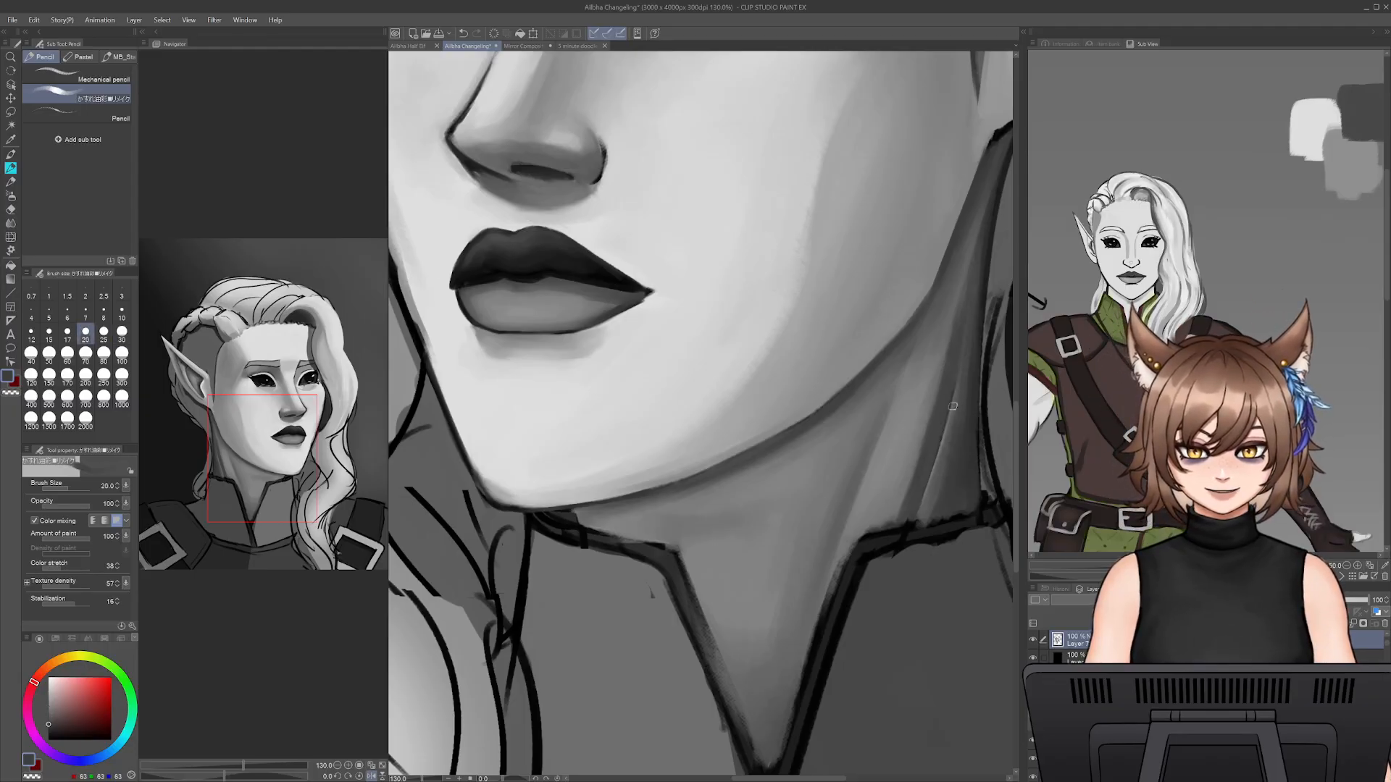
{"action": "left_click", "coordinate": [942, 445], "text": "alt"}
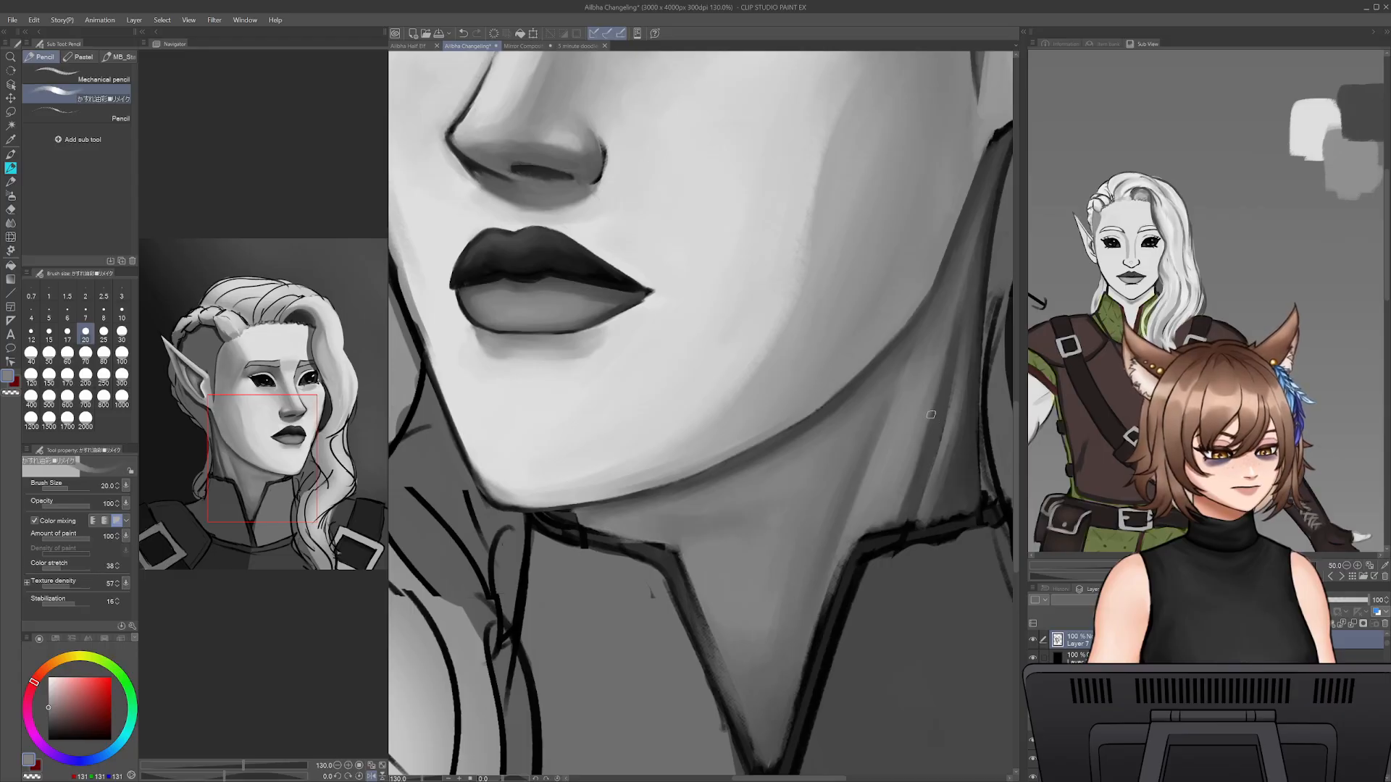
{"action": "left_click_drag", "start_coordinate": [972, 421], "coordinate": [923, 493]}
{"action": "left_click", "coordinate": [913, 522], "text": "alt"}
- Shade the base of the neck muscle above the collar with sampled dark grey at brush sizes 35 and 20
{"action": "key", "text": "]"}
{"action": "key", "text": "]"}
{"action": "left_click", "coordinate": [891, 554], "text": "alt"}
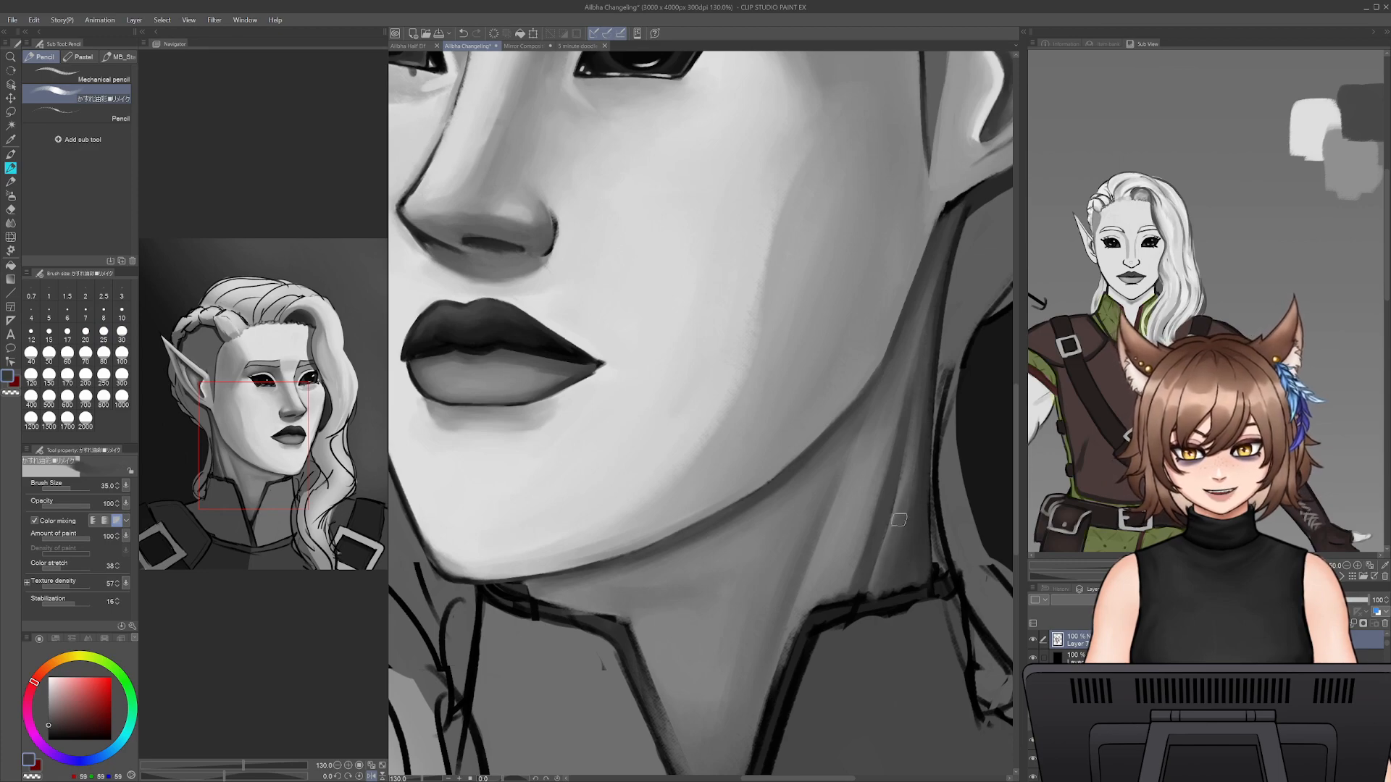
{"action": "key", "text": "bracketleft"}
{"action": "key", "text": "bracketleft"}
{"action": "key", "text": "bracketleft"}
{"action": "left_click", "coordinate": [881, 554], "text": "alt"}
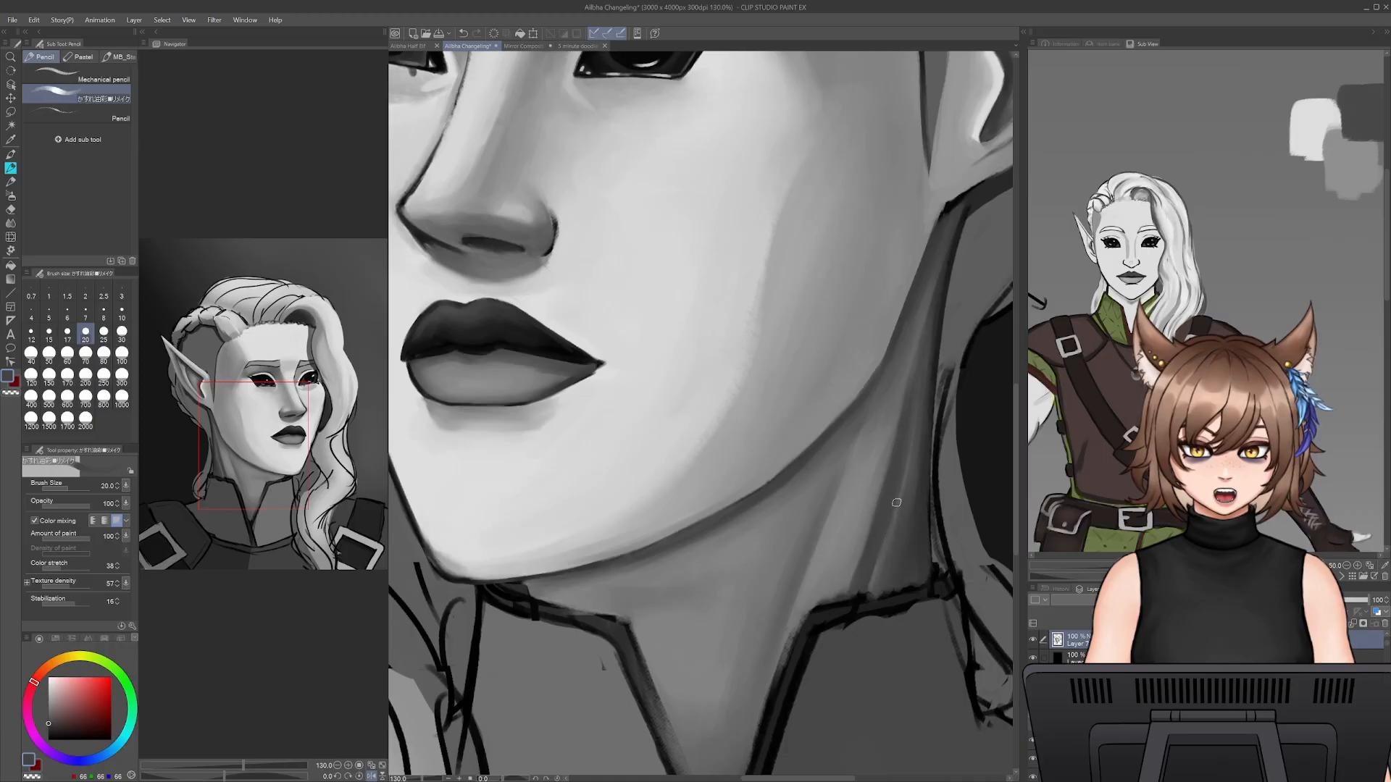
- Shade the lower part of the neck muscle above the collar with sampled mid grey at brush size 35
{"action": "key", "text": "bracketright"}
{"action": "key", "text": "bracketright"}
{"action": "key", "text": "bracketright"}
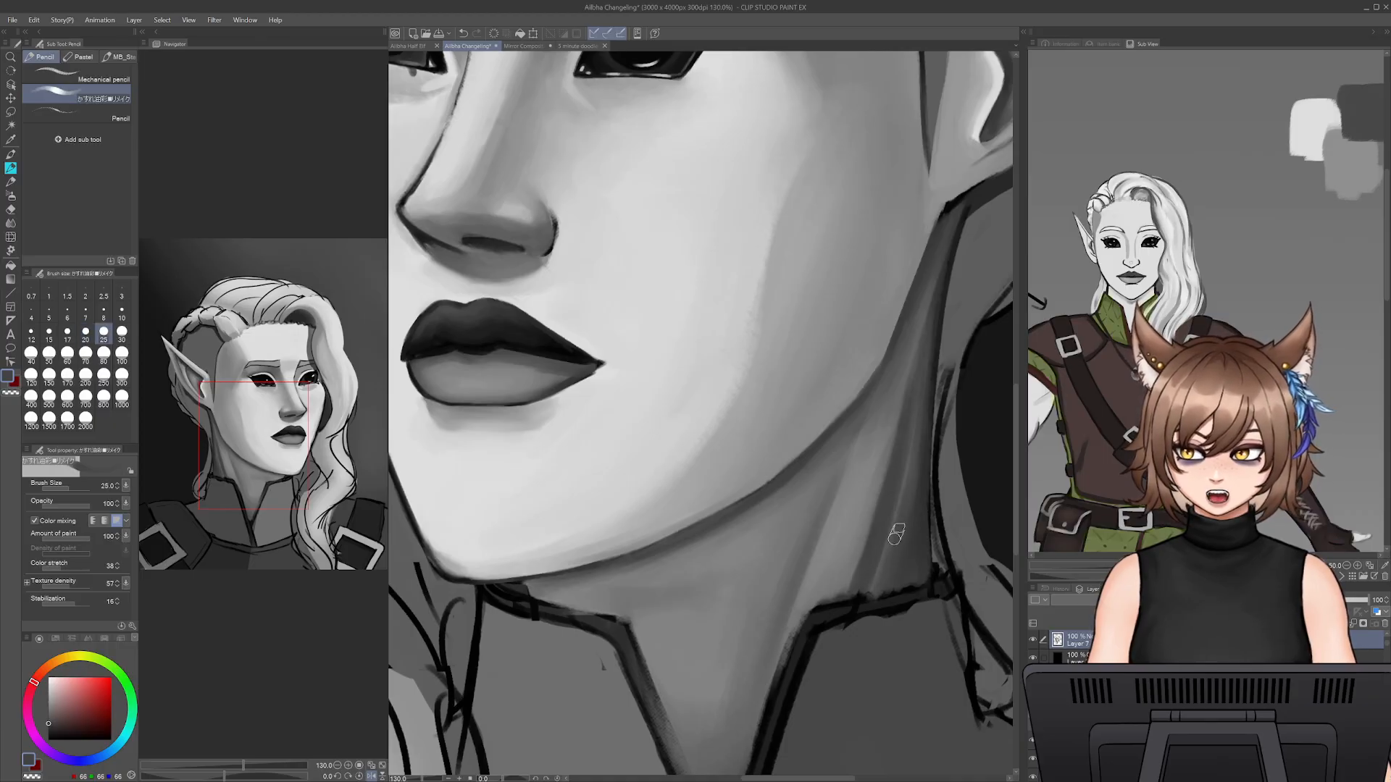
{"action": "left_click", "coordinate": [904, 438], "text": "alt"}
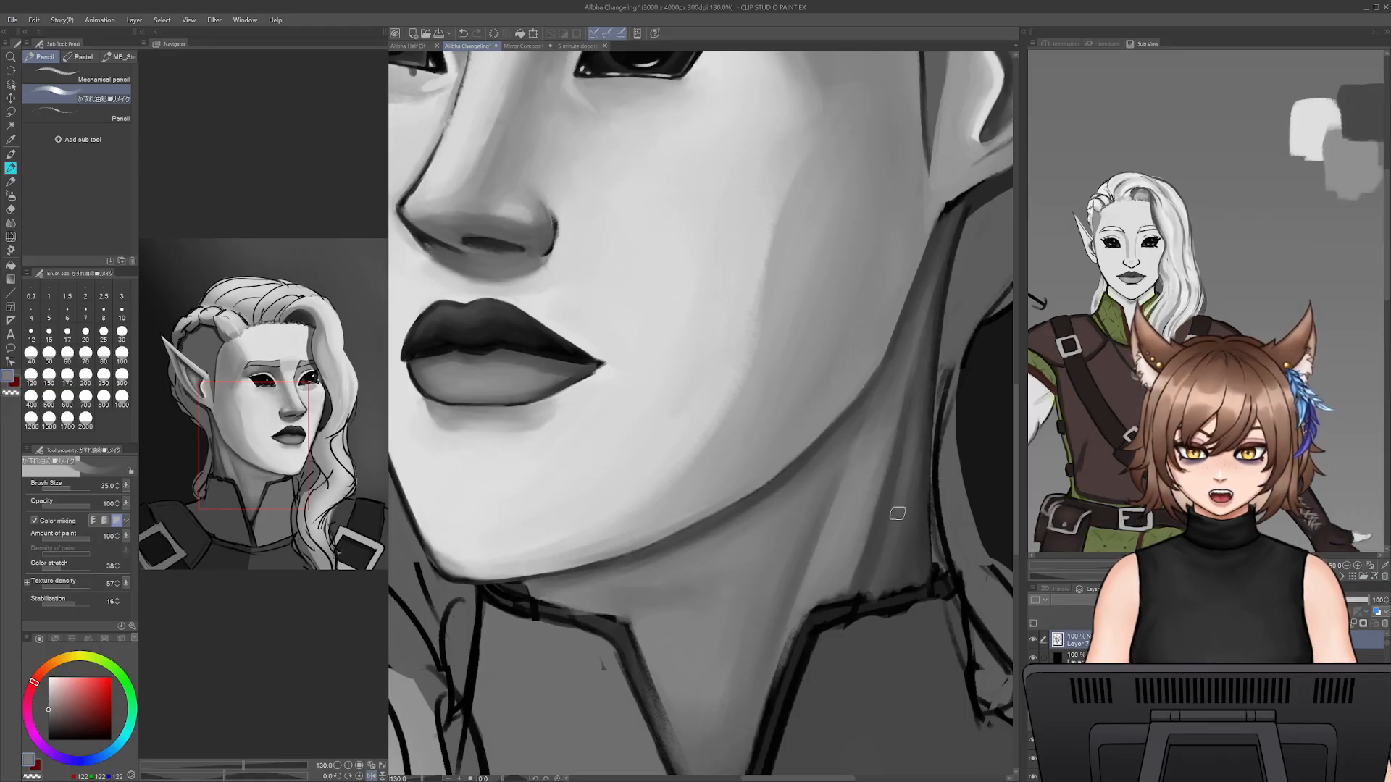
{"action": "left_click", "coordinate": [880, 528], "text": "alt"}
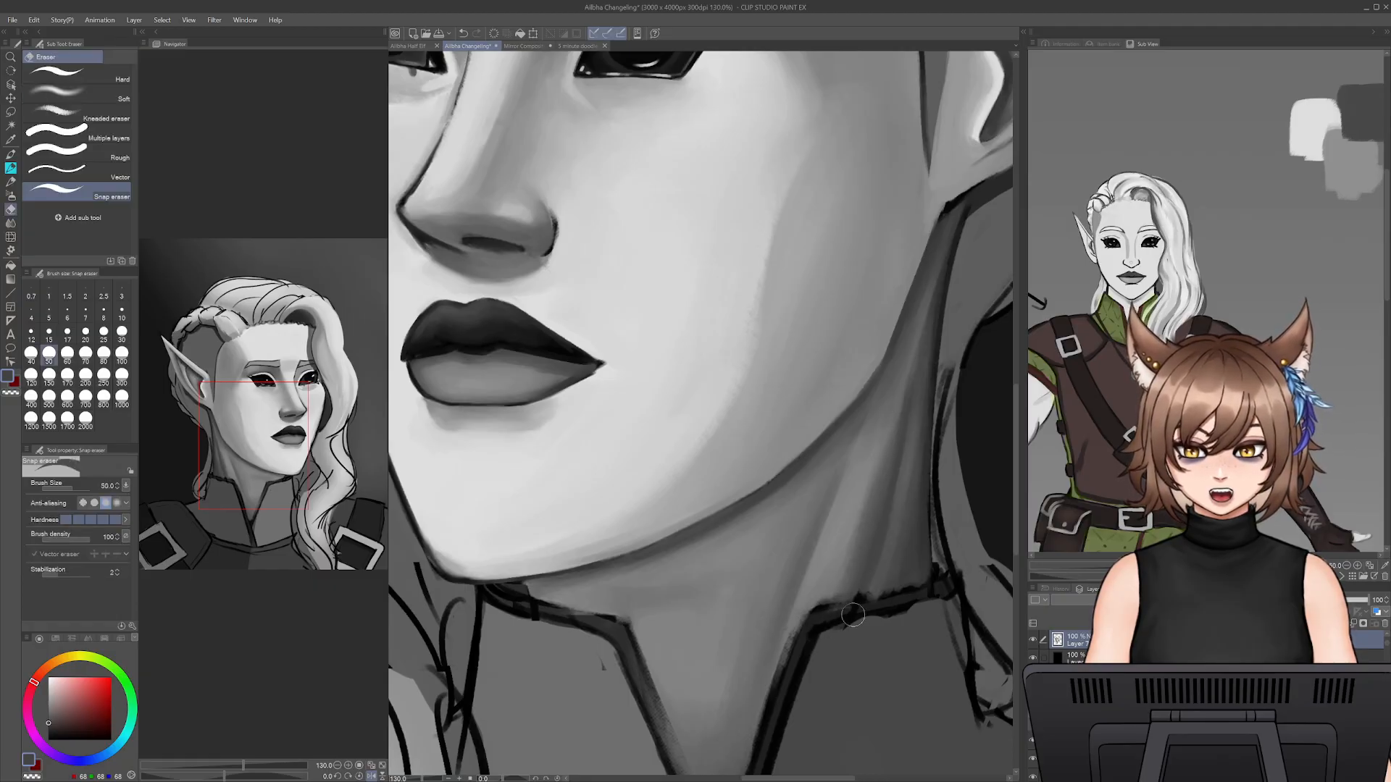
- Touch up the neck along the collar's inner edge with sampled grey at a brush size of about 17
{"action": "left_click", "coordinate": [810, 600], "text": "alt"}
{"action": "key", "text": "["}
{"action": "key", "text": "["}
{"action": "key", "text": "["}
{"action": "key", "text": "["}
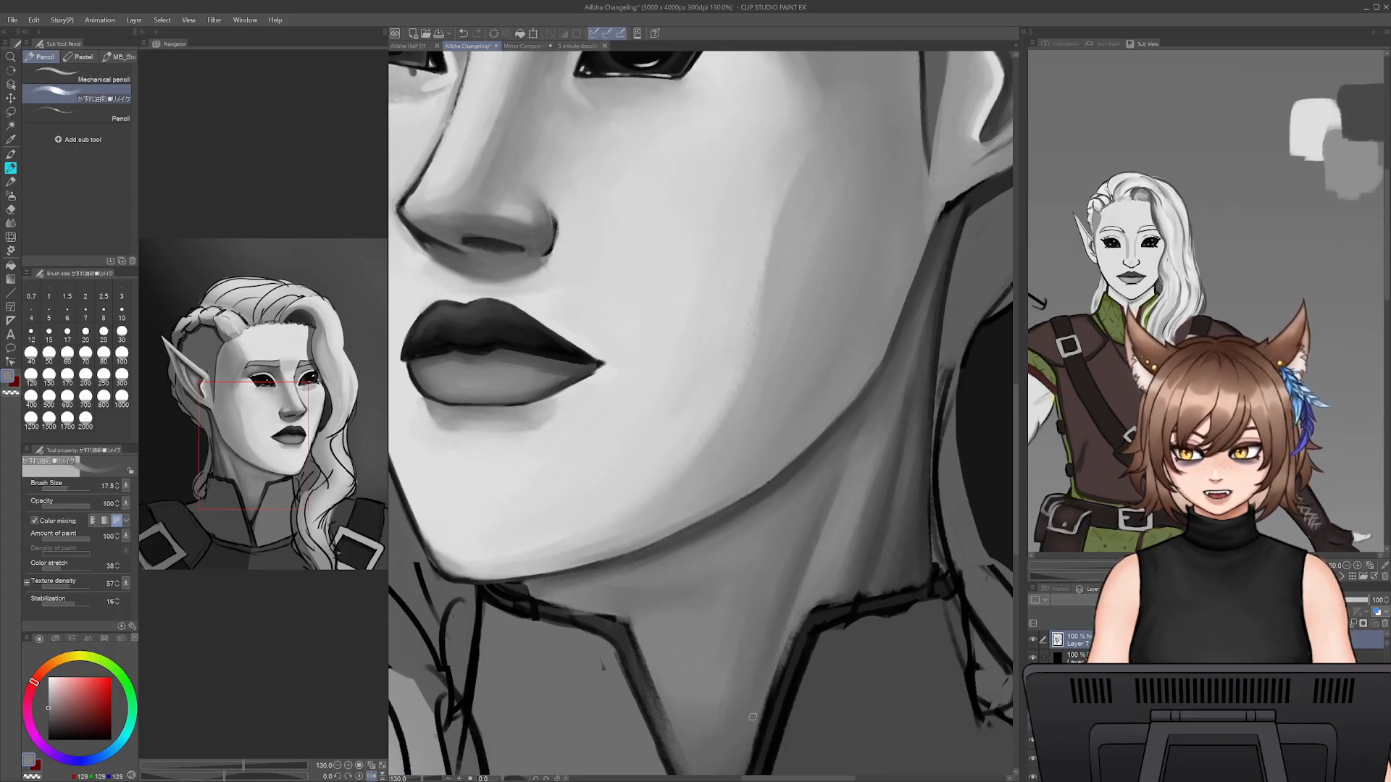
{"action": "left_click_drag", "start_coordinate": [801, 608], "coordinate": [873, 544]}
- Paint a light highlight down the centre of the throat with a light grey sampled from the face at brush size 50
{"action": "key", "text": "]"}
{"action": "key", "text": "]"}
{"action": "key", "text": "]"}
{"action": "key", "text": "]"}
{"action": "key", "text": "]"}
{"action": "key", "text": "]"}
{"action": "key", "text": "]"}
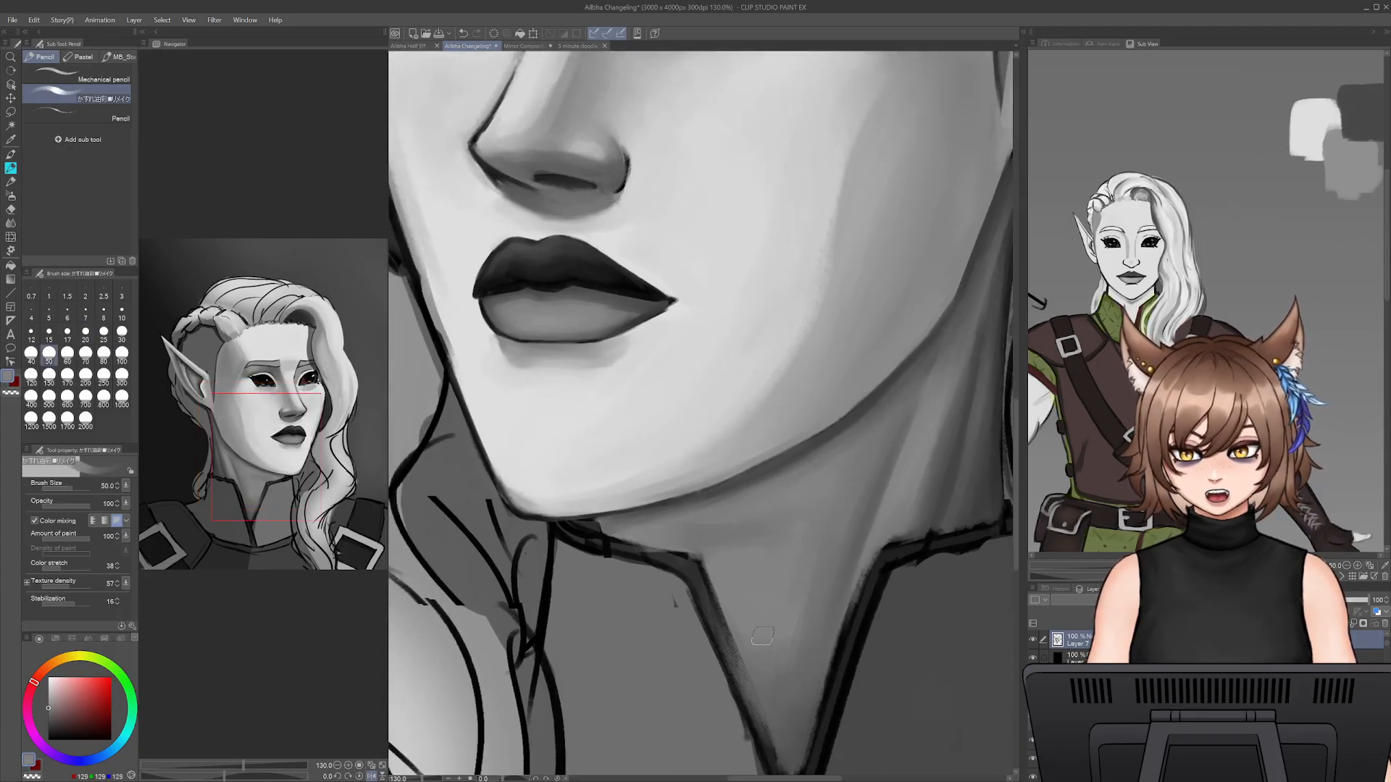
{"action": "left_click", "coordinate": [711, 400], "text": "alt"}
{"action": "mouse_move", "coordinate": [814, 564]}
{"action": "left_mouse_down"}
{"action": "mouse_move", "coordinate": [820, 531]}
{"action": "mouse_move", "coordinate": [784, 607]}
{"action": "mouse_move", "coordinate": [768, 561]}
{"action": "mouse_move", "coordinate": [817, 533]}
{"action": "mouse_move", "coordinate": [788, 560]}
{"action": "mouse_move", "coordinate": [802, 608]}
{"action": "left_mouse_up"}
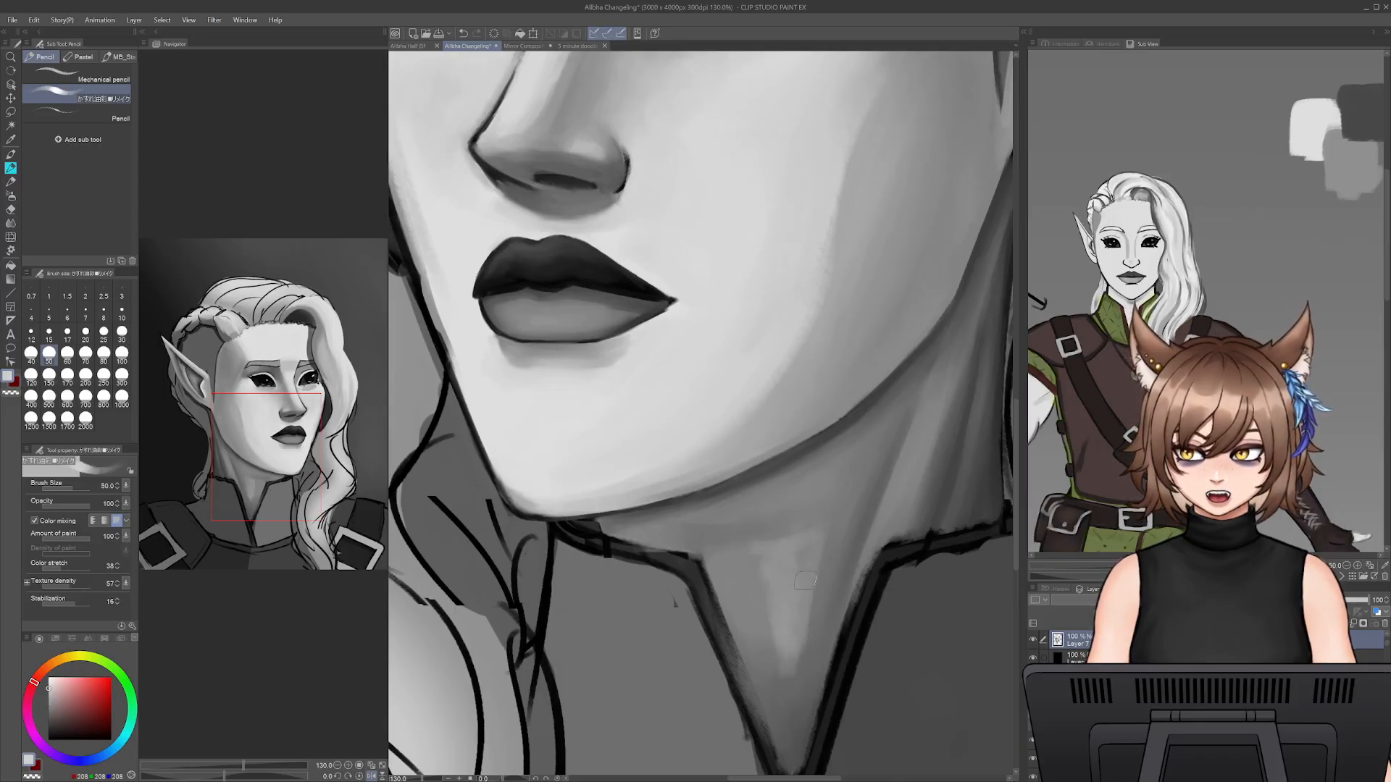
- Blend the throat highlight into the surrounding neck with sampled mid greys at brush size 50
{"action": "left_click", "coordinate": [807, 602], "text": "alt"}
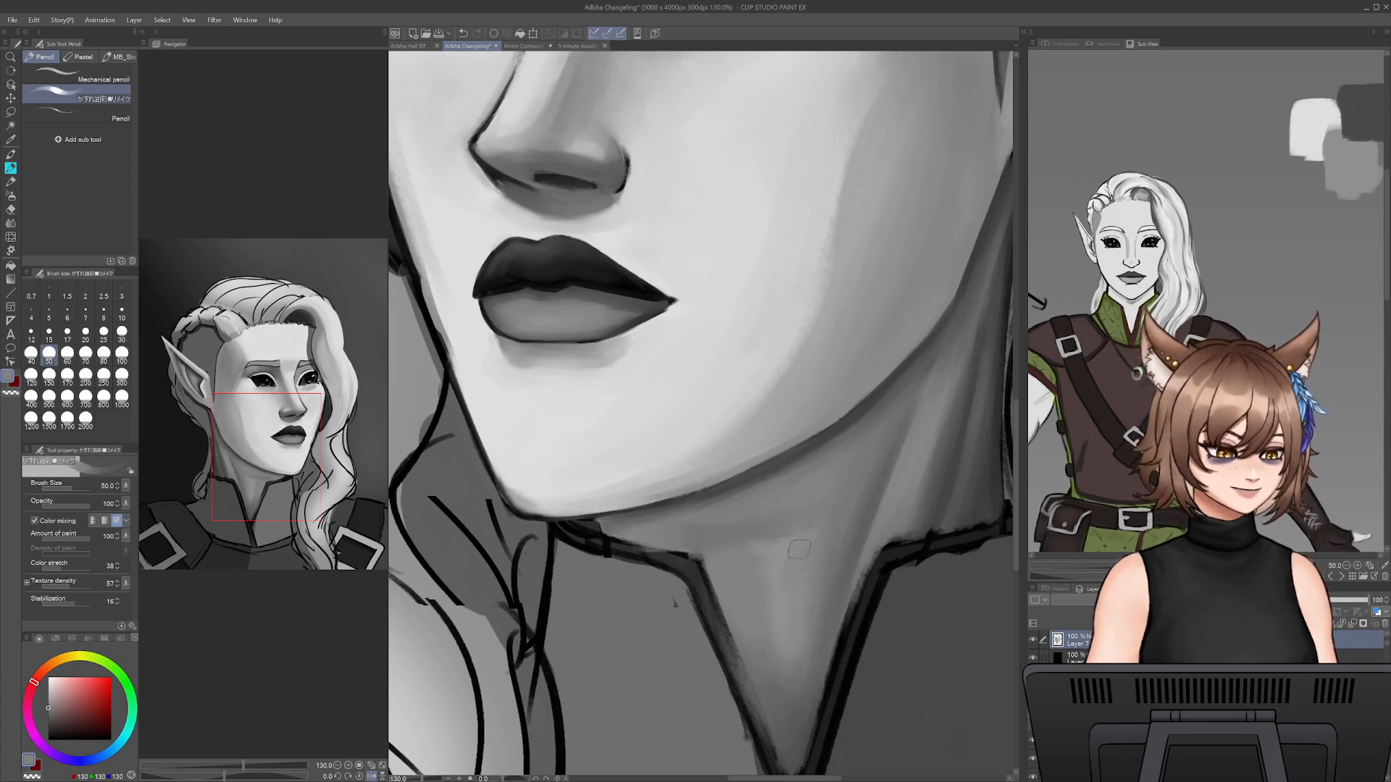
{"action": "left_click", "coordinate": [796, 534], "text": "alt"}
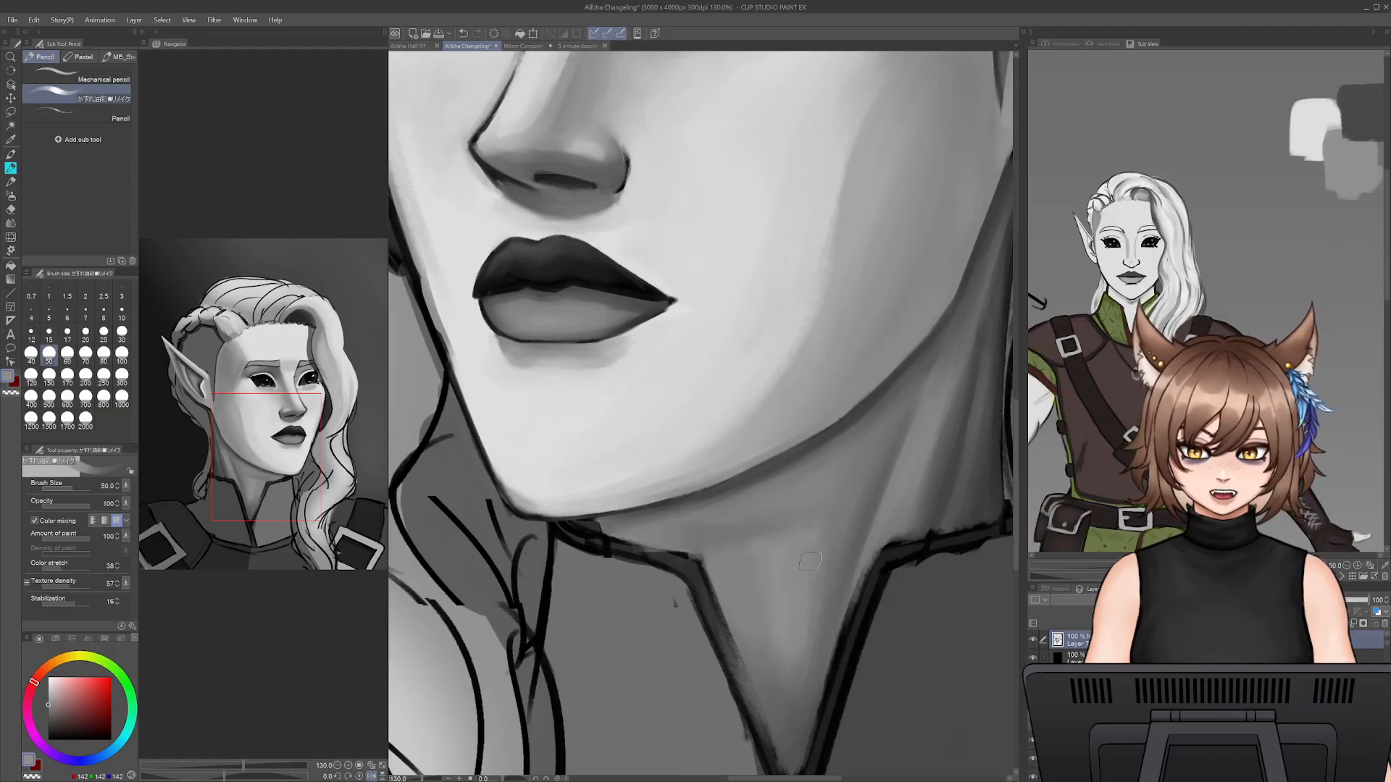
{"action": "left_click", "coordinate": [824, 610], "text": "alt"}
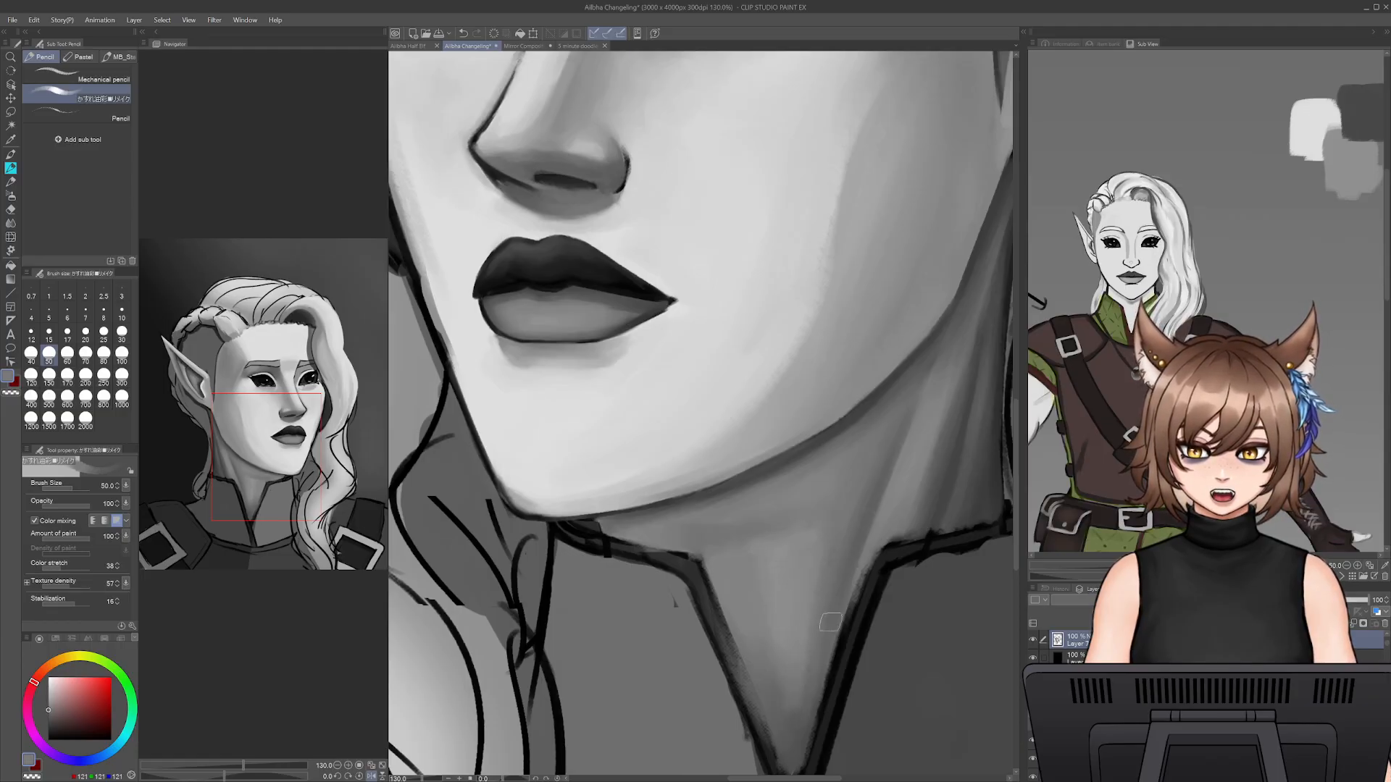
{"action": "left_click", "coordinate": [765, 676], "text": "alt"}
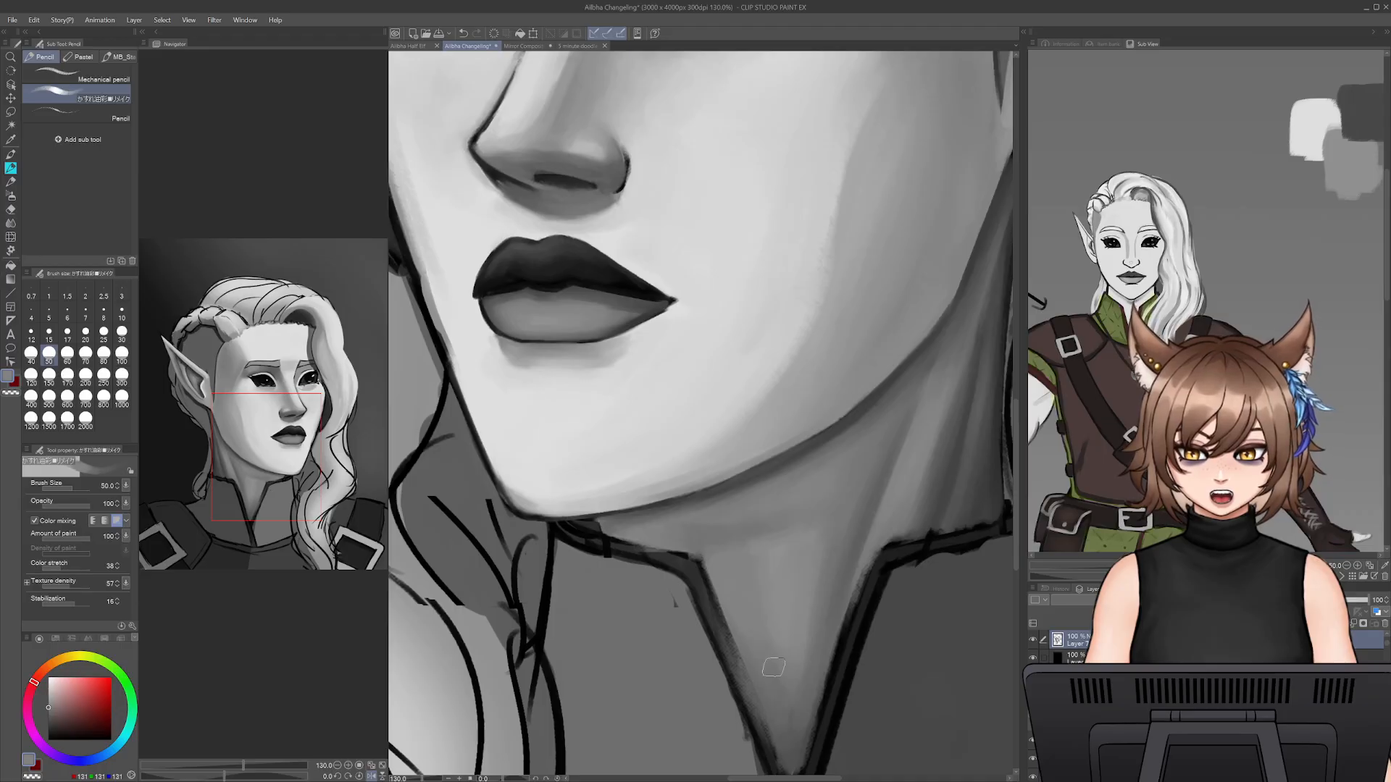
{"action": "left_click", "coordinate": [729, 544], "text": "alt"}
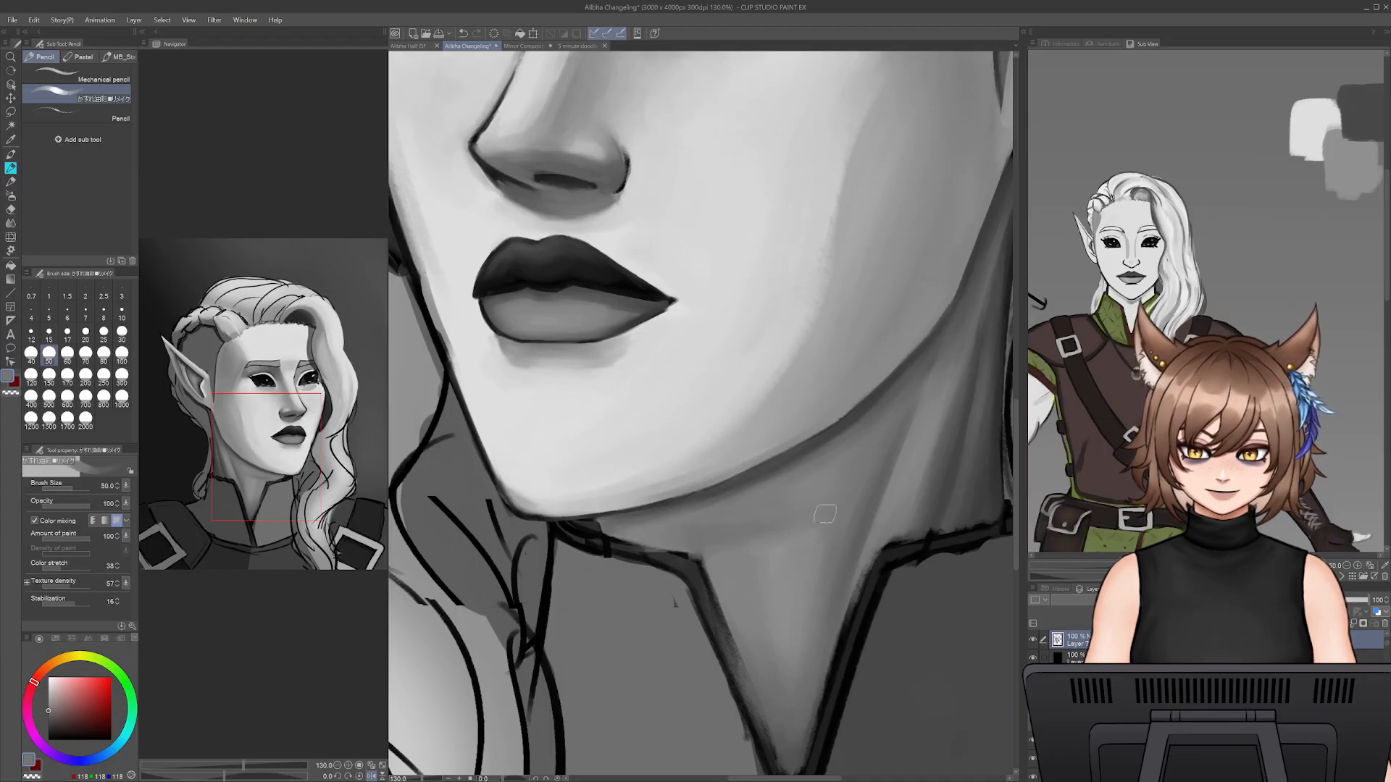
- Smooth the shading across the upper throat below the jaw with sampled greys at brush size 70
{"action": "key", "text": "bracketright"}
{"action": "key", "text": "bracketright"}
{"action": "left_click", "coordinate": [777, 540], "text": "alt"}
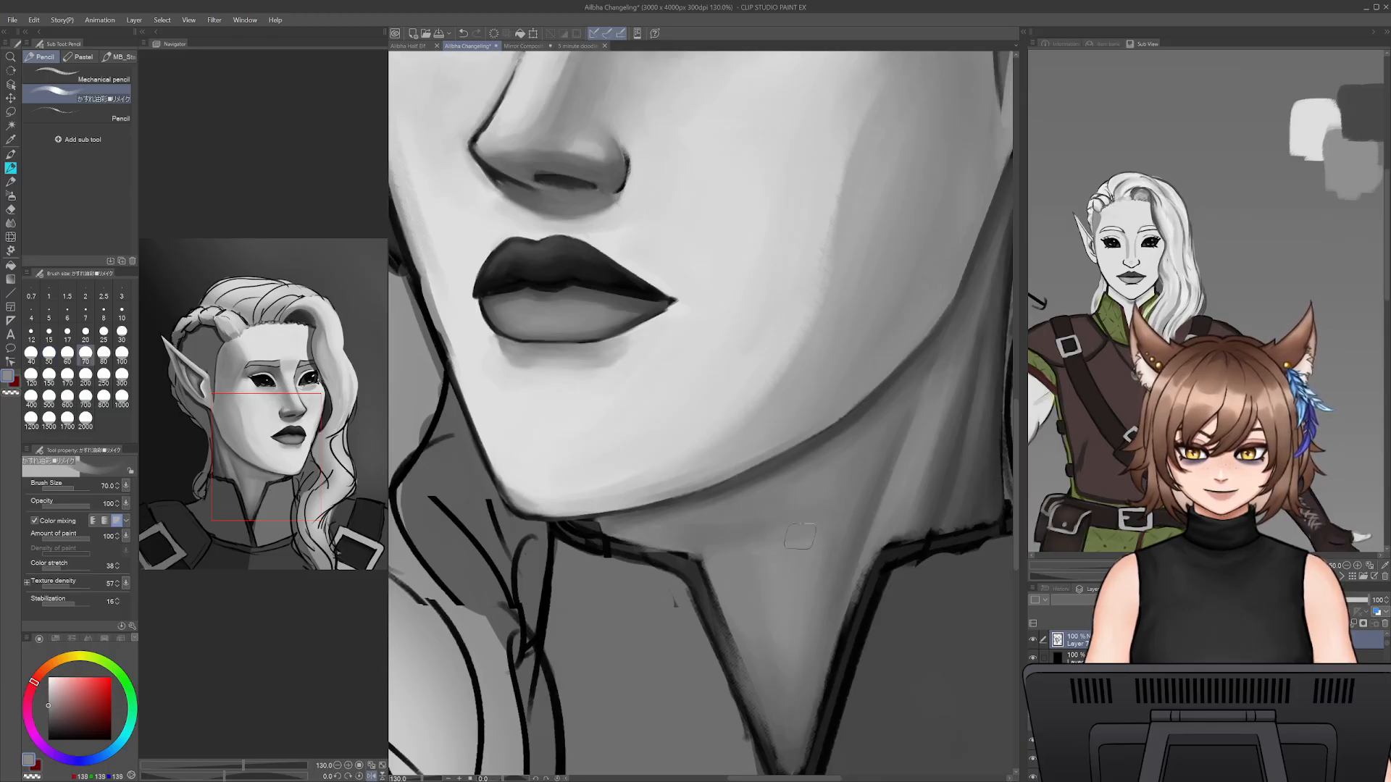
{"action": "left_click", "coordinate": [743, 557], "text": "alt"}
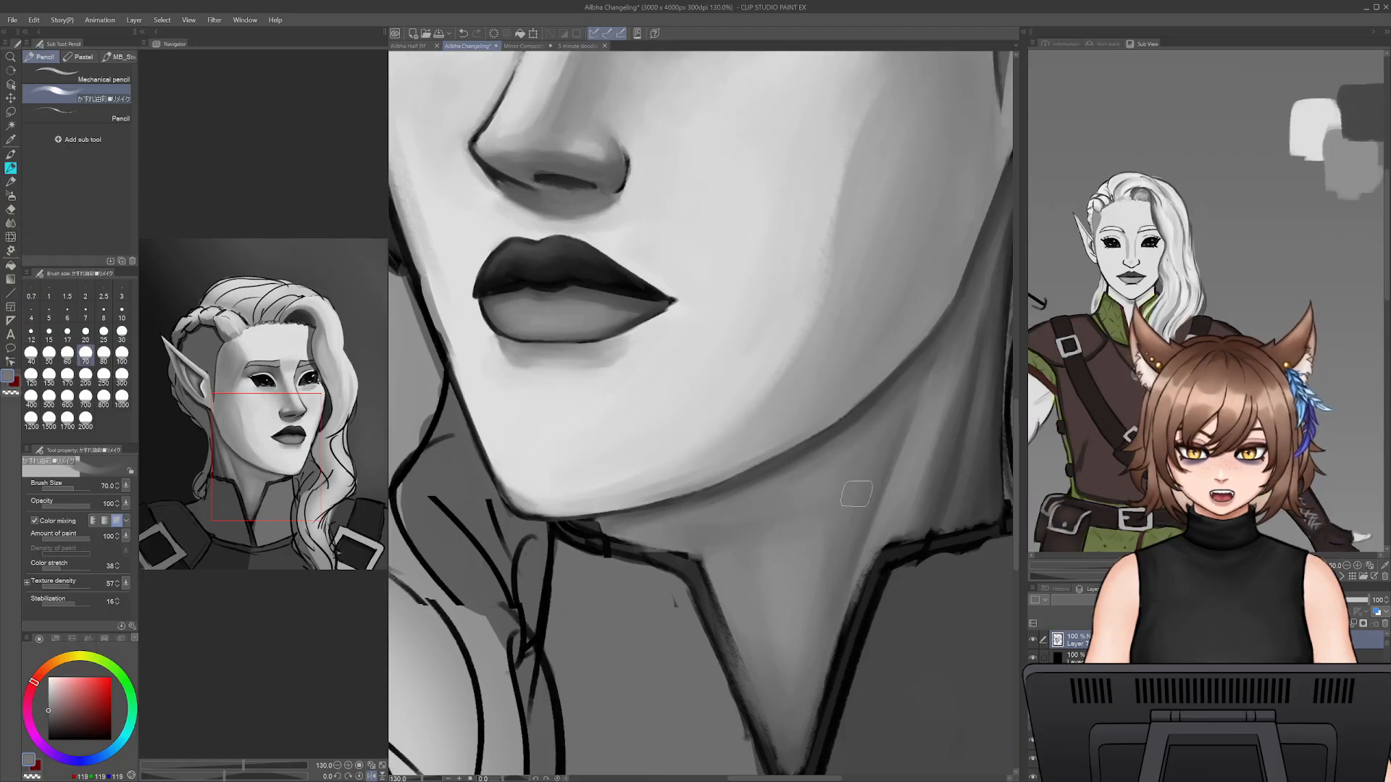
{"action": "left_click_drag", "start_coordinate": [691, 545], "coordinate": [661, 544]}
{"action": "left_click", "coordinate": [679, 540], "text": "alt"}
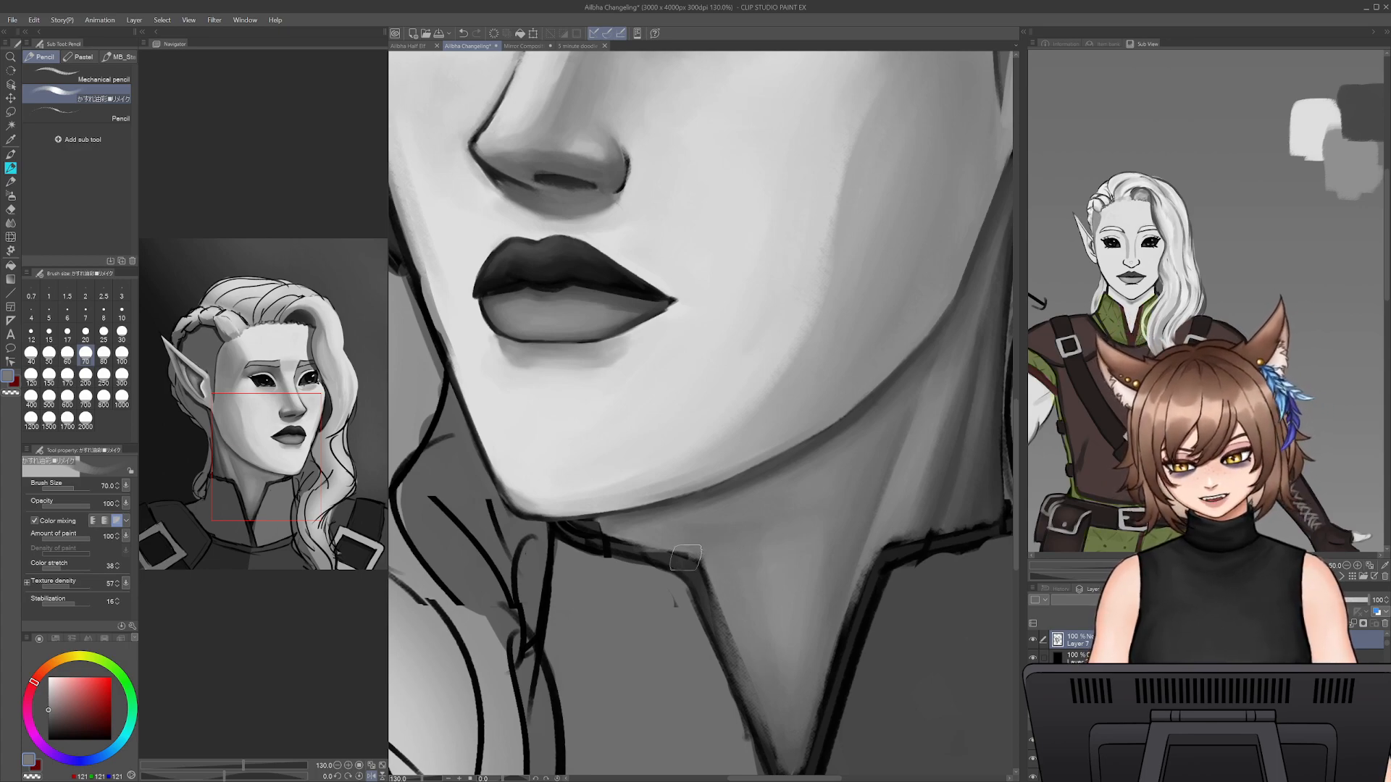
- Darken the narrow shadow where the chin meets the collar with sampled dark greys at brush size 10
{"action": "left_click", "coordinate": [612, 522], "text": "alt"}
{"action": "key", "text": "["}
{"action": "key", "text": "["}
{"action": "key", "text": "["}
{"action": "key", "text": "["}
{"action": "key", "text": "["}
{"action": "key", "text": "["}
{"action": "key", "text": "["}
{"action": "key", "text": "["}
{"action": "key", "text": "["}
{"action": "key", "text": "["}
{"action": "key", "text": "["}
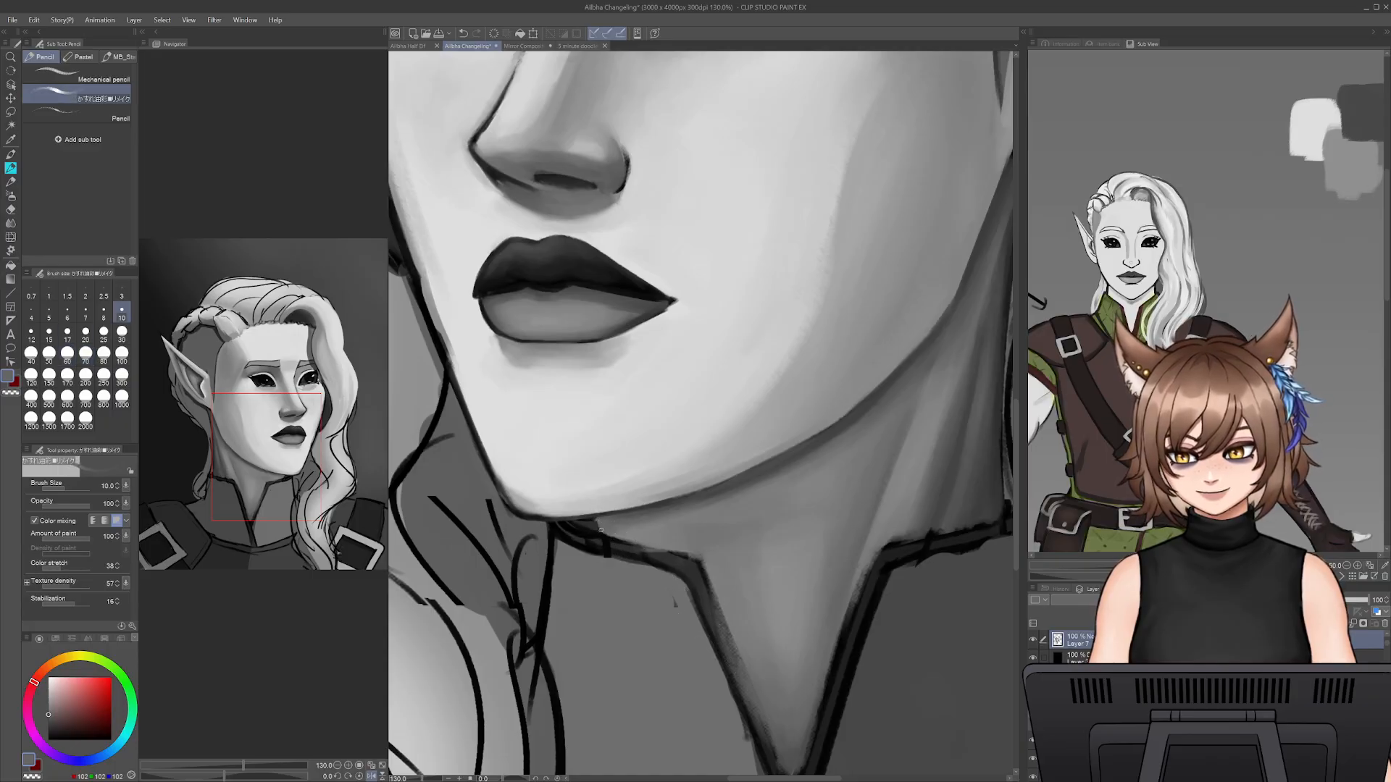
{"action": "left_click", "coordinate": [585, 516], "text": "alt"}
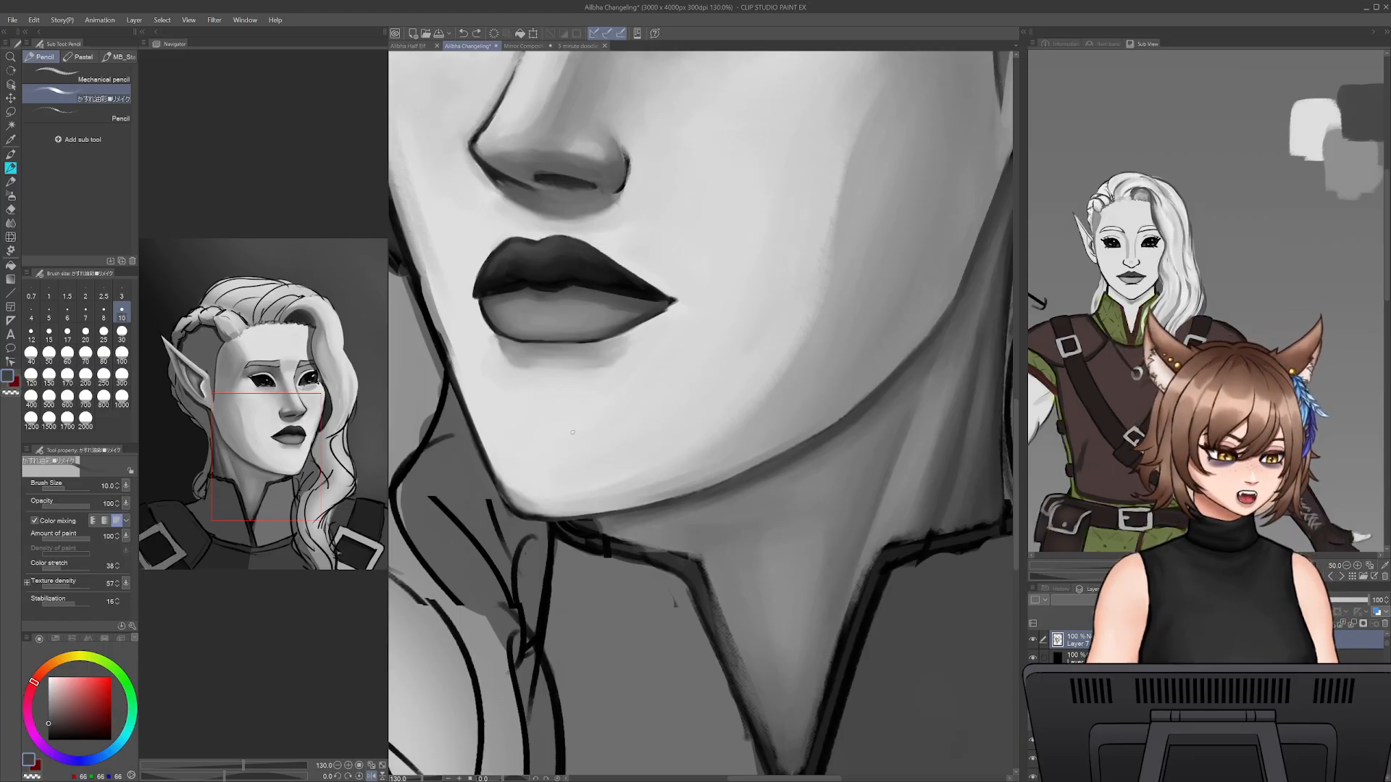
- Lighten the lower chin near its outline with sampled light grey at brush size 40
{"action": "left_click", "coordinate": [525, 481], "text": "alt"}
{"action": "left_click", "coordinate": [525, 482], "text": "alt"}
{"action": "key", "text": "bracketright"}
{"action": "key", "text": "bracketright"}
{"action": "key", "text": "bracketright"}
{"action": "key", "text": "bracketright"}
{"action": "key", "text": "bracketright"}
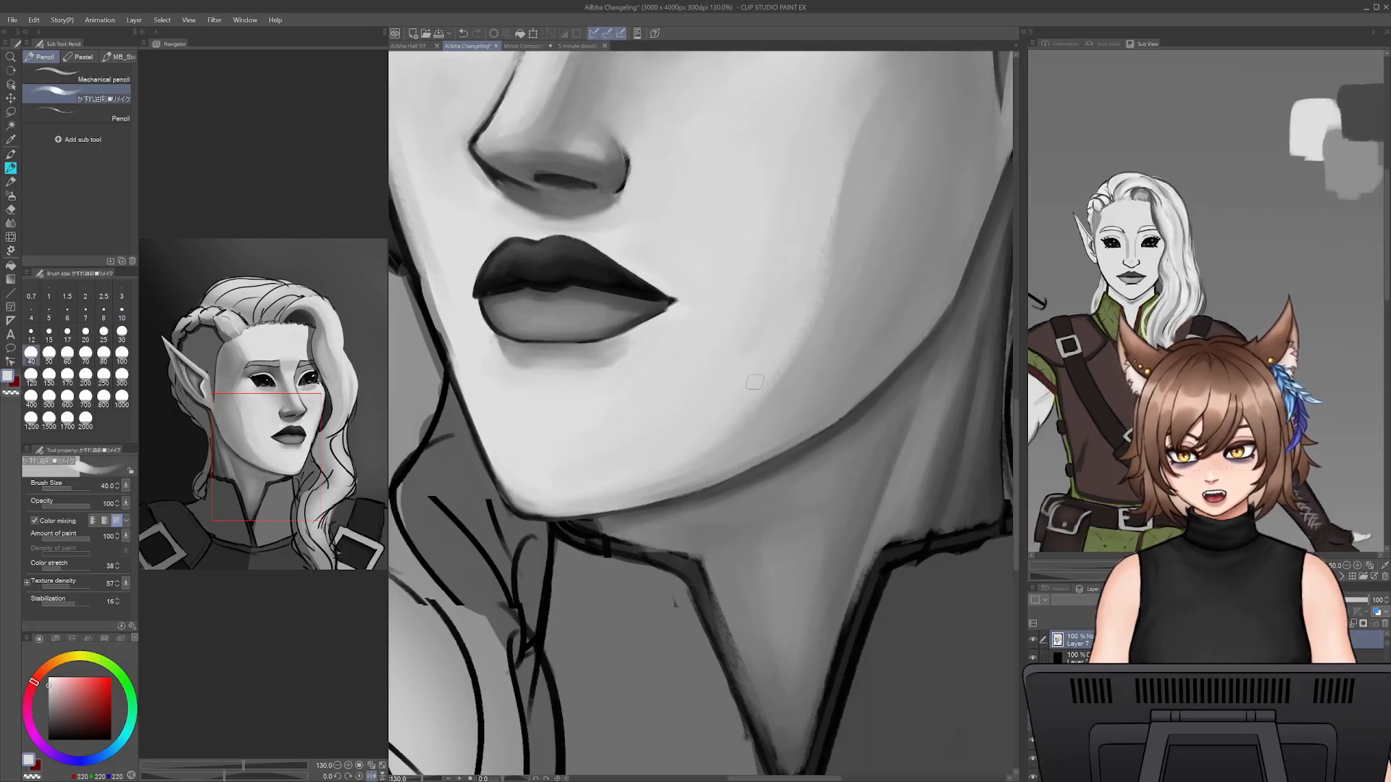
{"action": "left_click_drag", "start_coordinate": [516, 490], "coordinate": [606, 470]}
{"action": "left_click", "coordinate": [584, 454], "text": "alt"}
- Redefine the dark outline at the chin's far side with sampled near-black grey at brush size 12.5
{"action": "key", "text": "bracketleft"}
{"action": "key", "text": "bracketleft"}
{"action": "key", "text": "bracketleft"}
{"action": "key", "text": "bracketleft"}
{"action": "key", "text": "bracketleft"}
{"action": "key", "text": "bracketleft"}
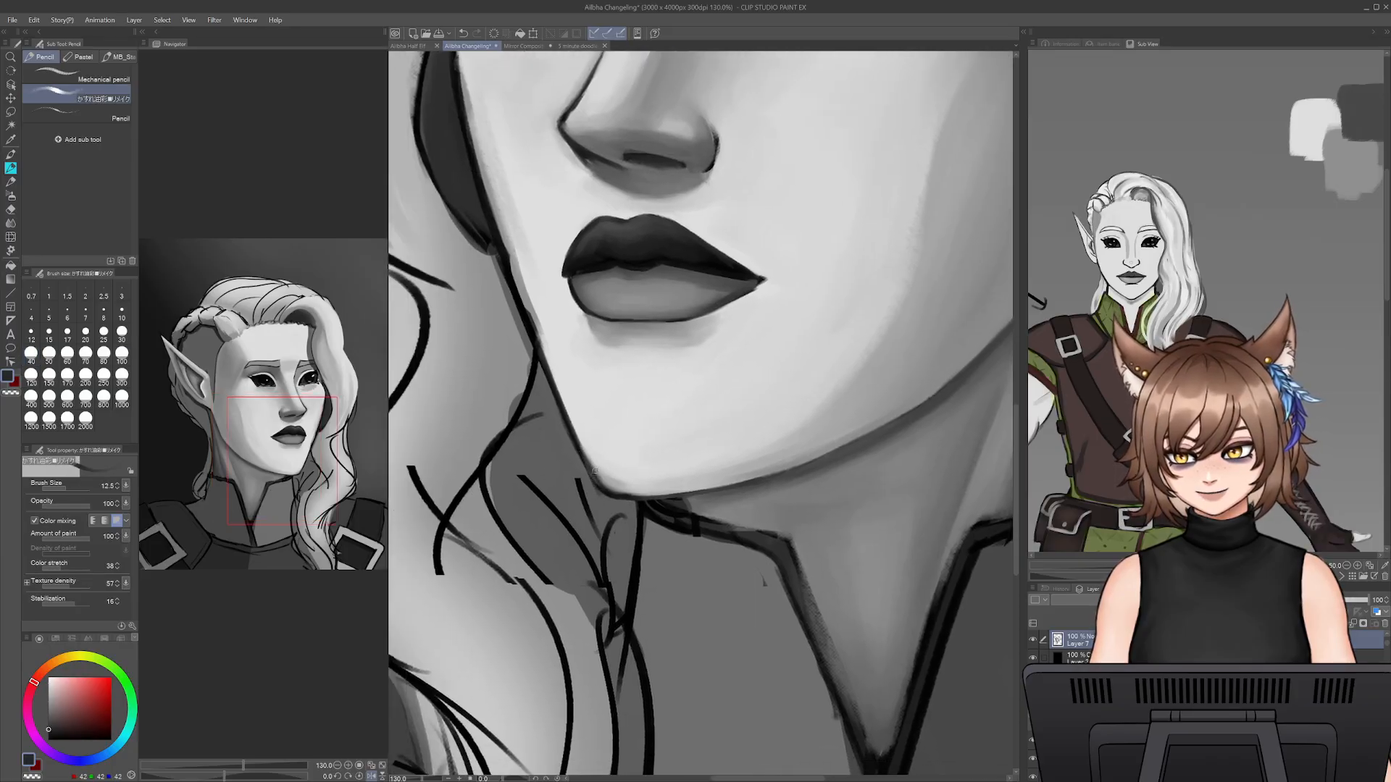
{"action": "left_click", "coordinate": [595, 478], "text": "alt"}
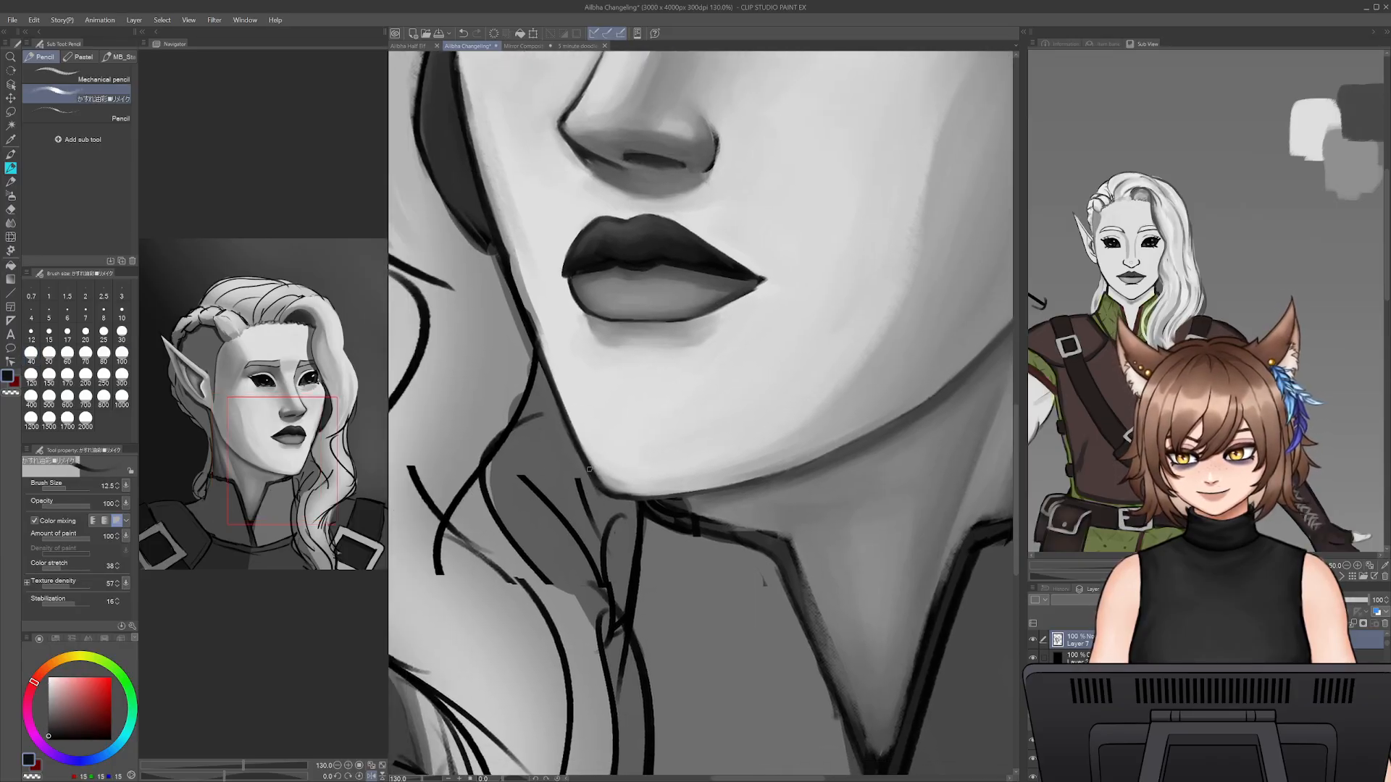
{"action": "key", "text": "e"}
{"action": "key", "text": "p"}
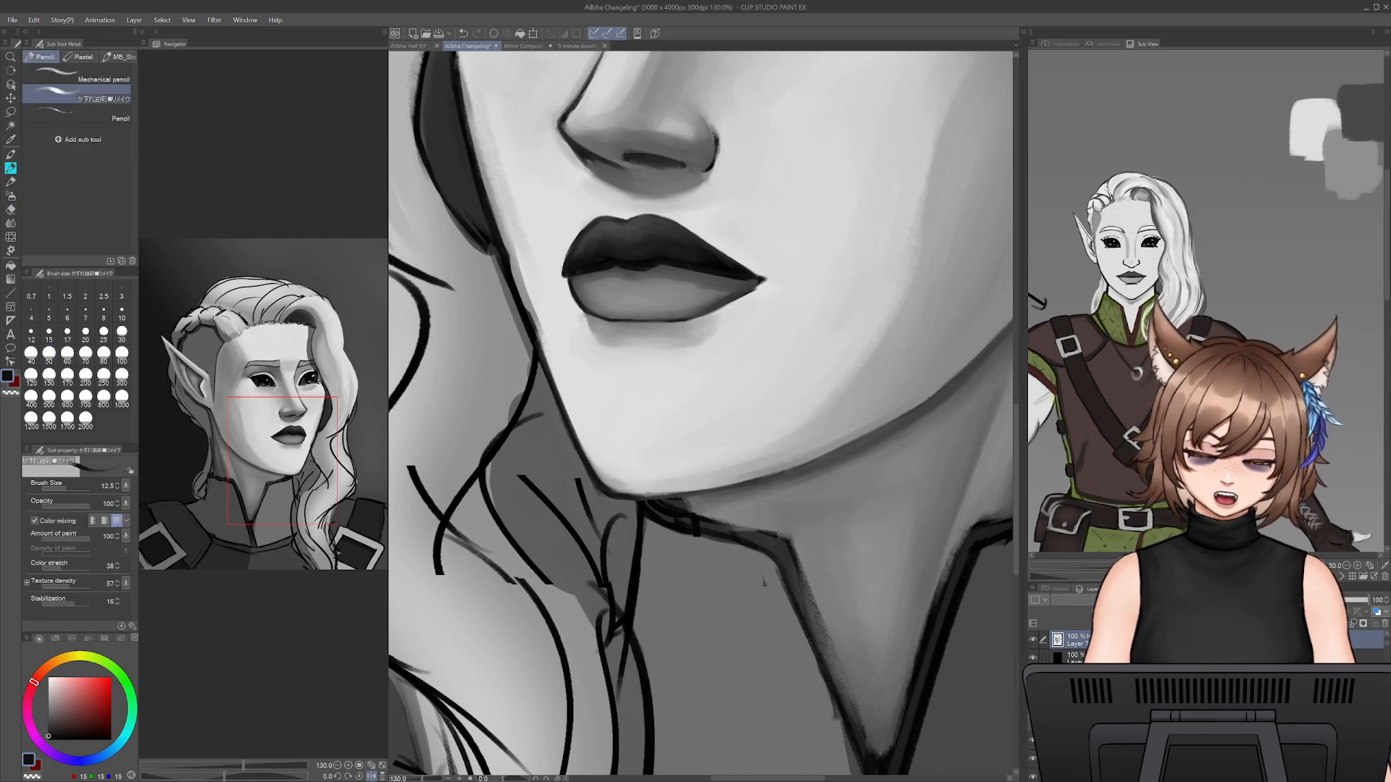
- Draw a thin dark contour along the underside of the jaw from the chin towards the ear, redoing unsatisfactory strokes
{"action": "mouse_move", "coordinate": [630, 496]}
{"action": "left_mouse_down"}
{"action": "mouse_move", "coordinate": [700, 492]}
{"action": "mouse_move", "coordinate": [666, 493]}
{"action": "left_mouse_up"}
{"action": "key", "text": "ctrl+z"}
{"action": "key", "text": "ctrl+z"}
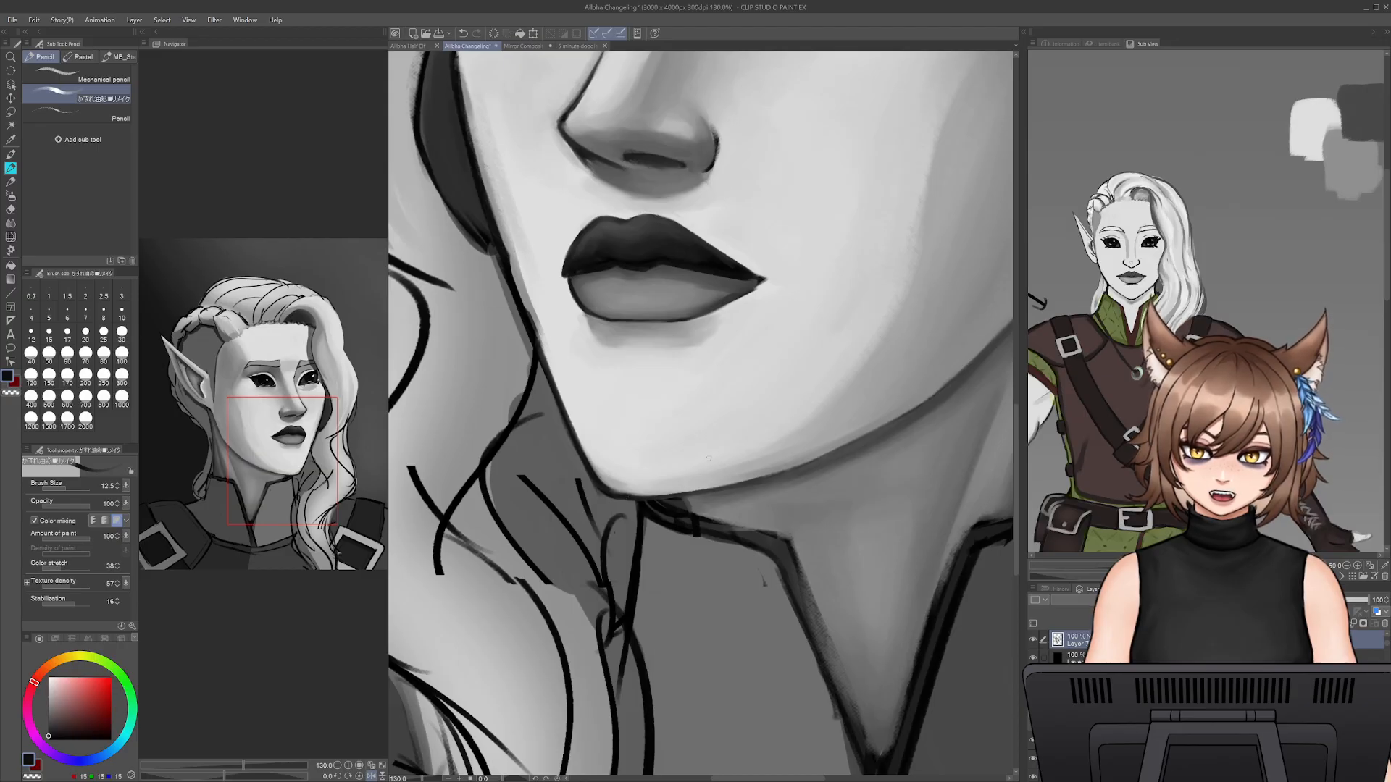
{"action": "left_click_drag", "start_coordinate": [761, 480], "coordinate": [870, 437]}
{"action": "key", "text": "ctrl+z"}
{"action": "key", "text": "ctrl+z"}
{"action": "key", "text": "ctrl+z"}
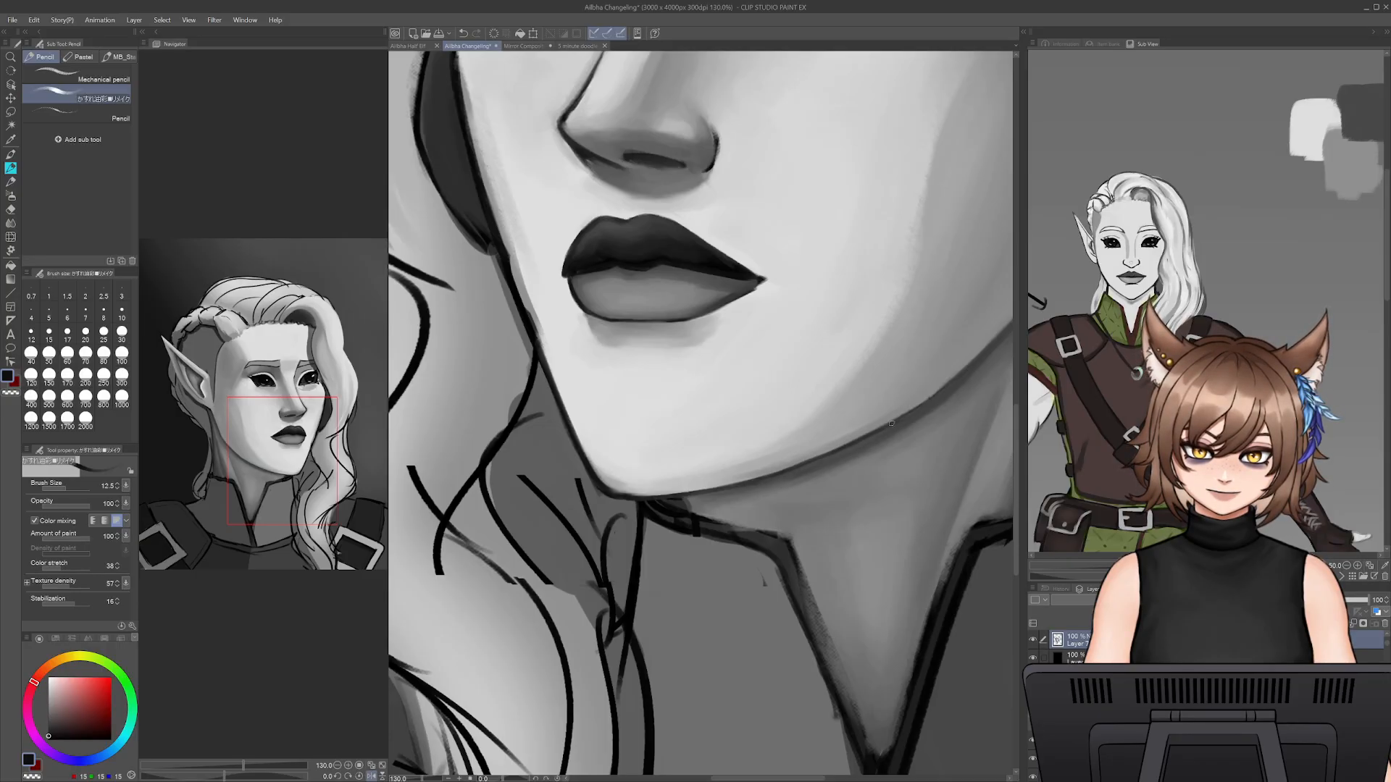
{"action": "left_click_drag", "start_coordinate": [974, 423], "coordinate": [888, 516]}
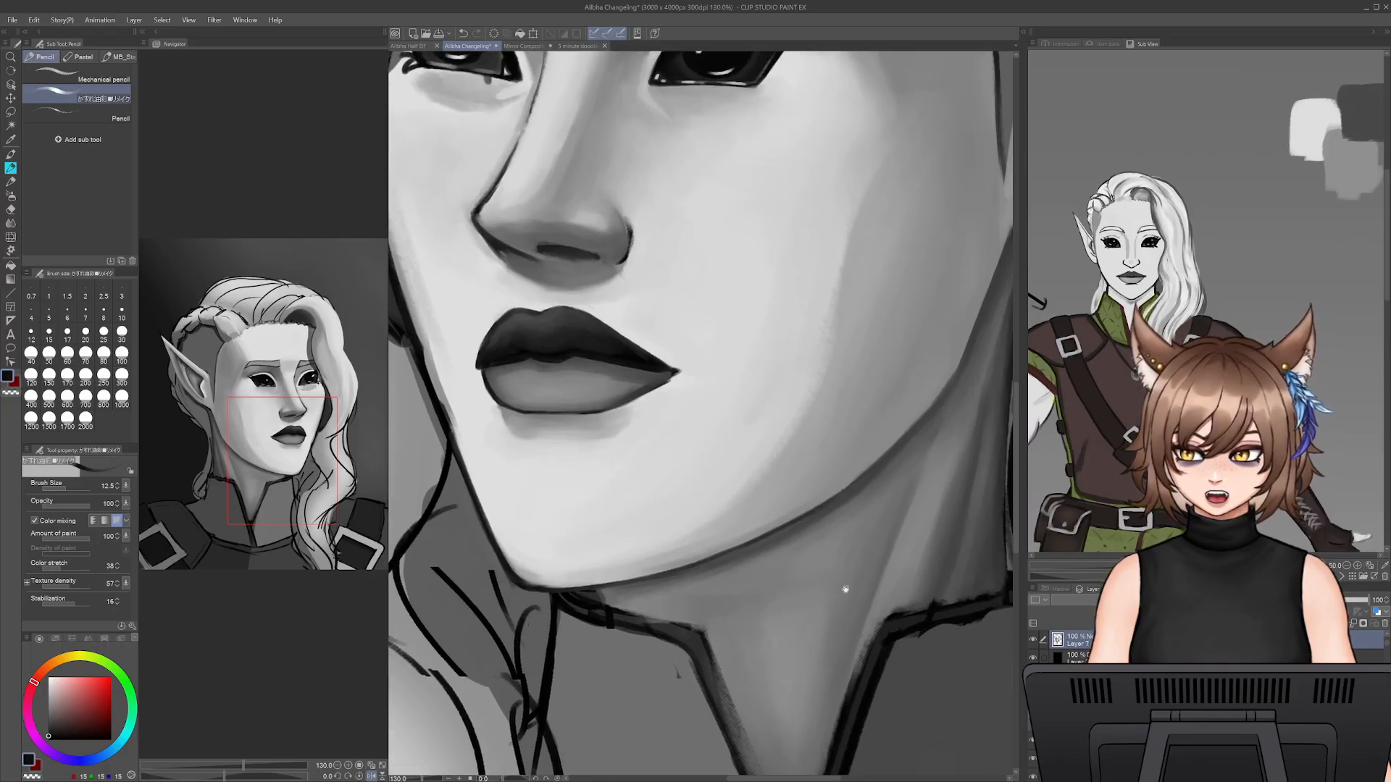
{"action": "mouse_move", "coordinate": [422, 779]}
{"action": "left_mouse_down"}
{"action": "mouse_move", "coordinate": [407, 779]}
{"action": "mouse_move", "coordinate": [421, 775]}
{"action": "left_mouse_up"}
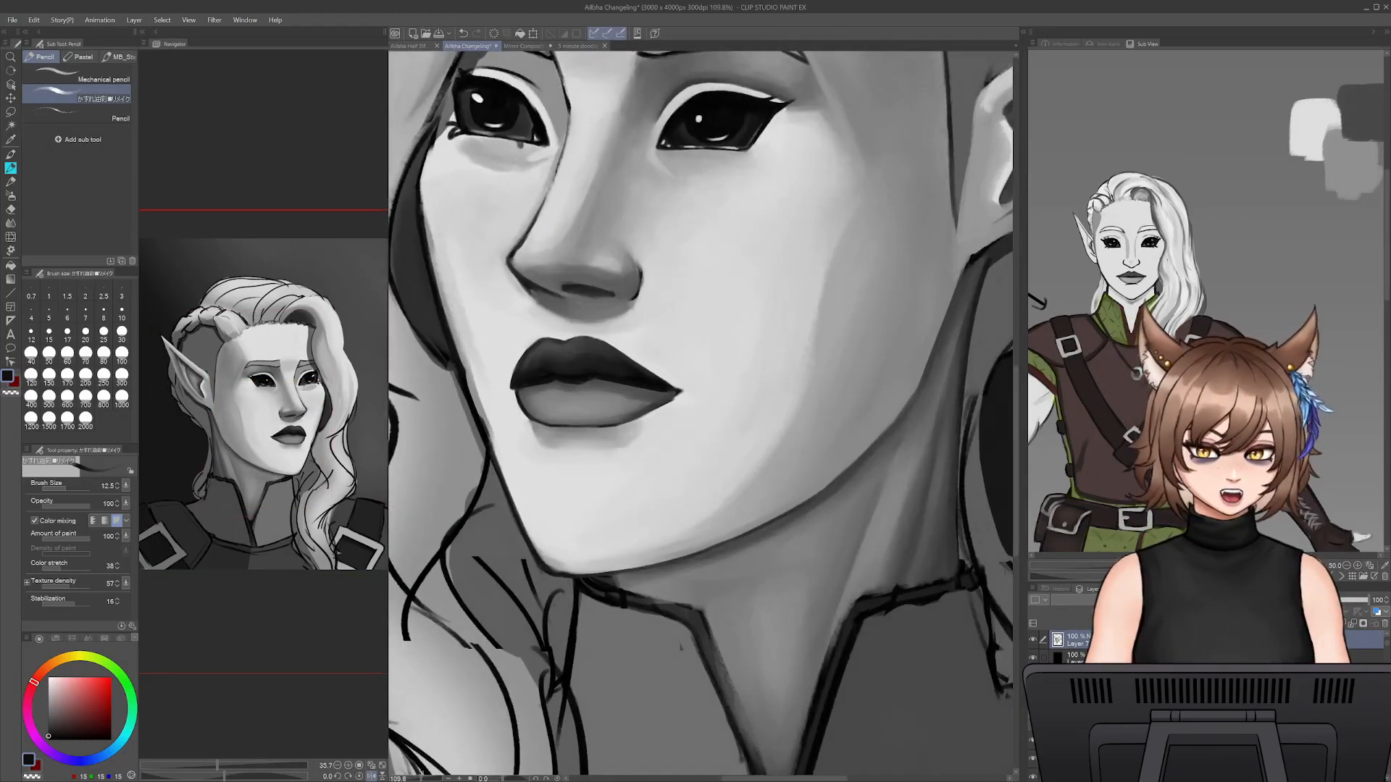
- Blend the cheek's light-to-shadow transition with the Smooth watercolor brush at size 175
{"action": "left_click", "coordinate": [11, 181]}
{"action": "left_click_drag", "start_coordinate": [783, 406], "coordinate": [745, 525]}
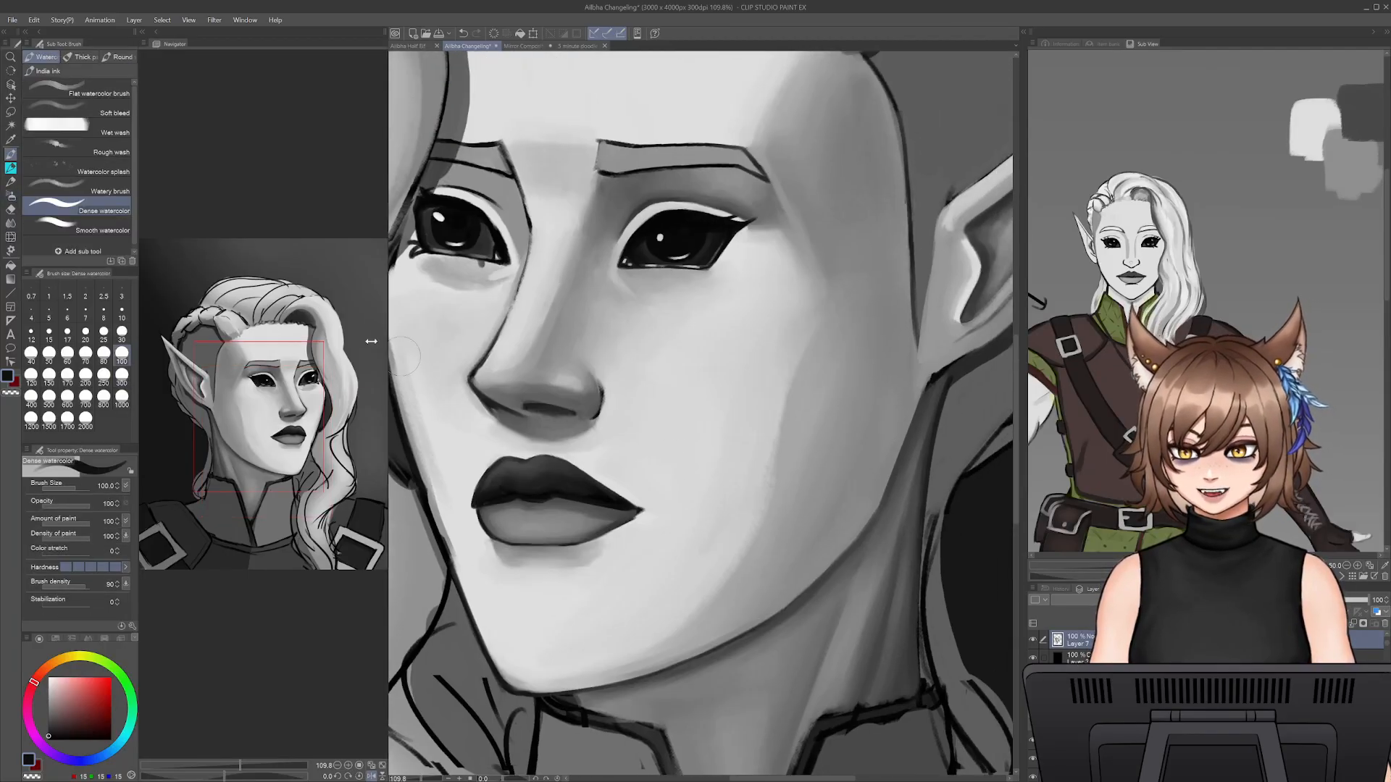
{"action": "left_click", "coordinate": [101, 226]}
{"action": "key", "text": "["}
{"action": "mouse_move", "coordinate": [811, 373]}
{"action": "left_mouse_down"}
{"action": "mouse_move", "coordinate": [806, 344]}
{"action": "mouse_move", "coordinate": [770, 484]}
{"action": "mouse_move", "coordinate": [797, 390]}
{"action": "left_mouse_up"}
{"action": "key", "text": "ctrl+z"}
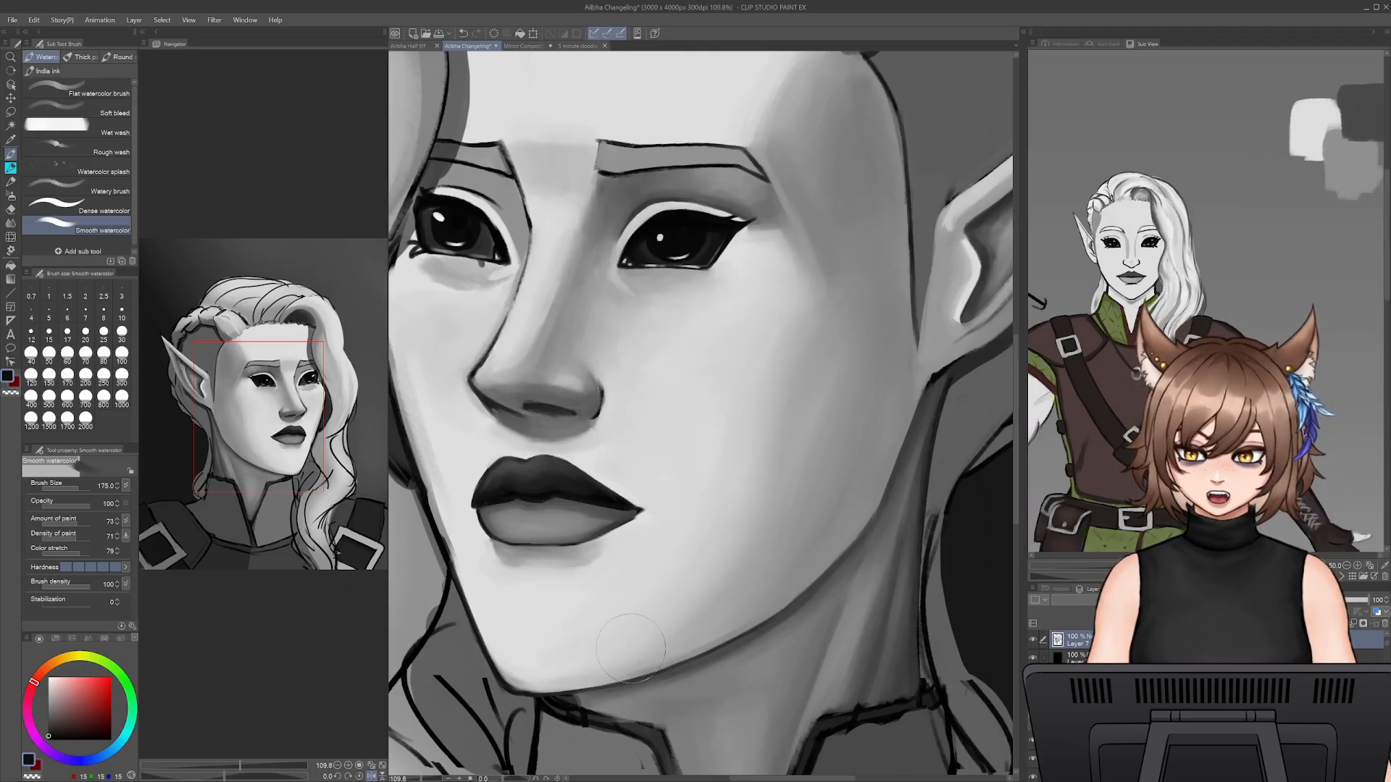
- Soften the shading on the chin and lower cheek with the Smooth watercolor brush at sizes 60 and 150
{"action": "key", "text": "["}
{"action": "key", "text": "["}
{"action": "key", "text": "["}
{"action": "key", "text": "["}
{"action": "key", "text": "["}
{"action": "key", "text": "["}
{"action": "key", "text": "["}
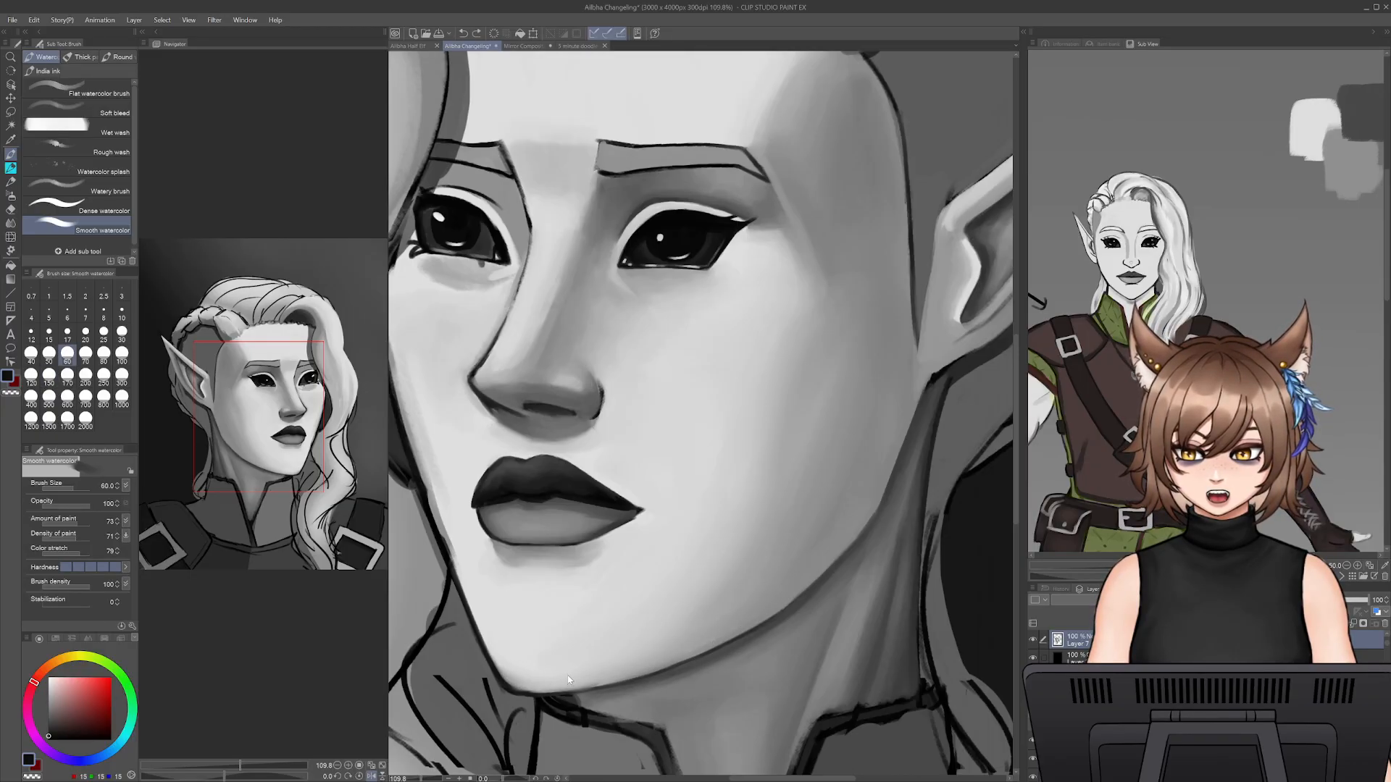
{"action": "key", "text": "]"}
{"action": "key", "text": "]"}
{"action": "key", "text": "]"}
{"action": "key", "text": "]"}
{"action": "key", "text": "]"}
{"action": "left_click_drag", "start_coordinate": [764, 391], "coordinate": [754, 476]}
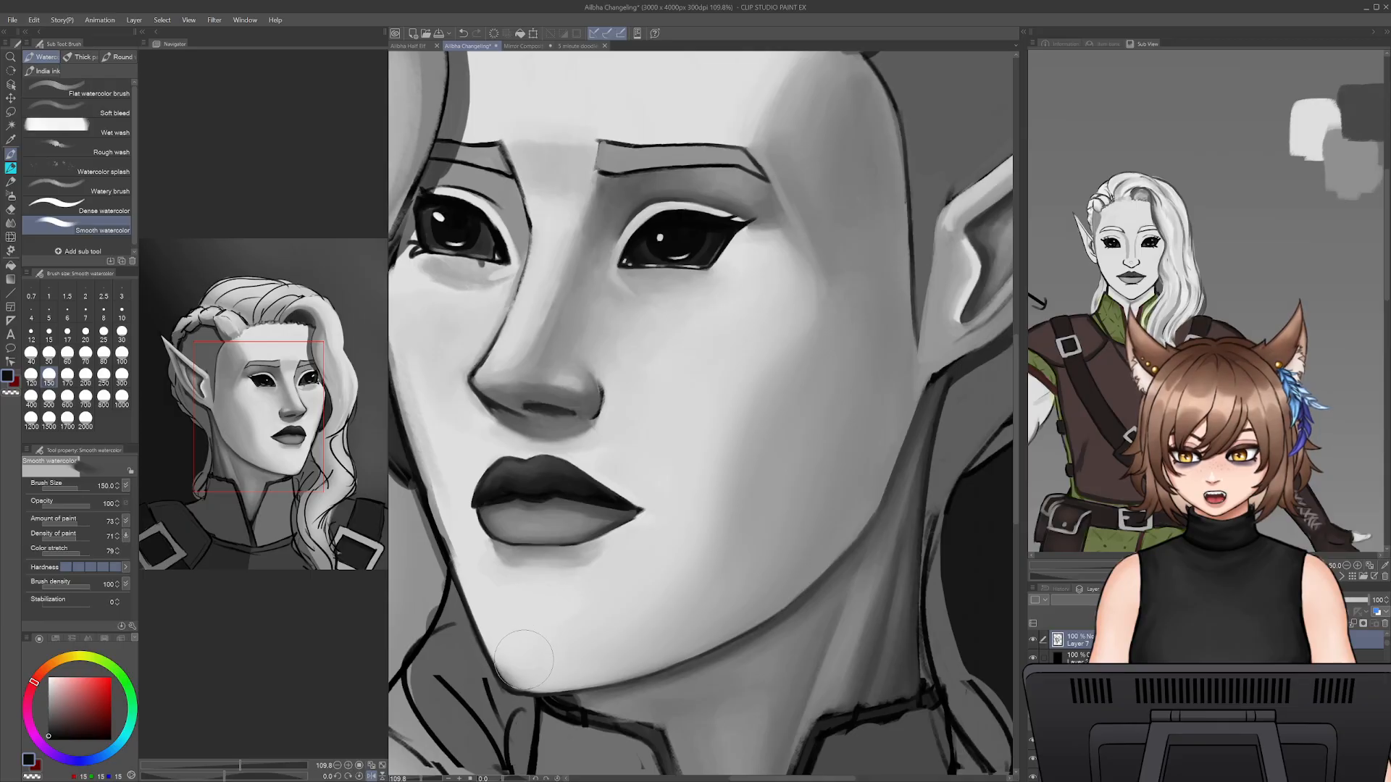
{"action": "key", "text": "bracketleft"}
{"action": "key", "text": "bracketleft"}
{"action": "key", "text": "bracketleft"}
{"action": "key", "text": "bracketleft"}
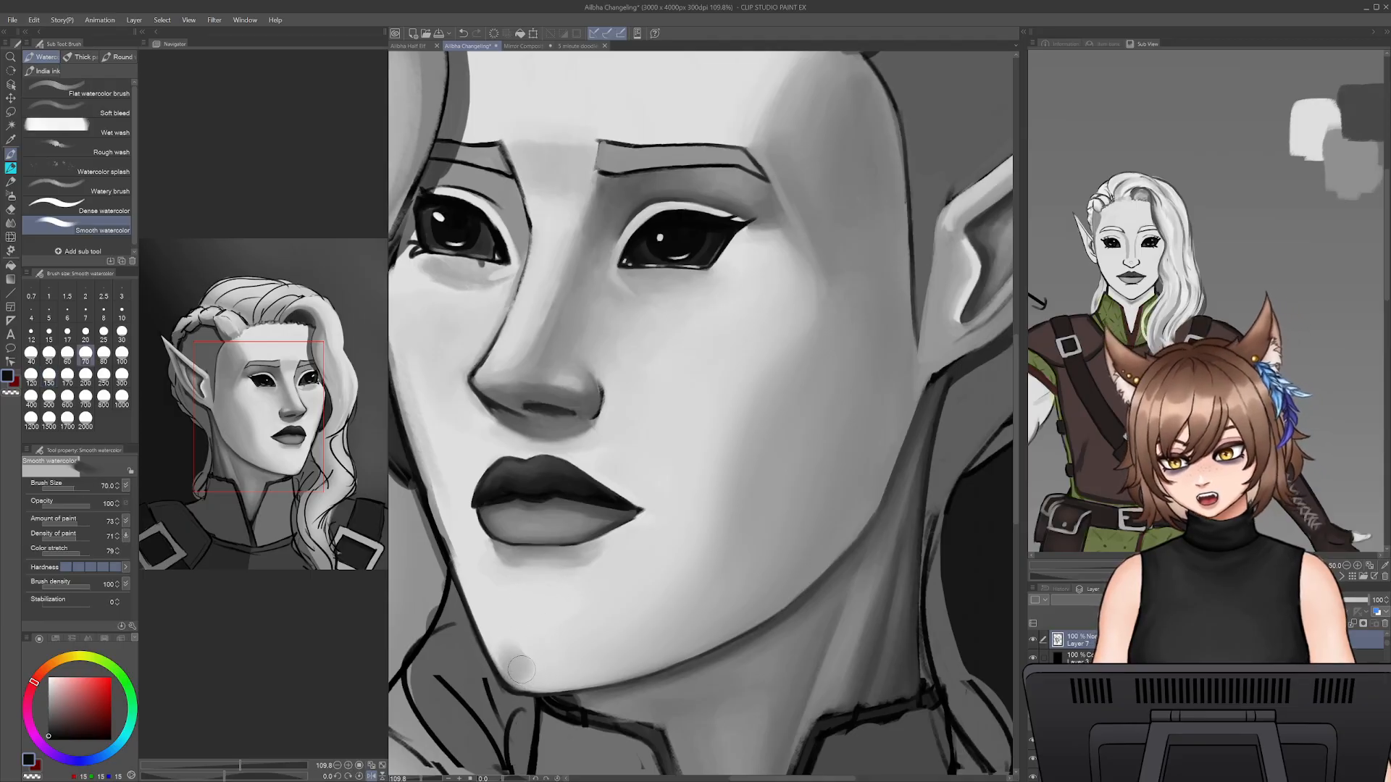
{"action": "left_click", "coordinate": [508, 647], "text": "alt"}
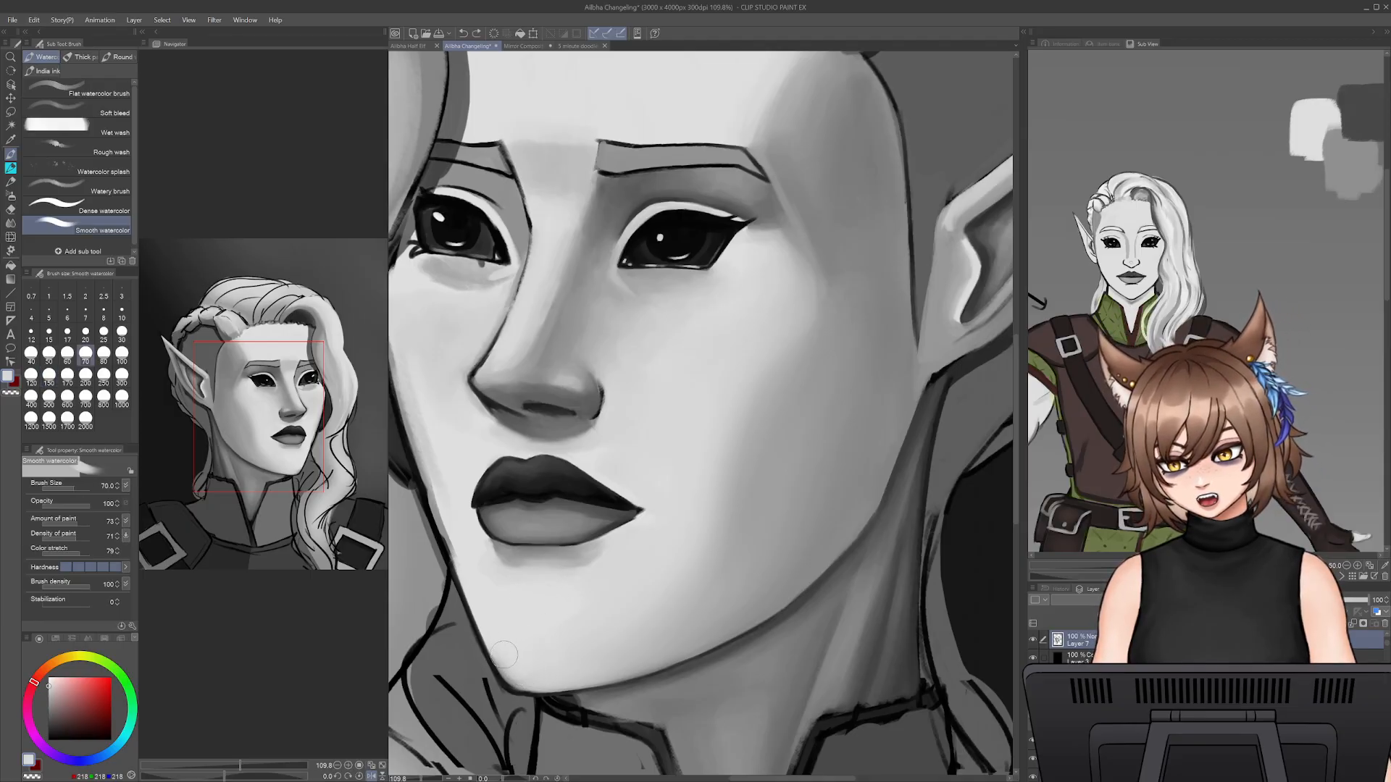
{"action": "key", "text": "ctrl+z"}
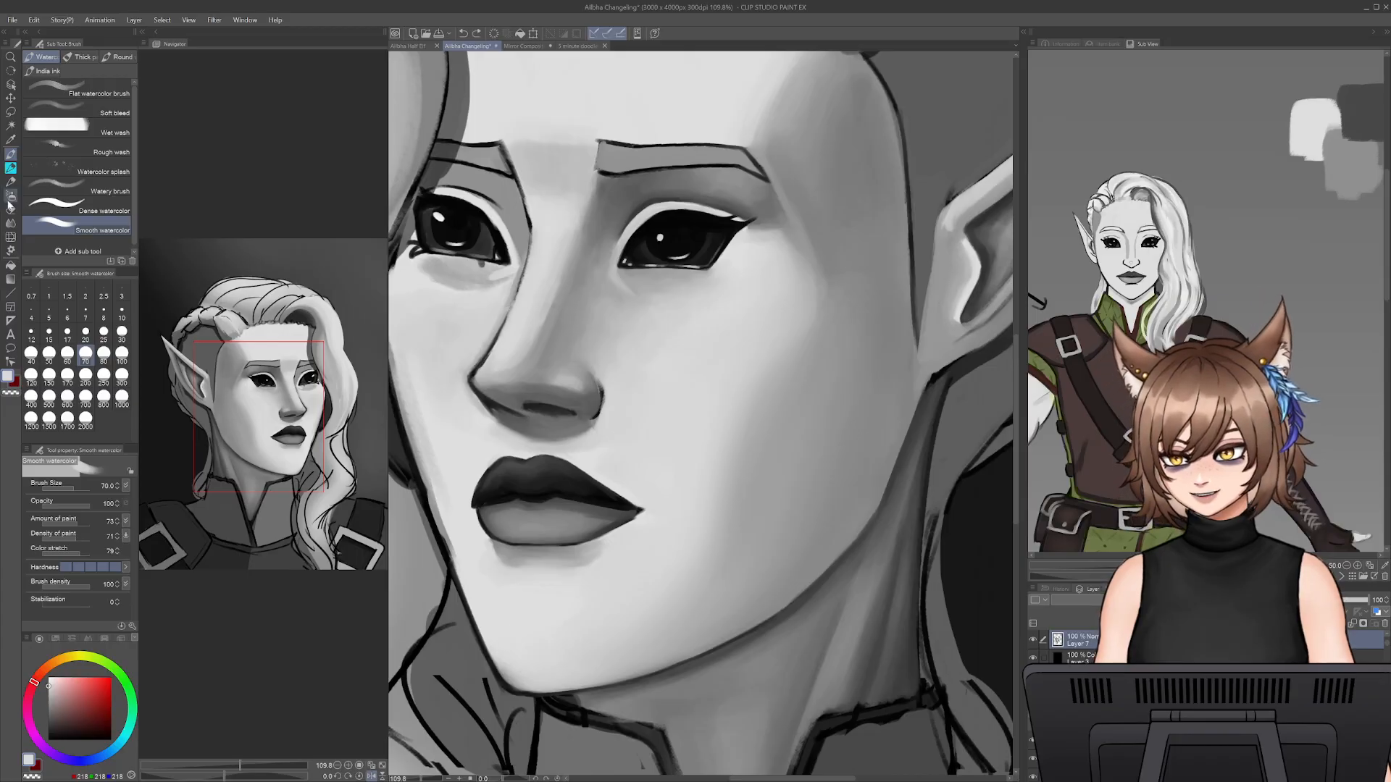
- Paint a grey shadow strip along the far cheek's edge with the Dense watercolor brush at size 50, redoing unsatisfactory strokes
{"action": "left_click", "coordinate": [82, 207]}
{"action": "key", "text": "bracketleft"}
{"action": "key", "text": "bracketleft"}
{"action": "key", "text": "bracketleft"}
{"action": "key", "text": "bracketleft"}
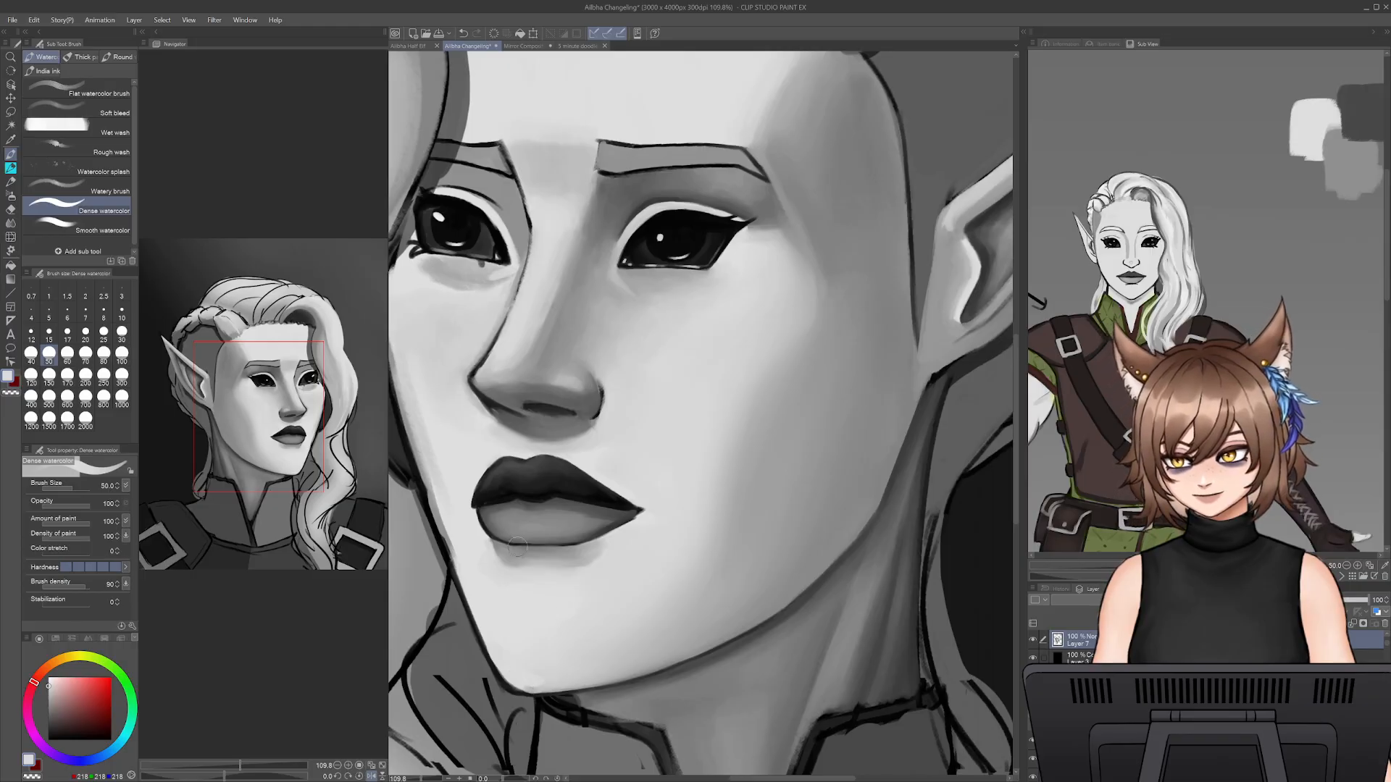
{"action": "left_click_drag", "start_coordinate": [293, 297], "coordinate": [313, 300]}
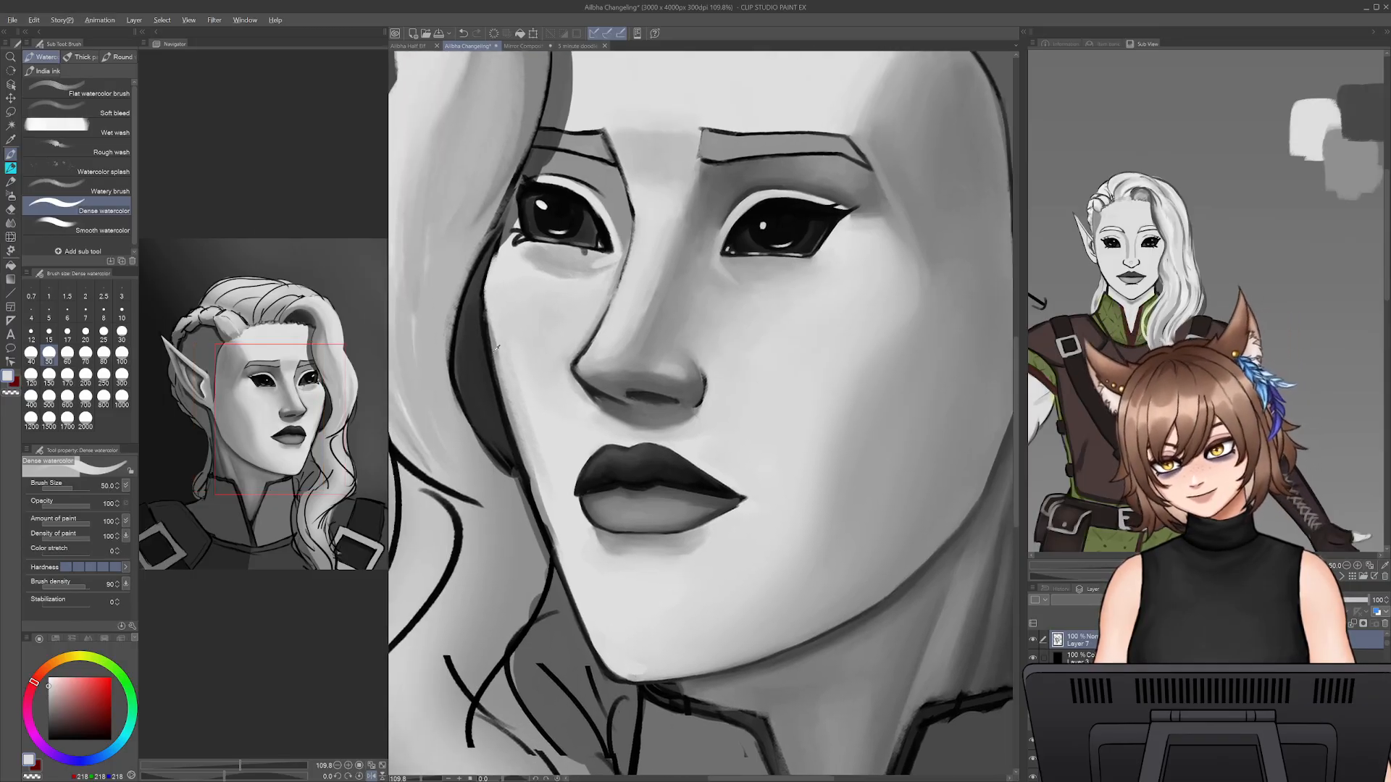
{"action": "left_click_drag", "start_coordinate": [495, 322], "coordinate": [525, 425]}
{"action": "key", "text": "ctrl+z"}
{"action": "mouse_move", "coordinate": [495, 334]}
{"action": "left_mouse_down"}
{"action": "mouse_move", "coordinate": [529, 451]}
{"action": "mouse_move", "coordinate": [520, 393]}
{"action": "mouse_move", "coordinate": [499, 366]}
{"action": "mouse_move", "coordinate": [538, 500]}
{"action": "left_mouse_up"}
{"action": "key", "text": "ctrl+z"}
{"action": "key", "text": "ctrl+z"}
{"action": "left_click_drag", "start_coordinate": [509, 374], "coordinate": [567, 568]}
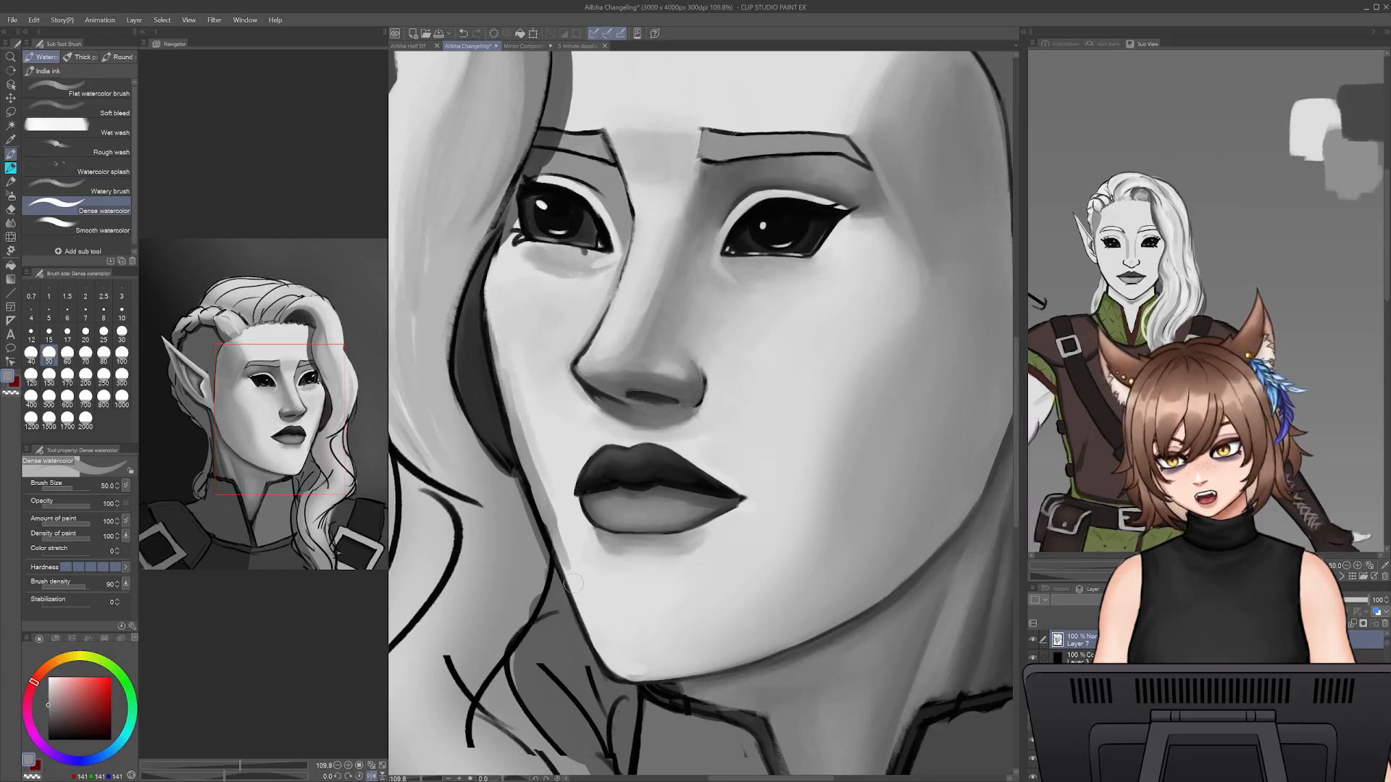
{"action": "key", "text": "ctrl+z"}
- Replace the grey strip along the far cheek's edge with a soft shadow using the Smooth watercolor brush at size 50, redoing unsatisfactory strokes
{"action": "left_click", "coordinate": [90, 226]}
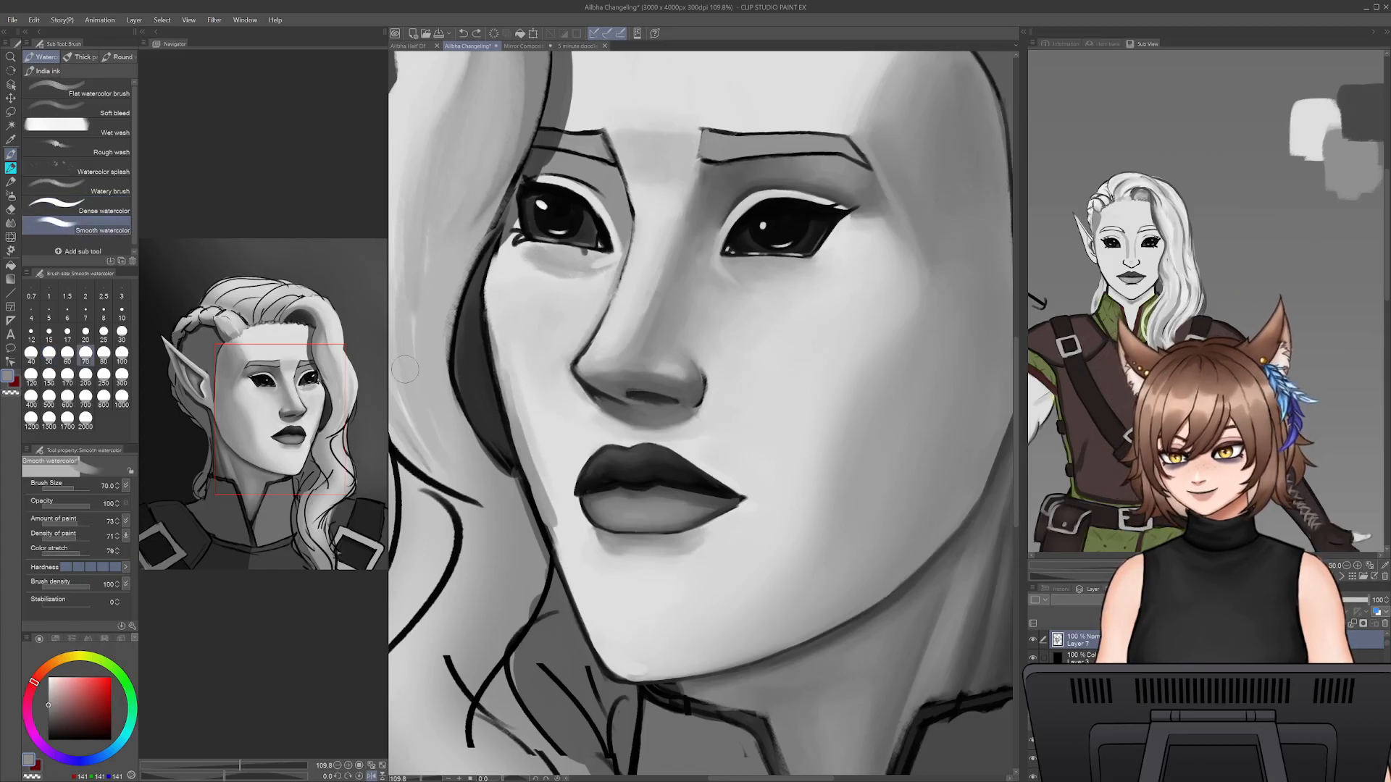
{"action": "key", "text": "bracketright"}
{"action": "key", "text": "ctrl+z"}
{"action": "left_click_drag", "start_coordinate": [520, 418], "coordinate": [574, 559]}
{"action": "left_click_drag", "start_coordinate": [539, 462], "coordinate": [581, 591]}
{"action": "left_click_drag", "start_coordinate": [552, 496], "coordinate": [601, 611]}
{"action": "key", "text": "ctrl+z"}
{"action": "key", "text": "ctrl+z"}
{"action": "key", "text": "ctrl+z"}
{"action": "key", "text": "bracketleft"}
{"action": "key", "text": "bracketleft"}
{"action": "key", "text": "bracketleft"}
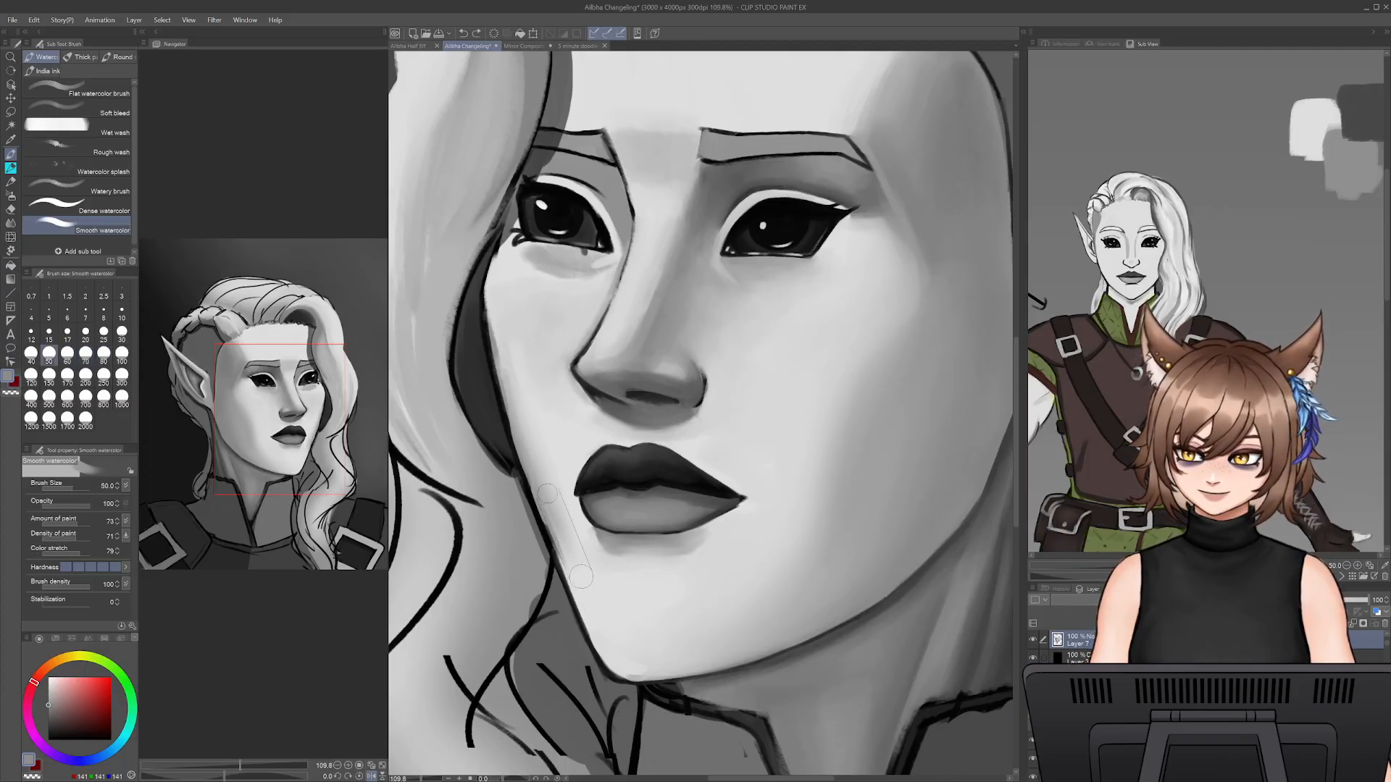
{"action": "left_click_drag", "start_coordinate": [552, 510], "coordinate": [594, 623]}
{"action": "mouse_move", "coordinate": [563, 569]}
{"action": "left_mouse_down"}
{"action": "mouse_move", "coordinate": [608, 656]}
{"action": "mouse_move", "coordinate": [603, 639]}
{"action": "mouse_move", "coordinate": [635, 666]}
{"action": "left_mouse_up"}
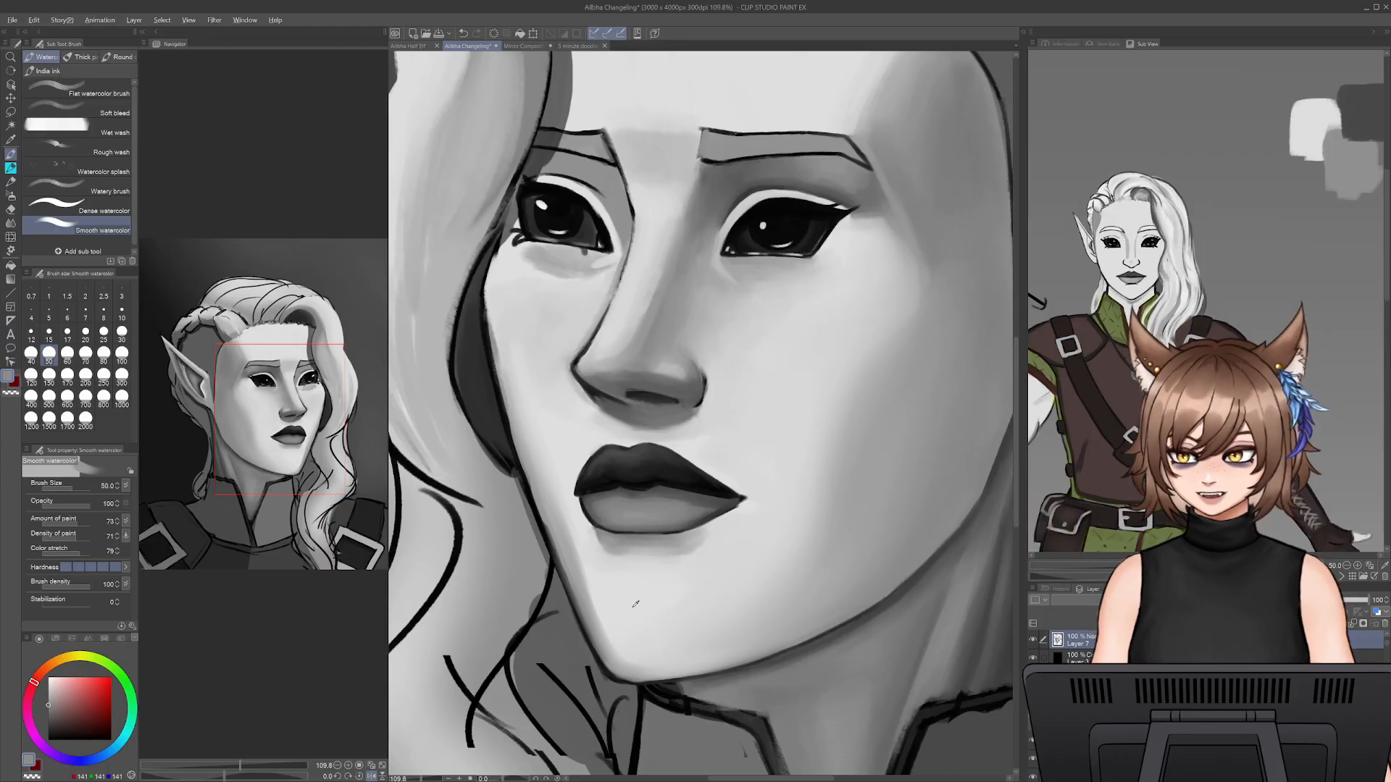
- Blend the far cheek's edge shadow up towards the eye with light grey and the Smooth watercolor brush at size 80
{"action": "key", "text": "bracketright"}
{"action": "key", "text": "bracketright"}
{"action": "key", "text": "bracketright"}
{"action": "left_click", "coordinate": [750, 644], "text": "alt"}
{"action": "left_click_drag", "start_coordinate": [585, 559], "coordinate": [540, 452]}
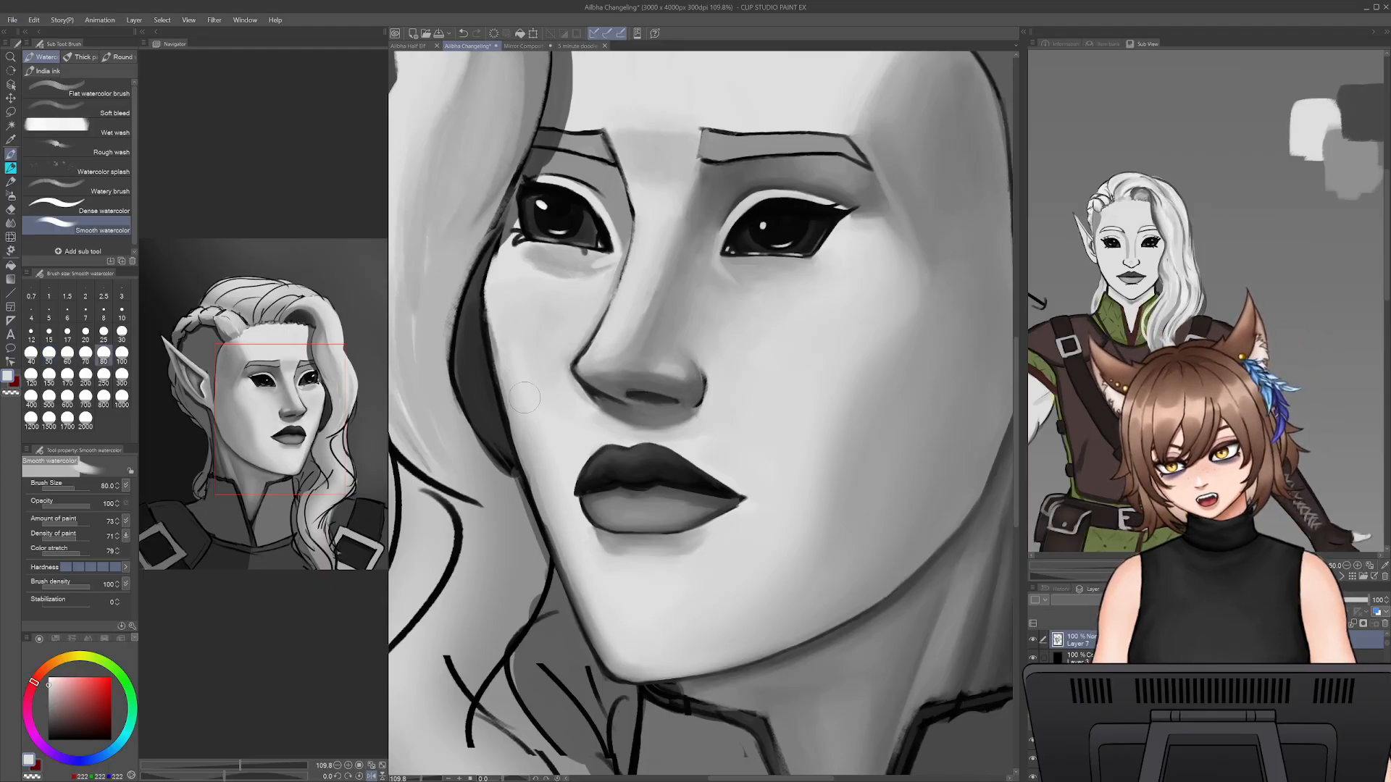
{"action": "left_click_drag", "start_coordinate": [503, 397], "coordinate": [506, 305]}
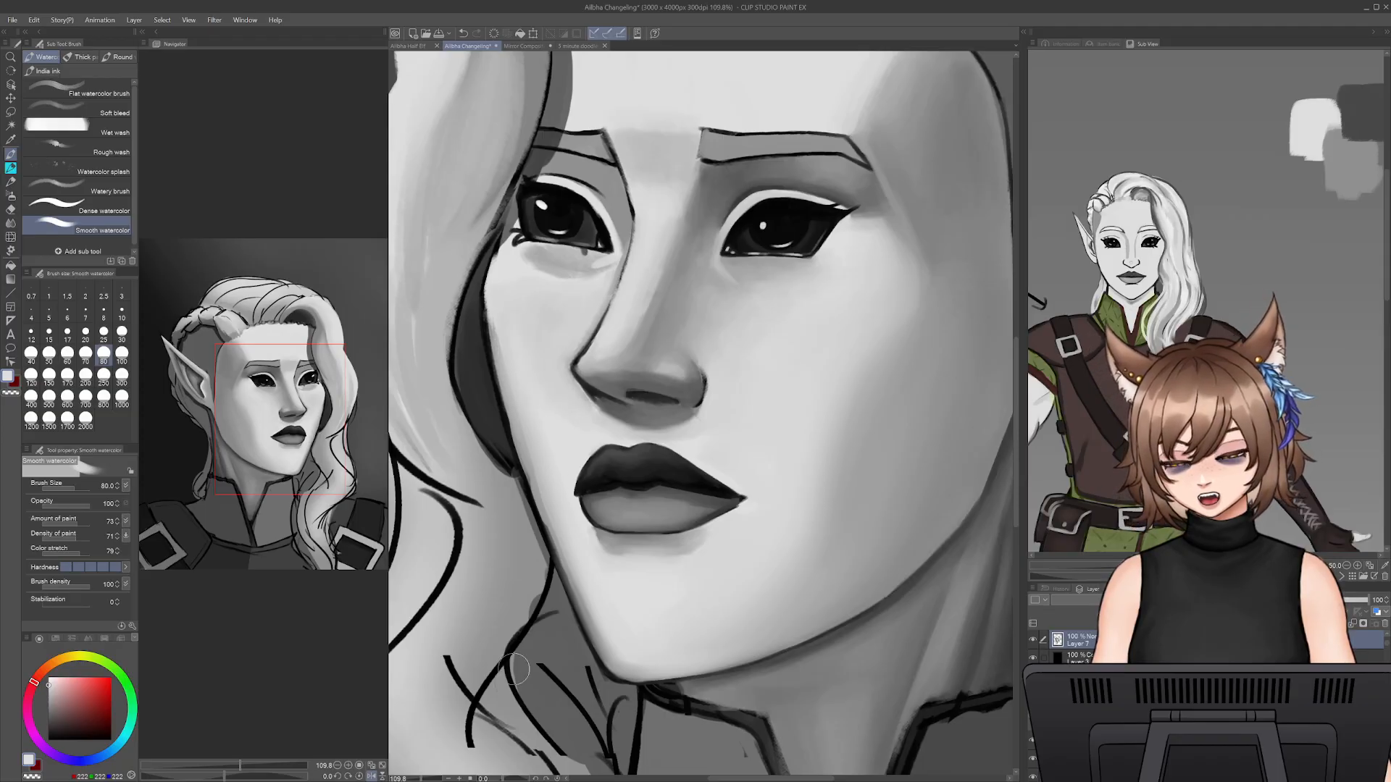
- Thicken and smooth the upper lash line of the eye beside the hair with a near-black textured pencil at size 15
{"action": "mouse_move", "coordinate": [421, 778]}
{"action": "left_mouse_down"}
{"action": "mouse_move", "coordinate": [404, 779]}
{"action": "mouse_move", "coordinate": [415, 779]}
{"action": "left_mouse_up"}
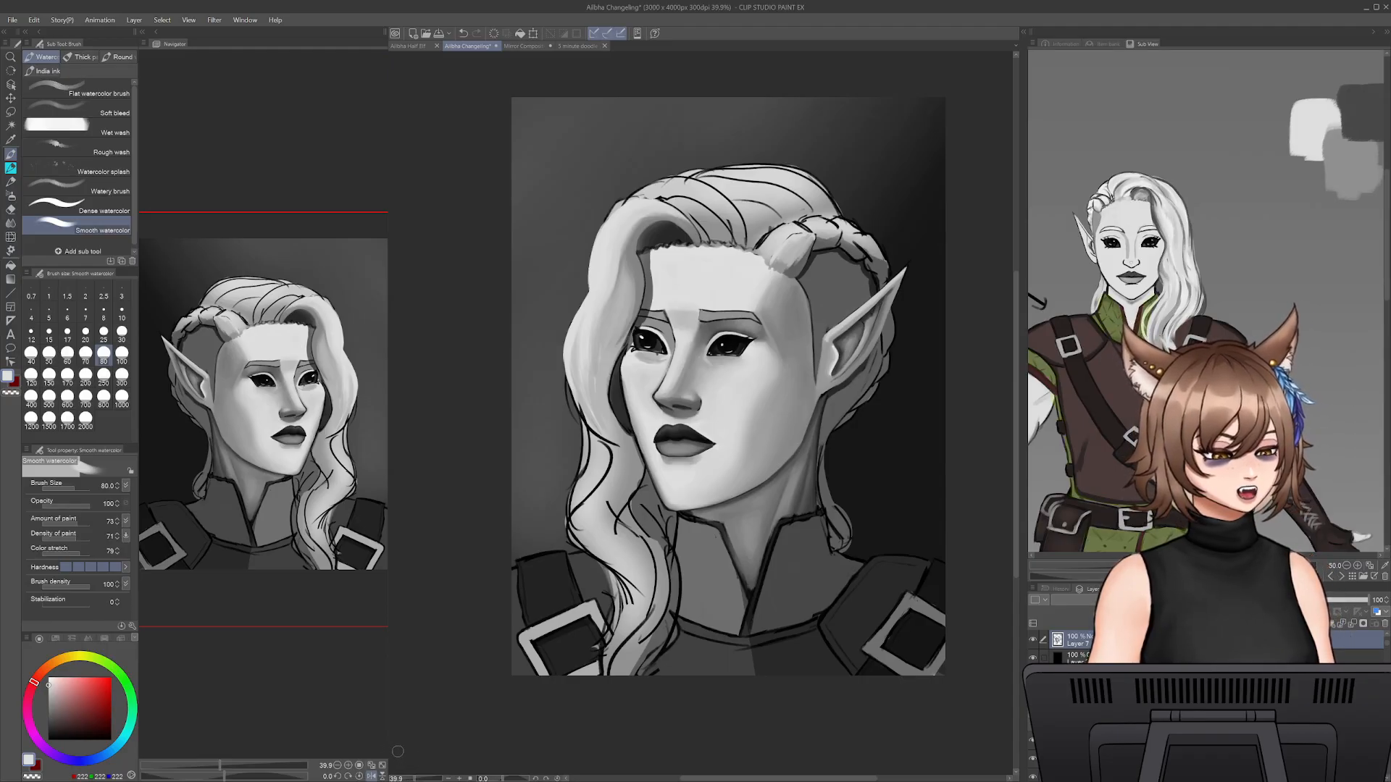
{"action": "left_click_drag", "start_coordinate": [414, 779], "coordinate": [426, 779]}
{"action": "left_click_drag", "start_coordinate": [465, 374], "coordinate": [715, 646]}
{"action": "left_click_drag", "start_coordinate": [633, 322], "coordinate": [641, 463]}
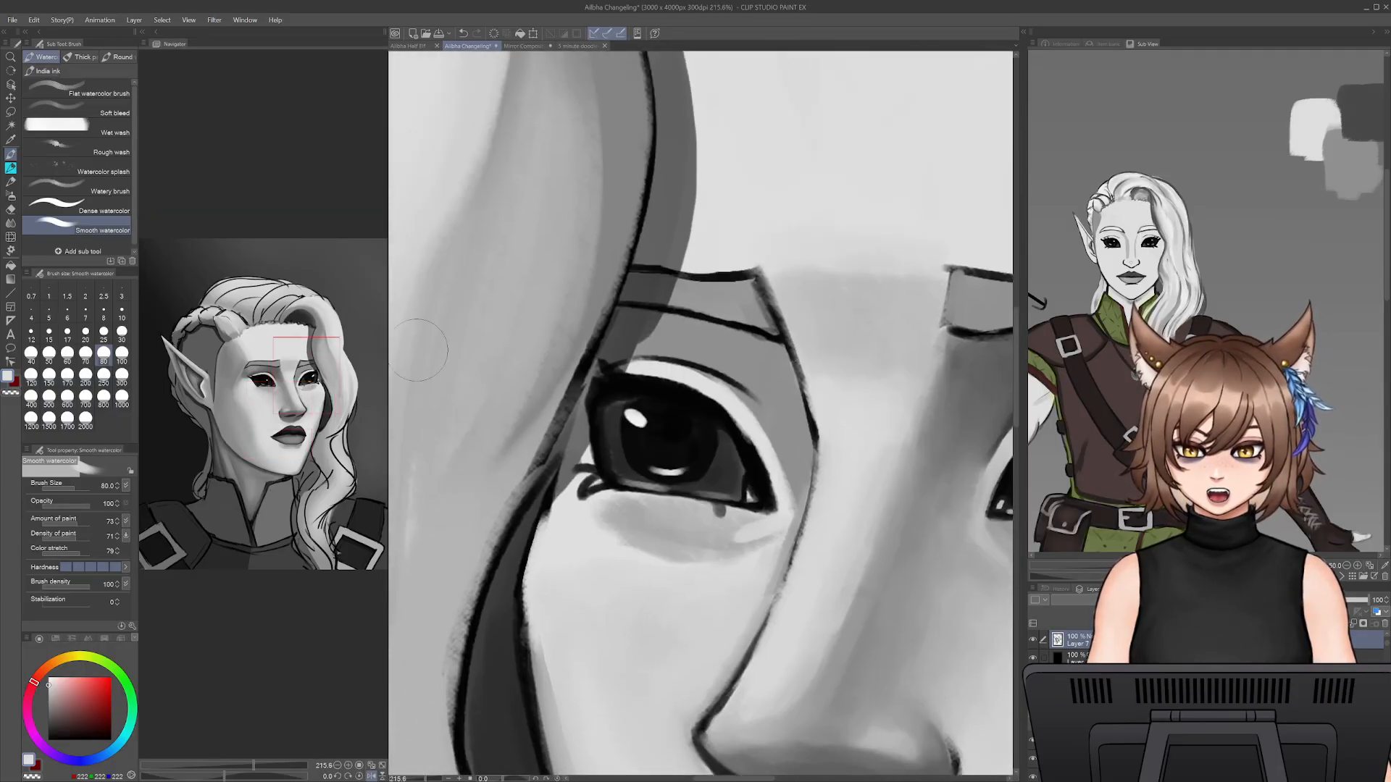
{"action": "left_click", "coordinate": [11, 168]}
{"action": "mouse_move", "coordinate": [749, 442]}
{"action": "left_mouse_down"}
{"action": "mouse_move", "coordinate": [580, 396]}
{"action": "mouse_move", "coordinate": [687, 458]}
{"action": "left_mouse_up"}
{"action": "left_click", "coordinate": [560, 408], "text": "alt"}
{"action": "key", "text": "]"}
{"action": "left_click_drag", "start_coordinate": [529, 418], "coordinate": [619, 424]}
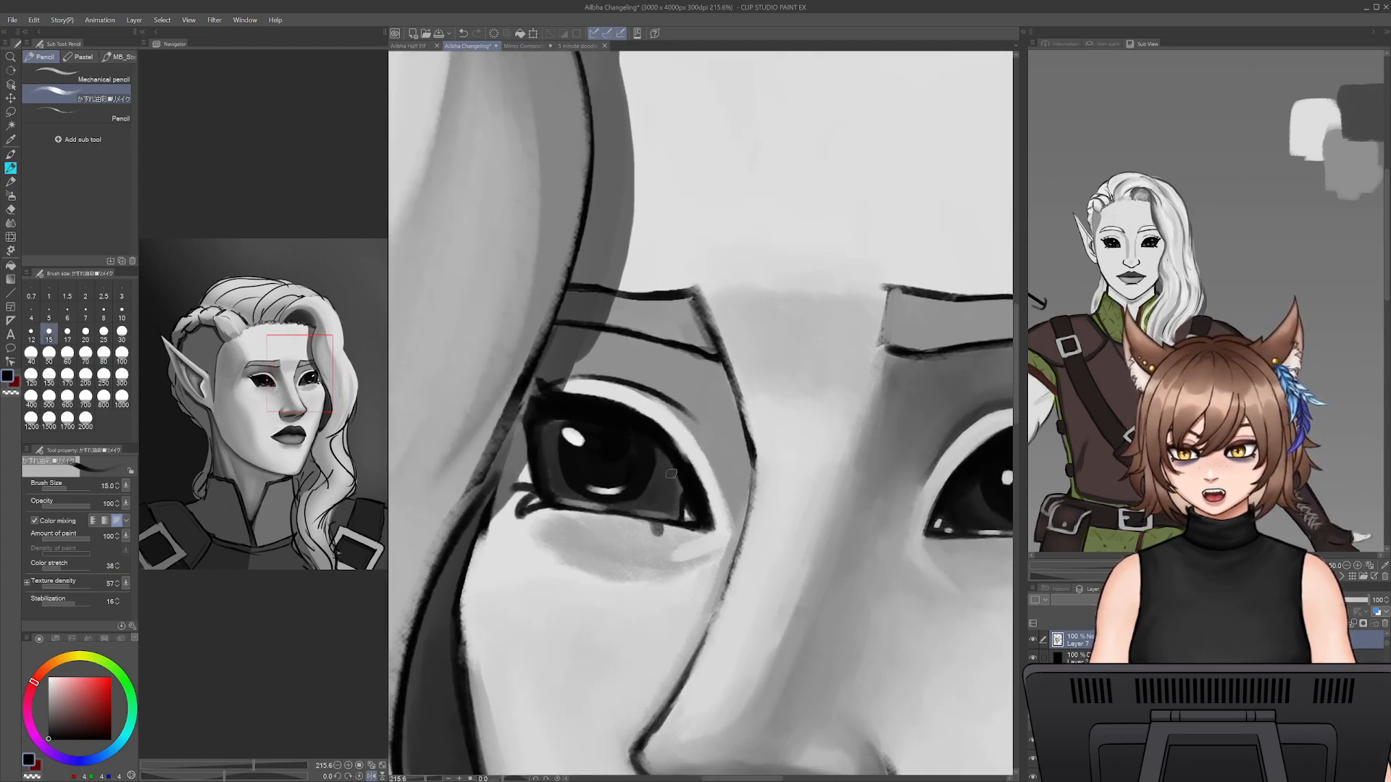
{"action": "left_click", "coordinate": [689, 450], "text": "alt"}
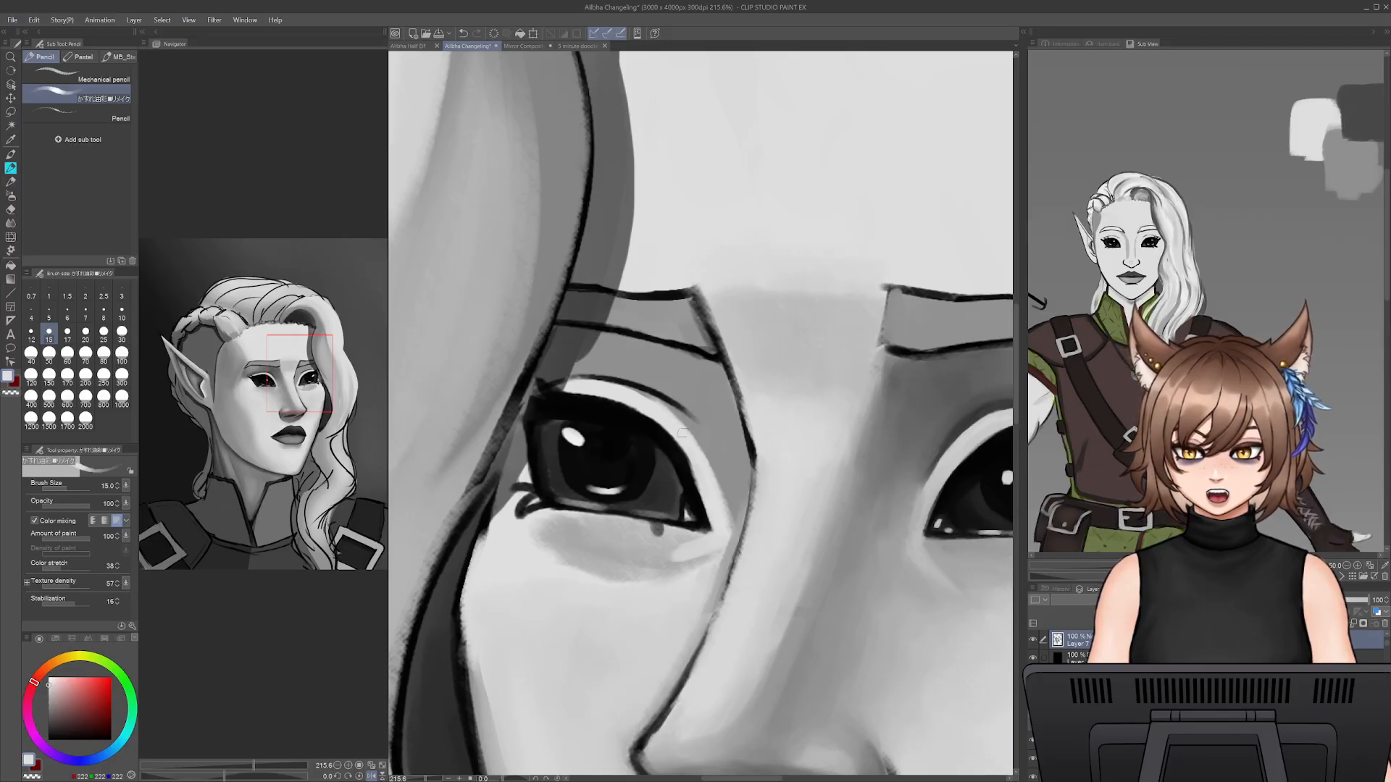
{"action": "left_click", "coordinate": [651, 434], "text": "alt"}
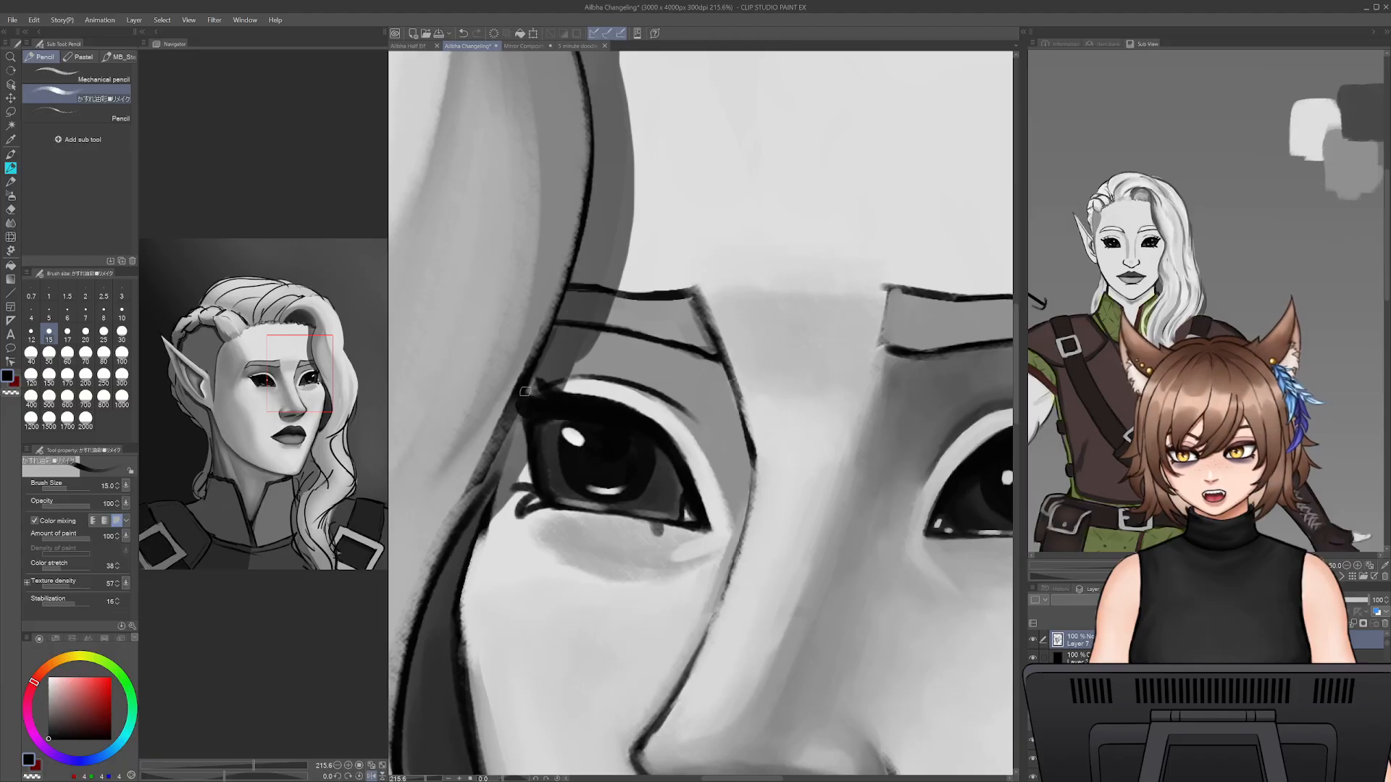
{"action": "left_click_drag", "start_coordinate": [696, 416], "coordinate": [599, 389]}
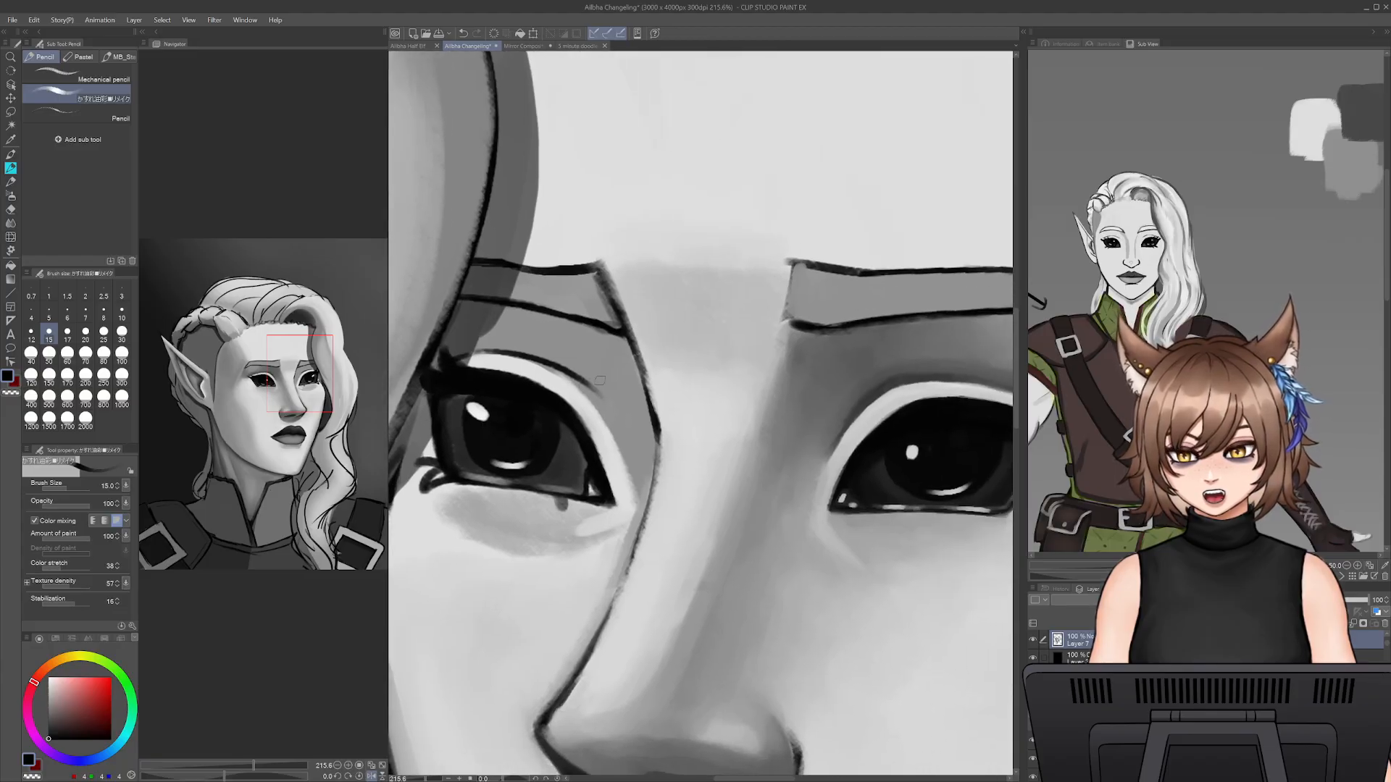
- Mirror the canvas view and sharpen the outer lash tip of the eye beside the hair with the pencil at size 9
{"action": "key", "text": "h"}
{"action": "key", "text": "ctrl+s"}
{"action": "mouse_move", "coordinate": [685, 506]}
{"action": "left_mouse_down"}
{"action": "mouse_move", "coordinate": [884, 513]}
{"action": "mouse_move", "coordinate": [626, 506]}
{"action": "left_mouse_up"}
{"action": "key", "text": "bracketleft"}
{"action": "key", "text": "bracketleft"}
{"action": "key", "text": "bracketleft"}
{"action": "left_click_drag", "start_coordinate": [901, 337], "coordinate": [883, 363]}
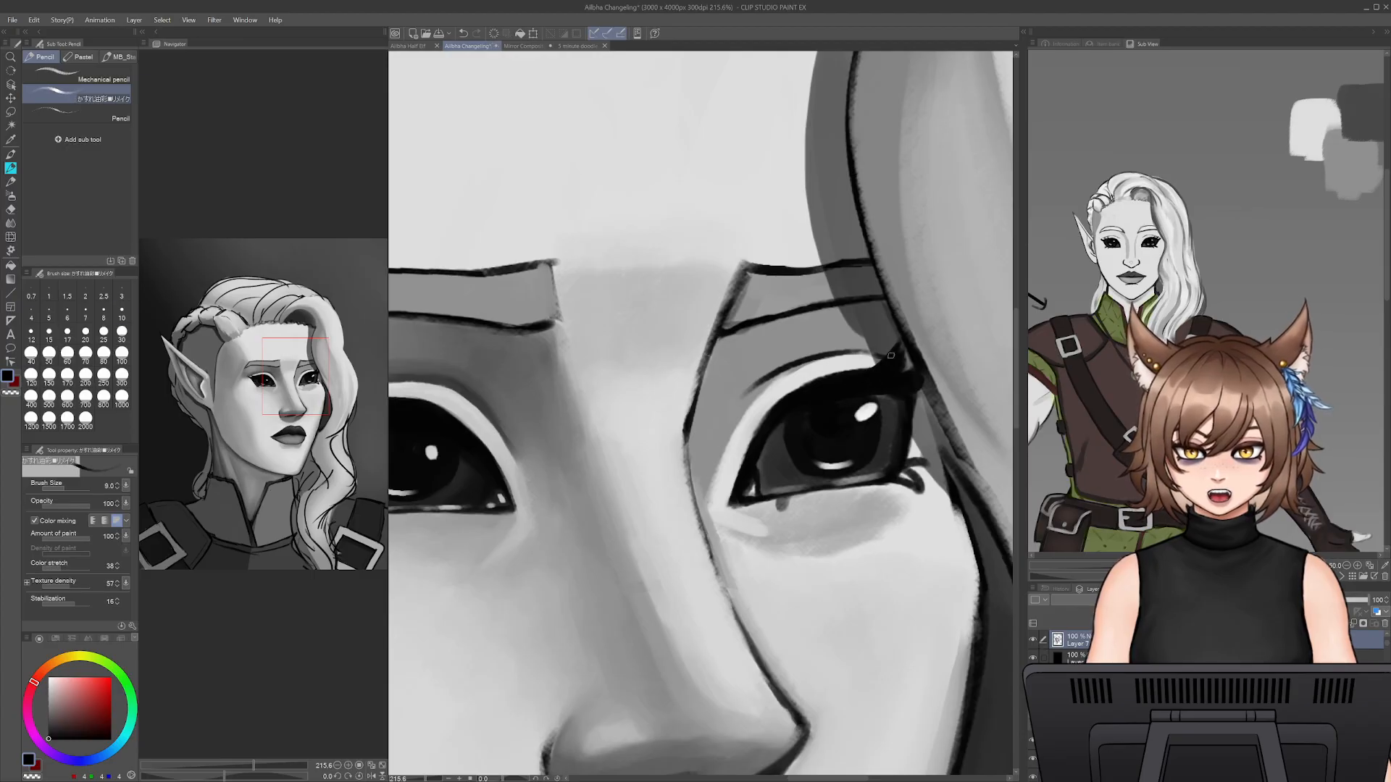
{"action": "left_click", "coordinate": [906, 354], "text": "alt"}
{"action": "left_click", "coordinate": [905, 366], "text": "alt"}
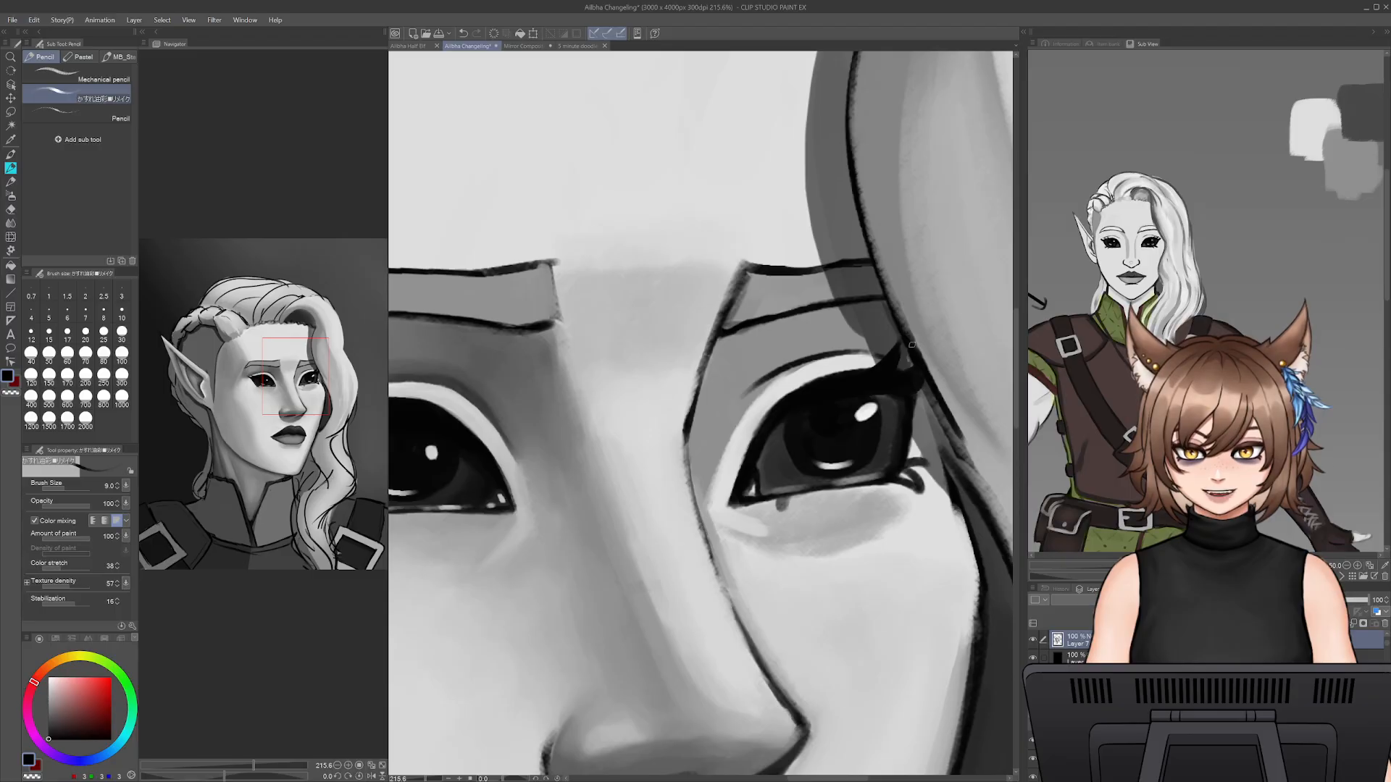
- Touch up the inner lower corner of the far eye's iris with sampled dark greys
{"action": "left_click", "coordinate": [789, 464], "text": "alt"}
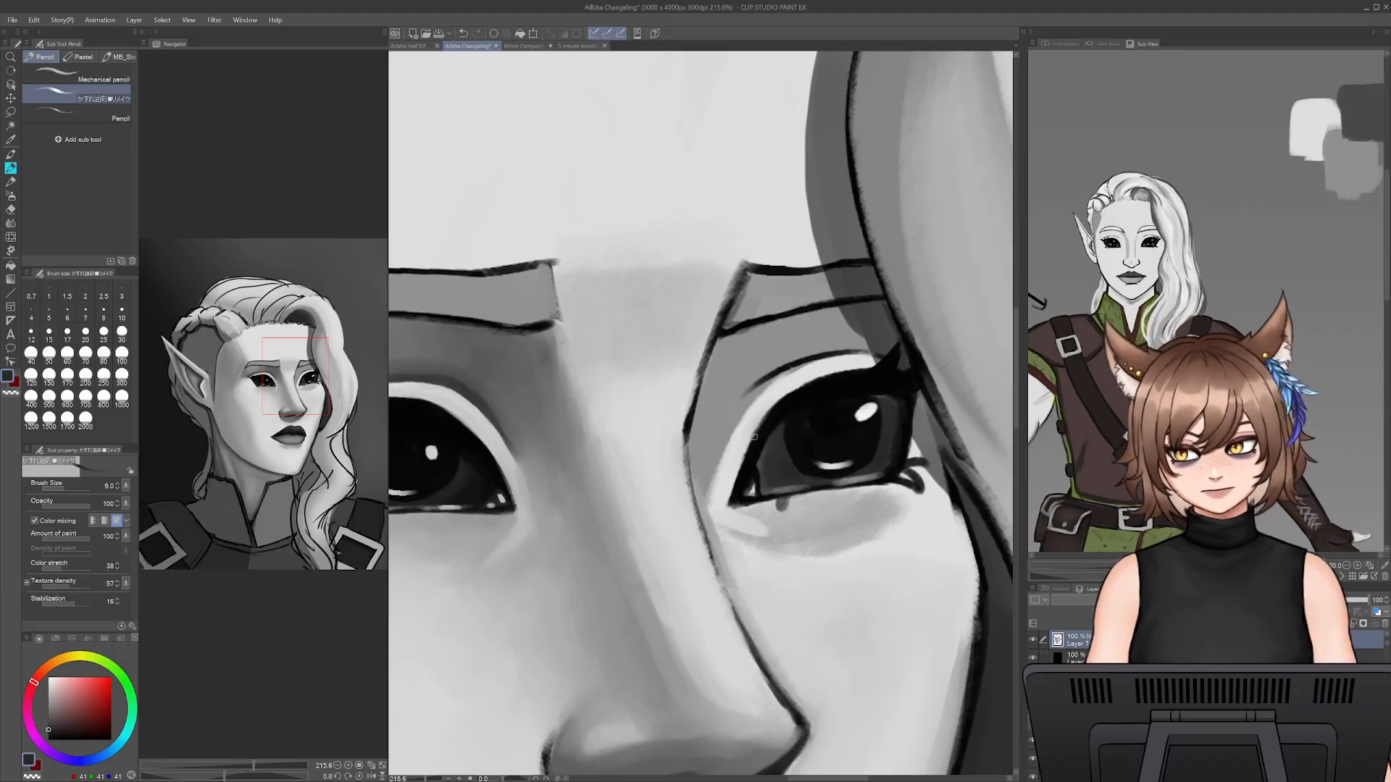
{"action": "left_click", "coordinate": [761, 478], "text": "alt"}
{"action": "left_click", "coordinate": [762, 463], "text": "alt"}
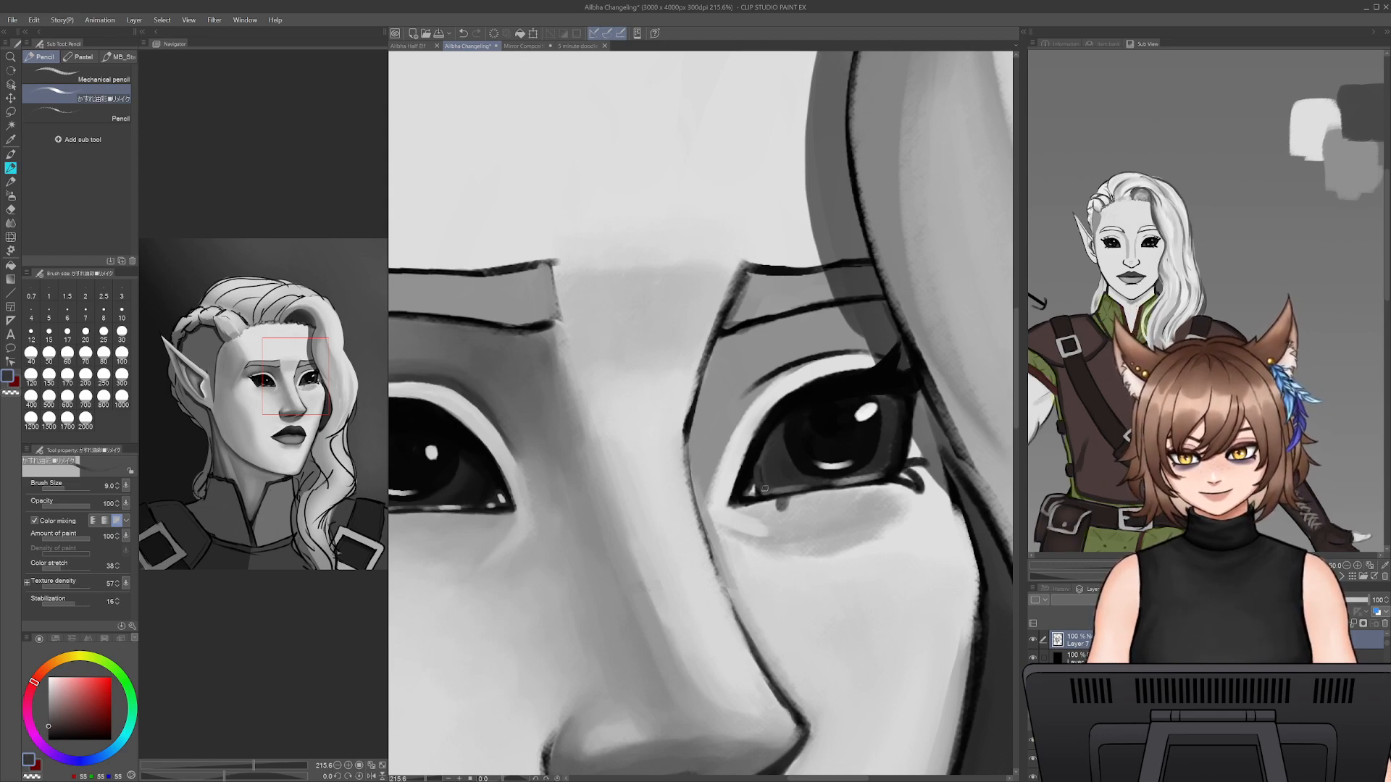
{"action": "left_click", "coordinate": [754, 480], "text": "alt"}
{"action": "key", "text": "bracketright"}
{"action": "key", "text": "bracketright"}
{"action": "key", "text": "bracketright"}
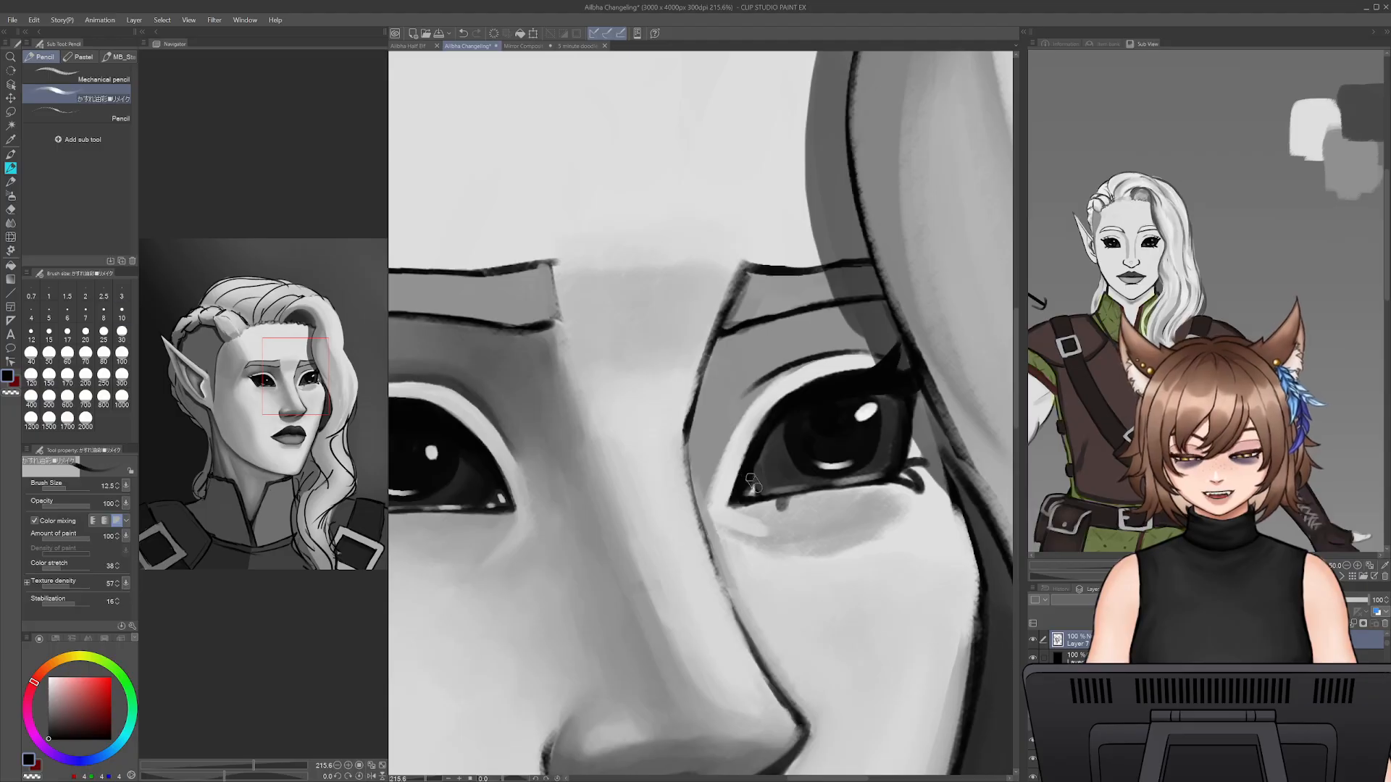
- Trim the far eye's inner edge with light grey at size 15 and redraw its upper lash line in near-black at size 9
{"action": "left_click", "coordinate": [737, 457], "text": "alt"}
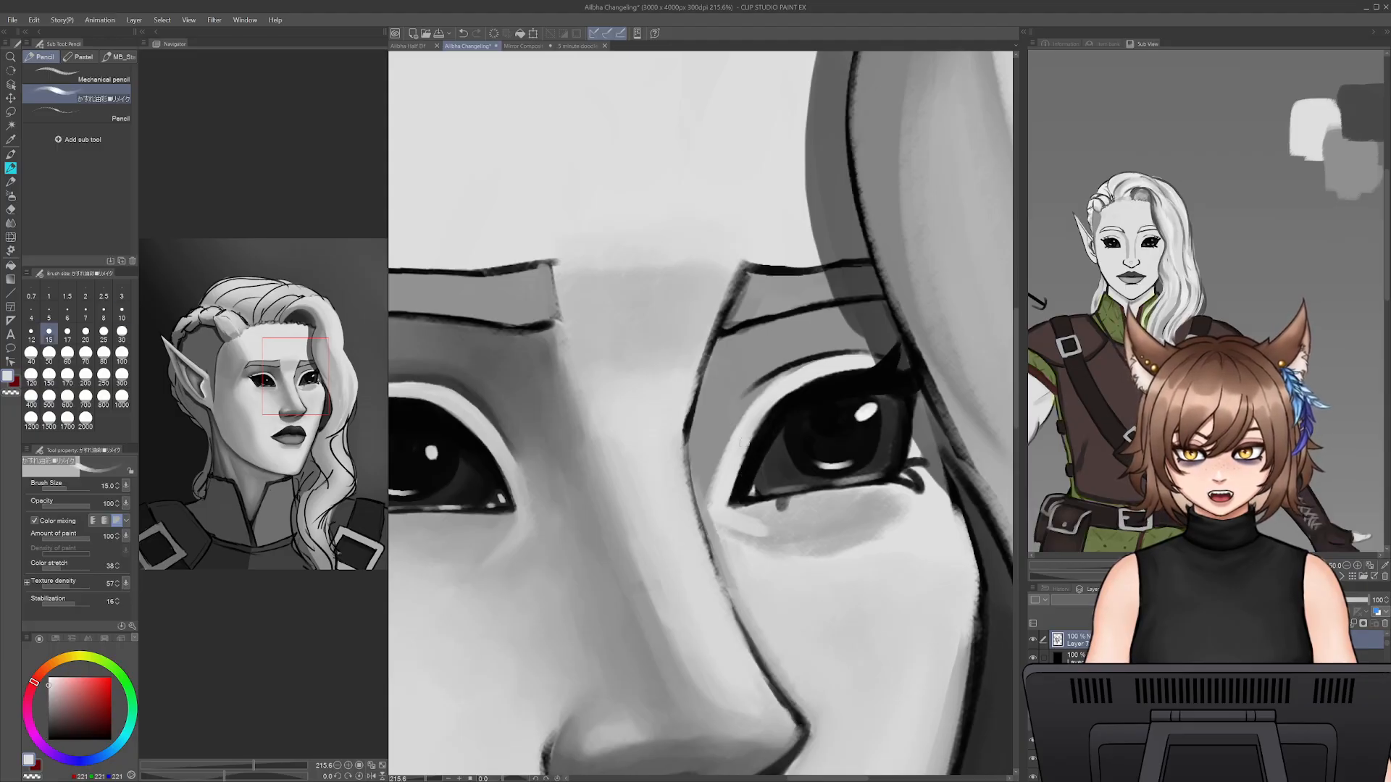
{"action": "left_click", "coordinate": [761, 448], "text": "alt"}
{"action": "left_click", "coordinate": [734, 468], "text": "alt"}
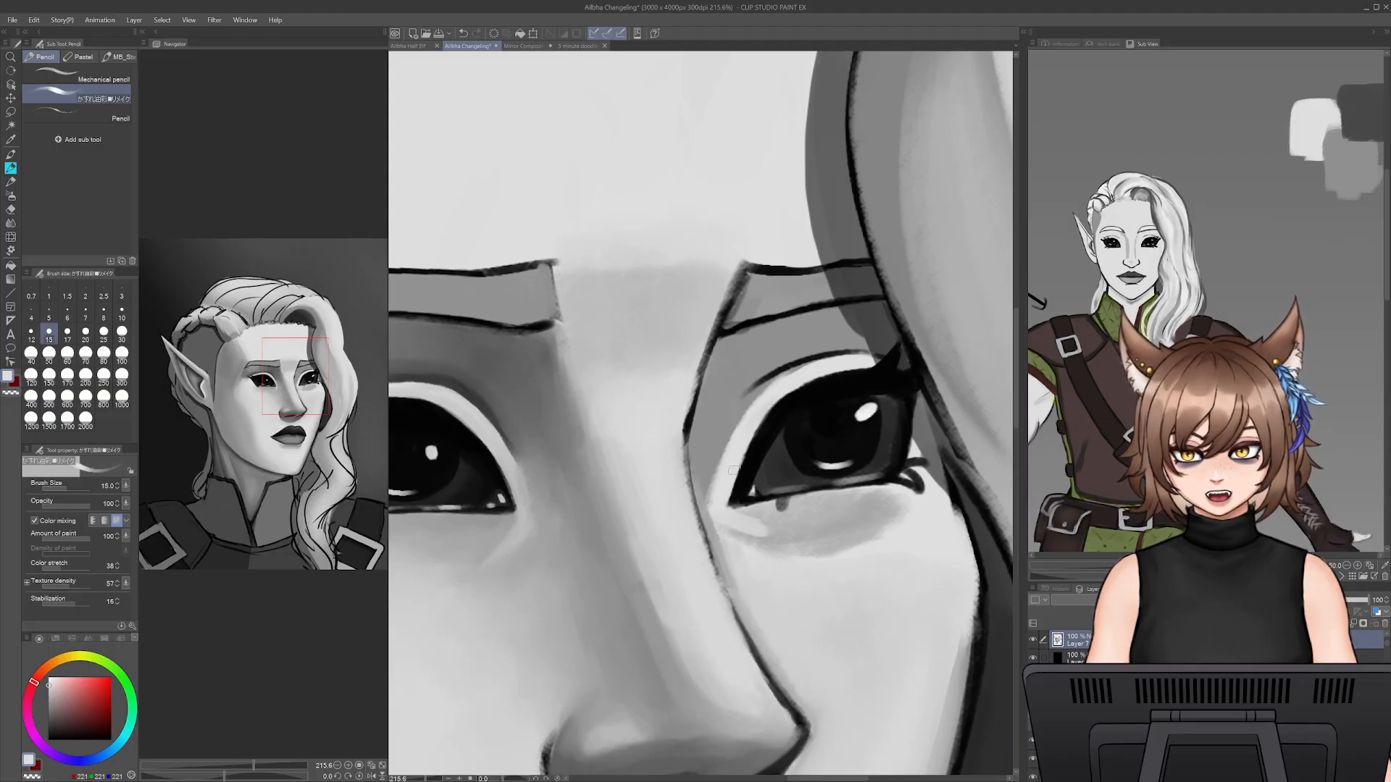
{"action": "left_click", "coordinate": [758, 455], "text": "alt"}
{"action": "key", "text": "bracketleft"}
{"action": "key", "text": "bracketleft"}
{"action": "key", "text": "bracketleft"}
{"action": "mouse_move", "coordinate": [748, 452]}
{"action": "left_mouse_down"}
{"action": "mouse_move", "coordinate": [740, 502]}
{"action": "mouse_move", "coordinate": [776, 421]}
{"action": "mouse_move", "coordinate": [748, 473]}
{"action": "mouse_move", "coordinate": [812, 398]}
{"action": "mouse_move", "coordinate": [796, 390]}
{"action": "mouse_move", "coordinate": [832, 375]}
{"action": "left_mouse_up"}
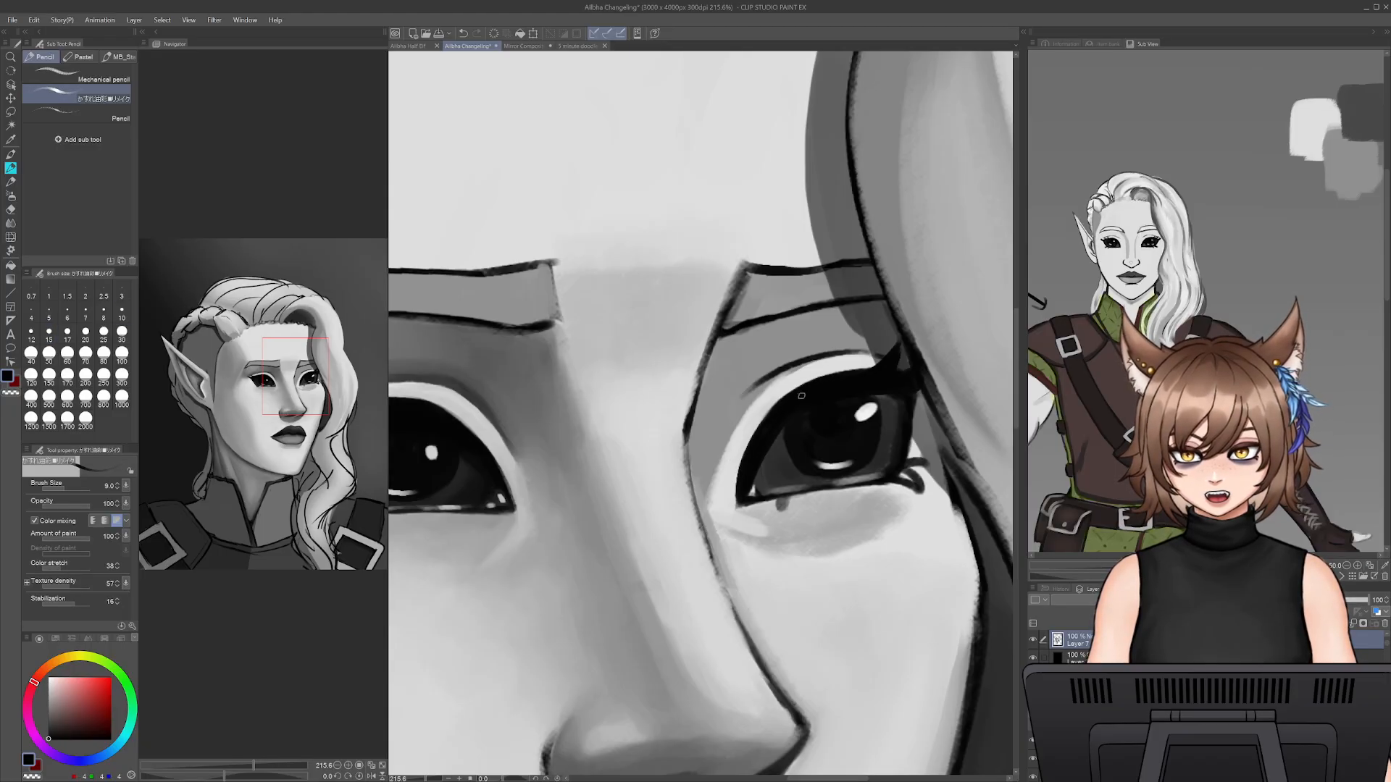
- Retouch the outer corner of the far eye and the skin around its lower lashes with sampled greys at pencil size 12.5
{"action": "left_click", "coordinate": [880, 354], "text": "alt"}
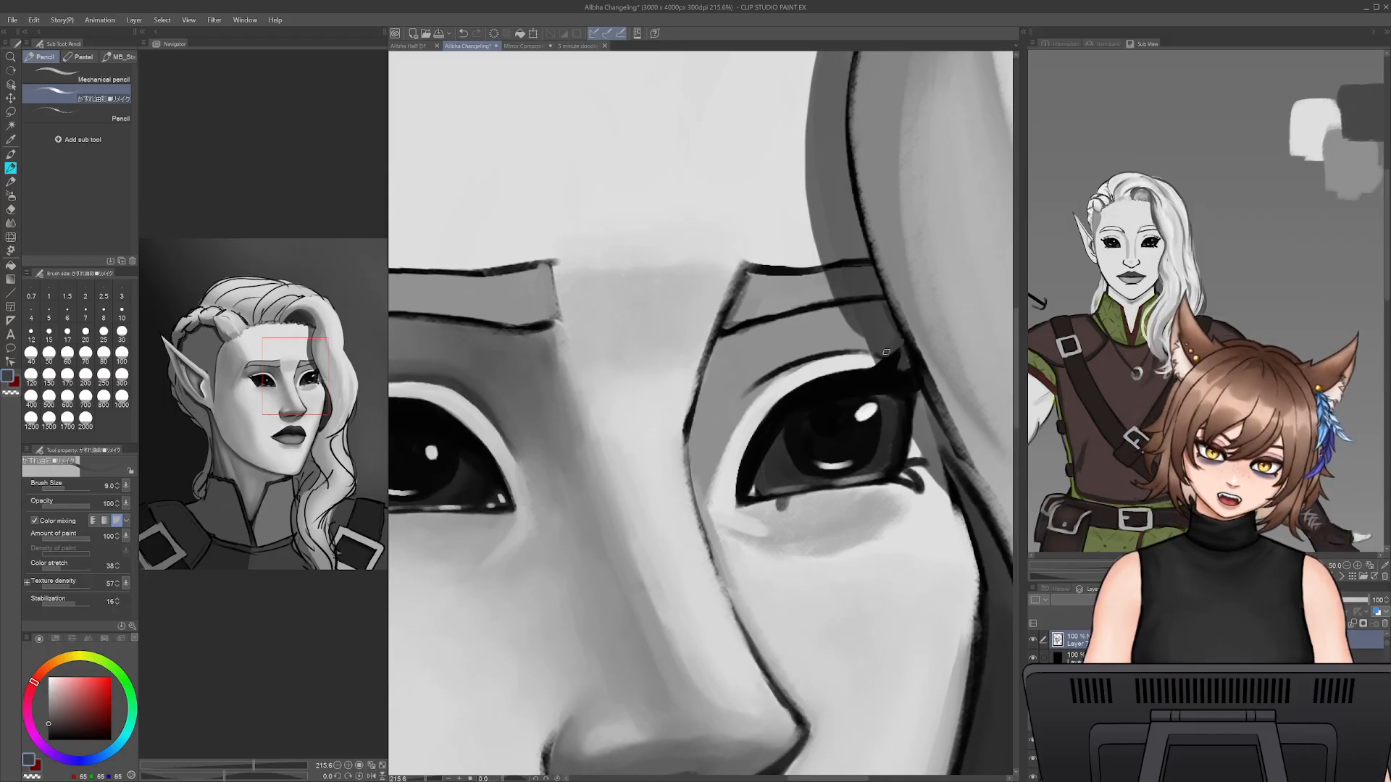
{"action": "left_click", "coordinate": [918, 399], "text": "alt"}
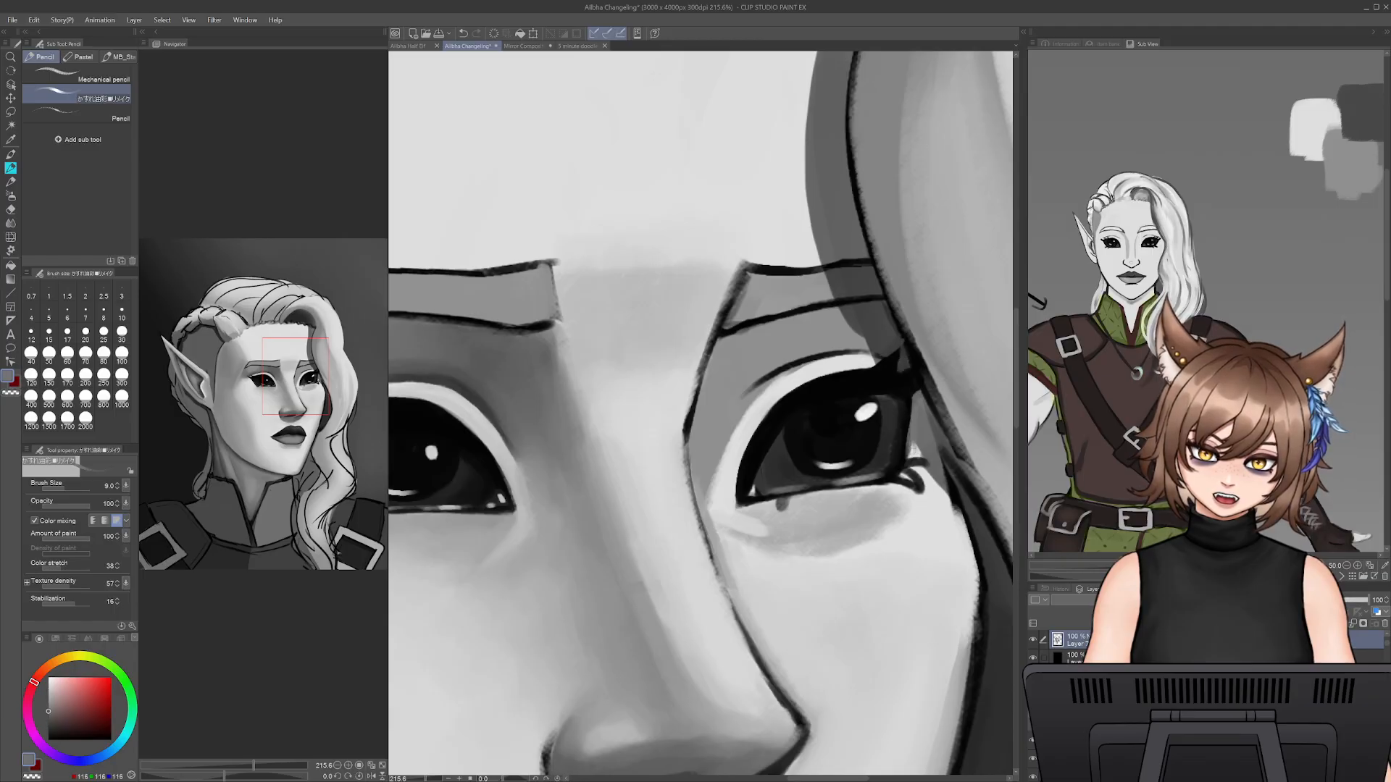
{"action": "left_click", "coordinate": [913, 449], "text": "alt"}
{"action": "key", "text": "bracketright"}
{"action": "key", "text": "bracketright"}
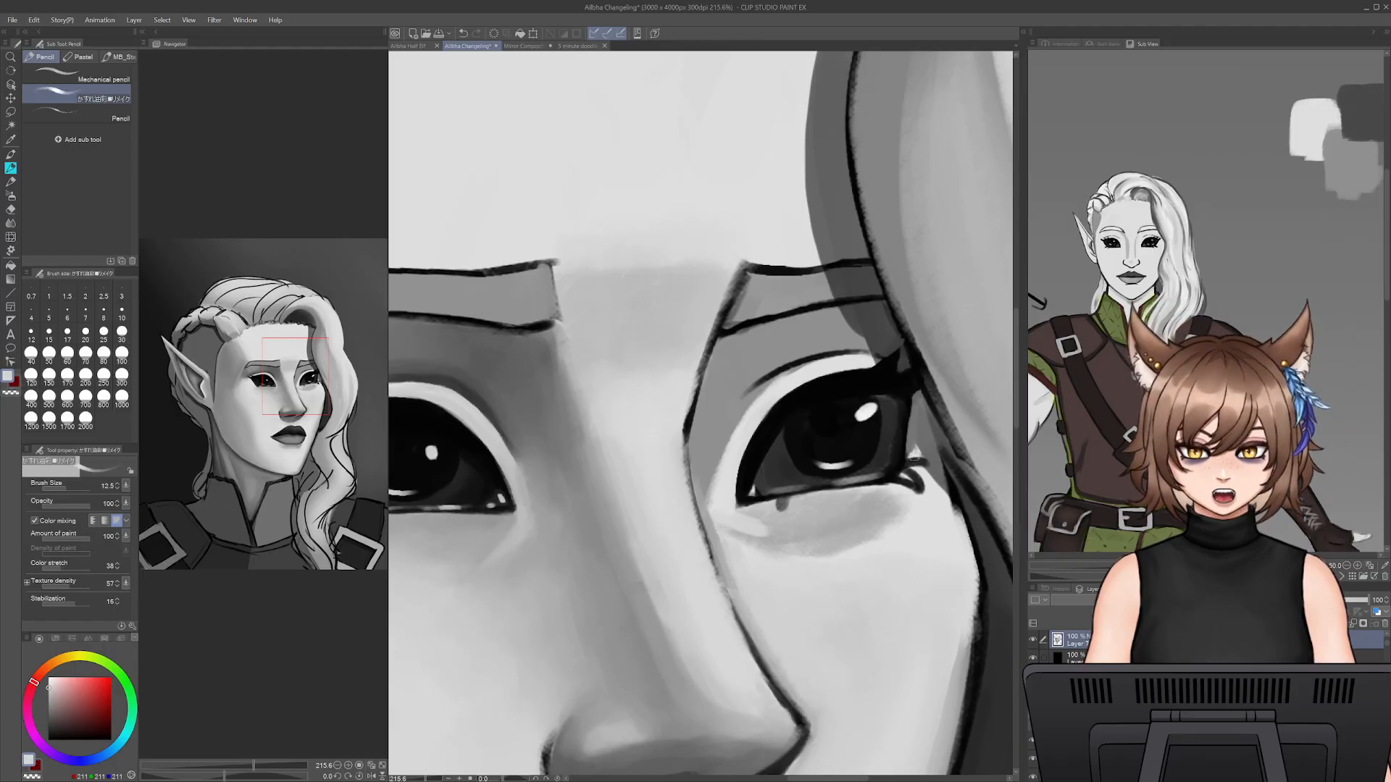
{"action": "left_click", "coordinate": [925, 464], "text": "alt"}
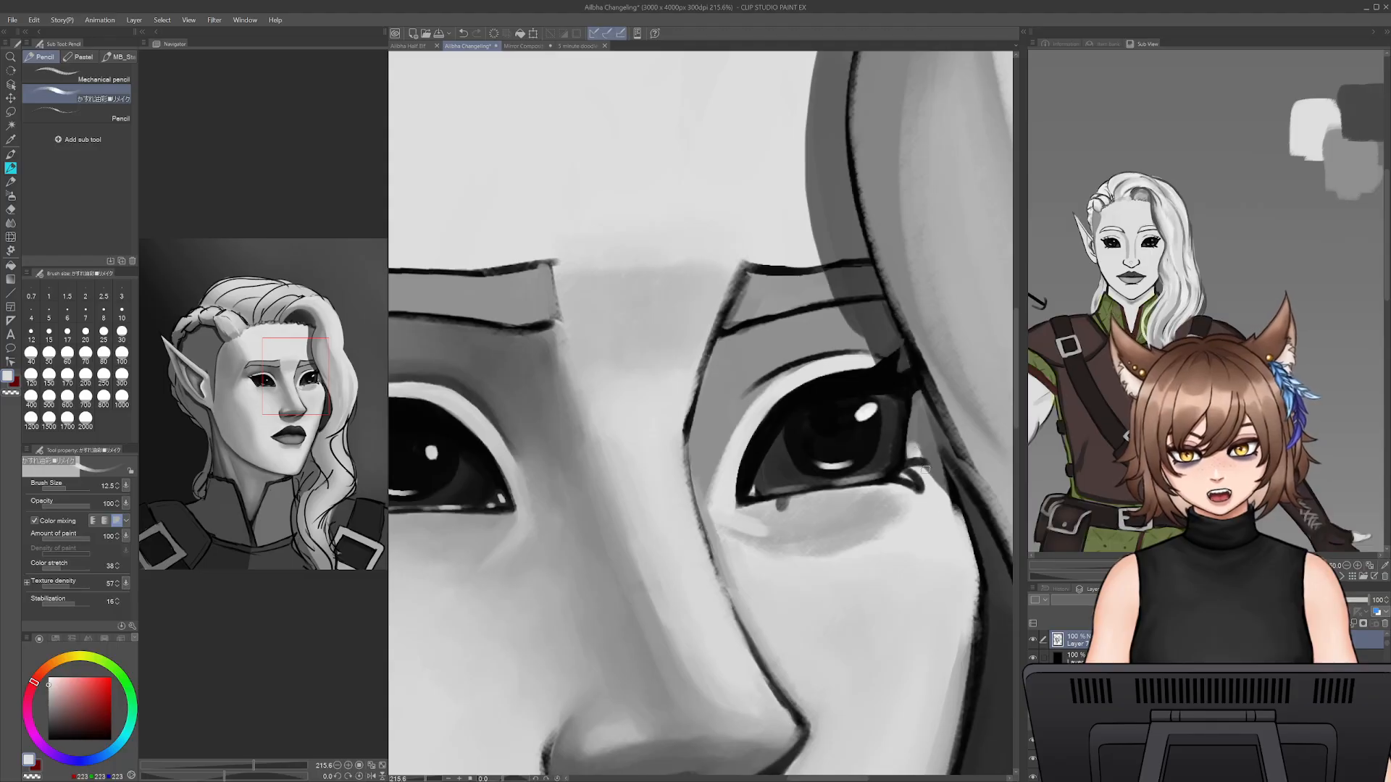
{"action": "left_click_drag", "start_coordinate": [936, 474], "coordinate": [961, 523]}
- Clean the far cheek's edge against the dark hair with light grey pencil strokes at sizes 12.5 and 25
{"action": "left_click_drag", "start_coordinate": [979, 709], "coordinate": [911, 585]}
{"action": "left_click", "coordinate": [898, 424], "text": "alt"}
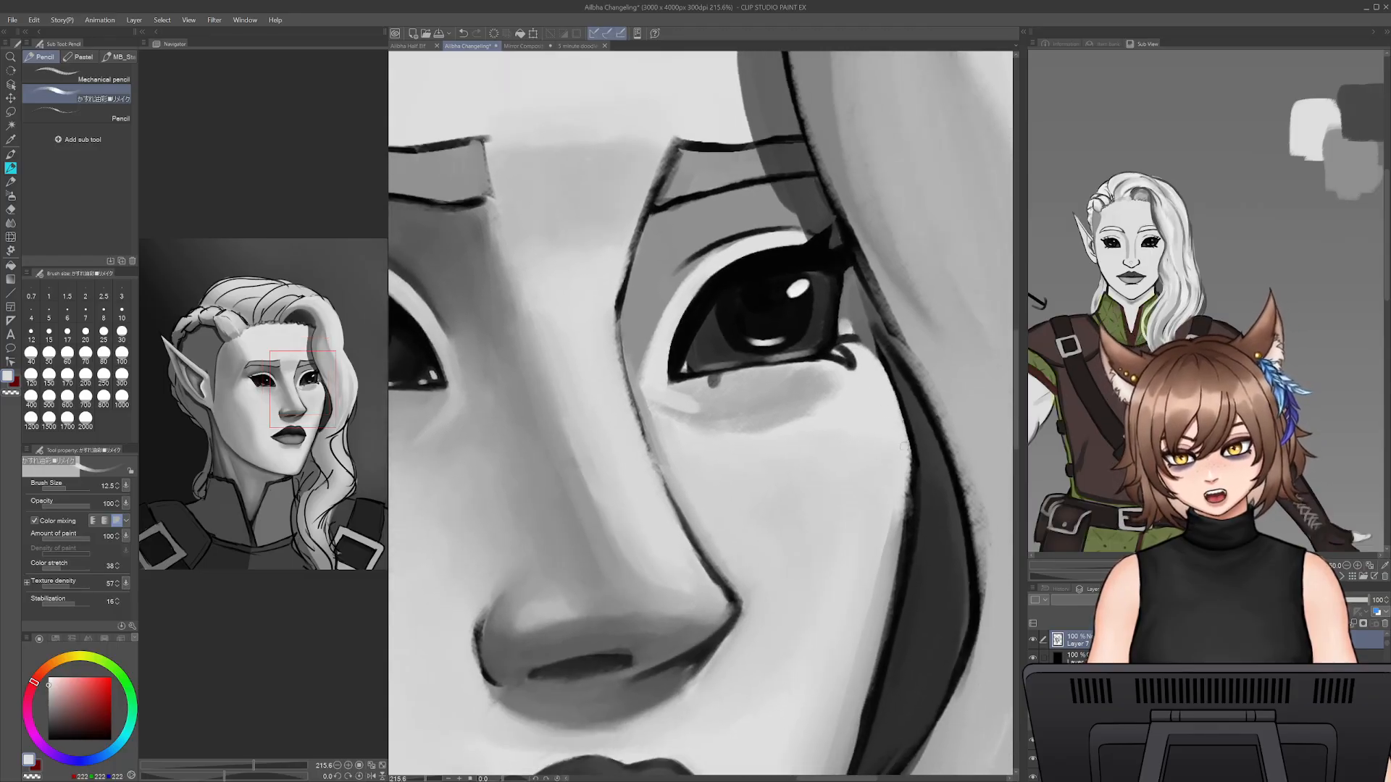
{"action": "left_click_drag", "start_coordinate": [898, 424], "coordinate": [899, 483]}
{"action": "left_click", "coordinate": [897, 500], "text": "alt"}
{"action": "left_click", "coordinate": [103, 331]}
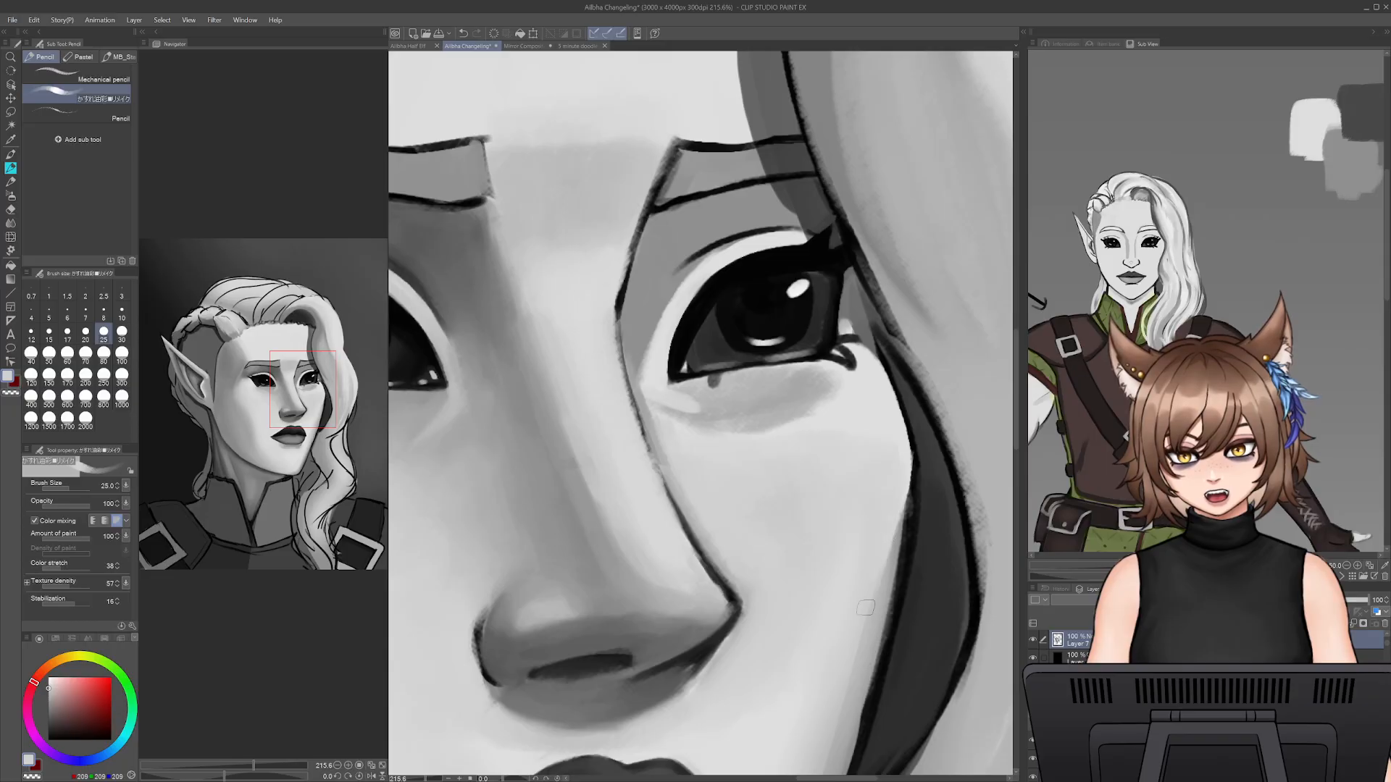
{"action": "left_click", "coordinate": [896, 569], "text": "alt"}
{"action": "left_click", "coordinate": [900, 547], "text": "alt"}
- Draw a narrow shadow down the far cheek's edge beside the dark hair gap with a smaller pencil, redoing unsatisfactory strokes
{"action": "key", "text": "bracketleft"}
{"action": "key", "text": "bracketleft"}
{"action": "key", "text": "bracketleft"}
{"action": "left_click_drag", "start_coordinate": [911, 478], "coordinate": [899, 578]}
{"action": "left_click_drag", "start_coordinate": [909, 520], "coordinate": [884, 647]}
{"action": "key", "text": "ctrl+z"}
{"action": "key", "text": "ctrl+z"}
{"action": "left_click_drag", "start_coordinate": [907, 519], "coordinate": [890, 614]}
{"action": "left_click_drag", "start_coordinate": [900, 565], "coordinate": [877, 653]}
{"action": "left_click_drag", "start_coordinate": [897, 594], "coordinate": [874, 680]}
{"action": "left_click_drag", "start_coordinate": [911, 557], "coordinate": [871, 692]}
{"action": "key", "text": "ctrl+z"}
{"action": "left_click_drag", "start_coordinate": [904, 564], "coordinate": [869, 677]}
- Extend the grey edge shadow up to the eye's outer corner at pencil sizes 9 and 15, restoring the unmirrored view midway
{"action": "key", "text": "bracketleft"}
{"action": "key", "text": "bracketleft"}
{"action": "left_click_drag", "start_coordinate": [877, 357], "coordinate": [916, 480]}
{"action": "left_click_drag", "start_coordinate": [888, 384], "coordinate": [911, 477]}
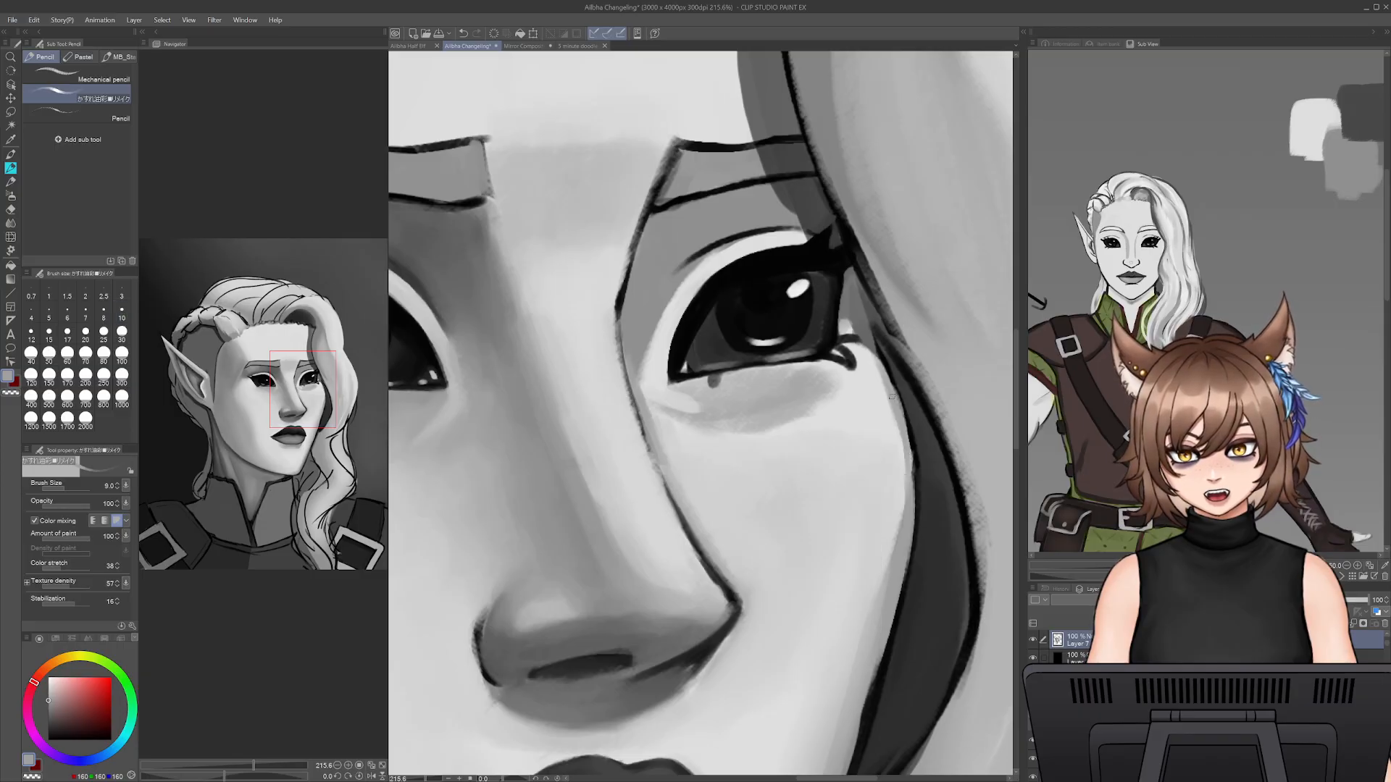
{"action": "key", "text": "h"}
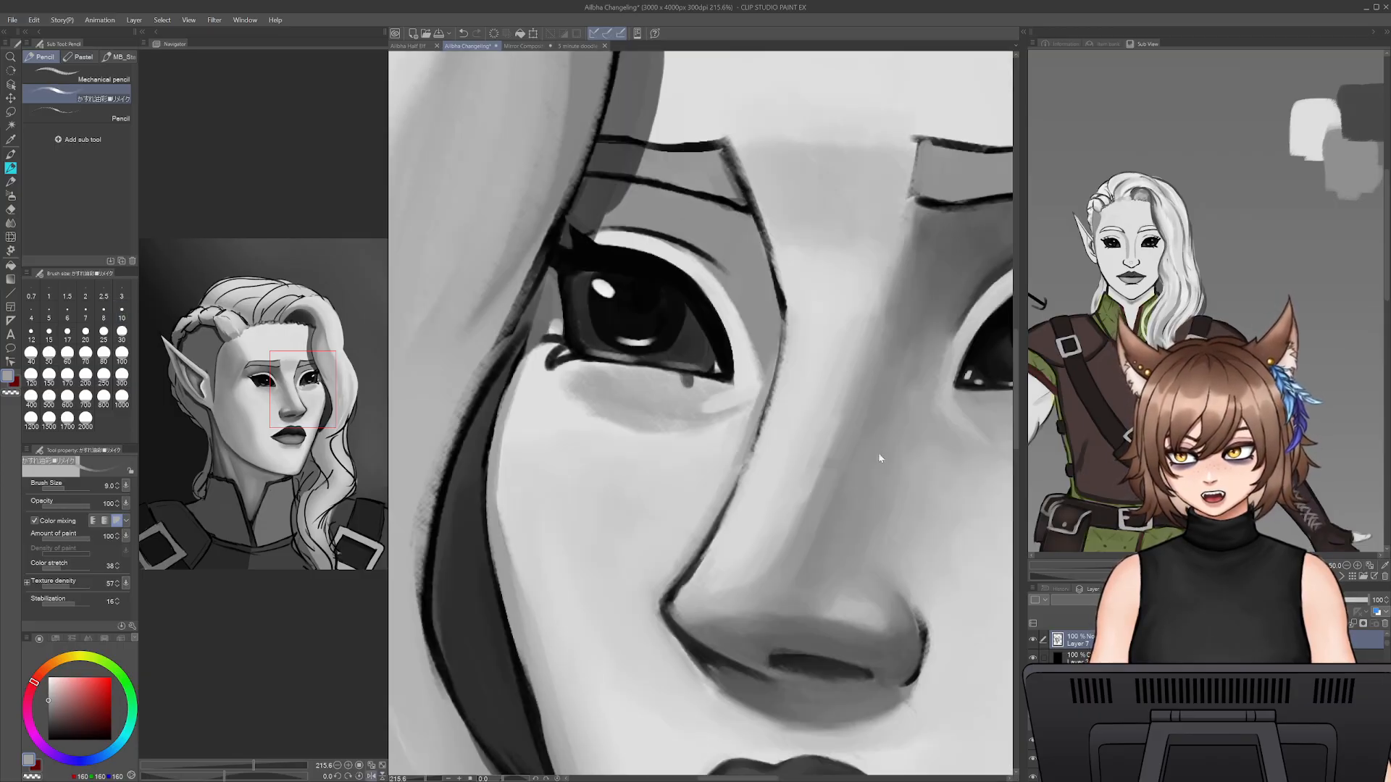
{"action": "left_click_drag", "start_coordinate": [687, 455], "coordinate": [789, 445]}
{"action": "key", "text": "bracketright"}
{"action": "left_click_drag", "start_coordinate": [627, 385], "coordinate": [598, 486]}
{"action": "key", "text": "bracketright"}
{"action": "key", "text": "bracketright"}
{"action": "key", "text": "ctrl+z"}
{"action": "left_click_drag", "start_coordinate": [625, 360], "coordinate": [604, 428]}
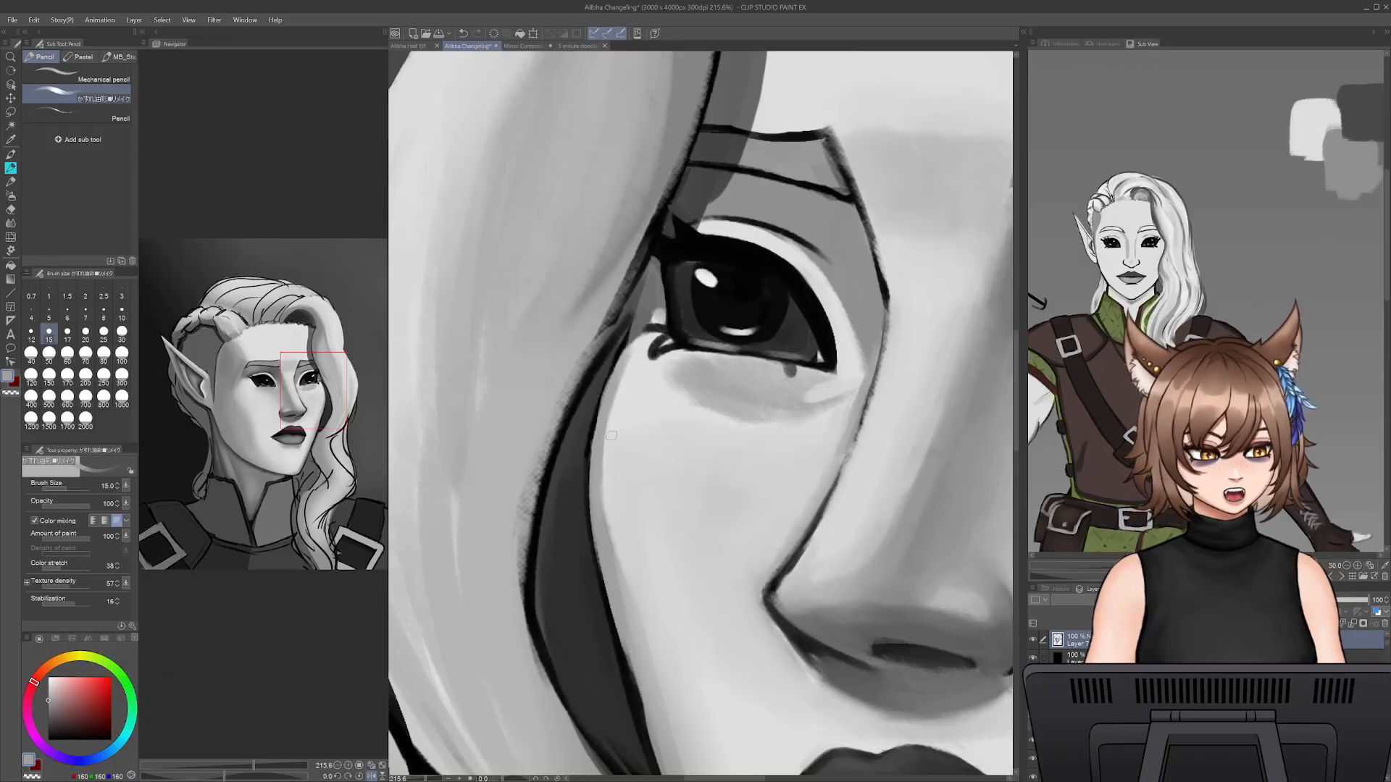
- Smooth the far cheek's edge shadow into the skin with light grey pencil strokes, enlarging the brush to size 35
{"action": "left_click", "coordinate": [631, 383], "text": "alt"}
{"action": "key", "text": "bracketright"}
{"action": "key", "text": "bracketright"}
{"action": "mouse_move", "coordinate": [631, 362]}
{"action": "left_mouse_down"}
{"action": "mouse_move", "coordinate": [605, 507]}
{"action": "mouse_move", "coordinate": [654, 680]}
{"action": "mouse_move", "coordinate": [651, 501]}
{"action": "left_mouse_up"}
{"action": "left_click", "coordinate": [611, 394], "text": "alt"}
{"action": "left_click", "coordinate": [632, 439], "text": "alt"}
{"action": "left_click", "coordinate": [637, 456], "text": "alt"}
{"action": "key", "text": "bracketright"}
{"action": "left_click_drag", "start_coordinate": [630, 428], "coordinate": [647, 536]}
{"action": "key", "text": "bracketright"}
{"action": "key", "text": "bracketright"}
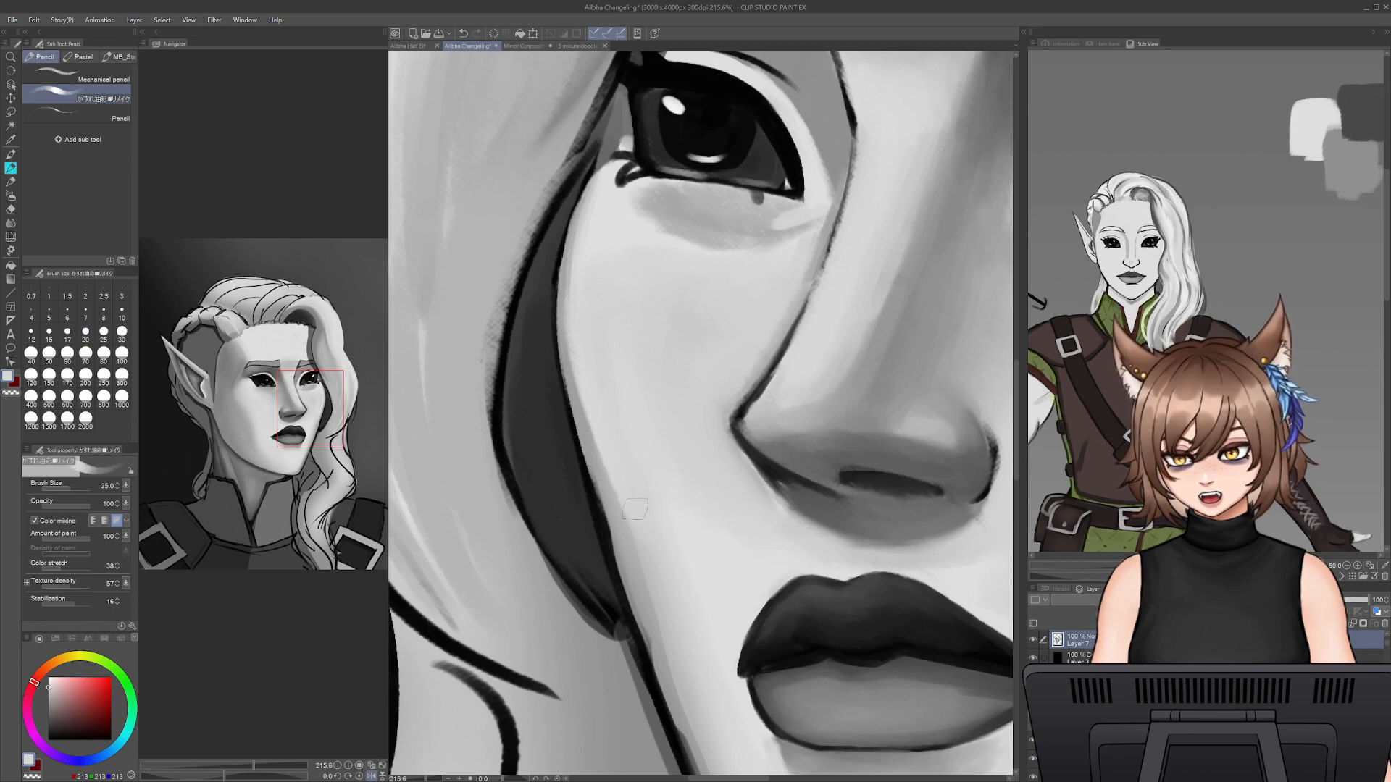
{"action": "left_click_drag", "start_coordinate": [622, 470], "coordinate": [665, 641]}
- Continue the thin grey shadow along the lower far cheek's contour to the chin, reducing the pencil to size 10
{"action": "mouse_move", "coordinate": [683, 488]}
{"action": "left_mouse_down"}
{"action": "mouse_move", "coordinate": [704, 700]}
{"action": "mouse_move", "coordinate": [697, 603]}
{"action": "mouse_move", "coordinate": [716, 446]}
{"action": "left_mouse_up"}
{"action": "left_click", "coordinate": [646, 492], "text": "alt"}
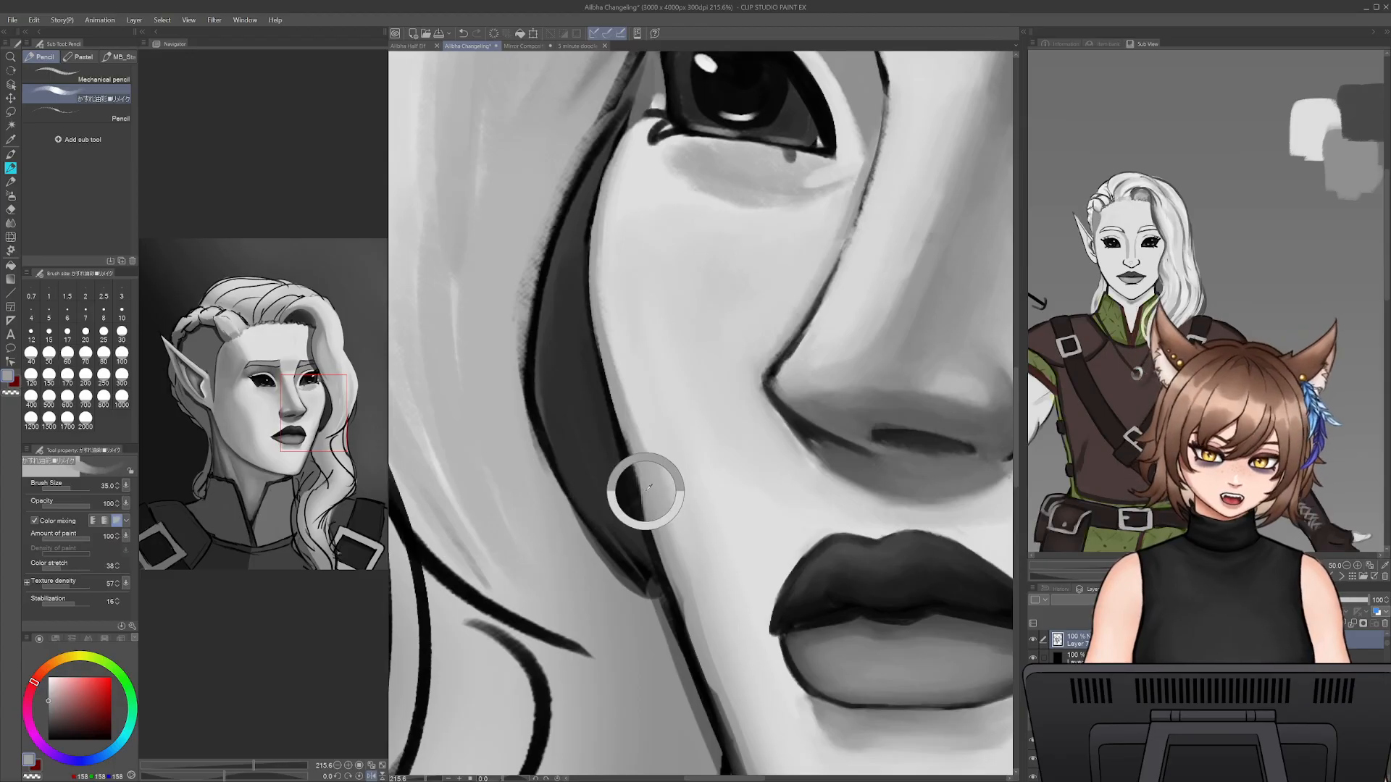
{"action": "key", "text": "bracketleft"}
{"action": "key", "text": "bracketleft"}
{"action": "key", "text": "bracketleft"}
{"action": "key", "text": "bracketleft"}
{"action": "mouse_move", "coordinate": [632, 430]}
{"action": "left_mouse_down"}
{"action": "mouse_move", "coordinate": [704, 598]}
{"action": "mouse_move", "coordinate": [644, 500]}
{"action": "mouse_move", "coordinate": [691, 623]}
{"action": "mouse_move", "coordinate": [655, 457]}
{"action": "mouse_move", "coordinate": [684, 574]}
{"action": "left_mouse_up"}
{"action": "key", "text": "bracketleft"}
{"action": "key", "text": "bracketleft"}
{"action": "key", "text": "bracketleft"}
{"action": "mouse_move", "coordinate": [709, 621]}
{"action": "left_mouse_down"}
{"action": "mouse_move", "coordinate": [730, 660]}
{"action": "mouse_move", "coordinate": [698, 585]}
{"action": "left_mouse_up"}
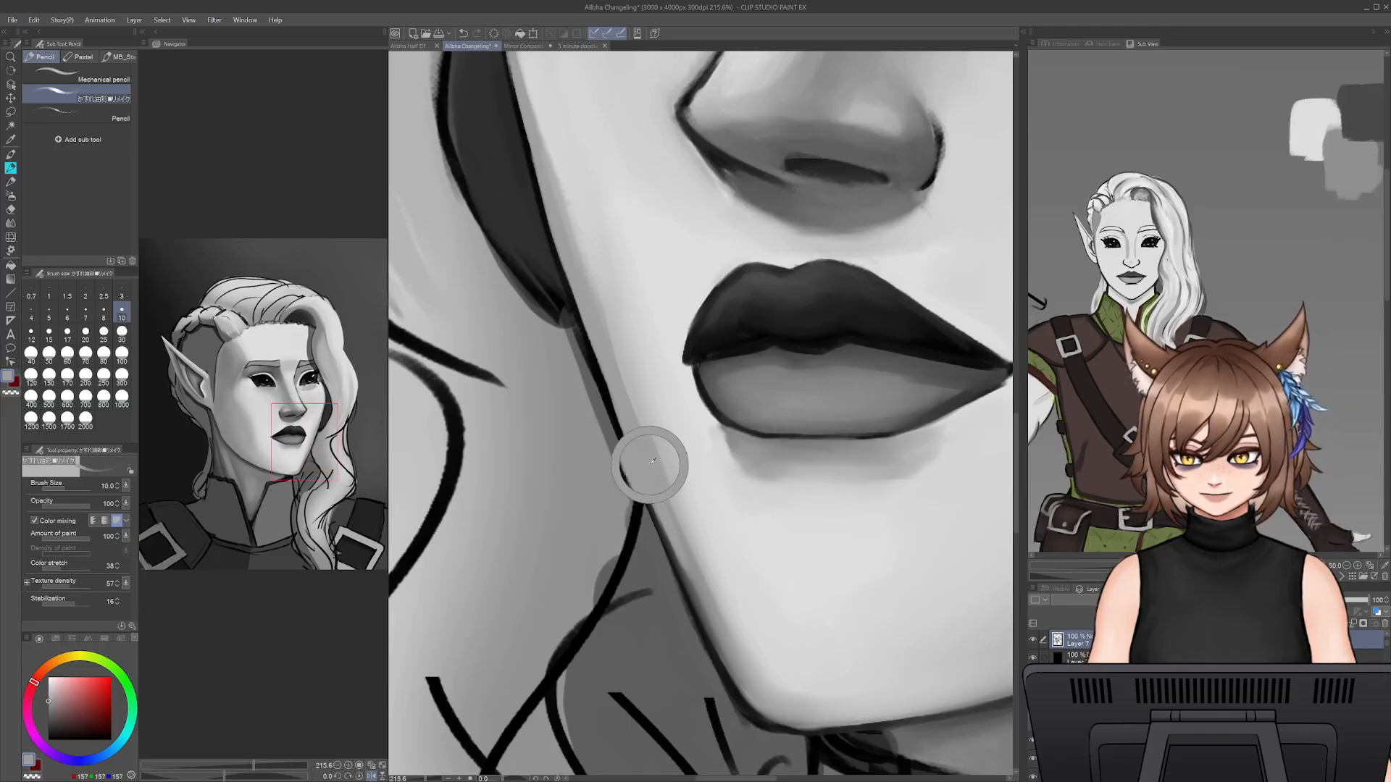
{"action": "left_click_drag", "start_coordinate": [665, 530], "coordinate": [706, 618]}
{"action": "left_click_drag", "start_coordinate": [680, 566], "coordinate": [726, 663]}
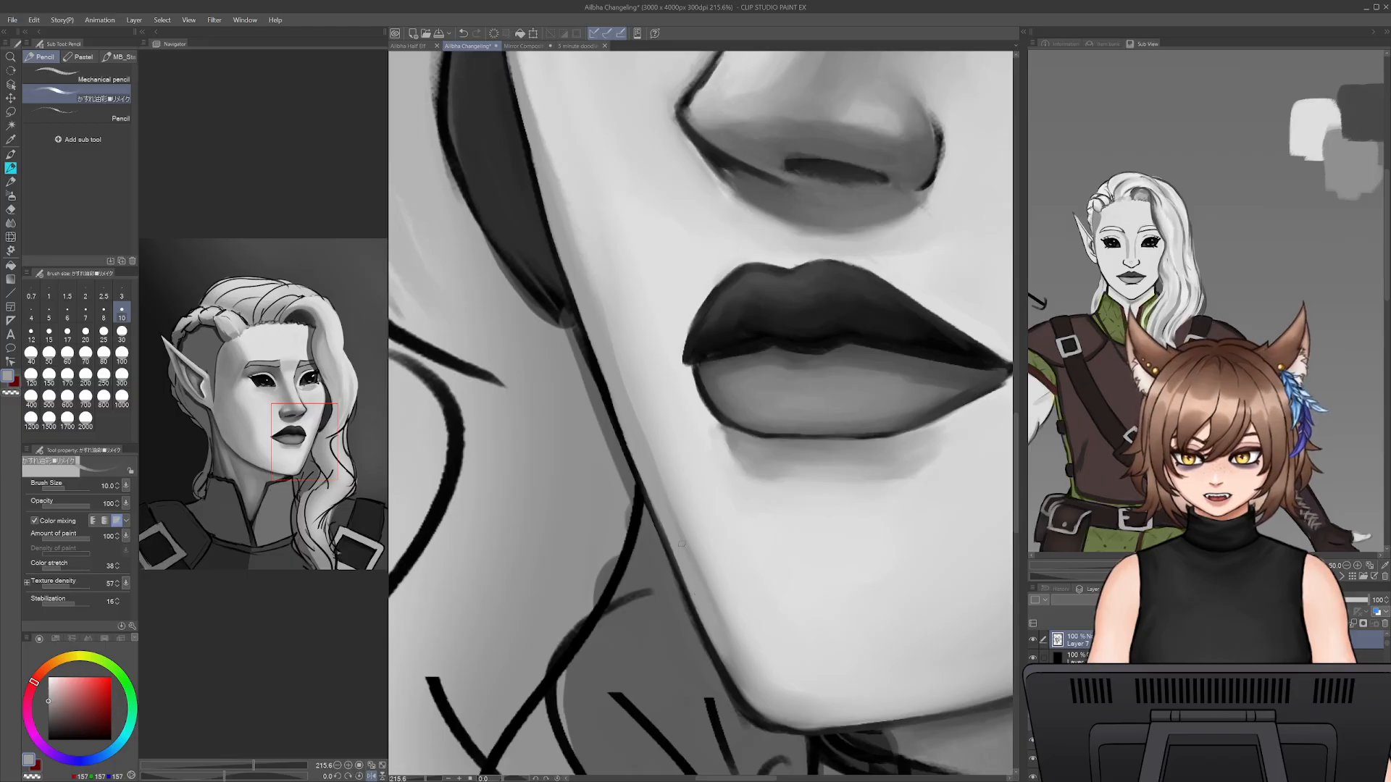
- Soften the lower cheek and chin shadow's inner edge with light grey, enlarging the pencil to size 45 and redoing an unsatisfactory stroke
{"action": "left_click", "coordinate": [715, 576], "text": "alt"}
{"action": "key", "text": "]"}
{"action": "key", "text": "]"}
{"action": "key", "text": "]"}
{"action": "left_click_drag", "start_coordinate": [726, 537], "coordinate": [755, 684]}
{"action": "key", "text": "ctrl+z"}
{"action": "key", "text": "]"}
{"action": "key", "text": "]"}
{"action": "left_click_drag", "start_coordinate": [706, 532], "coordinate": [746, 664]}
{"action": "left_click", "coordinate": [750, 567], "text": "alt"}
{"action": "key", "text": "]"}
{"action": "key", "text": "]"}
{"action": "key", "text": "]"}
{"action": "key", "text": "]"}
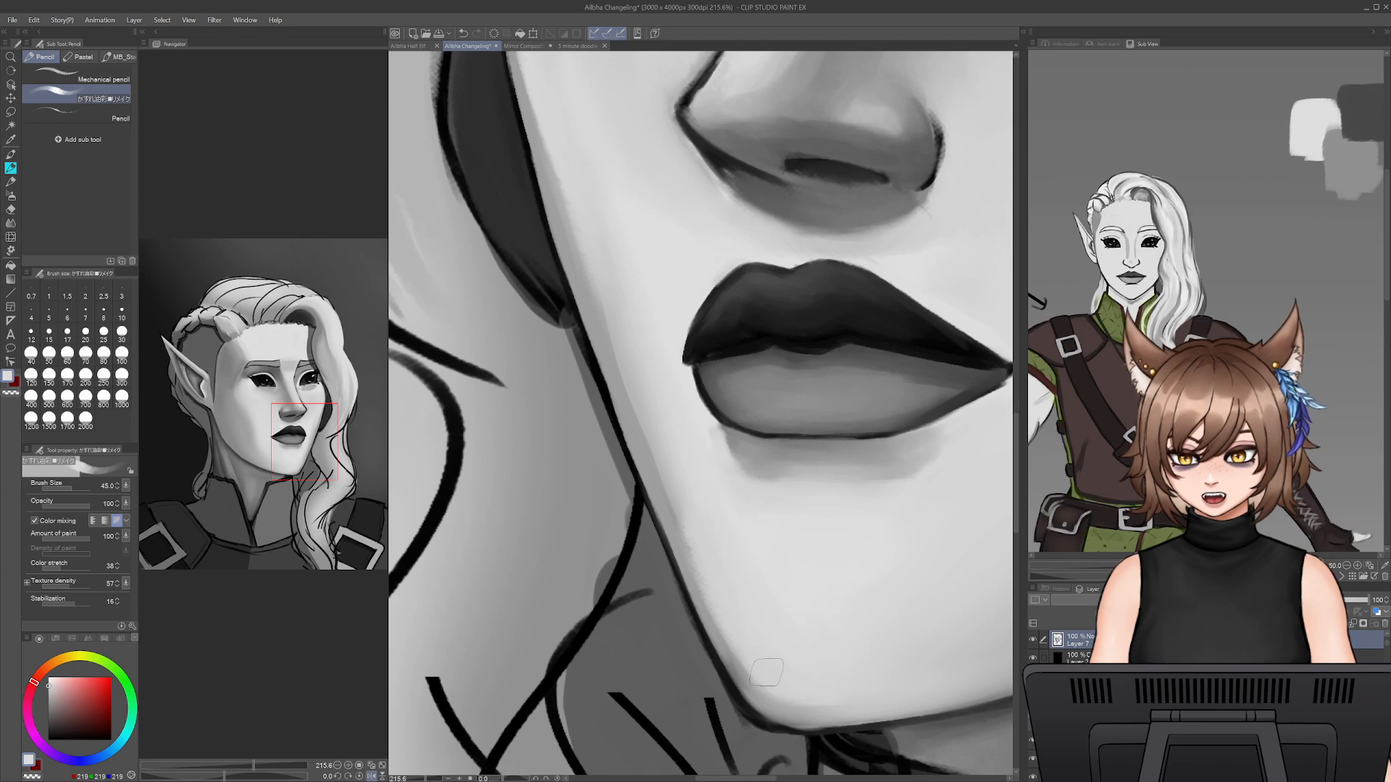
- Blend the skin tones along the upper far cheek below the eye with the Smooth watercolor brush, reducing it to size 70
{"action": "left_click_drag", "start_coordinate": [607, 439], "coordinate": [710, 714]}
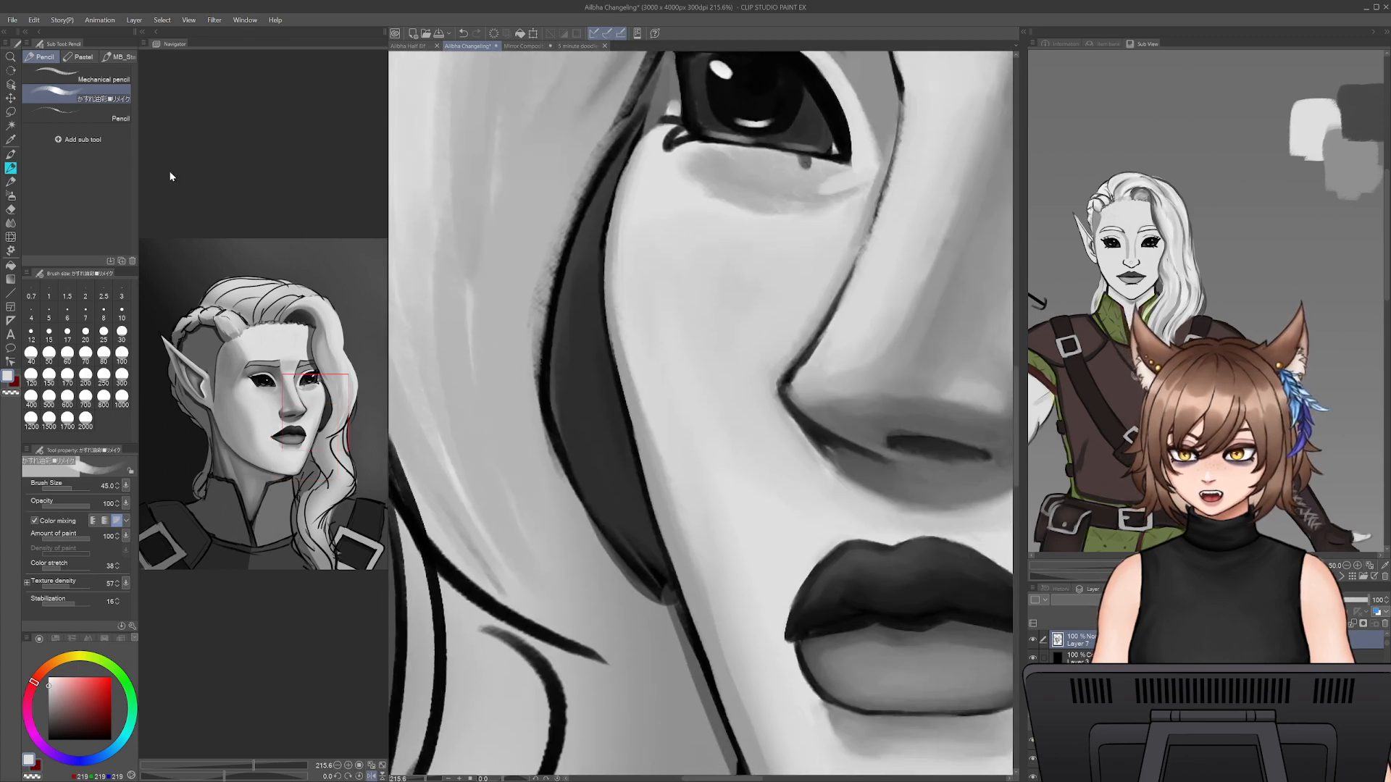
{"action": "left_click", "coordinate": [11, 168]}
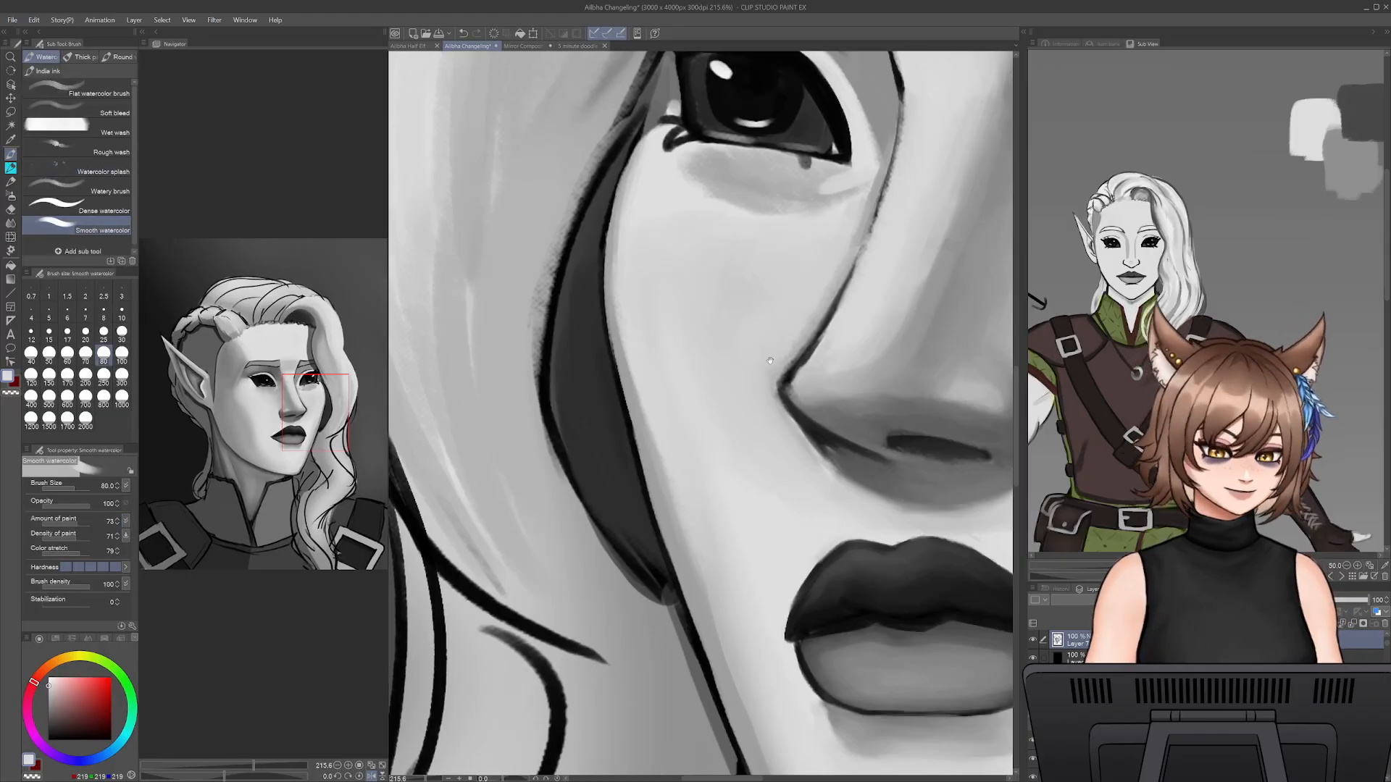
{"action": "left_click_drag", "start_coordinate": [697, 304], "coordinate": [754, 336]}
{"action": "left_click", "coordinate": [729, 311], "text": "alt"}
{"action": "key", "text": "bracketleft"}
{"action": "key", "text": "bracketleft"}
{"action": "key", "text": "bracketleft"}
{"action": "key", "text": "bracketleft"}
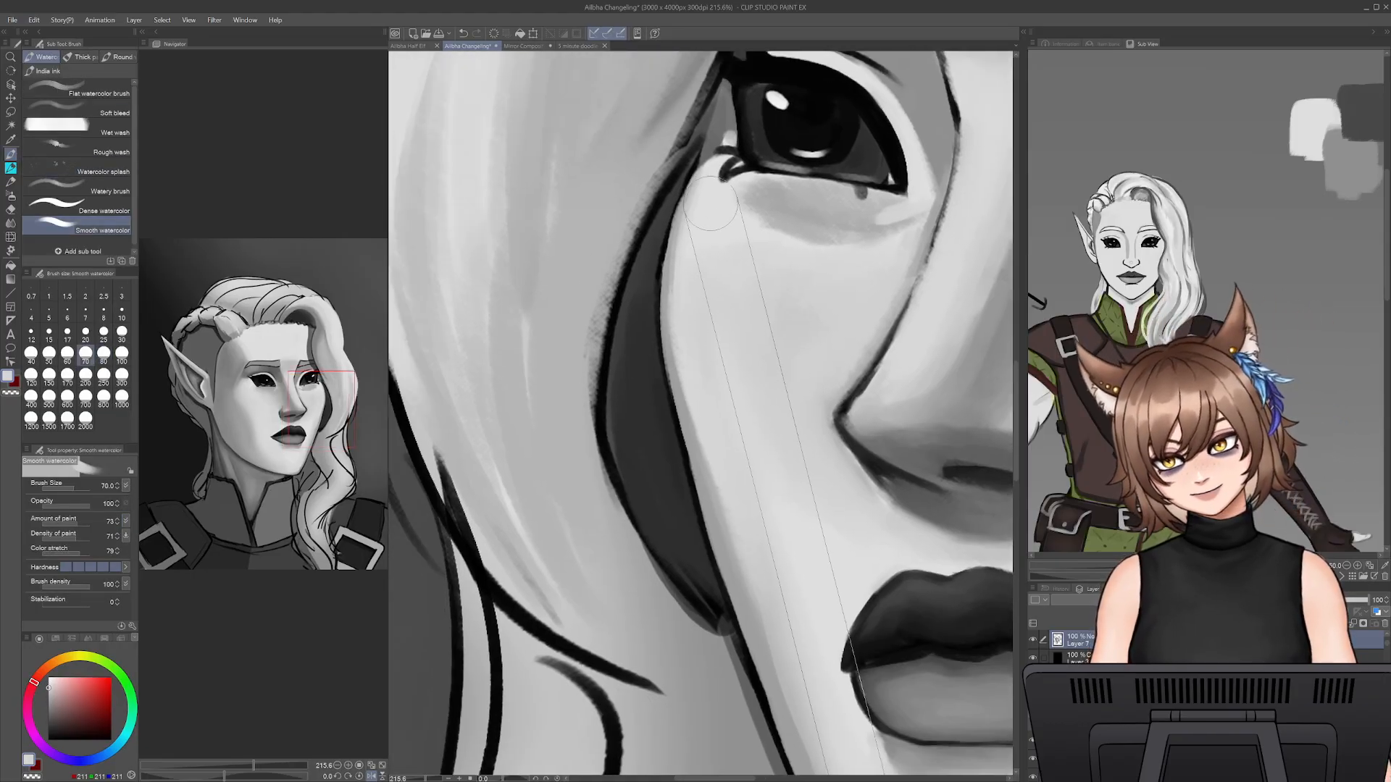
{"action": "left_click_drag", "start_coordinate": [692, 224], "coordinate": [676, 308]}
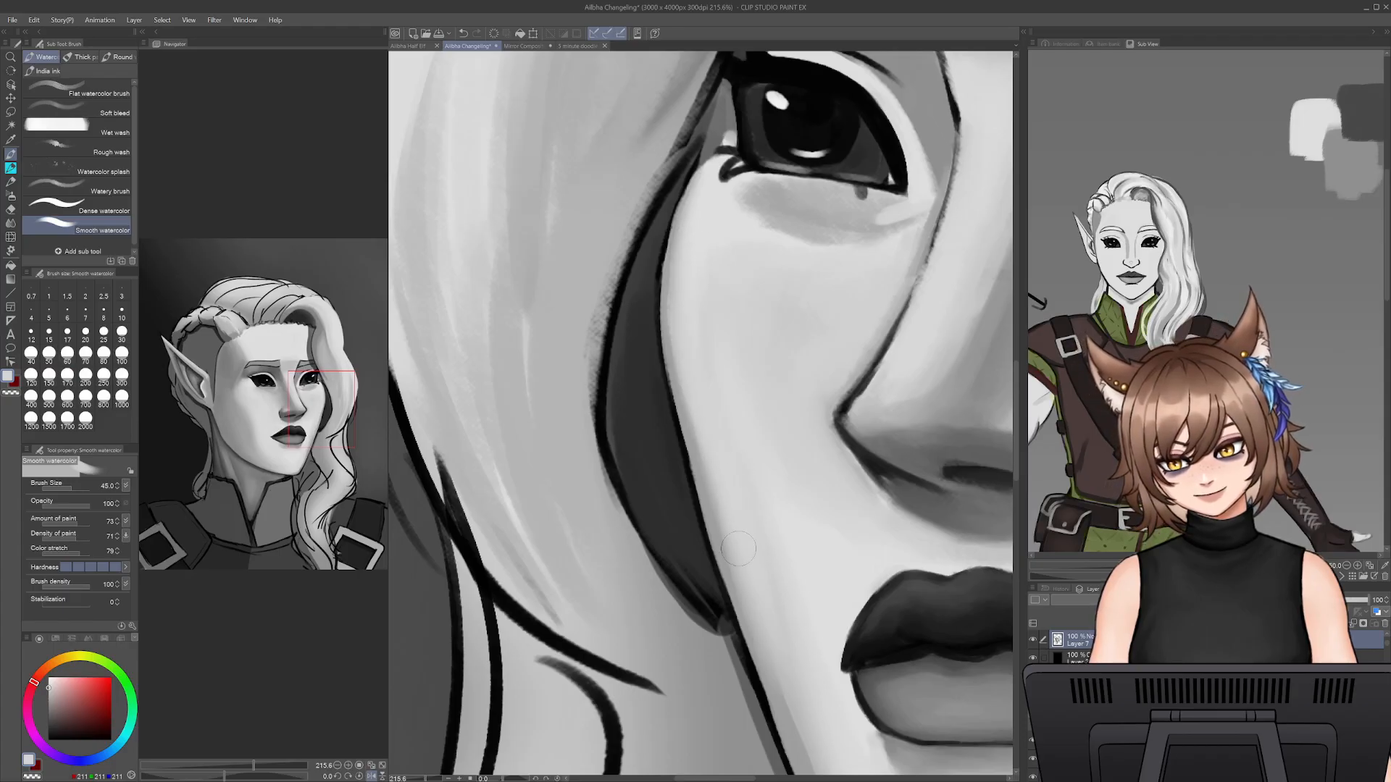
- Blend the far cheek's edge shadow into the skin down to the chin with Smooth watercolor at size 45
{"action": "left_click_drag", "start_coordinate": [728, 500], "coordinate": [787, 681]}
{"action": "left_click_drag", "start_coordinate": [741, 542], "coordinate": [798, 738]}
{"action": "left_click_drag", "start_coordinate": [798, 669], "coordinate": [723, 484]}
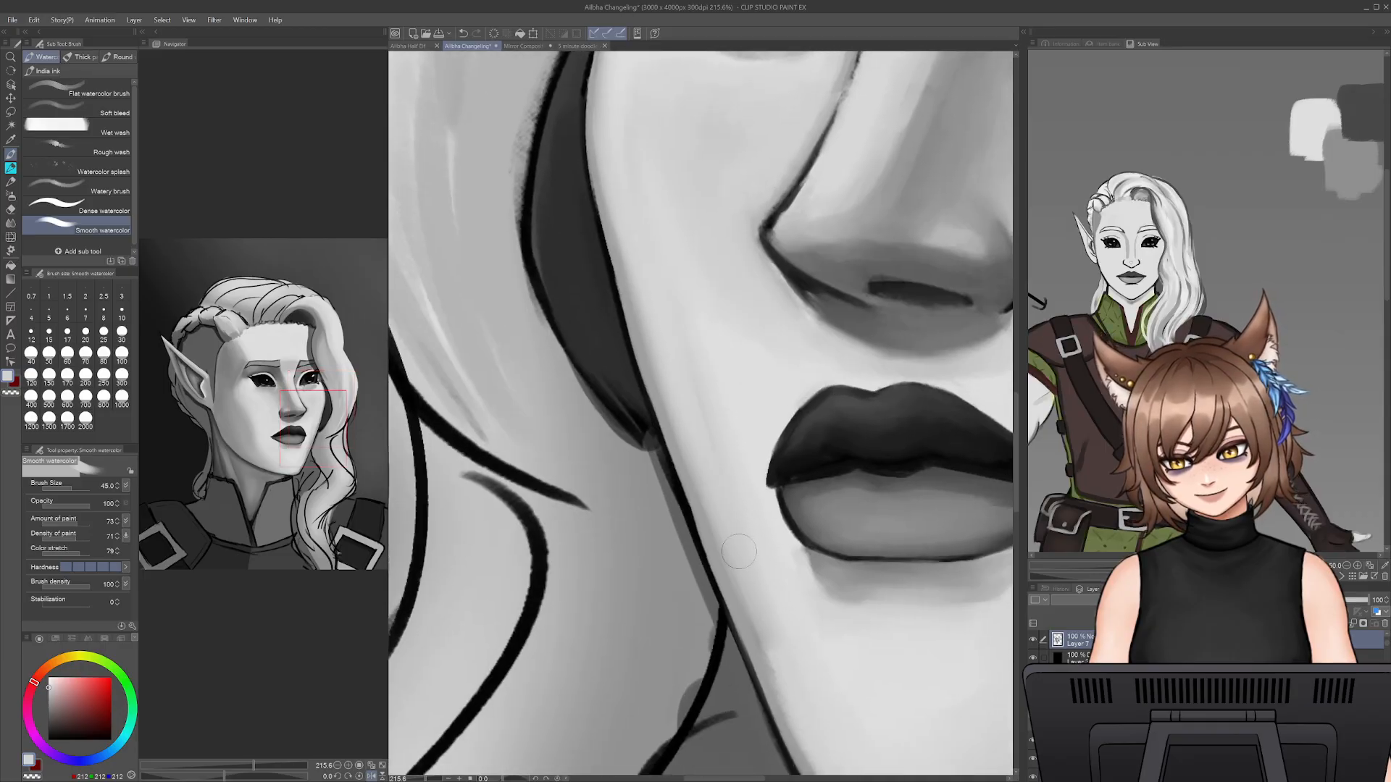
{"action": "left_click_drag", "start_coordinate": [811, 673], "coordinate": [706, 516]}
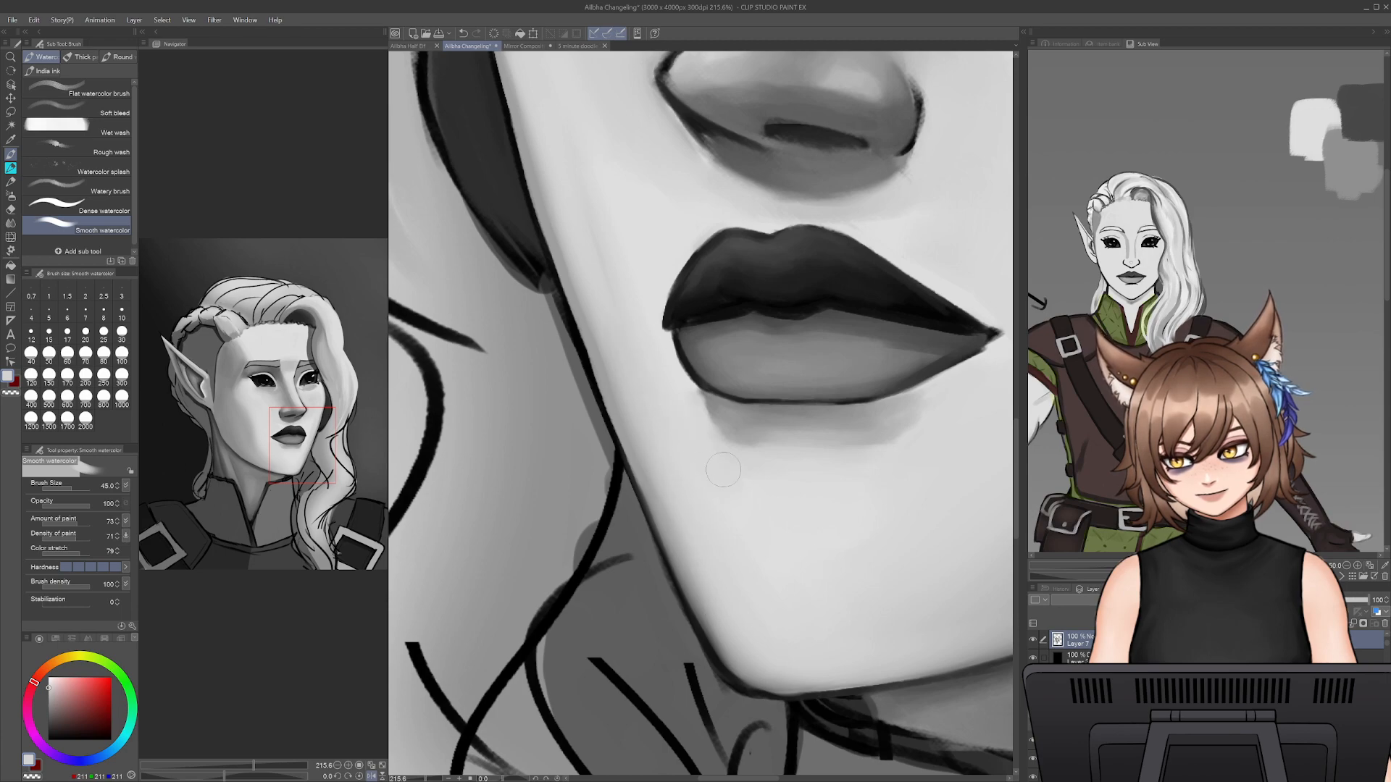
- Smooth the mid-cheek shading beside the dark hair strand with sampled light greys, using Smooth watercolor at sizes 50 and 35
{"action": "left_click_drag", "start_coordinate": [724, 463], "coordinate": [855, 719]}
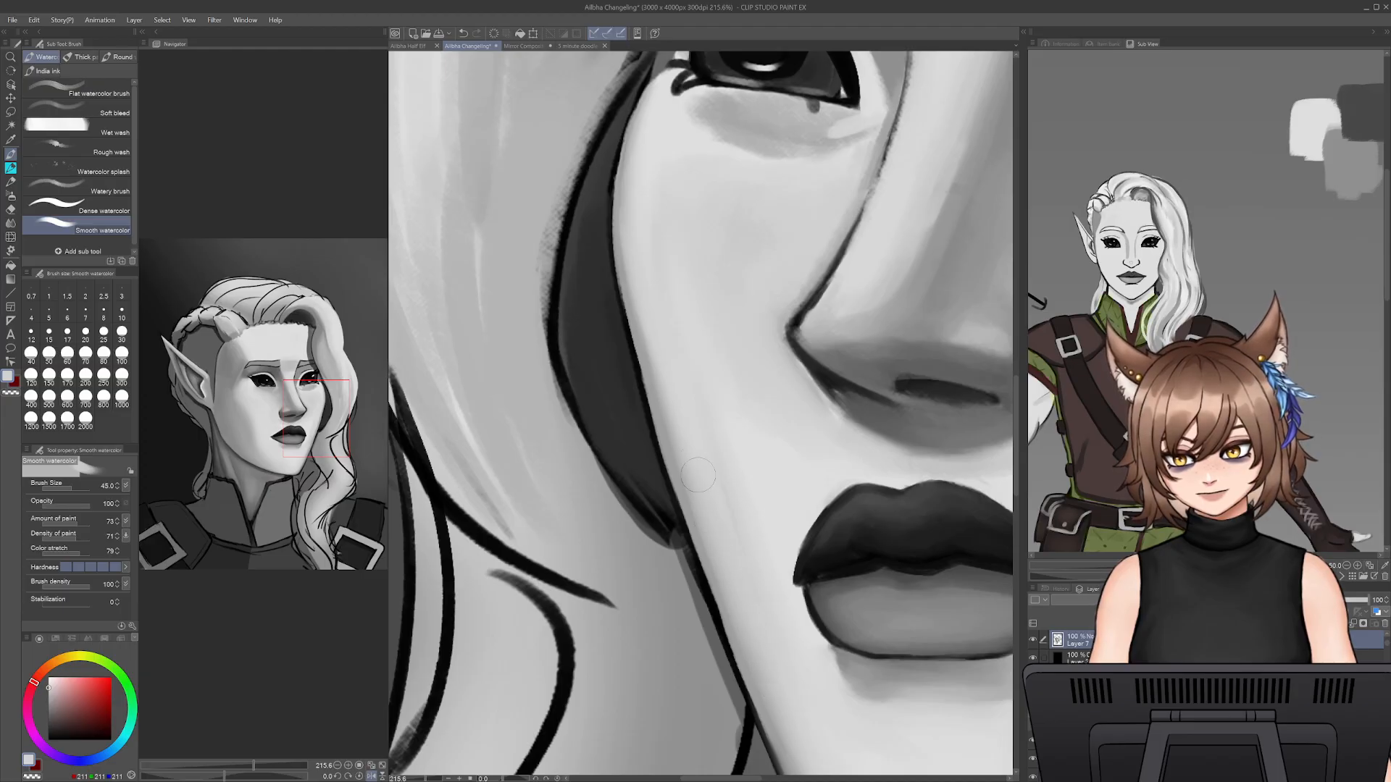
{"action": "left_click", "coordinate": [733, 474], "text": "alt"}
{"action": "key", "text": "bracketright"}
{"action": "key", "text": "bracketright"}
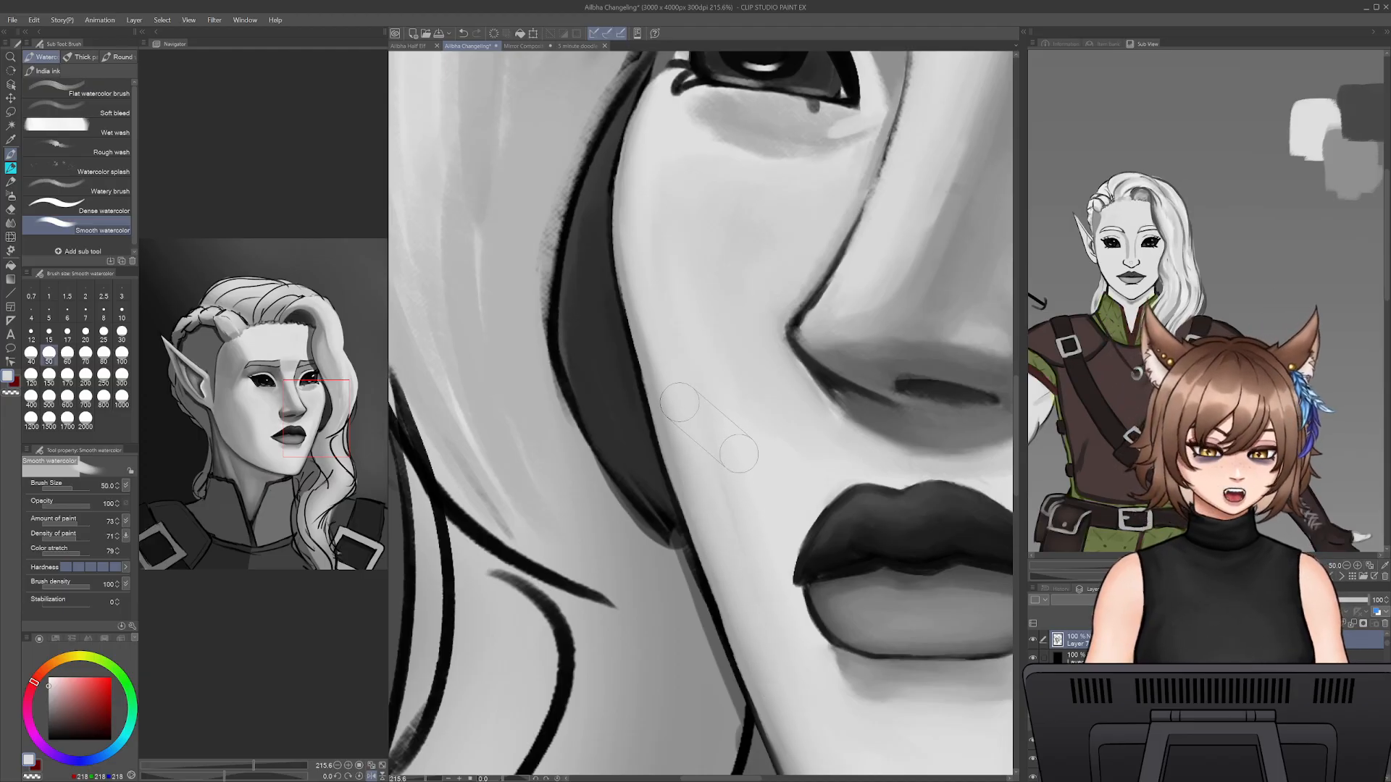
{"action": "left_click_drag", "start_coordinate": [745, 522], "coordinate": [722, 438]}
{"action": "key", "text": "bracketleft"}
{"action": "key", "text": "bracketleft"}
{"action": "key", "text": "bracketleft"}
{"action": "key", "text": "bracketleft"}
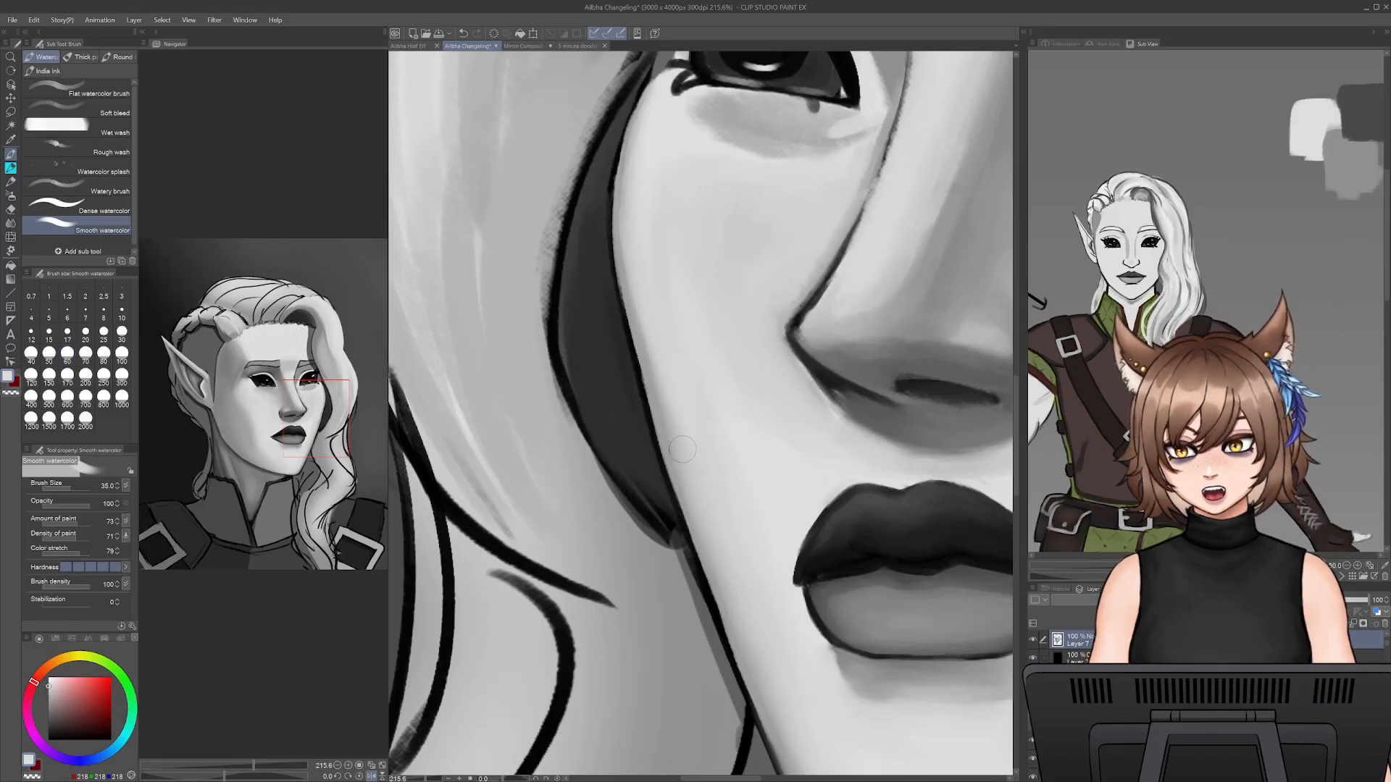
{"action": "scroll", "coordinate": [681, 464], "scroll_direction": "up", "scroll_amount": 3}
{"action": "left_click", "coordinate": [654, 421], "text": "alt"}
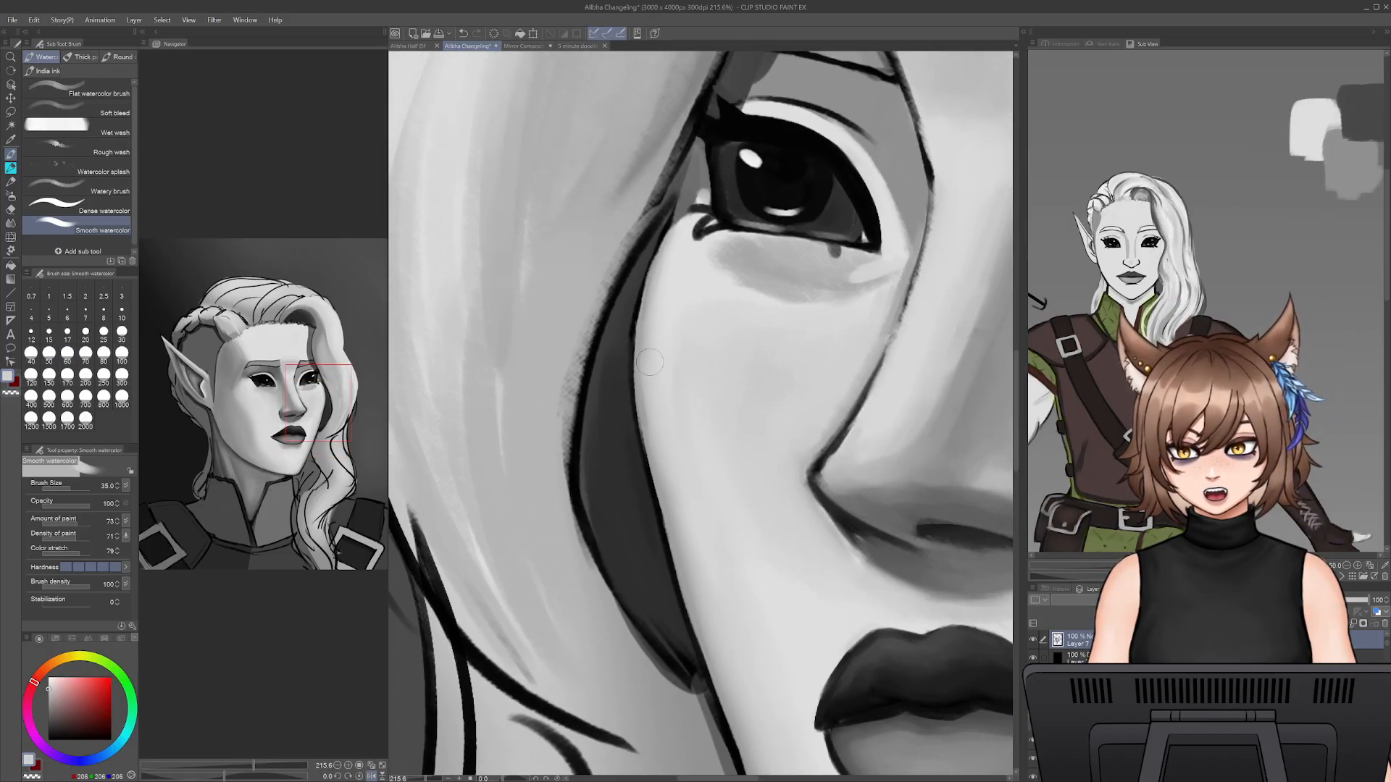
{"action": "left_click_drag", "start_coordinate": [703, 321], "coordinate": [668, 584]}
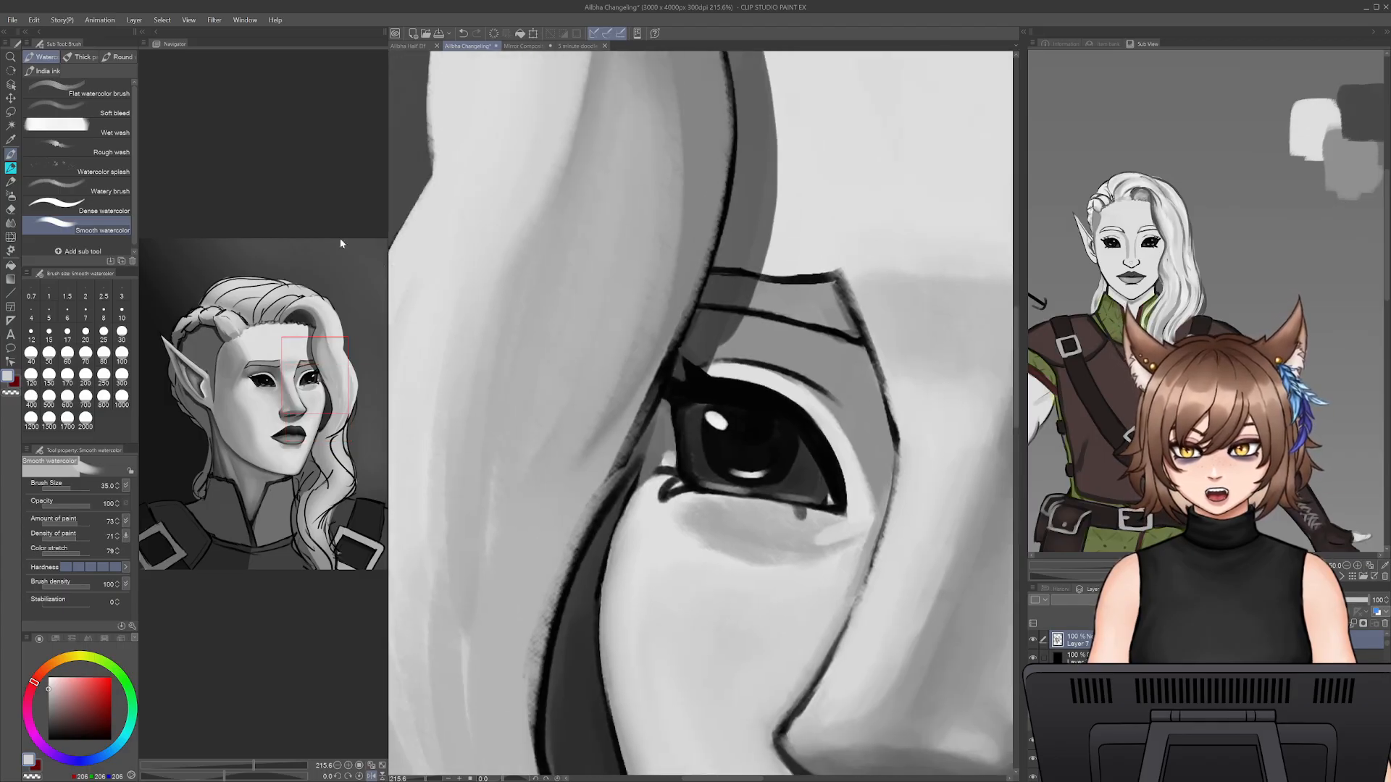
- Return to the size 45 pencil and touch up the grey shading between the far eye and nose bridge, checking the mirrored view
{"action": "left_click", "coordinate": [10, 182]}
{"action": "left_click", "coordinate": [10, 168]}
{"action": "left_click_drag", "start_coordinate": [981, 513], "coordinate": [833, 523]}
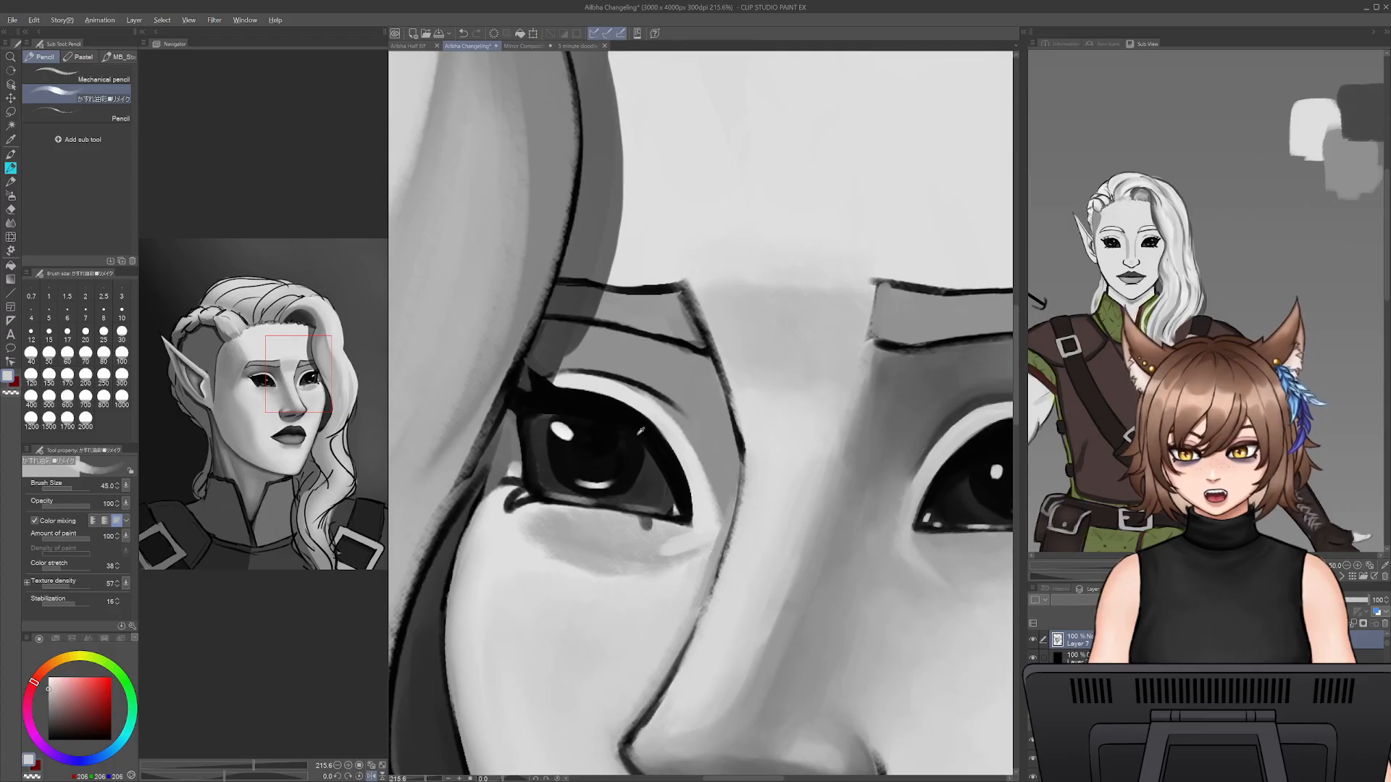
{"action": "left_click", "coordinate": [692, 442], "text": "alt"}
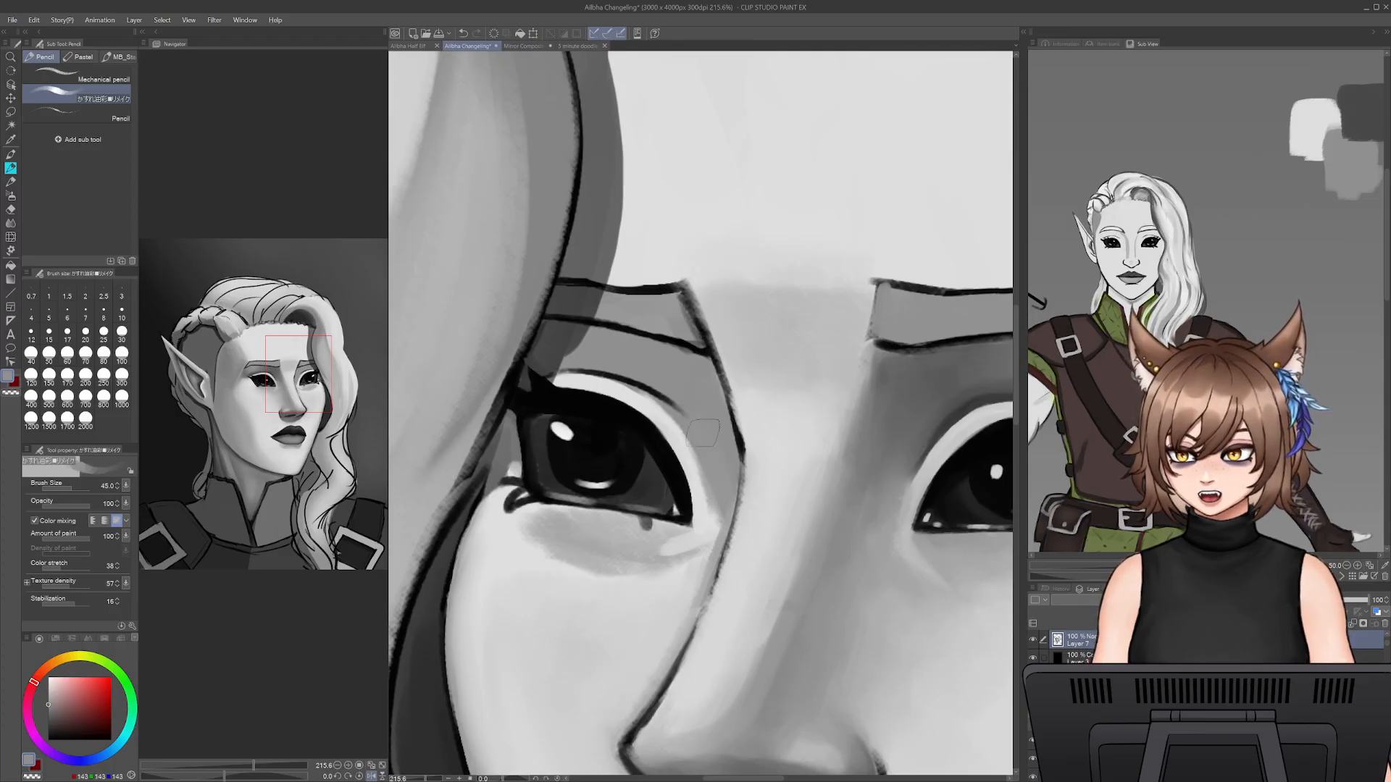
{"action": "key", "text": "h"}
{"action": "key", "text": "h"}
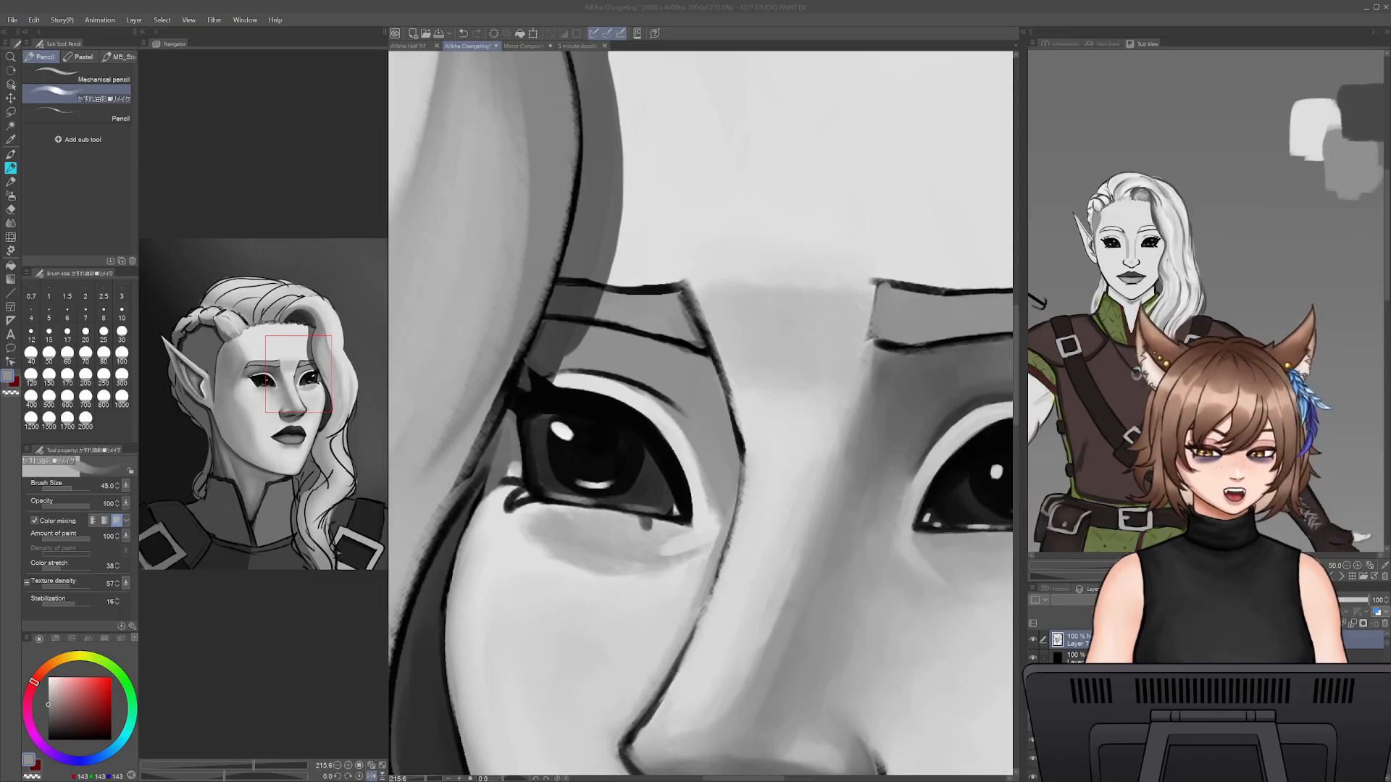
{"action": "left_click", "coordinate": [843, 700]}
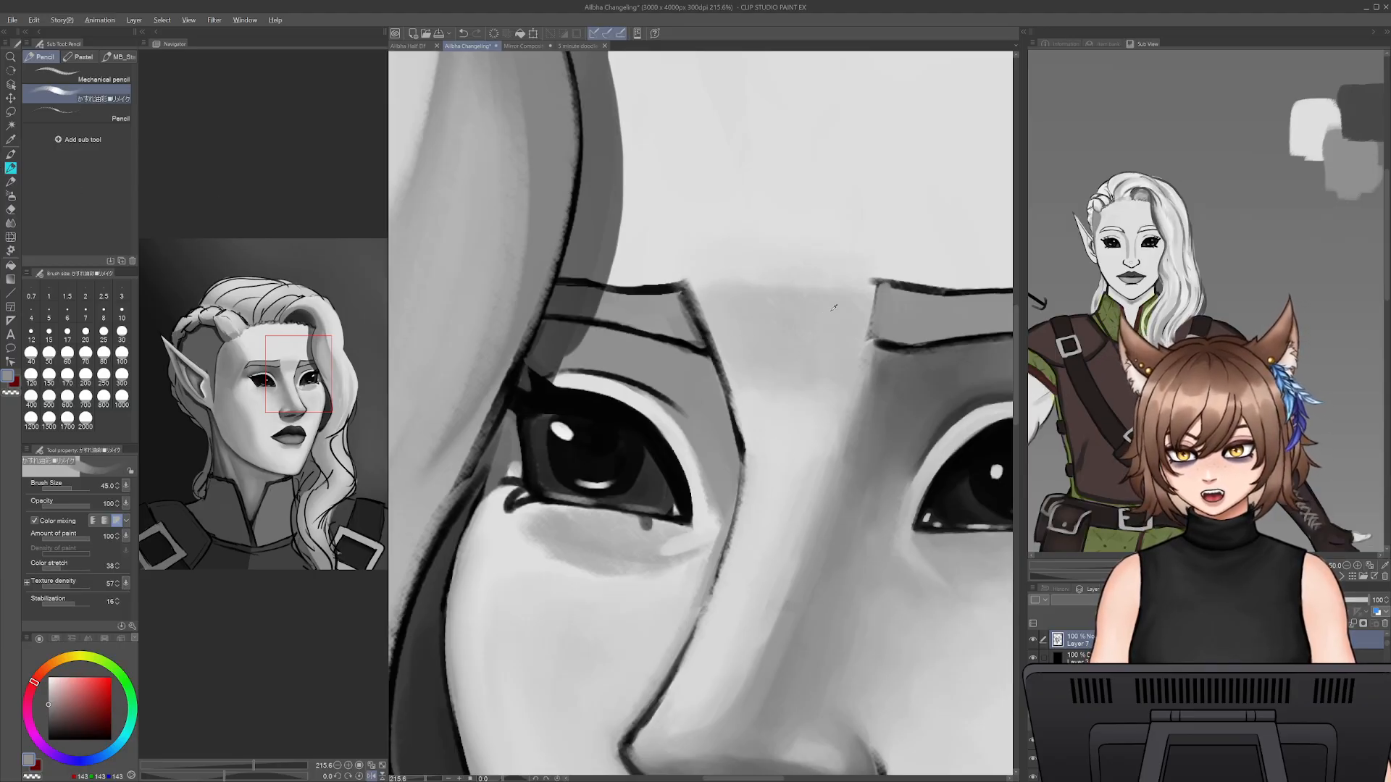
- Try to redraw the outline from the far brow's inner end down the nose bridge in dark grey, reducing the pencil to size 9
{"action": "left_click", "coordinate": [711, 342], "text": "alt"}
{"action": "key", "text": "bracketleft"}
{"action": "key", "text": "bracketleft"}
{"action": "key", "text": "bracketleft"}
{"action": "key", "text": "bracketleft"}
{"action": "key", "text": "bracketleft"}
{"action": "key", "text": "bracketleft"}
{"action": "key", "text": "bracketleft"}
{"action": "key", "text": "bracketleft"}
{"action": "left_click_drag", "start_coordinate": [696, 297], "coordinate": [728, 370]}
{"action": "key", "text": "ctrl+z"}
{"action": "left_click", "coordinate": [704, 329], "text": "alt"}
{"action": "key", "text": "bracketleft"}
{"action": "key", "text": "bracketleft"}
{"action": "left_click_drag", "start_coordinate": [686, 289], "coordinate": [739, 439]}
{"action": "left_click_drag", "start_coordinate": [717, 371], "coordinate": [741, 463]}
{"action": "key", "text": "ctrl+z"}
{"action": "mouse_move", "coordinate": [728, 395]}
{"action": "left_mouse_down"}
{"action": "mouse_move", "coordinate": [742, 472]}
{"action": "mouse_move", "coordinate": [729, 537]}
{"action": "left_mouse_up"}
{"action": "key", "text": "ctrl+z"}
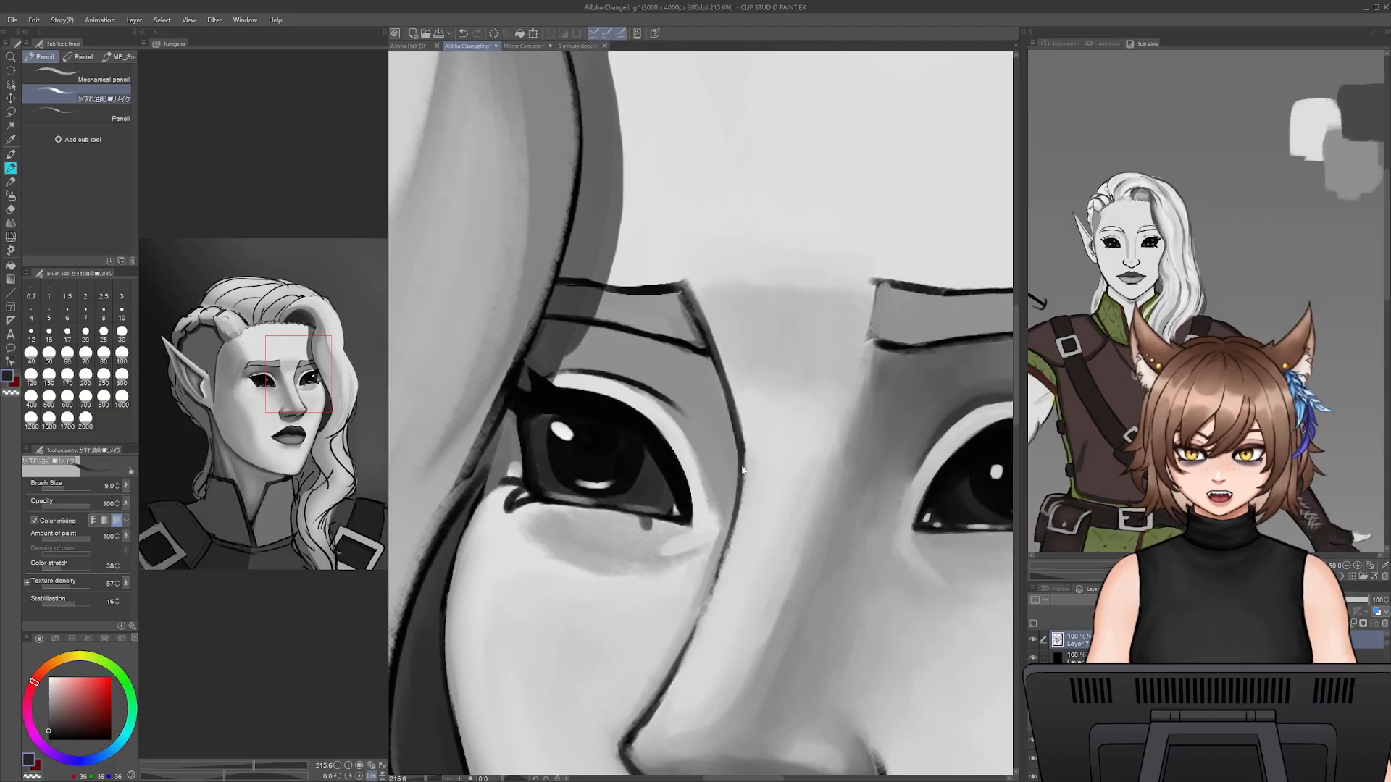
{"action": "key", "text": "ctrl+z"}
- Redraw the nose bridge's outline beside the far eye with dark size 9 pencil strokes, undoing unsatisfactory attempts
{"action": "mouse_move", "coordinate": [742, 452]}
{"action": "left_mouse_down"}
{"action": "mouse_move", "coordinate": [710, 572]}
{"action": "mouse_move", "coordinate": [724, 574]}
{"action": "mouse_move", "coordinate": [728, 538]}
{"action": "mouse_move", "coordinate": [701, 607]}
{"action": "left_mouse_up"}
{"action": "key", "text": "ctrl+z"}
{"action": "key", "text": "ctrl+z"}
{"action": "key", "text": "ctrl+z"}
{"action": "left_click_drag", "start_coordinate": [743, 454], "coordinate": [720, 578]}
{"action": "key", "text": "ctrl+z"}
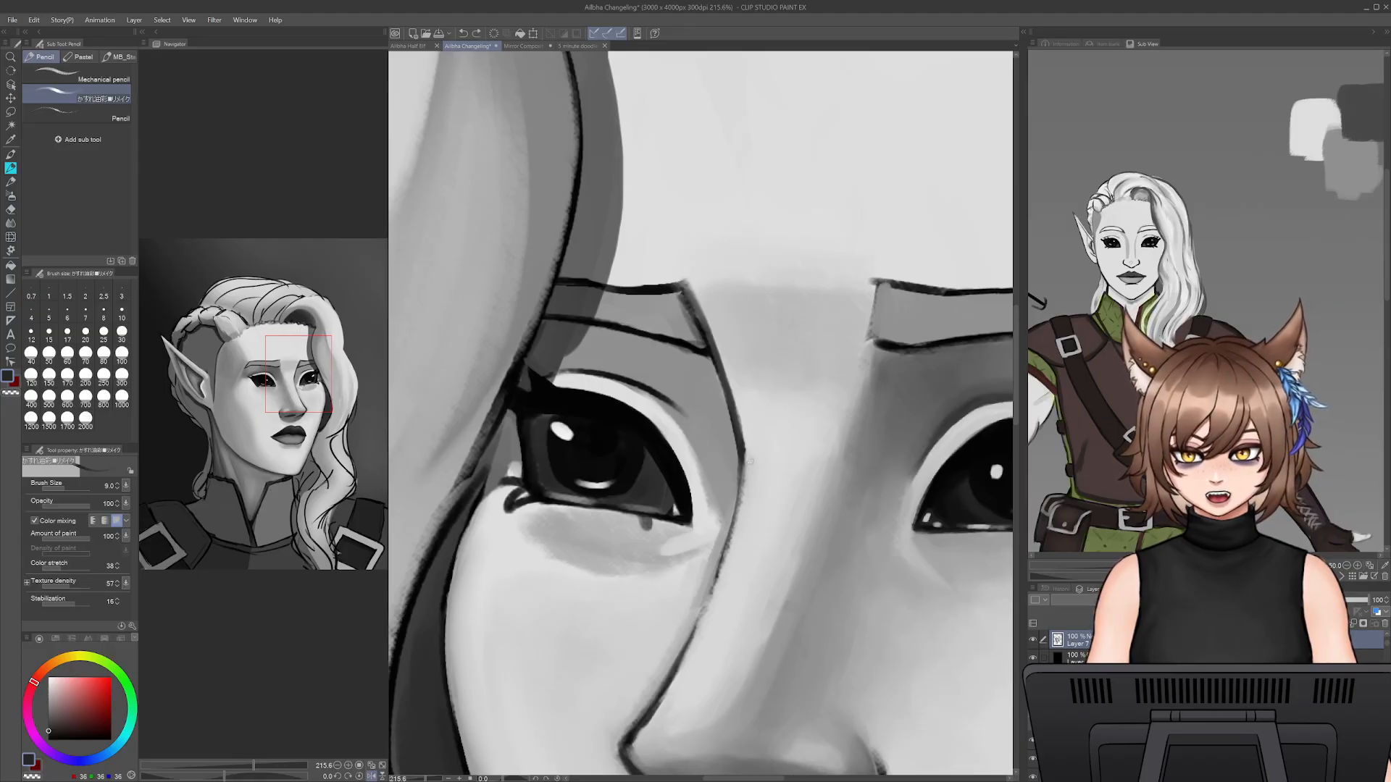
{"action": "left_click_drag", "start_coordinate": [741, 481], "coordinate": [701, 612]}
{"action": "left_click_drag", "start_coordinate": [726, 555], "coordinate": [684, 647]}
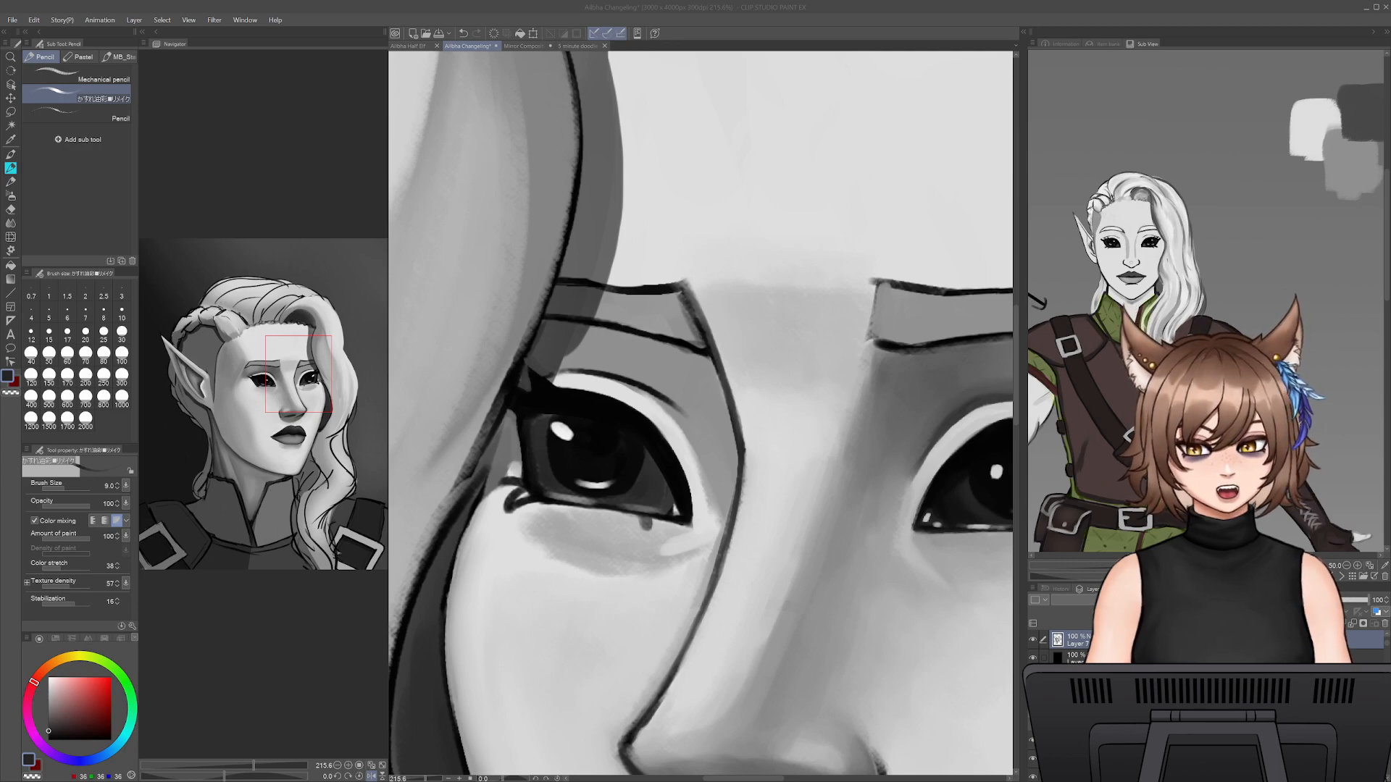
- Refine the lower nose bridge outline down to the nose wing with sampled dark grey at size 9, undoing unsatisfactory strokes
{"action": "left_click", "coordinate": [737, 499], "text": "alt"}
{"action": "left_click_drag", "start_coordinate": [728, 523], "coordinate": [707, 596]}
{"action": "key", "text": "ctrl+z"}
{"action": "mouse_move", "coordinate": [735, 500]}
{"action": "left_mouse_down"}
{"action": "mouse_move", "coordinate": [716, 582]}
{"action": "mouse_move", "coordinate": [649, 710]}
{"action": "mouse_move", "coordinate": [705, 605]}
{"action": "mouse_move", "coordinate": [683, 635]}
{"action": "left_mouse_up"}
{"action": "key", "text": "ctrl+z"}
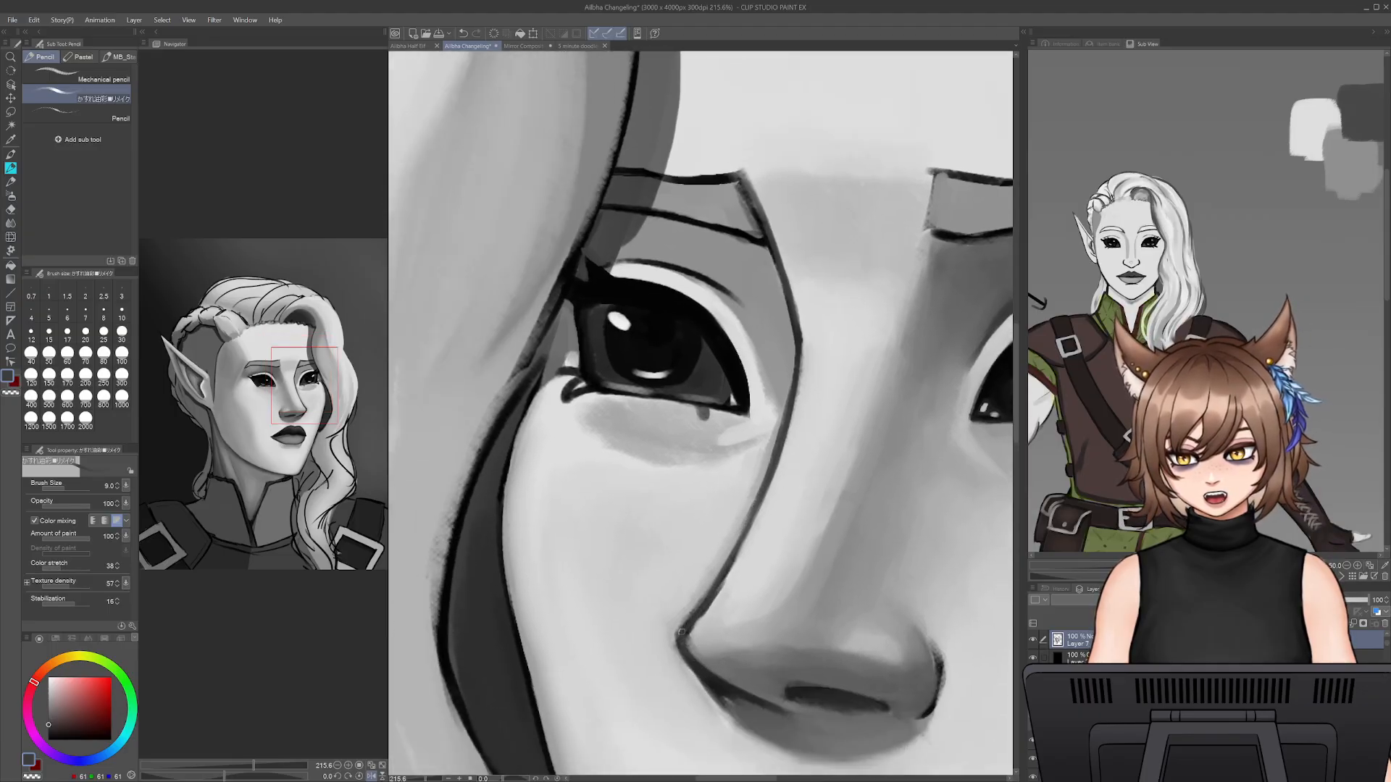
{"action": "left_click", "coordinate": [690, 640], "text": "alt"}
{"action": "left_click_drag", "start_coordinate": [690, 642], "coordinate": [751, 527]}
{"action": "left_click", "coordinate": [718, 598], "text": "alt"}
- Soften the cheek side of the nose bridge outline with sampled light grey shading, enlarging the pencil to size 25
{"action": "left_click", "coordinate": [772, 446], "text": "alt"}
{"action": "key", "text": "bracketright"}
{"action": "key", "text": "bracketright"}
{"action": "mouse_move", "coordinate": [767, 455]}
{"action": "left_mouse_down"}
{"action": "mouse_move", "coordinate": [765, 494]}
{"action": "mouse_move", "coordinate": [710, 564]}
{"action": "left_mouse_up"}
{"action": "key", "text": "bracketright"}
{"action": "left_click", "coordinate": [682, 601], "text": "alt"}
{"action": "key", "text": "bracketright"}
{"action": "key", "text": "bracketright"}
{"action": "key", "text": "bracketright"}
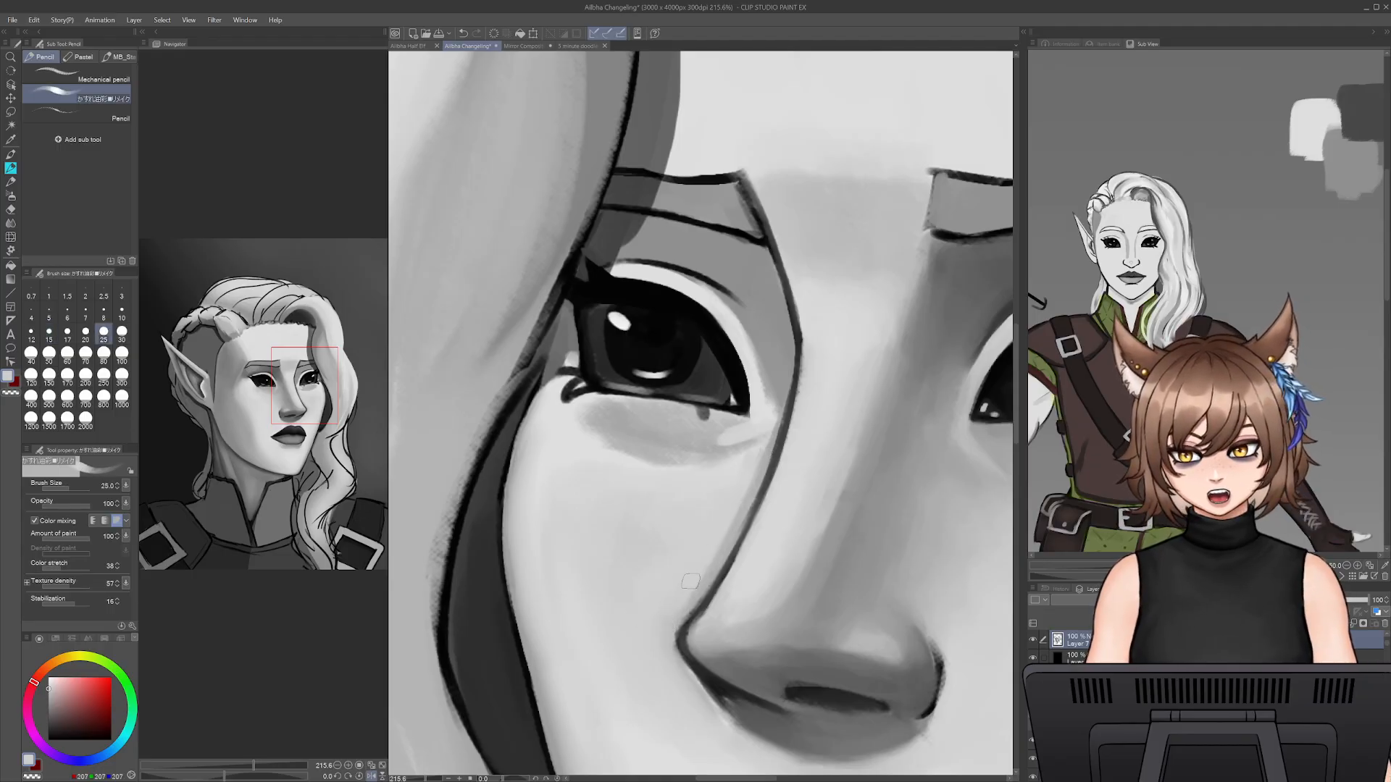
- Clean up and reshape the shadow under the far eye with sampled greys using the size 25 pencil
{"action": "left_click", "coordinate": [688, 447], "text": "alt"}
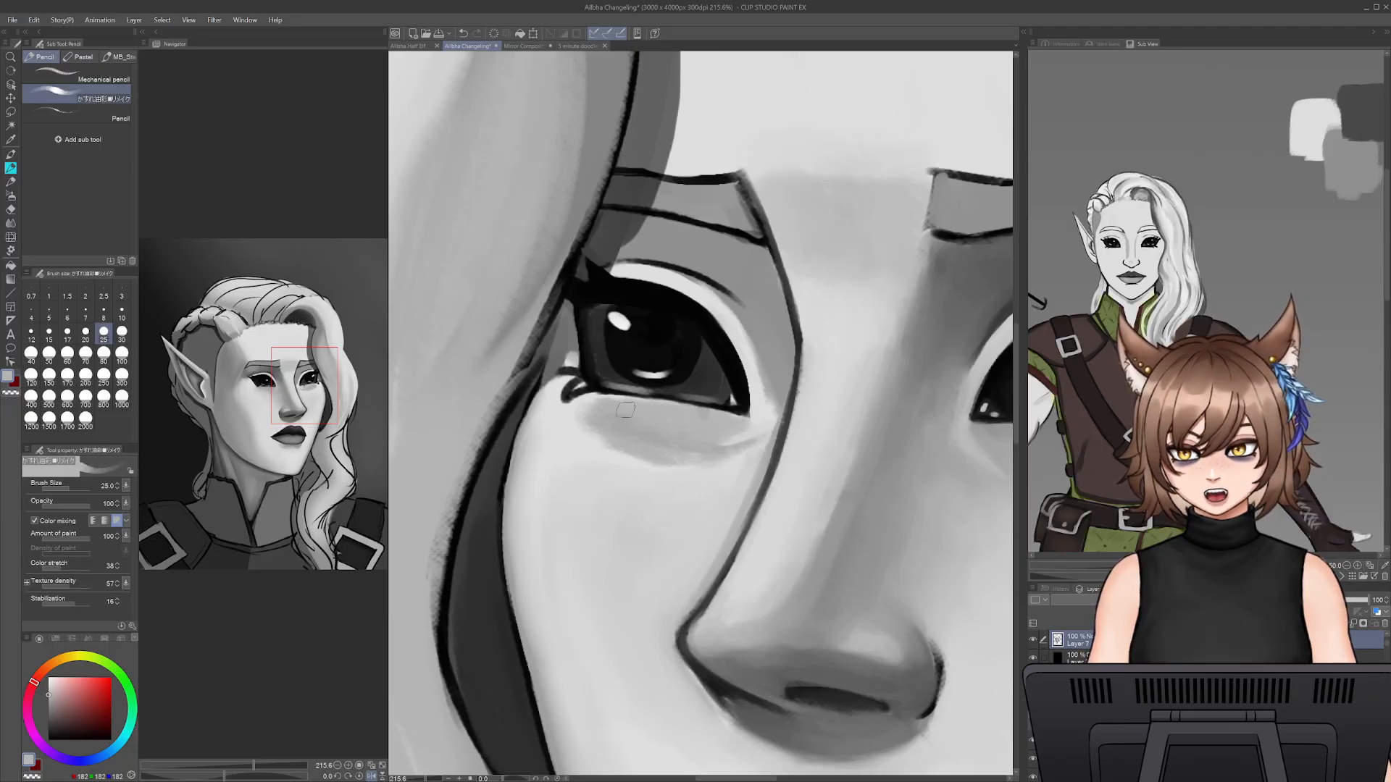
{"action": "left_click", "coordinate": [725, 442], "text": "alt"}
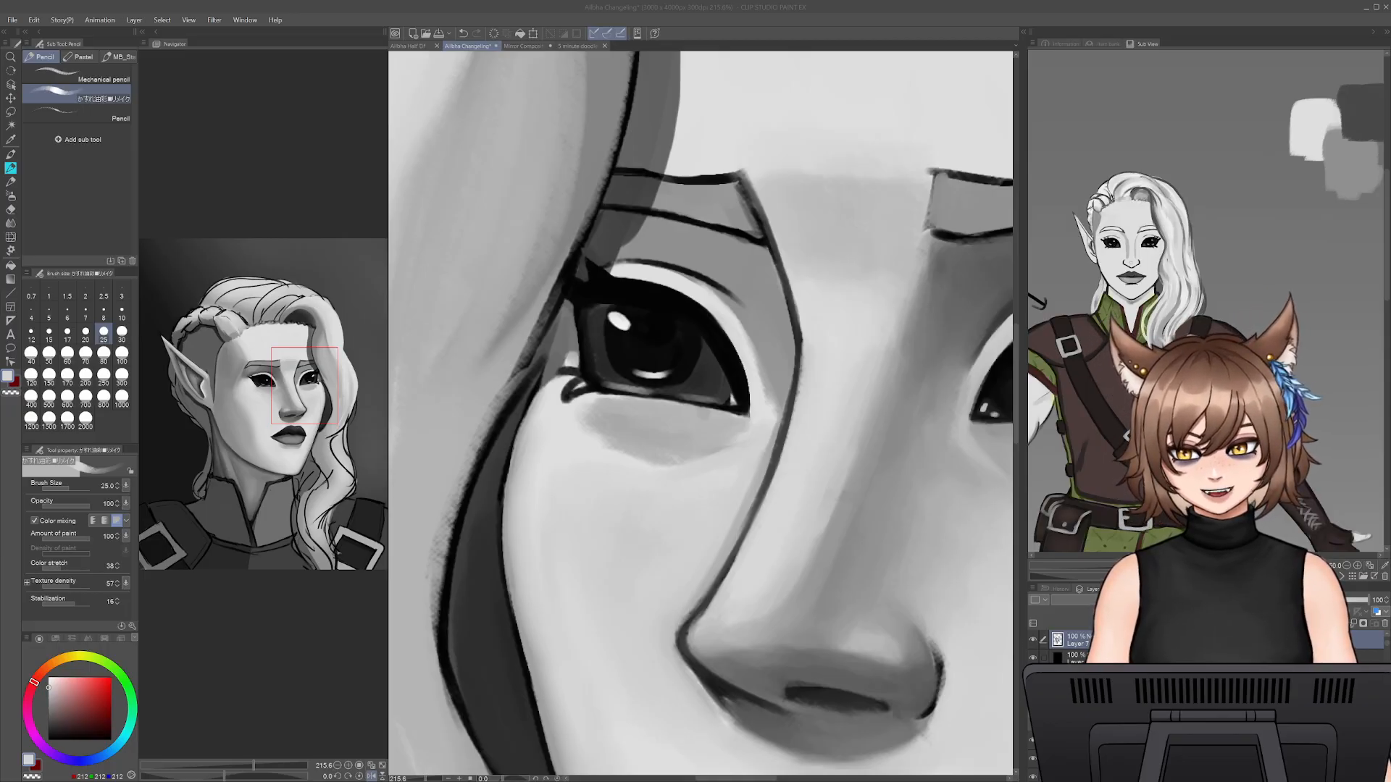
{"action": "left_click", "coordinate": [693, 436], "text": "alt"}
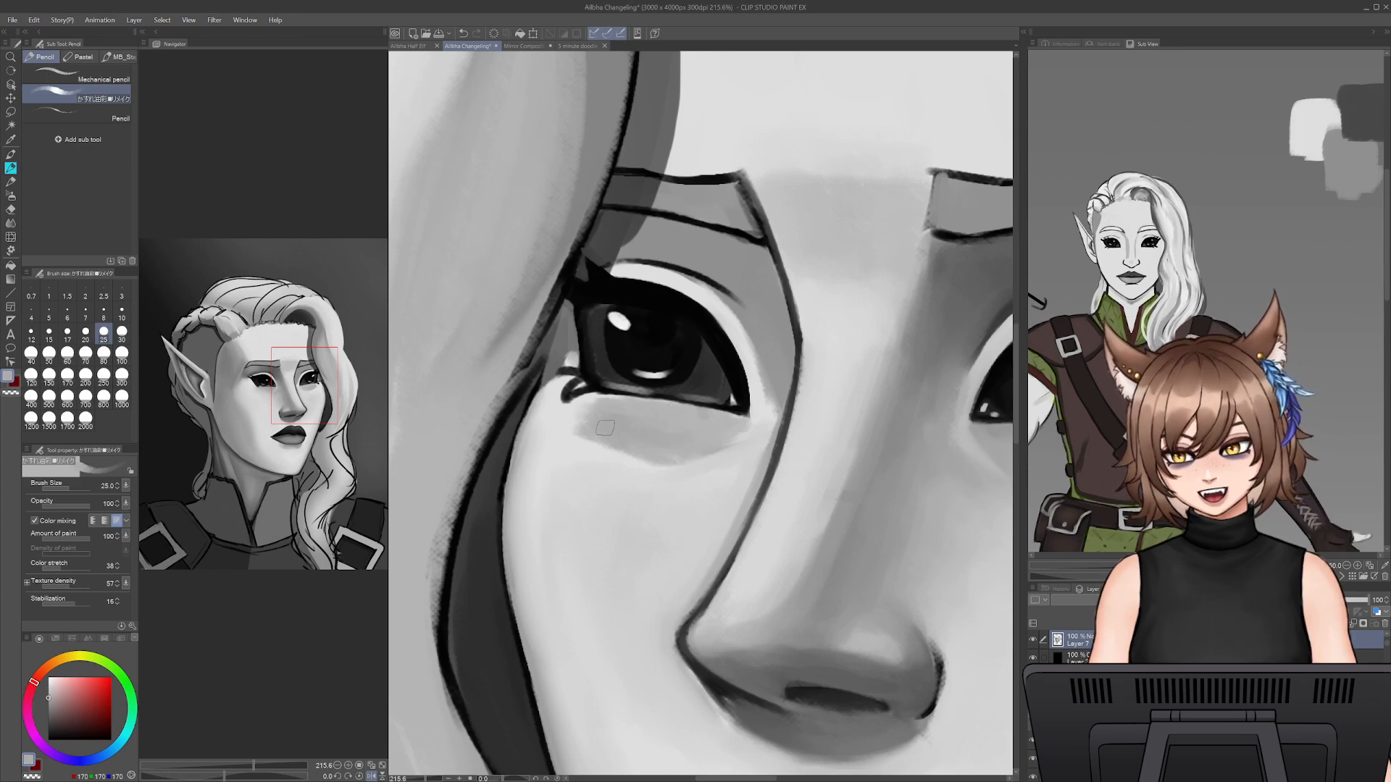
- Redraw the far eye's lower lash line in sampled black, reducing the pencil to size 9
{"action": "left_click", "coordinate": [602, 386], "text": "alt"}
{"action": "key", "text": "bracketleft"}
{"action": "key", "text": "bracketleft"}
{"action": "key", "text": "bracketleft"}
{"action": "key", "text": "bracketleft"}
{"action": "key", "text": "bracketleft"}
{"action": "key", "text": "bracketleft"}
{"action": "left_click_drag", "start_coordinate": [602, 390], "coordinate": [700, 405]}
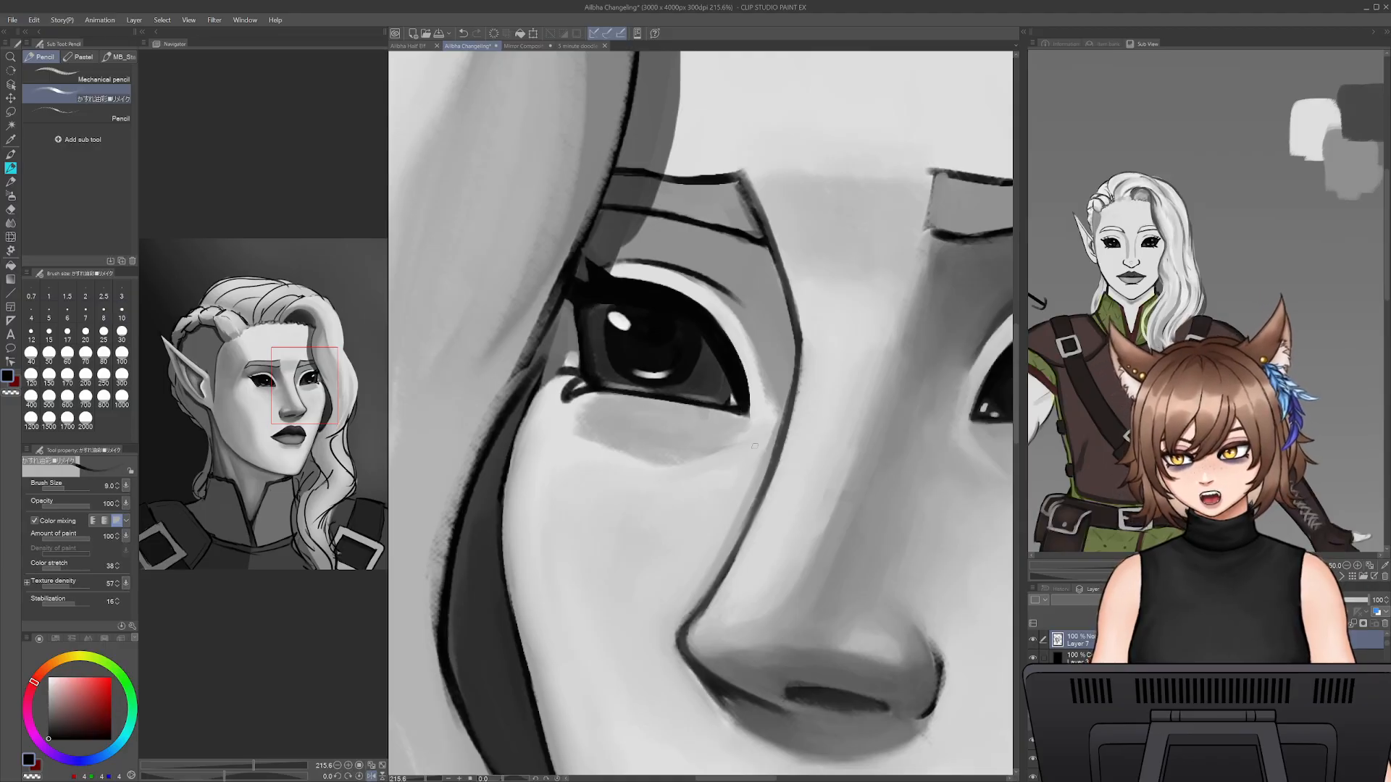
{"action": "left_click_drag", "start_coordinate": [600, 390], "coordinate": [725, 405]}
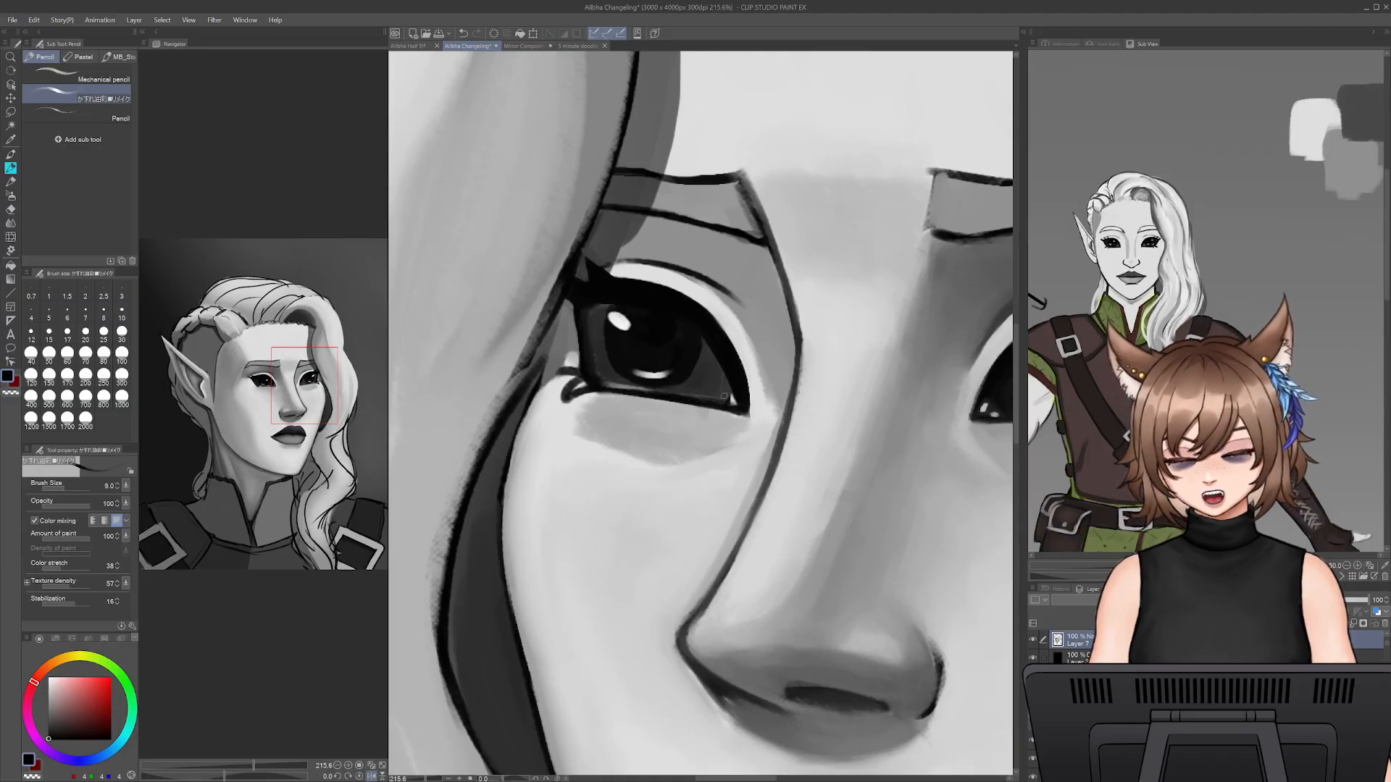
- Thicken the far eye's upper lash line toward its outer corner in black, enlarging the pencil to size 15
{"action": "left_click_drag", "start_coordinate": [783, 365], "coordinate": [621, 439]}
{"action": "left_click_drag", "start_coordinate": [760, 388], "coordinate": [845, 387]}
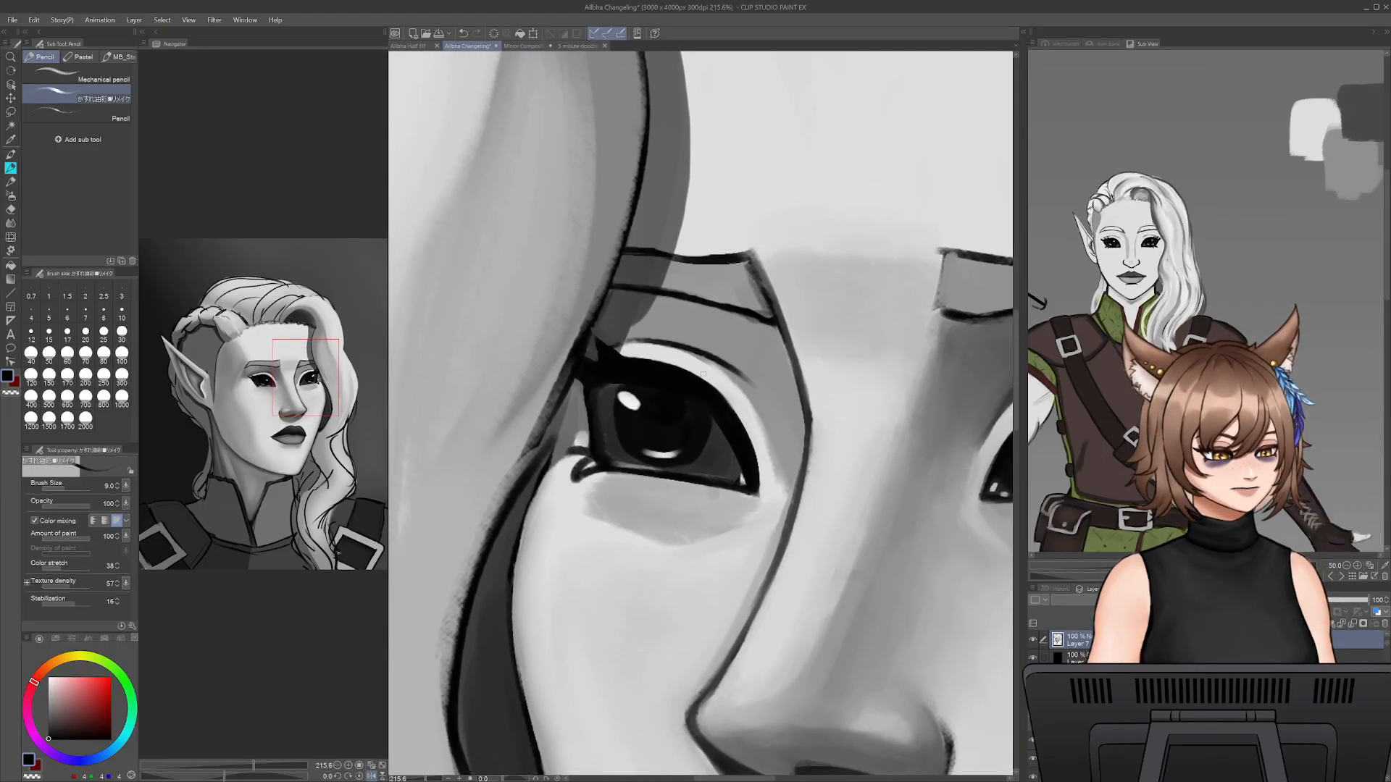
{"action": "key", "text": "]"}
{"action": "key", "text": "]"}
{"action": "key", "text": "]"}
{"action": "left_click_drag", "start_coordinate": [708, 407], "coordinate": [607, 384]}
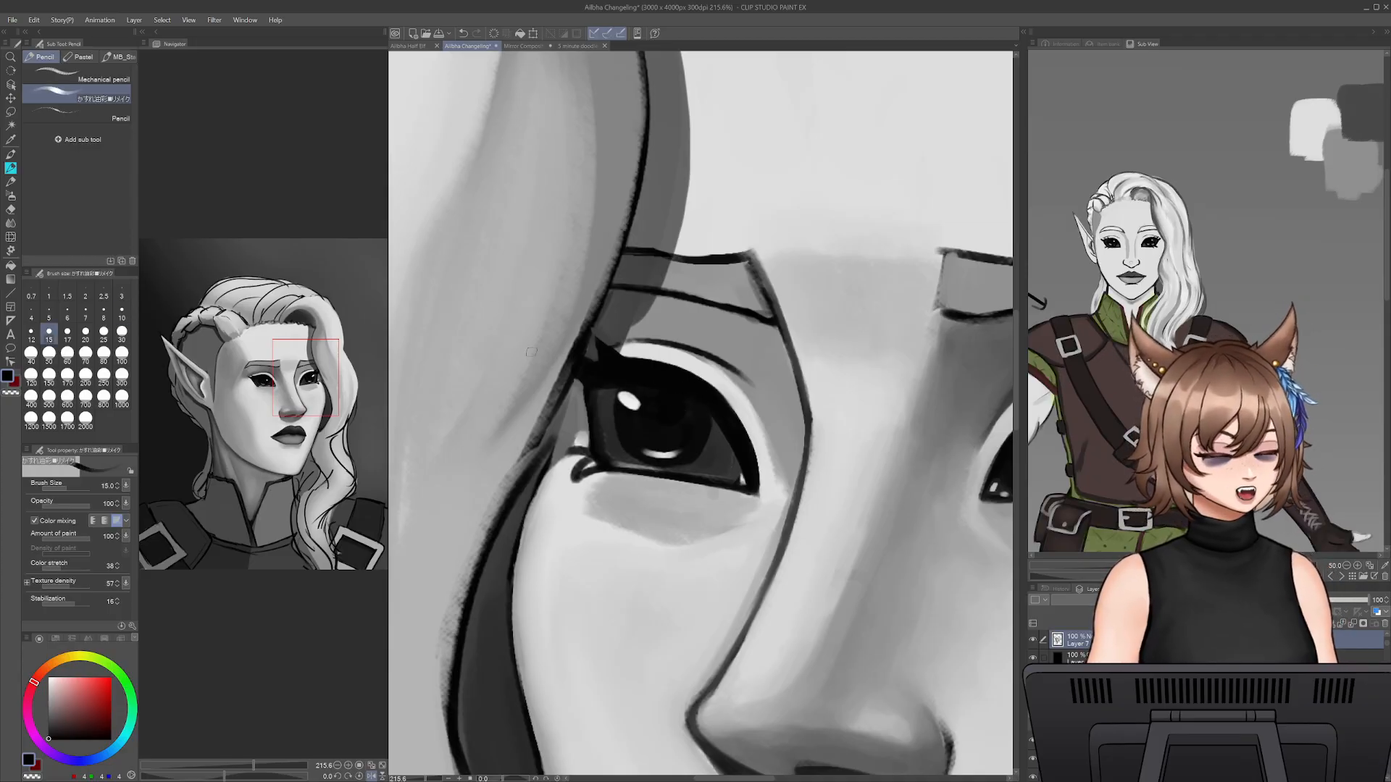
- Paint over the far eye's white highlights with sampled dark grey and near-black, using the pencil at sizes 10 and 17
{"action": "key", "text": "["}
{"action": "key", "text": "["}
{"action": "left_click", "coordinate": [610, 450], "text": "alt"}
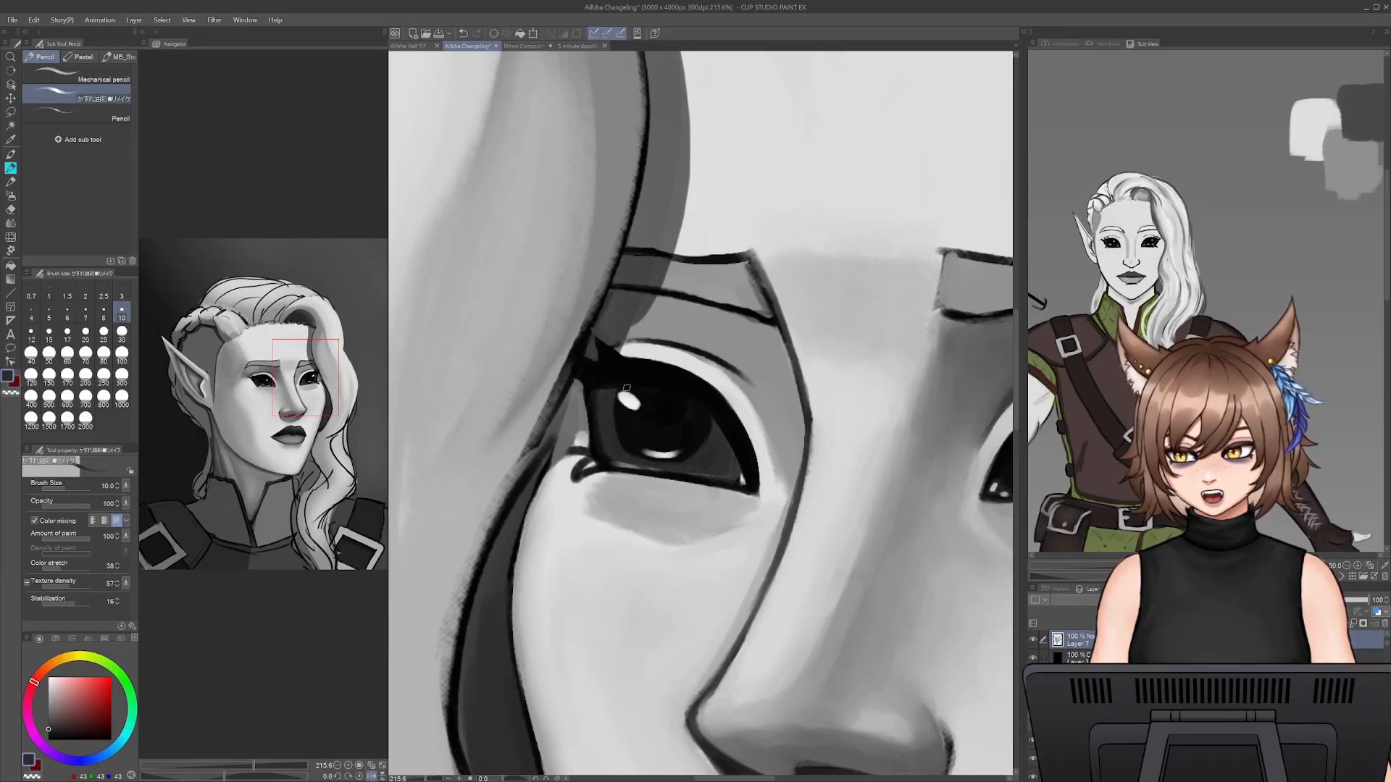
{"action": "left_click", "coordinate": [630, 420], "text": "alt"}
{"action": "key", "text": "bracketright"}
{"action": "key", "text": "bracketright"}
{"action": "key", "text": "bracketright"}
{"action": "mouse_move", "coordinate": [644, 404]}
{"action": "left_mouse_down"}
{"action": "mouse_move", "coordinate": [678, 452]}
{"action": "mouse_move", "coordinate": [651, 443]}
{"action": "left_mouse_up"}
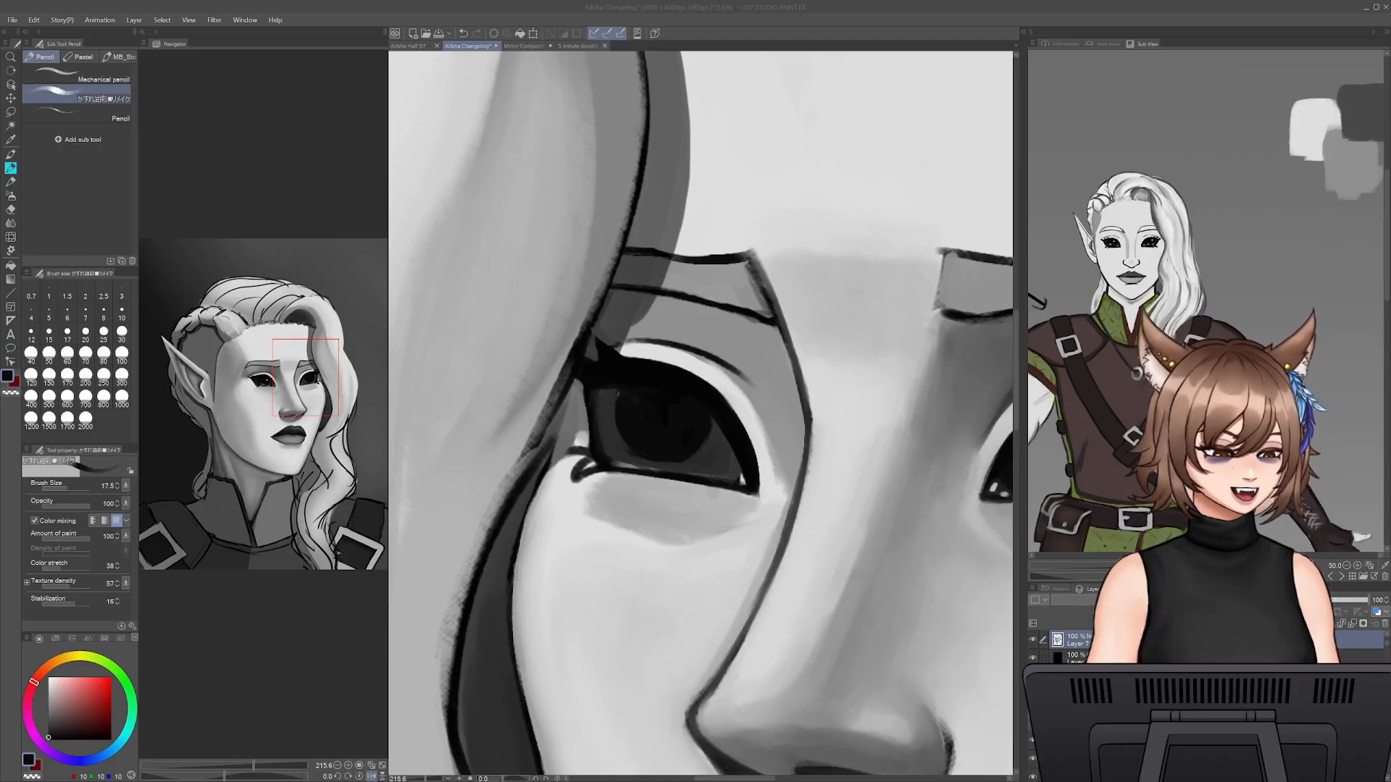
{"action": "left_click", "coordinate": [629, 391], "text": "alt"}
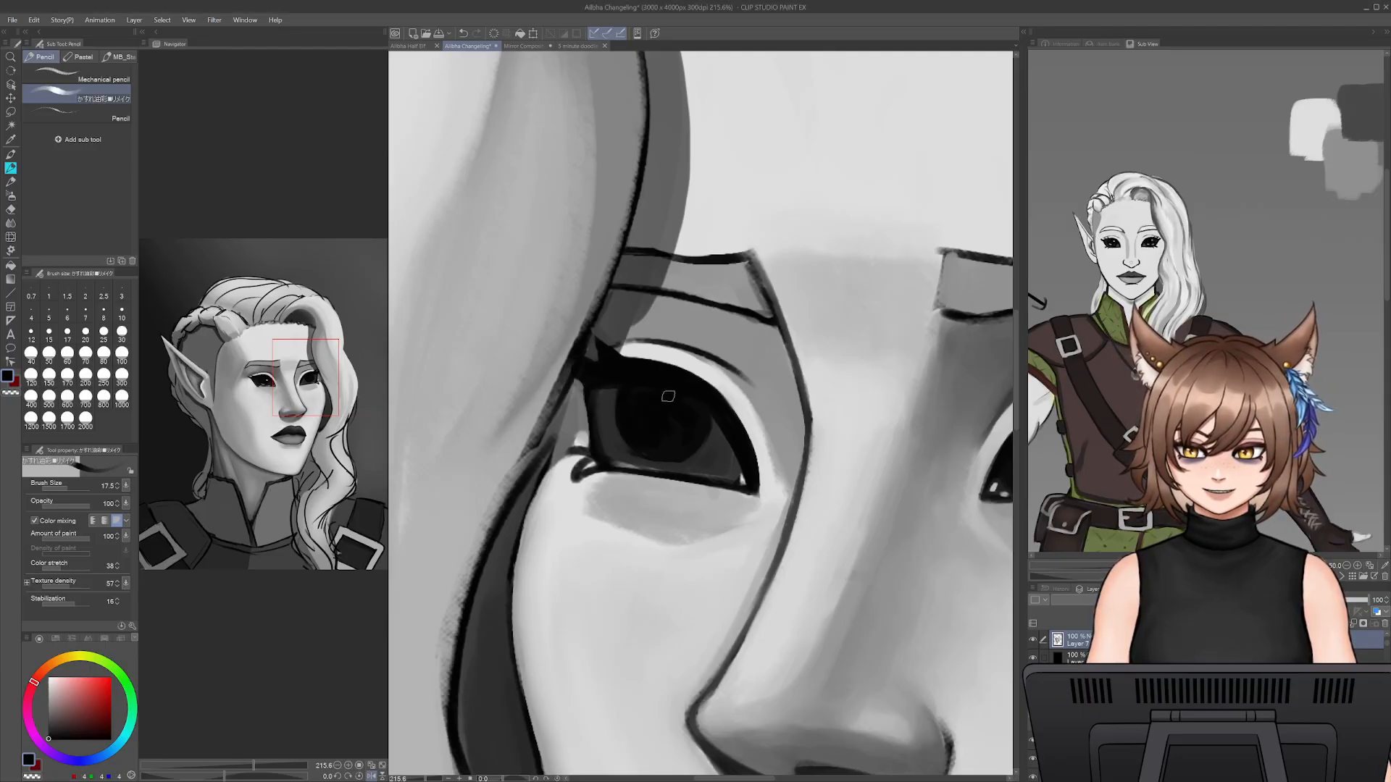
- Refine the far eye's dark iris and pupil edge with sampled dark grey and near-black at pencil size 10
{"action": "left_click", "coordinate": [624, 444], "text": "alt"}
{"action": "key", "text": "bracketleft"}
{"action": "key", "text": "bracketleft"}
{"action": "key", "text": "bracketleft"}
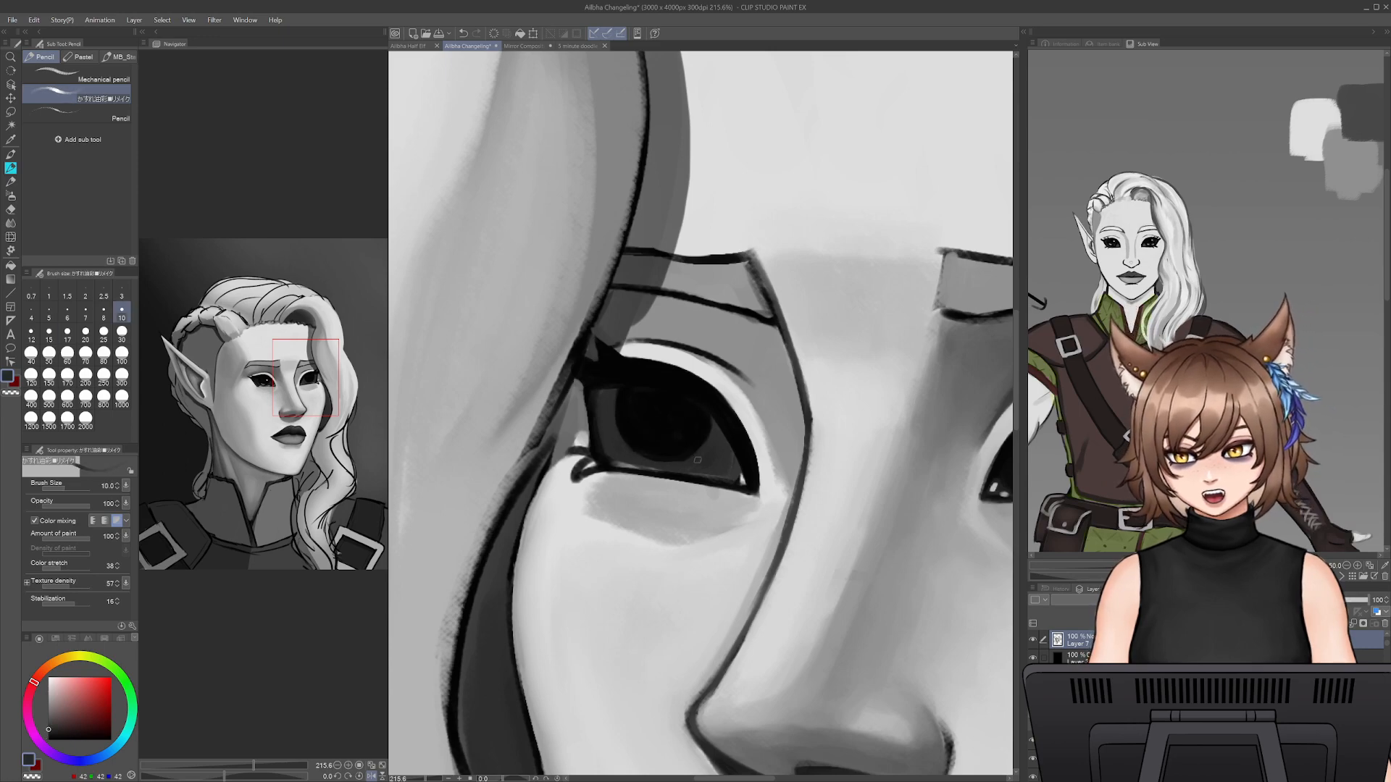
{"action": "left_click", "coordinate": [684, 445], "text": "alt"}
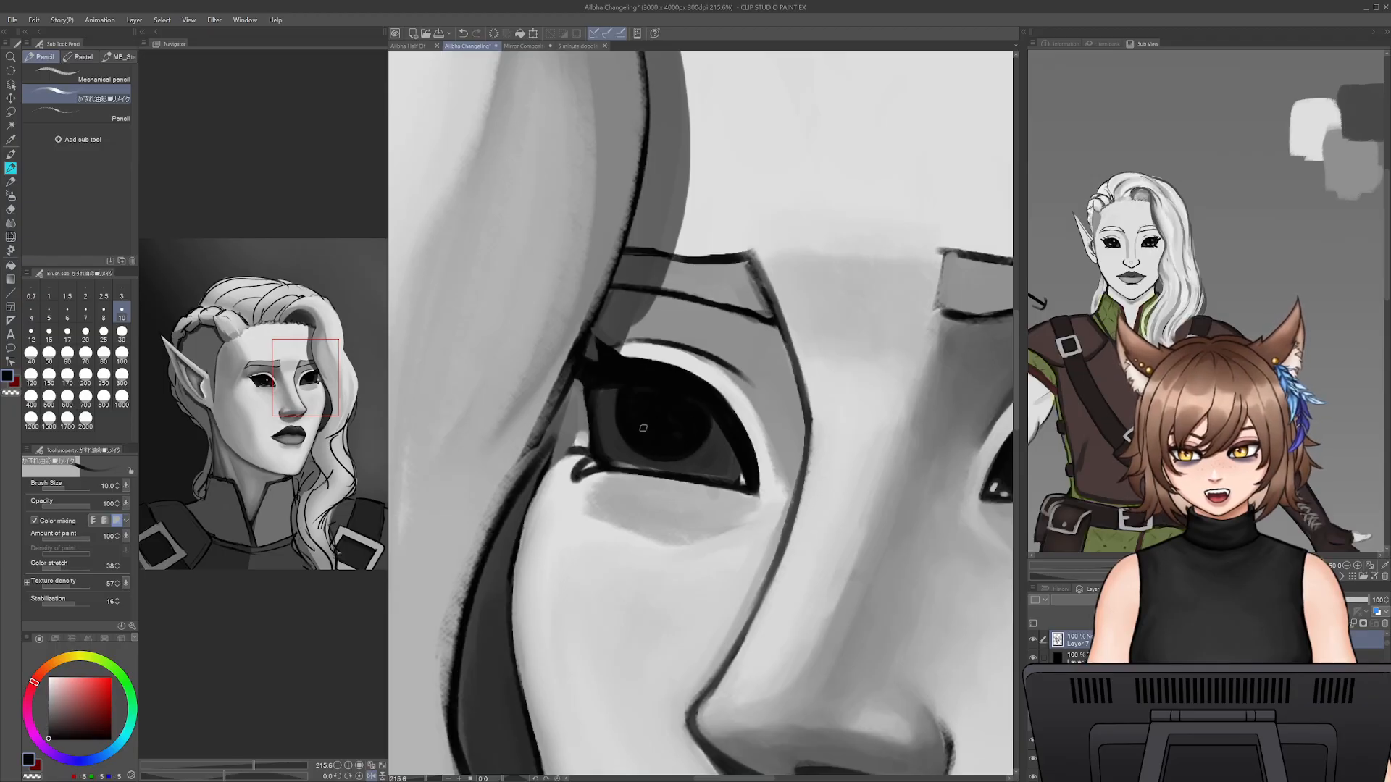
{"action": "left_click_drag", "start_coordinate": [822, 522], "coordinate": [664, 516]}
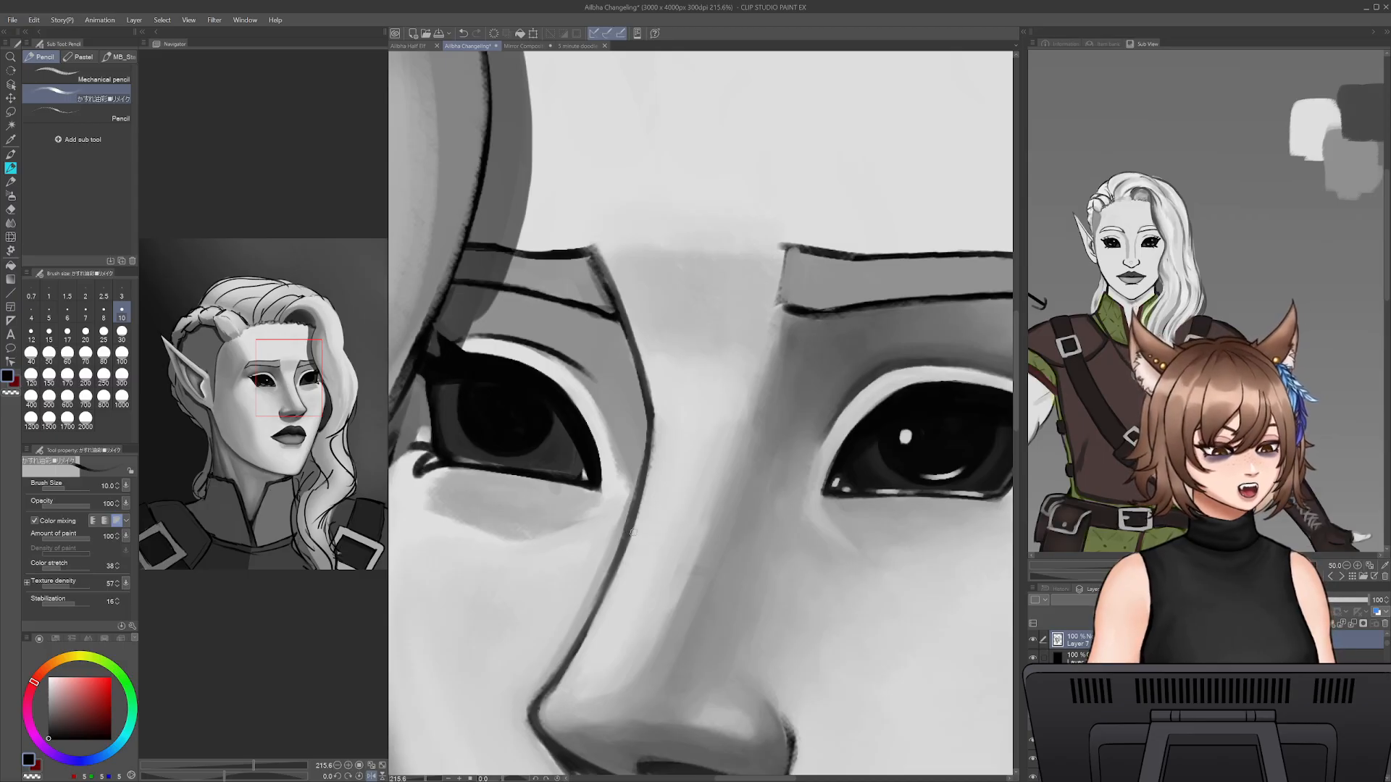
{"action": "left_click", "coordinate": [563, 486], "text": "alt"}
{"action": "mouse_move", "coordinate": [683, 546]}
{"action": "left_mouse_down"}
{"action": "mouse_move", "coordinate": [743, 539]}
{"action": "mouse_move", "coordinate": [608, 534]}
{"action": "mouse_move", "coordinate": [783, 545]}
{"action": "left_mouse_up"}
{"action": "left_click_drag", "start_coordinate": [561, 423], "coordinate": [572, 447]}
{"action": "key", "text": "ctrl+z"}
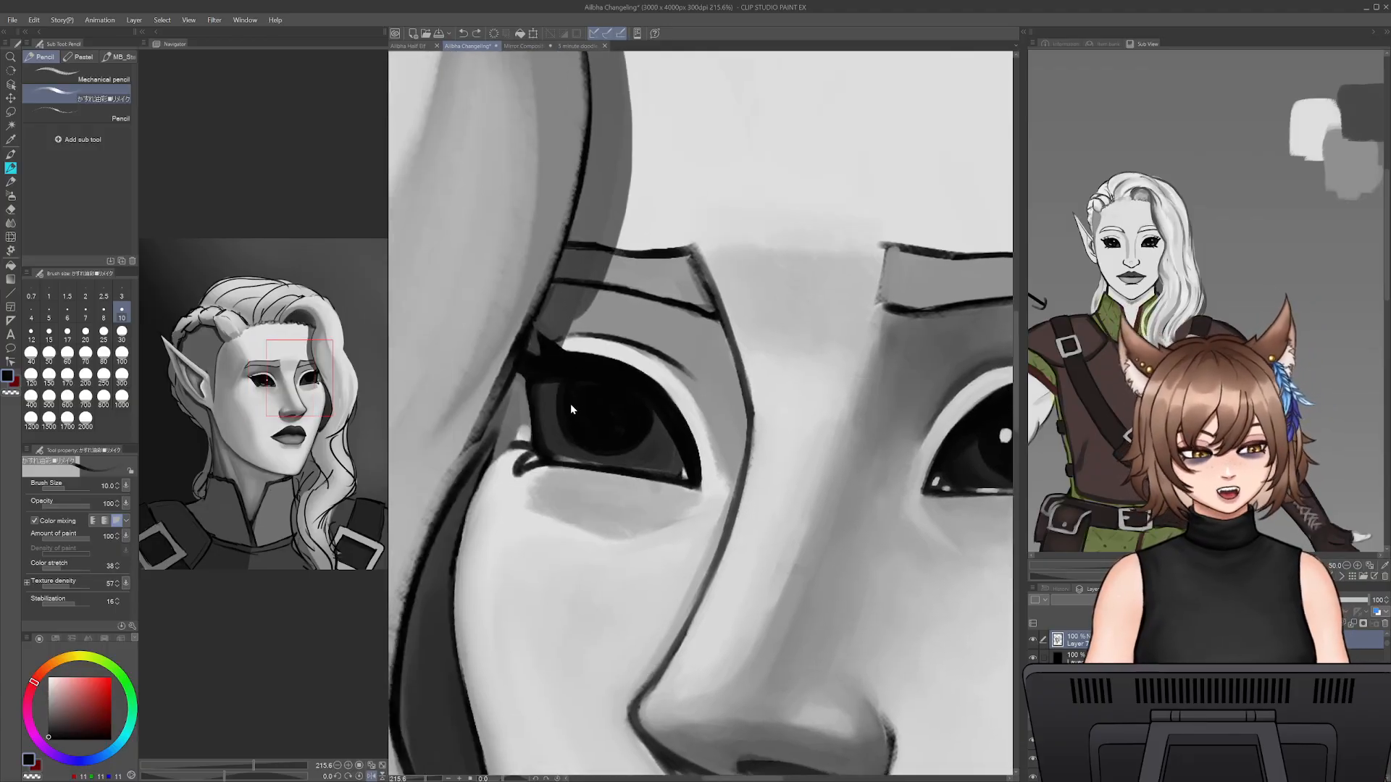
- Darken the upper part of the far eye's iris in near-black, enlarging the pencil to size 15
{"action": "key", "text": "bracketright"}
{"action": "key", "text": "bracketright"}
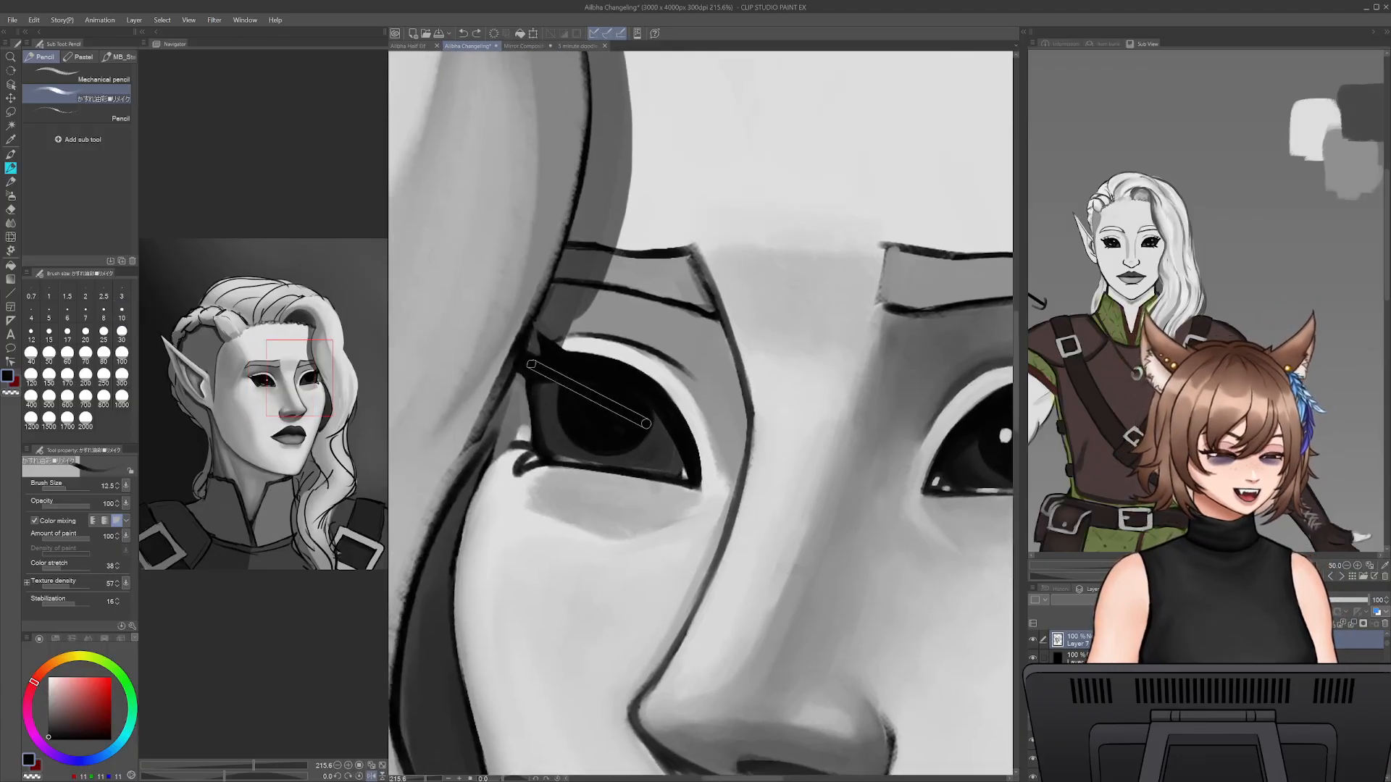
{"action": "mouse_move", "coordinate": [573, 387]}
{"action": "left_mouse_down"}
{"action": "mouse_move", "coordinate": [584, 426]}
{"action": "mouse_move", "coordinate": [564, 424]}
{"action": "left_mouse_up"}
{"action": "left_click", "coordinate": [587, 367], "text": "alt"}
{"action": "mouse_move", "coordinate": [697, 410]}
{"action": "left_mouse_down"}
{"action": "mouse_move", "coordinate": [527, 413]}
{"action": "mouse_move", "coordinate": [638, 418]}
{"action": "mouse_move", "coordinate": [539, 461]}
{"action": "left_mouse_up"}
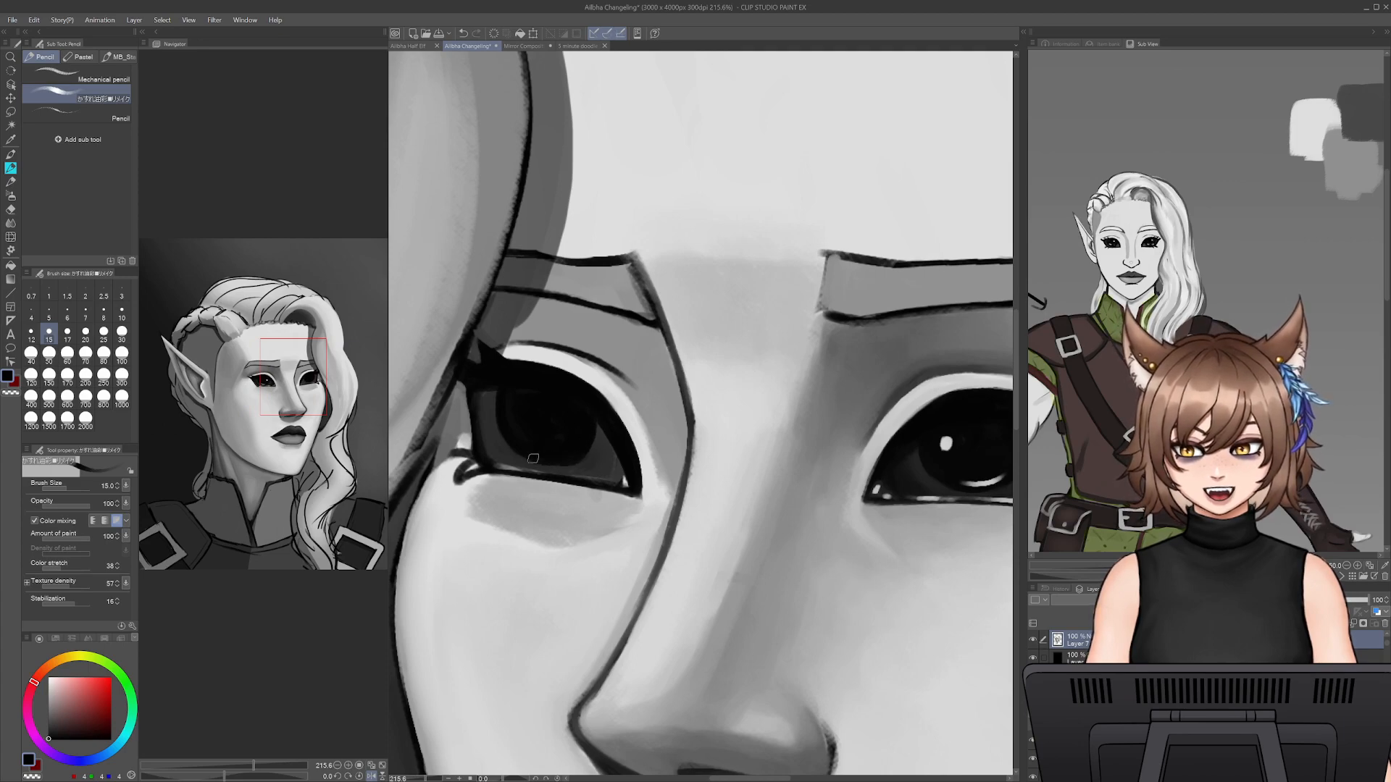
{"action": "mouse_move", "coordinate": [585, 414]}
{"action": "left_mouse_down"}
{"action": "mouse_move", "coordinate": [564, 457]}
{"action": "mouse_move", "coordinate": [585, 443]}
{"action": "mouse_move", "coordinate": [523, 455]}
{"action": "mouse_move", "coordinate": [495, 392]}
{"action": "left_mouse_up"}
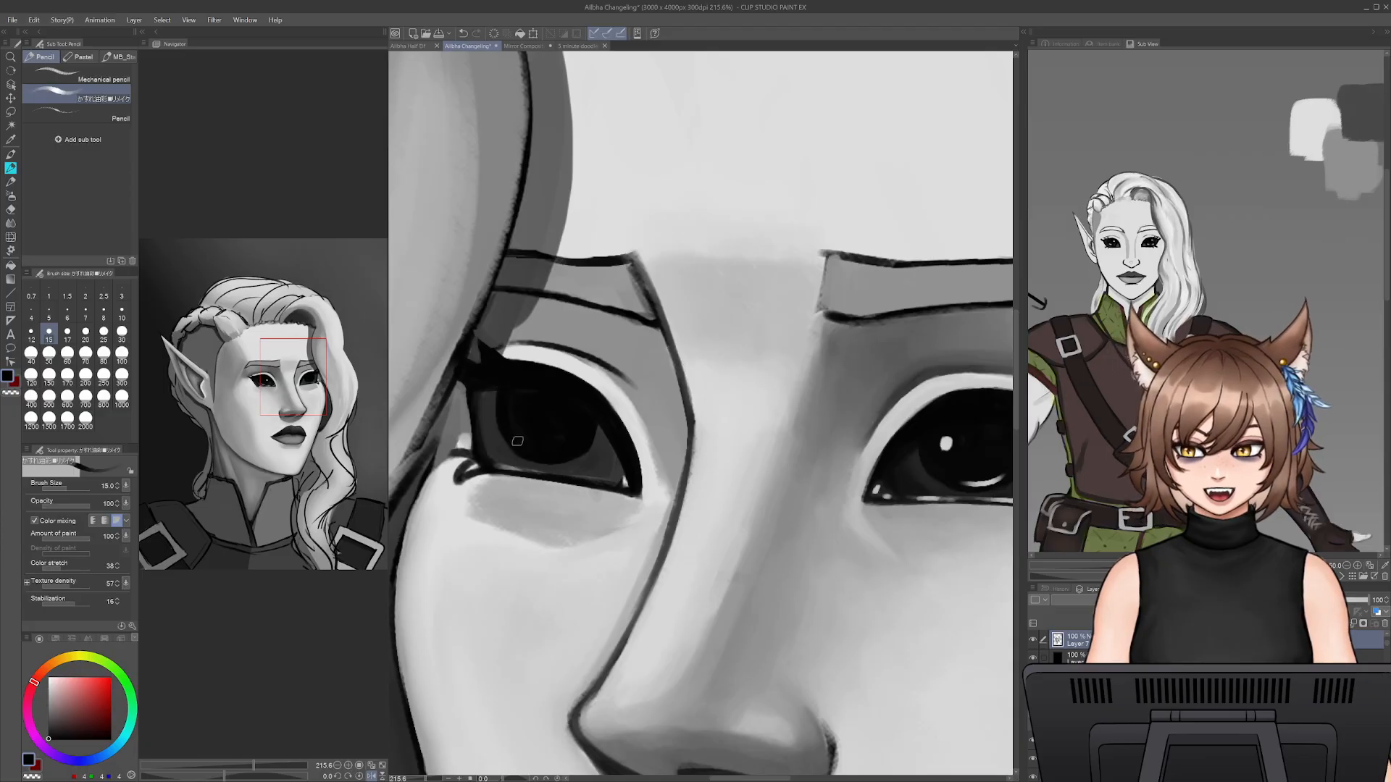
{"action": "key", "text": "ctrl+z"}
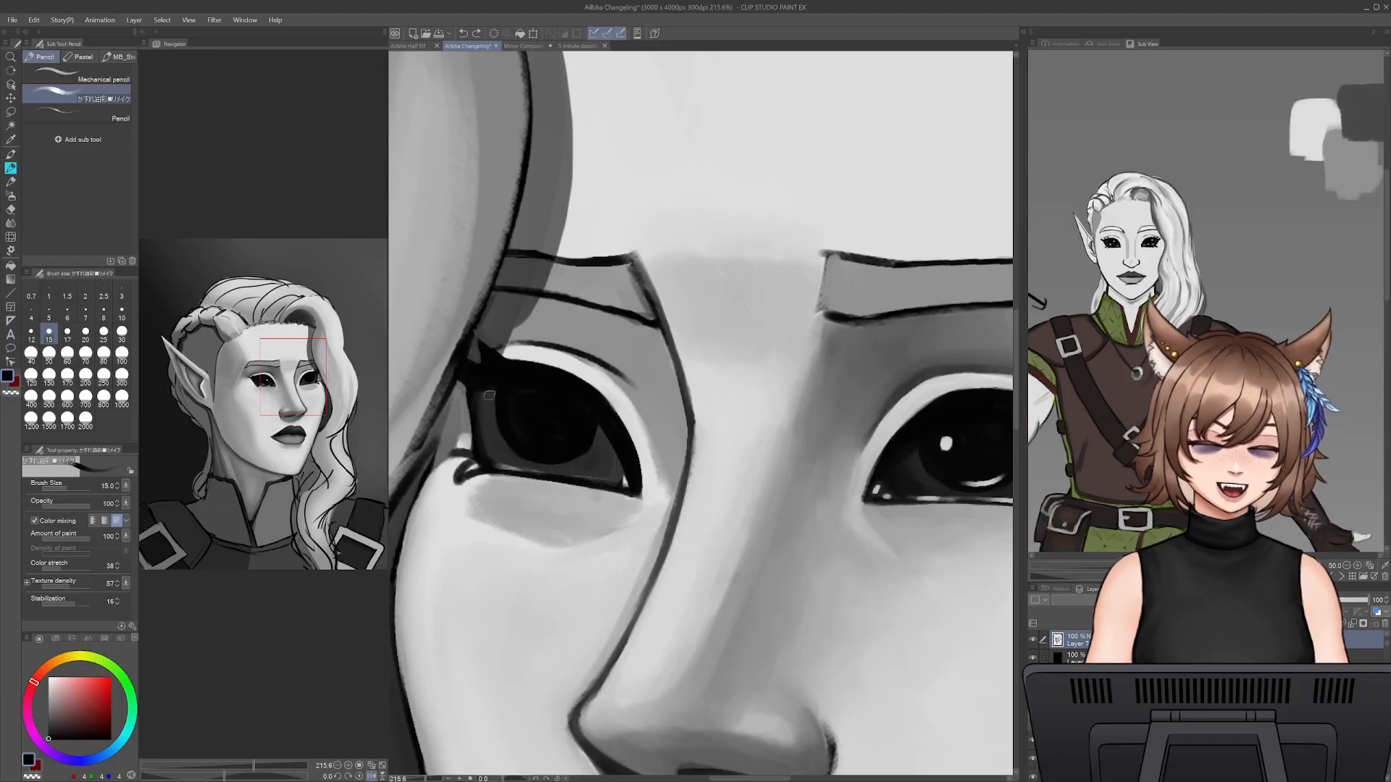
- Touch up the far eye's iris edge near the outer corner with sampled dark grey and near-black at pencil size 15
{"action": "left_click", "coordinate": [492, 407], "text": "alt"}
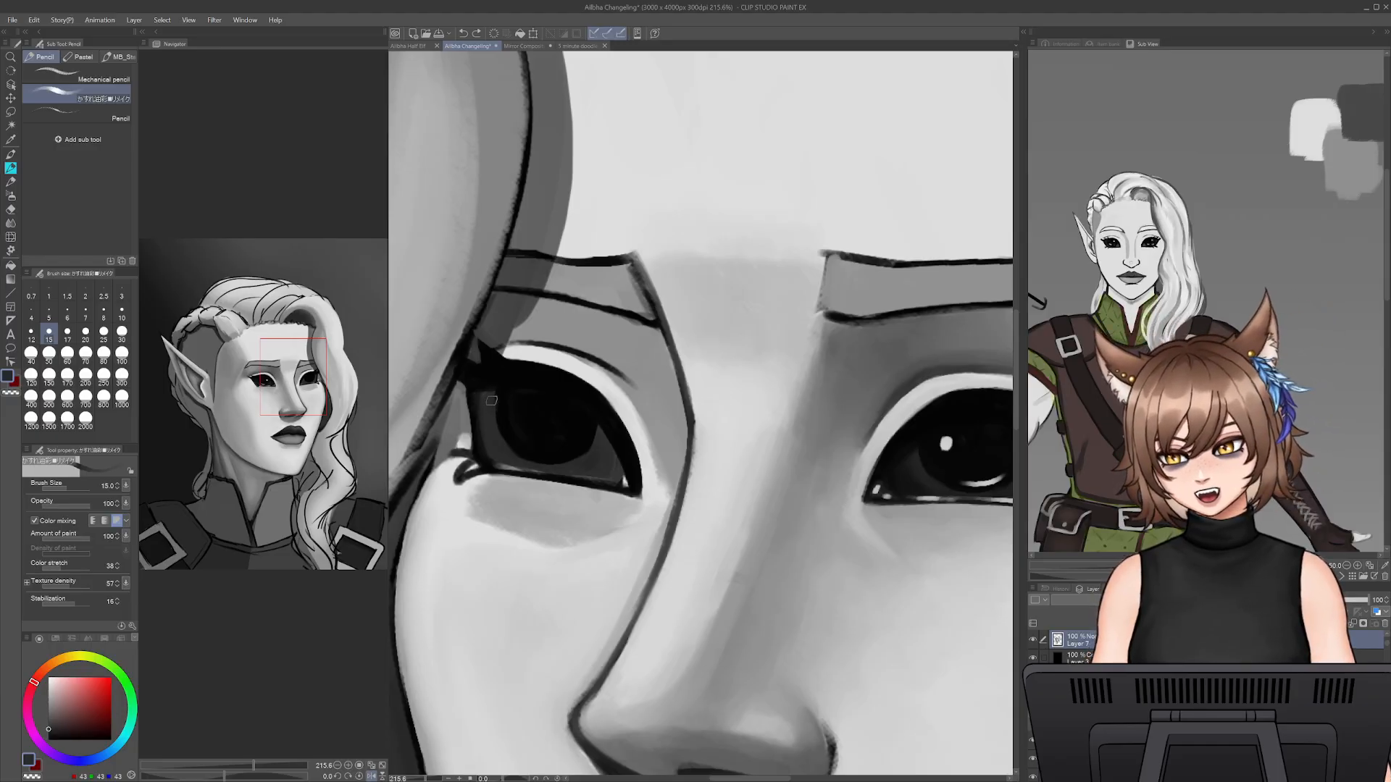
{"action": "left_click", "coordinate": [529, 414], "text": "alt"}
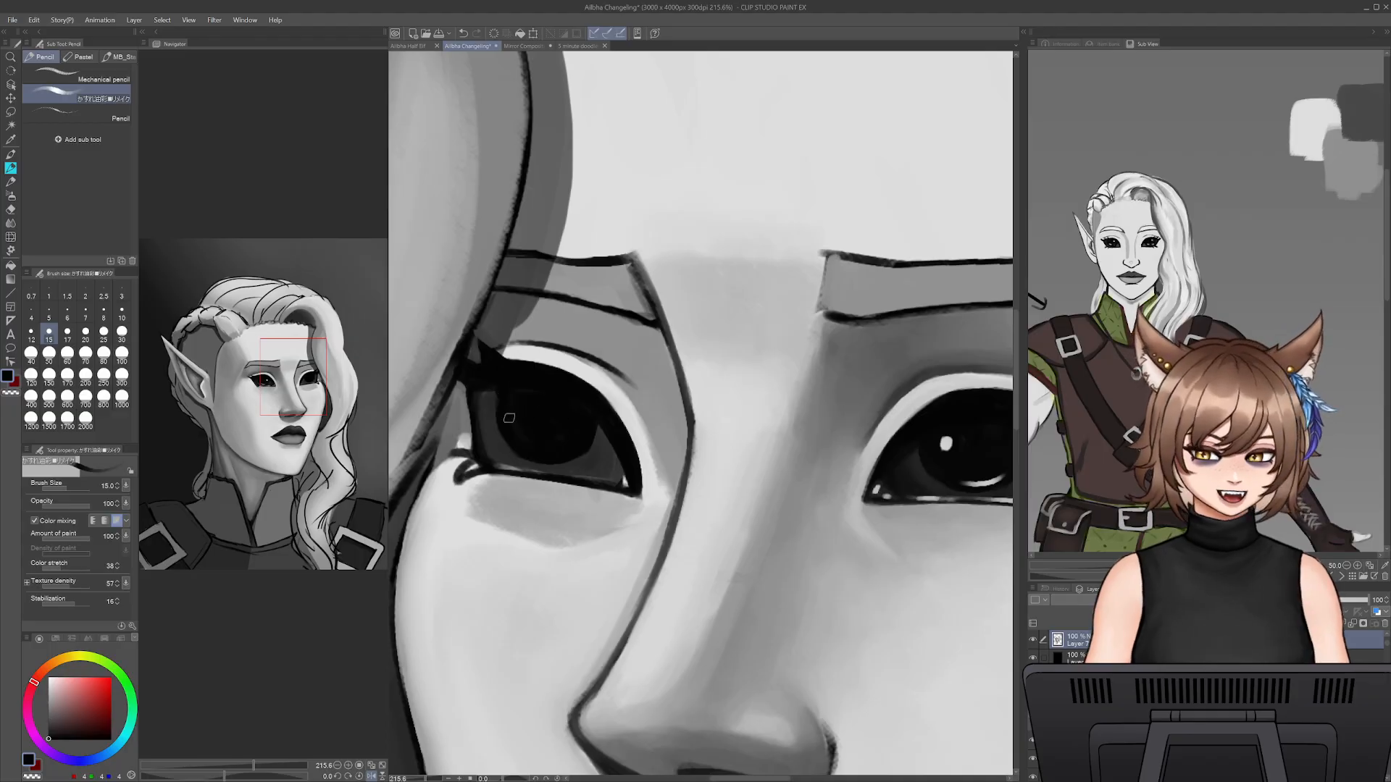
{"action": "left_click", "coordinate": [490, 407], "text": "alt"}
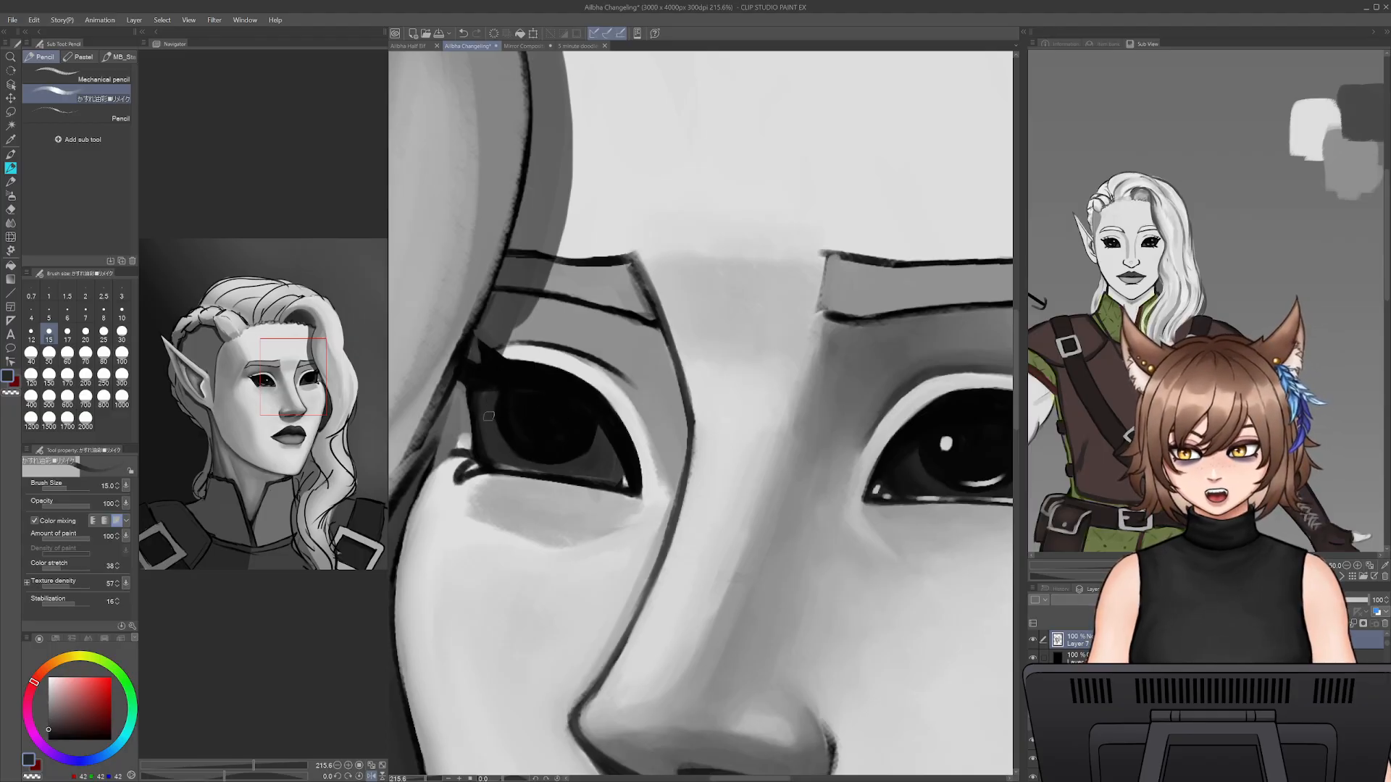
{"action": "left_click", "coordinate": [487, 398], "text": "alt"}
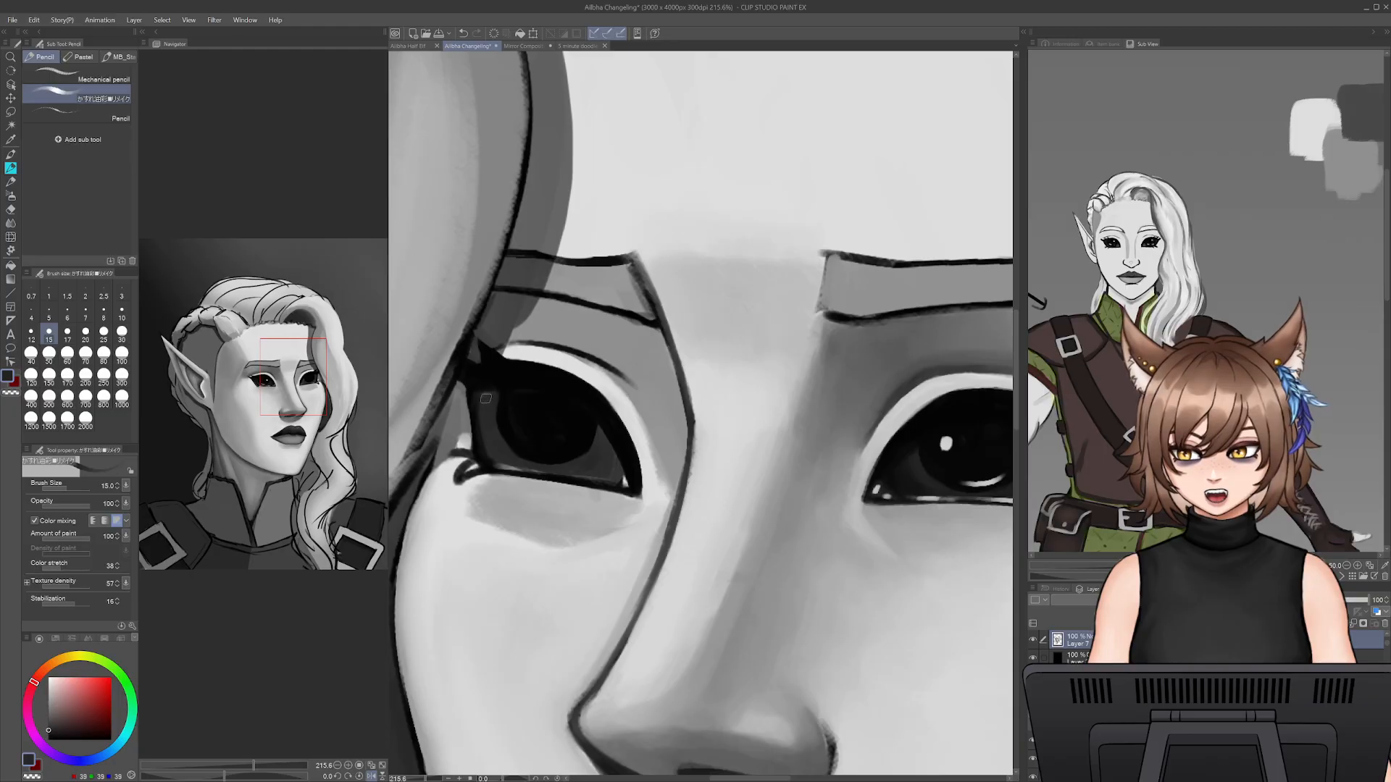
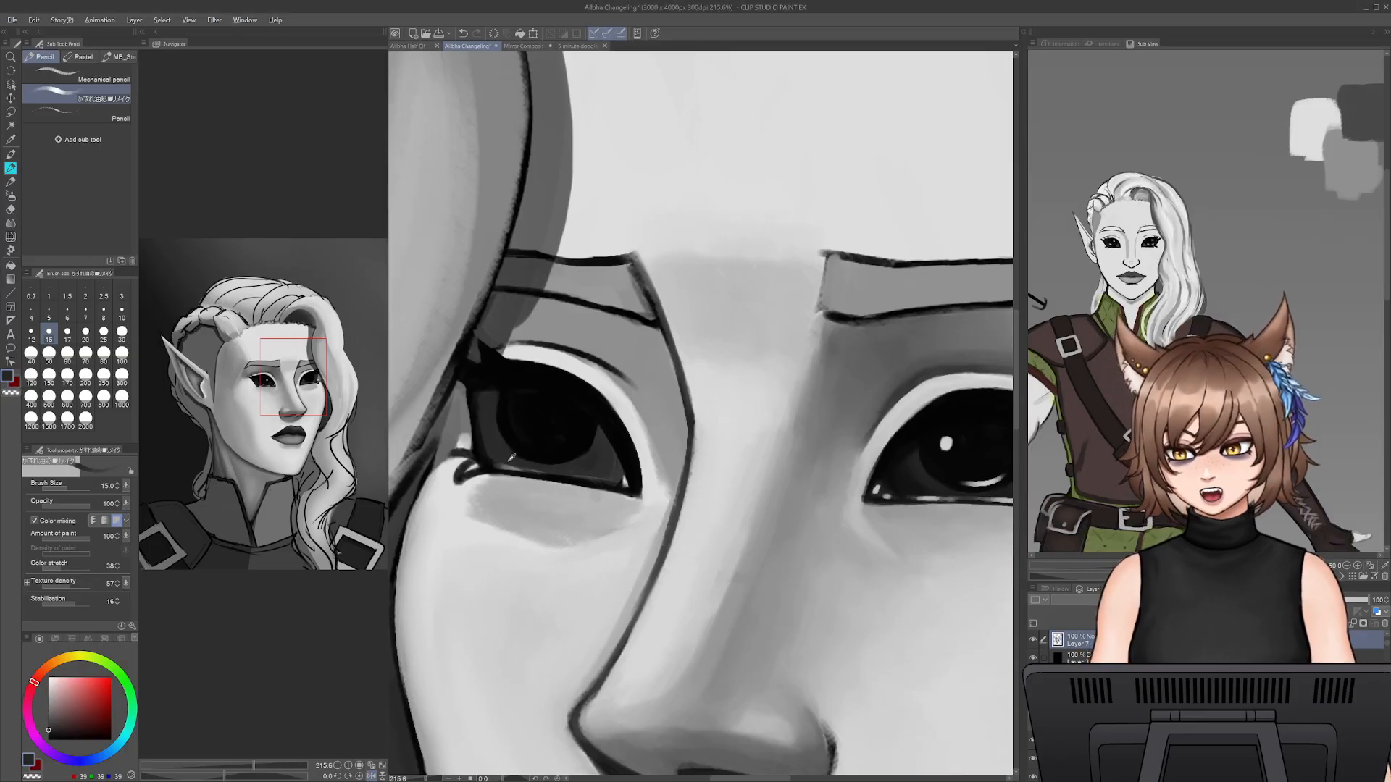
- Touch up the far eye's dark iris near the inner corner with sampled near-black at pencil size 10
{"action": "key", "text": "bracketleft"}
{"action": "key", "text": "bracketleft"}
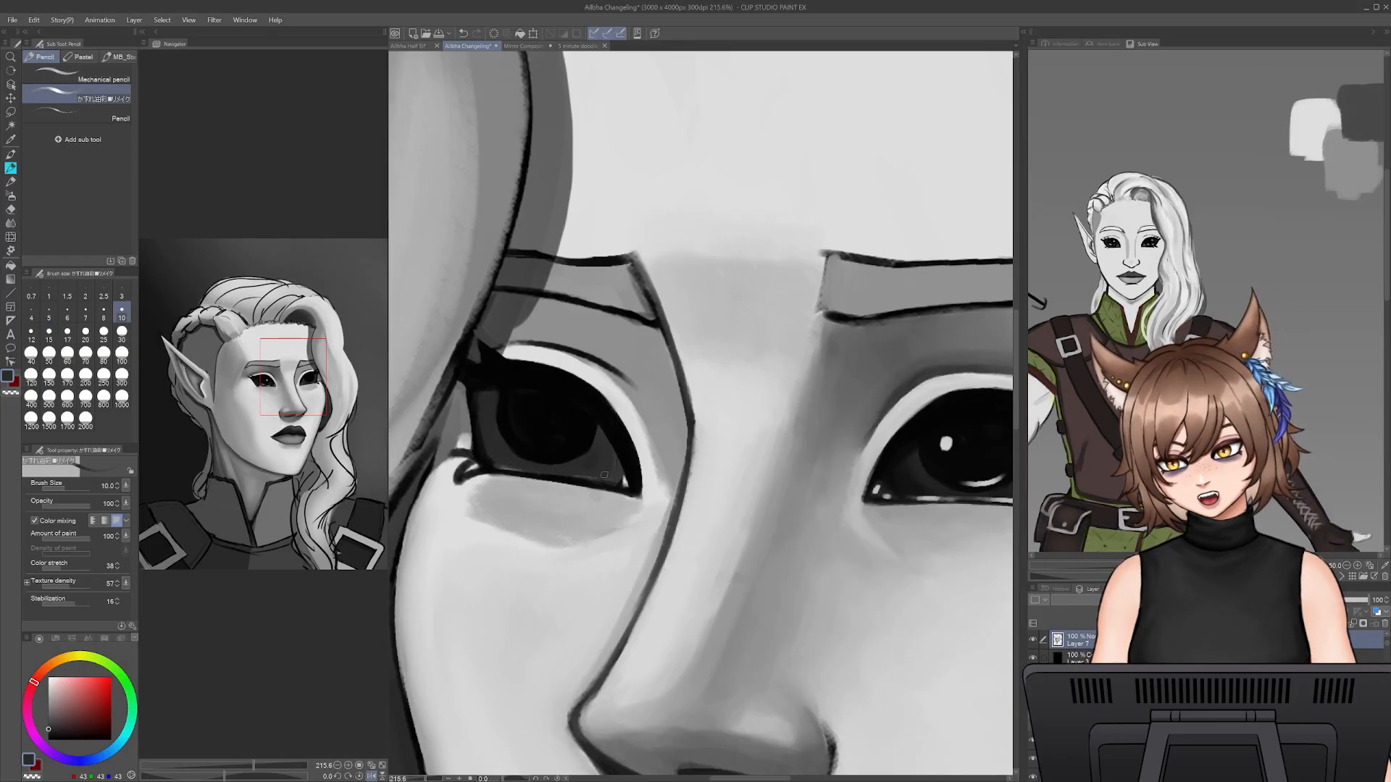
{"action": "left_click", "coordinate": [622, 431], "text": "alt"}
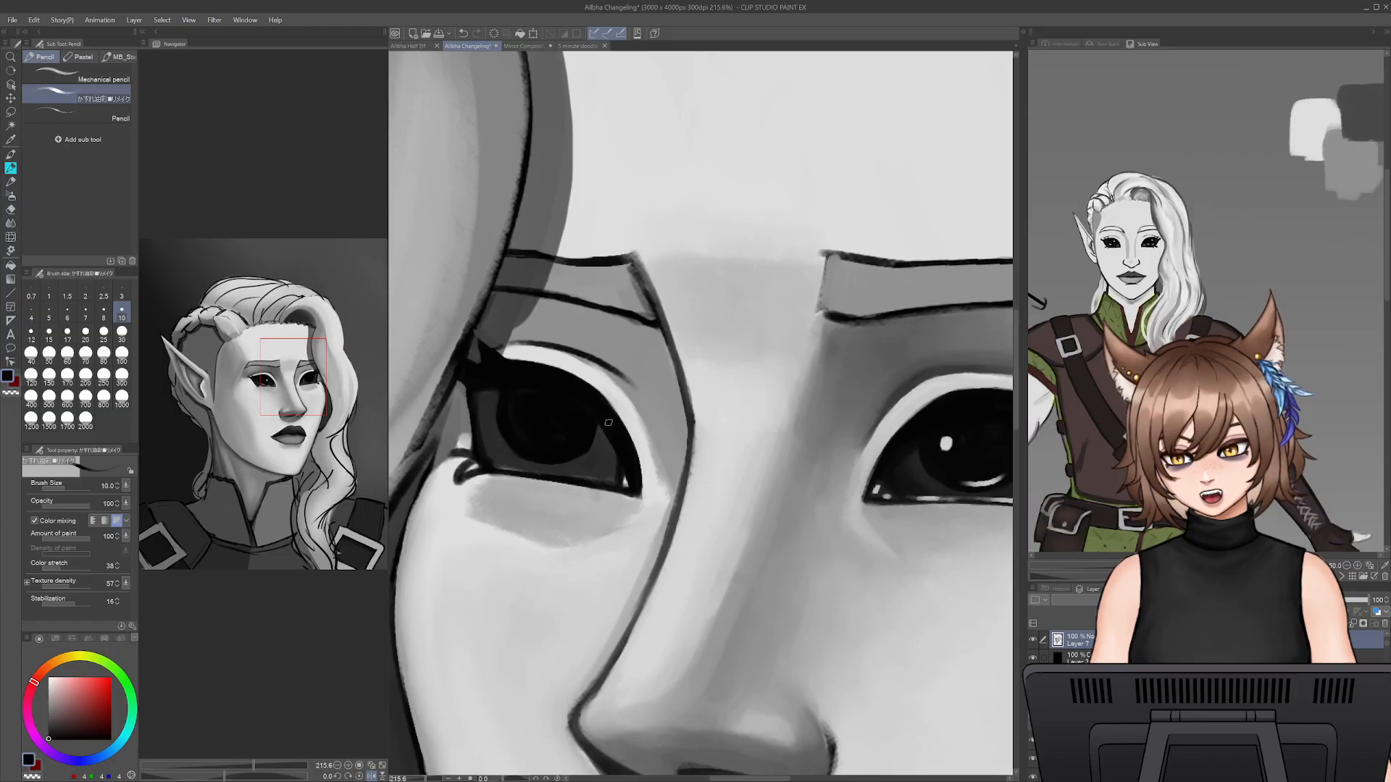
- Clean up the light rim above the far eye with sampled light grey at pencil size 8
{"action": "key", "text": "bracketleft"}
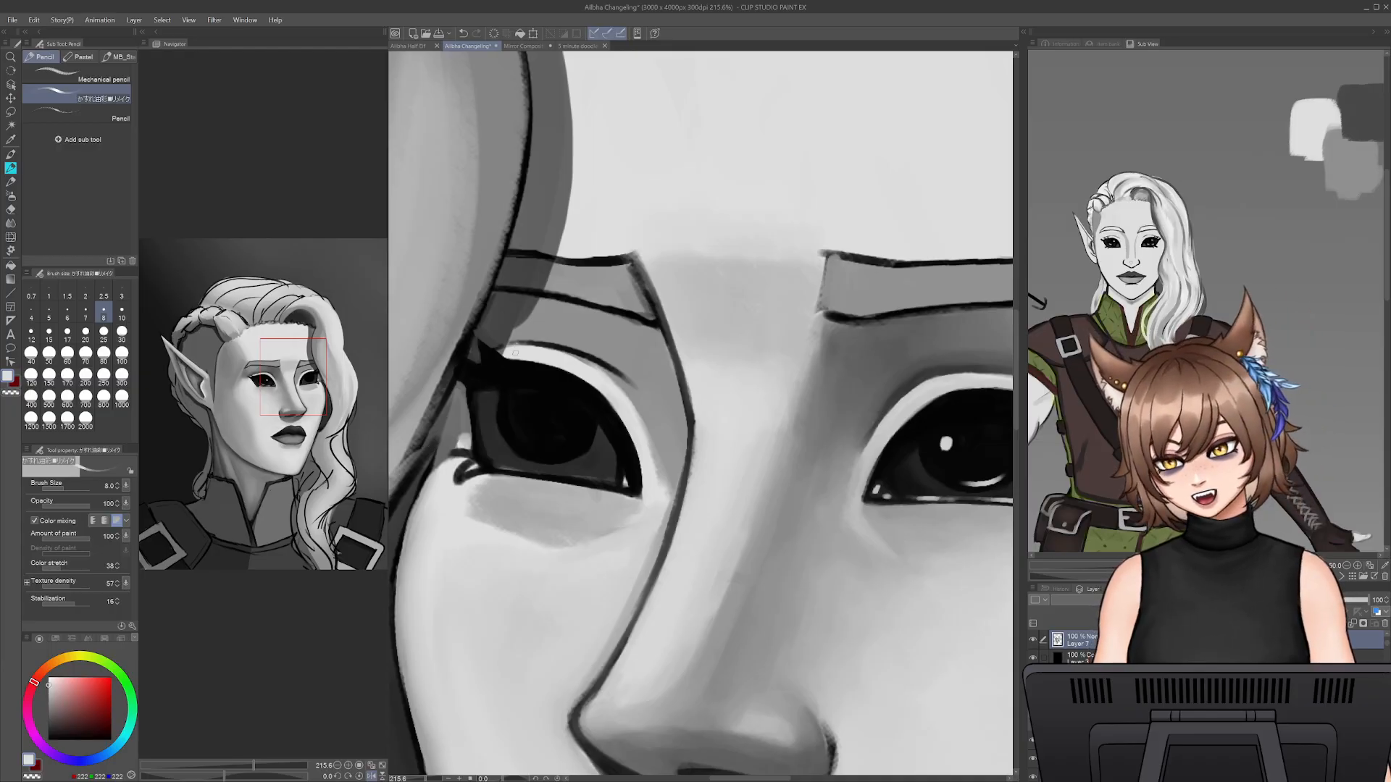
{"action": "left_click", "coordinate": [499, 351], "text": "alt"}
{"action": "mouse_move", "coordinate": [536, 351]}
{"action": "left_mouse_down"}
{"action": "mouse_move", "coordinate": [596, 367]}
{"action": "mouse_move", "coordinate": [633, 400]}
{"action": "mouse_move", "coordinate": [587, 359]}
{"action": "mouse_move", "coordinate": [511, 345]}
{"action": "mouse_move", "coordinate": [614, 373]}
{"action": "mouse_move", "coordinate": [545, 341]}
{"action": "mouse_move", "coordinate": [574, 345]}
{"action": "mouse_move", "coordinate": [620, 368]}
{"action": "left_mouse_up"}
{"action": "left_click", "coordinate": [610, 368], "text": "alt"}
{"action": "left_click", "coordinate": [626, 376], "text": "alt"}
{"action": "left_click", "coordinate": [585, 355], "text": "alt"}
- Refine the far eye's upper eyelid crease with sampled dark and mid greys at pencil size 8
{"action": "key", "text": "bracketleft"}
{"action": "key", "text": "bracketleft"}
{"action": "key", "text": "bracketleft"}
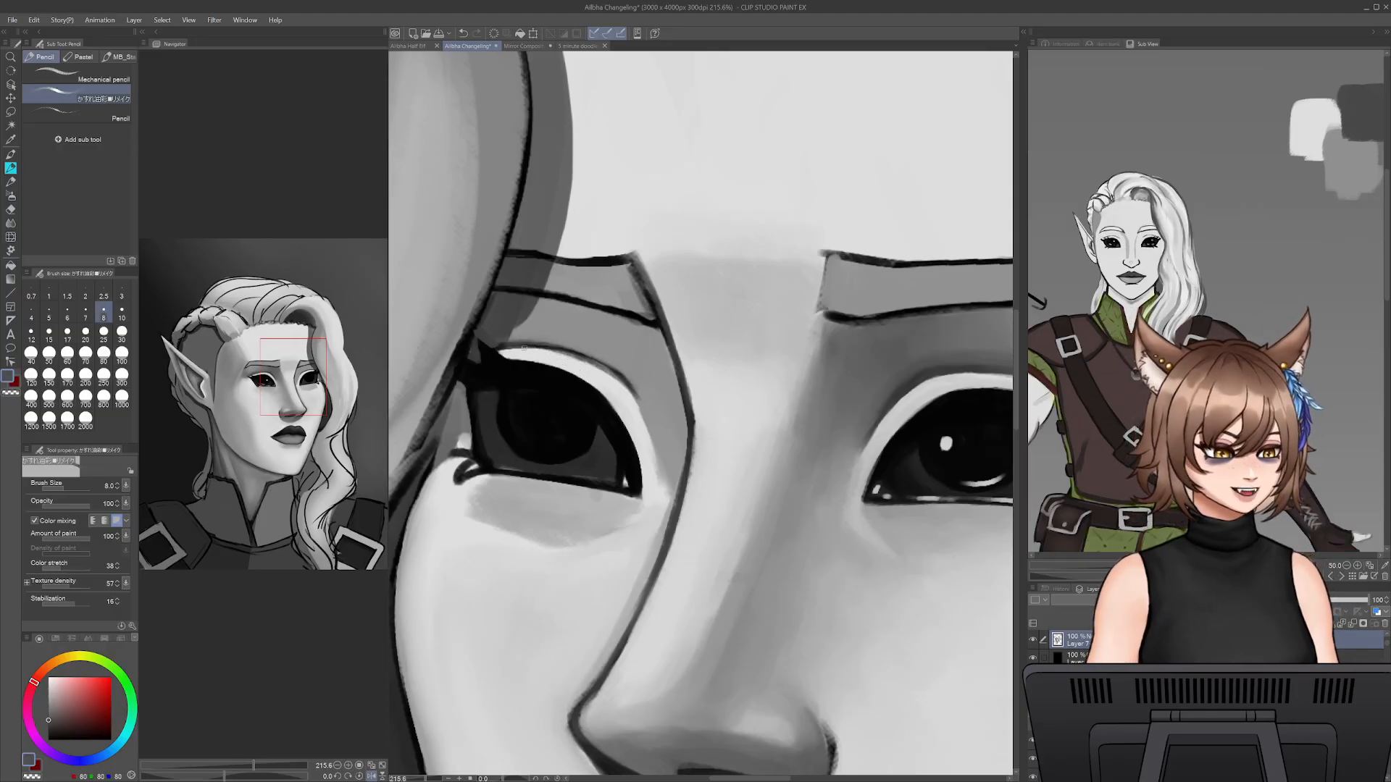
{"action": "left_click_drag", "start_coordinate": [543, 351], "coordinate": [611, 373]}
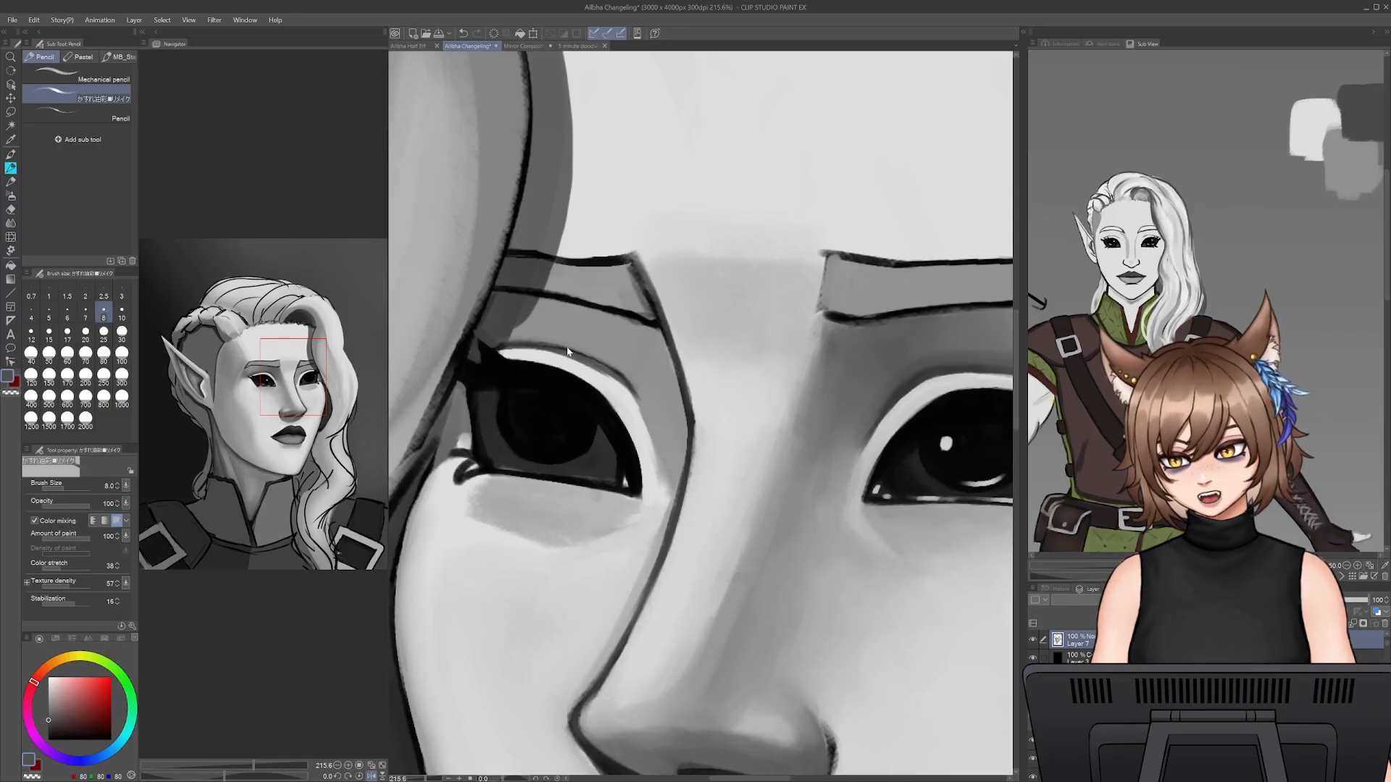
{"action": "left_click", "coordinate": [541, 372], "text": "alt"}
{"action": "mouse_move", "coordinate": [508, 346]}
{"action": "left_mouse_down"}
{"action": "mouse_move", "coordinate": [617, 376]}
{"action": "mouse_move", "coordinate": [638, 415]}
{"action": "left_mouse_up"}
{"action": "left_click", "coordinate": [633, 386], "text": "alt"}
{"action": "left_click", "coordinate": [633, 385], "text": "alt"}
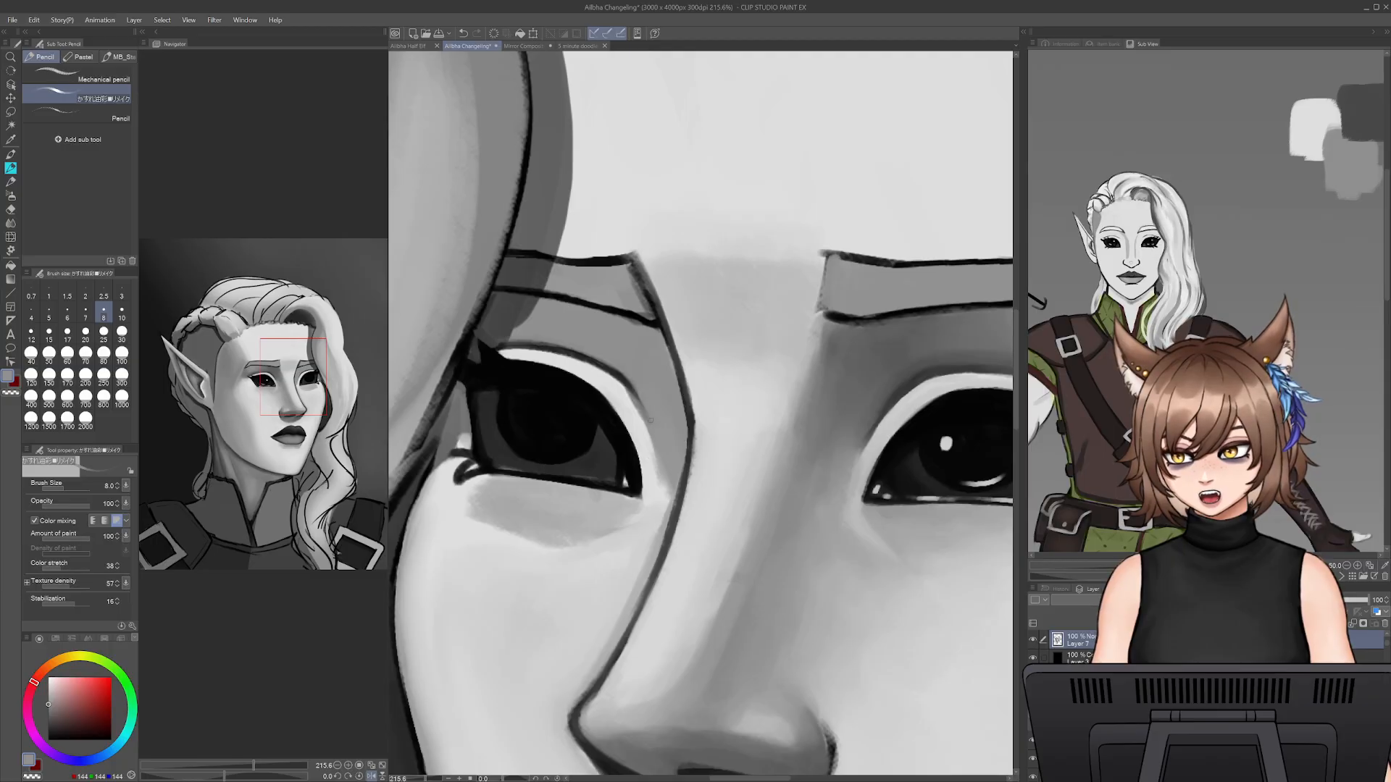
- Thicken and smooth the outer edge of the far eye with sampled near-black at pencil size 8
{"action": "mouse_move", "coordinate": [420, 779]}
{"action": "left_mouse_down"}
{"action": "mouse_move", "coordinate": [405, 780]}
{"action": "mouse_move", "coordinate": [421, 780]}
{"action": "left_mouse_up"}
{"action": "left_click_drag", "start_coordinate": [507, 477], "coordinate": [610, 504]}
{"action": "left_click", "coordinate": [543, 388], "text": "alt"}
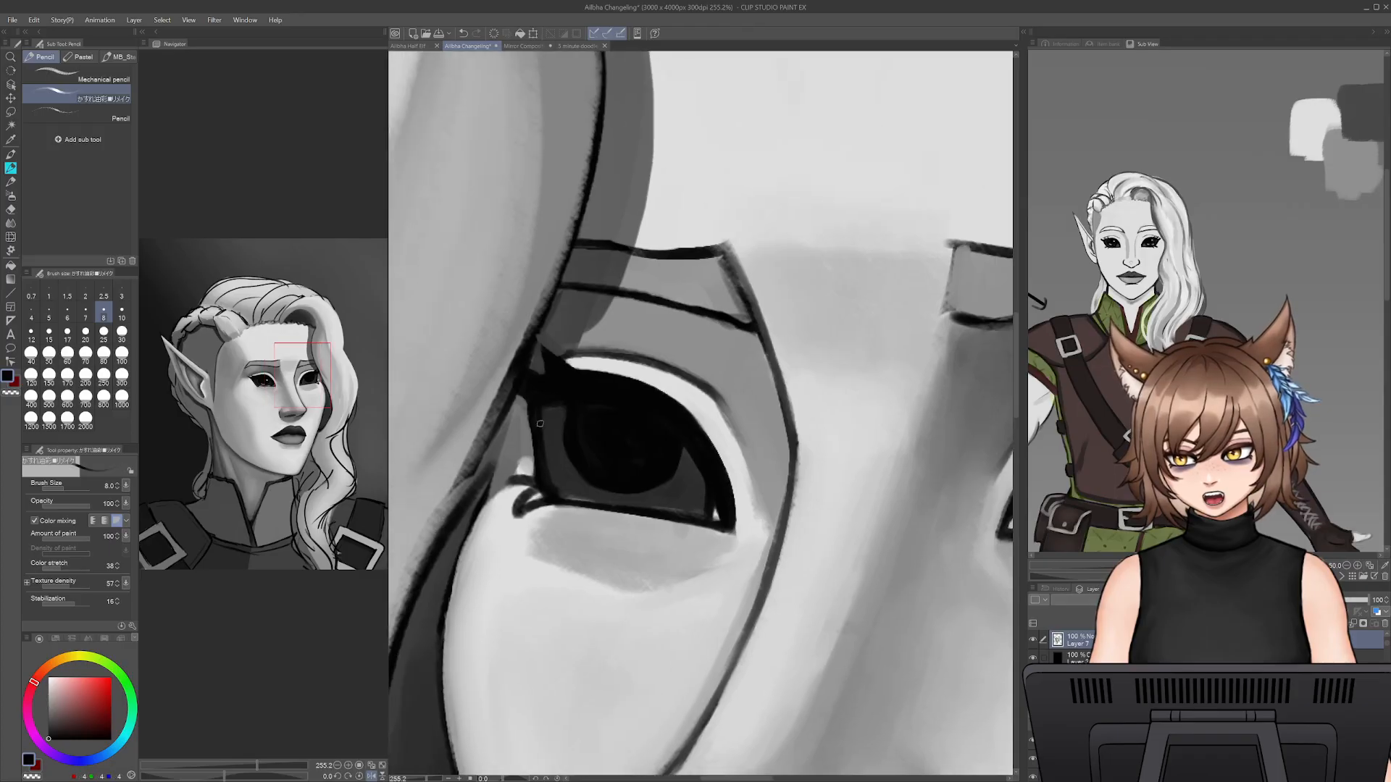
{"action": "left_click", "coordinate": [524, 424], "text": "alt"}
{"action": "left_click_drag", "start_coordinate": [529, 411], "coordinate": [535, 481]}
{"action": "left_click", "coordinate": [539, 422], "text": "alt"}
{"action": "left_click_drag", "start_coordinate": [534, 420], "coordinate": [541, 472]}
{"action": "left_click_drag", "start_coordinate": [539, 403], "coordinate": [536, 463]}
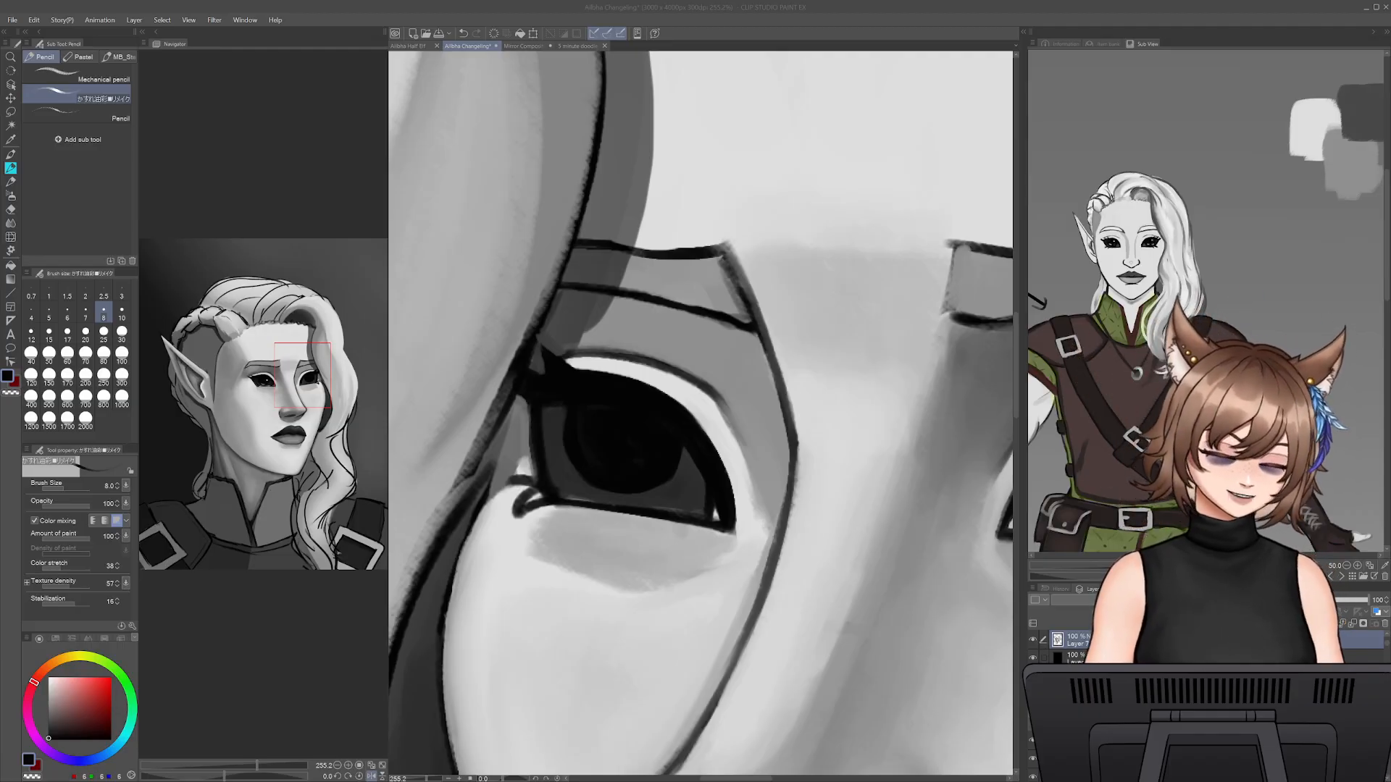
- Rework the lower part of the far eye's iris with sampled near-black and dark grey at pencil size 12.5
{"action": "left_click", "coordinate": [576, 426]}
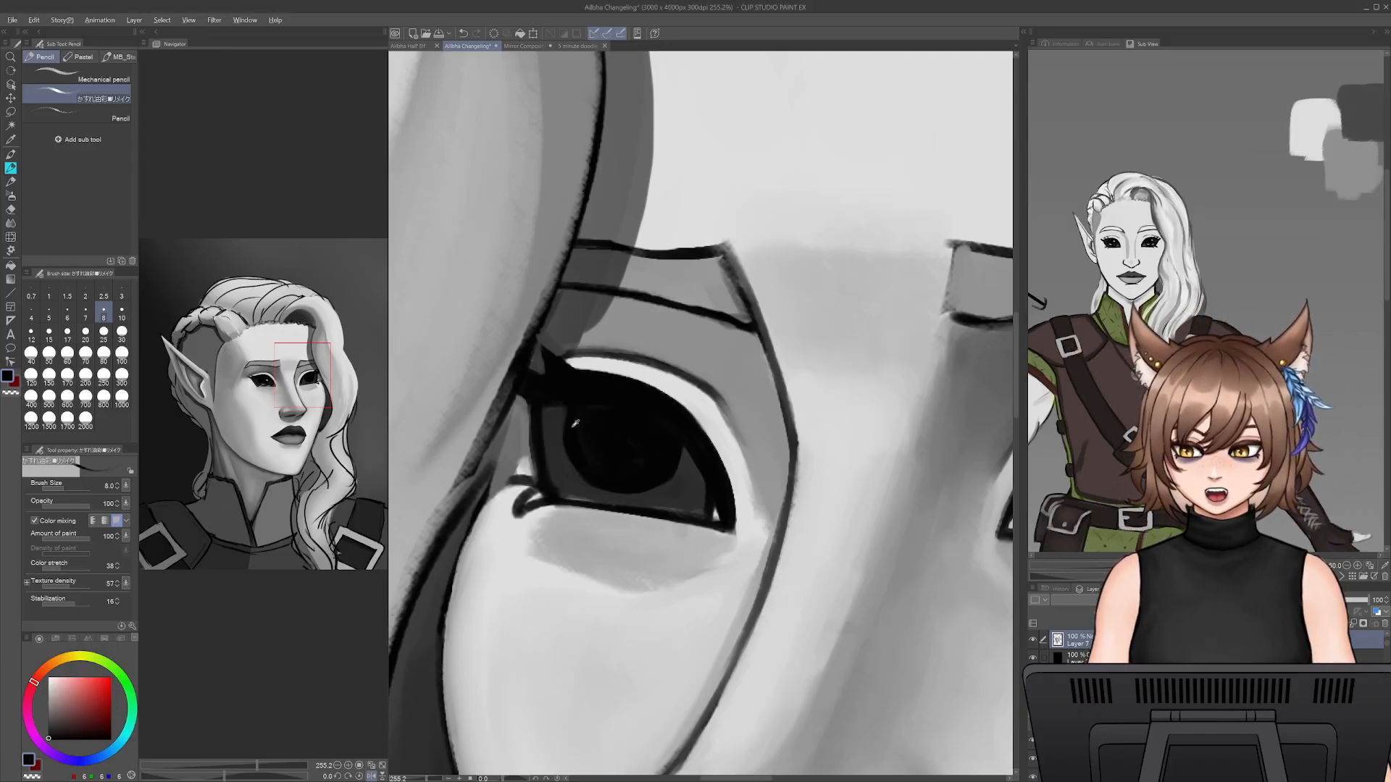
{"action": "key", "text": "bracketright"}
{"action": "key", "text": "bracketright"}
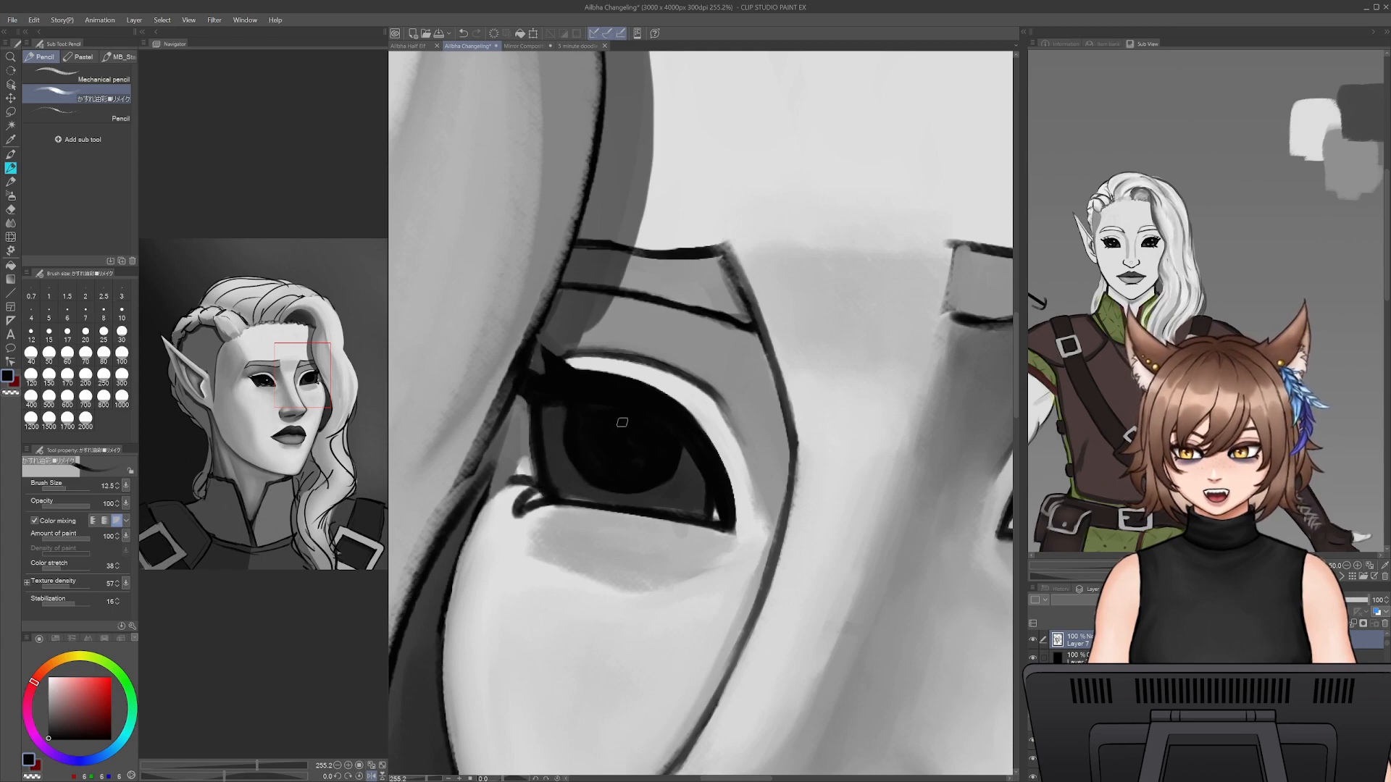
{"action": "left_click", "coordinate": [597, 433], "text": "alt"}
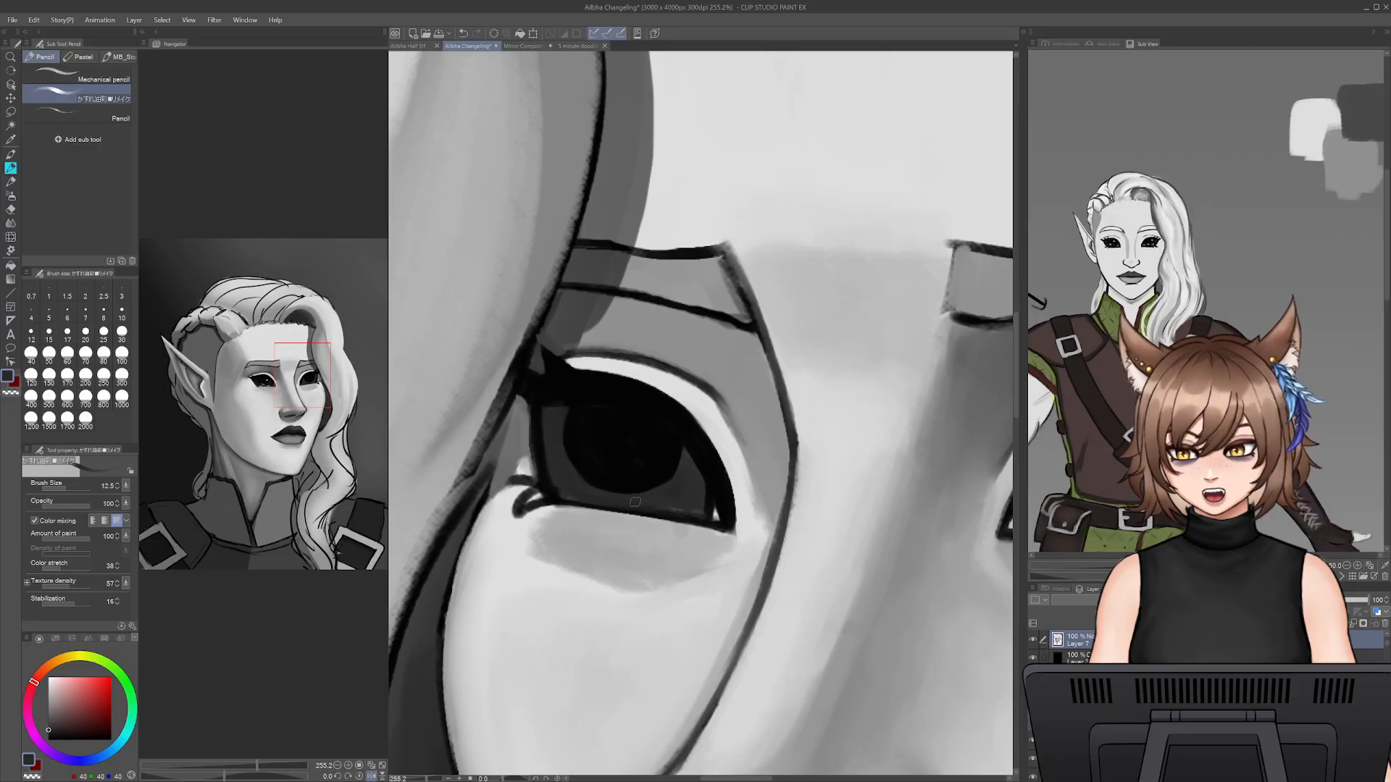
{"action": "key", "text": "ctrl+z"}
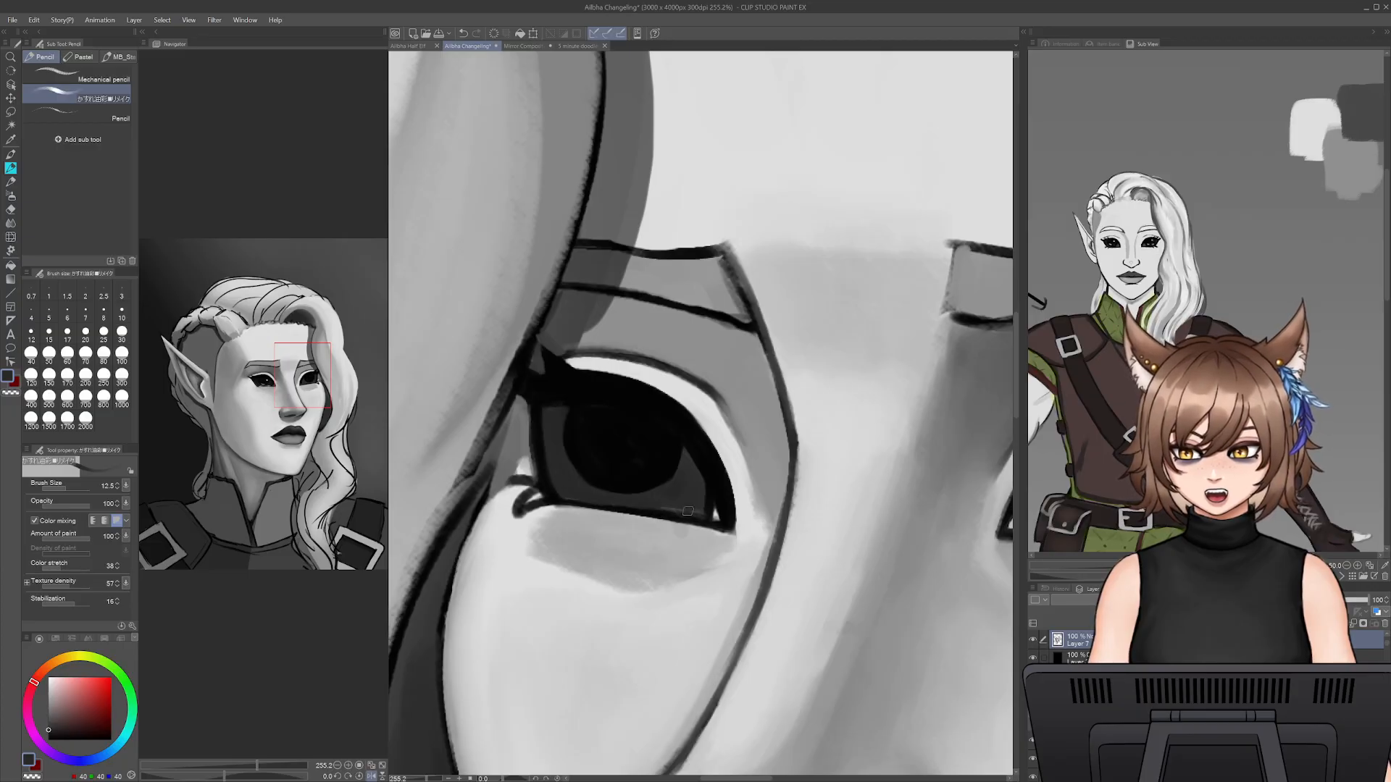
{"action": "left_click_drag", "start_coordinate": [691, 455], "coordinate": [480, 419]}
{"action": "left_click", "coordinate": [839, 477], "text": "alt"}
{"action": "left_click_drag", "start_coordinate": [632, 528], "coordinate": [874, 558]}
- Reshape the far eye's pupil and the grey iris ring with sampled dark grey and near-black, reducing the pencil to size 10
{"action": "key", "text": "bracketright"}
{"action": "key", "text": "bracketright"}
{"action": "mouse_move", "coordinate": [577, 401]}
{"action": "left_mouse_down"}
{"action": "mouse_move", "coordinate": [576, 462]}
{"action": "mouse_move", "coordinate": [580, 438]}
{"action": "mouse_move", "coordinate": [610, 491]}
{"action": "mouse_move", "coordinate": [655, 499]}
{"action": "mouse_move", "coordinate": [722, 458]}
{"action": "mouse_move", "coordinate": [721, 496]}
{"action": "mouse_move", "coordinate": [684, 493]}
{"action": "mouse_move", "coordinate": [692, 479]}
{"action": "left_mouse_up"}
{"action": "left_click", "coordinate": [716, 457], "text": "alt"}
{"action": "key", "text": "ctrl+z"}
{"action": "key", "text": "bracketleft"}
{"action": "key", "text": "bracketleft"}
{"action": "key", "text": "bracketleft"}
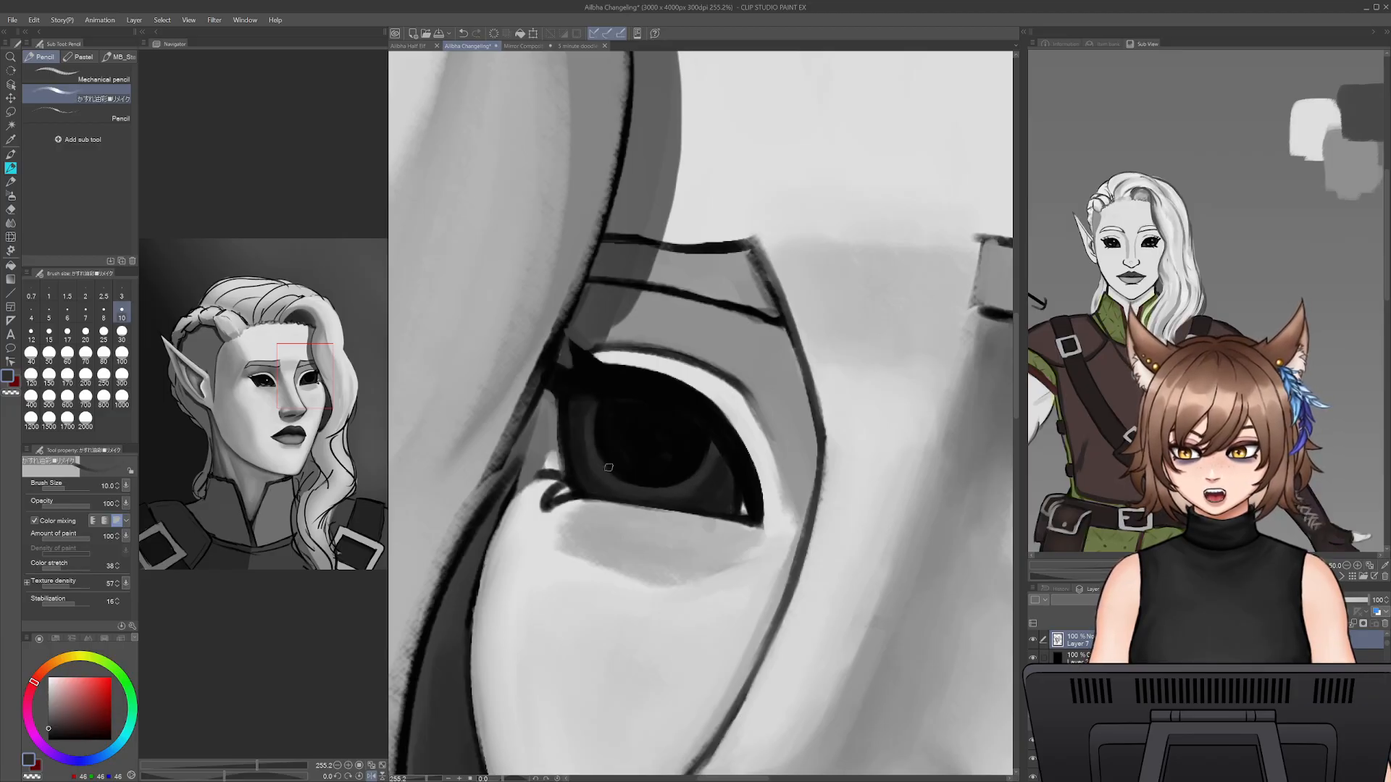
{"action": "left_click", "coordinate": [607, 439], "text": "alt"}
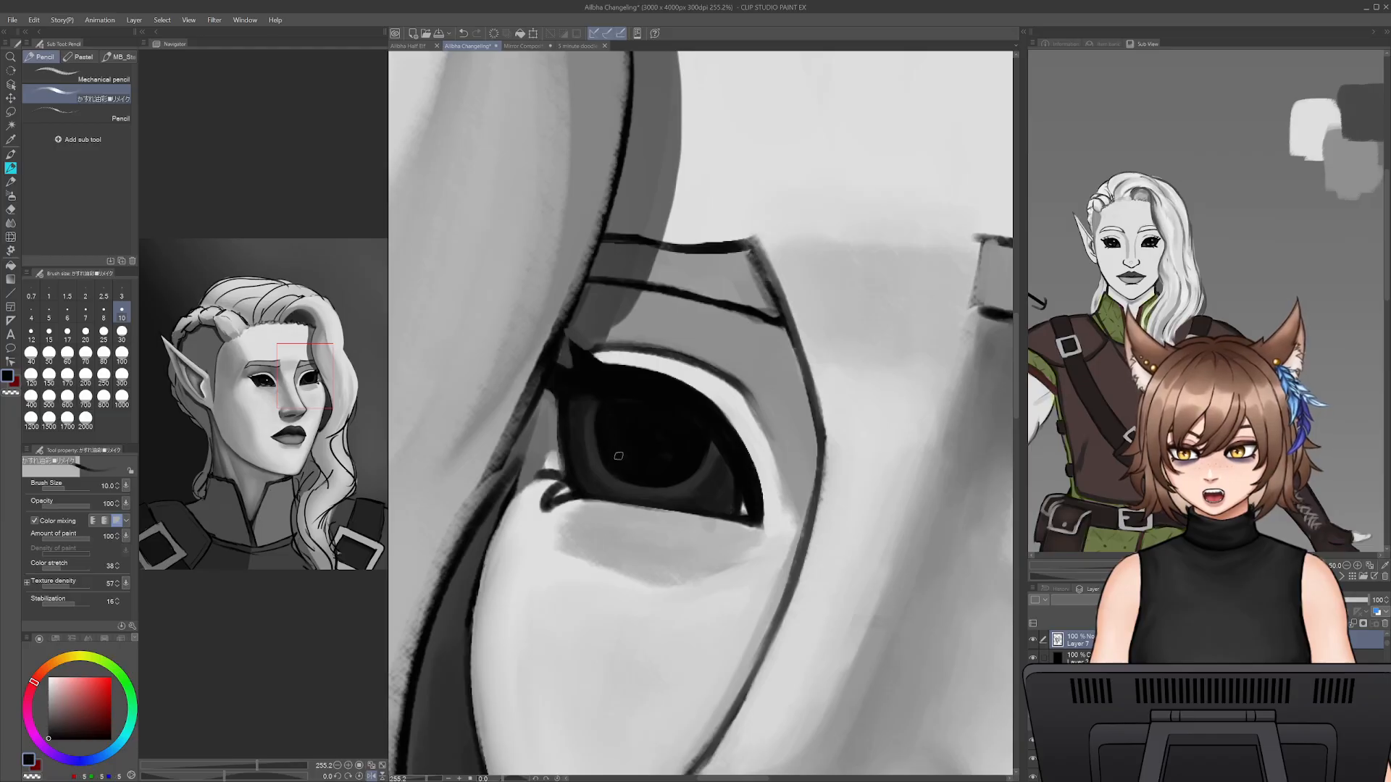
{"action": "left_click", "coordinate": [590, 423], "text": "alt"}
- Smooth the far eye's pupil and iris ring in sampled dark grey and near-black at pencil size 20
{"action": "key", "text": "]"}
{"action": "key", "text": "]"}
{"action": "key", "text": "]"}
{"action": "key", "text": "]"}
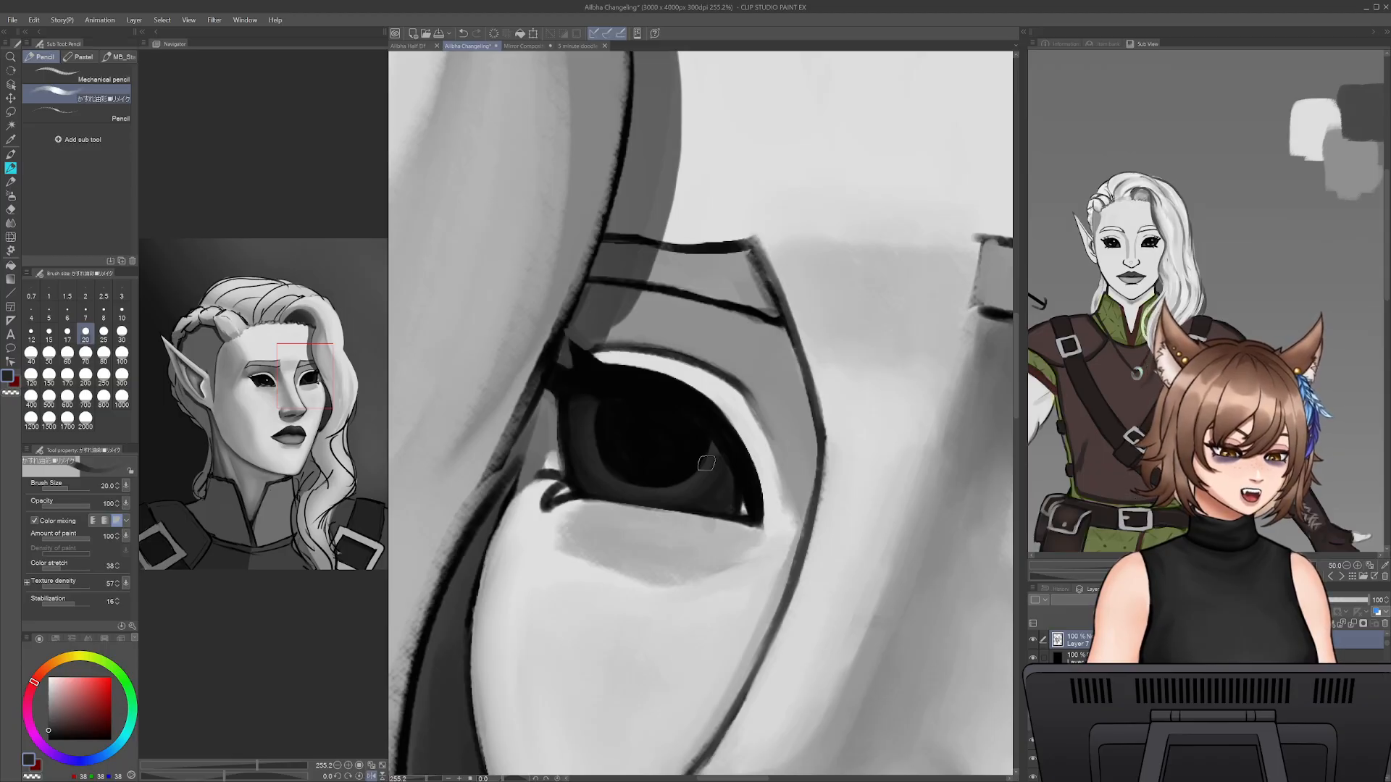
{"action": "left_click", "coordinate": [629, 407], "text": "alt"}
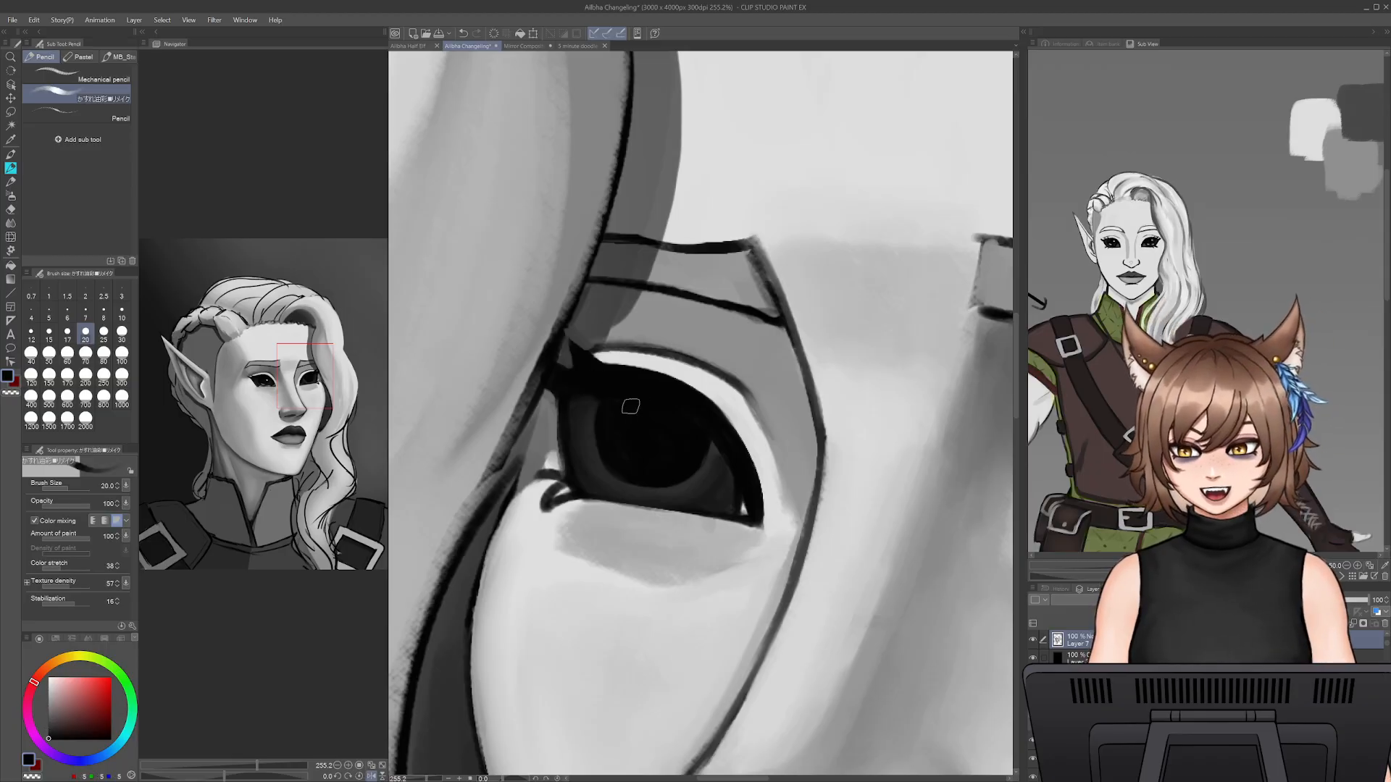
- Darken the far eye's outer edge down to the corner with near-black at pencil size 9
{"action": "key", "text": "bracketleft"}
{"action": "key", "text": "bracketleft"}
{"action": "key", "text": "bracketleft"}
{"action": "key", "text": "bracketleft"}
{"action": "key", "text": "bracketleft"}
{"action": "key", "text": "bracketleft"}
{"action": "key", "text": "bracketleft"}
{"action": "key", "text": "bracketleft"}
{"action": "key", "text": "bracketleft"}
{"action": "key", "text": "bracketleft"}
{"action": "key", "text": "bracketleft"}
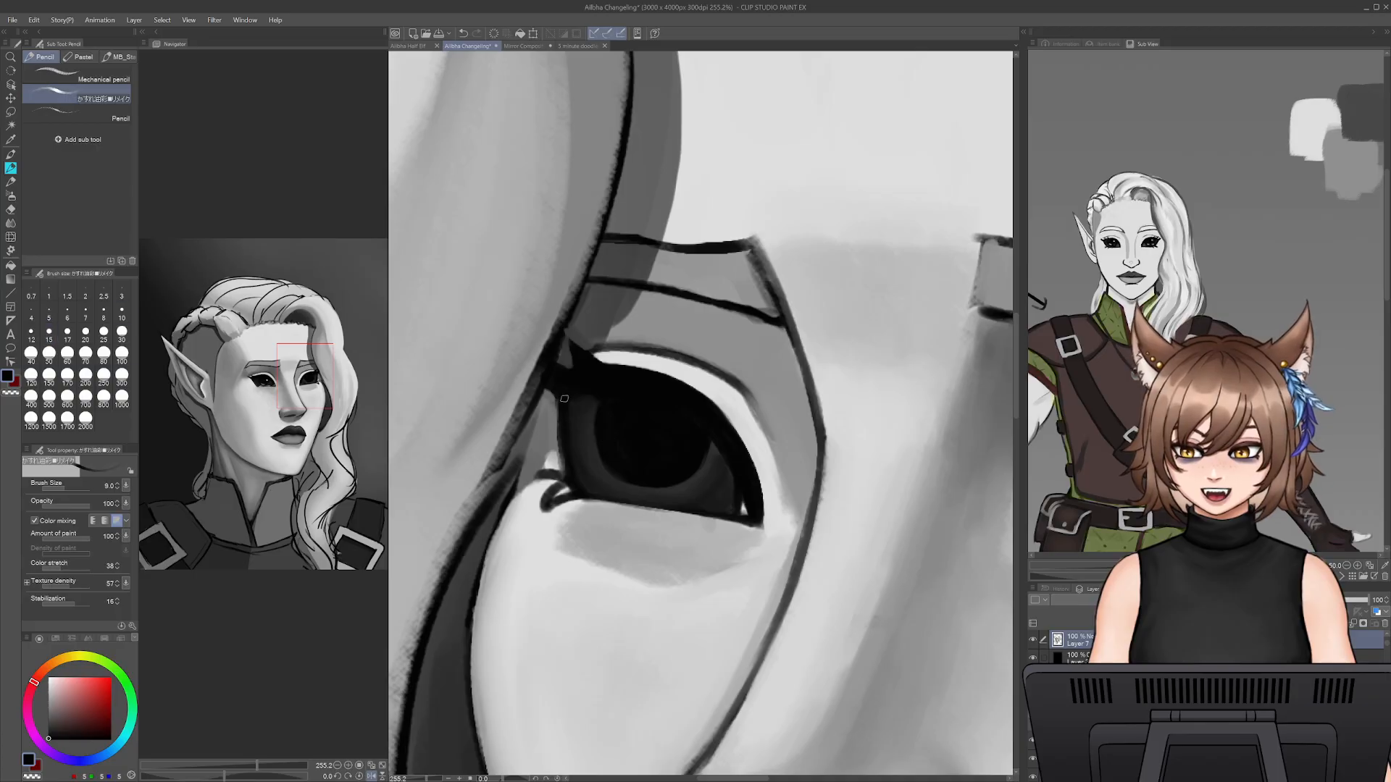
{"action": "mouse_move", "coordinate": [567, 393]}
{"action": "left_mouse_down"}
{"action": "mouse_move", "coordinate": [569, 490]}
{"action": "mouse_move", "coordinate": [555, 499]}
{"action": "mouse_move", "coordinate": [587, 497]}
{"action": "left_mouse_up"}
{"action": "left_click", "coordinate": [537, 500], "text": "alt"}
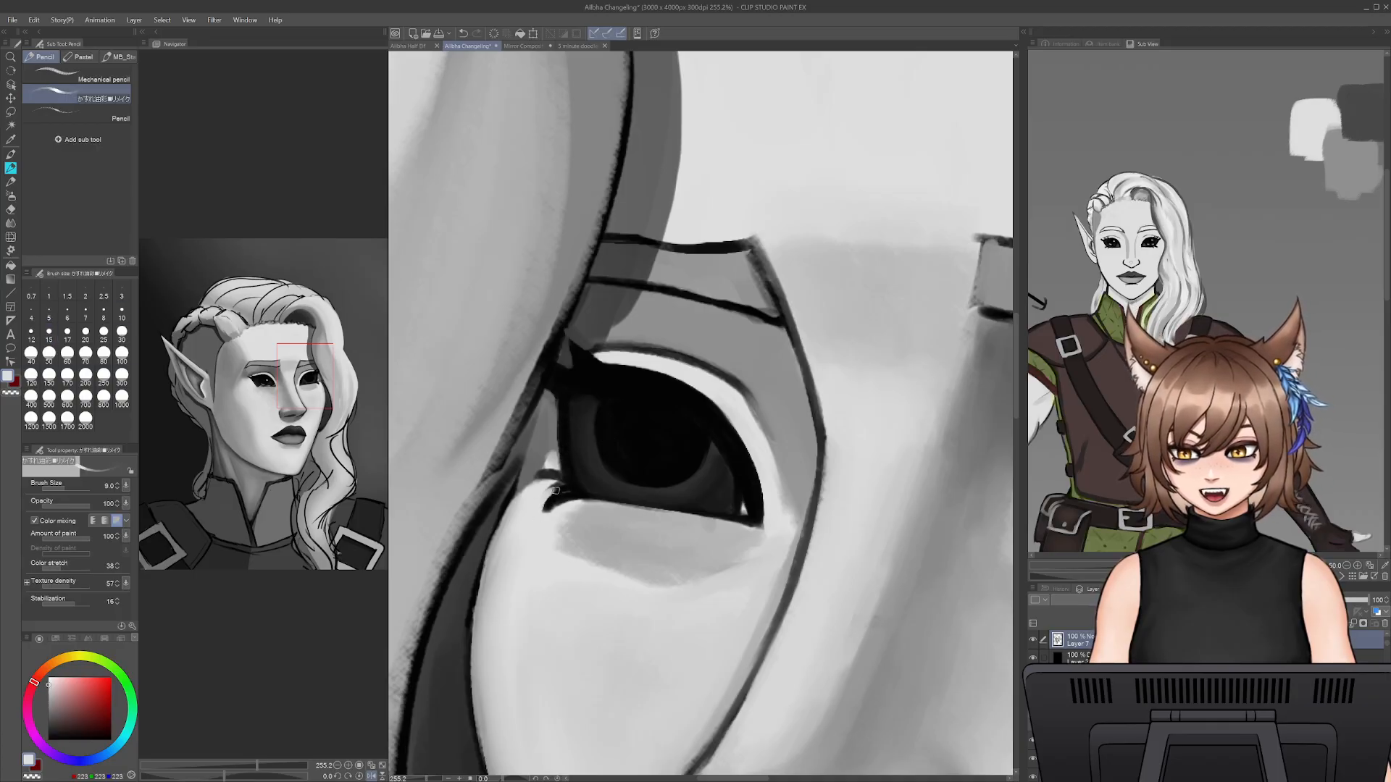
- Paint over the curled line at the far eye's outer corner with sampled light grey, enlarging the pencil to size 15
{"action": "left_click", "coordinate": [551, 468], "text": "alt"}
{"action": "mouse_move", "coordinate": [552, 472]}
{"action": "left_mouse_down"}
{"action": "mouse_move", "coordinate": [554, 488]}
{"action": "mouse_move", "coordinate": [550, 461]}
{"action": "left_mouse_up"}
{"action": "left_click", "coordinate": [551, 461], "text": "alt"}
{"action": "left_click", "coordinate": [528, 497], "text": "alt"}
{"action": "key", "text": "bracketright"}
{"action": "key", "text": "bracketright"}
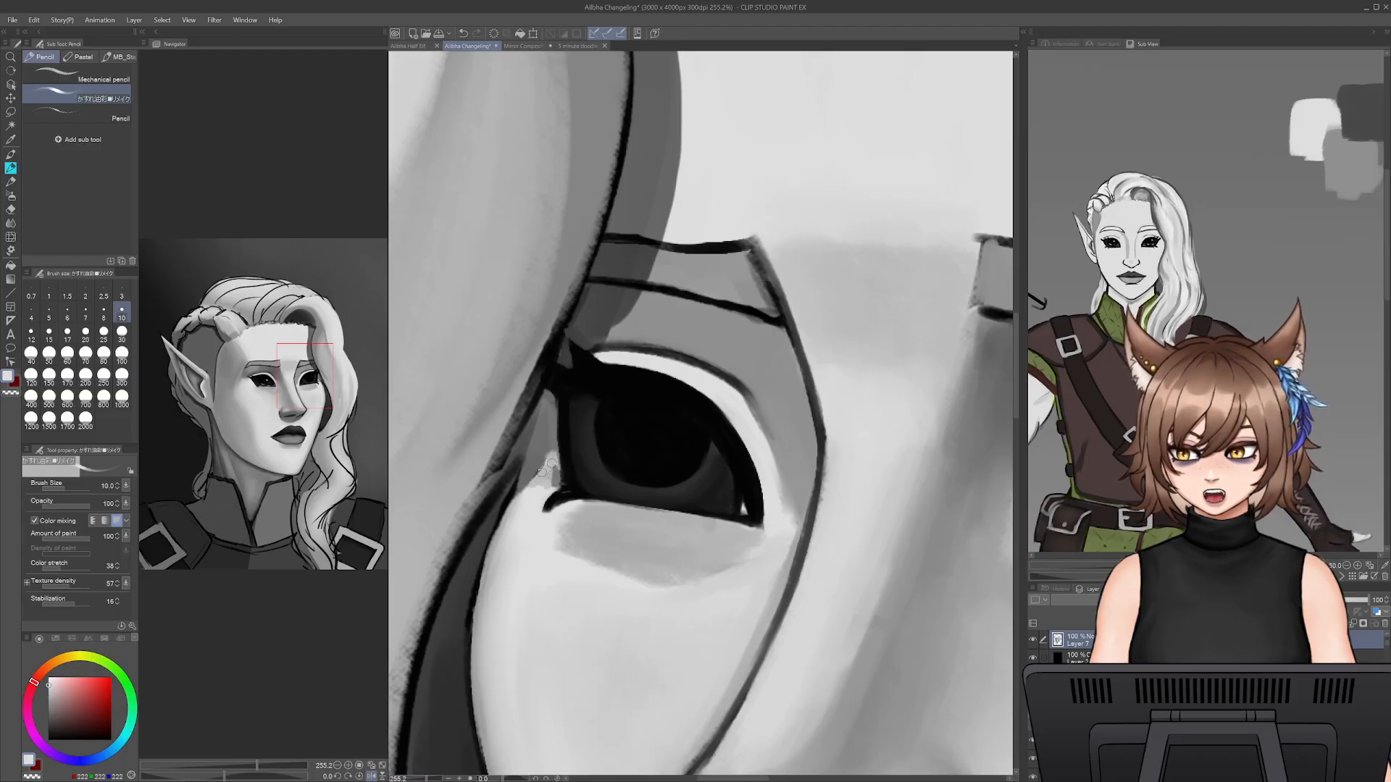
{"action": "left_click_drag", "start_coordinate": [528, 496], "coordinate": [553, 467]}
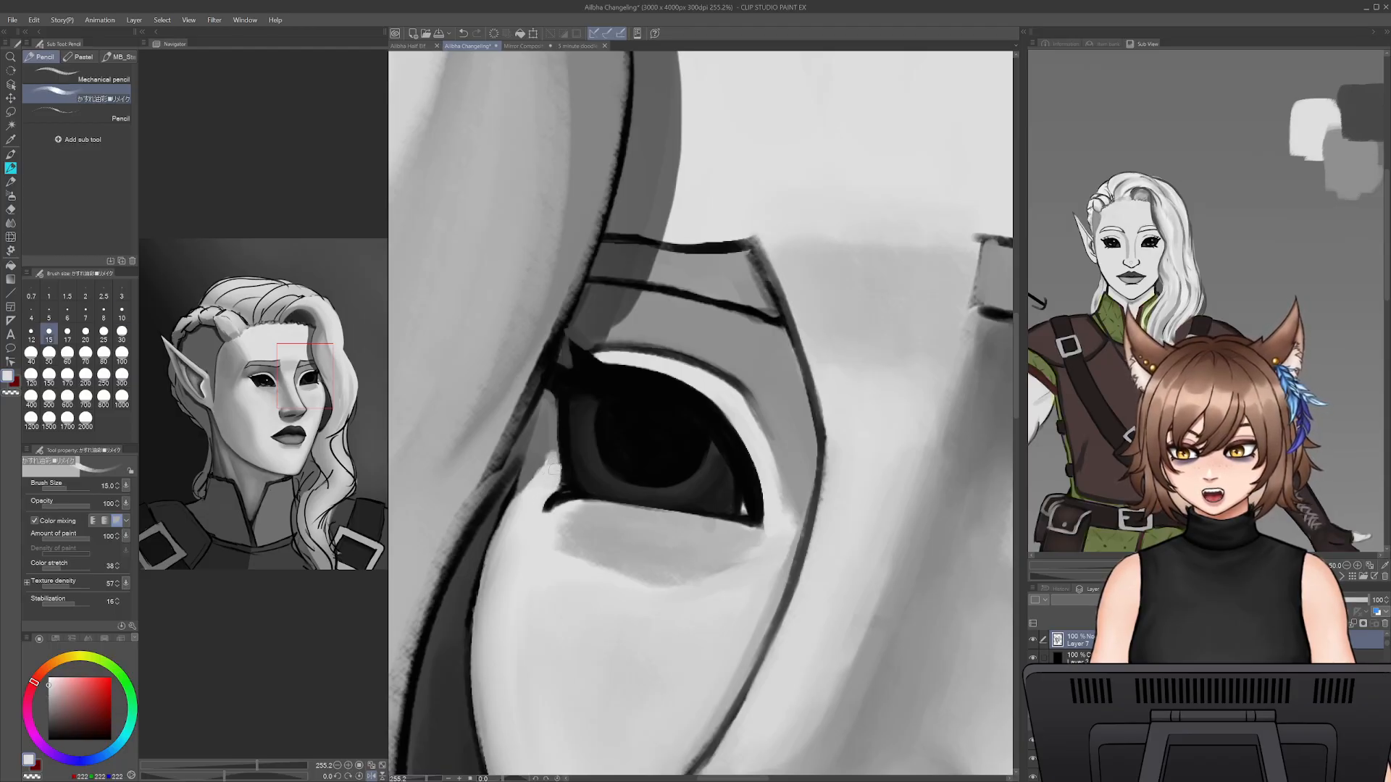
- Blend the skin beside the far eye's outer corner down the cheek edge with sampled light grey at pencil size 15
{"action": "left_click", "coordinate": [542, 450], "text": "alt"}
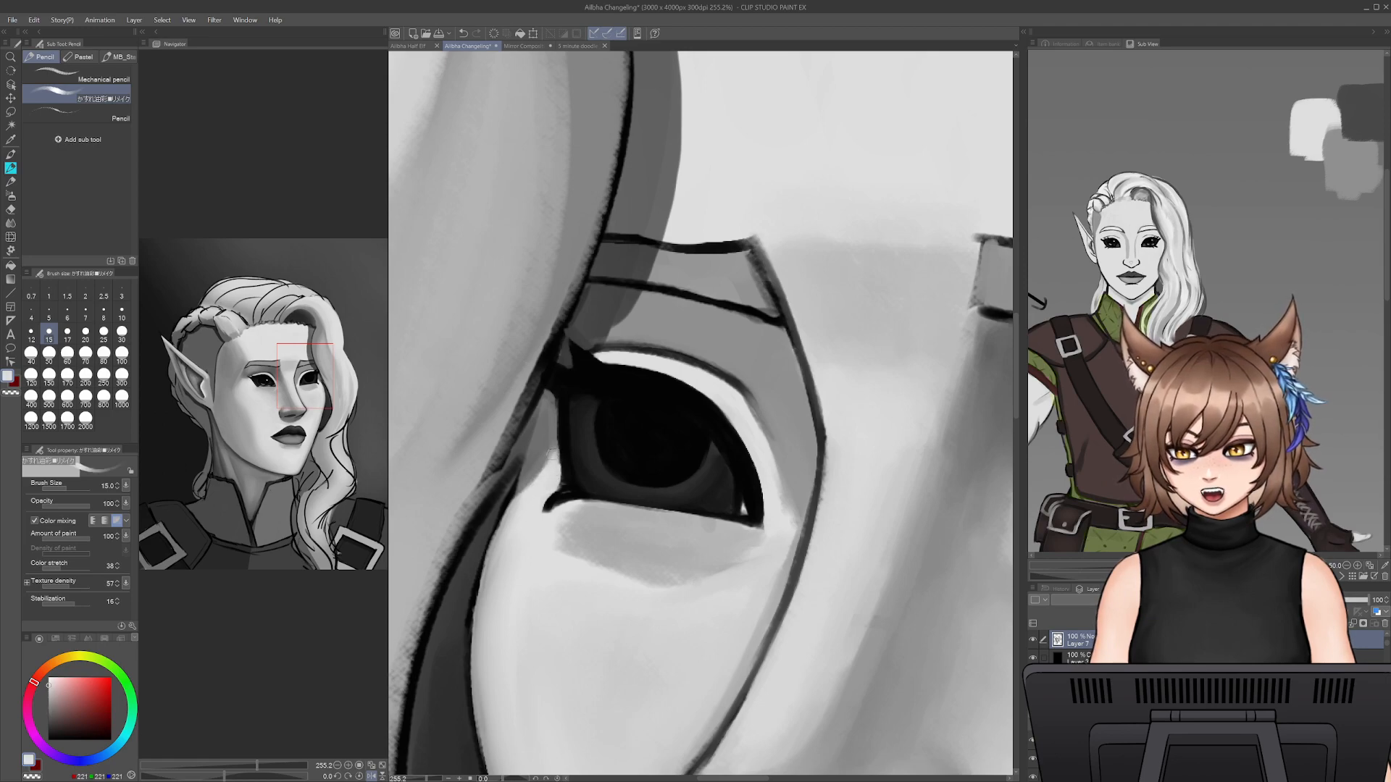
{"action": "left_click", "coordinate": [538, 457], "text": "alt"}
{"action": "mouse_move", "coordinate": [536, 476]}
{"action": "left_mouse_down"}
{"action": "mouse_move", "coordinate": [499, 541]}
{"action": "mouse_move", "coordinate": [502, 531]}
{"action": "left_mouse_up"}
{"action": "left_click", "coordinate": [505, 562], "text": "alt"}
{"action": "left_click_drag", "start_coordinate": [530, 494], "coordinate": [489, 606]}
- Touch up the lashes and outer edge of the far eye with sampled near-black at pencil size 8
{"action": "left_click", "coordinate": [589, 368], "text": "alt"}
{"action": "key", "text": "["}
{"action": "key", "text": "["}
{"action": "key", "text": "["}
{"action": "key", "text": "["}
{"action": "left_click_drag", "start_coordinate": [562, 364], "coordinate": [523, 484]}
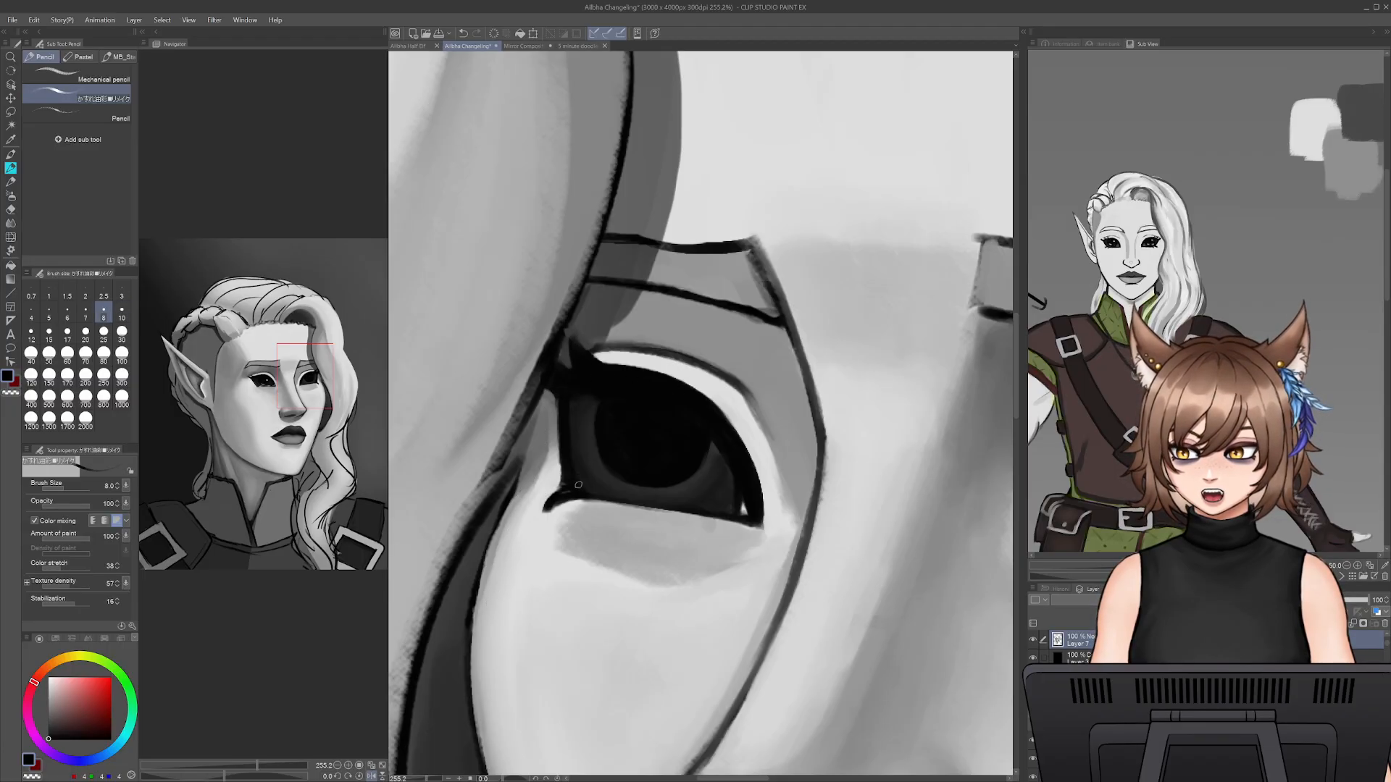
- Paint out the dark tail at the far eye's outer corner with sampled light grey, enlarging the pencil to size 12.5
{"action": "left_click", "coordinate": [585, 534], "text": "alt"}
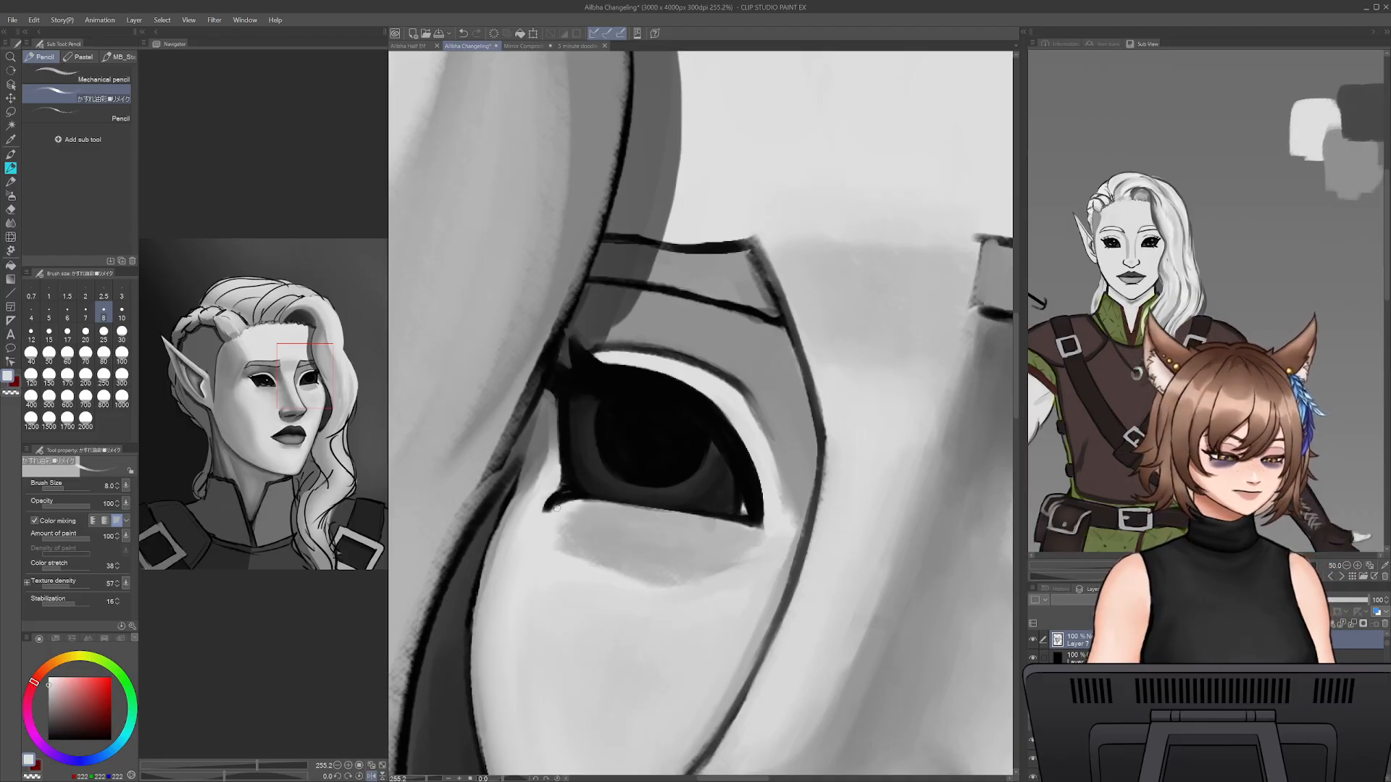
{"action": "mouse_move", "coordinate": [554, 501]}
{"action": "left_mouse_down"}
{"action": "mouse_move", "coordinate": [723, 437]}
{"action": "mouse_move", "coordinate": [546, 503]}
{"action": "mouse_move", "coordinate": [571, 502]}
{"action": "left_mouse_up"}
{"action": "key", "text": "ctrl+z"}
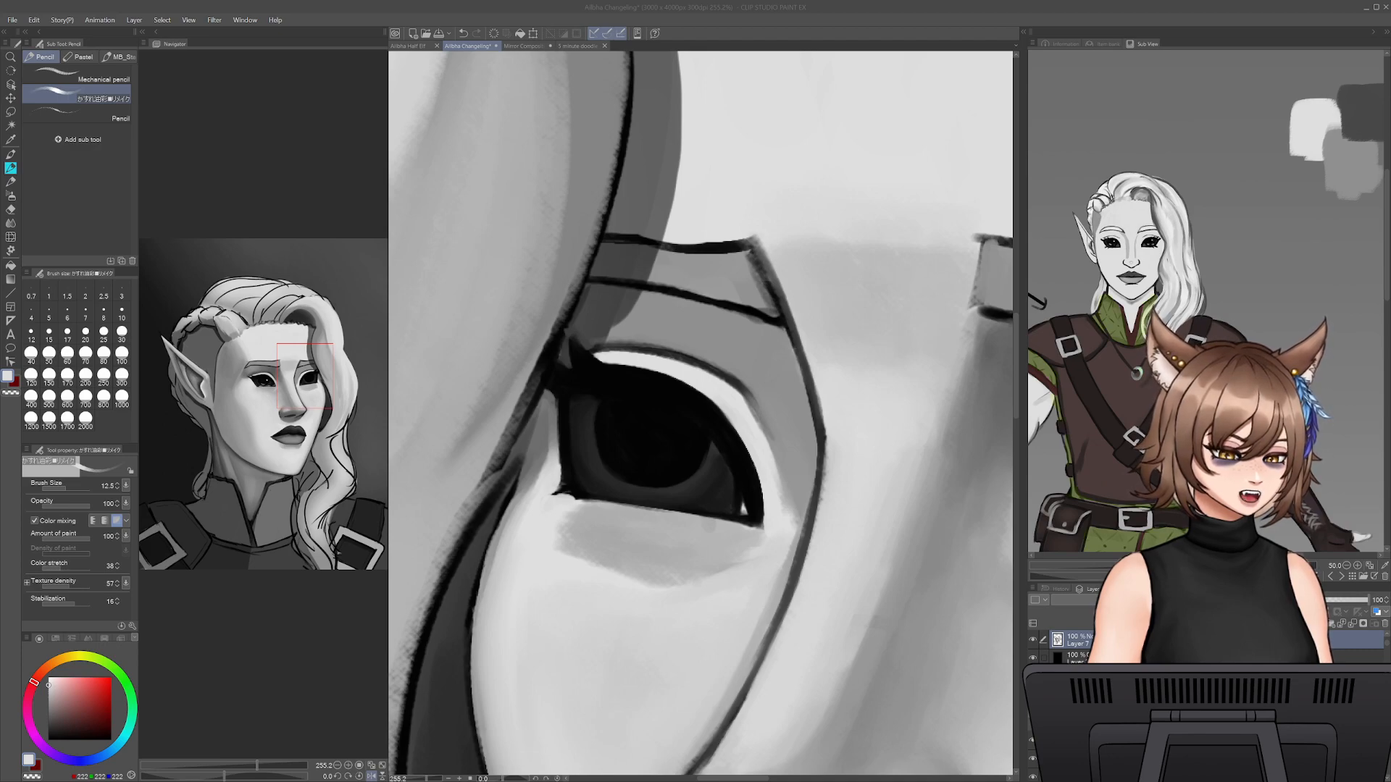
{"action": "key", "text": "alt+Tab"}
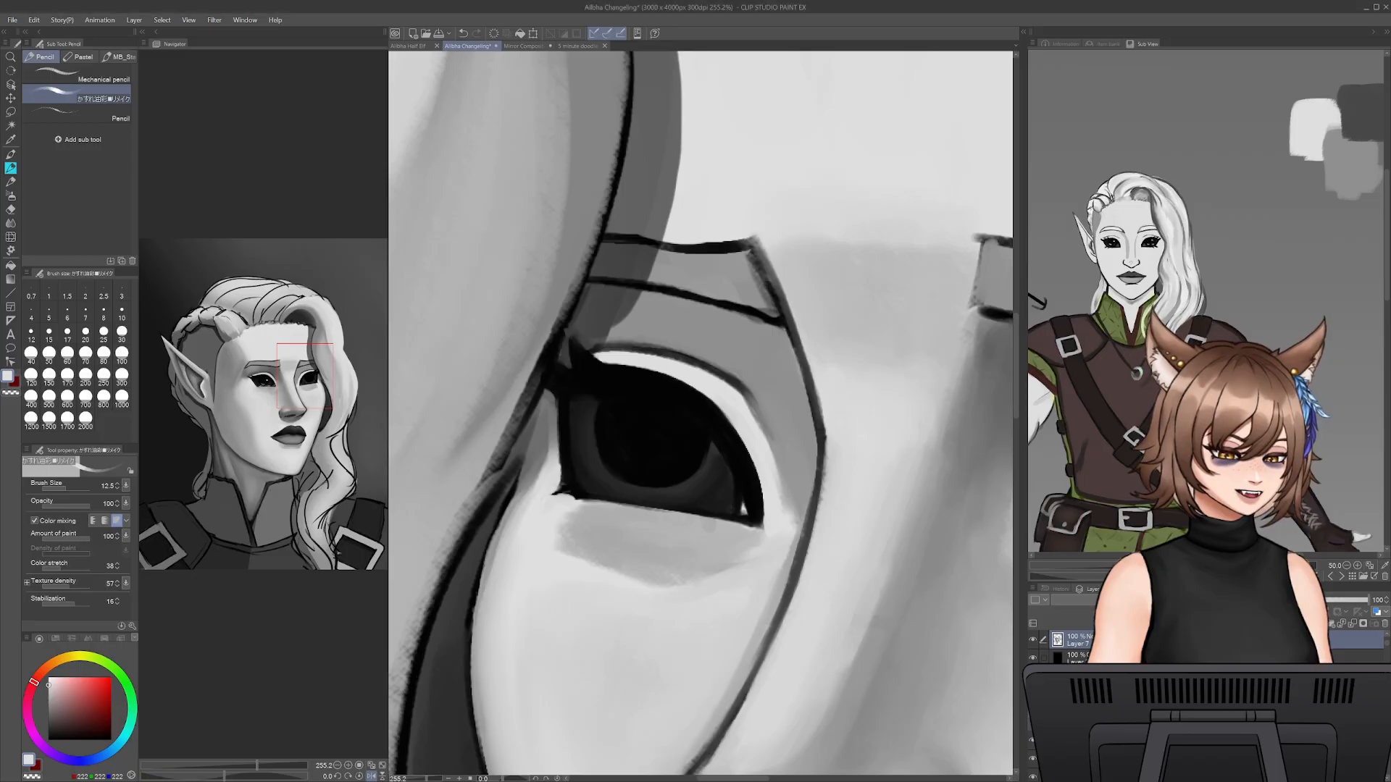
{"action": "key", "text": "alt+Tab"}
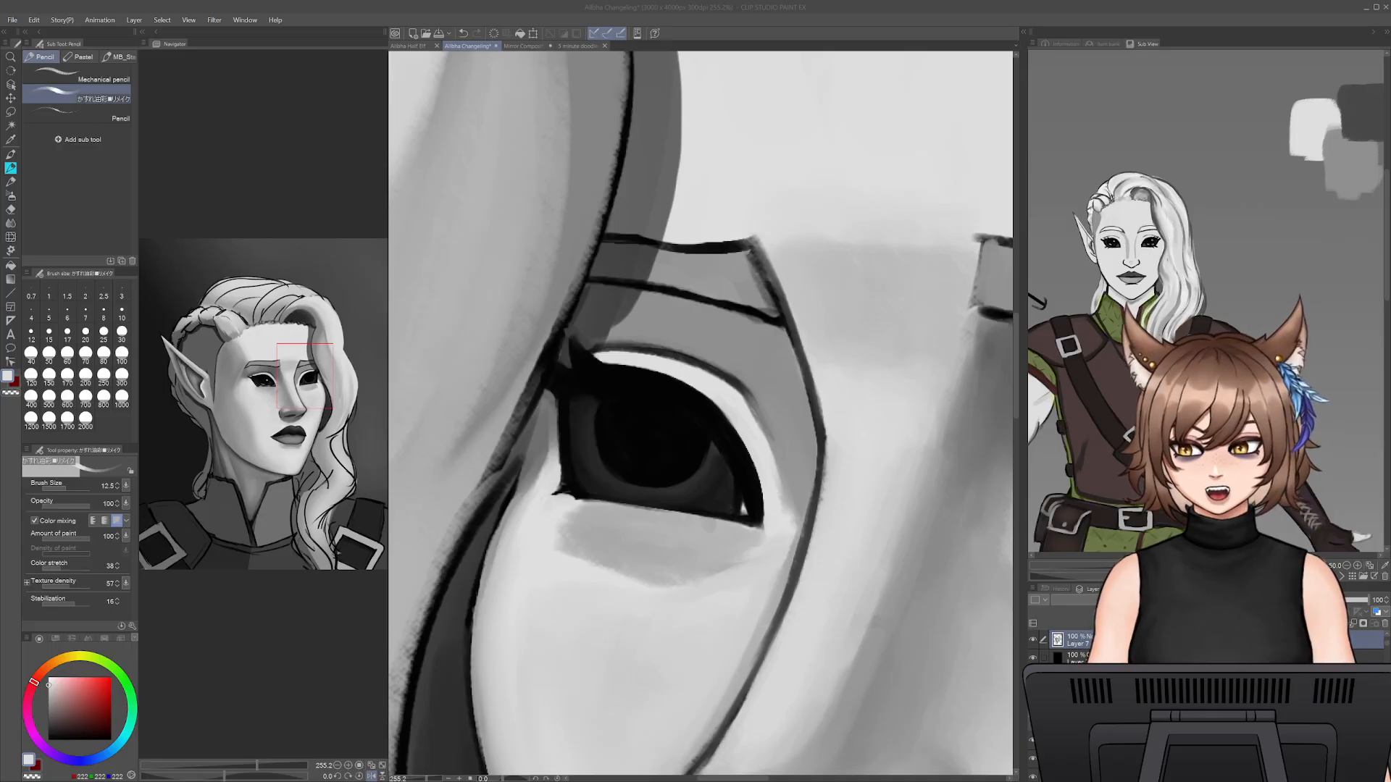
{"action": "key", "text": "alt+Tab"}
{"action": "left_click", "coordinate": [552, 480], "text": "alt"}
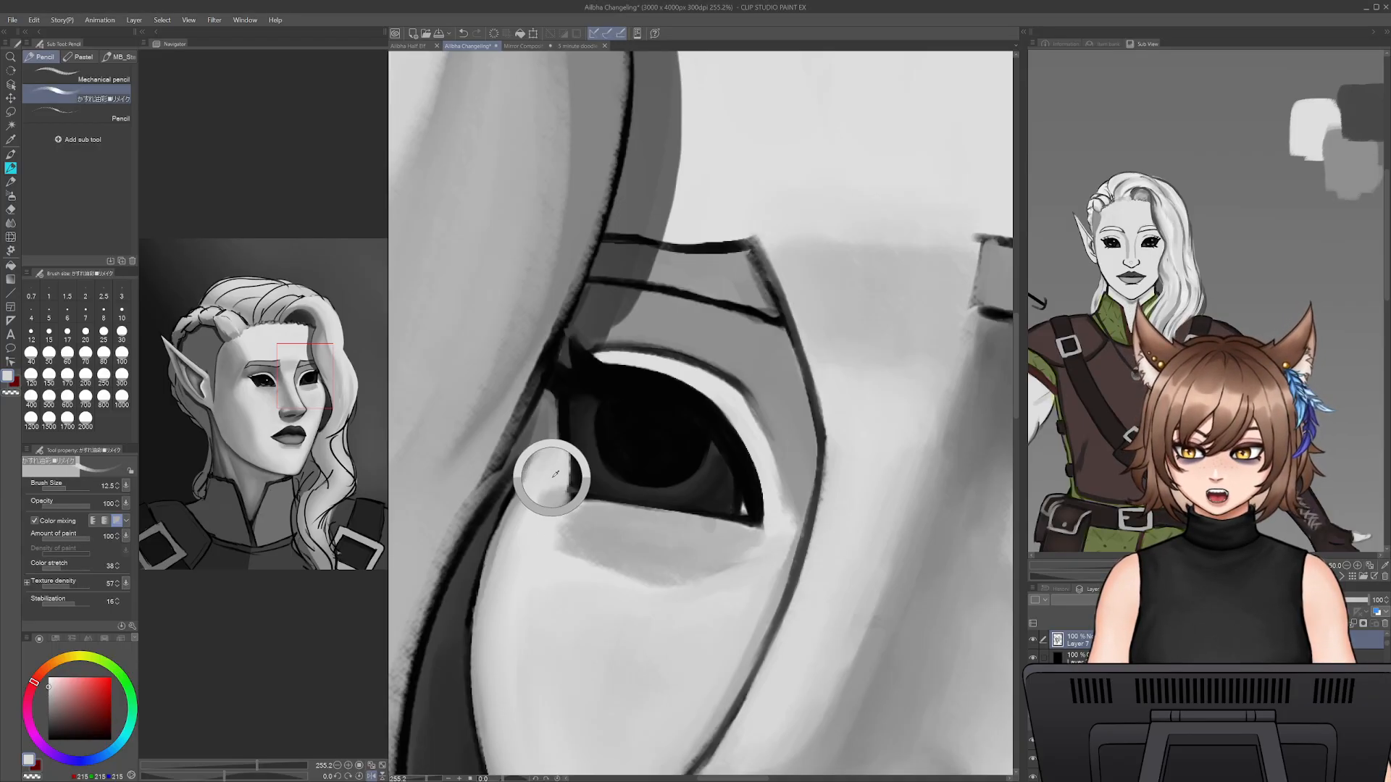
{"action": "left_click_drag", "start_coordinate": [553, 498], "coordinate": [559, 490]}
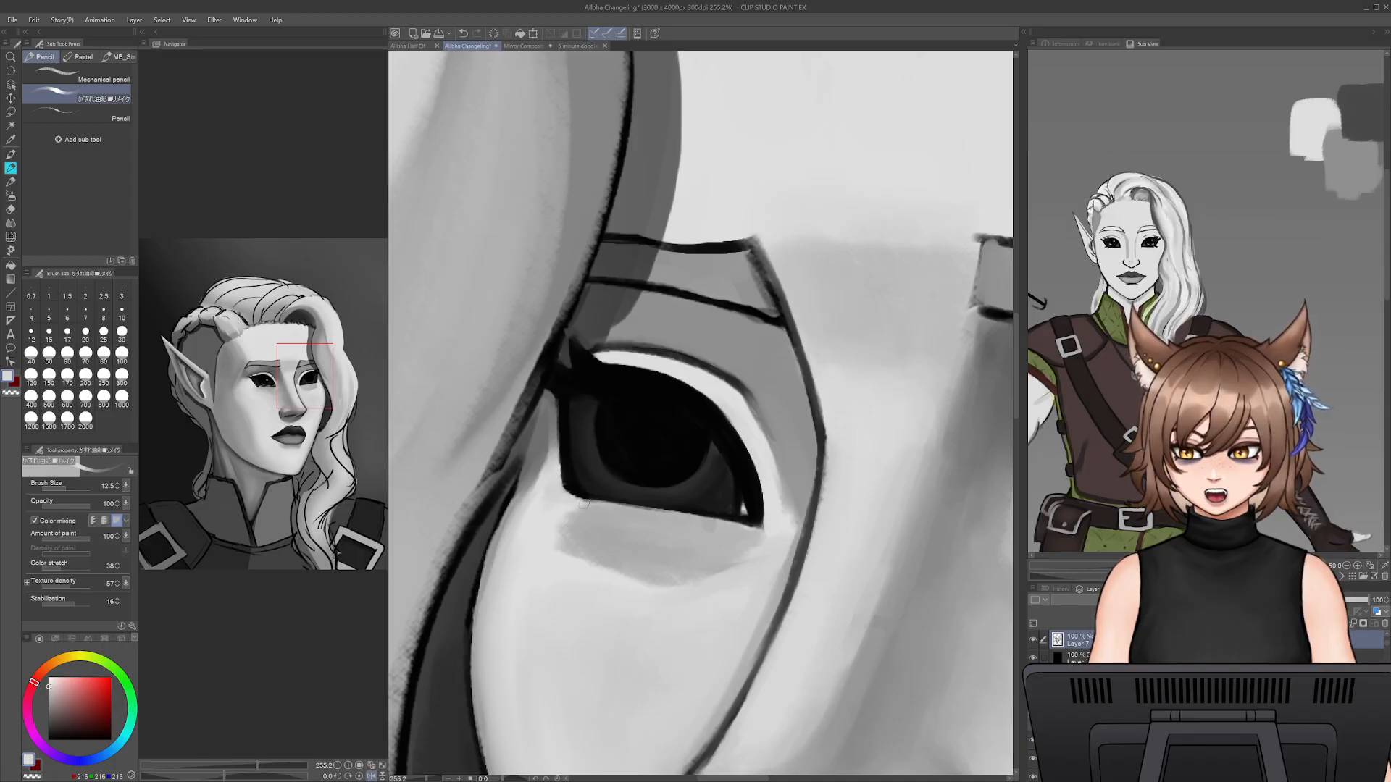
- Refine the far eye's lower lid line with sampled near-black at pencil size 6, undoing the unwanted strokes
{"action": "key", "text": "bracketleft"}
{"action": "key", "text": "bracketleft"}
{"action": "mouse_move", "coordinate": [568, 488]}
{"action": "left_mouse_down"}
{"action": "mouse_move", "coordinate": [564, 448]}
{"action": "mouse_move", "coordinate": [563, 484]}
{"action": "mouse_move", "coordinate": [663, 507]}
{"action": "left_mouse_up"}
{"action": "key", "text": "ctrl+z"}
{"action": "left_click", "coordinate": [565, 452], "text": "alt"}
{"action": "key", "text": "bracketleft"}
{"action": "key", "text": "bracketleft"}
{"action": "key", "text": "bracketleft"}
{"action": "key", "text": "ctrl+z"}
{"action": "left_click", "coordinate": [644, 446], "text": "alt"}
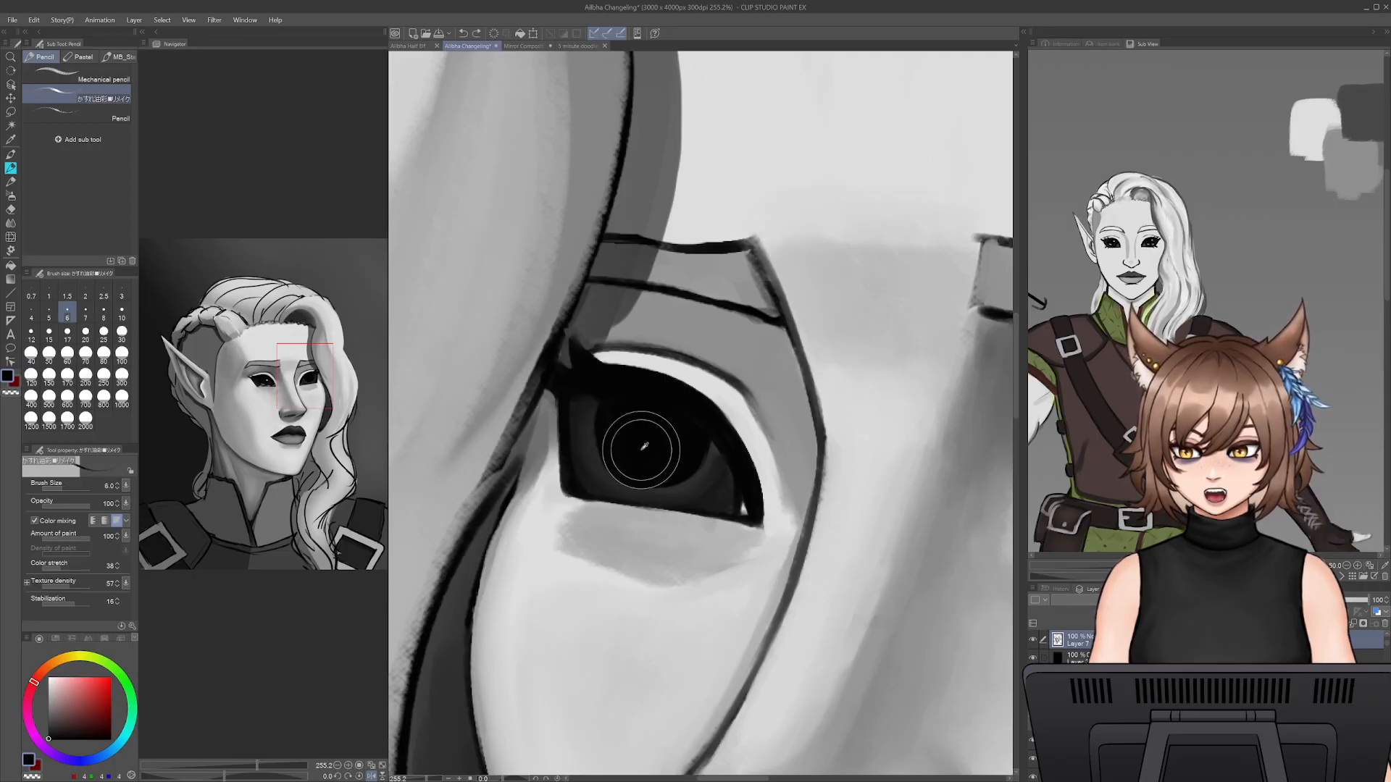
{"action": "left_click_drag", "start_coordinate": [569, 493], "coordinate": [697, 516]}
{"action": "key", "text": "ctrl+z"}
{"action": "key", "text": "ctrl+z"}
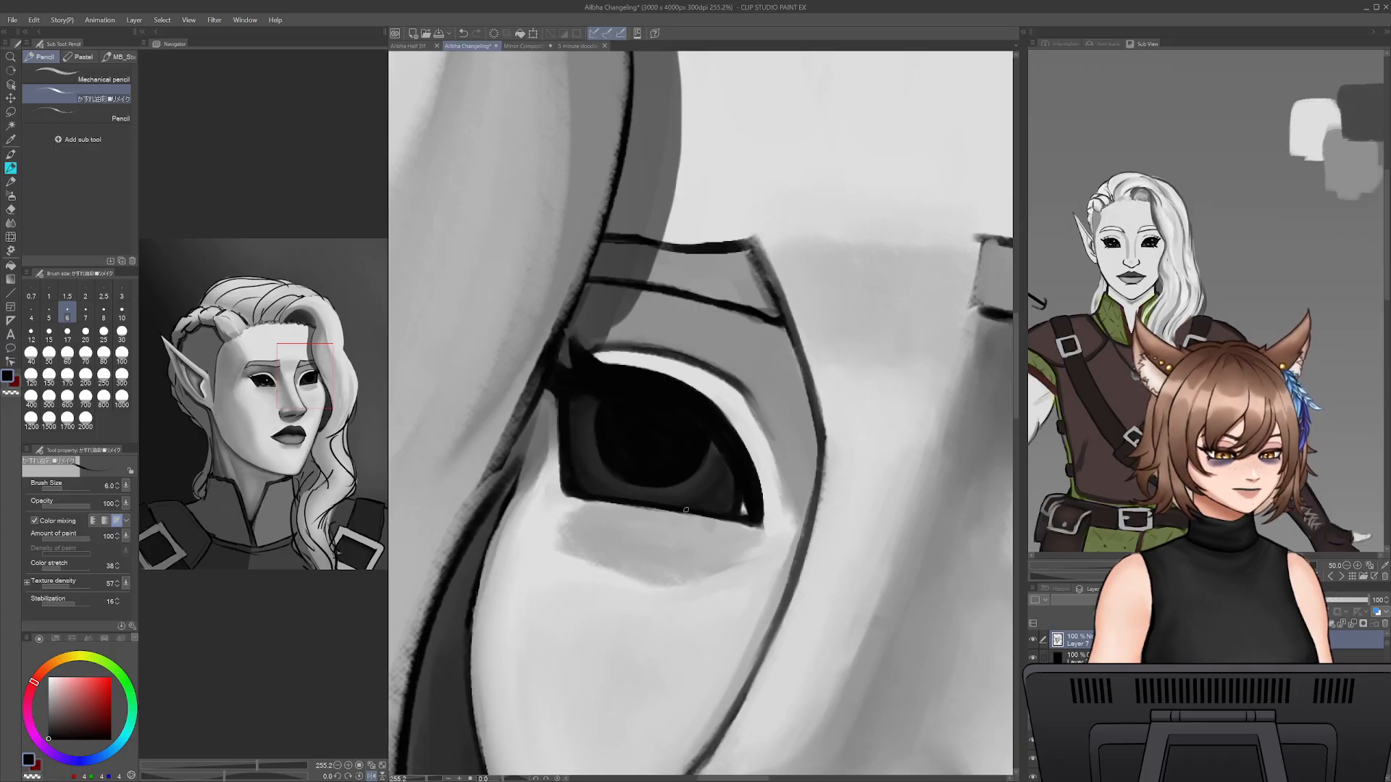
- Shade the skin beside the far eye's outer corner with sampled light greys, enlarging the pencil to size 12.5
{"action": "left_click", "coordinate": [554, 489], "text": "alt"}
{"action": "left_click", "coordinate": [555, 488], "text": "alt"}
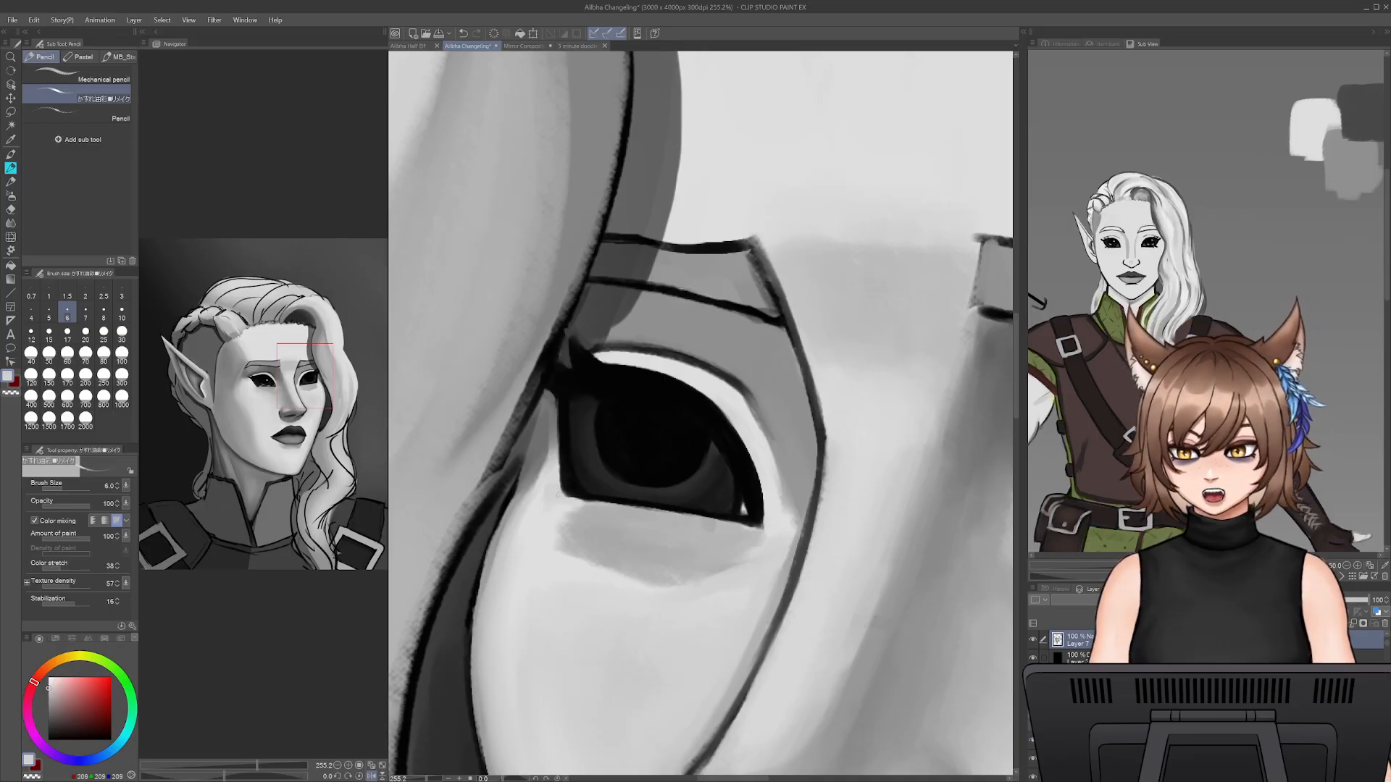
{"action": "key", "text": "bracketright"}
{"action": "key", "text": "bracketright"}
{"action": "key", "text": "bracketright"}
{"action": "key", "text": "bracketright"}
{"action": "key", "text": "bracketright"}
{"action": "left_click", "coordinate": [553, 475], "text": "alt"}
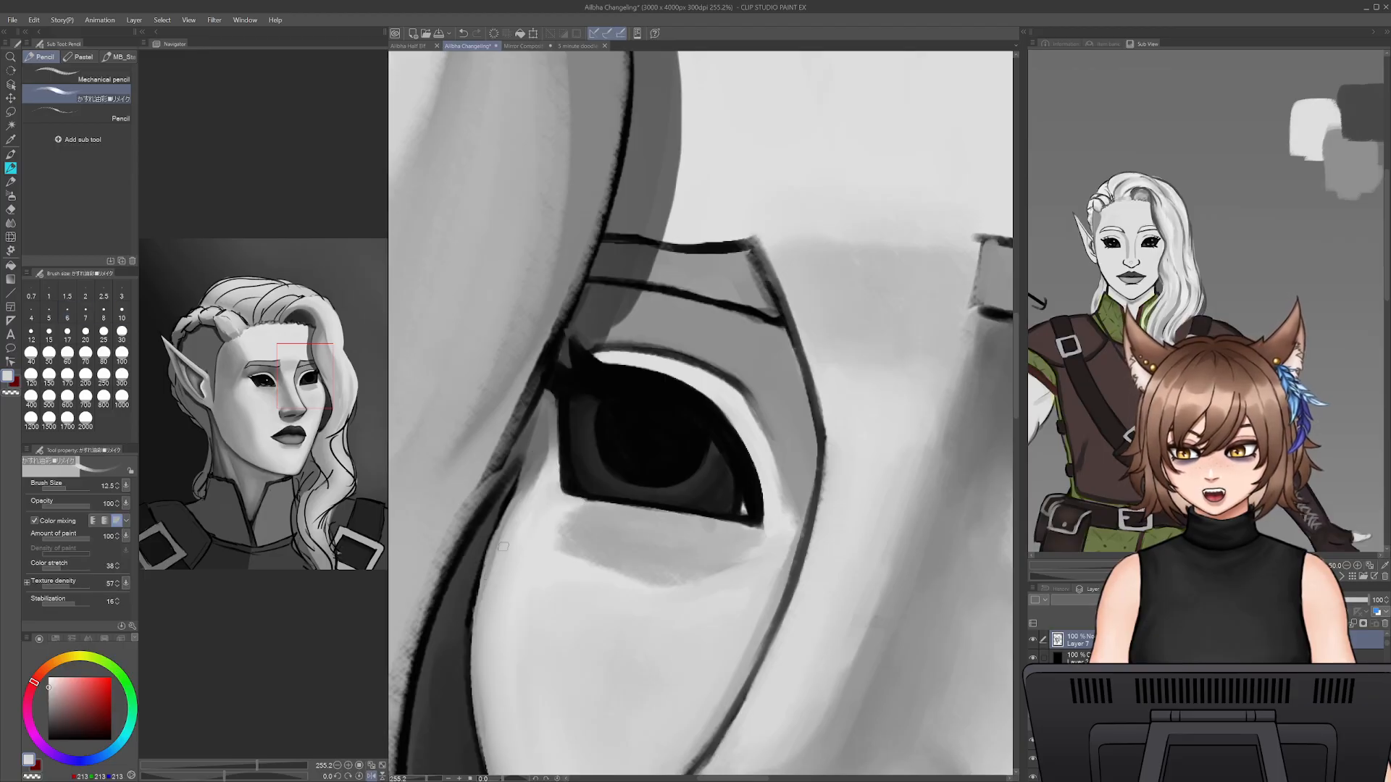
{"action": "left_click", "coordinate": [526, 505], "text": "alt"}
{"action": "left_click_drag", "start_coordinate": [524, 481], "coordinate": [488, 571]}
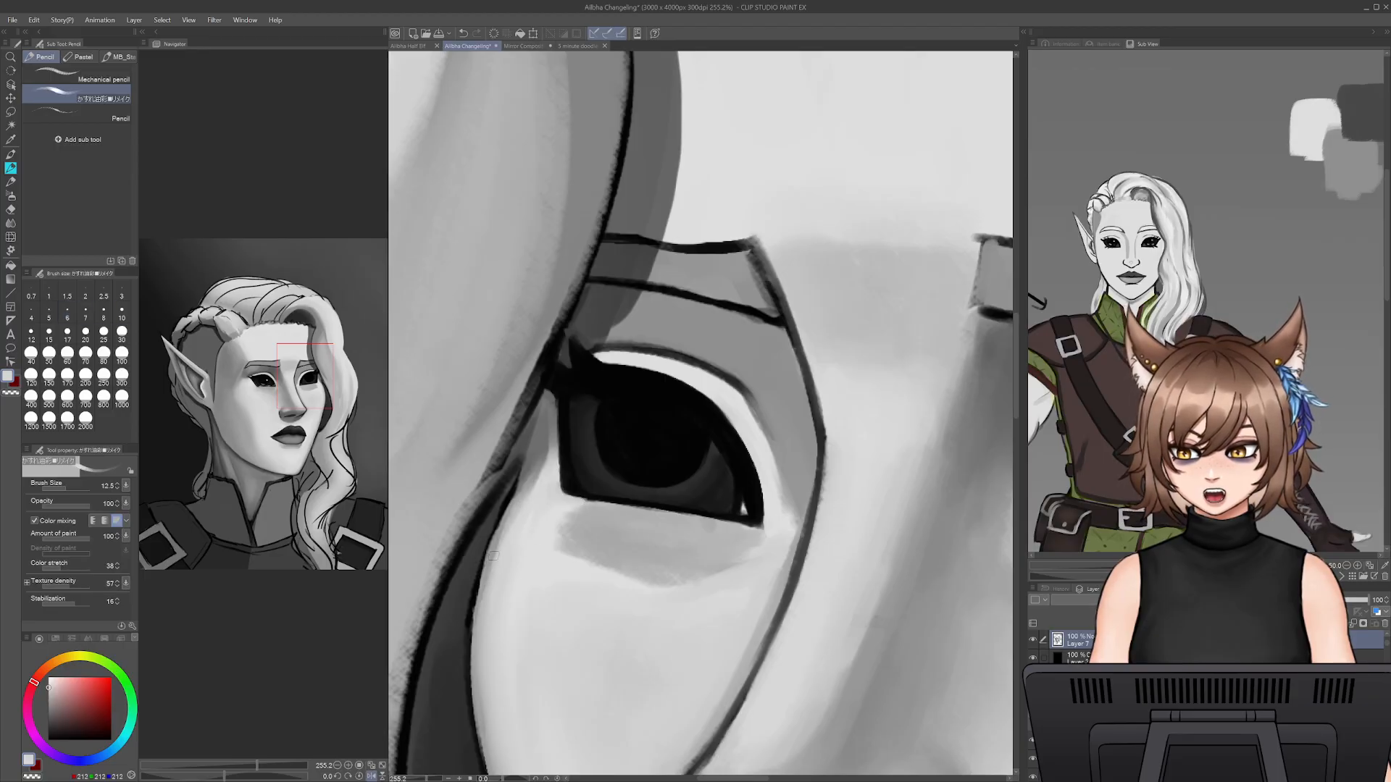
- Brush sampled grey along the far cheek's outer edge below the eye at pencil size 12.5, undoing and repeating strokes
{"action": "left_click", "coordinate": [536, 457], "text": "alt"}
{"action": "left_click_drag", "start_coordinate": [541, 441], "coordinate": [481, 597]}
{"action": "left_click_drag", "start_coordinate": [534, 490], "coordinate": [495, 571]}
{"action": "left_click_drag", "start_coordinate": [515, 525], "coordinate": [491, 640]}
{"action": "key", "text": "ctrl+z"}
{"action": "left_click_drag", "start_coordinate": [526, 506], "coordinate": [485, 642]}
{"action": "key", "text": "ctrl+z"}
{"action": "left_click_drag", "start_coordinate": [509, 532], "coordinate": [476, 642]}
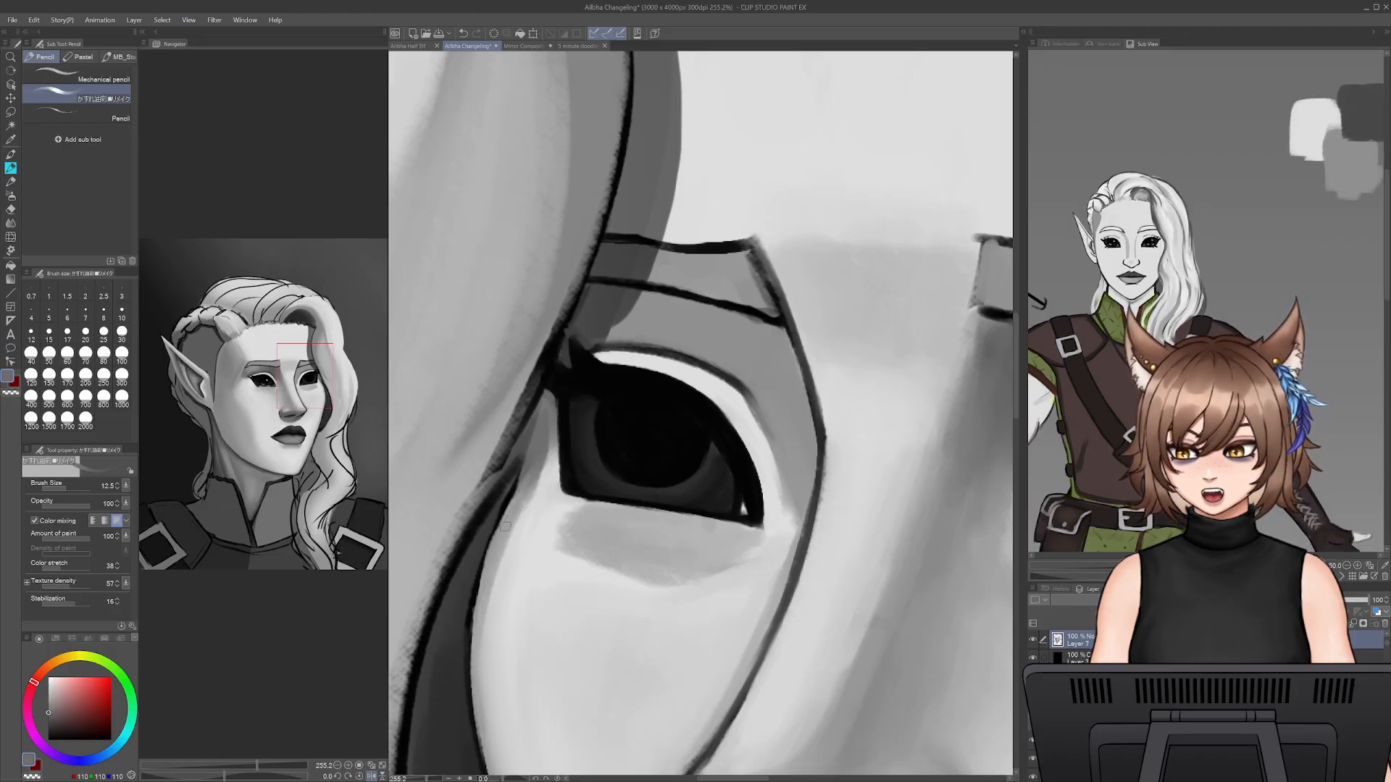
- Trim the lower edge of the shadow beneath the far eye with sampled light grey, enlarging the pencil to size 25
{"action": "left_click", "coordinate": [583, 591], "text": "alt"}
{"action": "key", "text": "bracketright"}
{"action": "key", "text": "bracketright"}
{"action": "key", "text": "bracketright"}
{"action": "key", "text": "bracketright"}
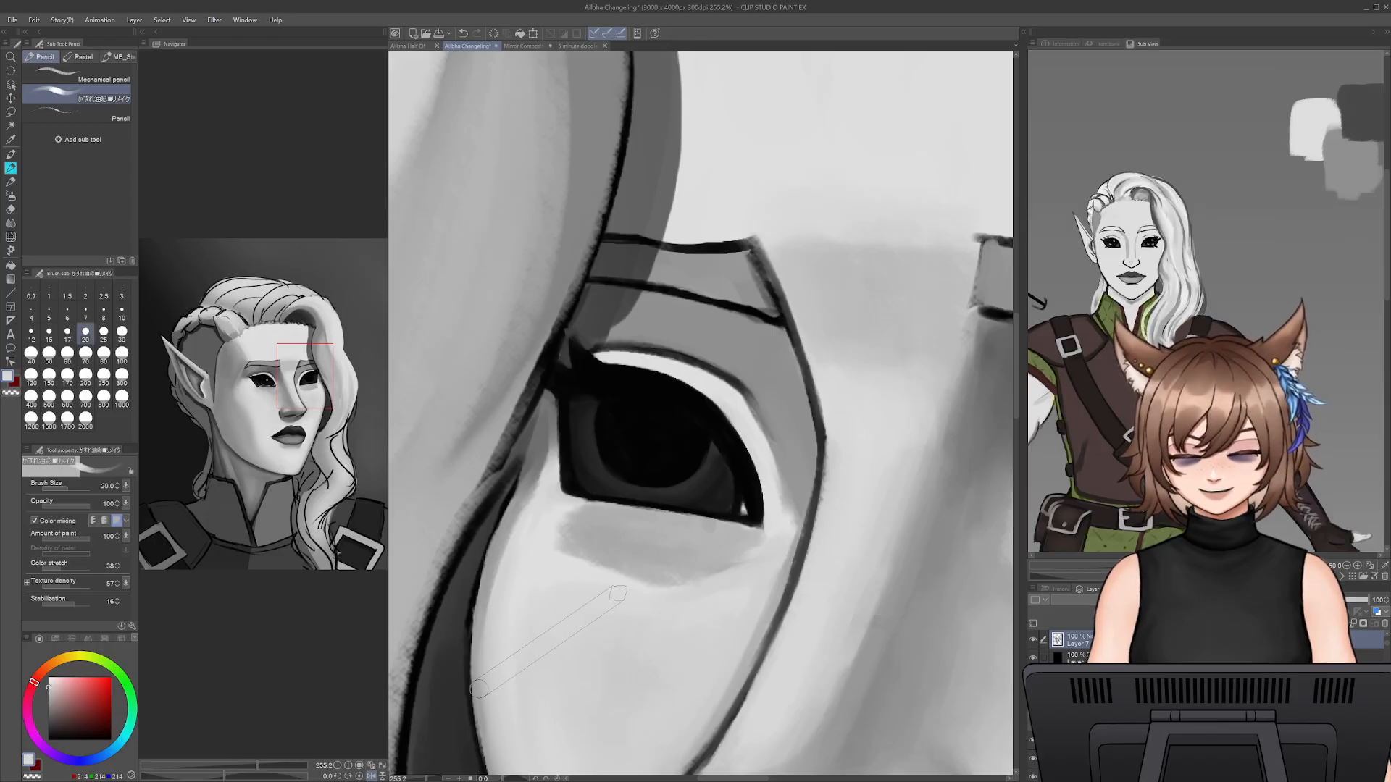
{"action": "mouse_move", "coordinate": [699, 597]}
{"action": "left_mouse_down"}
{"action": "mouse_move", "coordinate": [739, 572]}
{"action": "mouse_move", "coordinate": [601, 568]}
{"action": "mouse_move", "coordinate": [644, 564]}
{"action": "left_mouse_up"}
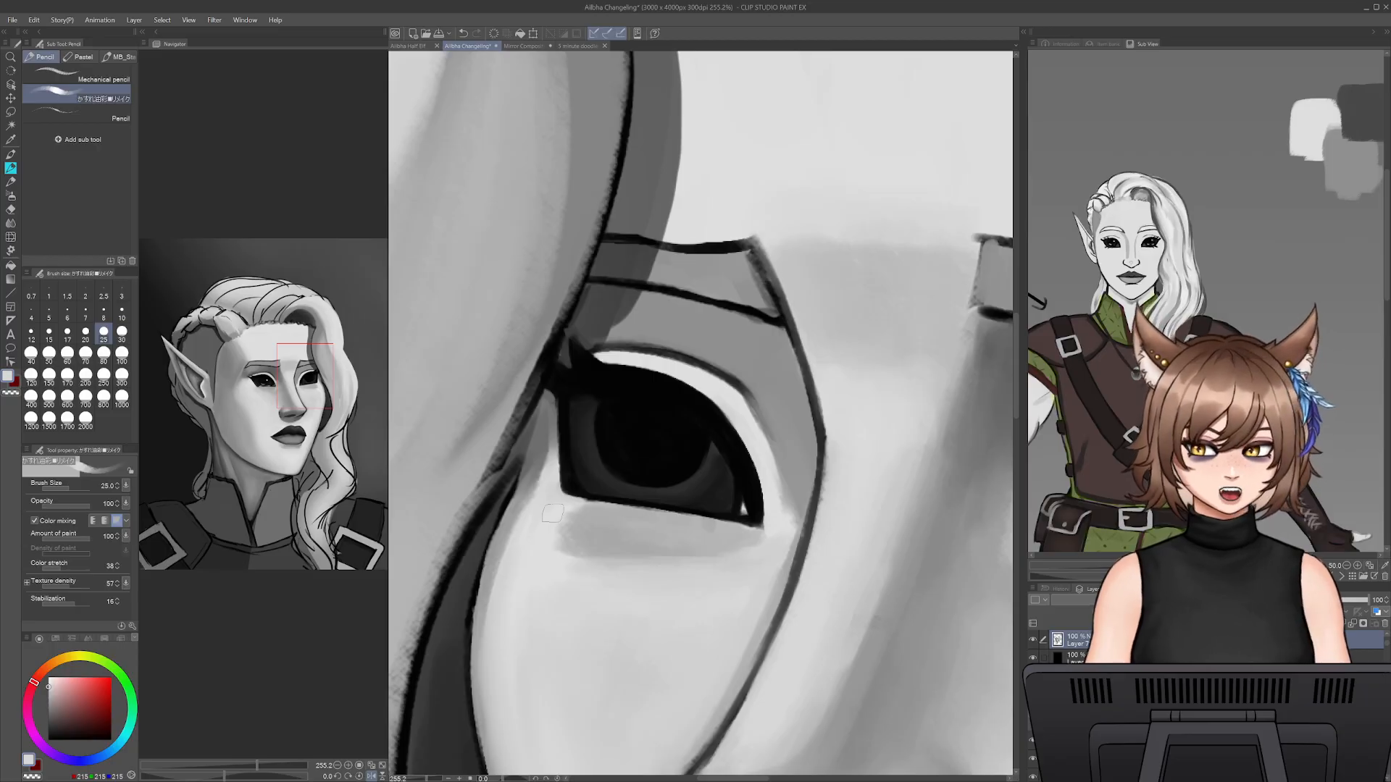
- Soften the outer end of the under-eye shadow with sampled light and mid greys at pencil size 25
{"action": "left_click", "coordinate": [516, 513], "text": "alt"}
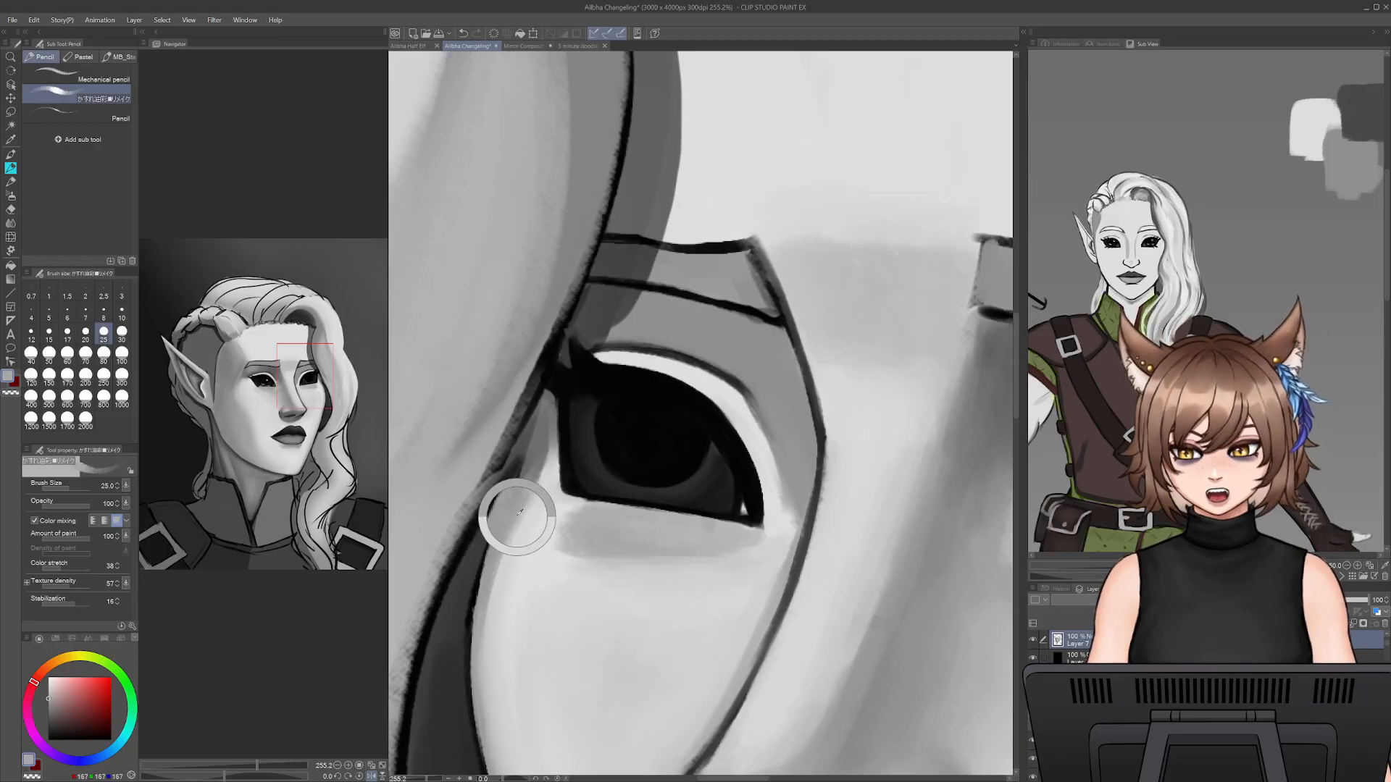
{"action": "left_click", "coordinate": [574, 510], "text": "alt"}
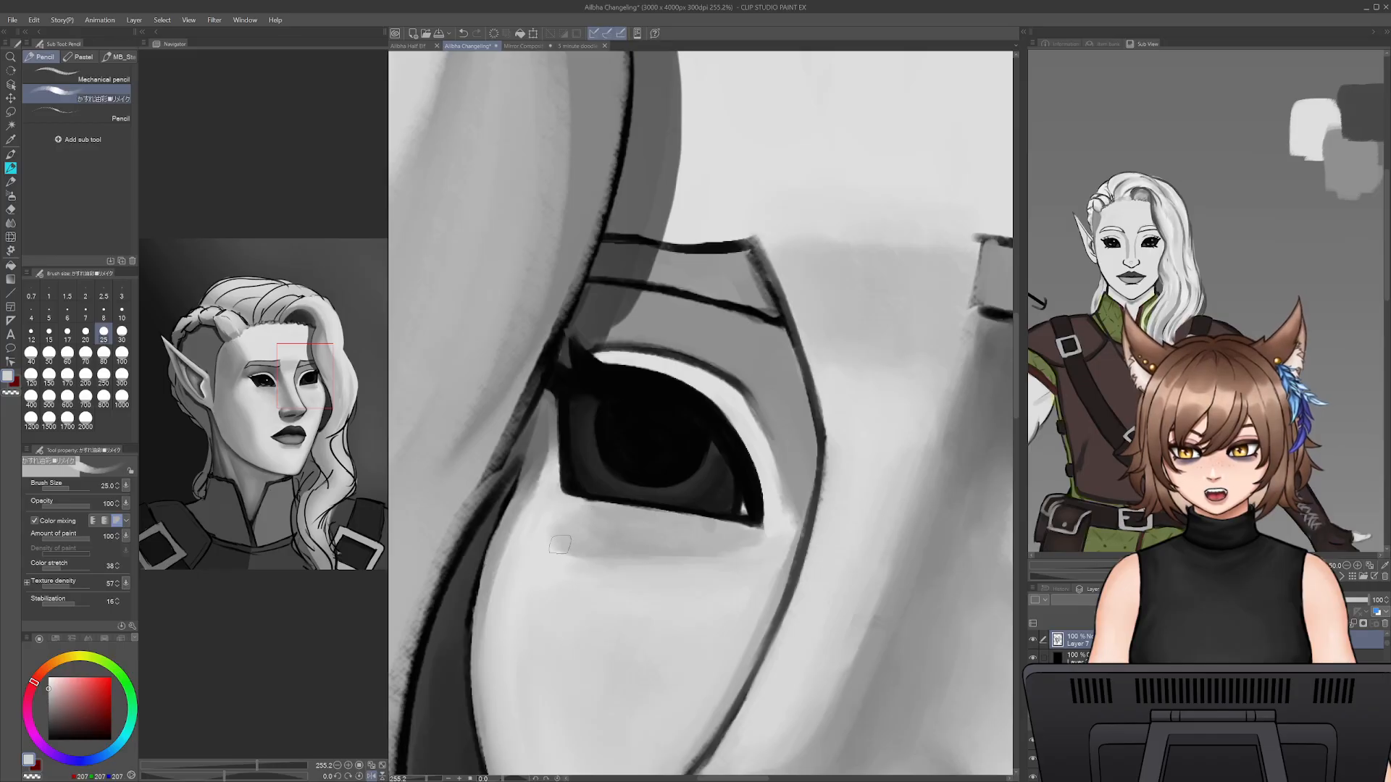
{"action": "left_click", "coordinate": [722, 549], "text": "alt"}
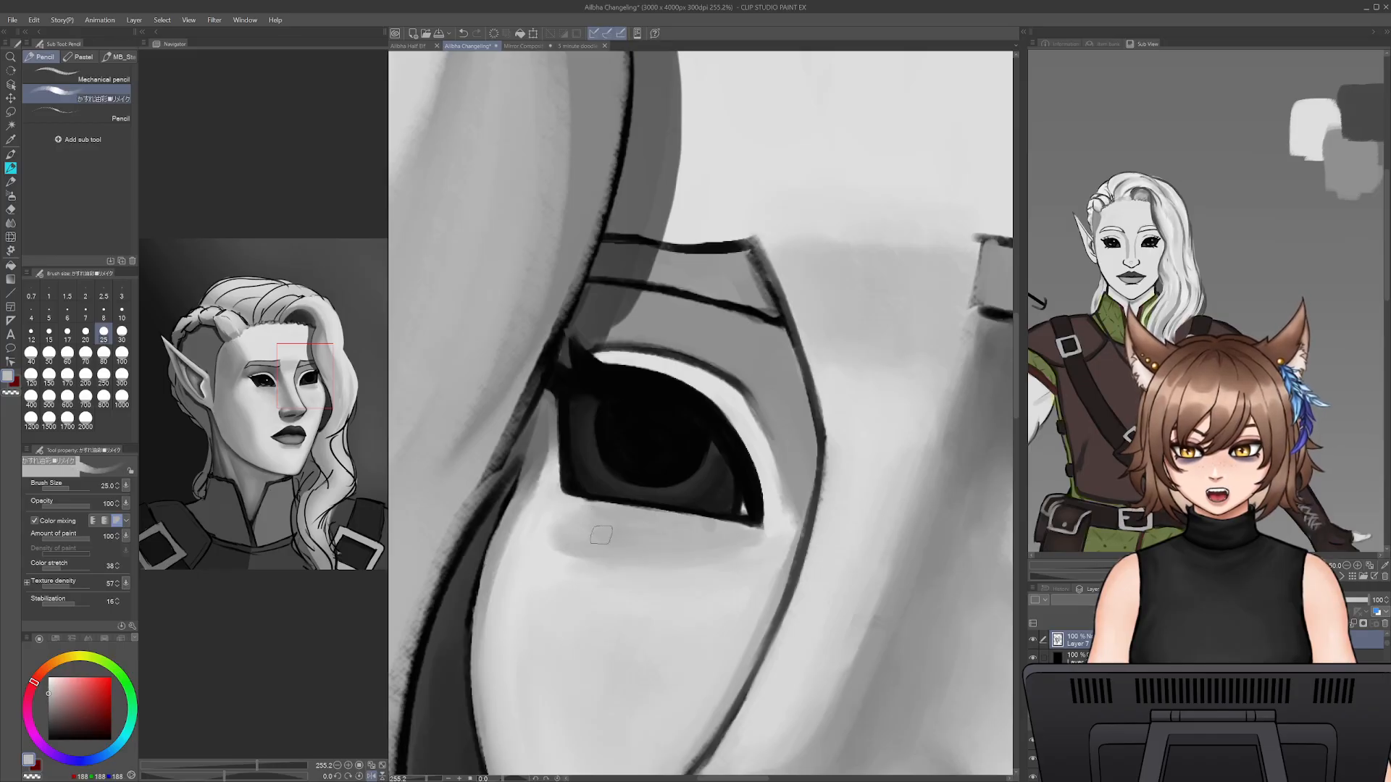
{"action": "left_click", "coordinate": [543, 547], "text": "alt"}
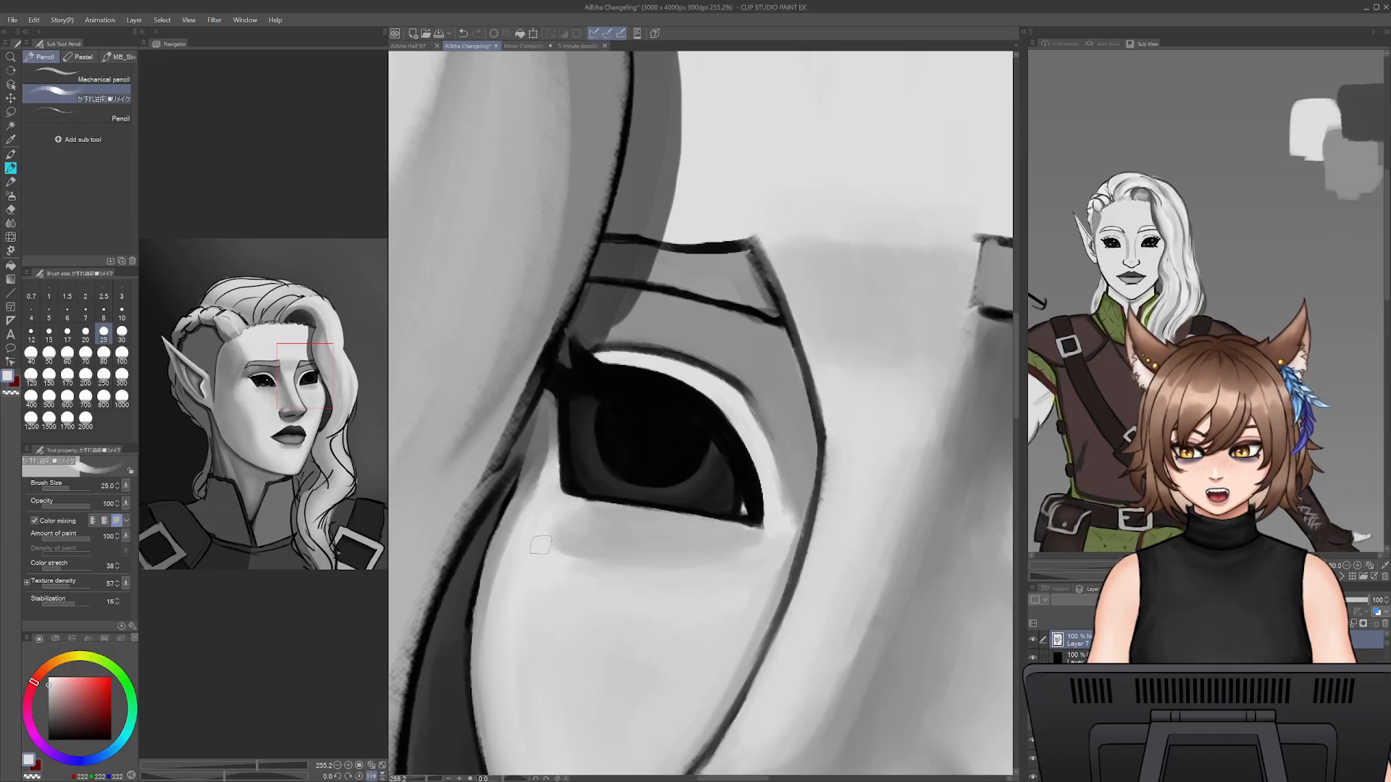
{"action": "left_click", "coordinate": [549, 532], "text": "alt"}
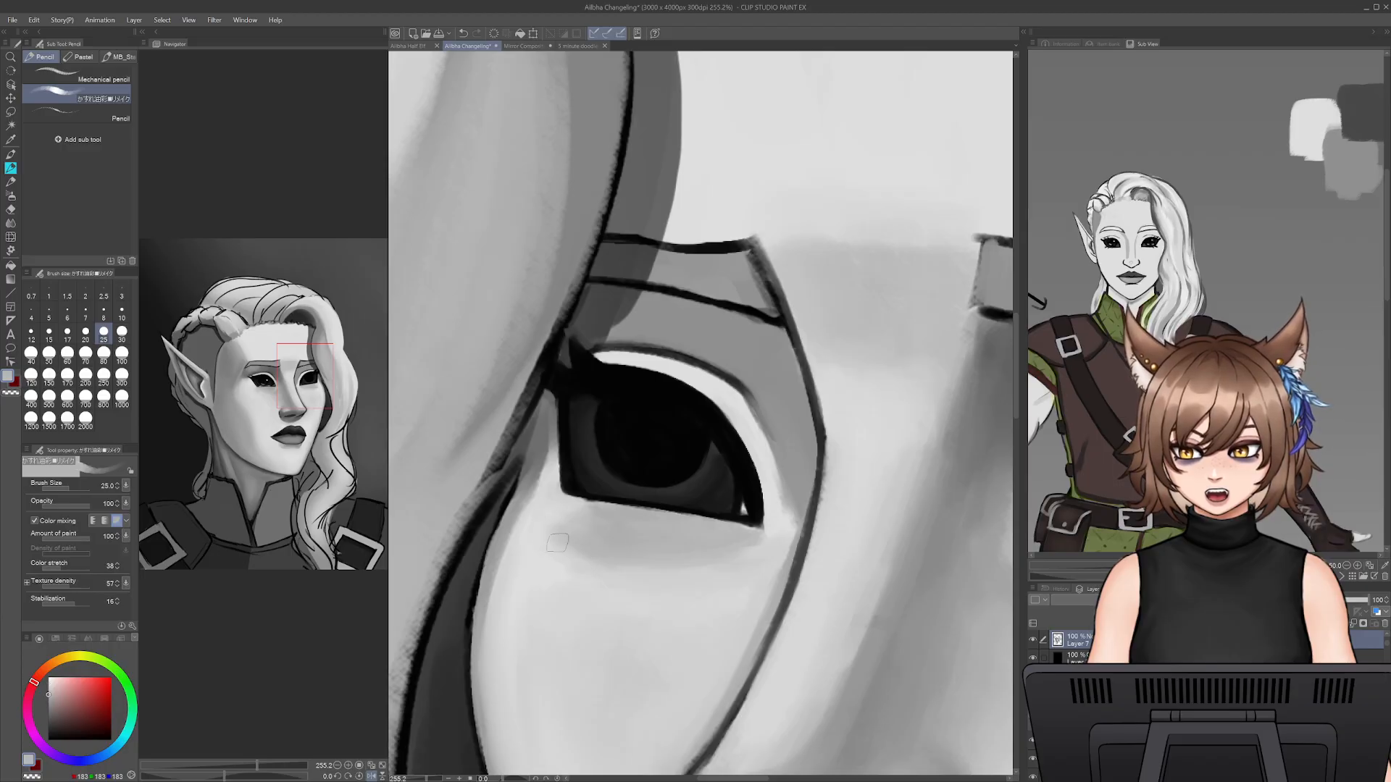
- Blend the skin around the far eye's inner corner with sampled greys at pencil size 25
{"action": "left_click", "coordinate": [776, 472], "text": "alt"}
{"action": "left_click", "coordinate": [788, 468], "text": "alt"}
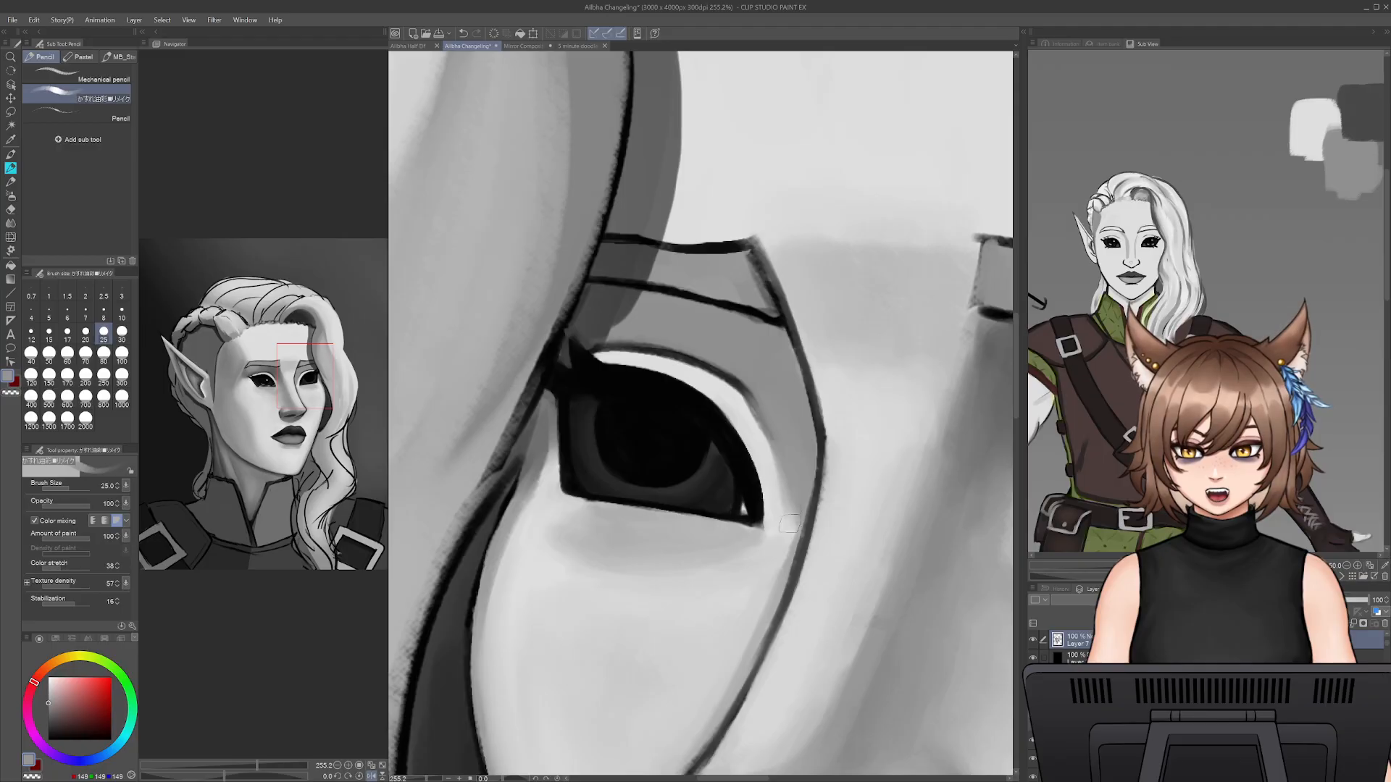
{"action": "left_click", "coordinate": [780, 510], "text": "alt"}
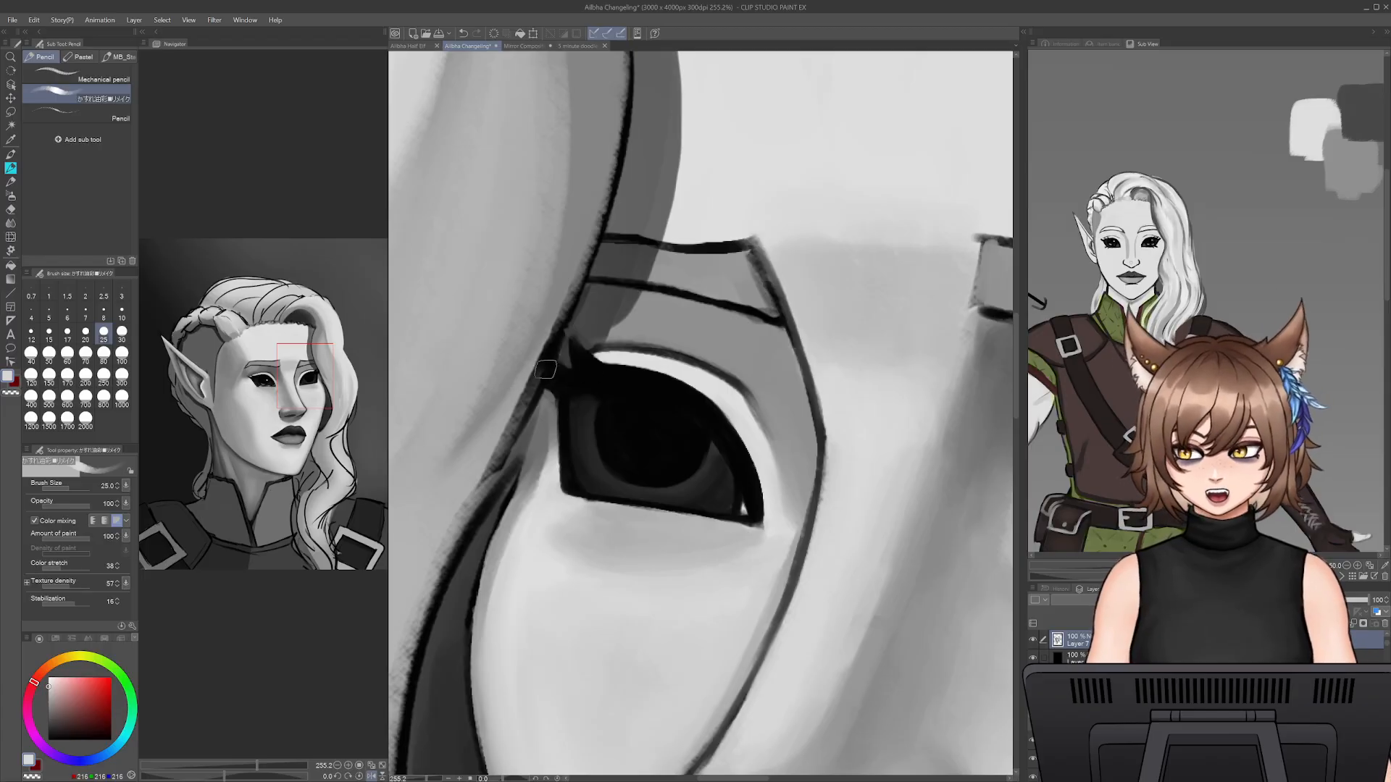
- Shade the skin from the far eye's outer corner down the cheek edge with sampled greys at pencil size 15
{"action": "left_click", "coordinate": [540, 492], "text": "alt"}
{"action": "key", "text": "bracketleft"}
{"action": "key", "text": "bracketleft"}
{"action": "key", "text": "bracketleft"}
{"action": "left_click_drag", "start_coordinate": [553, 453], "coordinate": [543, 485]}
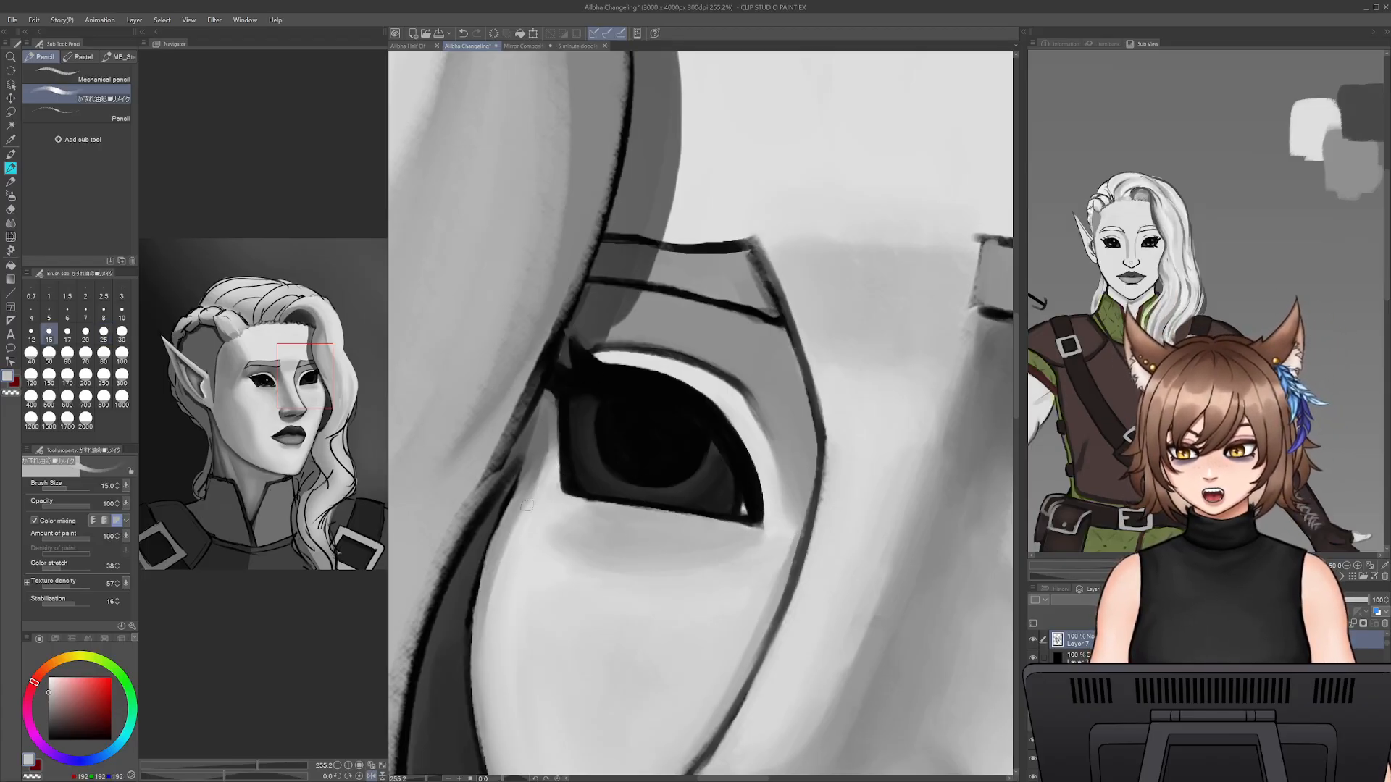
{"action": "left_click", "coordinate": [519, 542], "text": "alt"}
{"action": "left_click", "coordinate": [482, 617], "text": "alt"}
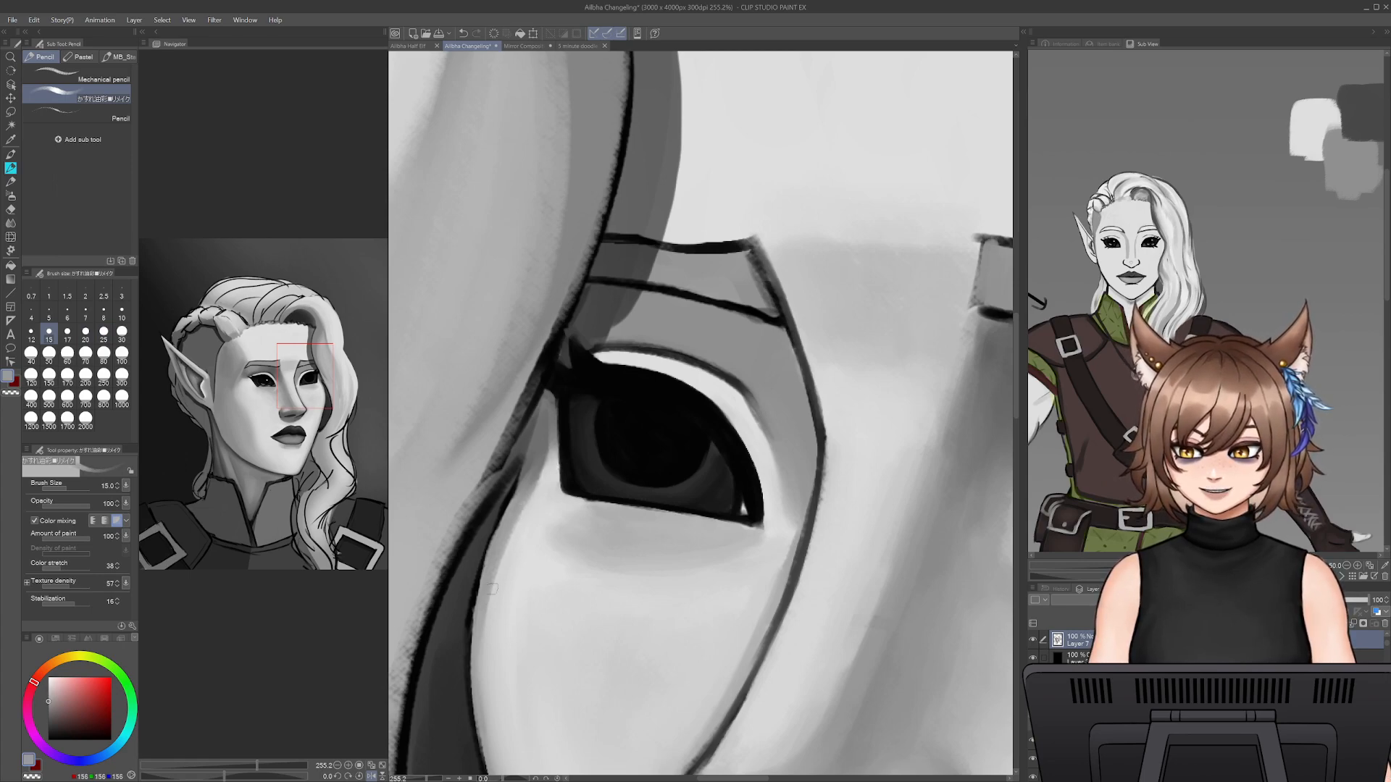
{"action": "left_click", "coordinate": [521, 527], "text": "alt"}
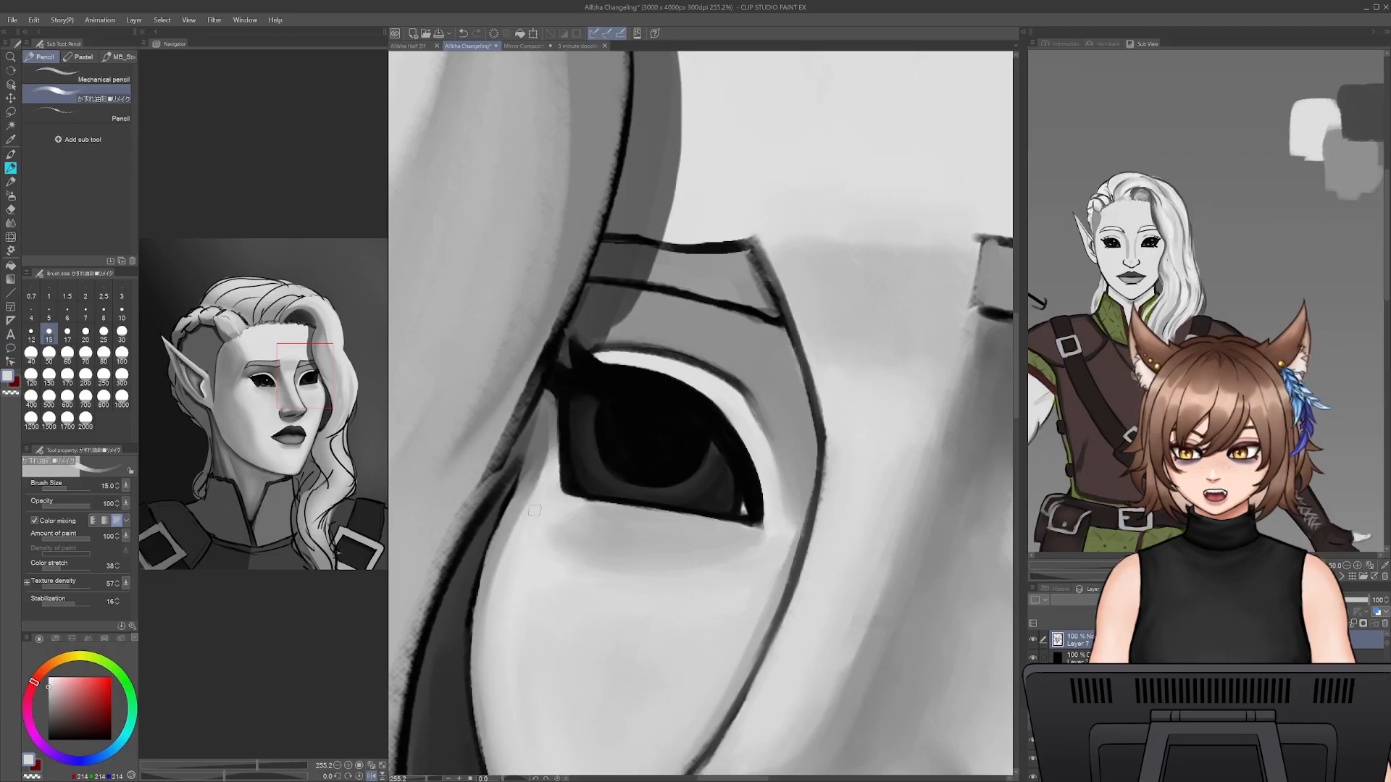
- Smooth the grey transition between the far eye's outer corner and the hair edge with resampled greys at pencil size 15
{"action": "left_click", "coordinate": [545, 435], "text": "alt"}
{"action": "left_click_drag", "start_coordinate": [548, 449], "coordinate": [514, 517]}
{"action": "left_click", "coordinate": [531, 497], "text": "alt"}
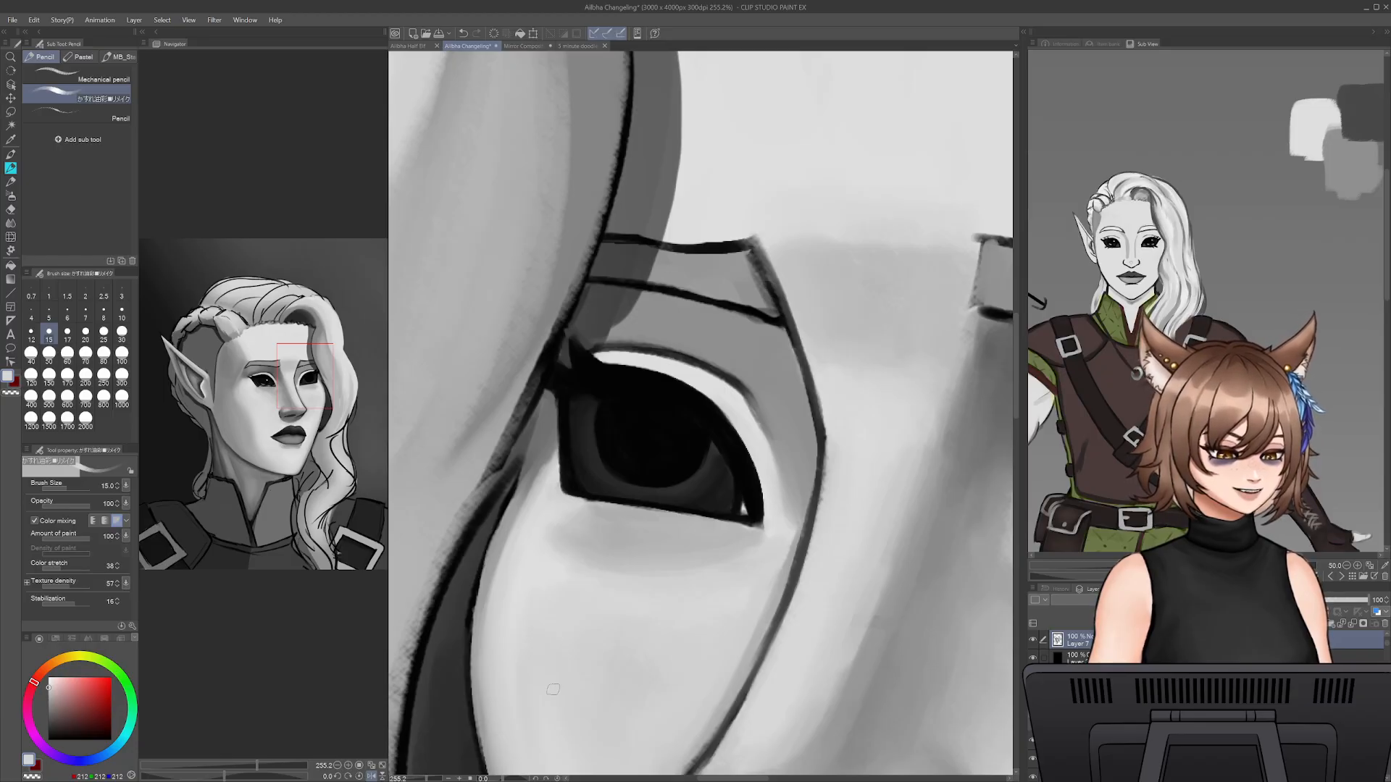
{"action": "left_click_drag", "start_coordinate": [527, 596], "coordinate": [599, 480]}
{"action": "left_click", "coordinate": [585, 398], "text": "alt"}
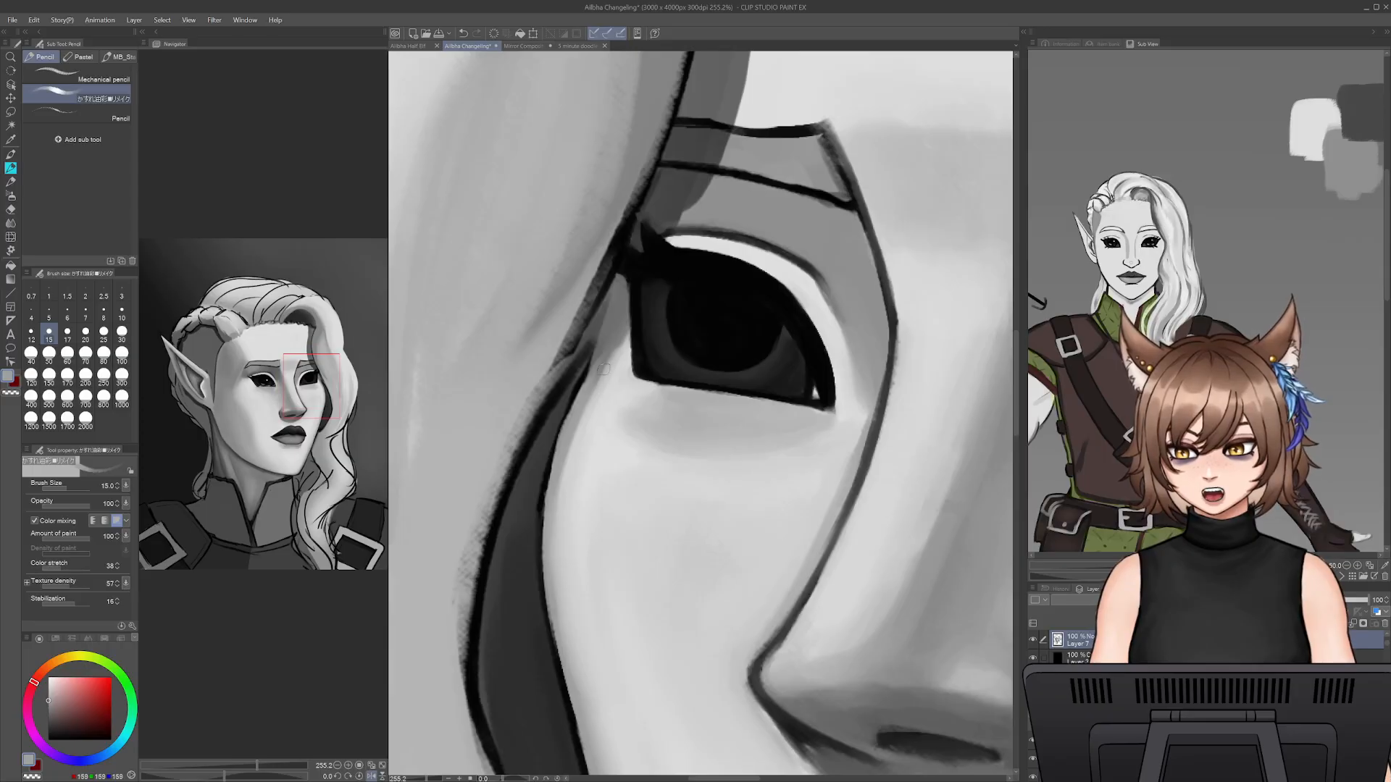
{"action": "left_click", "coordinate": [572, 575], "text": "alt"}
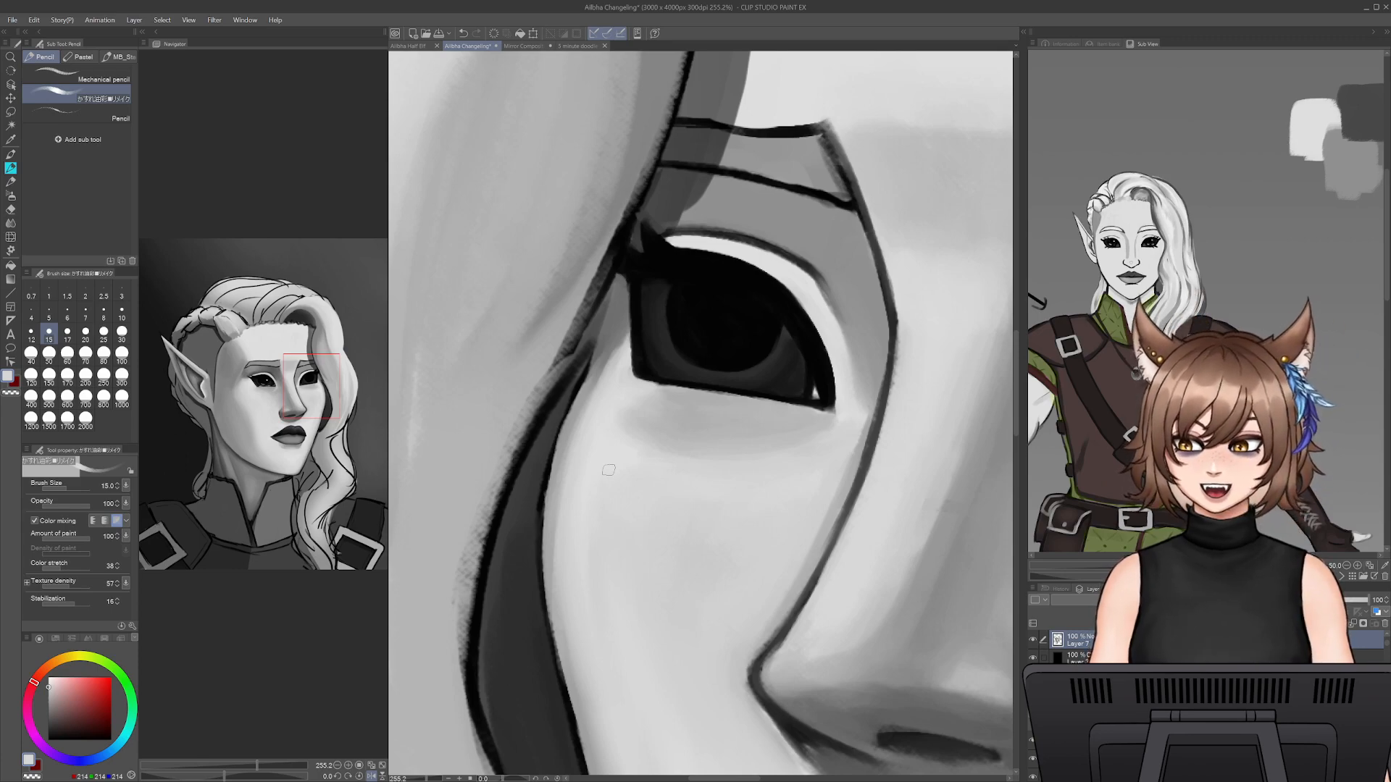
- Blend the under-eye shadow into the upper cheek with sampled light grey, enlarging the pencil to size 30
{"action": "left_click_drag", "start_coordinate": [797, 447], "coordinate": [641, 444]}
{"action": "left_click", "coordinate": [677, 494], "text": "alt"}
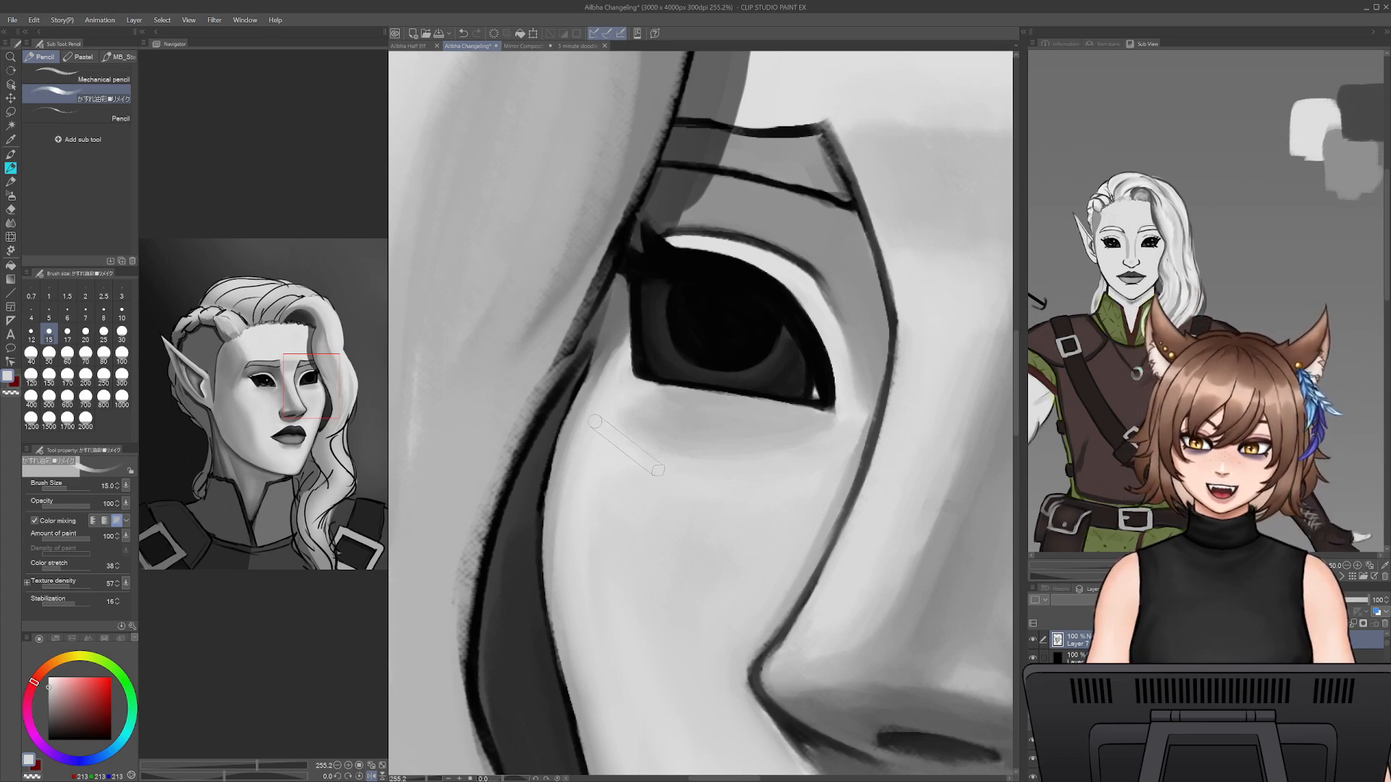
{"action": "key", "text": "bracketright"}
{"action": "key", "text": "bracketright"}
{"action": "key", "text": "bracketright"}
{"action": "key", "text": "bracketright"}
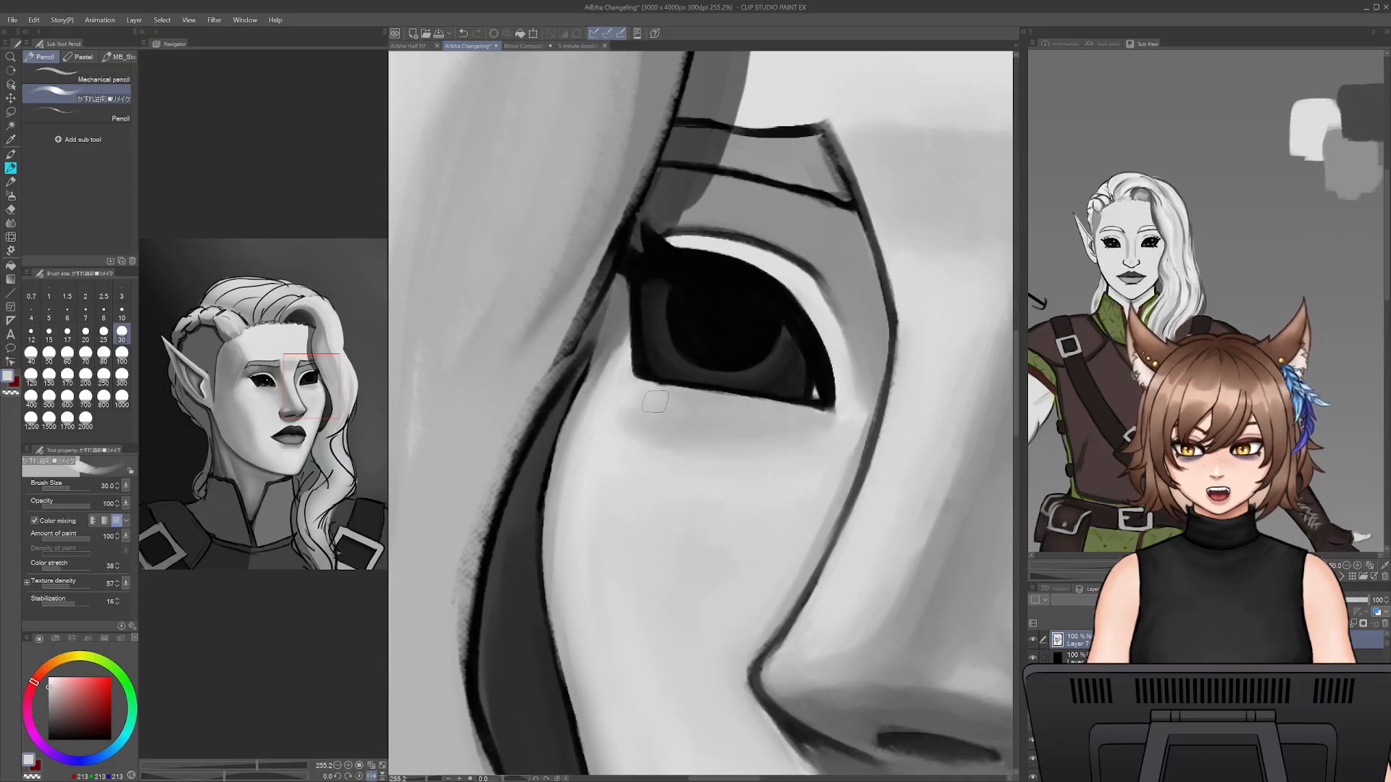
- Shade the strip of skin directly below the far eye's lower lid line with sampled grey at pencil size 15
{"action": "left_click", "coordinate": [690, 400], "text": "alt"}
{"action": "key", "text": "bracketleft"}
{"action": "key", "text": "bracketleft"}
{"action": "key", "text": "bracketleft"}
{"action": "key", "text": "bracketleft"}
{"action": "left_click_drag", "start_coordinate": [649, 385], "coordinate": [790, 413]}
{"action": "left_click", "coordinate": [680, 394], "text": "alt"}
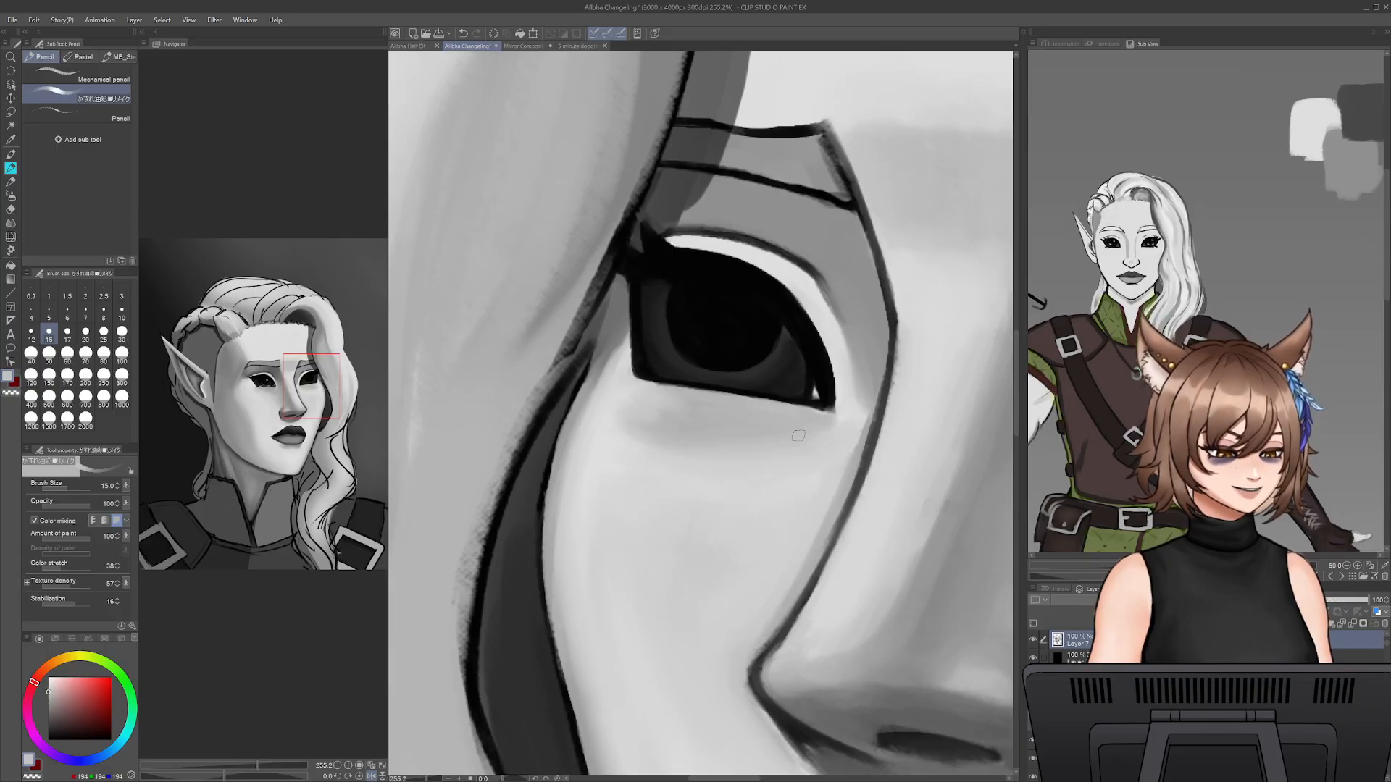
- Cover the white triangle in the far eye's inner corner with sampled near-black at pencil size 10
{"action": "left_click_drag", "start_coordinate": [916, 291], "coordinate": [635, 326]}
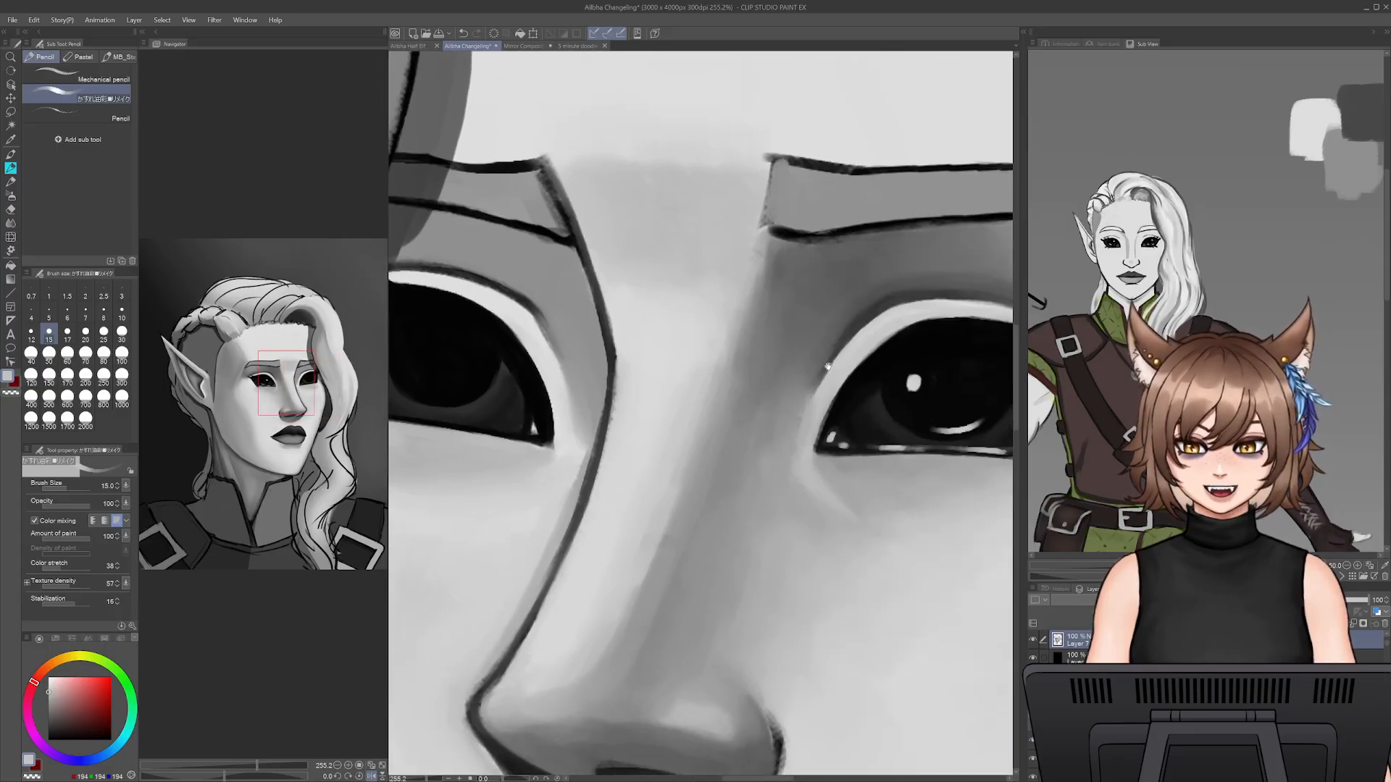
{"action": "left_click", "coordinate": [924, 377], "text": "alt"}
{"action": "left_click_drag", "start_coordinate": [836, 417], "coordinate": [986, 453]}
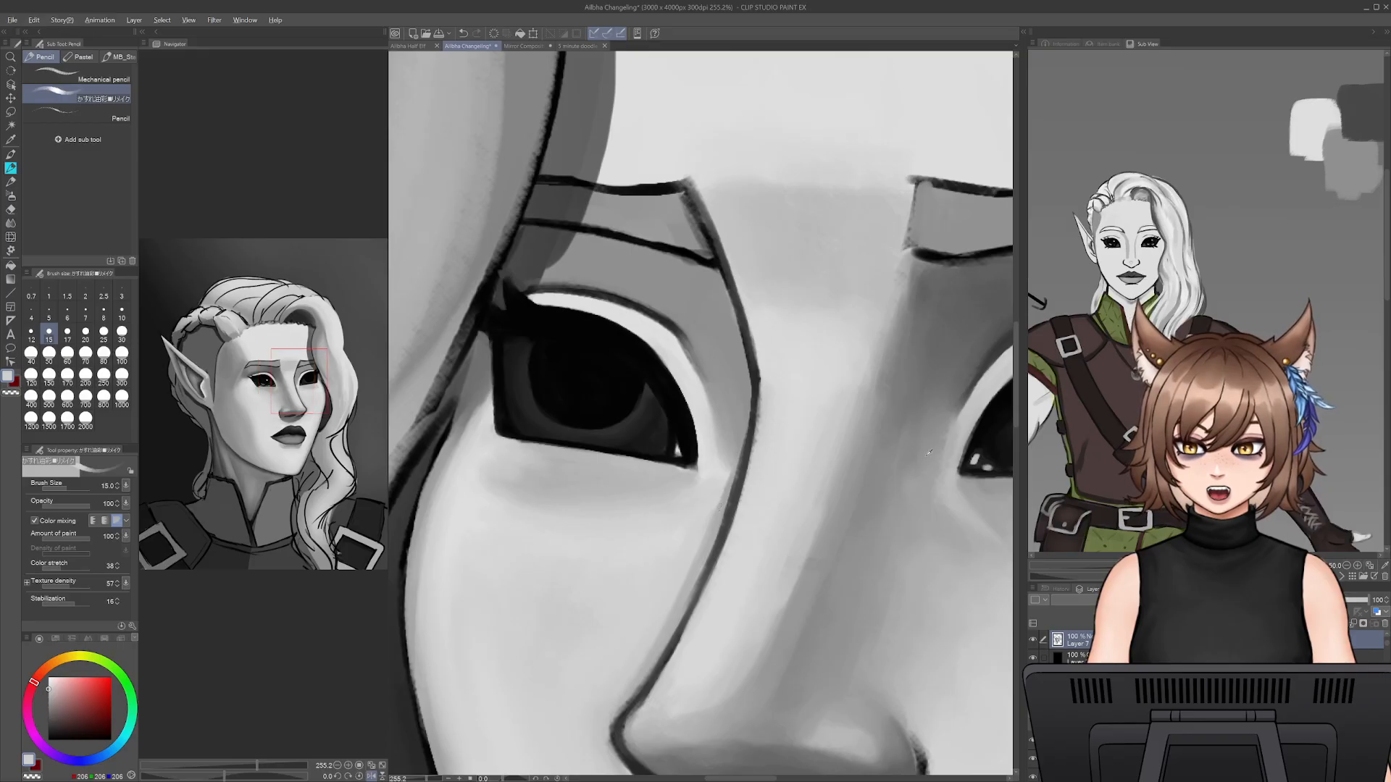
{"action": "left_click", "coordinate": [978, 457], "text": "alt"}
{"action": "left_click", "coordinate": [981, 461], "text": "alt"}
{"action": "mouse_move", "coordinate": [674, 443]}
{"action": "left_mouse_down"}
{"action": "mouse_move", "coordinate": [684, 479]}
{"action": "mouse_move", "coordinate": [662, 444]}
{"action": "left_mouse_up"}
{"action": "left_click", "coordinate": [668, 443], "text": "alt"}
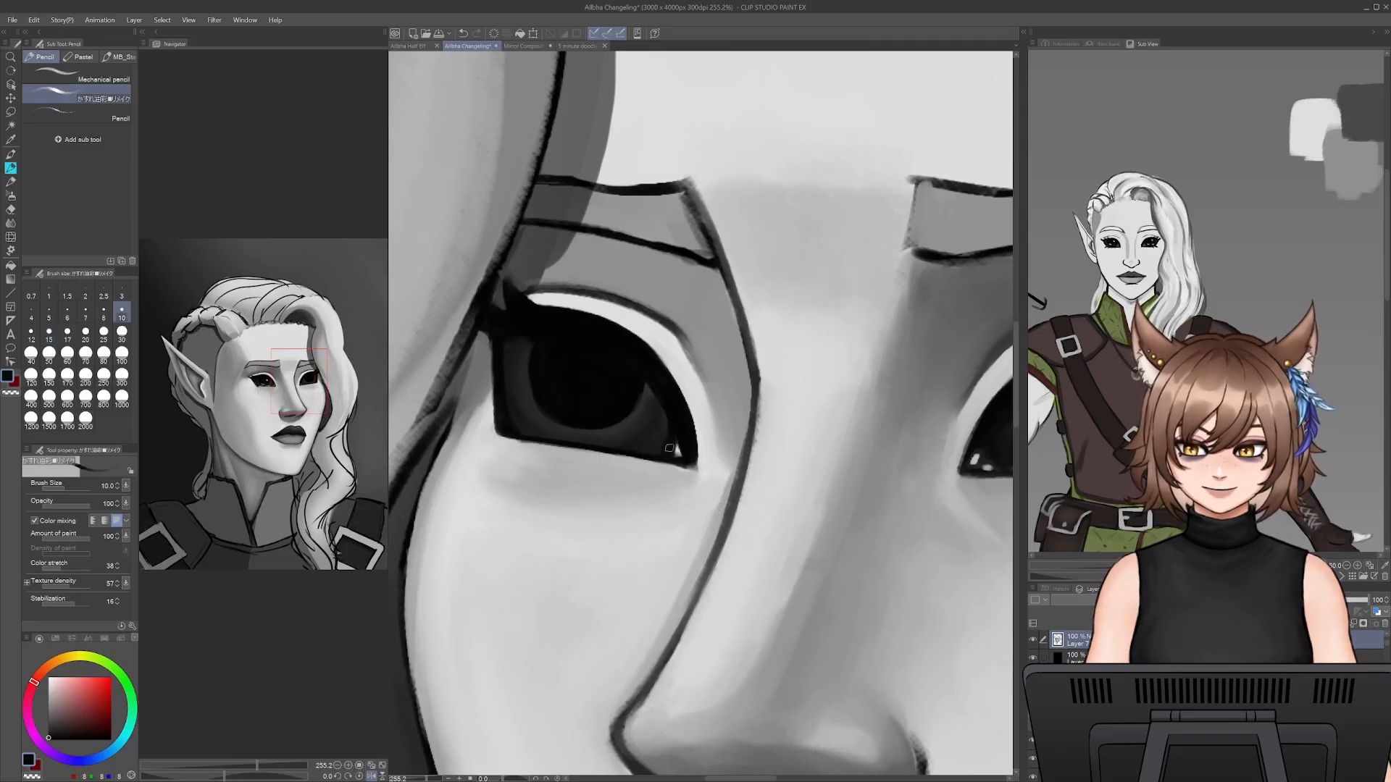
- Dot a small light grey highlight in the far eye's inner corner at pencil size 9
{"action": "left_click", "coordinate": [700, 431], "text": "alt"}
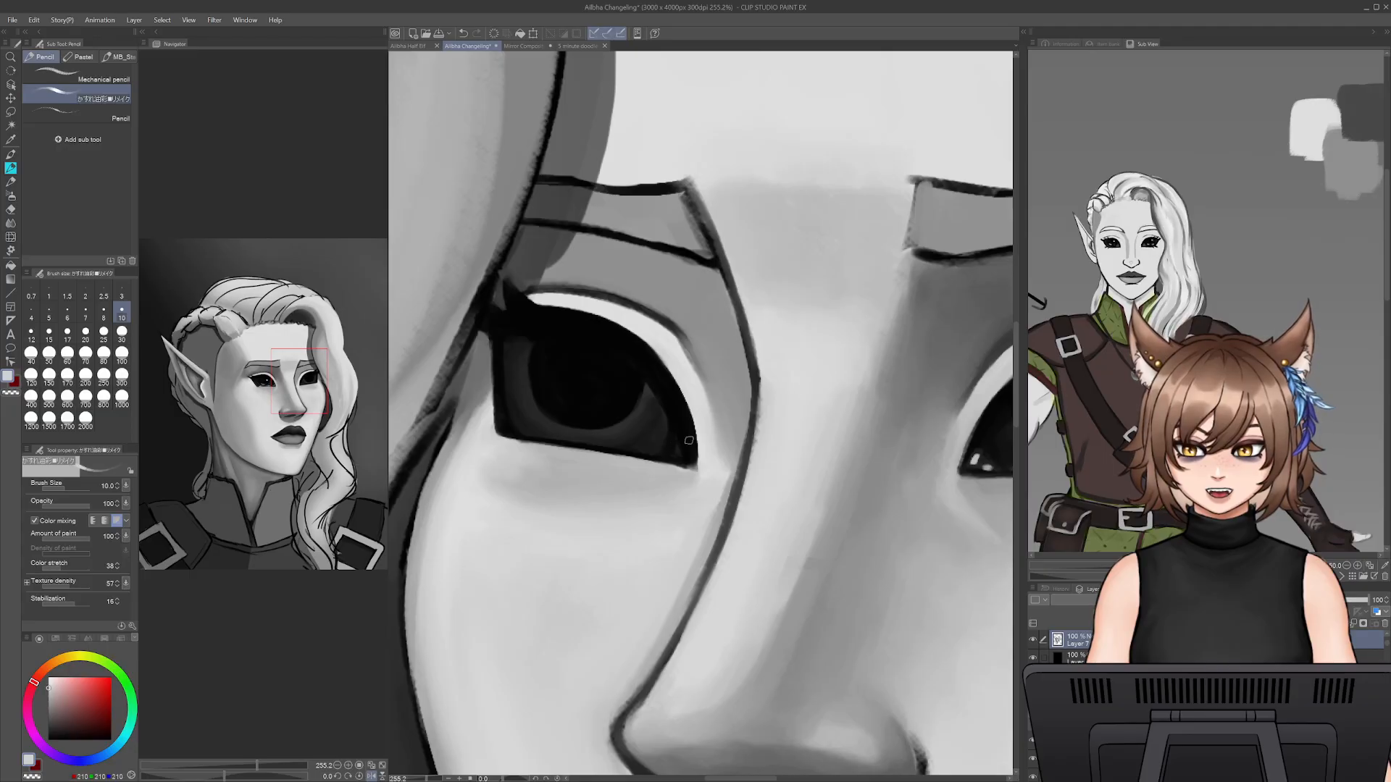
{"action": "key", "text": "["}
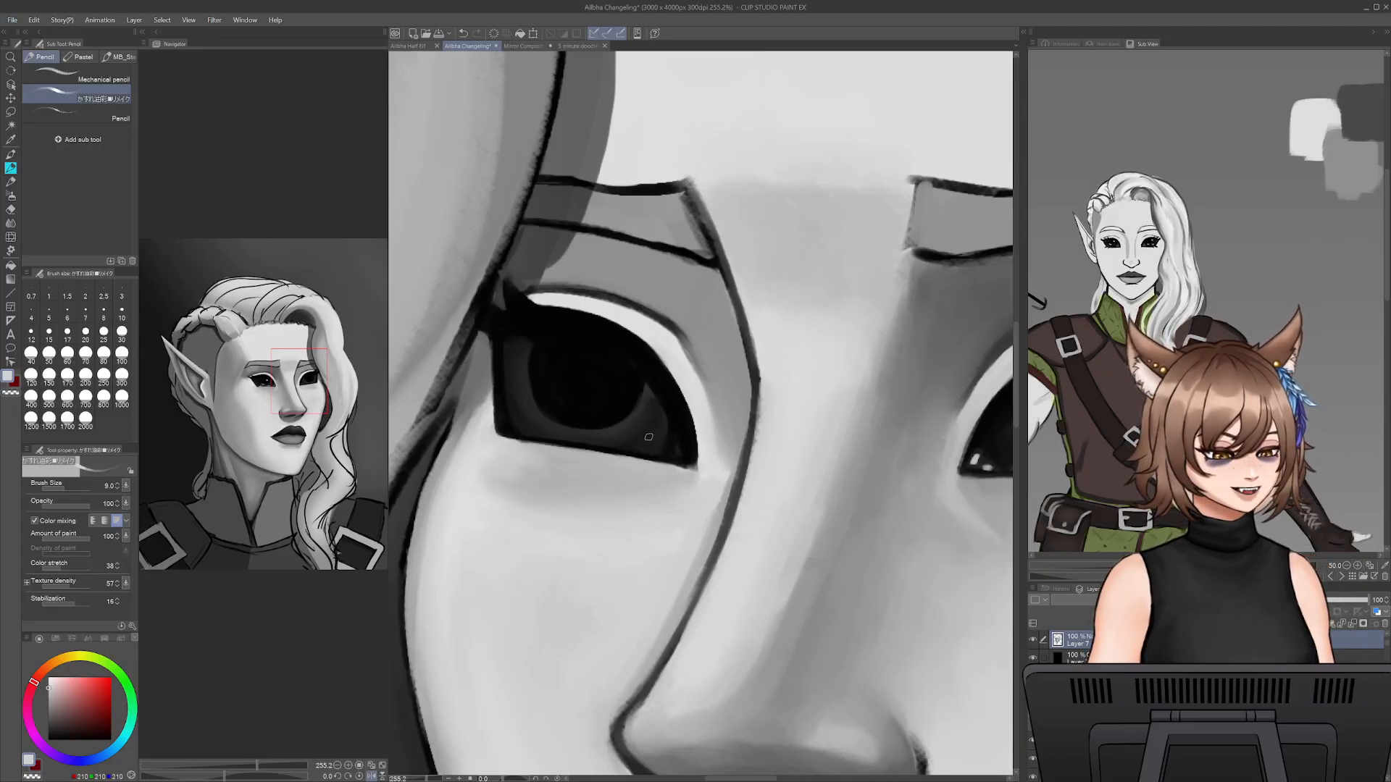
{"action": "left_click", "coordinate": [676, 452]}
- Paint a round highlight and a lower crescent reflection on the far pupil in light grey, reducing the pencil to size 8
{"action": "mouse_move", "coordinate": [621, 310]}
{"action": "left_mouse_down"}
{"action": "mouse_move", "coordinate": [473, 276]}
{"action": "mouse_move", "coordinate": [618, 315]}
{"action": "left_mouse_up"}
{"action": "key", "text": "]"}
{"action": "key", "text": "bracketleft"}
{"action": "key", "text": "bracketleft"}
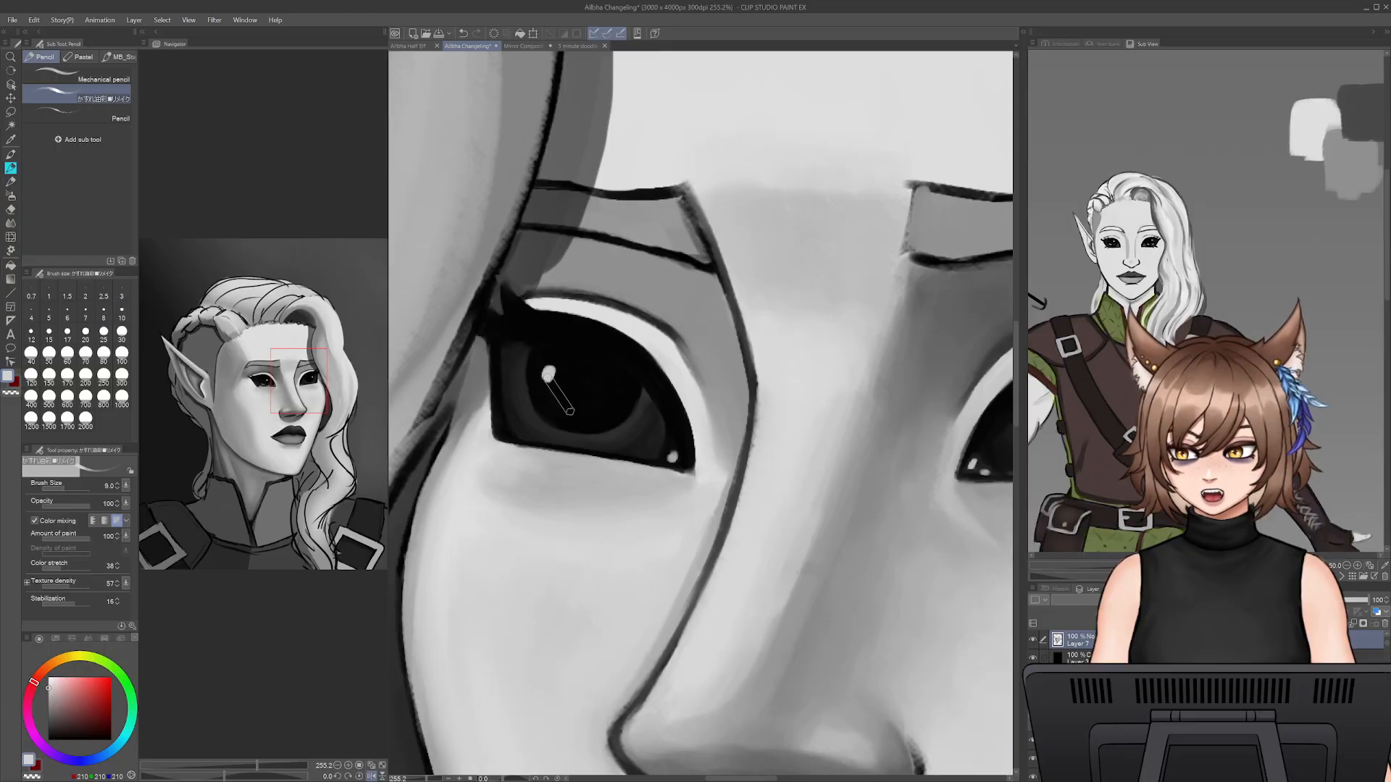
{"action": "left_click_drag", "start_coordinate": [555, 420], "coordinate": [614, 411]}
{"action": "key", "text": "ctrl+z"}
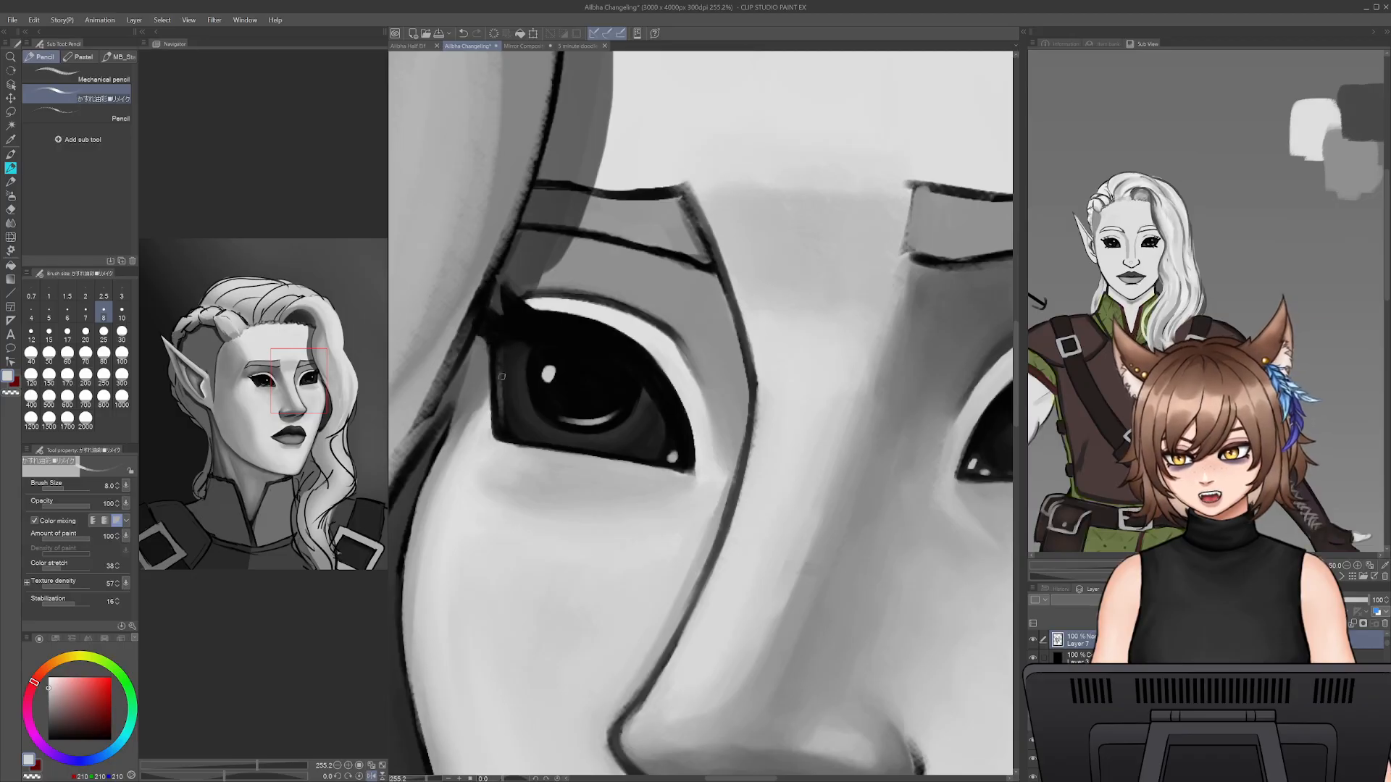
{"action": "key", "text": "ctrl+z"}
{"action": "key", "text": "ctrl+z"}
{"action": "key", "text": "ctrl+z"}
- Paint a thin reflected-light rim inside the far eye's outer edge with sampled grey, reducing the pencil to size 7
{"action": "mouse_move", "coordinate": [636, 428]}
{"action": "left_mouse_down"}
{"action": "mouse_move", "coordinate": [378, 384]}
{"action": "mouse_move", "coordinate": [487, 419]}
{"action": "left_mouse_up"}
{"action": "left_click", "coordinate": [849, 440], "text": "alt"}
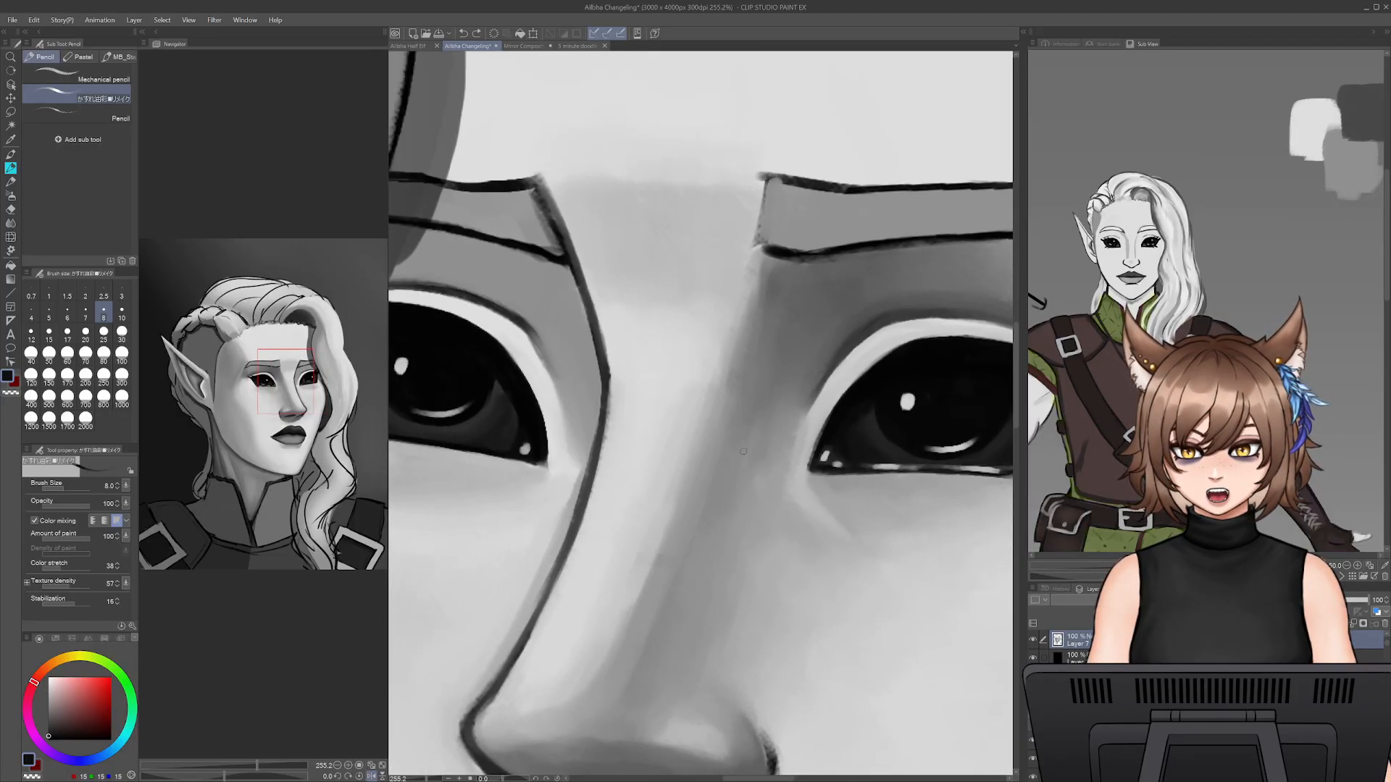
{"action": "left_click", "coordinate": [870, 438], "text": "alt"}
{"action": "left_click", "coordinate": [902, 455], "text": "alt"}
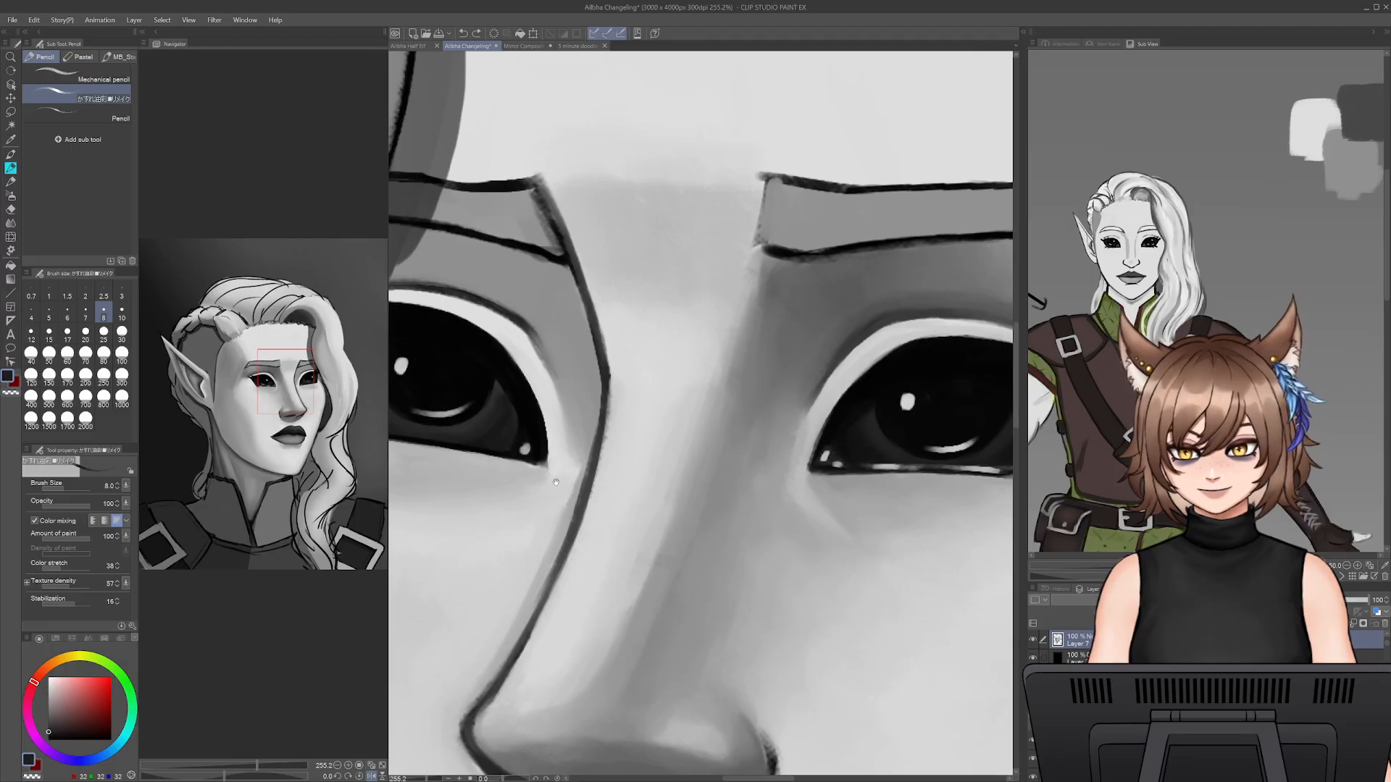
{"action": "left_click_drag", "start_coordinate": [593, 467], "coordinate": [786, 484]}
{"action": "left_click", "coordinate": [681, 288], "text": "alt"}
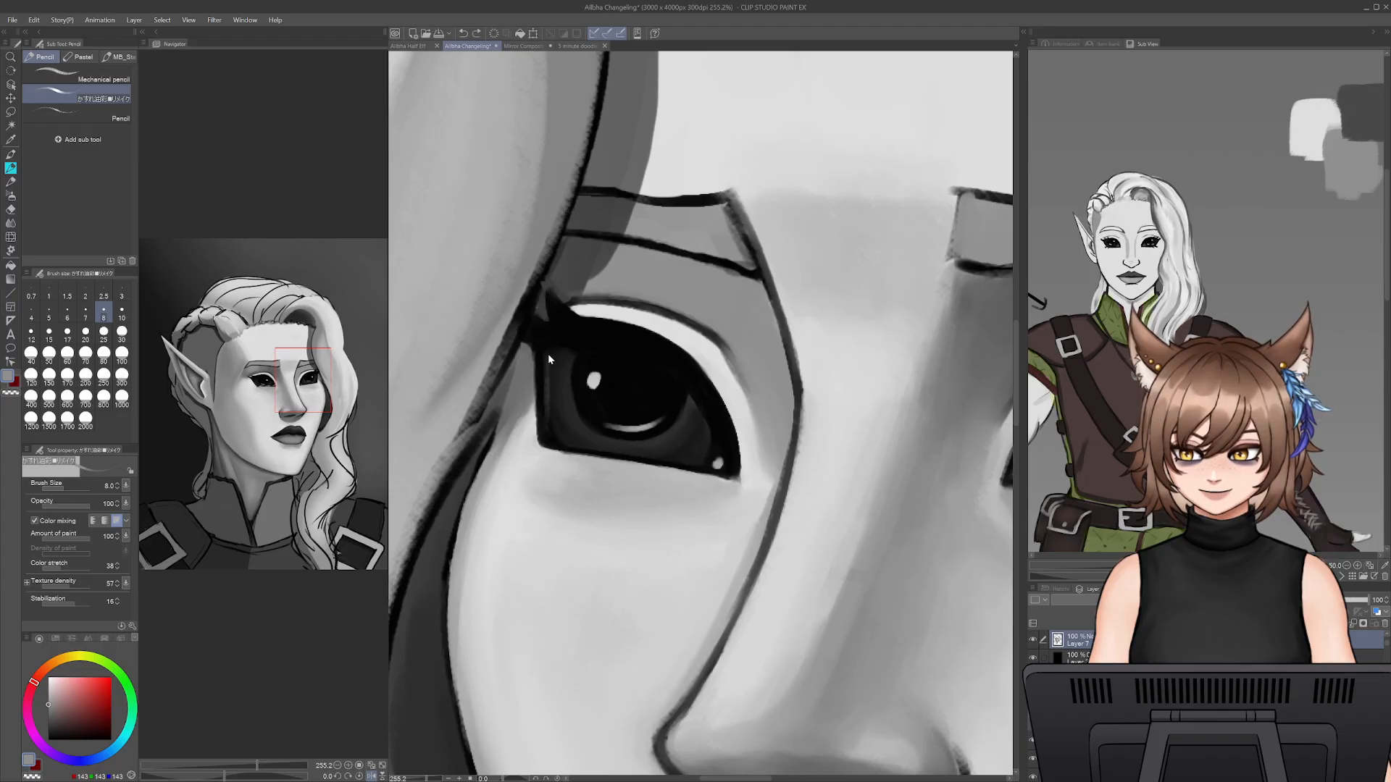
{"action": "key", "text": "bracketleft"}
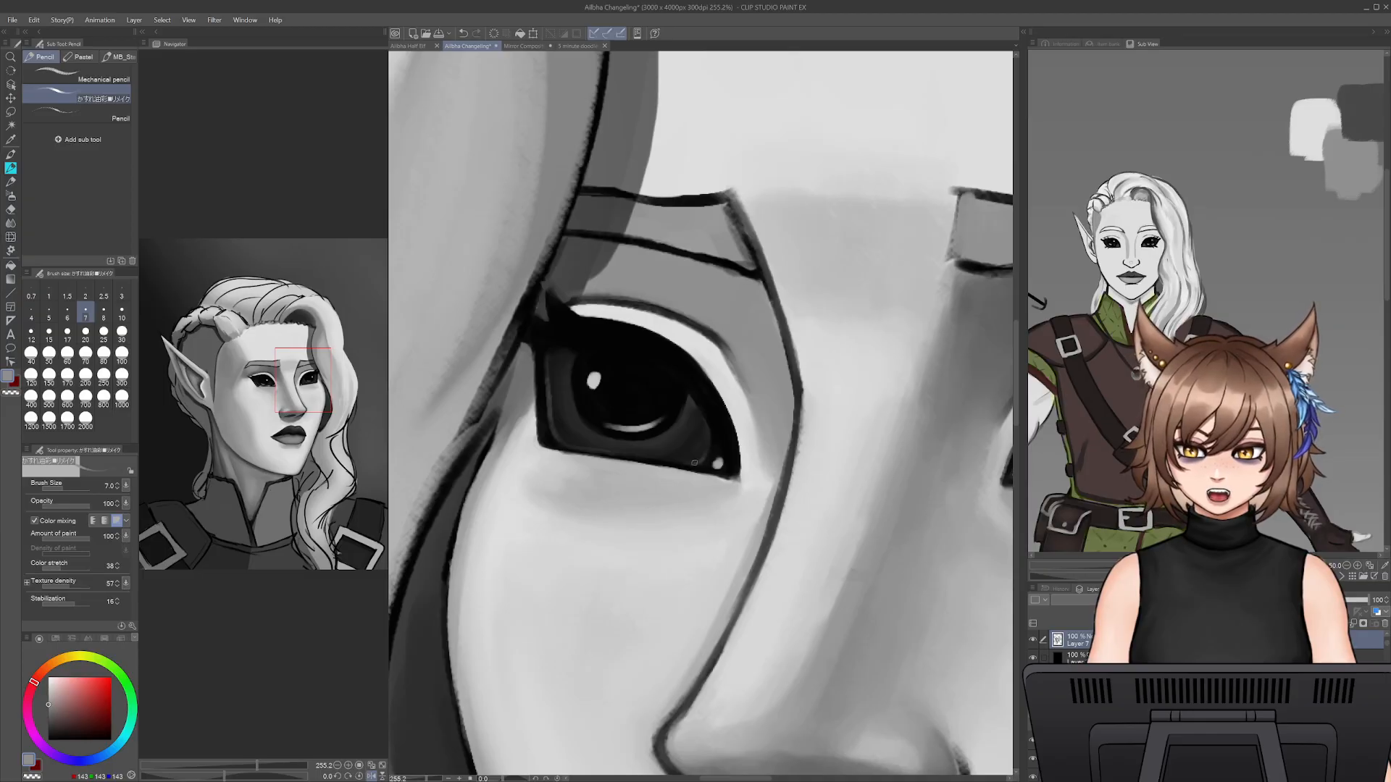
- Darken the upper part of the far eye beneath the lid with sampled near-black at pencil size 15
{"action": "left_click", "coordinate": [659, 358], "text": "alt"}
{"action": "key", "text": "bracketright"}
{"action": "key", "text": "bracketright"}
{"action": "key", "text": "bracketright"}
{"action": "key", "text": "bracketright"}
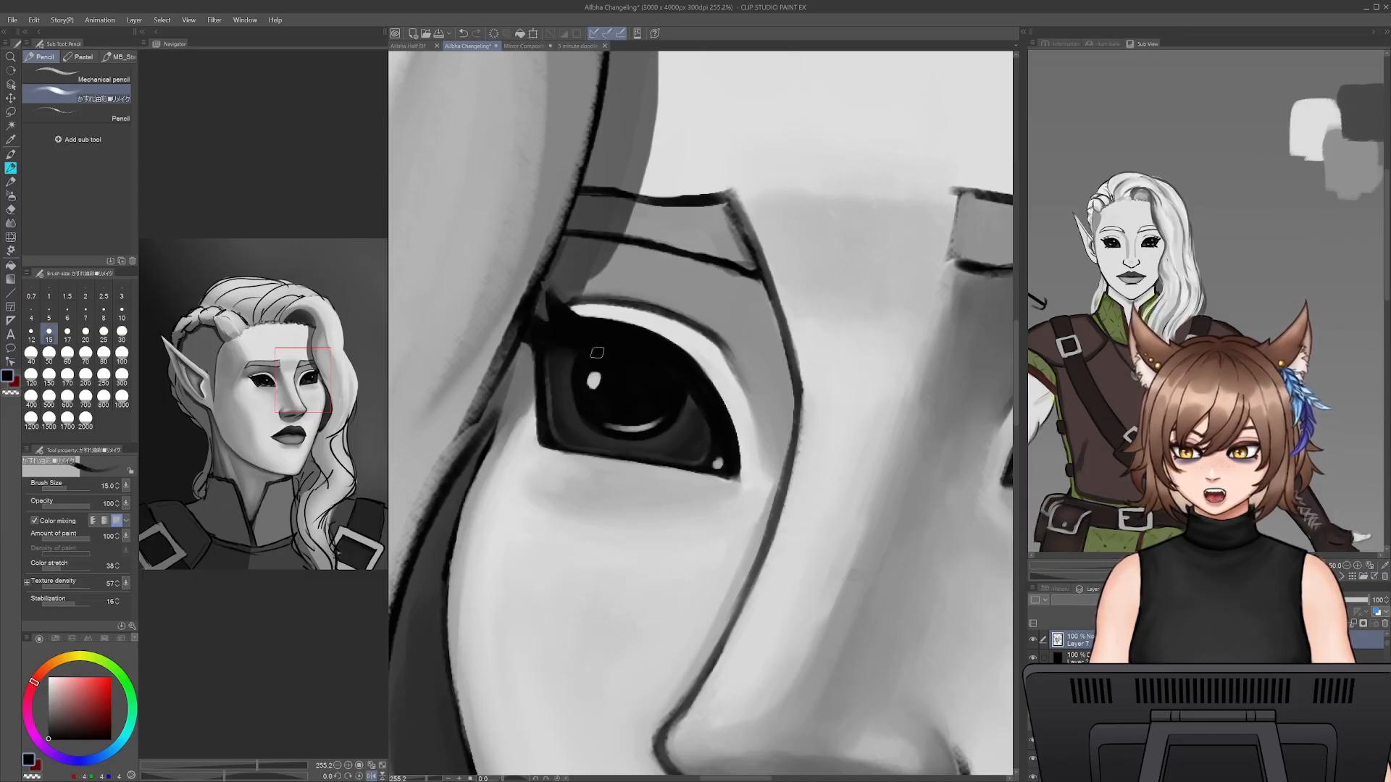
{"action": "left_click", "coordinate": [569, 350], "text": "alt"}
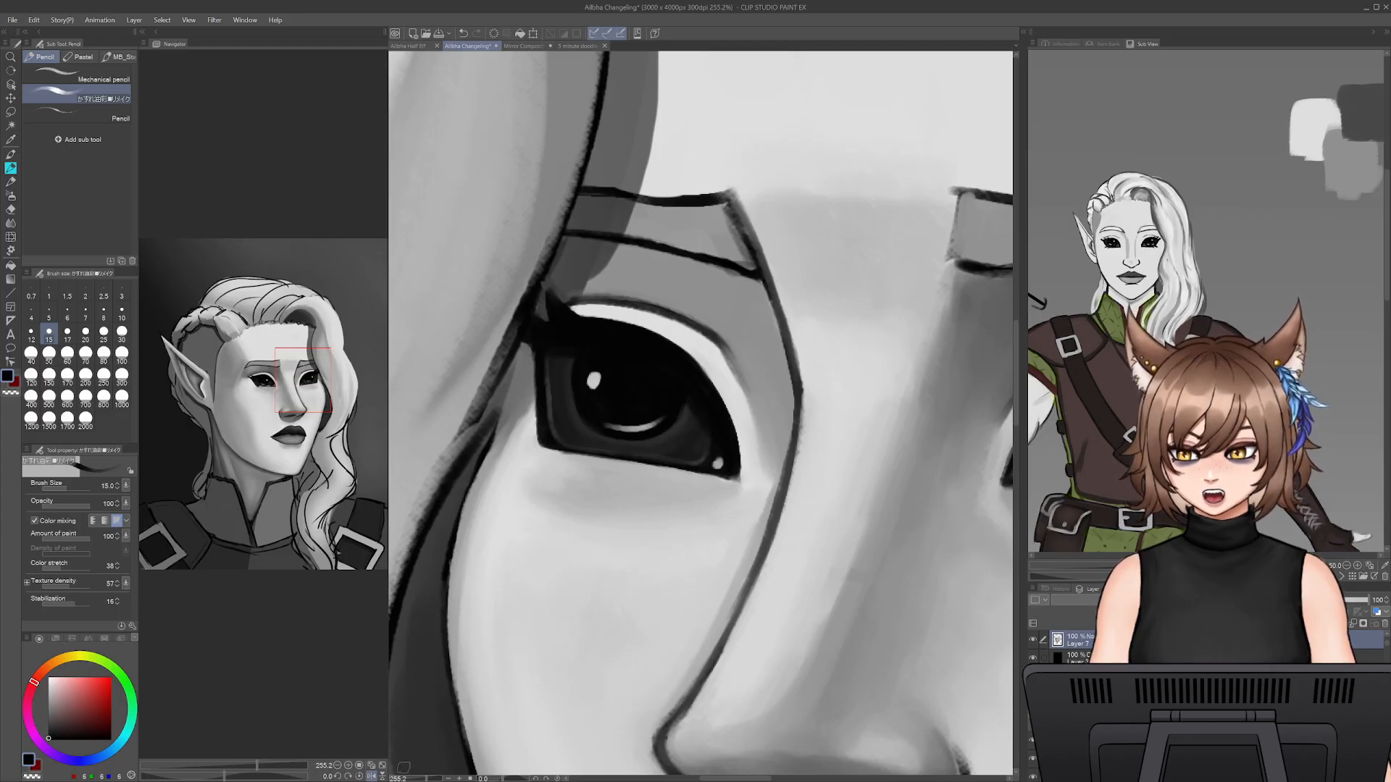
- Sample a light grey and try a thin wet highlight along the far eye's lower lid at pencil size 6
{"action": "left_click", "coordinate": [810, 135], "text": "alt"}
{"action": "key", "text": "bracketleft"}
{"action": "key", "text": "bracketleft"}
{"action": "key", "text": "bracketleft"}
{"action": "key", "text": "bracketleft"}
{"action": "key", "text": "bracketleft"}
{"action": "mouse_move", "coordinate": [684, 453]}
{"action": "left_mouse_down"}
{"action": "mouse_move", "coordinate": [570, 443]}
{"action": "mouse_move", "coordinate": [725, 460]}
{"action": "left_mouse_up"}
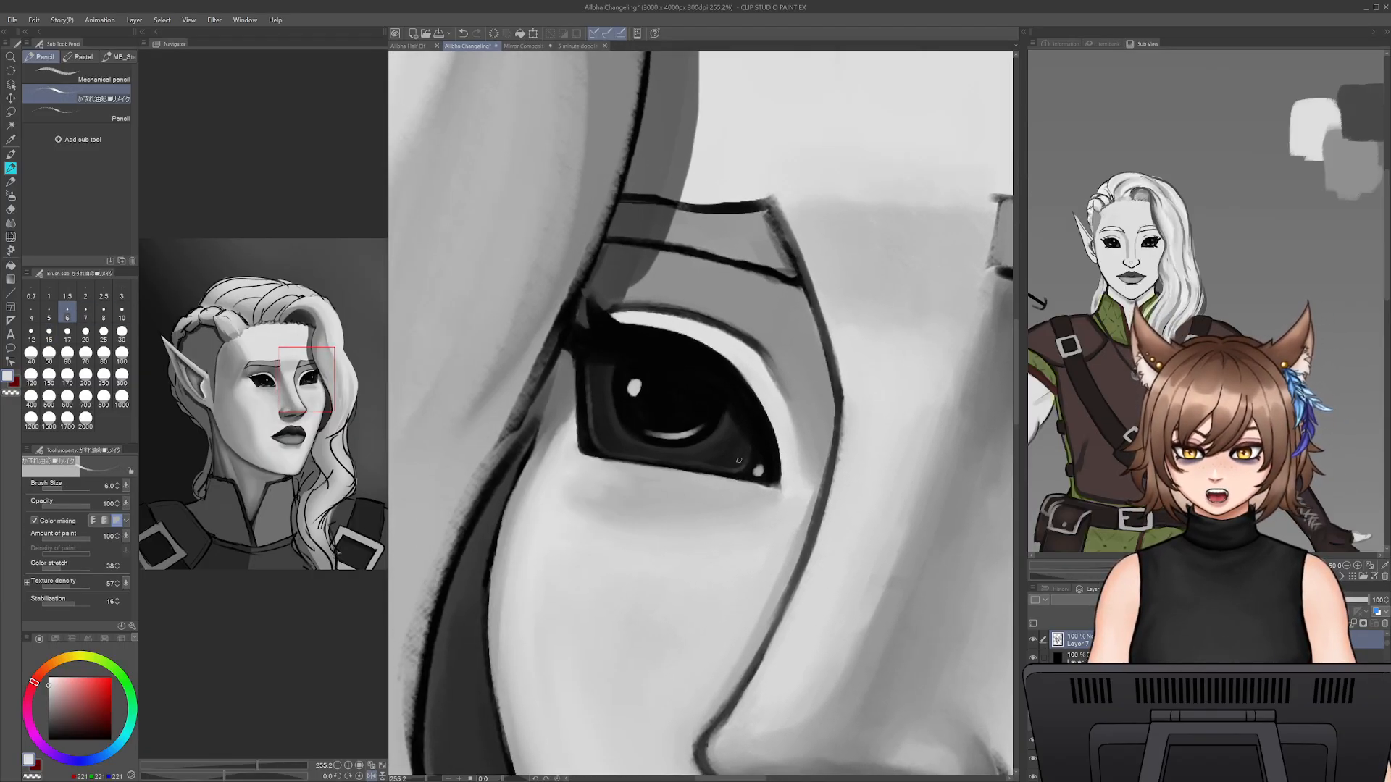
{"action": "left_click_drag", "start_coordinate": [610, 456], "coordinate": [716, 468]}
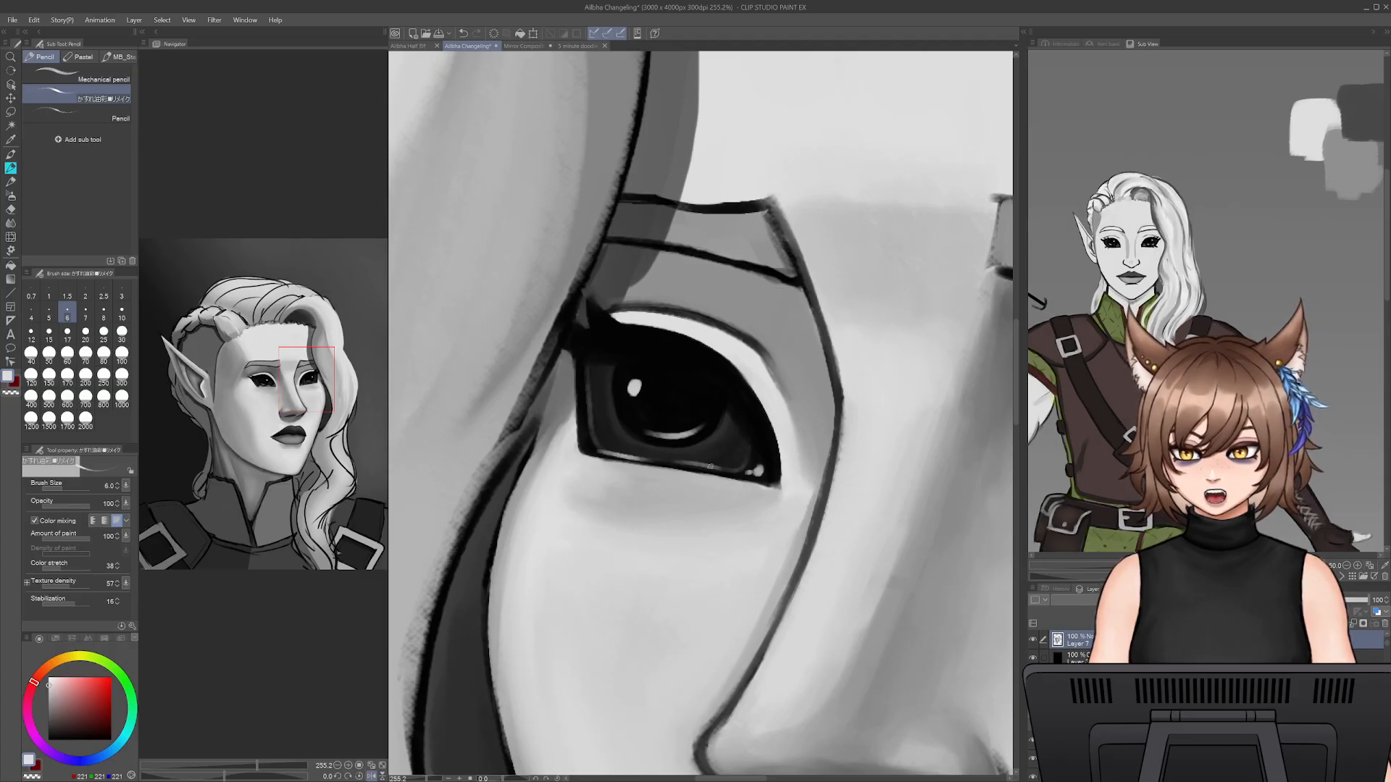
- Undo the last lower-lid highlight strokes and redraw the thin light line along the far eye's lower lid
{"action": "key", "text": "ctrl+z"}
{"action": "key", "text": "ctrl+z"}
{"action": "key", "text": "ctrl+z"}
{"action": "left_click_drag", "start_coordinate": [599, 453], "coordinate": [734, 474]}
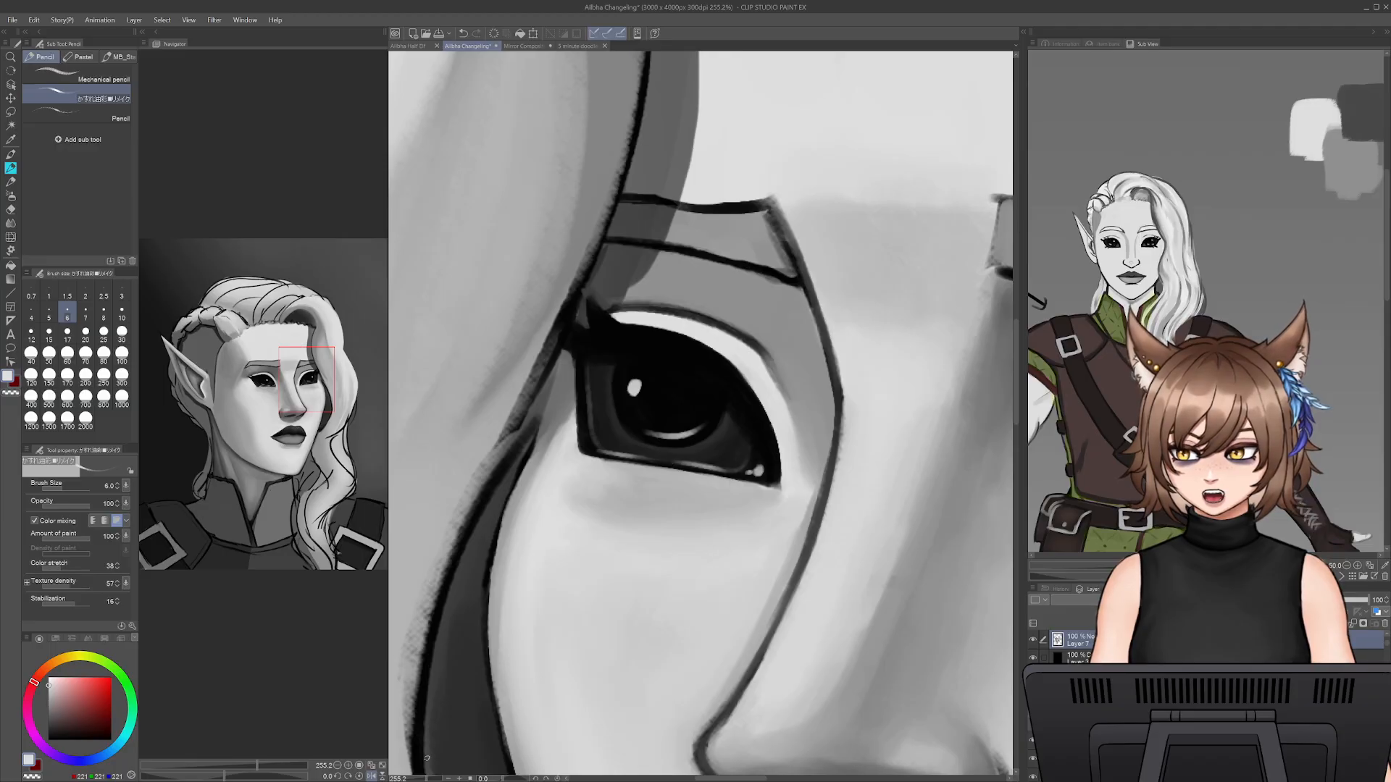
- Refine the far eye's lower outer corner with sampled light grey at pencil size 6, undoing the unwanted edge stroke
{"action": "left_click", "coordinate": [404, 779]}
{"action": "left_click_drag", "start_coordinate": [404, 780], "coordinate": [427, 777]}
{"action": "left_click", "coordinate": [595, 394], "text": "alt"}
{"action": "mouse_move", "coordinate": [589, 379]}
{"action": "left_mouse_down"}
{"action": "mouse_move", "coordinate": [597, 458]}
{"action": "mouse_move", "coordinate": [596, 446]}
{"action": "left_mouse_up"}
{"action": "key", "text": "ctrl+z"}
{"action": "left_click", "coordinate": [585, 449], "text": "alt"}
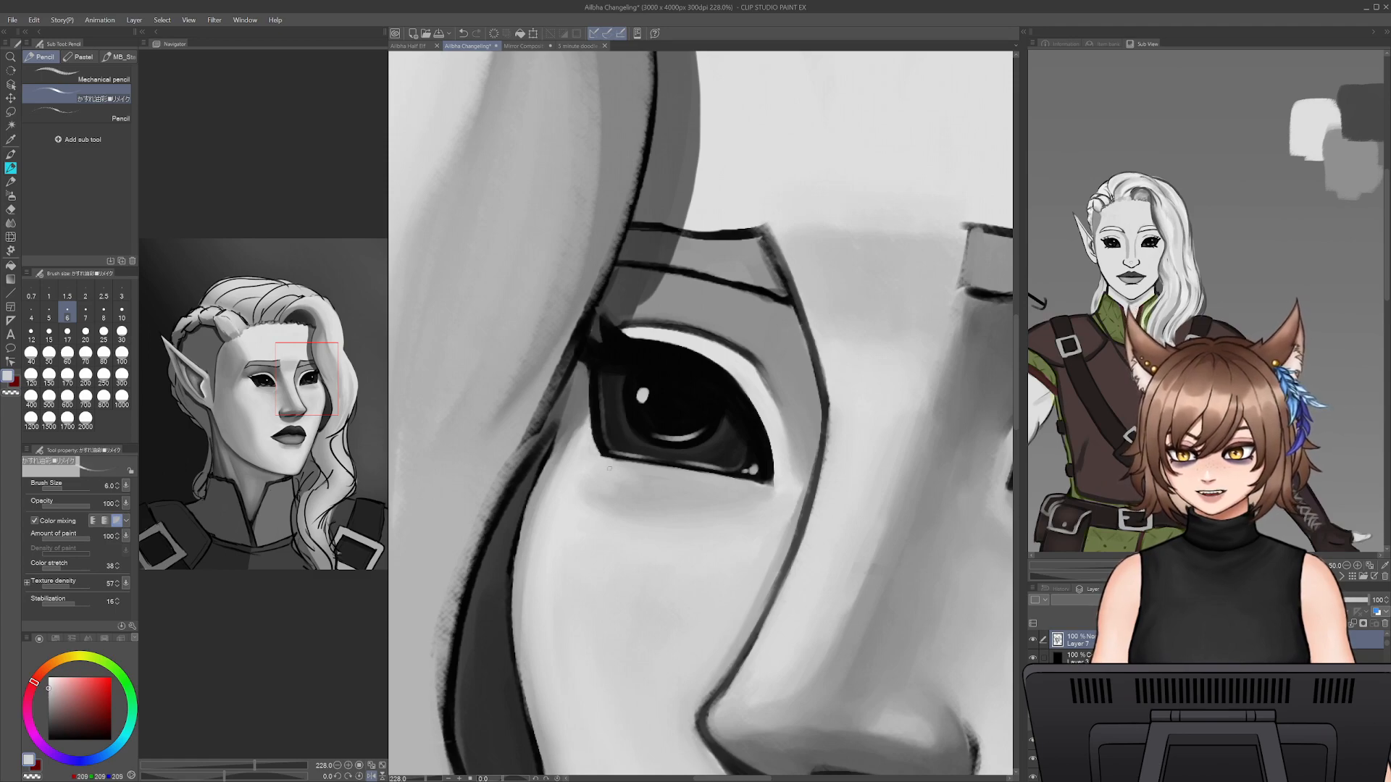
- Touch up the far eye's outer corner and lash with sampled near-black at pencil size 6, undoing unwanted strokes, and check the face mirrored
{"action": "left_click", "coordinate": [601, 418], "text": "alt"}
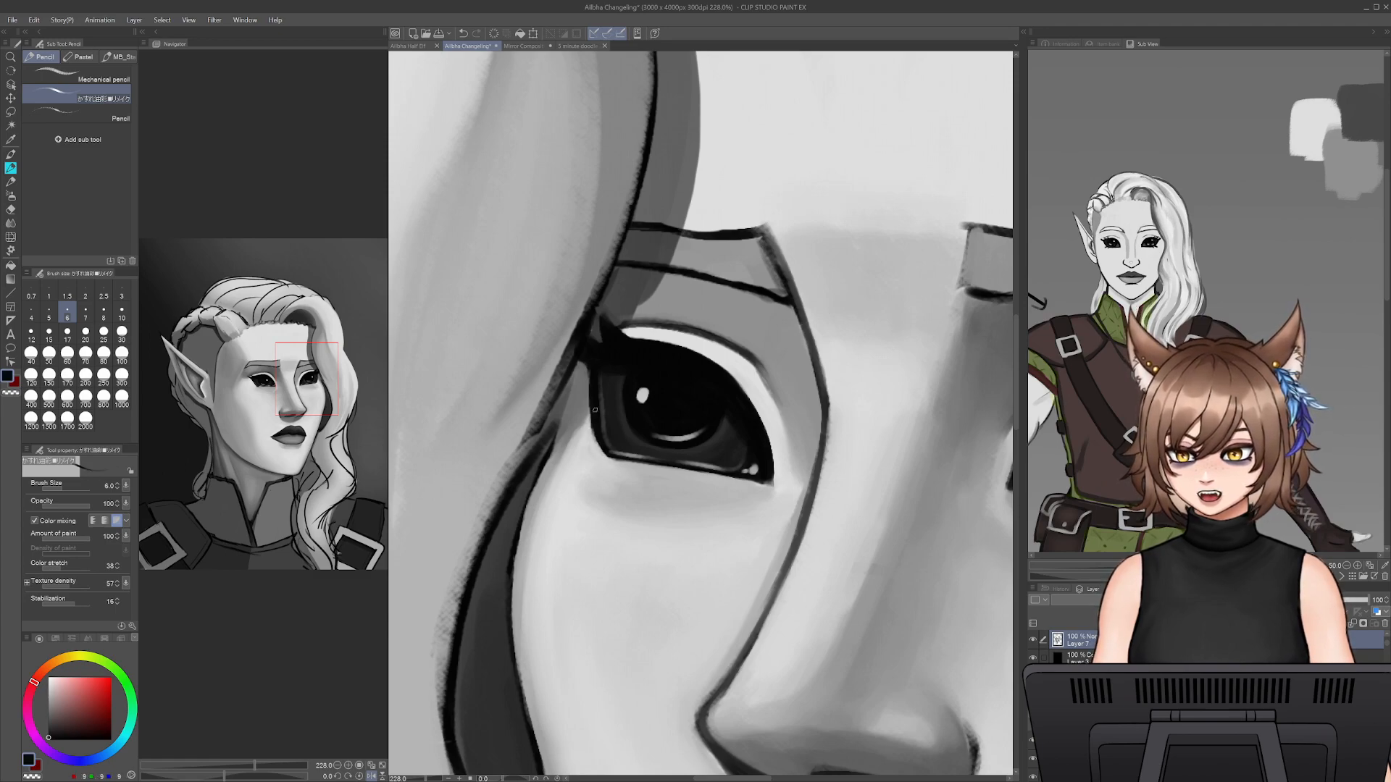
{"action": "key", "text": "ctrl+z"}
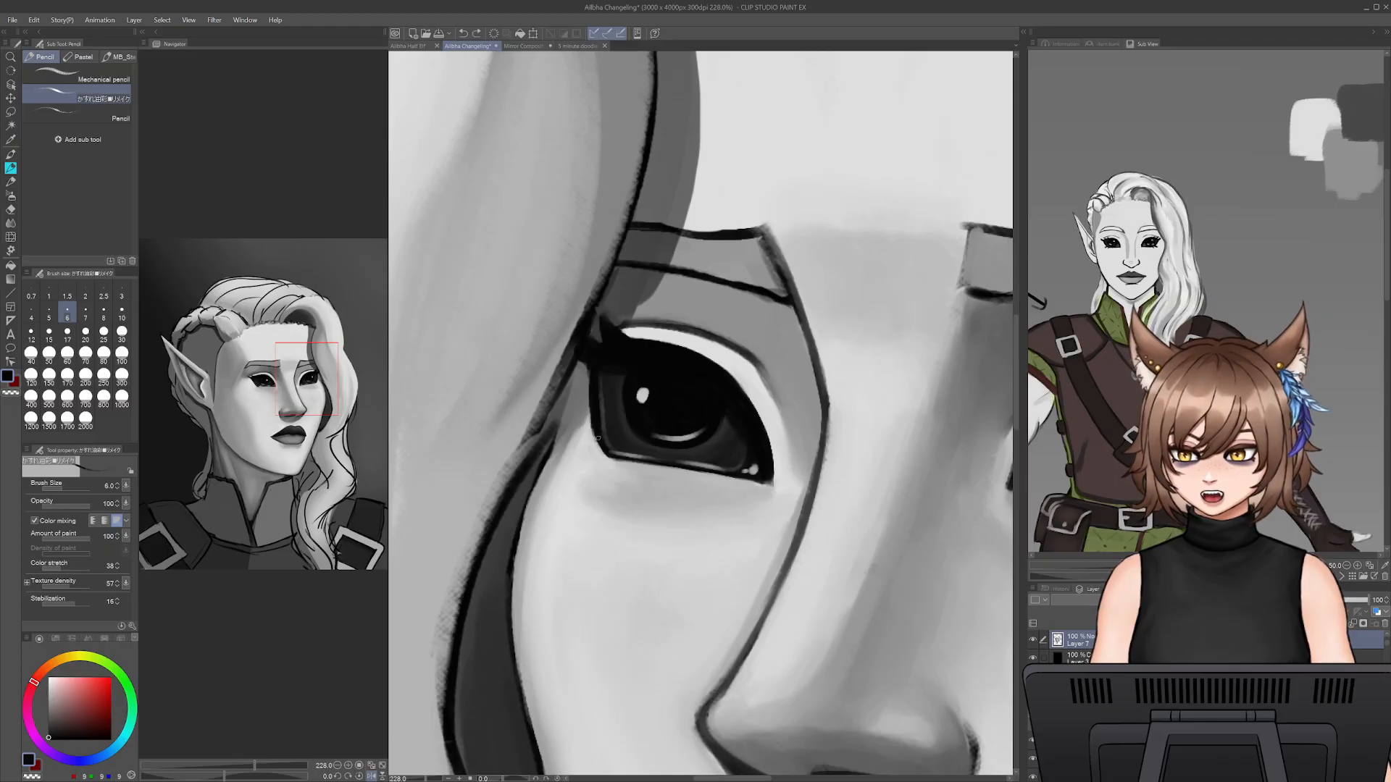
{"action": "left_click_drag", "start_coordinate": [596, 424], "coordinate": [615, 453]}
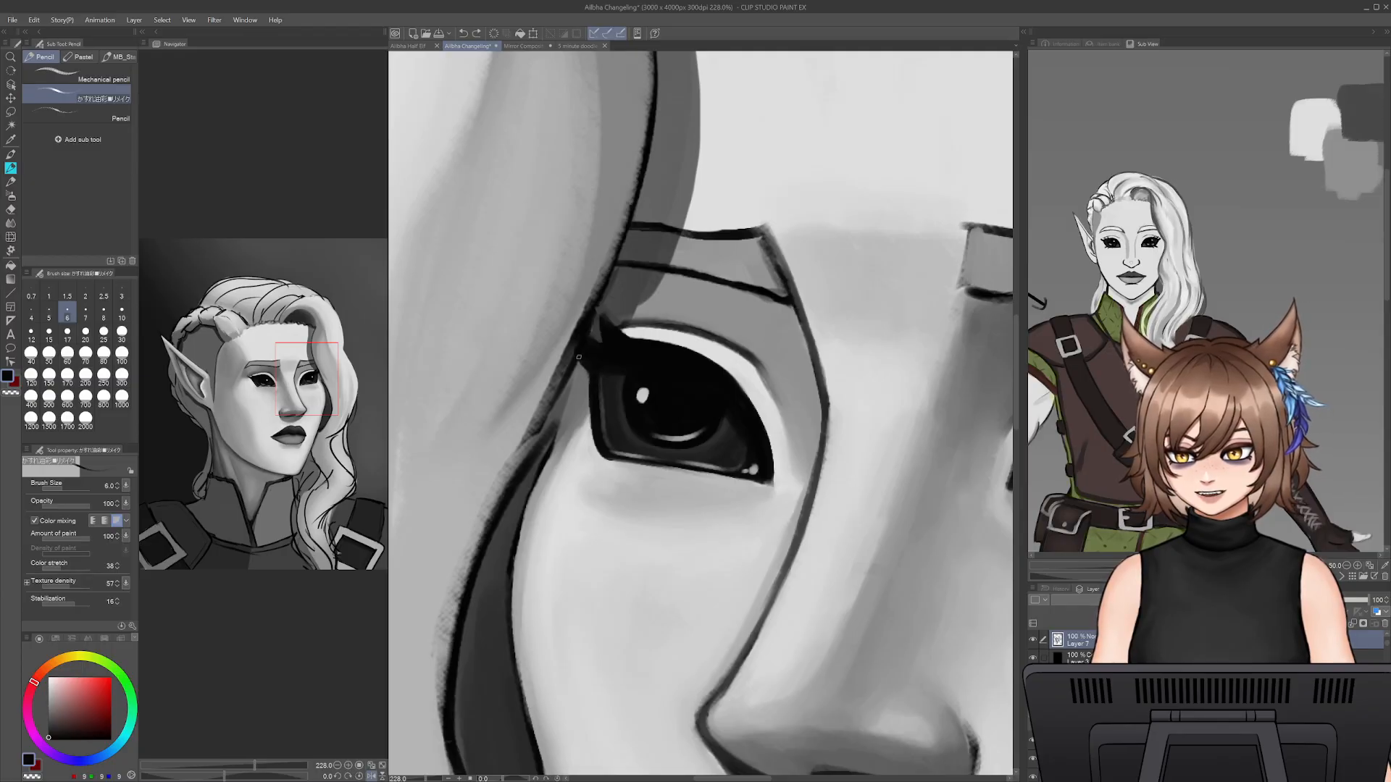
{"action": "left_click_drag", "start_coordinate": [741, 390], "coordinate": [767, 381]}
{"action": "key", "text": "ctrl+z"}
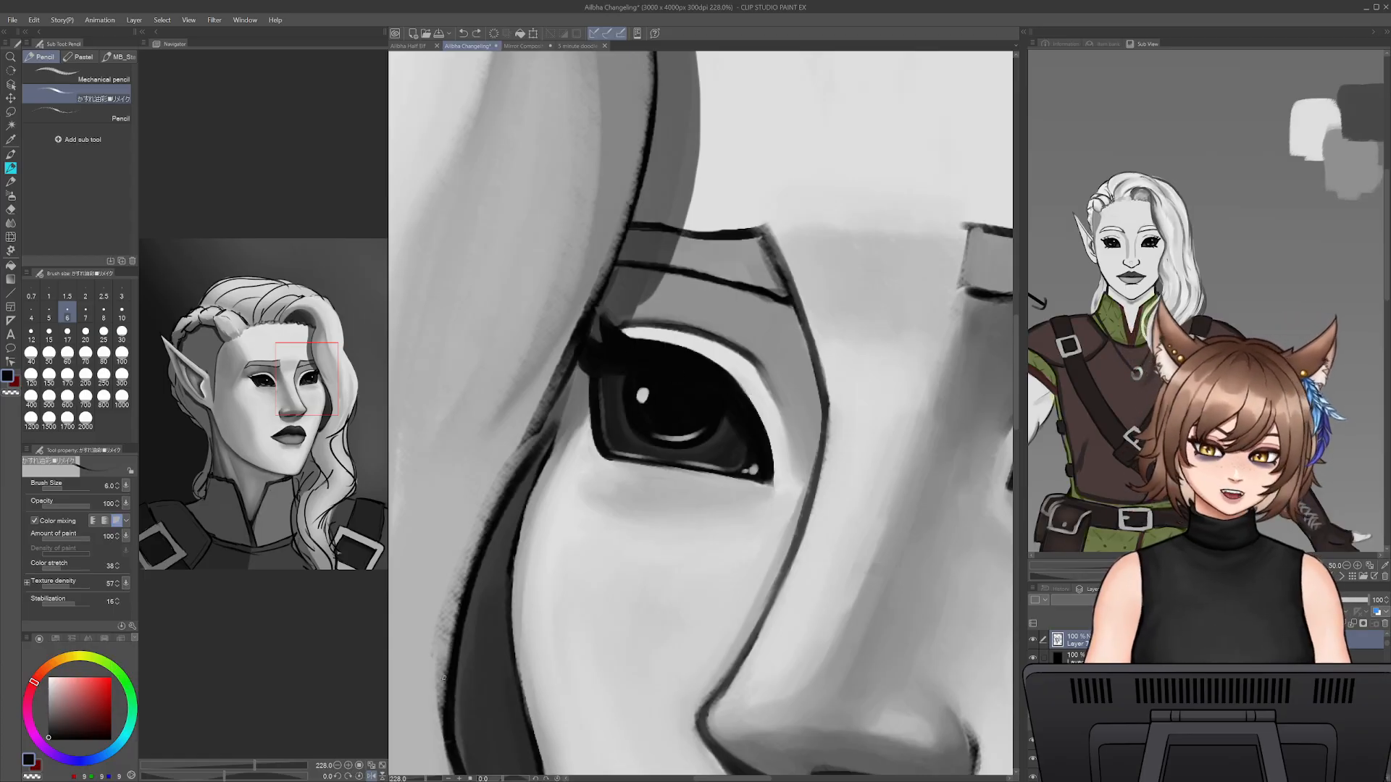
{"action": "mouse_move", "coordinate": [421, 780]}
{"action": "left_mouse_down"}
{"action": "mouse_move", "coordinate": [405, 780]}
{"action": "mouse_move", "coordinate": [431, 768]}
{"action": "left_mouse_up"}
{"action": "key", "text": "h"}
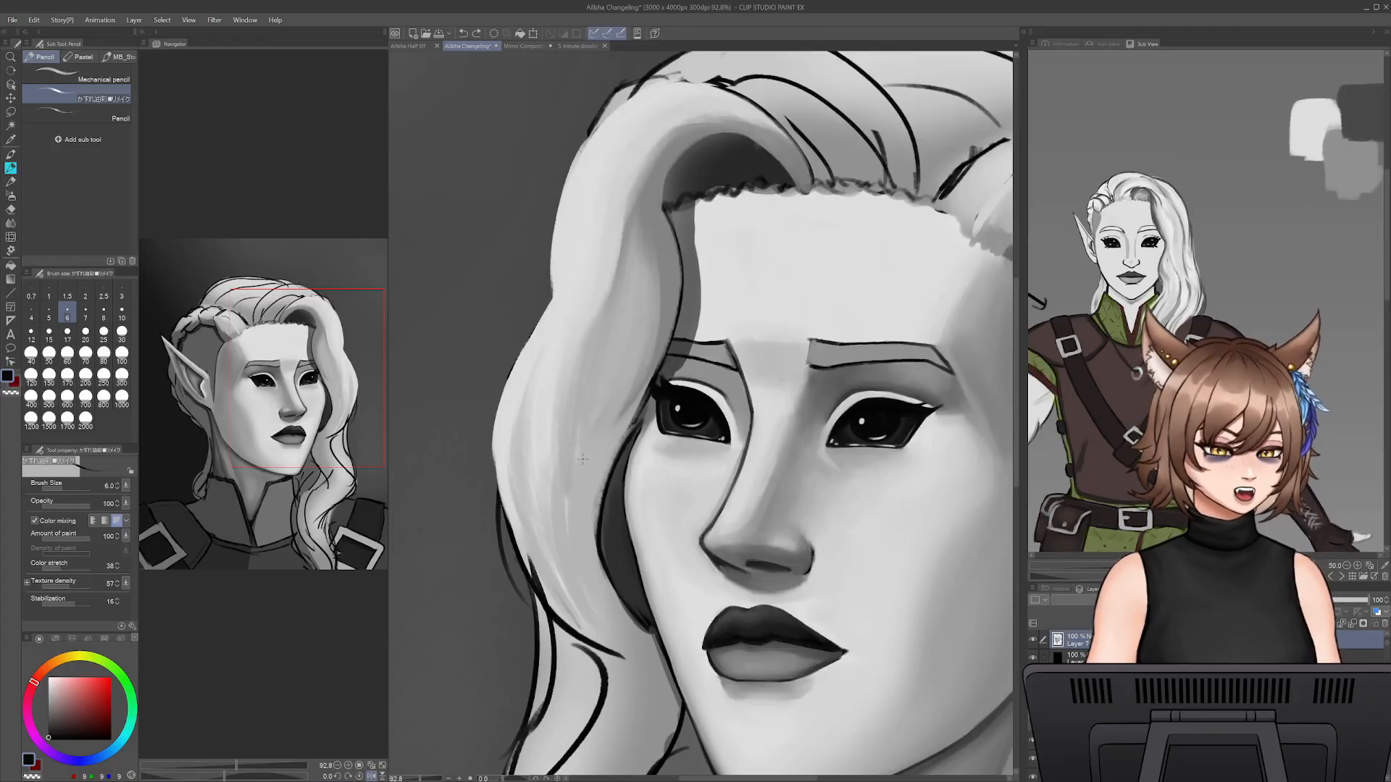
- Sample light grey and soften the skin beside the far eye's inner corner, enlarging the pencil to 17.5 and up to 30
{"action": "left_click", "coordinate": [718, 398], "text": "alt"}
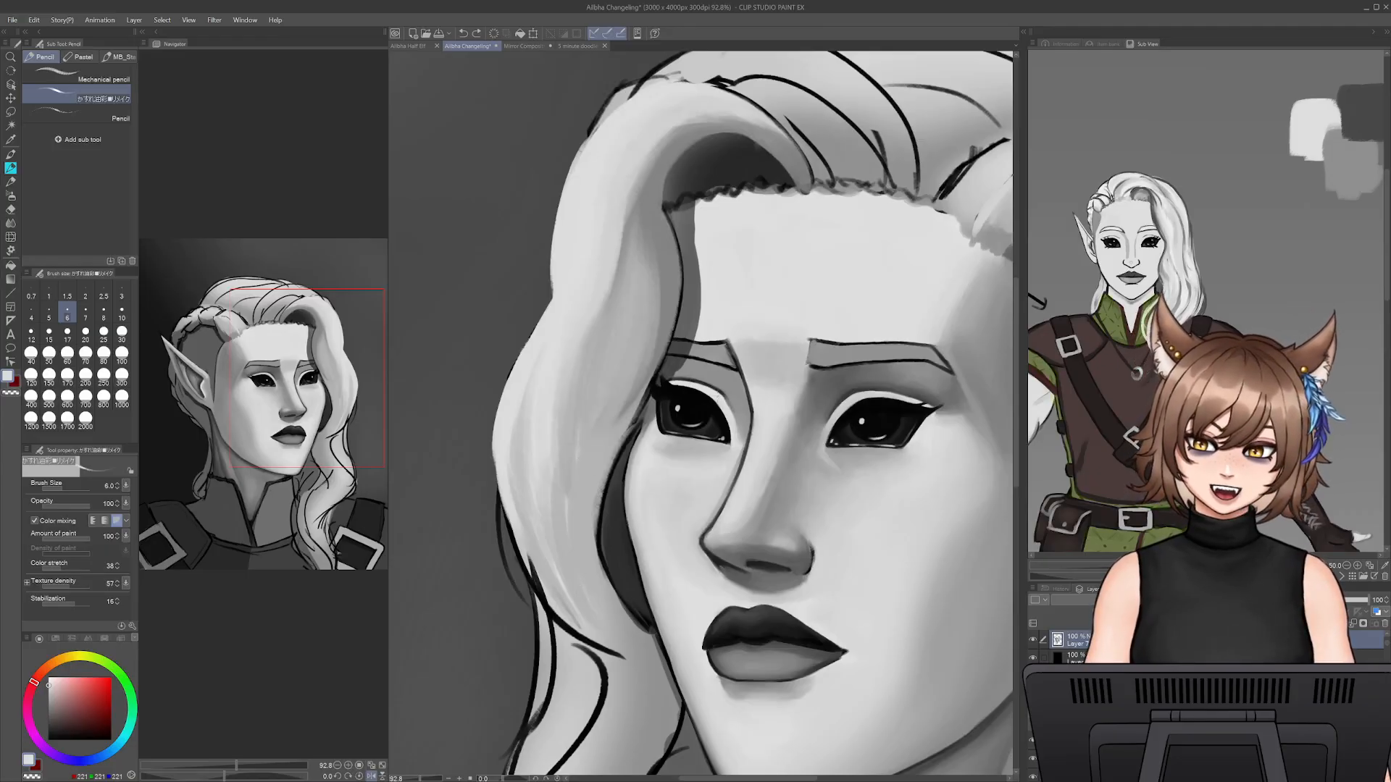
{"action": "key", "text": "bracketright"}
{"action": "key", "text": "bracketright"}
{"action": "key", "text": "bracketright"}
{"action": "key", "text": "bracketright"}
{"action": "key", "text": "bracketright"}
{"action": "key", "text": "bracketright"}
{"action": "key", "text": "bracketright"}
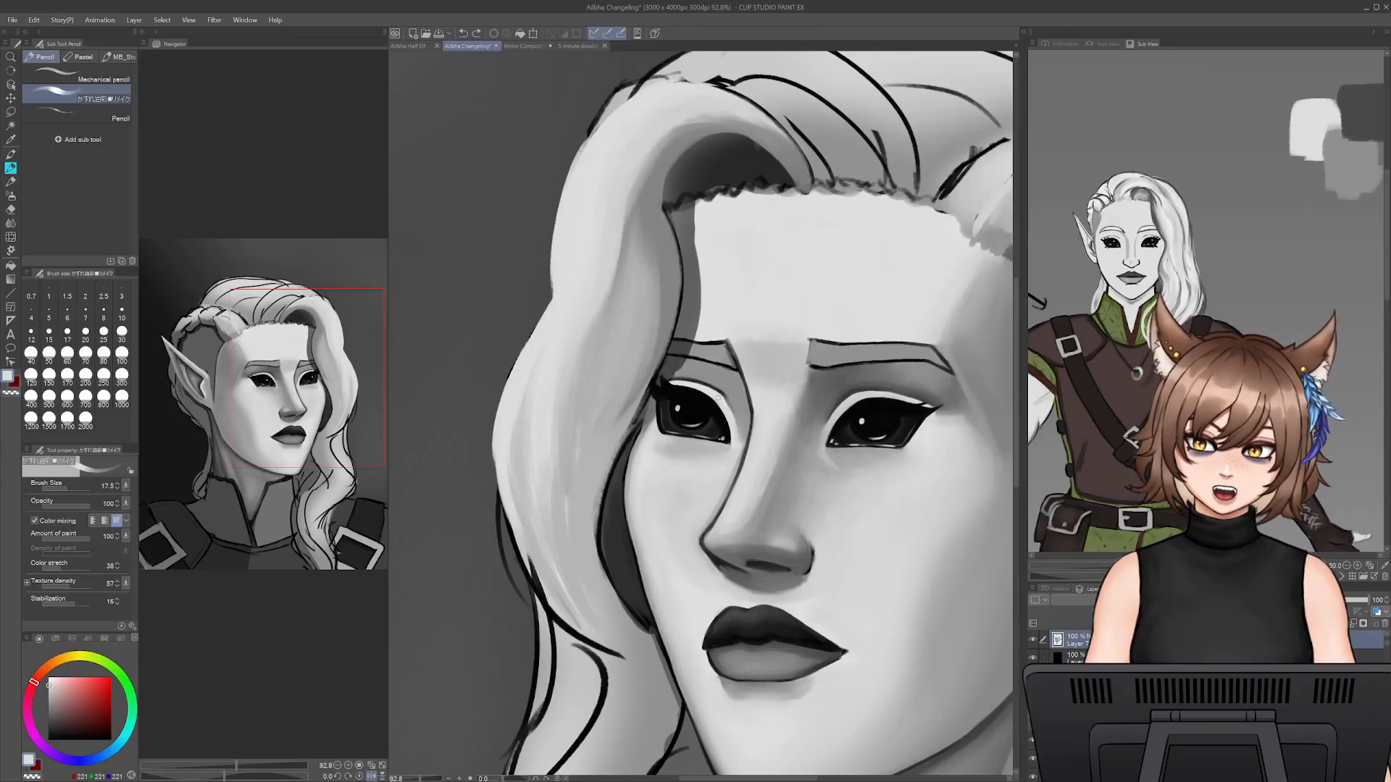
{"action": "left_click", "coordinate": [733, 413], "text": "alt"}
{"action": "key", "text": "bracketright"}
{"action": "key", "text": "bracketright"}
{"action": "key", "text": "bracketright"}
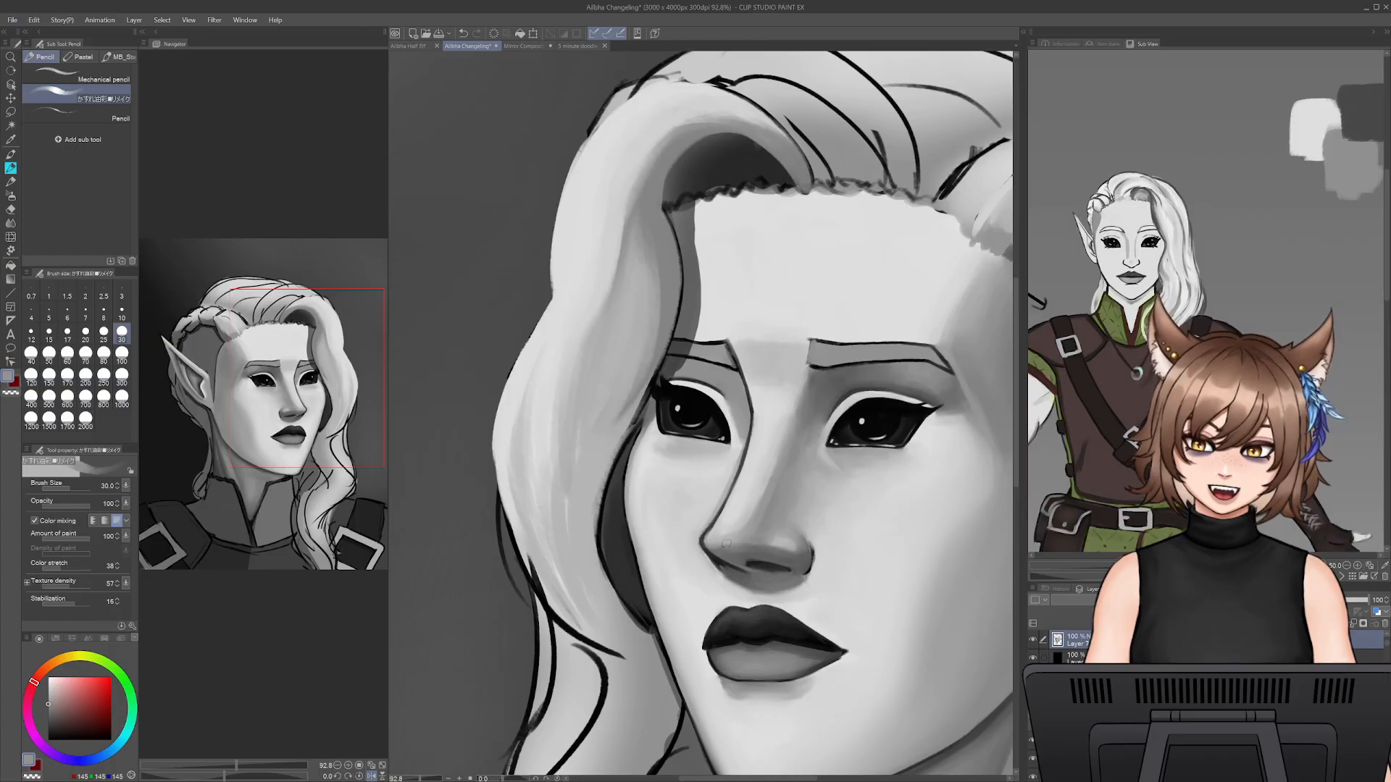
- Blend the skin between the far eye and nose bridge with sampled greys at pencil size 17.5, and check the face mirrored
{"action": "left_click", "coordinate": [726, 400], "text": "alt"}
{"action": "key", "text": "bracketleft"}
{"action": "key", "text": "bracketleft"}
{"action": "key", "text": "bracketleft"}
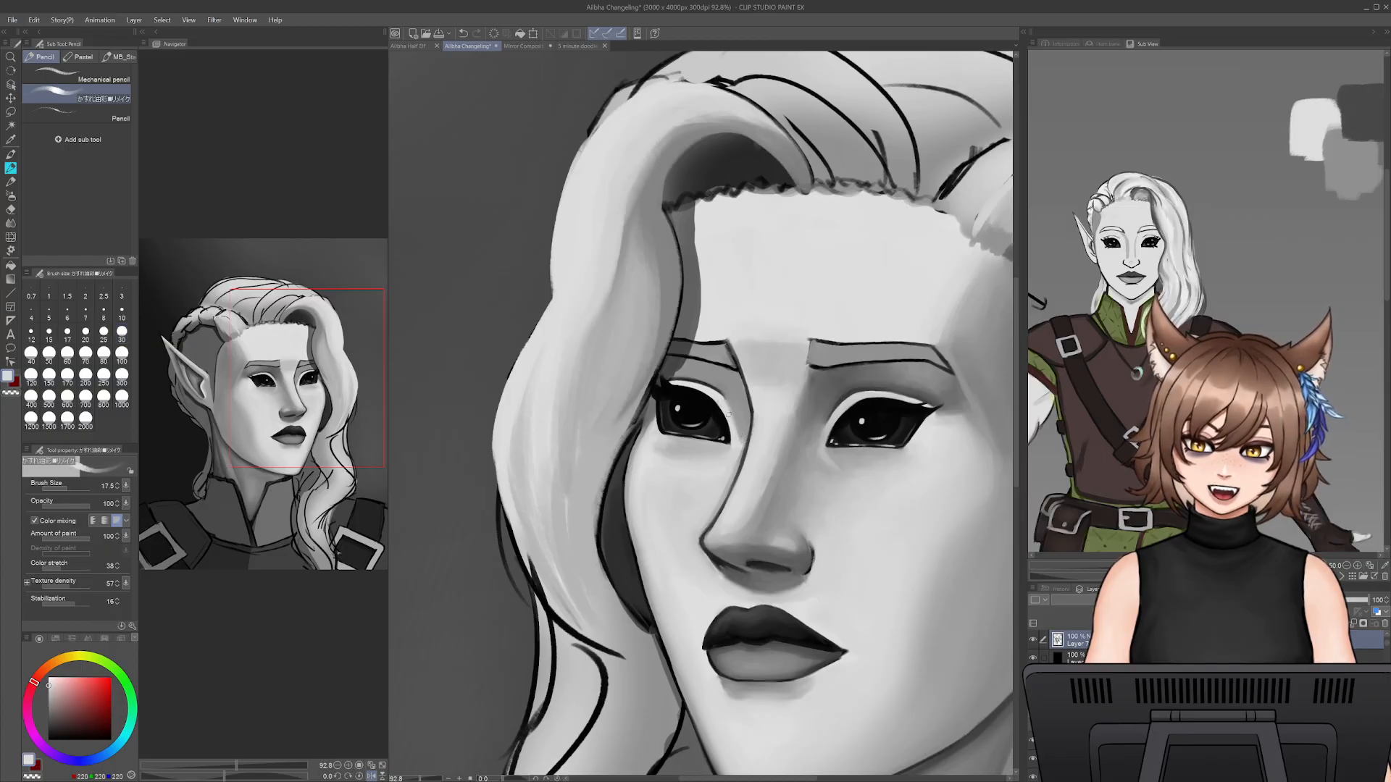
{"action": "left_click", "coordinate": [744, 428], "text": "alt"}
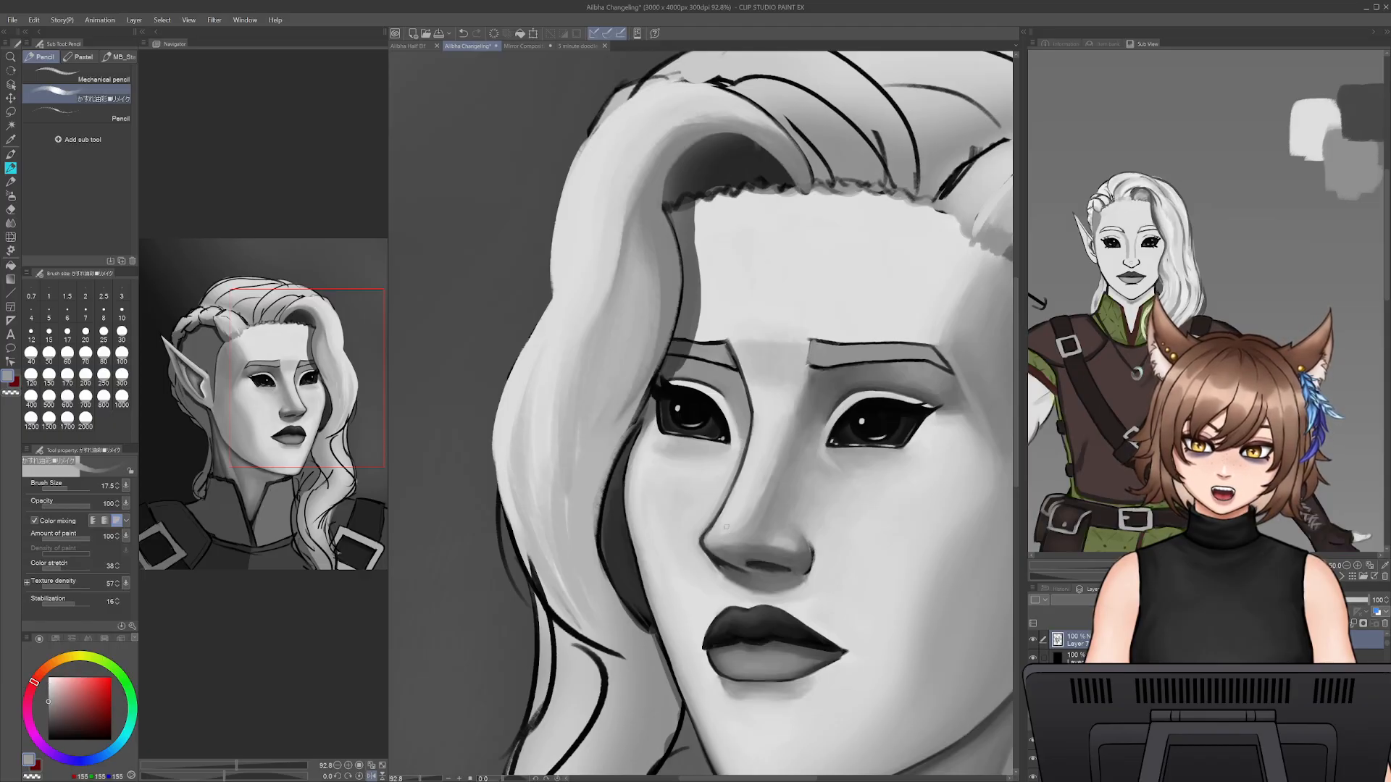
{"action": "mouse_move", "coordinate": [420, 779]}
{"action": "left_mouse_down"}
{"action": "mouse_move", "coordinate": [405, 779]}
{"action": "mouse_move", "coordinate": [418, 779]}
{"action": "left_mouse_up"}
{"action": "key", "text": "h"}
{"action": "key", "text": "h"}
{"action": "left_click", "coordinate": [718, 413], "text": "alt"}
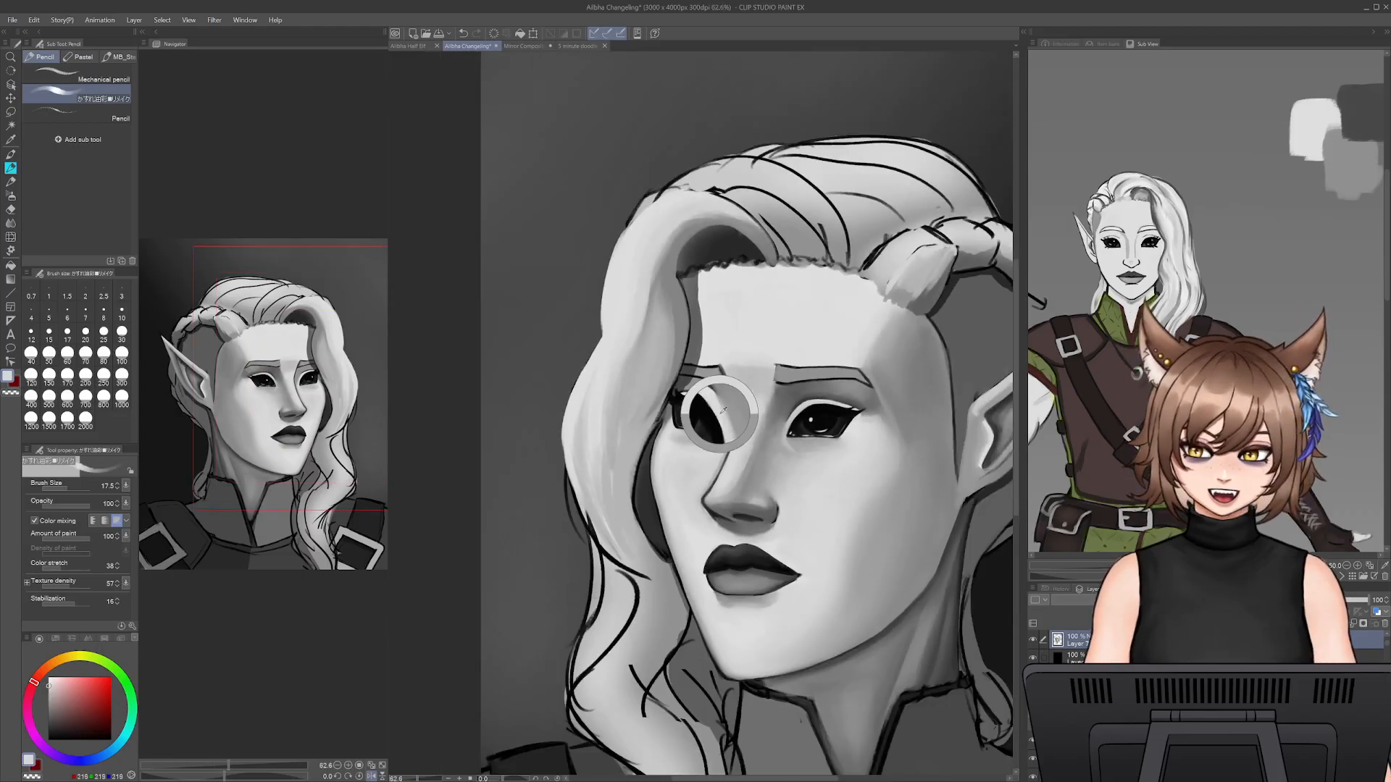
- Smooth the skin at the far eye's inner corner with sampled light grey at pencil size 25
{"action": "left_click_drag", "start_coordinate": [417, 779], "coordinate": [445, 766]}
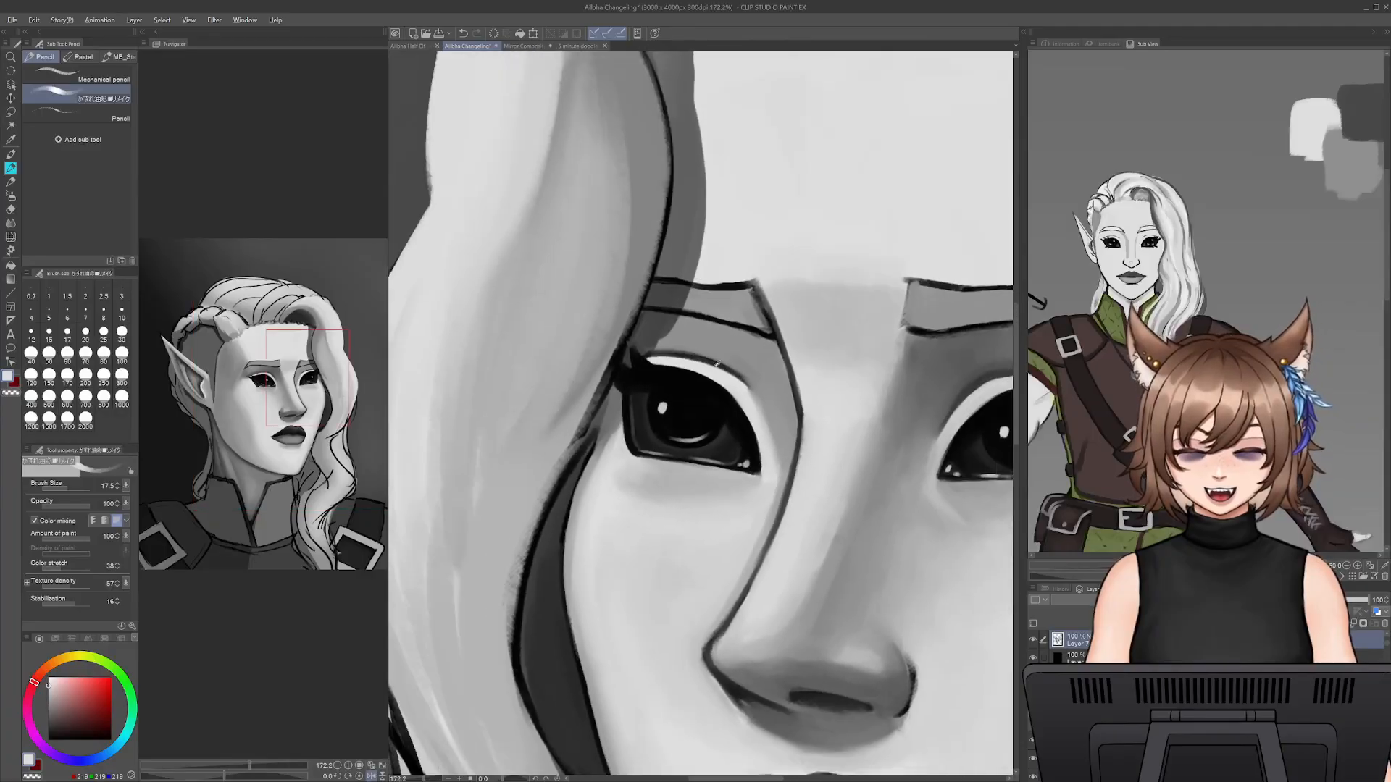
{"action": "left_click", "coordinate": [774, 436], "text": "alt"}
{"action": "key", "text": "]"}
{"action": "key", "text": "]"}
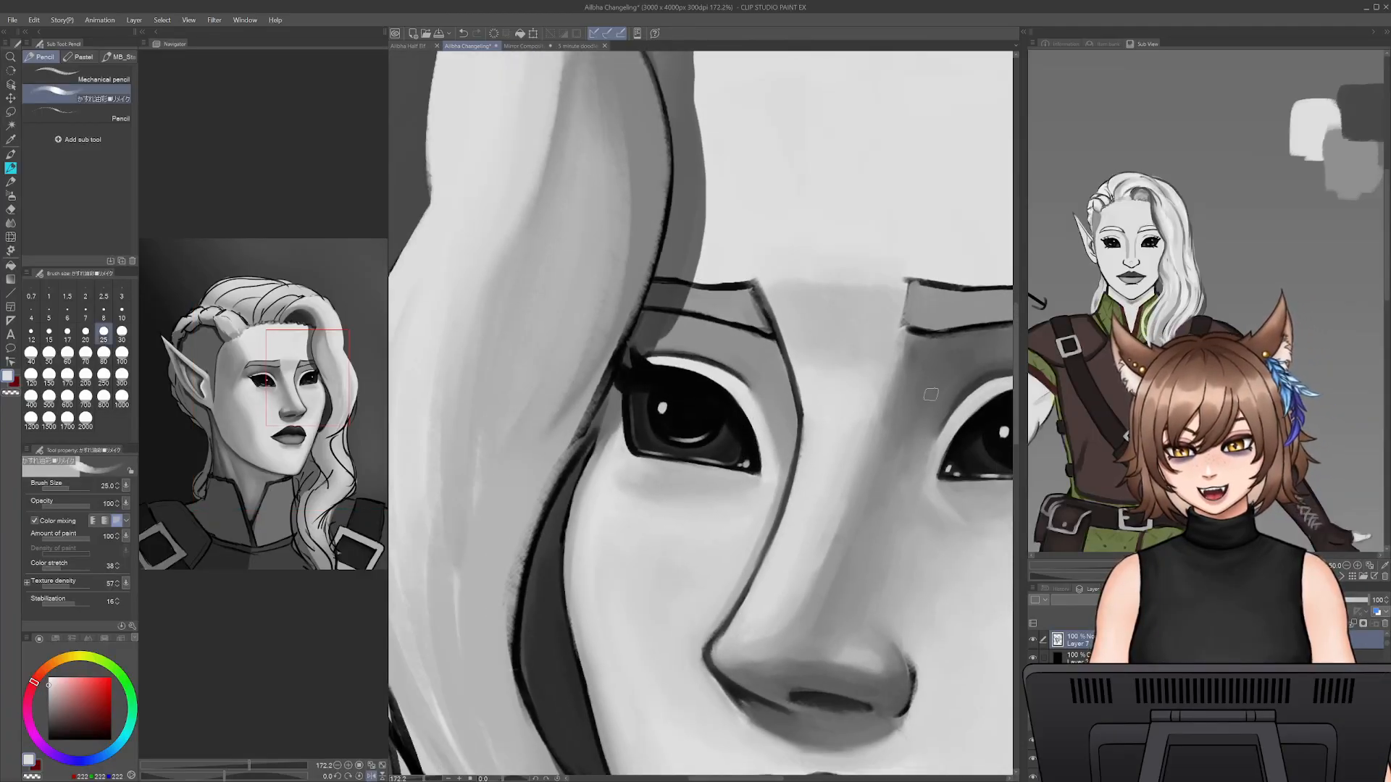
{"action": "left_click_drag", "start_coordinate": [895, 404], "coordinate": [773, 448]}
- Sample dark grey and define the crease above the far eye's upper lid at pencil size 8
{"action": "left_click", "coordinate": [645, 505], "text": "alt"}
{"action": "key", "text": "["}
{"action": "key", "text": "["}
{"action": "key", "text": "["}
{"action": "key", "text": "["}
{"action": "key", "text": "["}
{"action": "key", "text": "["}
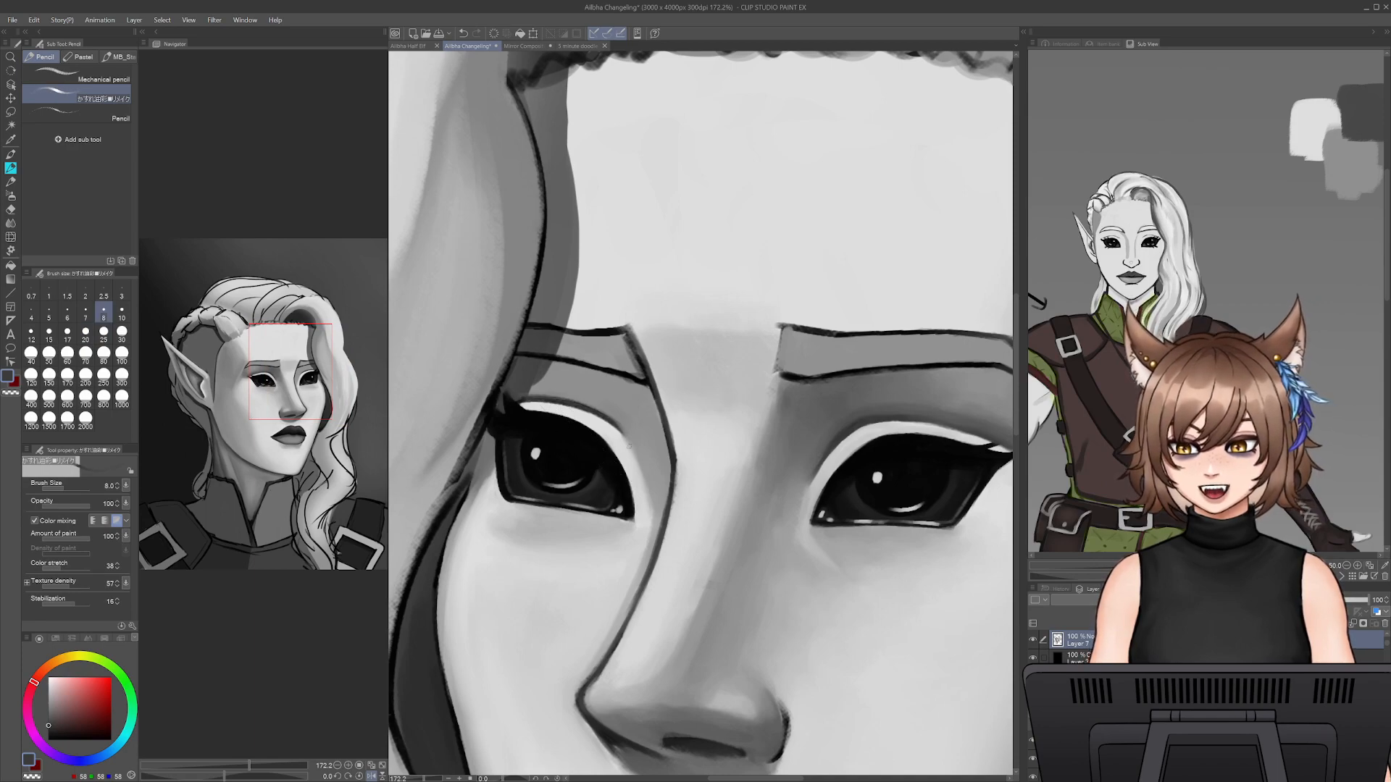
{"action": "left_click", "coordinate": [610, 421], "text": "alt"}
{"action": "mouse_move", "coordinate": [620, 428]}
{"action": "left_mouse_down"}
{"action": "mouse_move", "coordinate": [645, 478]}
{"action": "mouse_move", "coordinate": [597, 414]}
{"action": "left_mouse_up"}
{"action": "mouse_move", "coordinate": [640, 462]}
{"action": "left_mouse_down"}
{"action": "mouse_move", "coordinate": [629, 434]}
{"action": "mouse_move", "coordinate": [634, 450]}
{"action": "left_mouse_up"}
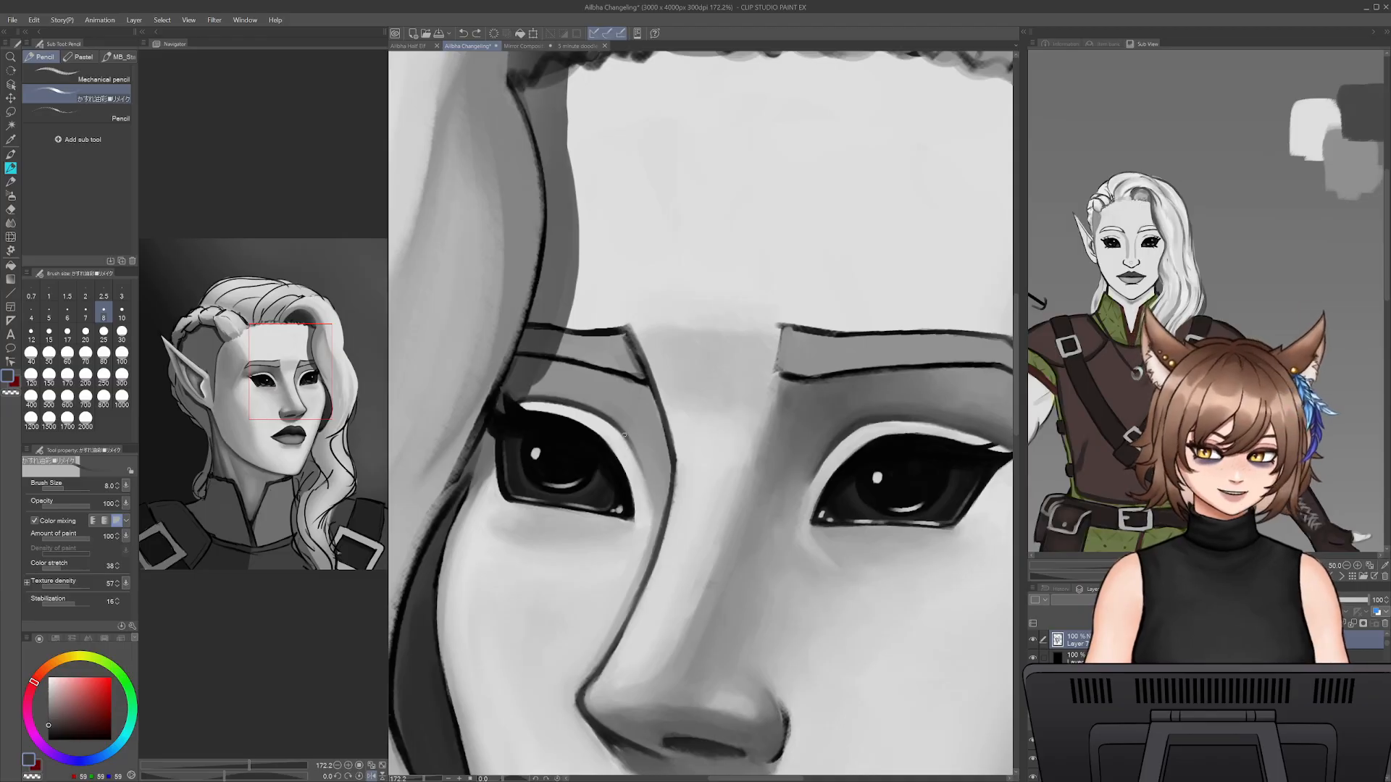
{"action": "left_click_drag", "start_coordinate": [642, 464], "coordinate": [621, 431]}
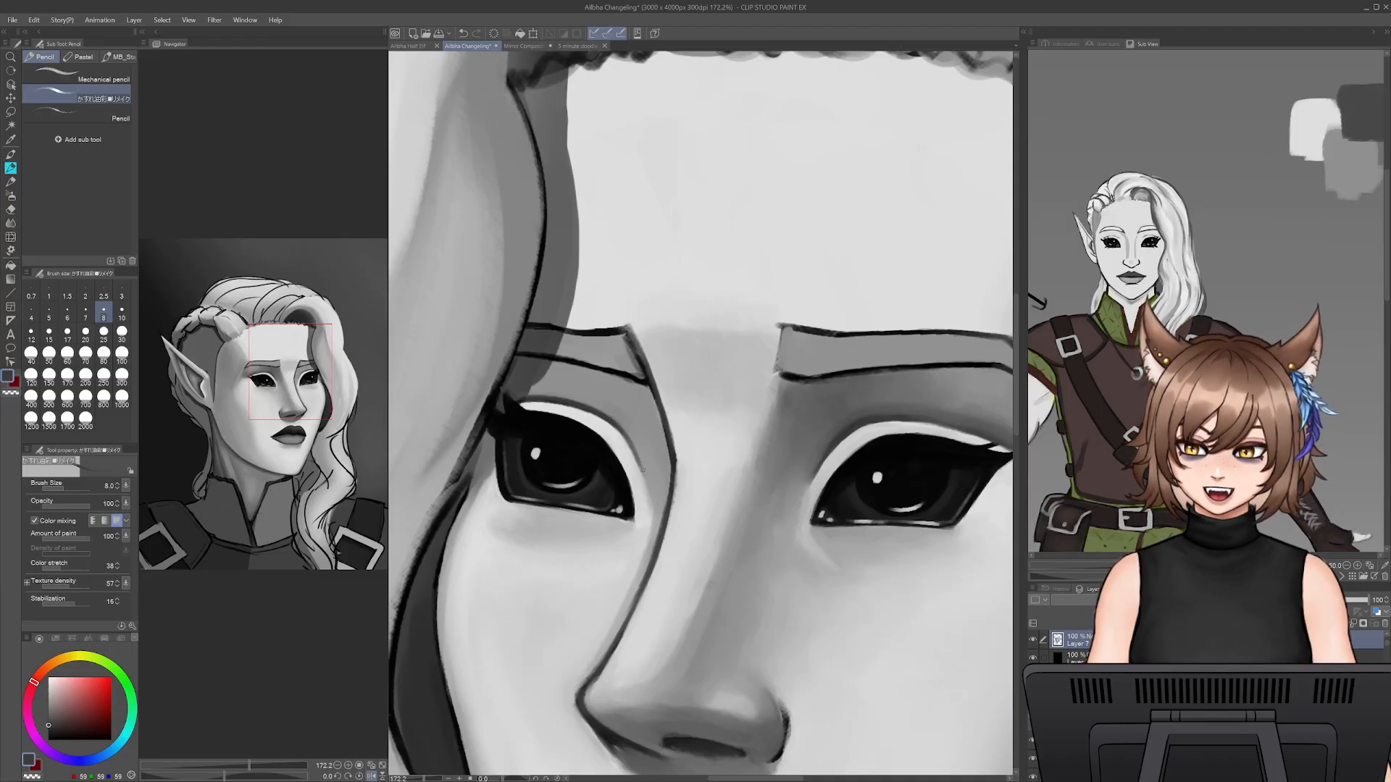
- Undo the last crease stroke and shade above the far upper lid toward its outer corner with sampled greys at pencil size 20
{"action": "key", "text": "bracketright"}
{"action": "key", "text": "bracketright"}
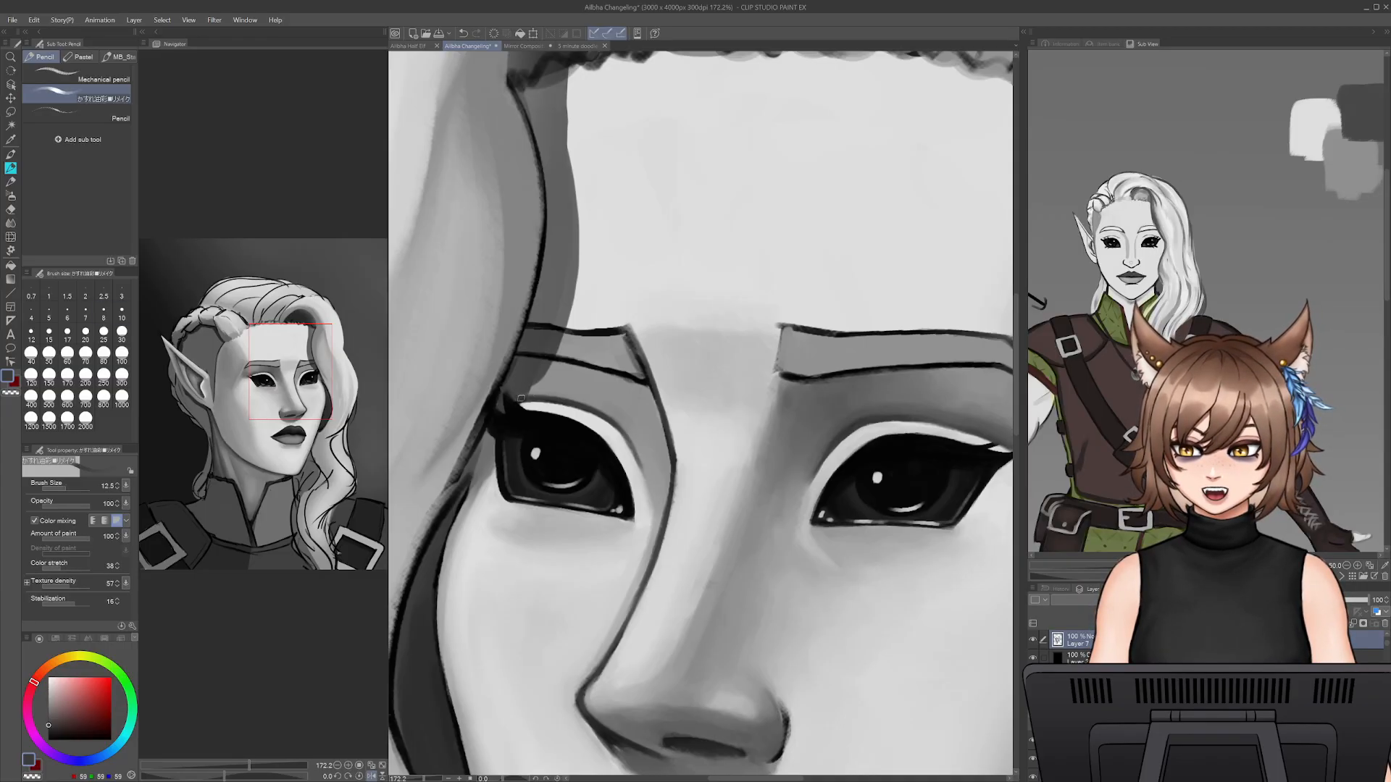
{"action": "key", "text": "bracketright"}
{"action": "key", "text": "bracketright"}
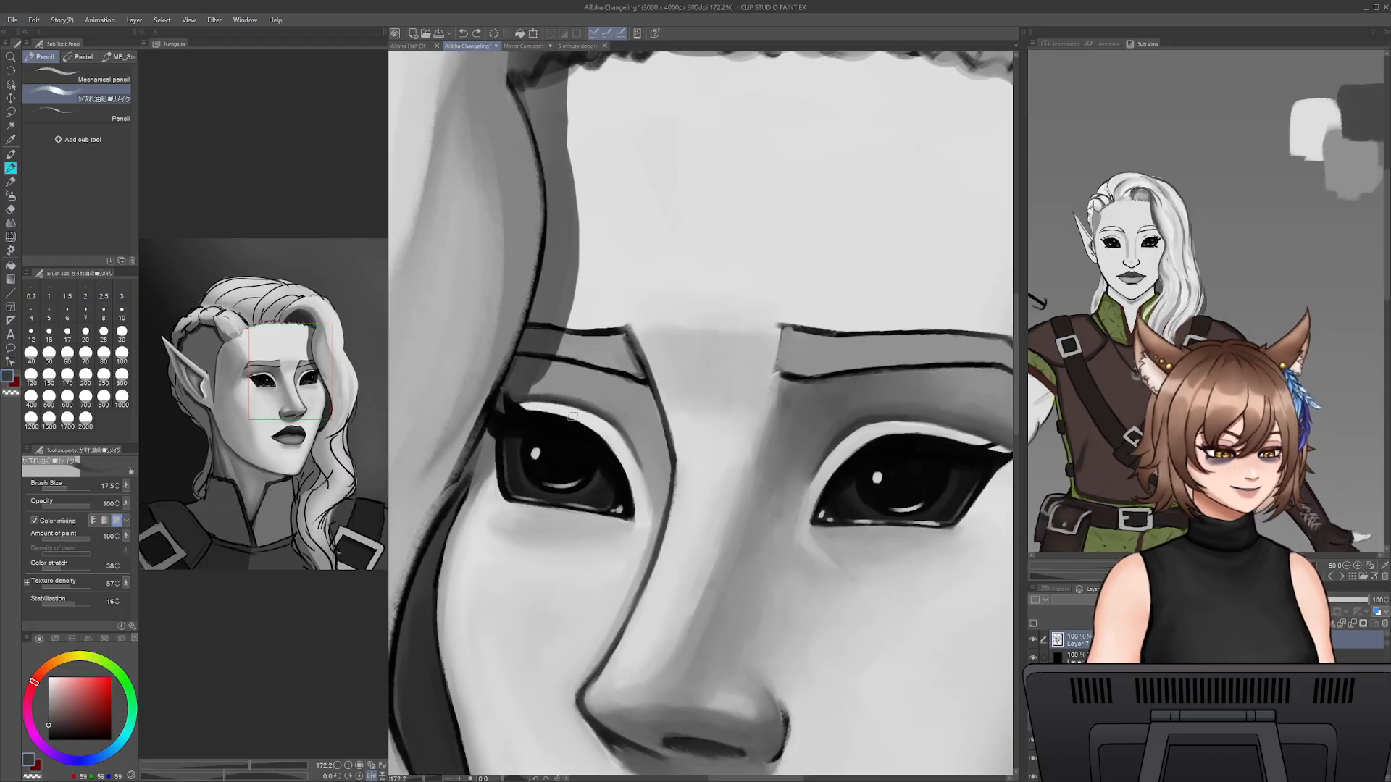
{"action": "key", "text": "ctrl+z"}
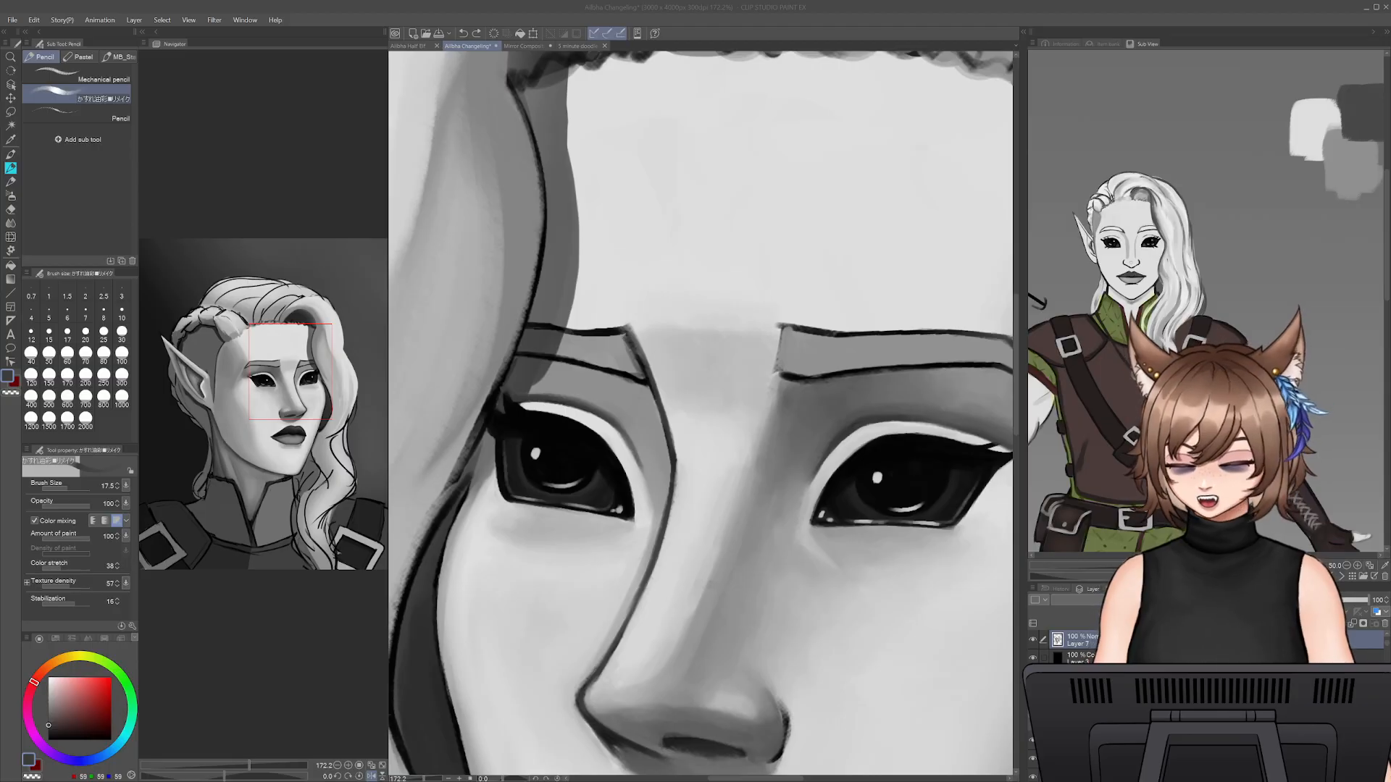
{"action": "left_click", "coordinate": [609, 420]}
{"action": "left_click", "coordinate": [868, 407], "text": "alt"}
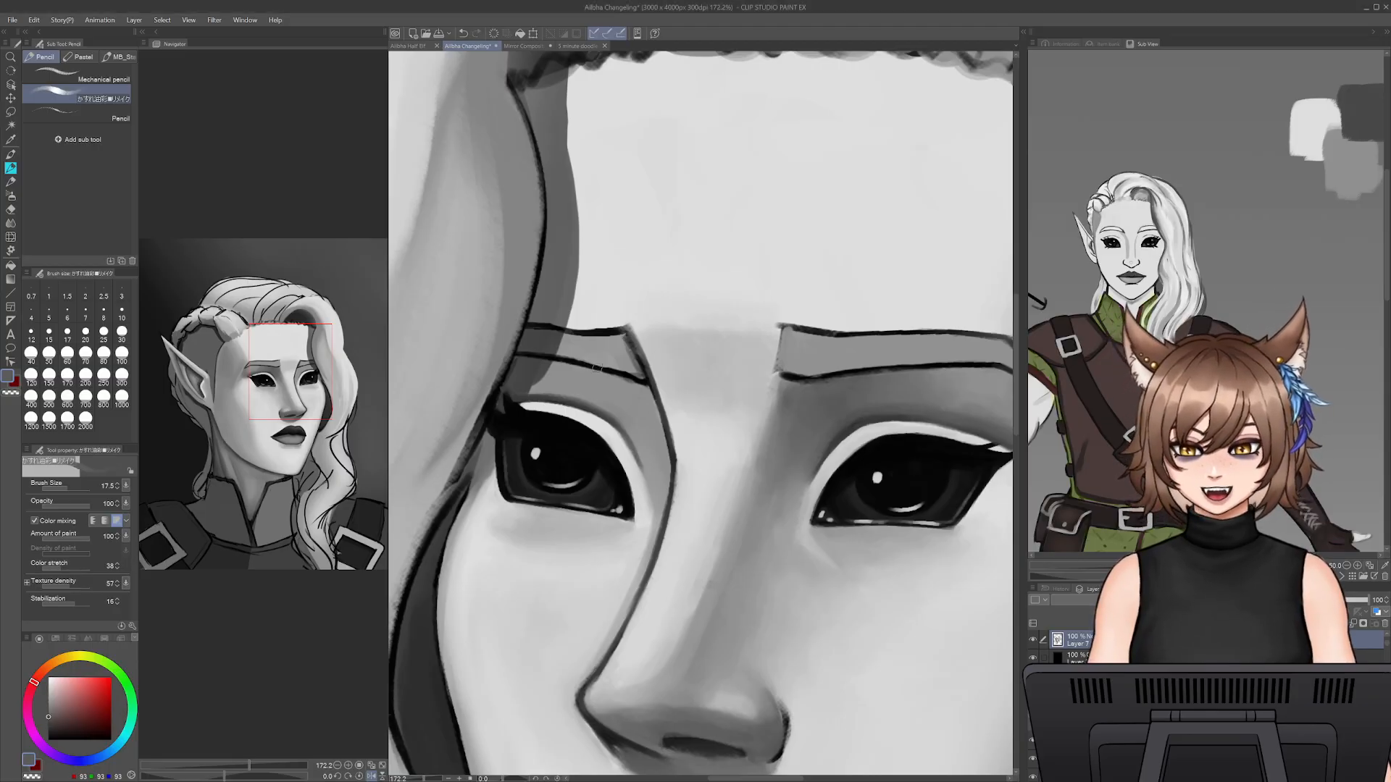
{"action": "key", "text": "bracketright"}
{"action": "left_click", "coordinate": [525, 377], "text": "alt"}
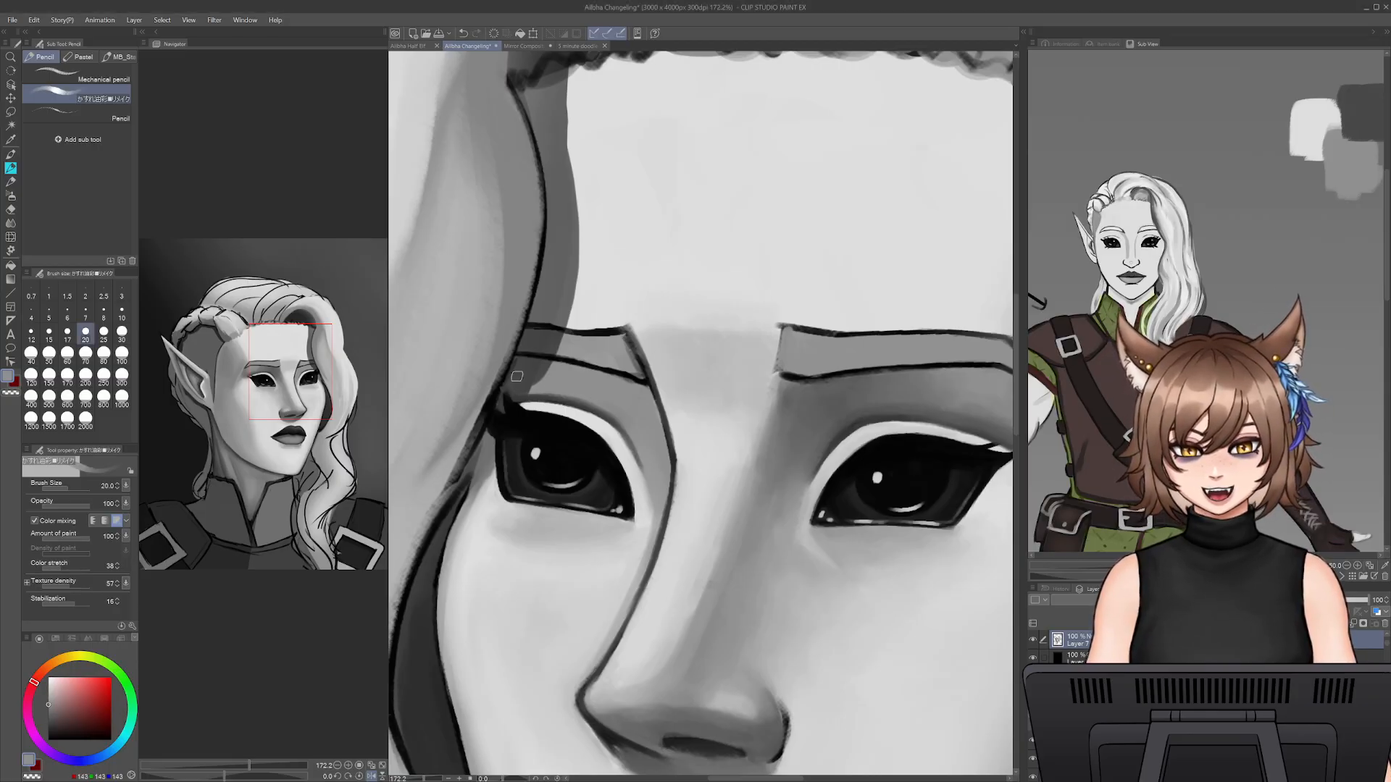
{"action": "left_click", "coordinate": [511, 375], "text": "alt"}
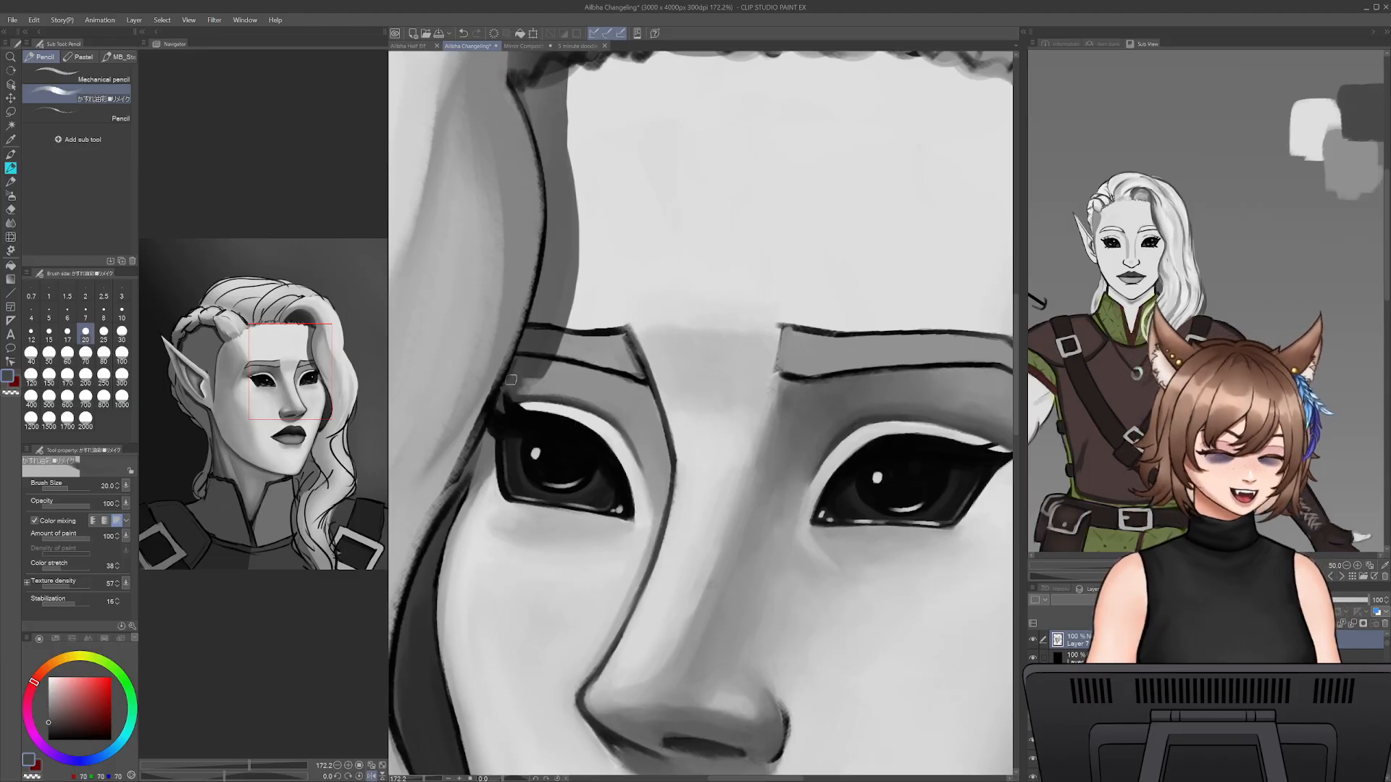
{"action": "mouse_move", "coordinate": [552, 395]}
{"action": "left_mouse_down"}
{"action": "mouse_move", "coordinate": [522, 380]}
{"action": "mouse_move", "coordinate": [566, 379]}
{"action": "mouse_move", "coordinate": [541, 360]}
{"action": "mouse_move", "coordinate": [572, 375]}
{"action": "mouse_move", "coordinate": [512, 385]}
{"action": "mouse_move", "coordinate": [640, 398]}
{"action": "mouse_move", "coordinate": [657, 445]}
{"action": "mouse_move", "coordinate": [802, 419]}
{"action": "mouse_move", "coordinate": [642, 400]}
{"action": "mouse_move", "coordinate": [659, 492]}
{"action": "left_mouse_up"}
- Darken the skin between the far eyebrow and upper lid with grey sampled near the other eye at pencil size 25
{"action": "left_click", "coordinate": [800, 422], "text": "alt"}
{"action": "key", "text": "]"}
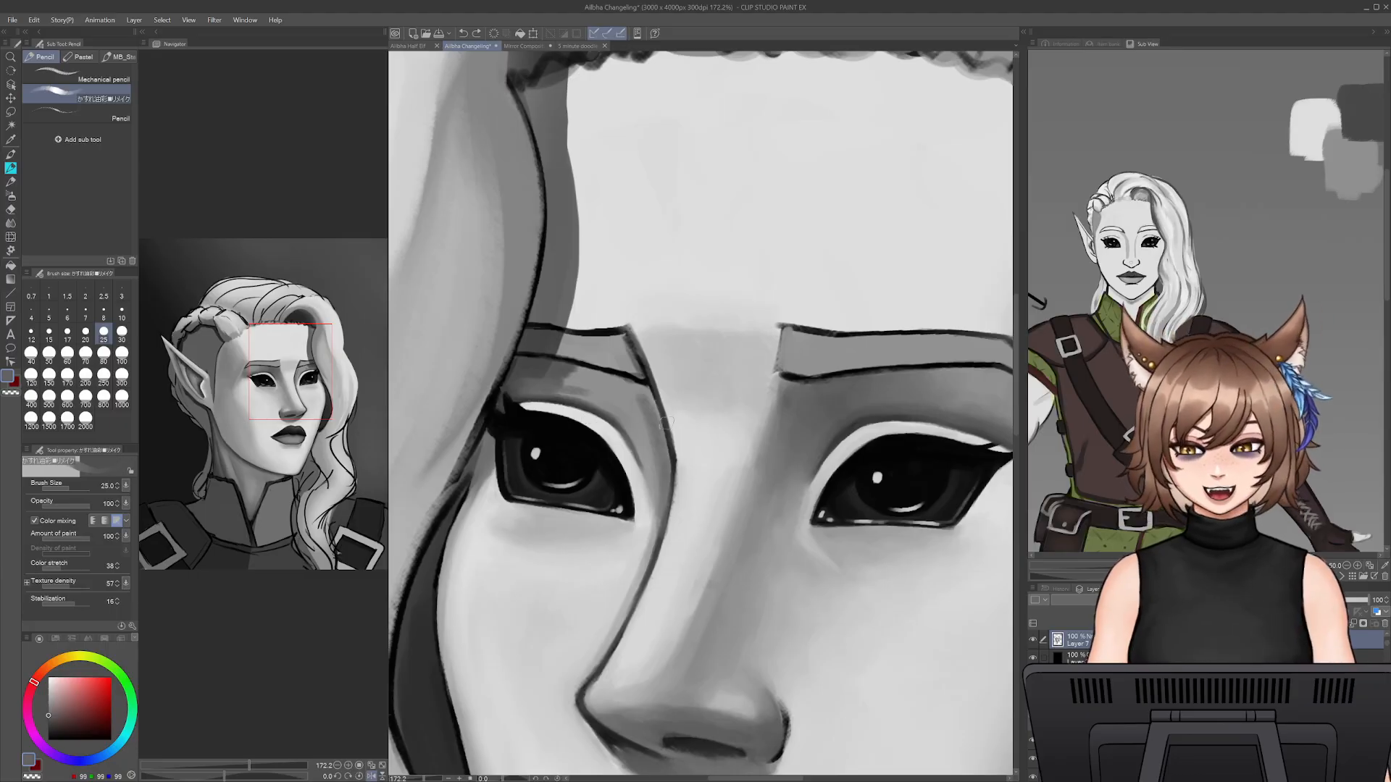
{"action": "left_click", "coordinate": [643, 419], "text": "alt"}
{"action": "left_click", "coordinate": [578, 384], "text": "alt"}
{"action": "left_click", "coordinate": [565, 388], "text": "alt"}
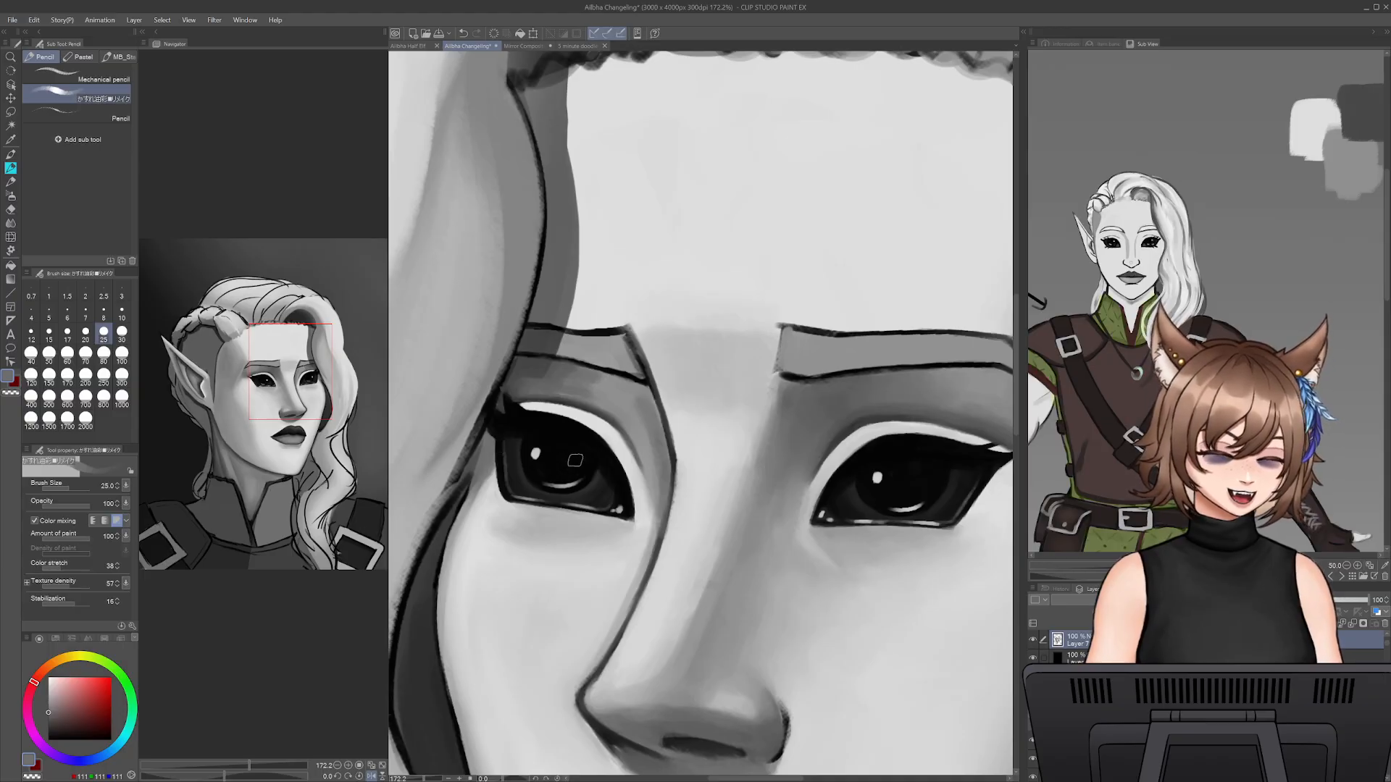
- Blend the far eye socket's shadow up toward the eyebrow with sampled mid-grey at pencil size 25
{"action": "left_click", "coordinate": [622, 390], "text": "alt"}
{"action": "left_click_drag", "start_coordinate": [591, 398], "coordinate": [593, 393]}
{"action": "left_click", "coordinate": [603, 407], "text": "alt"}
{"action": "left_click", "coordinate": [589, 387], "text": "alt"}
{"action": "left_click_drag", "start_coordinate": [576, 375], "coordinate": [554, 374]}
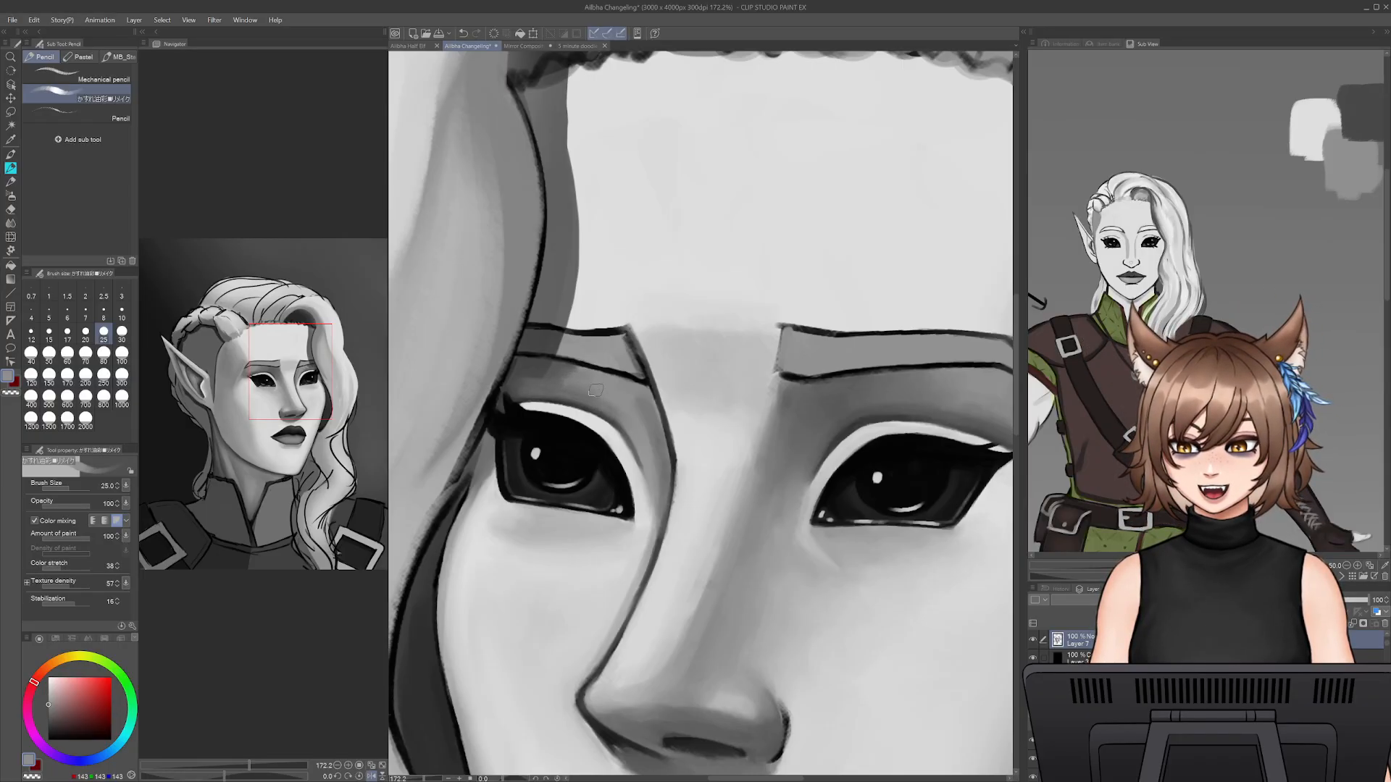
- Carry the socket shading down the far eye's inner corner beside the nose line with sampled greys at pencil size 25
{"action": "left_click", "coordinate": [631, 389], "text": "alt"}
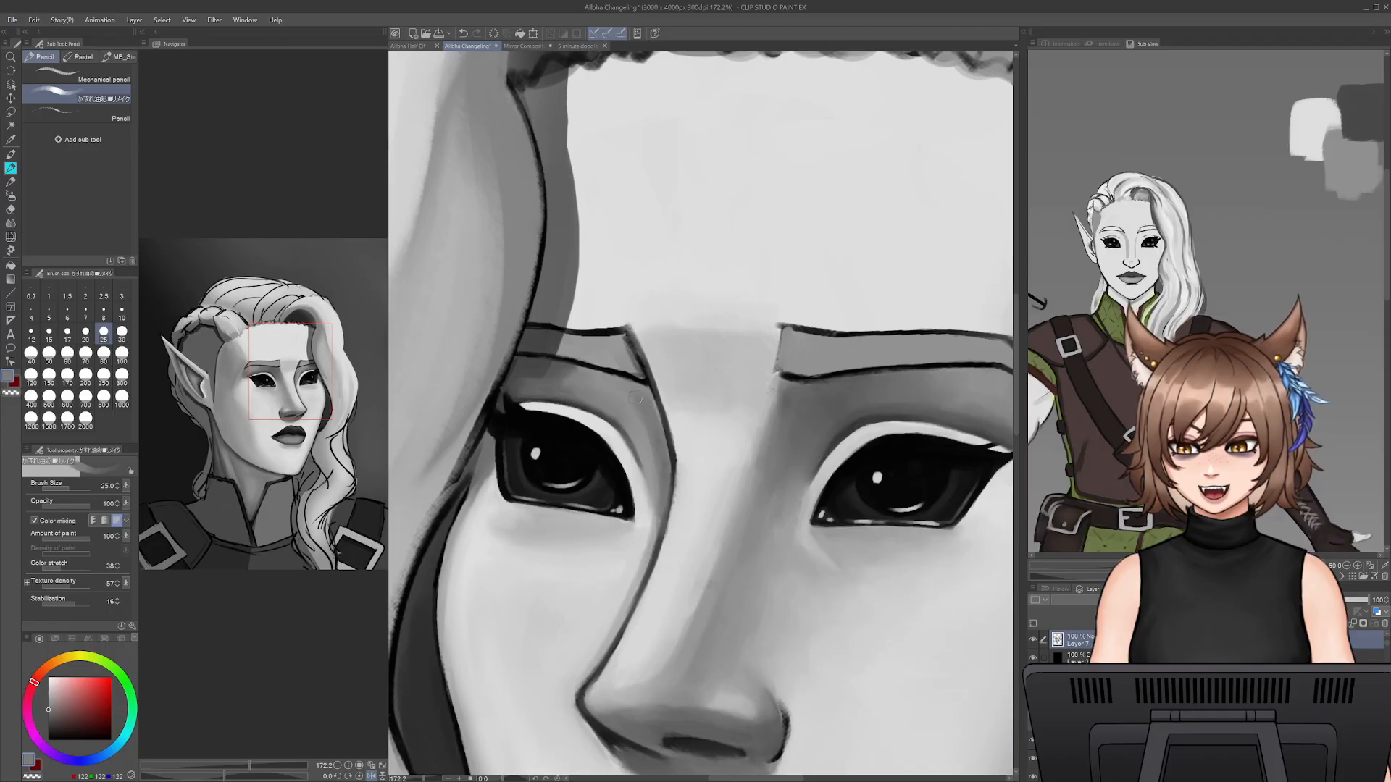
{"action": "left_click_drag", "start_coordinate": [655, 458], "coordinate": [659, 513]}
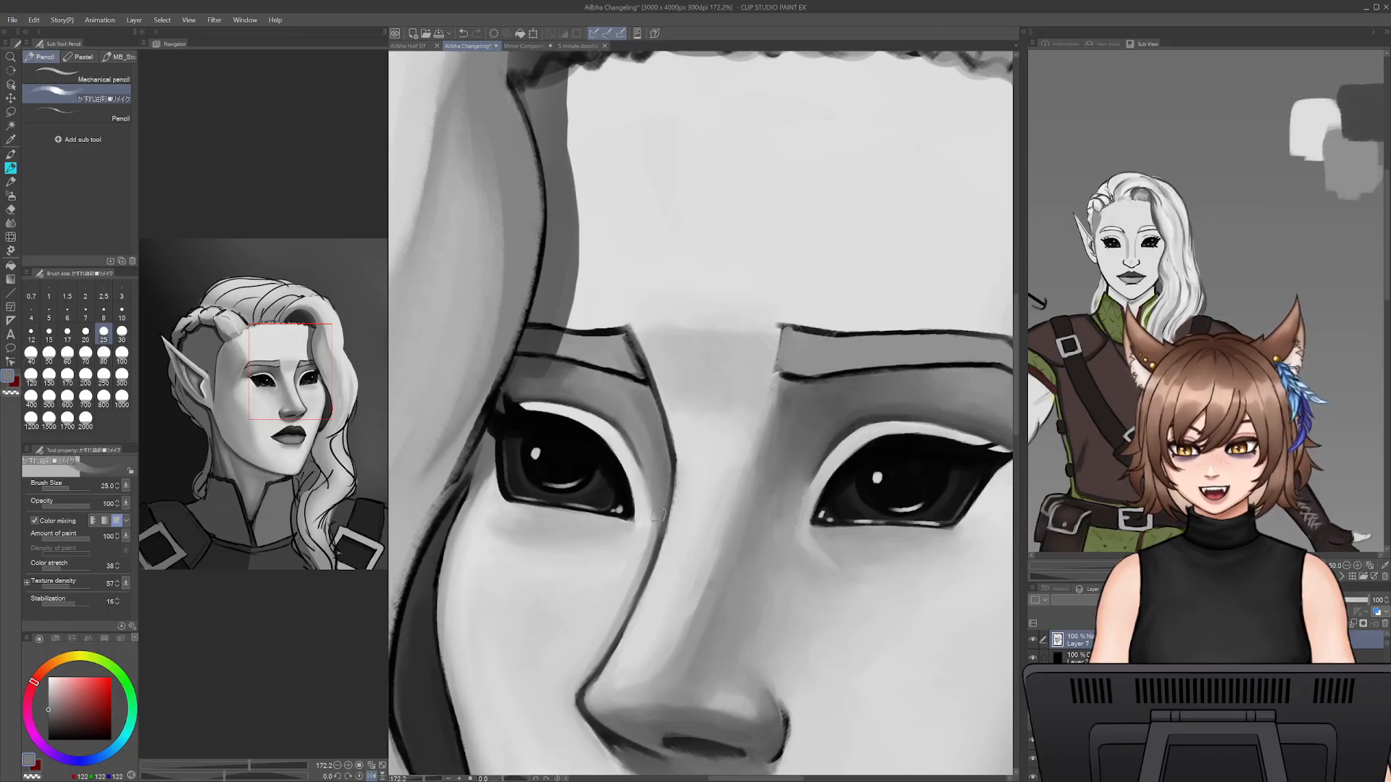
{"action": "left_click", "coordinate": [652, 489], "text": "alt"}
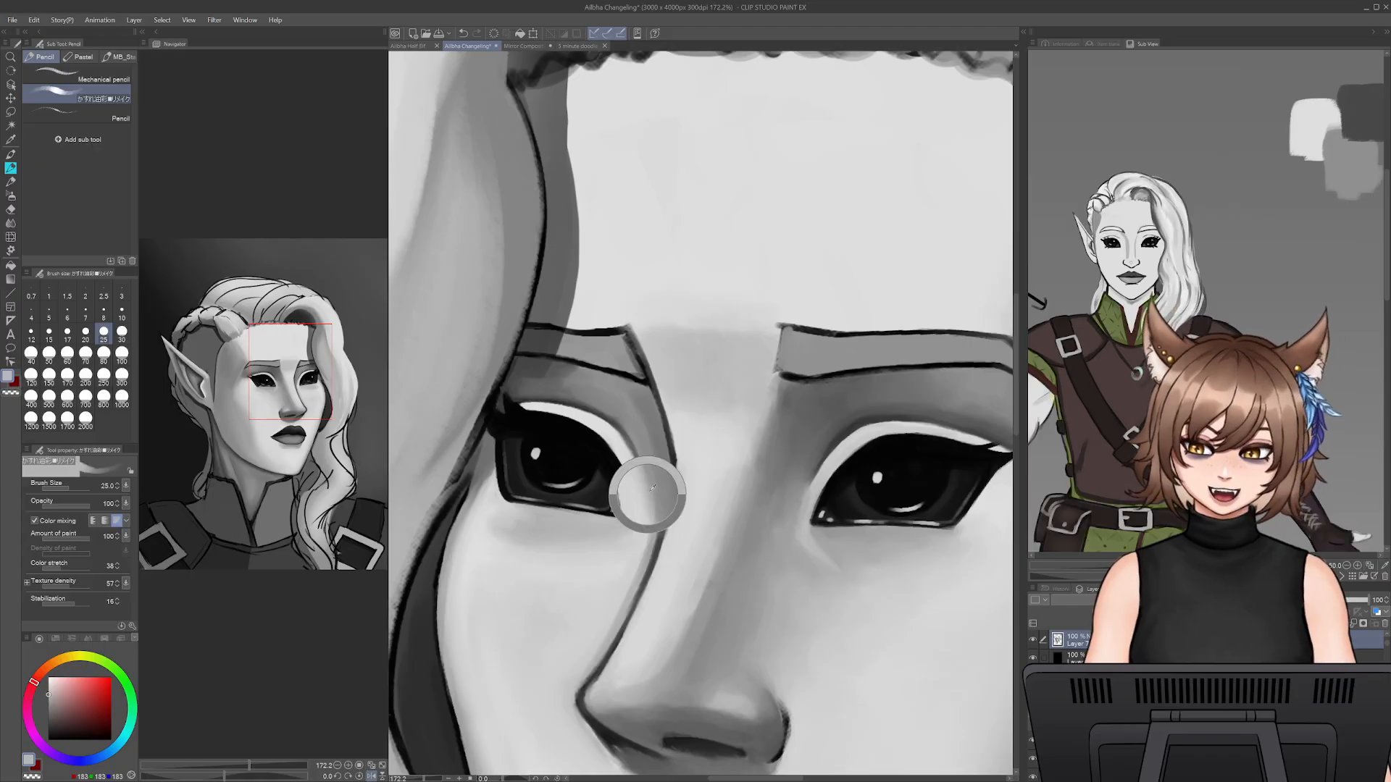
{"action": "left_click", "coordinate": [658, 496], "text": "alt"}
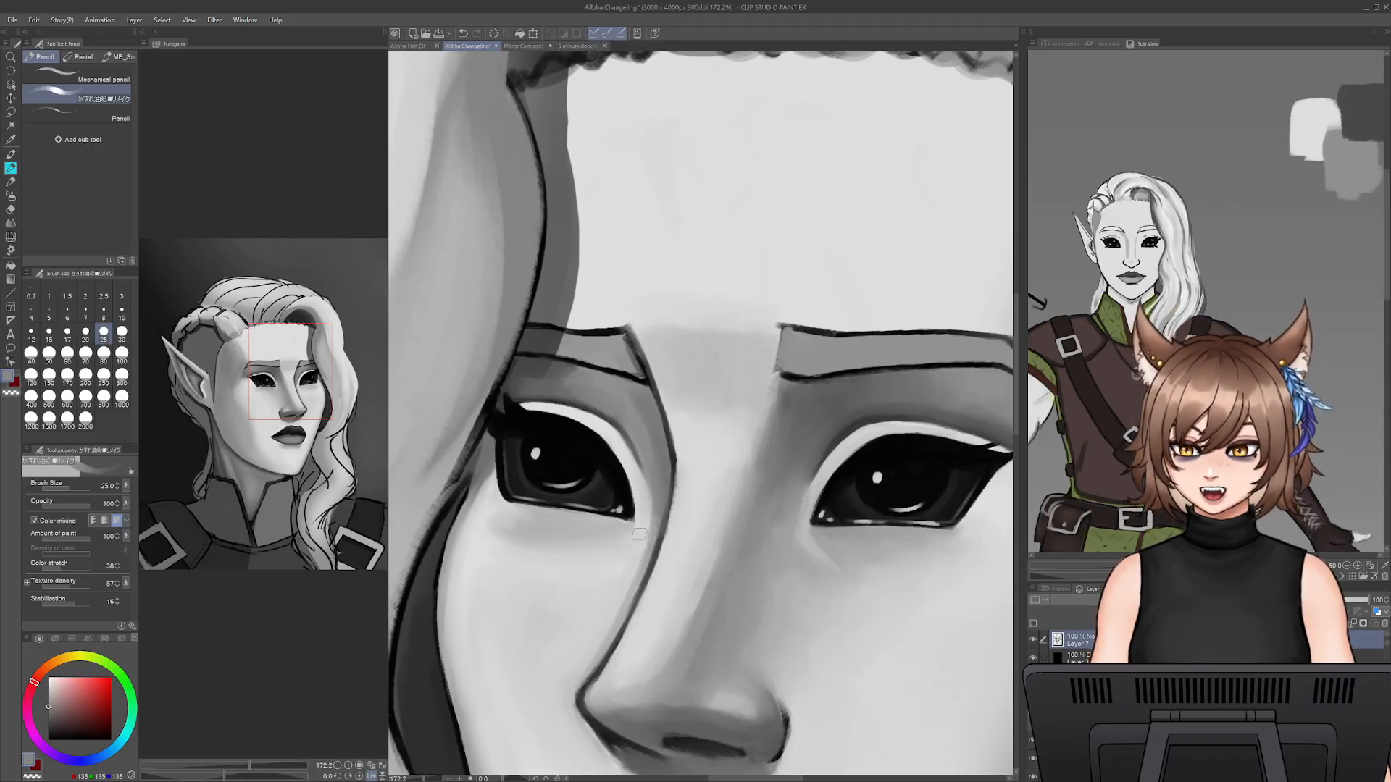
- Shade the skin beneath the far eye's lower lid with mid-grey at pencil size 25 and check both eyes in mirrored view
{"action": "left_click_drag", "start_coordinate": [513, 526], "coordinate": [589, 519]}
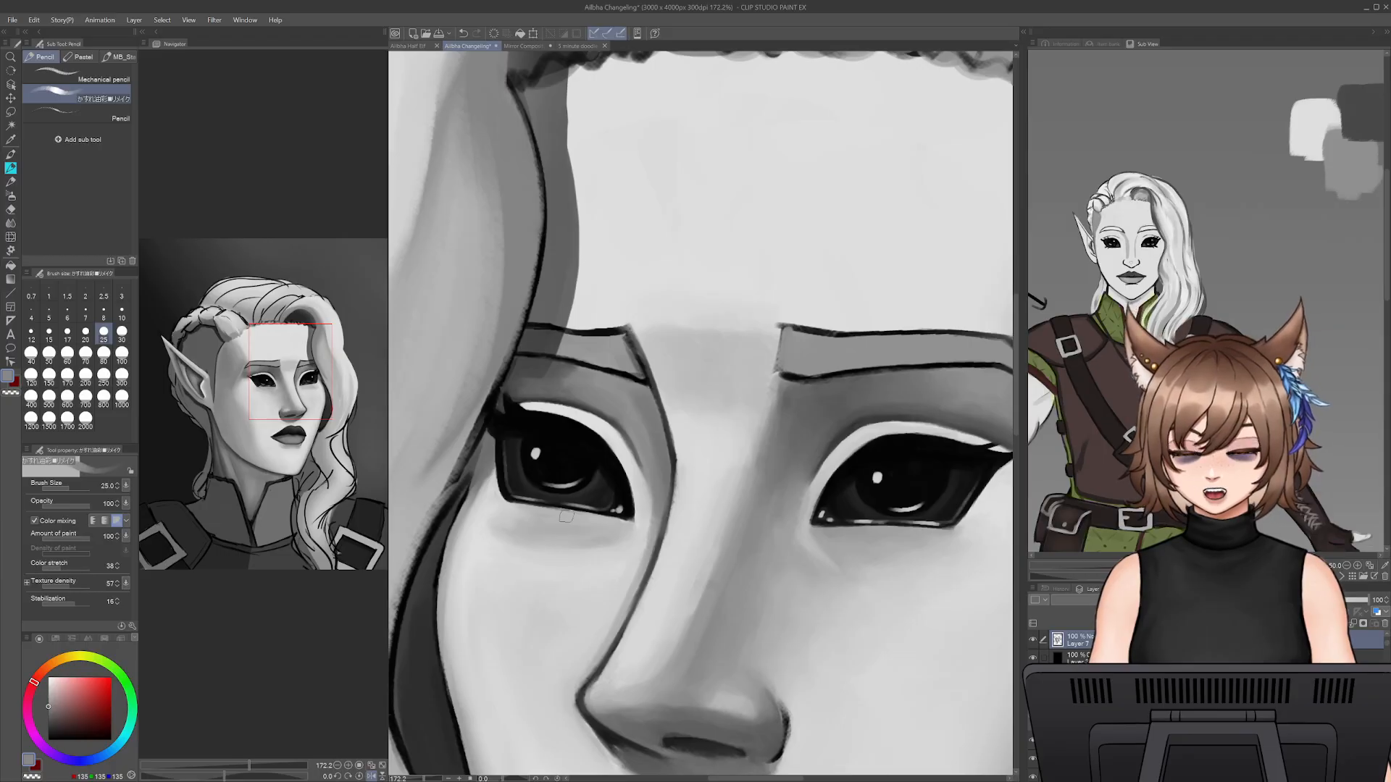
{"action": "key", "text": "h"}
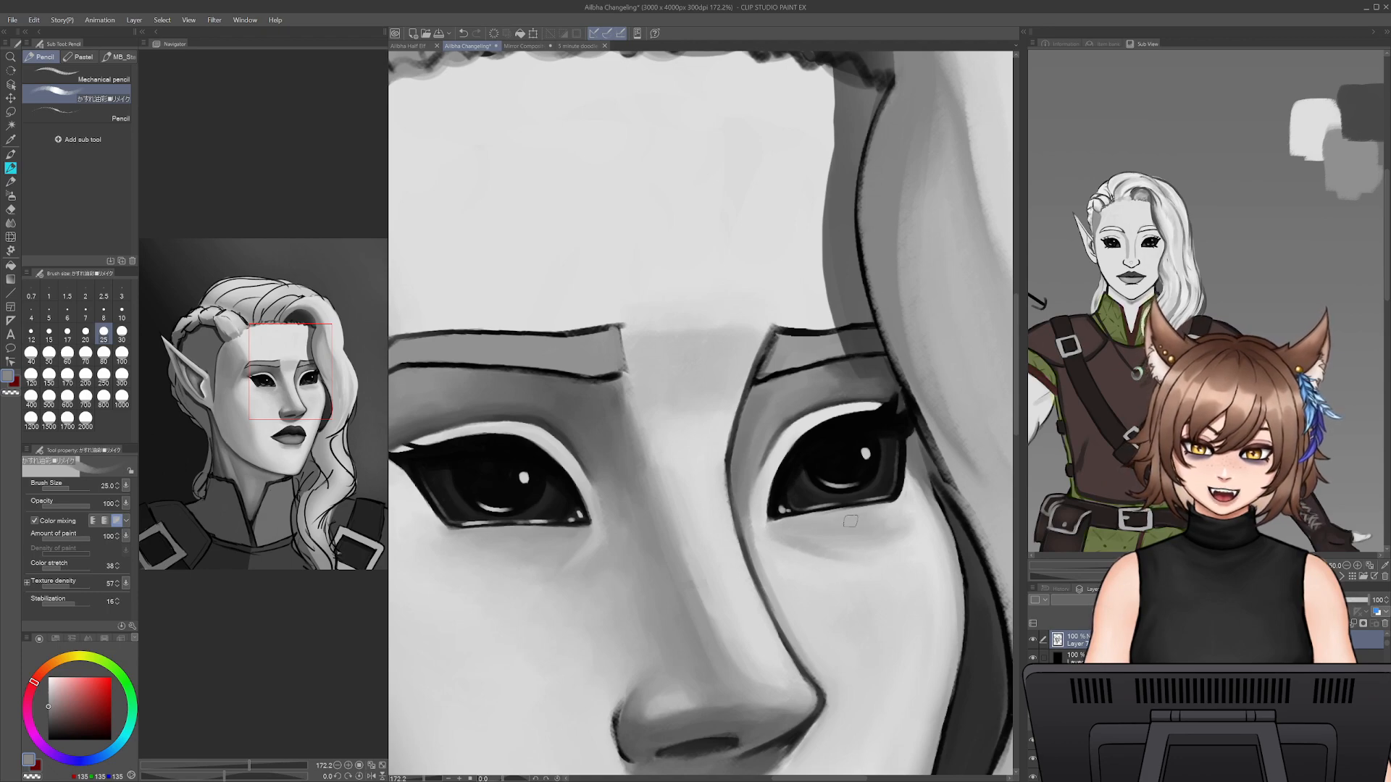
{"action": "key", "text": "h"}
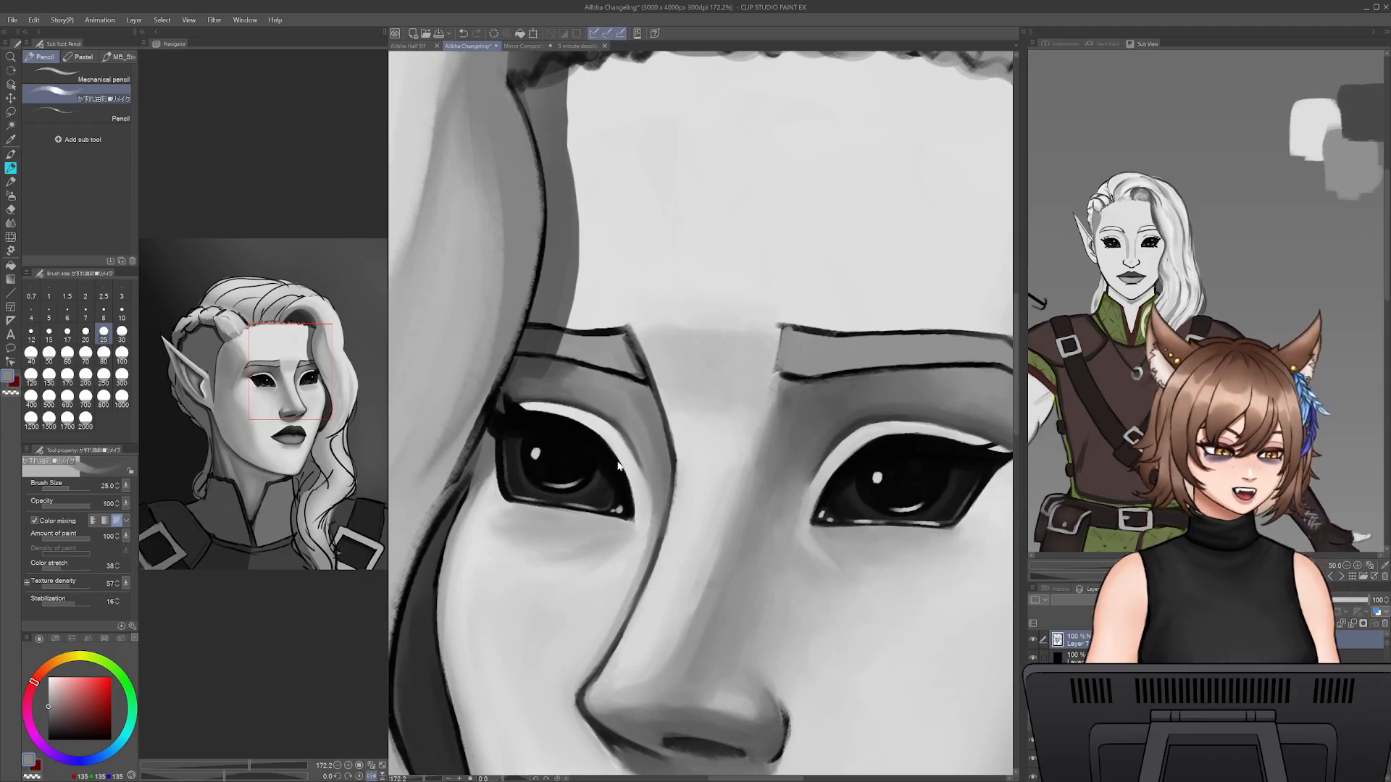
{"action": "key", "text": "h"}
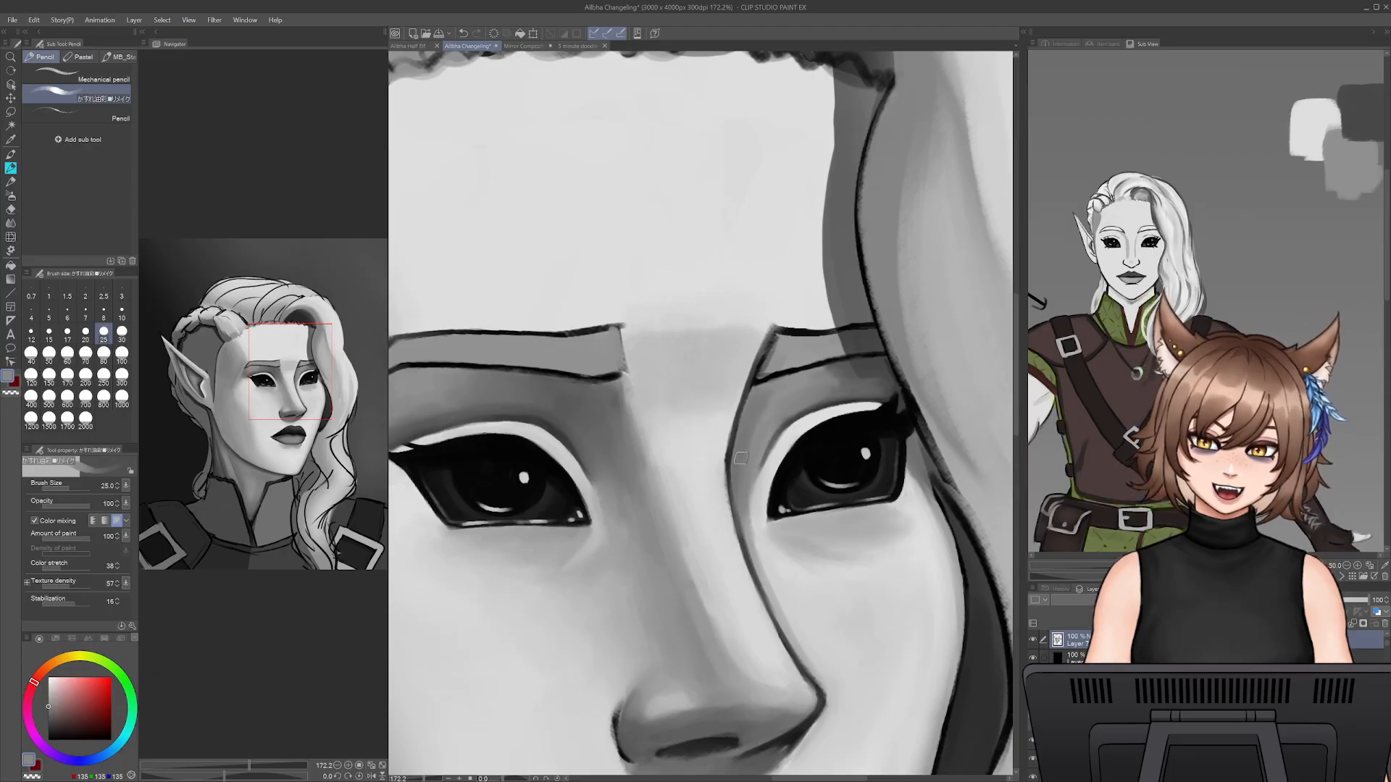
{"action": "key", "text": "h"}
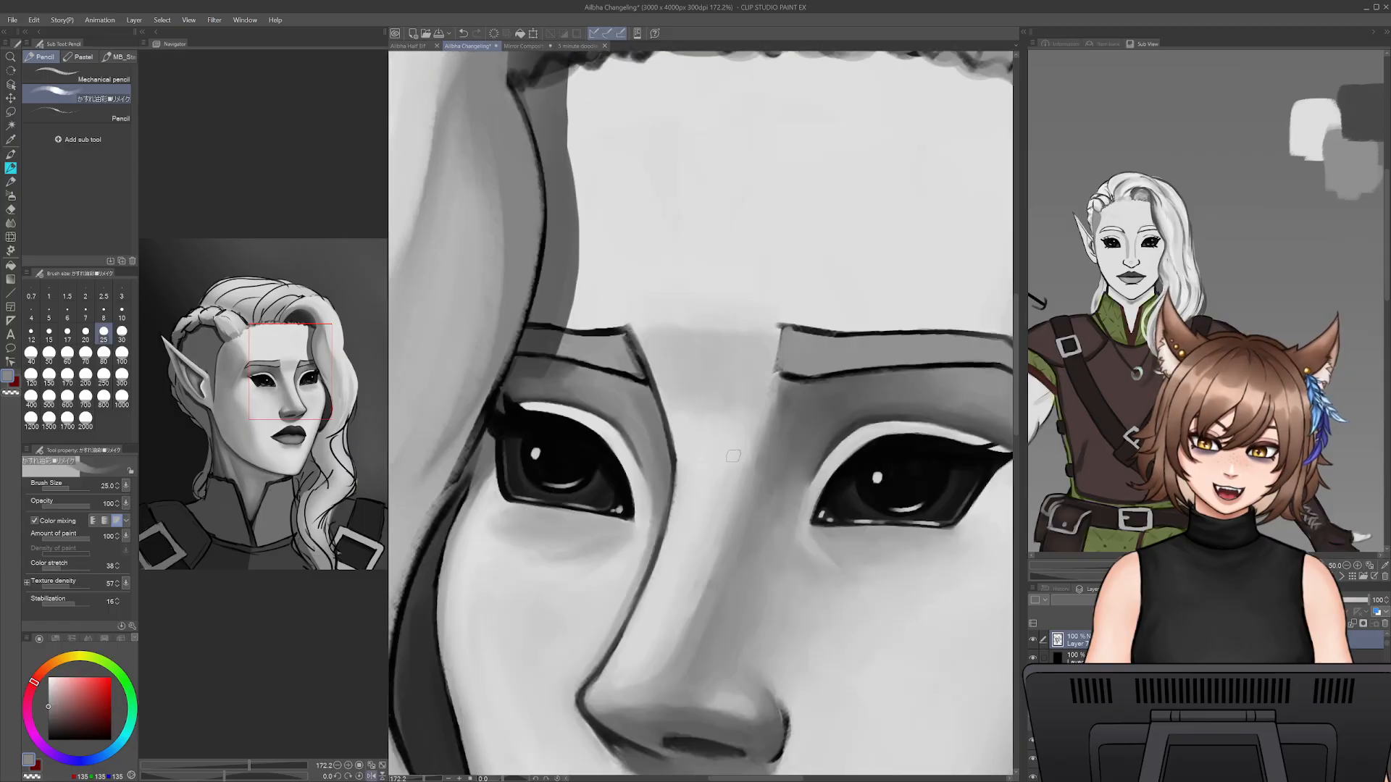
- Reshape the far eye's lower lid near its inner corner with Liquify, trying smaller brush sizes around 150 and below
{"action": "left_click", "coordinate": [11, 237]}
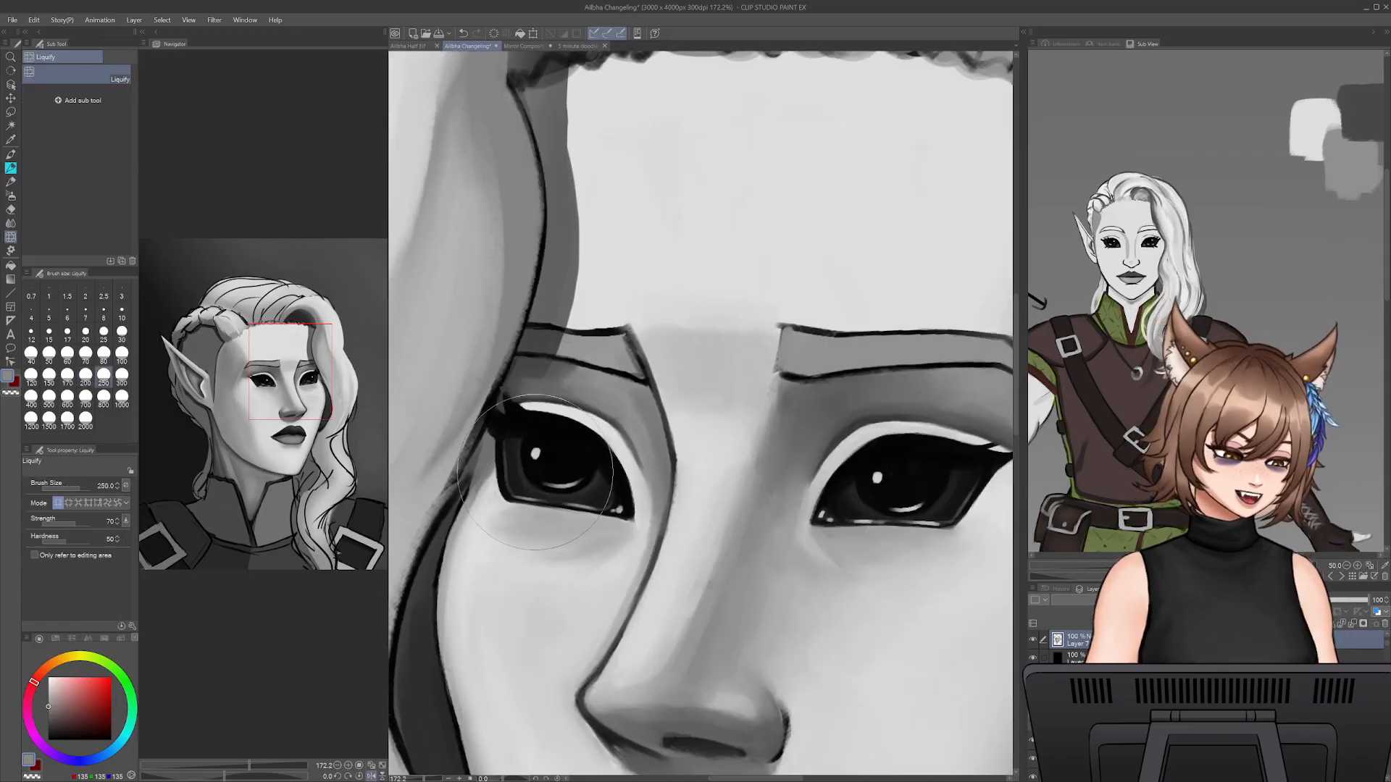
{"action": "key", "text": "bracketleft"}
{"action": "key", "text": "bracketleft"}
{"action": "key", "text": "bracketleft"}
{"action": "key", "text": "bracketleft"}
{"action": "key", "text": "bracketleft"}
{"action": "key", "text": "bracketright"}
{"action": "key", "text": "bracketright"}
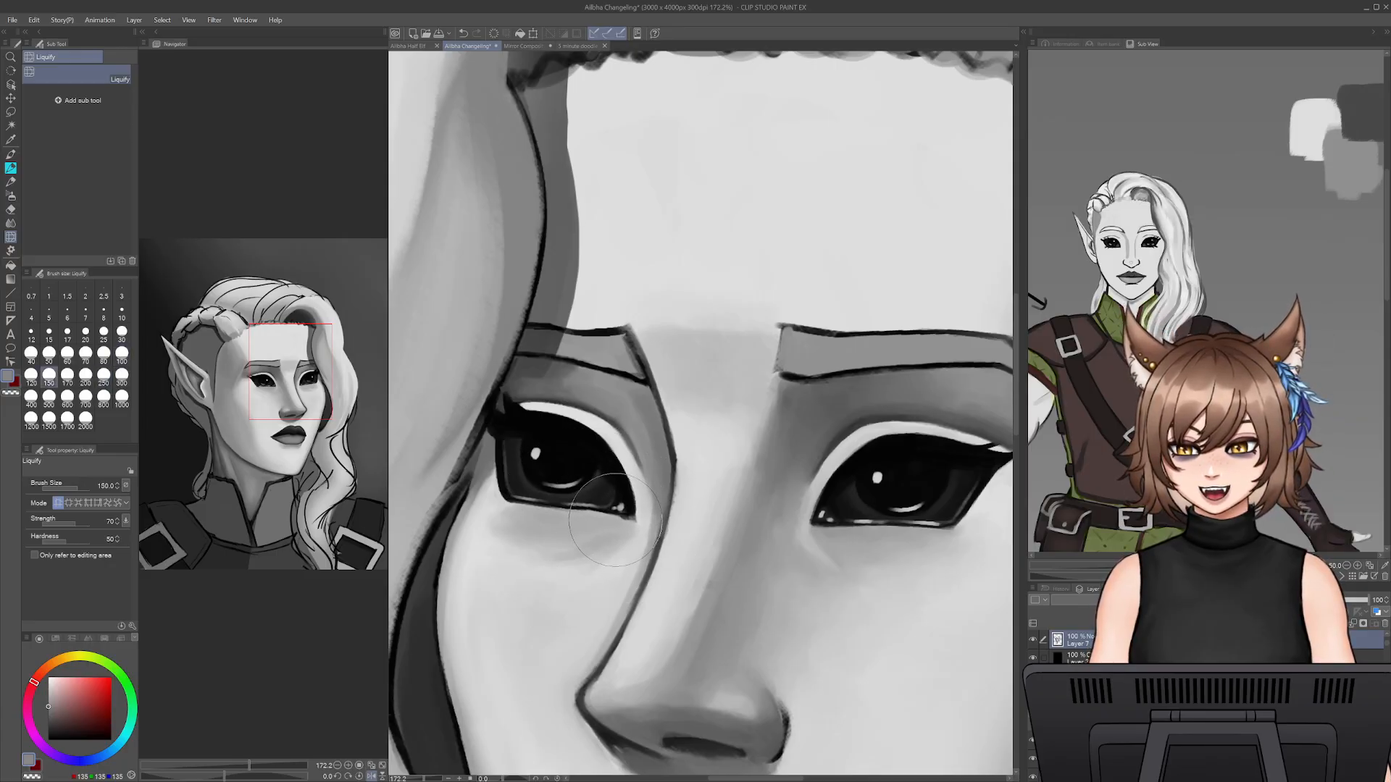
{"action": "key", "text": "bracketleft"}
{"action": "key", "text": "bracketleft"}
{"action": "key", "text": "bracketleft"}
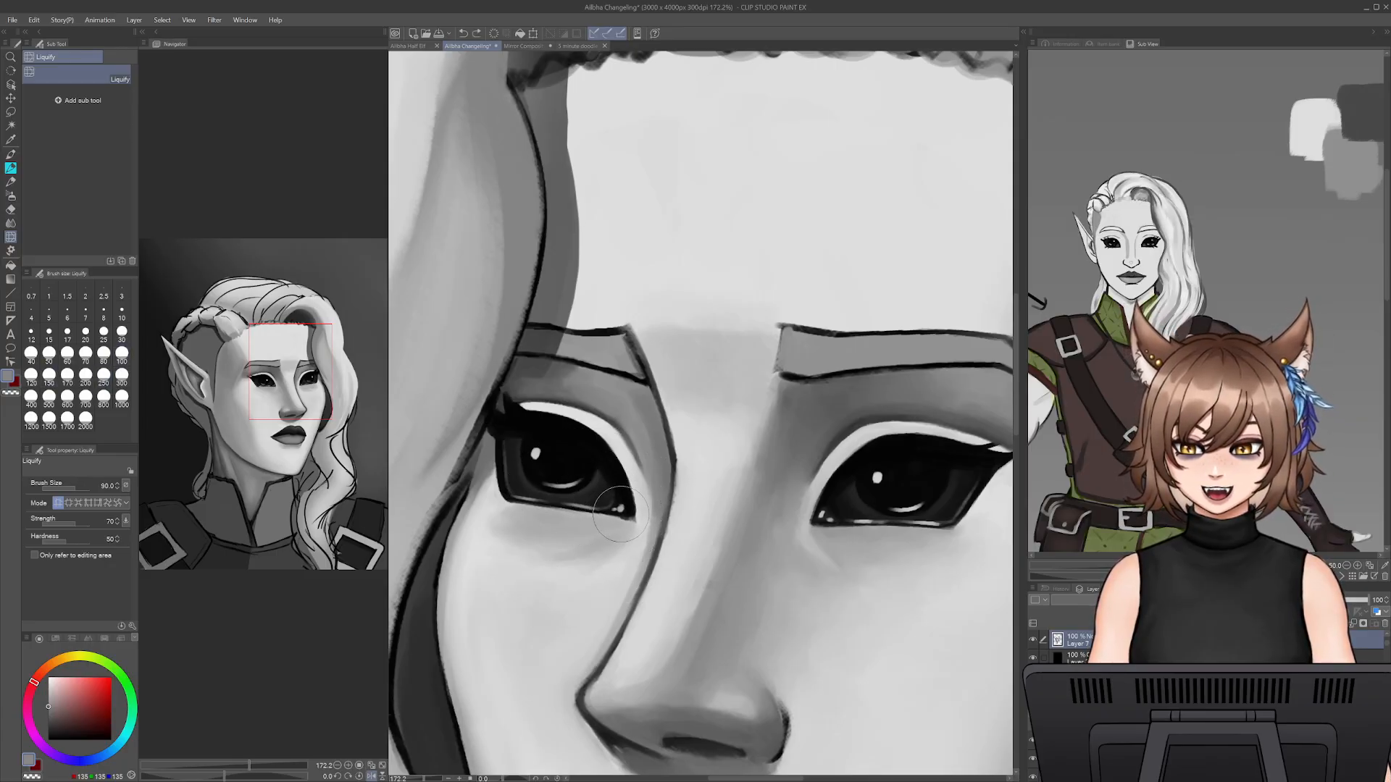
- Nudge the far eye's lower lid line into shape with Liquify at brush sizes 100 to 125 and save the file
{"action": "key", "text": "bracketright"}
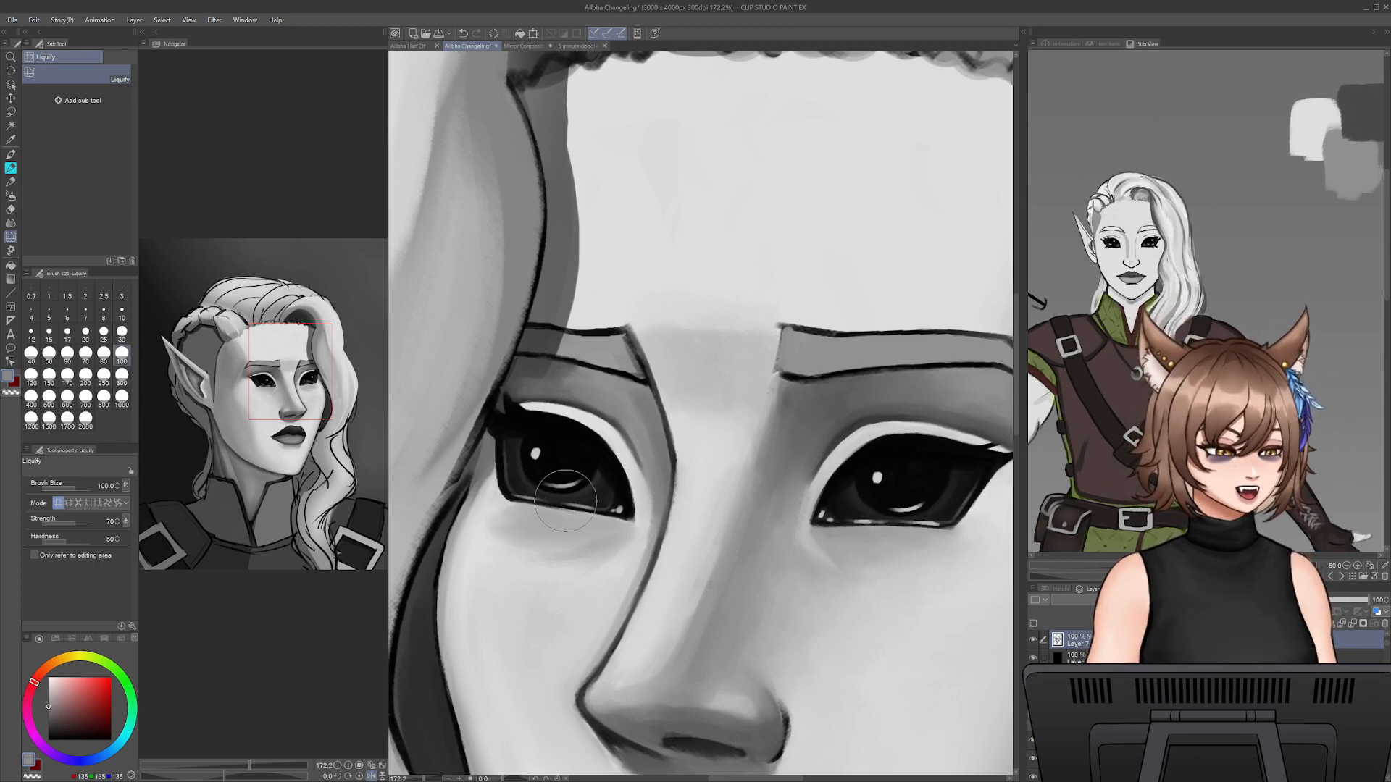
{"action": "key", "text": "bracketright"}
{"action": "key", "text": "bracketright"}
{"action": "key", "text": "bracketright"}
{"action": "key", "text": "bracketleft"}
{"action": "key", "text": "bracketleft"}
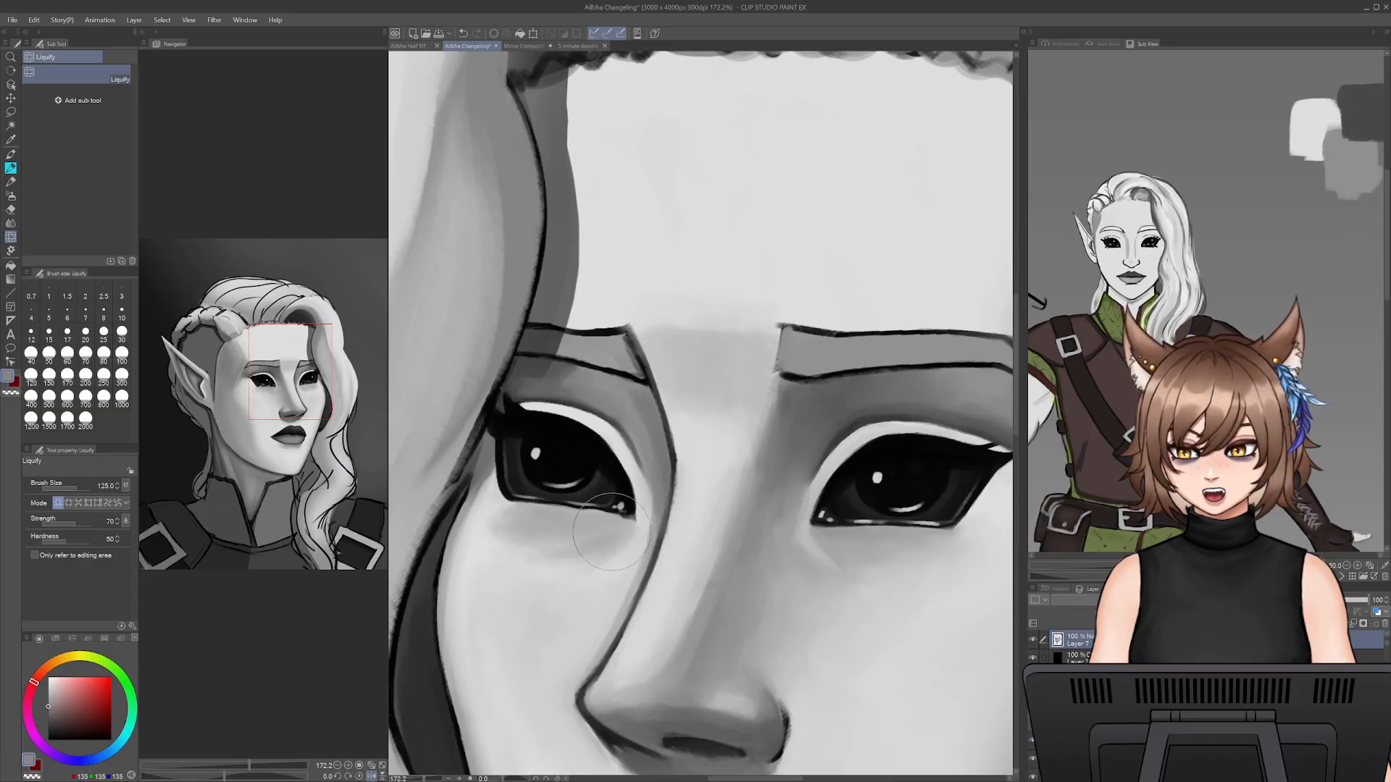
{"action": "key", "text": "bracketleft"}
{"action": "key", "text": "bracketleft"}
{"action": "key", "text": "ctrl+s"}
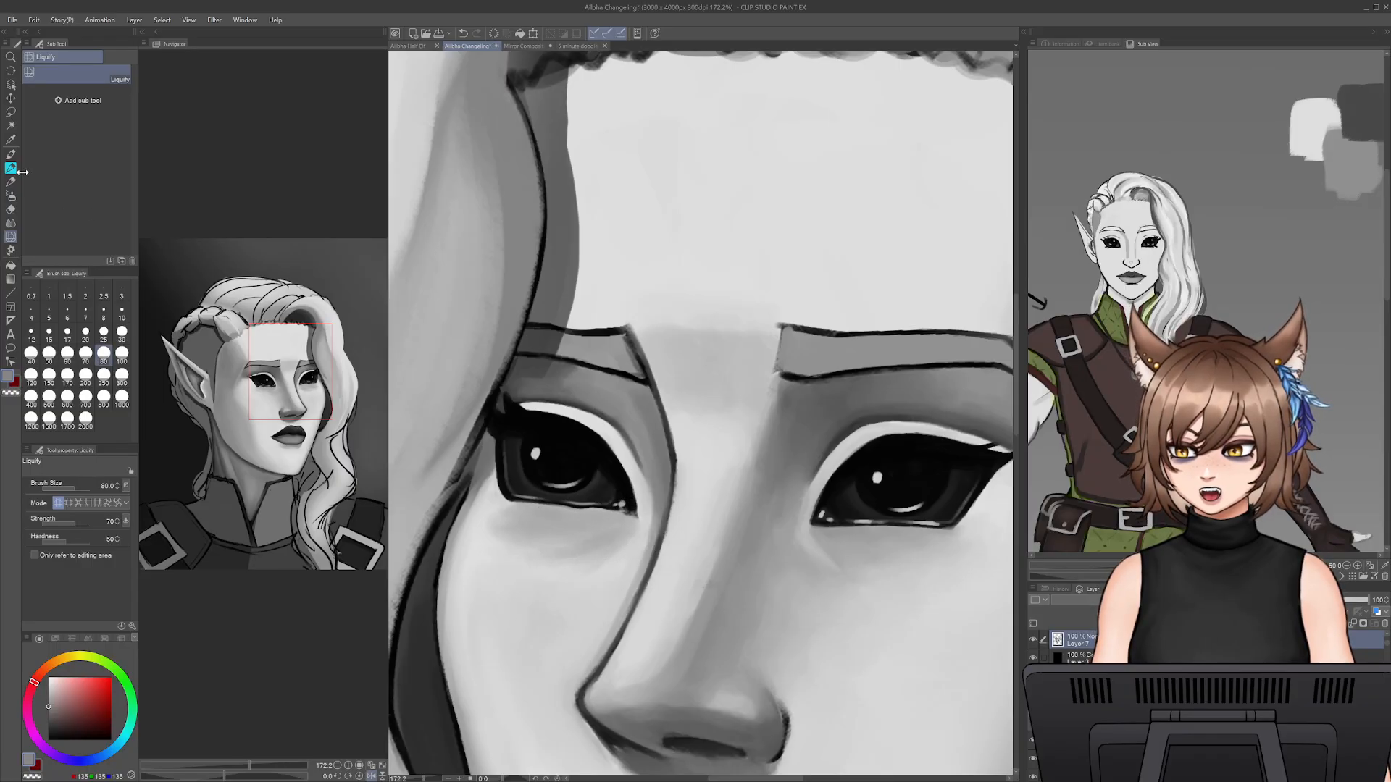
- Paint sampled mid-grey directly beneath the far eye's lower lid line at pencil size 20
{"action": "key", "text": "p"}
{"action": "key", "text": "bracketleft"}
{"action": "key", "text": "bracketleft"}
{"action": "key", "text": "bracketleft"}
{"action": "key", "text": "bracketleft"}
{"action": "key", "text": "bracketleft"}
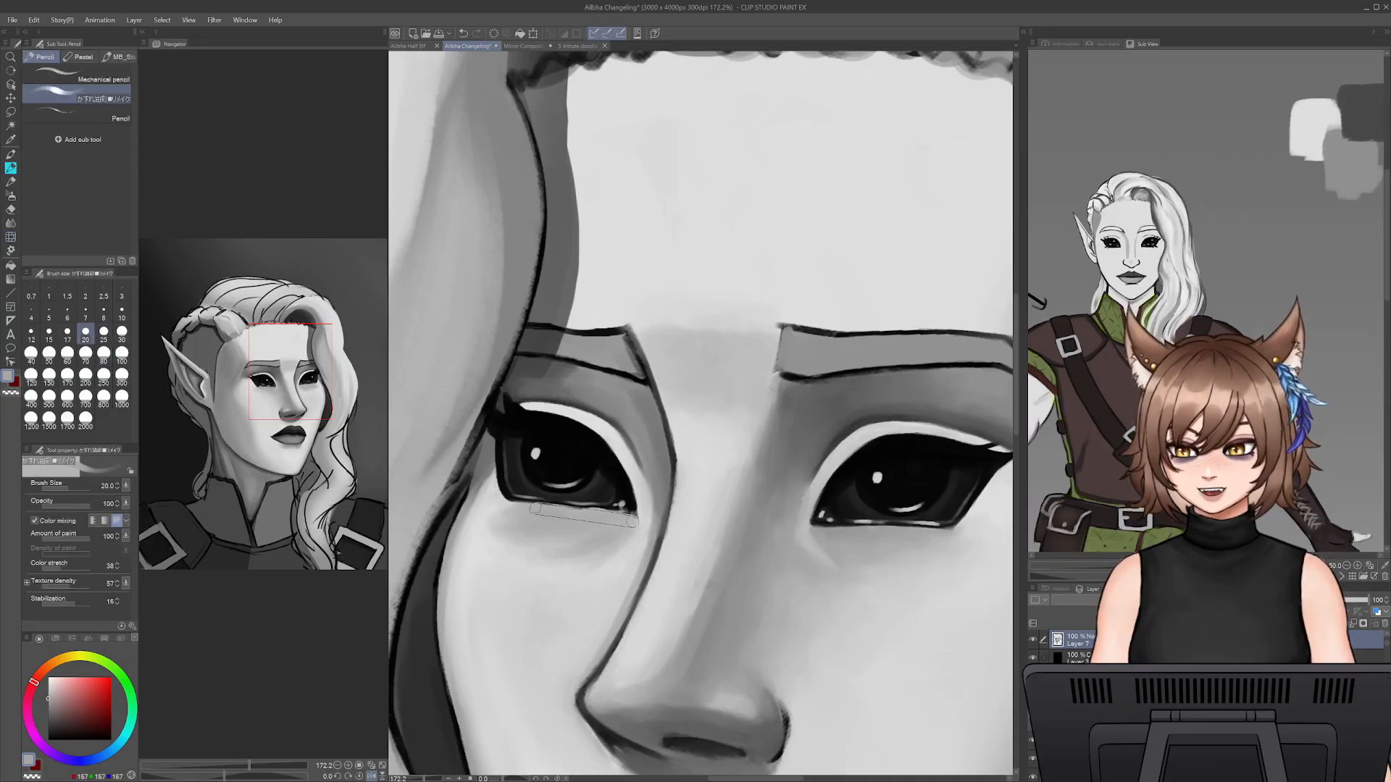
{"action": "left_click", "coordinate": [508, 507], "text": "alt"}
{"action": "left_click_drag", "start_coordinate": [512, 505], "coordinate": [578, 508]}
{"action": "left_click", "coordinate": [517, 499], "text": "alt"}
- Refine the far eye's dark lower lid line through to the inner corner at pencil size 7
{"action": "key", "text": "bracketleft"}
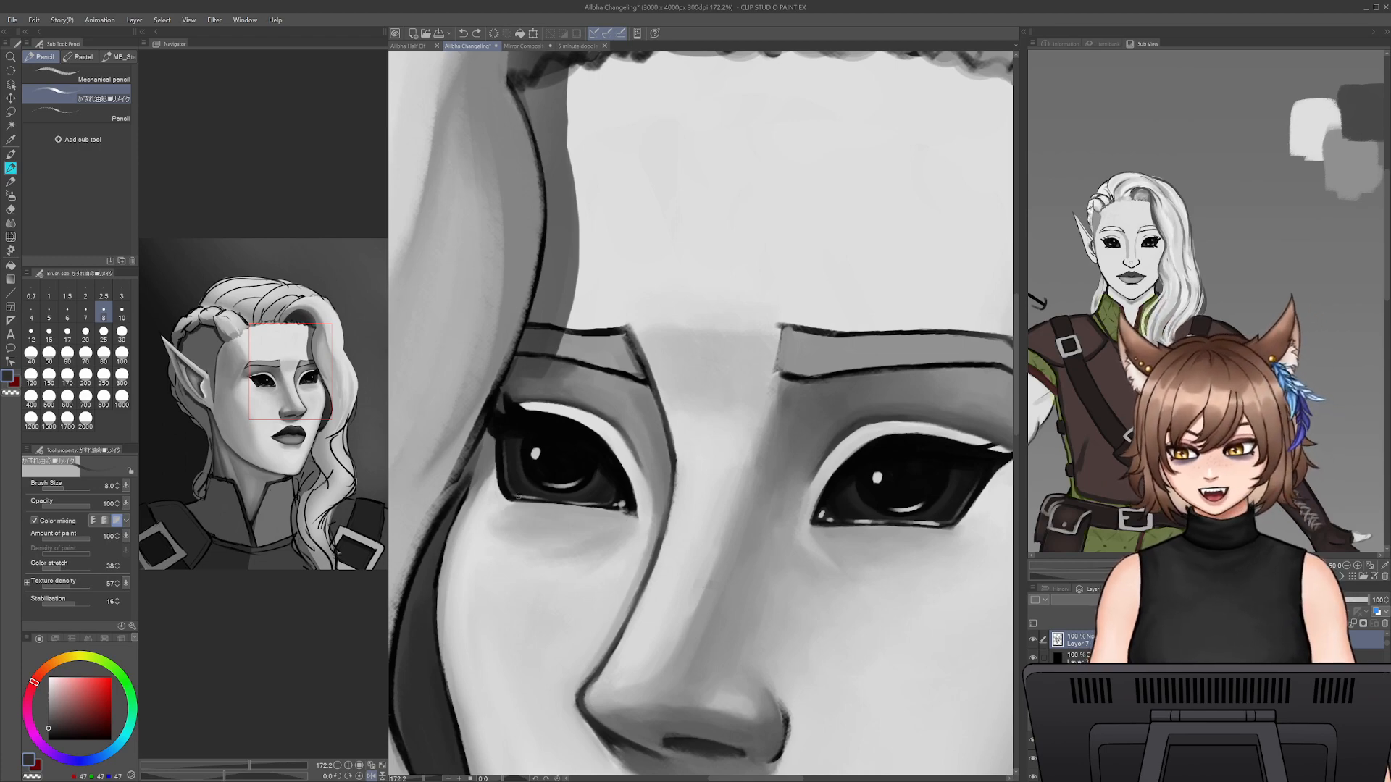
{"action": "key", "text": "bracketleft"}
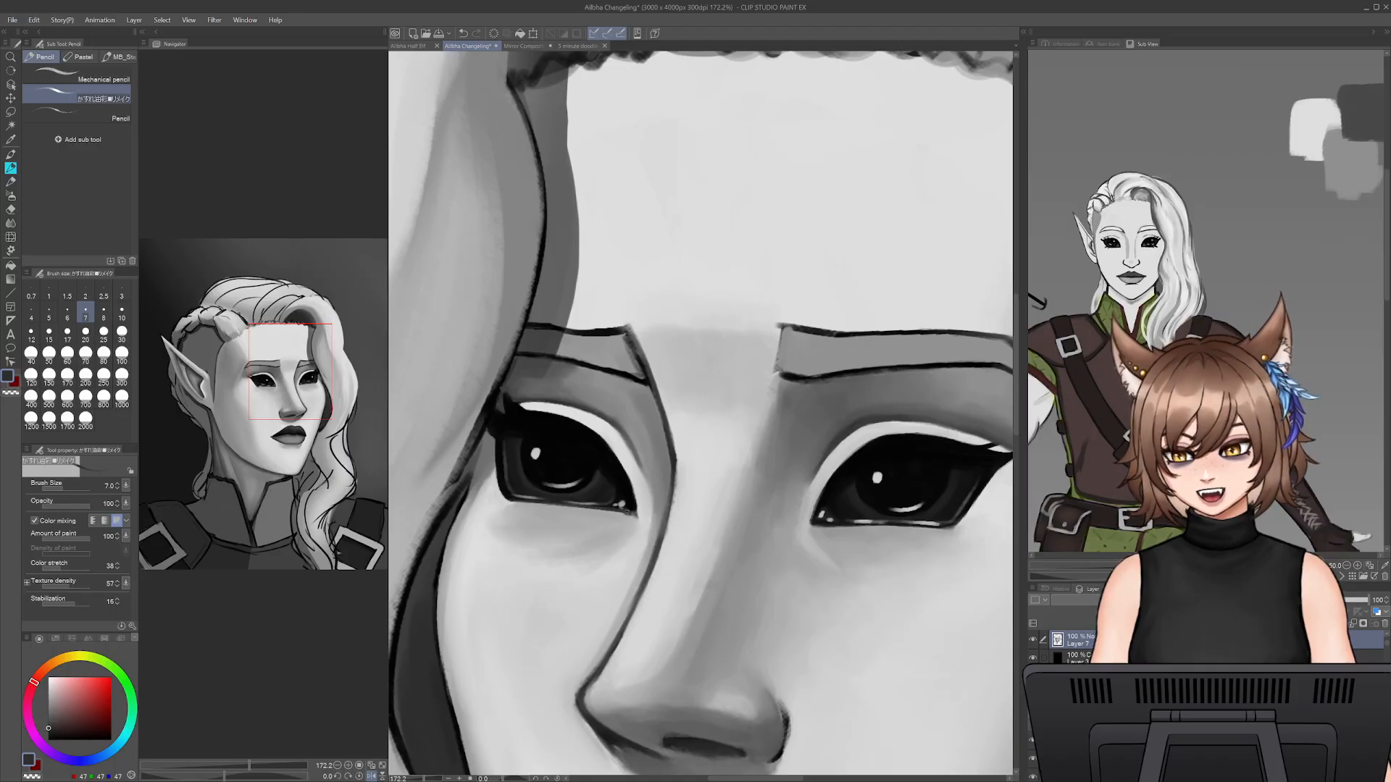
{"action": "left_click", "coordinate": [627, 484], "text": "alt"}
{"action": "left_click_drag", "start_coordinate": [507, 499], "coordinate": [635, 512]}
{"action": "left_click", "coordinate": [644, 512], "text": "alt"}
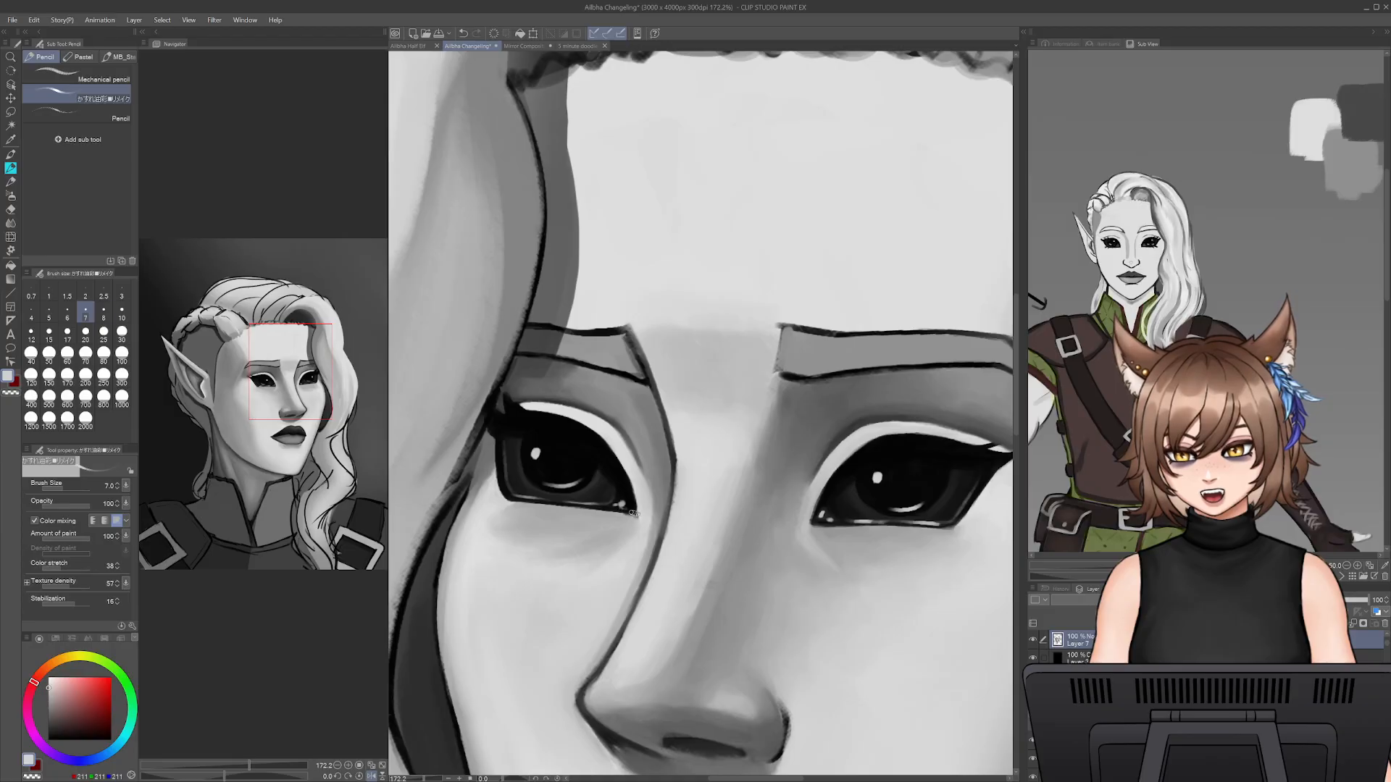
- Clean up the far eye's inner corner and soften the skin below it with sampled greys, raising the pencil size from 9 to 30
{"action": "key", "text": "bracketright"}
{"action": "key", "text": "bracketright"}
{"action": "left_click", "coordinate": [632, 516], "text": "alt"}
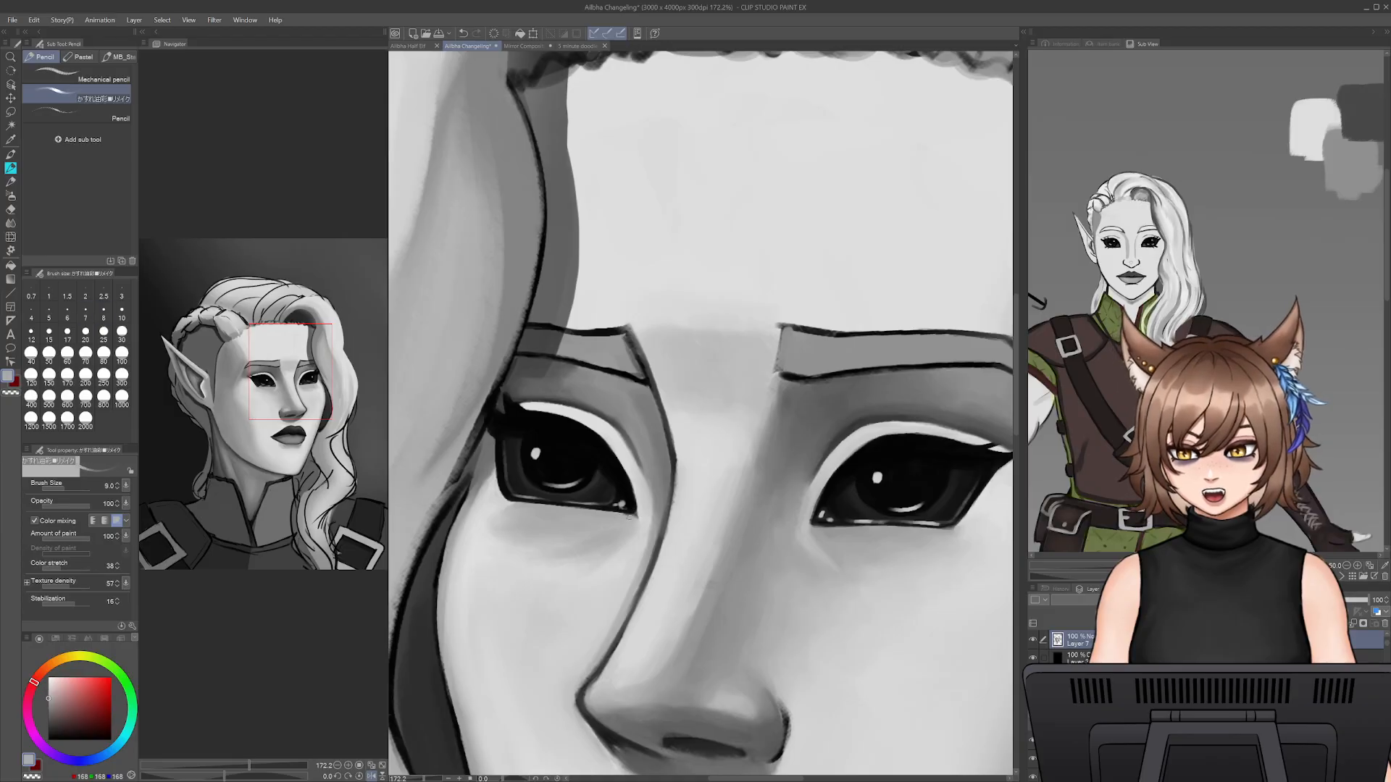
{"action": "left_click", "coordinate": [642, 515], "text": "alt"}
{"action": "key", "text": "bracketright"}
{"action": "key", "text": "bracketright"}
{"action": "key", "text": "bracketright"}
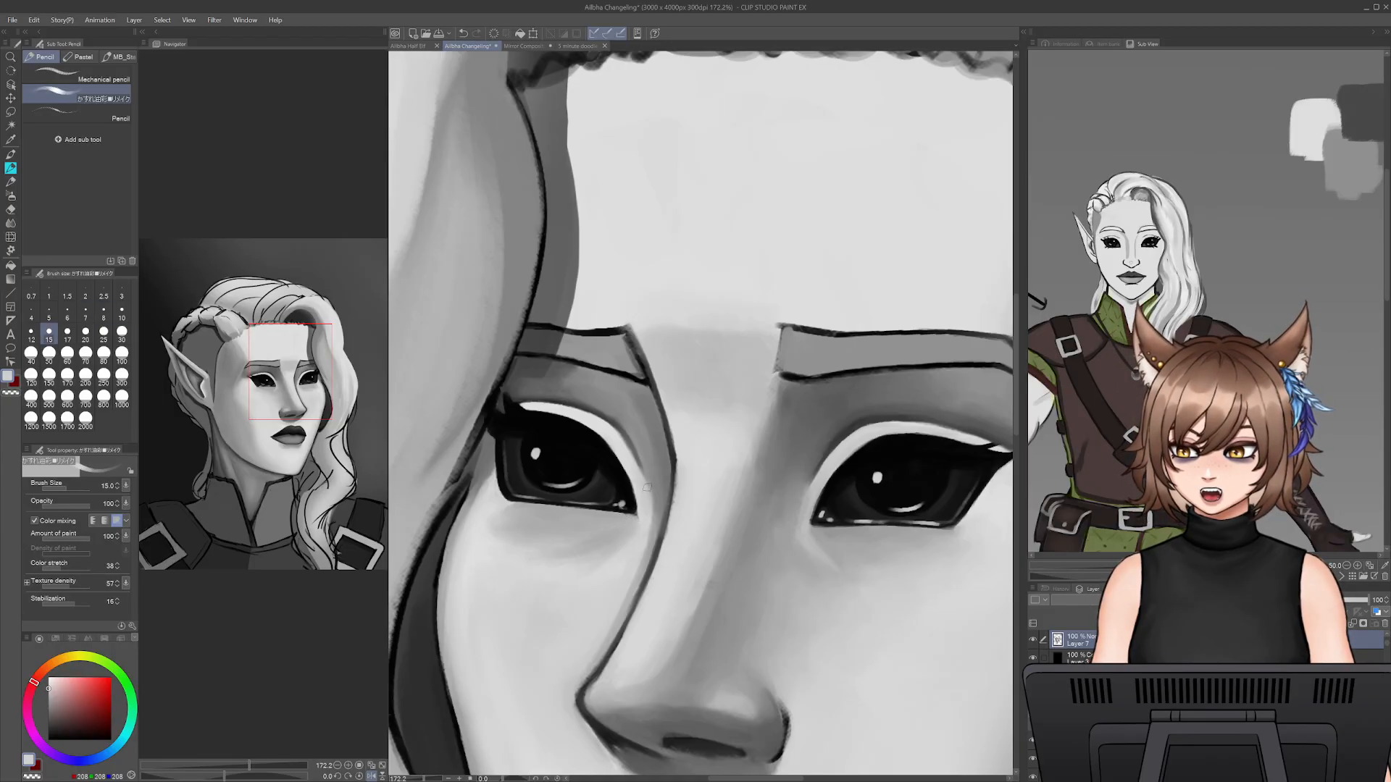
{"action": "key", "text": "bracketright"}
{"action": "key", "text": "bracketright"}
{"action": "key", "text": "bracketright"}
{"action": "key", "text": "bracketright"}
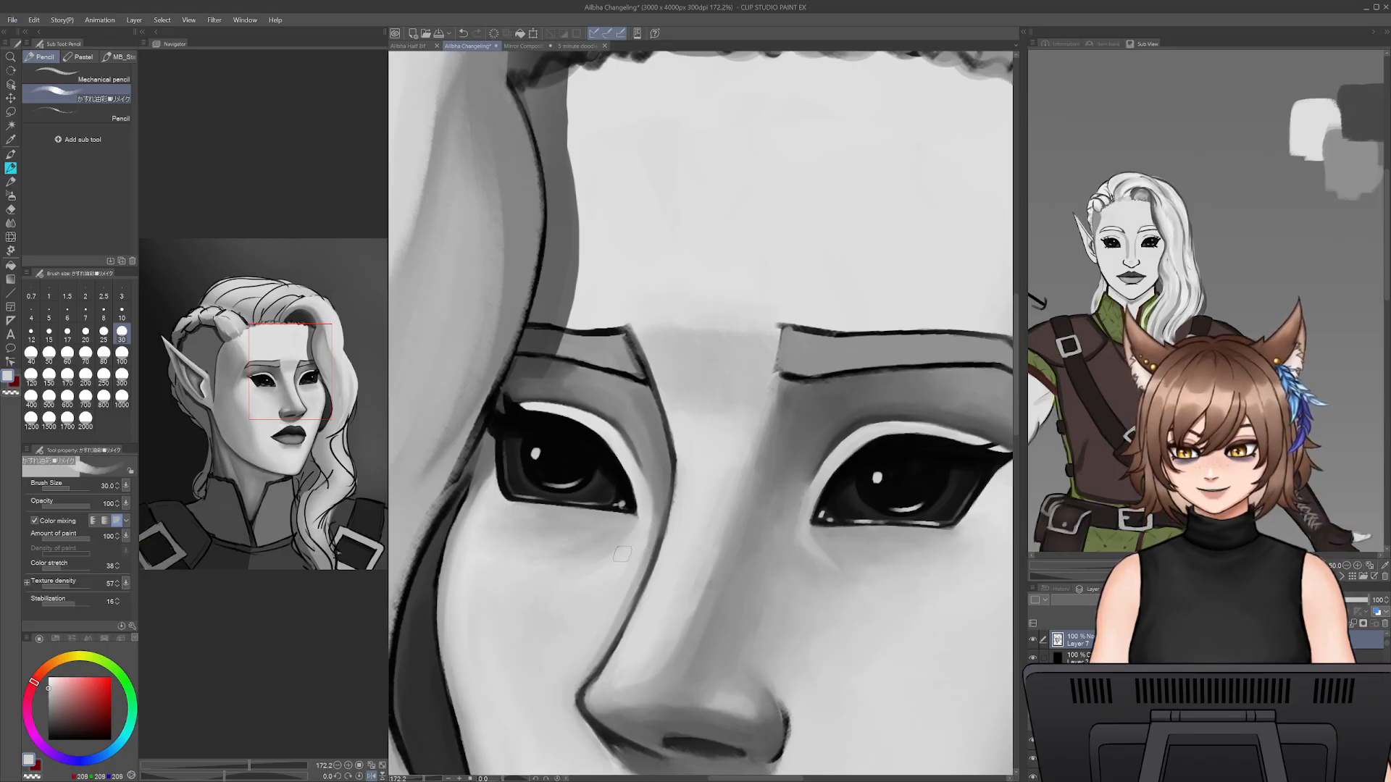
- Shade beneath the far eye with grey sampled from the nose's shadow side at pencil size 25, continuing in mirrored view
{"action": "left_click", "coordinate": [729, 504], "text": "alt"}
{"action": "left_click", "coordinate": [750, 516], "text": "alt"}
{"action": "key", "text": "bracketleft"}
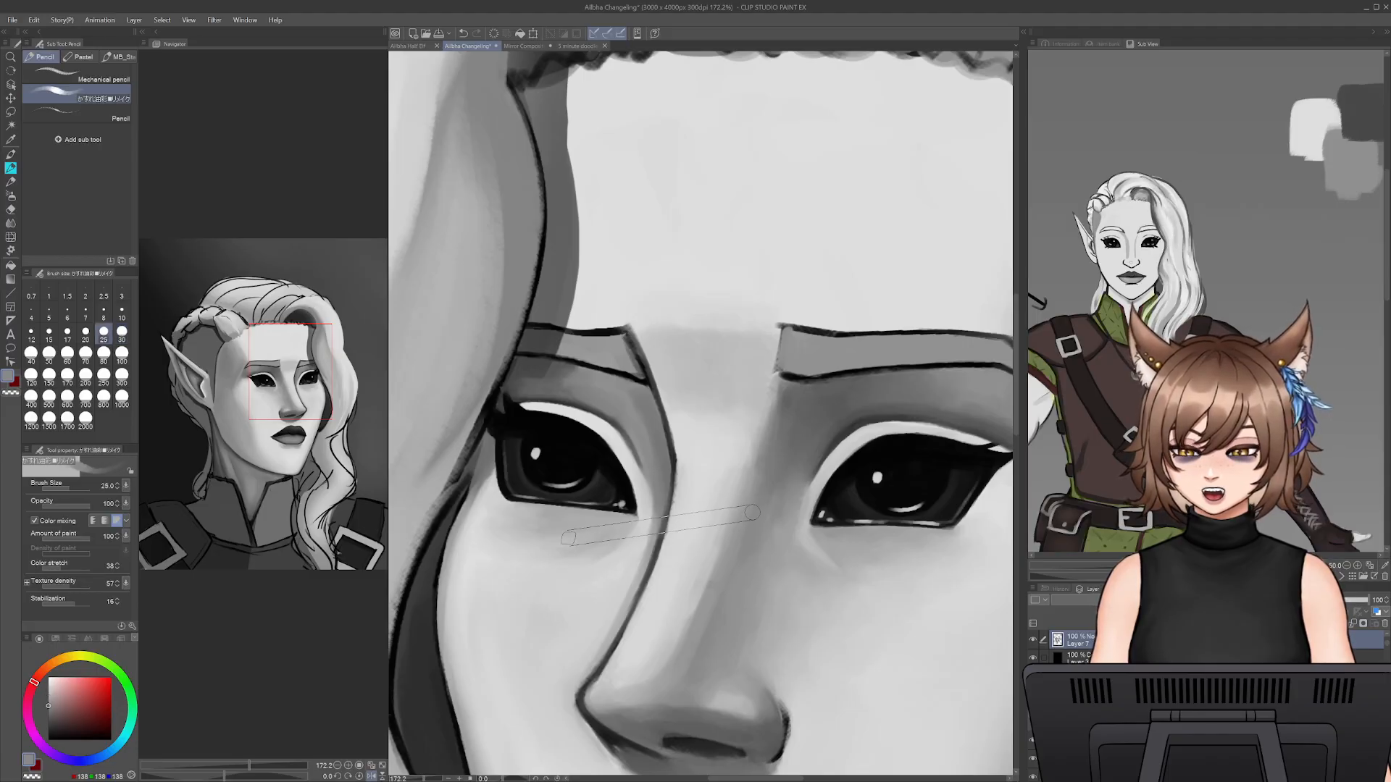
{"action": "key", "text": "h"}
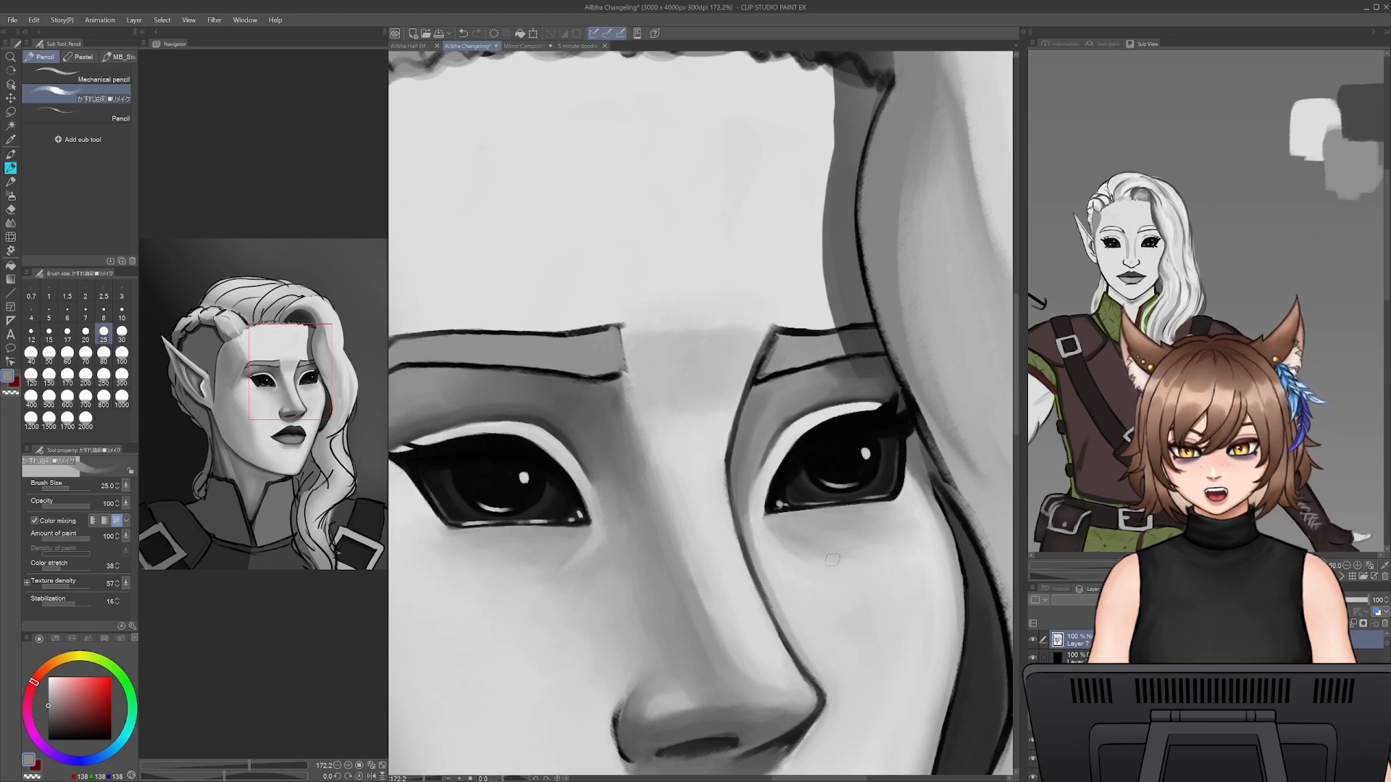
{"action": "left_click", "coordinate": [860, 581], "text": "alt"}
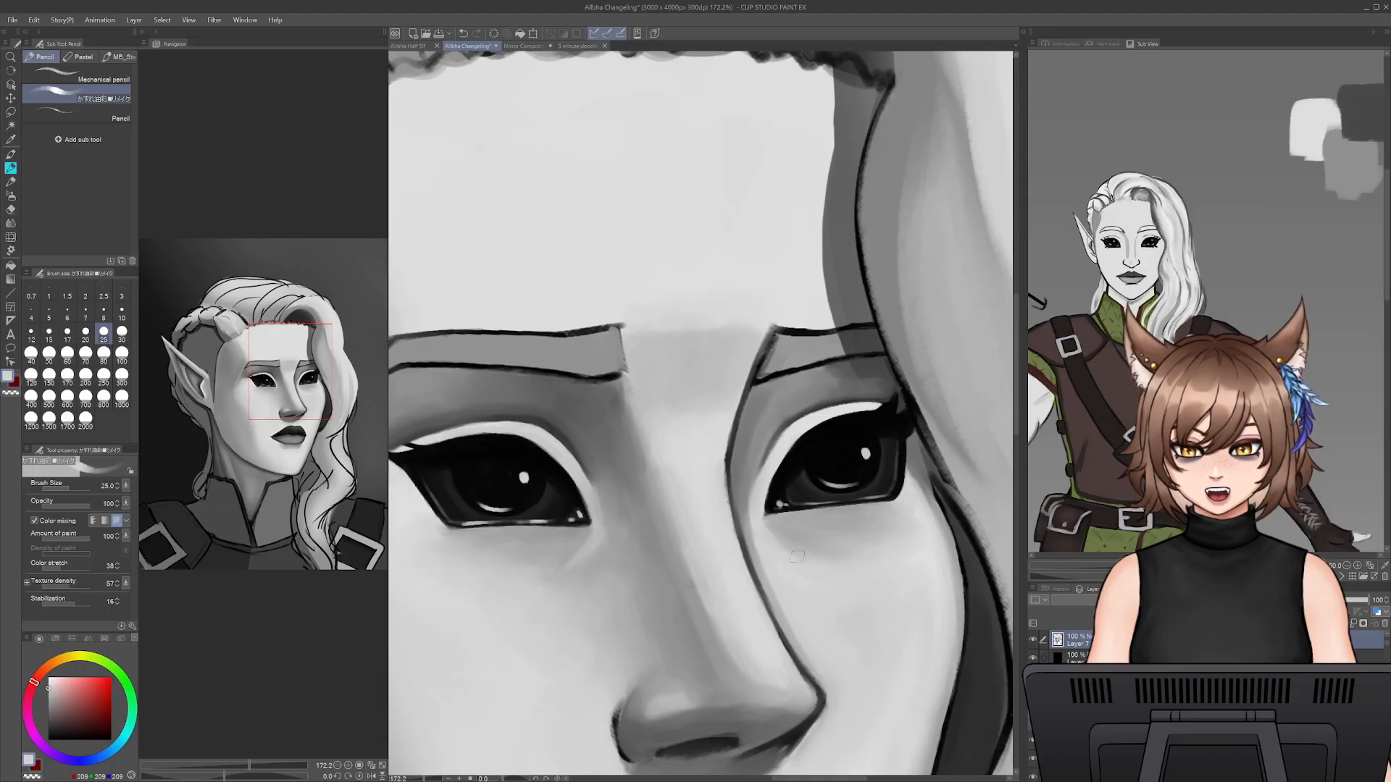
- Blend the far eye's under-eye shadow from inner to outer corner with sampled greys at pencil size 25
{"action": "left_click", "coordinate": [815, 548], "text": "alt"}
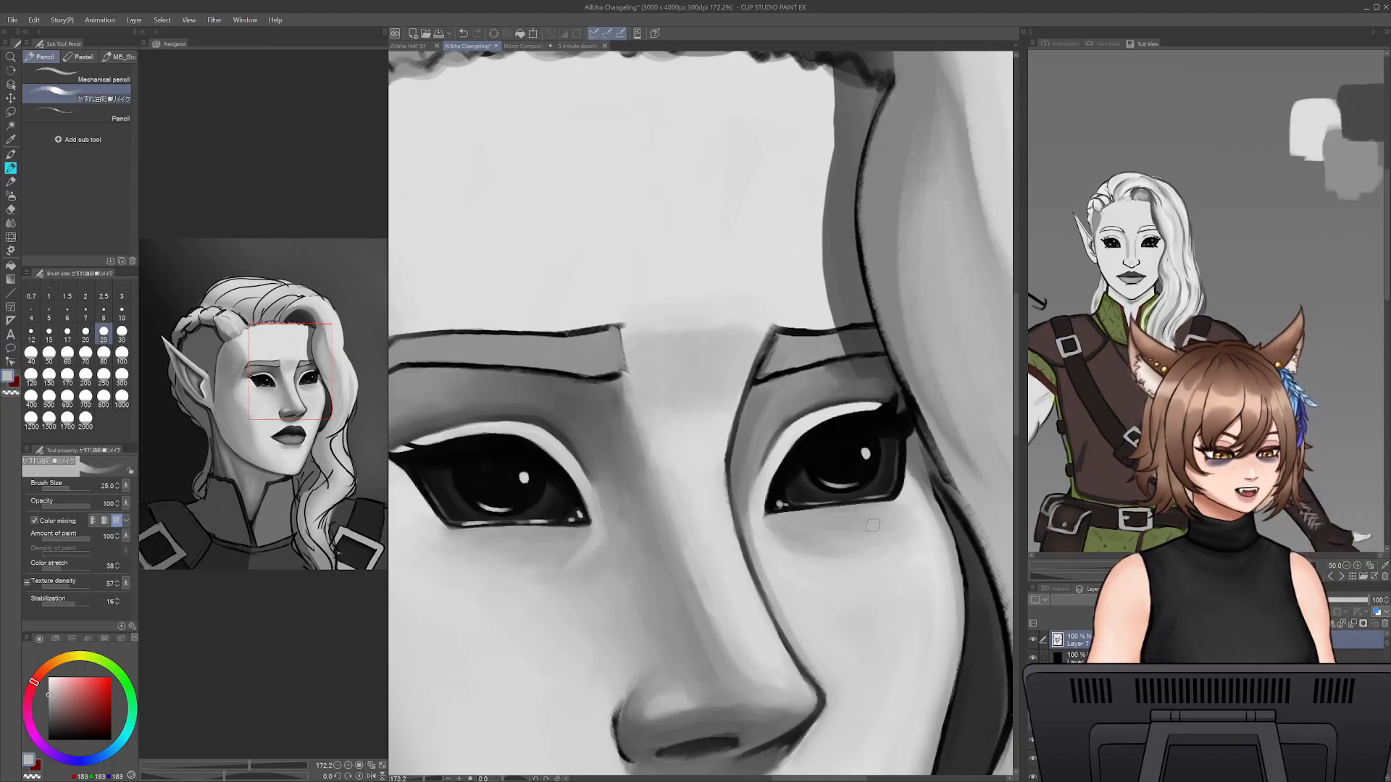
{"action": "left_click", "coordinate": [895, 533], "text": "alt"}
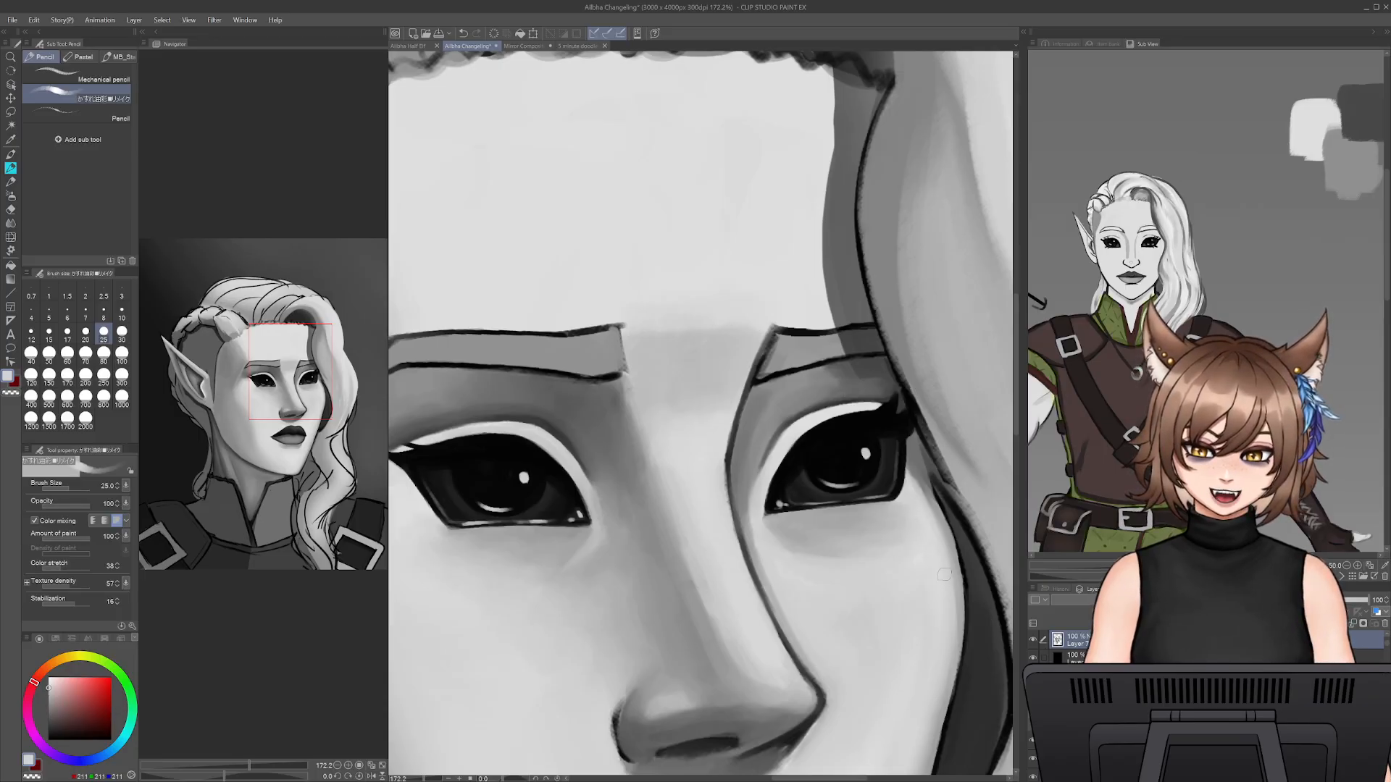
{"action": "left_click", "coordinate": [830, 569], "text": "alt"}
{"action": "left_click", "coordinate": [813, 542], "text": "alt"}
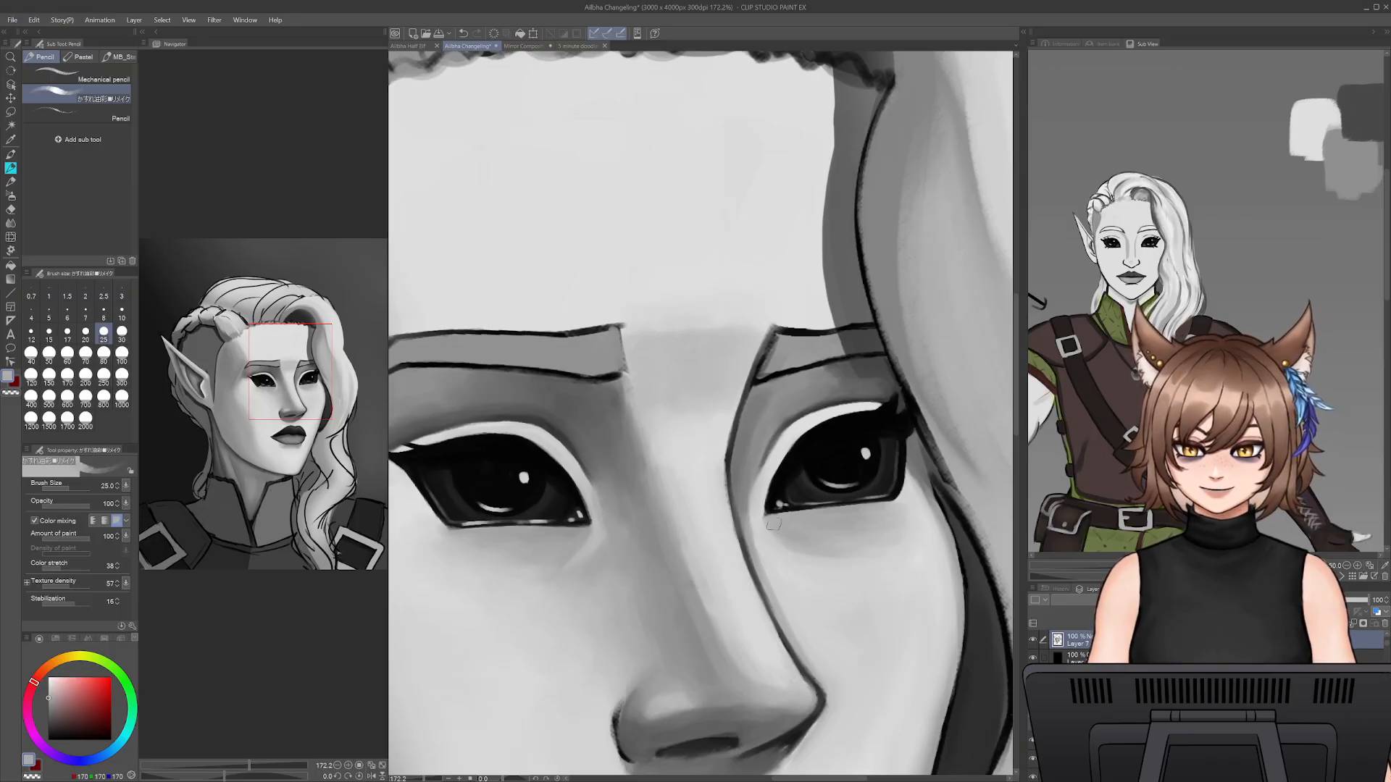
{"action": "left_click", "coordinate": [749, 526], "text": "alt"}
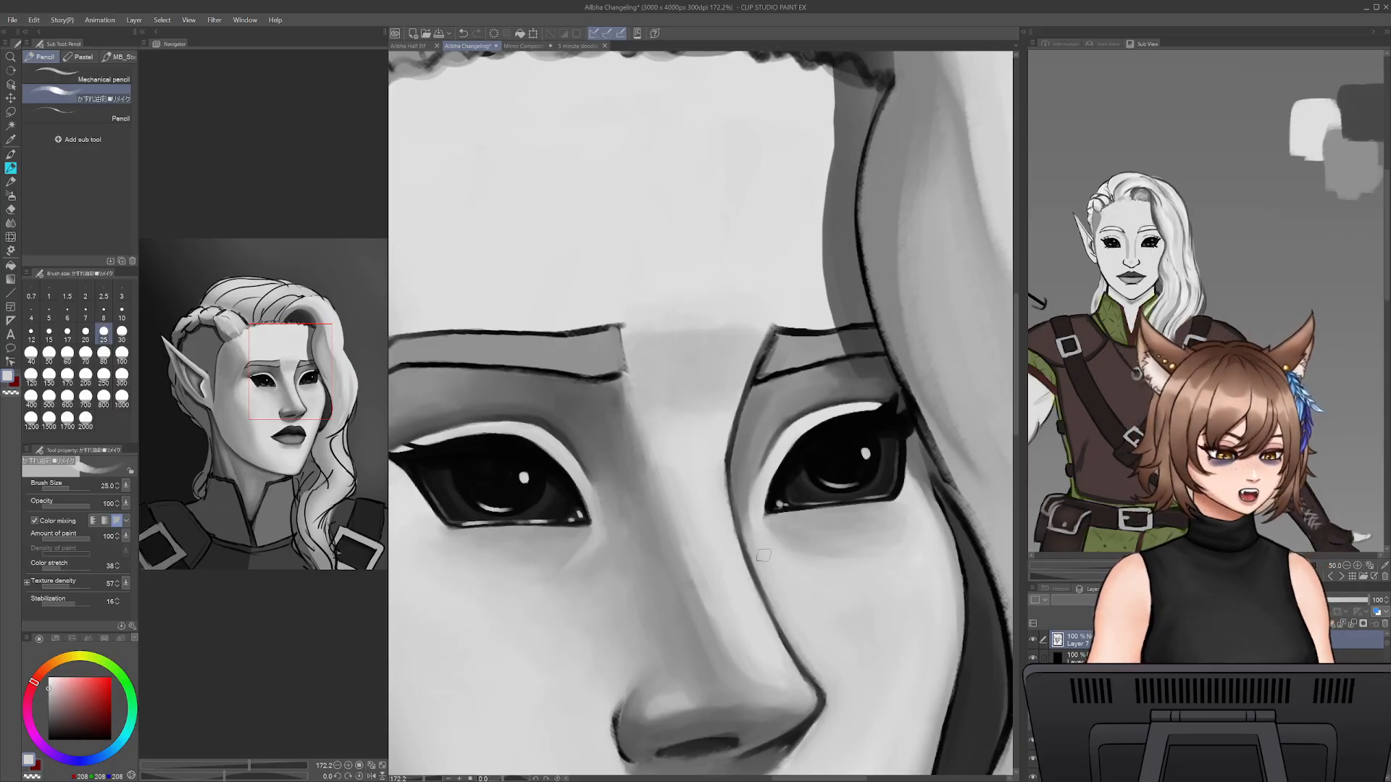
- Touch up the skin beside the nose line below the far eye's inner corner at pencil size 40 and undo the last stroke
{"action": "key", "text": "bracketright"}
{"action": "key", "text": "bracketright"}
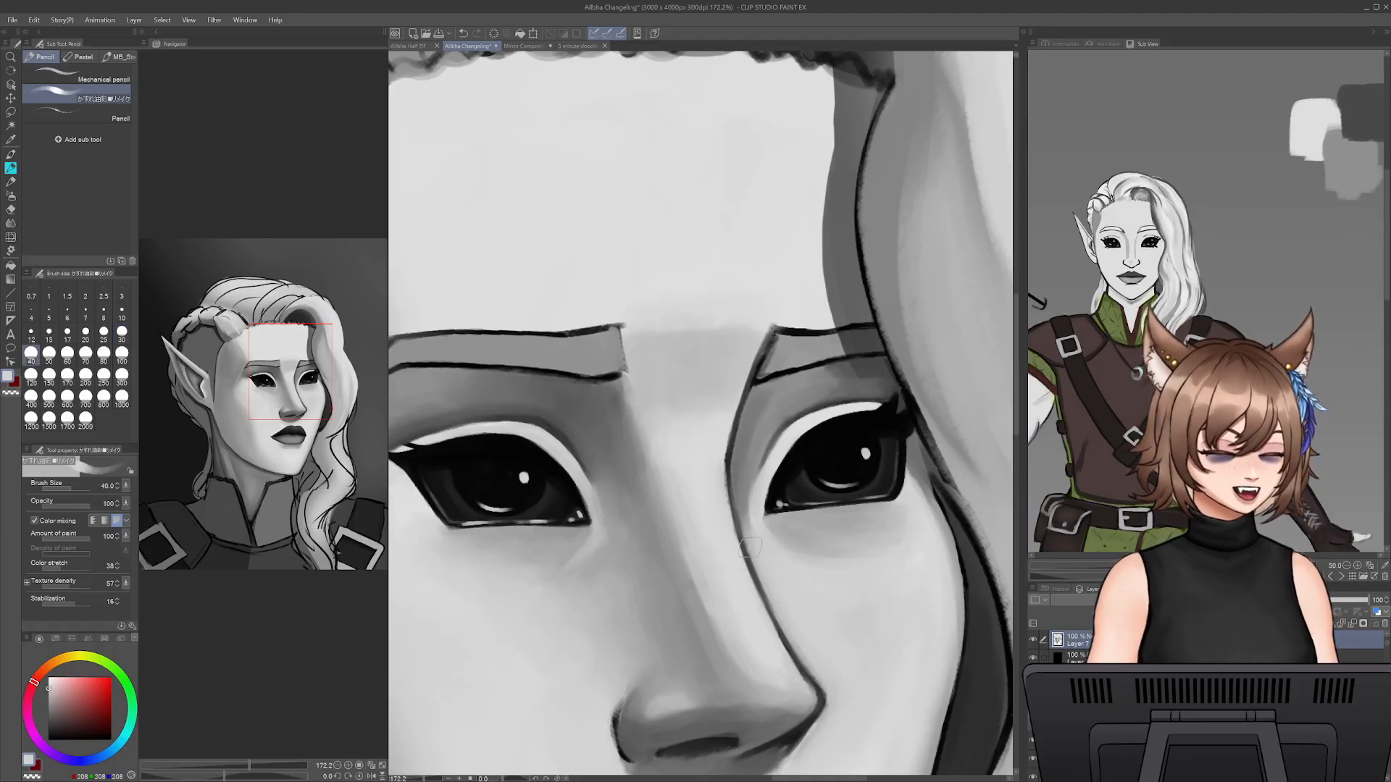
{"action": "key", "text": "bracketleft"}
{"action": "key", "text": "bracketleft"}
{"action": "key", "text": "bracketleft"}
{"action": "key", "text": "bracketleft"}
{"action": "key", "text": "ctrl+z"}
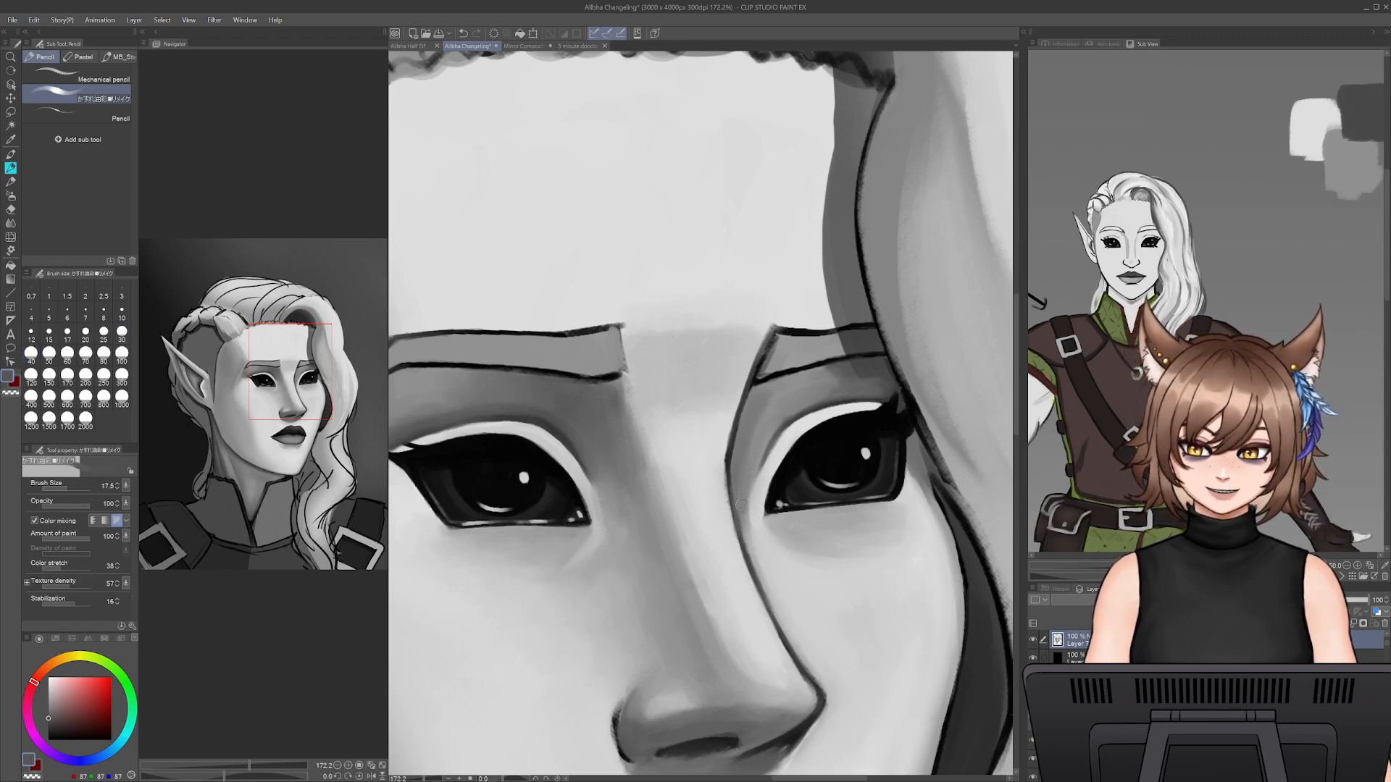
- Brush soft grey strokes onto the far cheek below the under-eye shadow at pencil sizes 30 and 50
{"action": "key", "text": "bracketright"}
{"action": "key", "text": "bracketright"}
{"action": "key", "text": "bracketright"}
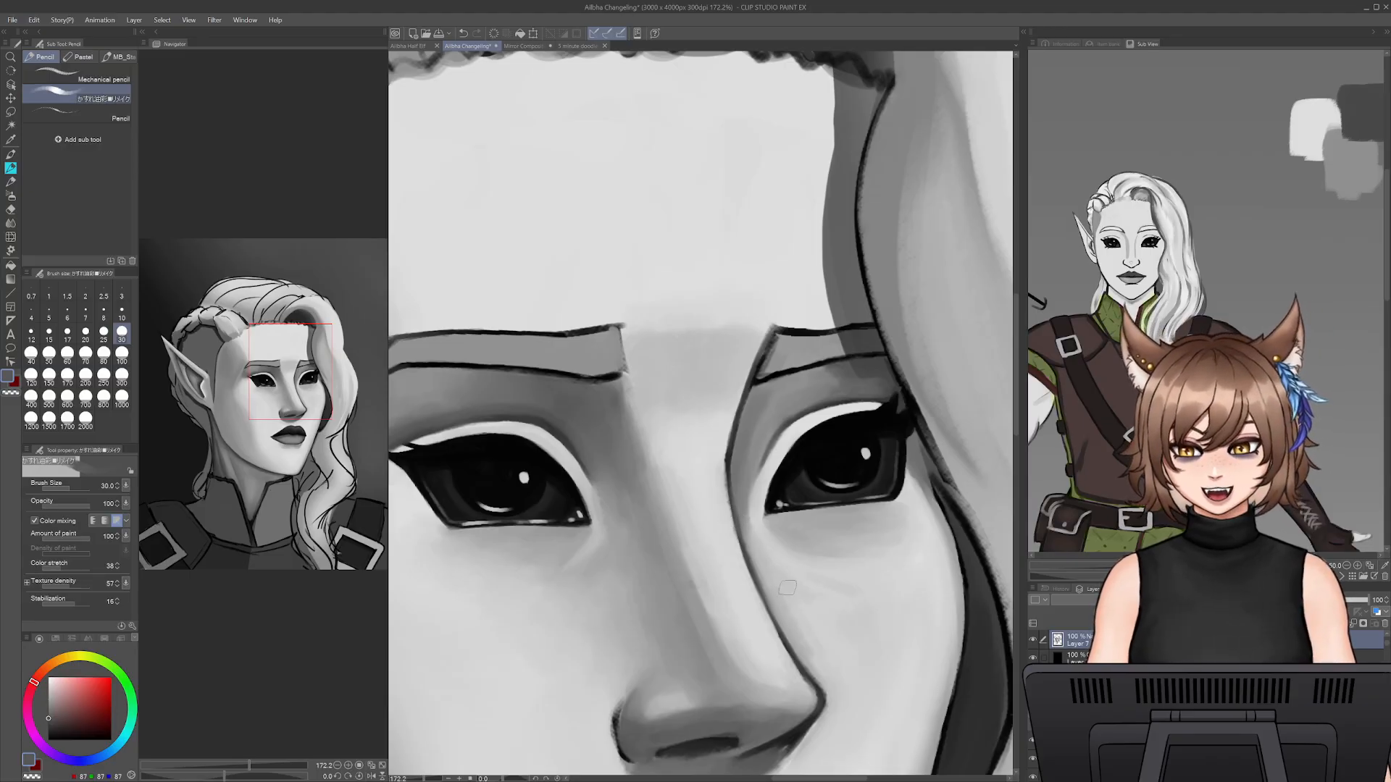
{"action": "key", "text": "bracketright"}
{"action": "key", "text": "bracketright"}
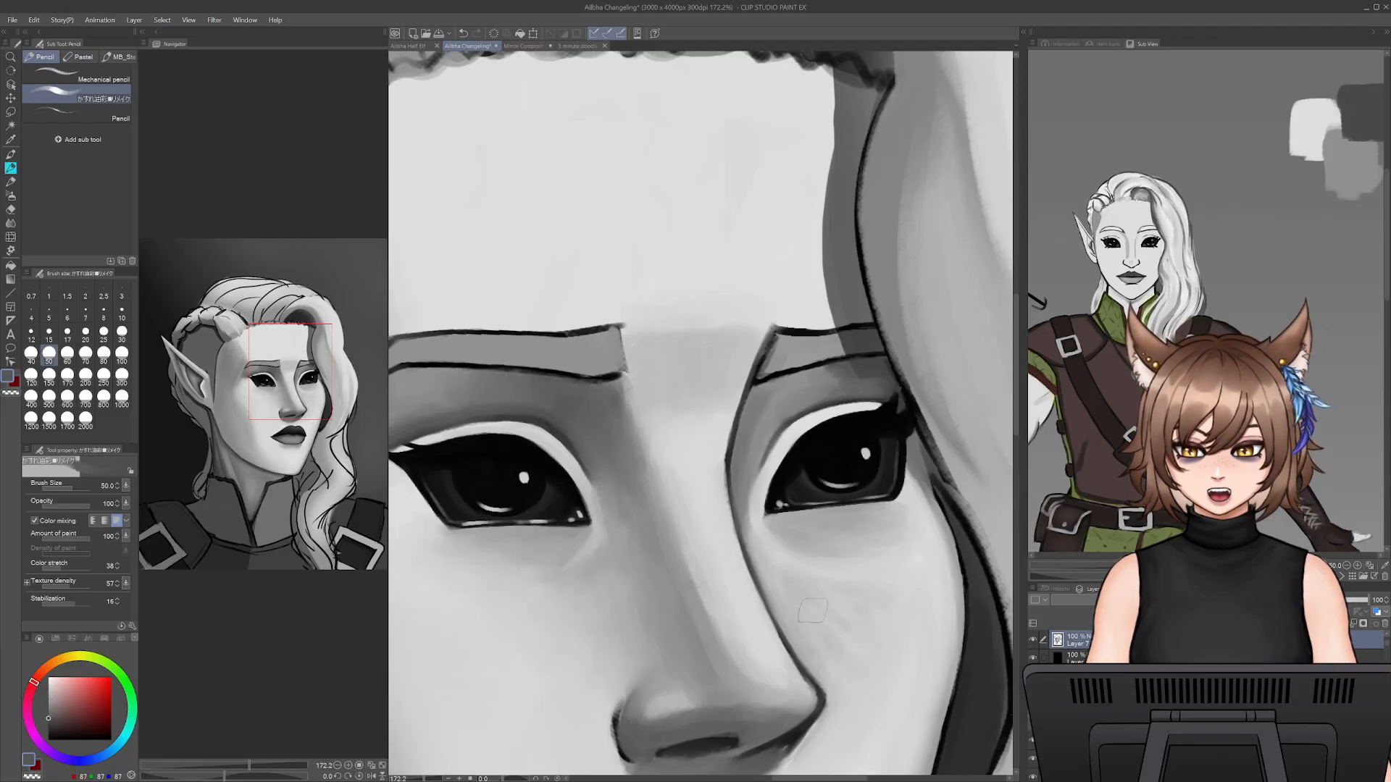
- Smooth the far cheek's tones toward the face's outer edge with sampled light greys at pencil size 70
{"action": "key", "text": "bracketright"}
{"action": "key", "text": "bracketright"}
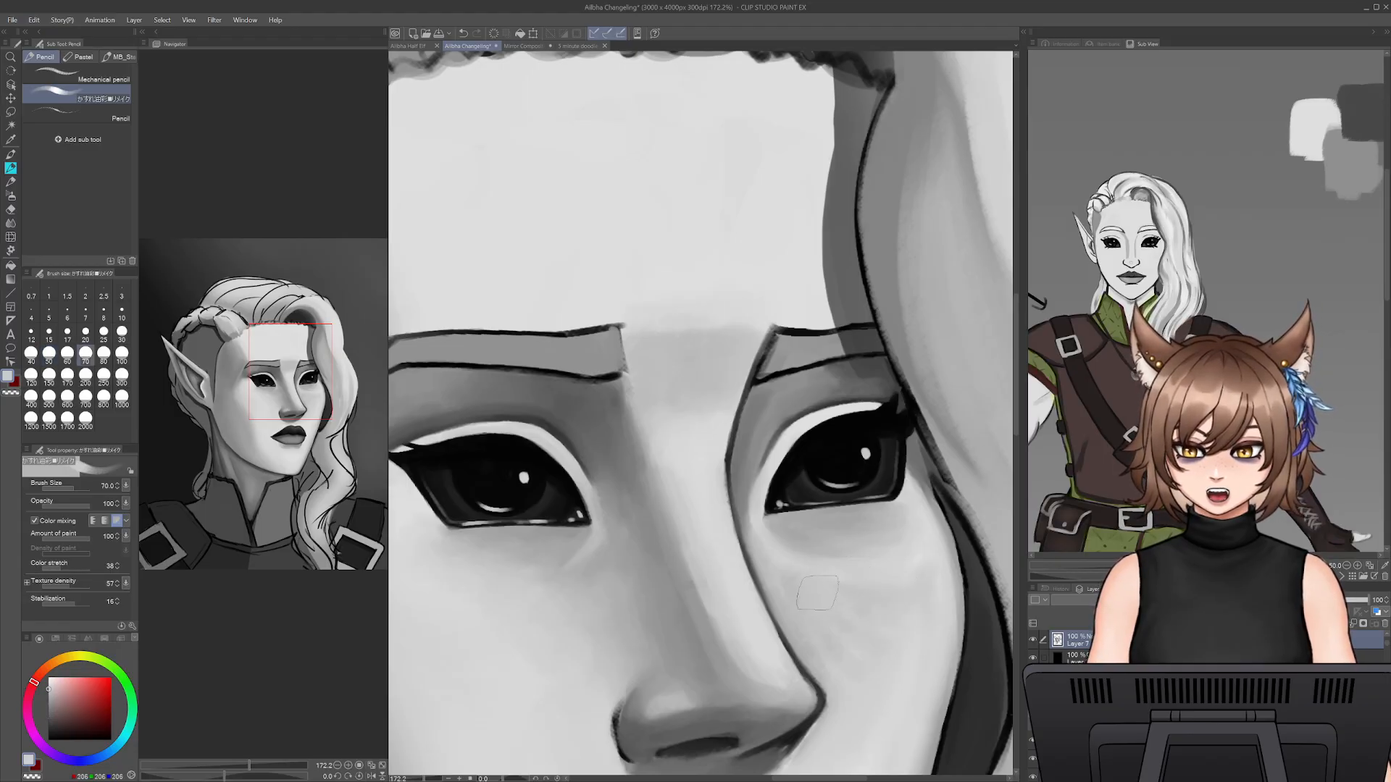
{"action": "left_click", "coordinate": [892, 670], "text": "alt"}
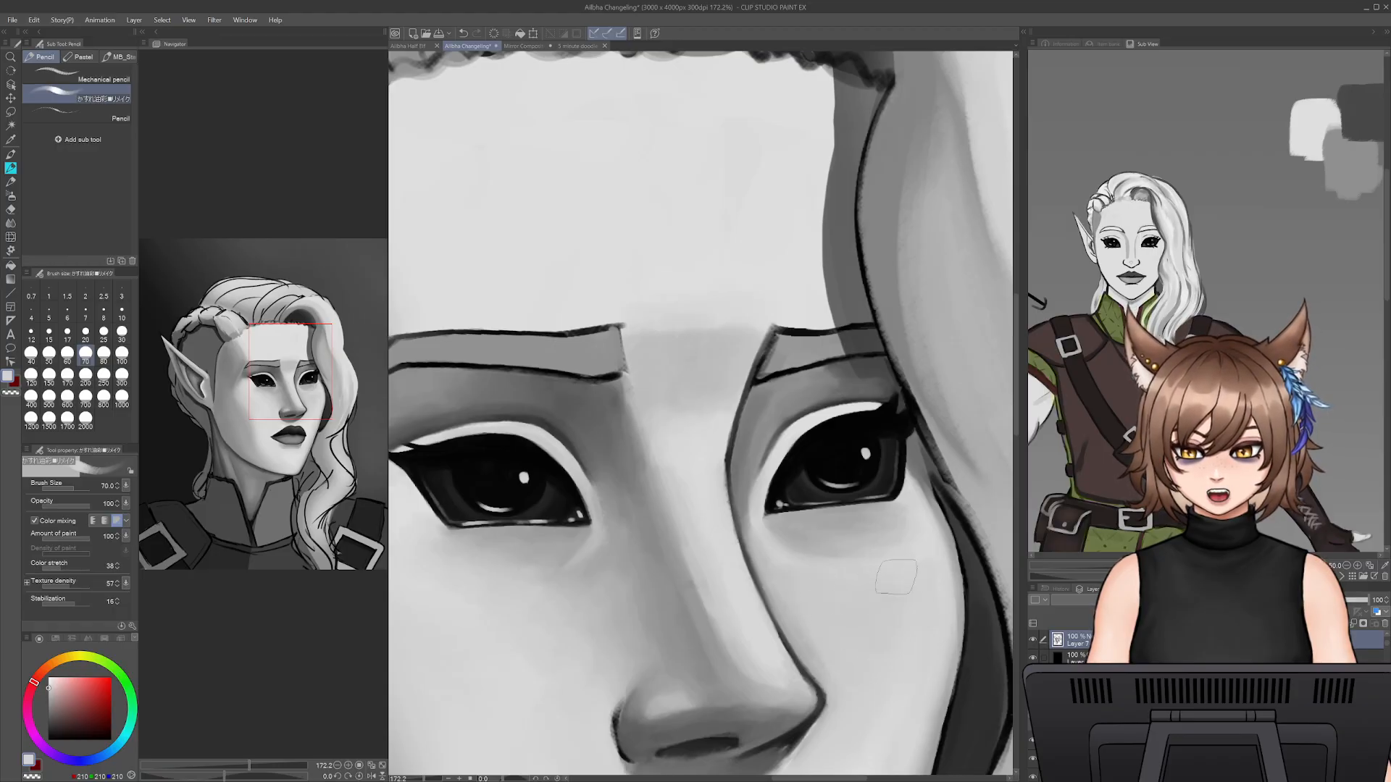
{"action": "left_click_drag", "start_coordinate": [882, 738], "coordinate": [881, 628]}
{"action": "left_click", "coordinate": [878, 640], "text": "alt"}
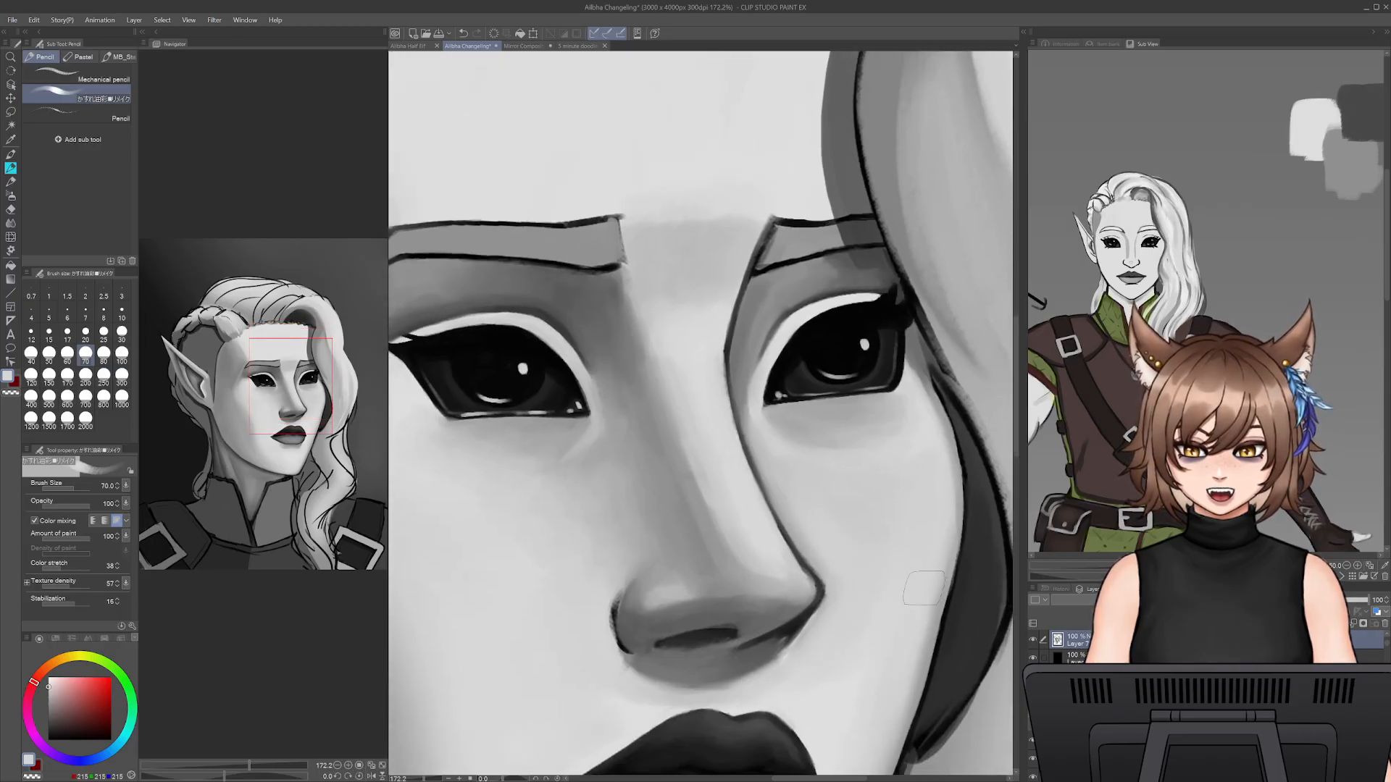
{"action": "left_click_drag", "start_coordinate": [933, 509], "coordinate": [899, 447]}
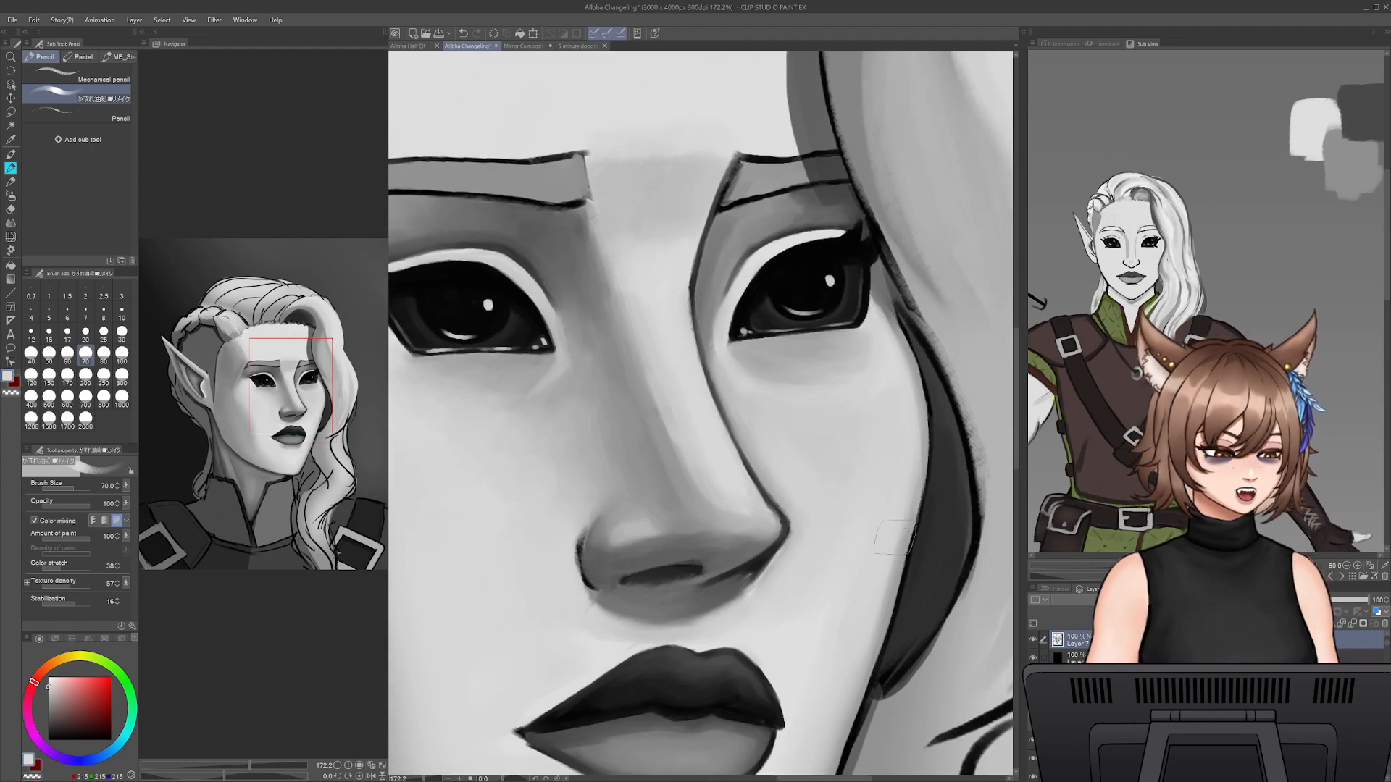
- Soften the far cheek's outer edge at pencil size 40 and check the whole face in mirrored and normal view
{"action": "key", "text": "bracketleft"}
{"action": "key", "text": "bracketleft"}
{"action": "key", "text": "bracketleft"}
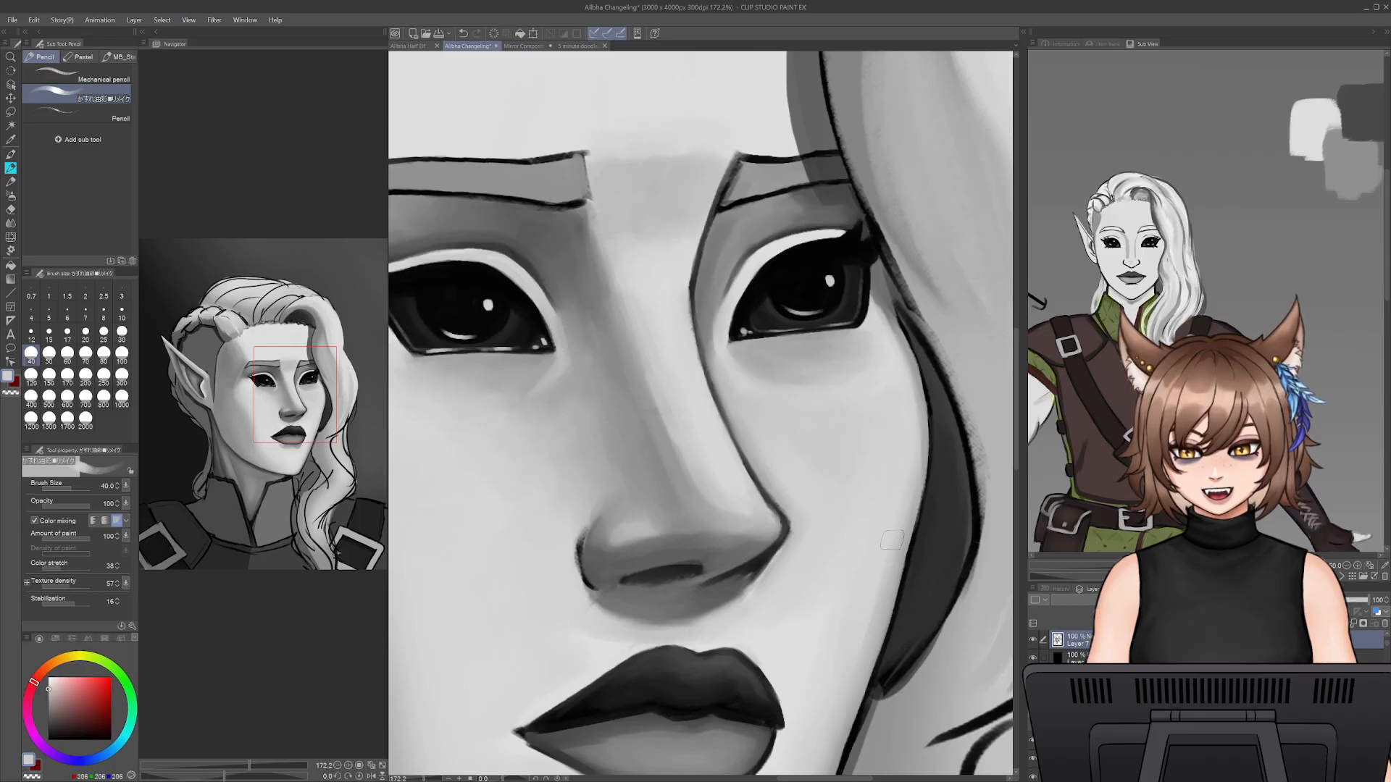
{"action": "key", "text": "h"}
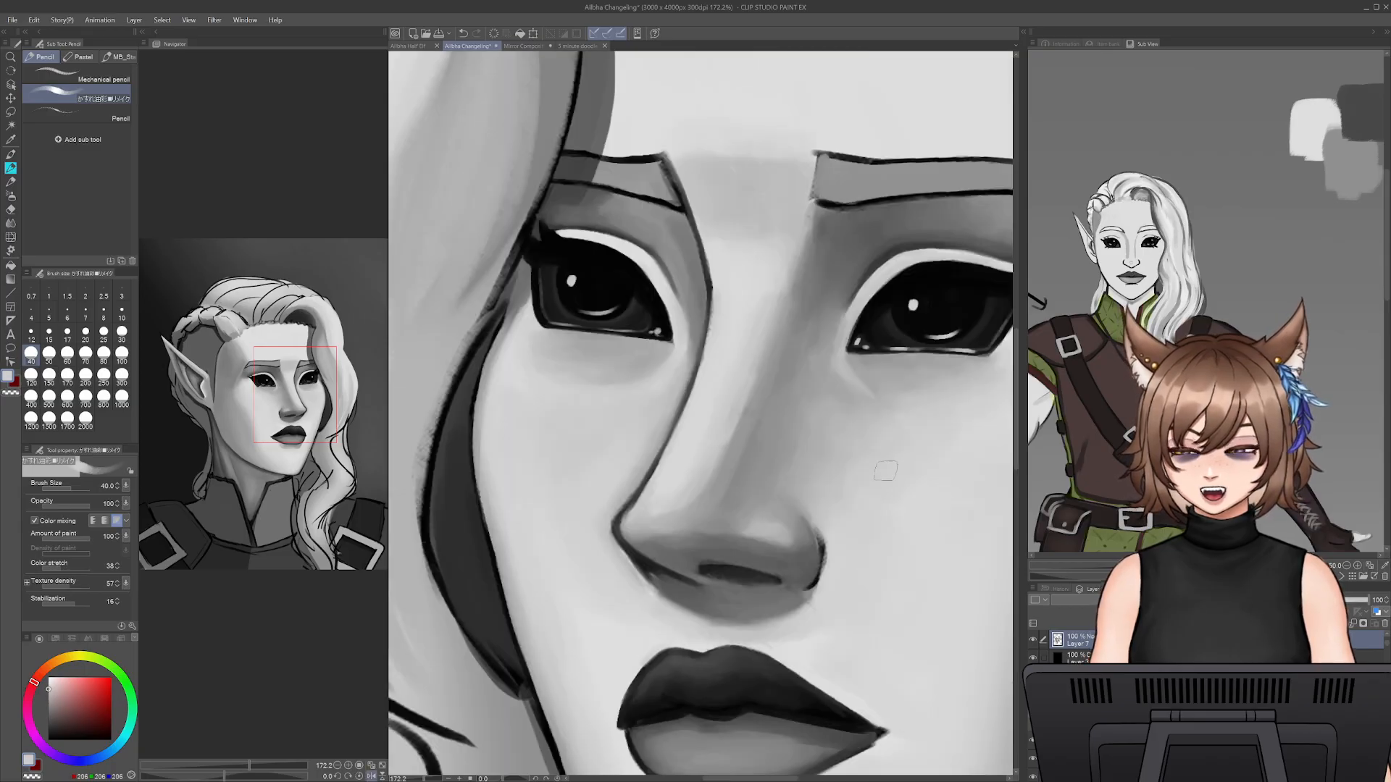
{"action": "key", "text": "h"}
{"action": "key", "text": "h"}
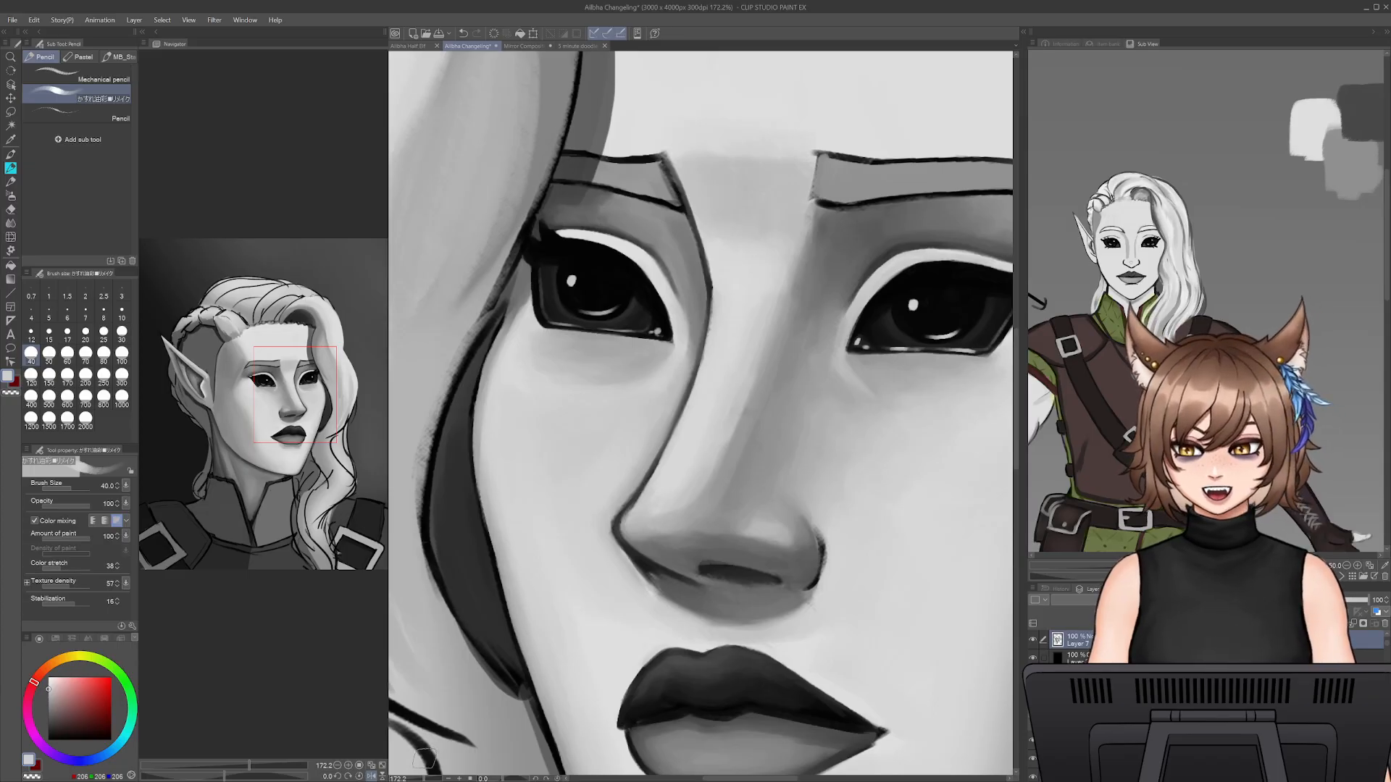
{"action": "left_click_drag", "start_coordinate": [416, 779], "coordinate": [418, 778]}
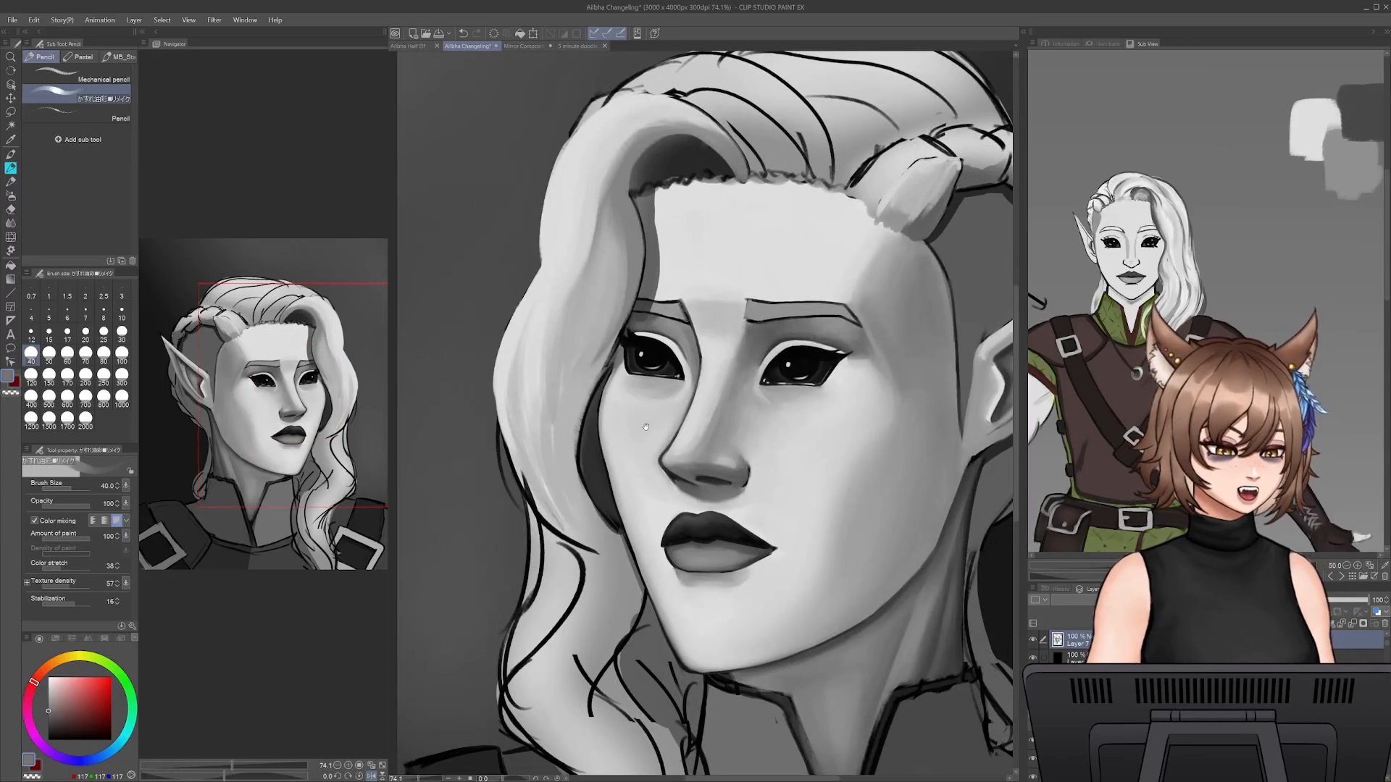
- Paint light strands down the large hair lock beside the far eye with sampled greys at pencil sizes 40 and 25
{"action": "left_click_drag", "start_coordinate": [645, 392], "coordinate": [742, 490]}
{"action": "left_click", "coordinate": [650, 368], "text": "alt"}
{"action": "left_click_drag", "start_coordinate": [654, 363], "coordinate": [690, 465]}
{"action": "key", "text": "bracketleft"}
{"action": "key", "text": "bracketleft"}
{"action": "left_click_drag", "start_coordinate": [644, 360], "coordinate": [598, 453]}
{"action": "key", "text": "ctrl+z"}
{"action": "left_click_drag", "start_coordinate": [644, 359], "coordinate": [597, 469]}
{"action": "left_click_drag", "start_coordinate": [641, 351], "coordinate": [670, 237]}
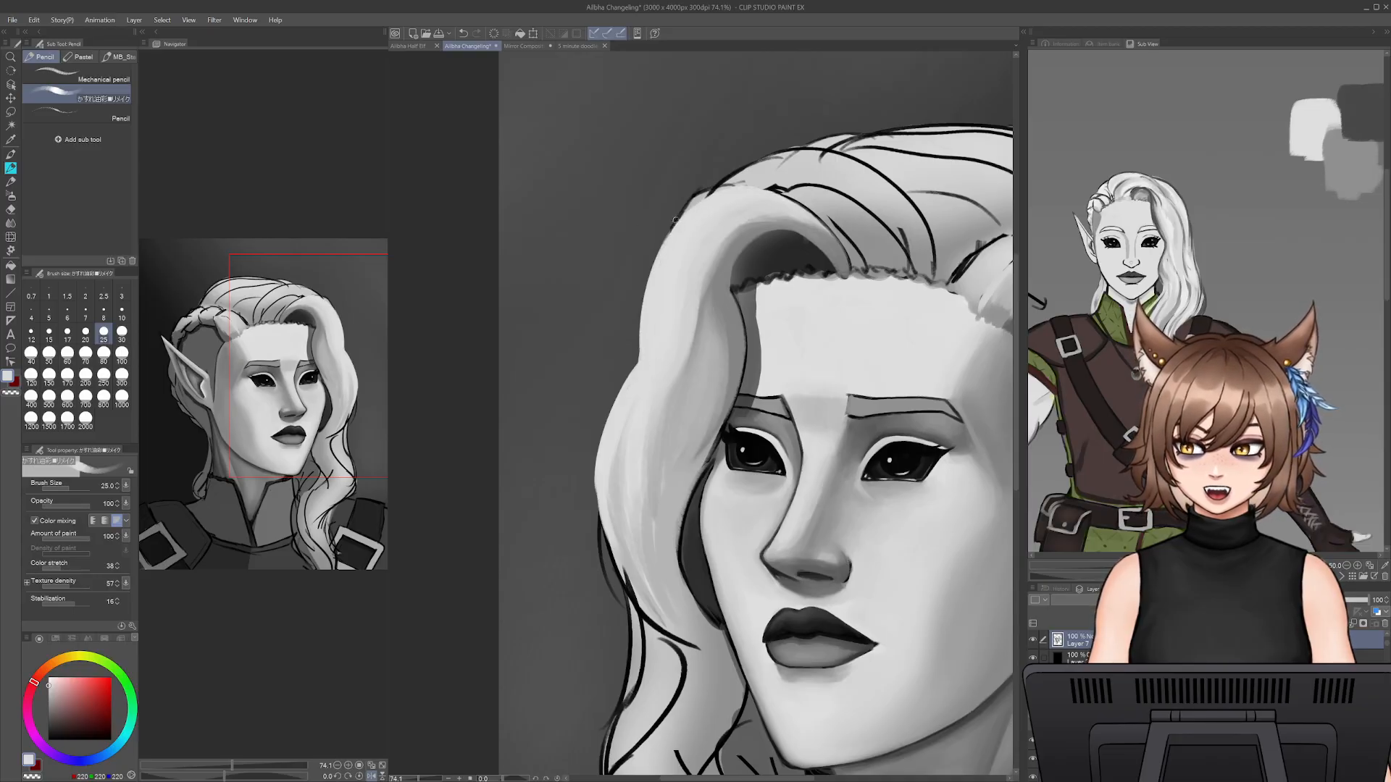
- Darken the hair lock's lower end beside the far cheek with sampled grey at pencil size 50
{"action": "mouse_move", "coordinate": [740, 610]}
{"action": "left_mouse_down"}
{"action": "mouse_move", "coordinate": [702, 303]}
{"action": "mouse_move", "coordinate": [746, 539]}
{"action": "mouse_move", "coordinate": [771, 484]}
{"action": "left_mouse_up"}
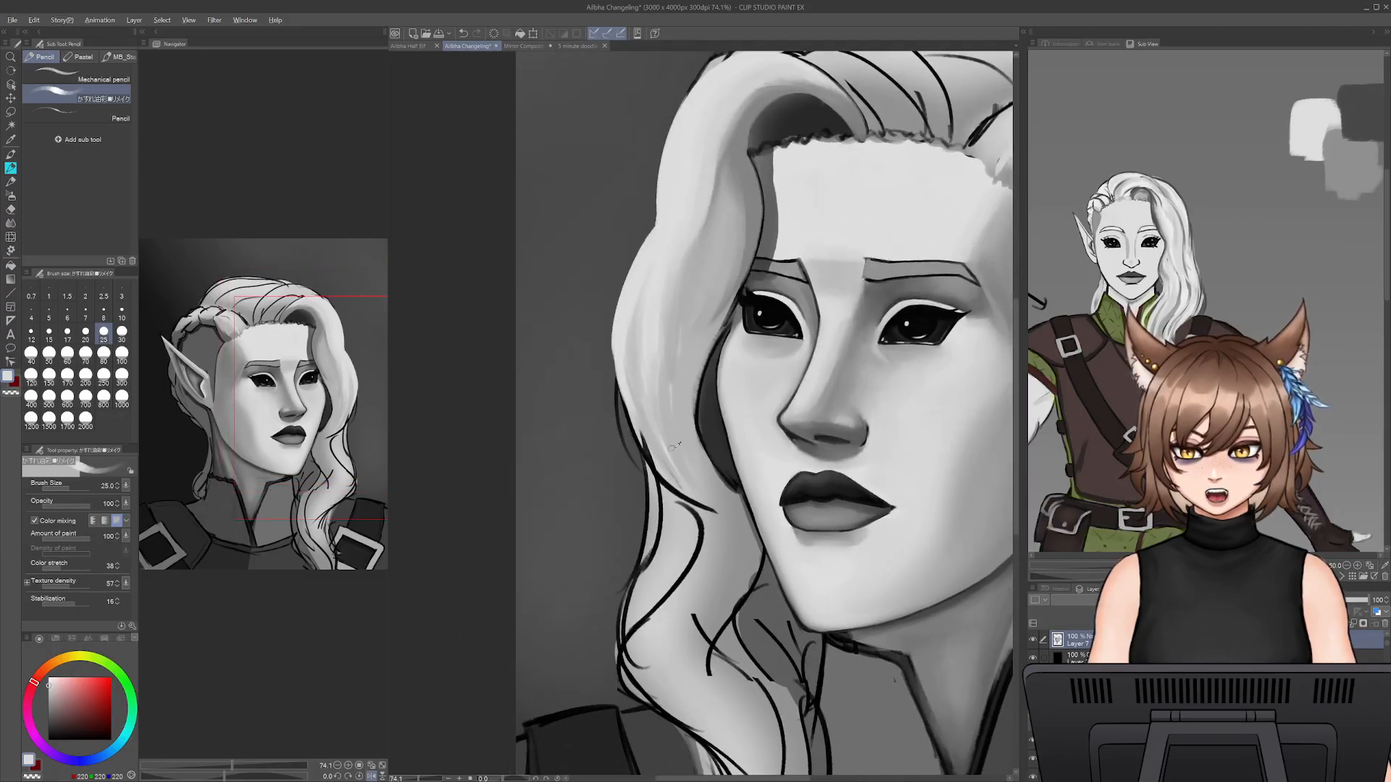
{"action": "left_click", "coordinate": [713, 421], "text": "alt"}
{"action": "key", "text": "bracketright"}
{"action": "key", "text": "bracketright"}
{"action": "key", "text": "bracketright"}
{"action": "mouse_move", "coordinate": [635, 407]}
{"action": "left_mouse_down"}
{"action": "mouse_move", "coordinate": [719, 511]}
{"action": "mouse_move", "coordinate": [656, 385]}
{"action": "mouse_move", "coordinate": [735, 519]}
{"action": "left_mouse_up"}
{"action": "mouse_move", "coordinate": [668, 418]}
{"action": "left_mouse_down"}
{"action": "mouse_move", "coordinate": [720, 505]}
{"action": "mouse_move", "coordinate": [746, 518]}
{"action": "left_mouse_up"}
- Blend the lock's lower shadow up along its outer edge and inner side with sampled greys at pencil size 50
{"action": "left_click", "coordinate": [661, 452], "text": "alt"}
{"action": "left_click", "coordinate": [645, 383], "text": "alt"}
{"action": "left_click_drag", "start_coordinate": [626, 349], "coordinate": [663, 458]}
{"action": "left_click", "coordinate": [681, 464], "text": "alt"}
{"action": "mouse_move", "coordinate": [690, 428]}
{"action": "left_mouse_down"}
{"action": "mouse_move", "coordinate": [742, 511]}
{"action": "mouse_move", "coordinate": [725, 500]}
{"action": "left_mouse_up"}
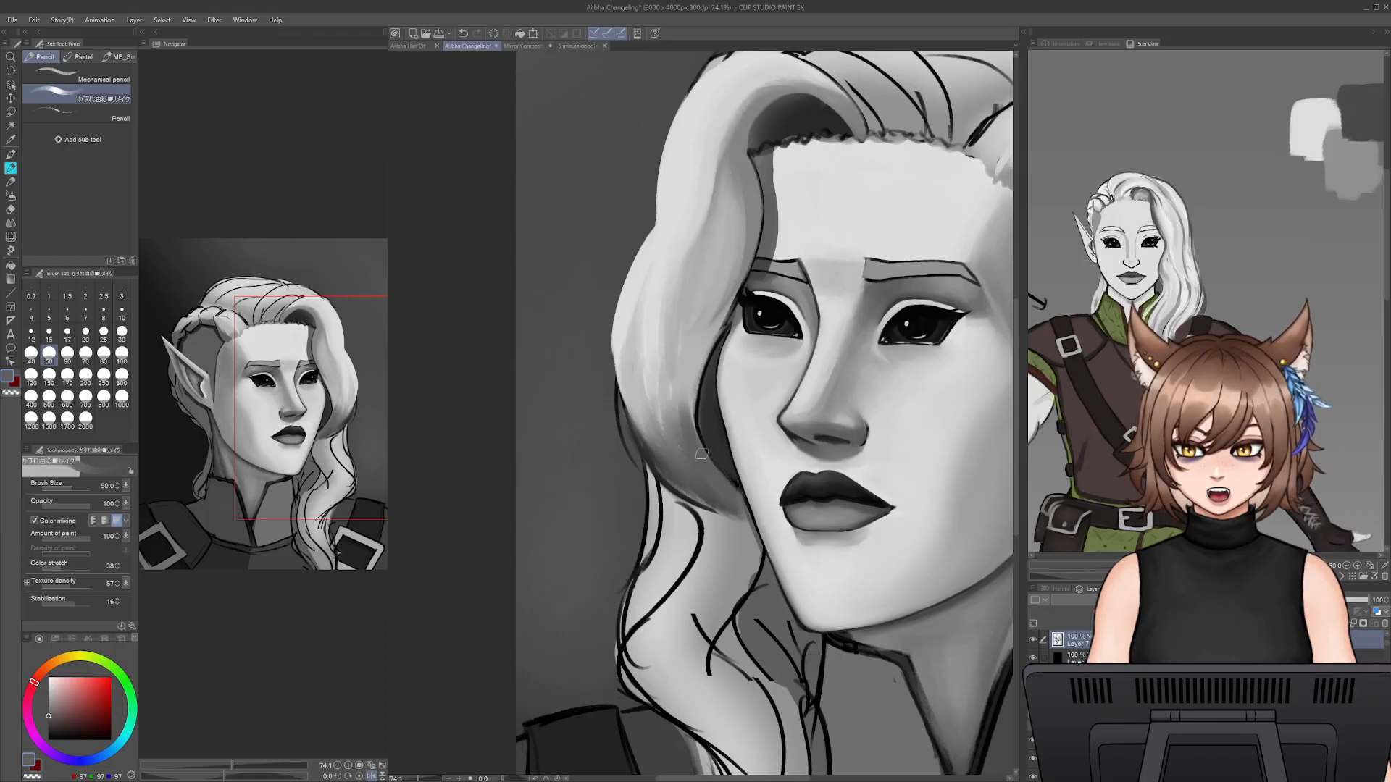
- Paint light strands down the large lock's middle and upper inner side with sampled greys at pencil size 50, undoing the last stroke
{"action": "left_click", "coordinate": [696, 373], "text": "alt"}
{"action": "mouse_move", "coordinate": [690, 384]}
{"action": "left_mouse_down"}
{"action": "mouse_move", "coordinate": [702, 458]}
{"action": "mouse_move", "coordinate": [708, 337]}
{"action": "mouse_move", "coordinate": [693, 350]}
{"action": "mouse_move", "coordinate": [700, 455]}
{"action": "left_mouse_up"}
{"action": "left_click", "coordinate": [652, 344], "text": "alt"}
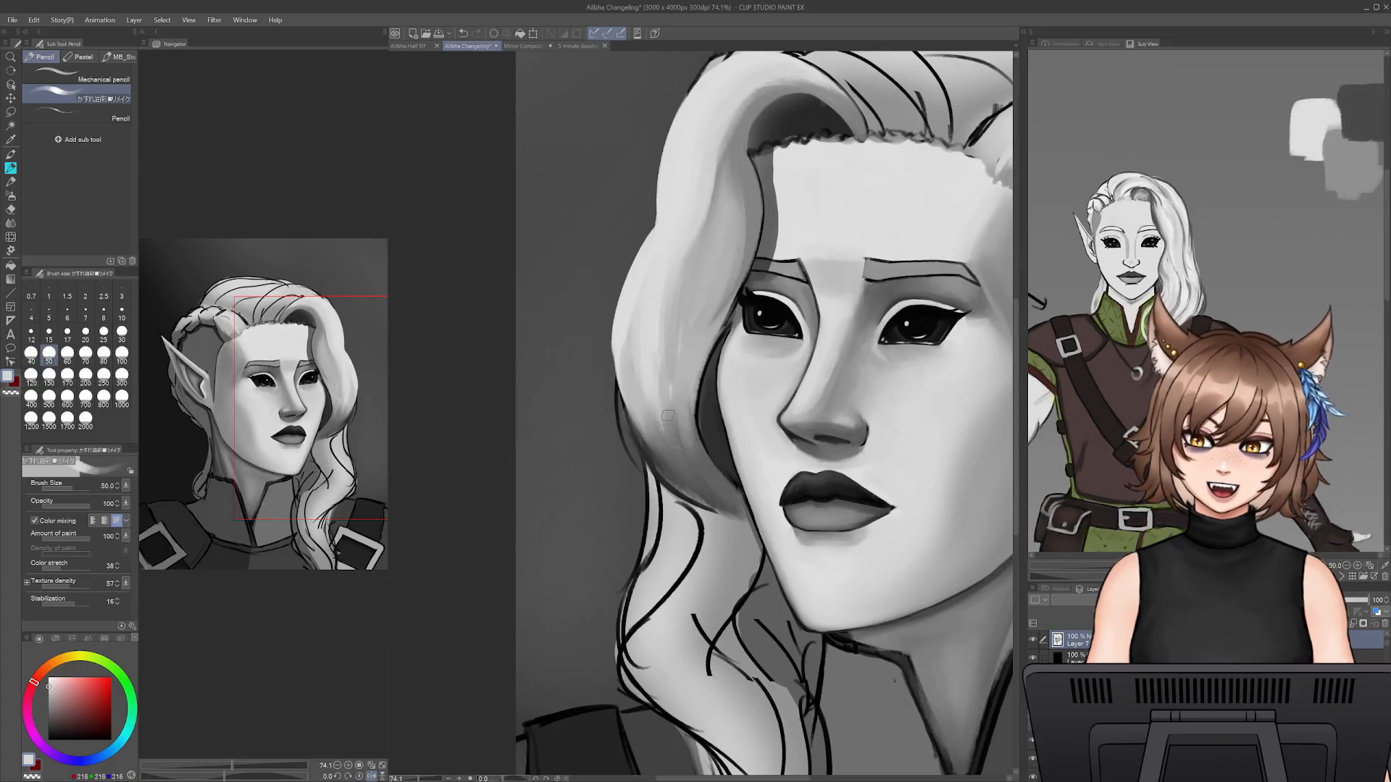
{"action": "left_click_drag", "start_coordinate": [694, 220], "coordinate": [668, 392]}
{"action": "mouse_move", "coordinate": [684, 279]}
{"action": "left_mouse_down"}
{"action": "mouse_move", "coordinate": [722, 126]}
{"action": "mouse_move", "coordinate": [771, 97]}
{"action": "mouse_move", "coordinate": [717, 168]}
{"action": "mouse_move", "coordinate": [707, 263]}
{"action": "left_mouse_up"}
{"action": "left_click_drag", "start_coordinate": [728, 156], "coordinate": [697, 272]}
{"action": "mouse_move", "coordinate": [729, 156]}
{"action": "left_mouse_down"}
{"action": "mouse_move", "coordinate": [715, 285]}
{"action": "mouse_move", "coordinate": [724, 269]}
{"action": "left_mouse_up"}
{"action": "key", "text": "ctrl+z"}
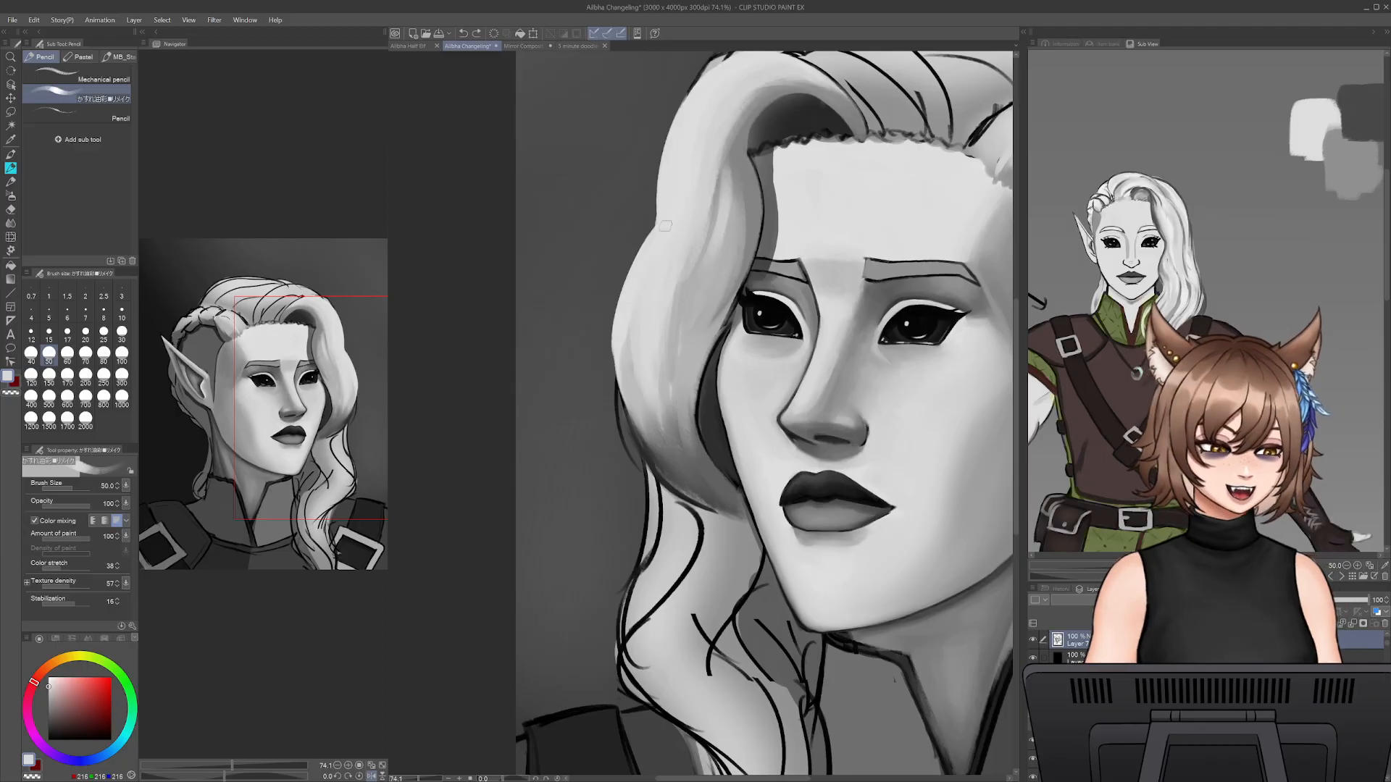
- Add mid-grey strands through the middle of the large lock at forehead height with sampled grey at pencil size 50
{"action": "left_click", "coordinate": [736, 153], "text": "alt"}
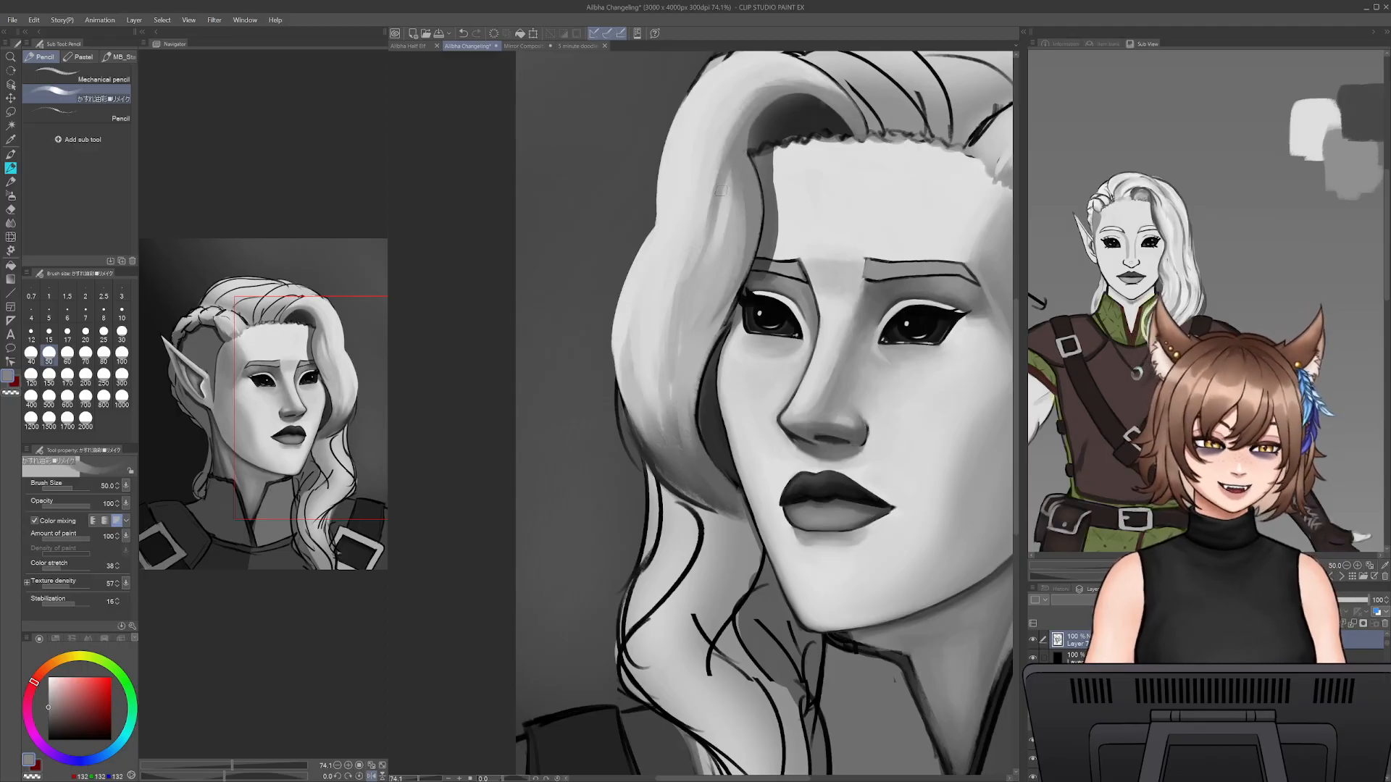
{"action": "left_click_drag", "start_coordinate": [709, 214], "coordinate": [688, 265]}
{"action": "left_click_drag", "start_coordinate": [711, 184], "coordinate": [683, 271]}
{"action": "left_click_drag", "start_coordinate": [723, 193], "coordinate": [697, 258]}
{"action": "left_click", "coordinate": [733, 200], "text": "alt"}
- Layer sampled-grey strands around the hair arch and down the lock's inner edge beside the forehead at pencil size 50
{"action": "left_click_drag", "start_coordinate": [733, 167], "coordinate": [732, 203]}
{"action": "left_click_drag", "start_coordinate": [733, 141], "coordinate": [732, 178]}
{"action": "left_click_drag", "start_coordinate": [756, 108], "coordinate": [740, 162]}
{"action": "mouse_move", "coordinate": [783, 86]}
{"action": "left_mouse_down"}
{"action": "mouse_move", "coordinate": [727, 167]}
{"action": "mouse_move", "coordinate": [752, 82]}
{"action": "mouse_move", "coordinate": [770, 78]}
{"action": "mouse_move", "coordinate": [738, 163]}
{"action": "mouse_move", "coordinate": [741, 106]}
{"action": "mouse_move", "coordinate": [737, 194]}
{"action": "left_mouse_up"}
{"action": "left_click", "coordinate": [742, 90], "text": "alt"}
{"action": "left_click_drag", "start_coordinate": [741, 159], "coordinate": [738, 254]}
{"action": "mouse_move", "coordinate": [735, 214]}
{"action": "left_mouse_down"}
{"action": "mouse_move", "coordinate": [719, 284]}
{"action": "mouse_move", "coordinate": [729, 263]}
{"action": "left_mouse_up"}
{"action": "left_click_drag", "start_coordinate": [727, 174], "coordinate": [712, 284]}
{"action": "left_click_drag", "start_coordinate": [723, 192], "coordinate": [716, 235]}
{"action": "left_click_drag", "start_coordinate": [724, 161], "coordinate": [721, 192]}
- Paint long darker grey strands from the upper bend down the lock's centre with sampled grey at pencil size 50
{"action": "left_click", "coordinate": [698, 237], "text": "alt"}
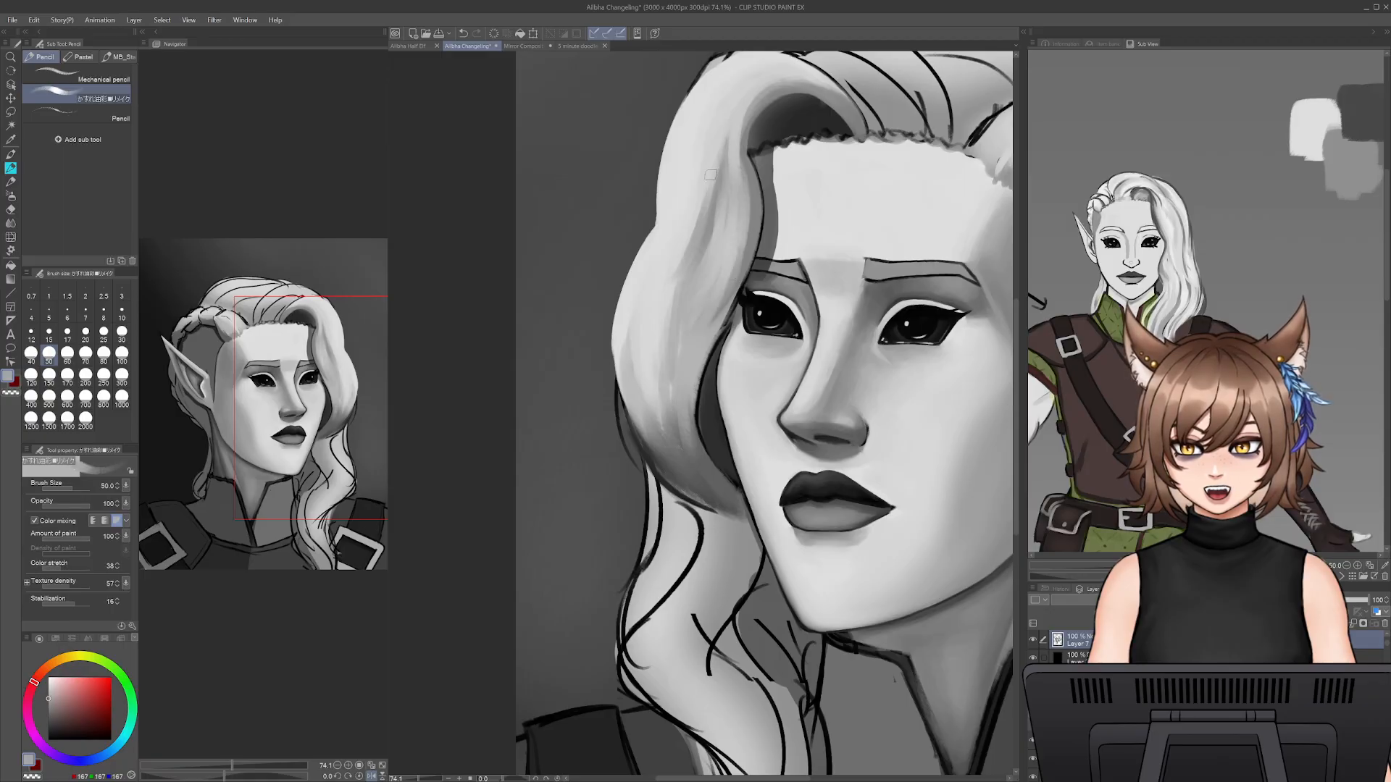
{"action": "mouse_move", "coordinate": [668, 283]}
{"action": "left_mouse_down"}
{"action": "mouse_move", "coordinate": [670, 350]}
{"action": "mouse_move", "coordinate": [662, 342]}
{"action": "left_mouse_up"}
{"action": "left_click_drag", "start_coordinate": [690, 234], "coordinate": [657, 339]}
{"action": "left_click_drag", "start_coordinate": [697, 206], "coordinate": [675, 257]}
{"action": "left_click_drag", "start_coordinate": [708, 160], "coordinate": [681, 228]}
{"action": "left_click_drag", "start_coordinate": [714, 125], "coordinate": [688, 217]}
{"action": "left_click_drag", "start_coordinate": [738, 94], "coordinate": [710, 180]}
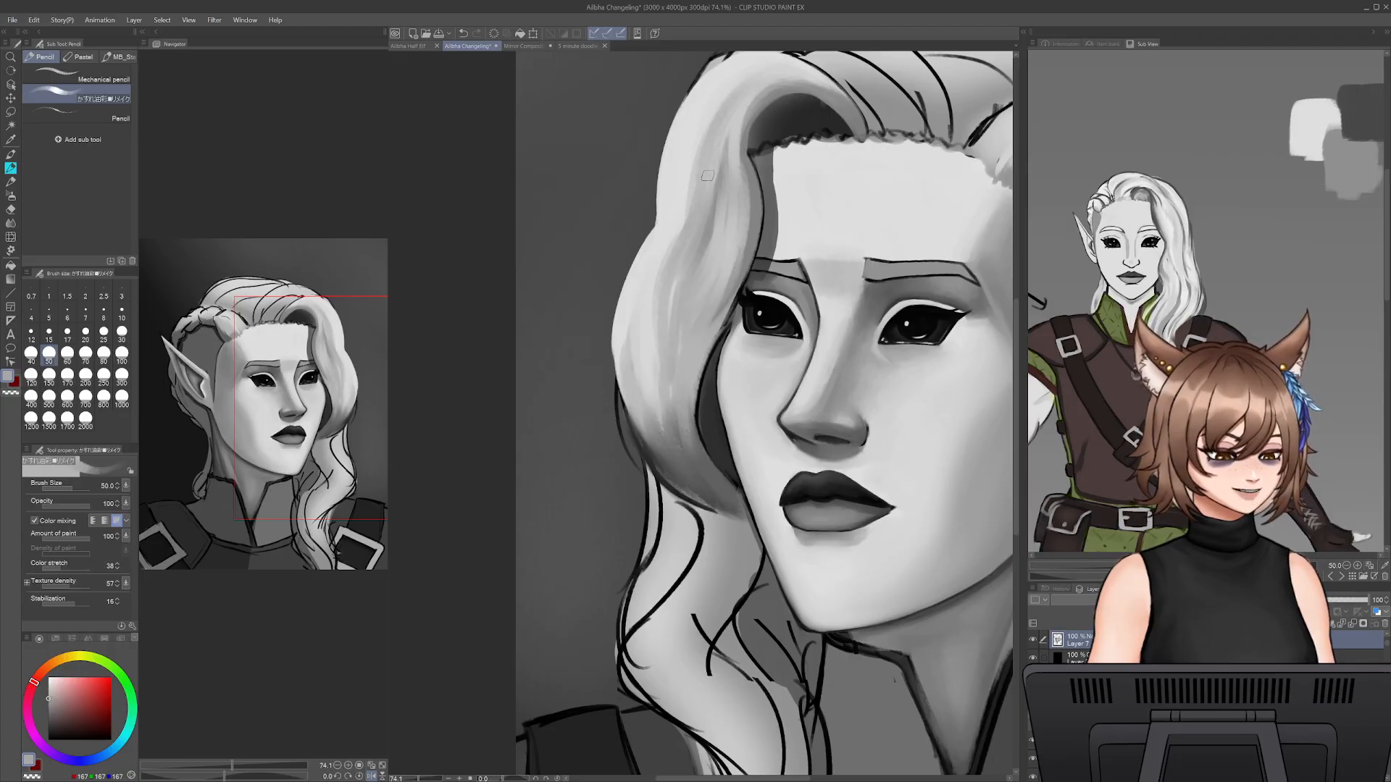
{"action": "left_click_drag", "start_coordinate": [694, 178], "coordinate": [664, 351]}
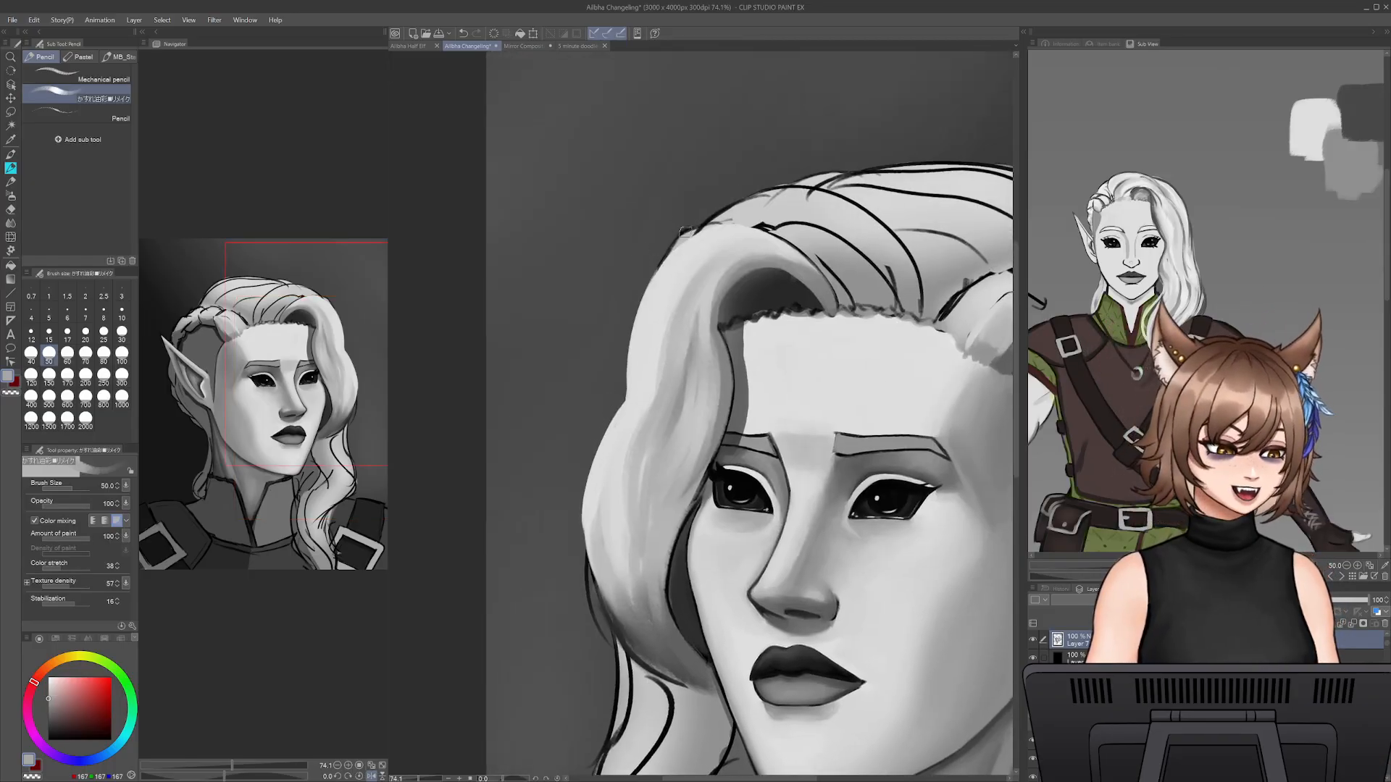
- Shade the lock's outer bulge with mid-grey strands using sampled greys at pencil sizes 30 and 40
{"action": "left_click", "coordinate": [713, 250], "text": "alt"}
{"action": "key", "text": "bracketleft"}
{"action": "key", "text": "bracketleft"}
{"action": "left_click", "coordinate": [681, 426], "text": "shift"}
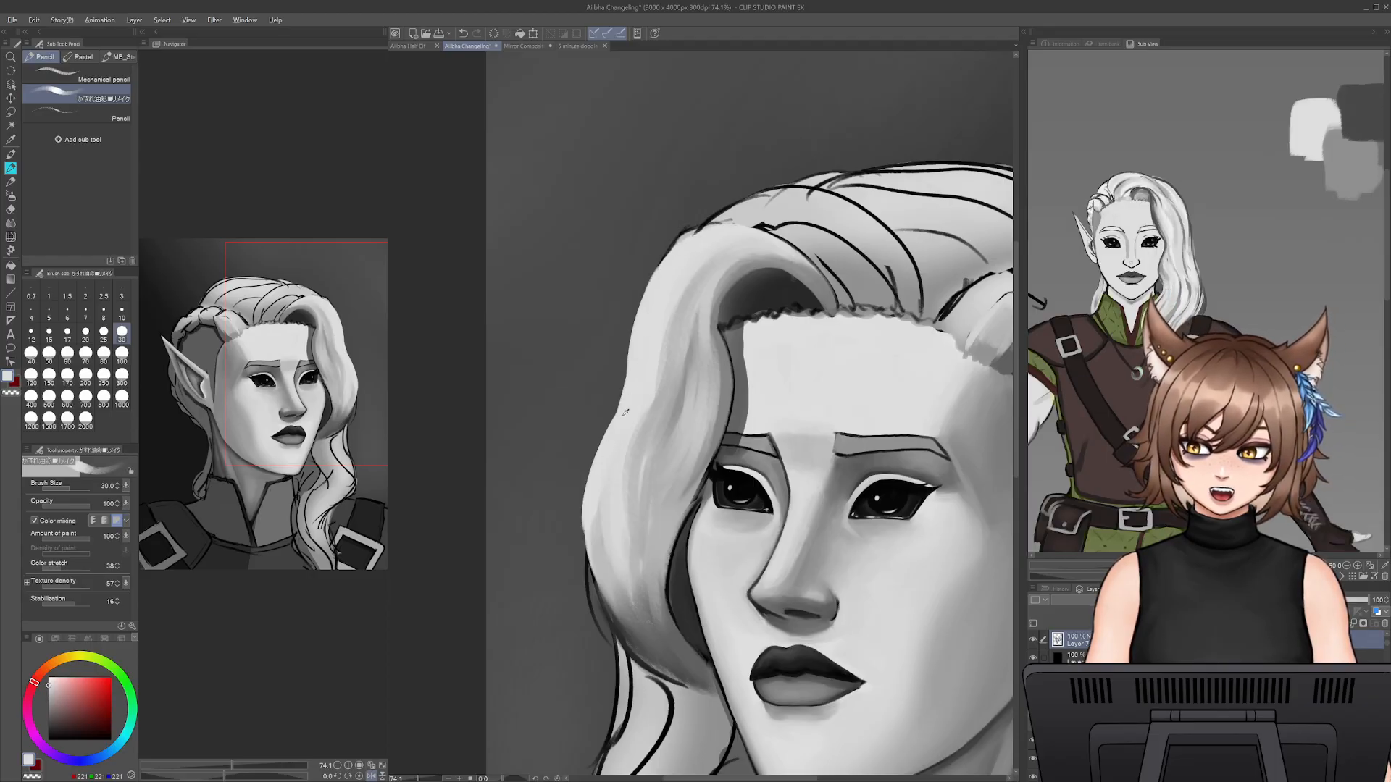
{"action": "left_click", "coordinate": [651, 481], "text": "alt"}
{"action": "key", "text": "bracketright"}
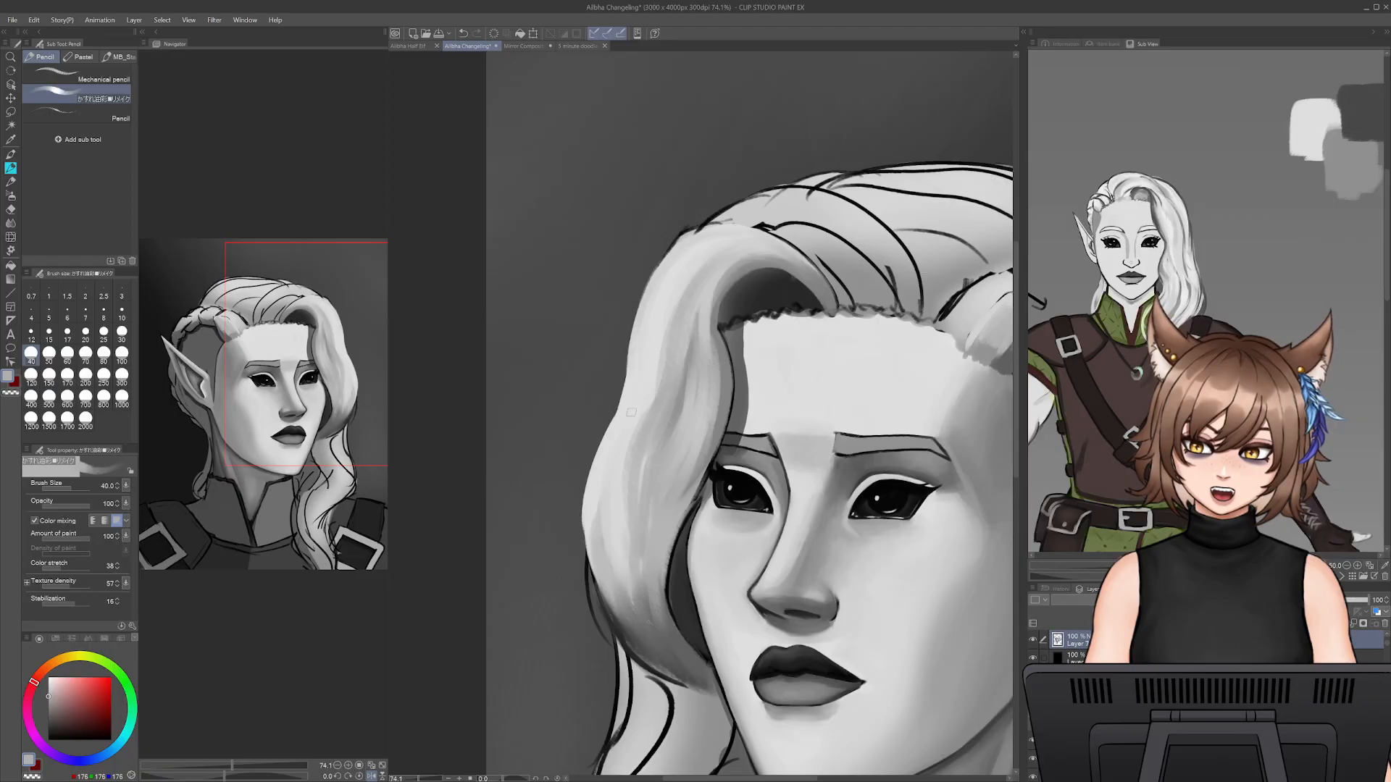
{"action": "left_click", "coordinate": [614, 453], "text": "alt"}
{"action": "mouse_move", "coordinate": [604, 474]}
{"action": "left_mouse_down"}
{"action": "mouse_move", "coordinate": [585, 518]}
{"action": "mouse_move", "coordinate": [639, 622]}
{"action": "mouse_move", "coordinate": [617, 599]}
{"action": "mouse_move", "coordinate": [595, 497]}
{"action": "mouse_move", "coordinate": [622, 621]}
{"action": "mouse_move", "coordinate": [649, 642]}
{"action": "left_mouse_up"}
{"action": "left_click_drag", "start_coordinate": [620, 574], "coordinate": [634, 610]}
{"action": "left_click", "coordinate": [641, 439], "text": "alt"}
{"action": "left_click_drag", "start_coordinate": [618, 475], "coordinate": [630, 591]}
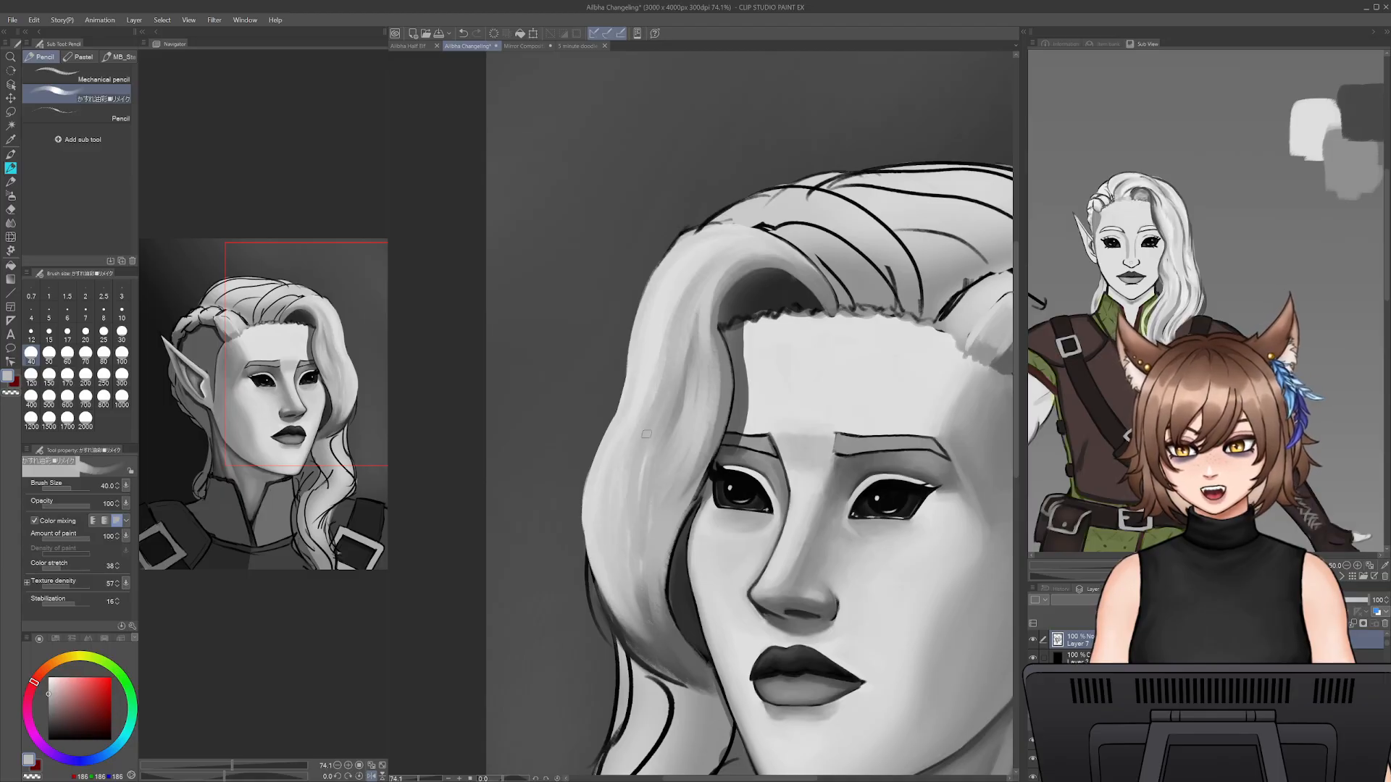
- Blend light strands into the lock's lower bulge beside the far cheek with sampled greys at pencil size 40
{"action": "left_click", "coordinate": [701, 258], "text": "alt"}
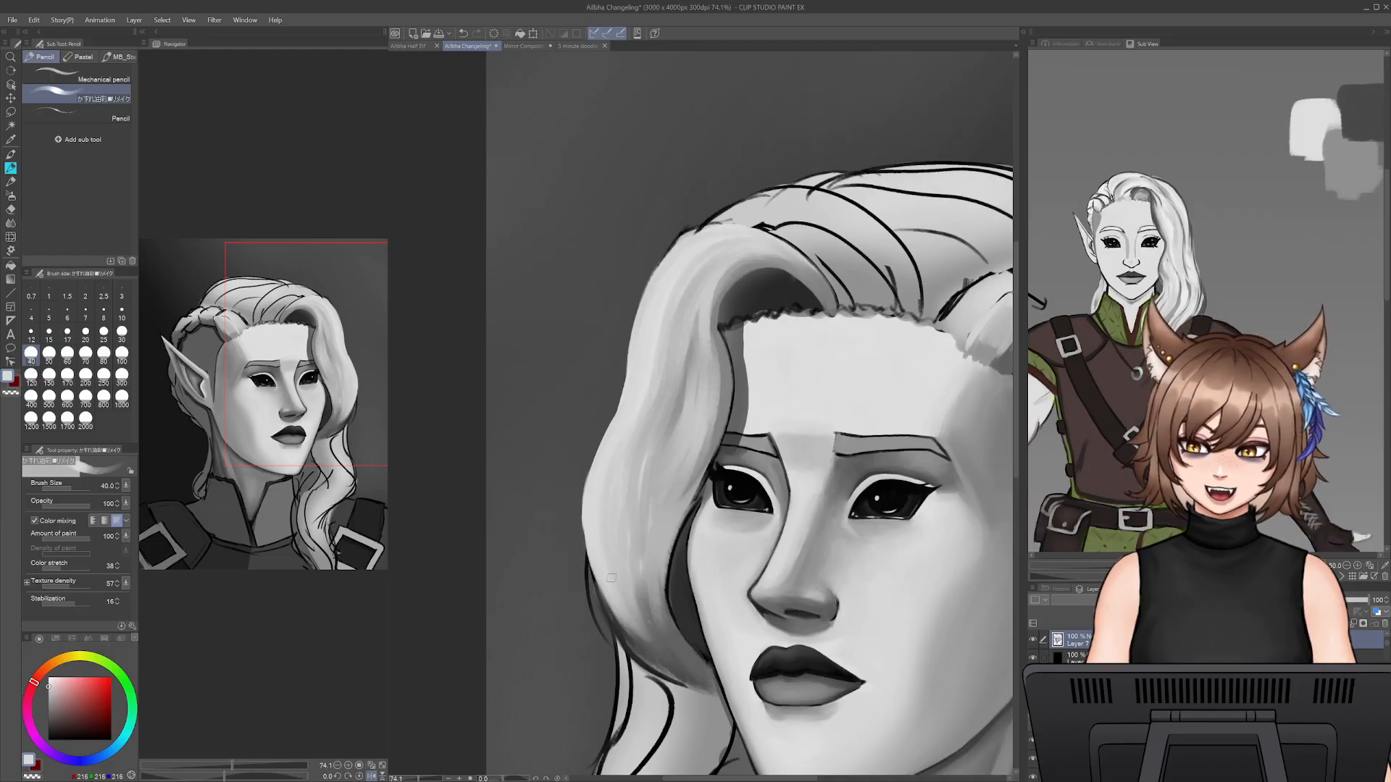
{"action": "mouse_move", "coordinate": [658, 632]}
{"action": "left_mouse_down"}
{"action": "mouse_move", "coordinate": [628, 524]}
{"action": "mouse_move", "coordinate": [664, 552]}
{"action": "left_mouse_up"}
{"action": "left_click", "coordinate": [623, 470], "text": "alt"}
{"action": "left_click_drag", "start_coordinate": [638, 484], "coordinate": [659, 552]}
{"action": "left_click", "coordinate": [660, 418], "text": "alt"}
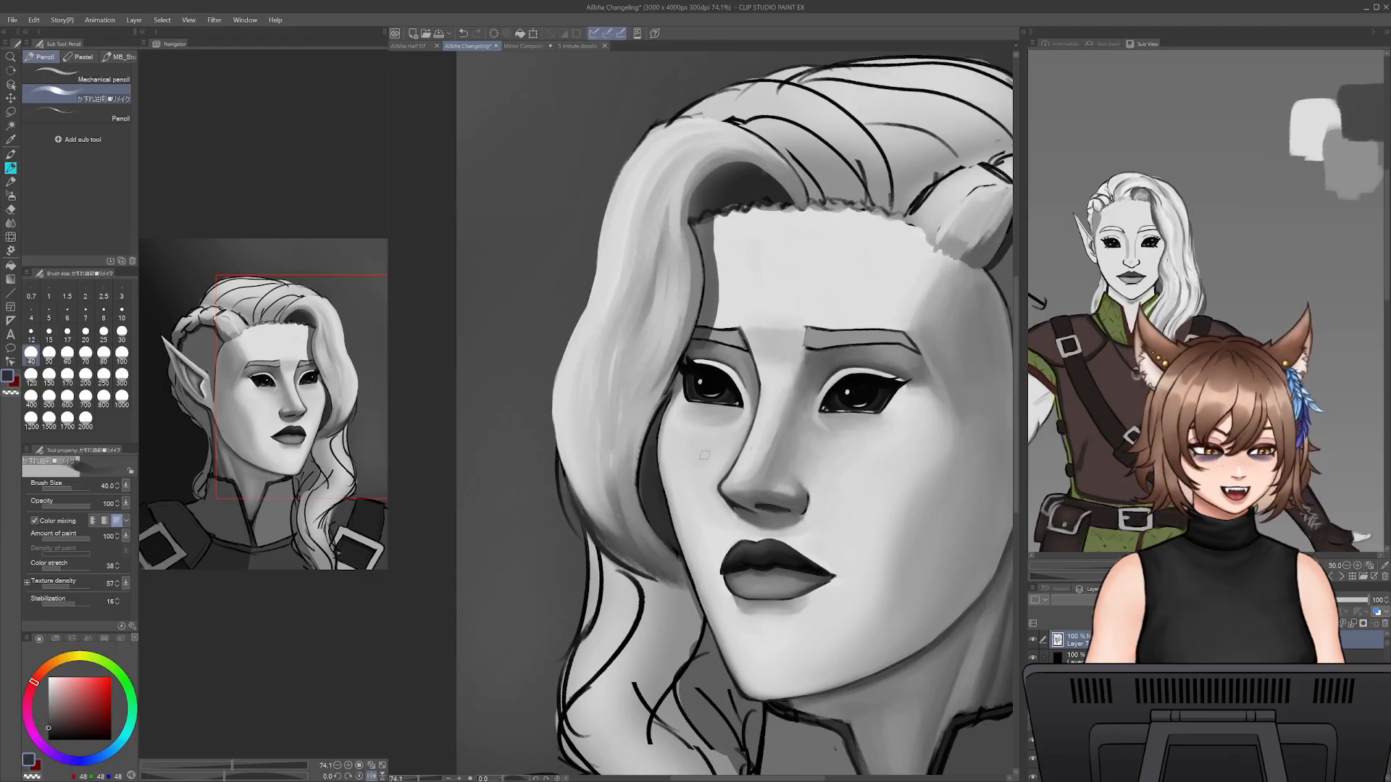
- Refine the lock's inner shadow edge beside the far cheek with sampled greys at pencil size 25
{"action": "left_click", "coordinate": [685, 334], "text": "alt"}
{"action": "key", "text": "bracketleft"}
{"action": "key", "text": "bracketleft"}
{"action": "key", "text": "bracketleft"}
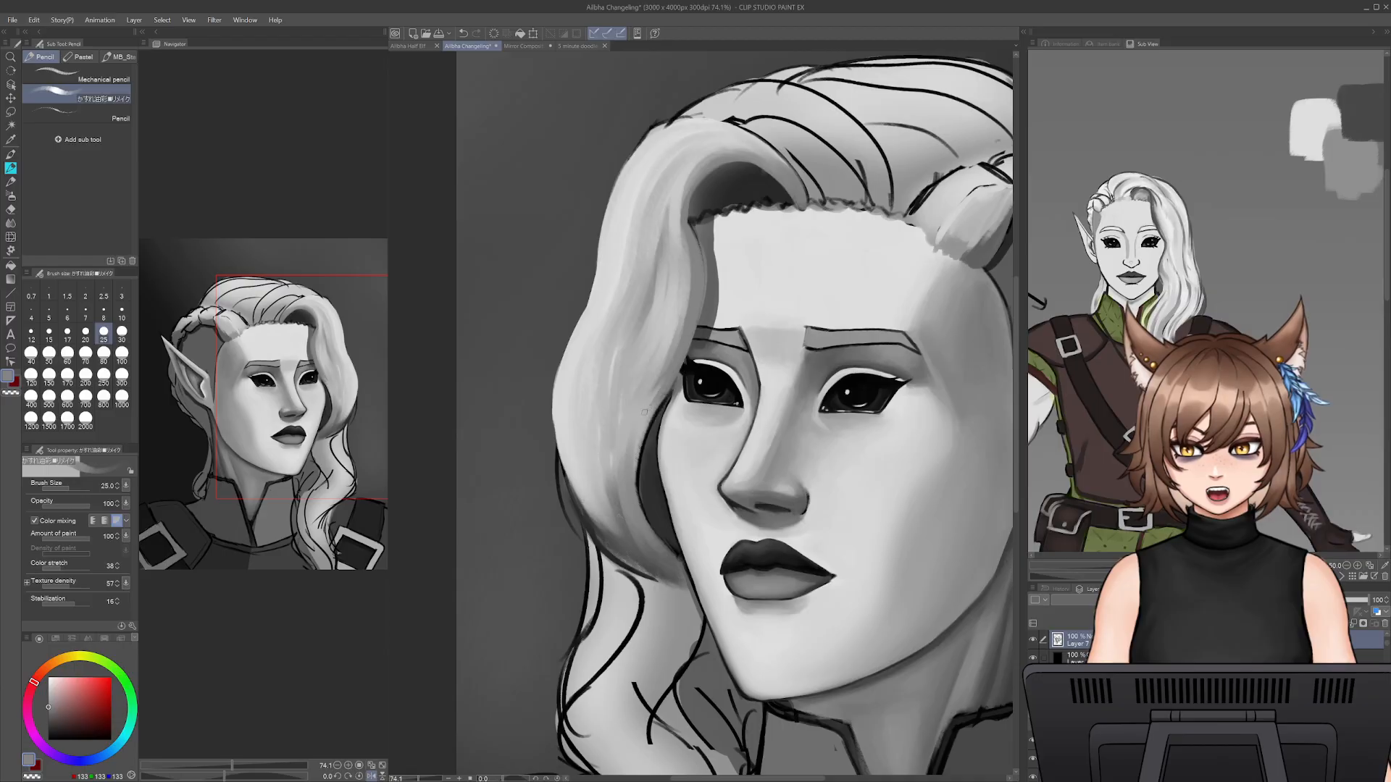
{"action": "left_click_drag", "start_coordinate": [641, 436], "coordinate": [642, 507]}
{"action": "left_click", "coordinate": [653, 497], "text": "alt"}
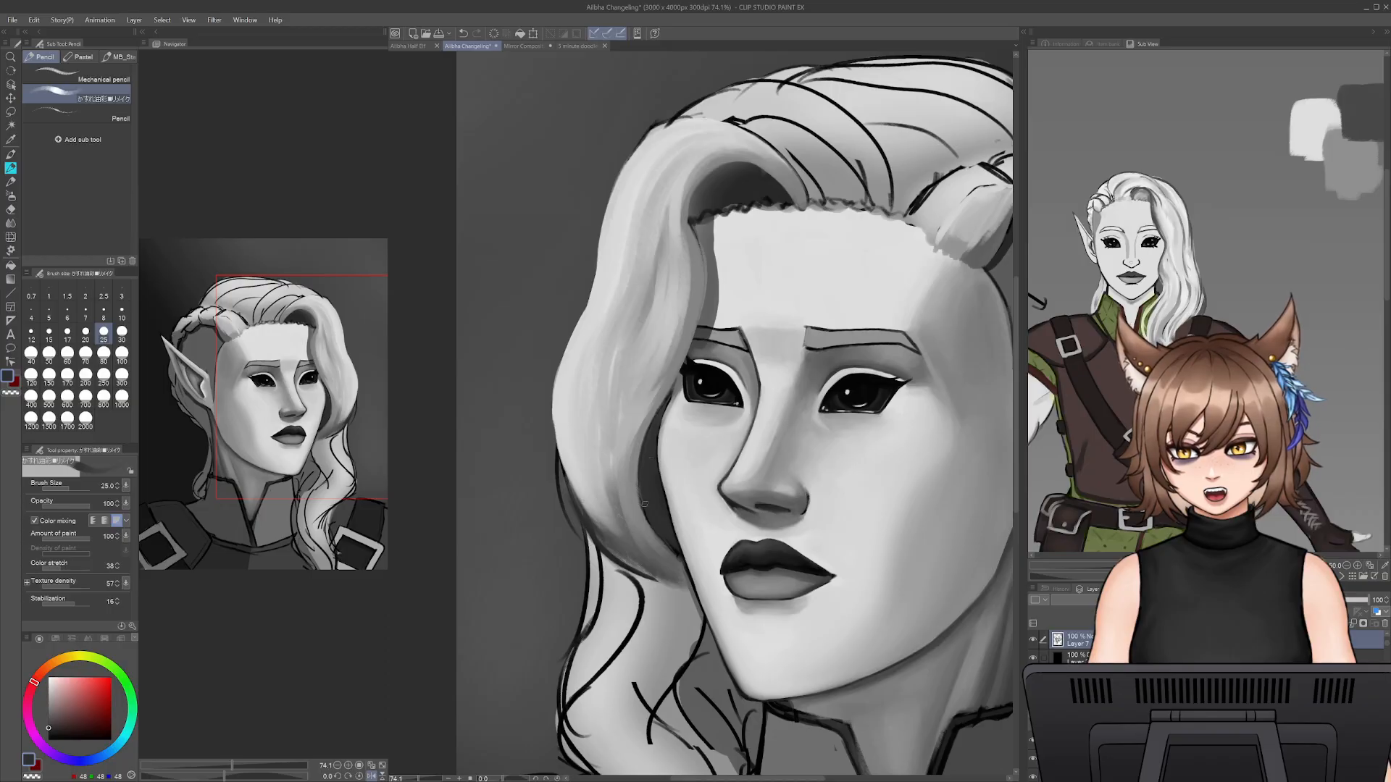
{"action": "left_click", "coordinate": [647, 397], "text": "alt"}
{"action": "left_click_drag", "start_coordinate": [662, 408], "coordinate": [646, 500]}
{"action": "key", "text": "ctrl+z"}
{"action": "key", "text": "ctrl+z"}
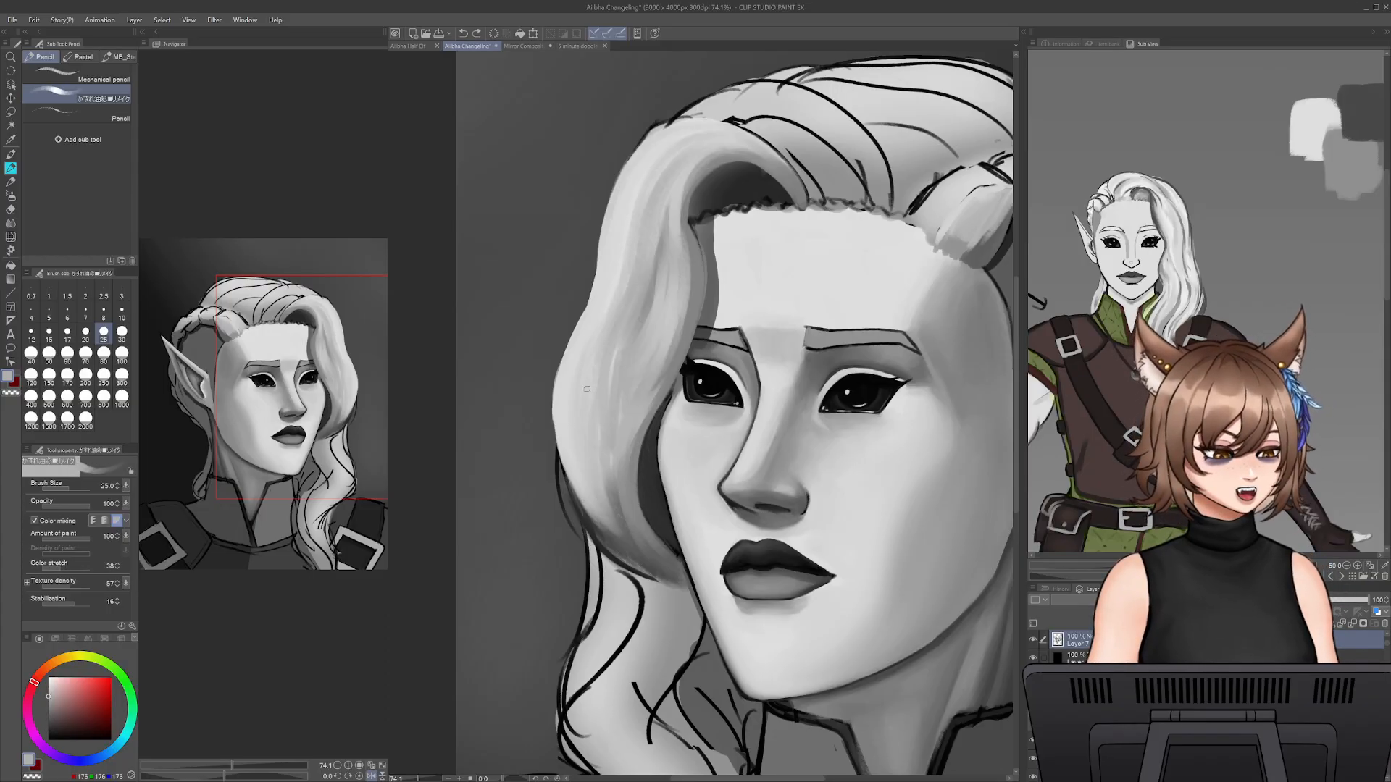
- Darken the gap between the large lock and the far cheek with sampled greys at pencil size 25
{"action": "left_click", "coordinate": [652, 446], "text": "alt"}
{"action": "left_click", "coordinate": [646, 528], "text": "alt"}
{"action": "mouse_move", "coordinate": [660, 416]}
{"action": "left_mouse_down"}
{"action": "mouse_move", "coordinate": [659, 494]}
{"action": "mouse_move", "coordinate": [643, 507]}
{"action": "mouse_move", "coordinate": [680, 550]}
{"action": "left_mouse_up"}
{"action": "left_click_drag", "start_coordinate": [659, 496], "coordinate": [671, 534]}
{"action": "left_click", "coordinate": [664, 530], "text": "alt"}
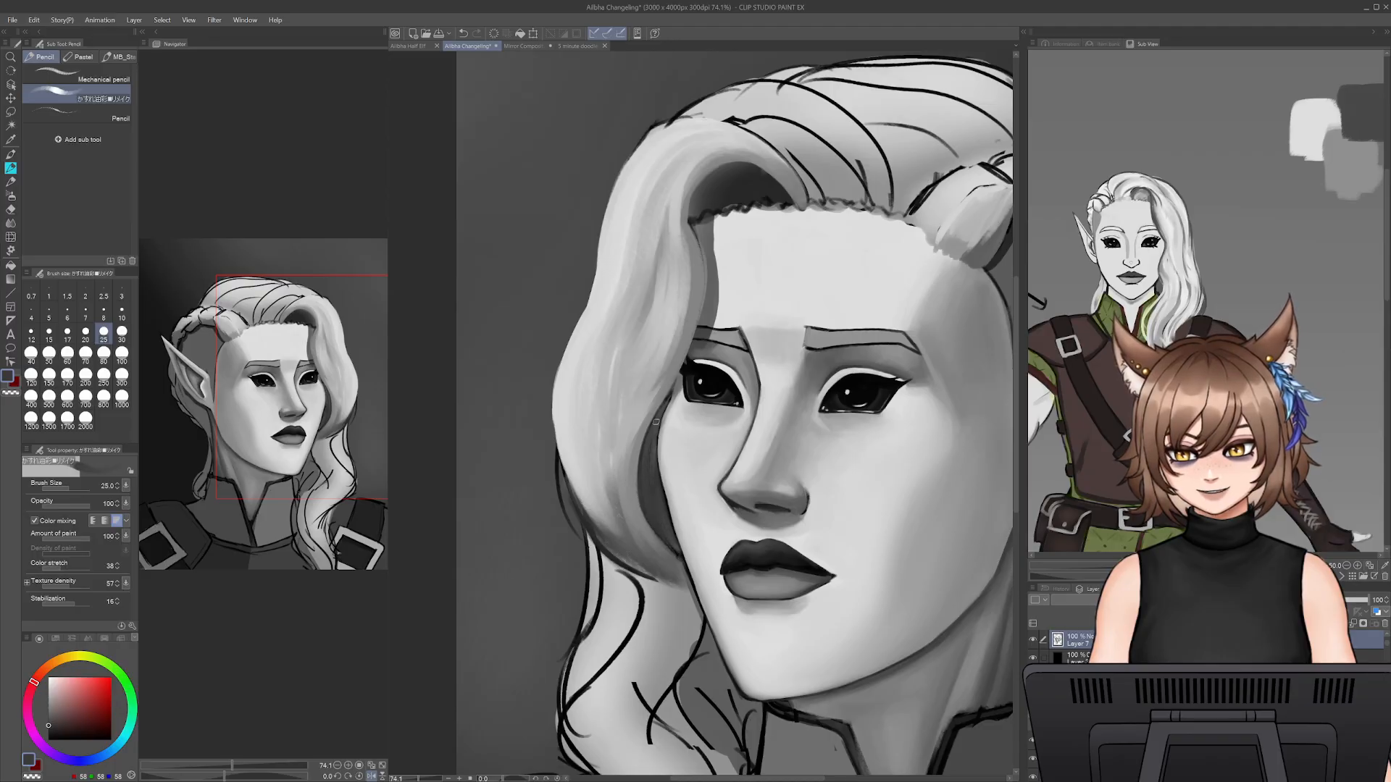
{"action": "left_click", "coordinate": [675, 373], "text": "alt"}
{"action": "key", "text": "bracketleft"}
{"action": "key", "text": "bracketleft"}
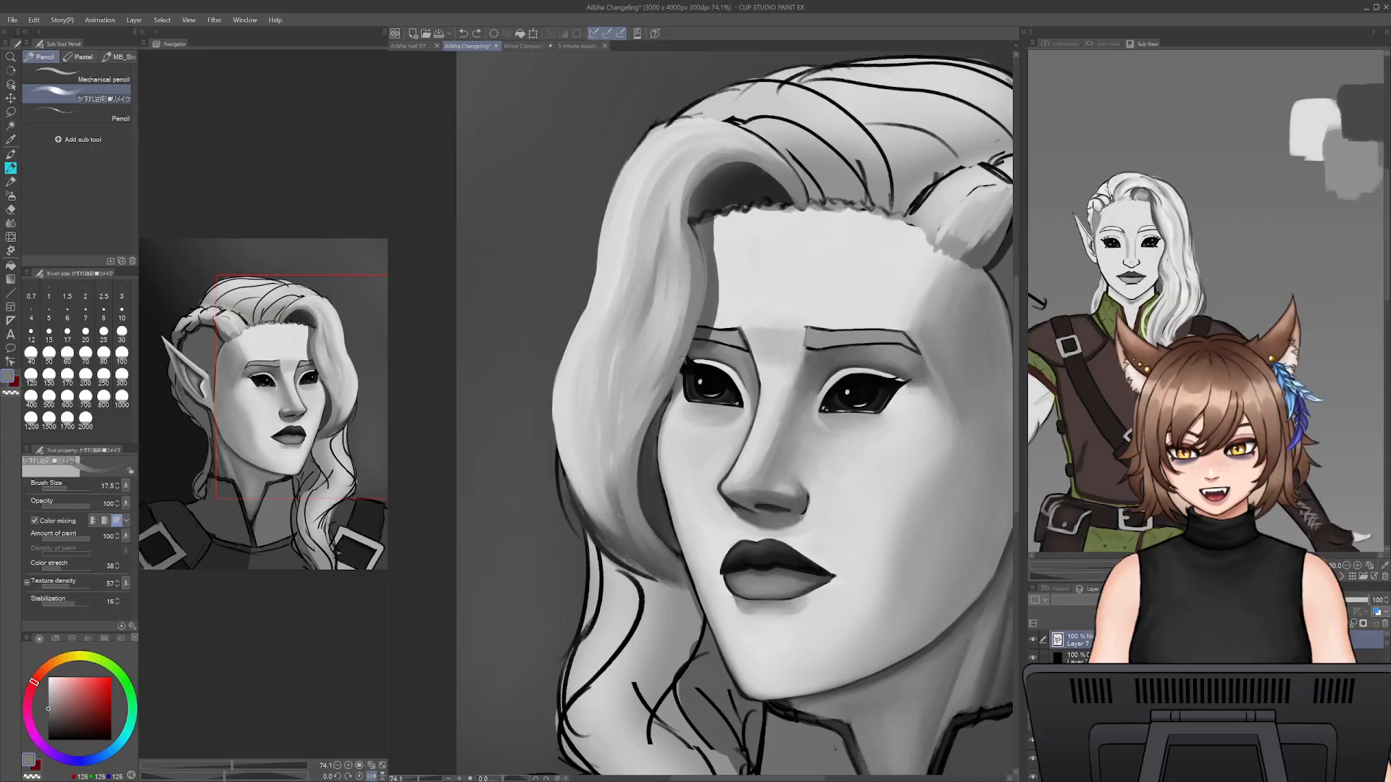
{"action": "mouse_move", "coordinate": [677, 377]}
{"action": "left_mouse_down"}
{"action": "mouse_move", "coordinate": [649, 427]}
{"action": "mouse_move", "coordinate": [650, 514]}
{"action": "left_mouse_up"}
{"action": "key", "text": "ctrl+z"}
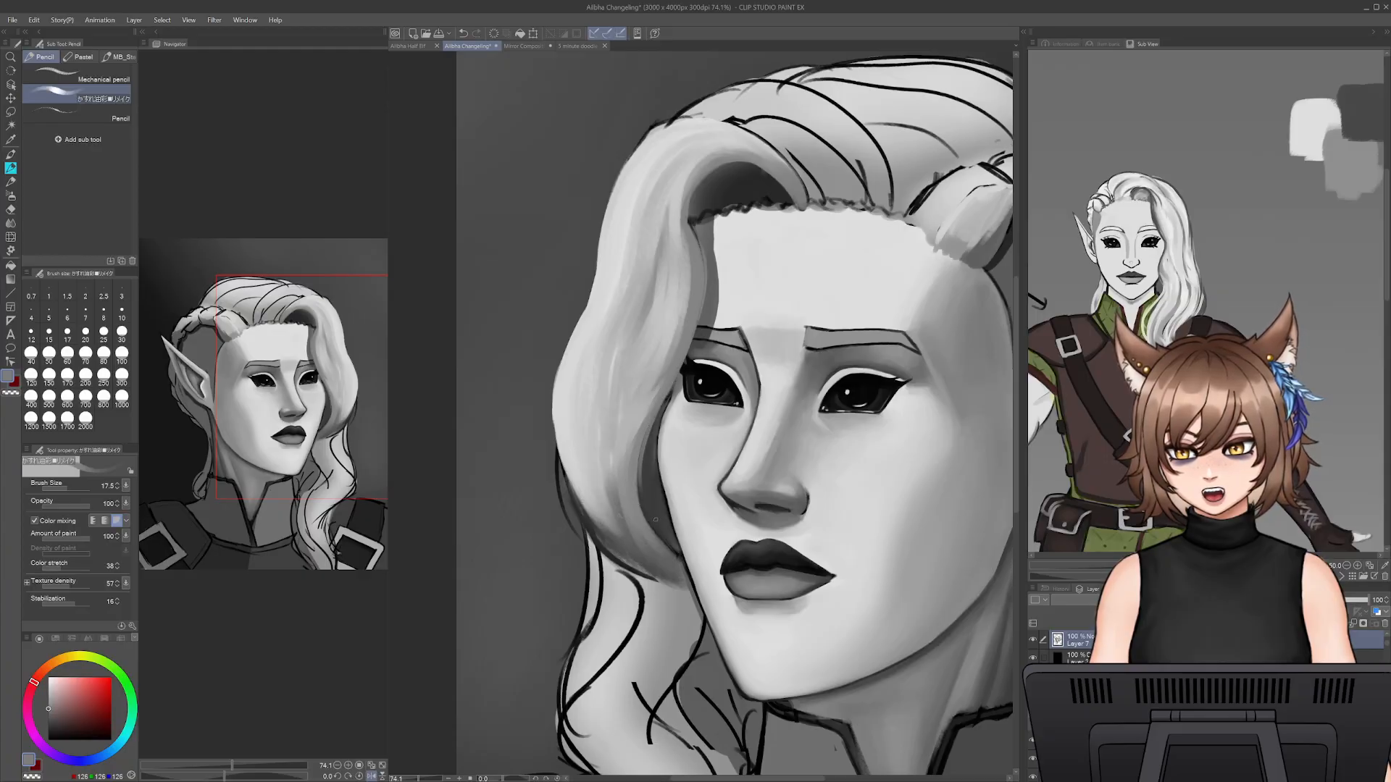
- Blend the shading across the large lock's lower end with sampled greys at pencil size 40
{"action": "left_click", "coordinate": [650, 490], "text": "alt"}
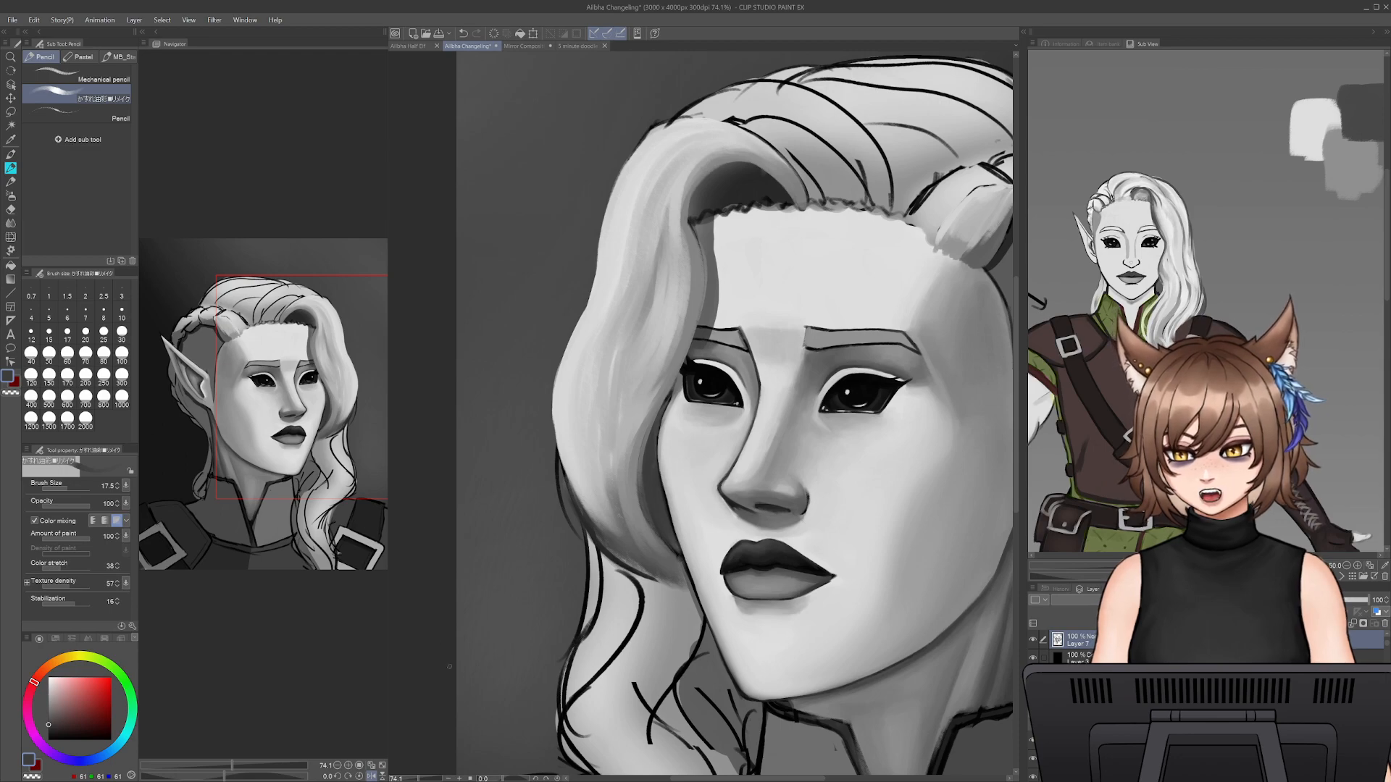
{"action": "mouse_move", "coordinate": [424, 780]}
{"action": "left_mouse_down"}
{"action": "mouse_move", "coordinate": [400, 780]}
{"action": "mouse_move", "coordinate": [421, 780]}
{"action": "left_mouse_up"}
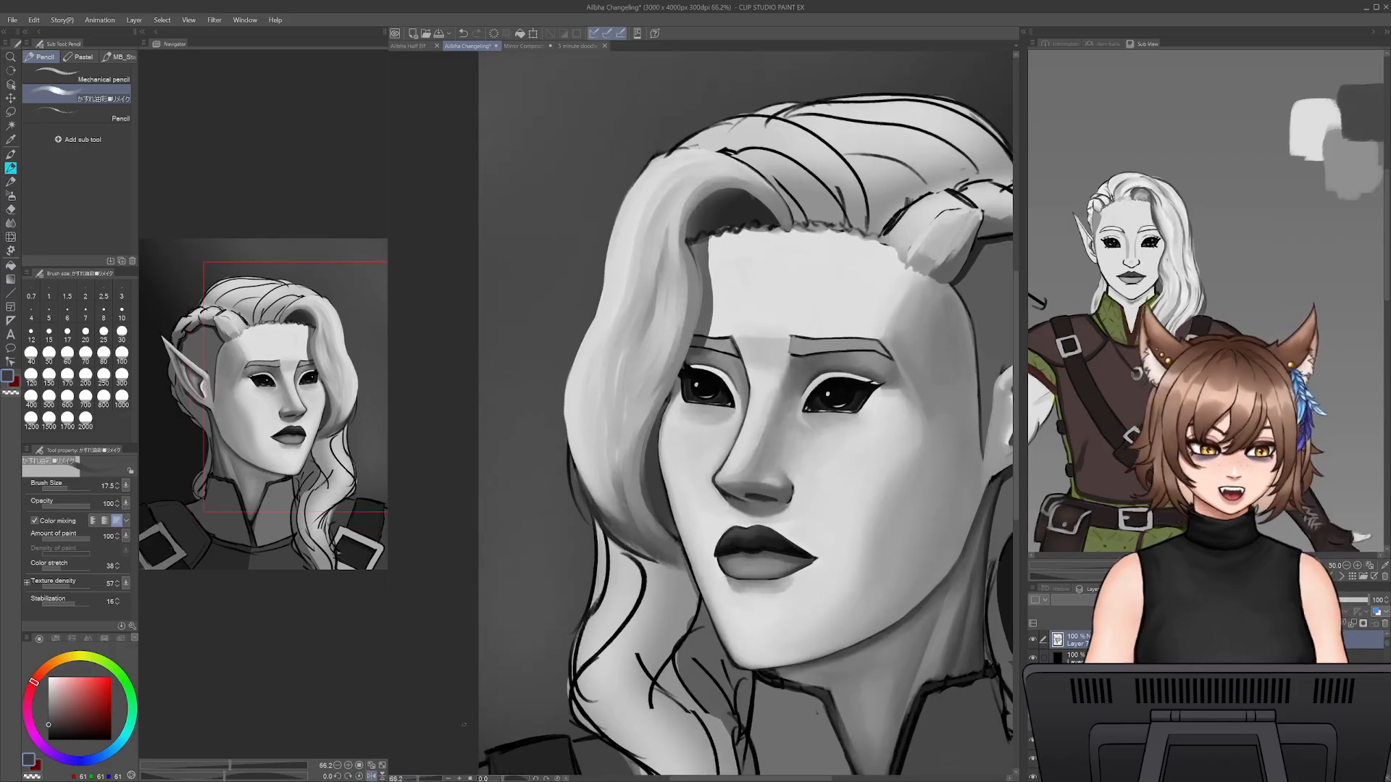
{"action": "left_click", "coordinate": [639, 533], "text": "alt"}
{"action": "key", "text": "]"}
{"action": "key", "text": "]"}
{"action": "key", "text": "]"}
{"action": "key", "text": "]"}
{"action": "mouse_move", "coordinate": [662, 434]}
{"action": "left_mouse_down"}
{"action": "mouse_move", "coordinate": [679, 557]}
{"action": "mouse_move", "coordinate": [626, 533]}
{"action": "left_mouse_up"}
{"action": "mouse_move", "coordinate": [583, 487]}
{"action": "left_mouse_down"}
{"action": "mouse_move", "coordinate": [608, 503]}
{"action": "mouse_move", "coordinate": [619, 535]}
{"action": "mouse_move", "coordinate": [595, 485]}
{"action": "mouse_move", "coordinate": [650, 554]}
{"action": "mouse_move", "coordinate": [603, 485]}
{"action": "mouse_move", "coordinate": [648, 531]}
{"action": "left_mouse_up"}
- Shade the top of the hanging wavy lock beside the jaw with sampled greys at pencil size 40
{"action": "left_click", "coordinate": [644, 480], "text": "alt"}
{"action": "scroll", "coordinate": [641, 471], "scroll_direction": "down", "scroll_amount": 3}
{"action": "mouse_move", "coordinate": [656, 495]}
{"action": "left_mouse_down"}
{"action": "mouse_move", "coordinate": [659, 529]}
{"action": "mouse_move", "coordinate": [689, 492]}
{"action": "mouse_move", "coordinate": [671, 536]}
{"action": "left_mouse_up"}
{"action": "left_click", "coordinate": [660, 306], "text": "alt"}
{"action": "mouse_move", "coordinate": [646, 470]}
{"action": "left_mouse_down"}
{"action": "mouse_move", "coordinate": [666, 509]}
{"action": "mouse_move", "coordinate": [661, 475]}
{"action": "mouse_move", "coordinate": [670, 496]}
{"action": "mouse_move", "coordinate": [681, 532]}
{"action": "left_mouse_up"}
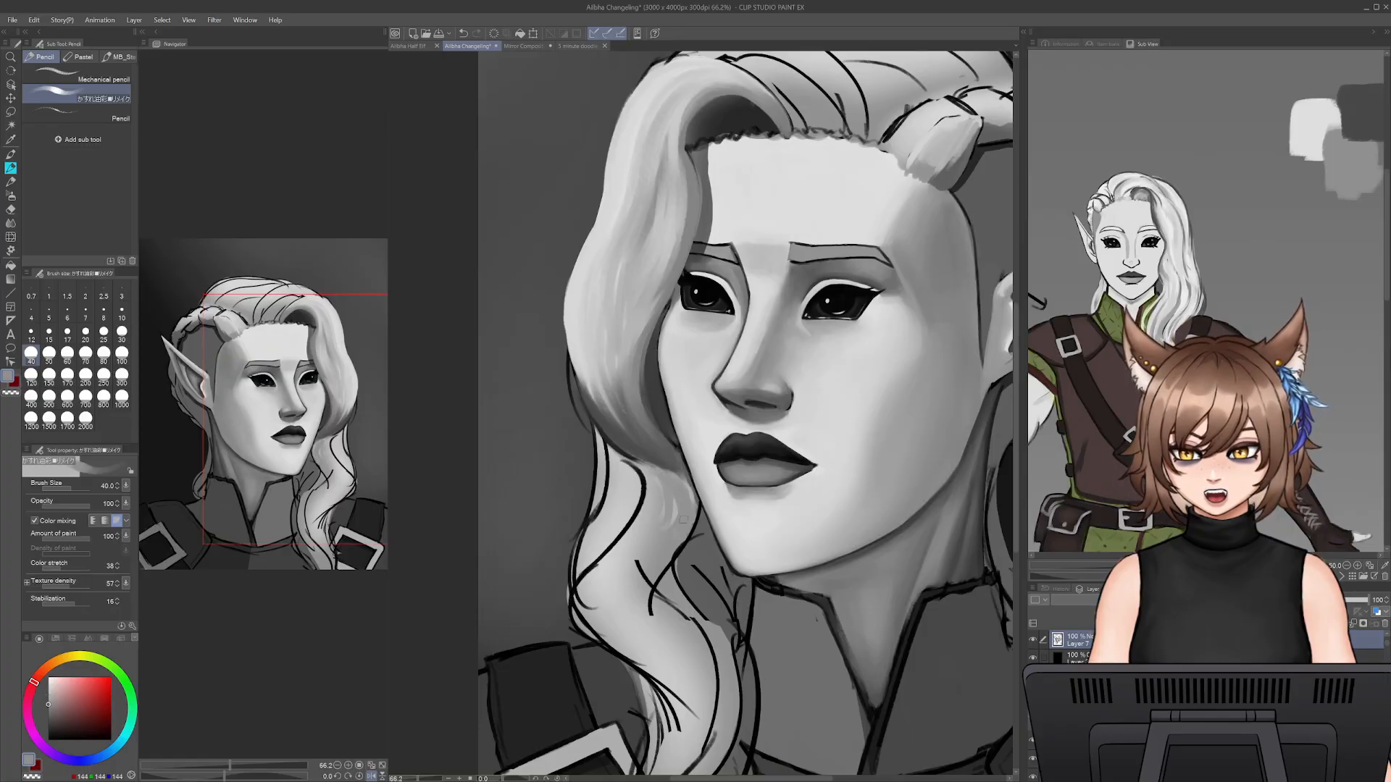
- Paint a dark cast shadow on the hanging lock directly below the large lock with sampled greys at pencil size 20
{"action": "left_click", "coordinate": [627, 442], "text": "alt"}
{"action": "key", "text": "bracketleft"}
{"action": "key", "text": "bracketleft"}
{"action": "key", "text": "bracketleft"}
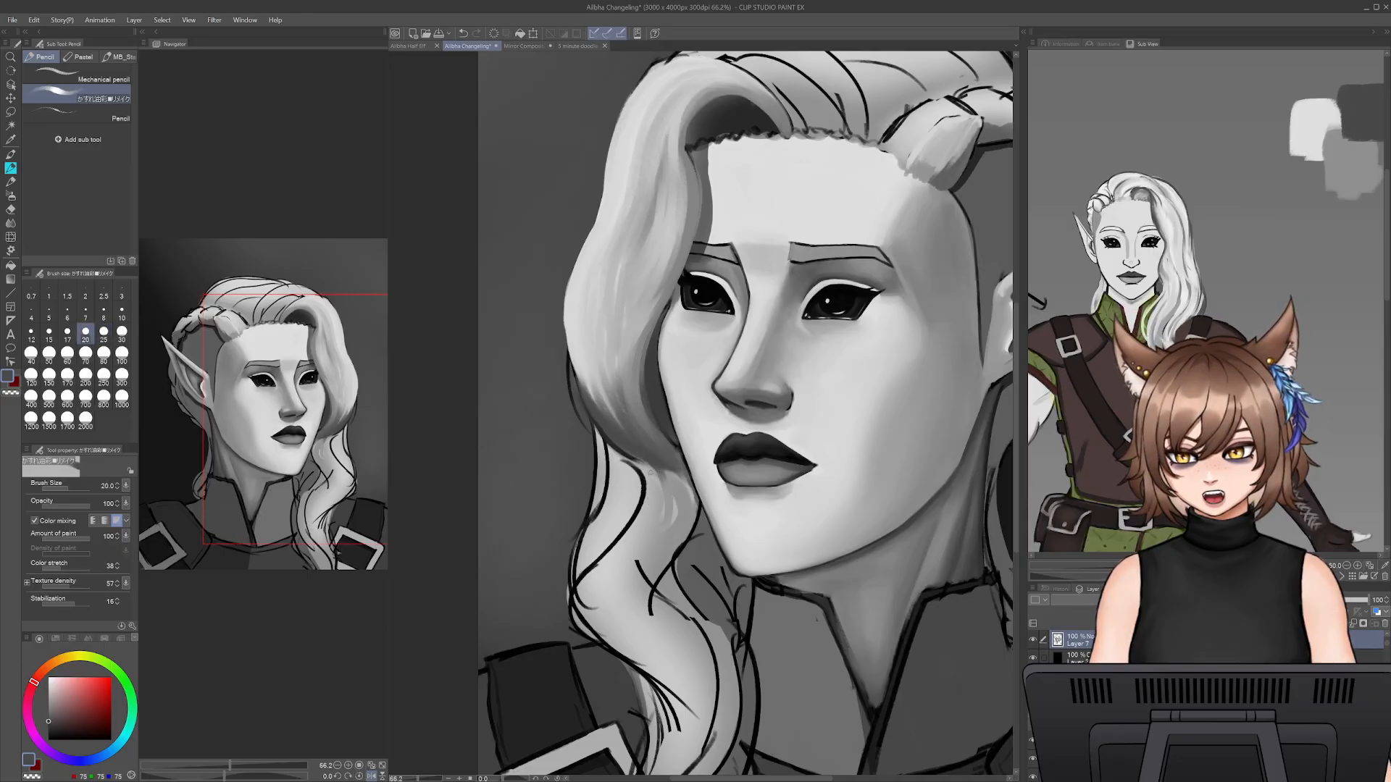
{"action": "left_click", "coordinate": [662, 453], "text": "alt"}
{"action": "left_click_drag", "start_coordinate": [656, 462], "coordinate": [666, 531]}
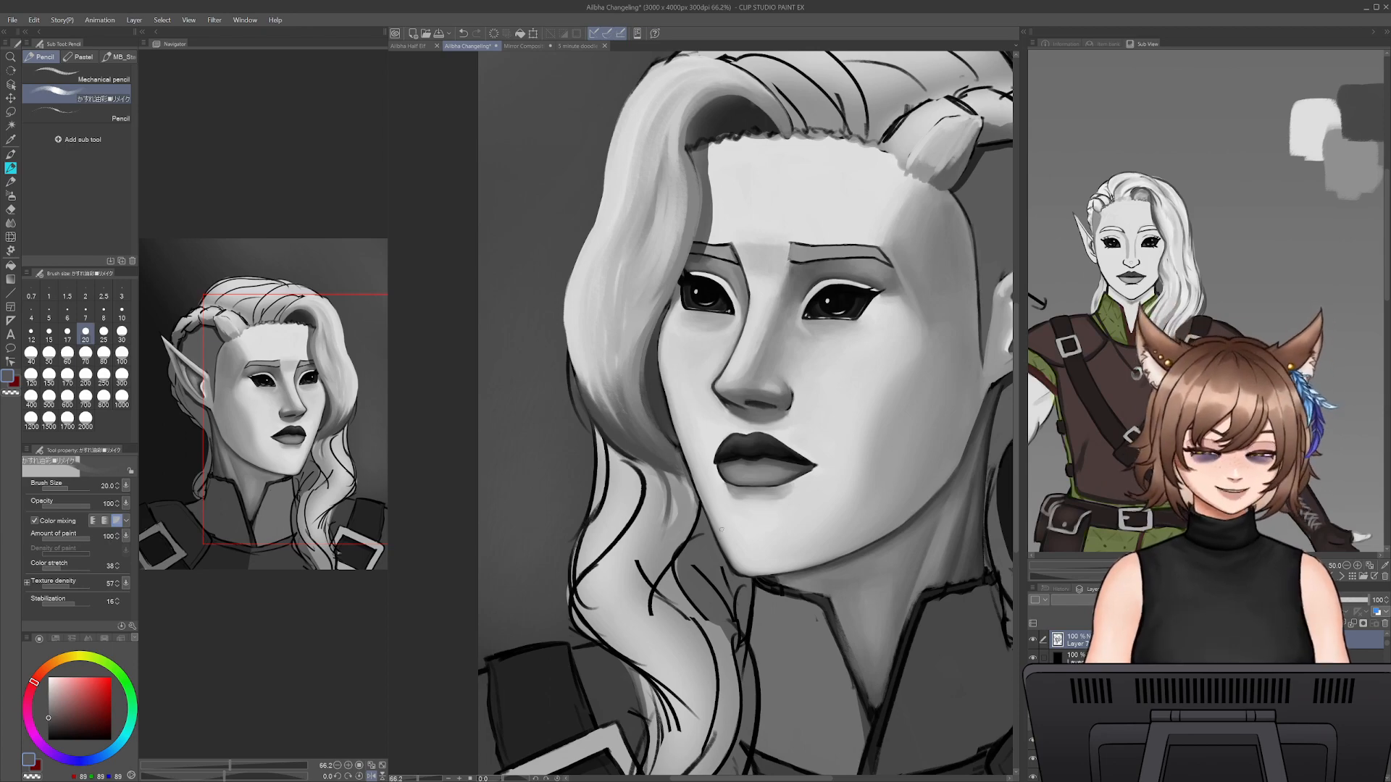
{"action": "left_click", "coordinate": [658, 493], "text": "alt"}
- Extend the shadow down the hanging lock's jaw side with sampled dark grey at pencil sizes 30 and 35
{"action": "left_click", "coordinate": [678, 478], "text": "alt"}
{"action": "key", "text": "bracketright"}
{"action": "key", "text": "bracketright"}
{"action": "key", "text": "bracketright"}
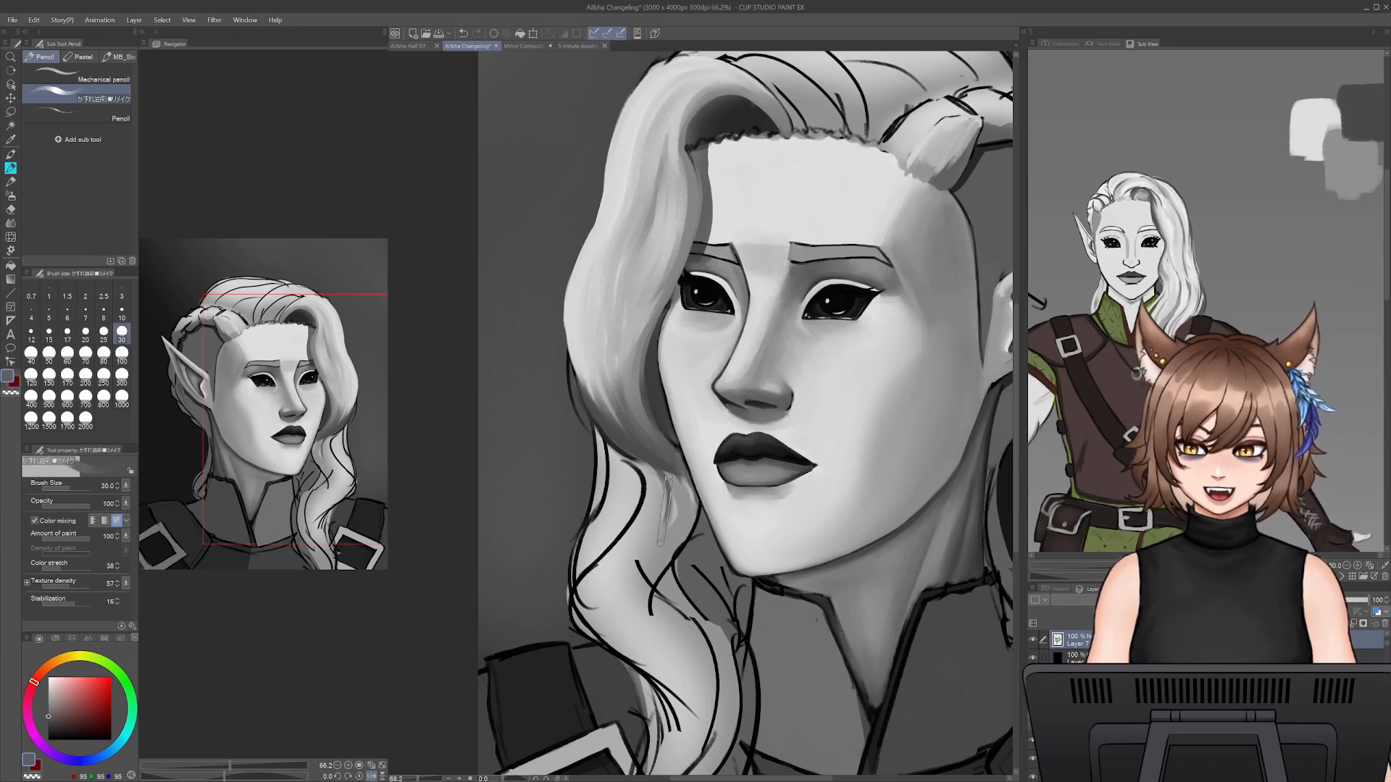
{"action": "mouse_move", "coordinate": [685, 482]}
{"action": "left_mouse_down"}
{"action": "mouse_move", "coordinate": [678, 549]}
{"action": "mouse_move", "coordinate": [682, 507]}
{"action": "mouse_move", "coordinate": [660, 547]}
{"action": "left_mouse_up"}
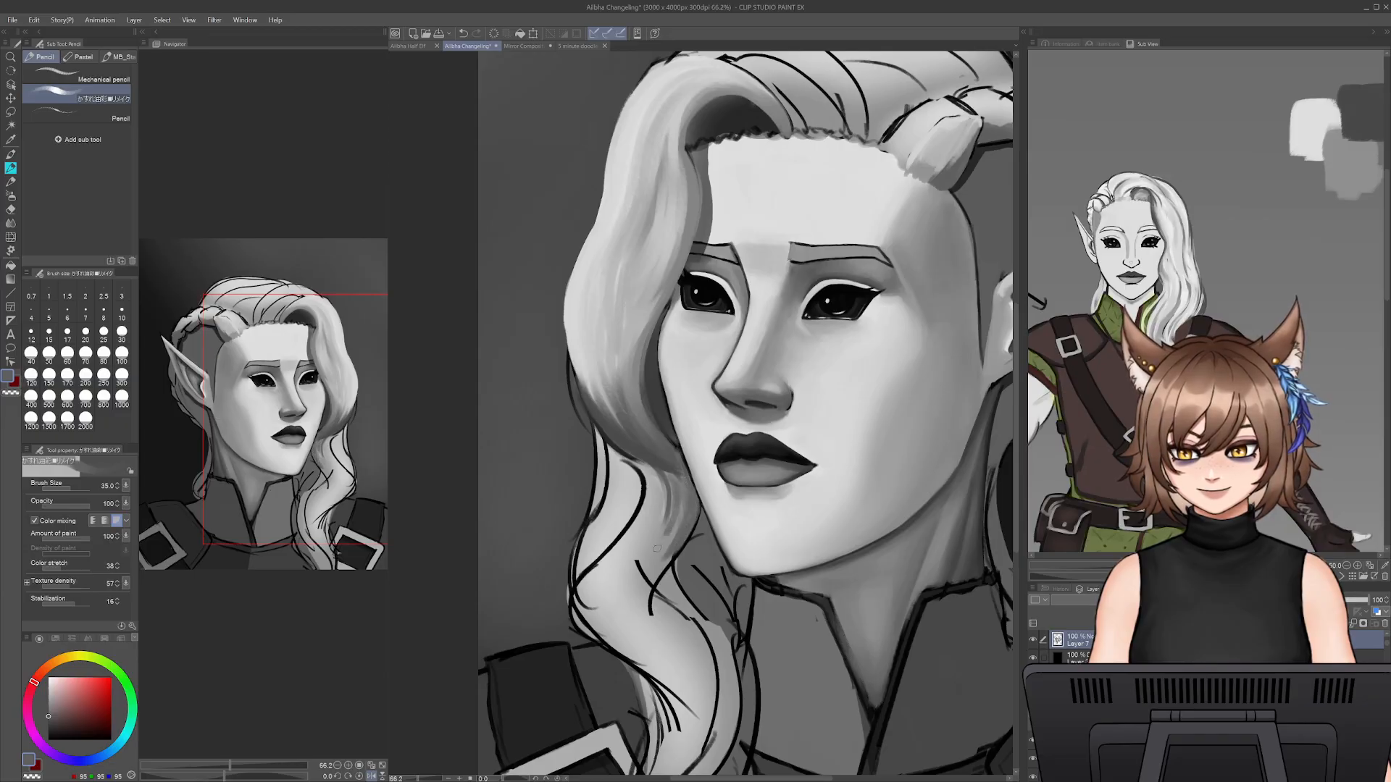
- Paint over the linework in the hanging lock's first wave with sampled greys at pencil sizes 35 and 50
{"action": "left_click", "coordinate": [610, 369], "text": "alt"}
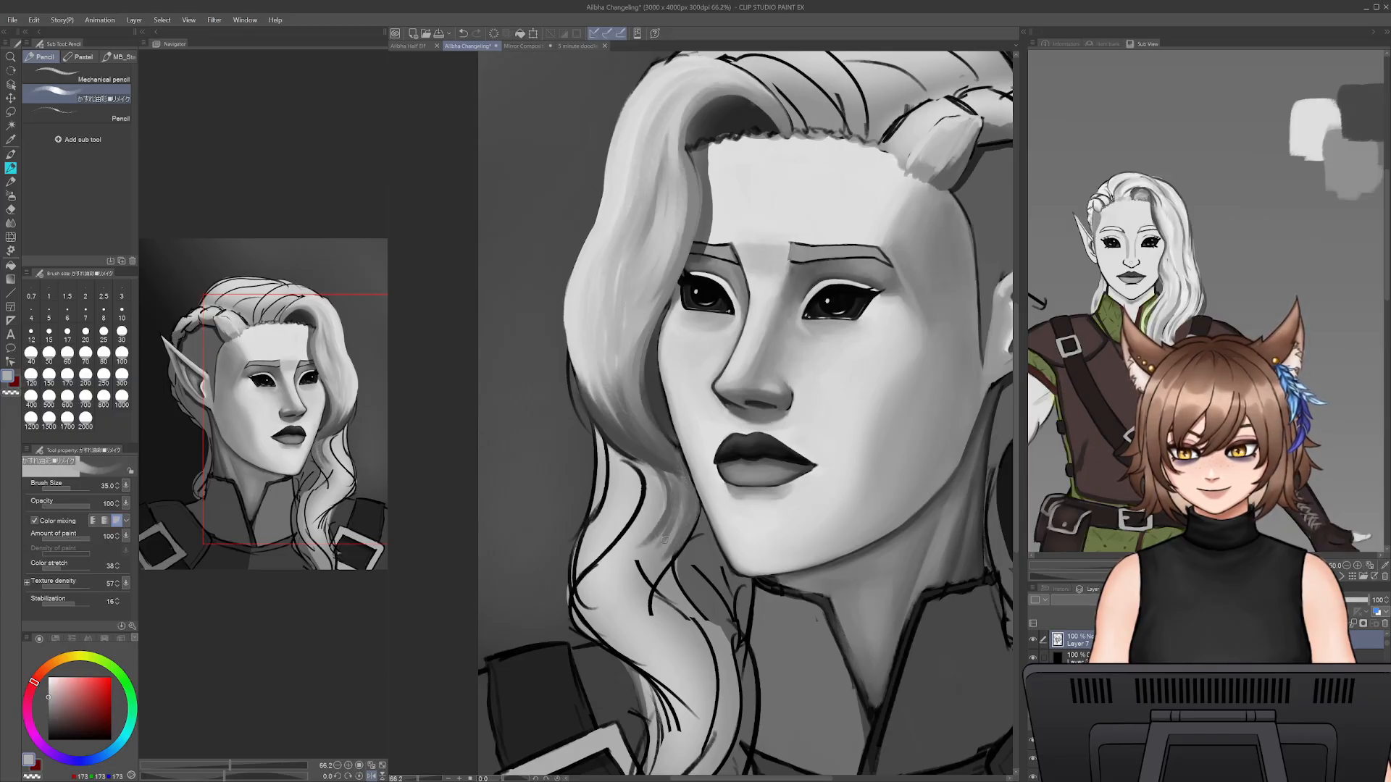
{"action": "left_click_drag", "start_coordinate": [615, 574], "coordinate": [651, 650]}
{"action": "mouse_move", "coordinate": [644, 571]}
{"action": "left_mouse_down"}
{"action": "mouse_move", "coordinate": [661, 653]}
{"action": "mouse_move", "coordinate": [665, 559]}
{"action": "mouse_move", "coordinate": [641, 573]}
{"action": "mouse_move", "coordinate": [642, 638]}
{"action": "mouse_move", "coordinate": [619, 607]}
{"action": "left_mouse_up"}
{"action": "key", "text": "bracketright"}
{"action": "key", "text": "bracketright"}
{"action": "left_click", "coordinate": [676, 529], "text": "alt"}
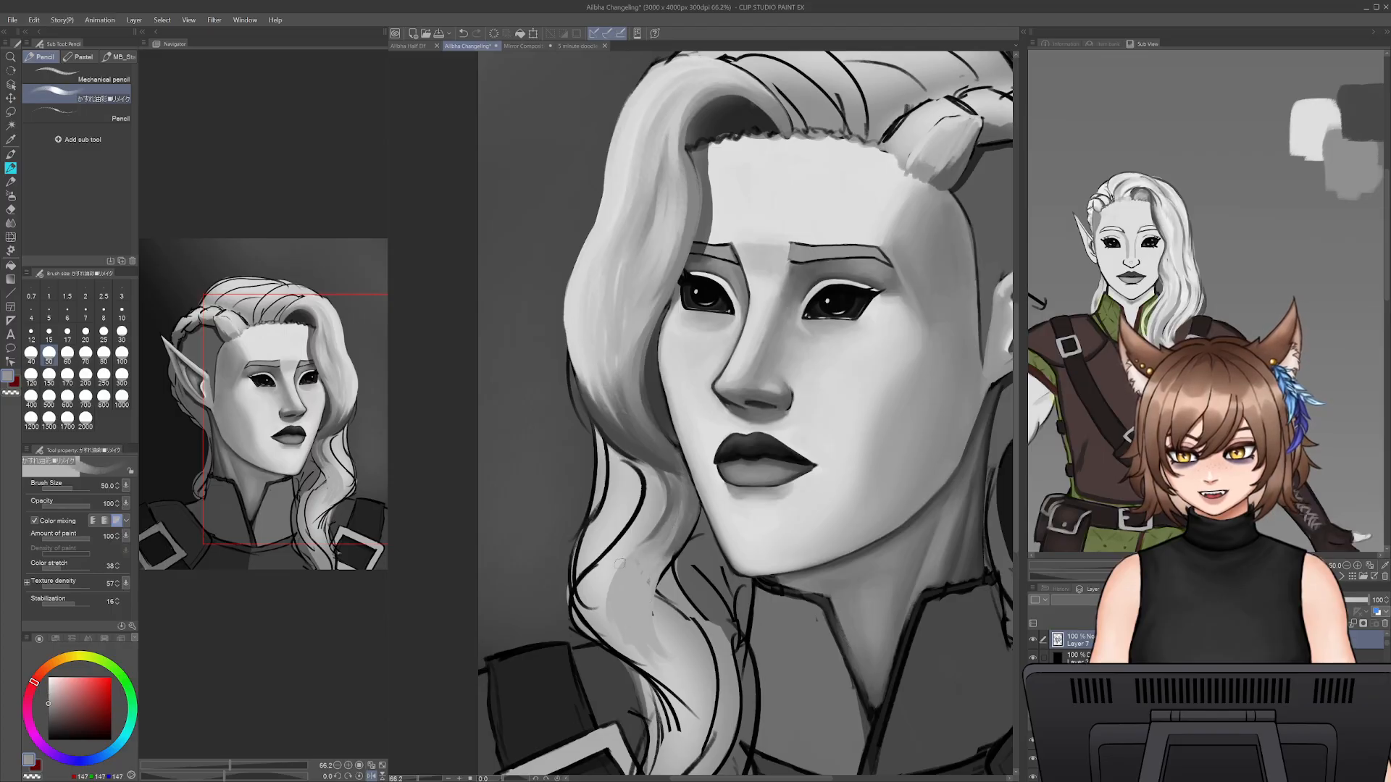
{"action": "left_click", "coordinate": [672, 497], "text": "alt"}
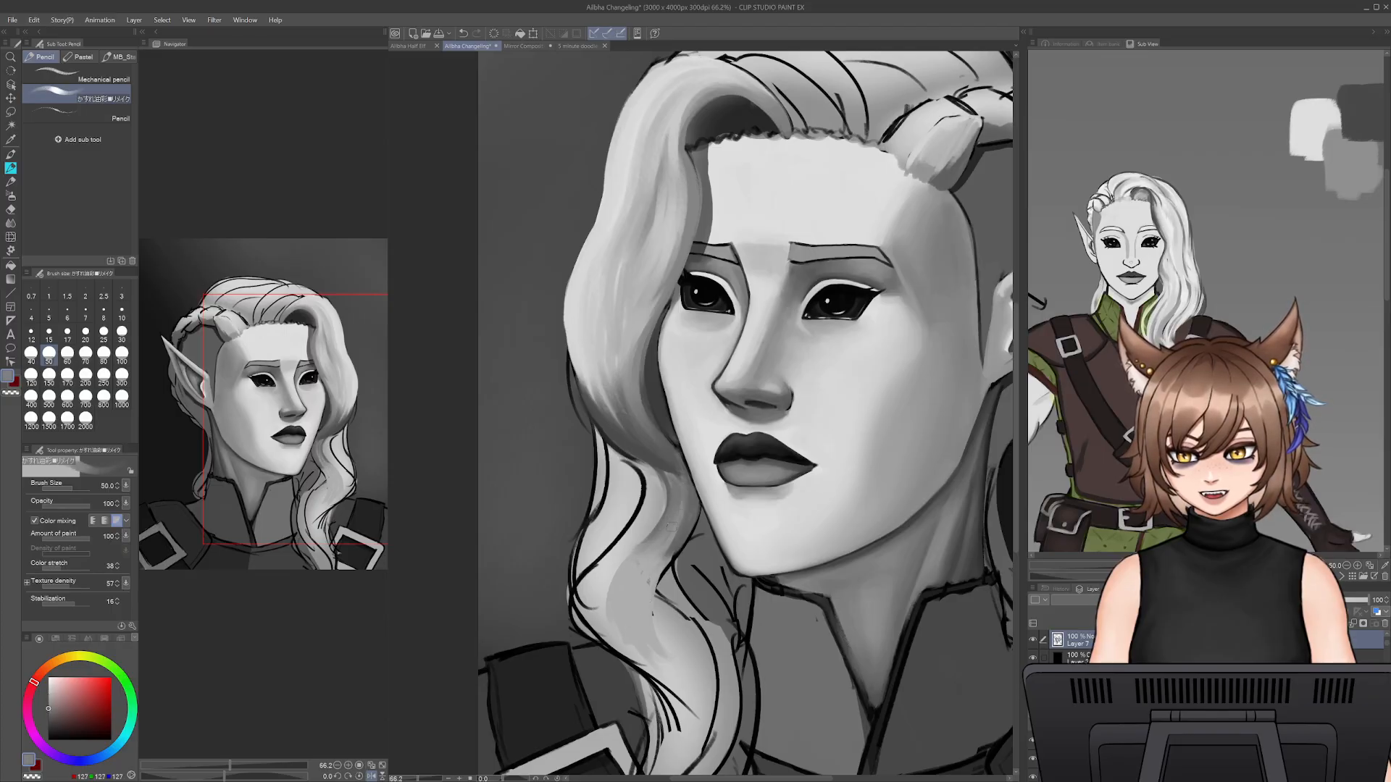
{"action": "mouse_move", "coordinate": [665, 558]}
{"action": "left_mouse_down"}
{"action": "mouse_move", "coordinate": [639, 581]}
{"action": "mouse_move", "coordinate": [656, 540]}
{"action": "mouse_move", "coordinate": [611, 607]}
{"action": "left_mouse_up"}
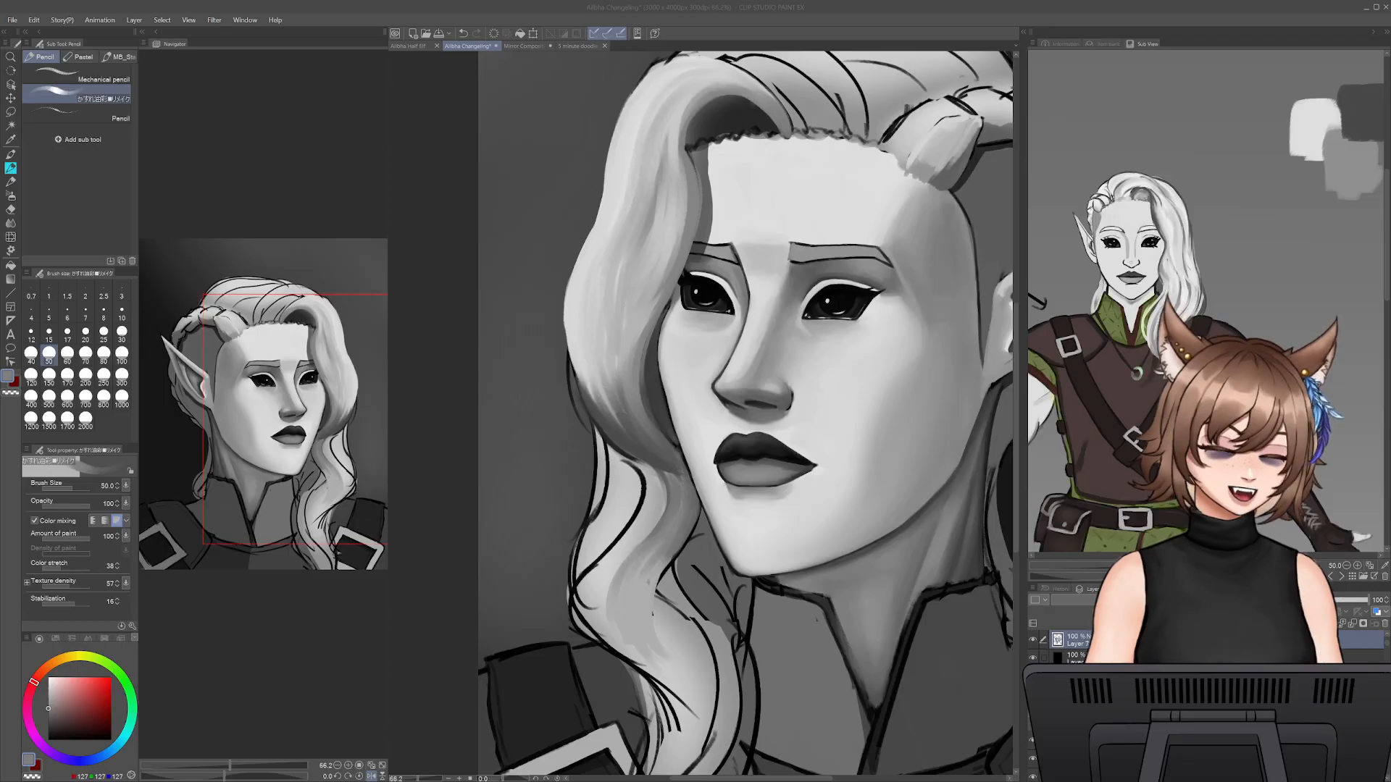
- Carry mid-grey shading down the hanging lock's next wave beside the collar with sampled grey at pencil size 50
{"action": "left_click", "coordinate": [670, 555], "text": "alt"}
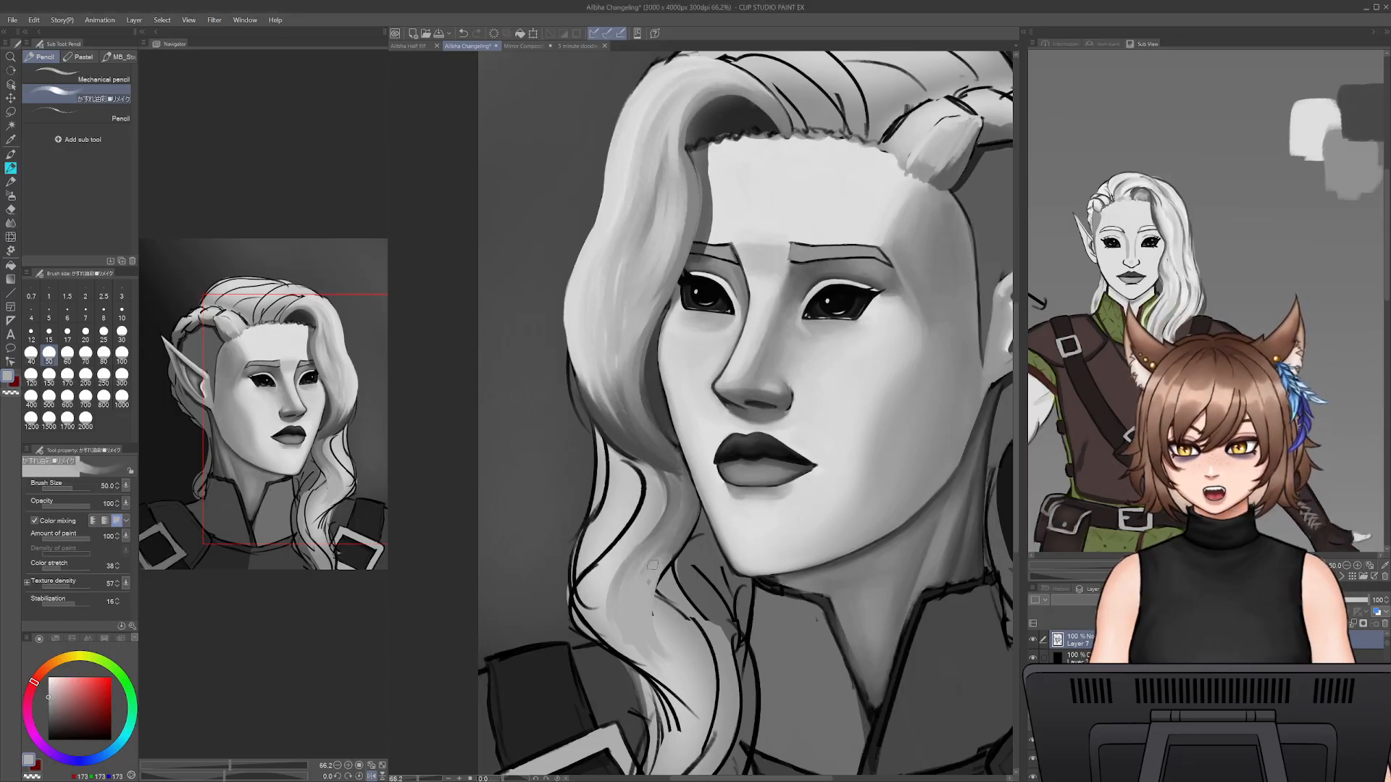
{"action": "mouse_move", "coordinate": [660, 628]}
{"action": "left_mouse_down"}
{"action": "mouse_move", "coordinate": [713, 692]}
{"action": "mouse_move", "coordinate": [693, 597]}
{"action": "left_mouse_up"}
{"action": "left_click_drag", "start_coordinate": [634, 541], "coordinate": [713, 623]}
{"action": "left_click_drag", "start_coordinate": [687, 578], "coordinate": [714, 667]}
{"action": "left_click_drag", "start_coordinate": [690, 612], "coordinate": [698, 658]}
{"action": "mouse_move", "coordinate": [658, 567]}
{"action": "left_mouse_down"}
{"action": "mouse_move", "coordinate": [692, 664]}
{"action": "mouse_move", "coordinate": [699, 601]}
{"action": "mouse_move", "coordinate": [678, 590]}
{"action": "mouse_move", "coordinate": [691, 673]}
{"action": "left_mouse_up"}
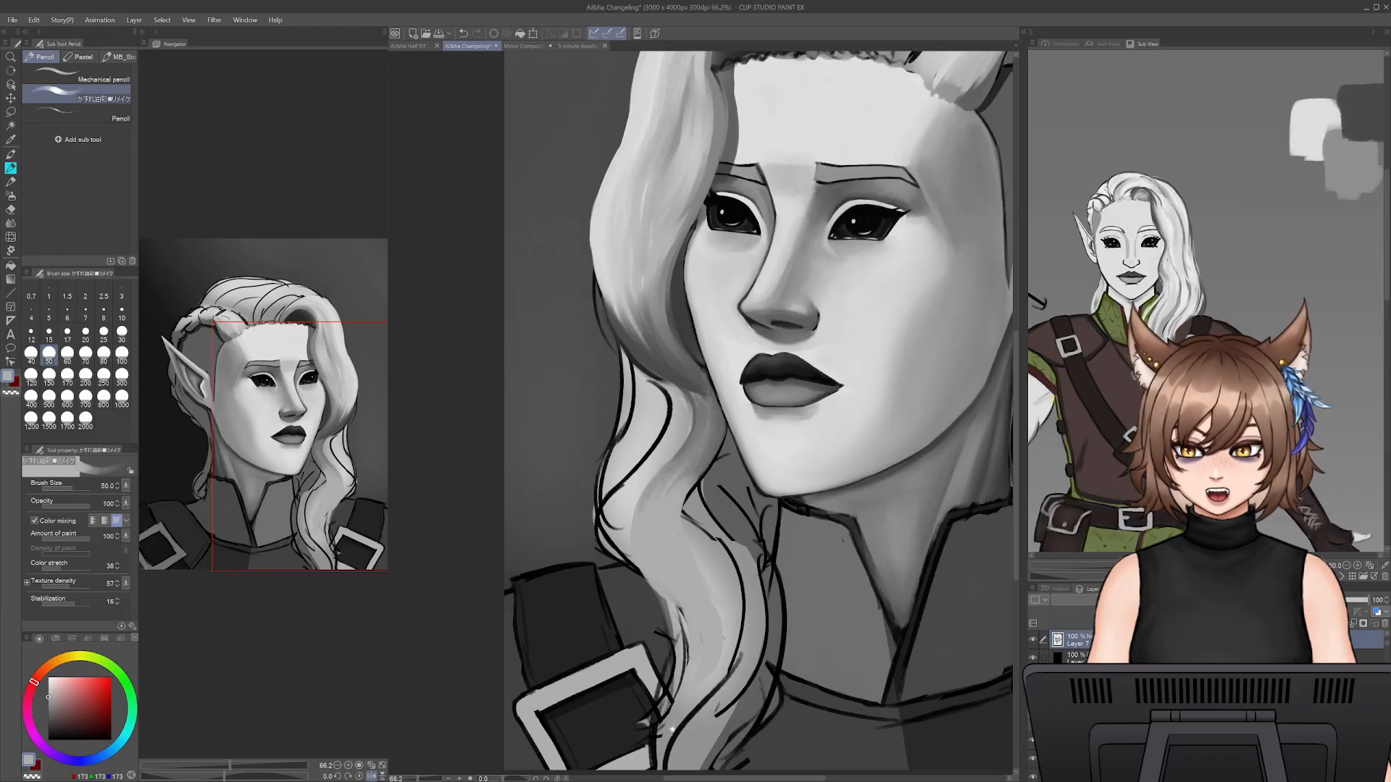
- Cover the linework in the hanging lock's lower section beside the shoulder buckle with sampled greys at pencil size 50
{"action": "left_click_drag", "start_coordinate": [670, 726], "coordinate": [672, 621]}
{"action": "left_click", "coordinate": [704, 547], "text": "alt"}
{"action": "mouse_move", "coordinate": [689, 556]}
{"action": "left_mouse_down"}
{"action": "mouse_move", "coordinate": [676, 626]}
{"action": "mouse_move", "coordinate": [685, 543]}
{"action": "mouse_move", "coordinate": [679, 622]}
{"action": "mouse_move", "coordinate": [655, 602]}
{"action": "mouse_move", "coordinate": [656, 663]}
{"action": "left_mouse_up"}
{"action": "mouse_move", "coordinate": [690, 592]}
{"action": "left_mouse_down"}
{"action": "mouse_move", "coordinate": [674, 656]}
{"action": "mouse_move", "coordinate": [680, 632]}
{"action": "left_mouse_up"}
{"action": "left_click_drag", "start_coordinate": [697, 332], "coordinate": [655, 563]}
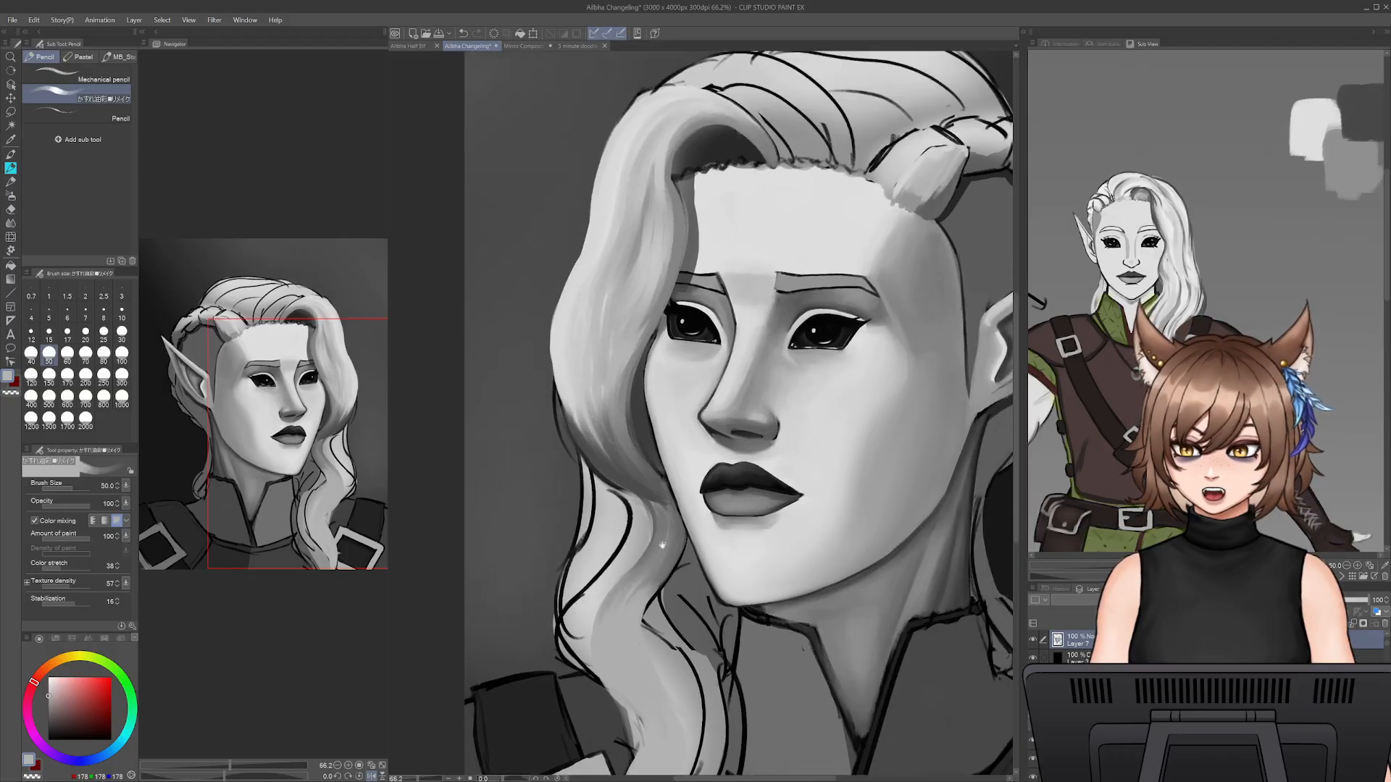
- Compare the whole portrait with the full character reference sheet, showing both zoomed out
{"action": "left_click", "coordinate": [638, 482], "text": "alt"}
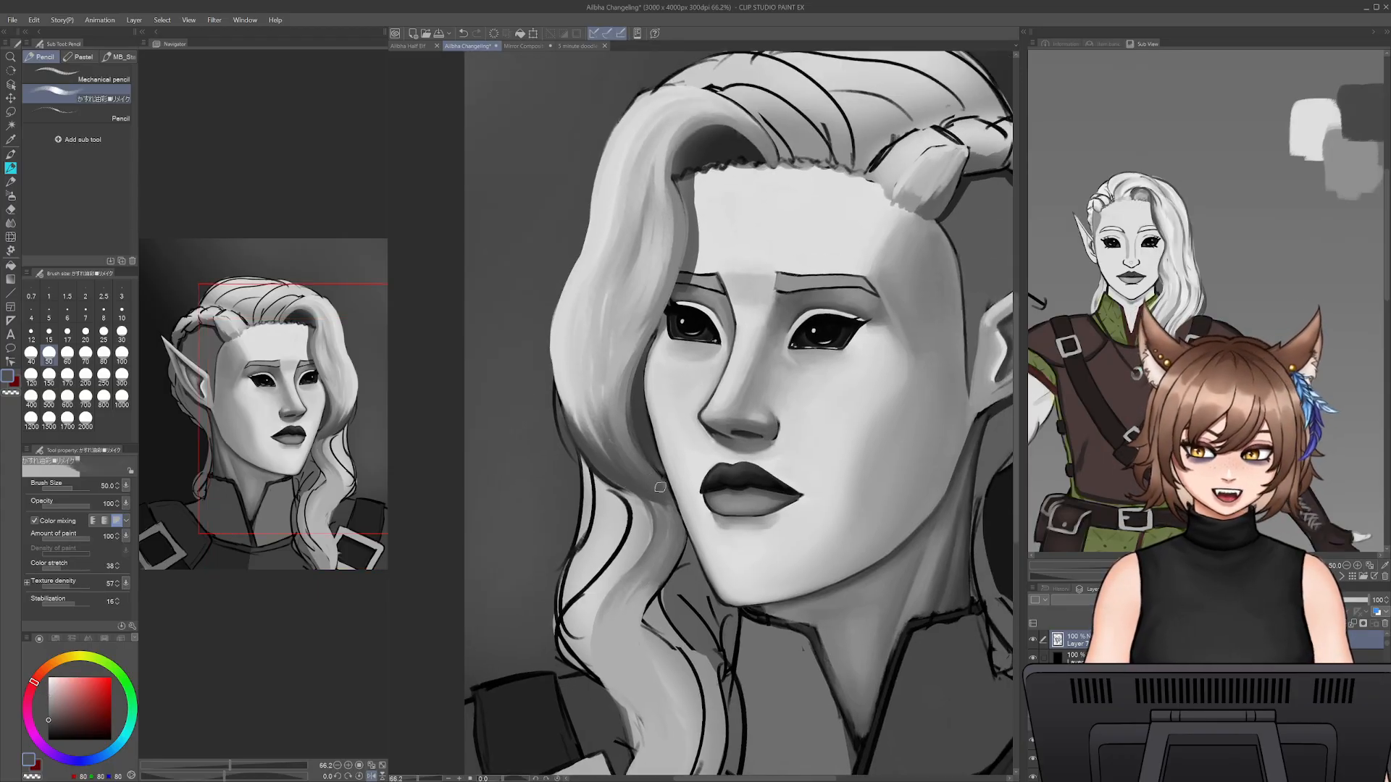
{"action": "left_click_drag", "start_coordinate": [1218, 261], "coordinate": [1180, 248]}
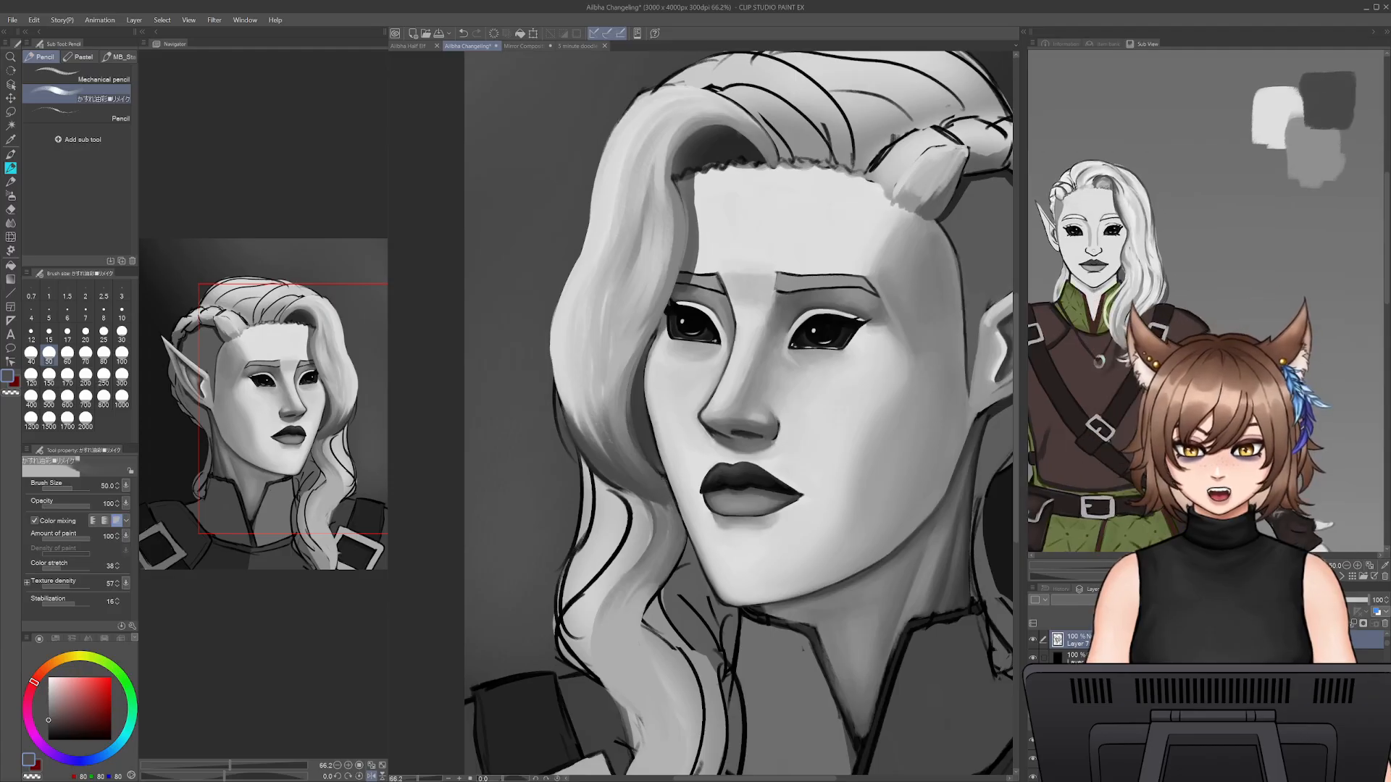
{"action": "left_click_drag", "start_coordinate": [1175, 566], "coordinate": [1126, 564]}
{"action": "left_click_drag", "start_coordinate": [1127, 513], "coordinate": [1226, 509]}
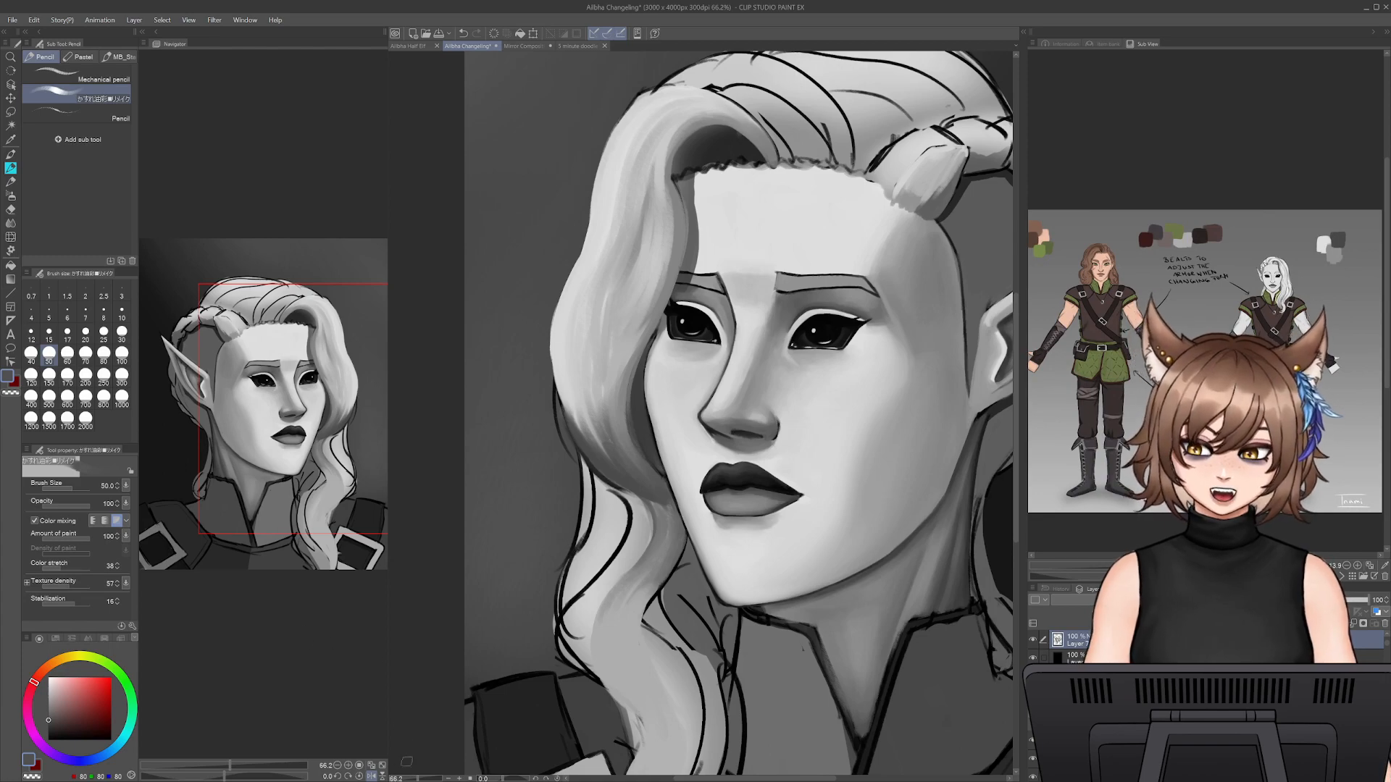
{"action": "left_click_drag", "start_coordinate": [413, 780], "coordinate": [412, 779]}
{"action": "mouse_move", "coordinate": [1203, 362]}
{"action": "left_mouse_down"}
{"action": "mouse_move", "coordinate": [1229, 358]}
{"action": "mouse_move", "coordinate": [1214, 362]}
{"action": "left_mouse_up"}
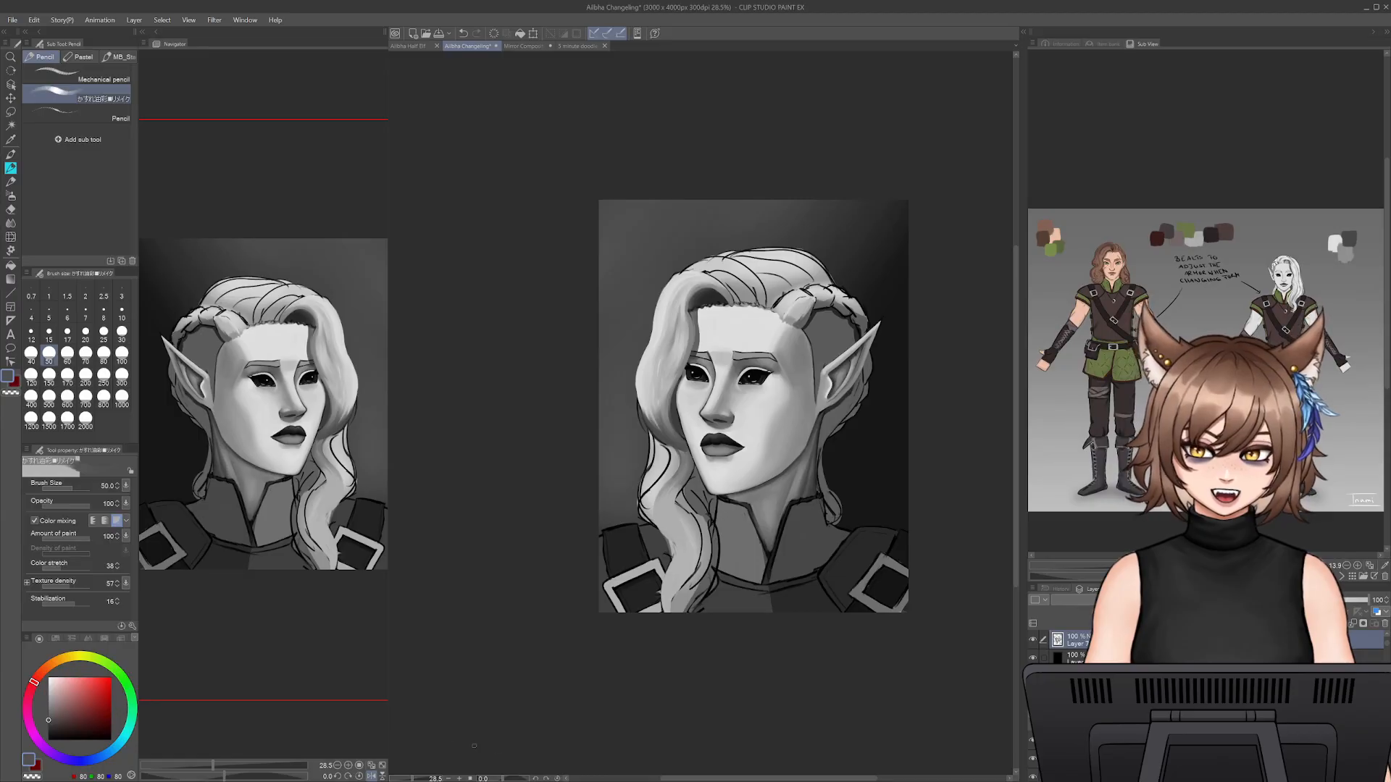
- Paint over the loose sketch lines in the hair between the hanging lock and the neck with sampled greys at pencil size 70
{"action": "left_click_drag", "start_coordinate": [412, 780], "coordinate": [418, 779]}
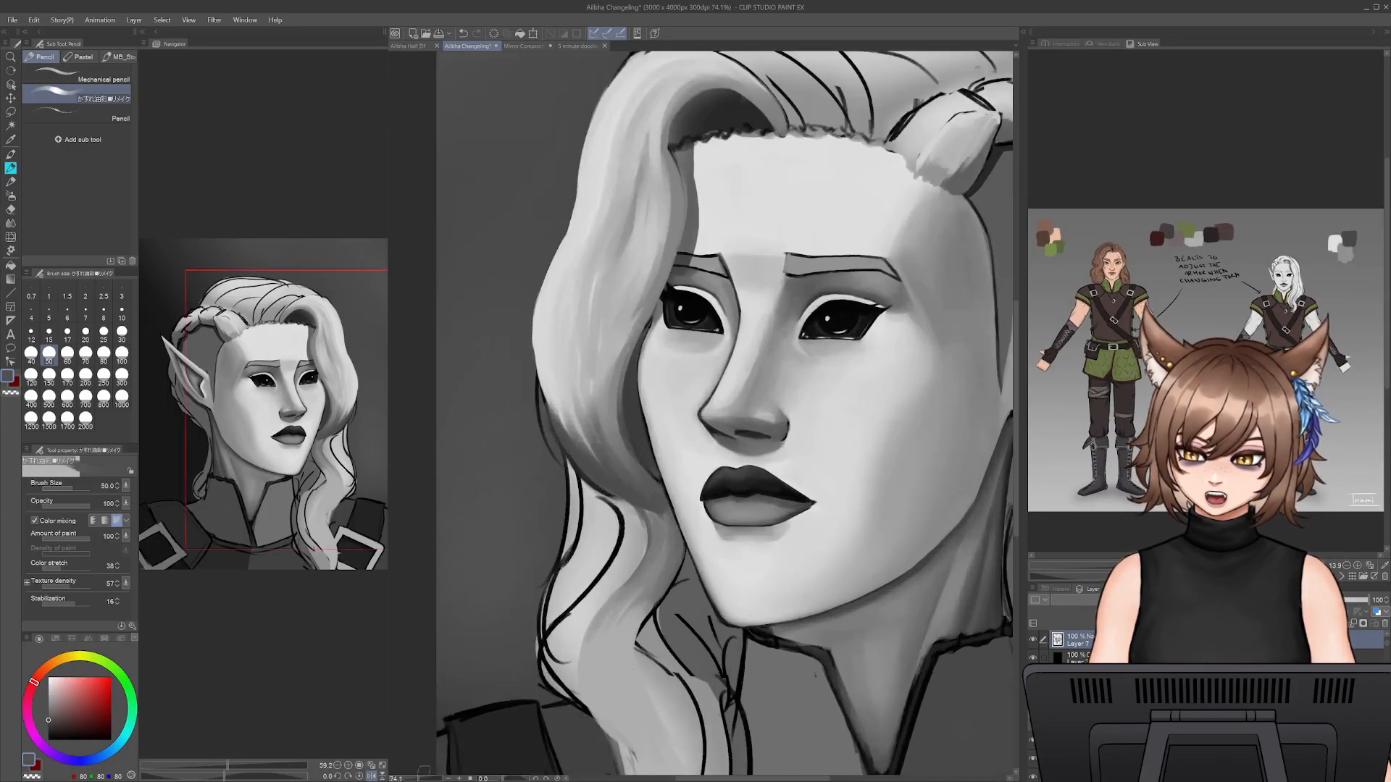
{"action": "left_click_drag", "start_coordinate": [681, 707], "coordinate": [694, 591]}
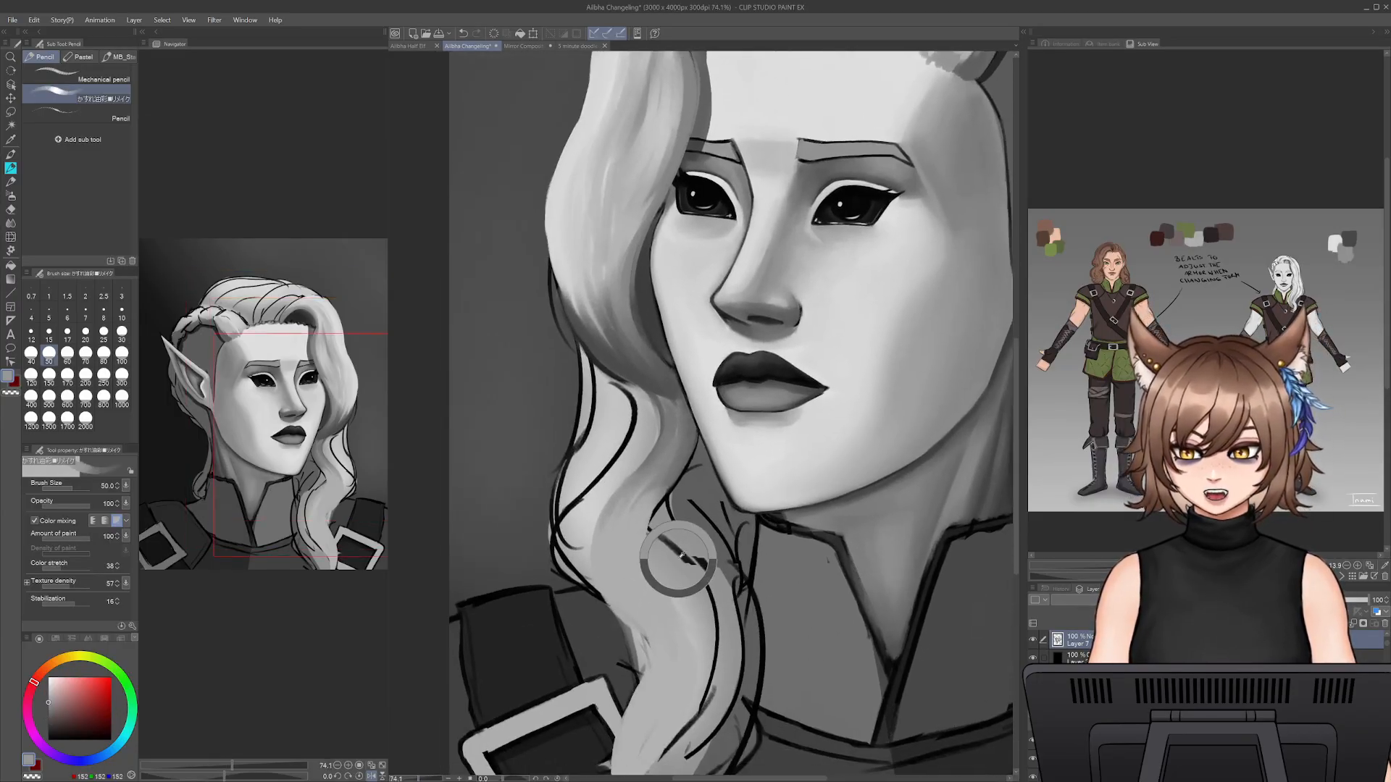
{"action": "key", "text": "bracketright"}
{"action": "key", "text": "bracketright"}
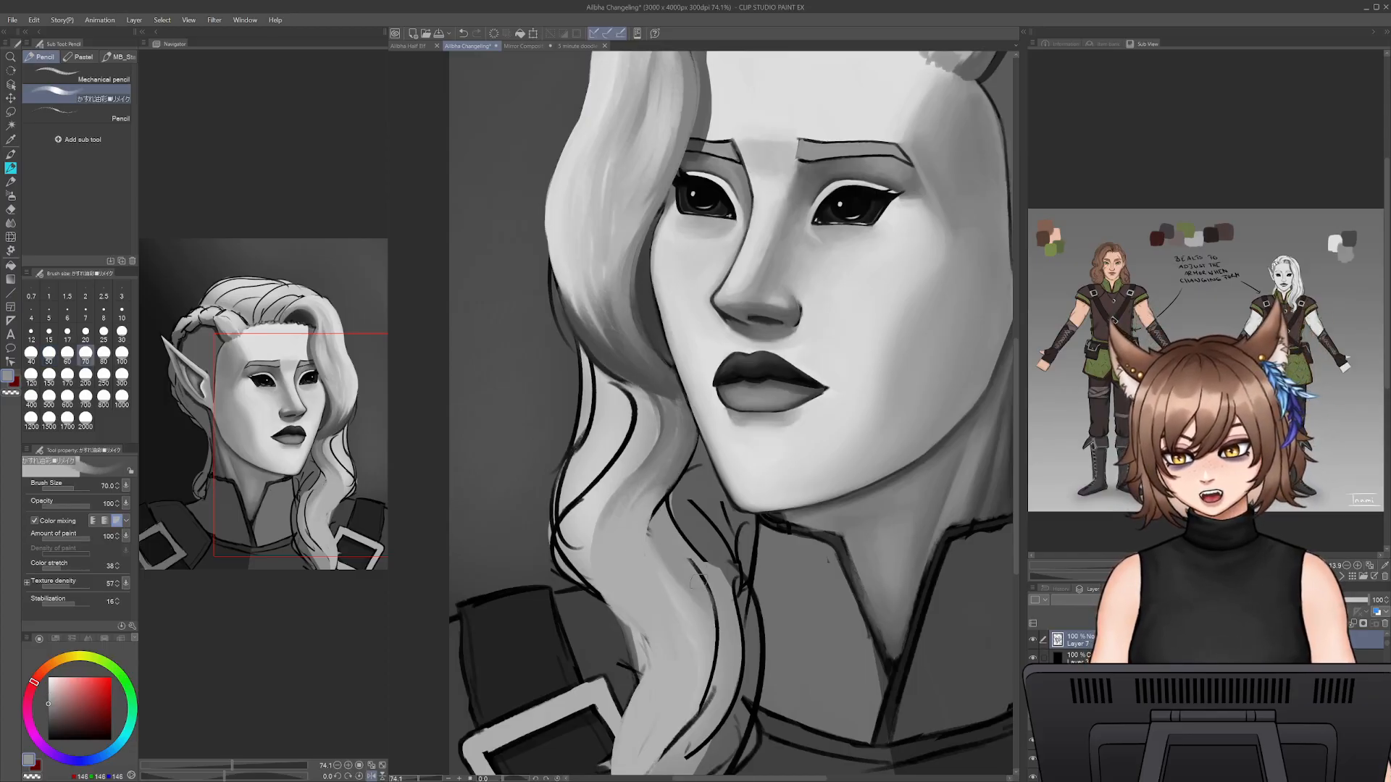
{"action": "left_click_drag", "start_coordinate": [711, 574], "coordinate": [714, 647]}
{"action": "left_click", "coordinate": [685, 617], "text": "alt"}
{"action": "mouse_move", "coordinate": [658, 547]}
{"action": "left_mouse_down"}
{"action": "mouse_move", "coordinate": [701, 620]}
{"action": "mouse_move", "coordinate": [709, 701]}
{"action": "left_mouse_up"}
{"action": "left_click", "coordinate": [695, 513], "text": "alt"}
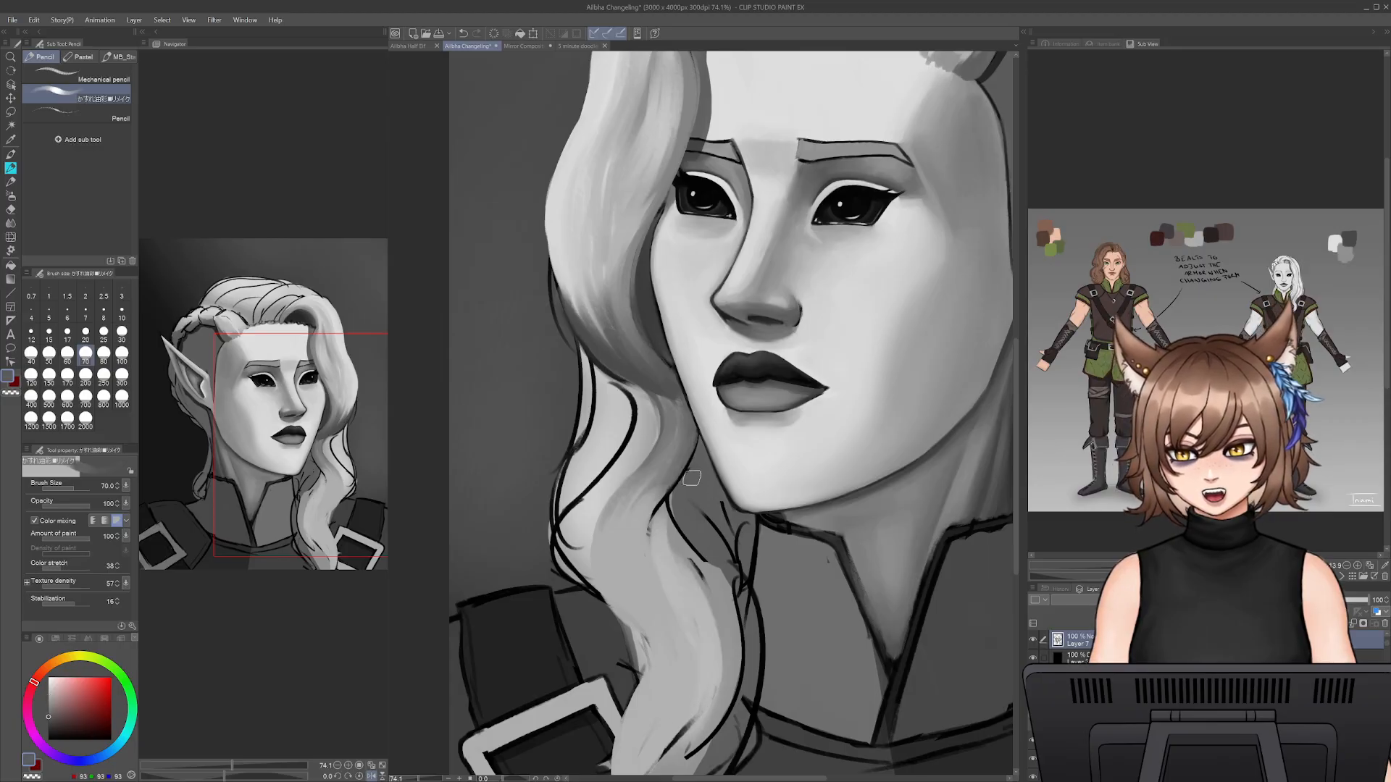
{"action": "mouse_move", "coordinate": [695, 497]}
{"action": "left_mouse_down"}
{"action": "mouse_move", "coordinate": [731, 554]}
{"action": "mouse_move", "coordinate": [740, 528]}
{"action": "mouse_move", "coordinate": [728, 518]}
{"action": "mouse_move", "coordinate": [744, 547]}
{"action": "mouse_move", "coordinate": [737, 574]}
{"action": "left_mouse_up"}
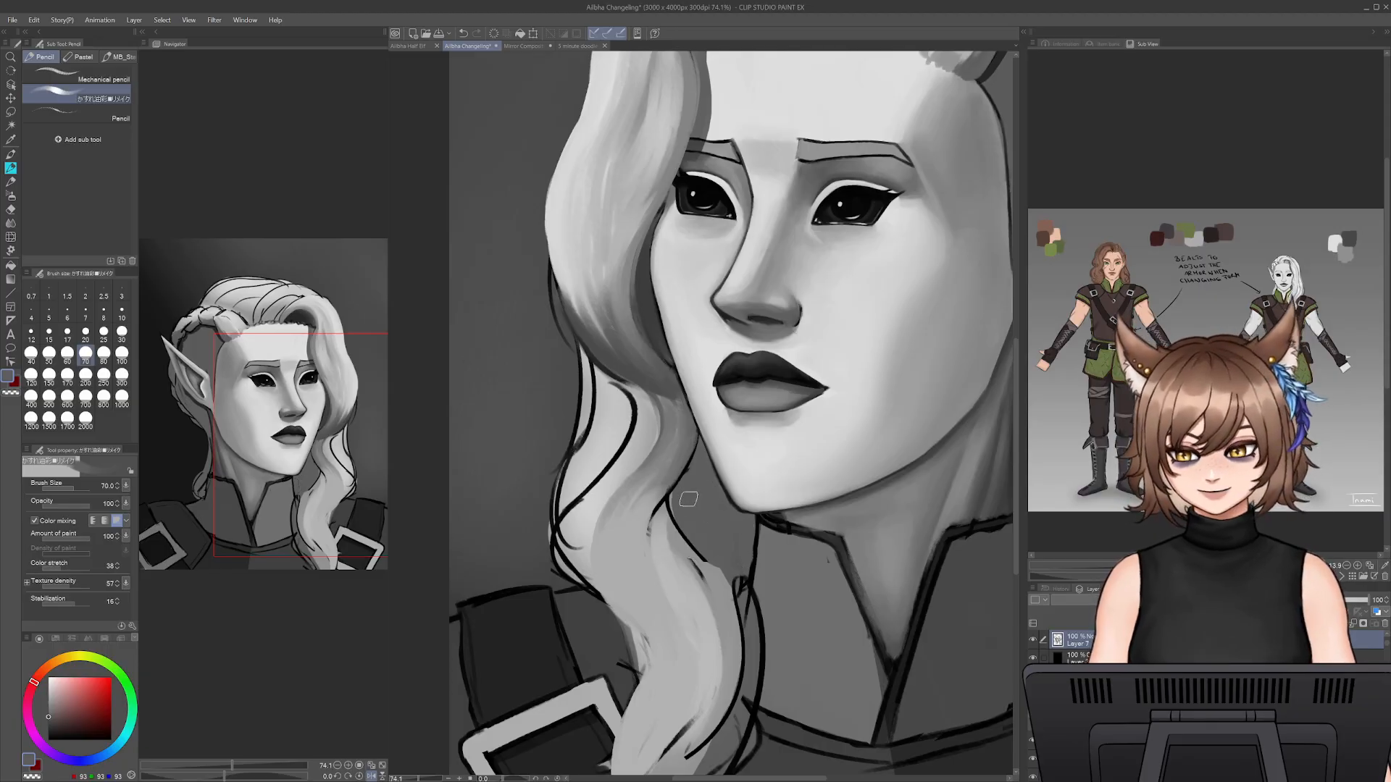
{"action": "left_click_drag", "start_coordinate": [678, 506], "coordinate": [692, 526]}
- Shade the hair tucked beneath the jaw with sampled dark grey strokes at pencil sizes 40 and 30
{"action": "left_click", "coordinate": [656, 320], "text": "alt"}
{"action": "key", "text": "["}
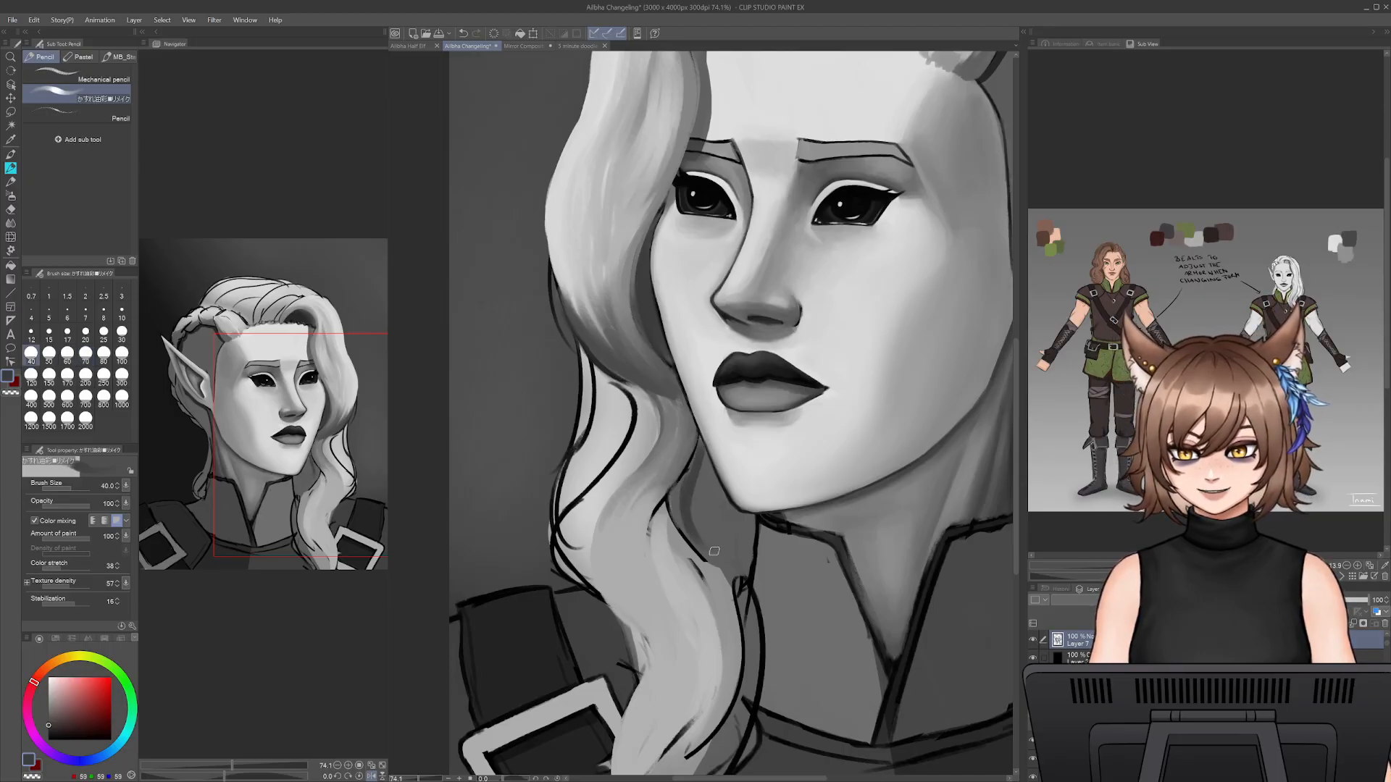
{"action": "key", "text": "bracketleft"}
{"action": "left_click_drag", "start_coordinate": [700, 455], "coordinate": [679, 526]}
{"action": "left_click_drag", "start_coordinate": [692, 479], "coordinate": [714, 551]}
{"action": "left_click_drag", "start_coordinate": [693, 503], "coordinate": [716, 556]}
{"action": "mouse_move", "coordinate": [701, 458]}
{"action": "left_mouse_down"}
{"action": "mouse_move", "coordinate": [732, 536]}
{"action": "mouse_move", "coordinate": [716, 492]}
{"action": "mouse_move", "coordinate": [736, 514]}
{"action": "mouse_move", "coordinate": [743, 574]}
{"action": "mouse_move", "coordinate": [751, 521]}
{"action": "mouse_move", "coordinate": [726, 572]}
{"action": "left_mouse_up"}
{"action": "left_click_drag", "start_coordinate": [733, 550], "coordinate": [724, 576]}
{"action": "left_click", "coordinate": [690, 457], "text": "alt"}
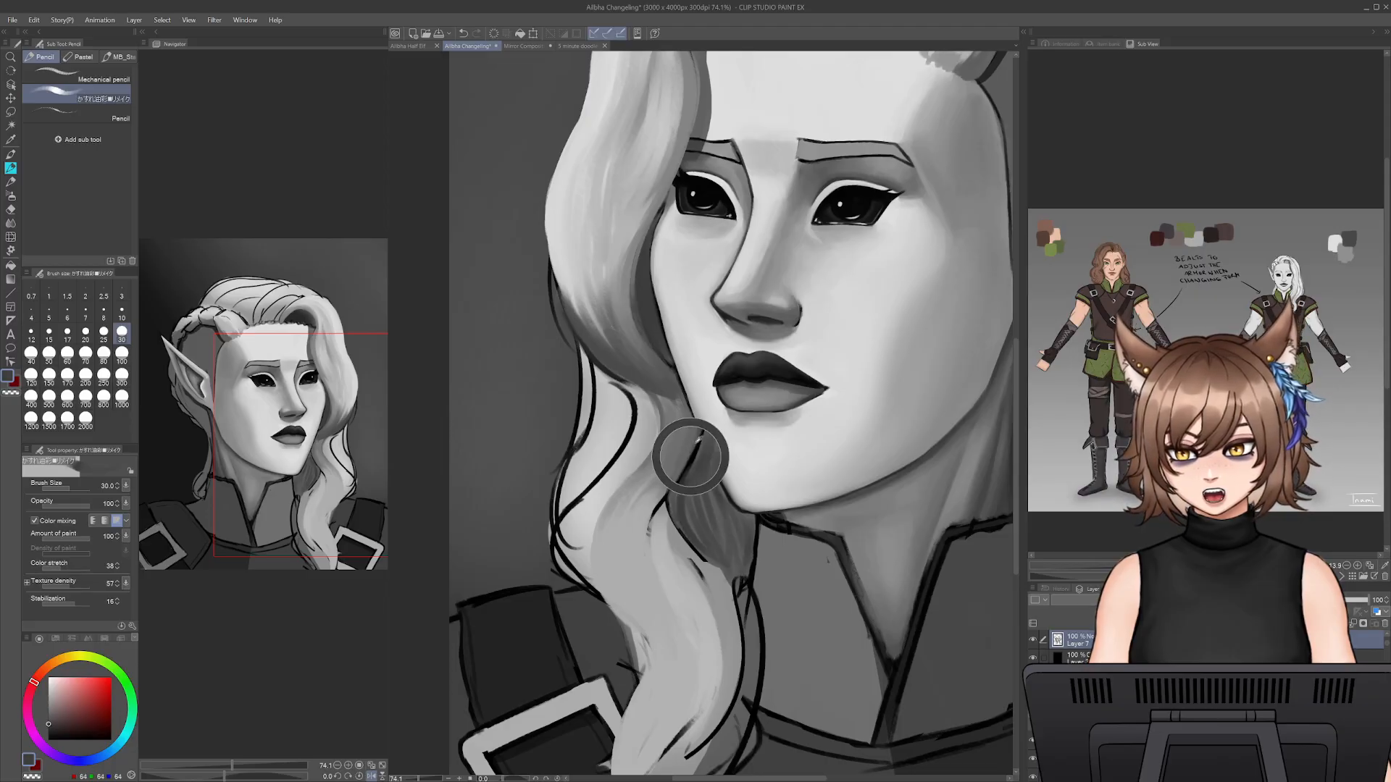
- Deepen the shadow where the hanging lock overlaps the hair beneath the jaw with sampled dark grey at pencil size 20
{"action": "left_click", "coordinate": [669, 363], "text": "alt"}
{"action": "key", "text": "["}
{"action": "left_click_drag", "start_coordinate": [699, 435], "coordinate": [678, 481]}
{"action": "key", "text": "["}
{"action": "left_click_drag", "start_coordinate": [699, 443], "coordinate": [648, 563]}
{"action": "key", "text": "ctrl+z"}
{"action": "left_click_drag", "start_coordinate": [677, 482], "coordinate": [650, 533]}
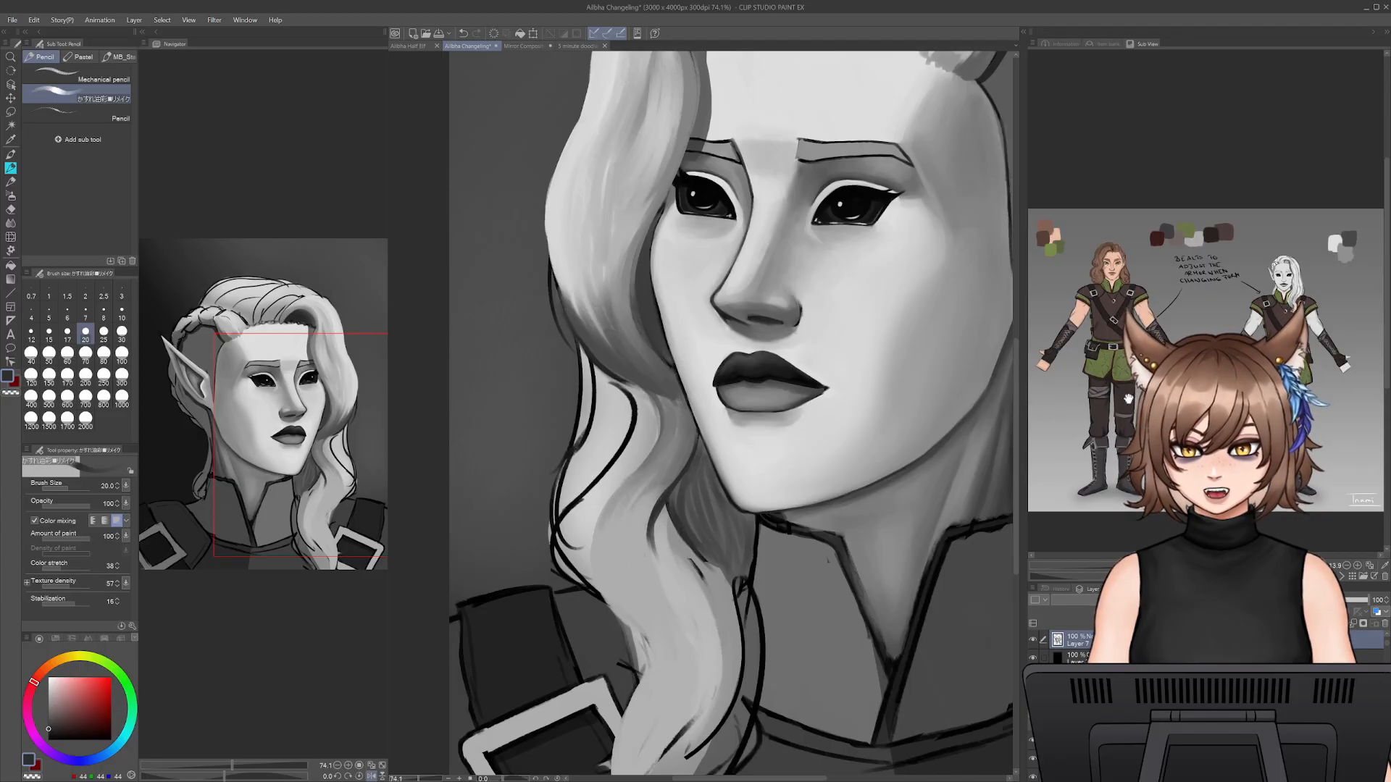
- Check the hair rendering in the coloured half-elf portrait, returning to the greyscale portrait
{"action": "left_click", "coordinate": [428, 46]}
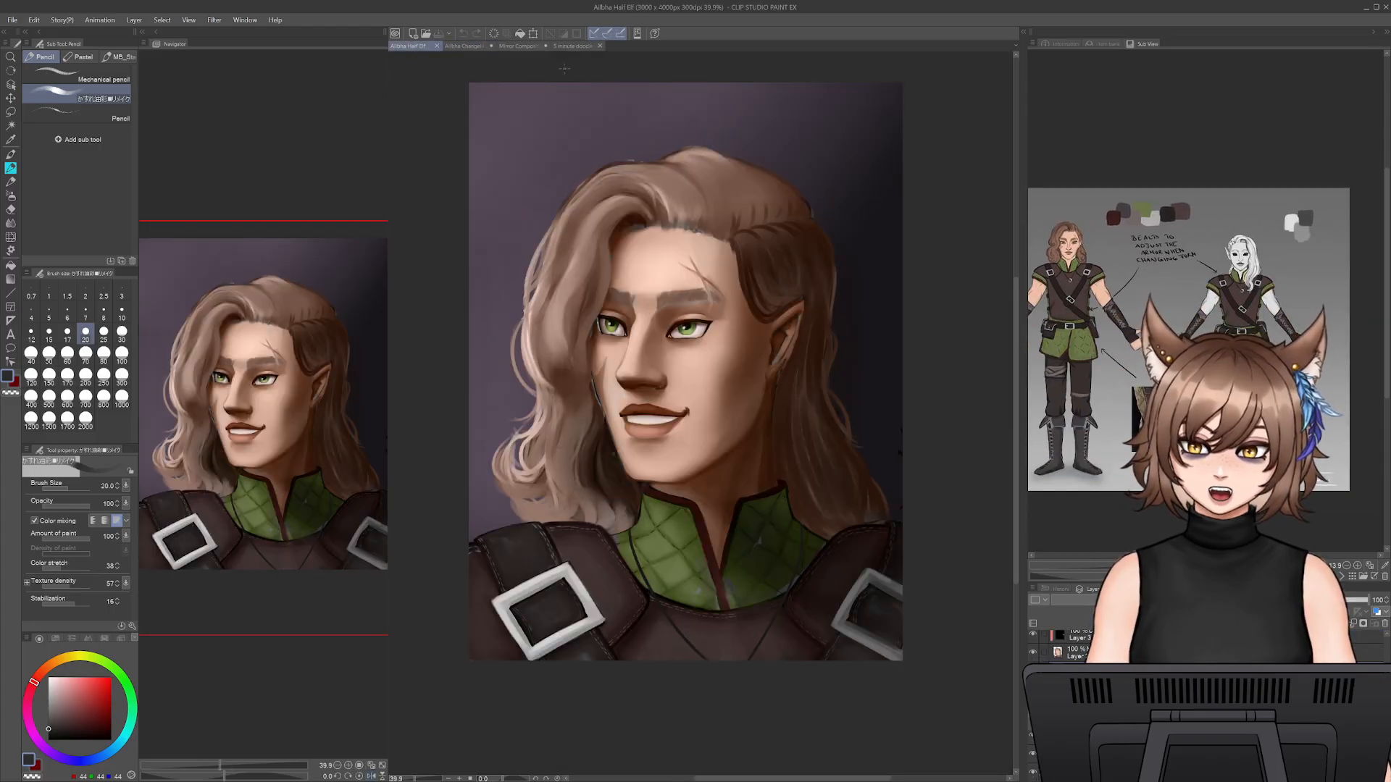
{"action": "left_click", "coordinate": [463, 45]}
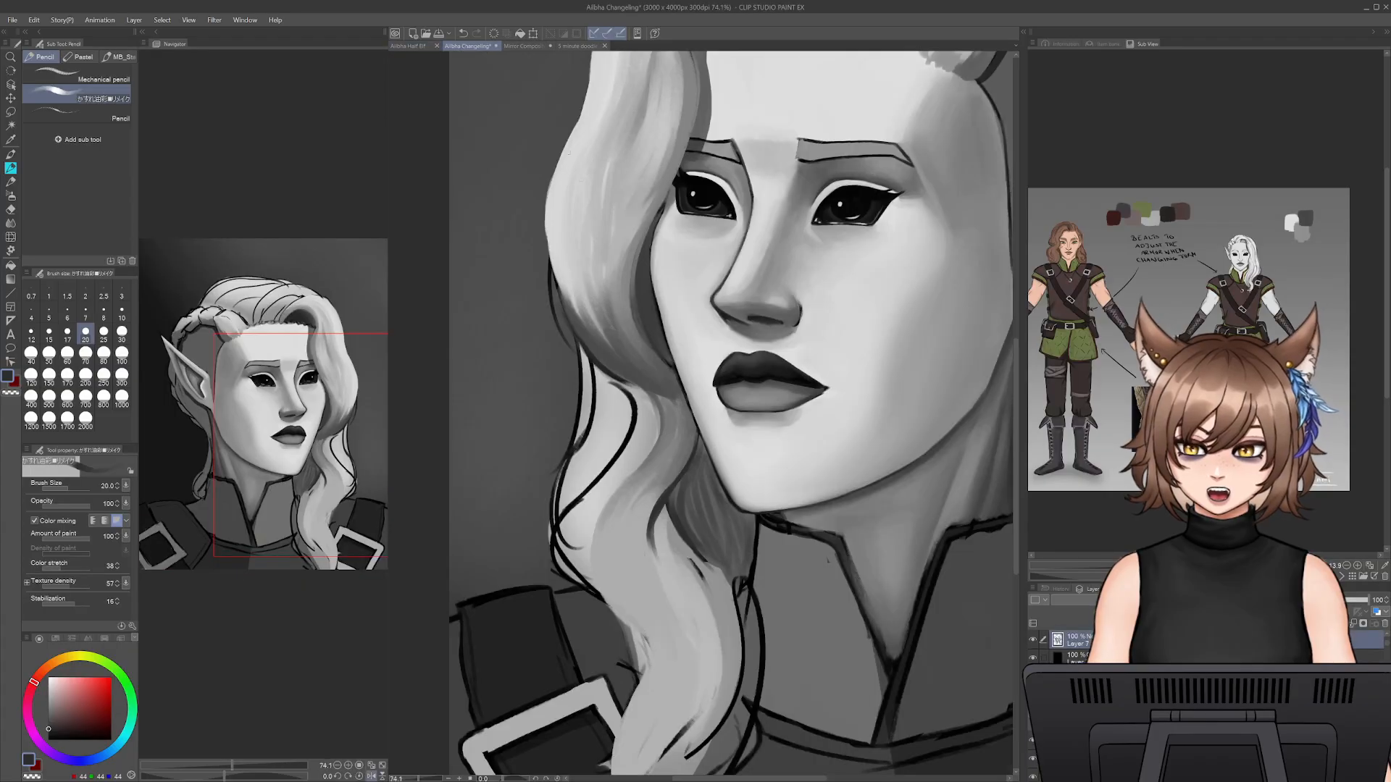
{"action": "left_click_drag", "start_coordinate": [764, 554], "coordinate": [769, 535]}
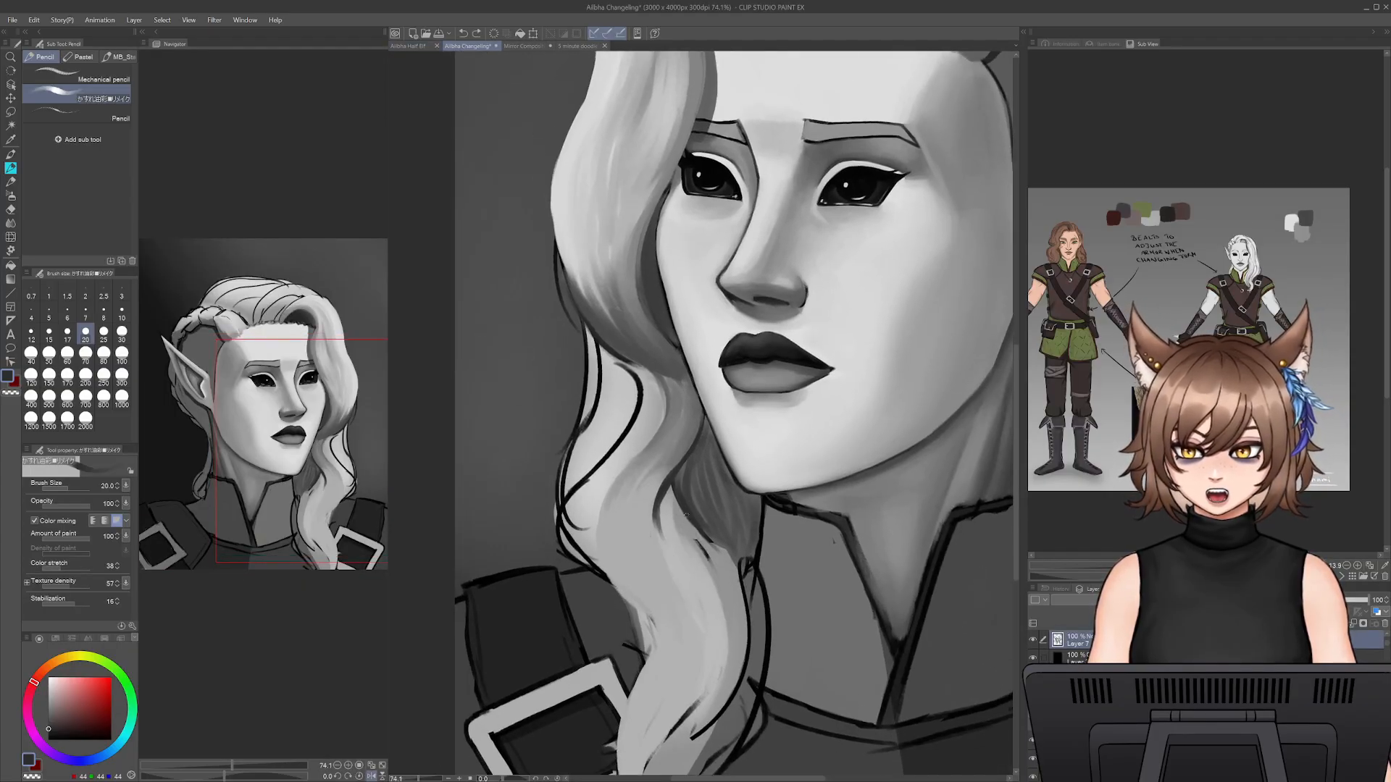
{"action": "key", "text": "ctrl+z"}
{"action": "left_click_drag", "start_coordinate": [674, 490], "coordinate": [703, 547]}
{"action": "key", "text": "ctrl+z"}
{"action": "left_click_drag", "start_coordinate": [675, 494], "coordinate": [719, 564]}
{"action": "key", "text": "ctrl+z"}
{"action": "key", "text": "ctrl+z"}
{"action": "mouse_move", "coordinate": [673, 489]}
{"action": "left_mouse_down"}
{"action": "mouse_move", "coordinate": [713, 558]}
{"action": "mouse_move", "coordinate": [695, 558]}
{"action": "mouse_move", "coordinate": [705, 574]}
{"action": "left_mouse_up"}
{"action": "key", "text": "ctrl+z"}
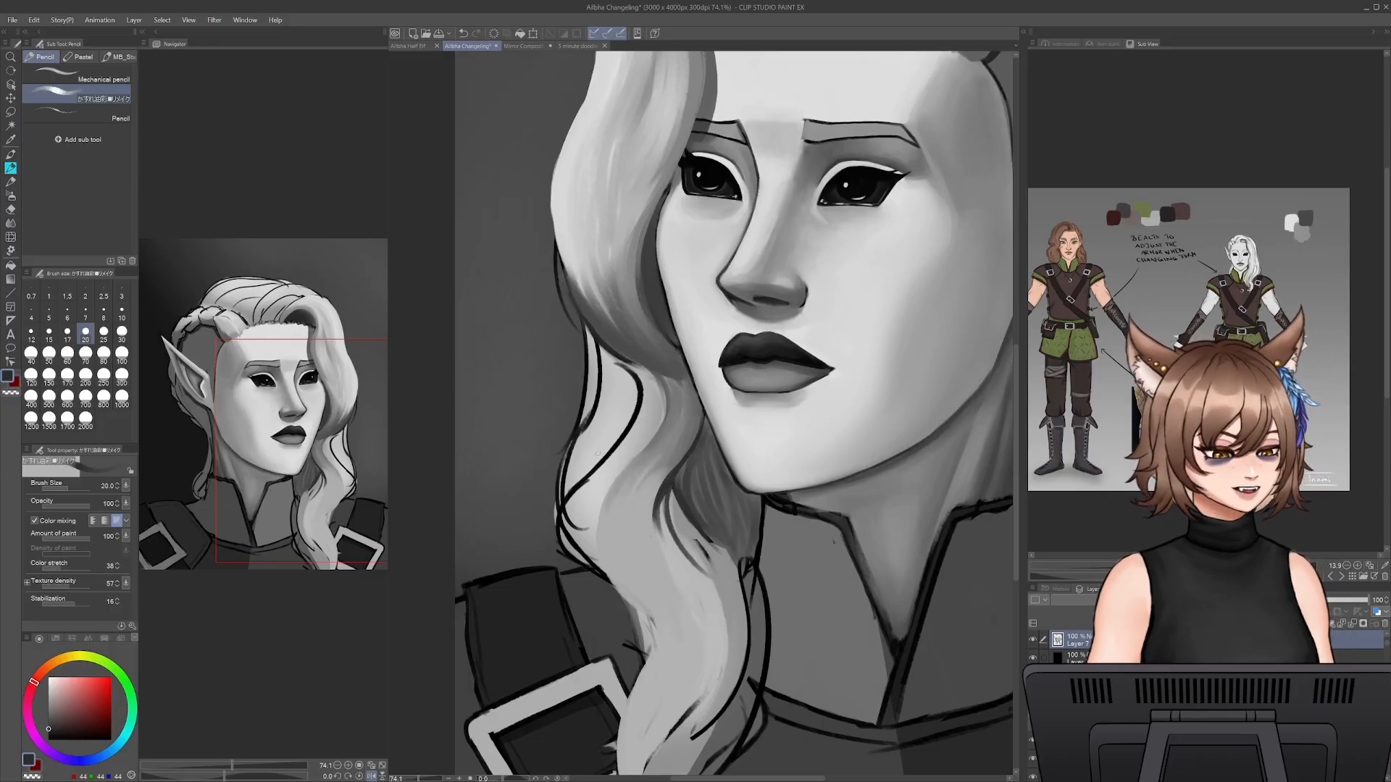
- Begin mid-grey shading on the inner bend of the hanging lock below the jaw using sampled hair greys and a larger pencil
{"action": "left_click", "coordinate": [686, 536], "text": "alt"}
{"action": "key", "text": "bracketright"}
{"action": "key", "text": "bracketright"}
{"action": "key", "text": "bracketright"}
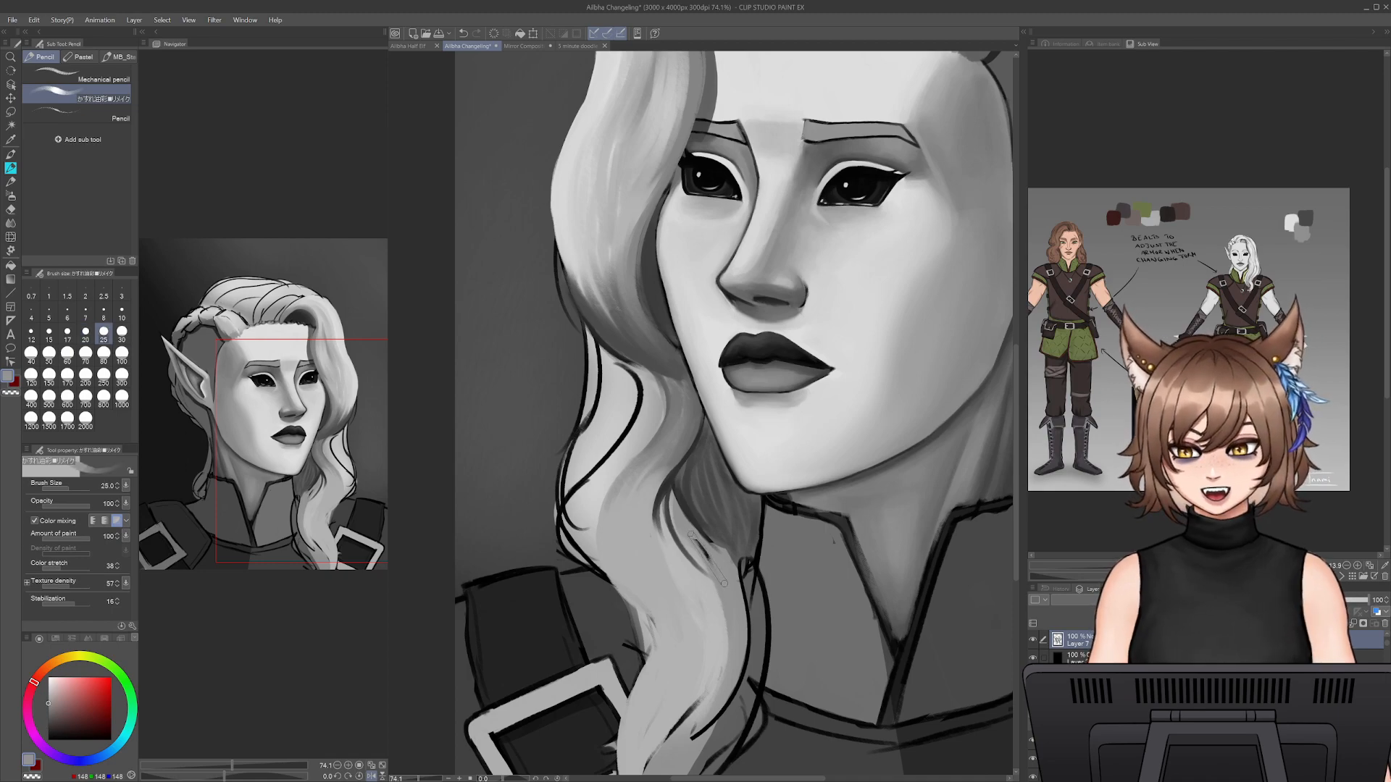
{"action": "left_click", "coordinate": [668, 531], "text": "alt"}
{"action": "key", "text": "bracketleft"}
{"action": "left_click", "coordinate": [670, 511], "text": "alt"}
{"action": "left_click_drag", "start_coordinate": [670, 514], "coordinate": [704, 562]}
{"action": "key", "text": "ctrl+z"}
- Extend the grey shading down the hanging lock's inner curve into its lower section beside the collar
{"action": "left_click", "coordinate": [665, 495], "text": "alt"}
{"action": "mouse_move", "coordinate": [665, 498]}
{"action": "left_mouse_down"}
{"action": "mouse_move", "coordinate": [686, 551]}
{"action": "mouse_move", "coordinate": [661, 526]}
{"action": "mouse_move", "coordinate": [686, 568]}
{"action": "left_mouse_up"}
{"action": "mouse_move", "coordinate": [662, 504]}
{"action": "left_mouse_down"}
{"action": "mouse_move", "coordinate": [702, 587]}
{"action": "mouse_move", "coordinate": [661, 507]}
{"action": "mouse_move", "coordinate": [714, 653]}
{"action": "left_mouse_up"}
{"action": "mouse_move", "coordinate": [705, 605]}
{"action": "left_mouse_down"}
{"action": "mouse_move", "coordinate": [692, 714]}
{"action": "mouse_move", "coordinate": [715, 644]}
{"action": "mouse_move", "coordinate": [673, 725]}
{"action": "left_mouse_up"}
{"action": "left_click_drag", "start_coordinate": [671, 493], "coordinate": [709, 581]}
{"action": "left_click", "coordinate": [700, 556], "text": "alt"}
{"action": "key", "text": "bracketright"}
{"action": "mouse_move", "coordinate": [678, 510]}
{"action": "left_mouse_down"}
{"action": "mouse_move", "coordinate": [713, 583]}
{"action": "mouse_move", "coordinate": [669, 490]}
{"action": "mouse_move", "coordinate": [714, 583]}
{"action": "mouse_move", "coordinate": [703, 521]}
{"action": "mouse_move", "coordinate": [735, 624]}
{"action": "left_mouse_up"}
{"action": "left_click", "coordinate": [671, 493], "text": "alt"}
- Define the hanging lock's edge beside the collar with a thin grey shadow strand at pencil size 20
{"action": "left_click", "coordinate": [712, 541], "text": "alt"}
{"action": "key", "text": "bracketleft"}
{"action": "key", "text": "bracketleft"}
{"action": "key", "text": "bracketleft"}
{"action": "key", "text": "ctrl+z"}
{"action": "mouse_move", "coordinate": [708, 542]}
{"action": "left_mouse_down"}
{"action": "mouse_move", "coordinate": [743, 657]}
{"action": "mouse_move", "coordinate": [736, 590]}
{"action": "mouse_move", "coordinate": [740, 637]}
{"action": "left_mouse_up"}
{"action": "key", "text": "ctrl+z"}
{"action": "key", "text": "ctrl+z"}
{"action": "left_click_drag", "start_coordinate": [713, 543], "coordinate": [749, 633]}
{"action": "key", "text": "ctrl+z"}
{"action": "key", "text": "ctrl+z"}
{"action": "left_click_drag", "start_coordinate": [714, 543], "coordinate": [748, 645]}
{"action": "left_click_drag", "start_coordinate": [741, 587], "coordinate": [743, 661]}
- Cover the linework in the dark hair between the lock and the collar with sampled greys at pencil size 35
{"action": "left_click", "coordinate": [743, 539], "text": "alt"}
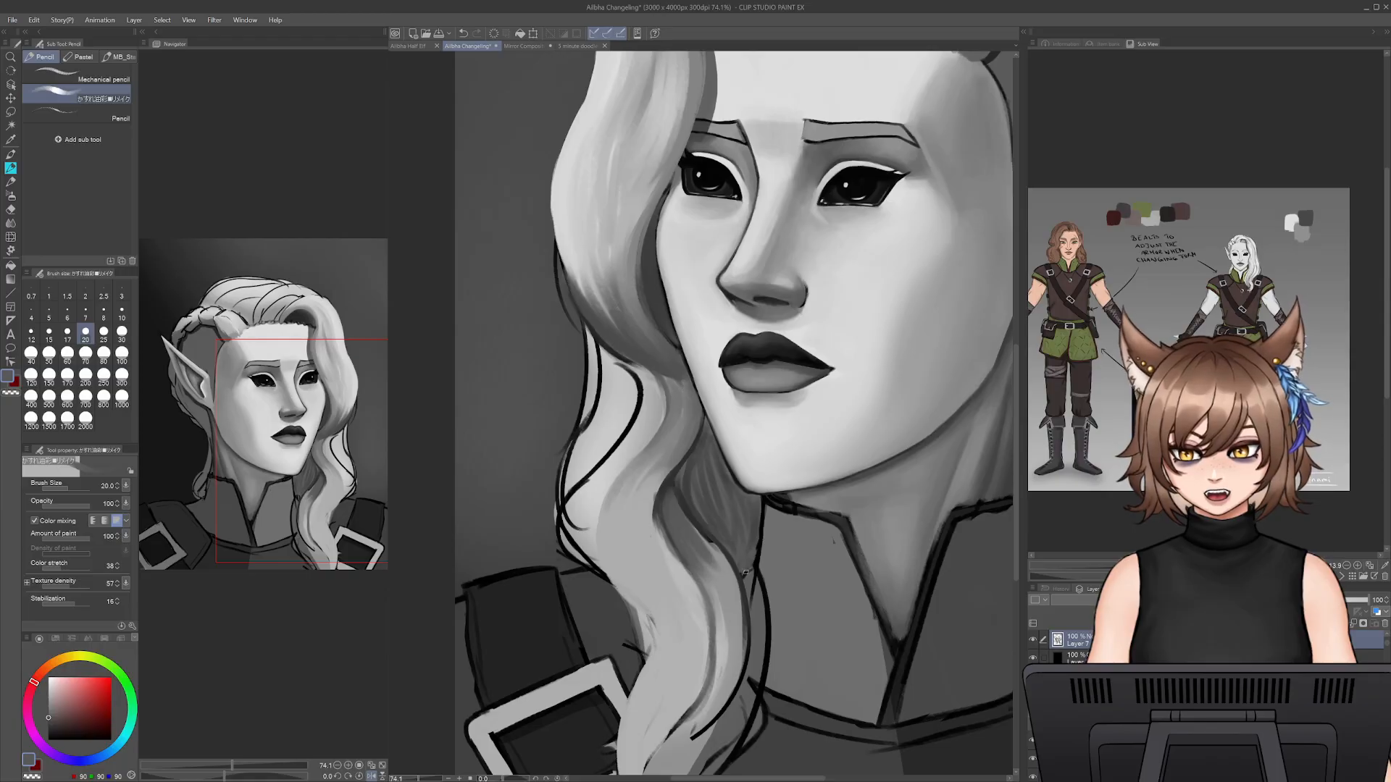
{"action": "key", "text": "]"}
{"action": "key", "text": "]"}
{"action": "key", "text": "]"}
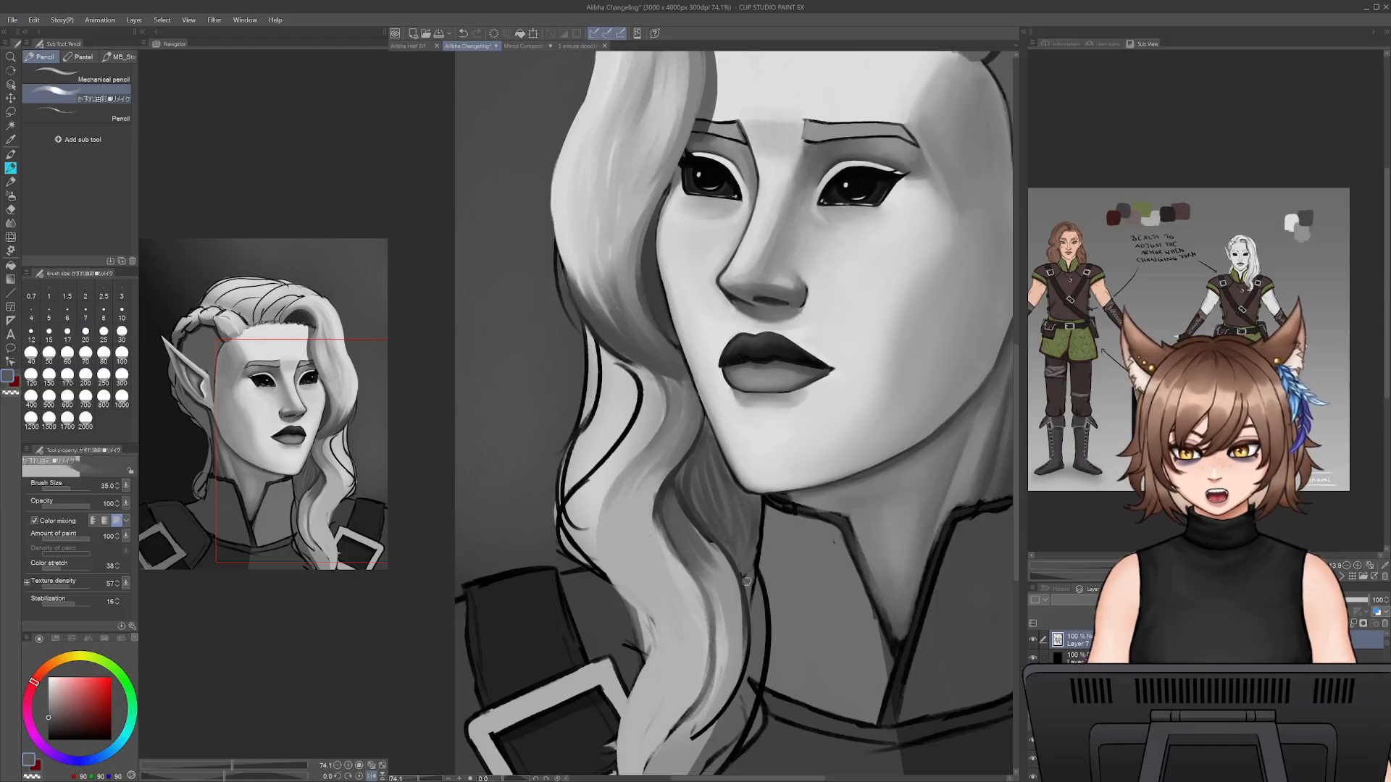
{"action": "left_click", "coordinate": [732, 547], "text": "alt"}
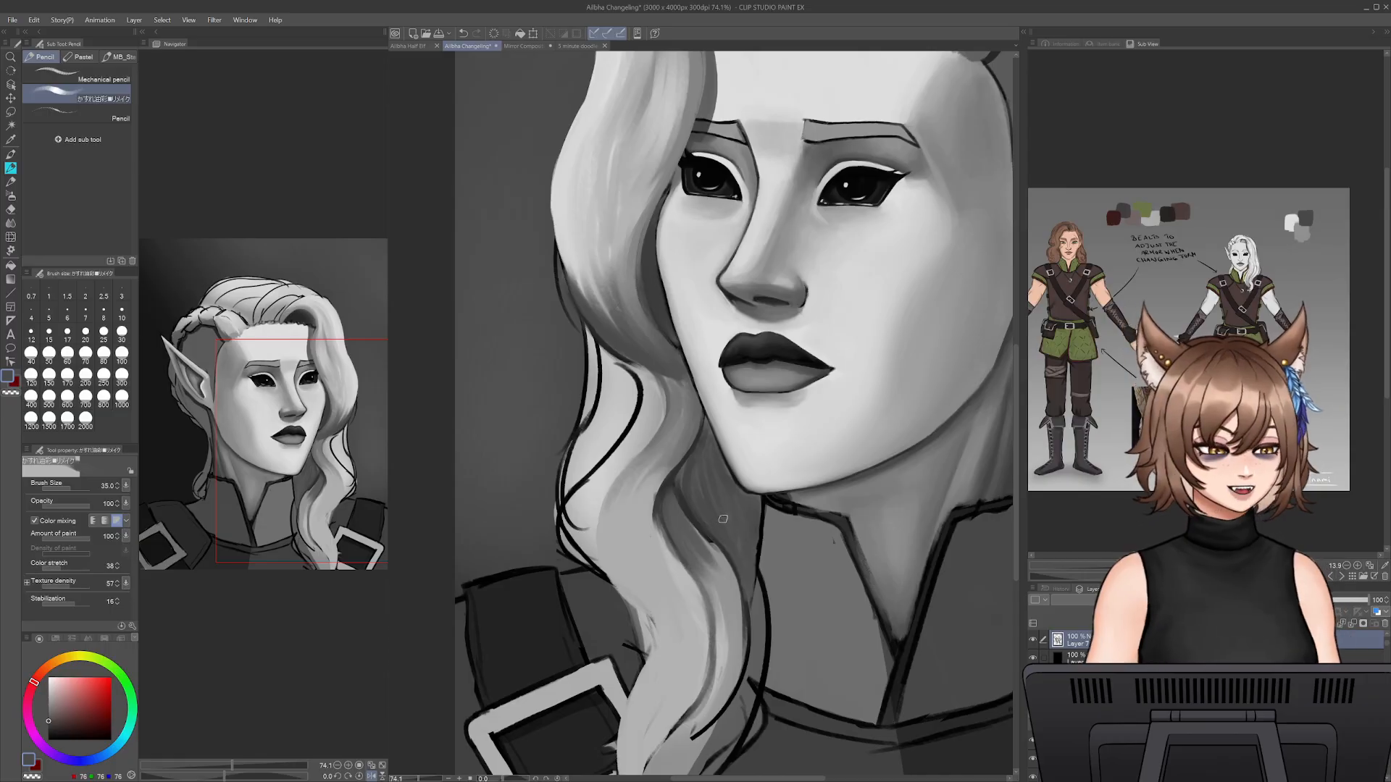
{"action": "left_click_drag", "start_coordinate": [663, 539], "coordinate": [675, 425]}
{"action": "left_click", "coordinate": [707, 433], "text": "alt"}
- Blend sampled mid grey into the lower curve of the hanging lock beside the collar at pencil size 35
{"action": "mouse_move", "coordinate": [734, 505]}
{"action": "left_mouse_down"}
{"action": "mouse_move", "coordinate": [685, 407]}
{"action": "mouse_move", "coordinate": [744, 476]}
{"action": "left_mouse_up"}
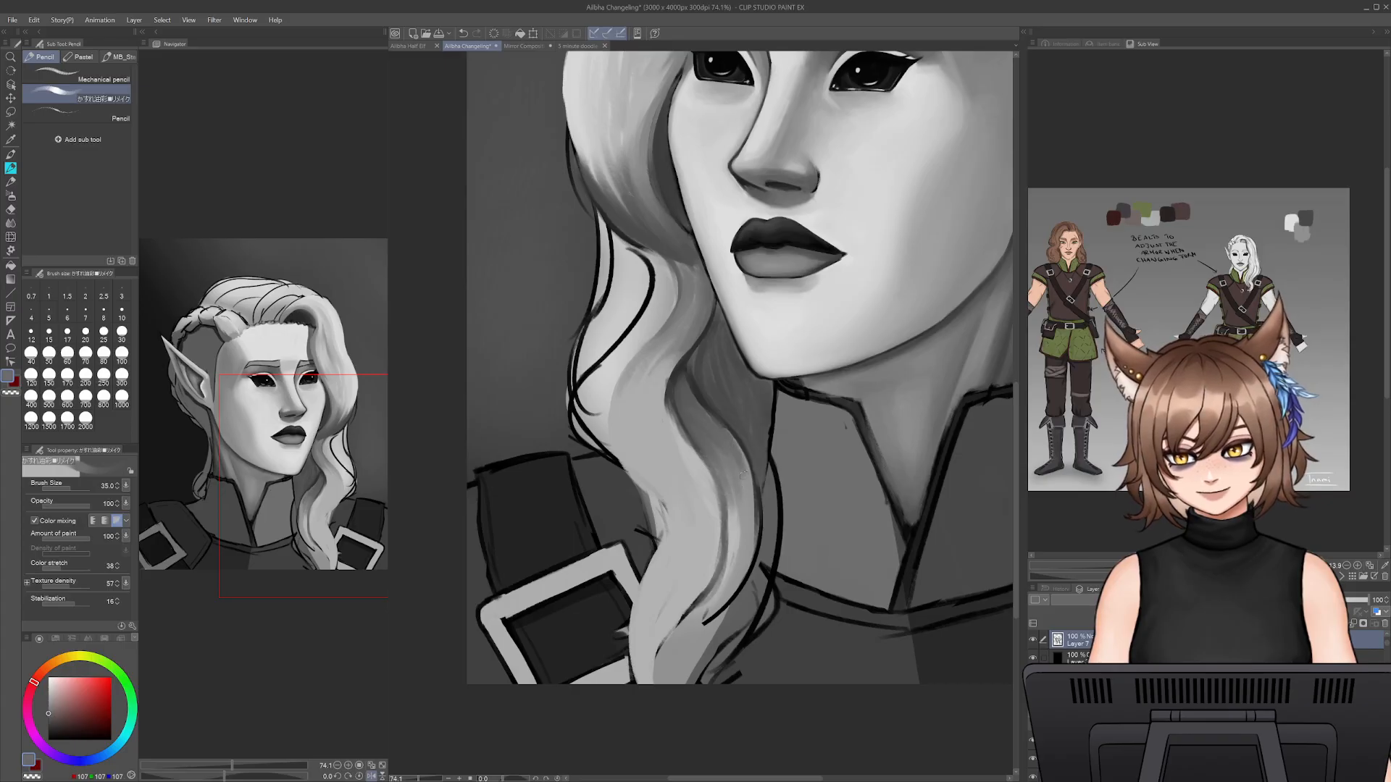
{"action": "left_click", "coordinate": [739, 518], "text": "alt"}
{"action": "left_click_drag", "start_coordinate": [739, 519], "coordinate": [733, 569]}
{"action": "mouse_move", "coordinate": [742, 507]}
{"action": "left_mouse_down"}
{"action": "mouse_move", "coordinate": [740, 571]}
{"action": "mouse_move", "coordinate": [660, 675]}
{"action": "mouse_move", "coordinate": [723, 599]}
{"action": "mouse_move", "coordinate": [665, 691]}
{"action": "mouse_move", "coordinate": [718, 599]}
{"action": "mouse_move", "coordinate": [689, 652]}
{"action": "mouse_move", "coordinate": [671, 649]}
{"action": "mouse_move", "coordinate": [706, 611]}
{"action": "mouse_move", "coordinate": [658, 697]}
{"action": "mouse_move", "coordinate": [768, 486]}
{"action": "left_mouse_up"}
{"action": "left_click", "coordinate": [718, 639], "text": "alt"}
{"action": "key", "text": "ctrl+z"}
{"action": "left_click_drag", "start_coordinate": [699, 360], "coordinate": [767, 518]}
{"action": "left_click_drag", "start_coordinate": [755, 456], "coordinate": [764, 557]}
{"action": "key", "text": "ctrl+z"}
{"action": "key", "text": "ctrl+z"}
{"action": "key", "text": "ctrl+z"}
{"action": "key", "text": "ctrl+z"}
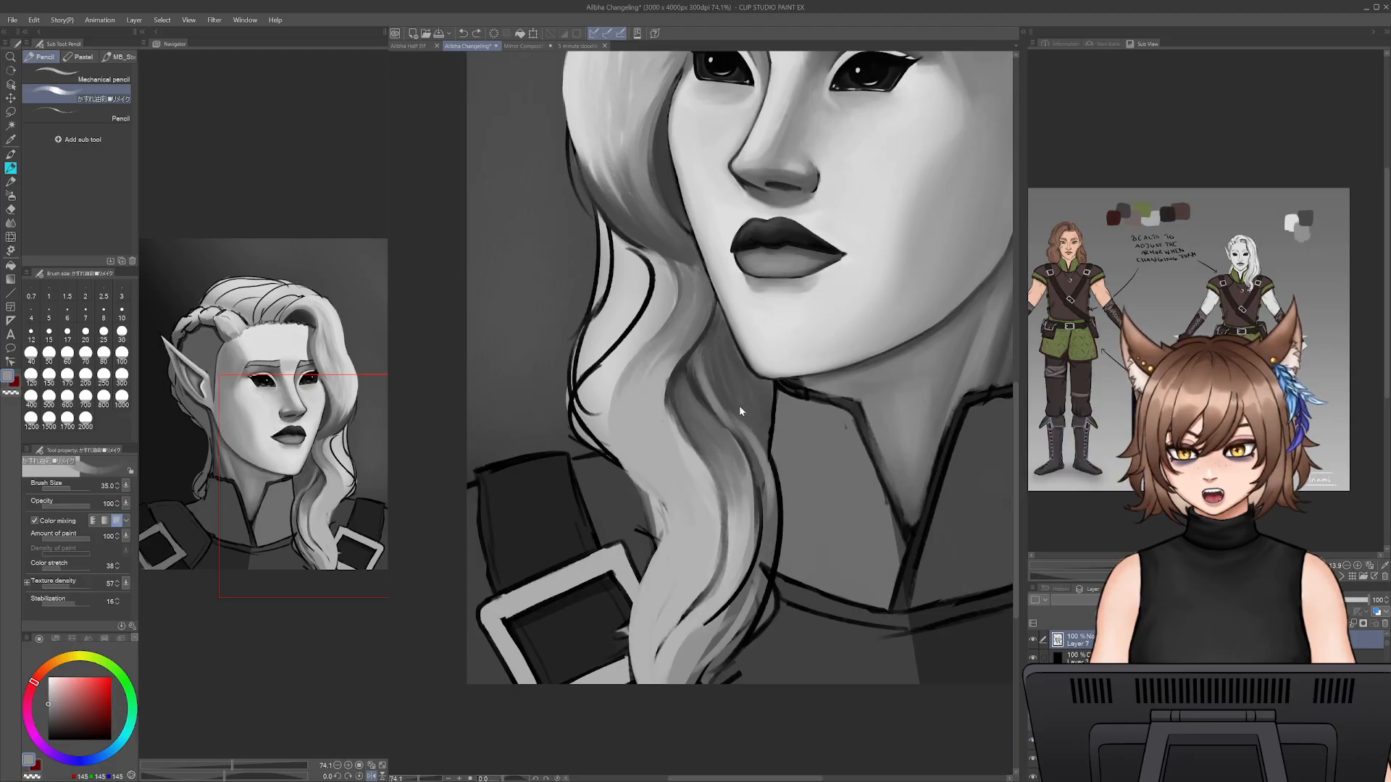
- Darken the strand behind the hanging lock, from the jaw down past the collar, with sampled dark grey at pencil size 35
{"action": "left_click", "coordinate": [692, 414], "text": "alt"}
{"action": "mouse_move", "coordinate": [706, 348]}
{"action": "left_mouse_down"}
{"action": "mouse_move", "coordinate": [697, 390]}
{"action": "mouse_move", "coordinate": [712, 405]}
{"action": "left_mouse_up"}
{"action": "left_click", "coordinate": [667, 180], "text": "alt"}
{"action": "left_click_drag", "start_coordinate": [704, 358], "coordinate": [714, 412]}
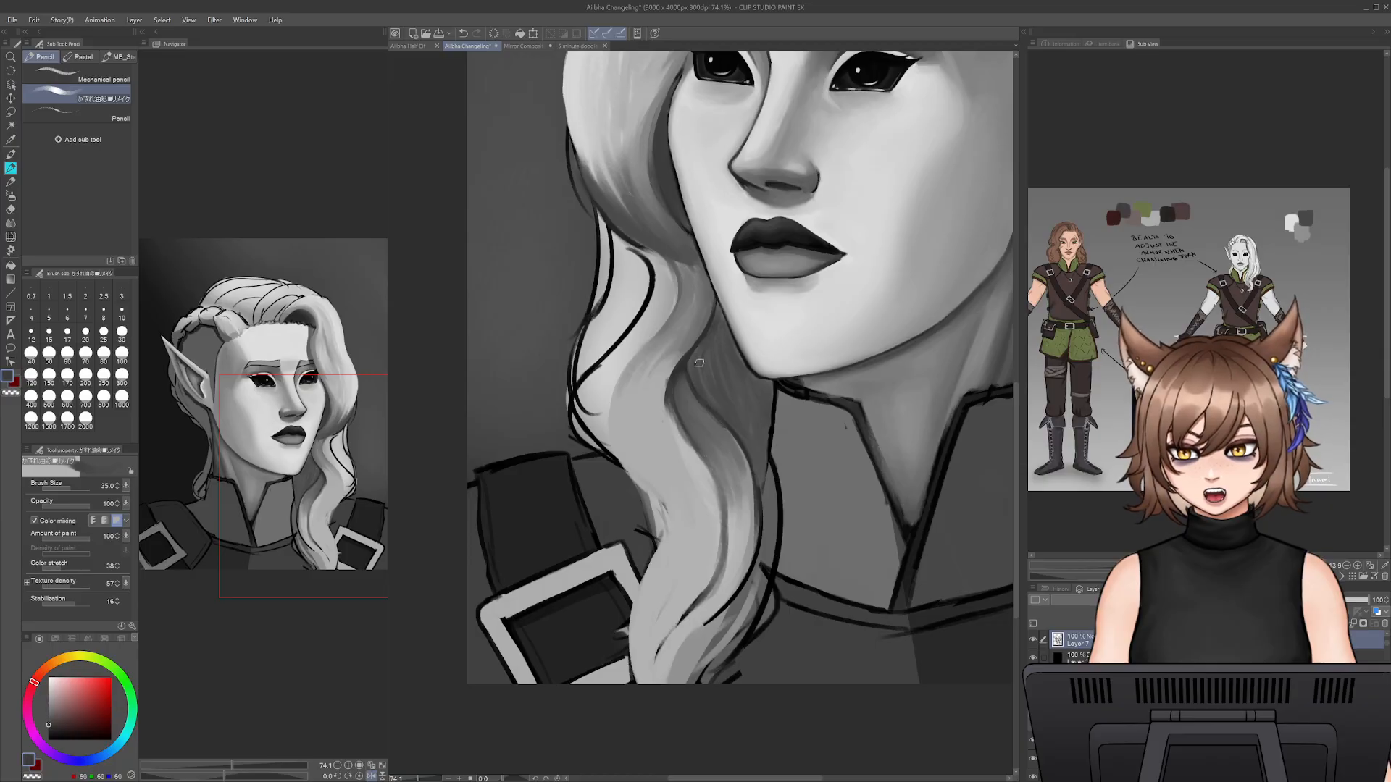
{"action": "left_click_drag", "start_coordinate": [707, 355], "coordinate": [744, 430]}
{"action": "left_click_drag", "start_coordinate": [701, 381], "coordinate": [765, 494]}
{"action": "mouse_move", "coordinate": [733, 420]}
{"action": "left_mouse_down"}
{"action": "mouse_move", "coordinate": [768, 552]}
{"action": "mouse_move", "coordinate": [738, 629]}
{"action": "left_mouse_up"}
{"action": "mouse_move", "coordinate": [768, 569]}
{"action": "left_mouse_down"}
{"action": "mouse_move", "coordinate": [738, 620]}
{"action": "mouse_move", "coordinate": [770, 504]}
{"action": "mouse_move", "coordinate": [746, 613]}
{"action": "left_mouse_up"}
{"action": "left_click_drag", "start_coordinate": [763, 505], "coordinate": [736, 615]}
{"action": "left_click_drag", "start_coordinate": [759, 565], "coordinate": [750, 441]}
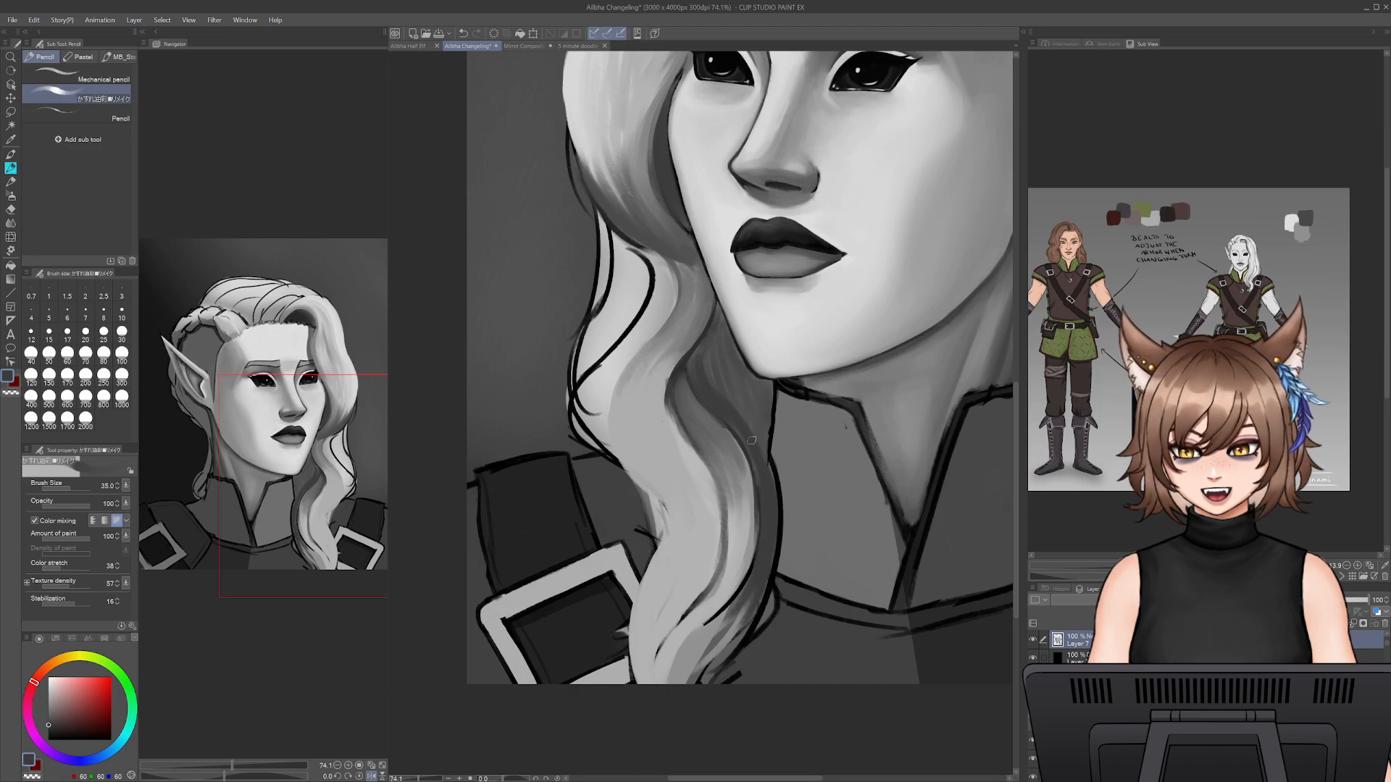
- Soften the shadow on the hanging lock's bend beneath the jaw with a sampled mid grey
{"action": "left_click", "coordinate": [709, 302], "text": "alt"}
{"action": "left_click_drag", "start_coordinate": [684, 347], "coordinate": [661, 417]}
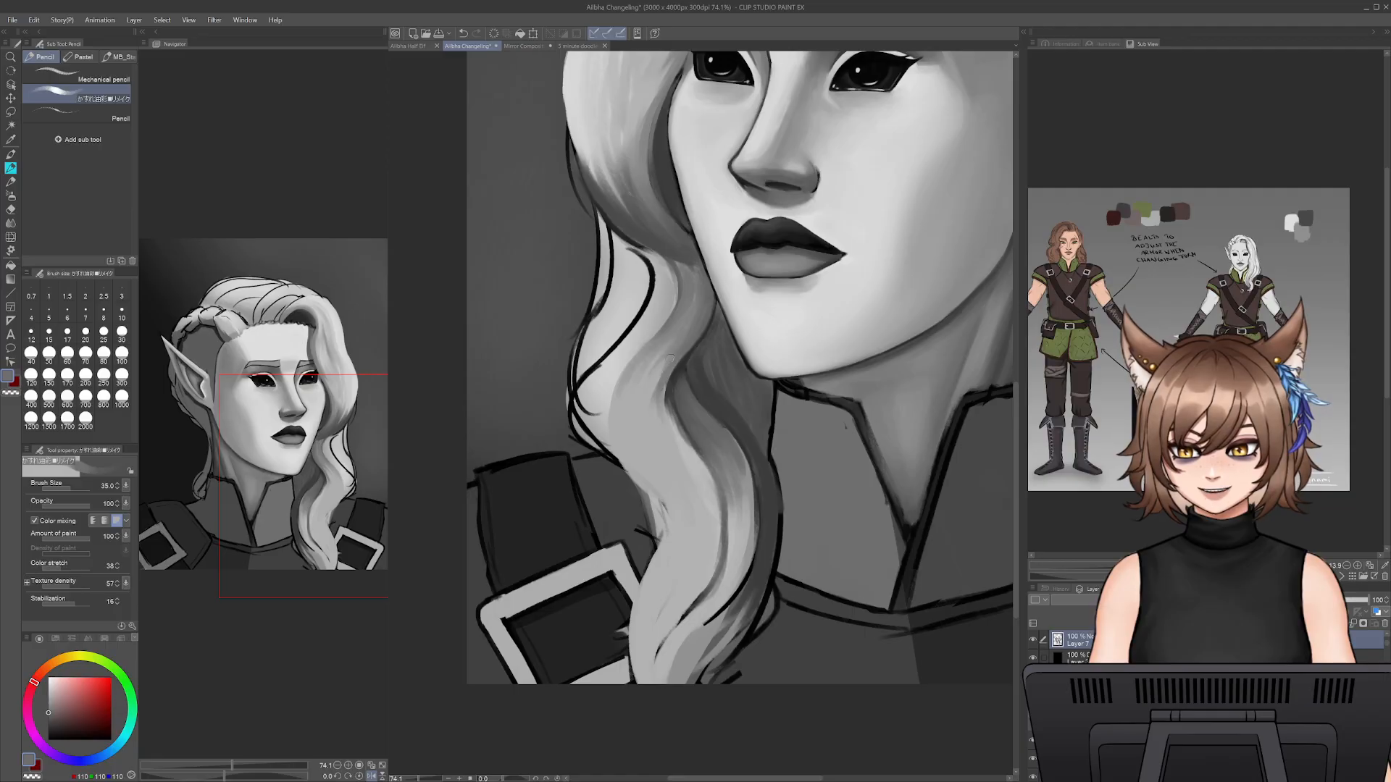
{"action": "left_click", "coordinate": [761, 462], "text": "alt"}
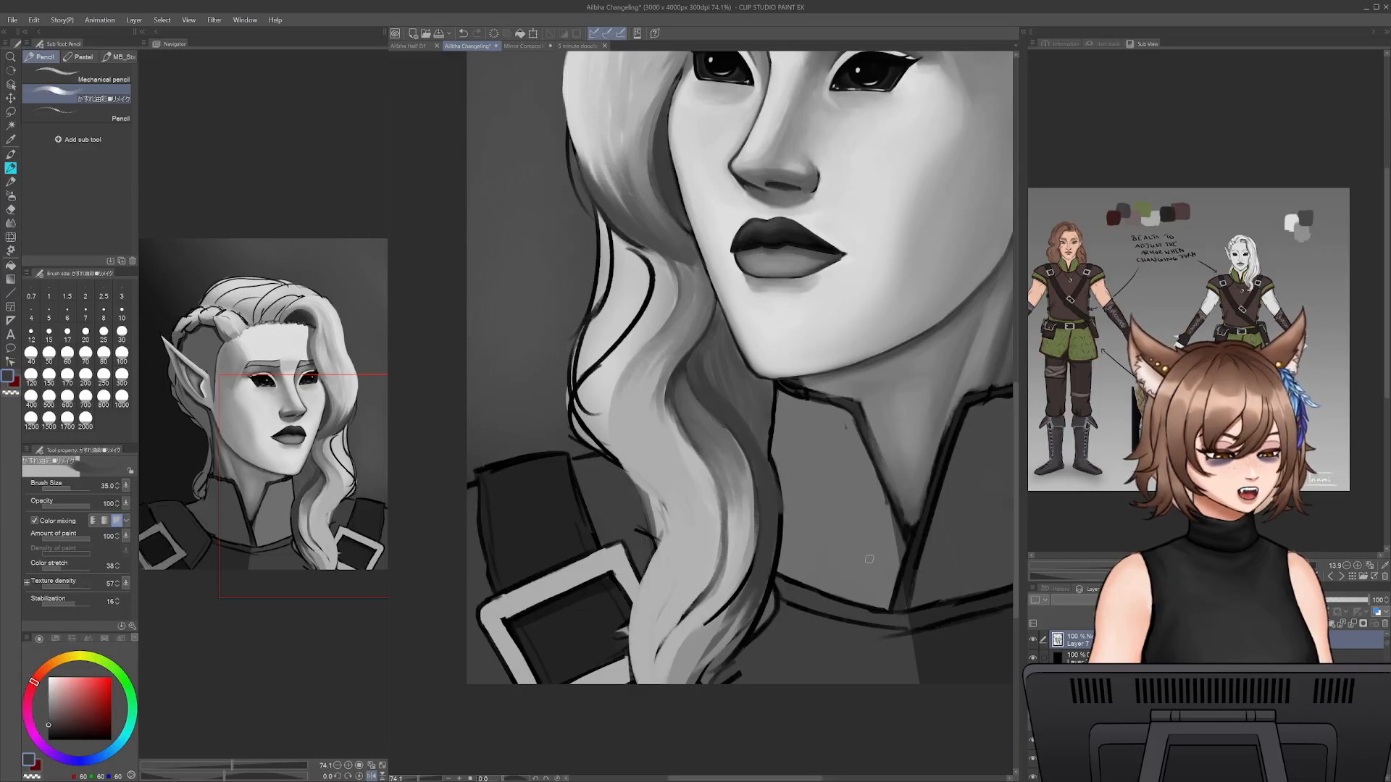
- Paint over the line inside the lock's lower section and blend its shadow with sampled greys at pencil size 50
{"action": "left_click", "coordinate": [712, 639], "text": "alt"}
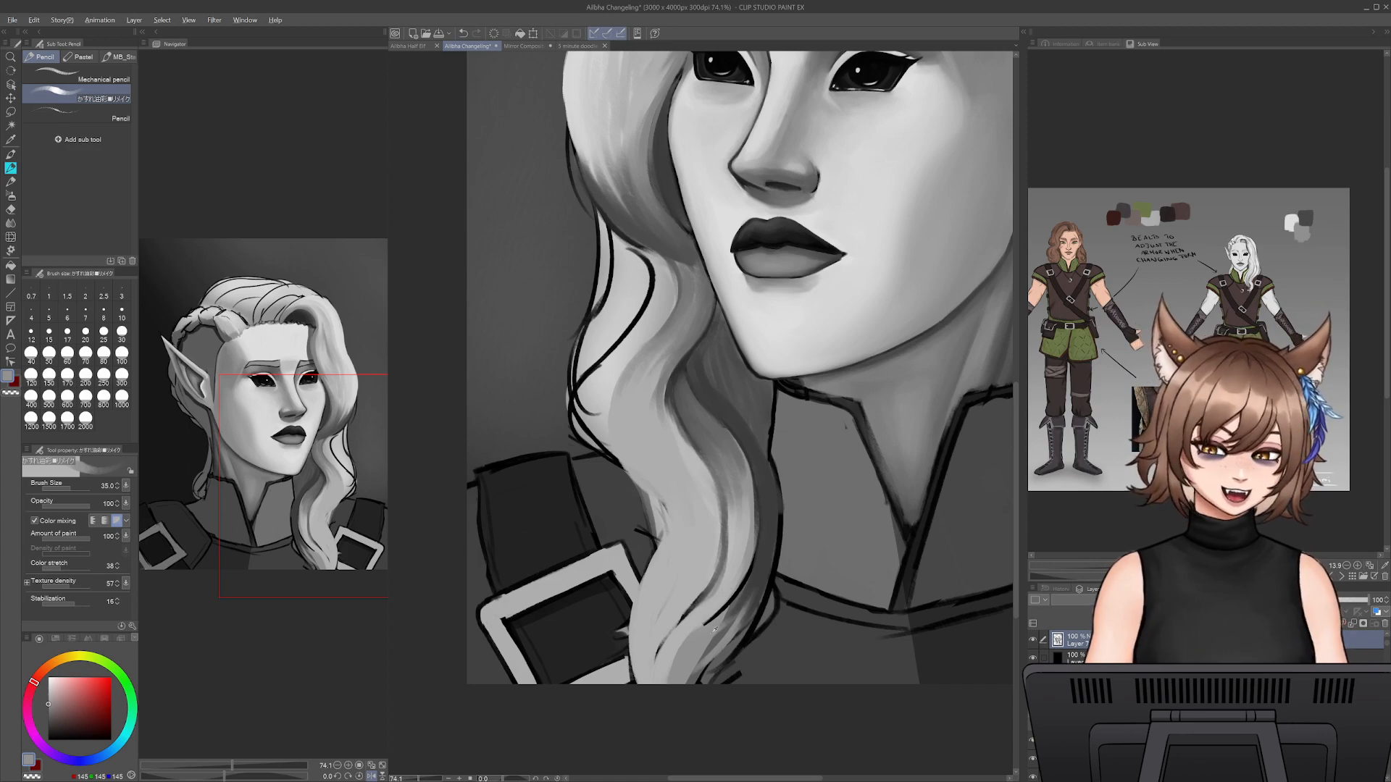
{"action": "key", "text": "bracketright"}
{"action": "key", "text": "bracketright"}
{"action": "key", "text": "bracketright"}
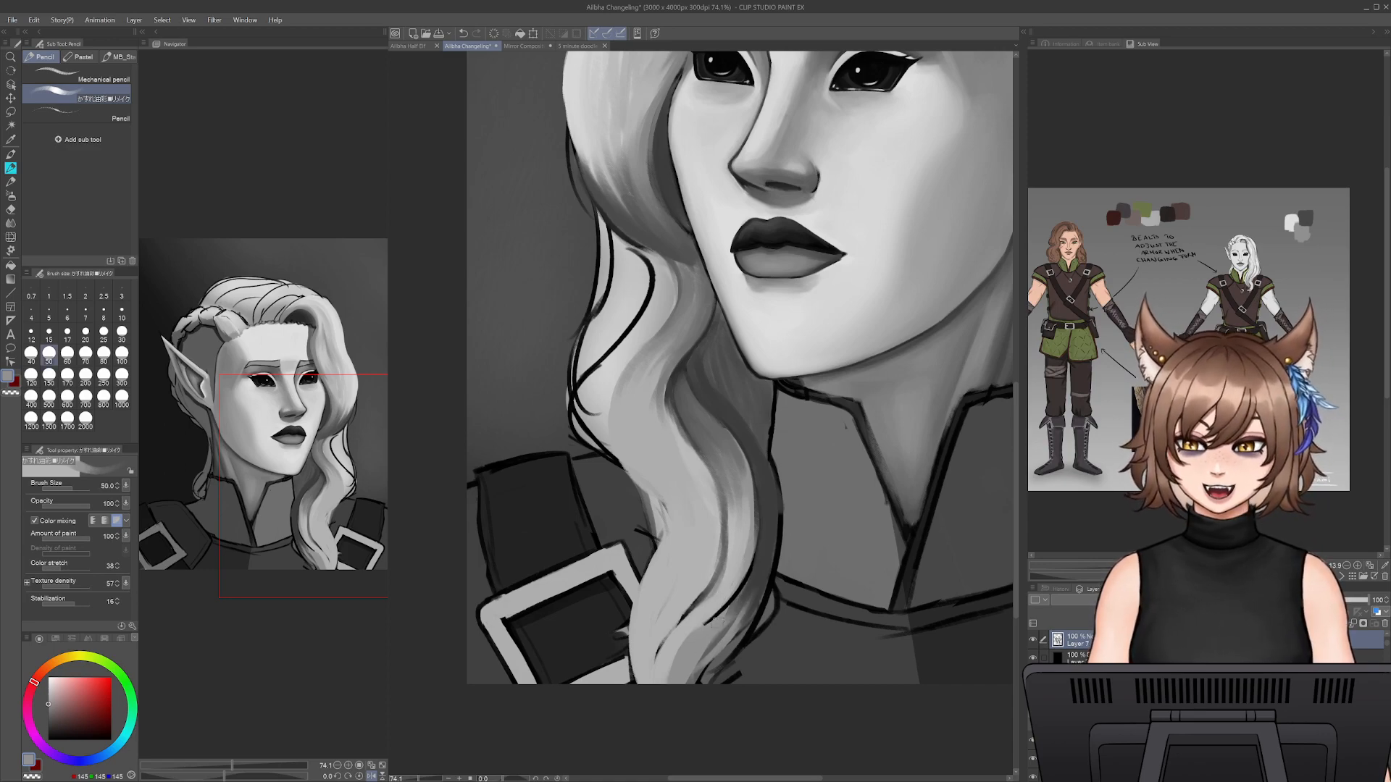
{"action": "left_click", "coordinate": [776, 547], "text": "alt"}
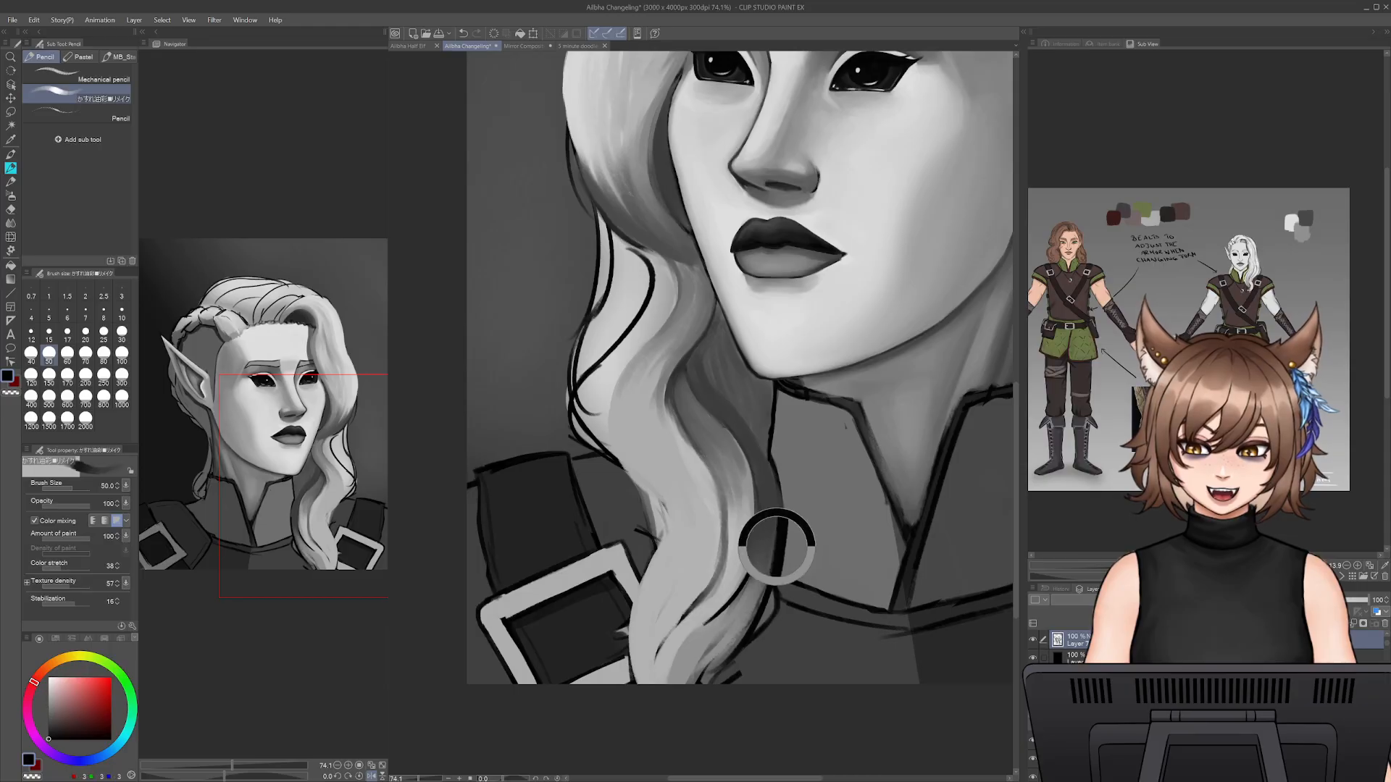
{"action": "left_click", "coordinate": [754, 588], "text": "alt"}
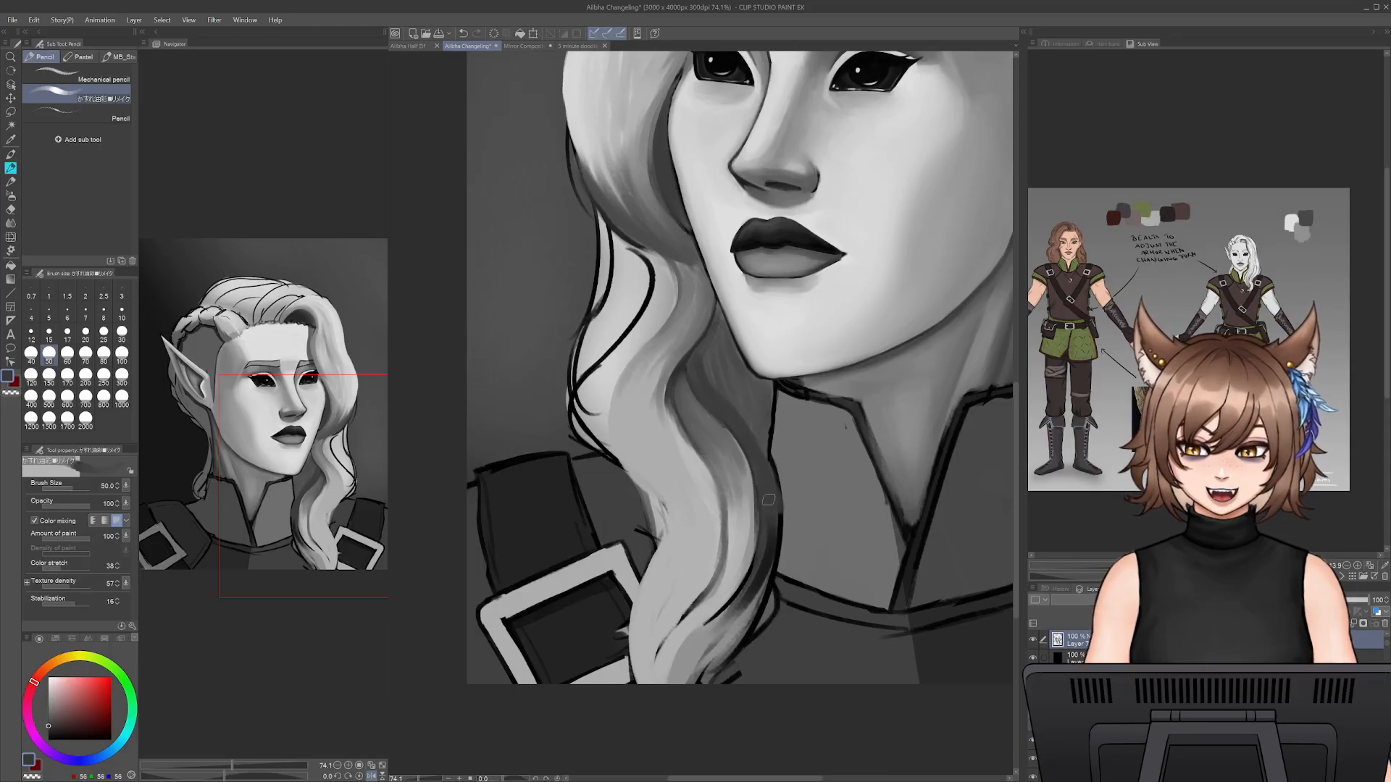
{"action": "left_click_drag", "start_coordinate": [768, 547], "coordinate": [685, 655]}
{"action": "left_click", "coordinate": [697, 643], "text": "alt"}
{"action": "left_click_drag", "start_coordinate": [729, 611], "coordinate": [691, 642]}
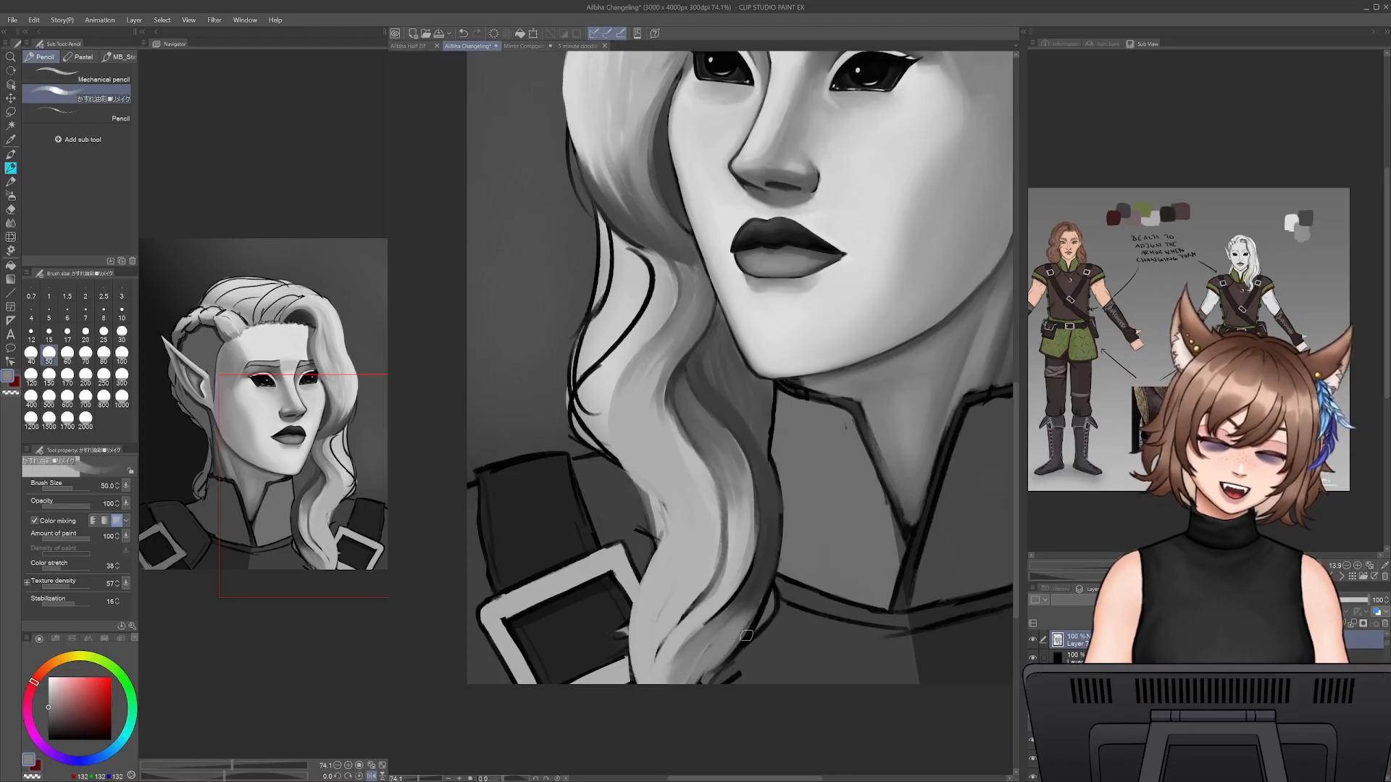
- Fill the lock's outer end near the canvas's lower edge with sampled grey strokes at pencil size 50, covering the linework
{"action": "left_click_drag", "start_coordinate": [746, 630], "coordinate": [695, 695]}
{"action": "key", "text": "ctrl+z"}
{"action": "left_click_drag", "start_coordinate": [746, 631], "coordinate": [697, 695]}
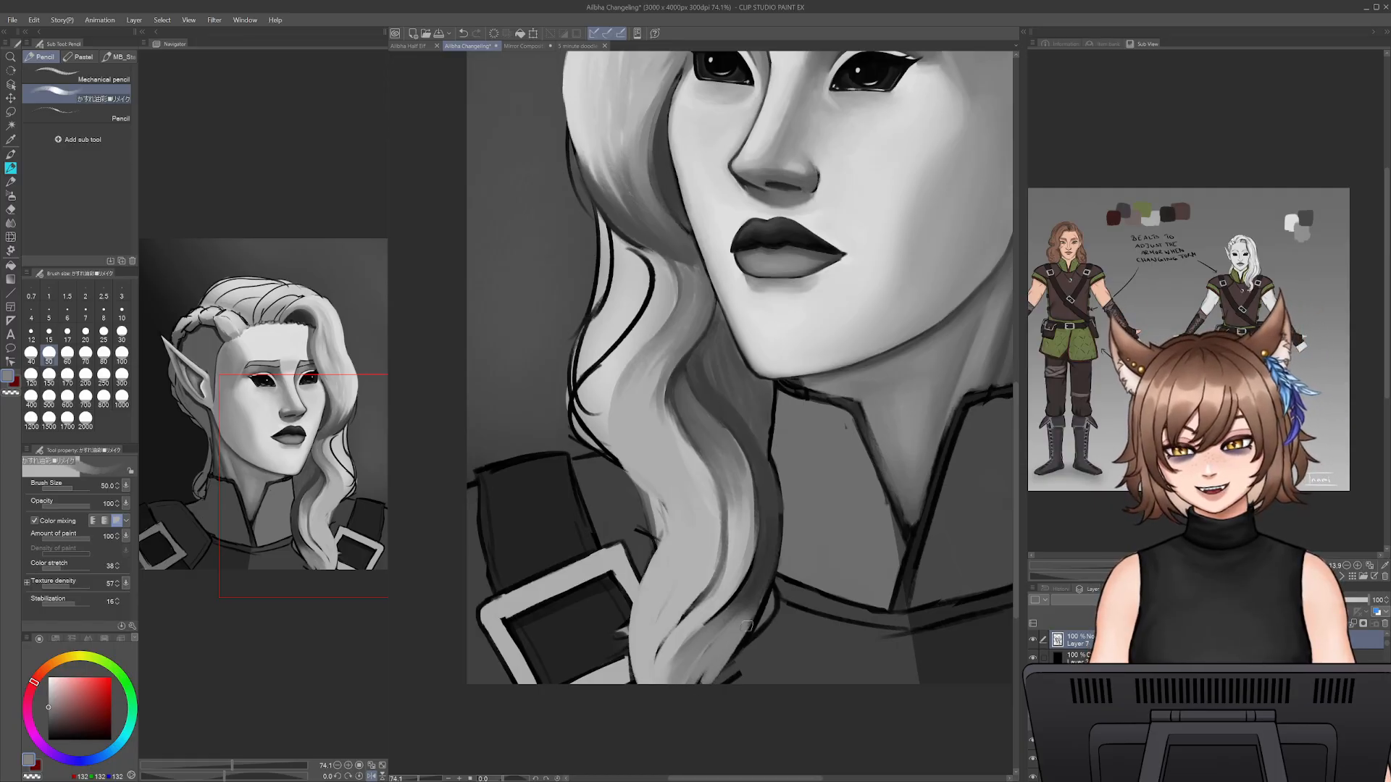
{"action": "left_click_drag", "start_coordinate": [750, 624], "coordinate": [690, 690]}
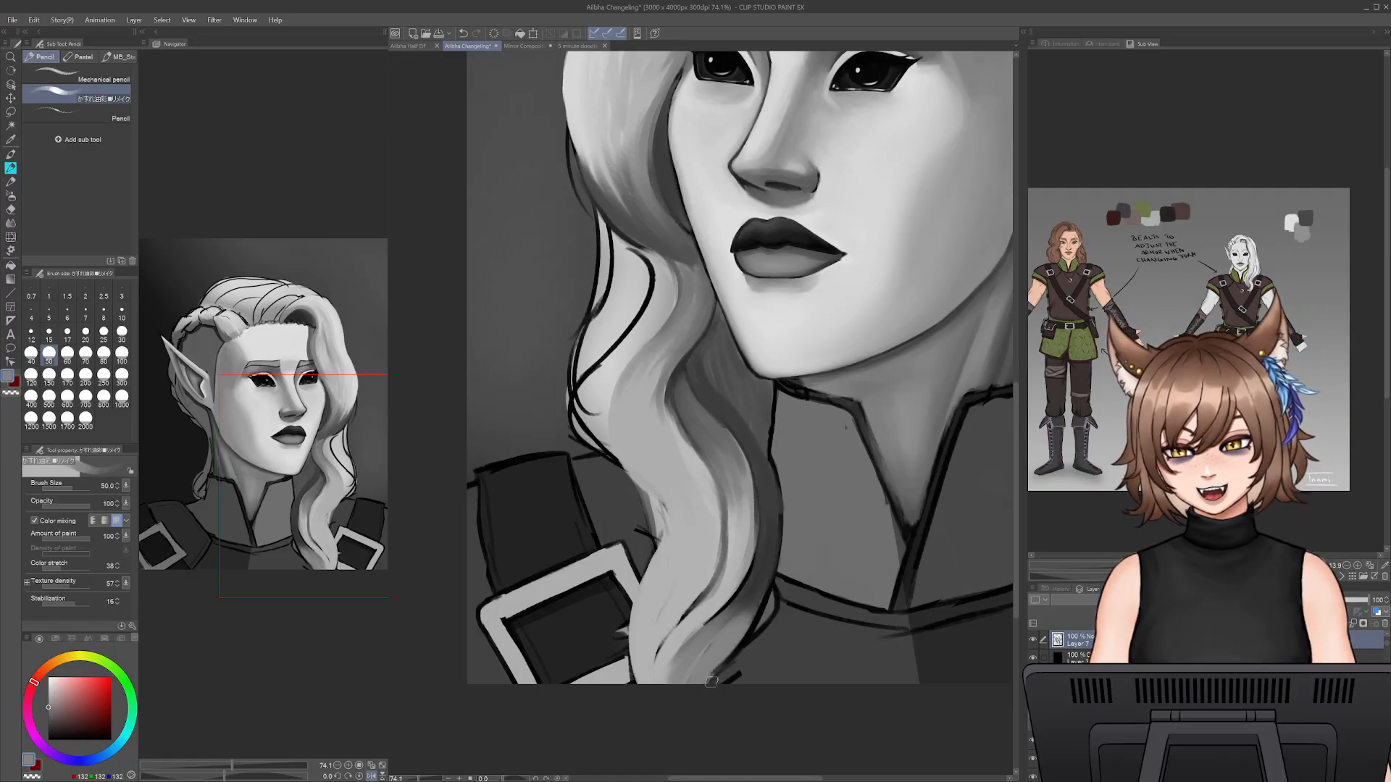
{"action": "left_click", "coordinate": [767, 555], "text": "alt"}
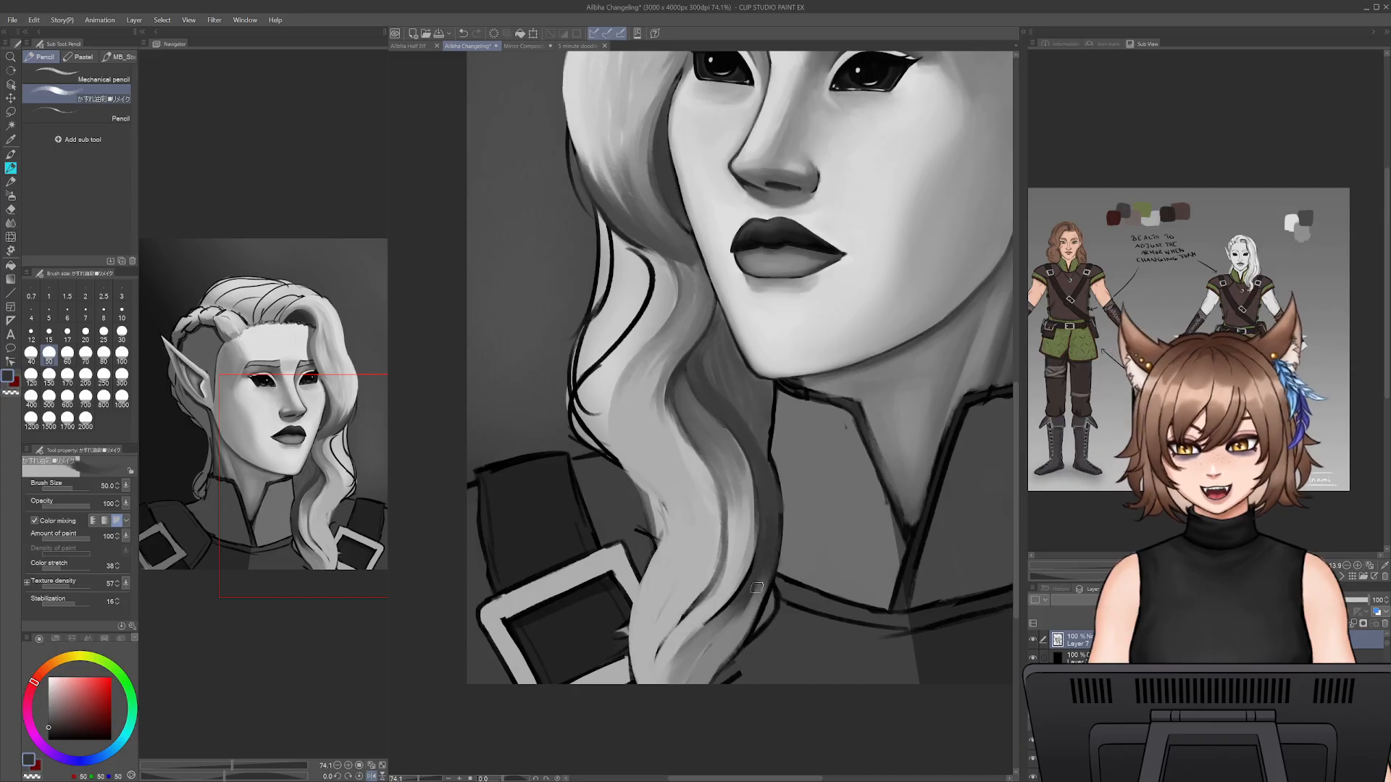
{"action": "left_click", "coordinate": [767, 560], "text": "alt"}
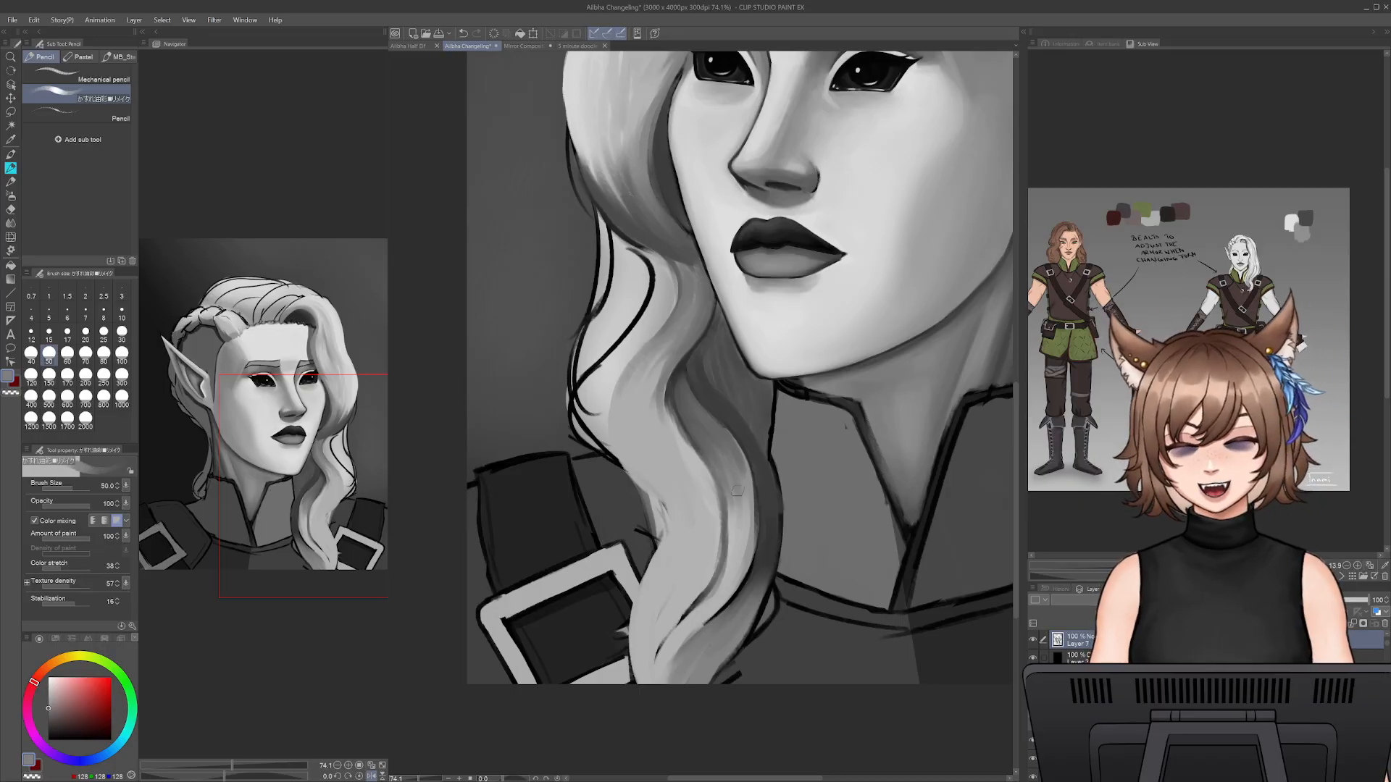
- Add light strokes along the hanging lock's lower bend beside the collar with a sampled light grey at pencil size 35
{"action": "left_click", "coordinate": [637, 335], "text": "alt"}
{"action": "key", "text": "["}
{"action": "key", "text": "["}
{"action": "key", "text": "["}
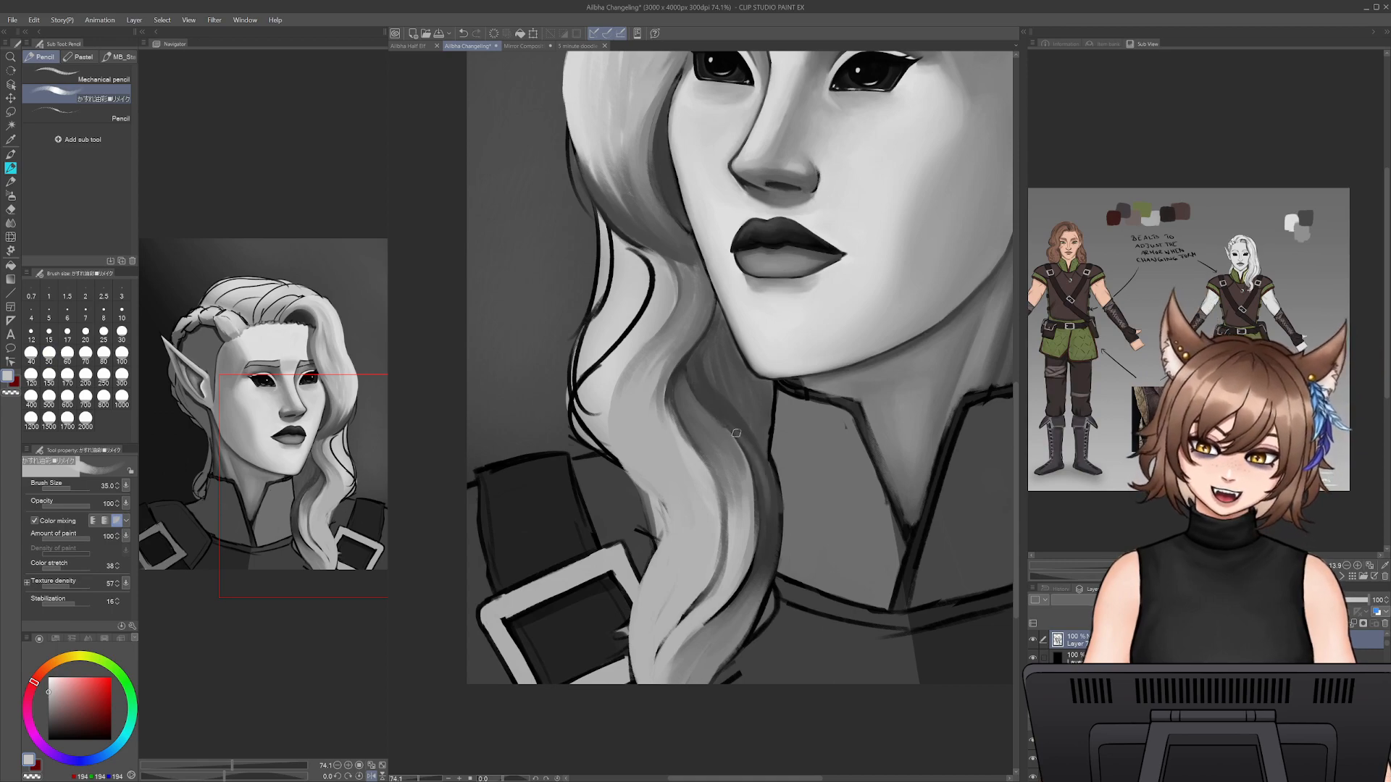
{"action": "left_click_drag", "start_coordinate": [764, 482], "coordinate": [768, 537]}
{"action": "left_click_drag", "start_coordinate": [760, 467], "coordinate": [772, 553]}
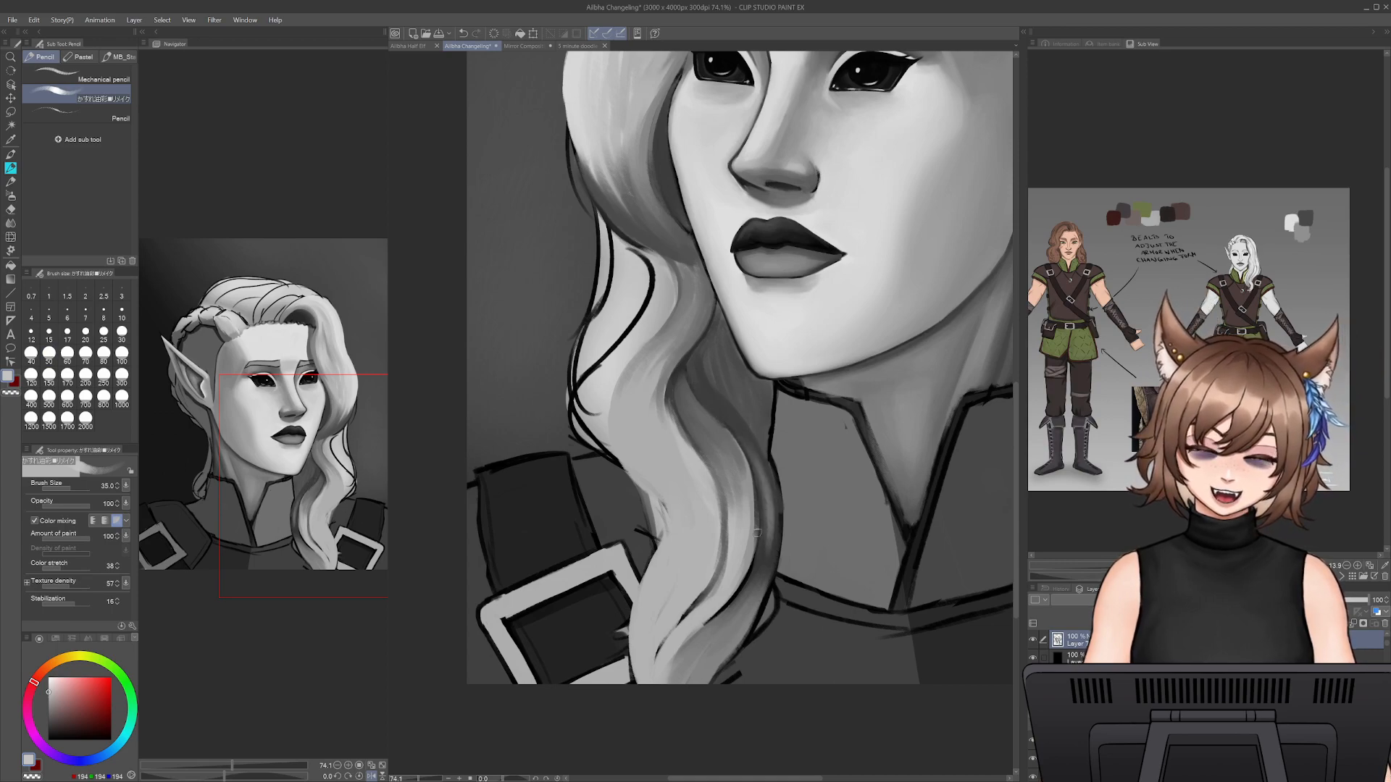
{"action": "key", "text": "ctrl+z"}
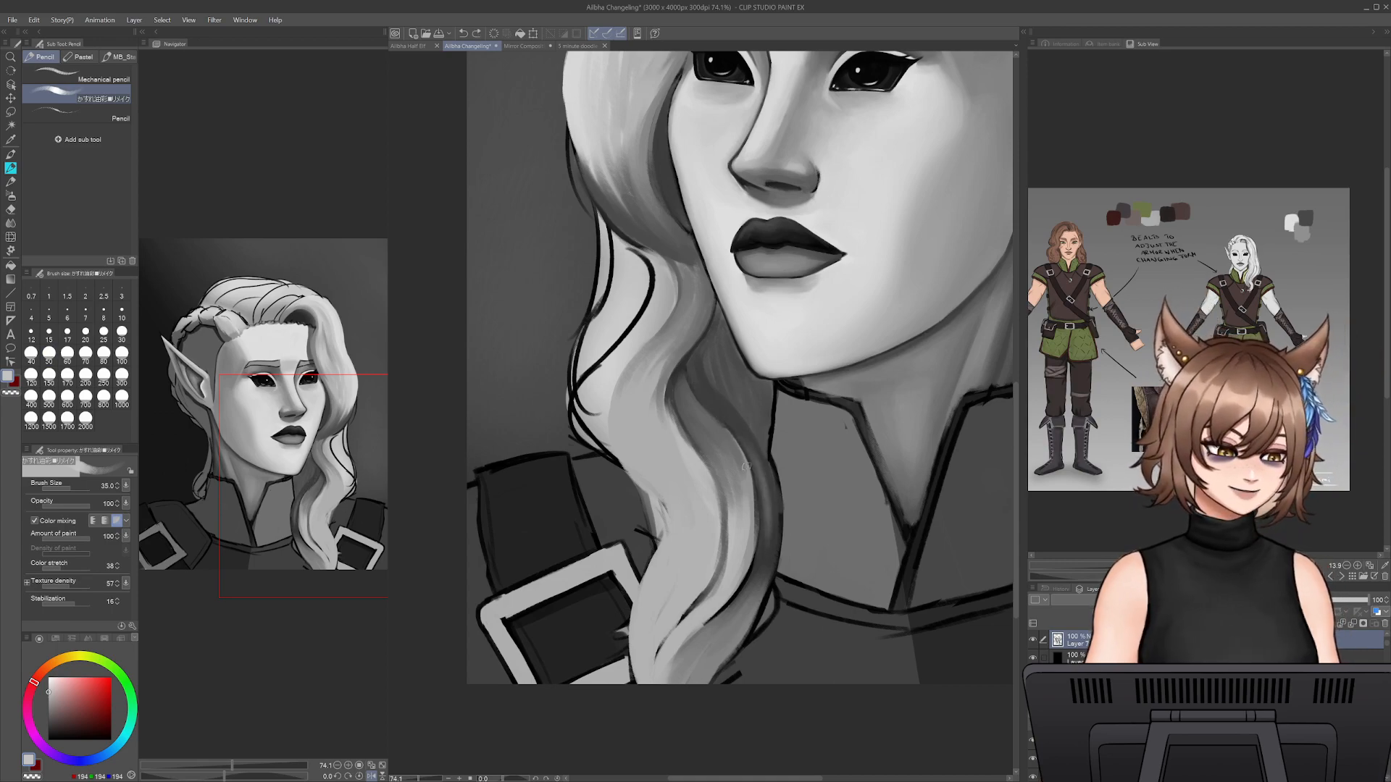
- Blend the shadow along the hanging lock's inner bend beside the collar with sampled dark and mid greys
{"action": "left_click", "coordinate": [741, 425], "text": "alt"}
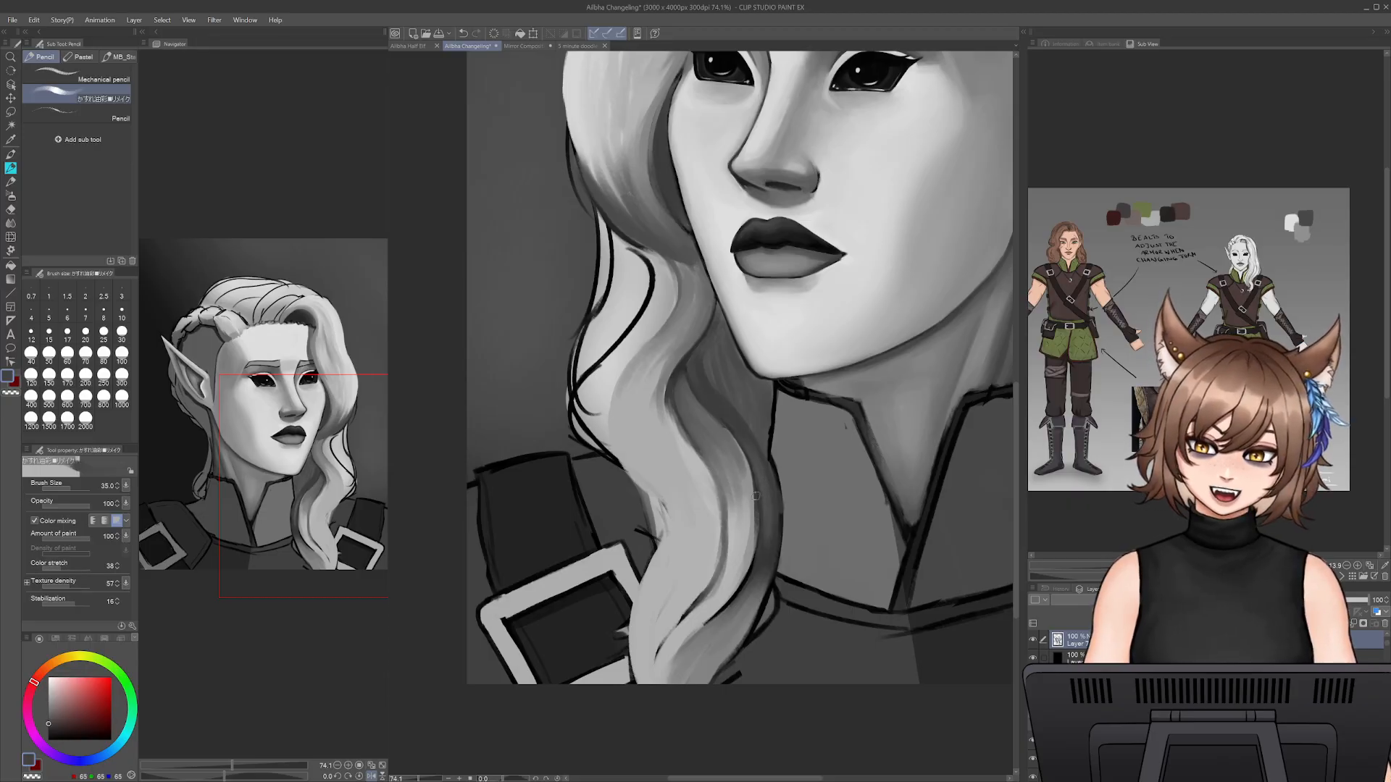
{"action": "left_click", "coordinate": [732, 479], "text": "alt"}
{"action": "left_click_drag", "start_coordinate": [754, 451], "coordinate": [762, 531]}
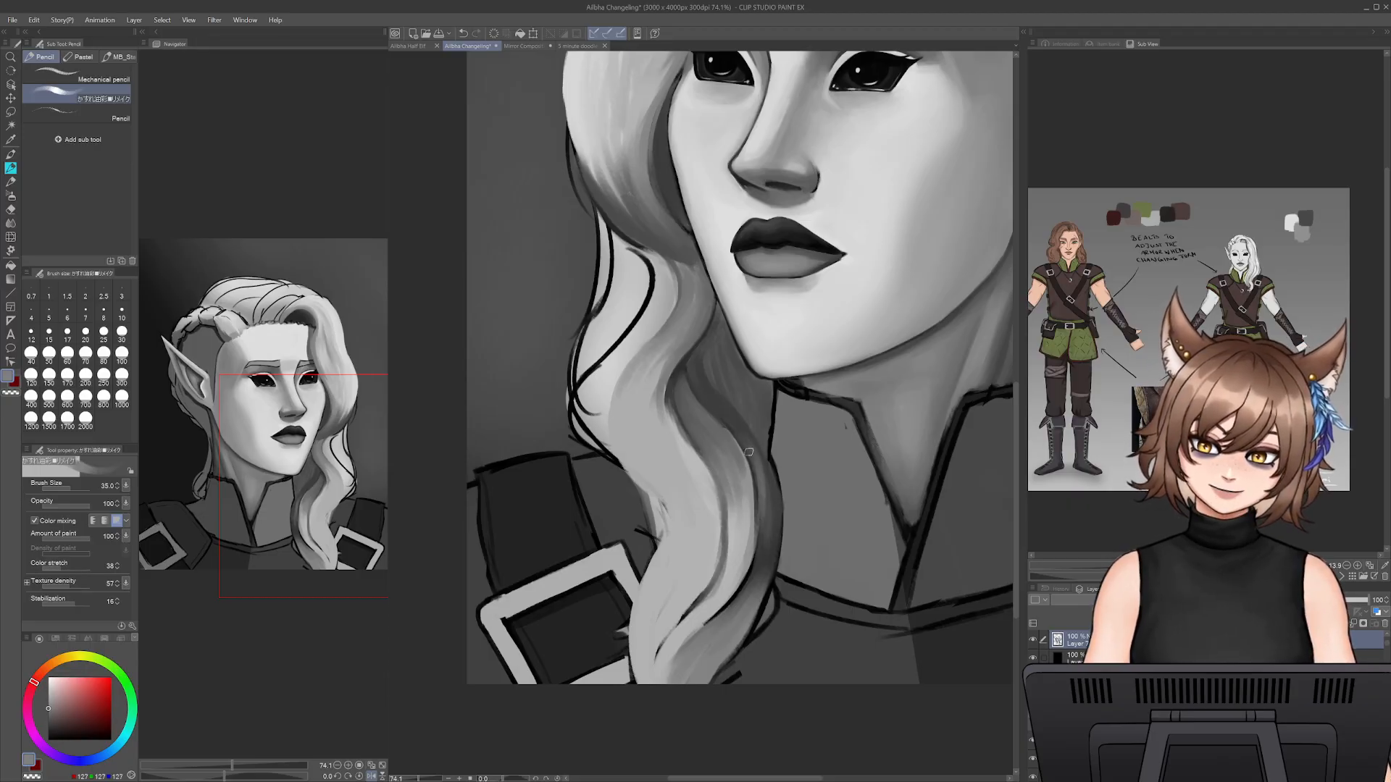
{"action": "key", "text": "ctrl+z"}
{"action": "mouse_move", "coordinate": [757, 453]}
{"action": "left_mouse_down"}
{"action": "mouse_move", "coordinate": [755, 560]}
{"action": "mouse_move", "coordinate": [752, 442]}
{"action": "mouse_move", "coordinate": [769, 563]}
{"action": "mouse_move", "coordinate": [754, 448]}
{"action": "mouse_move", "coordinate": [769, 566]}
{"action": "left_mouse_up"}
{"action": "mouse_move", "coordinate": [770, 499]}
{"action": "left_mouse_down"}
{"action": "mouse_move", "coordinate": [773, 565]}
{"action": "mouse_move", "coordinate": [739, 600]}
{"action": "left_mouse_up"}
- Paint a thin light strand over the dark hair beneath the jaw with sampled light grey at pencil size 20
{"action": "left_click", "coordinate": [707, 351], "text": "alt"}
{"action": "left_click", "coordinate": [649, 308], "text": "alt"}
{"action": "key", "text": "bracketleft"}
{"action": "key", "text": "bracketleft"}
{"action": "key", "text": "bracketleft"}
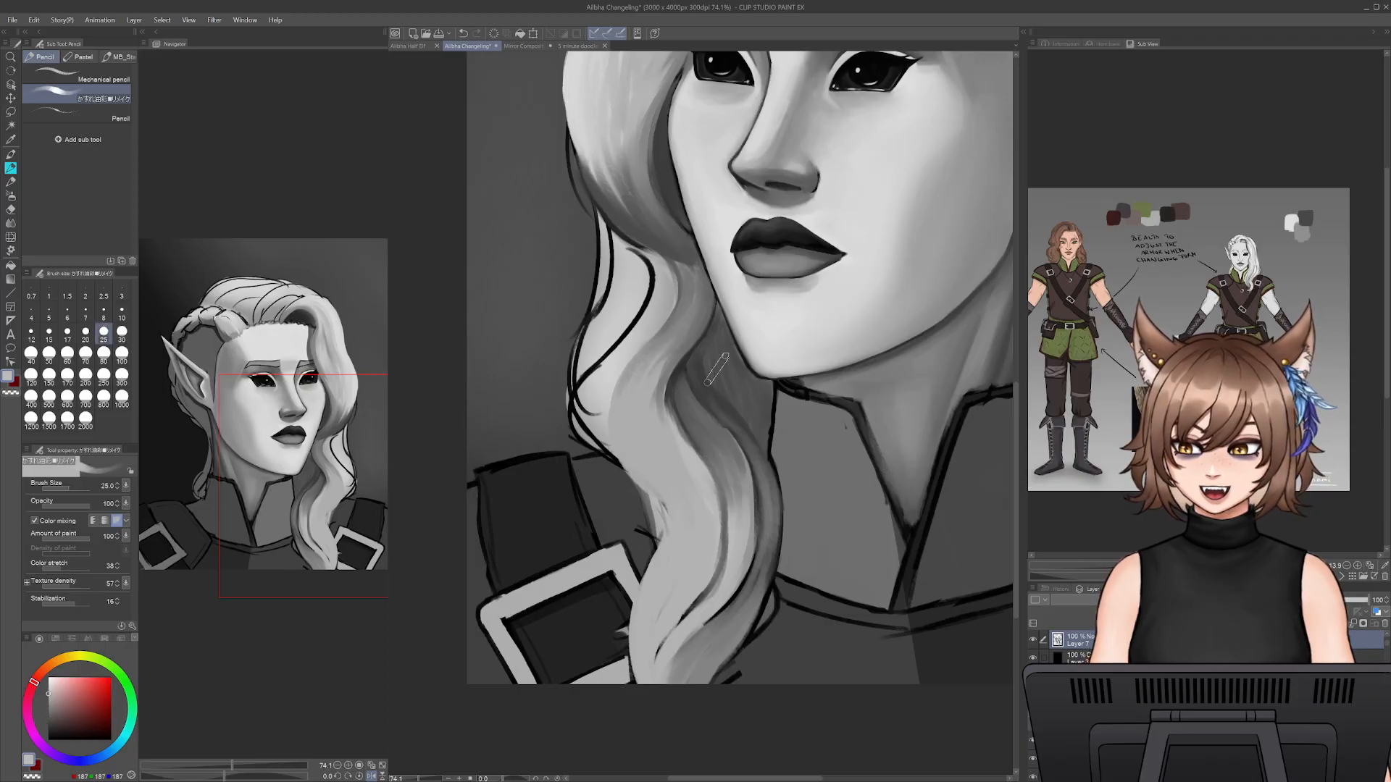
{"action": "left_click_drag", "start_coordinate": [707, 350], "coordinate": [714, 384]}
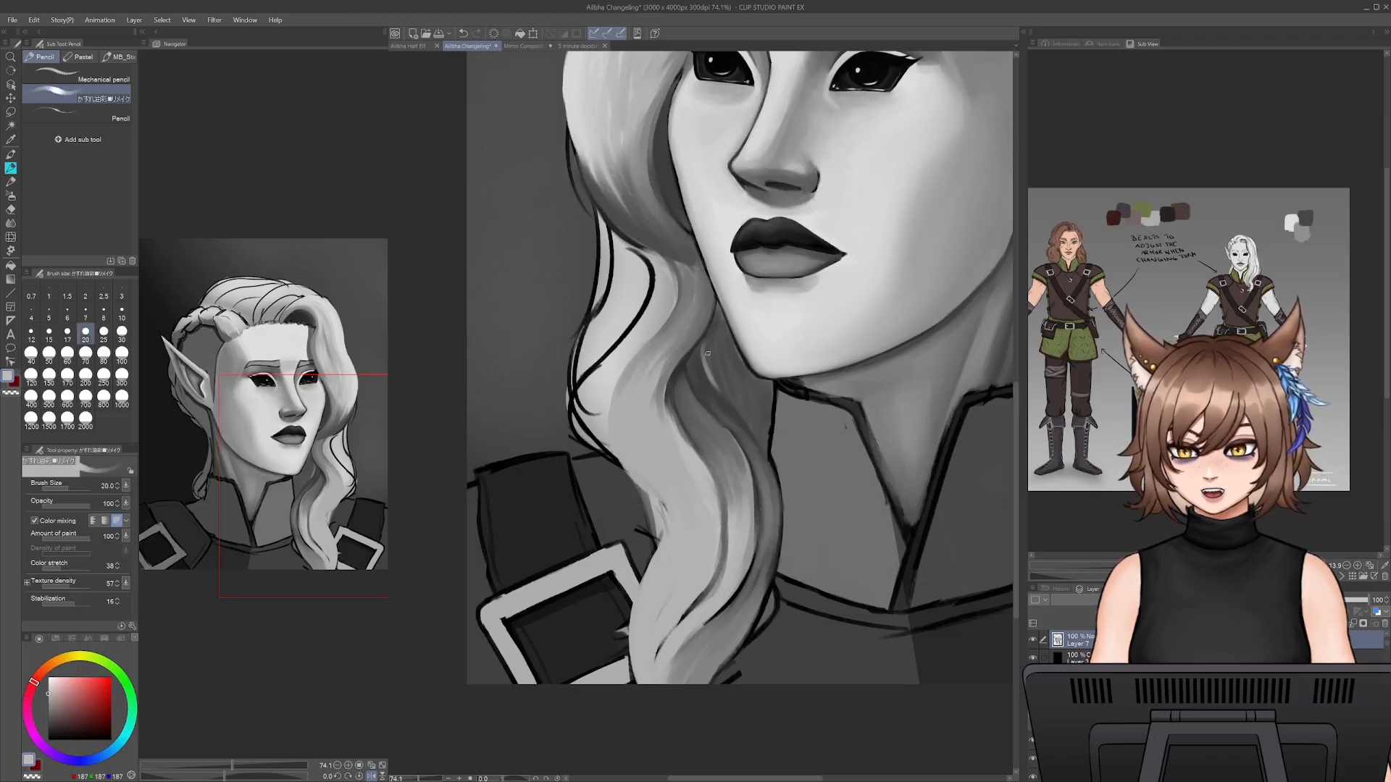
{"action": "left_click", "coordinate": [643, 312], "text": "alt"}
{"action": "mouse_move", "coordinate": [702, 352]}
{"action": "left_mouse_down"}
{"action": "mouse_move", "coordinate": [770, 471]}
{"action": "mouse_move", "coordinate": [768, 550]}
{"action": "left_mouse_up"}
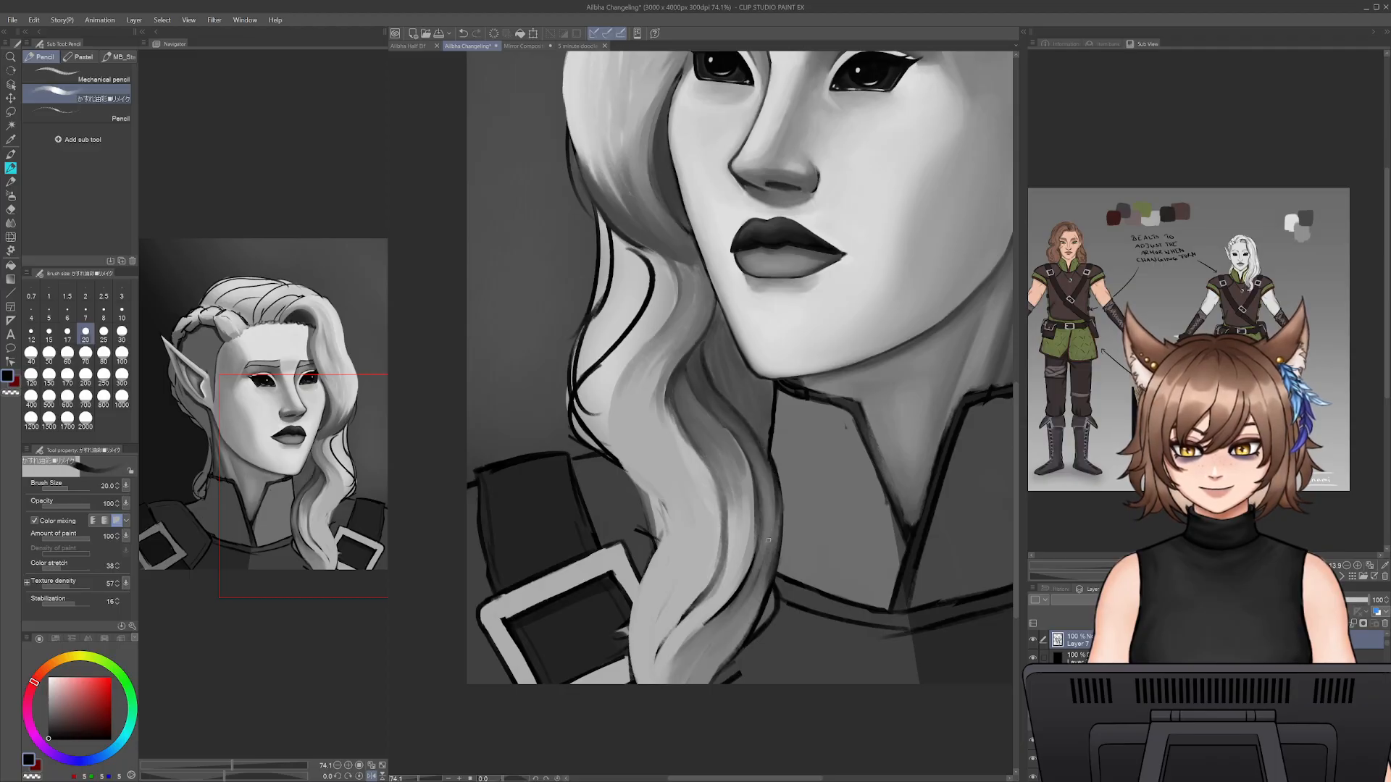
{"action": "key", "text": "ctrl+z"}
{"action": "left_click_drag", "start_coordinate": [752, 434], "coordinate": [779, 496]}
{"action": "key", "text": "ctrl+z"}
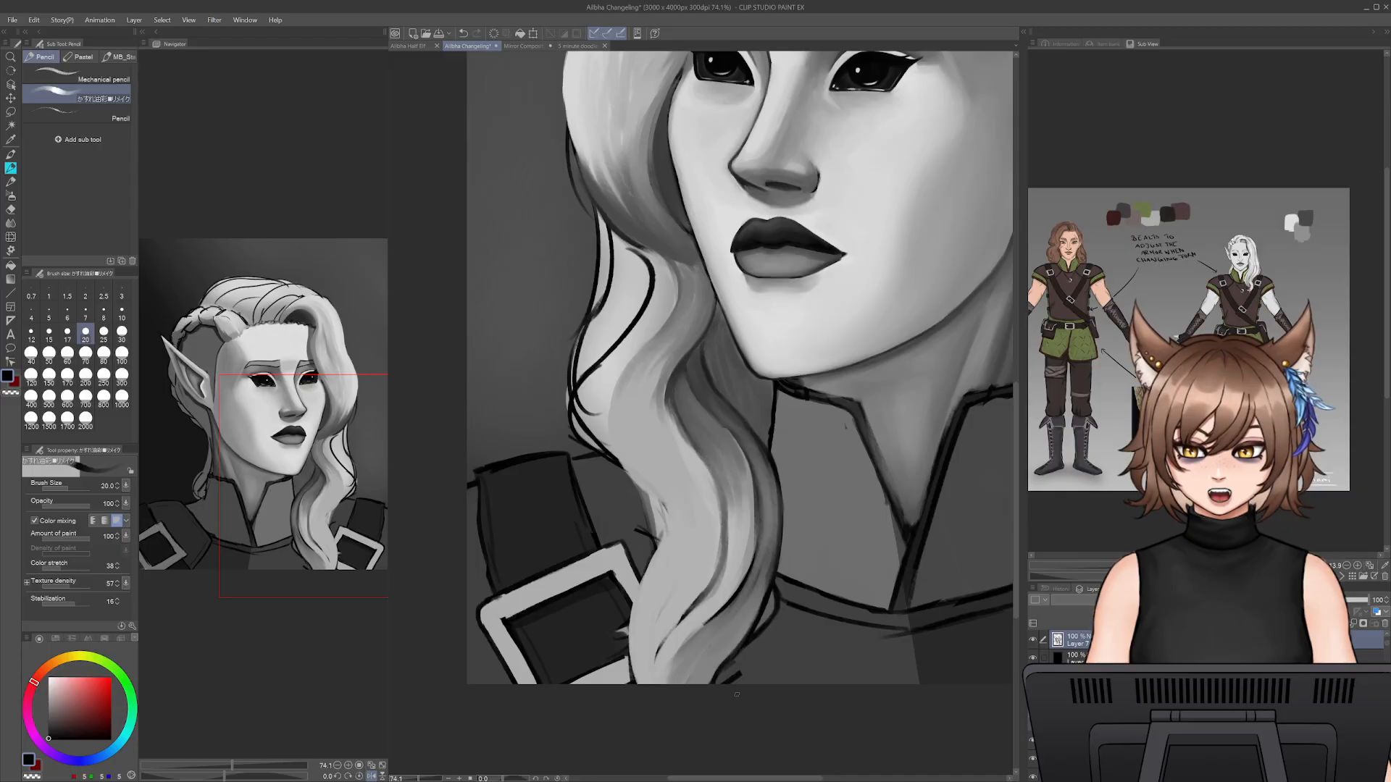
- Paint a thin sampled mid-grey strand down the upper part of the front wave at pencil size 20
{"action": "left_click_drag", "start_coordinate": [713, 439], "coordinate": [733, 652]}
{"action": "mouse_move", "coordinate": [418, 779]}
{"action": "left_mouse_down"}
{"action": "mouse_move", "coordinate": [406, 780]}
{"action": "mouse_move", "coordinate": [418, 779]}
{"action": "left_mouse_up"}
{"action": "left_click_drag", "start_coordinate": [763, 143], "coordinate": [789, 326]}
{"action": "left_click", "coordinate": [849, 242], "text": "alt"}
{"action": "left_click_drag", "start_coordinate": [744, 211], "coordinate": [701, 322]}
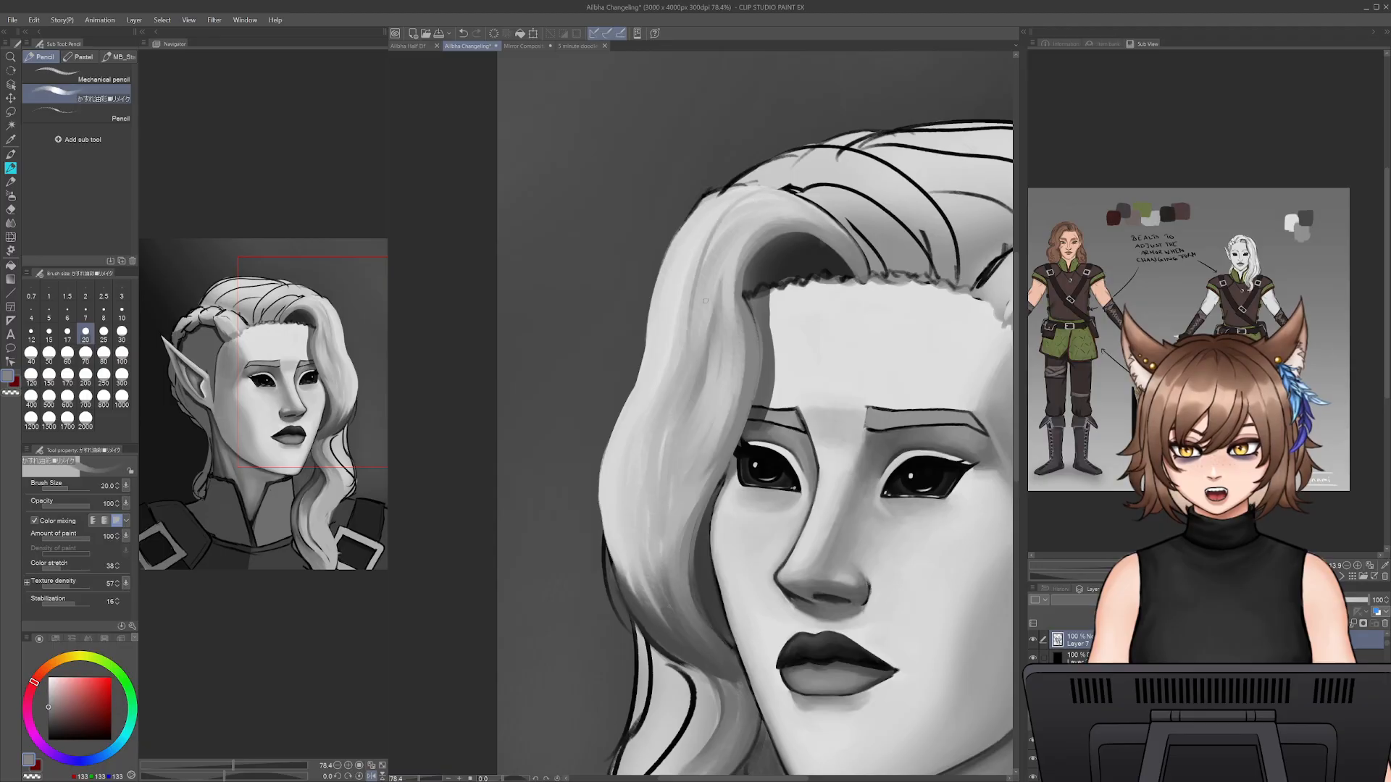
- Draw a thin mid-grey strand line down the front wave's lower half beside the cheek, redoing the stroke until it fits
{"action": "left_click_drag", "start_coordinate": [675, 436], "coordinate": [643, 561]}
{"action": "left_click_drag", "start_coordinate": [656, 502], "coordinate": [653, 605]}
{"action": "key", "text": "ctrl+z"}
{"action": "key", "text": "ctrl+z"}
{"action": "left_click_drag", "start_coordinate": [659, 493], "coordinate": [651, 553]}
{"action": "key", "text": "ctrl+z"}
{"action": "left_click_drag", "start_coordinate": [664, 460], "coordinate": [648, 576]}
{"action": "key", "text": "ctrl+z"}
{"action": "left_click_drag", "start_coordinate": [662, 458], "coordinate": [670, 638]}
{"action": "key", "text": "ctrl+z"}
{"action": "left_click_drag", "start_coordinate": [657, 472], "coordinate": [673, 621]}
- Soften the strands down the length of the front wave with broad sampled light-grey strokes at pencil size 80
{"action": "left_click", "coordinate": [710, 368], "text": "alt"}
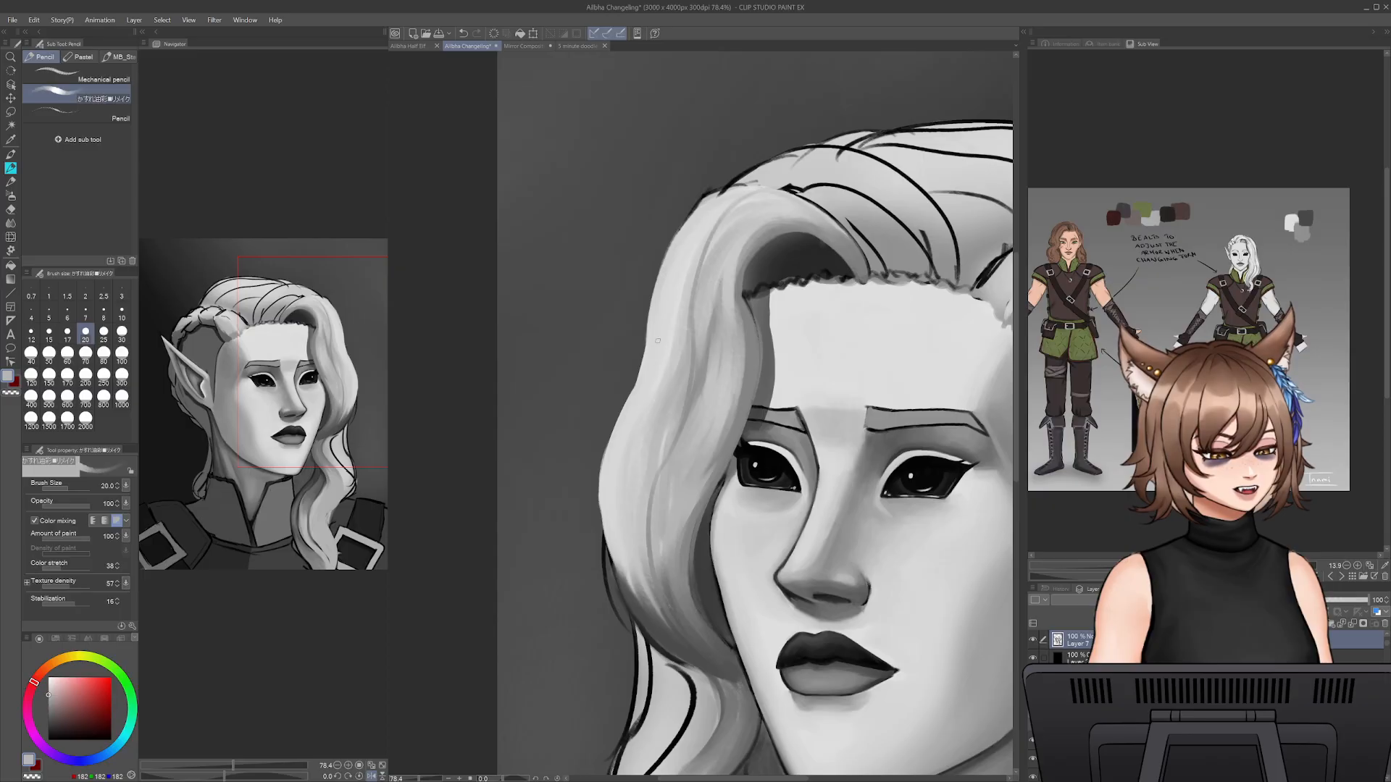
{"action": "key", "text": "bracketright"}
{"action": "key", "text": "bracketright"}
{"action": "key", "text": "bracketright"}
{"action": "key", "text": "bracketright"}
{"action": "key", "text": "bracketright"}
{"action": "key", "text": "bracketright"}
{"action": "key", "text": "bracketright"}
{"action": "left_click_drag", "start_coordinate": [693, 341], "coordinate": [703, 648]}
{"action": "left_click_drag", "start_coordinate": [703, 369], "coordinate": [706, 647]}
- Lighten the top curve of the front wave near the parting with a sampled light grey at pencil size 45
{"action": "left_click", "coordinate": [741, 235], "text": "alt"}
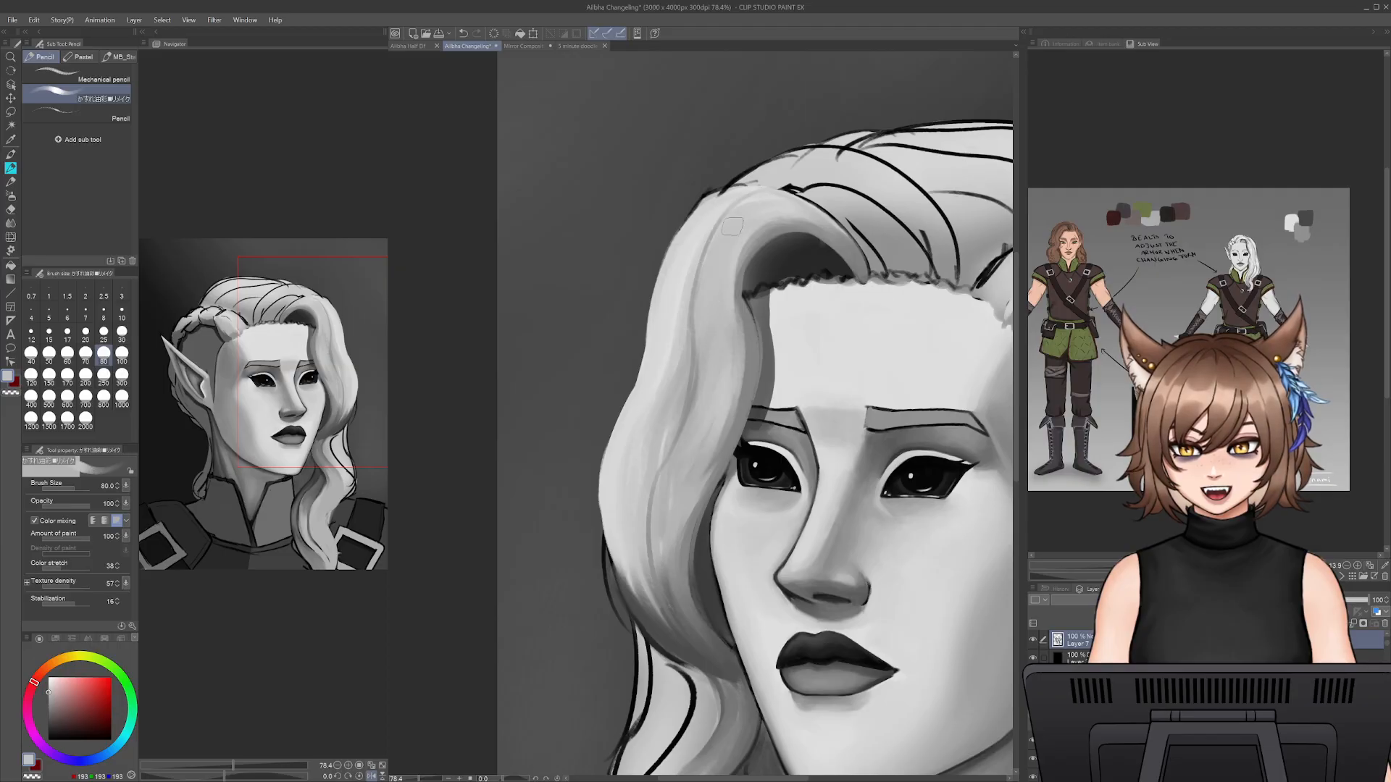
{"action": "key", "text": "bracketleft"}
{"action": "key", "text": "bracketleft"}
{"action": "key", "text": "bracketleft"}
{"action": "key", "text": "bracketleft"}
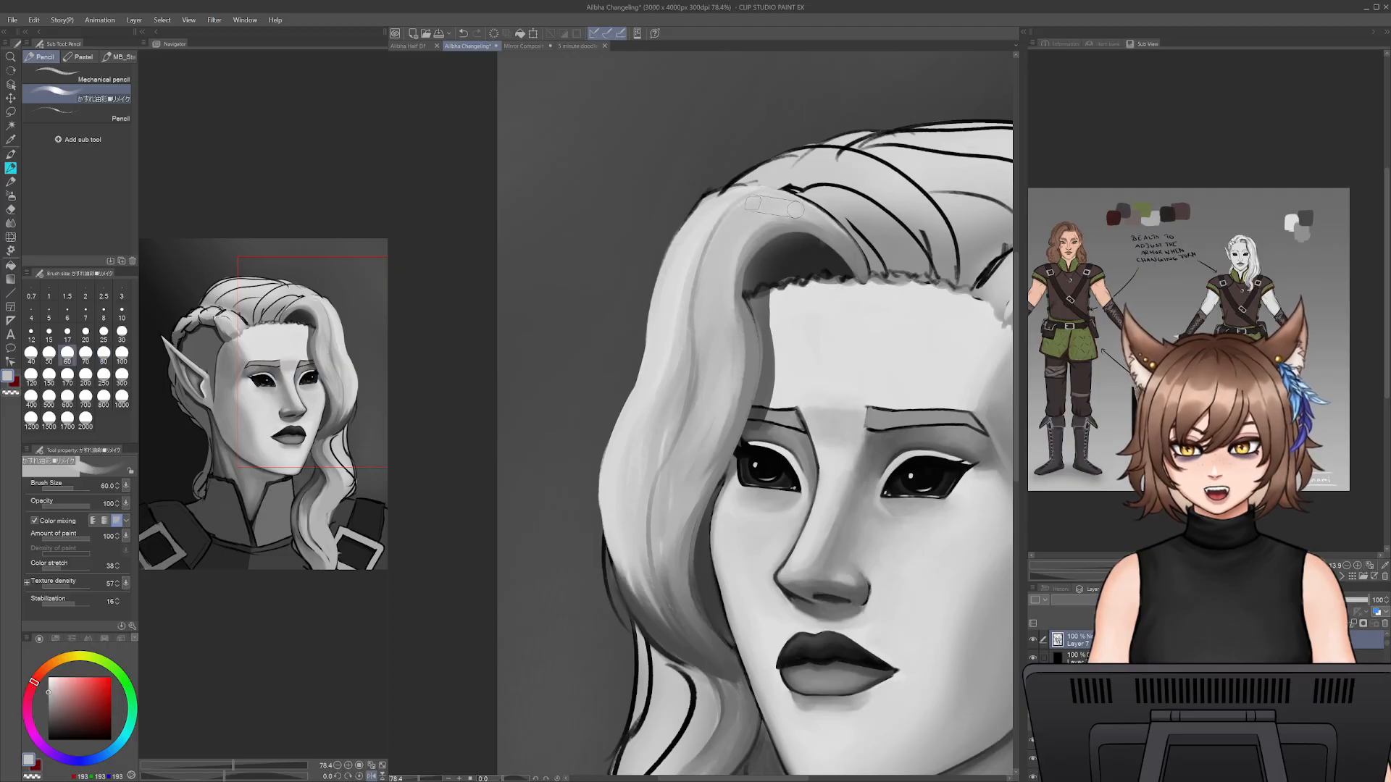
{"action": "left_click", "coordinate": [695, 243], "text": "alt"}
{"action": "mouse_move", "coordinate": [769, 192]}
{"action": "left_mouse_down"}
{"action": "mouse_move", "coordinate": [844, 231]}
{"action": "mouse_move", "coordinate": [766, 212]}
{"action": "mouse_move", "coordinate": [710, 299]}
{"action": "mouse_move", "coordinate": [726, 240]}
{"action": "mouse_move", "coordinate": [697, 326]}
{"action": "left_mouse_up"}
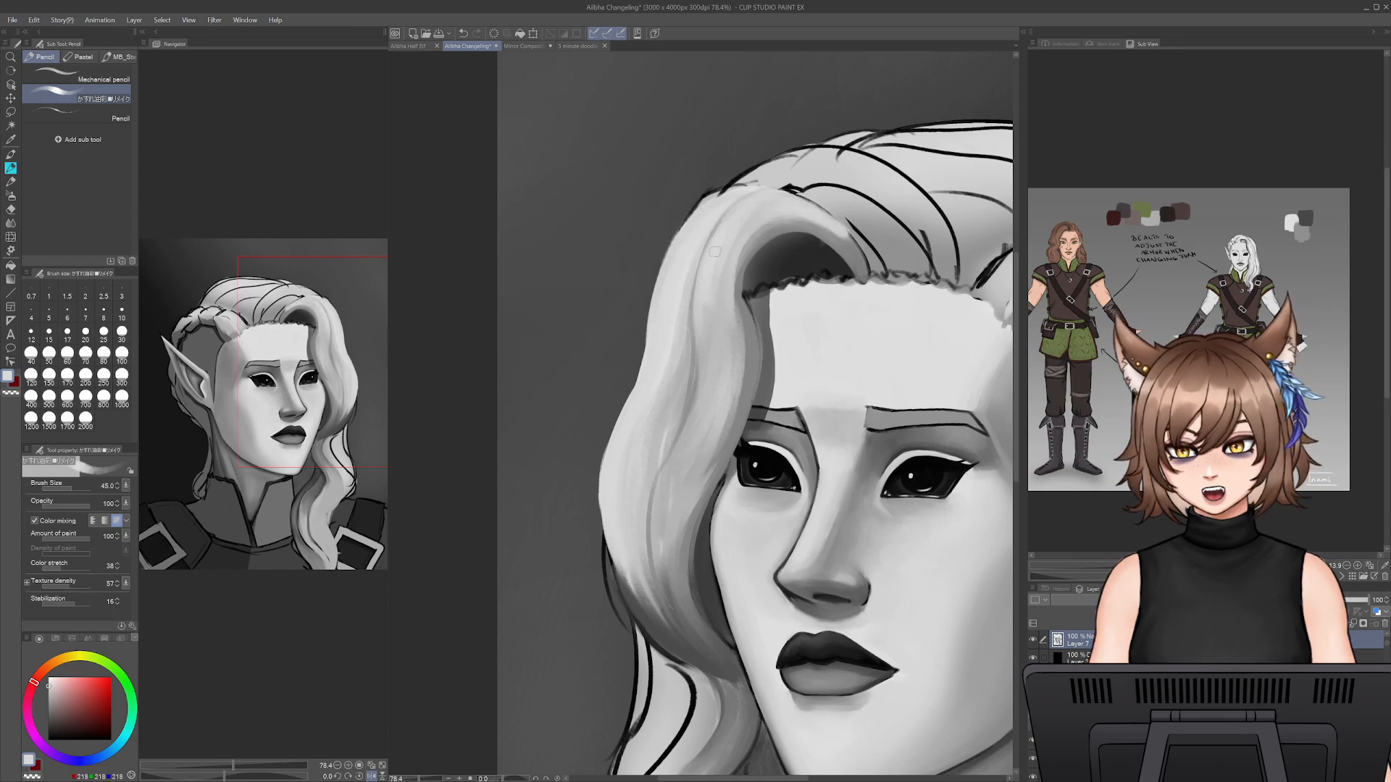
- Brighten the middle of the front wave beside the eye with light-grey strokes that follow the strands
{"action": "left_click_drag", "start_coordinate": [708, 380], "coordinate": [683, 443]}
{"action": "mouse_move", "coordinate": [703, 386]}
{"action": "left_mouse_down"}
{"action": "mouse_move", "coordinate": [654, 496]}
{"action": "mouse_move", "coordinate": [659, 544]}
{"action": "left_mouse_up"}
{"action": "left_click", "coordinate": [671, 507], "text": "alt"}
{"action": "left_click_drag", "start_coordinate": [663, 497], "coordinate": [688, 440]}
- Refine the front wave's tip at the parting and its upper curve with sampled greys at pencil size 30
{"action": "left_click", "coordinate": [838, 230], "text": "alt"}
{"action": "key", "text": "bracketleft"}
{"action": "key", "text": "bracketleft"}
{"action": "left_click", "coordinate": [853, 243], "text": "alt"}
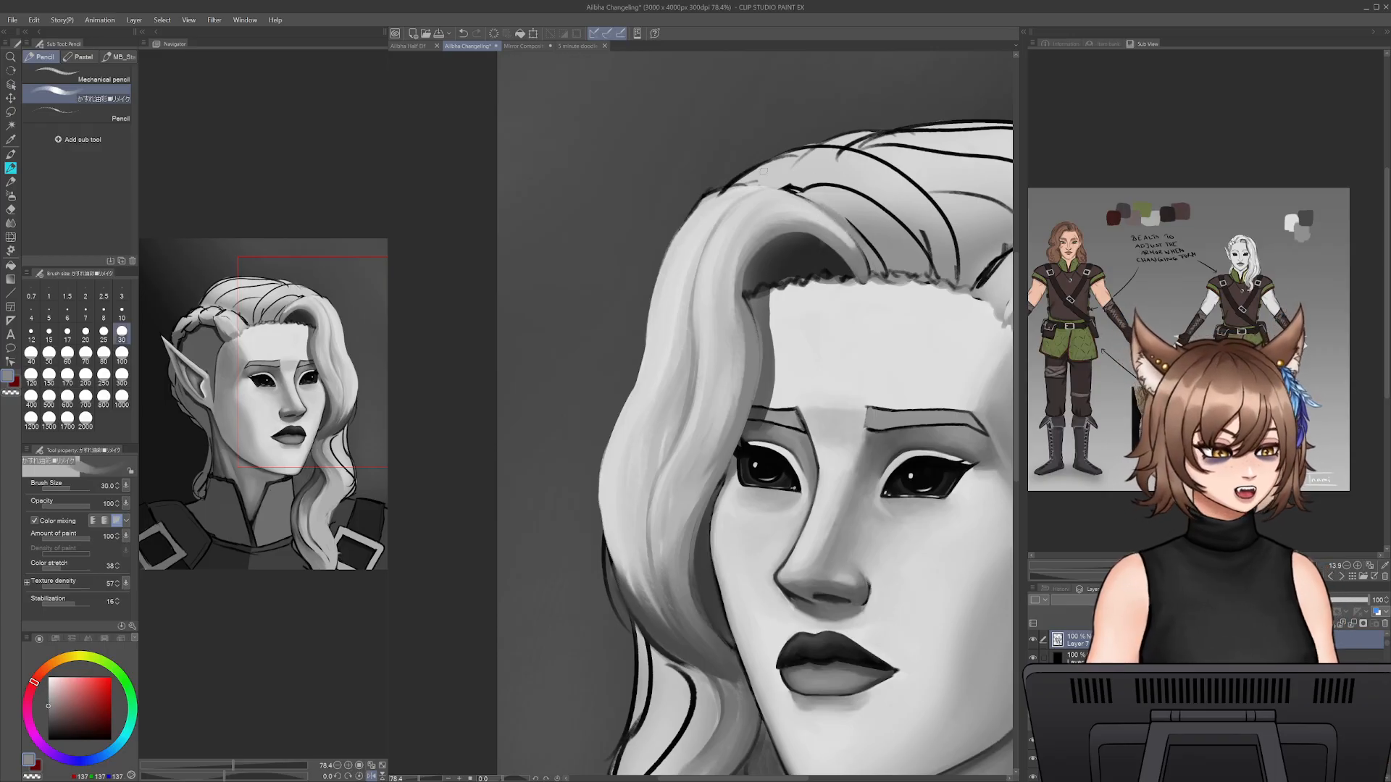
{"action": "left_click", "coordinate": [702, 269], "text": "alt"}
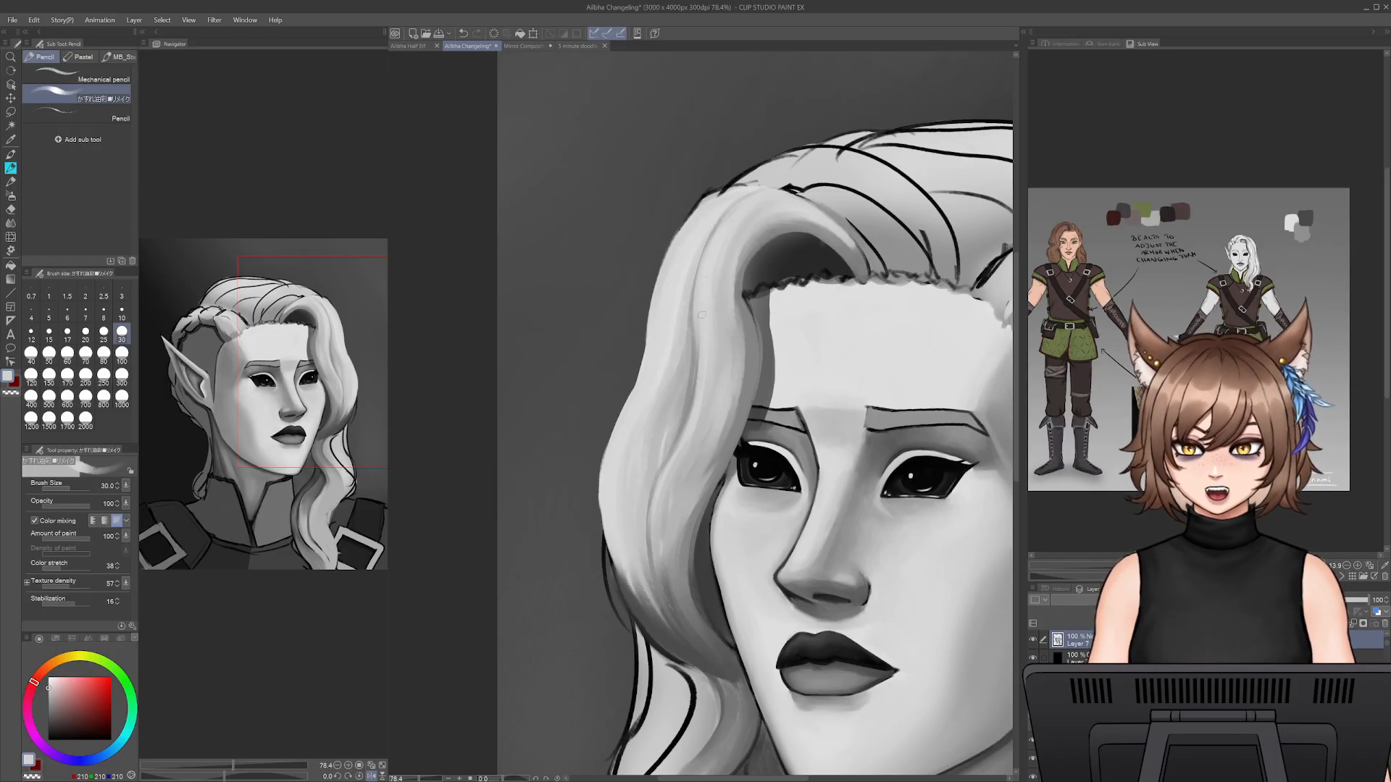
{"action": "left_click", "coordinate": [716, 216], "text": "alt"}
- Erase along the front wave's outer edge beside the cheek and repaint the edge with sampled light grey at pencil size 40
{"action": "left_click", "coordinate": [687, 353], "text": "alt"}
{"action": "key", "text": "bracketright"}
{"action": "key", "text": "bracketright"}
{"action": "key", "text": "bracketright"}
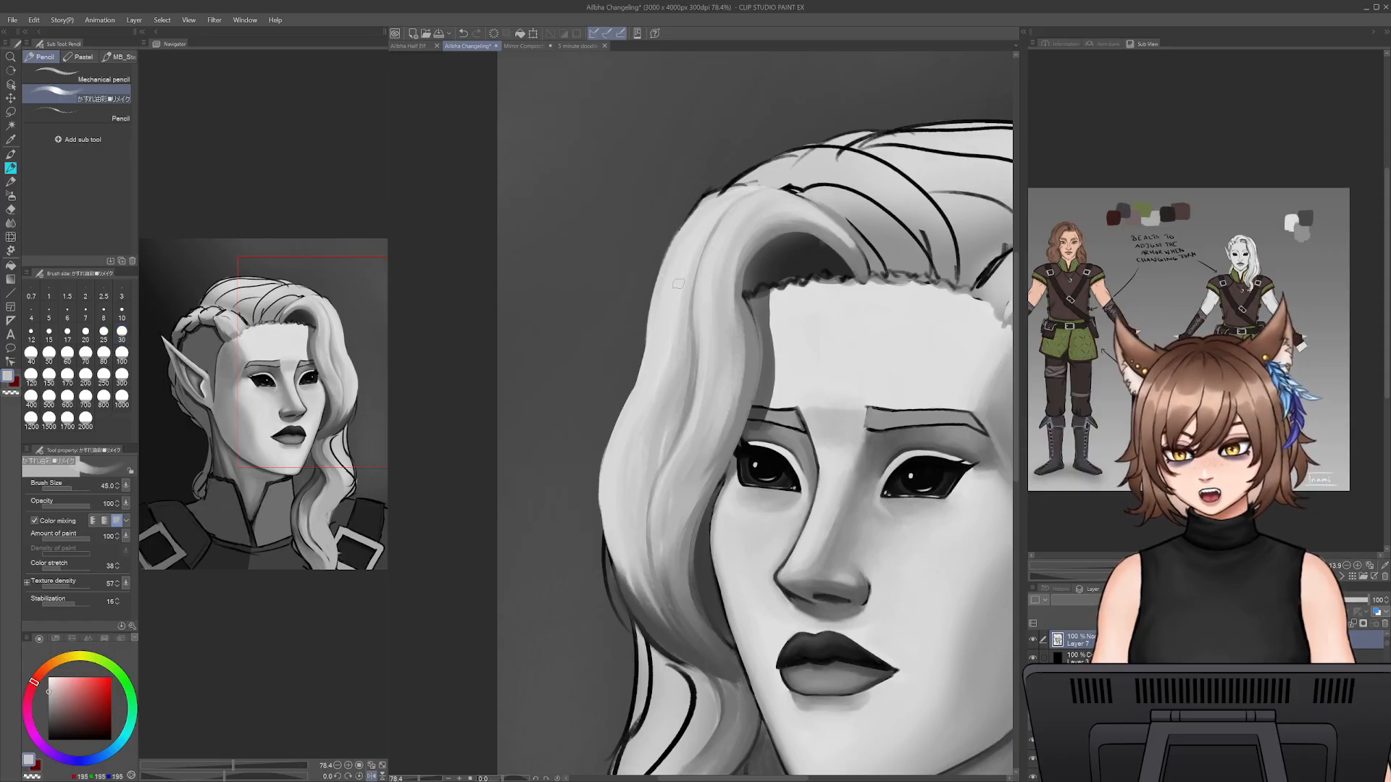
{"action": "key", "text": "e"}
{"action": "mouse_move", "coordinate": [632, 396]}
{"action": "left_mouse_down"}
{"action": "mouse_move", "coordinate": [612, 430]}
{"action": "mouse_move", "coordinate": [628, 579]}
{"action": "left_mouse_up"}
{"action": "key", "text": "p"}
{"action": "left_click", "coordinate": [635, 431], "text": "alt"}
{"action": "left_click_drag", "start_coordinate": [624, 500], "coordinate": [634, 597]}
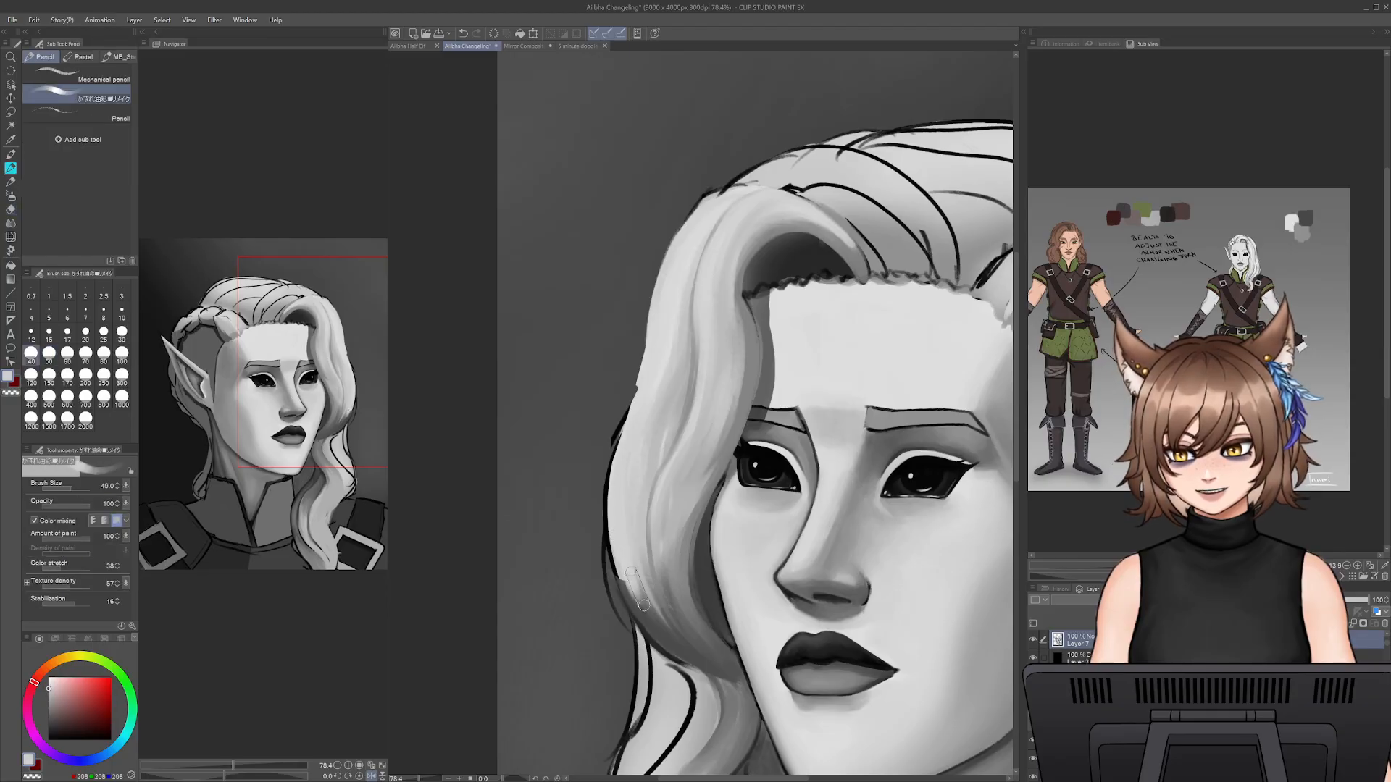
- Reshape the front wave's lower outer edge with narrow light-grey strokes from a smaller pencil, covering the dark outline
{"action": "key", "text": "bracketleft"}
{"action": "key", "text": "bracketleft"}
{"action": "key", "text": "bracketleft"}
{"action": "left_click_drag", "start_coordinate": [669, 642], "coordinate": [617, 563]}
{"action": "left_click_drag", "start_coordinate": [631, 616], "coordinate": [609, 481]}
{"action": "left_click_drag", "start_coordinate": [612, 539], "coordinate": [630, 392]}
{"action": "key", "text": "ctrl+z"}
{"action": "left_click_drag", "start_coordinate": [613, 500], "coordinate": [618, 448]}
{"action": "left_click_drag", "start_coordinate": [617, 531], "coordinate": [612, 471]}
- Shade the front wave's lower outer curve upward from its underside with a sampled dark grey at pencil size 50
{"action": "left_click", "coordinate": [667, 654], "text": "alt"}
{"action": "key", "text": "bracketright"}
{"action": "key", "text": "bracketright"}
{"action": "mouse_move", "coordinate": [686, 658]}
{"action": "left_mouse_down"}
{"action": "mouse_move", "coordinate": [644, 610]}
{"action": "mouse_move", "coordinate": [684, 658]}
{"action": "mouse_move", "coordinate": [635, 571]}
{"action": "left_mouse_up"}
{"action": "left_click_drag", "start_coordinate": [657, 626], "coordinate": [639, 518]}
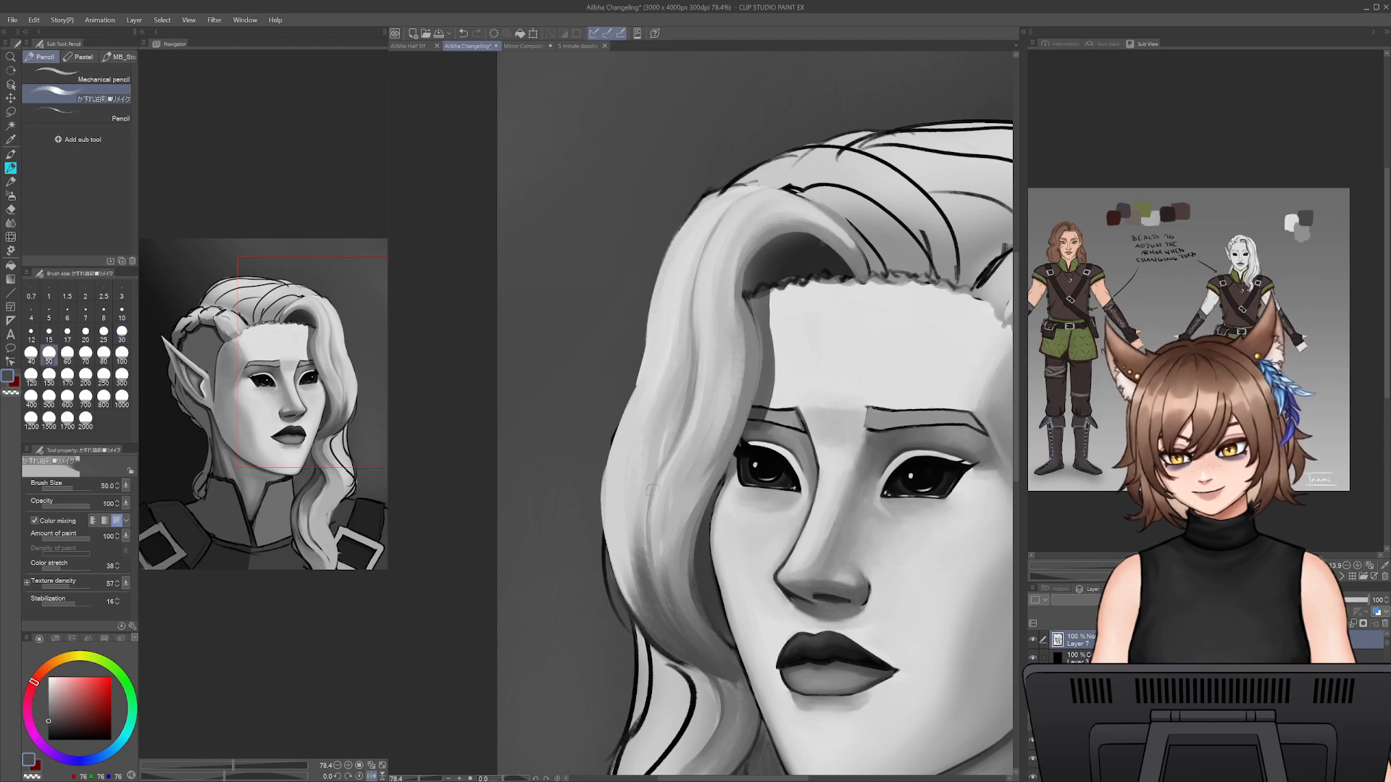
- Define the strands in the front wave's lower part and its underside with sampled dark greys at pencil size 20
{"action": "left_click", "coordinate": [661, 500], "text": "alt"}
{"action": "key", "text": "bracketleft"}
{"action": "key", "text": "bracketleft"}
{"action": "key", "text": "bracketleft"}
{"action": "key", "text": "bracketleft"}
{"action": "mouse_move", "coordinate": [704, 661]}
{"action": "left_mouse_down"}
{"action": "mouse_move", "coordinate": [656, 595]}
{"action": "mouse_move", "coordinate": [655, 565]}
{"action": "left_mouse_up"}
{"action": "key", "text": "ctrl+z"}
{"action": "left_click", "coordinate": [713, 618], "text": "alt"}
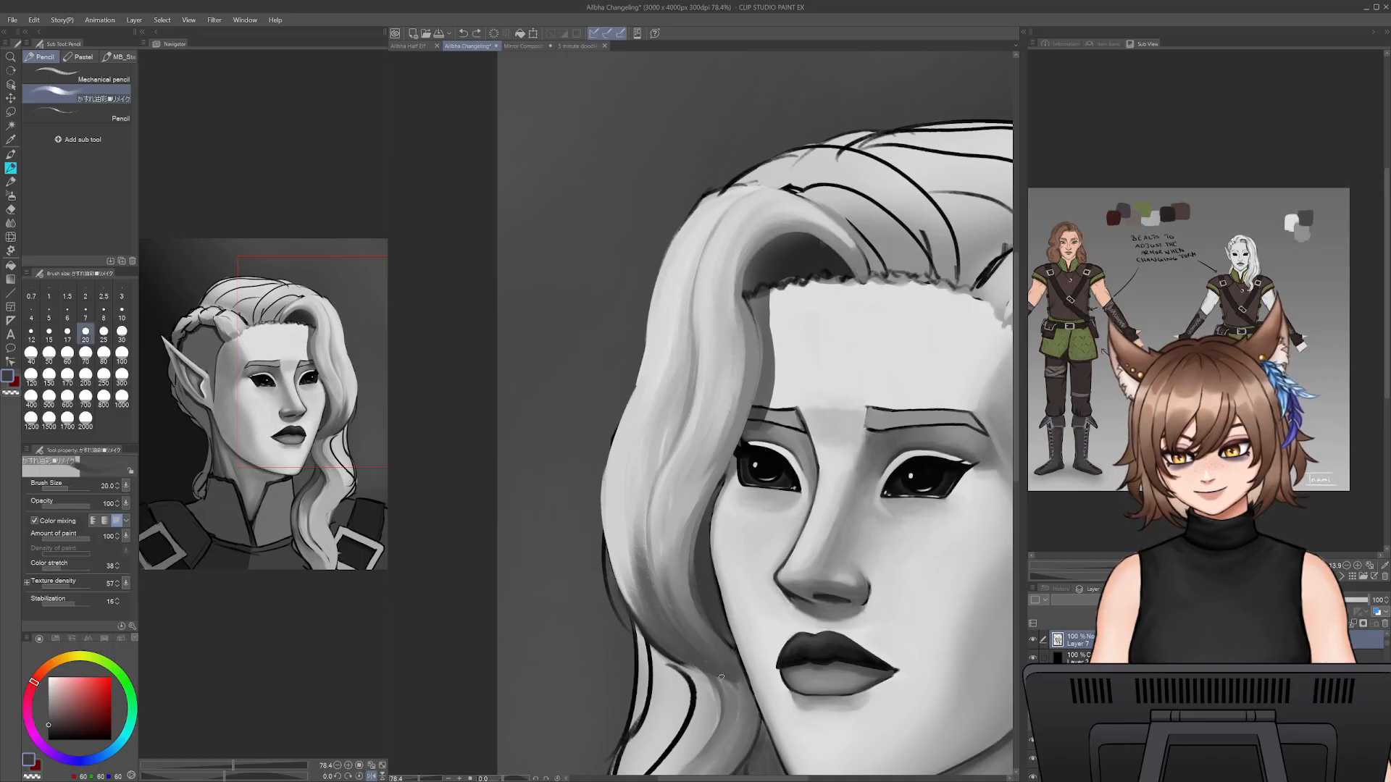
{"action": "mouse_move", "coordinate": [729, 679]}
{"action": "left_mouse_down"}
{"action": "mouse_move", "coordinate": [668, 624]}
{"action": "mouse_move", "coordinate": [725, 674]}
{"action": "left_mouse_up"}
{"action": "left_click_drag", "start_coordinate": [650, 541], "coordinate": [674, 624]}
{"action": "mouse_move", "coordinate": [668, 468]}
{"action": "left_mouse_down"}
{"action": "mouse_move", "coordinate": [683, 370]}
{"action": "mouse_move", "coordinate": [713, 473]}
{"action": "left_mouse_up"}
- Lighten the middle strands of the front wave with a sampled light grey and a larger pencil
{"action": "left_click", "coordinate": [726, 319], "text": "alt"}
{"action": "key", "text": "bracketright"}
{"action": "key", "text": "bracketright"}
{"action": "key", "text": "bracketright"}
{"action": "key", "text": "bracketright"}
{"action": "key", "text": "bracketright"}
{"action": "left_click_drag", "start_coordinate": [725, 349], "coordinate": [716, 439]}
{"action": "mouse_move", "coordinate": [720, 289]}
{"action": "left_mouse_down"}
{"action": "mouse_move", "coordinate": [713, 429]}
{"action": "mouse_move", "coordinate": [650, 513]}
{"action": "left_mouse_up"}
- Trim the front wave's outer bulge beside the cheek with the Snap eraser at size 50
{"action": "key", "text": "e"}
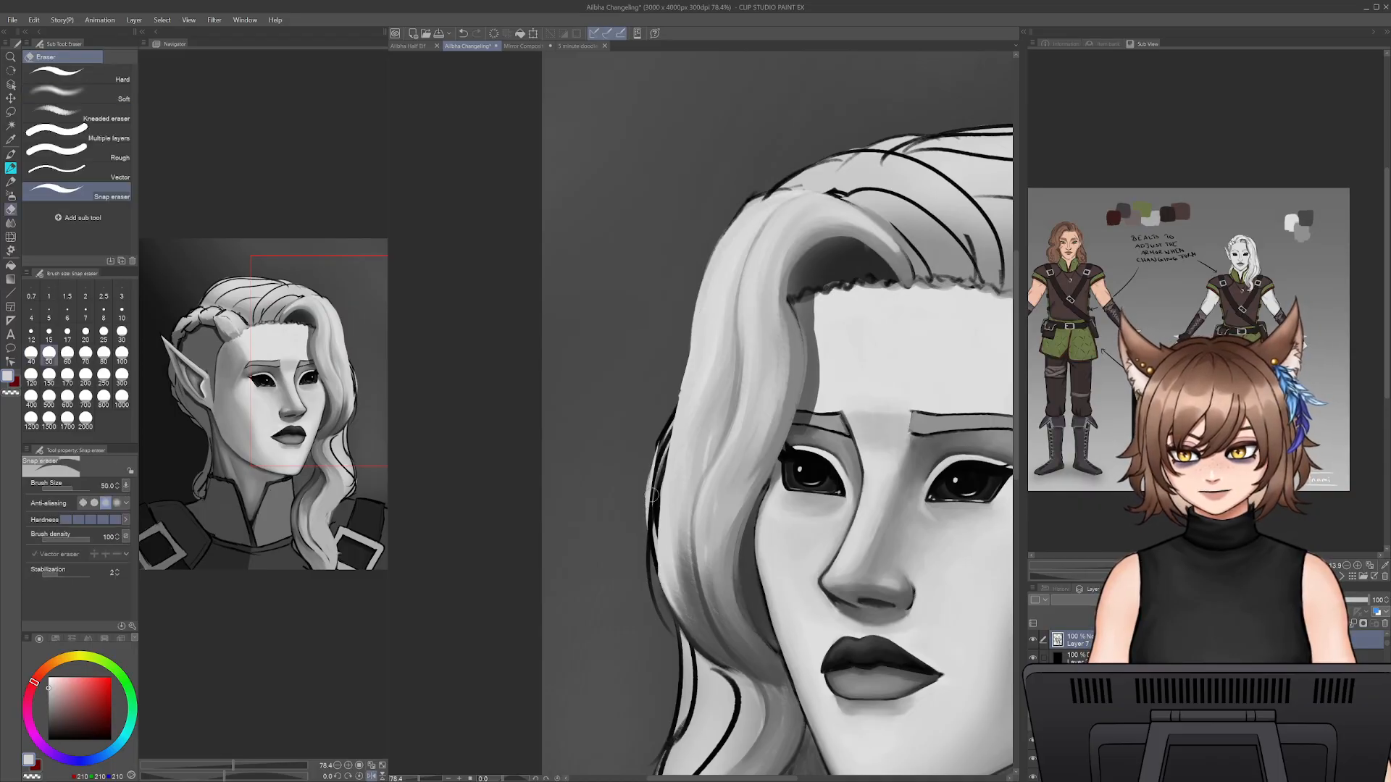
{"action": "left_click_drag", "start_coordinate": [652, 454], "coordinate": [677, 628]}
{"action": "left_click_drag", "start_coordinate": [653, 514], "coordinate": [690, 646]}
{"action": "left_click_drag", "start_coordinate": [659, 500], "coordinate": [668, 577]}
- Repaint the strands and shadow along the front wave's trimmed lower edge with sampled greys
{"action": "key", "text": "p"}
{"action": "left_click", "coordinate": [689, 416], "text": "alt"}
{"action": "mouse_move", "coordinate": [688, 416]}
{"action": "left_mouse_down"}
{"action": "mouse_move", "coordinate": [661, 549]}
{"action": "mouse_move", "coordinate": [688, 627]}
{"action": "mouse_move", "coordinate": [713, 649]}
{"action": "left_mouse_up"}
{"action": "left_click", "coordinate": [686, 589], "text": "alt"}
{"action": "mouse_move", "coordinate": [674, 589]}
{"action": "left_mouse_down"}
{"action": "mouse_move", "coordinate": [710, 656]}
{"action": "mouse_move", "coordinate": [673, 550]}
{"action": "mouse_move", "coordinate": [705, 650]}
{"action": "left_mouse_up"}
{"action": "mouse_move", "coordinate": [670, 561]}
{"action": "left_mouse_down"}
{"action": "mouse_move", "coordinate": [705, 650]}
{"action": "mouse_move", "coordinate": [682, 607]}
{"action": "left_mouse_up"}
- Redraw the front wave's outer edge from the forehead down to the cheek with sampled light grey at pencil size 30
{"action": "left_click", "coordinate": [694, 374], "text": "alt"}
{"action": "left_click", "coordinate": [122, 331]}
{"action": "left_click_drag", "start_coordinate": [704, 272], "coordinate": [681, 390]}
{"action": "key", "text": "ctrl+z"}
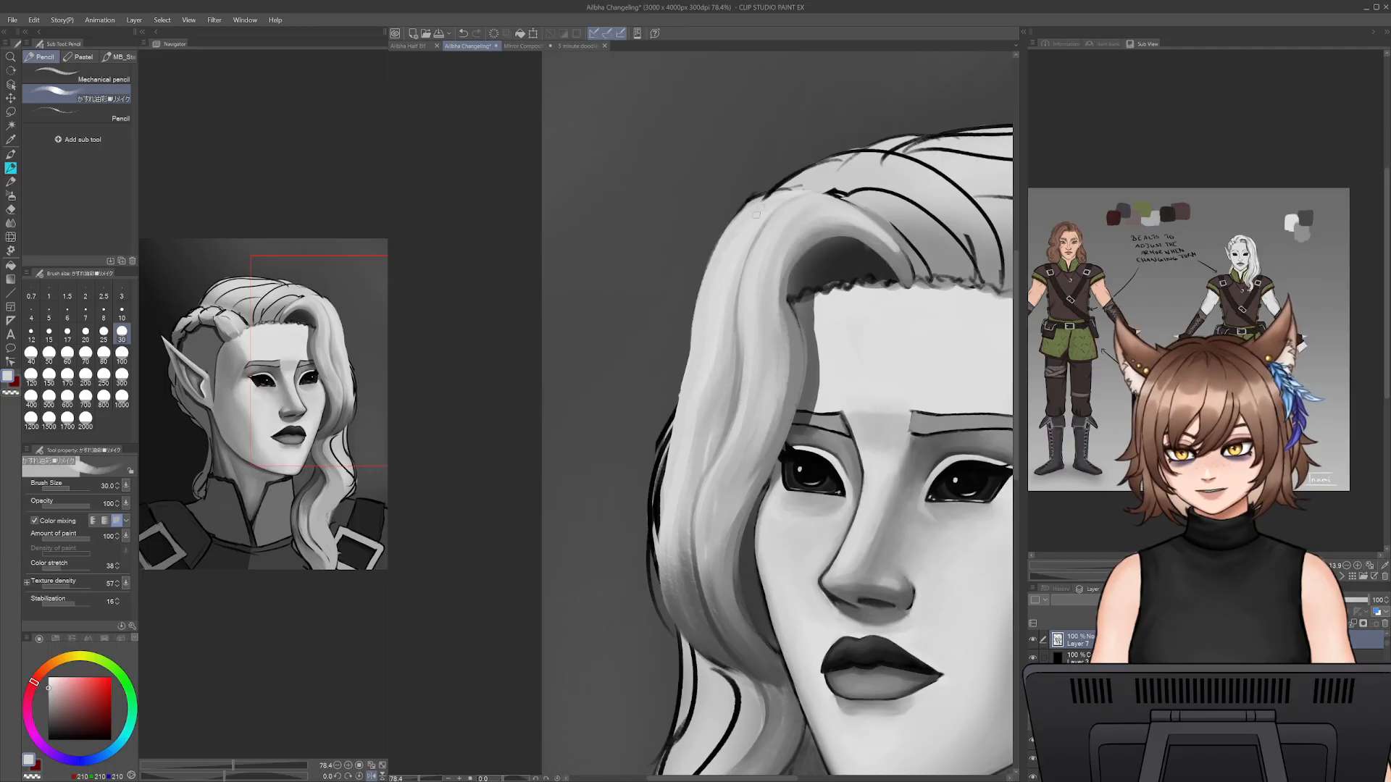
{"action": "left_click_drag", "start_coordinate": [700, 271], "coordinate": [670, 433]}
{"action": "left_click_drag", "start_coordinate": [685, 357], "coordinate": [660, 528]}
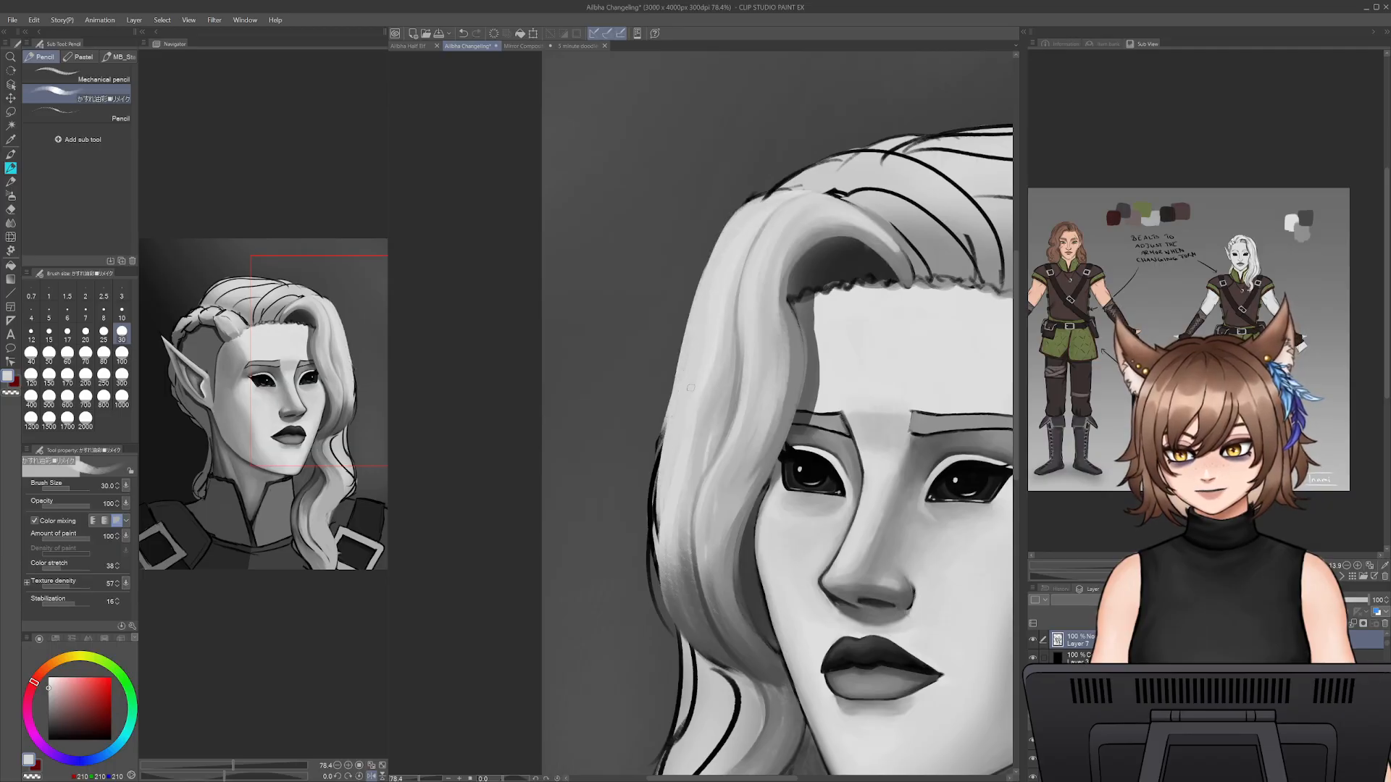
{"action": "left_click_drag", "start_coordinate": [667, 426], "coordinate": [653, 572]}
{"action": "key", "text": "ctrl+z"}
{"action": "left_click_drag", "start_coordinate": [662, 450], "coordinate": [656, 543]}
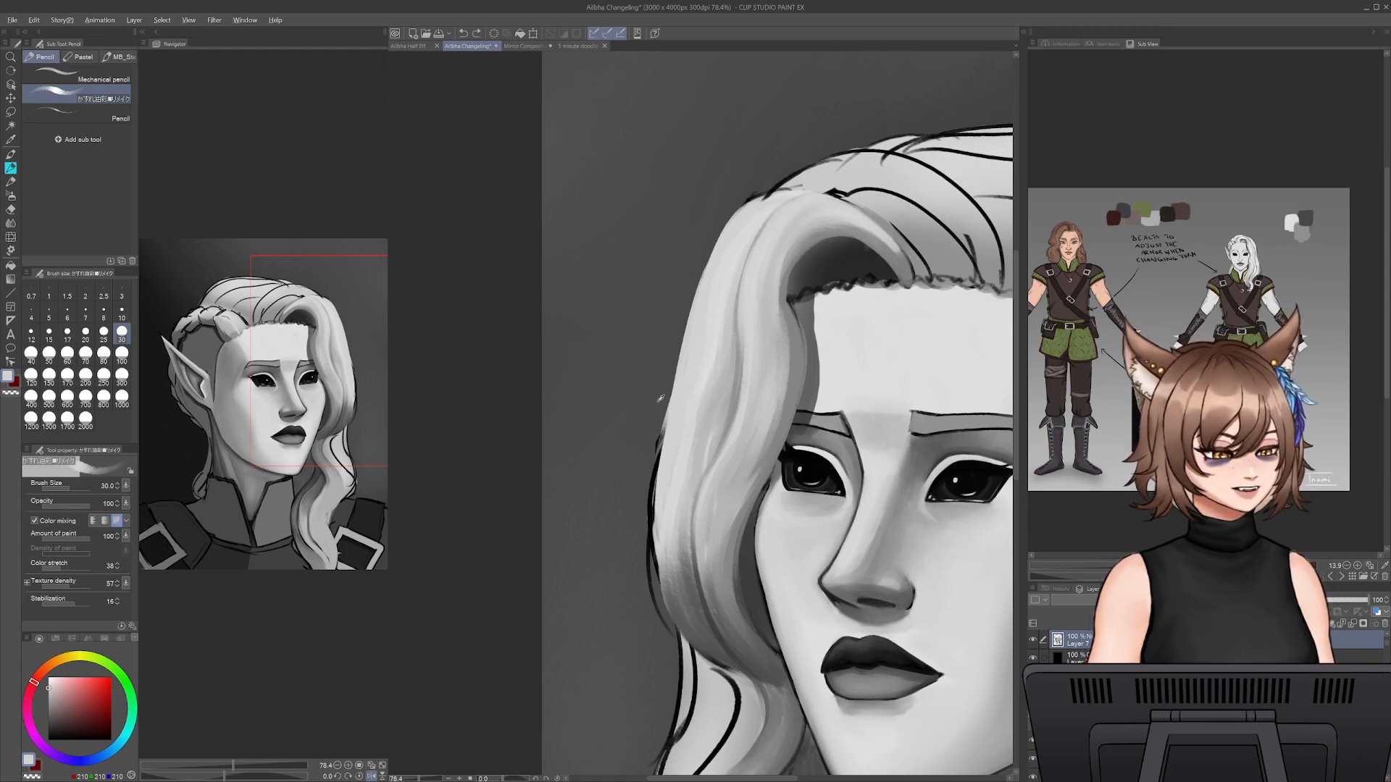
- Widen the front wave's outer bulge over the remaining outline with sampled light grey at pencil size 45
{"action": "left_click", "coordinate": [689, 420], "text": "alt"}
{"action": "key", "text": "bracketright"}
{"action": "key", "text": "bracketright"}
{"action": "key", "text": "bracketright"}
{"action": "left_click_drag", "start_coordinate": [666, 418], "coordinate": [655, 520]}
{"action": "mouse_move", "coordinate": [664, 442]}
{"action": "left_mouse_down"}
{"action": "mouse_move", "coordinate": [655, 540]}
{"action": "mouse_move", "coordinate": [671, 589]}
{"action": "mouse_move", "coordinate": [658, 558]}
{"action": "left_mouse_up"}
- Shade the front wave's lower outer edge with a sampled dark grey and round out the bulge above it in light grey
{"action": "left_click", "coordinate": [685, 618], "text": "alt"}
{"action": "left_click_drag", "start_coordinate": [675, 609], "coordinate": [654, 536]}
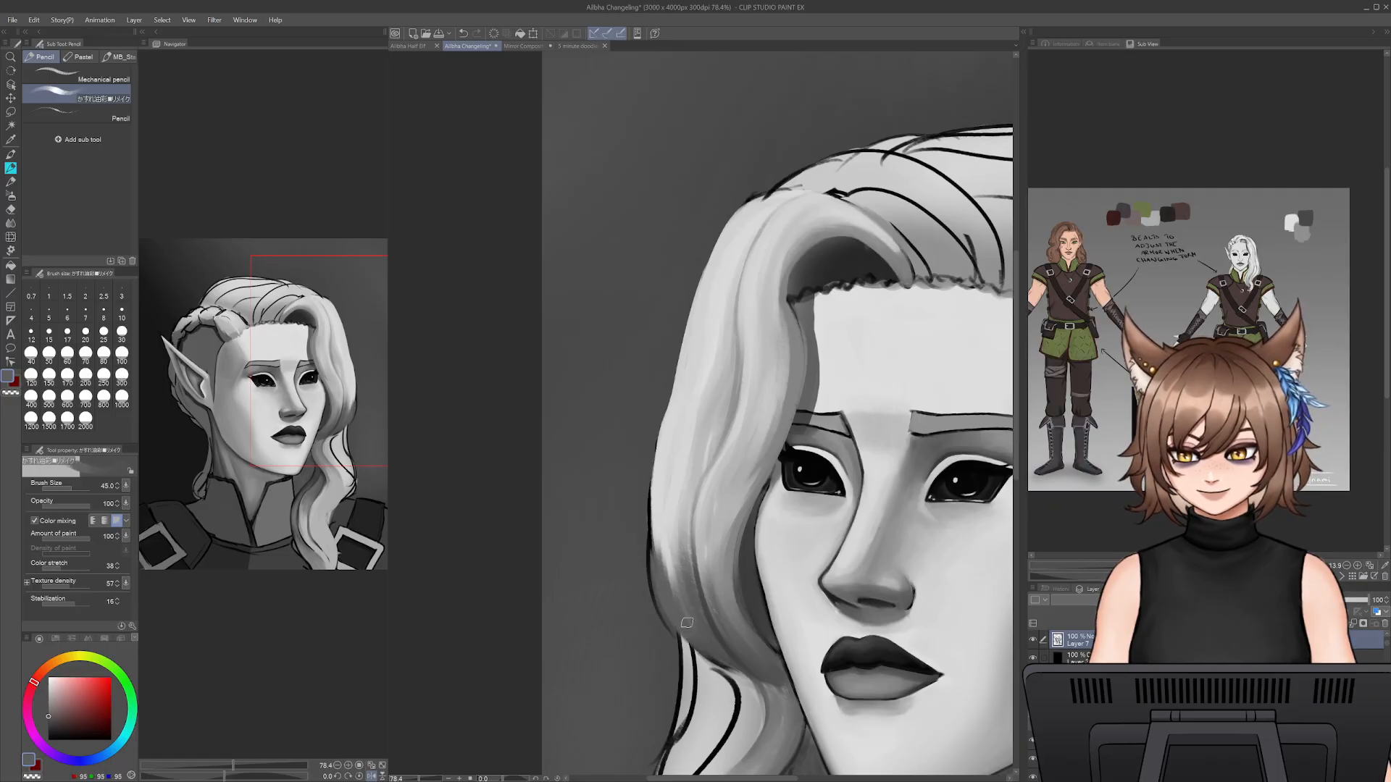
{"action": "mouse_move", "coordinate": [693, 628]}
{"action": "left_mouse_down"}
{"action": "mouse_move", "coordinate": [665, 526]}
{"action": "mouse_move", "coordinate": [670, 536]}
{"action": "left_mouse_up"}
{"action": "left_click", "coordinate": [666, 489], "text": "alt"}
{"action": "left_click_drag", "start_coordinate": [658, 478], "coordinate": [651, 569]}
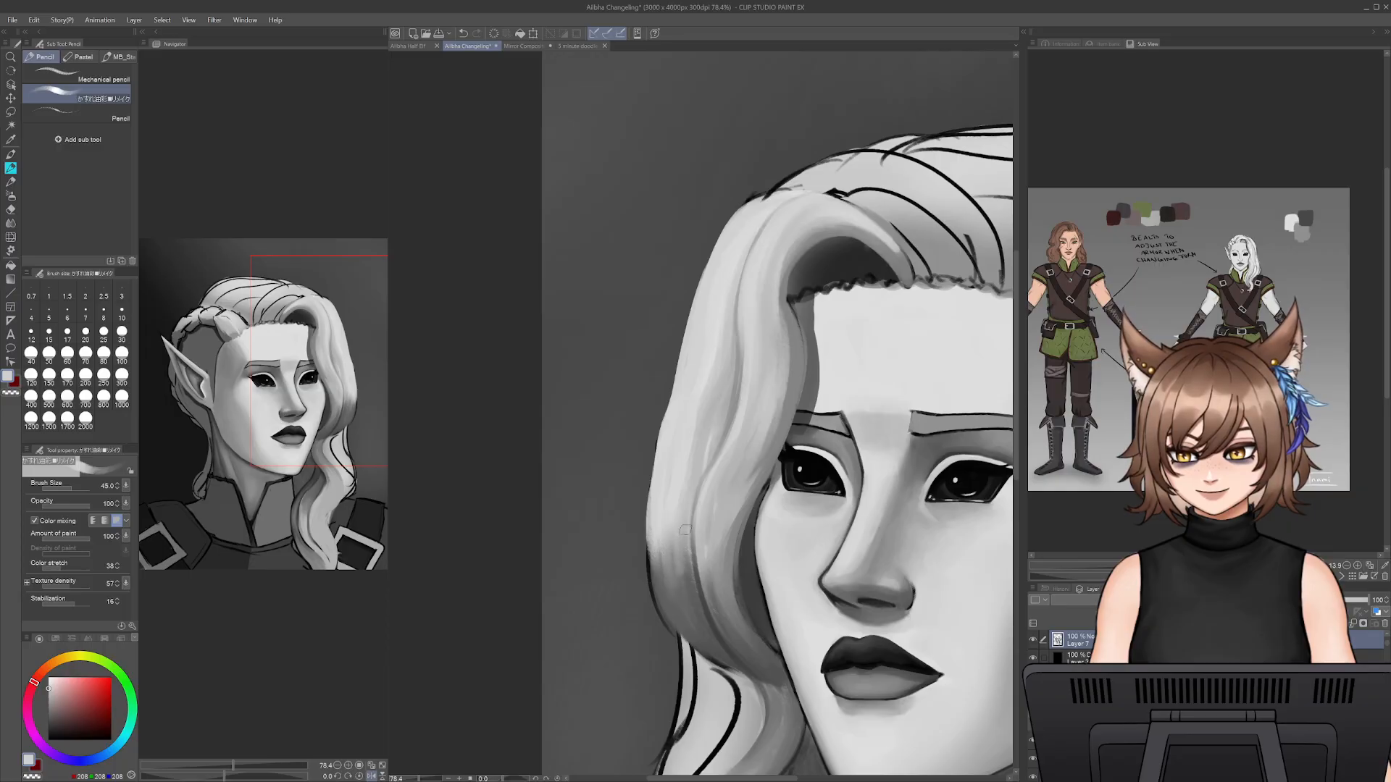
- Blend the light-to-shadow transition inside the front wave's lower bulge with sampled light and dark greys
{"action": "left_click", "coordinate": [723, 403], "text": "alt"}
{"action": "left_click_drag", "start_coordinate": [692, 467], "coordinate": [676, 533]}
{"action": "left_click", "coordinate": [692, 591], "text": "alt"}
{"action": "left_click_drag", "start_coordinate": [692, 587], "coordinate": [672, 492]}
{"action": "left_click_drag", "start_coordinate": [690, 568], "coordinate": [696, 475]}
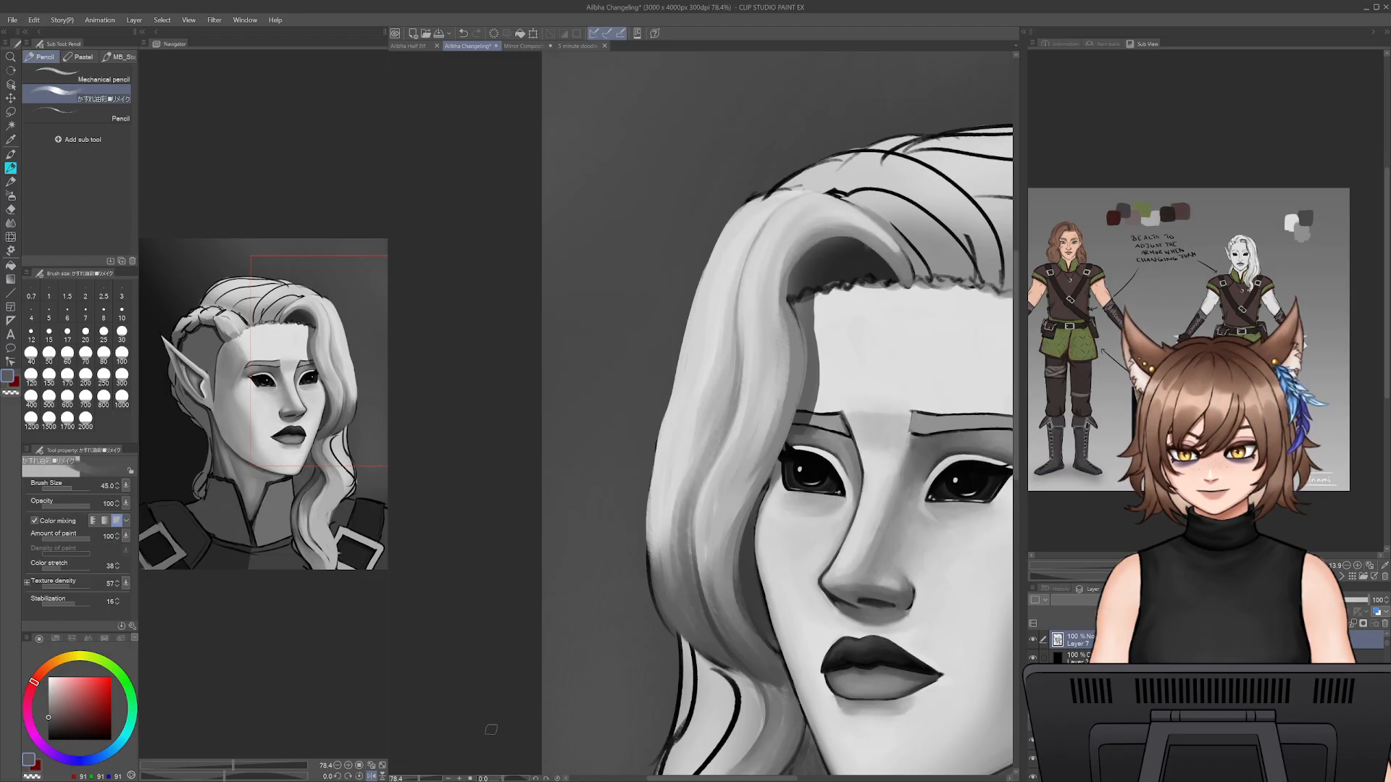
- Enlarge the elf's hair in the reference and brighten the front wave's outer edge with sampled light grey at pencil size 35
{"action": "left_click_drag", "start_coordinate": [411, 780], "coordinate": [416, 780]}
{"action": "scroll", "coordinate": [1207, 301], "scroll_direction": "up", "scroll_amount": 14}
{"action": "left_click_drag", "start_coordinate": [1304, 160], "coordinate": [1168, 340]}
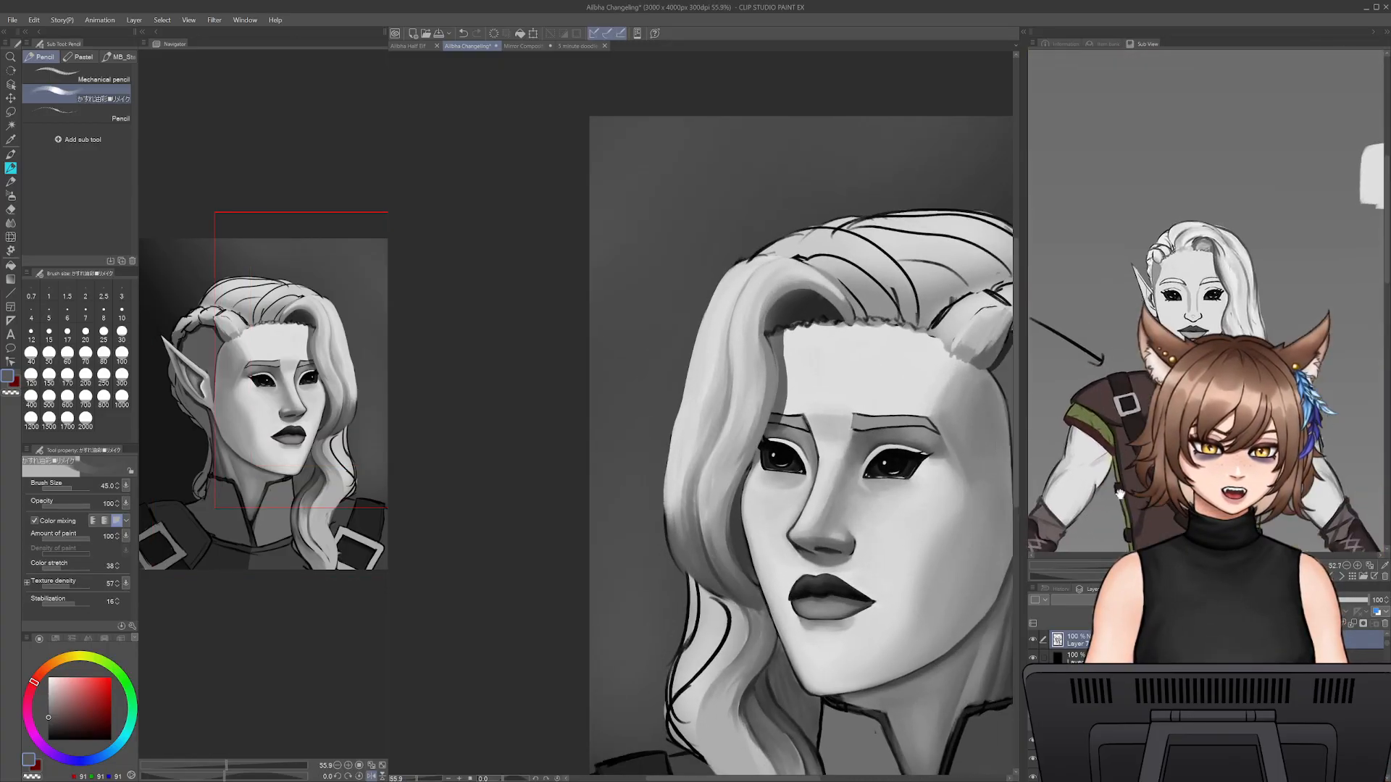
{"action": "scroll", "coordinate": [1206, 302], "scroll_direction": "up", "scroll_amount": 5}
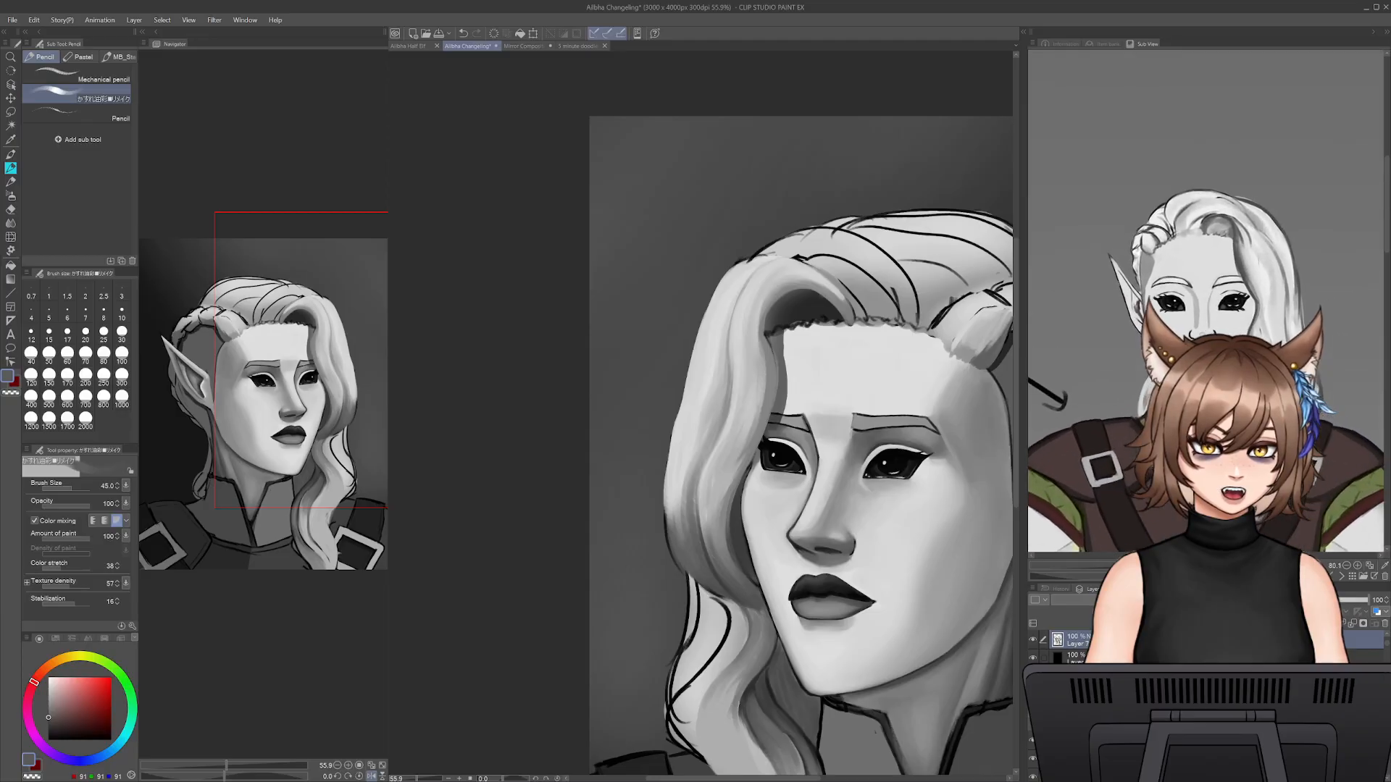
{"action": "key", "text": "bracketleft"}
{"action": "key", "text": "bracketleft"}
{"action": "left_click", "coordinate": [713, 324], "text": "alt"}
{"action": "mouse_move", "coordinate": [727, 284]}
{"action": "left_mouse_down"}
{"action": "mouse_move", "coordinate": [700, 435]}
{"action": "mouse_move", "coordinate": [684, 402]}
{"action": "mouse_move", "coordinate": [660, 490]}
{"action": "mouse_move", "coordinate": [687, 576]}
{"action": "left_mouse_up"}
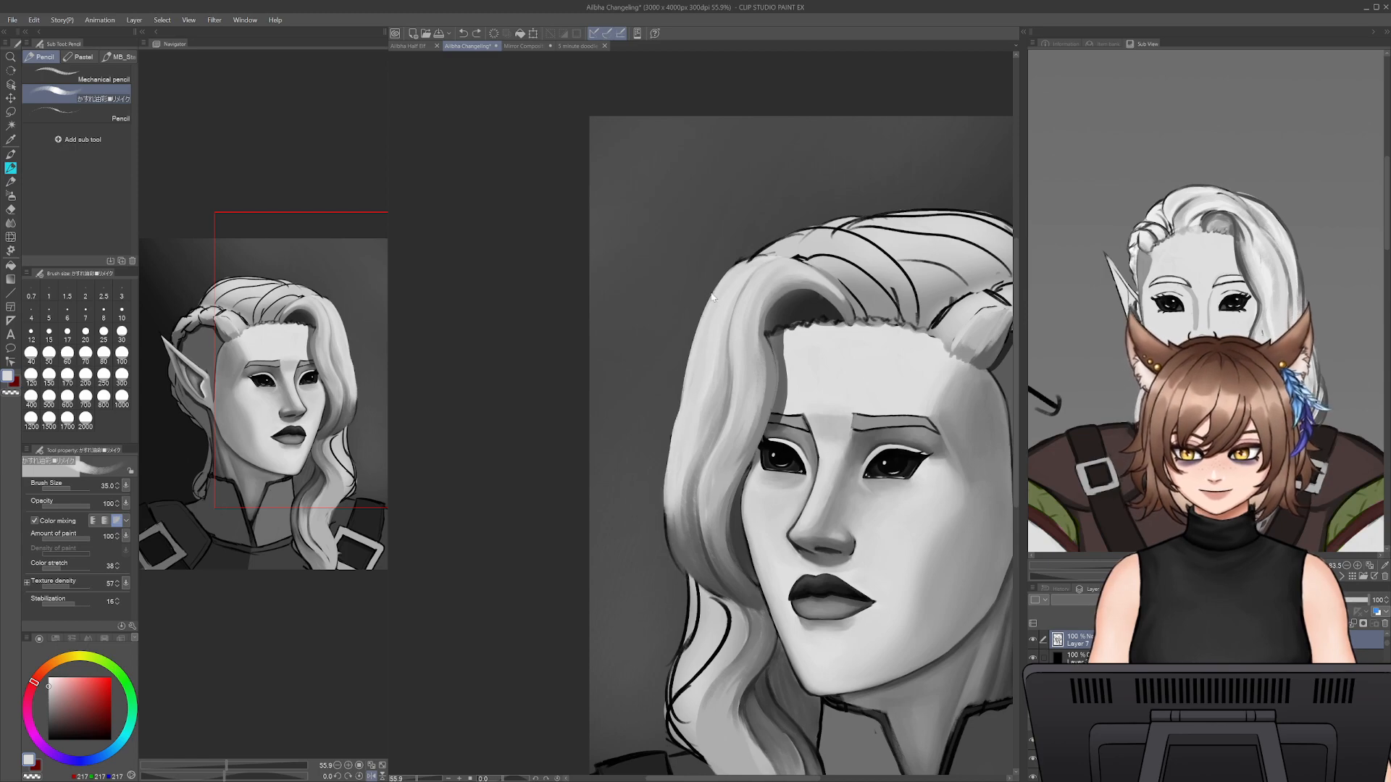
- Cut back the front wave's outer edge from the crown to eye level with the Snap eraser at size 50
{"action": "key", "text": "e"}
{"action": "mouse_move", "coordinate": [723, 266]}
{"action": "left_mouse_down"}
{"action": "mouse_move", "coordinate": [670, 482]}
{"action": "mouse_move", "coordinate": [673, 467]}
{"action": "left_mouse_up"}
{"action": "left_click_drag", "start_coordinate": [695, 385], "coordinate": [733, 267]}
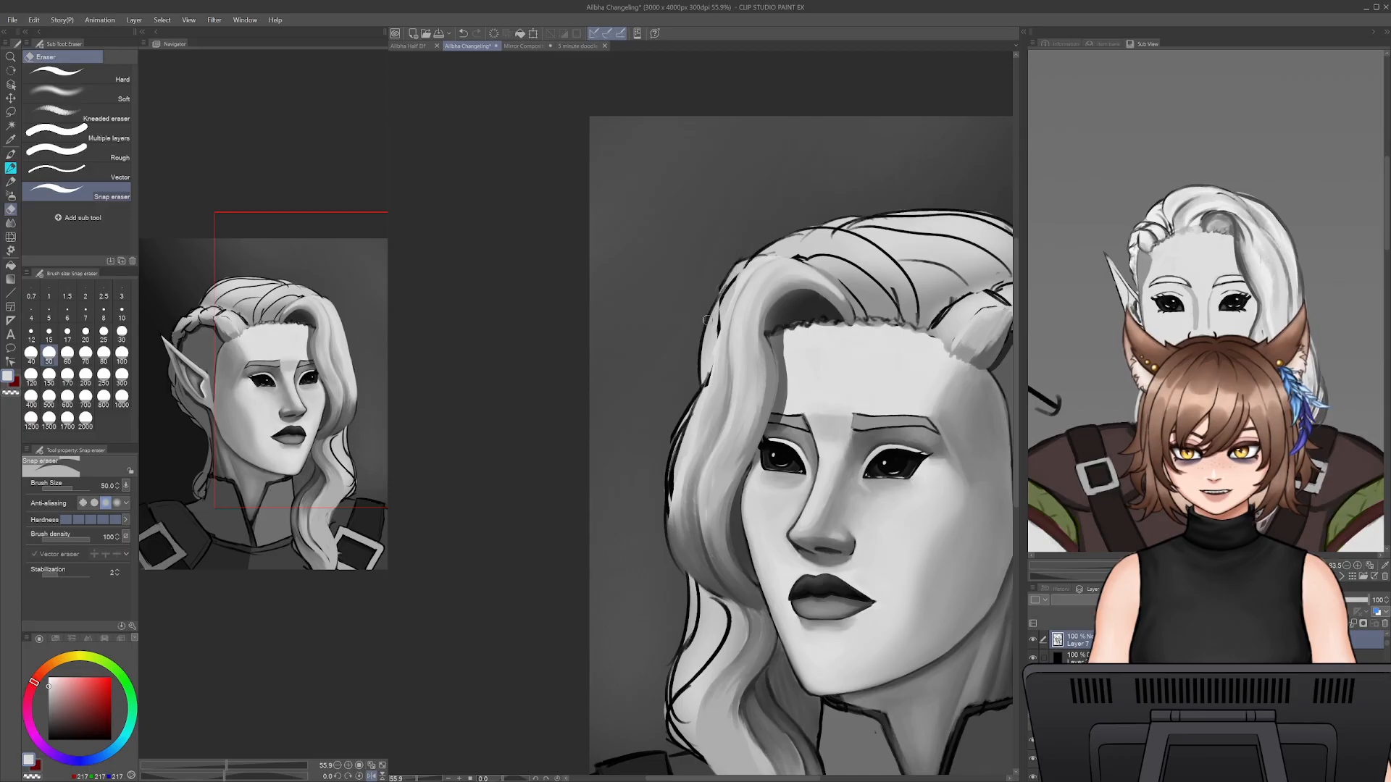
{"action": "key", "text": "p"}
{"action": "key", "text": "ctrl+z"}
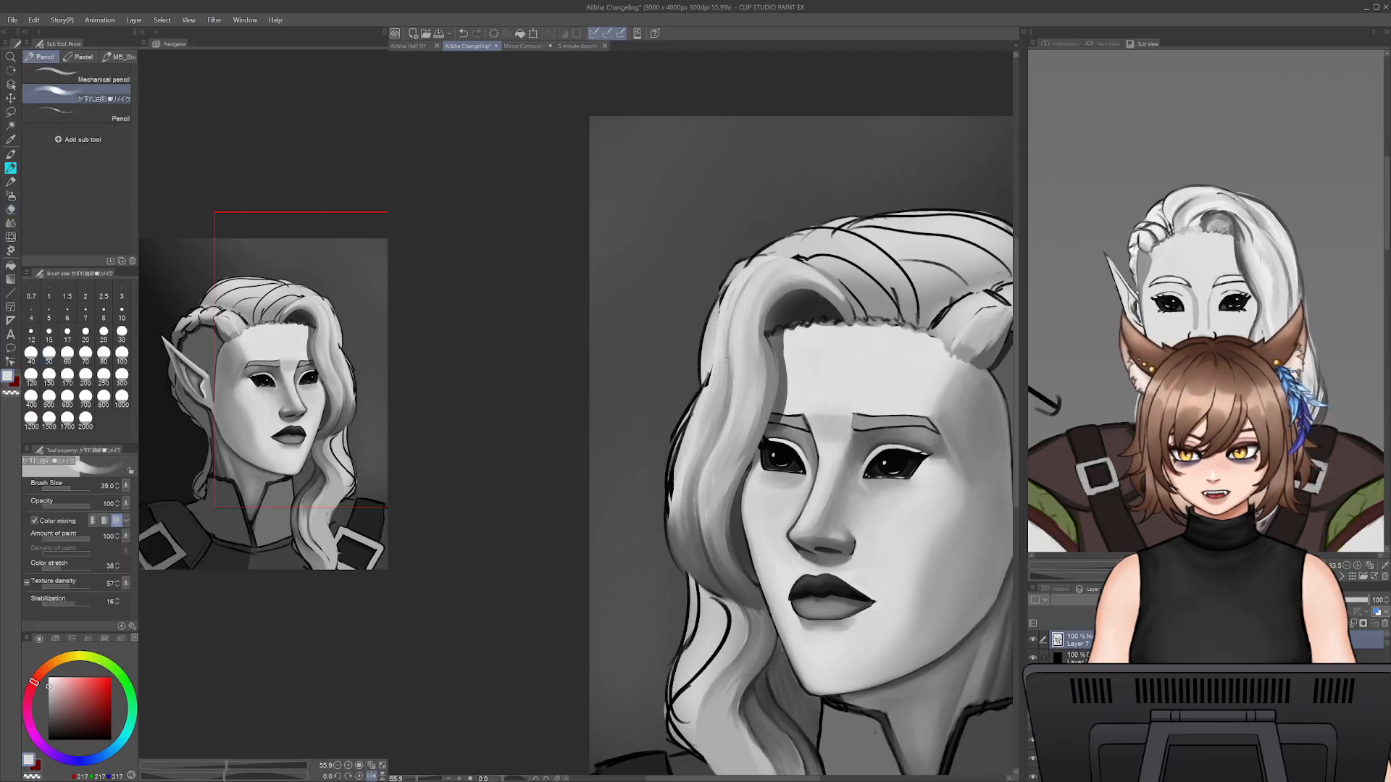
- Repaint the front wave's outer bulge from eye level to the cheek in light grey at pencil size 35
{"action": "left_click_drag", "start_coordinate": [716, 316], "coordinate": [674, 489]}
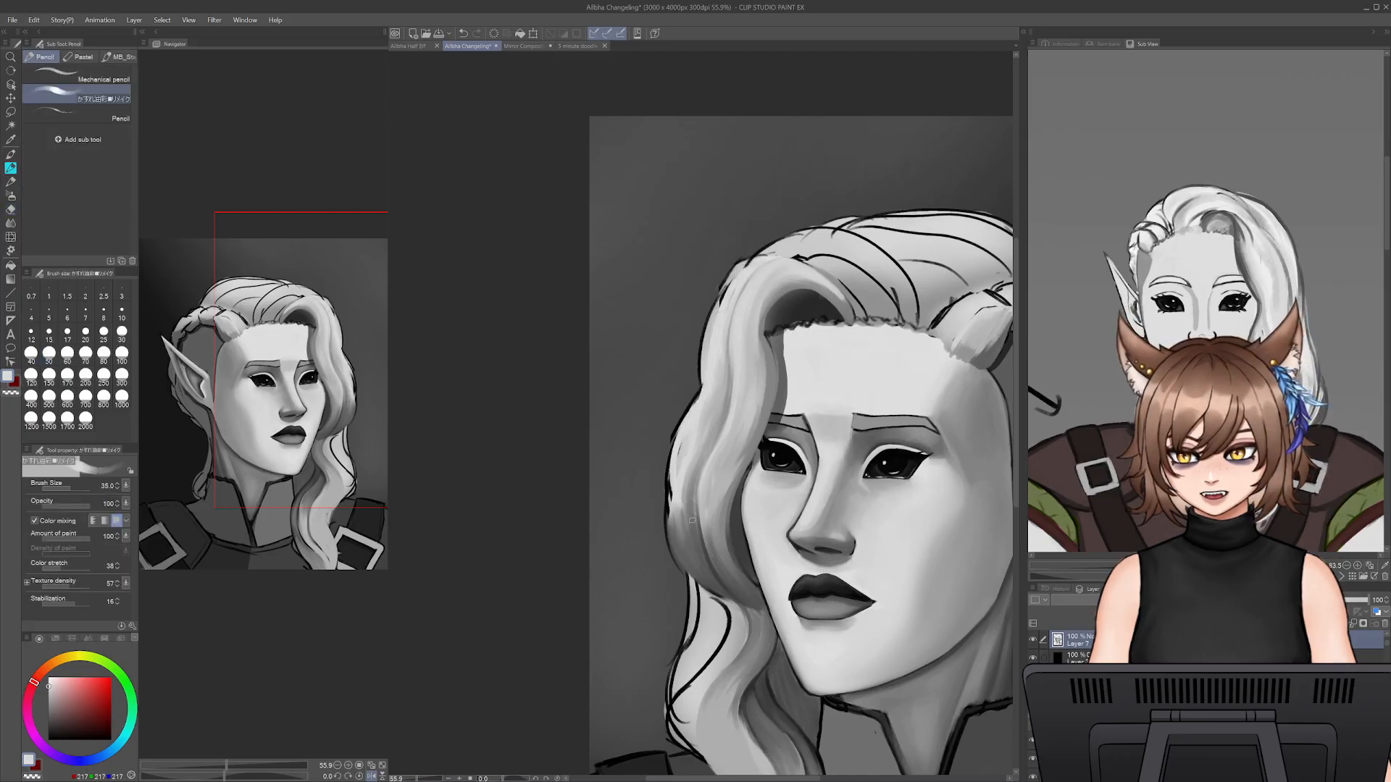
{"action": "key", "text": "ctrl+z"}
{"action": "left_click_drag", "start_coordinate": [683, 440], "coordinate": [669, 537]}
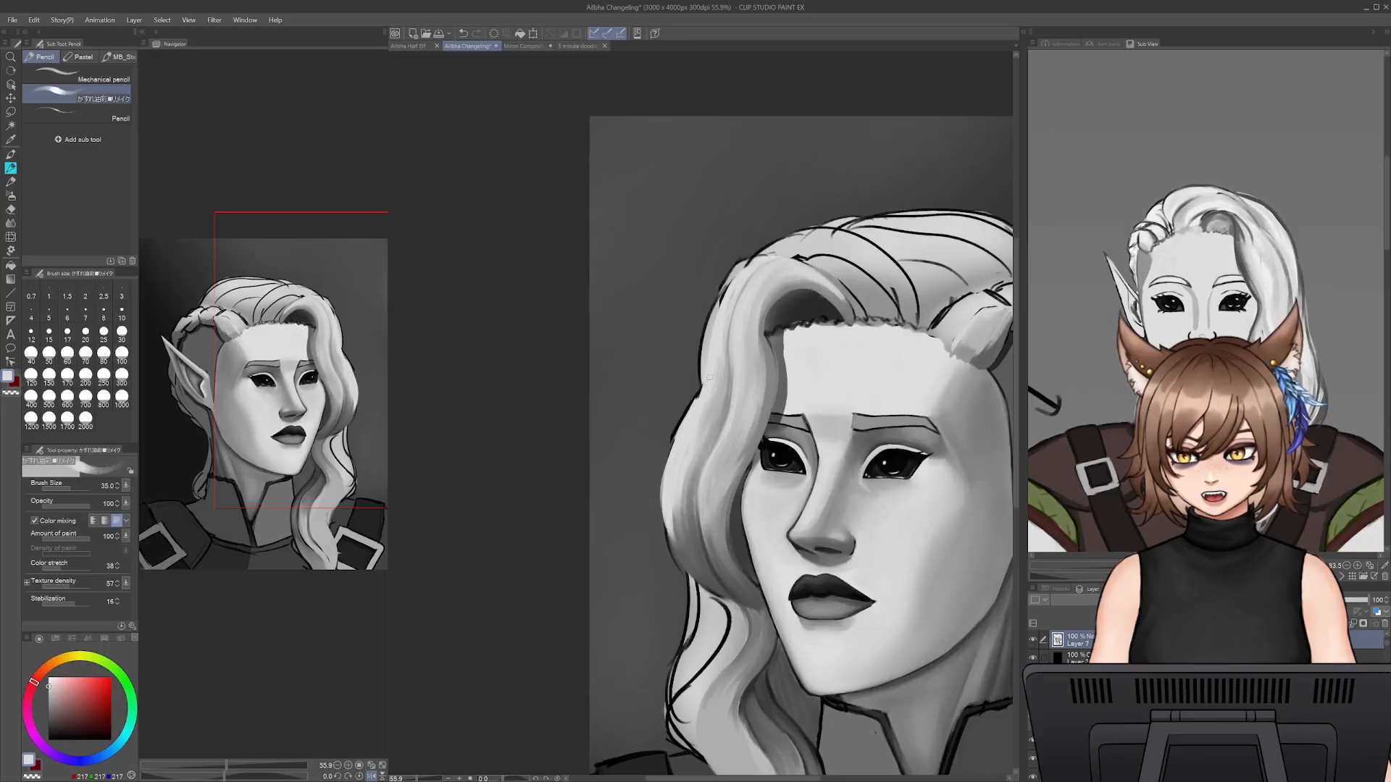
- Rework the shading of the front wave's lower bulge with sampled greys at pencil size 35
{"action": "left_click_drag", "start_coordinate": [707, 373], "coordinate": [704, 330]}
{"action": "left_click_drag", "start_coordinate": [622, 435], "coordinate": [614, 357]}
{"action": "mouse_move", "coordinate": [674, 397]}
{"action": "left_mouse_down"}
{"action": "mouse_move", "coordinate": [665, 454]}
{"action": "mouse_move", "coordinate": [712, 491]}
{"action": "left_mouse_up"}
{"action": "key", "text": "ctrl+z"}
{"action": "key", "text": "ctrl+z"}
{"action": "left_click_drag", "start_coordinate": [669, 424], "coordinate": [693, 501]}
{"action": "left_click", "coordinate": [665, 450], "text": "alt"}
{"action": "left_click_drag", "start_coordinate": [668, 449], "coordinate": [718, 517]}
{"action": "left_click_drag", "start_coordinate": [679, 472], "coordinate": [718, 519]}
{"action": "left_click", "coordinate": [652, 451], "text": "alt"}
- Darken the fold beneath the front wave and the top of the hanging lock with sampled dark greys at pencil size 45
{"action": "left_click", "coordinate": [713, 471], "text": "alt"}
{"action": "key", "text": "bracketright"}
{"action": "key", "text": "bracketright"}
{"action": "mouse_move", "coordinate": [704, 464]}
{"action": "left_mouse_down"}
{"action": "mouse_move", "coordinate": [725, 521]}
{"action": "mouse_move", "coordinate": [711, 512]}
{"action": "left_mouse_up"}
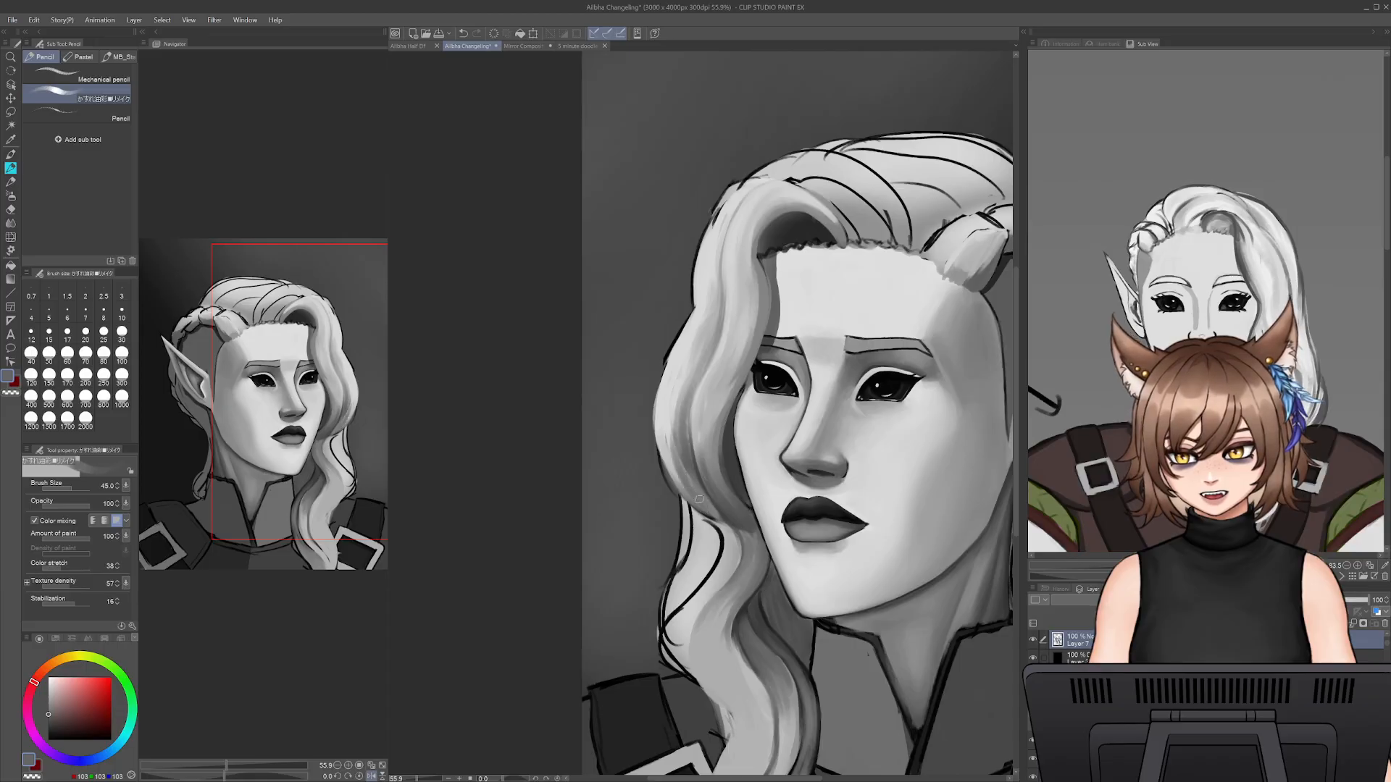
{"action": "left_click", "coordinate": [723, 512], "text": "alt"}
{"action": "left_click_drag", "start_coordinate": [721, 525], "coordinate": [733, 576]}
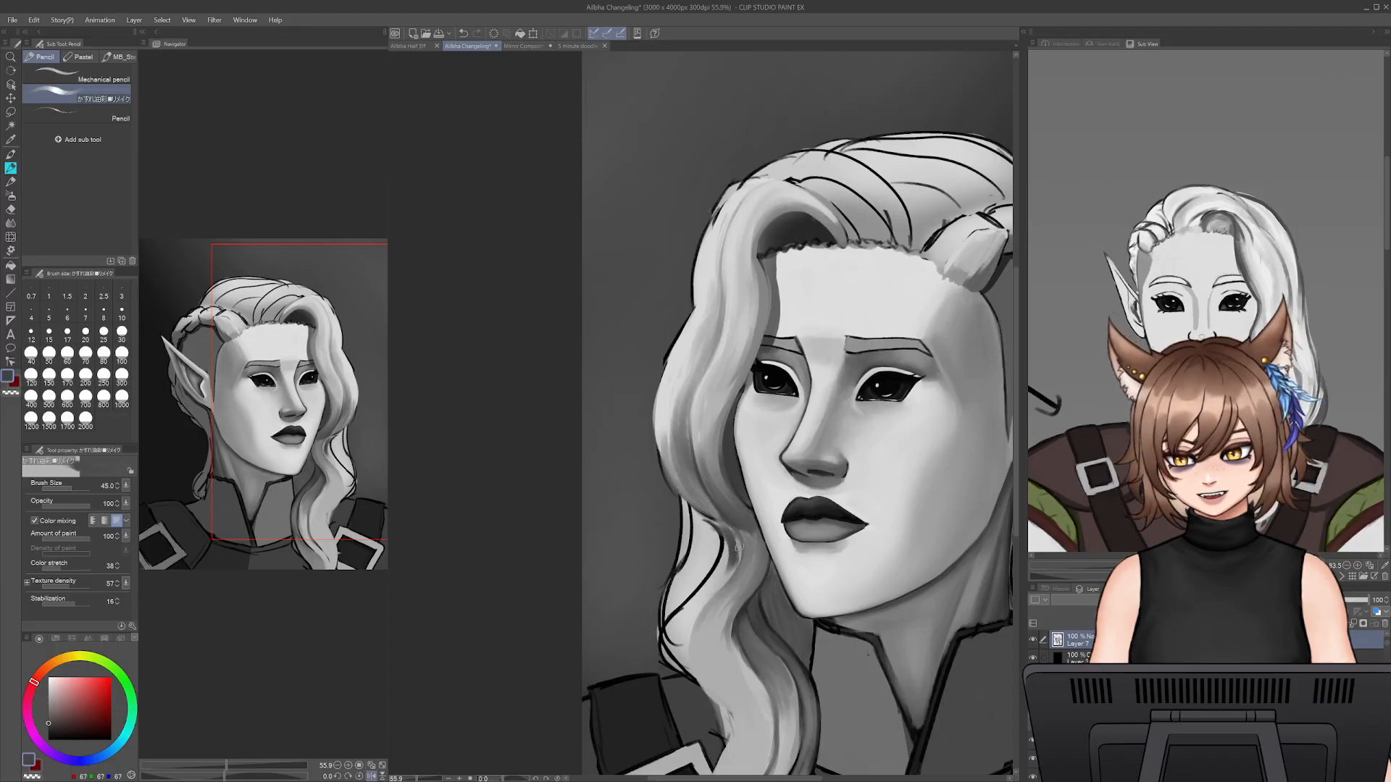
{"action": "left_click_drag", "start_coordinate": [719, 529], "coordinate": [705, 592]}
{"action": "left_click_drag", "start_coordinate": [715, 674], "coordinate": [697, 529]}
{"action": "key", "text": "bracketleft"}
{"action": "key", "text": "bracketleft"}
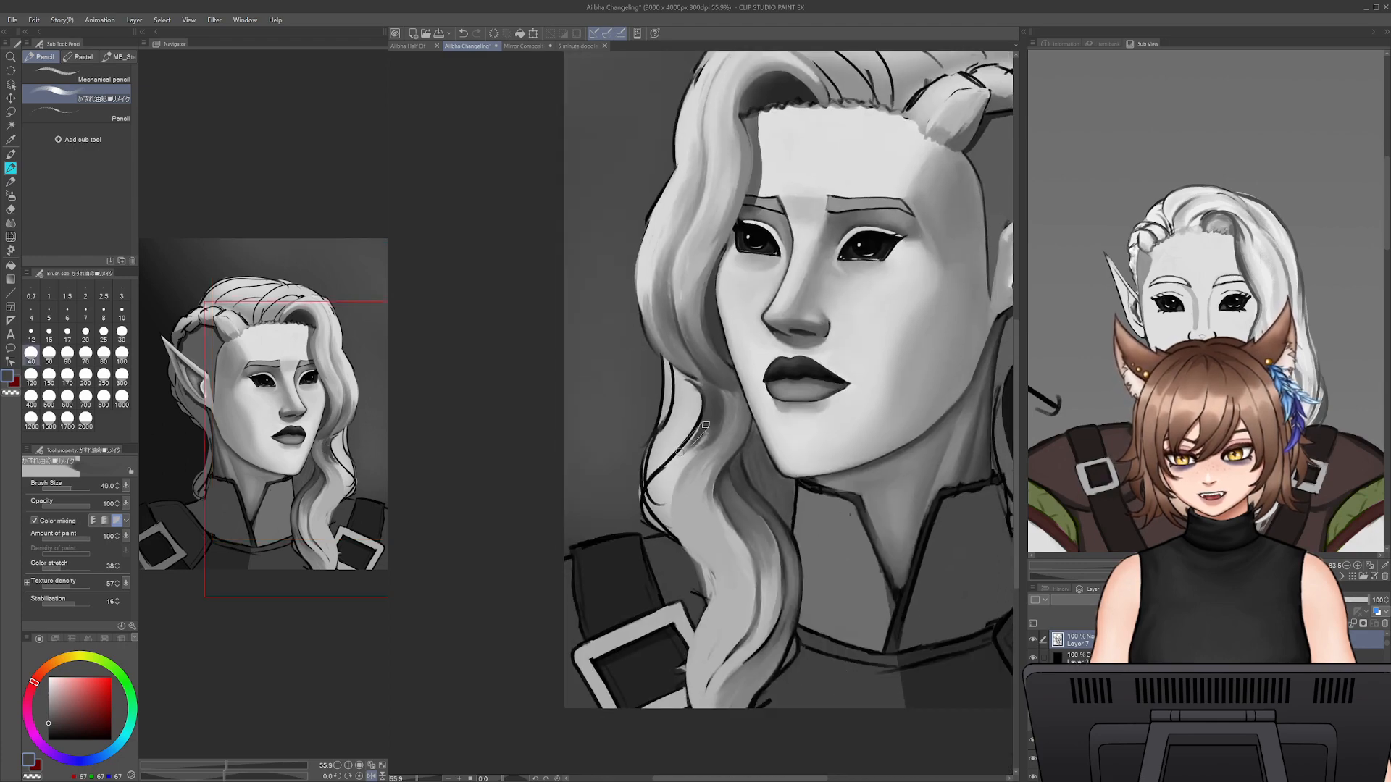
- Paint light and mid-grey strands down the hanging lock with sampled greys at pencil sizes 45 to 50
{"action": "left_click", "coordinate": [692, 385], "text": "alt"}
{"action": "key", "text": "bracketright"}
{"action": "key", "text": "bracketright"}
{"action": "key", "text": "bracketright"}
{"action": "key", "text": "bracketright"}
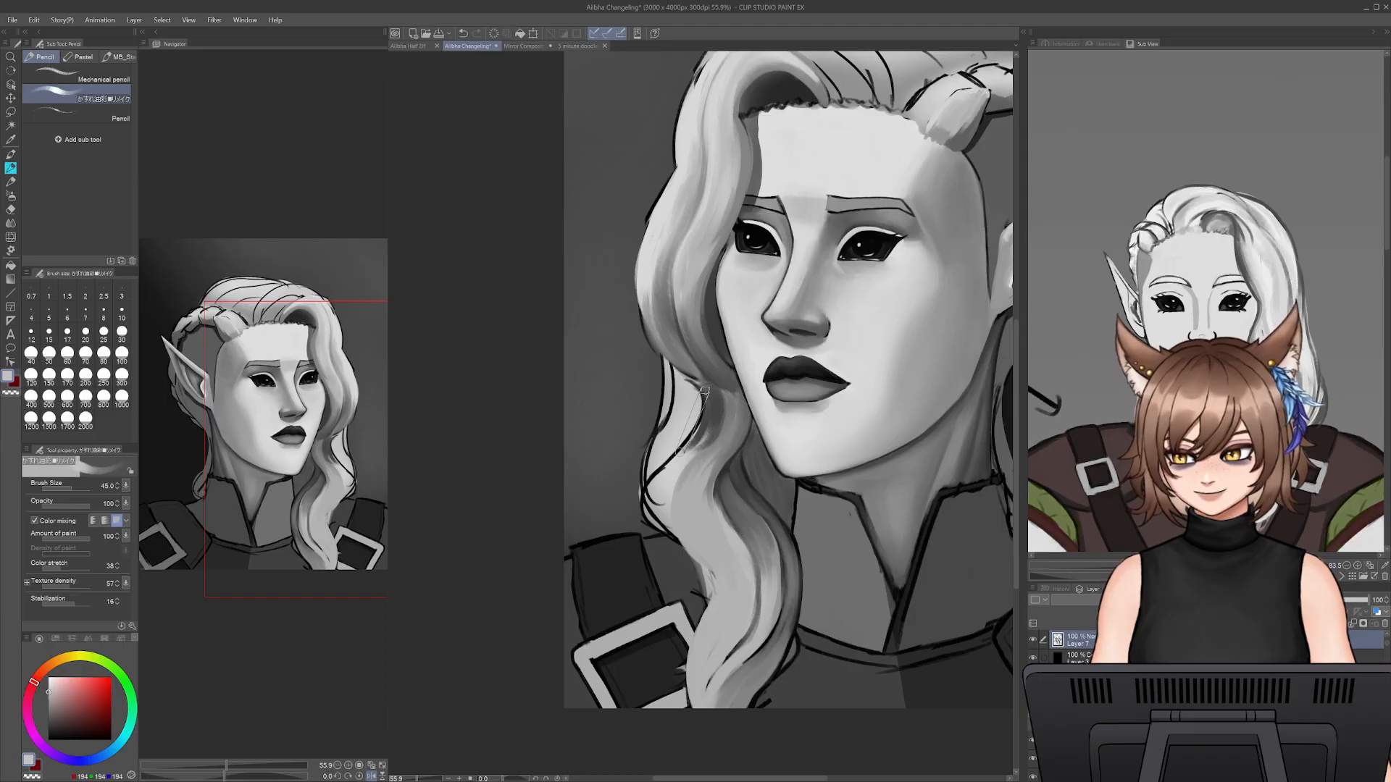
{"action": "mouse_move", "coordinate": [706, 389]}
{"action": "left_mouse_down"}
{"action": "mouse_move", "coordinate": [679, 480]}
{"action": "mouse_move", "coordinate": [755, 670]}
{"action": "left_mouse_up"}
{"action": "left_click", "coordinate": [717, 410], "text": "alt"}
{"action": "mouse_move", "coordinate": [704, 420]}
{"action": "left_mouse_down"}
{"action": "mouse_move", "coordinate": [692, 539]}
{"action": "mouse_move", "coordinate": [760, 627]}
{"action": "left_mouse_up"}
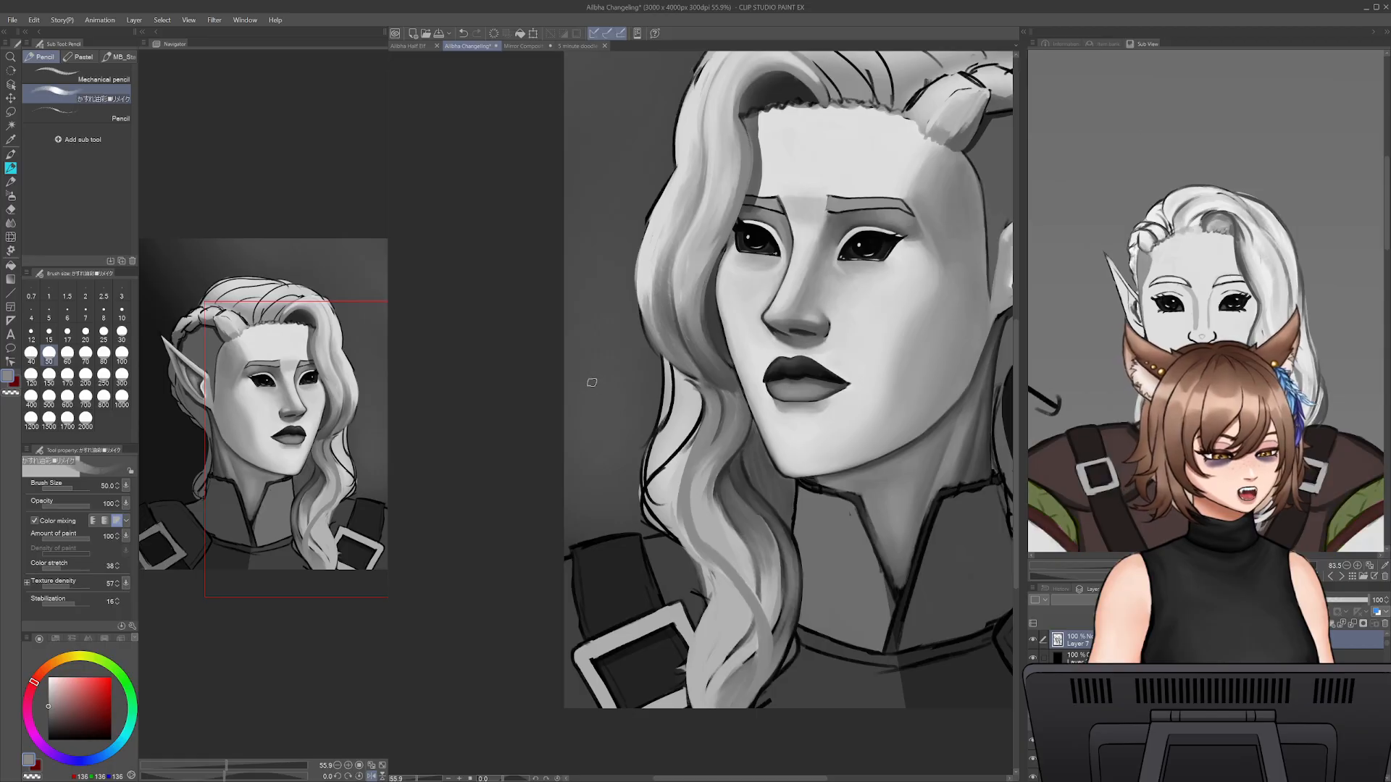
- Shade the hanging lock's middle and lower end with broad sampled mid-grey strokes at pencil size 80
{"action": "left_click", "coordinate": [718, 422], "text": "alt"}
{"action": "key", "text": "bracketright"}
{"action": "key", "text": "bracketright"}
{"action": "key", "text": "bracketright"}
{"action": "mouse_move", "coordinate": [710, 439]}
{"action": "left_mouse_down"}
{"action": "mouse_move", "coordinate": [691, 505]}
{"action": "mouse_move", "coordinate": [708, 542]}
{"action": "left_mouse_up"}
{"action": "left_click_drag", "start_coordinate": [705, 495], "coordinate": [771, 652]}
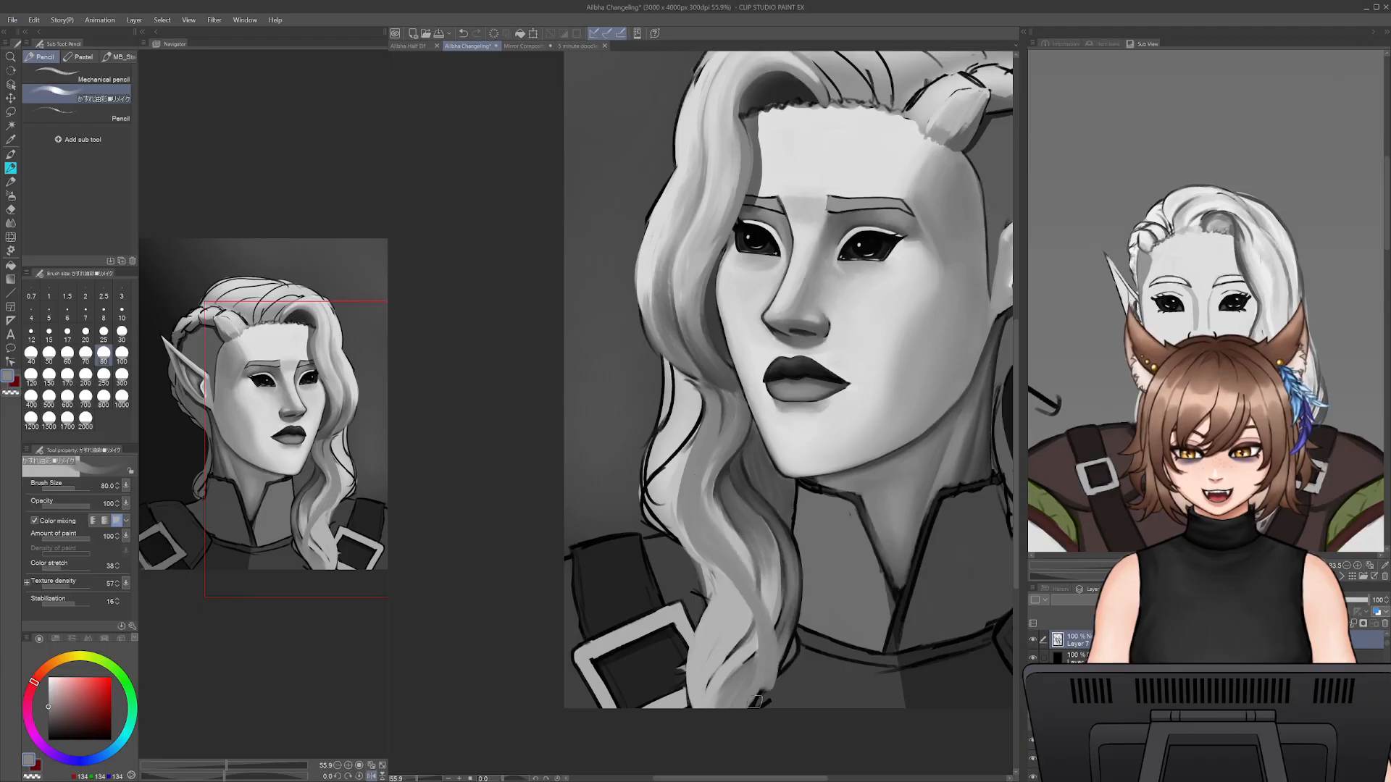
- Add light grey strands along the hanging lock down to its tip at pencil size 50
{"action": "left_click", "coordinate": [657, 215], "text": "alt"}
{"action": "key", "text": "bracketleft"}
{"action": "key", "text": "bracketleft"}
{"action": "key", "text": "bracketleft"}
{"action": "mouse_move", "coordinate": [708, 404]}
{"action": "left_mouse_down"}
{"action": "mouse_move", "coordinate": [695, 535]}
{"action": "mouse_move", "coordinate": [760, 631]}
{"action": "mouse_move", "coordinate": [757, 706]}
{"action": "left_mouse_up"}
{"action": "left_click_drag", "start_coordinate": [720, 580], "coordinate": [700, 703]}
{"action": "left_click_drag", "start_coordinate": [703, 644], "coordinate": [703, 719]}
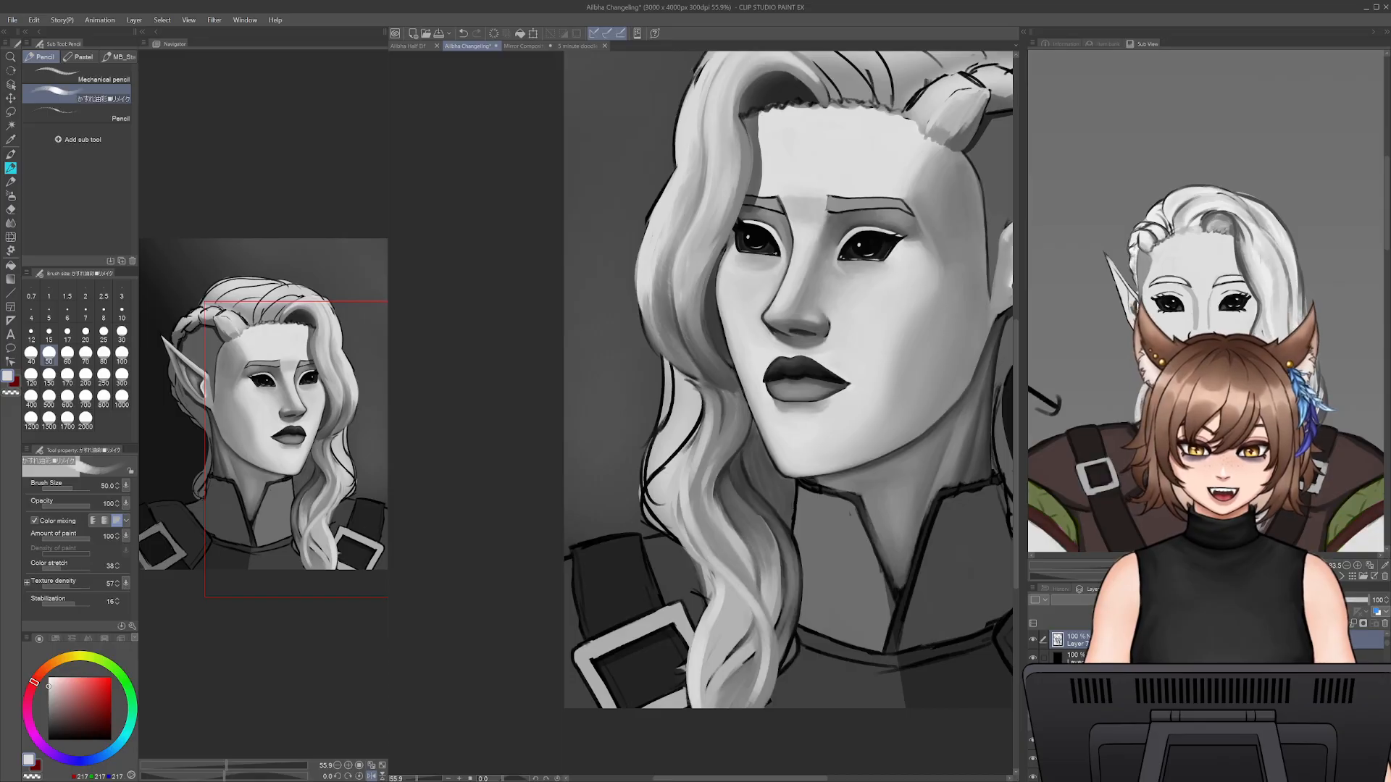
- Reveal the full layer list and erase the Layer 2 base fill outside the hanging lock with the Snap eraser at size 100
{"action": "left_click_drag", "start_coordinate": [1387, 643], "coordinate": [1387, 676]}
{"action": "left_click_drag", "start_coordinate": [1188, 582], "coordinate": [1188, 268]}
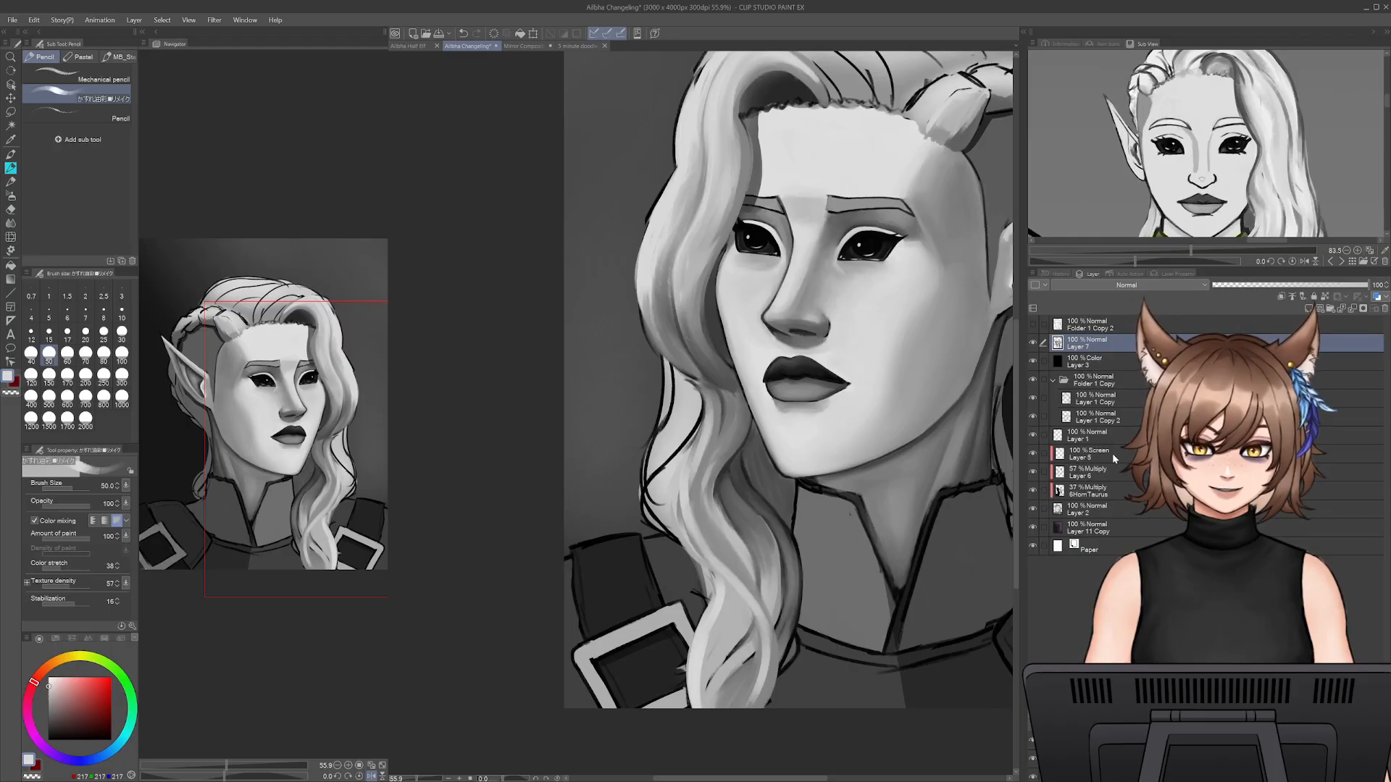
{"action": "left_click", "coordinate": [1110, 507]}
{"action": "left_click_drag", "start_coordinate": [650, 460], "coordinate": [678, 422]}
{"action": "key", "text": "bracketright"}
{"action": "key", "text": "bracketright"}
{"action": "key", "text": "bracketright"}
{"action": "key", "text": "bracketright"}
{"action": "mouse_move", "coordinate": [667, 368]}
{"action": "left_mouse_down"}
{"action": "mouse_move", "coordinate": [680, 433]}
{"action": "mouse_move", "coordinate": [694, 401]}
{"action": "mouse_move", "coordinate": [681, 453]}
{"action": "mouse_move", "coordinate": [675, 411]}
{"action": "left_mouse_up"}
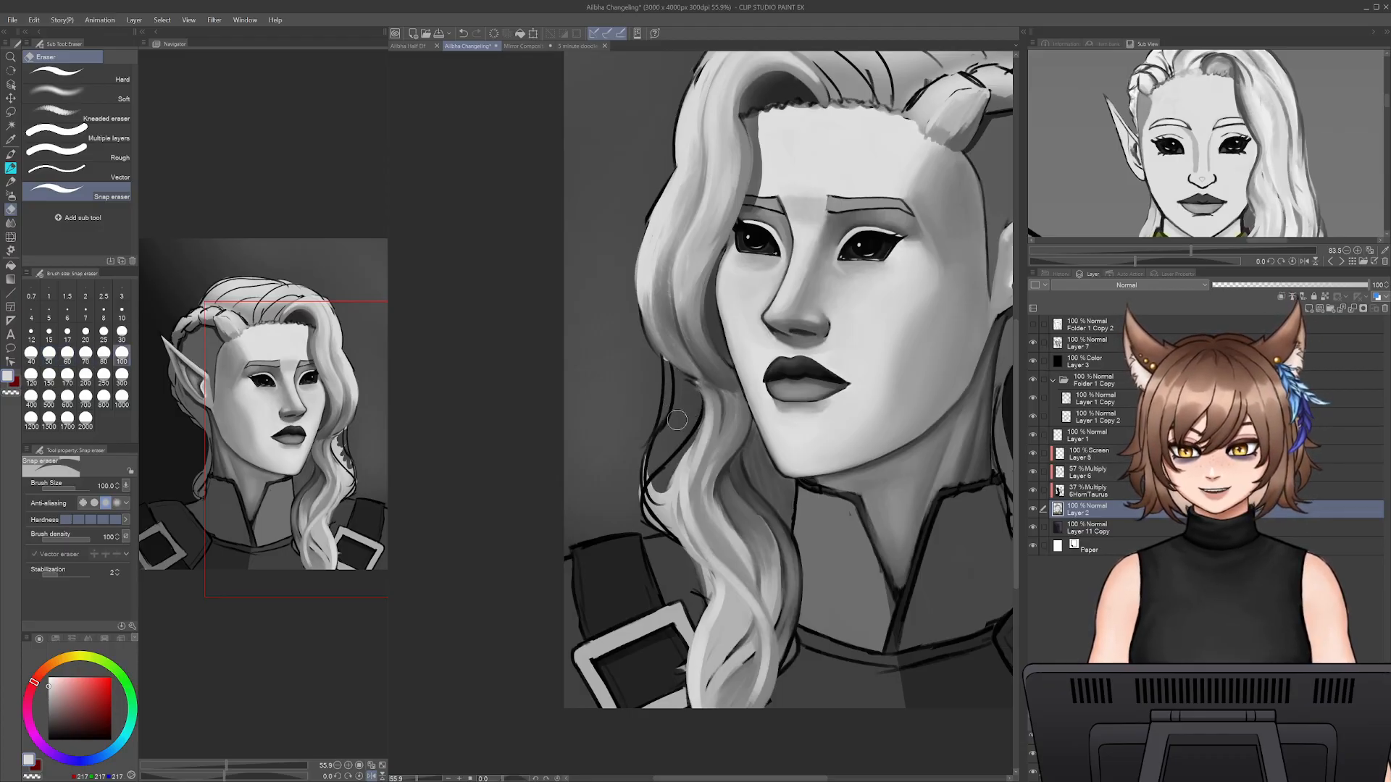
{"action": "mouse_move", "coordinate": [652, 464]}
{"action": "left_mouse_down"}
{"action": "mouse_move", "coordinate": [647, 507]}
{"action": "mouse_move", "coordinate": [668, 520]}
{"action": "left_mouse_up"}
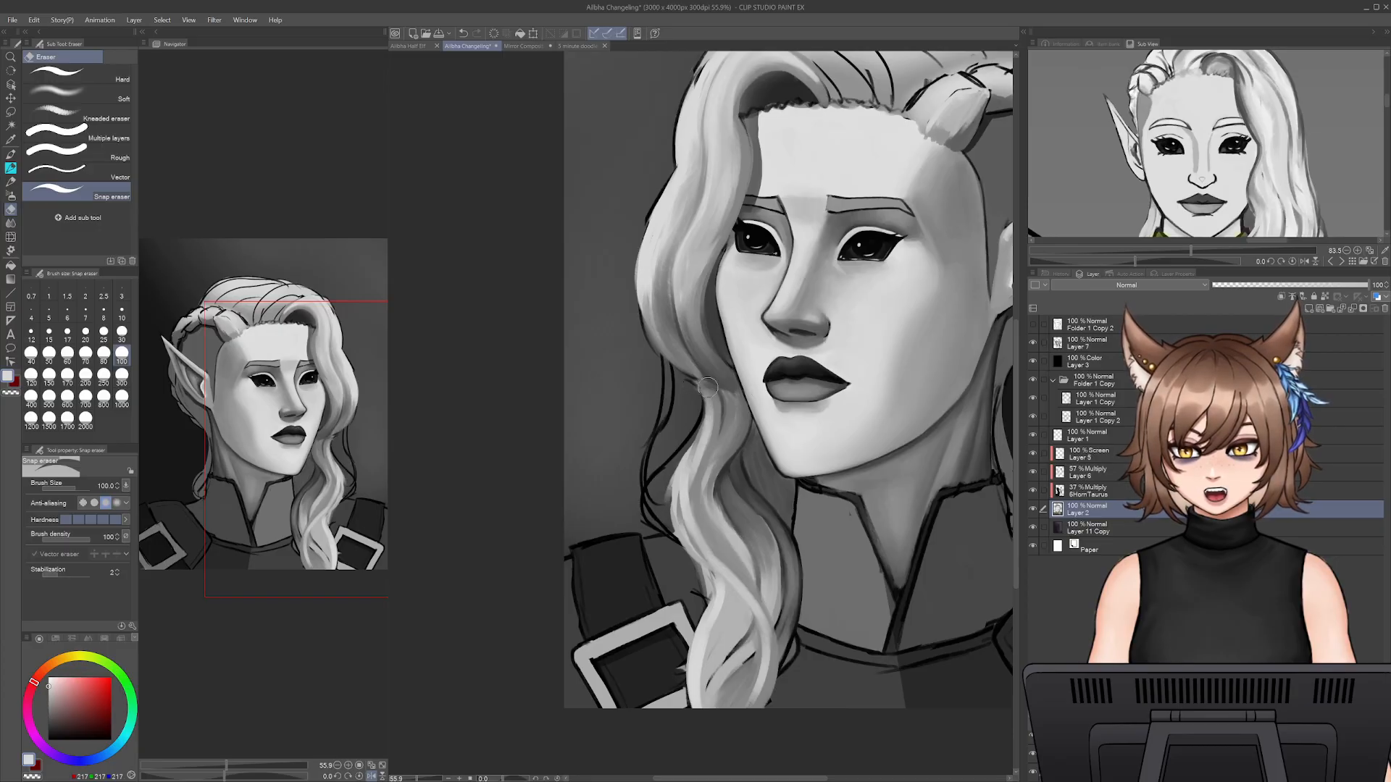
- Erase the stray linework outside the hanging lock on Layer 1 Copy and return to Layer 7 with the pencil
{"action": "key", "text": "p"}
{"action": "left_click", "coordinate": [1091, 436]}
{"action": "key", "text": "p"}
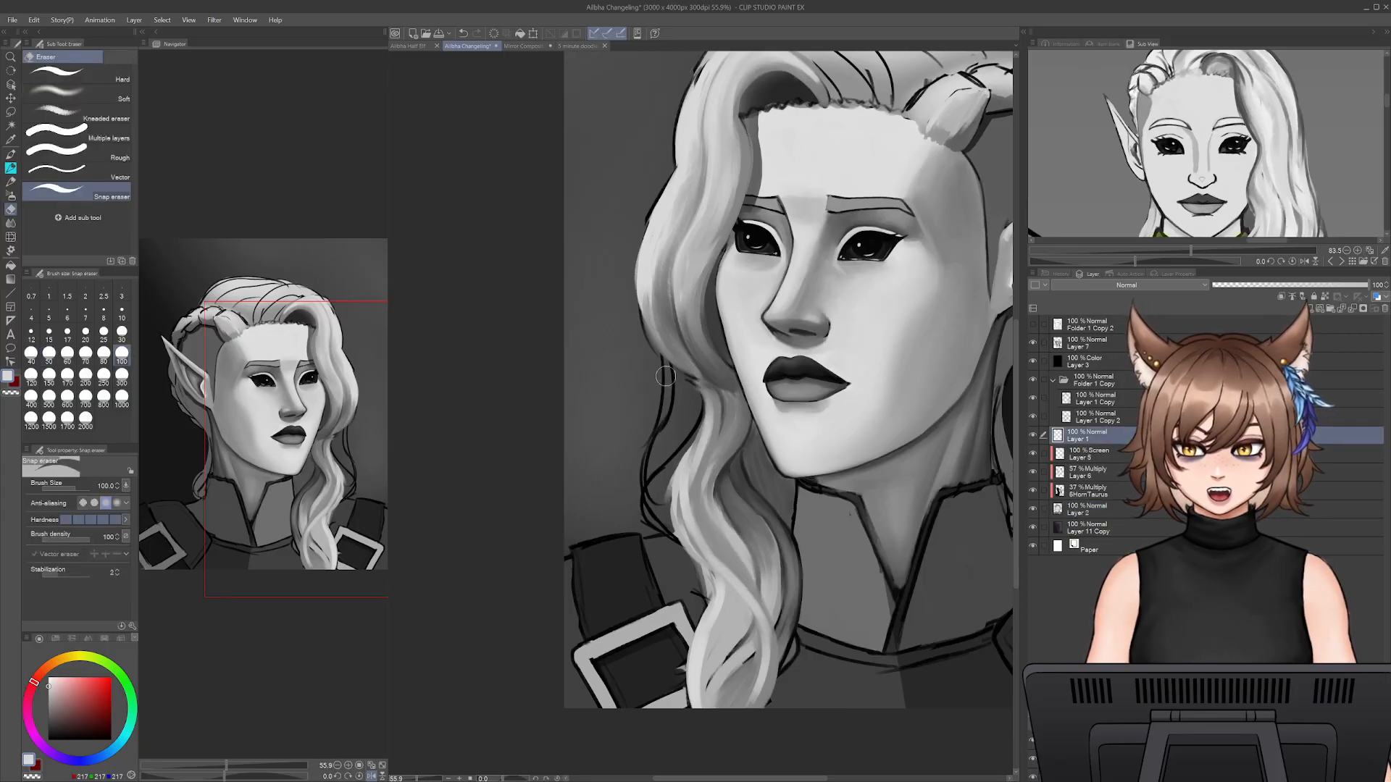
{"action": "key", "text": "p"}
{"action": "left_click", "coordinate": [1099, 403]}
{"action": "key", "text": "e"}
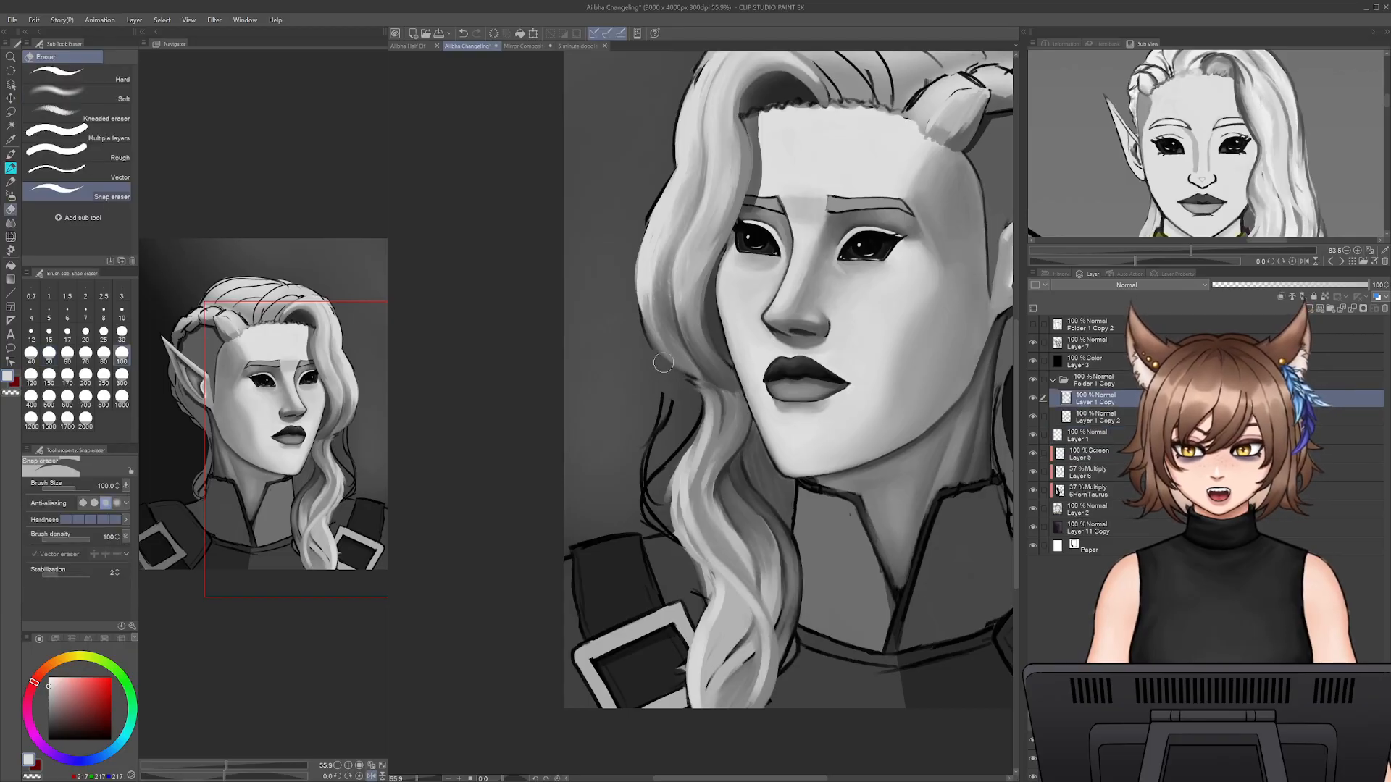
{"action": "mouse_move", "coordinate": [696, 410]}
{"action": "left_mouse_down"}
{"action": "mouse_move", "coordinate": [666, 484]}
{"action": "mouse_move", "coordinate": [644, 462]}
{"action": "mouse_move", "coordinate": [644, 516]}
{"action": "left_mouse_up"}
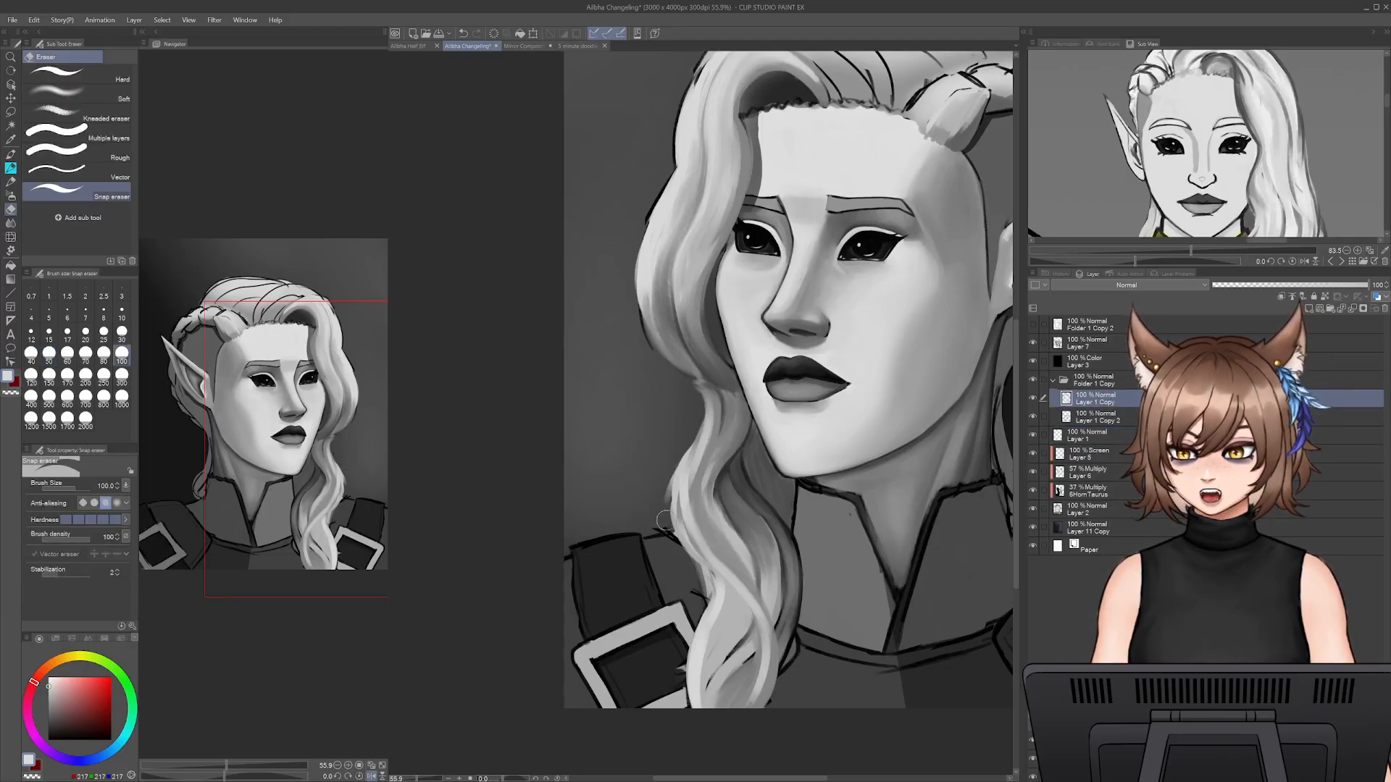
{"action": "key", "text": "p"}
{"action": "left_click", "coordinate": [1132, 345]}
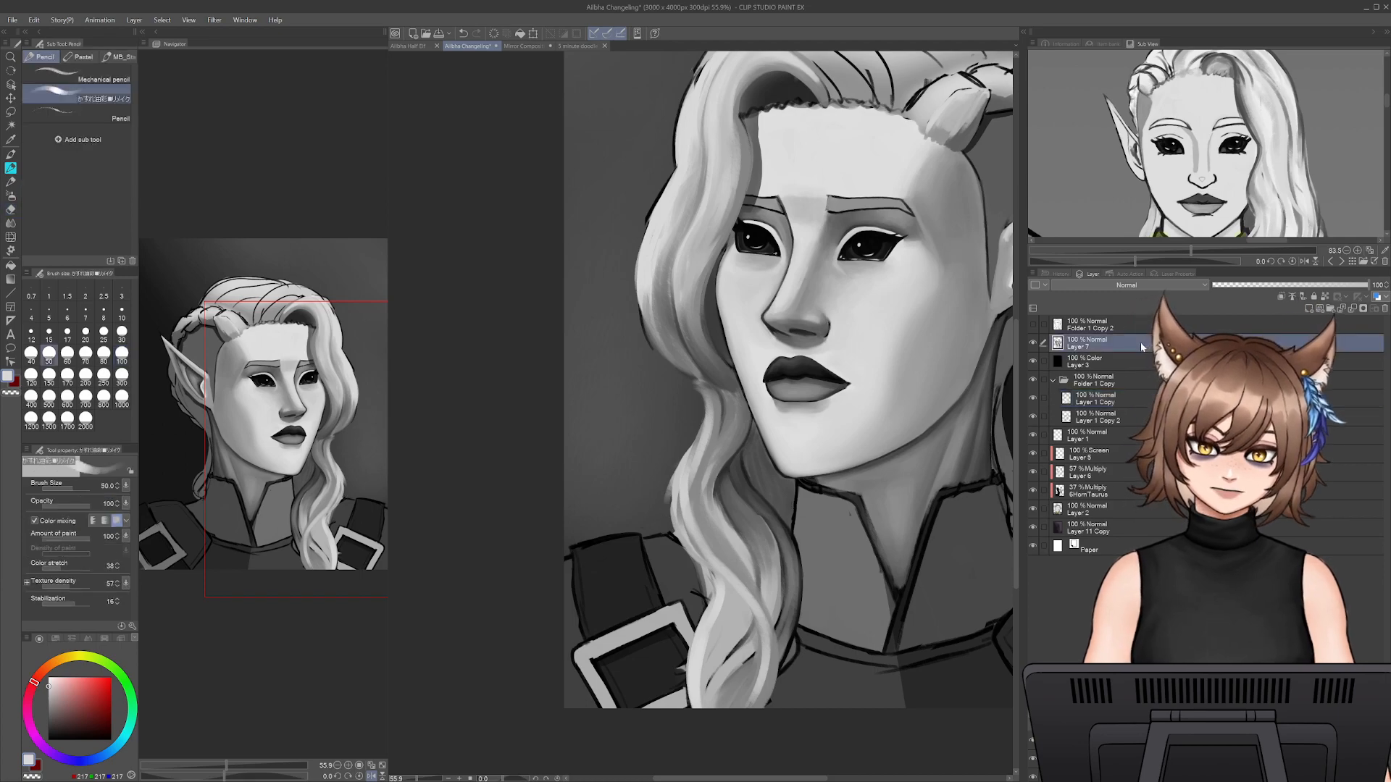
- Erase the linework along the front wave's outer edge on Layer 1 Copy and reselect Layer 7 for painting
{"action": "left_click_drag", "start_coordinate": [762, 490], "coordinate": [773, 599]}
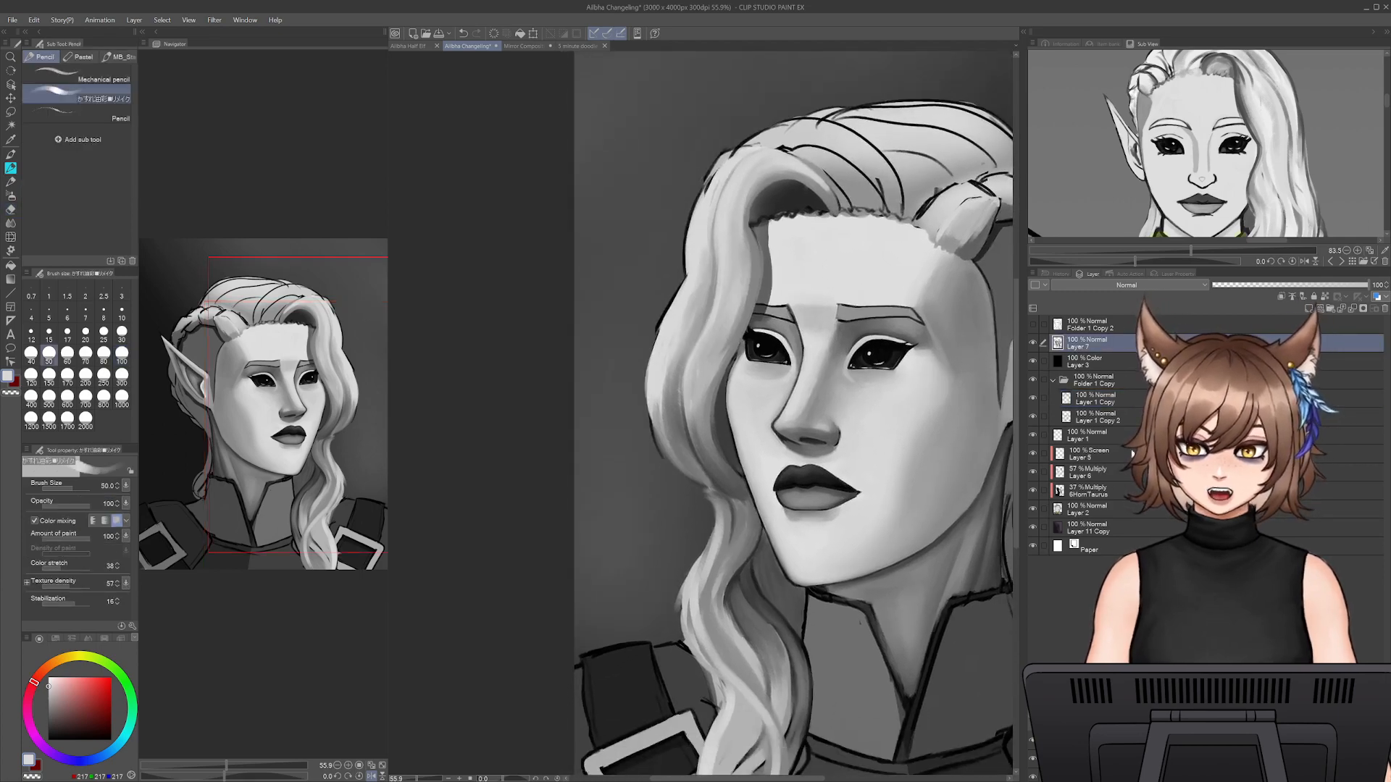
{"action": "left_click", "coordinate": [1119, 454]}
{"action": "left_click", "coordinate": [1095, 399]}
{"action": "key", "text": "e"}
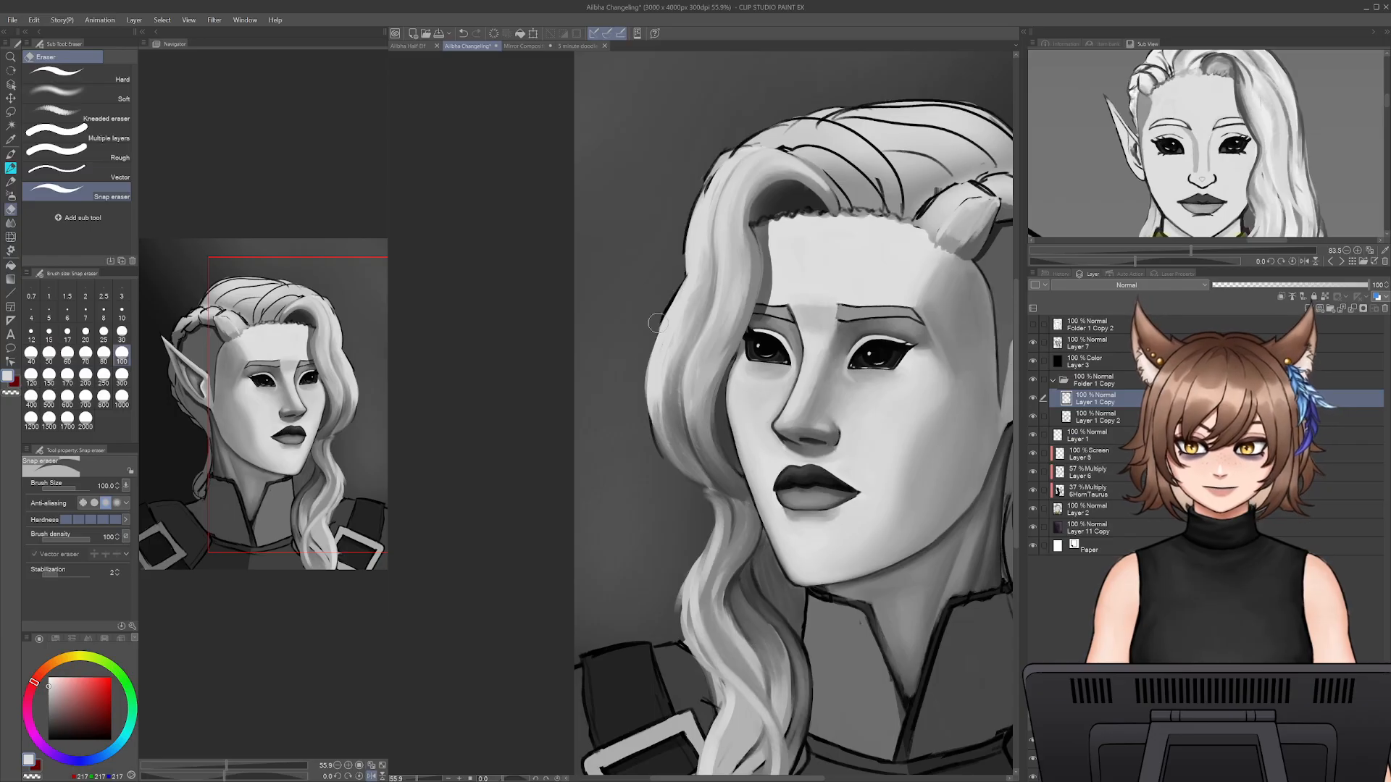
{"action": "left_click_drag", "start_coordinate": [647, 422], "coordinate": [665, 459]}
{"action": "left_click_drag", "start_coordinate": [678, 262], "coordinate": [725, 157]}
{"action": "key", "text": "p"}
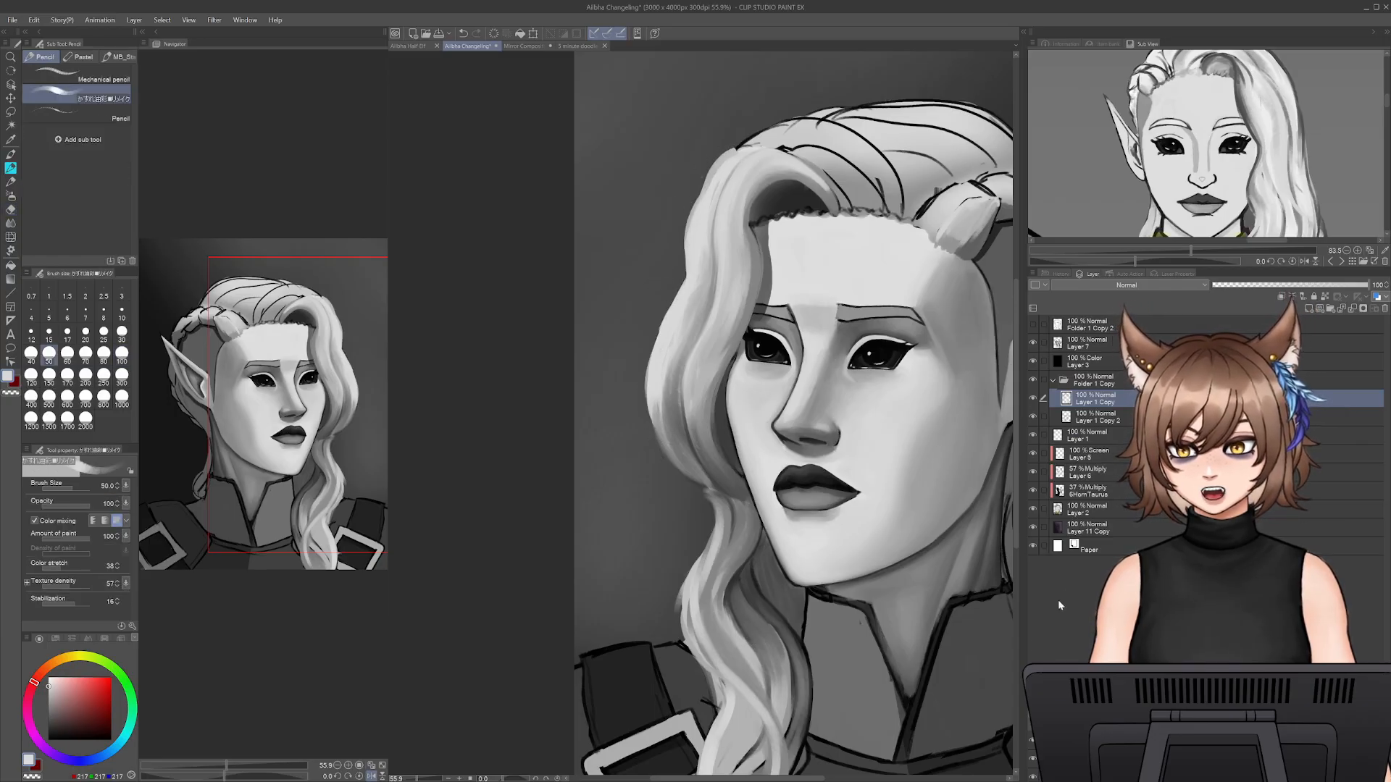
{"action": "left_click", "coordinate": [1115, 411]}
{"action": "left_click", "coordinate": [1086, 343]}
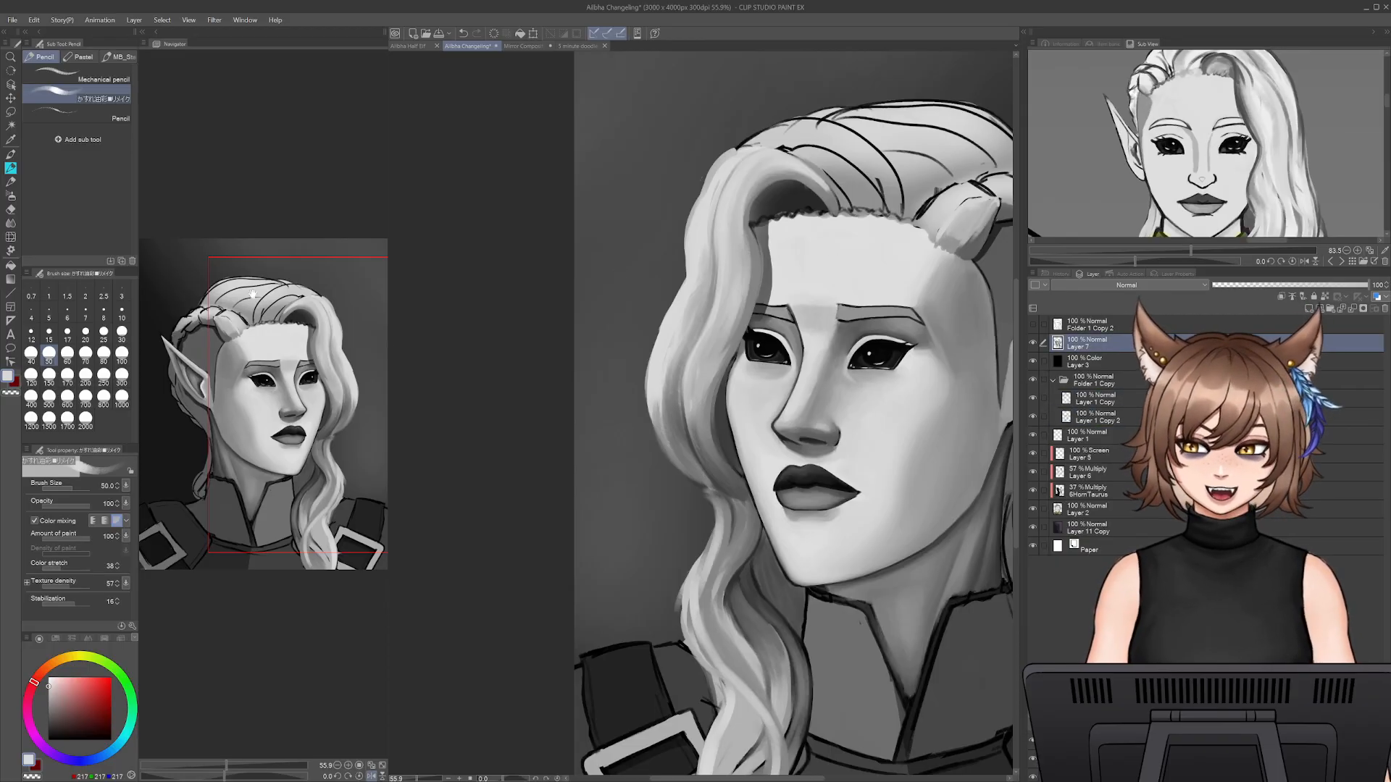
- Paint the front wave's top edge in light grey over the crown and down to the hairline, finishing at pencil size 35
{"action": "key", "text": "bracketright"}
{"action": "left_click", "coordinate": [735, 144], "text": "alt"}
{"action": "key", "text": "bracketleft"}
{"action": "key", "text": "bracketleft"}
{"action": "mouse_move", "coordinate": [737, 151]}
{"action": "left_mouse_down"}
{"action": "mouse_move", "coordinate": [700, 190]}
{"action": "mouse_move", "coordinate": [718, 186]}
{"action": "mouse_move", "coordinate": [704, 172]}
{"action": "mouse_move", "coordinate": [724, 177]}
{"action": "mouse_move", "coordinate": [687, 235]}
{"action": "left_mouse_up"}
{"action": "key", "text": "bracketleft"}
{"action": "key", "text": "bracketleft"}
{"action": "mouse_move", "coordinate": [728, 150]}
{"action": "left_mouse_down"}
{"action": "mouse_move", "coordinate": [810, 159]}
{"action": "mouse_move", "coordinate": [850, 208]}
{"action": "left_mouse_up"}
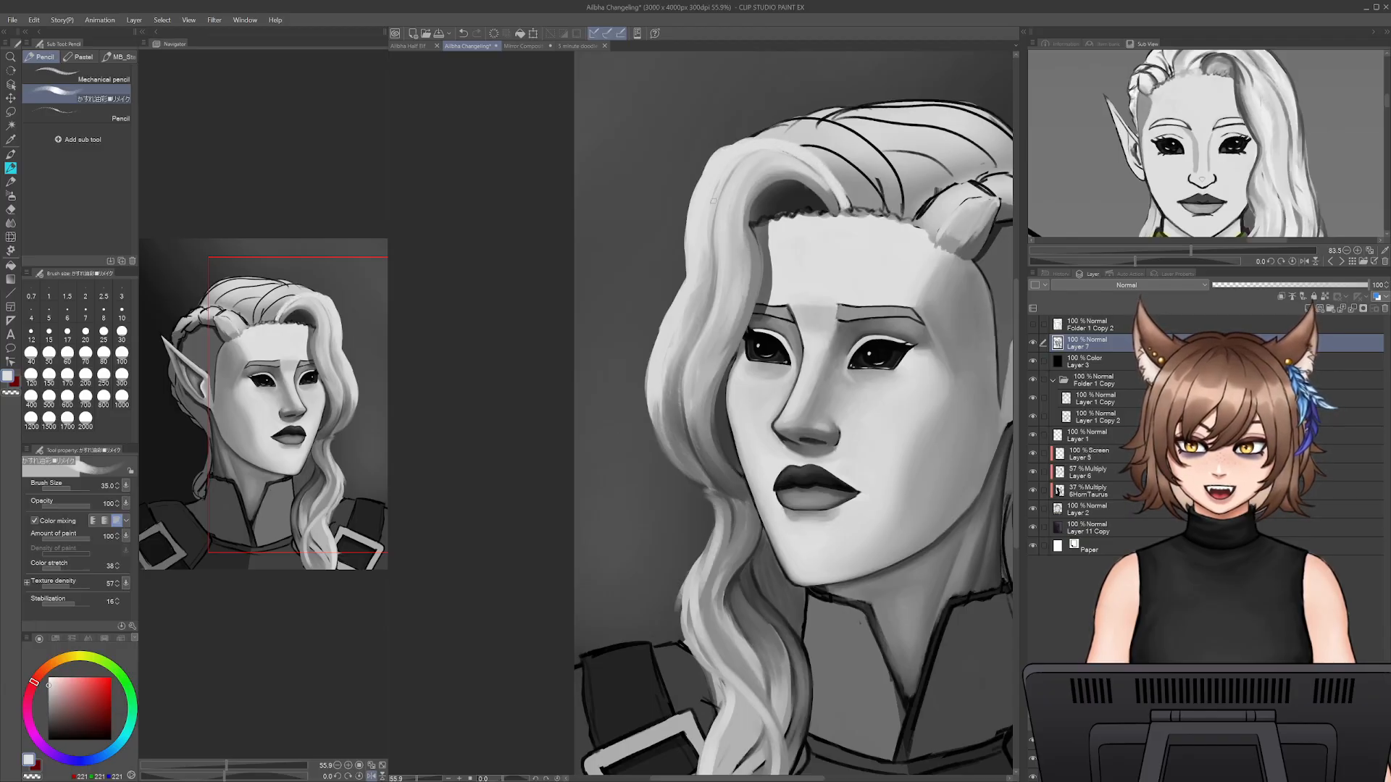
{"action": "left_click_drag", "start_coordinate": [693, 213], "coordinate": [719, 150]}
{"action": "key", "text": "ctrl+z"}
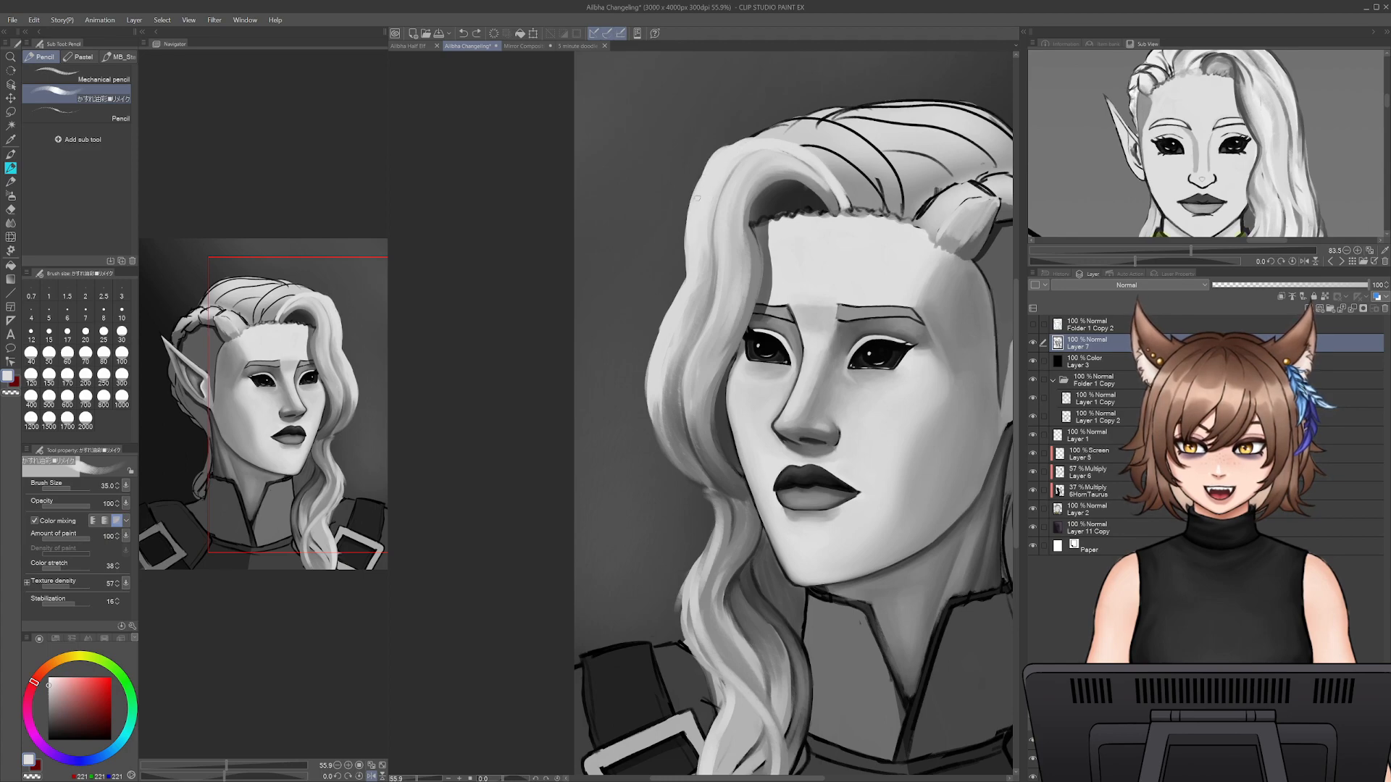
{"action": "key", "text": "ctrl+z"}
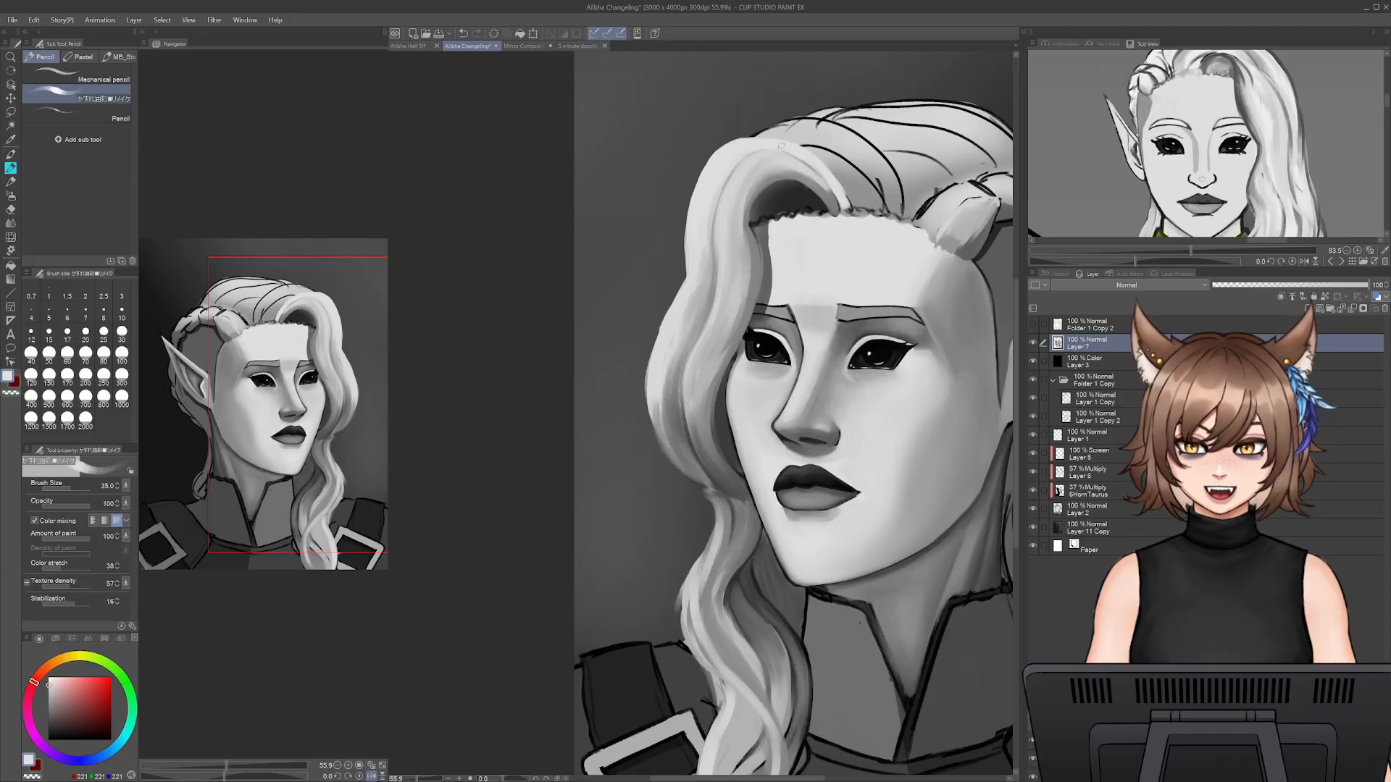
{"action": "key", "text": "e"}
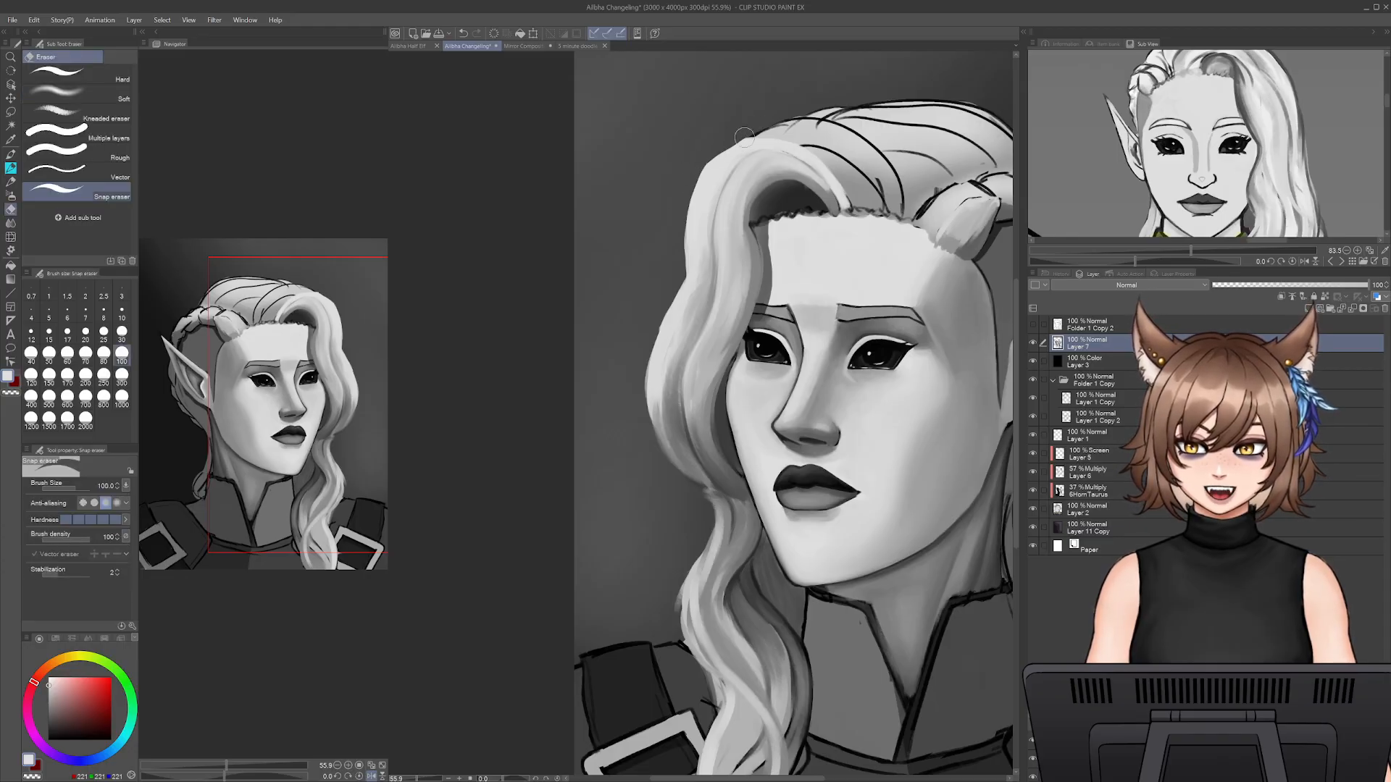
{"action": "key", "text": "p"}
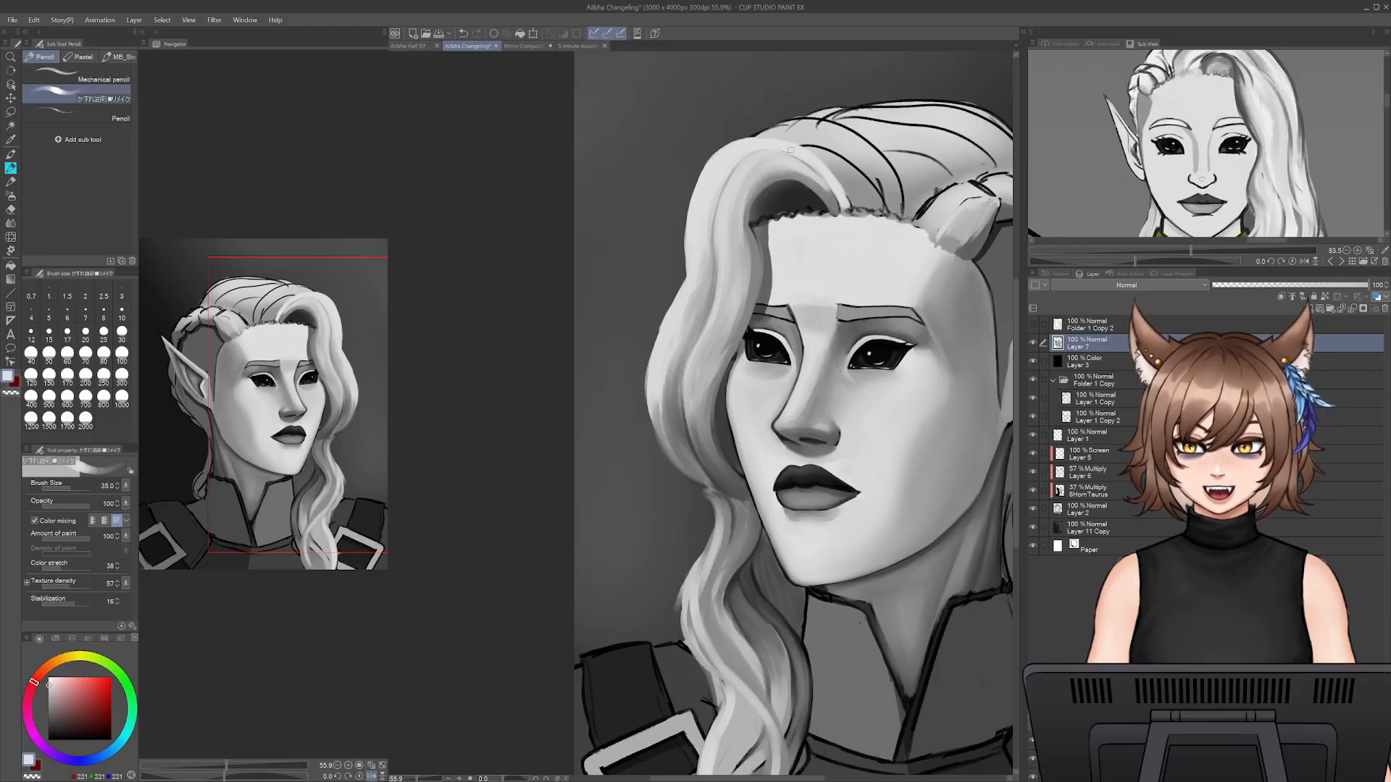
- Blend the shadow inside the front wave's curl above the forehead with sampled greys at pencil size 45, and save the file
{"action": "left_click", "coordinate": [818, 185], "text": "alt"}
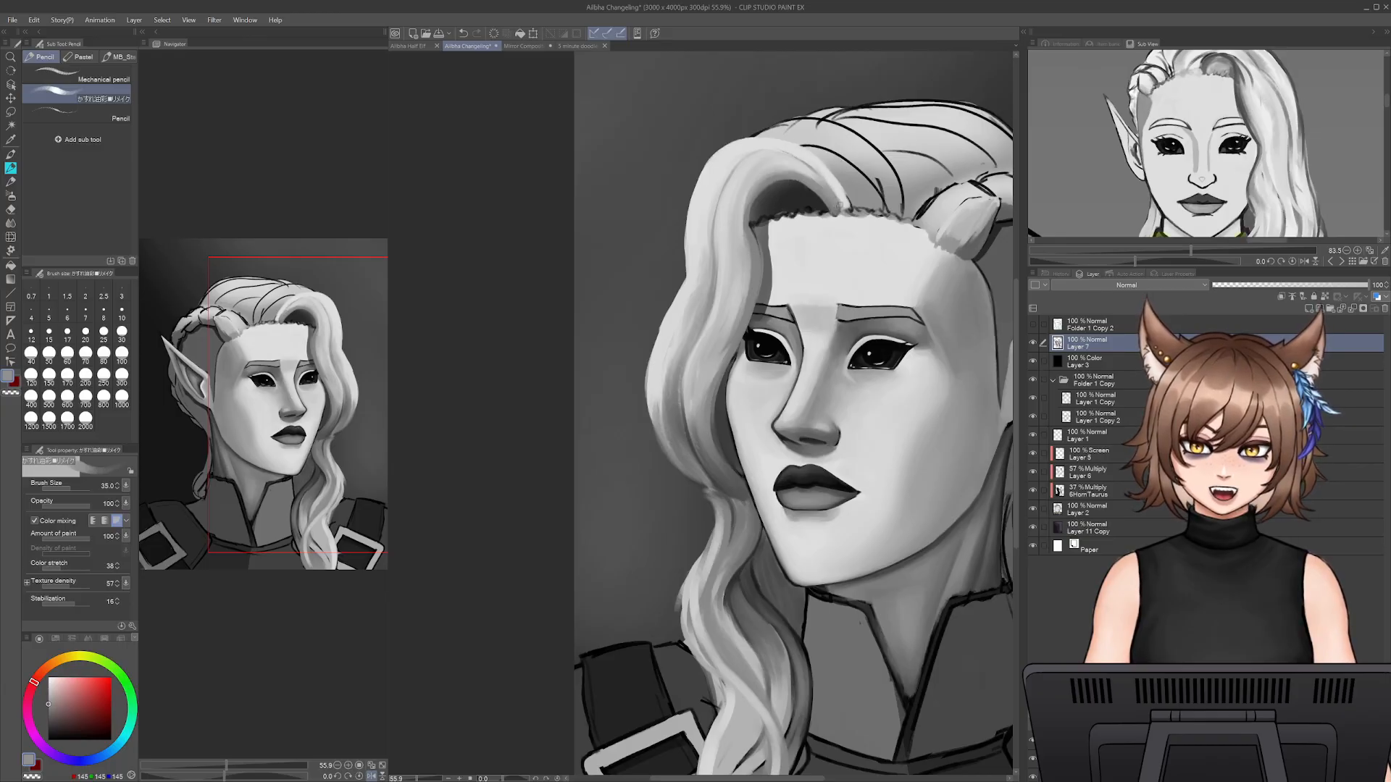
{"action": "left_click", "coordinate": [812, 199], "text": "alt"}
{"action": "key", "text": "]"}
{"action": "key", "text": "]"}
{"action": "left_click", "coordinate": [815, 185], "text": "alt"}
{"action": "left_click_drag", "start_coordinate": [789, 187], "coordinate": [810, 205]}
{"action": "key", "text": "ctrl+s"}
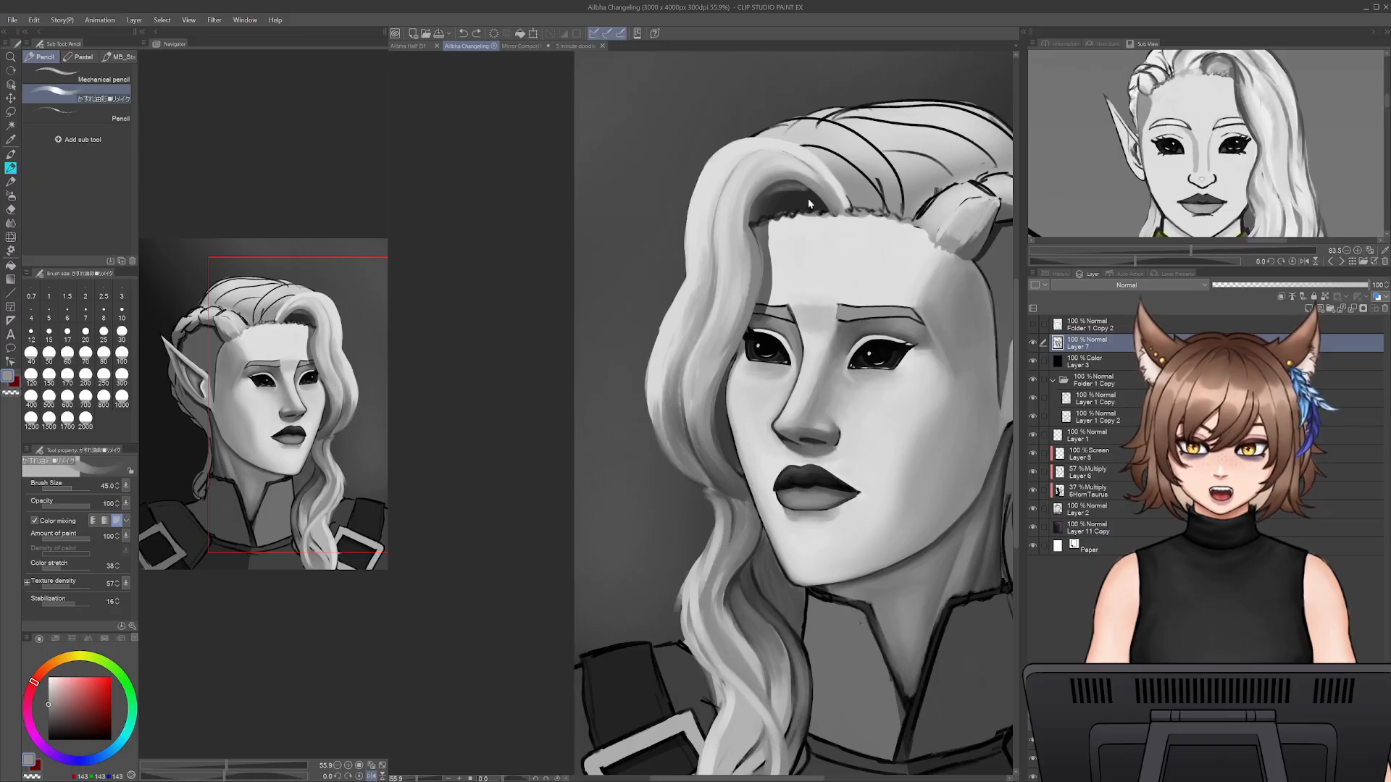
{"action": "left_click_drag", "start_coordinate": [772, 190], "coordinate": [796, 183]}
{"action": "left_click", "coordinate": [813, 162], "text": "alt"}
{"action": "key", "text": "["}
{"action": "key", "text": "["}
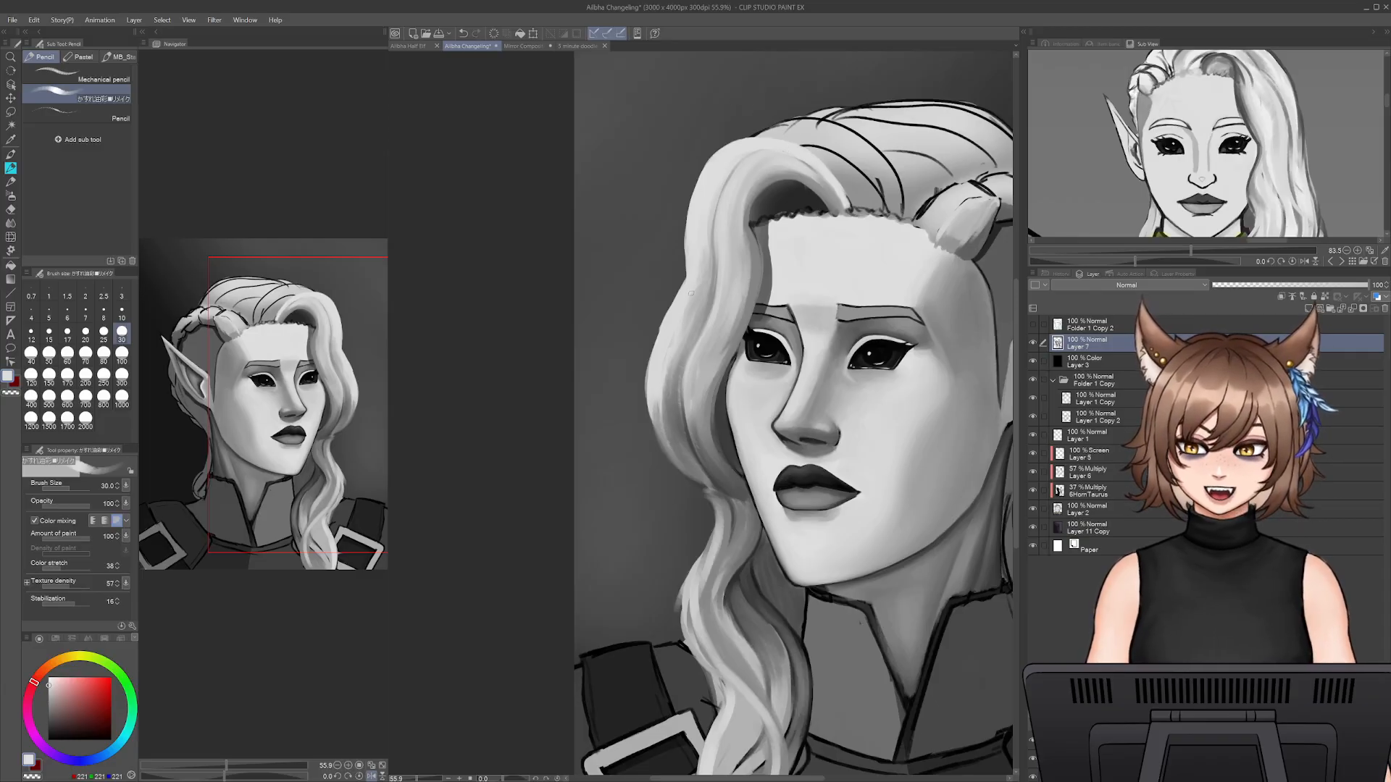
- Trim the front wave's outer bulge on Layer 7 from eye level to the cheek with the Snap eraser at size 100
{"action": "key", "text": "e"}
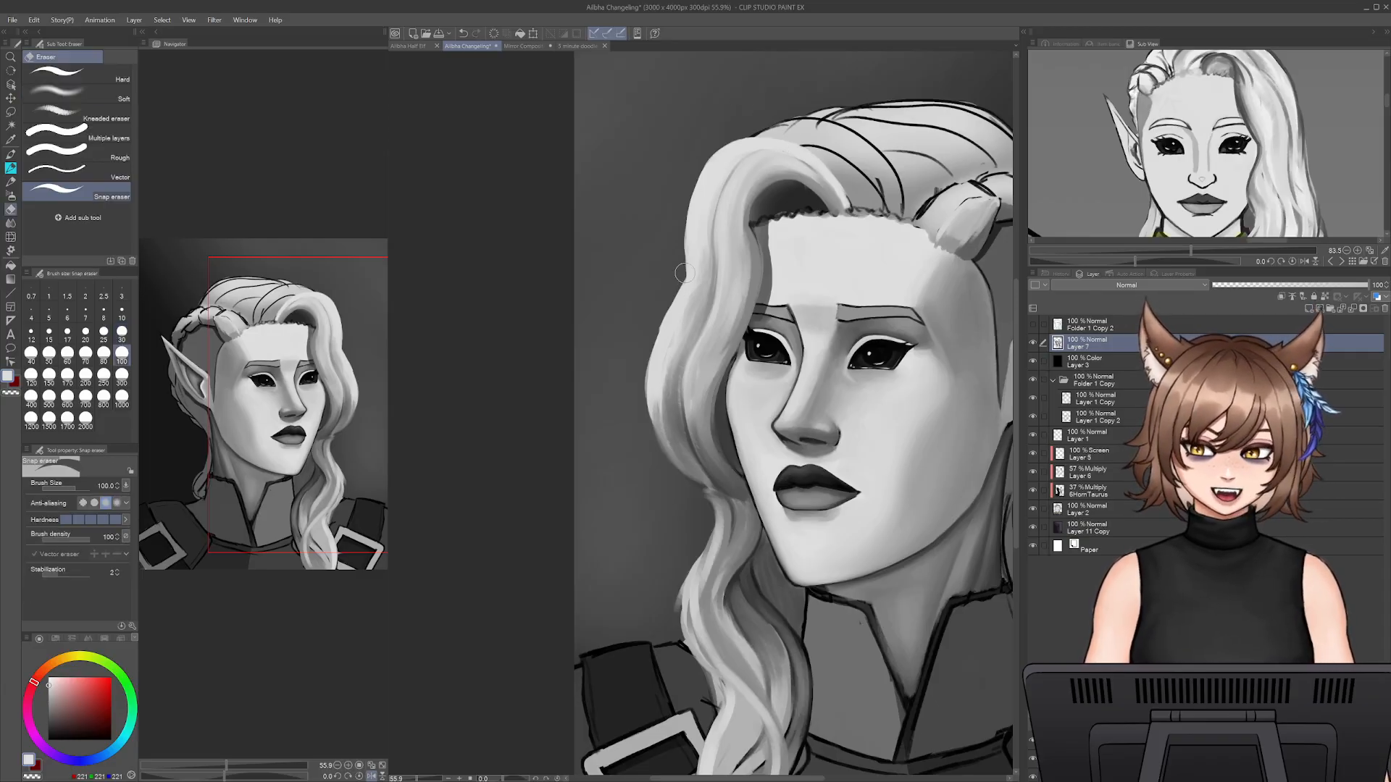
{"action": "mouse_move", "coordinate": [644, 355]}
{"action": "left_mouse_down"}
{"action": "mouse_move", "coordinate": [659, 433]}
{"action": "mouse_move", "coordinate": [660, 331]}
{"action": "mouse_move", "coordinate": [696, 486]}
{"action": "mouse_move", "coordinate": [651, 382]}
{"action": "left_mouse_up"}
{"action": "left_click_drag", "start_coordinate": [667, 442], "coordinate": [707, 492]}
{"action": "left_click_drag", "start_coordinate": [658, 329], "coordinate": [657, 388]}
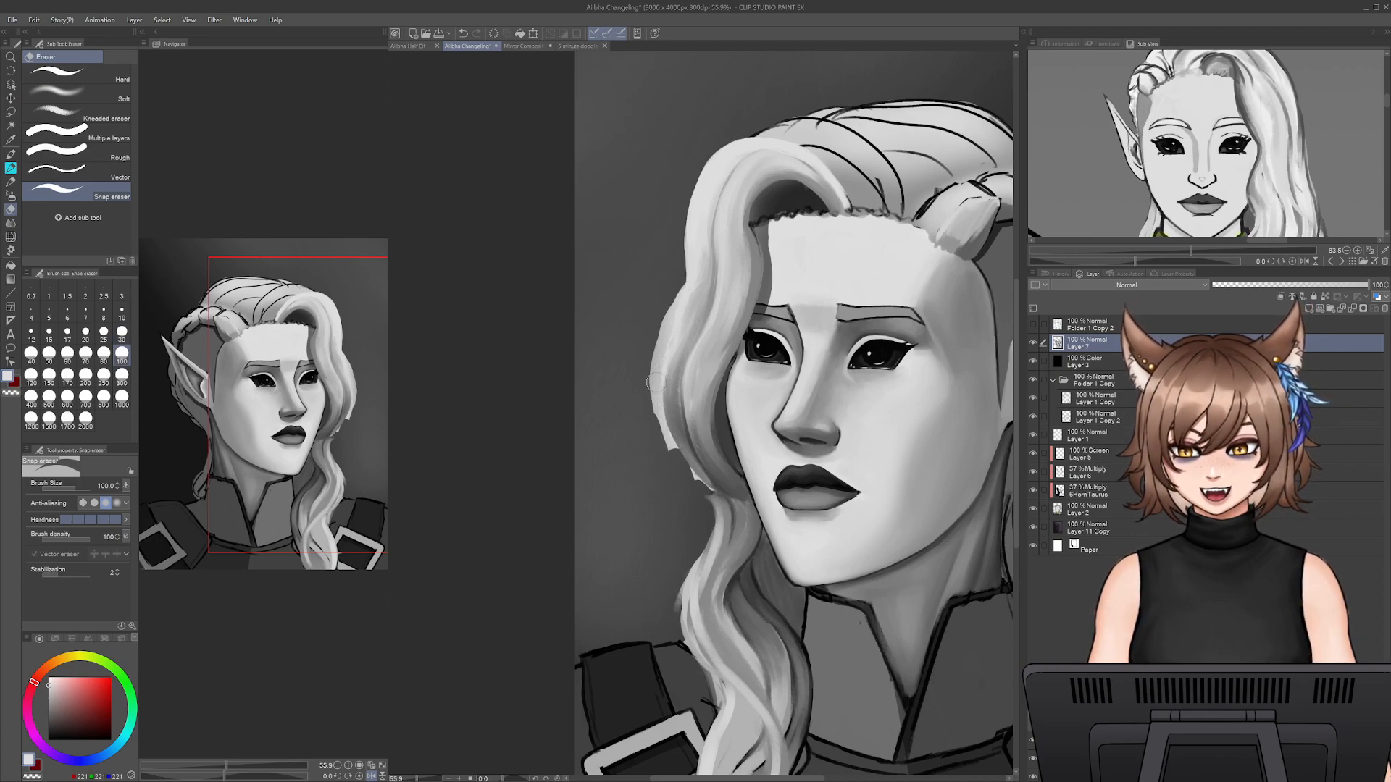
{"action": "key", "text": "p"}
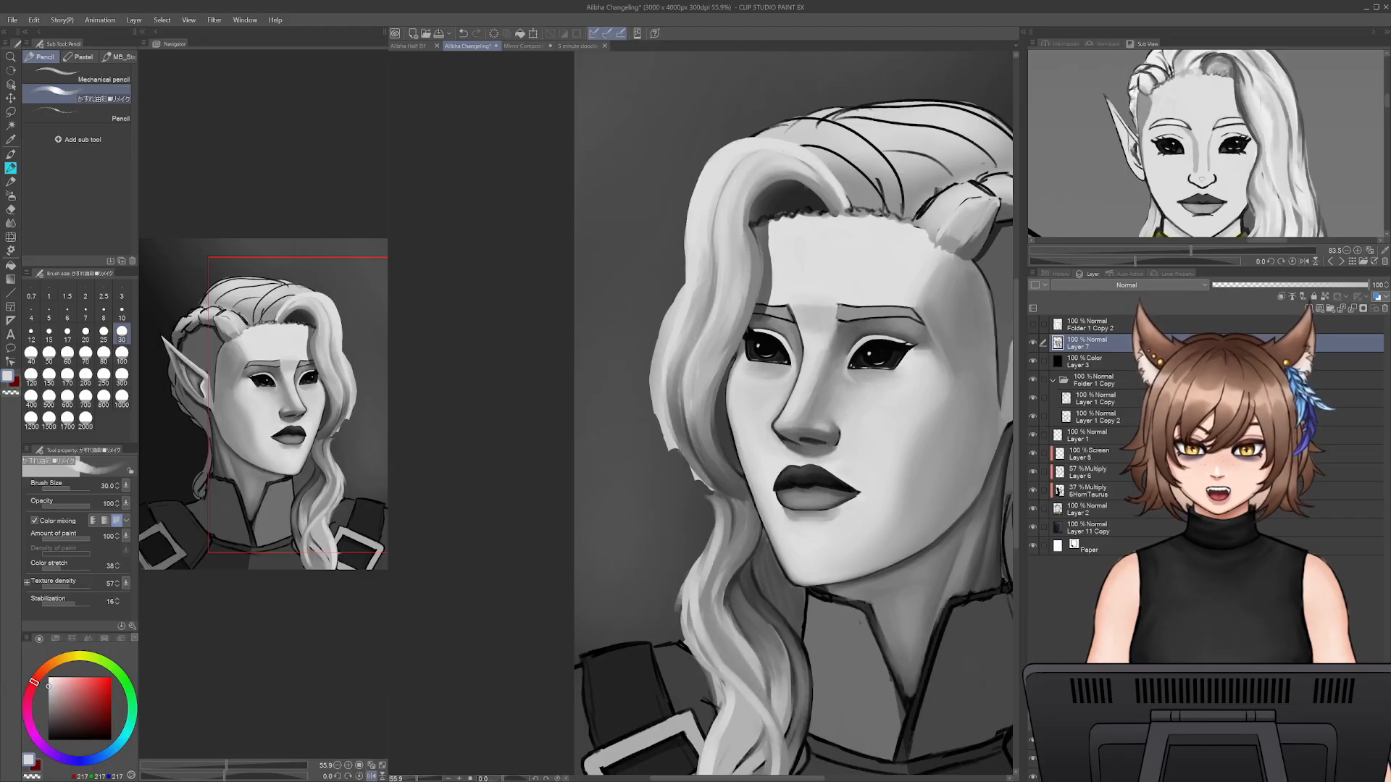
- Erase the Layer 2 base fill outside the front wave's trimmed edge and return to Layer 7 with the pencil
{"action": "left_click", "coordinate": [1096, 509]}
{"action": "key", "text": "e"}
{"action": "mouse_move", "coordinate": [665, 278]}
{"action": "left_mouse_down"}
{"action": "mouse_move", "coordinate": [650, 374]}
{"action": "mouse_move", "coordinate": [664, 359]}
{"action": "mouse_move", "coordinate": [670, 452]}
{"action": "mouse_move", "coordinate": [667, 434]}
{"action": "mouse_move", "coordinate": [699, 489]}
{"action": "left_mouse_up"}
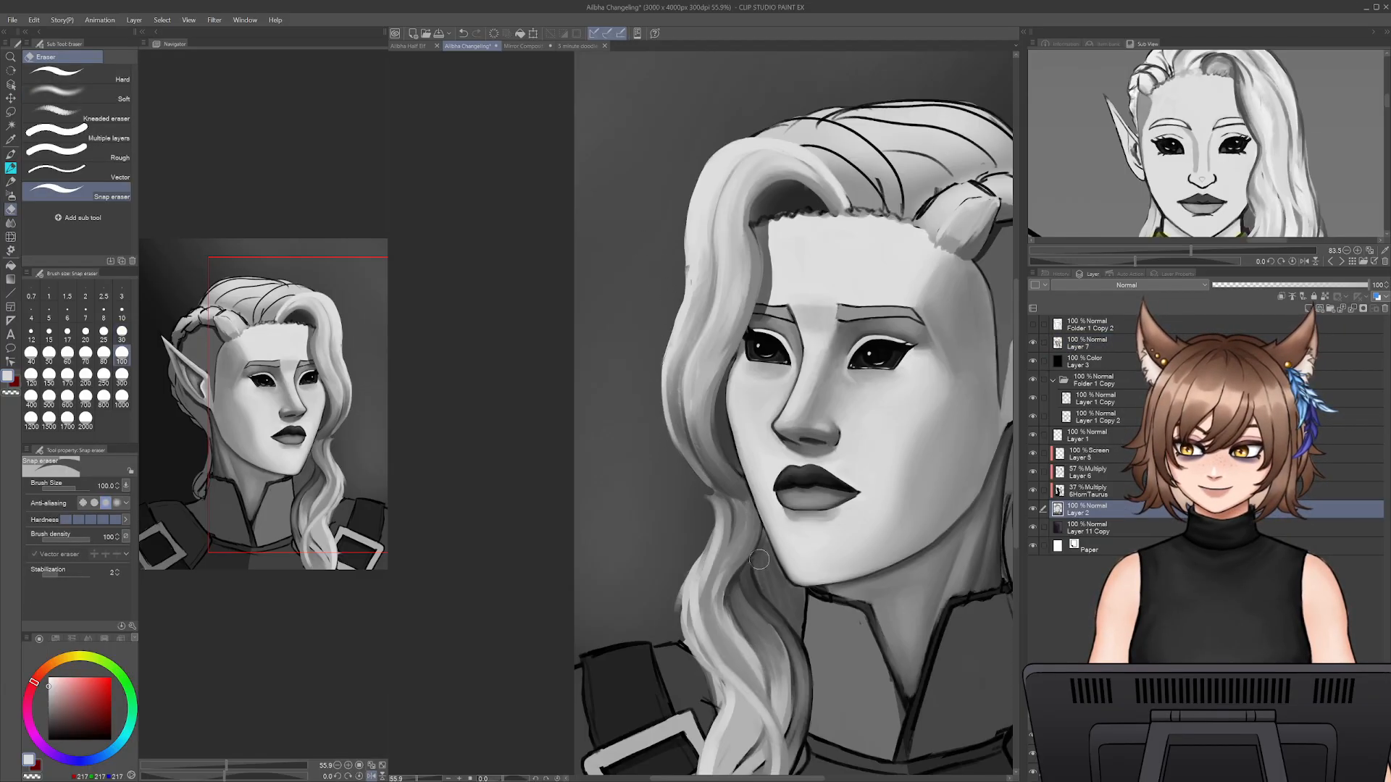
{"action": "key", "text": "p"}
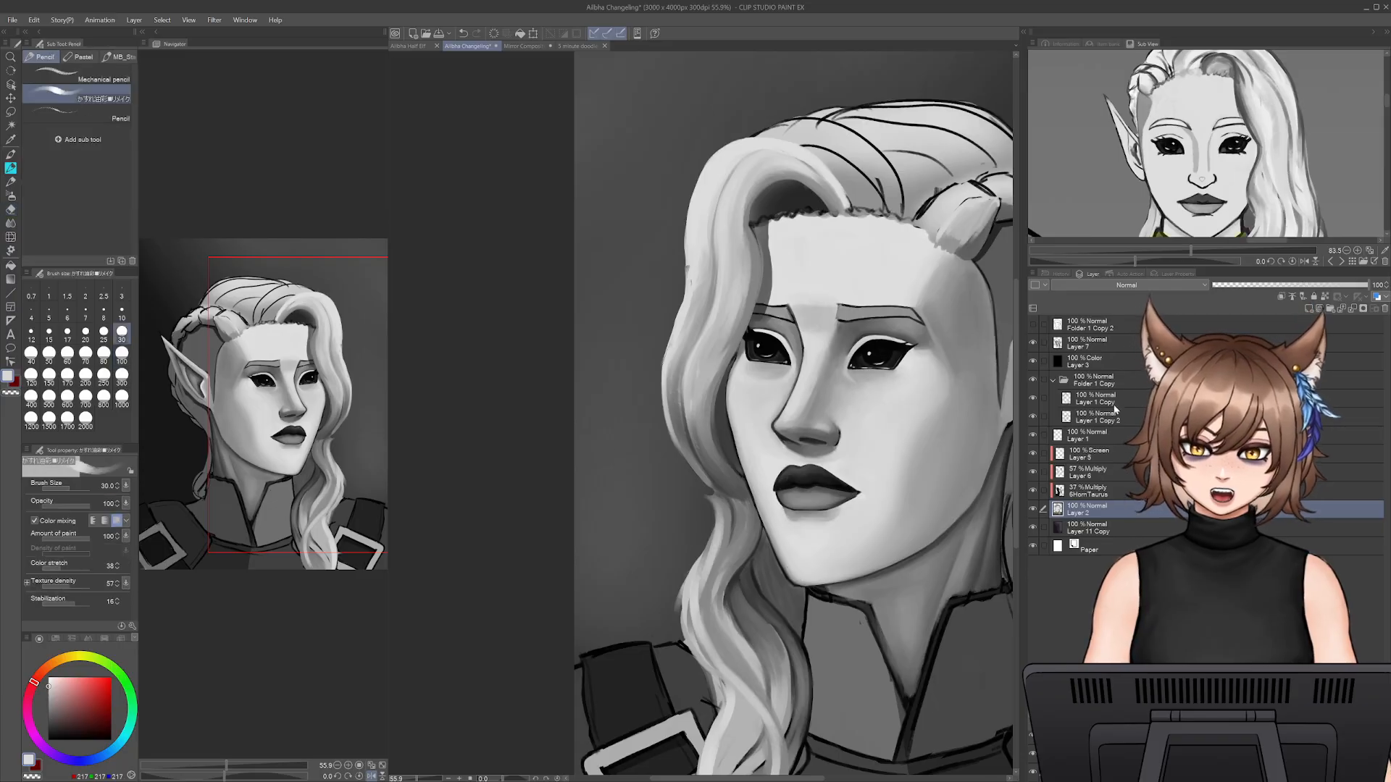
{"action": "left_click", "coordinate": [1090, 343]}
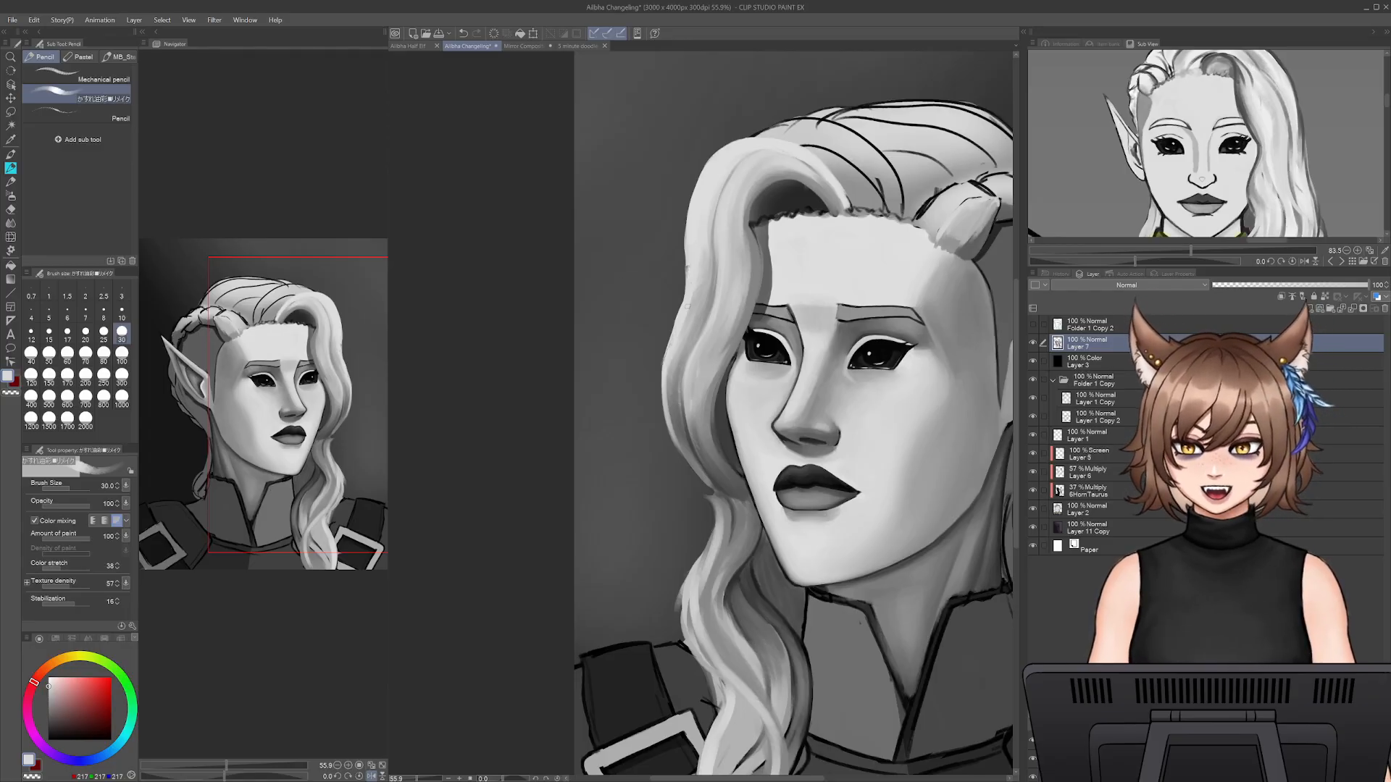
{"action": "mouse_move", "coordinate": [674, 294]}
{"action": "left_mouse_down"}
{"action": "mouse_move", "coordinate": [663, 391]}
{"action": "mouse_move", "coordinate": [710, 475]}
{"action": "left_mouse_up"}
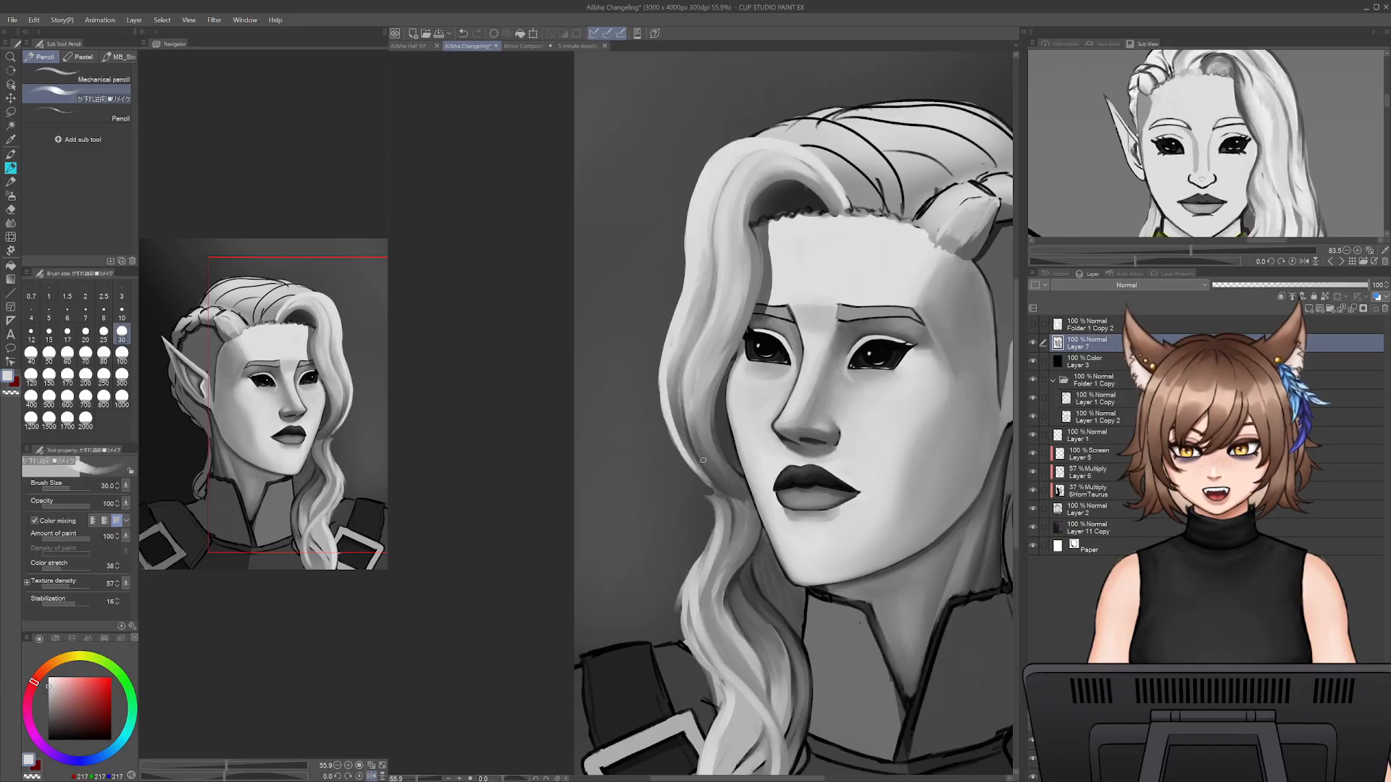
{"action": "key", "text": "ctrl+z"}
{"action": "left_click_drag", "start_coordinate": [707, 333], "coordinate": [690, 404]}
{"action": "key", "text": "ctrl+z"}
{"action": "mouse_move", "coordinate": [709, 325]}
{"action": "left_mouse_down"}
{"action": "mouse_move", "coordinate": [685, 436]}
{"action": "mouse_move", "coordinate": [716, 476]}
{"action": "left_mouse_up"}
{"action": "key", "text": "ctrl+z"}
- Paint light grey strands in the front wave beside the cheek at pencil size 30 and blend its upper curl at size 50
{"action": "left_click_drag", "start_coordinate": [708, 410], "coordinate": [720, 476]}
{"action": "left_click_drag", "start_coordinate": [699, 371], "coordinate": [690, 447]}
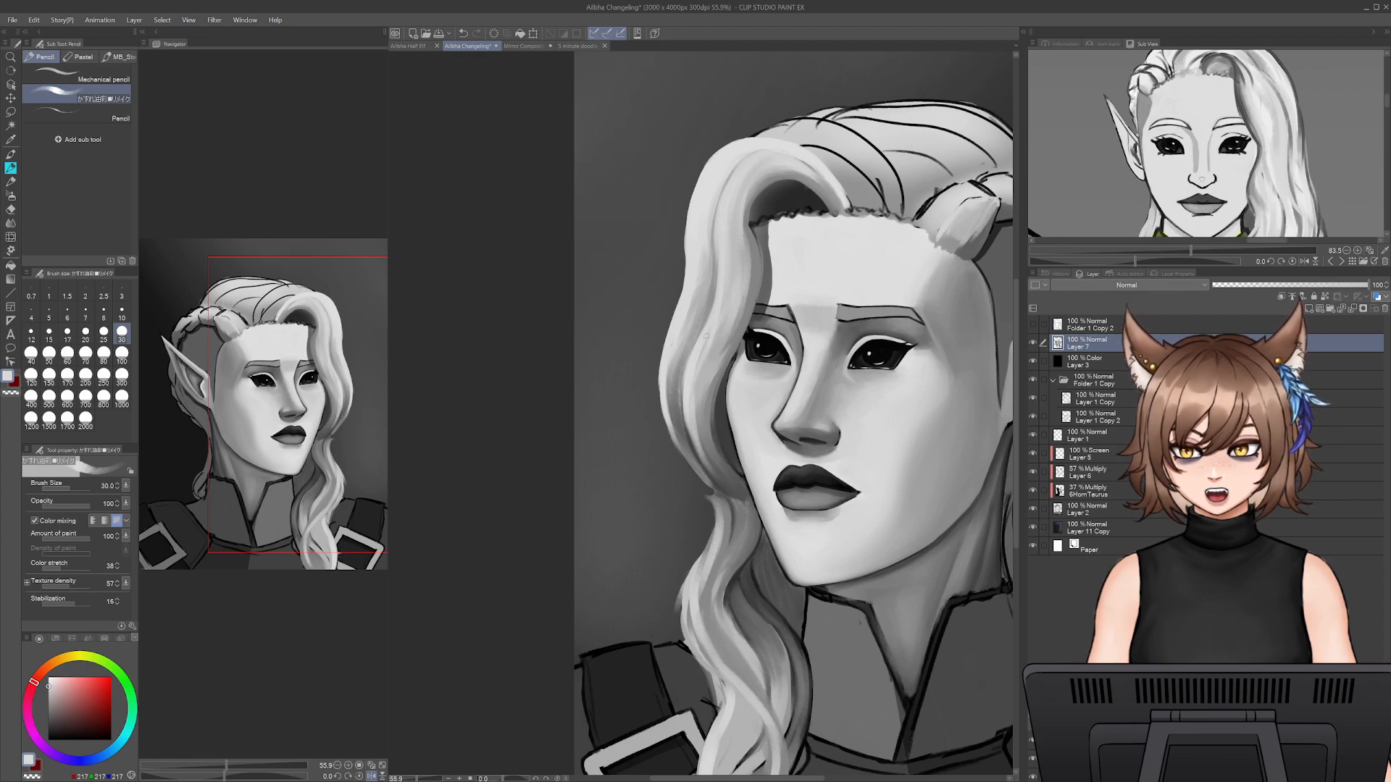
{"action": "key", "text": "bracketright"}
{"action": "key", "text": "bracketright"}
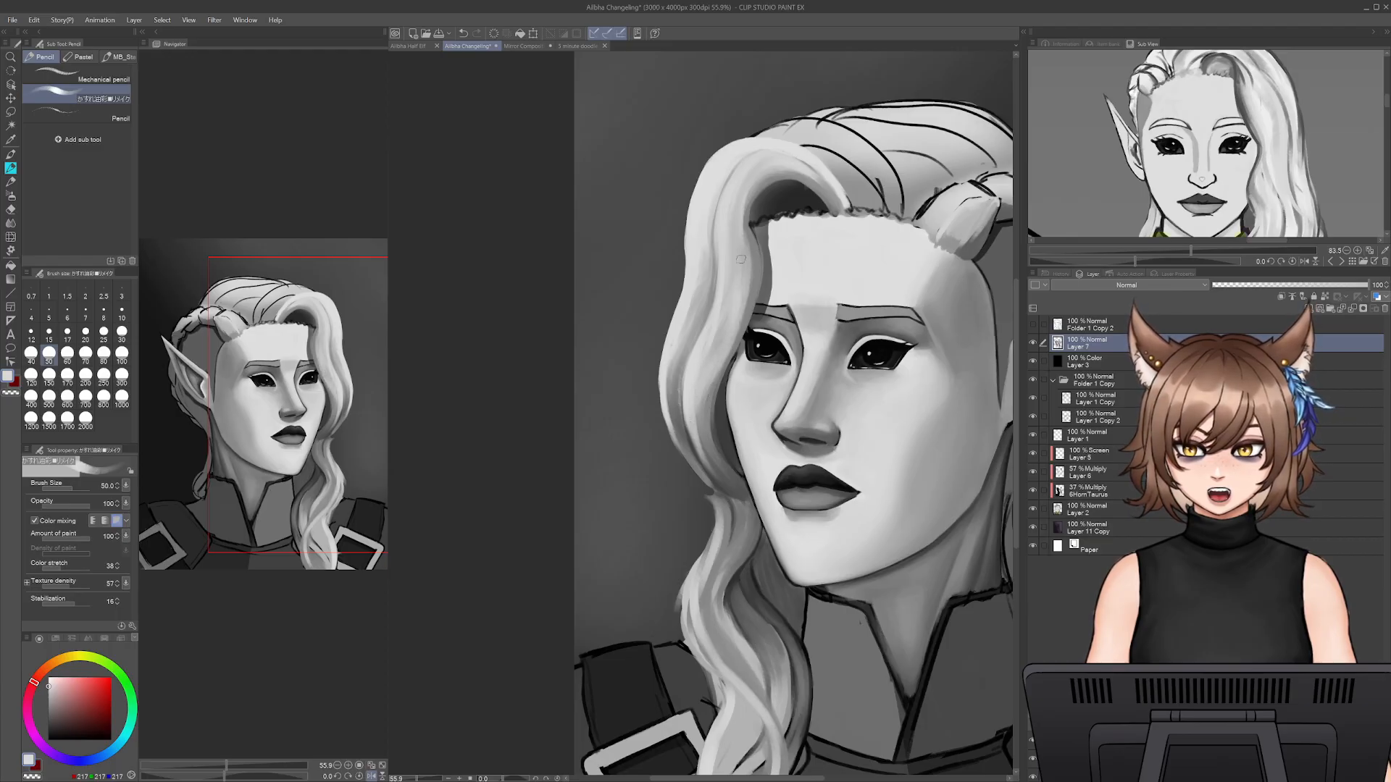
{"action": "left_click_drag", "start_coordinate": [742, 238], "coordinate": [774, 189]}
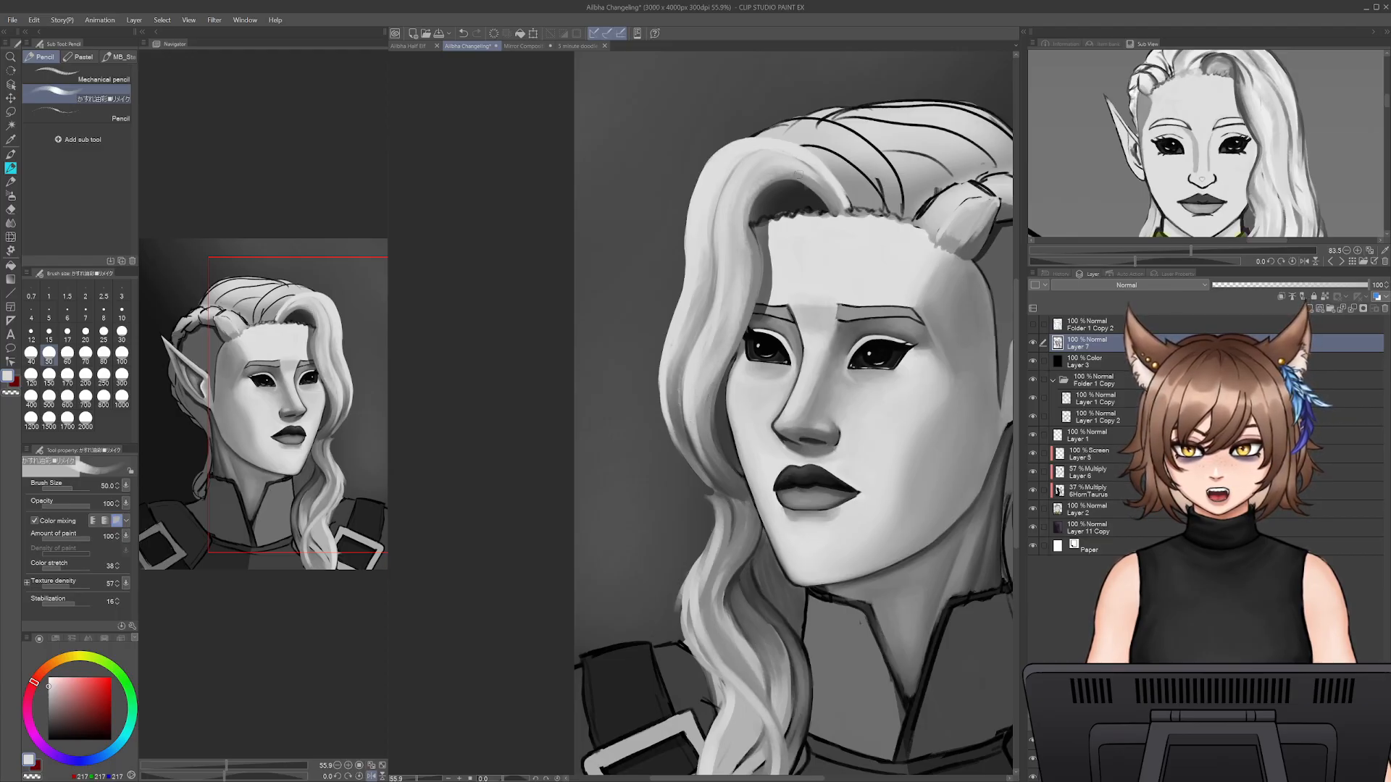
{"action": "key", "text": "bracketleft"}
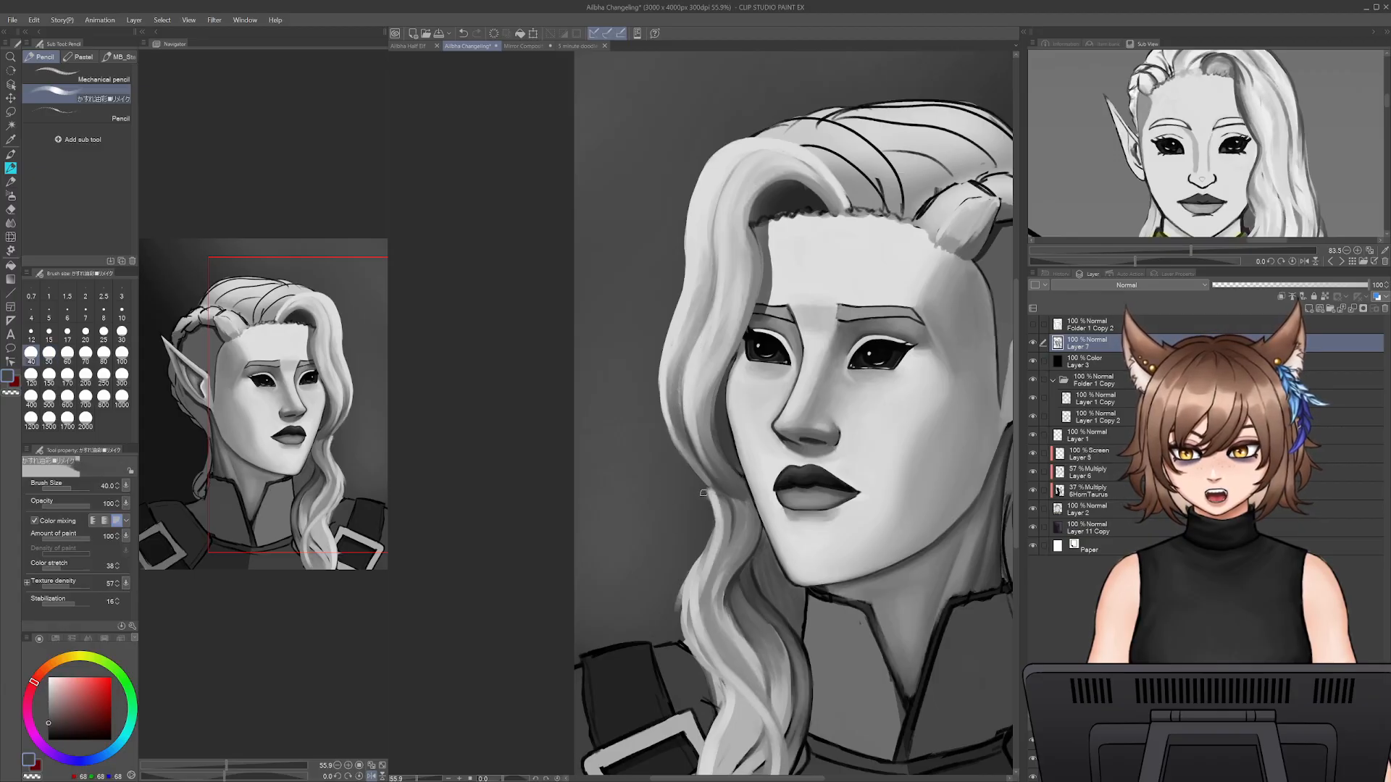
- Clean up the hair's narrow pinch beside the cheek with the Snap eraser and return to the pencil at size 25
{"action": "key", "text": "e"}
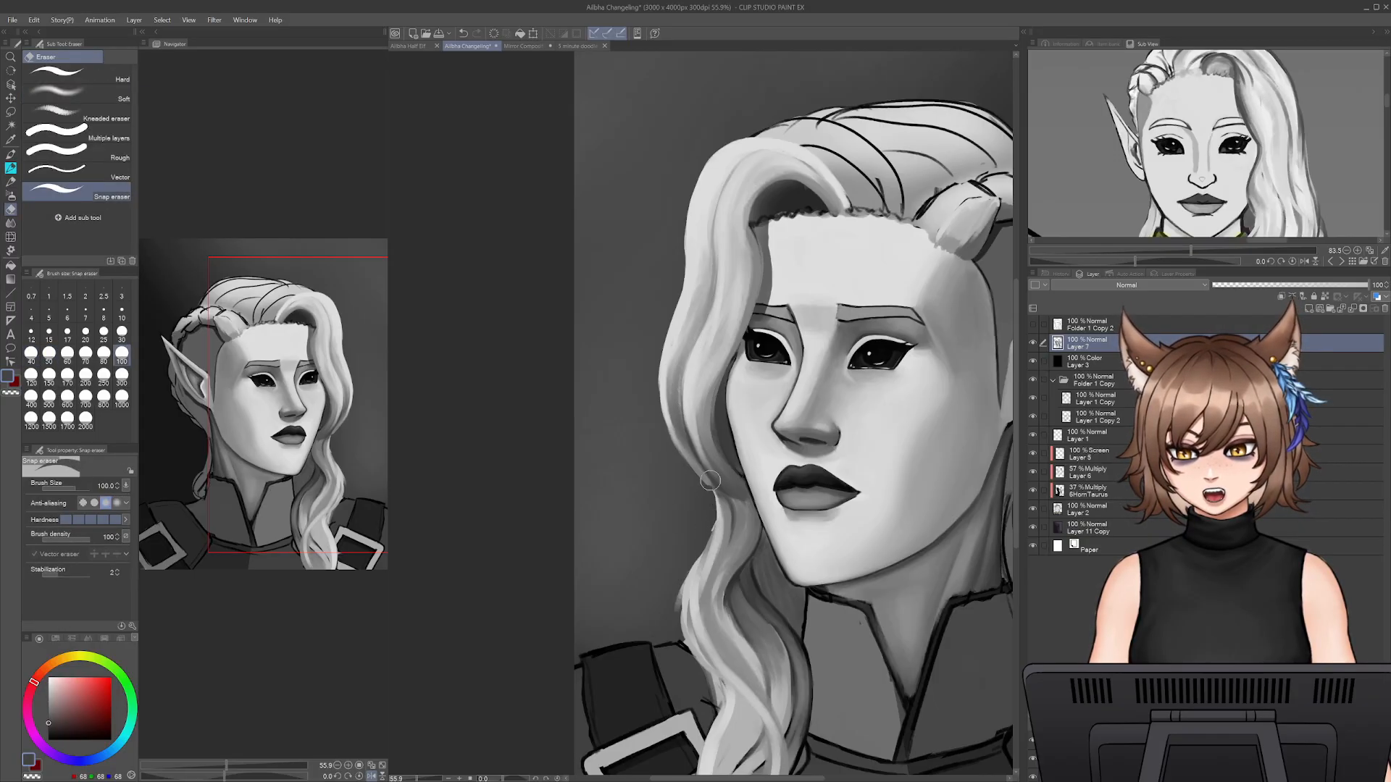
{"action": "key", "text": "p"}
{"action": "key", "text": "bracketleft"}
{"action": "key", "text": "bracketleft"}
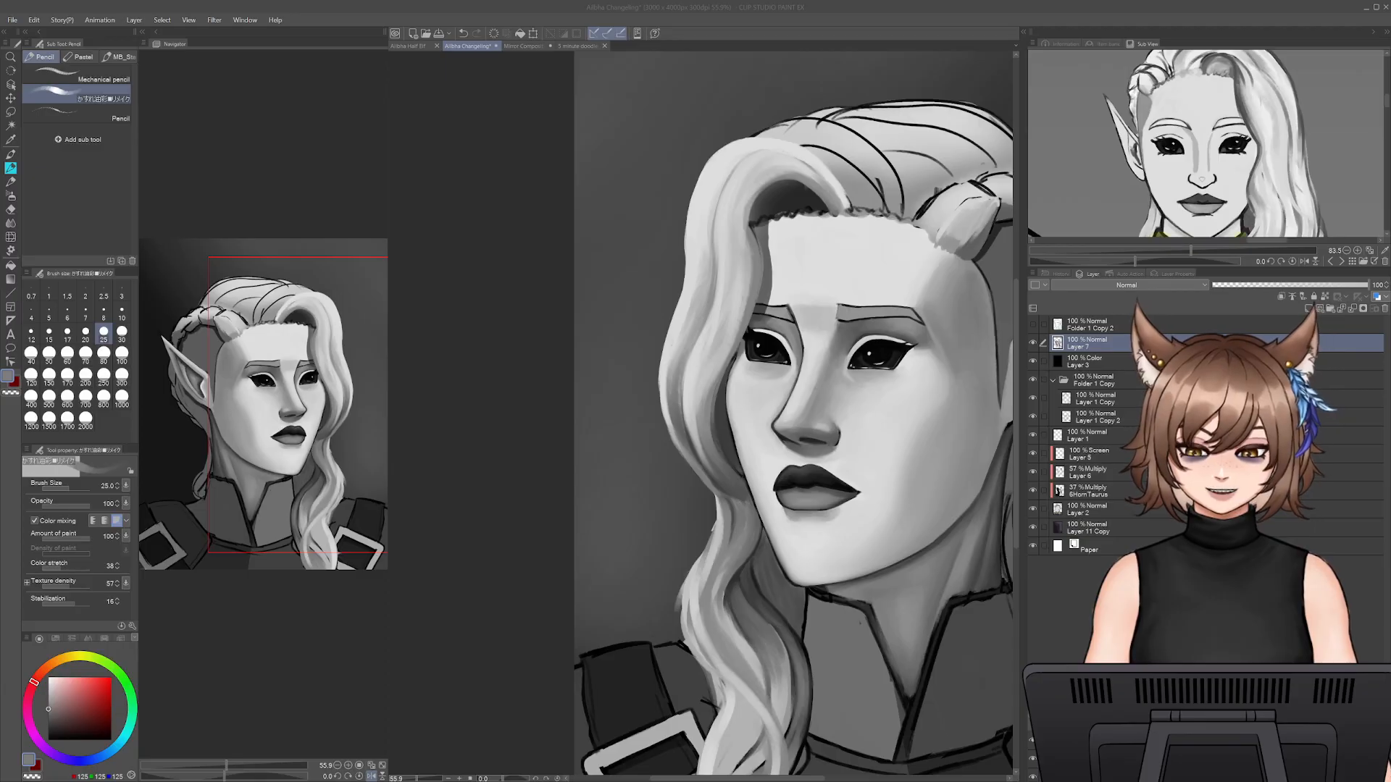
{"action": "left_click", "coordinate": [838, 691]}
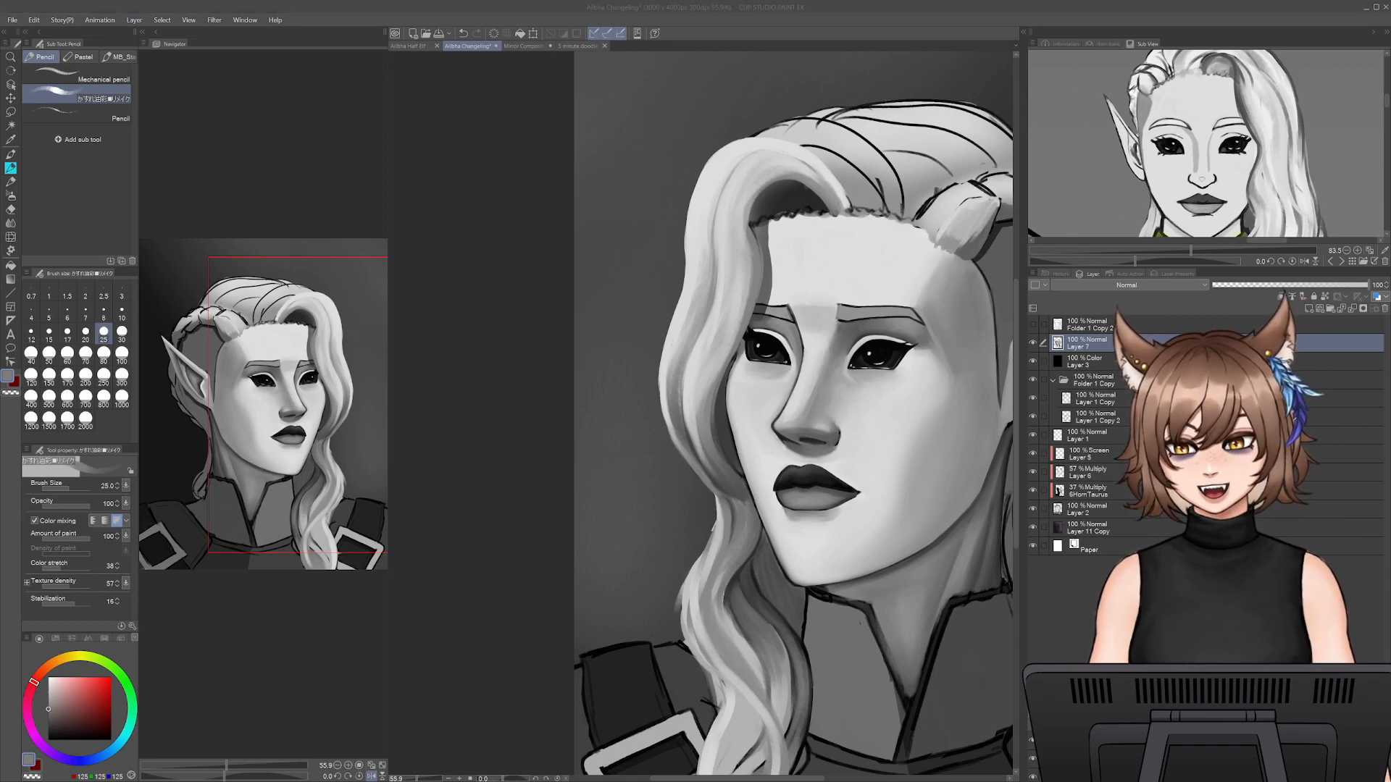
- Paint the hanging lock's outer edge in light grey from the pinch down to the shoulder, finishing at pencil size 30
{"action": "scroll", "coordinate": [698, 425], "scroll_direction": "up", "scroll_amount": 5}
{"action": "scroll", "coordinate": [698, 425], "scroll_direction": "down", "scroll_amount": 1}
{"action": "left_click_drag", "start_coordinate": [663, 613], "coordinate": [621, 402]}
{"action": "key", "text": "]"}
{"action": "left_click", "coordinate": [700, 371], "text": "alt"}
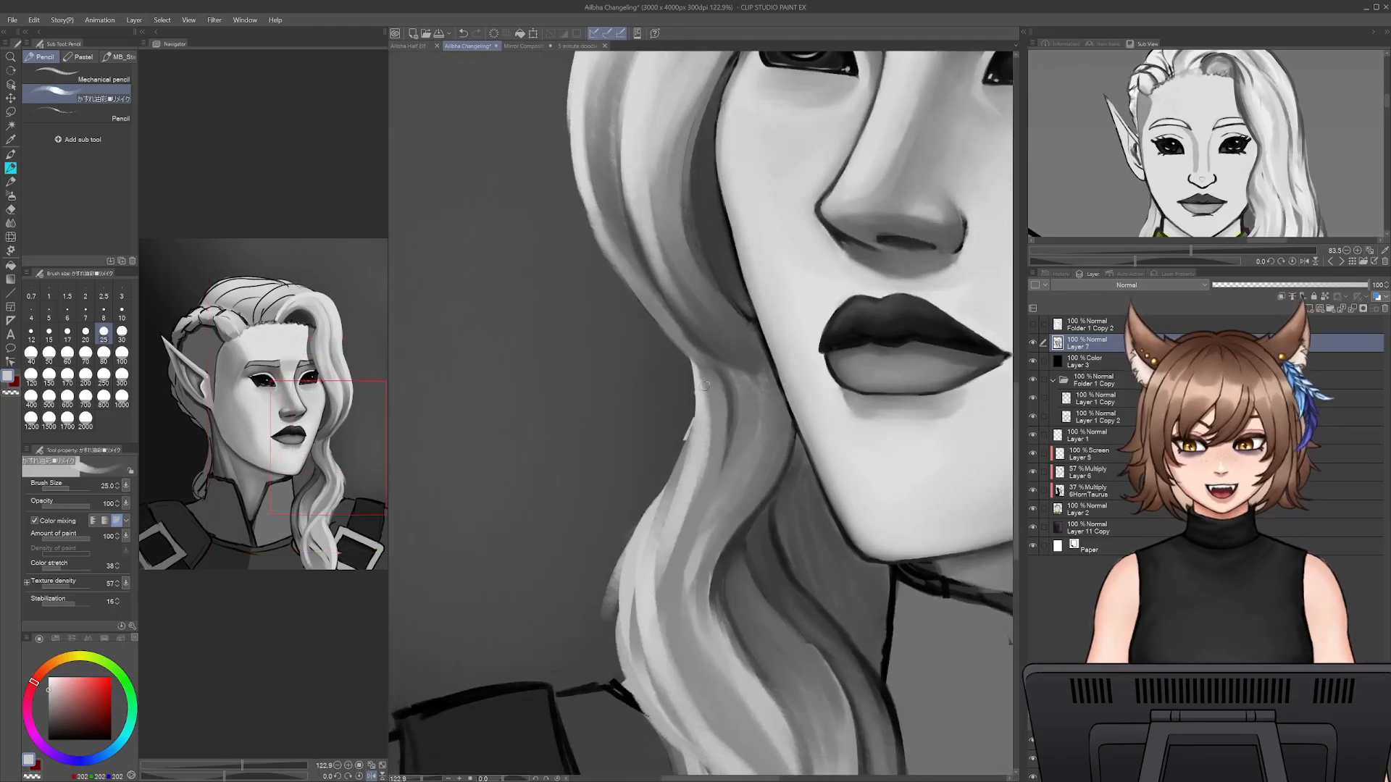
{"action": "mouse_move", "coordinate": [697, 371]}
{"action": "left_mouse_down"}
{"action": "mouse_move", "coordinate": [684, 451]}
{"action": "mouse_move", "coordinate": [613, 564]}
{"action": "mouse_move", "coordinate": [621, 649]}
{"action": "left_mouse_up"}
{"action": "left_click_drag", "start_coordinate": [608, 590], "coordinate": [663, 743]}
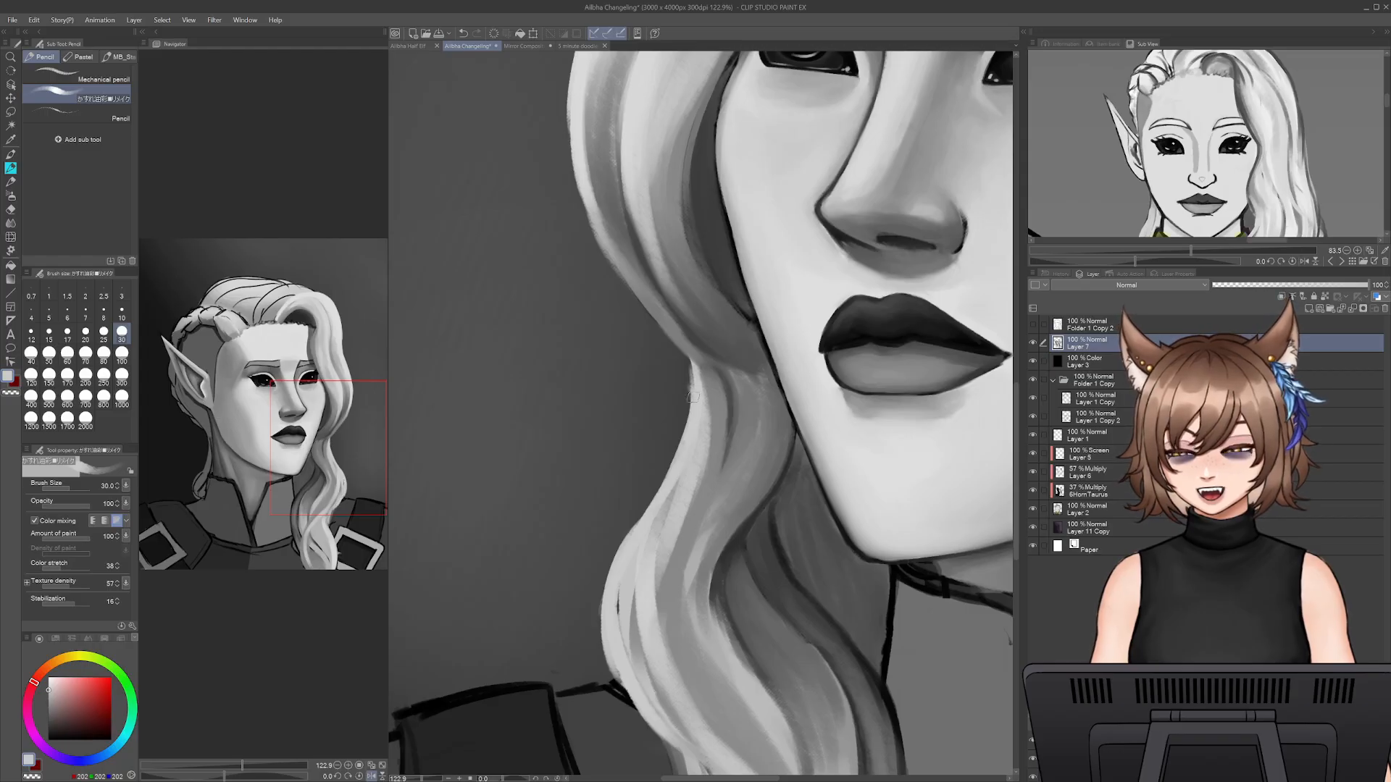
{"action": "left_click", "coordinate": [698, 360], "text": "alt"}
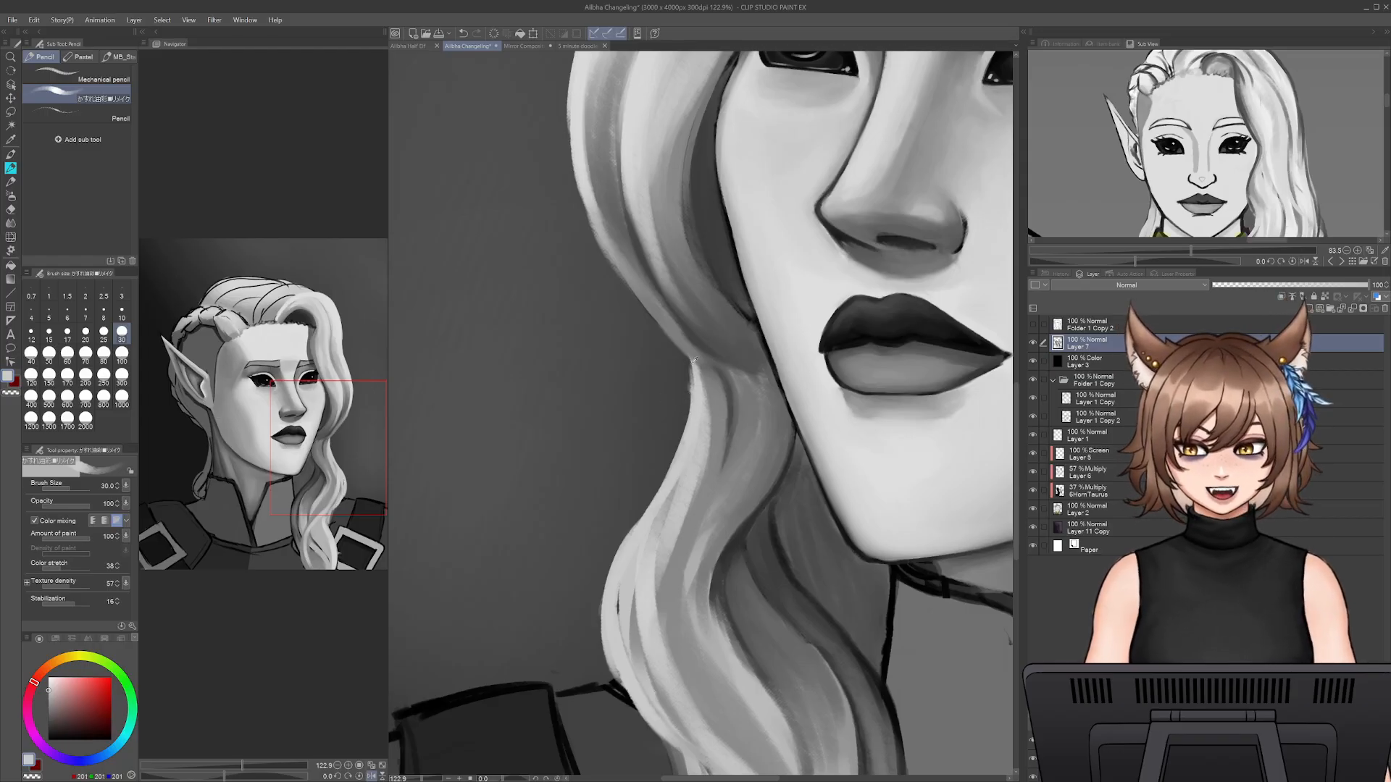
- Tidy the lock's edge at the pinch and paint grey strands running down from it at pencil size 30
{"action": "key", "text": "e"}
{"action": "key", "text": "p"}
{"action": "mouse_move", "coordinate": [673, 379]}
{"action": "left_mouse_down"}
{"action": "mouse_move", "coordinate": [712, 374]}
{"action": "mouse_move", "coordinate": [716, 468]}
{"action": "left_mouse_up"}
{"action": "left_click", "coordinate": [703, 406], "text": "alt"}
{"action": "left_click_drag", "start_coordinate": [726, 418], "coordinate": [719, 485]}
{"action": "left_click", "coordinate": [722, 380], "text": "alt"}
{"action": "left_click_drag", "start_coordinate": [731, 420], "coordinate": [715, 511]}
{"action": "left_click_drag", "start_coordinate": [719, 462], "coordinate": [709, 523]}
- Layer sampled greys along the lock's inner side from the pinch to below the chin to define overlapping strands
{"action": "left_click", "coordinate": [744, 385], "text": "alt"}
{"action": "left_click", "coordinate": [707, 406], "text": "alt"}
{"action": "left_click_drag", "start_coordinate": [738, 400], "coordinate": [746, 470]}
{"action": "mouse_move", "coordinate": [760, 383]}
{"action": "left_mouse_down"}
{"action": "mouse_move", "coordinate": [757, 483]}
{"action": "mouse_move", "coordinate": [776, 444]}
{"action": "mouse_move", "coordinate": [764, 502]}
{"action": "left_mouse_up"}
{"action": "left_click_drag", "start_coordinate": [786, 427], "coordinate": [739, 529]}
{"action": "left_click_drag", "start_coordinate": [768, 463], "coordinate": [714, 562]}
{"action": "left_click_drag", "start_coordinate": [735, 507], "coordinate": [707, 597]}
{"action": "left_click_drag", "start_coordinate": [750, 457], "coordinate": [725, 547]}
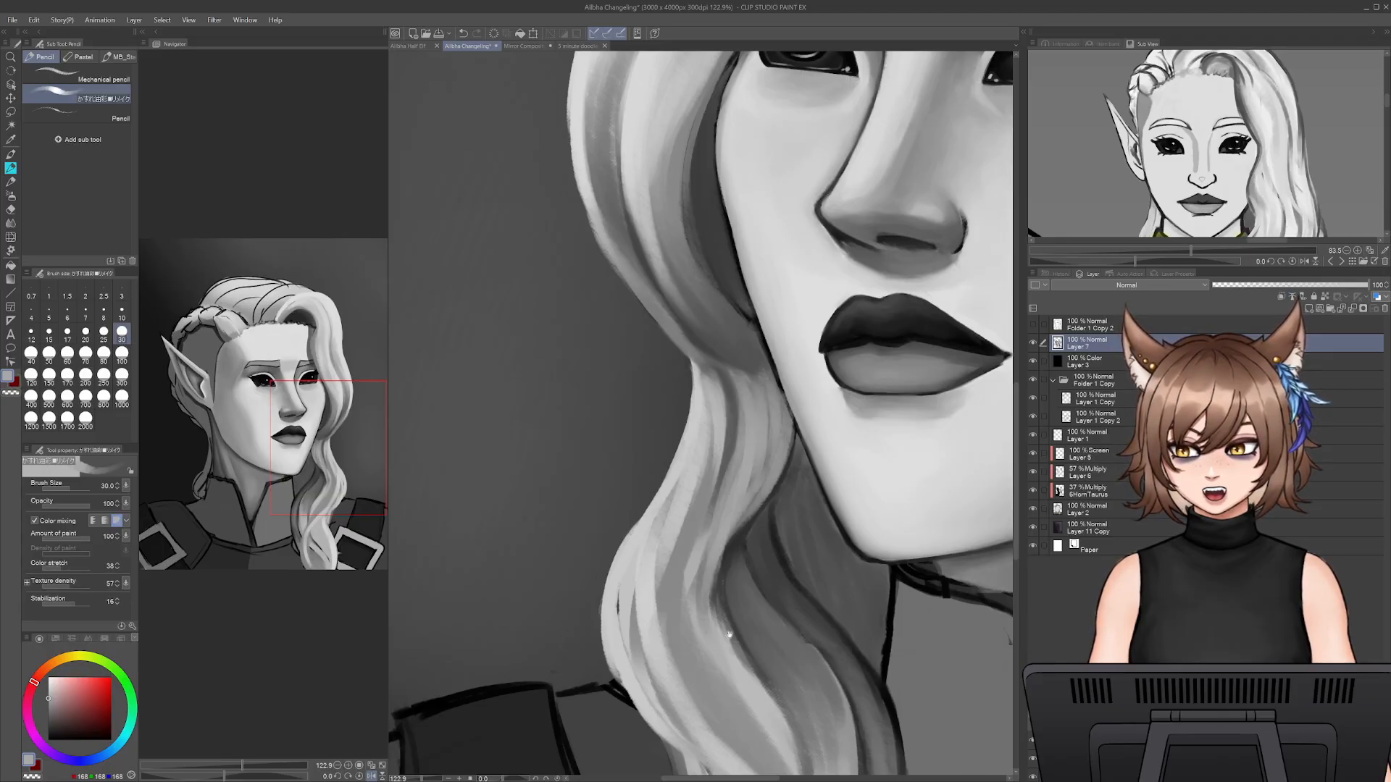
- Deepen the shadows between the upper strands of the hanging lock with dark grey at pencil size 30
{"action": "left_click_drag", "start_coordinate": [706, 605], "coordinate": [717, 427]}
{"action": "left_click", "coordinate": [697, 450], "text": "alt"}
{"action": "key", "text": "bracketright"}
{"action": "key", "text": "bracketleft"}
{"action": "left_click", "coordinate": [732, 237], "text": "alt"}
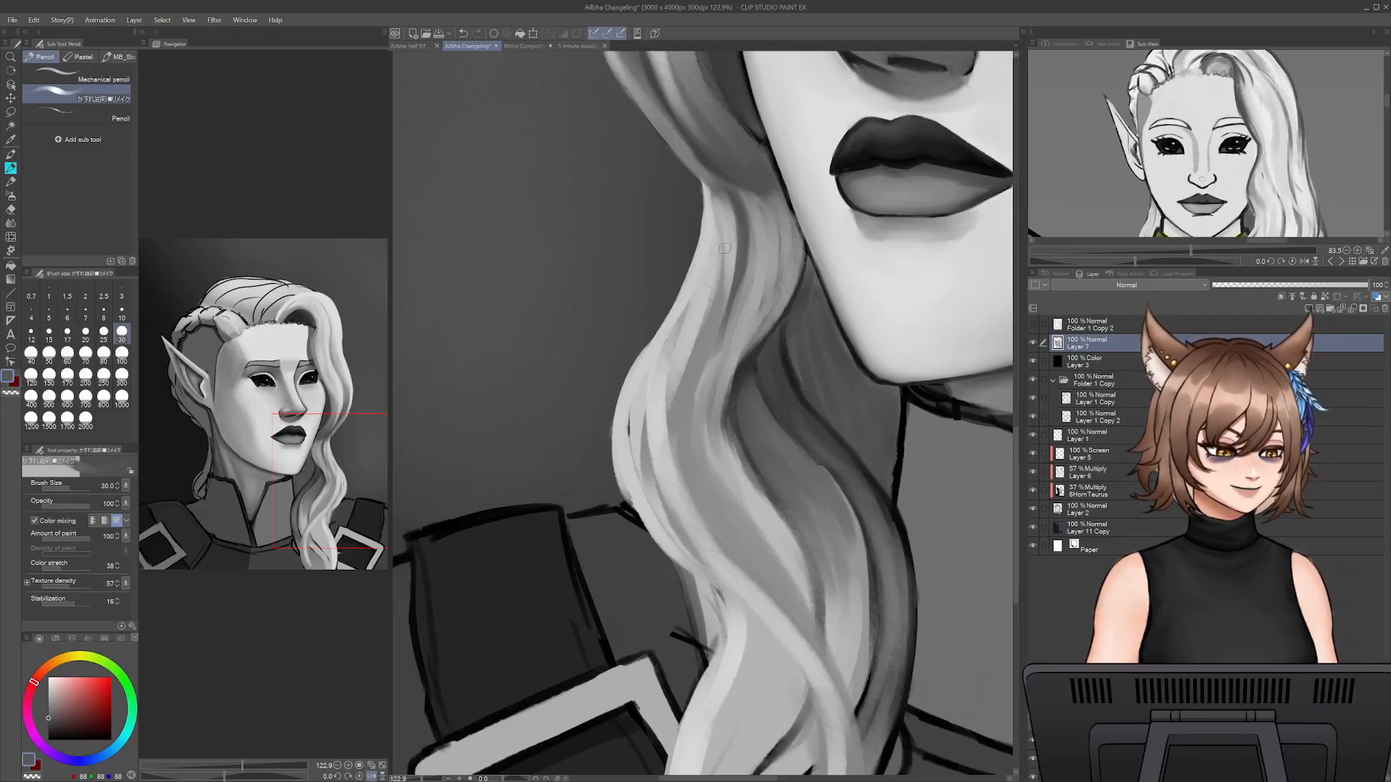
{"action": "left_click_drag", "start_coordinate": [745, 255], "coordinate": [706, 390]}
{"action": "left_click_drag", "start_coordinate": [725, 298], "coordinate": [708, 442]}
{"action": "left_click_drag", "start_coordinate": [732, 349], "coordinate": [724, 384]}
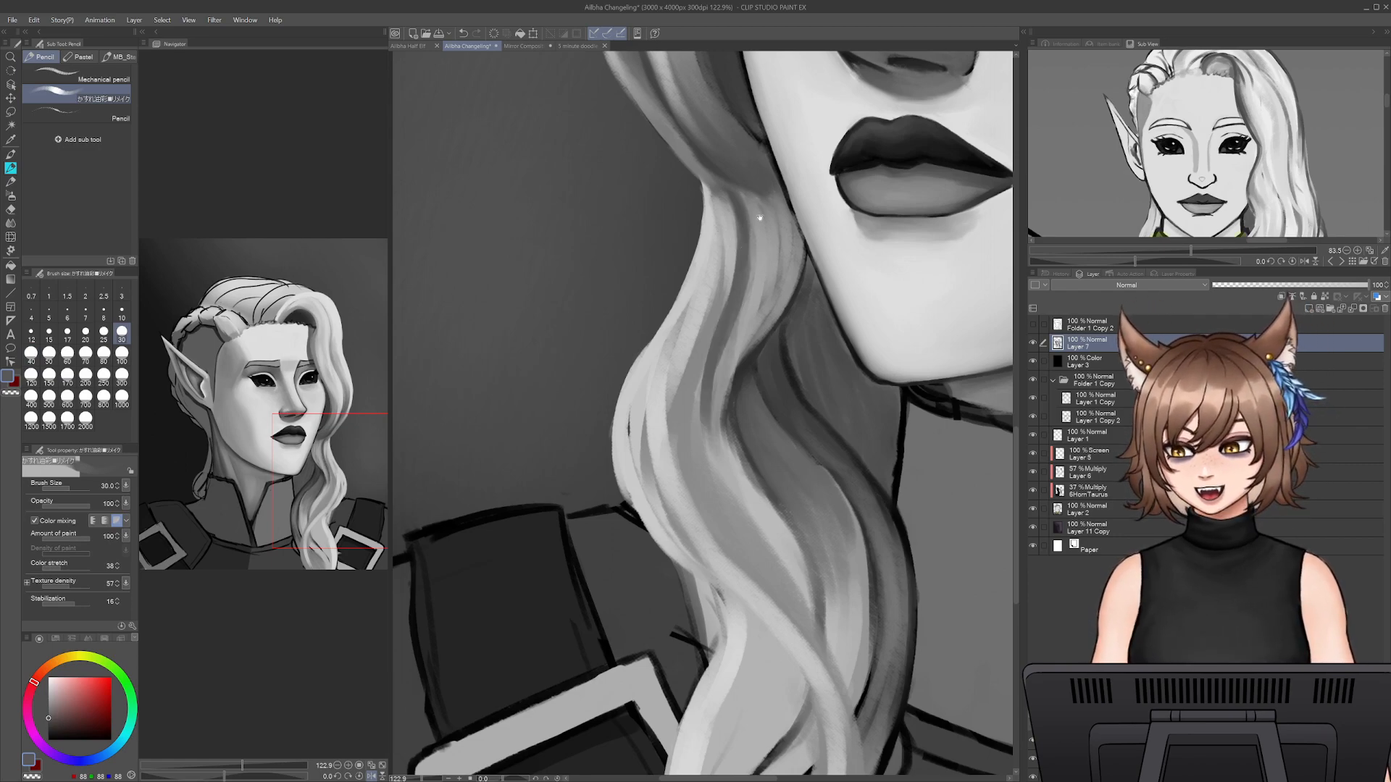
- Paint light grey strands along the front wave's lower end where it tapers into the pinch
{"action": "left_click_drag", "start_coordinate": [747, 175], "coordinate": [748, 402]}
{"action": "left_click", "coordinate": [672, 313], "text": "alt"}
{"action": "left_click_drag", "start_coordinate": [694, 357], "coordinate": [771, 411]}
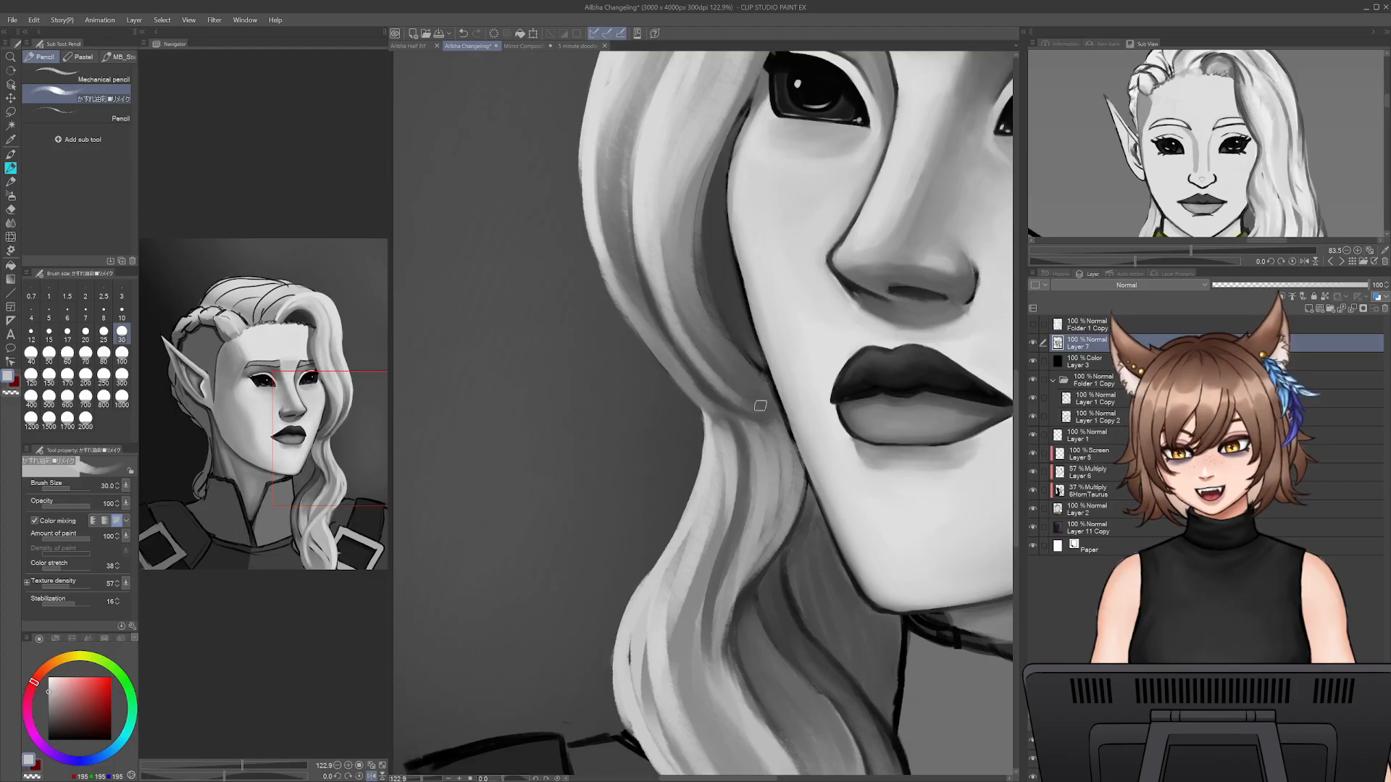
{"action": "left_click_drag", "start_coordinate": [636, 300], "coordinate": [735, 406]}
{"action": "left_click_drag", "start_coordinate": [663, 359], "coordinate": [732, 413]}
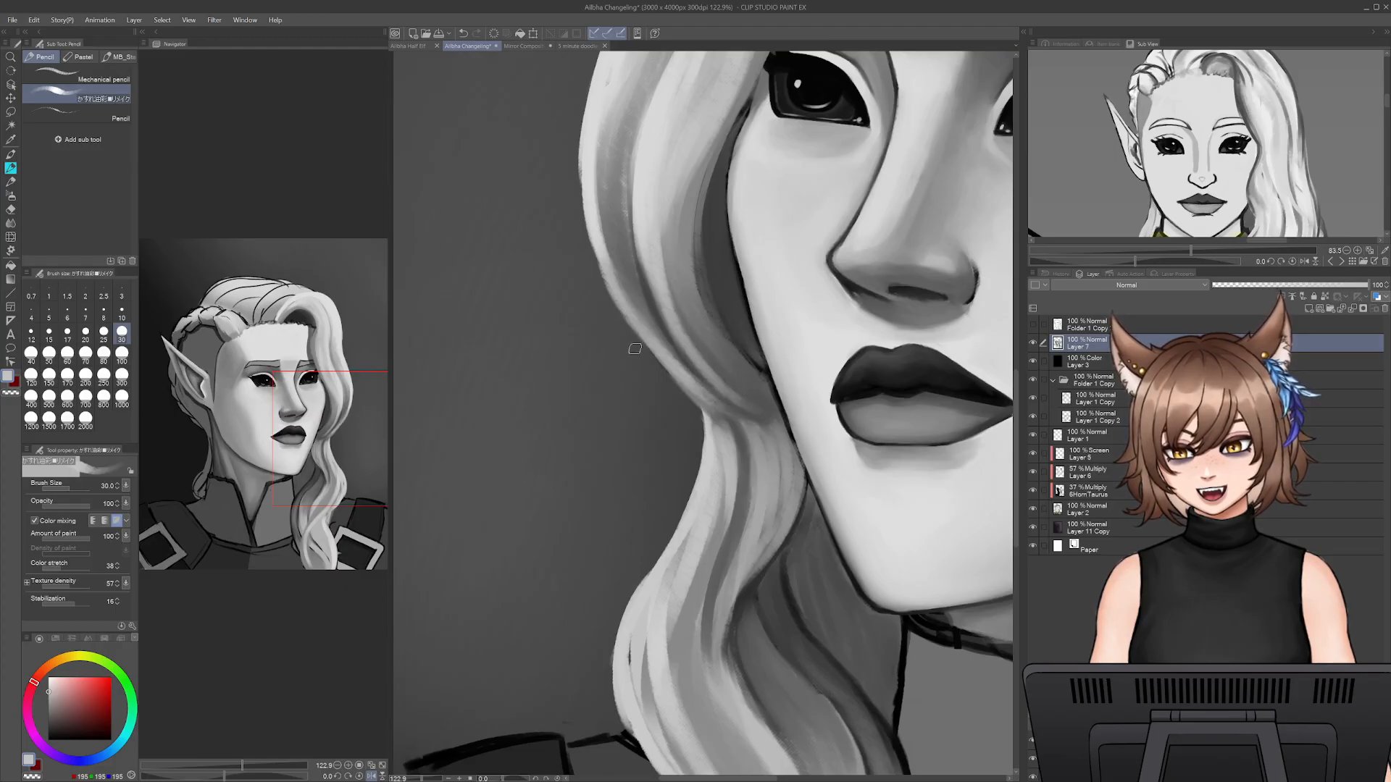
- Refine the front wave's lower outer edge and extend its strands through the pinch into the hanging lock
{"action": "key", "text": "e"}
{"action": "key", "text": "p"}
{"action": "left_click", "coordinate": [652, 337], "text": "alt"}
{"action": "left_click_drag", "start_coordinate": [626, 318], "coordinate": [703, 403]}
{"action": "mouse_move", "coordinate": [648, 358]}
{"action": "left_mouse_down"}
{"action": "mouse_move", "coordinate": [729, 410]}
{"action": "mouse_move", "coordinate": [715, 410]}
{"action": "mouse_move", "coordinate": [776, 483]}
{"action": "left_mouse_up"}
{"action": "left_click", "coordinate": [748, 427], "text": "alt"}
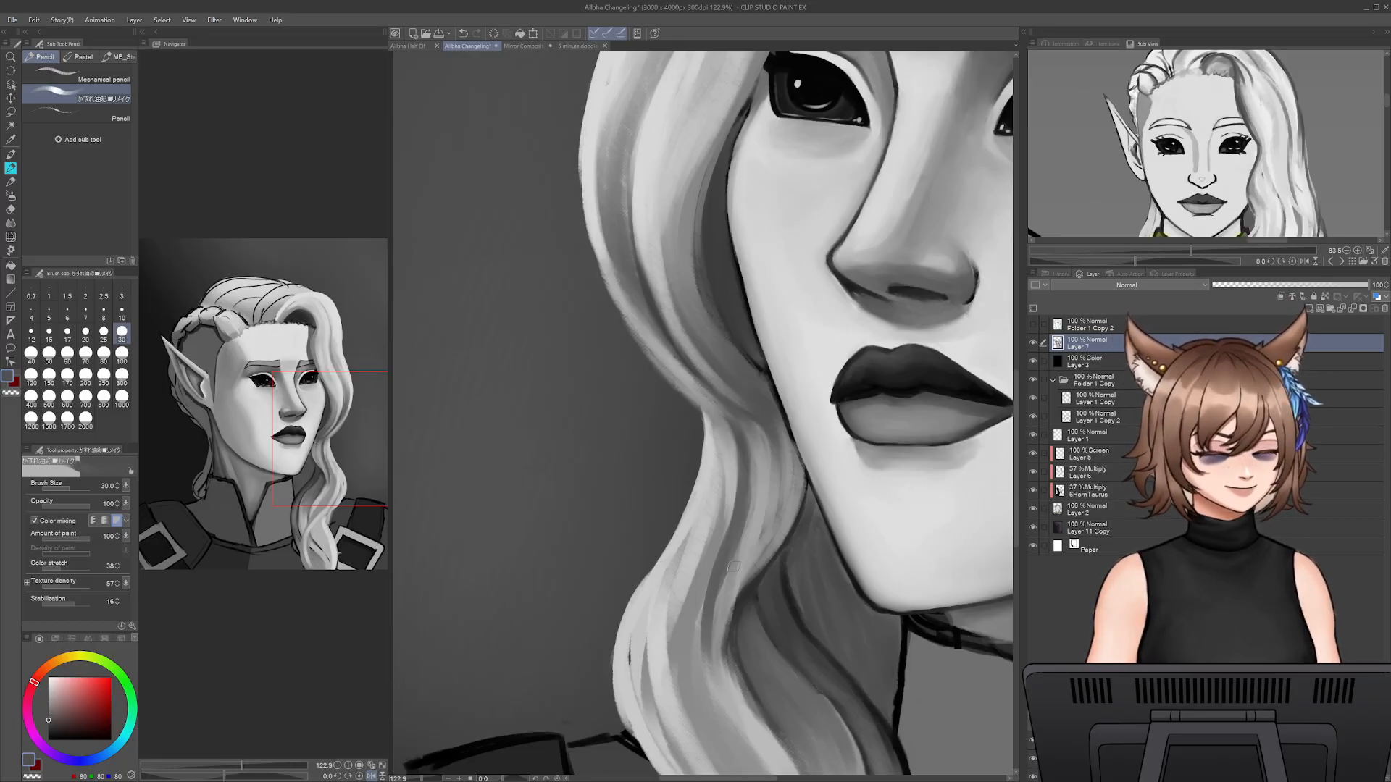
- Brush sampled greys down the hanging lock beside the jaw and neck to blend its strands at pencil size 30
{"action": "left_click", "coordinate": [714, 439], "text": "alt"}
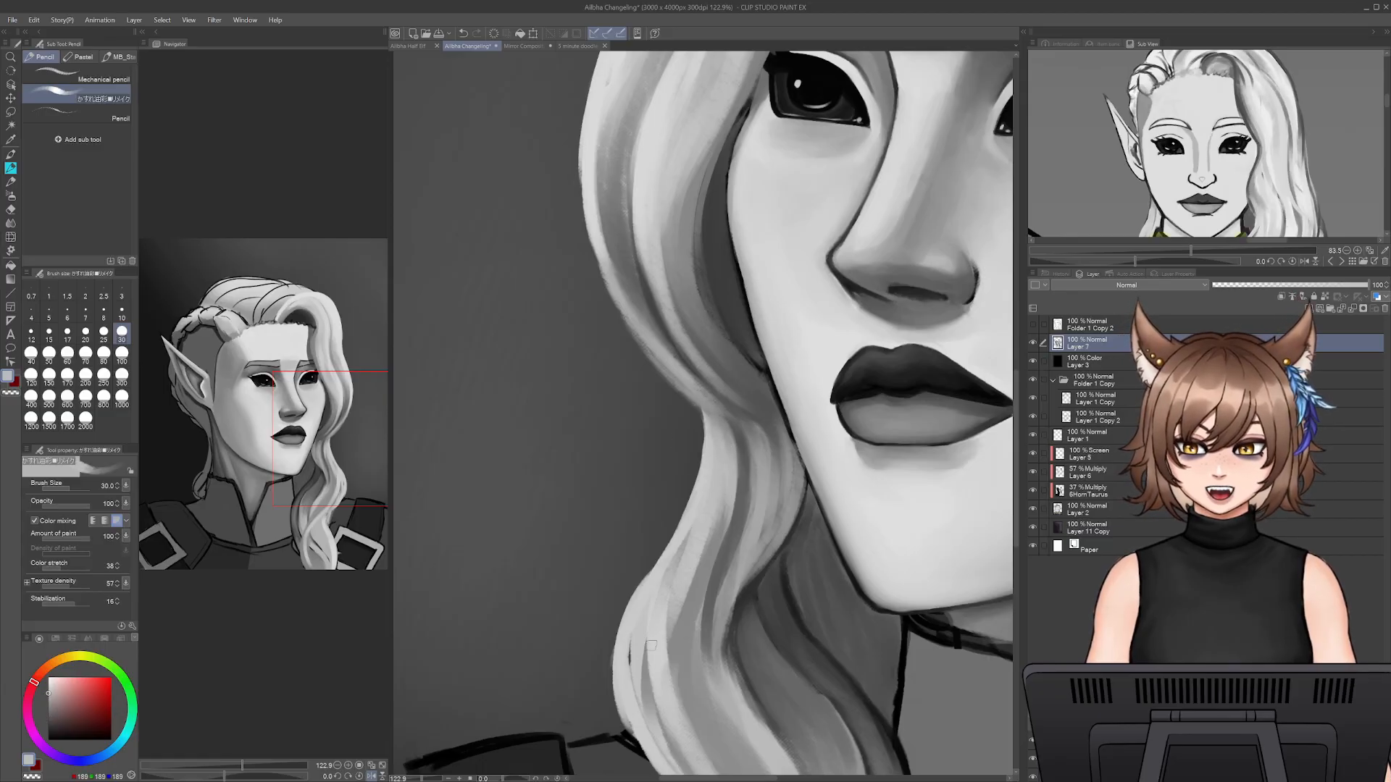
{"action": "left_click_drag", "start_coordinate": [725, 550], "coordinate": [727, 424]}
{"action": "left_click", "coordinate": [741, 367], "text": "alt"}
{"action": "left_click_drag", "start_coordinate": [740, 369], "coordinate": [709, 523]}
{"action": "left_click_drag", "start_coordinate": [728, 449], "coordinate": [733, 595]}
{"action": "left_click_drag", "start_coordinate": [716, 500], "coordinate": [732, 579]}
{"action": "left_click", "coordinate": [699, 414], "text": "alt"}
{"action": "left_click", "coordinate": [663, 473], "text": "alt"}
{"action": "left_click_drag", "start_coordinate": [812, 640], "coordinate": [763, 539]}
{"action": "left_click_drag", "start_coordinate": [728, 462], "coordinate": [794, 607]}
- Blend the shadowed strands on the lock's inner side next to the neck with broad strokes at pencil size 45
{"action": "key", "text": "bracketright"}
{"action": "key", "text": "bracketright"}
{"action": "key", "text": "bracketright"}
{"action": "left_click_drag", "start_coordinate": [759, 504], "coordinate": [778, 594]}
{"action": "mouse_move", "coordinate": [733, 481]}
{"action": "left_mouse_down"}
{"action": "mouse_move", "coordinate": [768, 549]}
{"action": "mouse_move", "coordinate": [788, 538]}
{"action": "mouse_move", "coordinate": [796, 551]}
{"action": "mouse_move", "coordinate": [776, 492]}
{"action": "mouse_move", "coordinate": [793, 520]}
{"action": "left_mouse_up"}
{"action": "mouse_move", "coordinate": [761, 457]}
{"action": "left_mouse_down"}
{"action": "mouse_move", "coordinate": [801, 572]}
{"action": "mouse_move", "coordinate": [800, 622]}
{"action": "left_mouse_up"}
{"action": "mouse_move", "coordinate": [746, 505]}
{"action": "left_mouse_down"}
{"action": "mouse_move", "coordinate": [786, 585]}
{"action": "mouse_move", "coordinate": [781, 632]}
{"action": "mouse_move", "coordinate": [776, 567]}
{"action": "mouse_move", "coordinate": [800, 535]}
{"action": "left_mouse_up"}
{"action": "left_click_drag", "start_coordinate": [839, 533], "coordinate": [796, 465]}
{"action": "left_click_drag", "start_coordinate": [728, 369], "coordinate": [794, 478]}
{"action": "mouse_move", "coordinate": [760, 410]}
{"action": "left_mouse_down"}
{"action": "mouse_move", "coordinate": [813, 504]}
{"action": "mouse_move", "coordinate": [819, 569]}
{"action": "left_mouse_up"}
{"action": "mouse_move", "coordinate": [797, 479]}
{"action": "left_mouse_down"}
{"action": "mouse_move", "coordinate": [796, 620]}
{"action": "mouse_move", "coordinate": [783, 591]}
{"action": "mouse_move", "coordinate": [798, 648]}
{"action": "left_mouse_up"}
{"action": "mouse_move", "coordinate": [804, 580]}
{"action": "left_mouse_down"}
{"action": "mouse_move", "coordinate": [810, 666]}
{"action": "mouse_move", "coordinate": [775, 655]}
{"action": "left_mouse_up"}
{"action": "left_click_drag", "start_coordinate": [710, 340], "coordinate": [794, 401]}
{"action": "left_click", "coordinate": [794, 401], "text": "alt"}
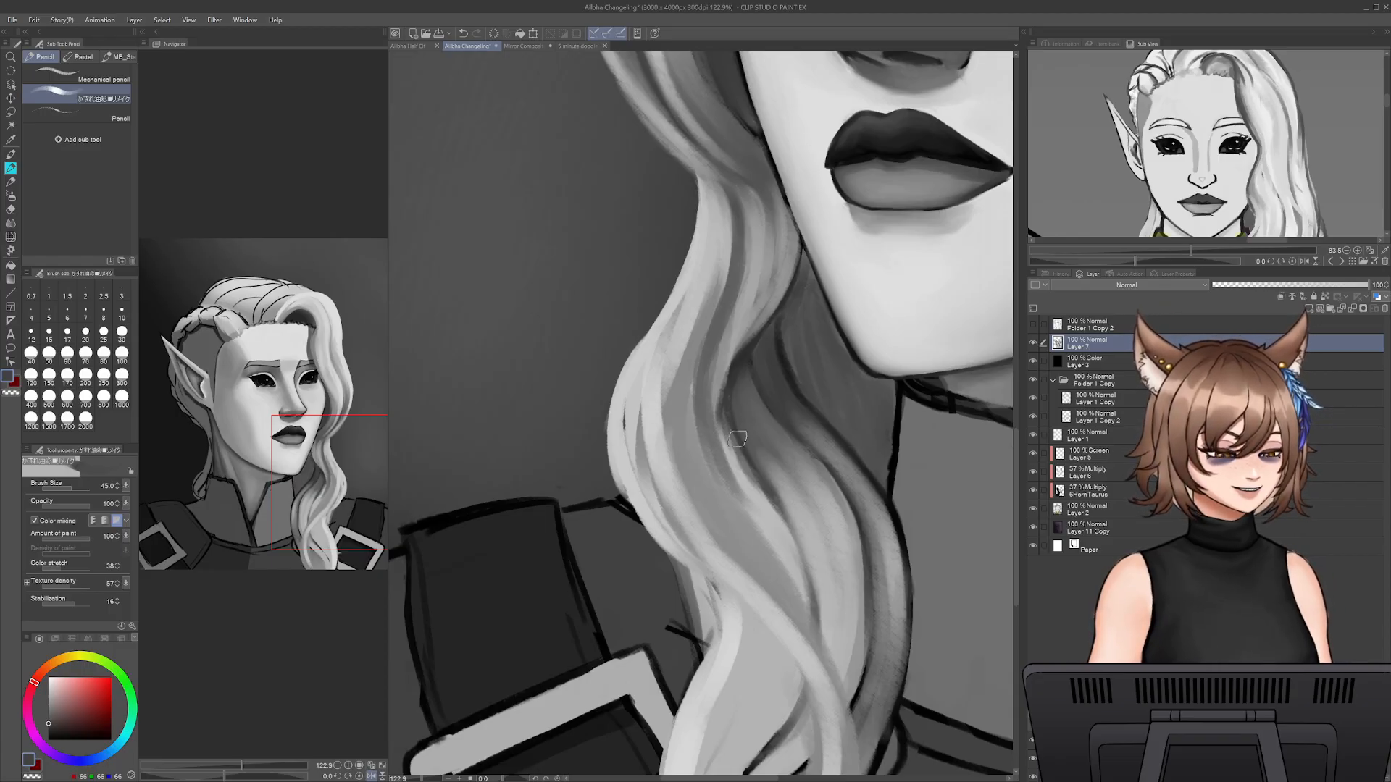
- Fill the dark gap in the lock's outer curl above the shoulder and blend its strands in grey at pencil size 35
{"action": "left_click", "coordinate": [627, 401], "text": "alt"}
{"action": "mouse_move", "coordinate": [624, 403]}
{"action": "left_mouse_down"}
{"action": "mouse_move", "coordinate": [672, 556]}
{"action": "mouse_move", "coordinate": [707, 570]}
{"action": "left_mouse_up"}
{"action": "left_click", "coordinate": [672, 428], "text": "alt"}
{"action": "key", "text": "bracketleft"}
{"action": "key", "text": "bracketleft"}
{"action": "mouse_move", "coordinate": [644, 391]}
{"action": "left_mouse_down"}
{"action": "mouse_move", "coordinate": [677, 536]}
{"action": "mouse_move", "coordinate": [699, 553]}
{"action": "left_mouse_up"}
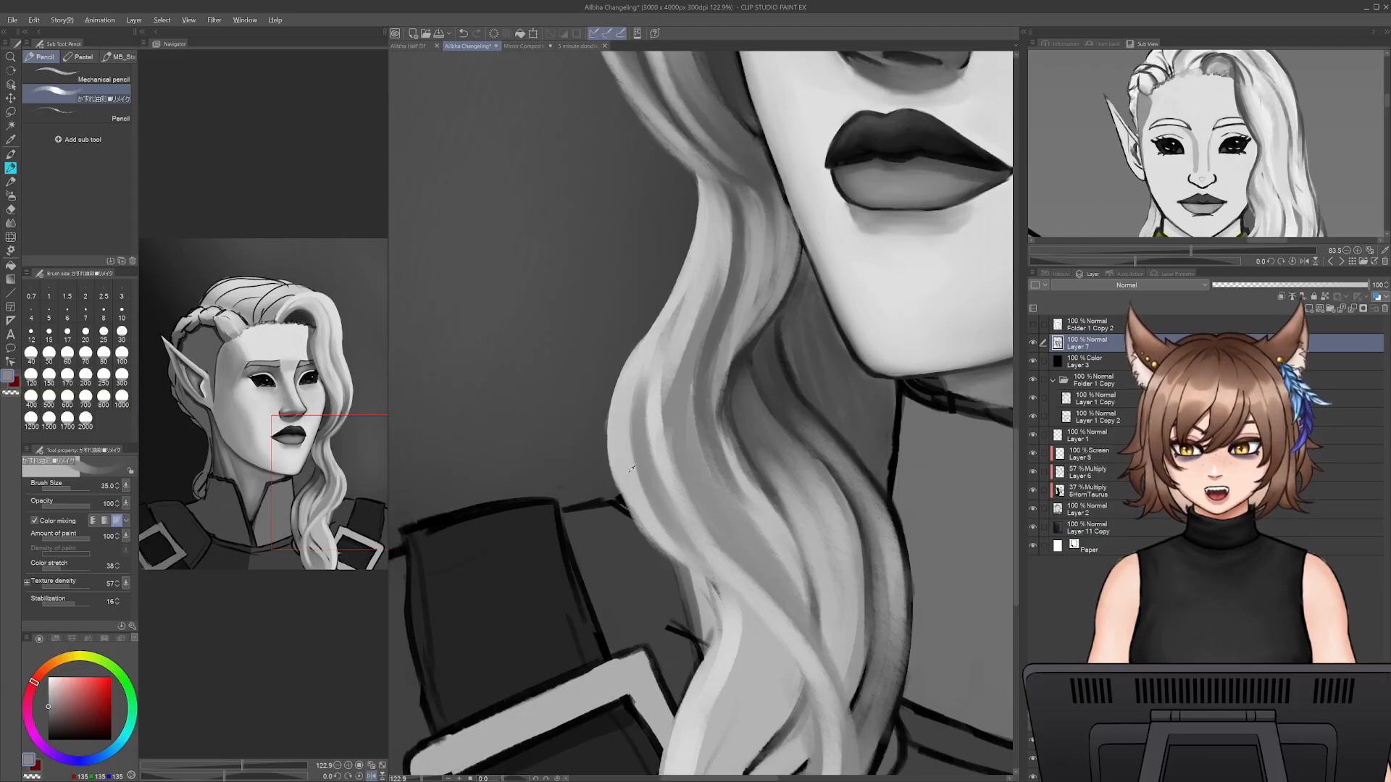
{"action": "left_click", "coordinate": [649, 437], "text": "alt"}
{"action": "mouse_move", "coordinate": [649, 400]}
{"action": "left_mouse_down"}
{"action": "mouse_move", "coordinate": [711, 556]}
{"action": "mouse_move", "coordinate": [681, 520]}
{"action": "left_mouse_up"}
{"action": "left_click_drag", "start_coordinate": [675, 370], "coordinate": [687, 511]}
- Smooth the lock's upper outer strands with light grey from the pinch into the curl
{"action": "mouse_move", "coordinate": [687, 297]}
{"action": "left_mouse_down"}
{"action": "mouse_move", "coordinate": [650, 364]}
{"action": "mouse_move", "coordinate": [676, 344]}
{"action": "left_mouse_up"}
{"action": "left_click_drag", "start_coordinate": [734, 244], "coordinate": [676, 382]}
{"action": "left_click_drag", "start_coordinate": [737, 244], "coordinate": [687, 397]}
{"action": "left_click_drag", "start_coordinate": [729, 272], "coordinate": [697, 382]}
{"action": "left_click", "coordinate": [726, 218], "text": "alt"}
{"action": "left_click_drag", "start_coordinate": [727, 189], "coordinate": [713, 319]}
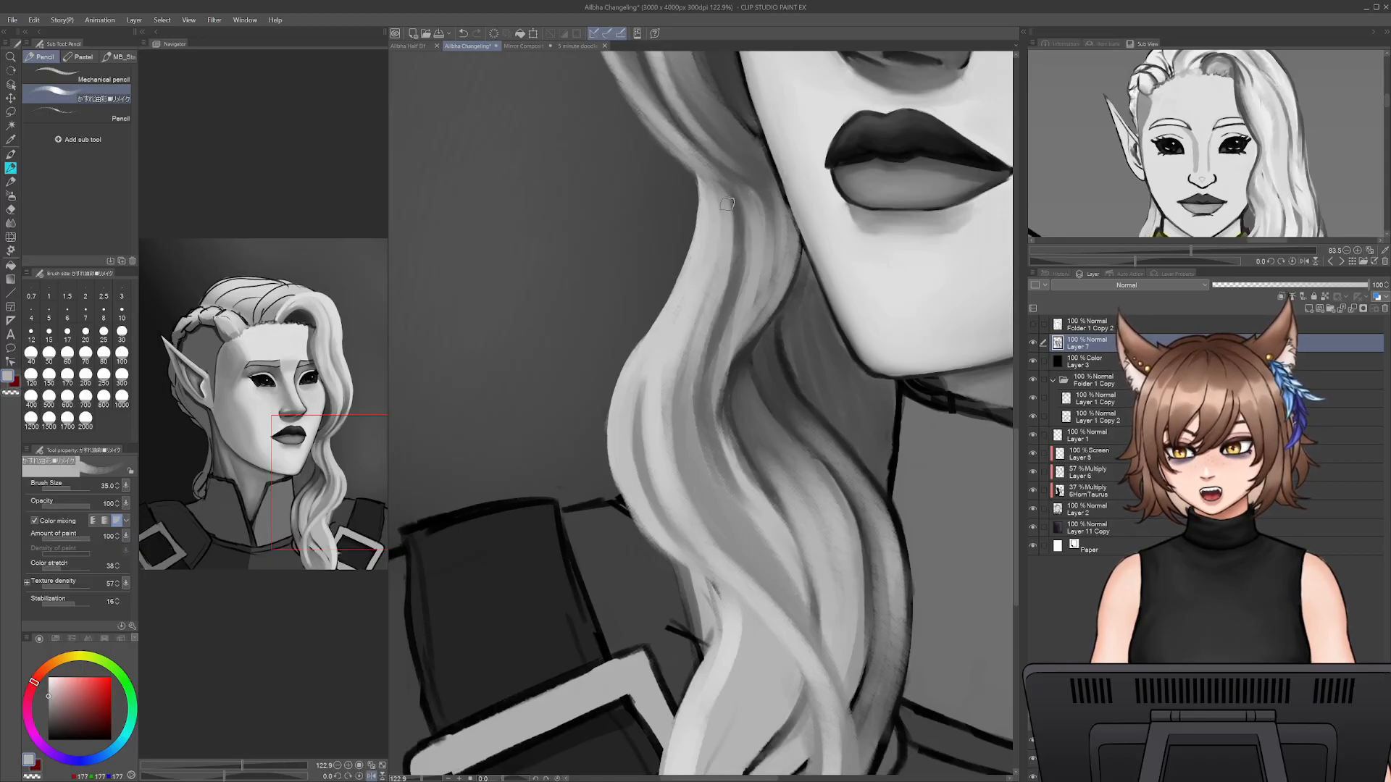
- Redefine the shadow strand running down from the pinch with sampled light and dark greys at pencil size 35
{"action": "left_click_drag", "start_coordinate": [731, 190], "coordinate": [743, 301]}
{"action": "left_click", "coordinate": [744, 226], "text": "alt"}
{"action": "left_click_drag", "start_coordinate": [744, 226], "coordinate": [728, 306]}
{"action": "left_click", "coordinate": [733, 287], "text": "alt"}
{"action": "left_click_drag", "start_coordinate": [742, 236], "coordinate": [733, 290]}
{"action": "mouse_move", "coordinate": [736, 191]}
{"action": "left_mouse_down"}
{"action": "mouse_move", "coordinate": [747, 316]}
{"action": "mouse_move", "coordinate": [742, 193]}
{"action": "mouse_move", "coordinate": [753, 277]}
{"action": "left_mouse_up"}
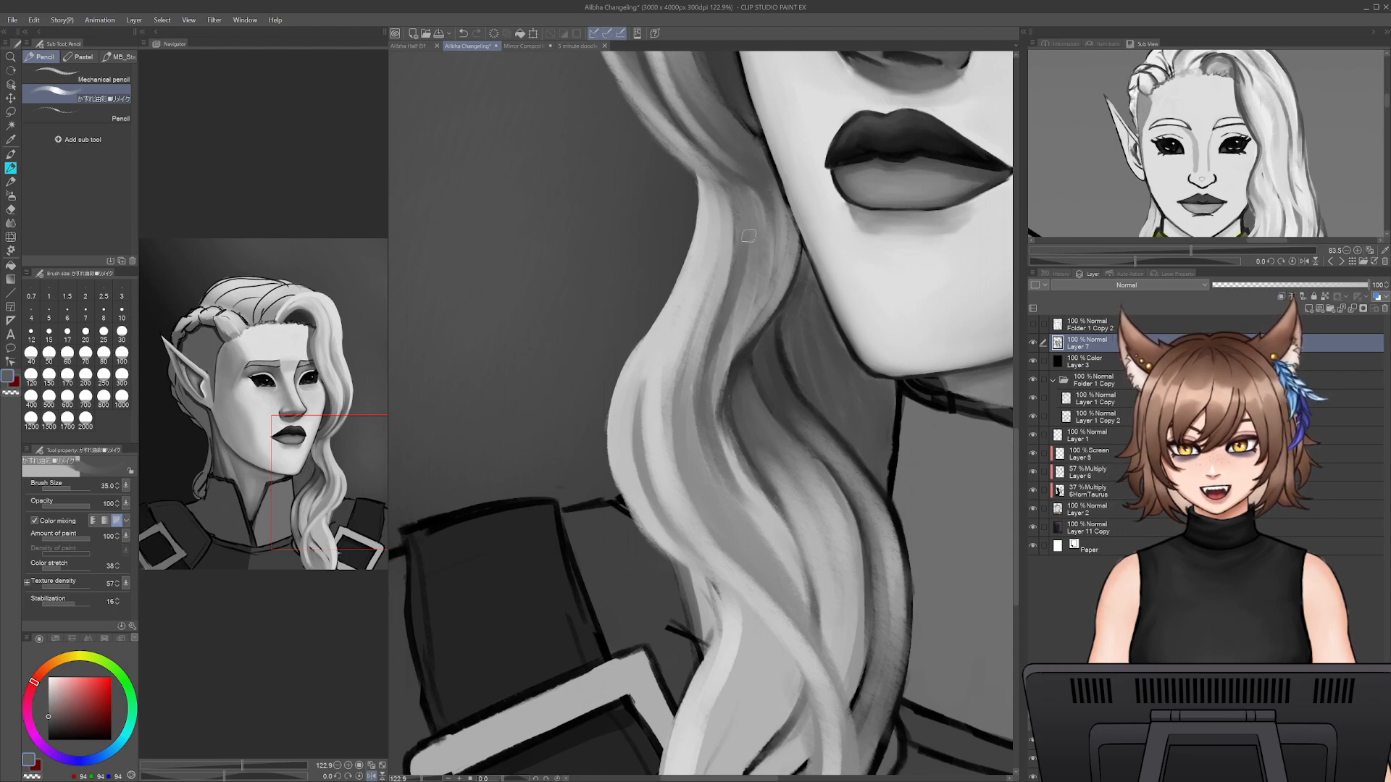
- Blend mid-grey shading along the lock's inner strand beside the jaw down to the neck shadow
{"action": "left_click_drag", "start_coordinate": [770, 208], "coordinate": [784, 262]}
{"action": "left_click", "coordinate": [699, 244], "text": "alt"}
{"action": "mouse_move", "coordinate": [761, 194]}
{"action": "left_mouse_down"}
{"action": "mouse_move", "coordinate": [749, 332]}
{"action": "mouse_move", "coordinate": [786, 279]}
{"action": "mouse_move", "coordinate": [746, 348]}
{"action": "left_mouse_up"}
{"action": "left_click_drag", "start_coordinate": [779, 301], "coordinate": [721, 397]}
{"action": "left_click_drag", "start_coordinate": [759, 327], "coordinate": [737, 365]}
{"action": "left_click", "coordinate": [752, 298], "text": "alt"}
{"action": "mouse_move", "coordinate": [781, 266]}
{"action": "left_mouse_down"}
{"action": "mouse_move", "coordinate": [759, 333]}
{"action": "mouse_move", "coordinate": [776, 283]}
{"action": "left_mouse_up"}
{"action": "left_click_drag", "start_coordinate": [769, 212], "coordinate": [739, 344]}
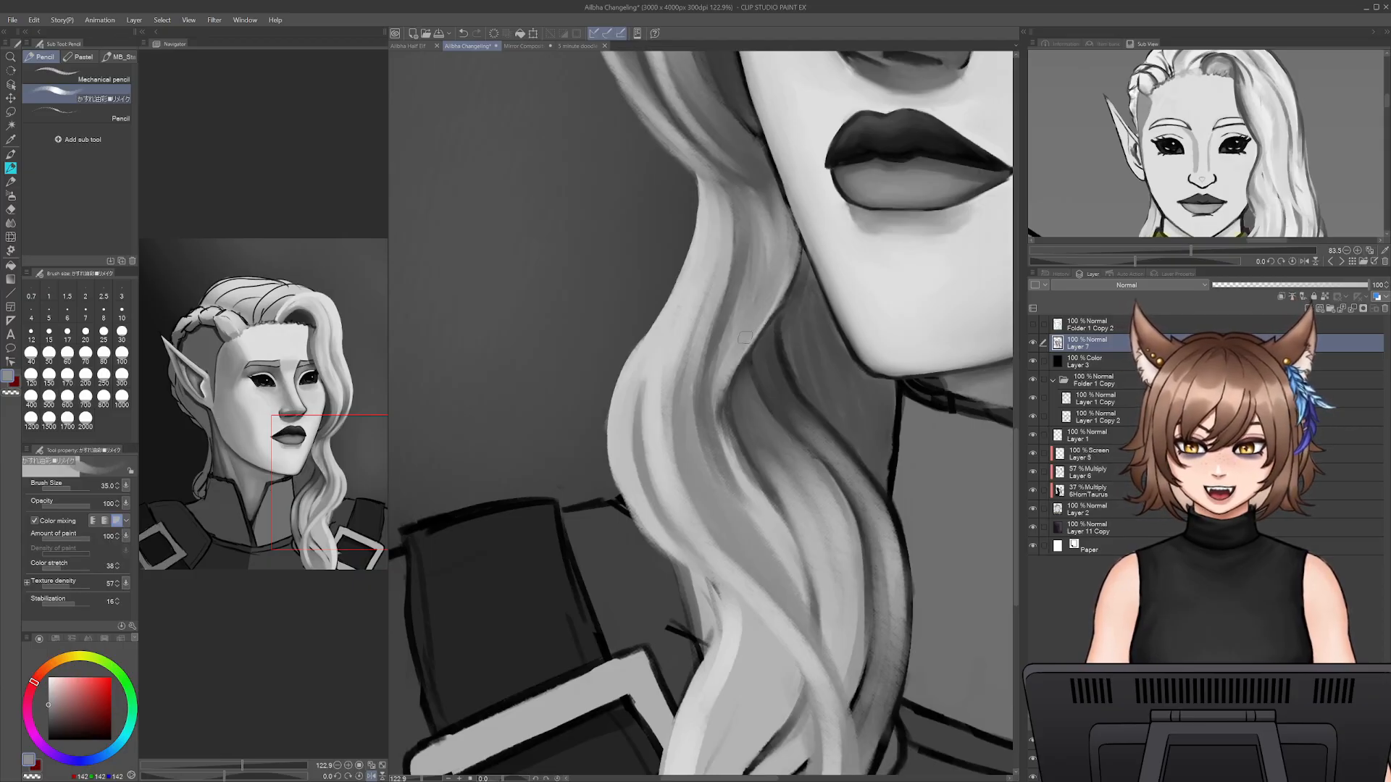
- Highlight the inner strand's edge against the neck shadow with light grey at pencil size 20
{"action": "left_click", "coordinate": [744, 351], "text": "alt"}
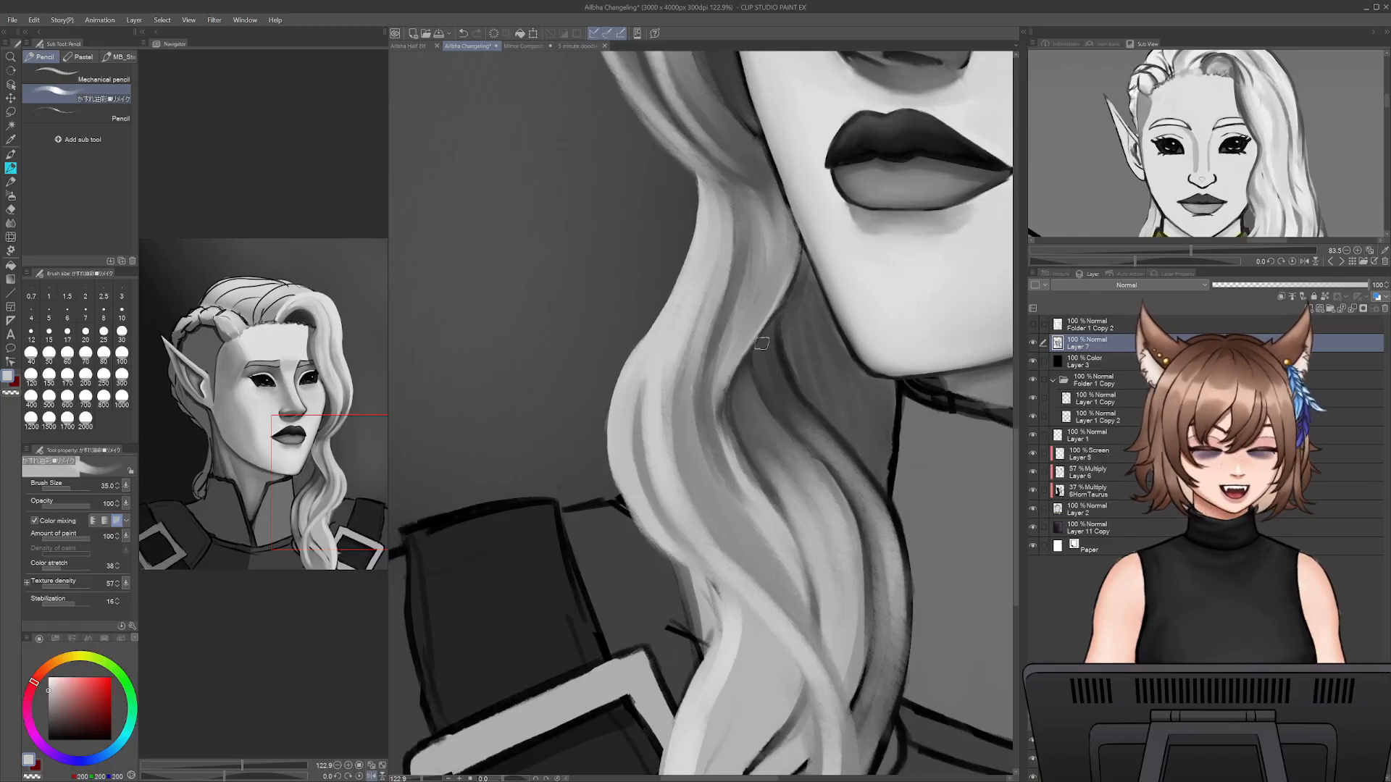
{"action": "key", "text": "bracketleft"}
{"action": "key", "text": "bracketleft"}
{"action": "key", "text": "bracketleft"}
{"action": "left_click_drag", "start_coordinate": [719, 409], "coordinate": [761, 321]}
{"action": "mouse_move", "coordinate": [731, 368]}
{"action": "left_mouse_down"}
{"action": "mouse_move", "coordinate": [792, 281]}
{"action": "mouse_move", "coordinate": [799, 243]}
{"action": "left_mouse_up"}
{"action": "mouse_move", "coordinate": [796, 259]}
{"action": "left_mouse_down"}
{"action": "mouse_move", "coordinate": [776, 307]}
{"action": "mouse_move", "coordinate": [797, 251]}
{"action": "left_mouse_up"}
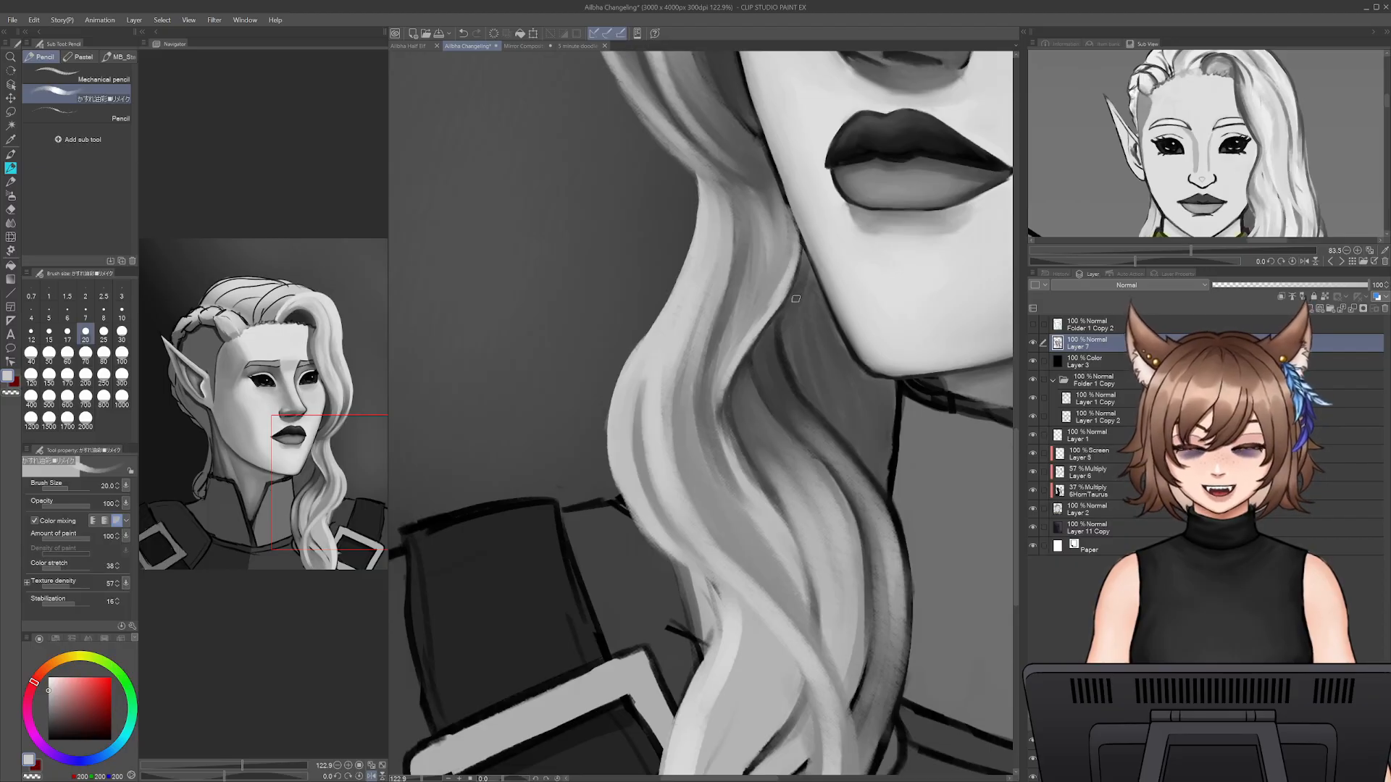
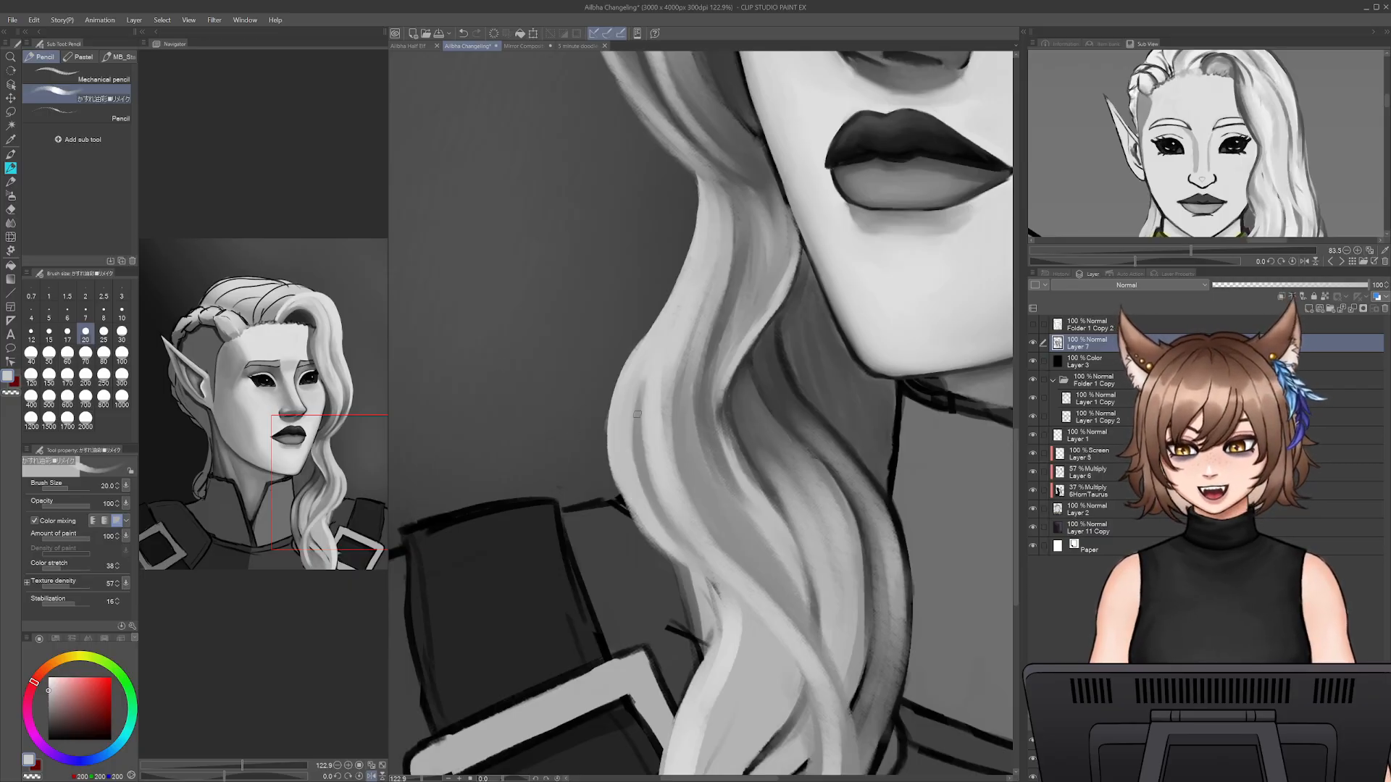
- Set the brush size to 40 and blend sampled grey shading strokes into the wavy lock below the chin
{"action": "key", "text": "bracketright"}
{"action": "key", "text": "bracketright"}
{"action": "key", "text": "bracketright"}
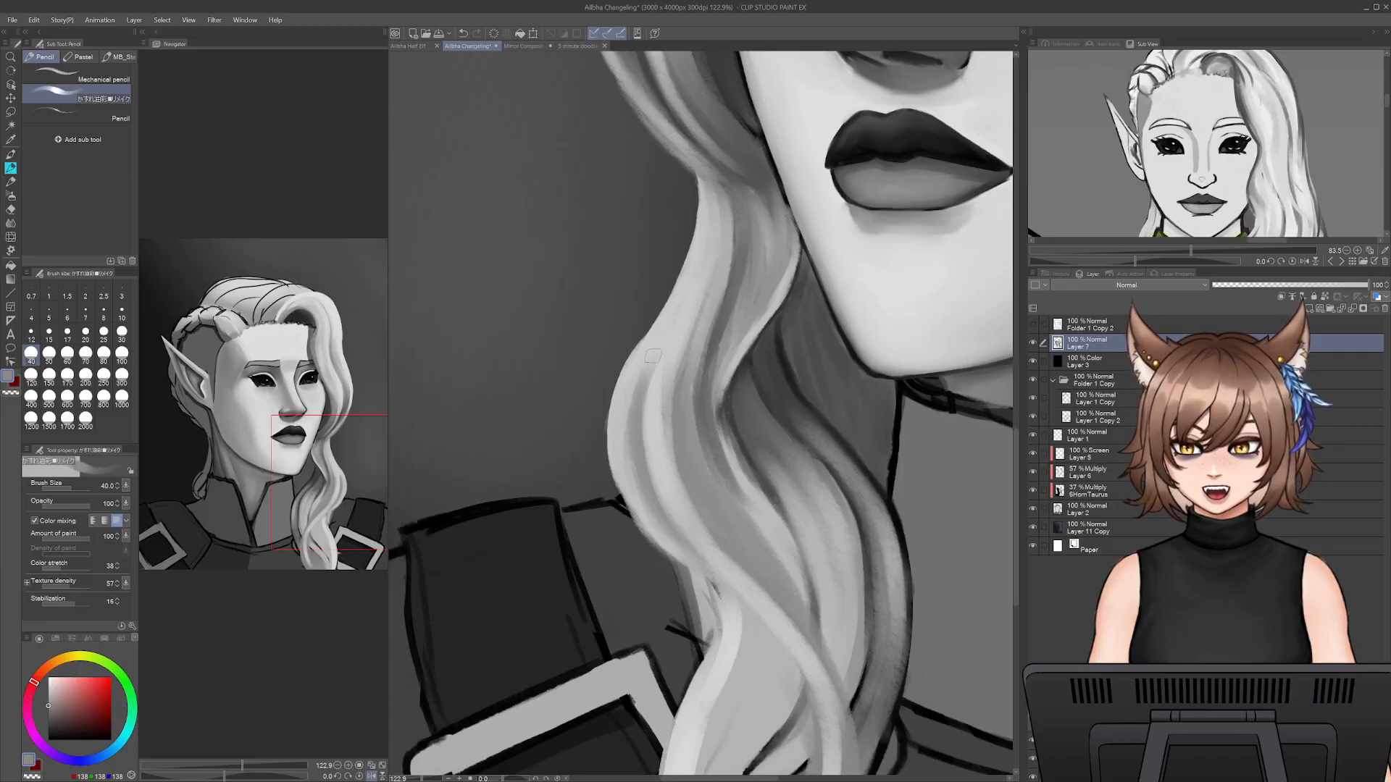
{"action": "left_click", "coordinate": [689, 310], "text": "alt"}
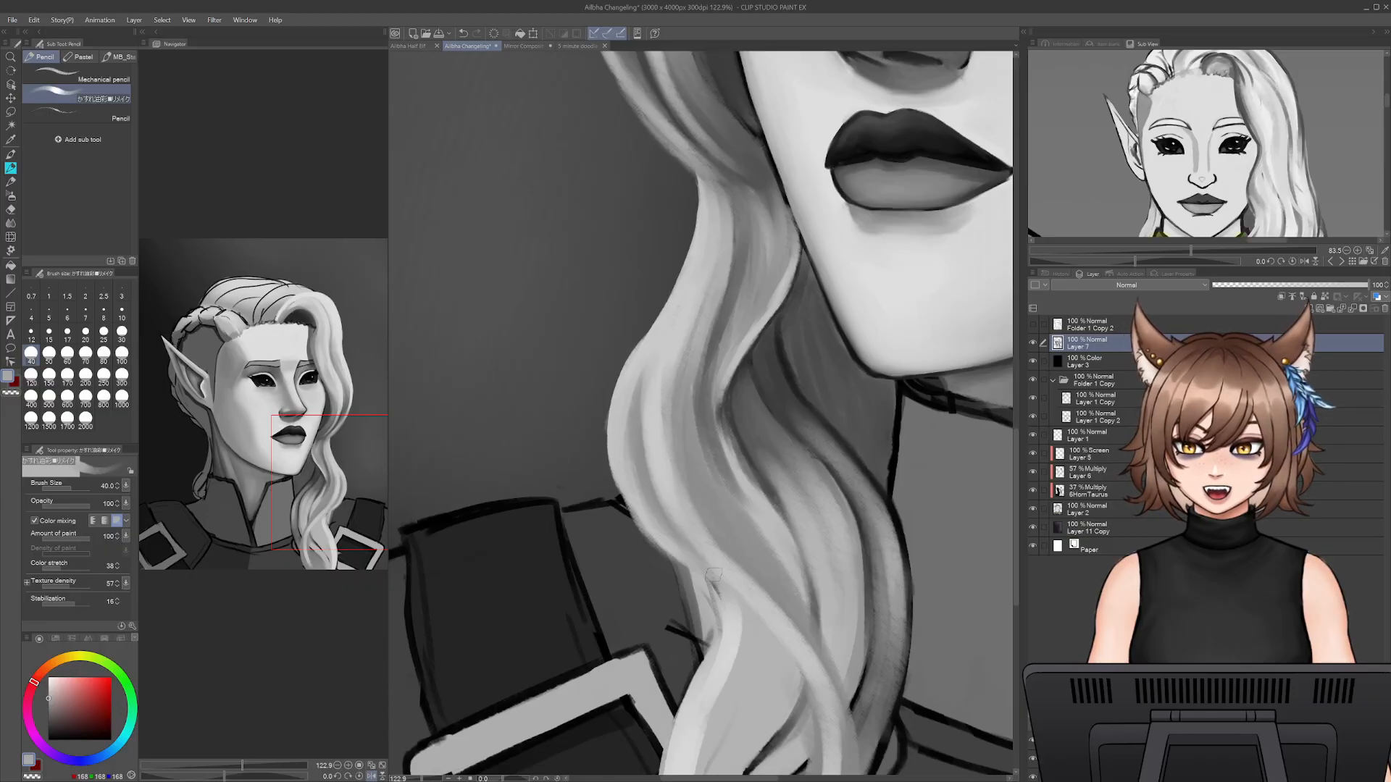
{"action": "left_click", "coordinate": [711, 368], "text": "alt"}
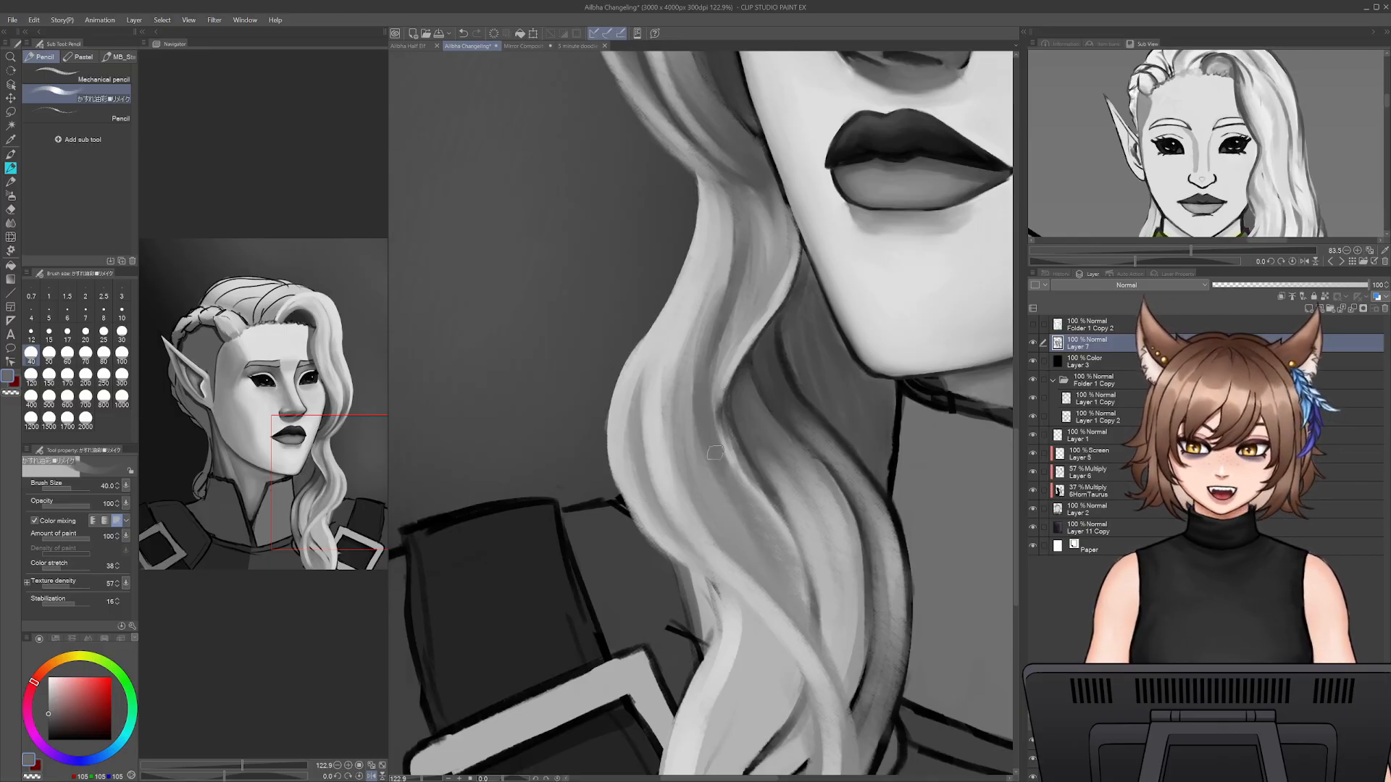
{"action": "left_click", "coordinate": [804, 519], "text": "alt"}
{"action": "mouse_move", "coordinate": [746, 494]}
{"action": "left_mouse_down"}
{"action": "mouse_move", "coordinate": [793, 564]}
{"action": "mouse_move", "coordinate": [804, 616]}
{"action": "left_mouse_up"}
- Sample a light grey (212, 212, 212) and paint upward highlight strands in the lock's lower section beside the shoulder buckle
{"action": "scroll", "coordinate": [803, 621], "scroll_direction": "down", "scroll_amount": 5}
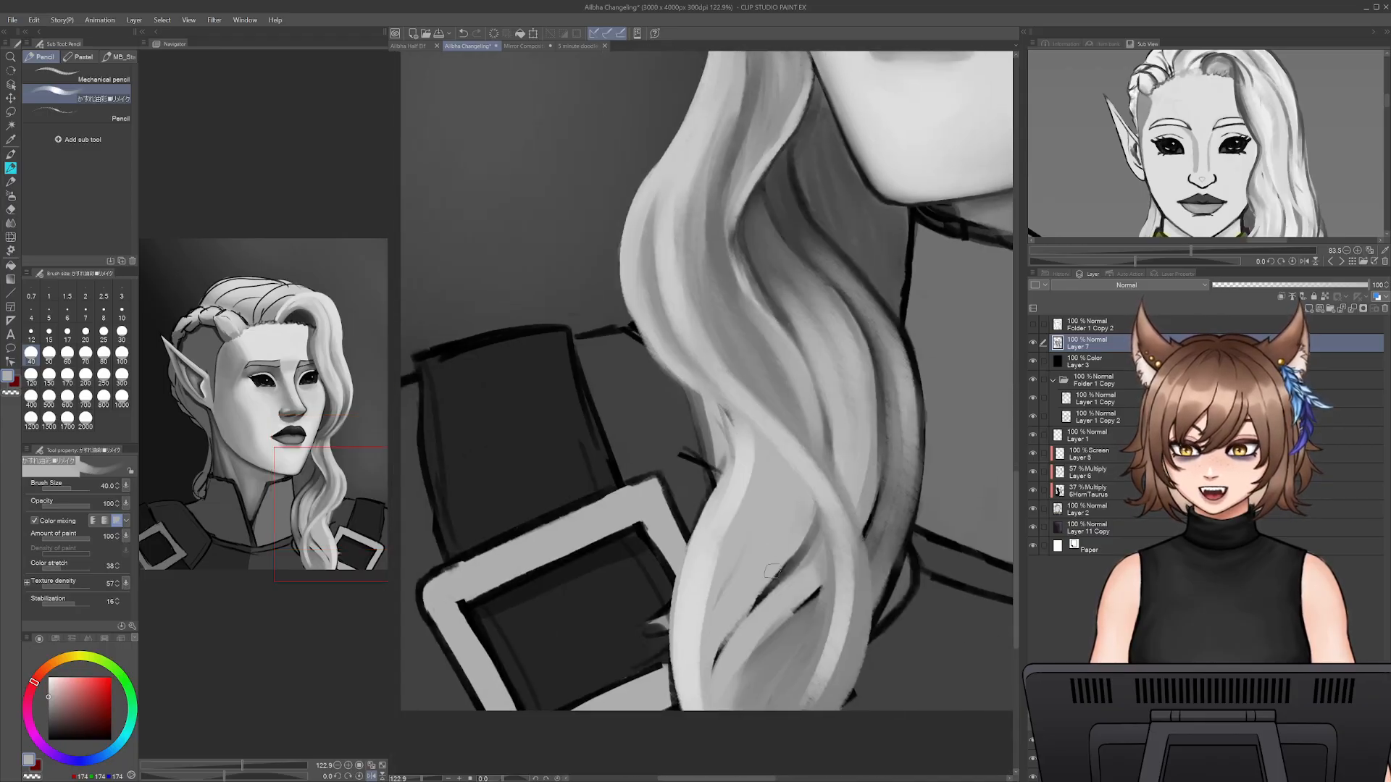
{"action": "left_click", "coordinate": [713, 591], "text": "alt"}
{"action": "left_click_drag", "start_coordinate": [714, 629], "coordinate": [707, 697]}
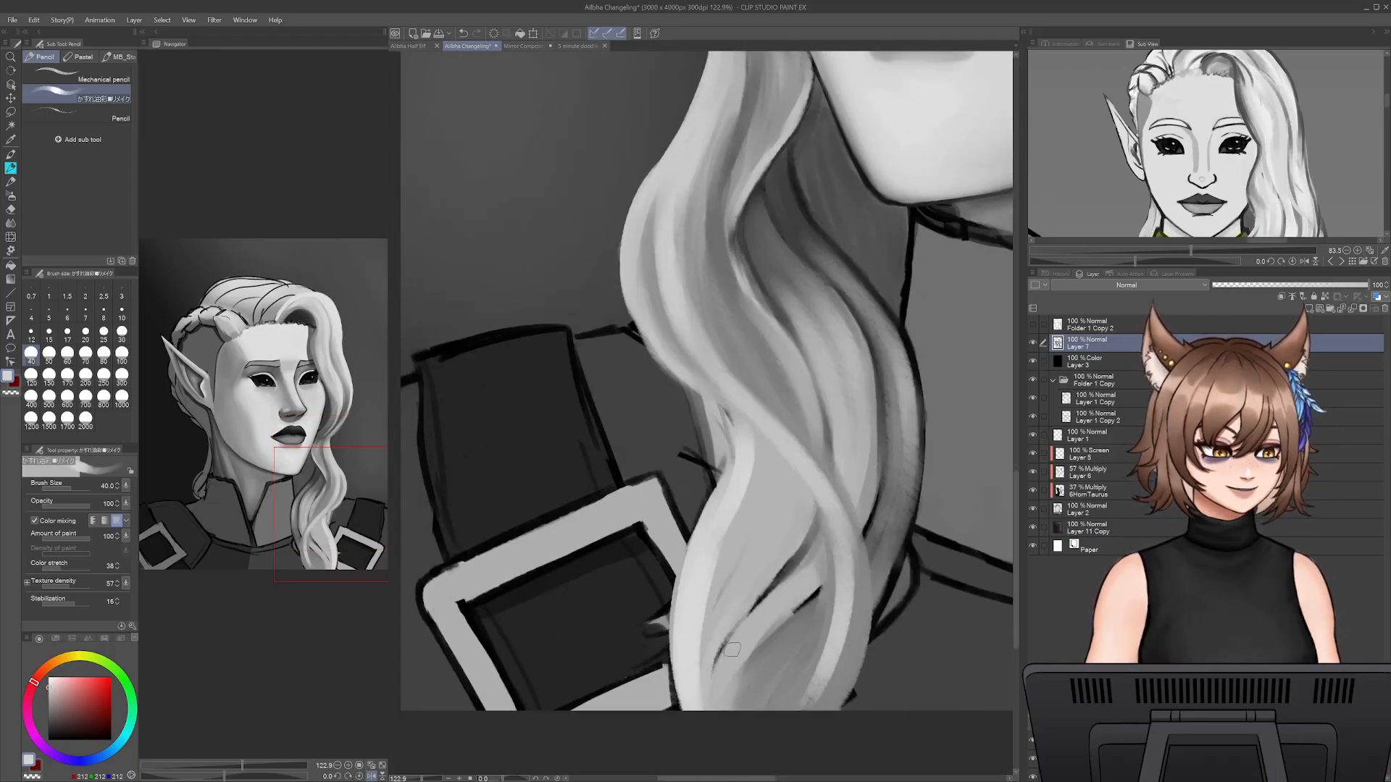
{"action": "left_click_drag", "start_coordinate": [719, 649], "coordinate": [804, 484]}
{"action": "mouse_move", "coordinate": [746, 606]}
{"action": "left_mouse_down"}
{"action": "mouse_move", "coordinate": [796, 504]}
{"action": "mouse_move", "coordinate": [766, 482]}
{"action": "left_mouse_up"}
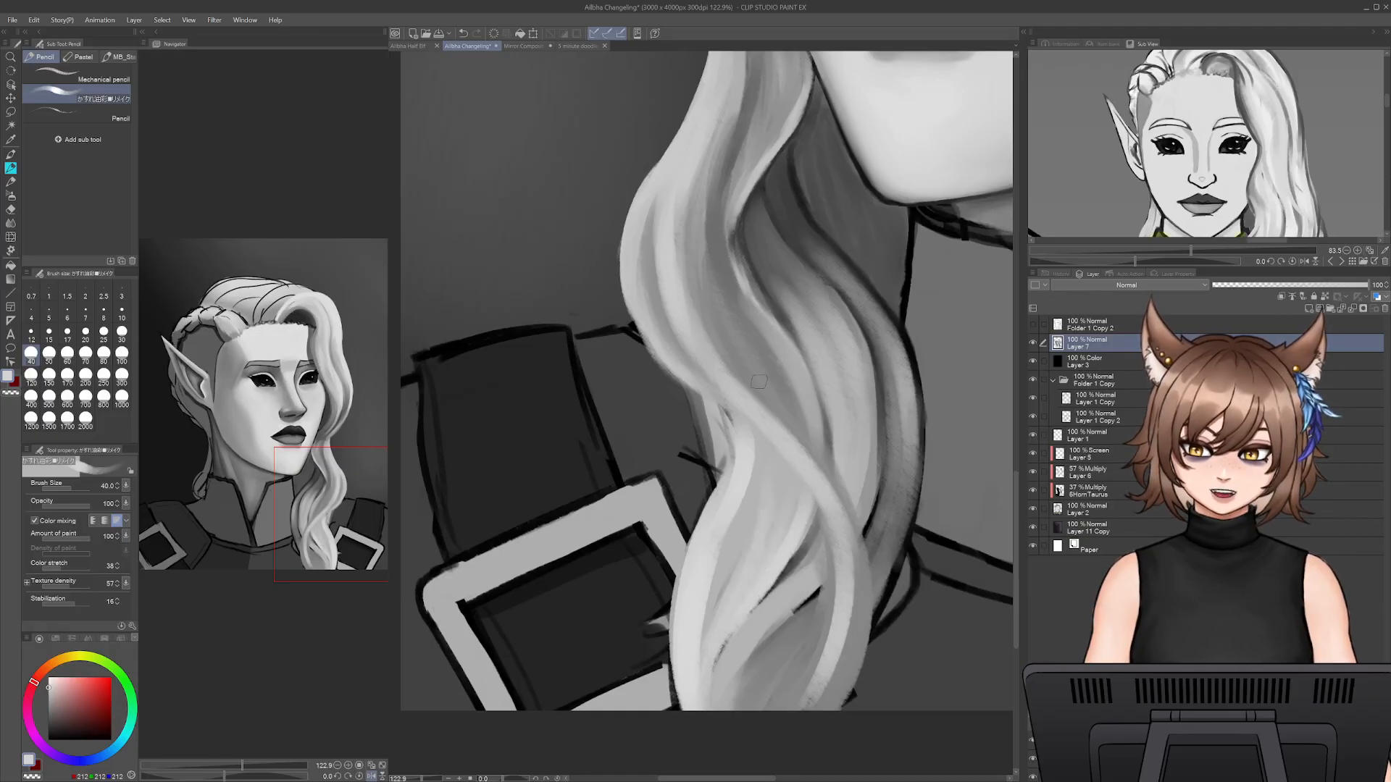
- Brush light grey strands along the curved middle section of the lock, just above the crossing strand
{"action": "left_click_drag", "start_coordinate": [773, 409], "coordinate": [730, 291]}
{"action": "left_click_drag", "start_coordinate": [771, 414], "coordinate": [719, 318]}
{"action": "left_click_drag", "start_coordinate": [807, 450], "coordinate": [768, 362]}
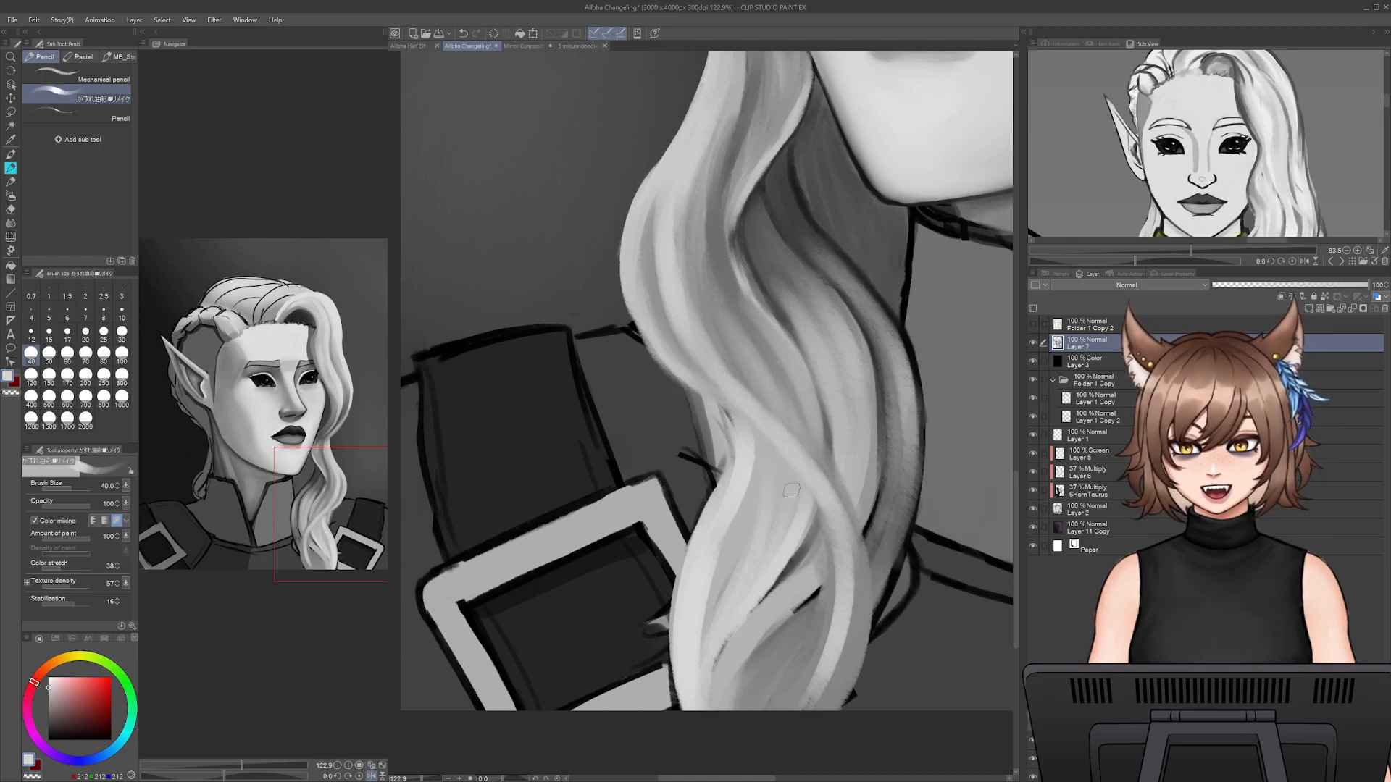
{"action": "key", "text": "alt"}
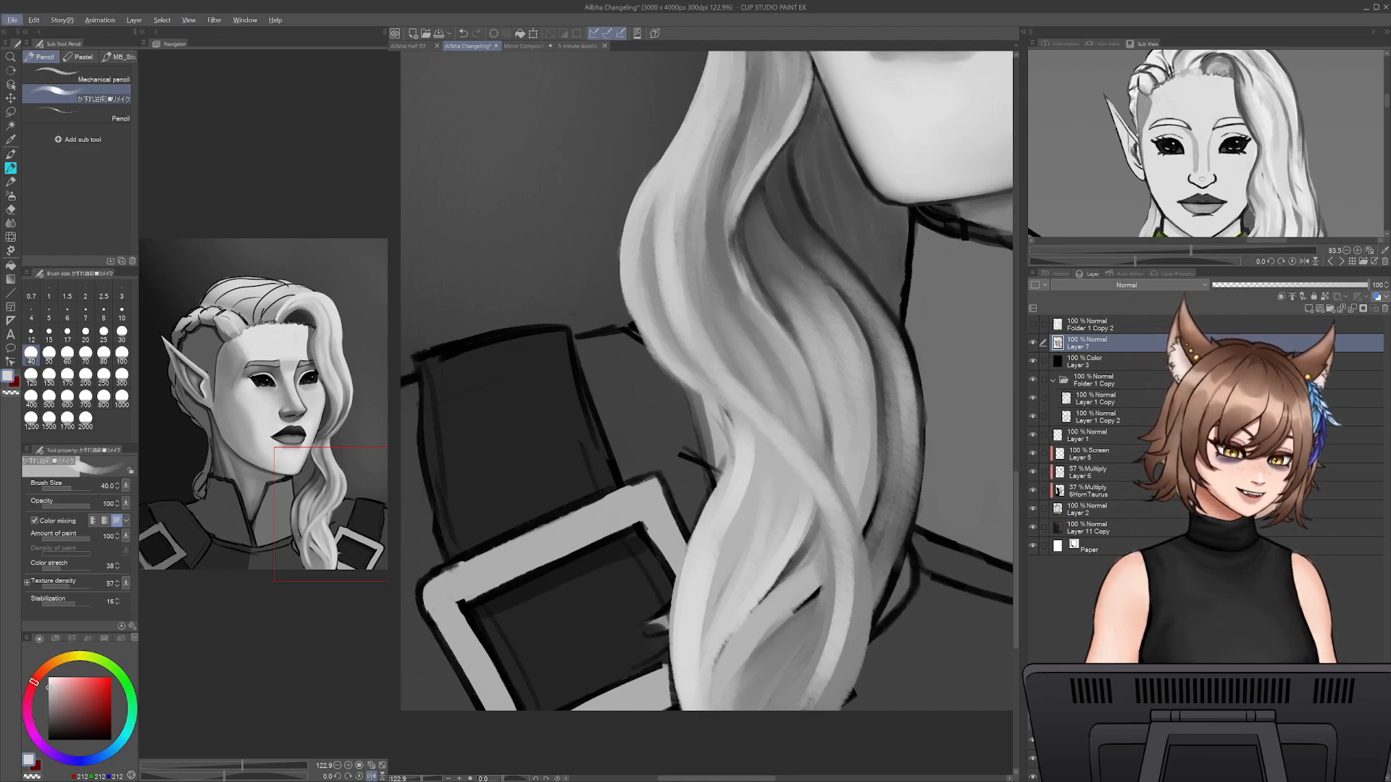
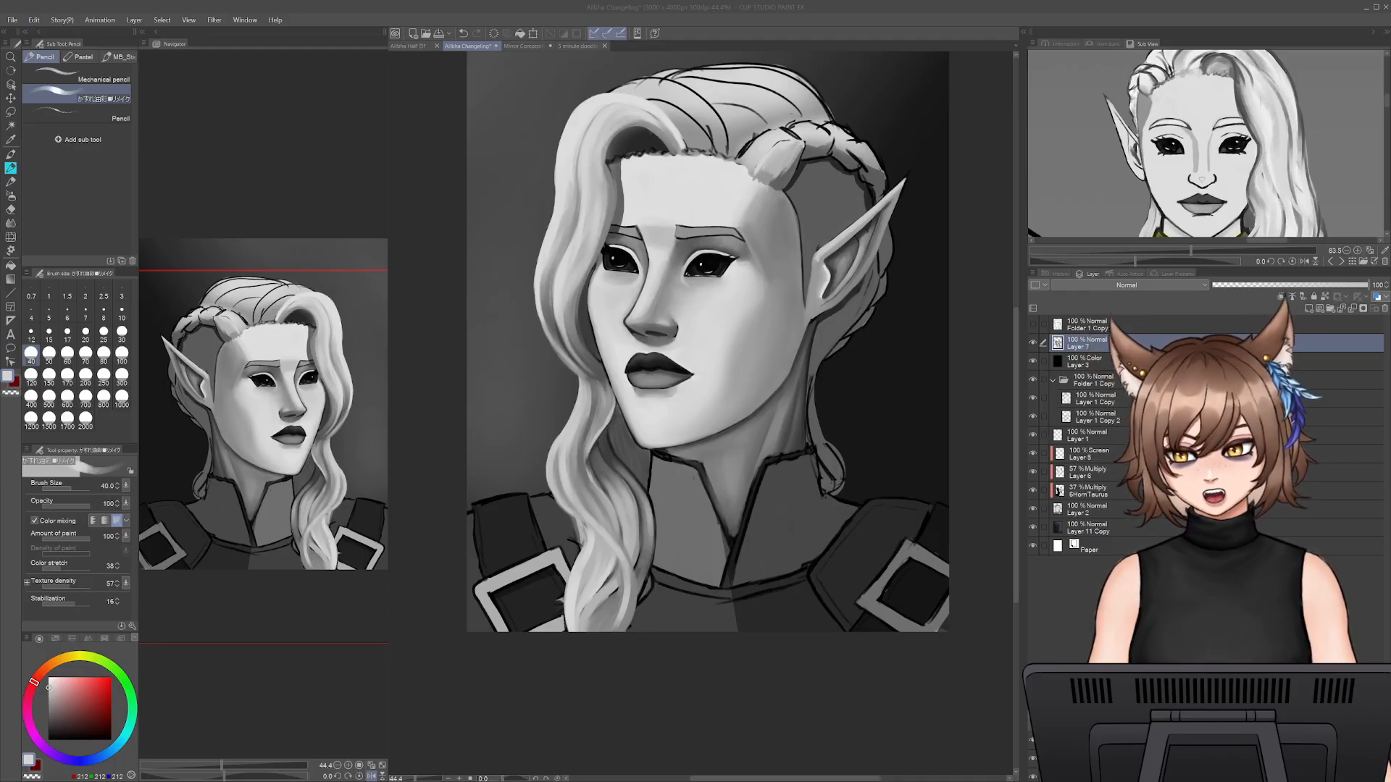
- Set the brush size to 25 and blend sampled grey shading strokes into the inner part of the lock beside the chin
{"action": "left_click", "coordinate": [443, 741]}
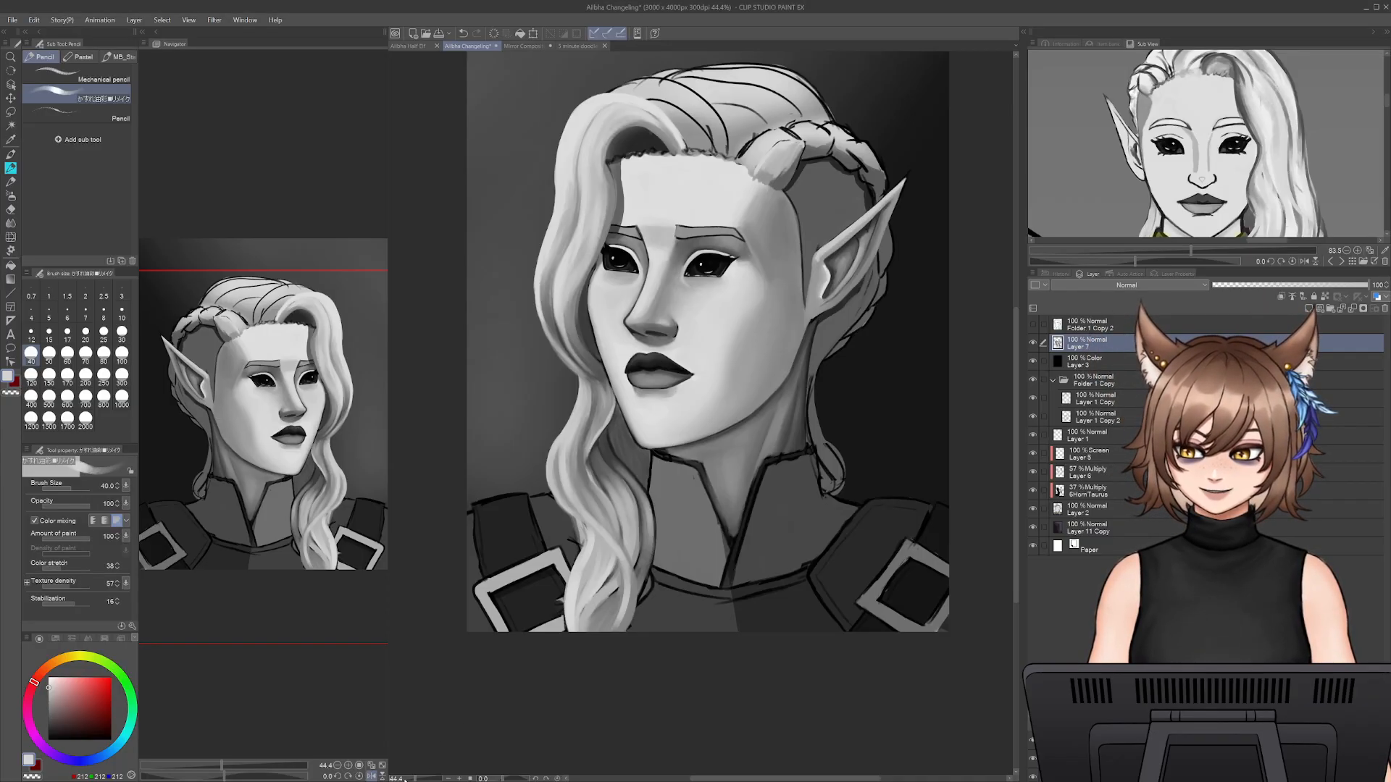
{"action": "scroll", "coordinate": [445, 733], "scroll_direction": "up", "scroll_amount": 3}
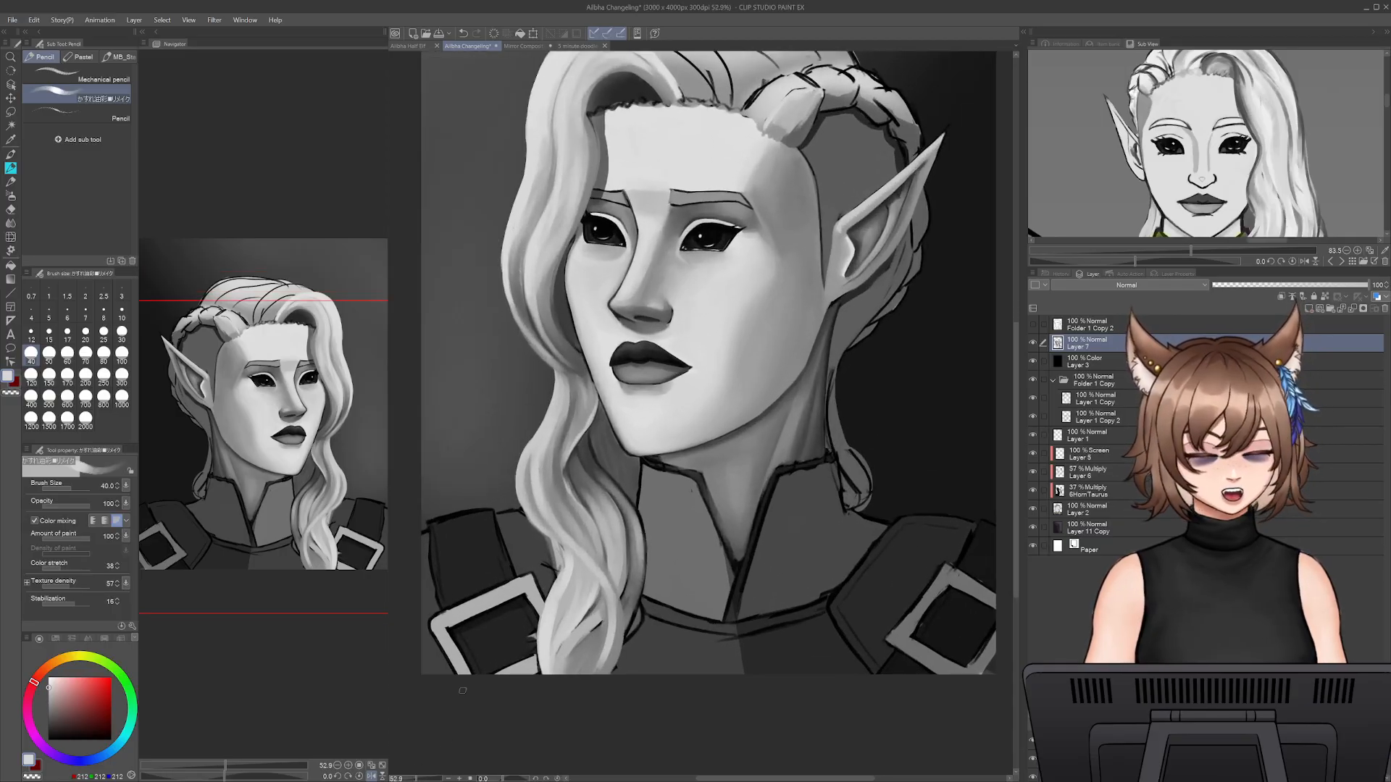
{"action": "left_click_drag", "start_coordinate": [689, 664], "coordinate": [780, 638]}
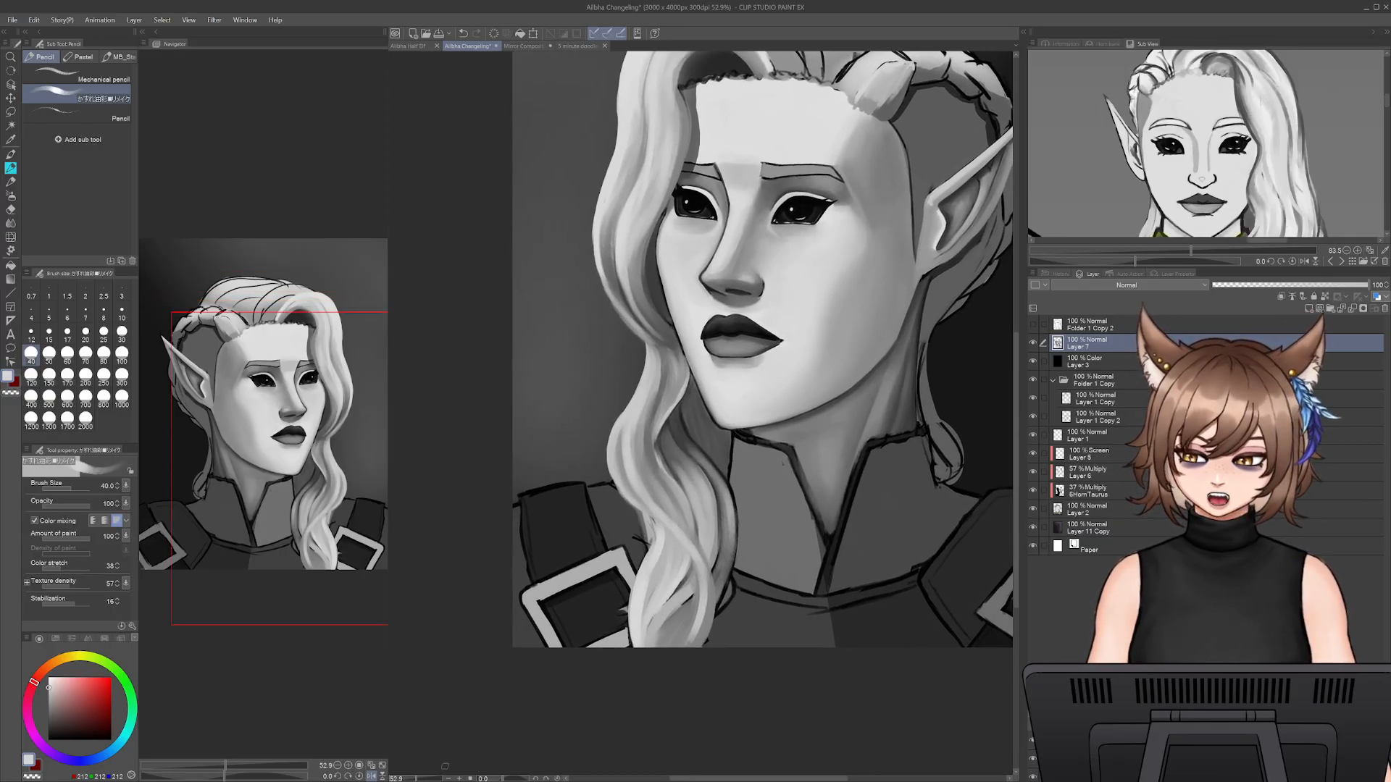
{"action": "scroll", "coordinate": [629, 383], "scroll_direction": "up", "scroll_amount": 5}
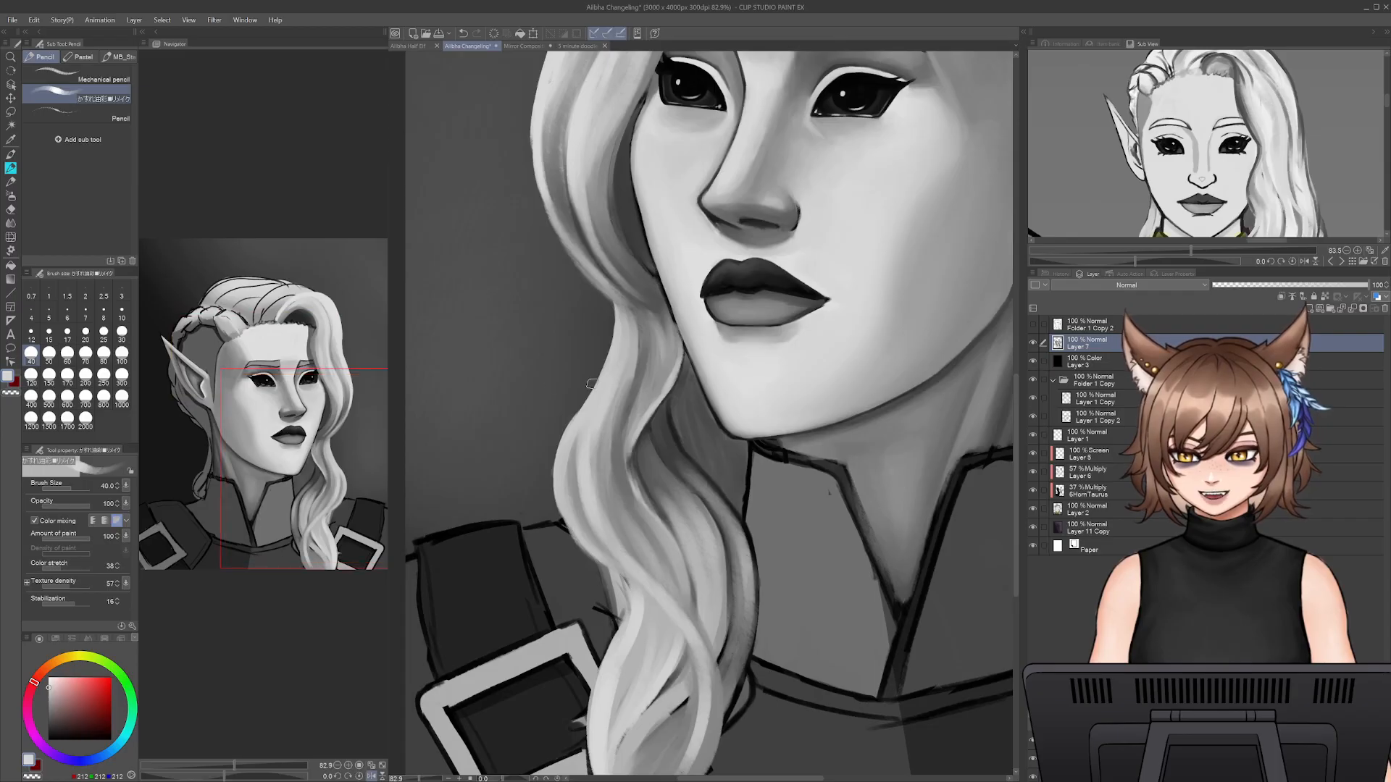
{"action": "left_click", "coordinate": [633, 391], "text": "alt"}
{"action": "key", "text": "bracketleft"}
{"action": "key", "text": "bracketleft"}
{"action": "left_click_drag", "start_coordinate": [559, 508], "coordinate": [477, 754]}
{"action": "key", "text": "ctrl+z"}
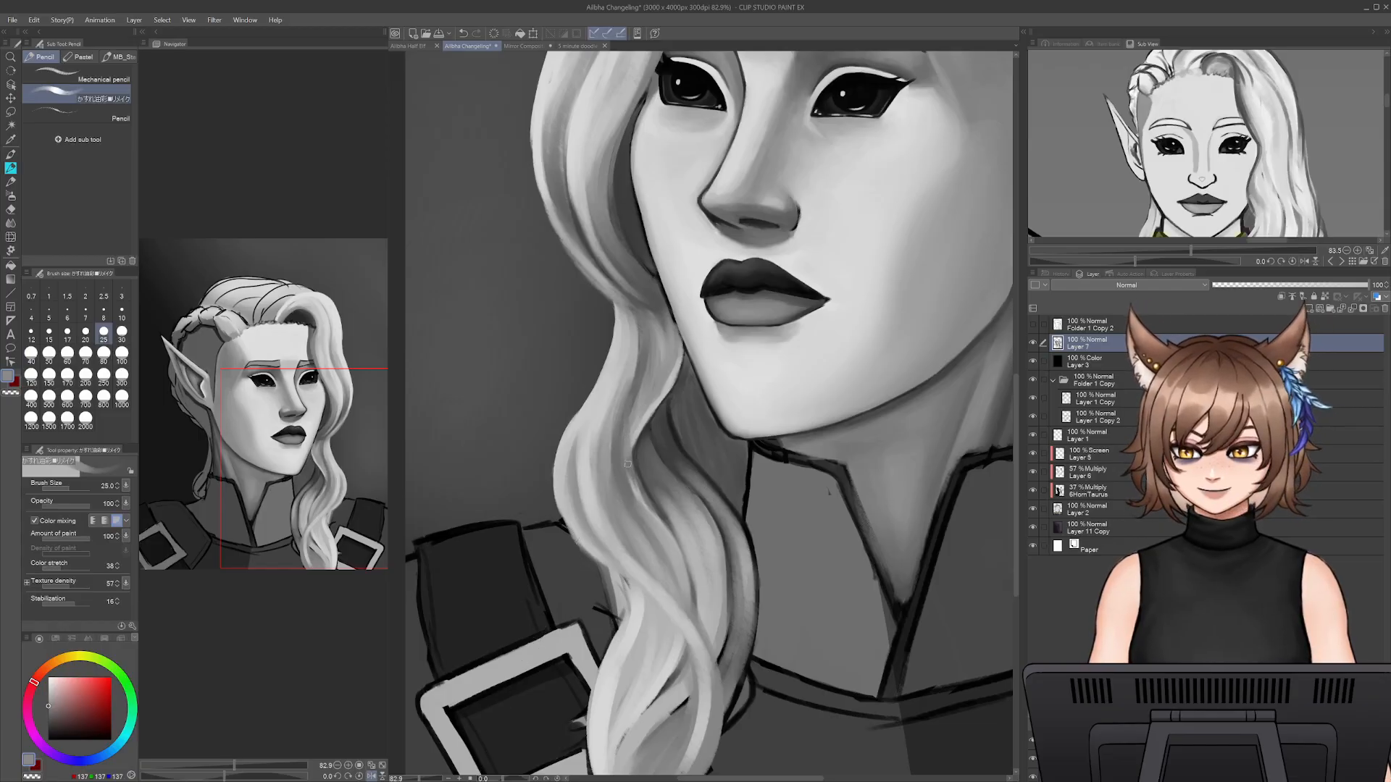
{"action": "left_click", "coordinate": [629, 410], "text": "alt"}
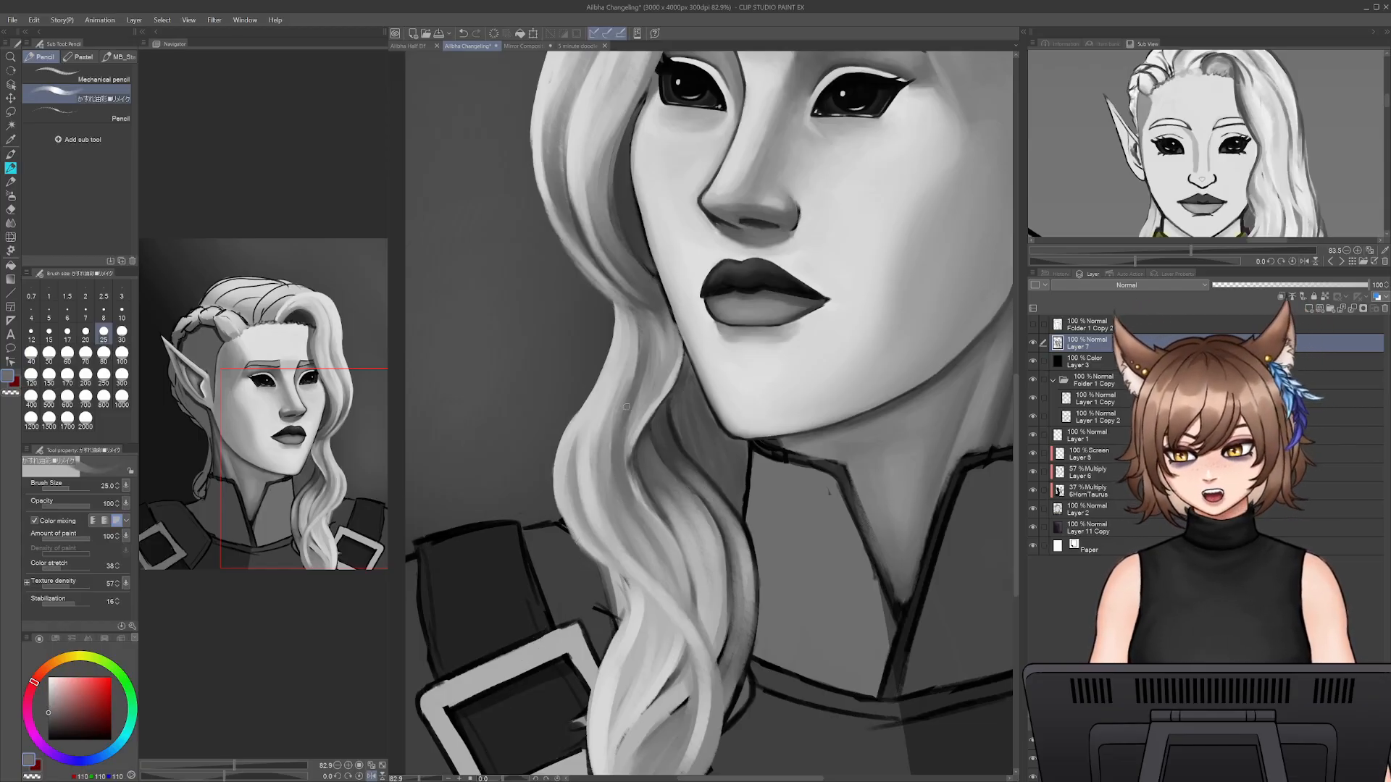
{"action": "mouse_move", "coordinate": [628, 422]}
{"action": "left_mouse_down"}
{"action": "mouse_move", "coordinate": [640, 500]}
{"action": "mouse_move", "coordinate": [650, 395]}
{"action": "left_mouse_up"}
{"action": "left_click", "coordinate": [628, 470], "text": "alt"}
{"action": "left_click_drag", "start_coordinate": [646, 293], "coordinate": [660, 313]}
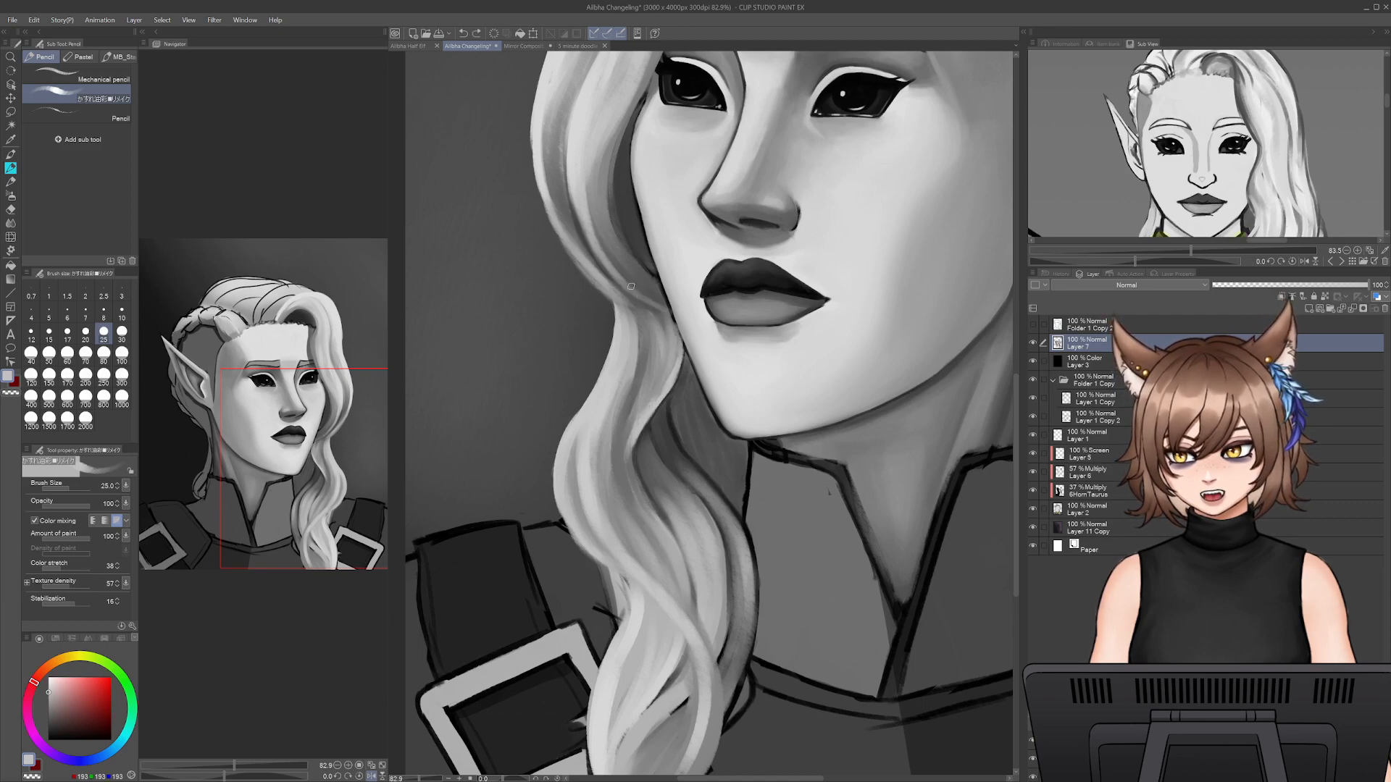
- Try a thin dark grey (64, 64, 64) line at brush size 15 along the lock's edge beside the jaw
{"action": "left_click", "coordinate": [666, 312], "text": "alt"}
{"action": "key", "text": "bracketleft"}
{"action": "key", "text": "bracketleft"}
{"action": "key", "text": "bracketleft"}
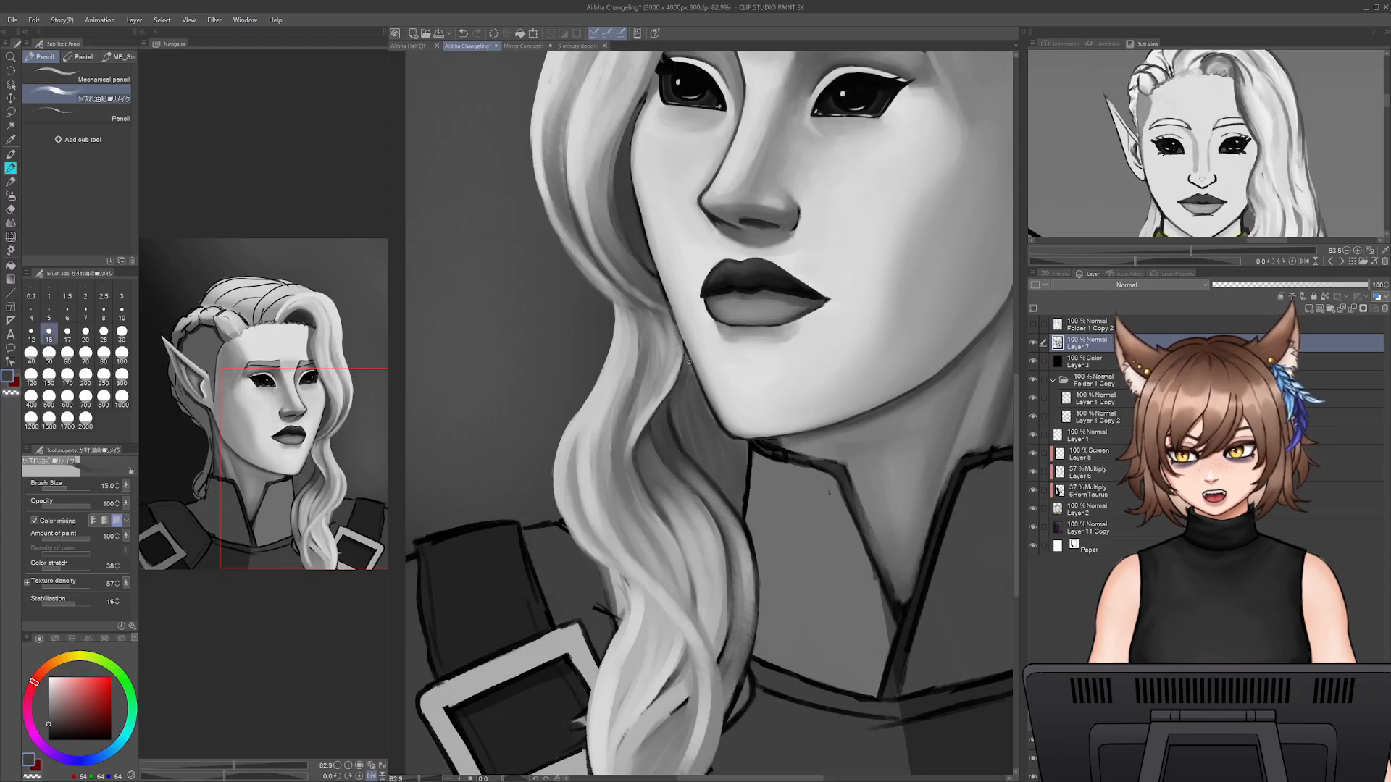
{"action": "left_click_drag", "start_coordinate": [671, 312], "coordinate": [685, 348]}
{"action": "key", "text": "ctrl+z"}
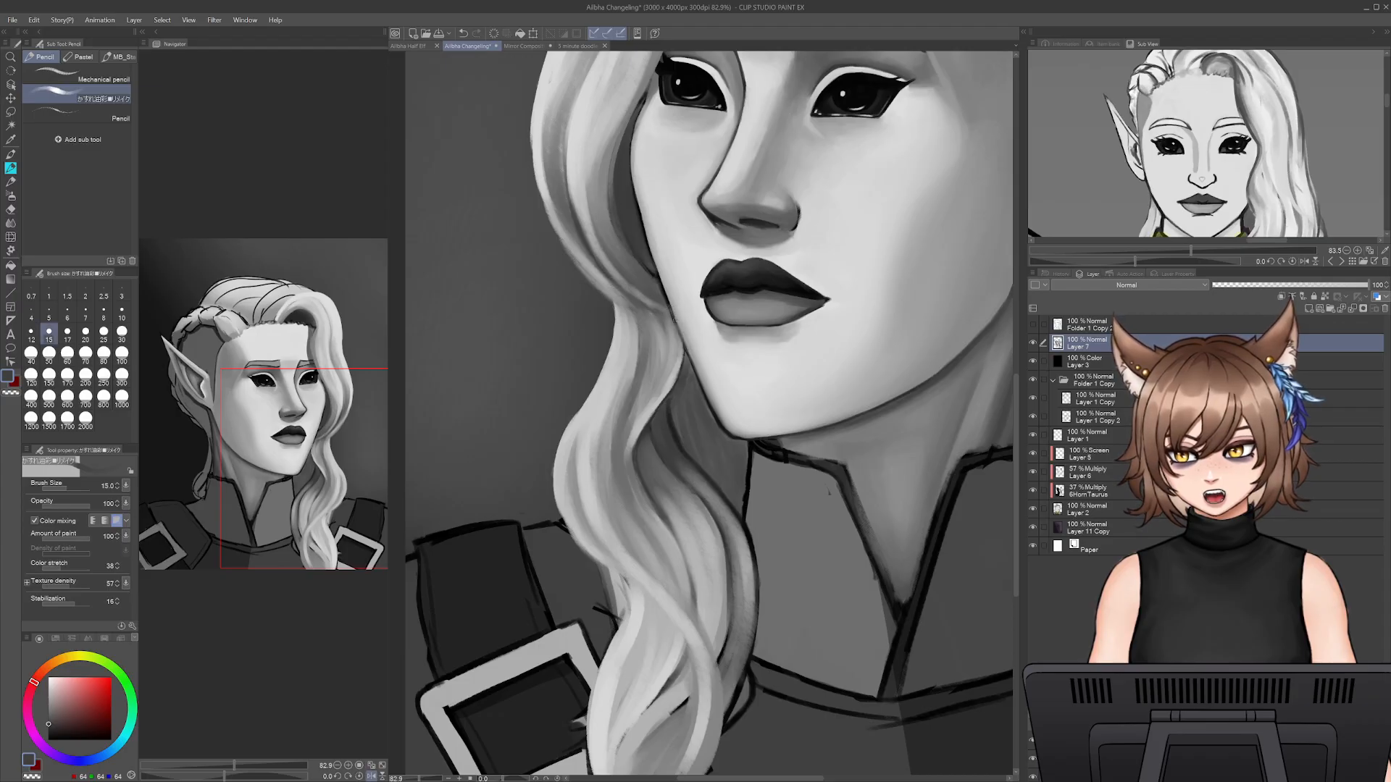
- Set the brush size to 35 and paint sampled mid grey (142, 142, 142) shading into the lock's inner curve below the jaw
{"action": "left_click_drag", "start_coordinate": [714, 643], "coordinate": [771, 621]}
{"action": "left_click", "coordinate": [723, 464], "text": "alt"}
{"action": "key", "text": "bracketright"}
{"action": "key", "text": "bracketright"}
{"action": "key", "text": "bracketright"}
{"action": "key", "text": "bracketright"}
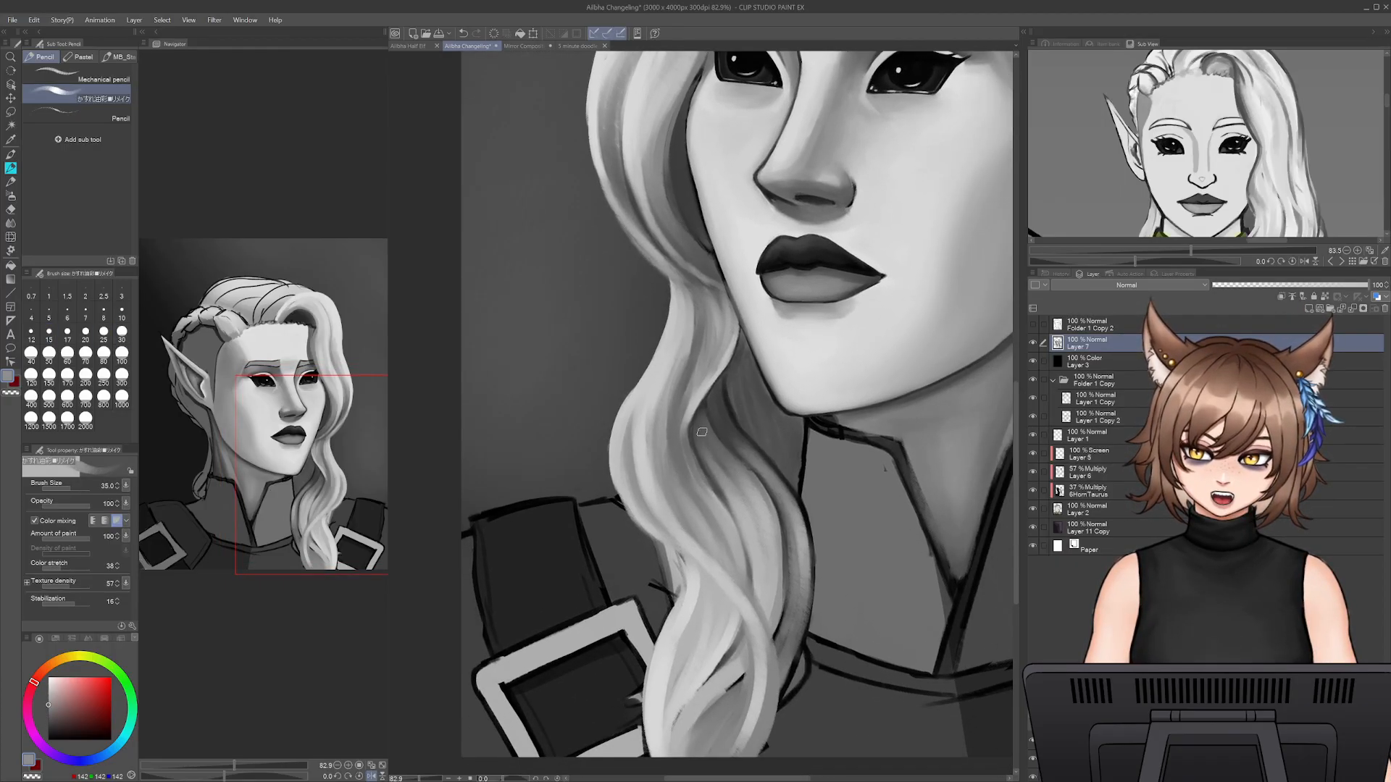
{"action": "mouse_move", "coordinate": [752, 465]}
{"action": "left_mouse_down"}
{"action": "mouse_move", "coordinate": [719, 412]}
{"action": "mouse_move", "coordinate": [743, 443]}
{"action": "left_mouse_up"}
- Paint dark grey strands at brush sizes 20 and 15 into the shadowed hair between the lock and the jaw
{"action": "left_click", "coordinate": [721, 399], "text": "alt"}
{"action": "key", "text": "bracketleft"}
{"action": "key", "text": "bracketleft"}
{"action": "key", "text": "bracketleft"}
{"action": "left_click", "coordinate": [728, 384], "text": "alt"}
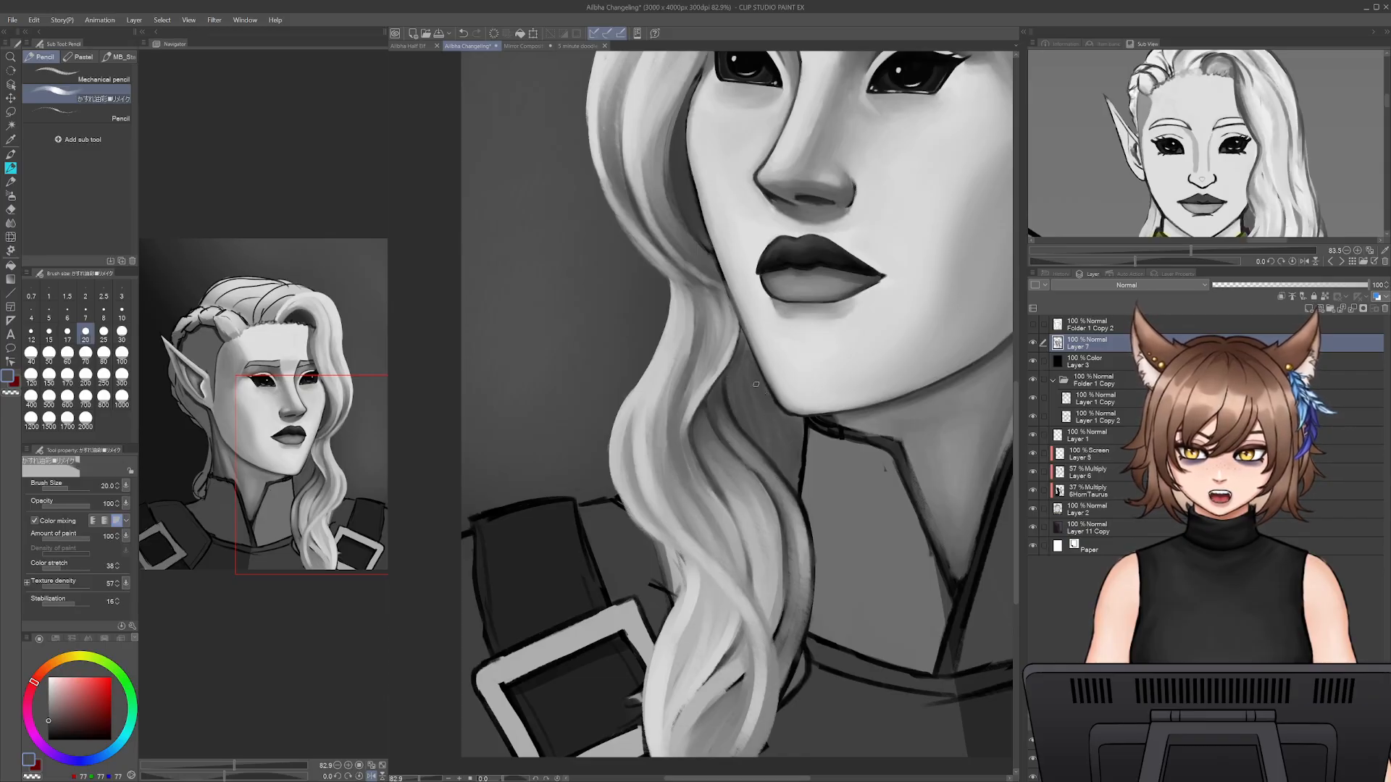
{"action": "left_click", "coordinate": [747, 435], "text": "alt"}
{"action": "key", "text": "bracketleft"}
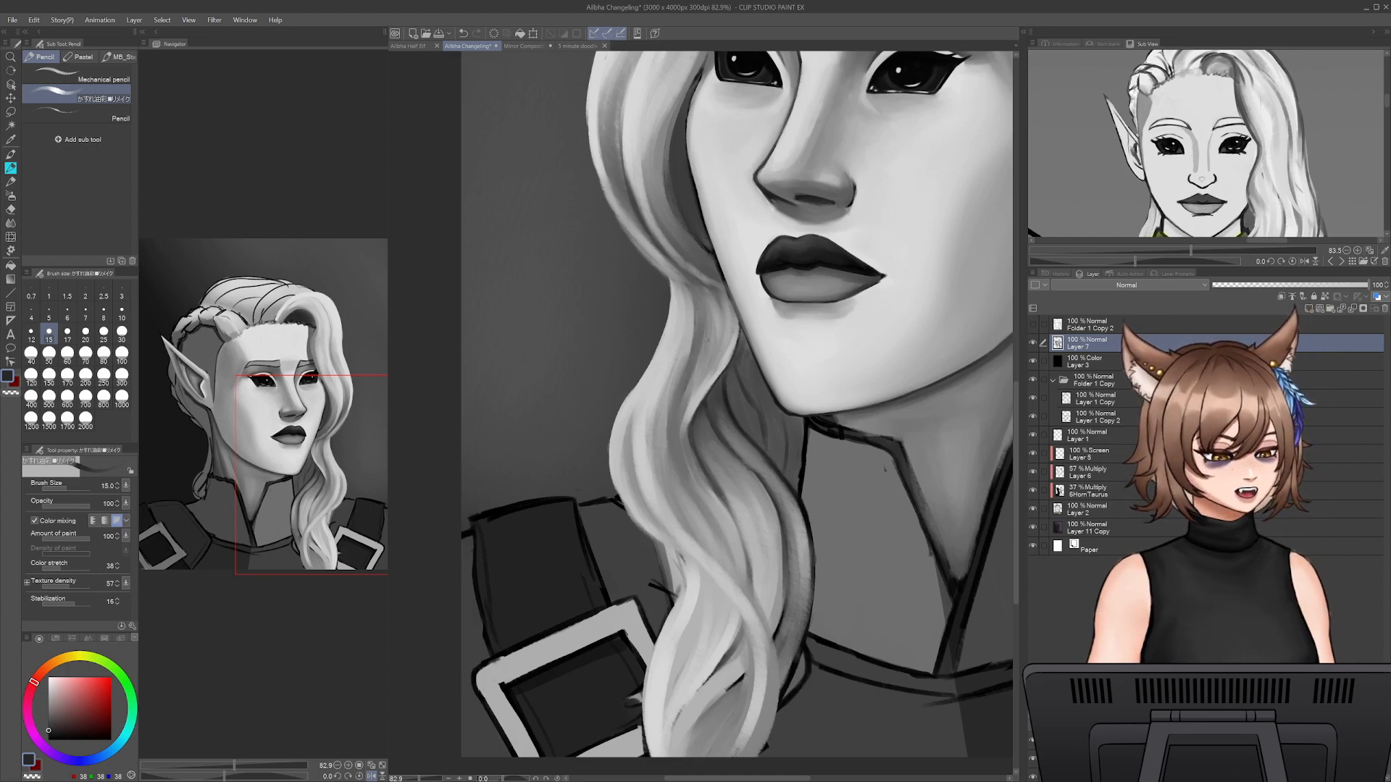
- Enlarge the brush to 25 and 35 and deepen the shadow behind the lock with sampled dark greys
{"action": "left_click", "coordinate": [746, 394], "text": "alt"}
{"action": "key", "text": "bracketright"}
{"action": "key", "text": "bracketright"}
{"action": "key", "text": "bracketright"}
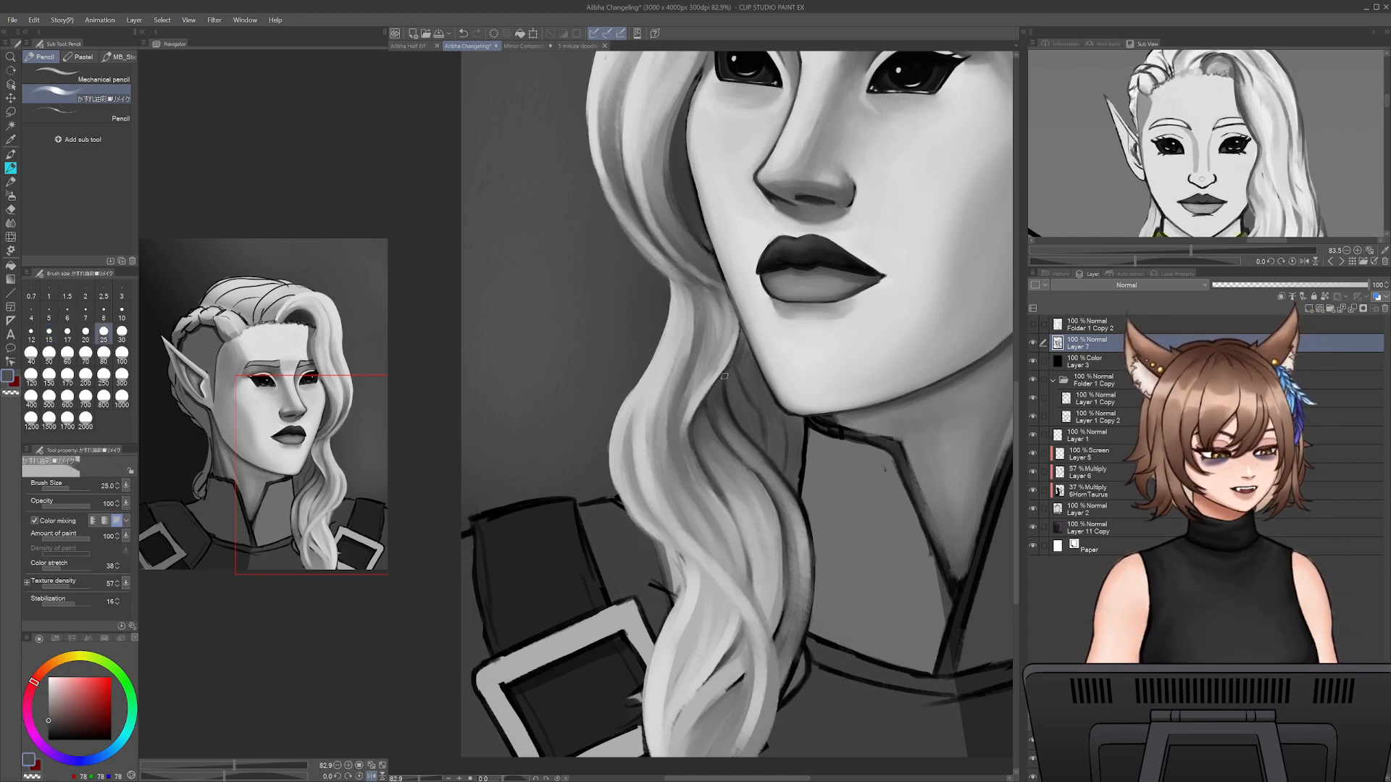
{"action": "left_click", "coordinate": [734, 402], "text": "alt"}
{"action": "key", "text": "bracketright"}
{"action": "key", "text": "bracketright"}
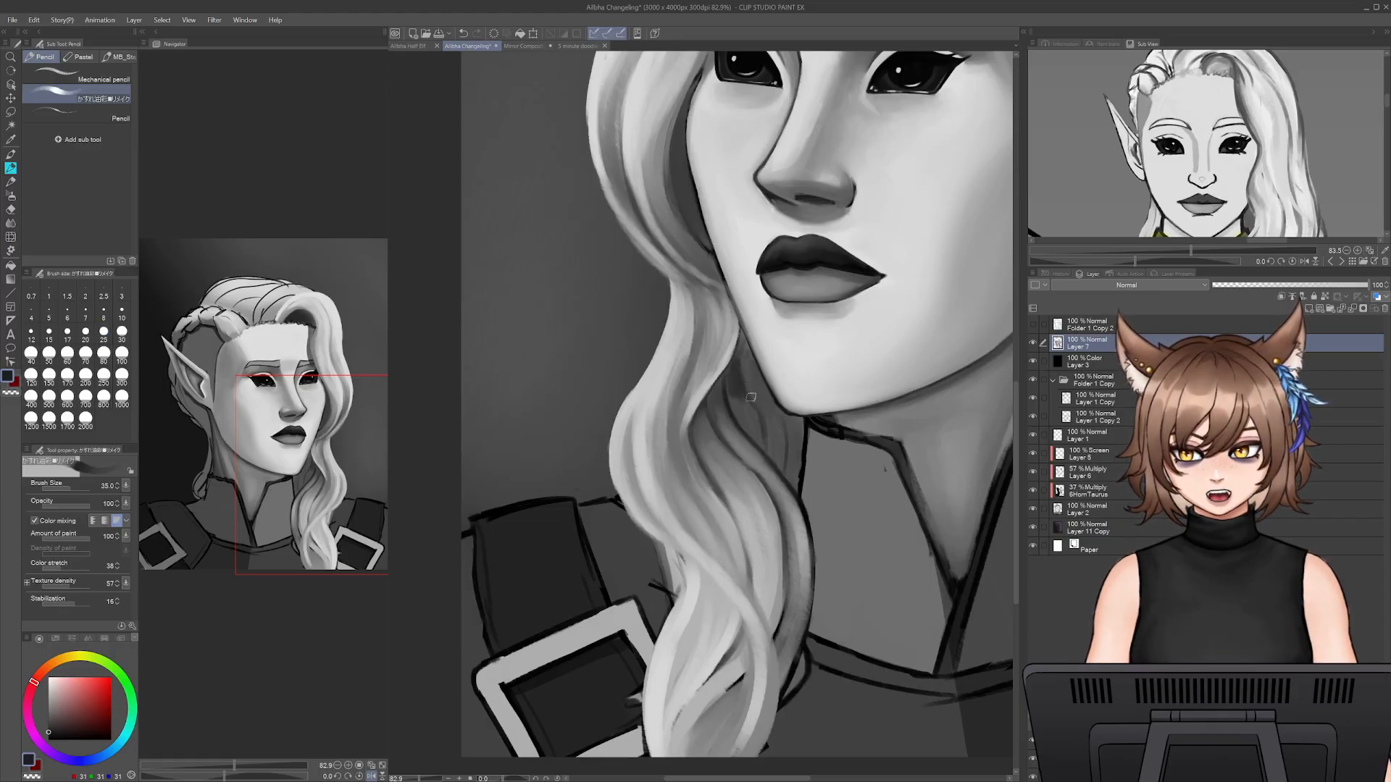
- Blend sampled dark greys at brush size 35 through the hair gap under the jaw, down to the collar edge
{"action": "left_click", "coordinate": [739, 400], "text": "alt"}
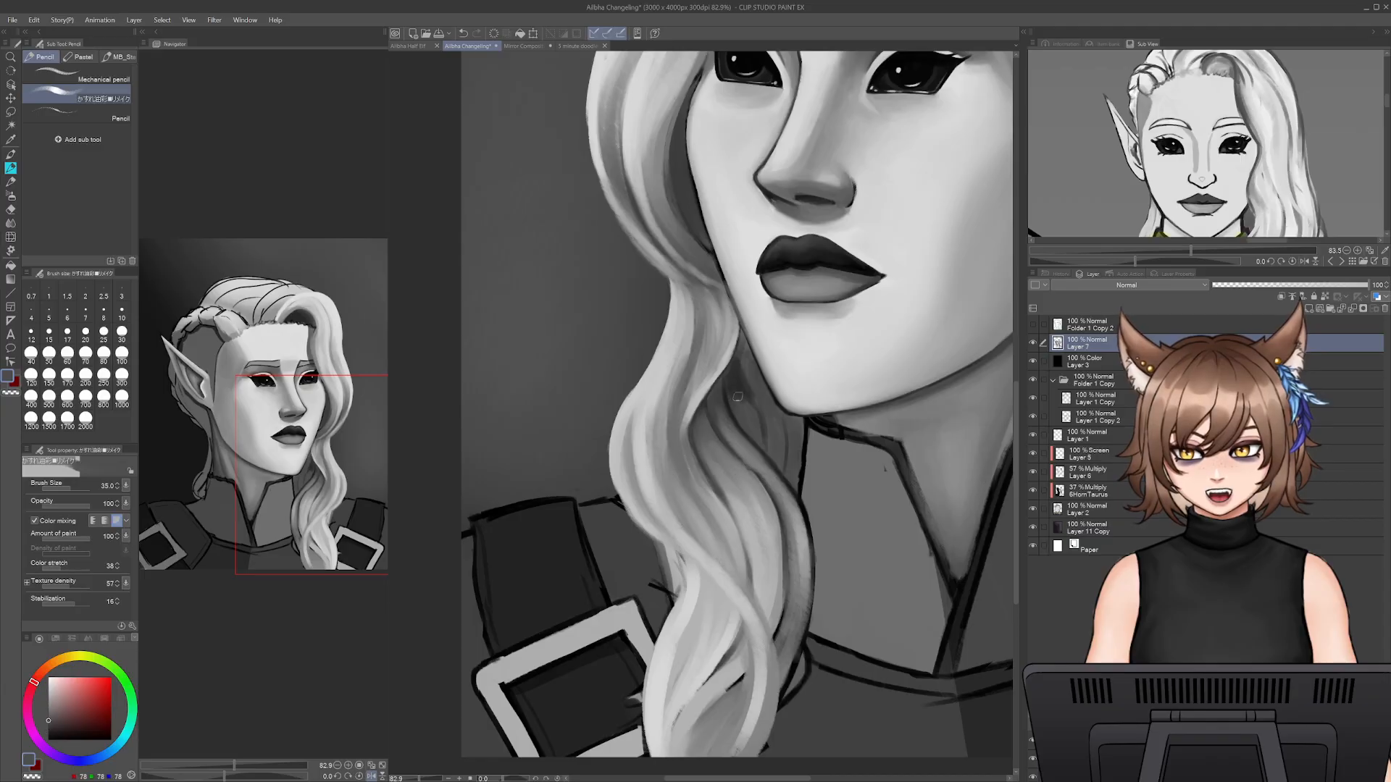
{"action": "left_click", "coordinate": [752, 413], "text": "alt"}
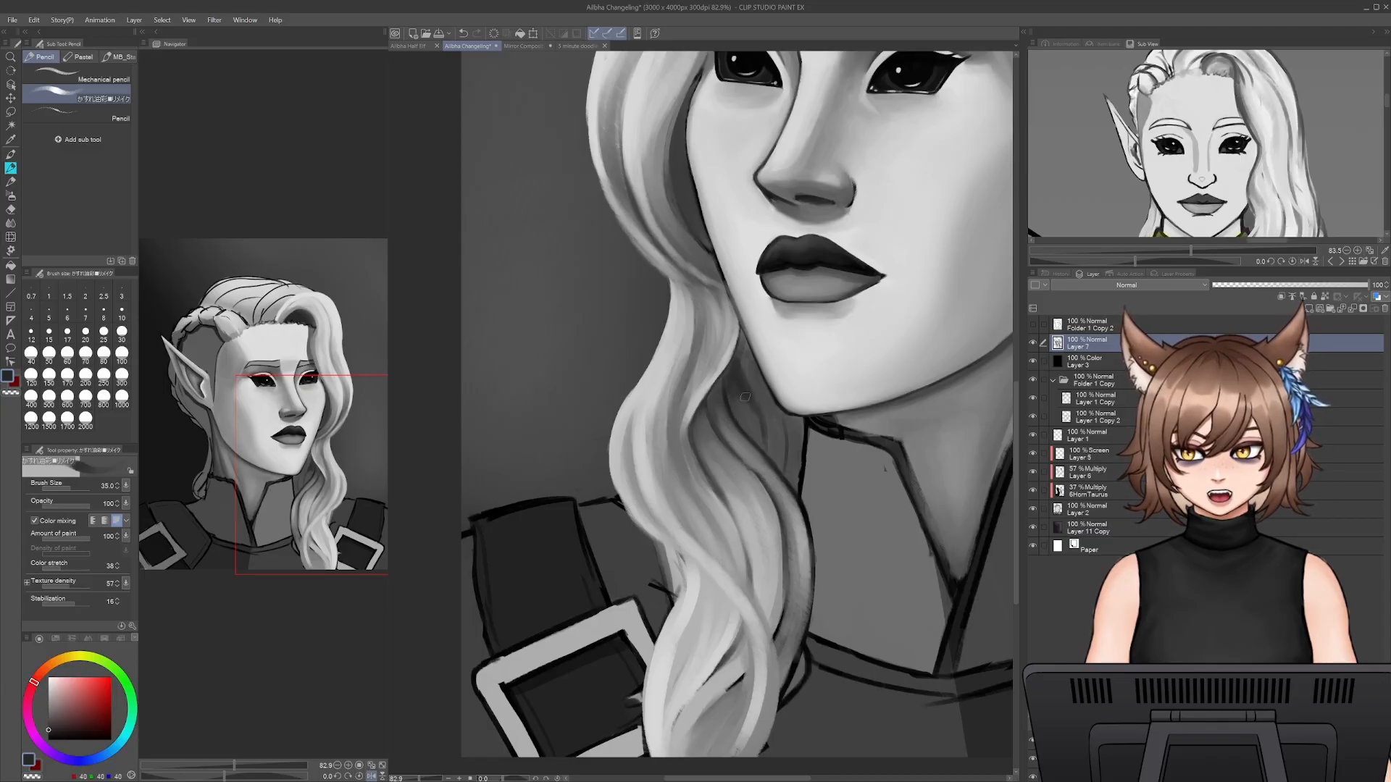
{"action": "left_click", "coordinate": [761, 428], "text": "alt"}
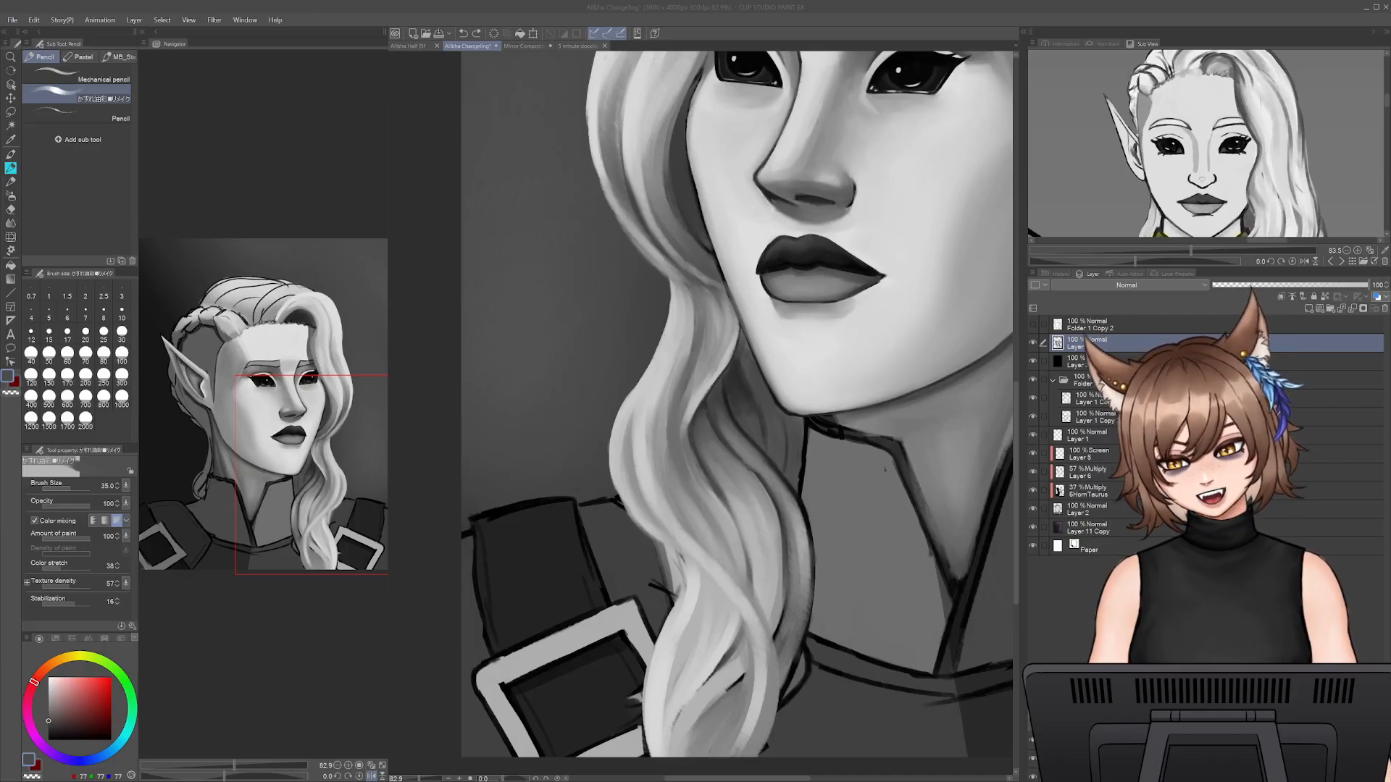
{"action": "left_click", "coordinate": [862, 636]}
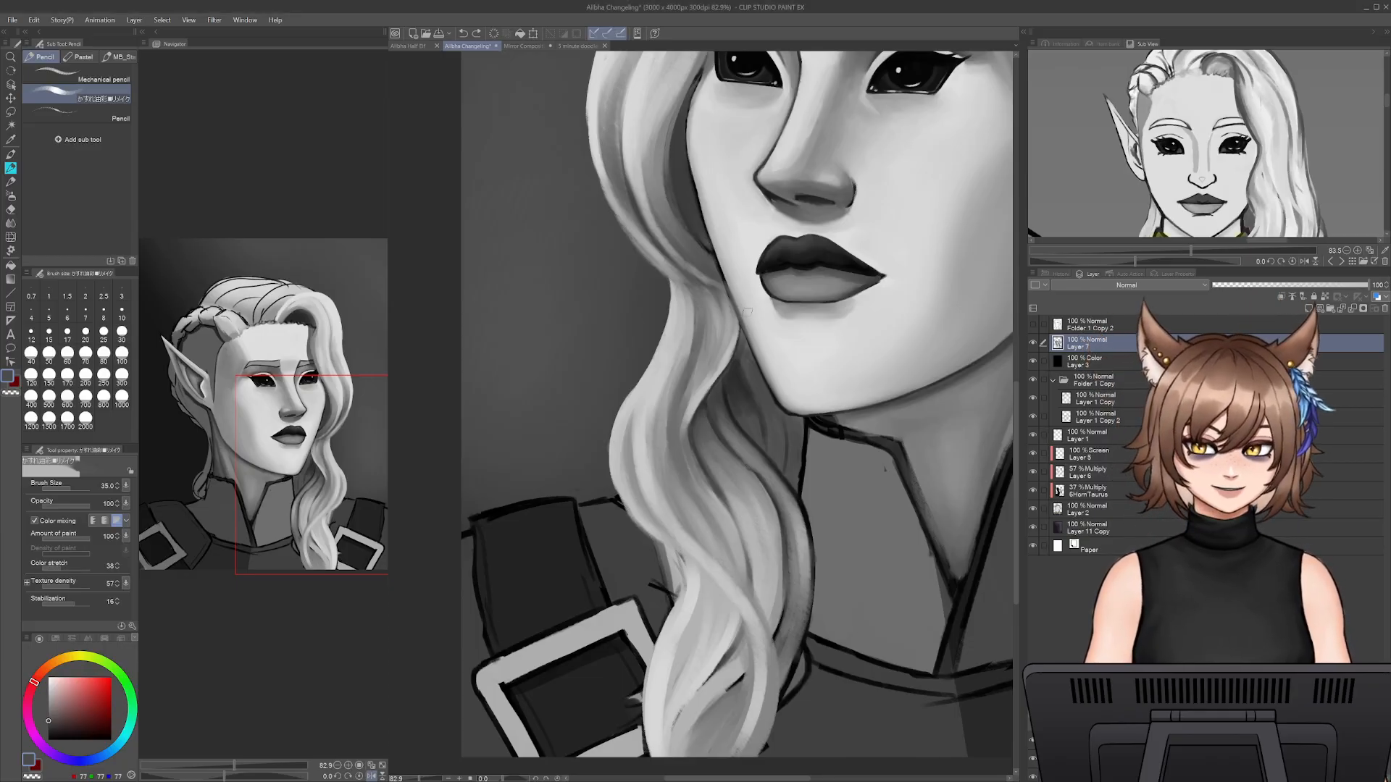
{"action": "left_click", "coordinate": [739, 381], "text": "alt"}
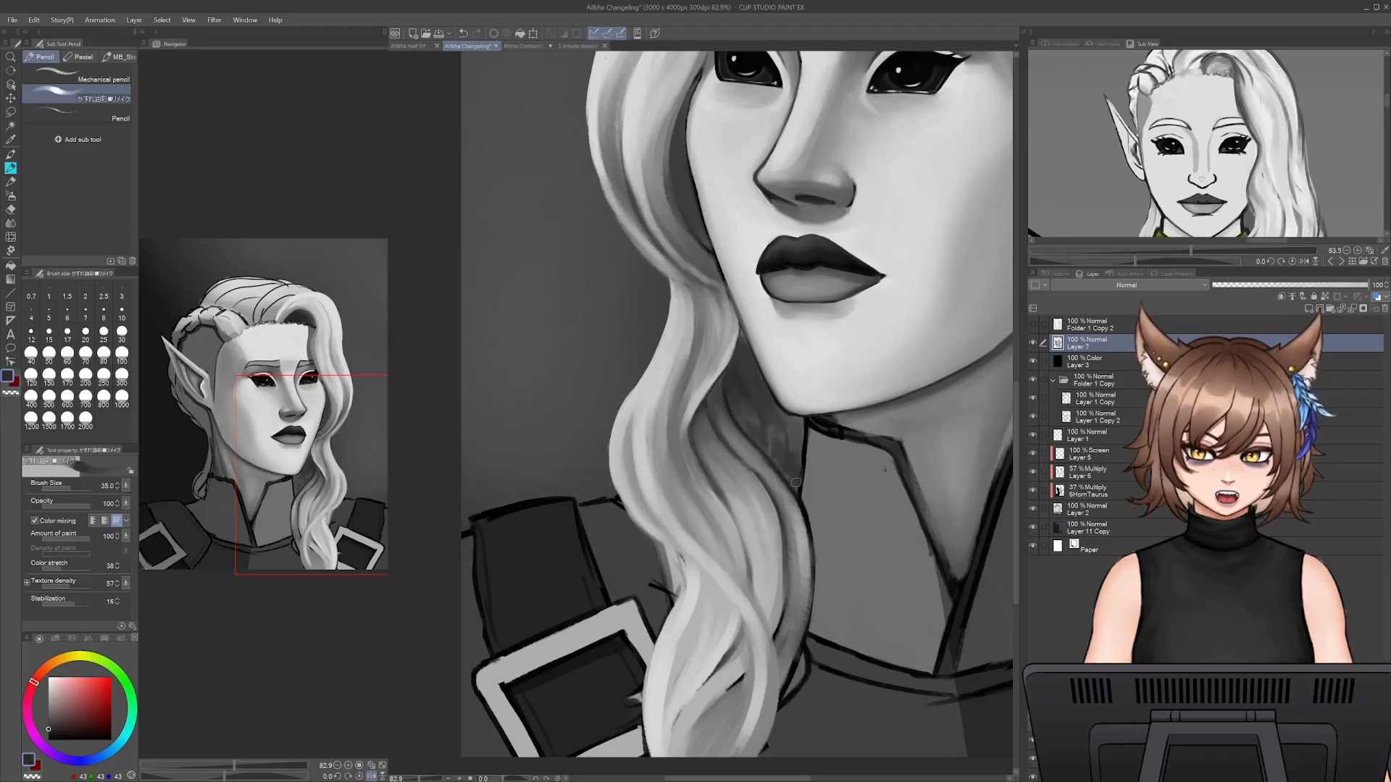
{"action": "left_click", "coordinate": [794, 431], "text": "alt"}
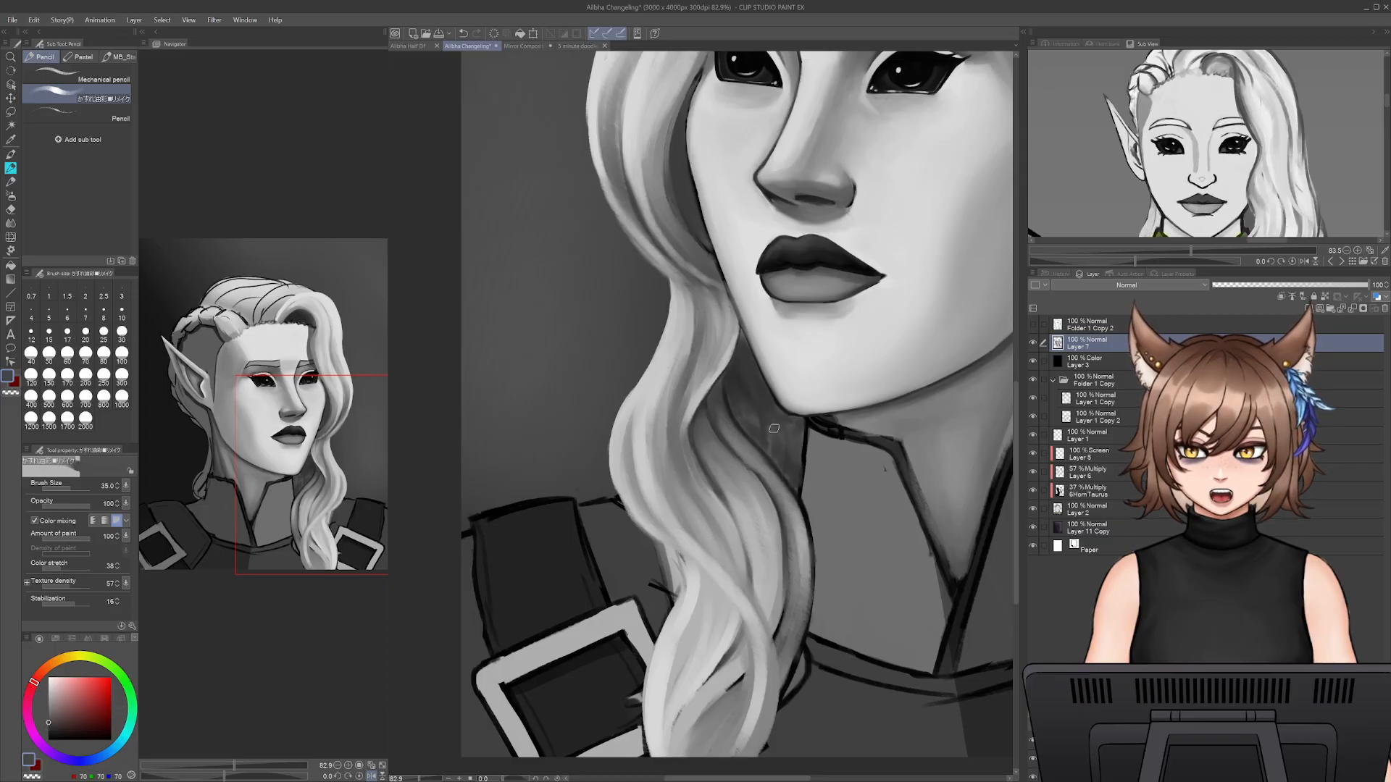
- Set the brush size to 45 and smooth the dark grey shadow between the lock and the collar
{"action": "key", "text": "]"}
{"action": "key", "text": "]"}
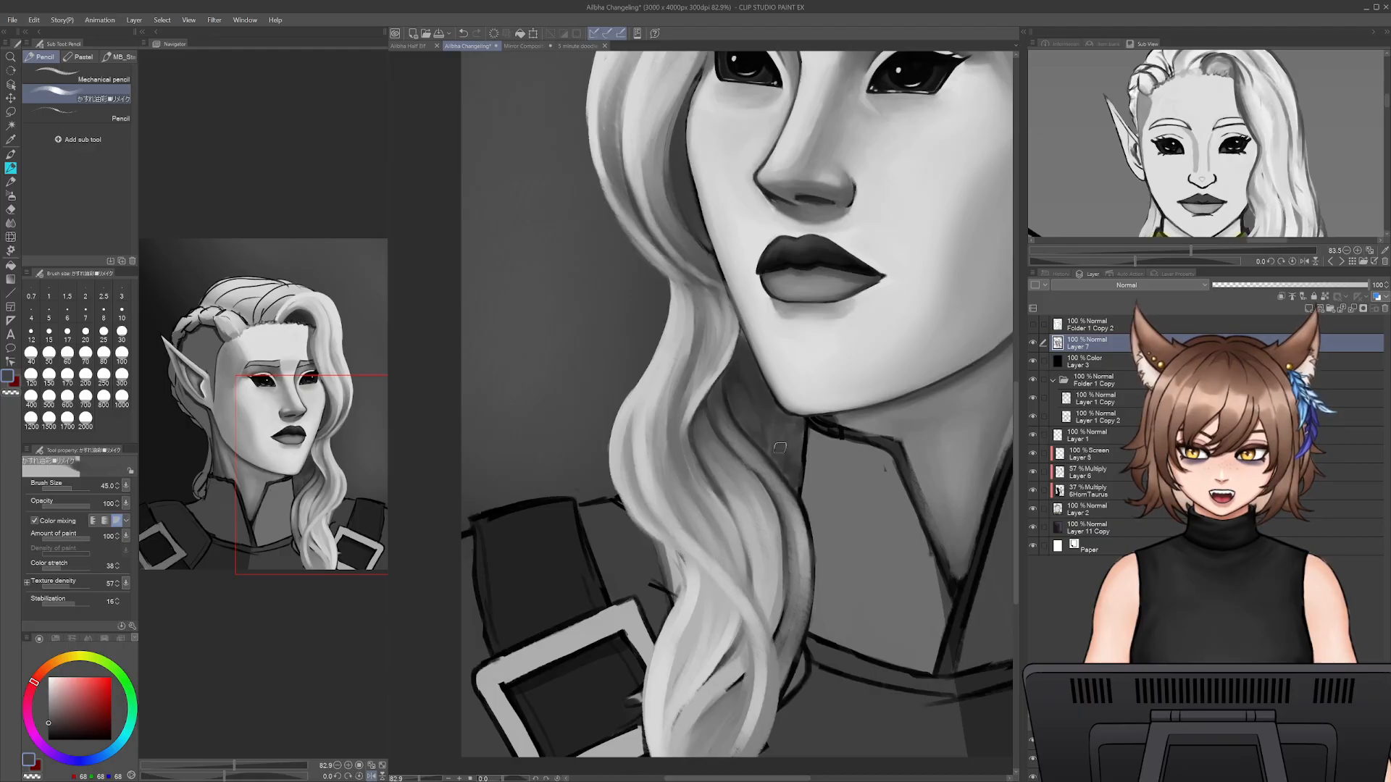
{"action": "left_click", "coordinate": [768, 439], "text": "alt"}
{"action": "left_click", "coordinate": [782, 463], "text": "alt"}
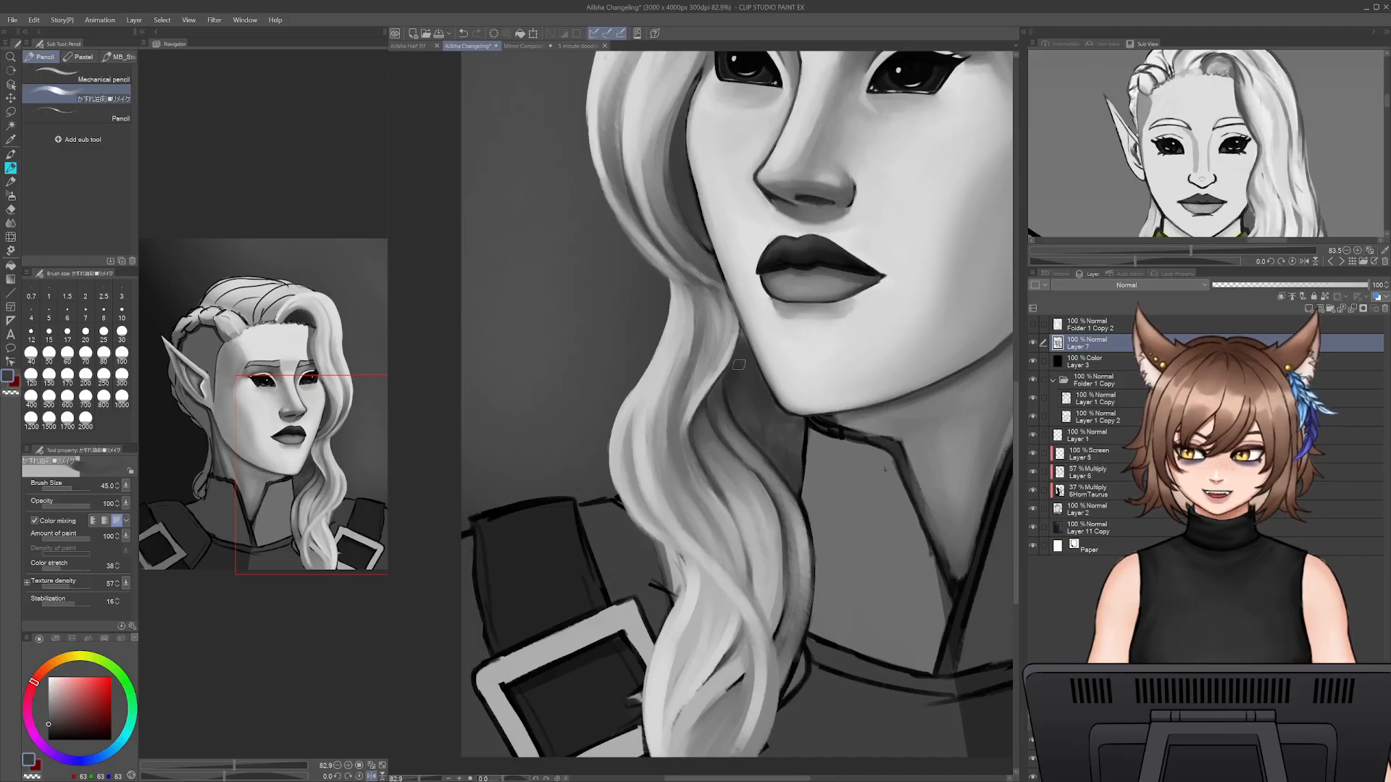
- Sample light grey (193, 193, 193) from the lock and sweep soft strands down through the shadowed hair below the jaw
{"action": "left_click", "coordinate": [721, 343], "text": "alt"}
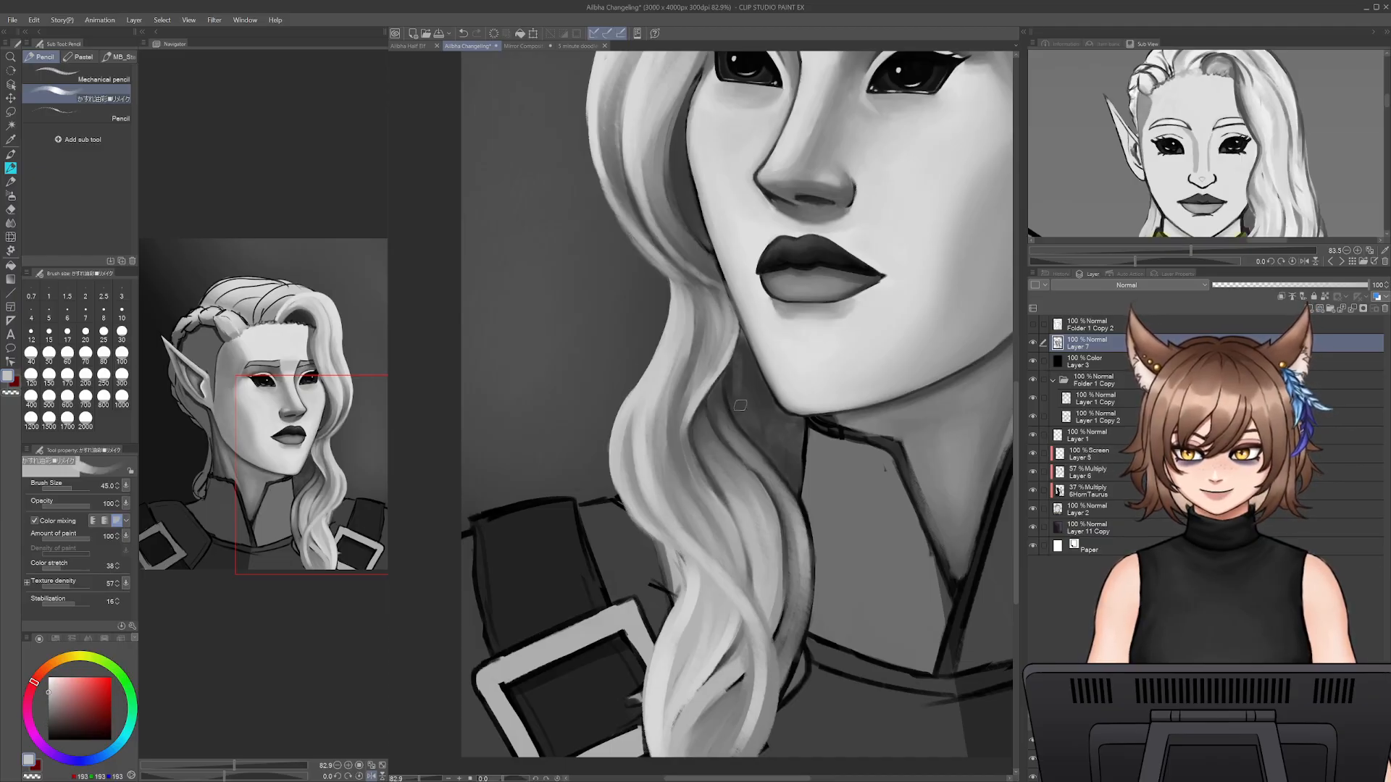
{"action": "mouse_move", "coordinate": [735, 369]}
{"action": "left_mouse_down"}
{"action": "mouse_move", "coordinate": [759, 412]}
{"action": "mouse_move", "coordinate": [750, 348]}
{"action": "mouse_move", "coordinate": [796, 488]}
{"action": "left_mouse_up"}
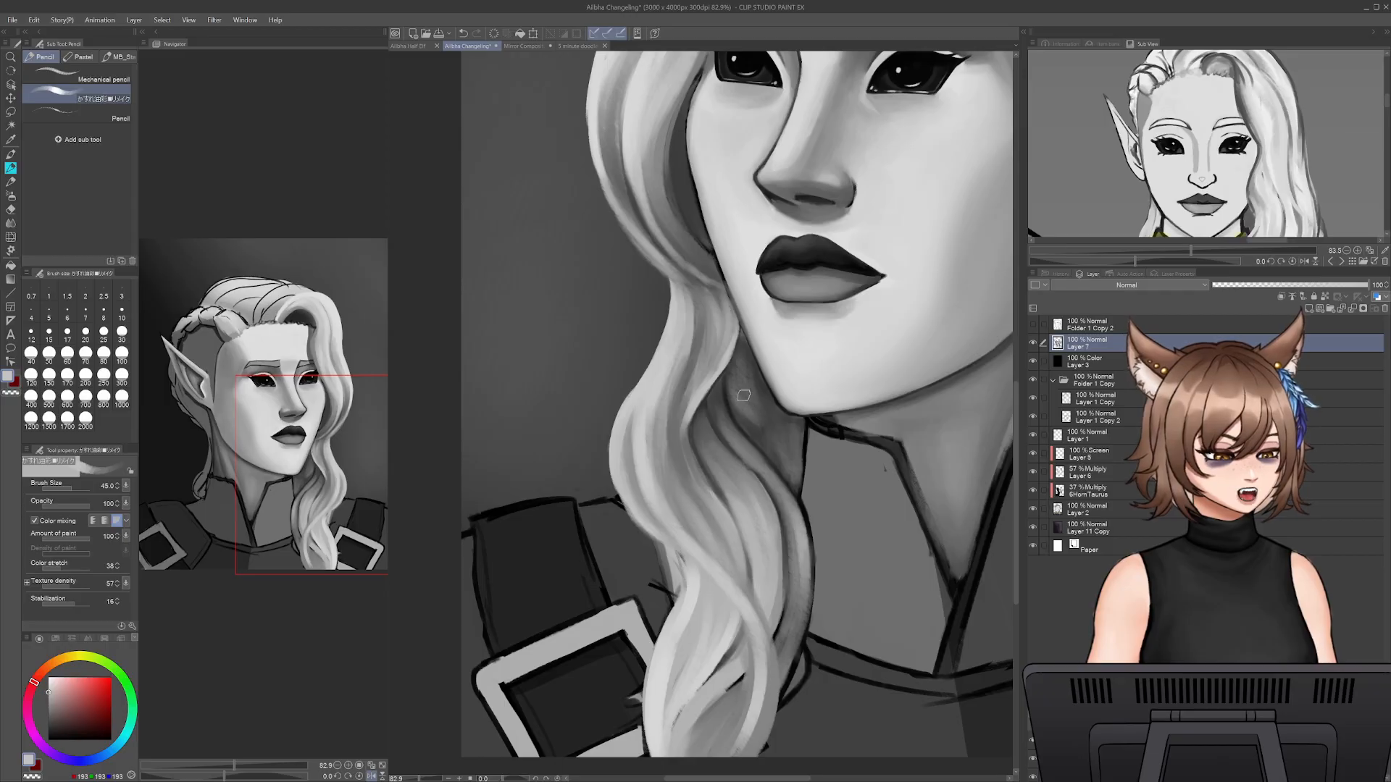
{"action": "left_click", "coordinate": [752, 430], "text": "alt"}
{"action": "left_click", "coordinate": [736, 385], "text": "alt"}
- Refine the shadowed hair behind the lock with sampled greys, alternating a 17.5 brush with a larger one
{"action": "key", "text": "bracketleft"}
{"action": "key", "text": "bracketleft"}
{"action": "key", "text": "bracketleft"}
{"action": "key", "text": "bracketleft"}
{"action": "key", "text": "bracketleft"}
{"action": "key", "text": "bracketleft"}
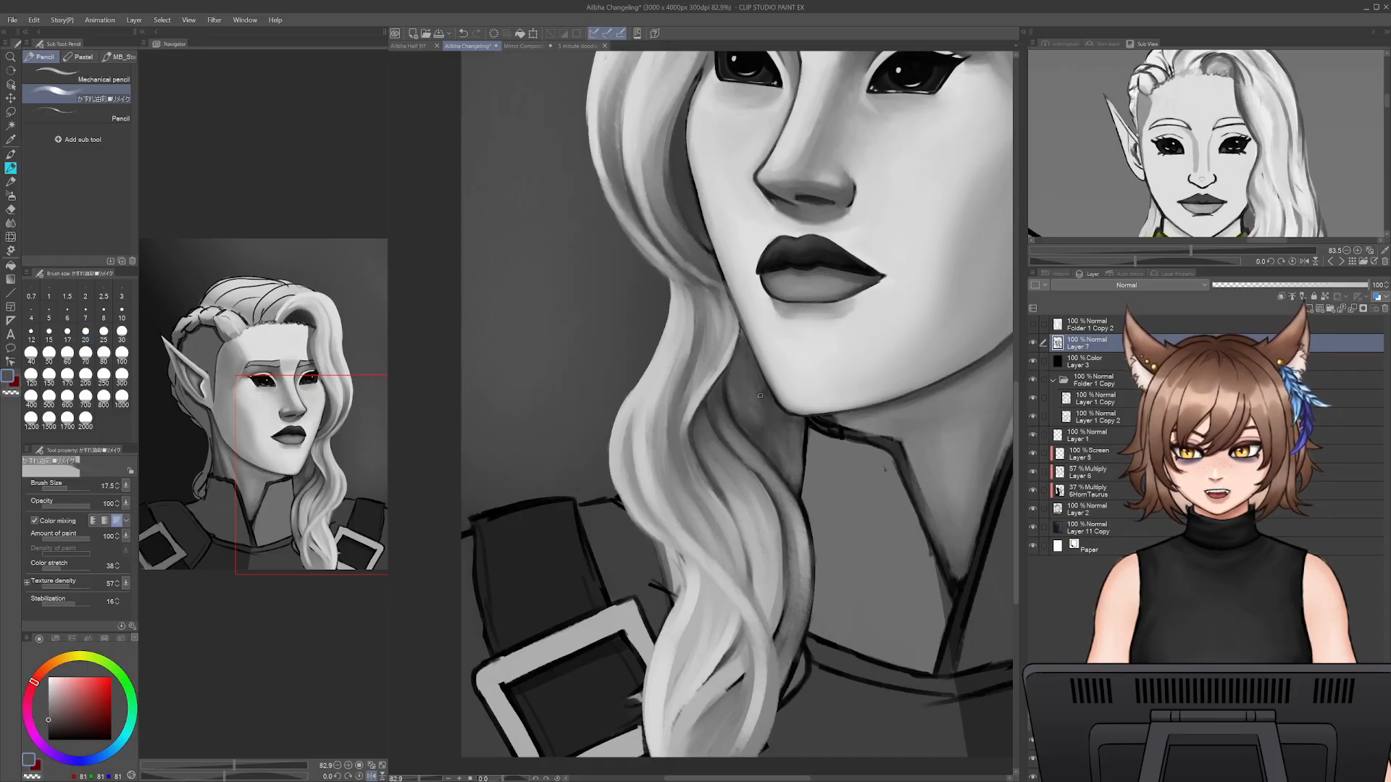
{"action": "key", "text": "bracketright"}
{"action": "key", "text": "bracketright"}
{"action": "key", "text": "bracketright"}
{"action": "key", "text": "bracketright"}
{"action": "left_click", "coordinate": [725, 404], "text": "alt"}
{"action": "key", "text": "bracketleft"}
{"action": "key", "text": "bracketleft"}
{"action": "key", "text": "bracketleft"}
{"action": "key", "text": "bracketleft"}
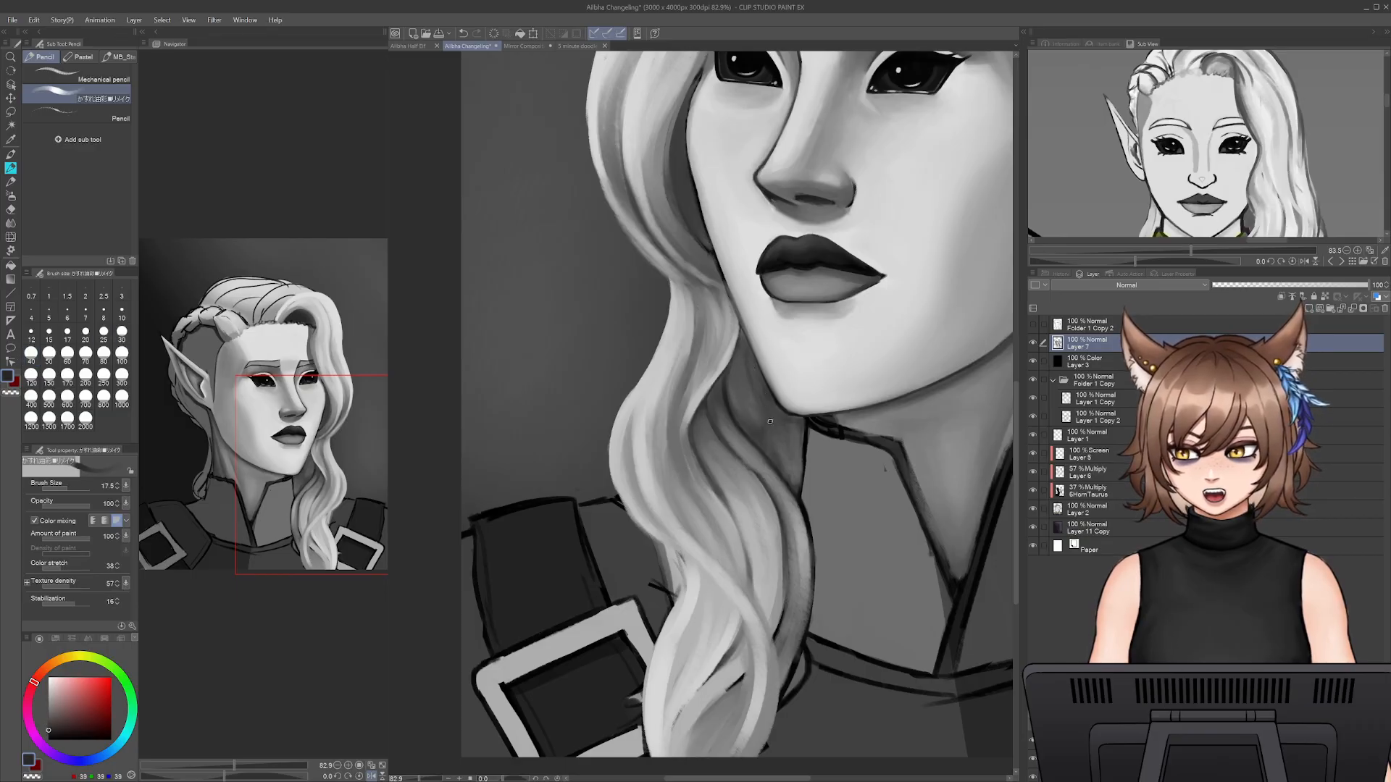
- Reshape the back strand's outer edge over the collar outline and blend it at brush size 35
{"action": "left_click_drag", "start_coordinate": [745, 346], "coordinate": [805, 484]}
{"action": "key", "text": "ctrl+z"}
{"action": "left_click_drag", "start_coordinate": [809, 427], "coordinate": [796, 477]}
{"action": "left_click", "coordinate": [798, 445], "text": "alt"}
{"action": "key", "text": "bracketright"}
{"action": "key", "text": "bracketright"}
{"action": "key", "text": "bracketright"}
{"action": "key", "text": "bracketright"}
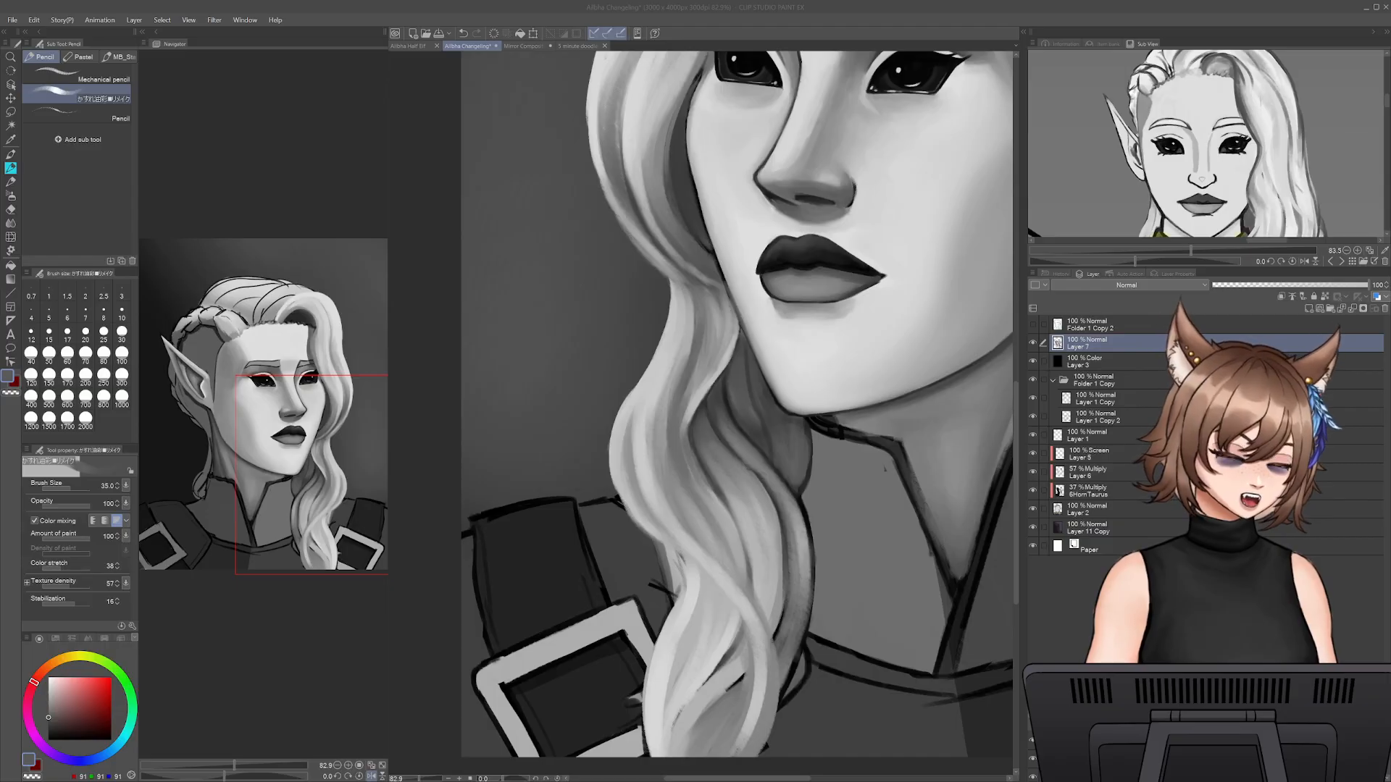
- Darken the back strand beside the collar corner with sampled dark grey, and reduce the brush to 17.5 for its lower edge
{"action": "left_click", "coordinate": [794, 437], "text": "alt"}
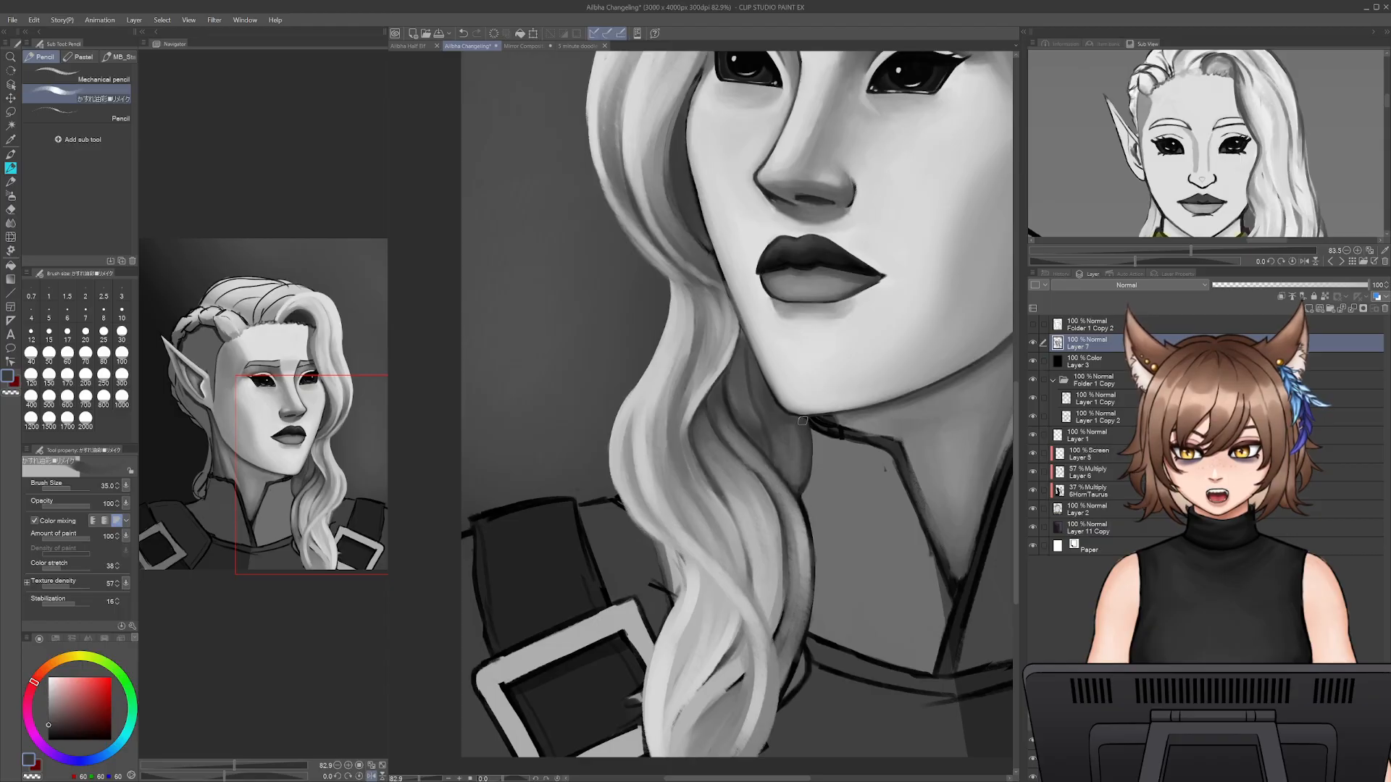
{"action": "left_click", "coordinate": [800, 501], "text": "alt"}
{"action": "key", "text": "bracketleft"}
{"action": "key", "text": "bracketleft"}
{"action": "key", "text": "bracketleft"}
{"action": "key", "text": "bracketleft"}
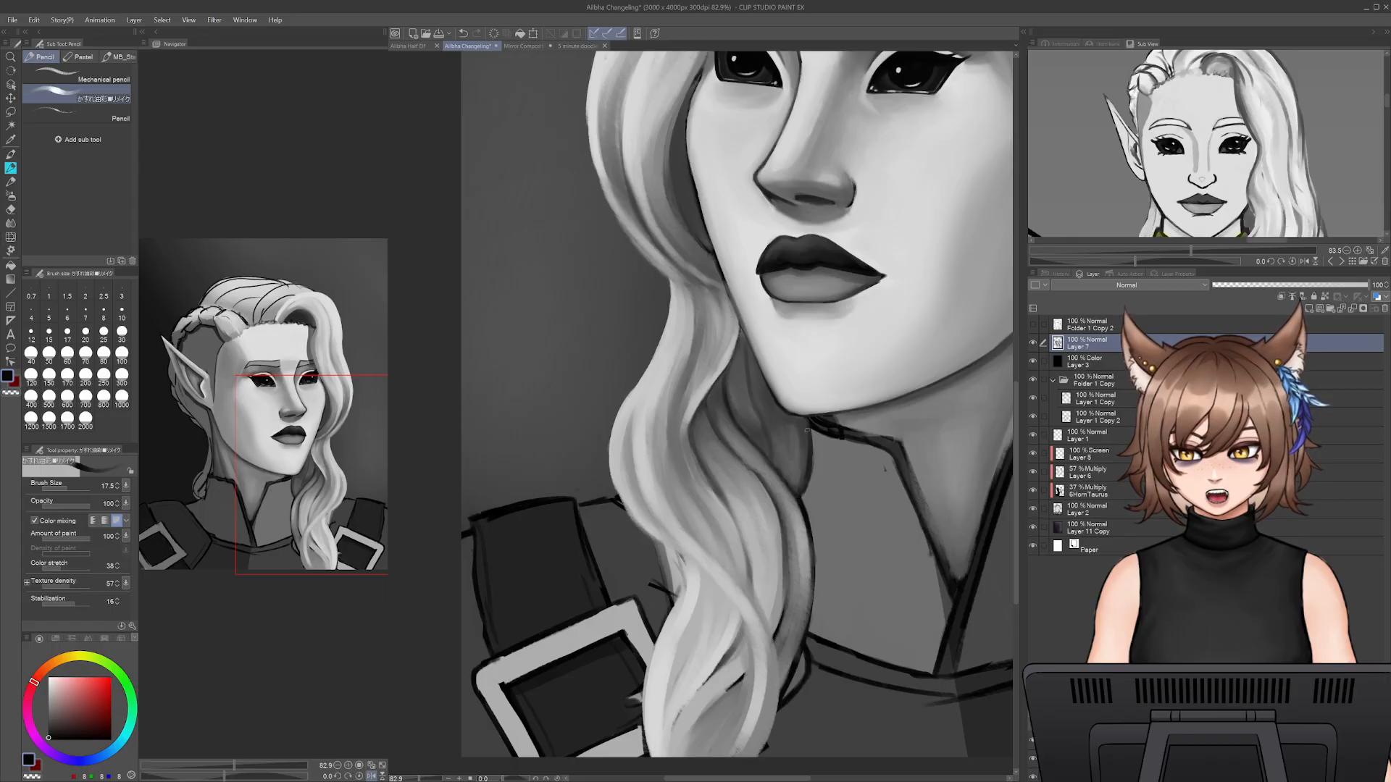
- Set the brush size to 40 and blend sampled mid grey into the lock's inner shadow where the strands split
{"action": "left_click", "coordinate": [749, 451], "text": "alt"}
{"action": "key", "text": "bracketright"}
{"action": "key", "text": "bracketright"}
{"action": "key", "text": "bracketright"}
{"action": "key", "text": "bracketright"}
{"action": "key", "text": "bracketright"}
{"action": "mouse_move", "coordinate": [733, 435]}
{"action": "left_mouse_down"}
{"action": "mouse_move", "coordinate": [784, 509]}
{"action": "mouse_move", "coordinate": [737, 456]}
{"action": "left_mouse_up"}
{"action": "left_click", "coordinate": [724, 461], "text": "alt"}
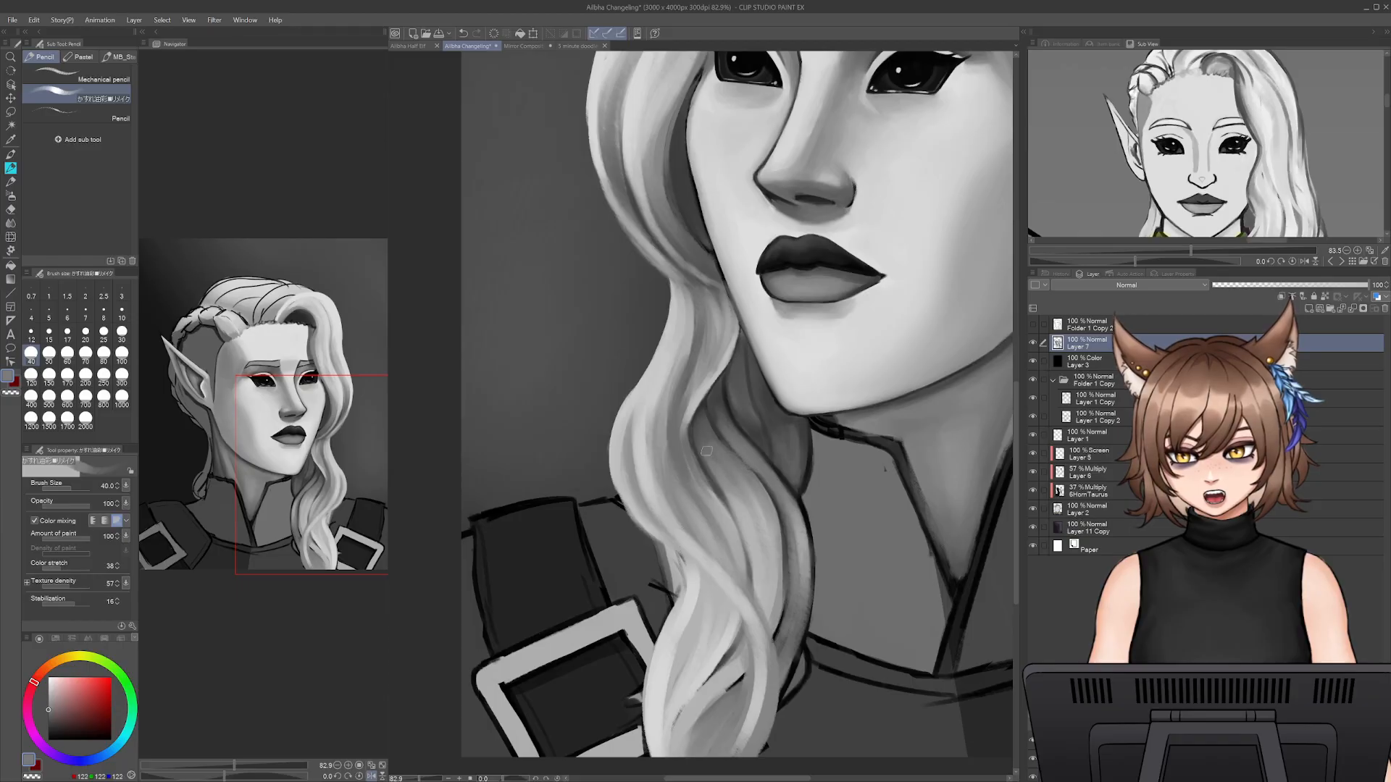
- Try a dark accent at brush size 25 in the split between the lock's strands
{"action": "key", "text": "bracketleft"}
{"action": "key", "text": "bracketleft"}
{"action": "left_click", "coordinate": [713, 418], "text": "alt"}
{"action": "key", "text": "ctrl+z"}
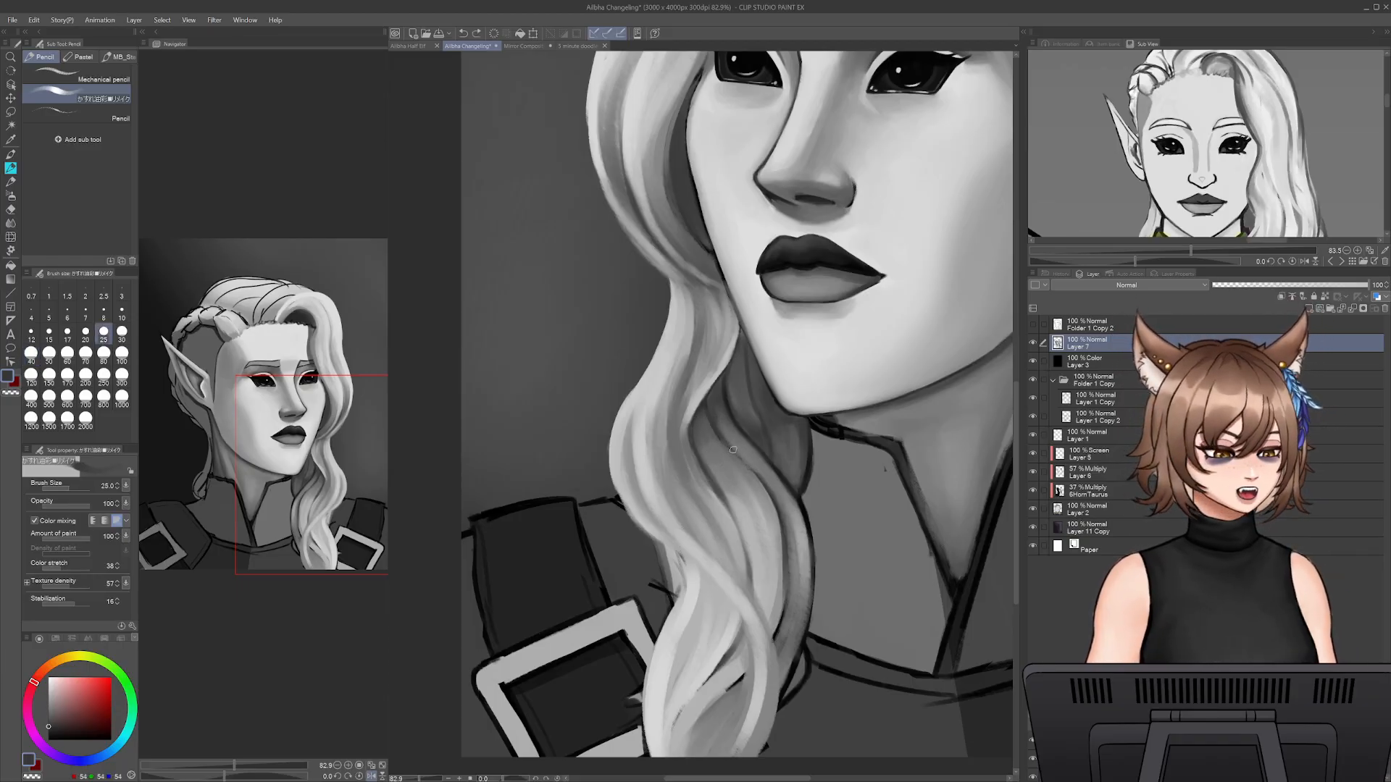
{"action": "key", "text": "alt"}
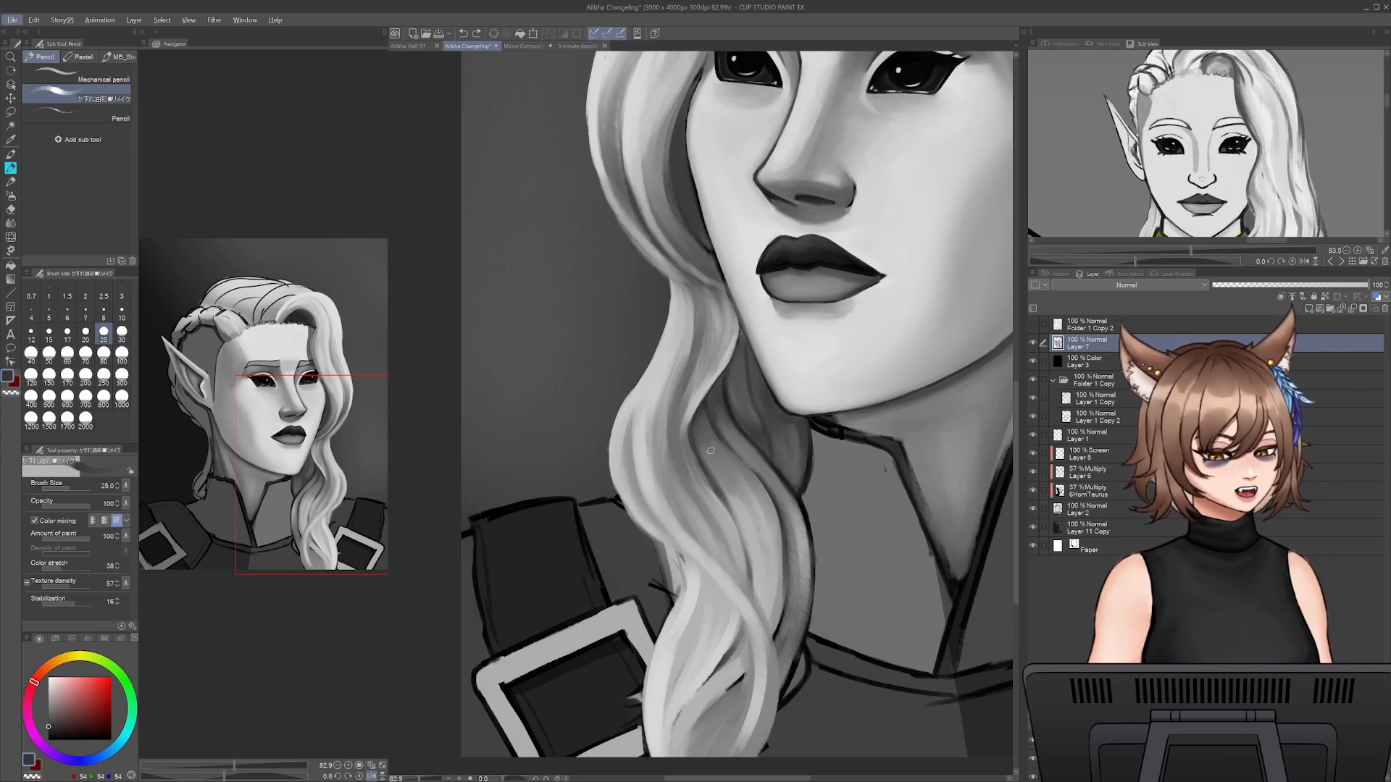
{"action": "key", "text": "alt"}
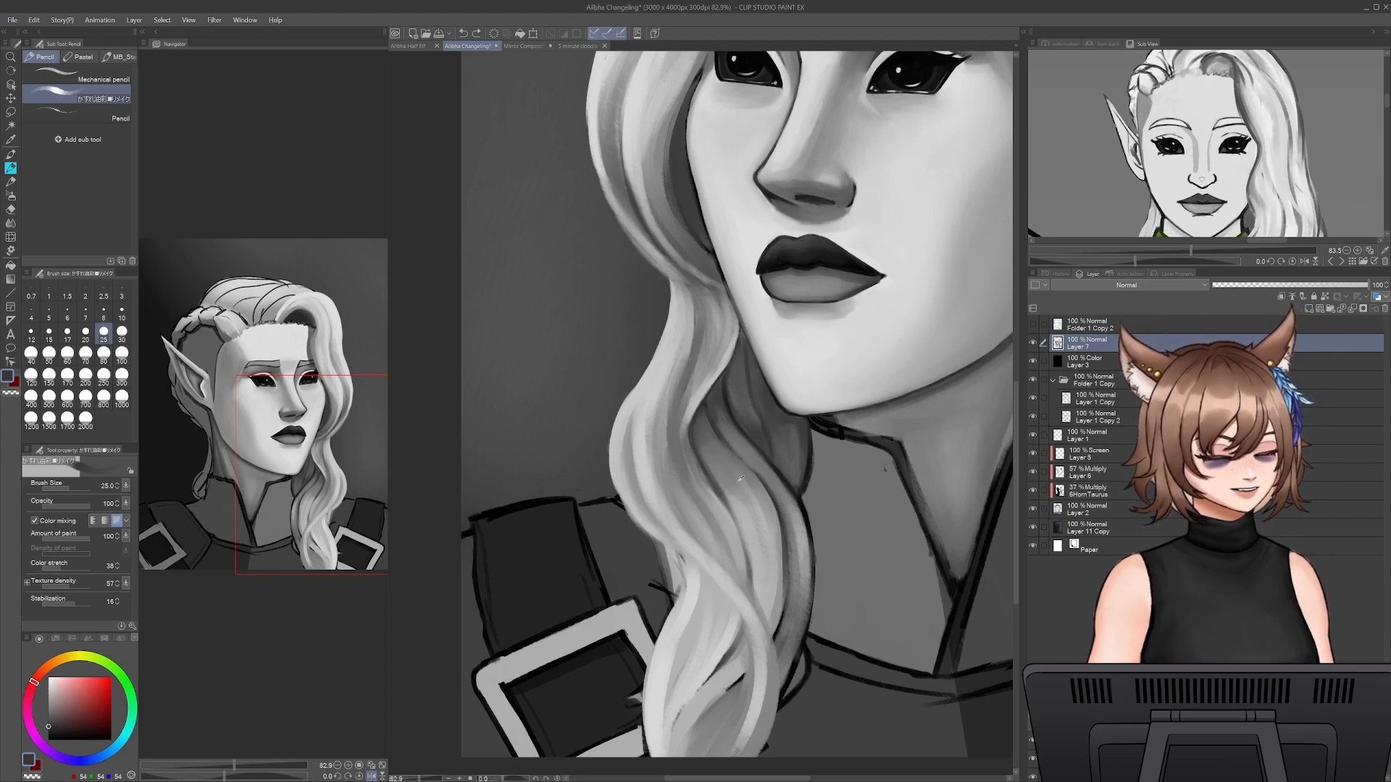
- Set the brush size to 40 and paint sampled grey strands down the lock's outer curve beside the collar
{"action": "key", "text": "bracketright"}
{"action": "key", "text": "bracketright"}
{"action": "left_click_drag", "start_coordinate": [735, 460], "coordinate": [774, 522]}
{"action": "left_click", "coordinate": [733, 469], "text": "alt"}
{"action": "left_click_drag", "start_coordinate": [746, 465], "coordinate": [777, 519]}
{"action": "left_click_drag", "start_coordinate": [758, 474], "coordinate": [779, 557]}
{"action": "mouse_move", "coordinate": [773, 499]}
{"action": "left_mouse_down"}
{"action": "mouse_move", "coordinate": [753, 529]}
{"action": "mouse_move", "coordinate": [788, 565]}
{"action": "left_mouse_up"}
{"action": "left_click_drag", "start_coordinate": [783, 506], "coordinate": [791, 564]}
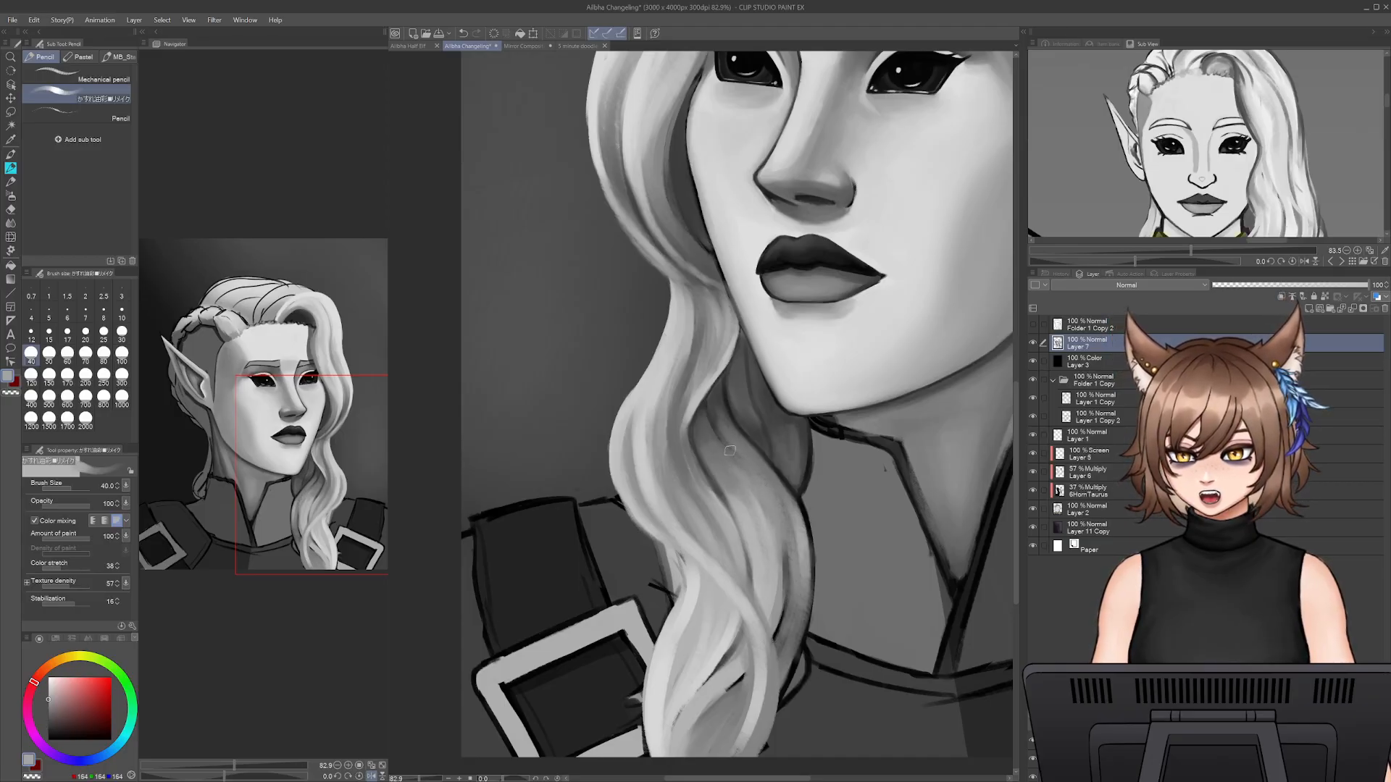
- Set the brush size to 25 and paint a sampled dark grey accent where the lock's strands split below the jaw
{"action": "left_click", "coordinate": [712, 404], "text": "alt"}
{"action": "key", "text": "bracketleft"}
{"action": "key", "text": "bracketleft"}
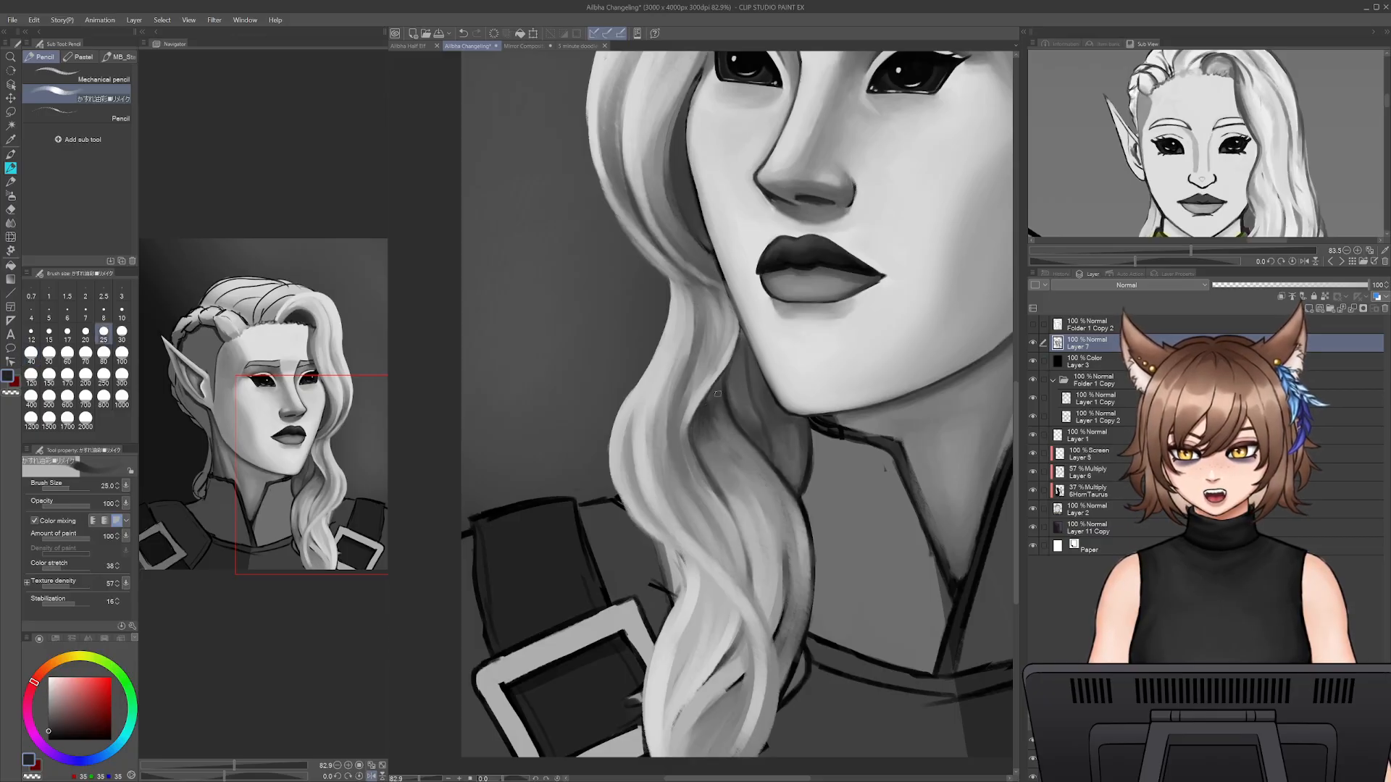
{"action": "left_click_drag", "start_coordinate": [716, 412], "coordinate": [730, 433]}
- Blend sampled mid and light greys below the dark split at brush size 40, and reduce the brush to 30
{"action": "key", "text": "bracketright"}
{"action": "key", "text": "bracketright"}
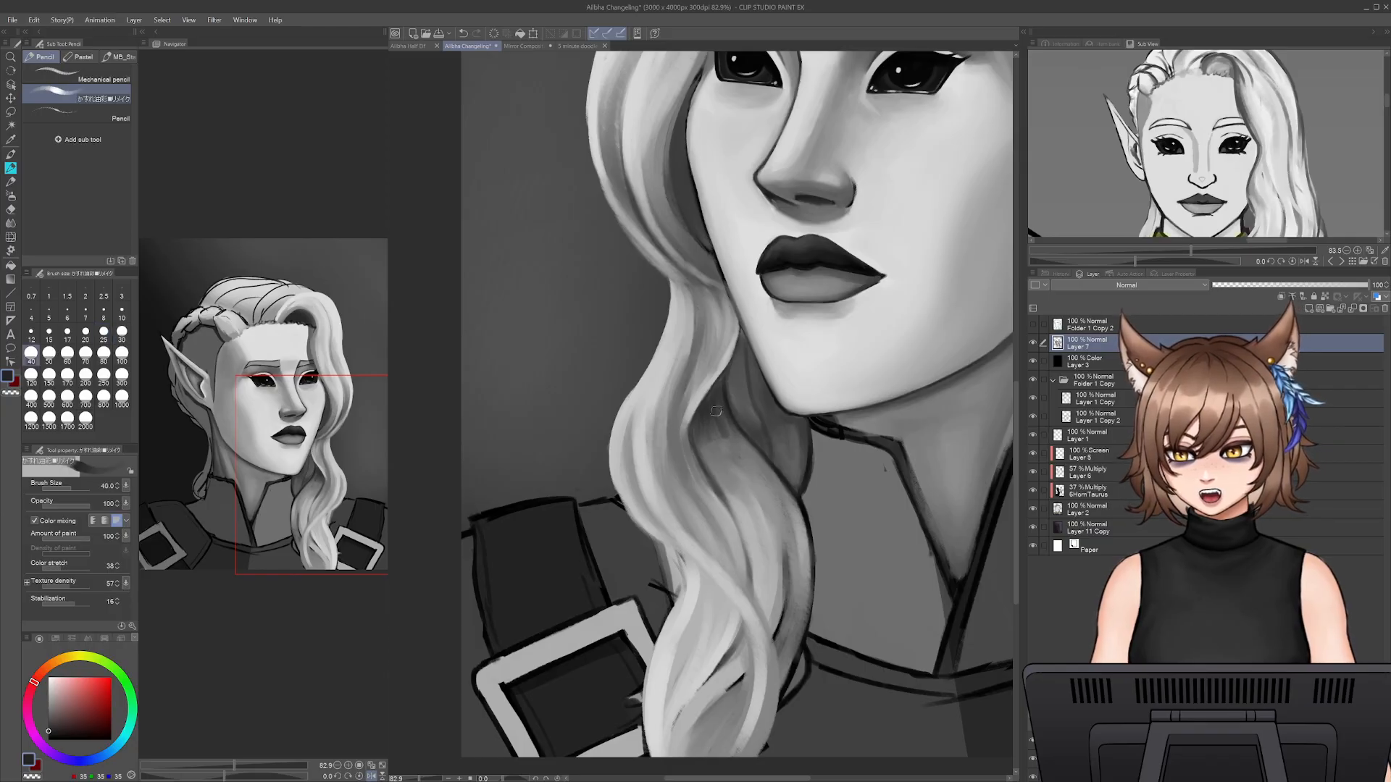
{"action": "left_click", "coordinate": [736, 461], "text": "alt"}
{"action": "left_click", "coordinate": [725, 469], "text": "alt"}
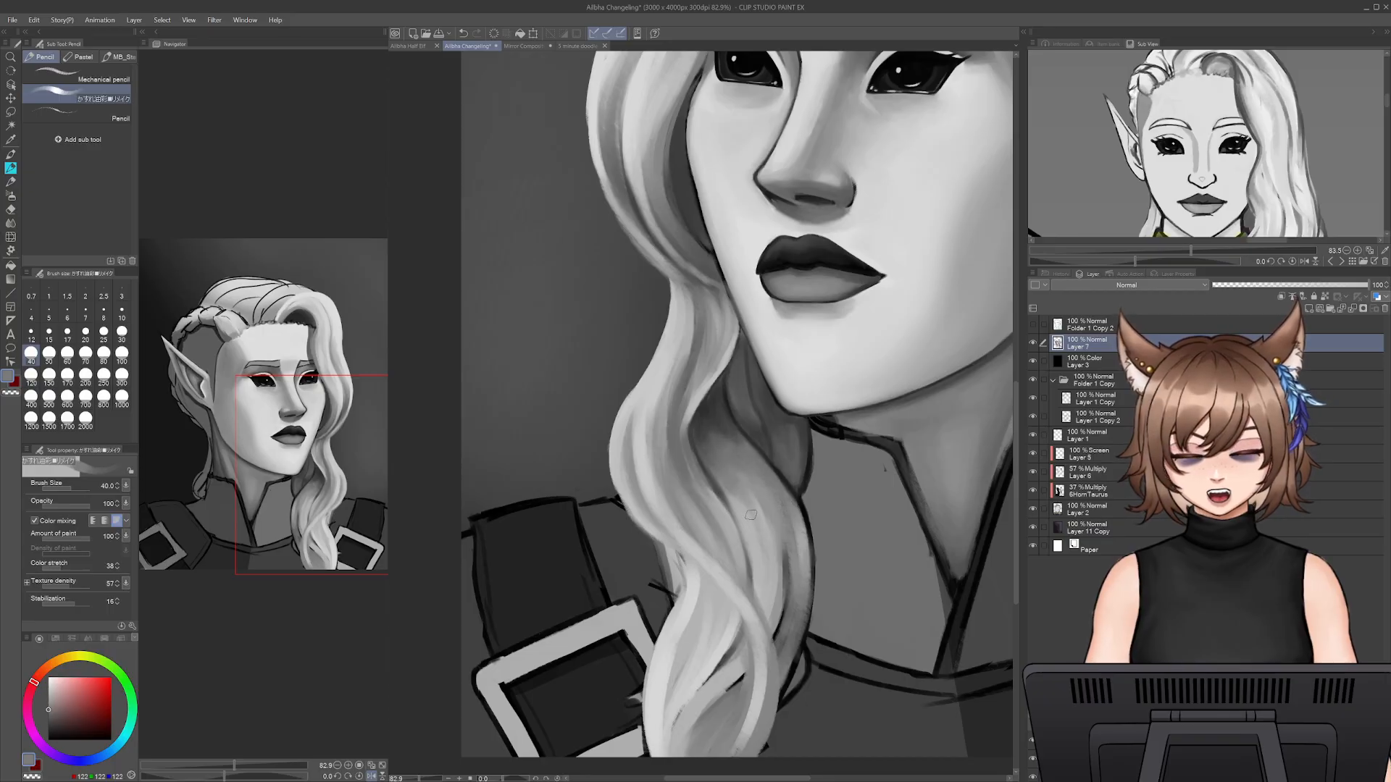
{"action": "left_click", "coordinate": [748, 485], "text": "alt"}
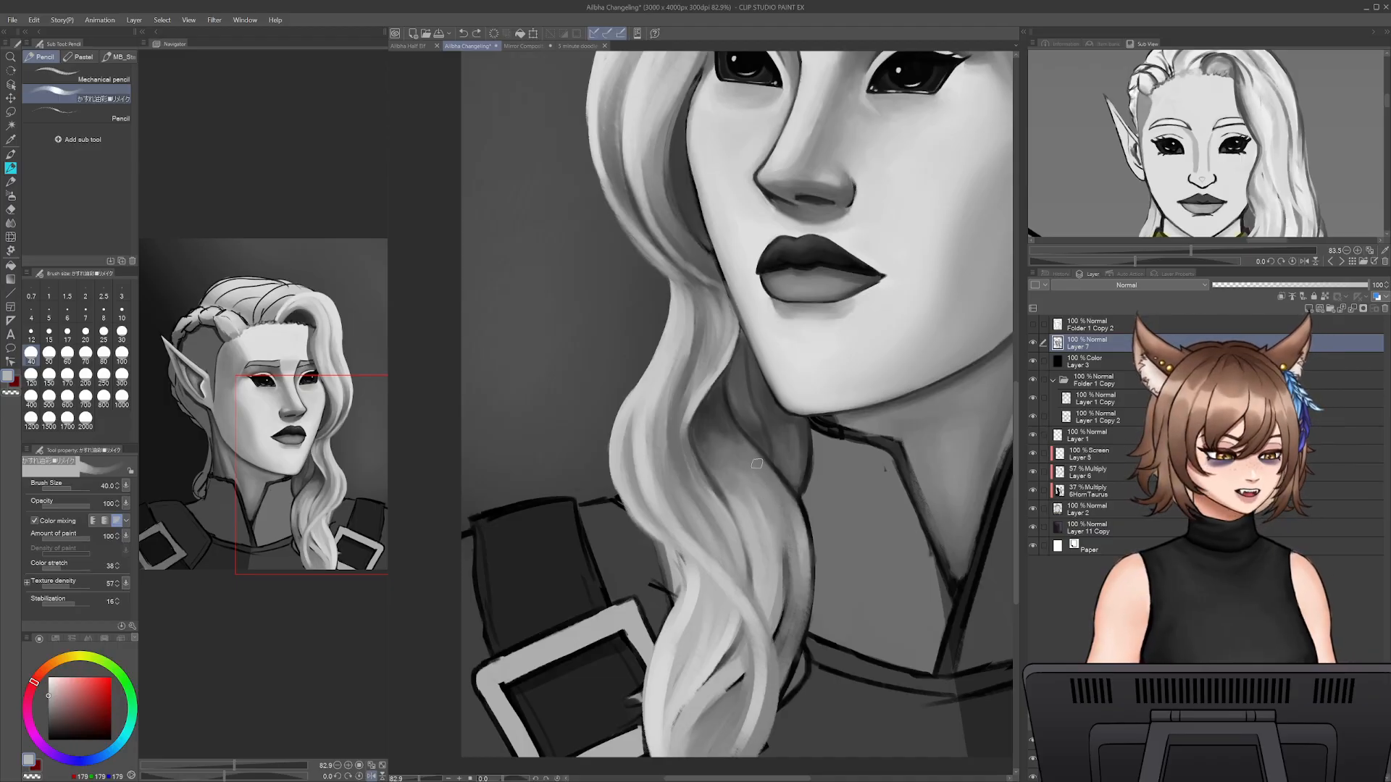
{"action": "key", "text": "bracketleft"}
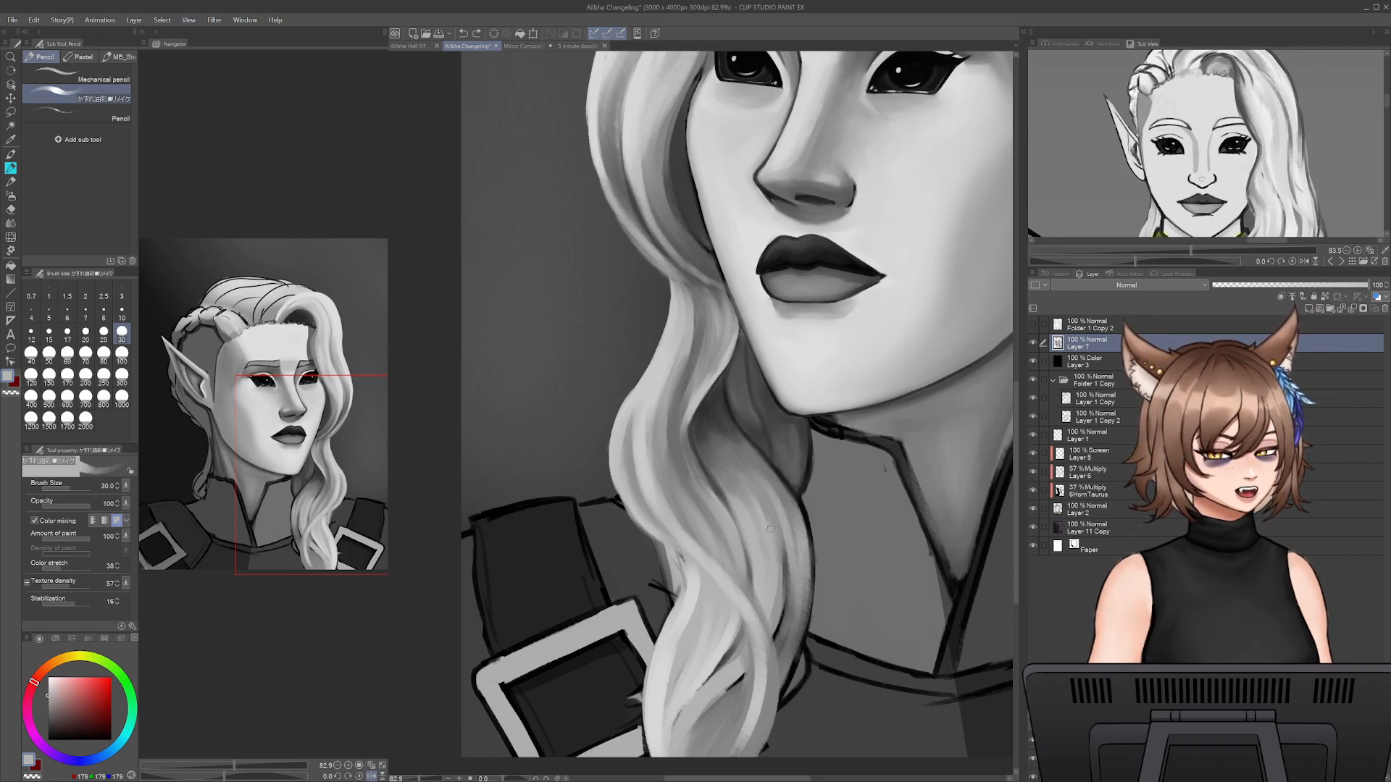
- Hide the black Color layer to show the portrait's colours and return to the close-up of the lower lock
{"action": "left_click_drag", "start_coordinate": [420, 778], "coordinate": [416, 779]}
{"action": "left_click_drag", "start_coordinate": [805, 442], "coordinate": [777, 516]}
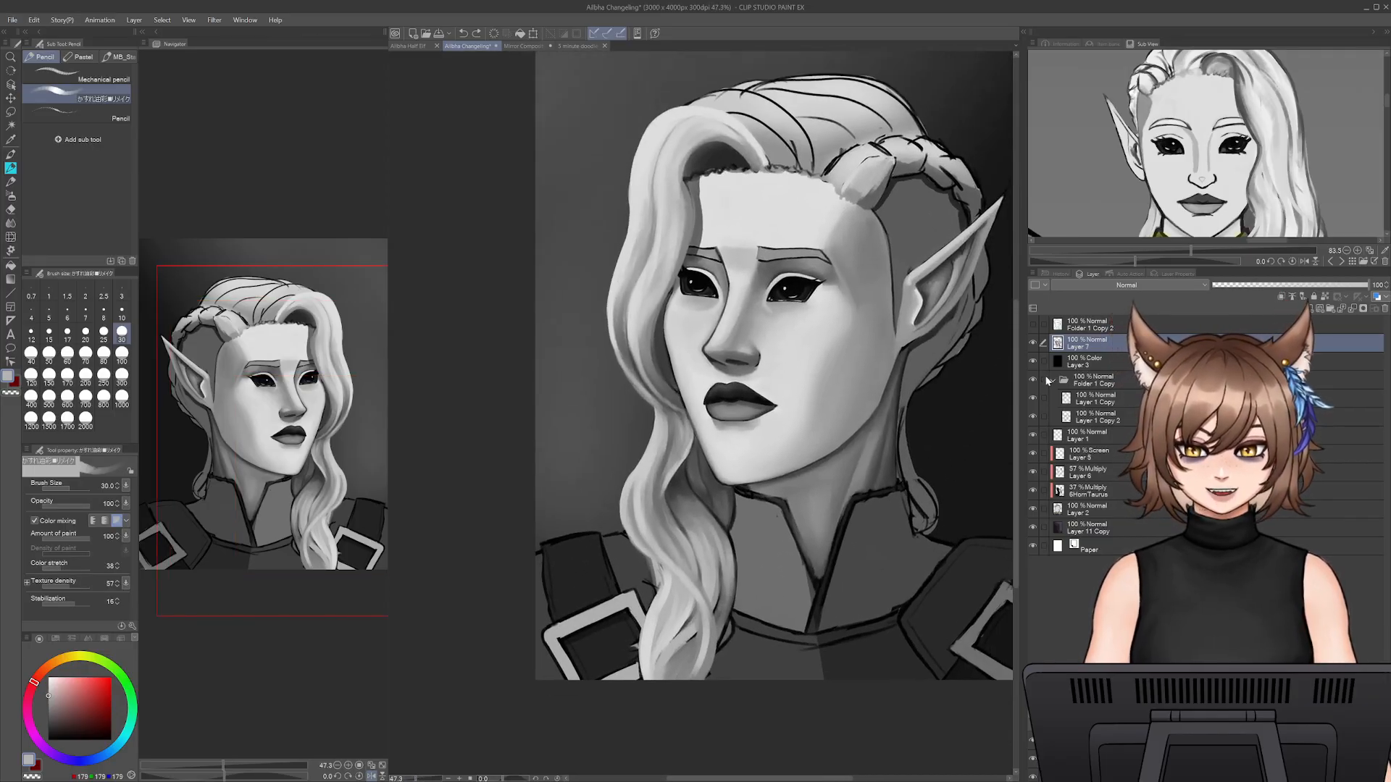
{"action": "left_click_drag", "start_coordinate": [952, 584], "coordinate": [945, 632]}
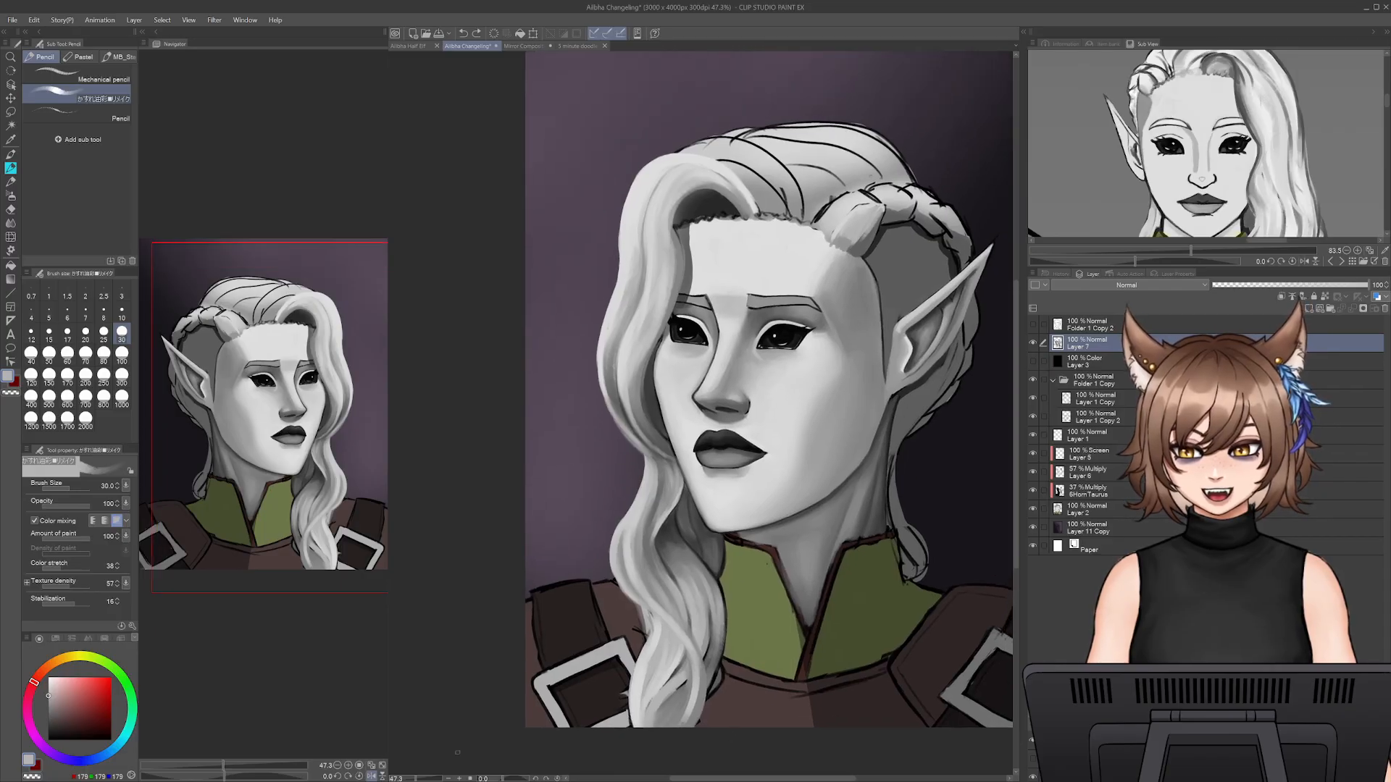
{"action": "left_click_drag", "start_coordinate": [416, 779], "coordinate": [418, 777]}
{"action": "left_click_drag", "start_coordinate": [735, 616], "coordinate": [704, 464]}
{"action": "left_click_drag", "start_coordinate": [703, 634], "coordinate": [791, 490]}
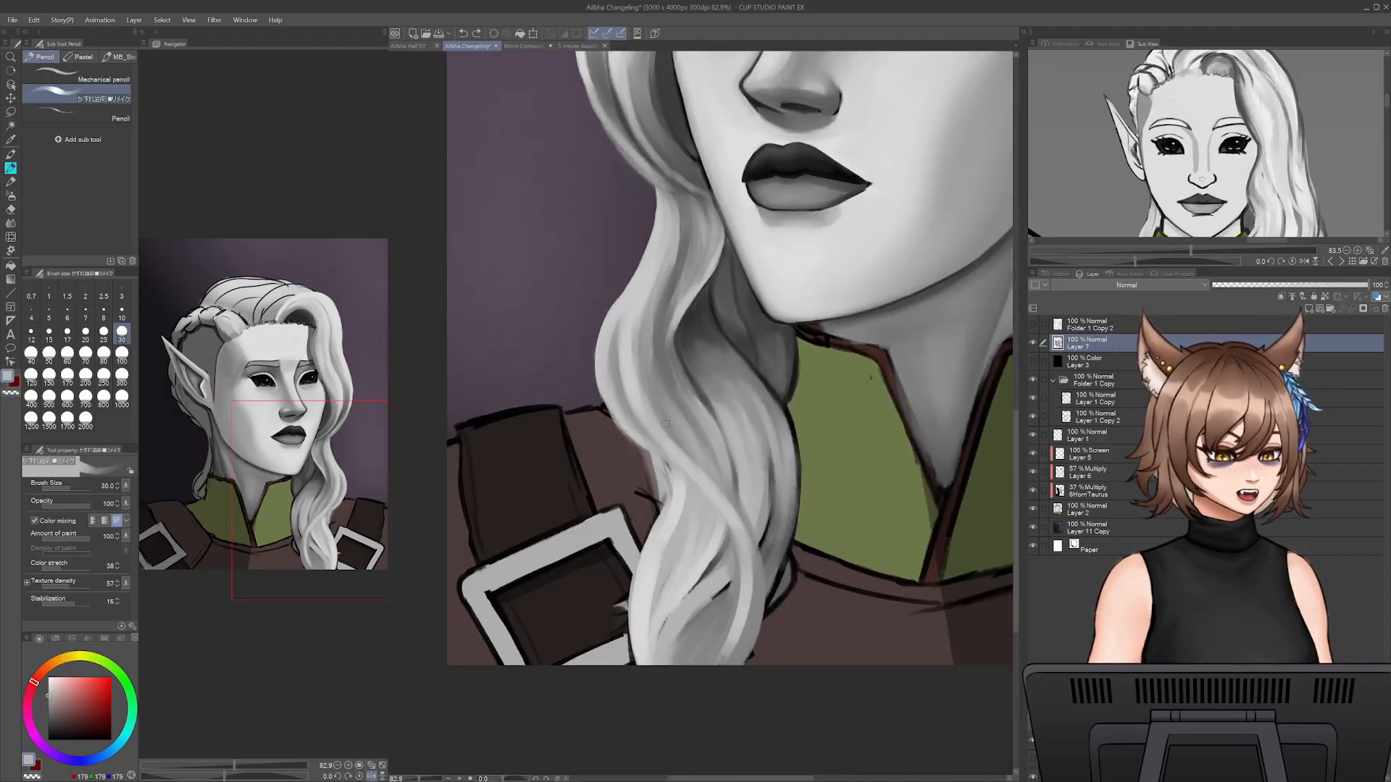
- Paint a sampled grey strand down the lock's edge above the buckle, undoing the first stroke
{"action": "left_click", "coordinate": [661, 456], "text": "alt"}
{"action": "left_click", "coordinate": [659, 458], "text": "alt"}
{"action": "key", "text": "ctrl+z"}
{"action": "mouse_move", "coordinate": [646, 443]}
{"action": "left_mouse_down"}
{"action": "mouse_move", "coordinate": [707, 510]}
{"action": "mouse_move", "coordinate": [674, 501]}
{"action": "mouse_move", "coordinate": [632, 610]}
{"action": "left_mouse_up"}
- Set the brush size to 20 and paint thin sampled strands down the lock's edge beside the buckle
{"action": "key", "text": "bracketleft"}
{"action": "key", "text": "bracketleft"}
{"action": "left_click_drag", "start_coordinate": [654, 532], "coordinate": [628, 641]}
{"action": "left_click", "coordinate": [660, 542], "text": "alt"}
{"action": "left_click", "coordinate": [646, 581], "text": "alt"}
{"action": "left_click_drag", "start_coordinate": [669, 509], "coordinate": [644, 663]}
- Set the brush size to 35, undo the trial strokes, and paint long light strands down the lower lock beside the buckle
{"action": "key", "text": "bracketright"}
{"action": "key", "text": "bracketright"}
{"action": "key", "text": "bracketright"}
{"action": "mouse_move", "coordinate": [668, 462]}
{"action": "left_mouse_down"}
{"action": "mouse_move", "coordinate": [638, 587]}
{"action": "mouse_move", "coordinate": [641, 663]}
{"action": "left_mouse_up"}
{"action": "key", "text": "ctrl+z"}
{"action": "key", "text": "ctrl+z"}
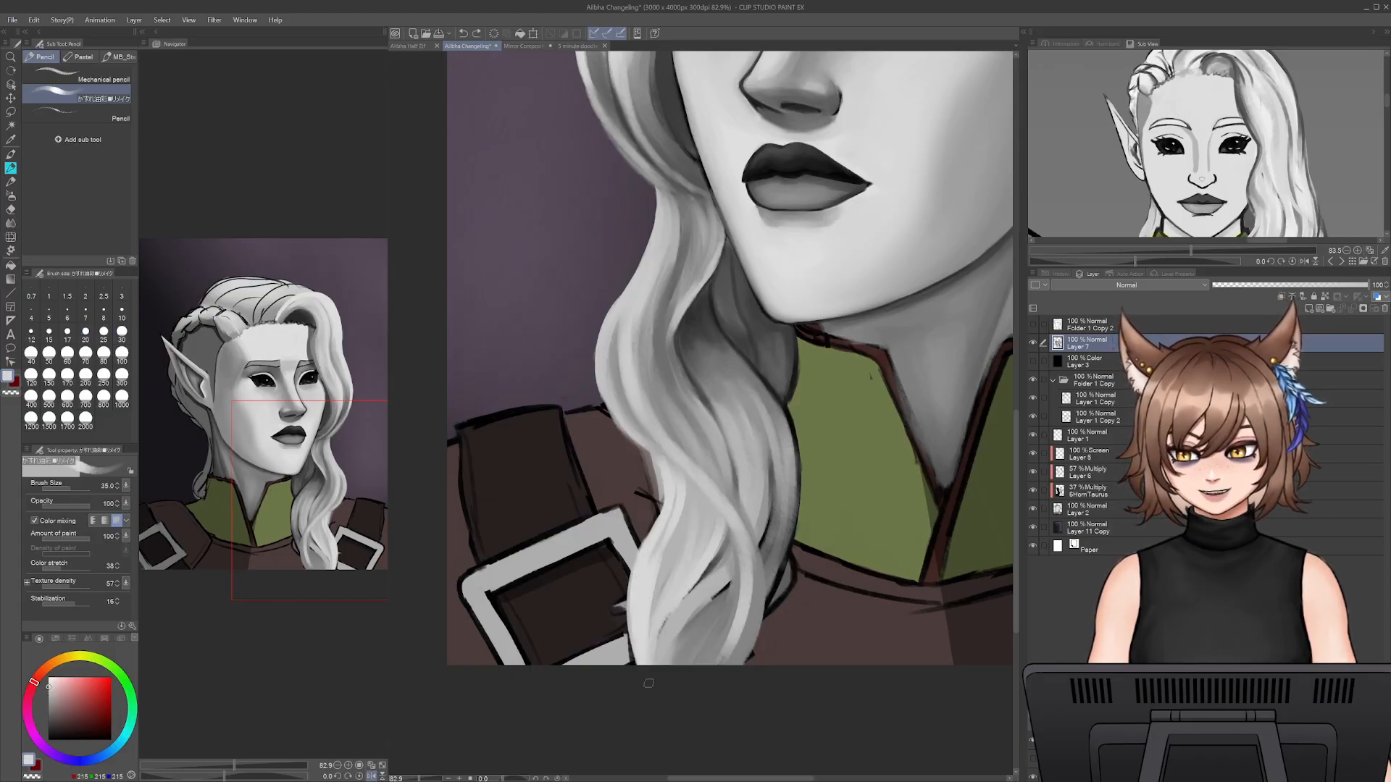
{"action": "left_click_drag", "start_coordinate": [646, 547], "coordinate": [639, 624]}
{"action": "left_click_drag", "start_coordinate": [664, 527], "coordinate": [653, 558]}
{"action": "left_click", "coordinate": [669, 552], "text": "alt"}
{"action": "left_click_drag", "start_coordinate": [683, 497], "coordinate": [644, 652]}
{"action": "mouse_move", "coordinate": [656, 565]}
{"action": "left_mouse_down"}
{"action": "mouse_move", "coordinate": [645, 642]}
{"action": "mouse_move", "coordinate": [654, 633]}
{"action": "left_mouse_up"}
- Paint sampled grey strands through the middle of the lower lock down to its cropped end
{"action": "left_click", "coordinate": [699, 551], "text": "alt"}
{"action": "left_click", "coordinate": [706, 552], "text": "alt"}
{"action": "mouse_move", "coordinate": [715, 527]}
{"action": "left_mouse_down"}
{"action": "mouse_move", "coordinate": [665, 665]}
{"action": "mouse_move", "coordinate": [726, 523]}
{"action": "left_mouse_up"}
{"action": "left_click", "coordinate": [714, 492], "text": "alt"}
{"action": "left_click_drag", "start_coordinate": [741, 573], "coordinate": [730, 522]}
{"action": "mouse_move", "coordinate": [721, 663]}
{"action": "left_mouse_down"}
{"action": "mouse_move", "coordinate": [739, 558]}
{"action": "mouse_move", "coordinate": [671, 666]}
{"action": "left_mouse_up"}
- Shade the inner fold of the lower lock with sampled mid greys at brush size 35
{"action": "left_click", "coordinate": [728, 565], "text": "alt"}
{"action": "mouse_move", "coordinate": [706, 588]}
{"action": "left_mouse_down"}
{"action": "mouse_move", "coordinate": [668, 675]}
{"action": "mouse_move", "coordinate": [734, 574]}
{"action": "left_mouse_up"}
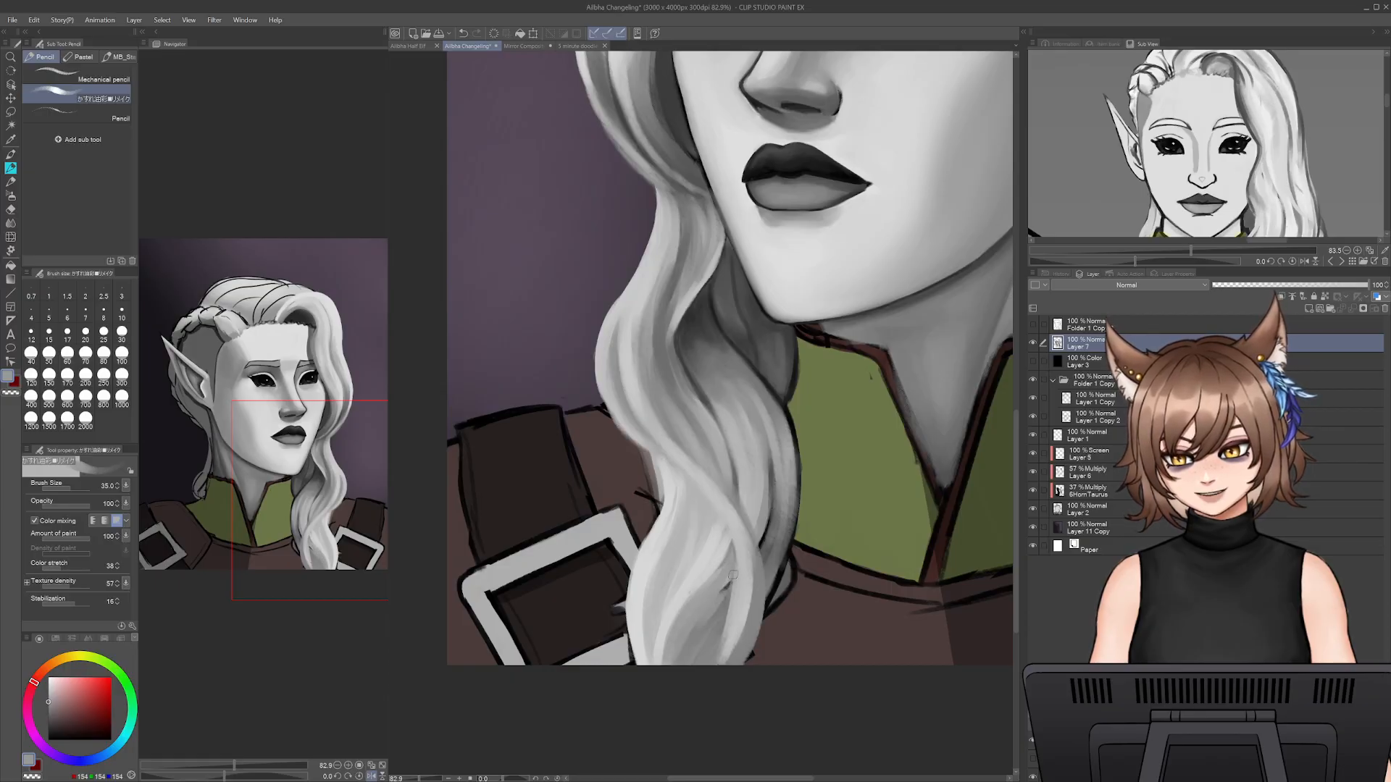
{"action": "left_click_drag", "start_coordinate": [697, 621], "coordinate": [678, 675]}
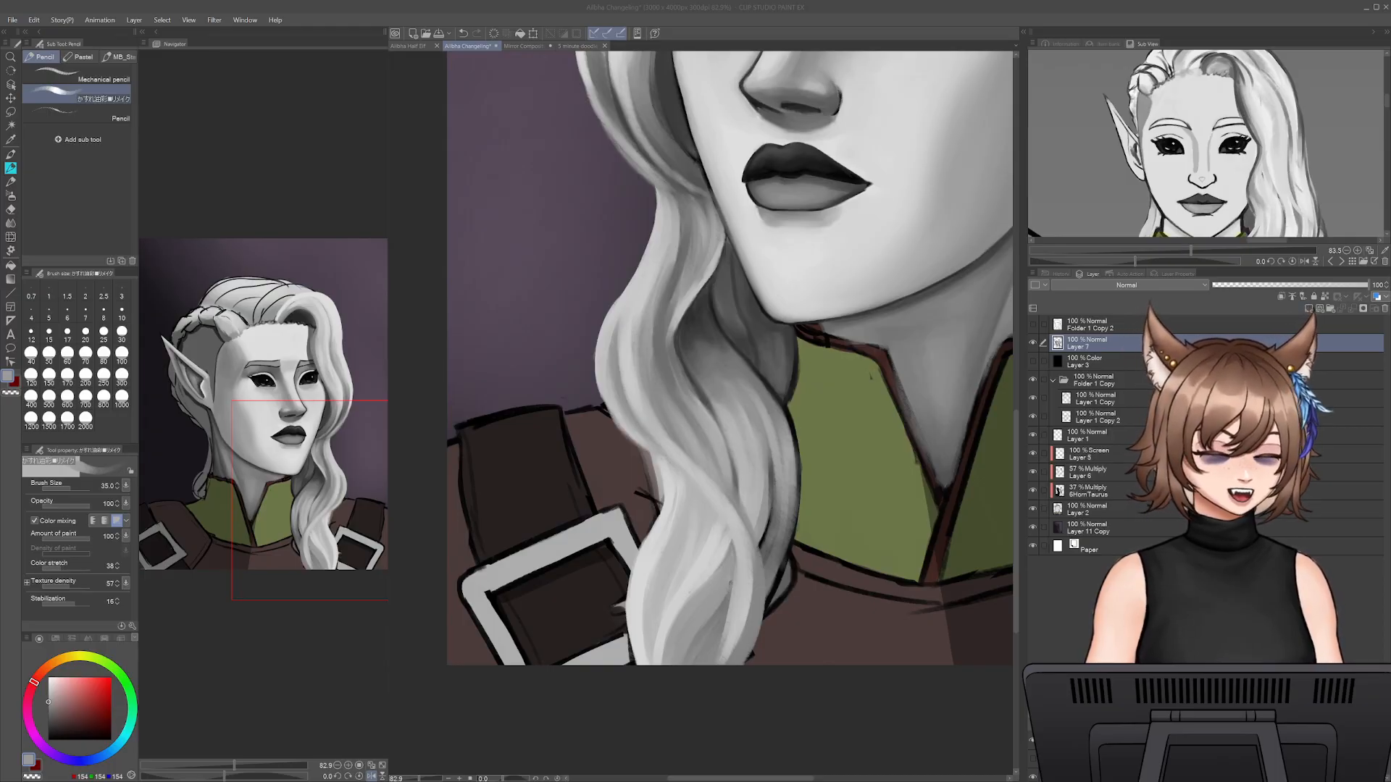
{"action": "left_click", "coordinate": [689, 510], "text": "alt"}
{"action": "left_click", "coordinate": [731, 567], "text": "alt"}
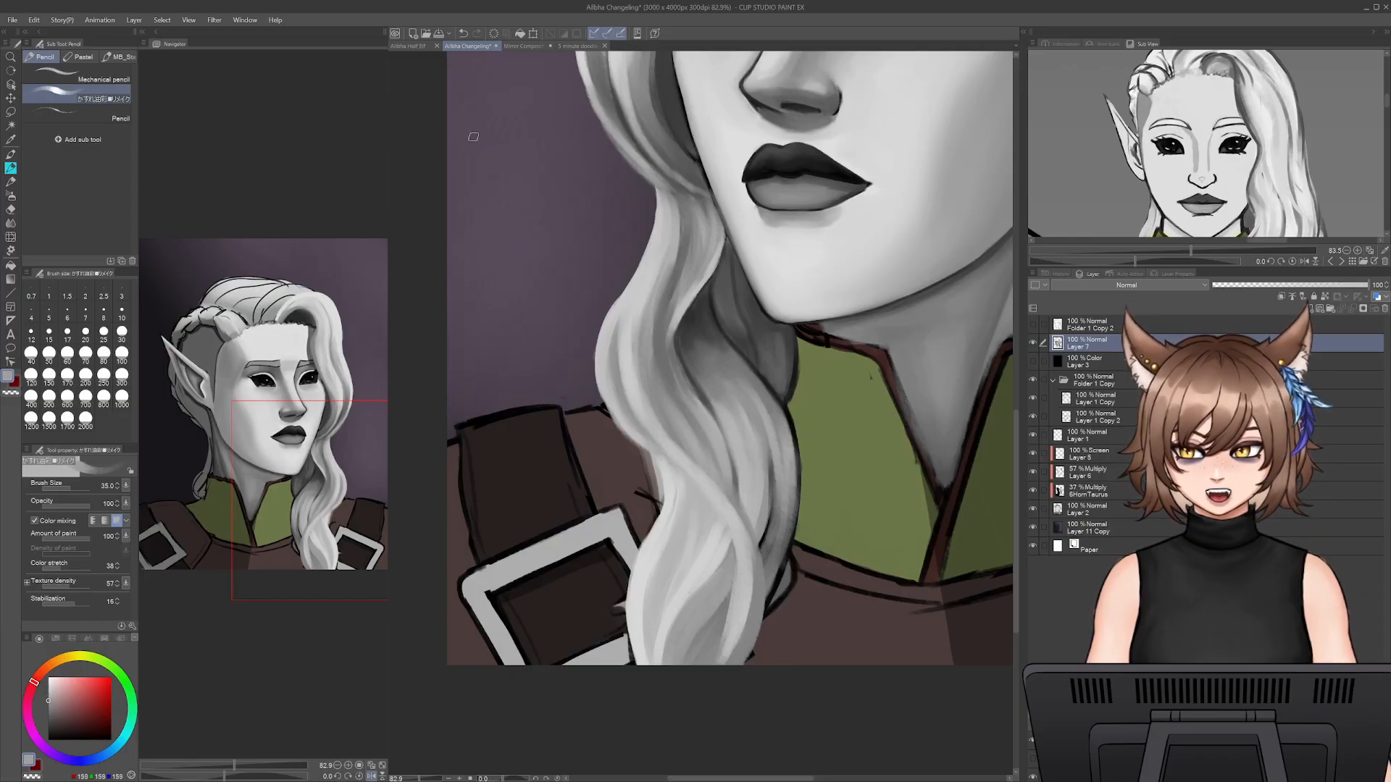
- Check the finished brown-haired portrait for reference, return to the elf portrait, and paint light grey strands near the lock's end
{"action": "left_click", "coordinate": [411, 45]}
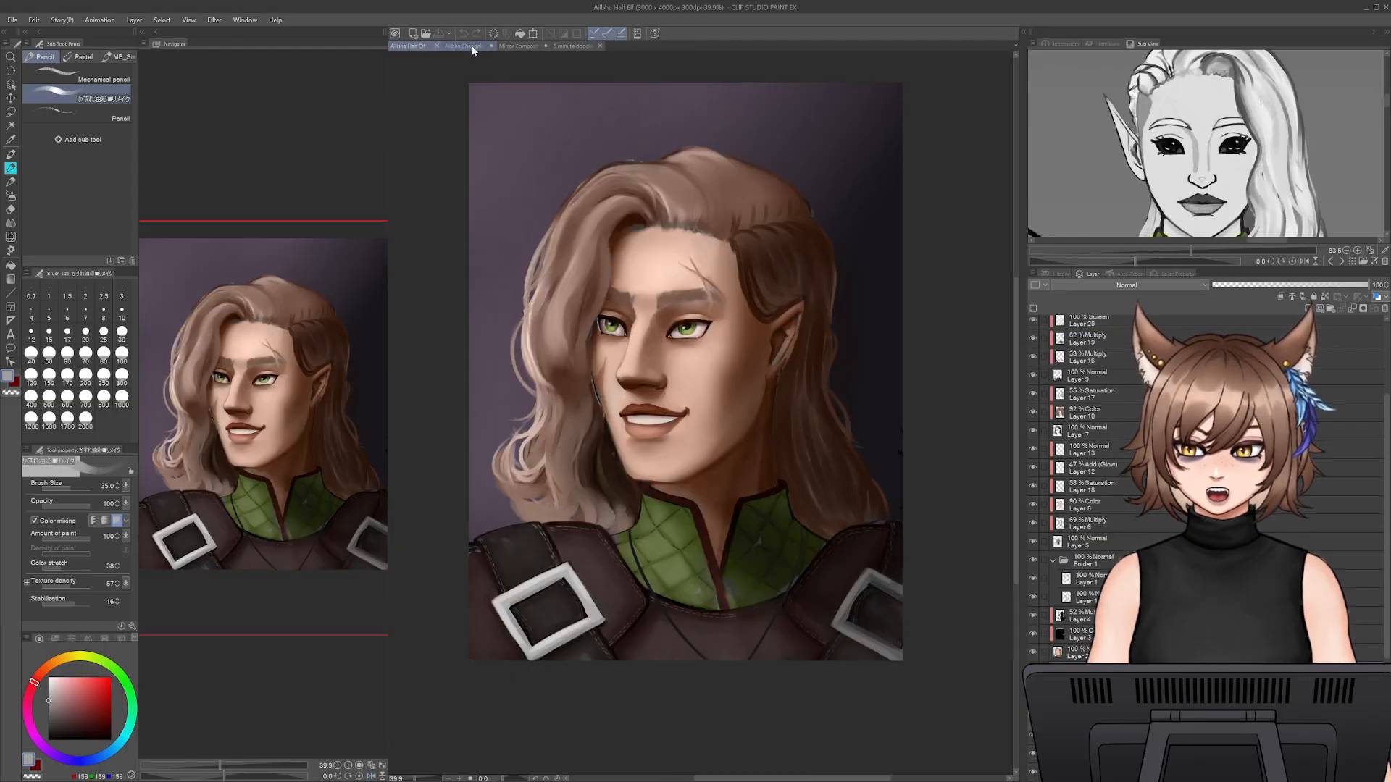
{"action": "left_click", "coordinate": [468, 47]}
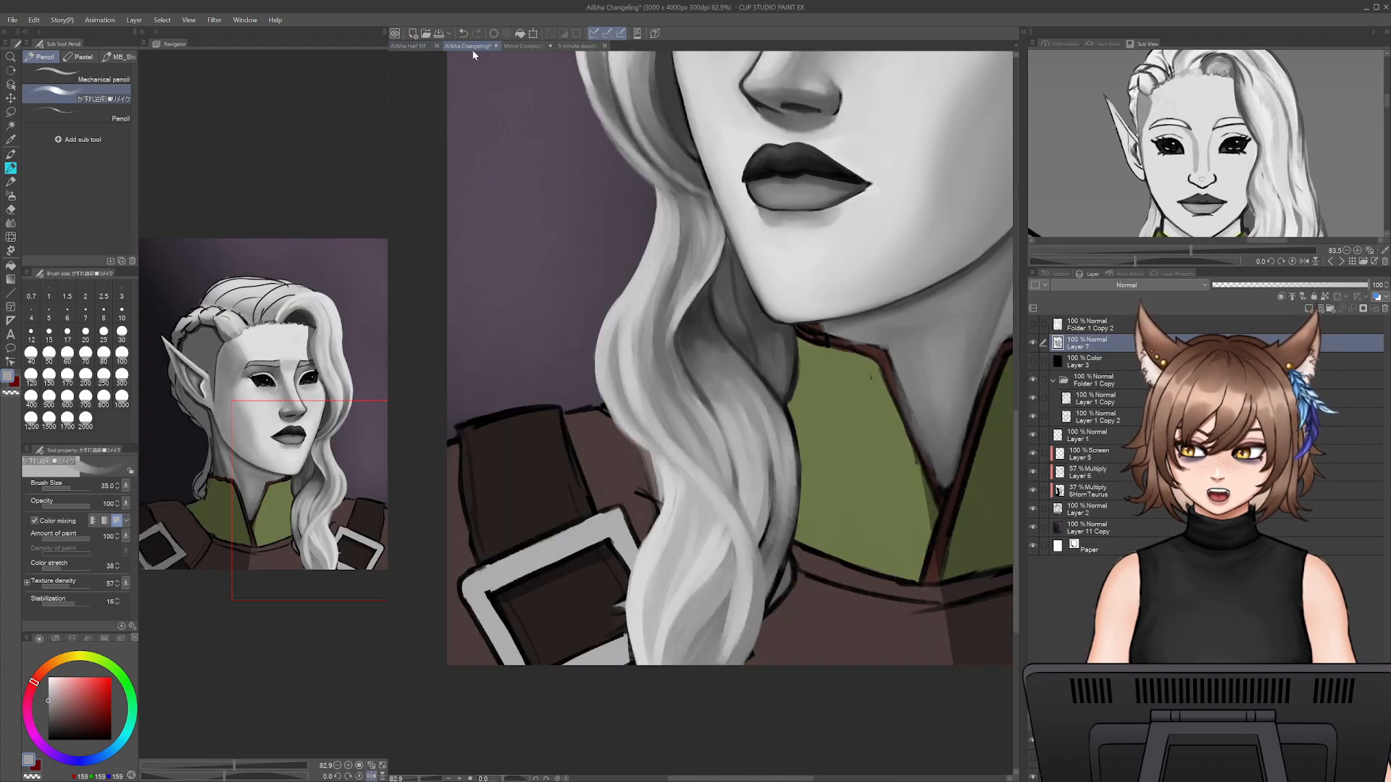
{"action": "left_click", "coordinate": [714, 563], "text": "alt"}
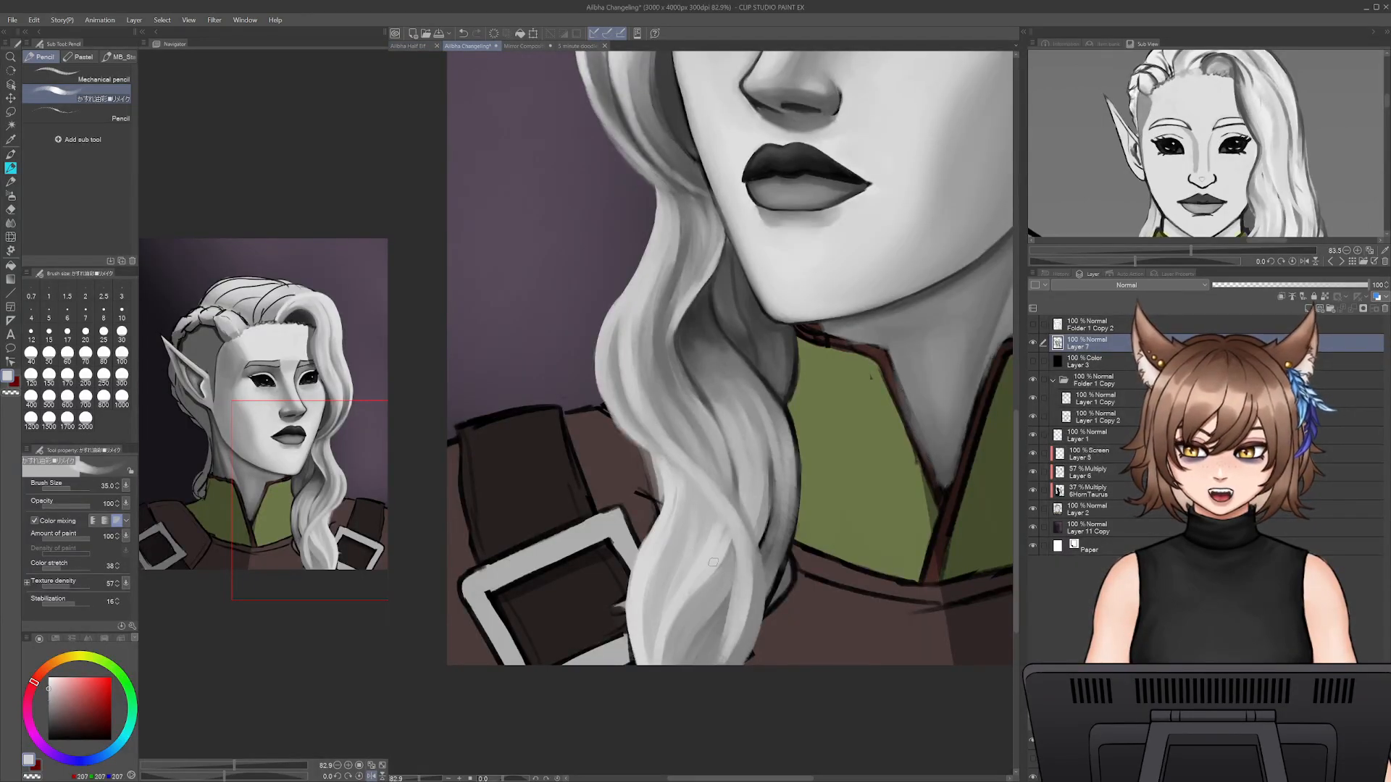
{"action": "left_click_drag", "start_coordinate": [686, 606], "coordinate": [668, 690]}
{"action": "left_click_drag", "start_coordinate": [671, 632], "coordinate": [687, 702]}
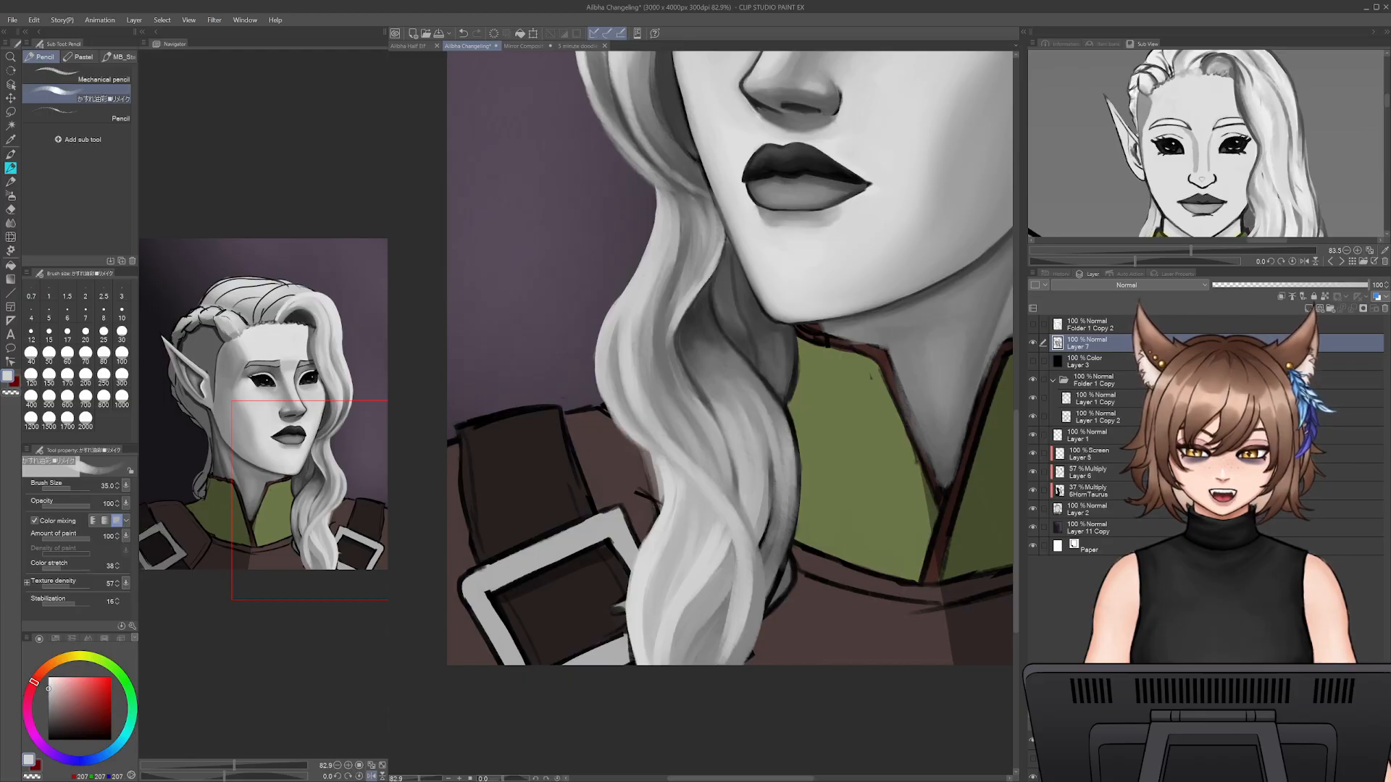
- Deepen the shadow between the crossing strands at the lock's lower end with sampled darker greys
{"action": "left_click", "coordinate": [737, 607], "text": "alt"}
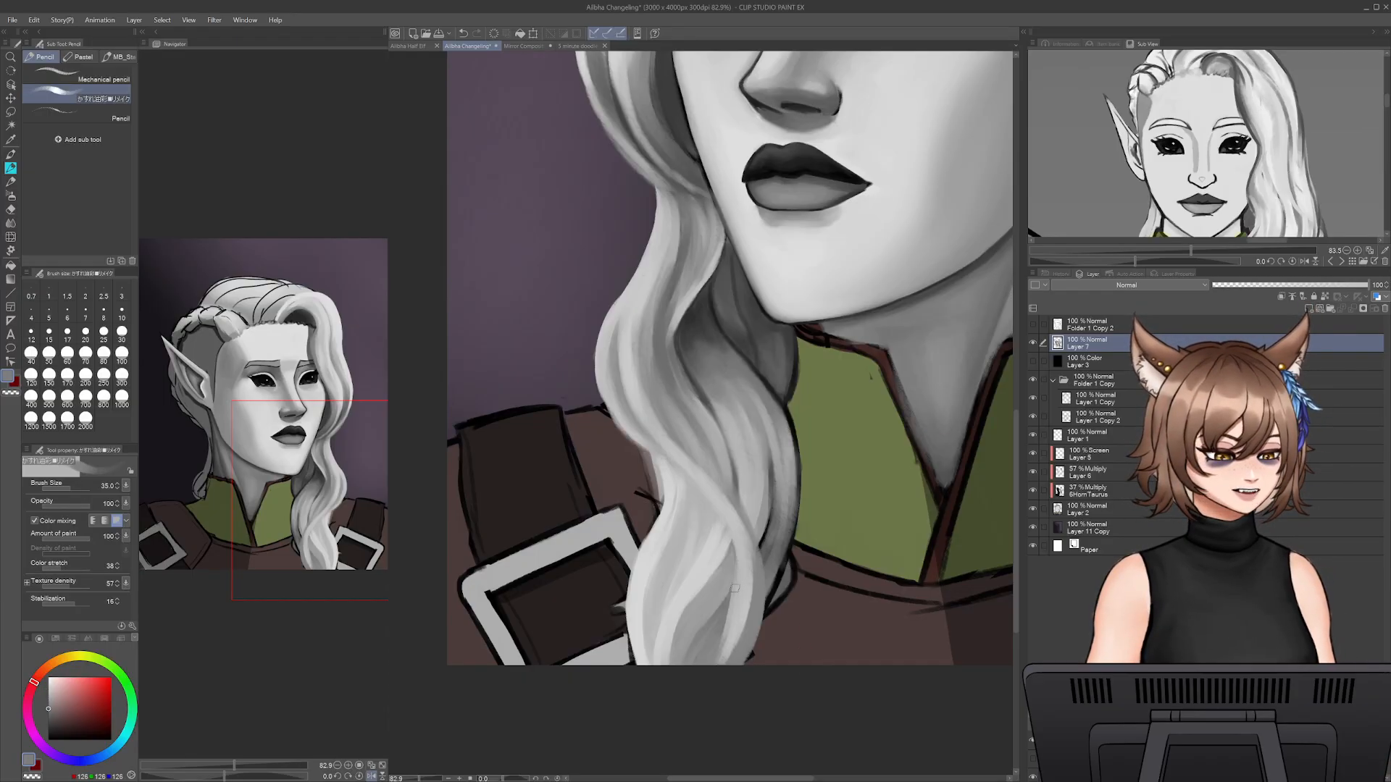
{"action": "left_click", "coordinate": [739, 606], "text": "alt"}
{"action": "left_click", "coordinate": [717, 607], "text": "alt"}
{"action": "left_click", "coordinate": [723, 611], "text": "alt"}
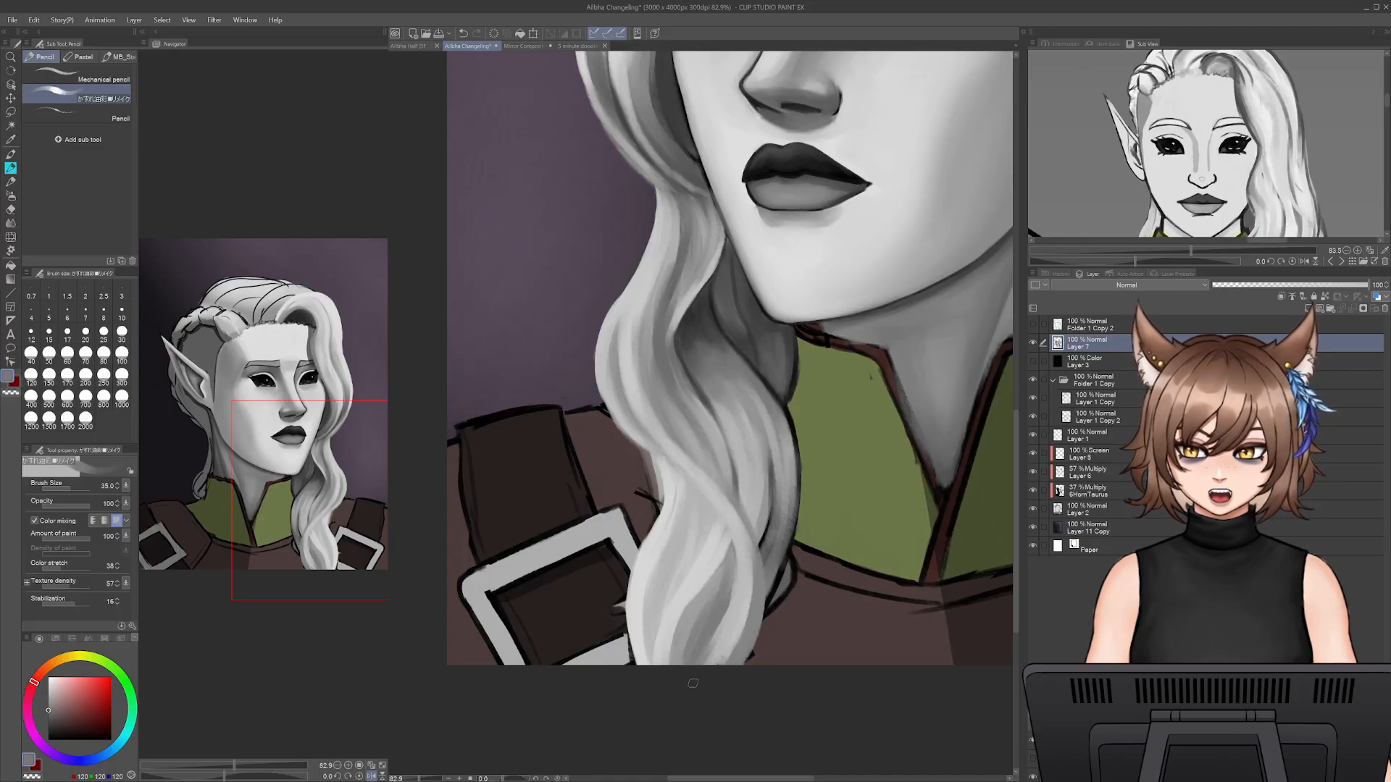
{"action": "left_click", "coordinate": [770, 543], "text": "alt"}
{"action": "left_click", "coordinate": [754, 533], "text": "alt"}
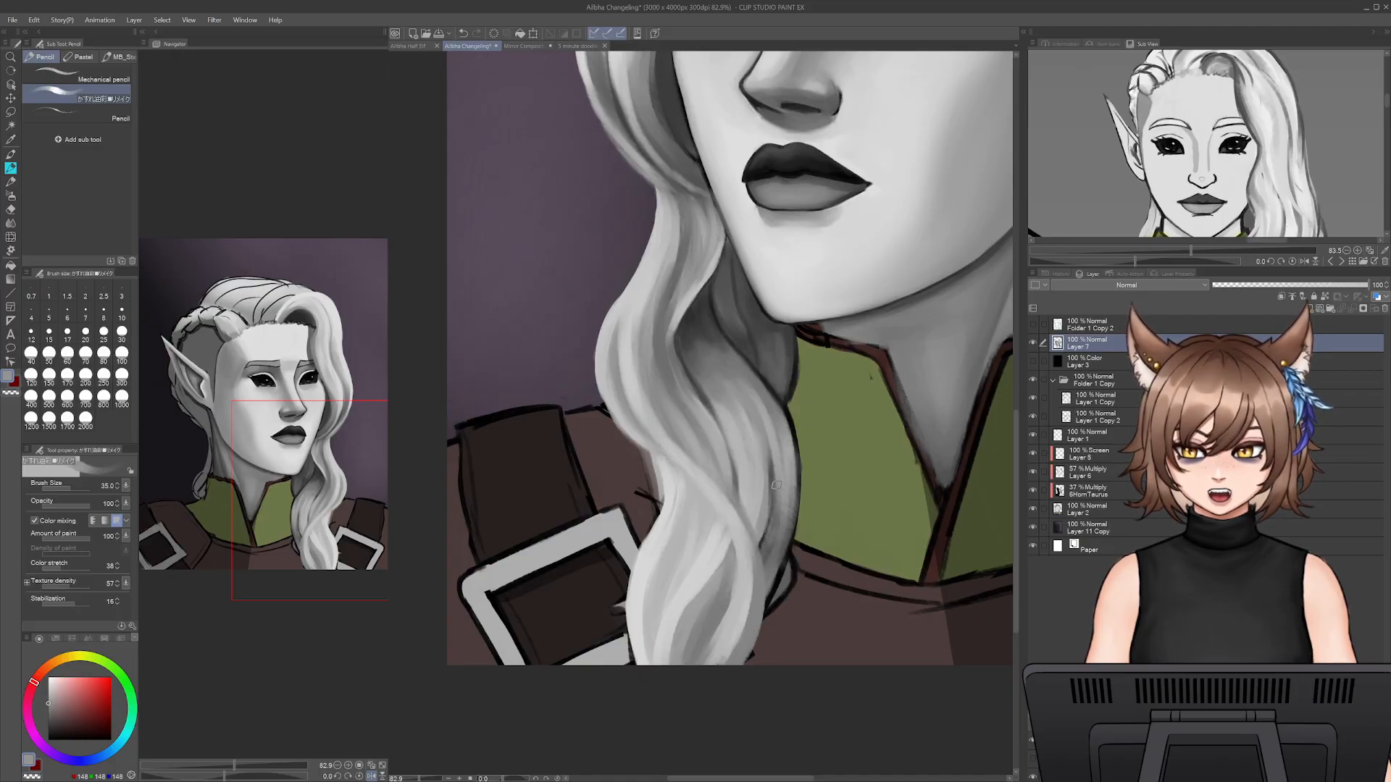
{"action": "key", "text": "ctrl+z"}
{"action": "key", "text": "ctrl+z"}
- Set the brush size to 25 and sample a dark grey for accents along the lock's outer side
{"action": "key", "text": "bracketleft"}
{"action": "key", "text": "bracketleft"}
{"action": "left_click", "coordinate": [765, 528], "text": "alt"}
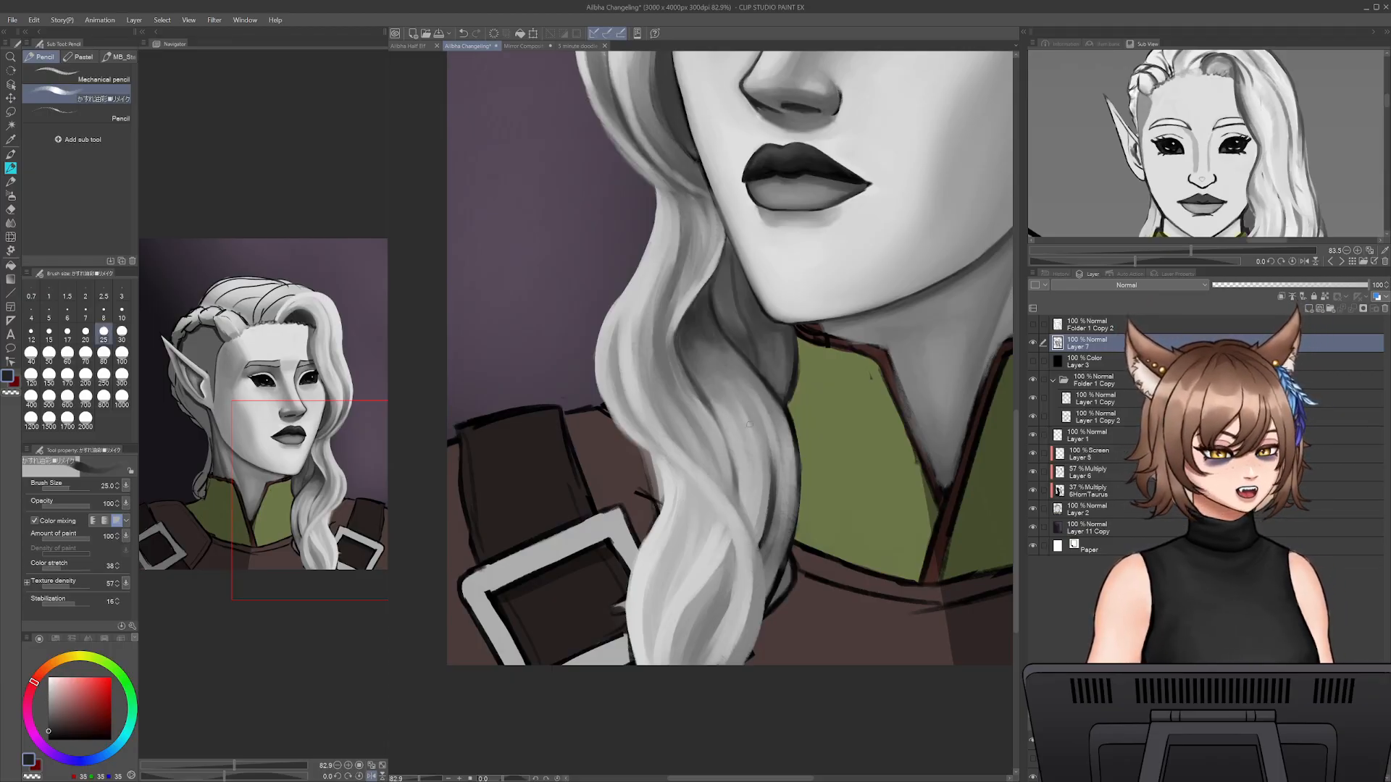
- Enlarge the brush to 35 and paint sampled grey down the lock's outer edge beside the green collar
{"action": "key", "text": "bracketright"}
{"action": "key", "text": "bracketright"}
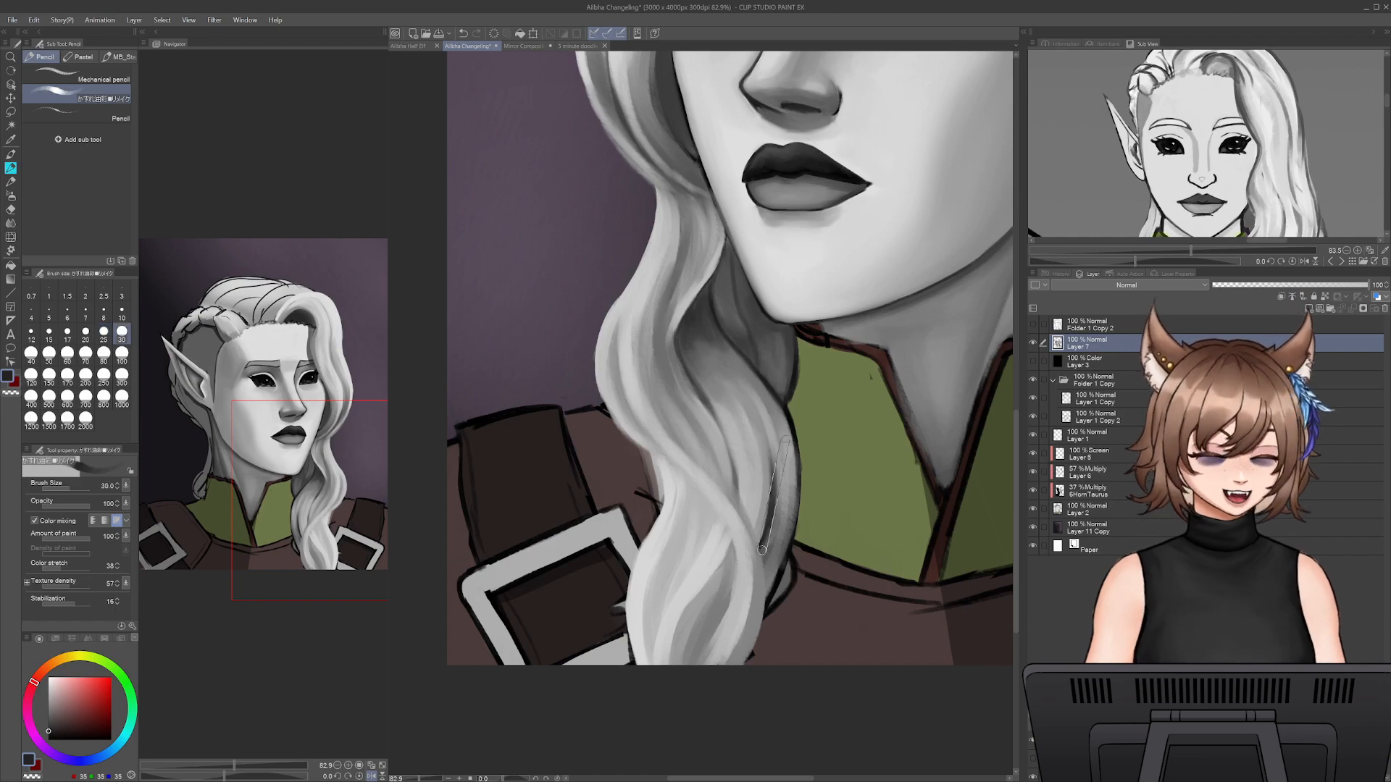
{"action": "left_click", "coordinate": [778, 500], "text": "alt"}
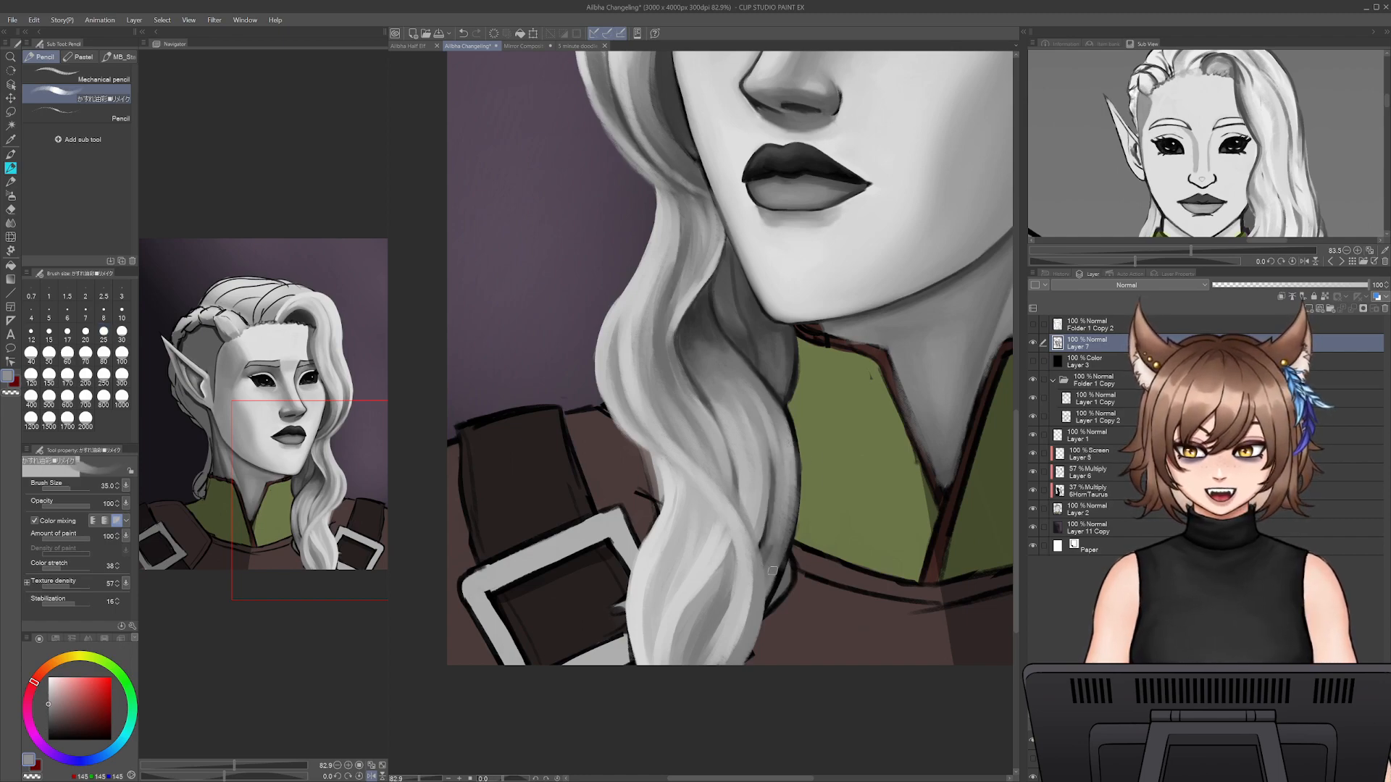
{"action": "left_click_drag", "start_coordinate": [791, 507], "coordinate": [776, 569]}
- Set the brush size to 20 and refine the back strand's lower edge at the collar corner with sampled grey
{"action": "key", "text": "bracketleft"}
{"action": "key", "text": "bracketleft"}
{"action": "key", "text": "bracketleft"}
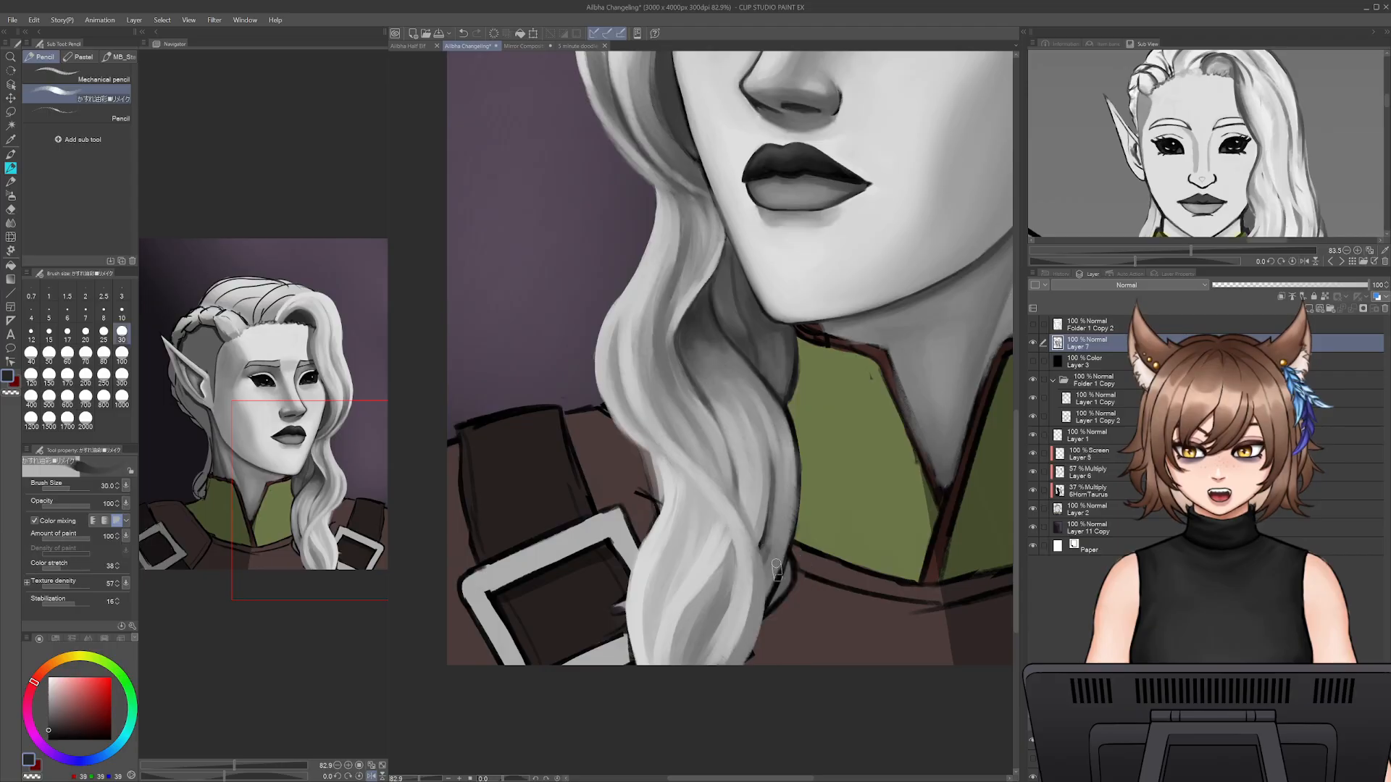
{"action": "left_click", "coordinate": [775, 576], "text": "alt"}
{"action": "left_click_drag", "start_coordinate": [789, 535], "coordinate": [777, 583]}
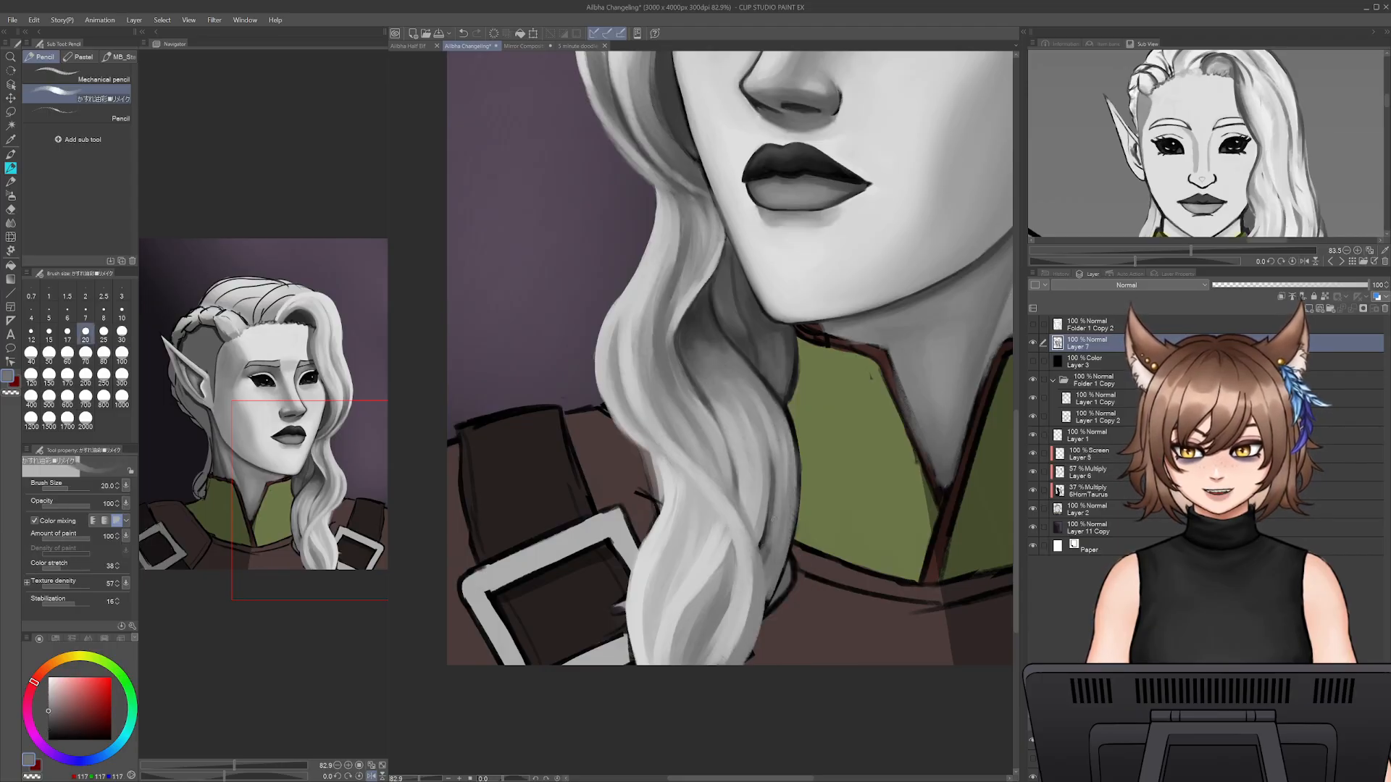
- Paint thin grey and dark separation lines between the outer strands at brush size 20, redoing one dark stroke
{"action": "left_click_drag", "start_coordinate": [770, 498], "coordinate": [768, 534]}
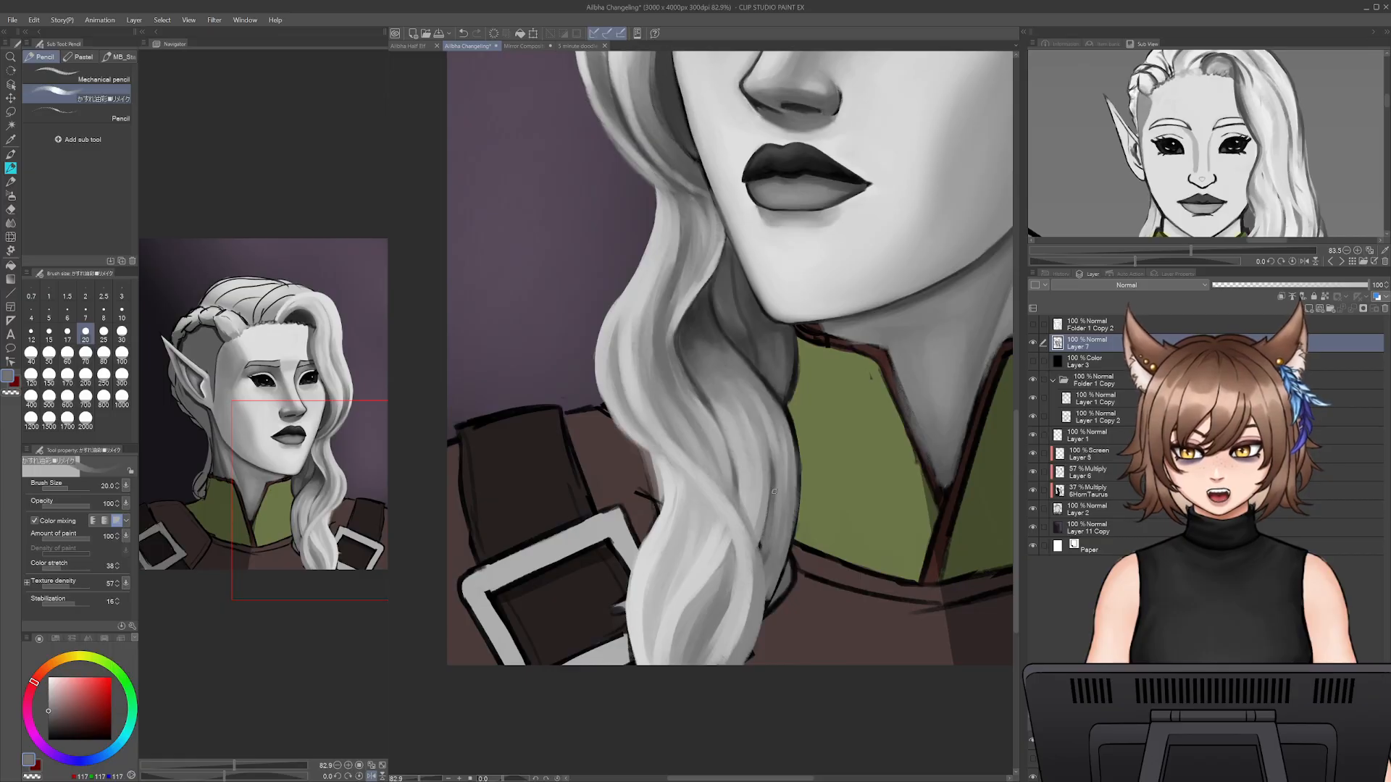
{"action": "left_click", "coordinate": [765, 510], "text": "alt"}
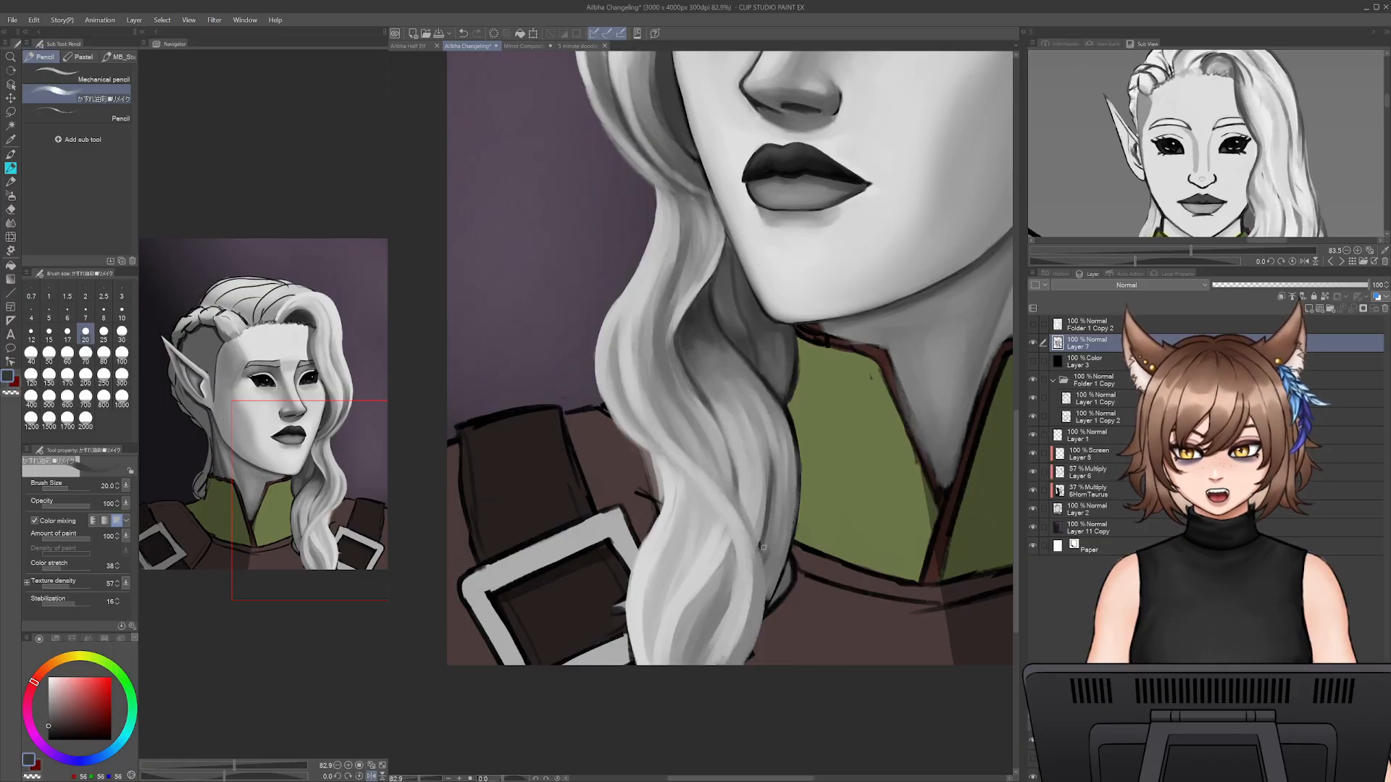
{"action": "mouse_move", "coordinate": [766, 485]}
{"action": "left_mouse_down"}
{"action": "mouse_move", "coordinate": [758, 443]}
{"action": "mouse_move", "coordinate": [777, 518]}
{"action": "left_mouse_up"}
{"action": "key", "text": "ctrl+z"}
{"action": "left_click_drag", "start_coordinate": [763, 437], "coordinate": [766, 515]}
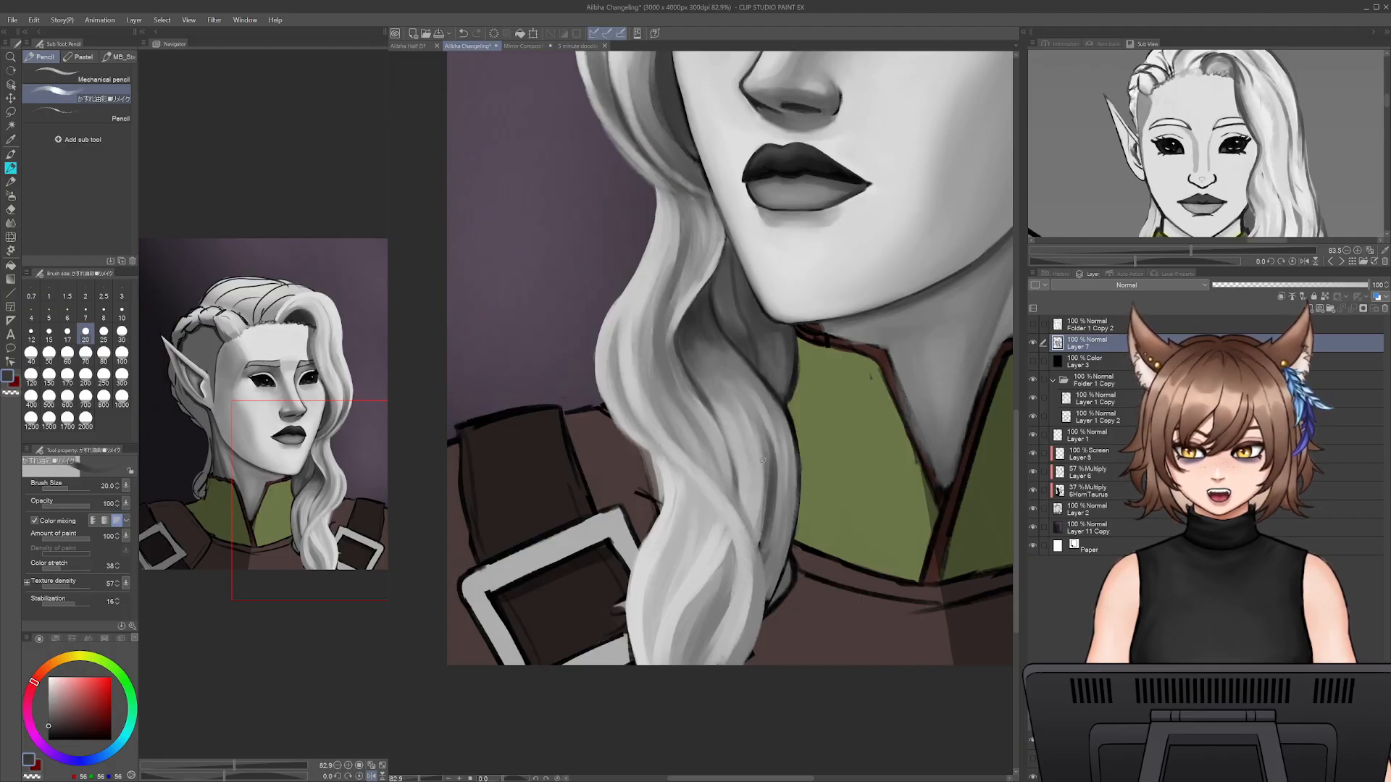
- Define the lock's outer contour along the green collar with sampled dark grey strokes
{"action": "left_click", "coordinate": [756, 541], "text": "alt"}
{"action": "left_click", "coordinate": [761, 545], "text": "alt"}
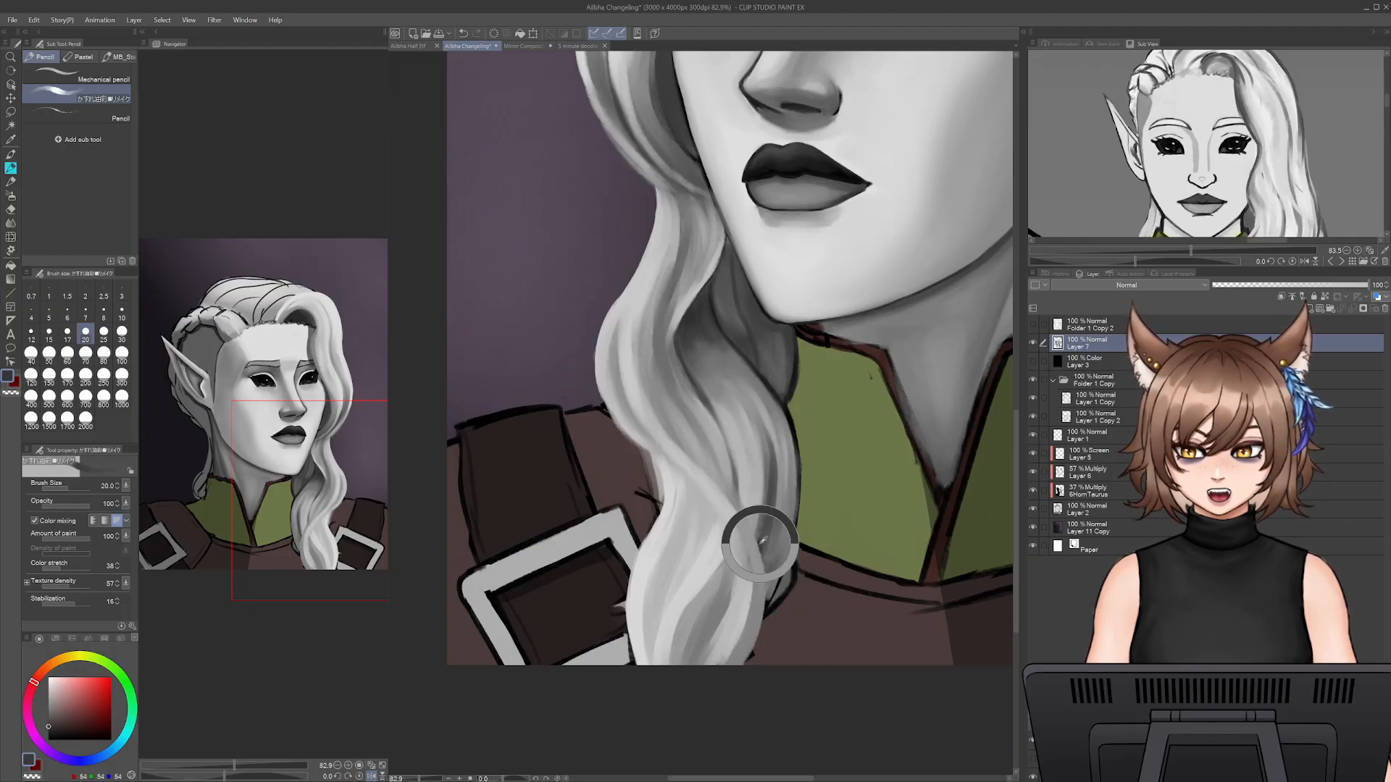
{"action": "mouse_move", "coordinate": [765, 583]}
{"action": "left_mouse_down"}
{"action": "mouse_move", "coordinate": [762, 548]}
{"action": "mouse_move", "coordinate": [773, 593]}
{"action": "mouse_move", "coordinate": [799, 468]}
{"action": "mouse_move", "coordinate": [791, 521]}
{"action": "mouse_move", "coordinate": [793, 432]}
{"action": "mouse_move", "coordinate": [799, 470]}
{"action": "mouse_move", "coordinate": [784, 418]}
{"action": "left_mouse_up"}
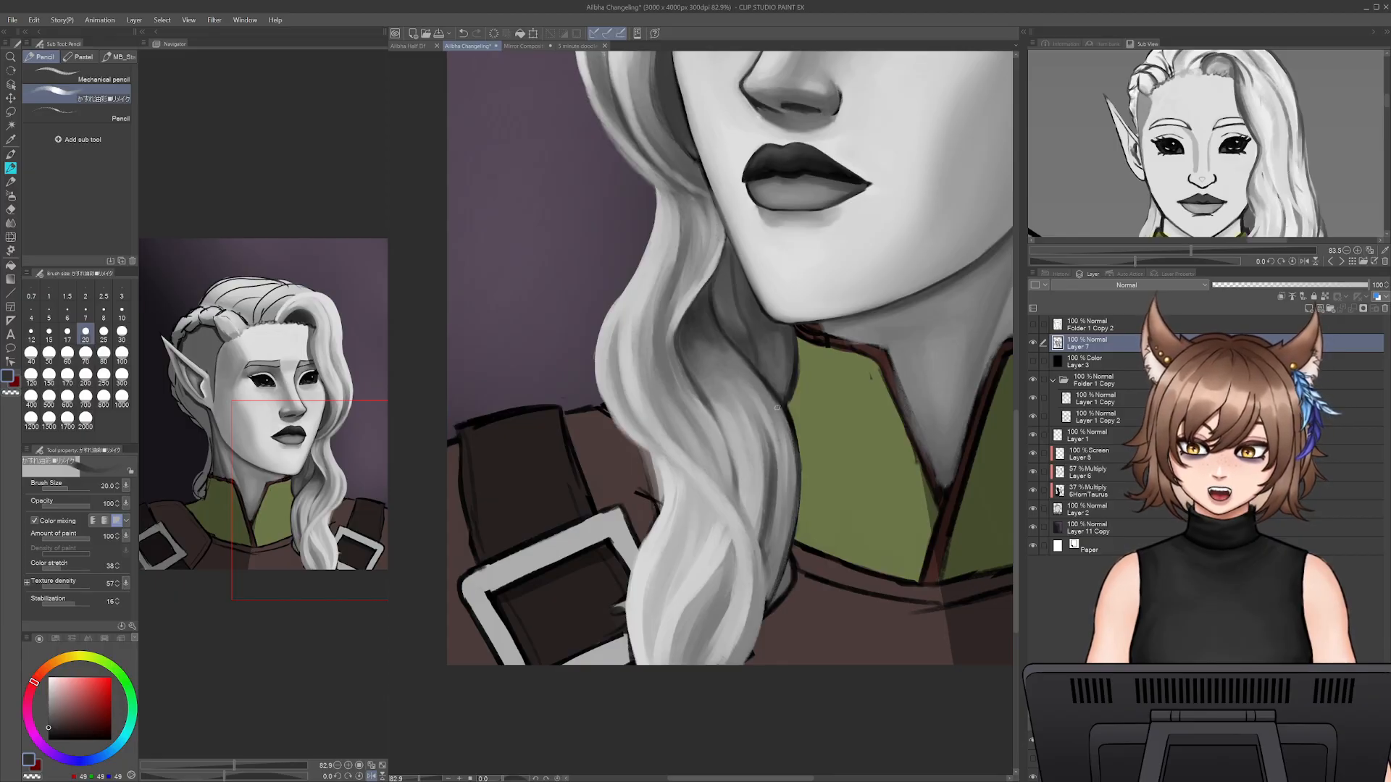
{"action": "left_click_drag", "start_coordinate": [797, 467], "coordinate": [775, 403]}
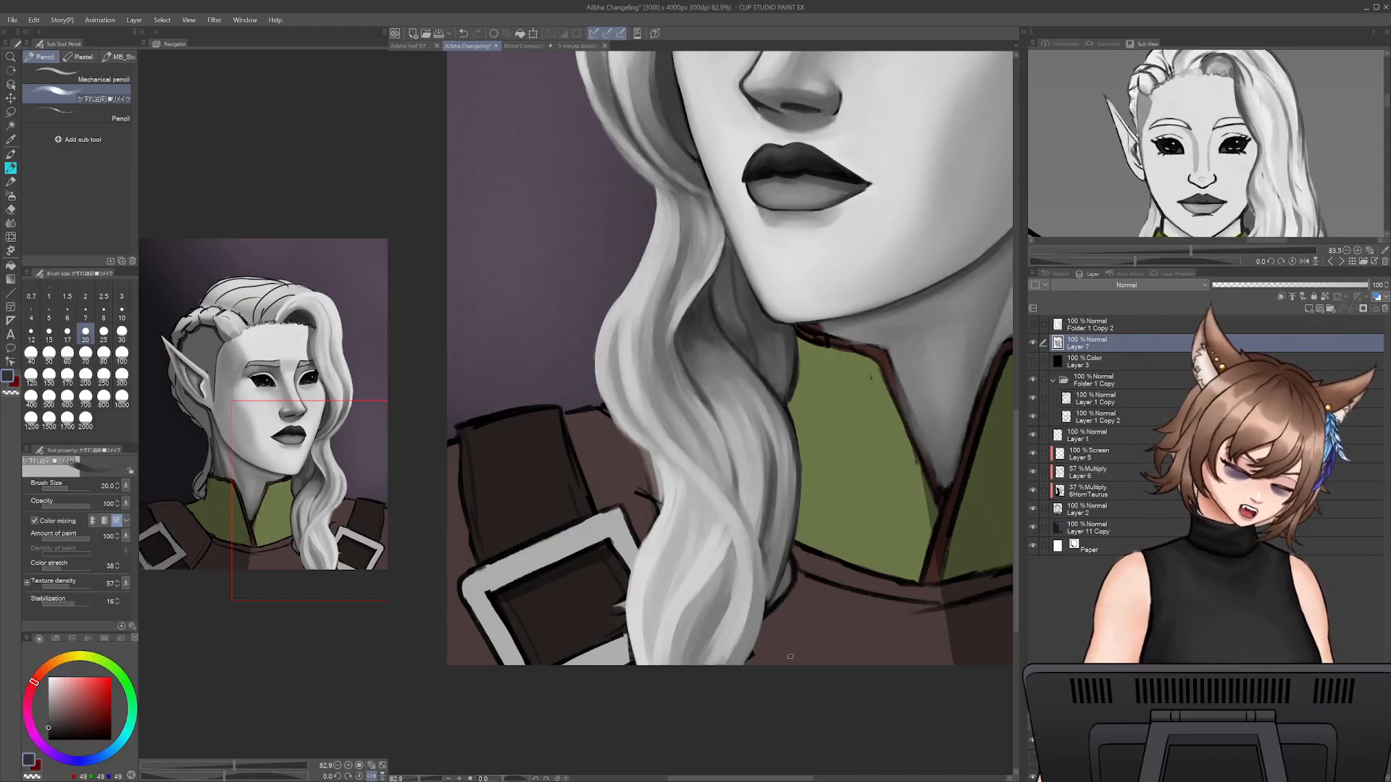
- Set the brush size to 30 and blend sampled light grey into the strand above the buckle
{"action": "left_click", "coordinate": [679, 505], "text": "alt"}
{"action": "left_click", "coordinate": [676, 490], "text": "alt"}
{"action": "key", "text": "bracketright"}
{"action": "key", "text": "bracketright"}
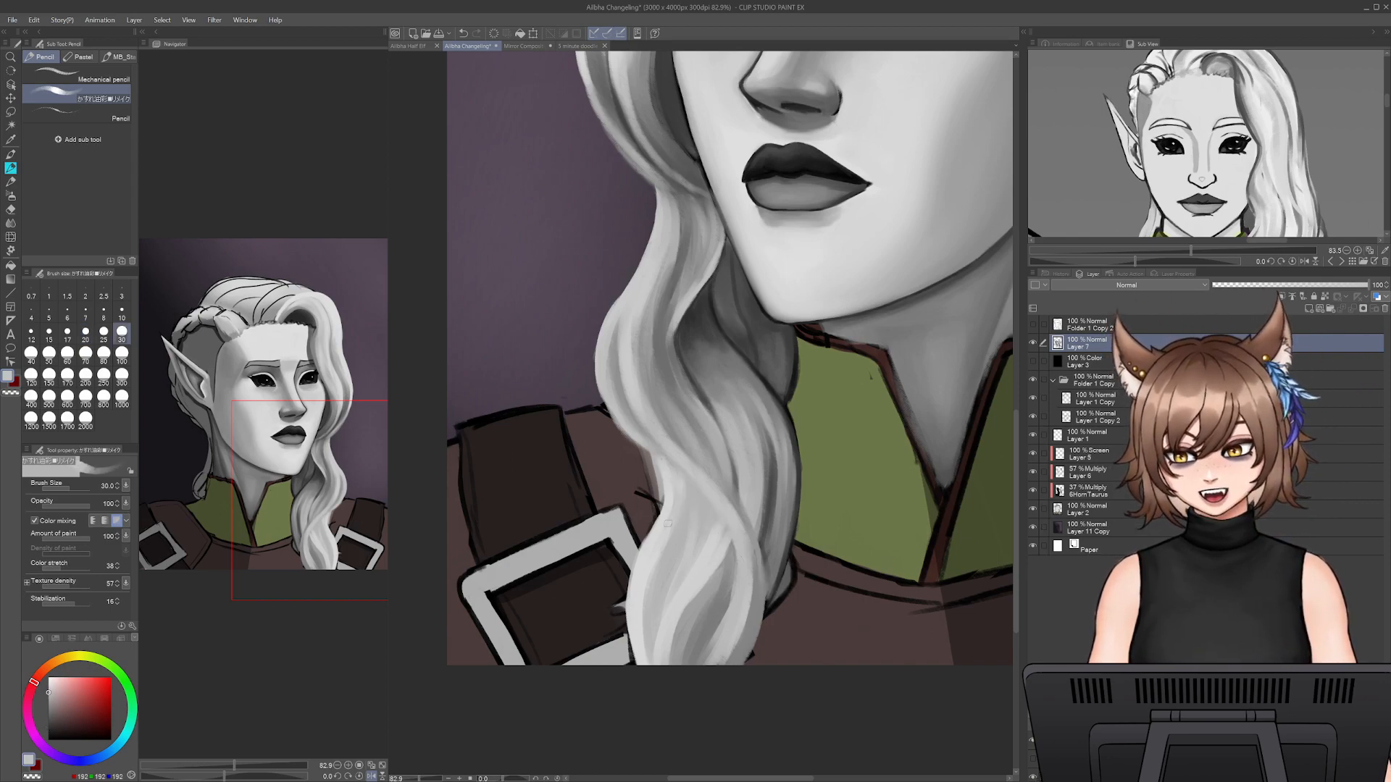
{"action": "left_click", "coordinate": [668, 469], "text": "alt"}
- Reduce the brush to 17.5 and add a thin light strand down the lock beside the buckle
{"action": "key", "text": "bracketleft"}
{"action": "key", "text": "bracketleft"}
{"action": "key", "text": "bracketleft"}
{"action": "left_click_drag", "start_coordinate": [676, 466], "coordinate": [657, 552]}
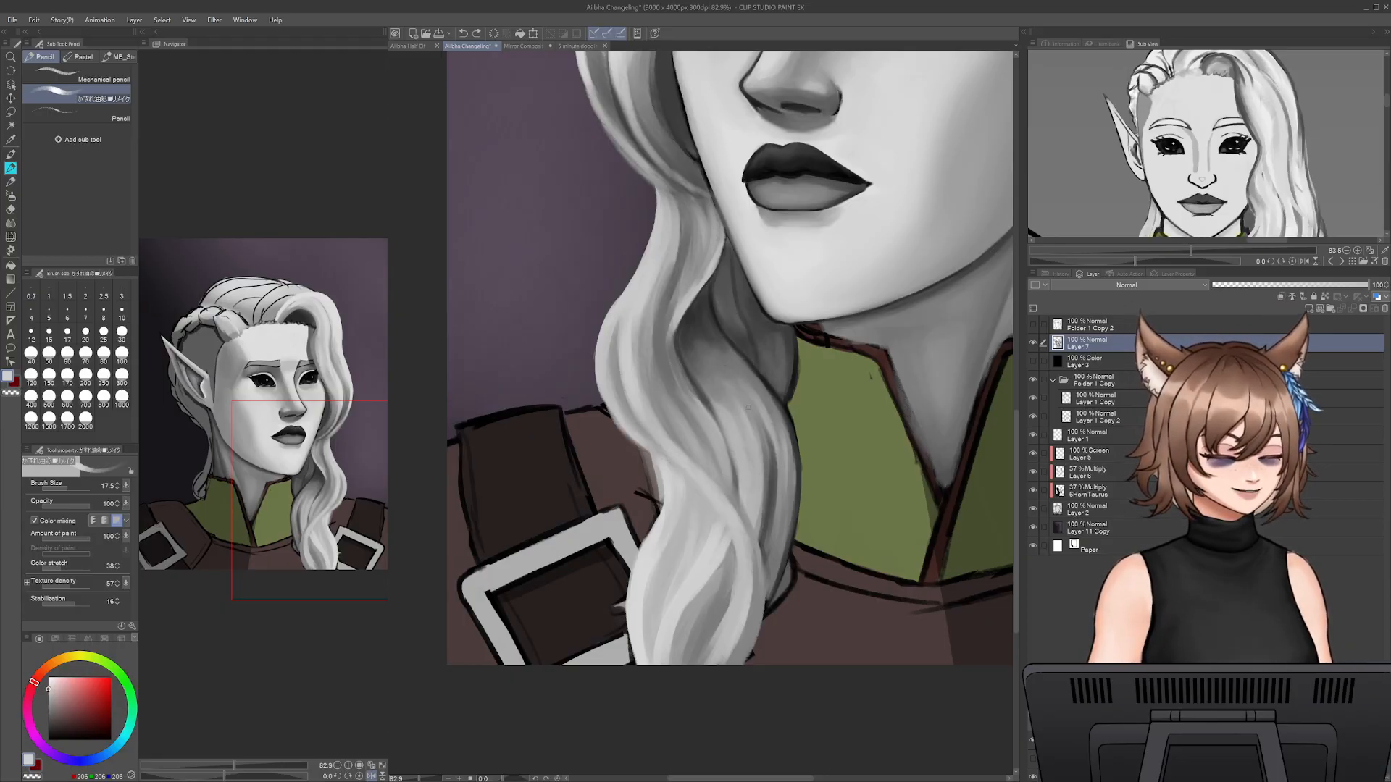
- Set the brush size to 35 and paint sampled grey strands down the lock's outer curve, sampling darker grey from its upper shadow
{"action": "left_click", "coordinate": [727, 413], "text": "alt"}
{"action": "key", "text": "]"}
{"action": "key", "text": "]"}
{"action": "key", "text": "]"}
{"action": "key", "text": "]"}
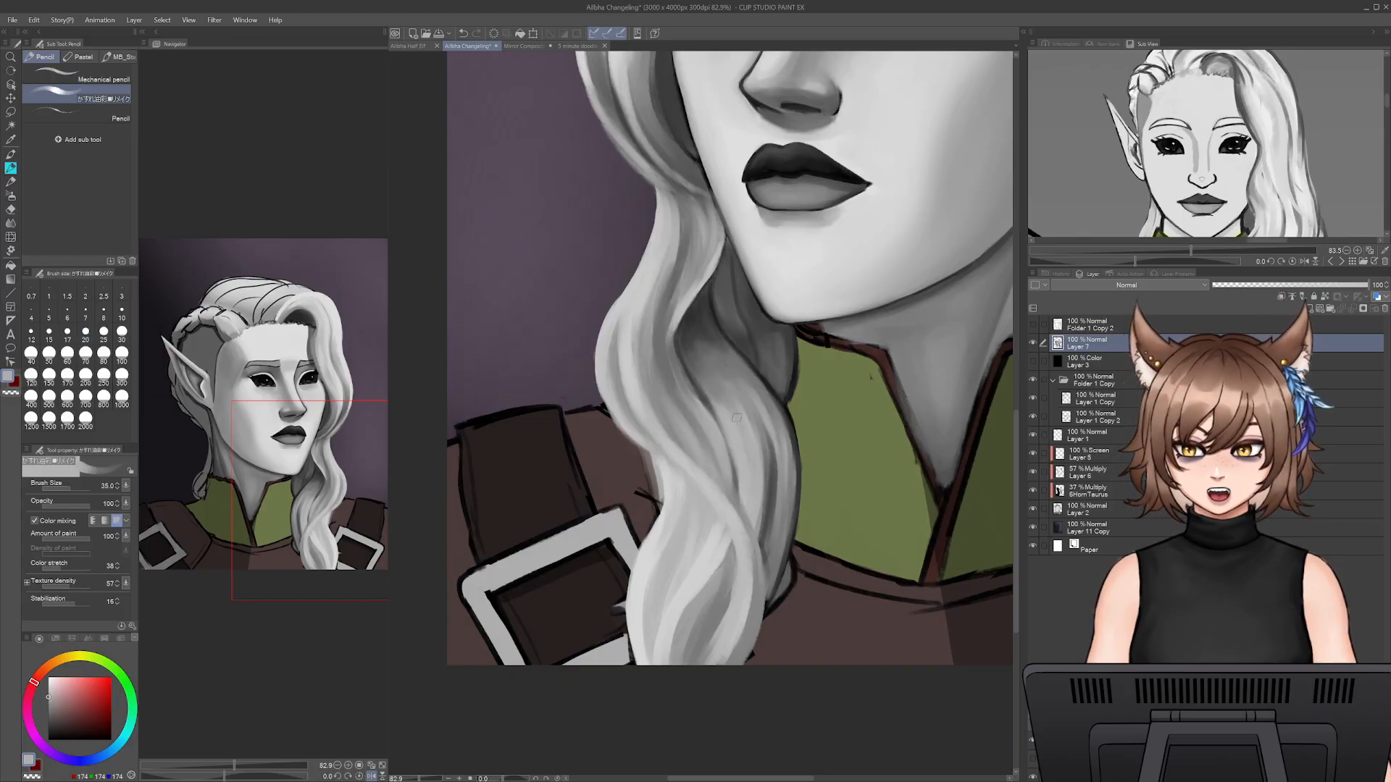
{"action": "left_click_drag", "start_coordinate": [758, 419], "coordinate": [763, 519]}
{"action": "left_click_drag", "start_coordinate": [768, 460], "coordinate": [766, 525]}
{"action": "left_click_drag", "start_coordinate": [767, 428], "coordinate": [770, 524]}
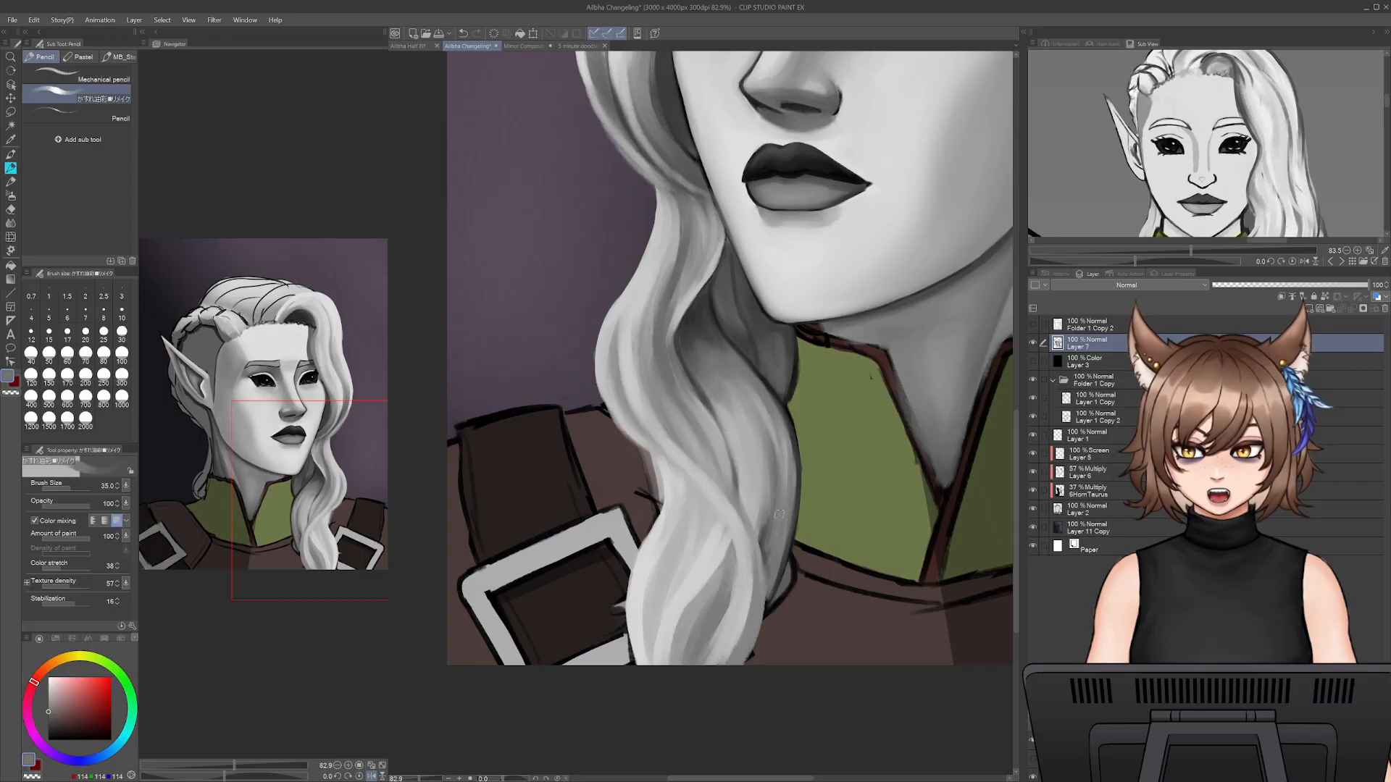
{"action": "left_click", "coordinate": [701, 332], "text": "alt"}
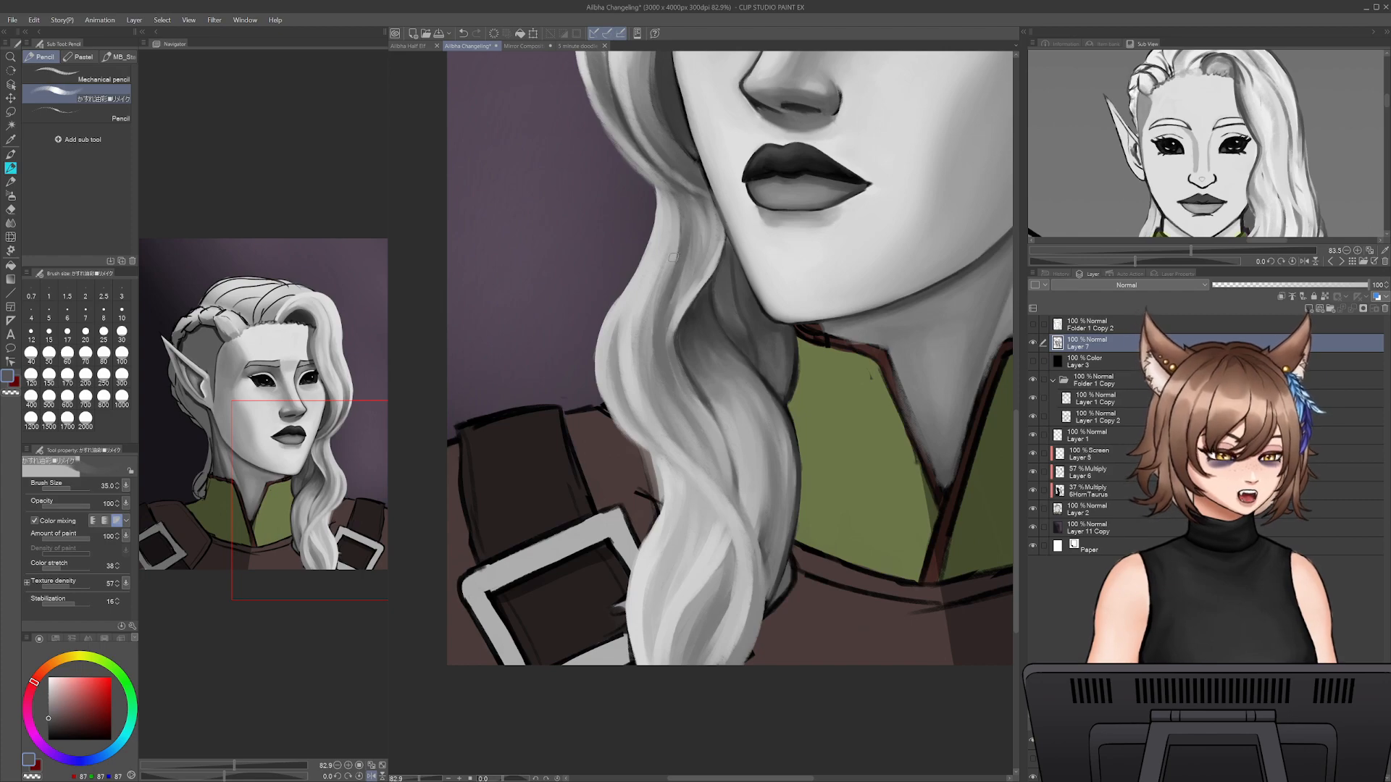
- Sample greys from the long lock, set the brush size to 25 and paint light strands along its outer curve above the shoulder strap
{"action": "left_click_drag", "start_coordinate": [694, 312], "coordinate": [684, 500]}
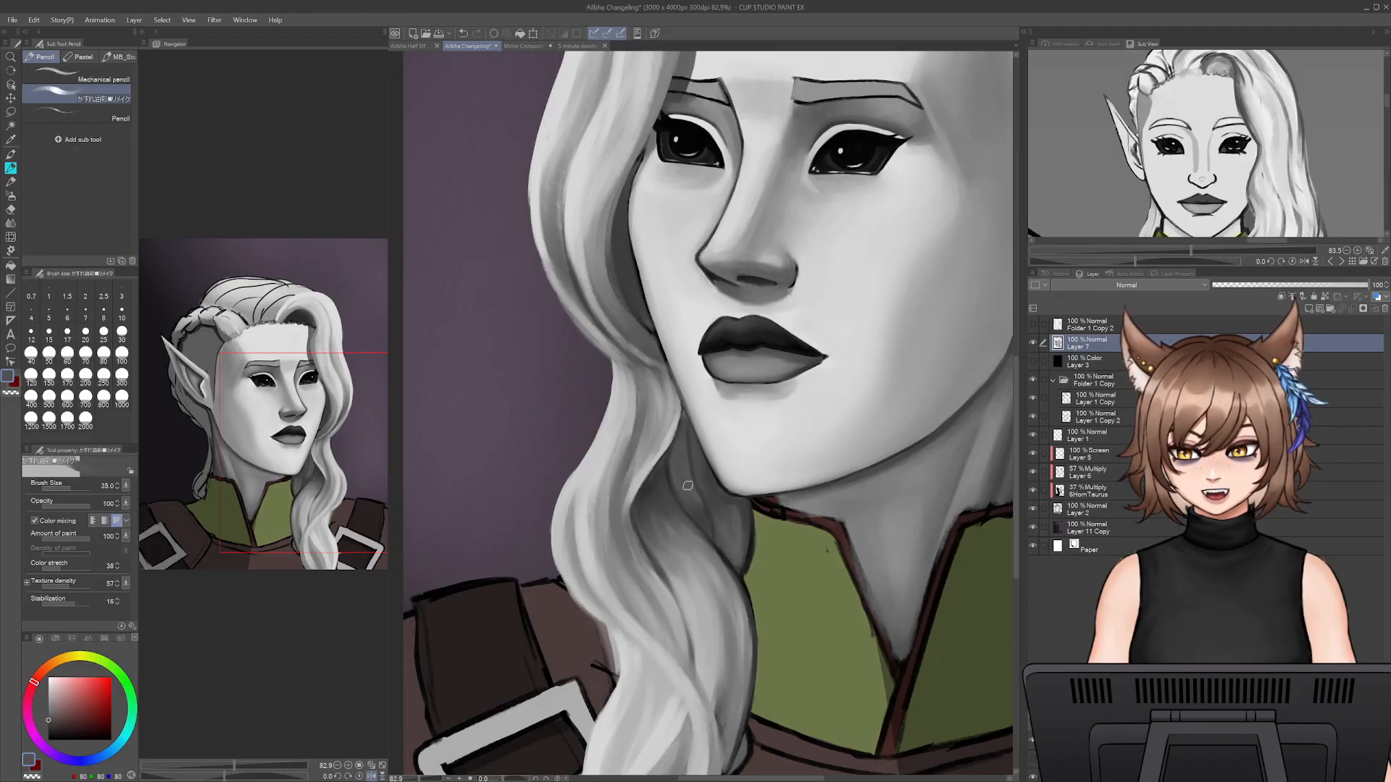
{"action": "left_click_drag", "start_coordinate": [768, 323], "coordinate": [786, 170]}
{"action": "left_click", "coordinate": [711, 454], "text": "alt"}
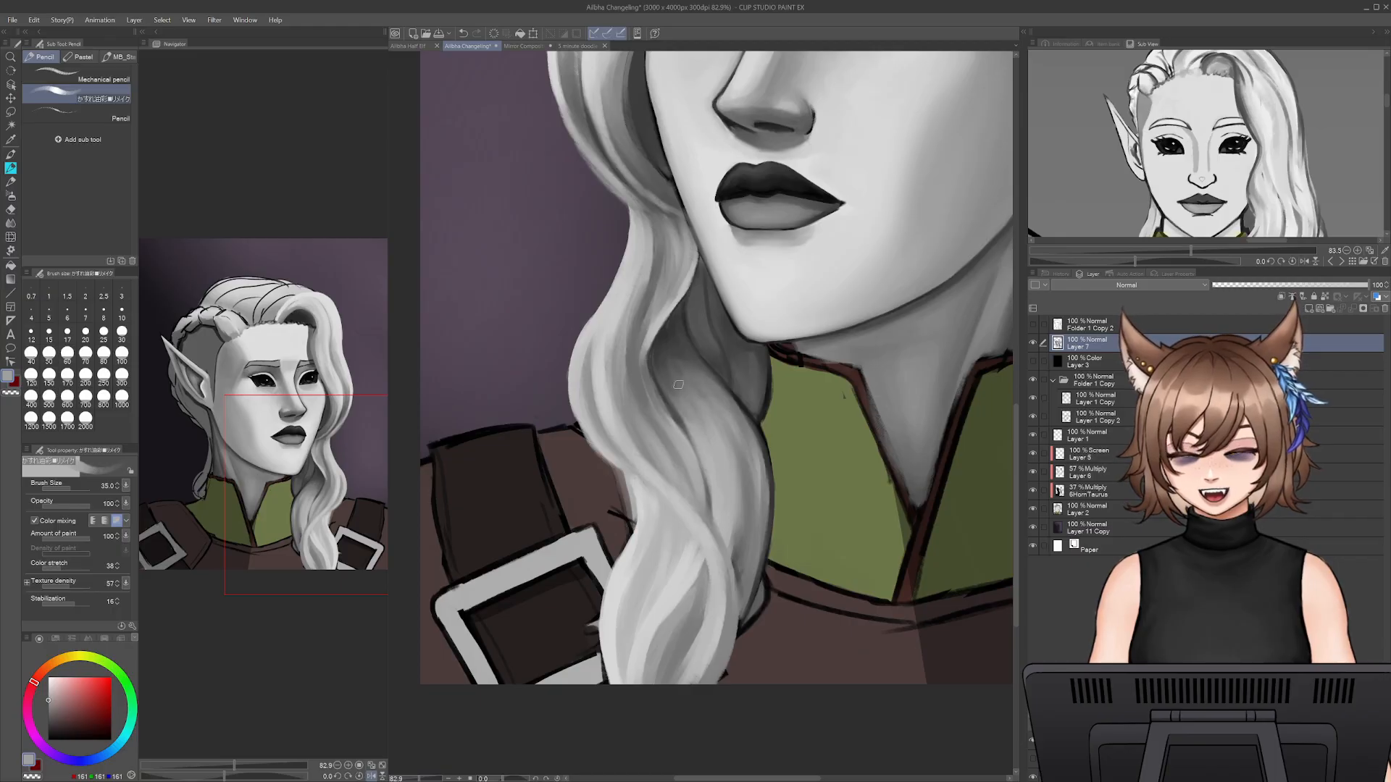
{"action": "left_click", "coordinate": [601, 434], "text": "alt"}
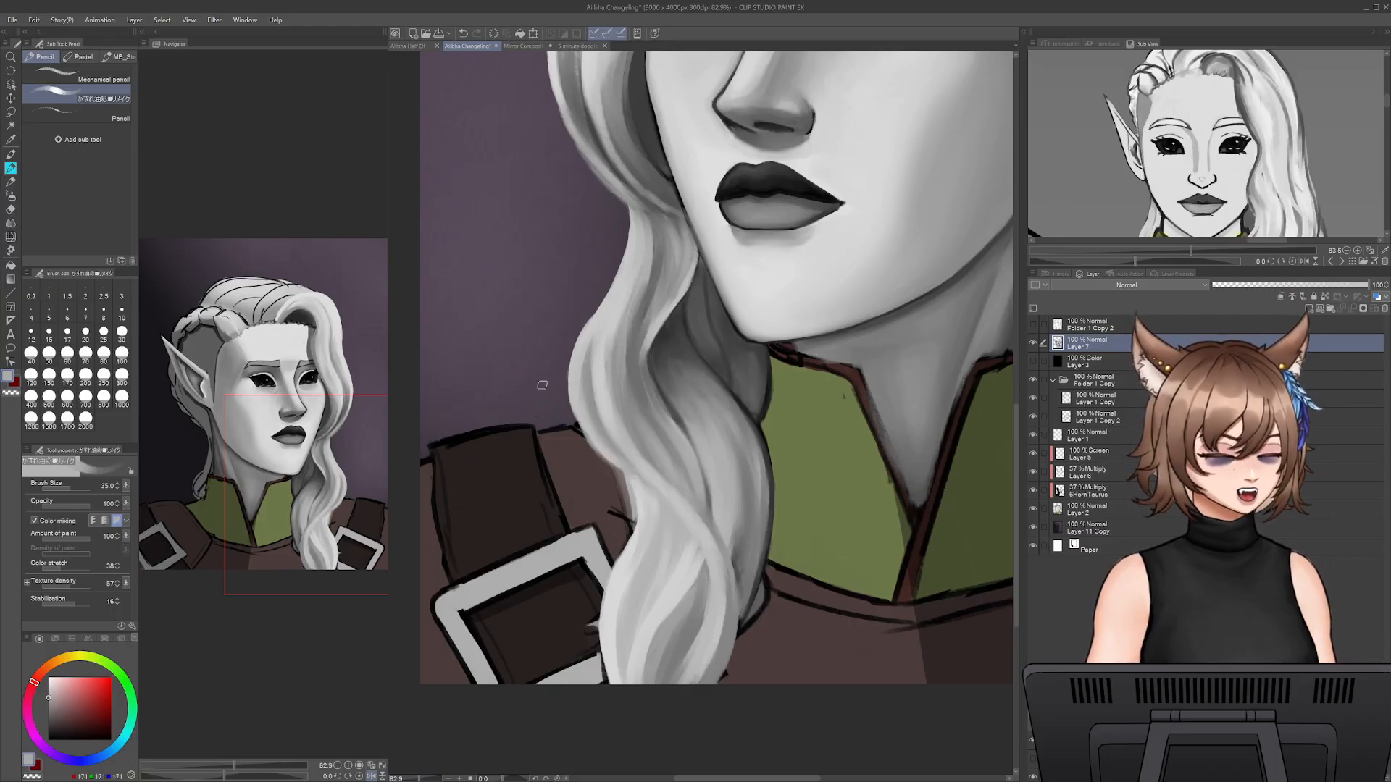
{"action": "left_click", "coordinate": [581, 381], "text": "alt"}
{"action": "key", "text": "bracketleft"}
{"action": "key", "text": "bracketleft"}
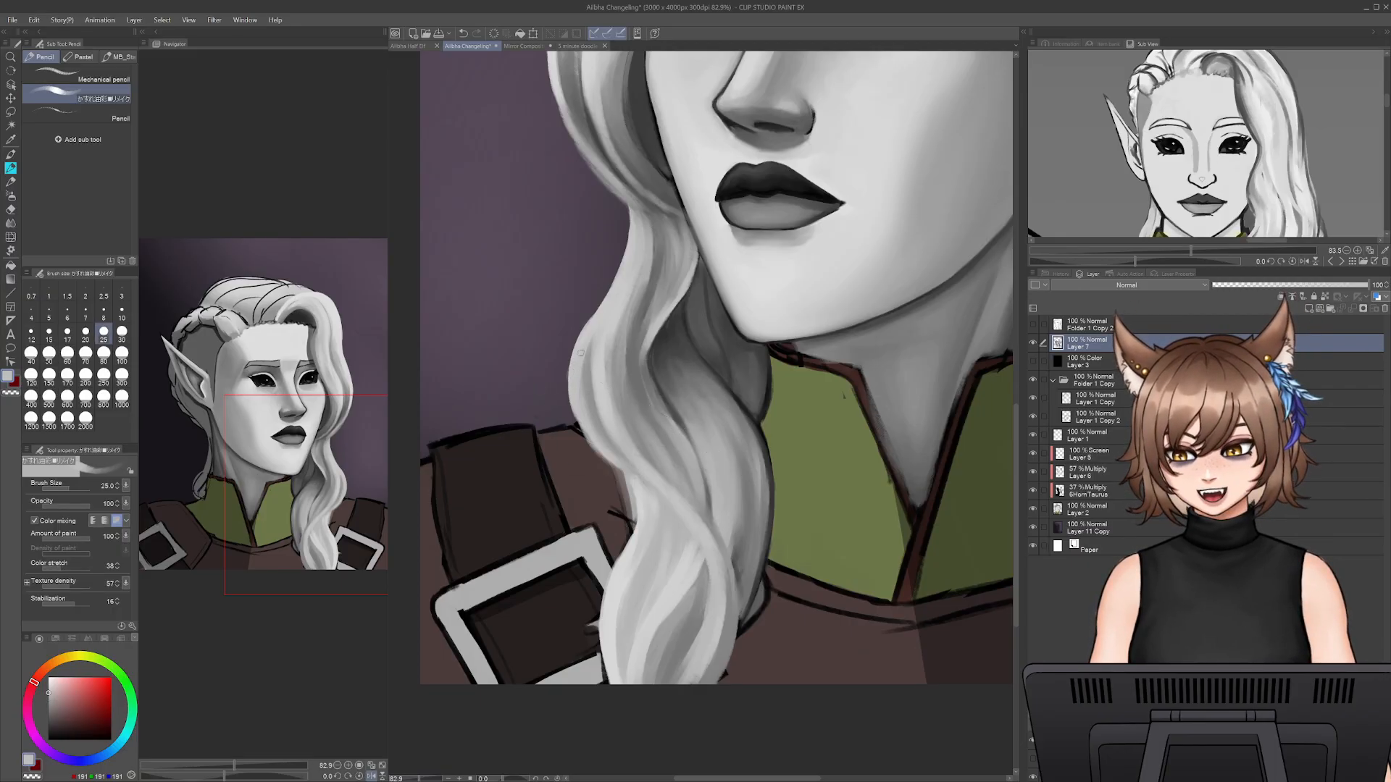
{"action": "left_click_drag", "start_coordinate": [582, 376], "coordinate": [608, 447]}
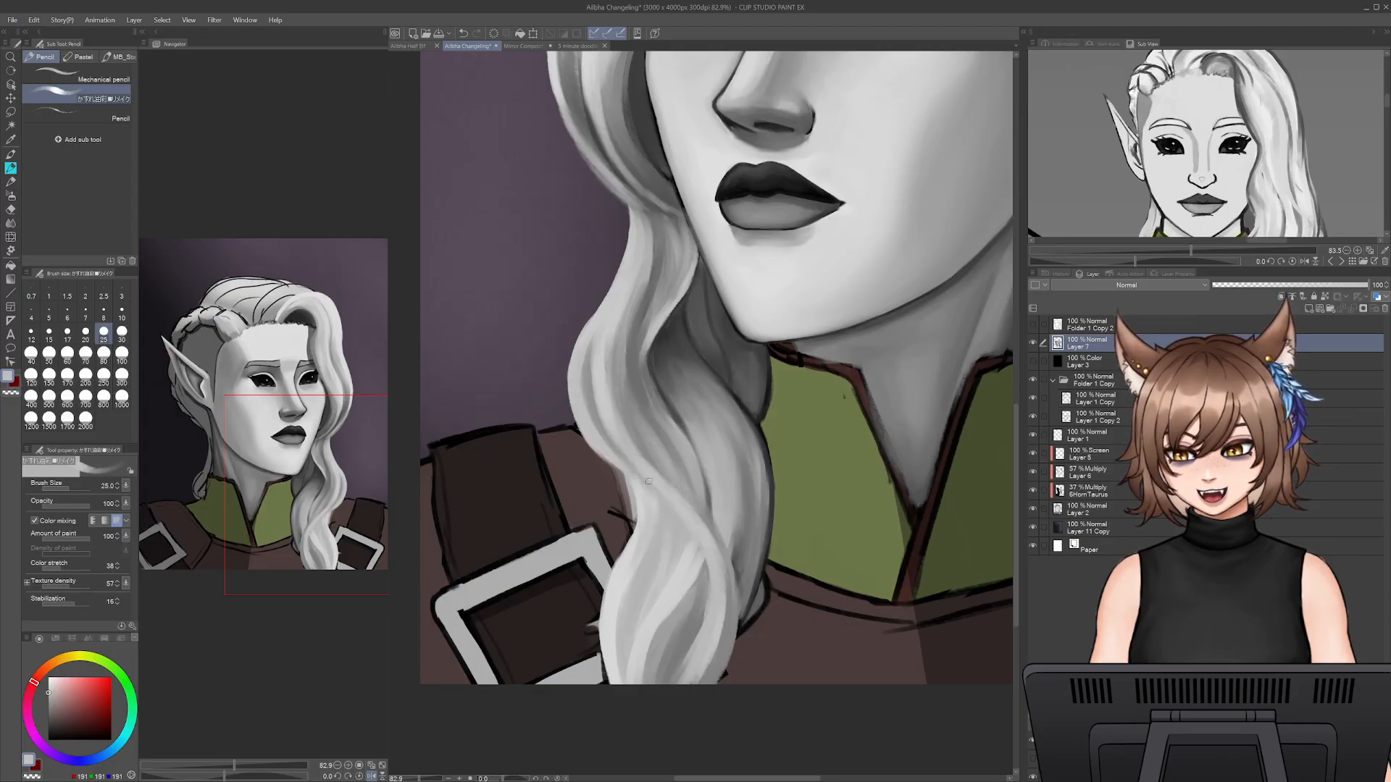
- Deepen the hollow under the swept front lock at the hairline with sampled dark grey, raising the brush size to 40
{"action": "mouse_move", "coordinate": [416, 779]}
{"action": "left_mouse_down"}
{"action": "mouse_move", "coordinate": [403, 779]}
{"action": "mouse_move", "coordinate": [417, 779]}
{"action": "left_mouse_up"}
{"action": "left_click_drag", "start_coordinate": [696, 385], "coordinate": [653, 526]}
{"action": "left_click_drag", "start_coordinate": [701, 155], "coordinate": [711, 408]}
{"action": "mouse_move", "coordinate": [1196, 138]}
{"action": "left_mouse_down"}
{"action": "mouse_move", "coordinate": [1201, 208]}
{"action": "mouse_move", "coordinate": [1190, 178]}
{"action": "left_mouse_up"}
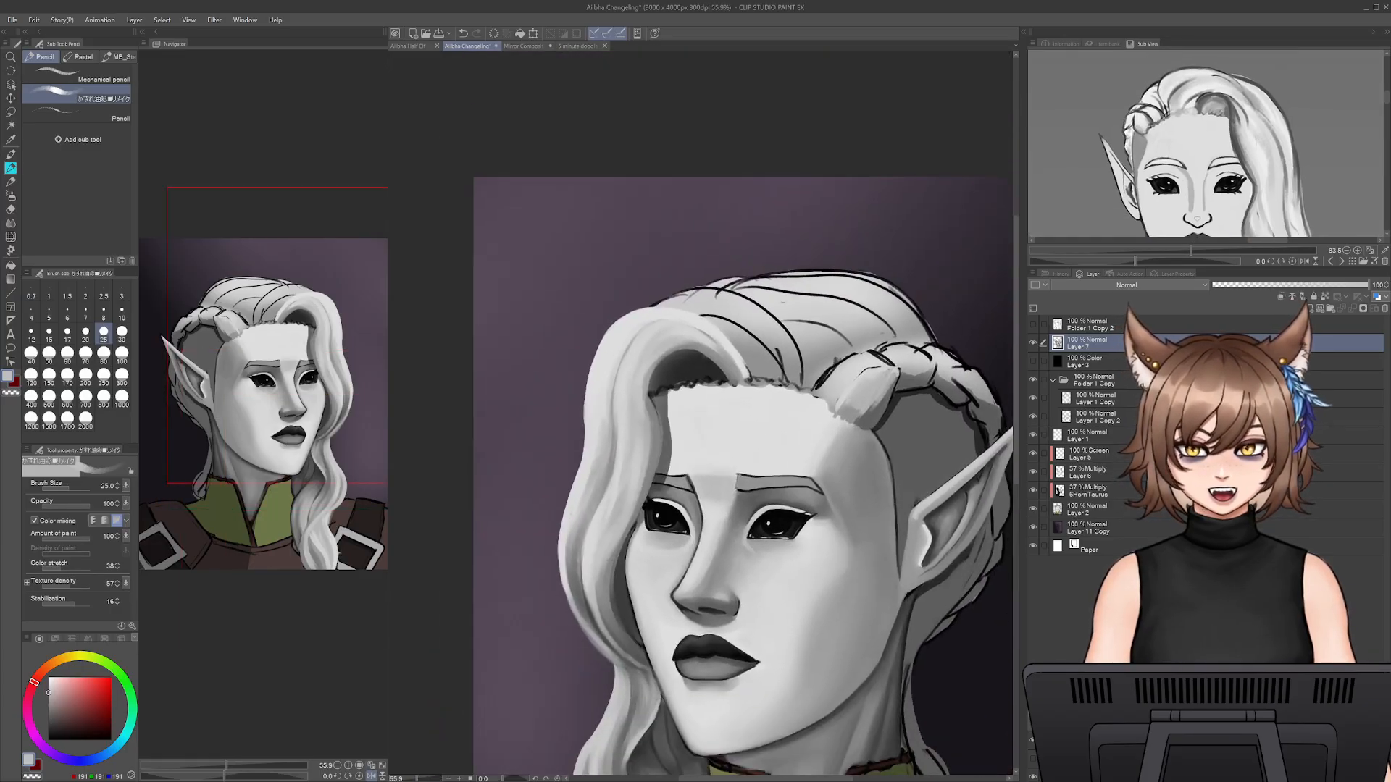
{"action": "left_click", "coordinate": [699, 362], "text": "alt"}
{"action": "left_click_drag", "start_coordinate": [709, 353], "coordinate": [737, 382]}
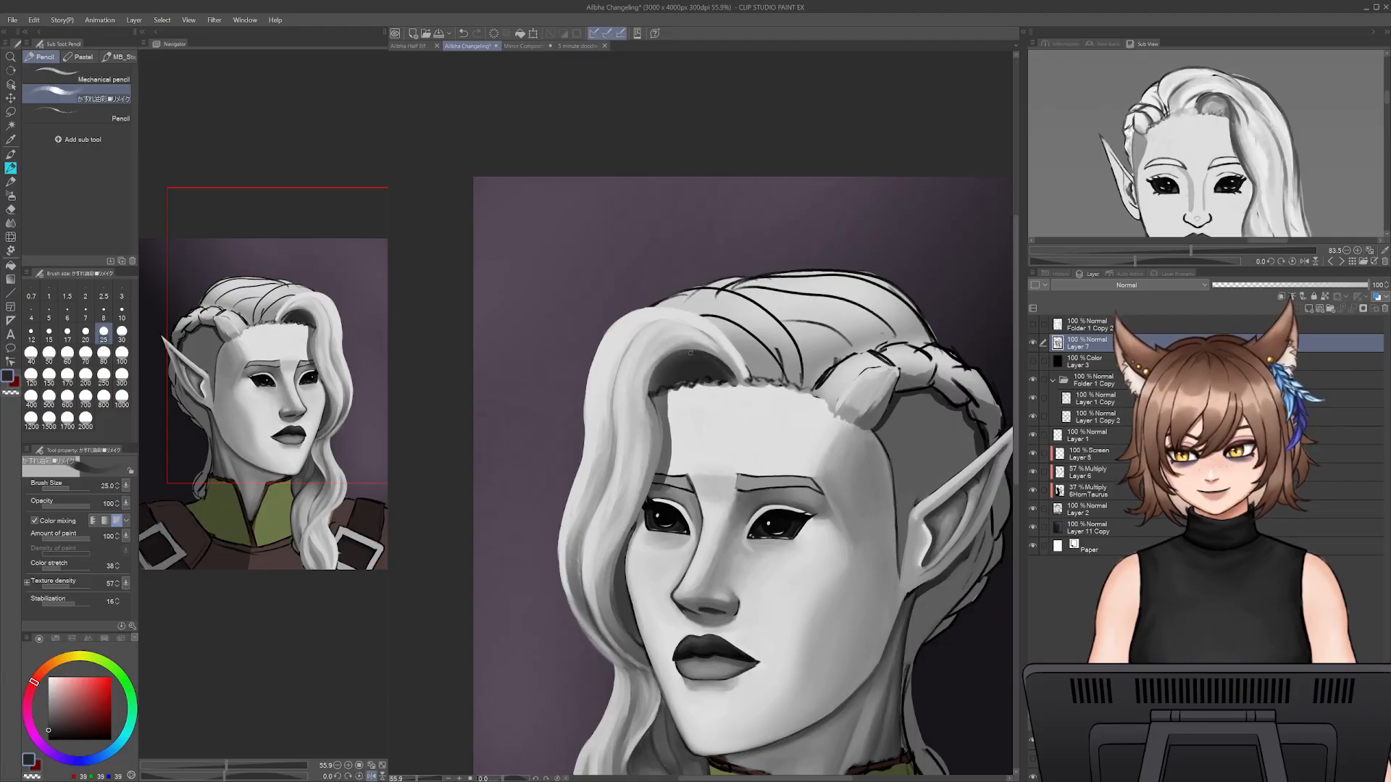
{"action": "left_click", "coordinate": [702, 367], "text": "alt"}
{"action": "key", "text": "bracketright"}
{"action": "key", "text": "bracketright"}
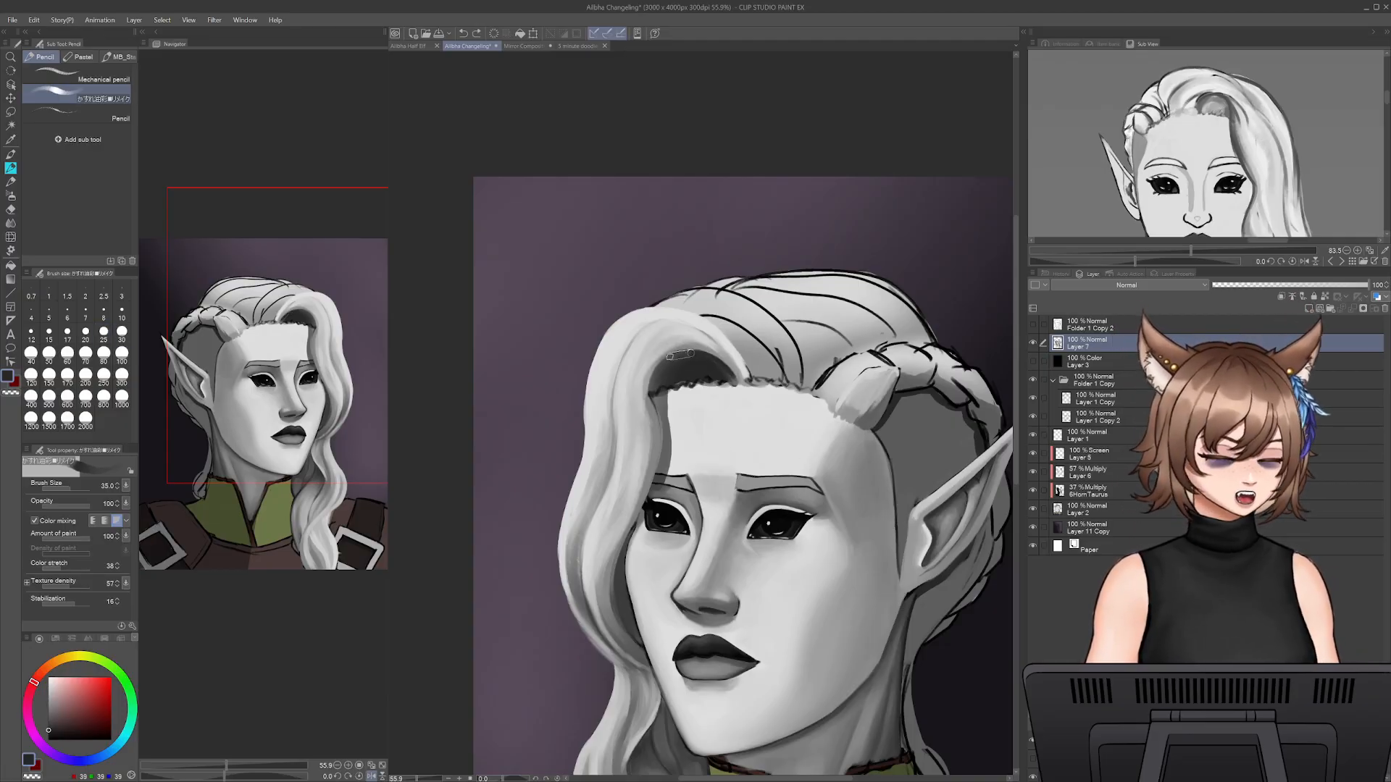
{"action": "key", "text": "bracketright"}
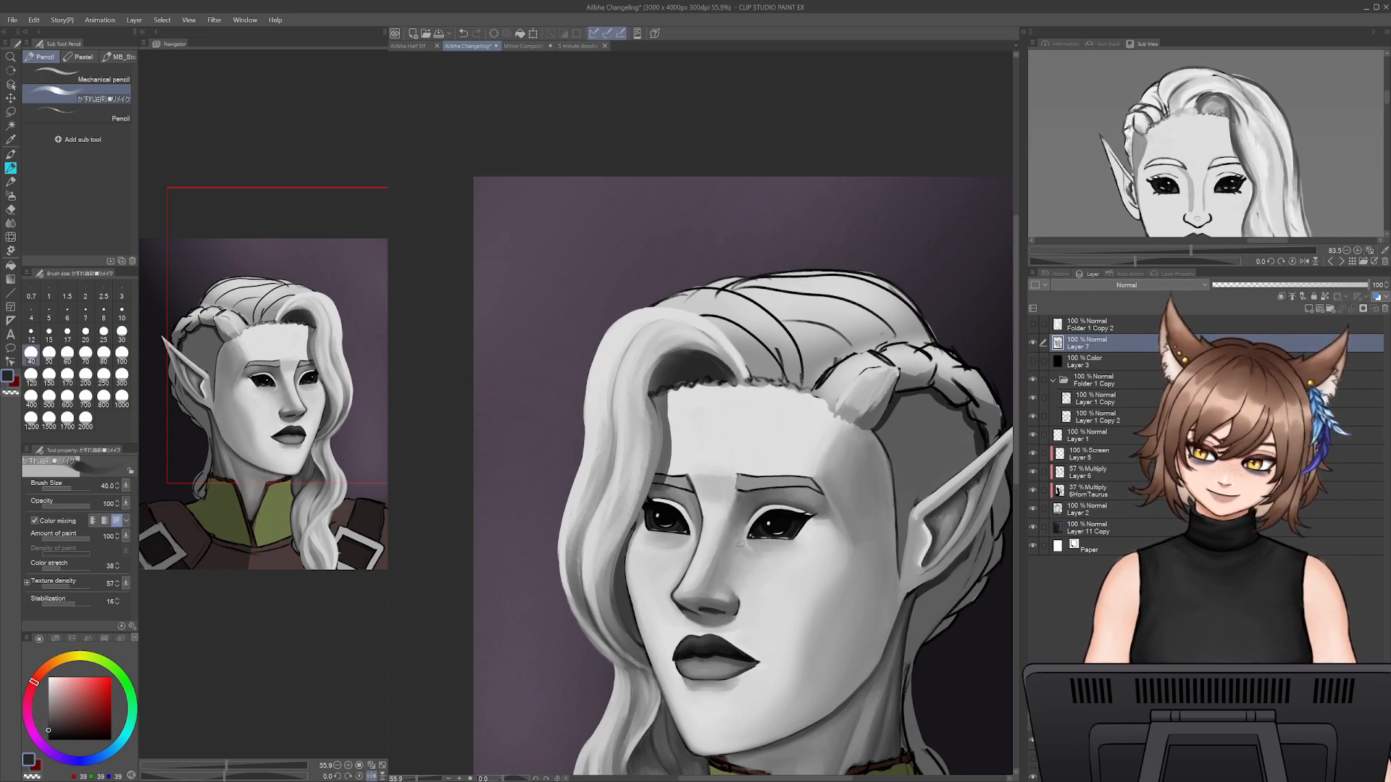
- Paint sampled grey strands over the front lock's sweep down to the hairline, blending mid and light tones
{"action": "left_click_drag", "start_coordinate": [705, 653], "coordinate": [684, 722]}
{"action": "left_click", "coordinate": [733, 414], "text": "alt"}
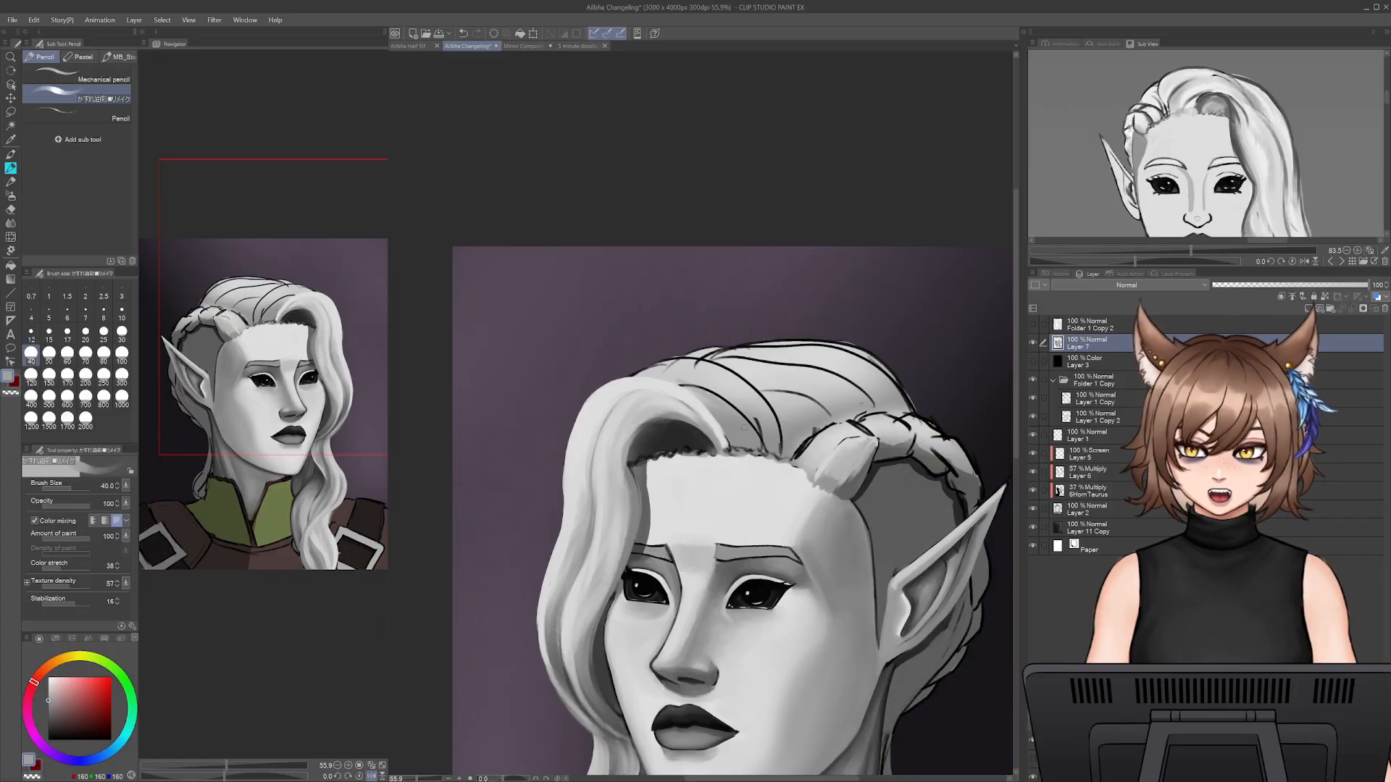
{"action": "left_click", "coordinate": [694, 394], "text": "alt"}
{"action": "left_click_drag", "start_coordinate": [685, 387], "coordinate": [741, 442]}
{"action": "left_click_drag", "start_coordinate": [724, 408], "coordinate": [751, 448]}
{"action": "mouse_move", "coordinate": [694, 386]}
{"action": "left_mouse_down"}
{"action": "mouse_move", "coordinate": [746, 433]}
{"action": "mouse_move", "coordinate": [714, 389]}
{"action": "left_mouse_up"}
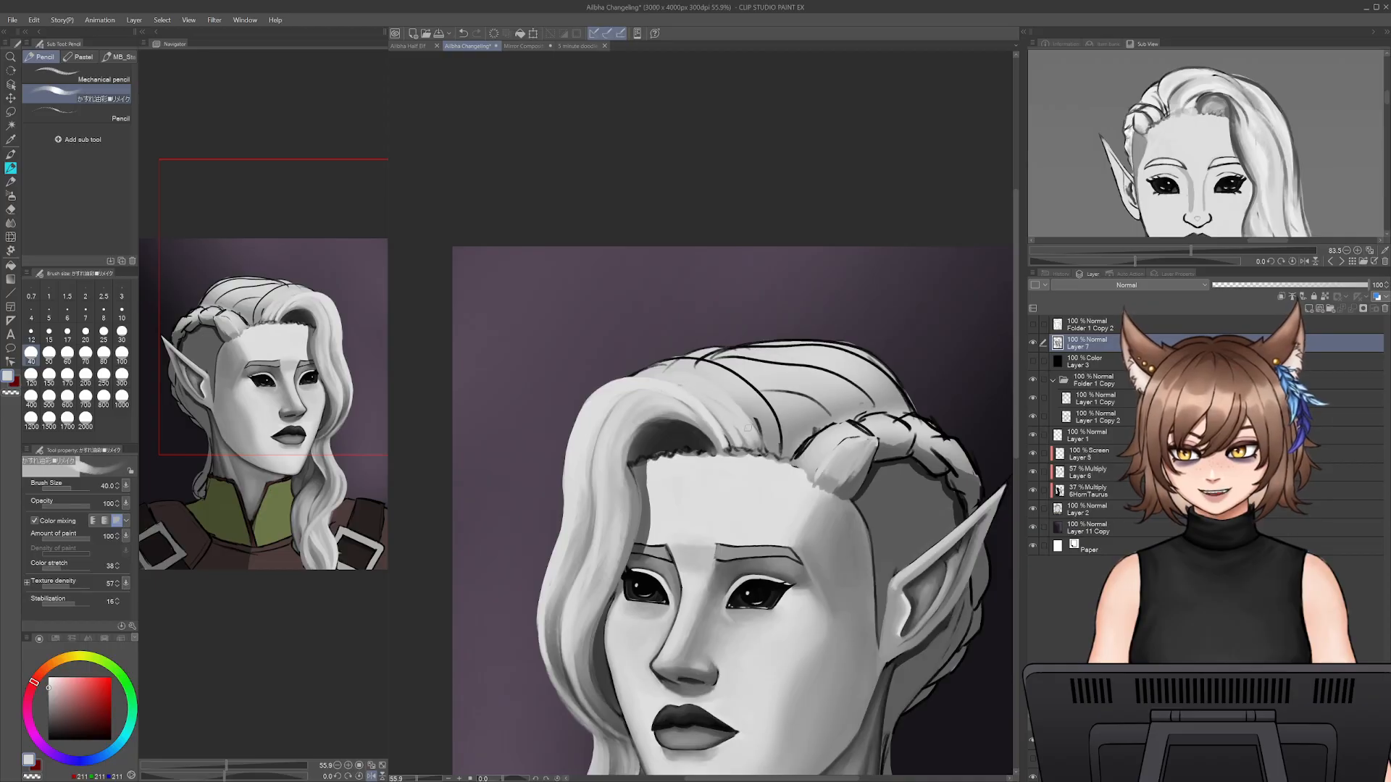
{"action": "left_click", "coordinate": [695, 420], "text": "alt"}
{"action": "mouse_move", "coordinate": [700, 389]}
{"action": "left_mouse_down"}
{"action": "mouse_move", "coordinate": [733, 446]}
{"action": "mouse_move", "coordinate": [708, 353]}
{"action": "left_mouse_up"}
- Refine the root strands where the front lock meets the forehead at brush size 40, and sample light grey from the hair
{"action": "left_click_drag", "start_coordinate": [417, 779], "coordinate": [410, 780]}
{"action": "left_click_drag", "start_coordinate": [609, 651], "coordinate": [600, 575]}
{"action": "left_click_drag", "start_coordinate": [412, 777], "coordinate": [418, 775]}
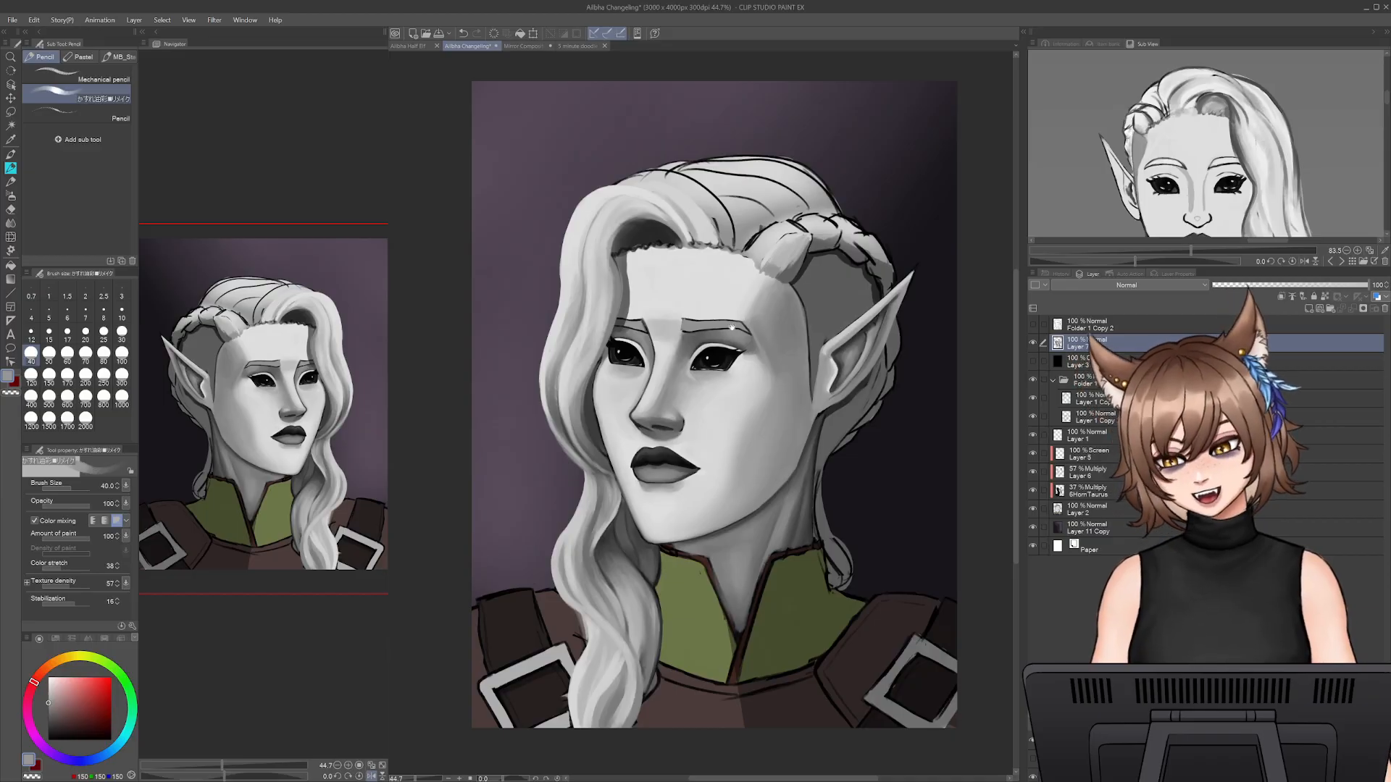
{"action": "left_click_drag", "start_coordinate": [612, 472], "coordinate": [639, 619]}
{"action": "left_click_drag", "start_coordinate": [415, 780], "coordinate": [420, 779]}
{"action": "left_click_drag", "start_coordinate": [647, 252], "coordinate": [616, 364]}
{"action": "key", "text": "bracketleft"}
{"action": "key", "text": "bracketleft"}
{"action": "key", "text": "bracketleft"}
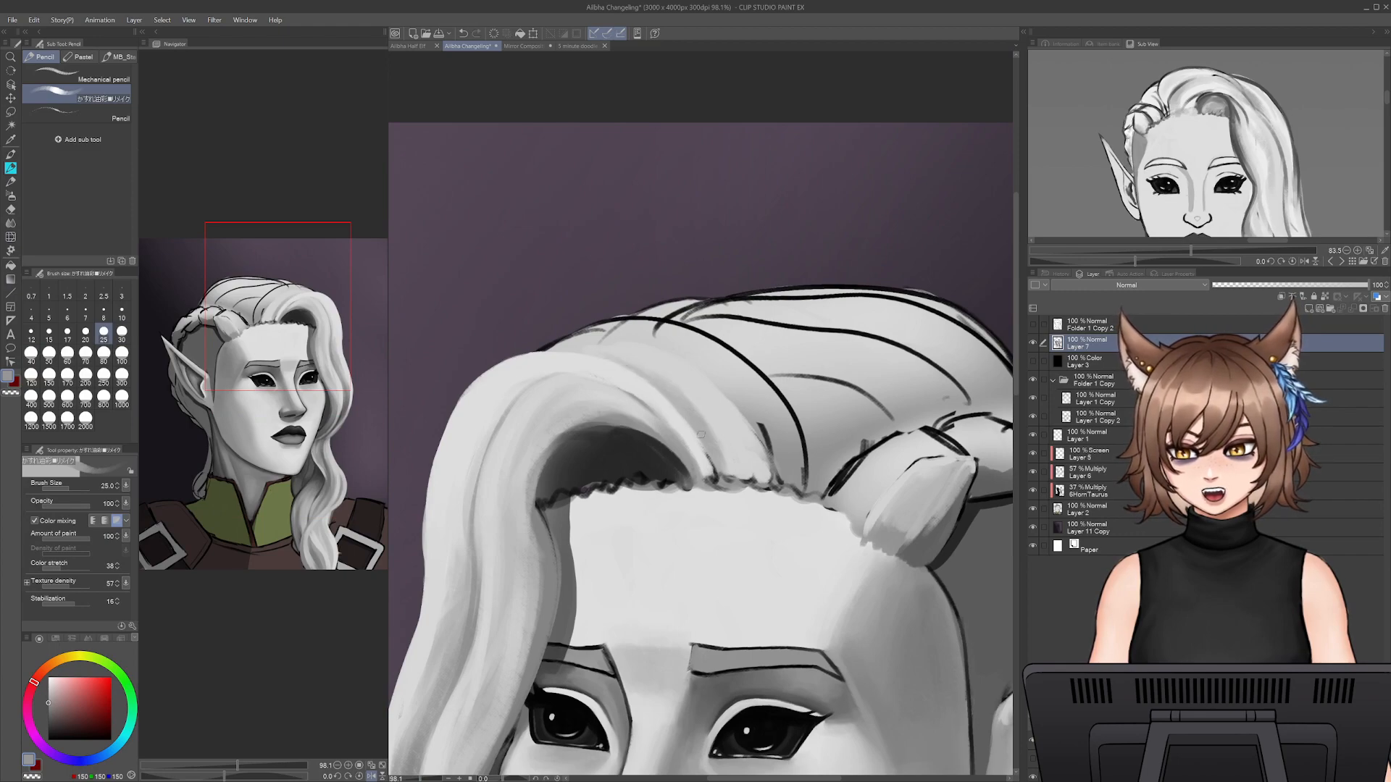
{"action": "key", "text": "bracketright"}
{"action": "key", "text": "bracketright"}
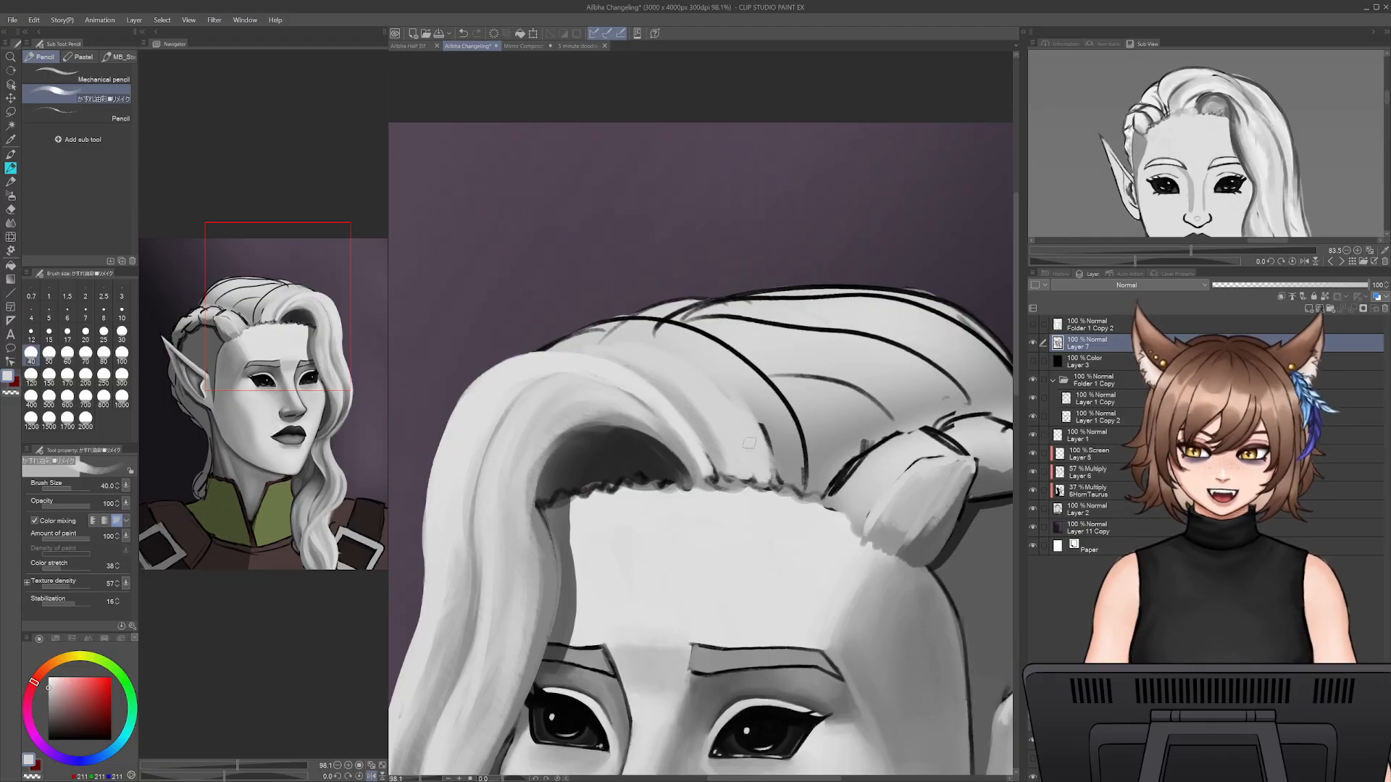
{"action": "left_click", "coordinate": [709, 442], "text": "alt"}
{"action": "left_click_drag", "start_coordinate": [711, 440], "coordinate": [732, 472]}
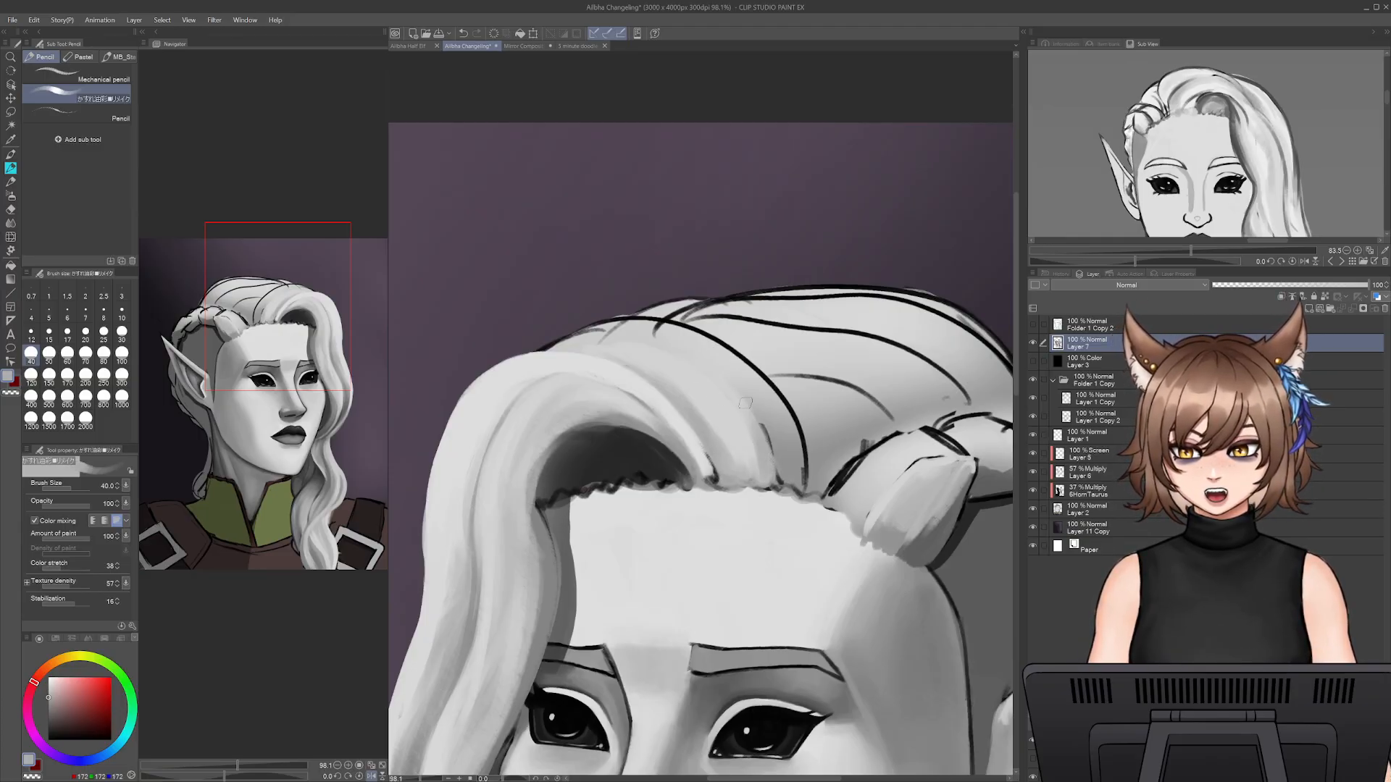
{"action": "left_click", "coordinate": [580, 339], "text": "alt"}
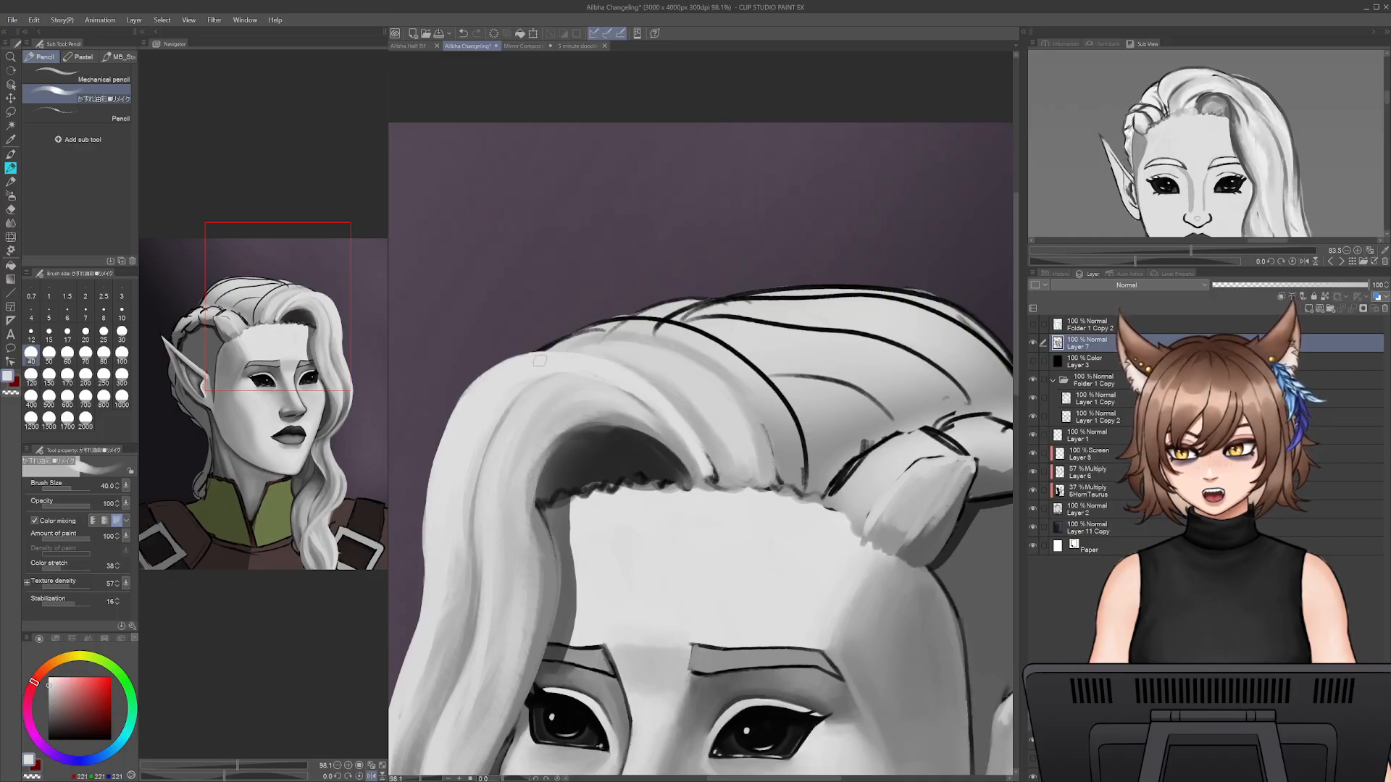
{"action": "mouse_move", "coordinate": [546, 360]}
{"action": "left_mouse_down"}
{"action": "mouse_move", "coordinate": [597, 333]}
{"action": "mouse_move", "coordinate": [536, 363]}
{"action": "mouse_move", "coordinate": [656, 323]}
{"action": "left_mouse_up"}
{"action": "mouse_move", "coordinate": [573, 331]}
{"action": "left_mouse_down"}
{"action": "mouse_move", "coordinate": [622, 316]}
{"action": "mouse_move", "coordinate": [694, 326]}
{"action": "left_mouse_up"}
{"action": "left_click_drag", "start_coordinate": [656, 320], "coordinate": [726, 347]}
{"action": "key", "text": "ctrl+z"}
{"action": "key", "text": "ctrl+z"}
{"action": "key", "text": "ctrl+z"}
- Cover the black outline along the crown of the front lock with light grey strokes and save the illustration
{"action": "mouse_move", "coordinate": [540, 353]}
{"action": "left_mouse_down"}
{"action": "mouse_move", "coordinate": [644, 319]}
{"action": "mouse_move", "coordinate": [712, 342]}
{"action": "left_mouse_up"}
{"action": "left_click_drag", "start_coordinate": [621, 317], "coordinate": [721, 347]}
{"action": "key", "text": "ctrl+z"}
{"action": "key", "text": "ctrl+z"}
{"action": "mouse_move", "coordinate": [562, 336]}
{"action": "left_mouse_down"}
{"action": "mouse_move", "coordinate": [661, 332]}
{"action": "mouse_move", "coordinate": [576, 333]}
{"action": "mouse_move", "coordinate": [650, 320]}
{"action": "mouse_move", "coordinate": [582, 329]}
{"action": "mouse_move", "coordinate": [632, 315]}
{"action": "mouse_move", "coordinate": [731, 352]}
{"action": "mouse_move", "coordinate": [611, 322]}
{"action": "mouse_move", "coordinate": [738, 354]}
{"action": "left_mouse_up"}
{"action": "key", "text": "ctrl+z"}
{"action": "left_click_drag", "start_coordinate": [587, 329], "coordinate": [542, 354]}
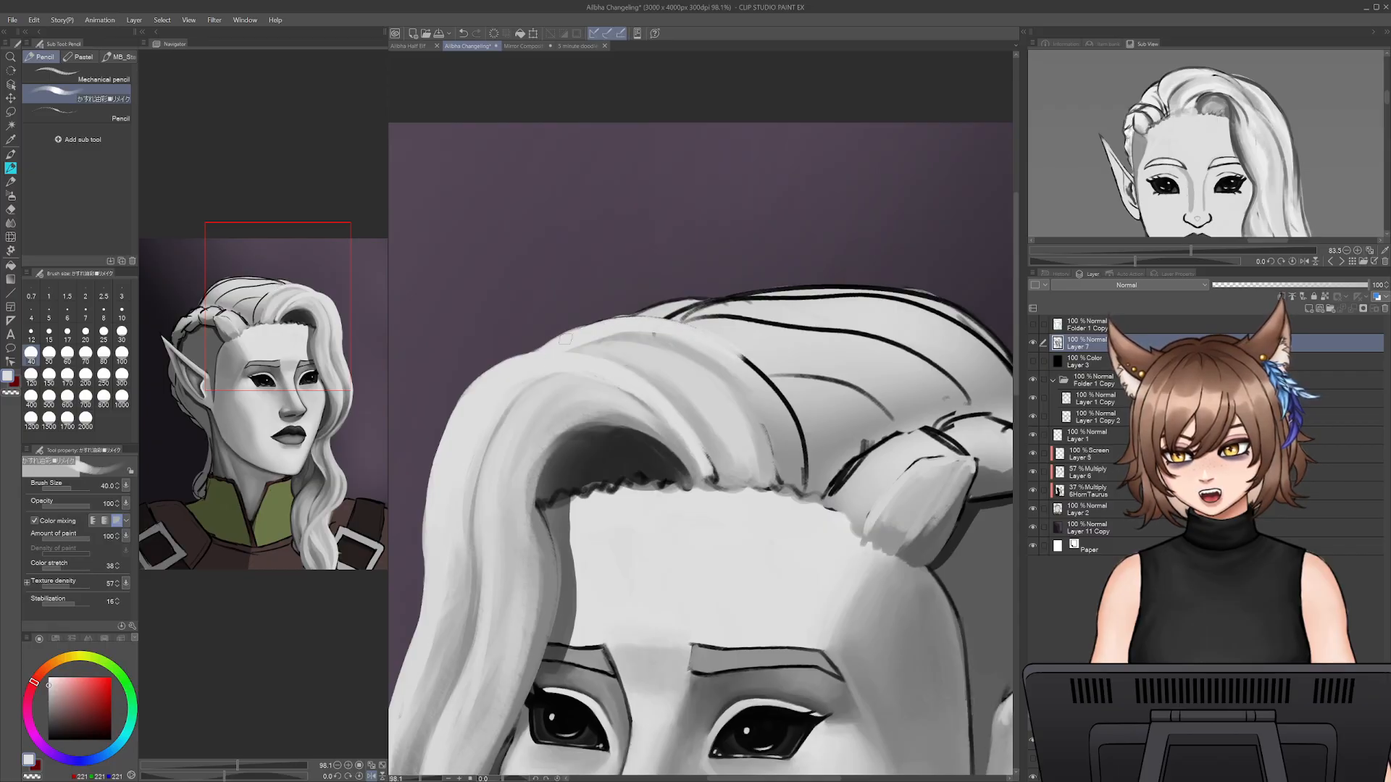
{"action": "key", "text": "ctrl+s"}
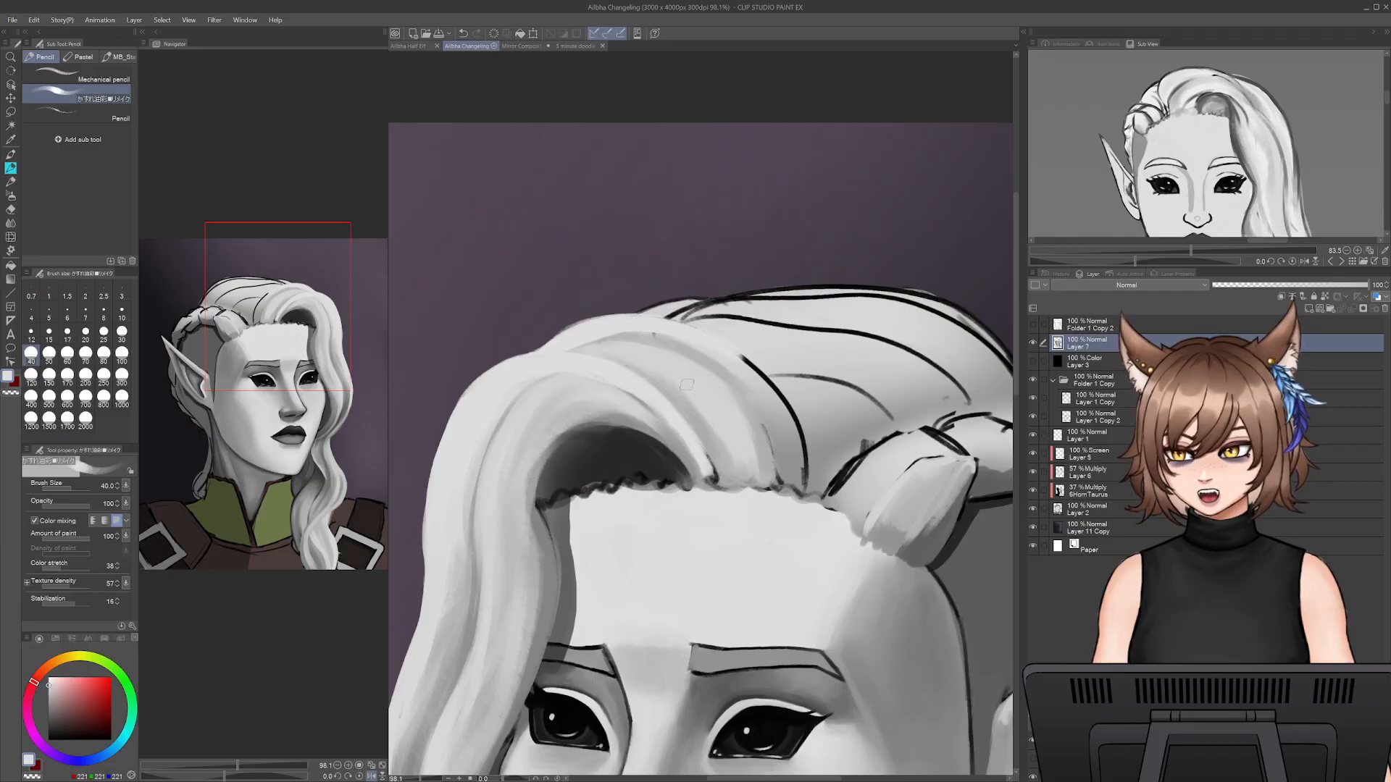
- Try to distort the front lock with the Liquify tool at brush size 900, and undo the distortion
{"action": "left_click", "coordinate": [10, 236]}
{"action": "left_click_drag", "start_coordinate": [673, 456], "coordinate": [770, 416]}
{"action": "key", "text": "bracketright"}
{"action": "key", "text": "bracketright"}
{"action": "key", "text": "bracketright"}
{"action": "key", "text": "bracketright"}
{"action": "key", "text": "bracketright"}
{"action": "key", "text": "bracketright"}
{"action": "key", "text": "bracketright"}
{"action": "key", "text": "bracketright"}
{"action": "key", "text": "bracketright"}
{"action": "key", "text": "bracketright"}
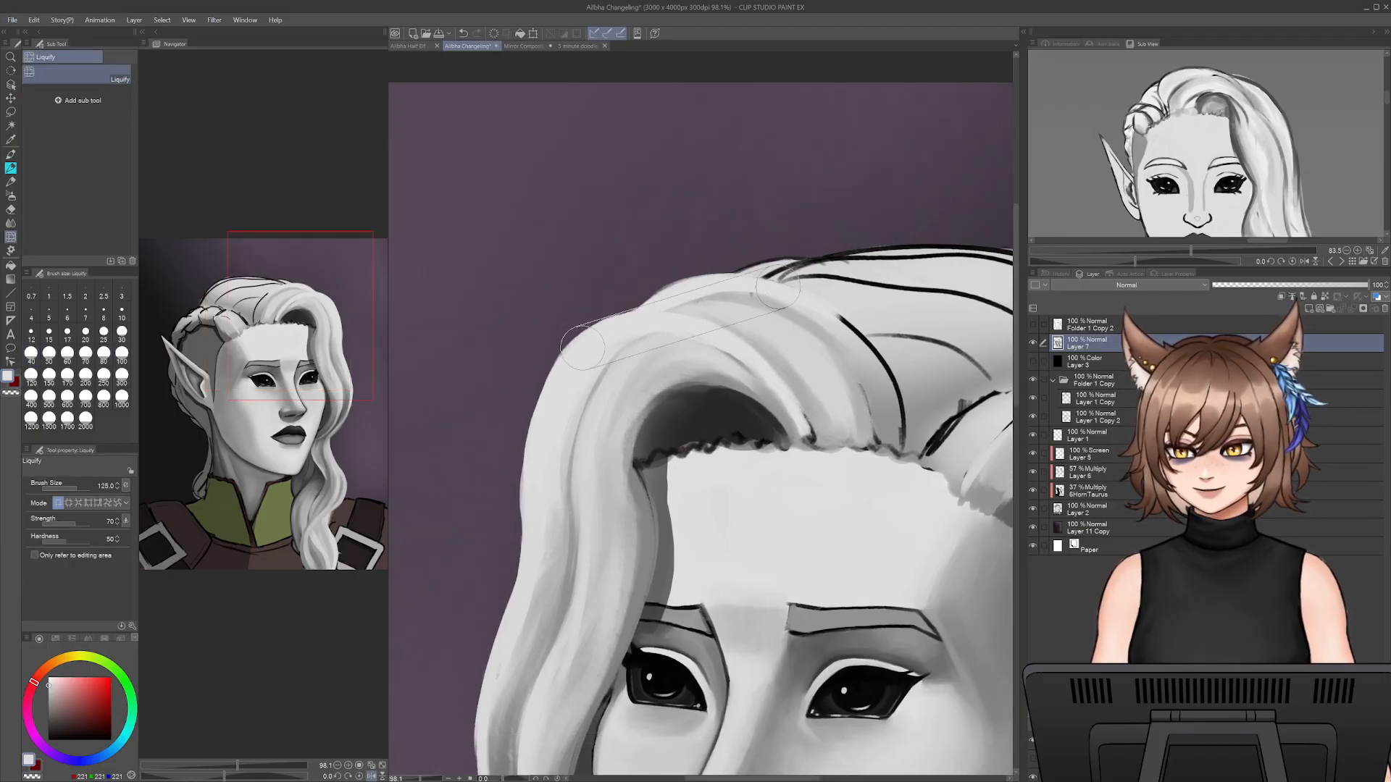
{"action": "mouse_move", "coordinate": [545, 343]}
{"action": "left_mouse_down"}
{"action": "mouse_move", "coordinate": [572, 295]}
{"action": "mouse_move", "coordinate": [647, 259]}
{"action": "mouse_move", "coordinate": [545, 425]}
{"action": "mouse_move", "coordinate": [629, 276]}
{"action": "mouse_move", "coordinate": [562, 347]}
{"action": "mouse_move", "coordinate": [624, 413]}
{"action": "mouse_move", "coordinate": [804, 416]}
{"action": "left_mouse_up"}
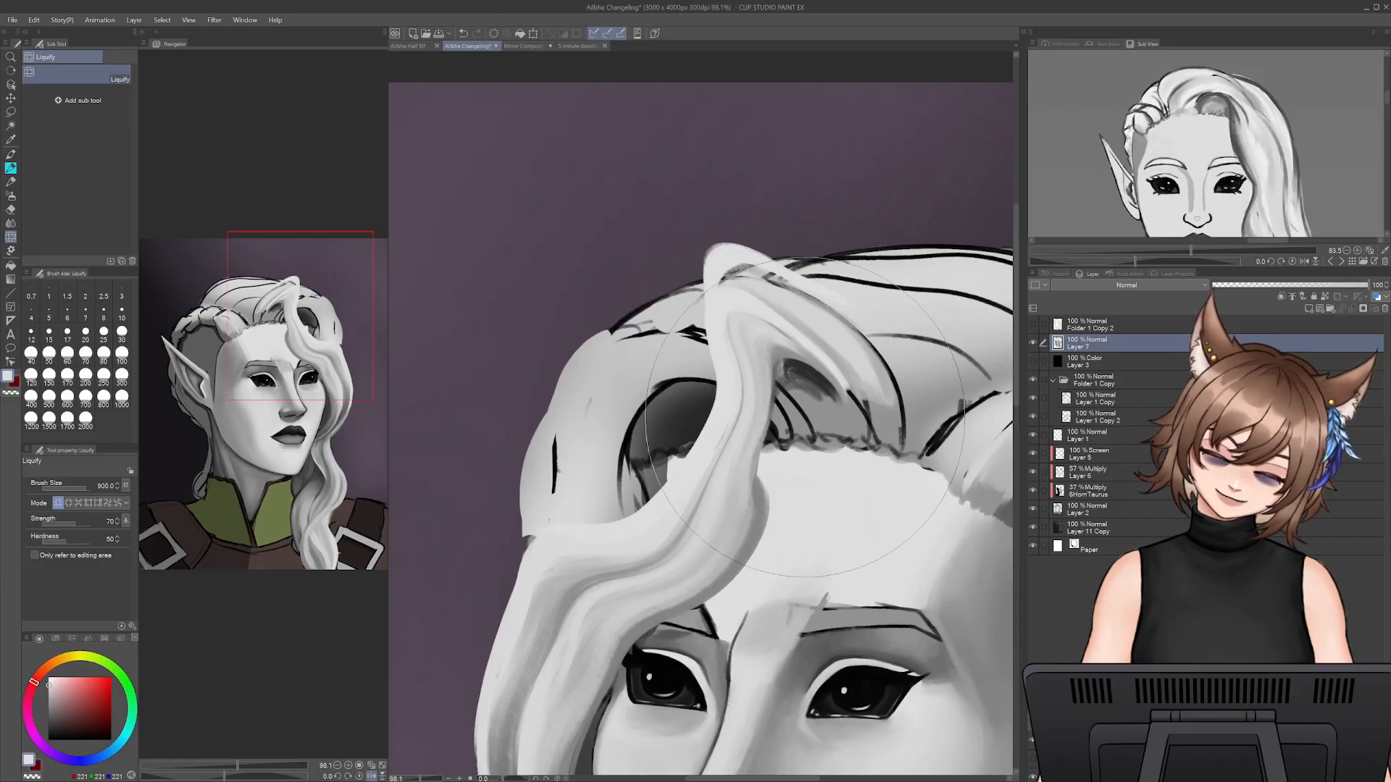
{"action": "key", "text": "ctrl+z"}
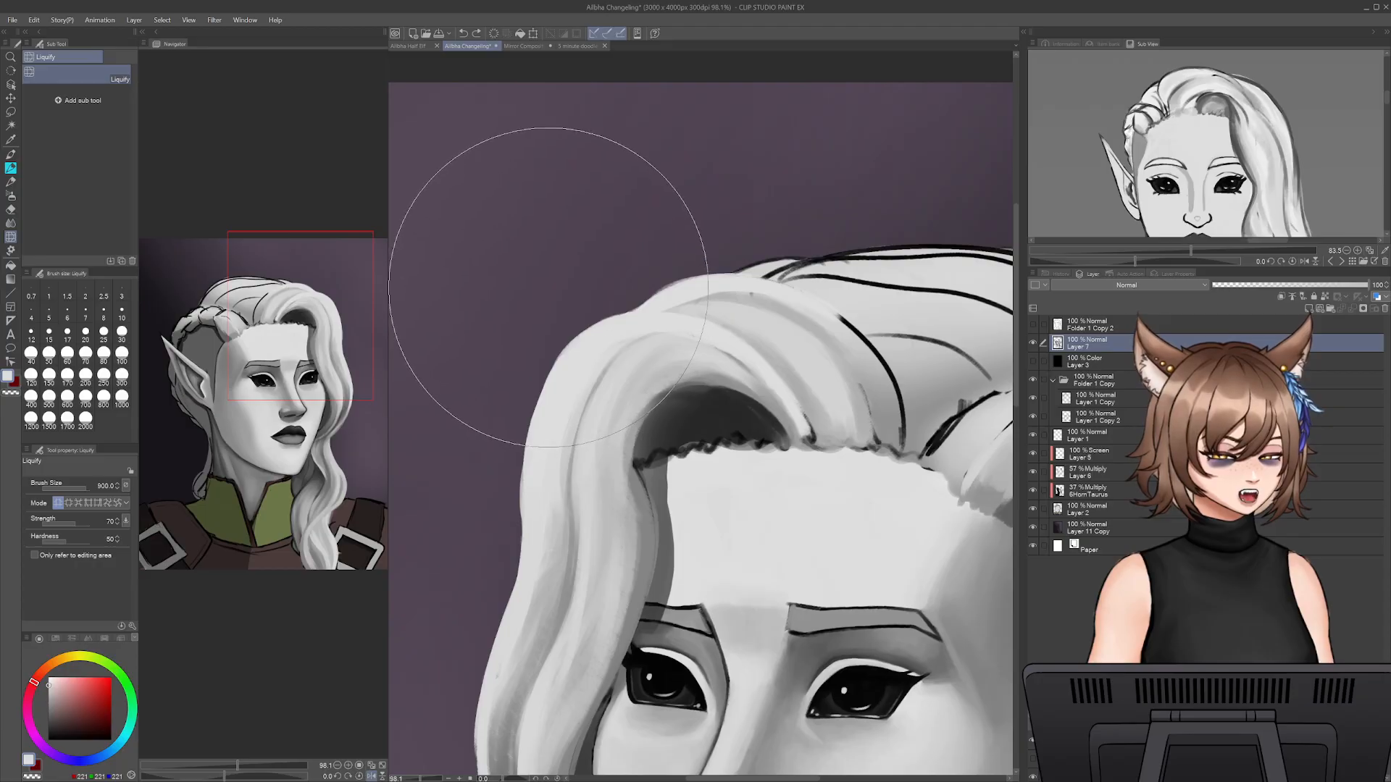
- Reduce the Liquify brush size to 350 and reshape the outer contour of the front lock
{"action": "key", "text": "["}
{"action": "key", "text": "["}
{"action": "key", "text": "["}
{"action": "key", "text": "["}
{"action": "key", "text": "["}
{"action": "key", "text": "["}
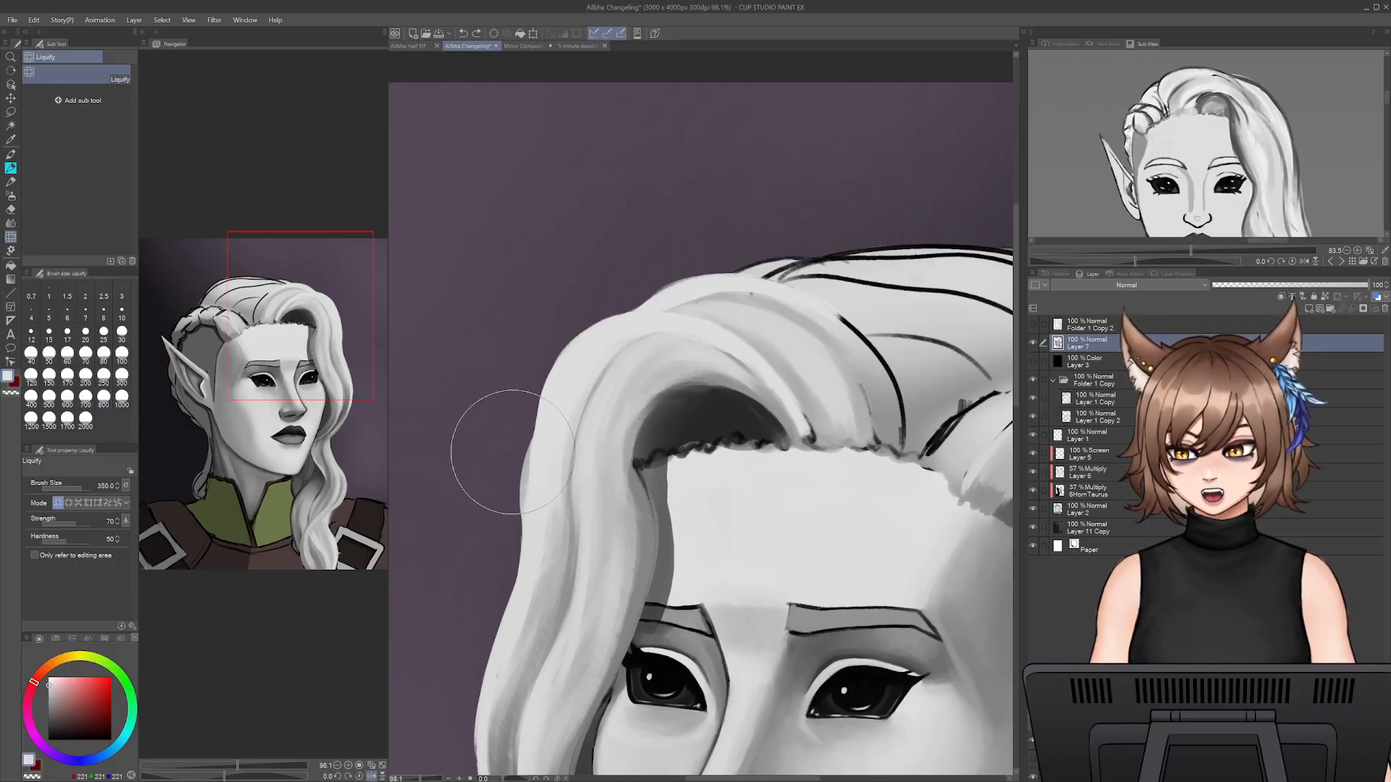
{"action": "key", "text": "bracketright"}
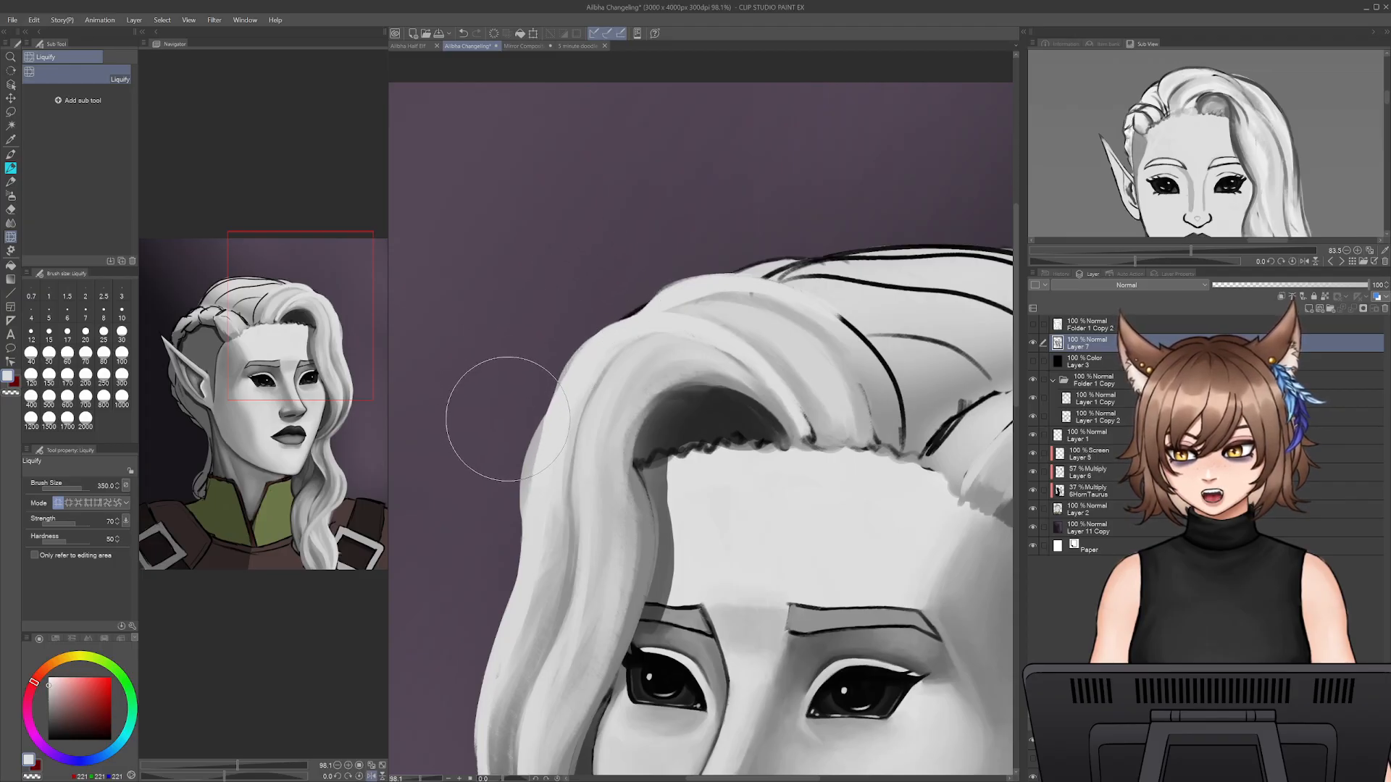
- Trim the front lock's outer edge with the Snap eraser at size 100 and paint light grey over the exposed outline at the crown
{"action": "key", "text": "e"}
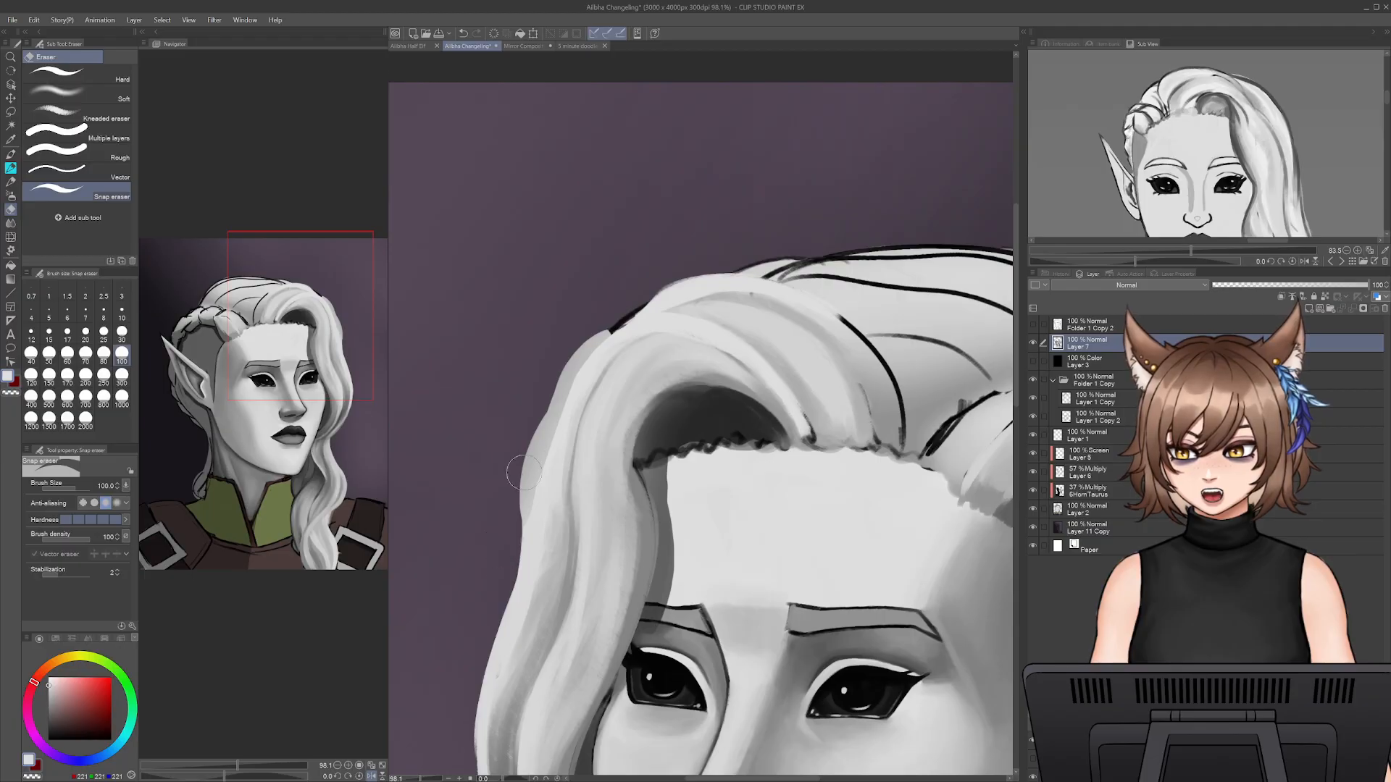
{"action": "key", "text": "p"}
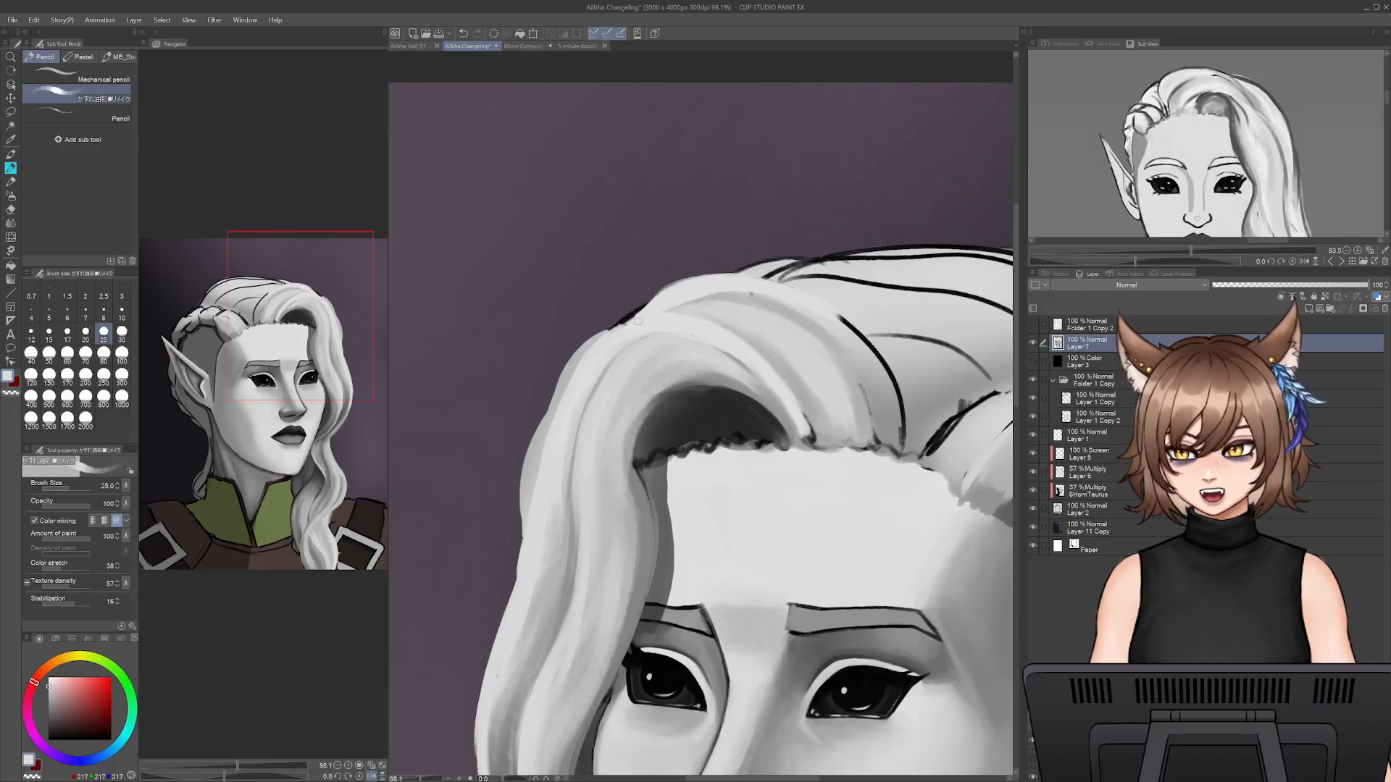
{"action": "left_click_drag", "start_coordinate": [620, 328], "coordinate": [656, 298]}
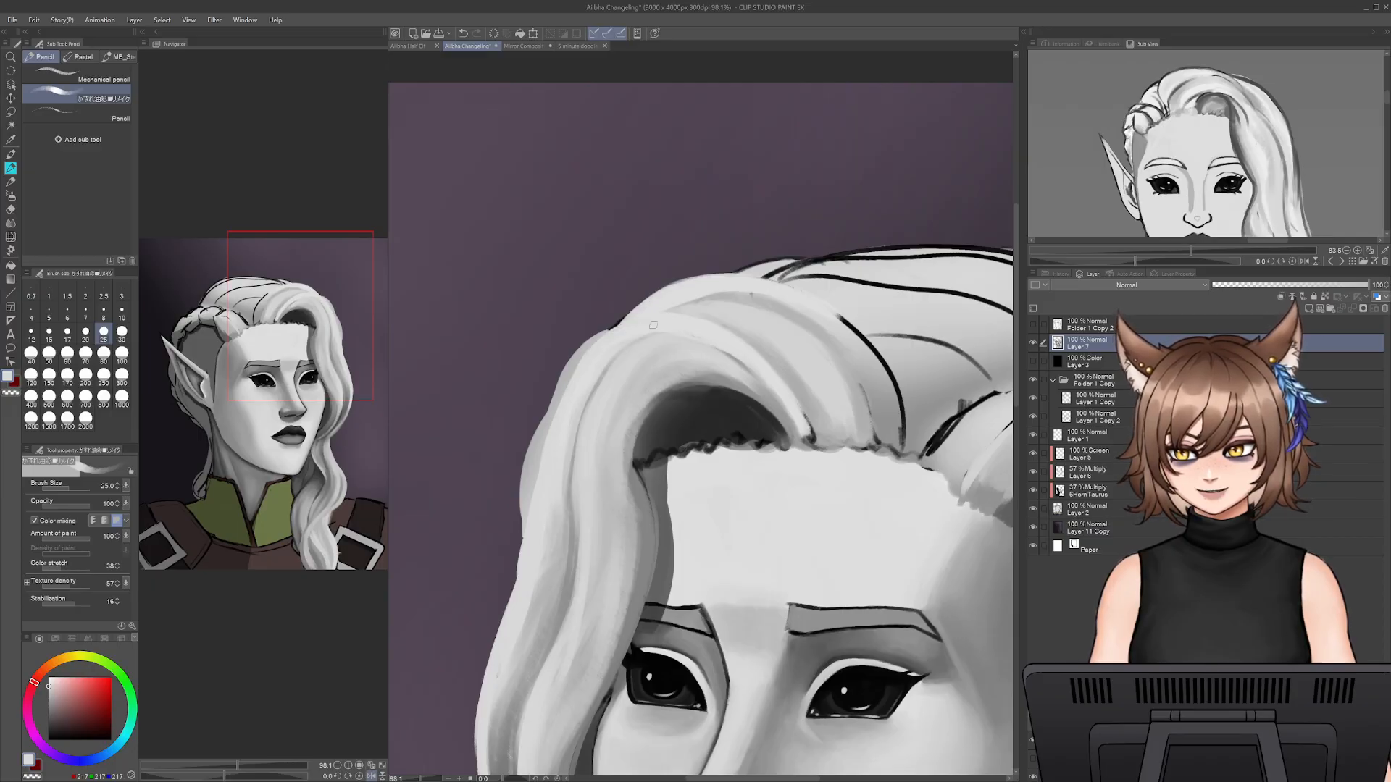
- Set the brush size to 15 and paint thin strands with sampled grey over the crown of the front lock
{"action": "key", "text": "bracketleft"}
{"action": "key", "text": "bracketleft"}
{"action": "key", "text": "bracketleft"}
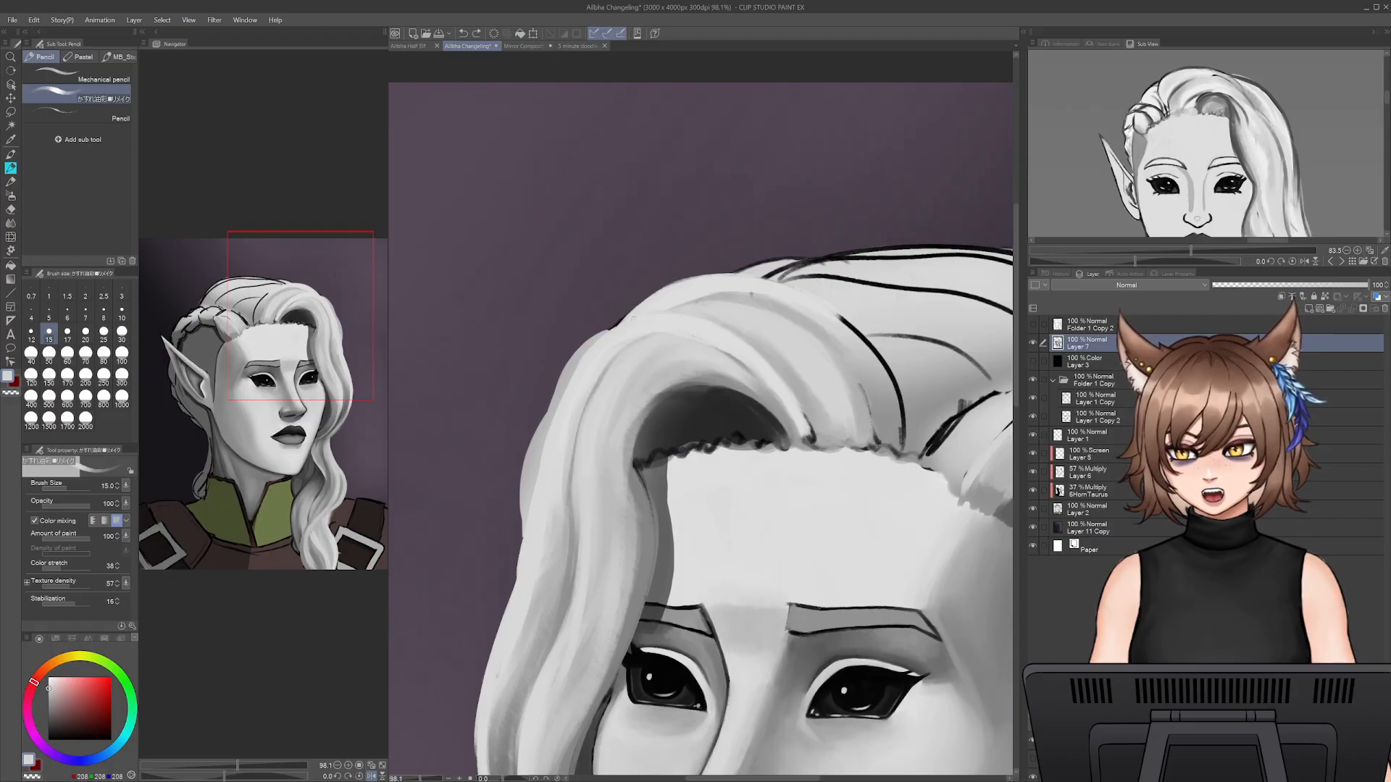
{"action": "left_click", "coordinate": [709, 299], "text": "alt"}
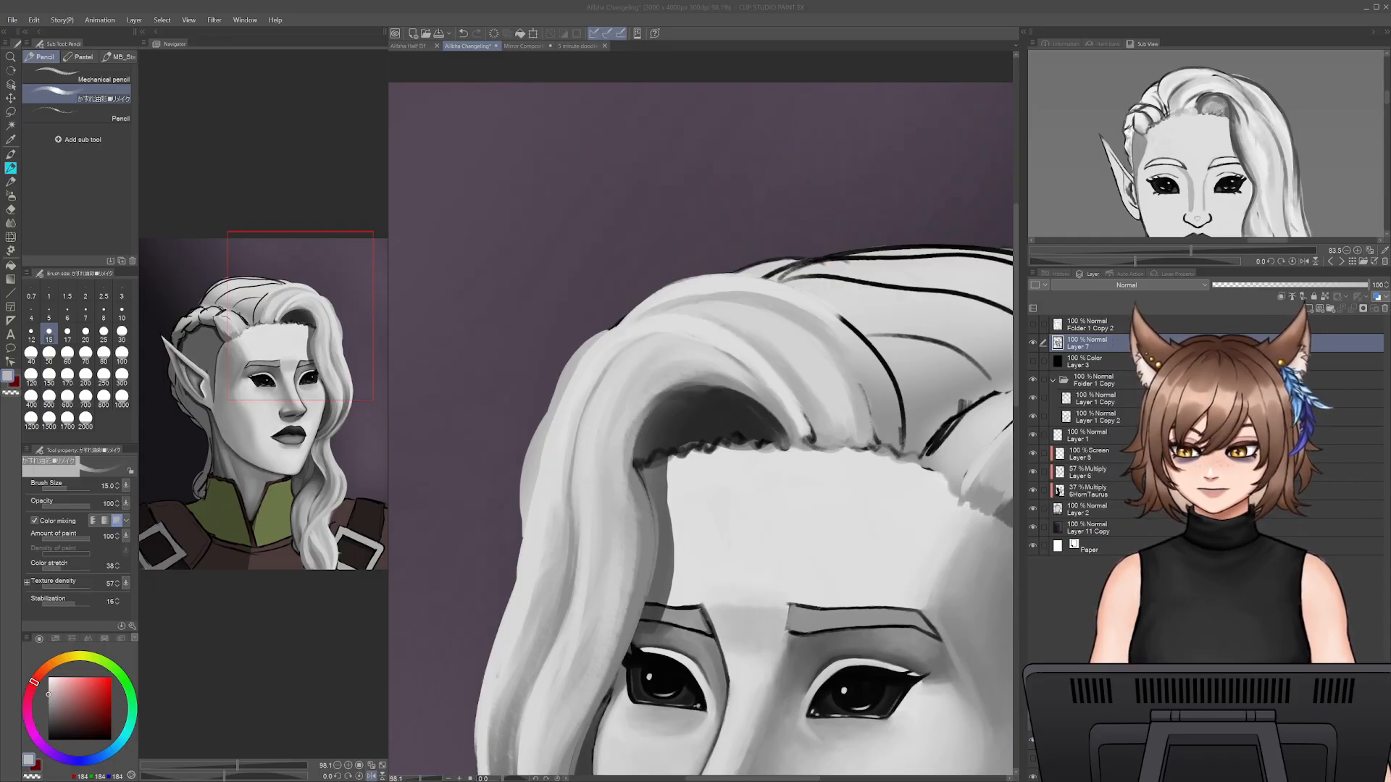
{"action": "left_click", "coordinate": [634, 211]}
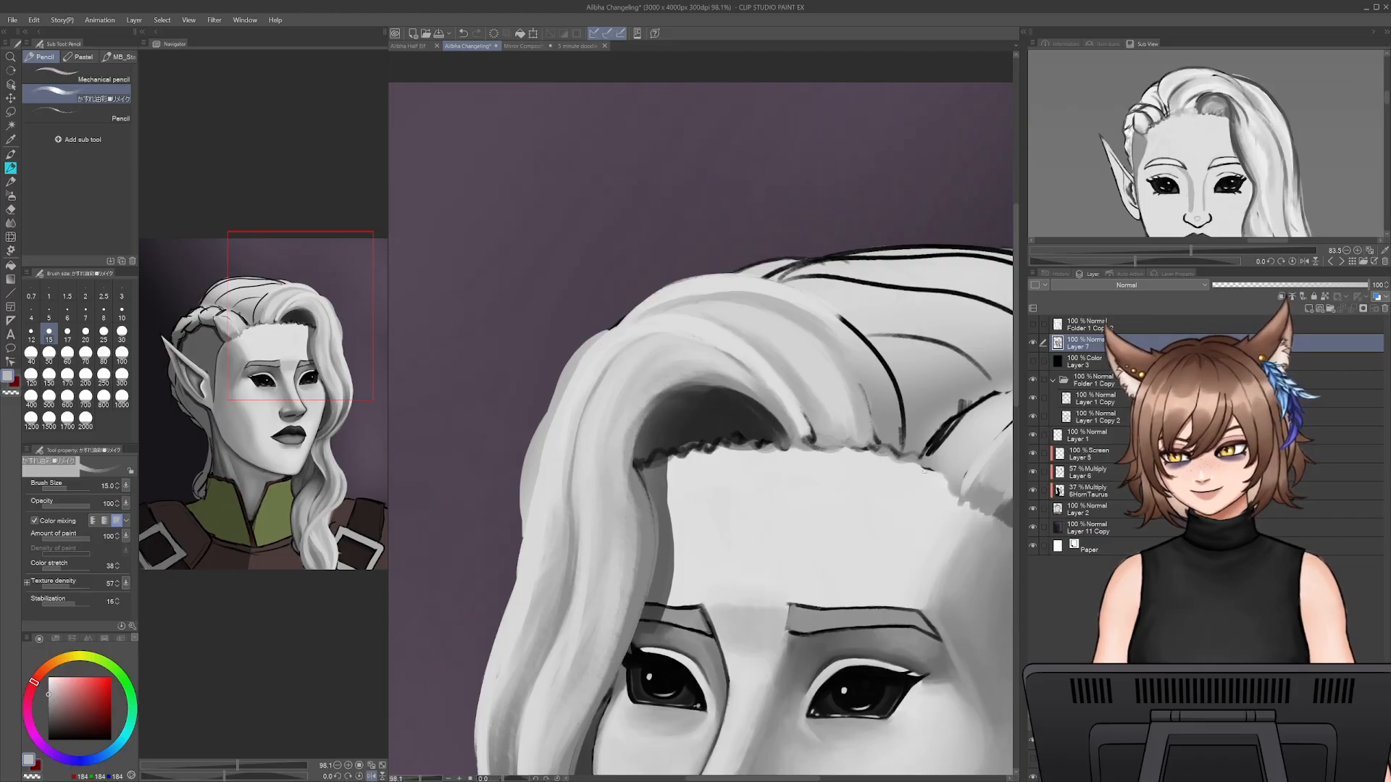
- Erase the grey base fill on Layer 2 that sticks out beyond the front lock's outer edge
{"action": "left_click", "coordinate": [1107, 510]}
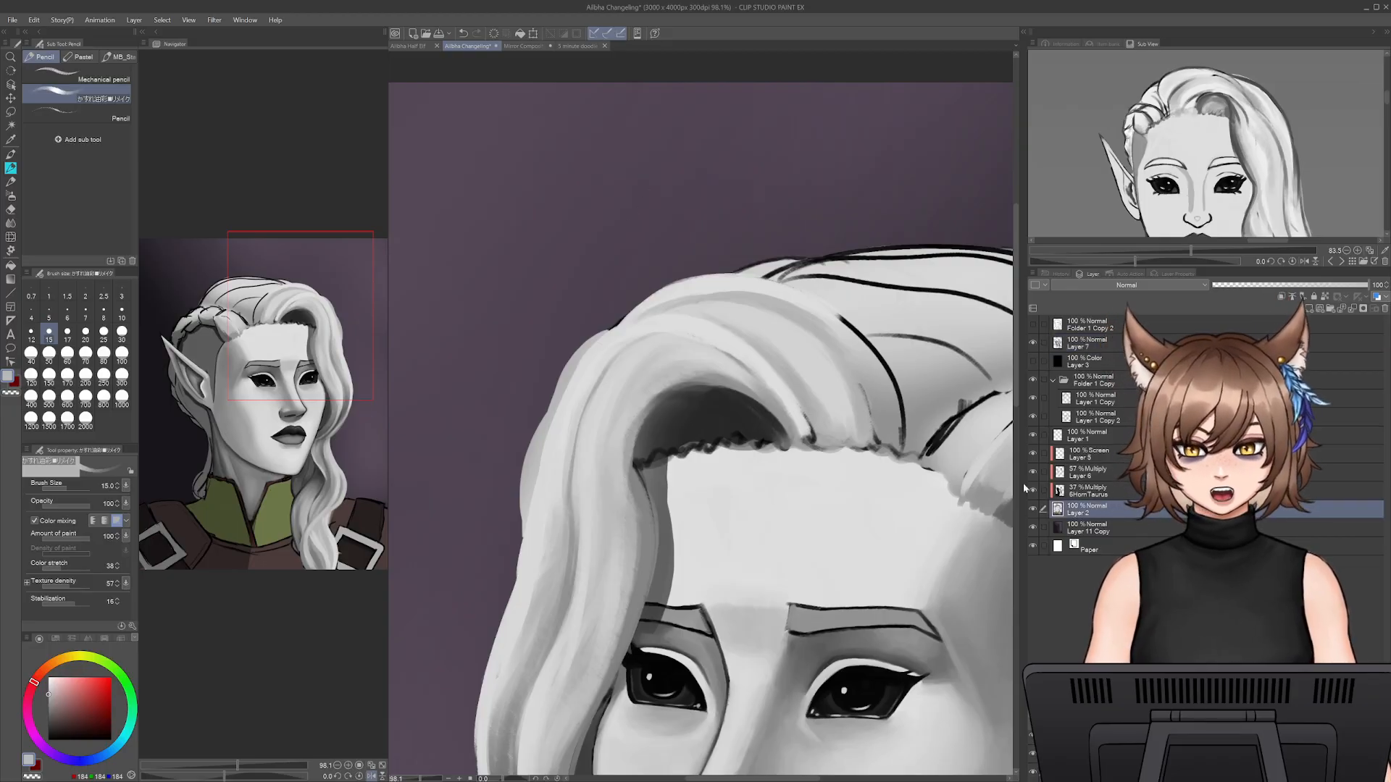
{"action": "key", "text": "e"}
{"action": "mouse_move", "coordinate": [512, 459]}
{"action": "left_mouse_down"}
{"action": "mouse_move", "coordinate": [560, 371]}
{"action": "mouse_move", "coordinate": [613, 320]}
{"action": "left_mouse_up"}
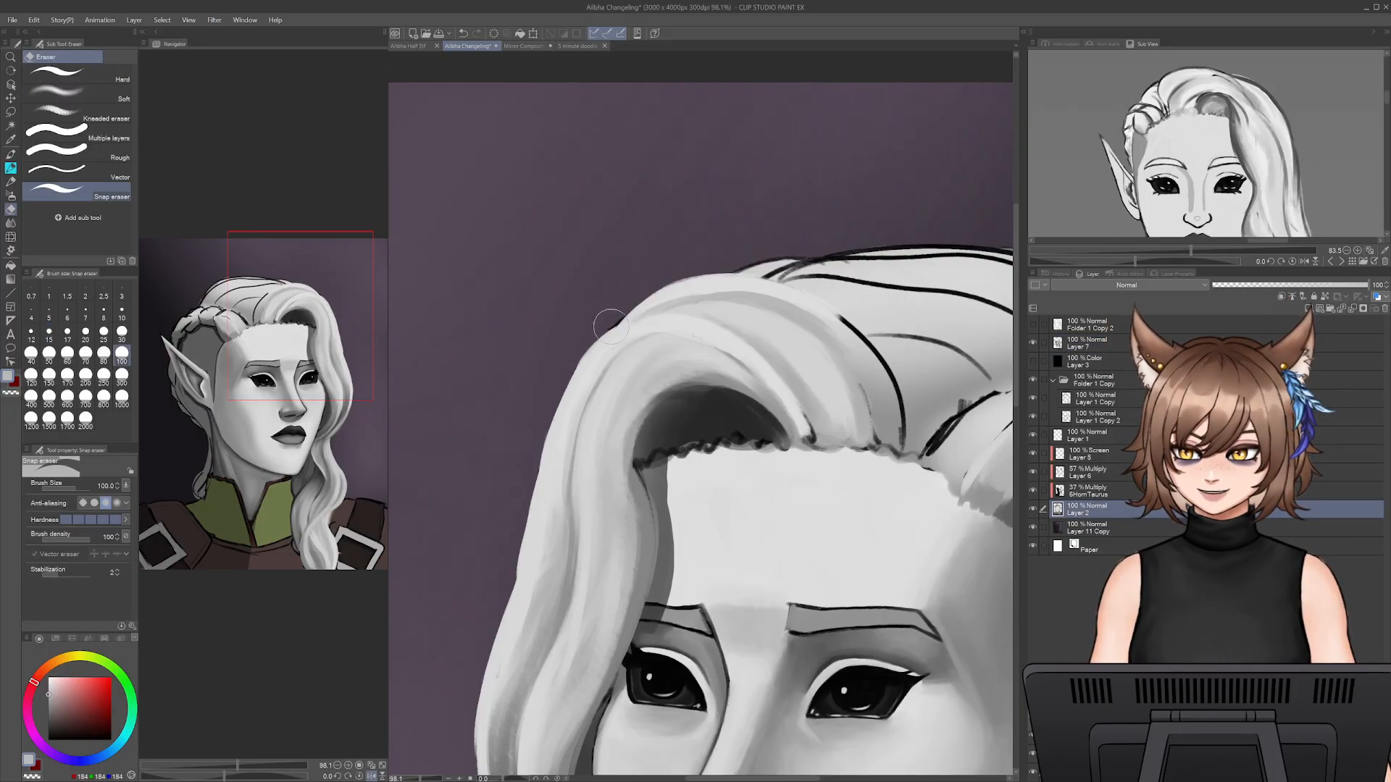
{"action": "key", "text": "p"}
- Erase the leftover outline at the front lock's crown on Layer 1 and Layer 1 Copy, and reselect Layer 7
{"action": "left_click", "coordinate": [1096, 435]}
{"action": "key", "text": "e"}
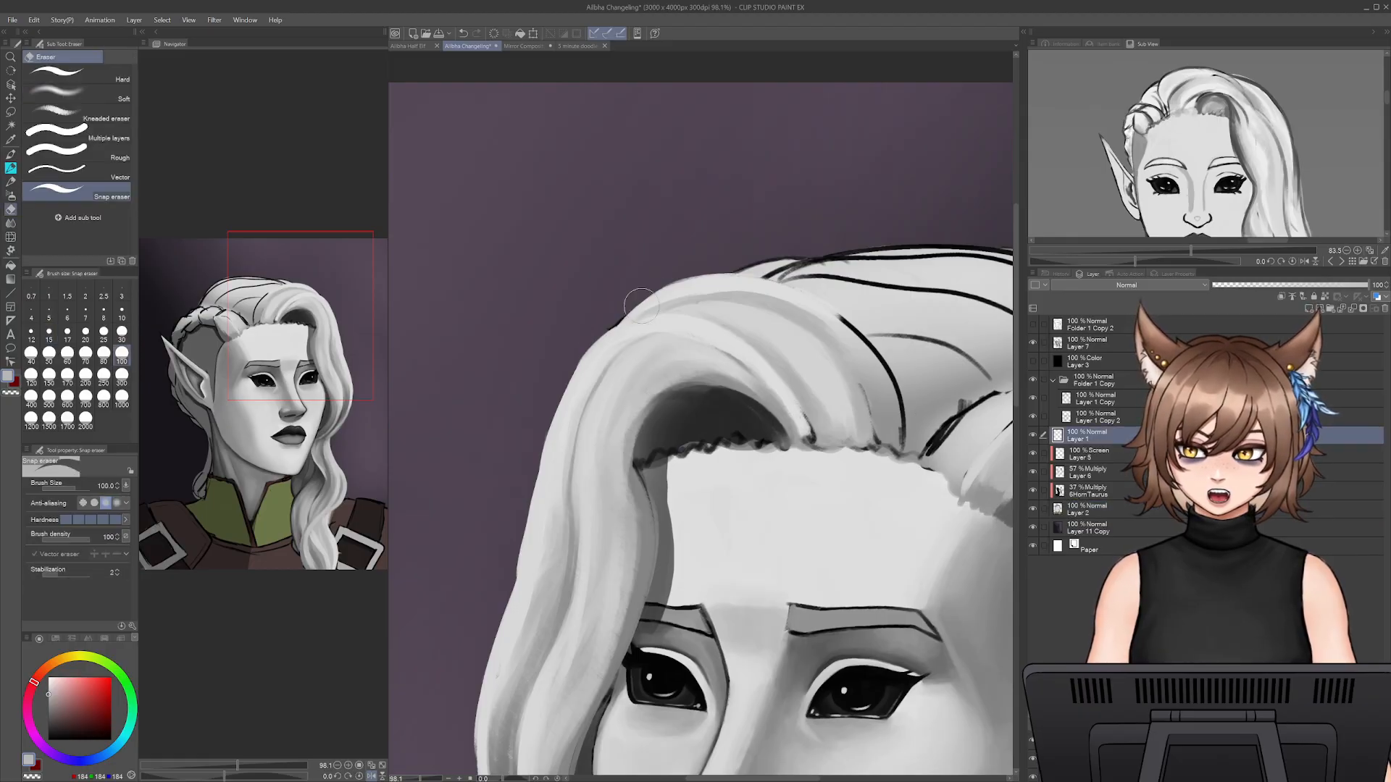
{"action": "key", "text": "p"}
{"action": "left_click", "coordinate": [1096, 399]}
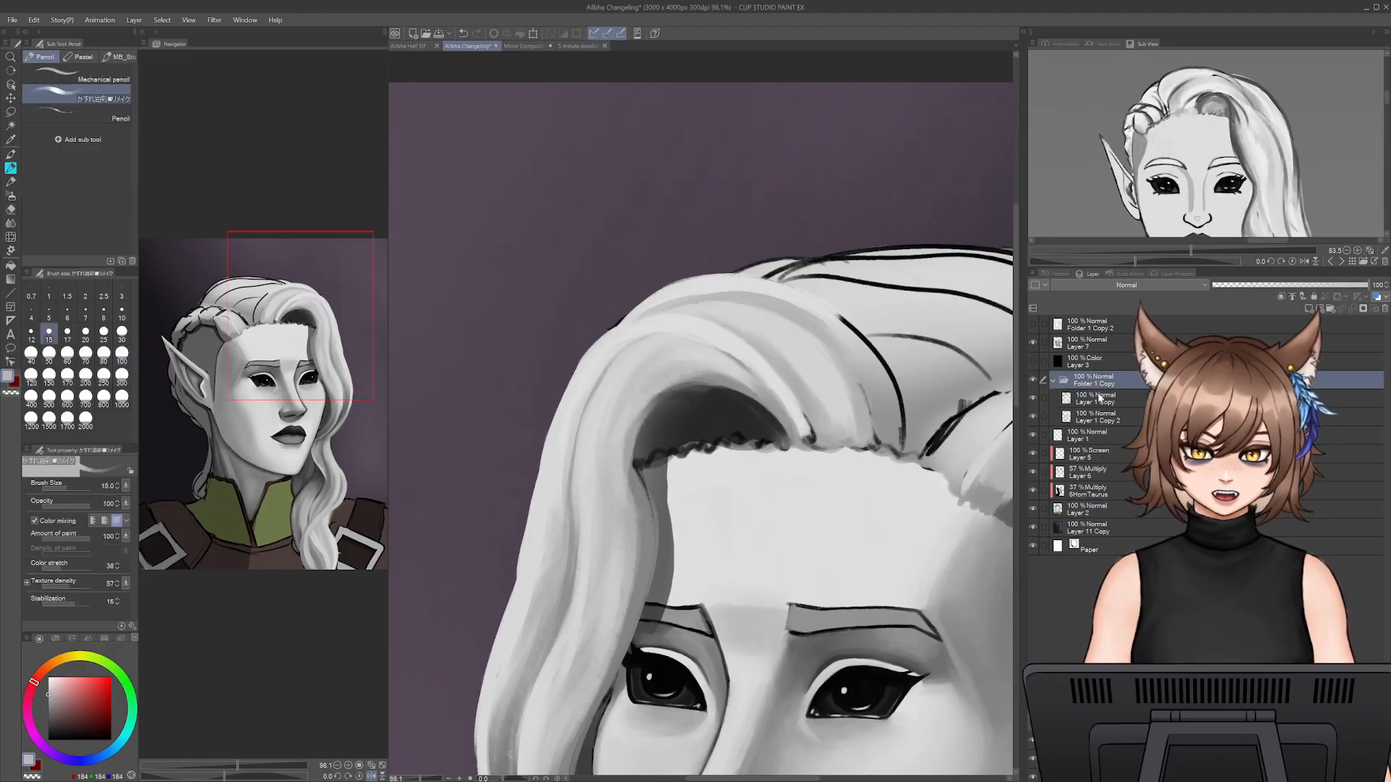
{"action": "key", "text": "e"}
{"action": "key", "text": "p"}
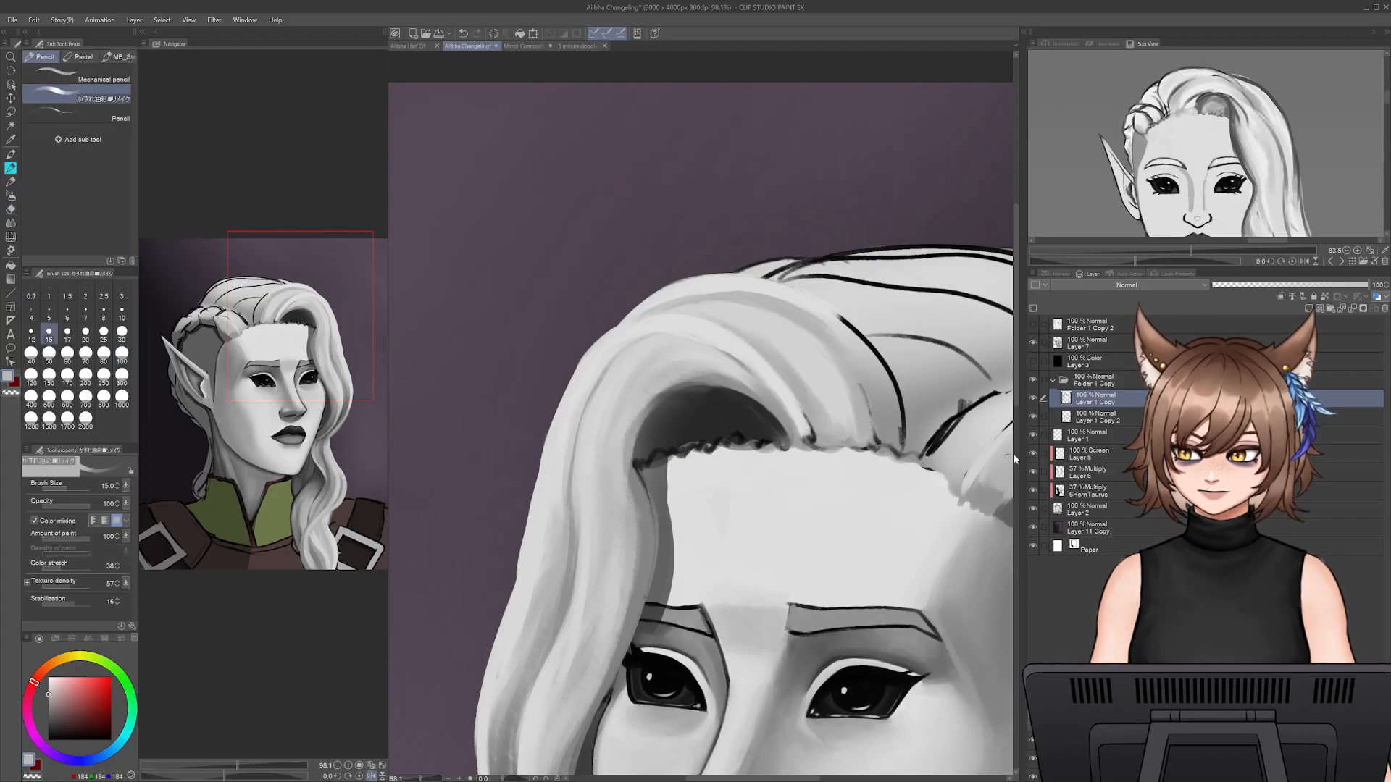
{"action": "left_click", "coordinate": [1106, 351]}
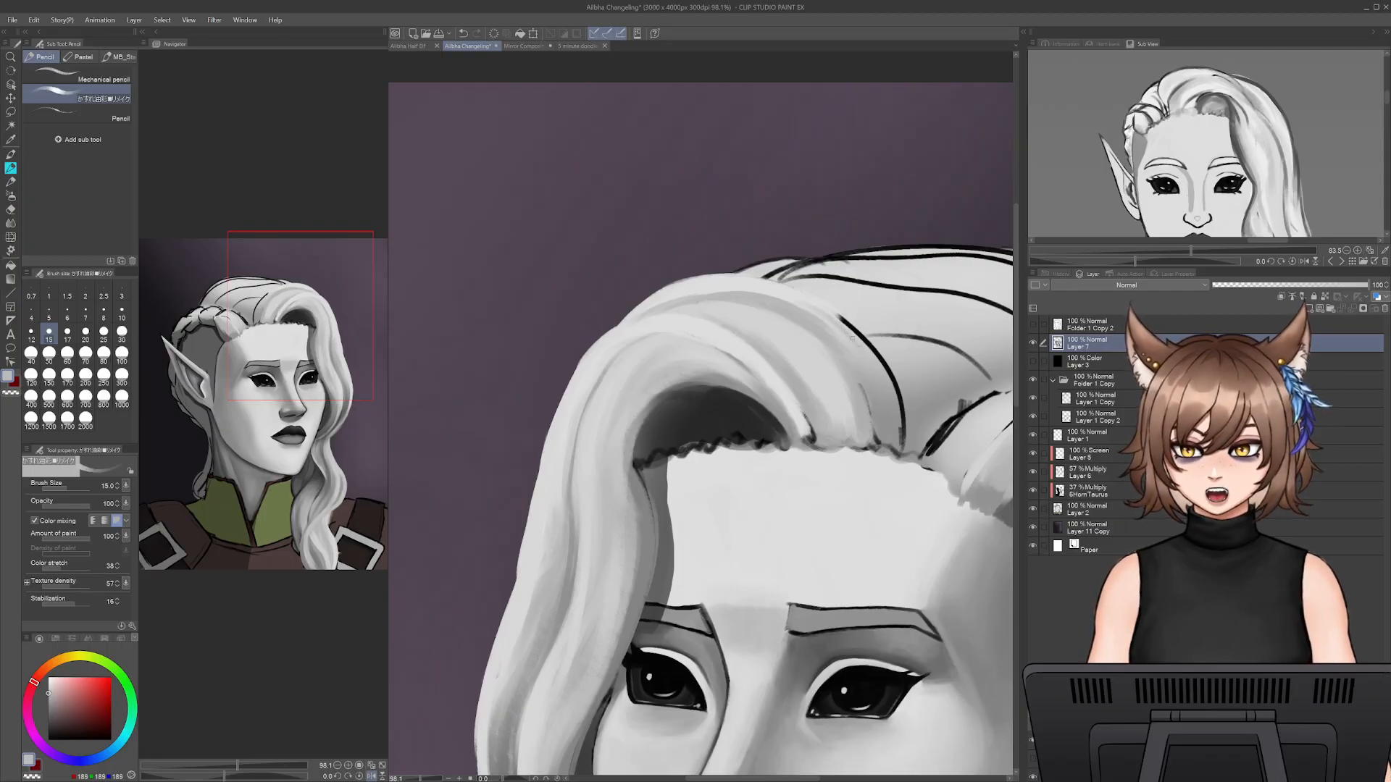
- Set the brush size to 30 and paint light grey over the black outline along the front lock's inner edge
{"action": "key", "text": "bracketright"}
{"action": "key", "text": "bracketright"}
{"action": "key", "text": "bracketright"}
{"action": "key", "text": "bracketright"}
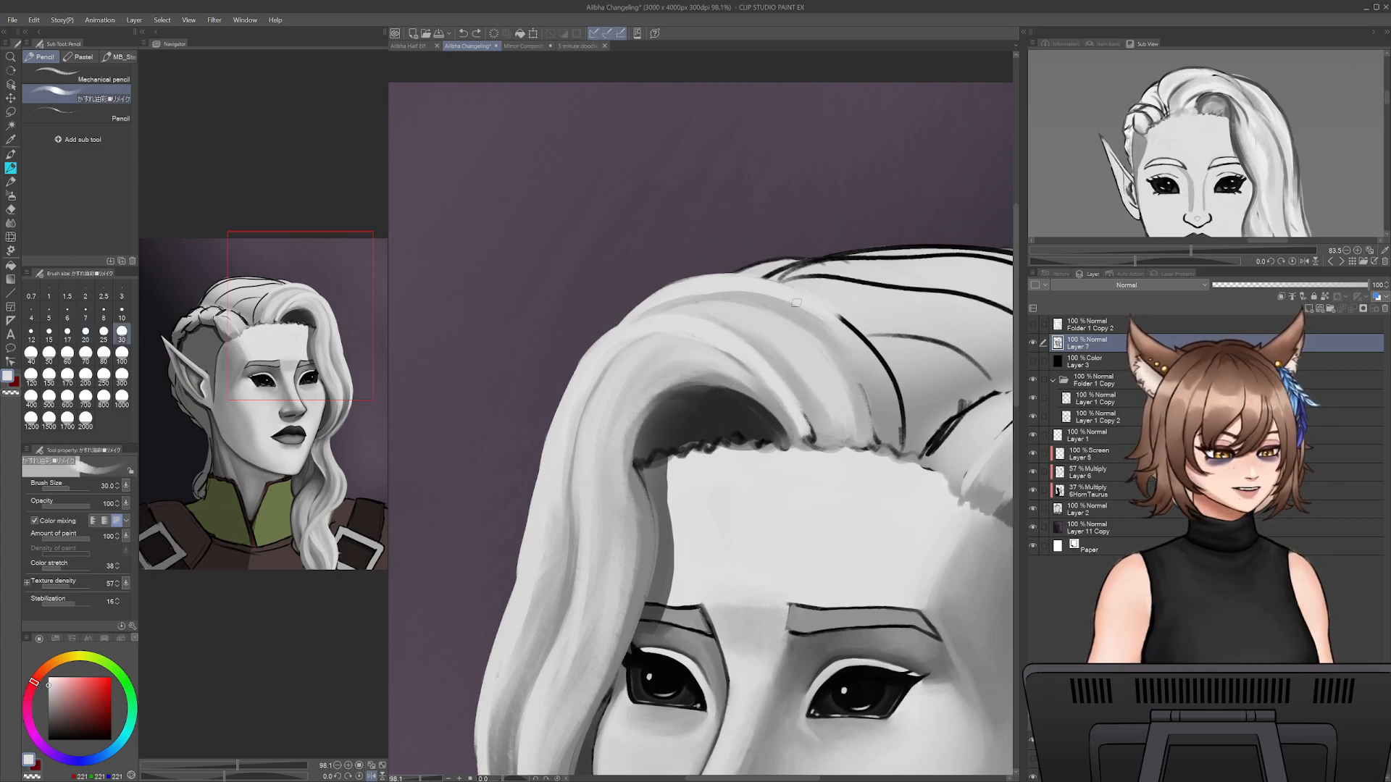
{"action": "left_click_drag", "start_coordinate": [841, 318], "coordinate": [897, 401]}
{"action": "mouse_move", "coordinate": [854, 333]}
{"action": "left_mouse_down"}
{"action": "mouse_move", "coordinate": [899, 439]}
{"action": "mouse_move", "coordinate": [887, 450]}
{"action": "mouse_move", "coordinate": [867, 361]}
{"action": "mouse_move", "coordinate": [880, 402]}
{"action": "left_mouse_up"}
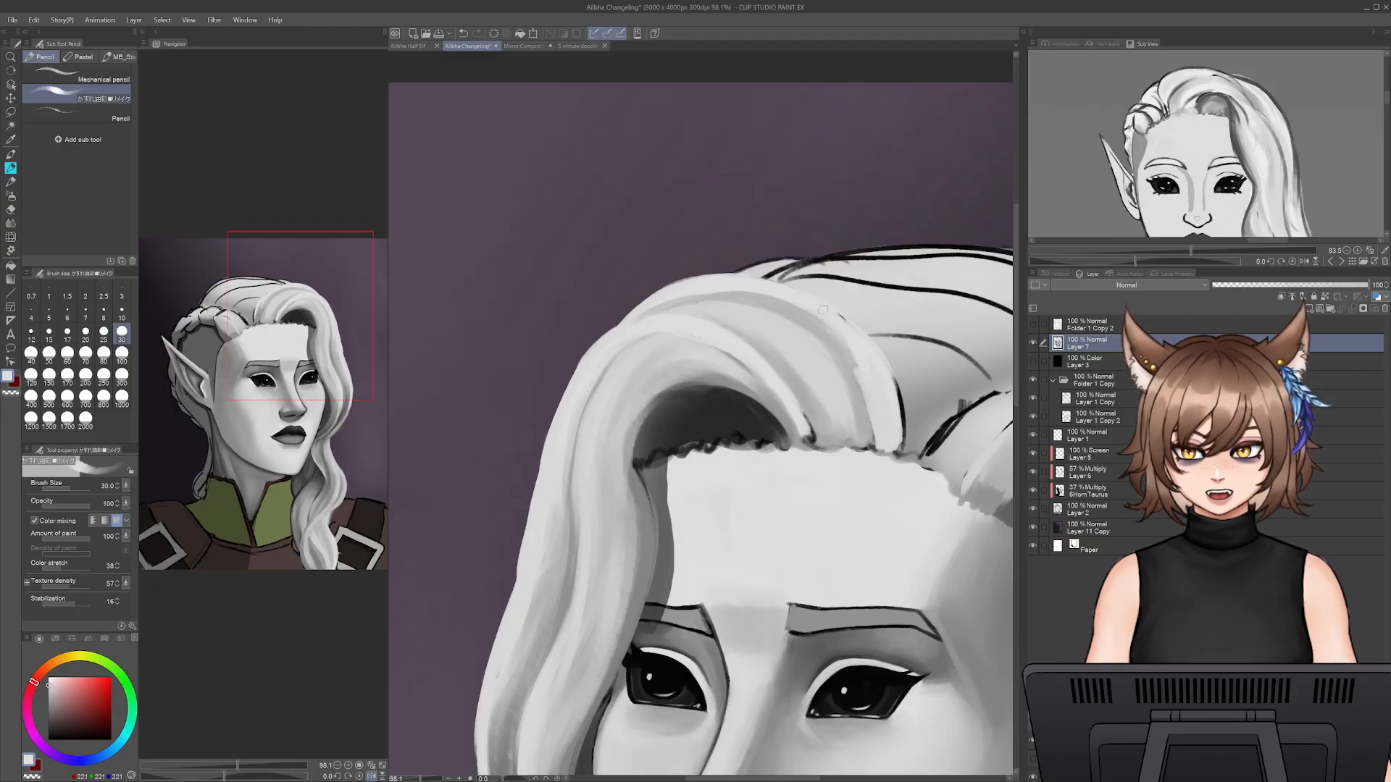
- Paint sampled light grey over the outlines of the braid section nearest the forehead and shade its base with mid grey at size 45
{"action": "left_click_drag", "start_coordinate": [886, 316], "coordinate": [779, 338]}
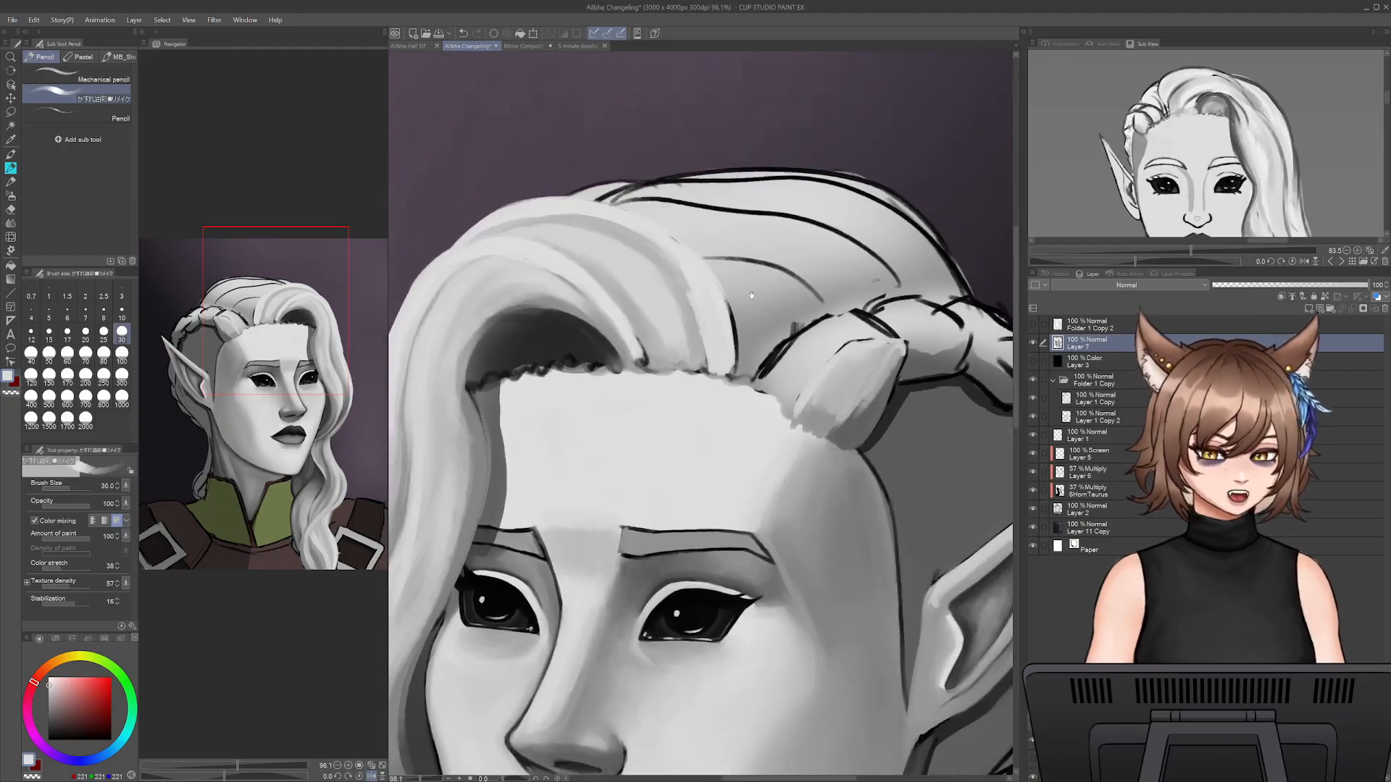
{"action": "left_click_drag", "start_coordinate": [812, 433], "coordinate": [752, 334]}
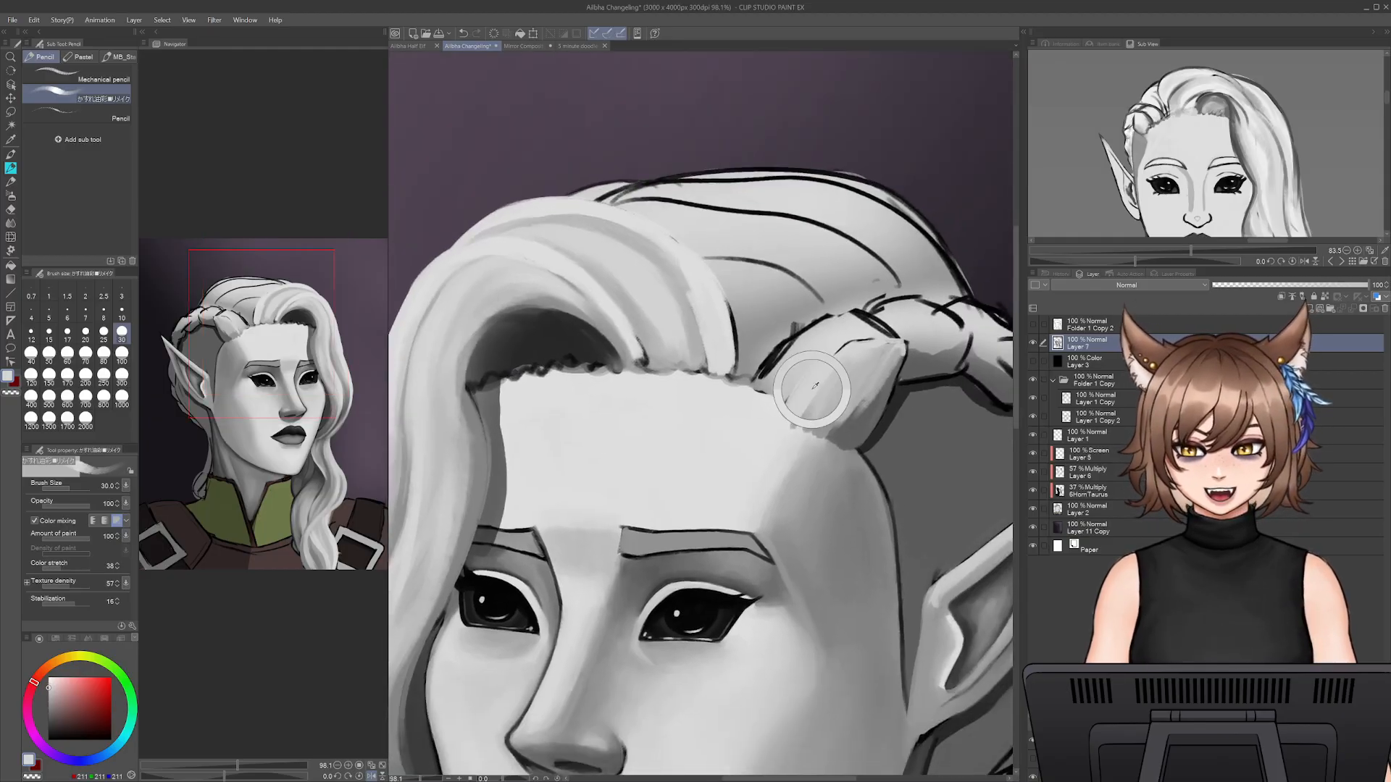
{"action": "left_click", "coordinate": [697, 223], "text": "alt"}
{"action": "mouse_move", "coordinate": [760, 379]}
{"action": "left_mouse_down"}
{"action": "mouse_move", "coordinate": [817, 325]}
{"action": "mouse_move", "coordinate": [881, 332]}
{"action": "mouse_move", "coordinate": [833, 317]}
{"action": "mouse_move", "coordinate": [781, 354]}
{"action": "mouse_move", "coordinate": [793, 331]}
{"action": "mouse_move", "coordinate": [757, 375]}
{"action": "mouse_move", "coordinate": [813, 318]}
{"action": "mouse_move", "coordinate": [884, 327]}
{"action": "mouse_move", "coordinate": [867, 318]}
{"action": "left_mouse_up"}
{"action": "left_click", "coordinate": [871, 426], "text": "alt"}
{"action": "mouse_move", "coordinate": [783, 384]}
{"action": "left_mouse_down"}
{"action": "mouse_move", "coordinate": [672, 442]}
{"action": "mouse_move", "coordinate": [694, 478]}
{"action": "mouse_move", "coordinate": [722, 424]}
{"action": "mouse_move", "coordinate": [703, 453]}
{"action": "left_mouse_up"}
{"action": "key", "text": "bracketright"}
{"action": "key", "text": "bracketright"}
{"action": "key", "text": "bracketright"}
{"action": "mouse_move", "coordinate": [687, 453]}
{"action": "left_mouse_down"}
{"action": "mouse_move", "coordinate": [698, 422]}
{"action": "mouse_move", "coordinate": [708, 447]}
{"action": "mouse_move", "coordinate": [726, 410]}
{"action": "mouse_move", "coordinate": [682, 431]}
{"action": "mouse_move", "coordinate": [750, 403]}
{"action": "left_mouse_up"}
{"action": "left_click", "coordinate": [750, 444], "text": "alt"}
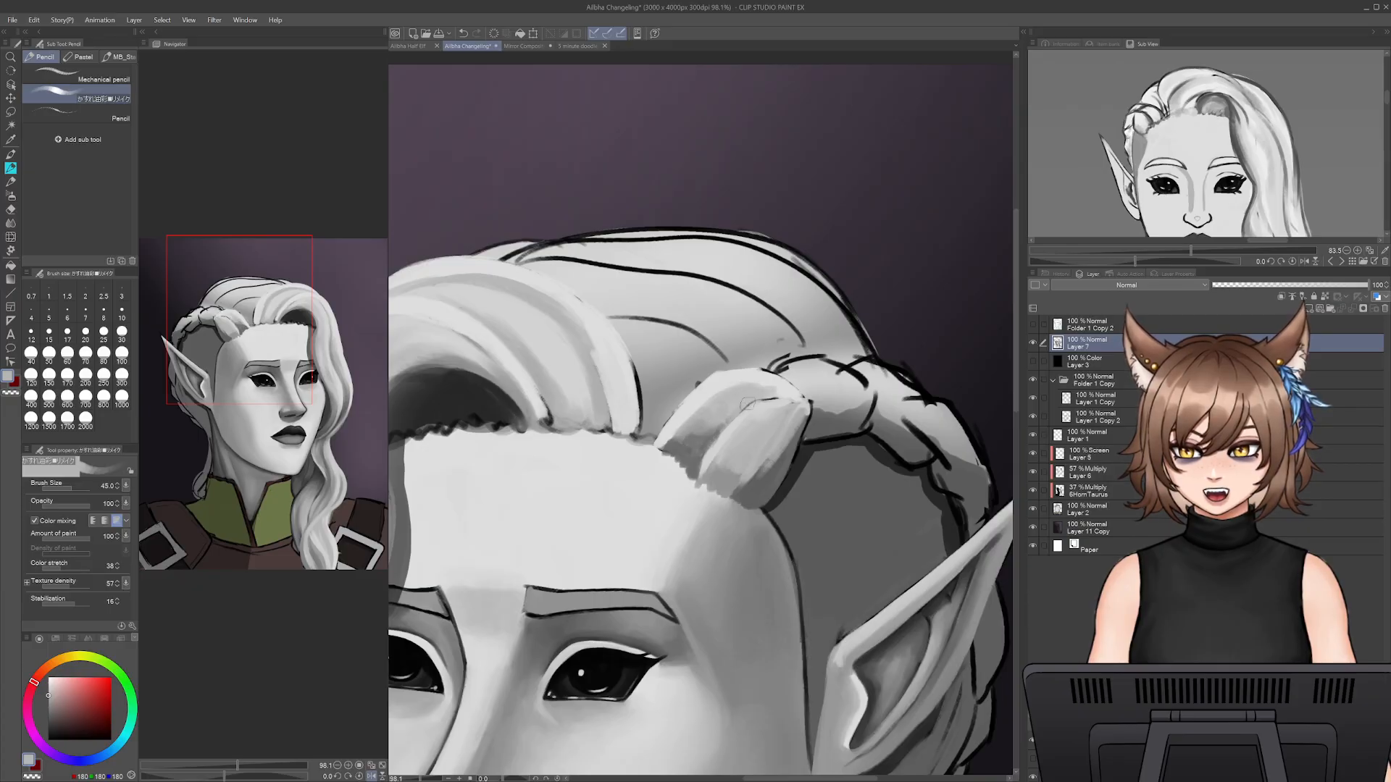
- Set the brush size to 20 and paint light grey highlight strands on the first braid section with sampled colour
{"action": "left_click", "coordinate": [758, 375], "text": "alt"}
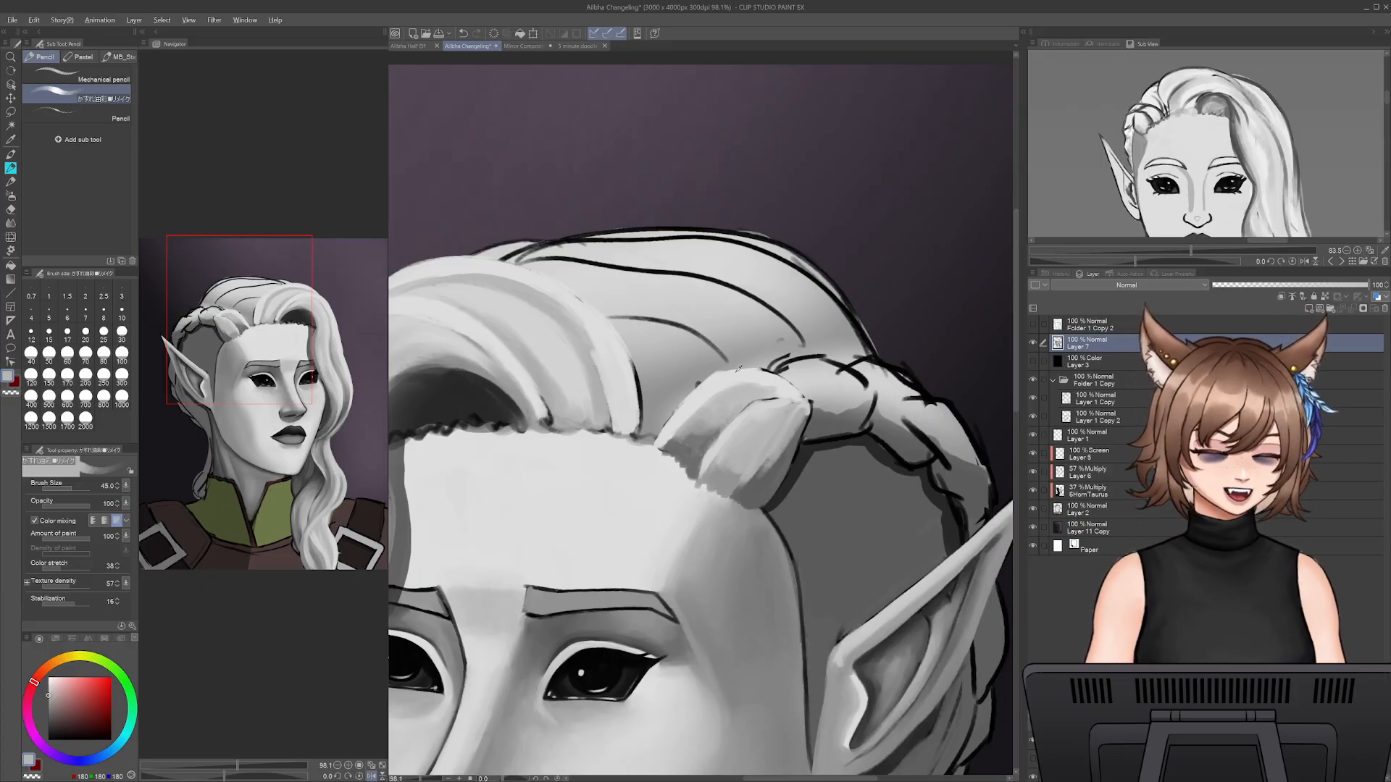
{"action": "key", "text": "bracketleft"}
{"action": "key", "text": "bracketleft"}
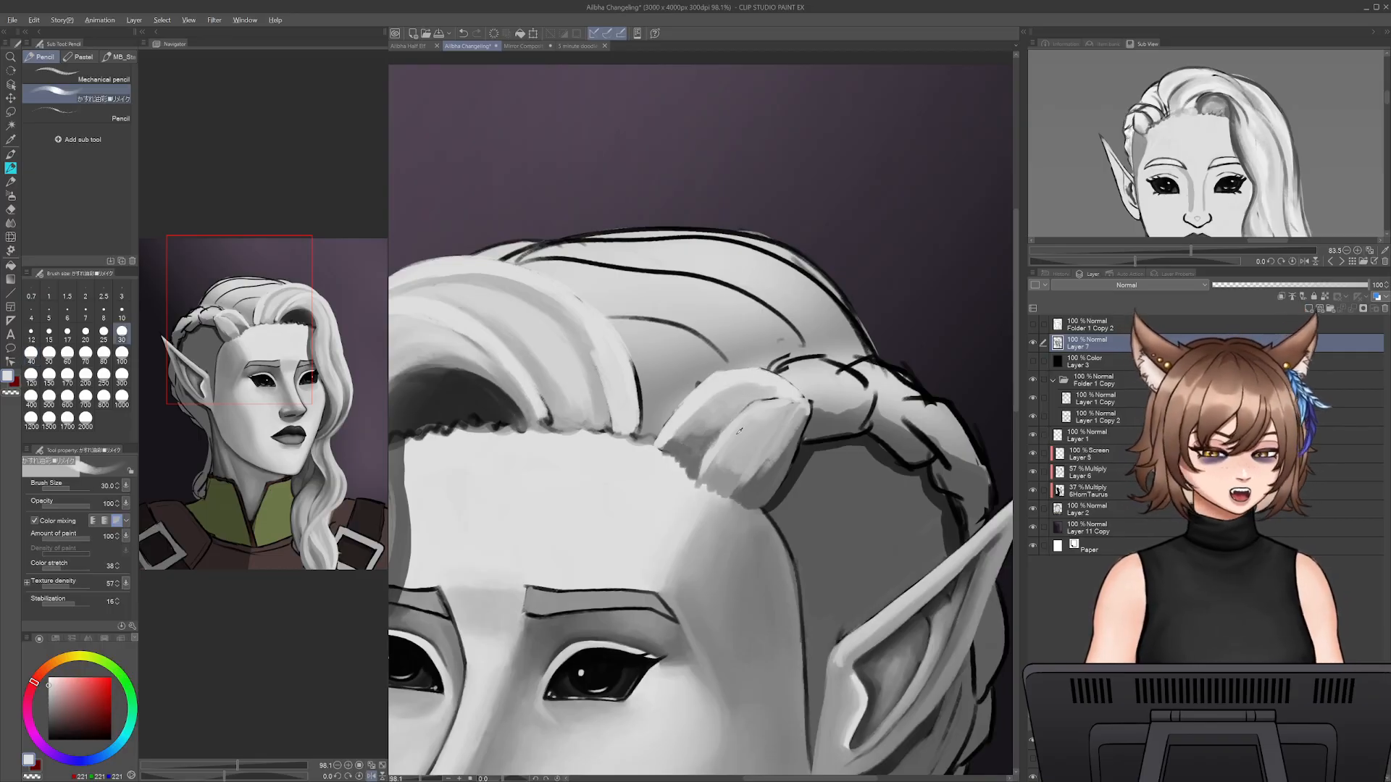
{"action": "left_click", "coordinate": [627, 387], "text": "alt"}
{"action": "key", "text": "bracketleft"}
{"action": "key", "text": "bracketleft"}
{"action": "left_click", "coordinate": [666, 486], "text": "alt"}
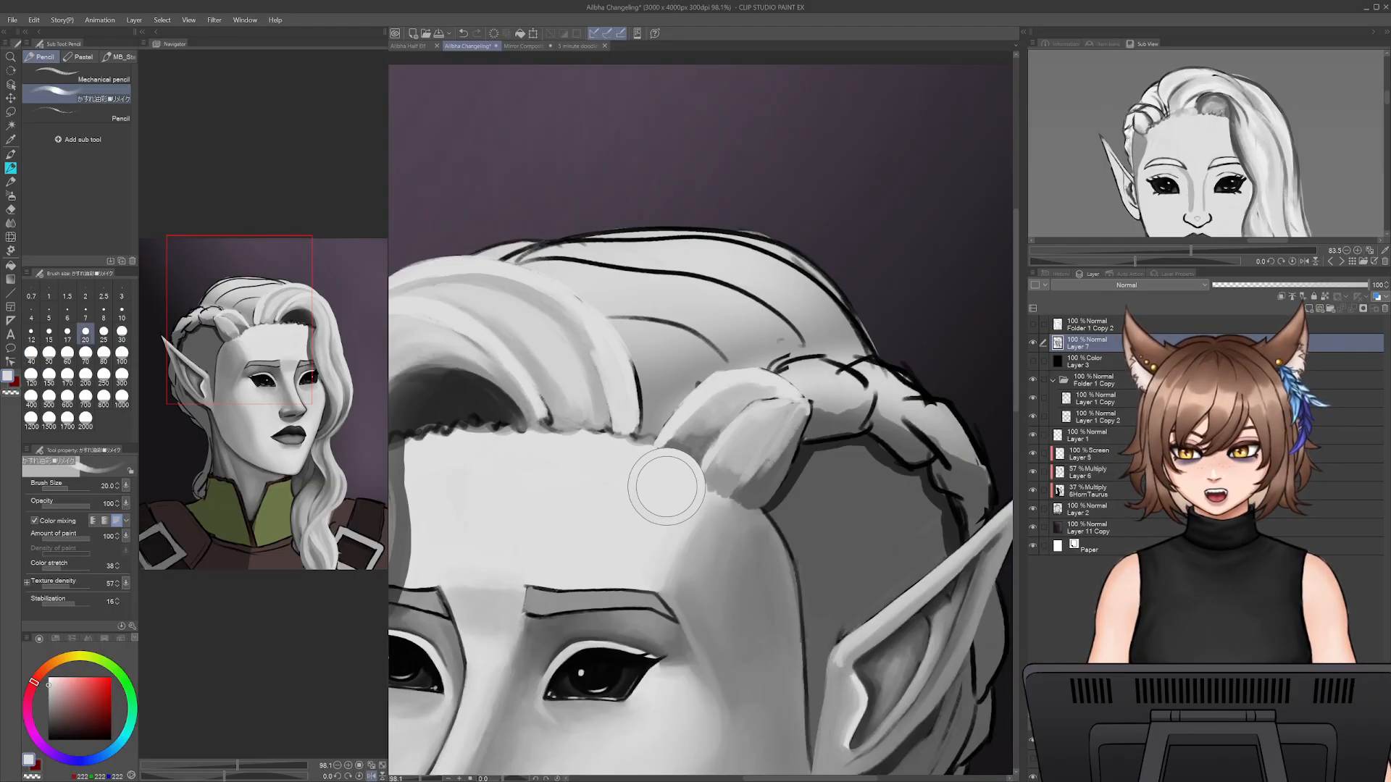
{"action": "left_click_drag", "start_coordinate": [730, 428], "coordinate": [772, 397]}
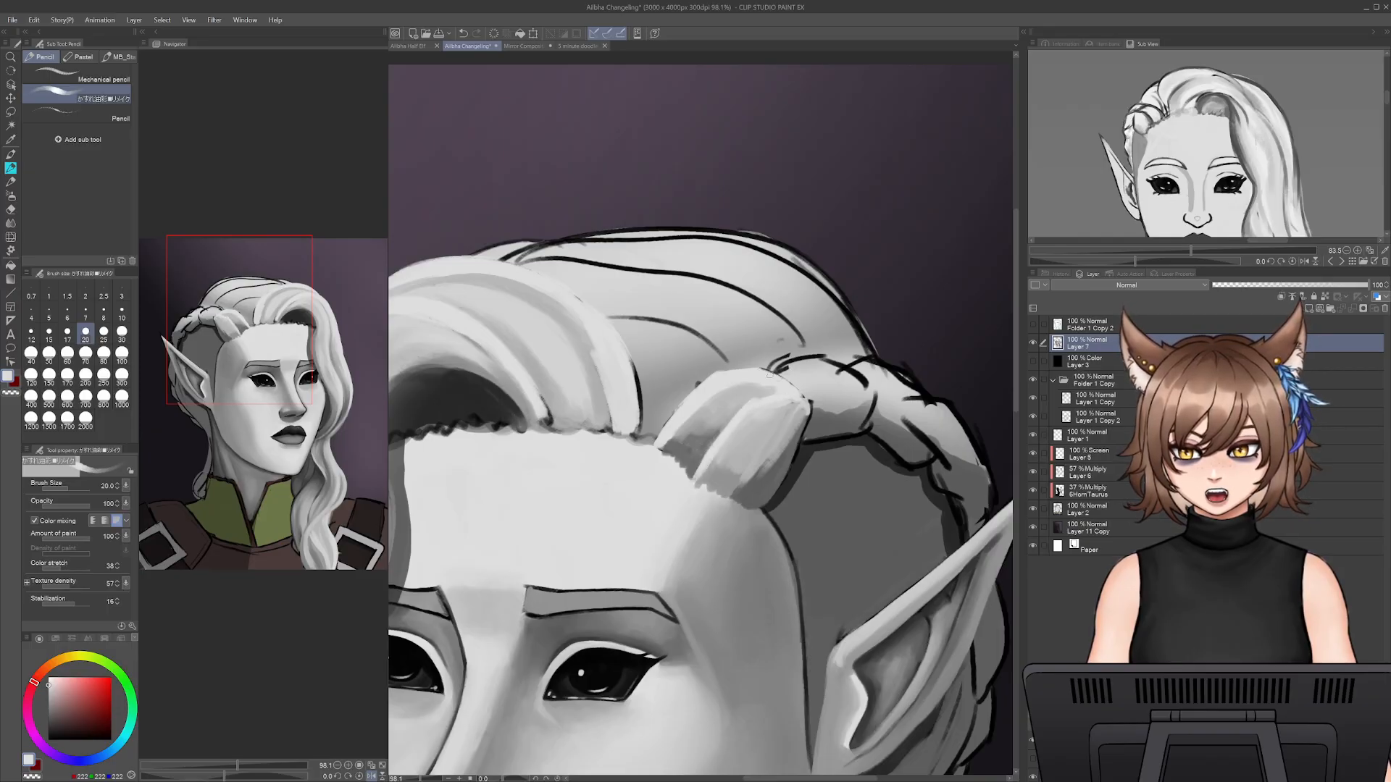
- Blend mid grey into the first braid section at size 35 and define its edge against the shaved side with dark grey at size 15
{"action": "left_click", "coordinate": [752, 388], "text": "alt"}
{"action": "key", "text": "bracketright"}
{"action": "key", "text": "bracketright"}
{"action": "key", "text": "bracketright"}
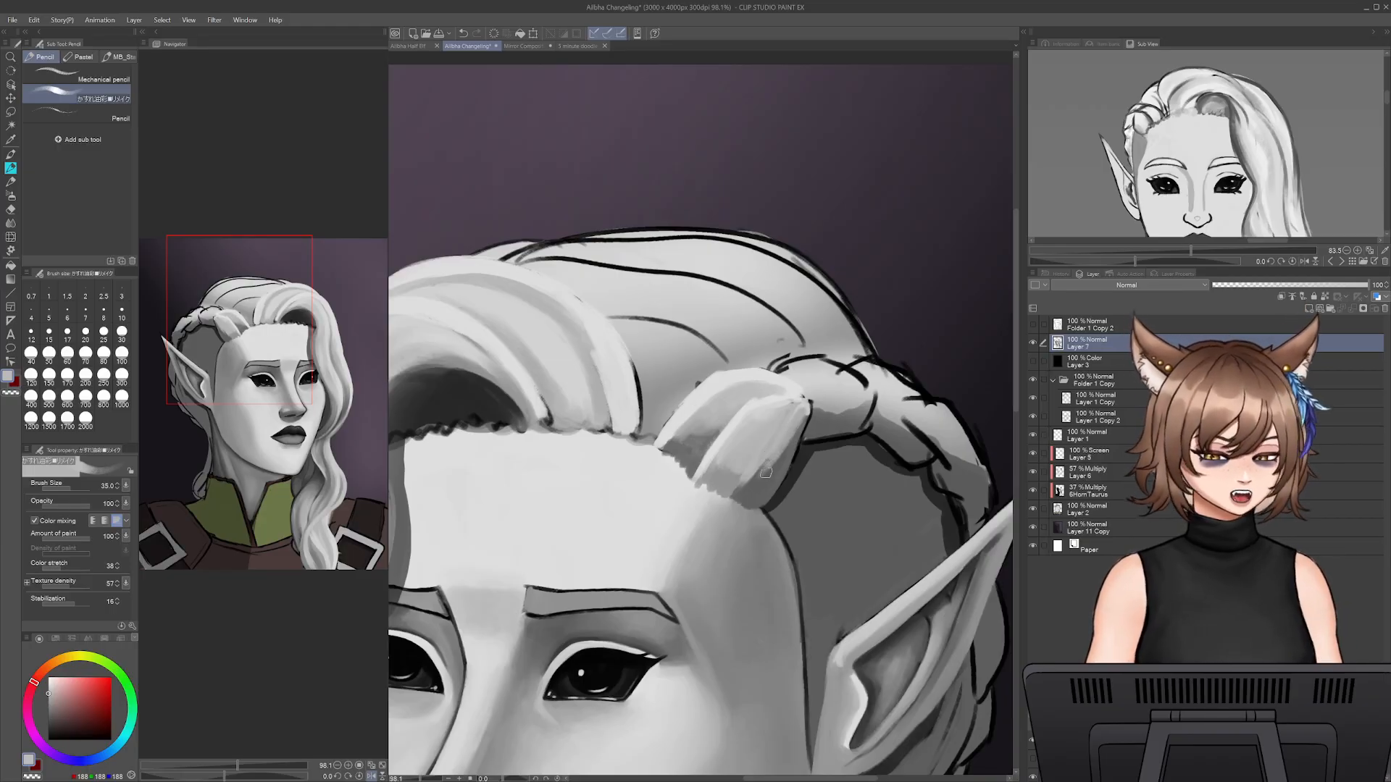
{"action": "left_click", "coordinate": [801, 442], "text": "alt"}
{"action": "key", "text": "bracketleft"}
{"action": "key", "text": "bracketleft"}
{"action": "key", "text": "bracketleft"}
{"action": "key", "text": "bracketleft"}
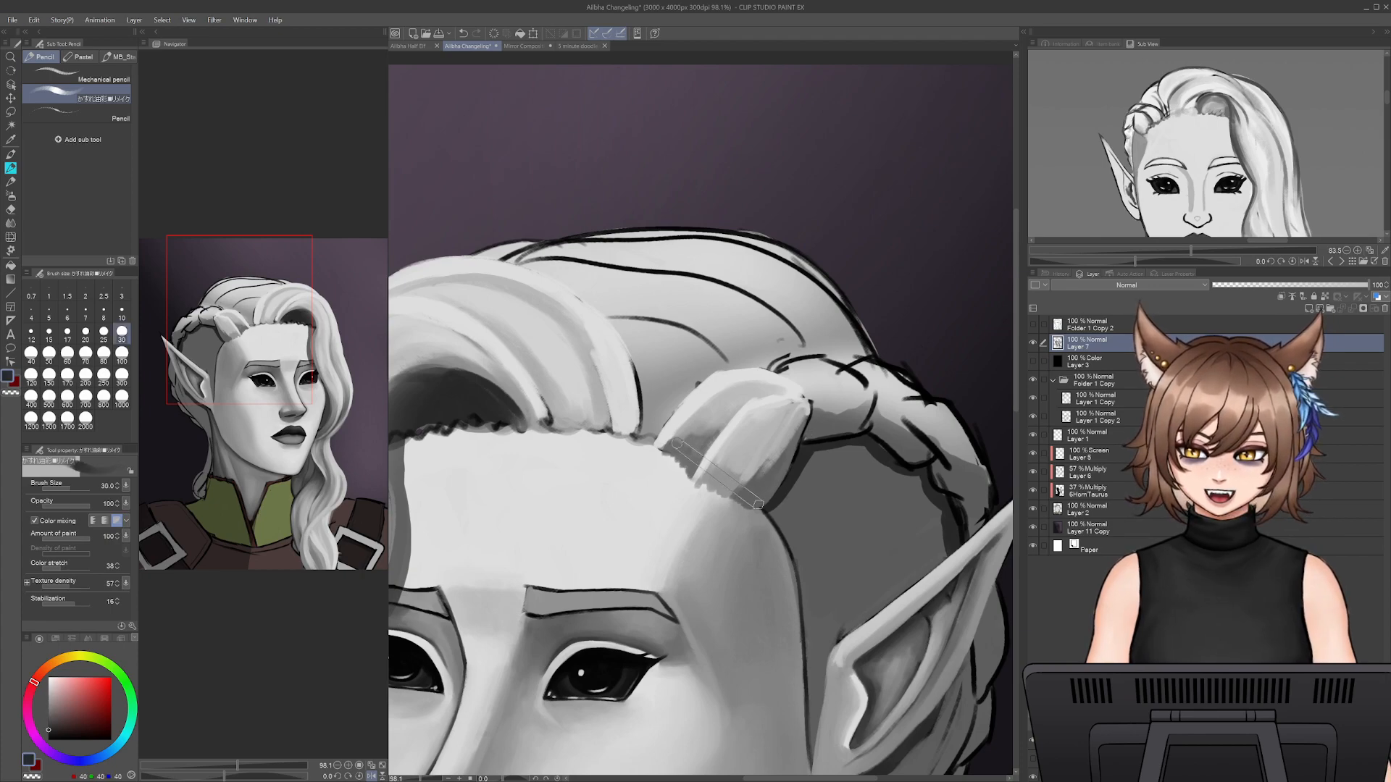
{"action": "mouse_move", "coordinate": [767, 502]}
{"action": "left_mouse_down"}
{"action": "mouse_move", "coordinate": [802, 431]}
{"action": "mouse_move", "coordinate": [785, 468]}
{"action": "left_mouse_up"}
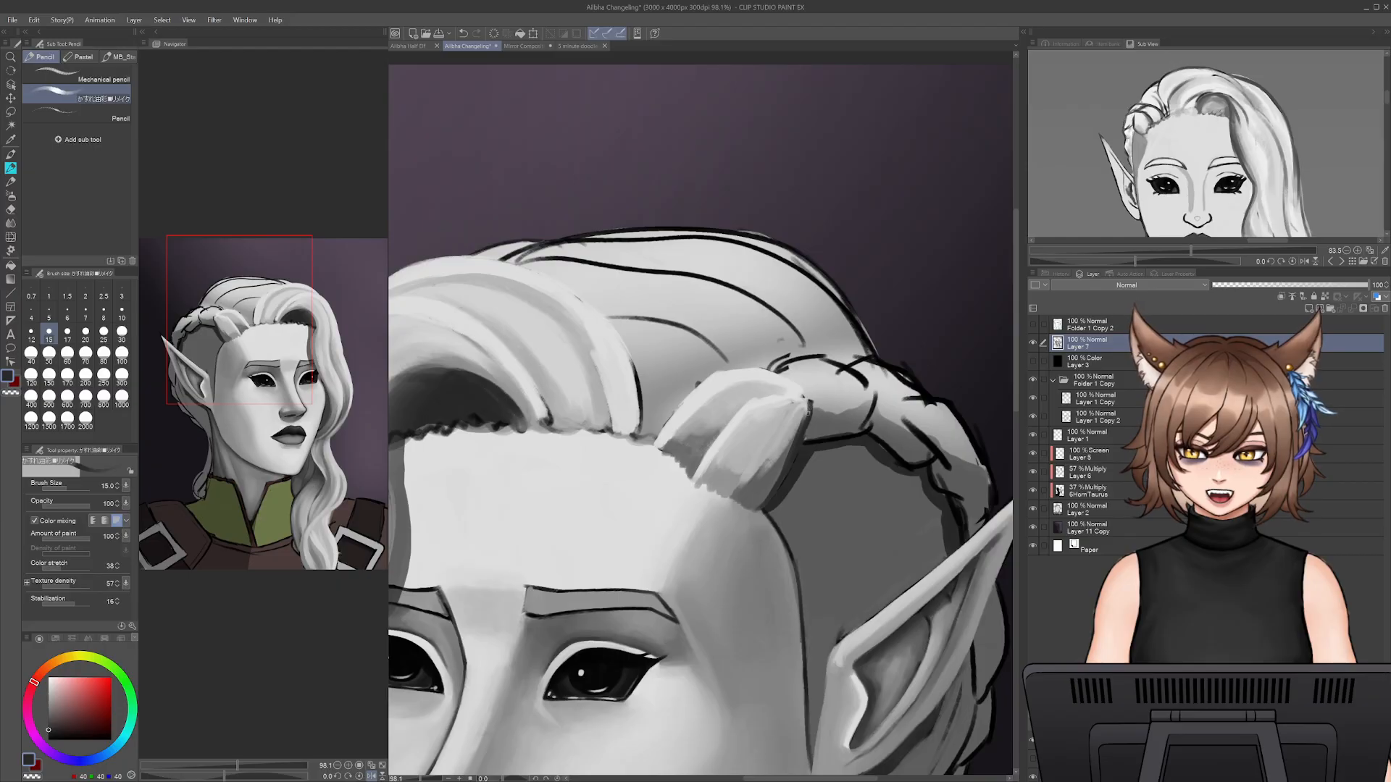
- Set the brush size to 40 and paint the shaved side's sampled grey over the dark line art beneath the braid
{"action": "left_click", "coordinate": [802, 471], "text": "alt"}
{"action": "key", "text": "bracketright"}
{"action": "key", "text": "bracketright"}
{"action": "key", "text": "bracketright"}
{"action": "key", "text": "bracketright"}
{"action": "key", "text": "bracketright"}
{"action": "mouse_move", "coordinate": [802, 472]}
{"action": "left_mouse_down"}
{"action": "mouse_move", "coordinate": [772, 510]}
{"action": "mouse_move", "coordinate": [813, 451]}
{"action": "mouse_move", "coordinate": [869, 447]}
{"action": "mouse_move", "coordinate": [921, 479]}
{"action": "mouse_move", "coordinate": [912, 495]}
{"action": "mouse_move", "coordinate": [938, 516]}
{"action": "mouse_move", "coordinate": [946, 558]}
{"action": "left_mouse_up"}
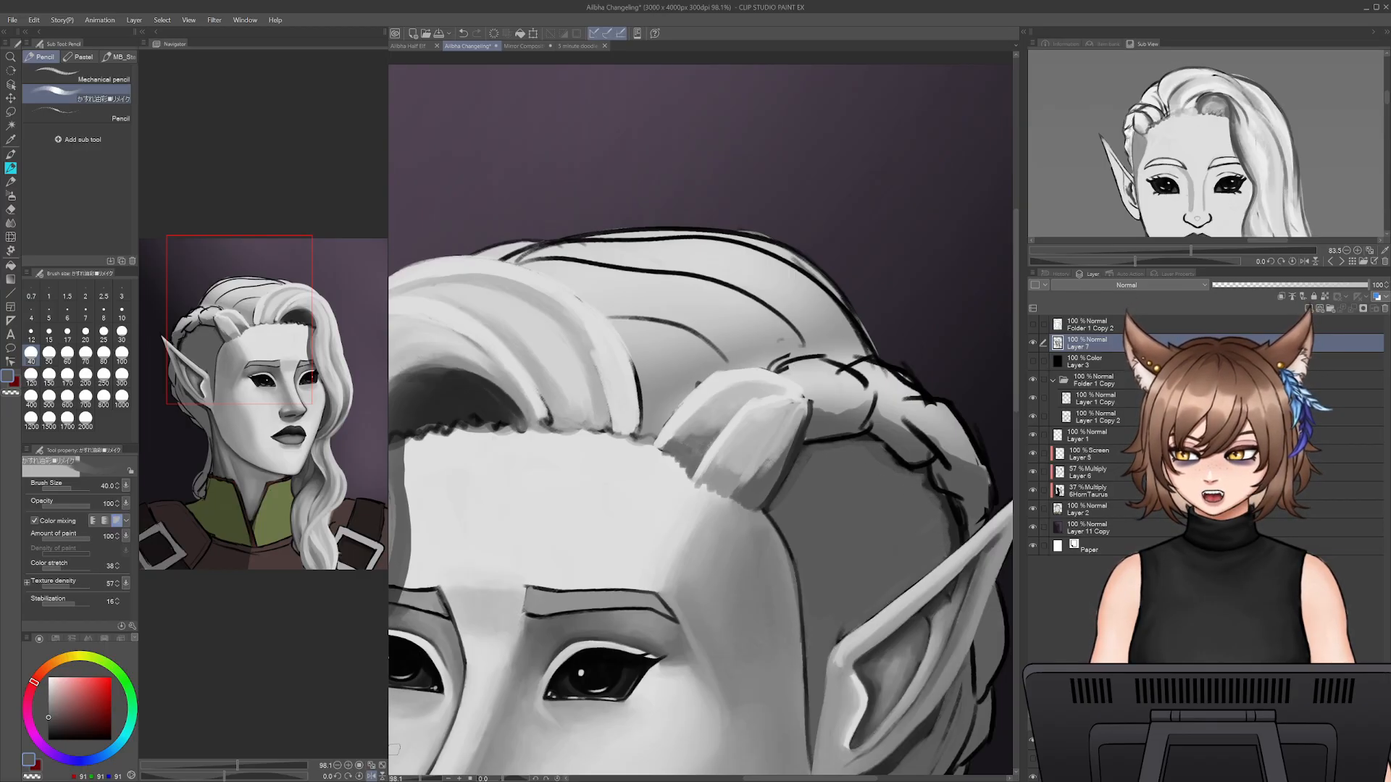
{"action": "left_click_drag", "start_coordinate": [422, 779], "coordinate": [421, 779]}
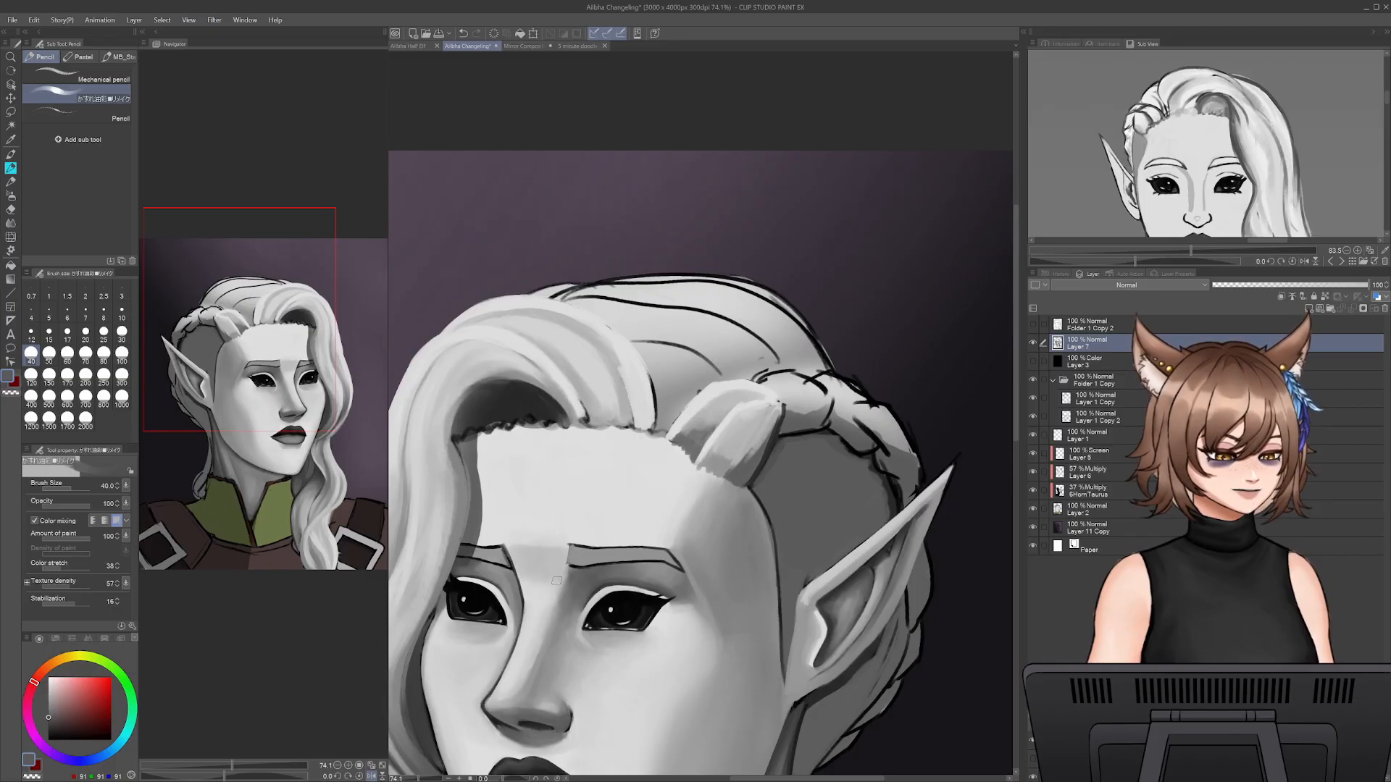
{"action": "left_click_drag", "start_coordinate": [421, 778], "coordinate": [423, 778]}
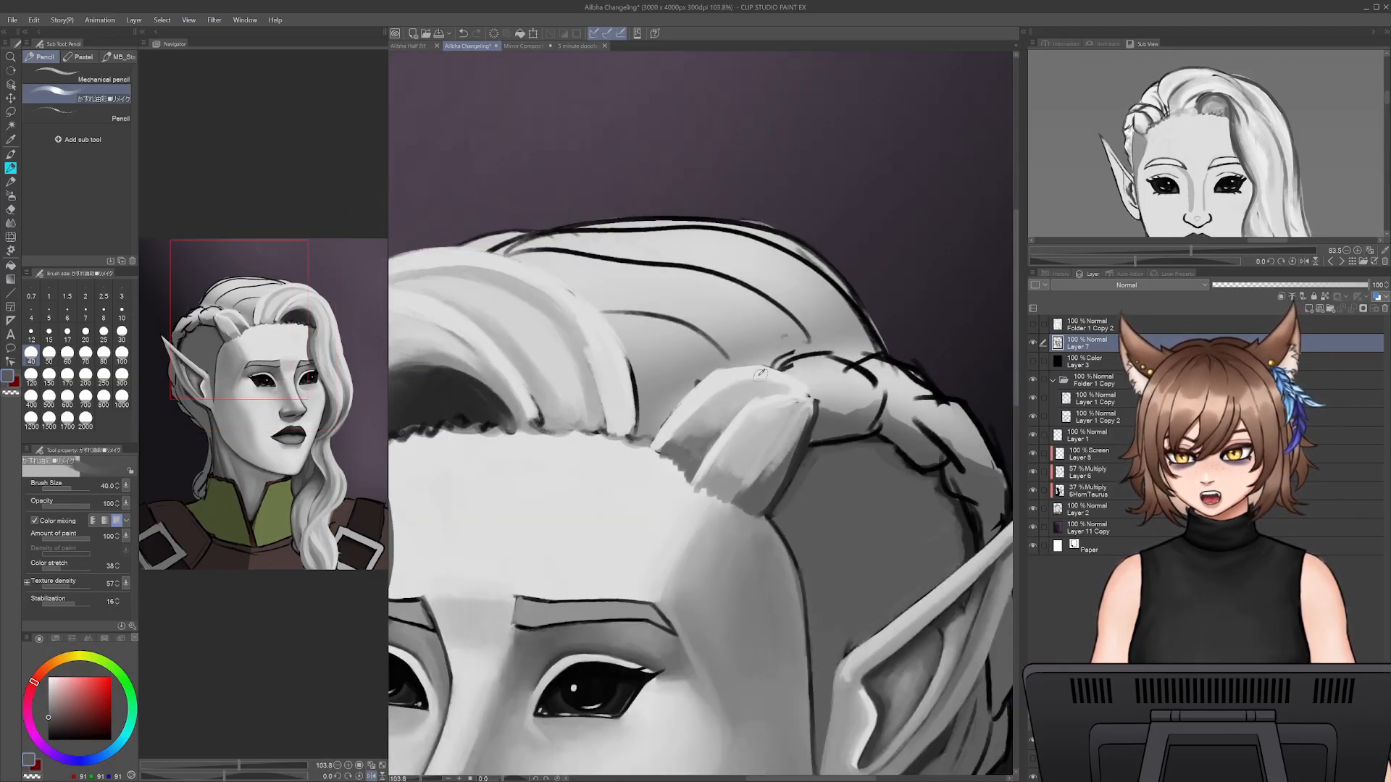
- Set the brush size to 50 and deepen the shadow at the hairline base of the first braid section with darker grey
{"action": "left_click", "coordinate": [719, 407], "text": "alt"}
{"action": "key", "text": "bracketright"}
{"action": "mouse_move", "coordinate": [696, 441]}
{"action": "left_mouse_down"}
{"action": "mouse_move", "coordinate": [727, 415]}
{"action": "mouse_move", "coordinate": [687, 435]}
{"action": "mouse_move", "coordinate": [708, 412]}
{"action": "mouse_move", "coordinate": [703, 429]}
{"action": "left_mouse_up"}
{"action": "left_click", "coordinate": [686, 463], "text": "alt"}
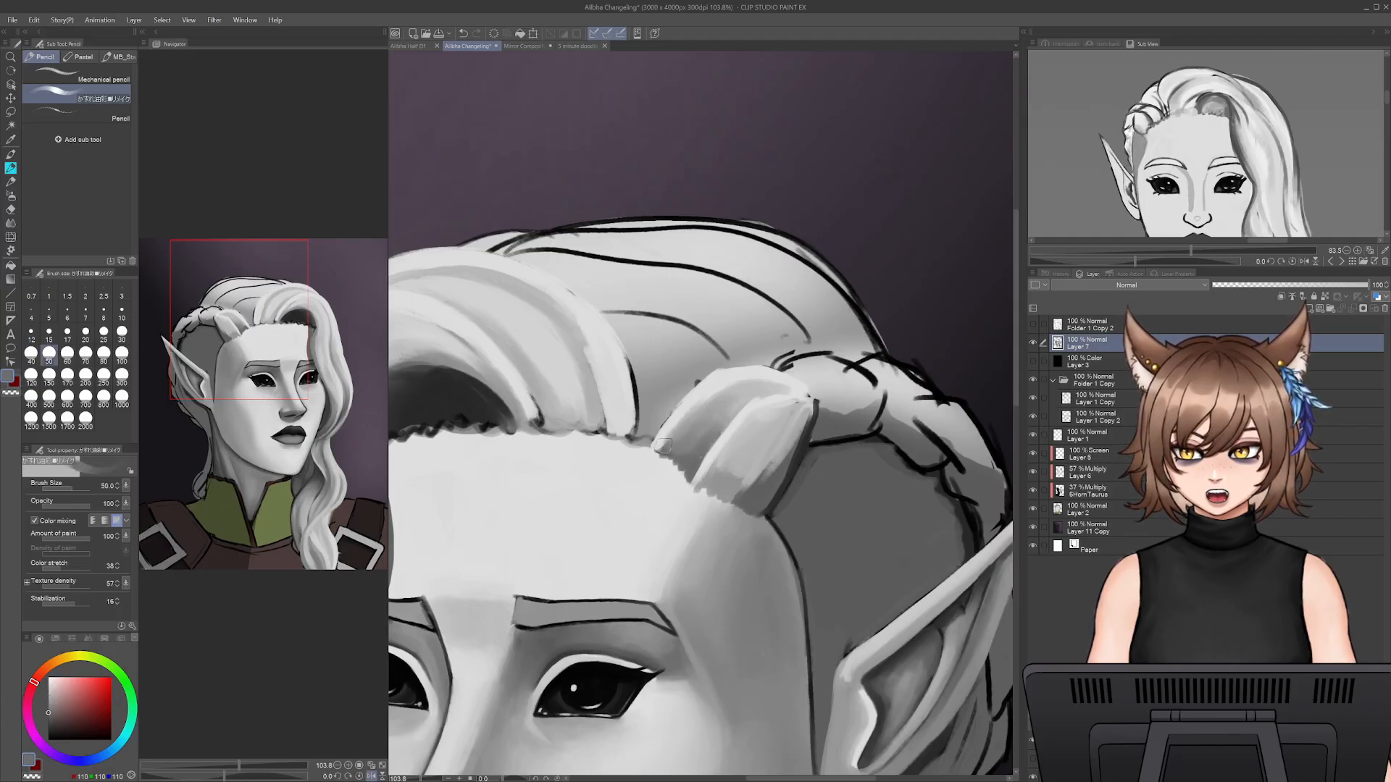
- Set the brush size to 25 and blend sampled light and mid greys along the upper edge of the first braid section
{"action": "left_click", "coordinate": [696, 394], "text": "alt"}
{"action": "key", "text": "bracketleft"}
{"action": "key", "text": "bracketleft"}
{"action": "key", "text": "bracketleft"}
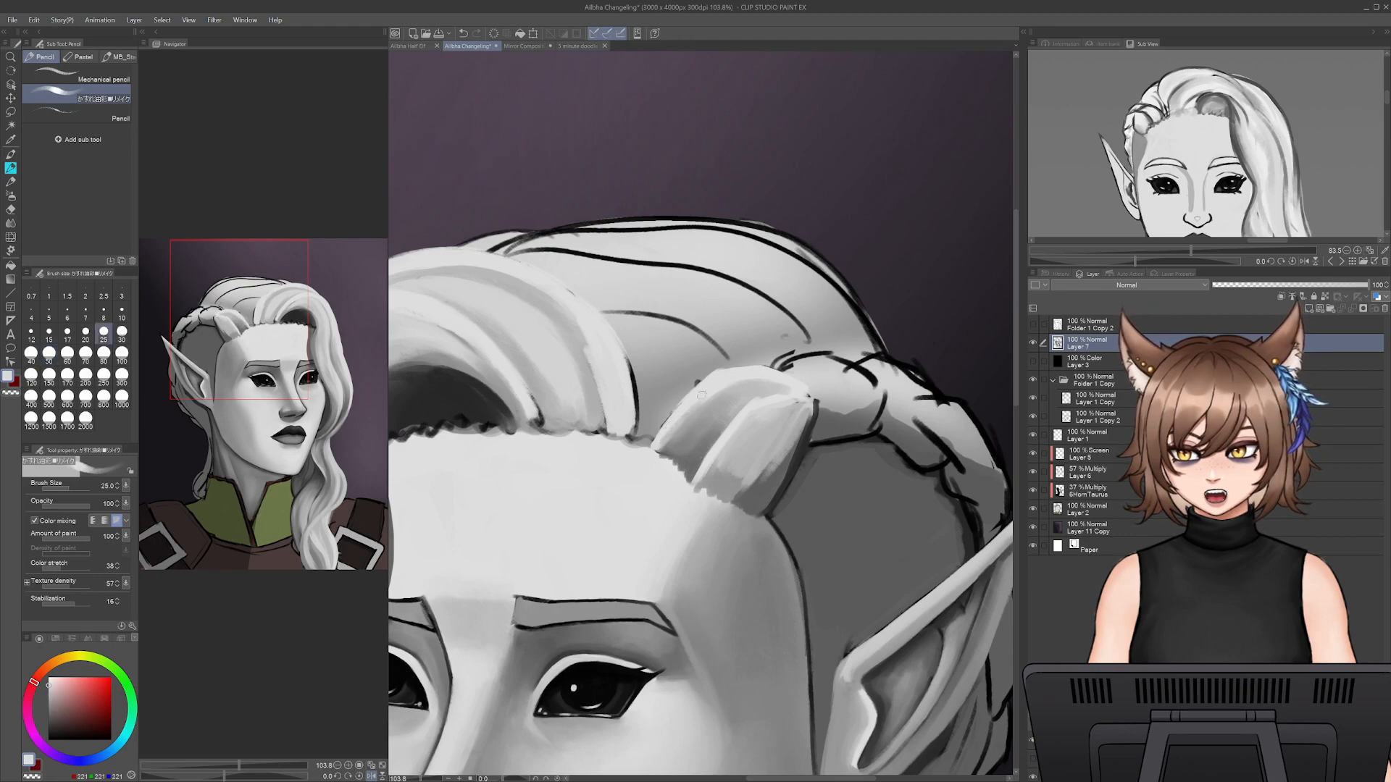
{"action": "left_click", "coordinate": [767, 384], "text": "alt"}
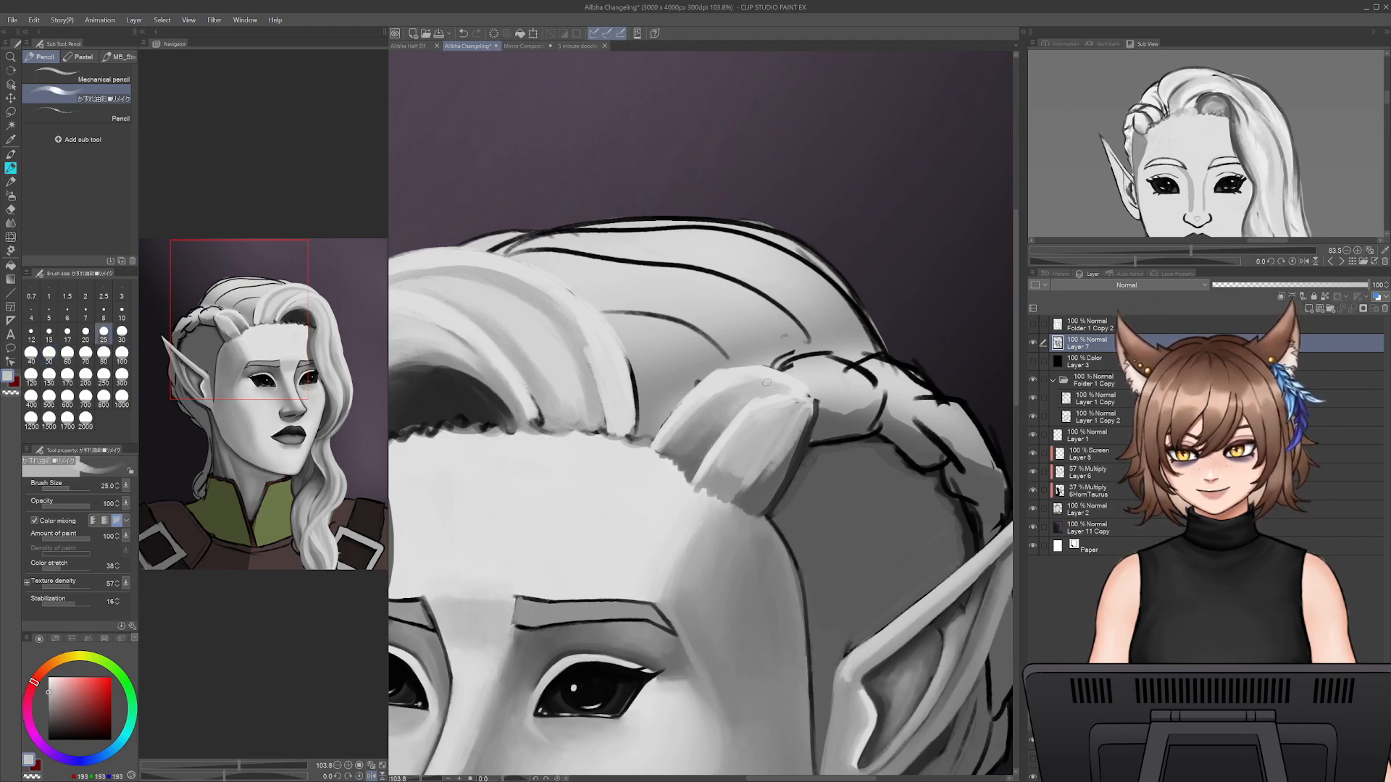
{"action": "left_click", "coordinate": [708, 404], "text": "alt"}
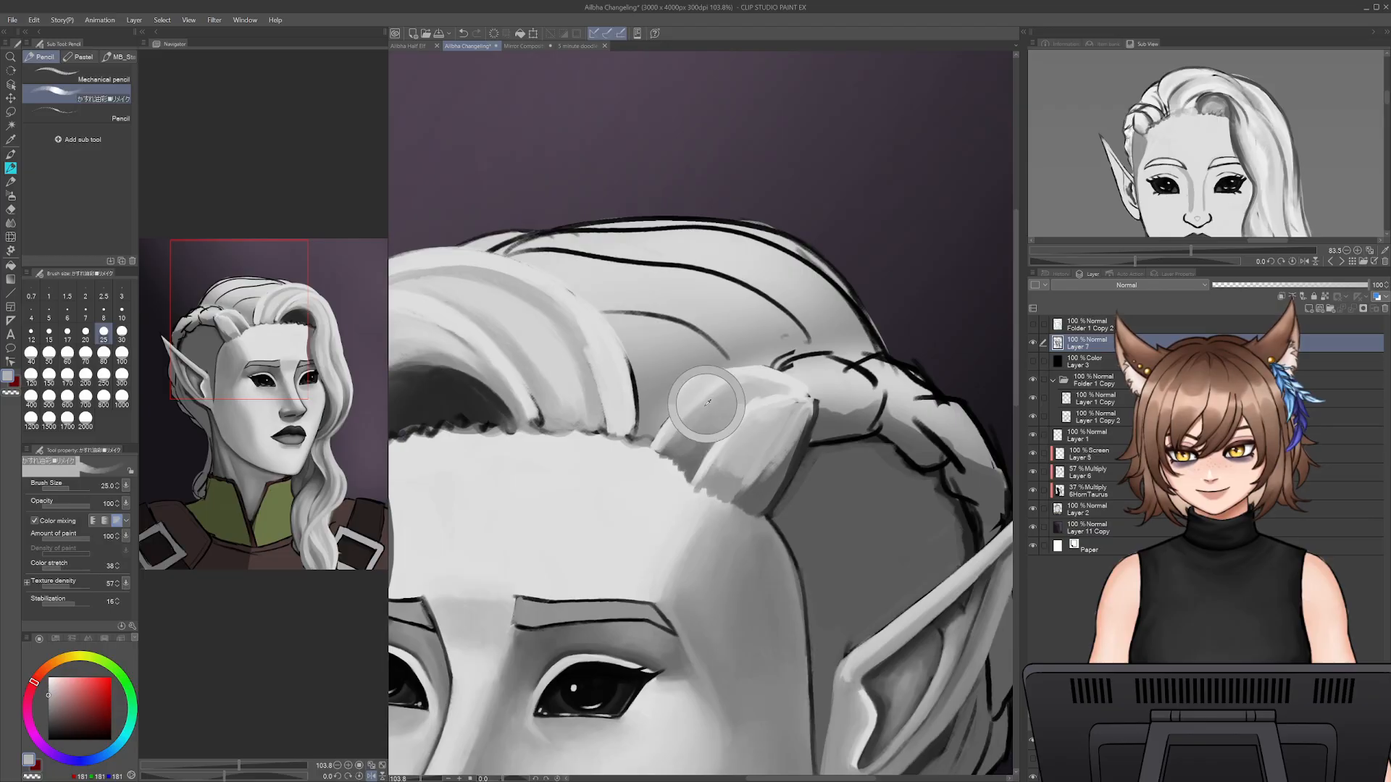
{"action": "left_click", "coordinate": [778, 374], "text": "alt"}
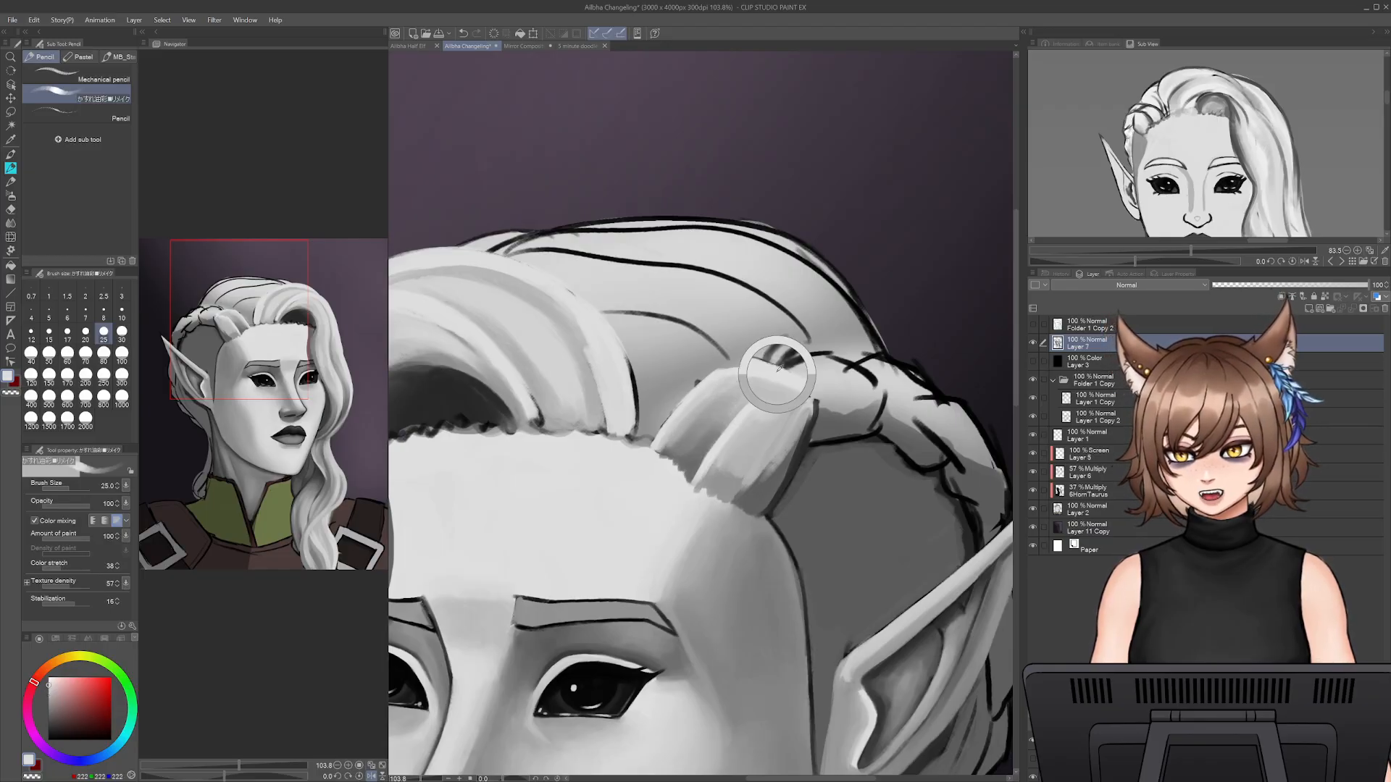
{"action": "mouse_move", "coordinate": [787, 366]}
{"action": "left_mouse_down"}
{"action": "mouse_move", "coordinate": [825, 356]}
{"action": "mouse_move", "coordinate": [869, 376]}
{"action": "mouse_move", "coordinate": [830, 388]}
{"action": "left_mouse_up"}
{"action": "key", "text": "ctrl+z"}
{"action": "key", "text": "ctrl+z"}
- Set the brush size to 17.5, cover the second braid section's outlines with light grey and define its lower edge with sampled dark grey
{"action": "key", "text": "["}
{"action": "key", "text": "["}
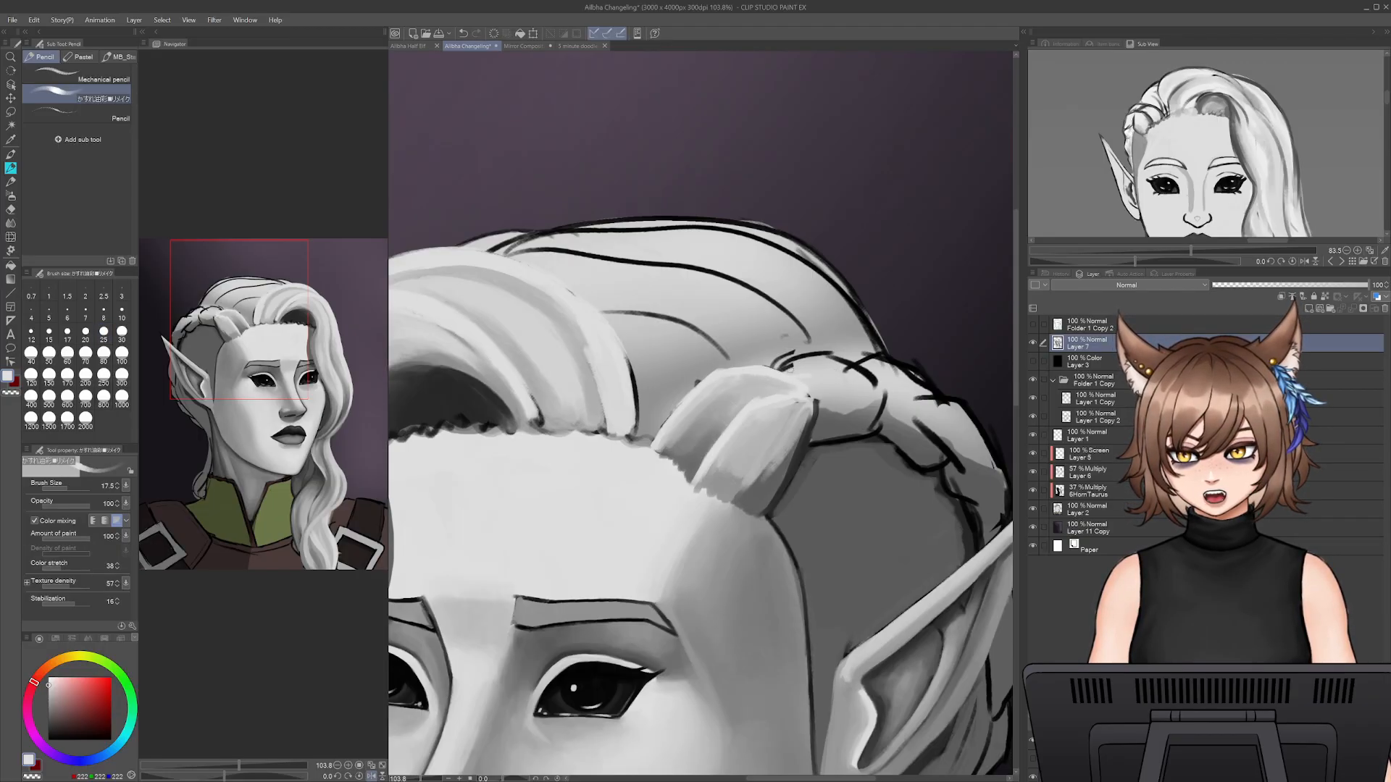
{"action": "left_click_drag", "start_coordinate": [783, 360], "coordinate": [844, 368]}
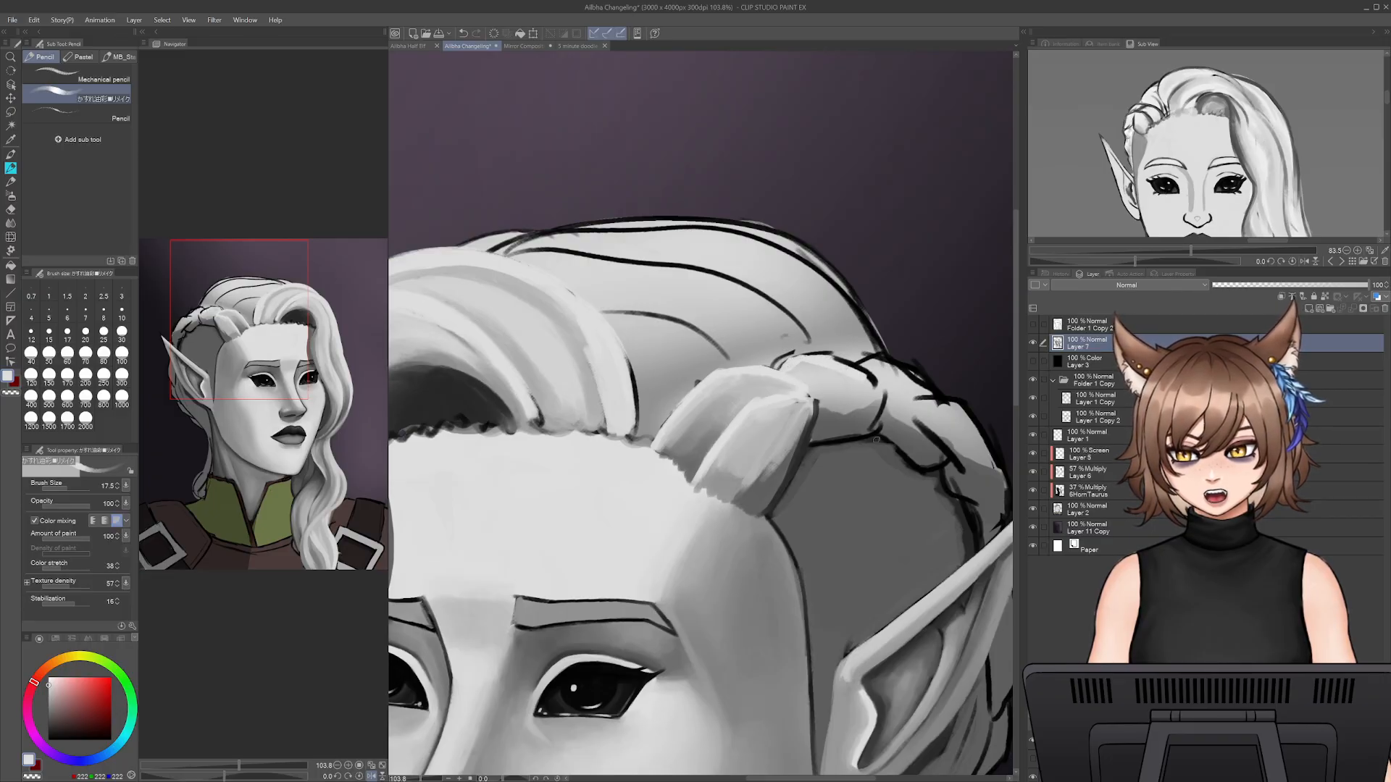
{"action": "left_click", "coordinate": [804, 444], "text": "alt"}
{"action": "left_click_drag", "start_coordinate": [851, 431], "coordinate": [881, 405]}
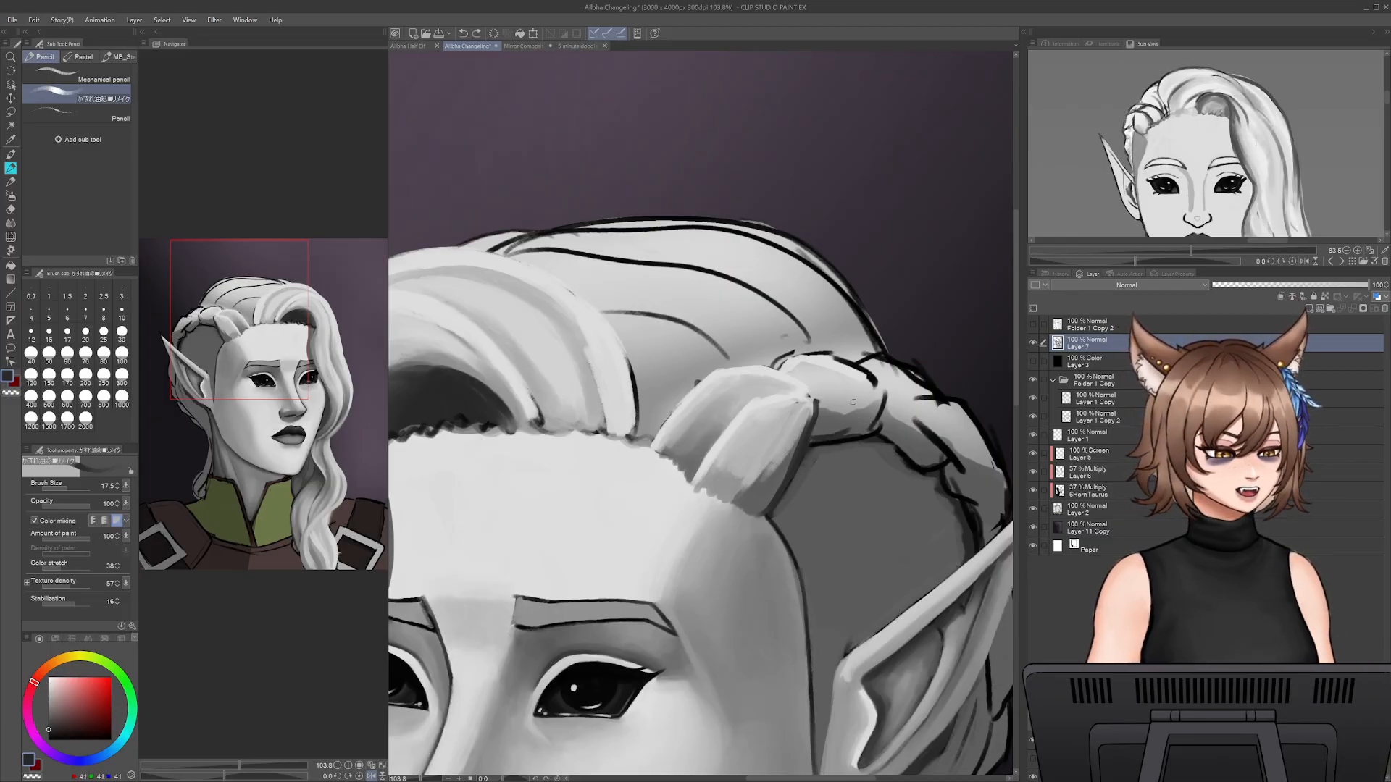
{"action": "mouse_move", "coordinate": [868, 421]}
{"action": "left_mouse_down"}
{"action": "mouse_move", "coordinate": [881, 399]}
{"action": "mouse_move", "coordinate": [870, 425]}
{"action": "mouse_move", "coordinate": [857, 370]}
{"action": "mouse_move", "coordinate": [837, 366]}
{"action": "mouse_move", "coordinate": [872, 389]}
{"action": "mouse_move", "coordinate": [817, 354]}
{"action": "left_mouse_up"}
{"action": "left_click", "coordinate": [833, 377], "text": "alt"}
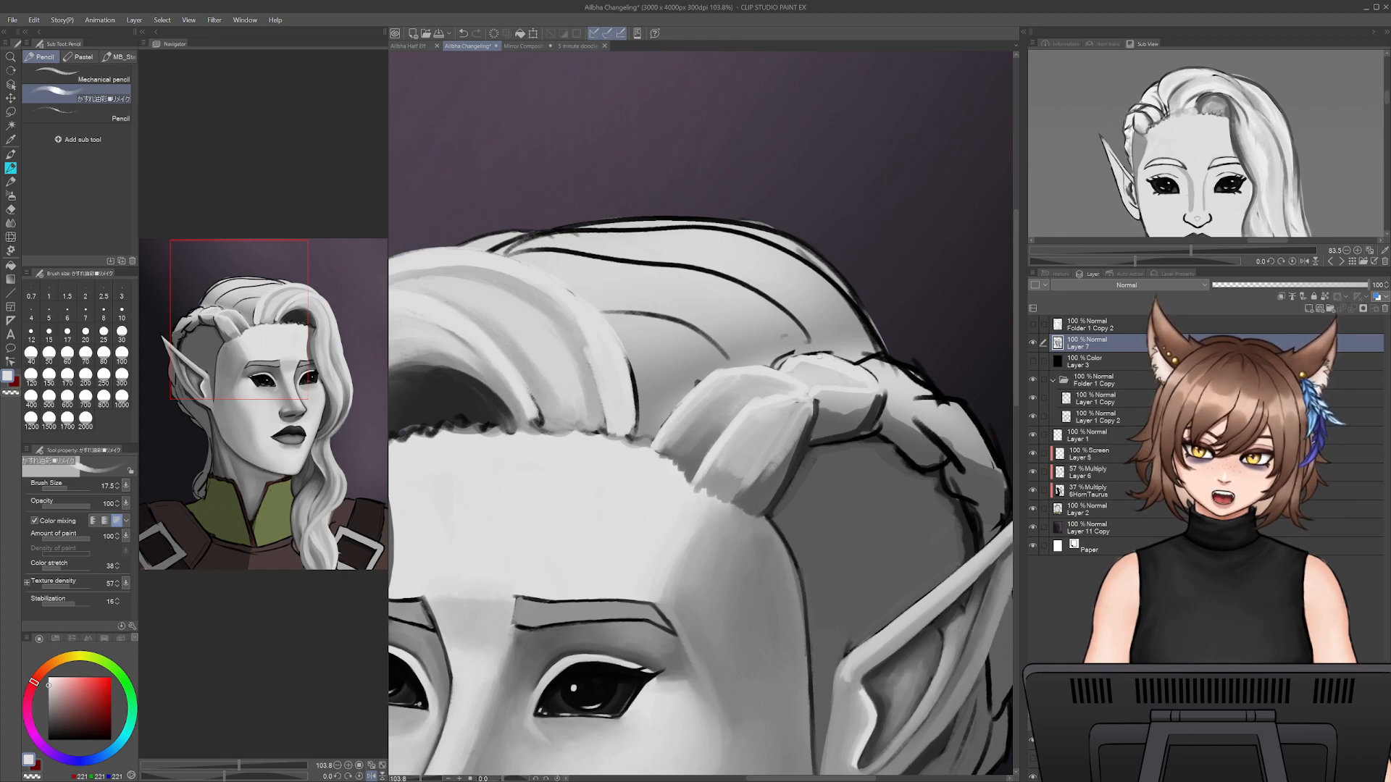
- Refine the second braid section's far edge with sampled greys and shade its lower half with mid grey at size 30
{"action": "left_click", "coordinate": [876, 398], "text": "alt"}
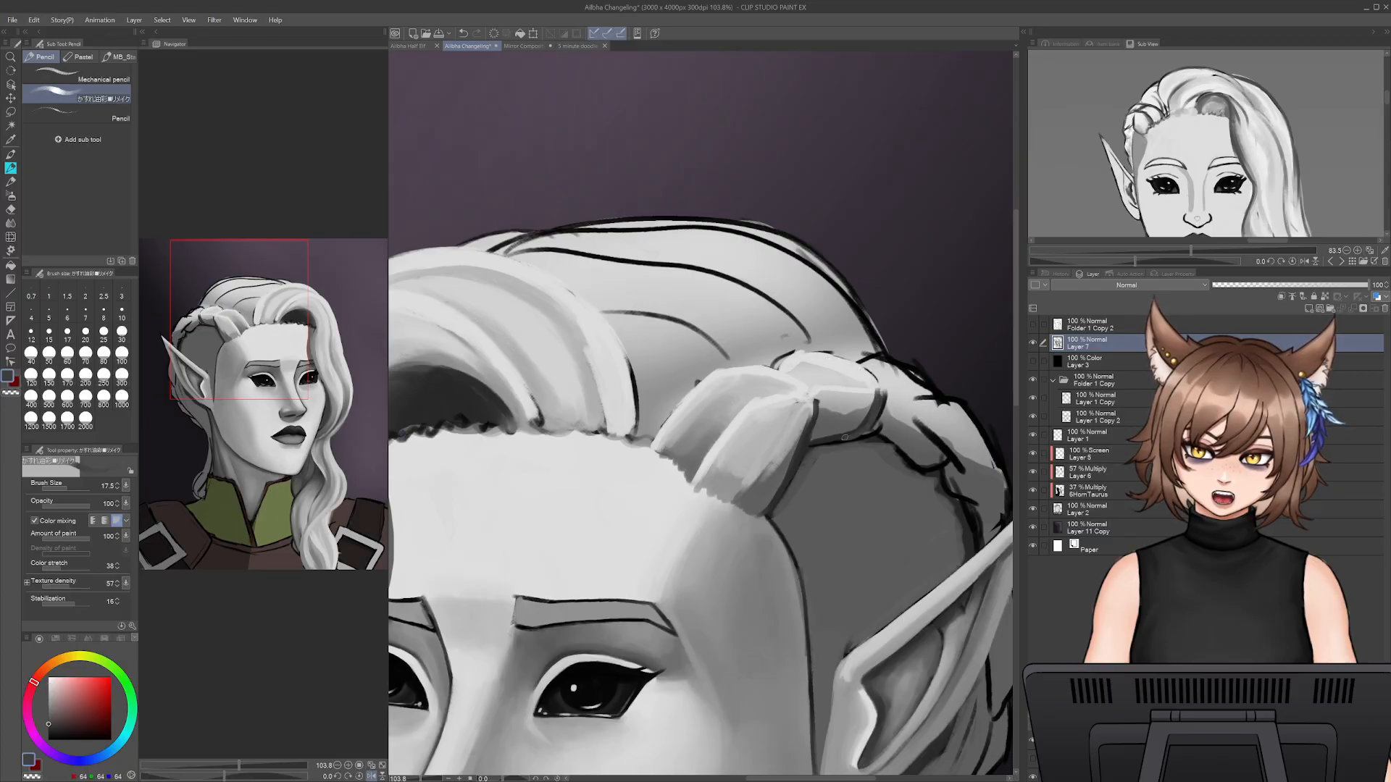
{"action": "left_click", "coordinate": [880, 389], "text": "alt"}
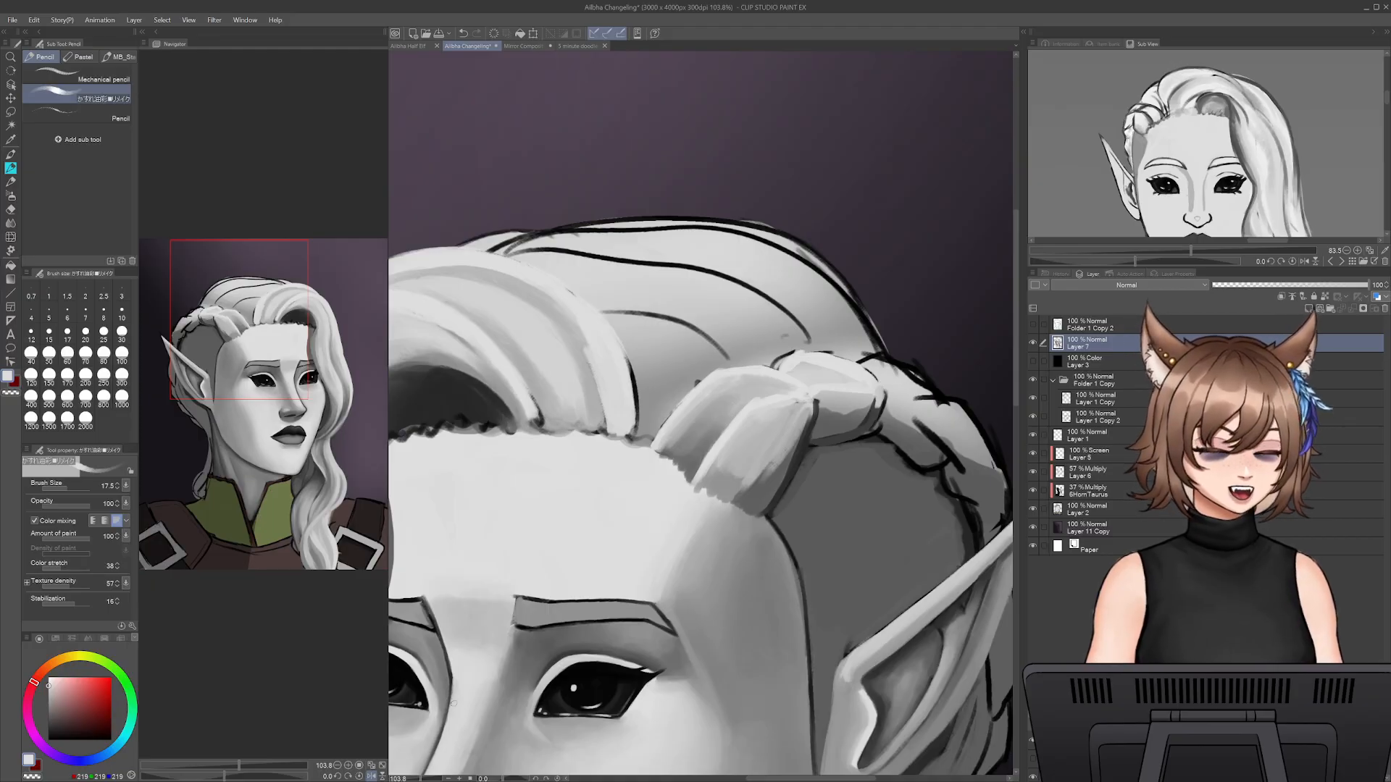
{"action": "left_click", "coordinate": [835, 404], "text": "alt"}
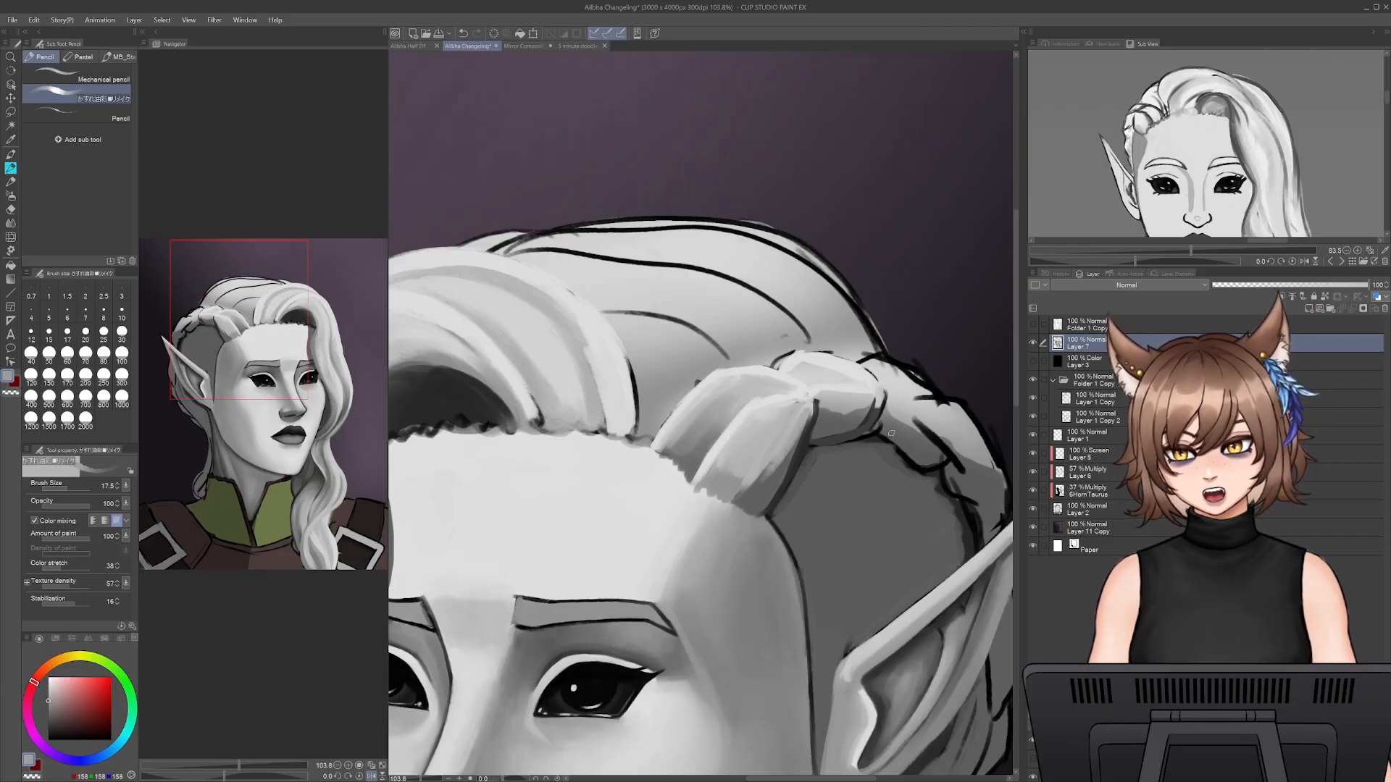
{"action": "key", "text": "bracketright"}
{"action": "key", "text": "bracketright"}
{"action": "key", "text": "bracketright"}
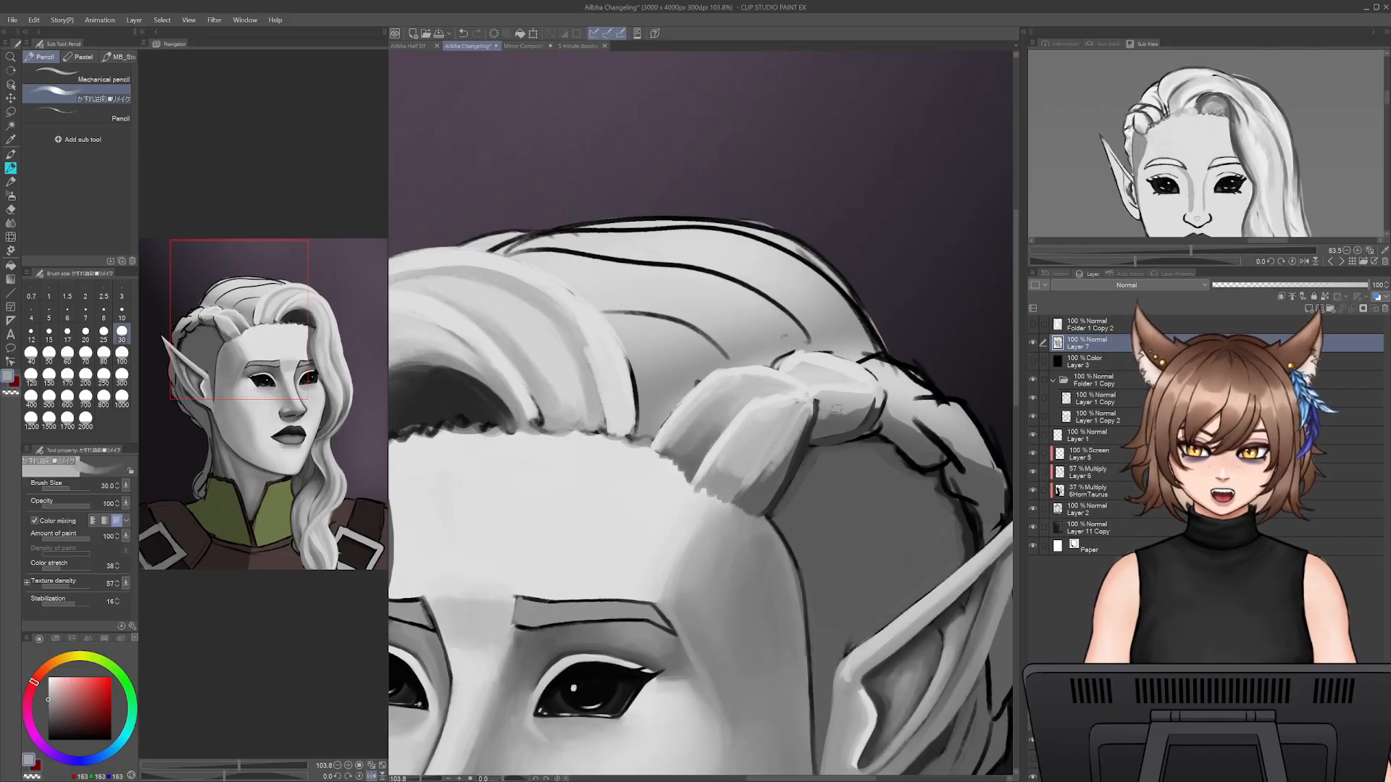
{"action": "left_click", "coordinate": [851, 418], "text": "alt"}
{"action": "mouse_move", "coordinate": [828, 406]}
{"action": "left_mouse_down"}
{"action": "mouse_move", "coordinate": [867, 396]}
{"action": "mouse_move", "coordinate": [839, 426]}
{"action": "left_mouse_up"}
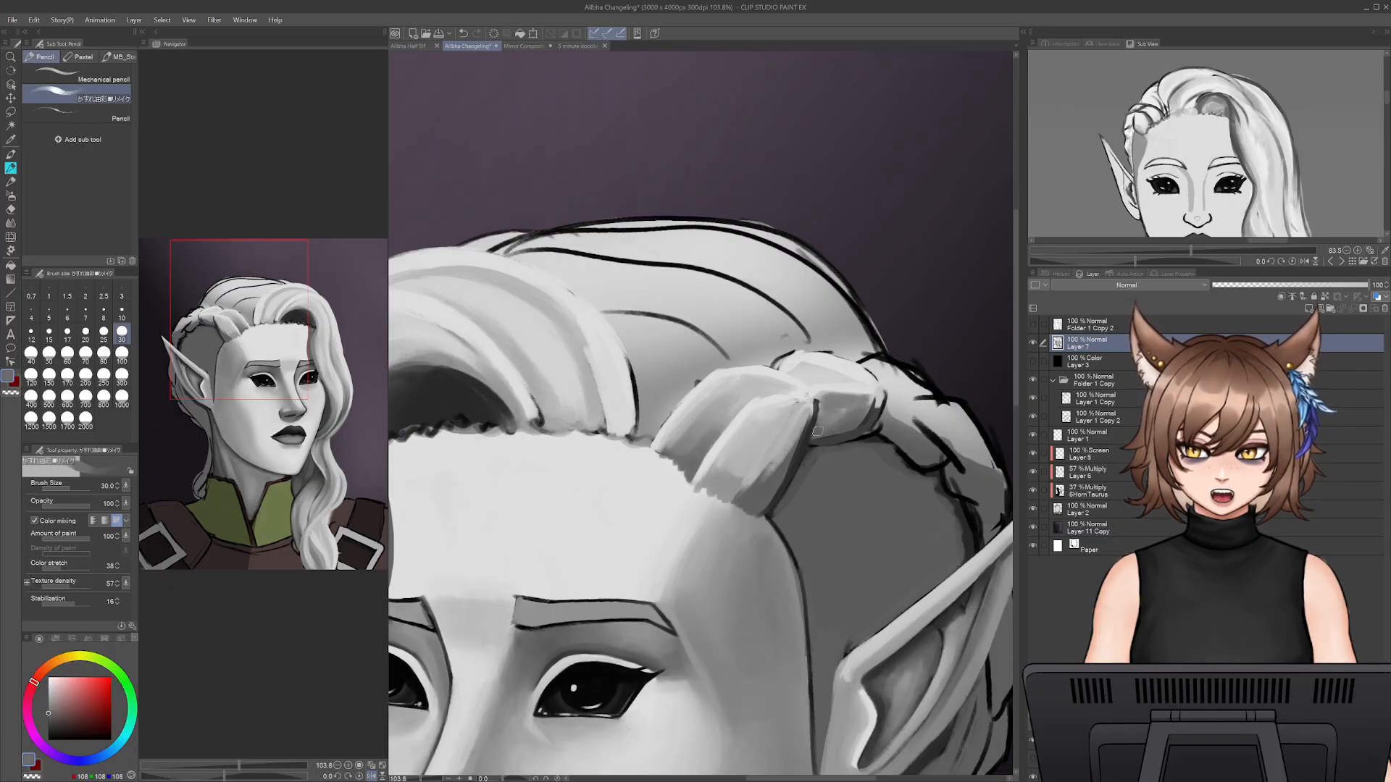
- Blend sampled darker and mid greys over the lower half of the first braid section to smooth its shading
{"action": "left_click_drag", "start_coordinate": [751, 479], "coordinate": [771, 447]}
{"action": "left_click", "coordinate": [773, 463], "text": "alt"}
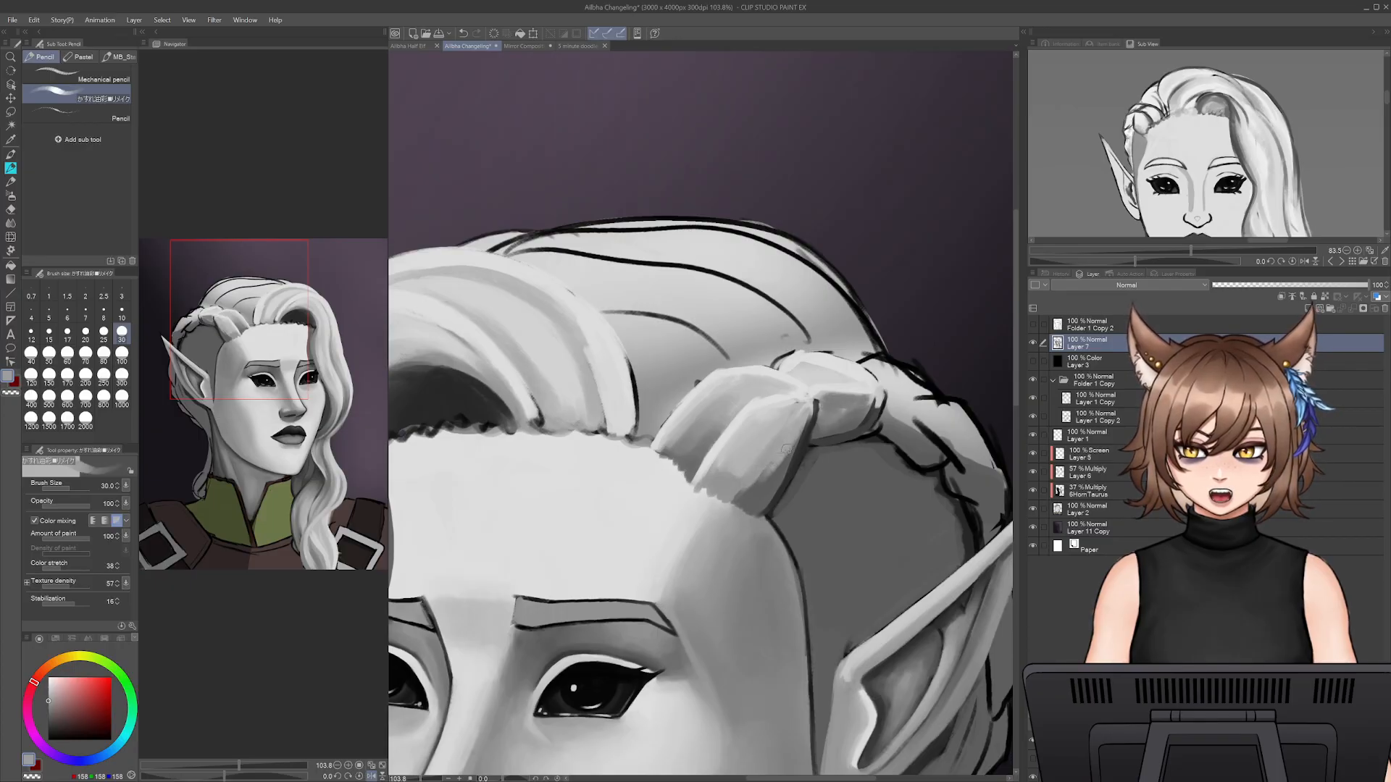
{"action": "left_click", "coordinate": [769, 461], "text": "alt"}
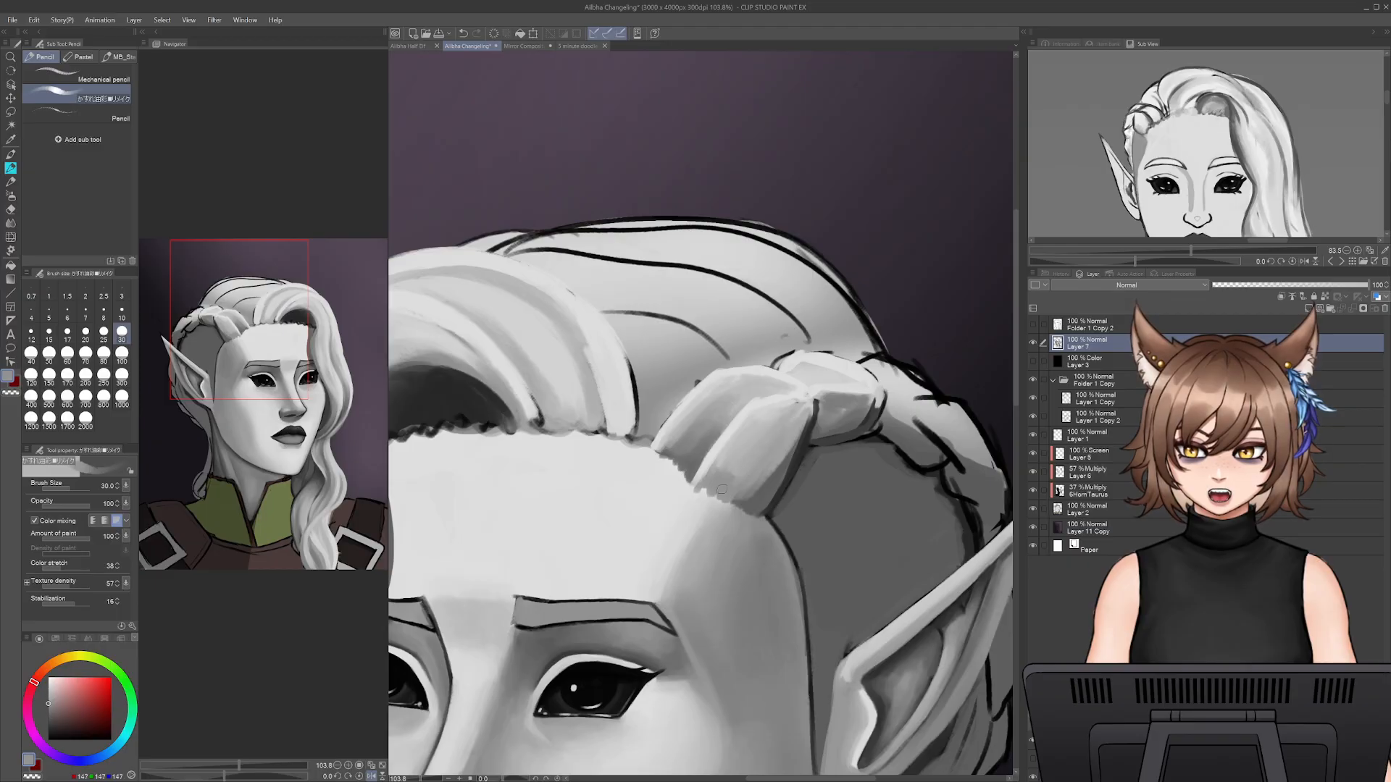
{"action": "mouse_move", "coordinate": [790, 418]}
{"action": "left_mouse_down"}
{"action": "mouse_move", "coordinate": [737, 464]}
{"action": "mouse_move", "coordinate": [745, 426]}
{"action": "mouse_move", "coordinate": [781, 407]}
{"action": "mouse_move", "coordinate": [780, 471]}
{"action": "mouse_move", "coordinate": [802, 431]}
{"action": "mouse_move", "coordinate": [768, 507]}
{"action": "mouse_move", "coordinate": [807, 399]}
{"action": "left_mouse_up"}
{"action": "left_click", "coordinate": [757, 491], "text": "alt"}
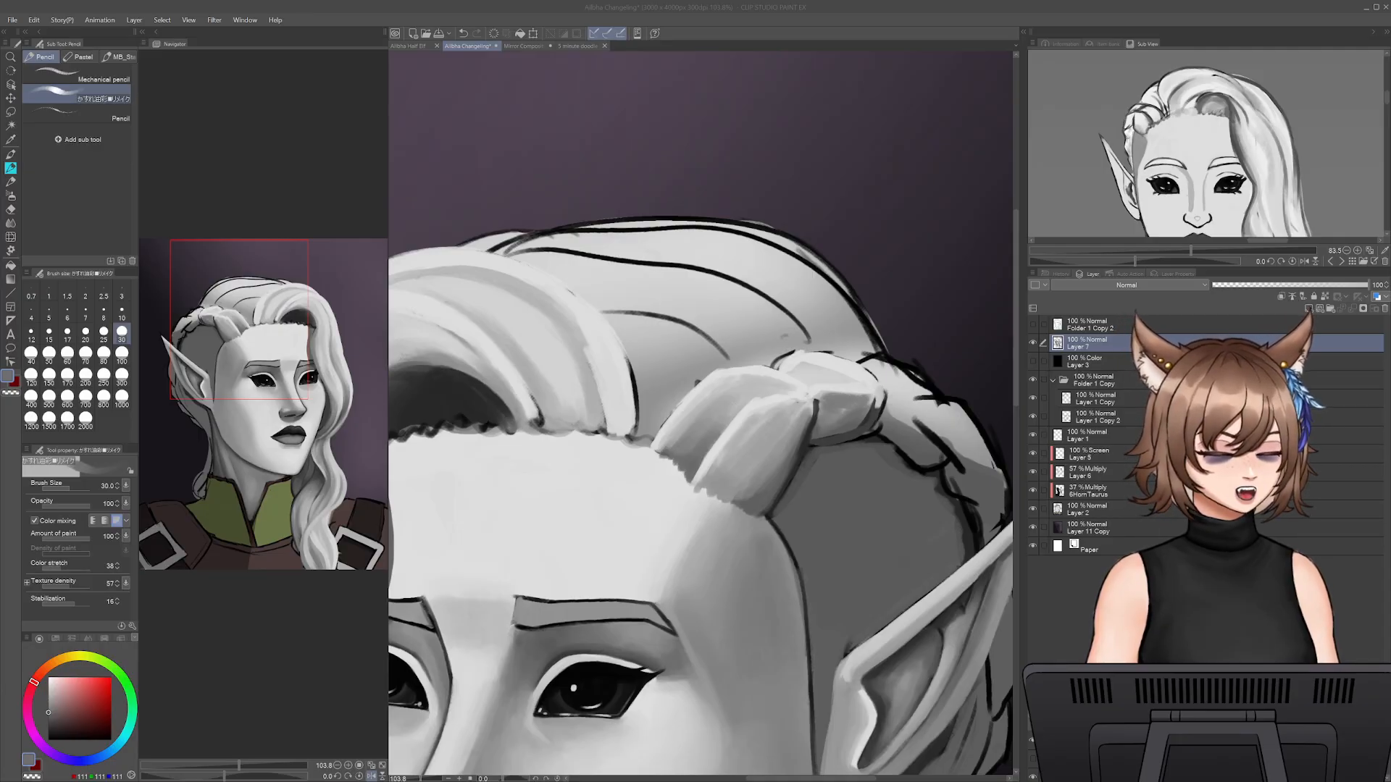
{"action": "left_click", "coordinate": [723, 482], "text": "alt"}
- Blend the hairline below the first braid section into the forehead with light grey at size 40 and mid grey at size 45
{"action": "left_click", "coordinate": [695, 494], "text": "alt"}
{"action": "key", "text": "bracketright"}
{"action": "key", "text": "bracketright"}
{"action": "key", "text": "bracketright"}
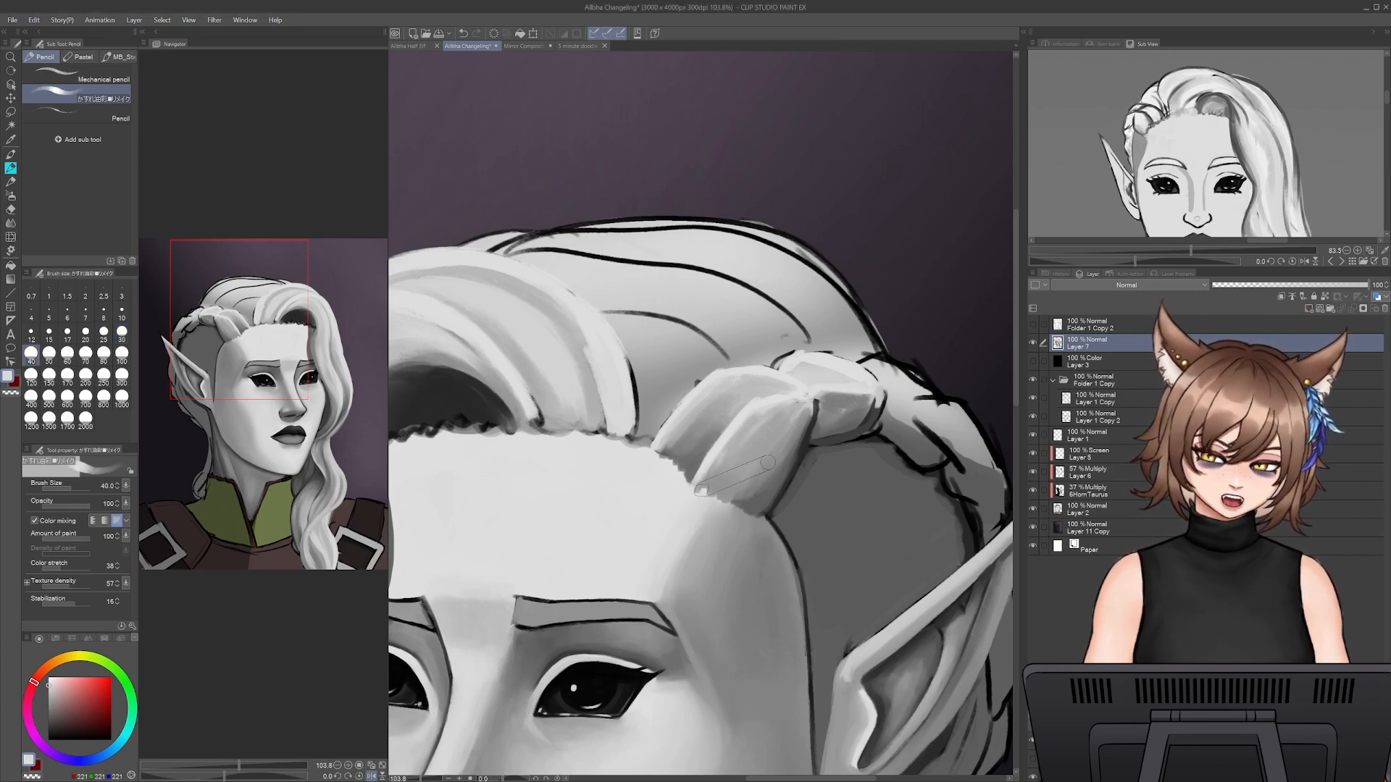
{"action": "left_click_drag", "start_coordinate": [694, 500], "coordinate": [726, 499]}
{"action": "left_click", "coordinate": [725, 500], "text": "alt"}
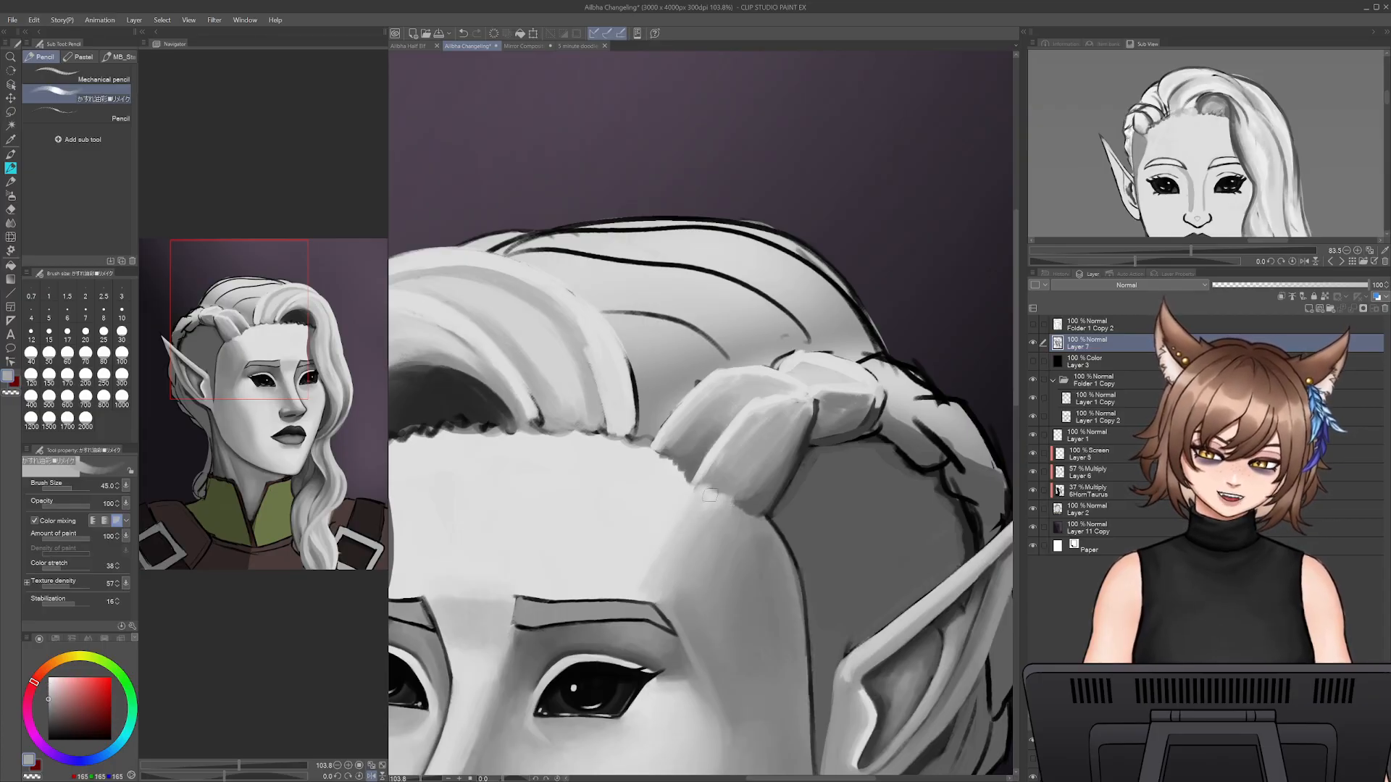
{"action": "mouse_move", "coordinate": [694, 489]}
{"action": "left_mouse_down"}
{"action": "mouse_move", "coordinate": [637, 584]}
{"action": "mouse_move", "coordinate": [673, 494]}
{"action": "mouse_move", "coordinate": [658, 512]}
{"action": "left_mouse_up"}
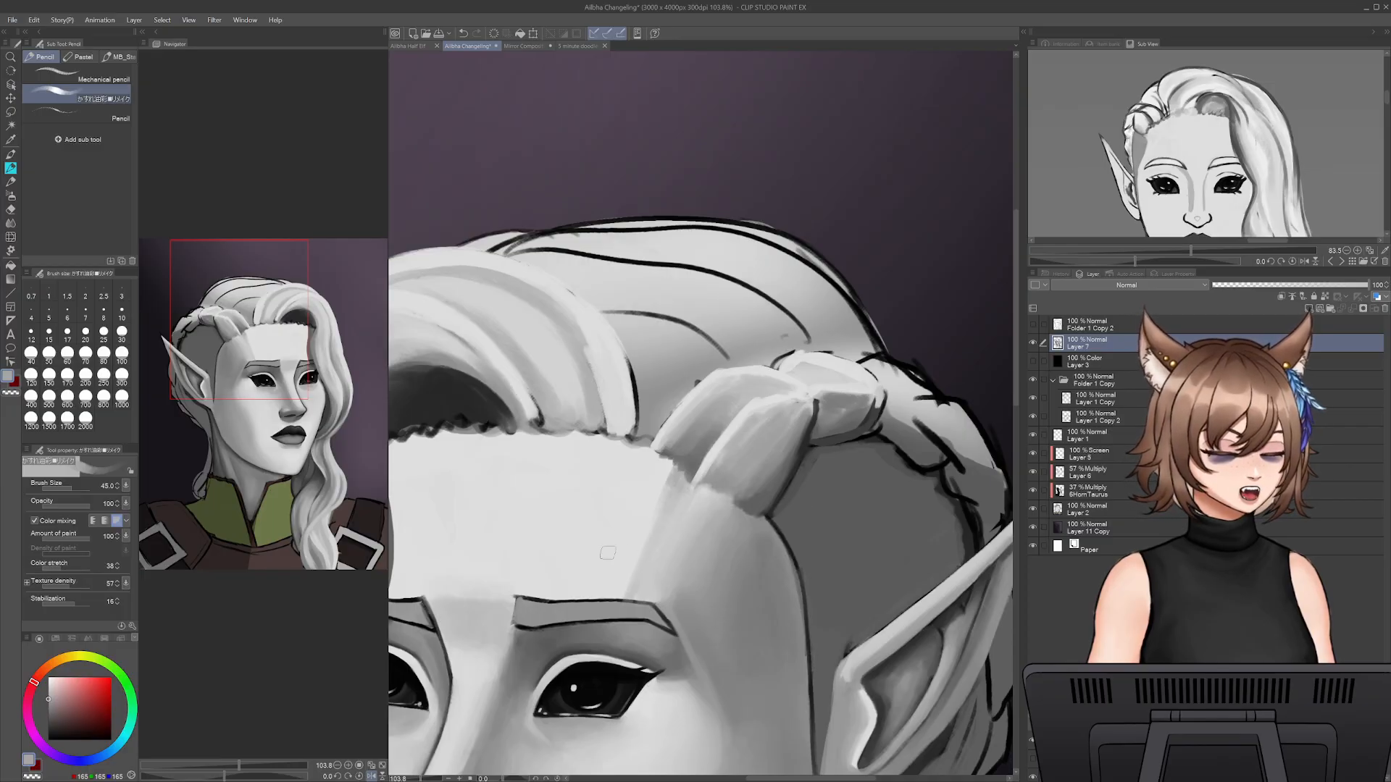
- Refine the second braid section's lower and far edges with sampled dark greys at size 30, reducing the brush to 25 for mid grey
{"action": "key", "text": "bracketleft"}
{"action": "key", "text": "bracketleft"}
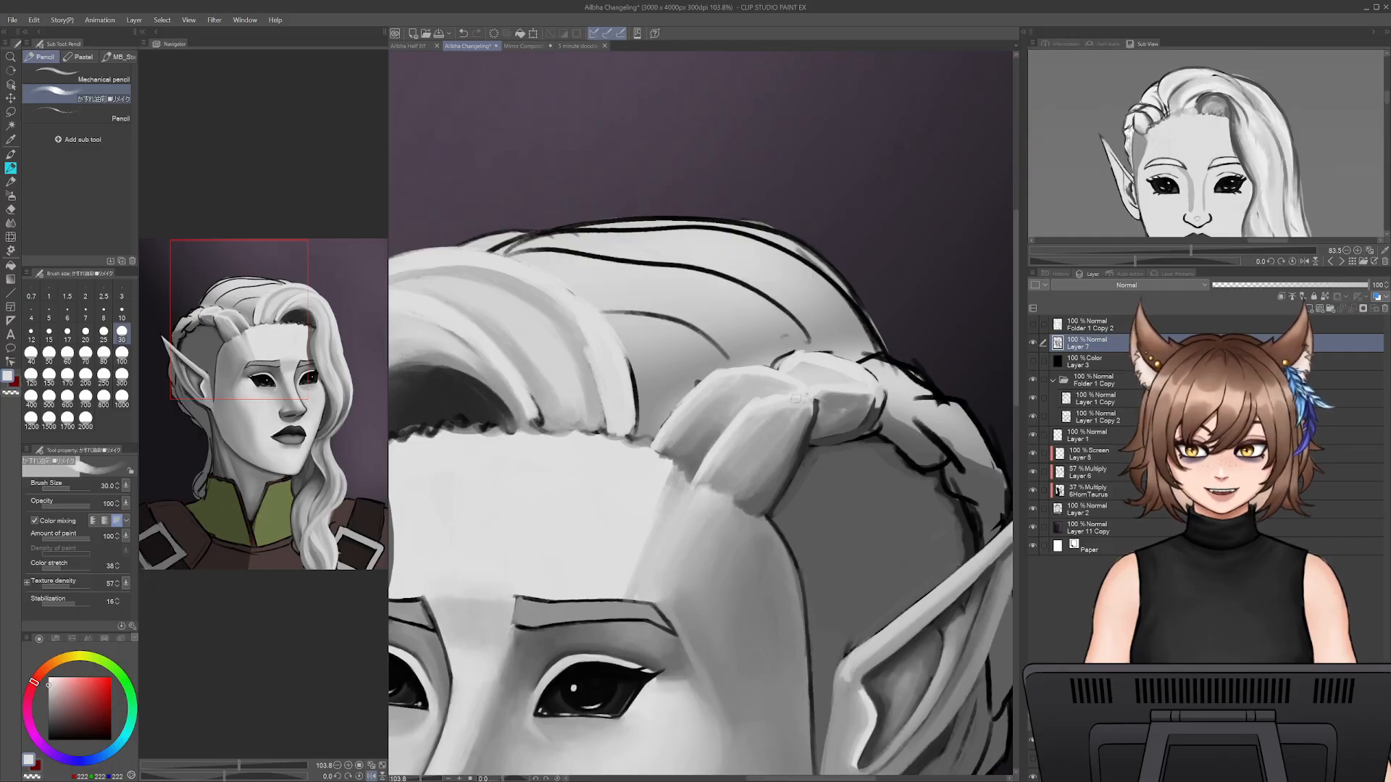
{"action": "left_click", "coordinate": [812, 431], "text": "alt"}
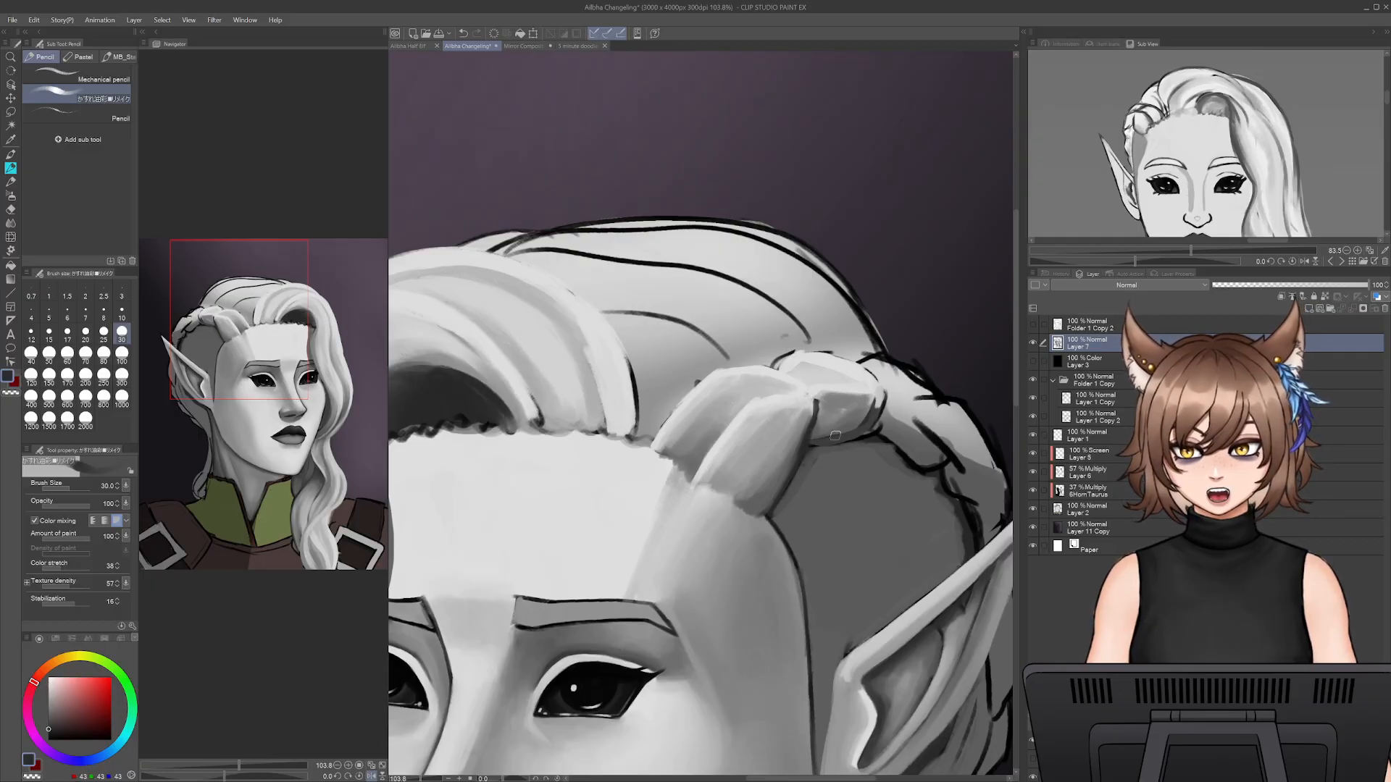
{"action": "mouse_move", "coordinate": [876, 405]}
{"action": "left_mouse_down"}
{"action": "mouse_move", "coordinate": [867, 417]}
{"action": "mouse_move", "coordinate": [877, 407]}
{"action": "left_mouse_up"}
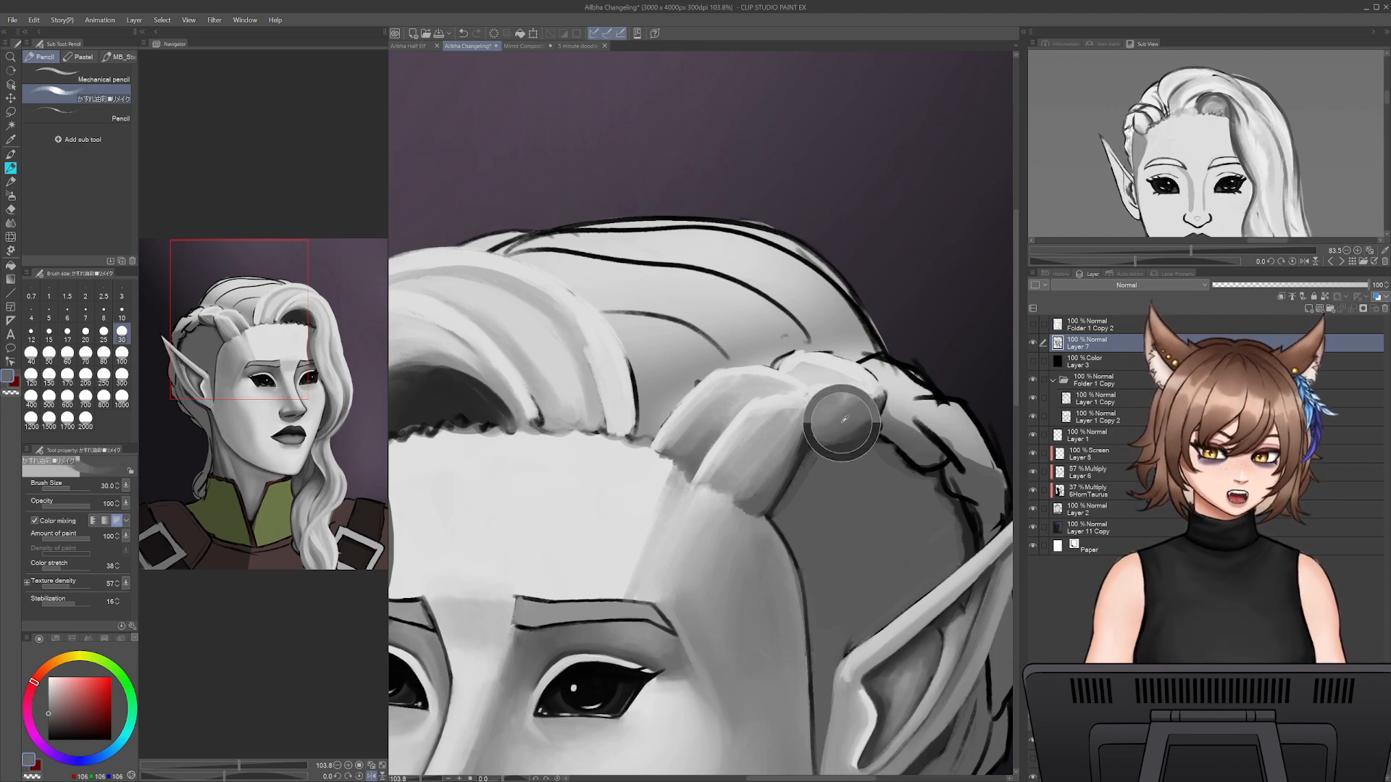
{"action": "left_click", "coordinate": [814, 414], "text": "alt"}
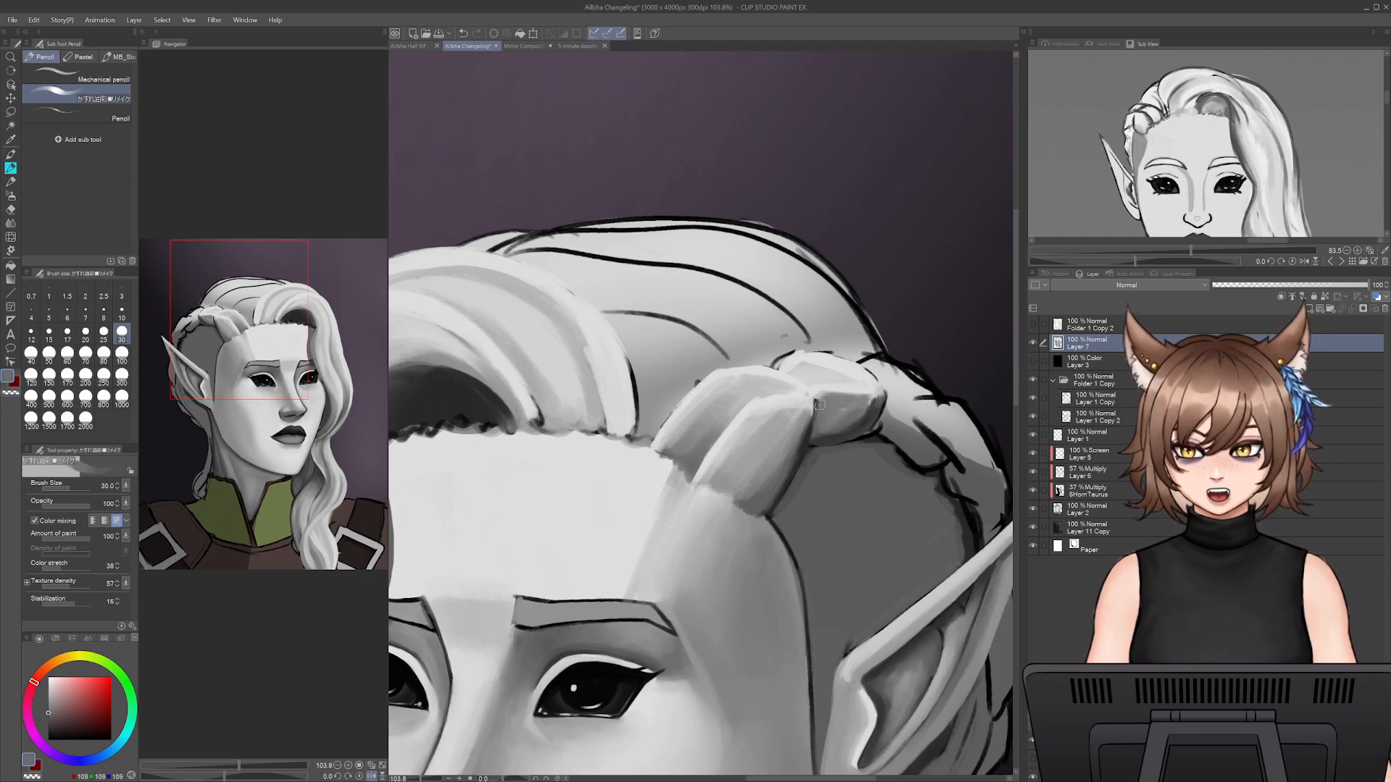
{"action": "left_click", "coordinate": [849, 403], "text": "alt"}
{"action": "key", "text": "["}
{"action": "left_click", "coordinate": [754, 385], "text": "alt"}
{"action": "key", "text": "["}
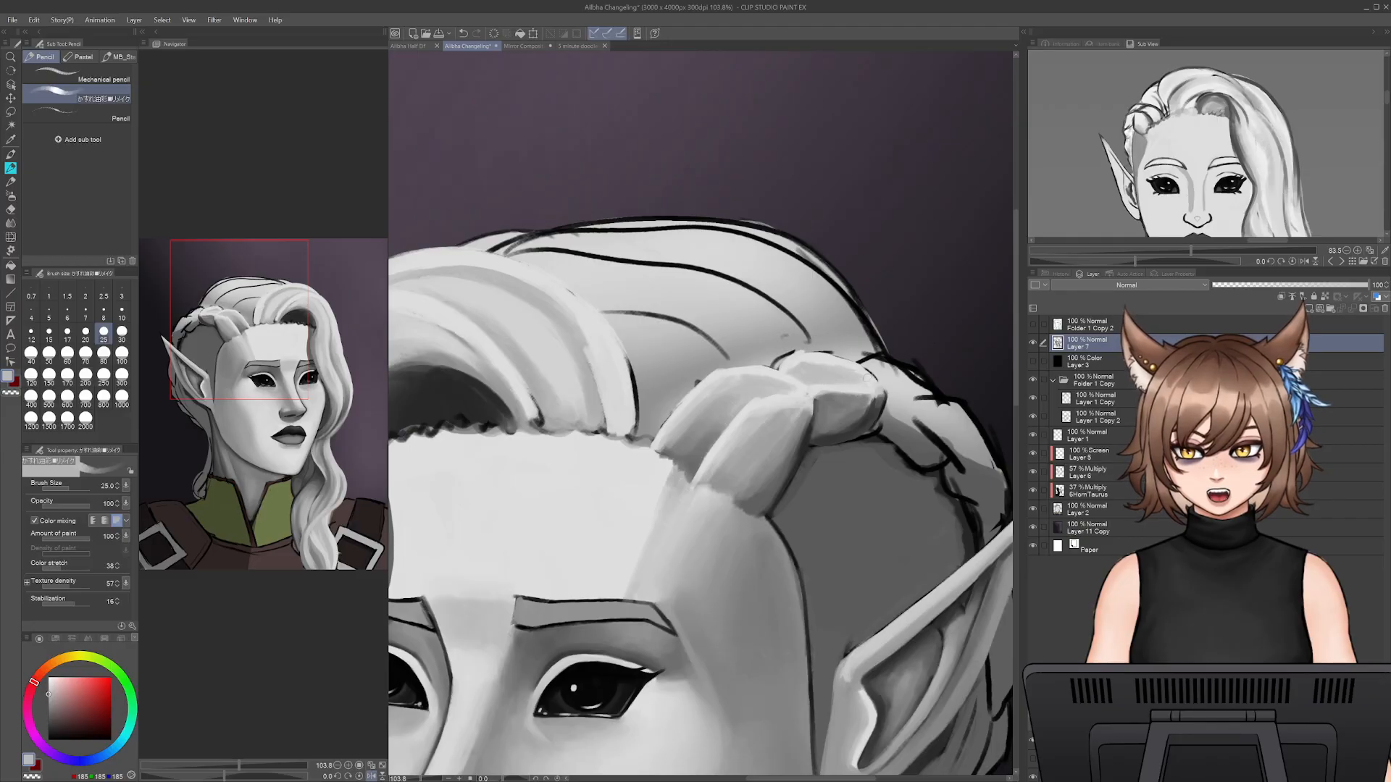
- Cover the third braid section's black outlines with light grey at size 25 and shade its lower half with sampled greys
{"action": "left_click", "coordinate": [821, 358], "text": "alt"}
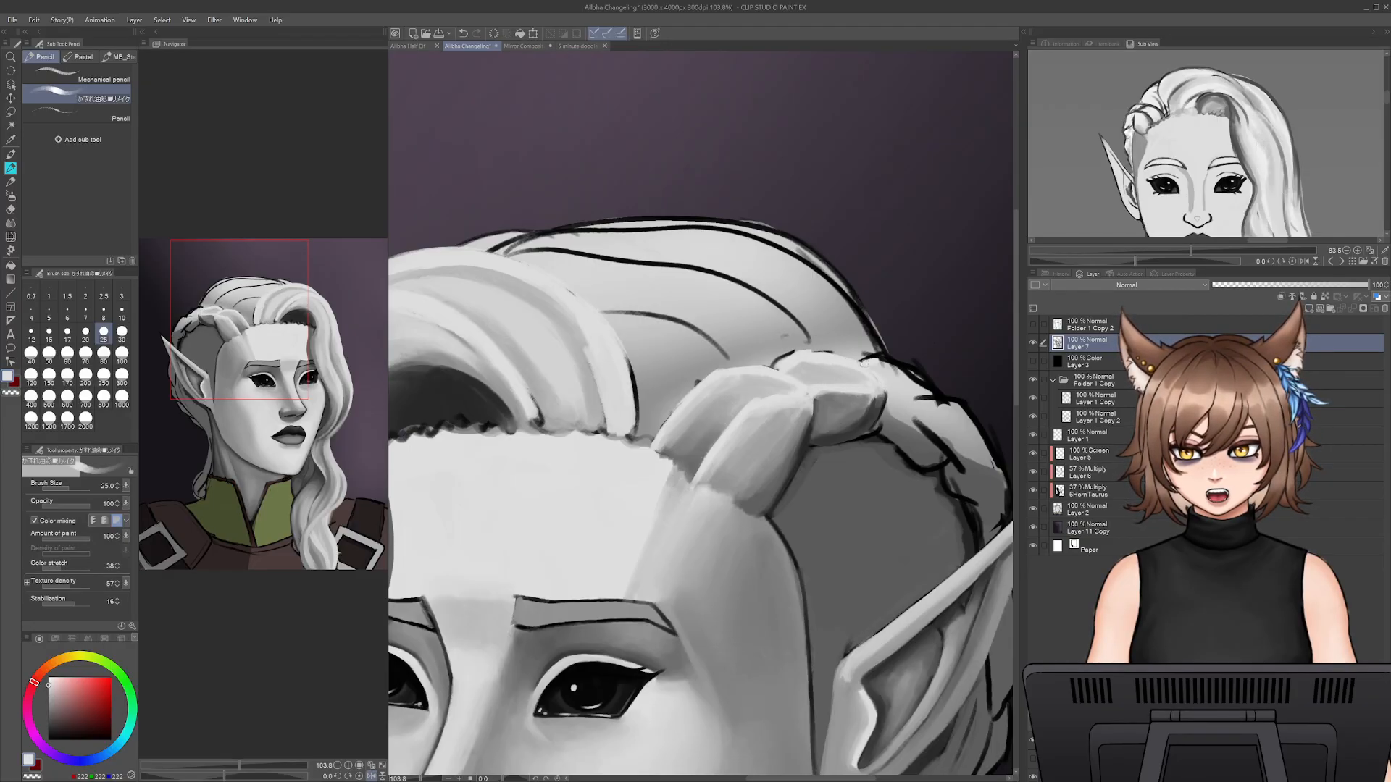
{"action": "left_click_drag", "start_coordinate": [876, 358], "coordinate": [934, 395]}
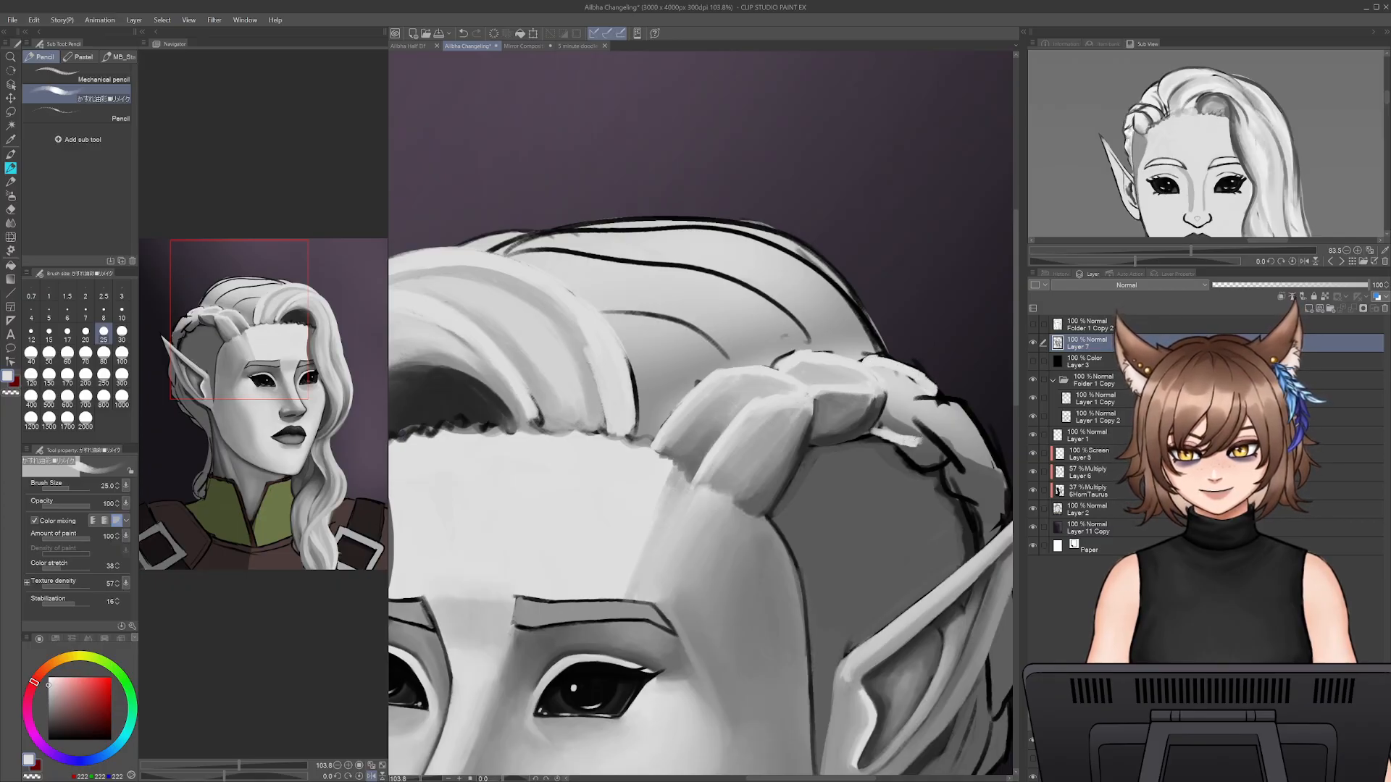
{"action": "mouse_move", "coordinate": [886, 384]}
{"action": "left_mouse_down"}
{"action": "mouse_move", "coordinate": [918, 392]}
{"action": "mouse_move", "coordinate": [903, 422]}
{"action": "mouse_move", "coordinate": [863, 421]}
{"action": "mouse_move", "coordinate": [926, 439]}
{"action": "mouse_move", "coordinate": [919, 418]}
{"action": "mouse_move", "coordinate": [900, 419]}
{"action": "mouse_move", "coordinate": [913, 404]}
{"action": "mouse_move", "coordinate": [903, 411]}
{"action": "mouse_move", "coordinate": [933, 427]}
{"action": "mouse_move", "coordinate": [894, 410]}
{"action": "mouse_move", "coordinate": [955, 428]}
{"action": "mouse_move", "coordinate": [890, 420]}
{"action": "mouse_move", "coordinate": [947, 436]}
{"action": "left_mouse_up"}
{"action": "left_click", "coordinate": [862, 423], "text": "alt"}
{"action": "left_click", "coordinate": [923, 432], "text": "alt"}
{"action": "left_click", "coordinate": [917, 410], "text": "alt"}
{"action": "key", "text": "bracketright"}
{"action": "key", "text": "bracketright"}
{"action": "left_click", "coordinate": [914, 436], "text": "alt"}
{"action": "left_click", "coordinate": [938, 424], "text": "alt"}
- Highlight the third braid section's upper edge with light grey at size 15, and refine its edges with sampled dark grey at size 25
{"action": "key", "text": "bracketleft"}
{"action": "key", "text": "bracketleft"}
{"action": "key", "text": "bracketleft"}
{"action": "key", "text": "bracketleft"}
{"action": "key", "text": "bracketleft"}
{"action": "left_click", "coordinate": [911, 373], "text": "alt"}
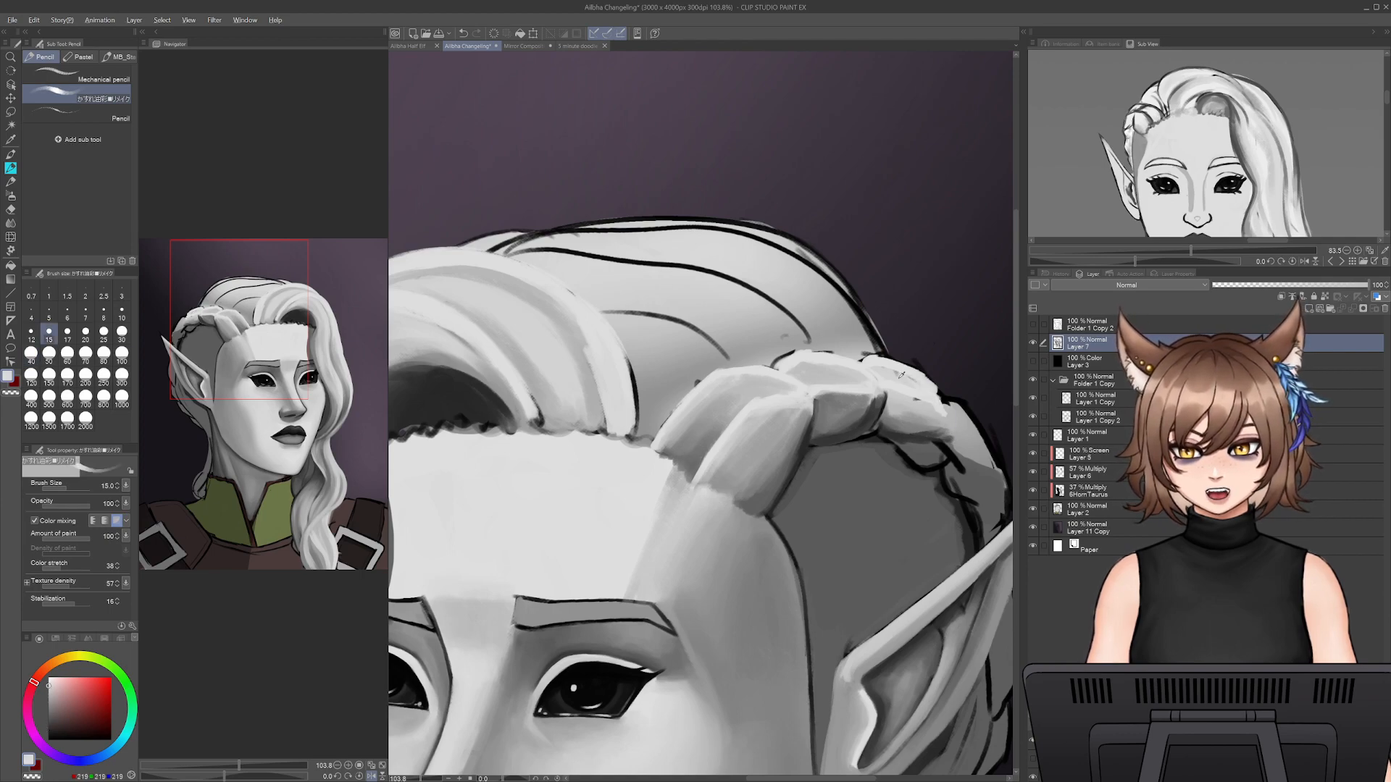
{"action": "key", "text": "bracketright"}
{"action": "key", "text": "bracketright"}
{"action": "left_click", "coordinate": [897, 389], "text": "alt"}
{"action": "left_click", "coordinate": [896, 435], "text": "alt"}
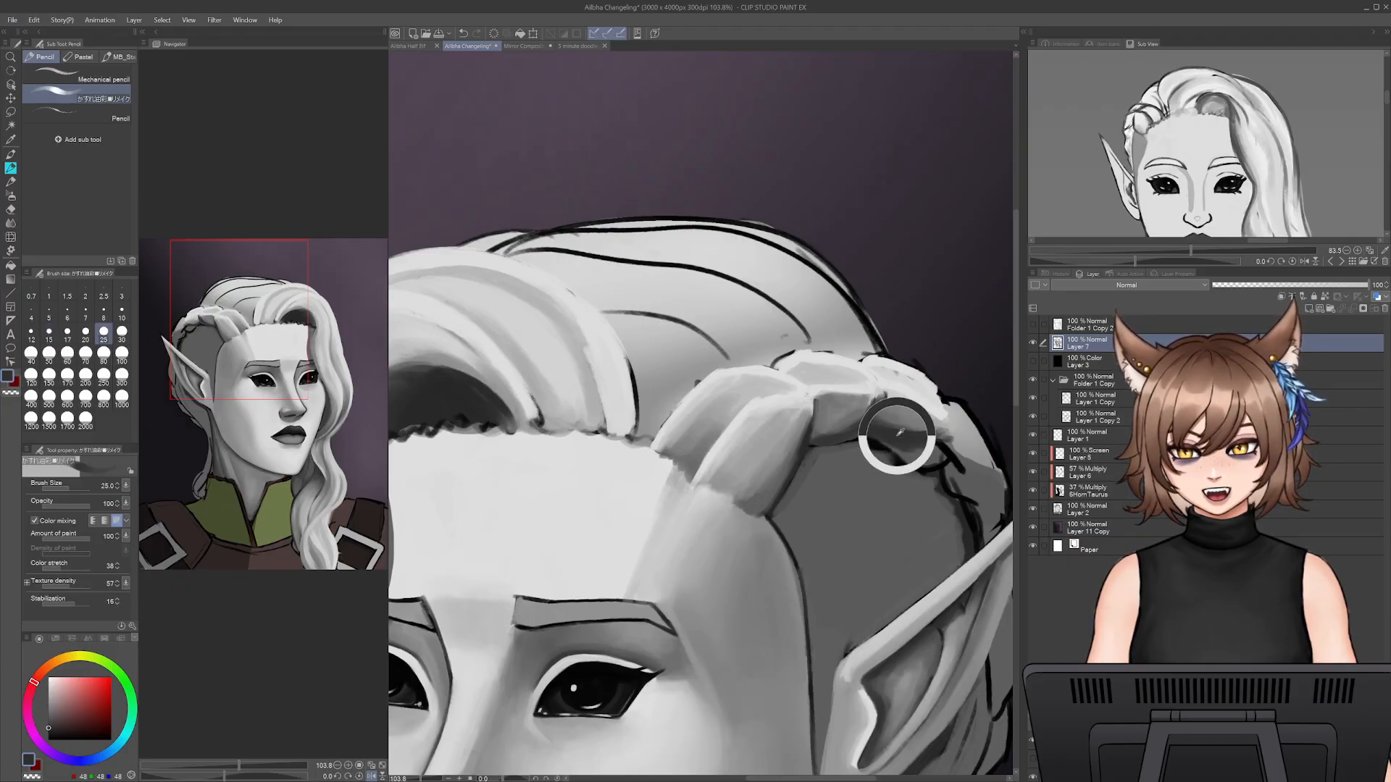
{"action": "left_click_drag", "start_coordinate": [936, 404], "coordinate": [954, 404]}
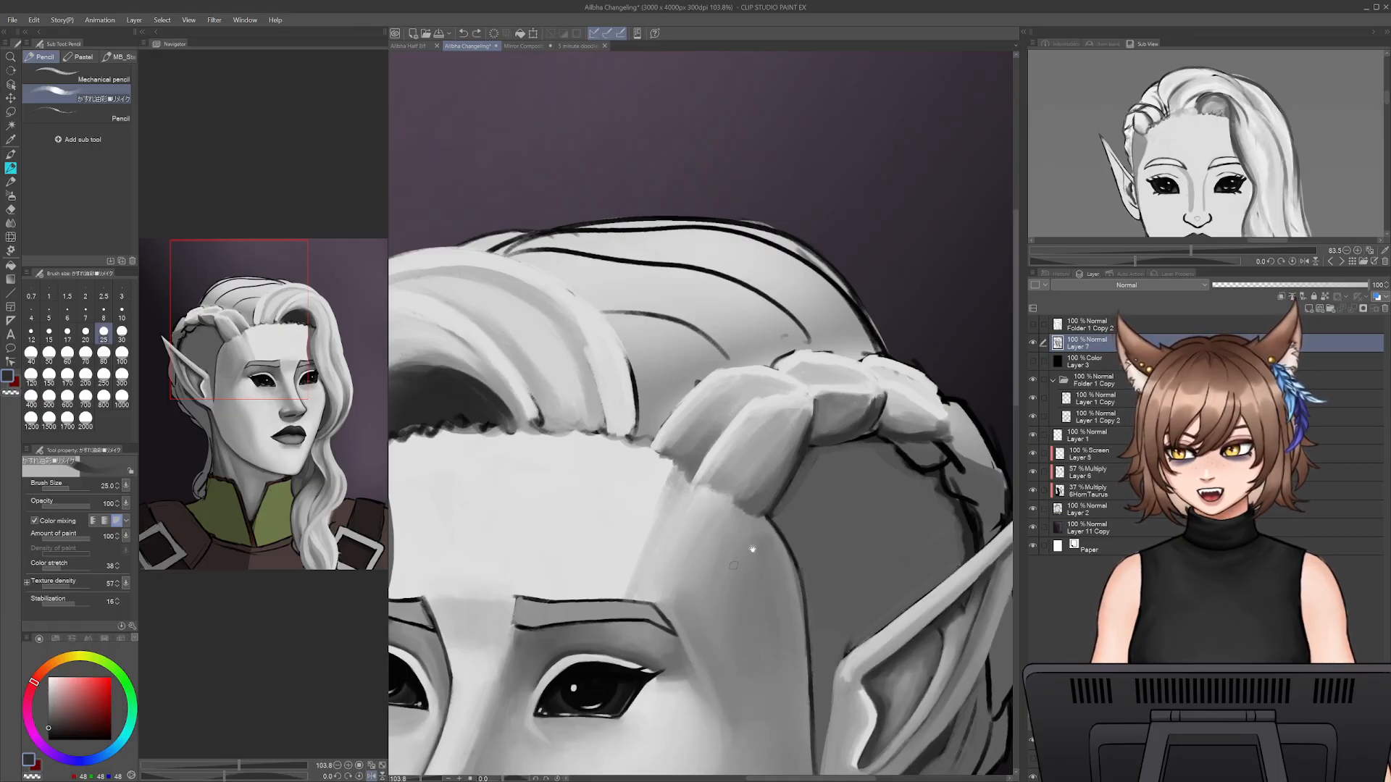
- Blend sampled mid and darker greys over the third braid section's lower half with the brush at size 40
{"action": "left_click_drag", "start_coordinate": [853, 473], "coordinate": [783, 446]}
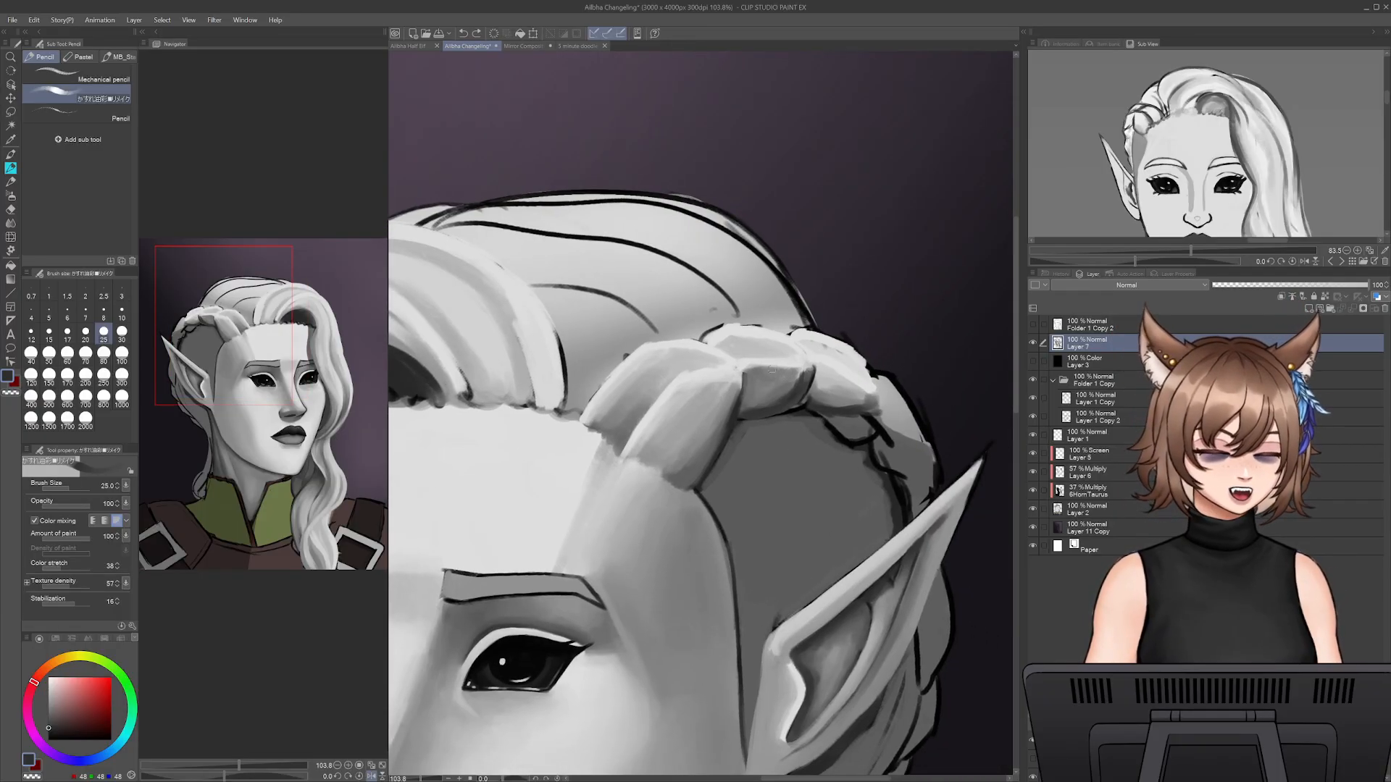
{"action": "left_click", "coordinate": [827, 385], "text": "alt"}
{"action": "key", "text": "bracketright"}
{"action": "left_click_drag", "start_coordinate": [828, 385], "coordinate": [875, 394]}
{"action": "key", "text": "bracketright"}
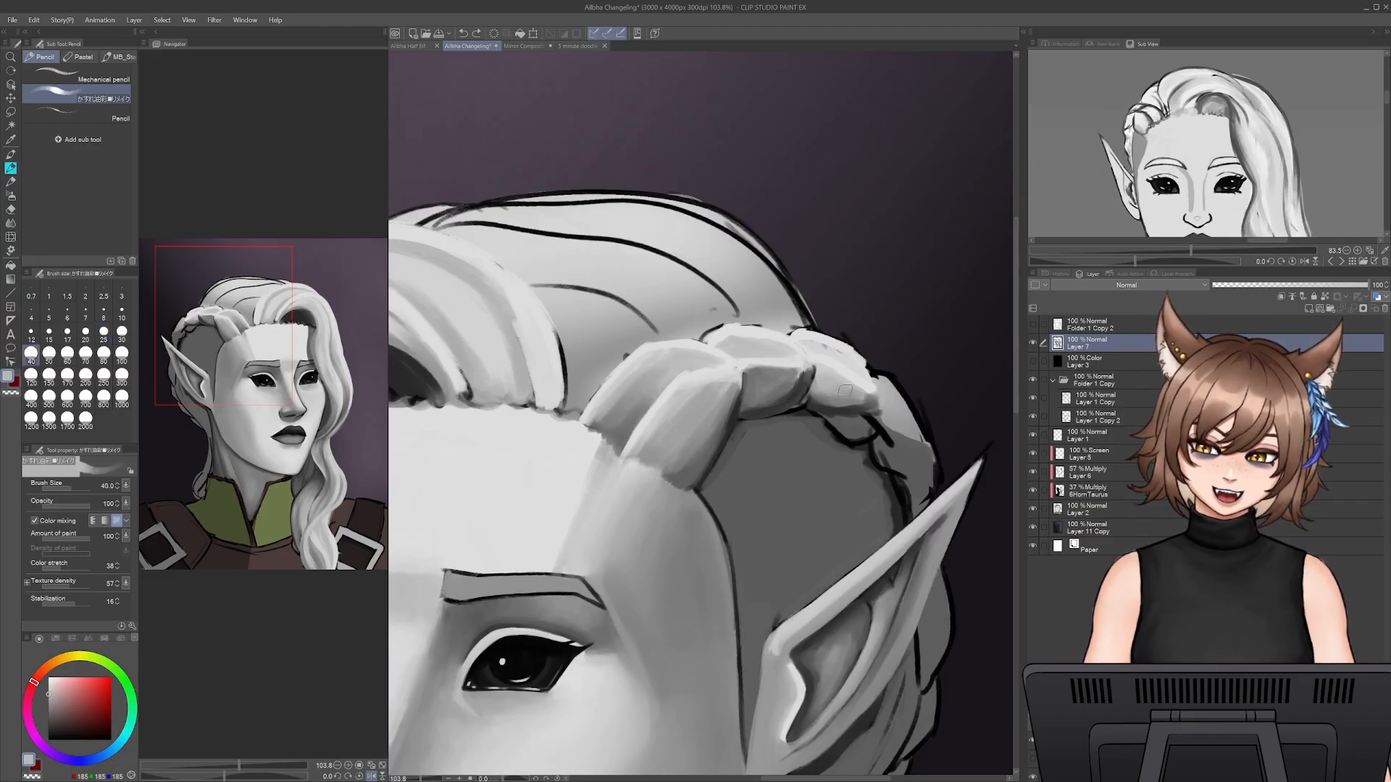
{"action": "left_click", "coordinate": [825, 398], "text": "alt"}
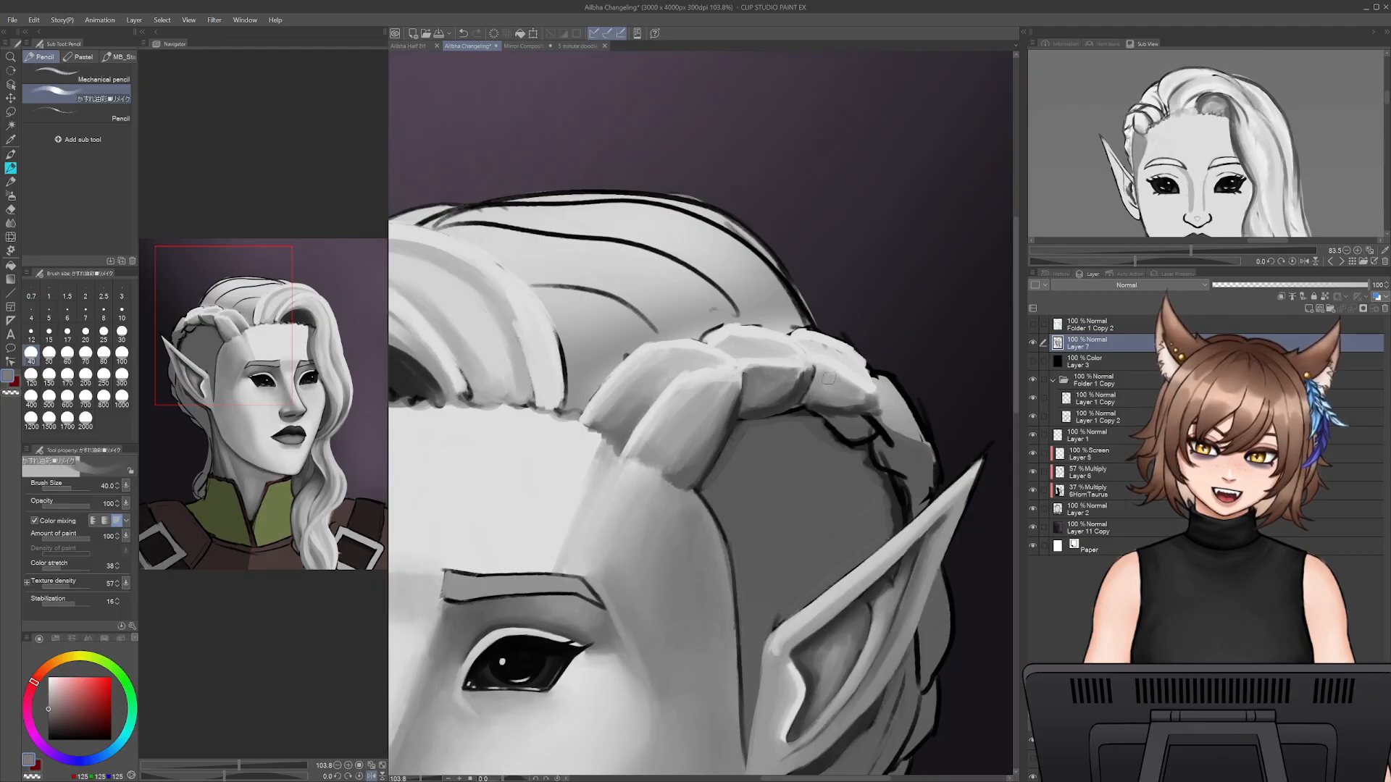
{"action": "left_click", "coordinate": [837, 411], "text": "alt"}
{"action": "left_click_drag", "start_coordinate": [825, 410], "coordinate": [882, 411]}
{"action": "left_click", "coordinate": [842, 427], "text": "alt"}
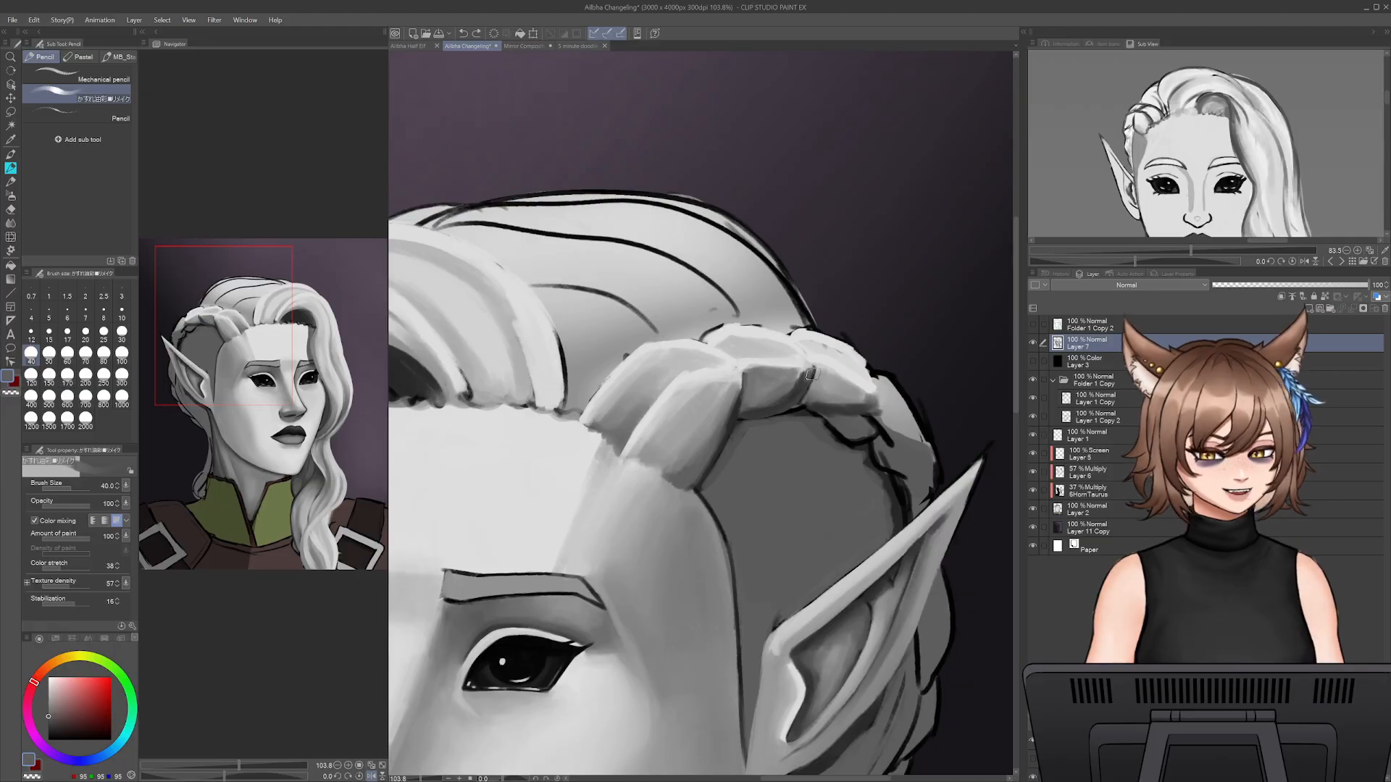
- Darken the junction between the second and third braid sections, then soften it with mid grey at size 25
{"action": "left_click", "coordinate": [793, 394], "text": "alt"}
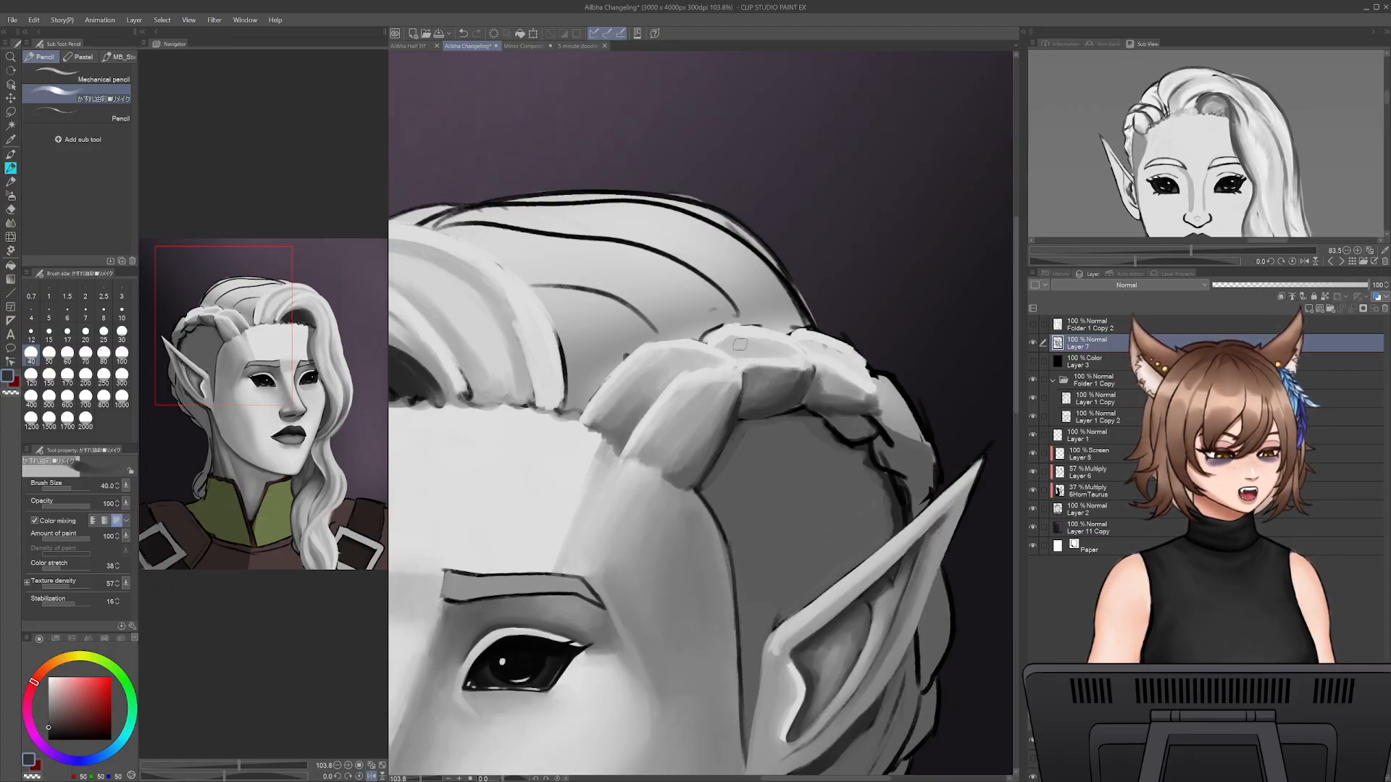
{"action": "left_click", "coordinate": [859, 378], "text": "alt"}
{"action": "key", "text": "bracketleft"}
{"action": "key", "text": "bracketleft"}
{"action": "key", "text": "bracketleft"}
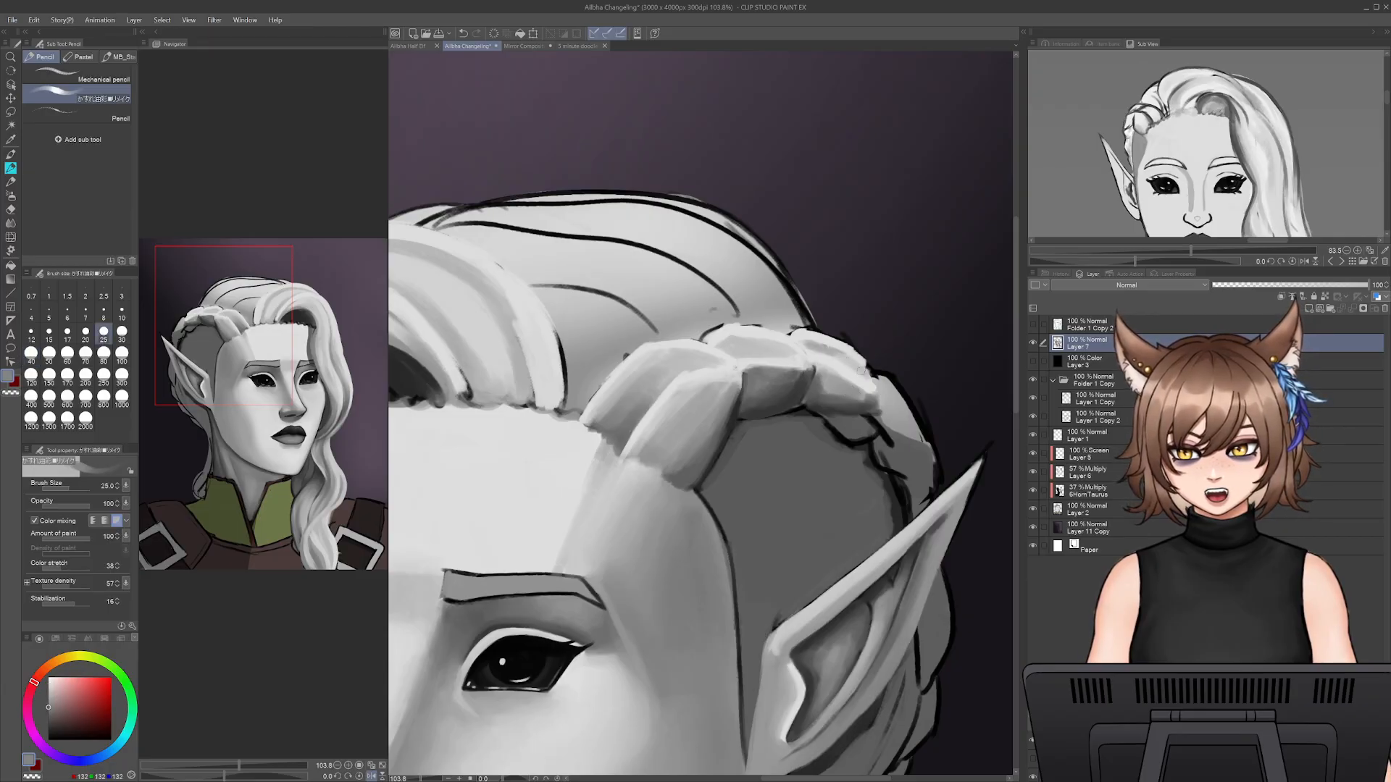
{"action": "left_click", "coordinate": [842, 375], "text": "alt"}
- Cover the black outline beneath the third braid section with the dark grey of the hair below at size 50, undoing one stray stroke
{"action": "key", "text": "bracketright"}
{"action": "key", "text": "bracketright"}
{"action": "key", "text": "bracketright"}
{"action": "left_click", "coordinate": [857, 421], "text": "alt"}
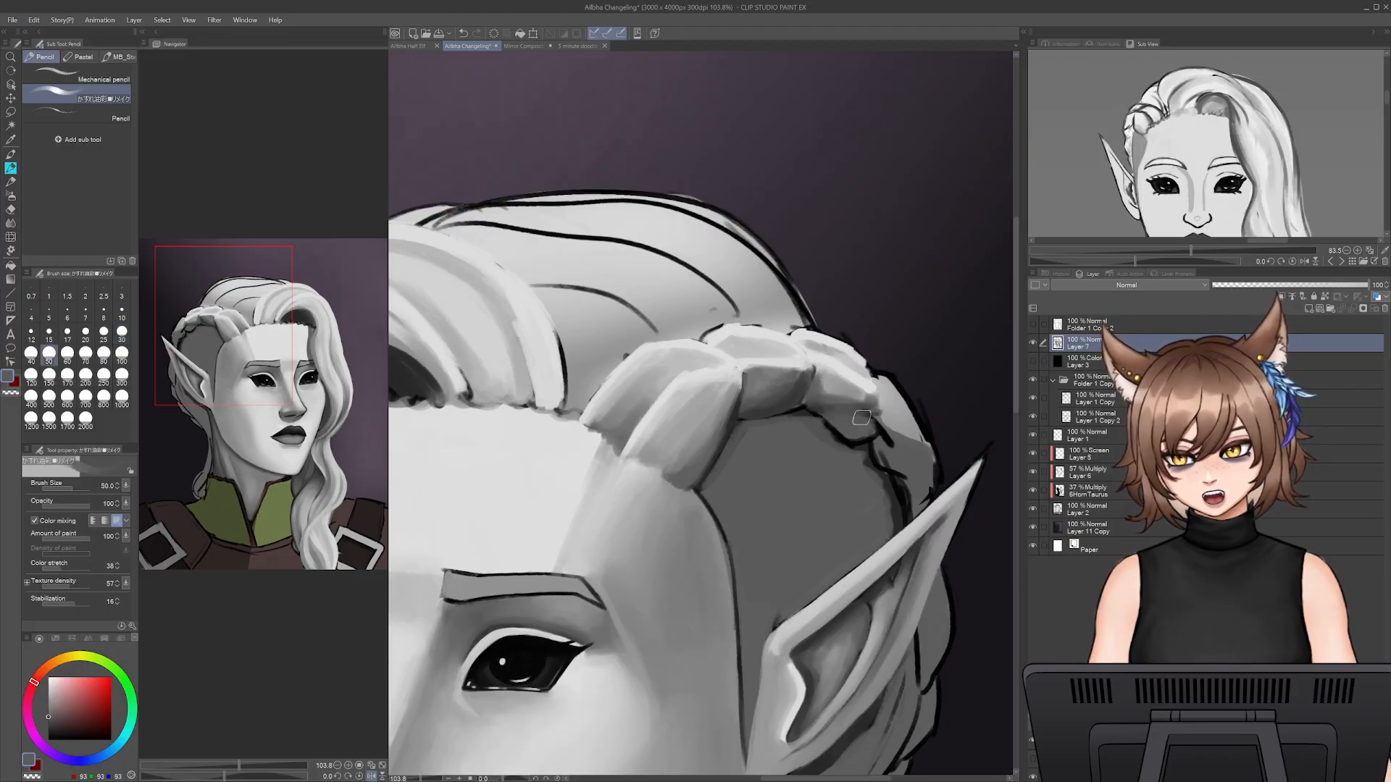
{"action": "key", "text": "ctrl+z"}
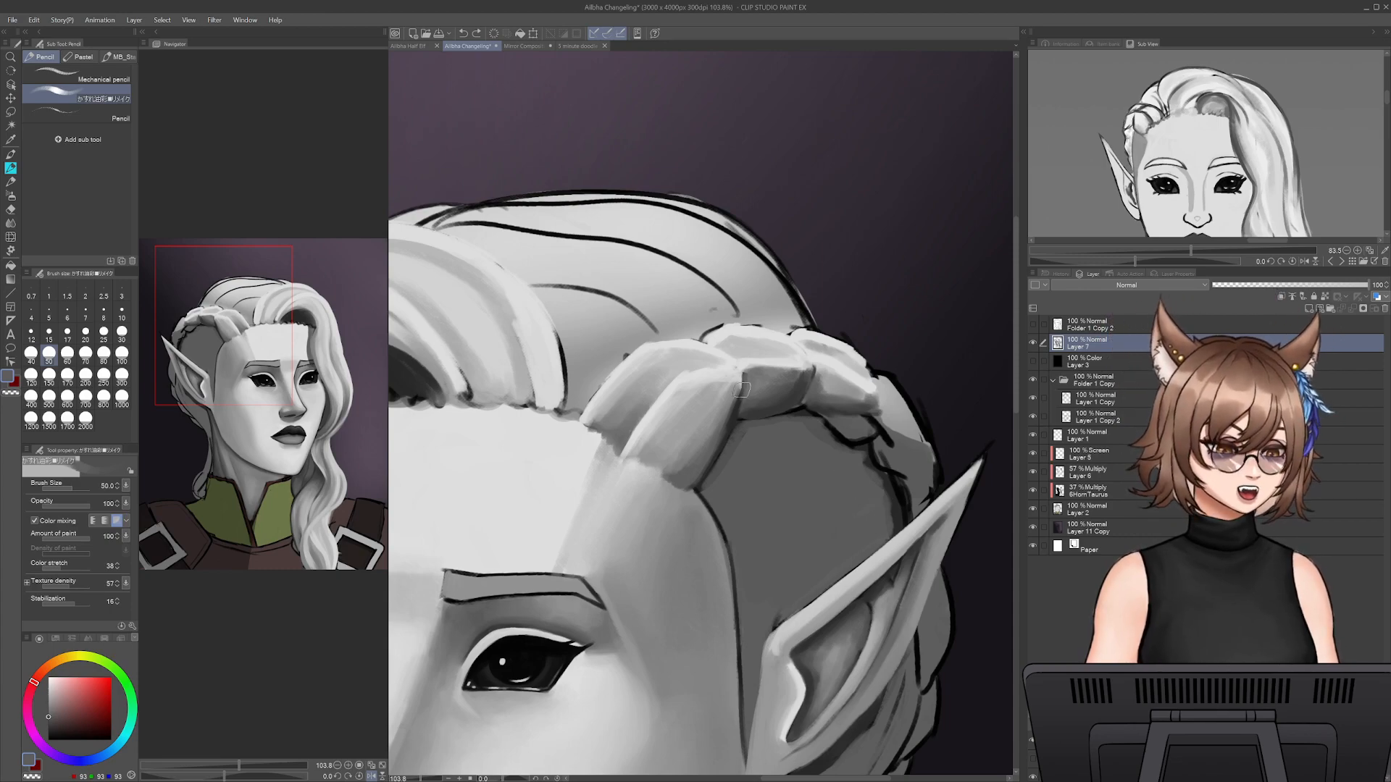
{"action": "left_click", "coordinate": [811, 429], "text": "alt"}
{"action": "left_click_drag", "start_coordinate": [812, 428], "coordinate": [854, 449]}
{"action": "left_click", "coordinate": [818, 412], "text": "alt"}
- Define the third braid section's lower edge with sampled dark grey at size 30 and touch up its edge at size 12.5
{"action": "key", "text": "["}
{"action": "key", "text": "["}
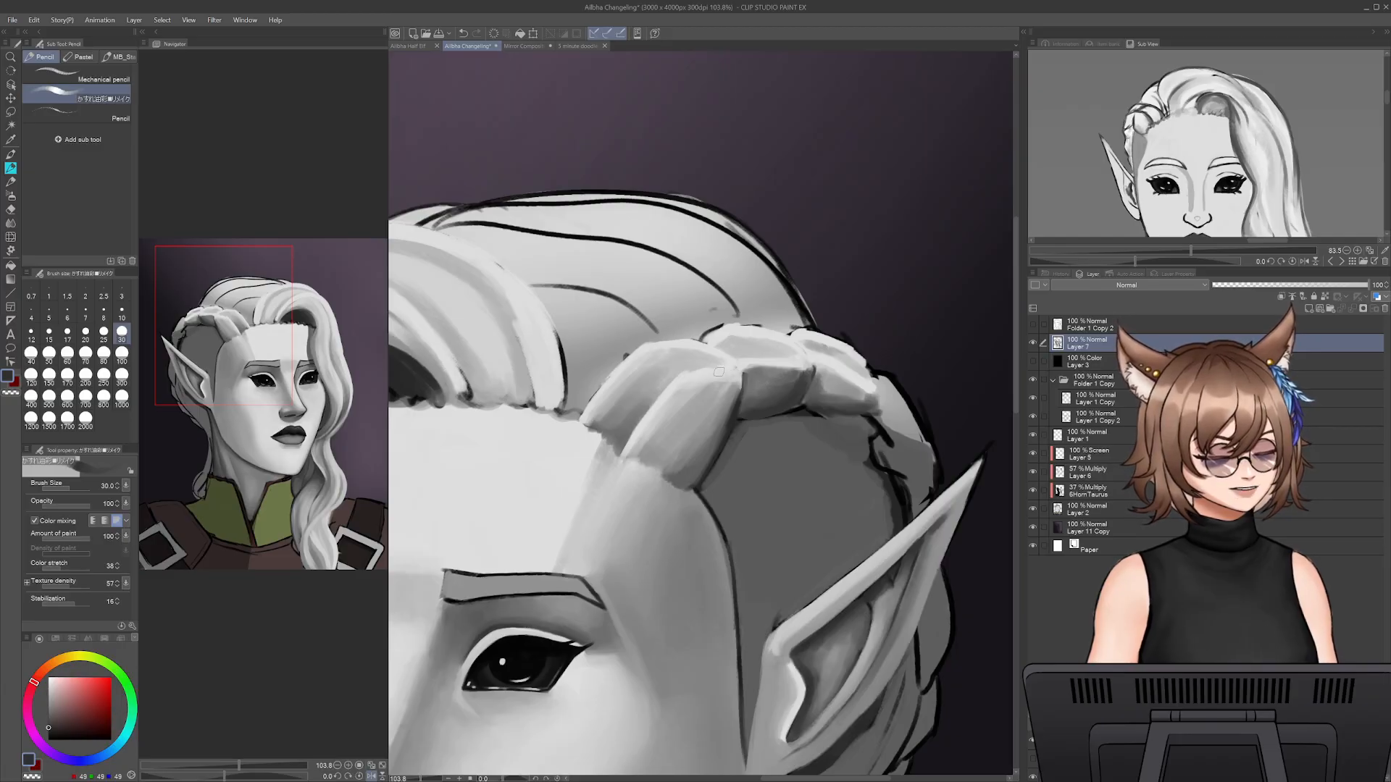
{"action": "left_click", "coordinate": [810, 409], "text": "alt"}
{"action": "key", "text": "bracketleft"}
{"action": "key", "text": "bracketleft"}
{"action": "key", "text": "bracketleft"}
{"action": "key", "text": "bracketleft"}
{"action": "key", "text": "bracketleft"}
{"action": "left_click_drag", "start_coordinate": [825, 419], "coordinate": [866, 417]}
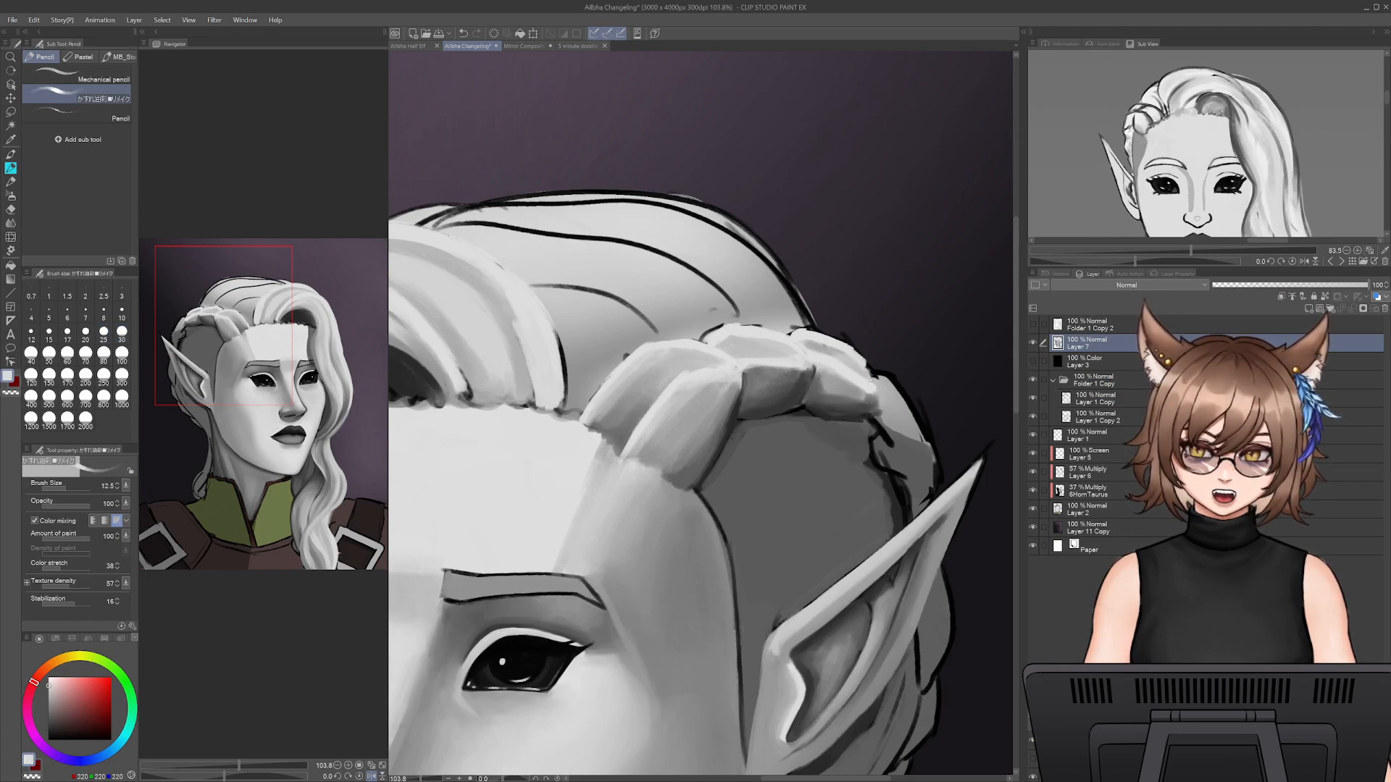
- Paint over the black outlines along the fourth braid section's inner edge with greys sampled from the surrounding hair
{"action": "left_click", "coordinate": [857, 418], "text": "alt"}
{"action": "mouse_move", "coordinate": [857, 418]}
{"action": "left_mouse_down"}
{"action": "mouse_move", "coordinate": [876, 436]}
{"action": "mouse_move", "coordinate": [867, 445]}
{"action": "mouse_move", "coordinate": [901, 521]}
{"action": "mouse_move", "coordinate": [857, 427]}
{"action": "mouse_move", "coordinate": [830, 424]}
{"action": "mouse_move", "coordinate": [831, 450]}
{"action": "mouse_move", "coordinate": [871, 469]}
{"action": "left_mouse_up"}
{"action": "left_click", "coordinate": [861, 434], "text": "alt"}
{"action": "key", "text": "bracketright"}
{"action": "key", "text": "bracketright"}
{"action": "key", "text": "bracketright"}
{"action": "key", "text": "bracketright"}
{"action": "key", "text": "bracketright"}
{"action": "left_click", "coordinate": [893, 503], "text": "alt"}
{"action": "left_click", "coordinate": [841, 447], "text": "alt"}
{"action": "left_click", "coordinate": [854, 412], "text": "alt"}
- Define the fourth braid section's inner edge with very dark grey at size 17.5 and clean it up with sampled grey
{"action": "key", "text": "bracketleft"}
{"action": "key", "text": "bracketleft"}
{"action": "key", "text": "bracketleft"}
{"action": "key", "text": "bracketleft"}
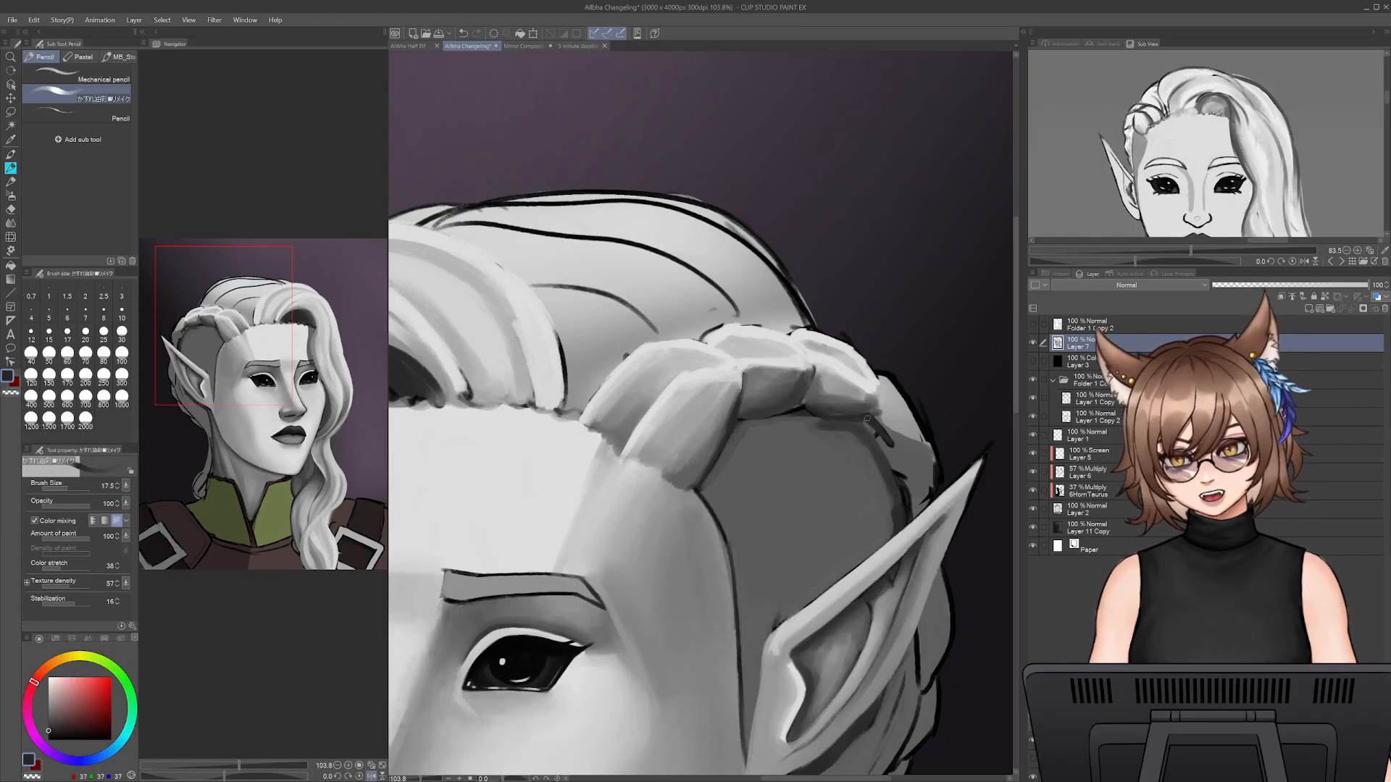
{"action": "left_click_drag", "start_coordinate": [878, 447], "coordinate": [901, 469]}
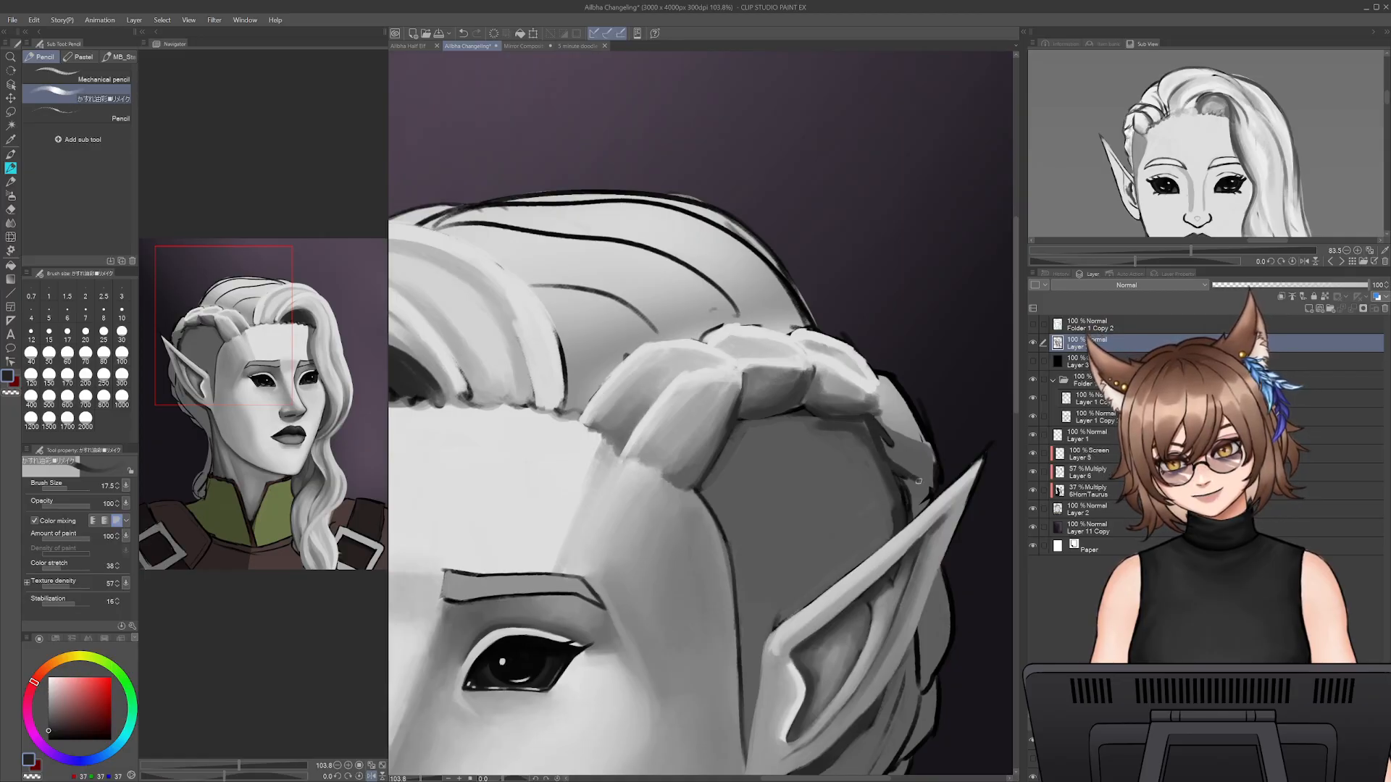
{"action": "left_click", "coordinate": [889, 437], "text": "alt"}
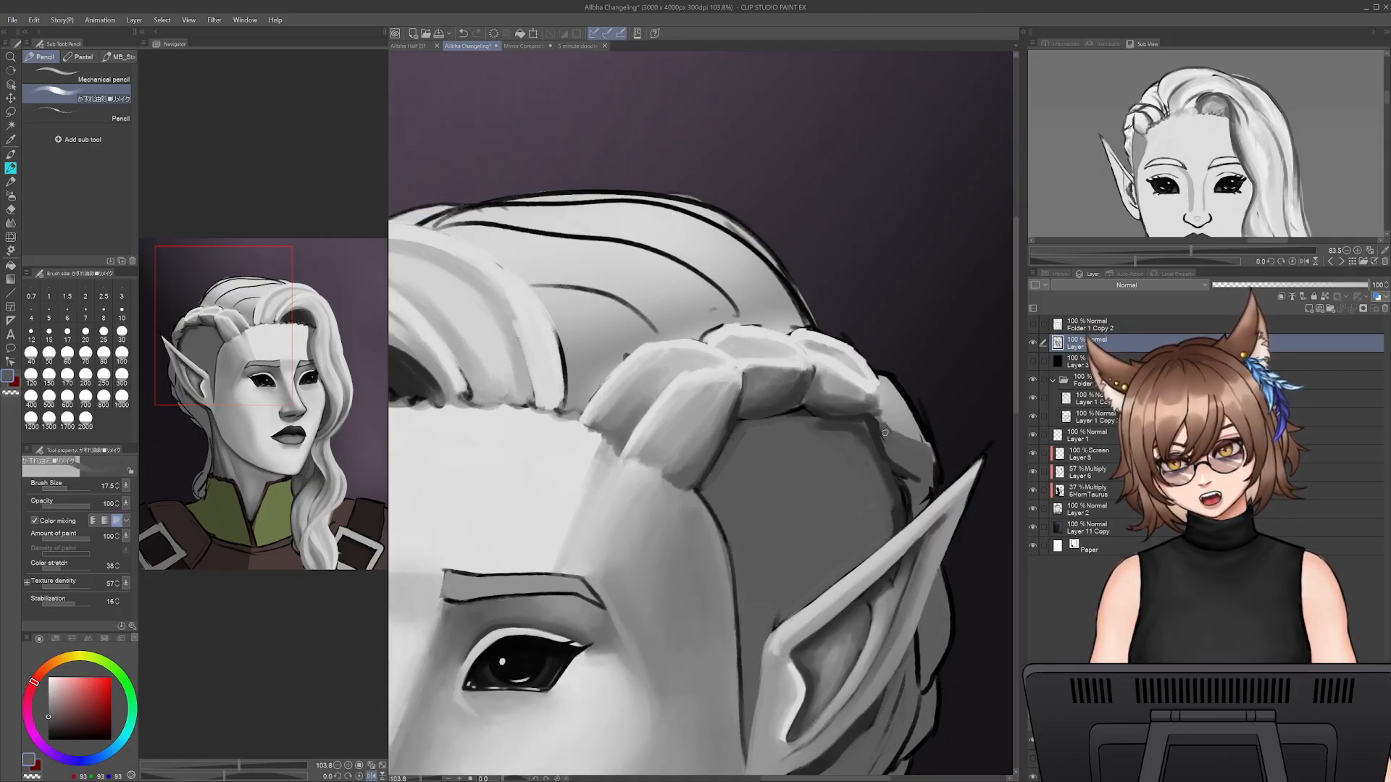
- Paint a light grey highlight along the fourth braid section's outer edge down toward the ear tip
{"action": "left_click", "coordinate": [866, 385], "text": "alt"}
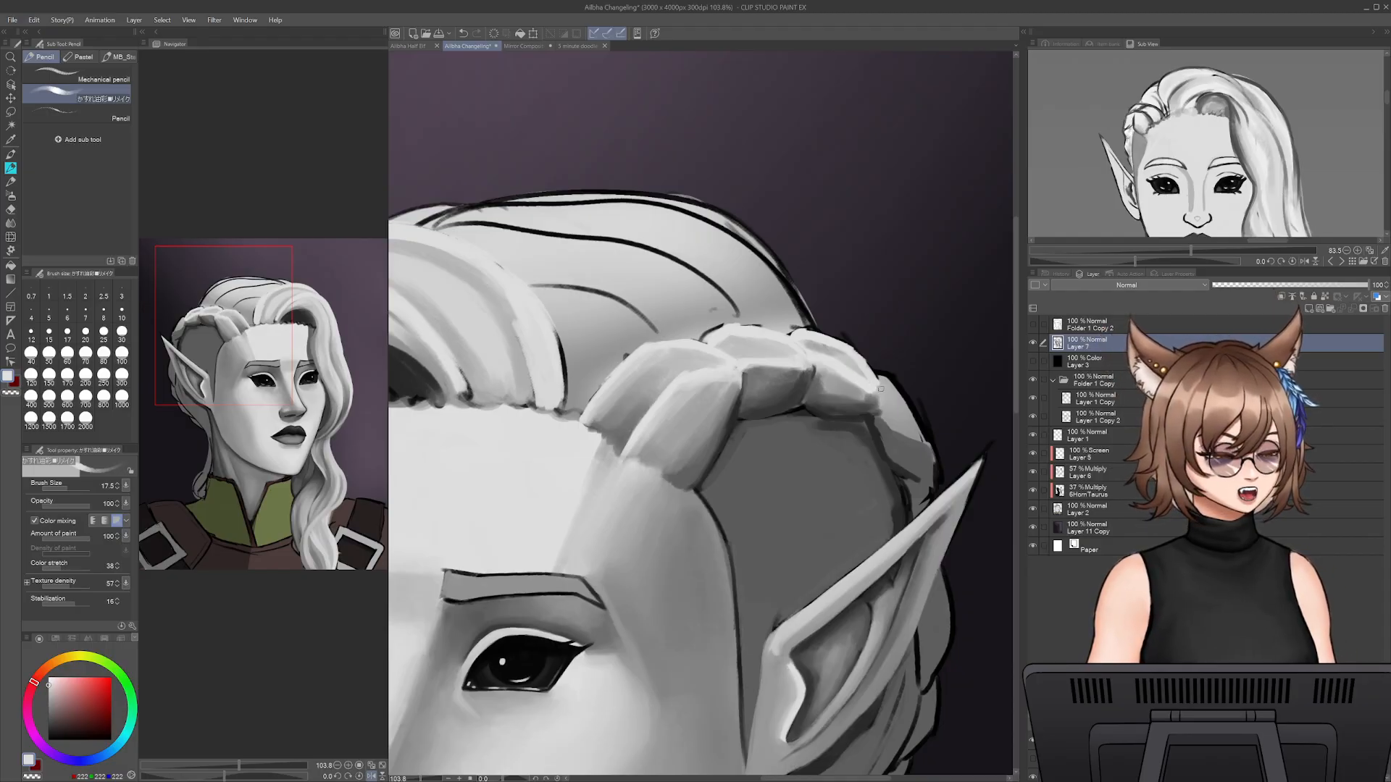
{"action": "left_click_drag", "start_coordinate": [881, 392], "coordinate": [921, 471]}
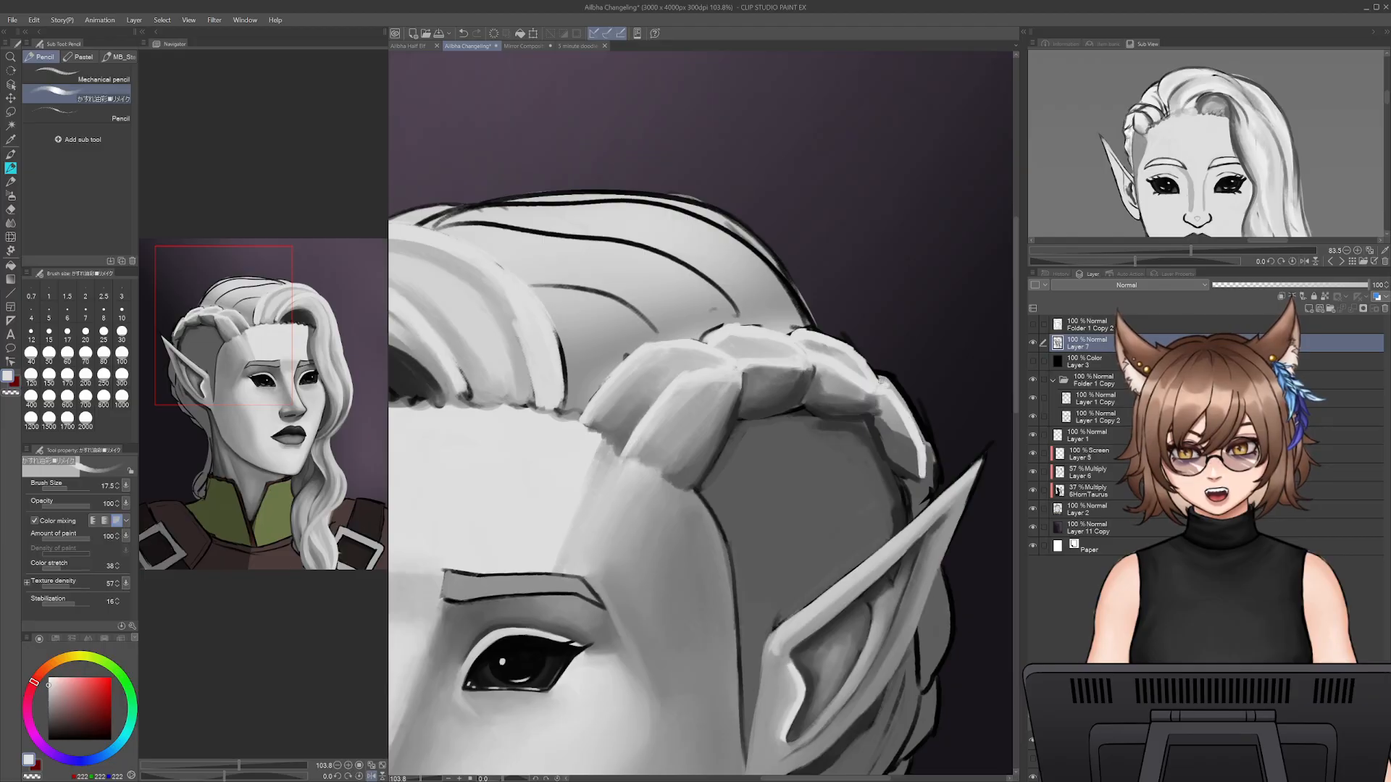
{"action": "left_click", "coordinate": [887, 388], "text": "alt"}
{"action": "left_click", "coordinate": [885, 381], "text": "alt"}
- Blend the fourth braid section's highlight into its body with mid grey at size 25, raising the brush to 40
{"action": "key", "text": "bracketright"}
{"action": "key", "text": "bracketright"}
{"action": "left_click", "coordinate": [883, 380], "text": "alt"}
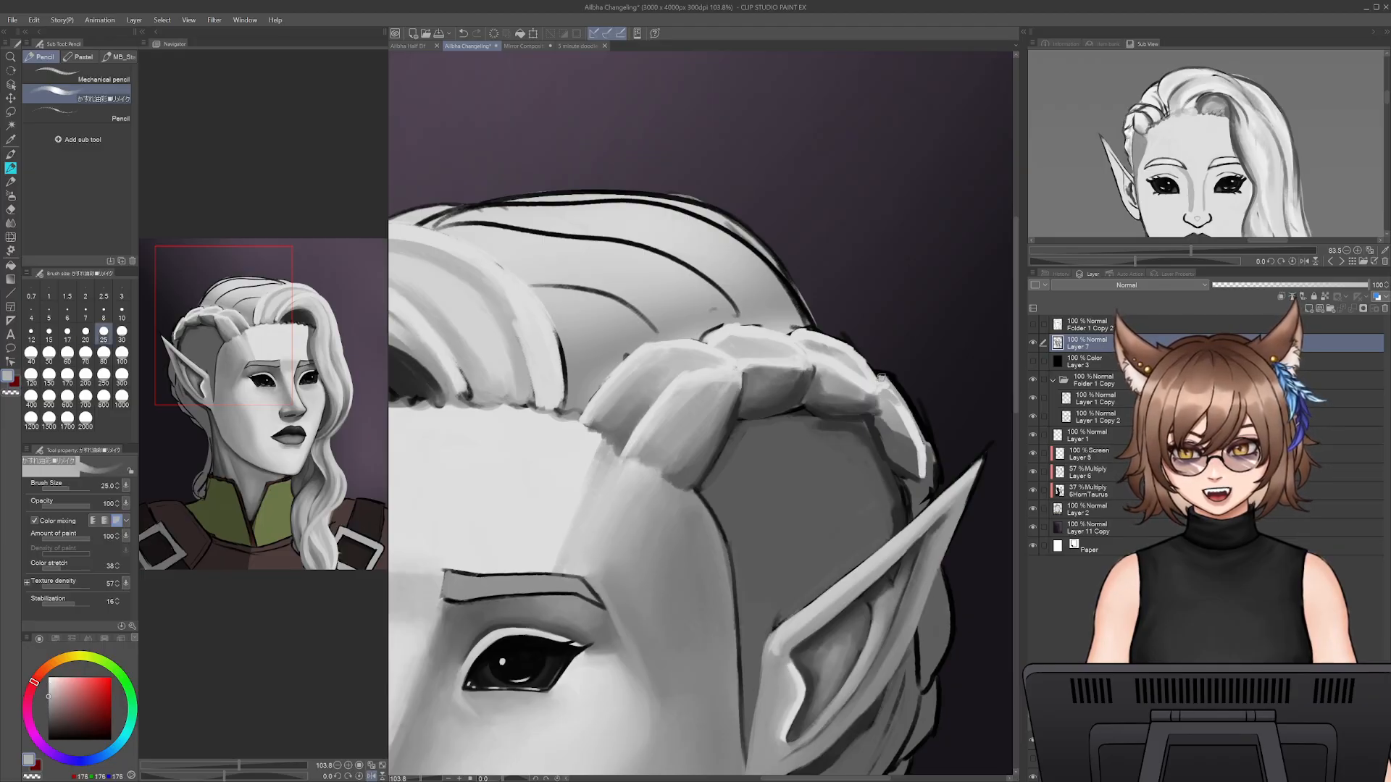
{"action": "mouse_move", "coordinate": [912, 412]}
{"action": "left_mouse_down"}
{"action": "mouse_move", "coordinate": [932, 464]}
{"action": "mouse_move", "coordinate": [922, 505]}
{"action": "mouse_move", "coordinate": [899, 471]}
{"action": "mouse_move", "coordinate": [915, 479]}
{"action": "mouse_move", "coordinate": [914, 456]}
{"action": "mouse_move", "coordinate": [918, 471]}
{"action": "mouse_move", "coordinate": [902, 408]}
{"action": "left_mouse_up"}
{"action": "left_click", "coordinate": [911, 486], "text": "alt"}
{"action": "left_click", "coordinate": [903, 467], "text": "alt"}
{"action": "left_click", "coordinate": [899, 413], "text": "alt"}
{"action": "key", "text": "bracketright"}
{"action": "key", "text": "bracketright"}
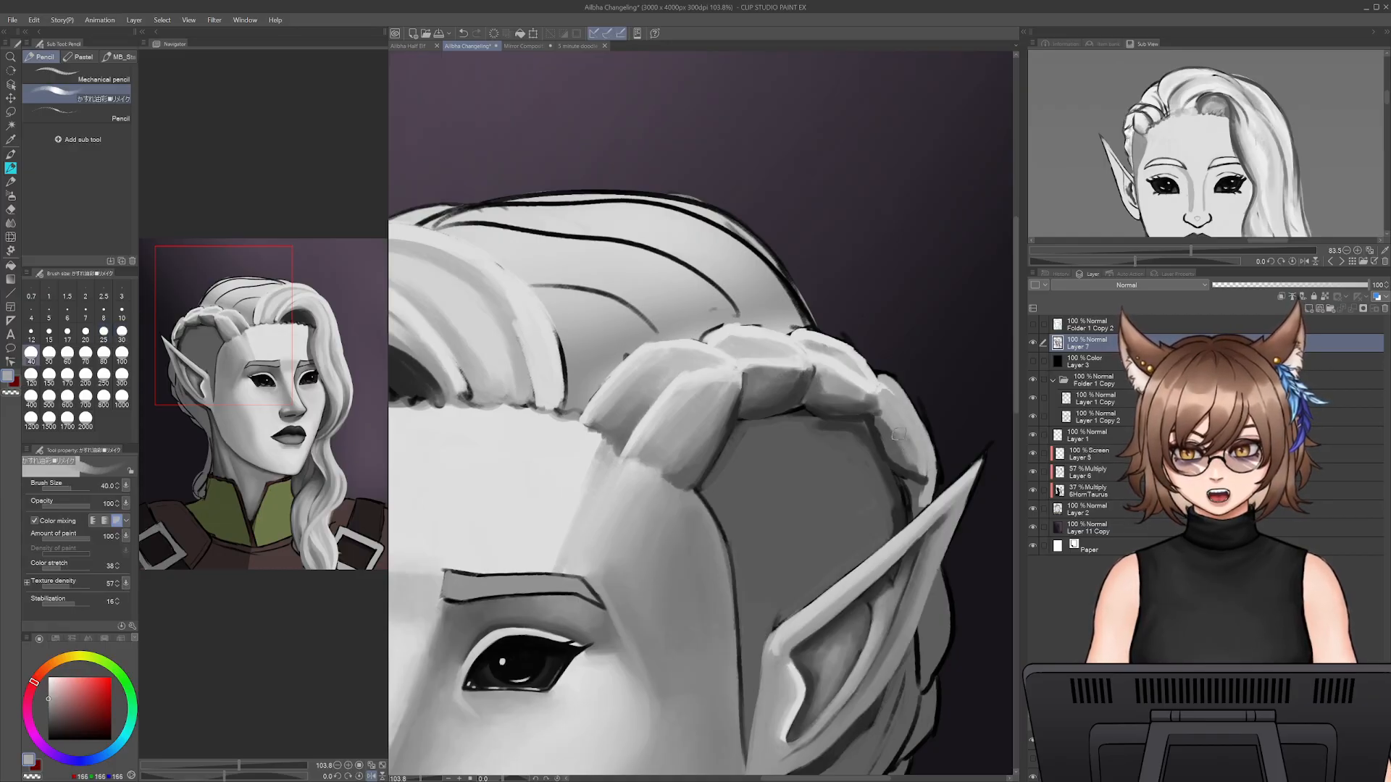
- Shade the fourth braid section's inner side with sampled dark greys and refine its outer edge, finishing at size 35
{"action": "left_click", "coordinate": [893, 431], "text": "alt"}
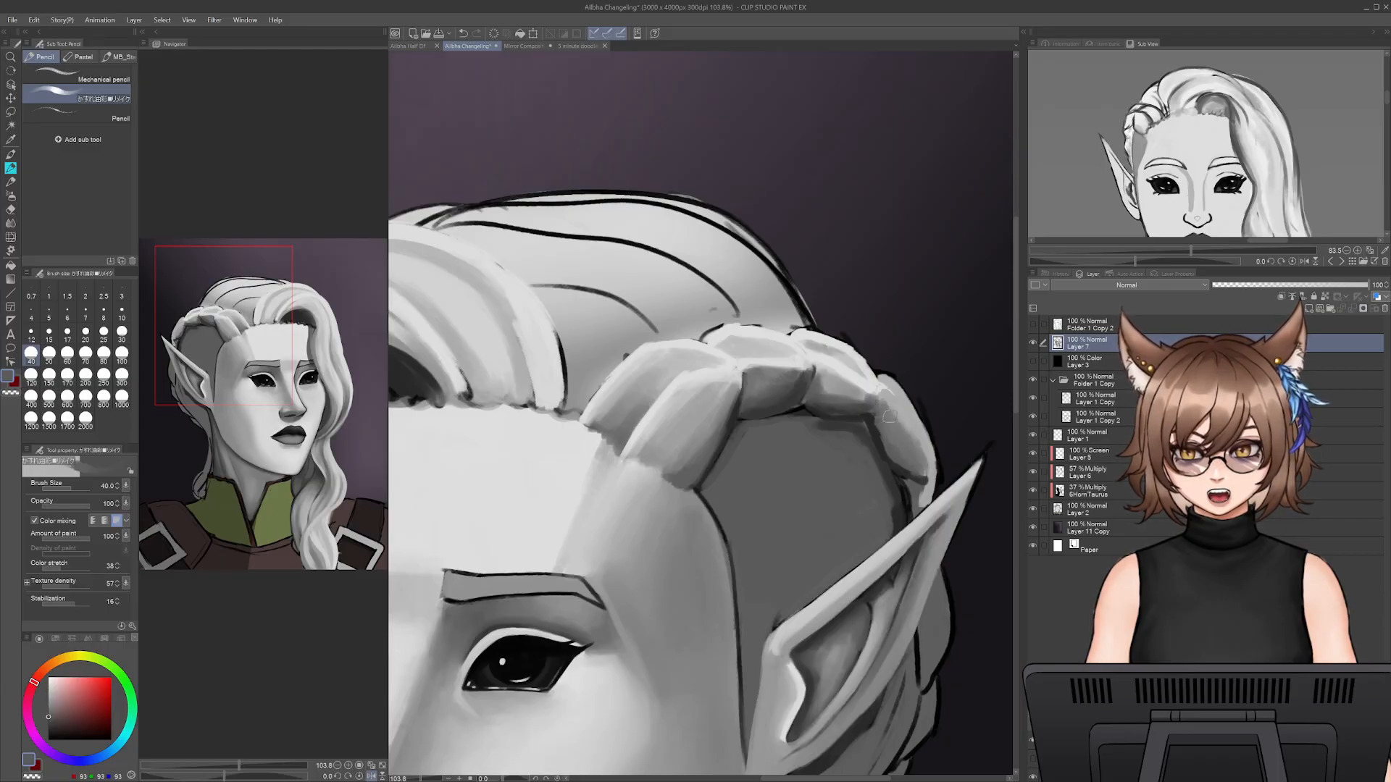
{"action": "left_click", "coordinate": [875, 386], "text": "alt"}
{"action": "key", "text": "bracketleft"}
{"action": "key", "text": "bracketleft"}
{"action": "key", "text": "bracketleft"}
{"action": "mouse_move", "coordinate": [882, 380]}
{"action": "left_mouse_down"}
{"action": "mouse_move", "coordinate": [916, 455]}
{"action": "mouse_move", "coordinate": [911, 403]}
{"action": "mouse_move", "coordinate": [928, 443]}
{"action": "left_mouse_up"}
{"action": "key", "text": "bracketright"}
{"action": "key", "text": "bracketright"}
{"action": "key", "text": "bracketright"}
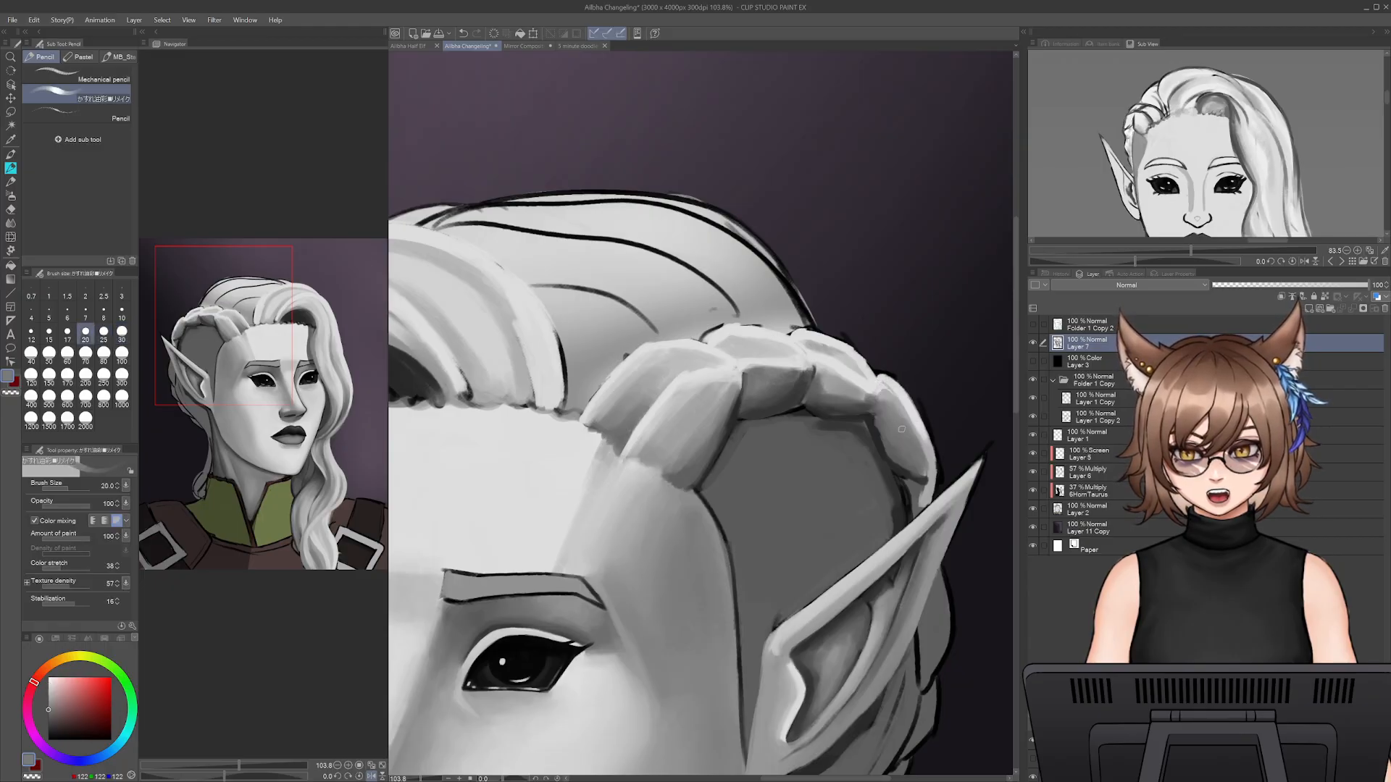
{"action": "left_click", "coordinate": [877, 419], "text": "alt"}
{"action": "mouse_move", "coordinate": [877, 420]}
{"action": "left_mouse_down"}
{"action": "mouse_move", "coordinate": [923, 474]}
{"action": "mouse_move", "coordinate": [912, 423]}
{"action": "left_mouse_up"}
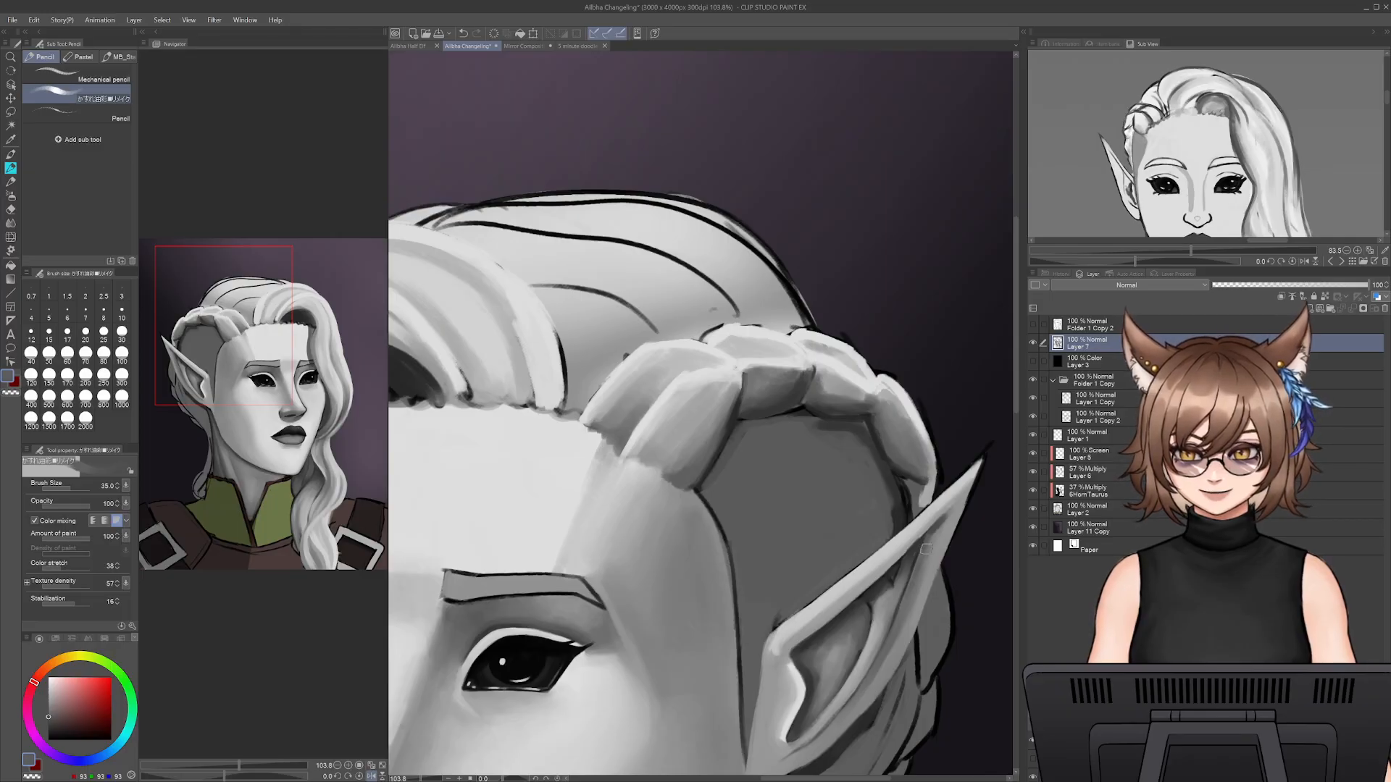
- Blend the hard edge between the forehead and temple below the braid using the Smooth watercolor brush in light grey at size 100
{"action": "mouse_move", "coordinate": [911, 520]}
{"action": "left_mouse_down"}
{"action": "mouse_move", "coordinate": [887, 355]}
{"action": "mouse_move", "coordinate": [878, 468]}
{"action": "mouse_move", "coordinate": [822, 398]}
{"action": "mouse_move", "coordinate": [813, 439]}
{"action": "left_mouse_up"}
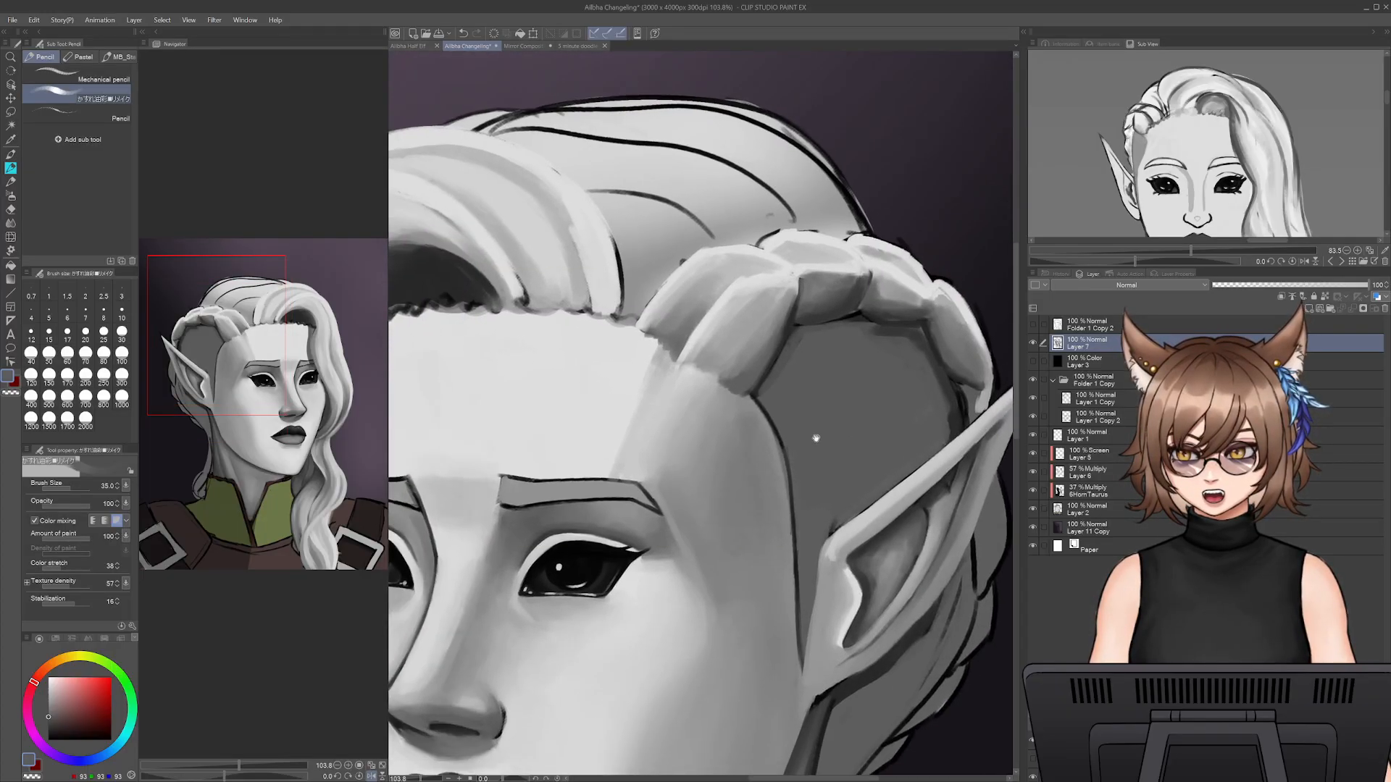
{"action": "left_click", "coordinate": [11, 155]}
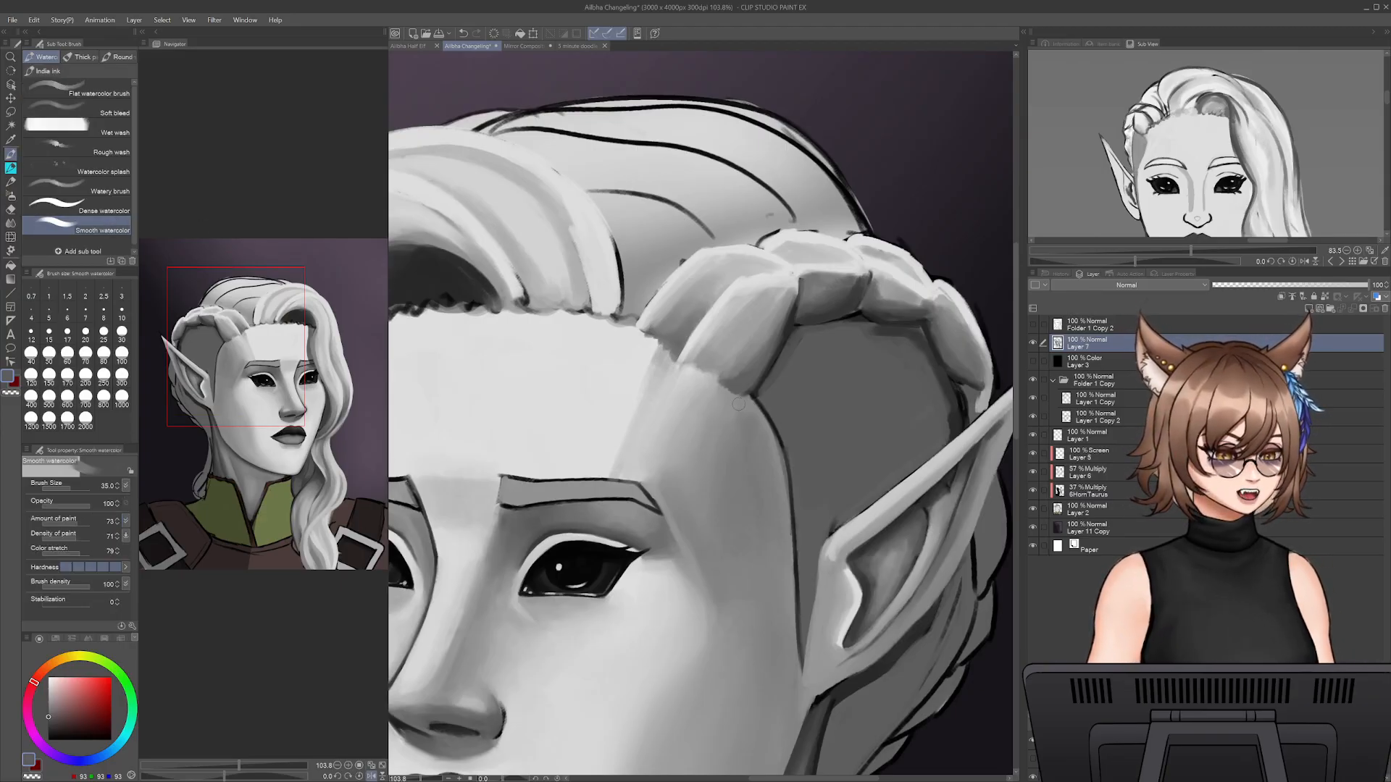
{"action": "left_click_drag", "start_coordinate": [708, 447], "coordinate": [770, 435]}
{"action": "left_click", "coordinate": [675, 399], "text": "alt"}
{"action": "key", "text": "bracketright"}
{"action": "key", "text": "bracketright"}
{"action": "key", "text": "bracketright"}
{"action": "key", "text": "bracketright"}
{"action": "key", "text": "bracketright"}
{"action": "key", "text": "bracketright"}
{"action": "left_click_drag", "start_coordinate": [681, 426], "coordinate": [673, 449]}
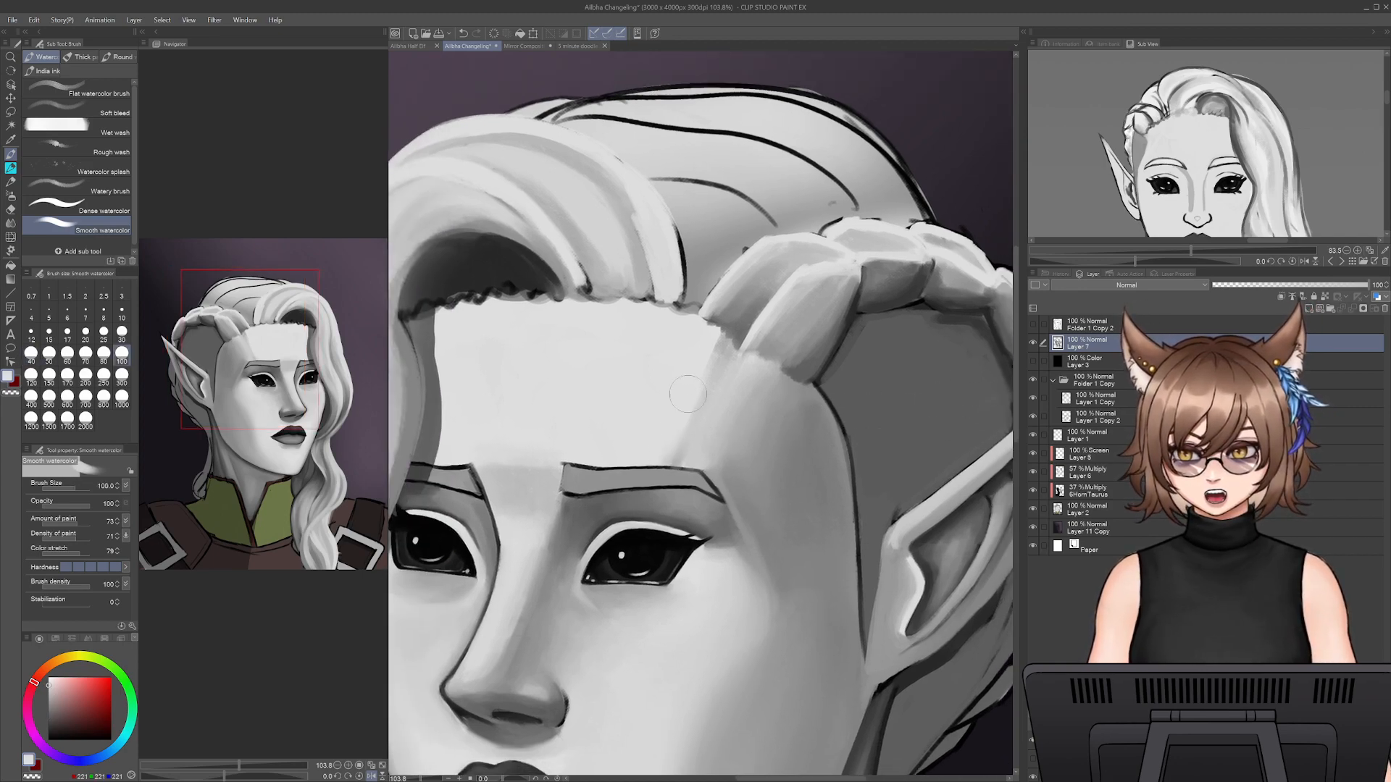
{"action": "key", "text": "ctrl+z"}
{"action": "left_click", "coordinate": [696, 367], "text": "alt"}
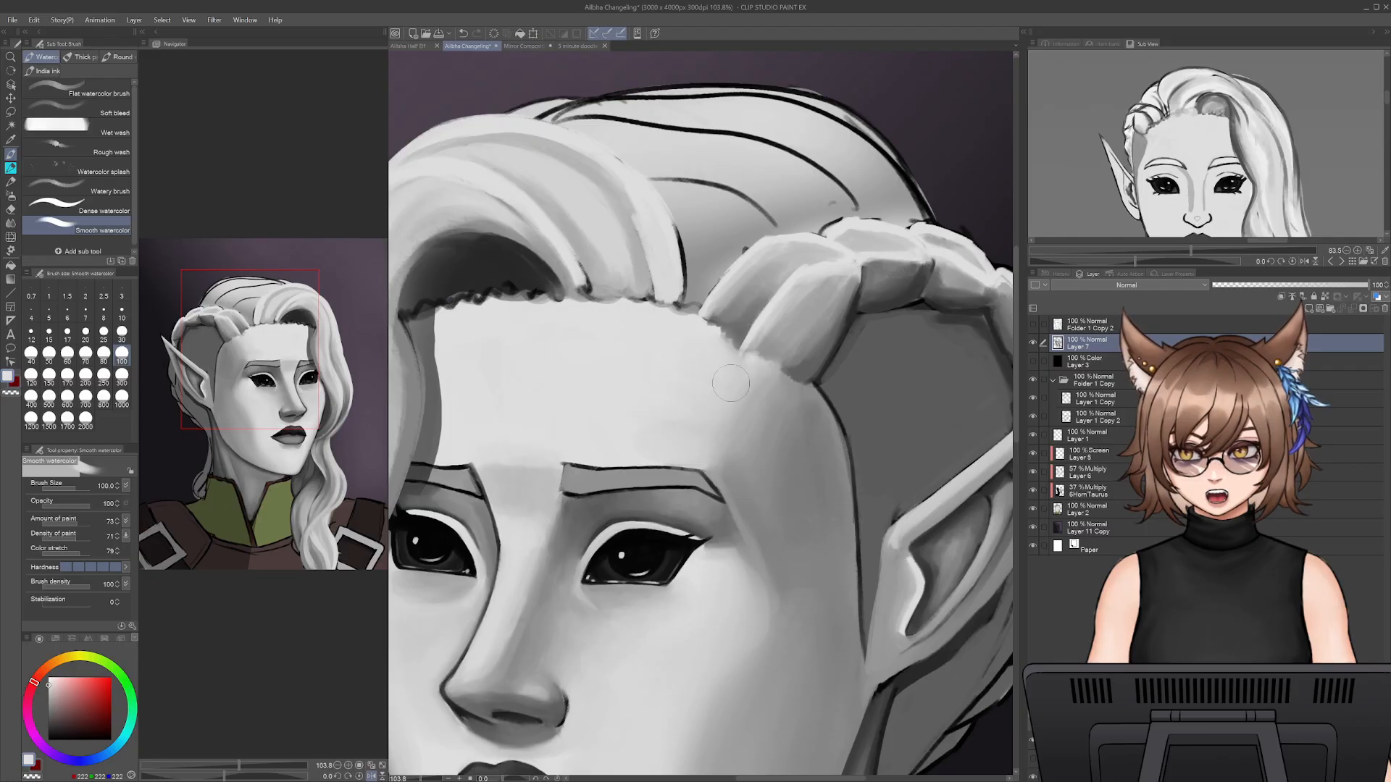
{"action": "mouse_move", "coordinate": [866, 572]}
{"action": "left_mouse_down"}
{"action": "mouse_move", "coordinate": [695, 592]}
{"action": "mouse_move", "coordinate": [620, 574]}
{"action": "left_mouse_up"}
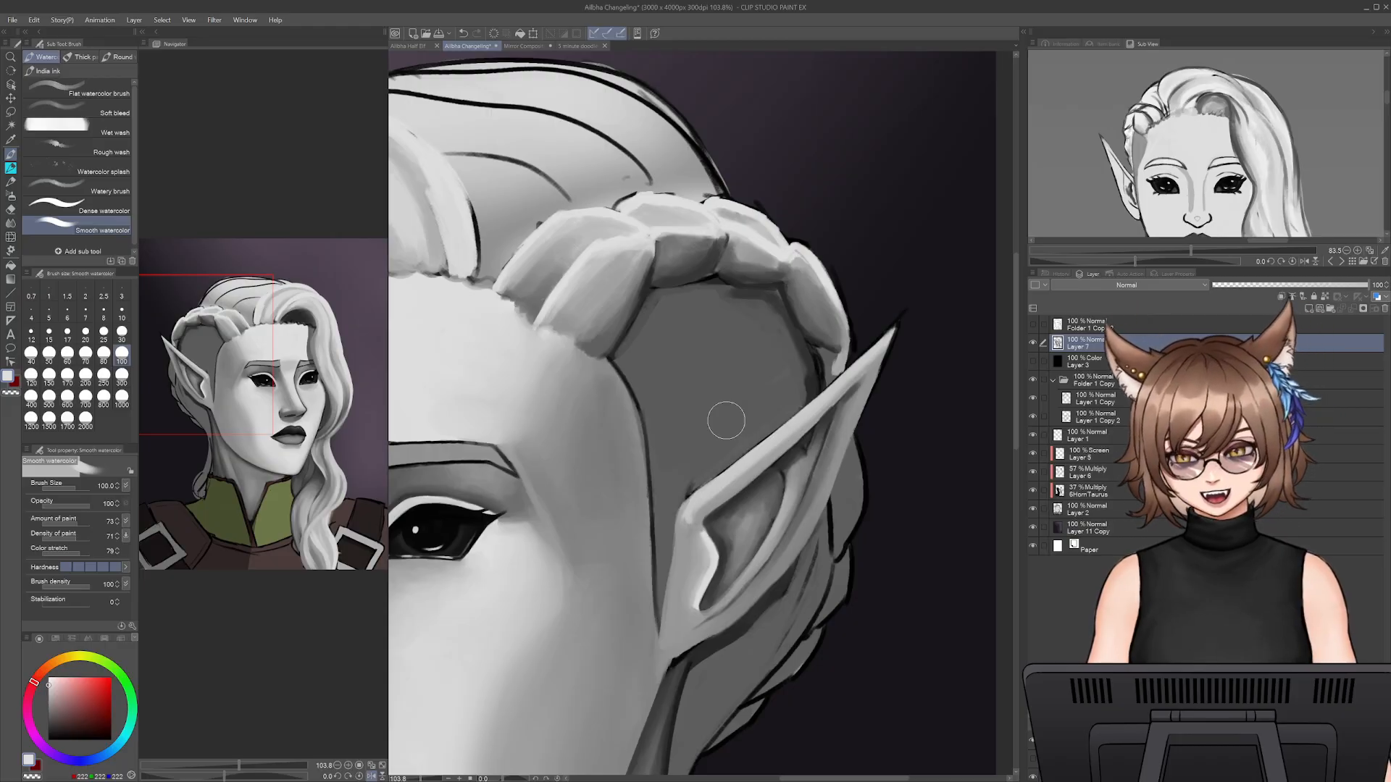
- Refine the shadow and edge where the fourth braid section meets the ear tip, using the pencil brush with sampled greys, reduced to size 17
{"action": "left_click", "coordinate": [10, 168]}
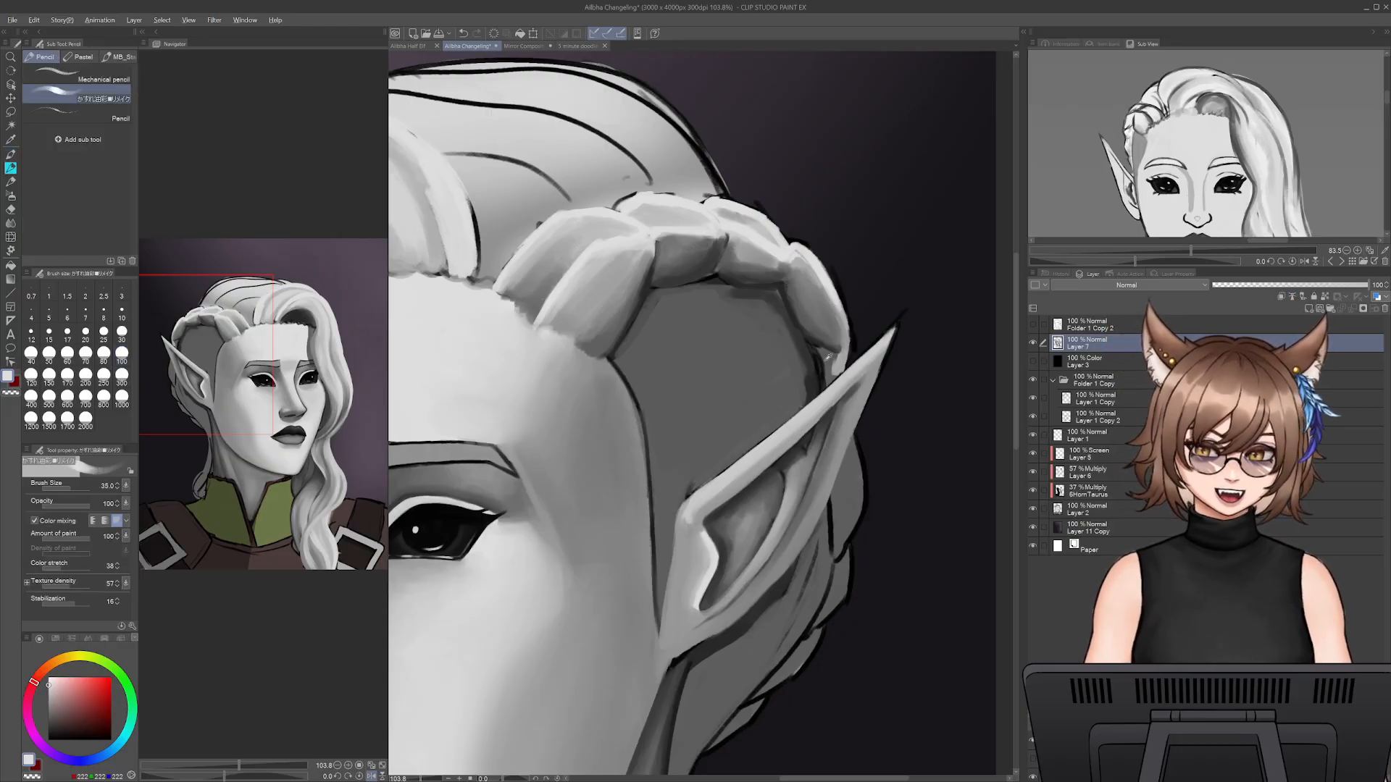
{"action": "left_click", "coordinate": [827, 358], "text": "alt"}
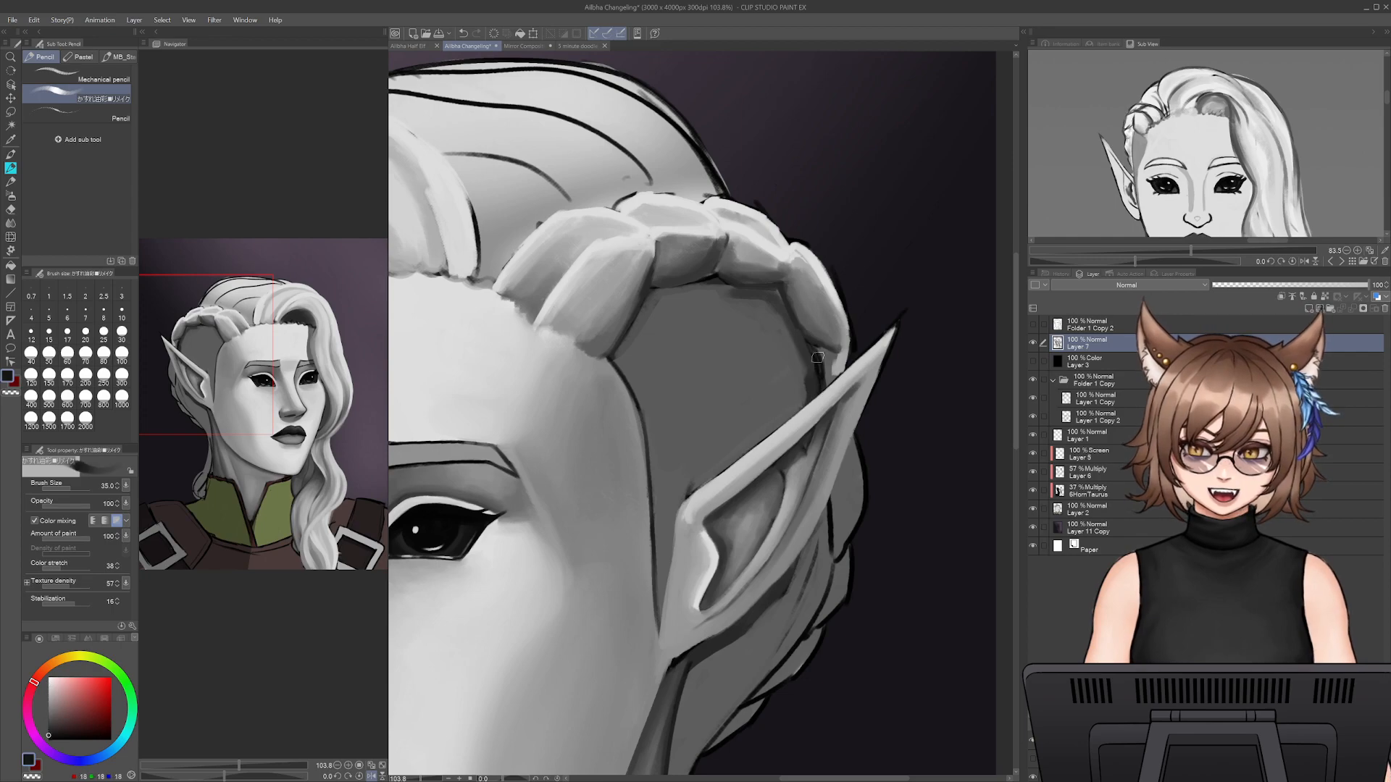
{"action": "left_click", "coordinate": [837, 390], "text": "alt"}
{"action": "key", "text": "bracketleft"}
{"action": "key", "text": "bracketleft"}
{"action": "key", "text": "bracketleft"}
{"action": "key", "text": "bracketleft"}
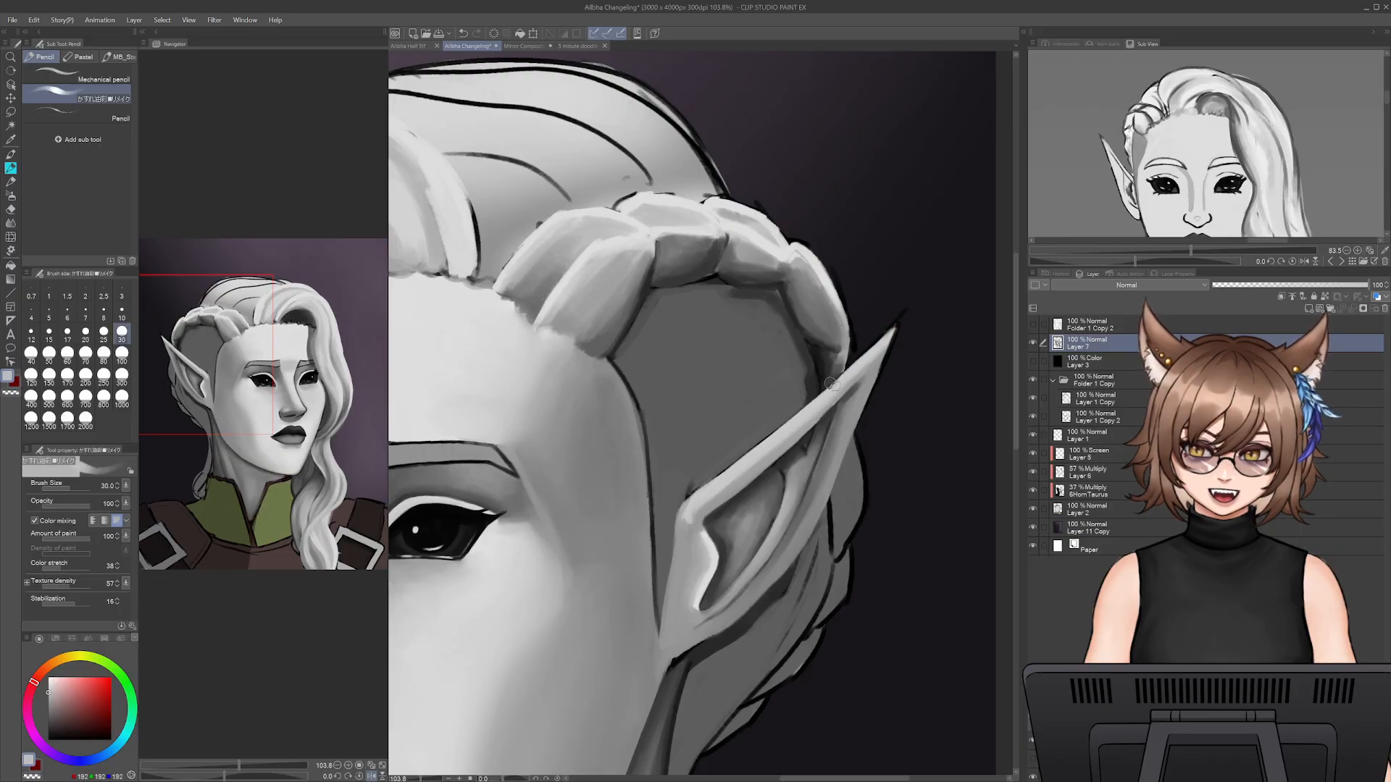
{"action": "left_click", "coordinate": [817, 355], "text": "alt"}
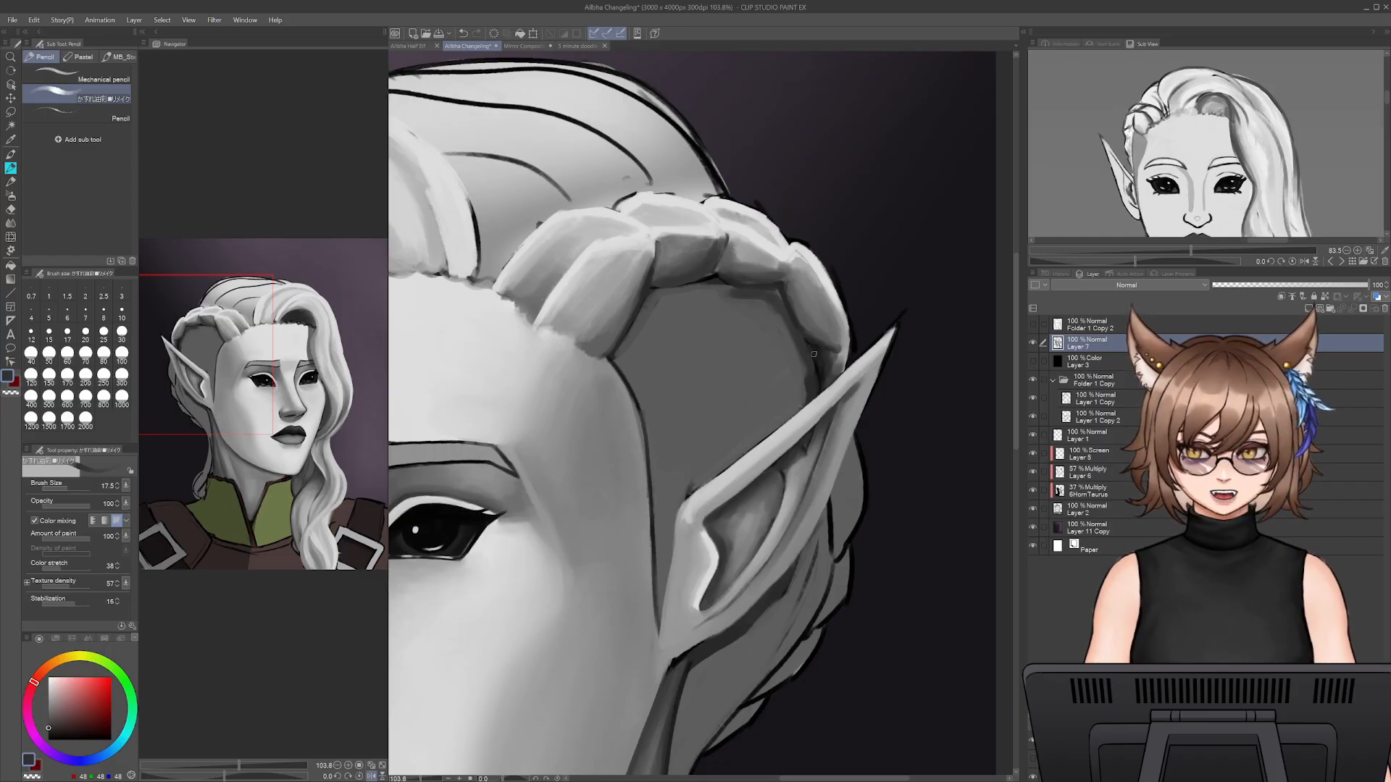
{"action": "left_click", "coordinate": [805, 339], "text": "alt"}
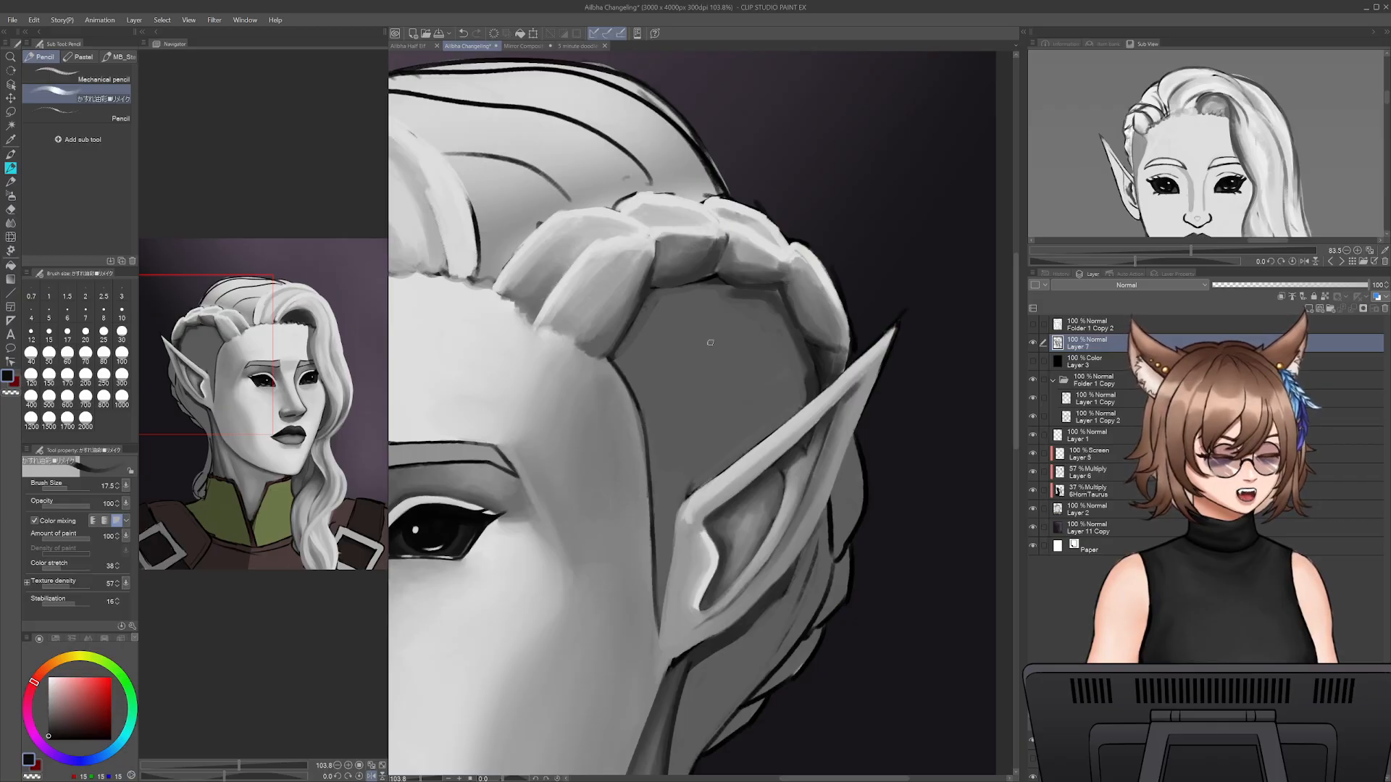
- Define the dark inner edge of the braid section behind the ear at size 20 and begin covering it with mid grey
{"action": "left_click_drag", "start_coordinate": [831, 479], "coordinate": [860, 430]}
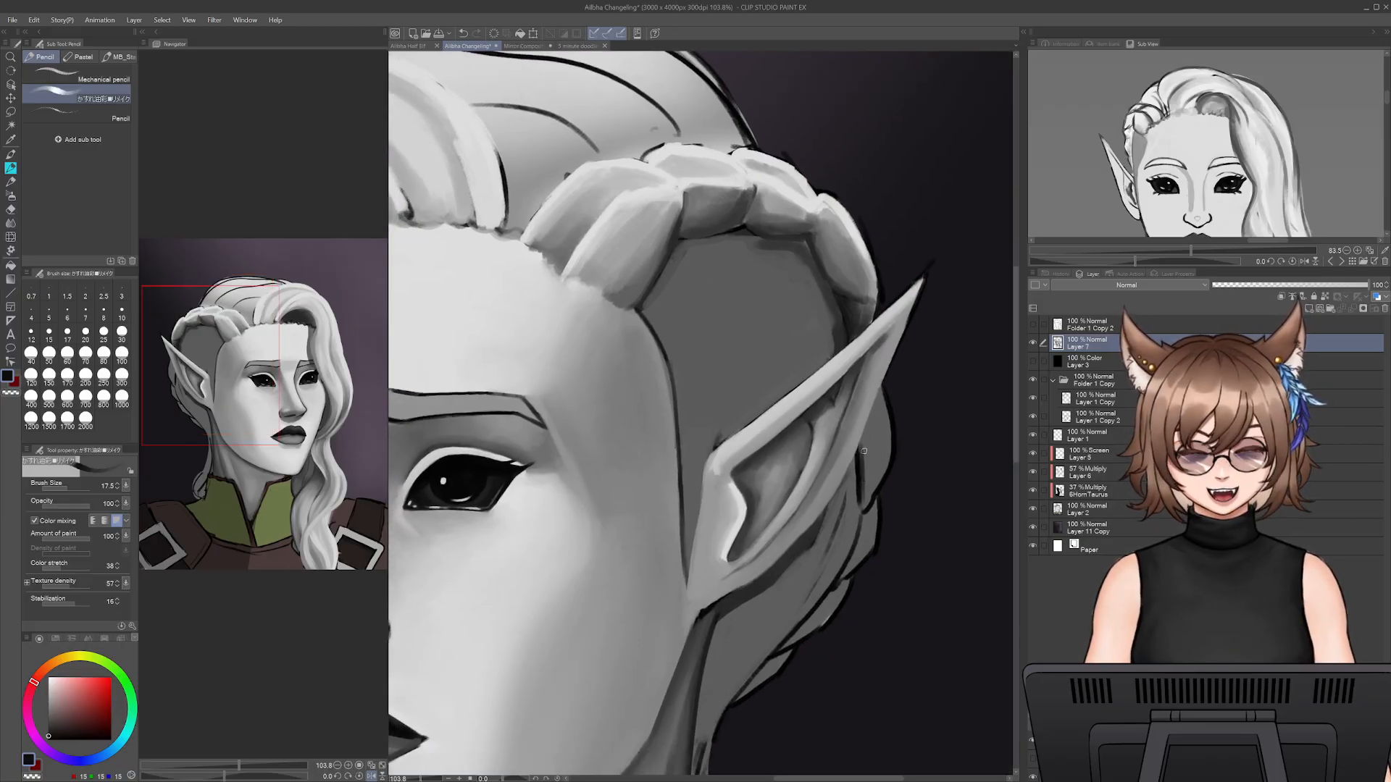
{"action": "key", "text": "bracketright"}
{"action": "mouse_move", "coordinate": [860, 447]}
{"action": "left_mouse_down"}
{"action": "mouse_move", "coordinate": [864, 513]}
{"action": "mouse_move", "coordinate": [891, 450]}
{"action": "left_mouse_up"}
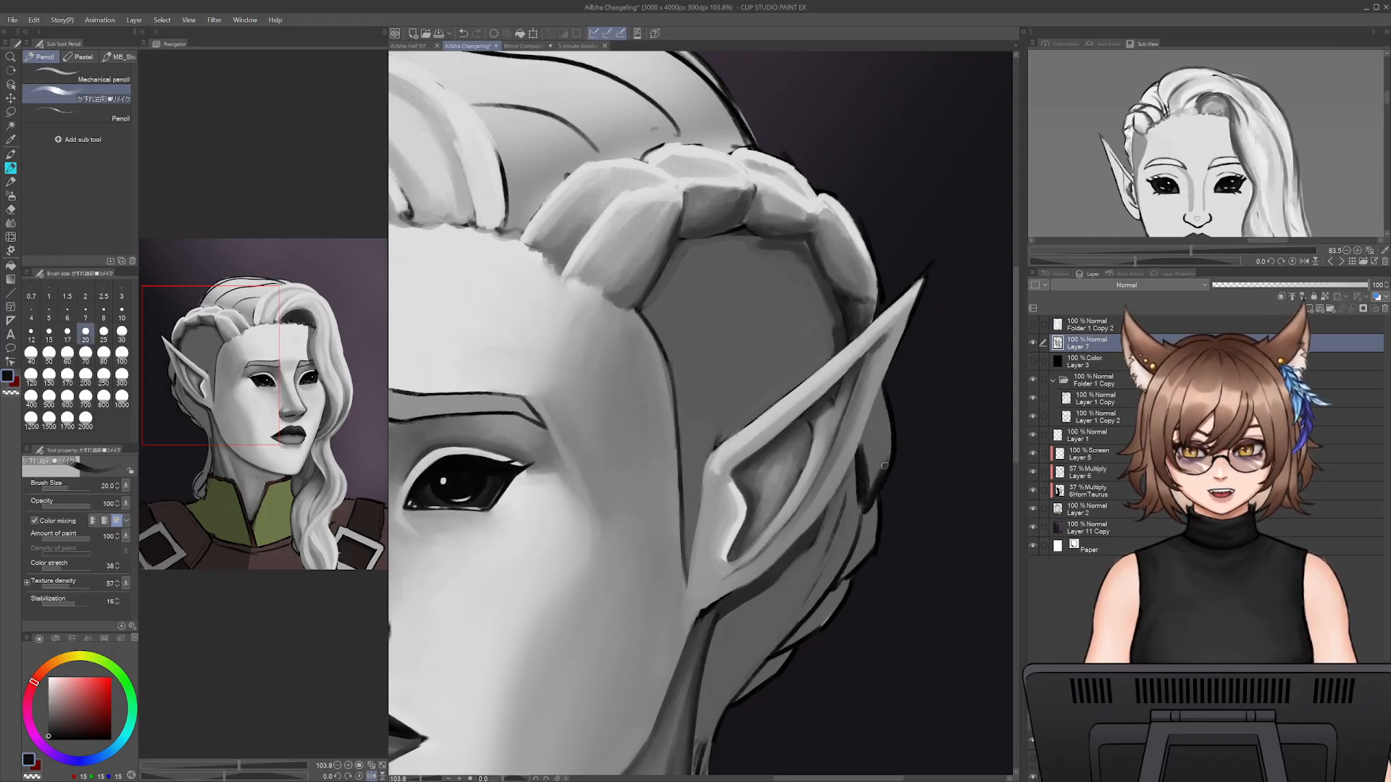
{"action": "left_click", "coordinate": [852, 280], "text": "alt"}
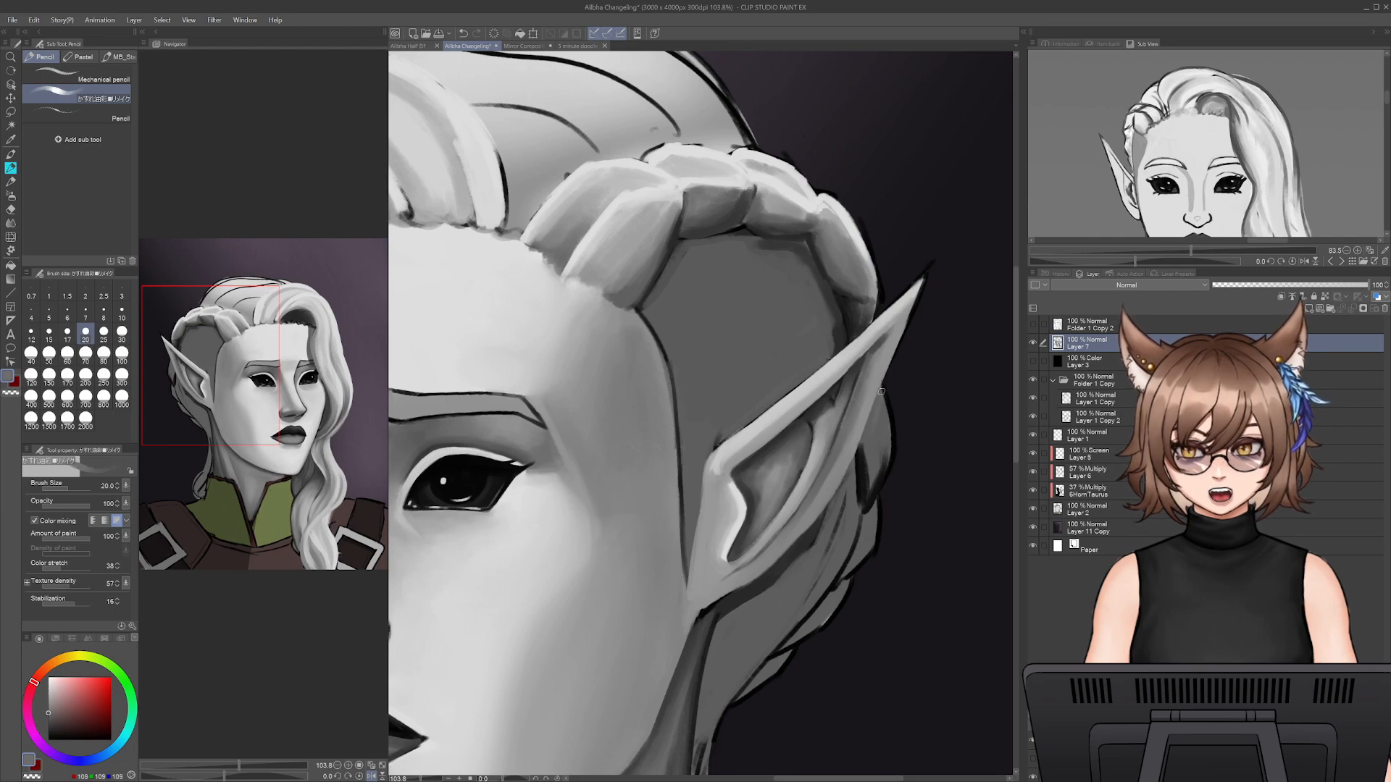
{"action": "left_click", "coordinate": [864, 450], "text": "alt"}
{"action": "mouse_move", "coordinate": [861, 447]}
{"action": "left_mouse_down"}
{"action": "mouse_move", "coordinate": [883, 390]}
{"action": "mouse_move", "coordinate": [891, 454]}
{"action": "mouse_move", "coordinate": [890, 428]}
{"action": "left_mouse_up"}
- Fill the braid section behind the ear with sampled mid grey at size 25 and shade its inner side with dark grey at size 30
{"action": "left_click", "coordinate": [848, 268], "text": "alt"}
{"action": "key", "text": "bracketright"}
{"action": "key", "text": "bracketright"}
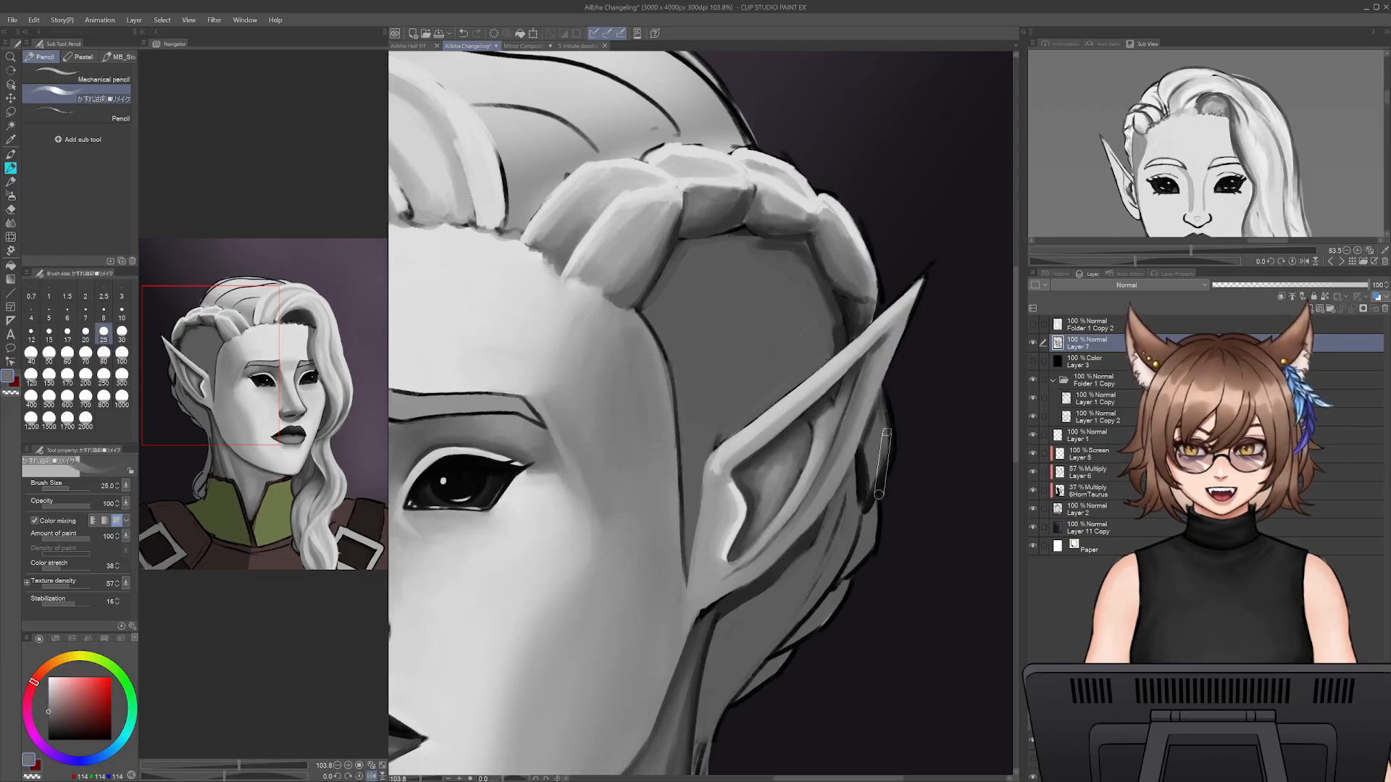
{"action": "left_click", "coordinate": [873, 485], "text": "alt"}
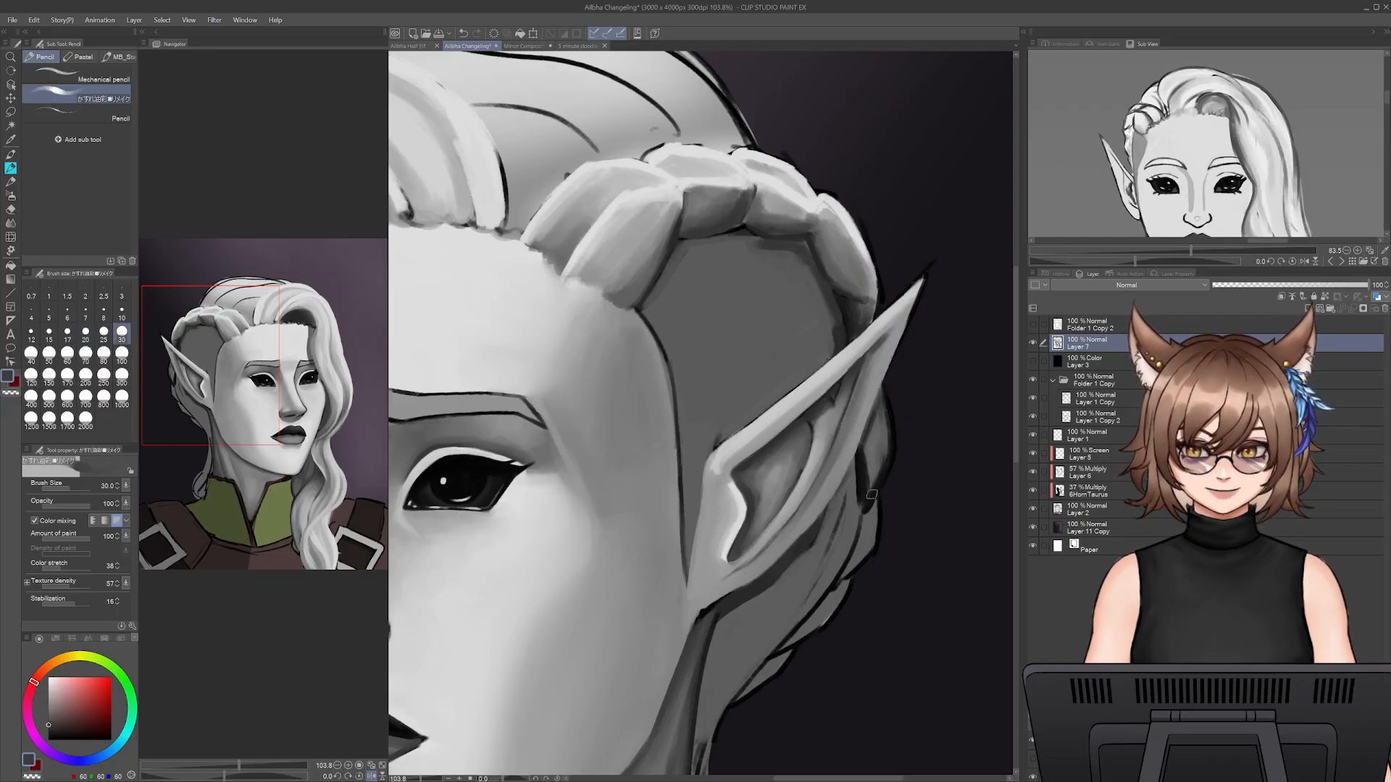
{"action": "left_click_drag", "start_coordinate": [865, 451], "coordinate": [881, 456]}
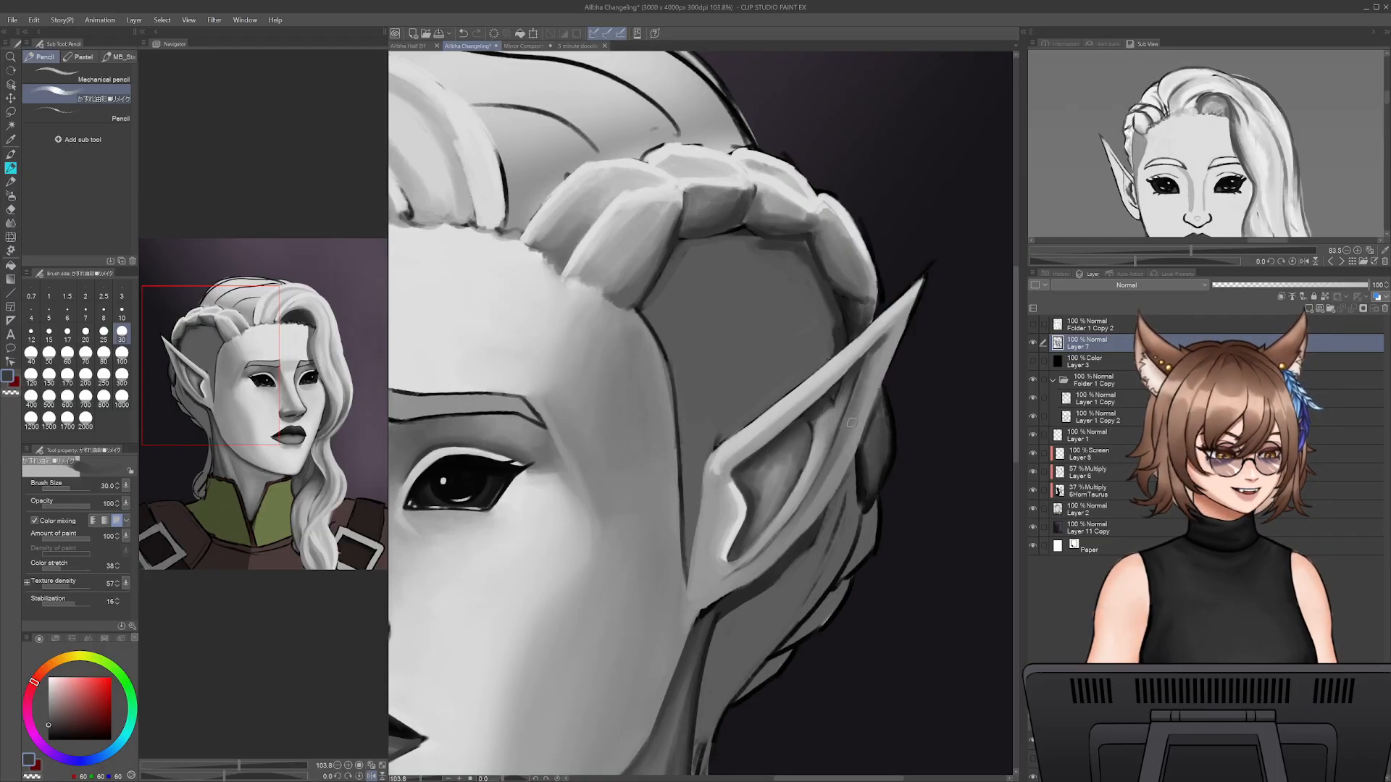
{"action": "left_click", "coordinate": [867, 485], "text": "alt"}
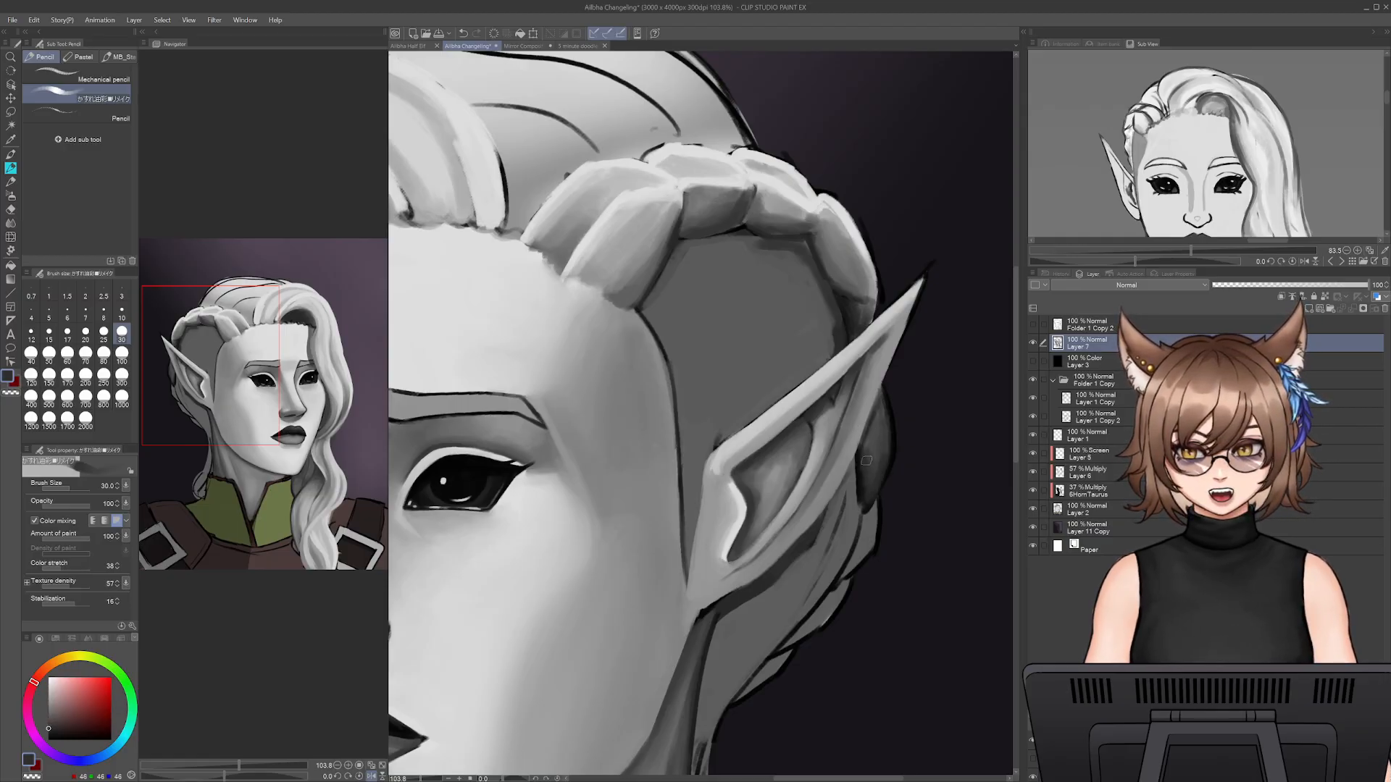
- Touch up the ear's back edge with sampled light grey and blend the braid section behind it with mid grey at size 40
{"action": "left_click", "coordinate": [881, 367], "text": "alt"}
{"action": "key", "text": "["}
{"action": "key", "text": "["}
{"action": "key", "text": "["}
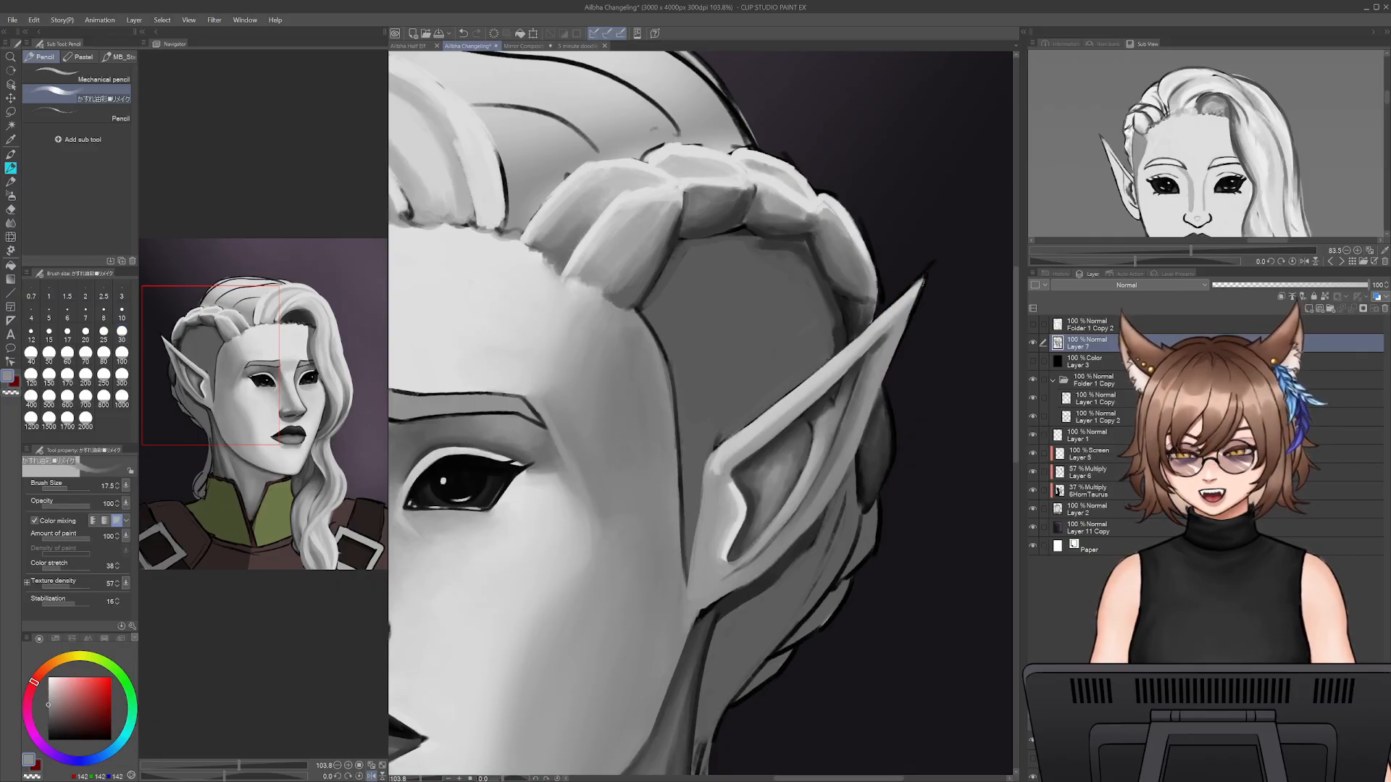
{"action": "key", "text": "bracketright"}
{"action": "key", "text": "bracketright"}
{"action": "key", "text": "bracketright"}
{"action": "key", "text": "bracketright"}
{"action": "left_click", "coordinate": [887, 461], "text": "alt"}
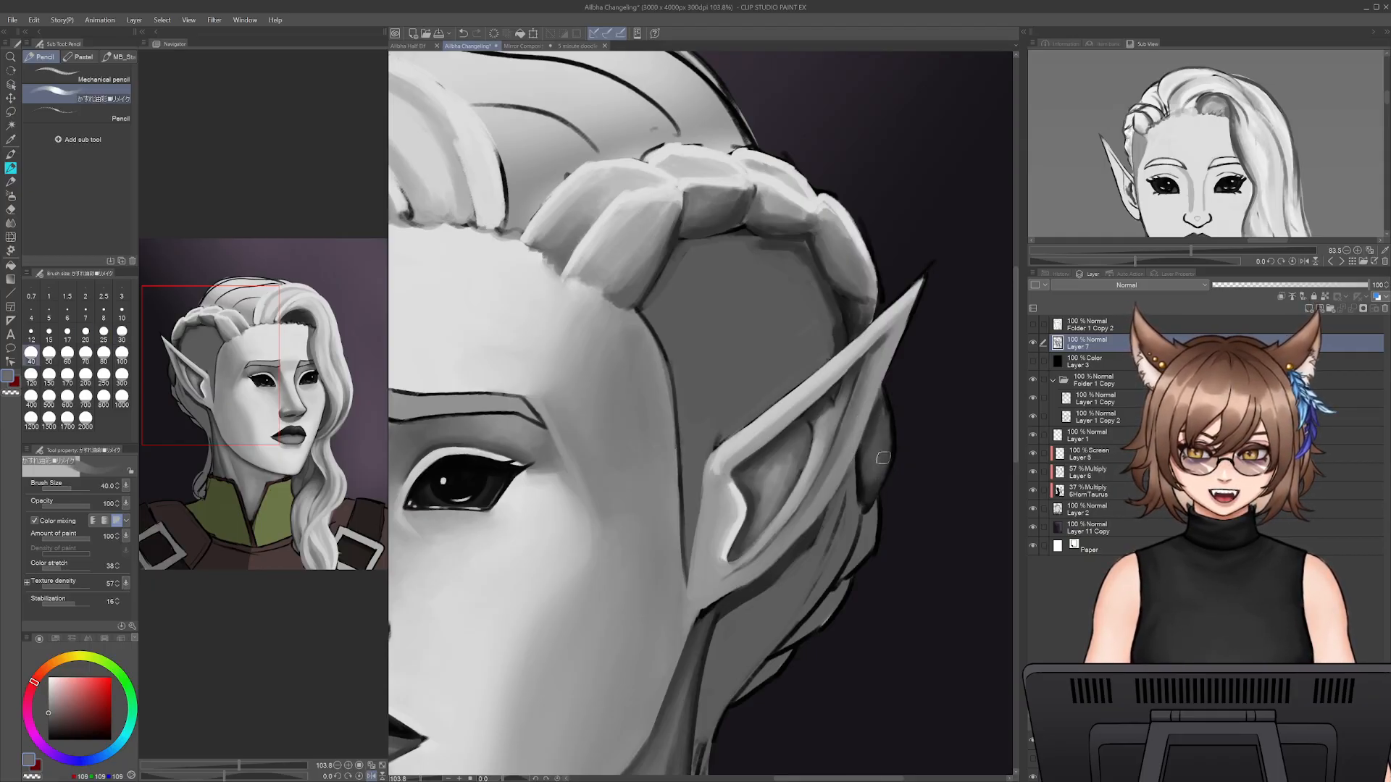
- Deepen the shadow and clean the outer edge of the braid section behind the ear at size 20, finishing at size 15
{"action": "left_click", "coordinate": [873, 482], "text": "alt"}
{"action": "key", "text": "bracketleft"}
{"action": "key", "text": "bracketleft"}
{"action": "key", "text": "bracketleft"}
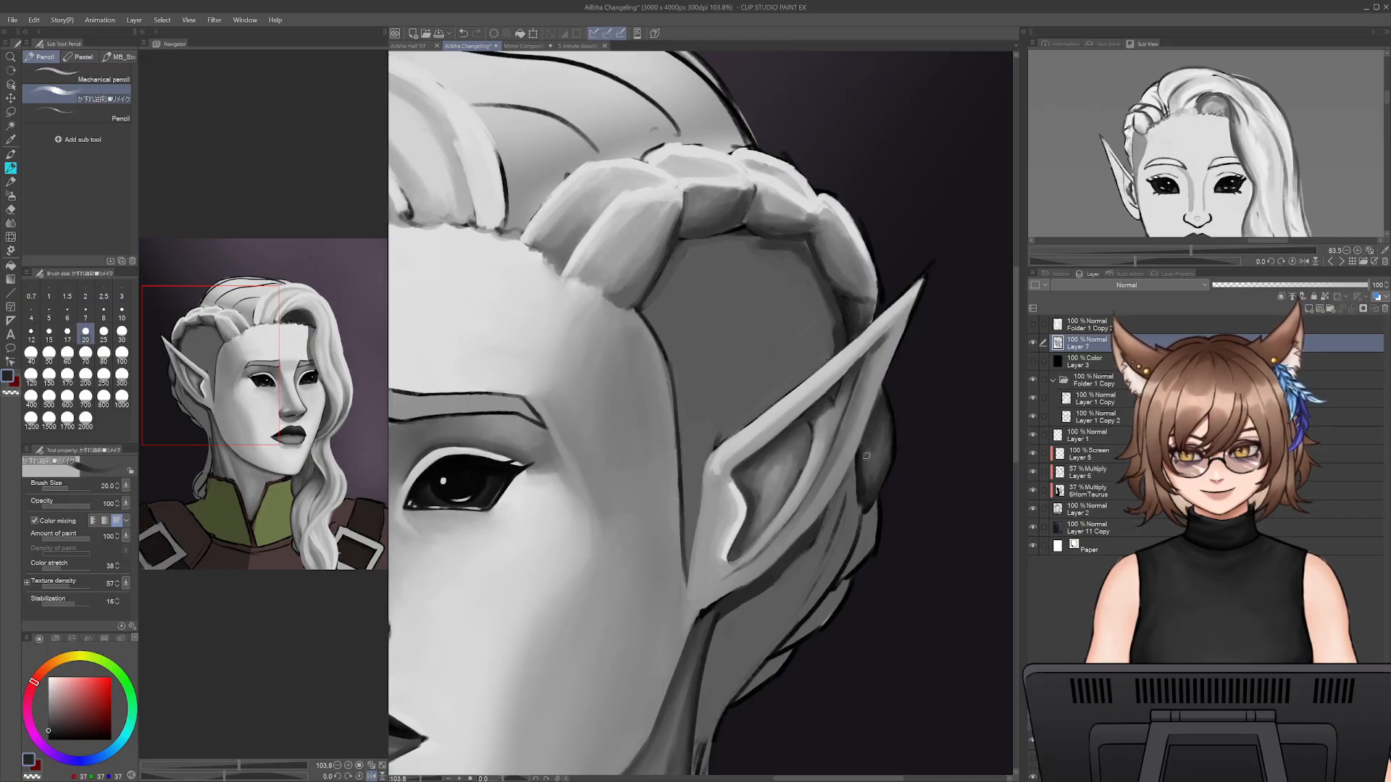
{"action": "left_click", "coordinate": [875, 437], "text": "alt"}
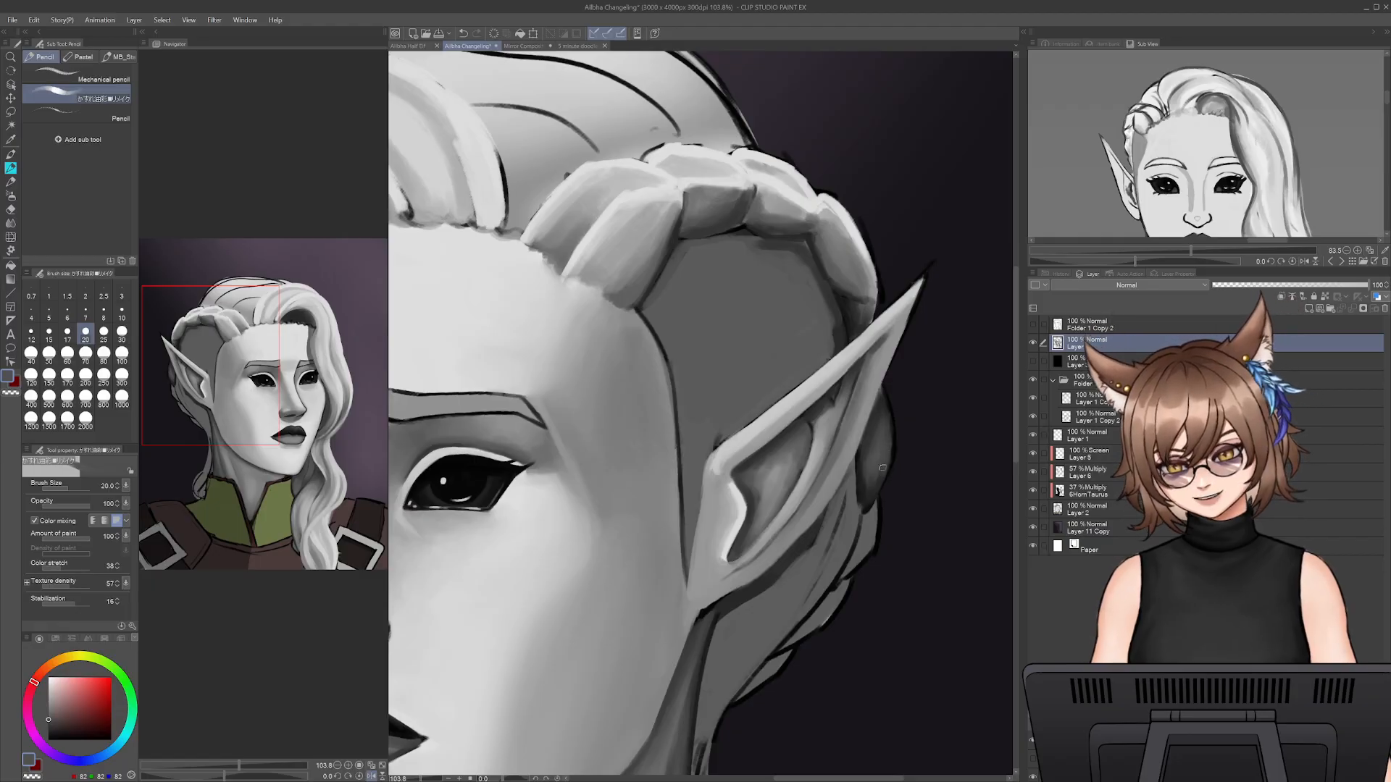
{"action": "left_click", "coordinate": [893, 440], "text": "alt"}
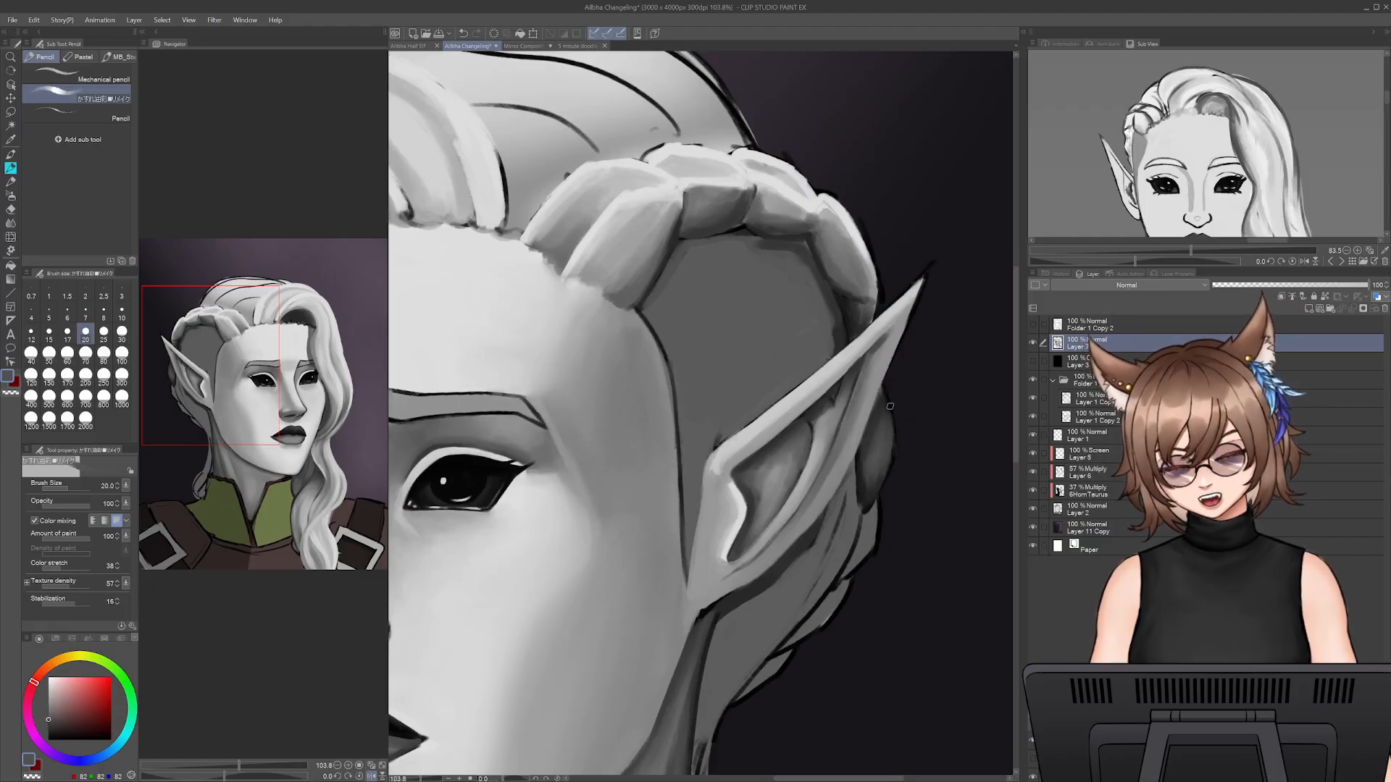
{"action": "key", "text": "bracketleft"}
{"action": "key", "text": "bracketleft"}
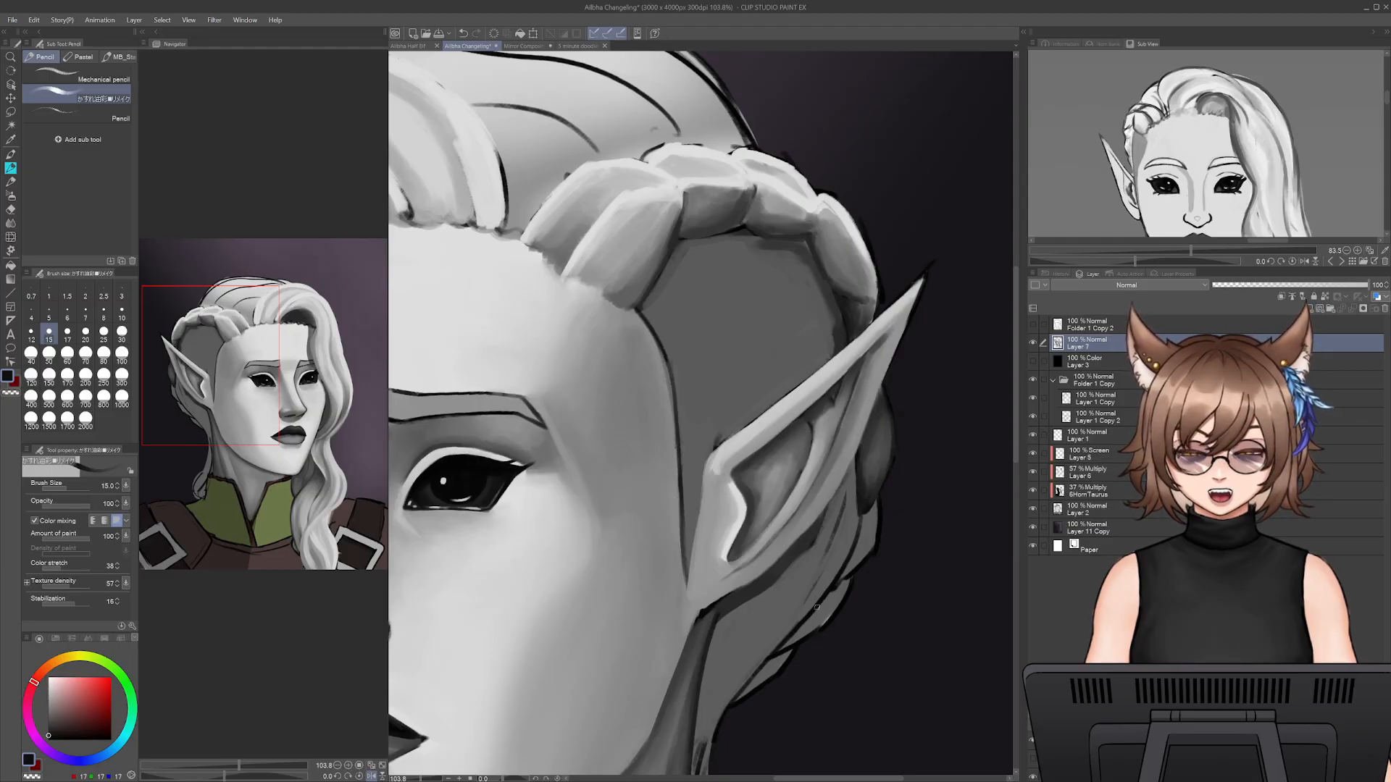
- Darken the gap below the braid section behind the ear with sampled dark grey, finishing at size 25
{"action": "mouse_move", "coordinate": [425, 780]}
{"action": "left_mouse_down"}
{"action": "mouse_move", "coordinate": [410, 779]}
{"action": "mouse_move", "coordinate": [423, 779]}
{"action": "left_mouse_up"}
{"action": "mouse_move", "coordinate": [855, 529]}
{"action": "left_mouse_down"}
{"action": "mouse_move", "coordinate": [850, 476]}
{"action": "mouse_move", "coordinate": [826, 496]}
{"action": "left_mouse_up"}
{"action": "left_click", "coordinate": [844, 442], "text": "alt"}
{"action": "key", "text": "bracketleft"}
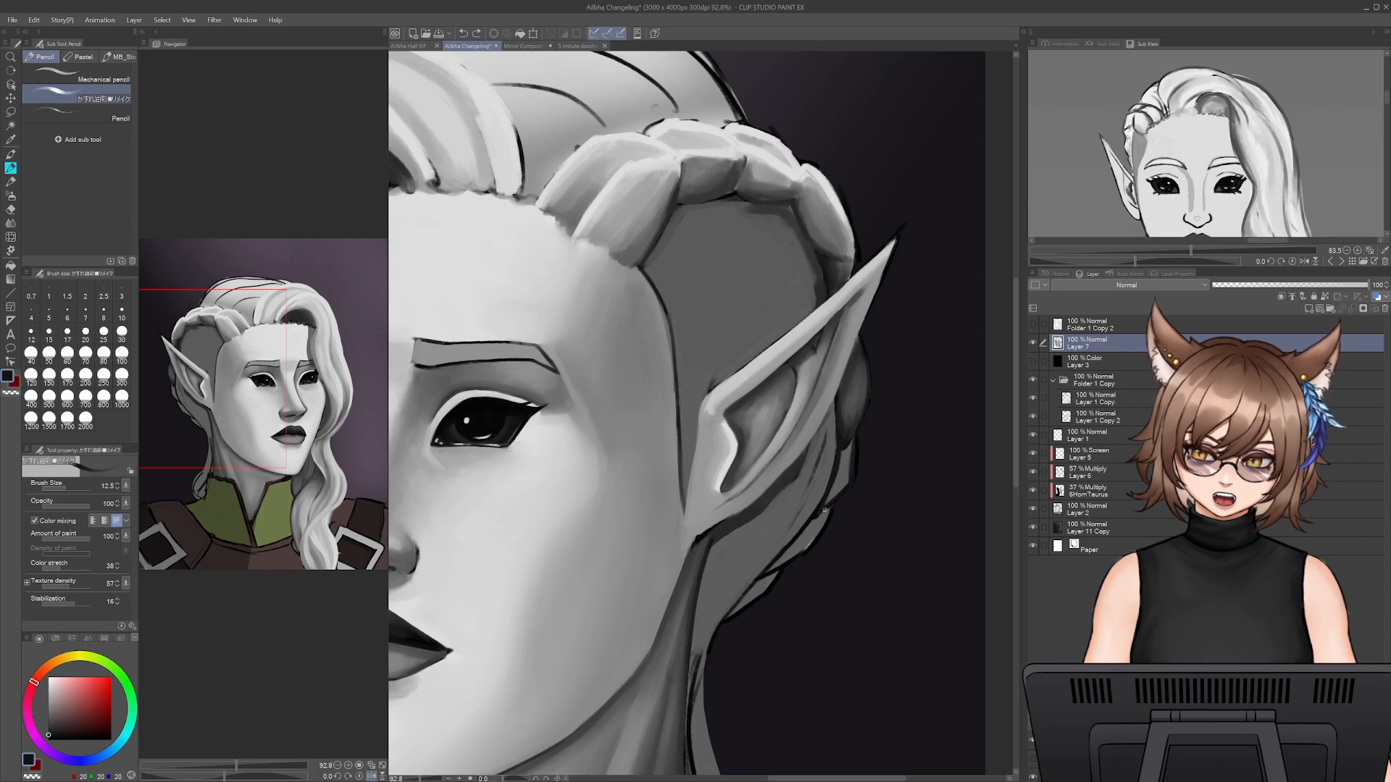
{"action": "left_click", "coordinate": [849, 417], "text": "alt"}
{"action": "key", "text": "bracketright"}
{"action": "key", "text": "bracketright"}
{"action": "key", "text": "bracketright"}
{"action": "key", "text": "bracketright"}
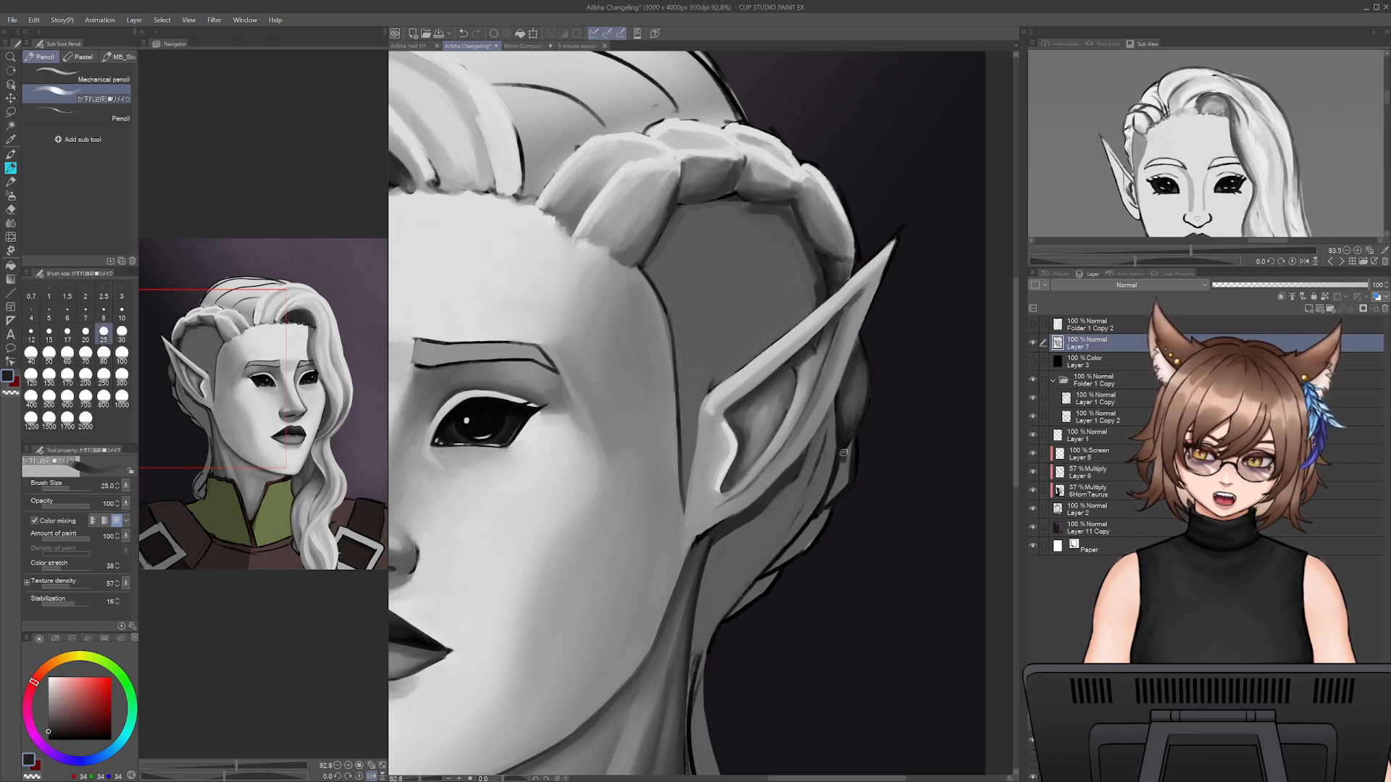
- Shade the next braid section down with sampled mid and dark greys at size 25 and refine its outer edge at size 15
{"action": "left_click", "coordinate": [849, 401], "text": "alt"}
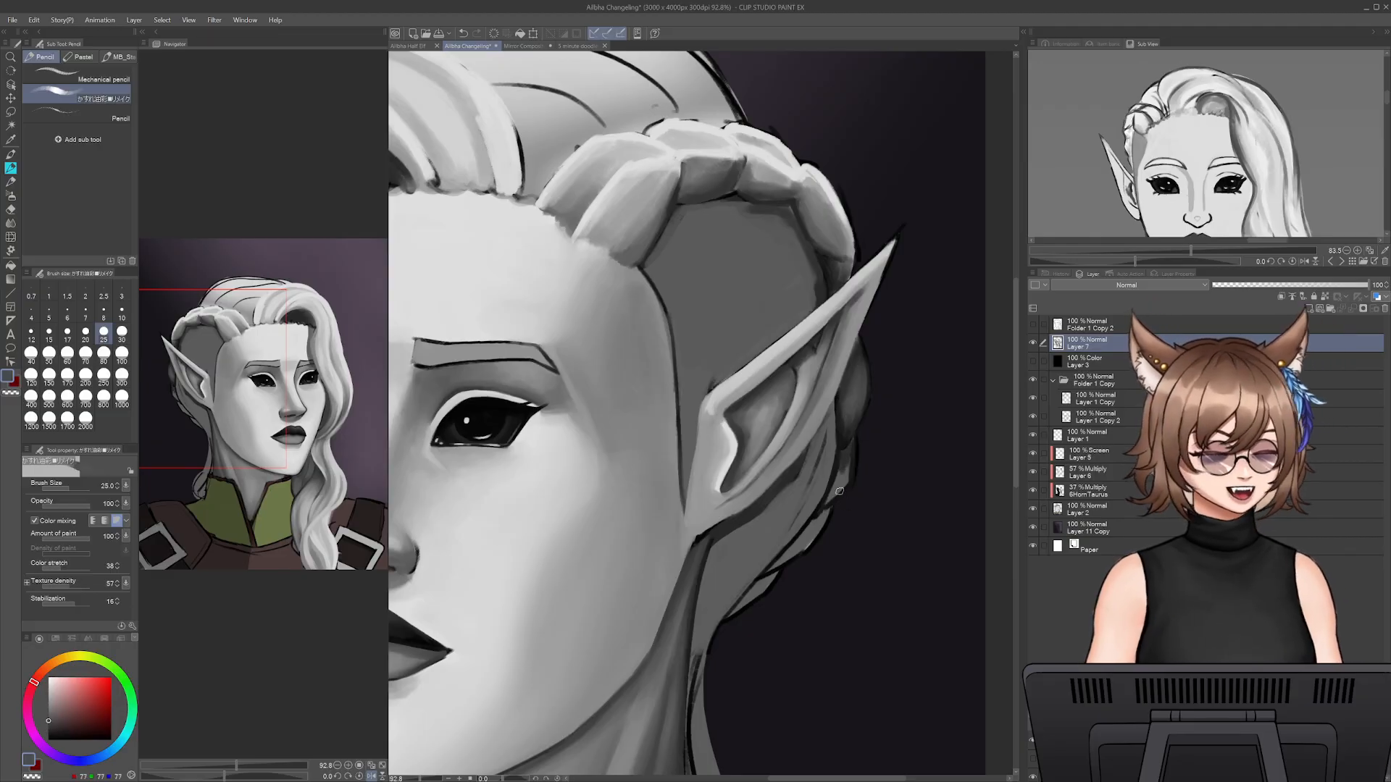
{"action": "left_click", "coordinate": [834, 490], "text": "alt"}
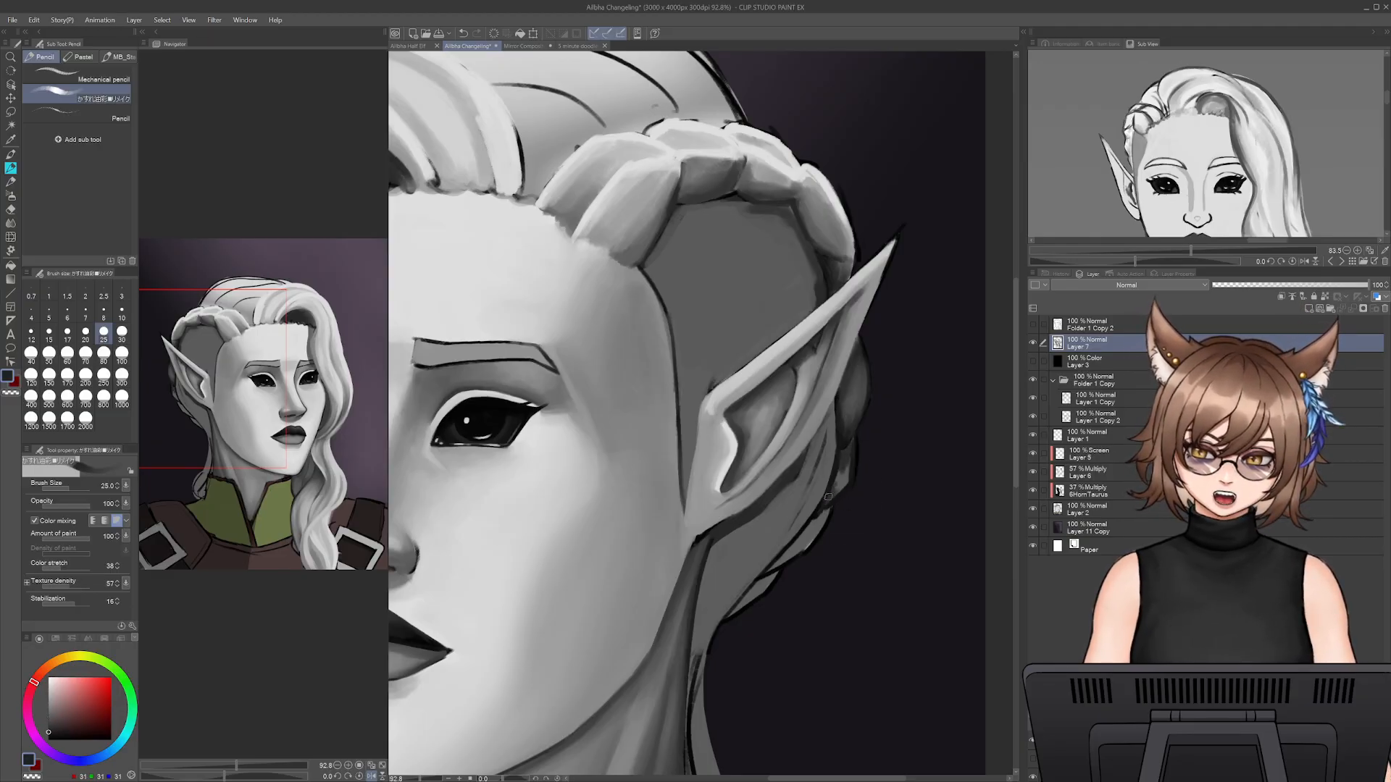
{"action": "left_click", "coordinate": [848, 396], "text": "alt"}
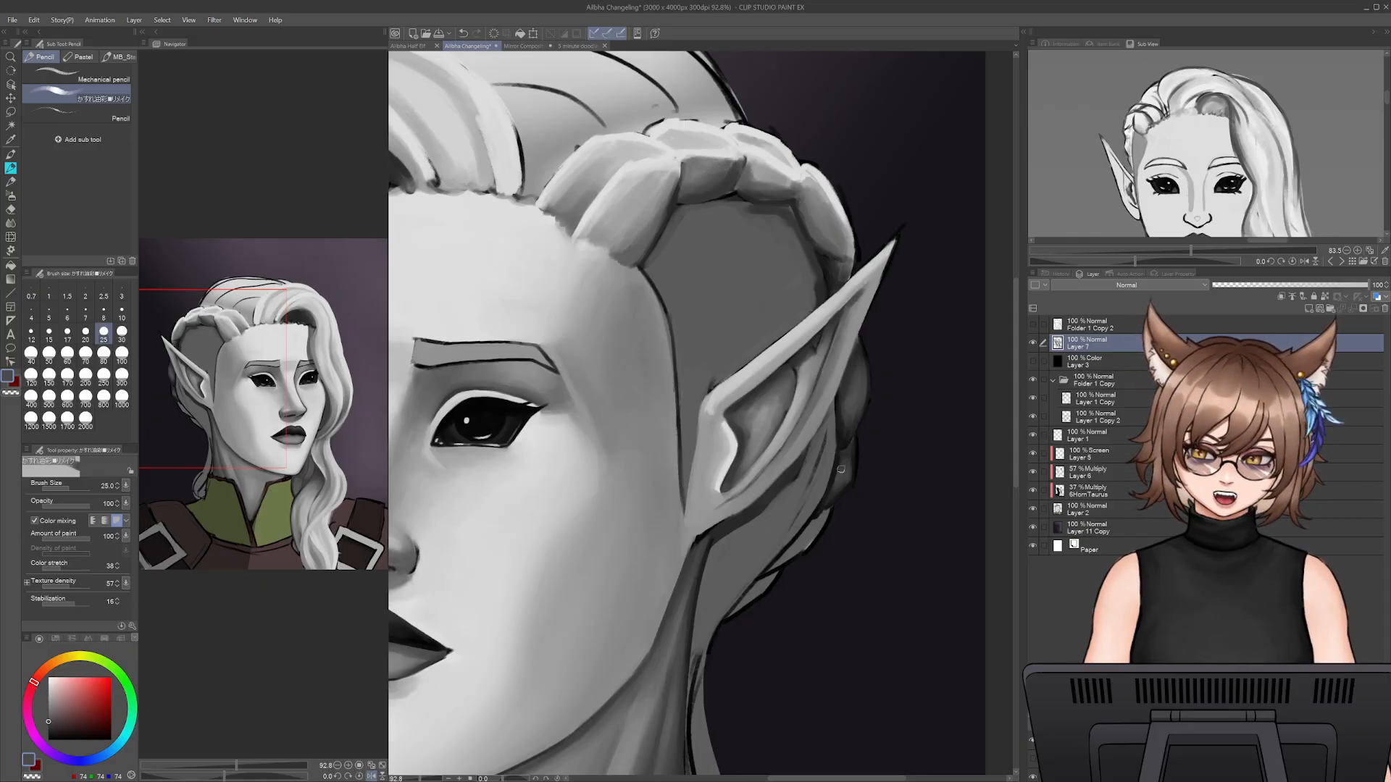
{"action": "left_click", "coordinate": [859, 449], "text": "alt"}
{"action": "key", "text": "bracketleft"}
{"action": "key", "text": "bracketleft"}
{"action": "key", "text": "bracketleft"}
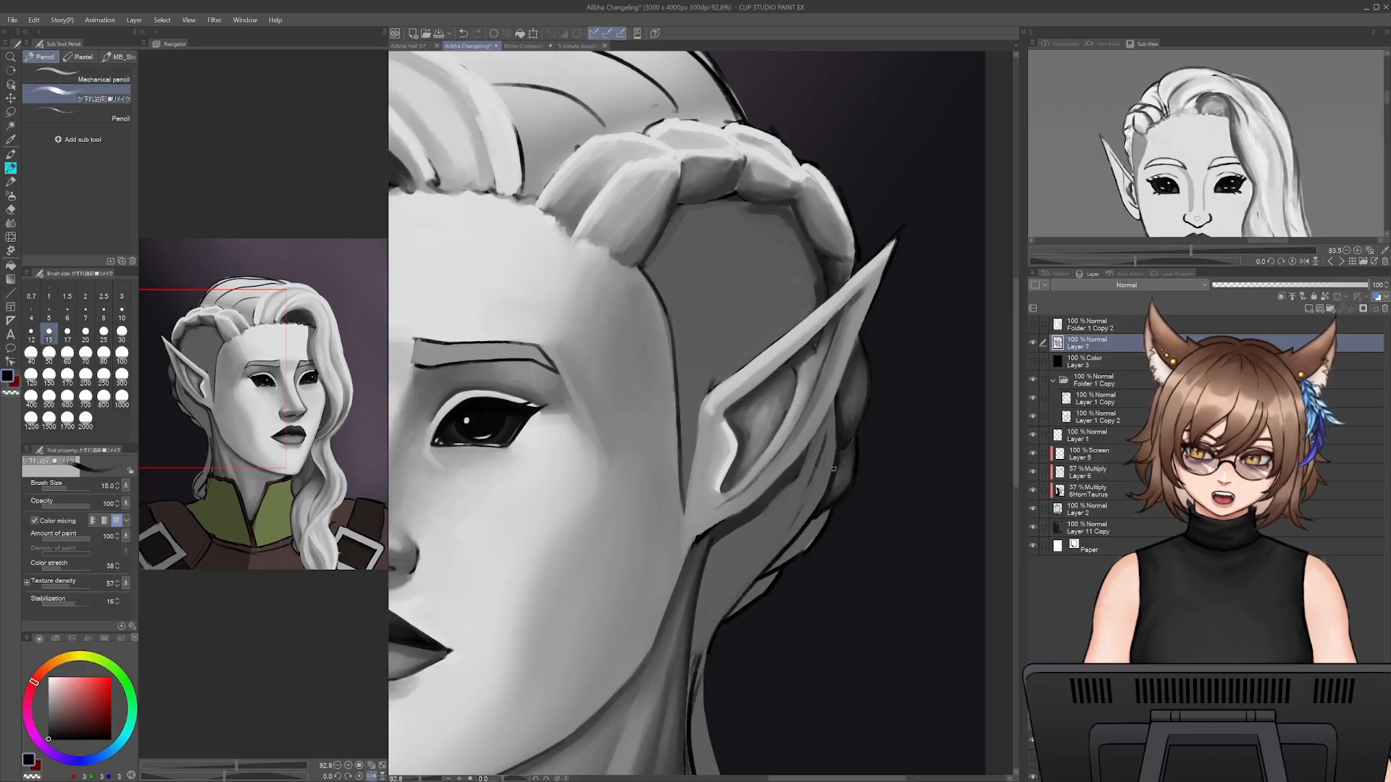
{"action": "left_click", "coordinate": [833, 447], "text": "alt"}
{"action": "key", "text": "bracketright"}
{"action": "key", "text": "bracketright"}
{"action": "key", "text": "bracketright"}
{"action": "key", "text": "bracketright"}
{"action": "key", "text": "bracketright"}
{"action": "key", "text": "bracketright"}
{"action": "mouse_move", "coordinate": [833, 434]}
{"action": "left_mouse_down"}
{"action": "mouse_move", "coordinate": [805, 505]}
{"action": "mouse_move", "coordinate": [809, 490]}
{"action": "mouse_move", "coordinate": [754, 564]}
{"action": "left_mouse_up"}
{"action": "key", "text": "ctrl+z"}
- Paint a dark grey shadow on the hair along the back and underside of the ear at size 30
{"action": "left_click", "coordinate": [758, 511], "text": "alt"}
{"action": "key", "text": "bracketleft"}
{"action": "key", "text": "bracketleft"}
{"action": "key", "text": "bracketleft"}
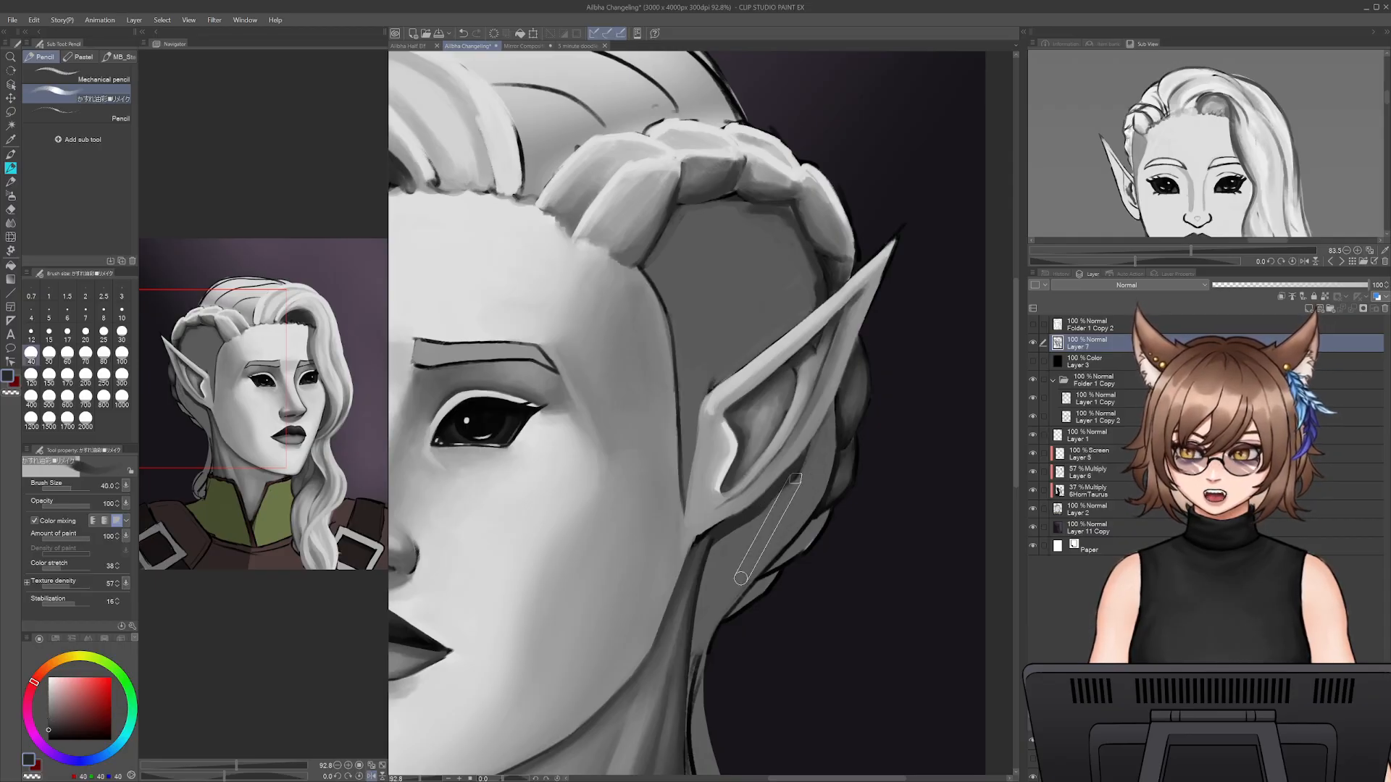
{"action": "key", "text": "bracketright"}
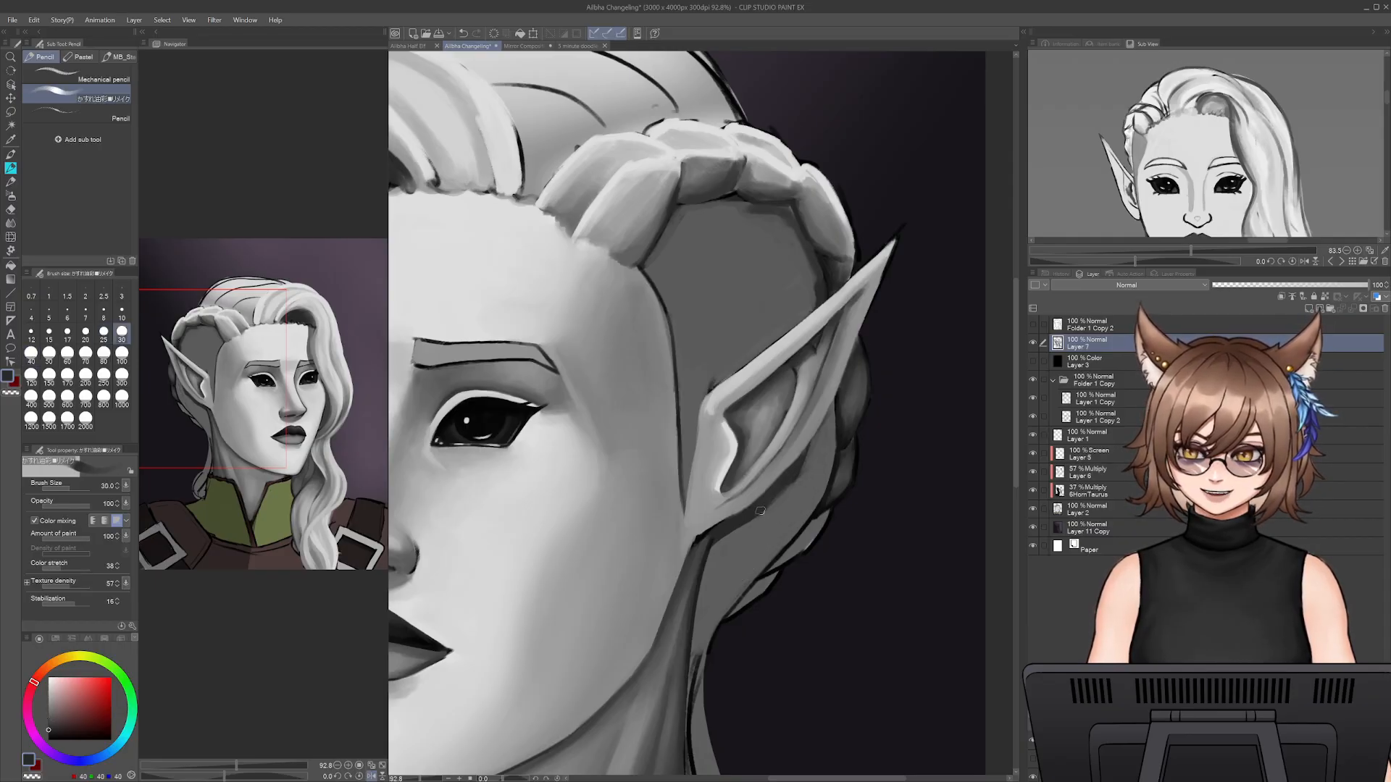
{"action": "left_click_drag", "start_coordinate": [811, 455], "coordinate": [830, 414]}
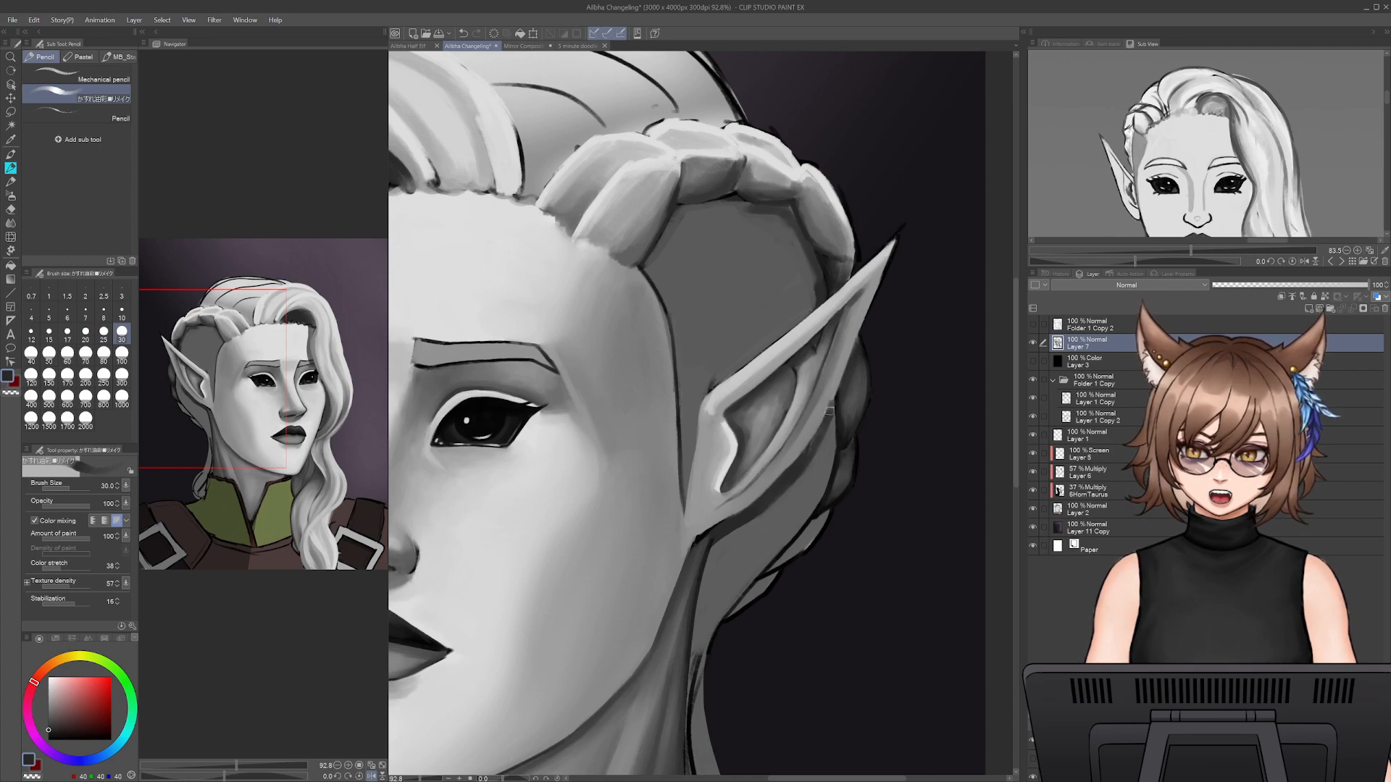
{"action": "left_click", "coordinate": [834, 397], "text": "alt"}
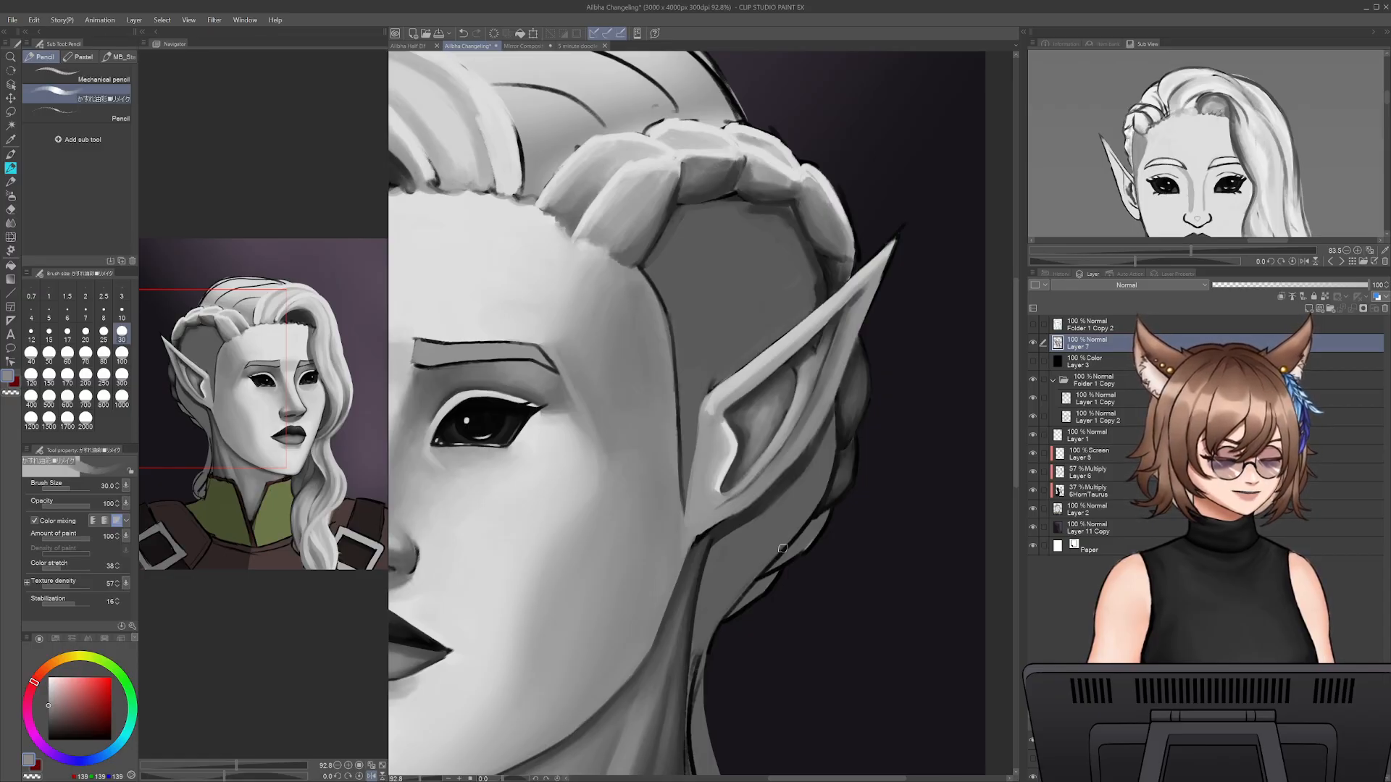
- Blend the shadow under the ear into the surrounding hair with sampled greys at size 45
{"action": "left_click", "coordinate": [788, 516], "text": "alt"}
{"action": "key", "text": "bracketright"}
{"action": "key", "text": "bracketright"}
{"action": "key", "text": "bracketright"}
{"action": "left_click_drag", "start_coordinate": [775, 472], "coordinate": [827, 433]}
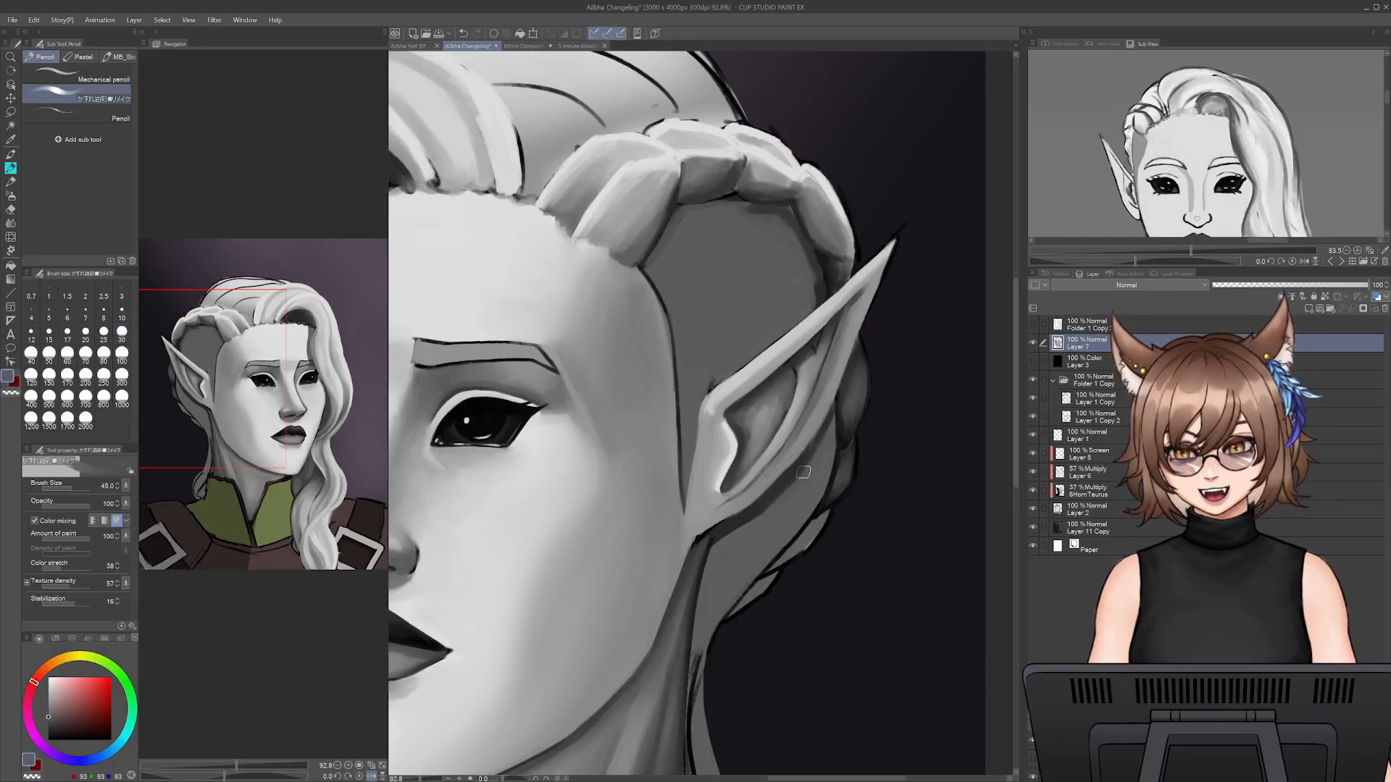
{"action": "left_click", "coordinate": [724, 532], "text": "alt"}
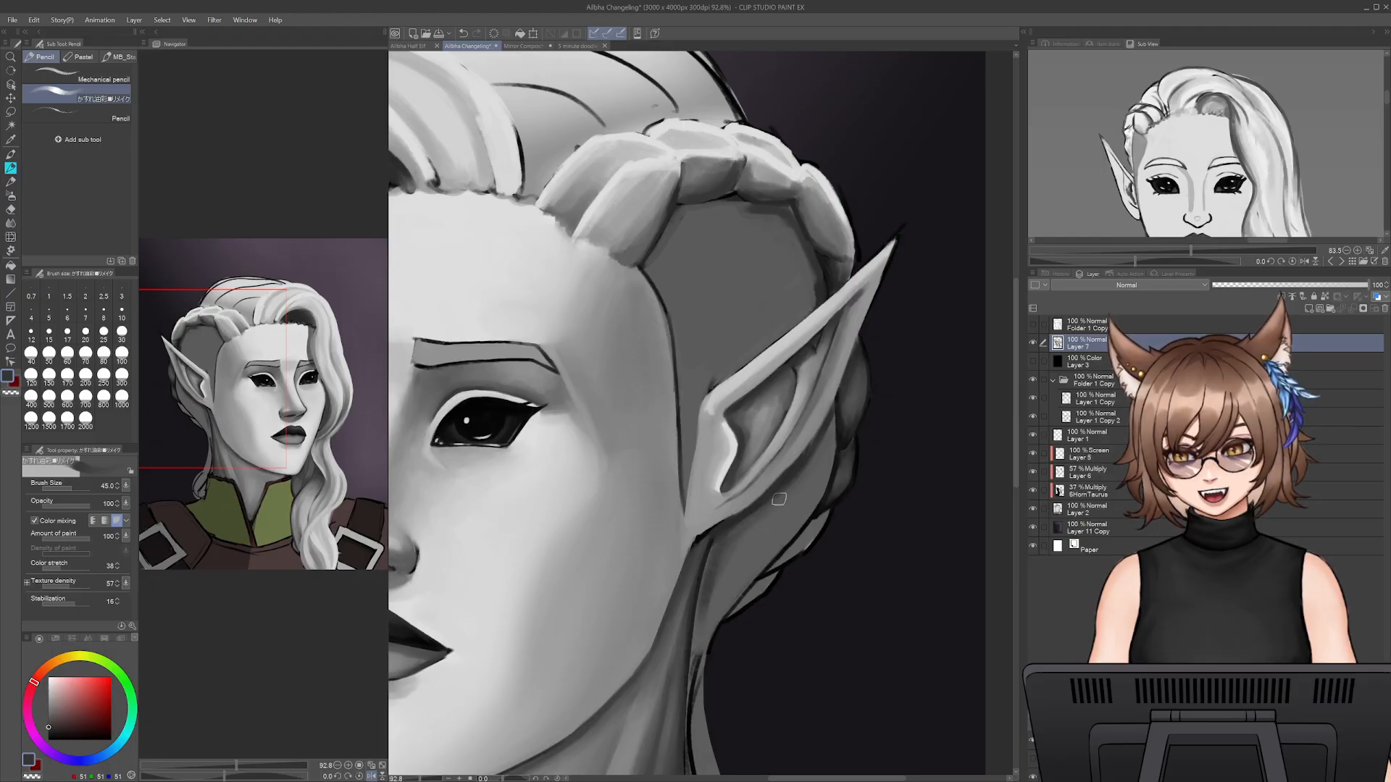
- Clean the ear's back edge with light grey at size 25 and smooth the hair behind it with mid grey at size 35
{"action": "left_click", "coordinate": [804, 449], "text": "alt"}
{"action": "key", "text": "bracketleft"}
{"action": "key", "text": "bracketleft"}
{"action": "key", "text": "bracketleft"}
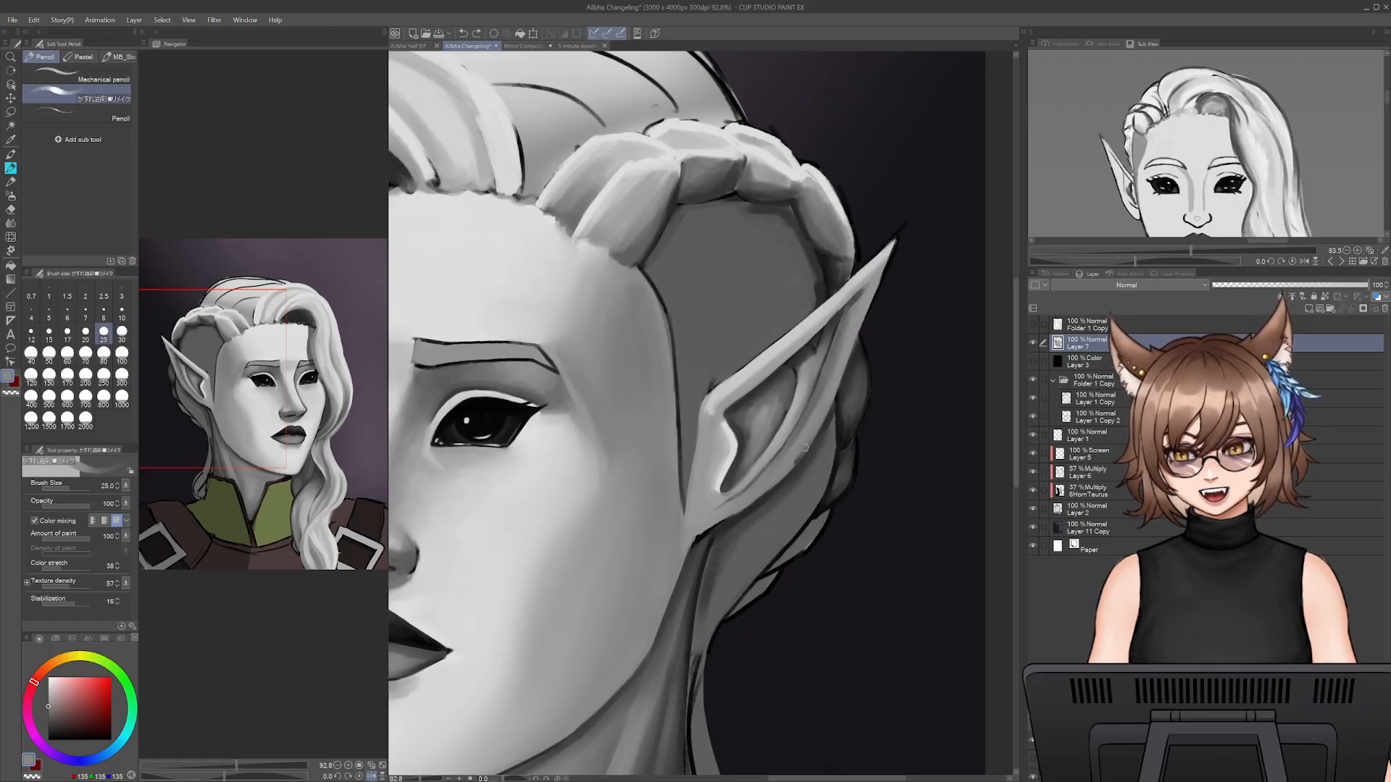
{"action": "left_click", "coordinate": [821, 445], "text": "alt"}
{"action": "key", "text": "bracketright"}
{"action": "key", "text": "bracketright"}
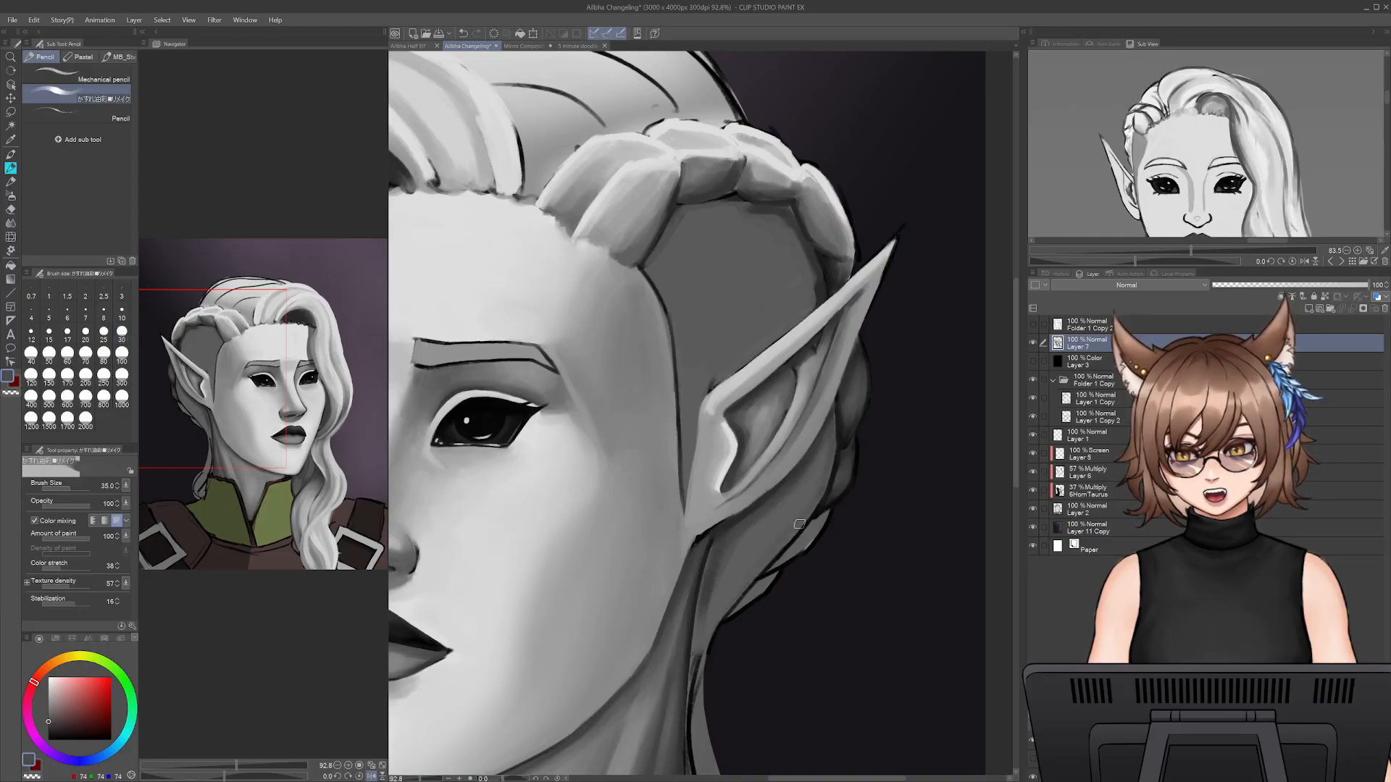
{"action": "left_click", "coordinate": [751, 540], "text": "alt"}
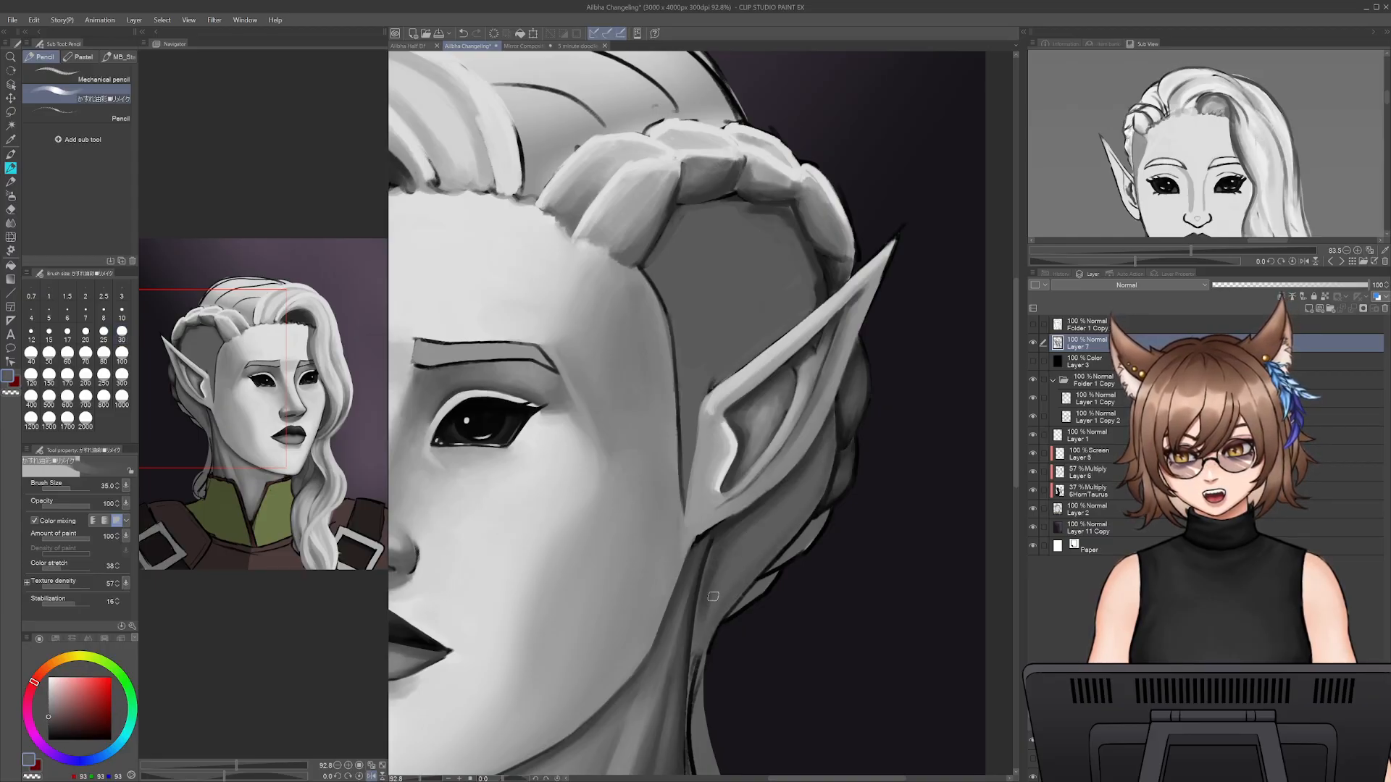
- Blend the hair behind the neck below the ear with sampled greys at size 25, covering the black line there
{"action": "left_click", "coordinate": [716, 545], "text": "alt"}
{"action": "key", "text": "bracketleft"}
{"action": "key", "text": "bracketleft"}
{"action": "left_click_drag", "start_coordinate": [698, 585], "coordinate": [696, 649]}
{"action": "left_click", "coordinate": [722, 580], "text": "alt"}
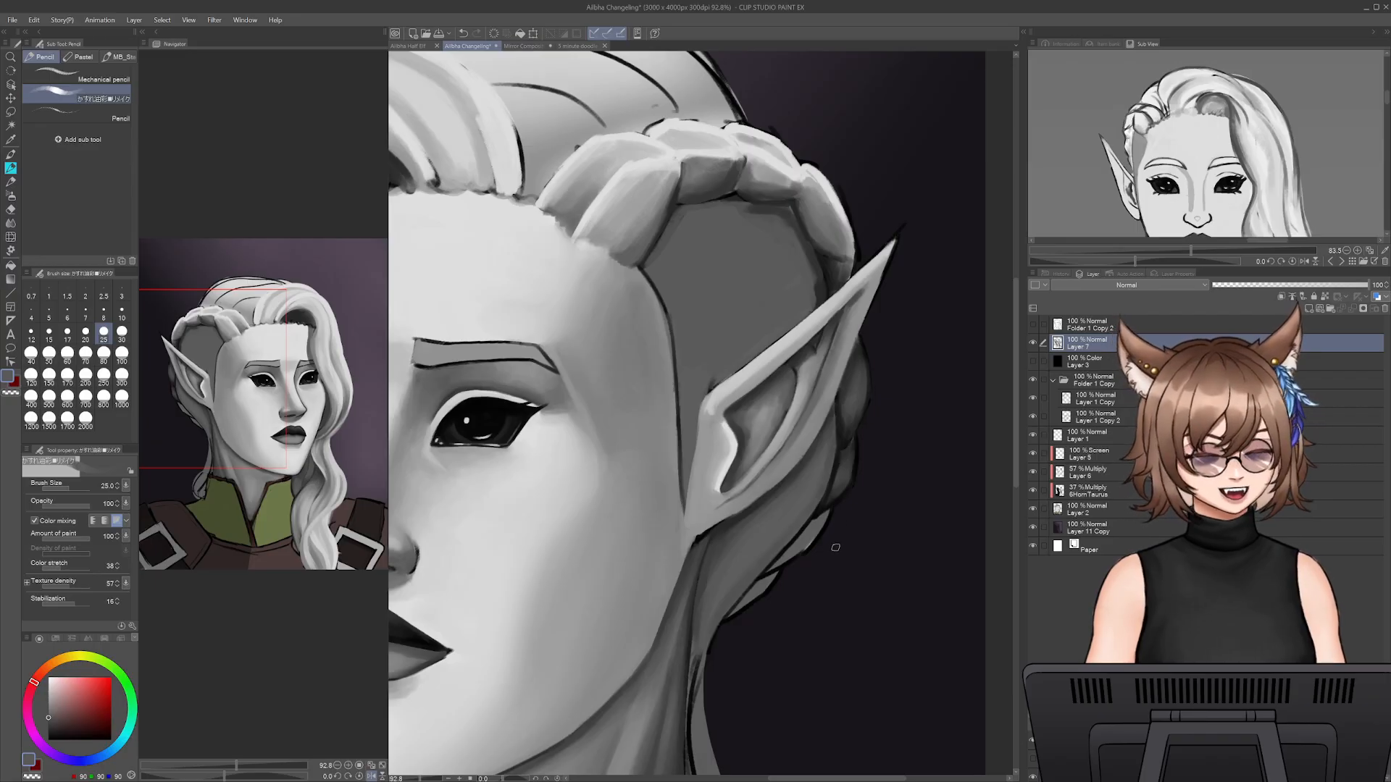
- Rework the hair's lower back edge behind the ear with sampled greys and near-black at size 25, softening the black outline
{"action": "left_click", "coordinate": [828, 527], "text": "alt"}
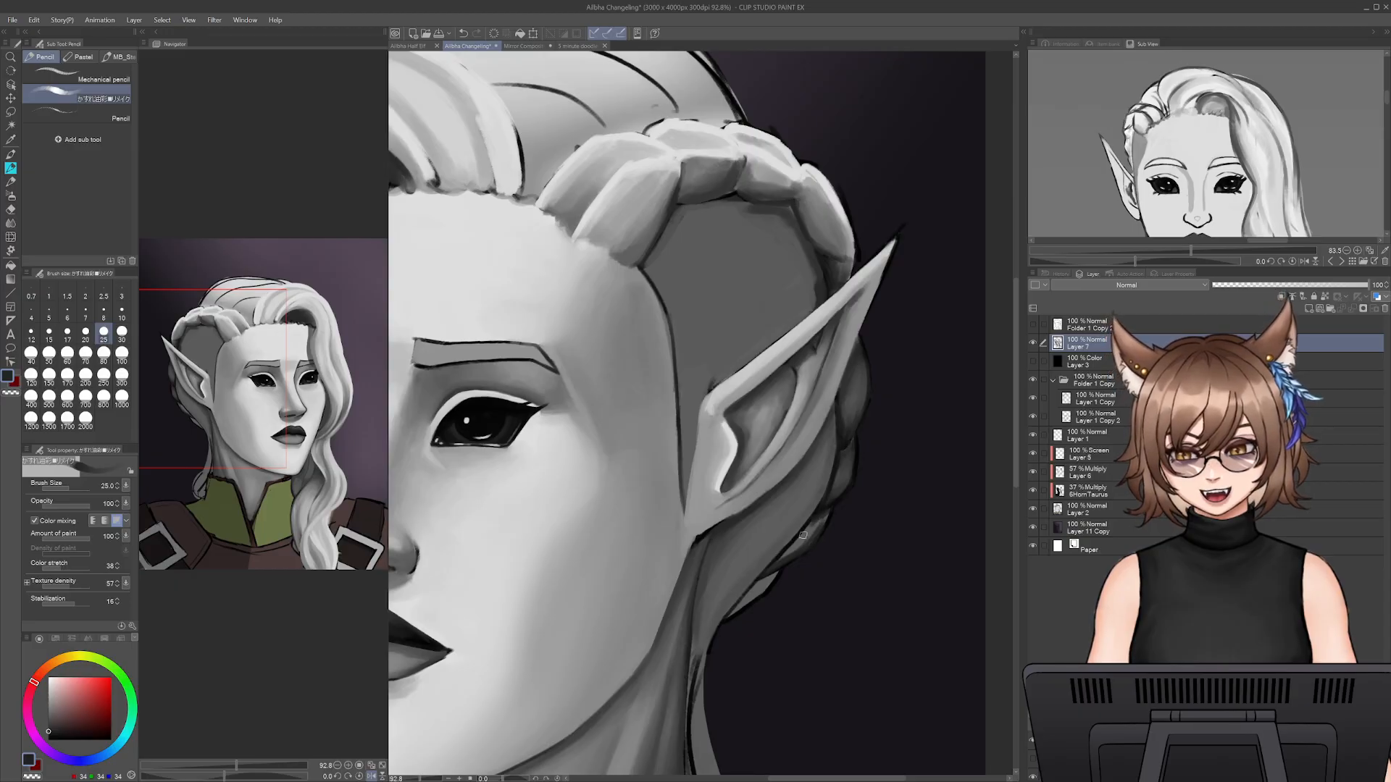
{"action": "left_click", "coordinate": [805, 538], "text": "alt"}
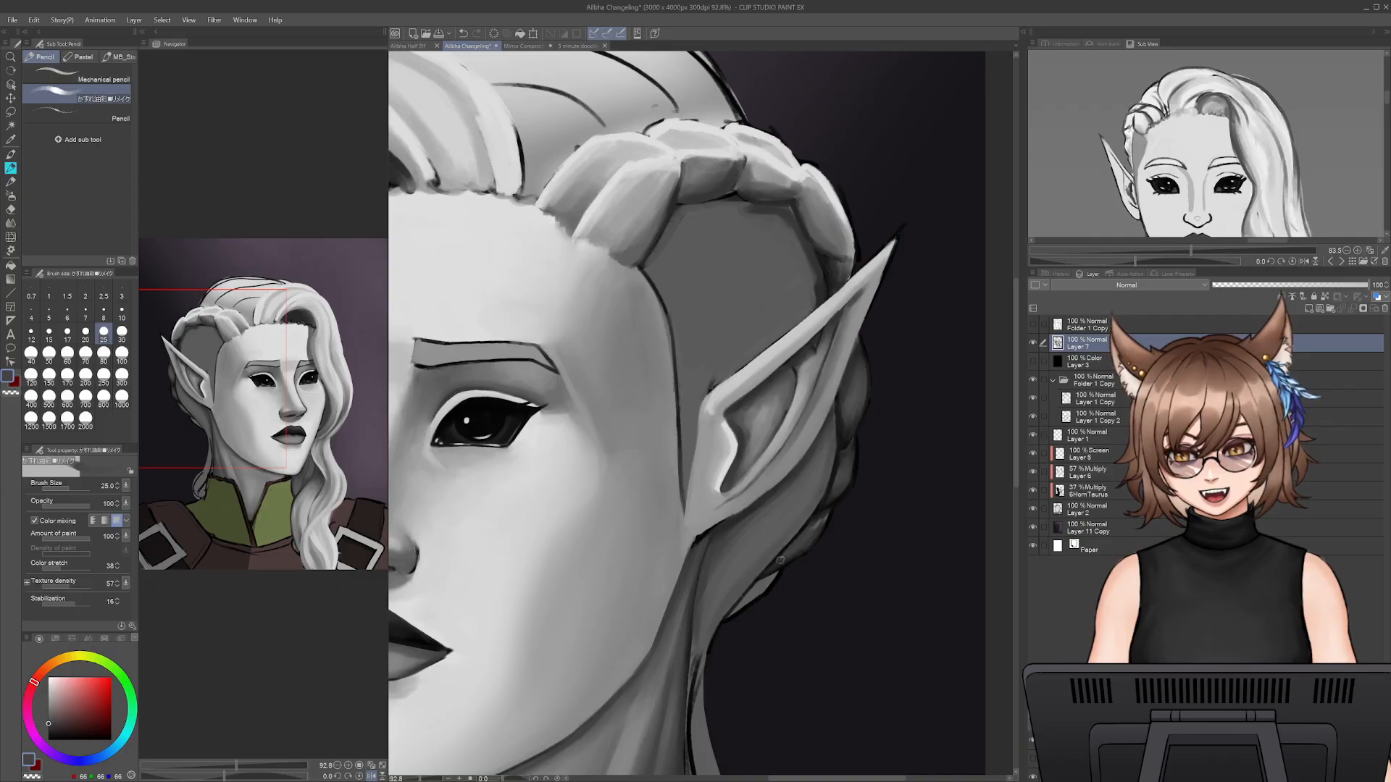
{"action": "left_click", "coordinate": [821, 519], "text": "alt"}
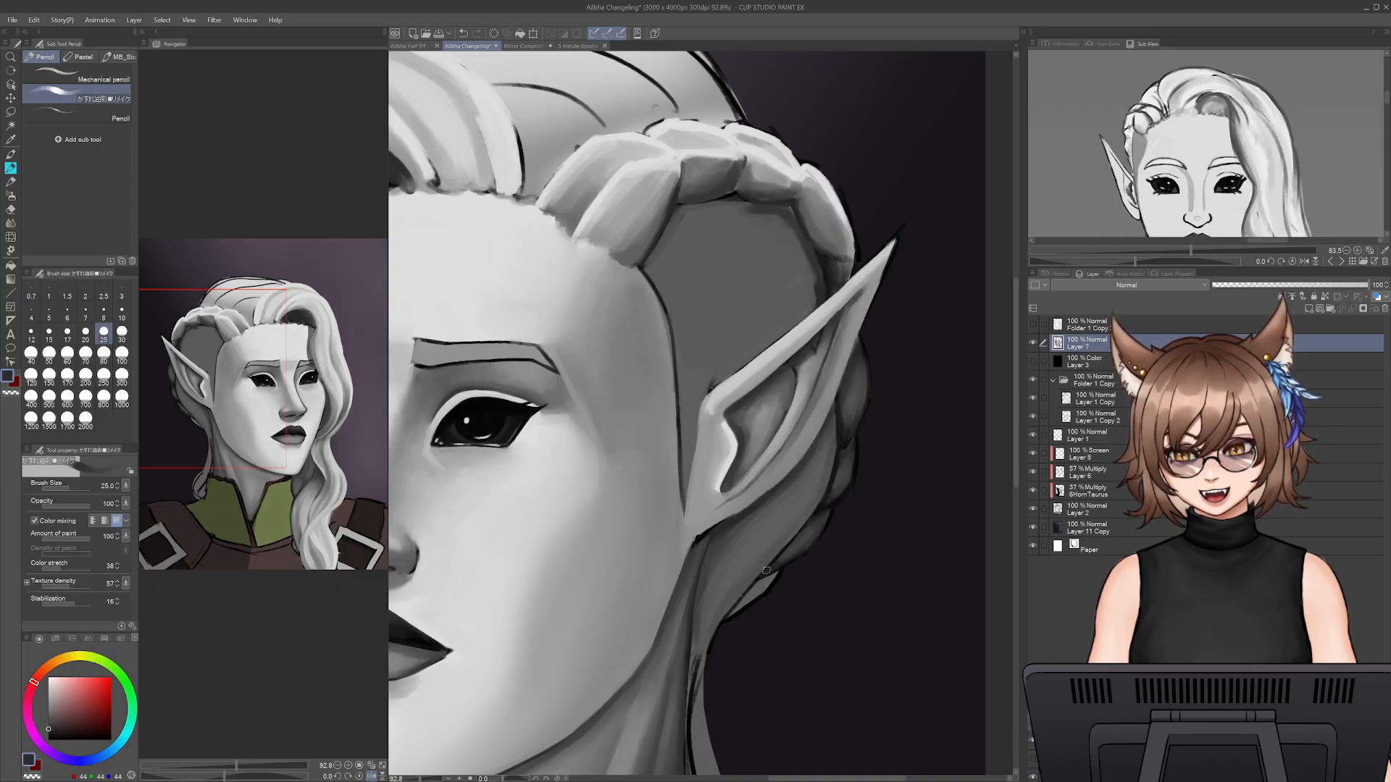
{"action": "left_click", "coordinate": [824, 512], "text": "alt"}
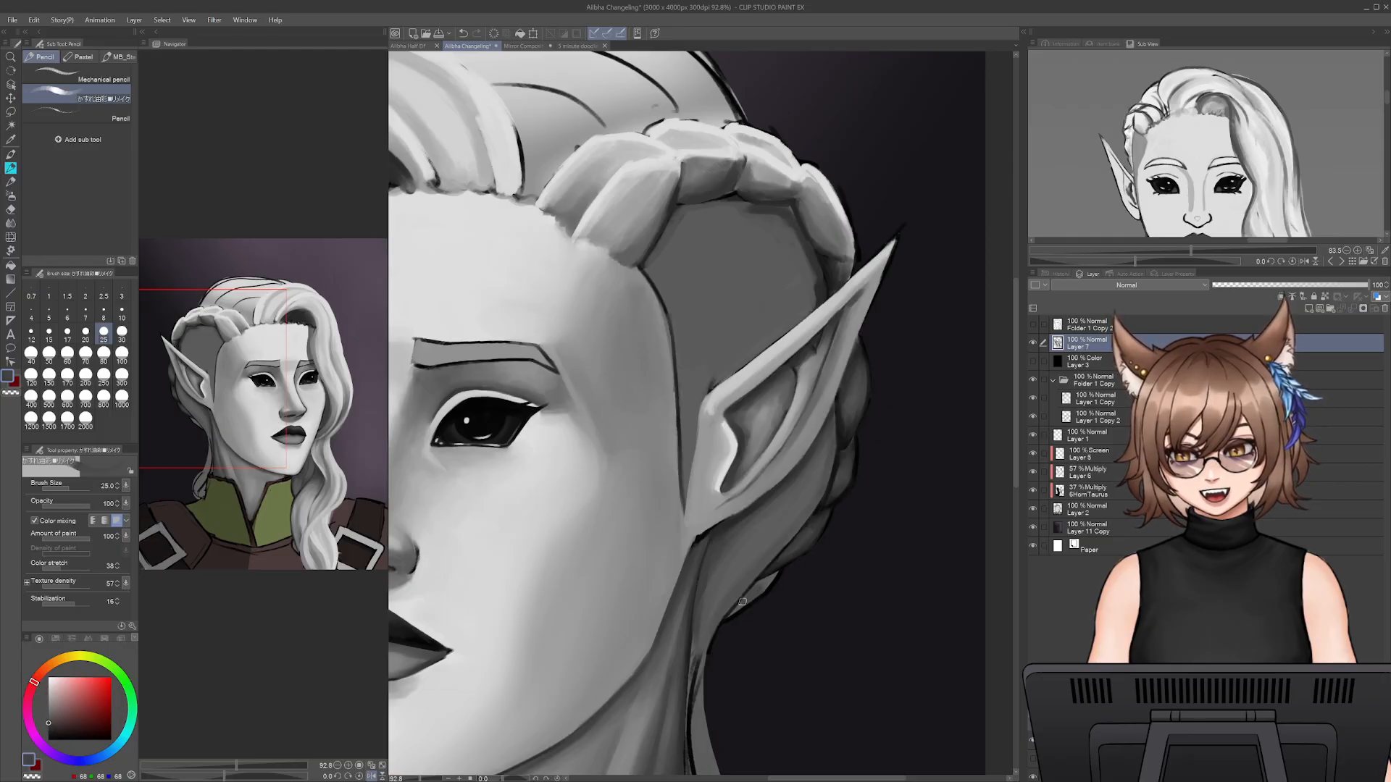
{"action": "left_click", "coordinate": [764, 578], "text": "alt"}
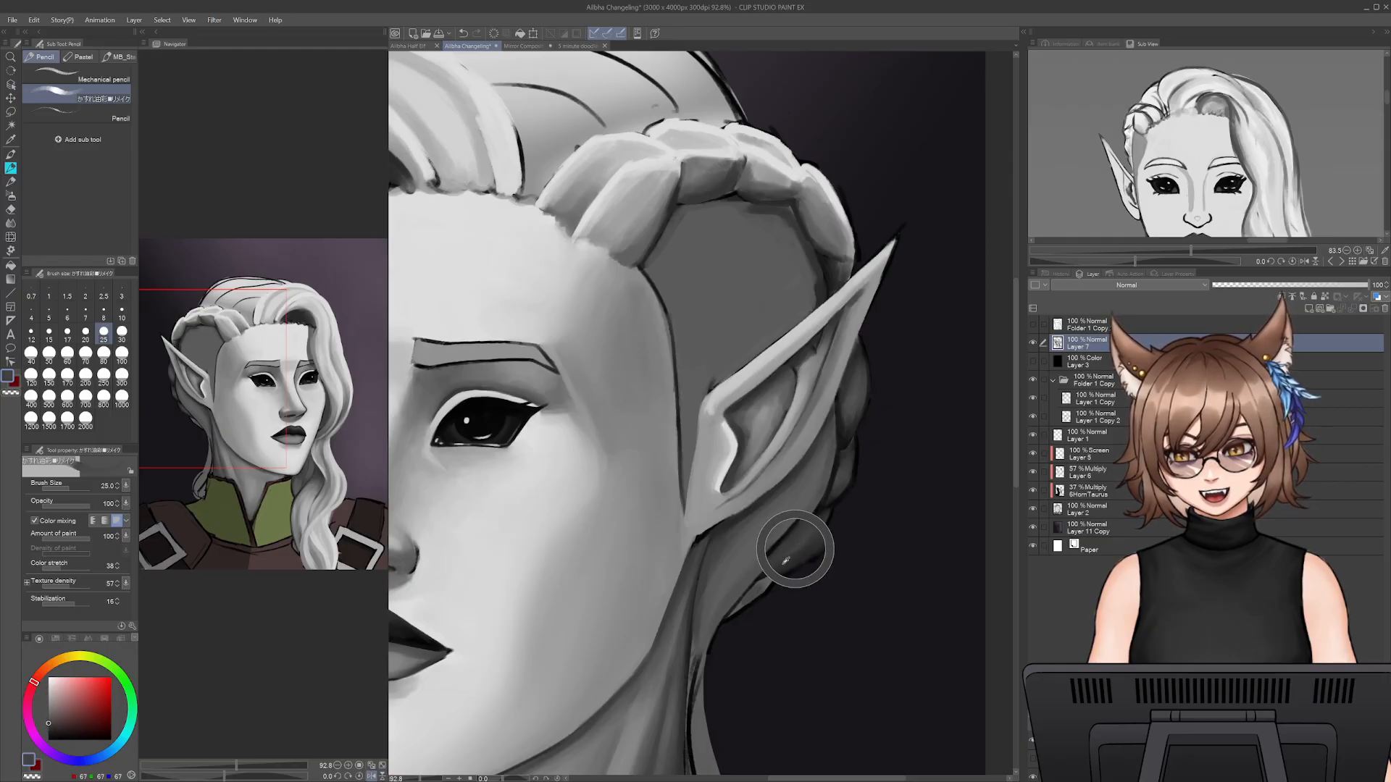
{"action": "left_click", "coordinate": [752, 598], "text": "alt"}
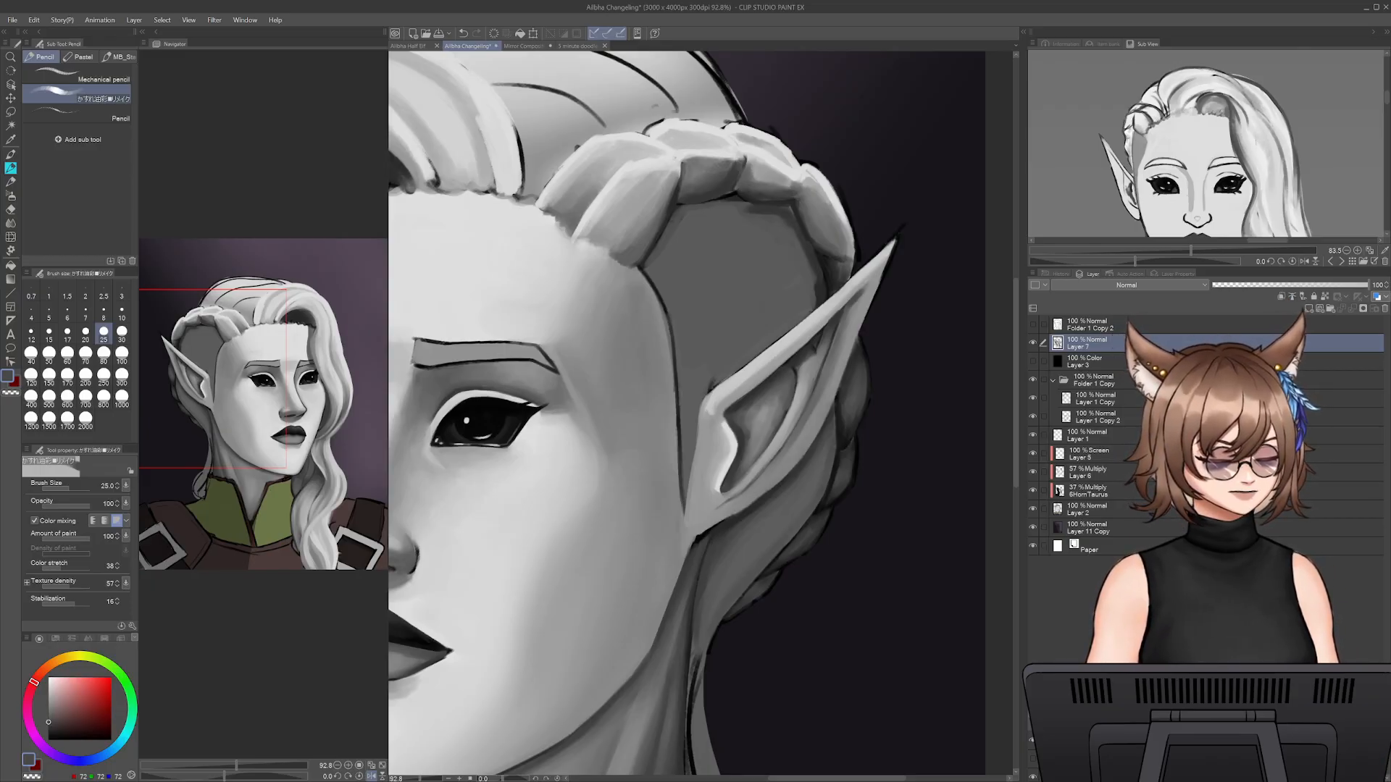
- Refine the hair's bottom edge near the nape with near-black at size 12.5
{"action": "left_click", "coordinate": [776, 578], "text": "alt"}
{"action": "left_click", "coordinate": [775, 579], "text": "alt"}
{"action": "key", "text": "bracketleft"}
{"action": "key", "text": "bracketleft"}
{"action": "key", "text": "bracketleft"}
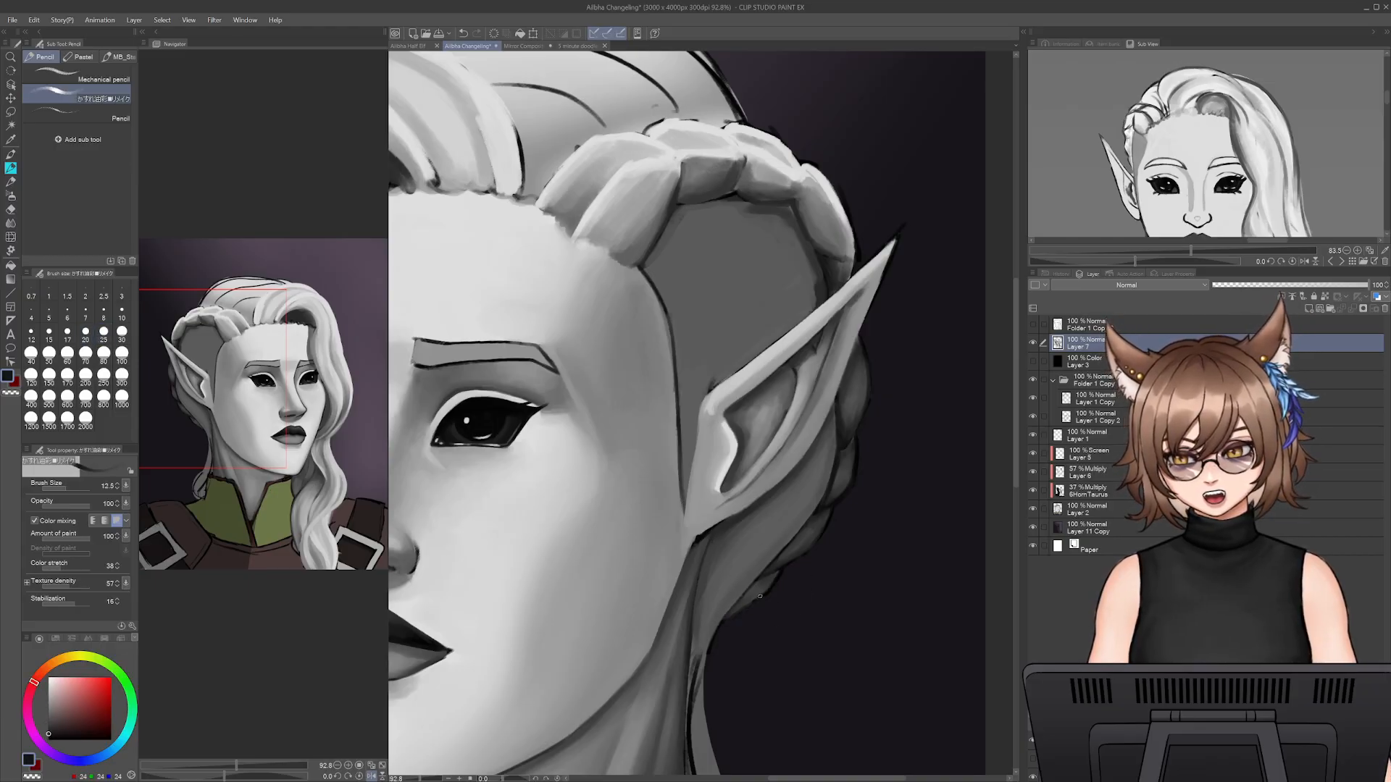
{"action": "left_click_drag", "start_coordinate": [747, 586], "coordinate": [792, 537]}
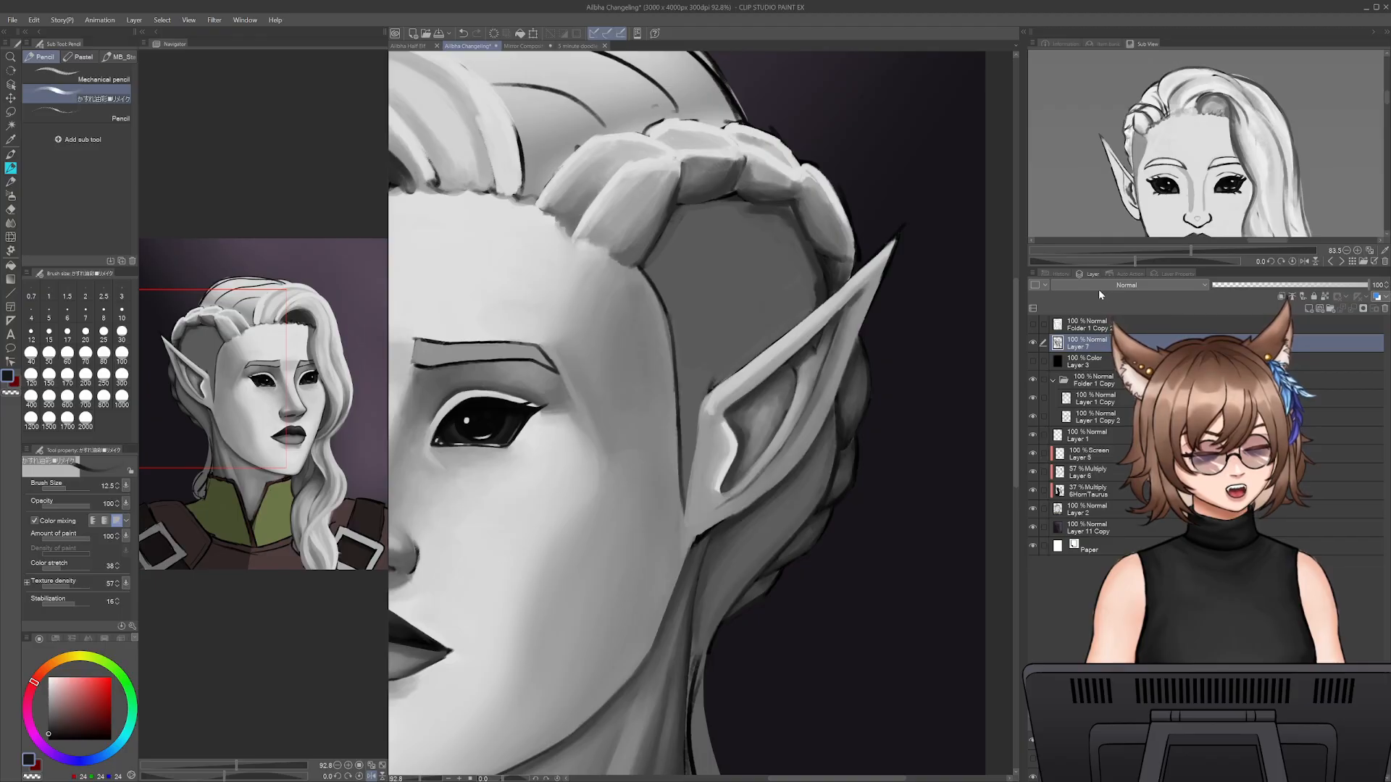
- Blend the hair tapering from the ear to the nape with greys at sizes 25 and 15
{"action": "left_click_drag", "start_coordinate": [700, 650], "coordinate": [760, 478]}
{"action": "key", "text": "]"}
{"action": "key", "text": "]"}
{"action": "key", "text": "]"}
{"action": "mouse_move", "coordinate": [843, 401]}
{"action": "left_mouse_down"}
{"action": "mouse_move", "coordinate": [761, 475]}
{"action": "mouse_move", "coordinate": [755, 527]}
{"action": "left_mouse_up"}
{"action": "key", "text": "["}
{"action": "key", "text": "["}
{"action": "left_click", "coordinate": [799, 443], "text": "alt"}
{"action": "key", "text": "ctrl+z"}
{"action": "left_click", "coordinate": [752, 529], "text": "alt"}
{"action": "left_click_drag", "start_coordinate": [792, 450], "coordinate": [745, 537]}
{"action": "left_click_drag", "start_coordinate": [789, 458], "coordinate": [757, 507]}
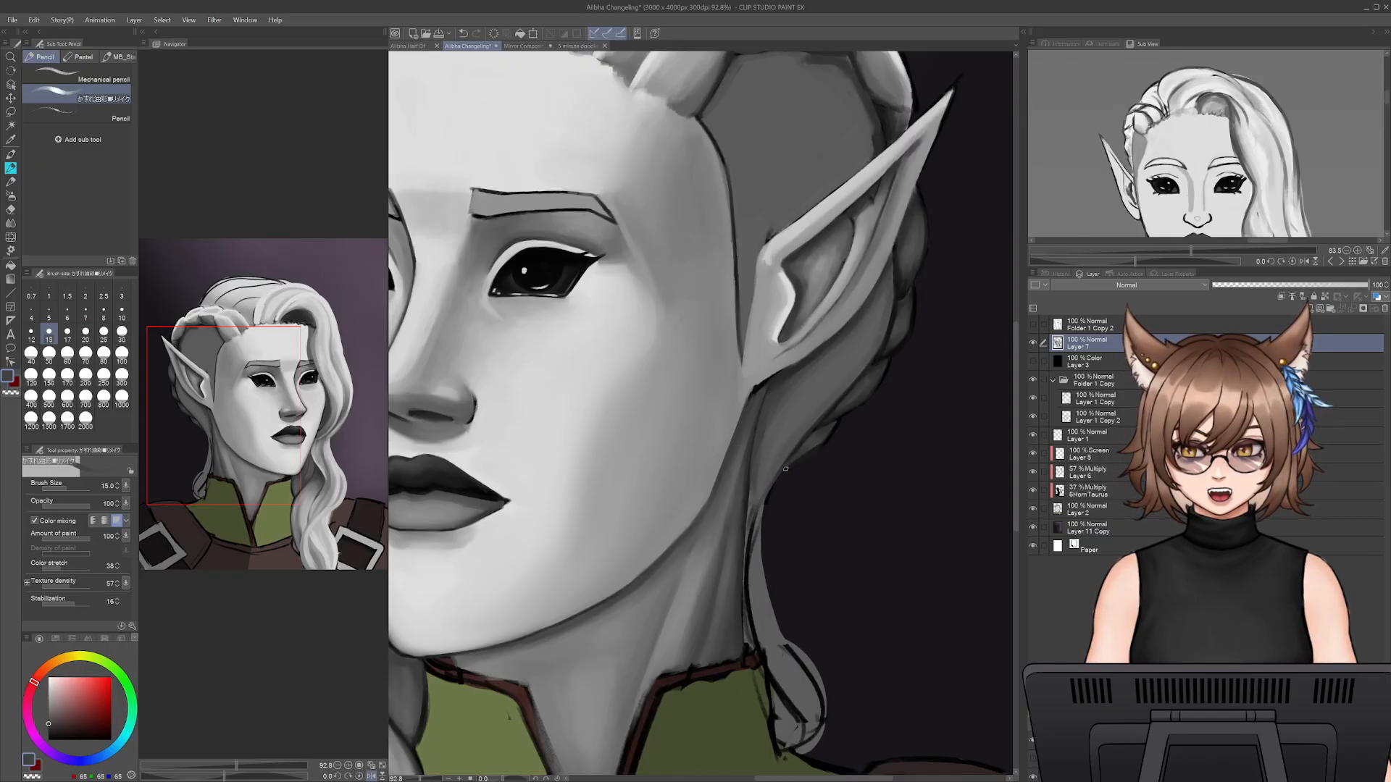
- Touch up the boundary between the neck and the hair below the ear with sampled tones at sizes 15 and 20
{"action": "left_click", "coordinate": [770, 489], "text": "alt"}
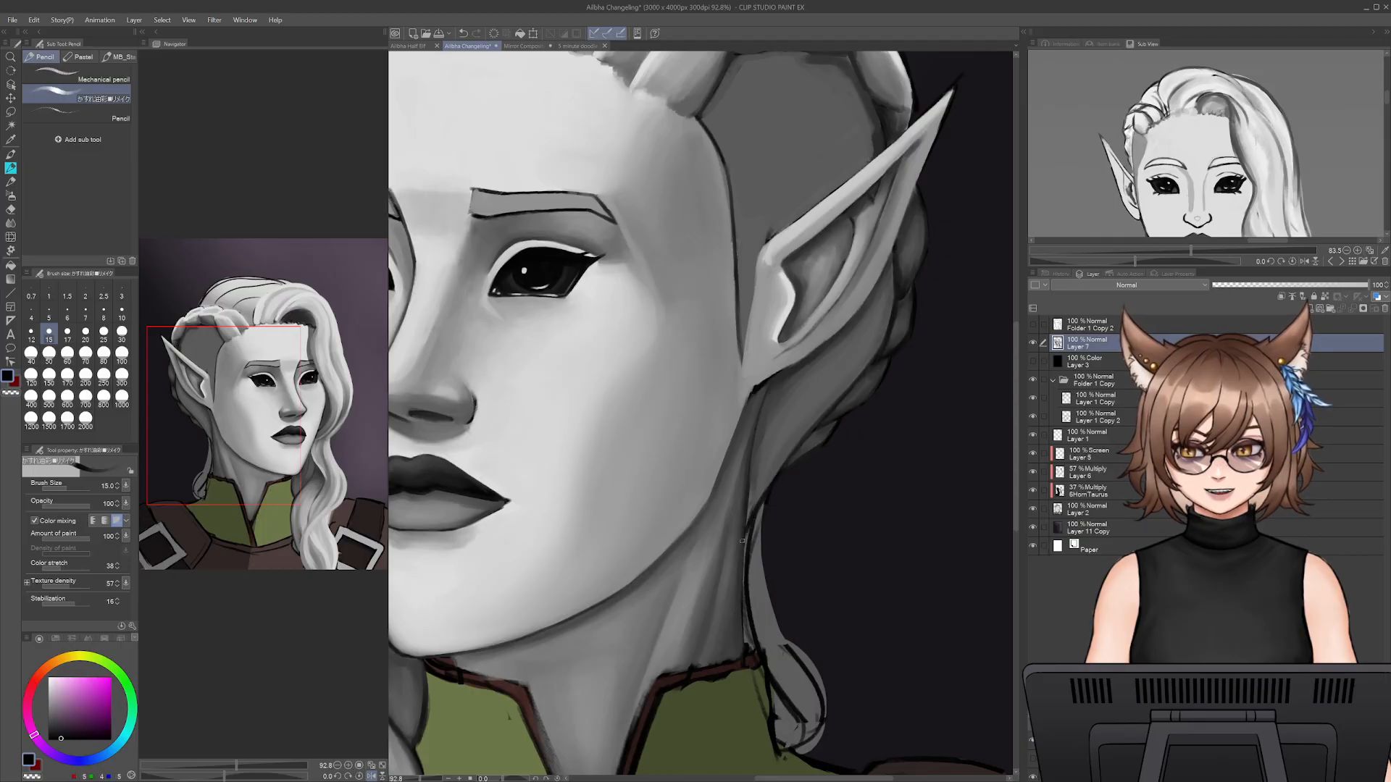
{"action": "left_click", "coordinate": [759, 482], "text": "alt"}
{"action": "key", "text": "bracketright"}
{"action": "left_click", "coordinate": [752, 476], "text": "alt"}
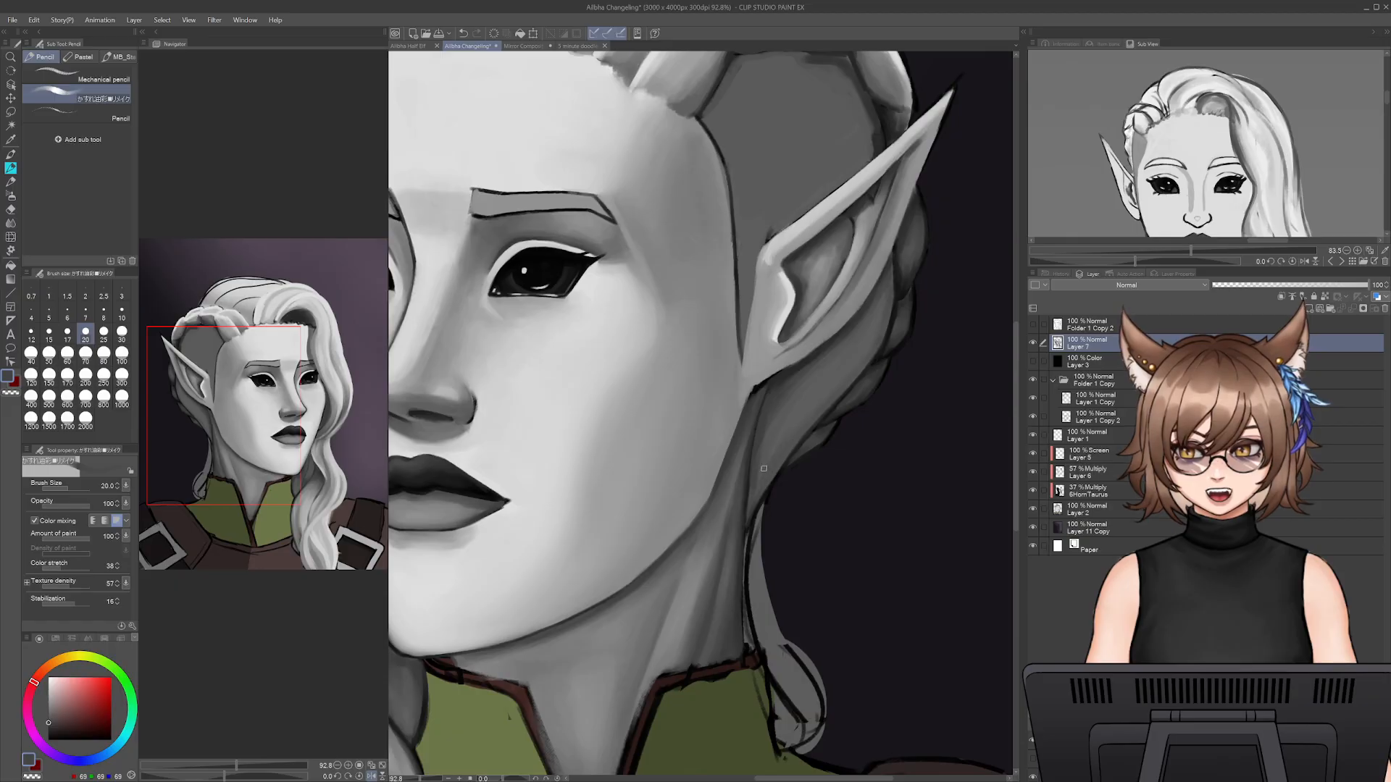
- Smooth the hair just below and behind the ear with sampled mid grey at sizes 30 to 40
{"action": "key", "text": "bracketright"}
{"action": "key", "text": "bracketright"}
{"action": "key", "text": "bracketright"}
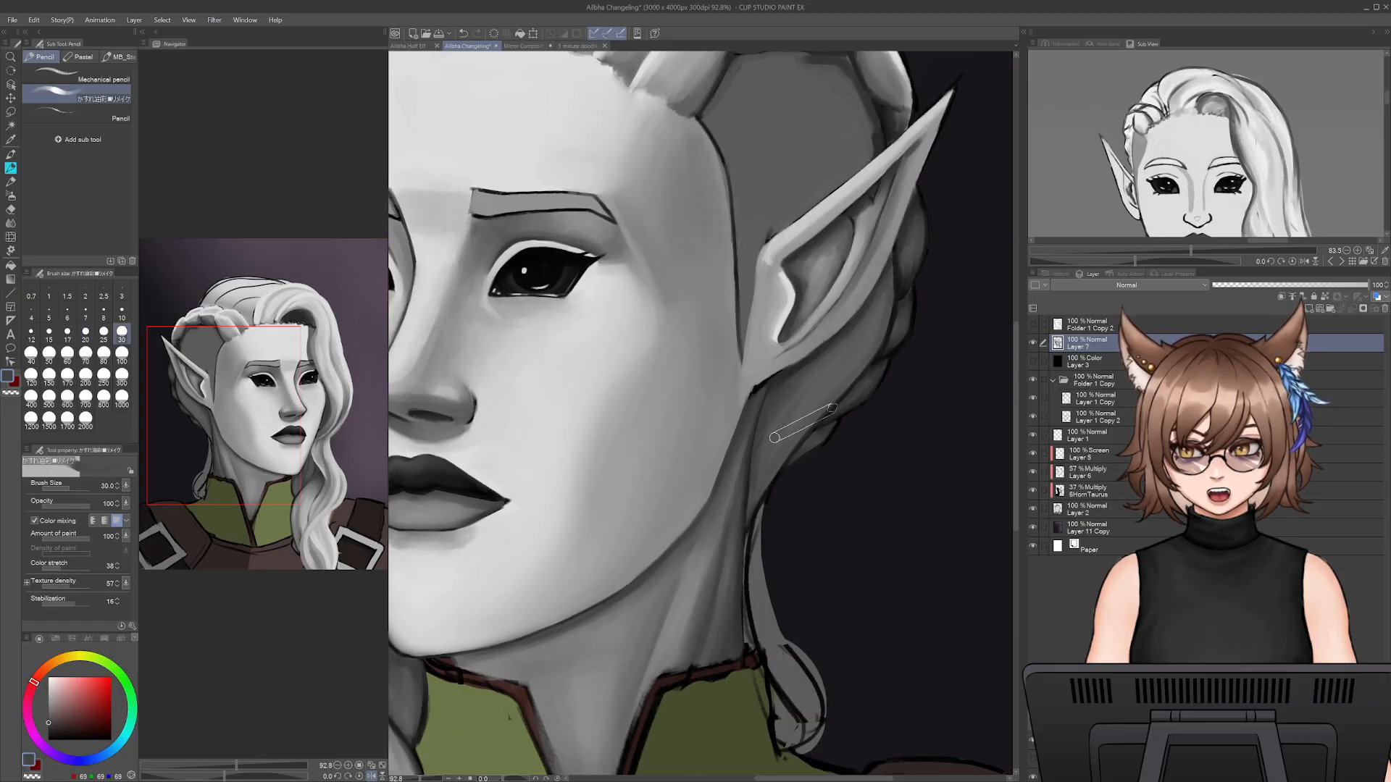
{"action": "left_click", "coordinate": [805, 399], "text": "alt"}
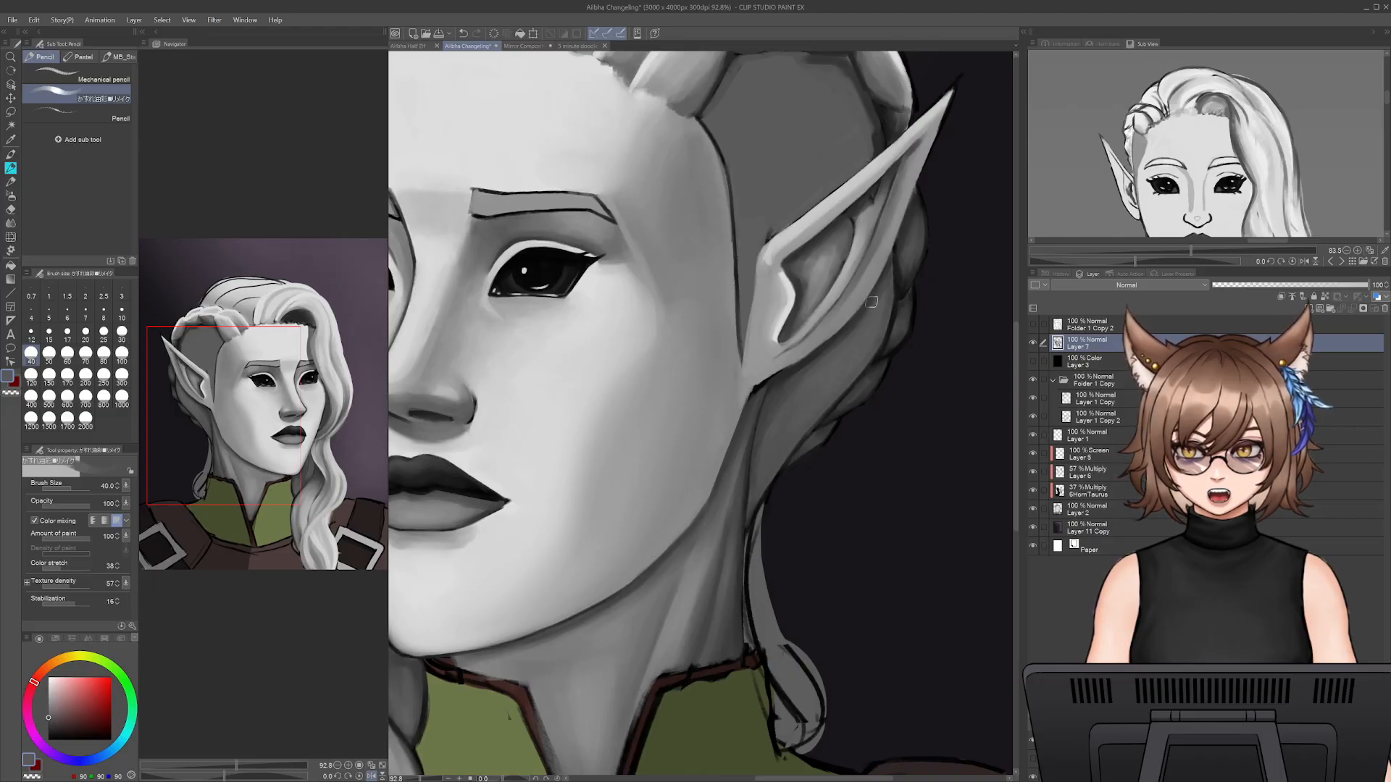
- Shade the borders of the flat hair section between the braid and the ear with sampled dark greys at size 60
{"action": "left_click_drag", "start_coordinate": [871, 307], "coordinate": [820, 534]}
{"action": "left_click", "coordinate": [733, 346], "text": "alt"}
{"action": "key", "text": "bracketright"}
{"action": "key", "text": "bracketright"}
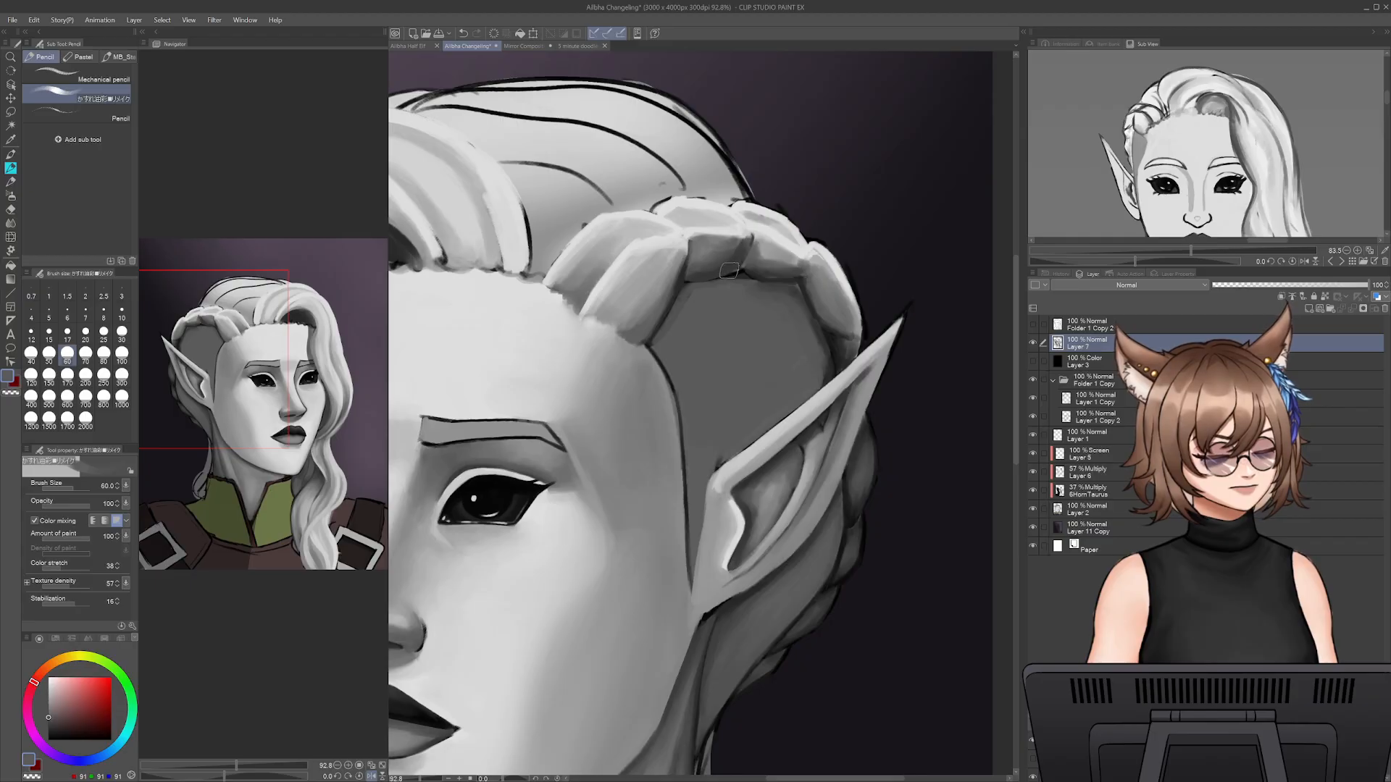
{"action": "left_click", "coordinate": [822, 373], "text": "alt"}
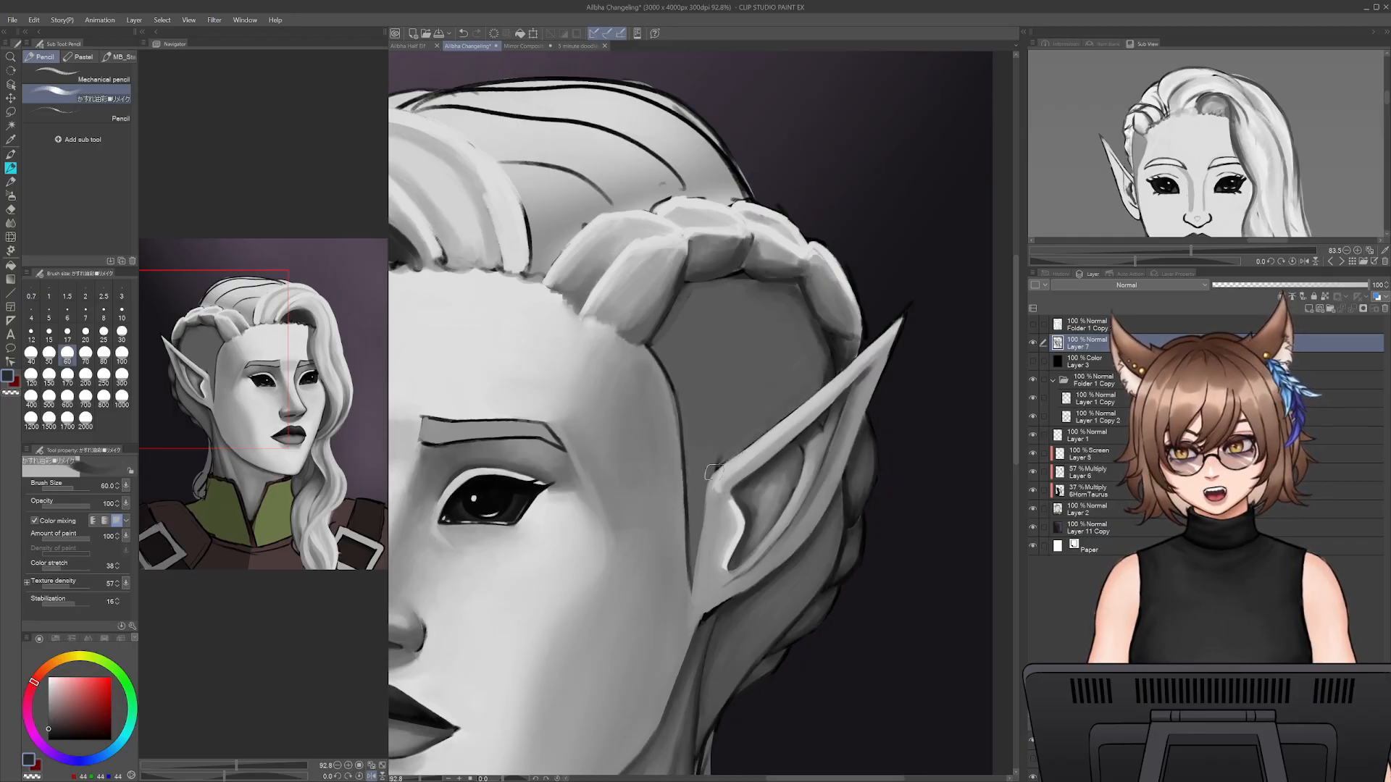
{"action": "left_click", "coordinate": [723, 444], "text": "alt"}
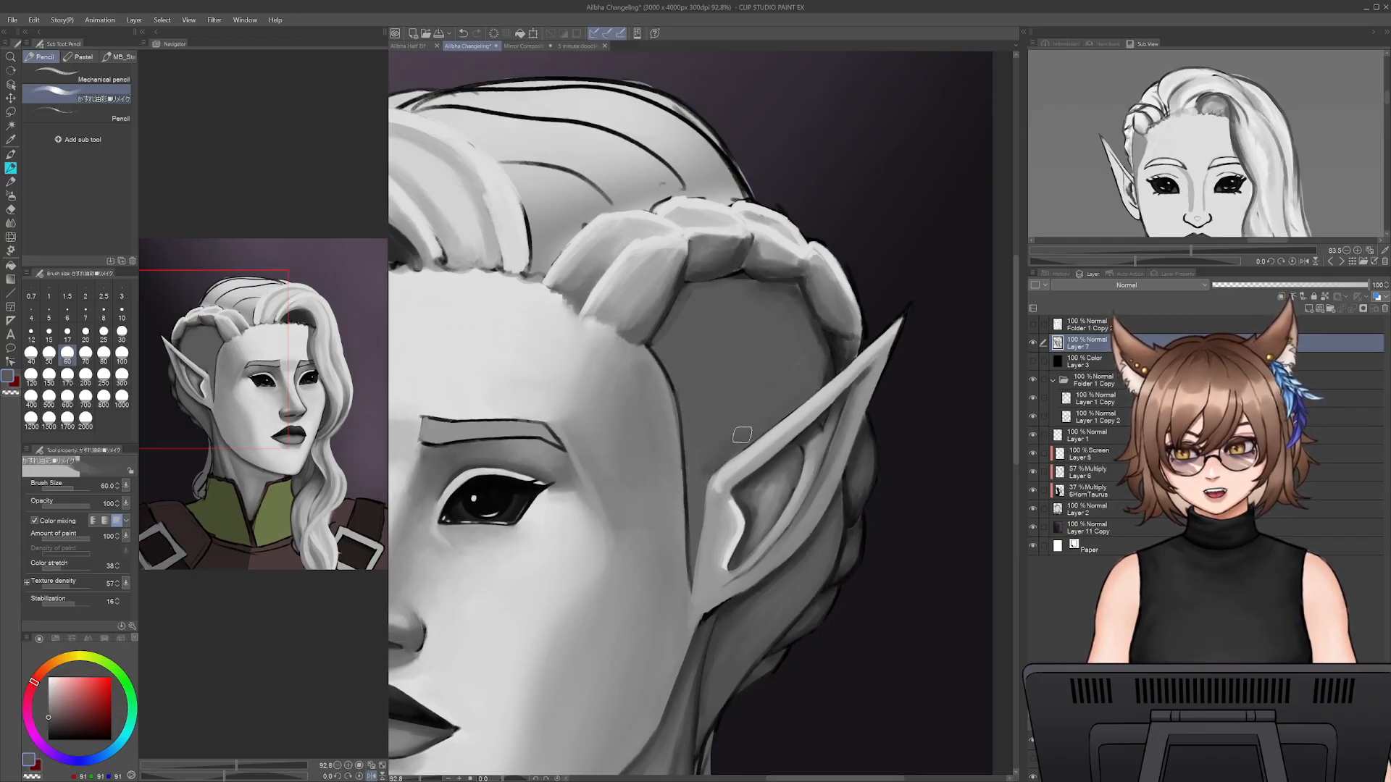
{"action": "left_click", "coordinate": [696, 446], "text": "alt"}
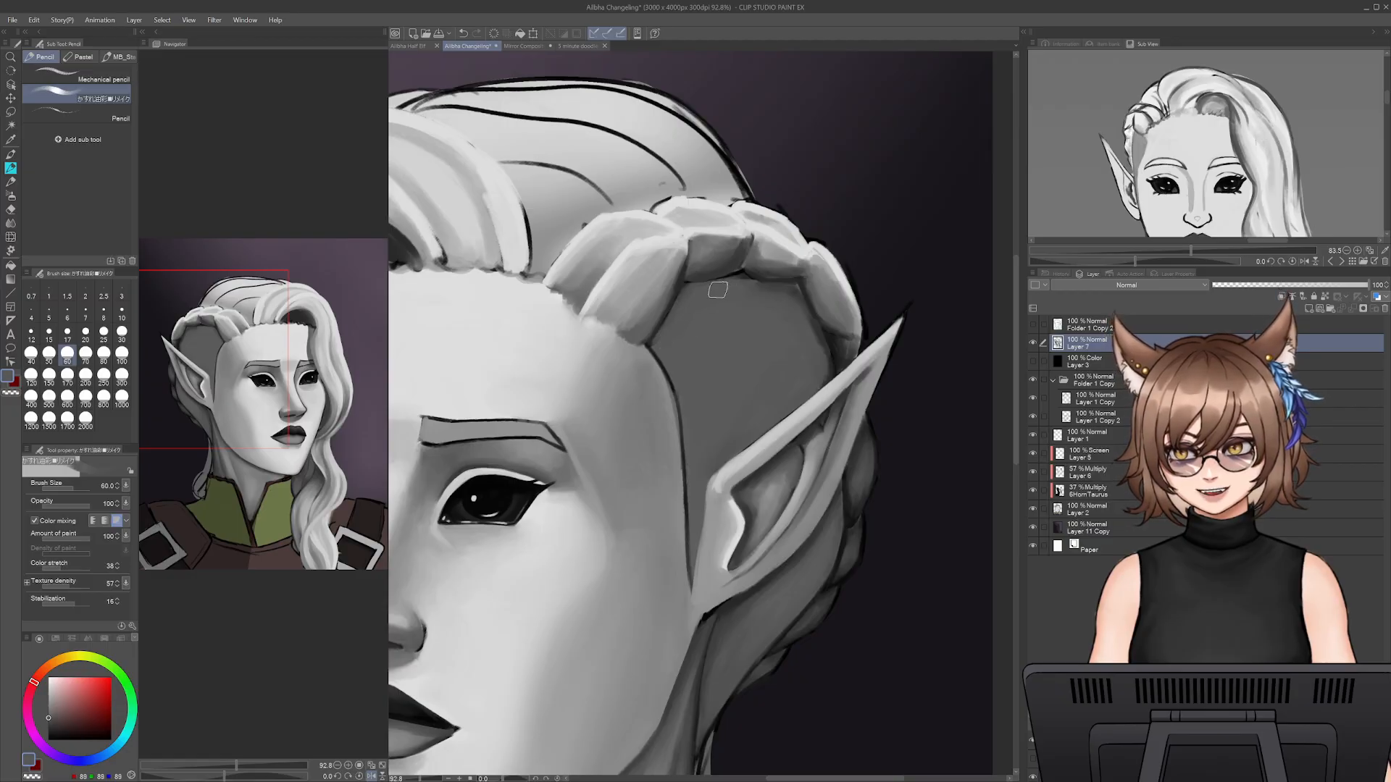
{"action": "left_click", "coordinate": [792, 296], "text": "alt"}
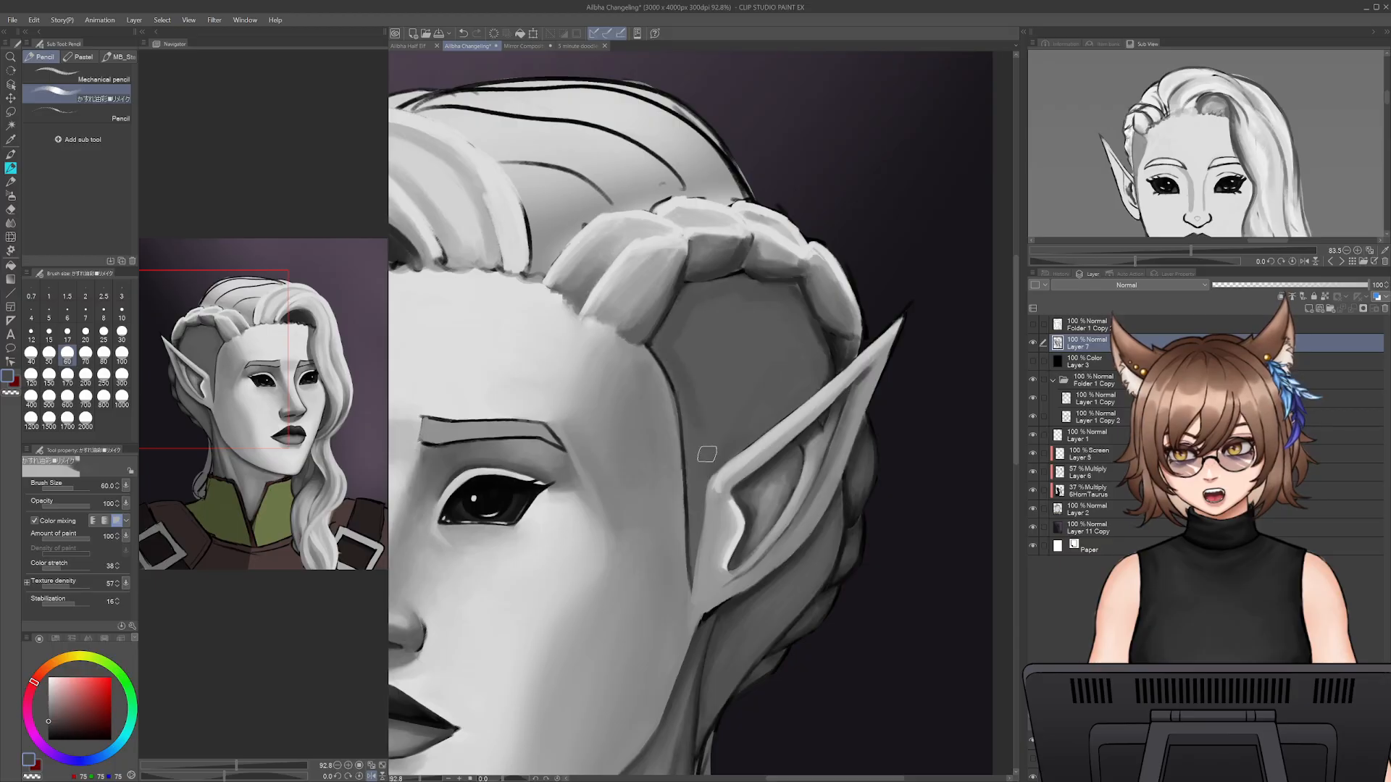
- Paint over the black line between the face and the ear down to the ear's base with sampled greys at size 20
{"action": "key", "text": "bracketleft"}
{"action": "key", "text": "bracketleft"}
{"action": "key", "text": "bracketleft"}
{"action": "key", "text": "bracketleft"}
{"action": "key", "text": "bracketleft"}
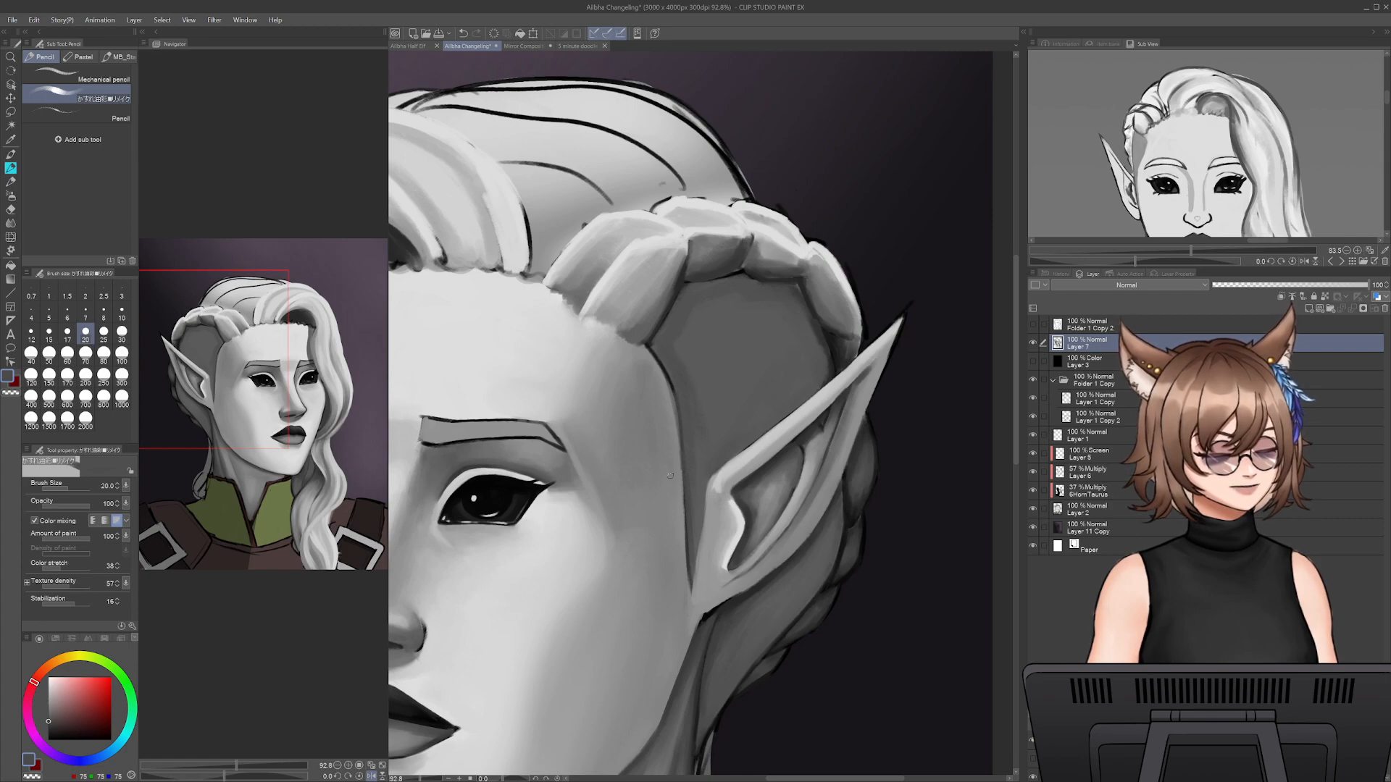
{"action": "left_click", "coordinate": [699, 500], "text": "alt"}
{"action": "left_click_drag", "start_coordinate": [706, 505], "coordinate": [701, 574]}
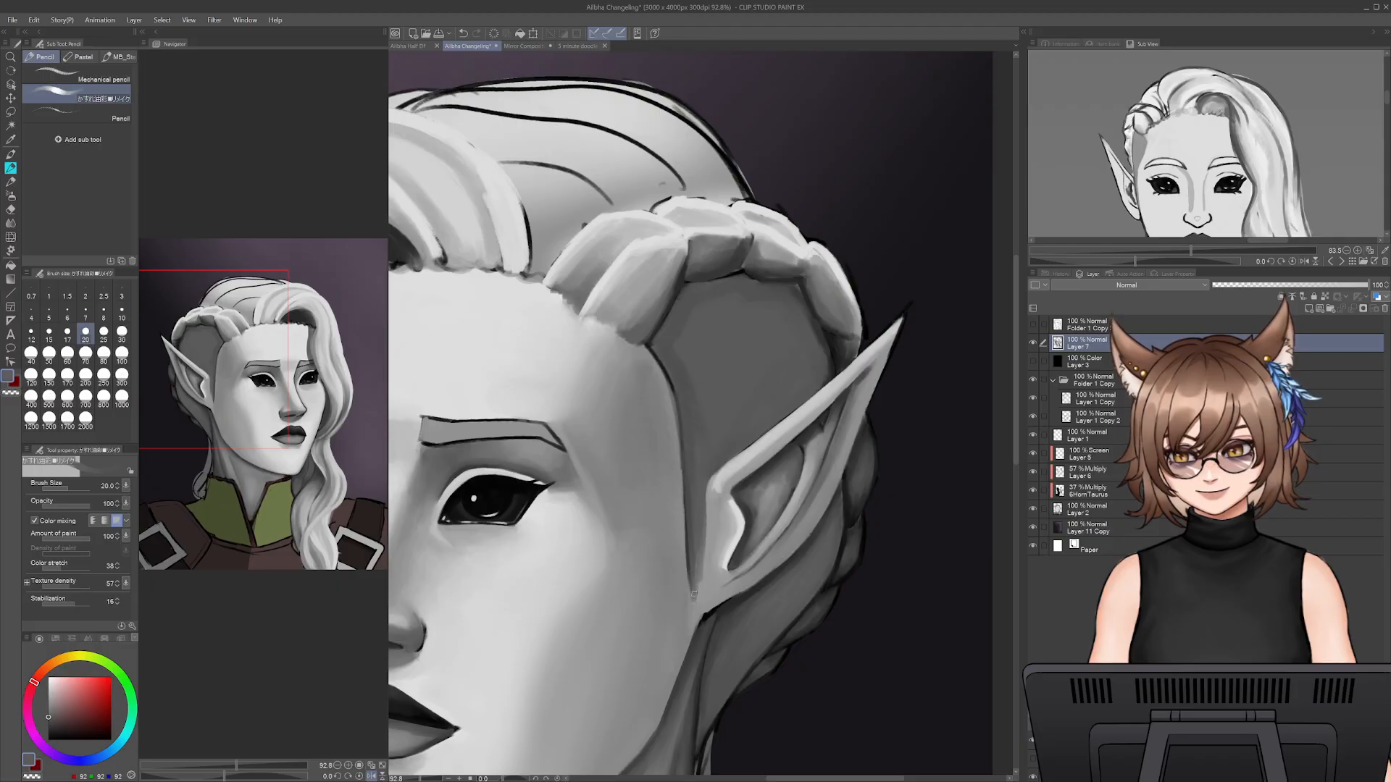
{"action": "left_click", "coordinate": [695, 605], "text": "alt"}
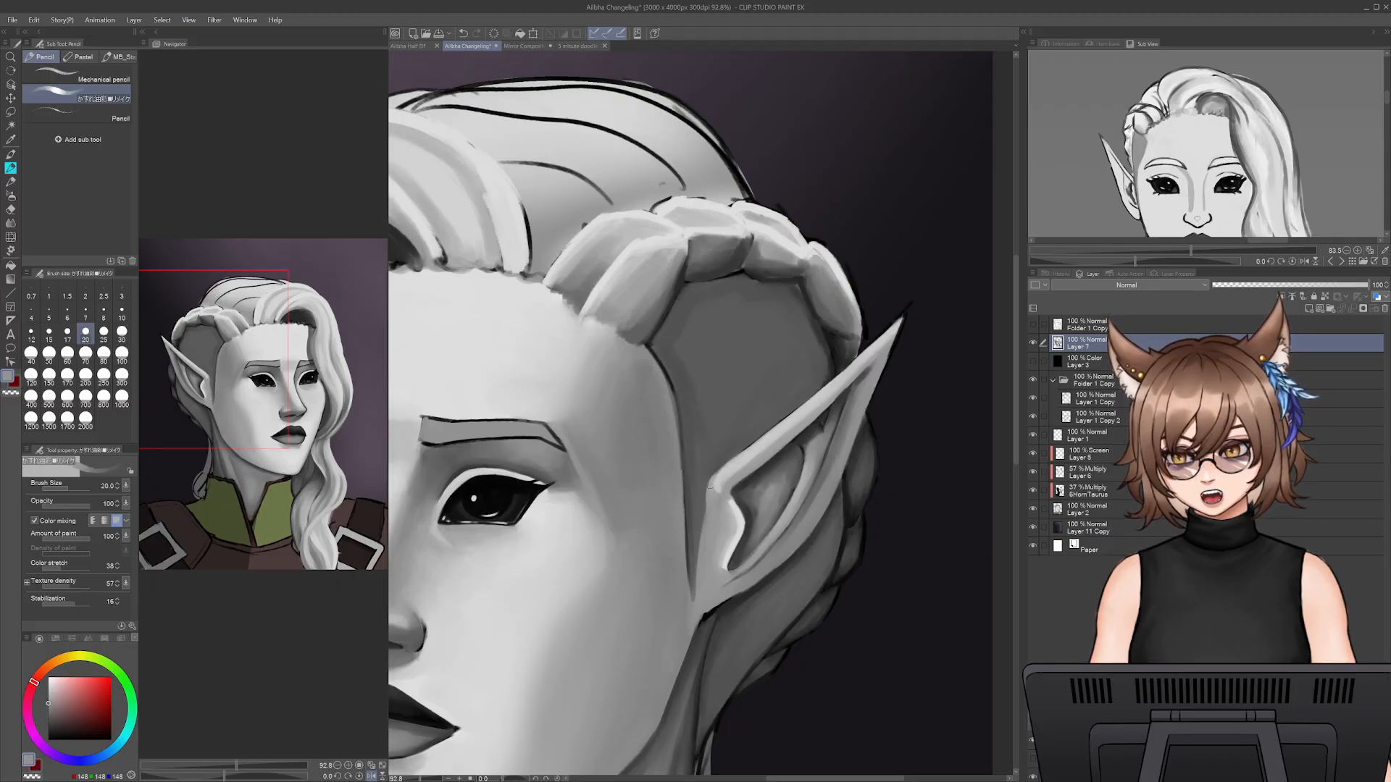
- Cover the remaining black hairline from the temple up to the braid with dark grey at size 30
{"action": "left_click", "coordinate": [703, 479], "text": "alt"}
{"action": "key", "text": "]"}
{"action": "key", "text": "]"}
{"action": "key", "text": "]"}
{"action": "key", "text": "["}
{"action": "left_click", "coordinate": [681, 376], "text": "alt"}
{"action": "key", "text": "]"}
{"action": "key", "text": "["}
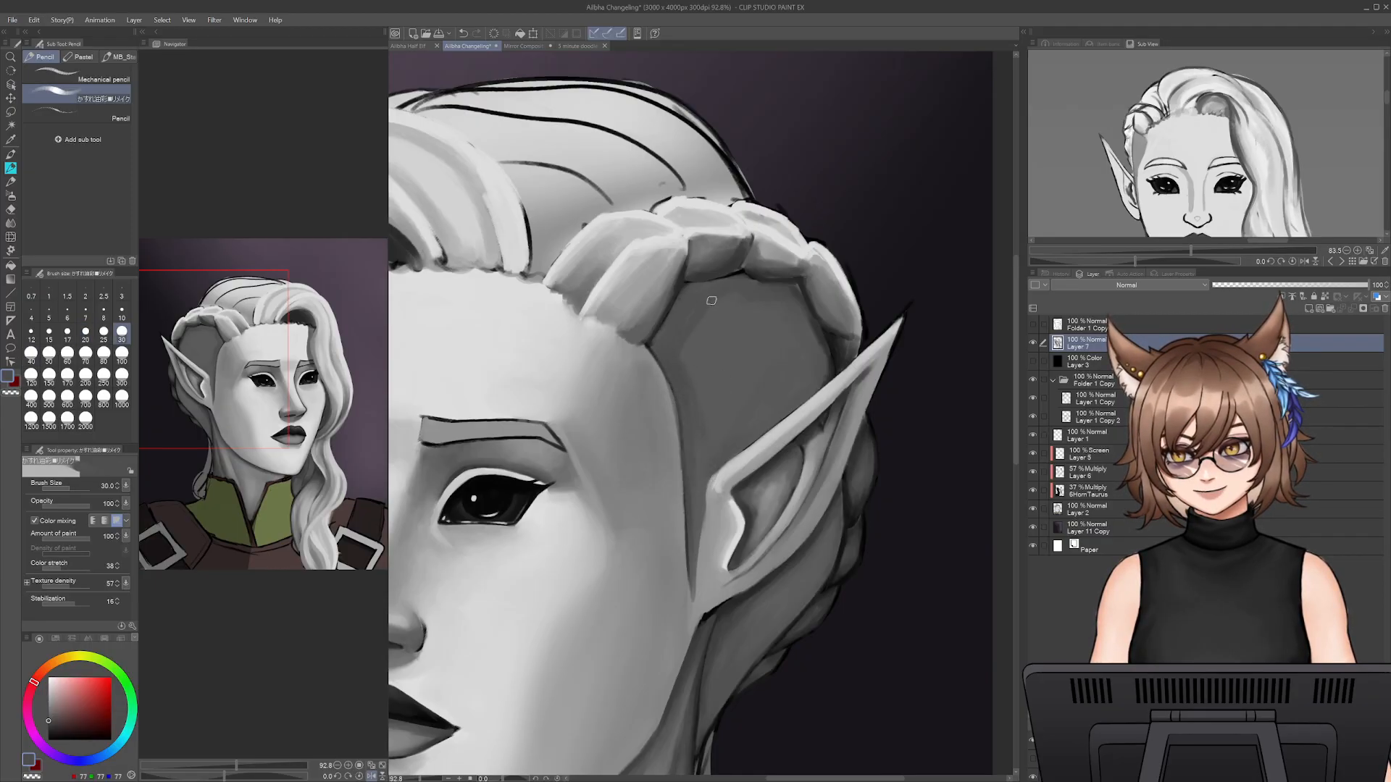
- Blend the middle of the hair section under the braid with mid grey at size 70
{"action": "key", "text": "]"}
{"action": "key", "text": "]"}
{"action": "left_click", "coordinate": [724, 326], "text": "alt"}
{"action": "key", "text": "]"}
{"action": "key", "text": "]"}
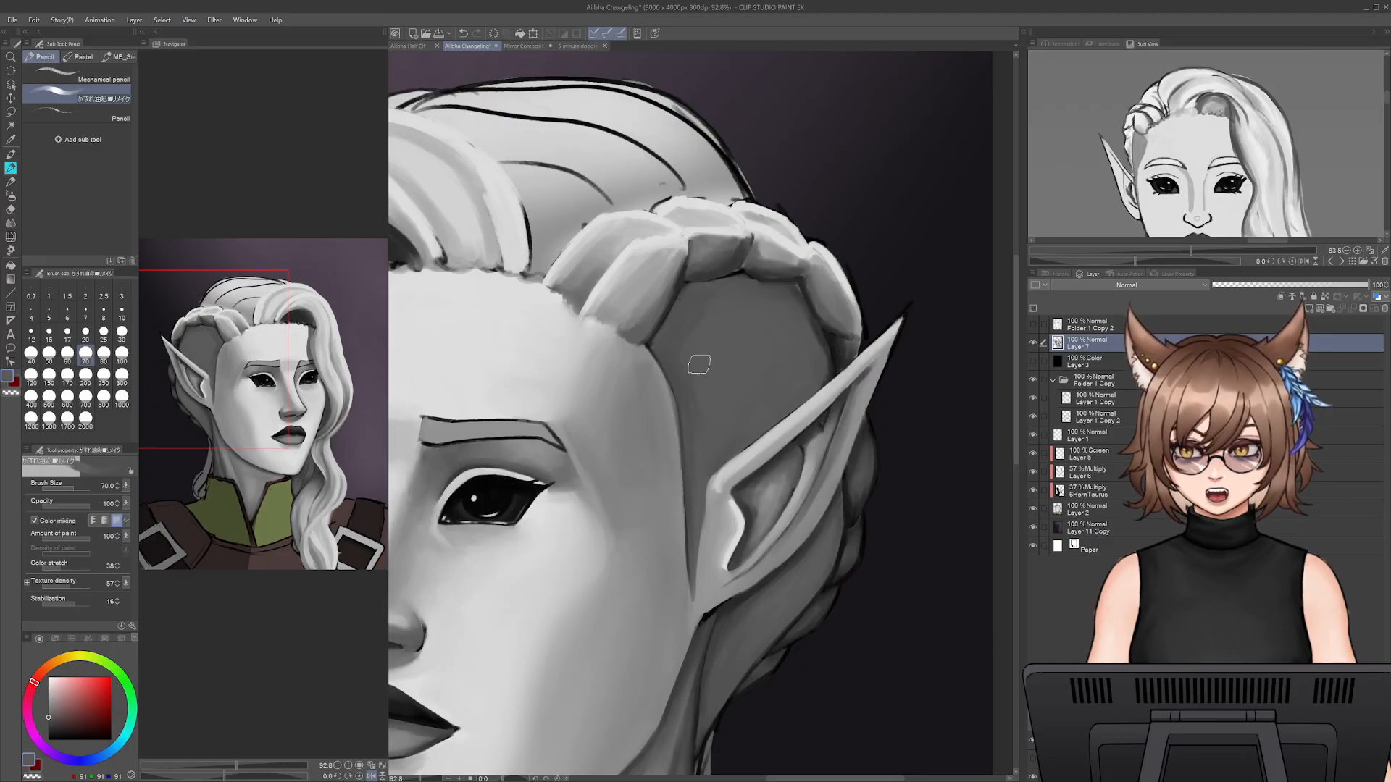
{"action": "left_click", "coordinate": [816, 337], "text": "alt"}
- Smooth the shadow between the braid's back end and the ear's upper edge with dark grey at size 35
{"action": "key", "text": "["}
{"action": "key", "text": "["}
{"action": "key", "text": "["}
{"action": "key", "text": "["}
{"action": "key", "text": "["}
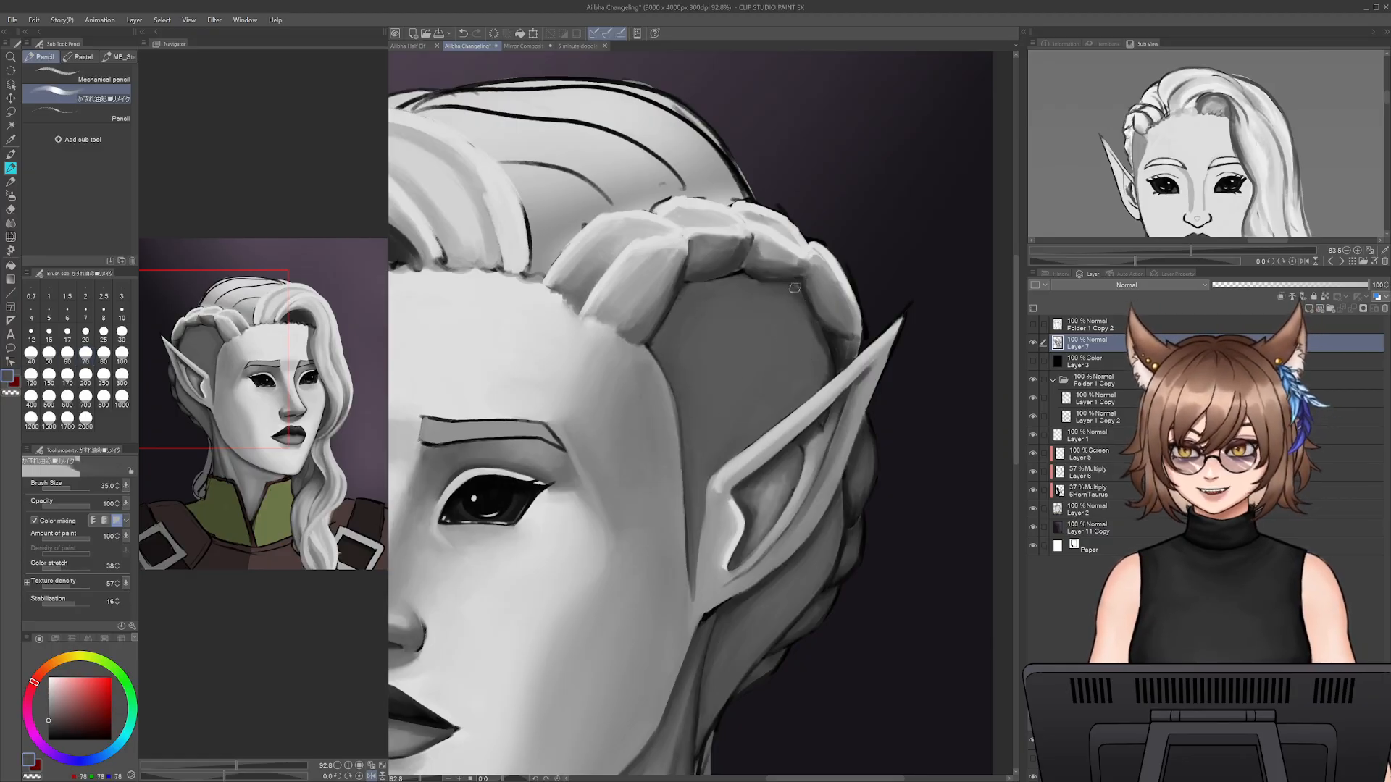
{"action": "left_click", "coordinate": [830, 367], "text": "alt"}
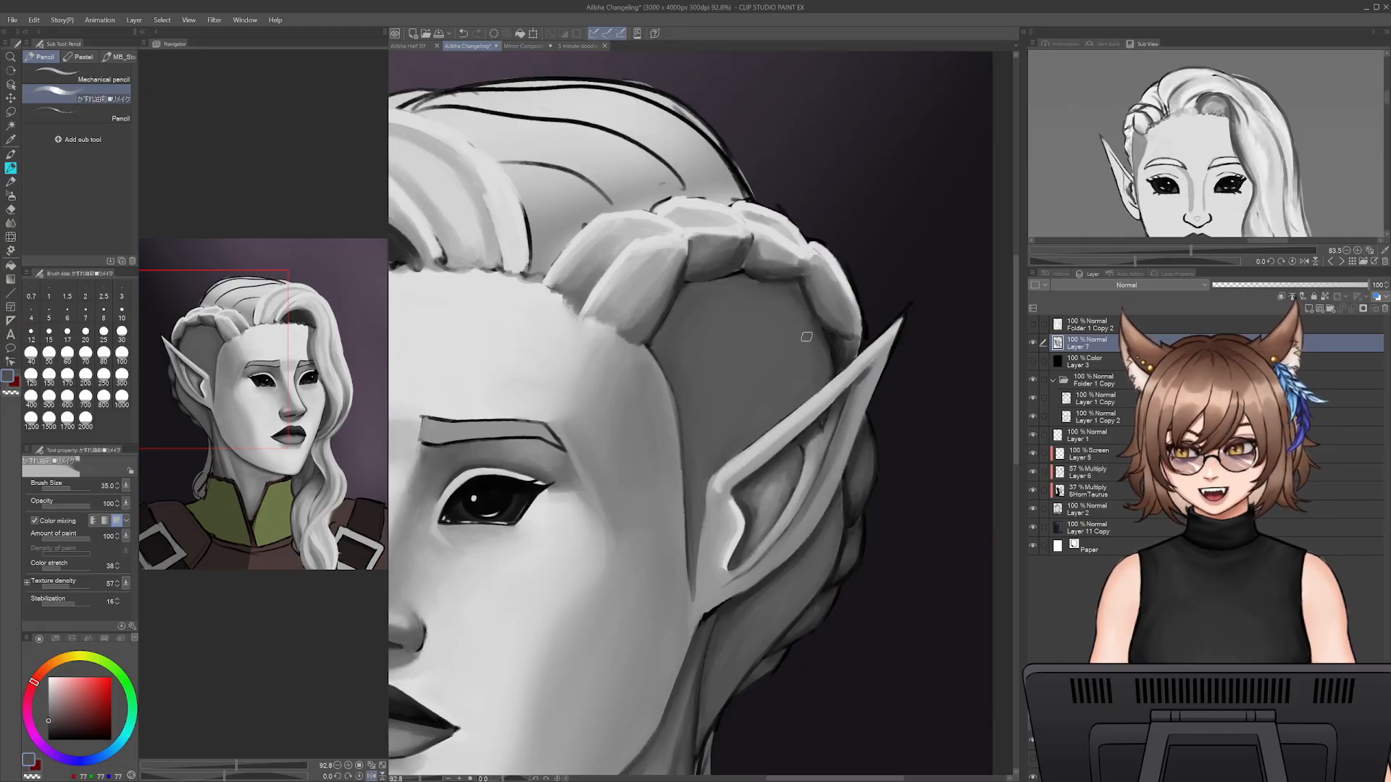
- Deepen the hair shadow behind the ear with sampled dark grey at size 35 and save the file
{"action": "left_click", "coordinate": [807, 548], "text": "alt"}
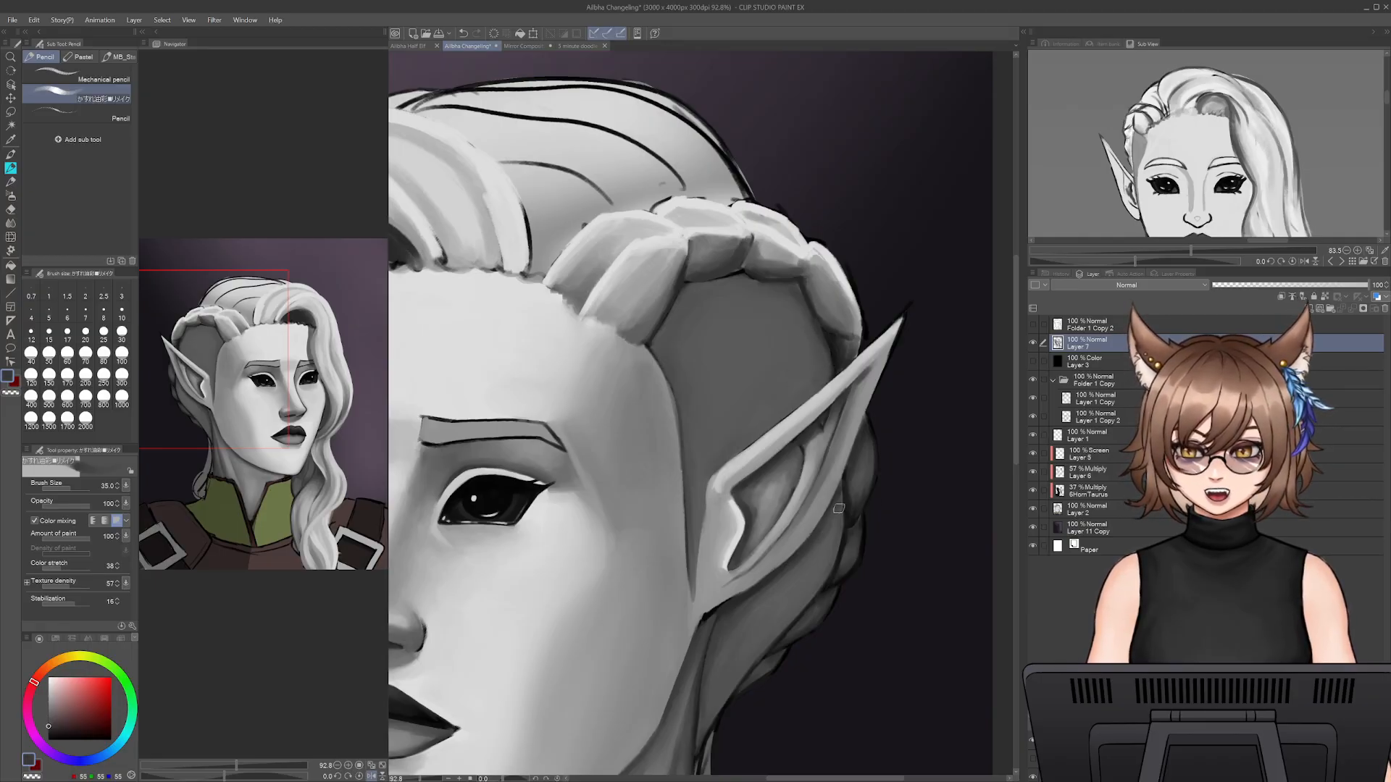
{"action": "left_click_drag", "start_coordinate": [723, 652], "coordinate": [796, 733]}
{"action": "left_click_drag", "start_coordinate": [778, 607], "coordinate": [807, 640]}
{"action": "left_click_drag", "start_coordinate": [818, 464], "coordinate": [827, 633]}
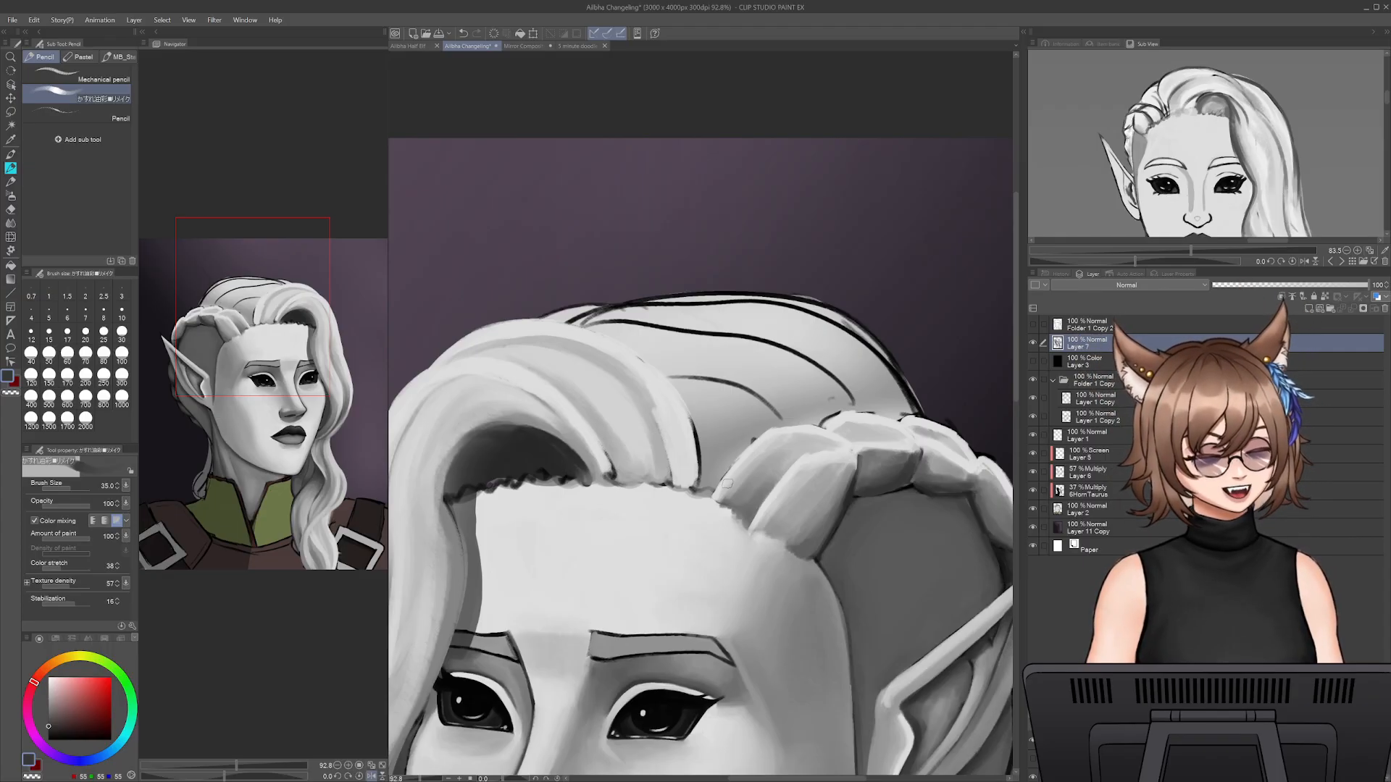
{"action": "key", "text": "ctrl+s"}
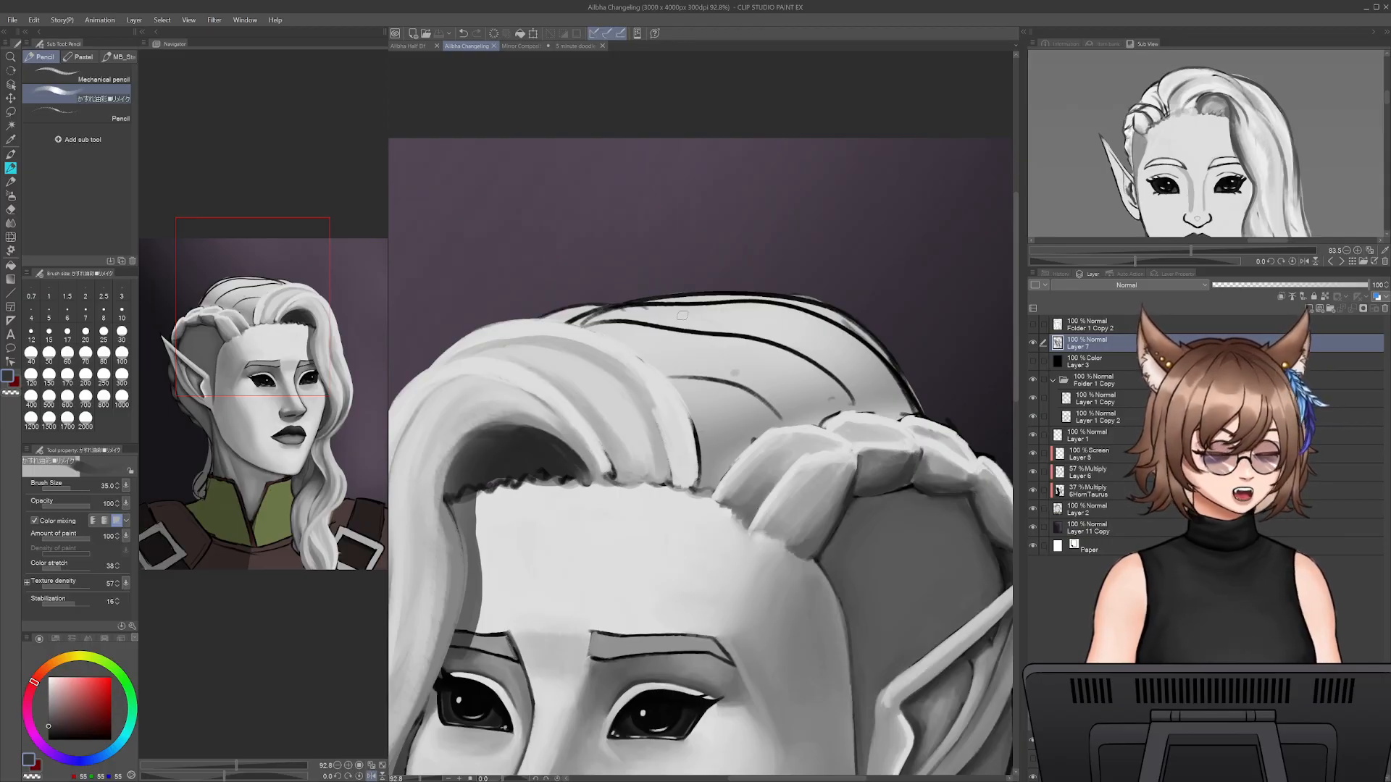
- Sample greys from the crown and start shading the gap between the front locks and the braid's root at size 35
{"action": "left_click_drag", "start_coordinate": [706, 351], "coordinate": [800, 397]}
{"action": "left_click", "coordinate": [720, 366], "text": "alt"}
{"action": "left_click", "coordinate": [751, 435], "text": "alt"}
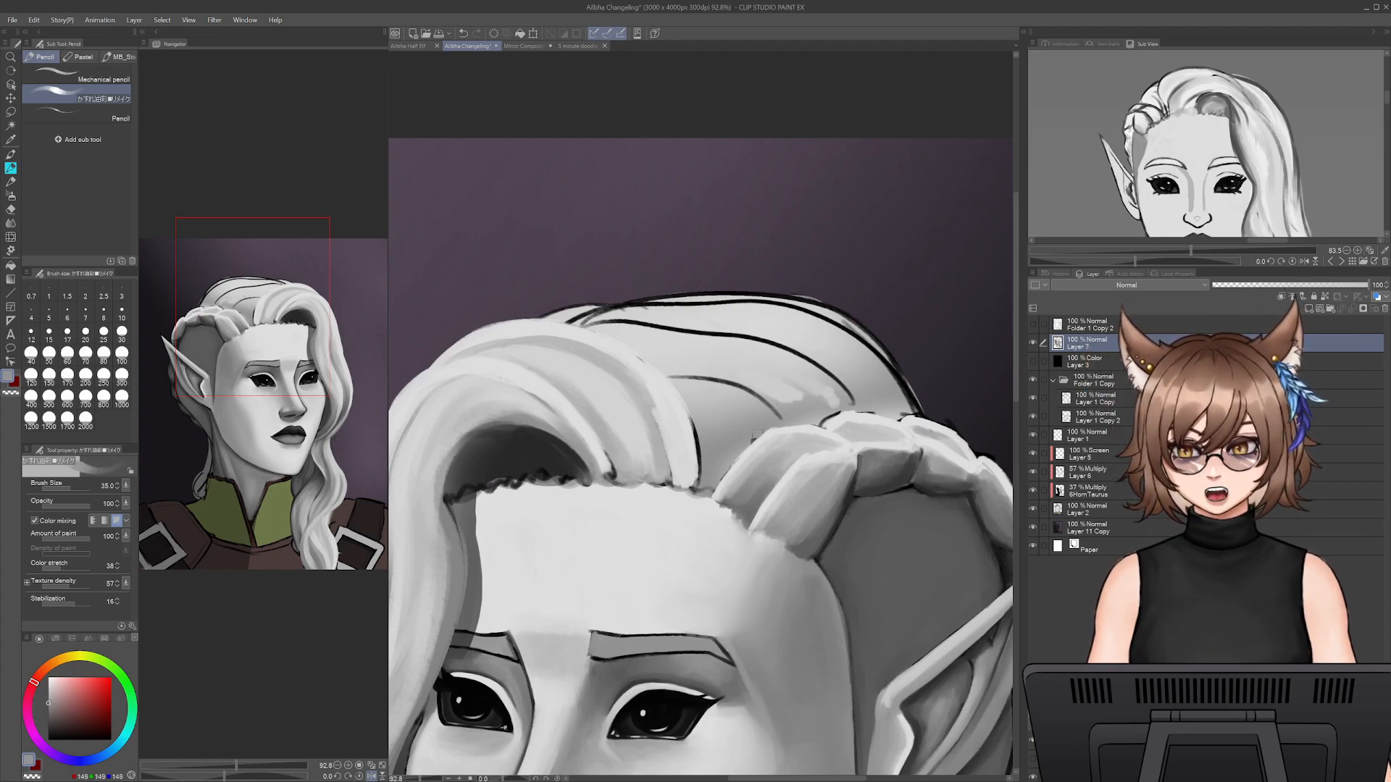
{"action": "left_click", "coordinate": [712, 468], "text": "alt"}
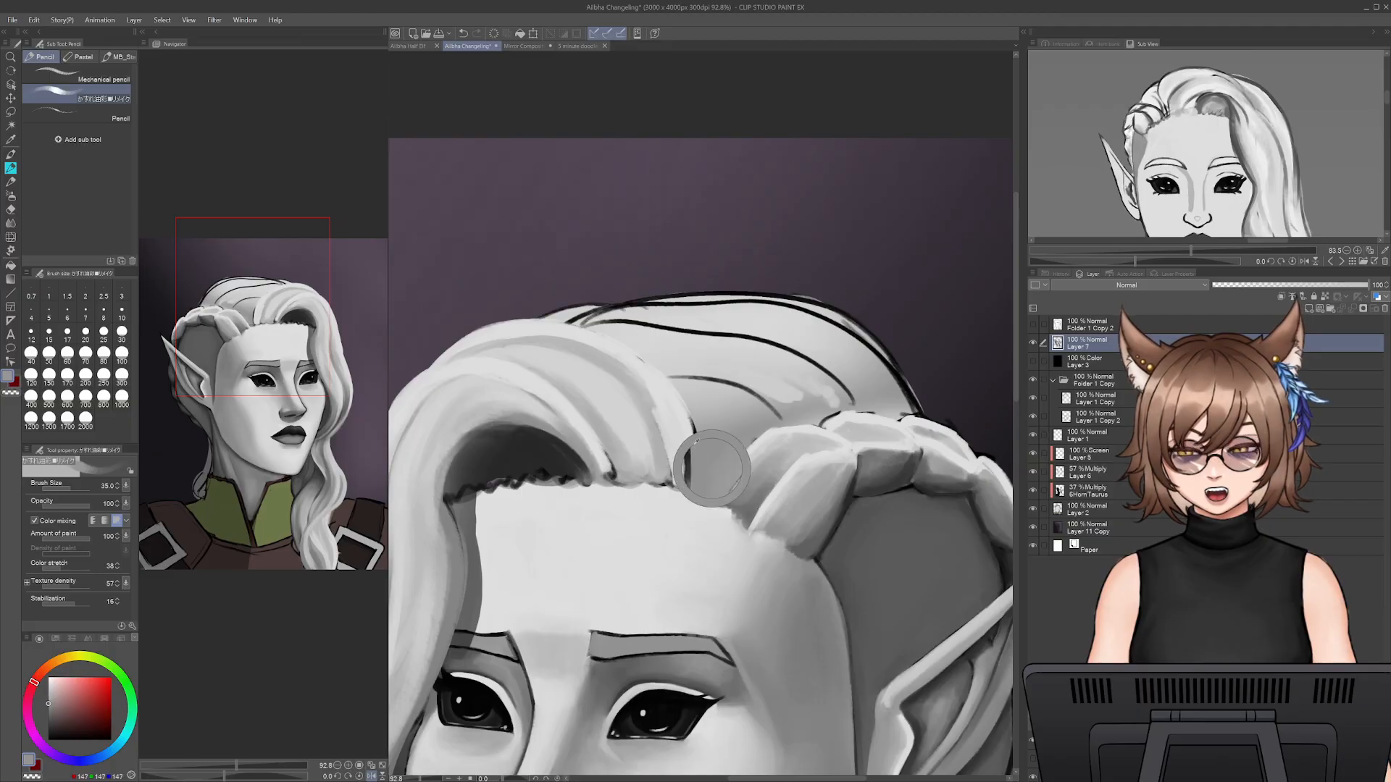
- Paint grey strands at size 50 from the braid's root up into the crown, covering the short inner black lines
{"action": "key", "text": "bracketright"}
{"action": "key", "text": "bracketright"}
{"action": "left_click_drag", "start_coordinate": [716, 419], "coordinate": [685, 363]}
{"action": "key", "text": "ctrl+z"}
{"action": "key", "text": "ctrl+z"}
{"action": "left_click", "coordinate": [717, 452], "text": "alt"}
{"action": "mouse_move", "coordinate": [718, 418]}
{"action": "left_mouse_down"}
{"action": "mouse_move", "coordinate": [669, 352]}
{"action": "mouse_move", "coordinate": [717, 443]}
{"action": "mouse_move", "coordinate": [646, 352]}
{"action": "mouse_move", "coordinate": [711, 422]}
{"action": "mouse_move", "coordinate": [610, 335]}
{"action": "mouse_move", "coordinate": [724, 393]}
{"action": "mouse_move", "coordinate": [655, 341]}
{"action": "left_mouse_up"}
{"action": "mouse_move", "coordinate": [747, 395]}
{"action": "left_mouse_down"}
{"action": "mouse_move", "coordinate": [684, 361]}
{"action": "mouse_move", "coordinate": [725, 405]}
{"action": "mouse_move", "coordinate": [701, 340]}
{"action": "mouse_move", "coordinate": [765, 358]}
{"action": "mouse_move", "coordinate": [758, 370]}
{"action": "mouse_move", "coordinate": [705, 353]}
{"action": "mouse_move", "coordinate": [765, 407]}
{"action": "left_mouse_up"}
{"action": "left_click", "coordinate": [756, 373], "text": "alt"}
{"action": "mouse_move", "coordinate": [707, 364]}
{"action": "left_mouse_down"}
{"action": "mouse_move", "coordinate": [765, 411]}
{"action": "mouse_move", "coordinate": [674, 344]}
{"action": "mouse_move", "coordinate": [721, 393]}
{"action": "left_mouse_up"}
- Cover the long black strand lines across the upper crown with light grey strokes at size 50
{"action": "left_click", "coordinate": [670, 319], "text": "alt"}
{"action": "mouse_move", "coordinate": [638, 327]}
{"action": "left_mouse_down"}
{"action": "mouse_move", "coordinate": [715, 333]}
{"action": "mouse_move", "coordinate": [823, 390]}
{"action": "left_mouse_up"}
{"action": "left_click_drag", "start_coordinate": [747, 341], "coordinate": [865, 400]}
{"action": "left_click_drag", "start_coordinate": [828, 354], "coordinate": [865, 391]}
{"action": "left_click_drag", "start_coordinate": [835, 335], "coordinate": [889, 377]}
{"action": "mouse_move", "coordinate": [832, 317]}
{"action": "left_mouse_down"}
{"action": "mouse_move", "coordinate": [642, 321]}
{"action": "mouse_move", "coordinate": [705, 303]}
{"action": "mouse_move", "coordinate": [609, 318]}
{"action": "left_mouse_up"}
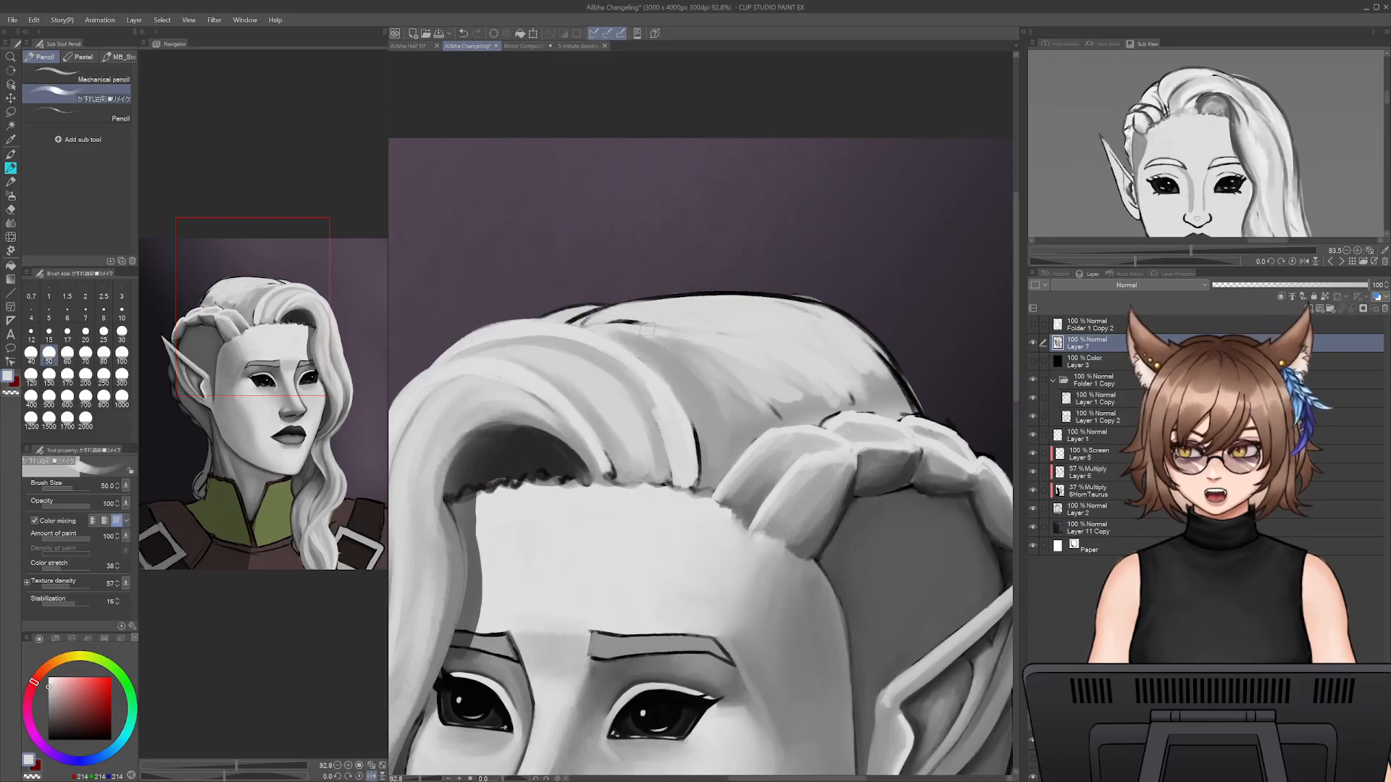
- Try to reshape the crown and braid on Layer 7 with Liquify at size 900 and undo the distortion
{"action": "left_click", "coordinate": [11, 237]}
{"action": "mouse_move", "coordinate": [581, 311]}
{"action": "left_mouse_down"}
{"action": "mouse_move", "coordinate": [863, 261]}
{"action": "mouse_move", "coordinate": [833, 271]}
{"action": "mouse_move", "coordinate": [807, 225]}
{"action": "left_mouse_up"}
{"action": "key", "text": "ctrl+z"}
{"action": "key", "text": "ctrl+z"}
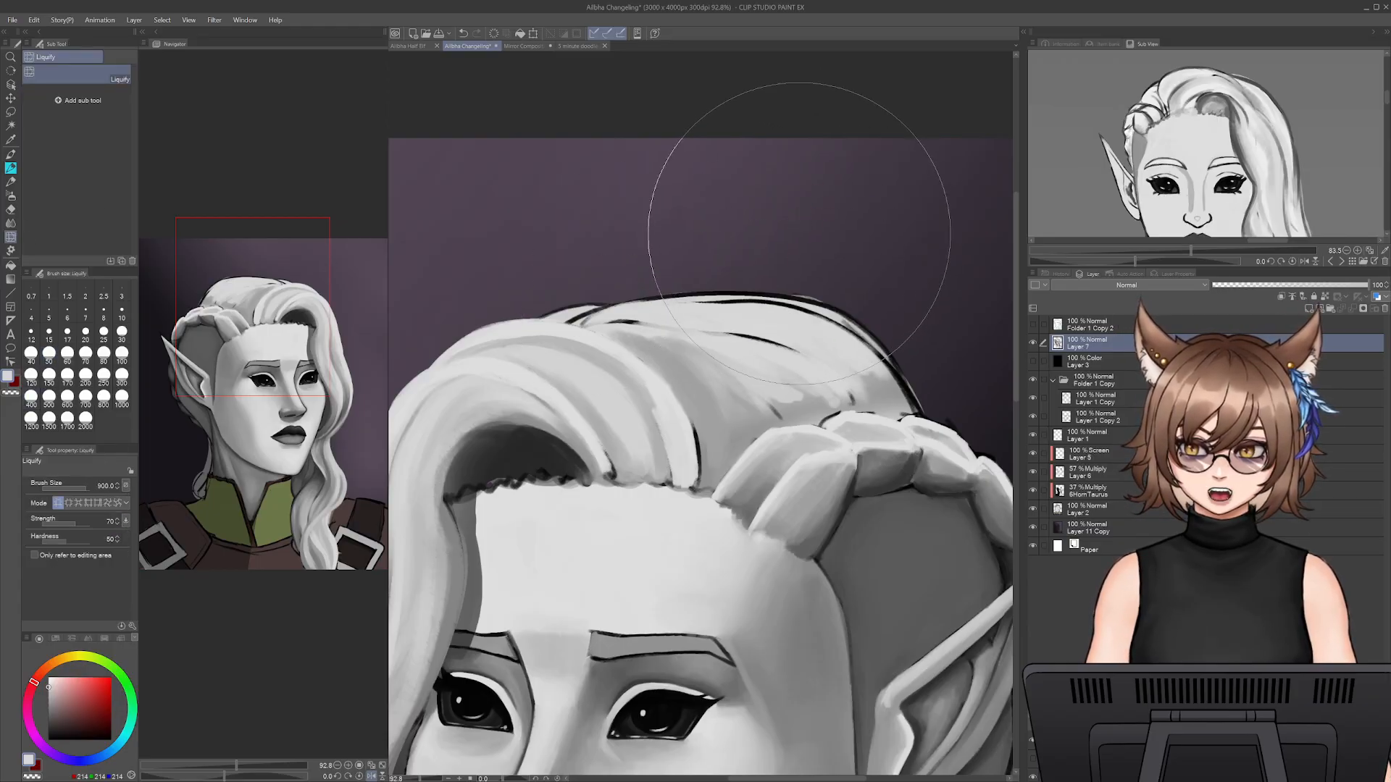
{"action": "left_click_drag", "start_coordinate": [766, 427], "coordinate": [989, 416]}
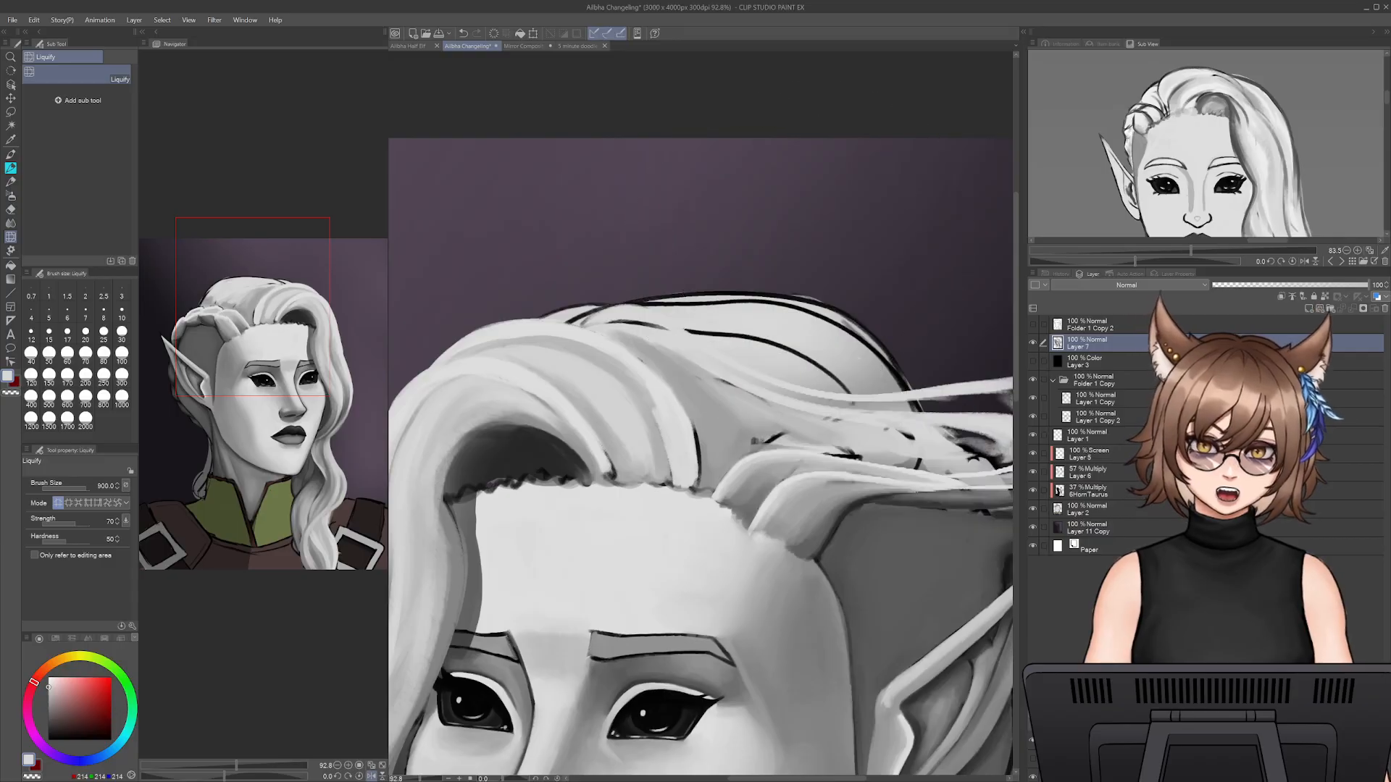
{"action": "key", "text": "ctrl+z"}
{"action": "key", "text": "ctrl+z"}
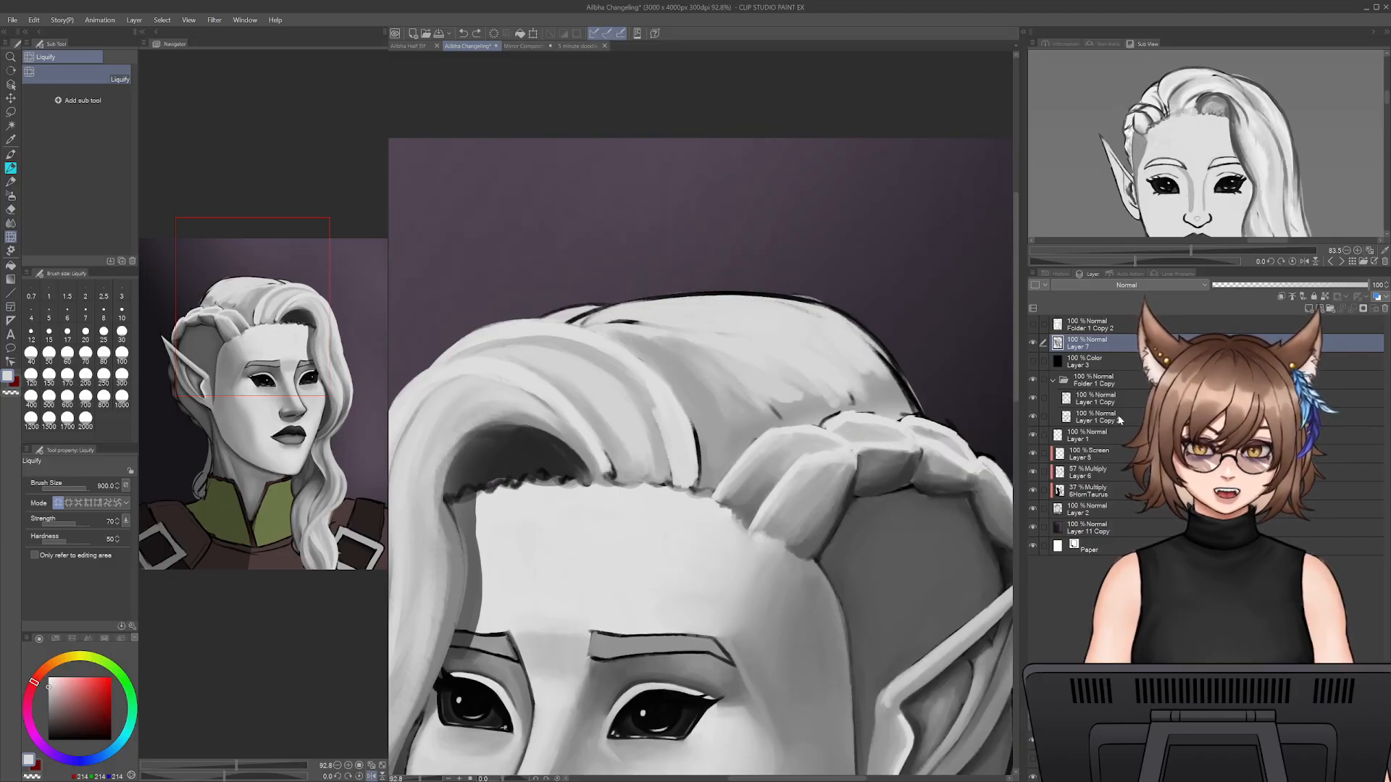
- Add the folder copy and the artwork layers down to Layer 2 to the selection, and push the crown's top outline slightly with Liquify at size 600
{"action": "left_click", "coordinate": [1110, 382], "text": "ctrl"}
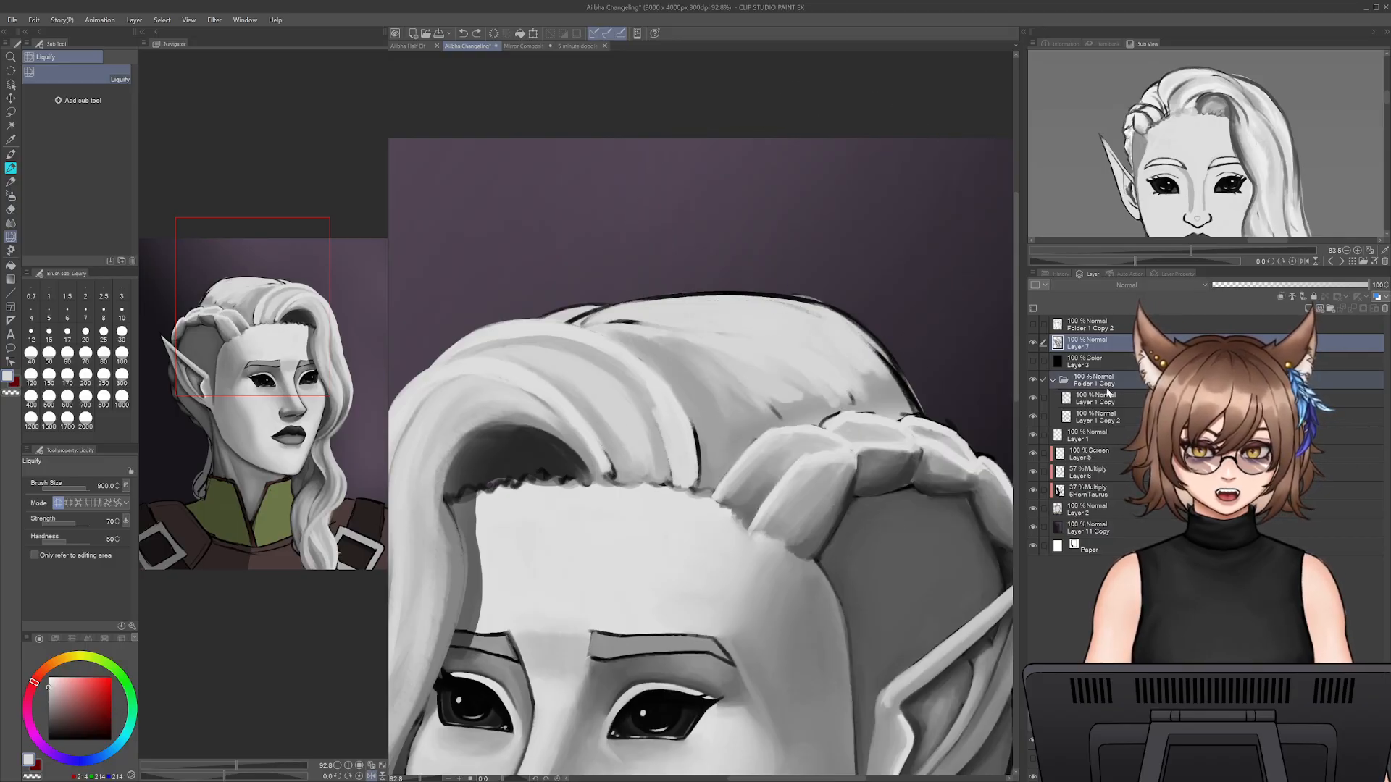
{"action": "left_click", "coordinate": [1094, 458], "text": "ctrl"}
{"action": "left_click", "coordinate": [1094, 473], "text": "ctrl"}
{"action": "left_click", "coordinate": [1094, 492], "text": "ctrl"}
{"action": "left_click", "coordinate": [1093, 510], "text": "ctrl"}
{"action": "key", "text": "bracketleft"}
{"action": "key", "text": "bracketleft"}
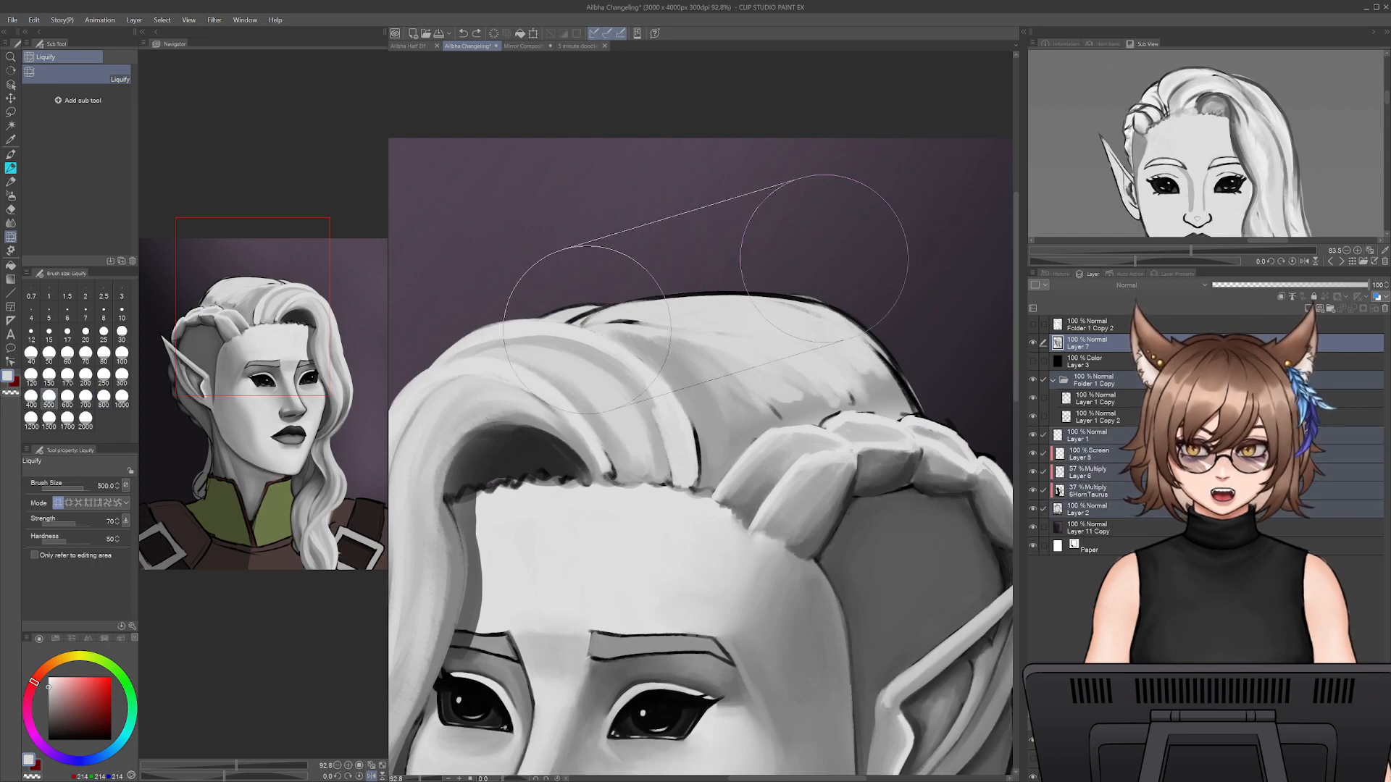
{"action": "key", "text": "bracketleft"}
{"action": "left_click_drag", "start_coordinate": [822, 279], "coordinate": [821, 282]}
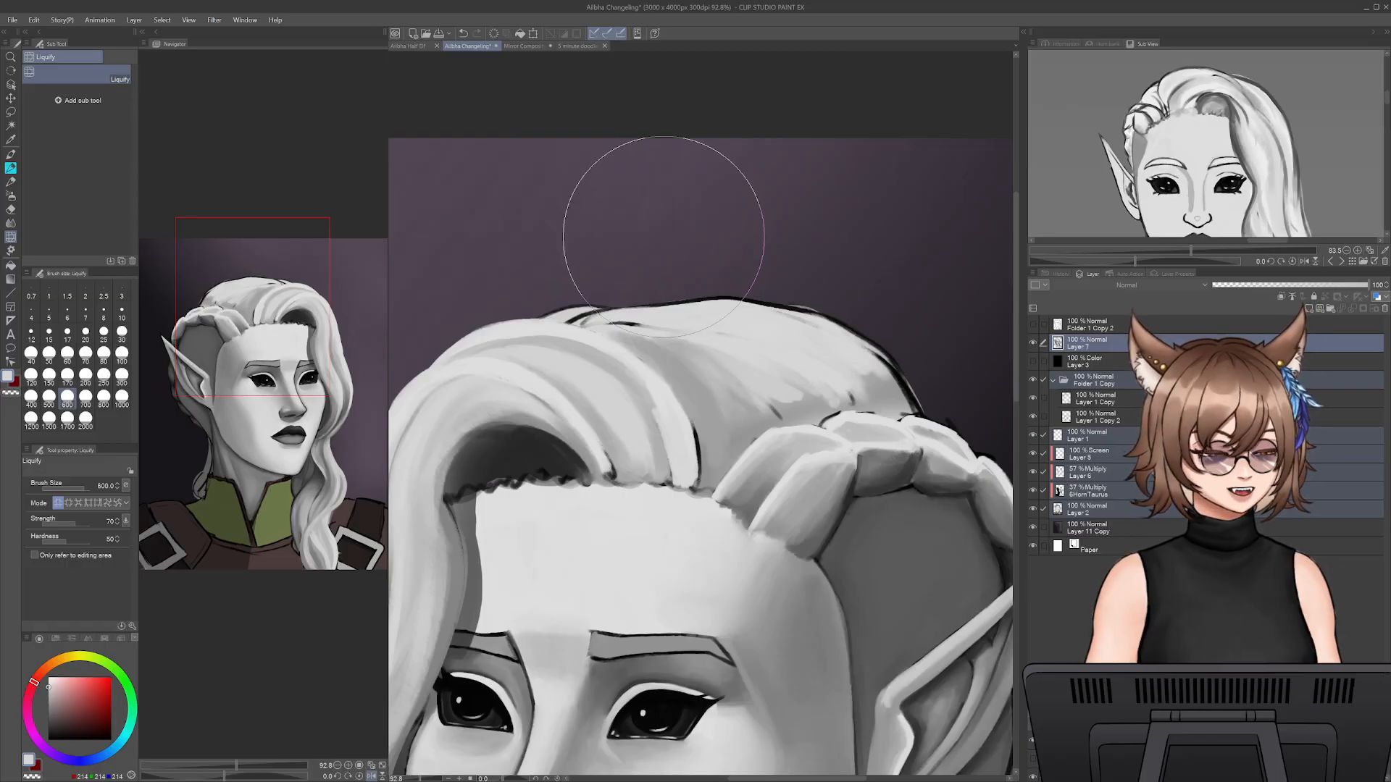
{"action": "key", "text": "bracketleft"}
{"action": "key", "text": "bracketleft"}
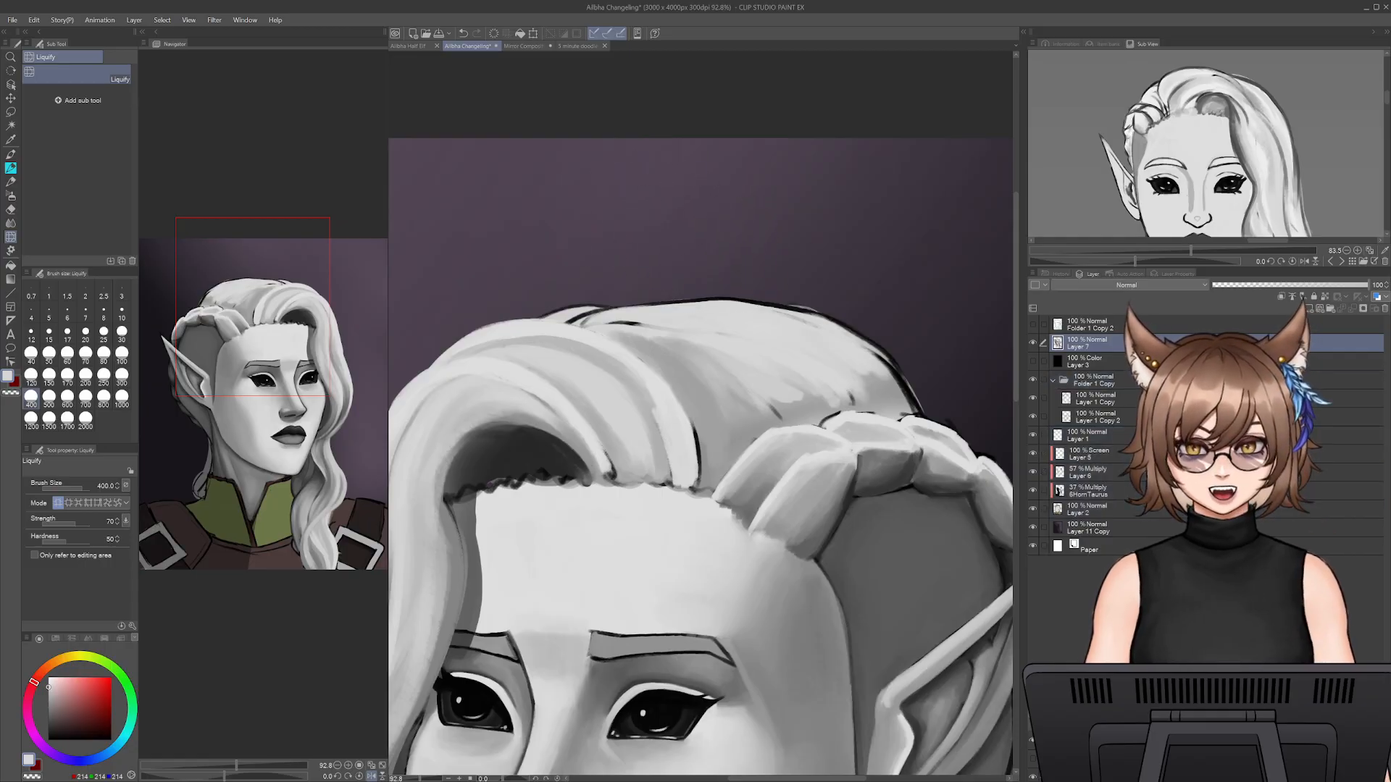
- Return to the blending pencil and paint grey strands on Layer 7 across the upper crown behind the front locks
{"action": "left_click", "coordinate": [6, 168]}
{"action": "key", "text": "bracketleft"}
{"action": "key", "text": "bracketleft"}
{"action": "key", "text": "bracketleft"}
{"action": "key", "text": "bracketleft"}
{"action": "mouse_move", "coordinate": [672, 339]}
{"action": "left_mouse_down"}
{"action": "mouse_move", "coordinate": [650, 332]}
{"action": "mouse_move", "coordinate": [750, 361]}
{"action": "left_mouse_up"}
{"action": "left_click", "coordinate": [612, 329], "text": "alt"}
{"action": "key", "text": "bracketright"}
{"action": "key", "text": "bracketright"}
{"action": "left_click", "coordinate": [616, 313], "text": "alt"}
- Cover the black outline along the top of the crown with light grey strokes at size 25
{"action": "key", "text": "bracketleft"}
{"action": "key", "text": "bracketleft"}
{"action": "key", "text": "bracketleft"}
{"action": "mouse_move", "coordinate": [579, 320]}
{"action": "left_mouse_down"}
{"action": "mouse_move", "coordinate": [639, 304]}
{"action": "mouse_move", "coordinate": [769, 305]}
{"action": "left_mouse_up"}
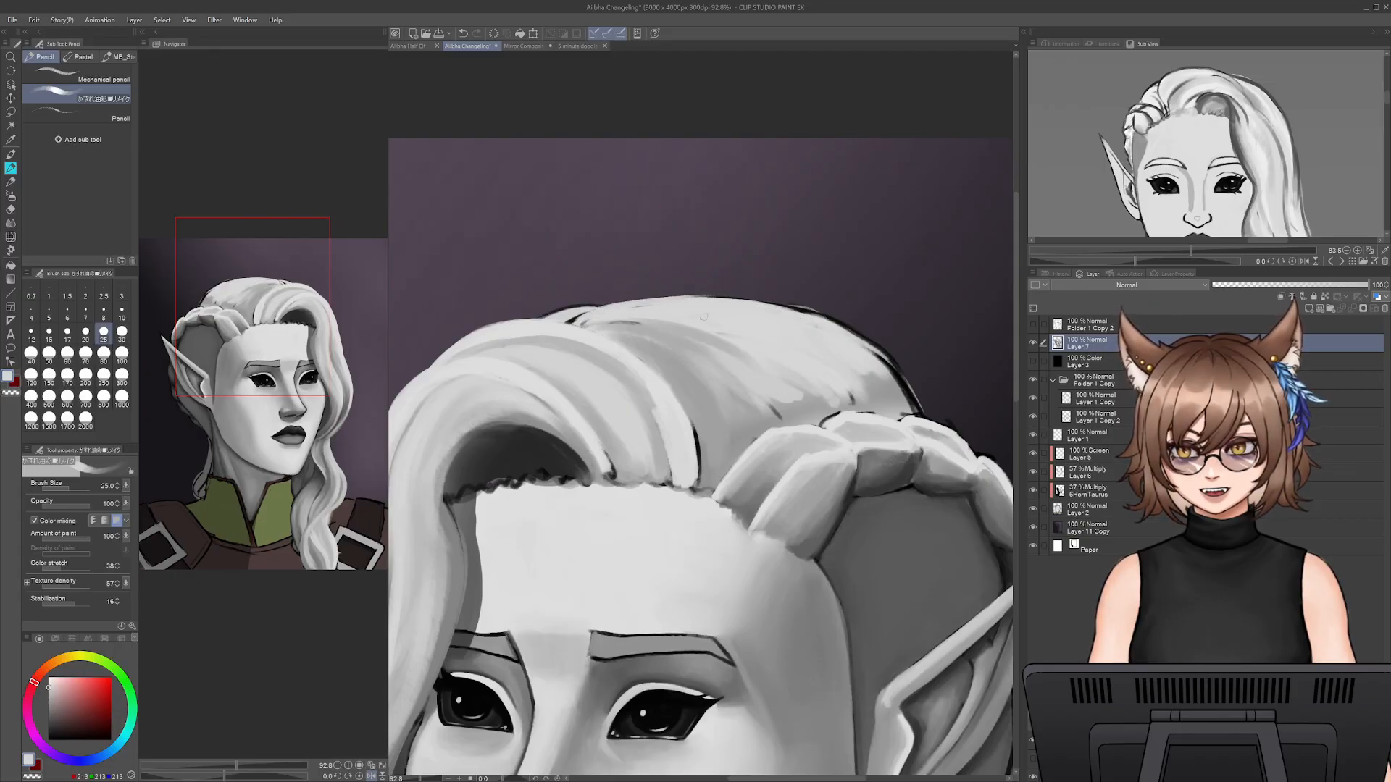
{"action": "mouse_move", "coordinate": [736, 302]}
{"action": "left_mouse_down"}
{"action": "mouse_move", "coordinate": [851, 347]}
{"action": "mouse_move", "coordinate": [818, 316]}
{"action": "mouse_move", "coordinate": [881, 360]}
{"action": "left_mouse_up"}
{"action": "key", "text": "ctrl+z"}
{"action": "left_click", "coordinate": [885, 382], "text": "alt"}
{"action": "key", "text": "bracketright"}
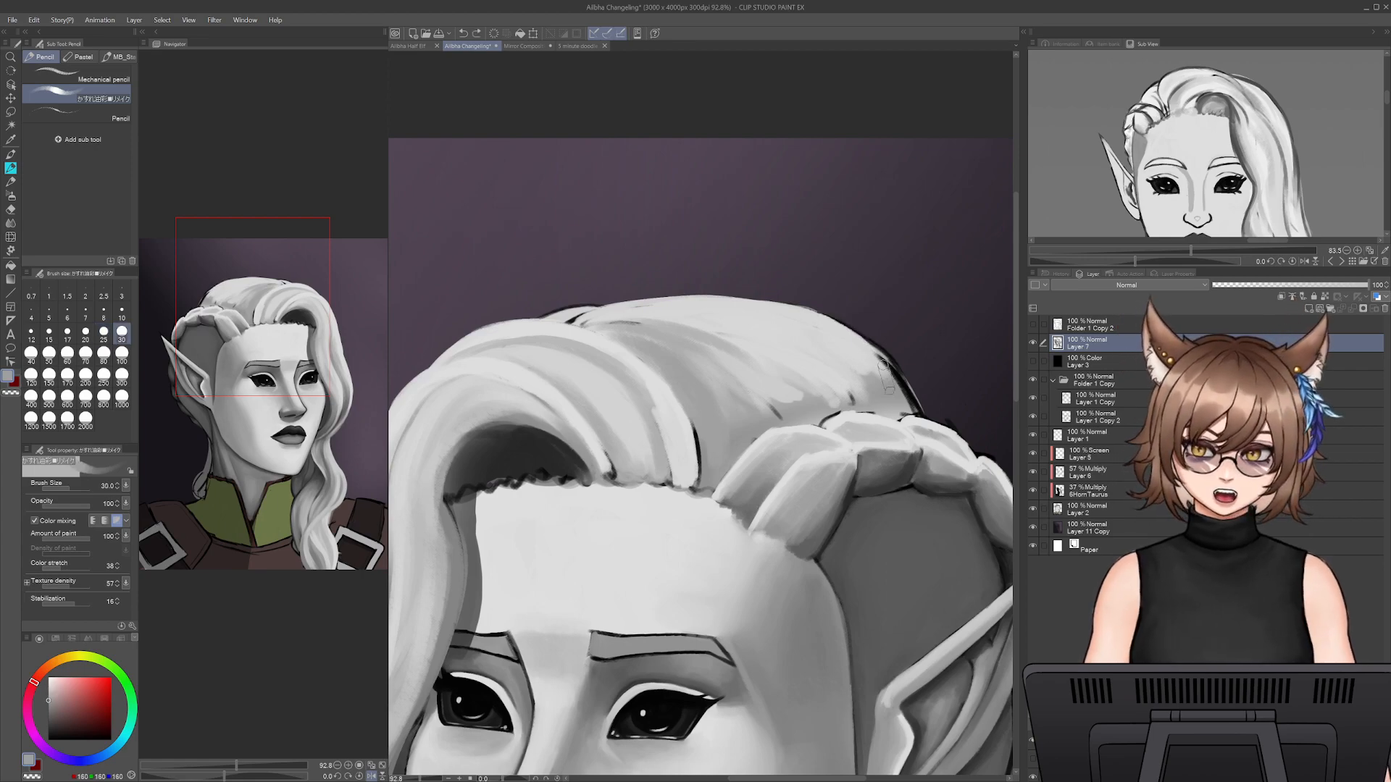
- Sample light and mid greys and cover the leftover black line where the front locks meet the crown at size 25
{"action": "left_click", "coordinate": [592, 314], "text": "alt"}
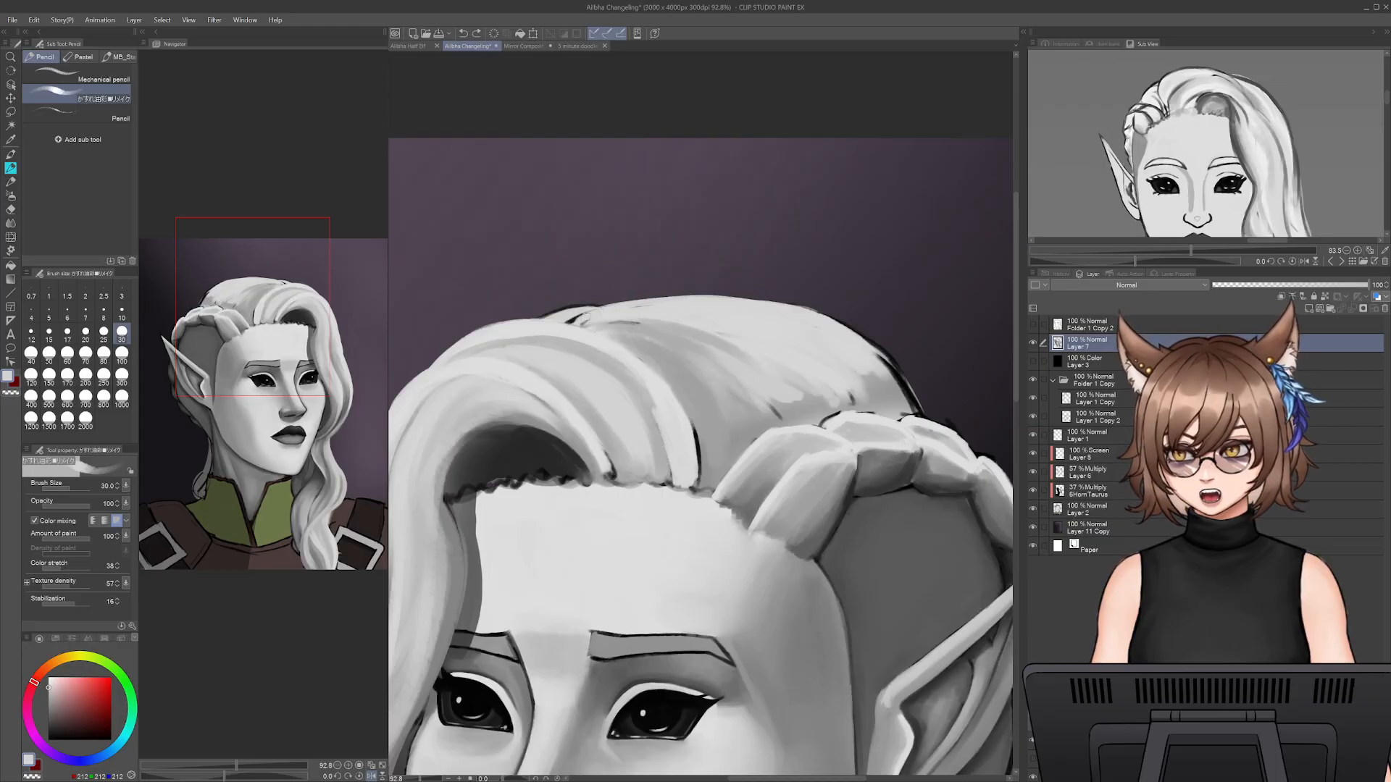
{"action": "key", "text": "bracketleft"}
{"action": "left_click", "coordinate": [599, 312], "text": "alt"}
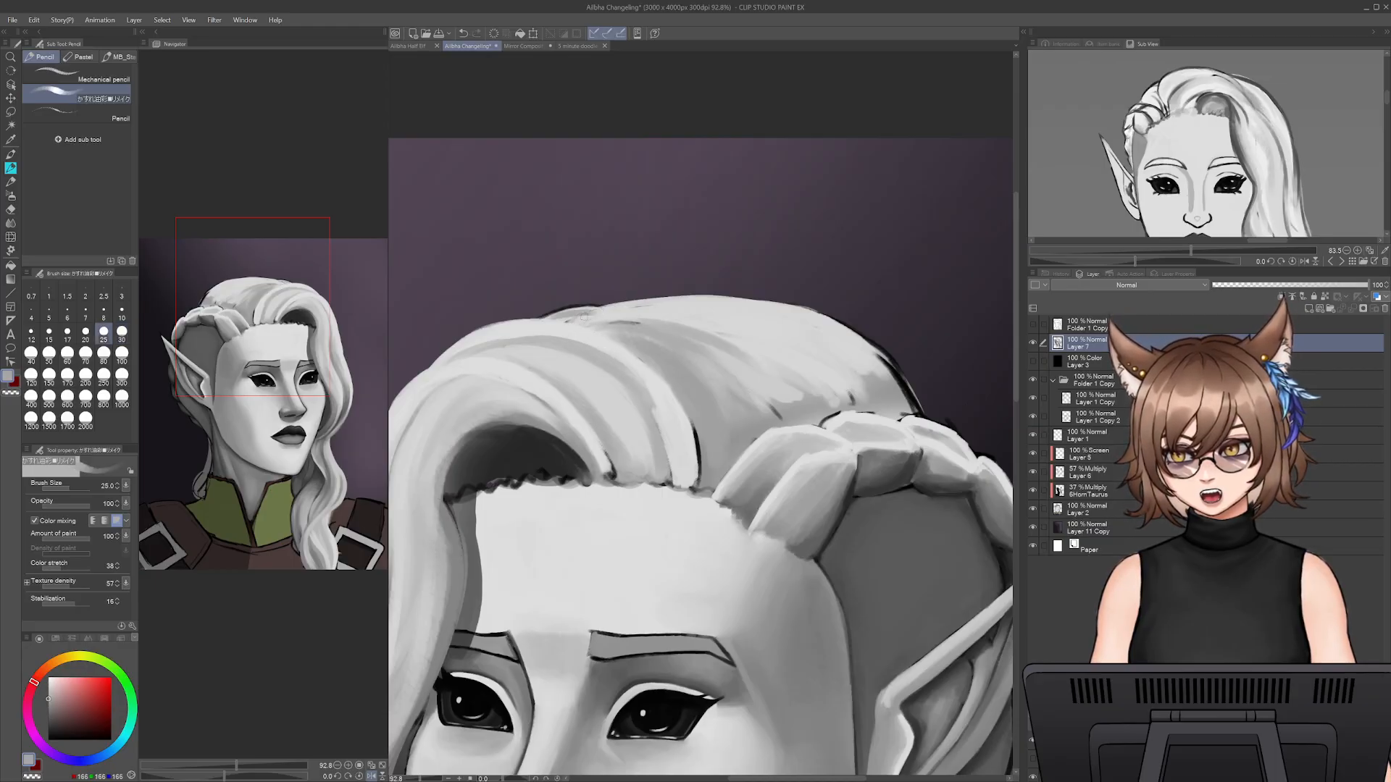
{"action": "mouse_move", "coordinate": [555, 320]}
{"action": "left_mouse_down"}
{"action": "mouse_move", "coordinate": [628, 341]}
{"action": "mouse_move", "coordinate": [562, 321]}
{"action": "mouse_move", "coordinate": [608, 322]}
{"action": "mouse_move", "coordinate": [614, 303]}
{"action": "mouse_move", "coordinate": [593, 319]}
{"action": "mouse_move", "coordinate": [721, 313]}
{"action": "left_mouse_up"}
- Paint a broad mid-grey strand above the braid at size 45, covering the black outline at the crown's lower back
{"action": "key", "text": "bracketright"}
{"action": "key", "text": "bracketright"}
{"action": "key", "text": "bracketright"}
{"action": "key", "text": "bracketright"}
{"action": "mouse_move", "coordinate": [713, 361]}
{"action": "left_mouse_down"}
{"action": "mouse_move", "coordinate": [768, 395]}
{"action": "mouse_move", "coordinate": [909, 381]}
{"action": "mouse_move", "coordinate": [815, 380]}
{"action": "mouse_move", "coordinate": [769, 409]}
{"action": "mouse_move", "coordinate": [830, 389]}
{"action": "mouse_move", "coordinate": [916, 397]}
{"action": "mouse_move", "coordinate": [922, 412]}
{"action": "mouse_move", "coordinate": [907, 395]}
{"action": "mouse_move", "coordinate": [826, 406]}
{"action": "mouse_move", "coordinate": [918, 406]}
{"action": "left_mouse_up"}
{"action": "left_click", "coordinate": [876, 402], "text": "alt"}
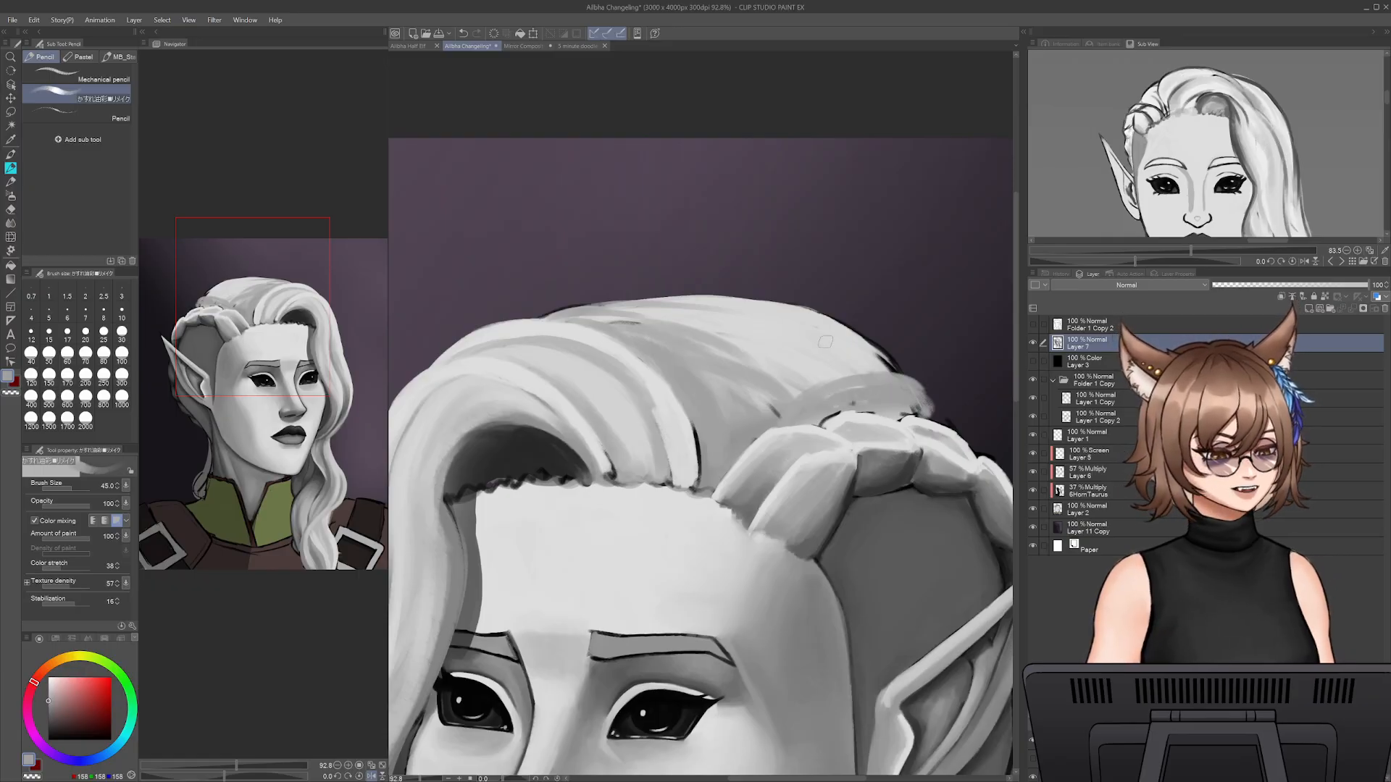
{"action": "left_click", "coordinate": [904, 396], "text": "alt"}
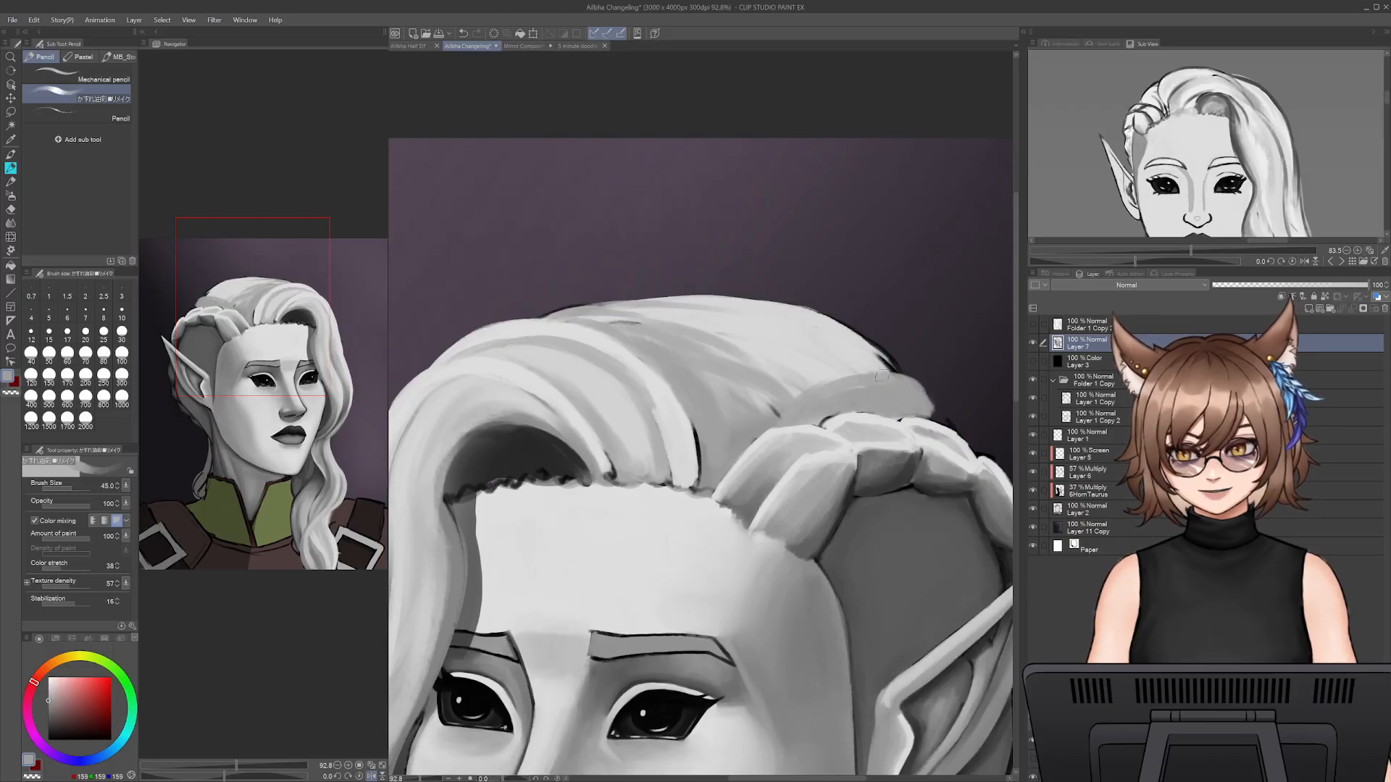
- Sample a light grey from the crown and blend it into the strand above the braid at size 35
{"action": "left_click", "coordinate": [825, 367], "text": "alt"}
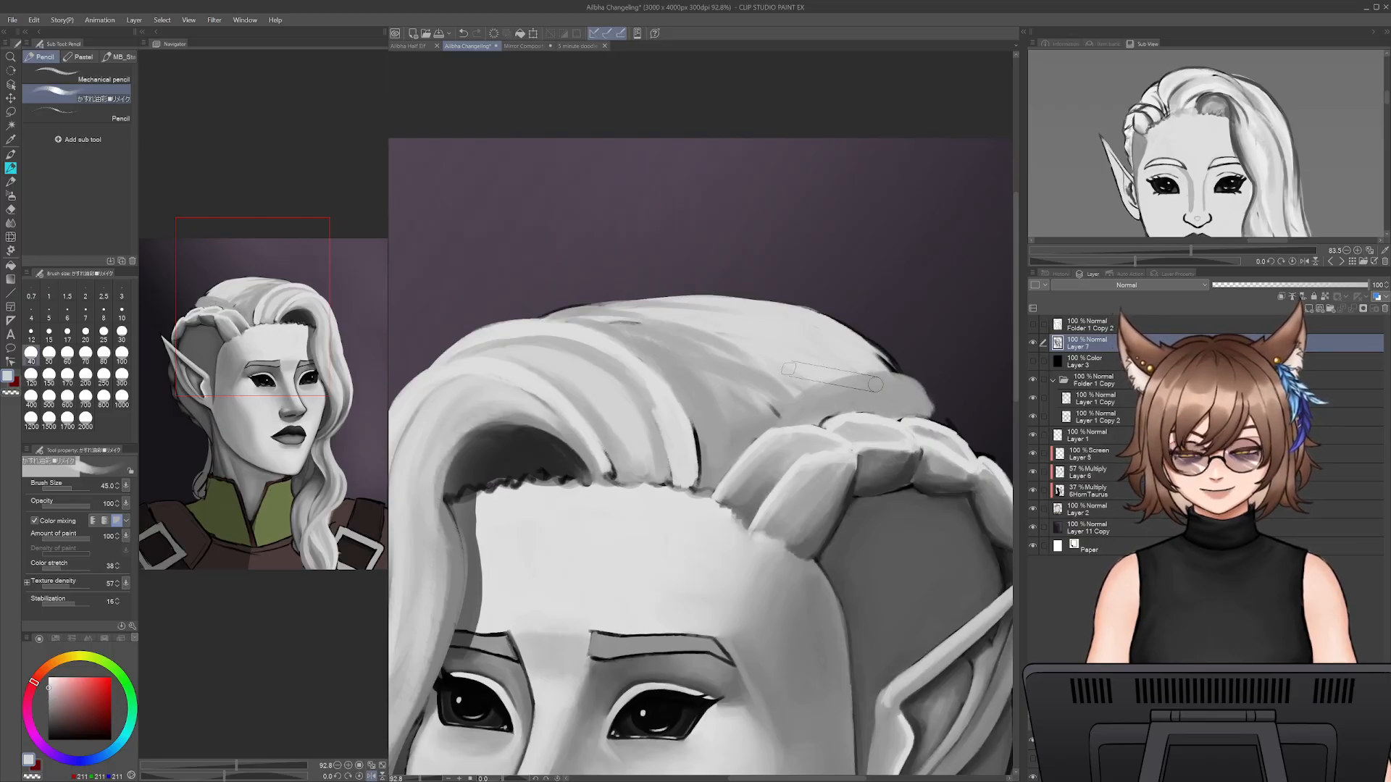
{"action": "key", "text": "bracketleft"}
{"action": "key", "text": "bracketleft"}
{"action": "key", "text": "bracketright"}
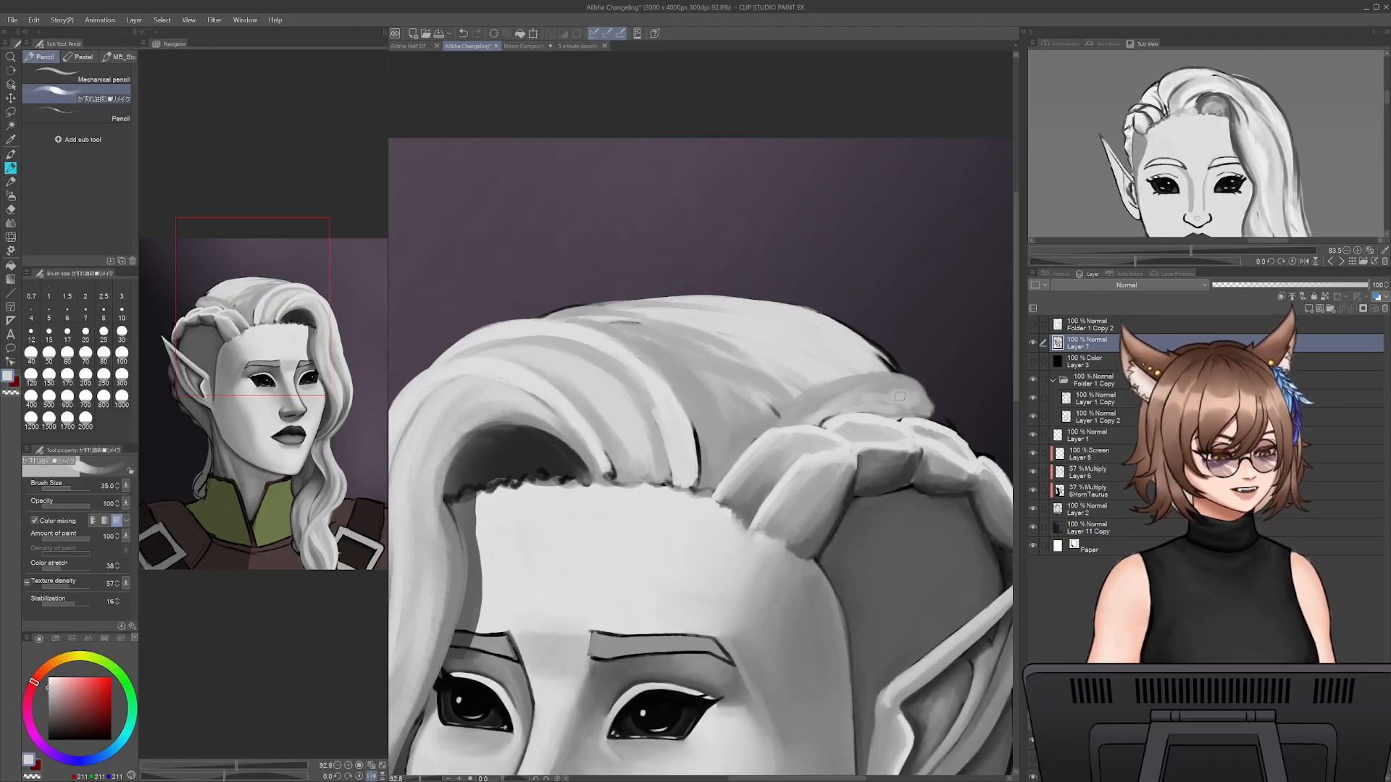
{"action": "left_click", "coordinate": [837, 398], "text": "alt"}
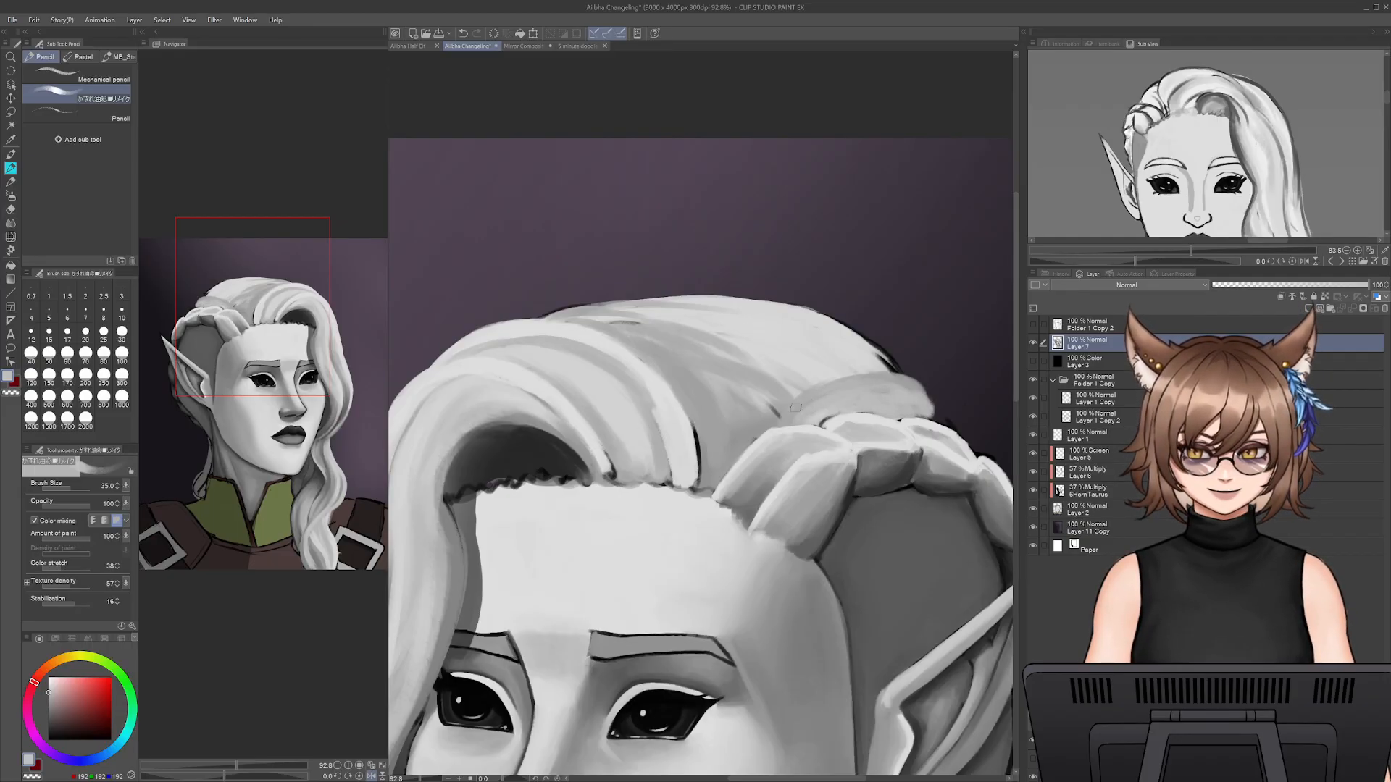
- Highlight the upper edge of the strand above the braid in light grey at size 25 and cover the adjoining black outline
{"action": "left_click", "coordinate": [773, 400], "text": "alt"}
{"action": "key", "text": "["}
{"action": "key", "text": "["}
{"action": "left_click", "coordinate": [820, 368], "text": "alt"}
{"action": "mouse_move", "coordinate": [817, 391]}
{"action": "left_mouse_down"}
{"action": "mouse_move", "coordinate": [781, 414]}
{"action": "mouse_move", "coordinate": [905, 378]}
{"action": "left_mouse_up"}
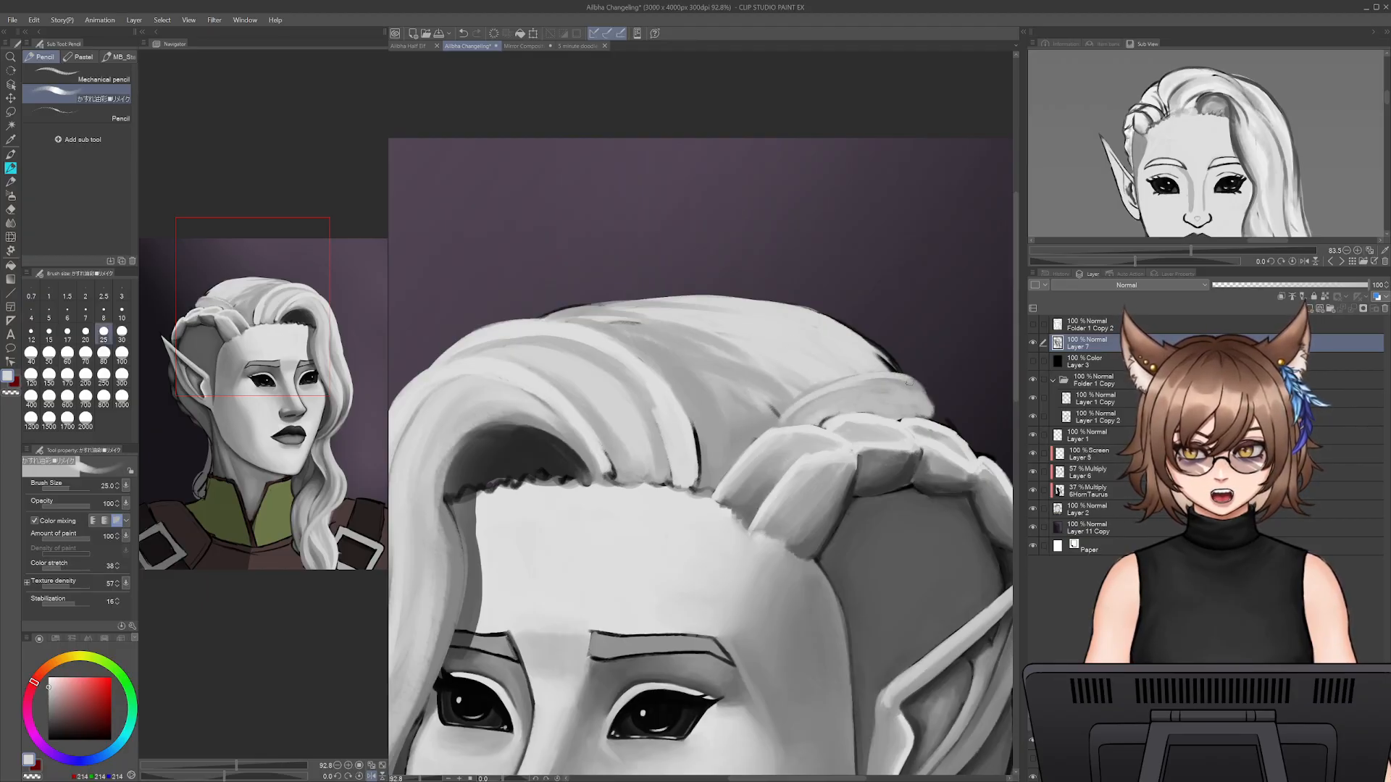
{"action": "left_click", "coordinate": [890, 364], "text": "alt"}
- Try a mid-grey shading stroke at size 25 from the crown down to the braid's root and undo it
{"action": "left_click", "coordinate": [771, 403], "text": "alt"}
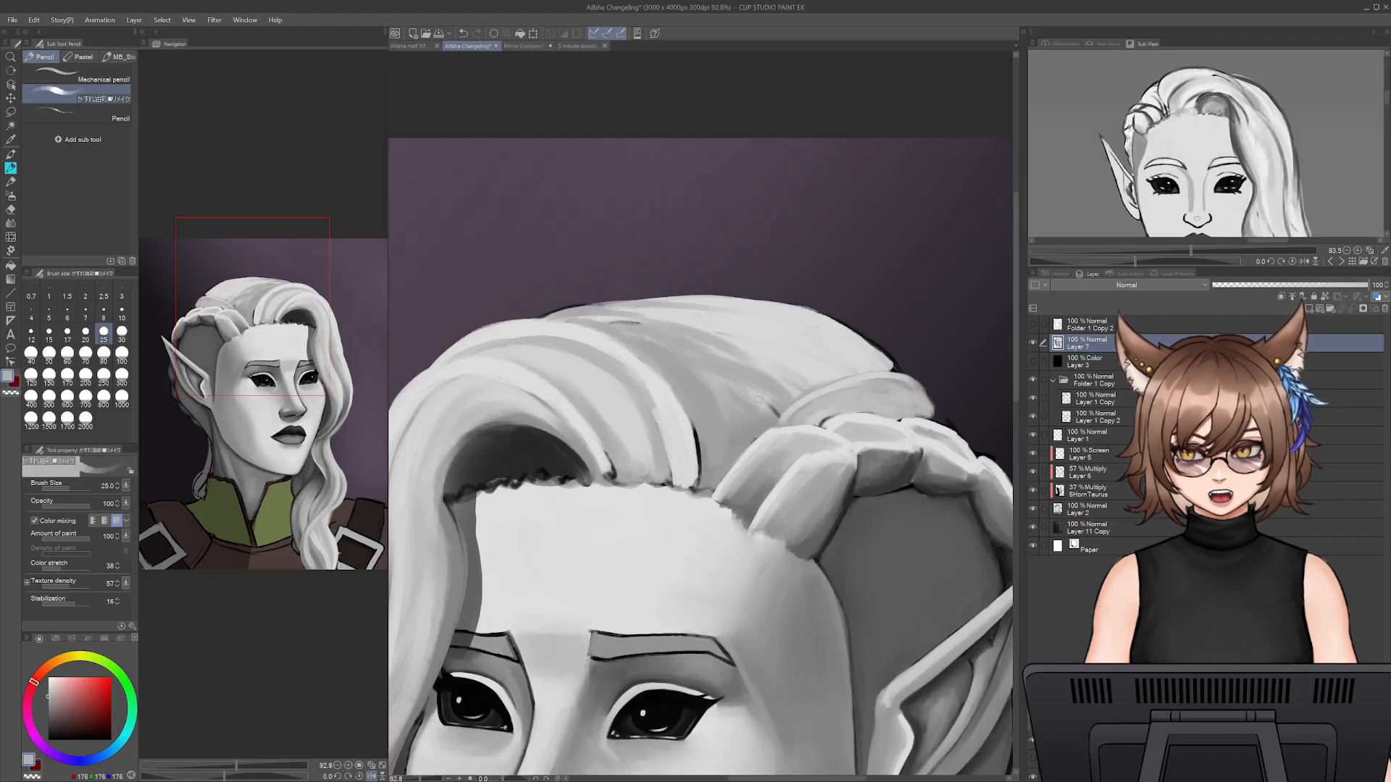
{"action": "left_click_drag", "start_coordinate": [811, 368], "coordinate": [725, 458]}
{"action": "key", "text": "ctrl+z"}
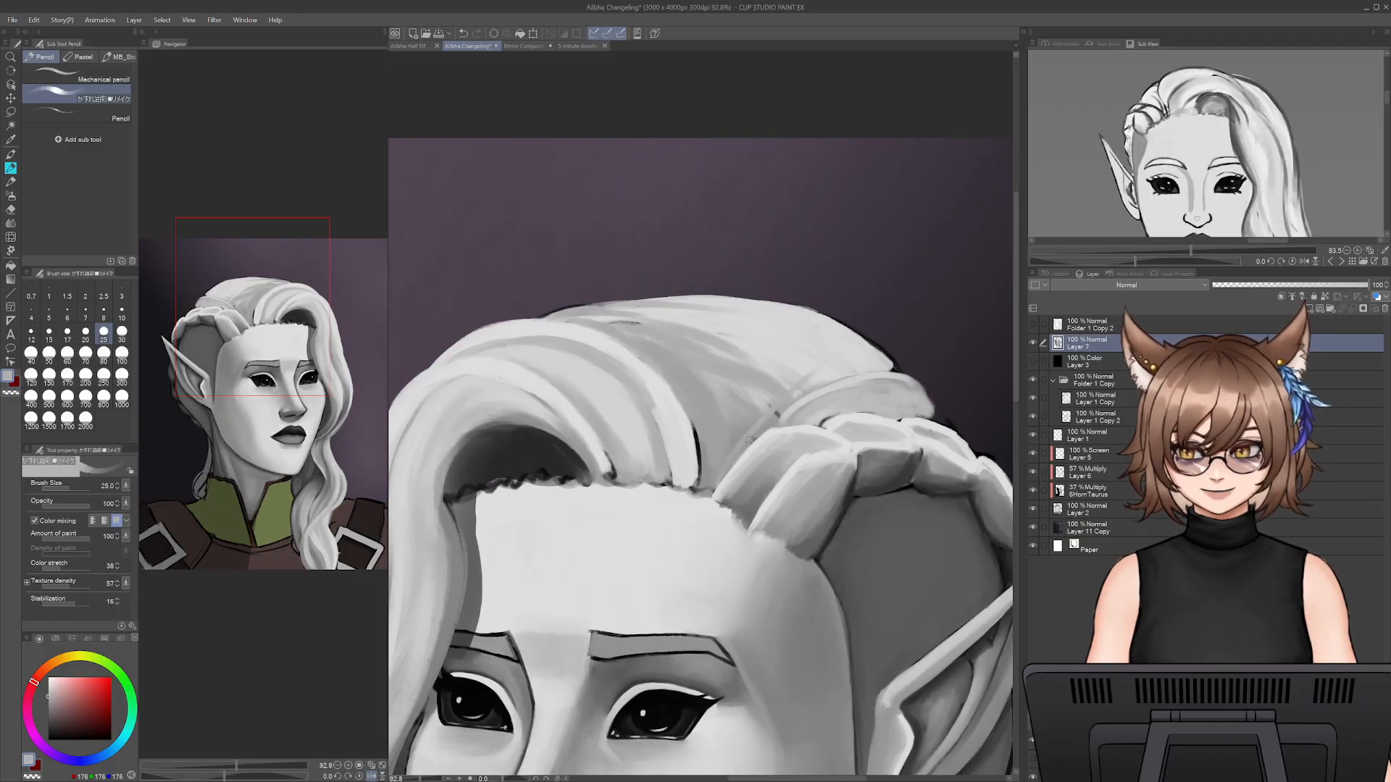
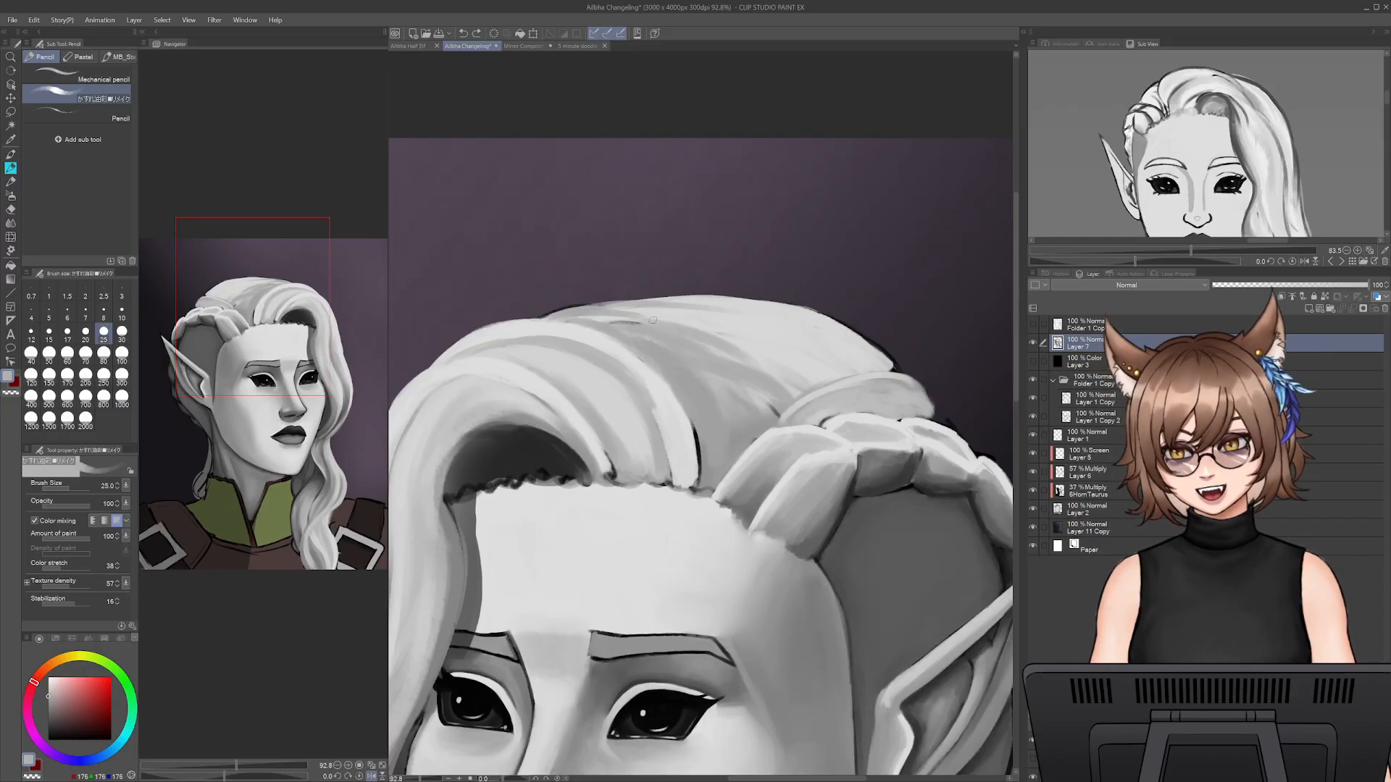
- Sample a light grey and paint a strand at size 40 from the crown's top down toward the braid's root
{"action": "left_click", "coordinate": [690, 321], "text": "alt"}
{"action": "key", "text": "bracketright"}
{"action": "key", "text": "bracketright"}
{"action": "mouse_move", "coordinate": [632, 320]}
{"action": "left_mouse_down"}
{"action": "mouse_move", "coordinate": [713, 407]}
{"action": "mouse_move", "coordinate": [717, 437]}
{"action": "mouse_move", "coordinate": [733, 337]}
{"action": "left_mouse_up"}
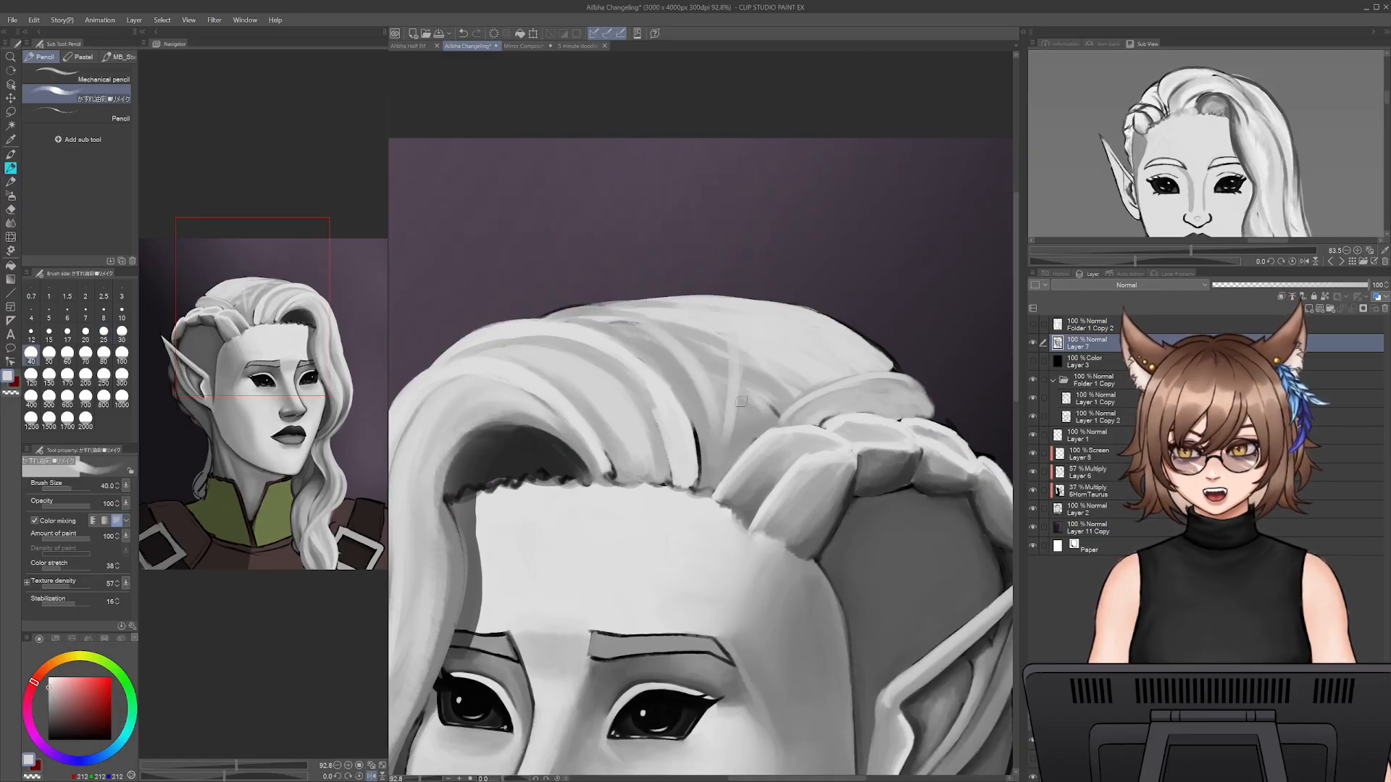
- Blend sampled greys into the strands above the braid at size 40 and cover the adjoining black outline with light grey
{"action": "left_click", "coordinate": [783, 395], "text": "alt"}
{"action": "mouse_move", "coordinate": [811, 352]}
{"action": "left_mouse_down"}
{"action": "mouse_move", "coordinate": [872, 342]}
{"action": "mouse_move", "coordinate": [900, 368]}
{"action": "left_mouse_up"}
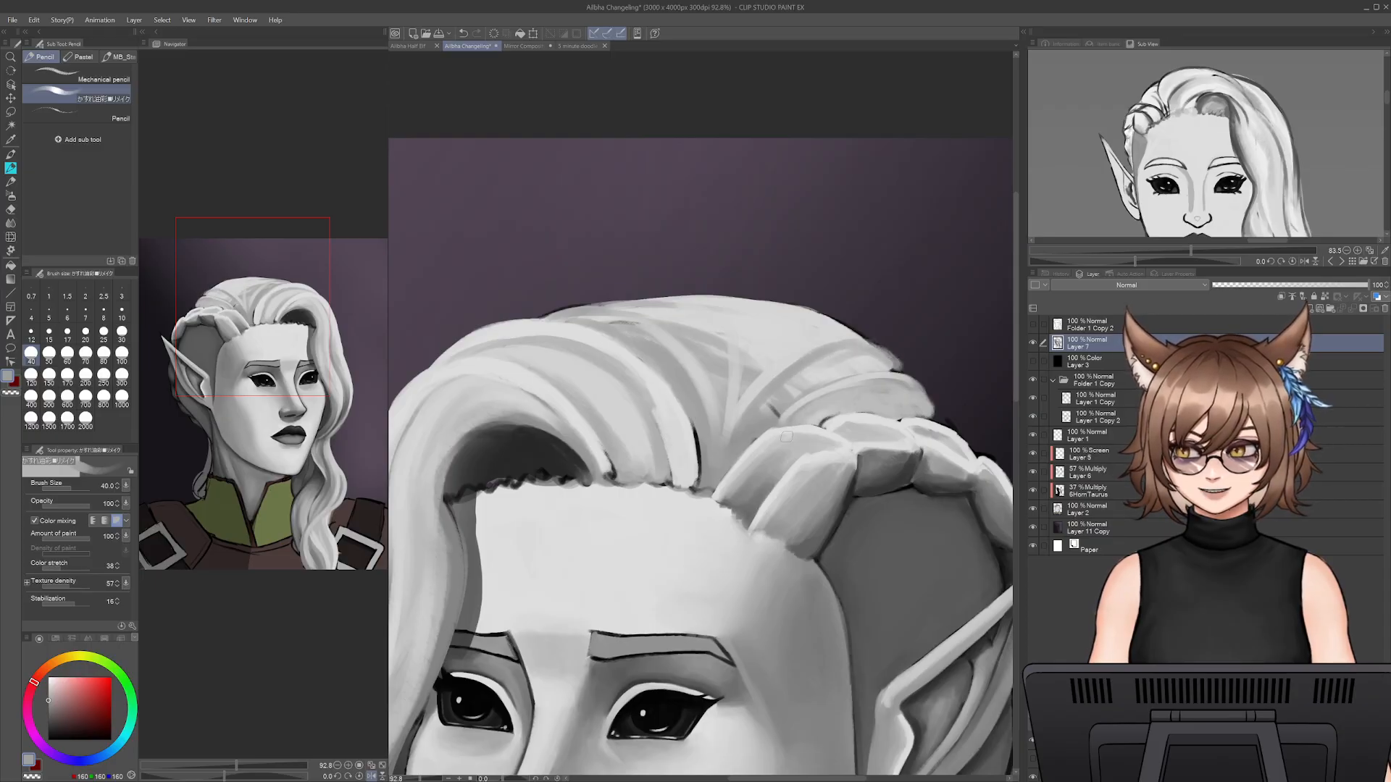
{"action": "left_click", "coordinate": [770, 416], "text": "alt"}
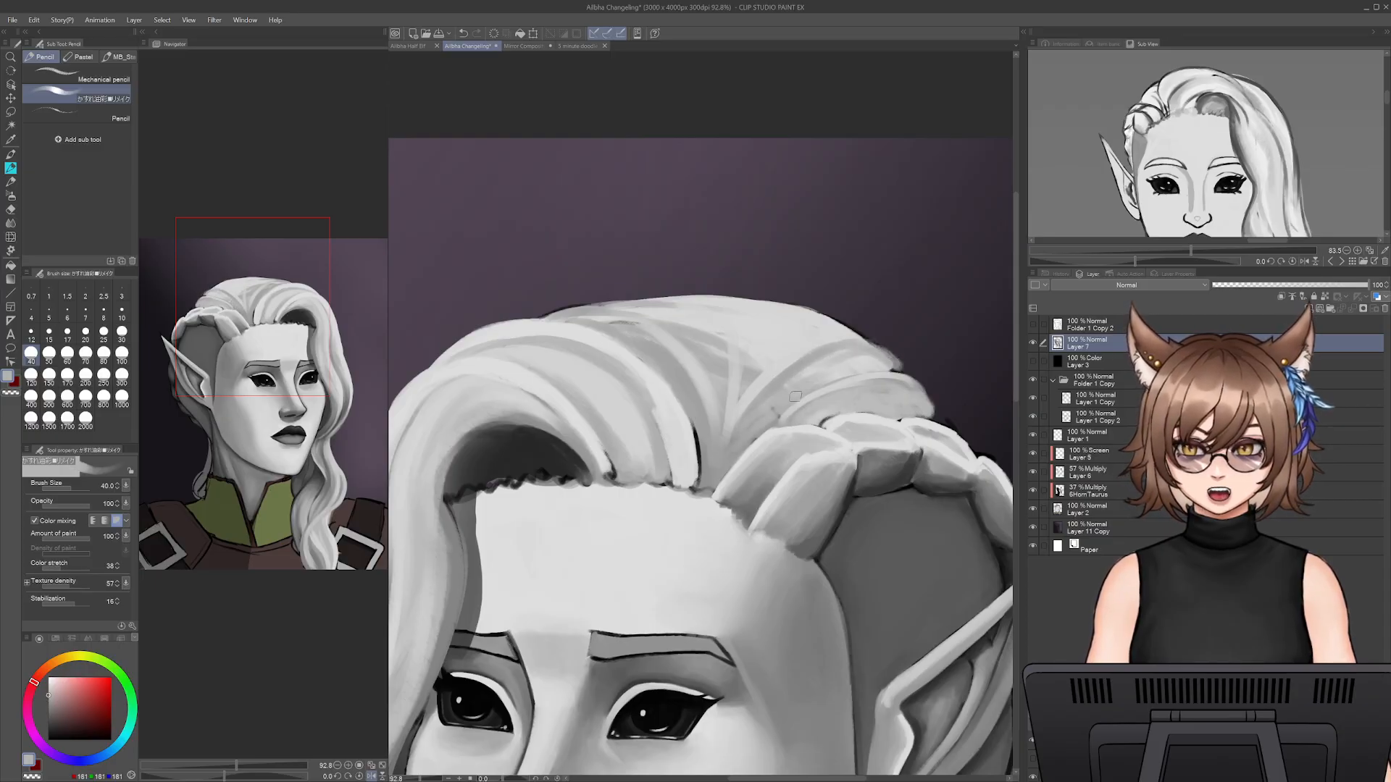
{"action": "mouse_move", "coordinate": [766, 399]}
{"action": "left_mouse_down"}
{"action": "mouse_move", "coordinate": [811, 367]}
{"action": "mouse_move", "coordinate": [864, 365]}
{"action": "left_mouse_up"}
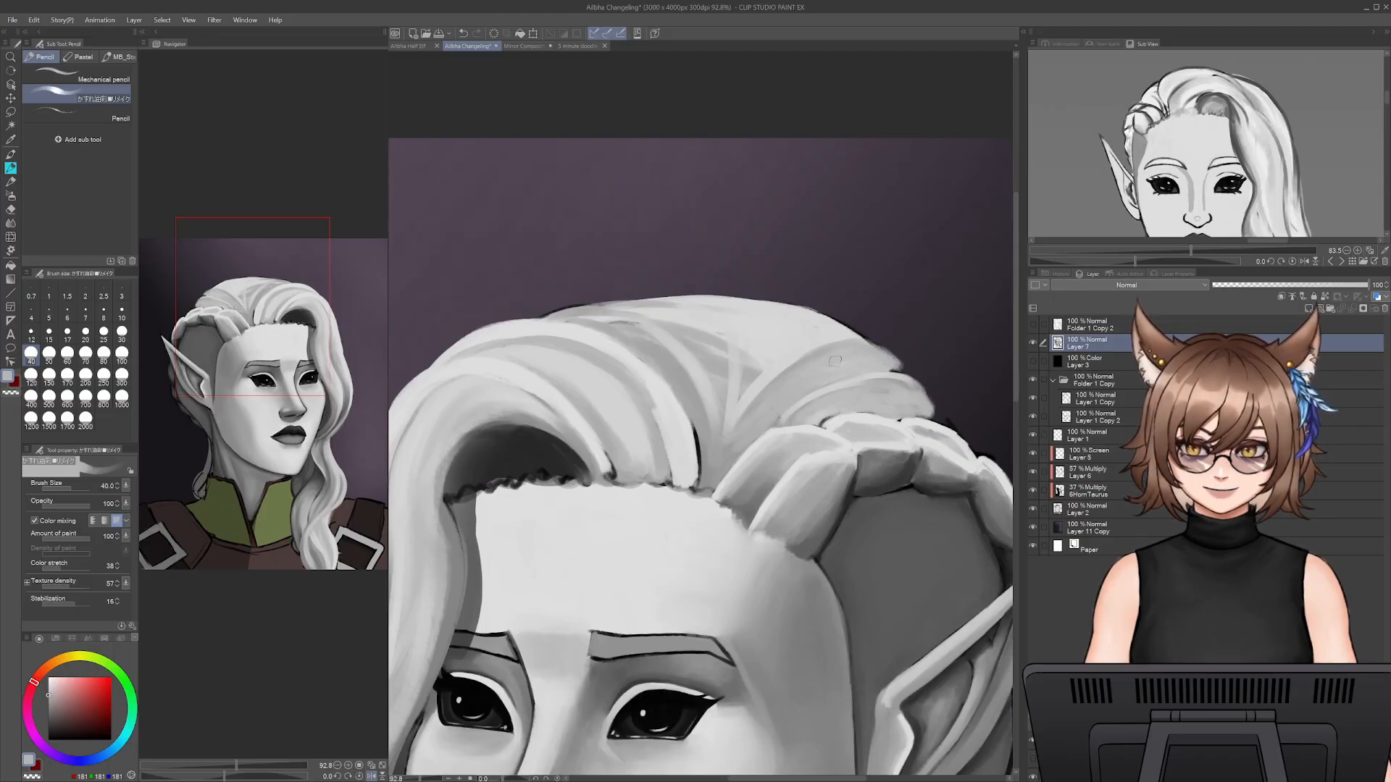
{"action": "left_click", "coordinate": [800, 346], "text": "alt"}
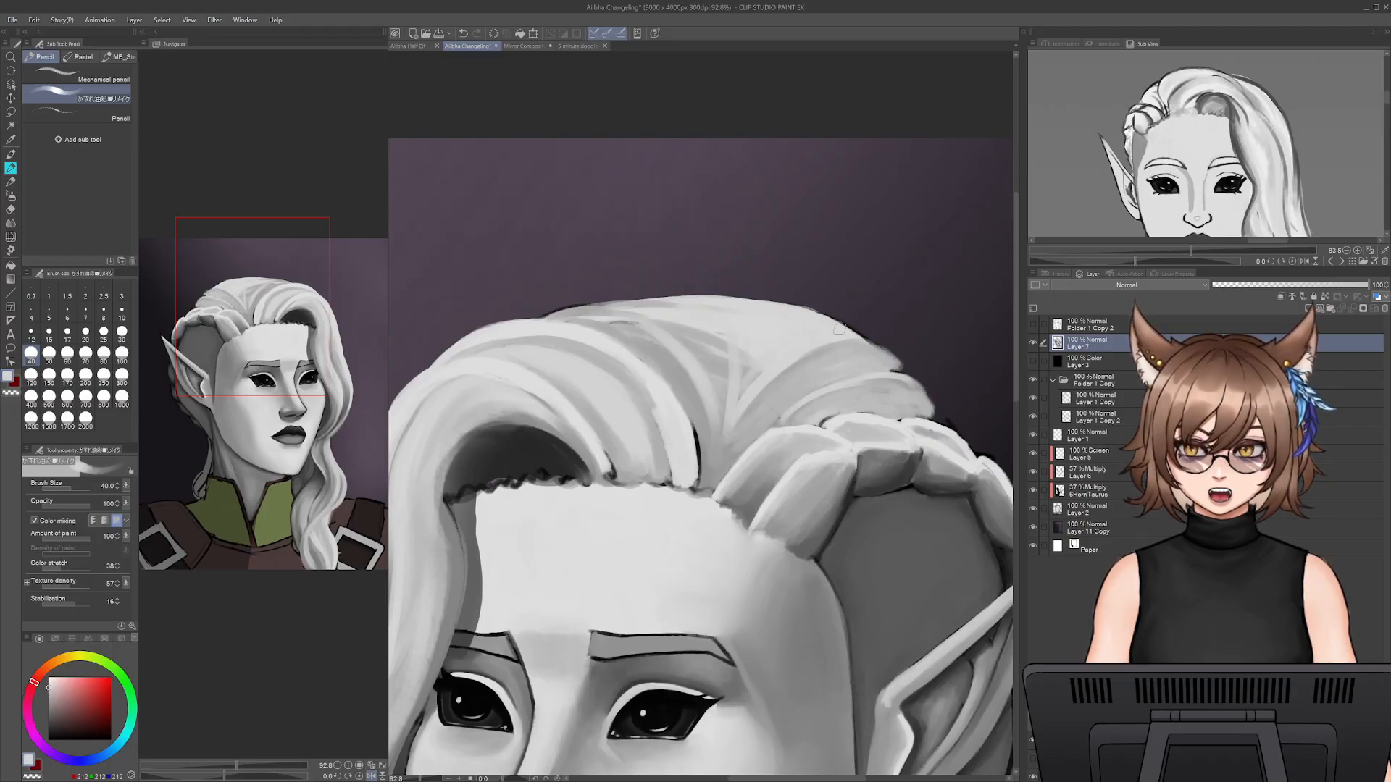
{"action": "left_click_drag", "start_coordinate": [855, 333], "coordinate": [796, 336]}
- Shade strands in sampled mid-grey from the crown's top edge down toward the braid's root at size 40
{"action": "left_click", "coordinate": [830, 341], "text": "alt"}
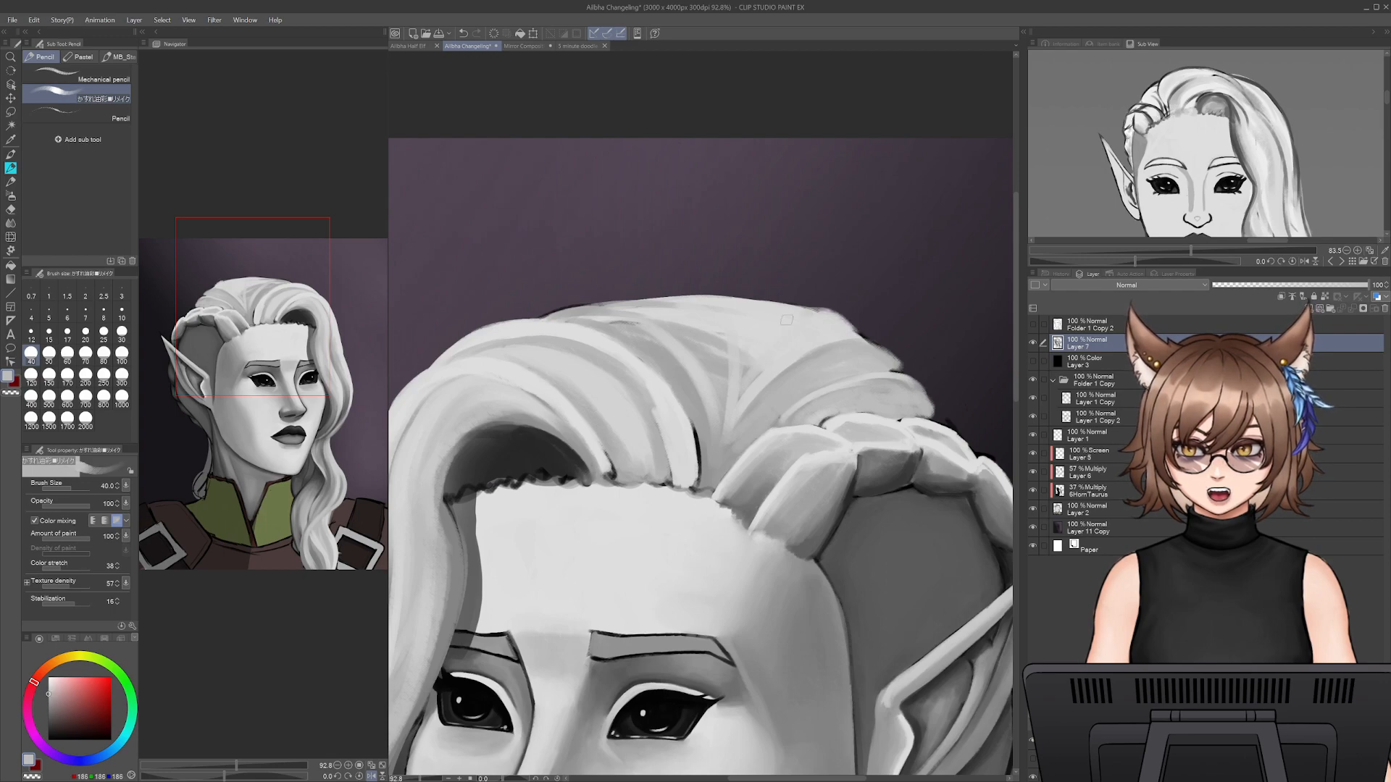
{"action": "mouse_move", "coordinate": [782, 320]}
{"action": "left_mouse_down"}
{"action": "mouse_move", "coordinate": [673, 296]}
{"action": "mouse_move", "coordinate": [708, 299]}
{"action": "mouse_move", "coordinate": [620, 308]}
{"action": "mouse_move", "coordinate": [657, 303]}
{"action": "mouse_move", "coordinate": [644, 305]}
{"action": "mouse_move", "coordinate": [714, 368]}
{"action": "left_mouse_up"}
{"action": "left_click", "coordinate": [621, 307], "text": "alt"}
{"action": "left_click", "coordinate": [732, 367], "text": "alt"}
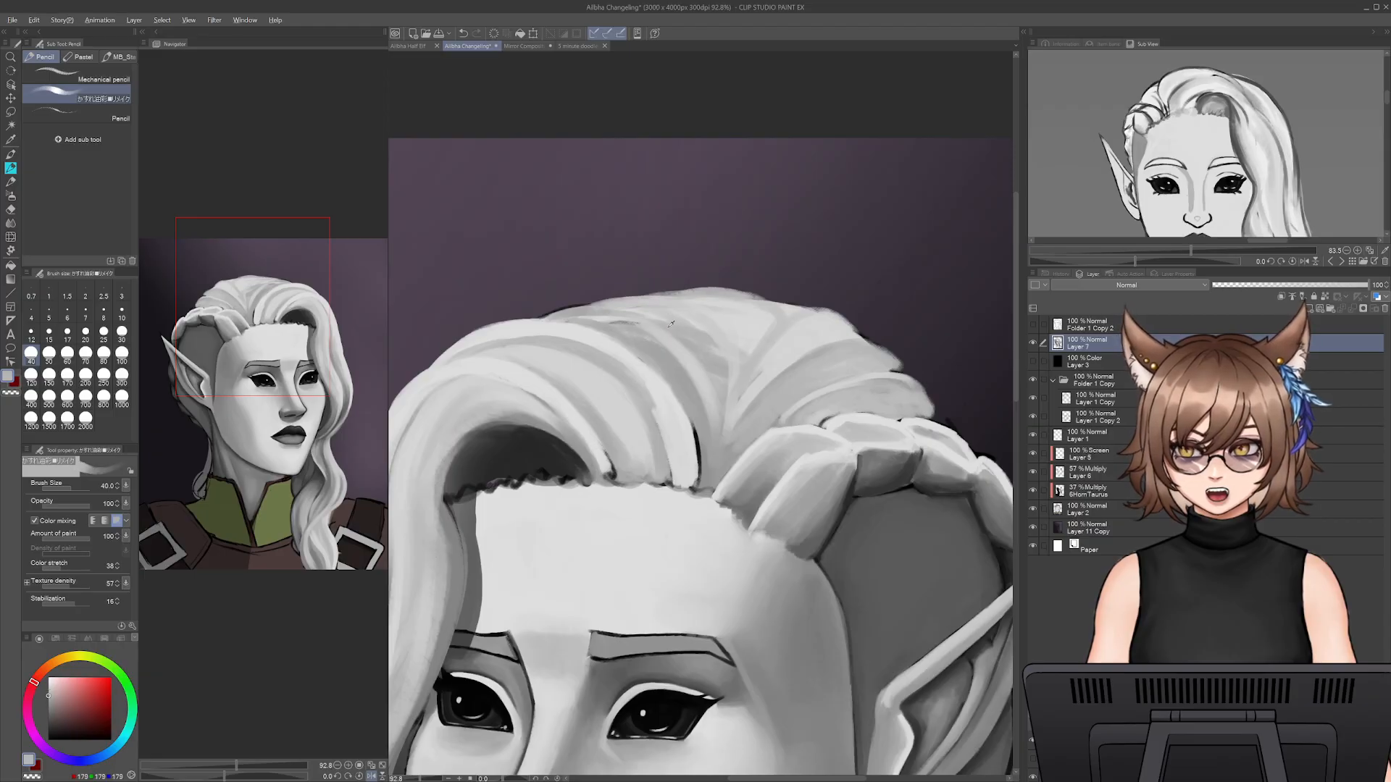
- Define thin mid-grey strands across the crown's top at size 25, undoing the stray strokes
{"action": "left_click", "coordinate": [665, 326], "text": "alt"}
{"action": "key", "text": "bracketleft"}
{"action": "key", "text": "bracketleft"}
{"action": "mouse_move", "coordinate": [678, 319]}
{"action": "left_mouse_down"}
{"action": "mouse_move", "coordinate": [580, 317]}
{"action": "mouse_move", "coordinate": [714, 410]}
{"action": "left_mouse_up"}
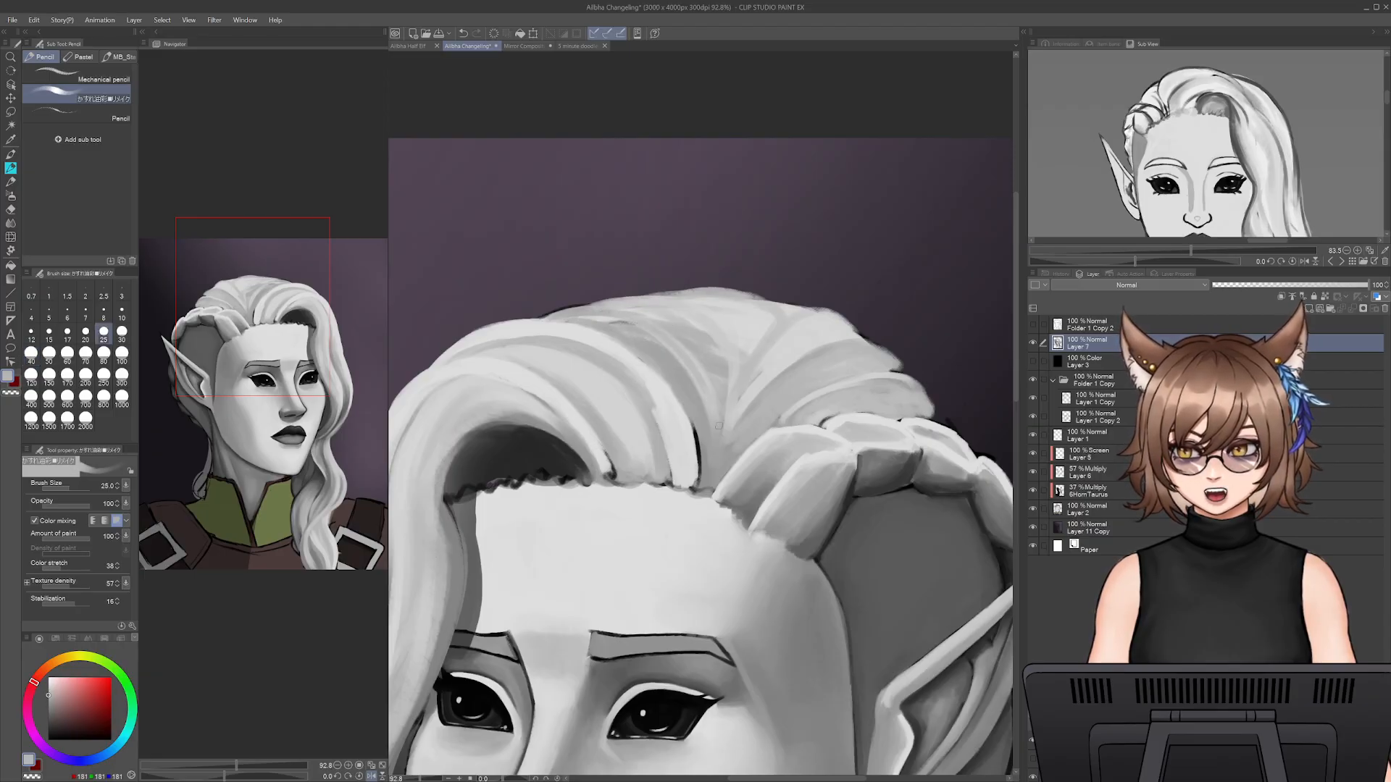
{"action": "left_click_drag", "start_coordinate": [683, 318], "coordinate": [620, 305]}
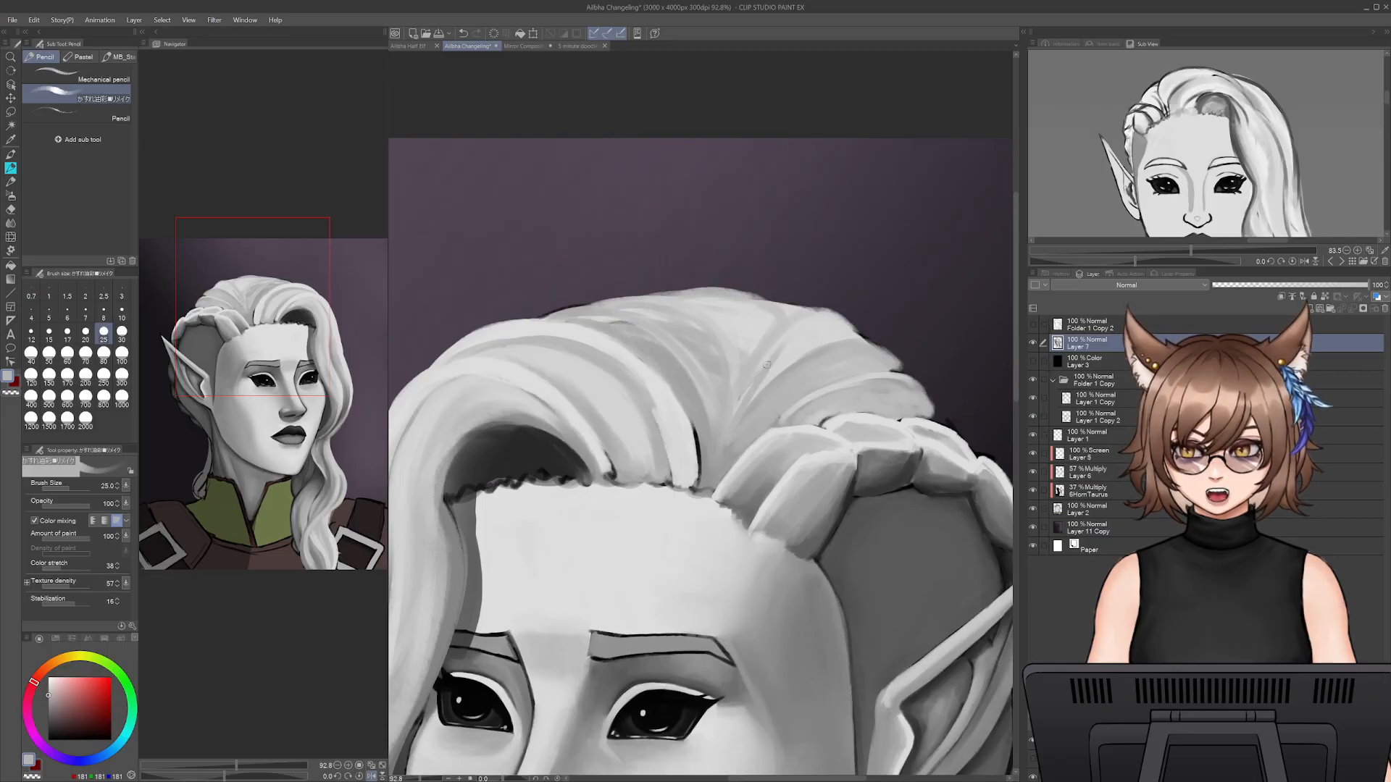
{"action": "key", "text": "ctrl+z"}
{"action": "left_click_drag", "start_coordinate": [766, 325], "coordinate": [703, 298]}
{"action": "left_click_drag", "start_coordinate": [749, 354], "coordinate": [707, 305]}
{"action": "mouse_move", "coordinate": [798, 320]}
{"action": "left_mouse_down"}
{"action": "mouse_move", "coordinate": [735, 294]}
{"action": "mouse_move", "coordinate": [804, 334]}
{"action": "mouse_move", "coordinate": [799, 314]}
{"action": "mouse_move", "coordinate": [784, 342]}
{"action": "left_mouse_up"}
{"action": "key", "text": "ctrl+z"}
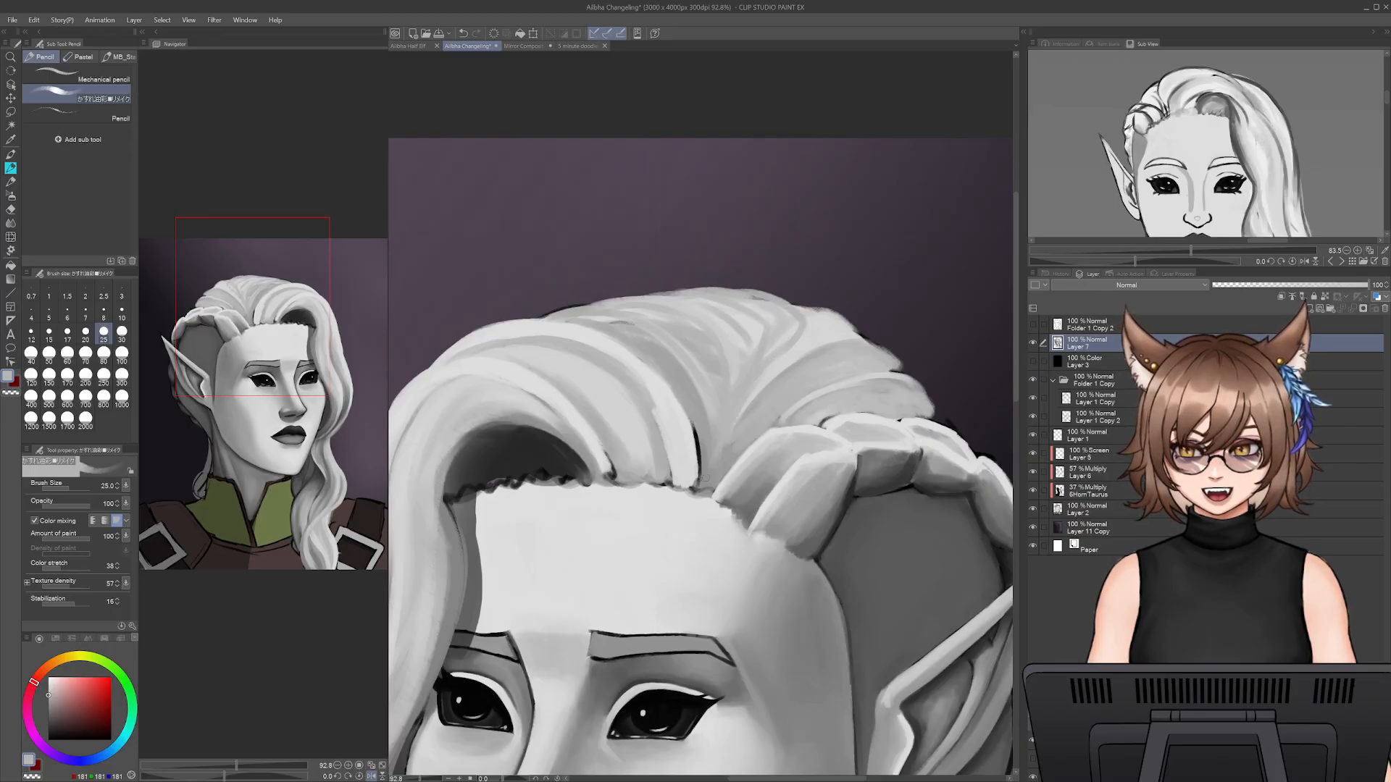
- Blend light grey at size 40 over the strands from the front hairline across the crown to its back edge
{"action": "key", "text": "bracketright"}
{"action": "key", "text": "bracketright"}
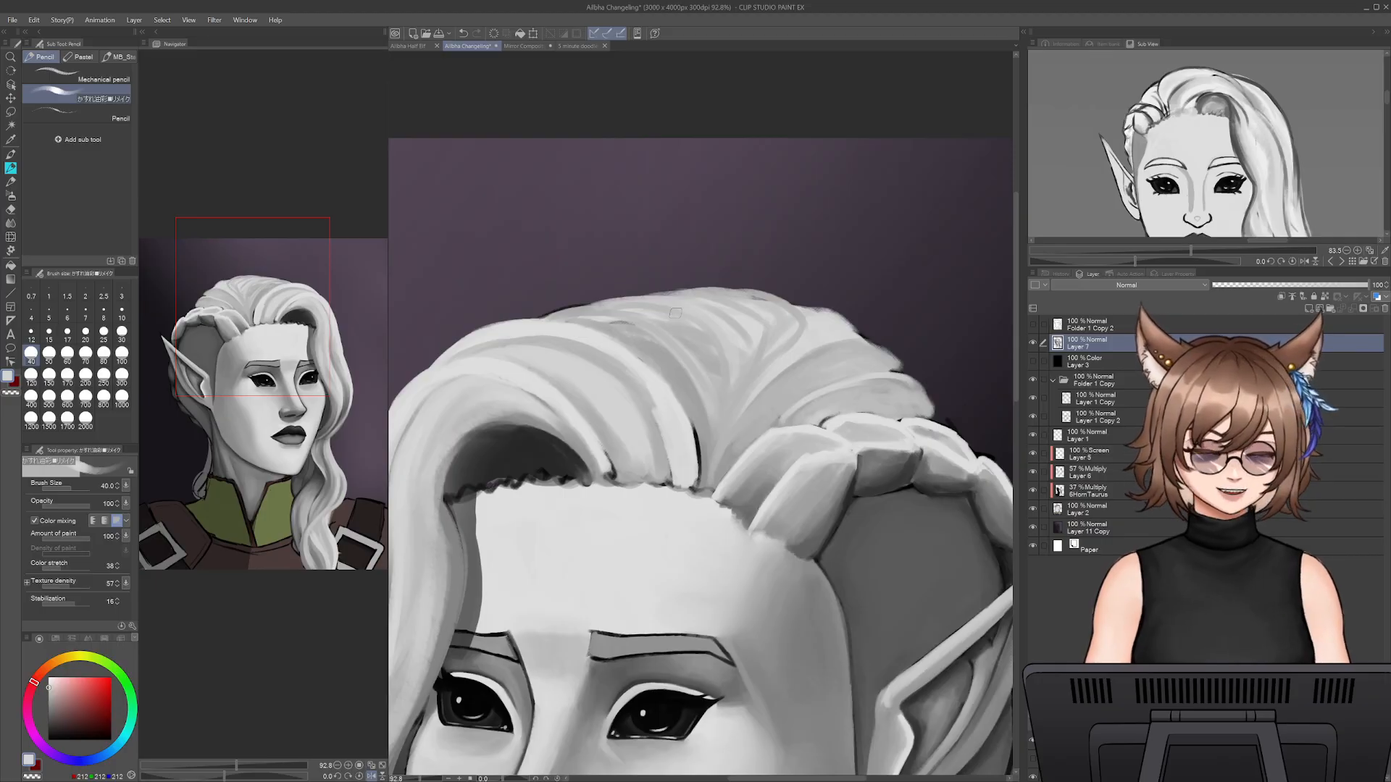
{"action": "left_click", "coordinate": [612, 352], "text": "alt"}
{"action": "mouse_move", "coordinate": [613, 341]}
{"action": "left_mouse_down"}
{"action": "mouse_move", "coordinate": [673, 392]}
{"action": "mouse_move", "coordinate": [696, 481]}
{"action": "left_mouse_up"}
{"action": "mouse_move", "coordinate": [644, 392]}
{"action": "left_mouse_down"}
{"action": "mouse_move", "coordinate": [660, 476]}
{"action": "mouse_move", "coordinate": [663, 455]}
{"action": "left_mouse_up"}
{"action": "left_click_drag", "start_coordinate": [610, 368], "coordinate": [662, 441]}
{"action": "mouse_move", "coordinate": [584, 344]}
{"action": "left_mouse_down"}
{"action": "mouse_move", "coordinate": [672, 441]}
{"action": "mouse_move", "coordinate": [596, 364]}
{"action": "mouse_move", "coordinate": [613, 380]}
{"action": "left_mouse_up"}
{"action": "left_click_drag", "start_coordinate": [526, 341], "coordinate": [612, 370]}
{"action": "left_click_drag", "start_coordinate": [482, 334], "coordinate": [650, 387]}
{"action": "mouse_move", "coordinate": [640, 330]}
{"action": "left_mouse_down"}
{"action": "mouse_move", "coordinate": [710, 419]}
{"action": "mouse_move", "coordinate": [669, 308]}
{"action": "mouse_move", "coordinate": [670, 351]}
{"action": "mouse_move", "coordinate": [738, 373]}
{"action": "mouse_move", "coordinate": [754, 312]}
{"action": "mouse_move", "coordinate": [792, 330]}
{"action": "mouse_move", "coordinate": [735, 397]}
{"action": "left_mouse_up"}
{"action": "left_click", "coordinate": [792, 341], "text": "alt"}
{"action": "left_click", "coordinate": [833, 332], "text": "alt"}
{"action": "mouse_move", "coordinate": [851, 349]}
{"action": "left_mouse_down"}
{"action": "mouse_move", "coordinate": [811, 384]}
{"action": "mouse_move", "coordinate": [865, 359]}
{"action": "mouse_move", "coordinate": [869, 377]}
{"action": "left_mouse_up"}
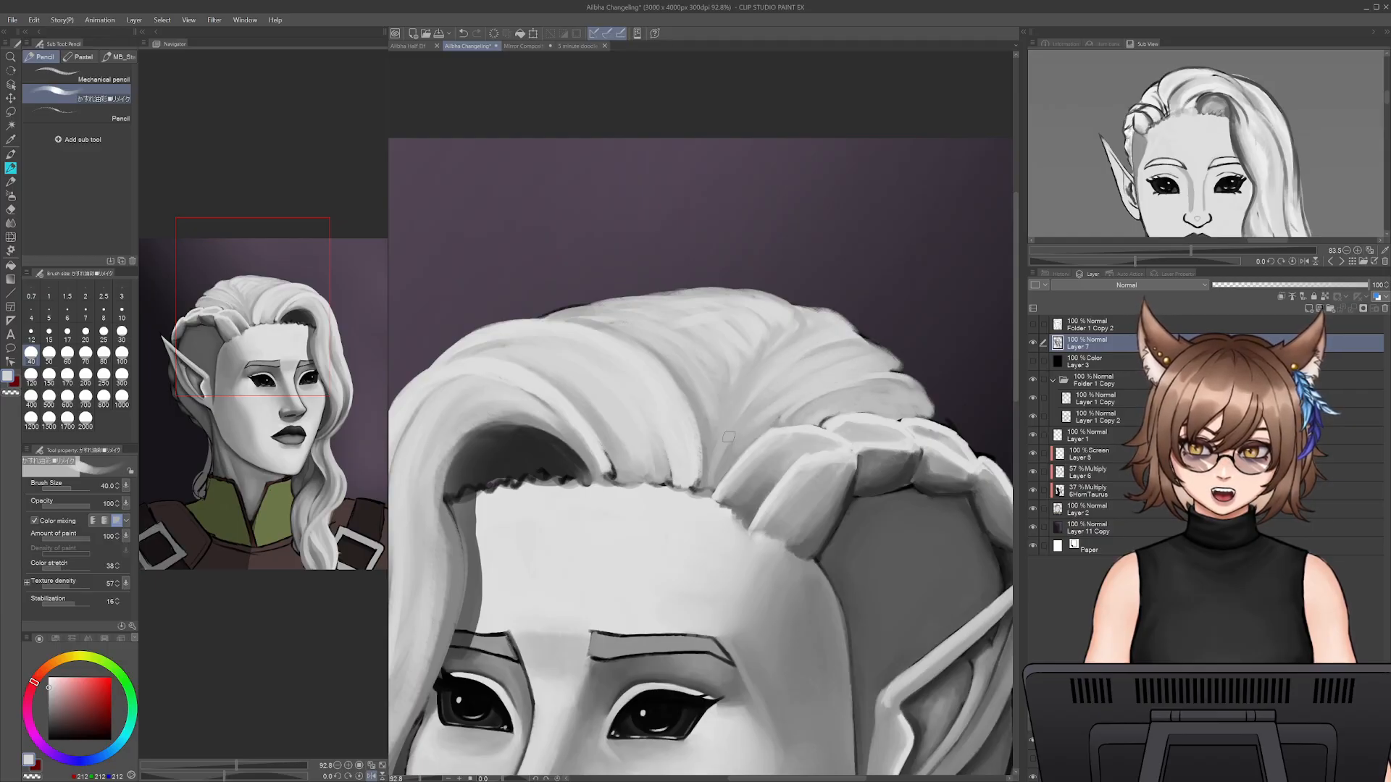
- Brush sampled grey into the strand above the braid and erase along the crown's back edge
{"action": "mouse_move", "coordinate": [420, 779]}
{"action": "left_mouse_down"}
{"action": "mouse_move", "coordinate": [406, 780]}
{"action": "mouse_move", "coordinate": [423, 779]}
{"action": "left_mouse_up"}
{"action": "left_click", "coordinate": [830, 401], "text": "alt"}
{"action": "mouse_move", "coordinate": [799, 421]}
{"action": "left_mouse_down"}
{"action": "mouse_move", "coordinate": [828, 400]}
{"action": "mouse_move", "coordinate": [973, 406]}
{"action": "mouse_move", "coordinate": [892, 415]}
{"action": "left_mouse_up"}
{"action": "key", "text": "e"}
{"action": "mouse_move", "coordinate": [733, 276]}
{"action": "left_mouse_down"}
{"action": "mouse_move", "coordinate": [796, 298]}
{"action": "mouse_move", "coordinate": [863, 359]}
{"action": "mouse_move", "coordinate": [840, 328]}
{"action": "mouse_move", "coordinate": [913, 425]}
{"action": "left_mouse_up"}
- Extend the strand ends at the crown's lower back in sampled greys at size 30, covering the black outline
{"action": "key", "text": "p"}
{"action": "key", "text": "bracketleft"}
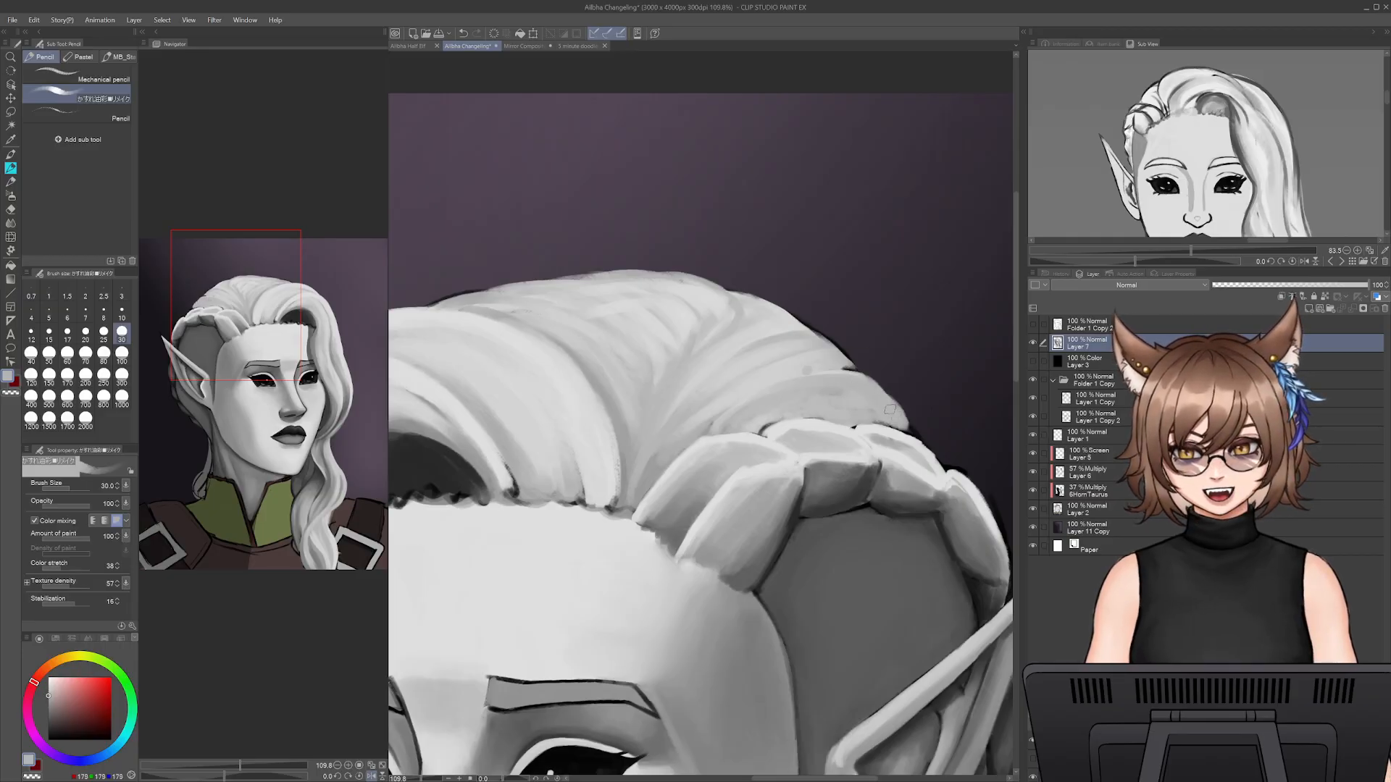
{"action": "left_click", "coordinate": [800, 369], "text": "alt"}
{"action": "left_click_drag", "start_coordinate": [845, 369], "coordinate": [841, 357]}
{"action": "left_click", "coordinate": [815, 335], "text": "alt"}
{"action": "left_click", "coordinate": [797, 334], "text": "alt"}
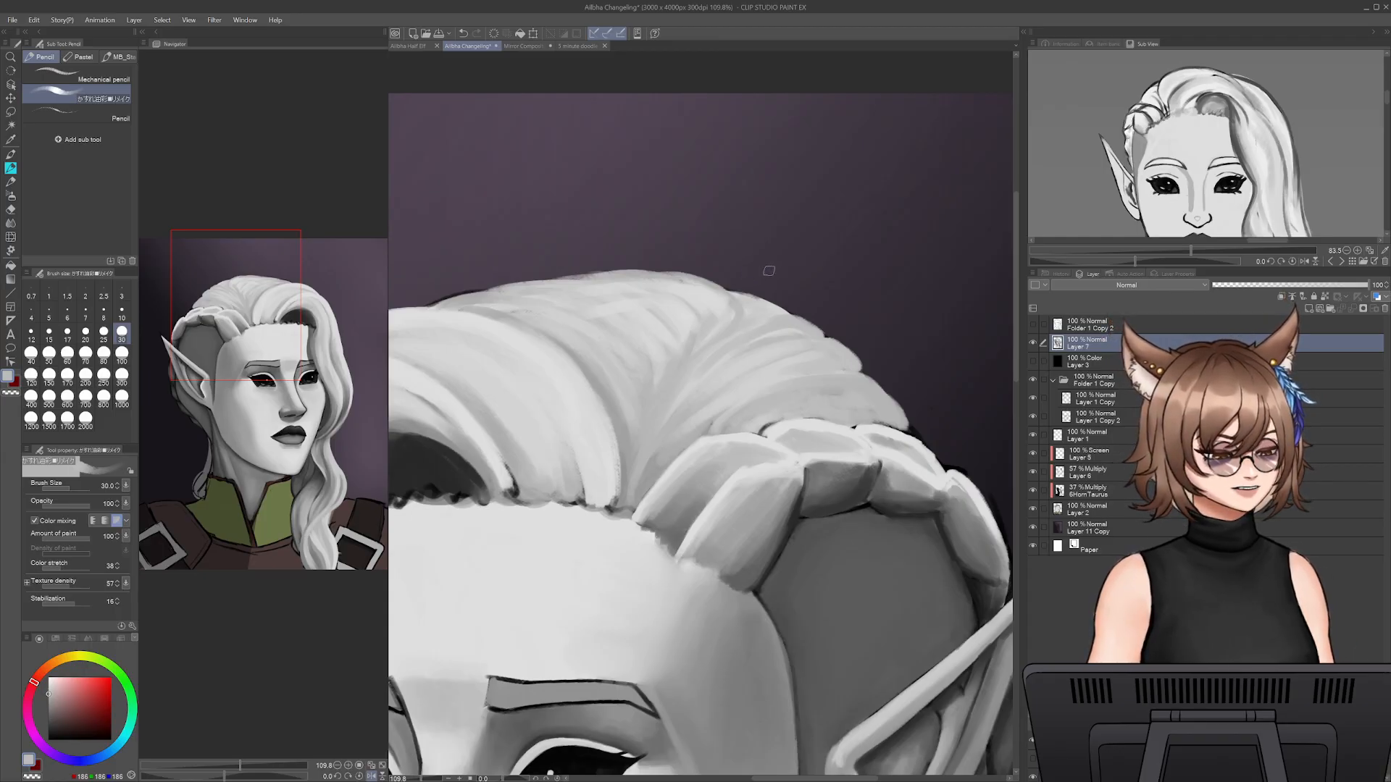
- Try to erase the leftover black outline behind the crown on Layer 2 and Layer 1, and return to Layer 7
{"action": "key", "text": "e"}
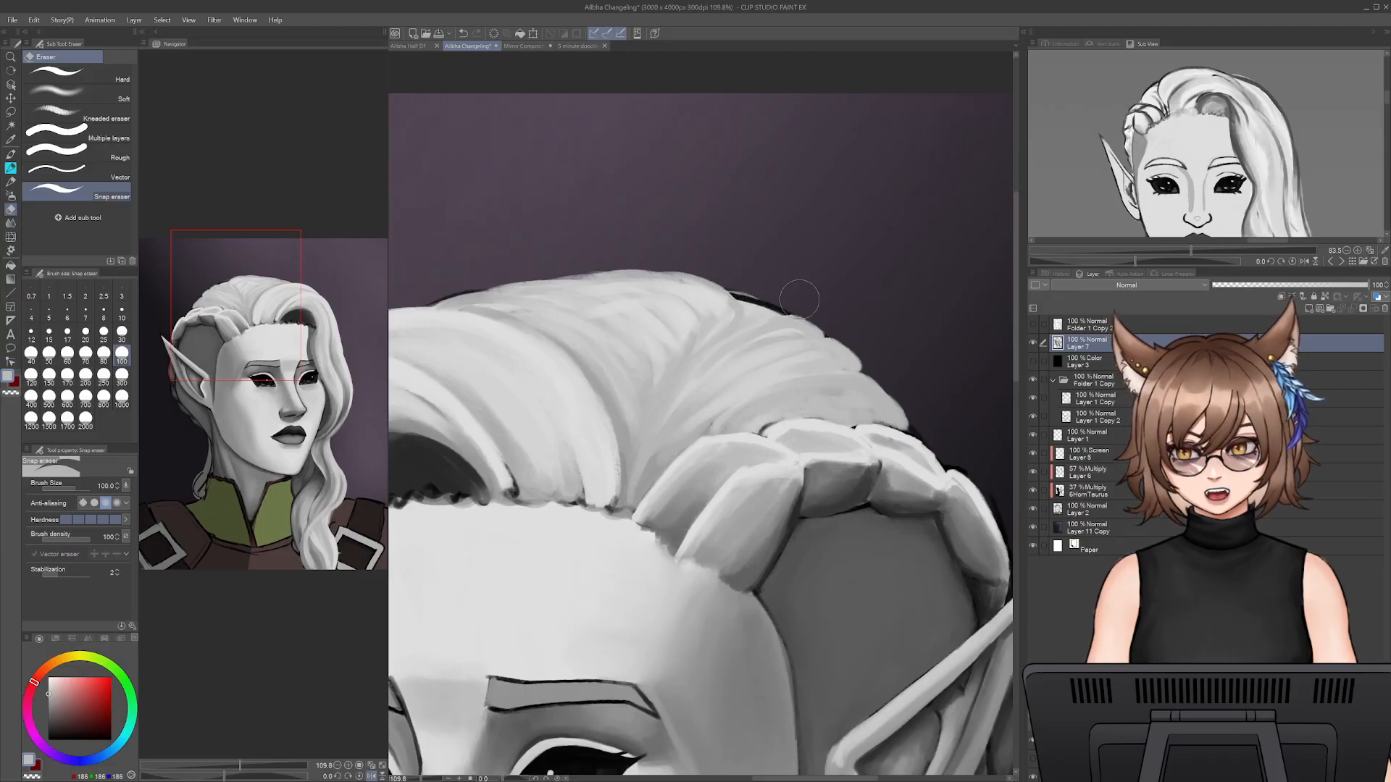
{"action": "key", "text": "p"}
{"action": "left_click", "coordinate": [1093, 510]}
{"action": "key", "text": "e"}
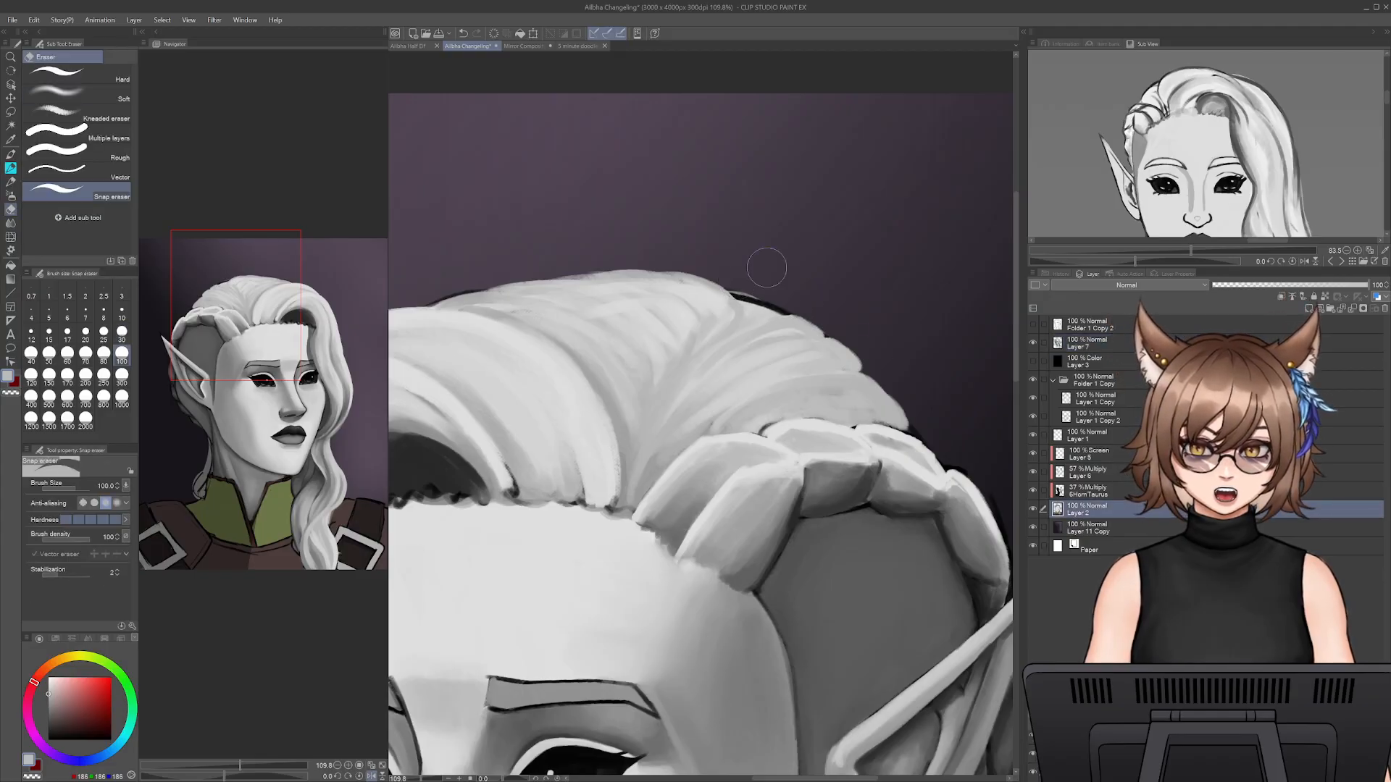
{"action": "key", "text": "p"}
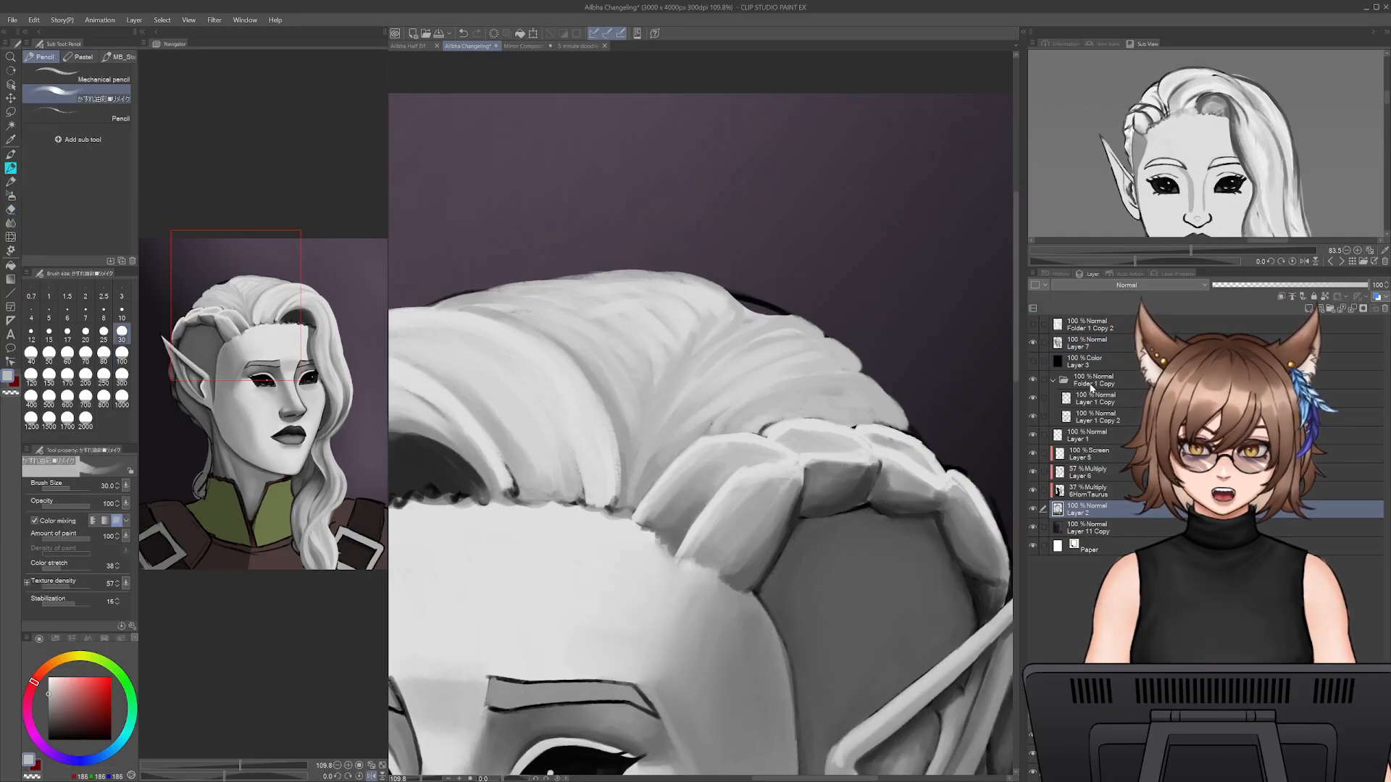
{"action": "left_click", "coordinate": [1090, 435]}
{"action": "key", "text": "e"}
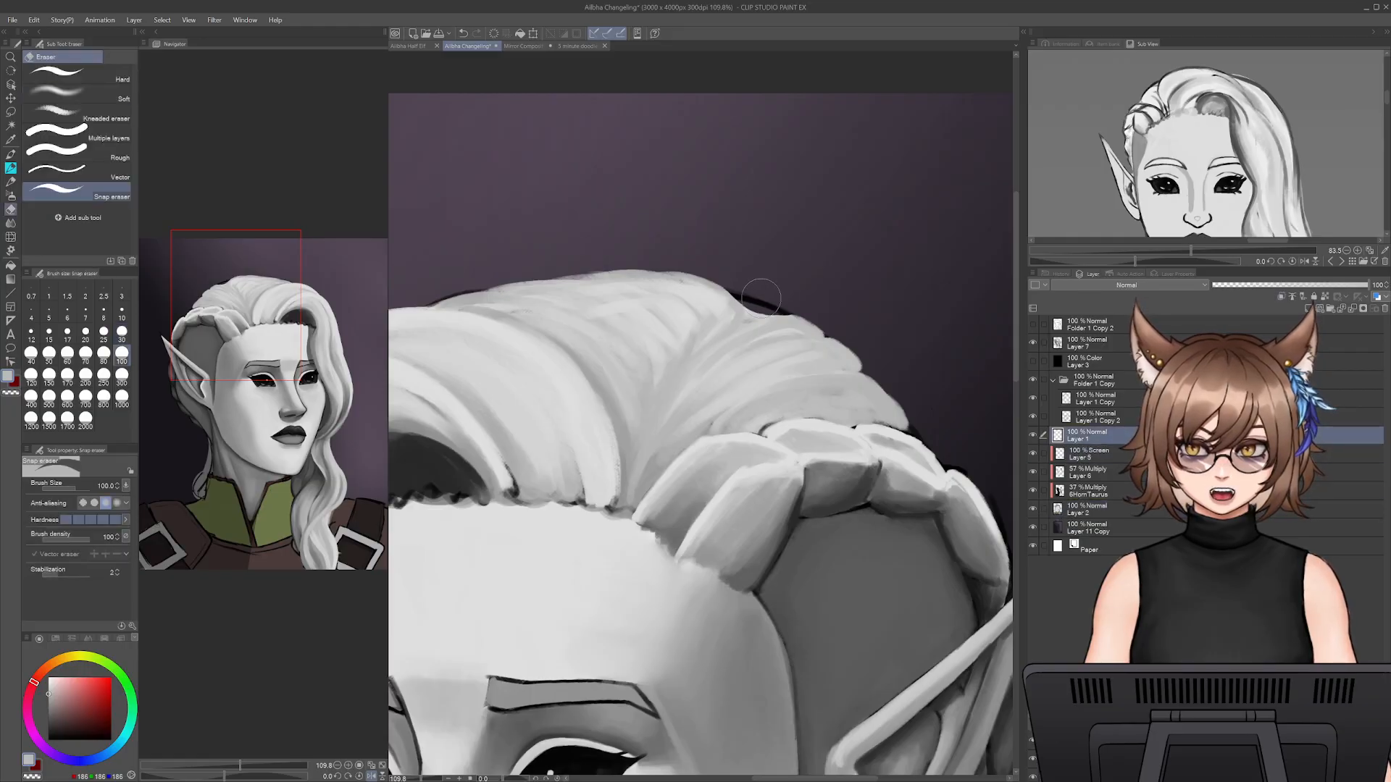
{"action": "key", "text": "p"}
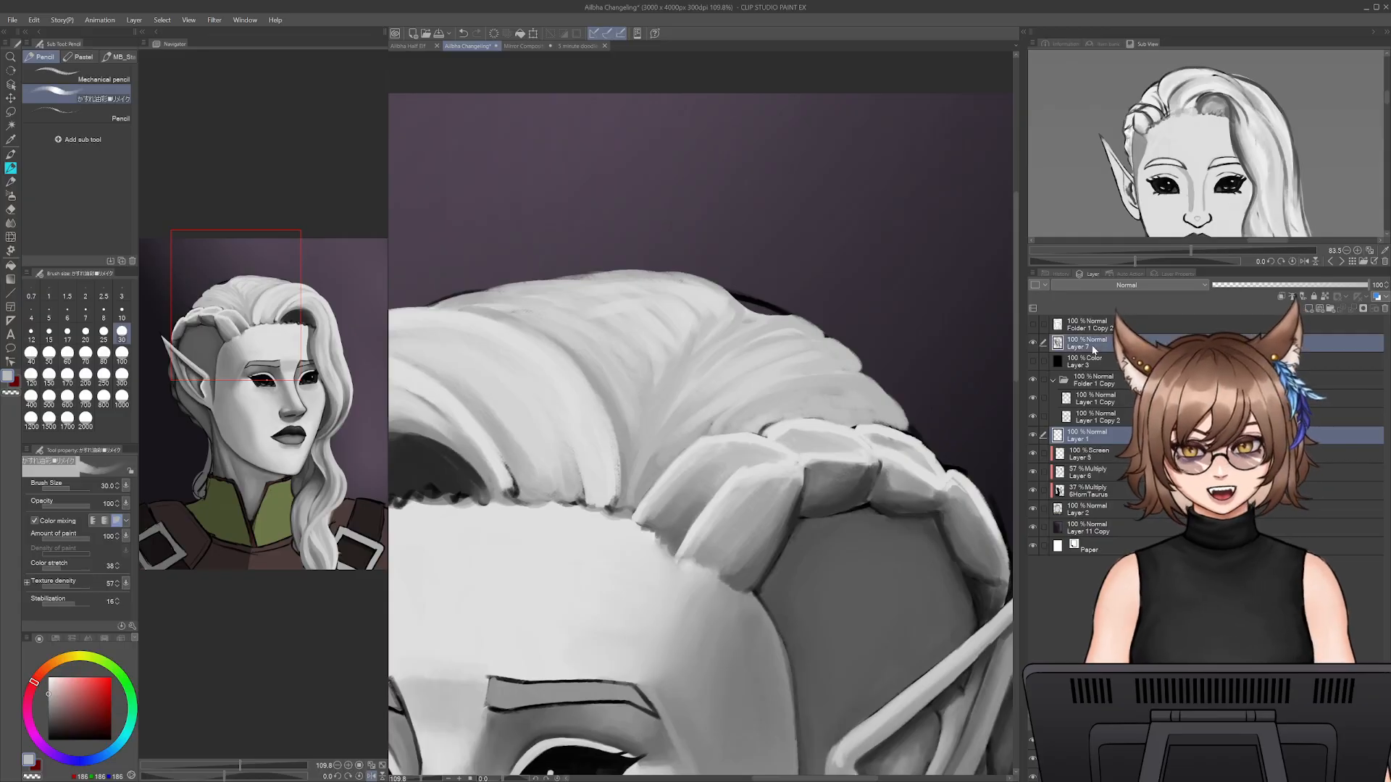
{"action": "left_click", "coordinate": [1105, 382]}
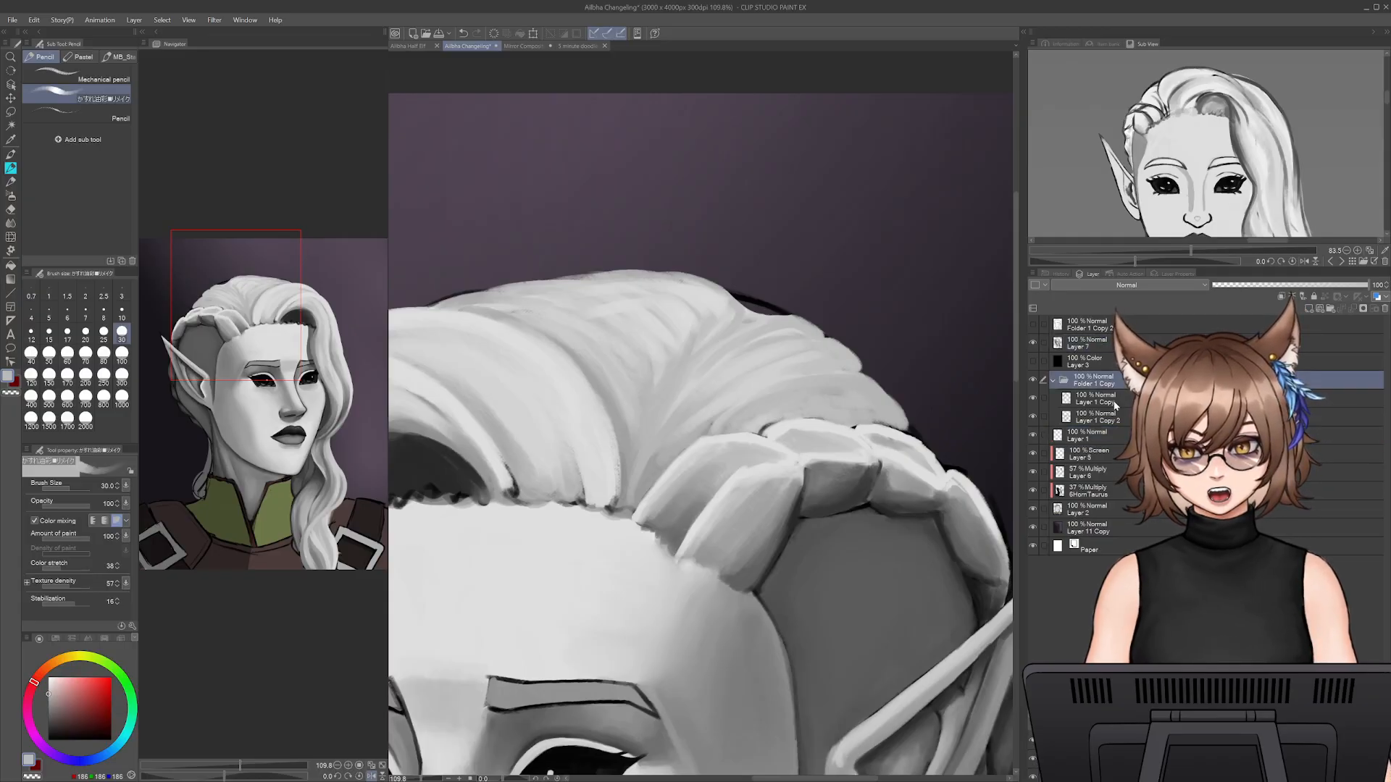
{"action": "left_click", "coordinate": [1090, 343]}
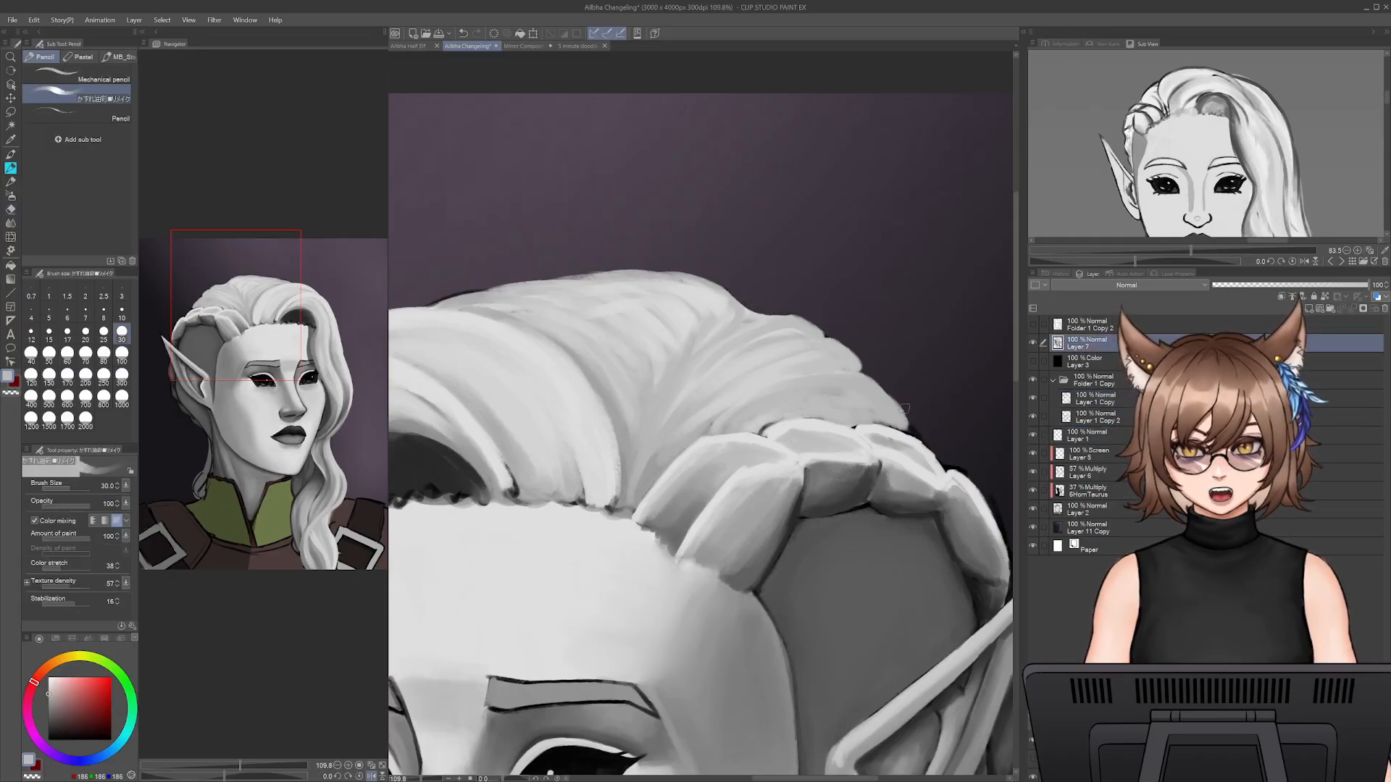
- Paint the crown's back edge in darker grey at size 30, filling the silhouette over the leftover outline
{"action": "key", "text": "bracketleft"}
{"action": "key", "text": "bracketleft"}
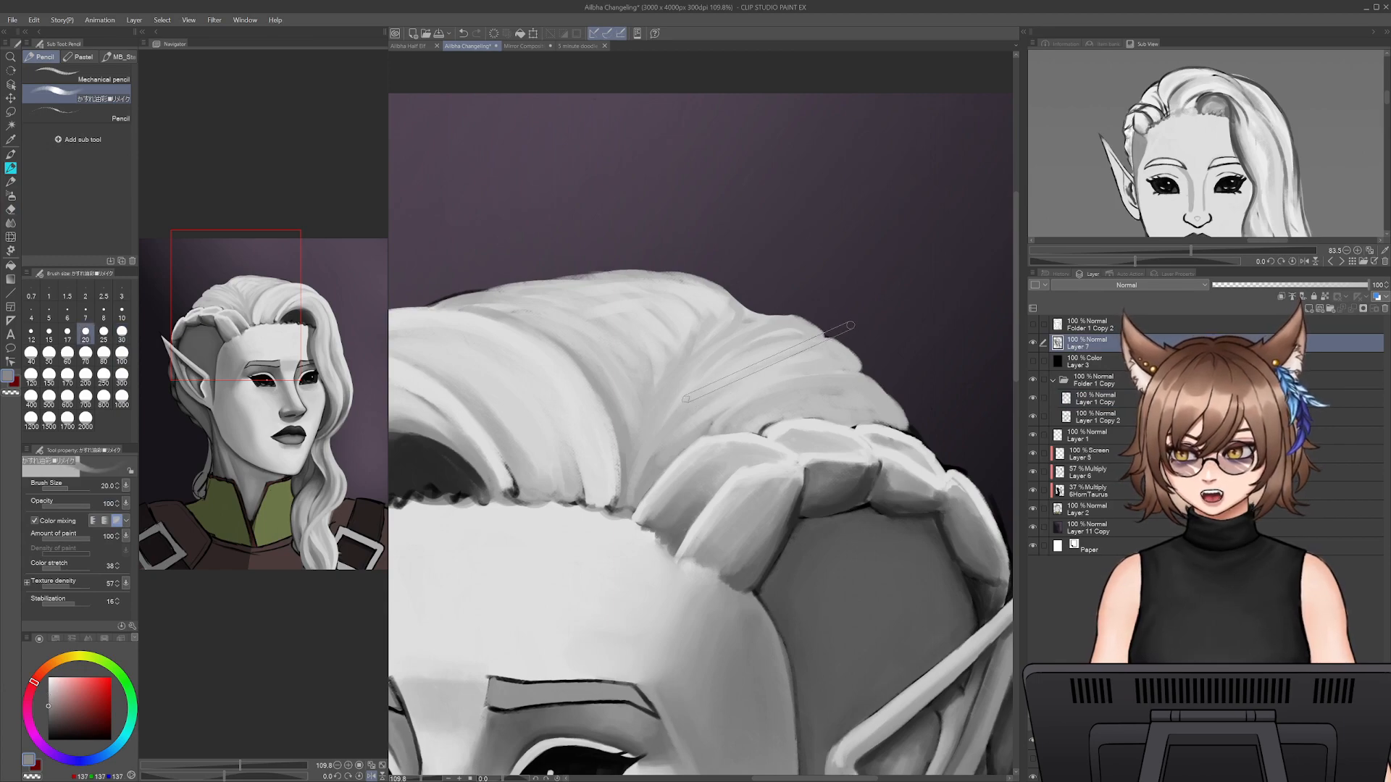
{"action": "key", "text": "bracketright"}
{"action": "key", "text": "bracketright"}
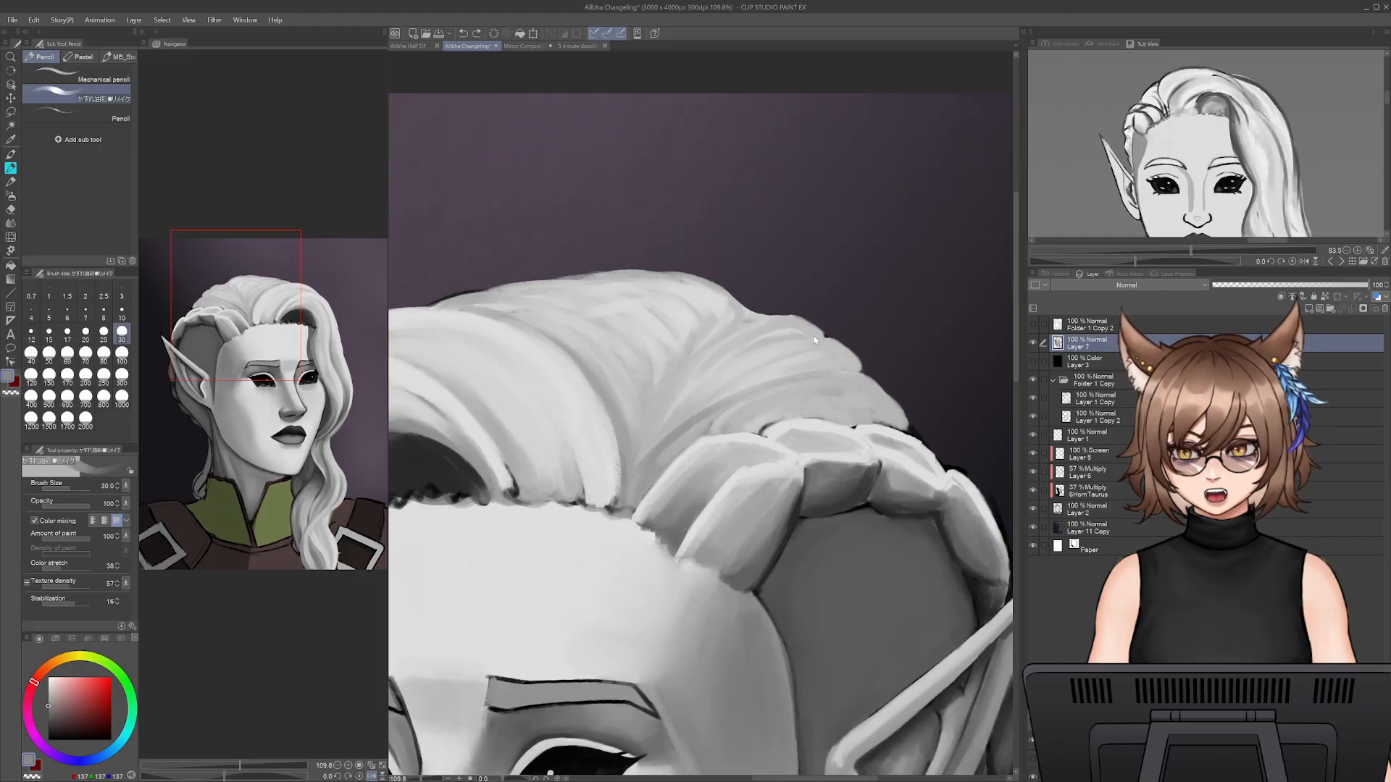
{"action": "mouse_move", "coordinate": [813, 330]}
{"action": "left_mouse_down"}
{"action": "mouse_move", "coordinate": [781, 318]}
{"action": "mouse_move", "coordinate": [717, 340]}
{"action": "mouse_move", "coordinate": [796, 315]}
{"action": "mouse_move", "coordinate": [826, 332]}
{"action": "mouse_move", "coordinate": [721, 342]}
{"action": "mouse_move", "coordinate": [827, 335]}
{"action": "left_mouse_up"}
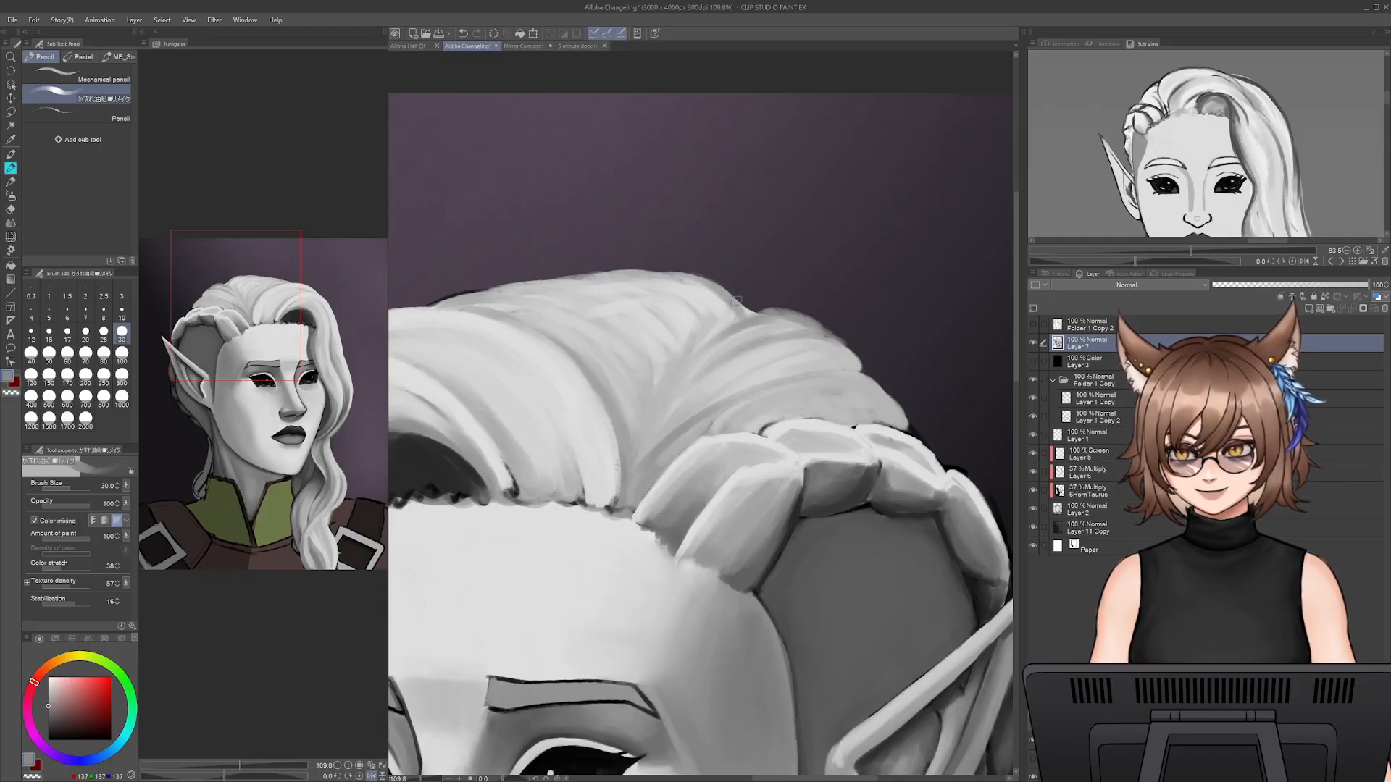
- Deepen the gaps between the crown's top strands in darker grey at sizes 20 to 25, covering the front outline
{"action": "key", "text": "bracketleft"}
{"action": "key", "text": "bracketleft"}
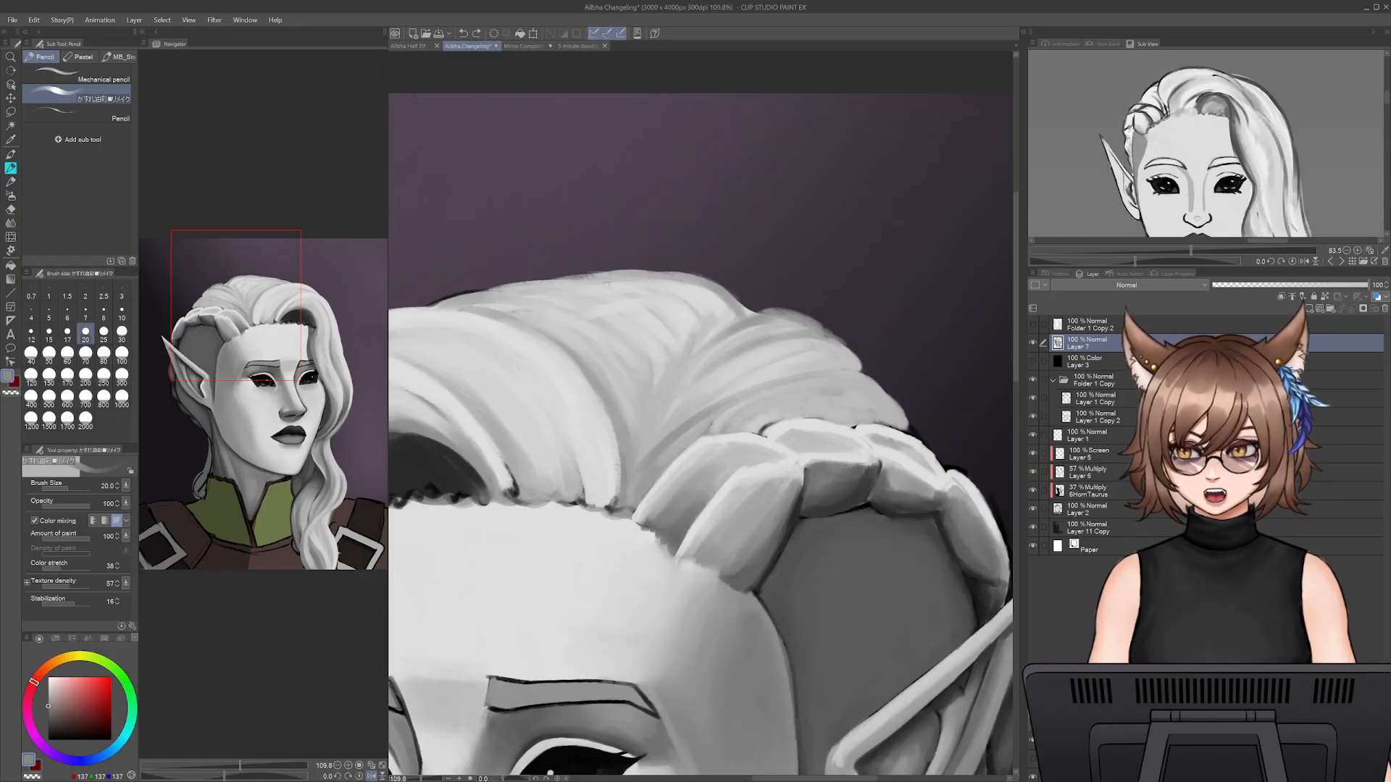
{"action": "key", "text": "bracketright"}
{"action": "key", "text": "bracketright"}
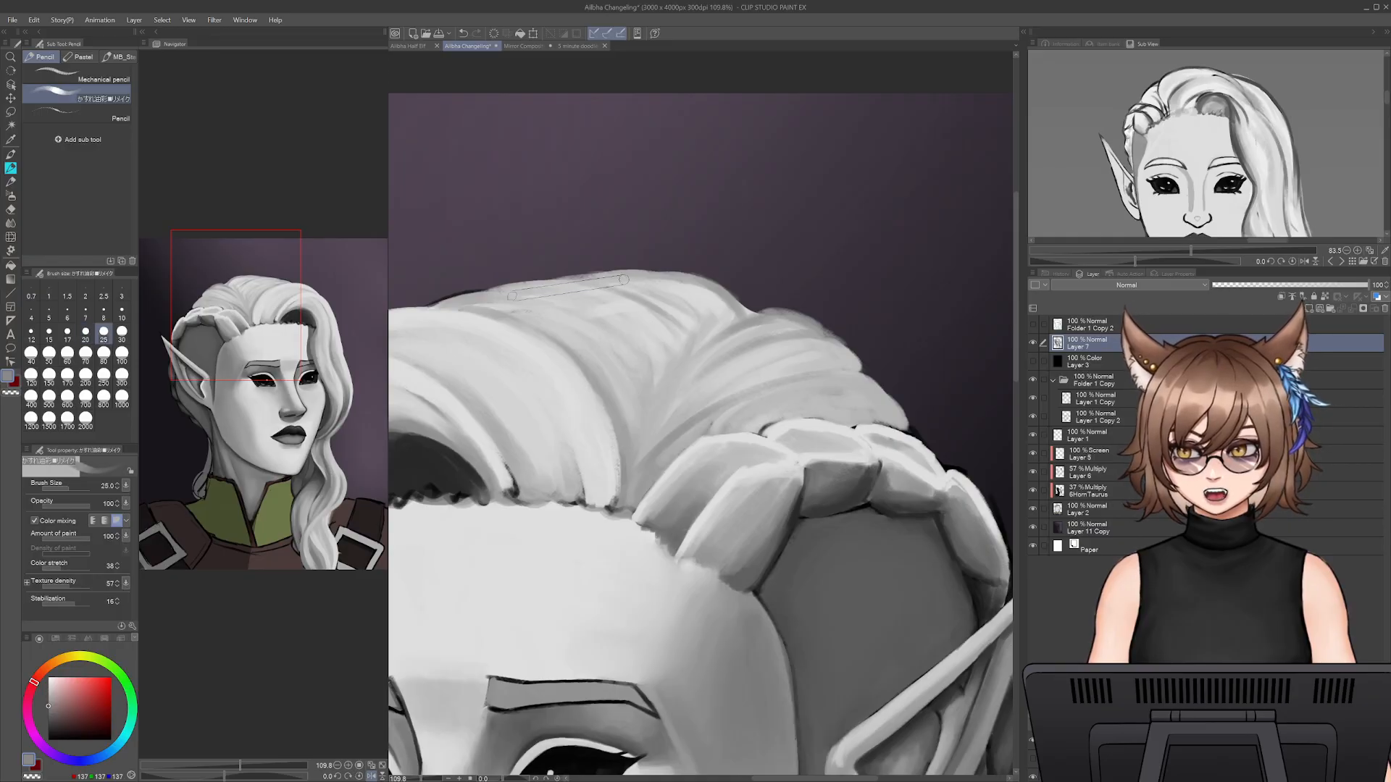
{"action": "key", "text": "bracketleft"}
{"action": "key", "text": "bracketleft"}
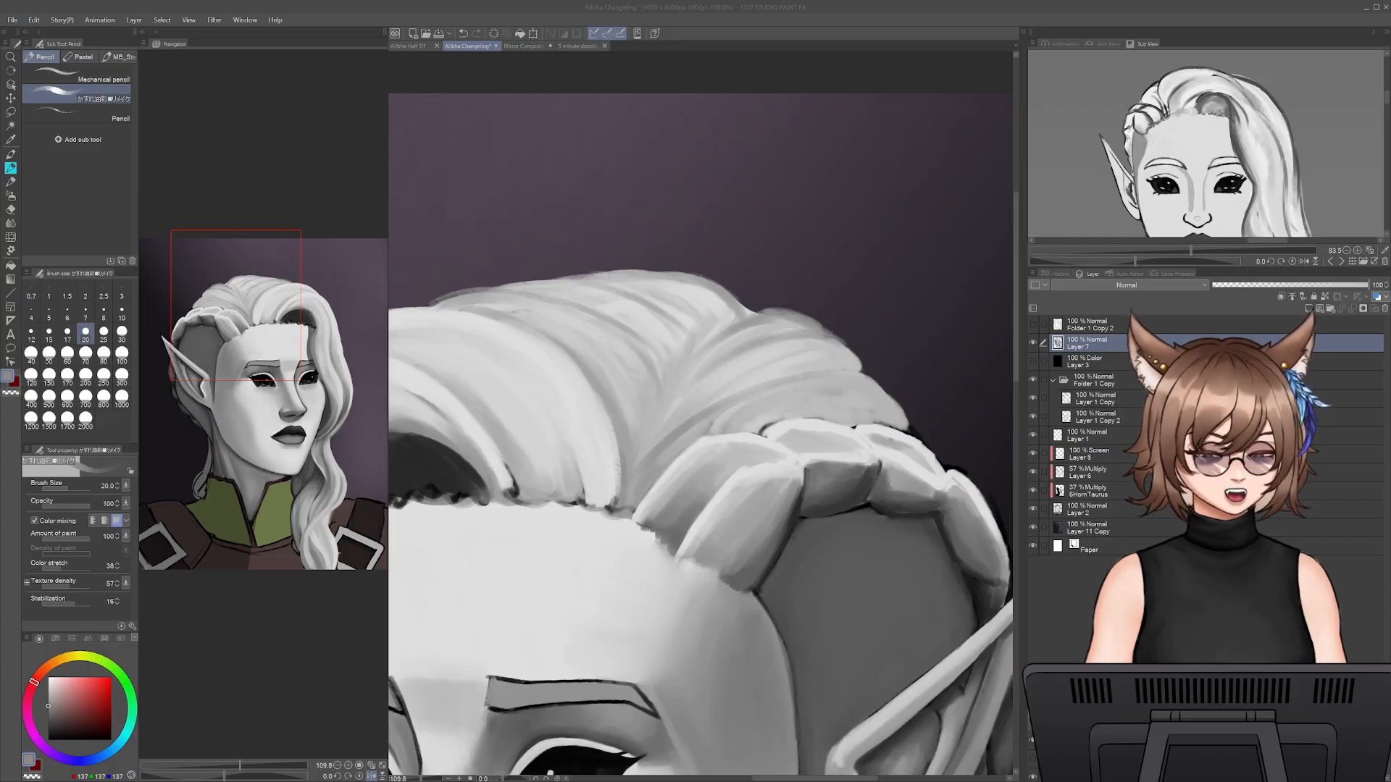
- Touch up the crown's top strands with dark grey at size 20 and light grey at size 30, undoing the last two strokes
{"action": "left_click_drag", "start_coordinate": [435, 768], "coordinate": [477, 710]}
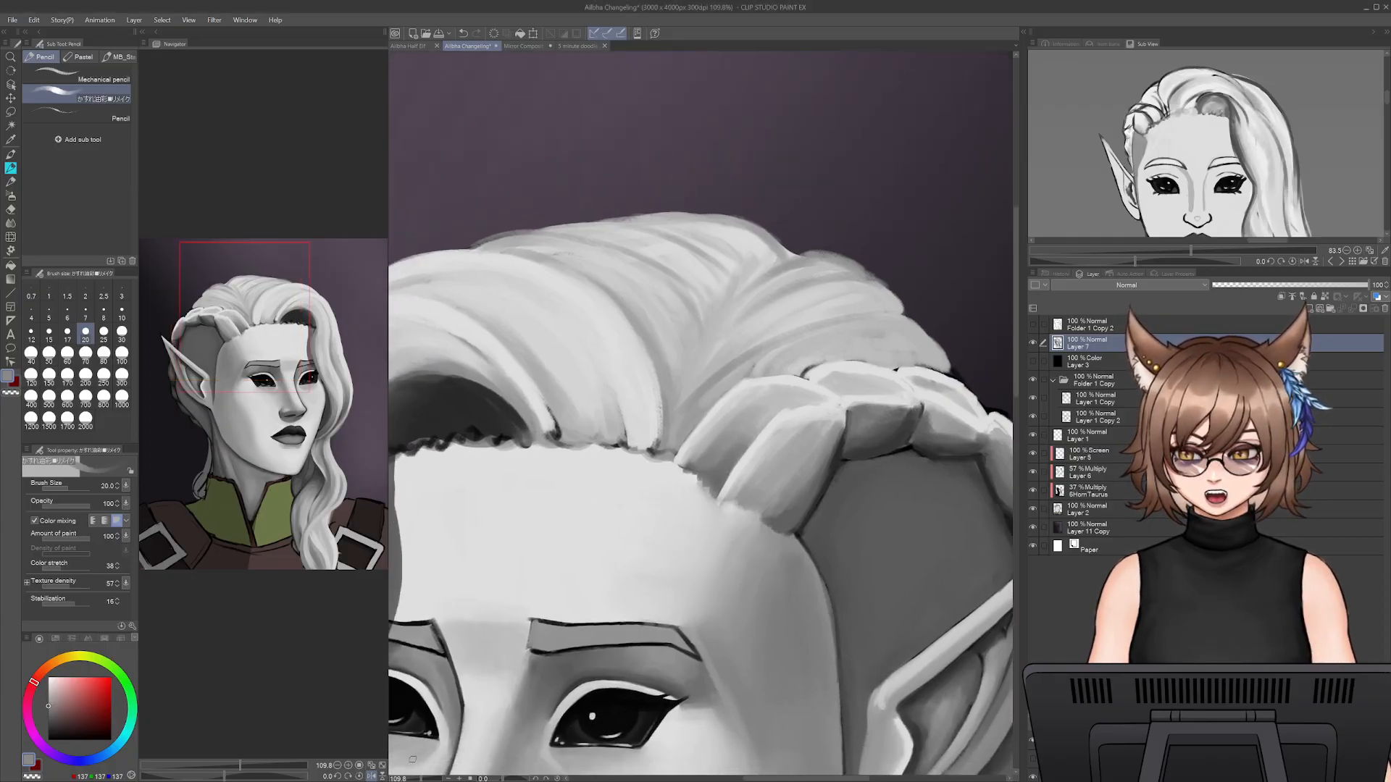
{"action": "mouse_move", "coordinate": [421, 779]}
{"action": "left_mouse_down"}
{"action": "mouse_move", "coordinate": [402, 779]}
{"action": "mouse_move", "coordinate": [420, 776]}
{"action": "left_mouse_up"}
{"action": "left_click_drag", "start_coordinate": [774, 286], "coordinate": [745, 384]}
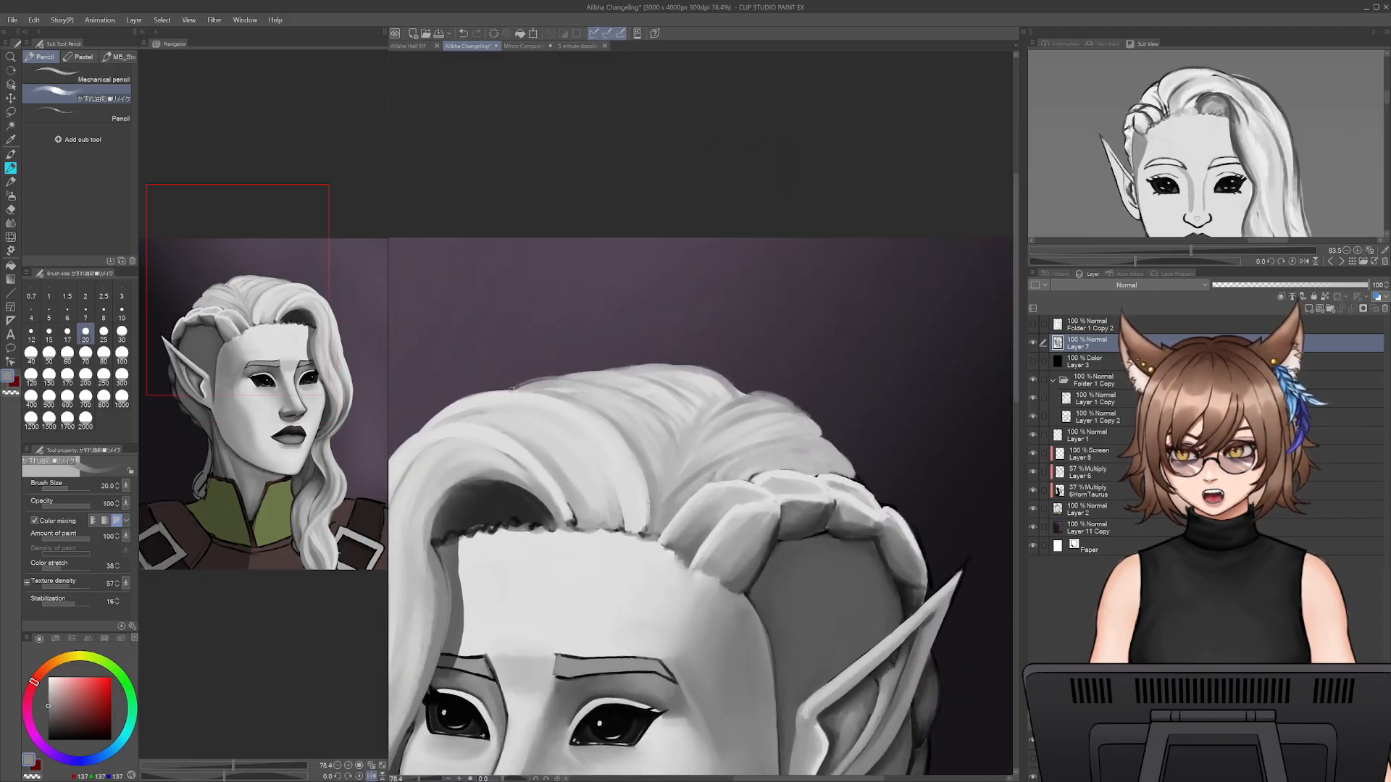
{"action": "mouse_move", "coordinate": [527, 390]}
{"action": "left_mouse_down"}
{"action": "mouse_move", "coordinate": [623, 379]}
{"action": "mouse_move", "coordinate": [670, 431]}
{"action": "left_mouse_up"}
{"action": "left_click", "coordinate": [632, 384], "text": "alt"}
{"action": "key", "text": "bracketright"}
{"action": "key", "text": "bracketright"}
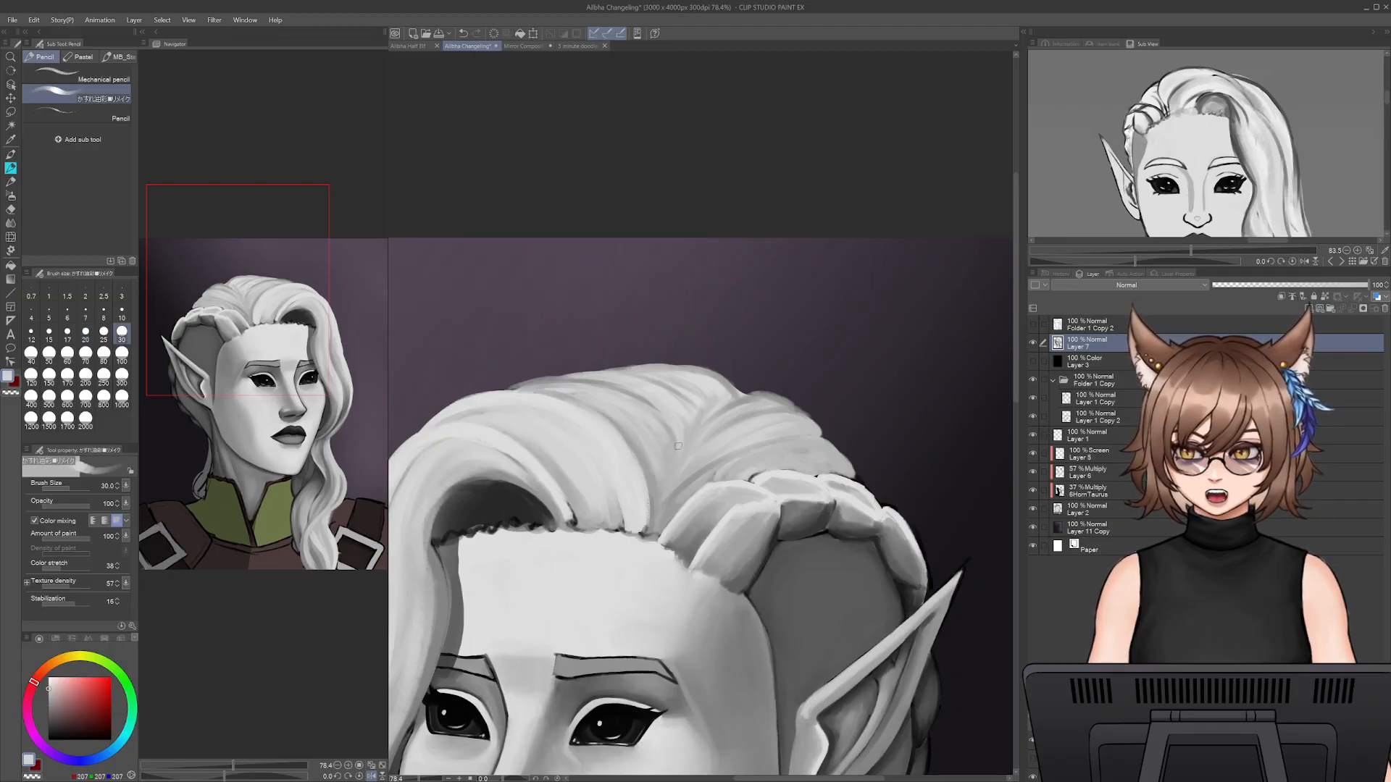
{"action": "mouse_move", "coordinate": [655, 370]}
{"action": "left_mouse_down"}
{"action": "mouse_move", "coordinate": [610, 382]}
{"action": "mouse_move", "coordinate": [684, 400]}
{"action": "mouse_move", "coordinate": [604, 368]}
{"action": "mouse_move", "coordinate": [652, 370]}
{"action": "mouse_move", "coordinate": [603, 373]}
{"action": "mouse_move", "coordinate": [707, 377]}
{"action": "mouse_move", "coordinate": [693, 370]}
{"action": "mouse_move", "coordinate": [713, 406]}
{"action": "mouse_move", "coordinate": [738, 390]}
{"action": "left_mouse_up"}
{"action": "left_click", "coordinate": [648, 388], "text": "alt"}
{"action": "left_click", "coordinate": [638, 393], "text": "alt"}
{"action": "key", "text": "ctrl+z"}
{"action": "key", "text": "ctrl+z"}
- Blend light and mid-grey strokes at size 30 along the strands fanning from the braid's root up to the crown
{"action": "left_click_drag", "start_coordinate": [722, 580], "coordinate": [774, 465]}
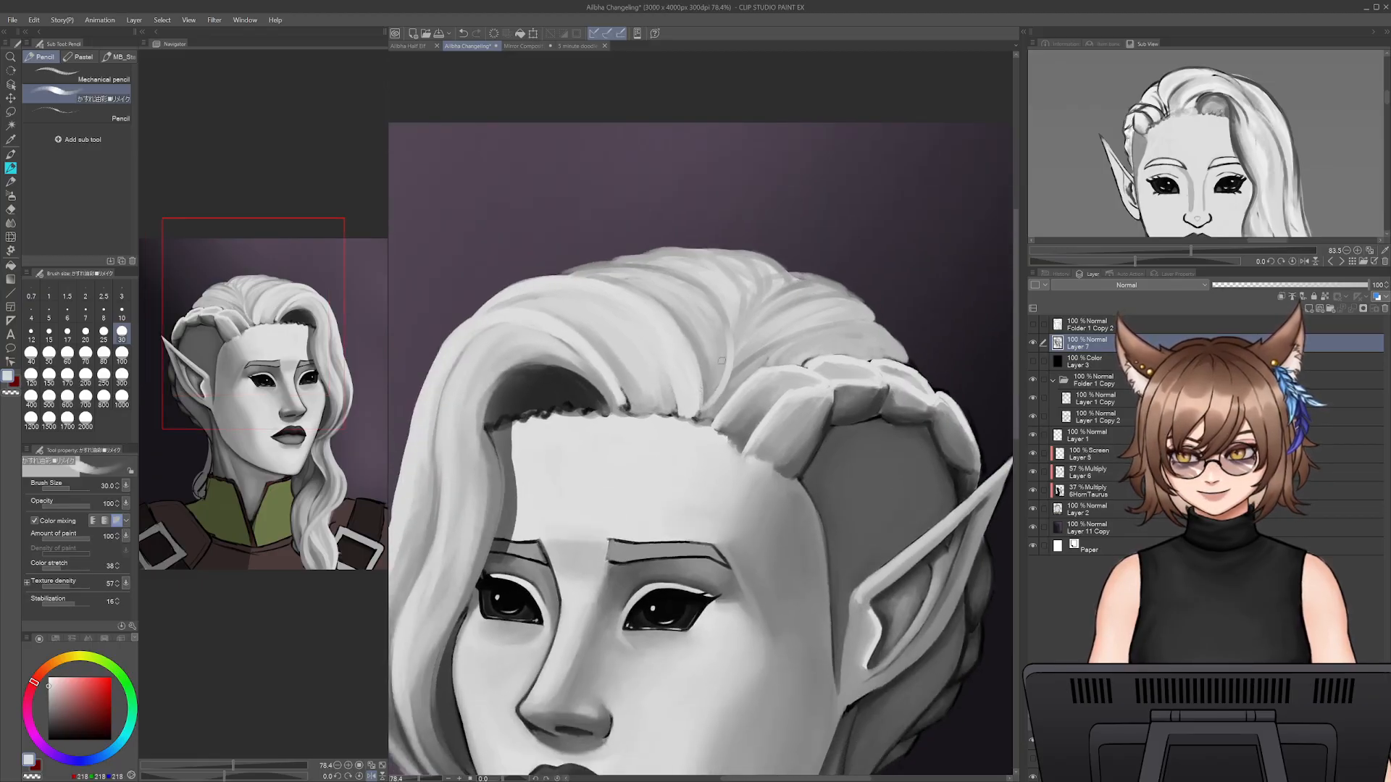
{"action": "mouse_move", "coordinate": [705, 407]}
{"action": "left_mouse_down"}
{"action": "mouse_move", "coordinate": [722, 371]}
{"action": "mouse_move", "coordinate": [714, 316]}
{"action": "left_mouse_up"}
{"action": "mouse_move", "coordinate": [706, 406]}
{"action": "left_mouse_down"}
{"action": "mouse_move", "coordinate": [697, 315]}
{"action": "mouse_move", "coordinate": [712, 325]}
{"action": "left_mouse_up"}
{"action": "mouse_move", "coordinate": [717, 417]}
{"action": "left_mouse_down"}
{"action": "mouse_move", "coordinate": [707, 368]}
{"action": "mouse_move", "coordinate": [726, 385]}
{"action": "mouse_move", "coordinate": [850, 332]}
{"action": "left_mouse_up"}
{"action": "left_click", "coordinate": [739, 364], "text": "alt"}
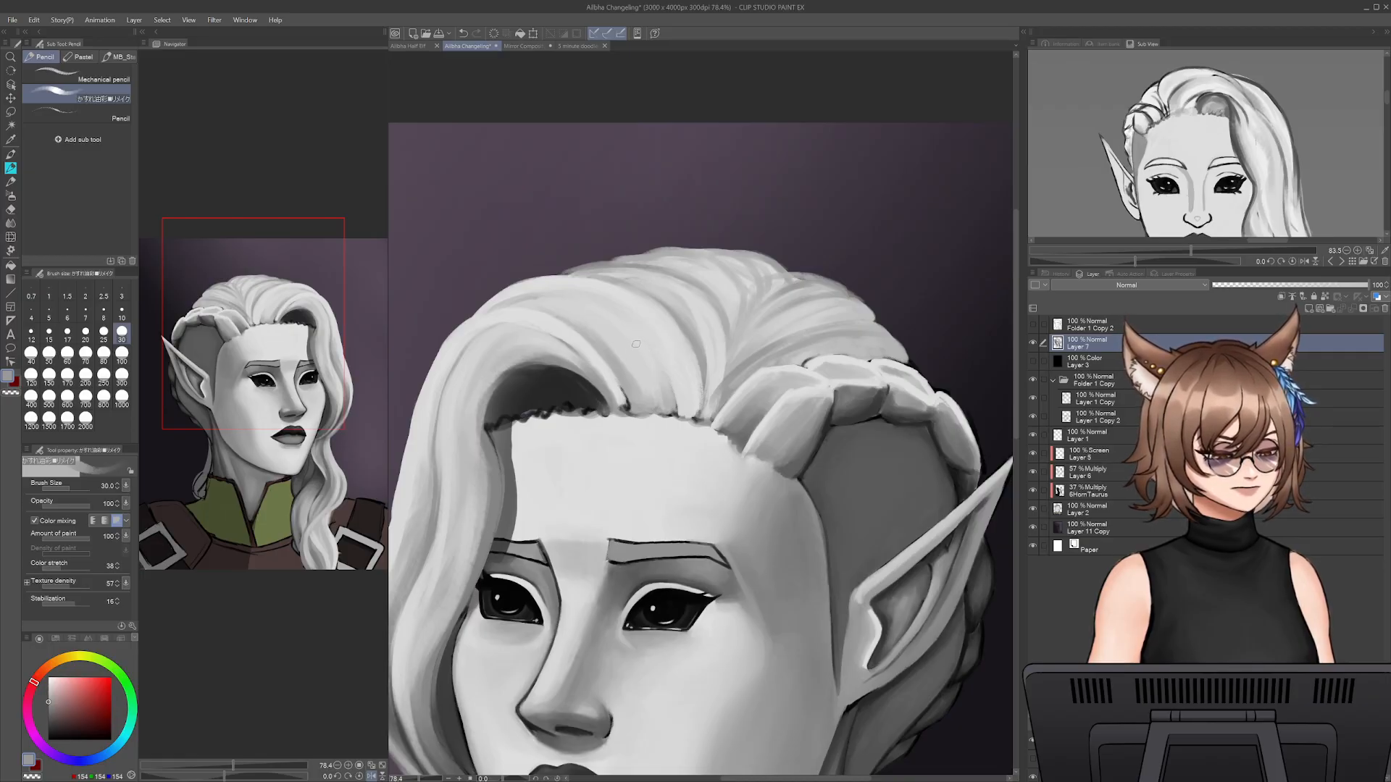
{"action": "left_click", "coordinate": [718, 357], "text": "alt"}
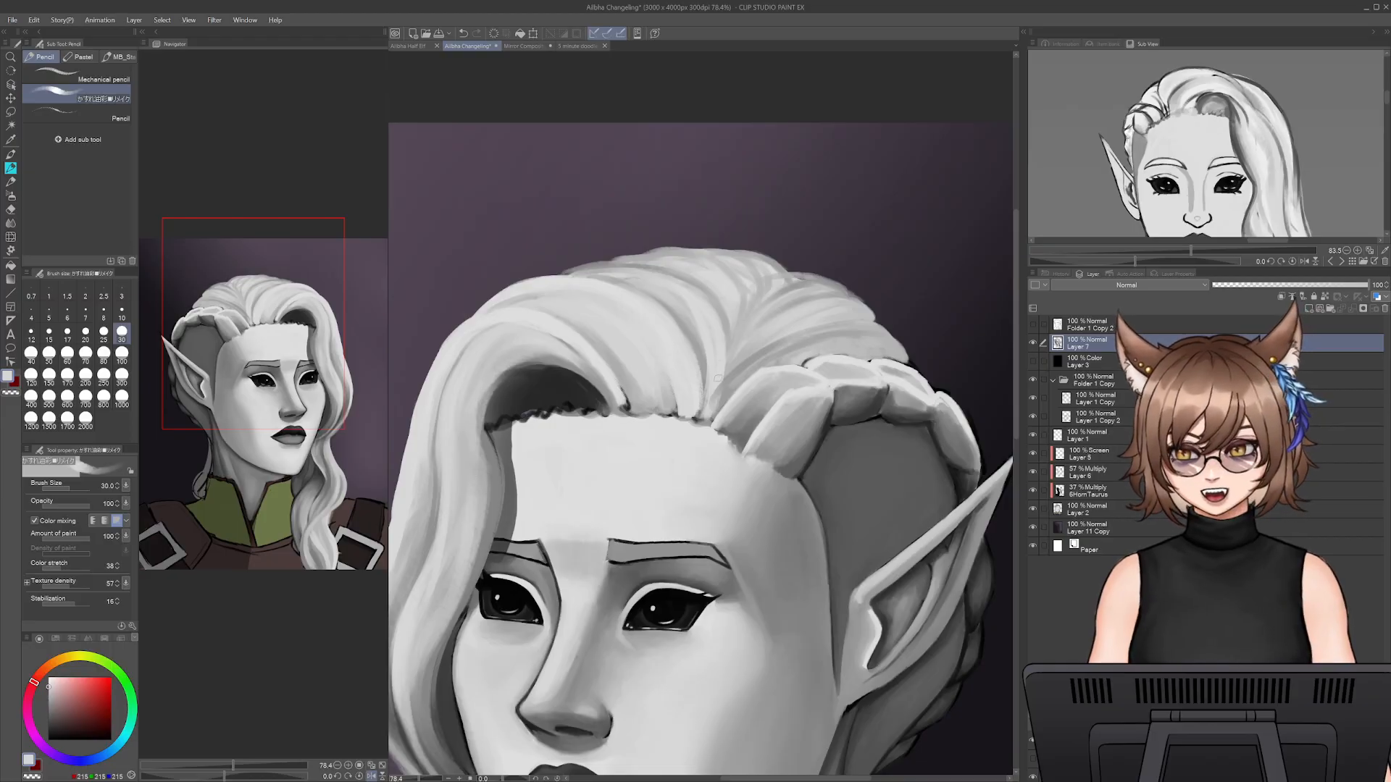
{"action": "left_click", "coordinate": [717, 384], "text": "alt"}
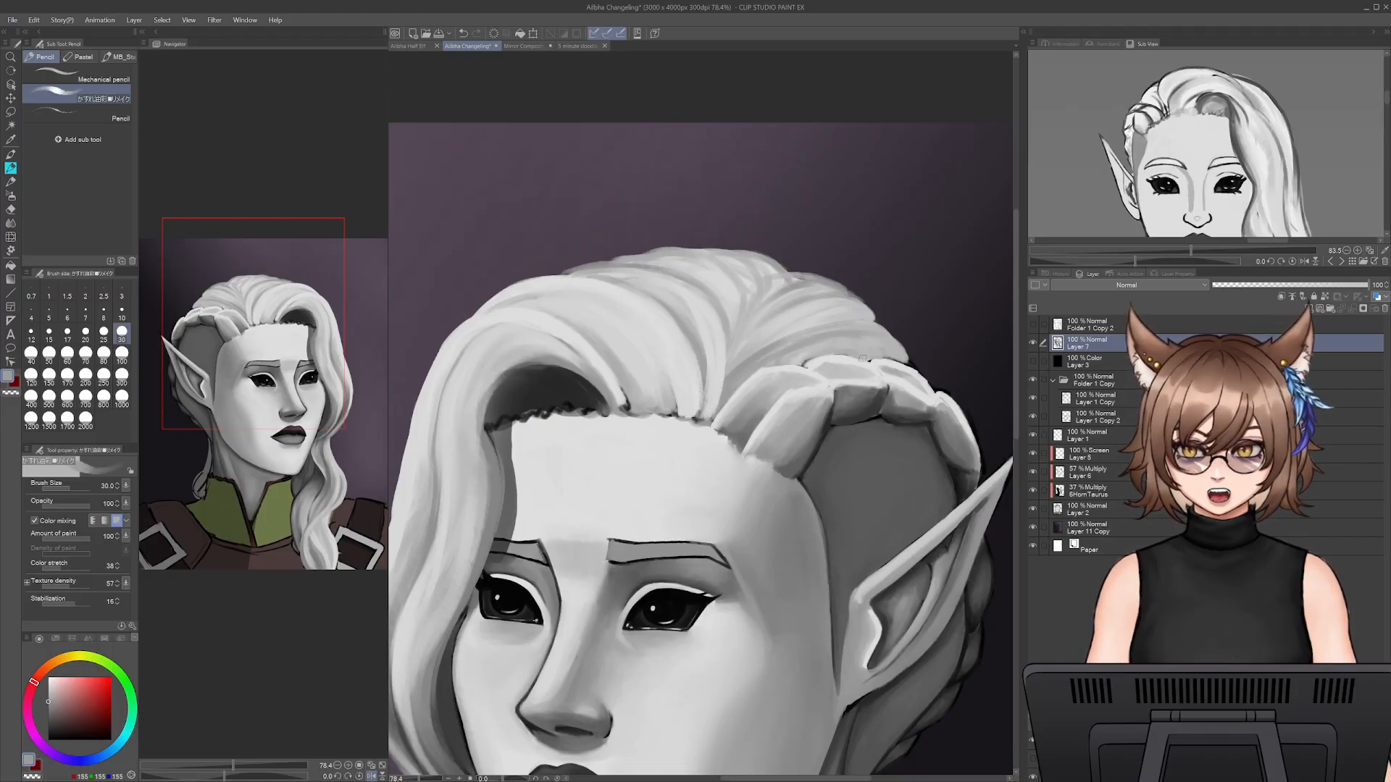
- Touch up the upper back edge of the side braid with light grey at size 17.5
{"action": "left_click", "coordinate": [824, 358], "text": "alt"}
{"action": "key", "text": "bracketleft"}
{"action": "key", "text": "bracketleft"}
{"action": "key", "text": "bracketleft"}
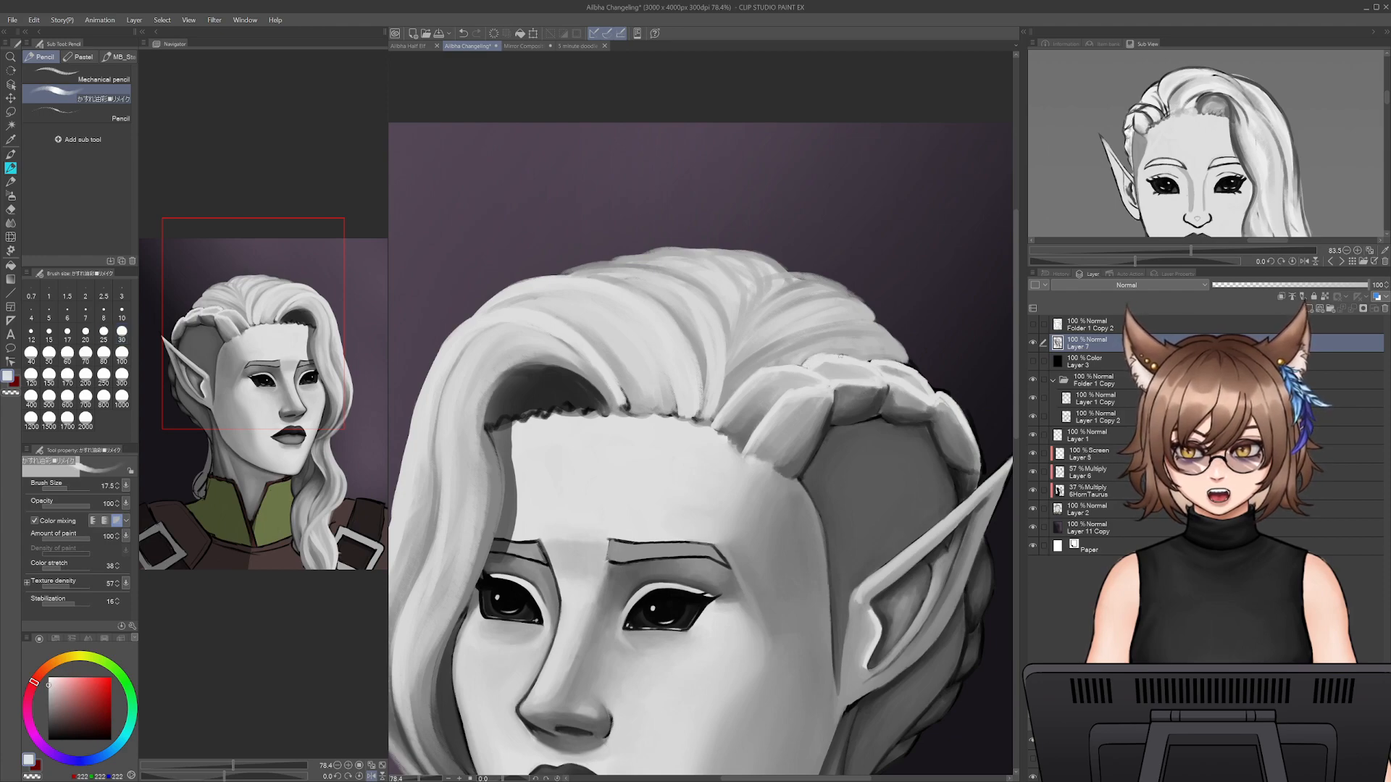
{"action": "left_click_drag", "start_coordinate": [896, 361], "coordinate": [929, 375]}
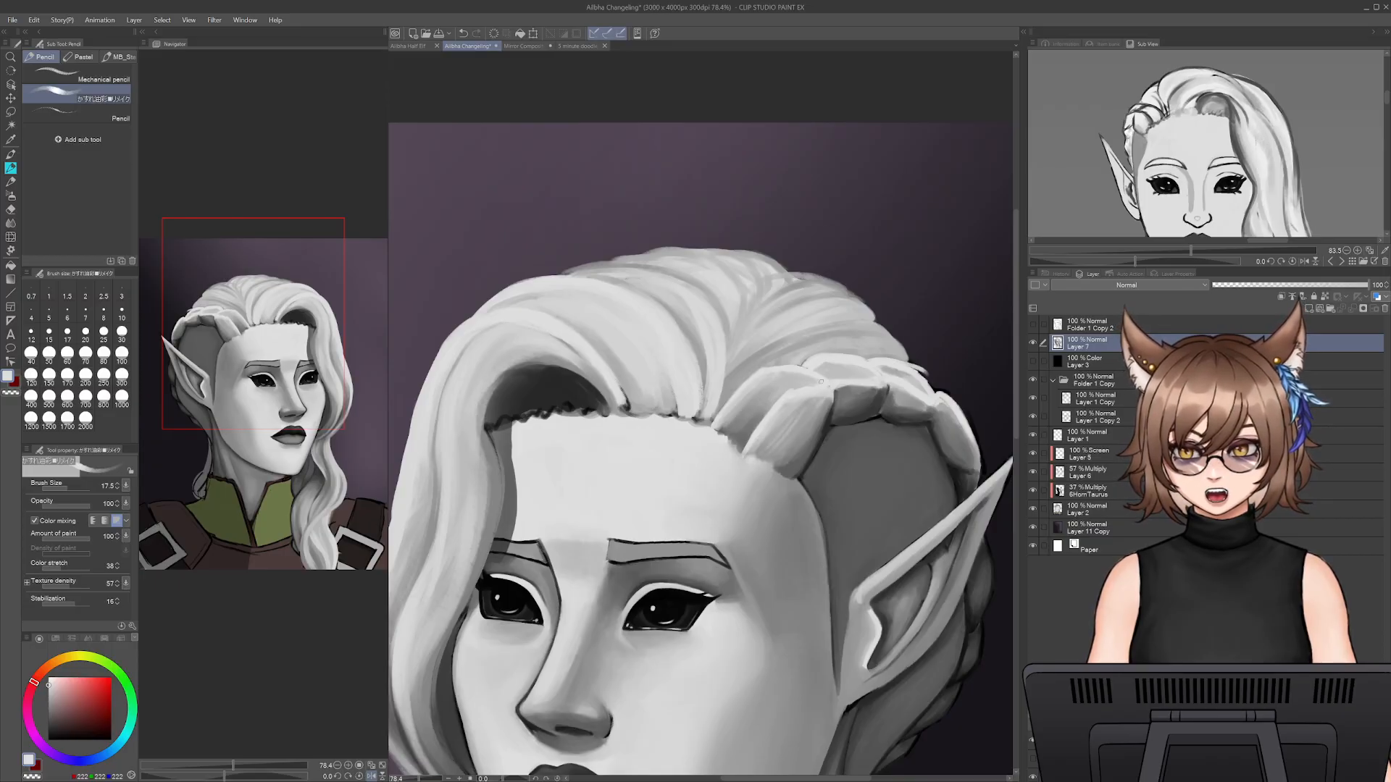
- Blend mid-grey and dark grey touches into the braid's front sections and the gaps between them at sizes 17.5 and 12.5
{"action": "left_click", "coordinate": [757, 408], "text": "alt"}
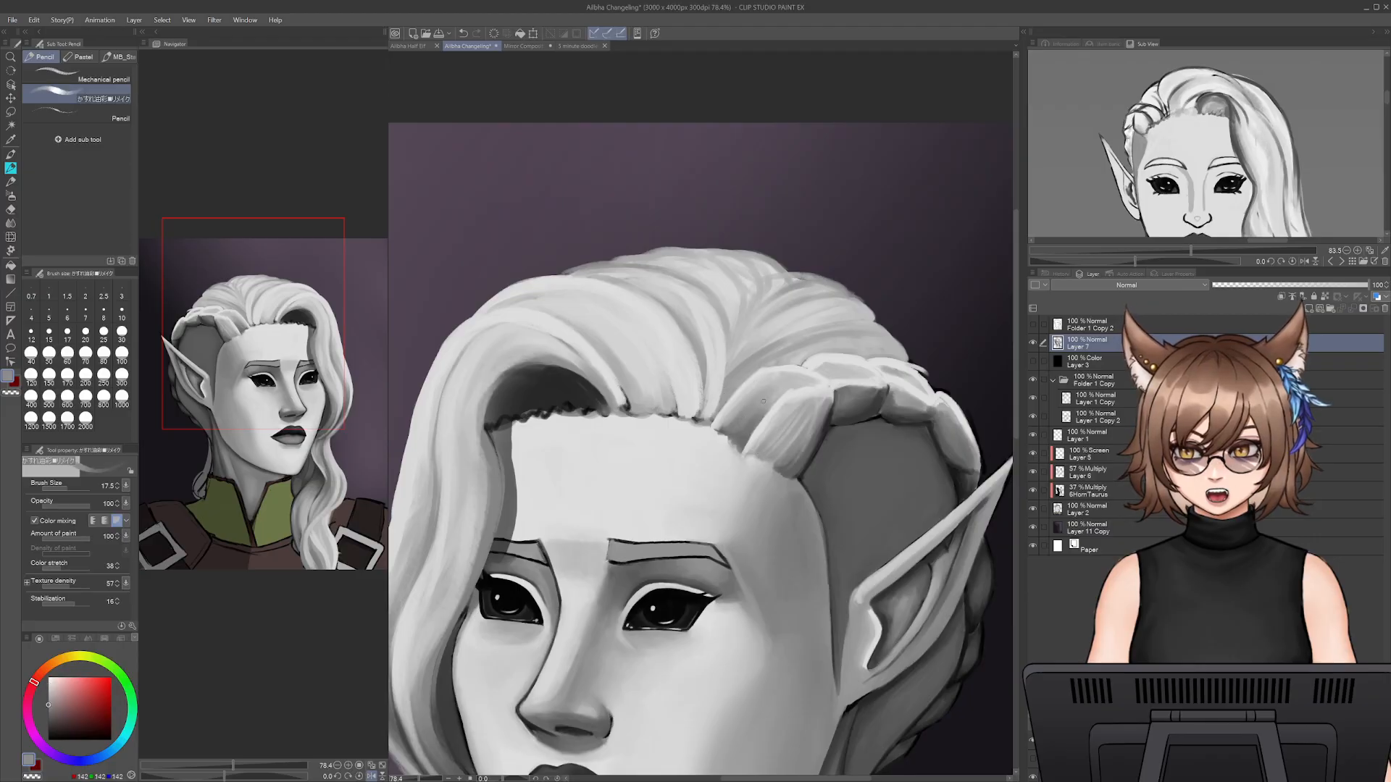
{"action": "left_click", "coordinate": [807, 382], "text": "alt"}
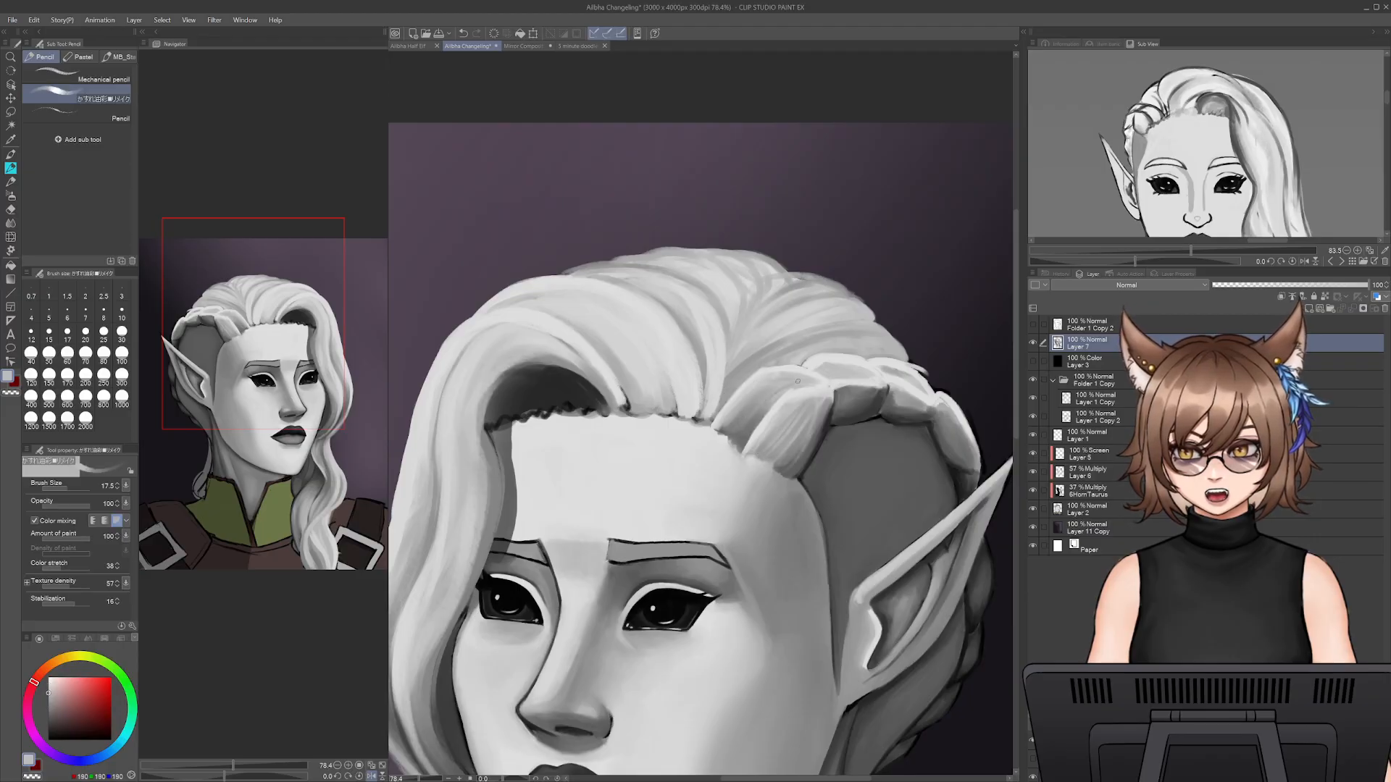
{"action": "left_click", "coordinate": [813, 373], "text": "alt"}
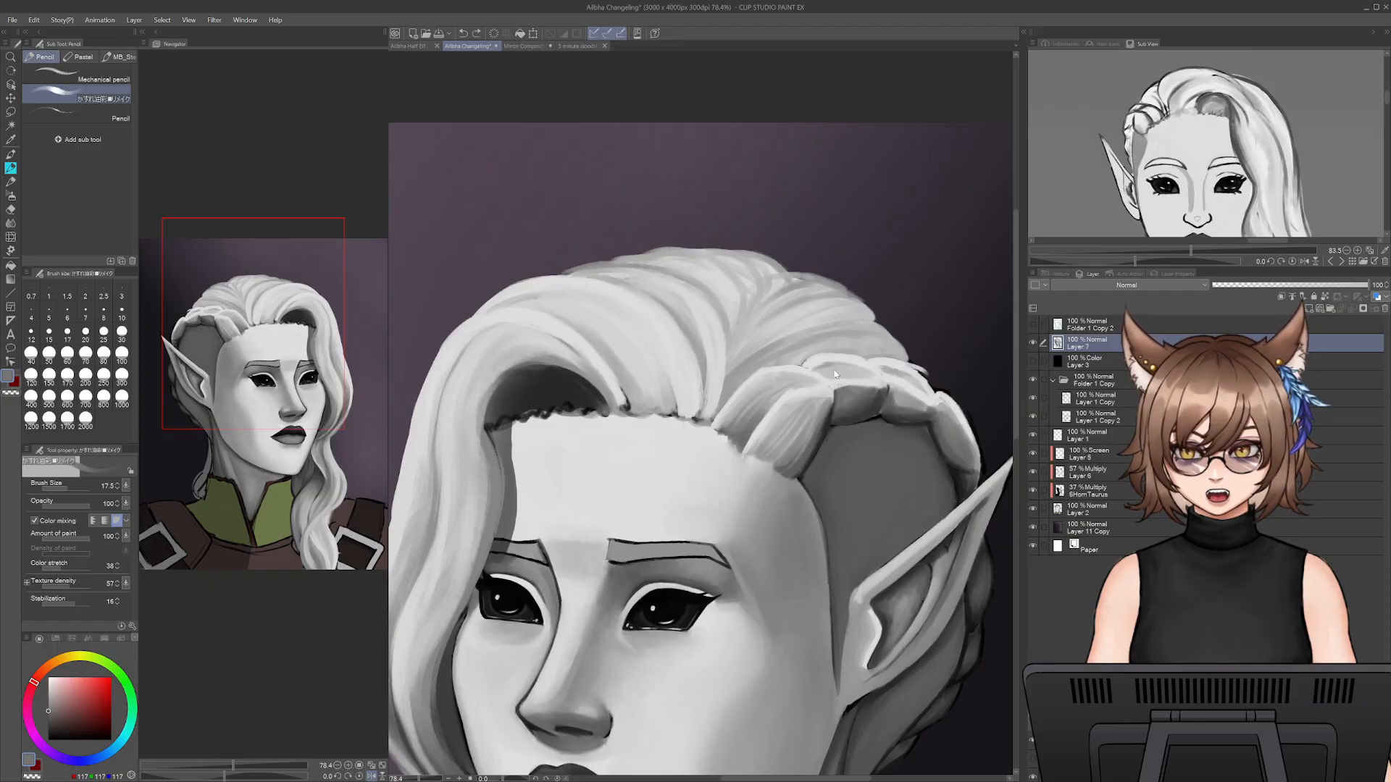
{"action": "key", "text": "bracketleft"}
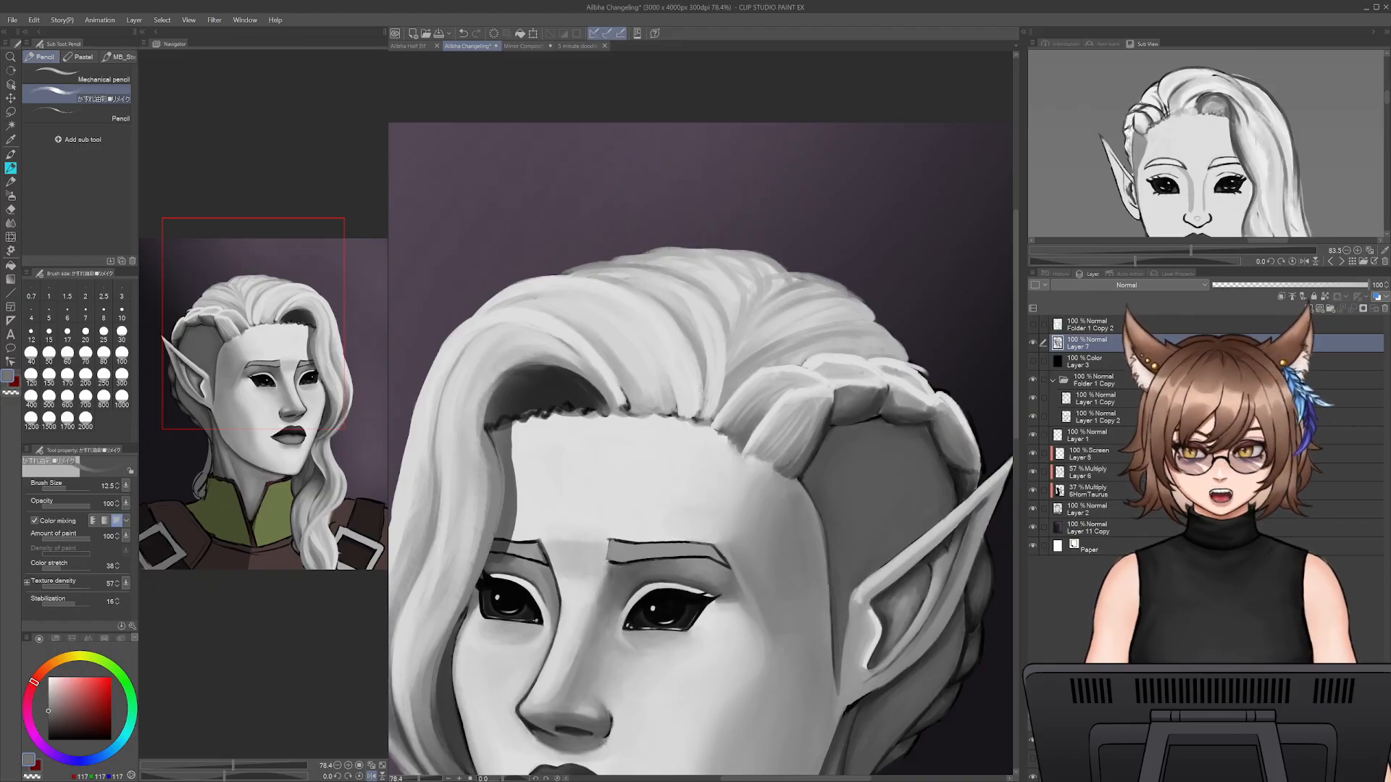
{"action": "left_click", "coordinate": [849, 366], "text": "alt"}
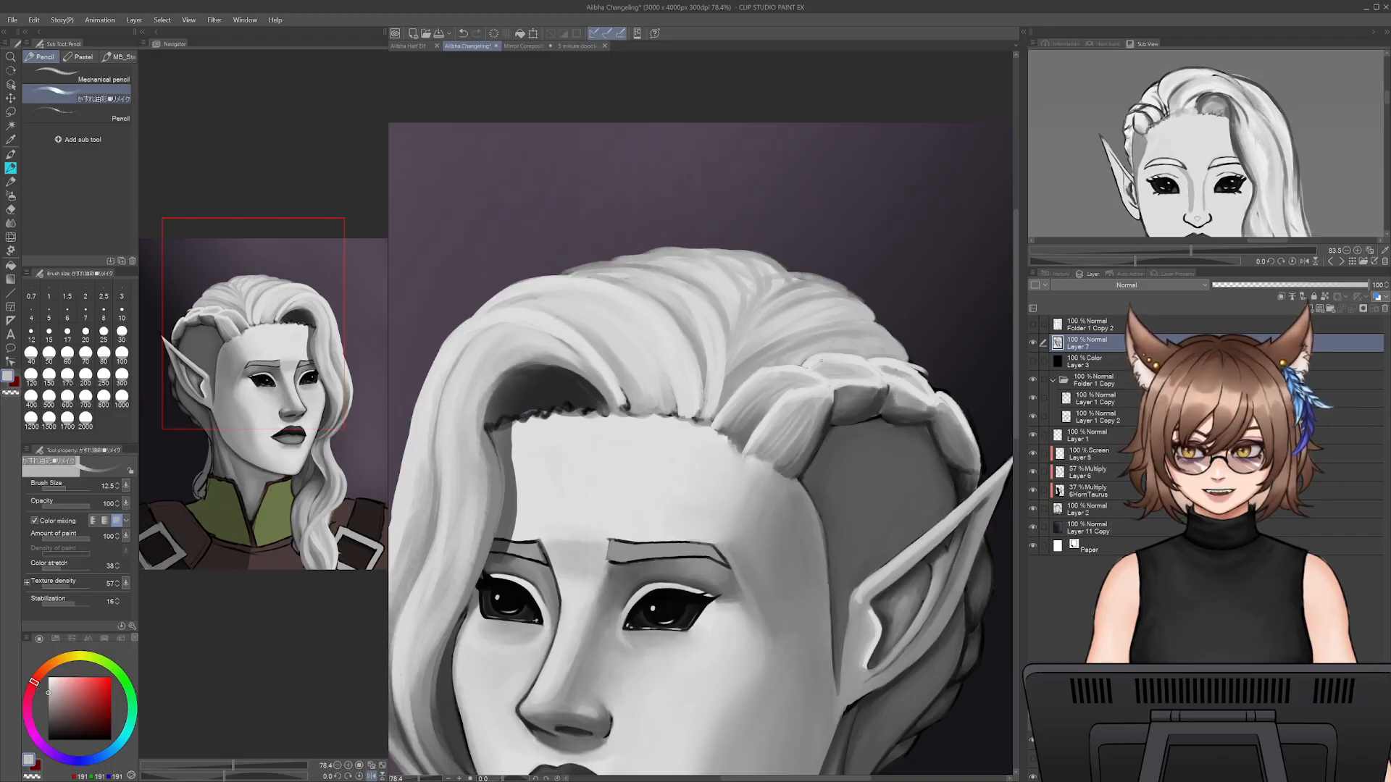
{"action": "left_click", "coordinate": [898, 369], "text": "alt"}
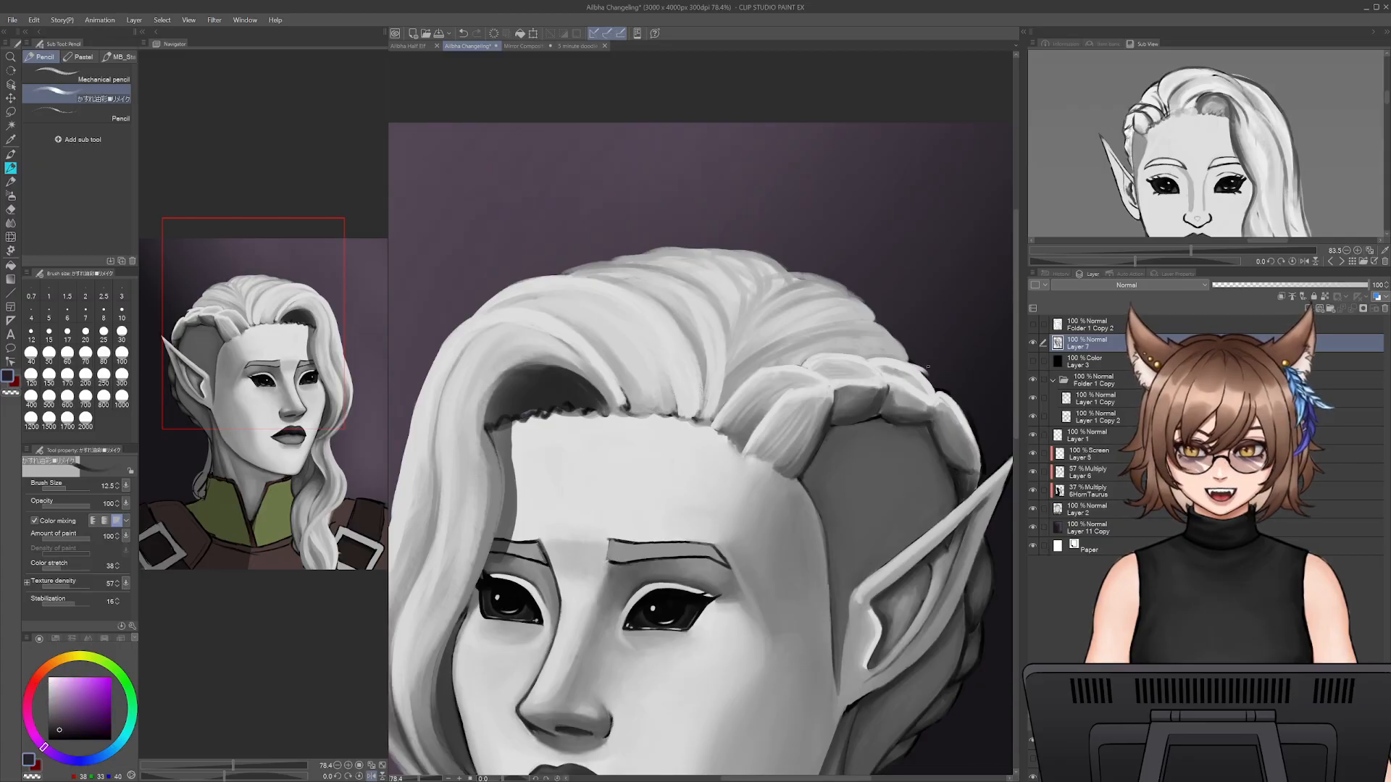
- Clean up the bump on the braid's outer edge with the dark background colour and light grey up to size 17.5, undoing stray strokes
{"action": "left_click", "coordinate": [927, 371], "text": "alt"}
{"action": "left_click_drag", "start_coordinate": [914, 369], "coordinate": [934, 390]}
{"action": "key", "text": "ctrl+z"}
{"action": "left_click", "coordinate": [909, 368], "text": "alt"}
{"action": "key", "text": "bracketright"}
{"action": "key", "text": "bracketright"}
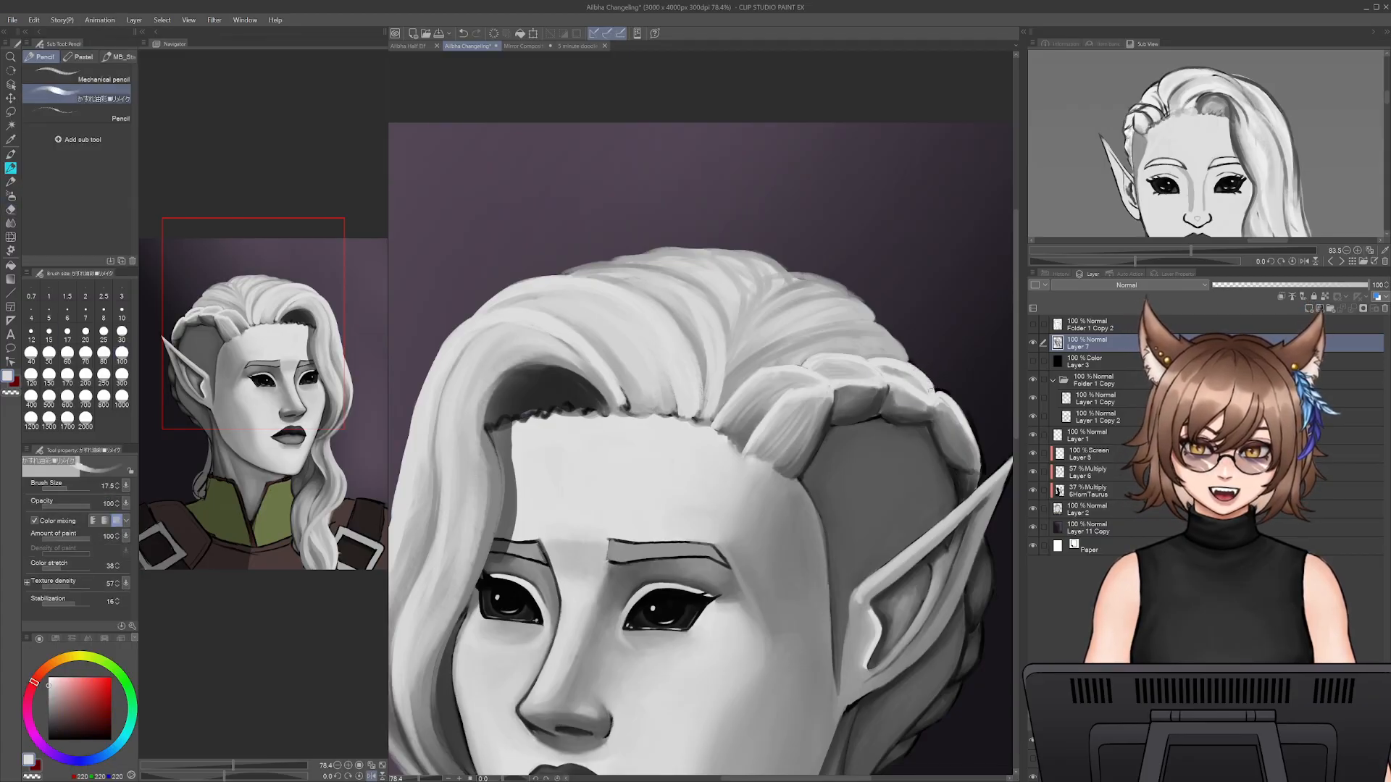
{"action": "left_click", "coordinate": [917, 384], "text": "alt"}
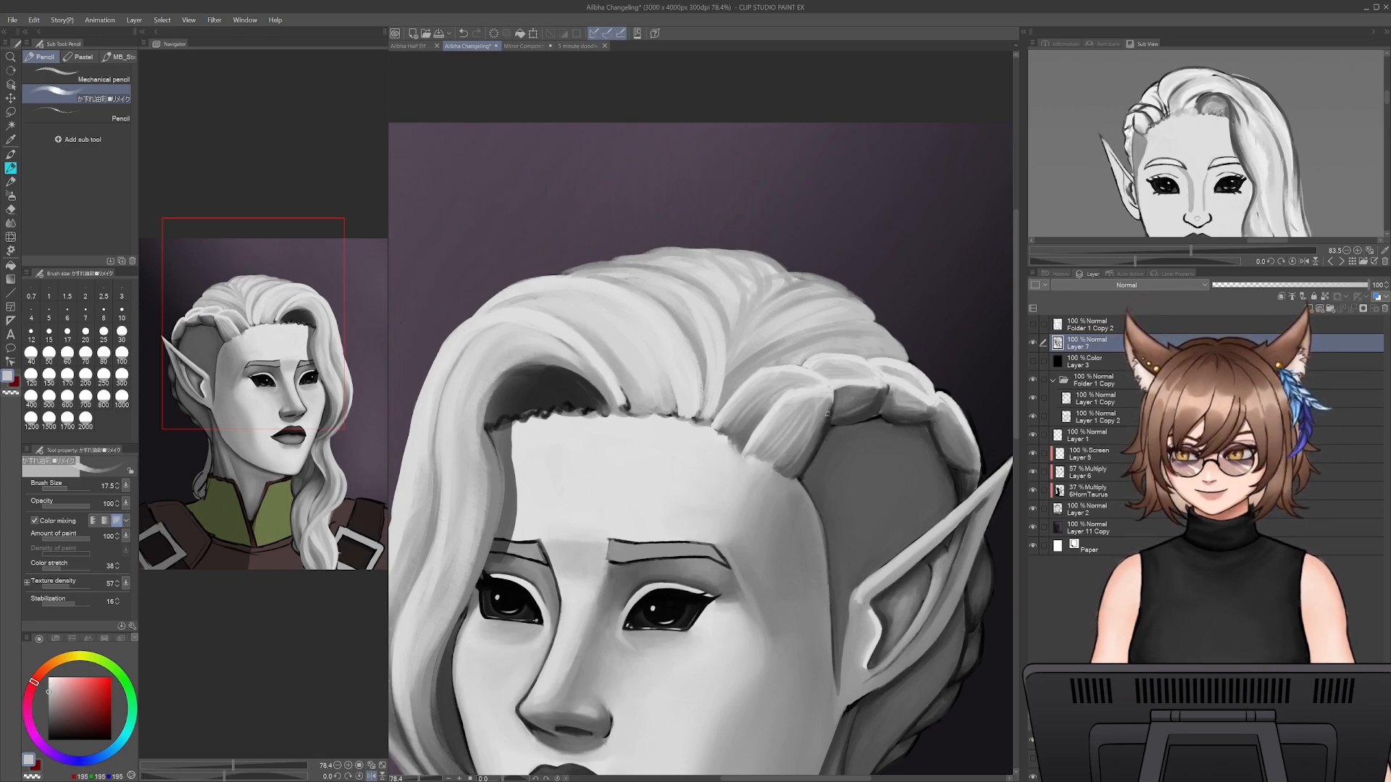
{"action": "left_click_drag", "start_coordinate": [935, 419], "coordinate": [961, 464]}
{"action": "key", "text": "ctrl+z"}
- Paint the hair's shadow along the side of the forehead in dark grey with the blending pencil at size 40
{"action": "left_click_drag", "start_coordinate": [951, 601], "coordinate": [940, 439]}
{"action": "left_click_drag", "start_coordinate": [855, 543], "coordinate": [923, 413]}
{"action": "left_click_drag", "start_coordinate": [410, 779], "coordinate": [415, 780]}
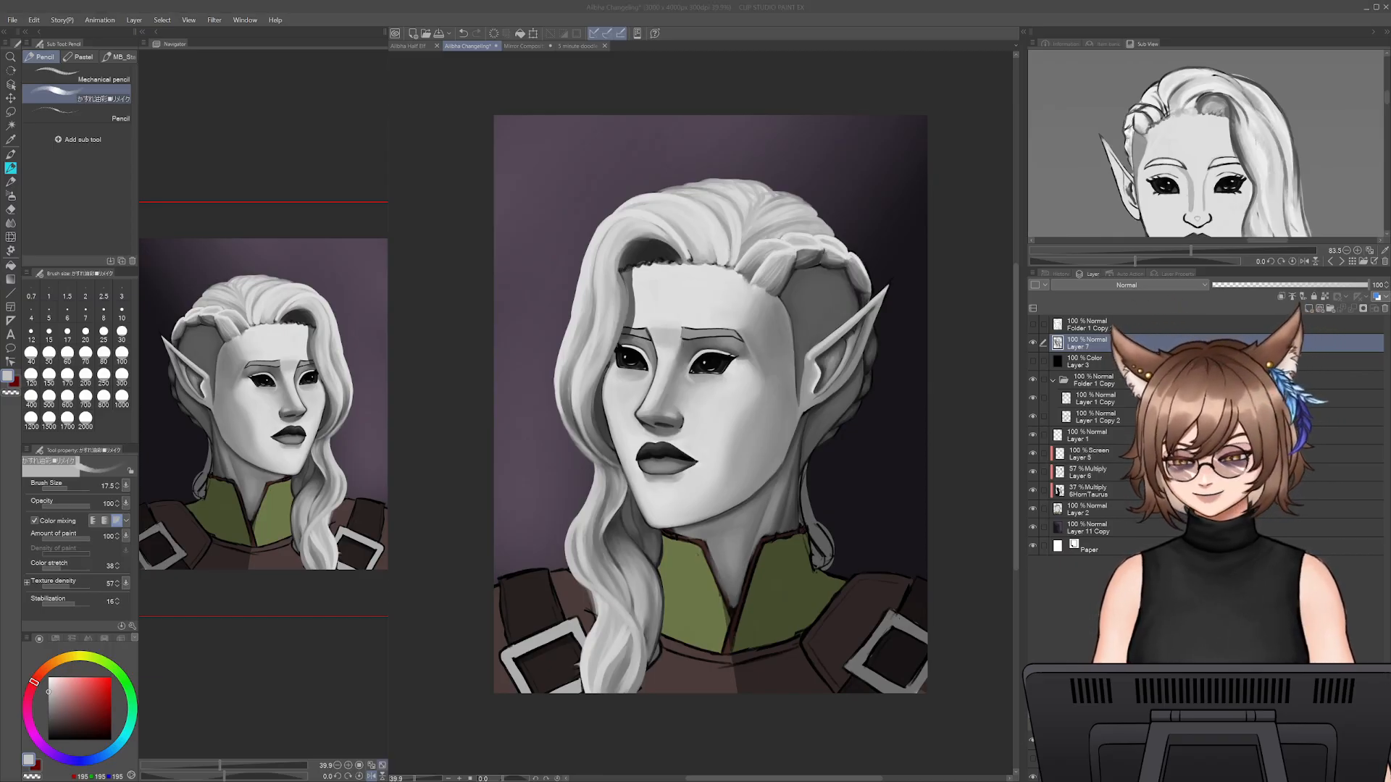
{"action": "left_click_drag", "start_coordinate": [415, 779], "coordinate": [424, 780]}
{"action": "left_click_drag", "start_coordinate": [606, 376], "coordinate": [754, 719]}
{"action": "left_click", "coordinate": [10, 182]}
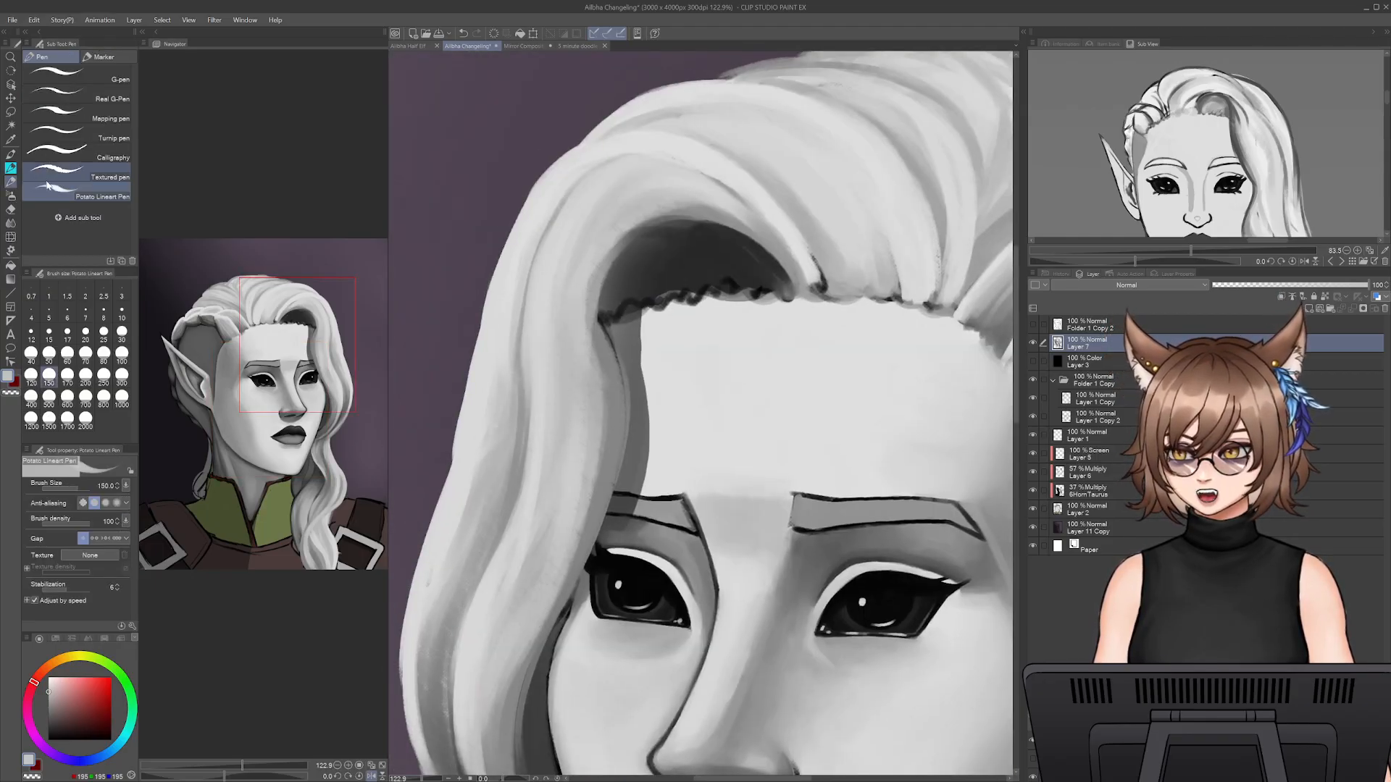
{"action": "left_click", "coordinate": [10, 169]}
{"action": "left_click", "coordinate": [31, 353]}
{"action": "left_click", "coordinate": [660, 453], "text": "alt"}
{"action": "mouse_move", "coordinate": [650, 434]}
{"action": "left_mouse_down"}
{"action": "mouse_move", "coordinate": [657, 462]}
{"action": "mouse_move", "coordinate": [646, 392]}
{"action": "mouse_move", "coordinate": [630, 465]}
{"action": "mouse_move", "coordinate": [646, 413]}
{"action": "left_mouse_up"}
{"action": "left_click", "coordinate": [635, 450], "text": "alt"}
{"action": "left_click_drag", "start_coordinate": [633, 487], "coordinate": [637, 353]}
{"action": "mouse_move", "coordinate": [646, 436]}
{"action": "left_mouse_down"}
{"action": "mouse_move", "coordinate": [628, 336]}
{"action": "mouse_move", "coordinate": [638, 371]}
{"action": "left_mouse_up"}
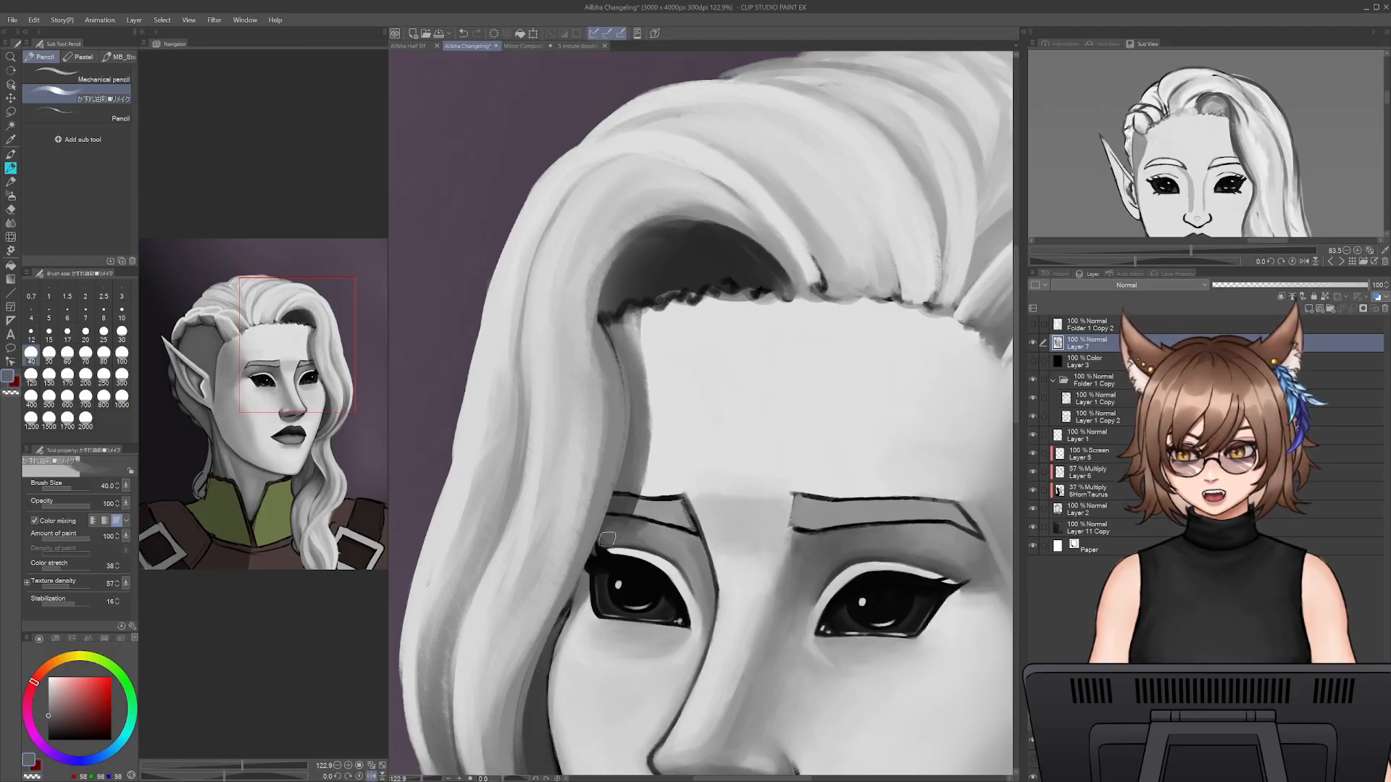
- Soften the shadow's border on the forehead with light grey skin-tone strokes at size 40
{"action": "left_click", "coordinate": [628, 513], "text": "alt"}
{"action": "mouse_move", "coordinate": [641, 494]}
{"action": "left_mouse_down"}
{"action": "mouse_move", "coordinate": [655, 412]}
{"action": "mouse_move", "coordinate": [652, 442]}
{"action": "mouse_move", "coordinate": [634, 309]}
{"action": "mouse_move", "coordinate": [656, 318]}
{"action": "mouse_move", "coordinate": [661, 453]}
{"action": "left_mouse_up"}
{"action": "left_click", "coordinate": [665, 327], "text": "alt"}
{"action": "mouse_move", "coordinate": [650, 349]}
{"action": "left_mouse_down"}
{"action": "mouse_move", "coordinate": [649, 483]}
{"action": "mouse_move", "coordinate": [634, 340]}
{"action": "mouse_move", "coordinate": [643, 392]}
{"action": "left_mouse_up"}
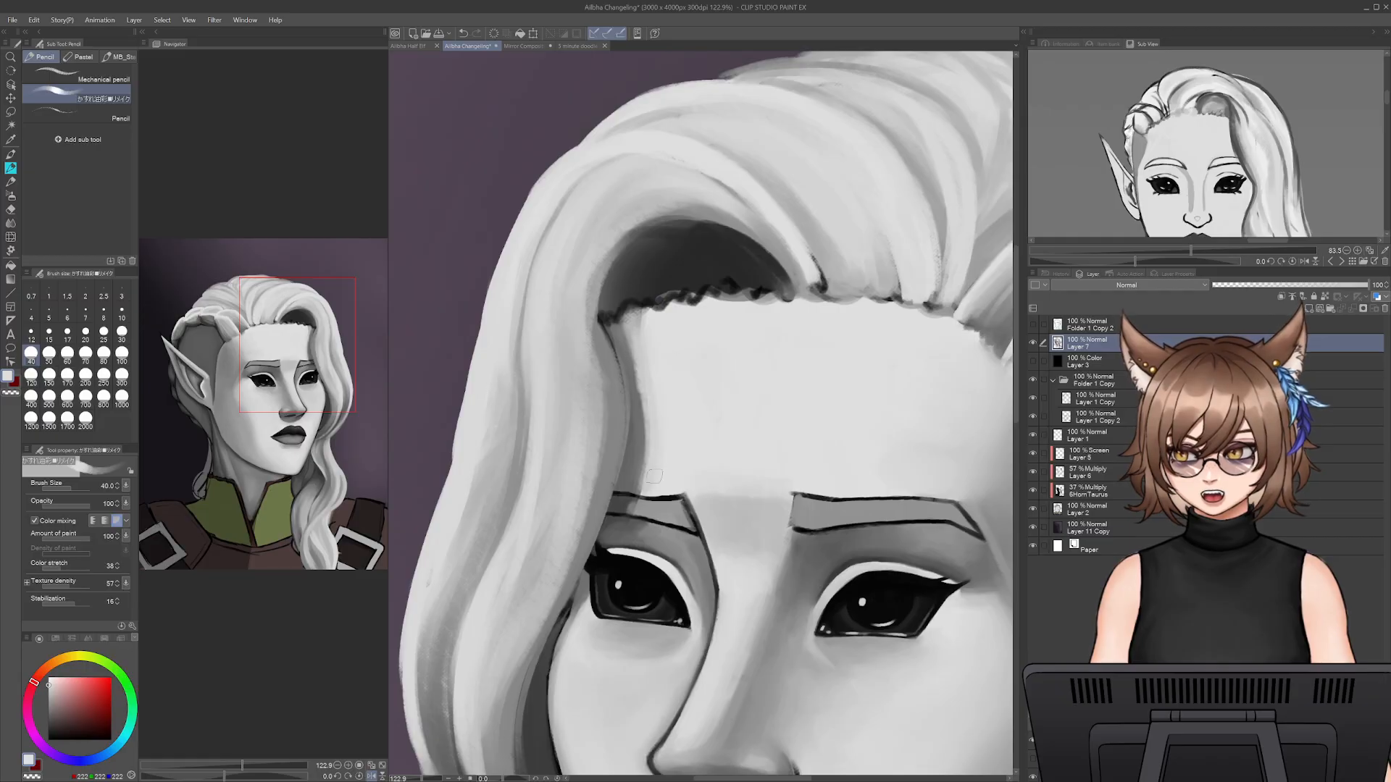
{"action": "mouse_move", "coordinate": [636, 323]}
{"action": "left_mouse_down"}
{"action": "mouse_move", "coordinate": [649, 418]}
{"action": "mouse_move", "coordinate": [637, 491]}
{"action": "mouse_move", "coordinate": [641, 420]}
{"action": "left_mouse_up"}
- Deepen the shadow between the long front strand and the face down to the eye in dark grey at size 40, undoing the last two strokes
{"action": "left_click", "coordinate": [629, 480], "text": "alt"}
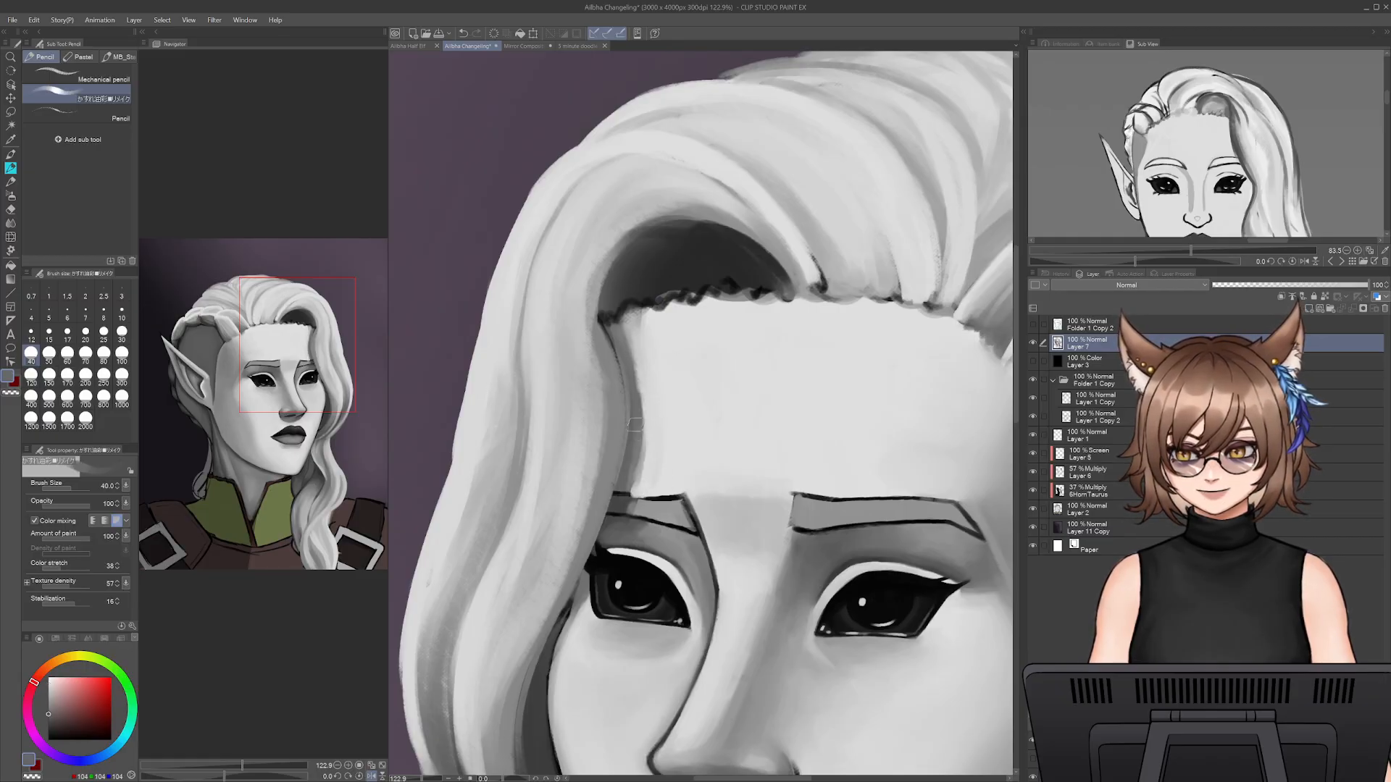
{"action": "left_click_drag", "start_coordinate": [629, 343], "coordinate": [630, 499]}
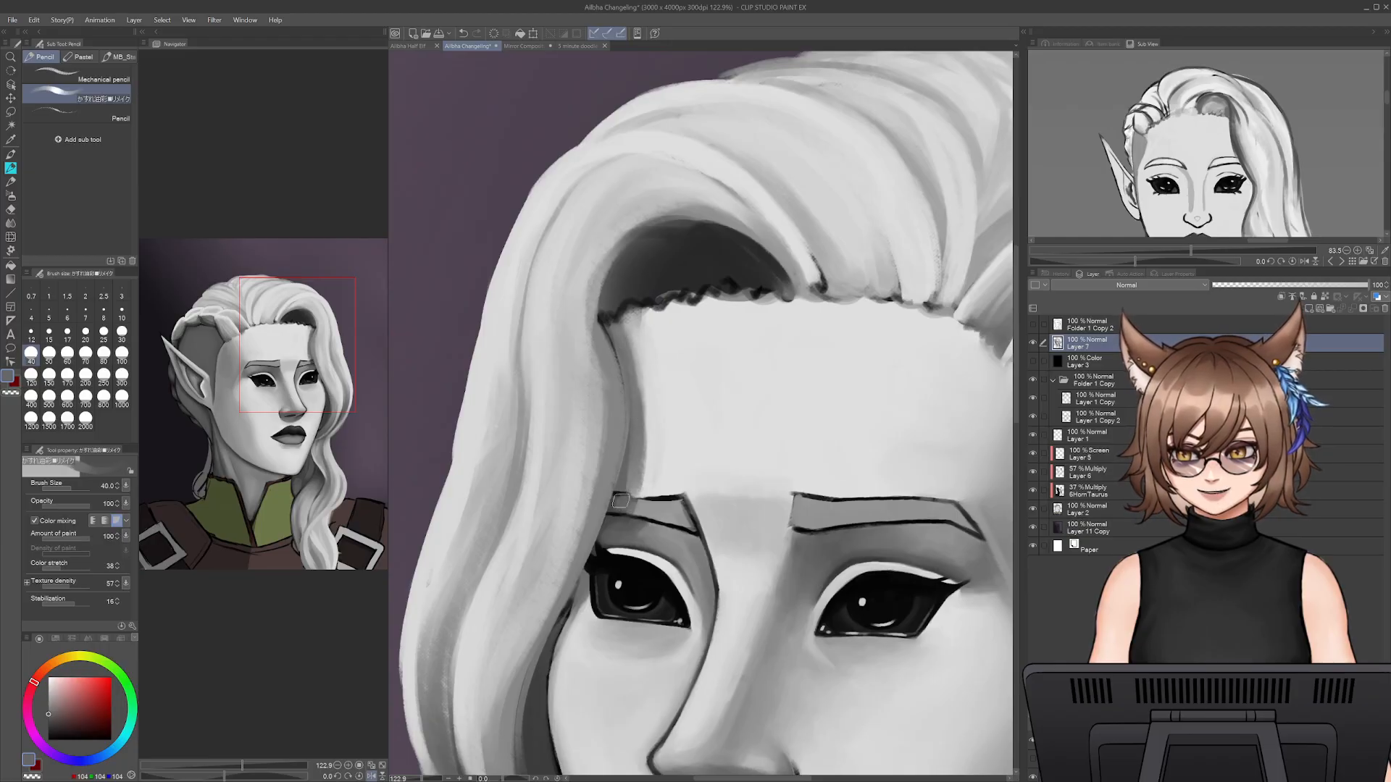
{"action": "left_click", "coordinate": [618, 516], "text": "alt"}
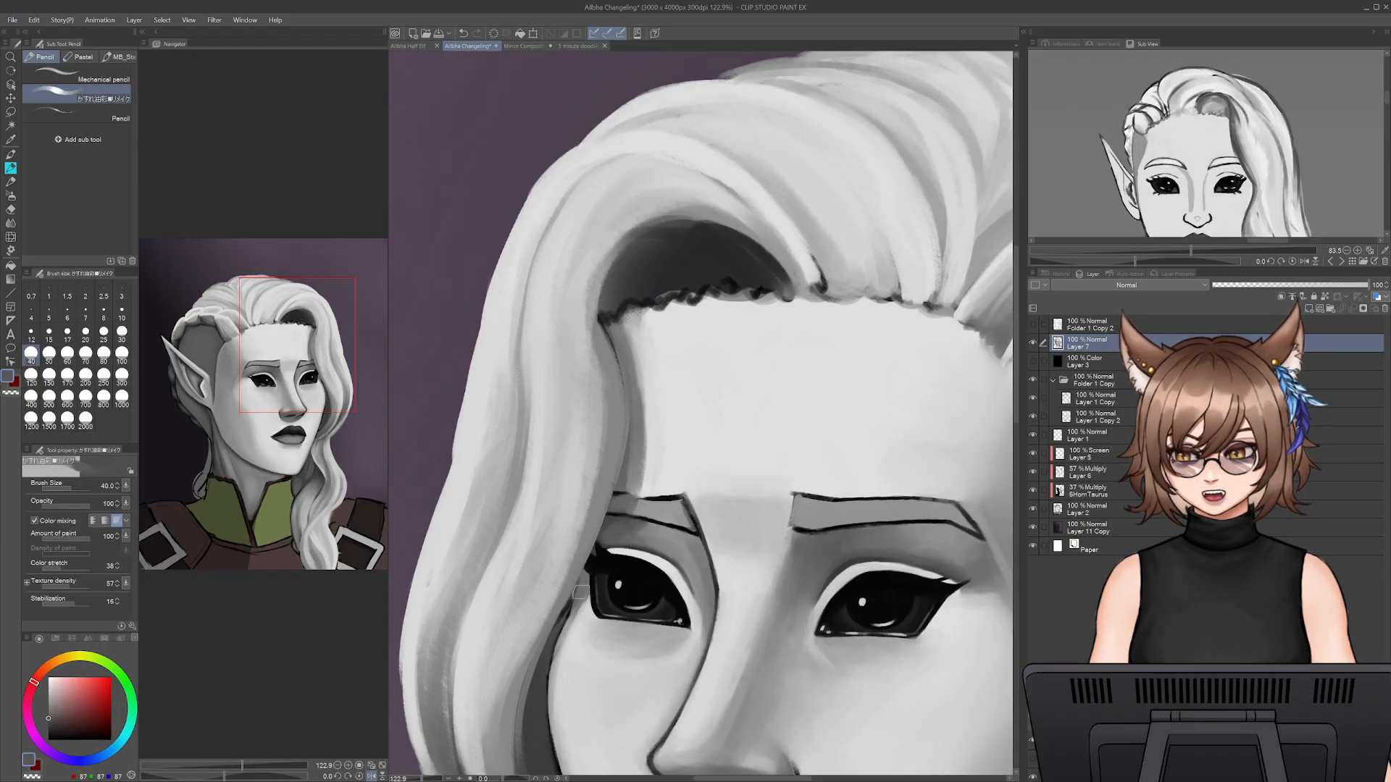
{"action": "mouse_move", "coordinate": [583, 639]}
{"action": "left_mouse_down"}
{"action": "mouse_move", "coordinate": [649, 474]}
{"action": "mouse_move", "coordinate": [634, 481]}
{"action": "left_mouse_up"}
{"action": "key", "text": "bracketleft"}
{"action": "key", "text": "bracketleft"}
{"action": "key", "text": "ctrl+z"}
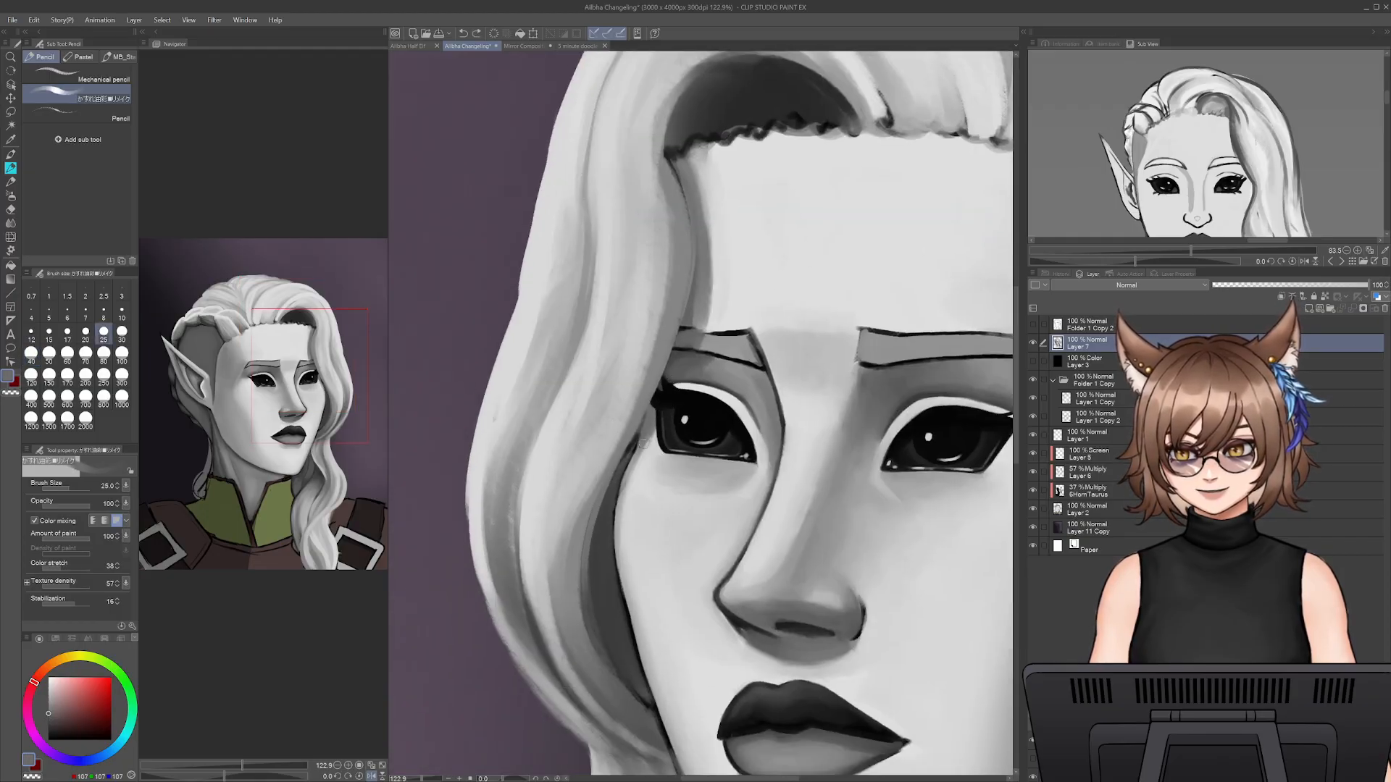
{"action": "key", "text": "ctrl+z"}
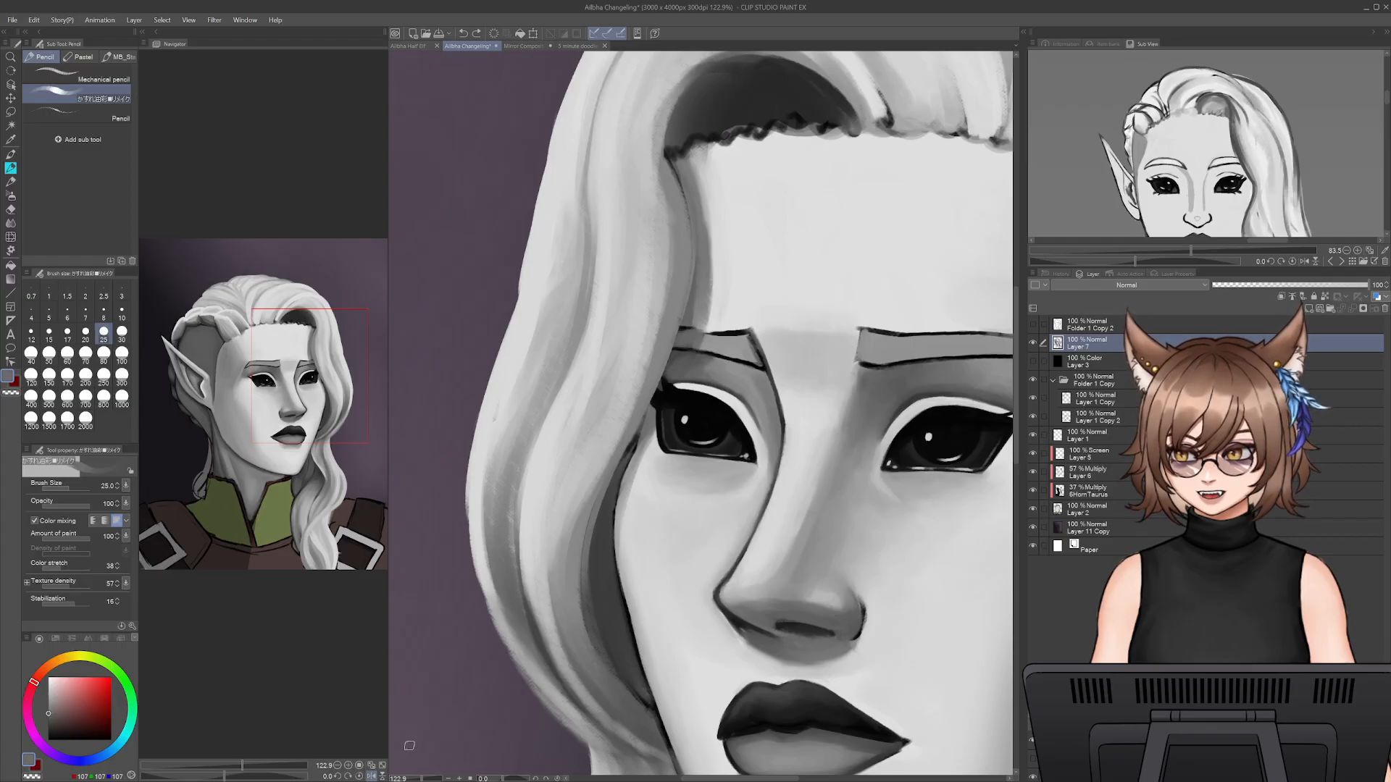
{"action": "left_click_drag", "start_coordinate": [422, 779], "coordinate": [413, 779]}
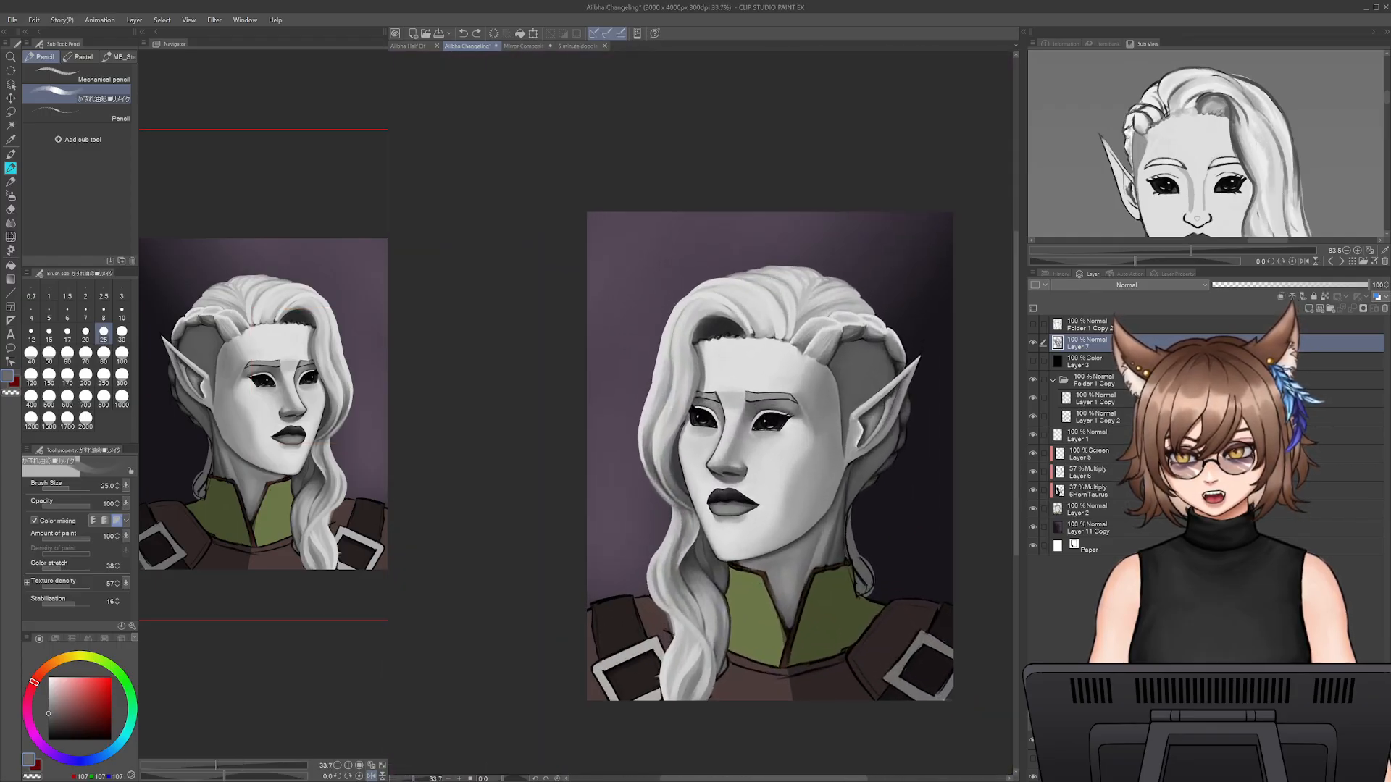
{"action": "left_click_drag", "start_coordinate": [752, 678], "coordinate": [705, 680]}
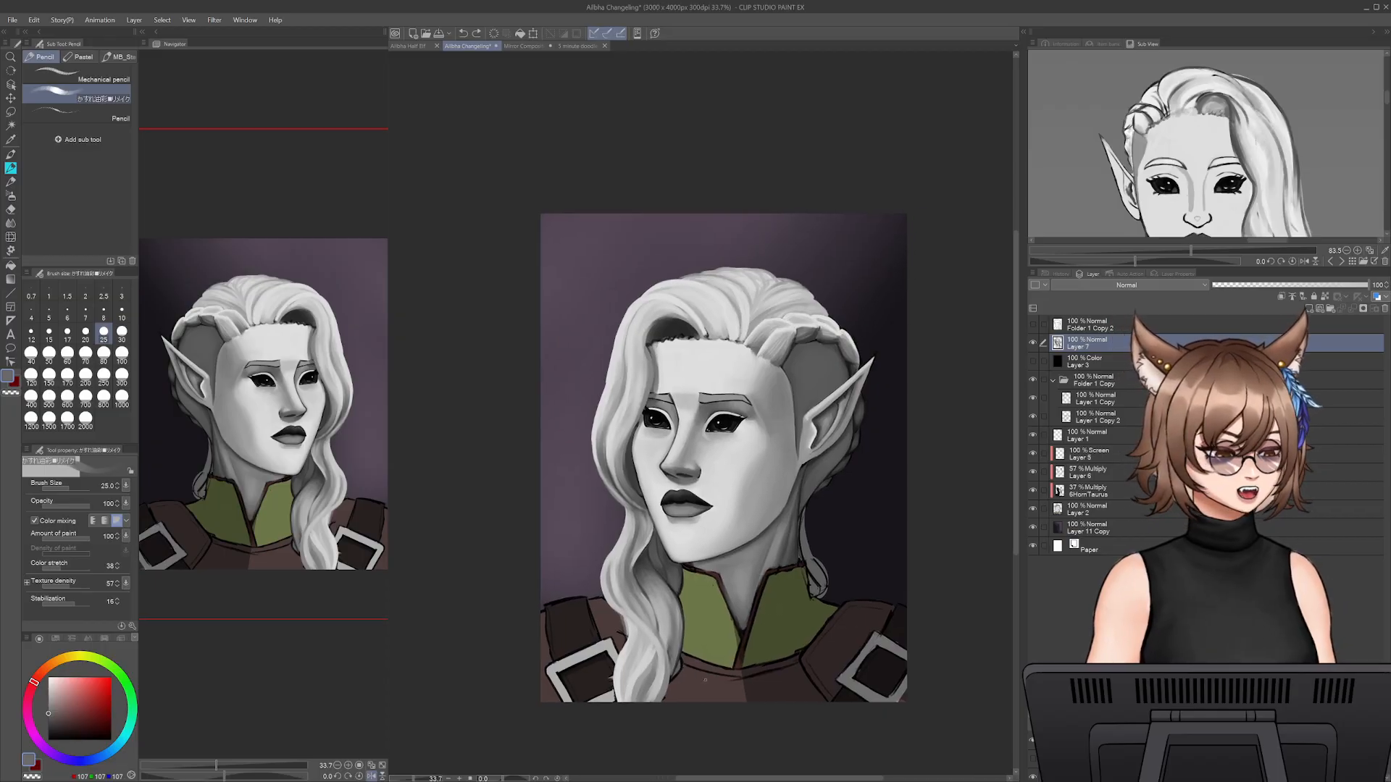